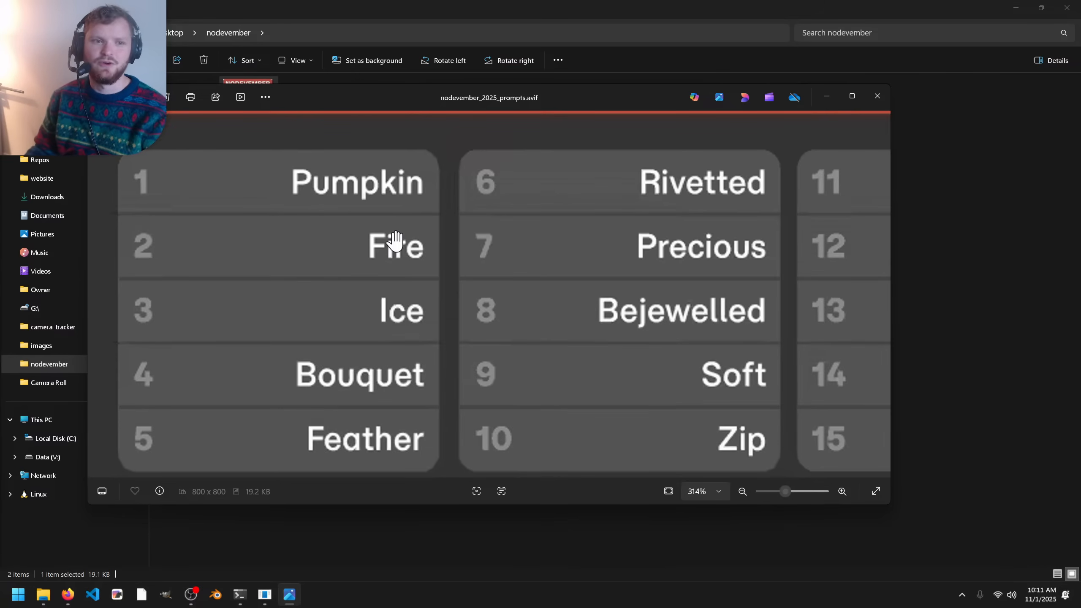
- Close the prompt list image and play nodevember_day_1_render.mp4 from folder 1
left_click(881, 96)
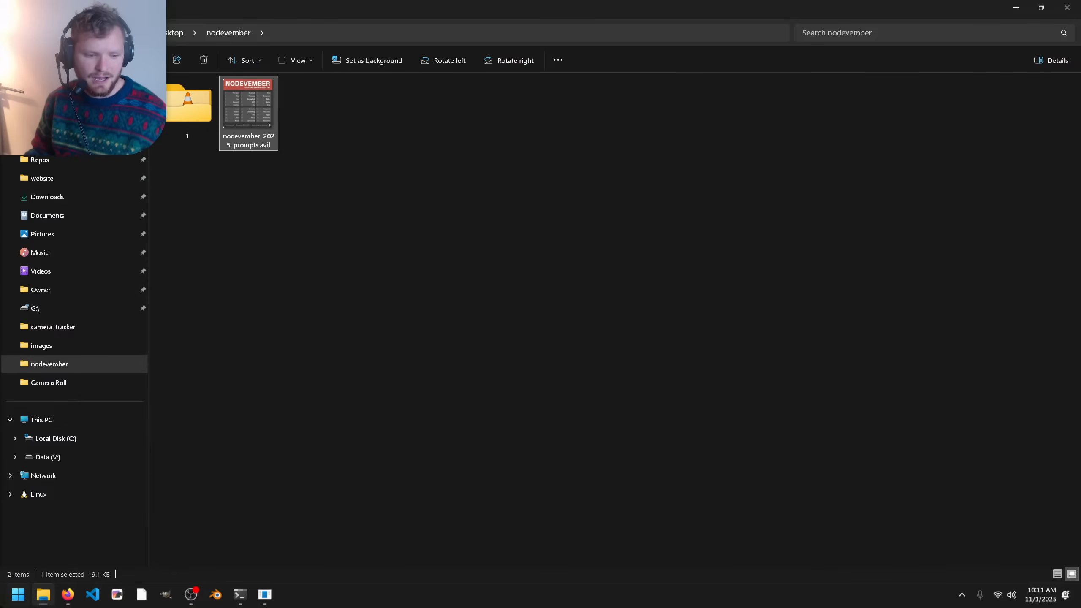
double_click(190, 102)
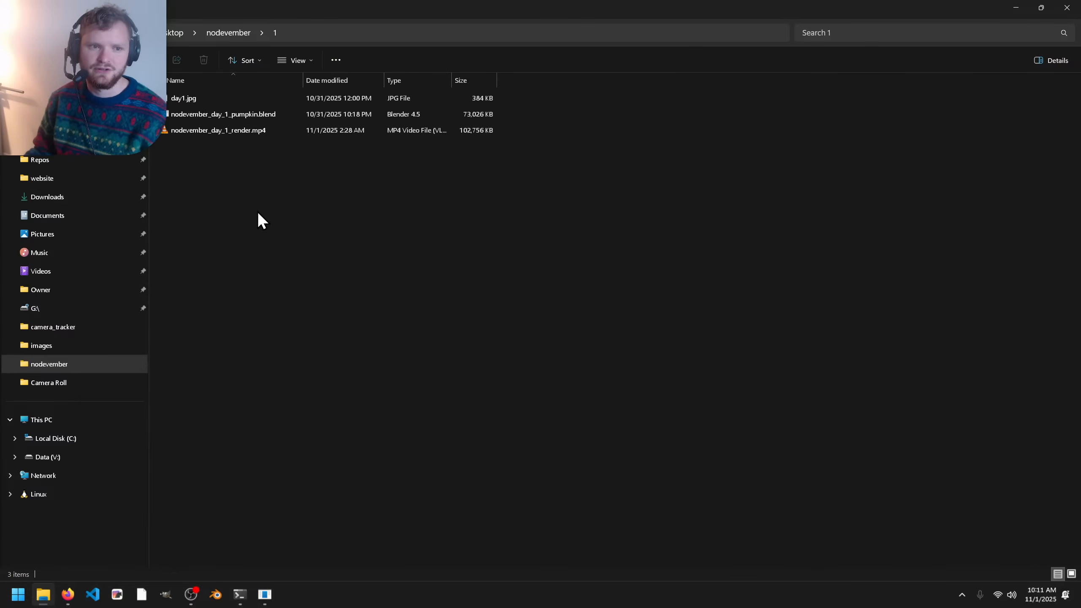
double_click(206, 129)
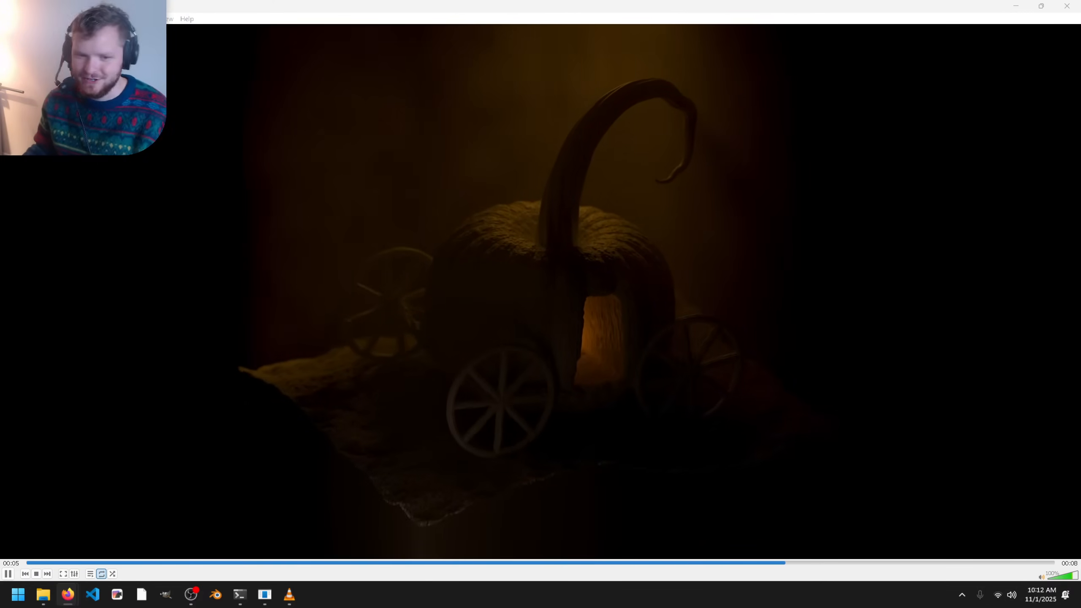
- Bring the live chat window over the video to read it, move it back away and close the video player
left_click_drag(1080, 125, 730, 71)
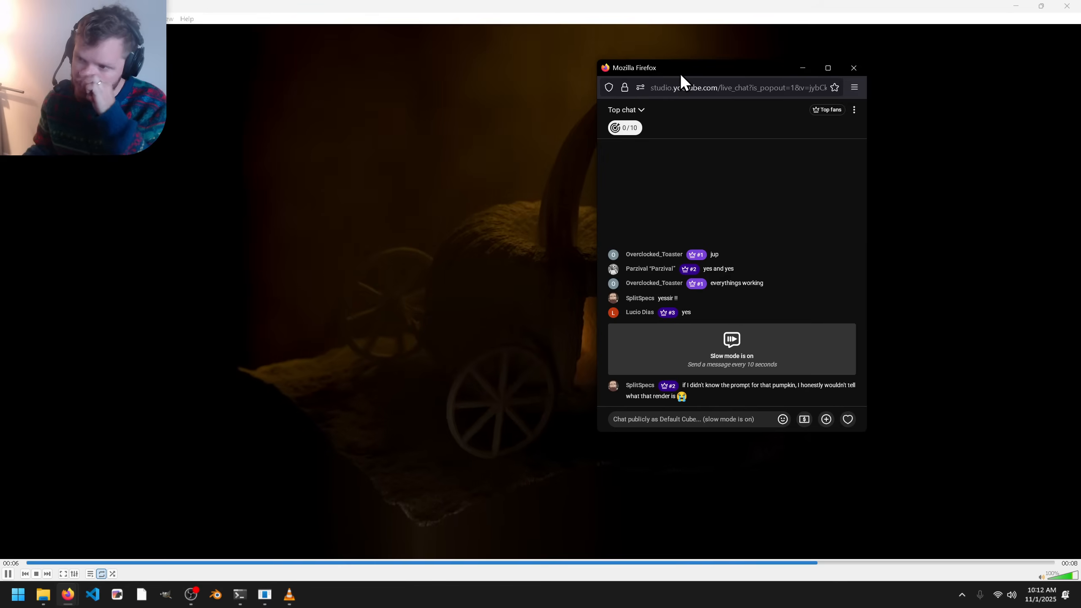
left_click_drag(680, 72, 1080, 117)
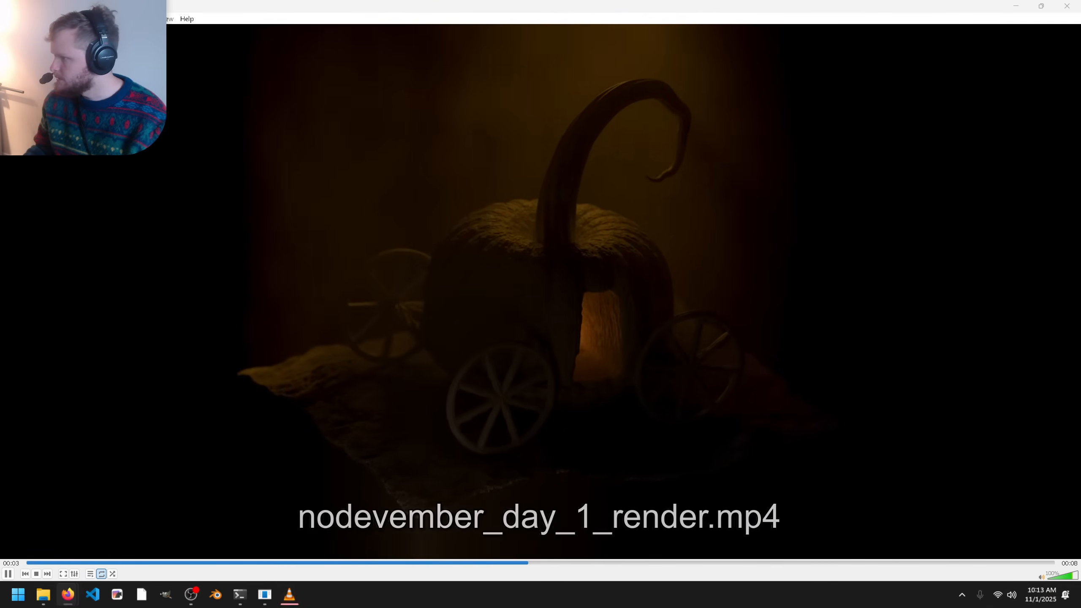
left_click(720, 68)
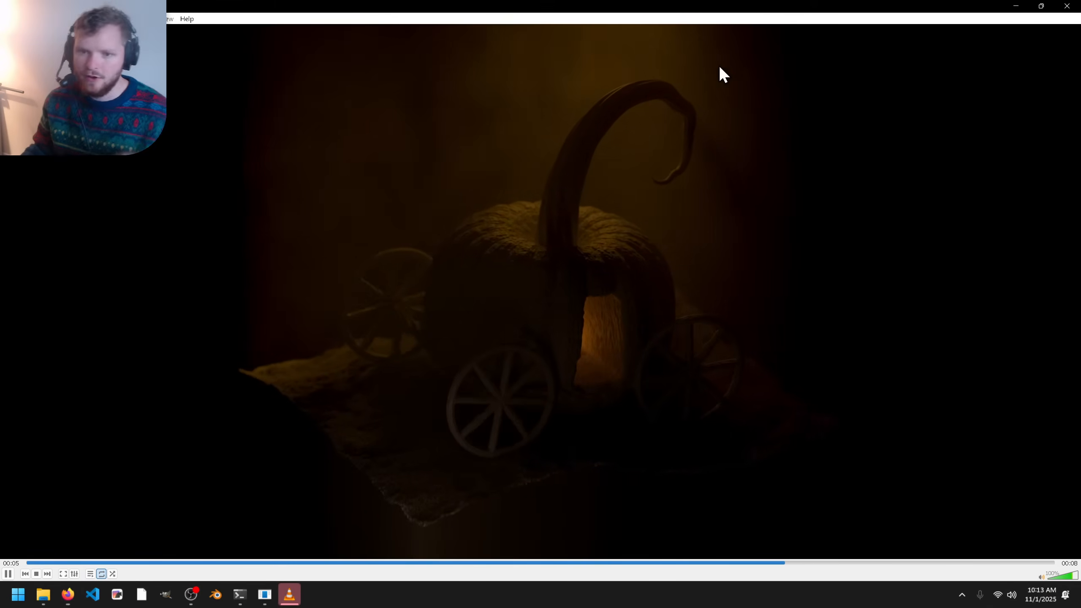
left_click(1074, 5)
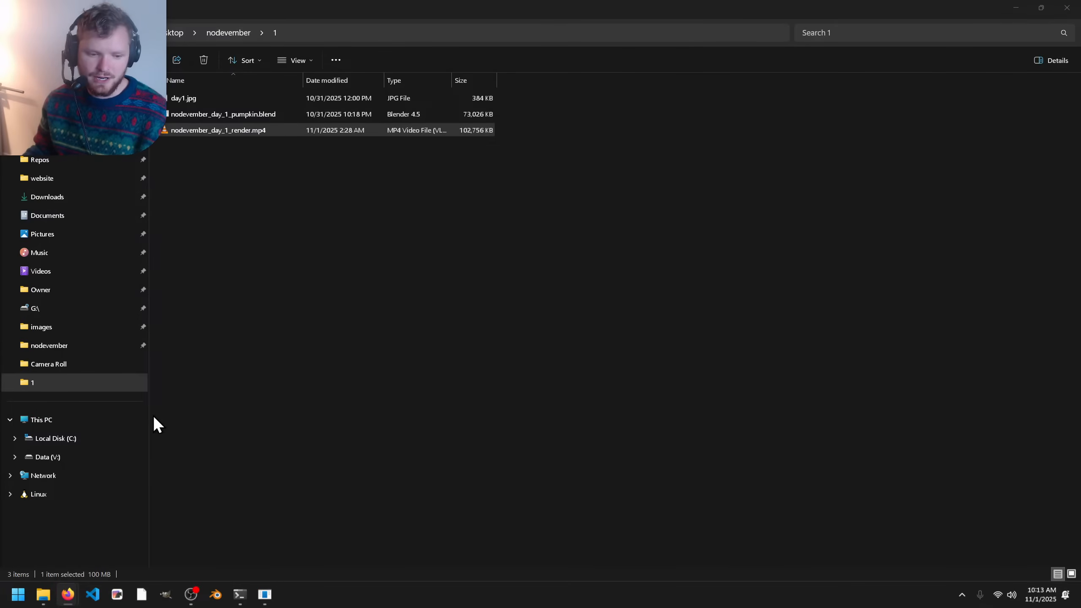
- View day1.jpg, close it and return to the nodevember folder
double_click(212, 101)
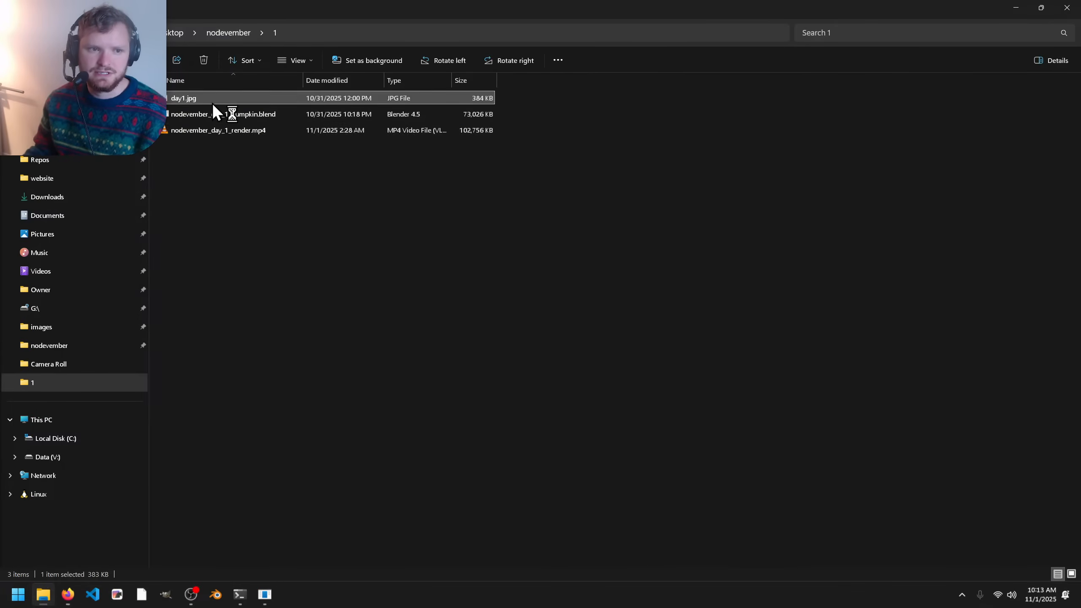
left_click(877, 96)
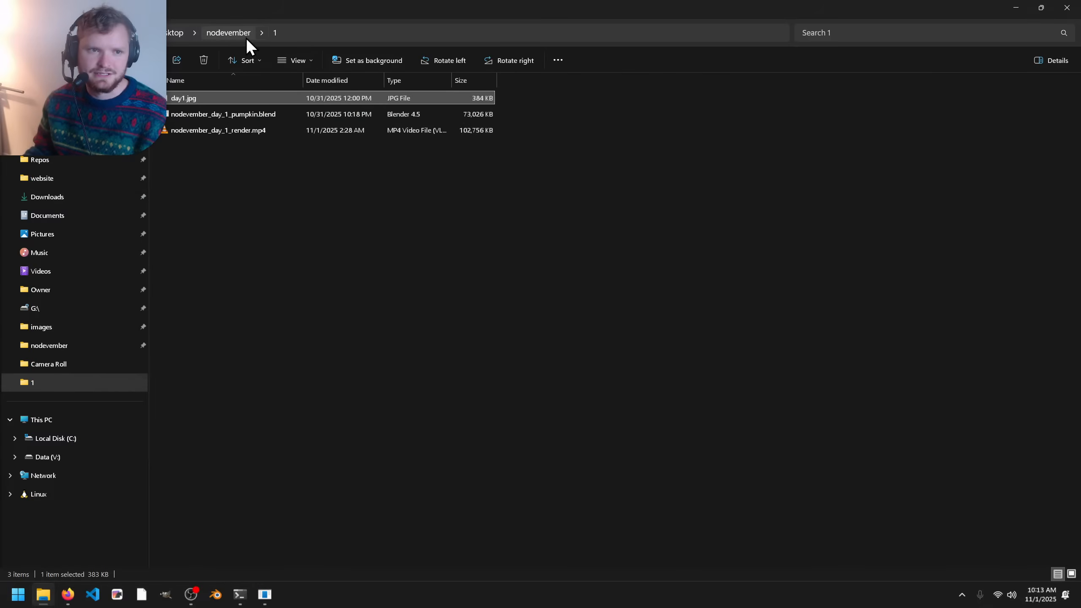
left_click(195, 33)
left_click(219, 31)
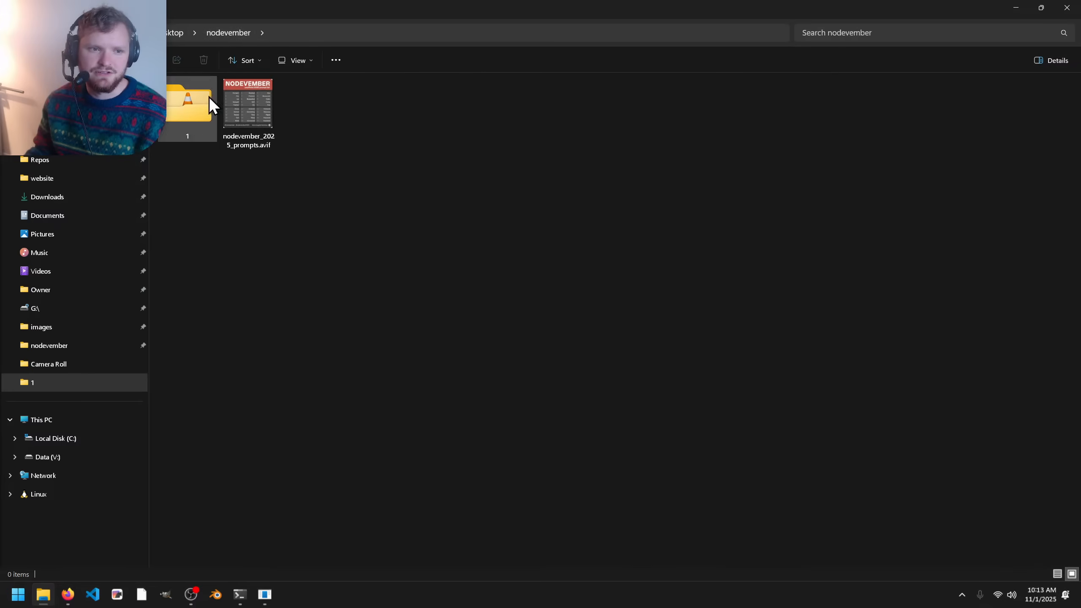
- Open nodevember_2025_prompts.avif, examine the first prompts around Pumpkin and Fire up close, and close the image
double_click(233, 123)
scroll(296, 222, "up", 5)
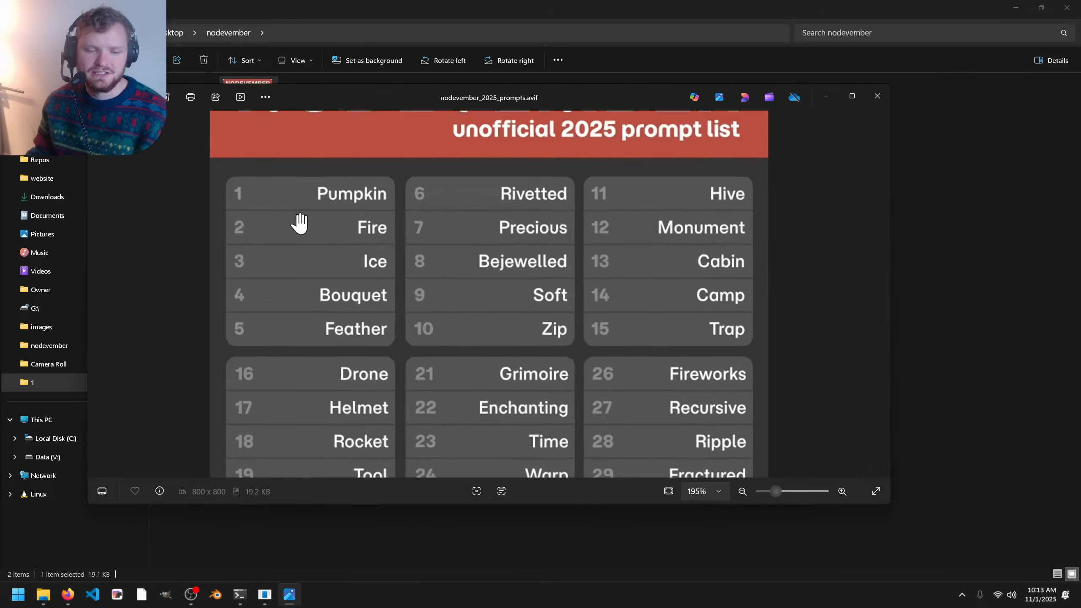
scroll(333, 238, "up", 1)
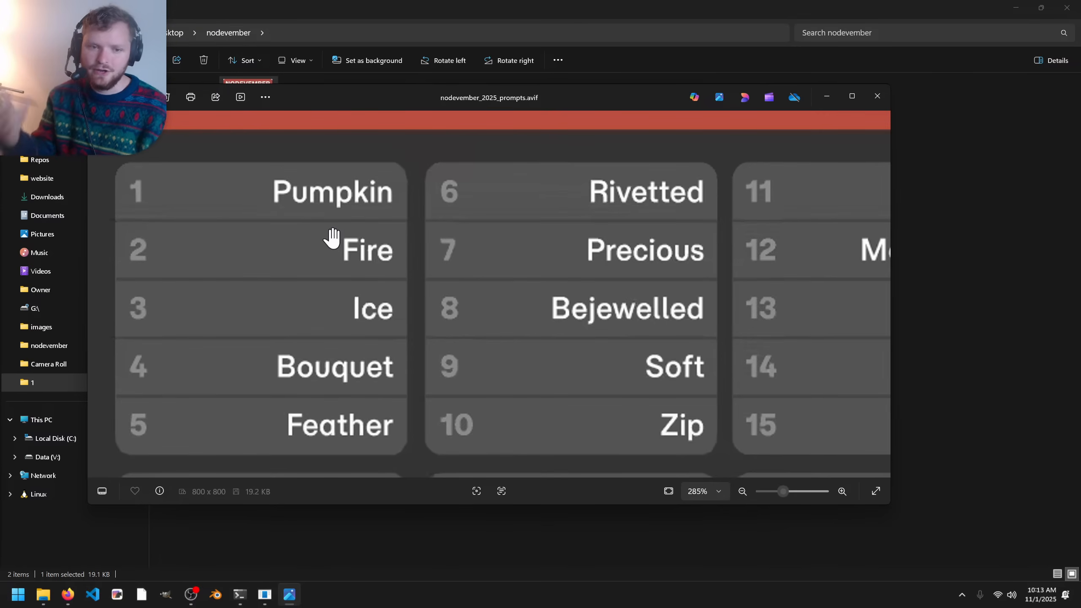
left_click(877, 98)
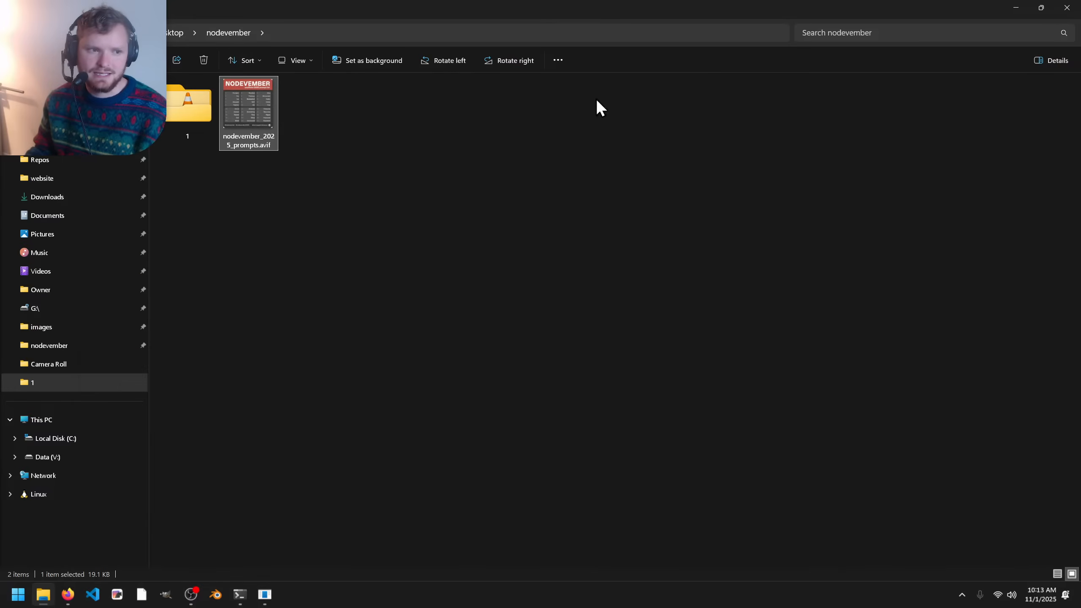
- Open u8si2tsuvs8a1-1814879743.jpg from the Desktop folder and browse through the roasted marshmallow reference photos
left_click(38, 144)
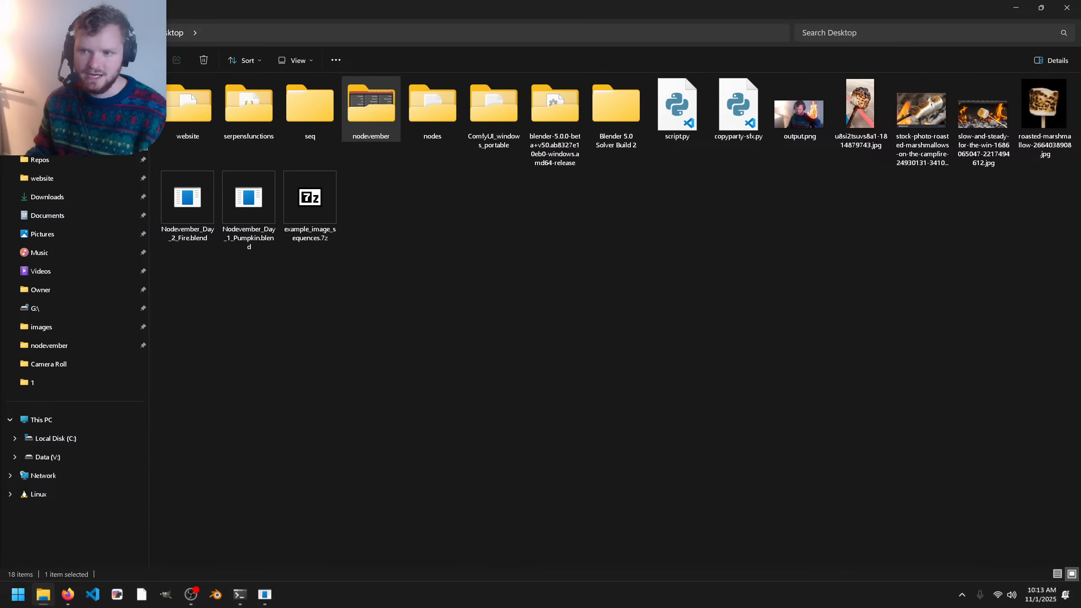
double_click(869, 116)
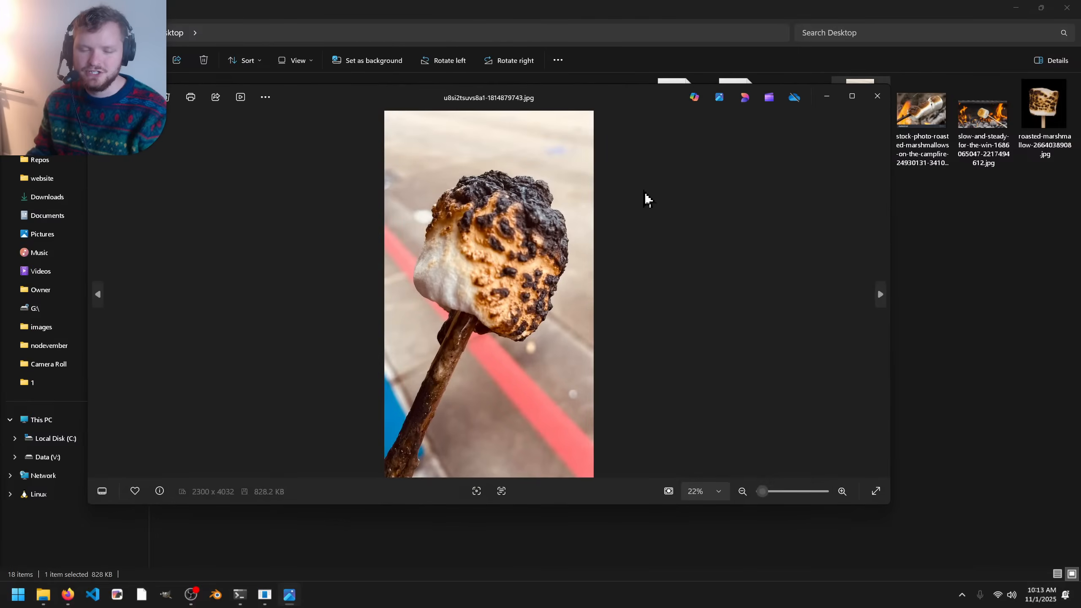
key("Right")
key("Right")
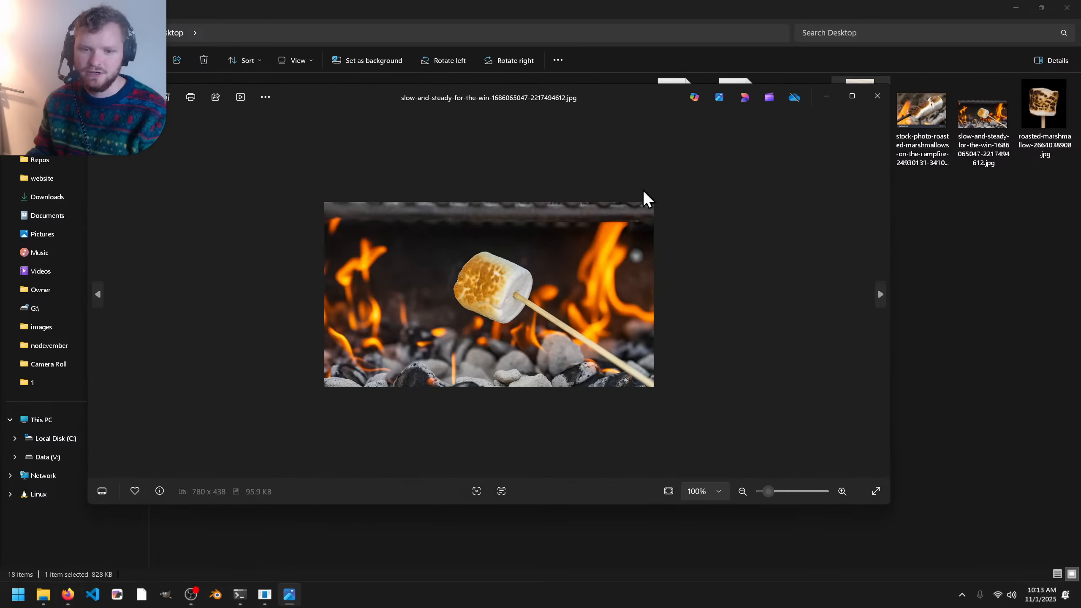
key("Right")
key("Left")
key("Left")
key("Left")
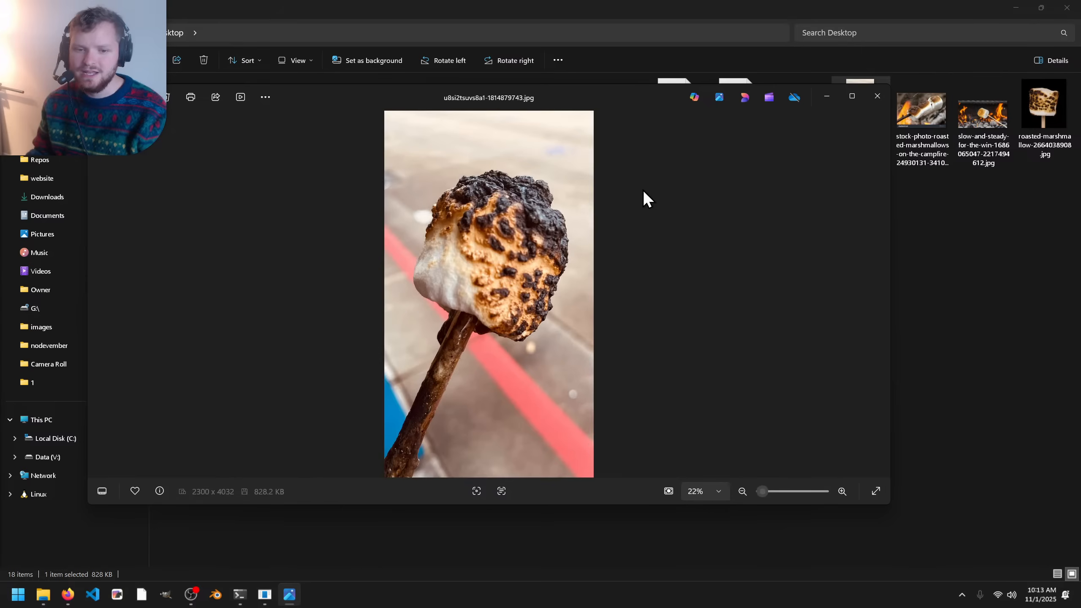
- Compare the marshmallow reference photos again, ending on roasted-marshmallow-2664038908.jpg
key("Right")
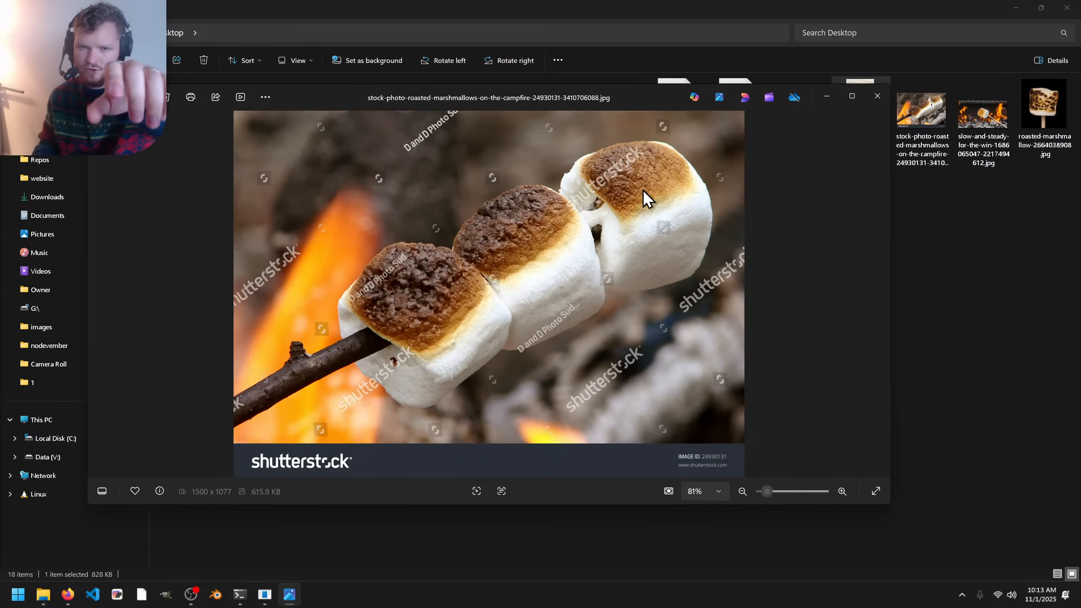
key("Right")
key("Right")
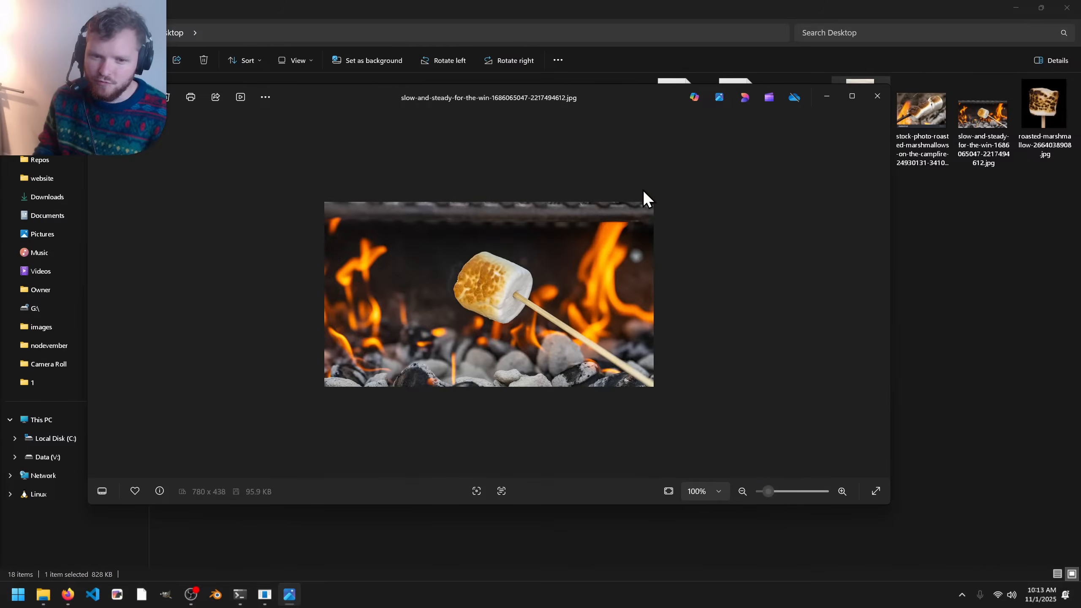
key("Left")
key("Left")
key("Left")
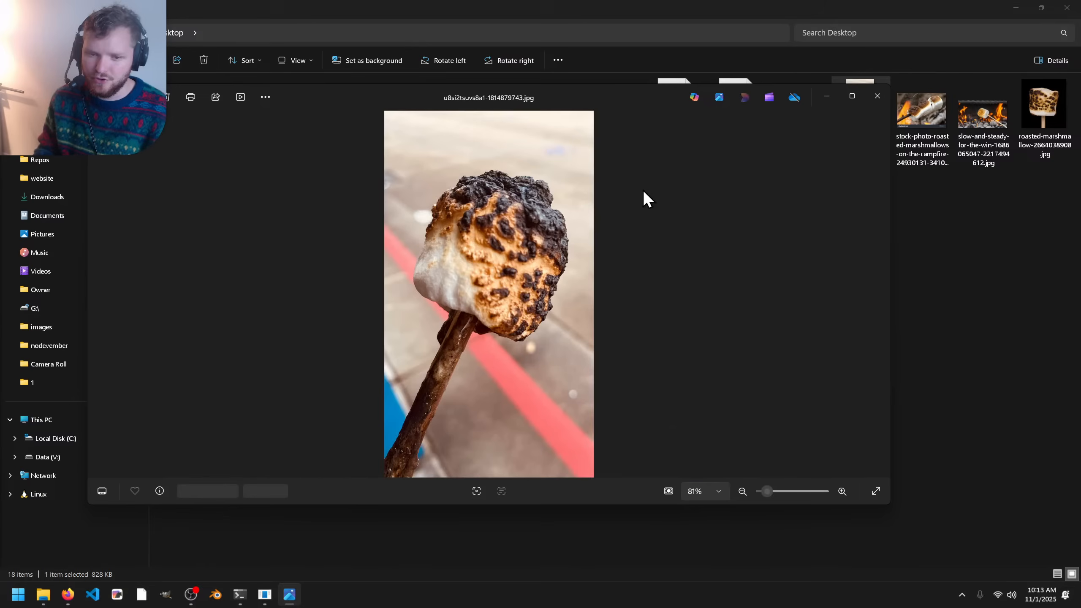
key("Right")
key("Right")
key("Right")
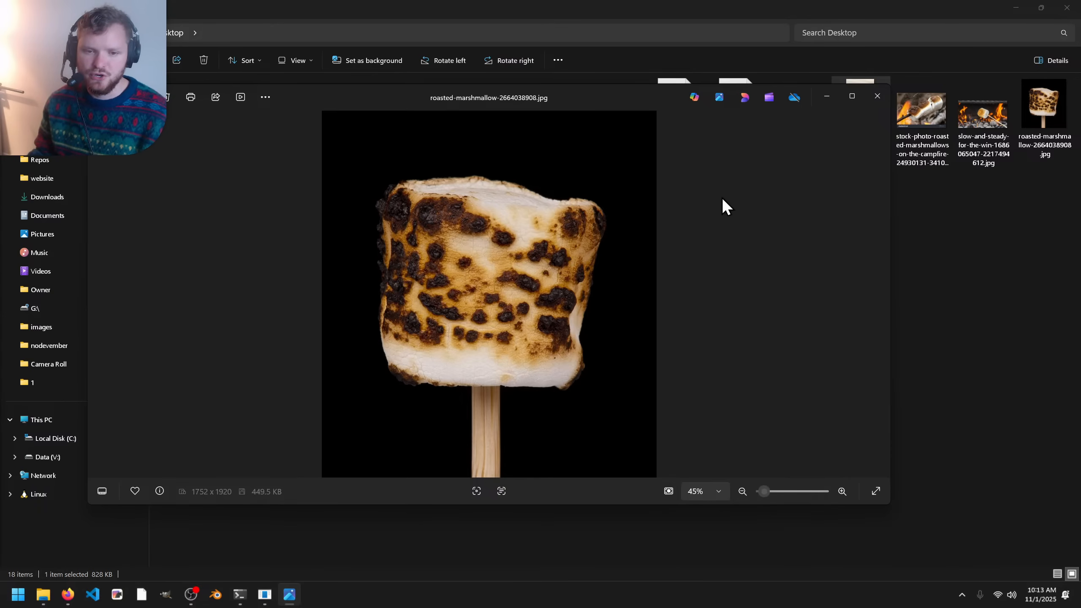
- Examine the charred surface in roasted-marshmallow-2664038908.jpg up close, compare it with the neighbouring campfire photos and close the viewer
scroll(368, 283, "up", 4)
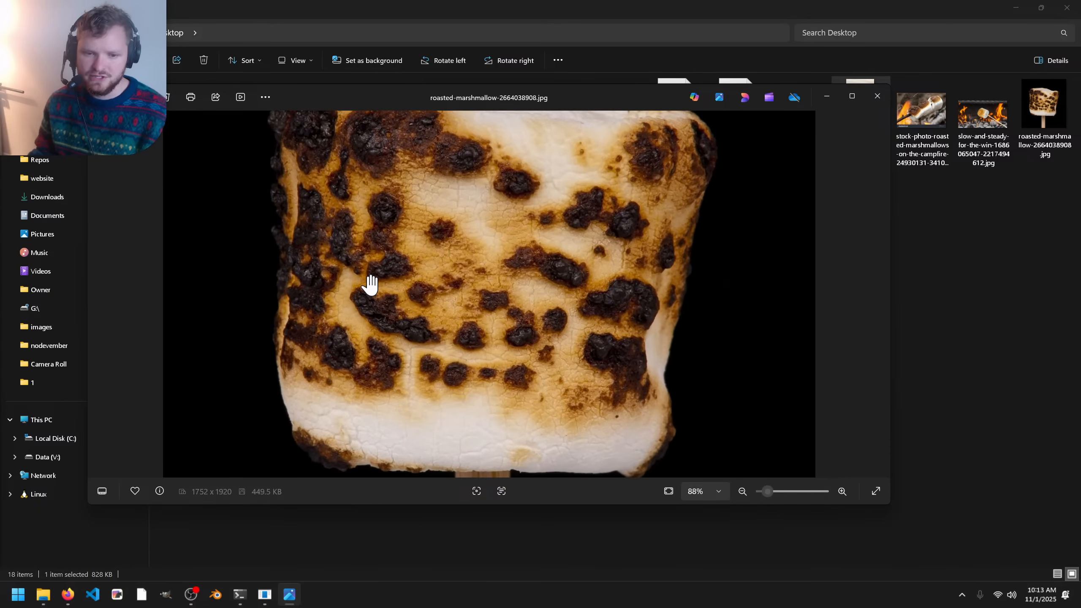
scroll(568, 278, "down", 3)
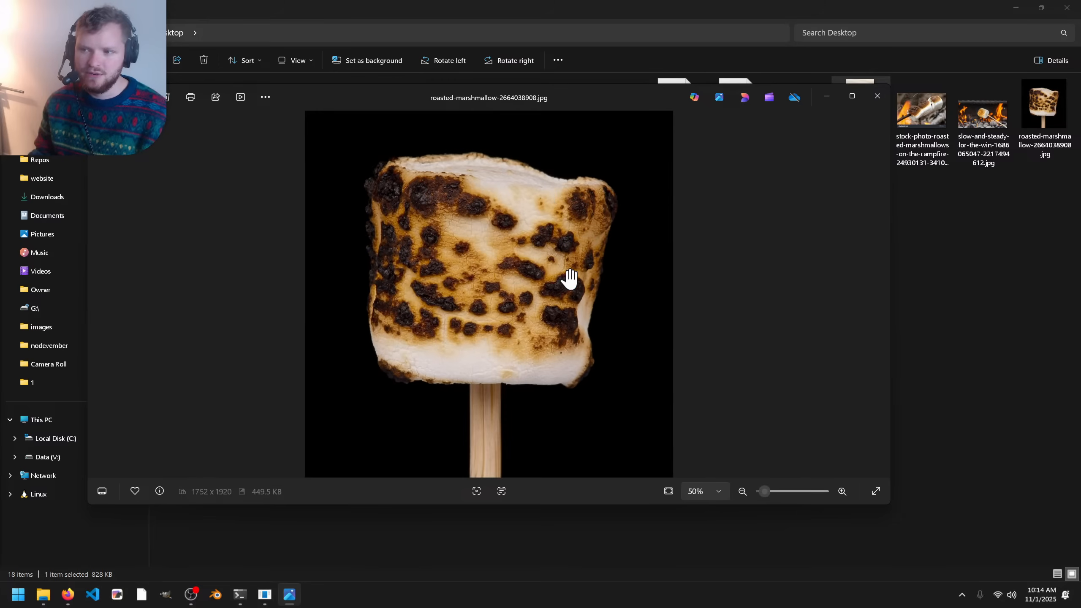
key("Left")
key("Left")
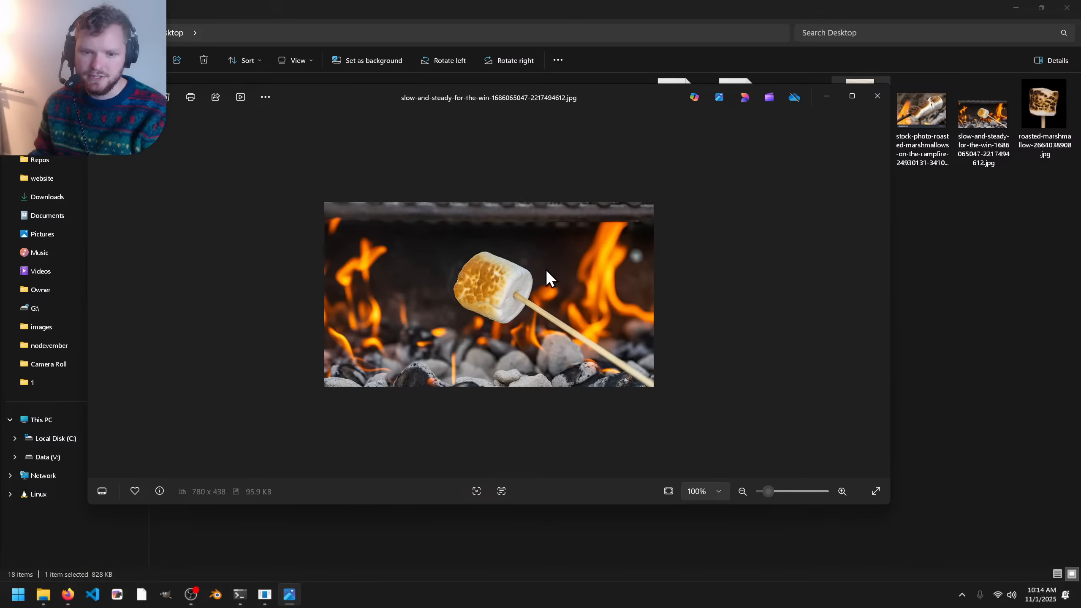
key("Right")
key("Right")
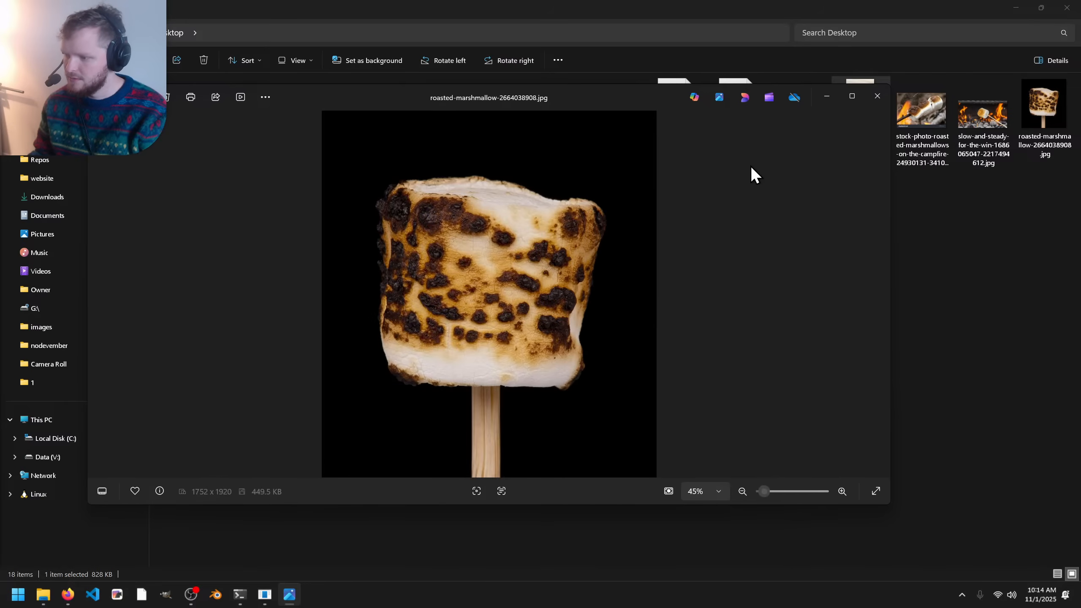
left_click(878, 96)
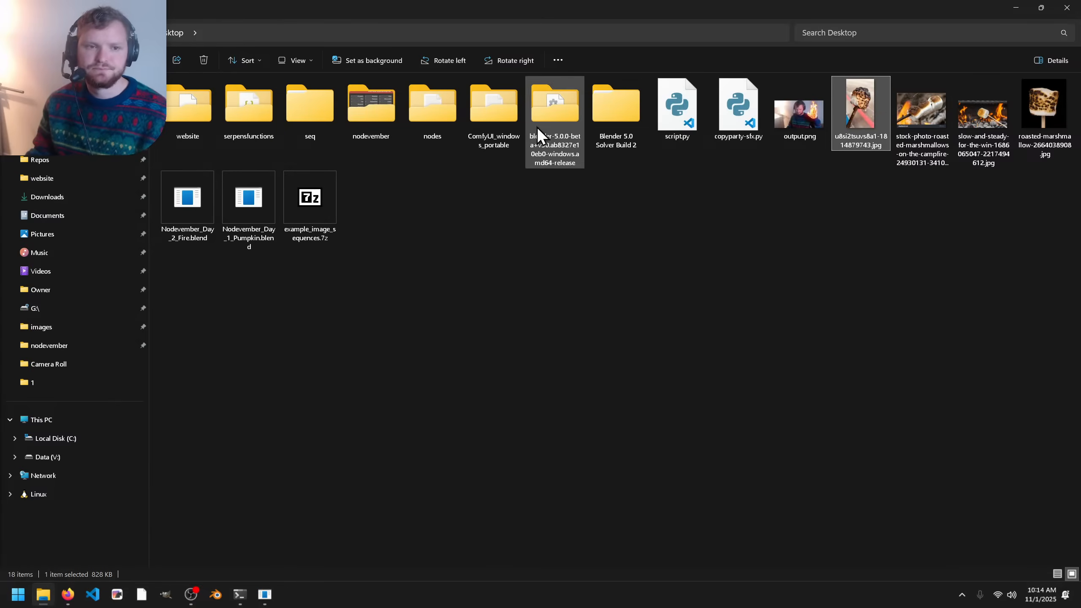
- Switch to Blender, save Nodevember_Day_2_Fire.blend and activate the Modeling workspace
left_click(1016, 8)
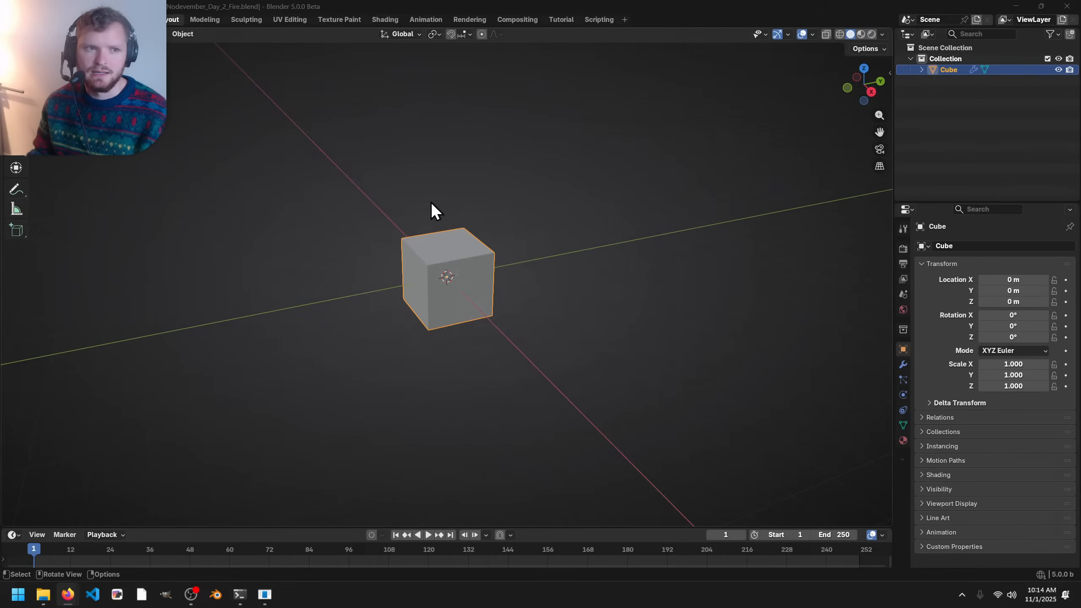
key("ctrl+s")
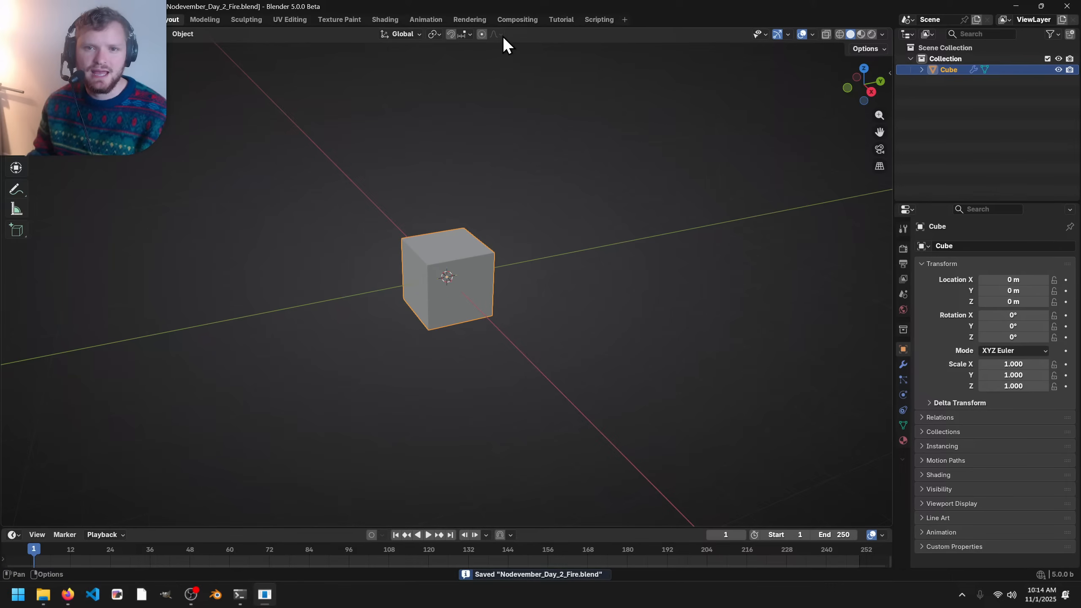
left_click(205, 19)
right_click(204, 19)
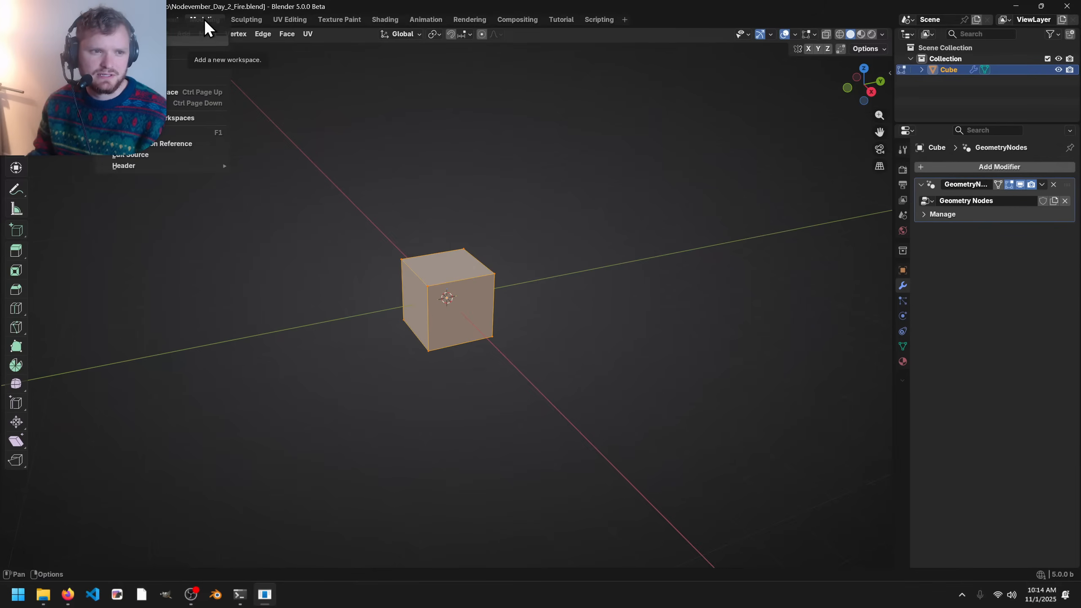
left_click(209, 18)
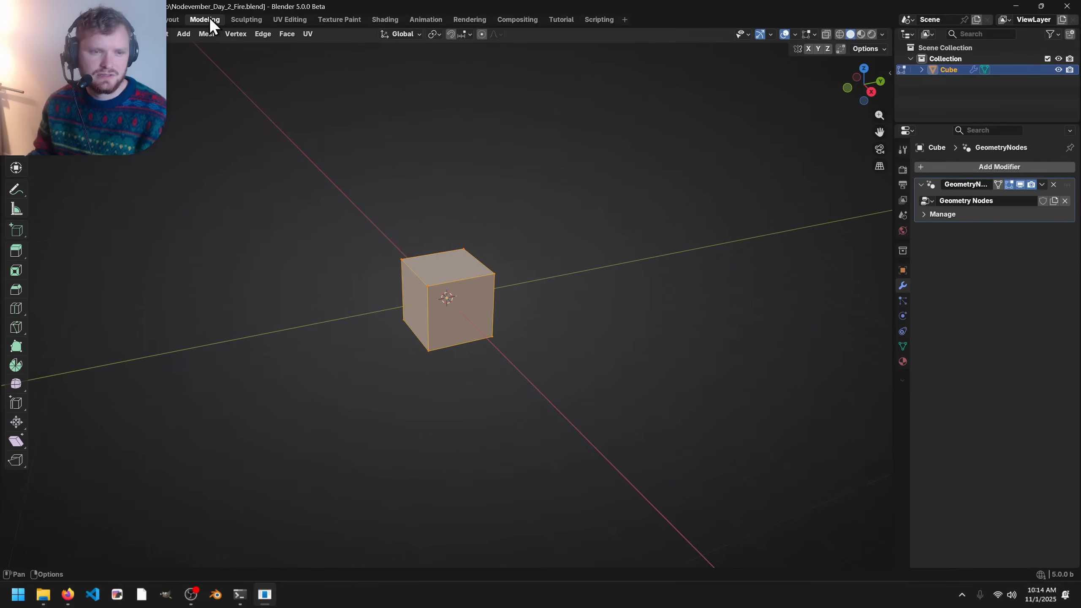
key("F2")
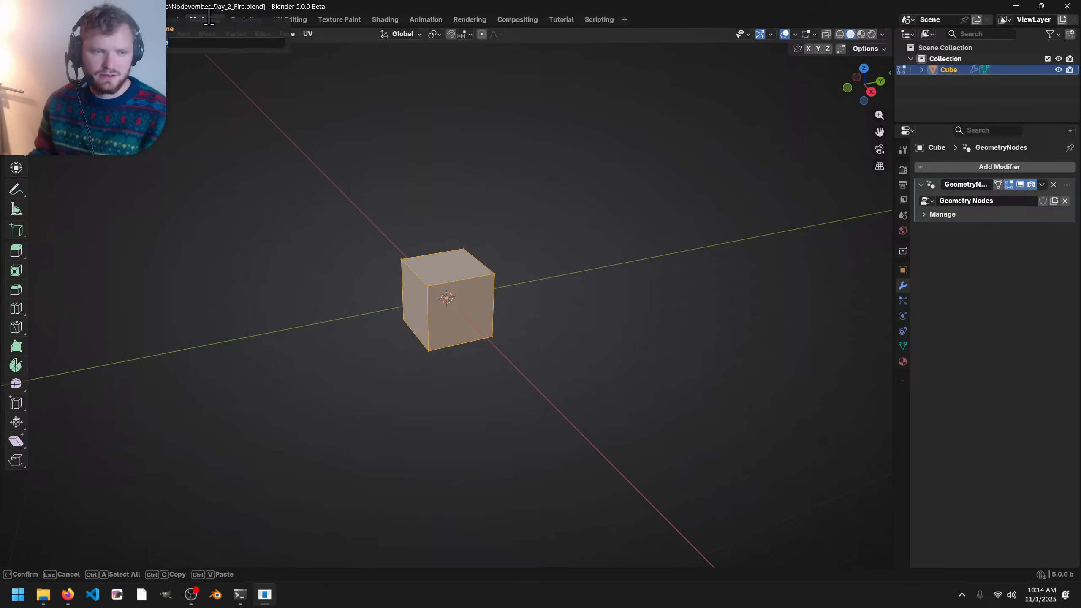
key("Escape")
right_click(204, 19)
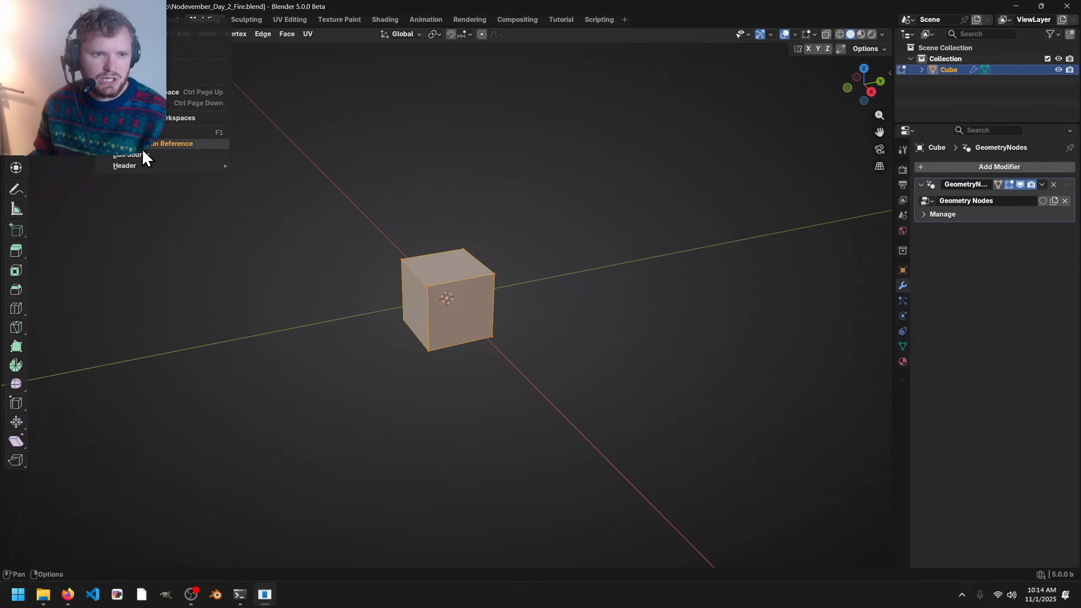
- Add a second Modeling workspace from the General category
left_click(624, 19)
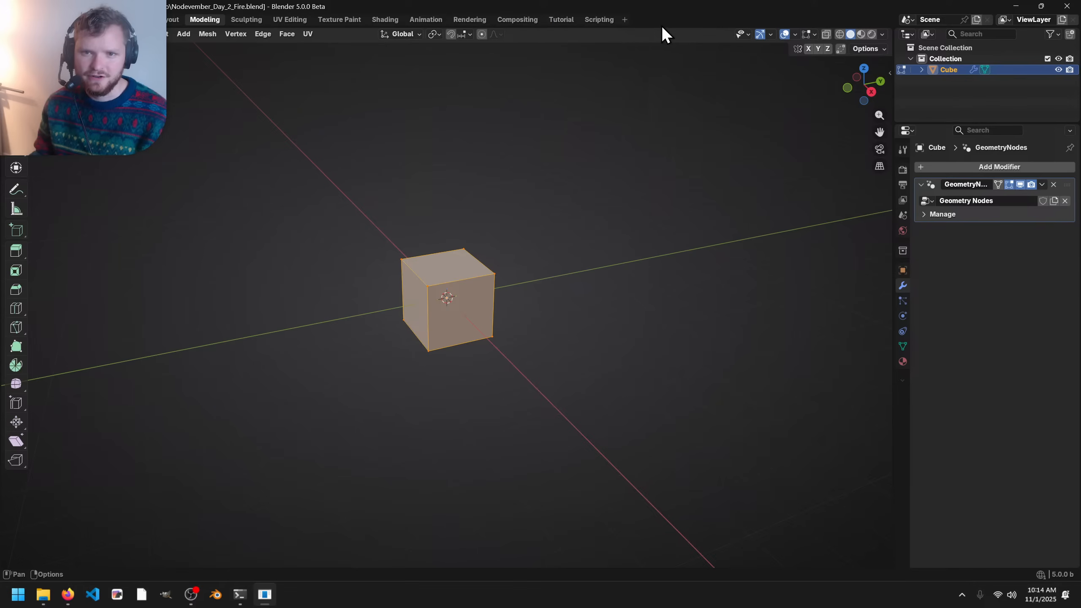
left_click(624, 19)
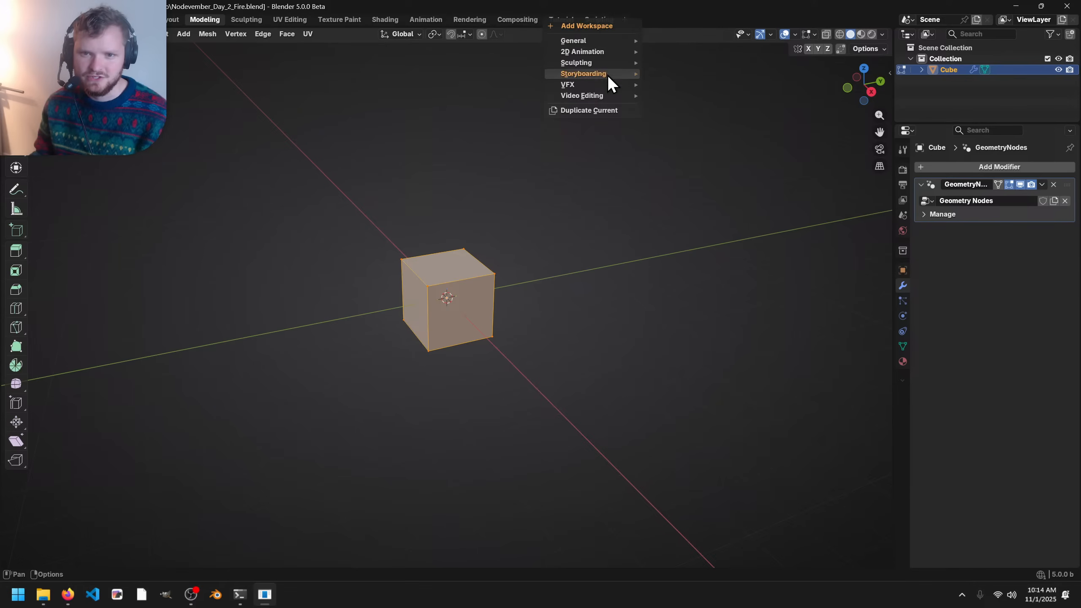
mouse_move(592, 40)
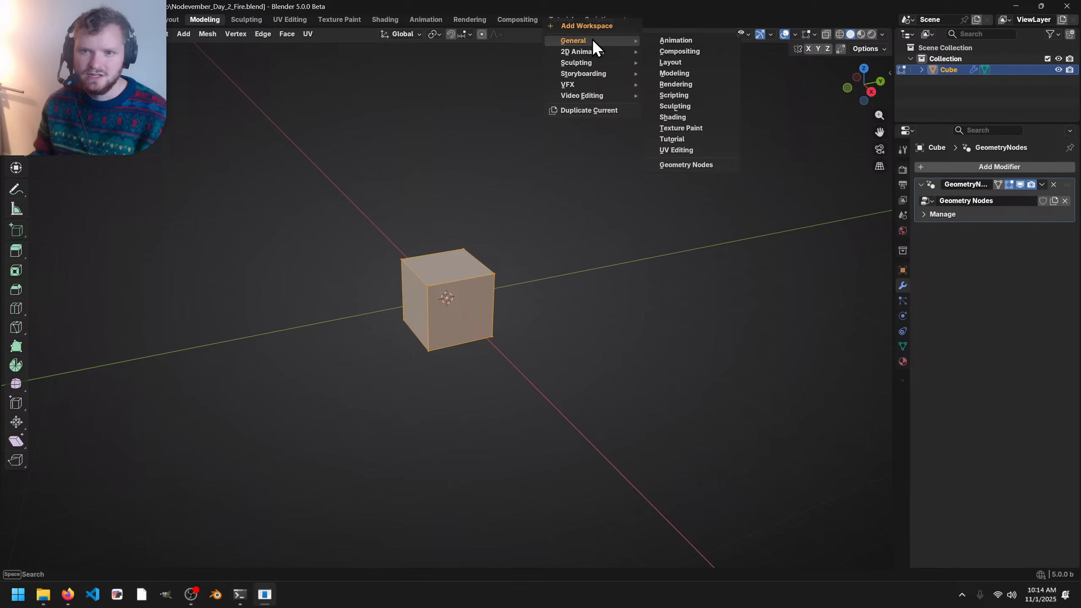
left_click(686, 76)
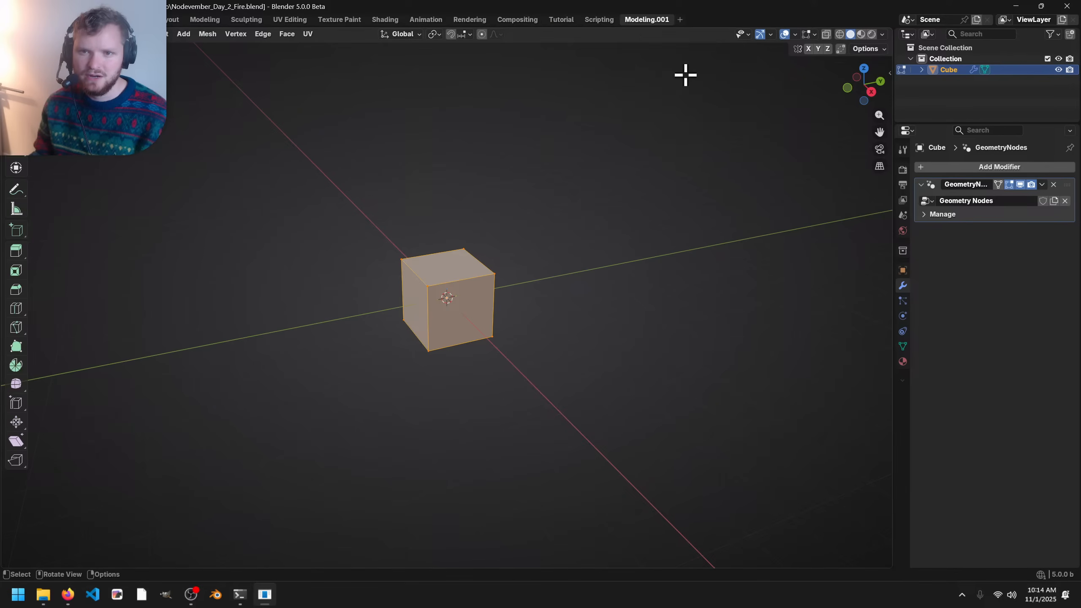
double_click(646, 20)
- Return to the original Modeling workspace and rename it "reference"
left_click(211, 22)
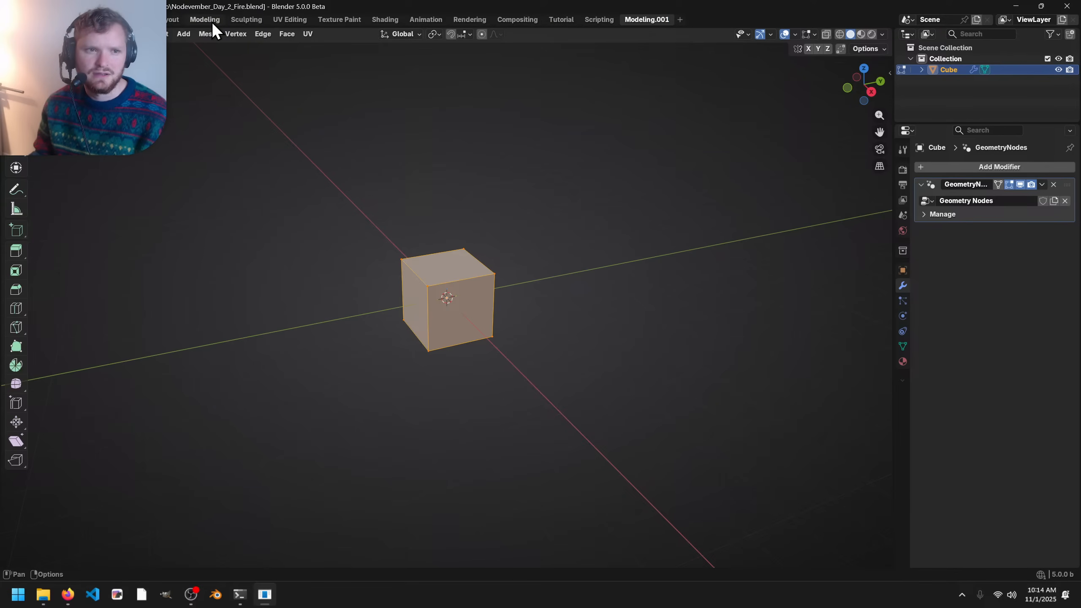
double_click(211, 22)
left_click(744, 23)
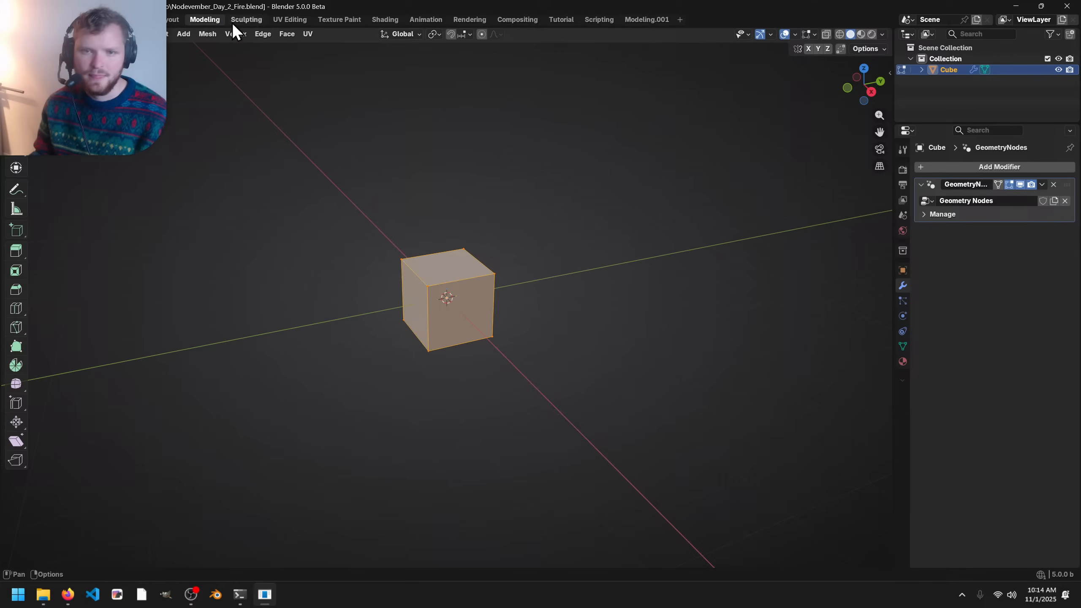
double_click(211, 20)
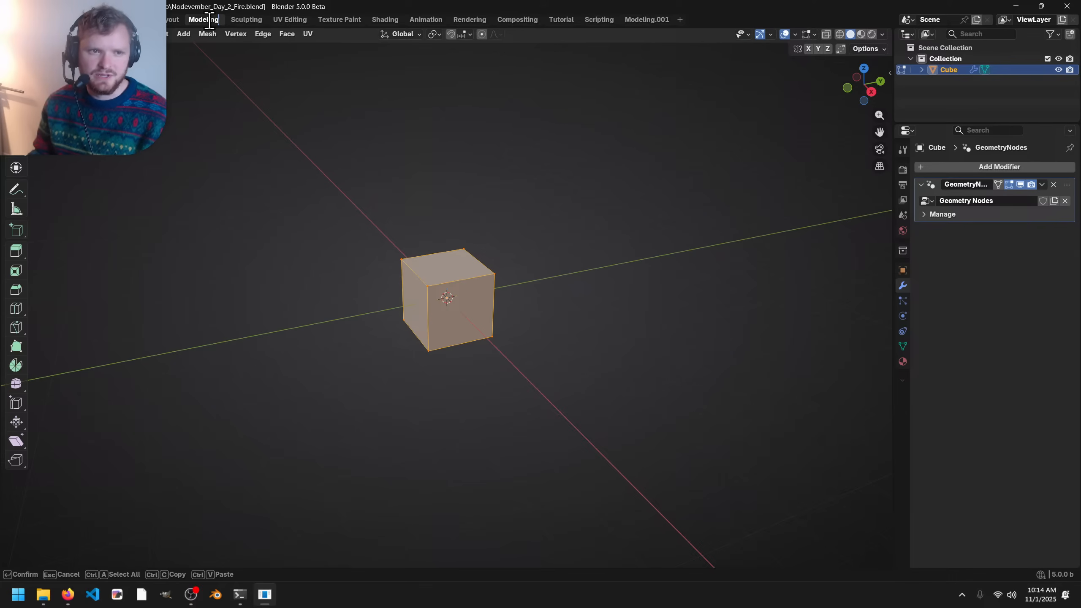
type("reference")
key("Return")
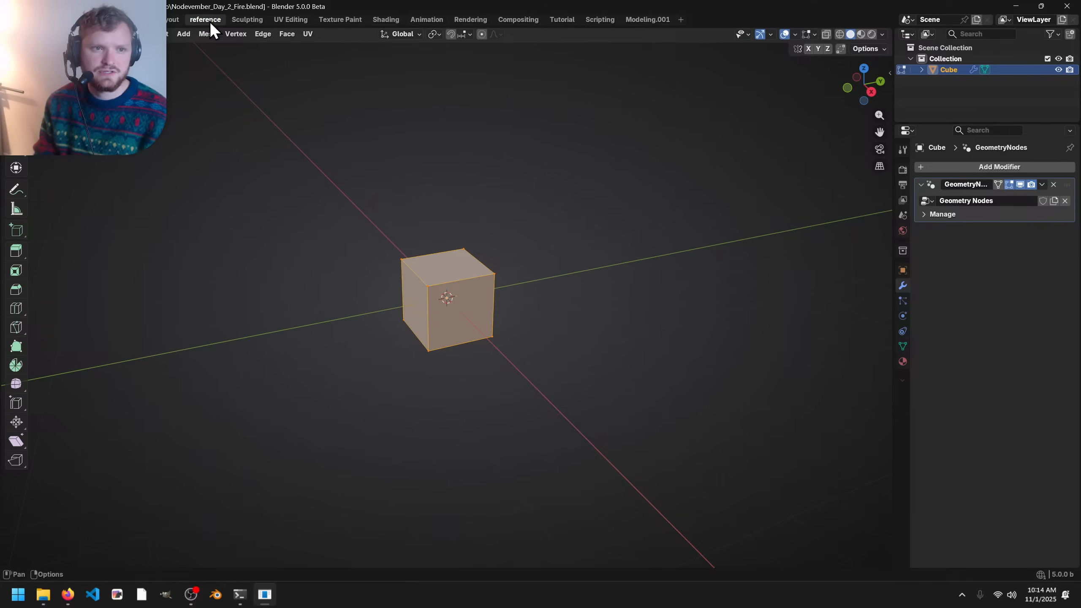
- Change the 3D viewport to an Image Editor and load roasted-marshmallow-2664038908.jpg from the Desktop folder
left_click(12, 34)
left_click(38, 74)
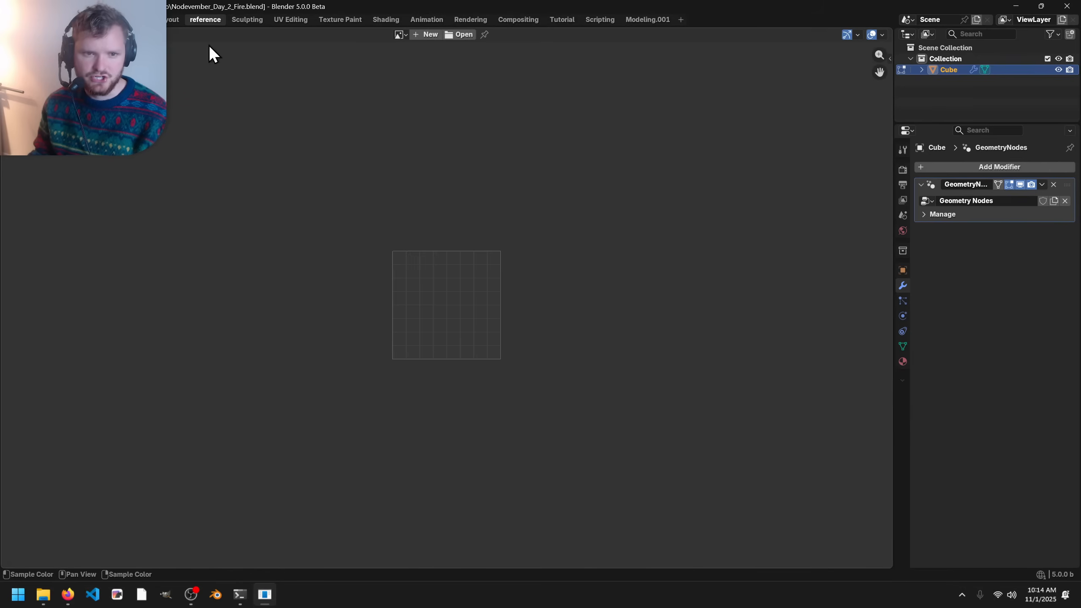
left_click(456, 35)
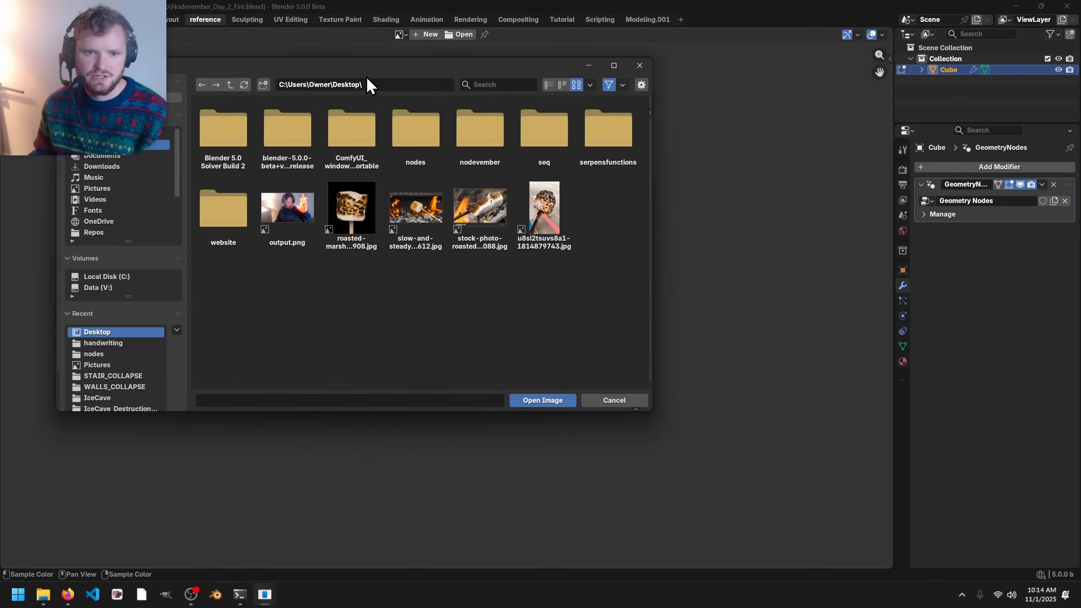
double_click(349, 215)
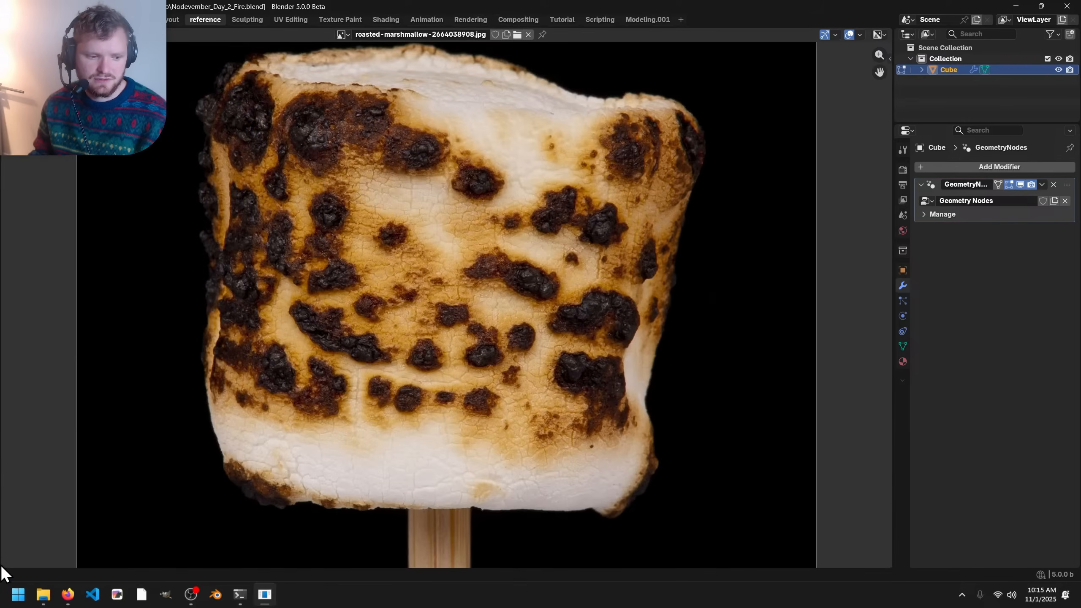
left_click_drag(4, 564, 51, 302)
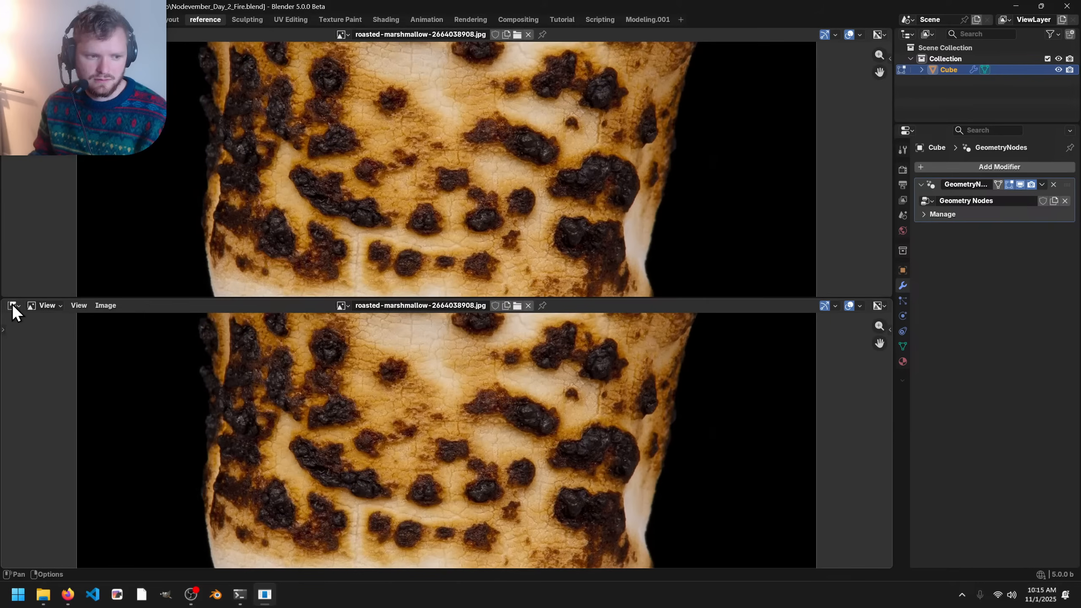
left_click(12, 305)
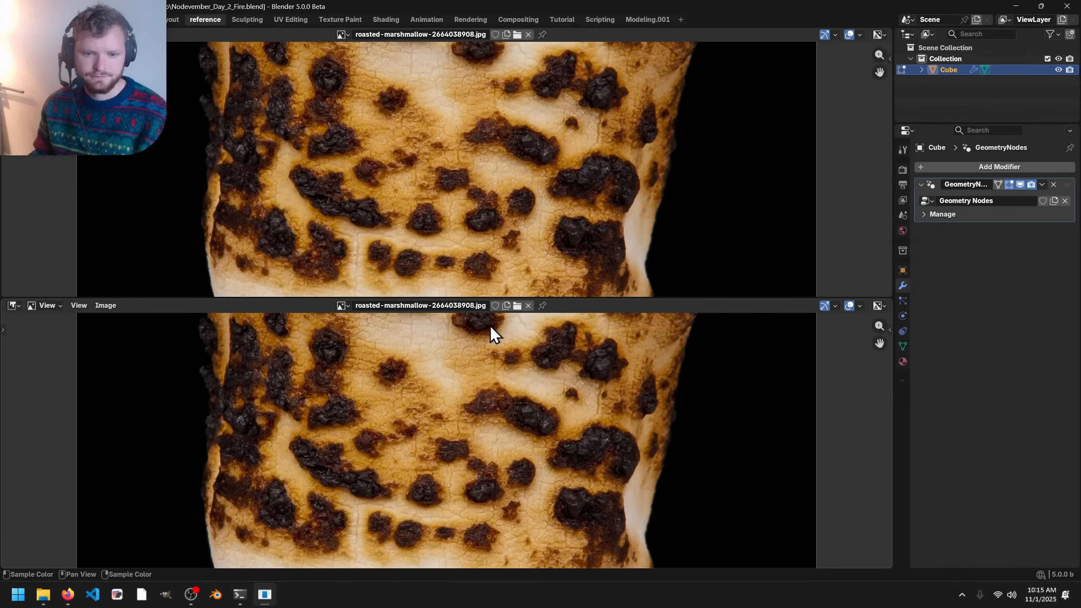
left_click(518, 305)
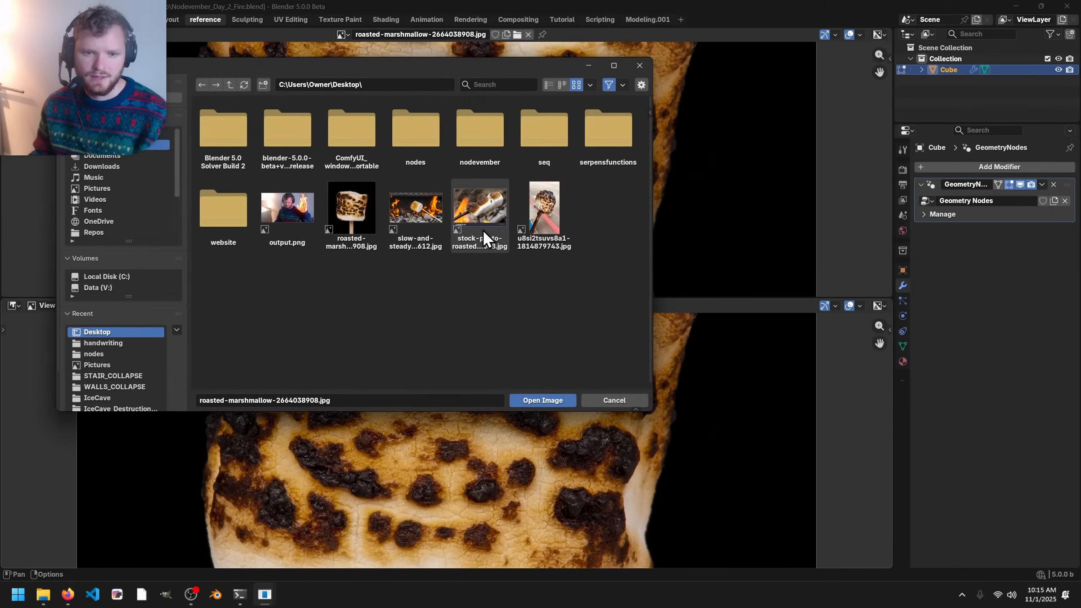
left_click(426, 219)
double_click(426, 219)
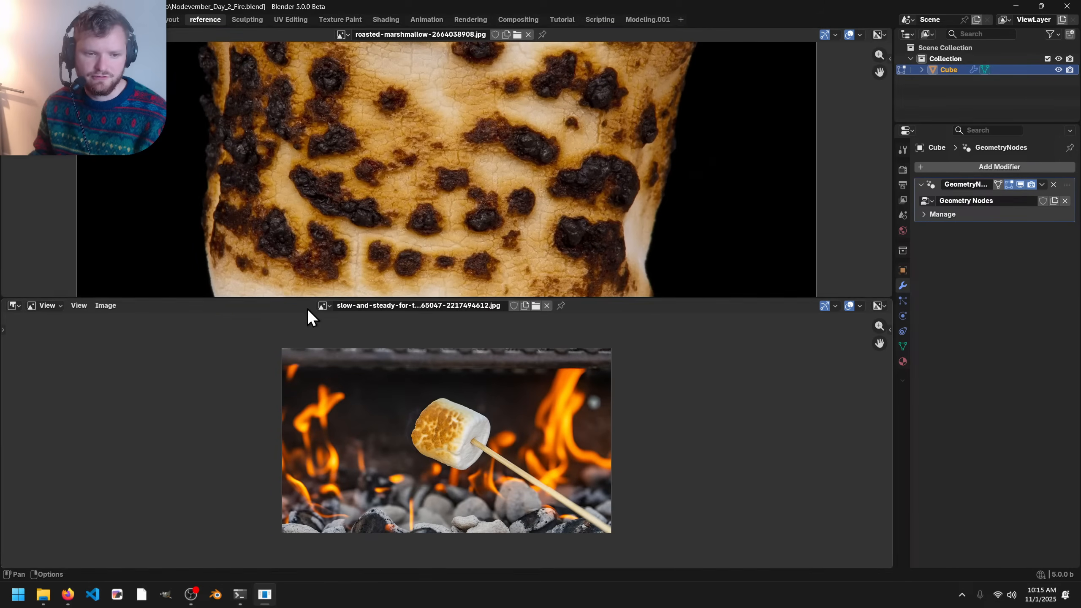
- Split the upper image area side by side and load the stock-photo-roasted image ending in 3410706088.jpg in its left half
left_click_drag(2, 298, 443, 241)
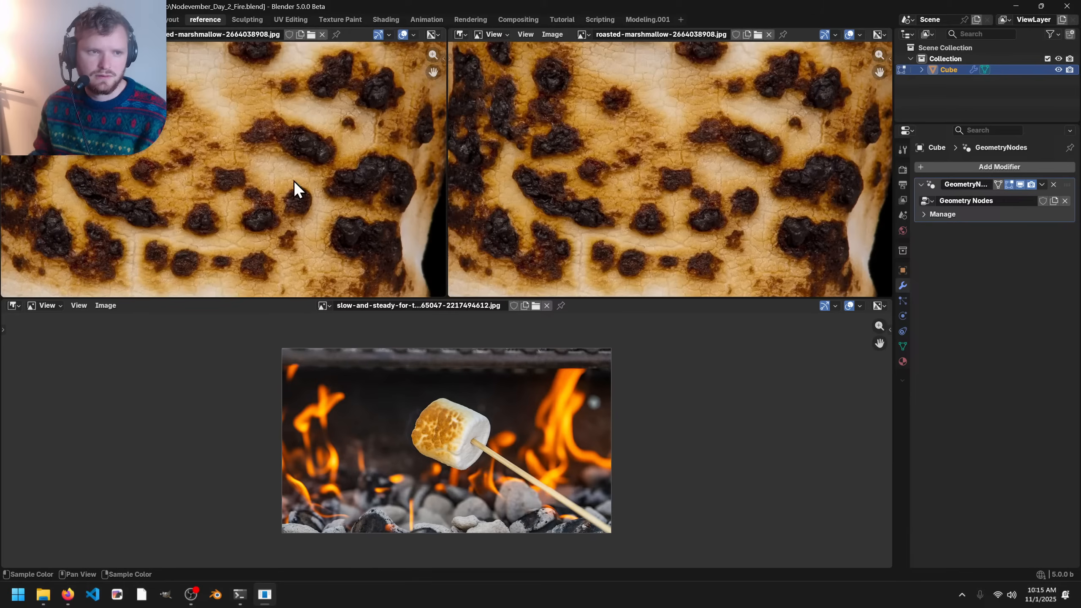
left_click(311, 35)
double_click(476, 222)
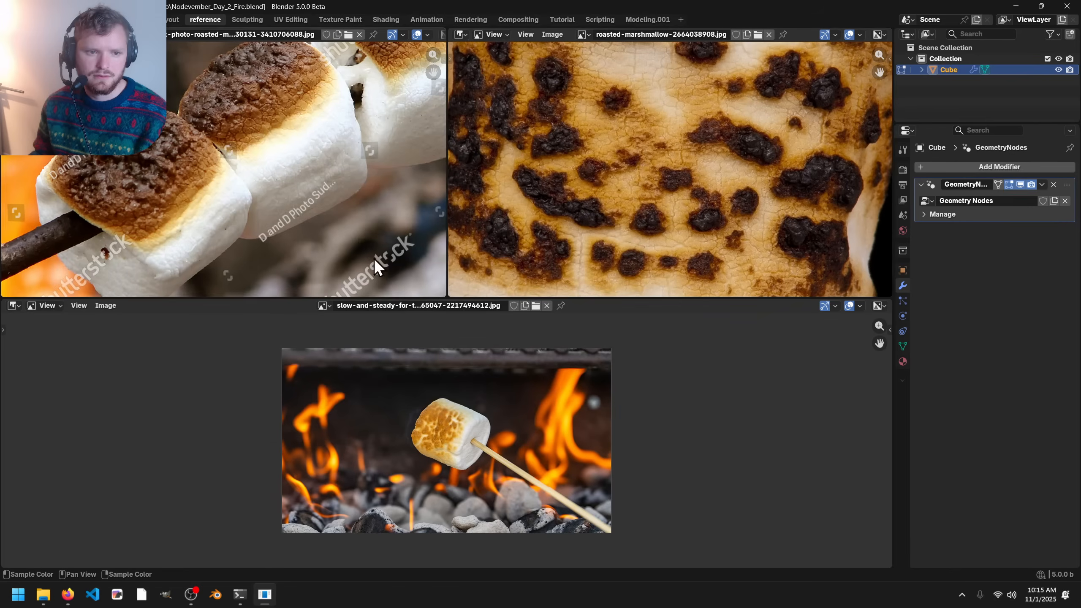
- Split the lower image area side by side with a wider left column and load u8si2tsuvs8a1-1814879743.jpg on the left, fitted to its area
left_click_drag(2, 301, 444, 320)
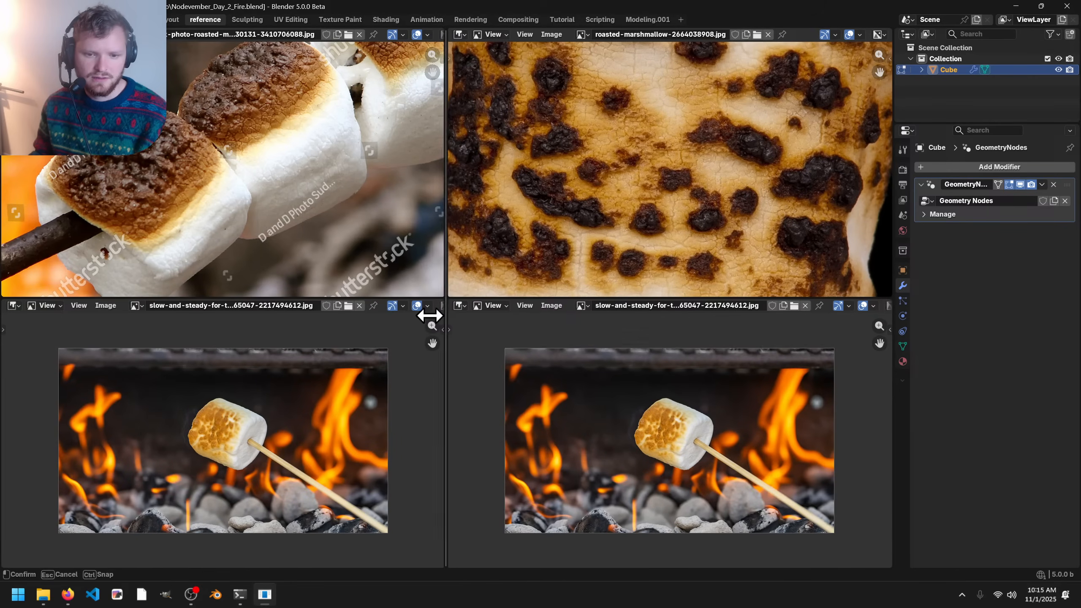
left_click_drag(447, 314, 496, 315)
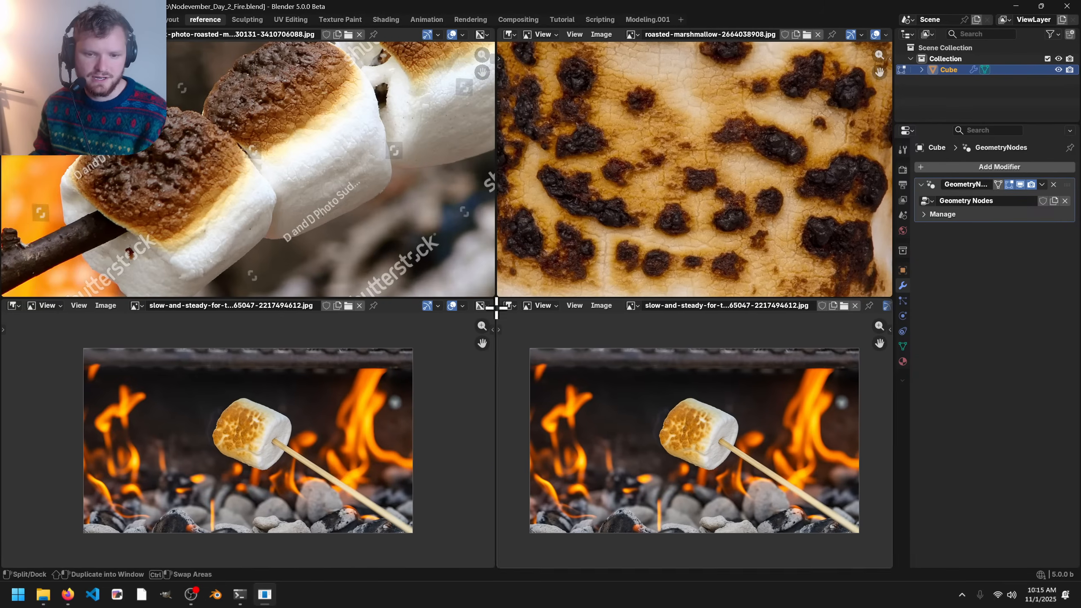
left_click(12, 305)
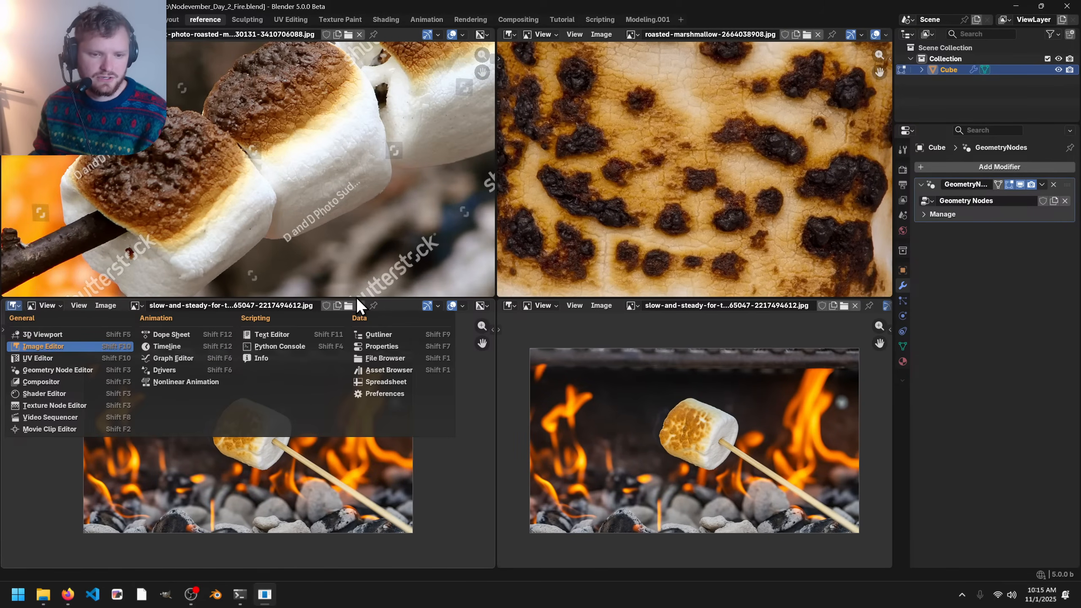
left_click(349, 305)
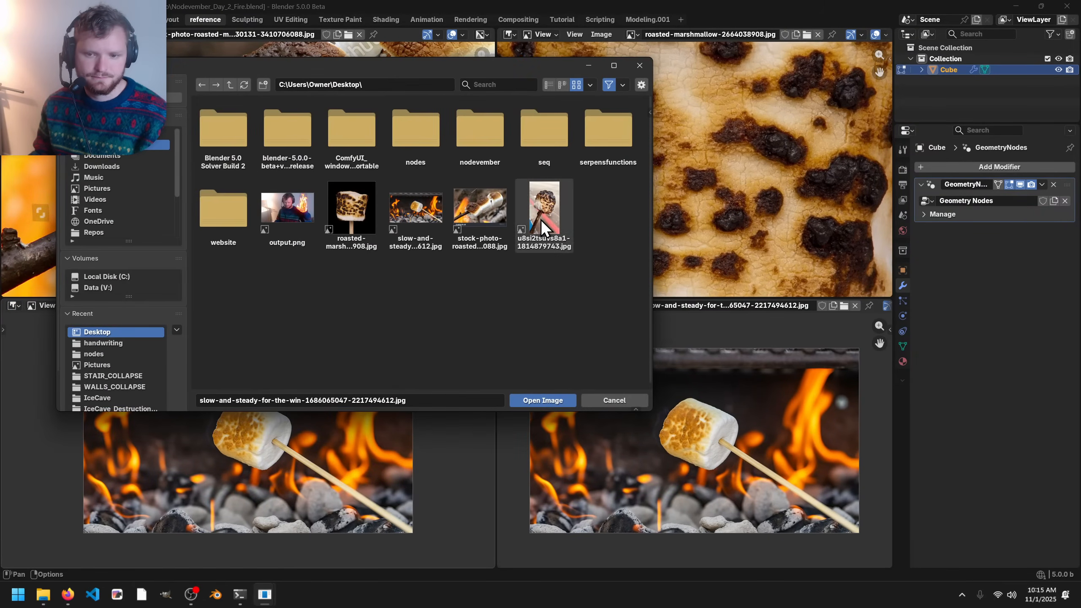
double_click(540, 219)
key("Home")
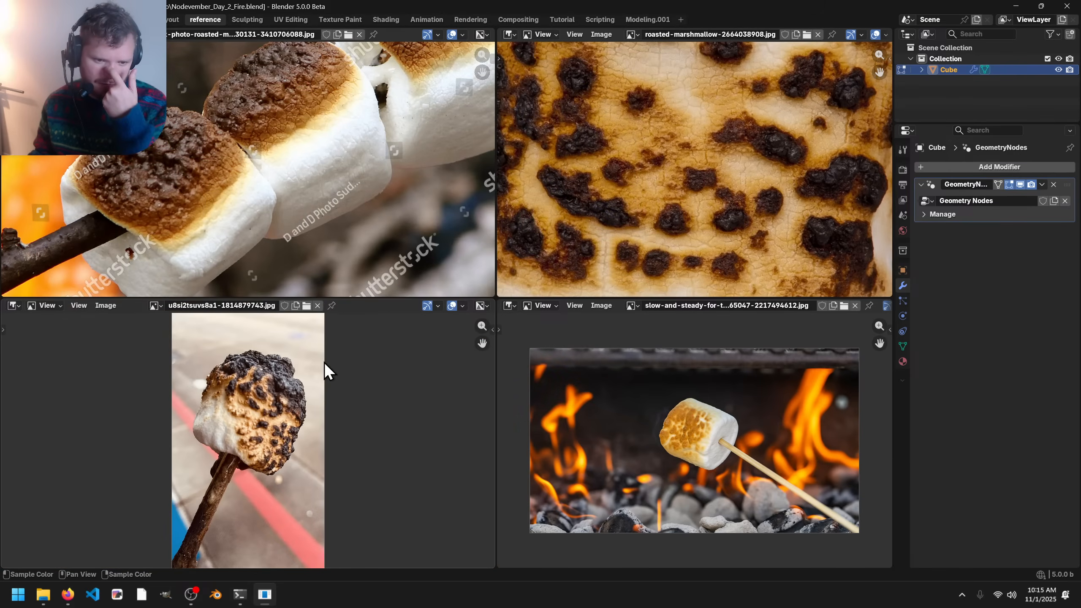
- Frame the marshmallows within the four reference image areas so their roasted surfaces can be compared
middle_click_drag(310, 368, 315, 375)
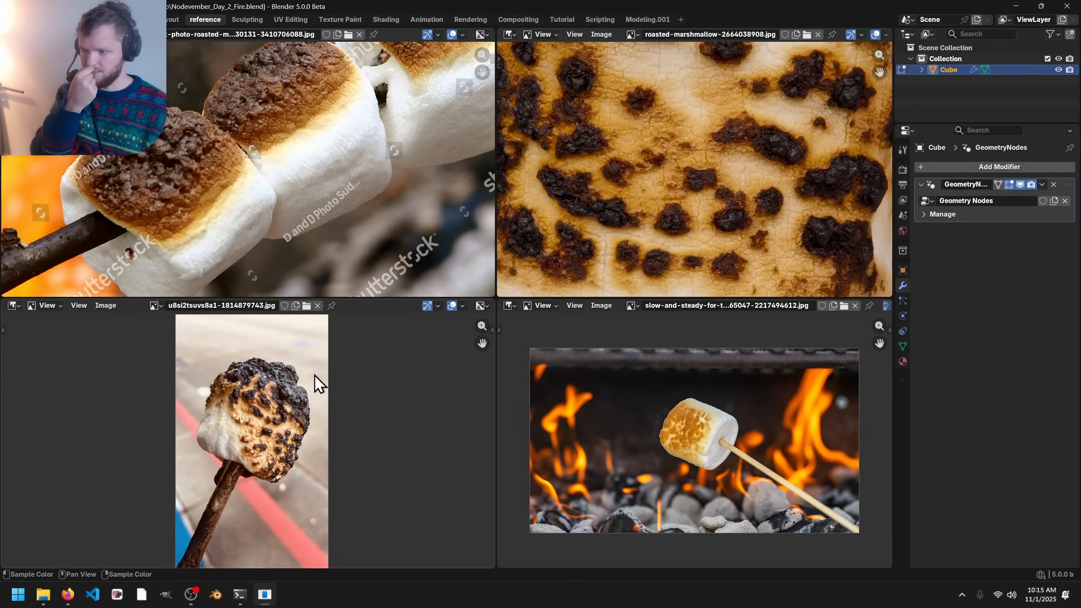
scroll(250, 383, "up", 2)
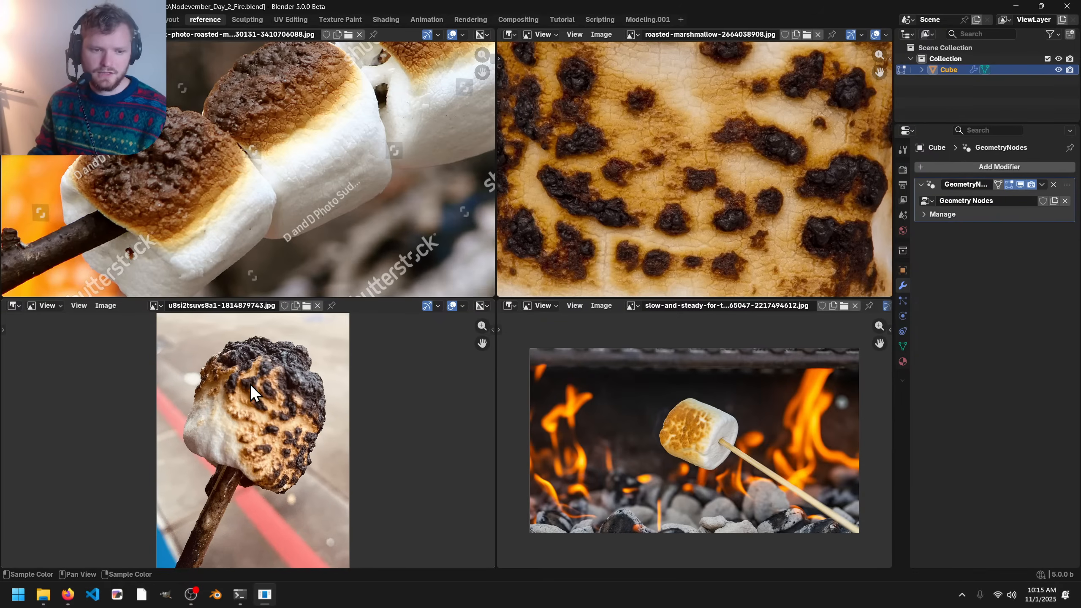
middle_click_drag(255, 400, 258, 386)
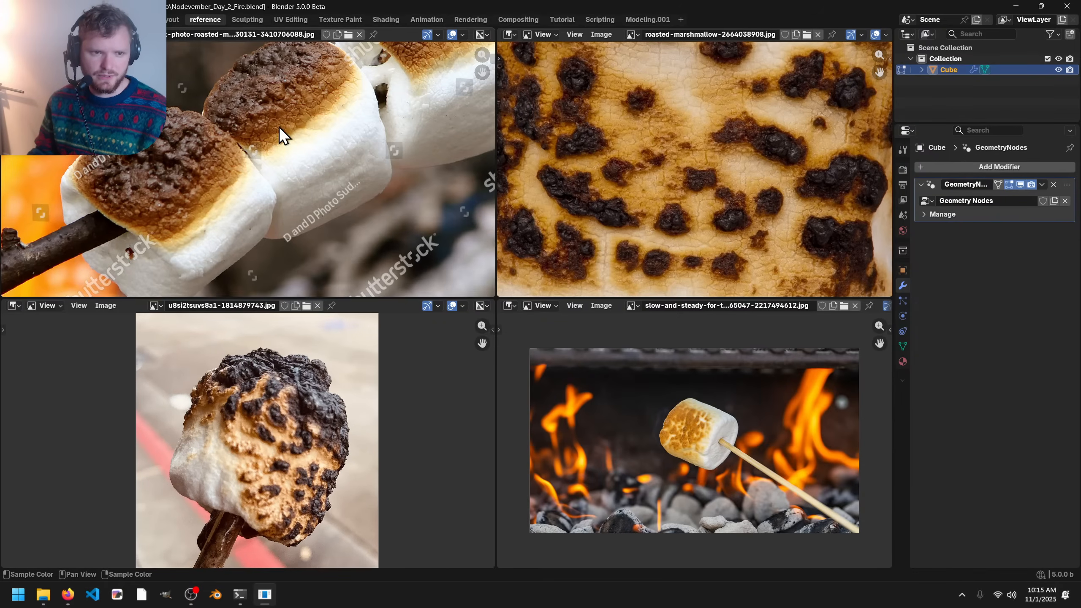
scroll(279, 127, "down", 3)
scroll(719, 153, "down", 4)
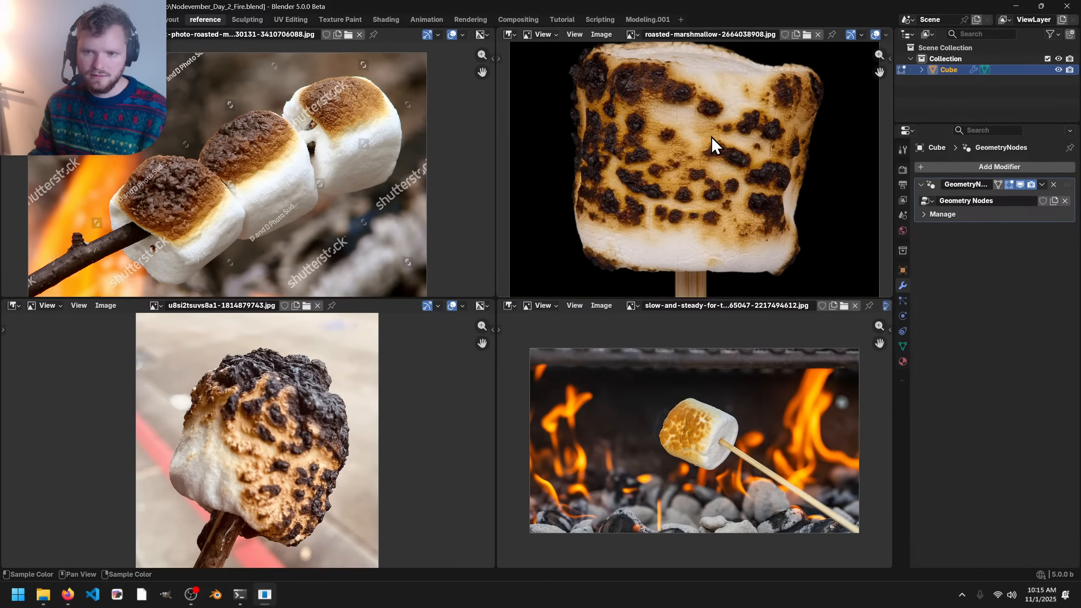
scroll(700, 451, "up", 3)
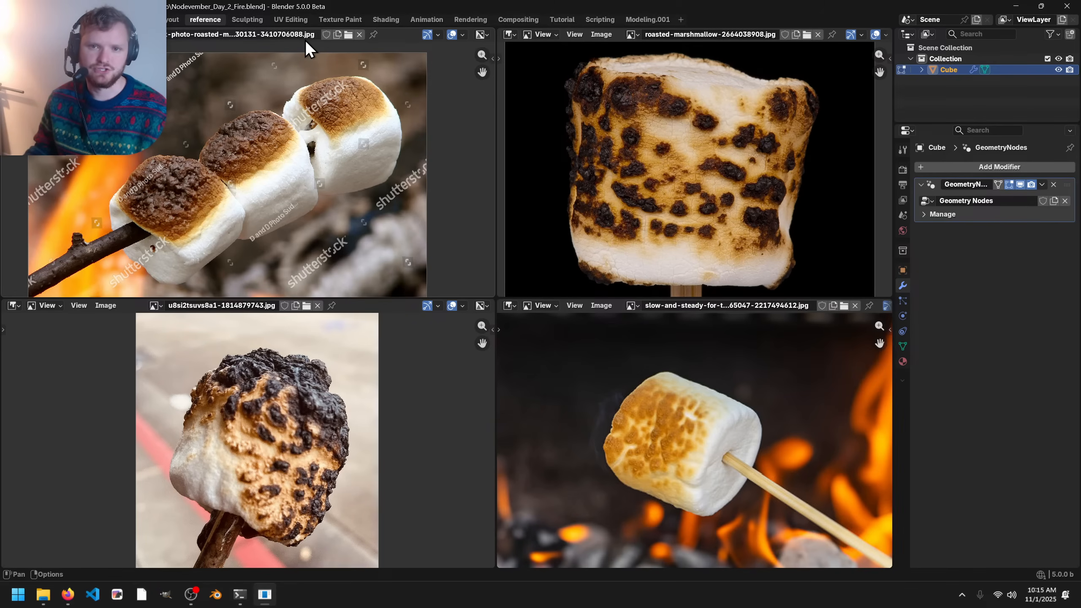
- Activate the Tutorial workspace and enlarge its 3D viewport by lowering the border with the node editor
left_click(469, 19)
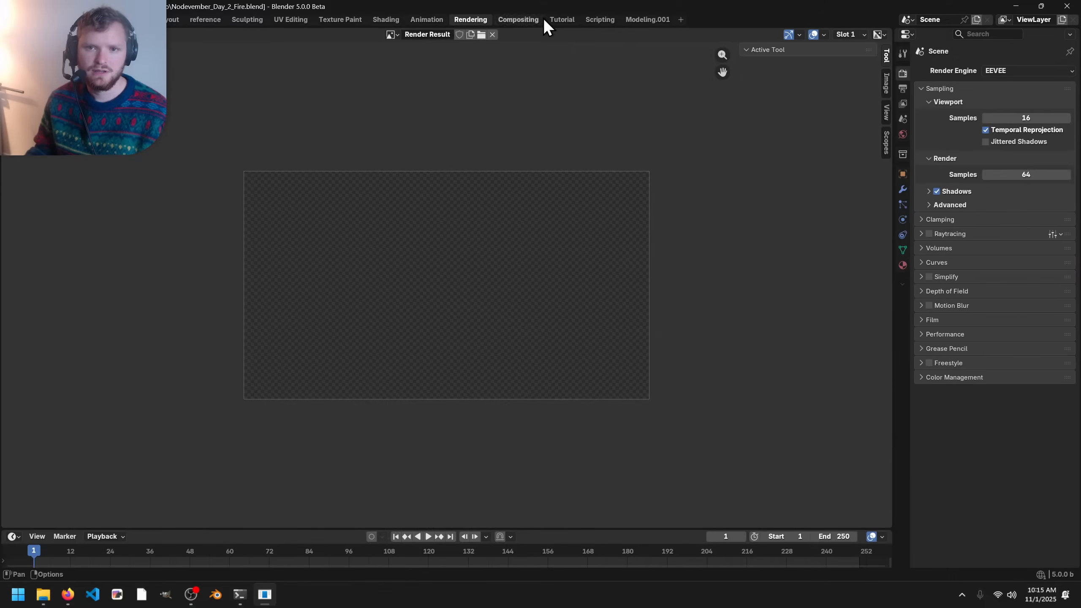
left_click(563, 20)
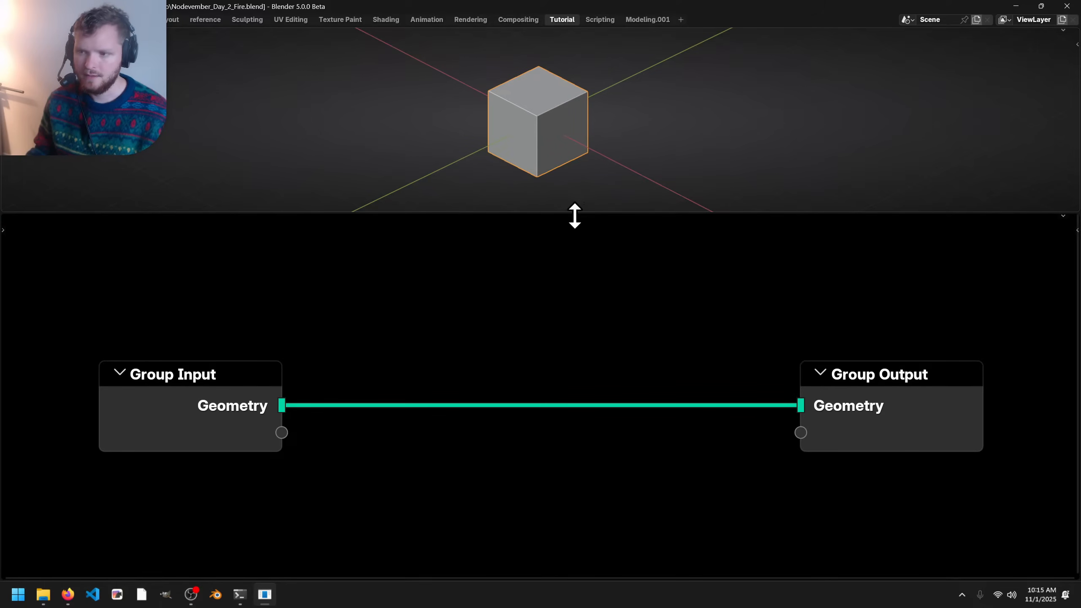
left_click_drag(574, 214, 567, 255)
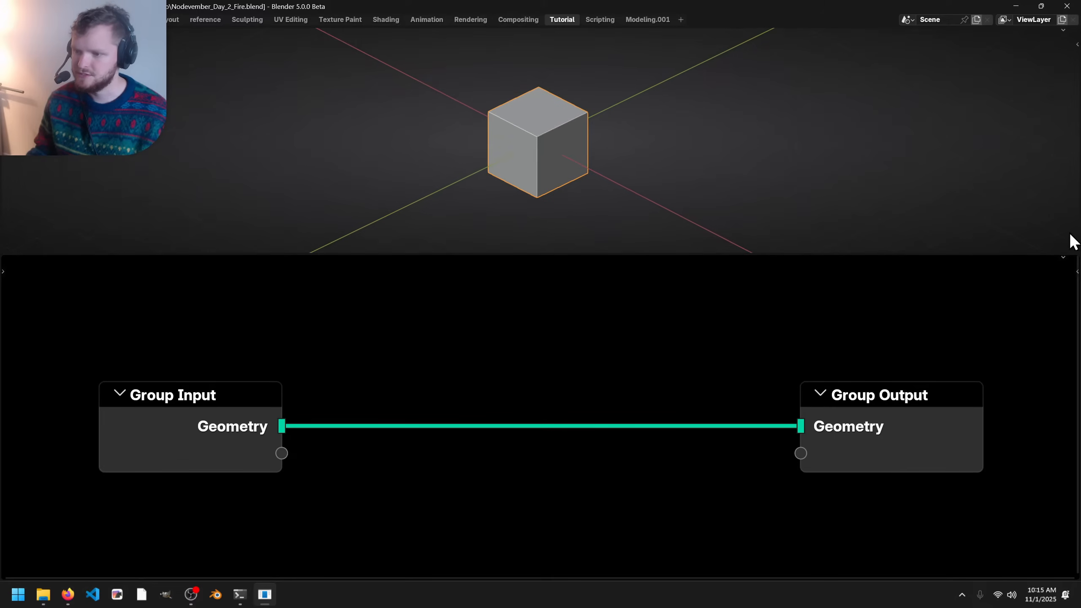
- Split off the right part of the 3D viewport and turn it into a Spreadsheet editor
left_click_drag(1073, 249, 791, 222)
key("shift+F5")
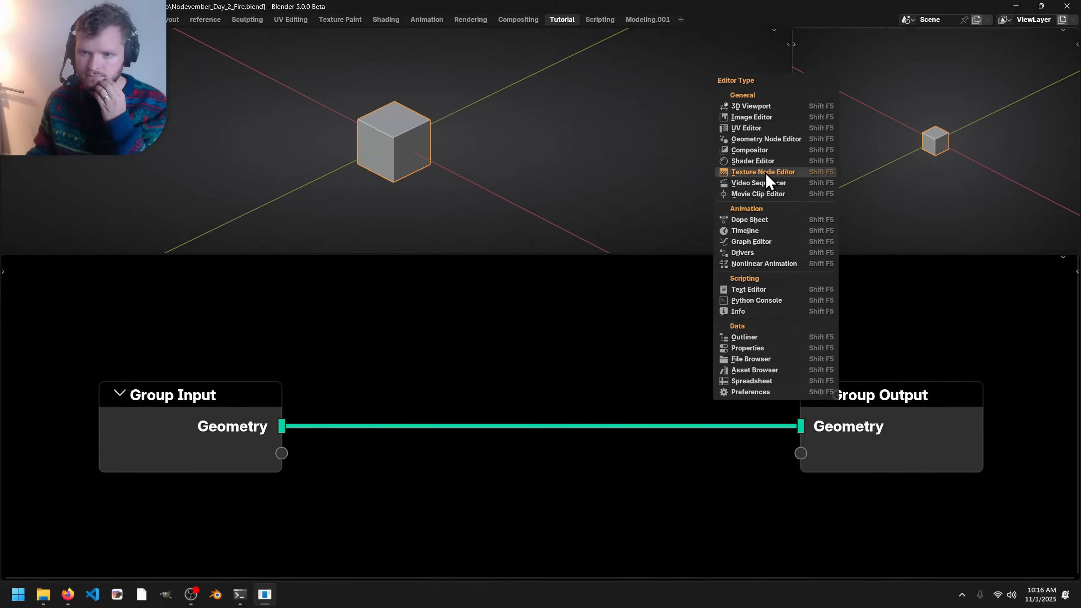
left_click(761, 381)
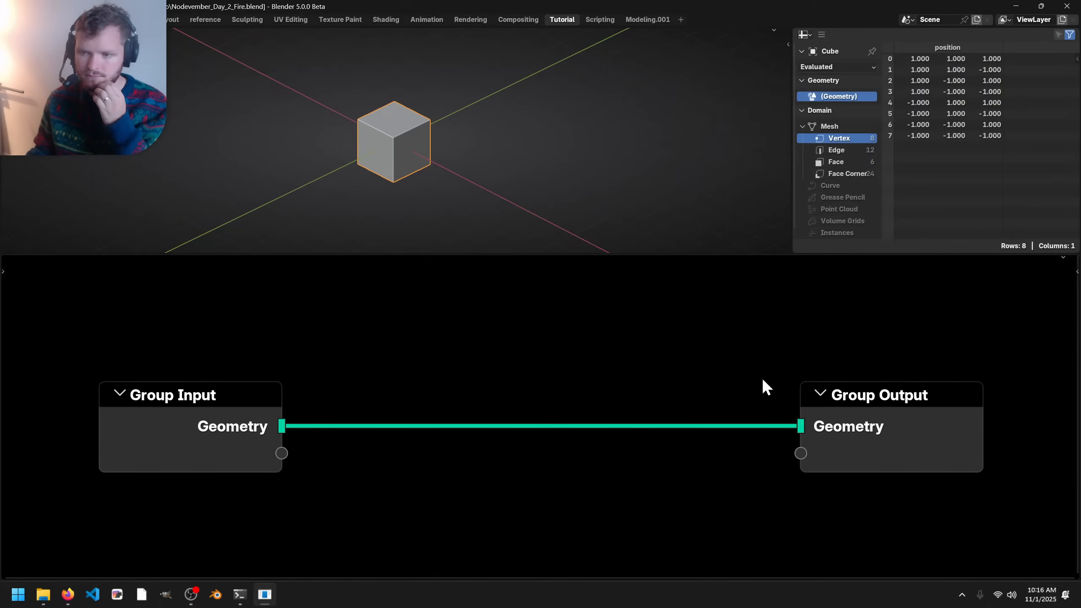
- Delete the Group Input node from the cube's geometry node tree
left_click_drag(332, 517, 213, 411)
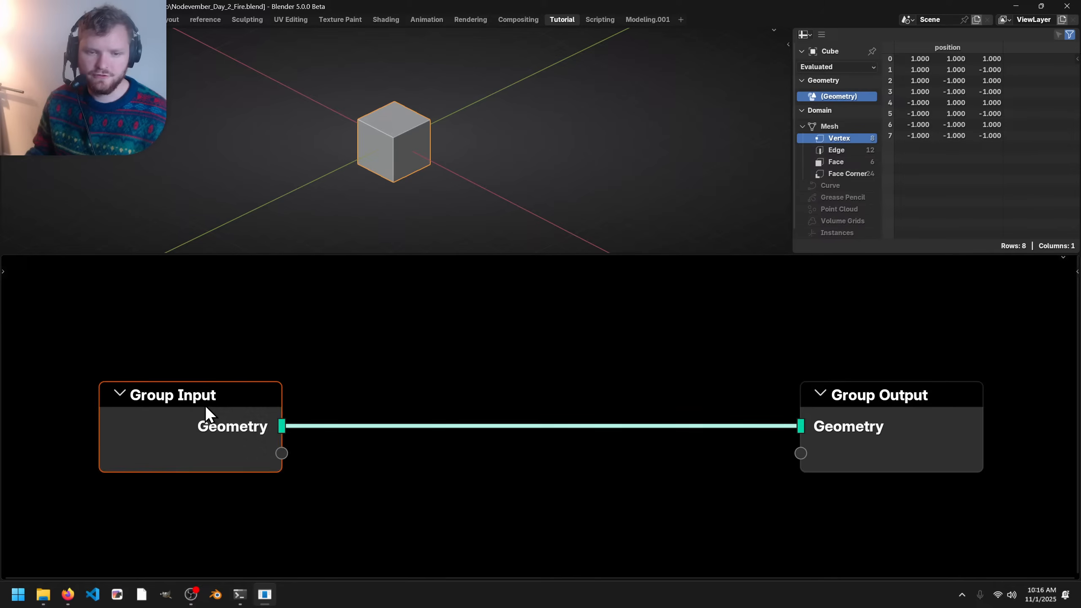
key("x")
- Switch the Blender window to fullscreen and save Nodevember_Day_2_Fire.blend
key("q")
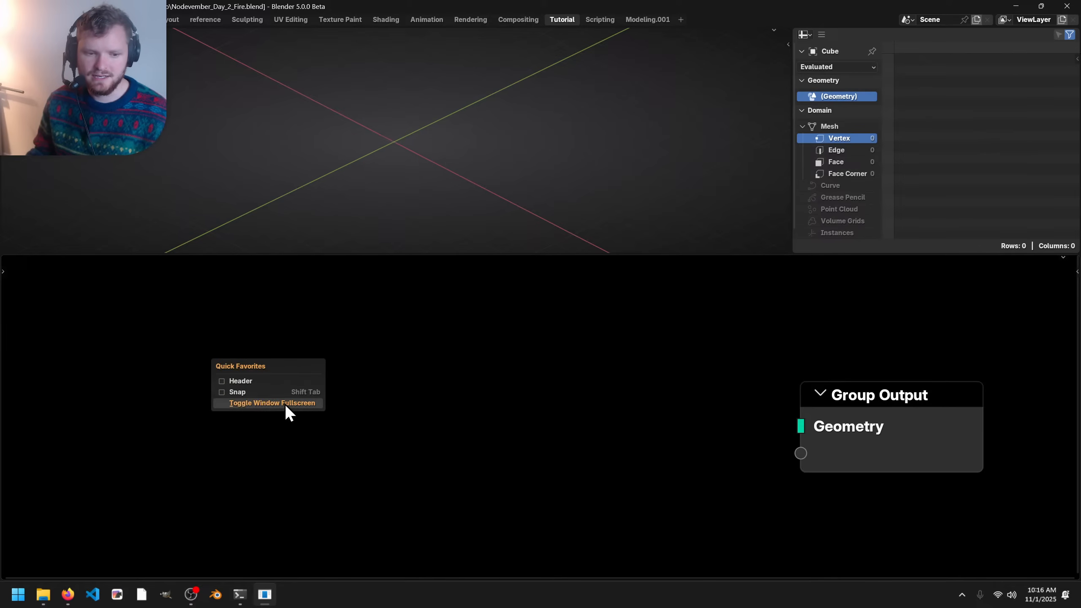
left_click(285, 404)
key("ctrl+s")
- Add a Cylinder mesh node and connect its Mesh output to the Group Output's Geometry input
key("shift+a")
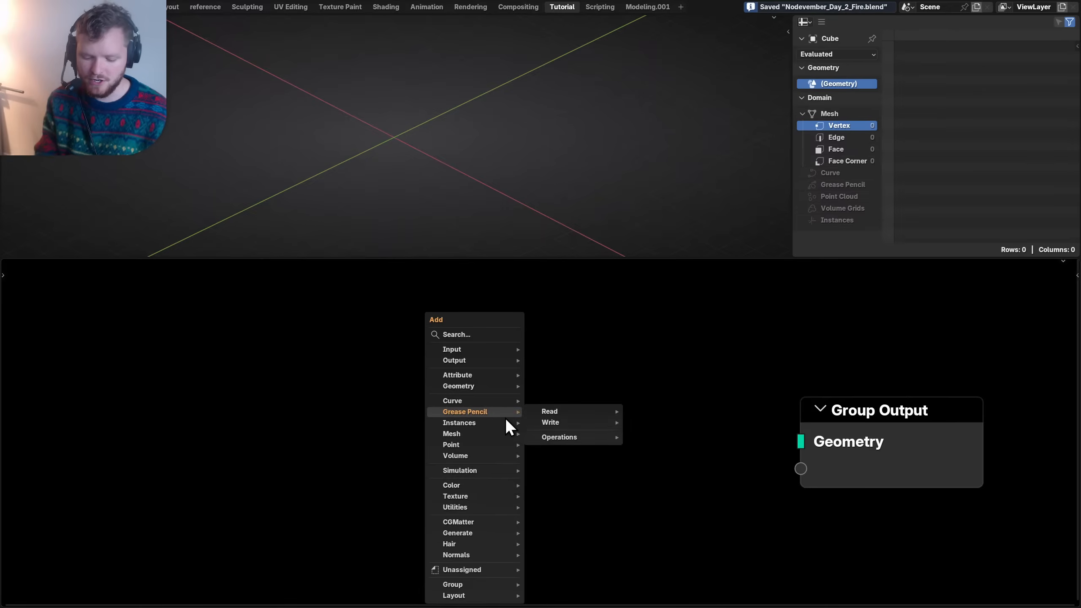
type("cylind")
key("Return")
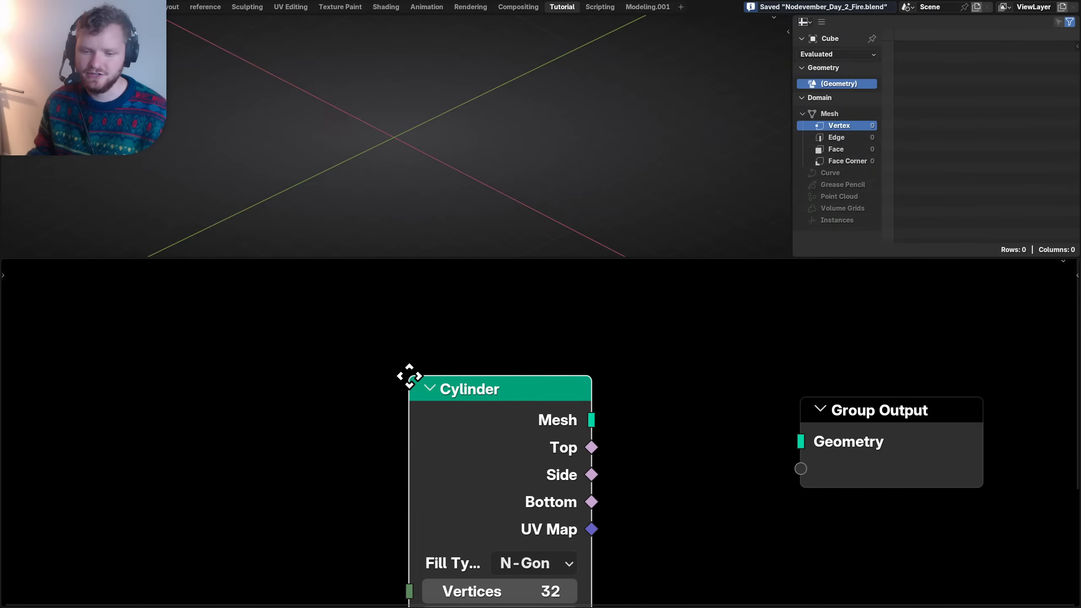
left_click(370, 363)
left_click_drag(556, 408, 801, 443)
key("q")
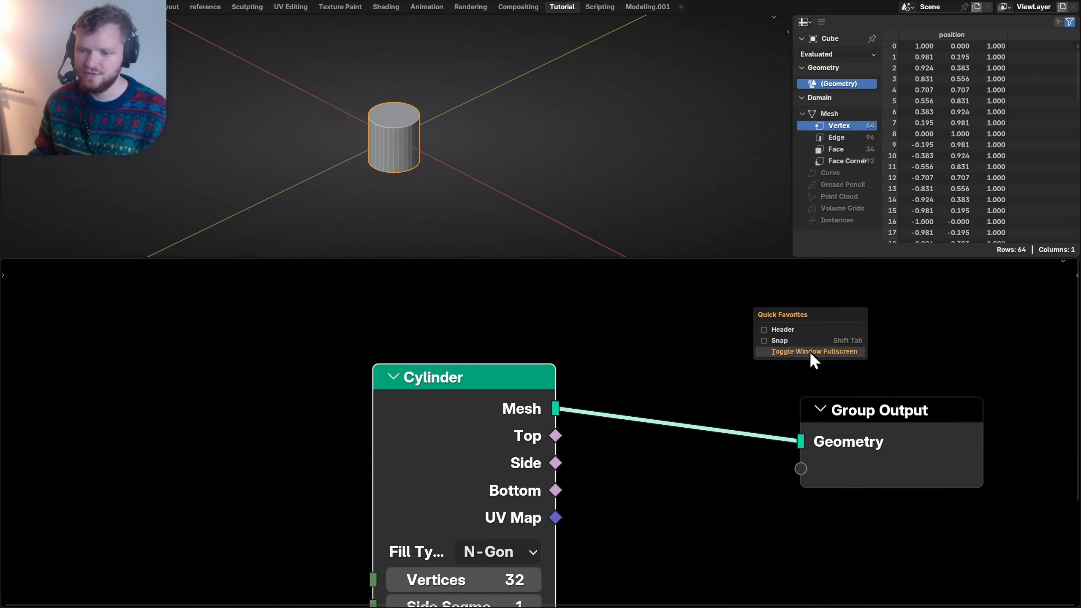
left_click(792, 339)
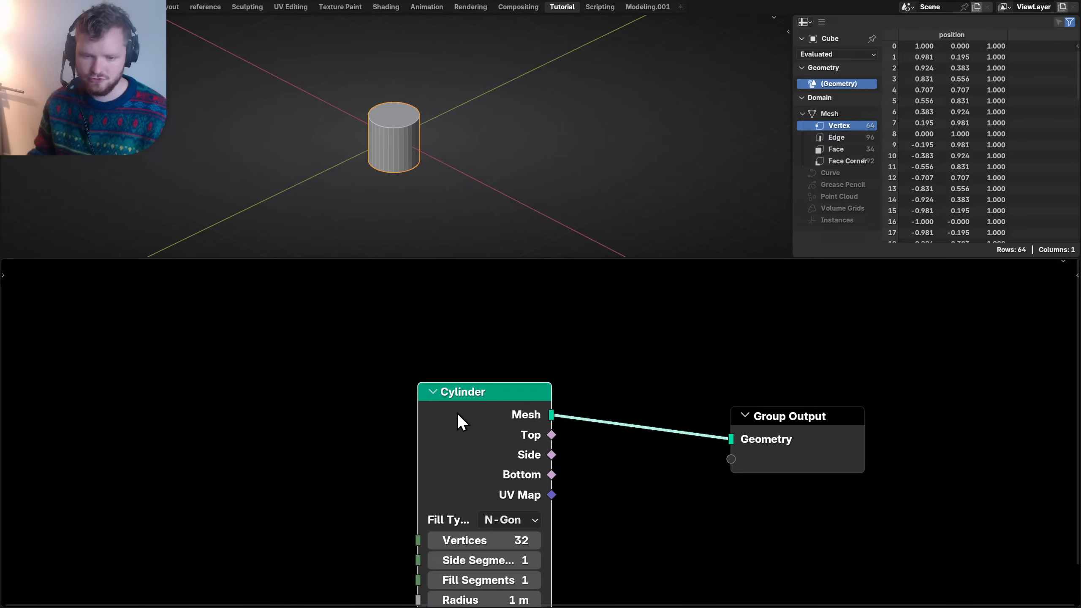
- Reposition the Cylinder node and set its vertices to 300
left_click_drag(457, 414, 395, 394)
scroll(421, 143, "up", 5)
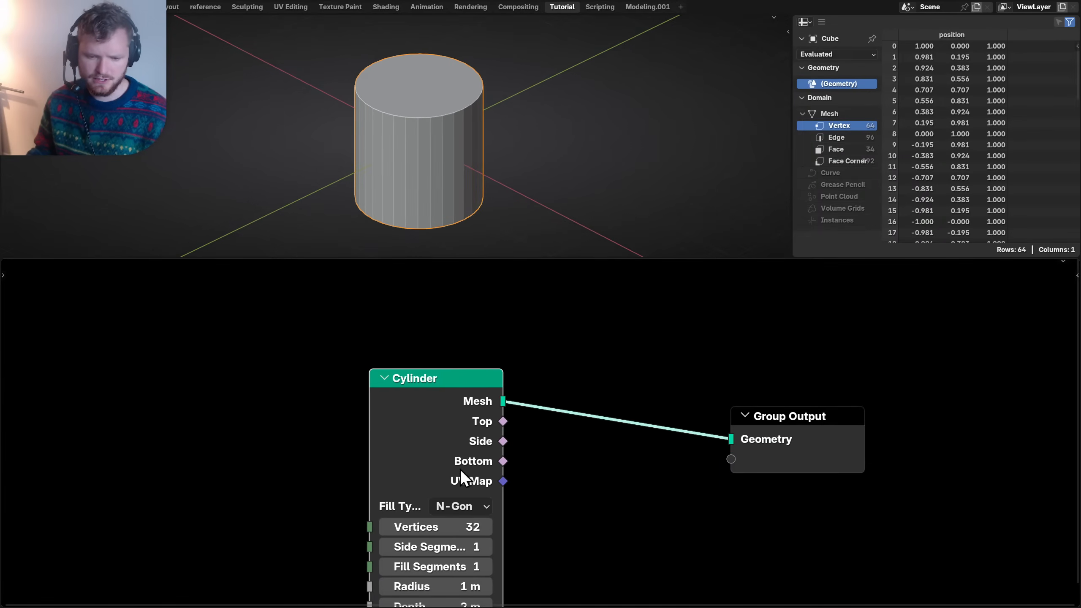
scroll(498, 182, "down", 1)
middle_click_drag(449, 147, 488, 131)
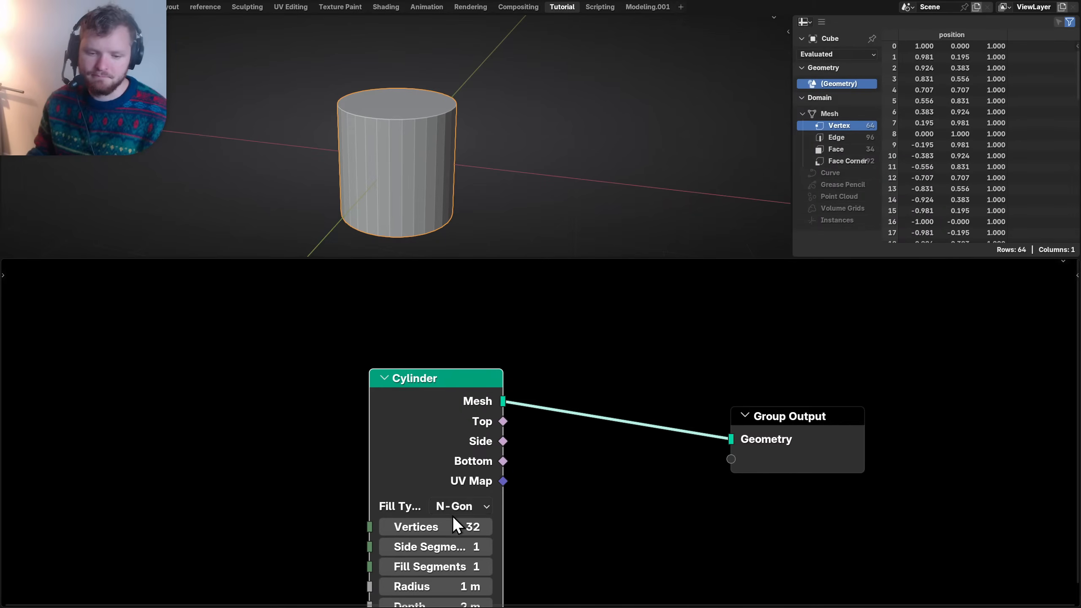
left_click_drag(444, 527, 609, 527)
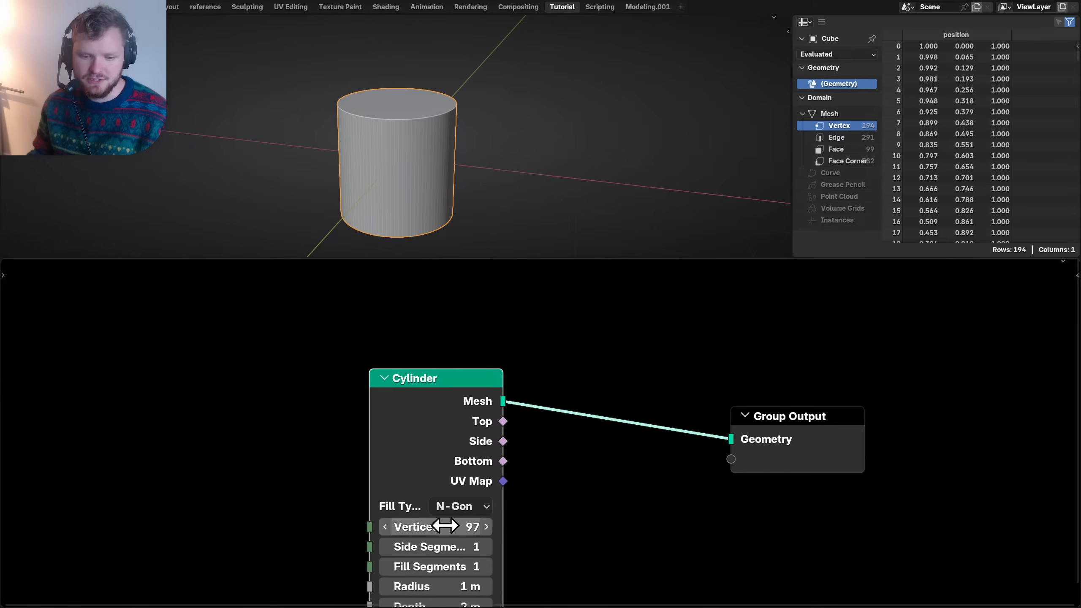
left_click(445, 526)
type("200")
key("Return")
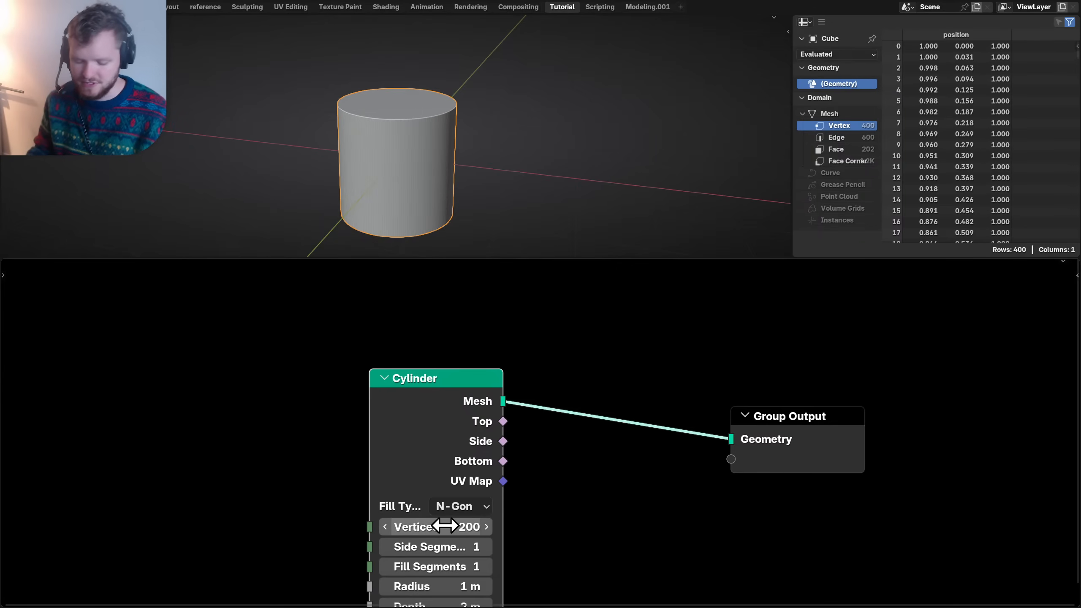
left_click(444, 527)
type("300")
key("Return")
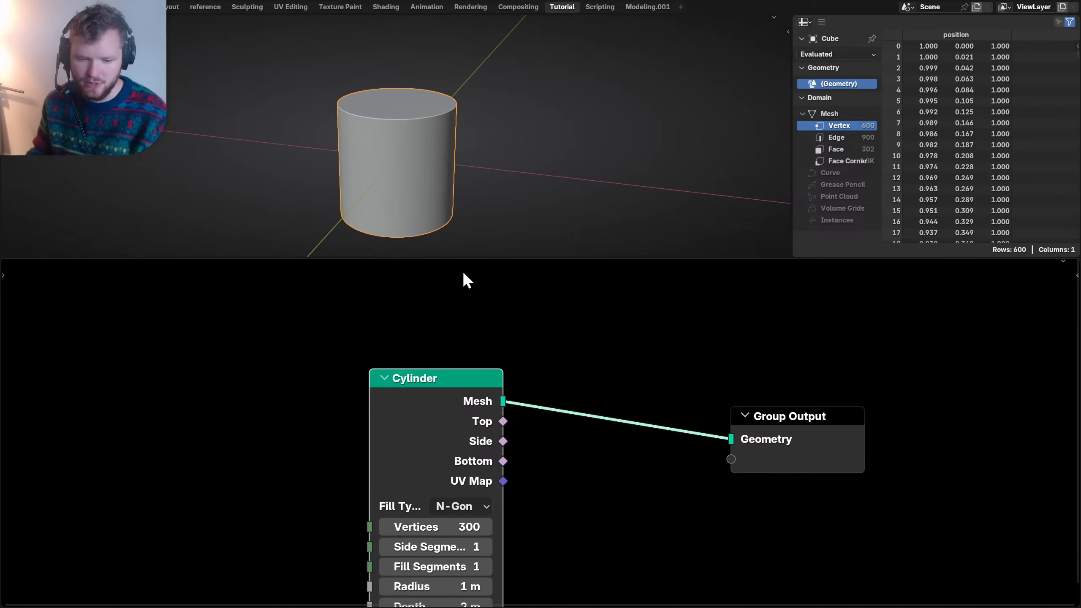
- Move the Cylinder node farther from the Group Output and insert a Mesh to SDF Grid node fed by the cylinder's Mesh output
scroll(427, 154, "up", 1)
left_click_drag(409, 394, 275, 356)
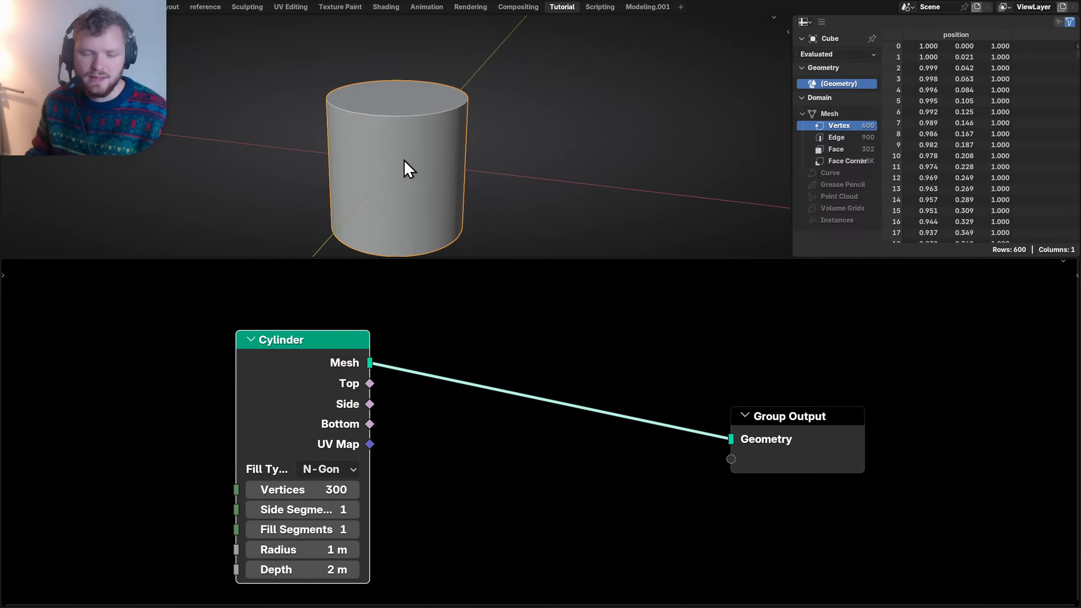
scroll(431, 130, "up", 1)
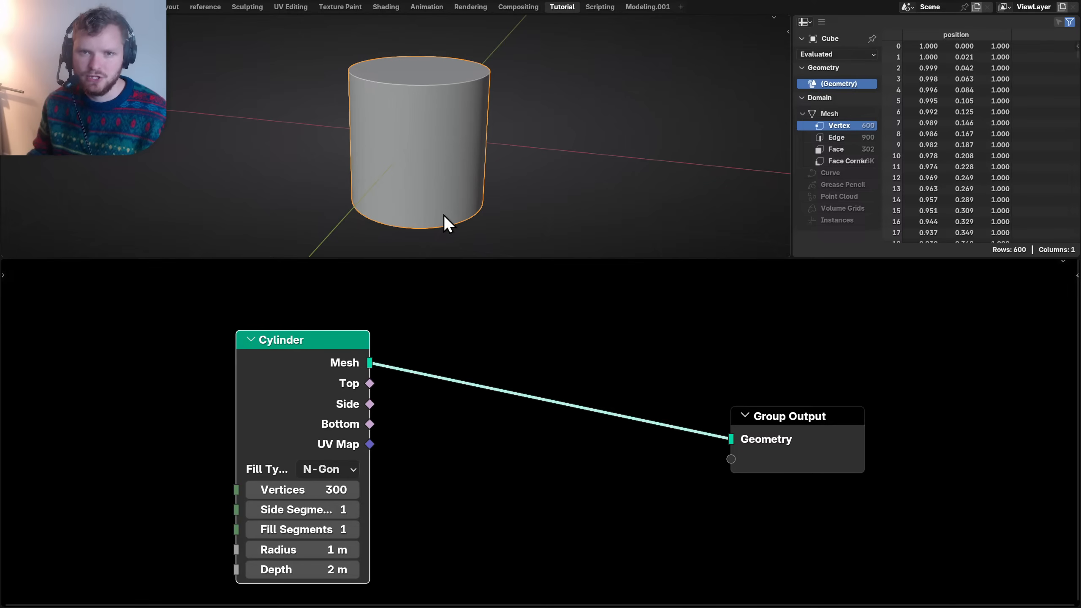
middle_click_drag(447, 195, 481, 181)
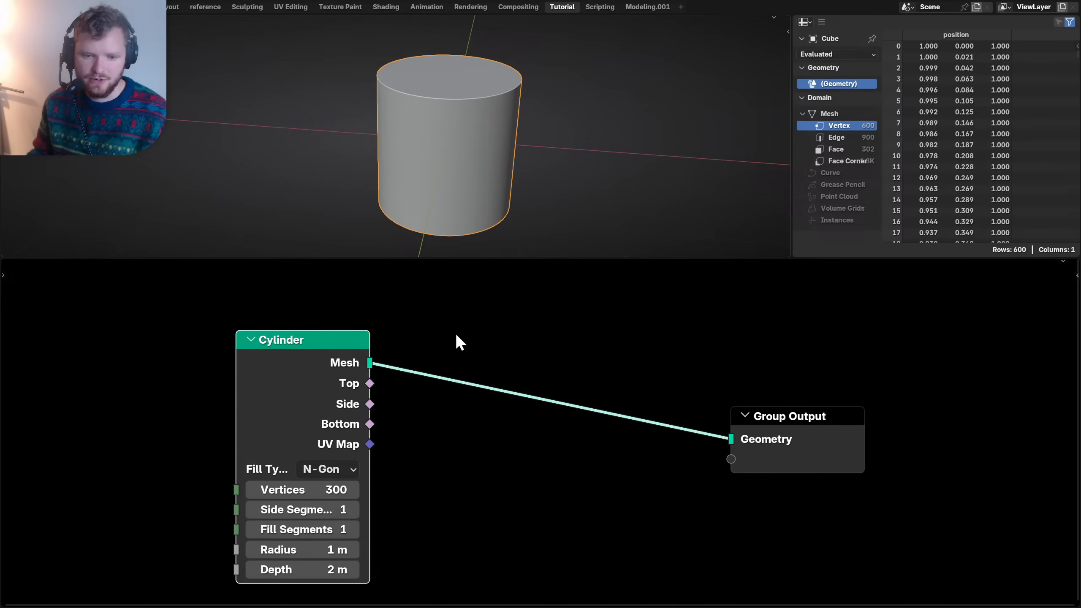
key("shift+a")
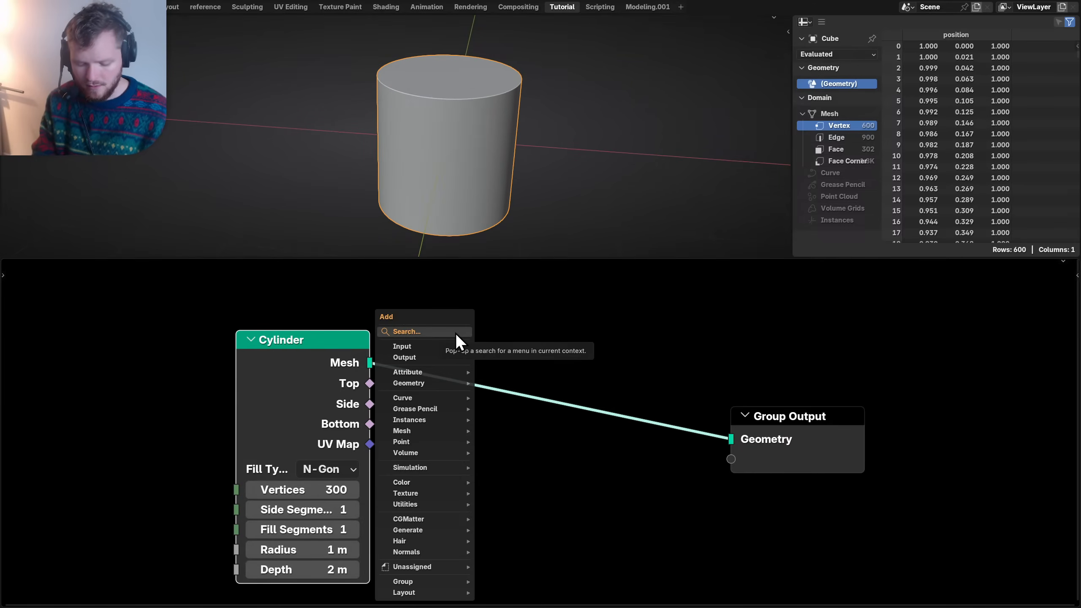
type("mesh to sdf")
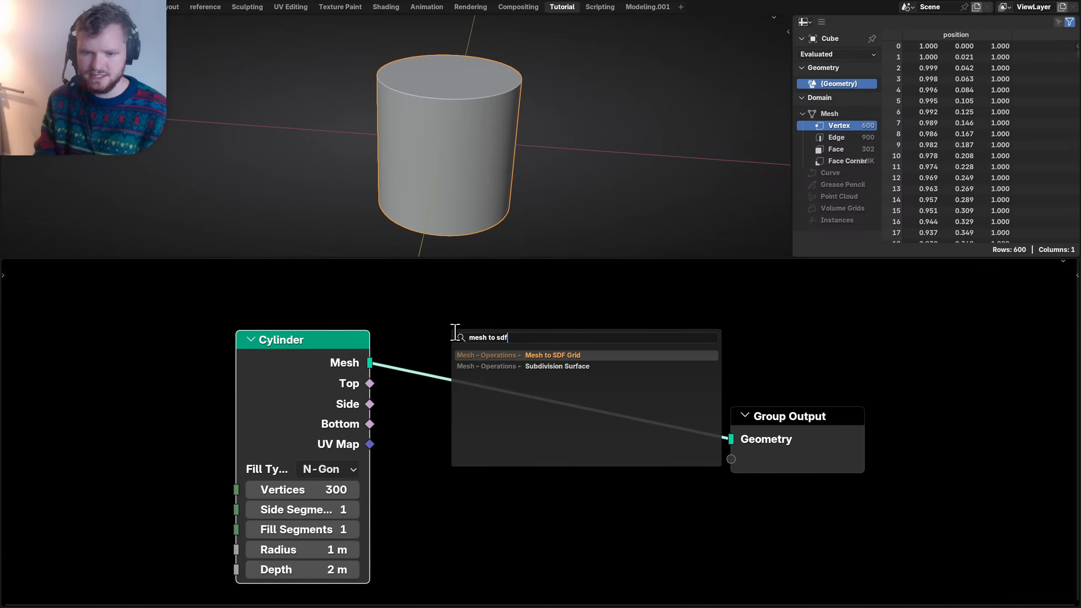
key("Return")
left_click(396, 341)
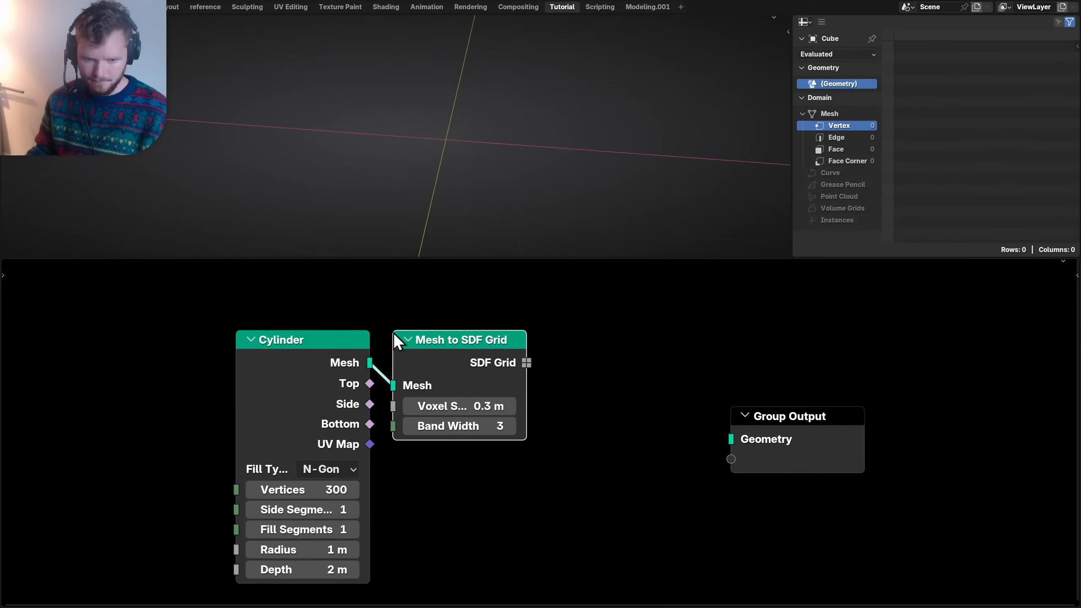
- Move the Group Output away and add a Grid to Mesh node, linking the SDF Grid through it to the Group Output
left_click_drag(683, 505, 863, 411)
key("g")
left_click(804, 405)
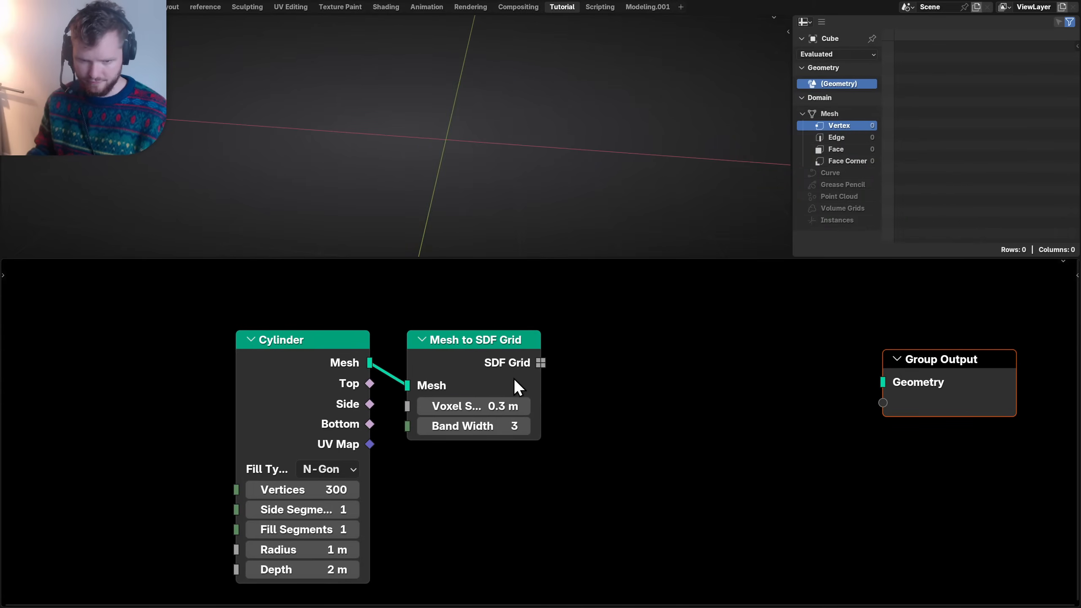
key("shift+a")
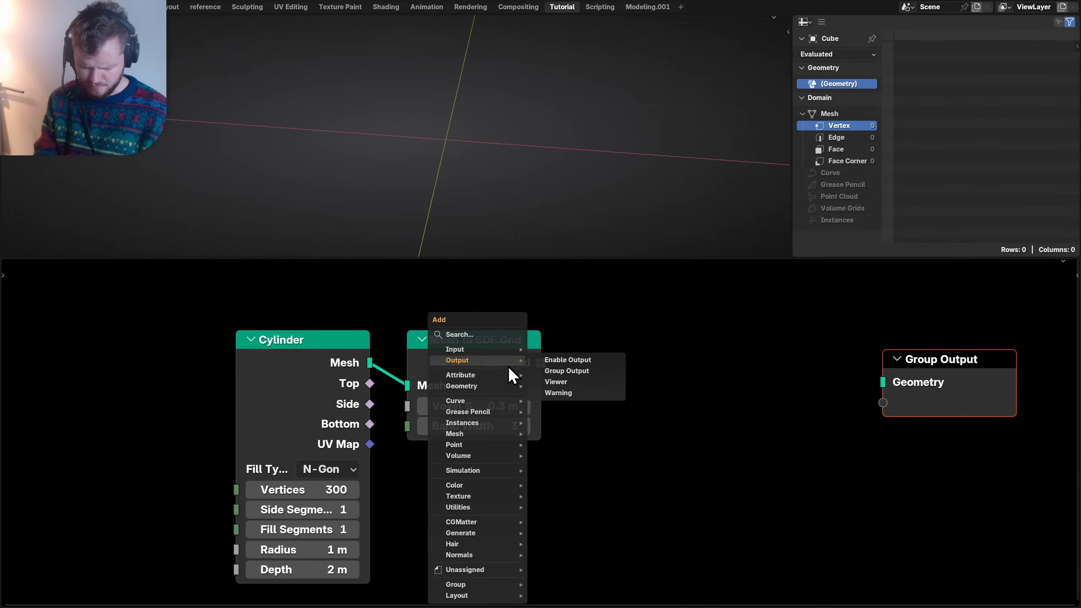
type("grid me")
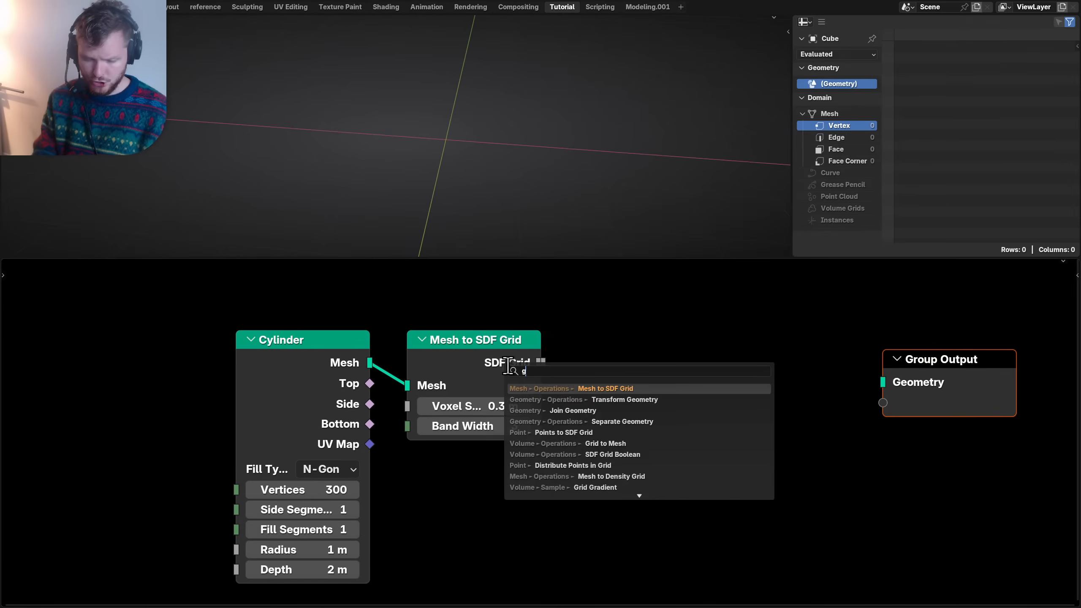
key("Return")
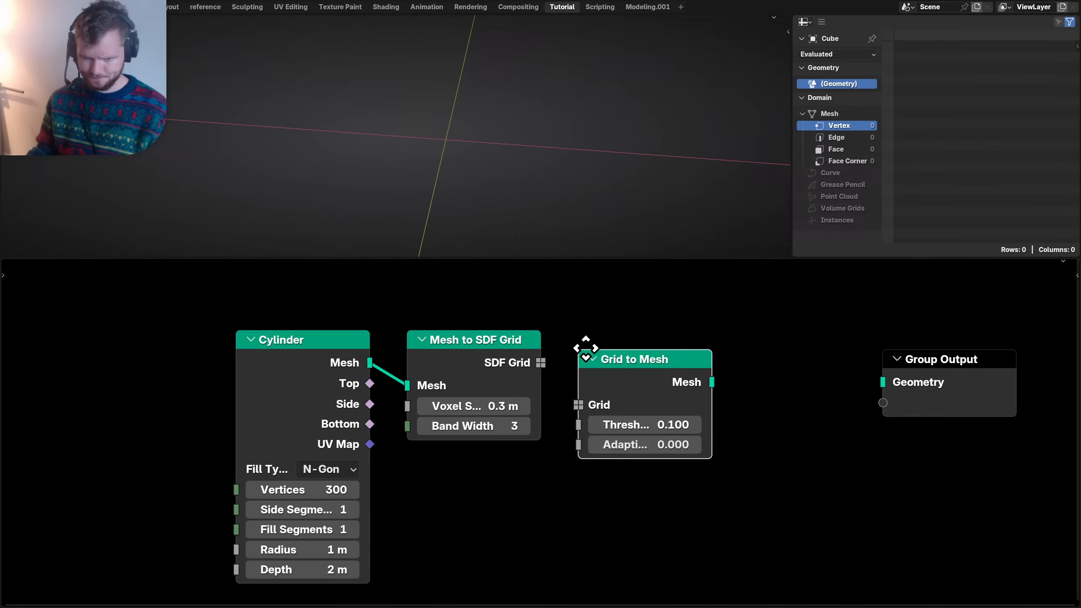
left_click(602, 326)
left_click_drag(541, 362, 599, 386)
left_click(670, 352, "ctrl+shift")
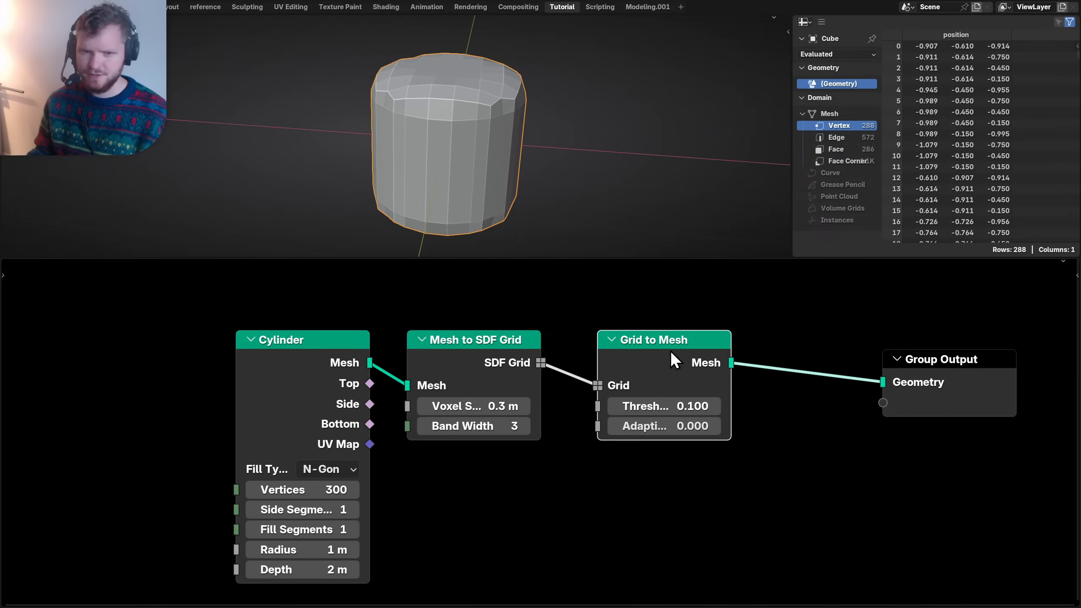
- Line up the Grid to Mesh and Group Output nodes closely beside the Mesh to SDF Grid node
scroll(547, 166, "down", 2)
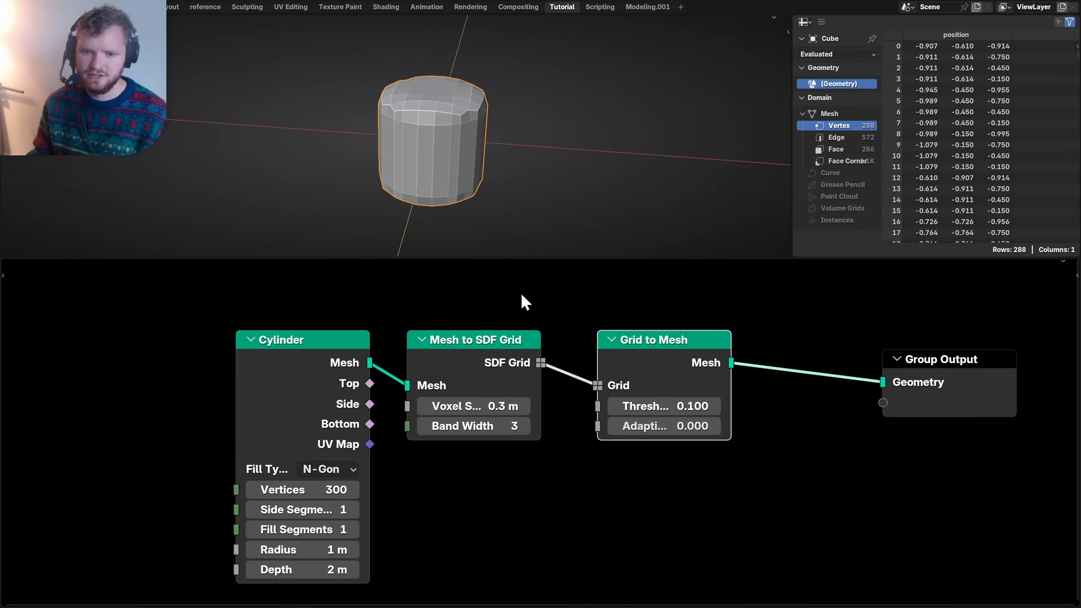
scroll(501, 336, "down", 2)
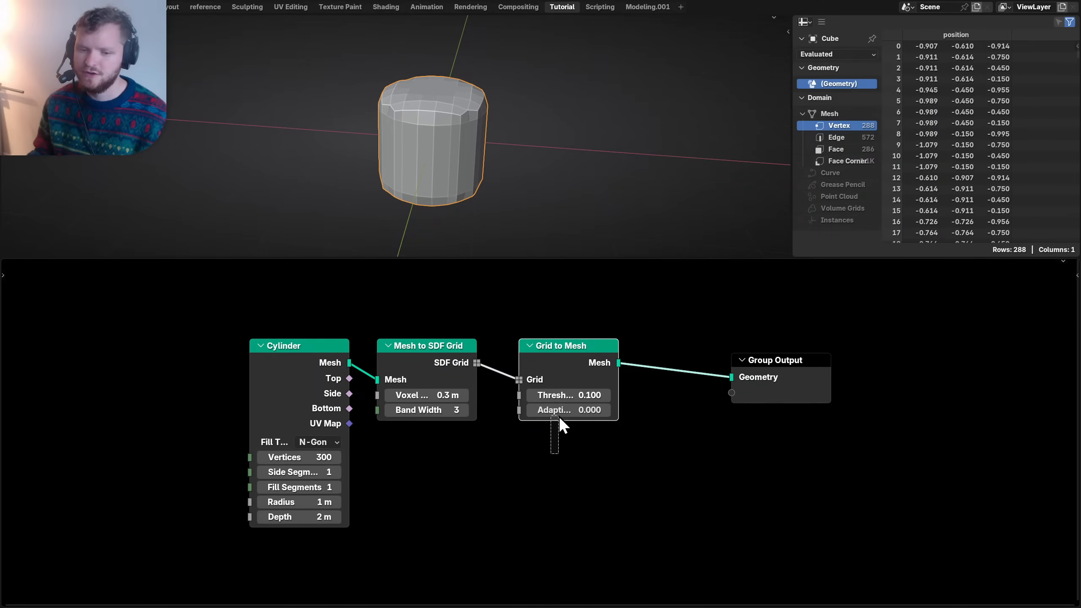
left_click_drag(559, 416, 562, 408)
key("g")
left_click(560, 357)
left_click_drag(697, 422, 781, 377)
key("g")
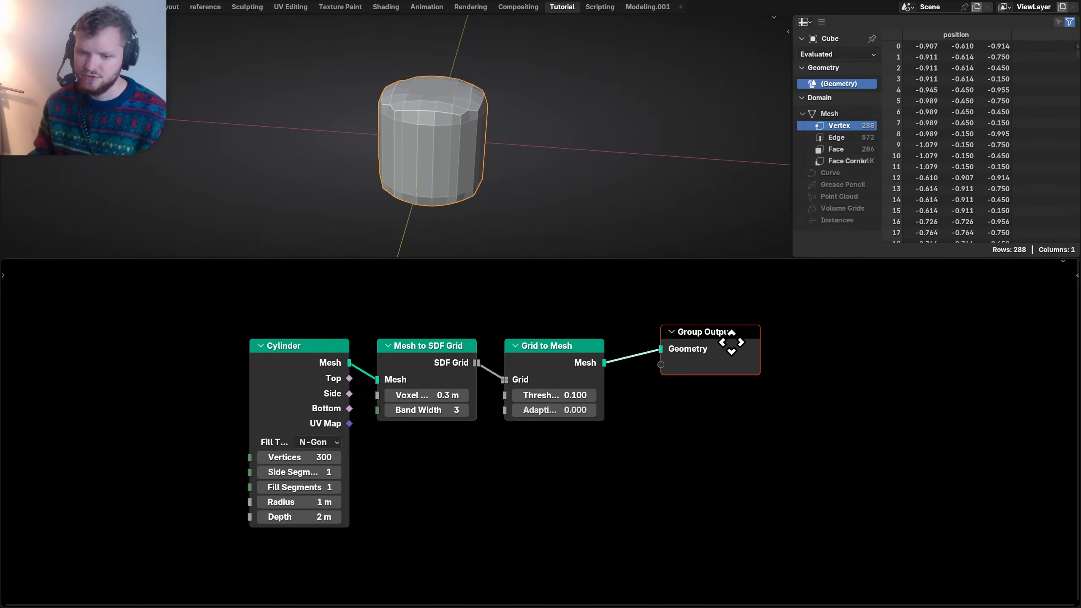
left_click(718, 356)
- Set the Mesh to SDF Grid node's voxel size to 0.1 m
scroll(664, 362, "up", 1)
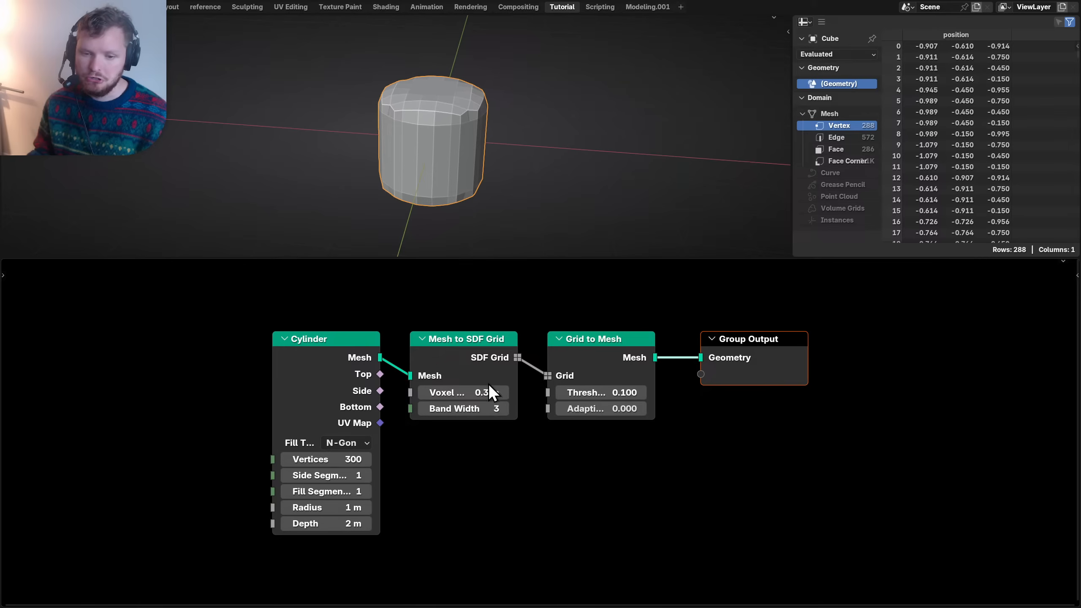
left_click(470, 392)
type("0.1")
key("Return")
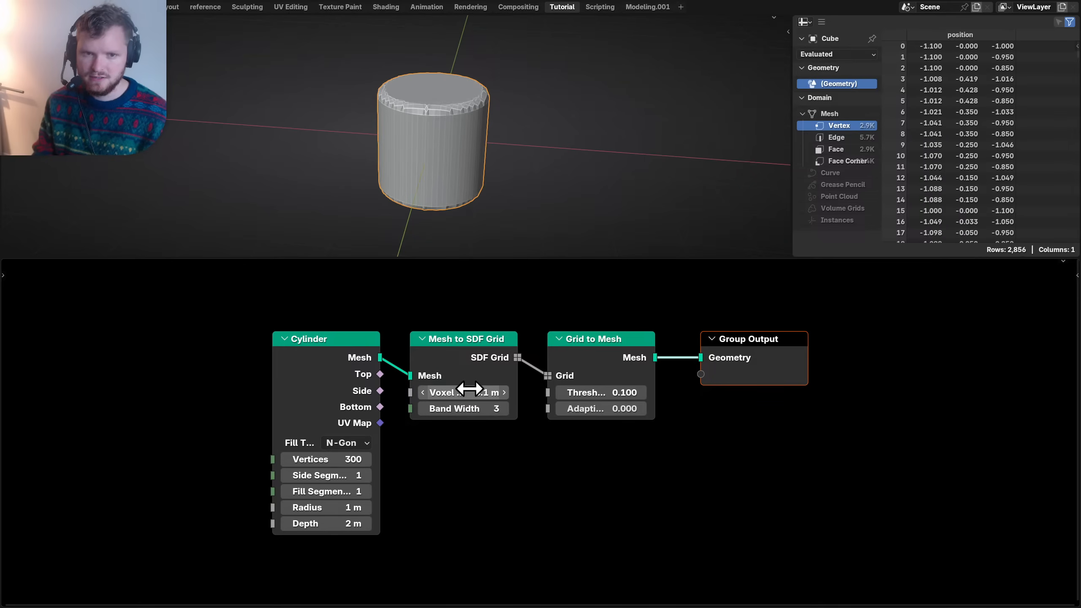
left_click(481, 392)
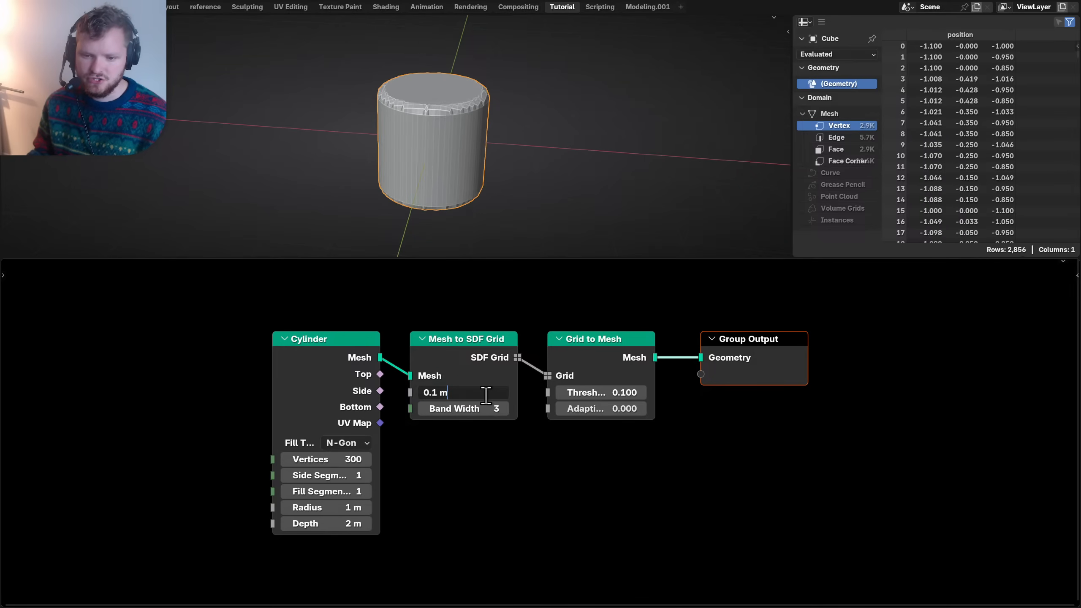
key("Return")
- Set the Grid to Mesh node's threshold to 0.01
left_click(605, 396)
type("0.")
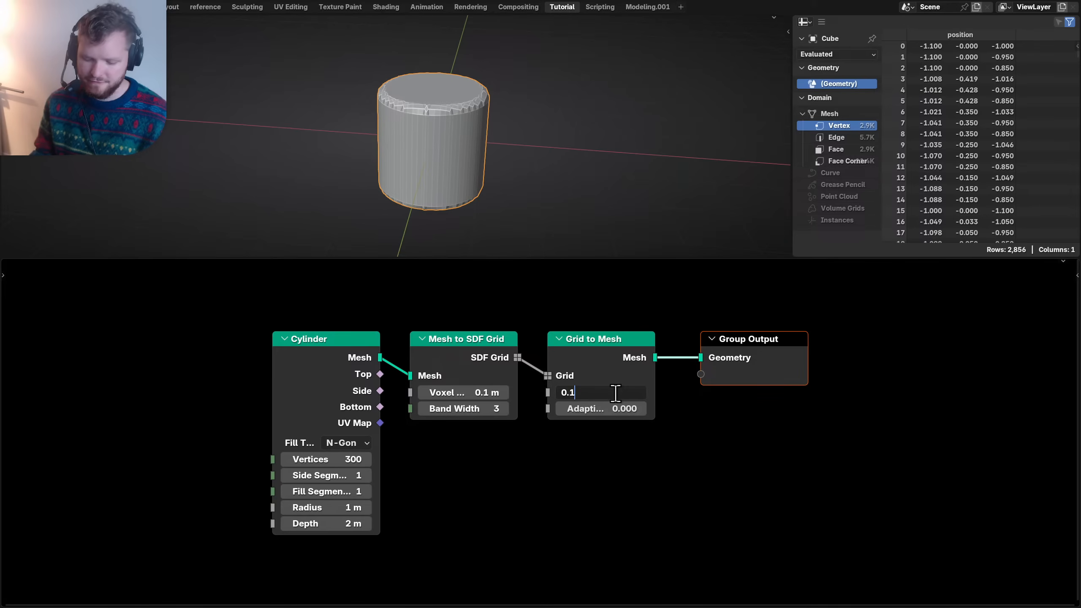
type("01")
key("Return")
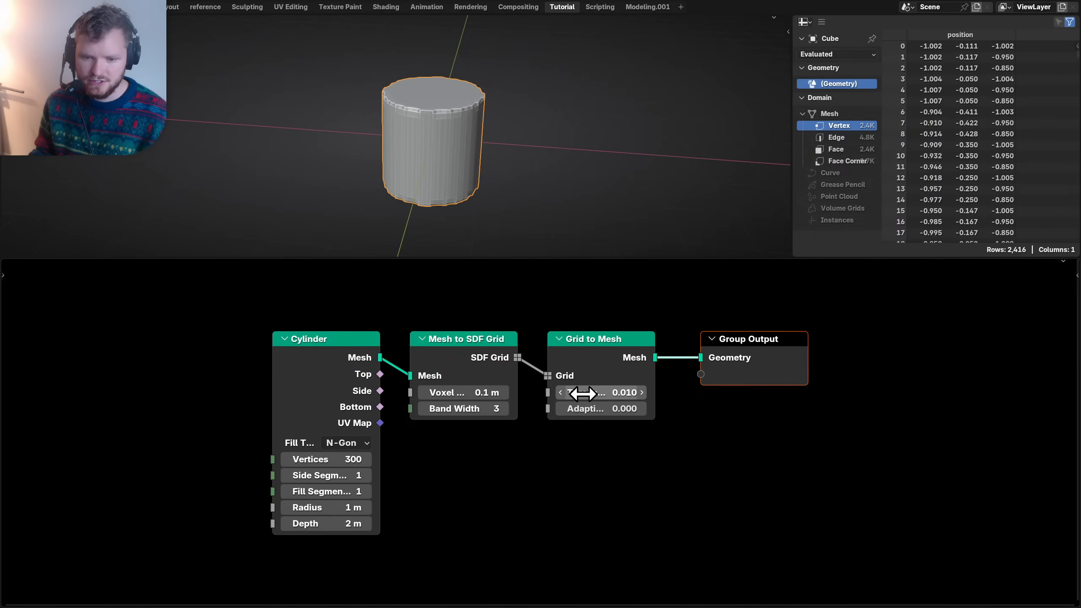
- Refine the Mesh to SDF Grid node's voxel size by dividing it by 3
left_click(454, 397)
left_click(454, 399)
type("/")
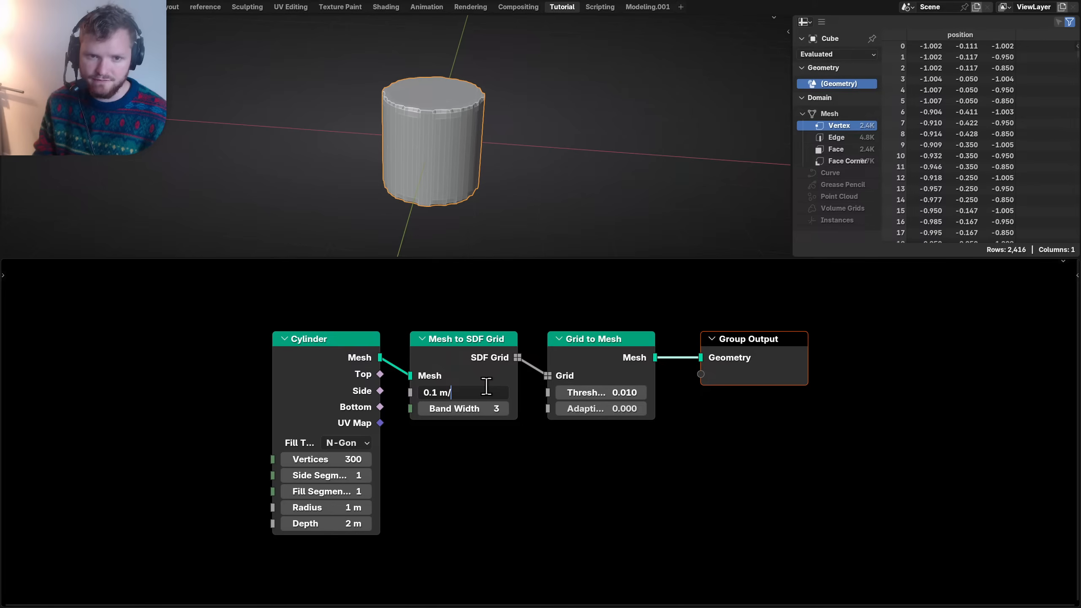
type("3")
key("Return")
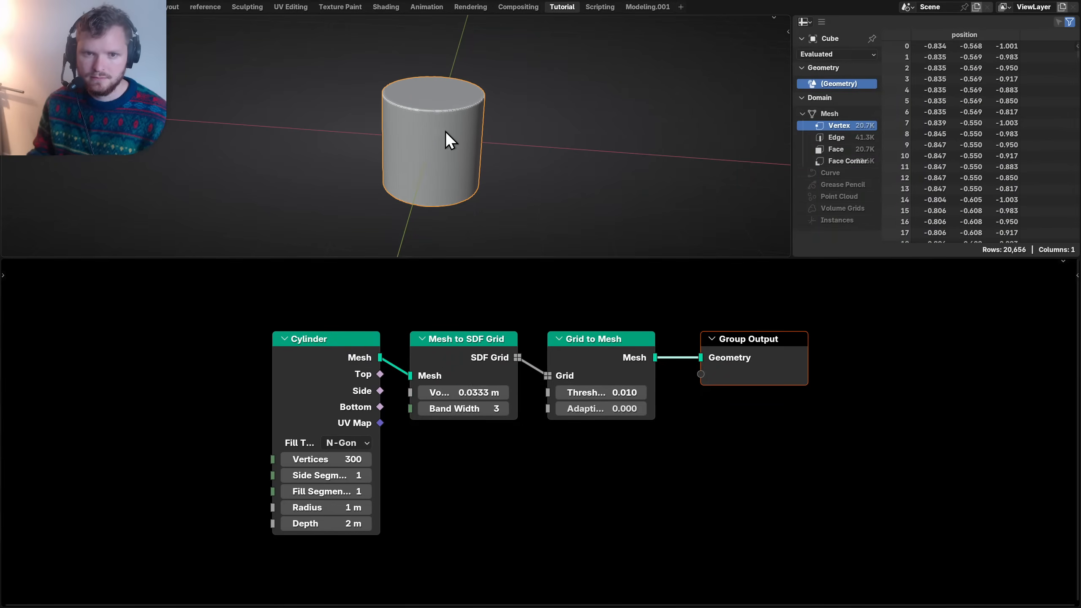
- Compare the cylinder's shape with the roasted marshmallow photos in the reference workspace and return to the Tutorial workspace
mouse_move(446, 130)
middle_mouse_down()
mouse_move(478, 128)
mouse_move(461, 129)
middle_mouse_up()
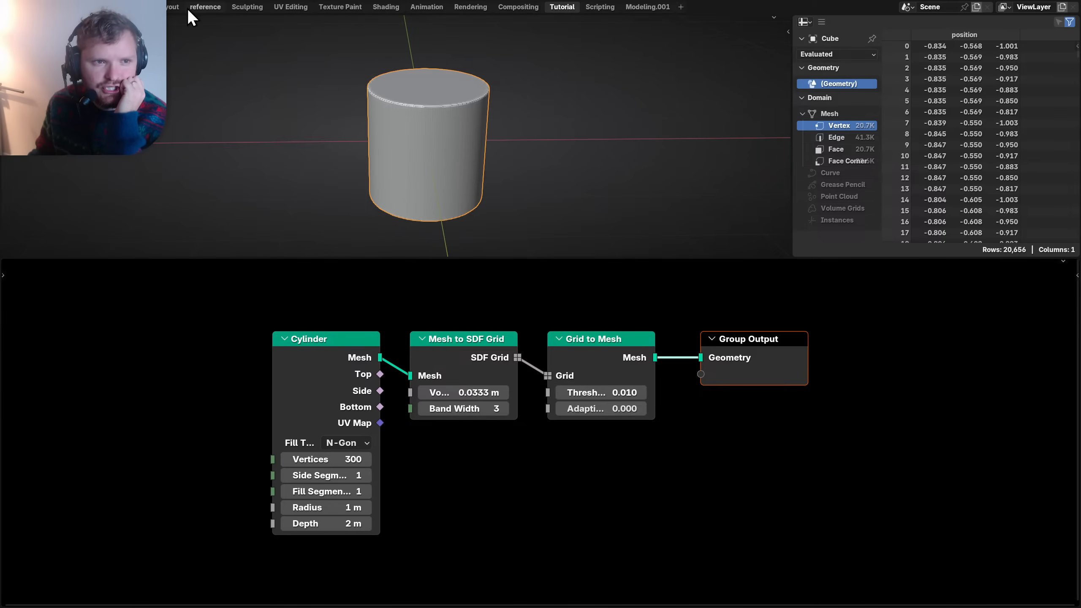
left_click(203, 7)
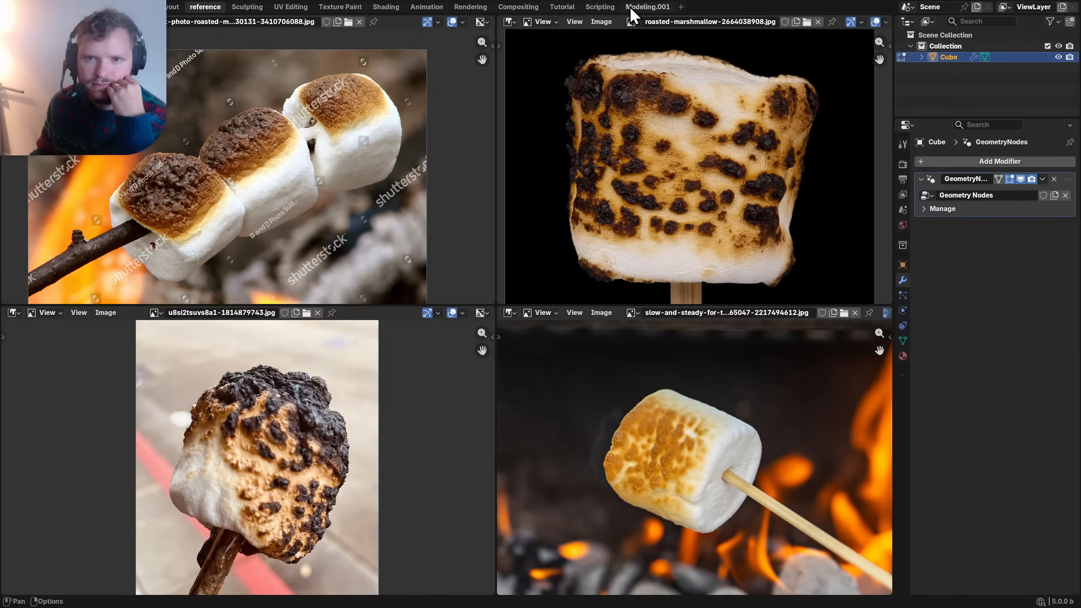
left_click(568, 9)
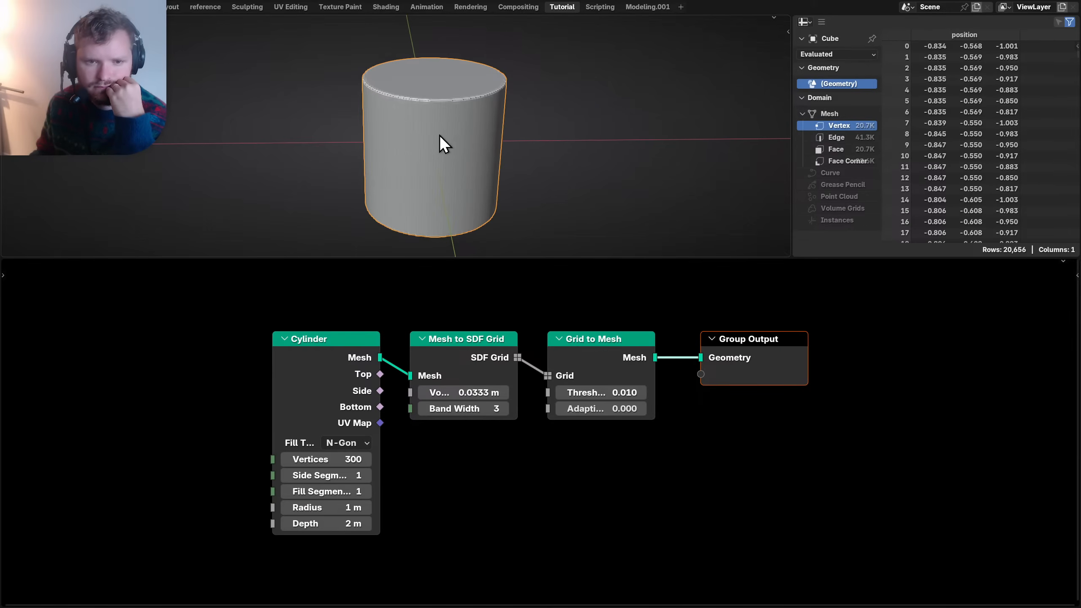
mouse_move(439, 135)
middle_mouse_down()
mouse_move(449, 133)
mouse_move(444, 143)
middle_mouse_up()
- Move the Cylinder and Mesh to SDF Grid nodes away from Grid to Mesh to open a gap in the chain
left_click_drag(306, 360, 145, 367)
left_click_drag(475, 357, 321, 355)
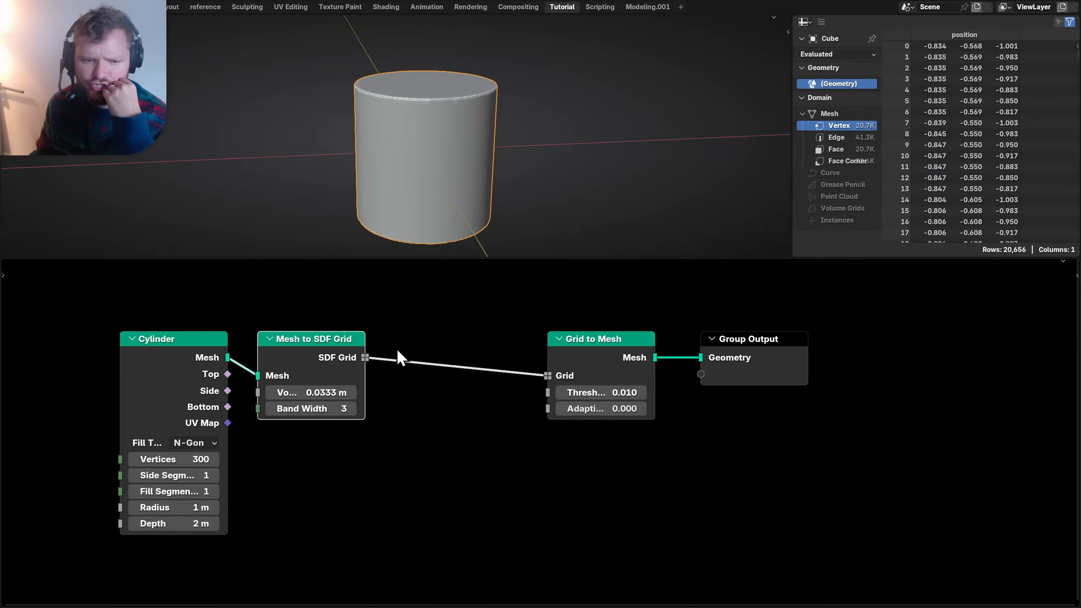
- Insert an SDF Grid Median node between Mesh to SDF Grid and Grid to Mesh, with width 3 and 3 iterations
key("shift+a")
mouse_move(444, 351)
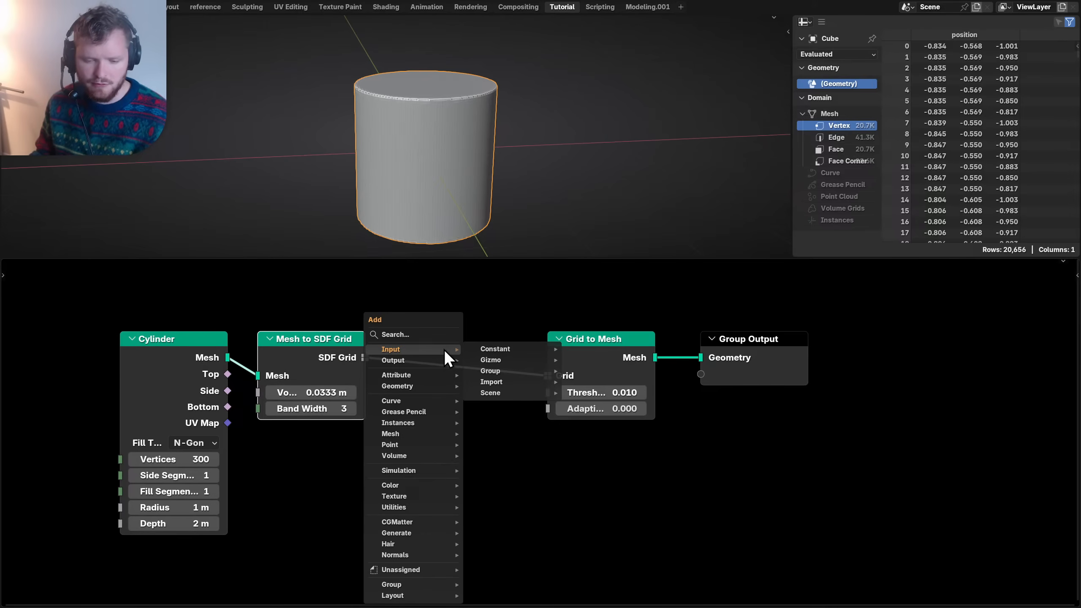
type("sdf")
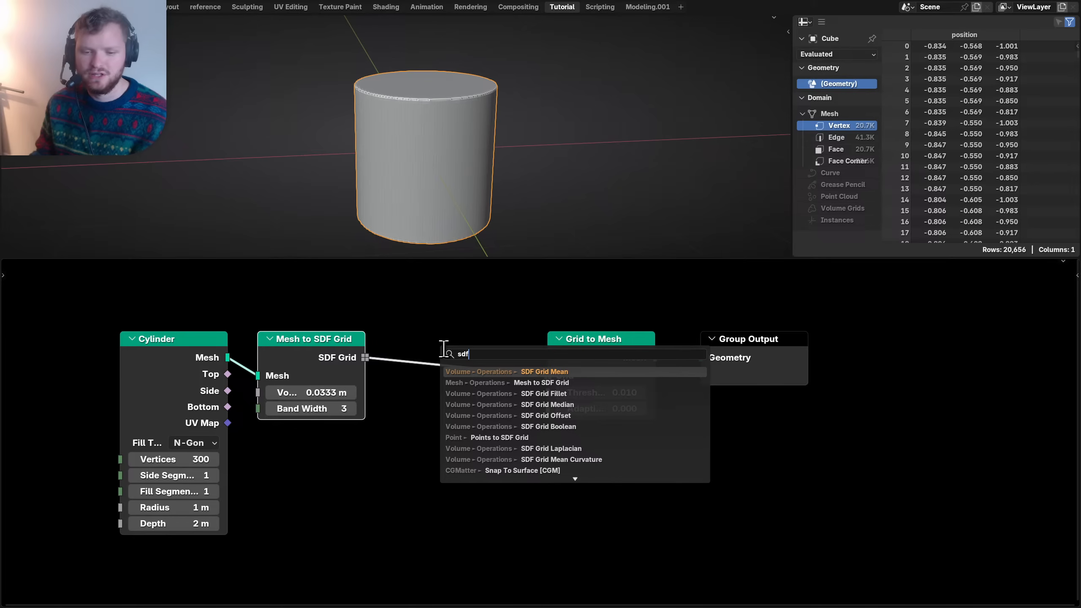
left_click(553, 404)
left_click(397, 333)
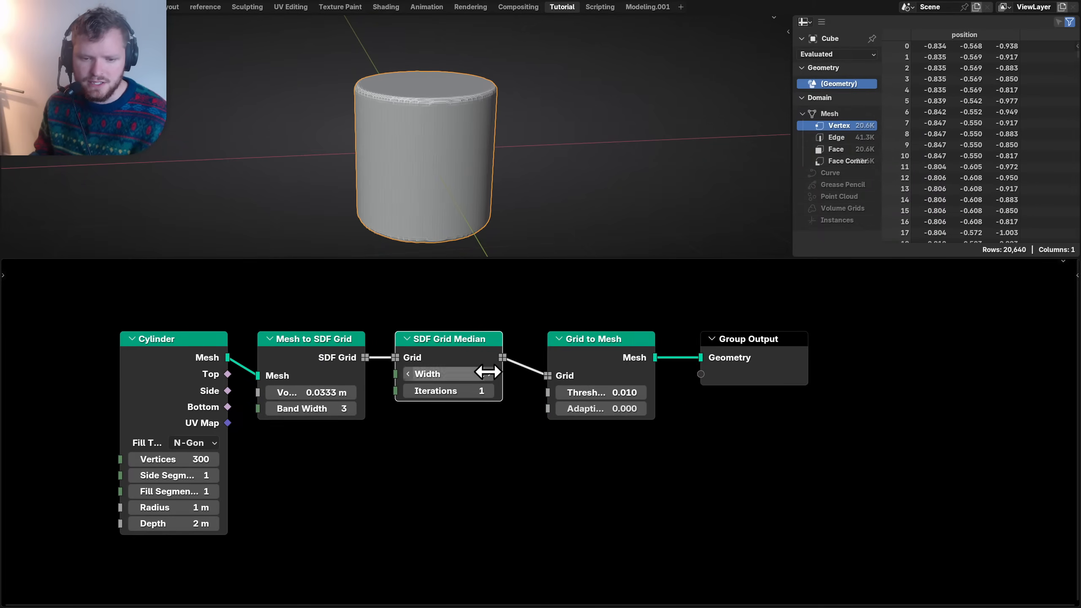
mouse_move(486, 374)
left_mouse_down()
mouse_move(521, 374)
mouse_move(490, 391)
left_mouse_up()
left_click(489, 392)
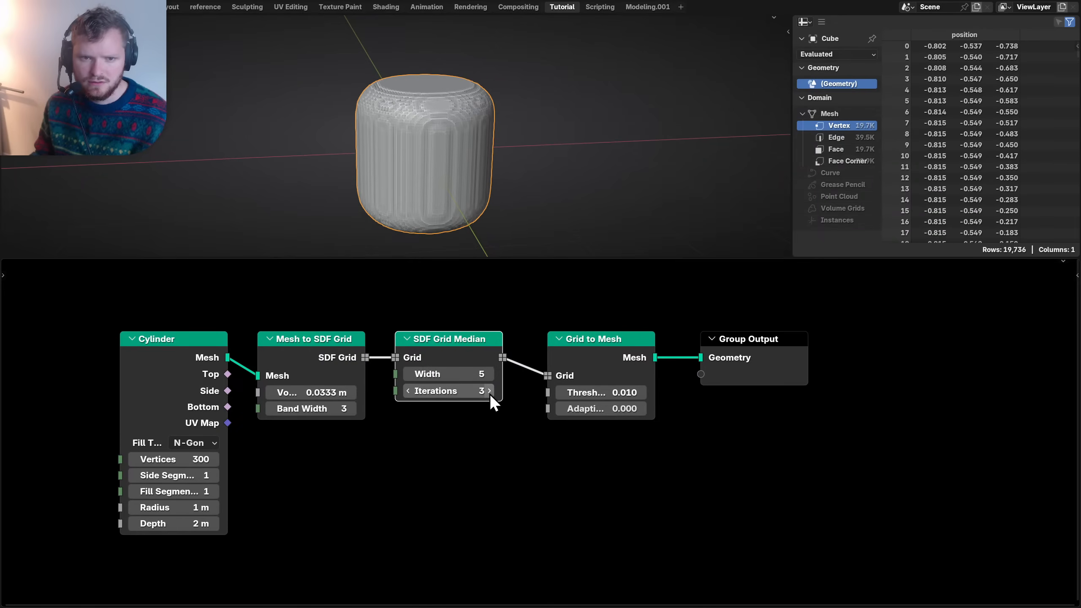
left_click(461, 375)
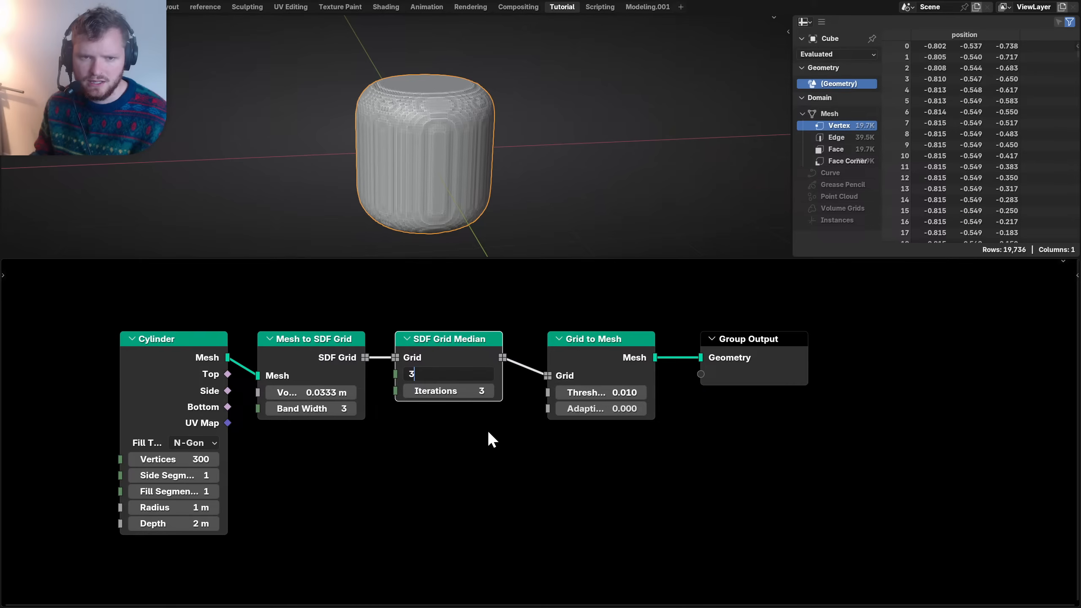
key("Return")
mouse_move(429, 128)
middle_mouse_down()
mouse_move(552, 127)
mouse_move(445, 134)
middle_mouse_up()
- Add an unconnected SDF Grid Offset node below the node chain
key("shift+a")
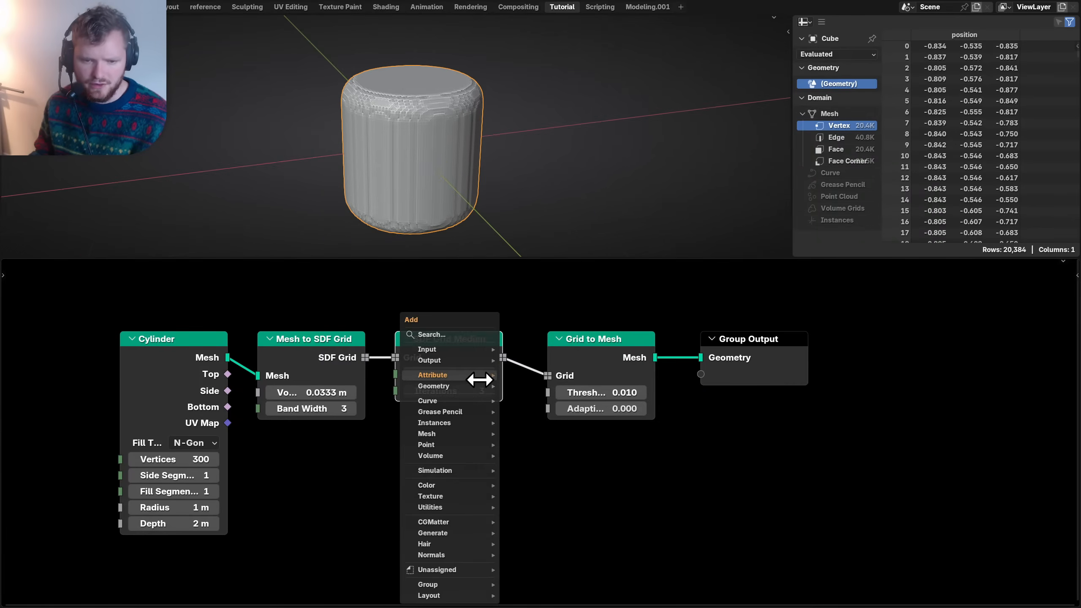
type("sdf")
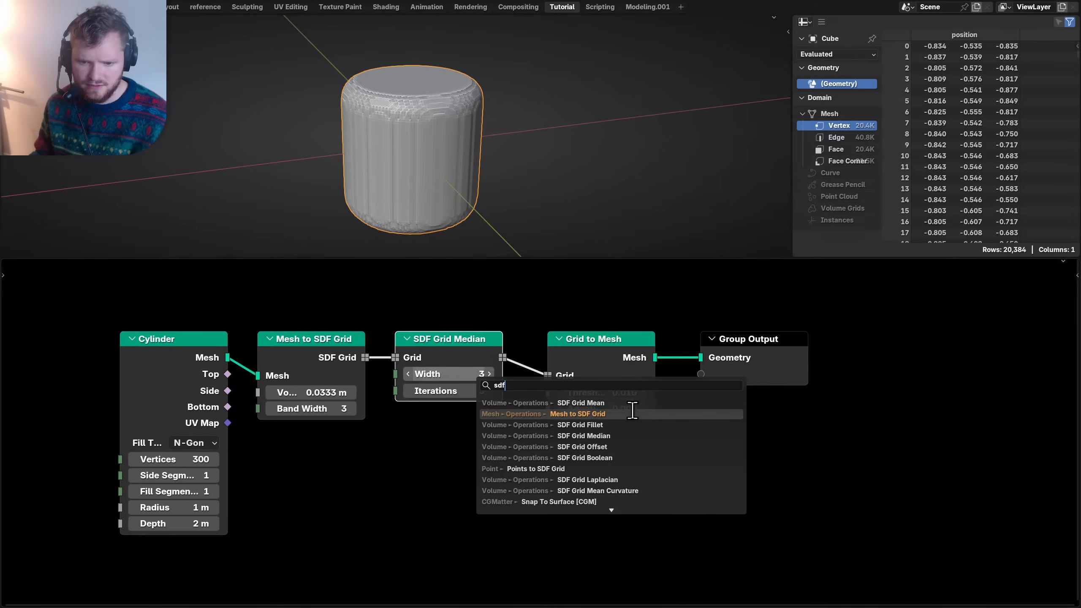
left_click(611, 448)
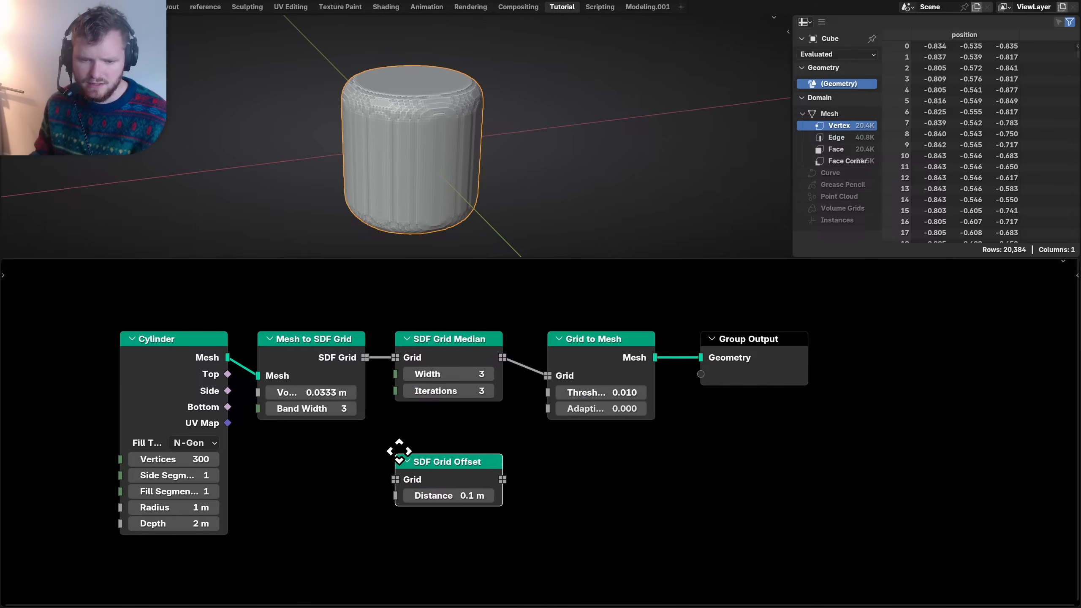
left_click(364, 452)
- Set aside a duplicate of the SDF Grid Median node and replace the connected original with the SDF Grid Offset node
left_click(464, 350)
key("shift+d")
left_click(590, 486)
left_click(463, 329)
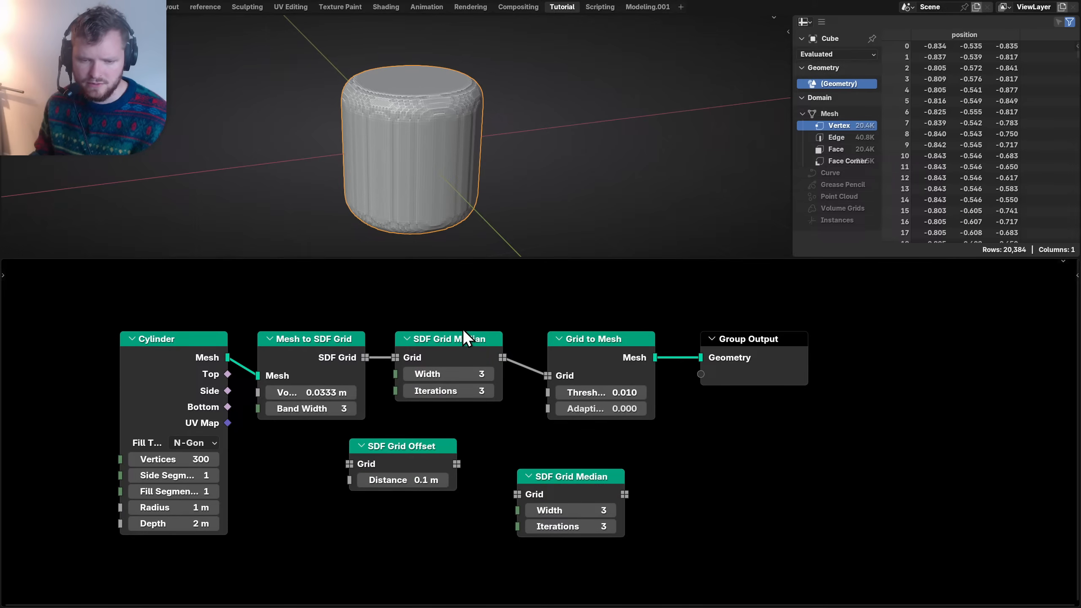
left_click(458, 348)
key("ctrl+x")
left_click_drag(408, 452, 458, 354)
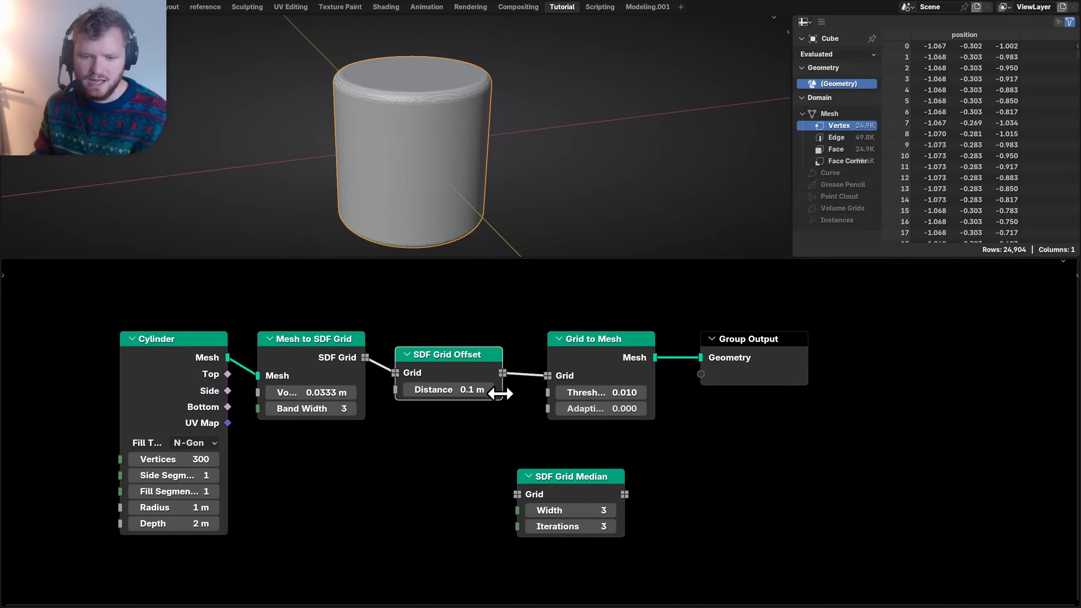
- Set the SDF Grid Offset node's distance to 0.4 m
left_click_drag(470, 393, 480, 370)
scroll(490, 172, "down", 3)
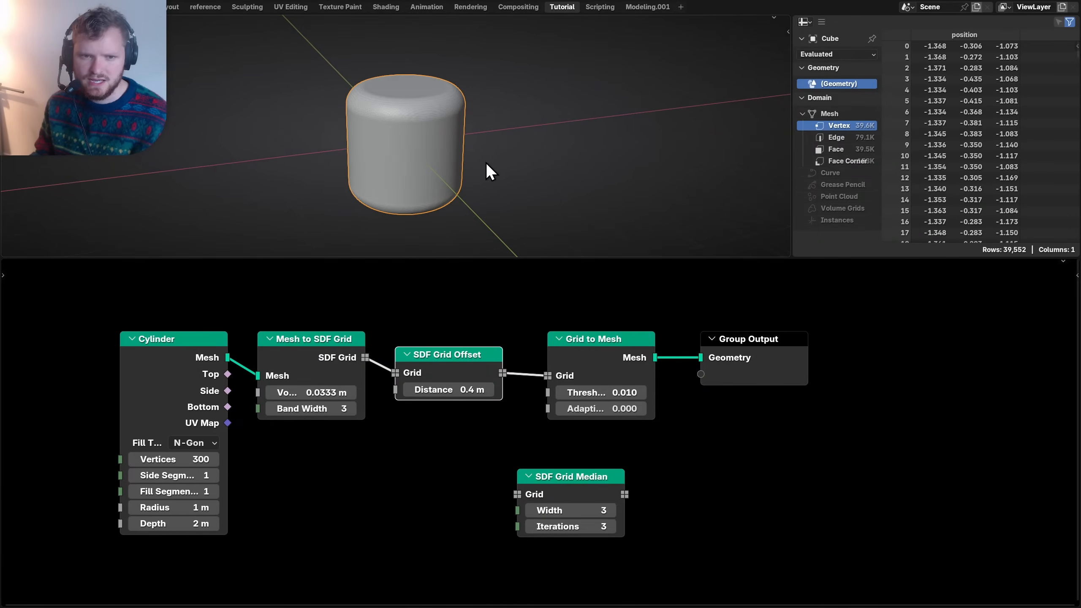
- Move the Cylinder node farther from the Mesh to SDF Grid node and keep its radius at 1 m
middle_click_drag(229, 415, 399, 422)
scroll(399, 421, "up", 1)
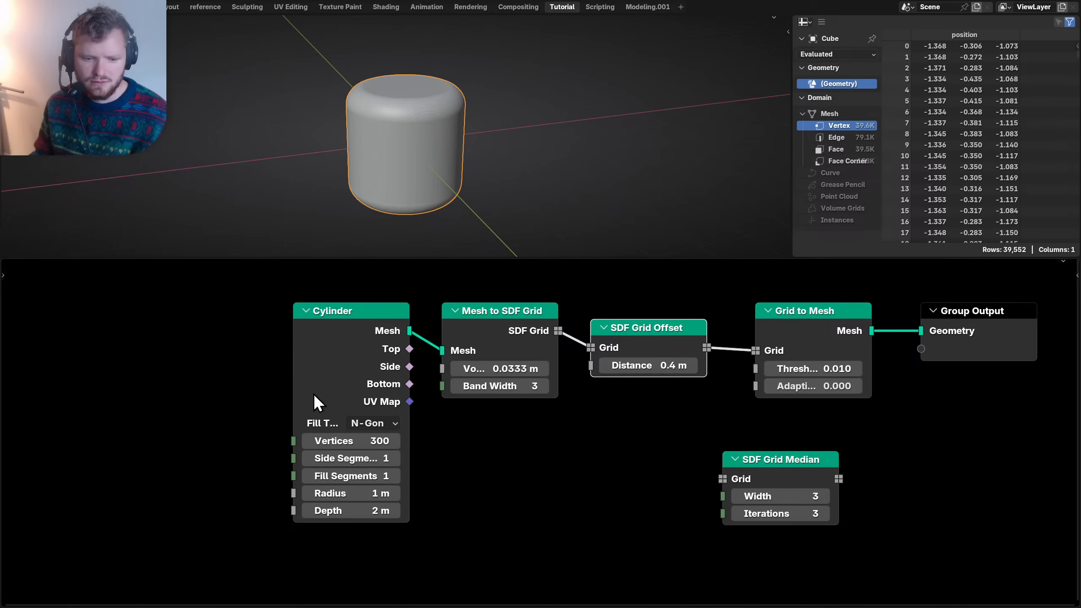
left_click_drag(340, 333, 256, 333)
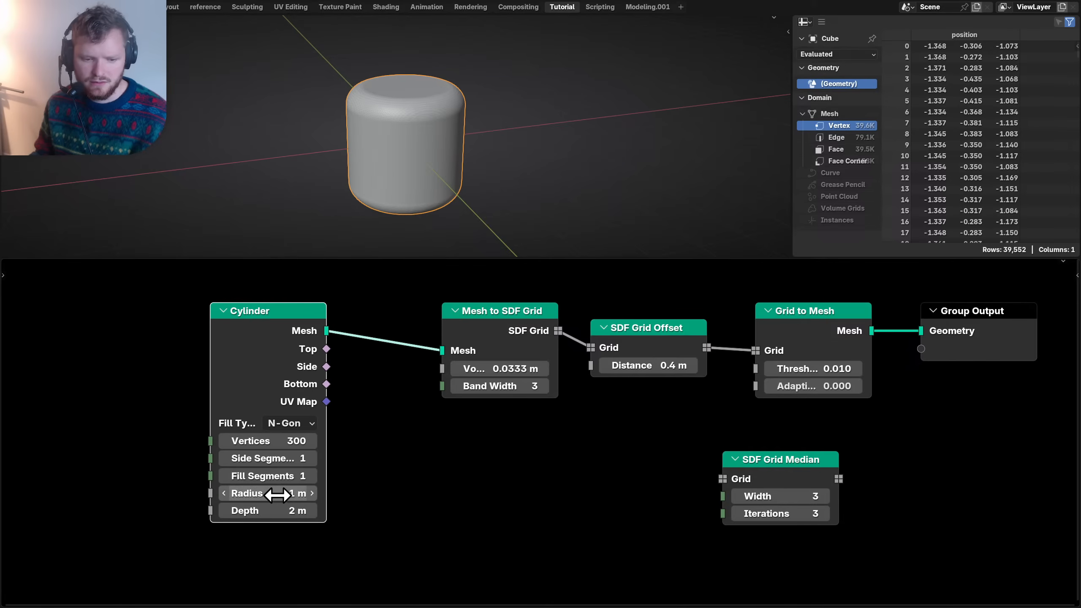
left_click(238, 493)
key("Return")
middle_click_drag(380, 184, 430, 137)
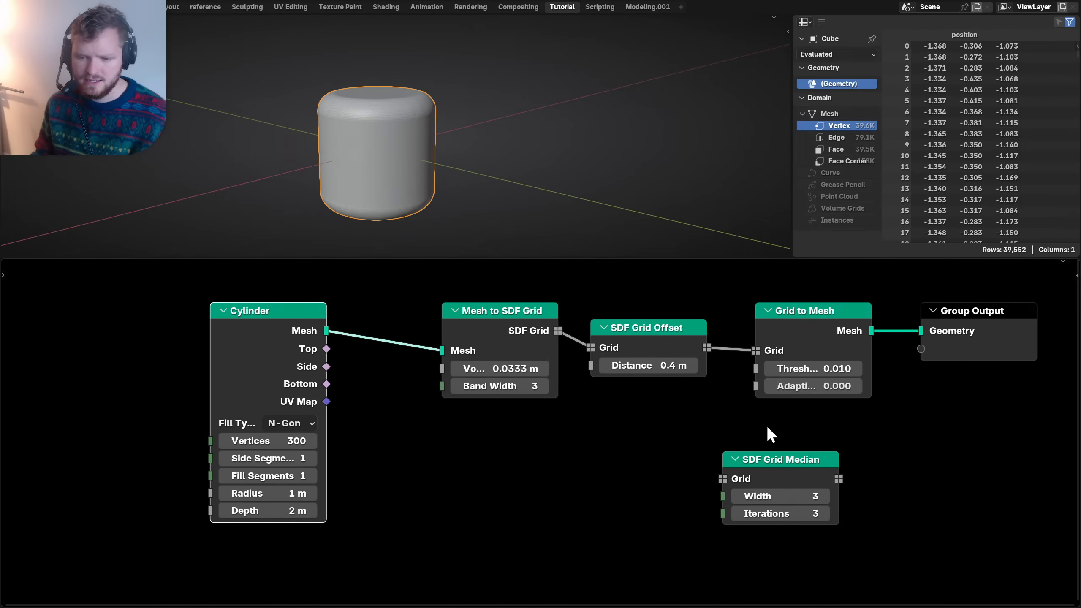
- Delete the unconnected SDF Grid Median node and shift Grid to Mesh and Group Output away from SDF Grid Offset
left_click(773, 463)
key("x")
middle_click_drag(804, 403, 472, 432)
left_click_drag(623, 428, 579, 345)
- Insert an SDF Grid Fillet node between SDF Grid Offset and Grid to Mesh
key("shift+a")
type("sdf")
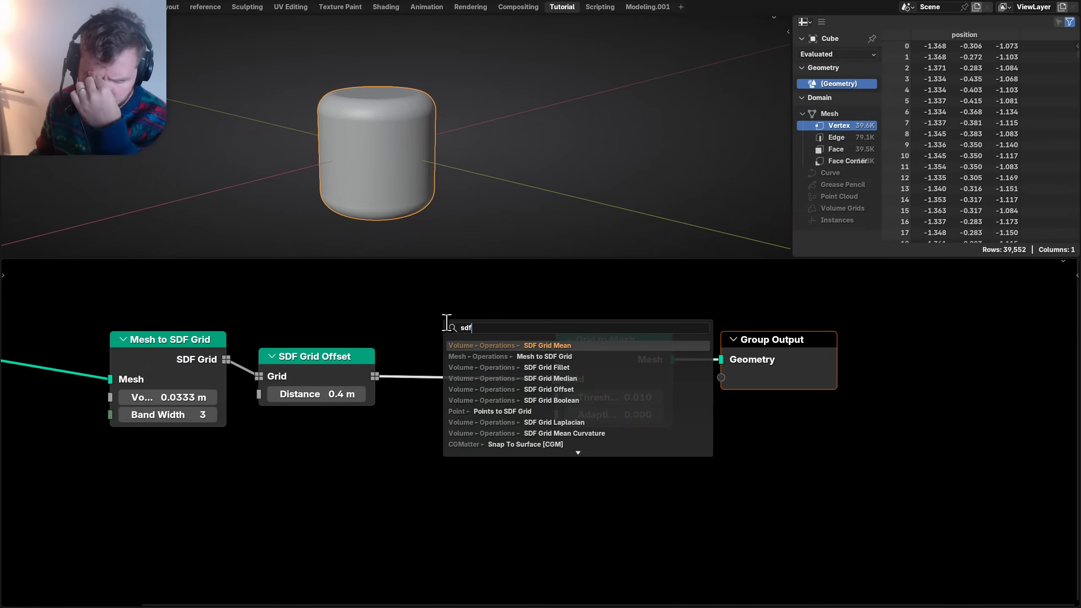
left_click(575, 368)
left_click(414, 357)
- Remove the SDF Grid Offset node while keeping the chain linked, and set the SDF Grid Fillet iterations to 6
left_click(340, 361)
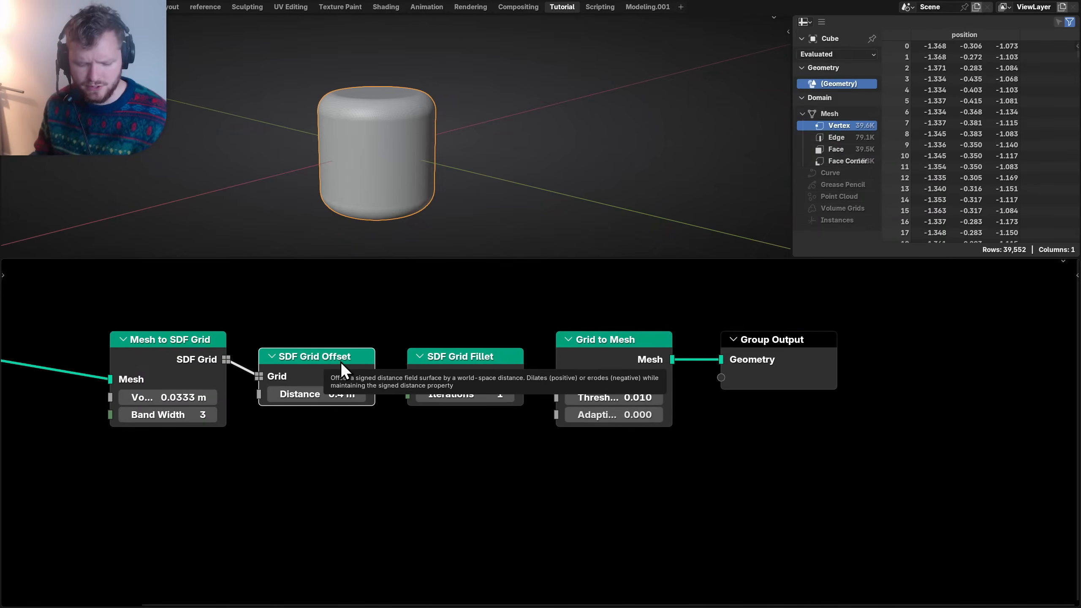
key("ctrl+x")
left_click(508, 394)
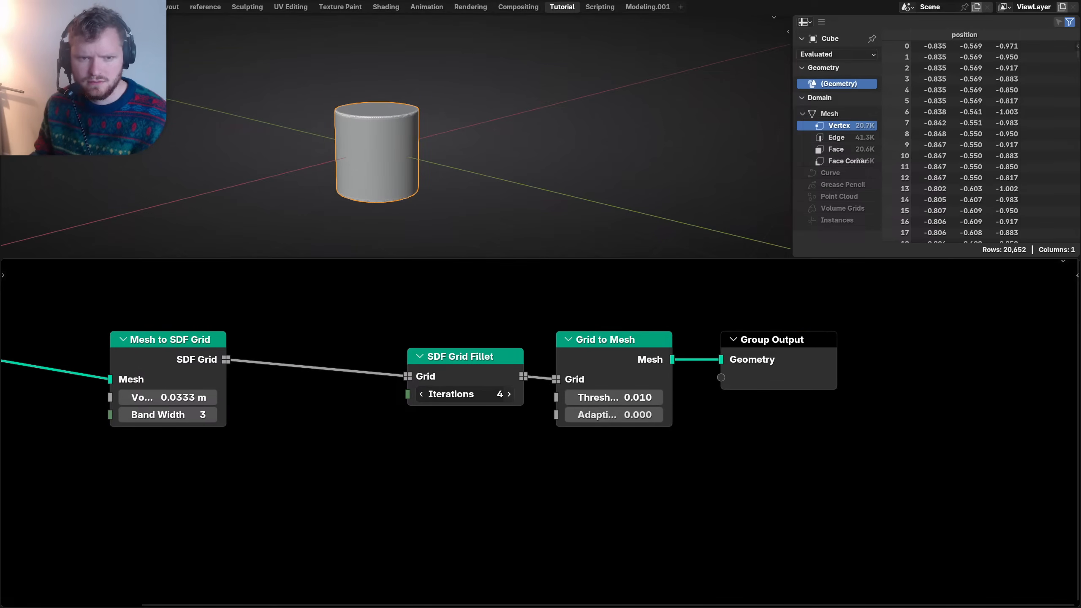
left_click(510, 394)
left_click(510, 394)
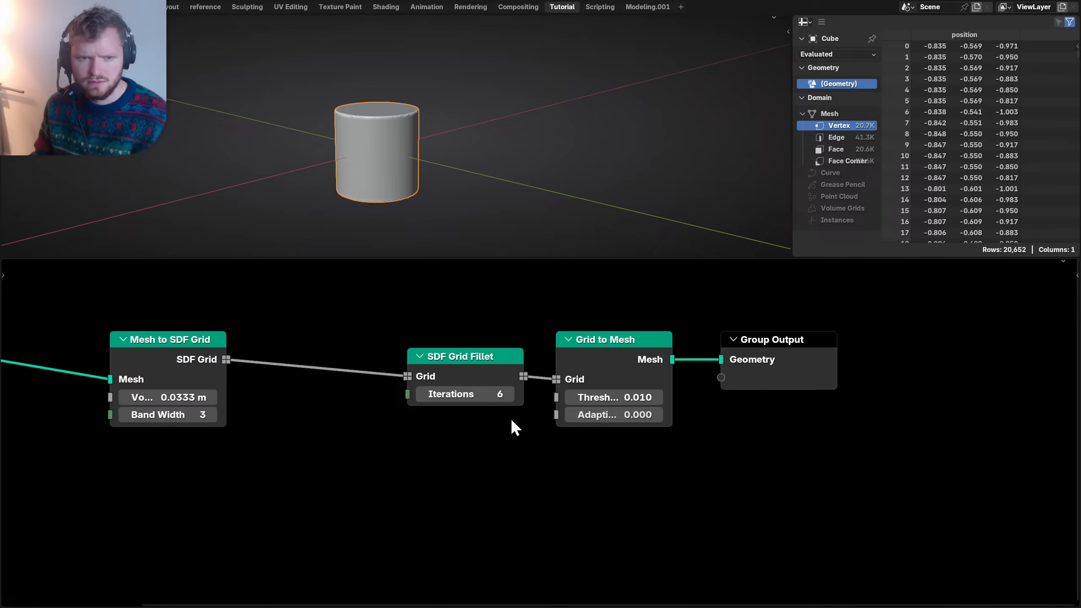
- Undo the fillet iteration changes and the Offset node's removal, and remove the SDF Grid Fillet node with its link preserved
key("ctrl+z")
left_click(481, 373)
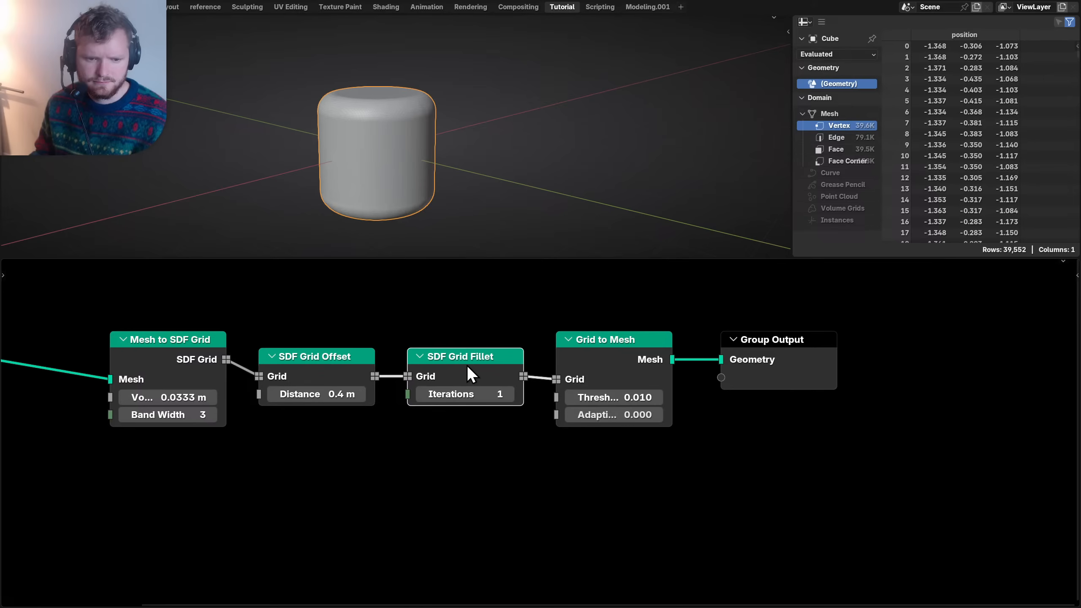
key("ctrl+x")
- Insert an SDF Grid Laplacian node between SDF Grid Offset and Grid to Mesh
key("shift+a")
type("sdf")
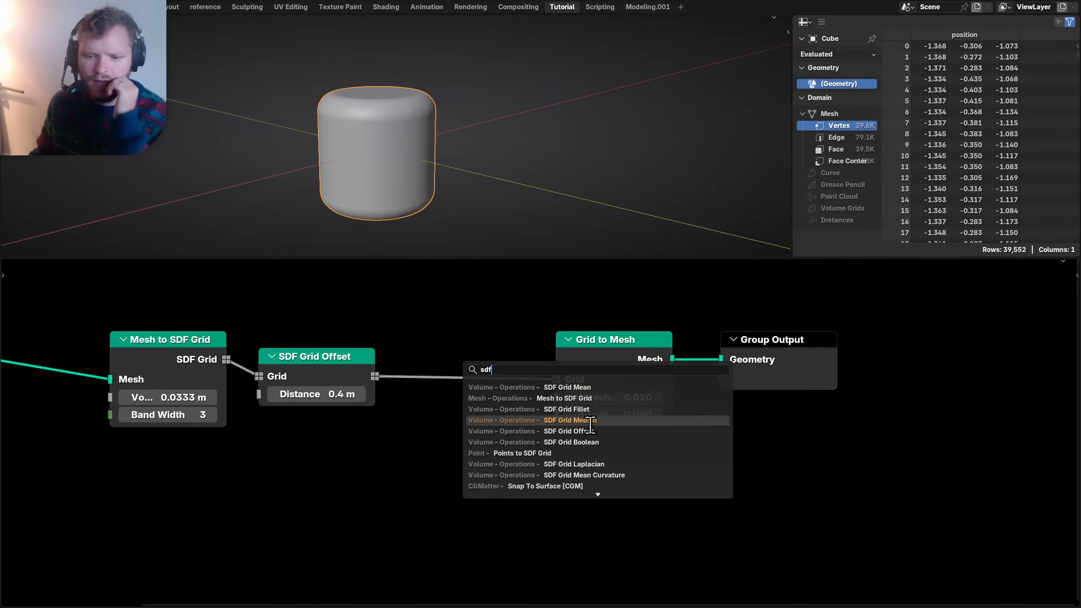
left_click(596, 463)
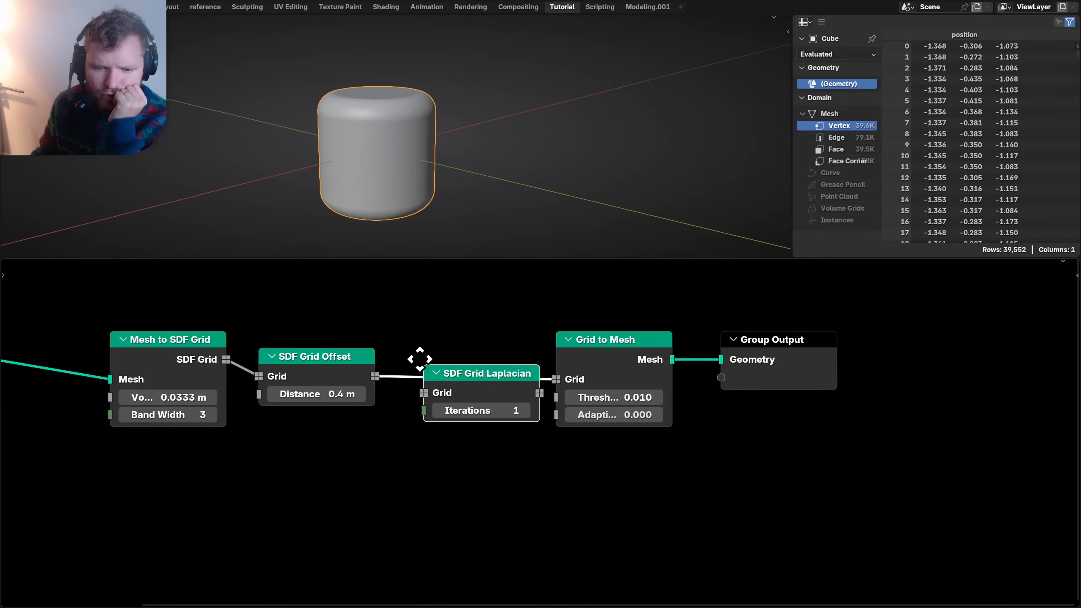
left_click(405, 354)
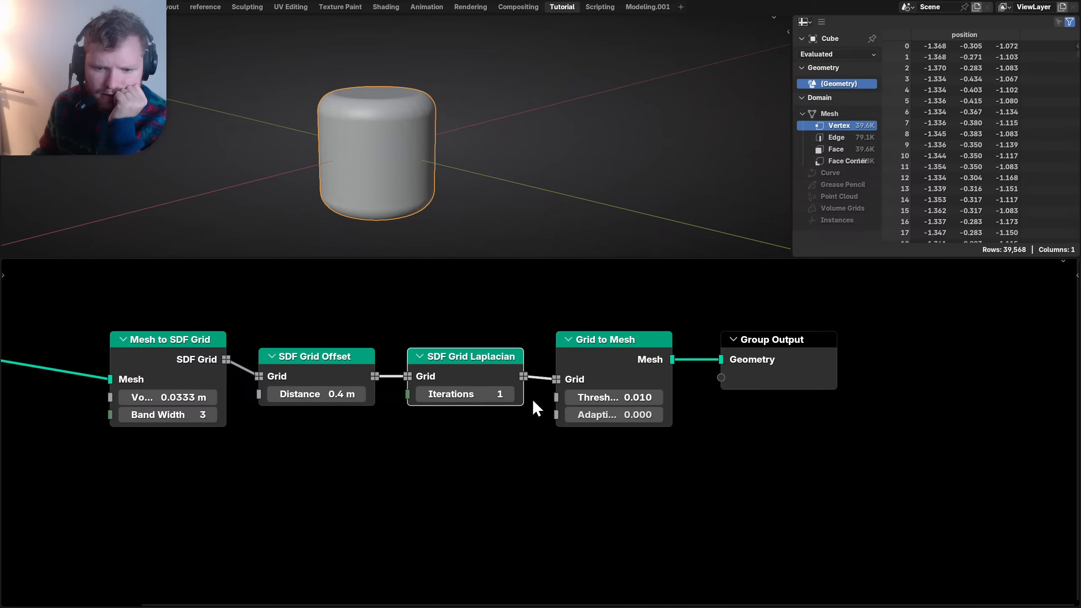
- Mute the SDF Grid Offset node and try 2 iterations on the SDF Grid Laplacian node
left_click(319, 361)
key("m")
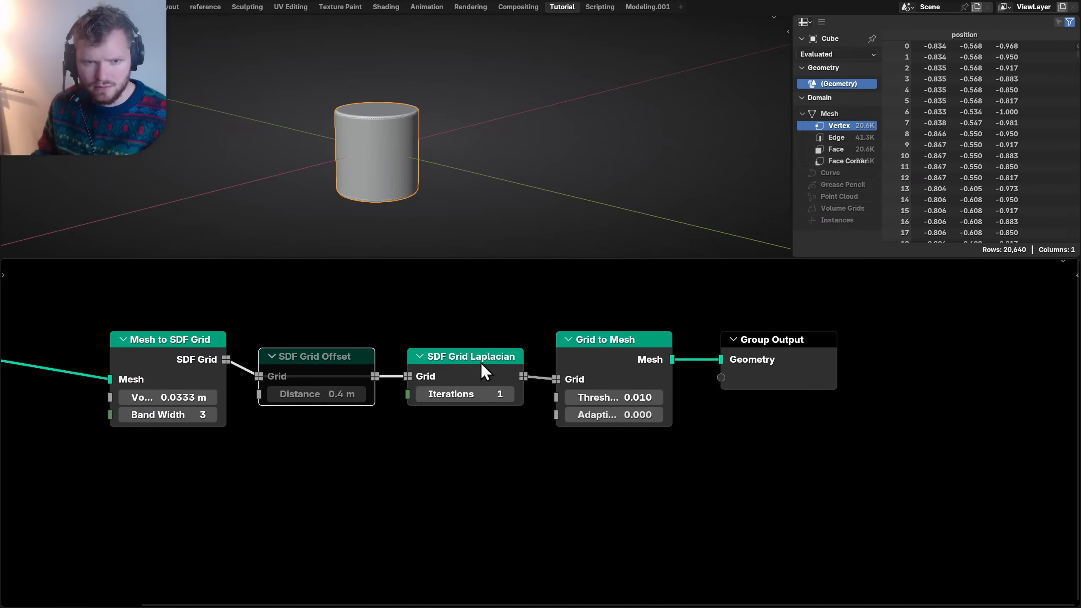
left_click(510, 396)
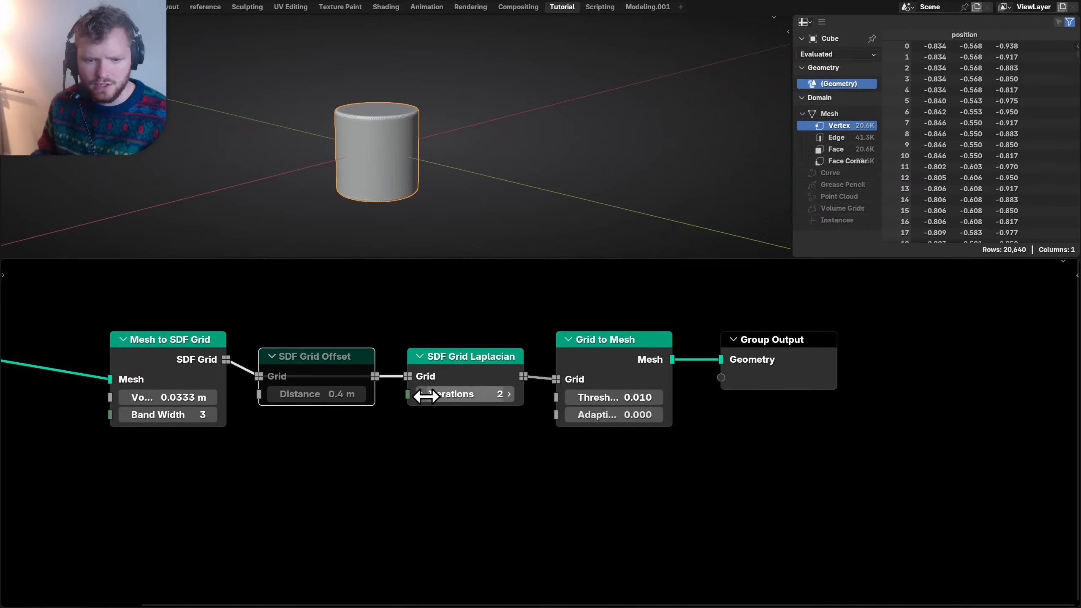
- Remove the SDF Grid Laplacian node while keeping the chain linked, and unmute the SDF Grid Offset node
left_click(464, 362)
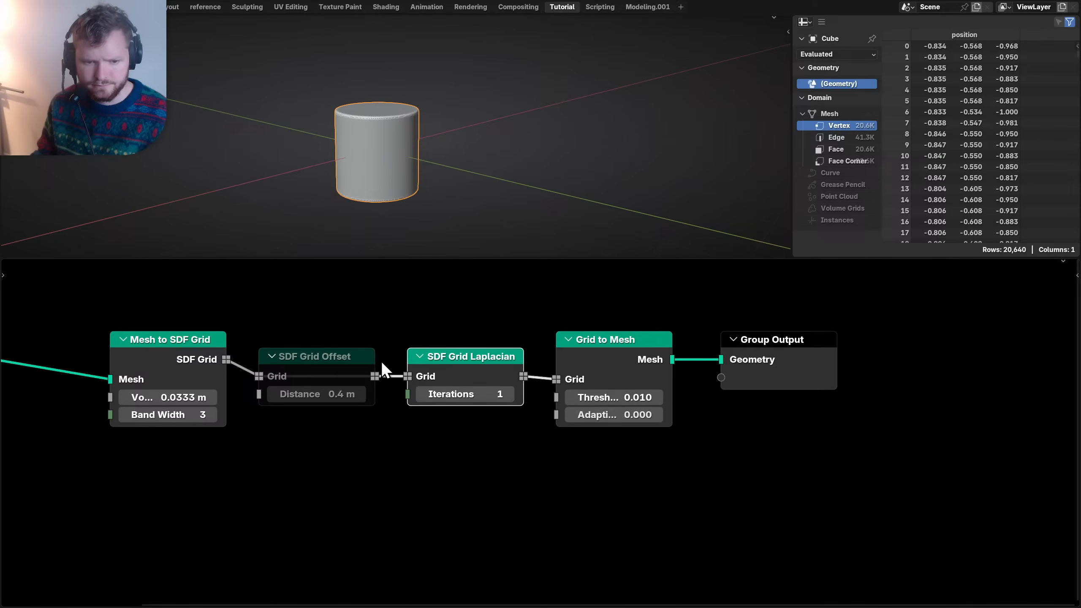
key("ctrl+x")
left_click(341, 360)
key("m")
scroll(403, 142, "up", 3)
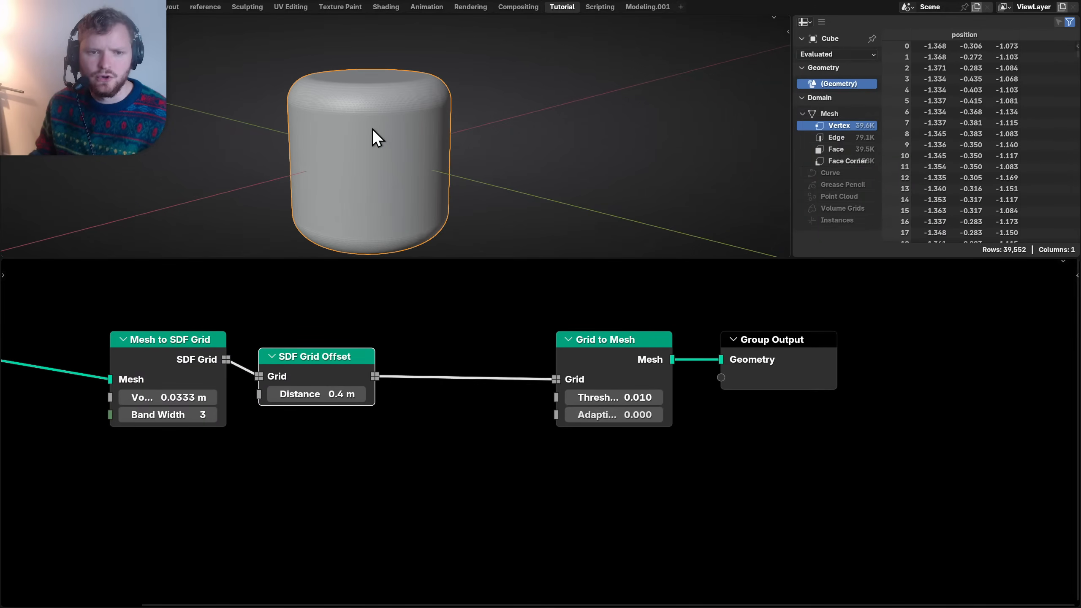
middle_click_drag(478, 121, 503, 145)
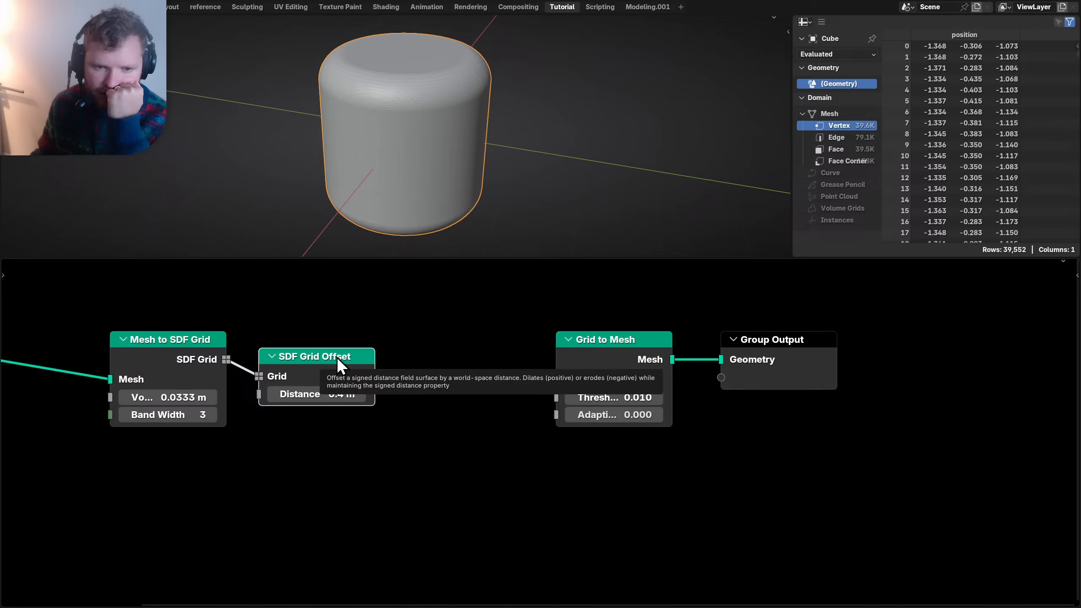
- Insert an SDF Grid Boolean node in Difference mode between SDF Grid Offset and Grid to Mesh
scroll(402, 171, "down", 1)
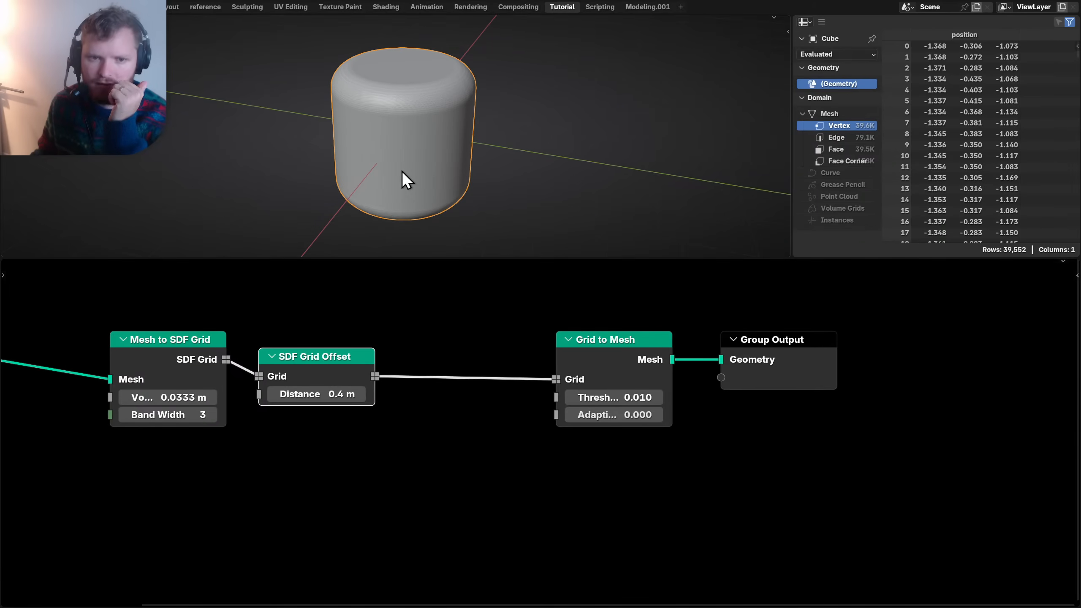
key("shift+a")
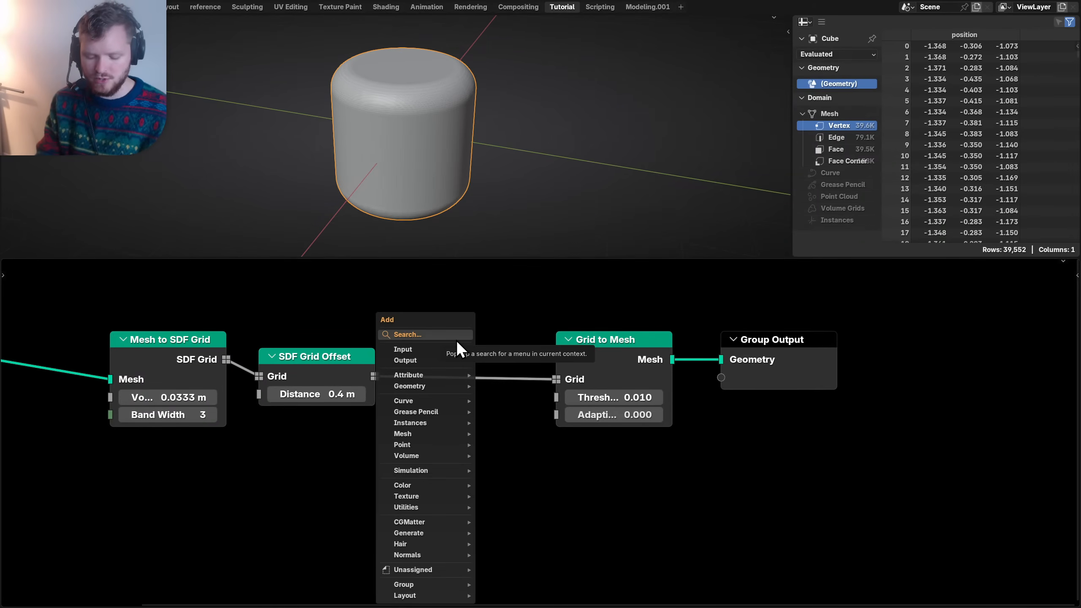
type("sdf bo")
key("Return")
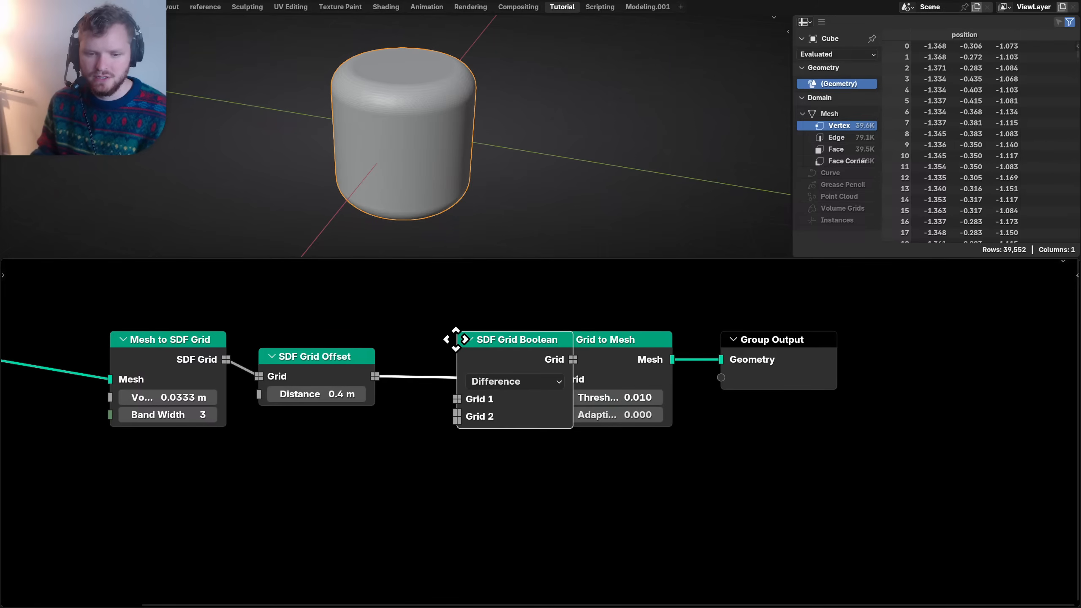
left_click(456, 384)
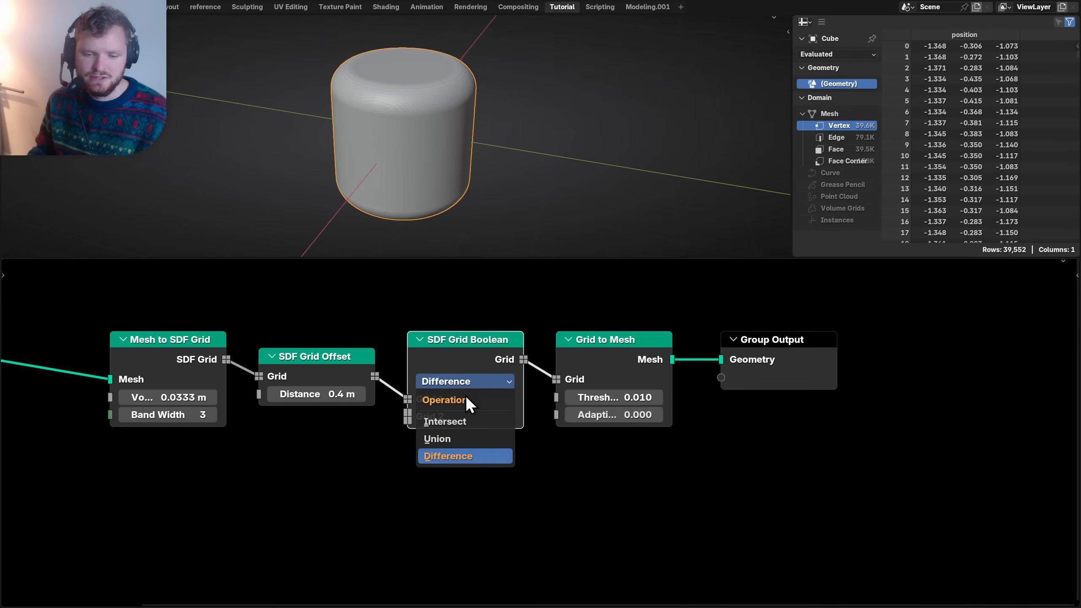
- Add an unconnected Store Named Grid node below the SDF Grid Offset node
middle_click_drag(268, 429, 390, 412)
key("shift+a")
type("g")
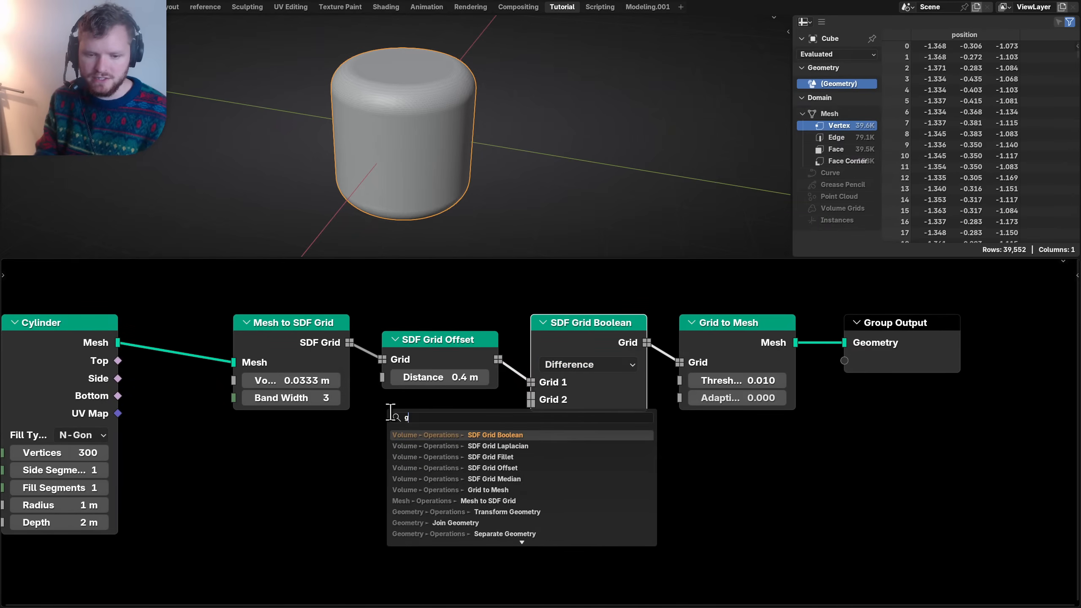
key("BackSpace")
type("store")
key("Down")
key("Return")
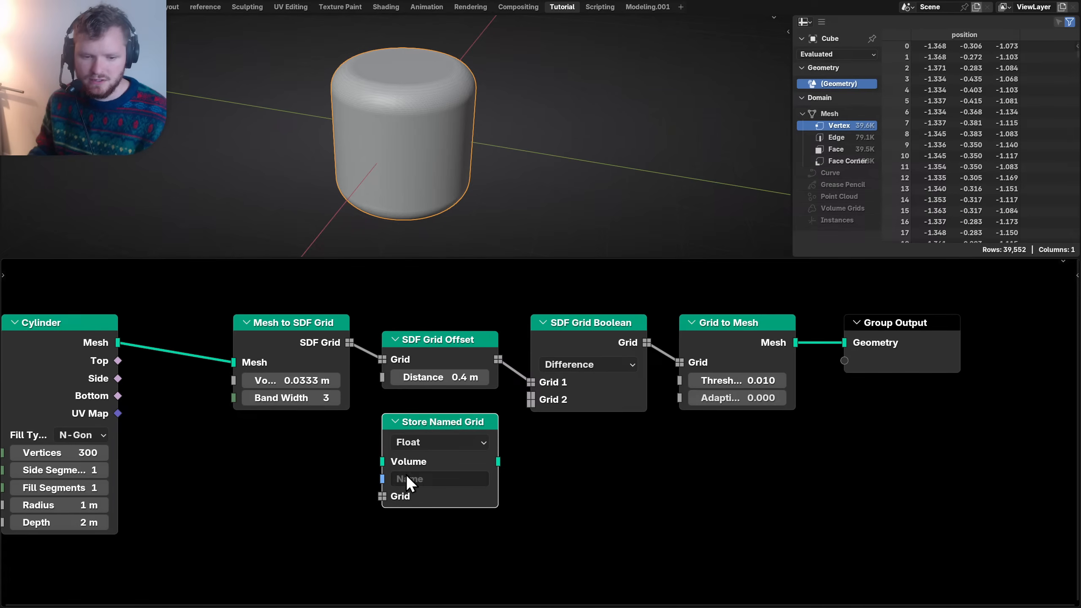
middle_click_drag(311, 468, 368, 453)
key("shift+a")
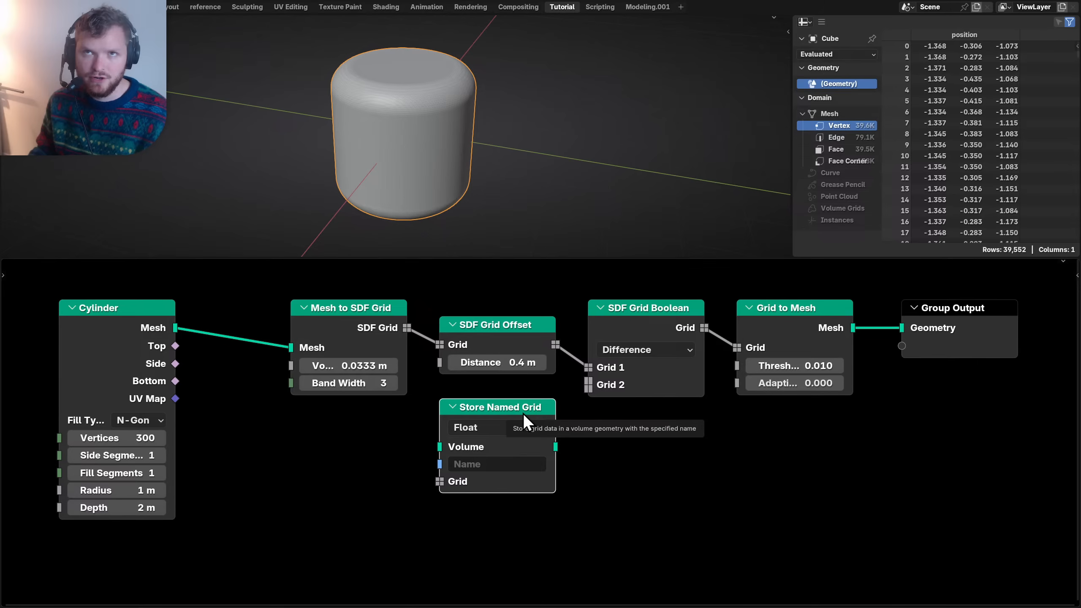
- Add a Field to Grid node directly below the Store Named Grid node
key("shift+a")
mouse_move(469, 422)
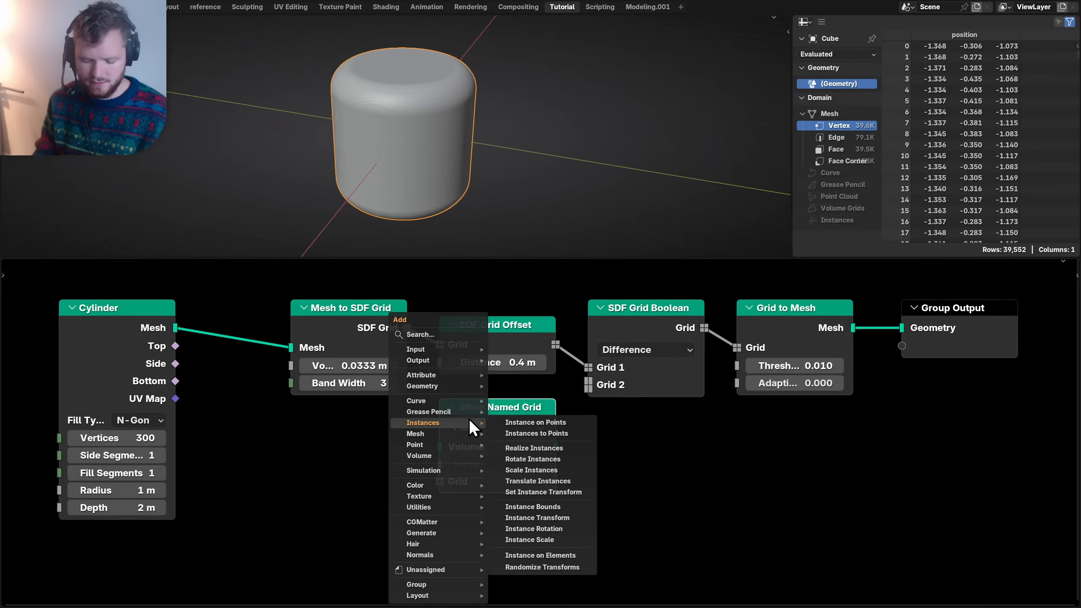
type("grid")
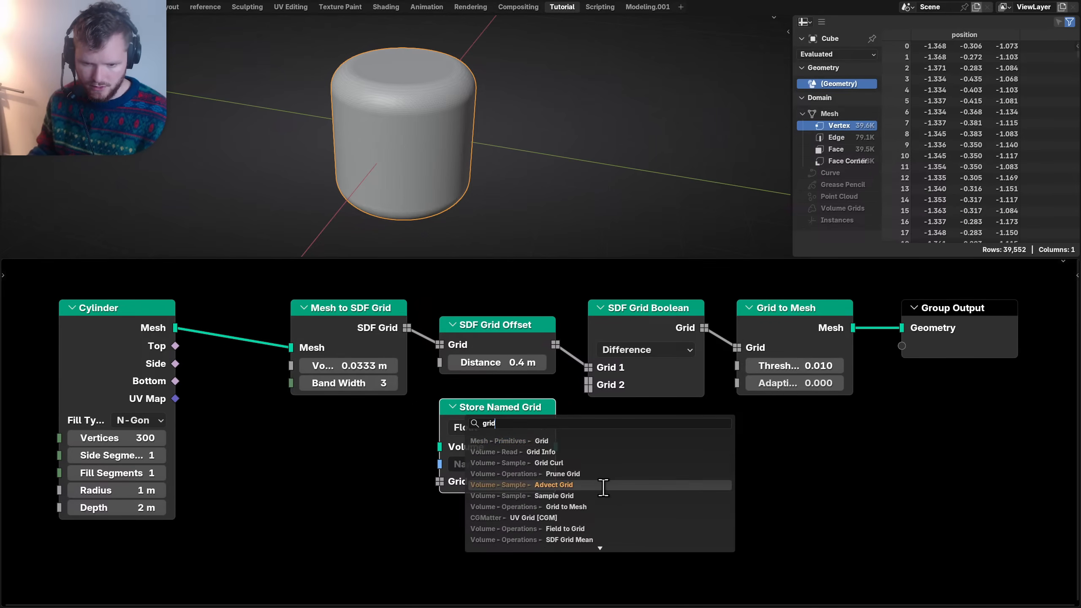
key("Down")
key("Down")
key("Down")
key("Down")
key("Up")
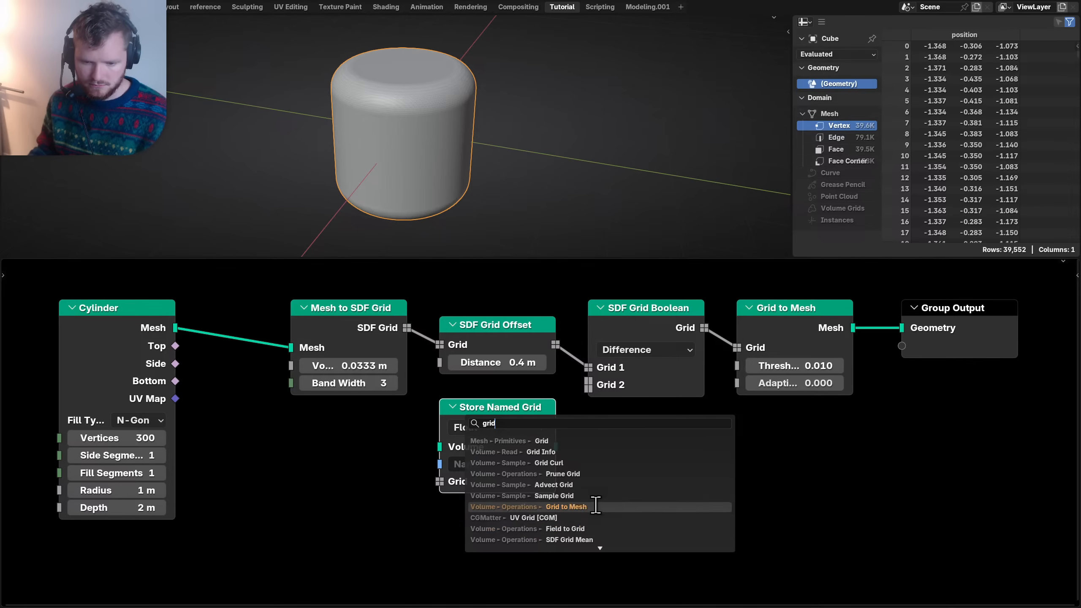
key("Down")
key("Return")
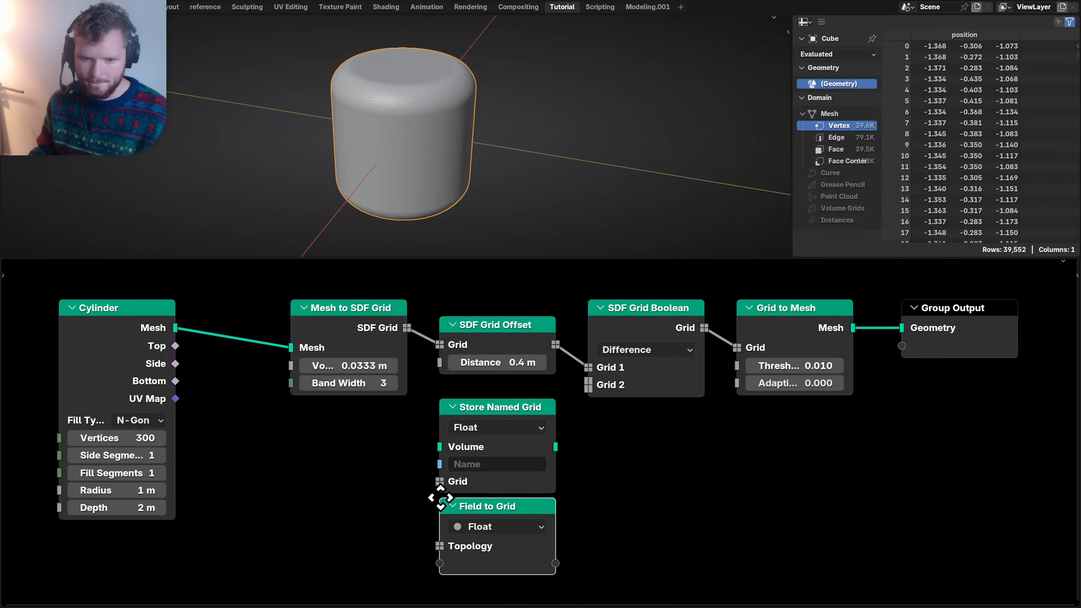
- Delete the Store Named Grid node and move Field to Grid up into its place
left_click(481, 418)
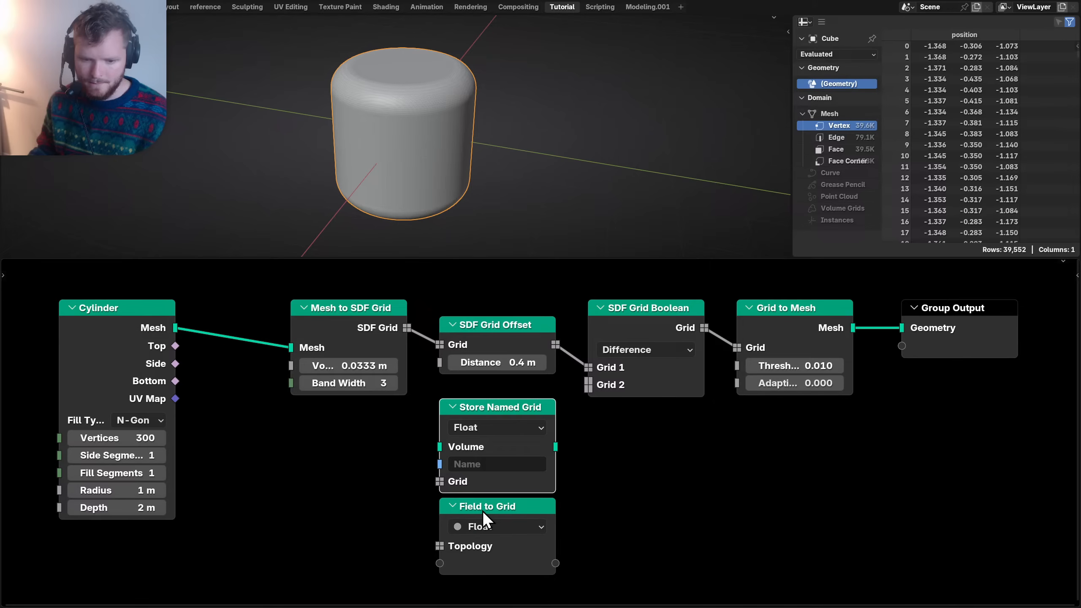
key("x")
left_click_drag(483, 509, 482, 410)
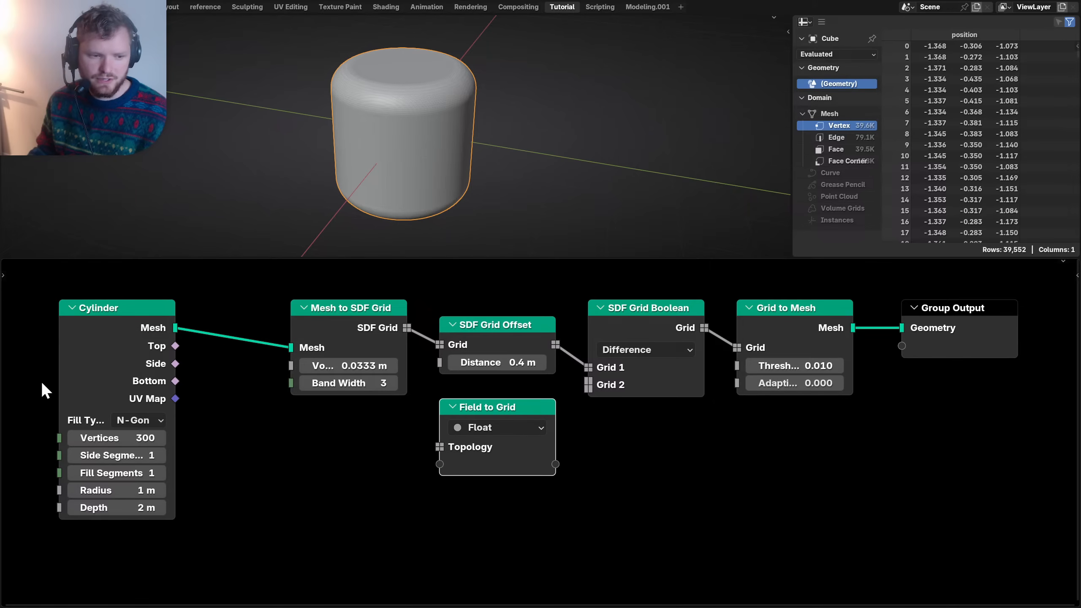
- Move the nodes from Cylinder through SDF Grid Offset farther upstream, and link the offset grid to Field to Grid's Topology input
left_click_drag(7, 387, 457, 308)
key("g")
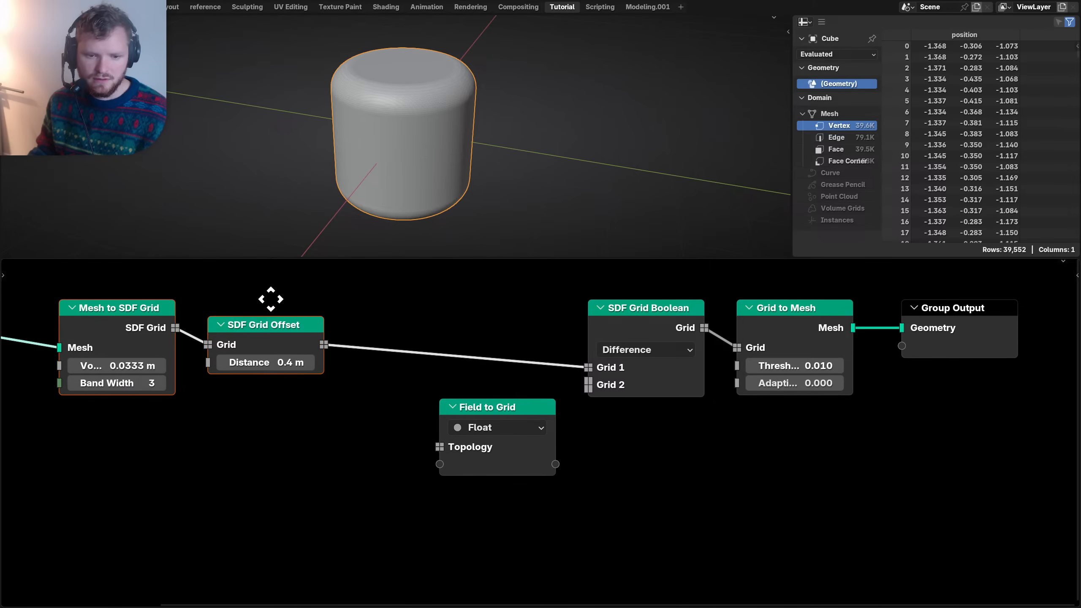
left_click_drag(324, 345, 456, 454)
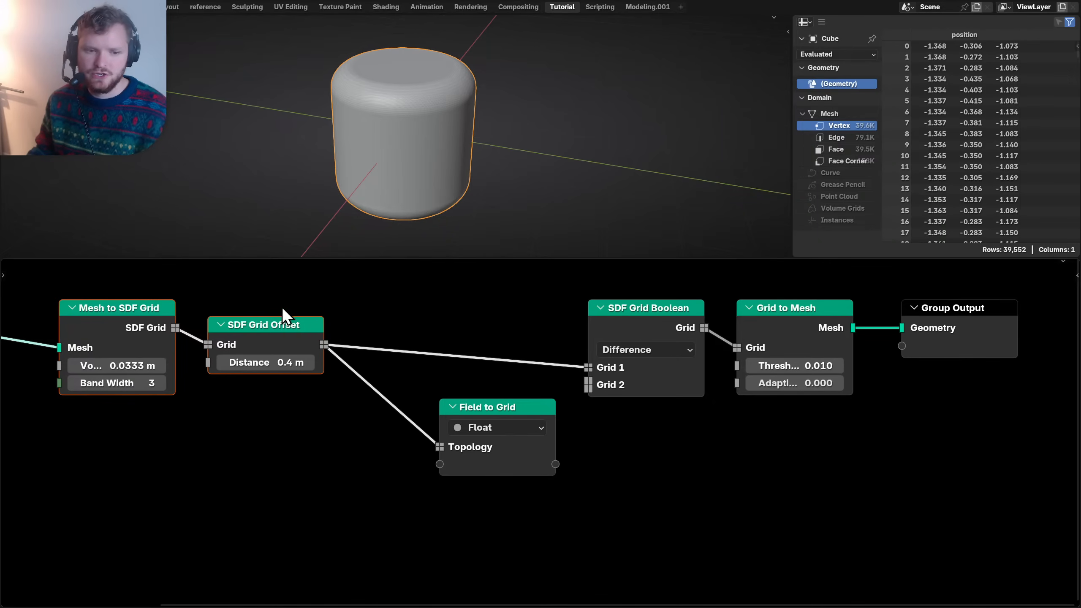
- Preview the SDF Grid Offset output through a temporary Viewer node, and delete the Viewer
left_click(274, 328, "ctrl+shift")
middle_click_drag(382, 128, 423, 92)
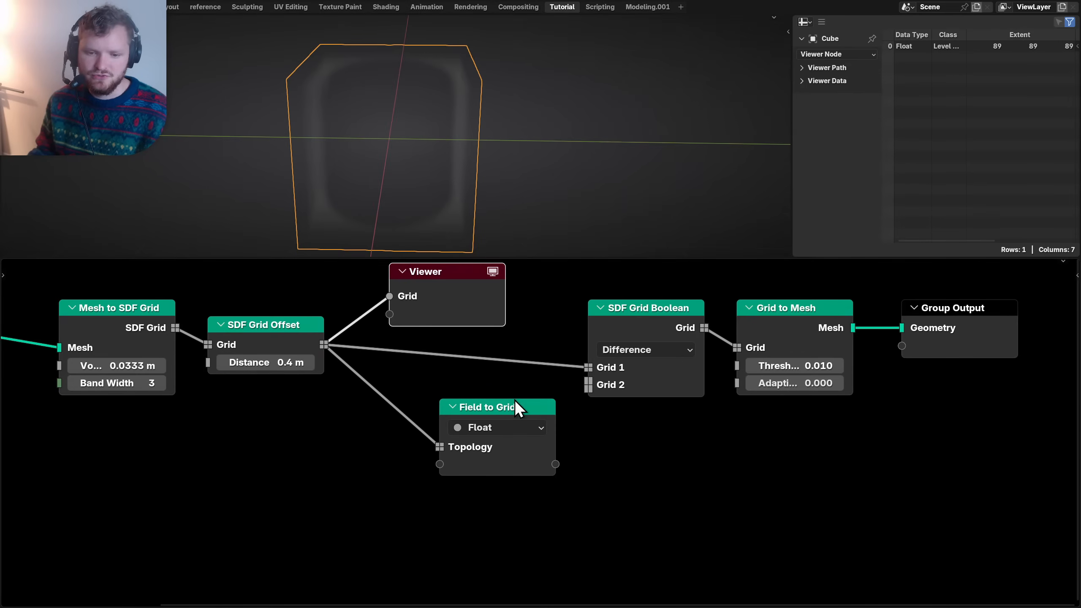
key("x")
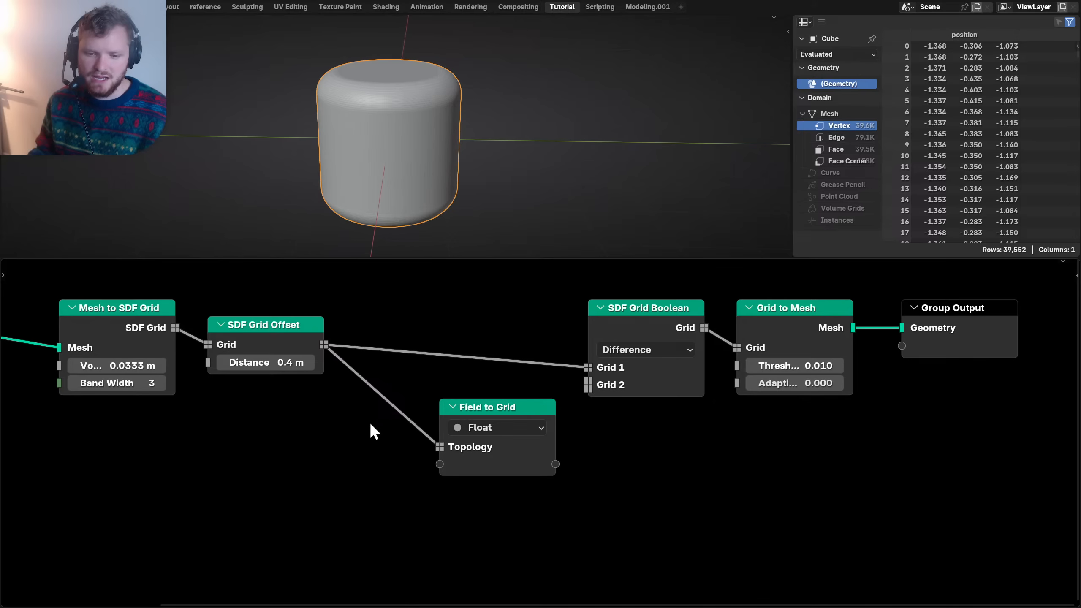
- Add a Noise Texture below SDF Grid Offset and feed its Factor into the Field to Grid node
key("shift+a")
type("noise")
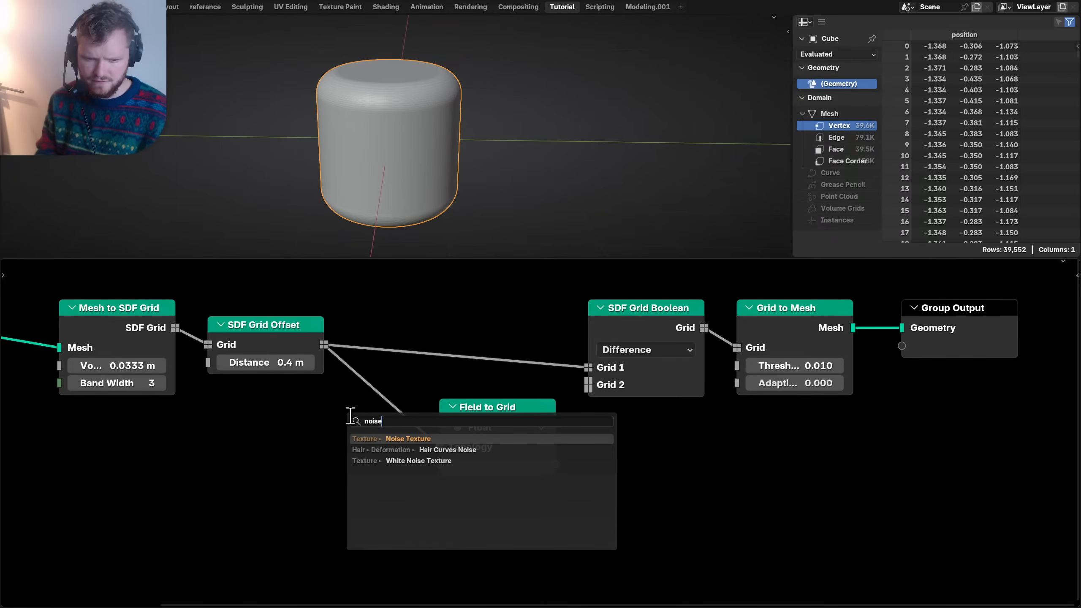
key("Return")
left_click(200, 423)
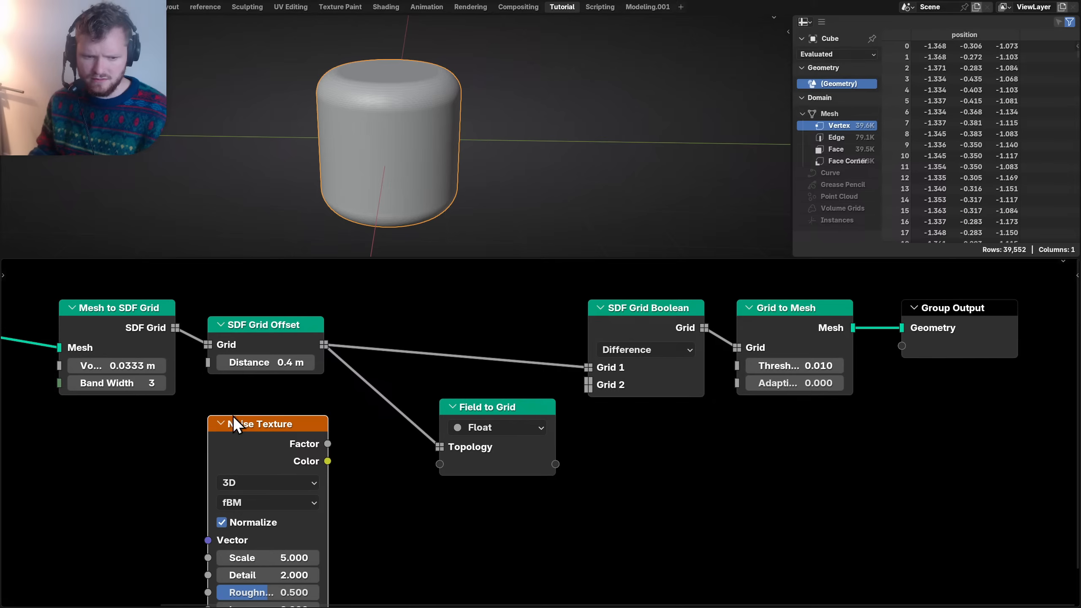
left_click_drag(456, 466, 444, 467)
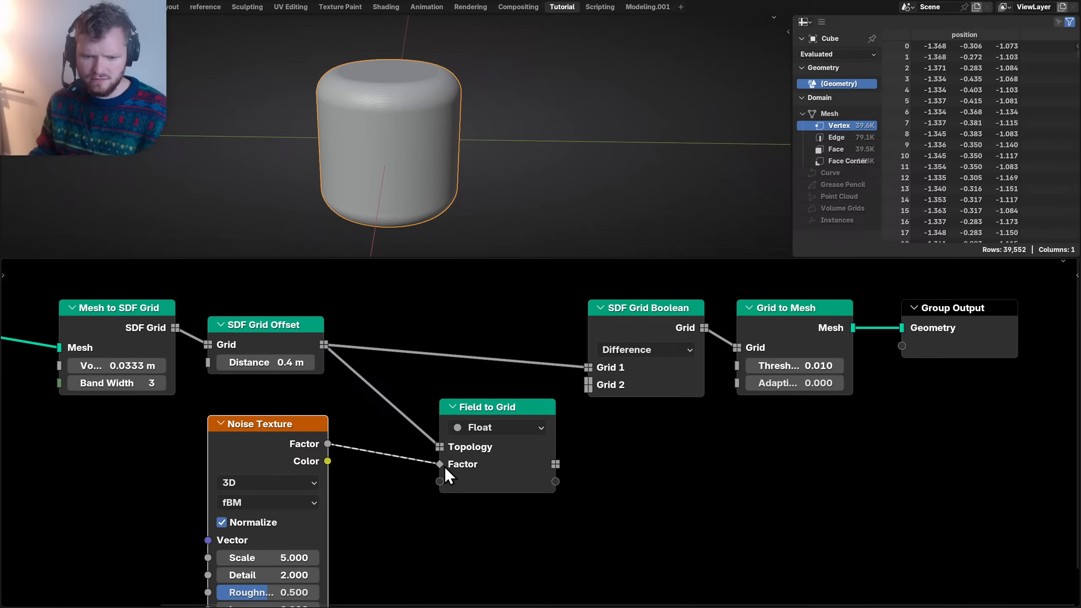
left_click_drag(495, 412, 462, 404)
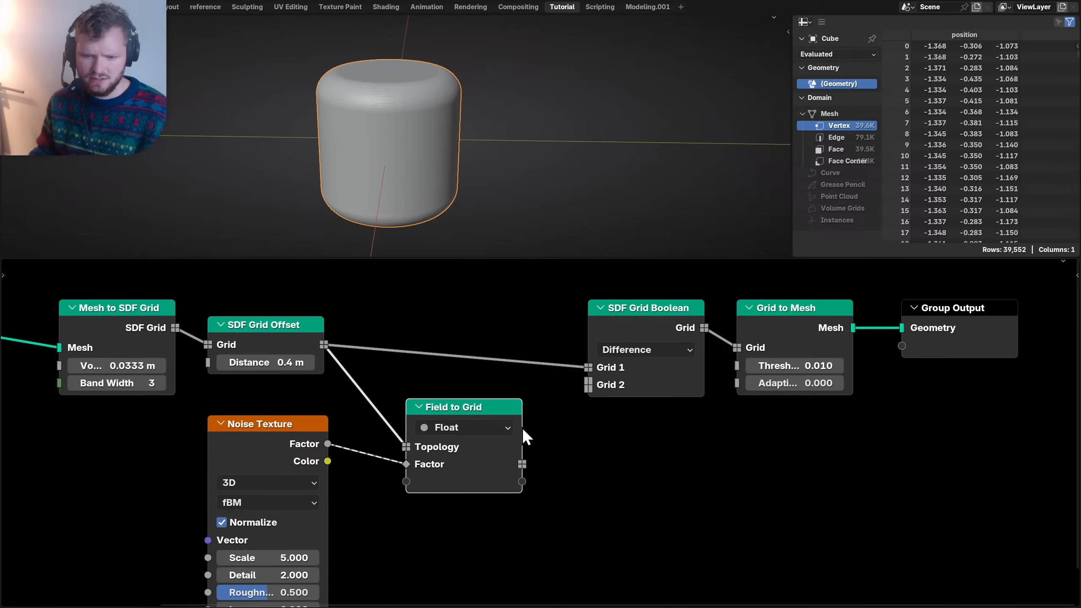
- Preview the noise-driven Field to Grid output through a temporary Viewer node, and delete the Viewer
left_click(480, 408, "ctrl+shift")
middle_click_drag(419, 170, 469, 162)
key("x")
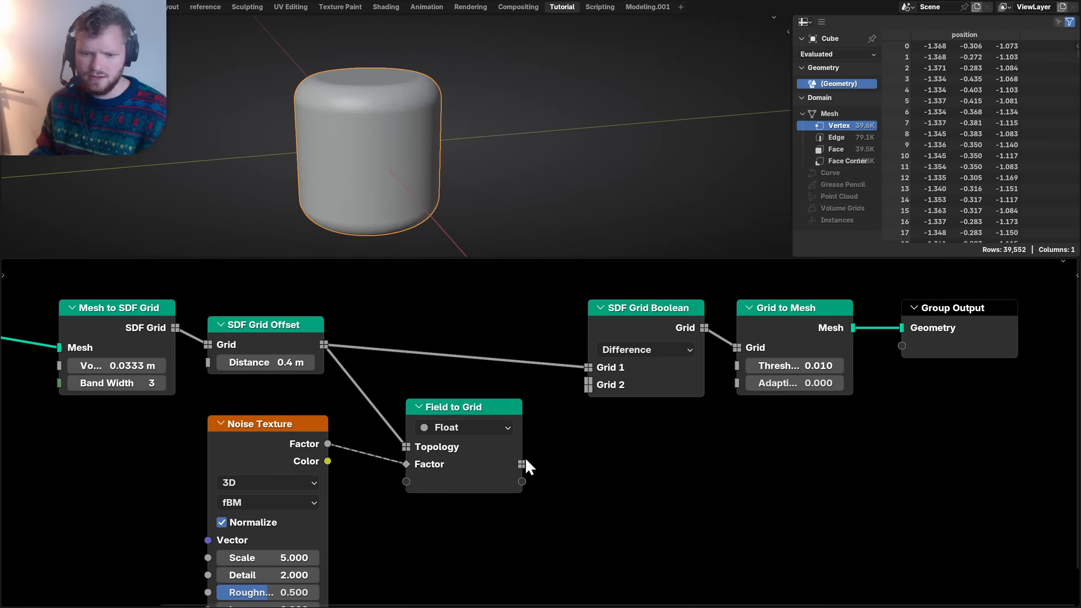
- Link the Field to Grid output into SDF Grid Boolean's Grid 2 and try the Union operation
left_click_drag(522, 463, 577, 389)
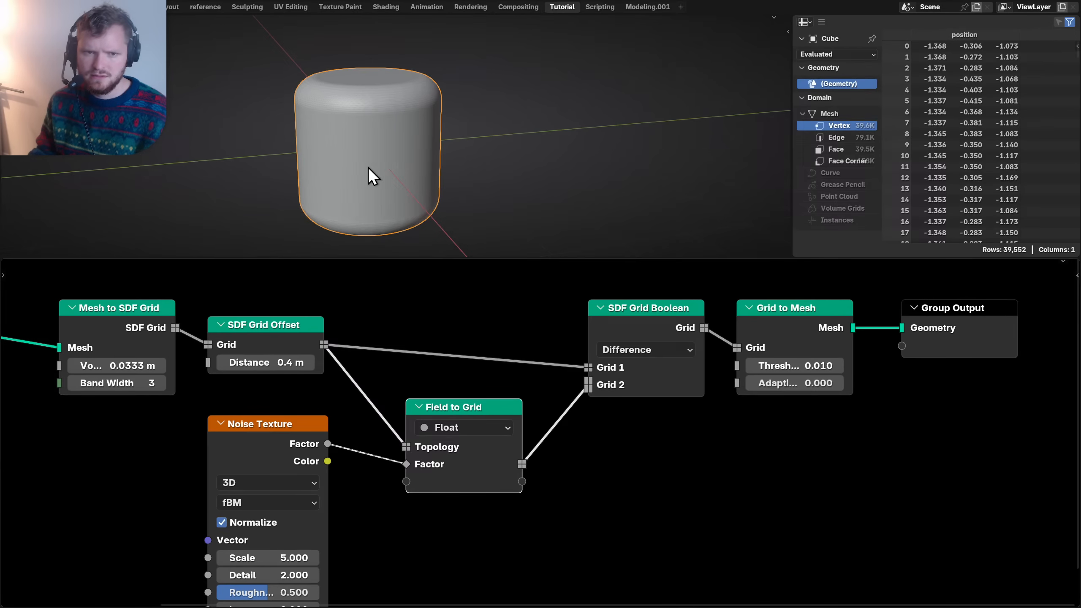
middle_click_drag(368, 167, 419, 208)
left_click(634, 350)
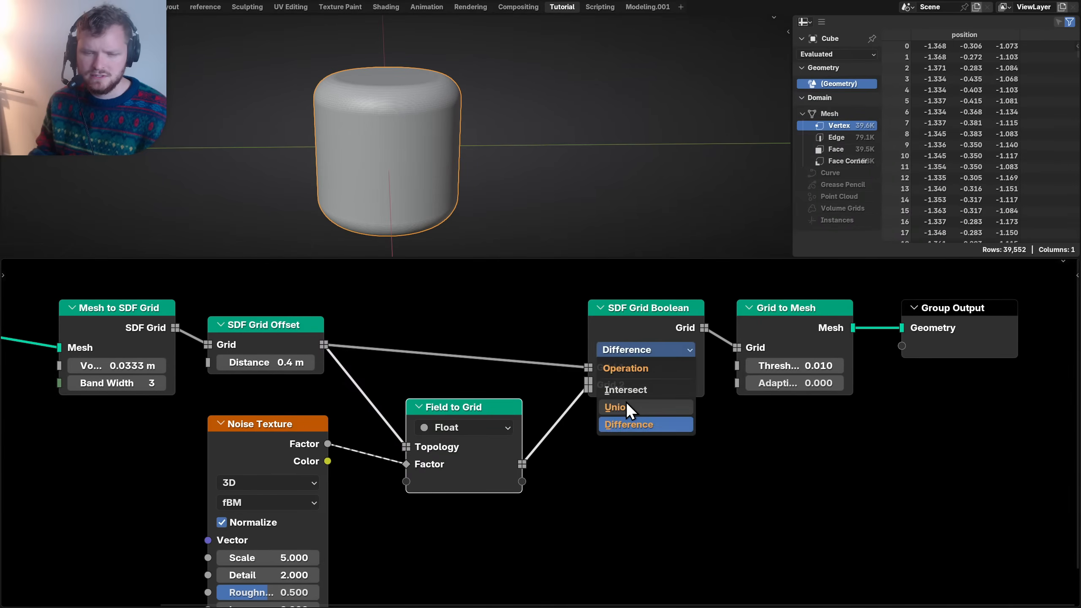
left_click(625, 403)
- Relink SDF Grid Offset to the SDF Grid Boolean's Grid input and try the Intersect operation
left_click(627, 349)
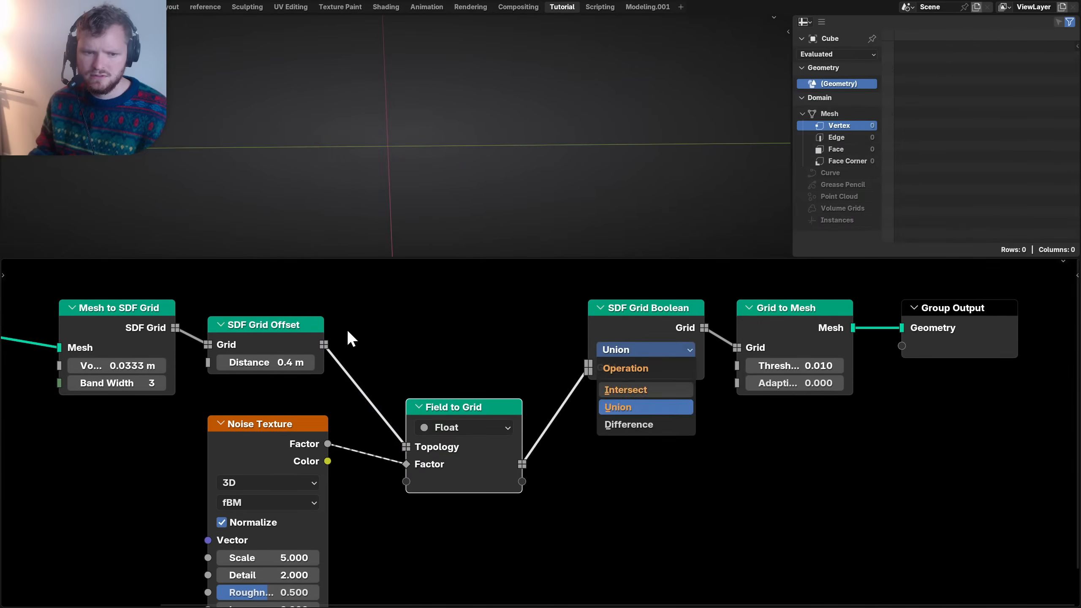
left_click_drag(324, 344, 584, 368)
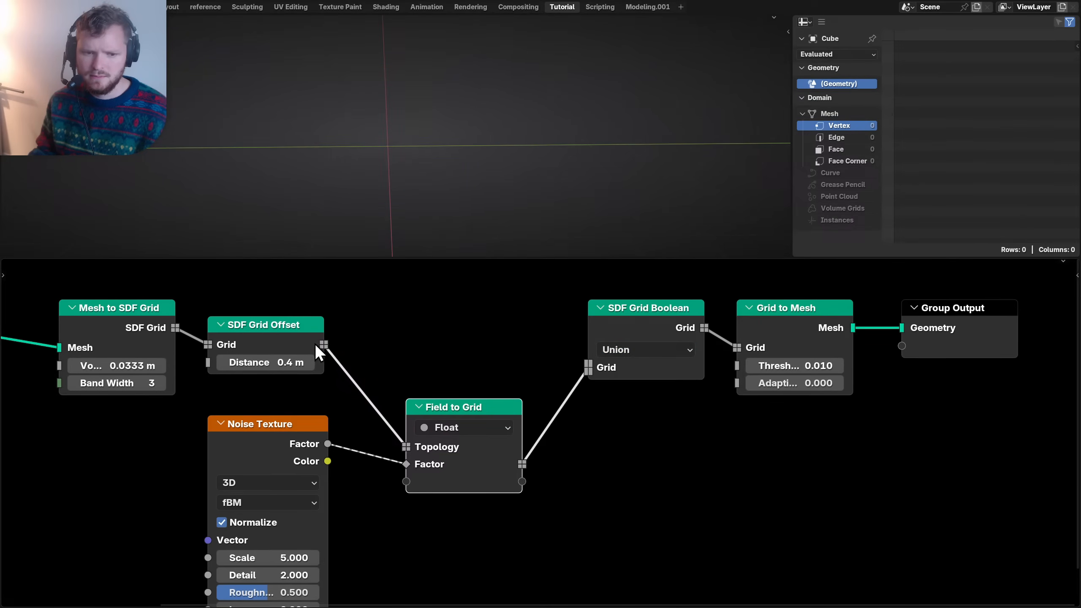
left_click_drag(317, 345, 582, 360)
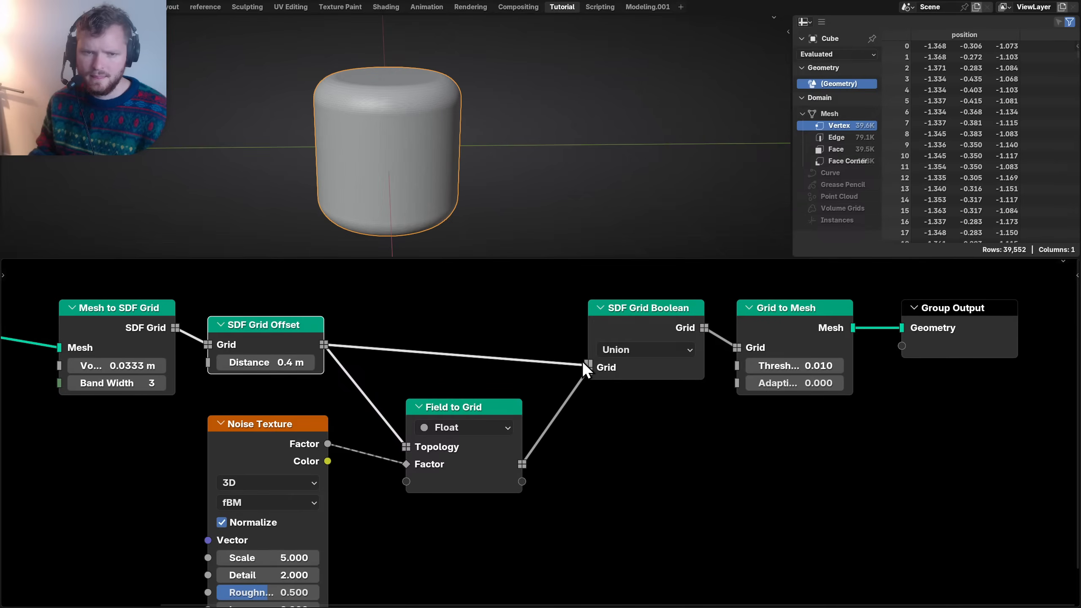
left_click(628, 349)
left_click(632, 387)
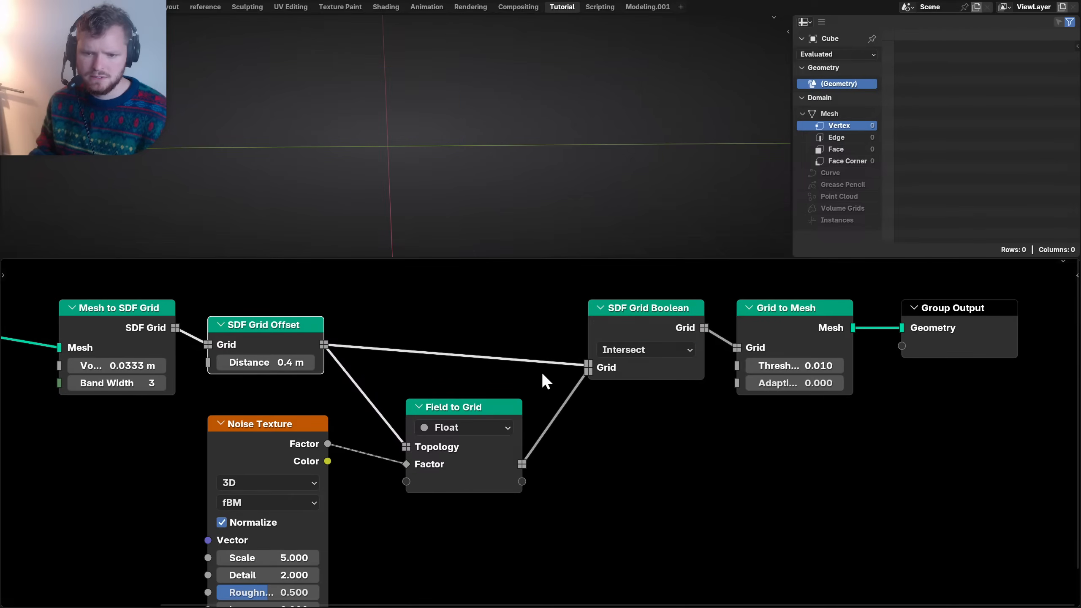
left_click(641, 351)
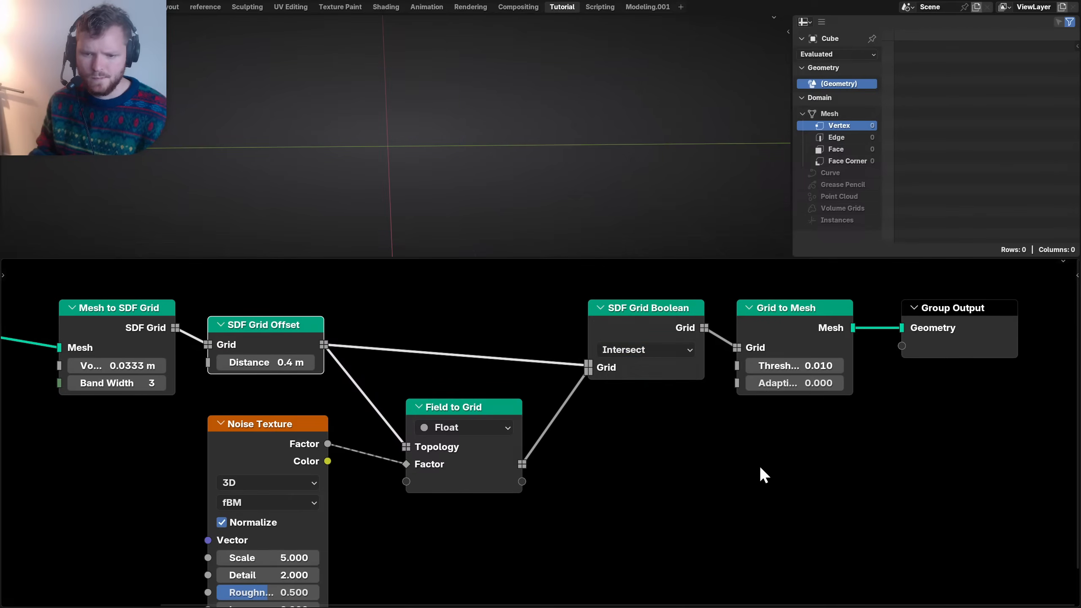
- Replace the SDF Grid Boolean with an Add math node combining the SDF Grid Offset and Field to Grid outputs into Grid to Mesh
left_click(605, 342)
key("ctrl+x")
left_click_drag(323, 343, 591, 373)
type("add")
key("Return")
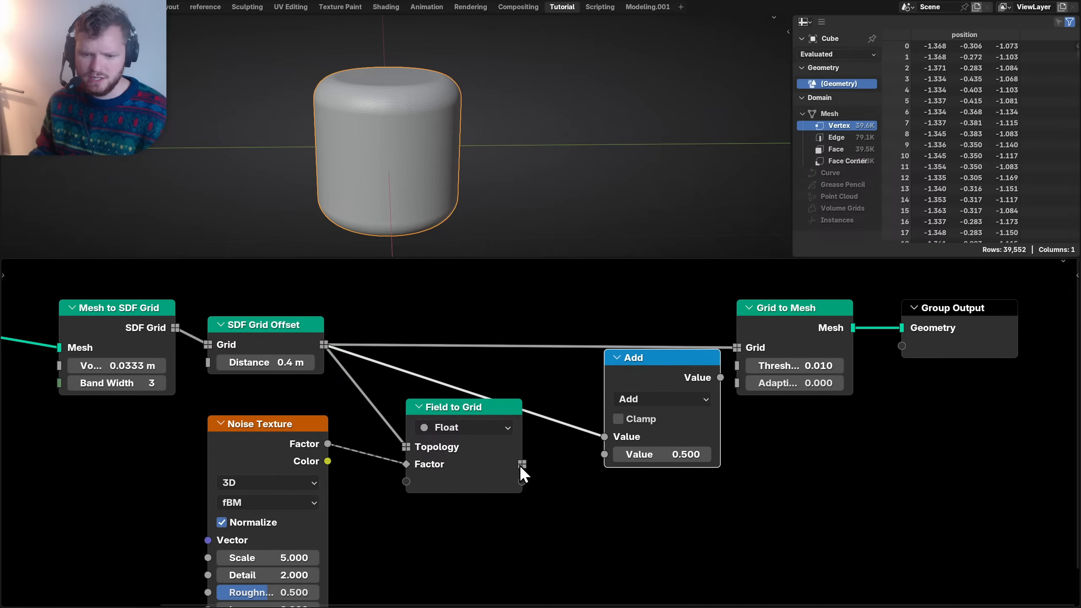
left_click_drag(522, 464, 604, 454)
left_click_drag(719, 377, 737, 348)
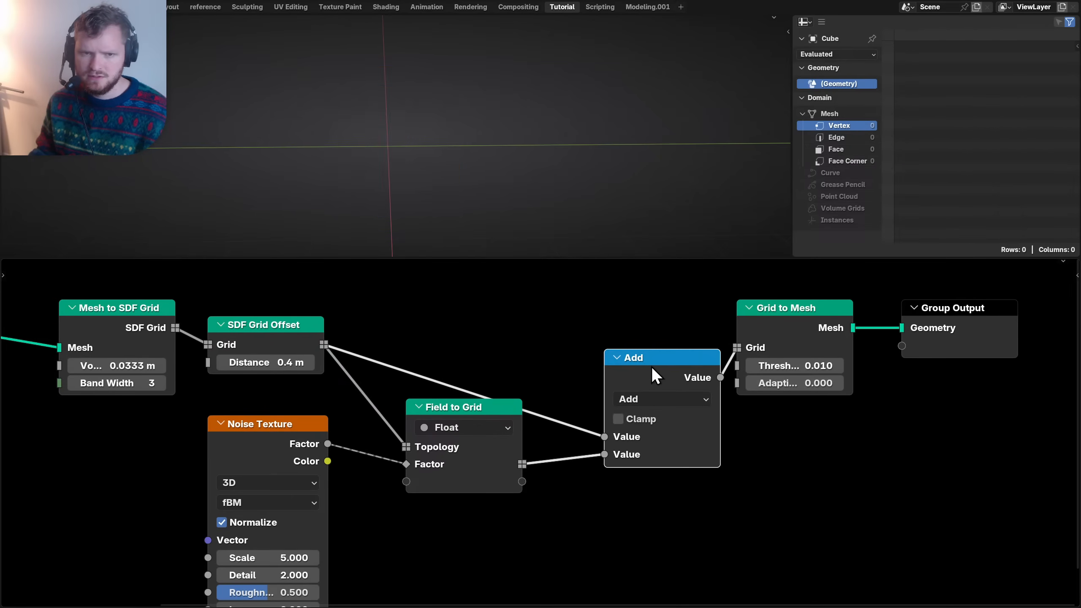
left_click_drag(651, 367, 618, 334)
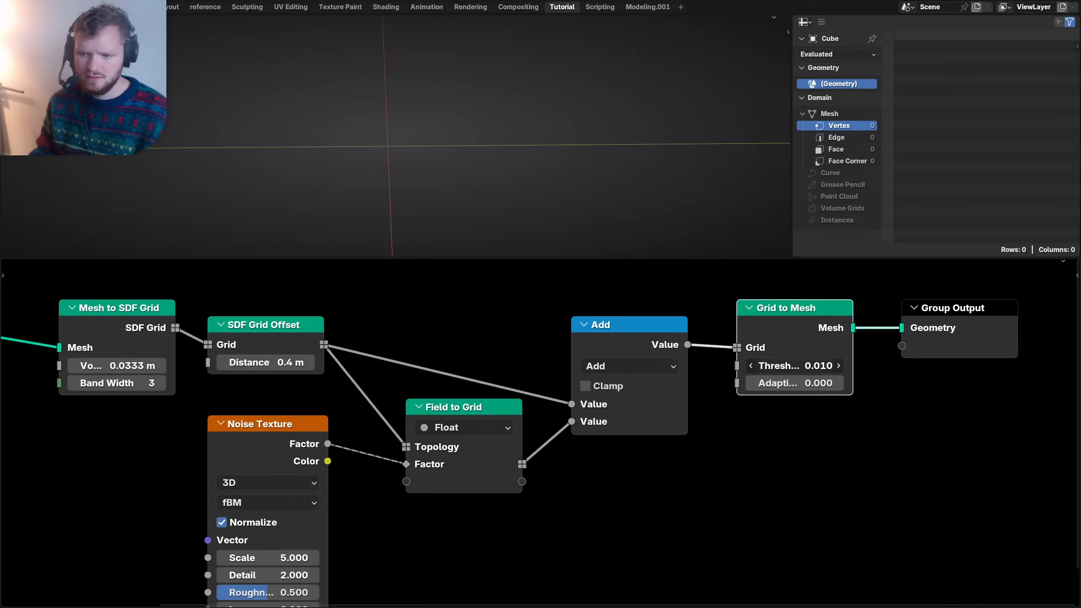
- Set the Grid to Mesh threshold to 0.550 and the Noise Texture scale to 1
left_click_drag(794, 365, 847, 365)
mouse_move(434, 124)
middle_mouse_down()
mouse_move(410, 125)
mouse_move(434, 137)
middle_mouse_up()
middle_click_drag(289, 570, 398, 507)
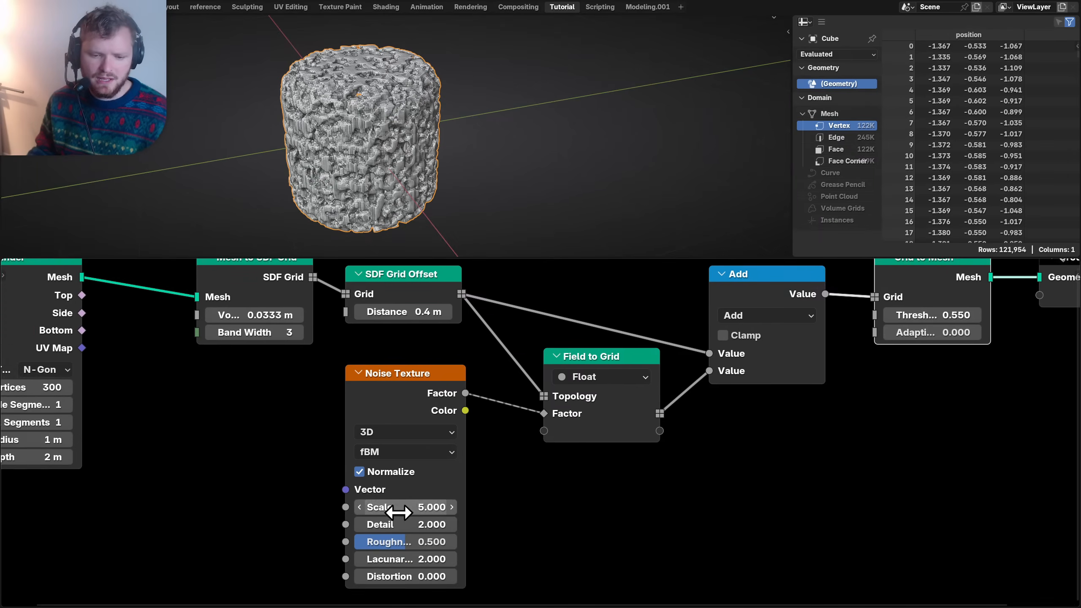
scroll(396, 515, "up", 2)
left_click(393, 524)
type("1")
key("Return")
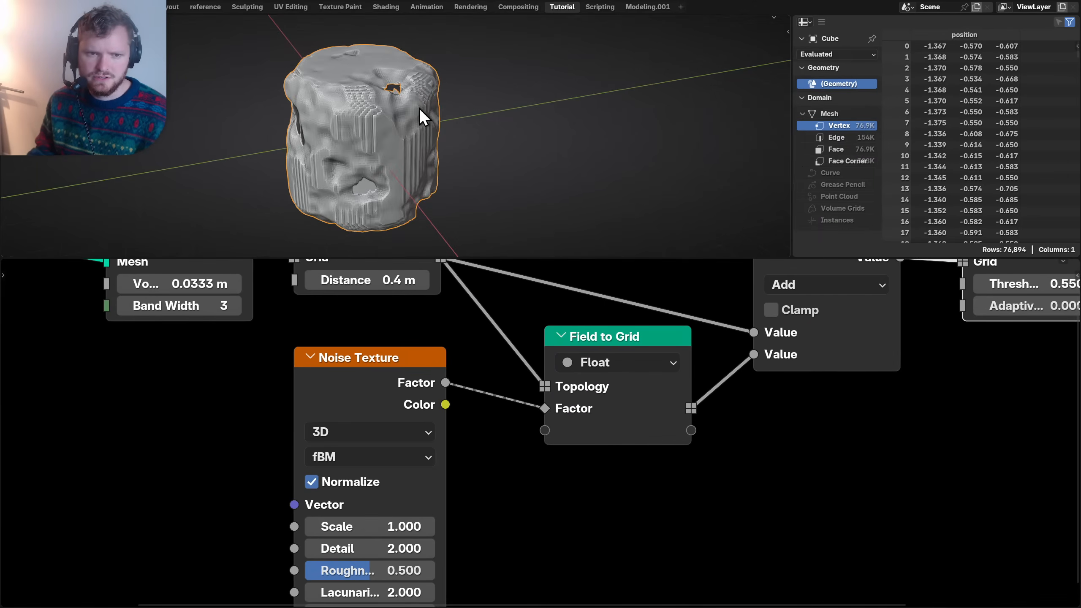
middle_click_drag(419, 109, 512, 101)
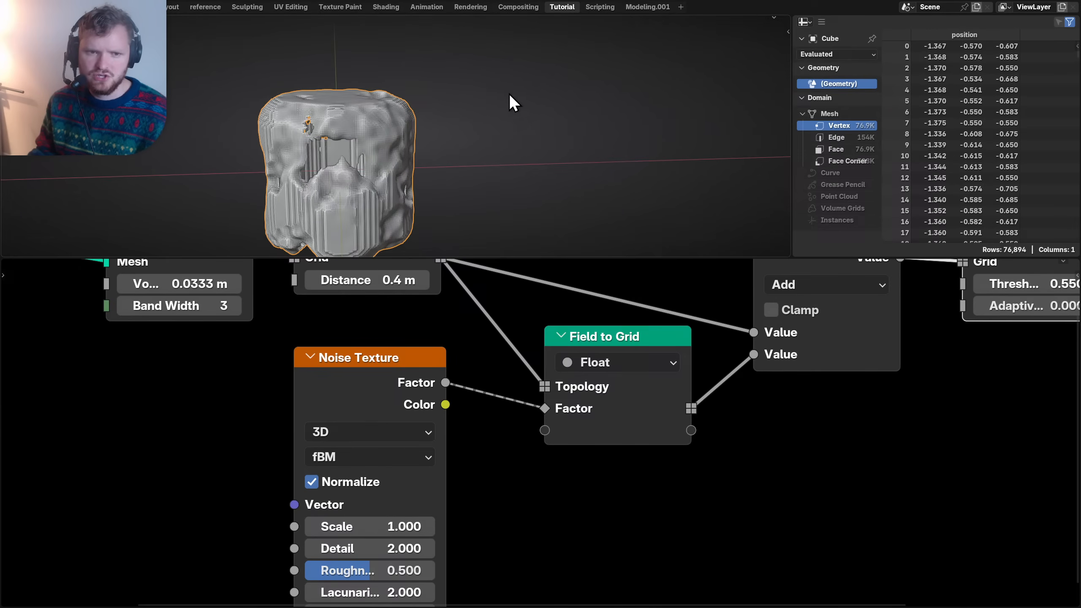
scroll(620, 405, "down", 2)
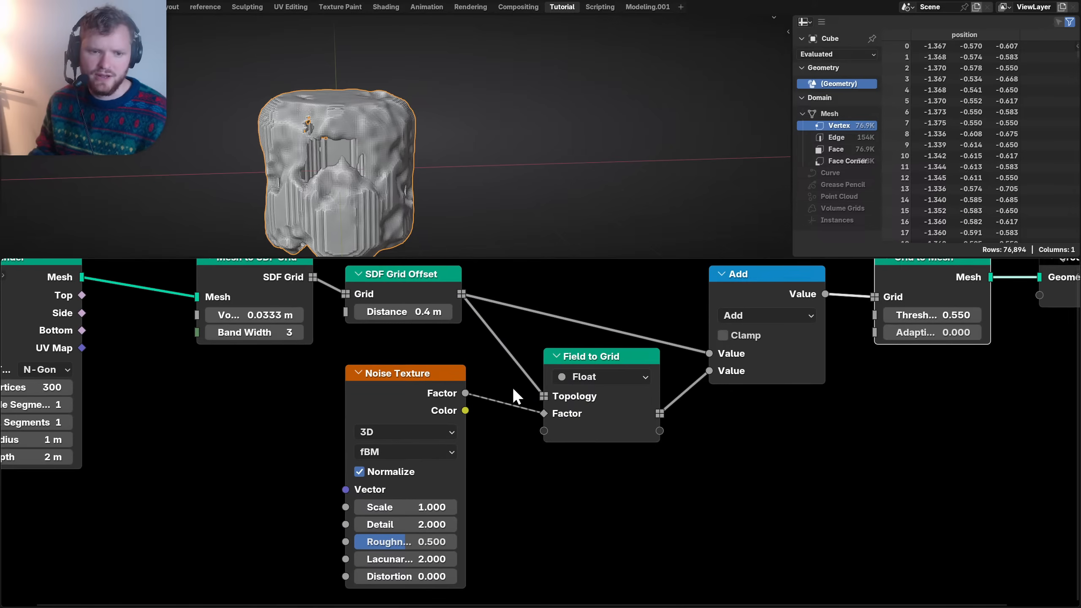
- Move the Noise Texture and the nodes from Cylinder through SDF Grid Offset away from Field to Grid to make room between them
middle_click_drag(241, 309, 444, 352)
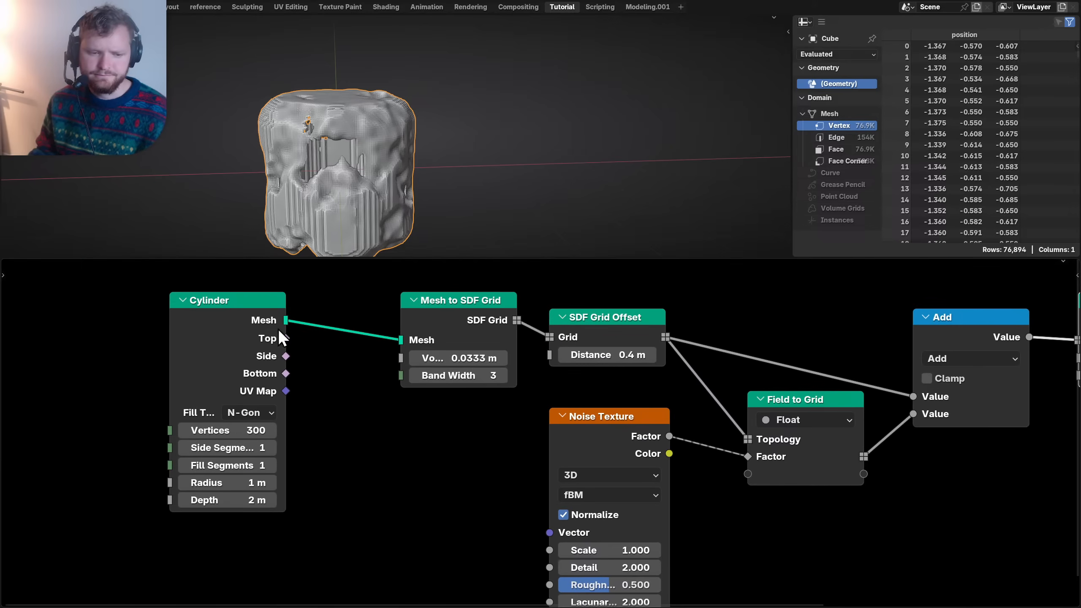
left_click_drag(605, 342, 423, 342)
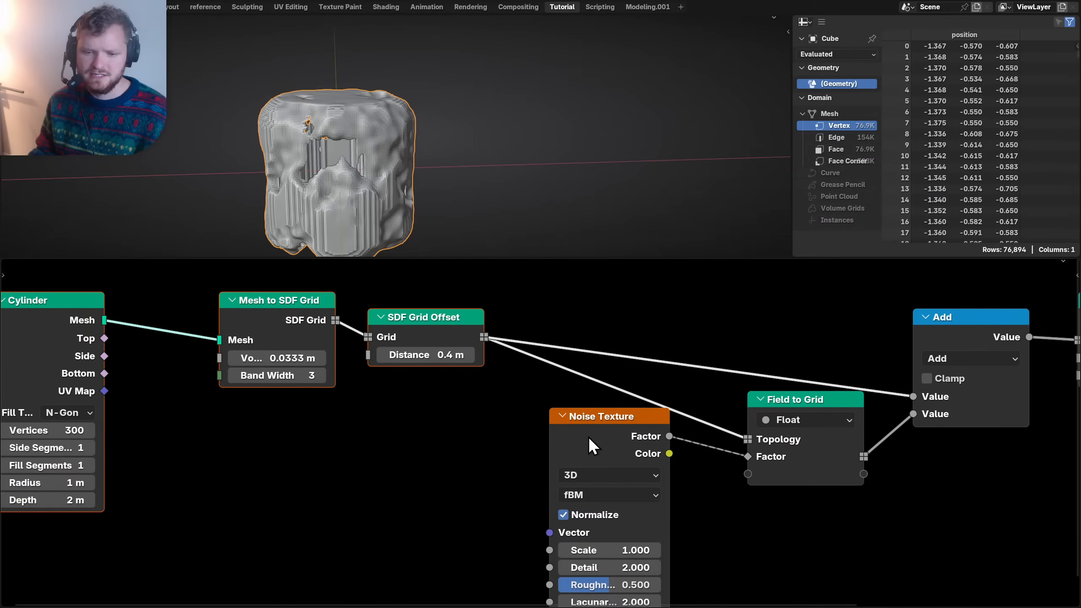
left_click_drag(582, 424, 401, 425)
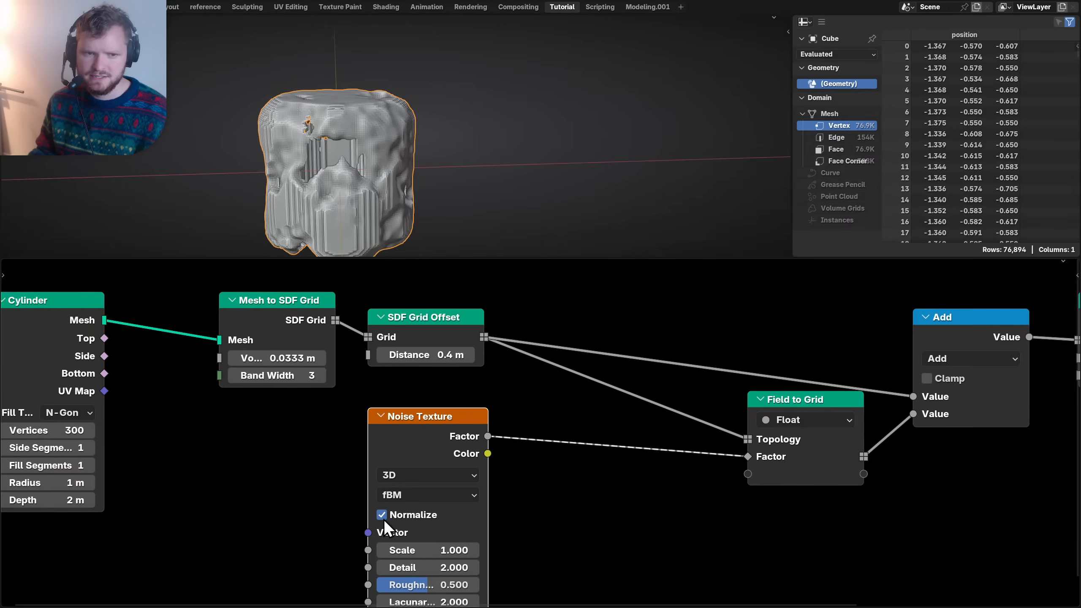
left_click(384, 519)
left_click(384, 518)
- Insert a Map Range node between the Noise Texture's Factor output and the Field to Grid's Factor input
middle_click_drag(545, 399, 453, 382)
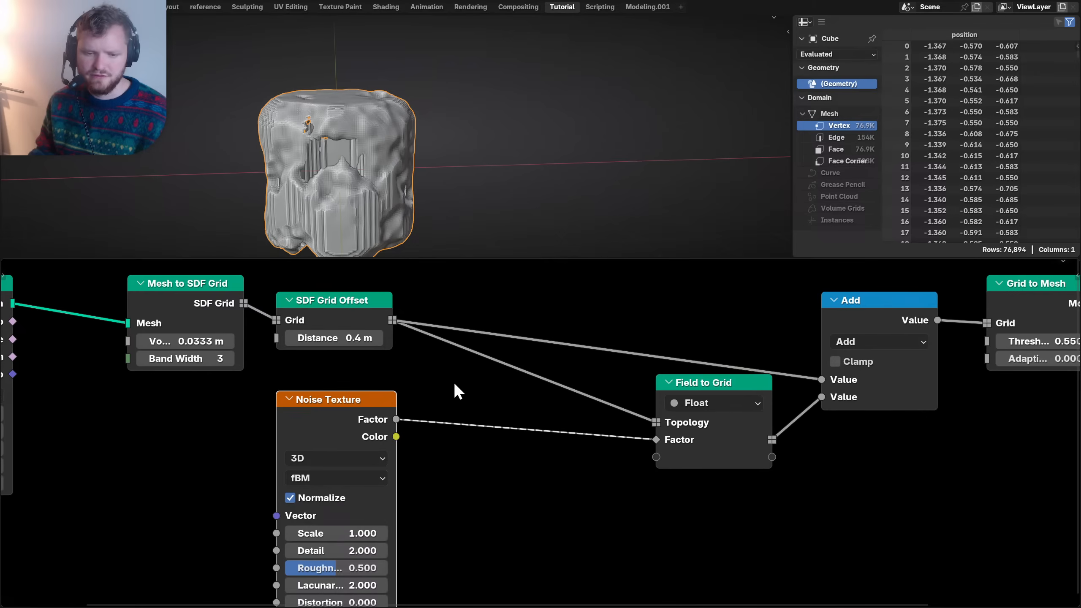
key("shift+a")
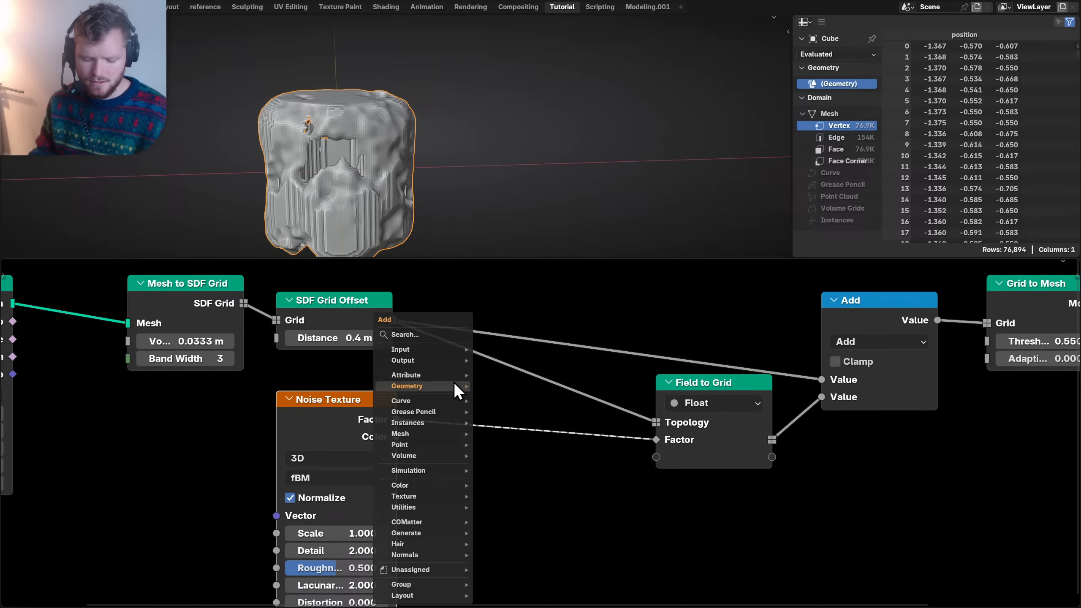
type("rang")
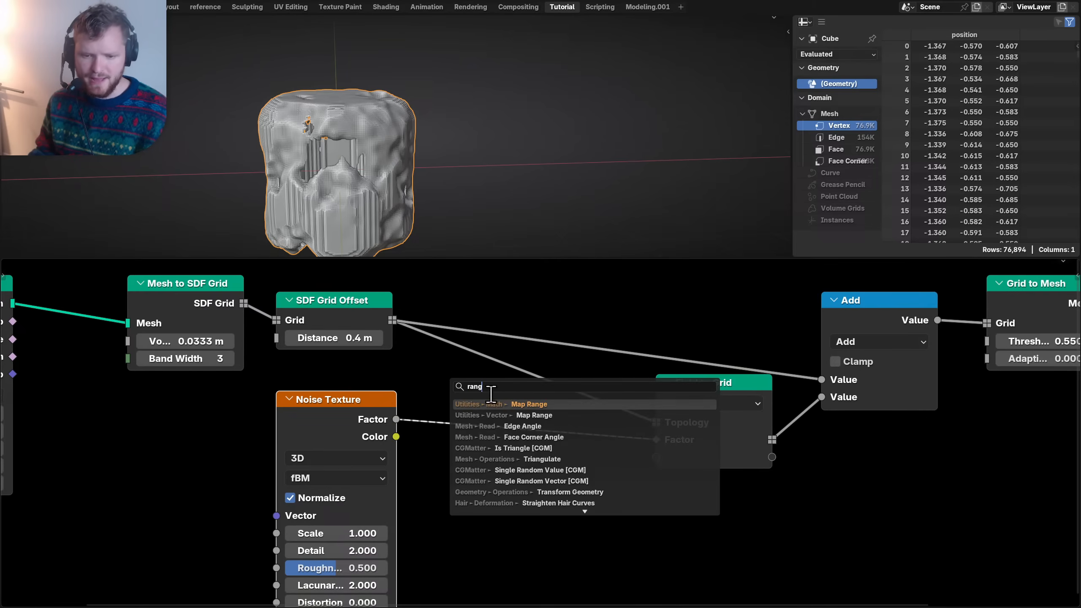
key("Return")
left_click(436, 398)
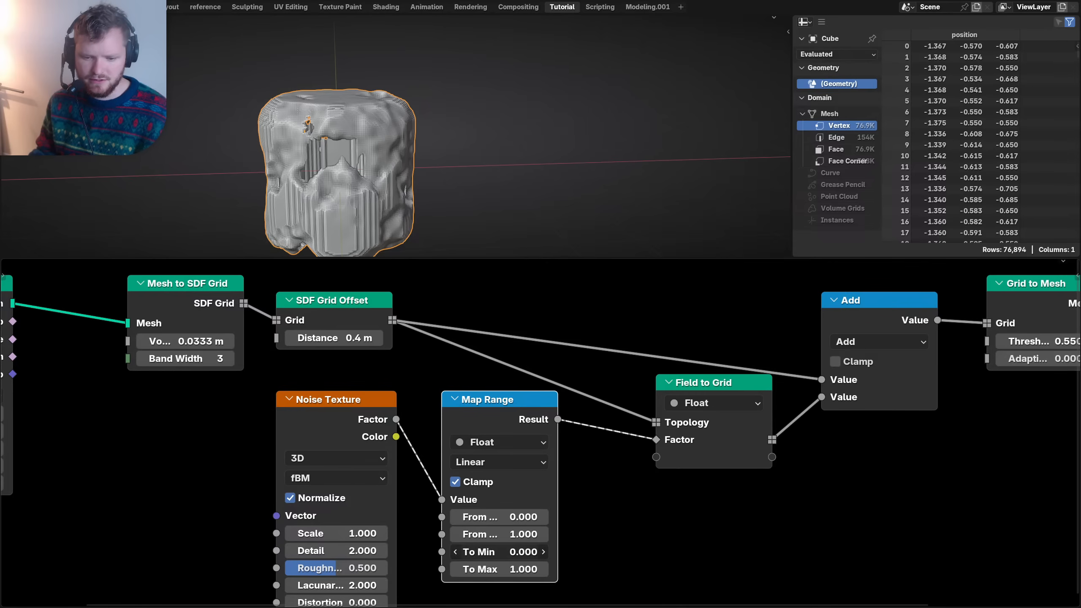
- Try a To Min of 0.330 on the Map Range, undo it, and set To Max to 0.5
left_click_drag(497, 552, 523, 552)
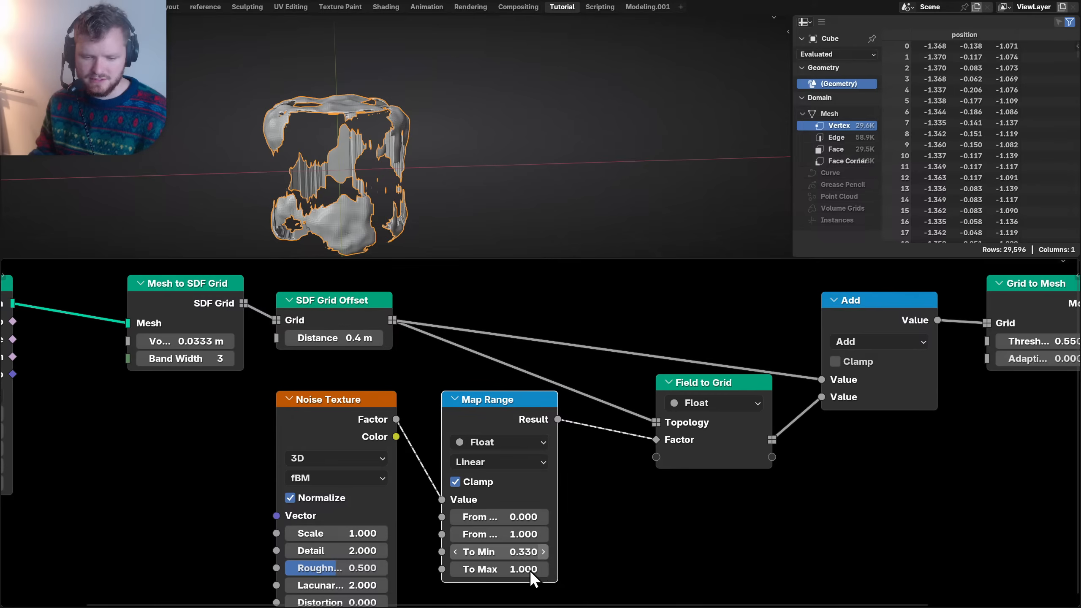
key("ctrl+z")
double_click(522, 564)
type(".5")
key("Return")
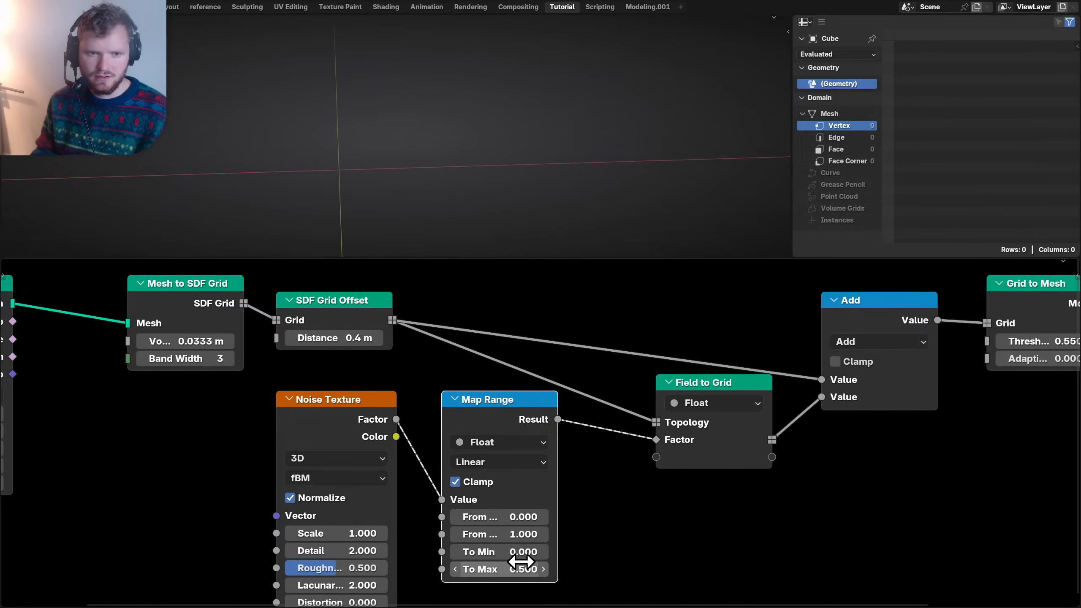
- Return the Map Range's To Max to 1 and try a value of 2, undoing that last change
scroll(880, 353, "right", 5)
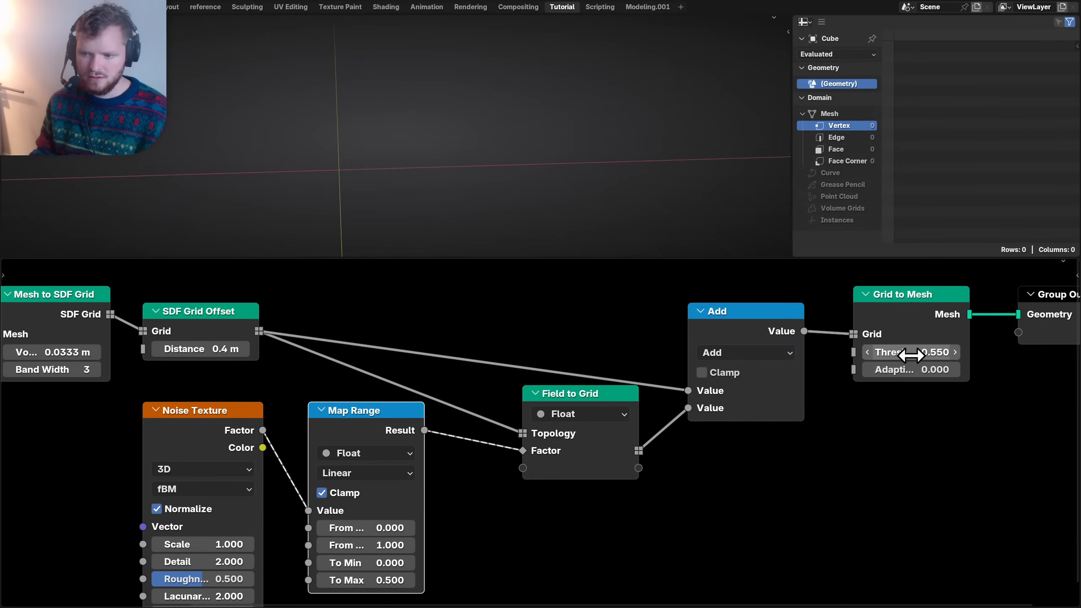
middle_click_drag(251, 550, 379, 505)
double_click(526, 535)
type("1")
key("Return")
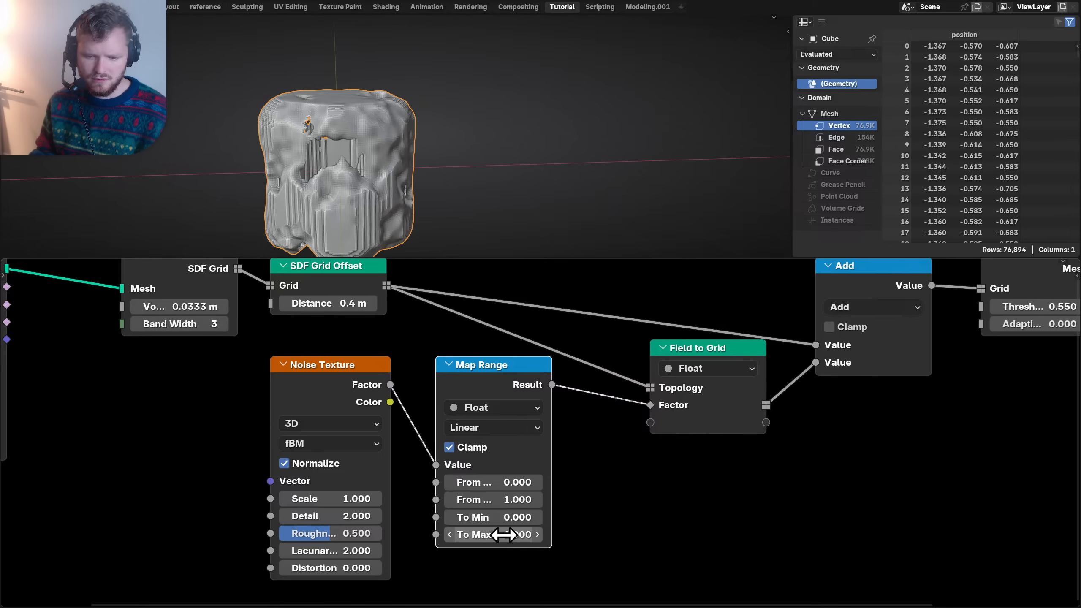
double_click(506, 535)
type("2")
key("Return")
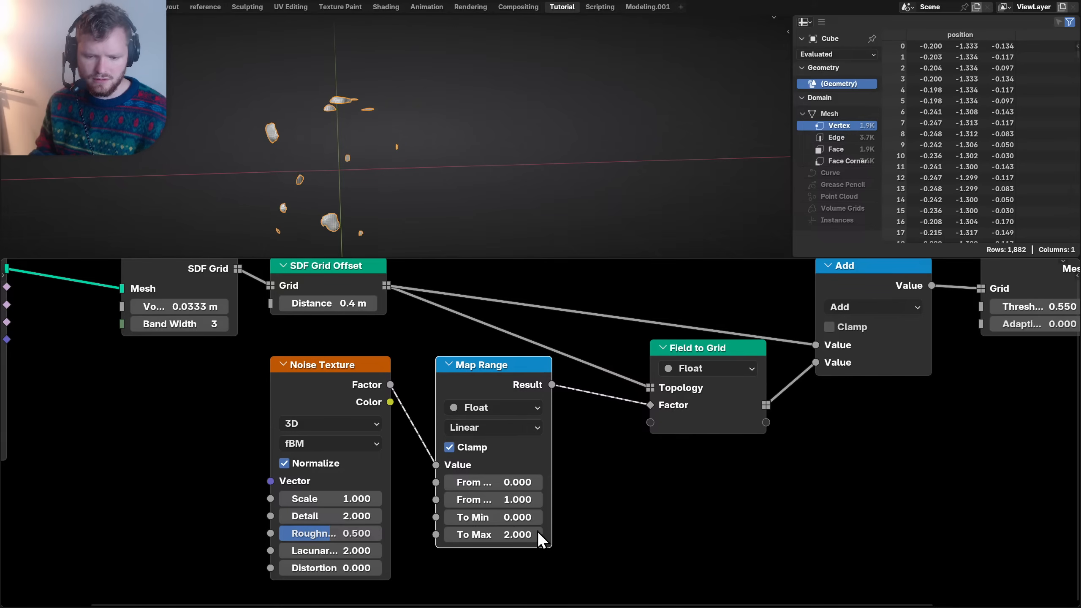
key("ctrl+z")
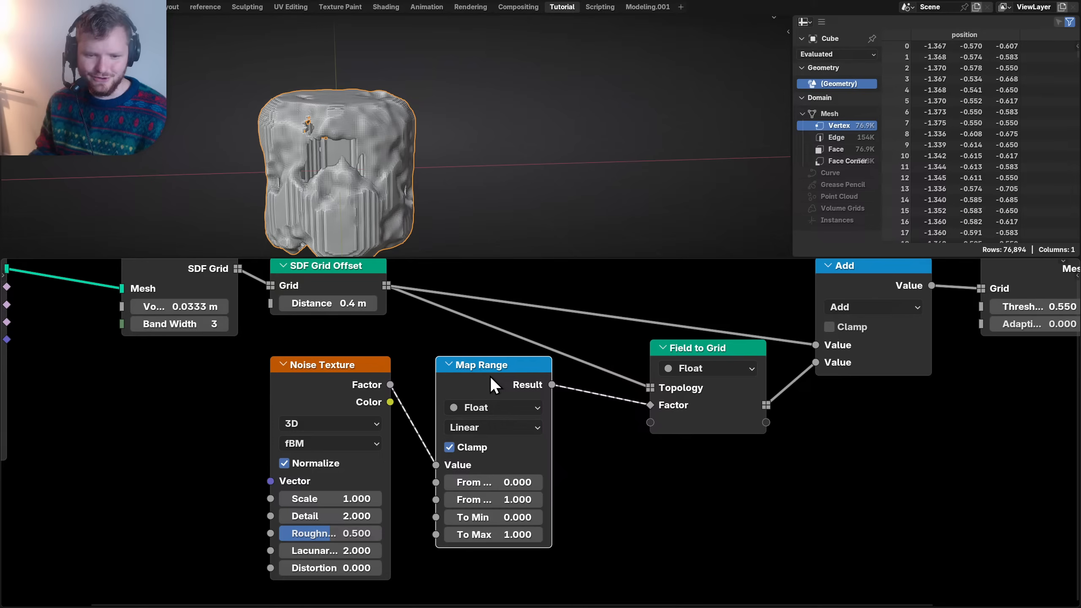
- Remove the Map Range while keeping the noise linked to Field to Grid, and try Multiply on the Add math node
middle_click_drag(468, 384, 343, 409)
key("ctrl+x")
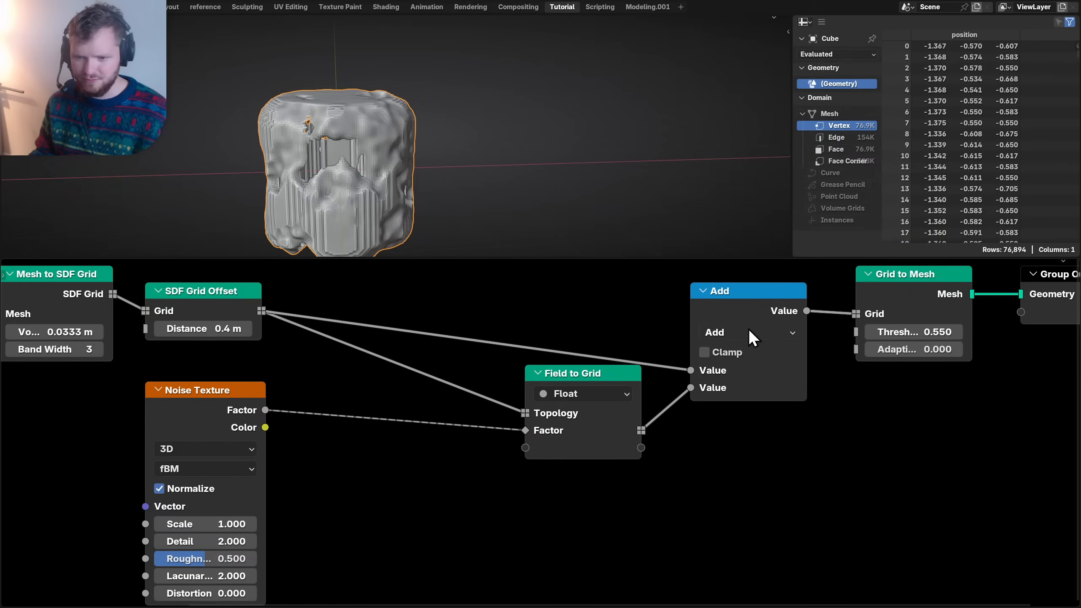
left_click(745, 332)
key("m")
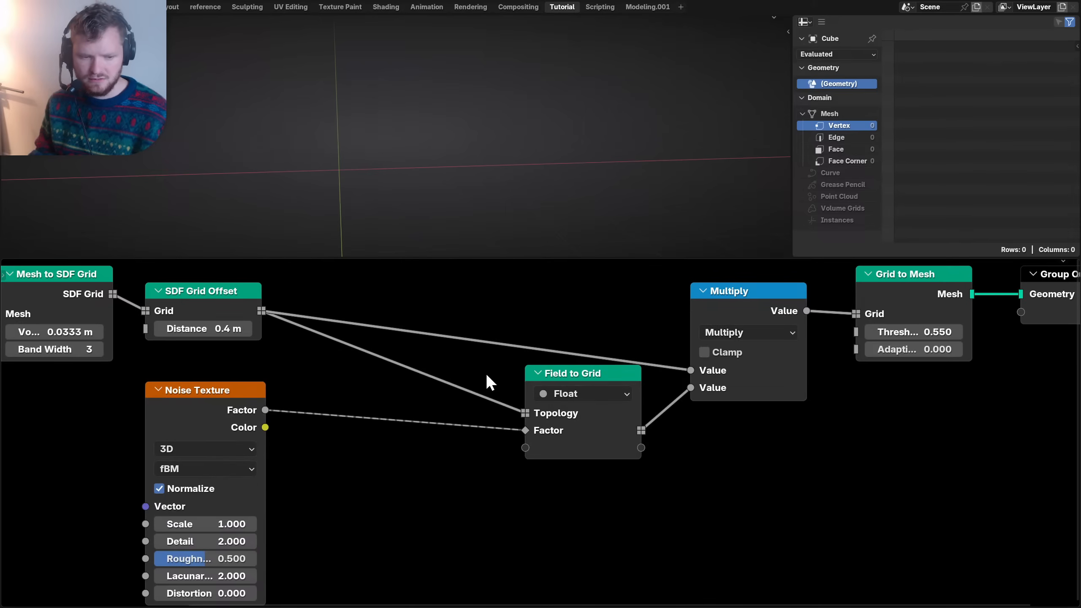
key("ctrl+z")
- Set the Noise Texture scale to 0.2 and move the node closer to Field to Grid
double_click(200, 525)
type("0.2")
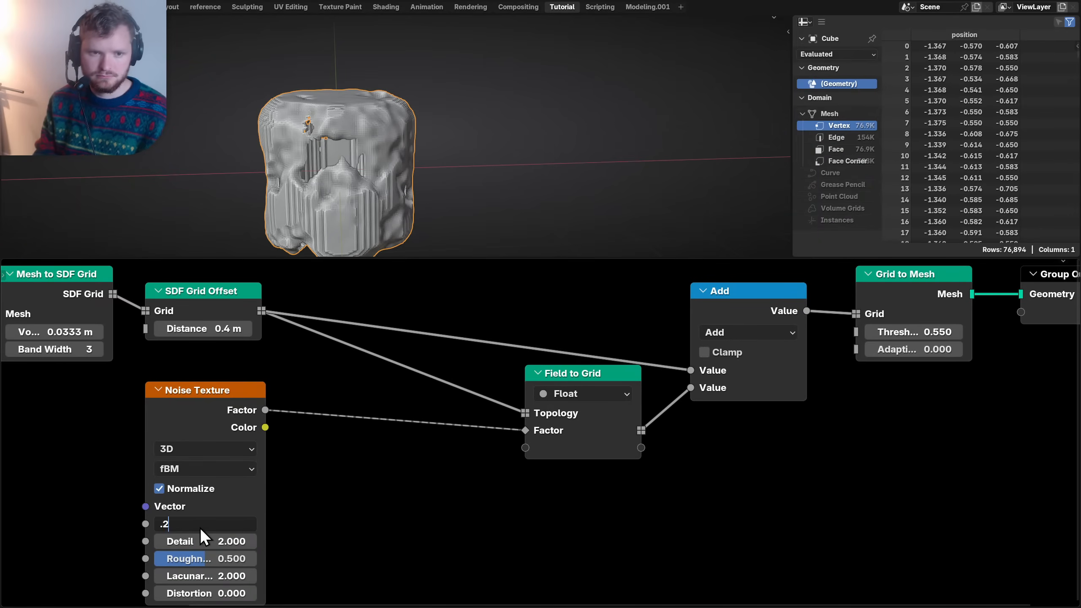
key("Return")
middle_click_drag(272, 169, 494, 140)
left_click_drag(200, 397, 267, 397)
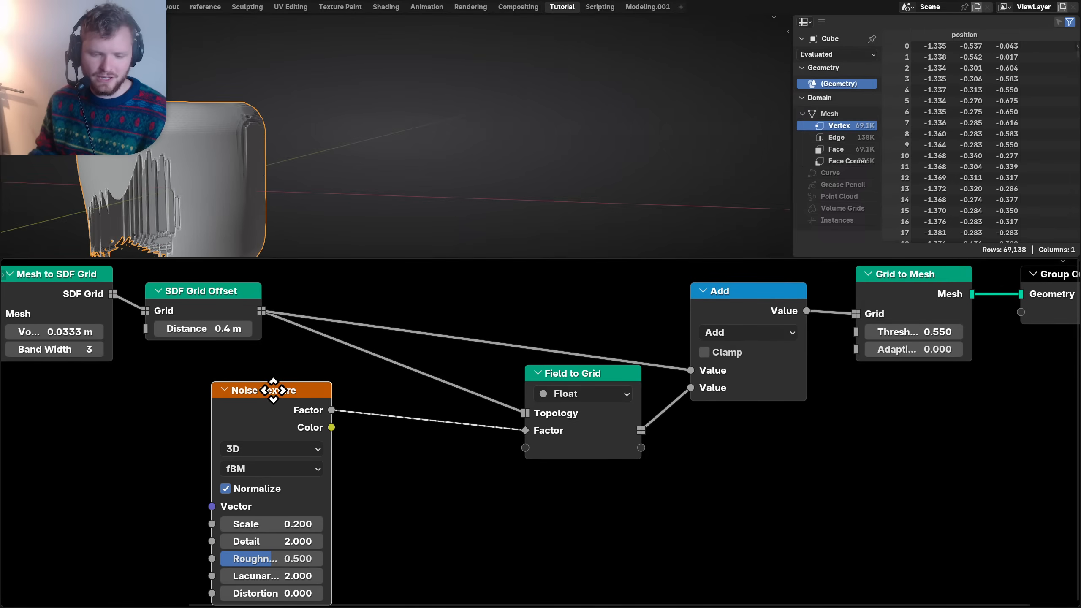
- Try Smooth Minimum with a distance of -3.100 on the math node and switch it to Smooth Maximum
left_click(713, 333)
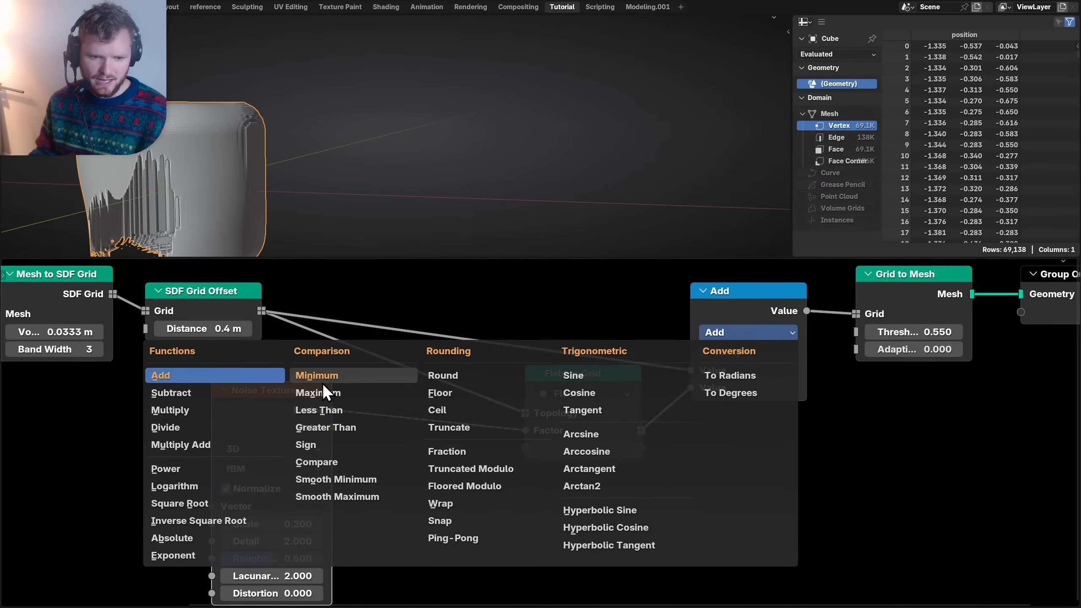
left_click(331, 476)
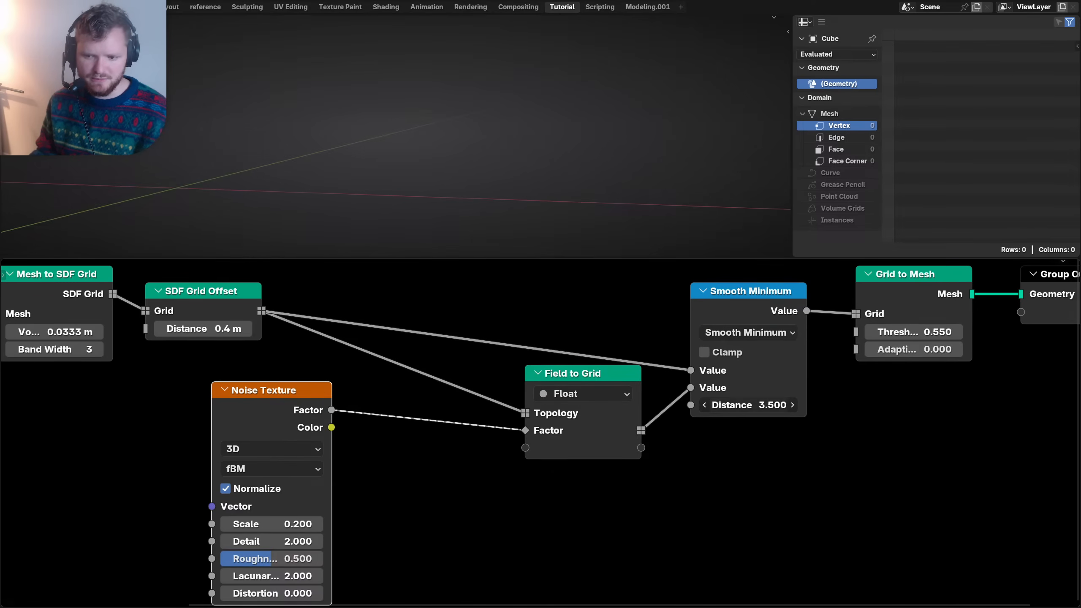
left_click_drag(749, 404, 741, 379)
left_click(734, 333)
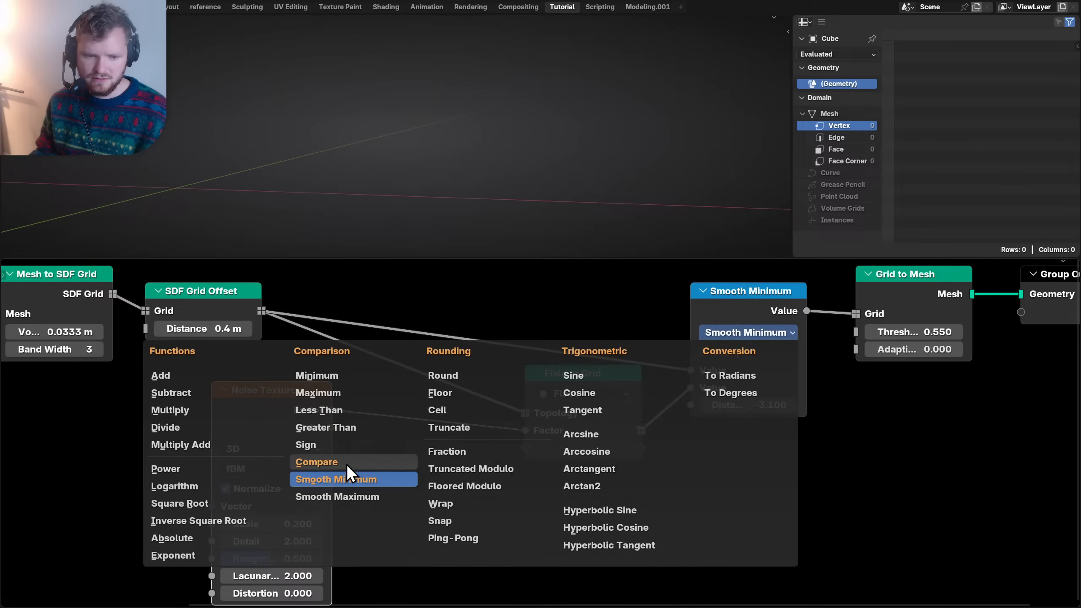
left_click(343, 501)
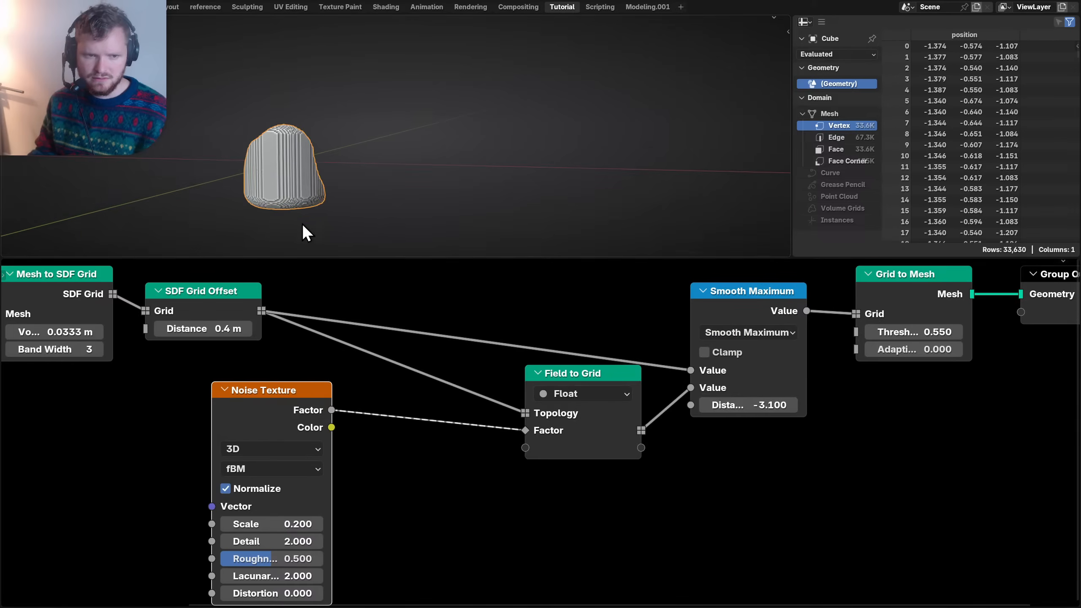
- Reset the Smooth Maximum distance to 0 and raise it to 1.350
left_click(754, 404)
type("0")
key("Return")
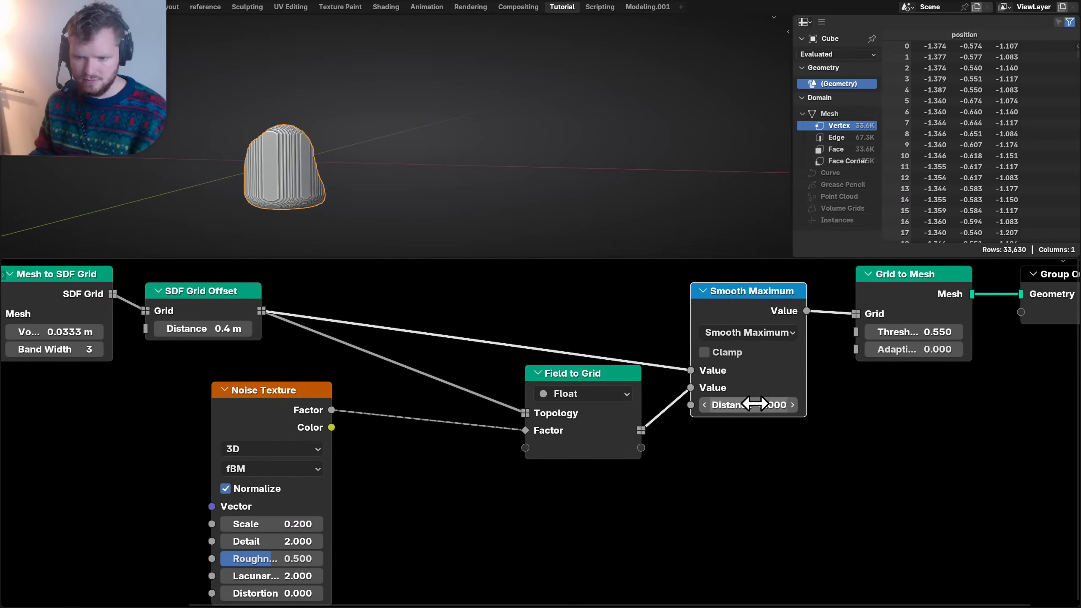
left_click_drag(755, 404, 798, 404)
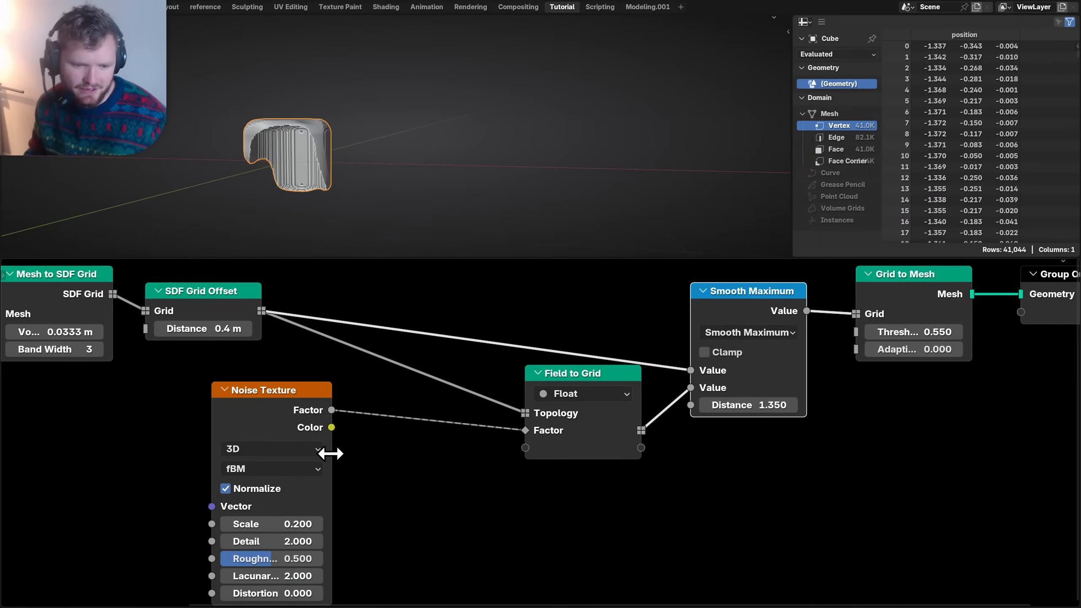
- Set the Noise Texture scale to 0.1 and switch the math node back to Add
left_click(272, 524)
type(".1")
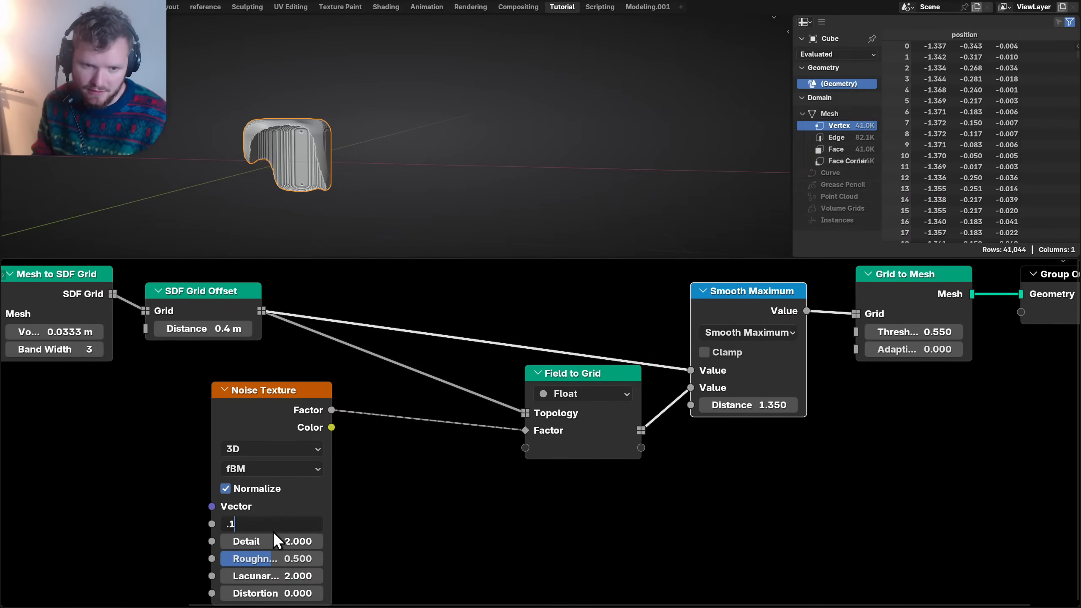
key("Return")
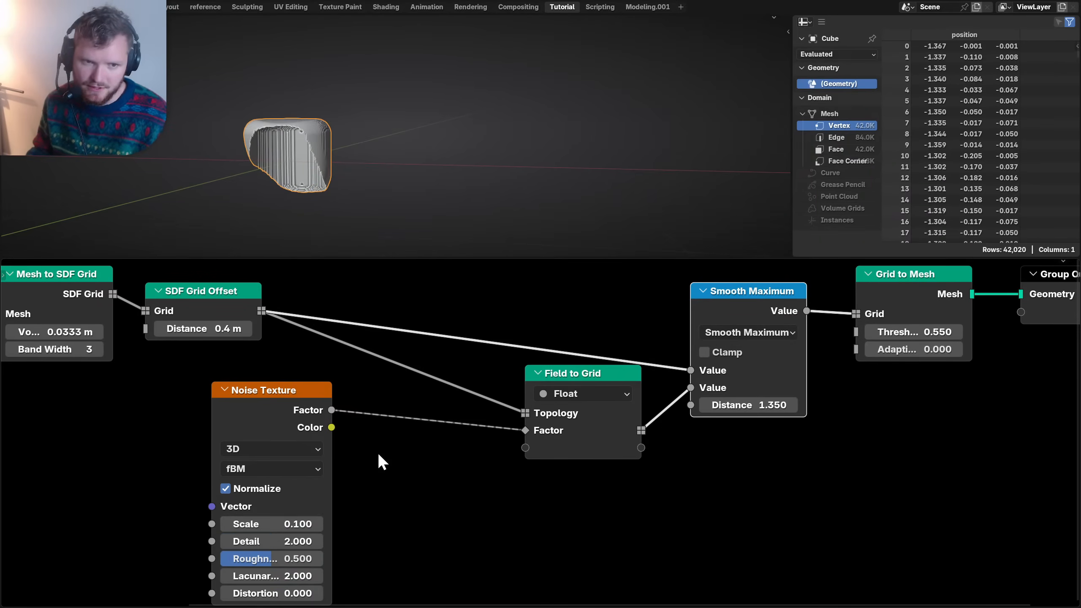
left_click(742, 327)
key("a")
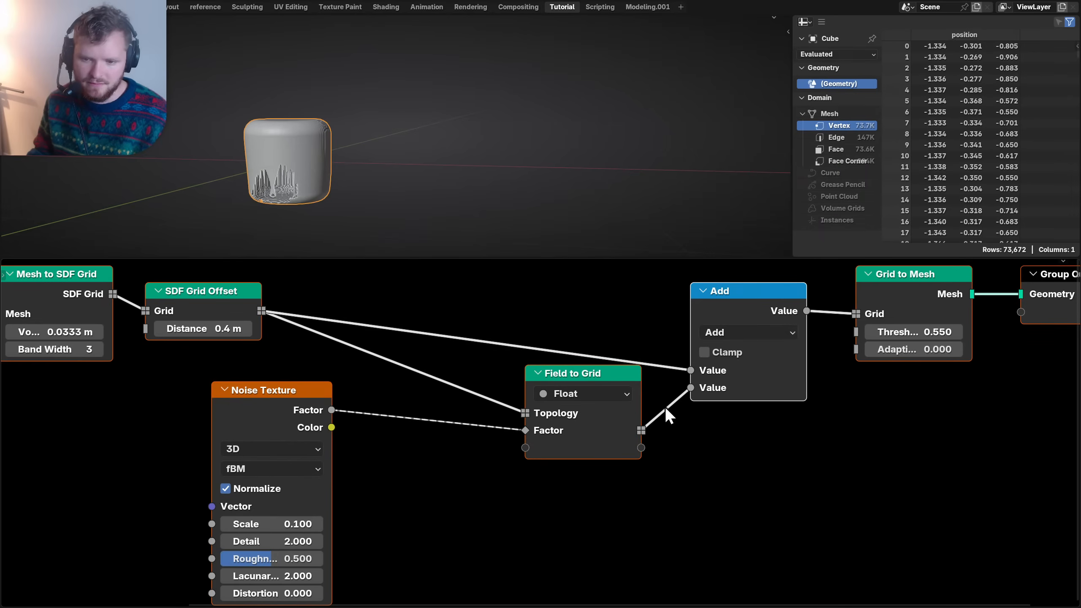
- Delete the Add, Field to Grid and Noise Texture nodes, keeping SDF Grid Offset linked directly to Grid to Mesh
scroll(340, 155, "down", 2)
left_click_drag(758, 478, 640, 338)
key("ctrl+x")
left_click(218, 413)
key("x")
scroll(687, 397, "down", 4)
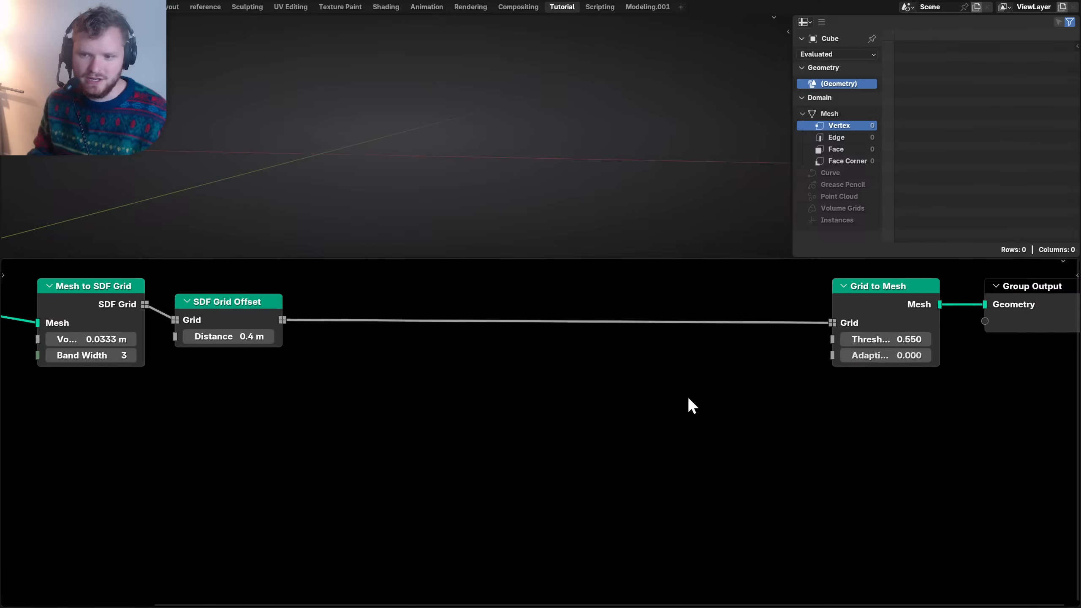
- Move Grid to Mesh and Group Output next to SDF Grid Offset and set the Grid to Mesh threshold to 0.010
left_click_drag(726, 391, 919, 331)
key("g")
left_click(535, 330)
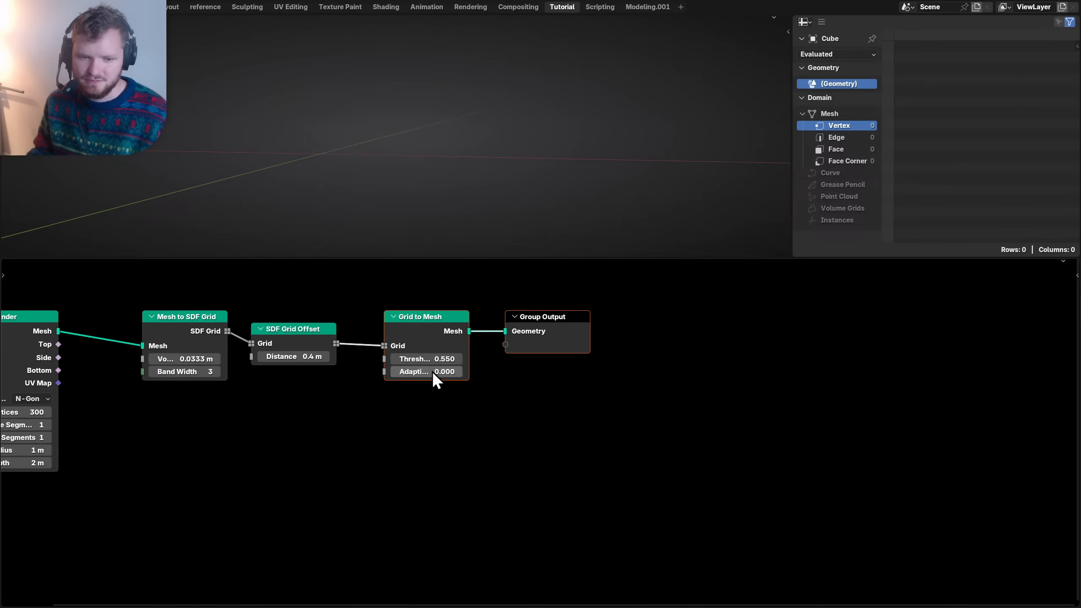
left_click(423, 359)
key("Return")
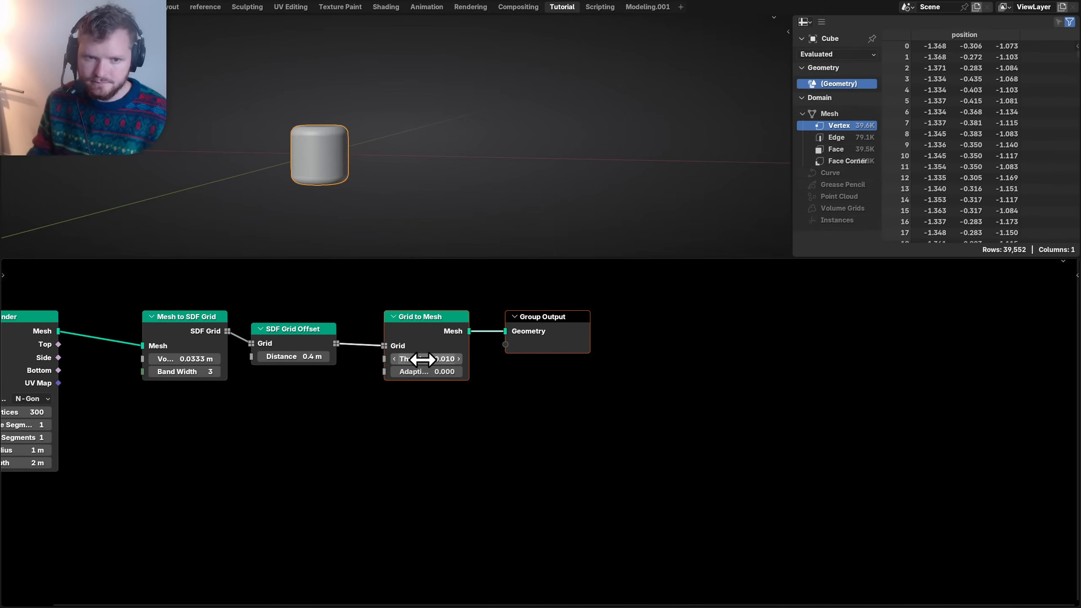
- Move the Group Output node away from Grid to Mesh to make room between them
middle_click_drag(306, 155, 354, 163)
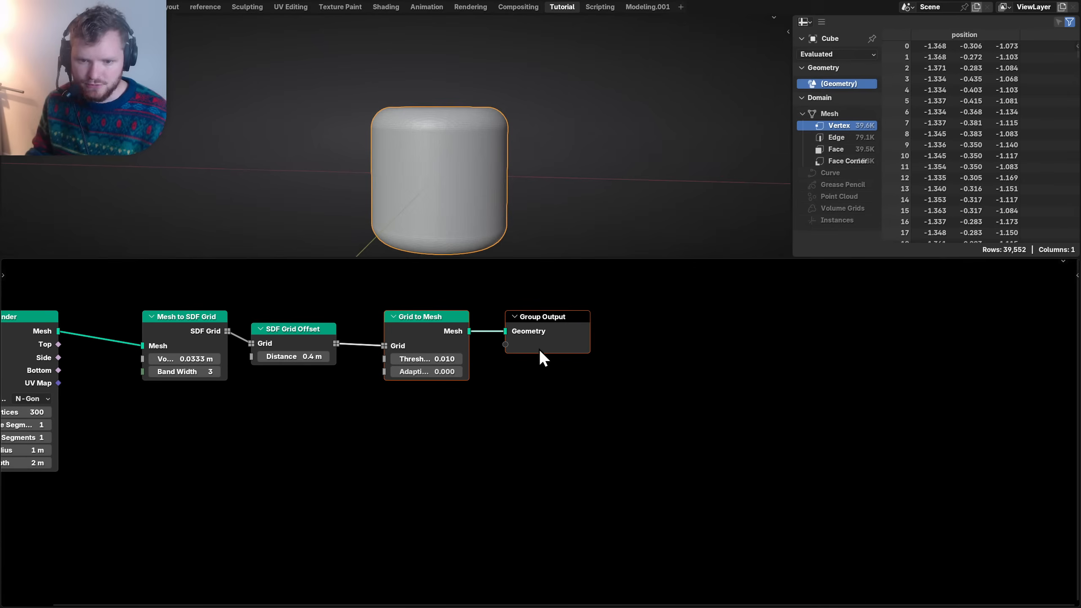
left_click(539, 349)
key("g")
left_click(646, 315)
key("Home")
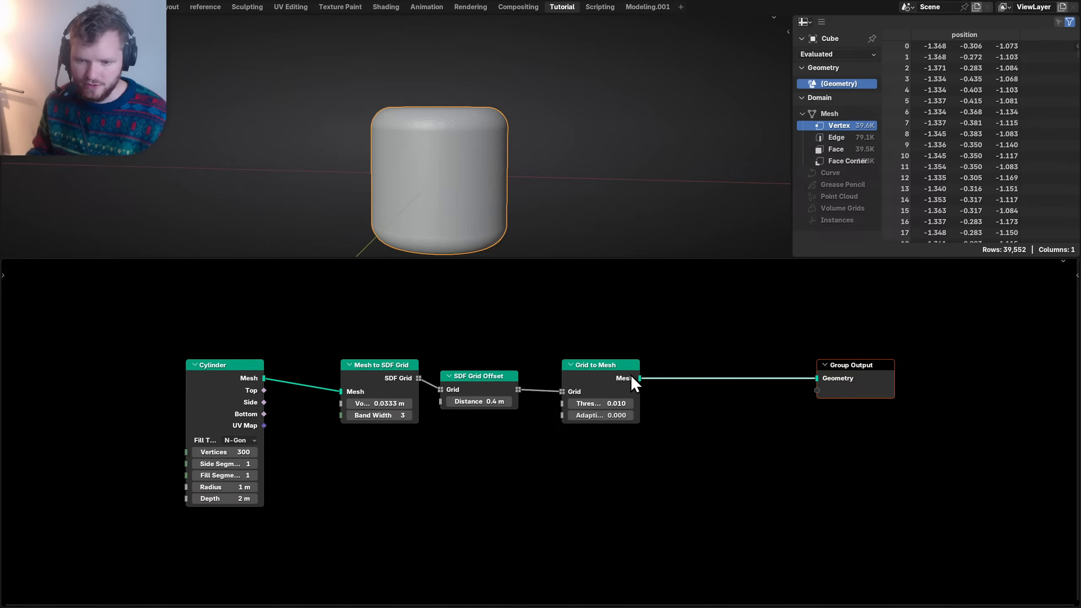
- Insert a Distort [CGM] node between Grid to Mesh and Group Output
key("shift+a")
type("disto")
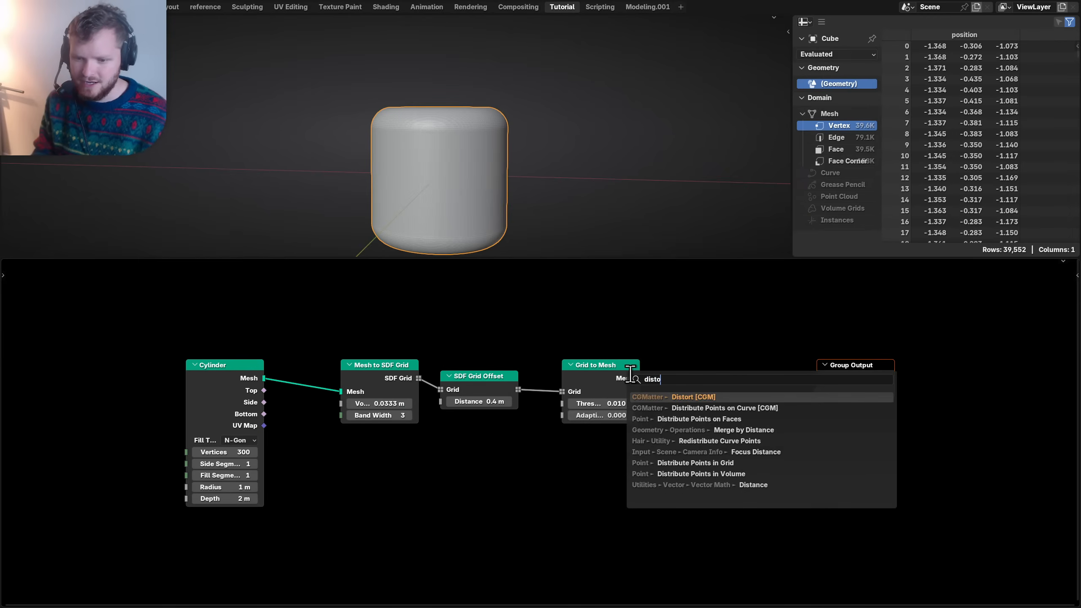
key("Return")
left_click(678, 362)
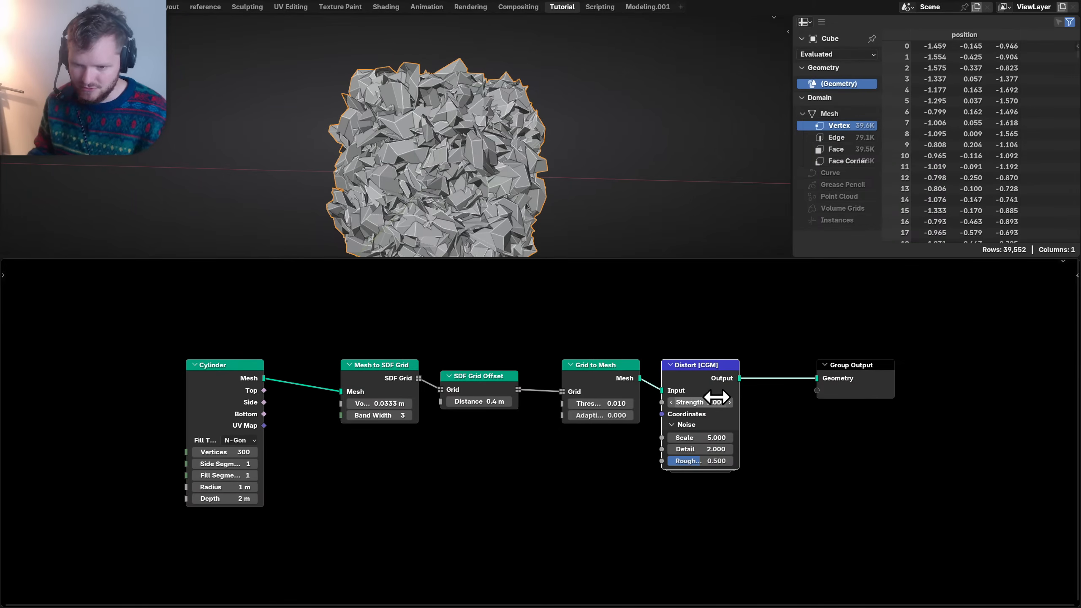
- Set the Distort node's noise scale to 1 and its strength to 0.1
left_click(716, 436)
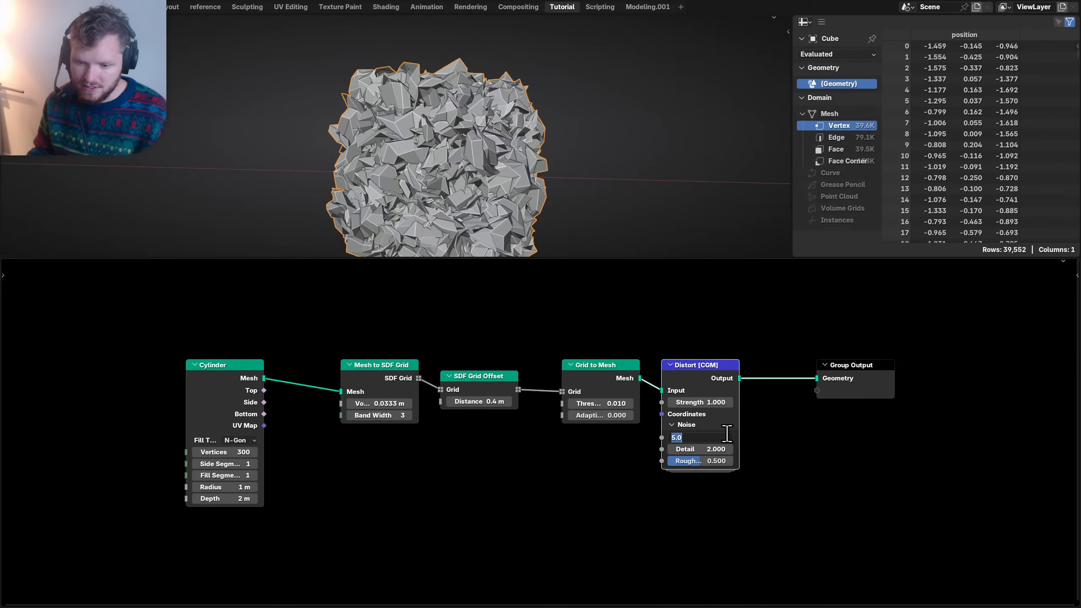
type("1")
left_click(767, 432)
left_click(703, 403)
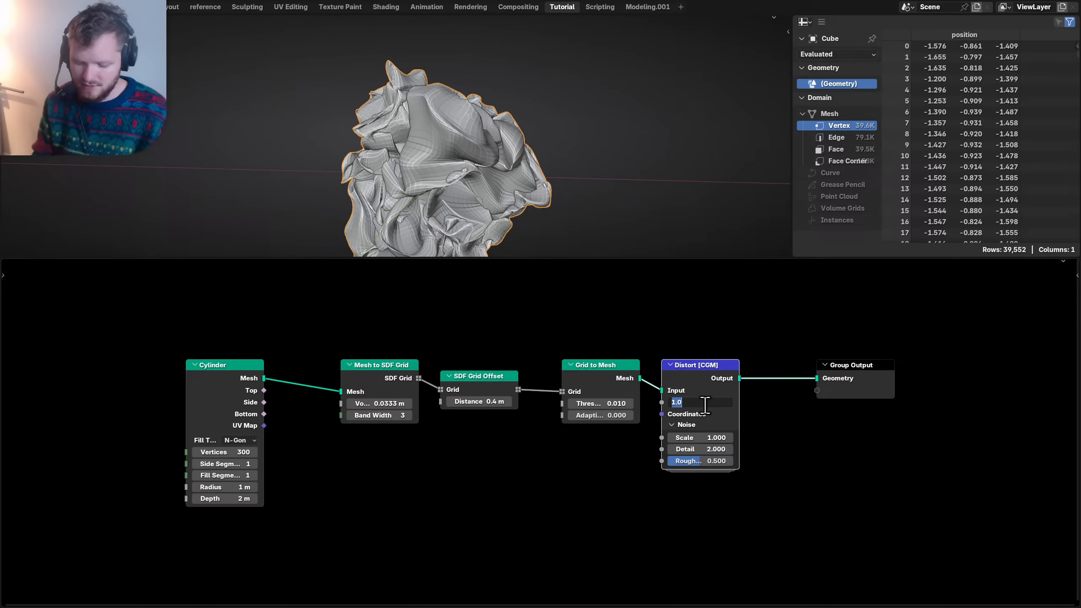
type(".1")
key("Return")
middle_click_drag(446, 122, 450, 153)
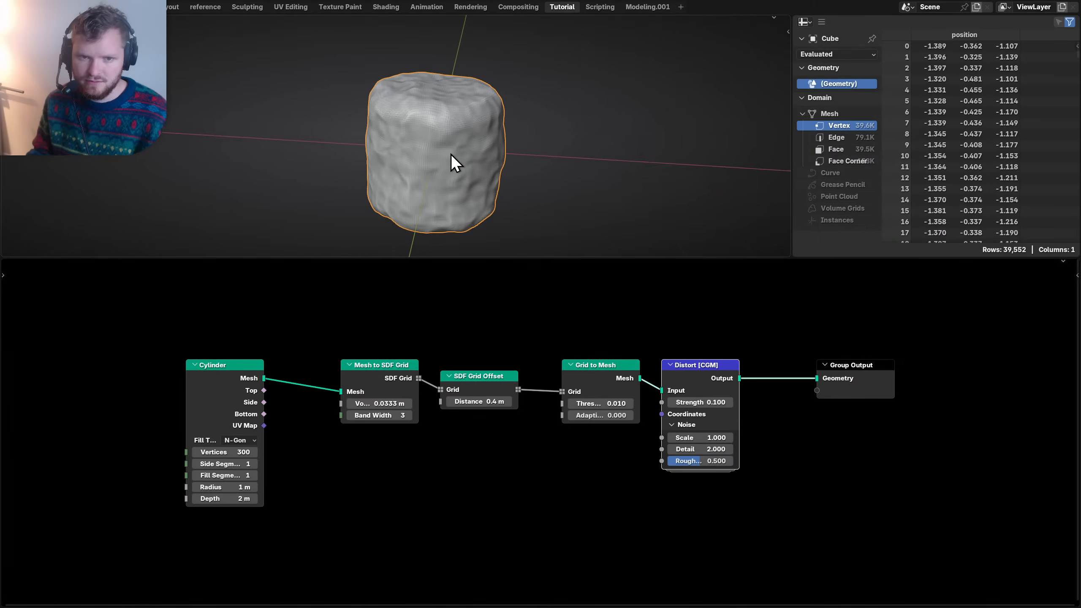
- Try a noise scale of 0.25 on the Distort node
left_click(702, 441)
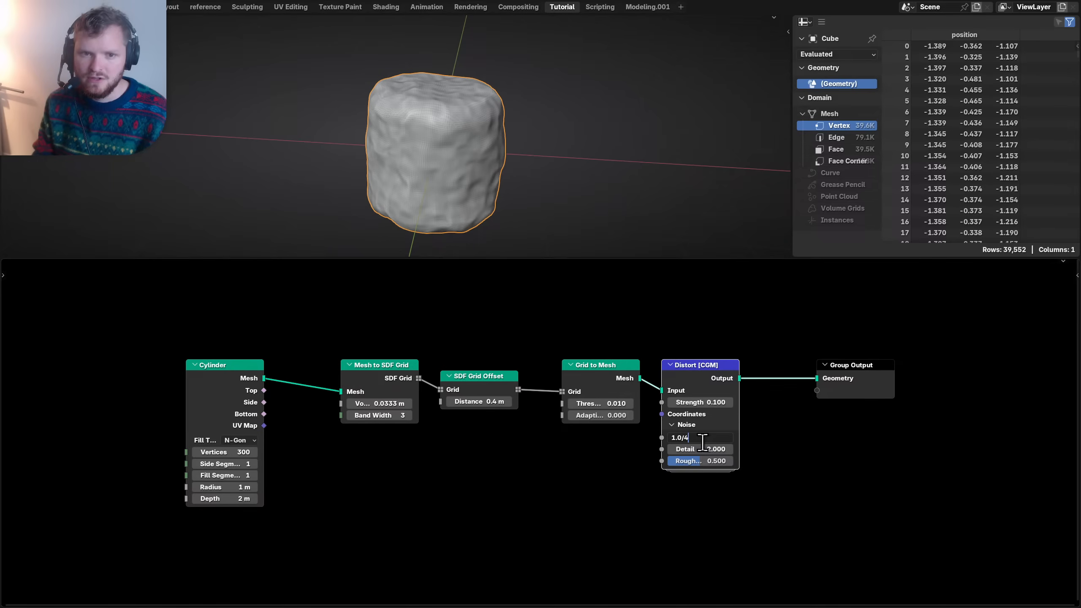
type("/4")
key("Return")
- Set the Distort node's noise scale to 0.5
left_click(702, 440)
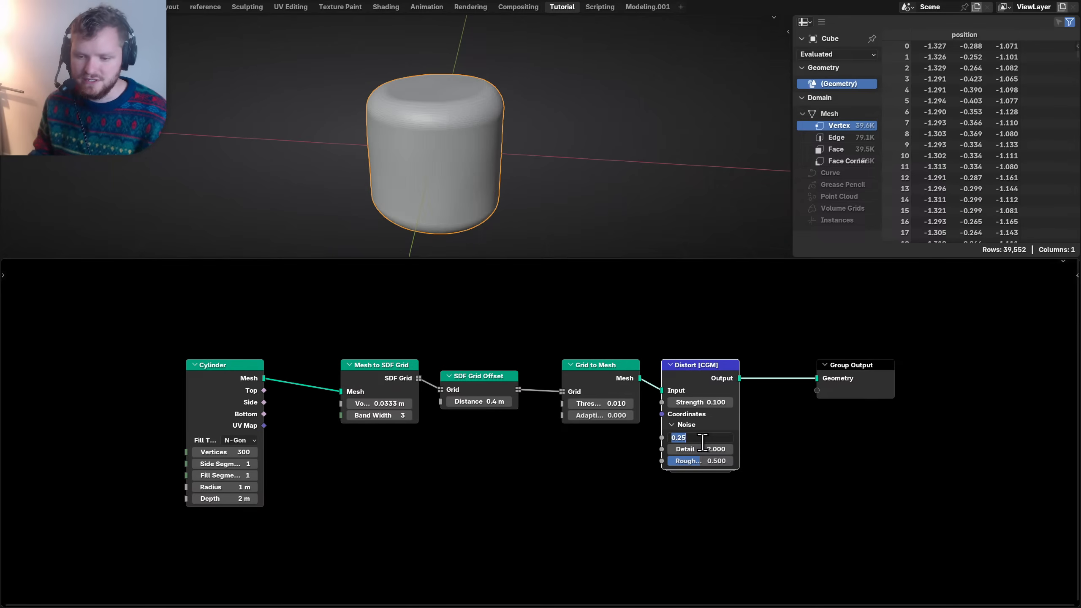
key("BackSpace")
type(".5")
key("Return")
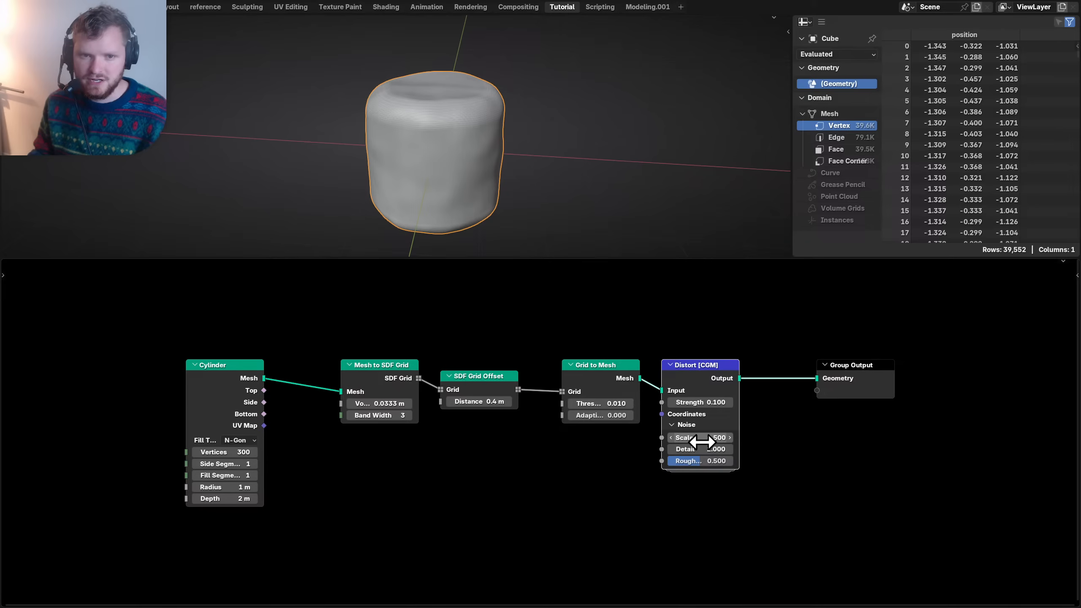
scroll(395, 127, "down", 2)
middle_click_drag(395, 127, 485, 146)
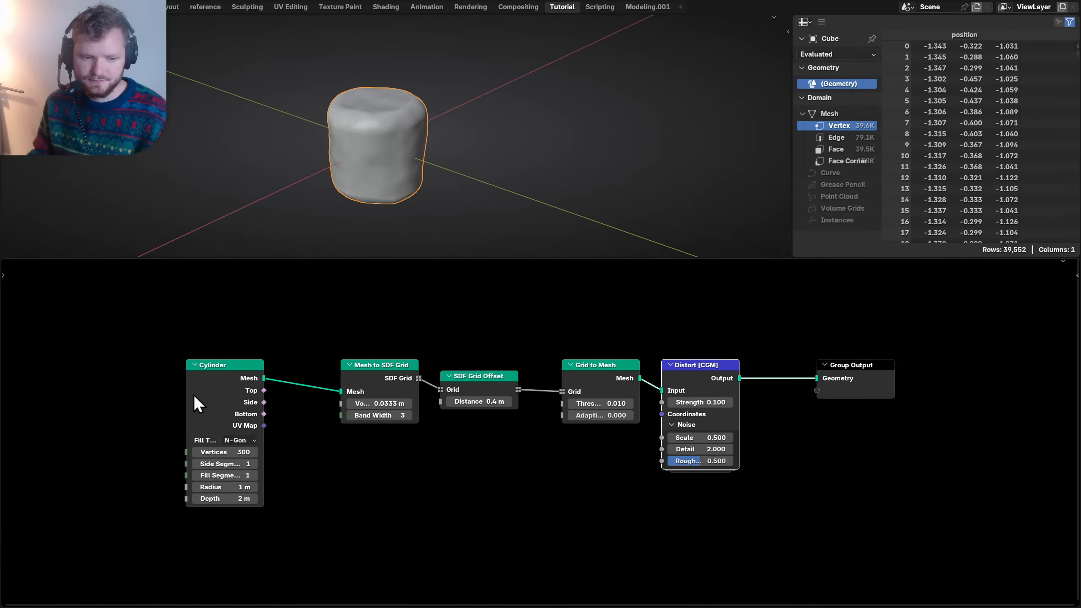
- Move Mesh to SDF Grid beside the Cylinder node and SDF Grid Offset right after it
left_click_drag(208, 398, 263, 398)
key("Home")
left_click_drag(174, 410, 328, 356)
left_click_drag(335, 360, 234, 361)
key("Home")
left_click(489, 385)
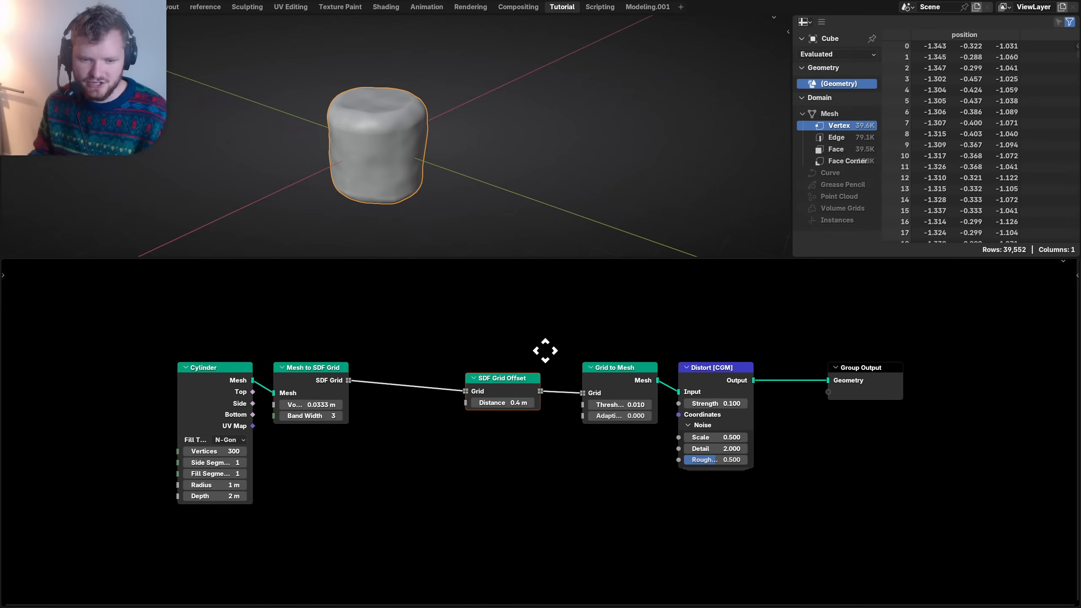
left_click_drag(545, 350, 441, 343)
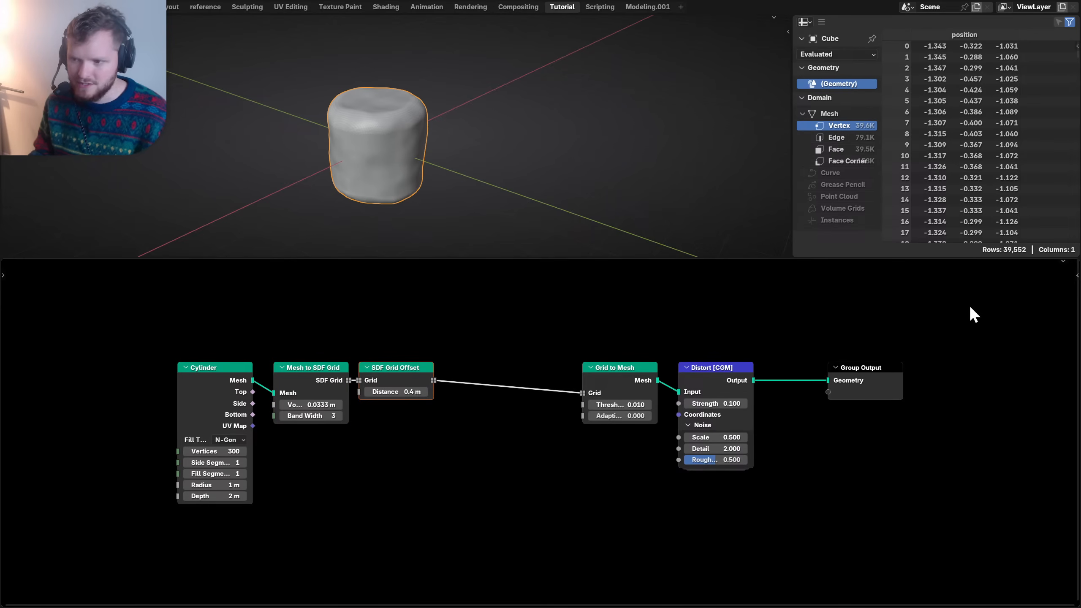
- Move Grid to Mesh beside SDF Grid Offset and insert a new Bake node between Grid to Mesh and Distort
key("shift+a")
type("bake")
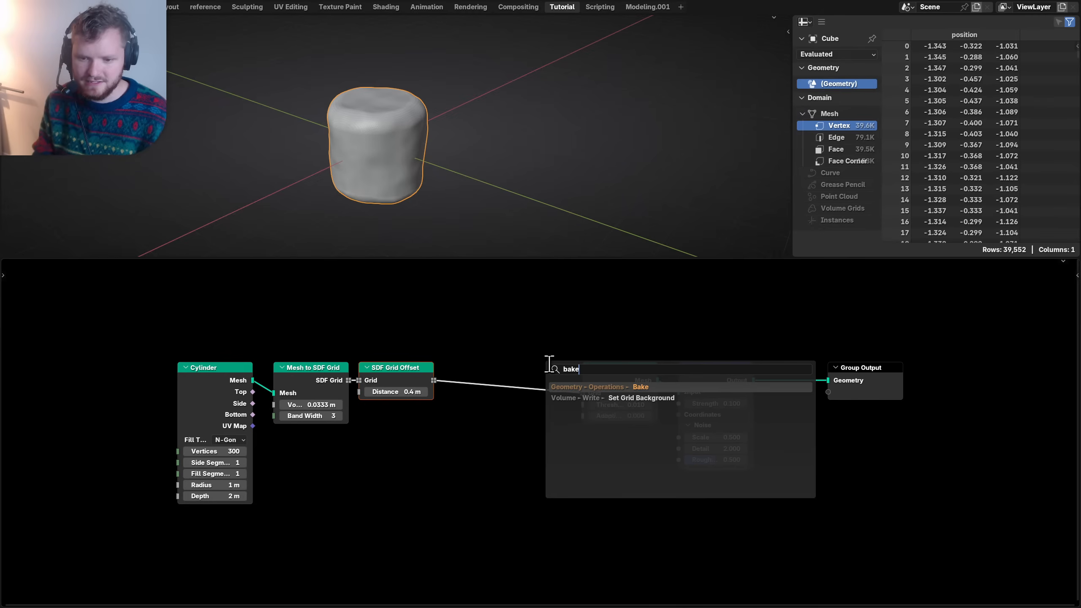
key("Return")
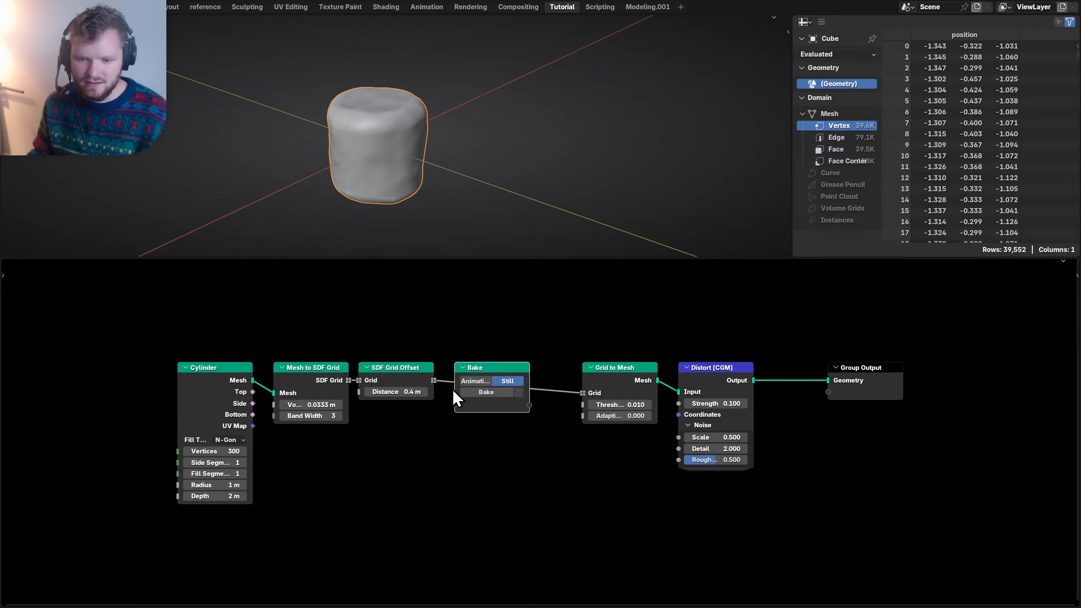
left_click_drag(452, 392, 547, 480)
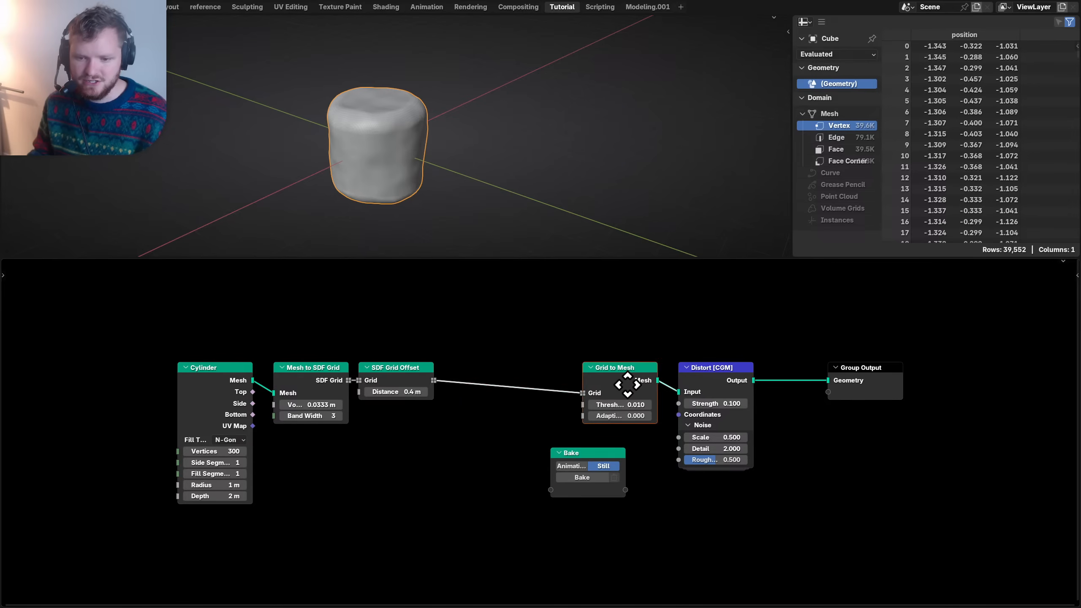
left_click_drag(627, 381, 502, 381)
left_click_drag(582, 454, 585, 367)
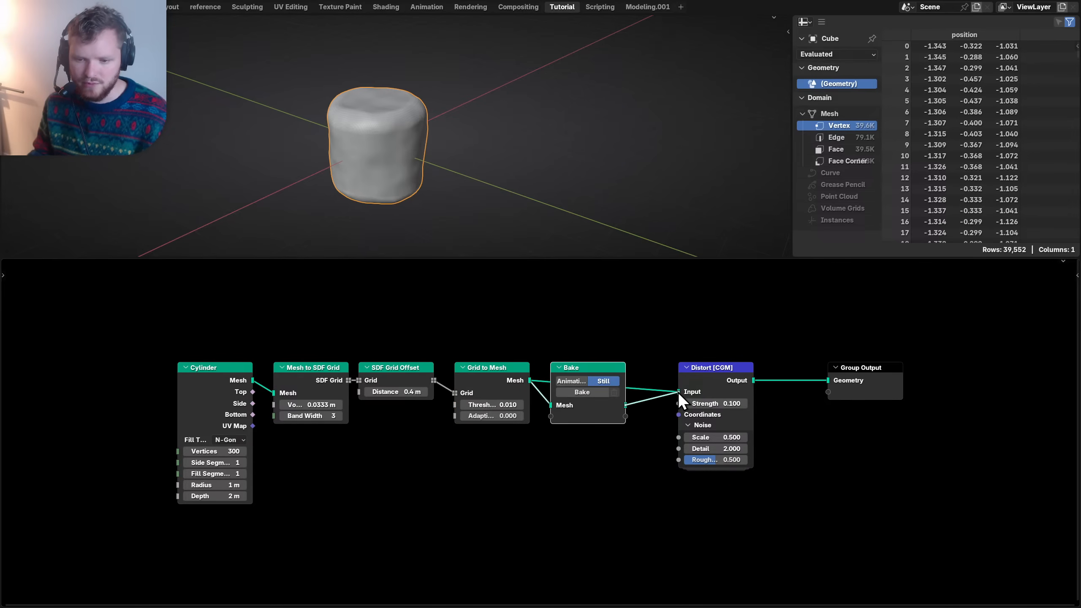
- Bake the Grid to Mesh result as a still in the Bake node
left_click(587, 394)
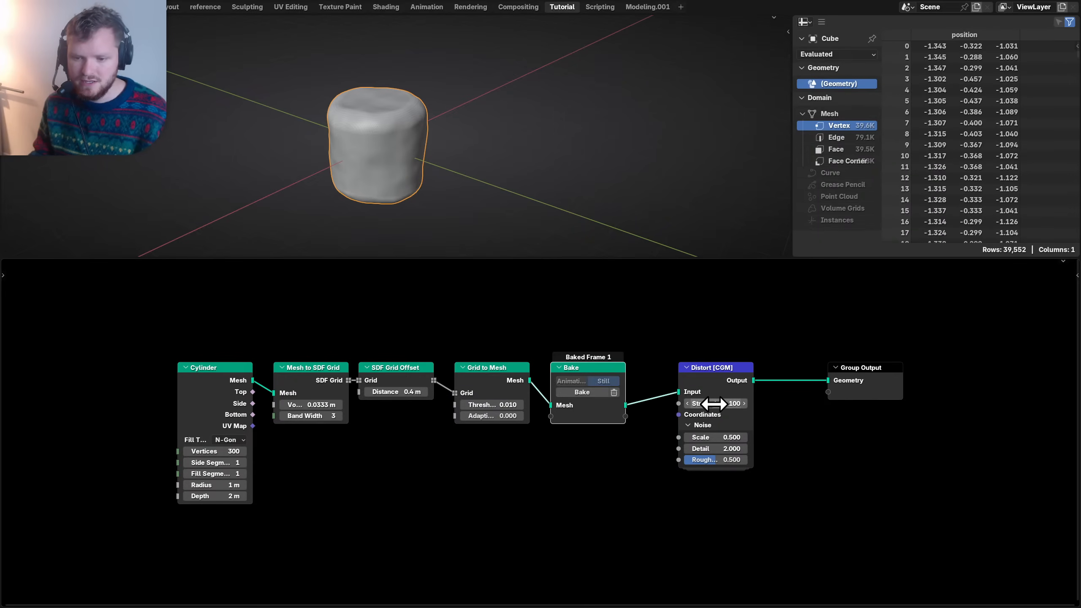
left_click_drag(713, 403, 728, 403)
key("ctrl+z")
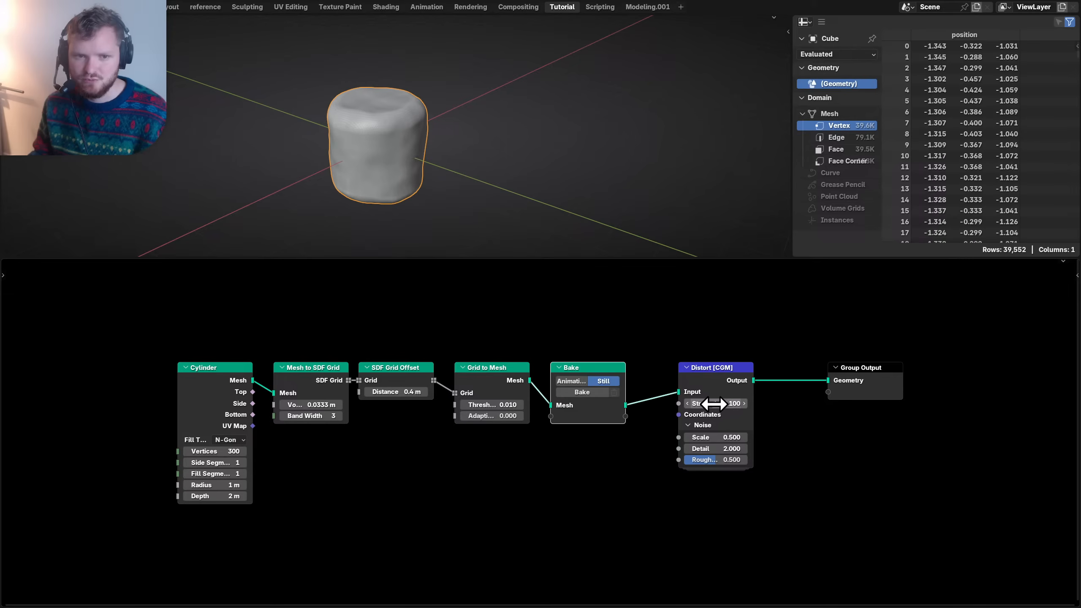
left_click(595, 396)
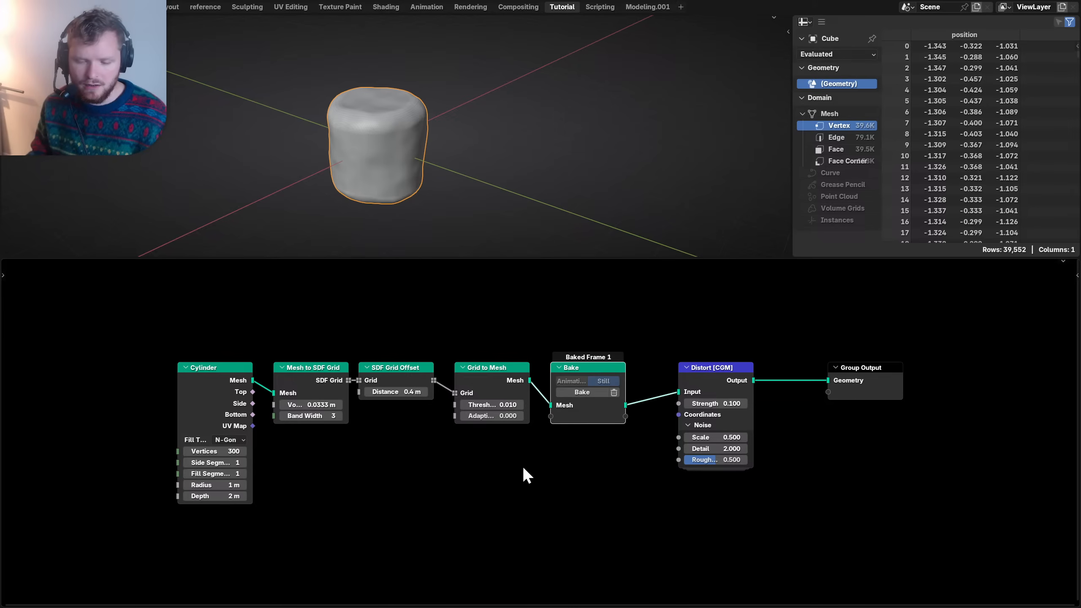
- Move Distort beside Bake and combine all nodes from Cylinder through Distort into one node group
left_click_drag(694, 368, 672, 377)
left_click_drag(690, 521, 178, 361)
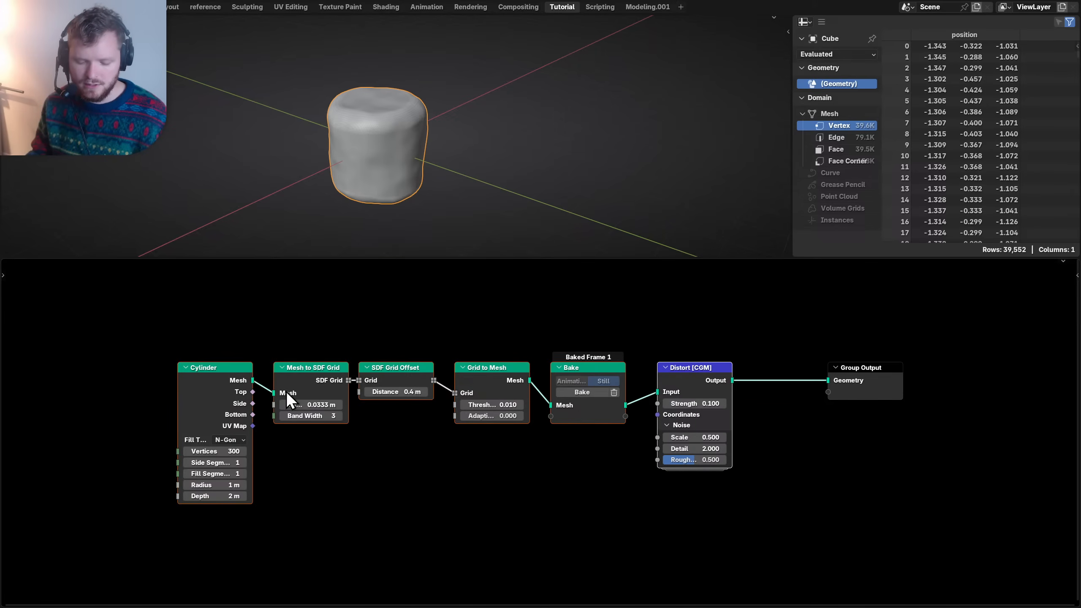
key("ctrl+g")
- Show the node editor's header and return to the top level of the node tree
key("Tab")
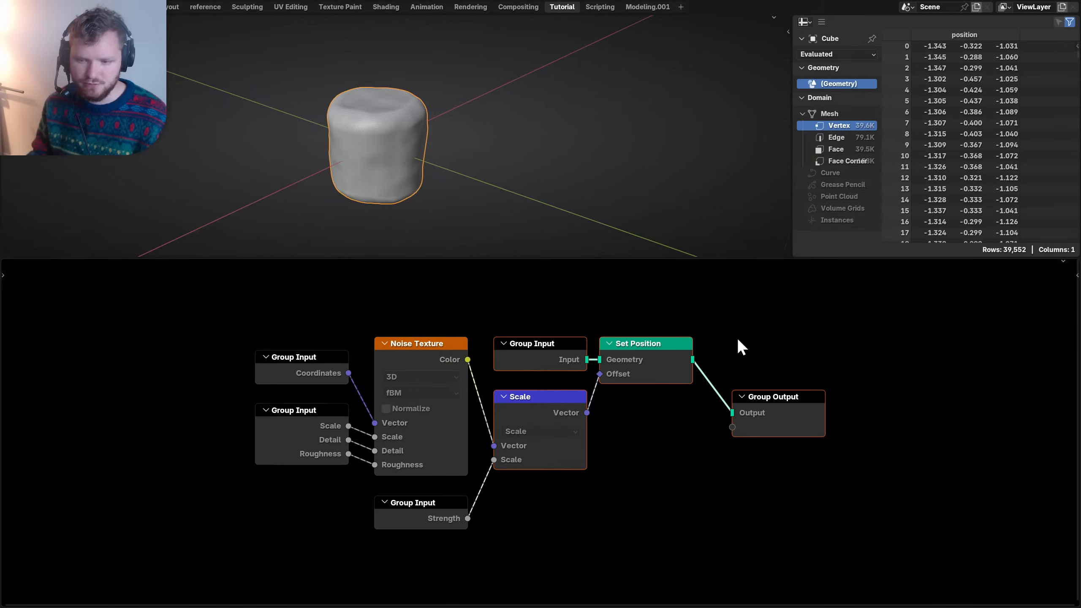
key("q")
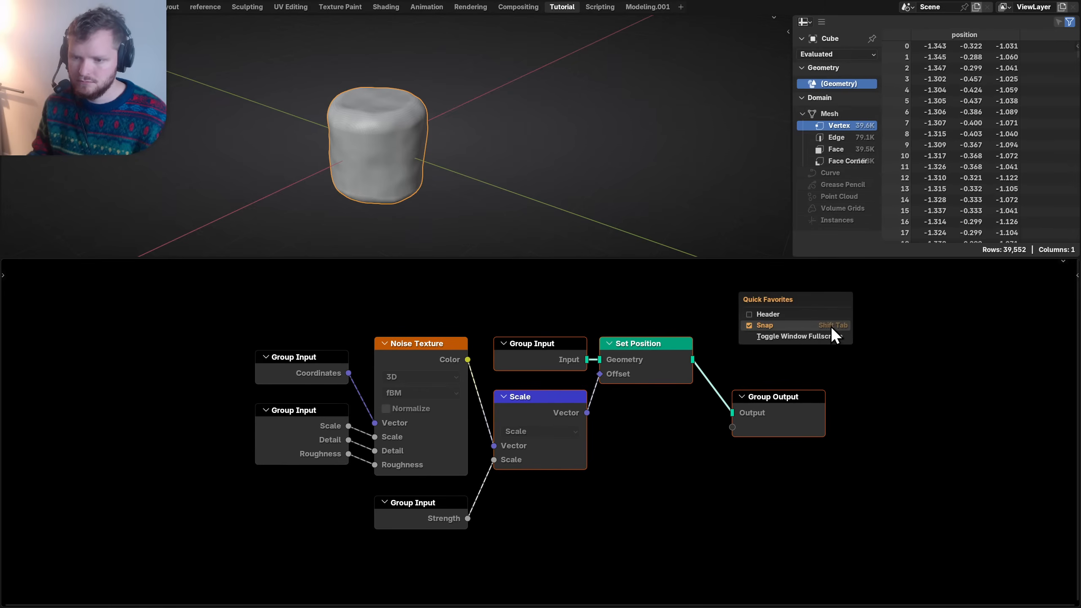
left_click(791, 315)
left_click(1033, 265)
left_click(1033, 265)
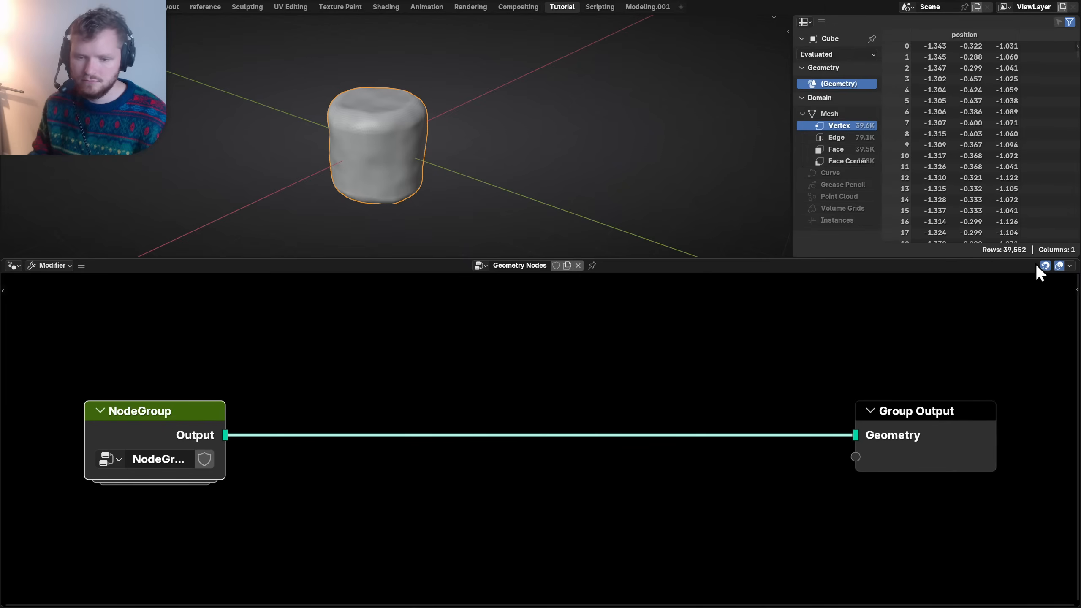
- Rename the new node group to "base marshmallow" and widen the node to fit the name
type("ma")
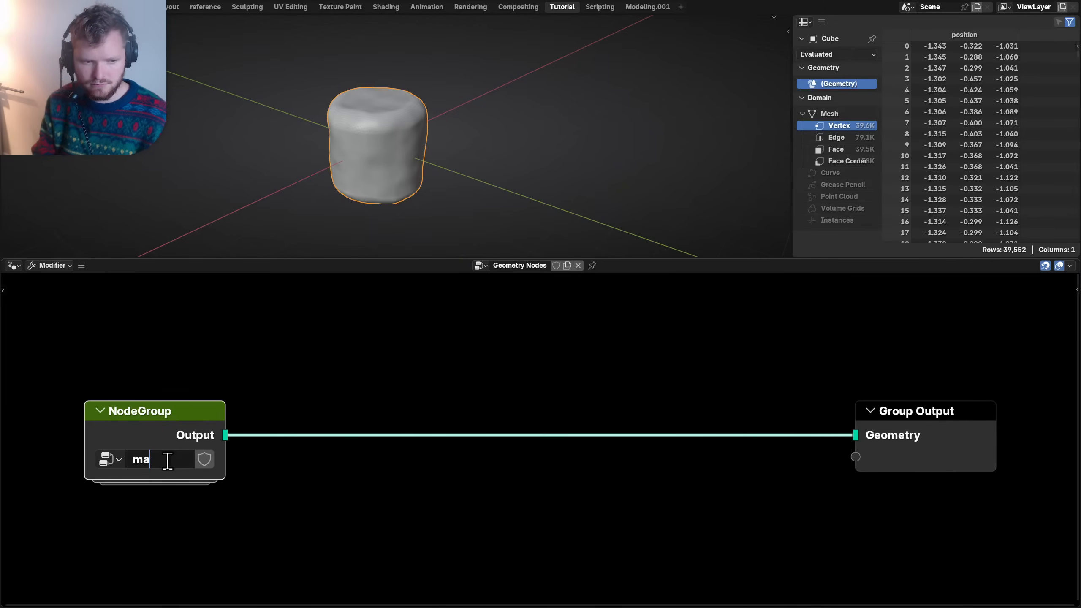
type("rshmallow")
key("Return")
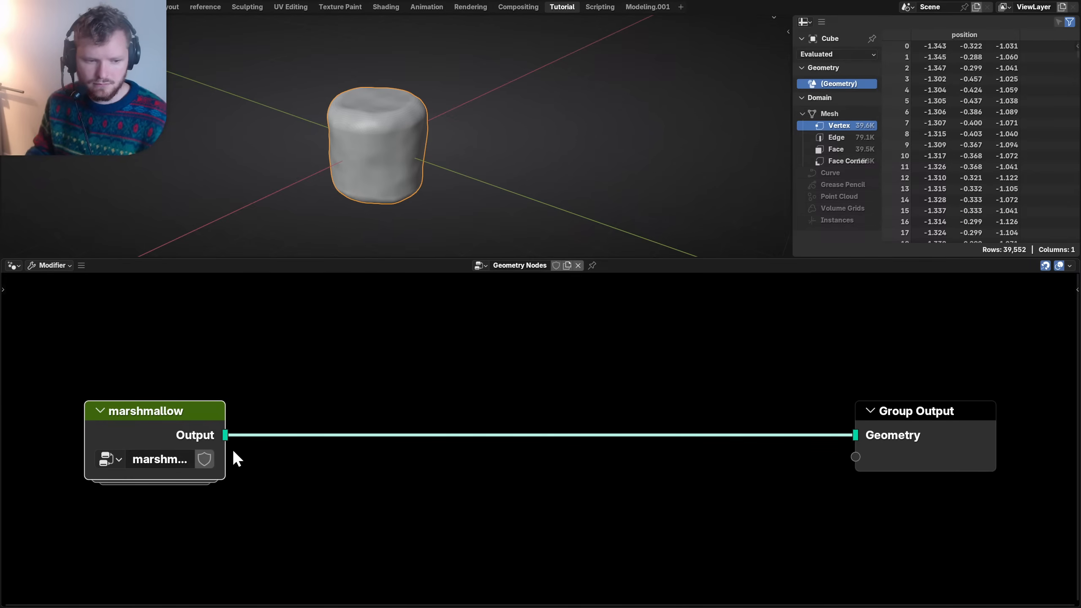
left_click_drag(223, 406, 303, 406)
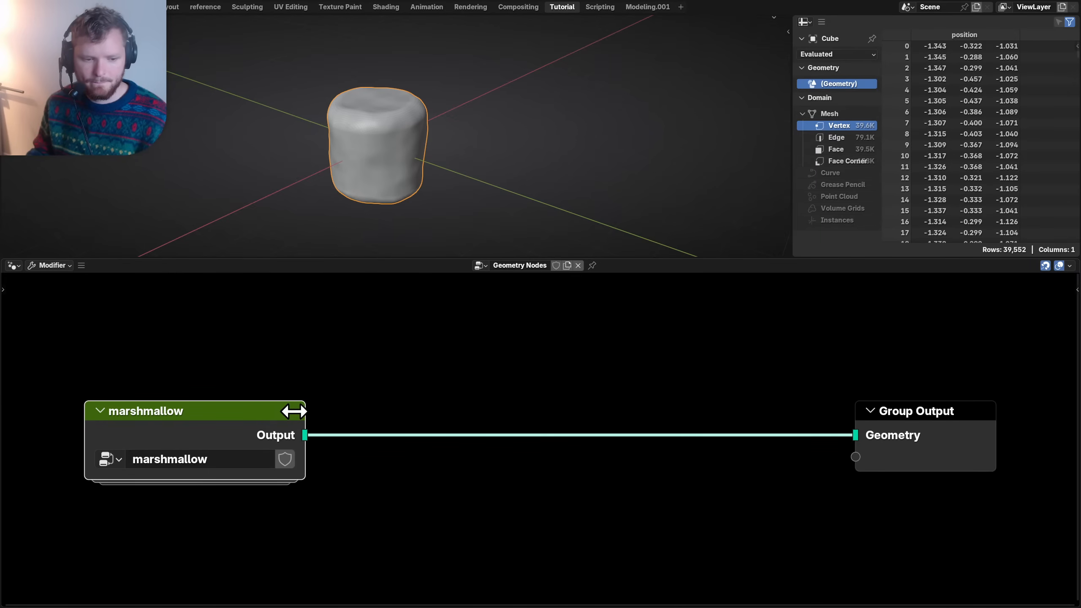
left_click(209, 459)
key("Home")
type("base")
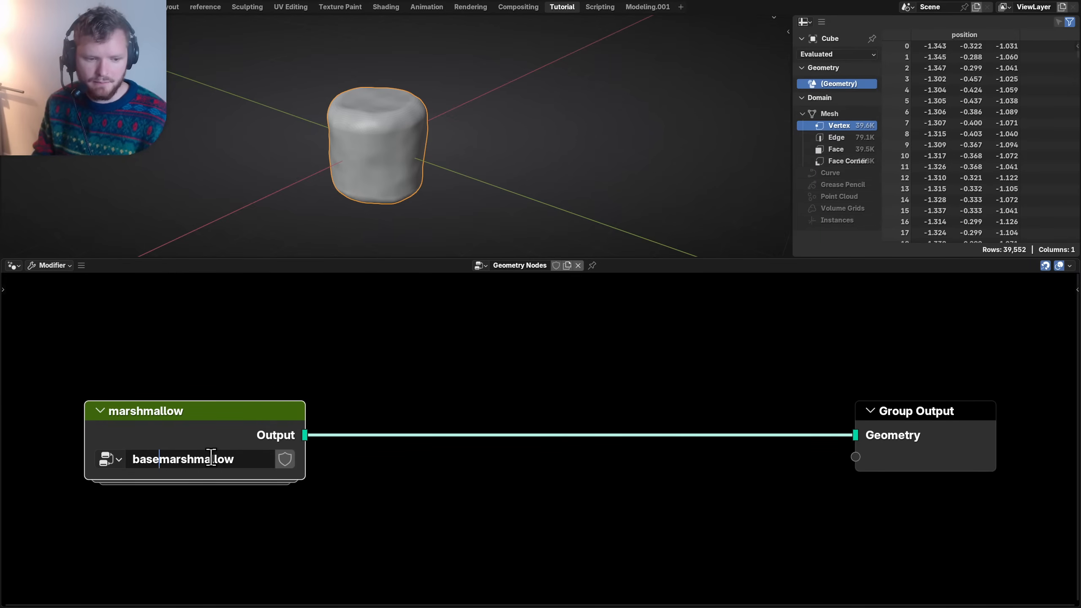
key("Return")
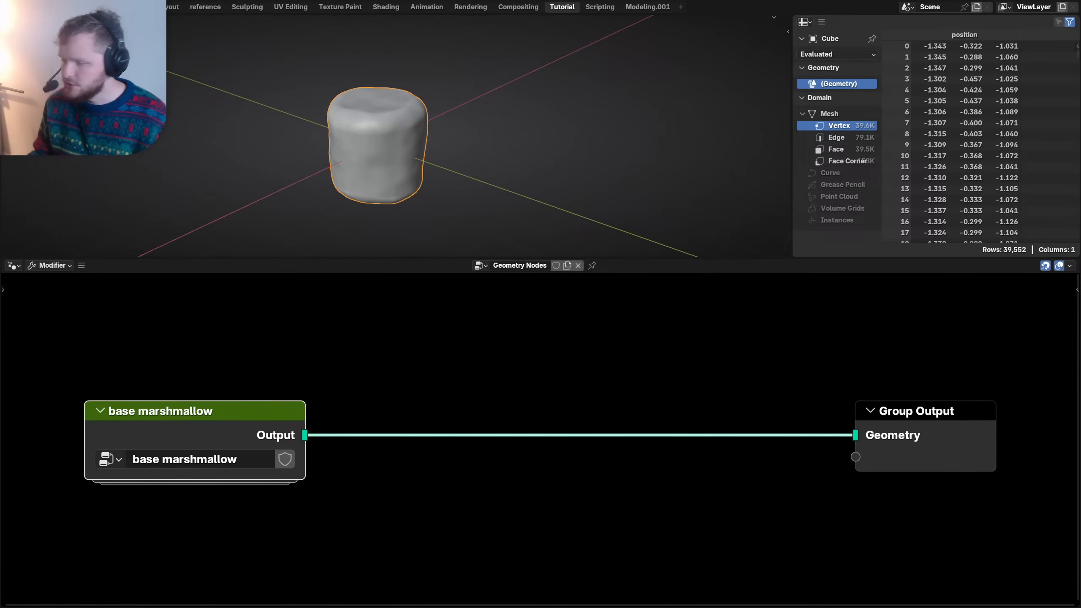
- Switch to the browser, view the CGMatter site's free nodes, project catalog and Nodevember 2025 pages, and close it
key("alt+Tab")
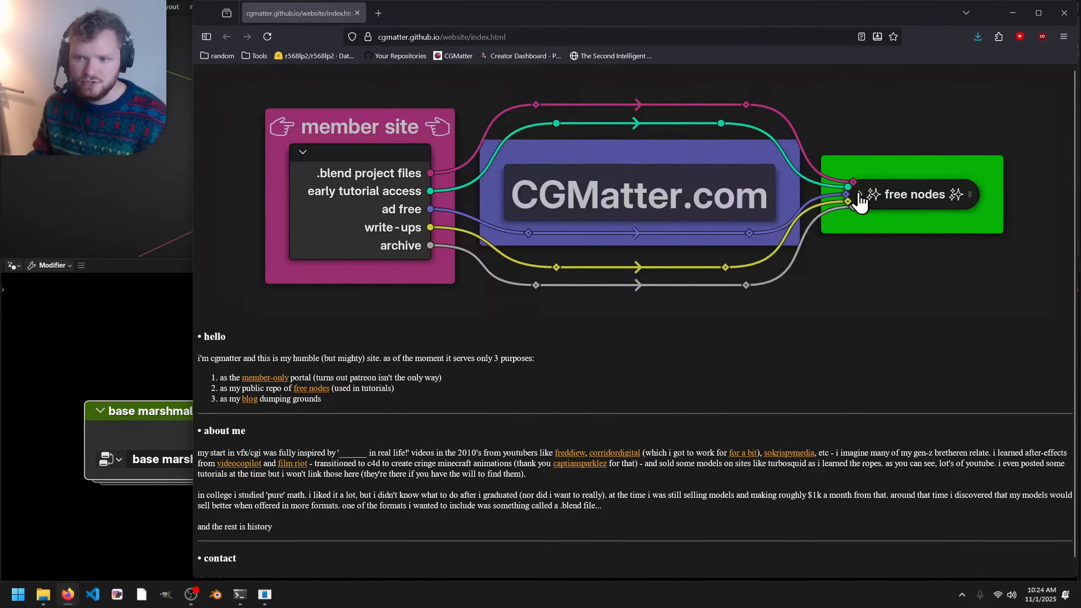
left_click(908, 194)
left_click(225, 36)
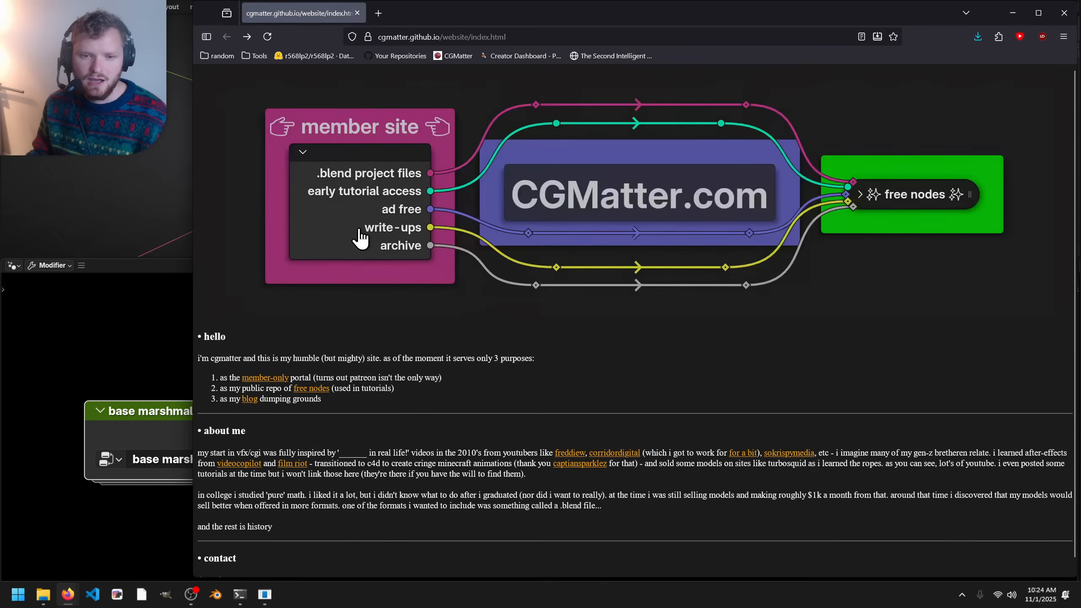
left_click(392, 184)
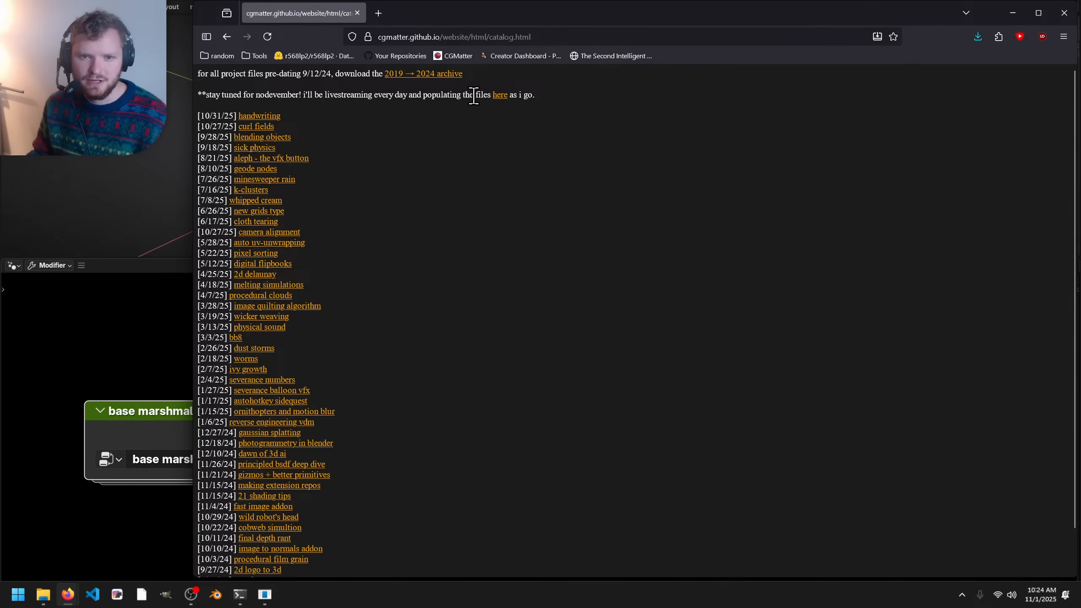
left_click(500, 96)
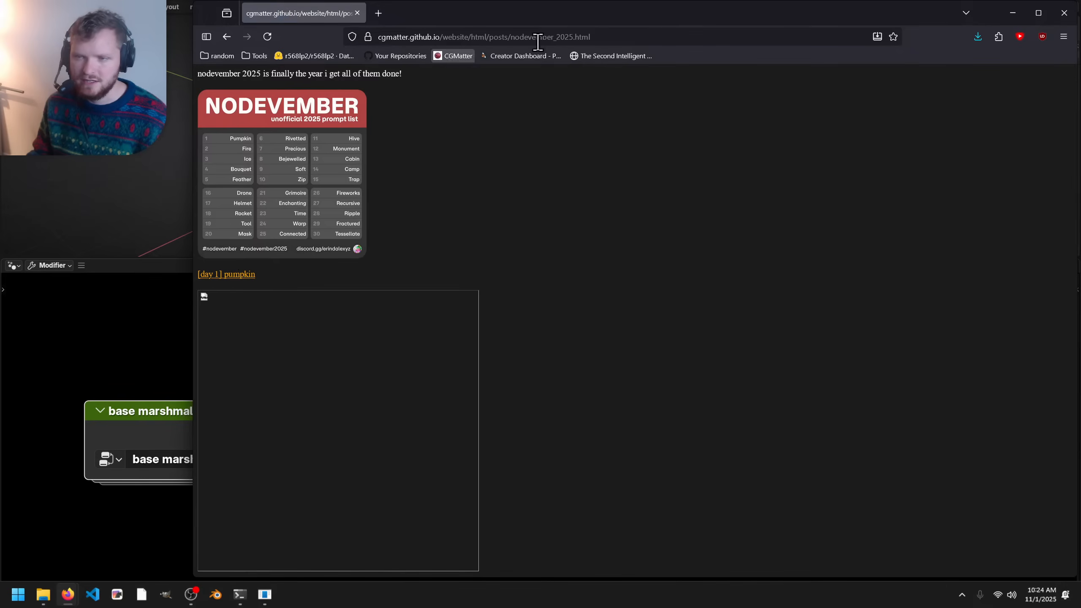
left_click(1066, 14)
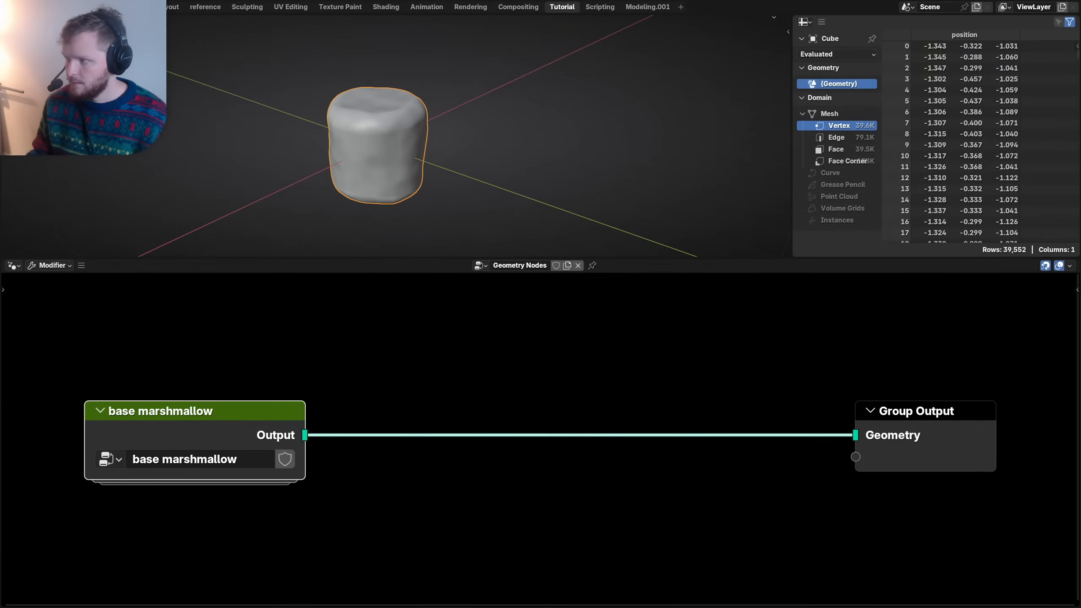
- Narrow the base marshmallow node slightly, move Group Output closer to it, and save the file
scroll(370, 150, "up", 3)
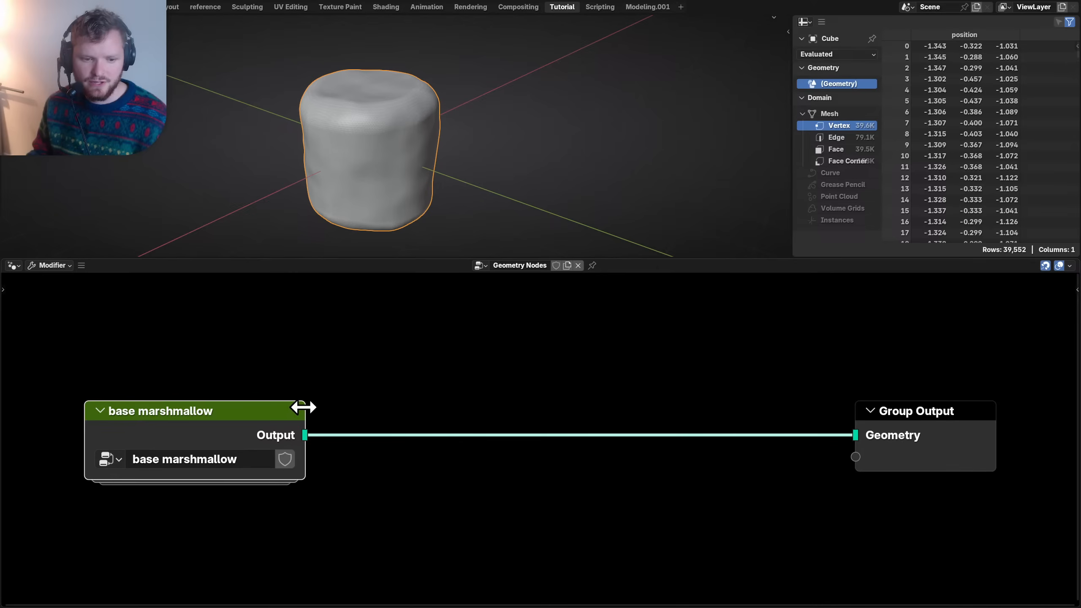
left_click_drag(302, 408, 285, 409)
left_click_drag(747, 480, 1009, 381)
key("g")
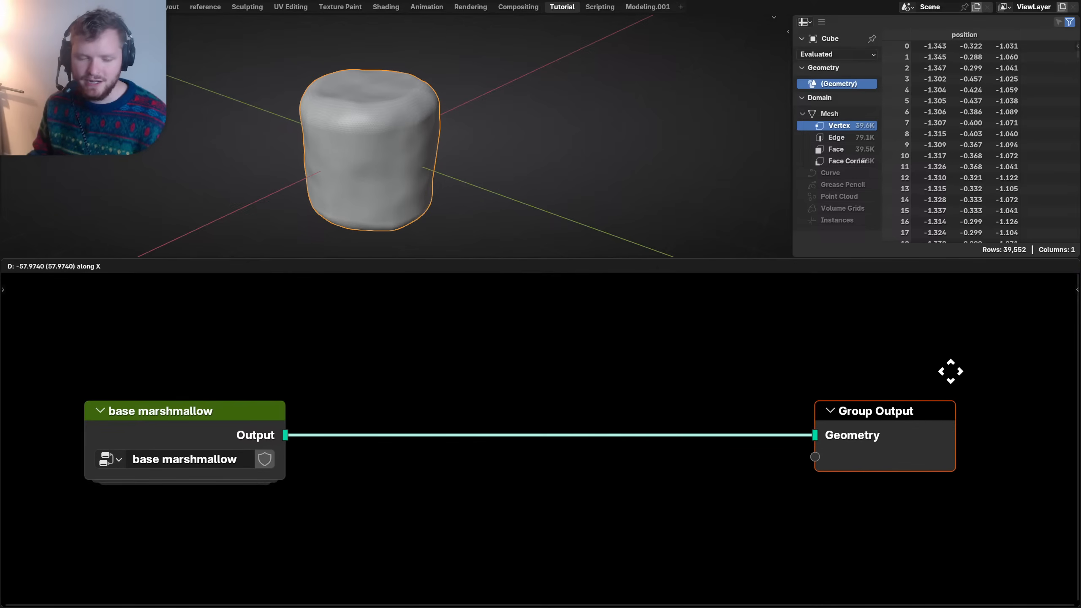
left_click(599, 369)
key("Home")
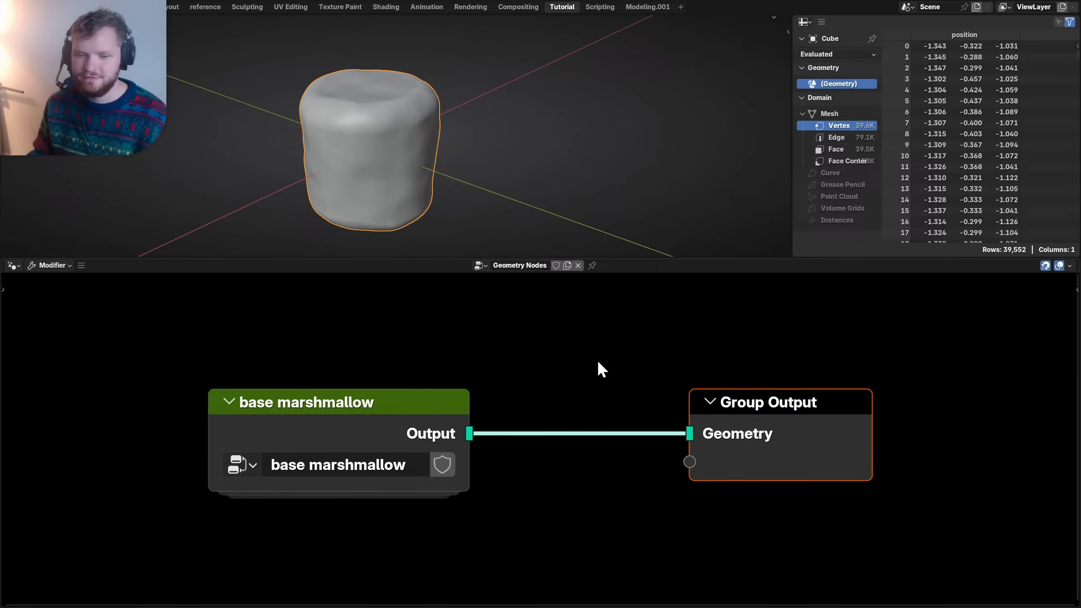
key("ctrl+s")
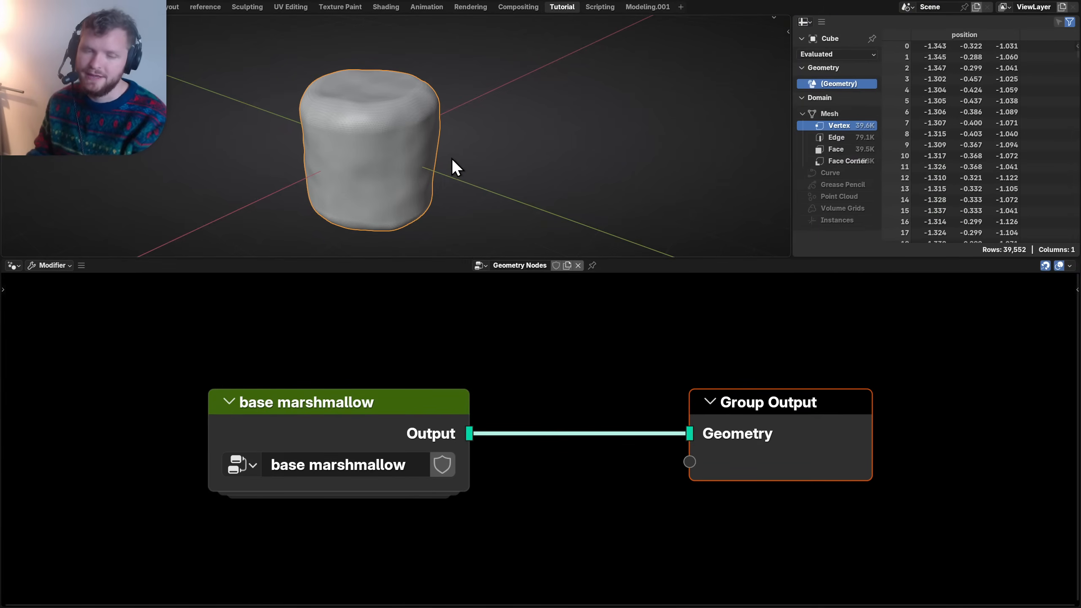
- Open the base marshmallow node group for editing
scroll(450, 157, "down", 2)
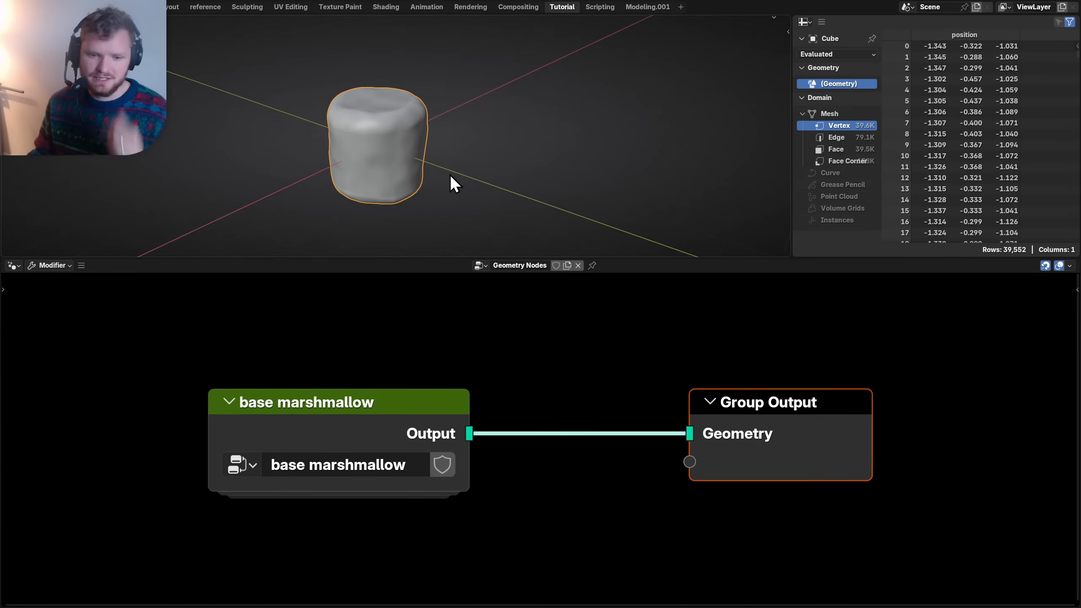
left_click(365, 436)
scroll(382, 158, "up", 2)
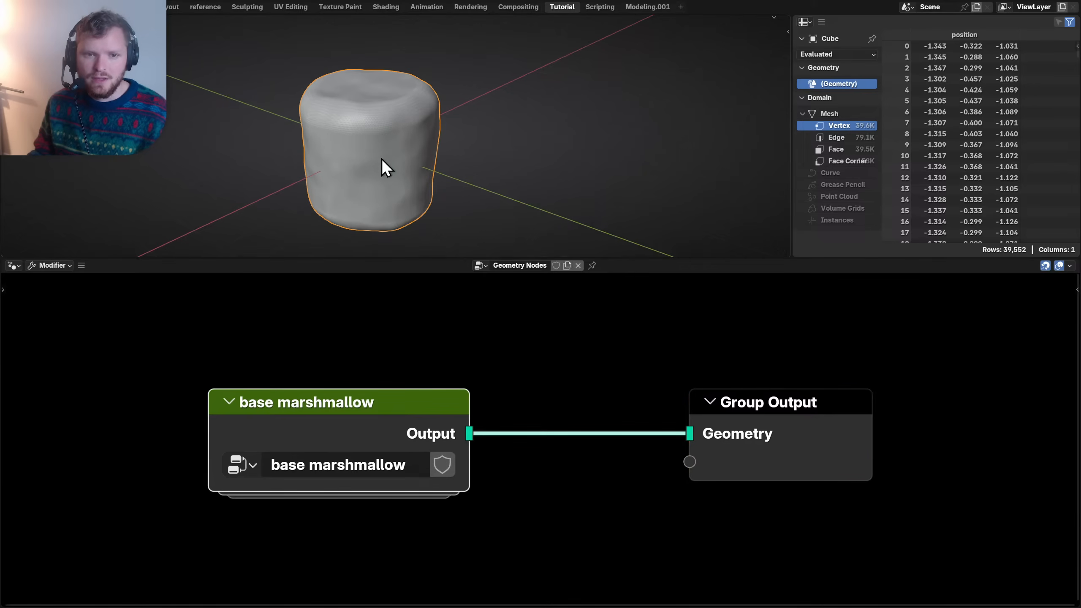
key("Tab")
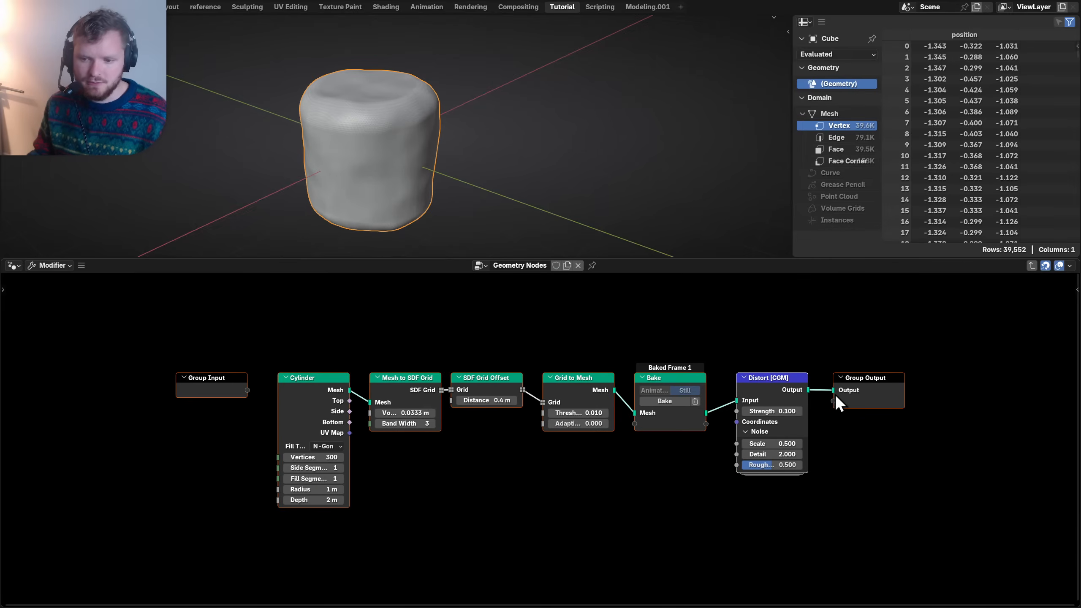
- Insert a Blur Position [CGM] node between Distort and Group Output, with its iterations set to 6
key("shift+a")
type("blur")
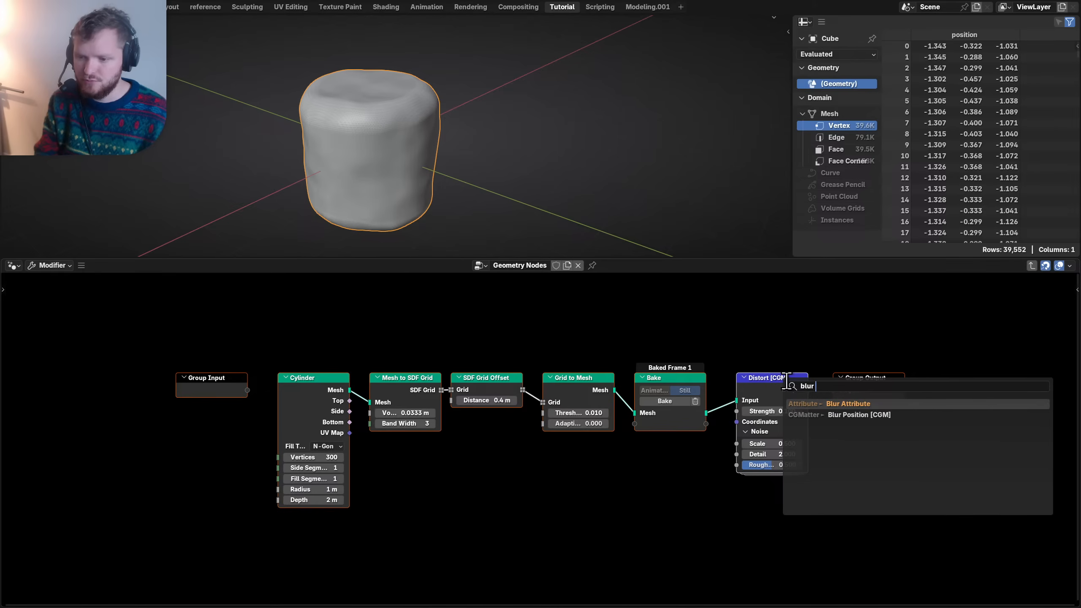
type(" pos")
key("Return")
left_click(786, 380)
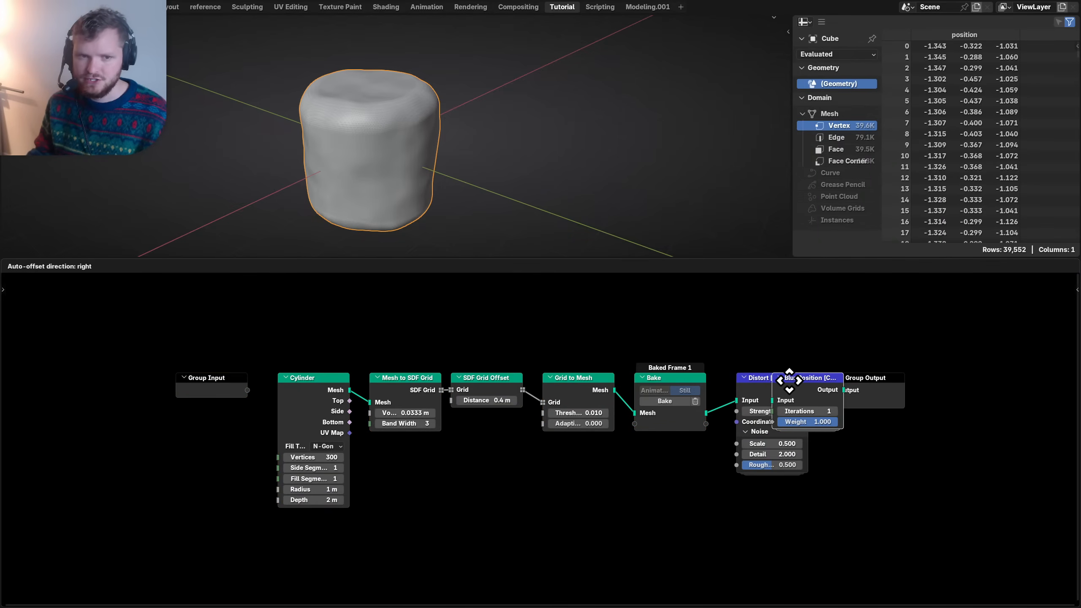
key("Home")
left_click(825, 413)
left_click(825, 413)
left_click(824, 413)
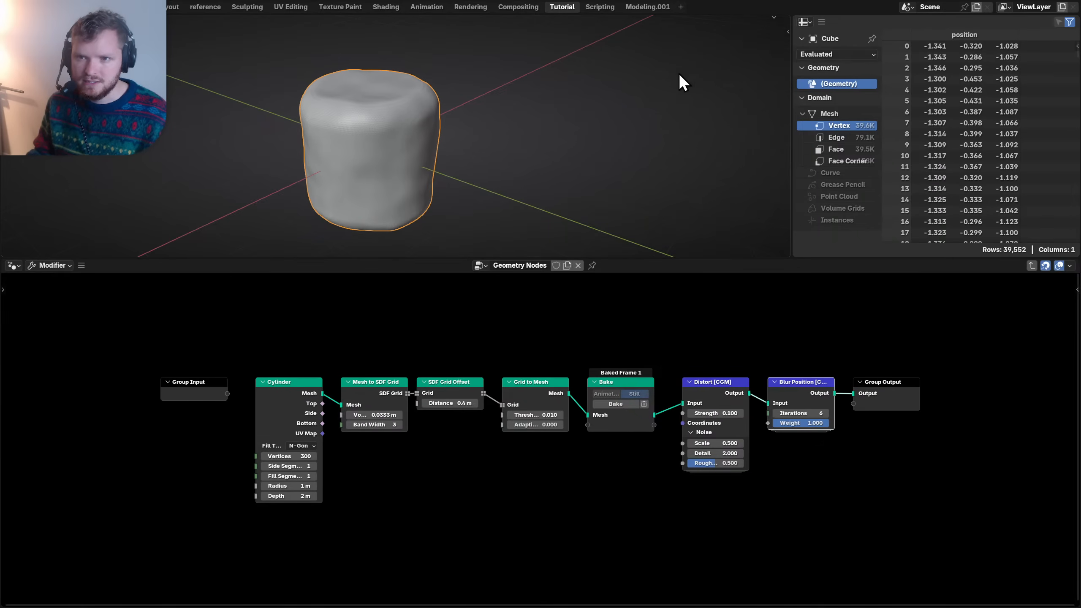
- Inspect the marshmallow's blurred surface up close in wireframe, and return to solid shading
scroll(372, 134, "up", 8)
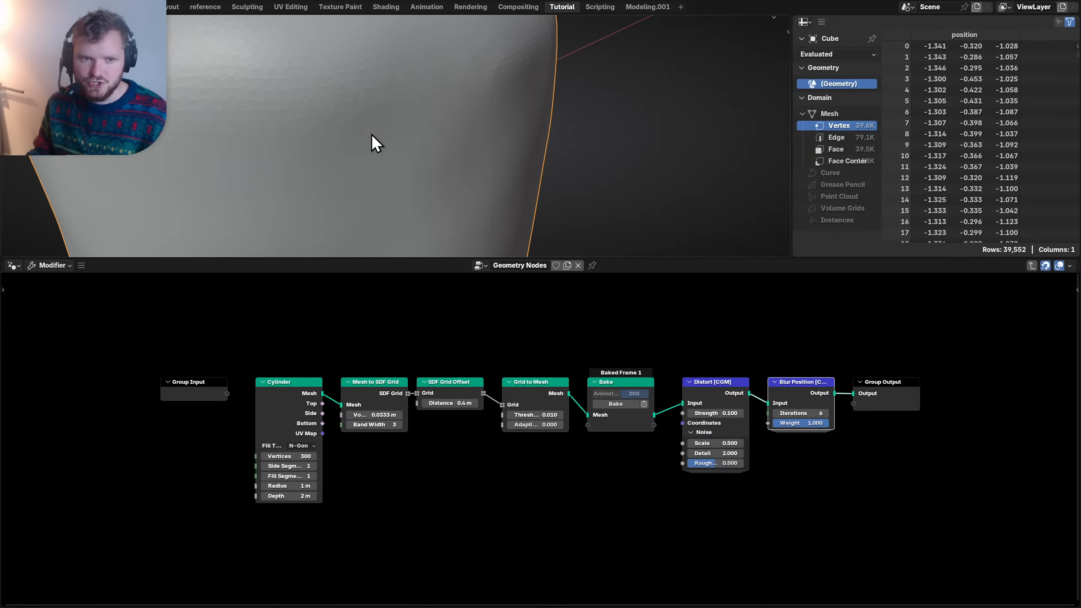
key("z")
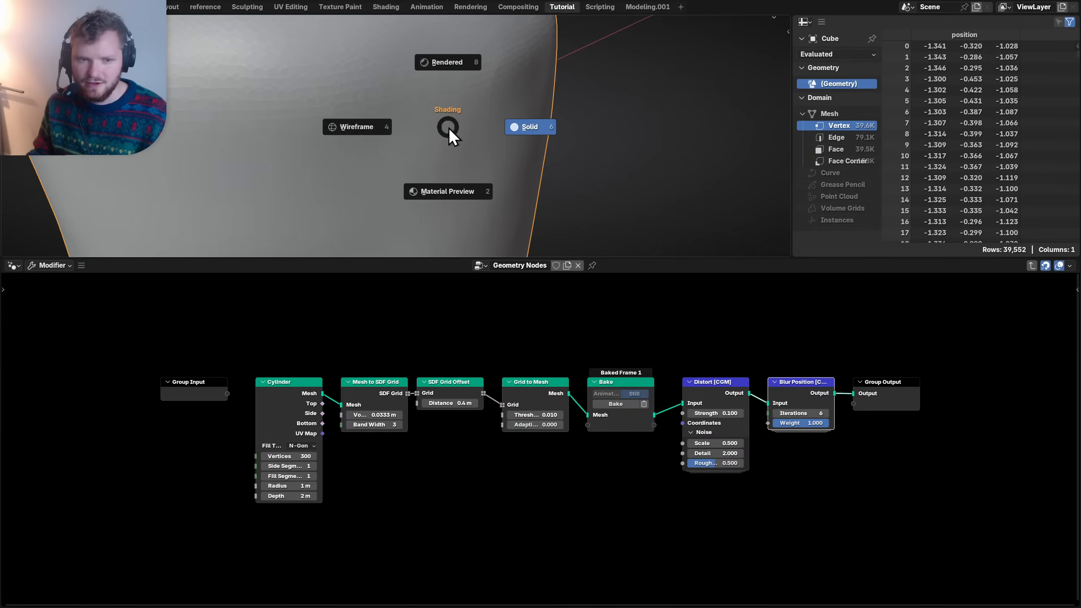
left_click(400, 130)
middle_click_drag(405, 99, 409, 116)
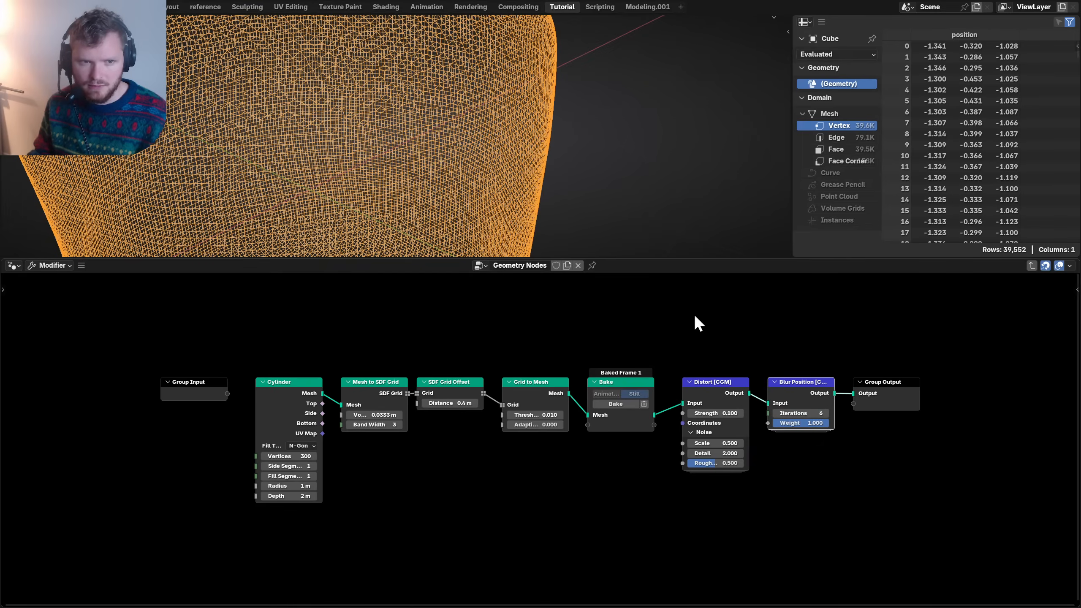
key("z")
left_click(467, 160)
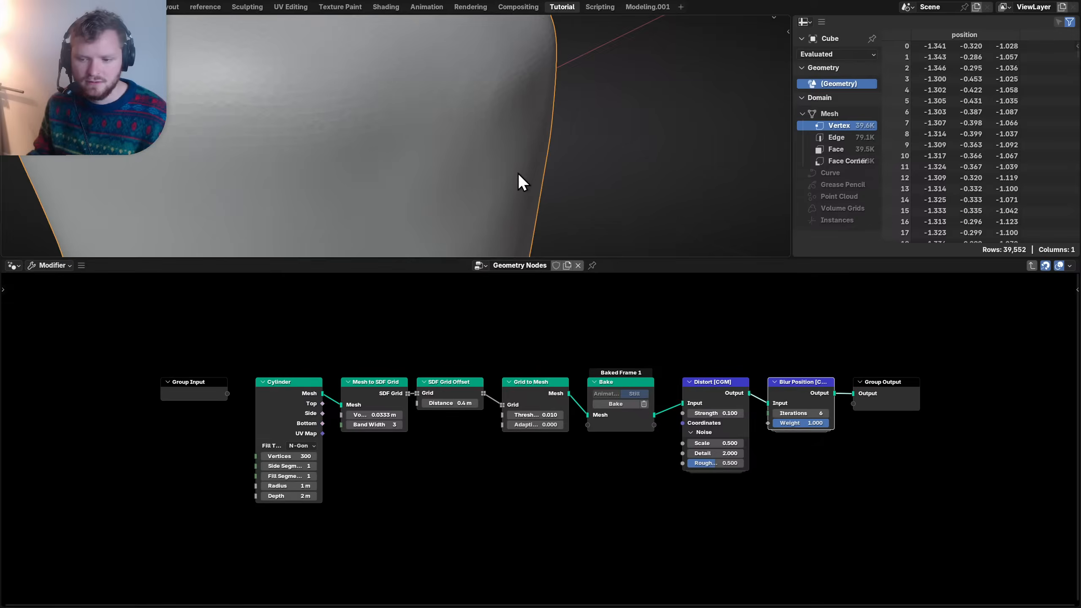
- Set the Blur Position node's iterations to 12
left_click(804, 413)
type("12")
key("Return")
- Compare the marshmallow with Blur Position muted and unmuted, and view the node's internal setup
scroll(490, 166, "down", 5)
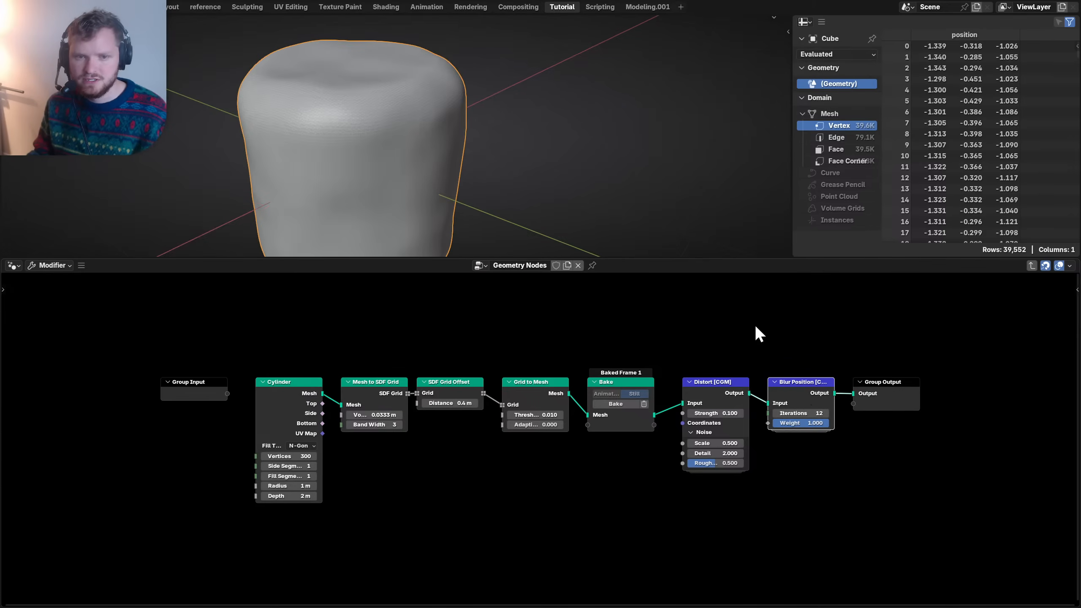
key("m")
key("m")
key("m")
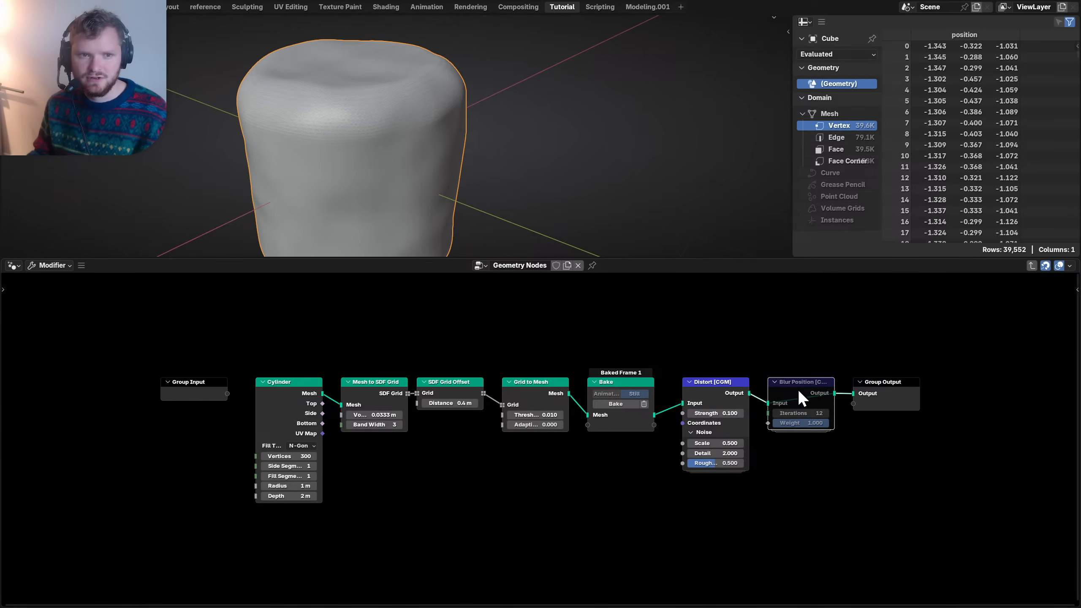
key("m")
key("m")
key("m")
scroll(524, 177, "down", 5)
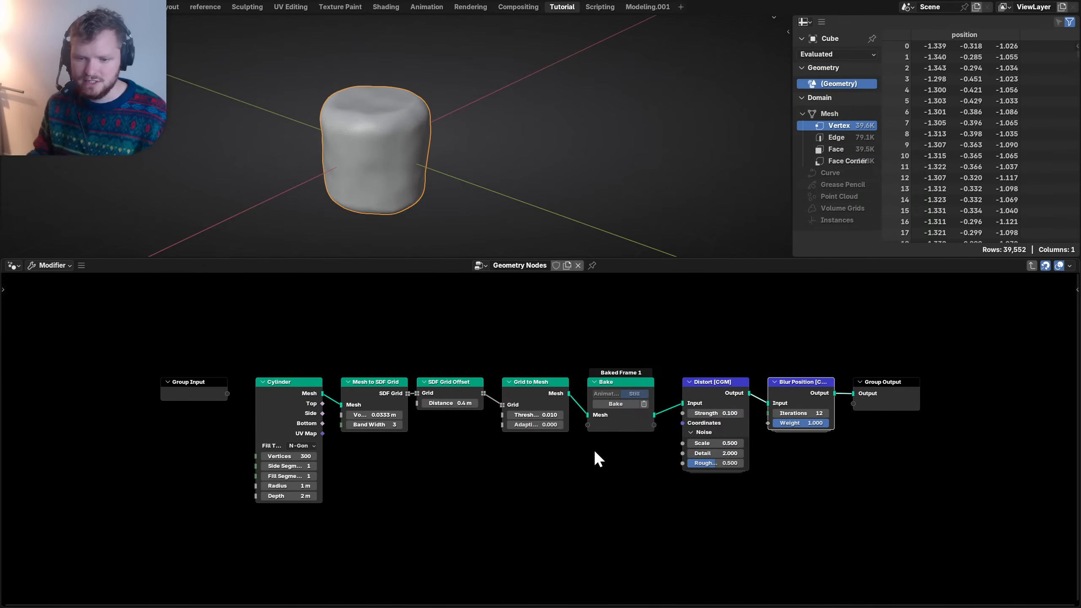
key("Tab")
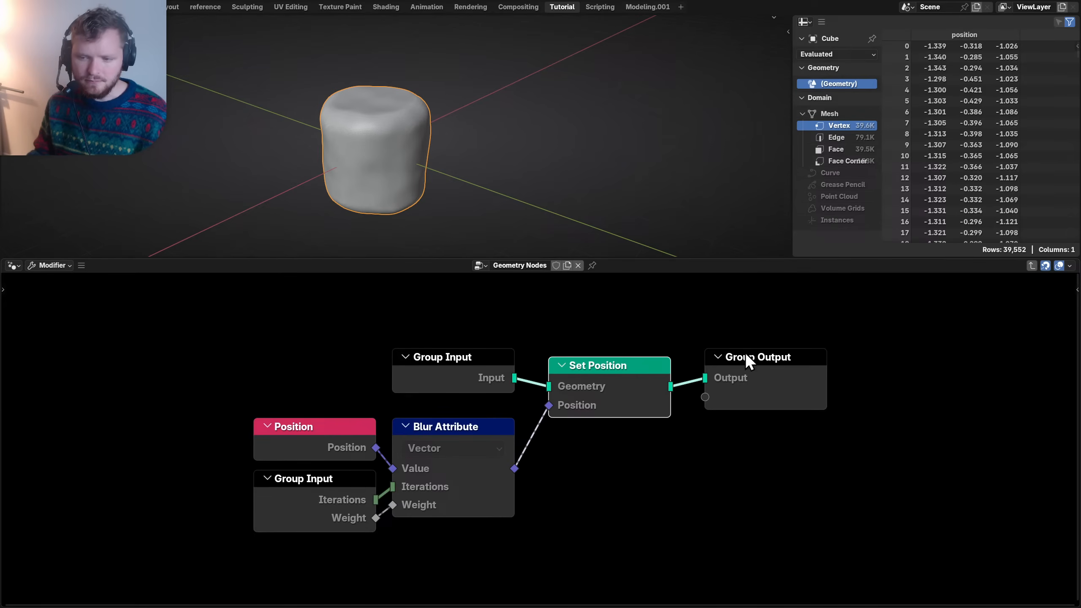
left_click(1031, 266)
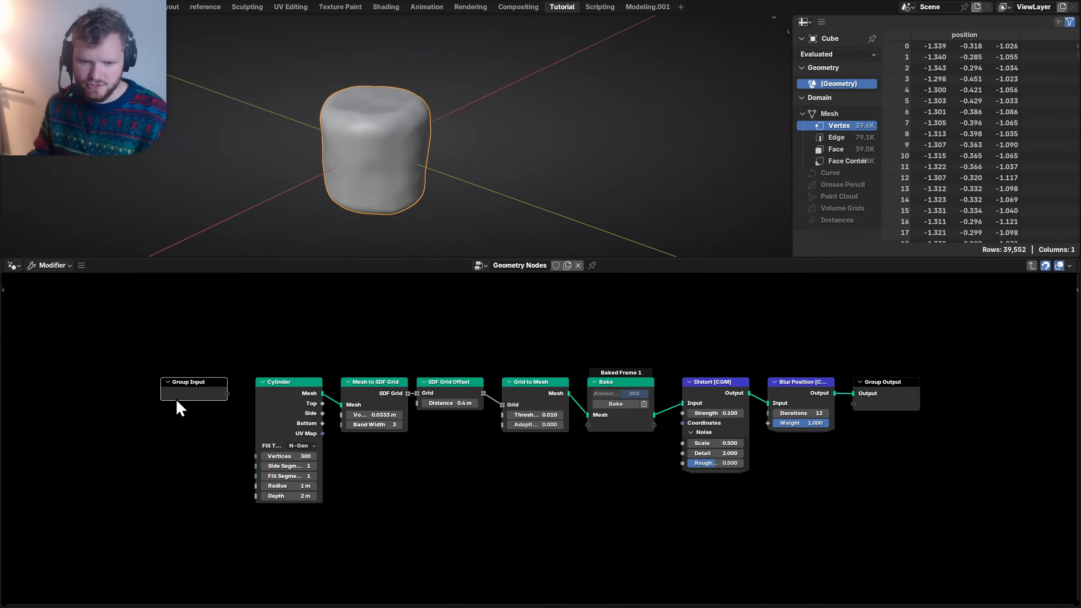
- Move Group Input below the Bake node and connect it to Distort's Strength, Scale, Detail and Roughness inputs
left_click_drag(176, 399, 605, 462)
key("Home")
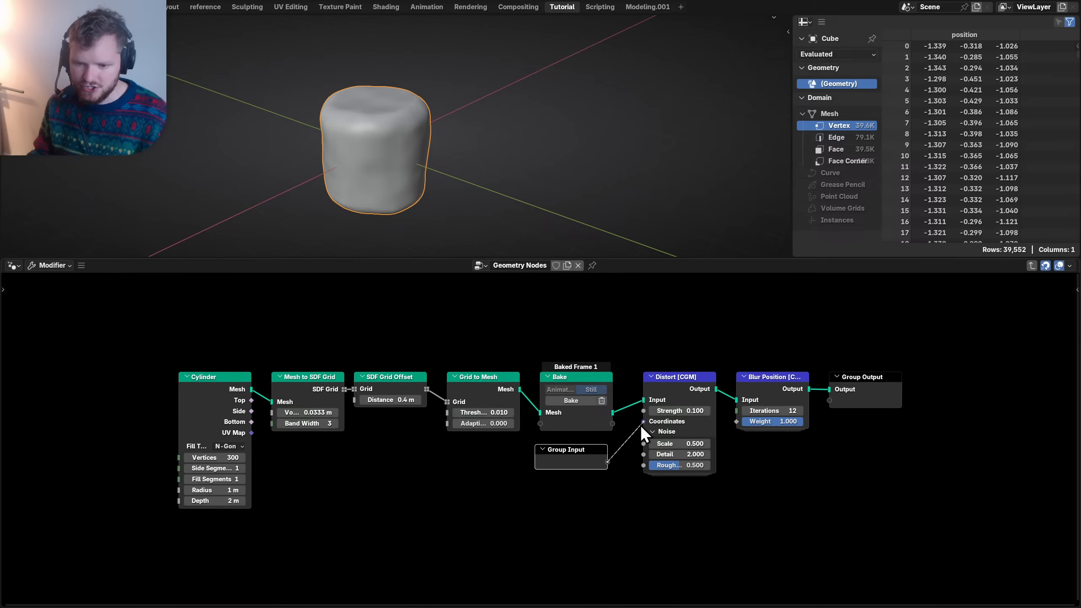
left_click_drag(640, 425, 641, 413)
left_click_drag(607, 473, 643, 465)
- Show the group's socket settings and rename the geometry output socket to "marshmallow"
key("n")
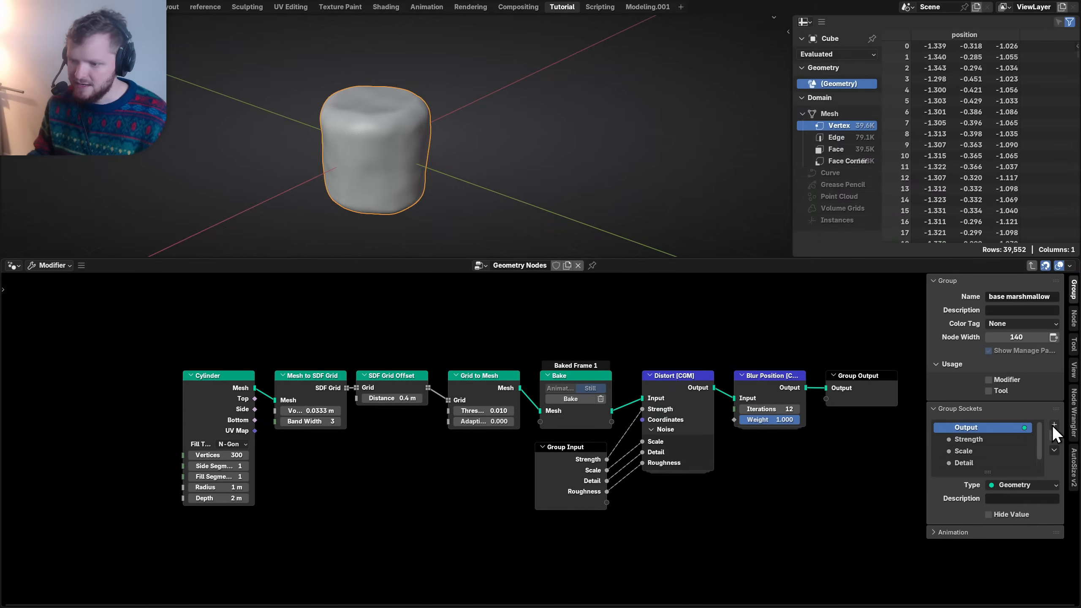
double_click(960, 426)
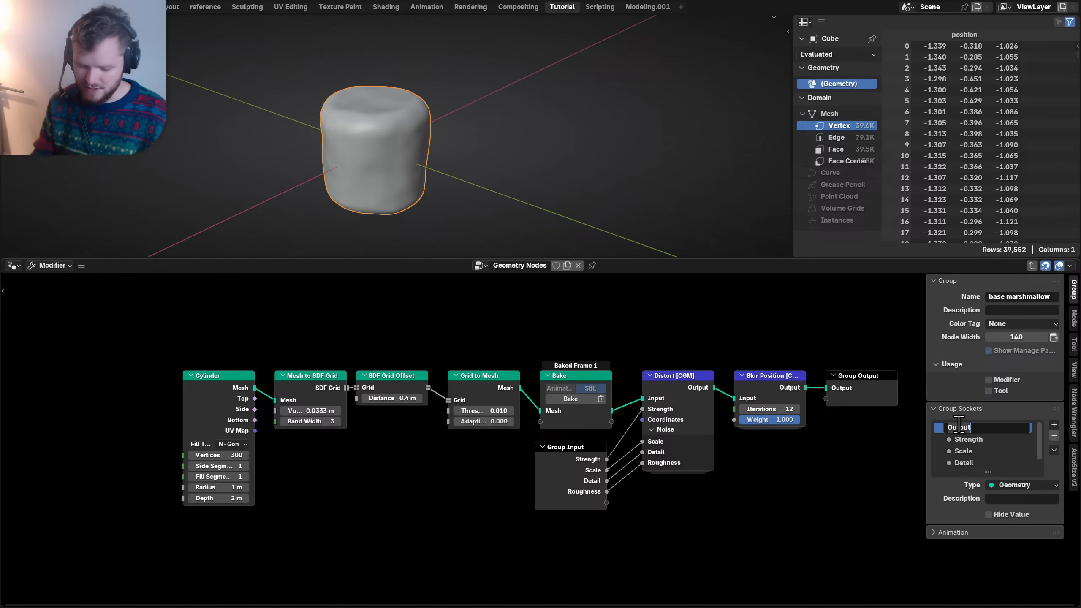
type("marshmallow")
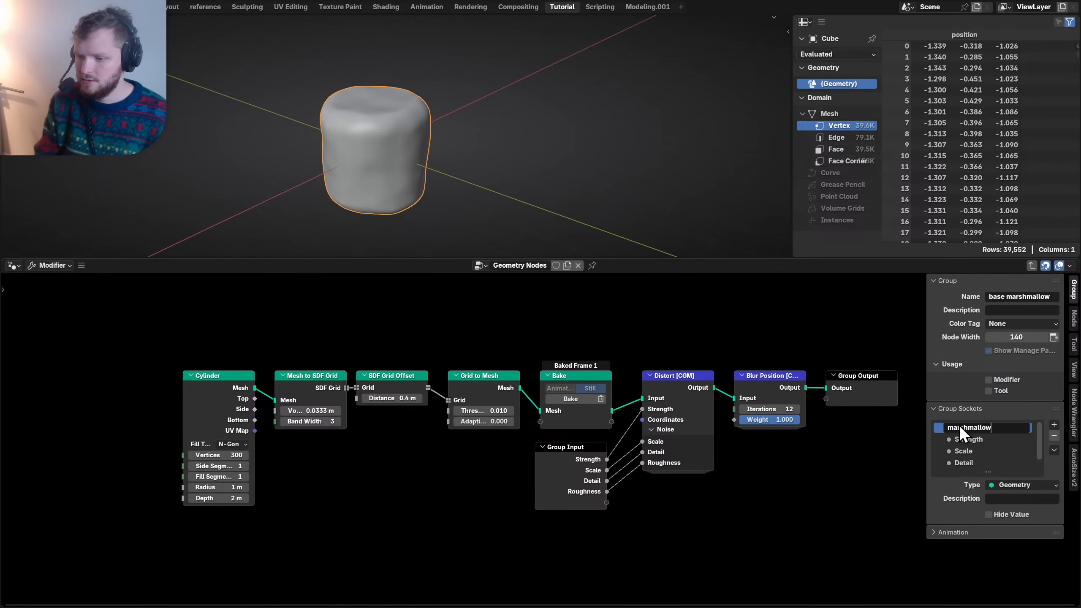
key("Return")
- Add a panel to the group sockets, widen the sidebar, and name the panel "distortion"
left_click(1054, 424)
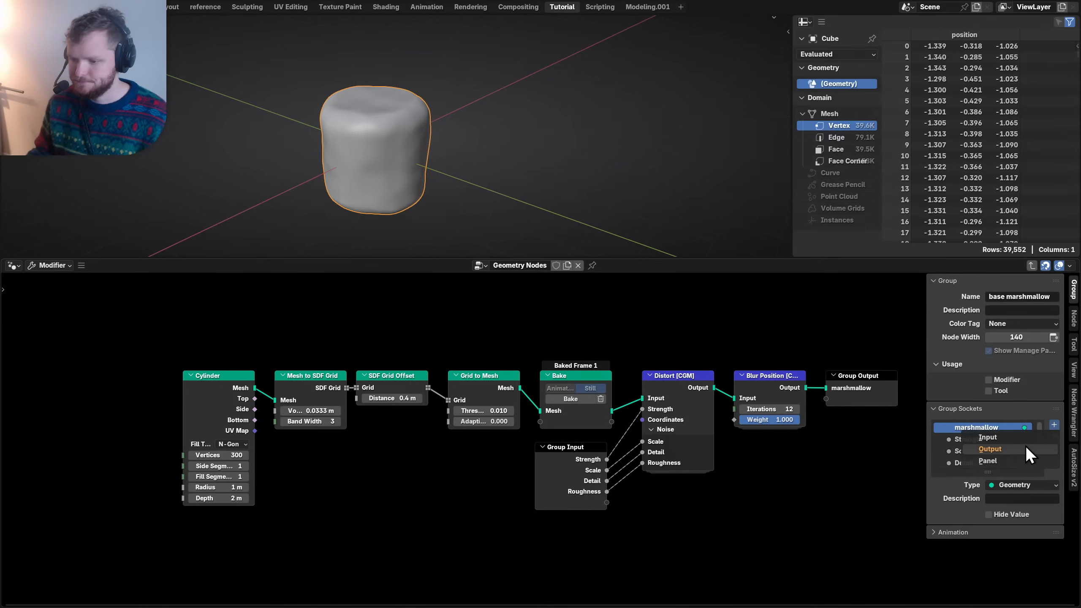
left_click(1008, 460)
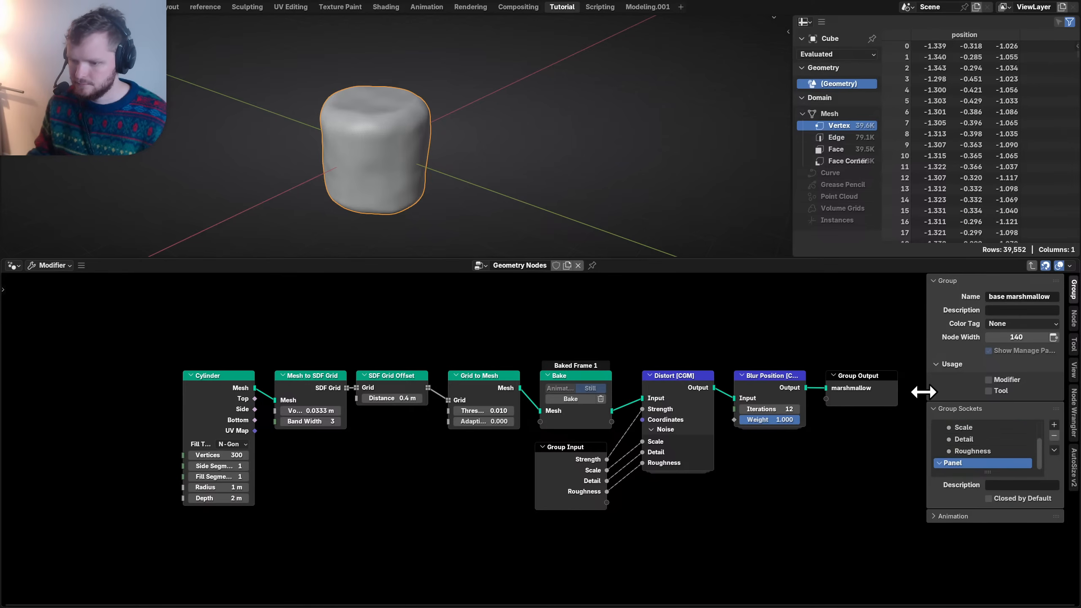
left_click_drag(923, 392, 829, 388)
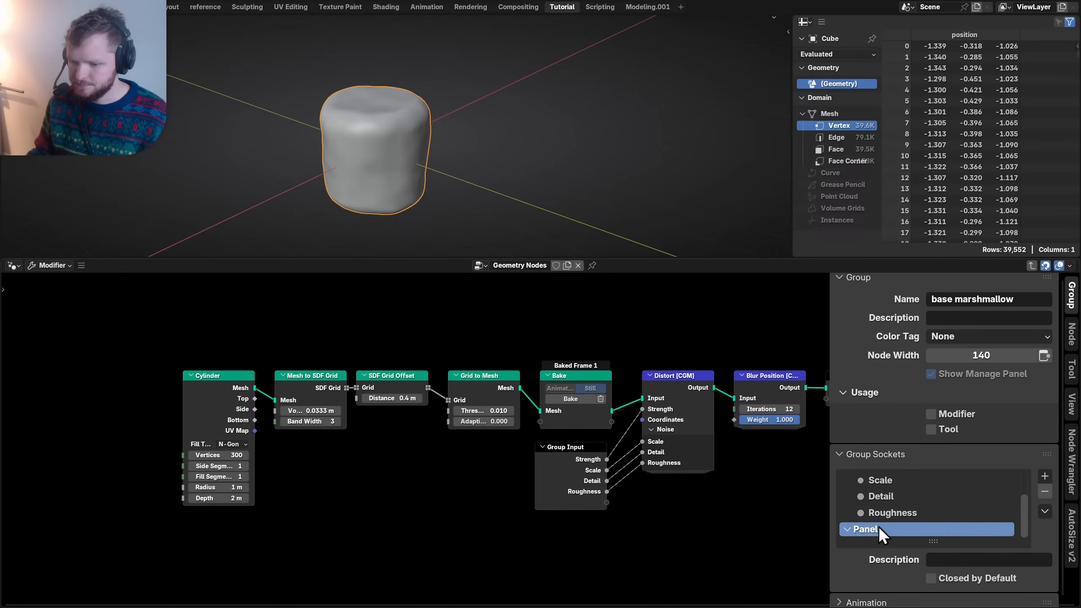
double_click(879, 528)
type("distortion")
key("Return")
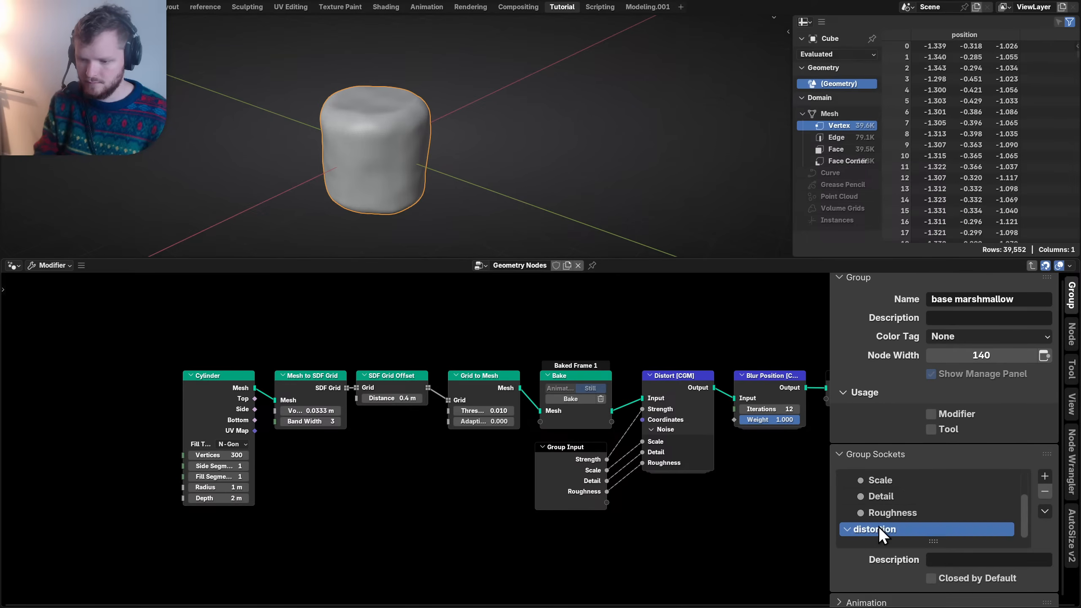
- Enlarge the group socket list and move Strength, Scale, Detail and Roughness into the distortion panel, in that order
left_click(870, 513)
left_click(883, 478)
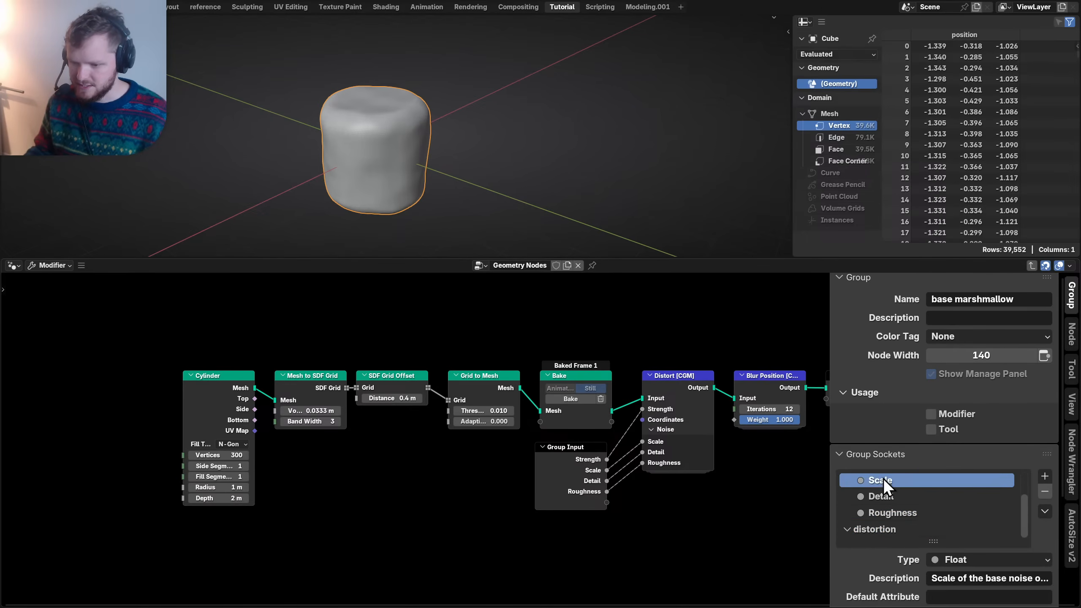
left_click(890, 511)
left_click_drag(892, 513, 881, 526)
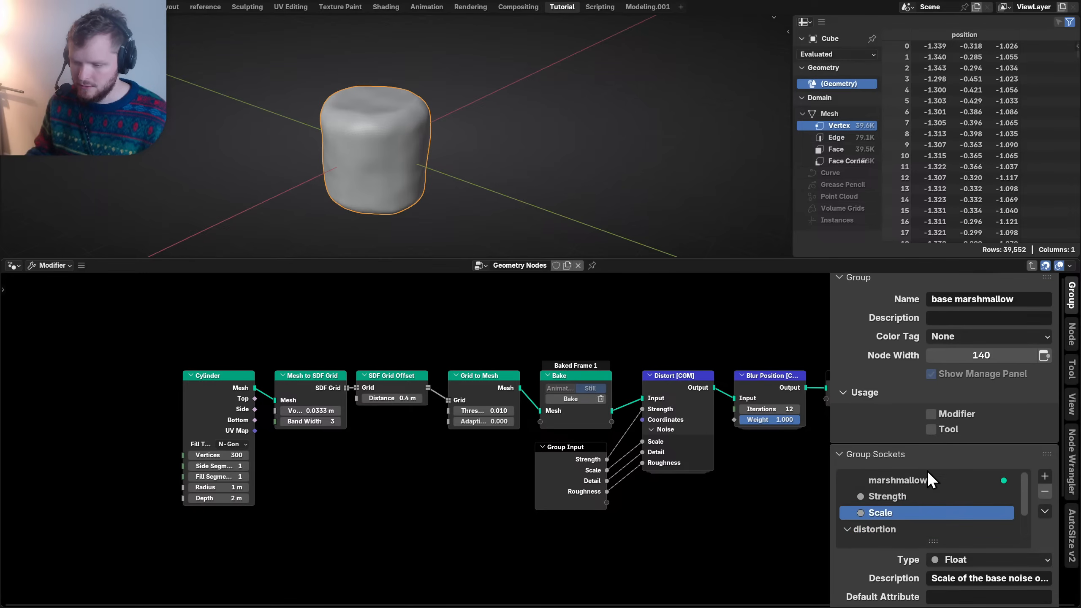
scroll(953, 485, "down", 2)
left_click_drag(933, 540, 929, 594)
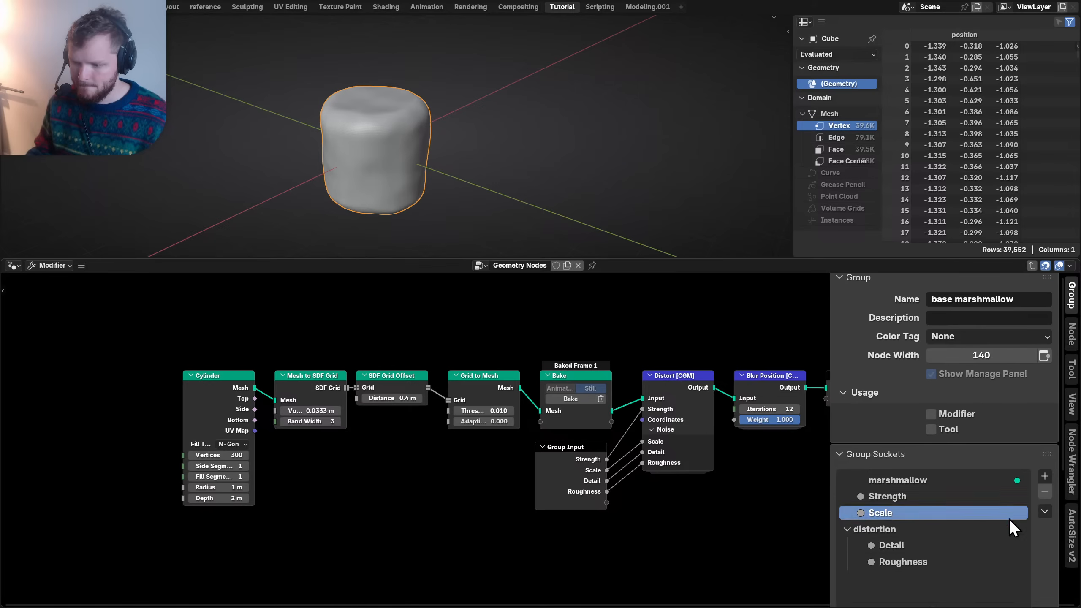
scroll(1053, 504, "down", 5)
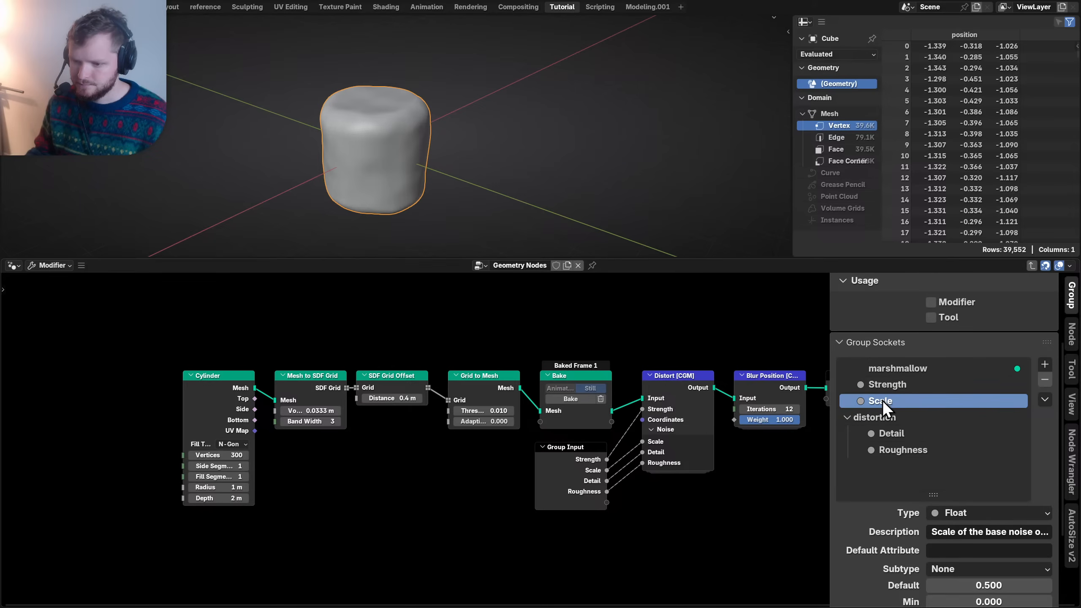
left_click_drag(881, 400, 892, 424)
left_click_drag(882, 384, 885, 406)
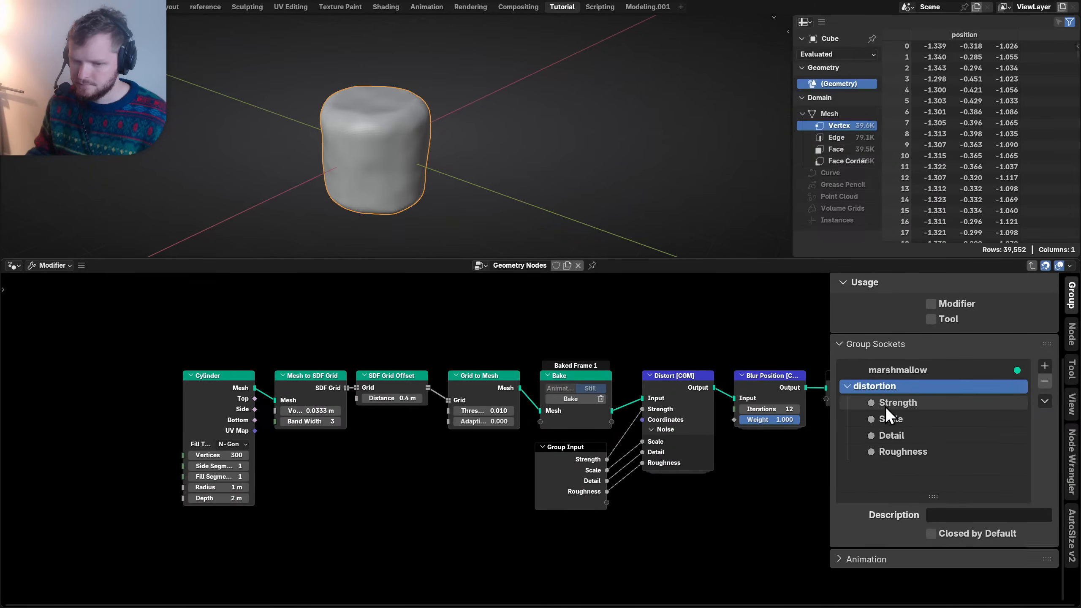
- Hide the unused socket on the Group Input node that feeds Distort
left_click(568, 461)
key("ctrl+h")
key("Home")
middle_click_drag(568, 461, 527, 459)
key("Home")
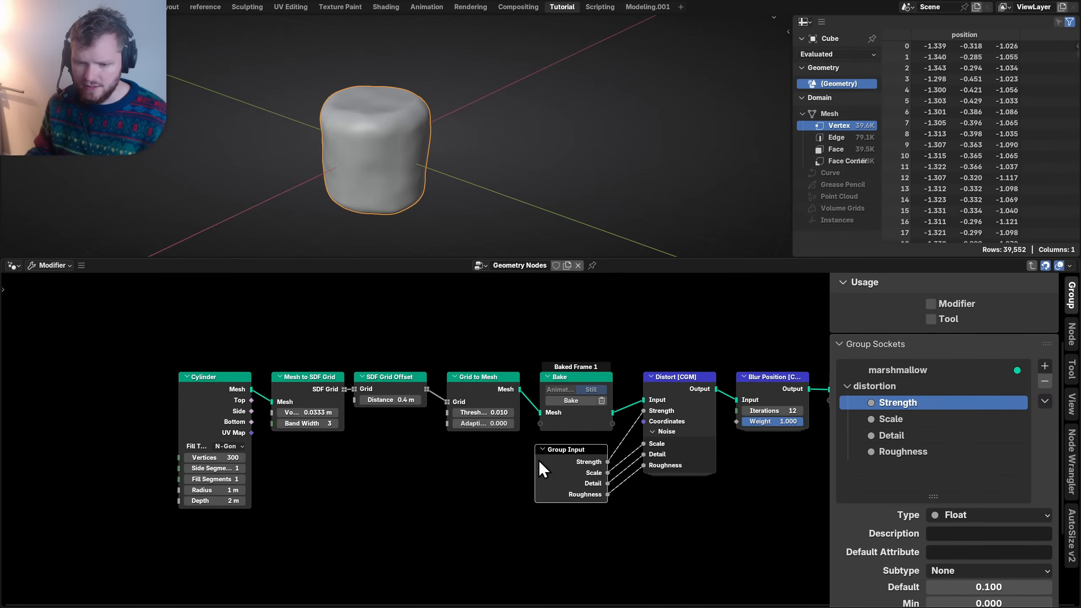
- Duplicate Group Input below Distort, unhide its sockets, and connect it to Blur Position's Iterations input
key("shift+d")
left_click(667, 506)
key("Home")
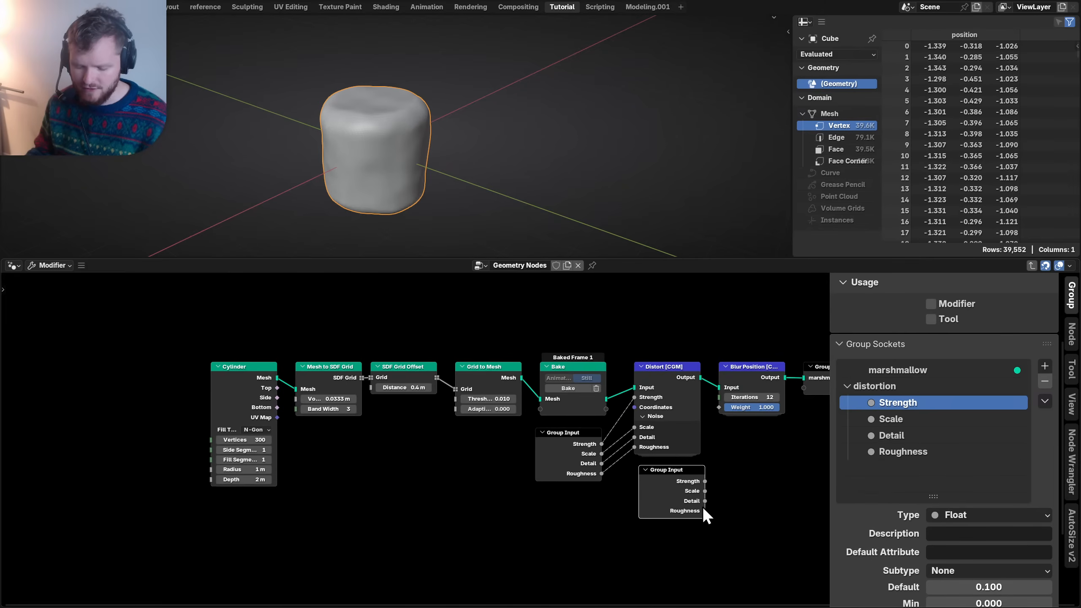
key("ctrl+h")
left_click_drag(724, 478, 724, 392)
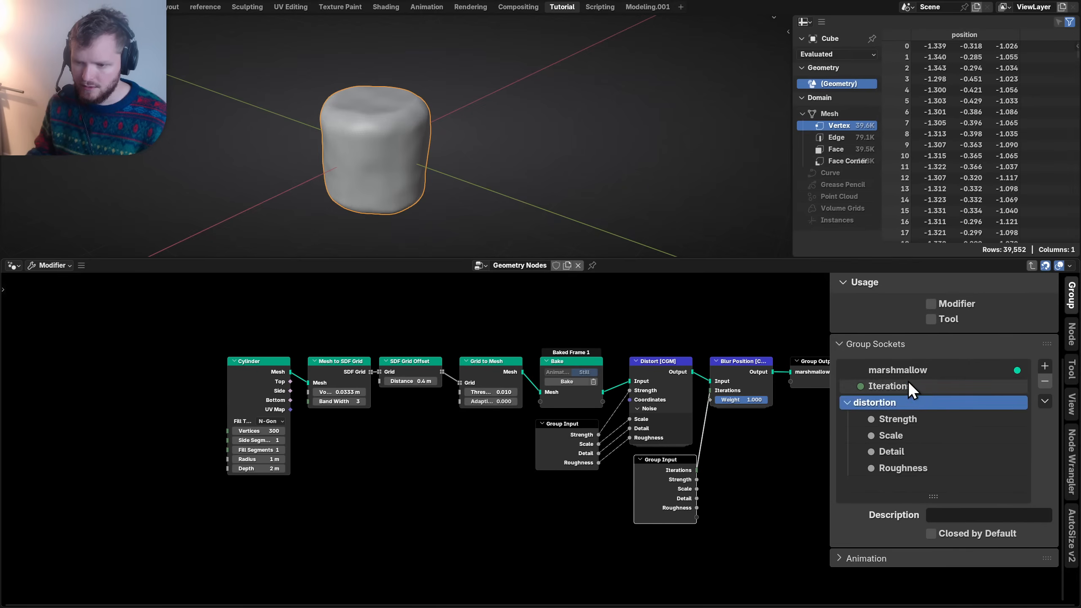
- Rename the Iterations group socket to "blur iterations" and hide the unused sockets on the second Group Input
double_click(908, 381)
type("blur iter")
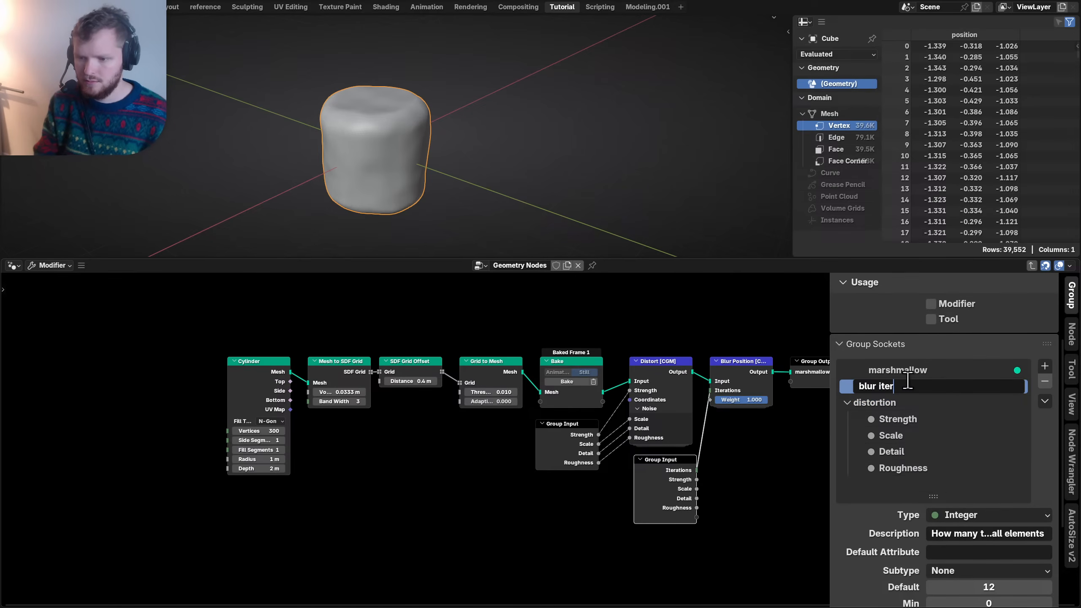
type("ations")
key("Return")
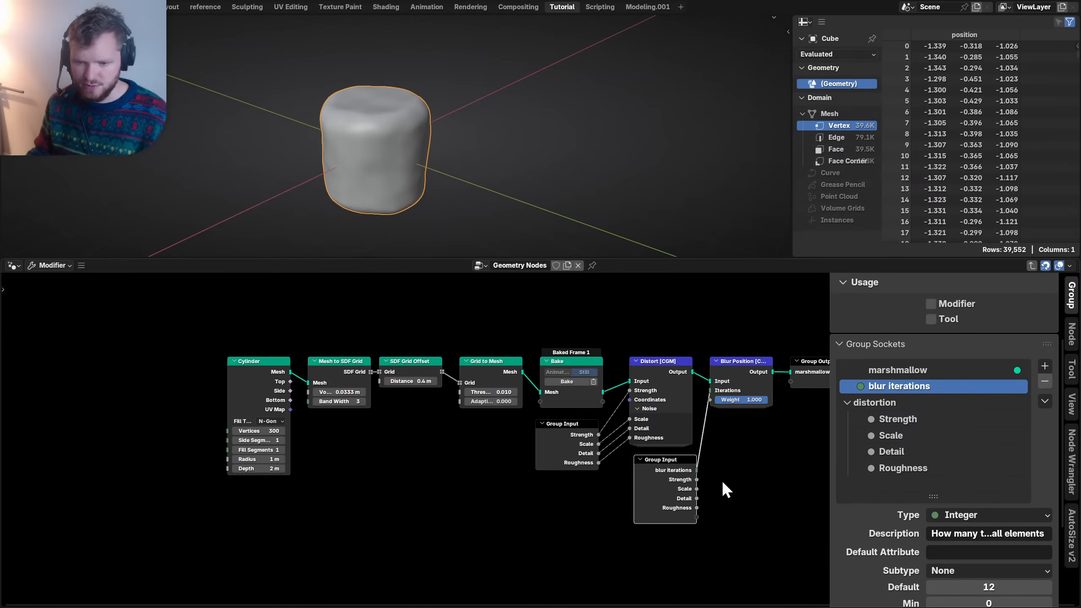
key("ctrl+h")
key("Home")
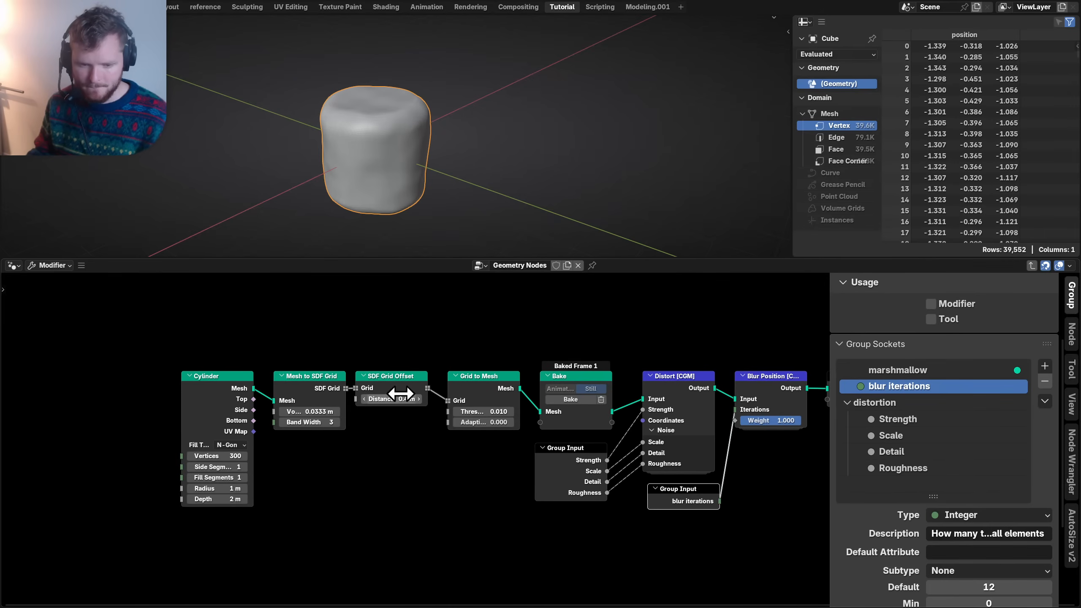
- Shift the Mesh to SDF Grid node closer to Cylinder, leave the base marshmallow group, and save the file
left_click_drag(307, 376, 302, 376)
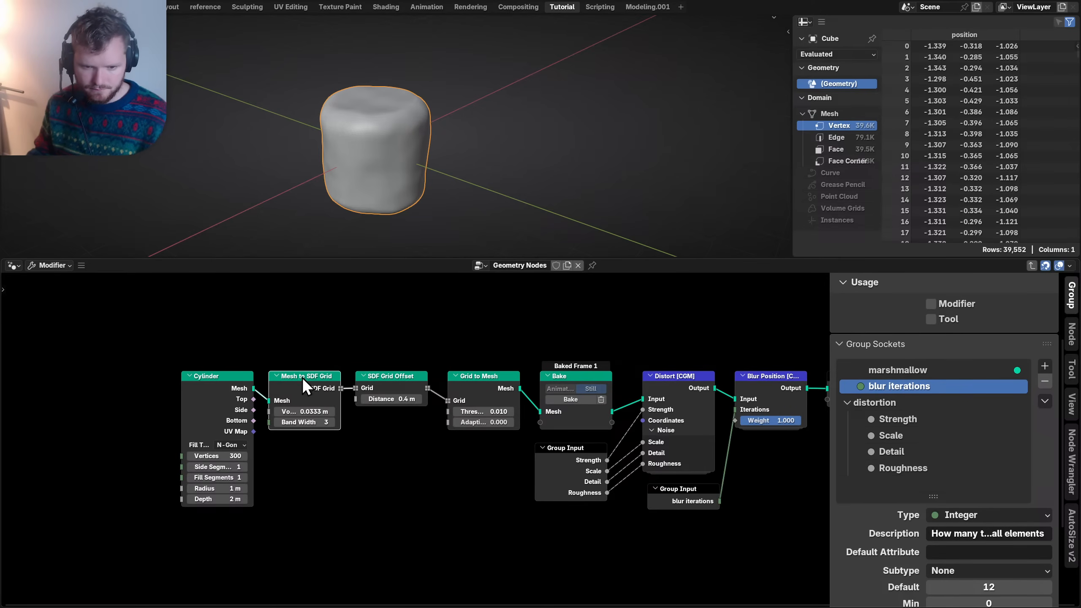
left_click(700, 501)
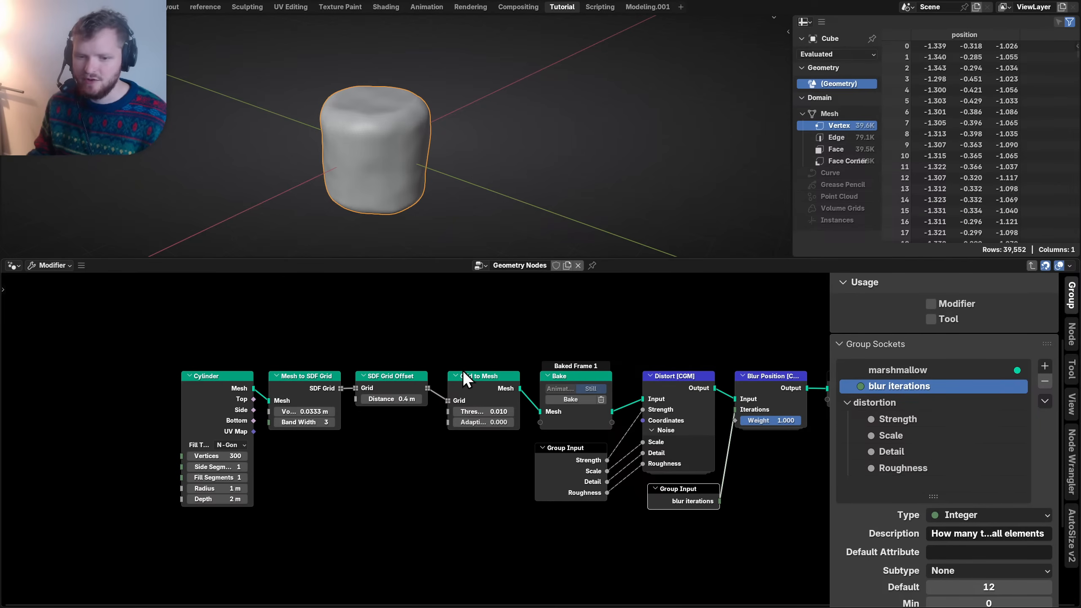
key("Tab")
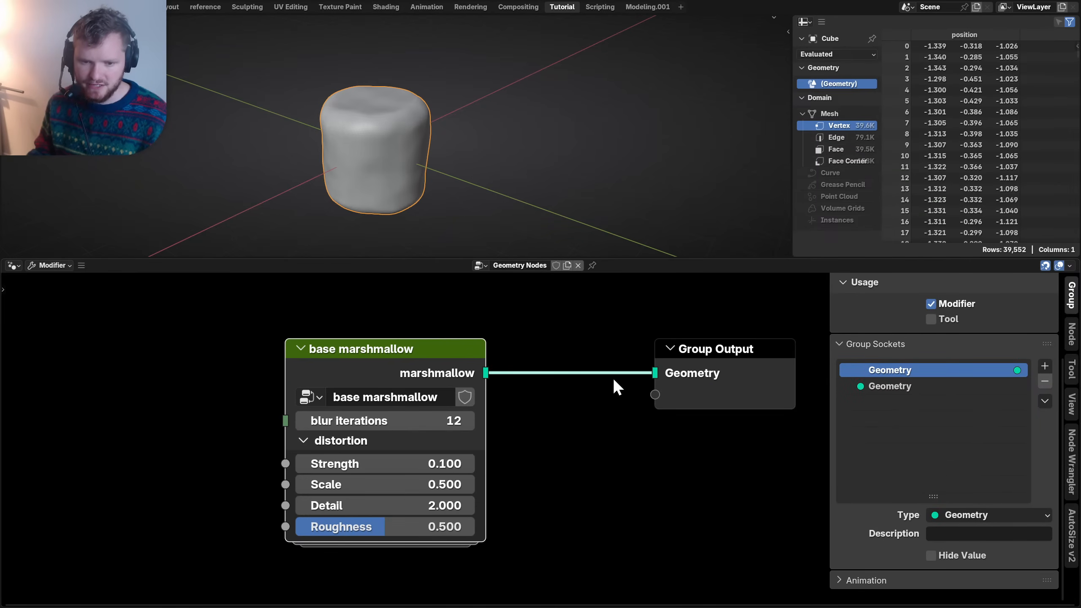
key("ctrl+s")
- Move the base marshmallow node farther from Group Output and hide the node editor's sidebar
left_click_drag(363, 357, 280, 360)
mouse_move(377, 385)
left_mouse_down()
mouse_move(371, 402)
mouse_move(380, 383)
left_mouse_up()
key("n")
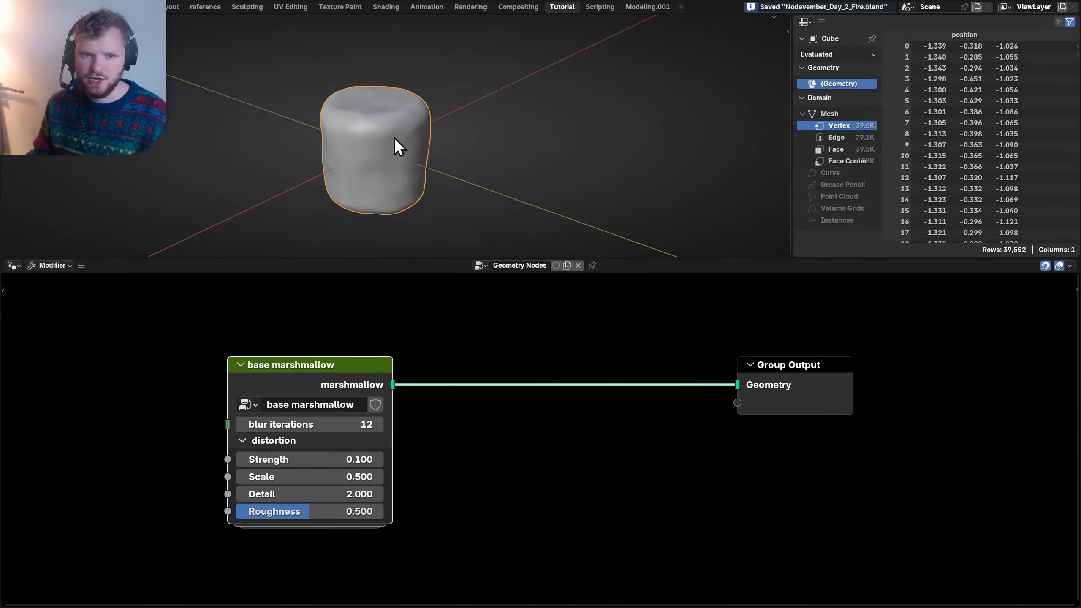
- Sketch annotation arrows around the marshmallow to illustrate its turning, and erase them
scroll(490, 136, "down", 4)
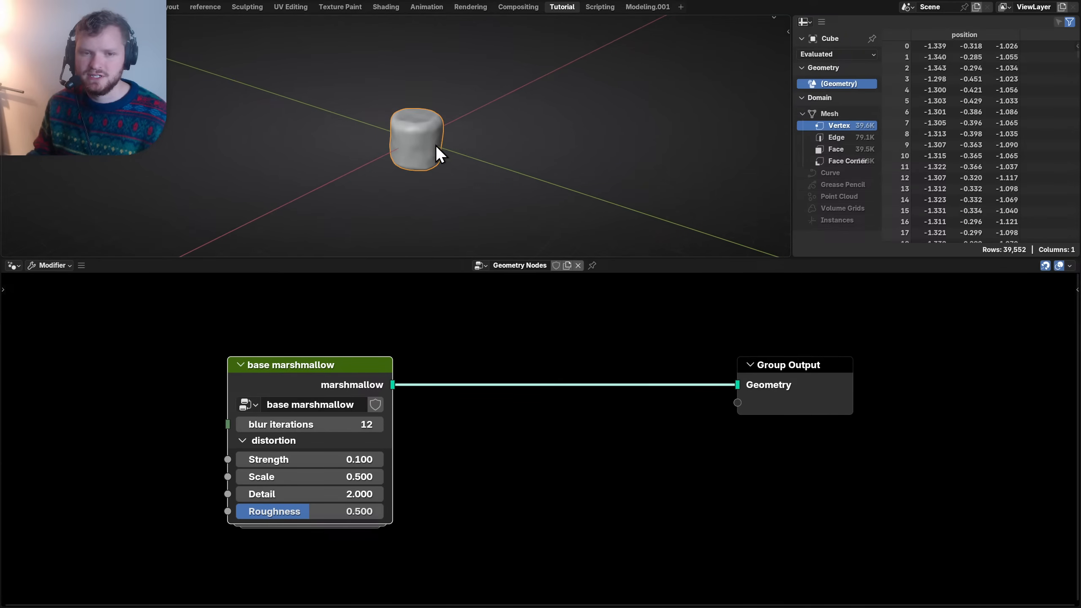
mouse_move(388, 140)
left_mouse_down()
mouse_move(407, 151)
mouse_move(430, 143)
mouse_move(435, 105)
mouse_move(459, 132)
left_mouse_up()
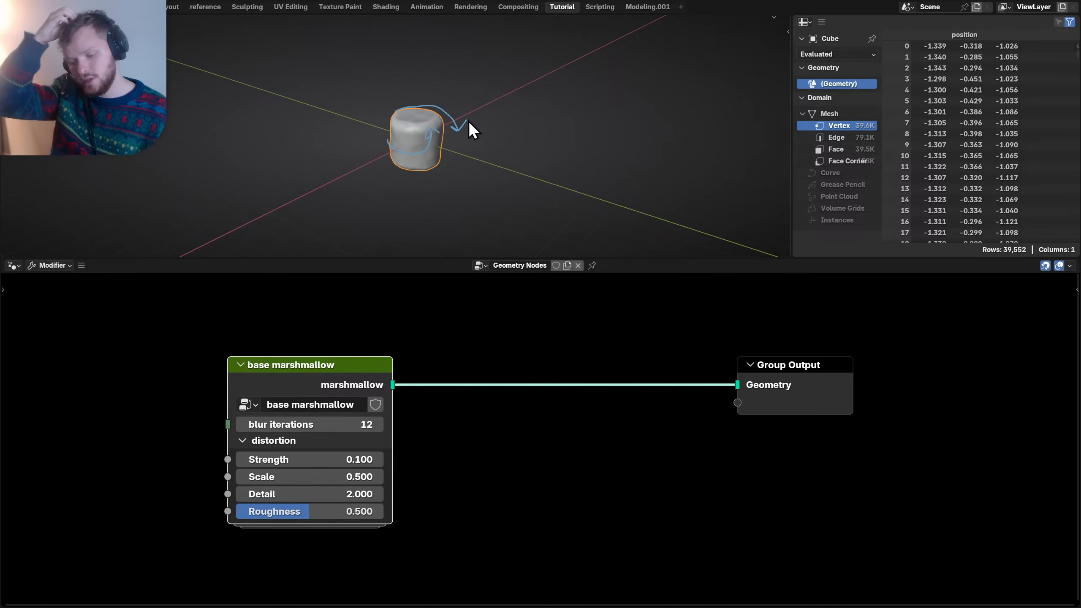
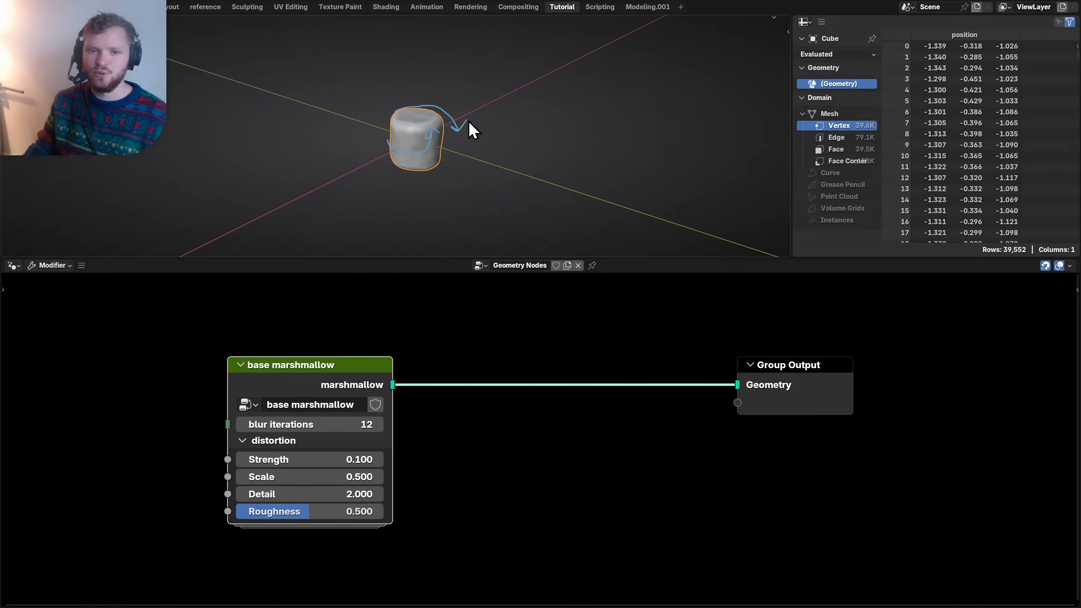
key("d")
right_click_drag(471, 136, 379, 140)
scroll(419, 187, "up", 3)
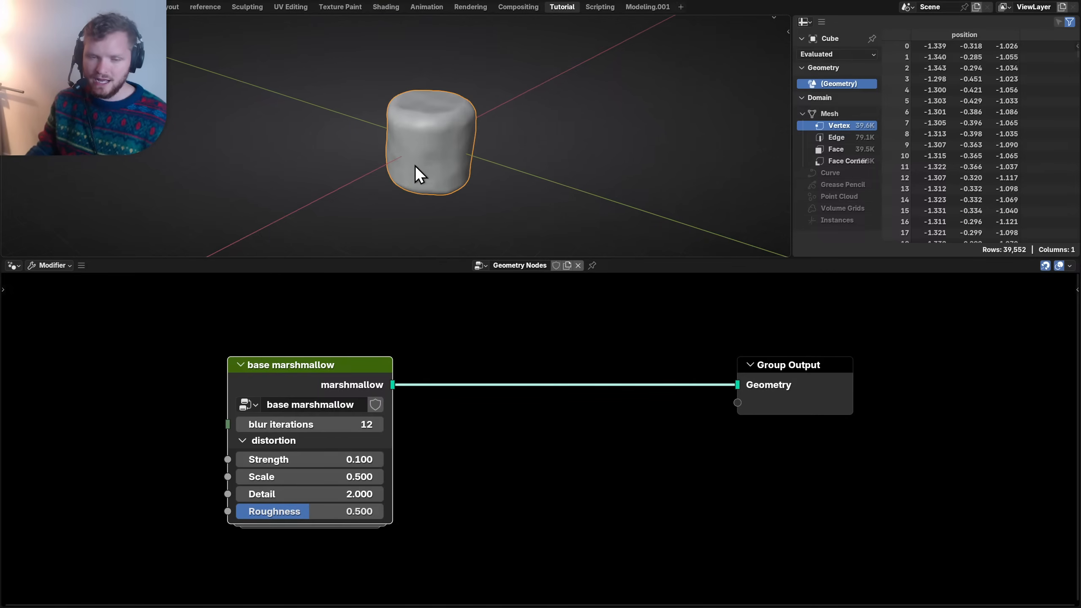
- Add a Transform Geometry node on the link between base marshmallow and Group Output
key("shift+a")
type("tra")
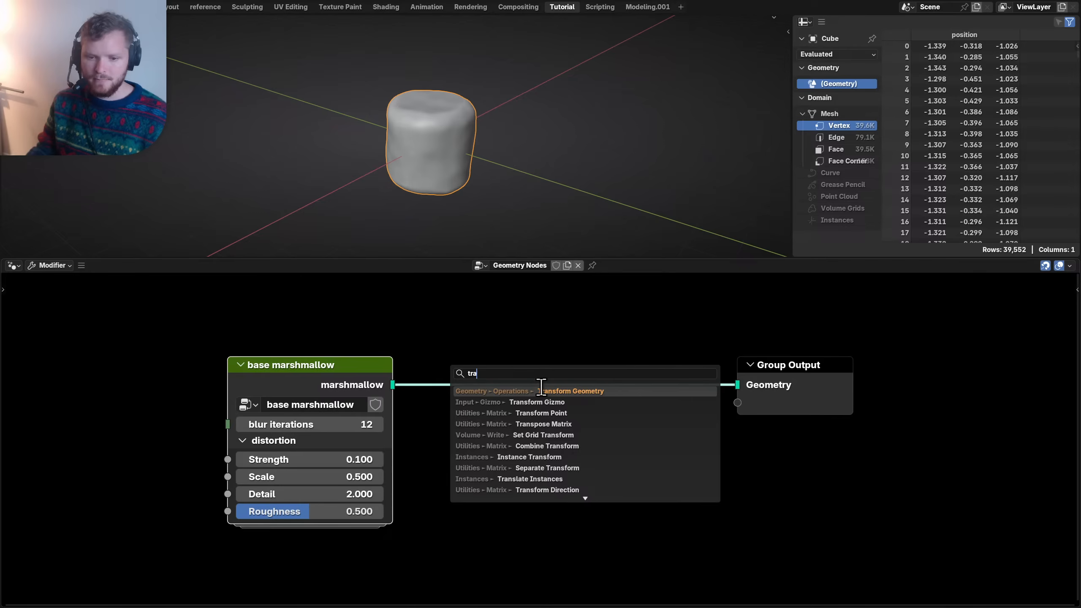
left_click(541, 391)
left_click(449, 357)
key("Home")
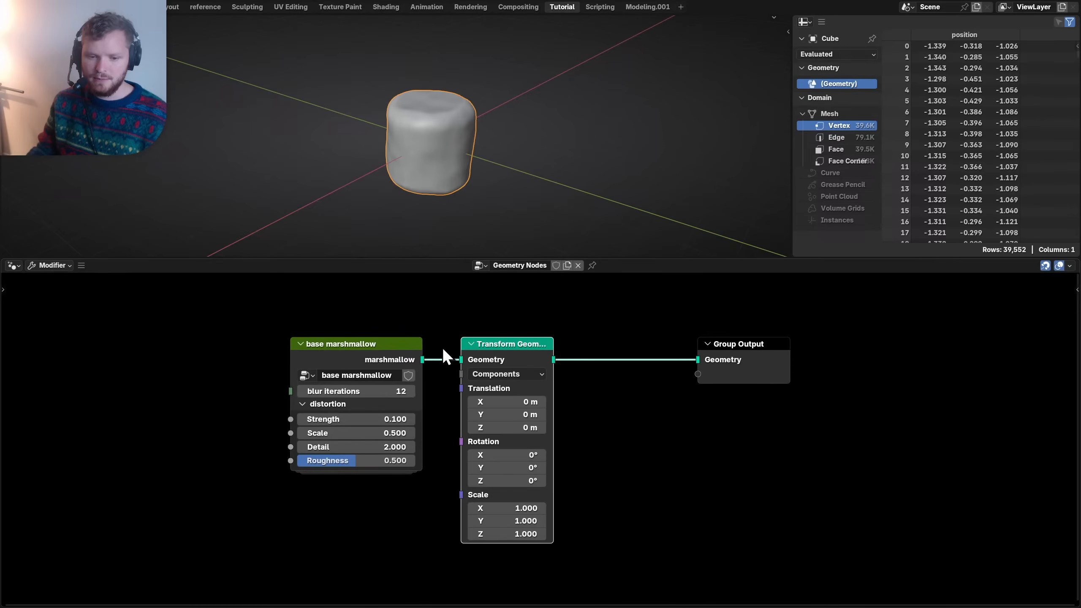
- Set the Transform Geometry node's X rotation to 90° to lay the marshmallow on its side, and save the file
left_click(521, 453)
type("90")
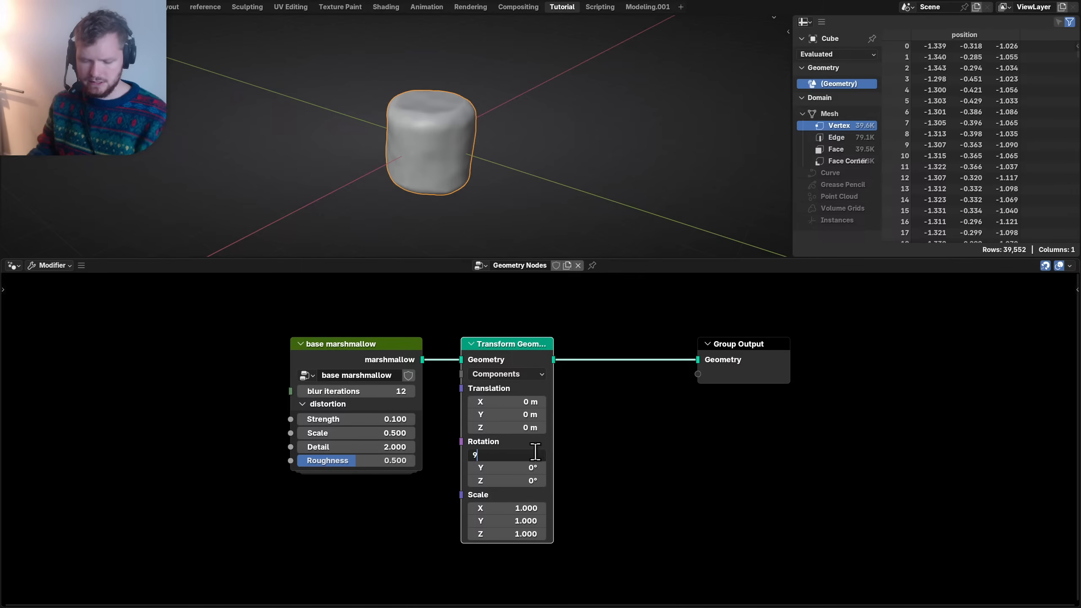
key("Return")
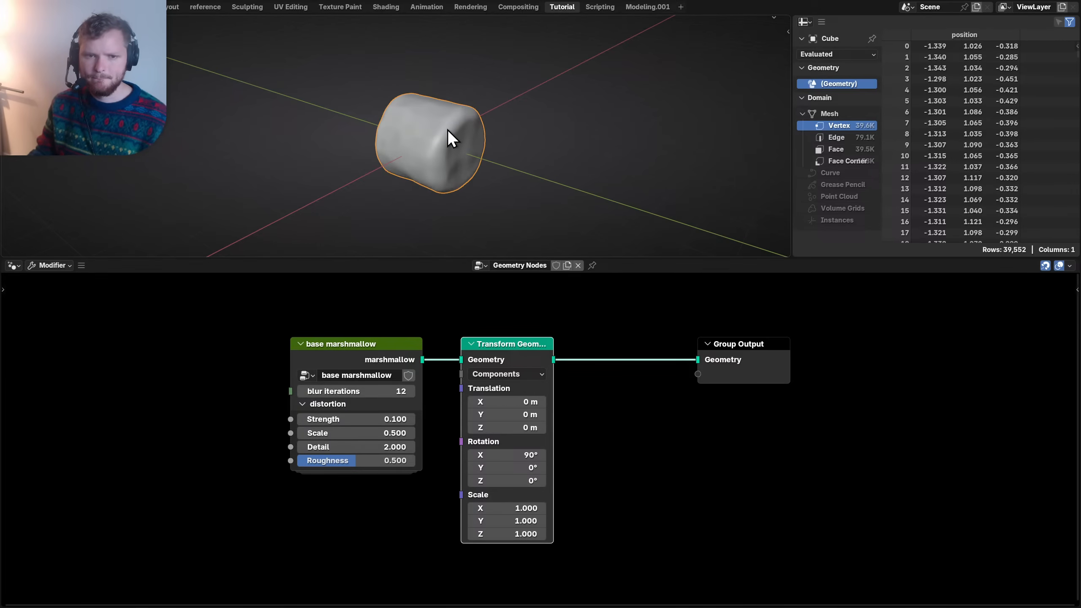
mouse_move(448, 130)
middle_mouse_down()
mouse_move(537, 121)
mouse_move(453, 128)
middle_mouse_up()
key("ctrl+s")
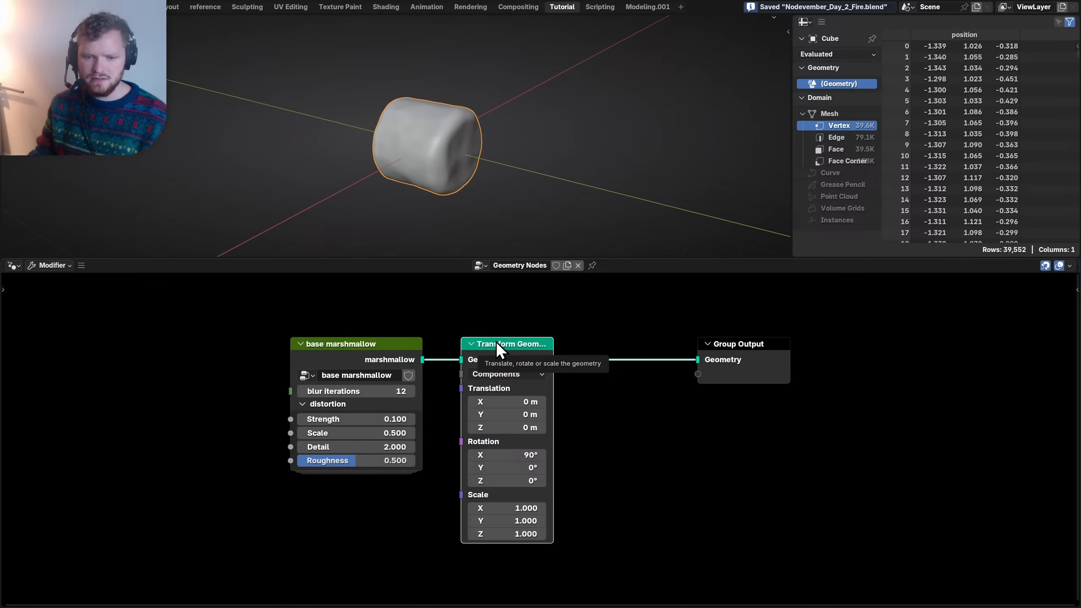
- Duplicate the Transform Geometry node onto the link before Group Output and set the copy's X rotation to 0°
key("shift+d")
left_click(613, 342)
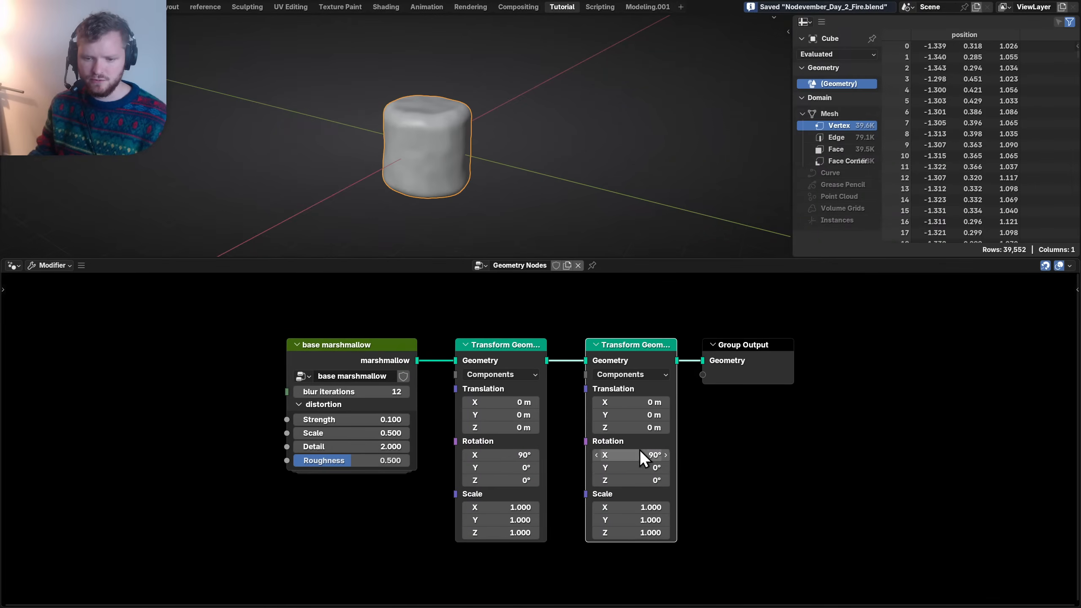
left_click(642, 455)
type("0")
key("Return")
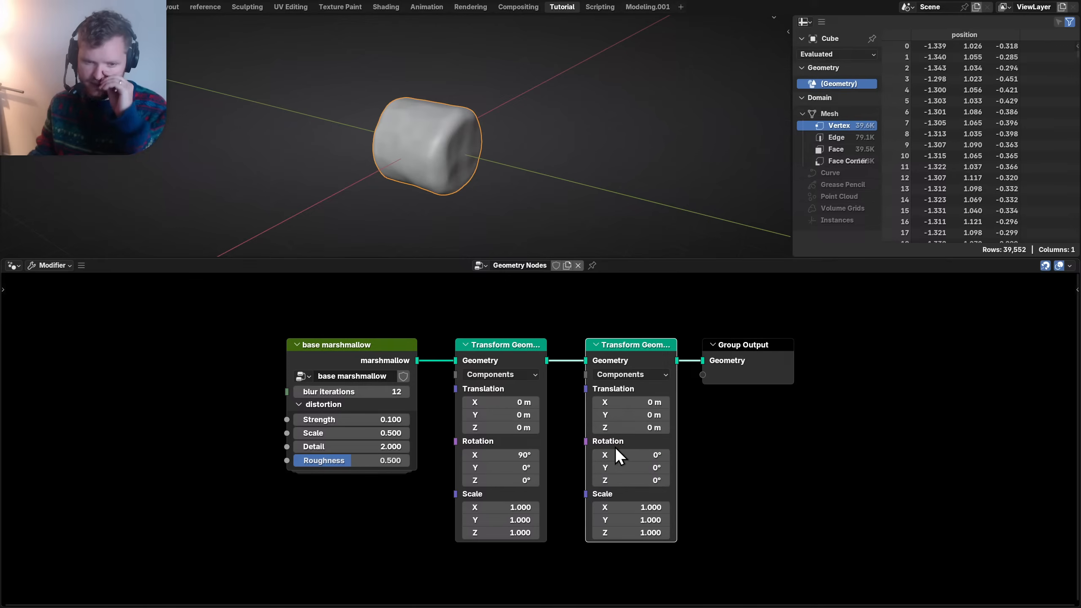
- Collapse the first Transform Geometry node and move it closer to base marshmallow
left_click(515, 345)
key("h")
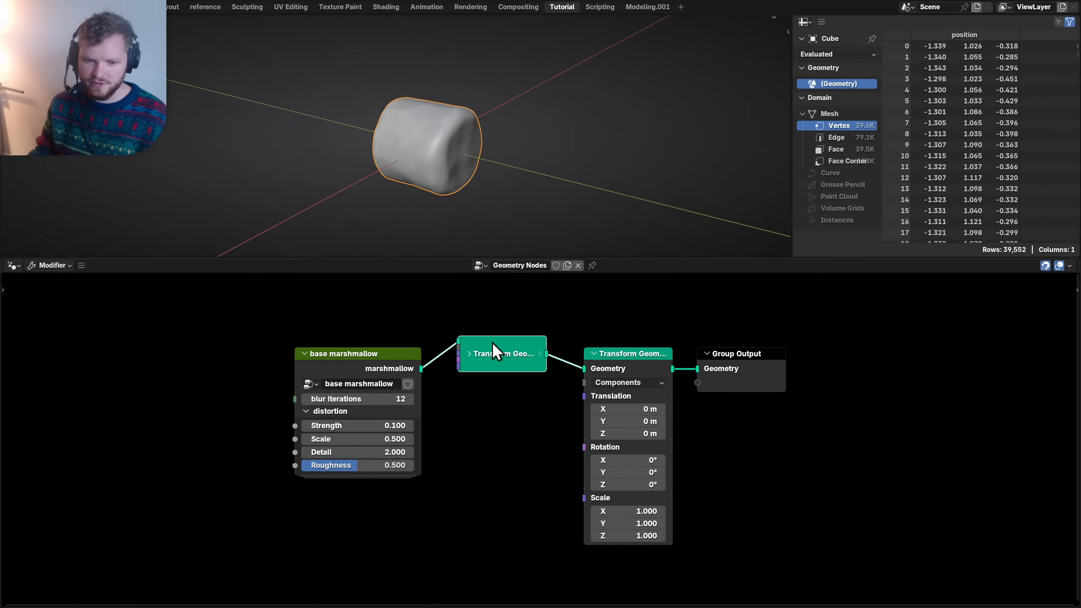
left_click_drag(475, 340, 459, 346)
key("Home")
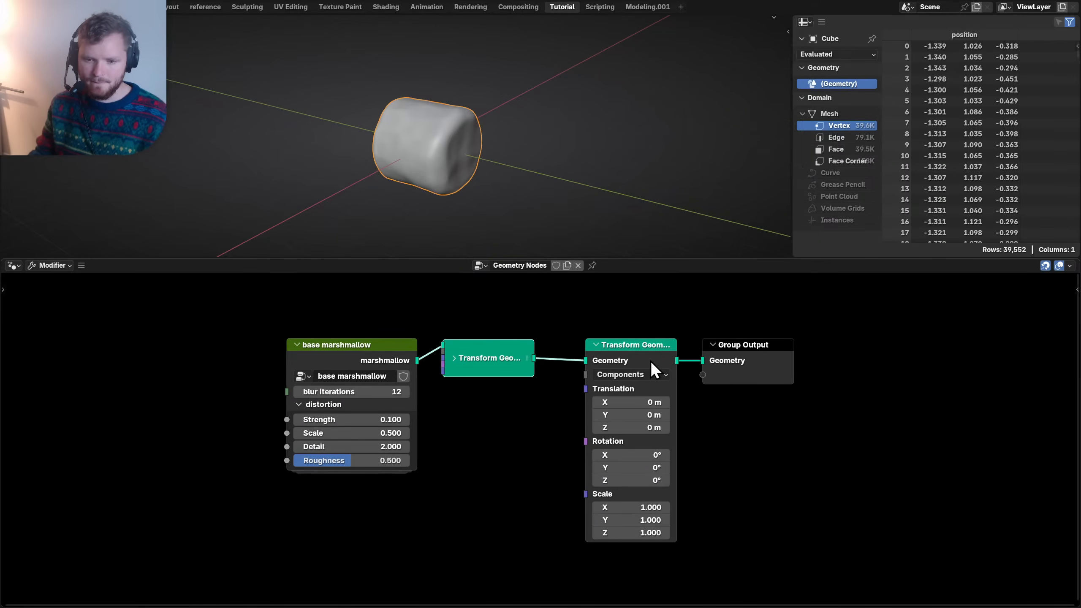
- Add a Noise Texture node, set it to 1D, and place it below base marshmallow
mouse_move(650, 361)
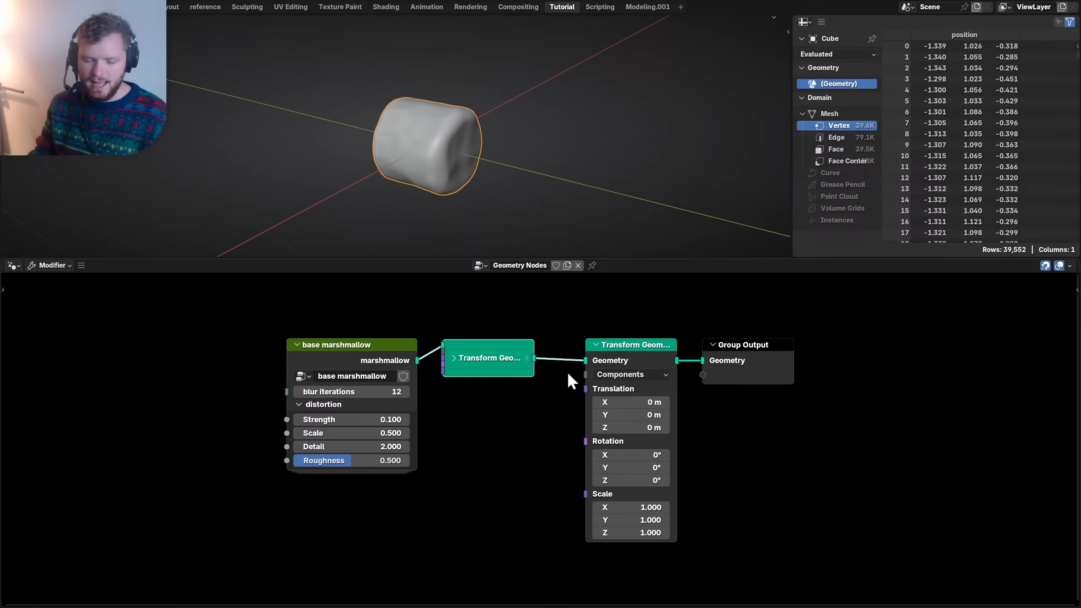
key("shift+a")
type("noise")
key("Return")
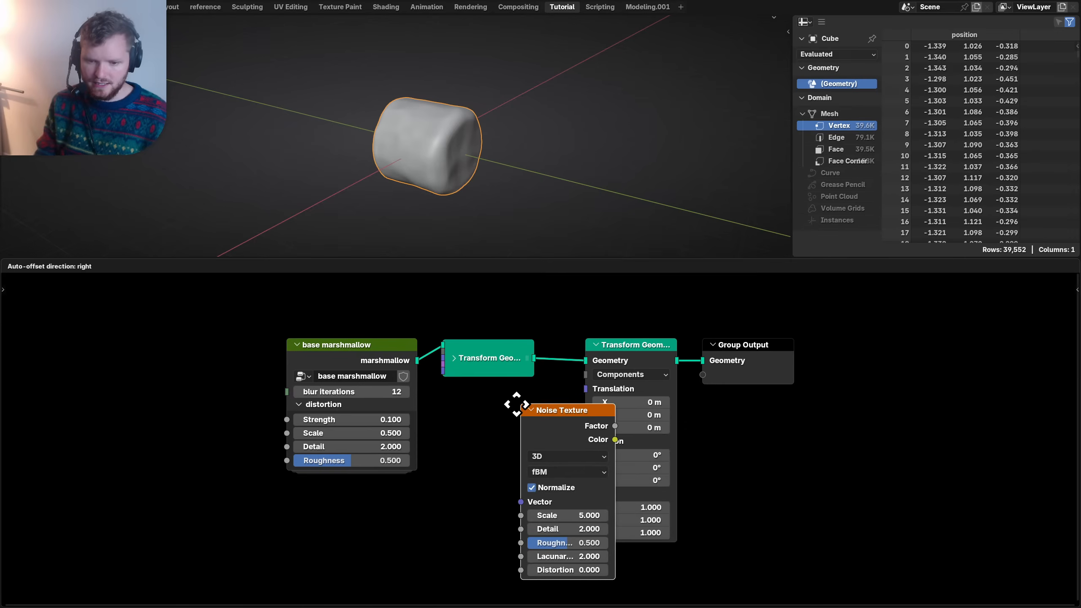
left_click(445, 418)
key("Home")
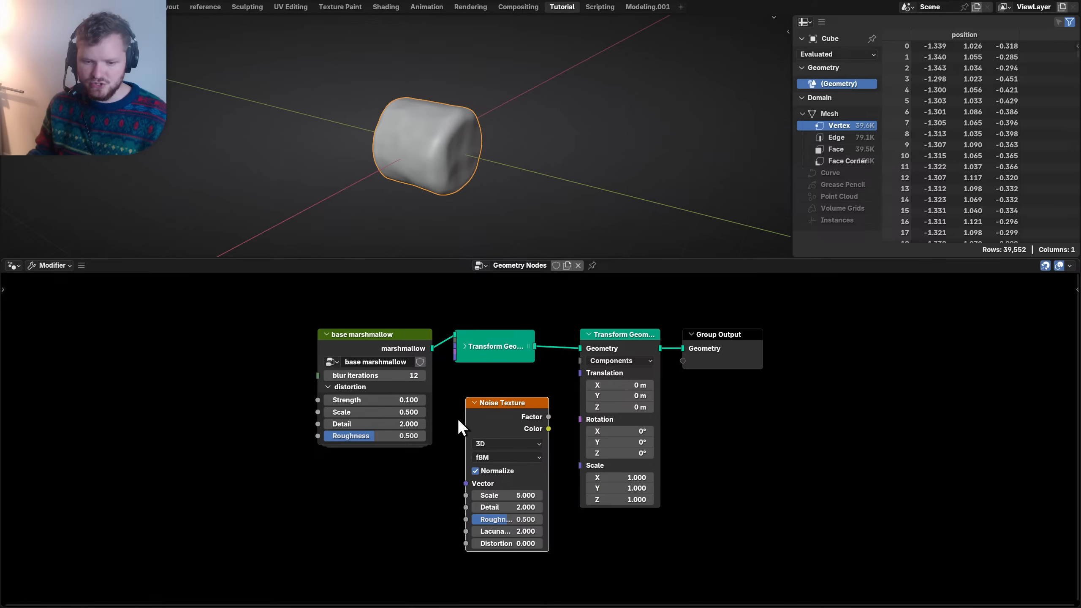
left_click(506, 445)
key("1")
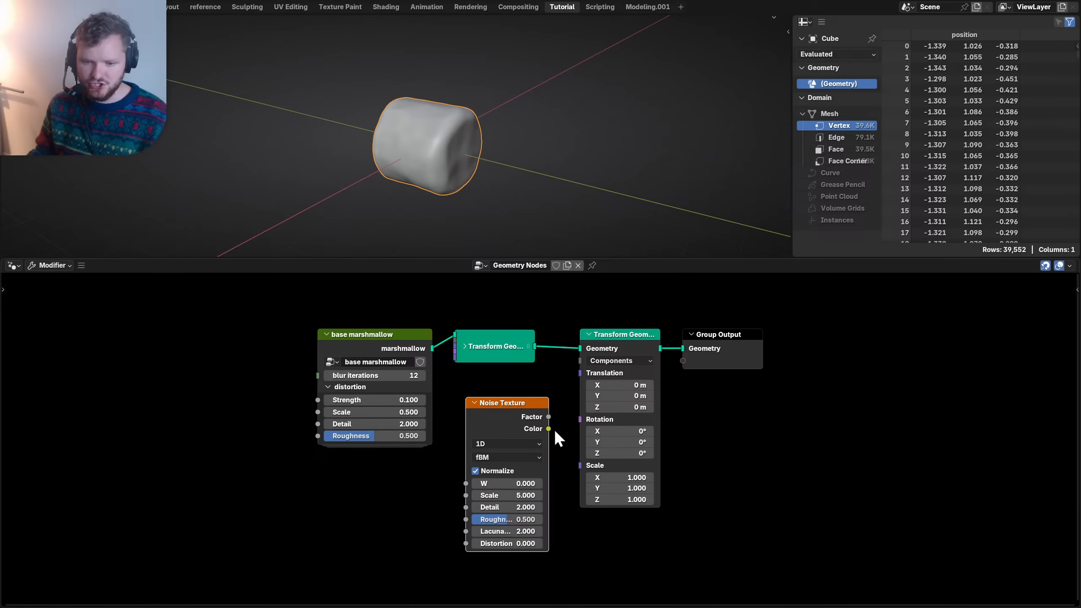
left_click_drag(504, 417, 392, 468)
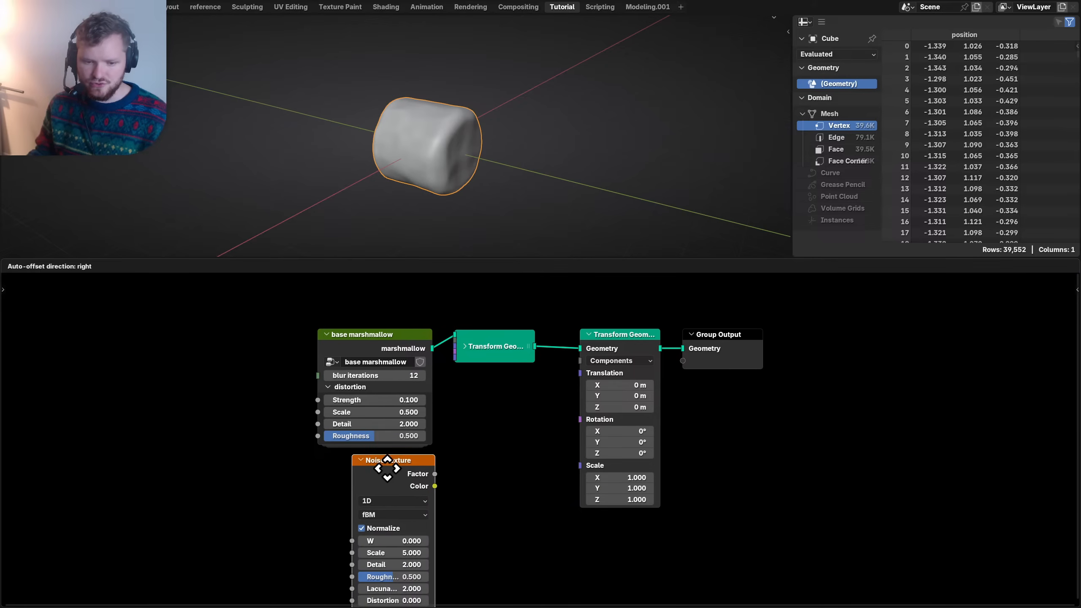
key("Home")
- Feed the noise Factor into the Y input of a new Combine XYZ node and connect its Vector to the second Transform Geometry's Rotation
left_click_drag(450, 445, 519, 412)
type("combine")
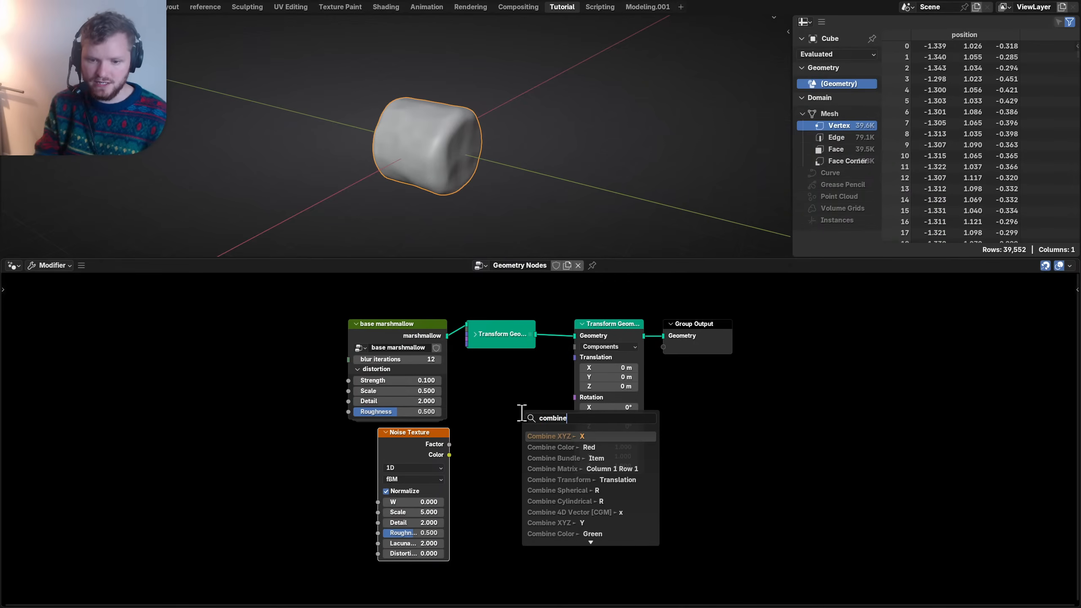
key("Return")
left_click(470, 412)
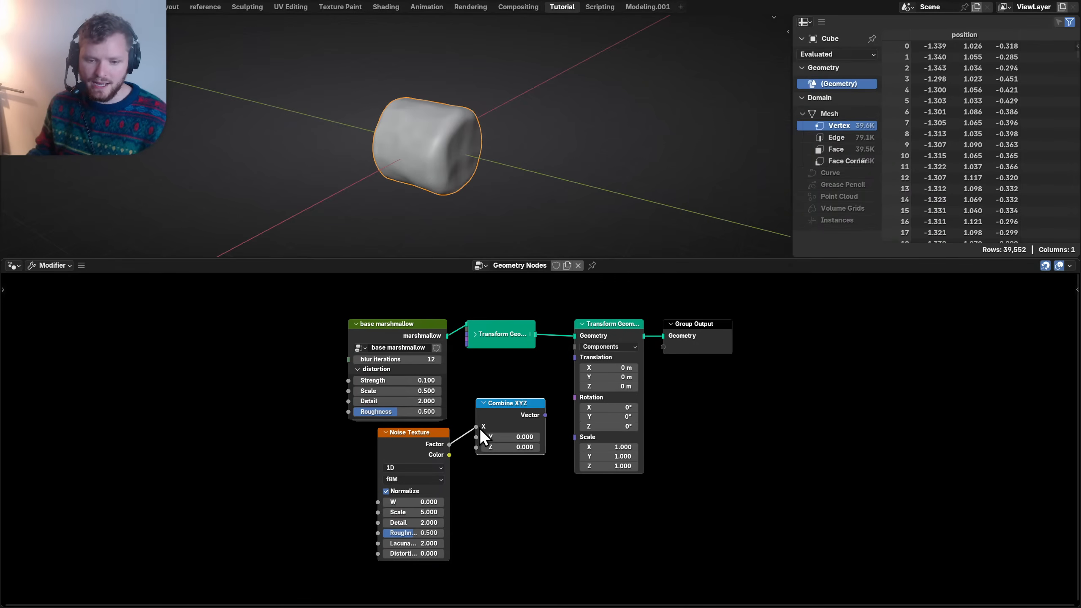
mouse_move(476, 427)
left_mouse_down()
mouse_move(478, 448)
mouse_move(476, 437)
left_mouse_up()
left_click_drag(547, 415, 575, 397)
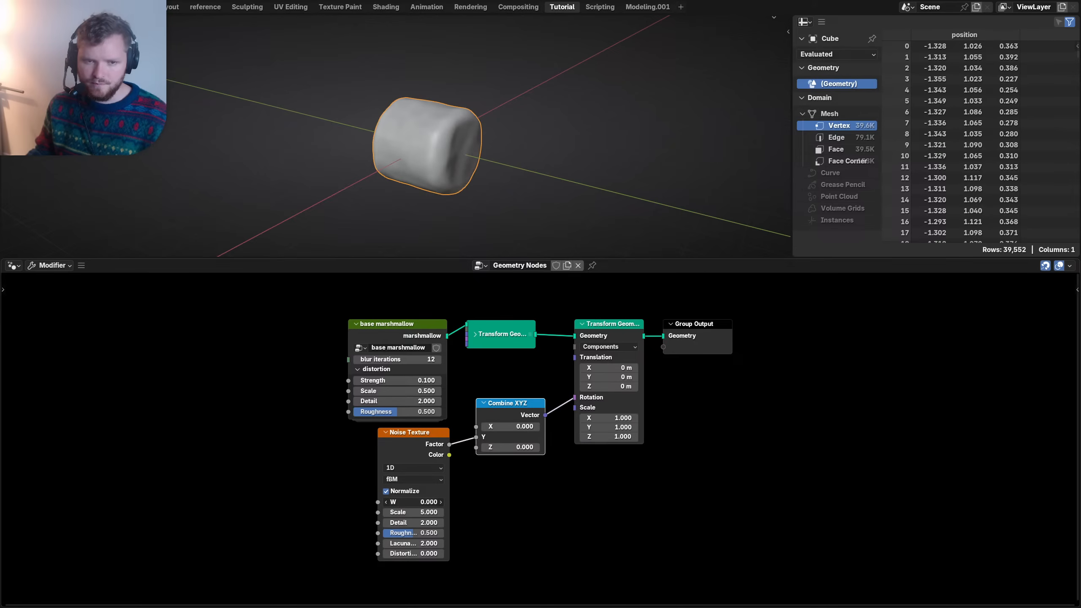
- Set the Noise Texture's Scale to 1 and vary its W value up to 5.04
left_click_drag(413, 501, 429, 501)
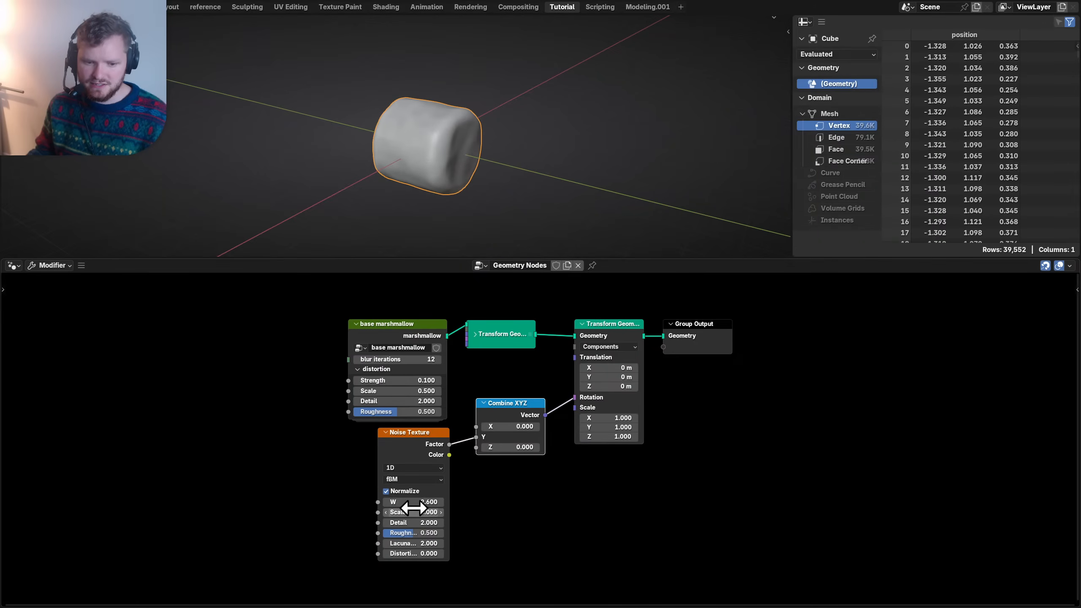
key("Return")
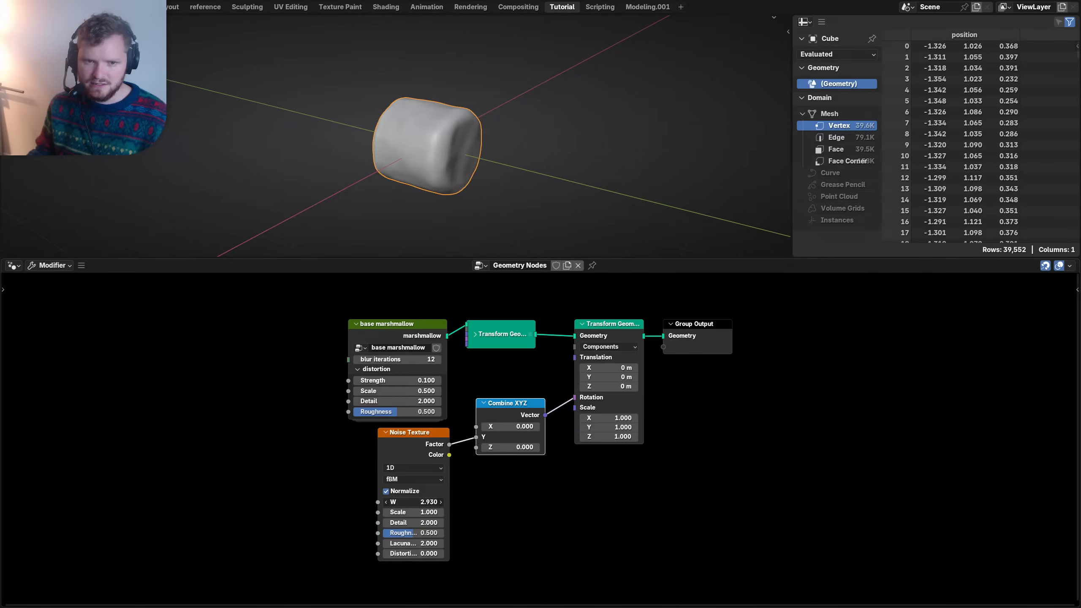
left_click_drag(413, 501, 422, 501)
- View the marshmallow from the front and vary the Noise Texture's W value up to 6.56
scroll(502, 126, "up", 4)
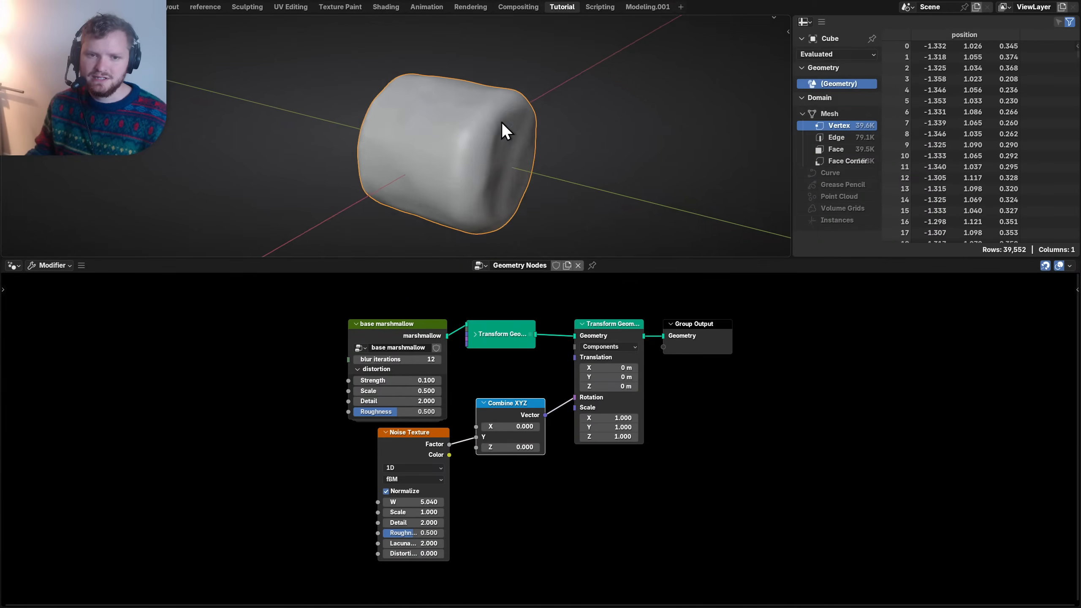
key("KP_7")
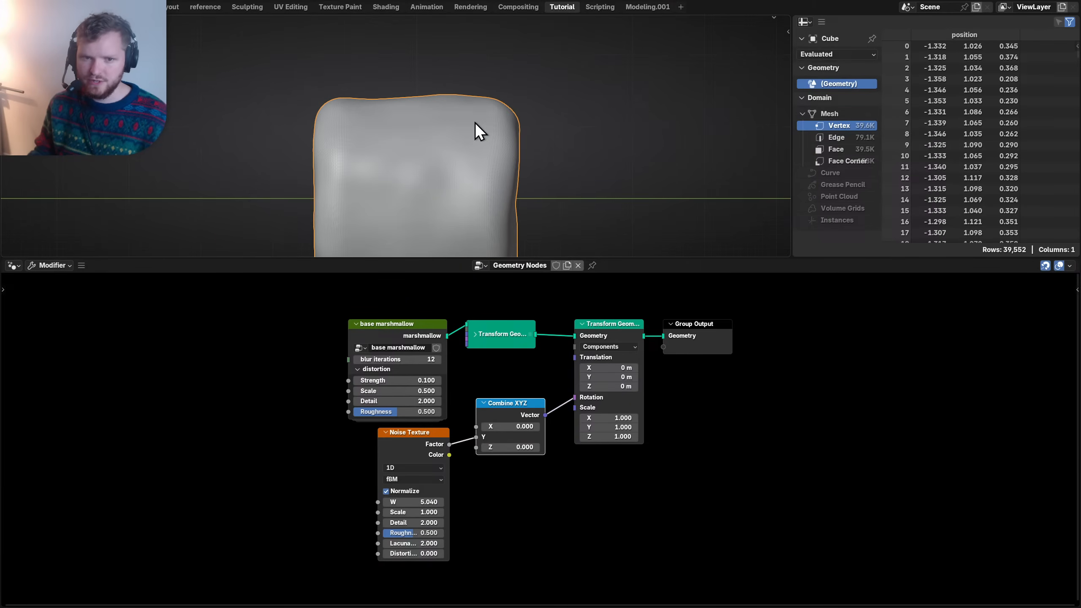
key("KP_1")
middle_click_drag(473, 163, 374, 111, "shift")
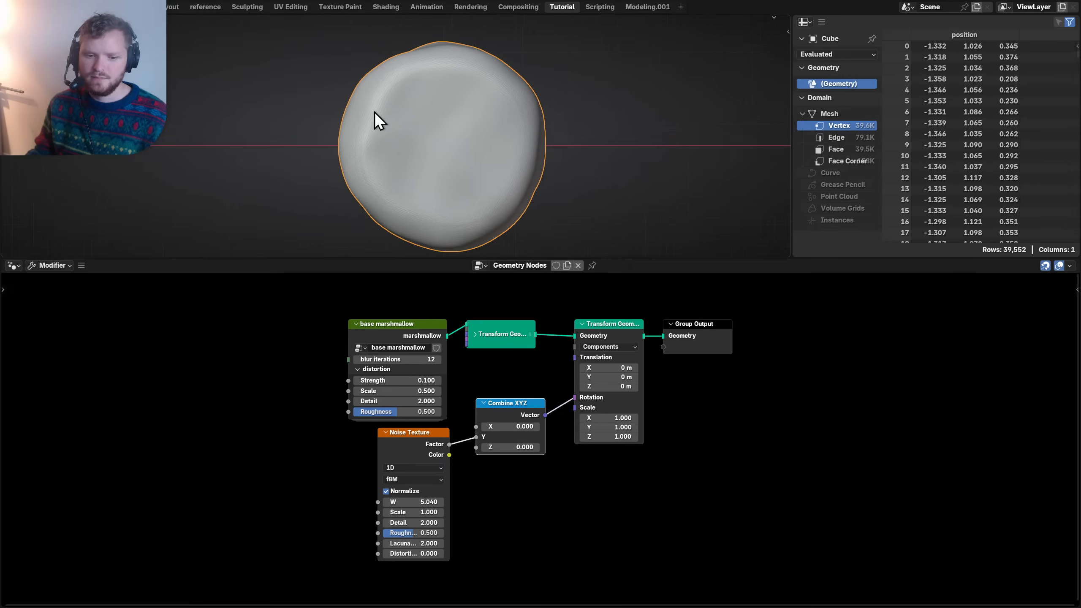
left_click_drag(427, 501, 425, 497)
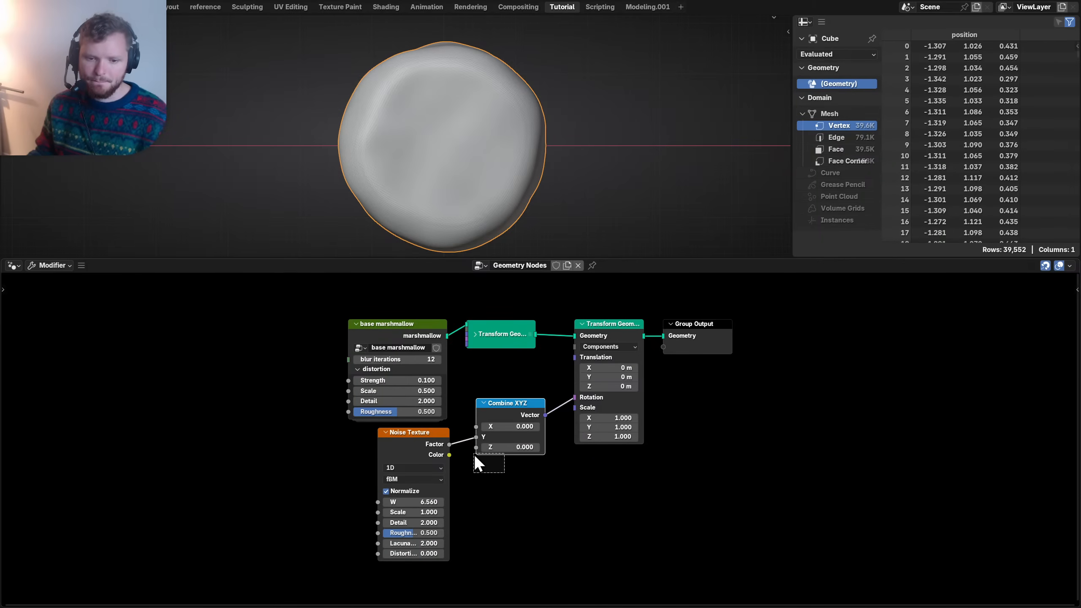
- Move Noise Texture with Combine XYZ, and base marshmallow with the collapsed Transform Geometry, away from the second Transform Geometry node
left_click_drag(474, 455, 410, 441)
left_click_drag(524, 497, 411, 440)
key("g")
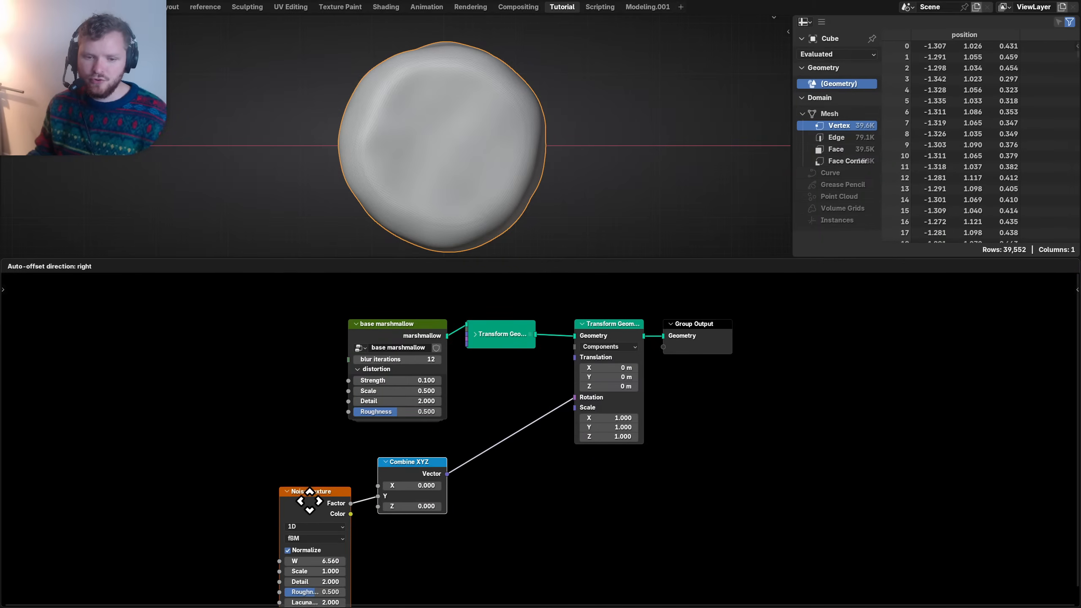
left_click(310, 497)
key("Home")
left_click_drag(284, 360, 527, 313)
key("g")
left_click(375, 314)
key("Home")
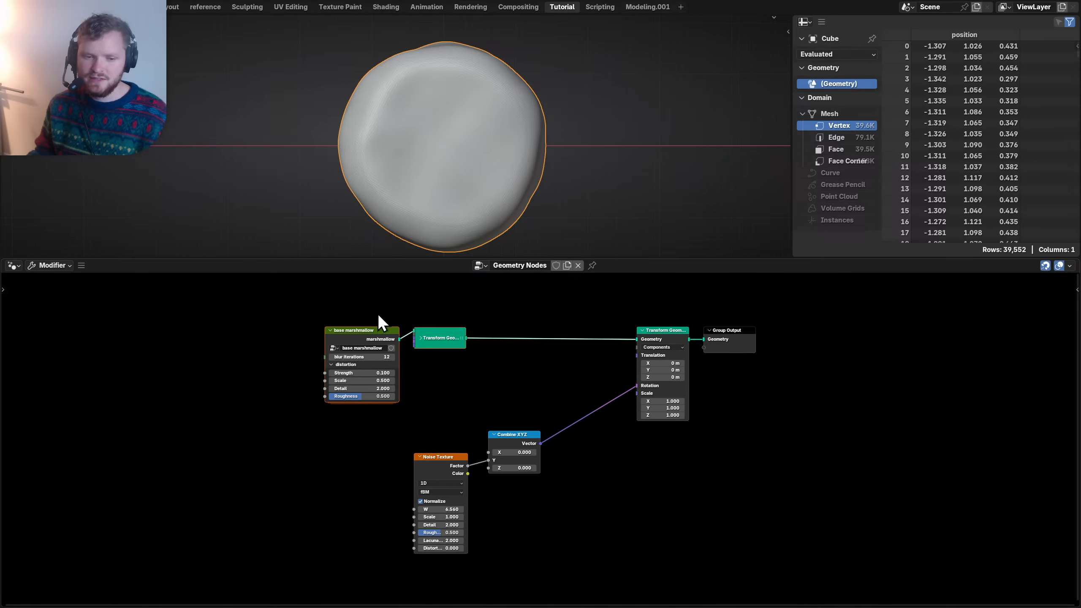
- Hide the collapsed Transform Geometry's unused sockets and move Noise Texture and Combine XYZ farther from the second Transform Geometry
left_click(439, 339)
scroll(548, 355, "up", 2)
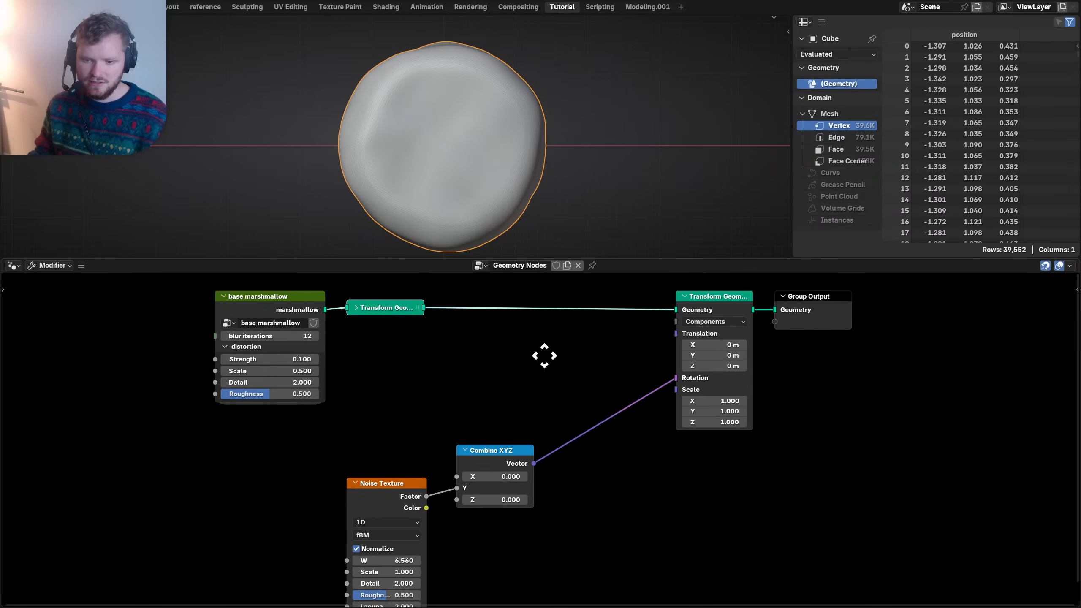
left_click_drag(500, 394, 405, 499)
key("g")
left_click(321, 465)
- Add a Simulation Zone between the collapsed Transform Geometry and the second Transform Geometry node
key("shift+a")
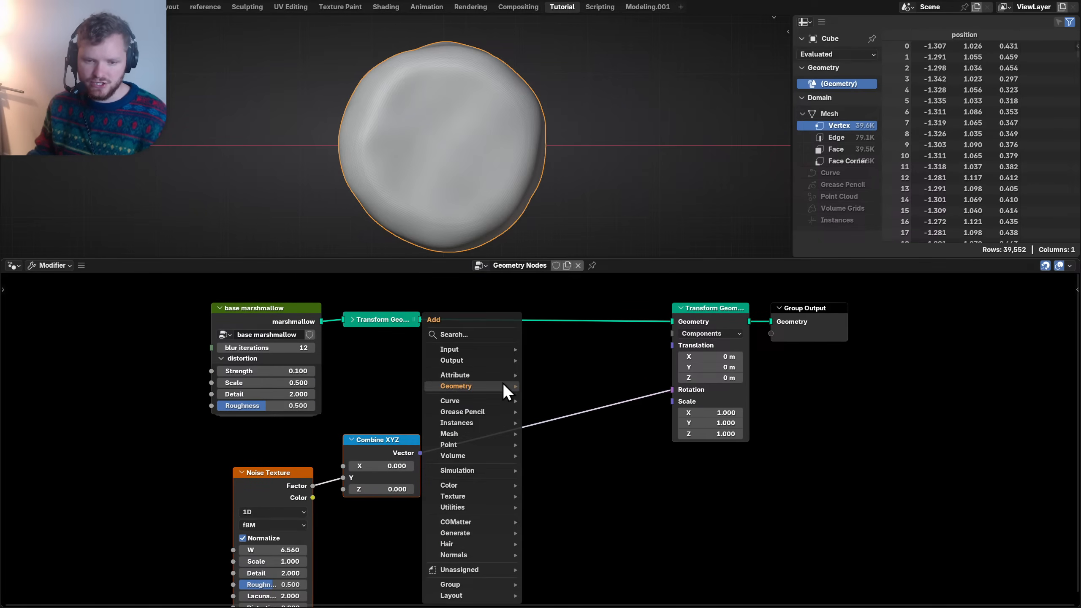
type("simul")
key("Return")
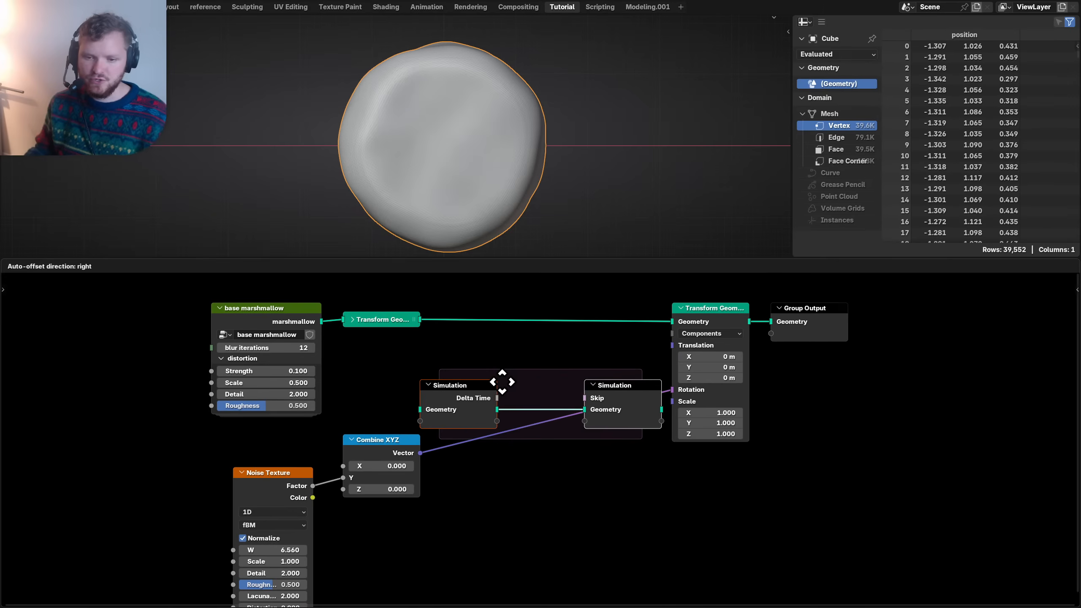
left_click(553, 280)
middle_click_drag(454, 342, 370, 424)
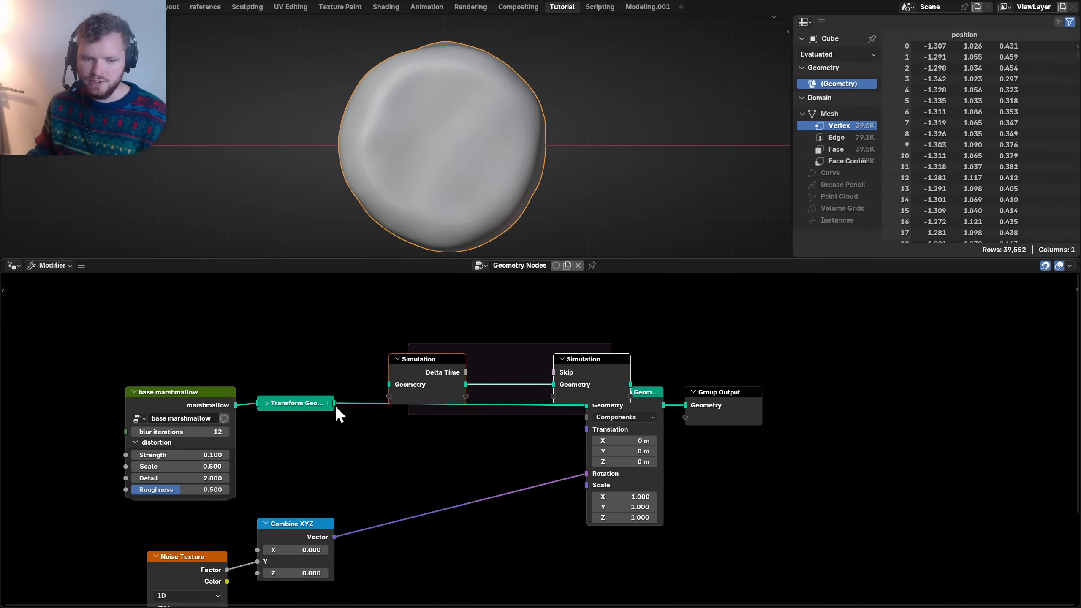
- Route the collapsed Transform Geometry's output through the Simulation Zone, with the second Transform Geometry inside it, and on to Group Output
left_click_drag(335, 403, 389, 385)
left_click_drag(466, 384, 589, 405)
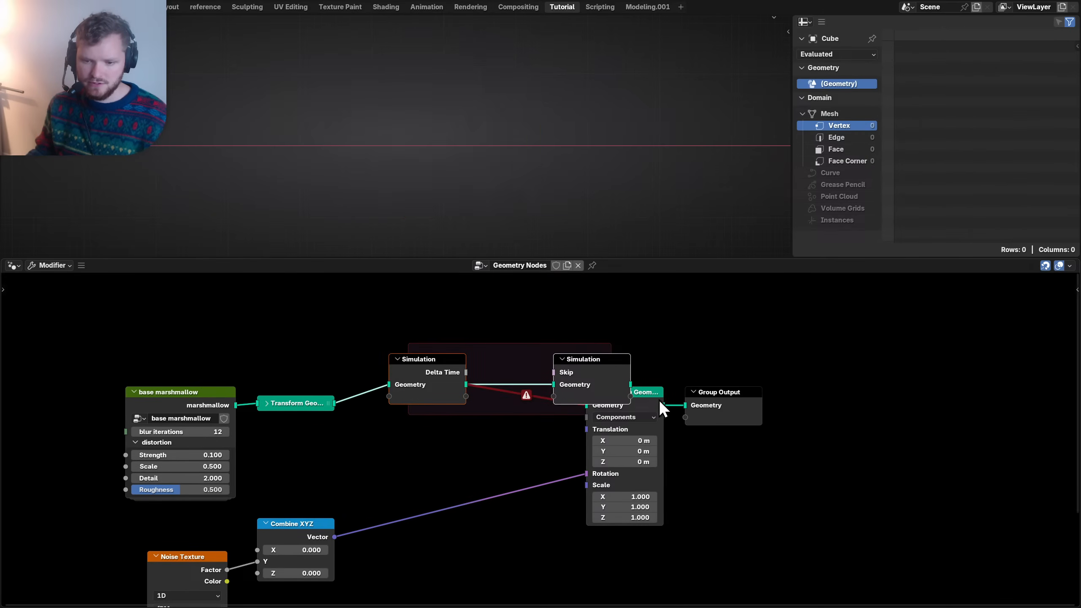
left_click_drag(664, 405, 555, 384)
left_click_drag(630, 385, 819, 397)
- Arrange the second Transform Geometry between the two Simulation nodes, with Group Output lined up after the zone
left_click(700, 397)
left_click_drag(581, 360, 711, 392)
left_click_drag(645, 399, 569, 366)
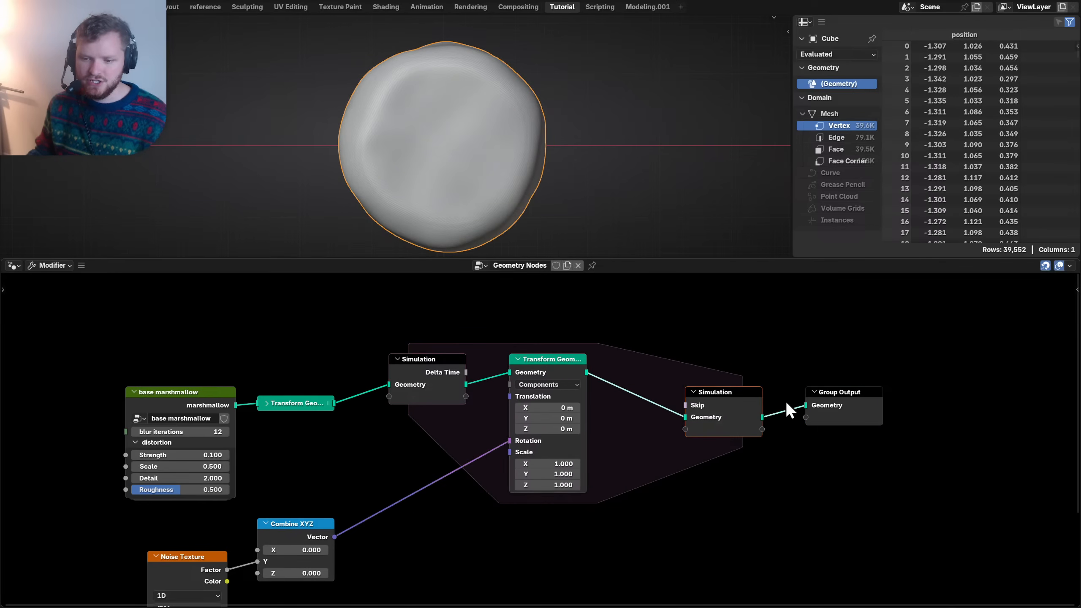
left_click_drag(797, 432, 723, 408)
left_click_drag(701, 401, 622, 371)
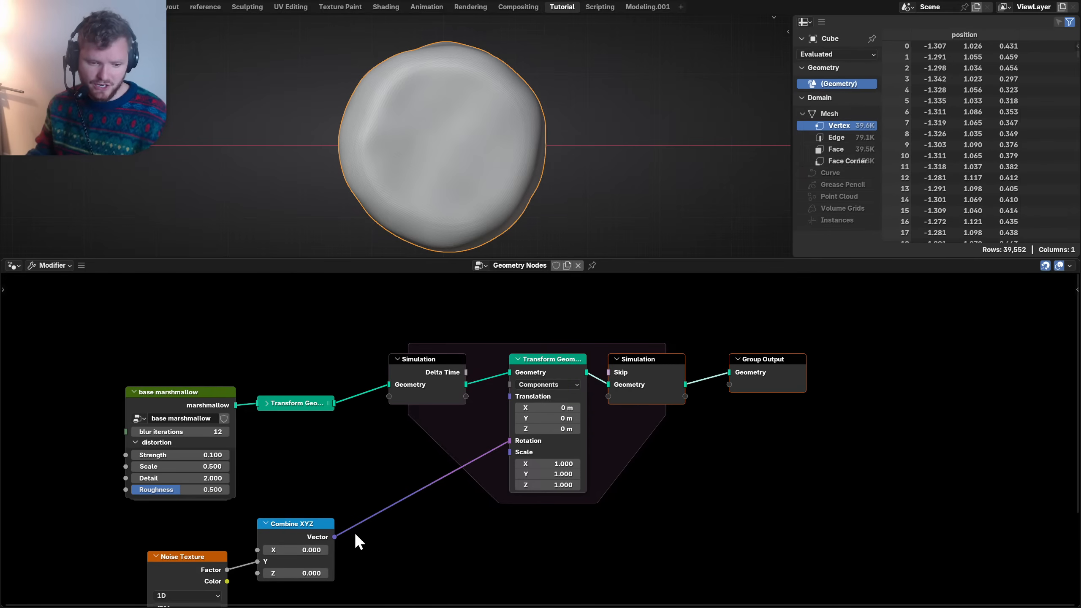
- Hide Combine XYZ's unused sockets and move it and Noise Texture closer to the second Transform Geometry
left_click(295, 538)
key("ctrl+h")
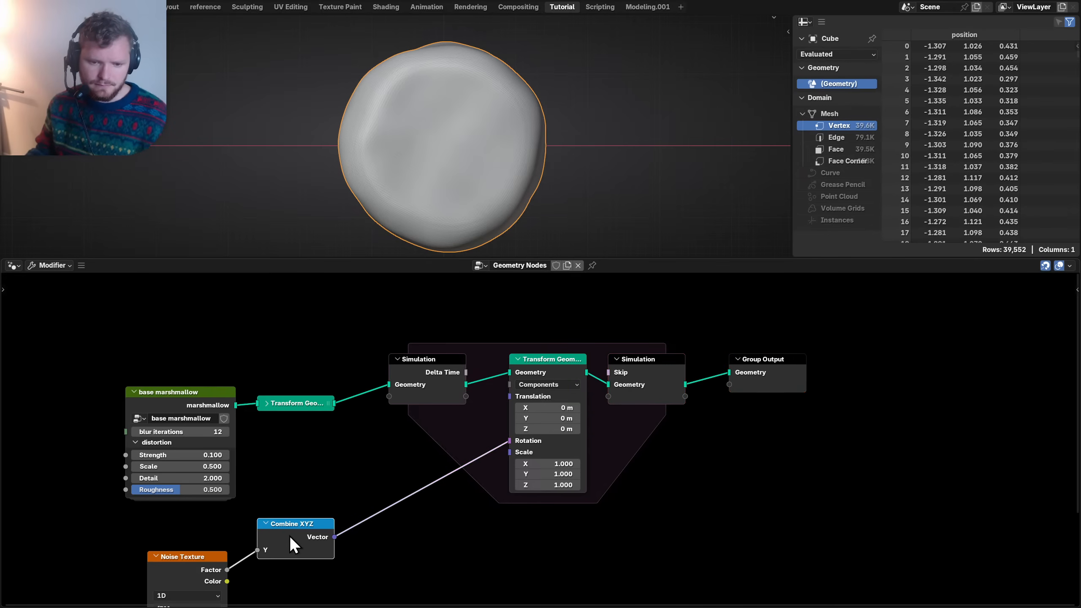
left_click_drag(289, 536, 431, 421)
left_click_drag(200, 561, 323, 444)
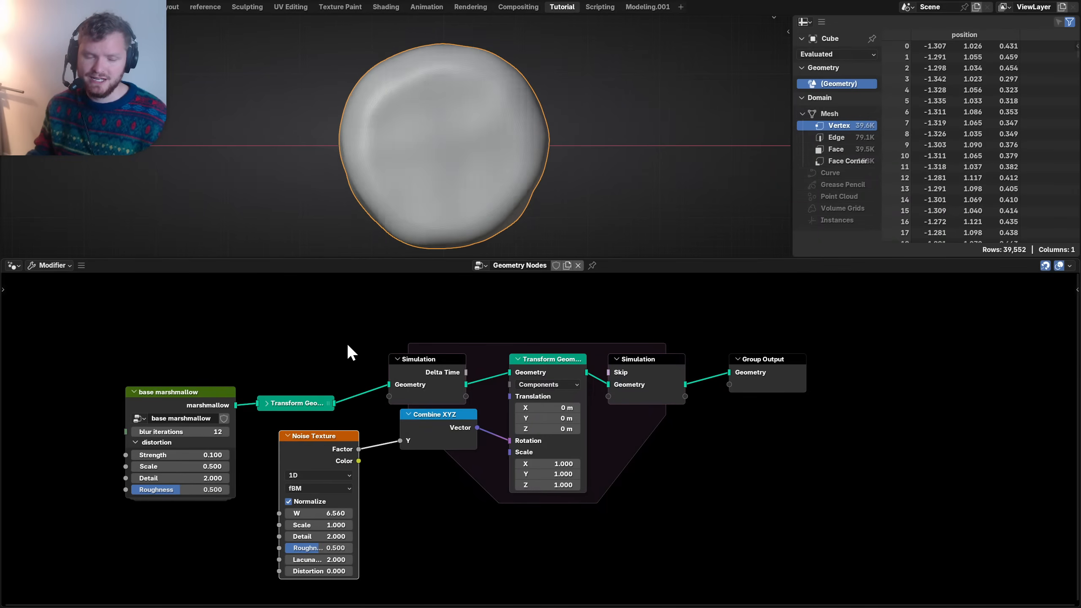
- View the marshmallow at an angle and reposition Combine XYZ, Noise Texture, the collapsed Transform Geometry and base marshmallow around the Simulation input
scroll(453, 110, "down", 3)
middle_click_drag(453, 109, 479, 145)
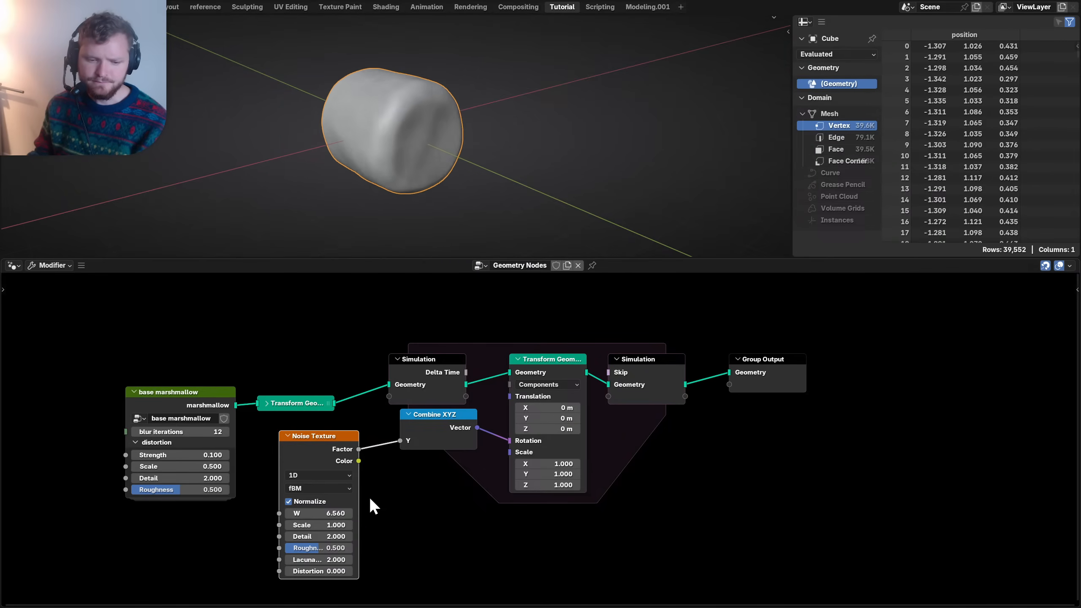
left_click_drag(445, 422, 436, 420)
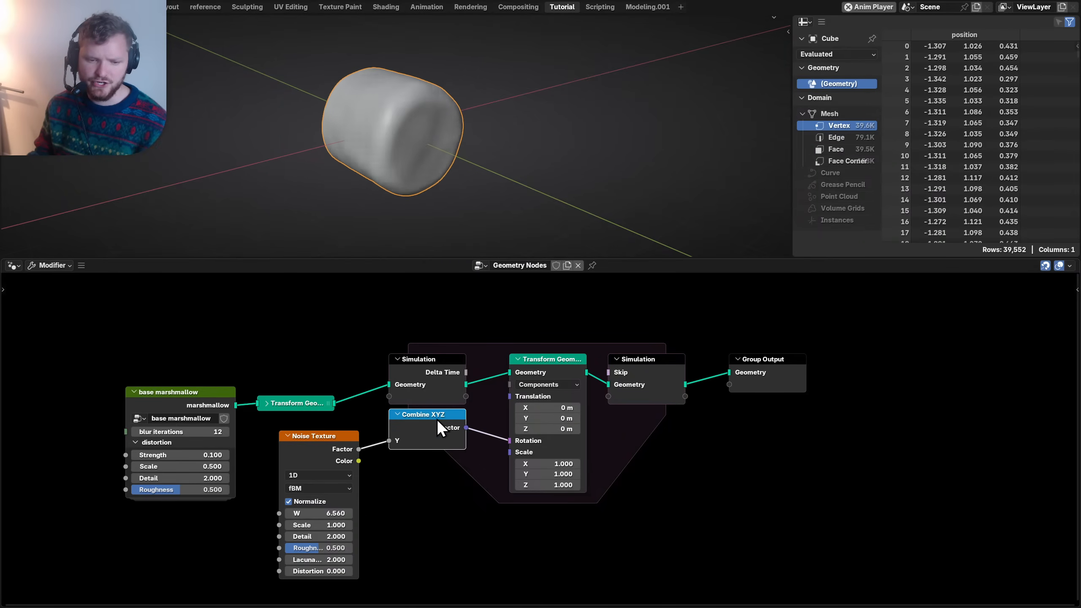
left_click_drag(296, 401, 343, 356)
left_click_drag(193, 396, 237, 355)
left_click_drag(304, 425, 337, 425)
left_click_drag(423, 427, 433, 438)
- Add a Time [CGM] node driving the Noise Texture's W, with its Speed set to 0.1
key("shift+a")
type("time")
key("Return")
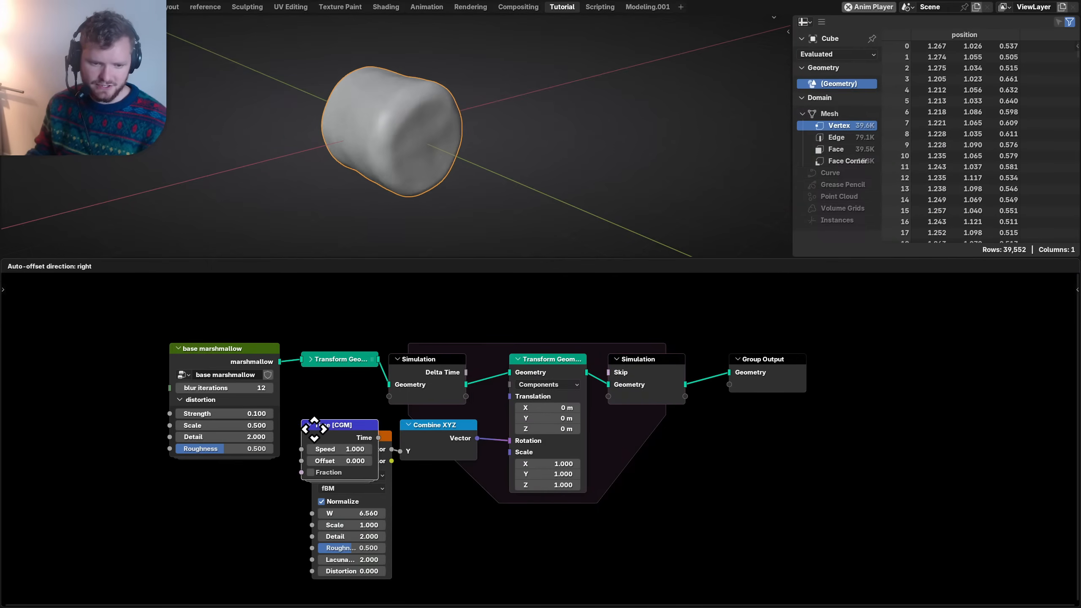
left_click(218, 484)
left_click_drag(280, 493, 312, 513)
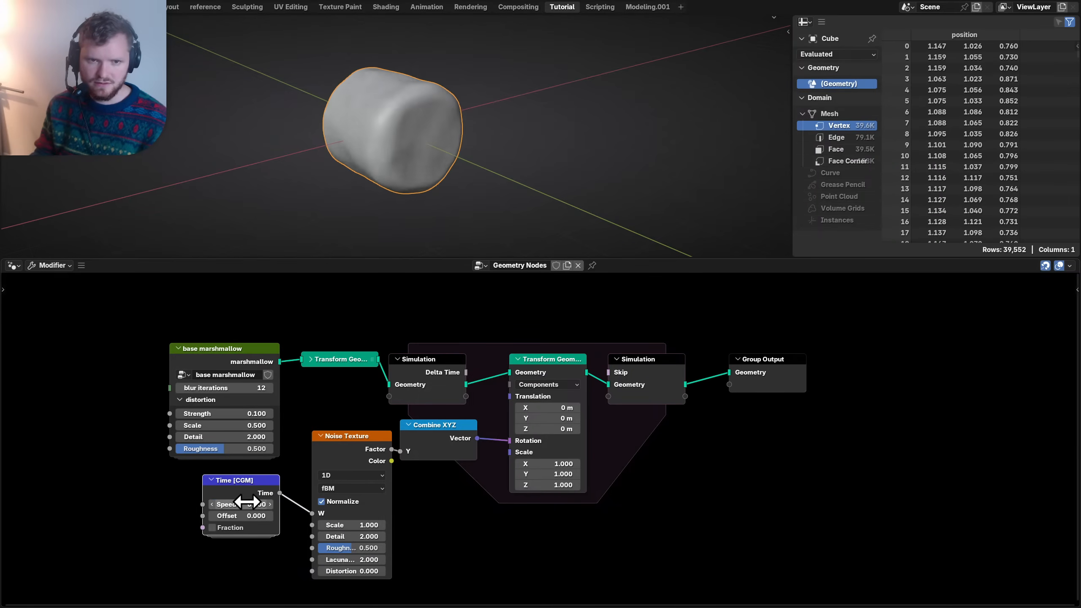
scroll(409, 130, "up", 2)
middle_click_drag(409, 130, 377, 122)
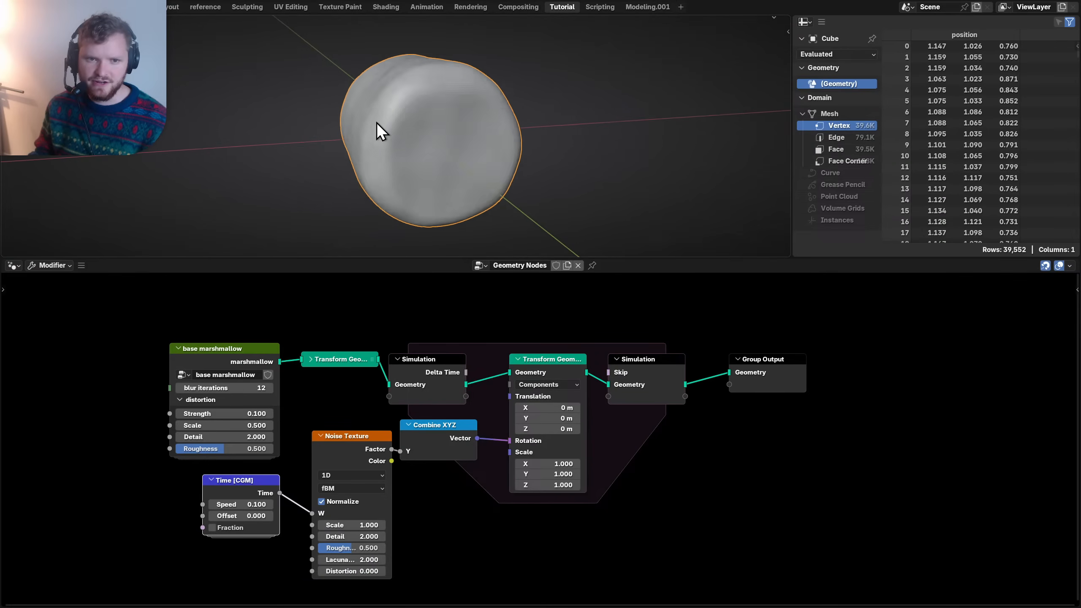
- Make room inside the Simulation Zone and insert a Math node between Noise Texture and Combine XYZ
left_click_drag(836, 439, 507, 339)
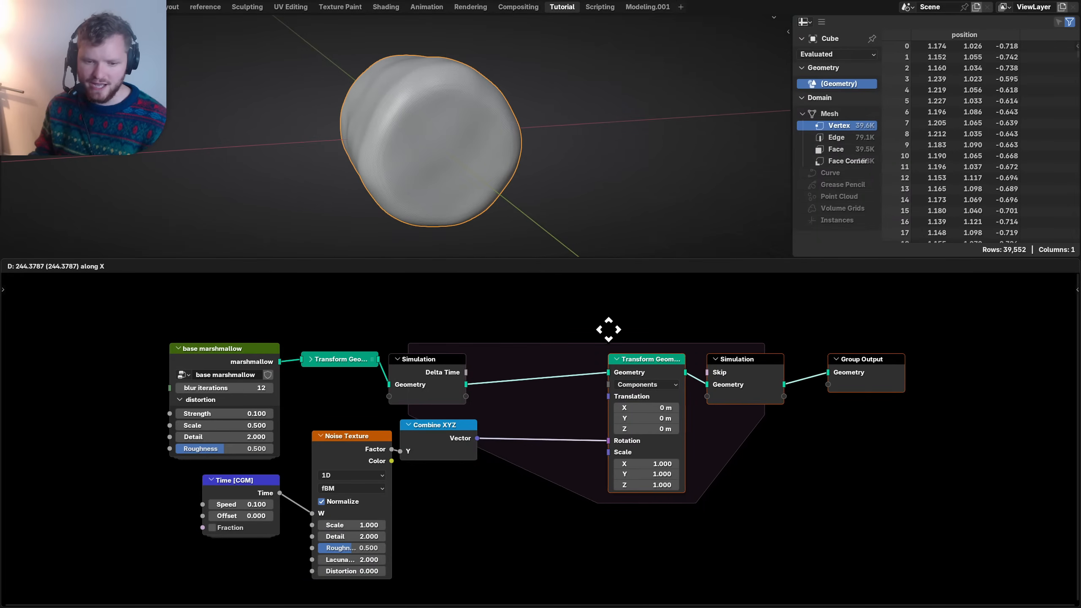
left_click(651, 336)
left_click_drag(432, 425, 575, 425)
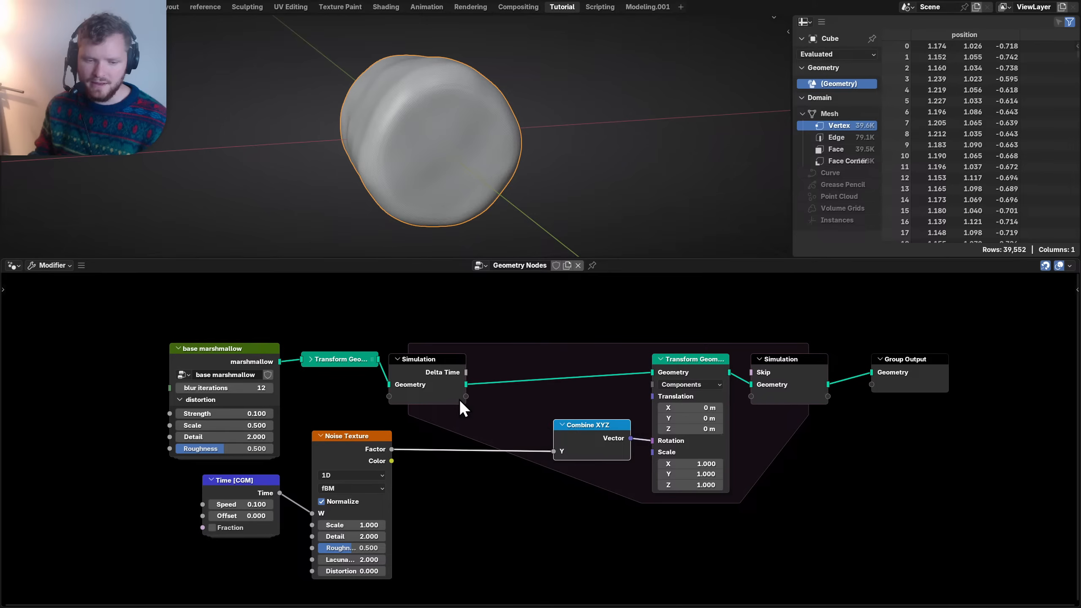
key("shift+a")
type("math")
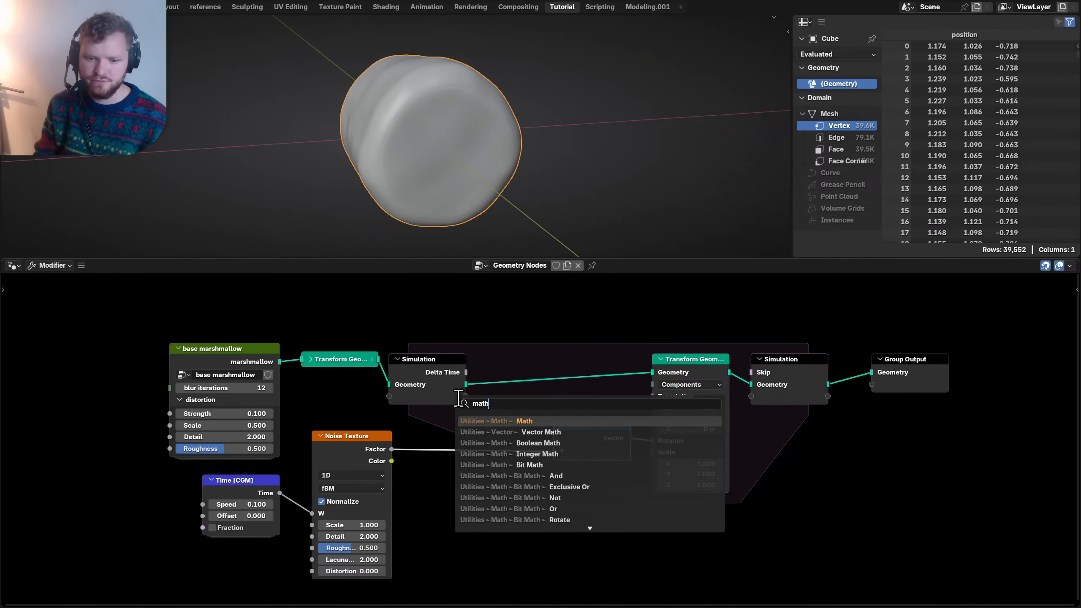
key("Return")
left_click(461, 420)
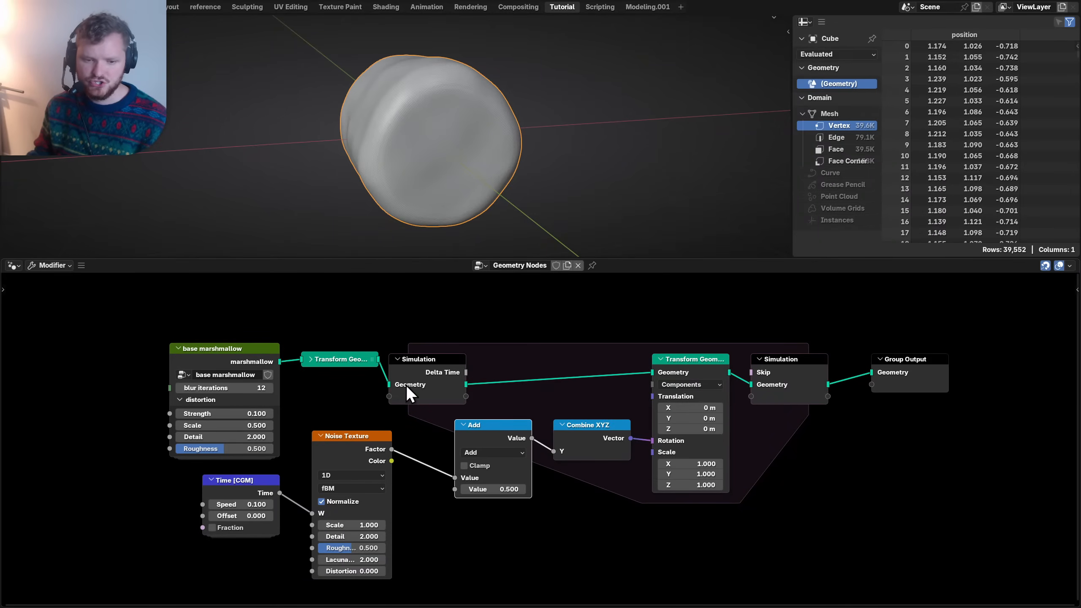
- Connect the simulation's Delta Time to the Math node's free Value input and change its operation to Multiply
left_click_drag(107, 331, 470, 398)
key("g")
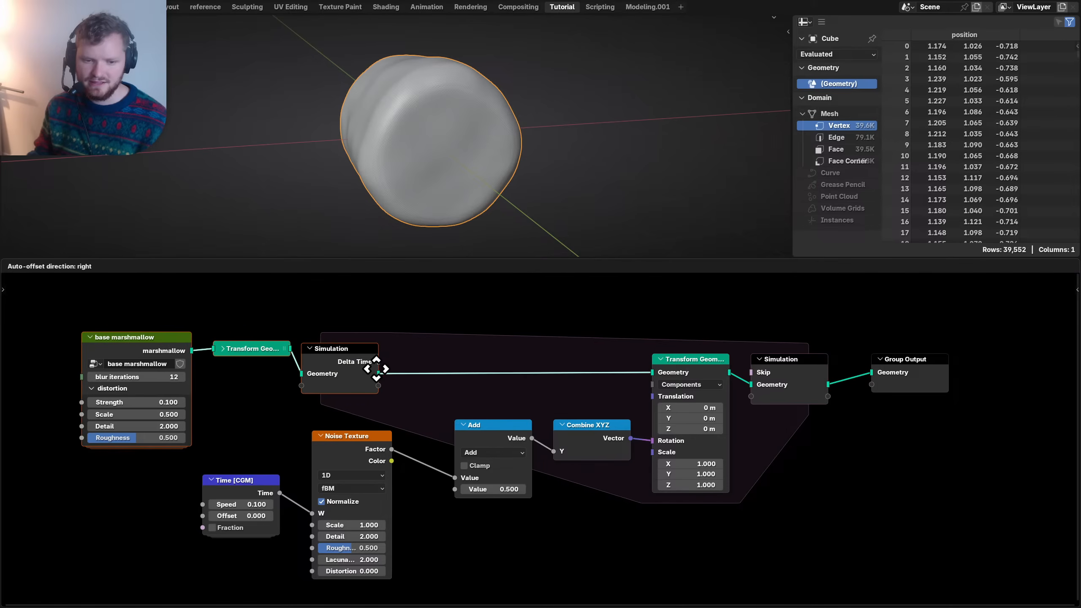
left_click(374, 364)
left_click_drag(377, 363, 452, 494)
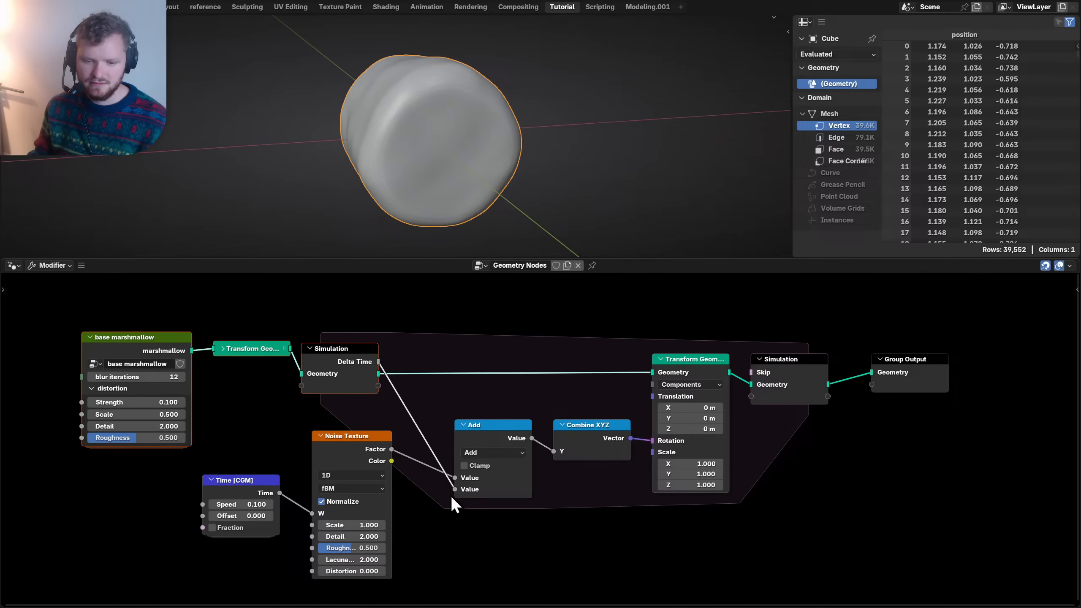
left_click(482, 457)
left_click(493, 423)
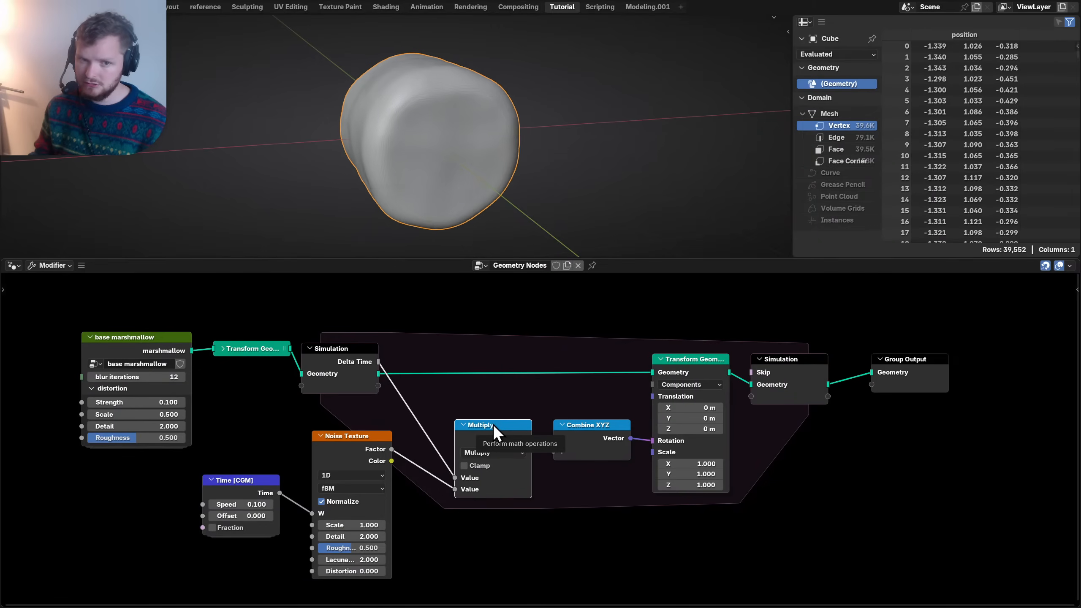
- Set the Time [CGM] node's Speed to 2, check the playback, and disable Normalize on the Noise Texture
left_click(247, 505)
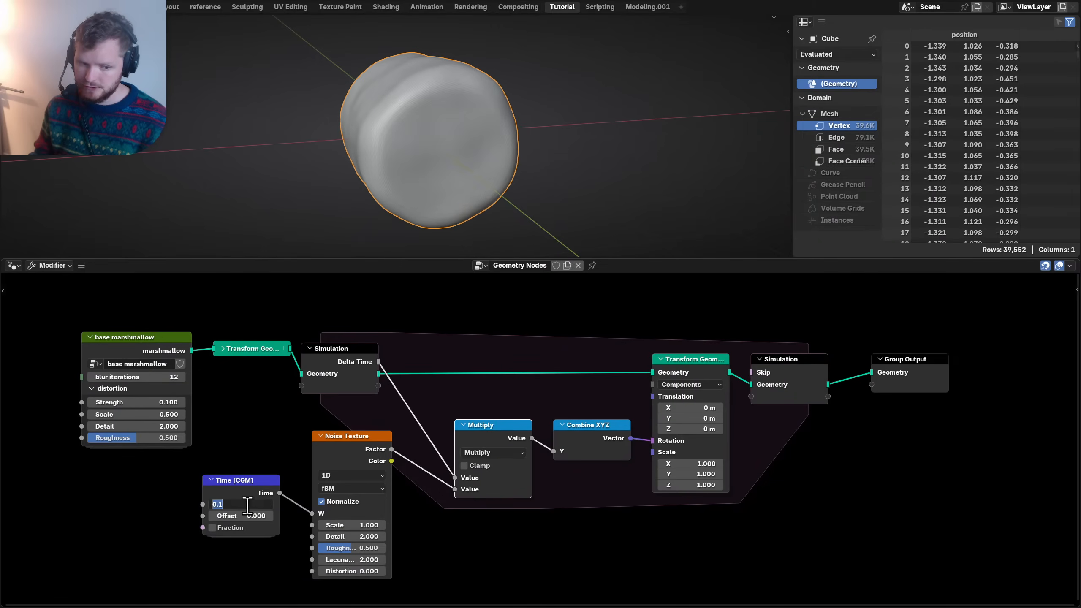
type("2")
key("Return")
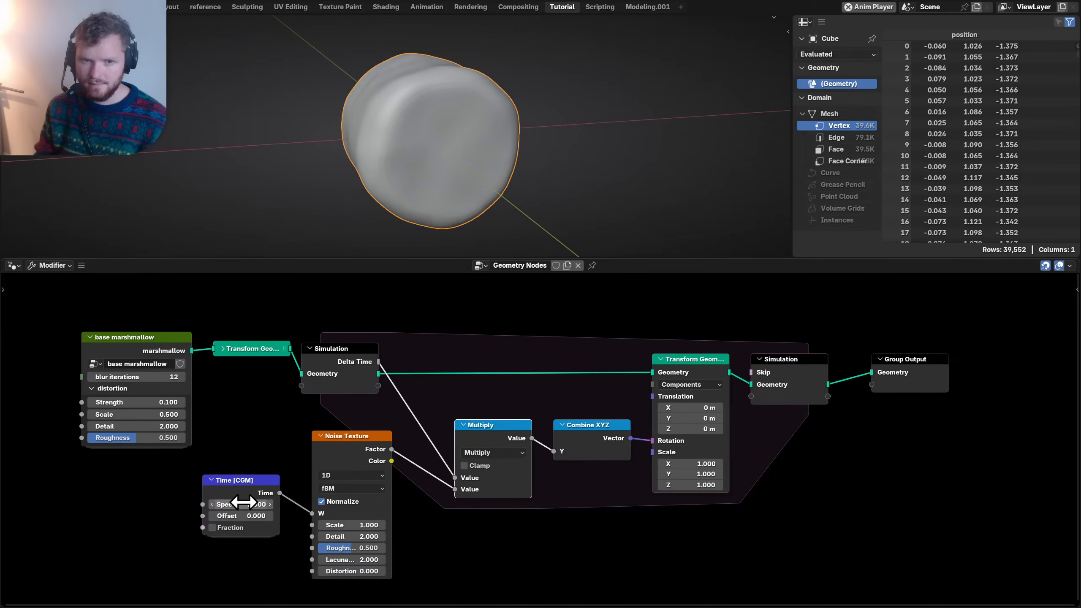
key("space")
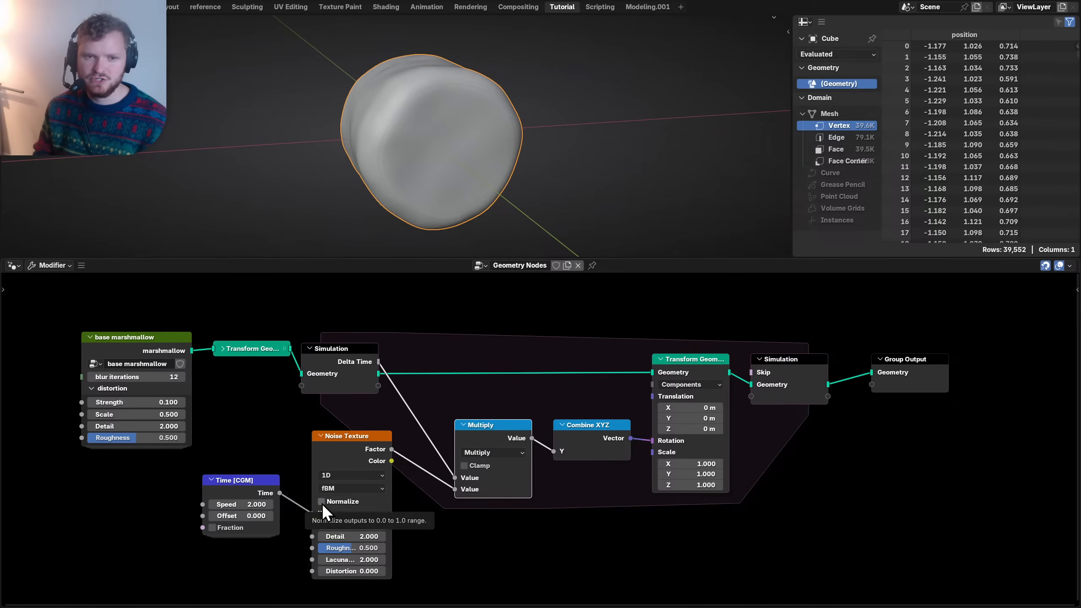
left_click(321, 502)
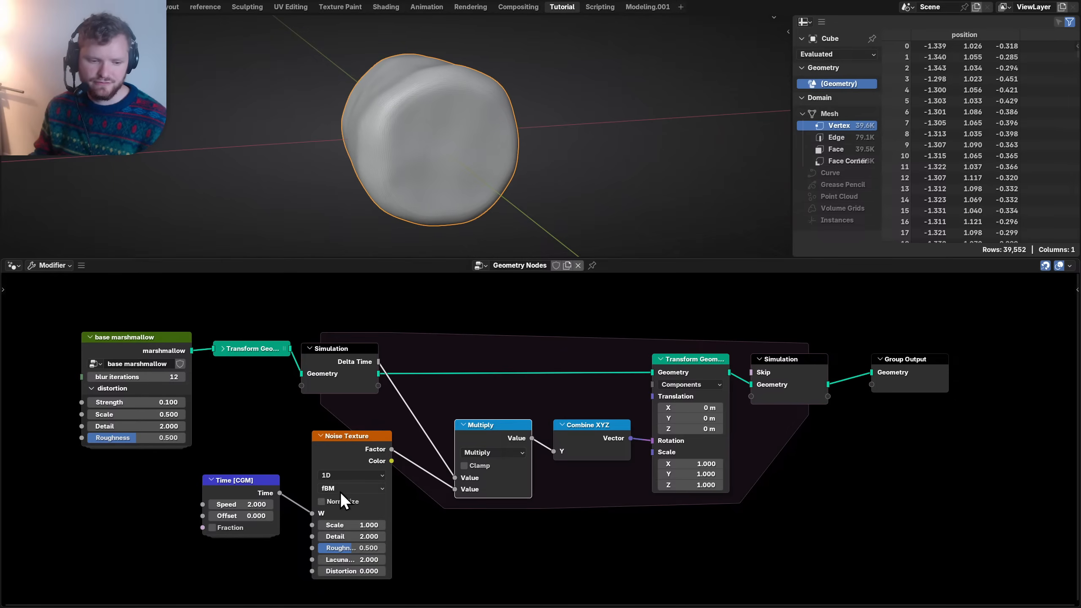
- Set the Time [CGM] node's Speed to 1 and move it with Noise Texture farther from the Multiply node
left_click_drag(237, 479, 248, 435)
key("Return")
left_click(355, 465, "shift")
left_click_drag(356, 465, 262, 498)
middle_click_drag(261, 498, 339, 403)
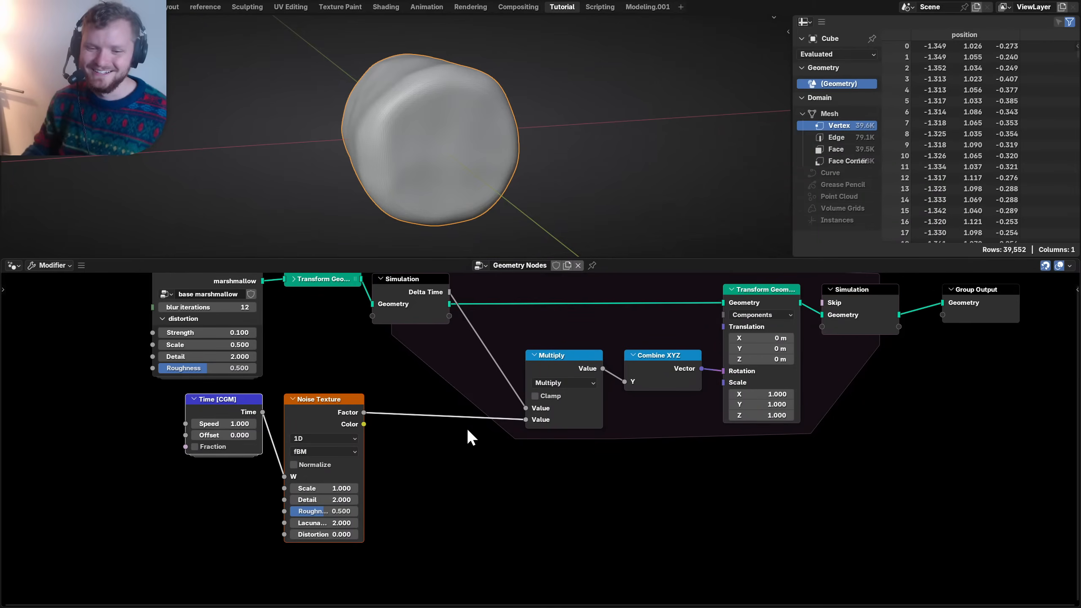
- Shift Multiply, Combine XYZ, the second Transform Geometry, the Simulation output and Group Output along X, away from the Simulation input
scroll(523, 387, "right", 5)
left_click_drag(885, 419, 377, 322)
key("g")
key("x")
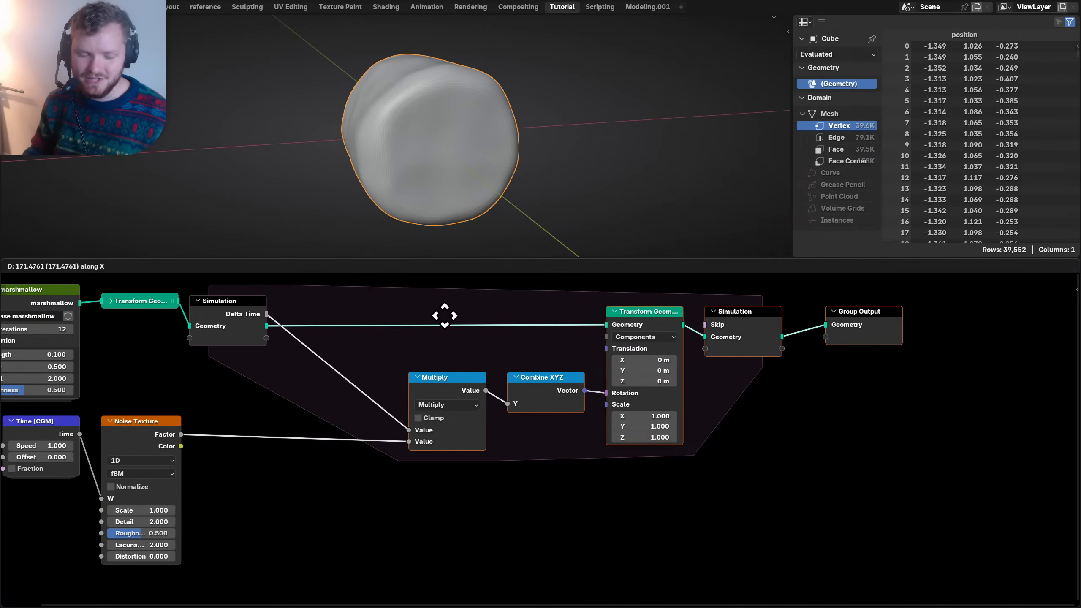
left_click(455, 317)
- Insert a duplicate Multiply node between Delta Time and the existing Multiply, set its Value to 5, and play the animation
left_click(452, 374)
key("shift+d")
left_click(368, 356)
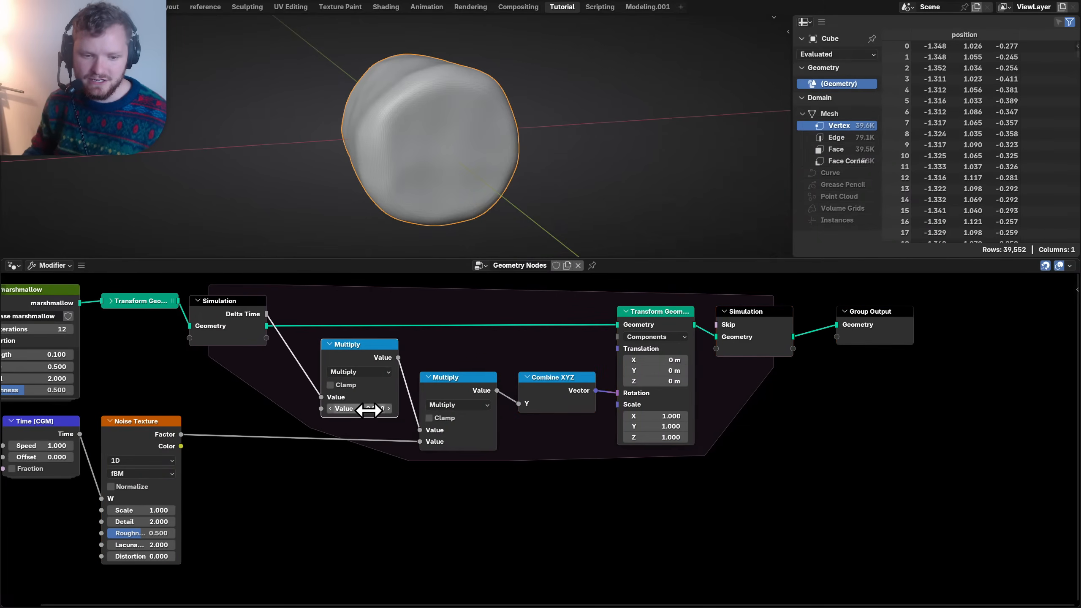
type("5")
key("Return")
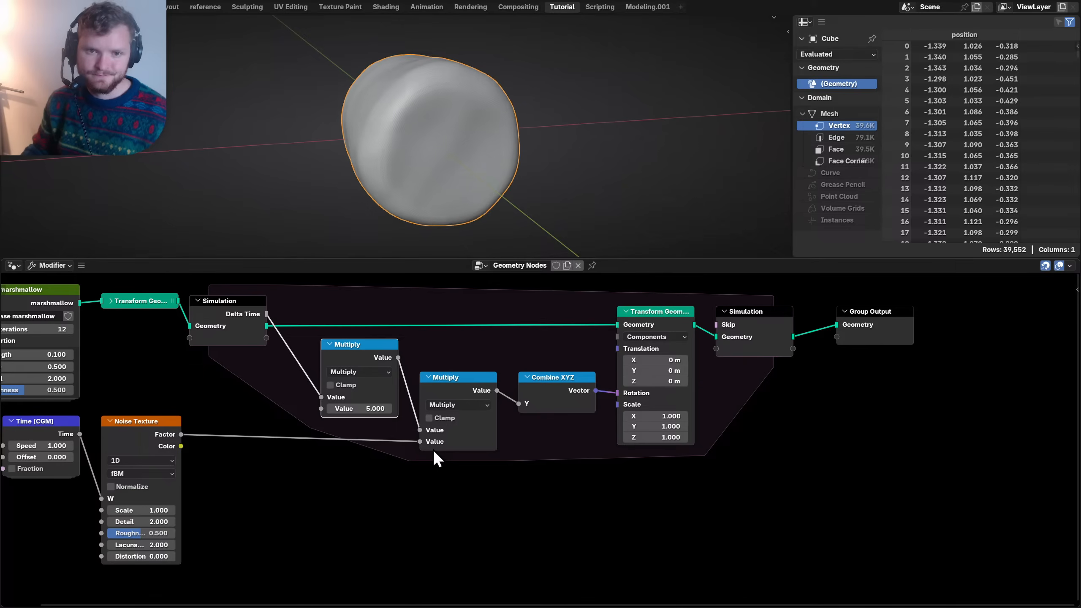
key("space")
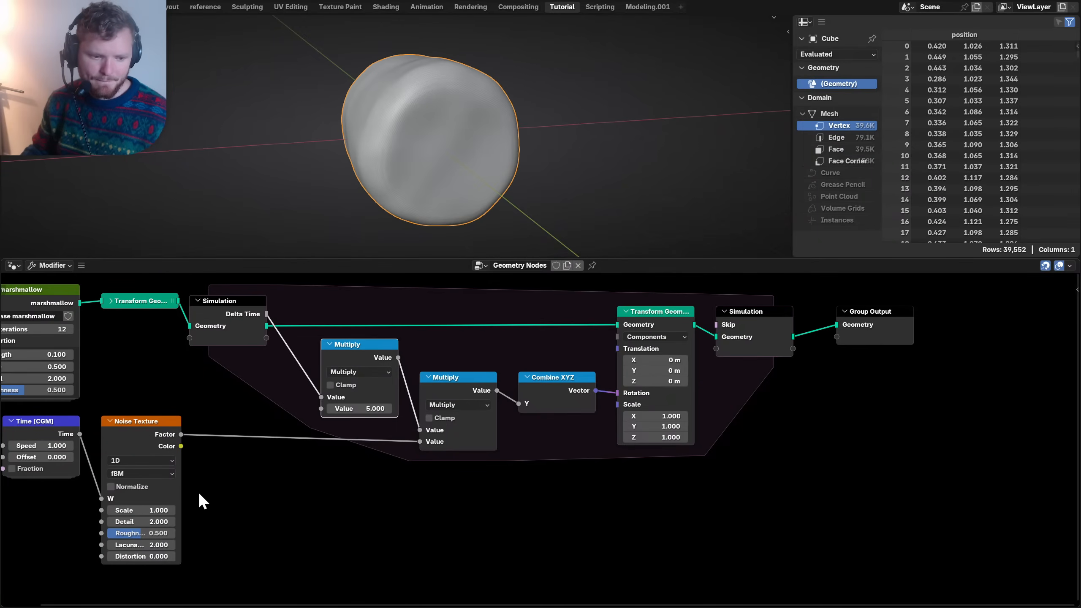
- Set the Noise Texture's Detail to 1
middle_click_drag(183, 497, 381, 446)
scroll(341, 467, "up", 4)
left_click(287, 480)
type("1")
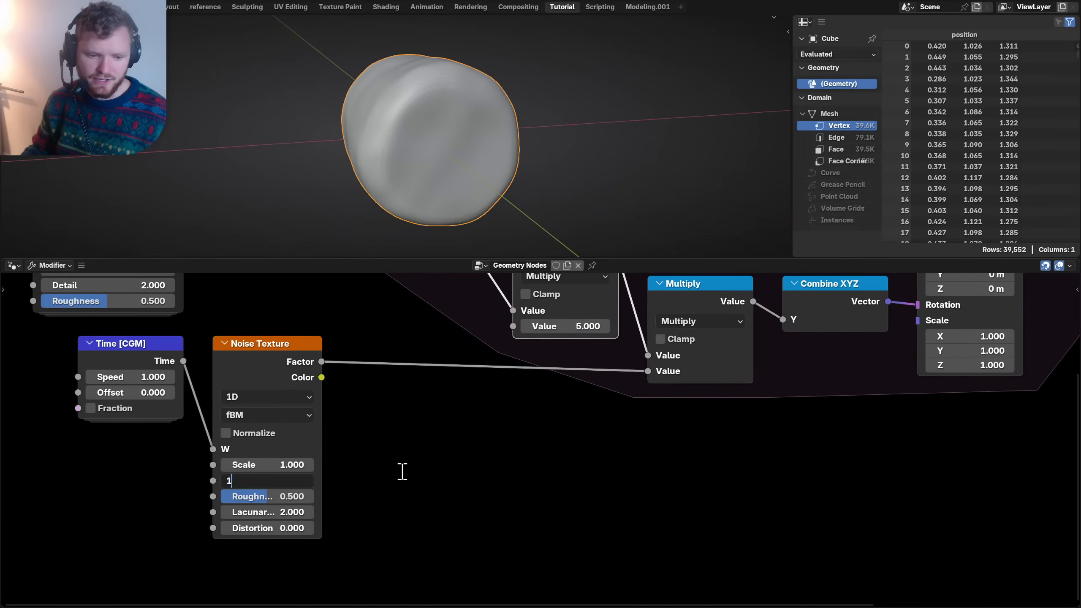
key("Return")
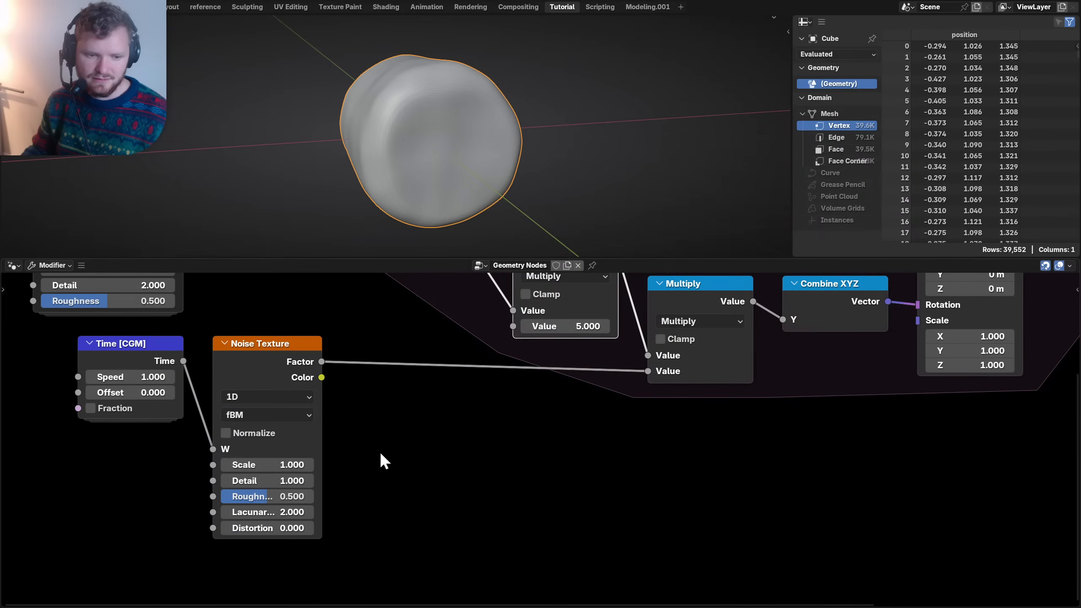
- Set the Time [CGM] node's Speed to 0.5
left_click(253, 367)
left_click(154, 376)
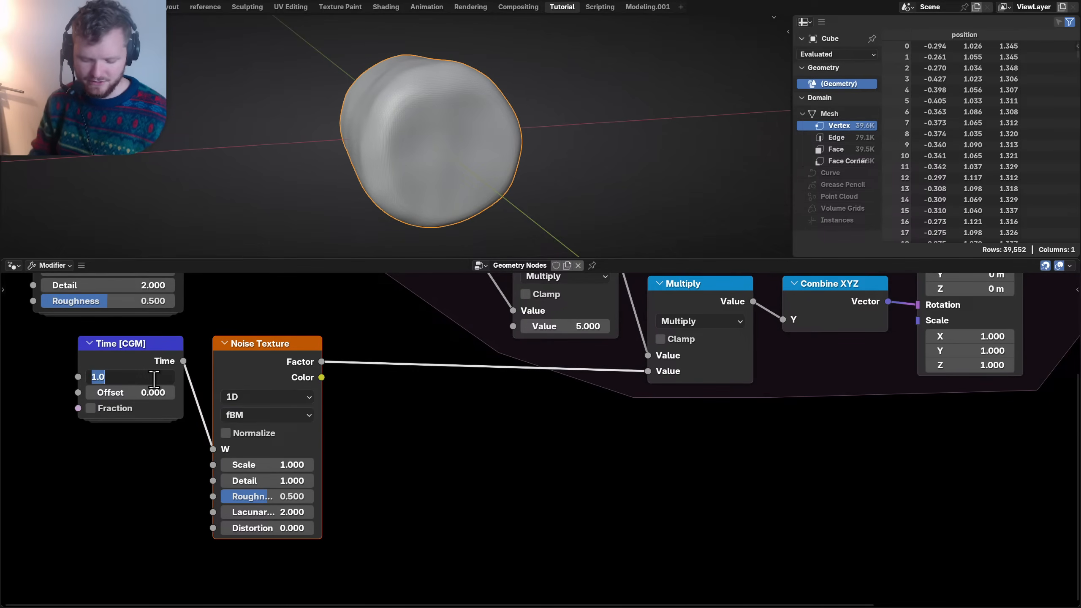
type(".5")
key("Return")
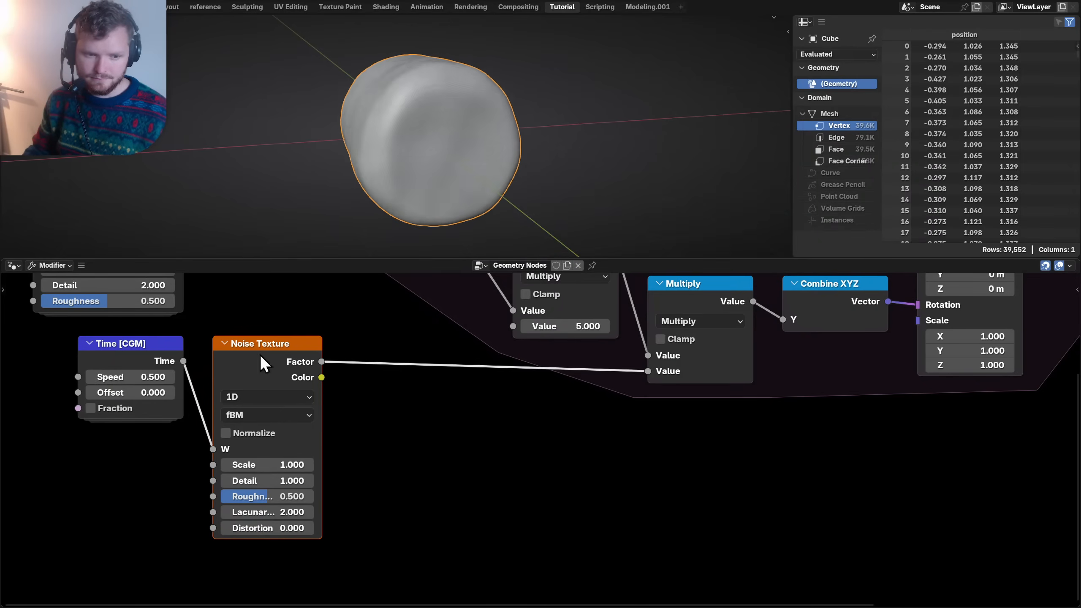
- Move Noise Texture next to the second Multiply node and set the Time [CGM] node's Speed to 0.1
key("g")
left_click(545, 364)
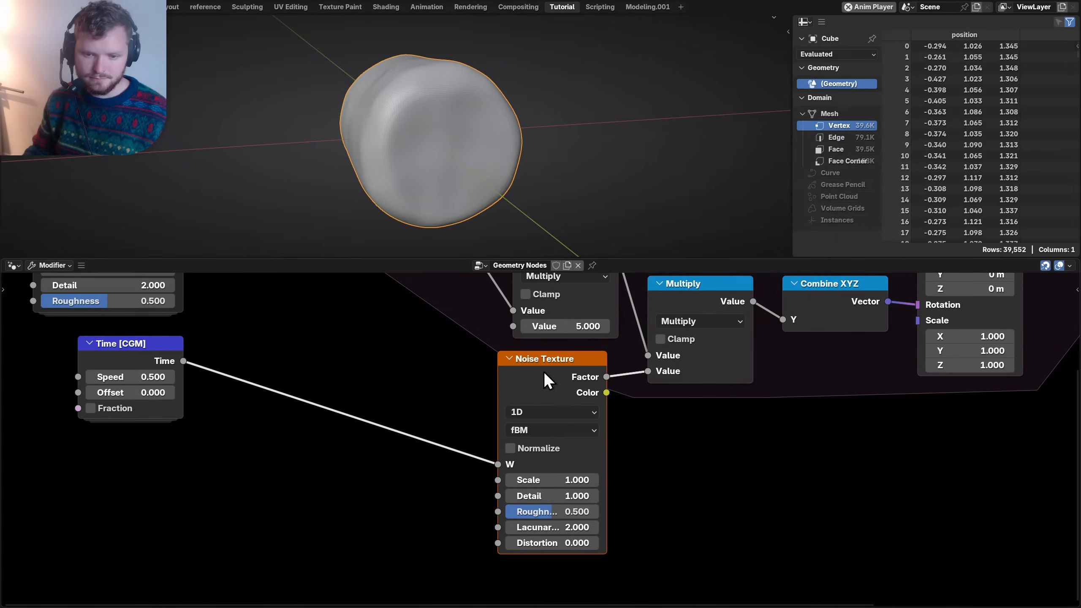
left_click(139, 375)
type(".1")
key("Return")
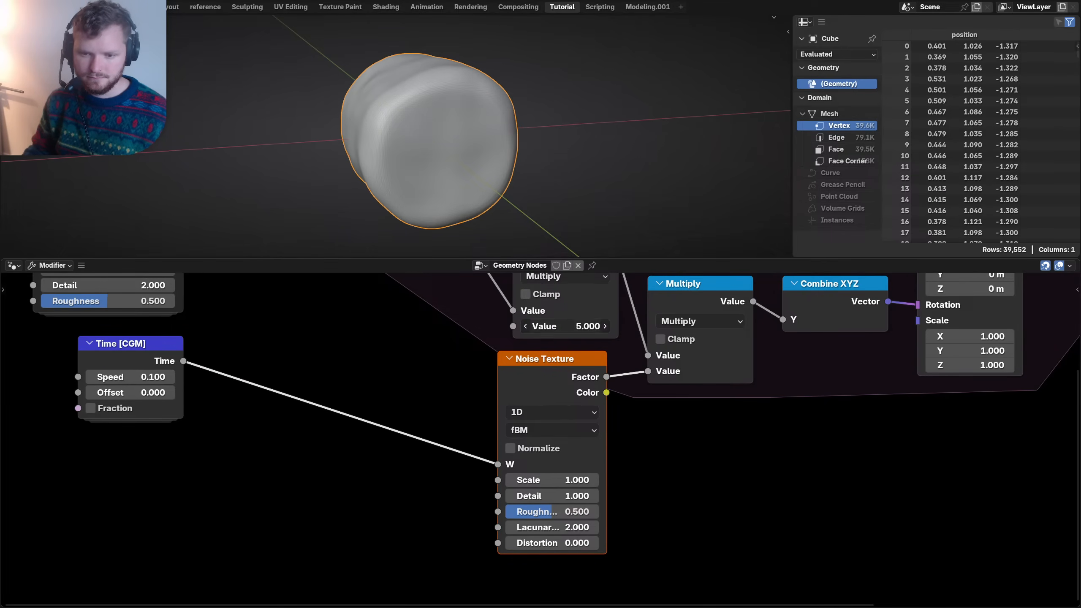
- Set the first Multiply node's Value to 2 and the Time [CGM] node's Speed to 0.4
type("2")
key("Return")
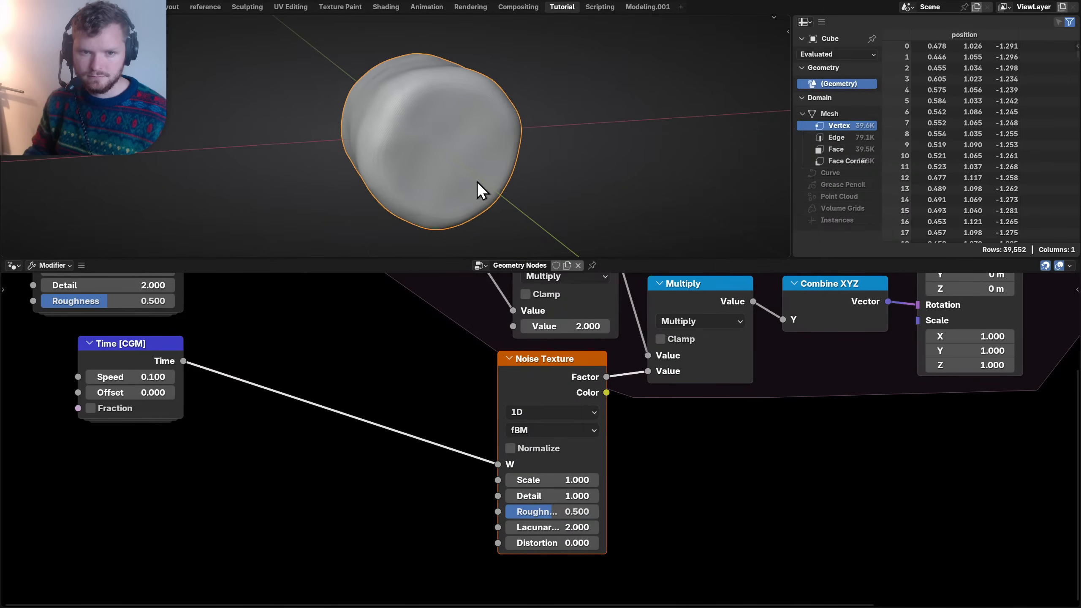
left_click(140, 376)
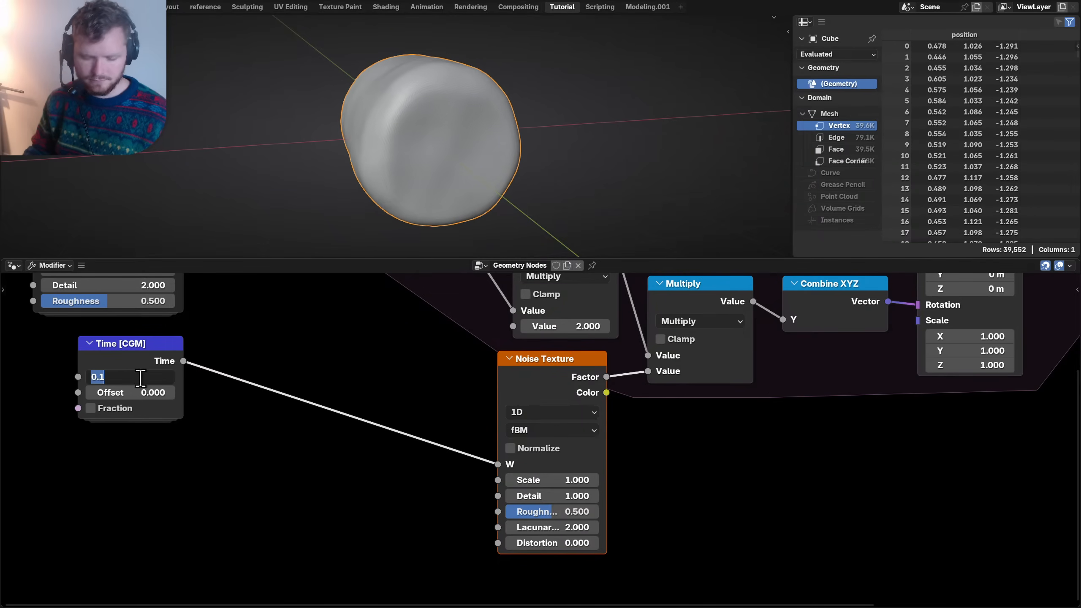
type("0.2")
key("Return")
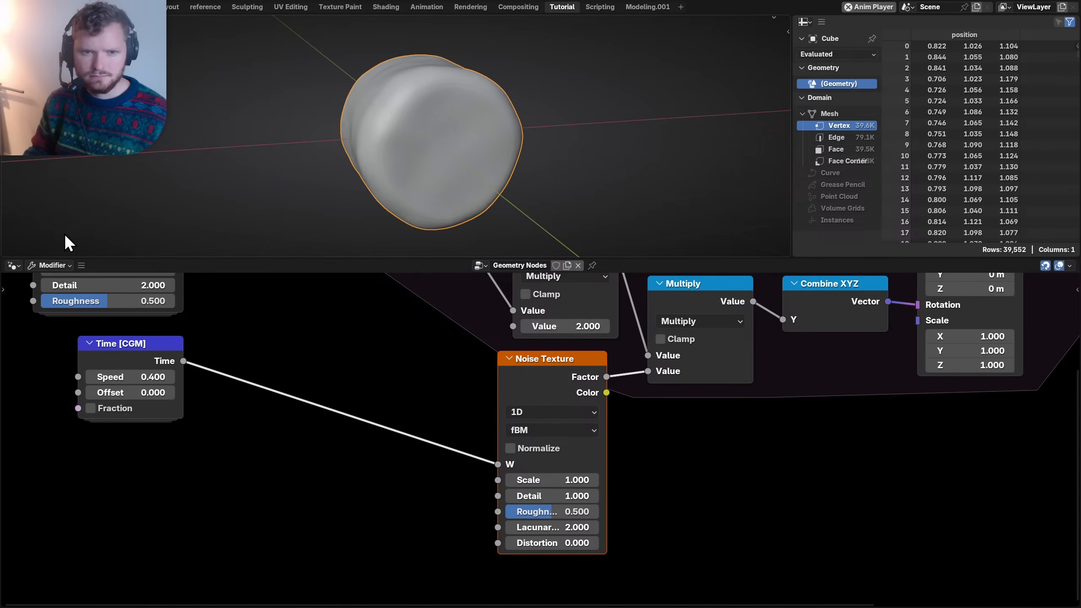
- Split a Timeline area off the 3D viewport and save the file with the end frame set to 1000
left_click_drag(12, 263, 12, 215)
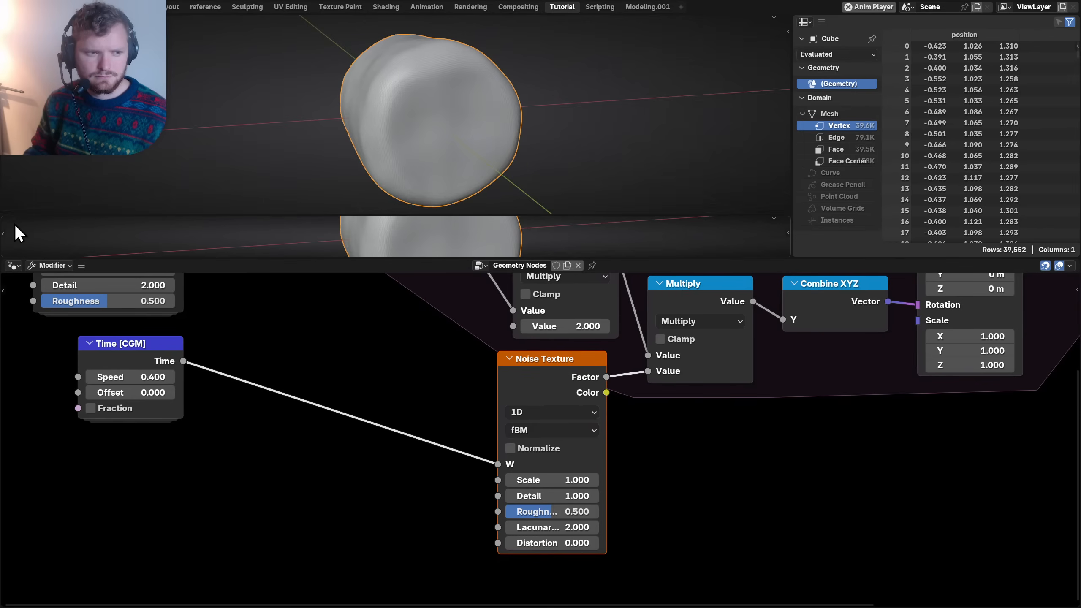
left_click(12, 223)
left_click(15, 223)
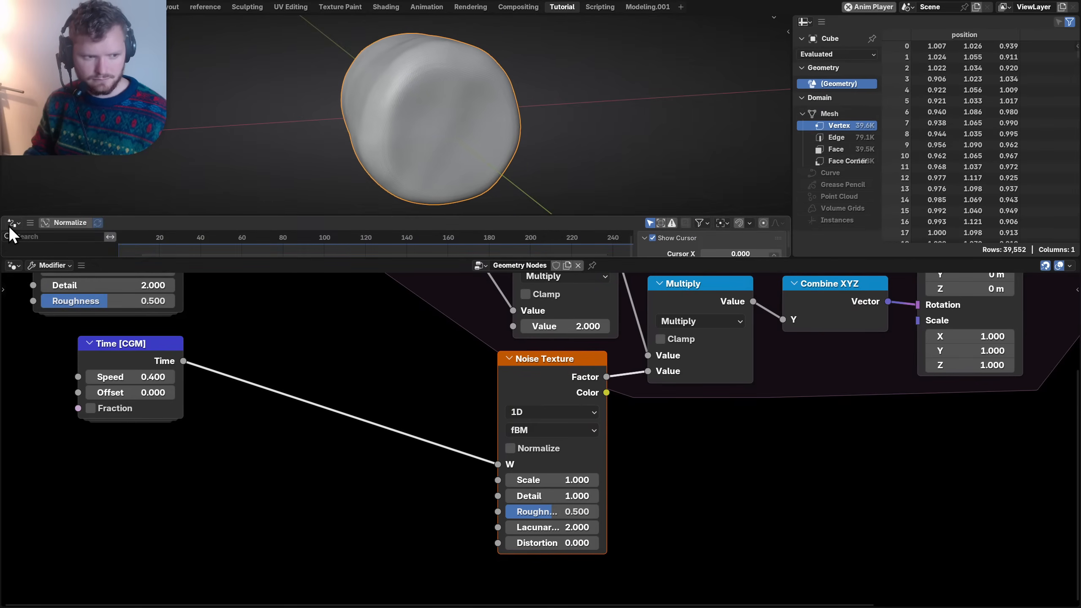
left_click(10, 226)
key("l")
key("Escape")
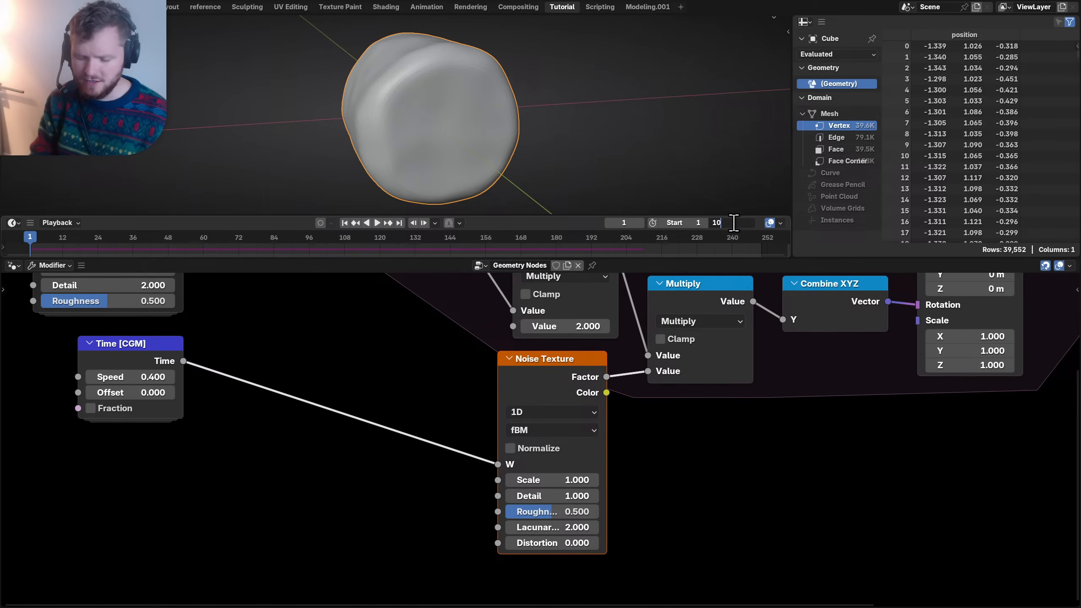
key("Return")
key("ctrl+s")
- Play the animation, check the marshmallow's rotation from another angle, and stop playback
key("space")
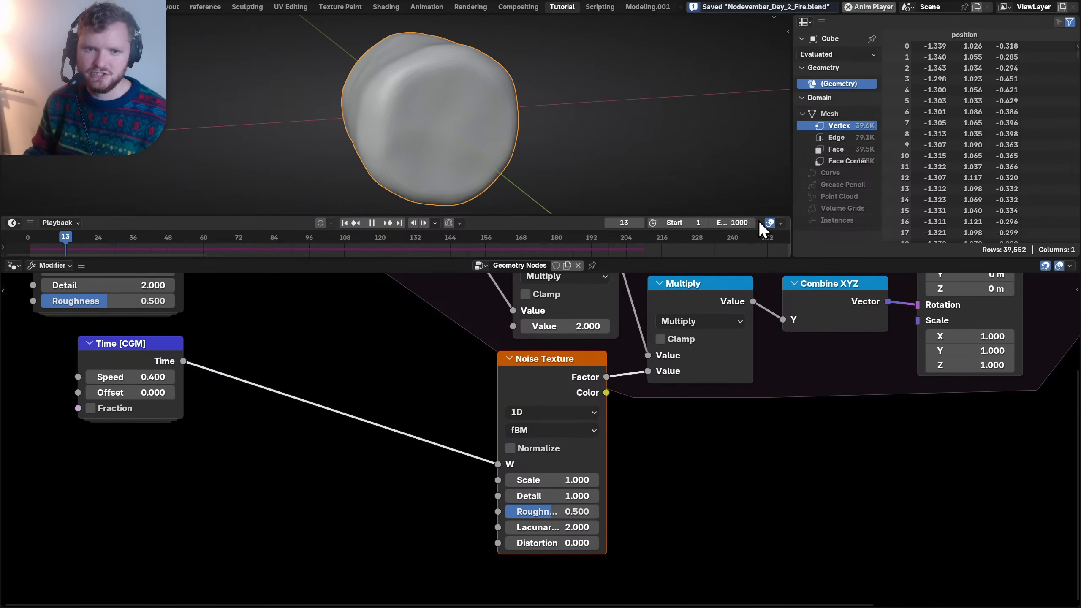
mouse_move(456, 125)
middle_mouse_down()
mouse_move(446, 130)
mouse_move(470, 134)
middle_mouse_up()
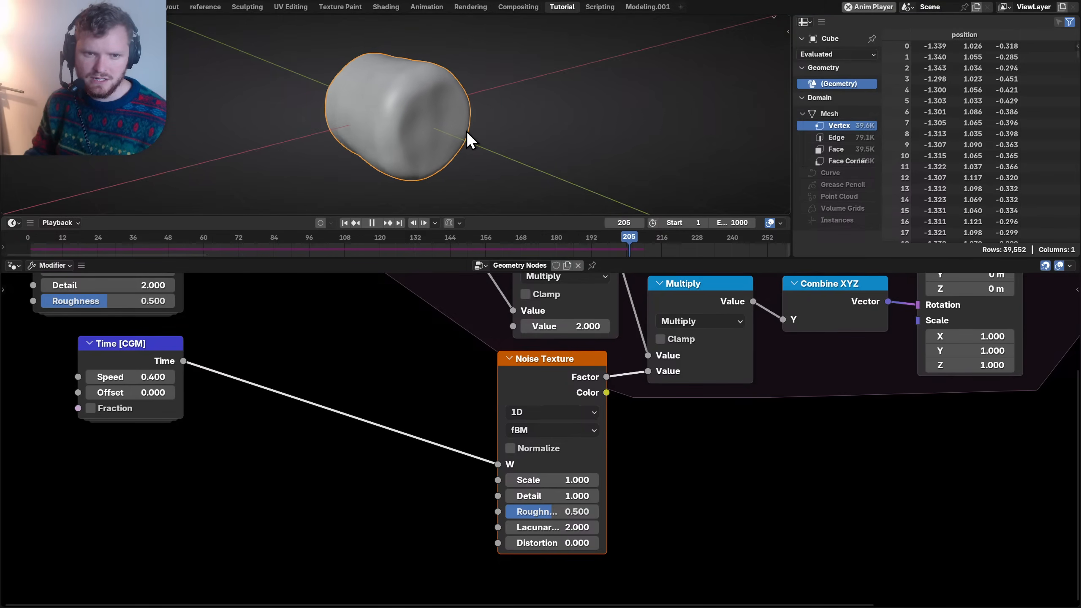
key("space")
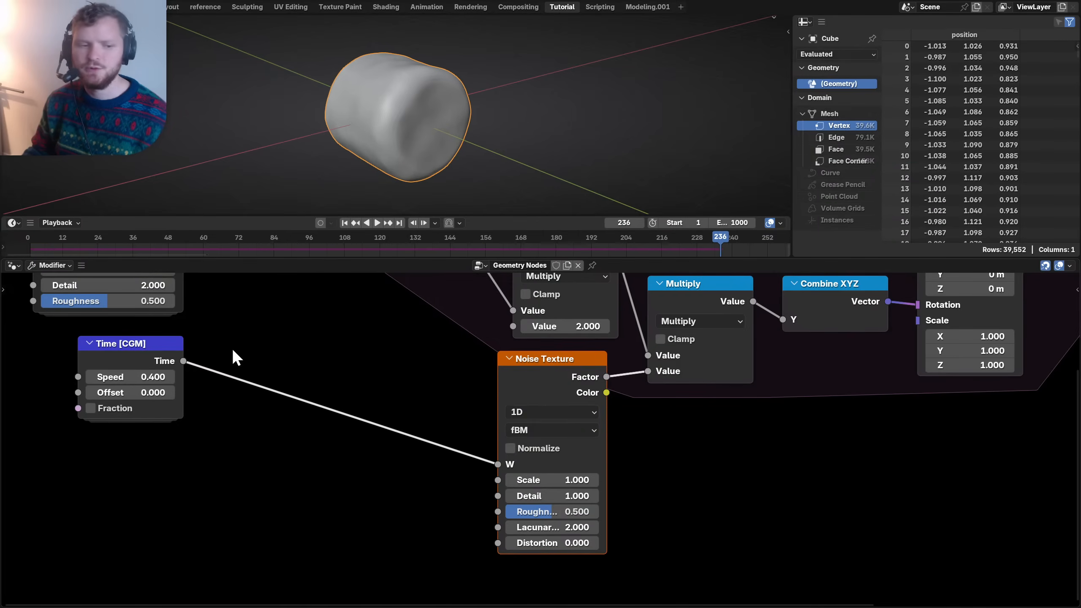
- Move the Time [CGM] node beside the Noise Texture and maximize the node editor
scroll(234, 355, "down", 2)
left_click_drag(196, 361, 445, 380)
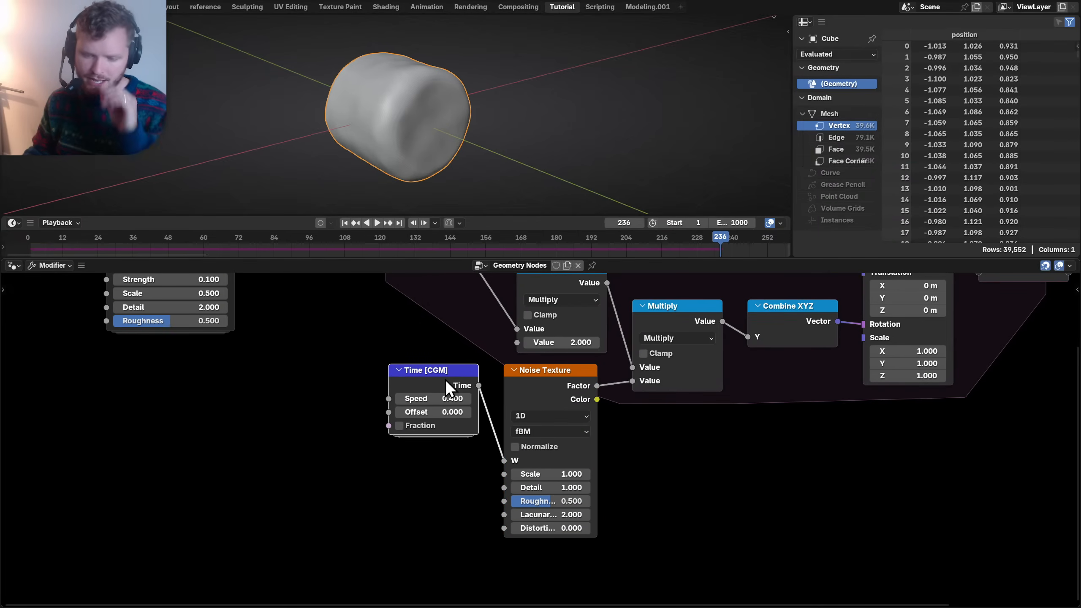
key("Home")
left_click(445, 350)
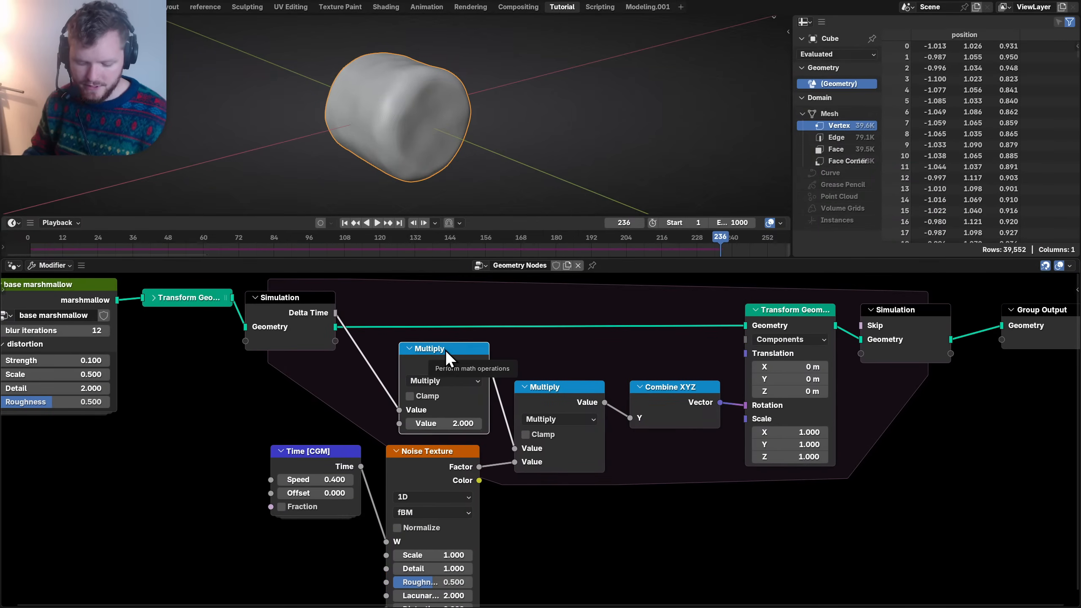
key("ctrl+space")
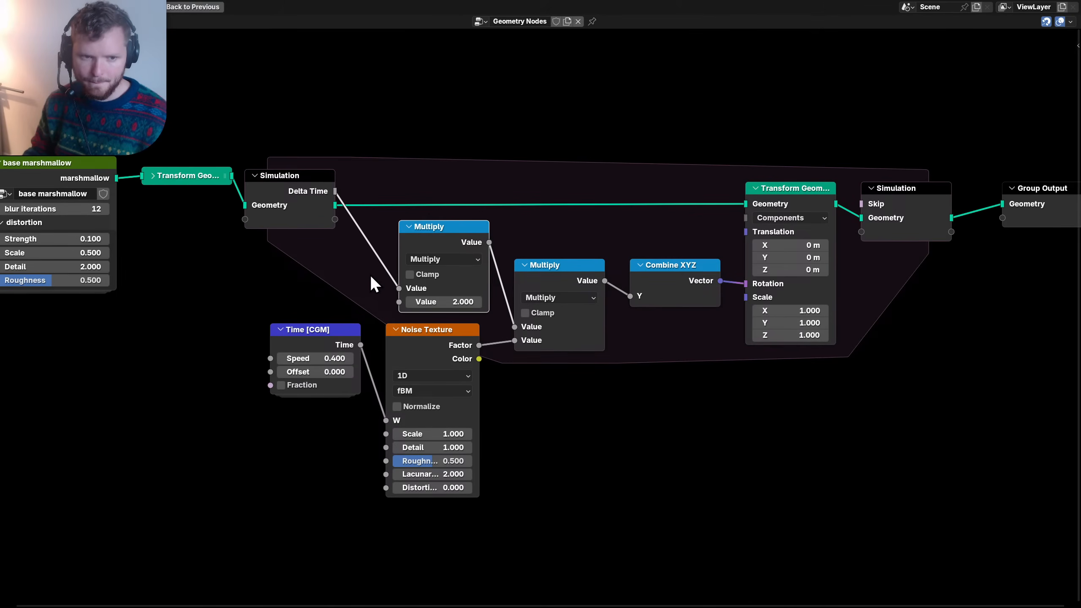
- Group all nodes inside the Simulation Zone into a node group named rotation and place it between the zone's nodes
left_click_drag(785, 428, 354, 169)
key("ctrl+g")
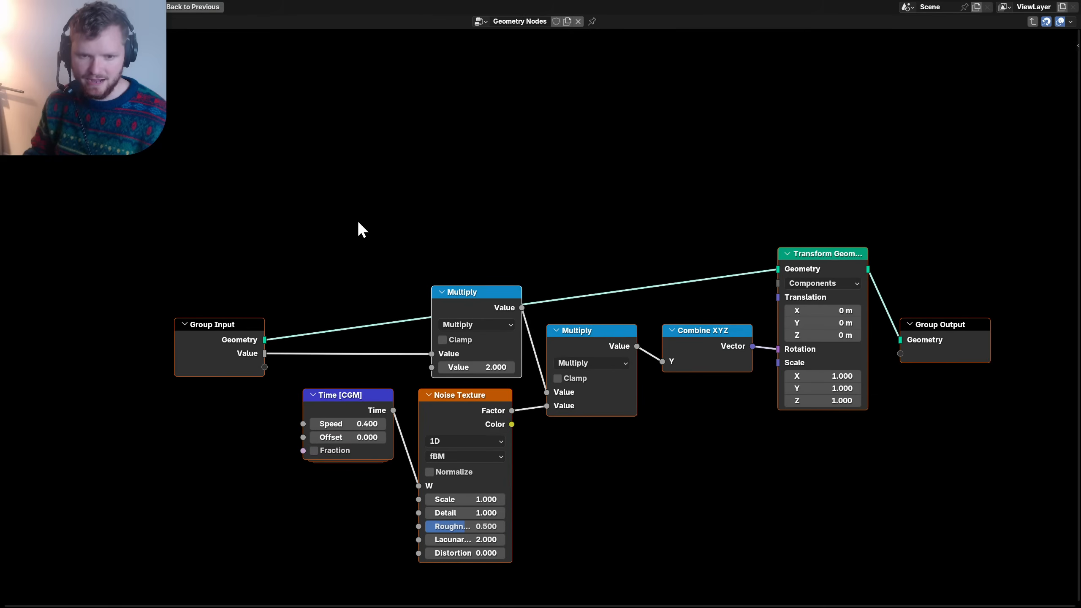
key("Tab")
double_click(551, 291)
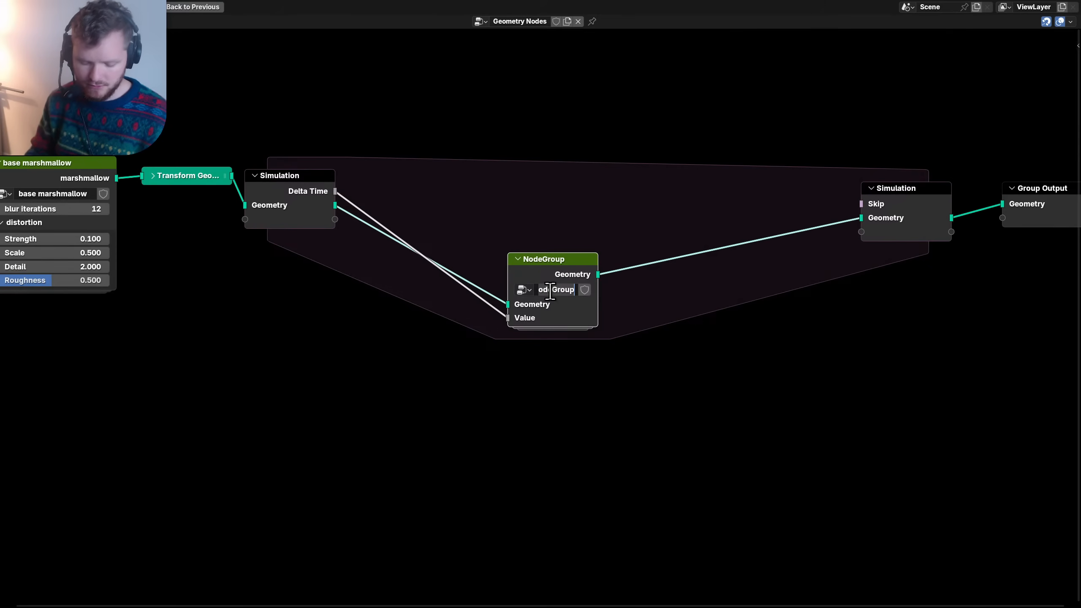
type("rotation")
key("Return")
key("g")
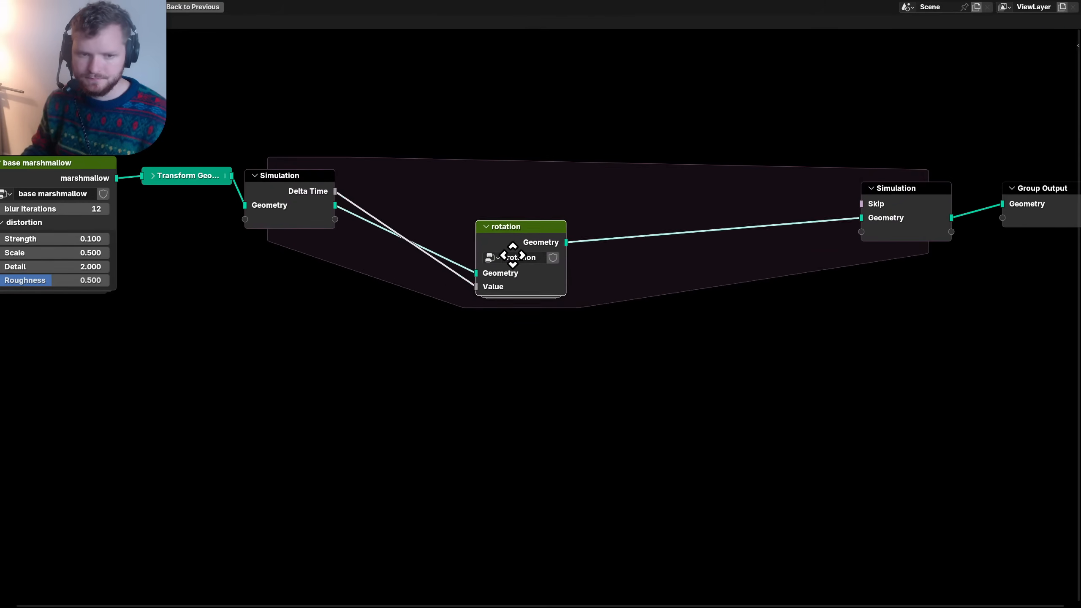
left_click(447, 206)
- Inside the rotation group, rename the Geometry input and output to marshmallow and the Value input to dt
key("Tab")
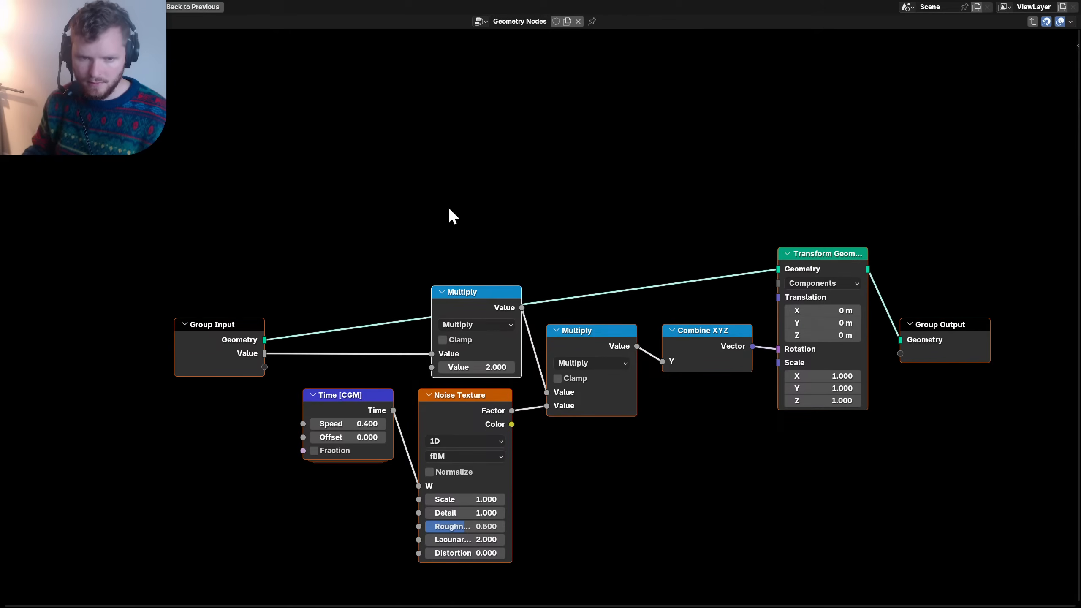
key("n")
double_click(918, 258)
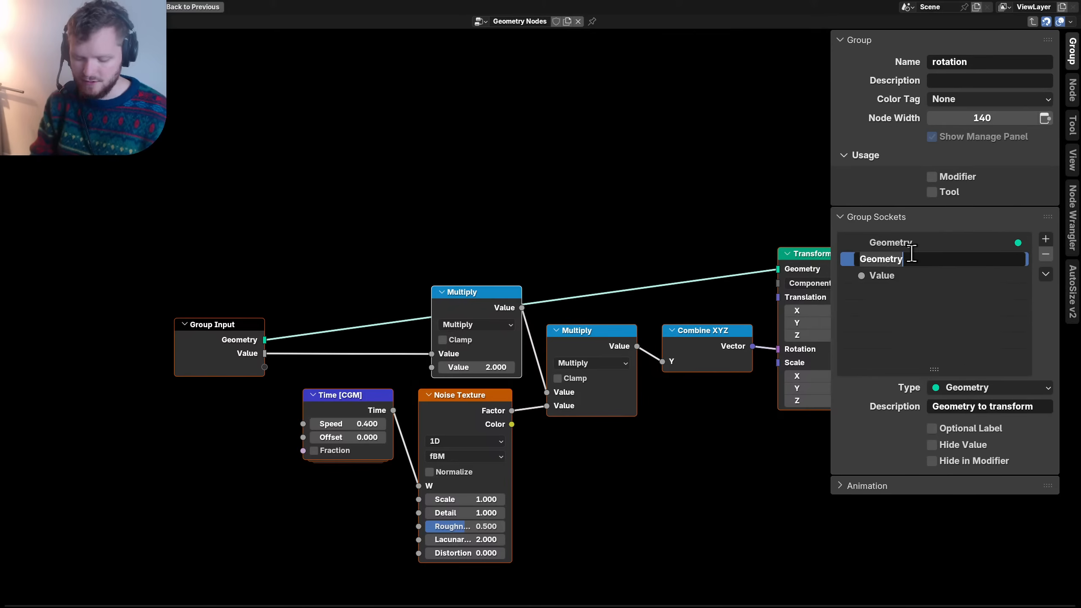
type("marshmallow")
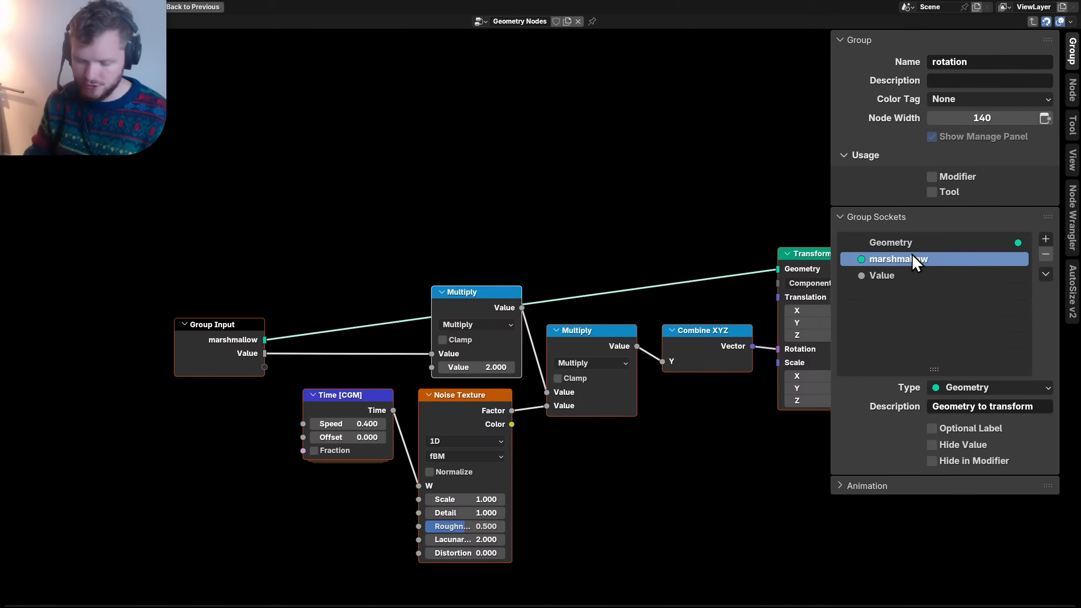
key("Return")
double_click(903, 243)
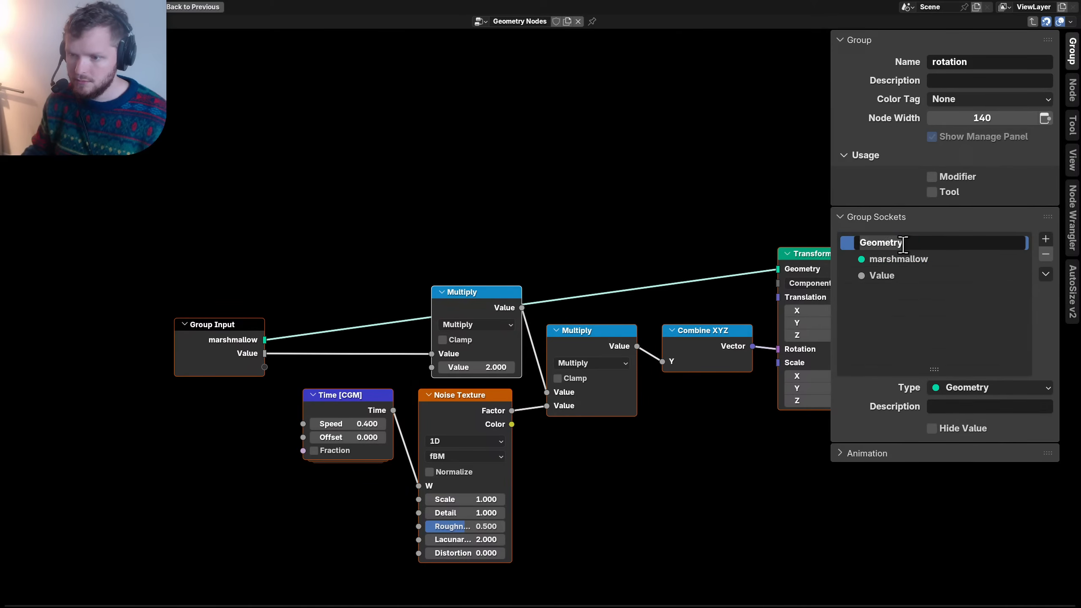
type("marshmallow")
key("Return")
double_click(893, 271)
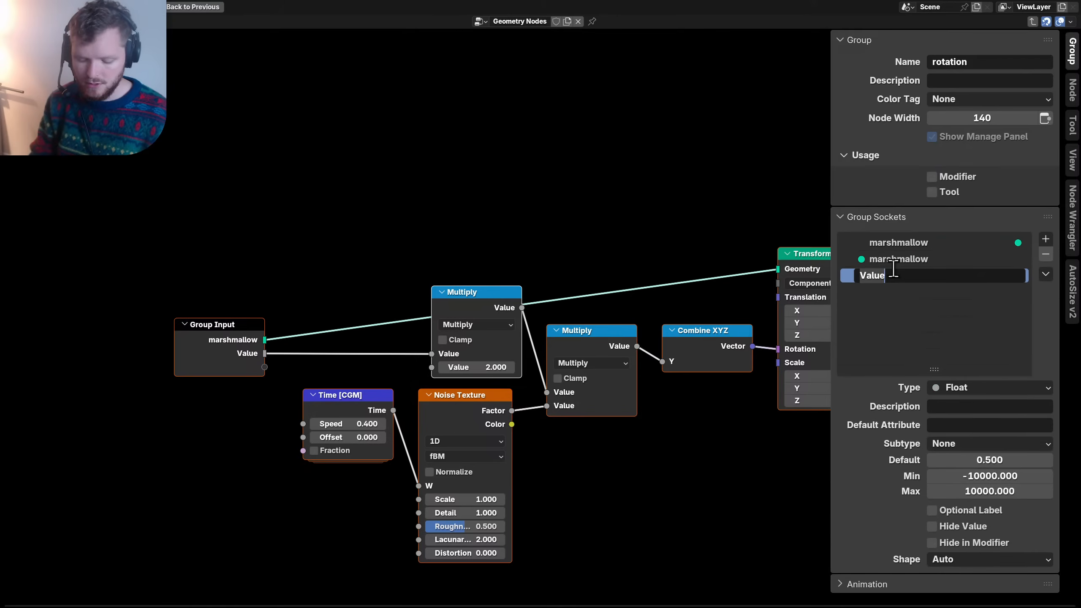
type("dt")
key("Return")
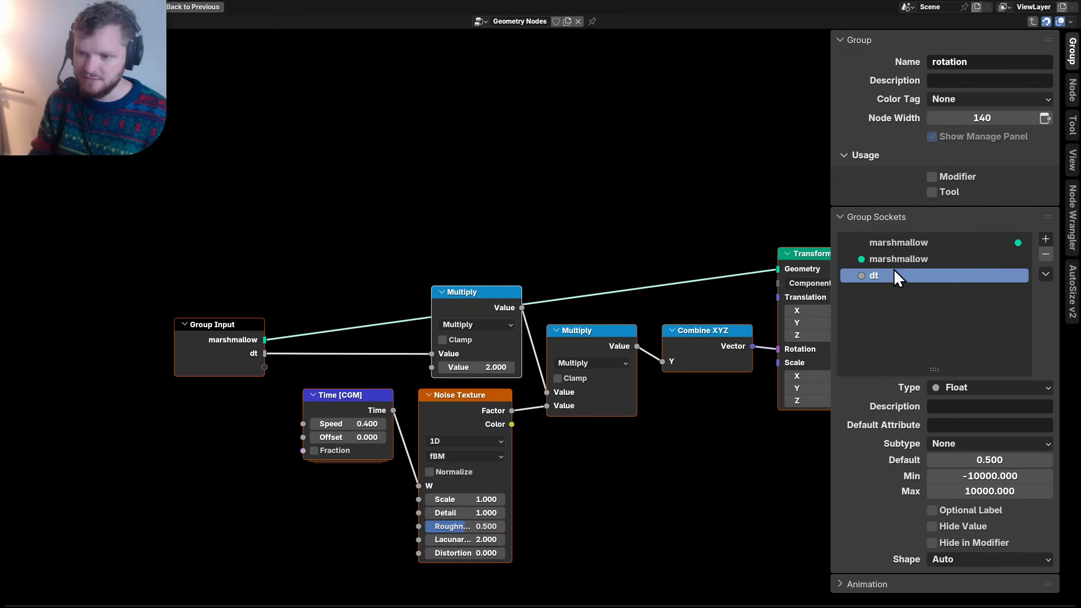
- Place a duplicate Group Input beside Transform Geometry, feeding marshmallow into its Geometry input, with the unused sockets hidden
left_click(239, 350)
key("g")
left_click(344, 289)
middle_click_drag(361, 301, 213, 312)
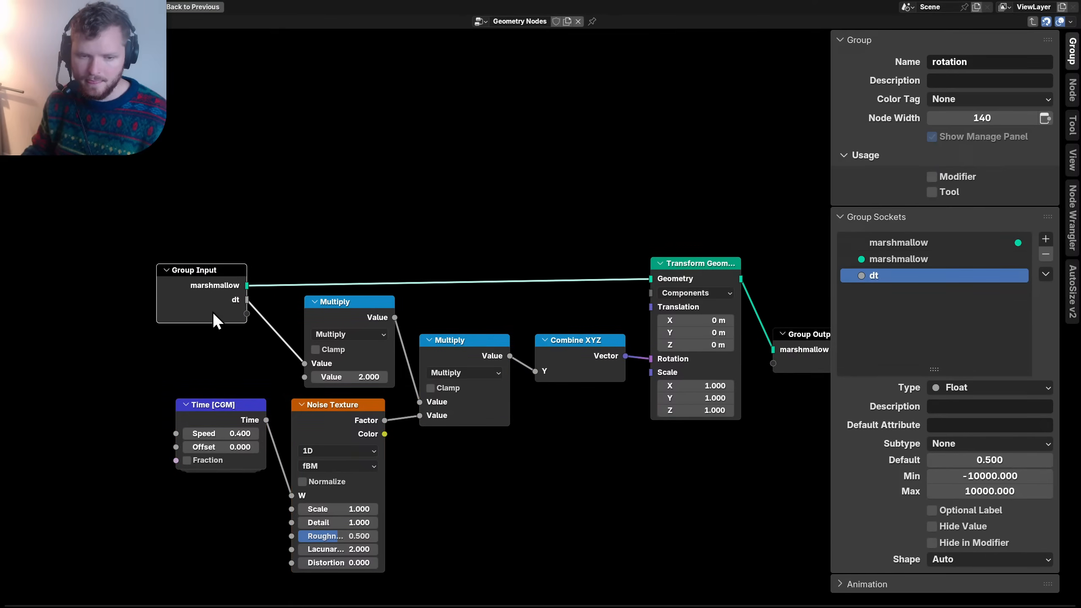
key("shift+d")
left_click_drag(567, 208, 651, 279)
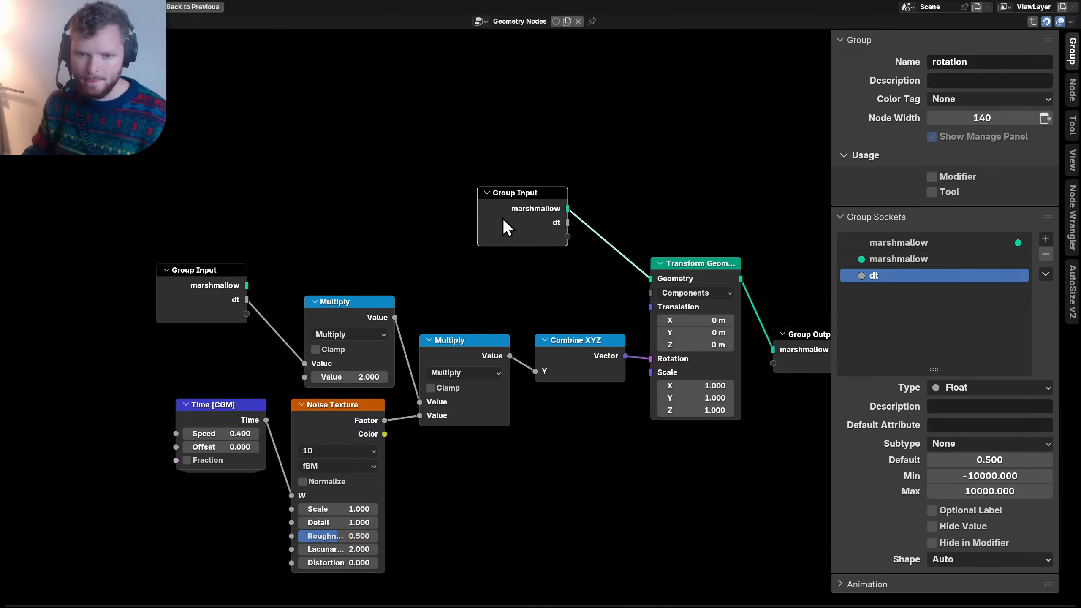
key("ctrl+h")
key("g")
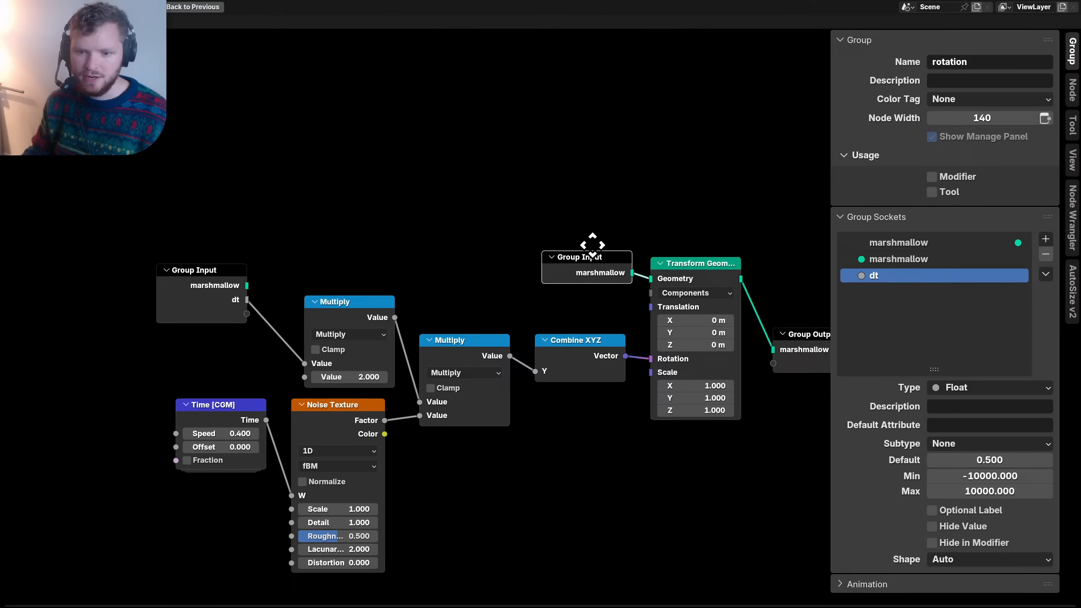
left_click(598, 256)
- Expose the first Multiply node's second Value as a group input named strength
left_click(219, 286)
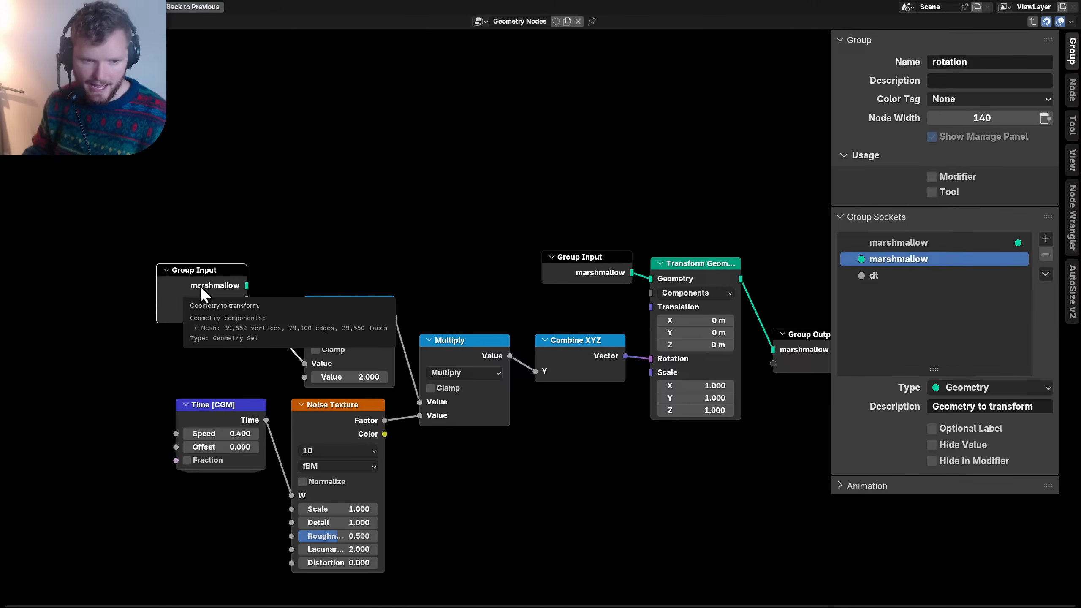
left_click_drag(247, 313, 305, 376)
double_click(912, 286)
type("strength")
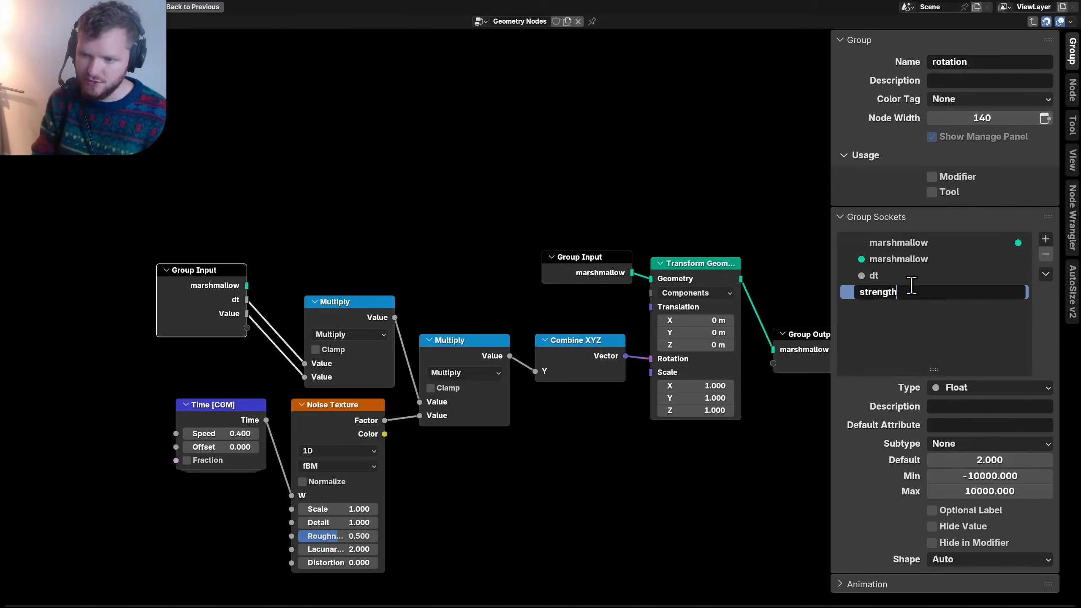
key("Return")
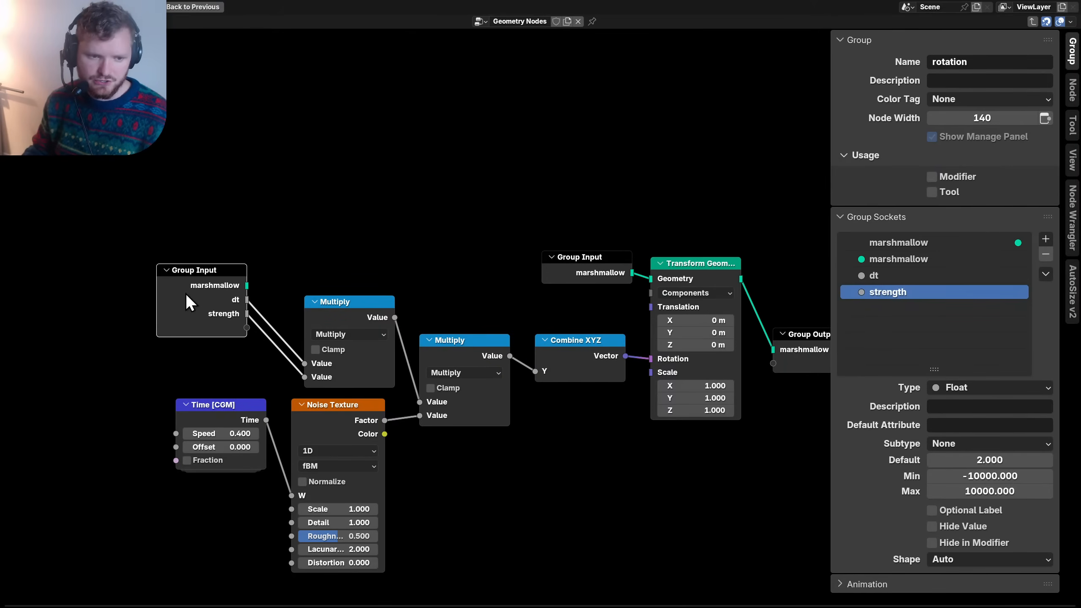
- Expose the Time [CGM] node's Speed as a group input named noise speed
left_click_drag(194, 301, 40, 302)
left_click_drag(93, 326, 176, 434)
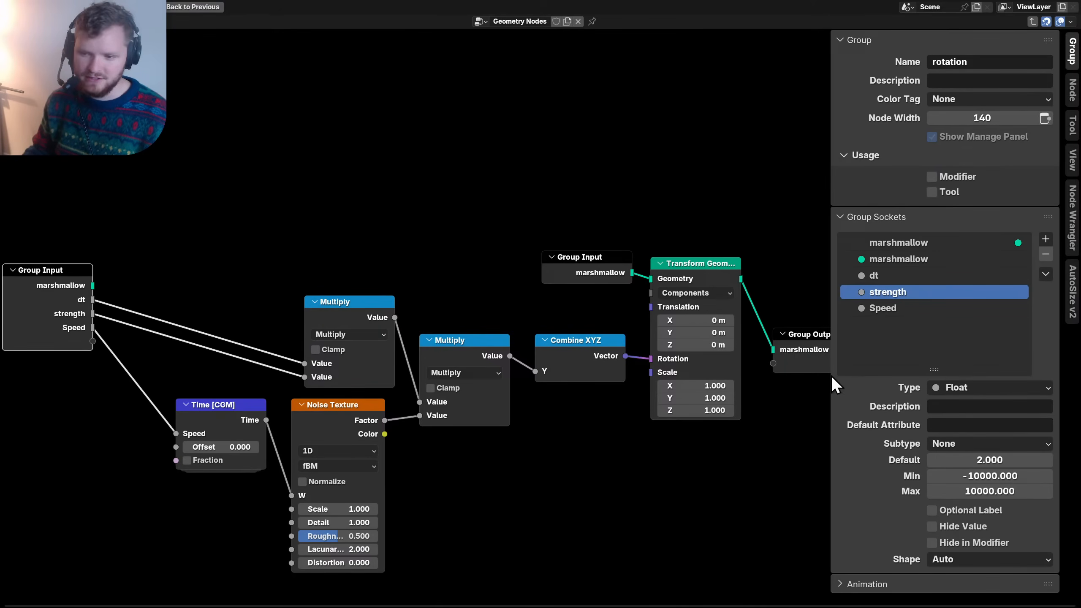
double_click(895, 311)
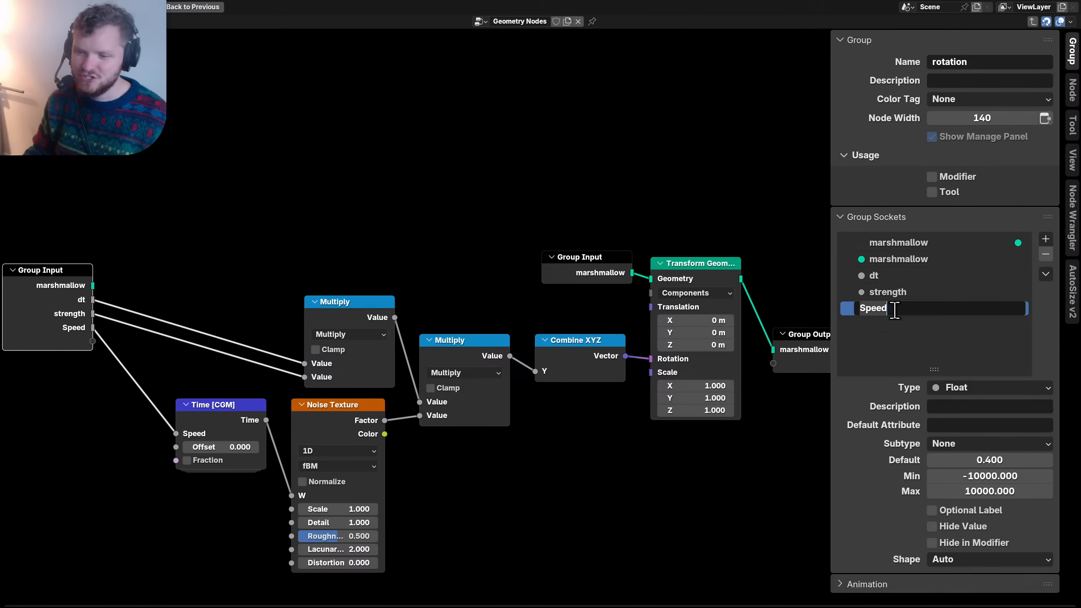
type("noise s")
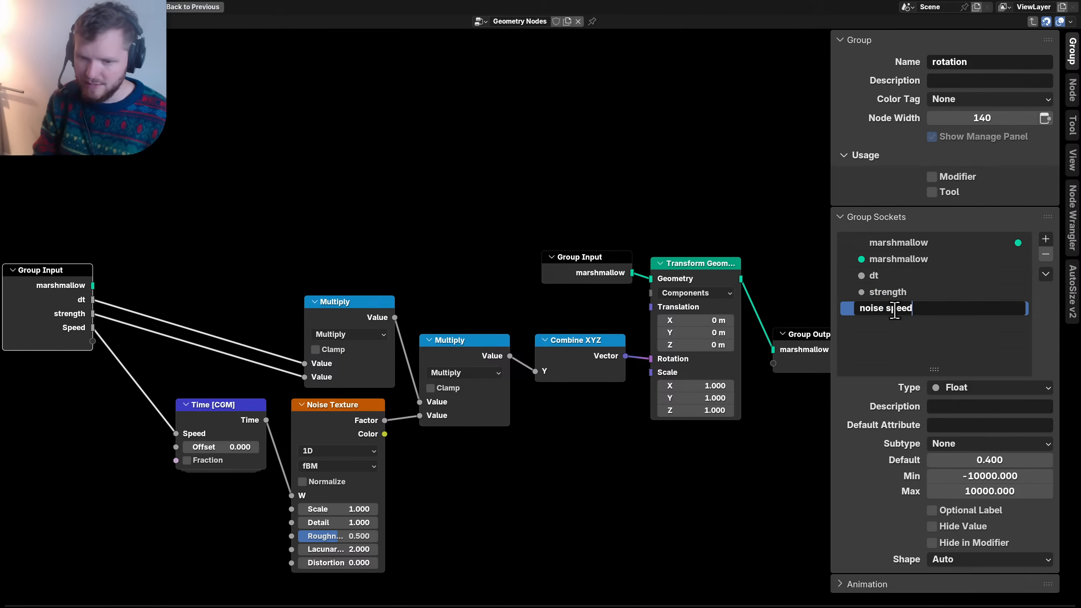
key("Return")
- Hide the unused sockets of the Group Input with dt, strength and noise speed, and move it close to the Time [CGM] node
left_click(30, 306)
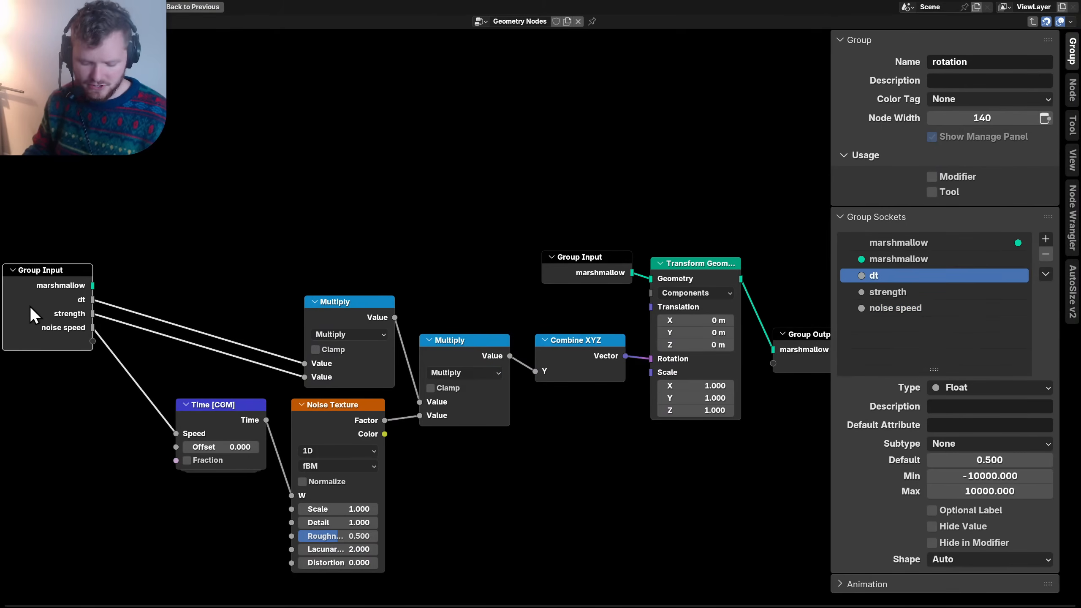
key("ctrl+h")
key("g")
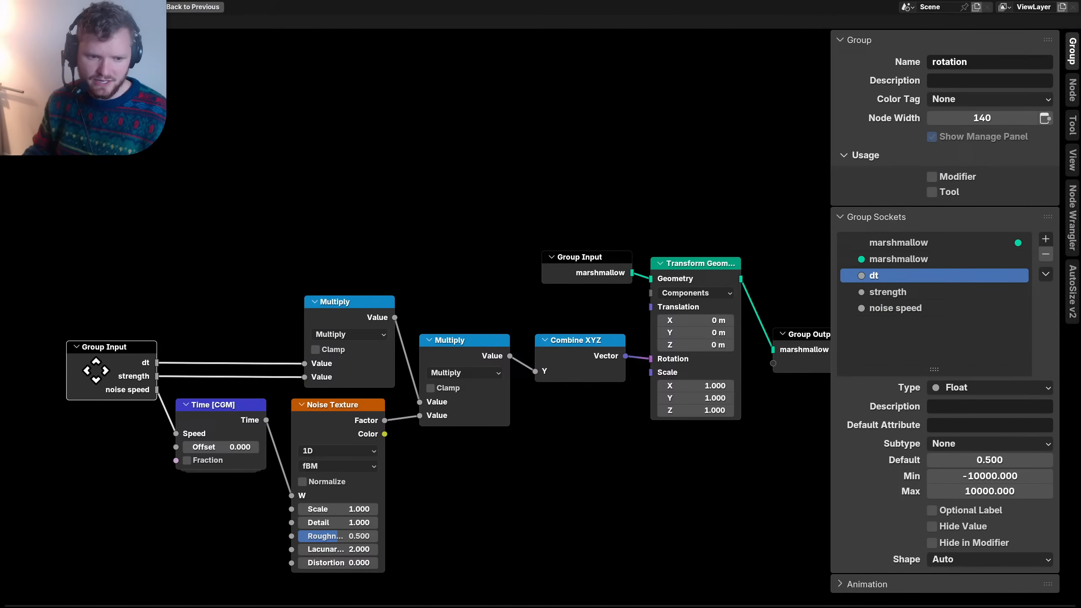
left_click(83, 370)
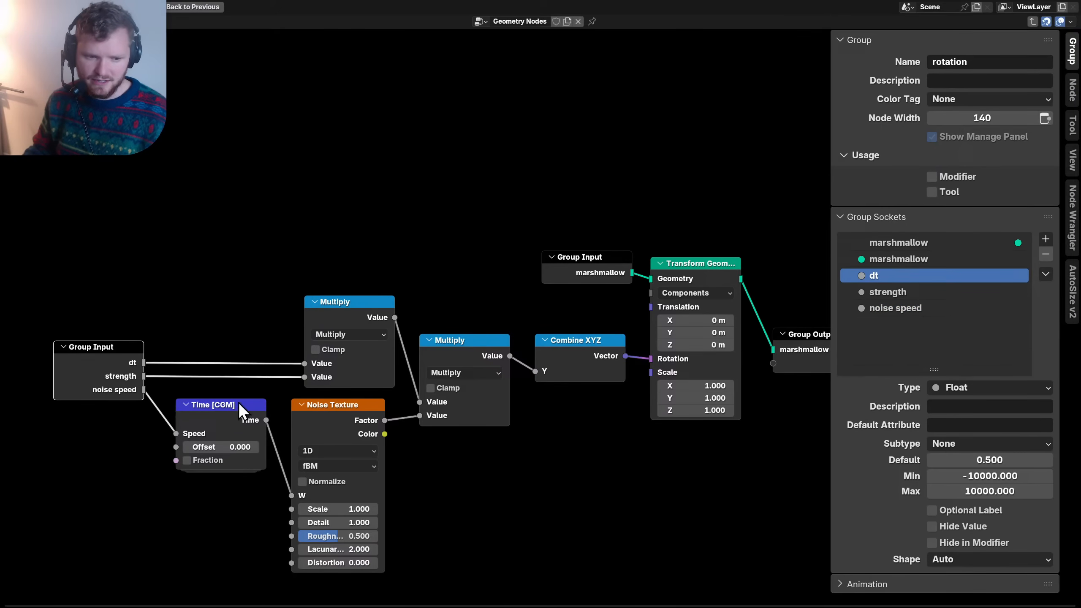
- Collapse the Noise Texture node and line it up with the Time [CGM] node
left_click(340, 418)
key("ctrl+h")
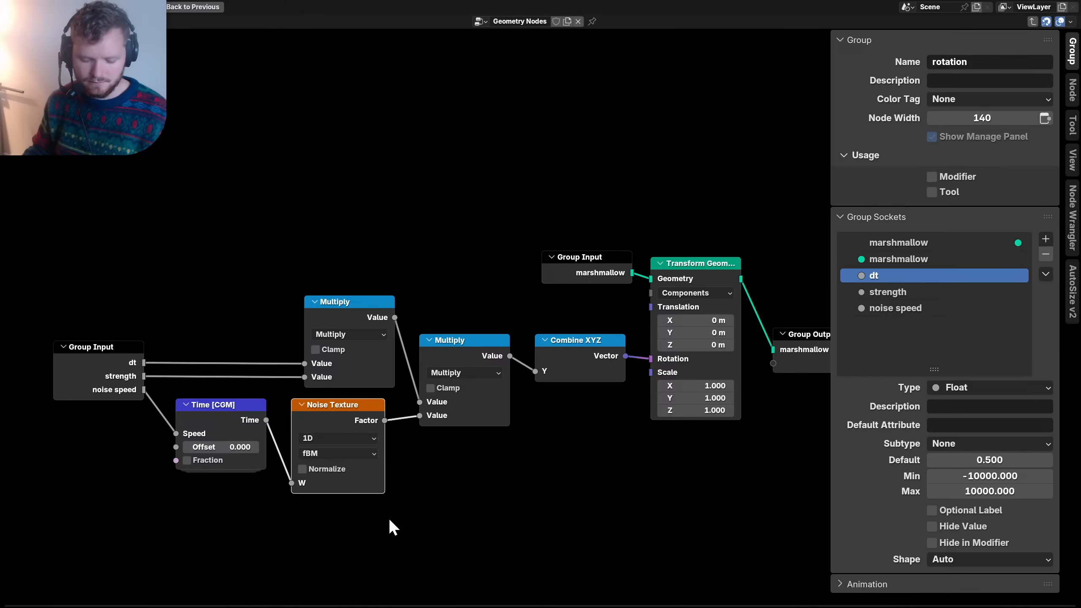
key("h")
mouse_move(343, 400)
left_mouse_down()
mouse_move(351, 422)
mouse_move(361, 412)
left_mouse_up()
key("ctrl+h")
left_click_drag(215, 419, 221, 426)
left_click(109, 354)
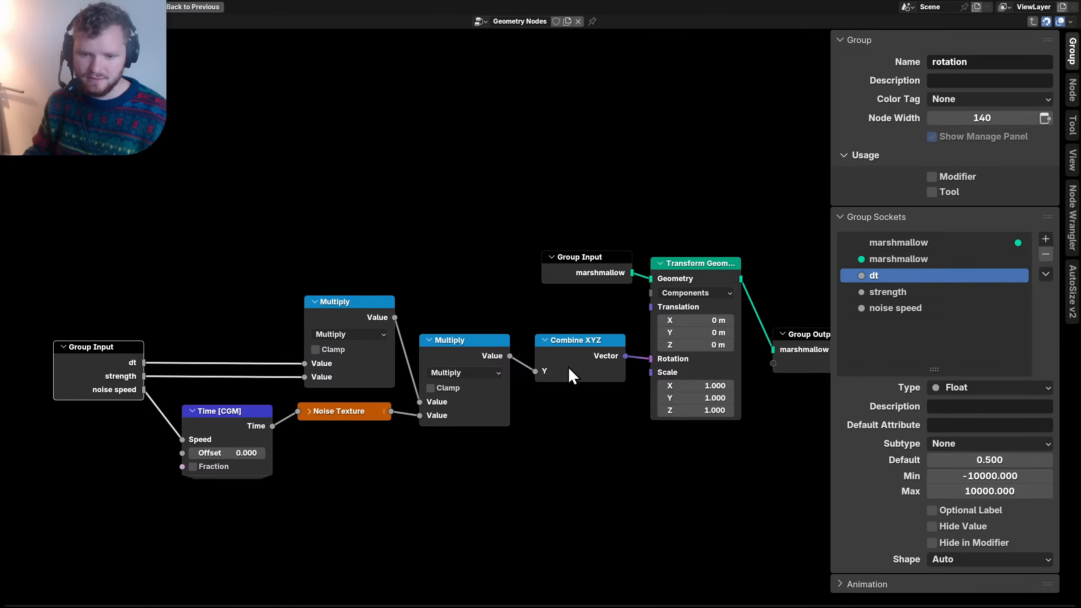
- Collapse the Combine XYZ and second Multiply nodes and stack them beneath the marshmallow Group Input
left_click(579, 351)
key("h")
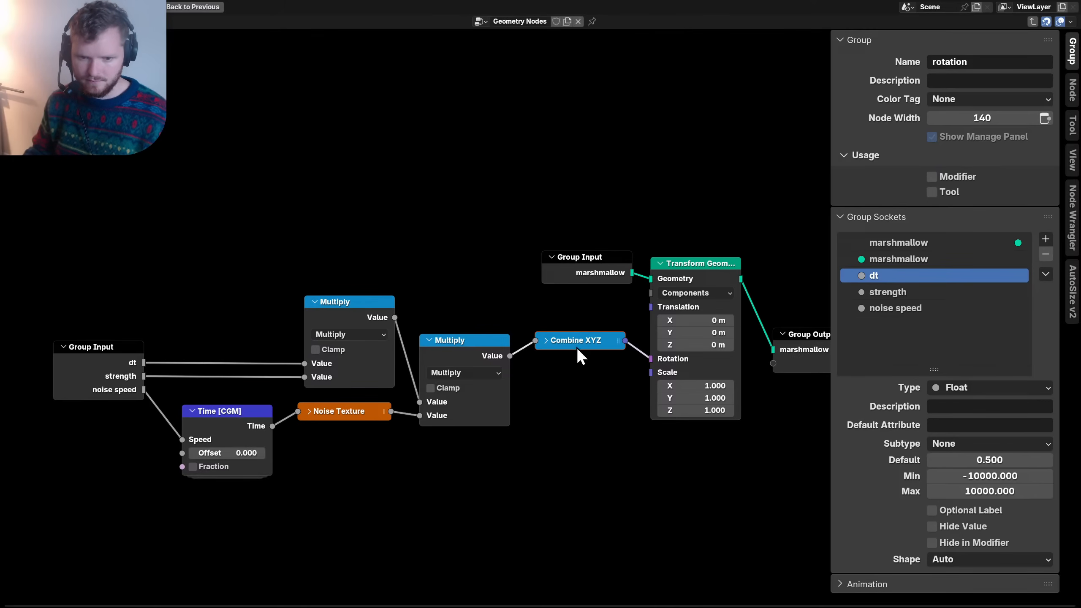
left_click(459, 349)
key("h")
left_click_drag(573, 338, 451, 344)
left_click_drag(590, 276, 461, 313)
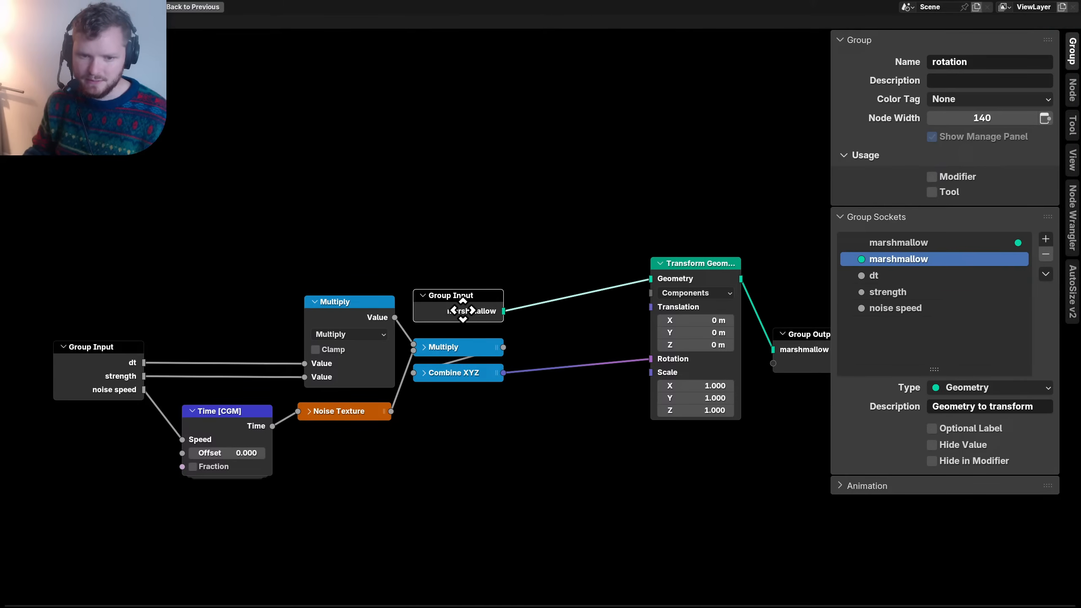
- Hide the unused sockets on the Transform Geometry and Group Output nodes and move both nodes closer to Combine XYZ
left_click(689, 268)
key("ctrl+h")
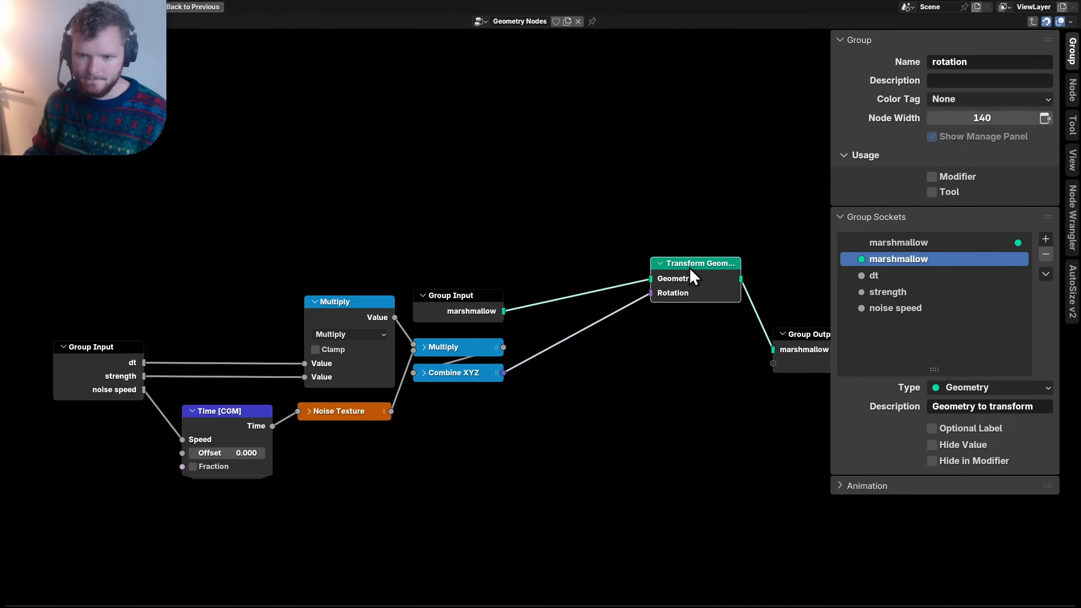
left_click_drag(689, 267, 580, 322)
left_click_drag(707, 386, 681, 320)
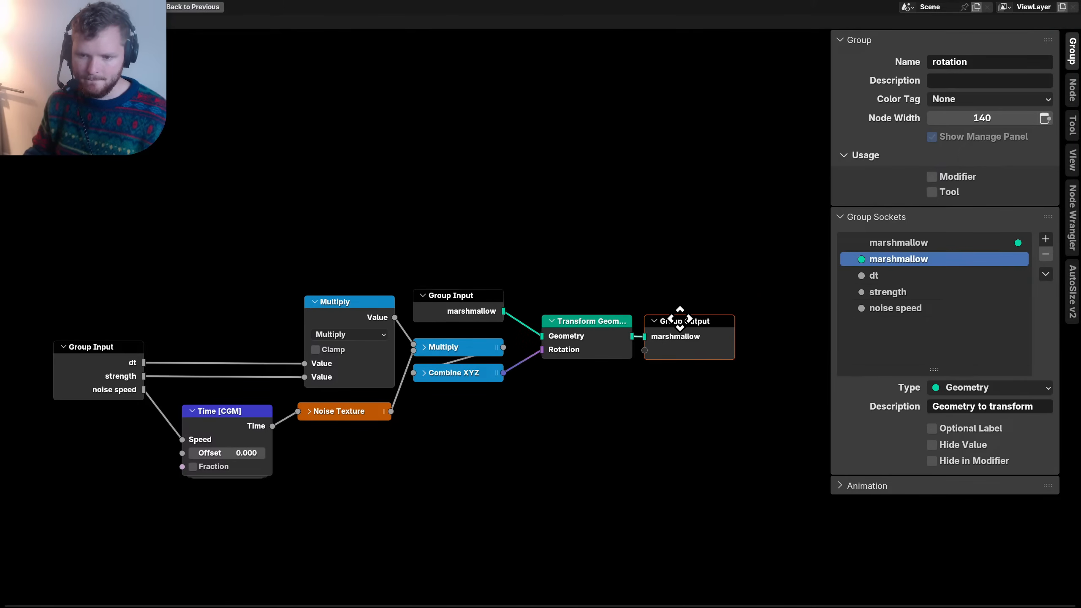
key("ctrl+h")
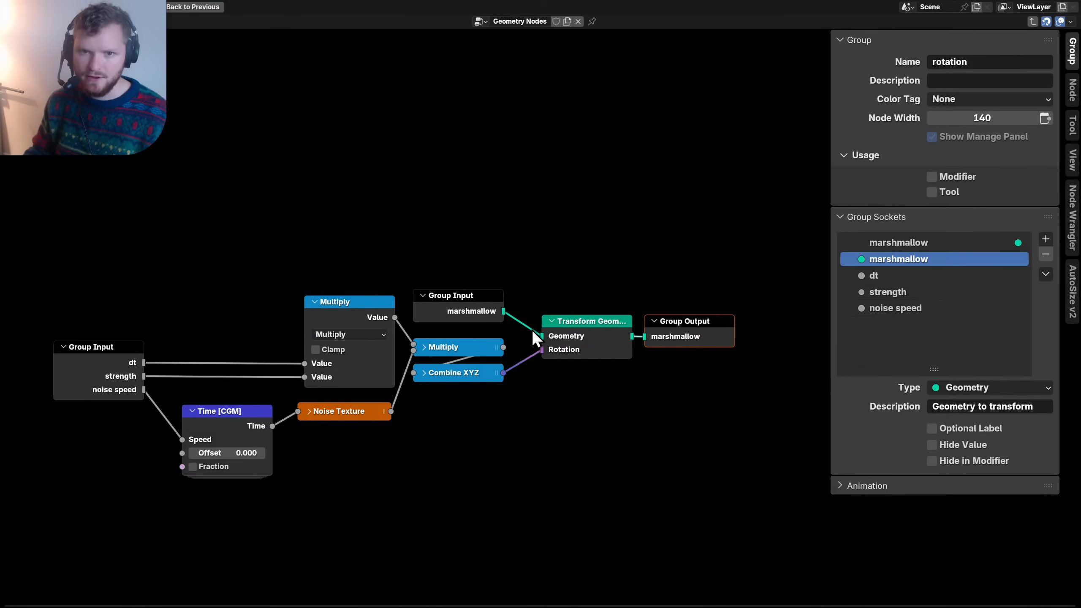
- Save the file and rename the parent node tree outside the rotation group to "nodevember day 2"
key("ctrl+s")
key("Tab")
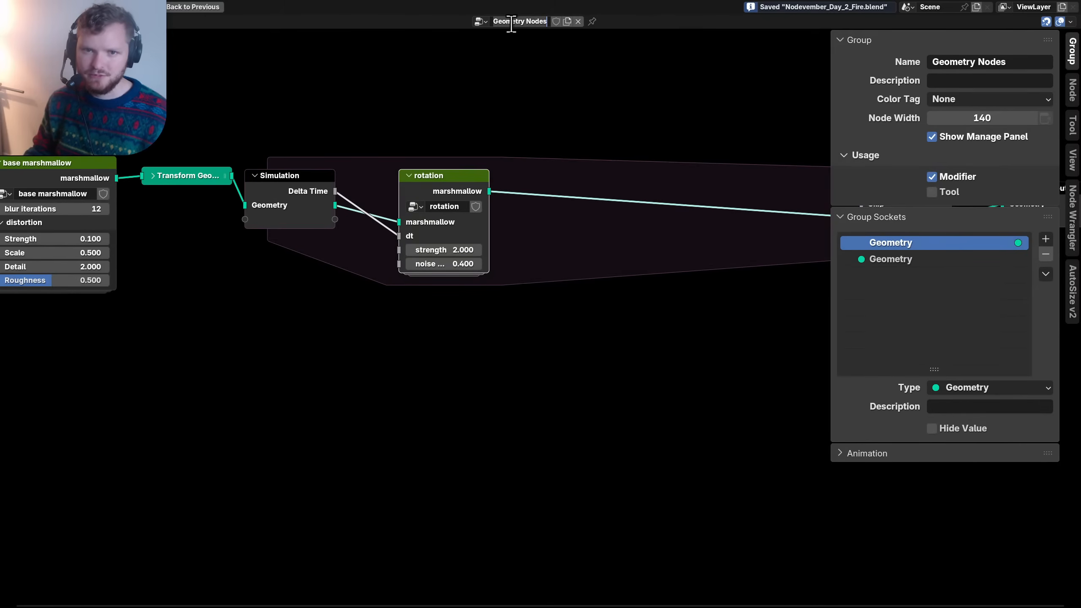
type("nodevemb")
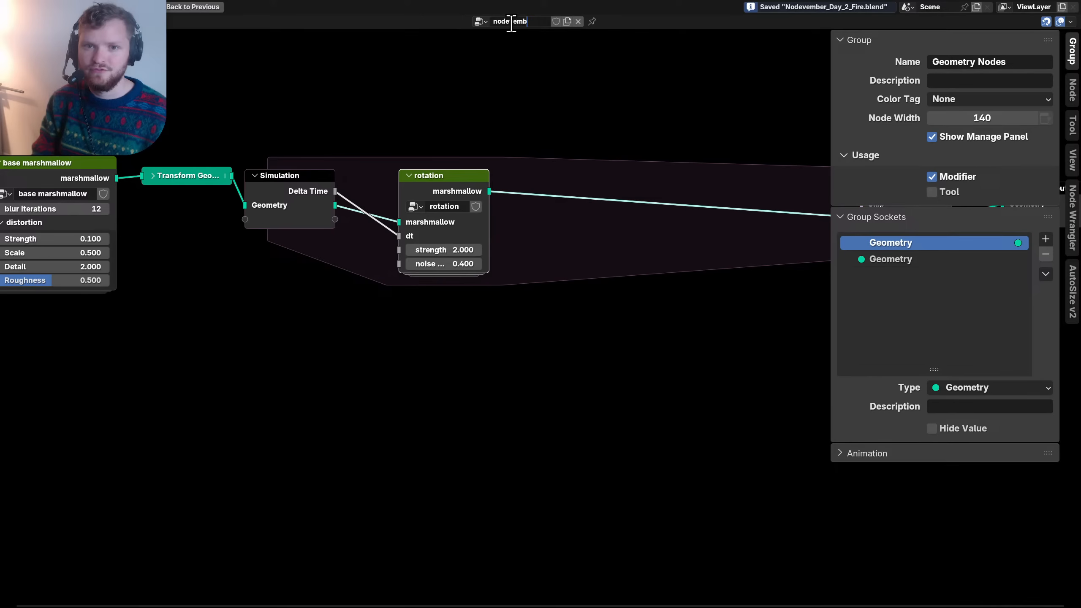
type("er day 2")
key("Return")
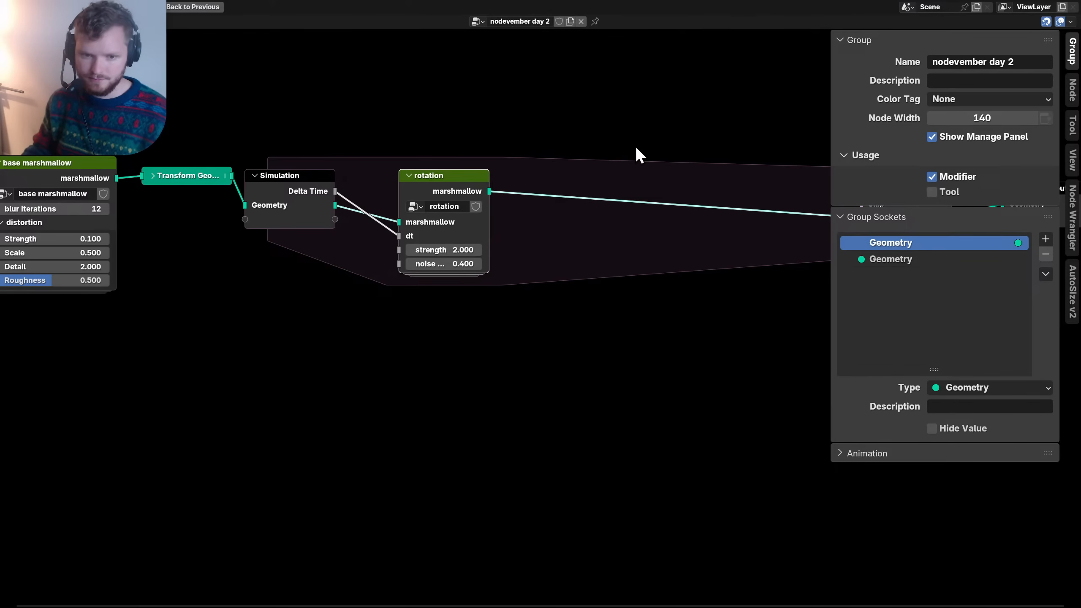
- Widen the rotation group node slightly and reorder its inputs so that dt sits above marshmallow
key("n")
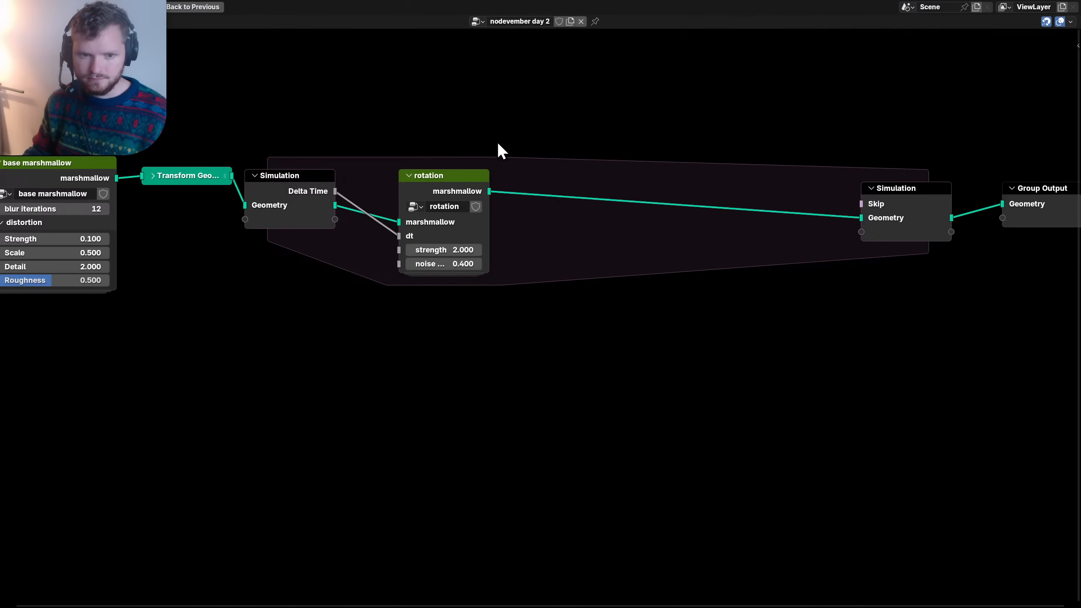
left_click_drag(486, 179, 498, 178)
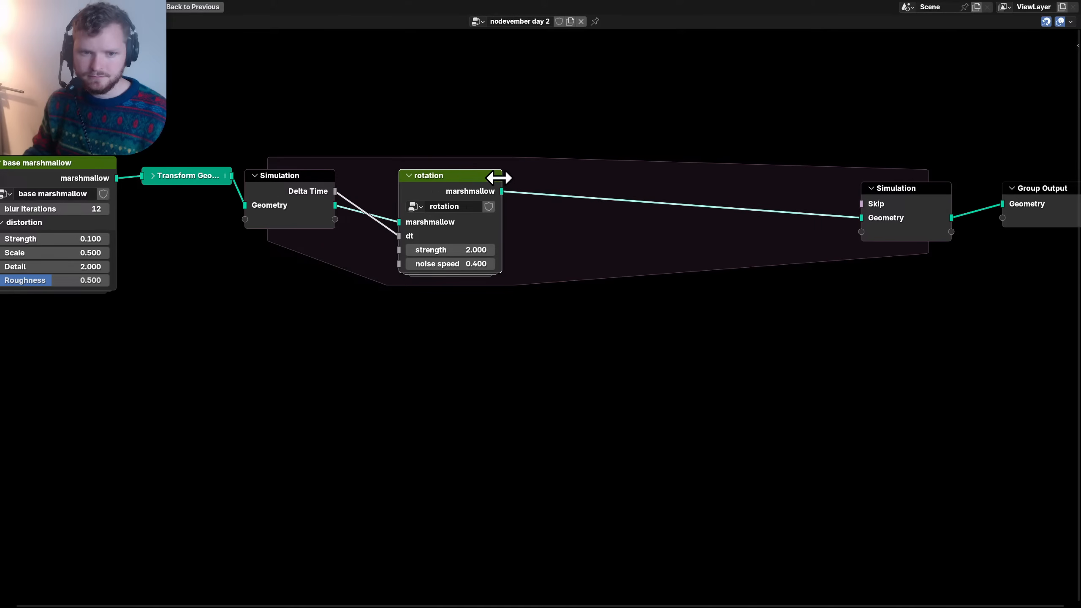
key("Tab")
key("n")
left_click(897, 259)
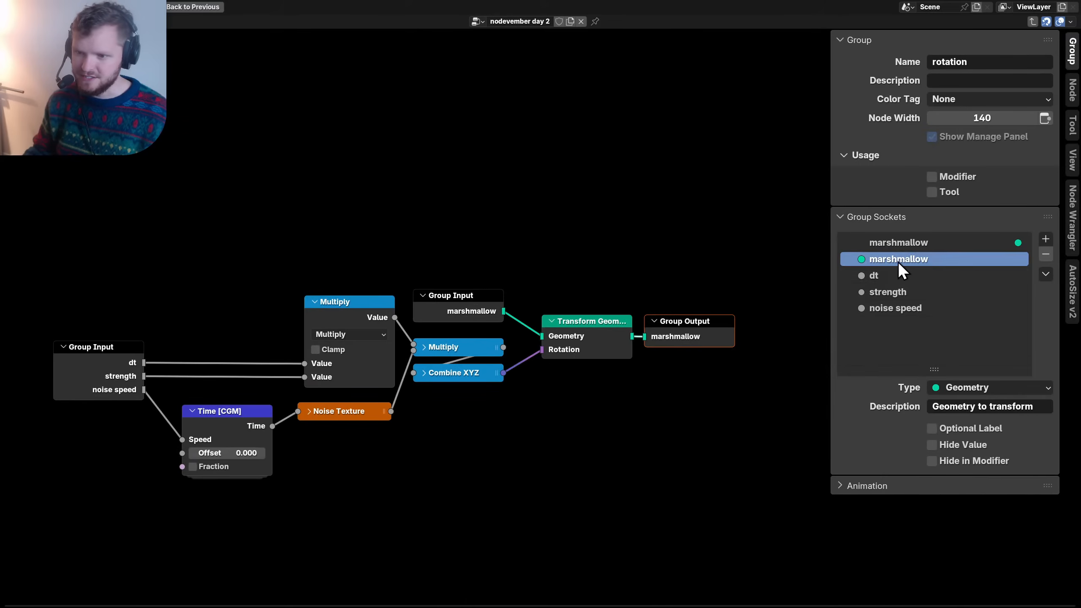
mouse_move(877, 274)
left_mouse_down()
mouse_move(882, 255)
mouse_move(872, 256)
left_mouse_up()
key("Tab")
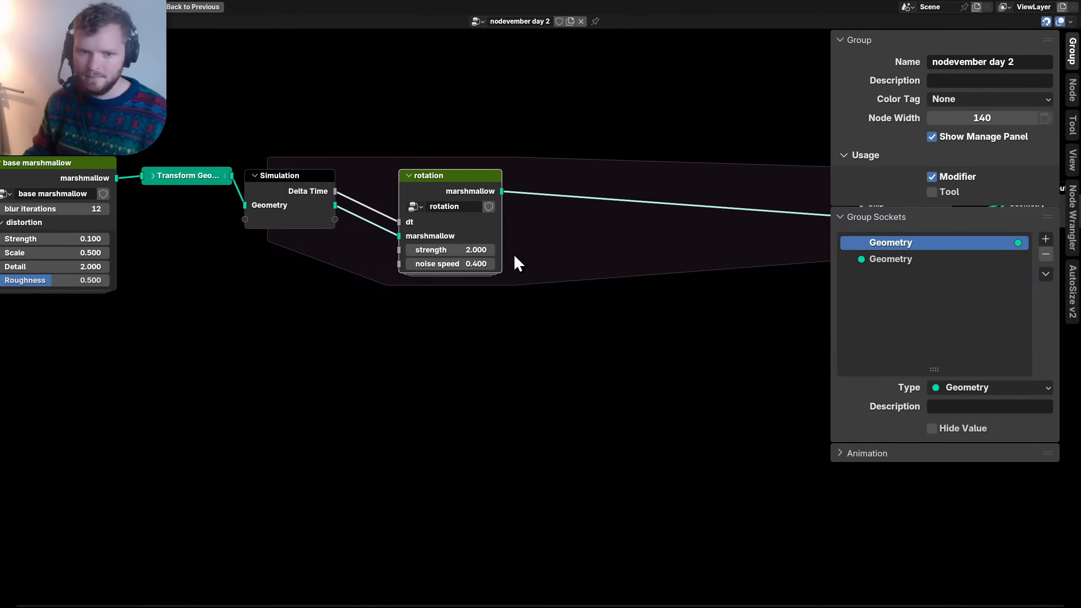
key("n")
key("ctrl+space")
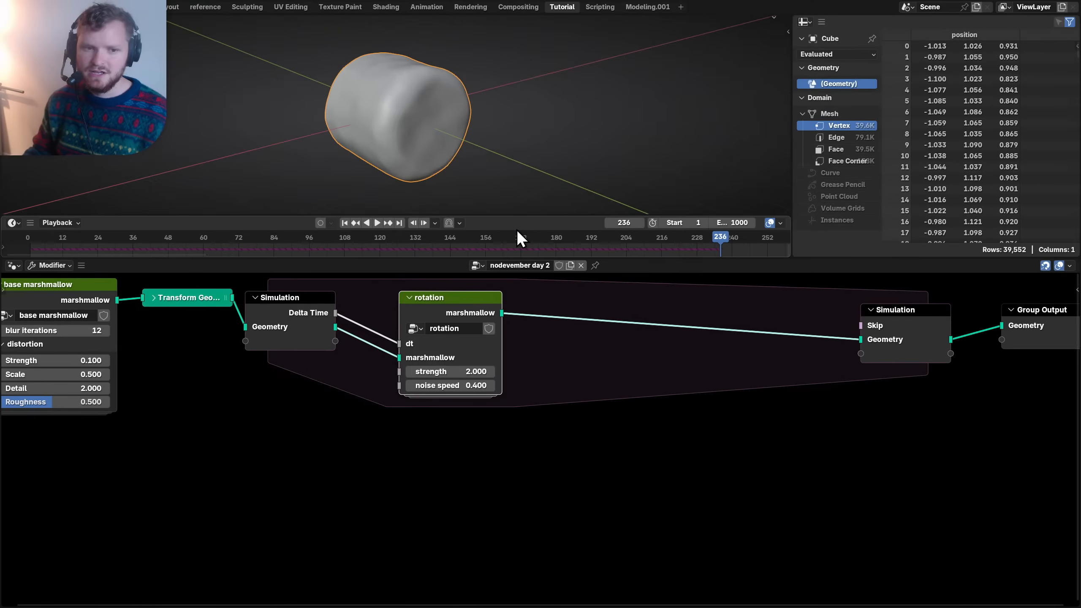
- Expand the Transform Geometry node with only its Geometry sockets showing and line it up with the base marshmallow and Simulation nodes
middle_click_drag(159, 326, 290, 332)
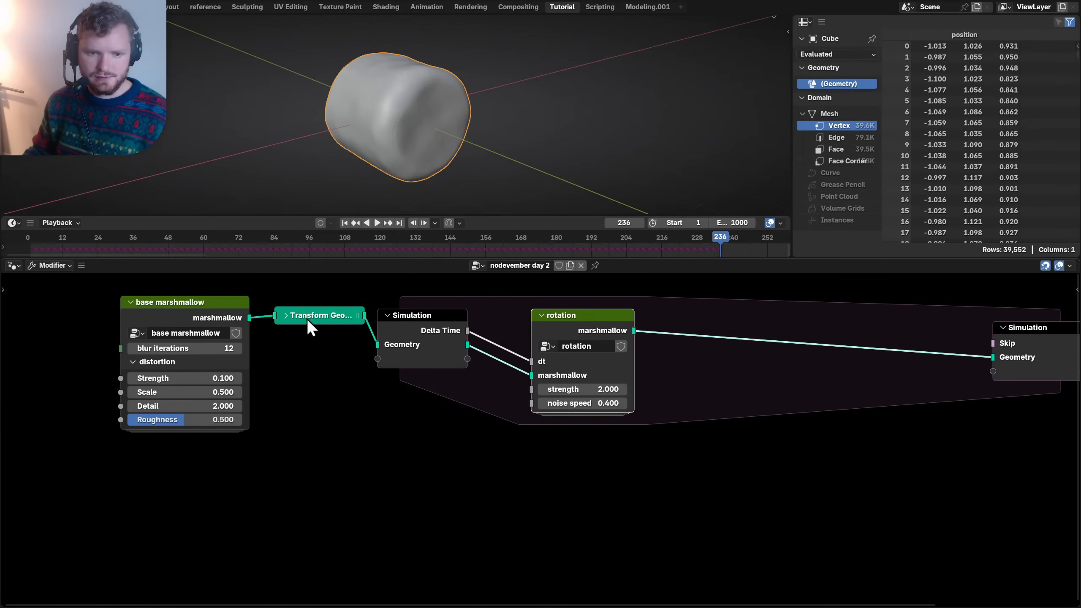
left_click(284, 316)
left_click_drag(304, 312, 291, 301)
left_click_drag(311, 368, 220, 290)
key("g")
left_click(233, 302)
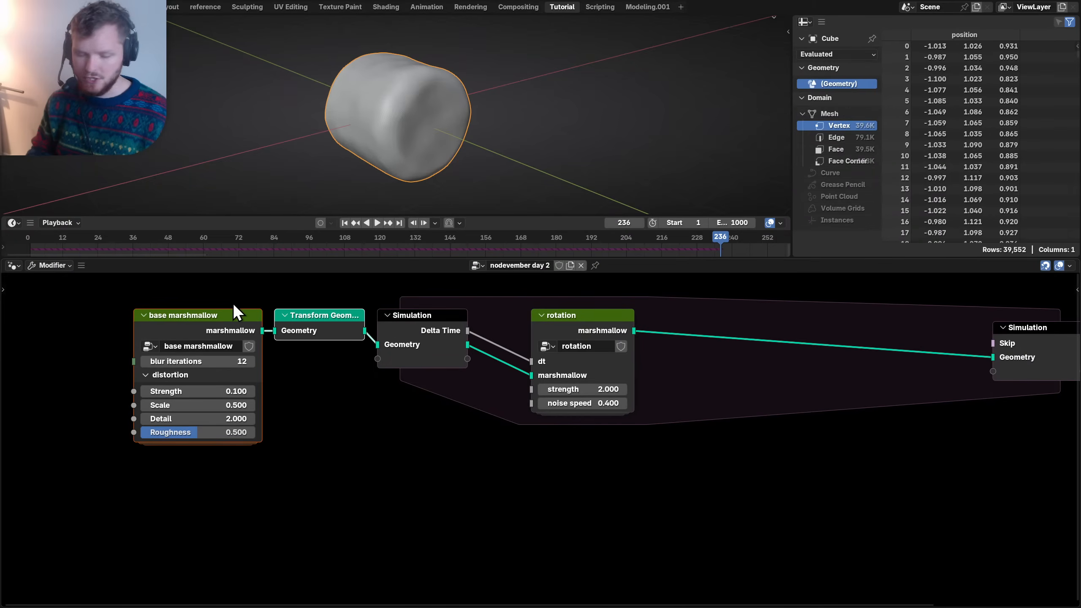
- Play the animation from the start frame to check the marshmallow's rotation from farther out, and pause it
key("shift+Left")
key("space")
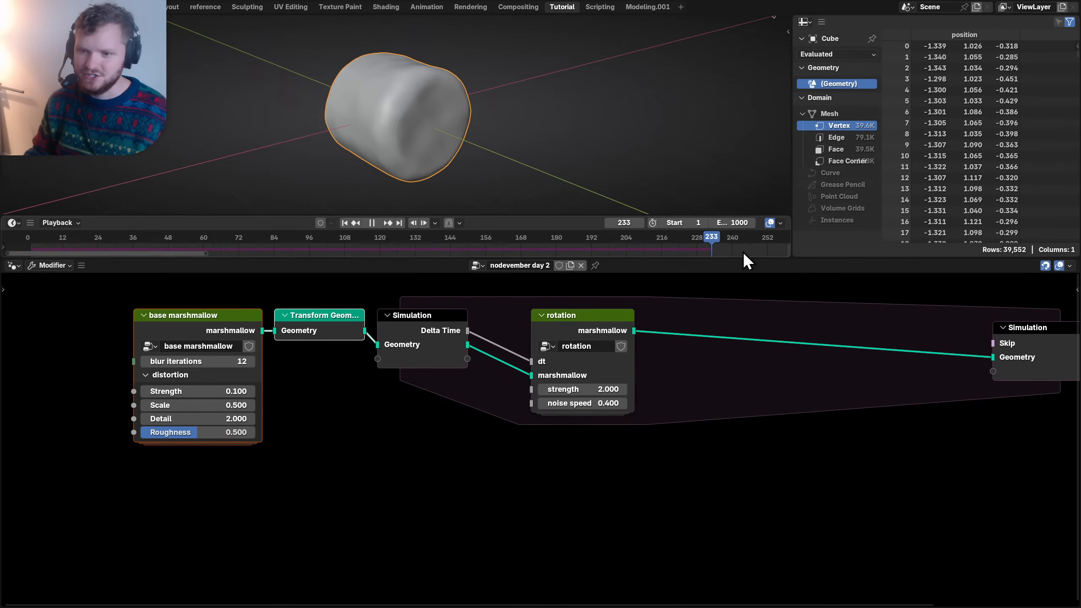
left_click_drag(732, 256, 720, 291)
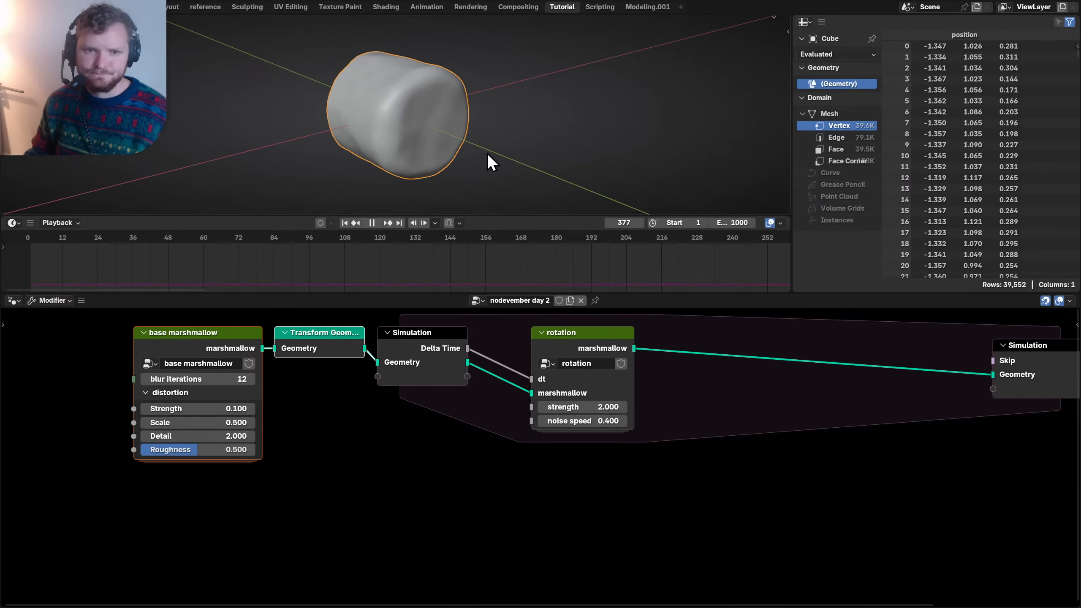
scroll(438, 134, "down", 4)
middle_click_drag(402, 131, 423, 148)
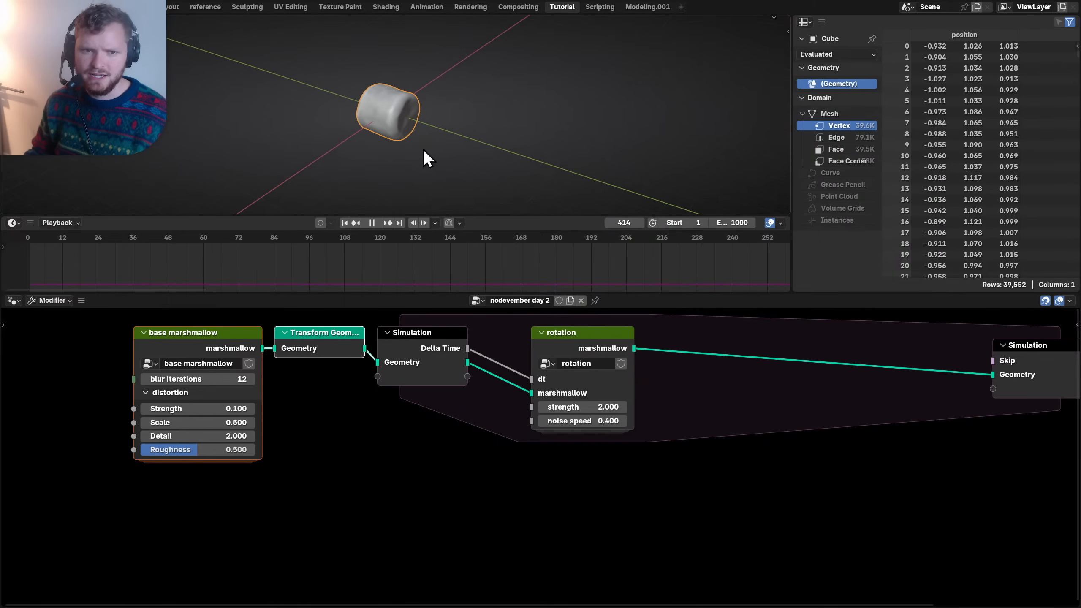
key("space")
- Sketch annotation lines lengthwise through the marshmallow in the 3D view and erase them
mouse_move(303, 75)
left_mouse_down()
mouse_move(439, 106)
mouse_move(501, 158)
left_mouse_up()
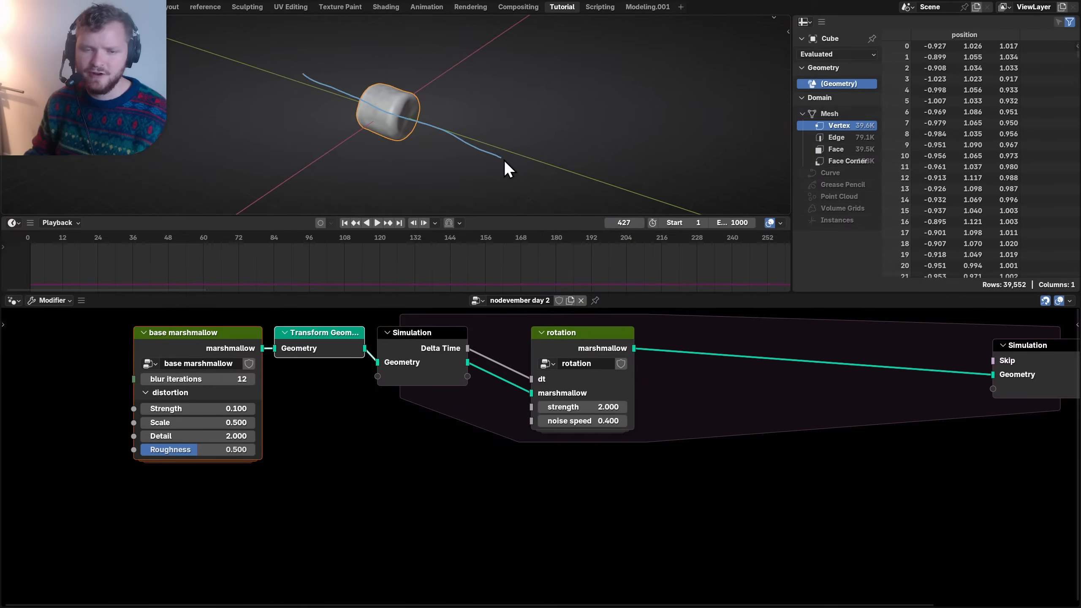
mouse_move(529, 167)
right_mouse_down()
mouse_move(338, 72)
mouse_move(325, 92)
right_mouse_up()
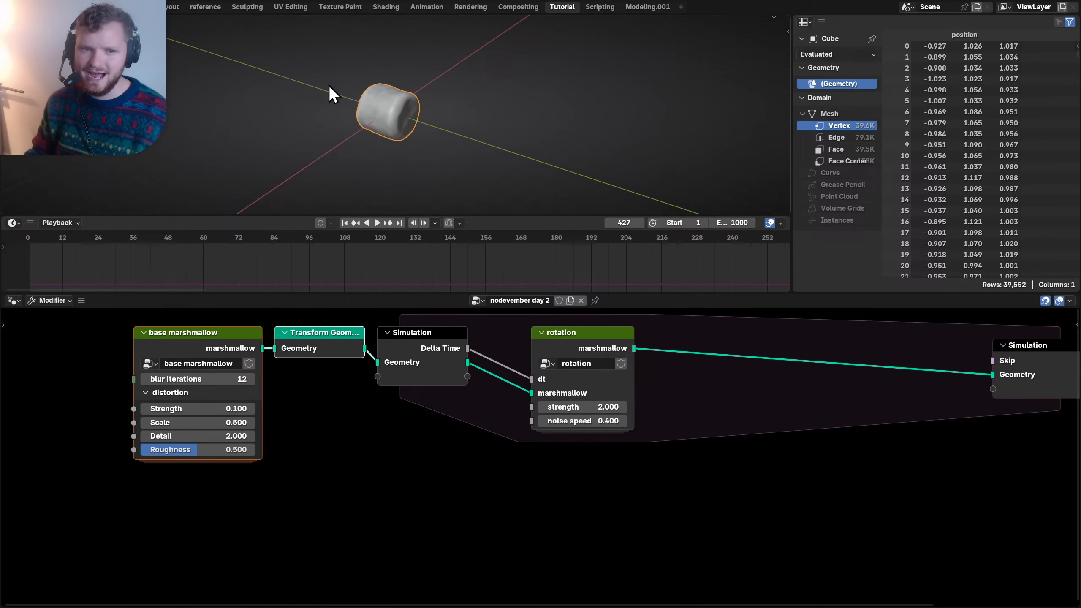
mouse_move(330, 86)
left_mouse_down()
mouse_move(529, 166)
mouse_move(499, 149)
mouse_move(452, 146)
mouse_move(380, 93)
left_mouse_up()
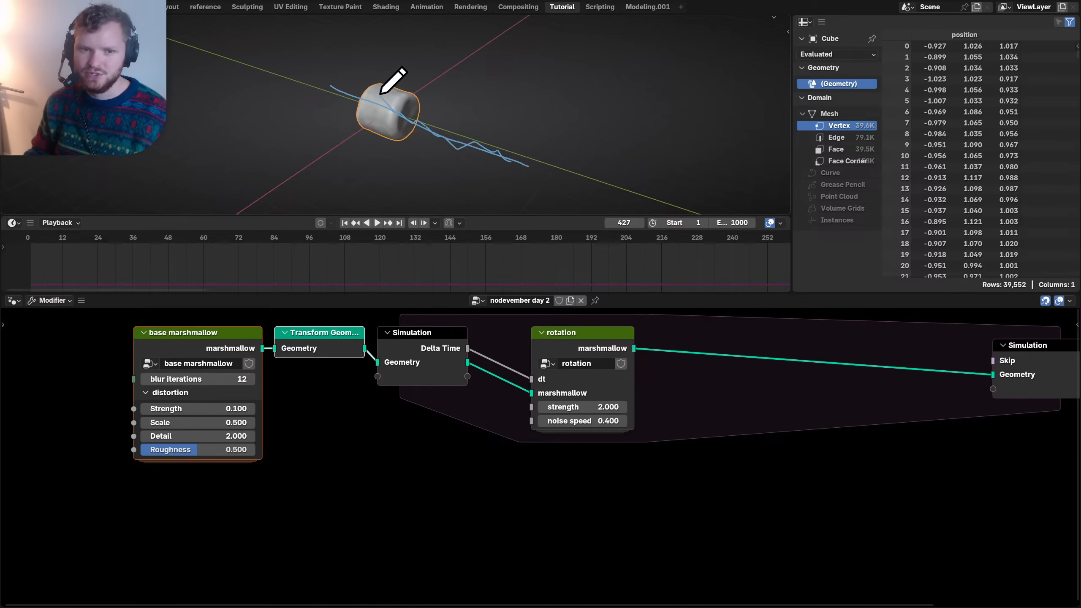
right_click_drag(361, 72, 526, 176)
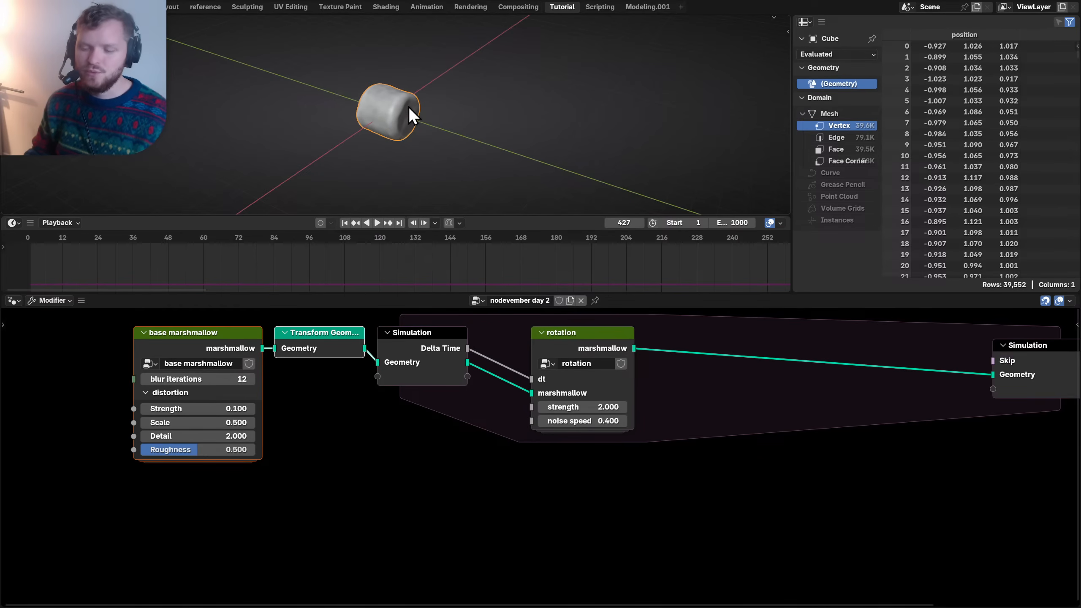
- Add a camera to the scene and turn on the Camera to View lock
key("shift+a")
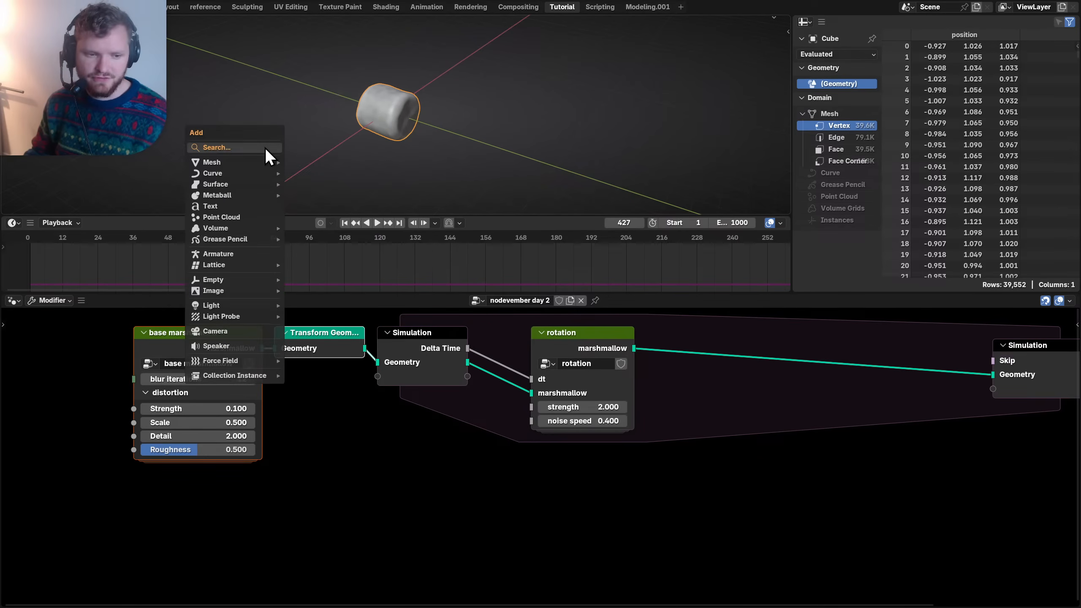
left_click(214, 332)
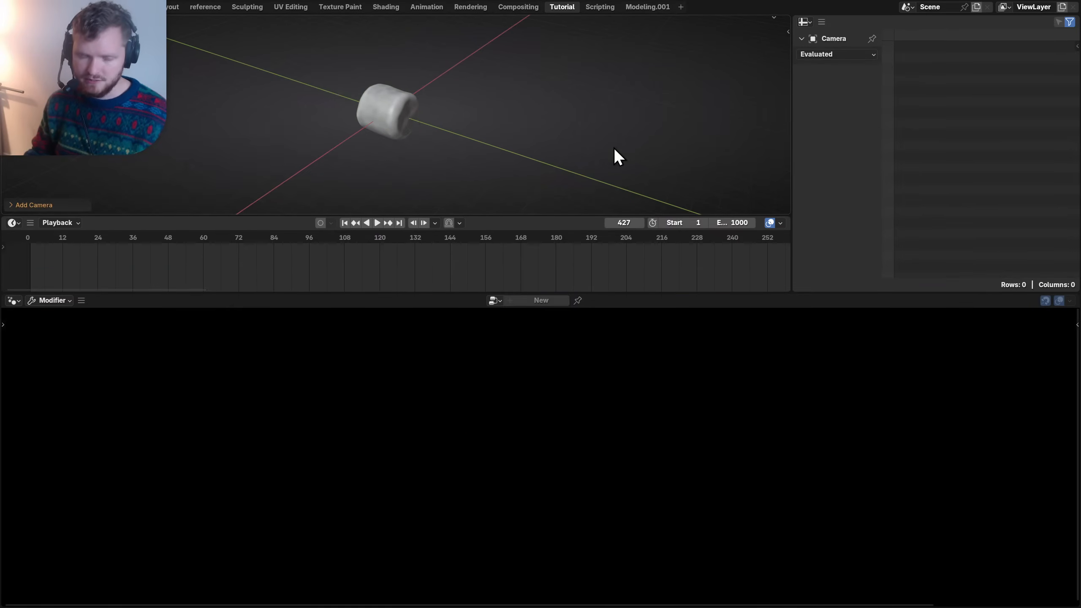
scroll(592, 144, "up", 2)
key("n")
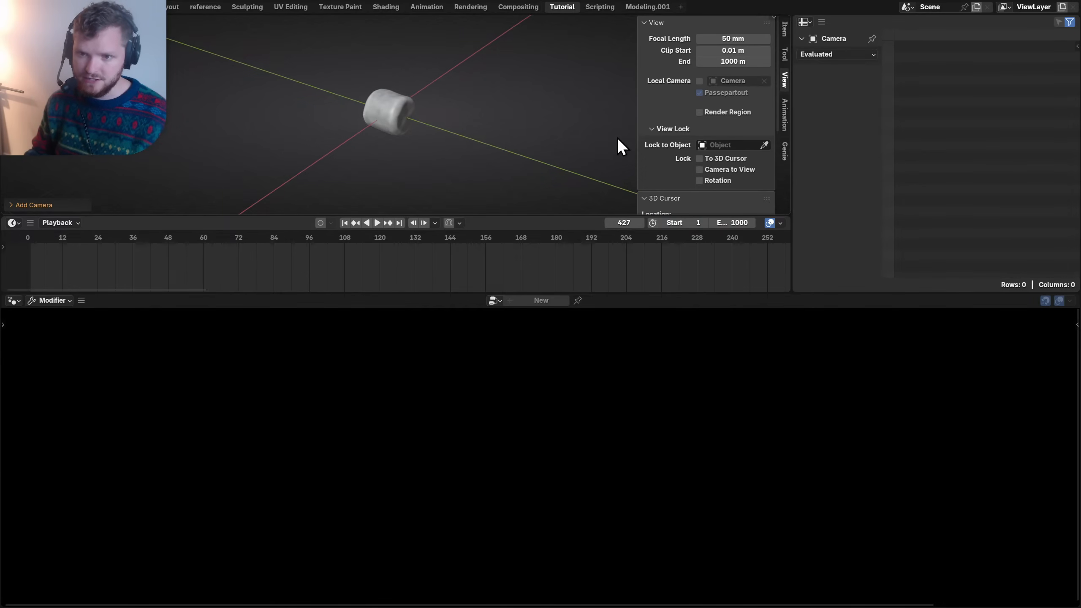
left_click(708, 172)
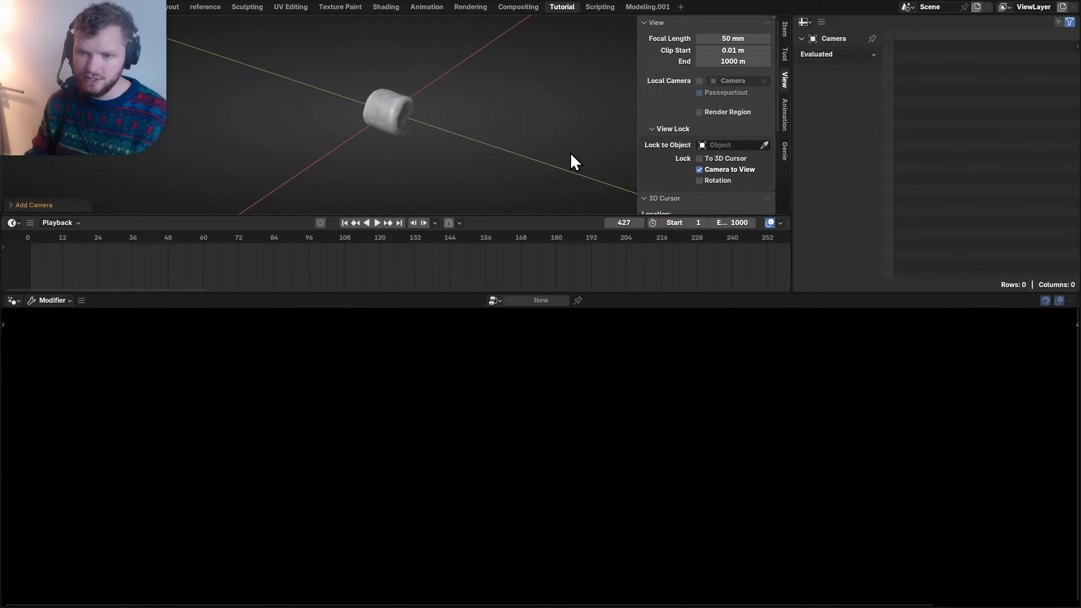
key("n")
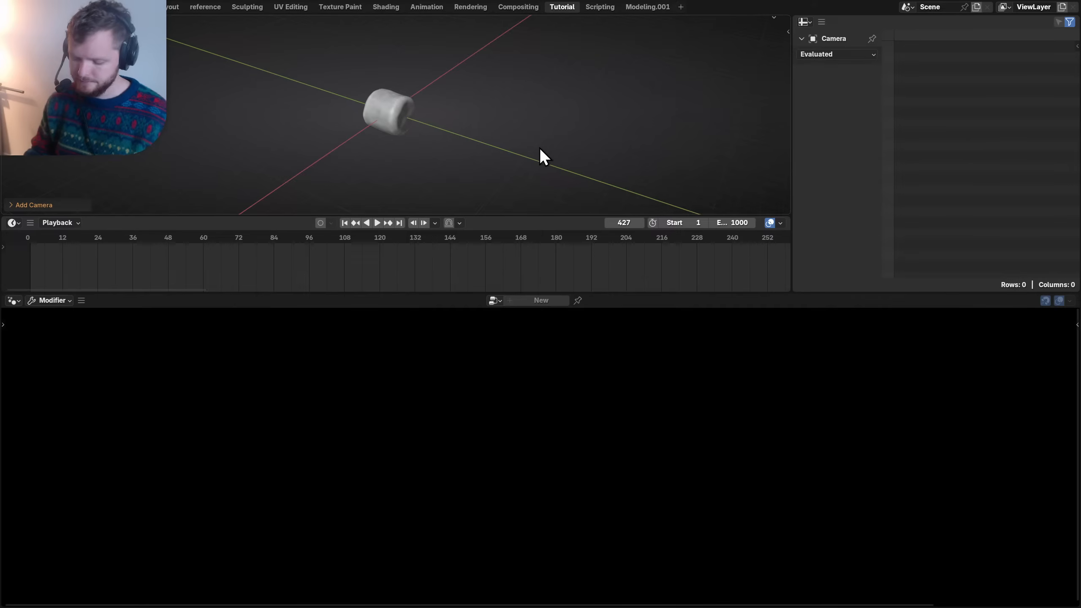
- Align the camera to the current view with the whole marshmallow framed, and make the 3D viewport taller
key("KP_0")
scroll(437, 119, "down", 5)
scroll(437, 120, "down", 6)
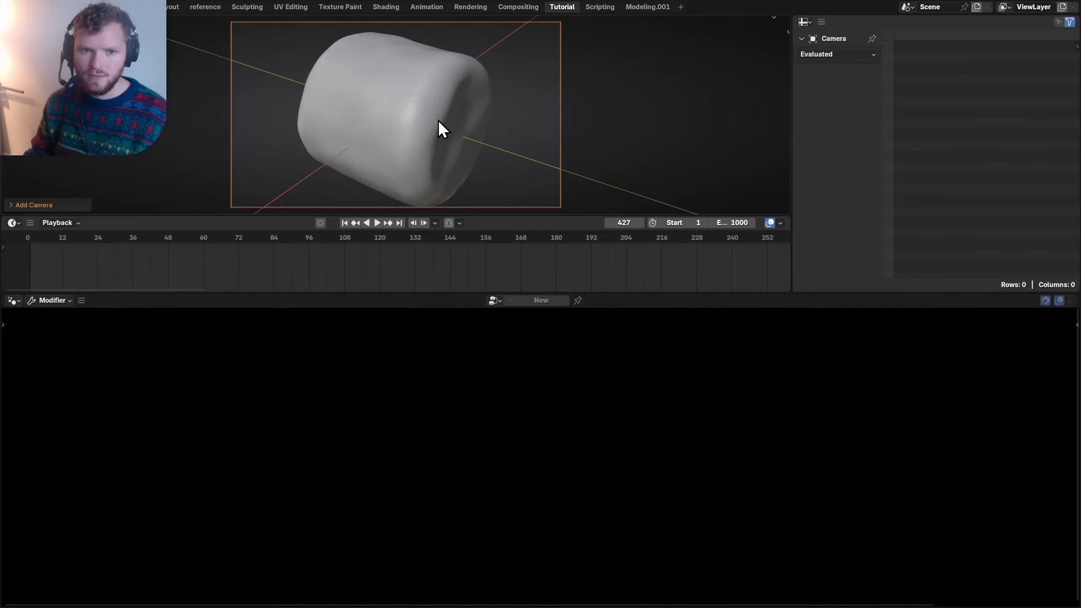
scroll(437, 120, "up", 3)
middle_click_drag(438, 114, 437, 111)
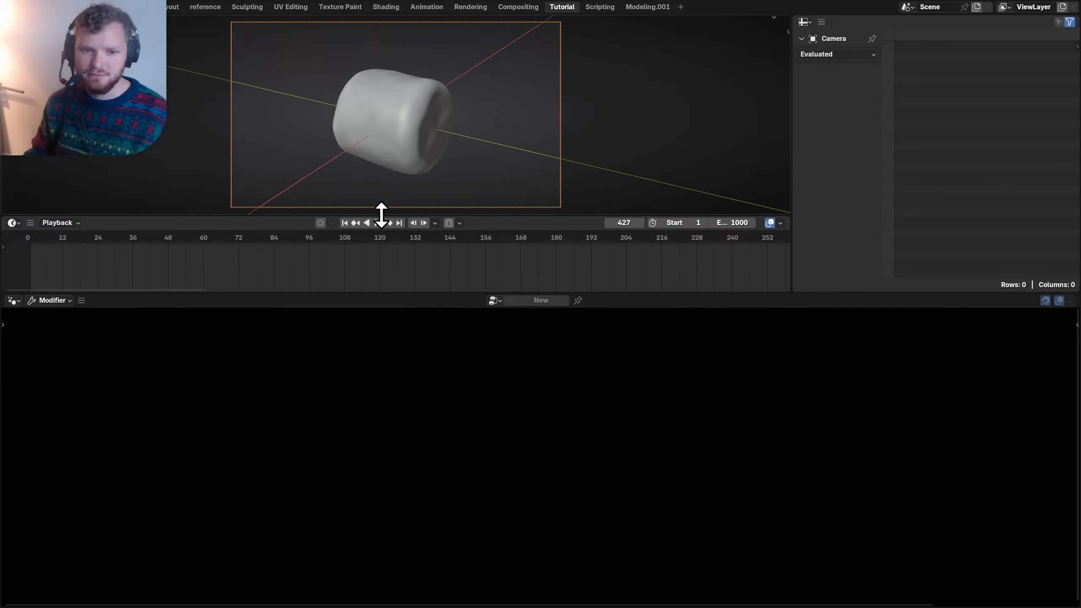
mouse_move(381, 214)
left_mouse_down()
mouse_move(378, 254)
mouse_move(363, 175)
left_mouse_up()
- Sketch wavy annotation strokes beneath the marshmallow in the camera view and erase them
left_click_drag(405, 221, 384, 188)
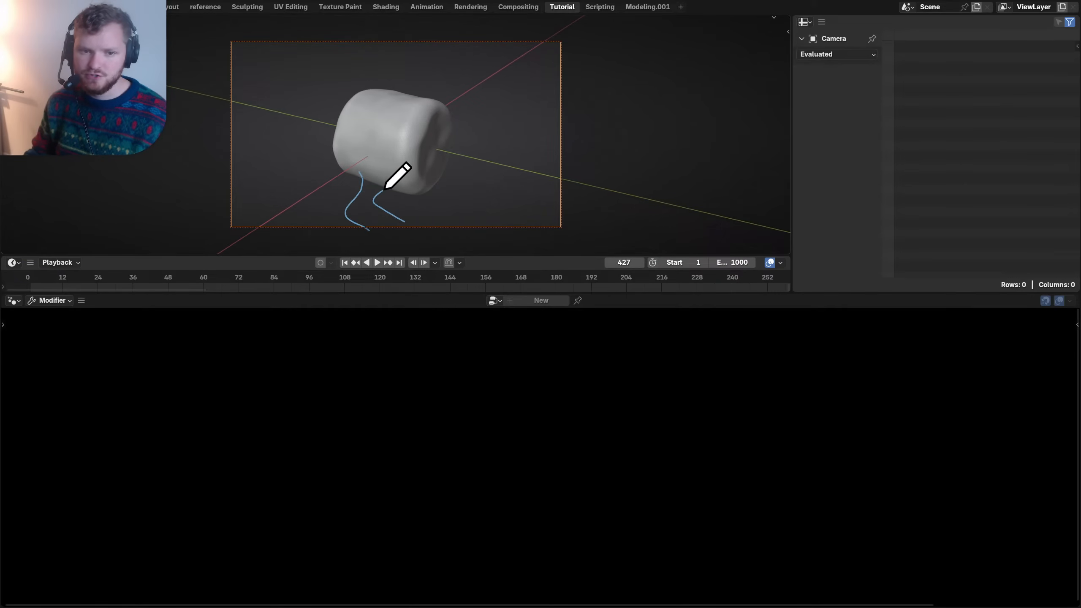
left_click_drag(424, 218, 413, 163)
mouse_move(407, 144)
right_mouse_down()
mouse_move(442, 127)
mouse_move(458, 189)
right_mouse_up()
- Adjust the camera angle slightly and split the spreadsheet area, making its lower half a Properties editor
mouse_move(415, 151)
middle_mouse_down()
mouse_move(404, 155)
mouse_move(406, 142)
mouse_move(422, 157)
mouse_move(422, 145)
middle_mouse_up()
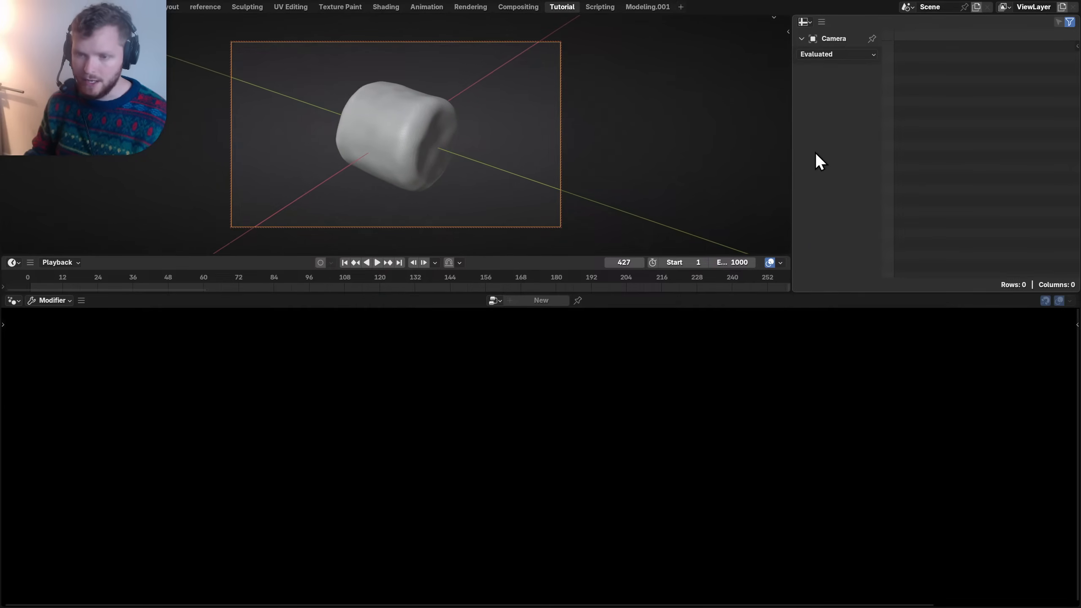
left_click_drag(796, 289, 826, 154)
key("shift+space")
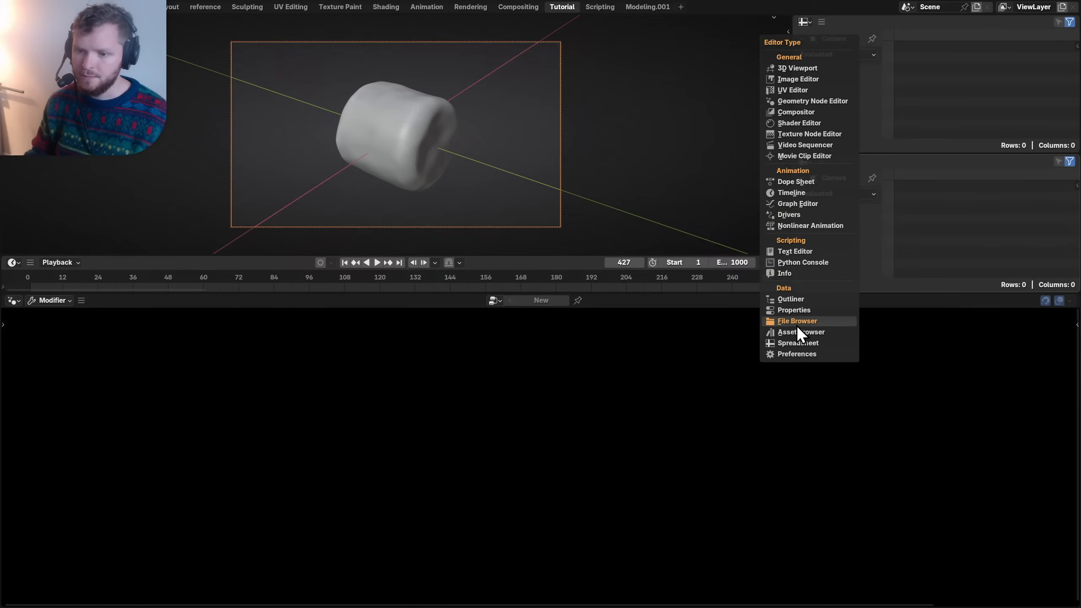
left_click(795, 309)
- Set the render output's Resolution Y to 1920*3/4 (1440 px)
scroll(798, 251, "down", 5)
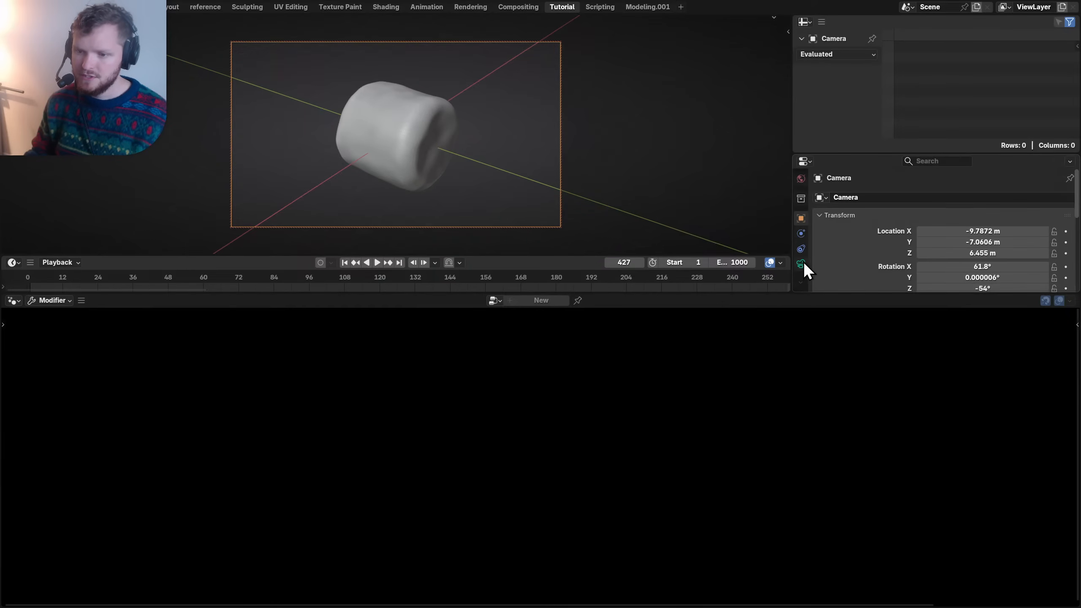
left_click(803, 262)
scroll(804, 197, "up", 3)
scroll(804, 198, "up", 2)
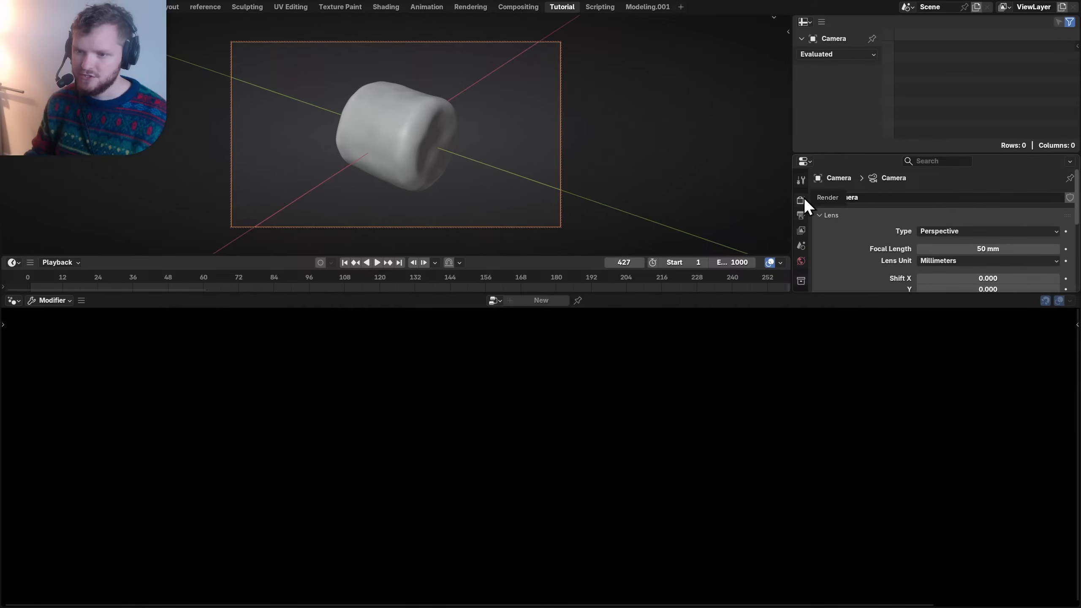
left_click(804, 213)
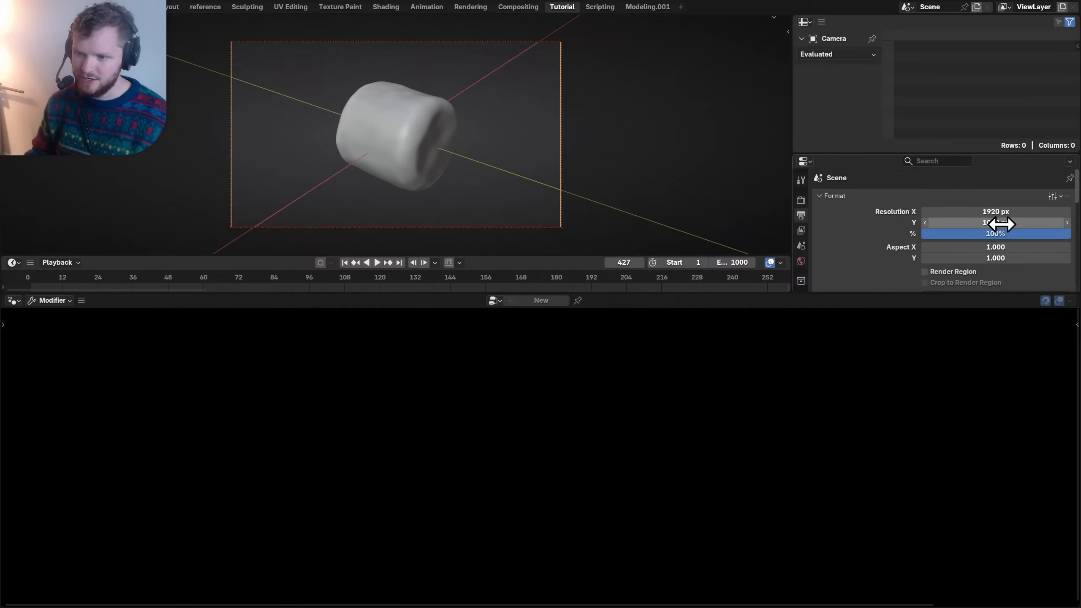
left_click(1000, 223)
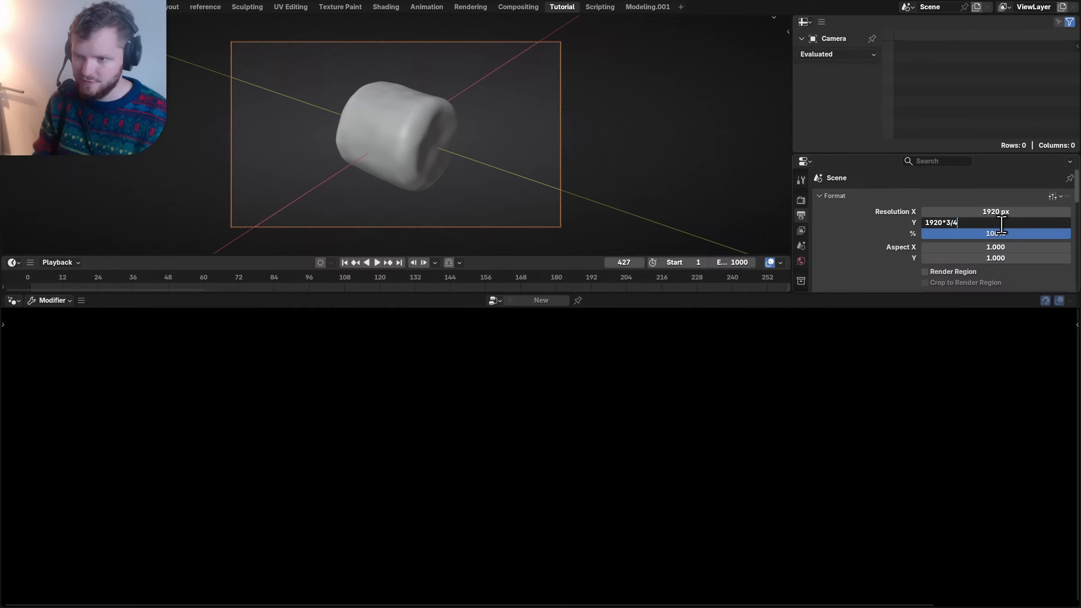
type("1920*3/4")
key("Return")
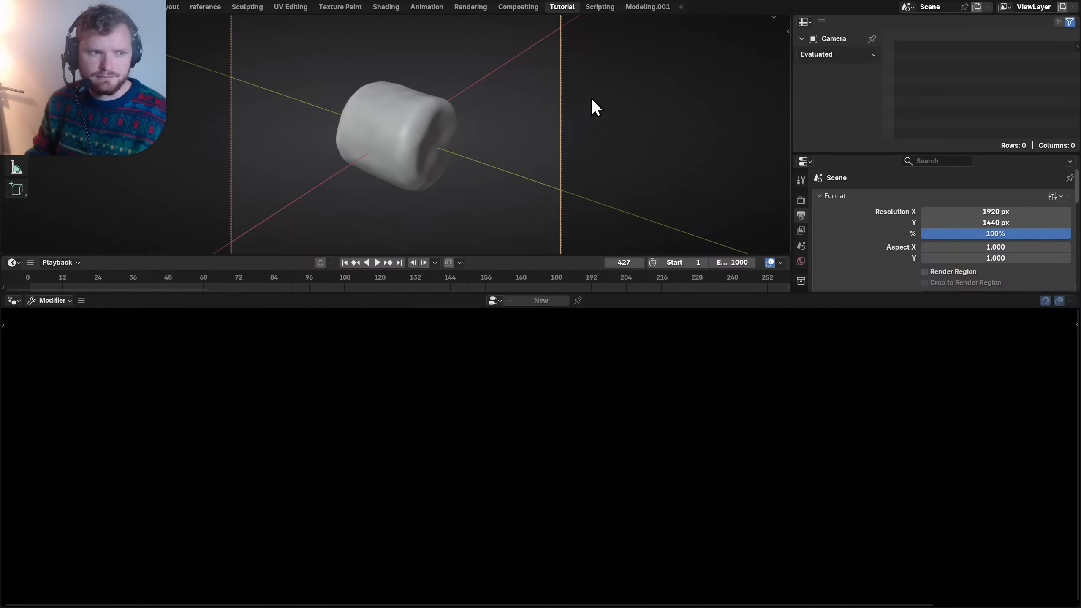
- Show the 3D viewport's navigation gizmos and unlock the camera from the view
key("q")
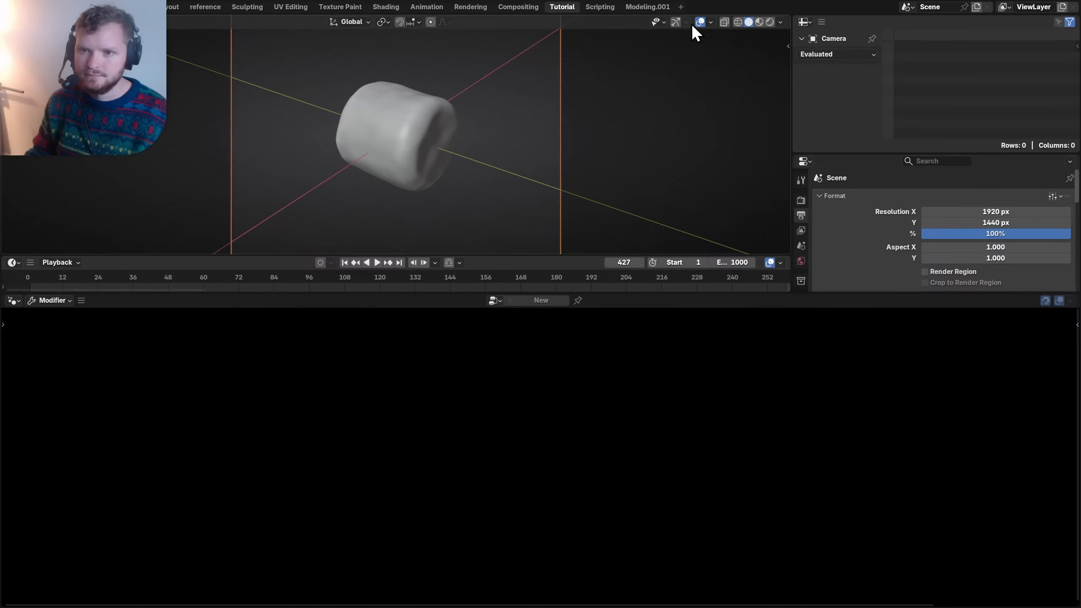
left_click(677, 21)
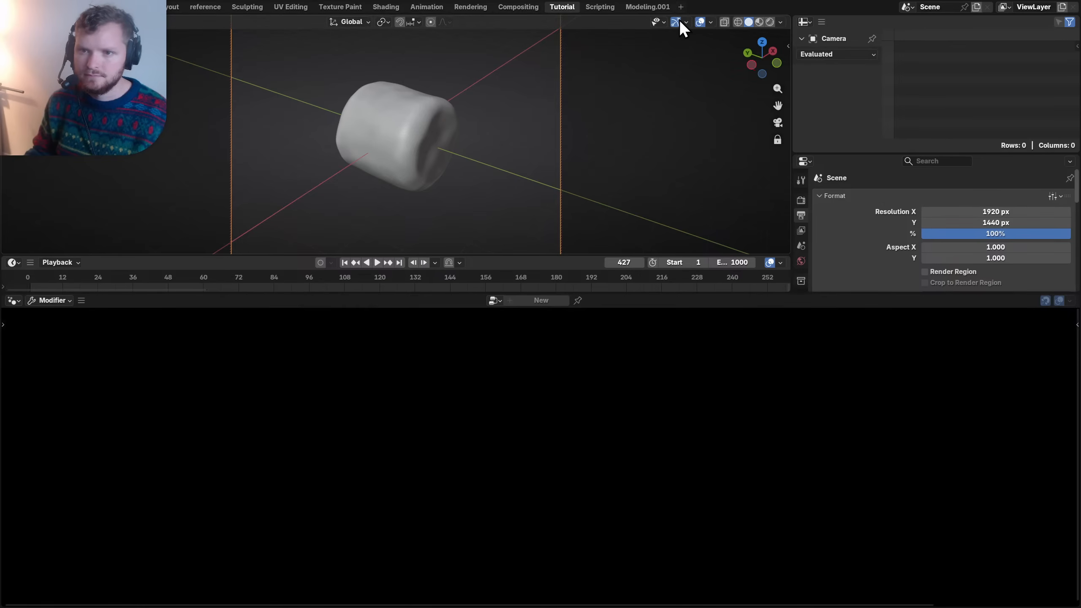
left_click(777, 138)
scroll(544, 127, "down", 3)
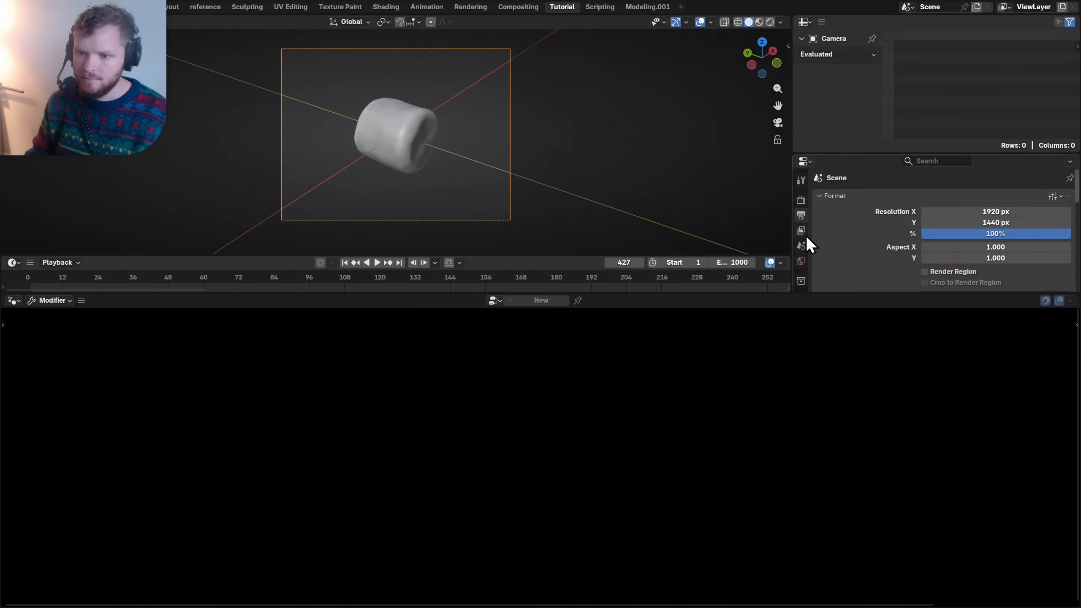
scroll(801, 238, "down", 4)
scroll(439, 175, "up", 1)
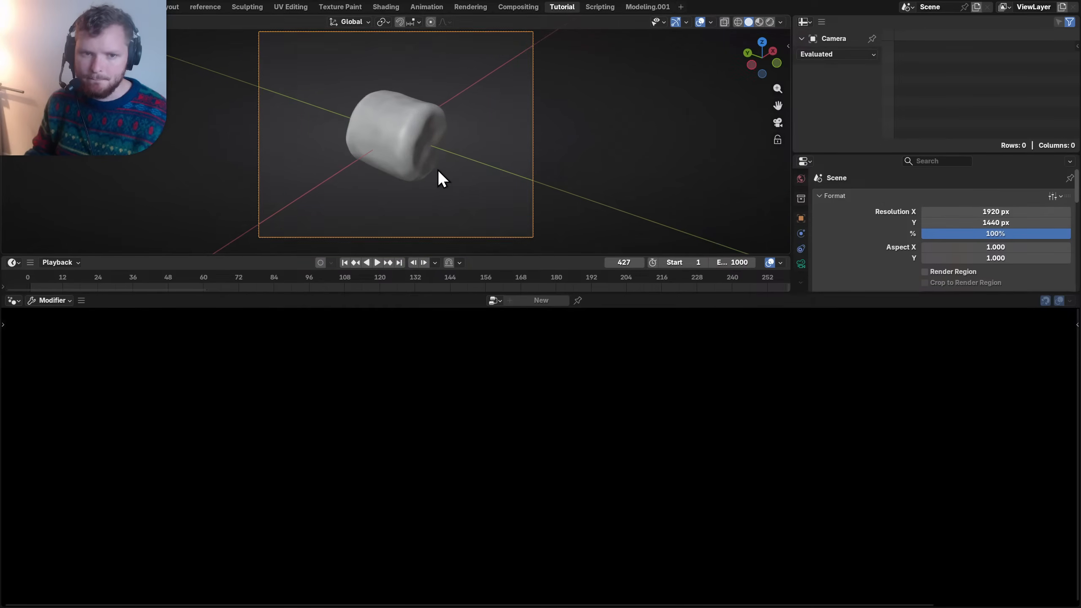
- Change the camera's lens type to Orthographic with an orthographic scale of 7.560, and save the file
left_click(801, 264)
left_click(987, 232)
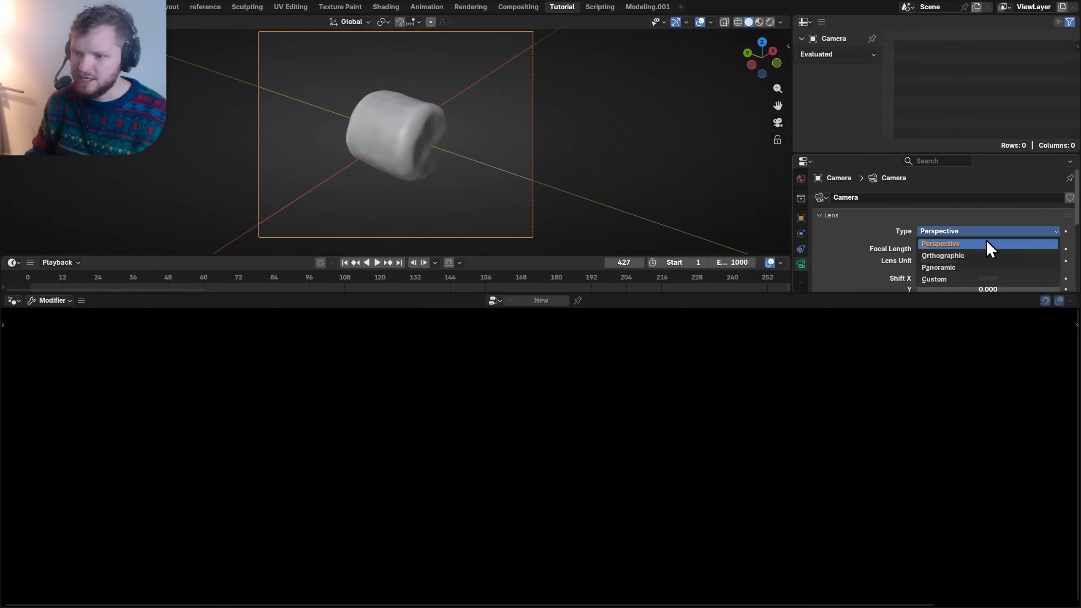
left_click(978, 254)
left_click_drag(989, 245, 1031, 245)
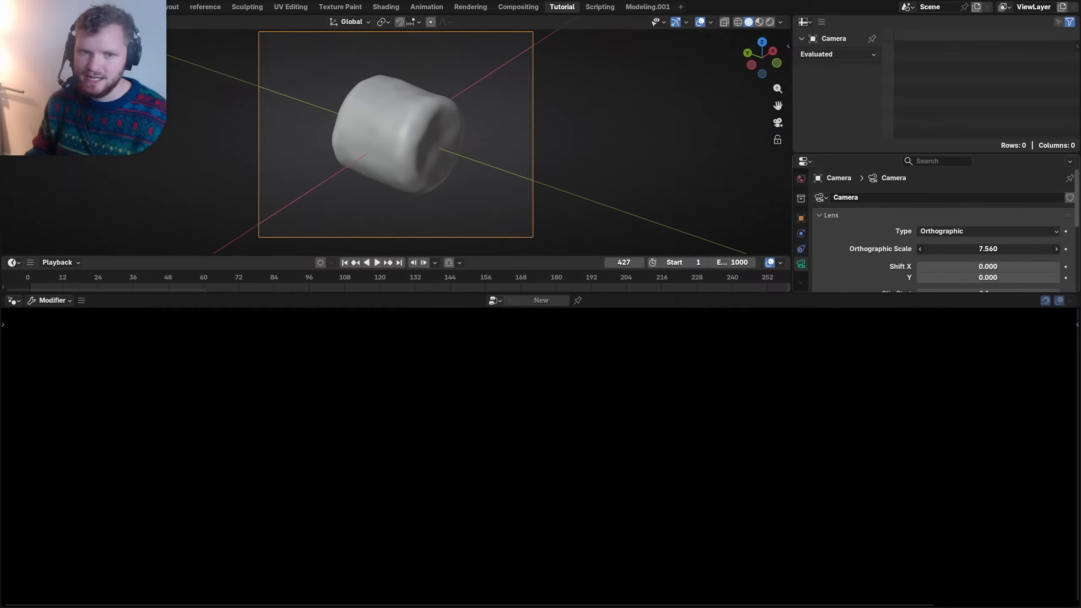
key("ctrl+s")
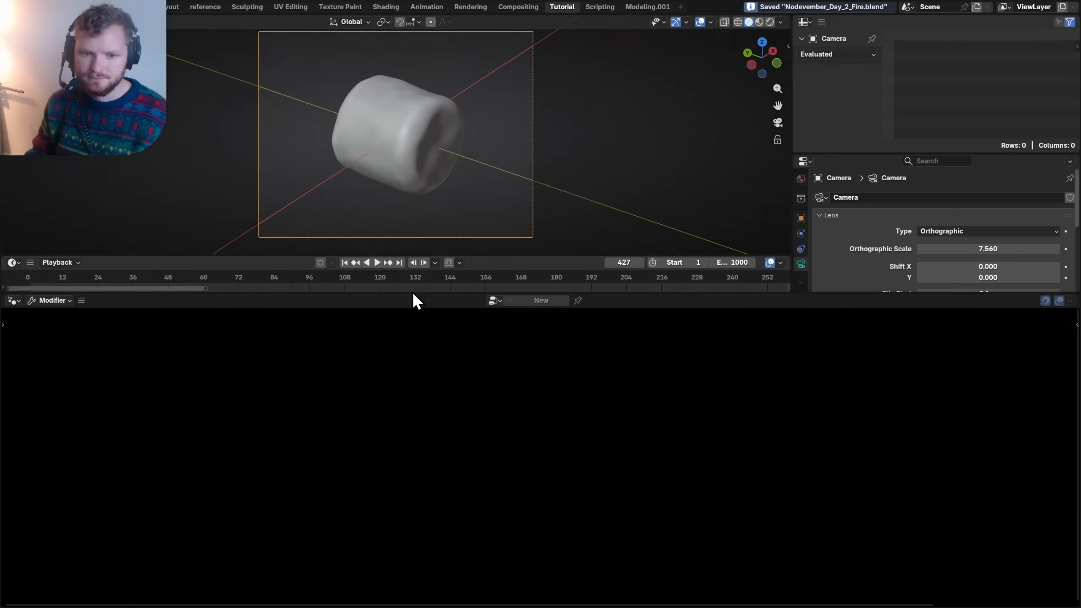
- Give the timeline and 3D viewport more height, and select the marshmallow object
left_click_drag(365, 293, 359, 320)
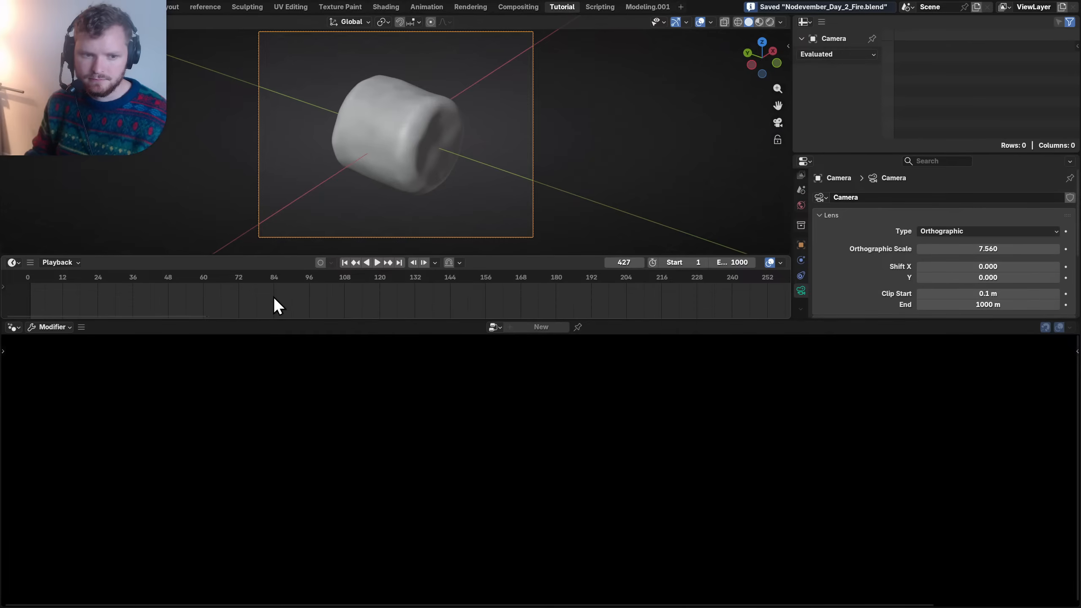
key("q")
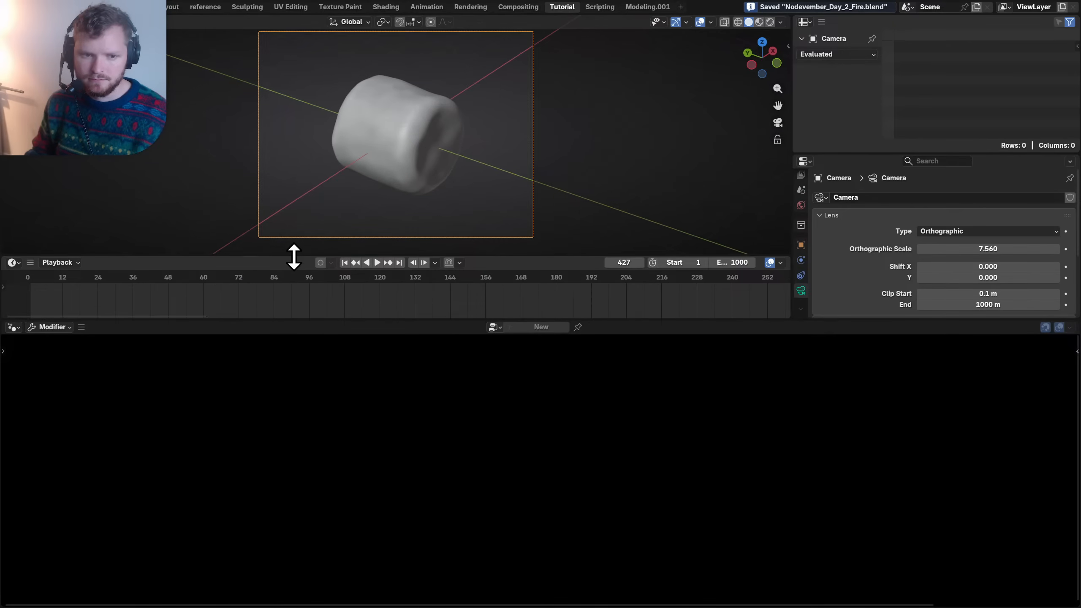
left_click_drag(291, 254, 291, 274)
left_click(400, 169)
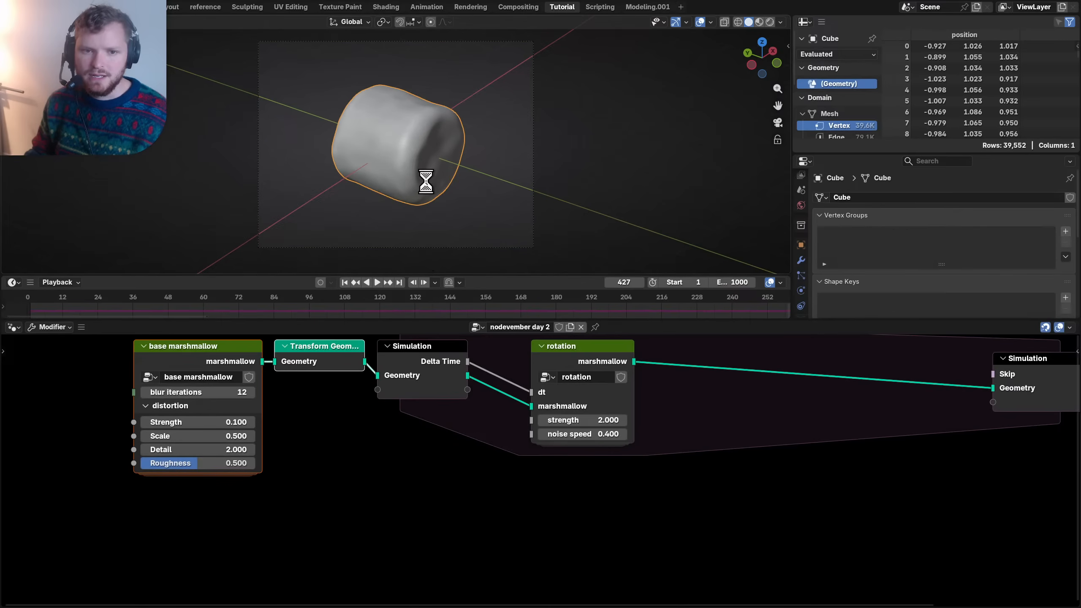
- Save the file and leave the camera view for a free perspective on the marshmallow
key("ctrl+s")
key("KP_0")
middle_click_drag(420, 182, 525, 157)
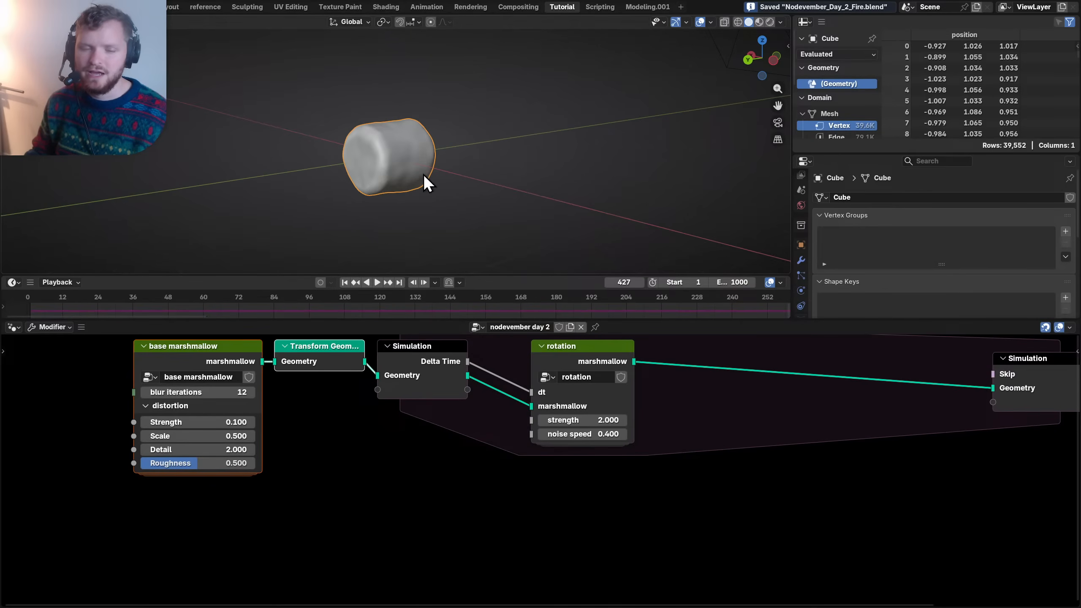
middle_click_drag(423, 174, 427, 151)
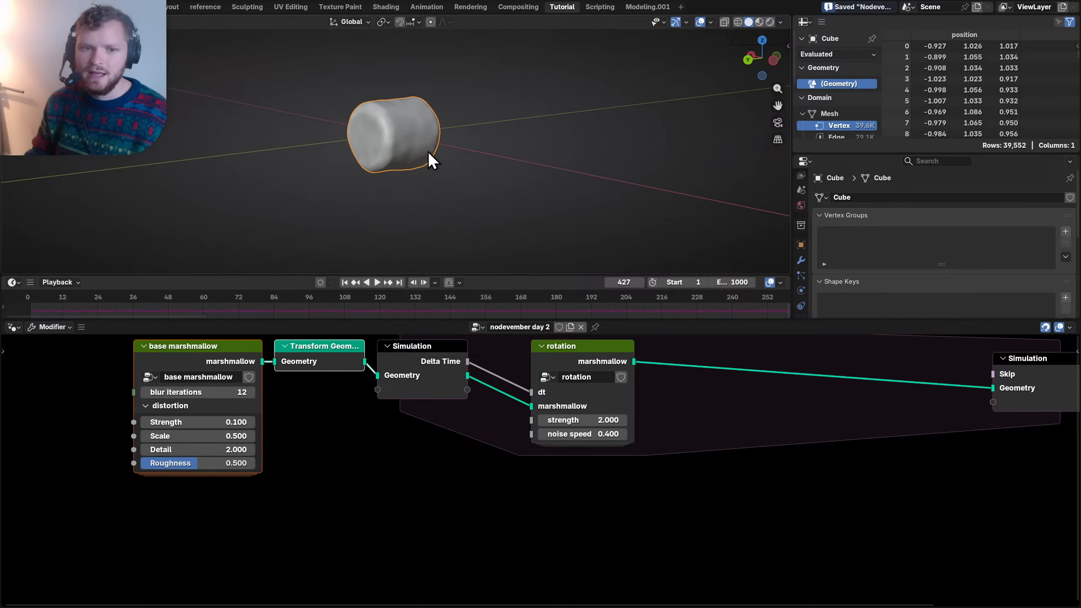
- Examine the charred surface details in the roasted marshmallow reference photos and return to the Tutorial workspace
left_click(208, 7)
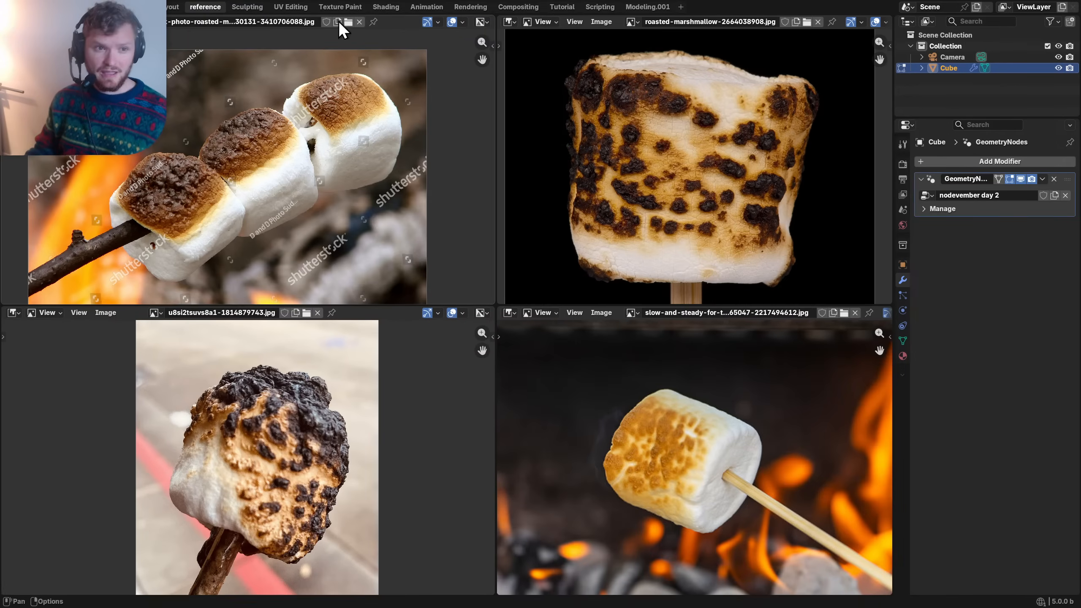
scroll(332, 403, "up", 5)
middle_click_drag(290, 427, 241, 448)
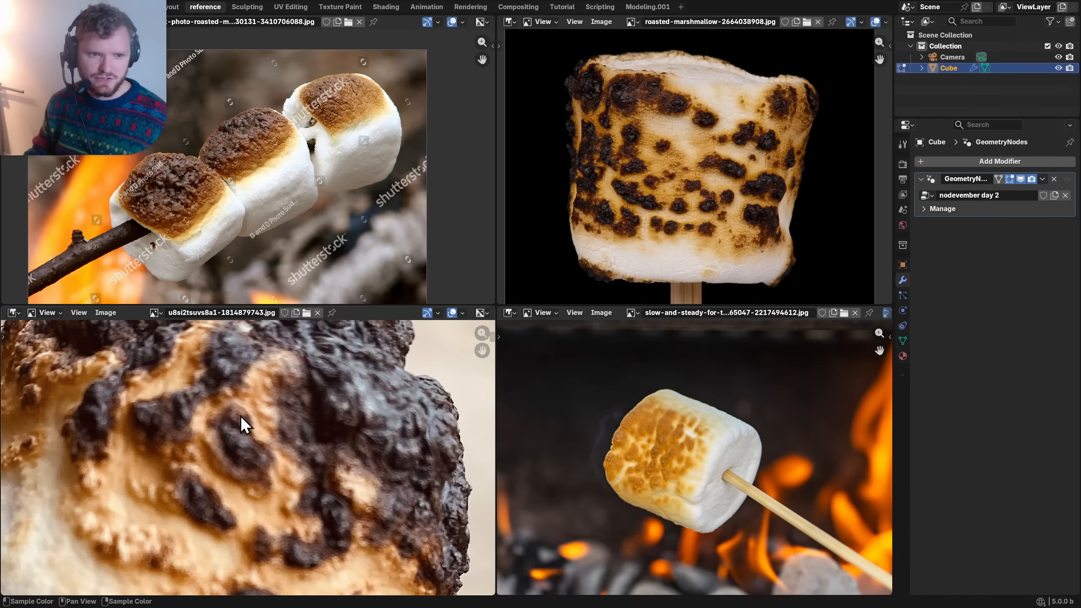
scroll(212, 225, "up", 4)
middle_click_drag(193, 212, 228, 201)
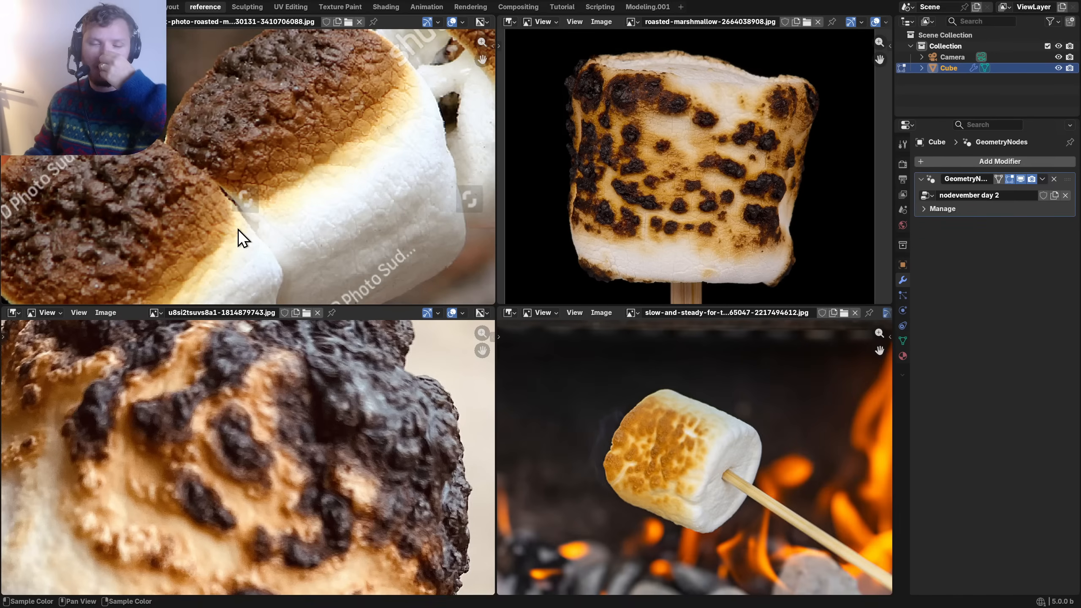
left_click(176, 5)
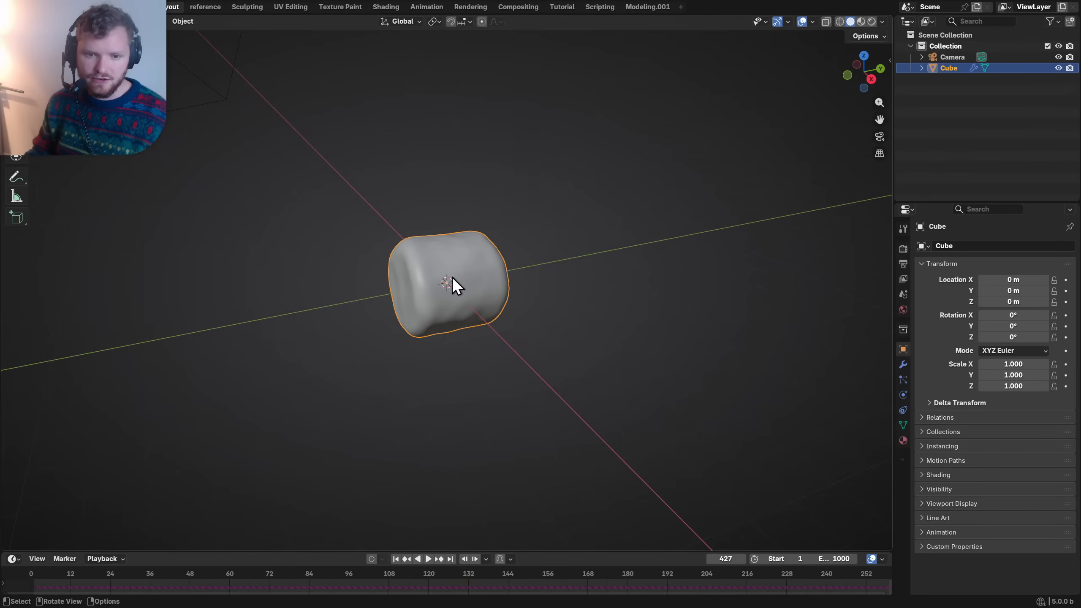
left_click(566, 7)
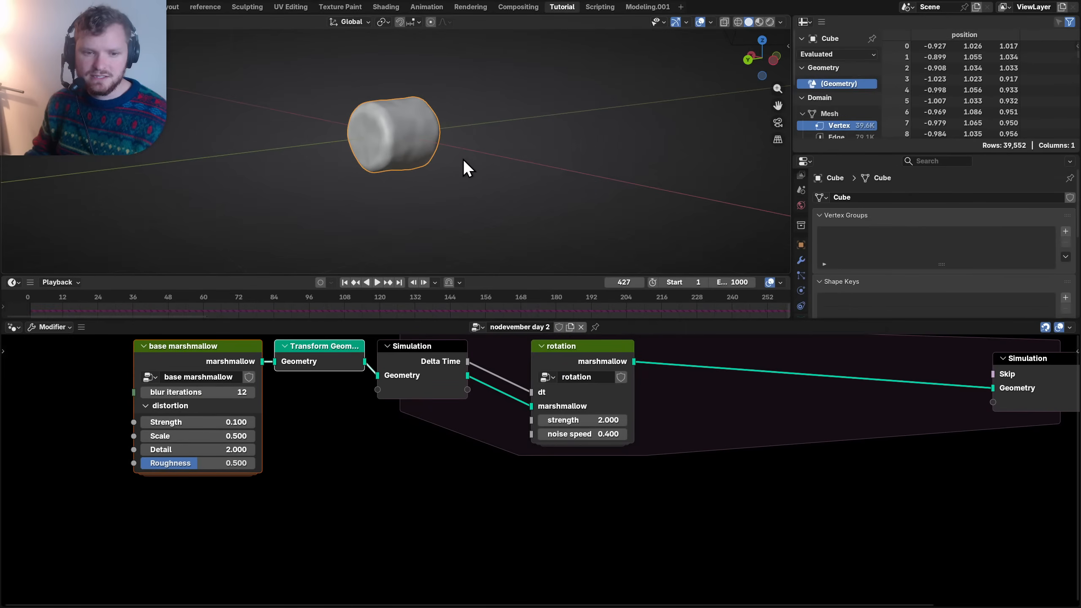
- Save the file, add a Grid node and join its mesh with the simulation's output geometry
key("ctrl+s")
scroll(591, 423, "down", 2)
key("shift+a")
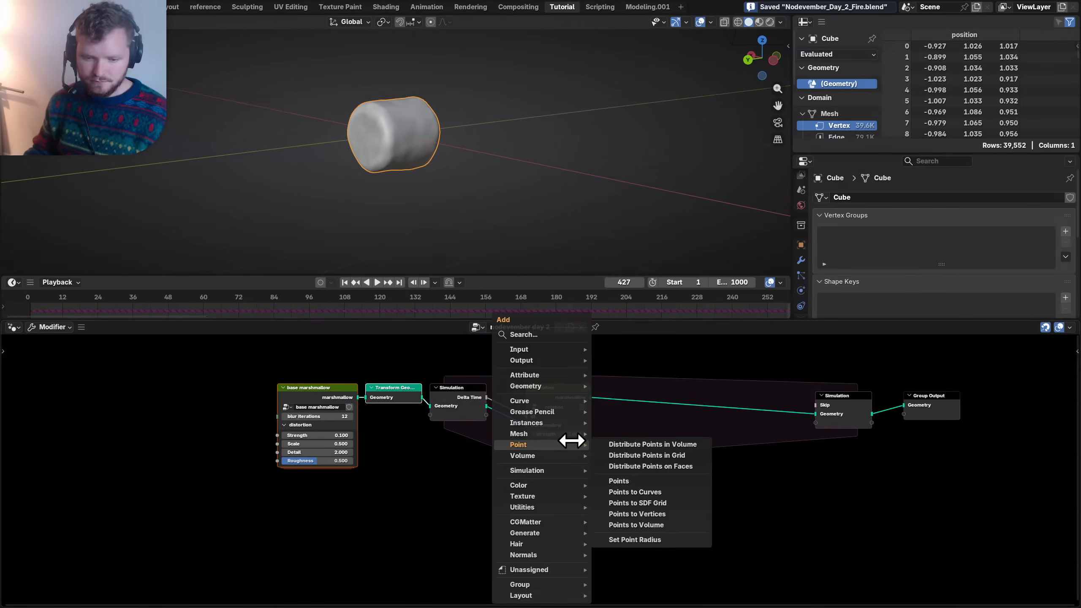
type("grid")
key("Return")
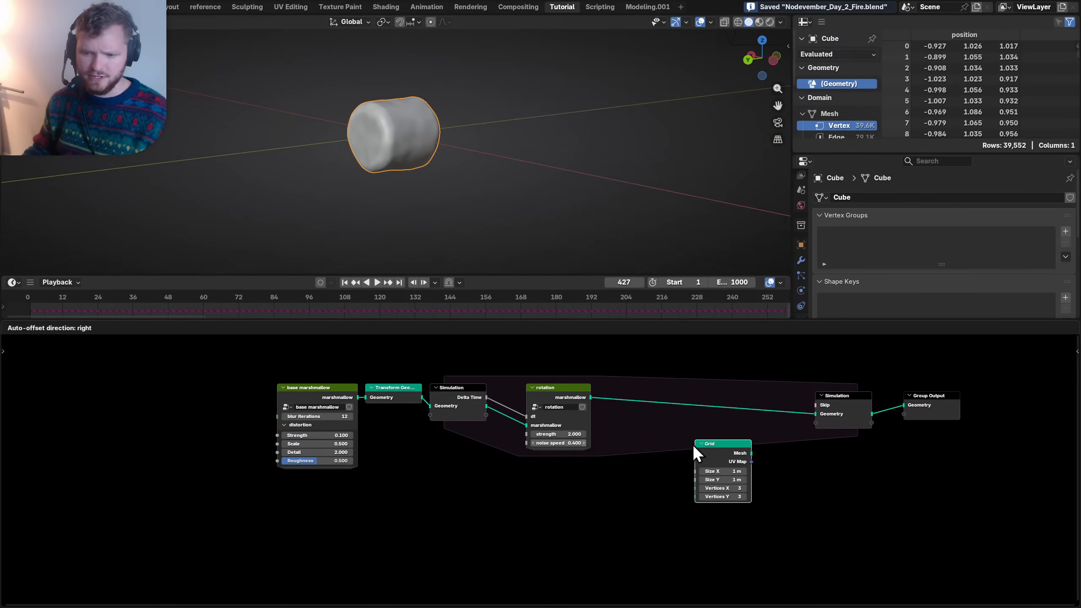
left_click(812, 451)
right_click_drag(837, 453, 847, 412, "ctrl+shift")
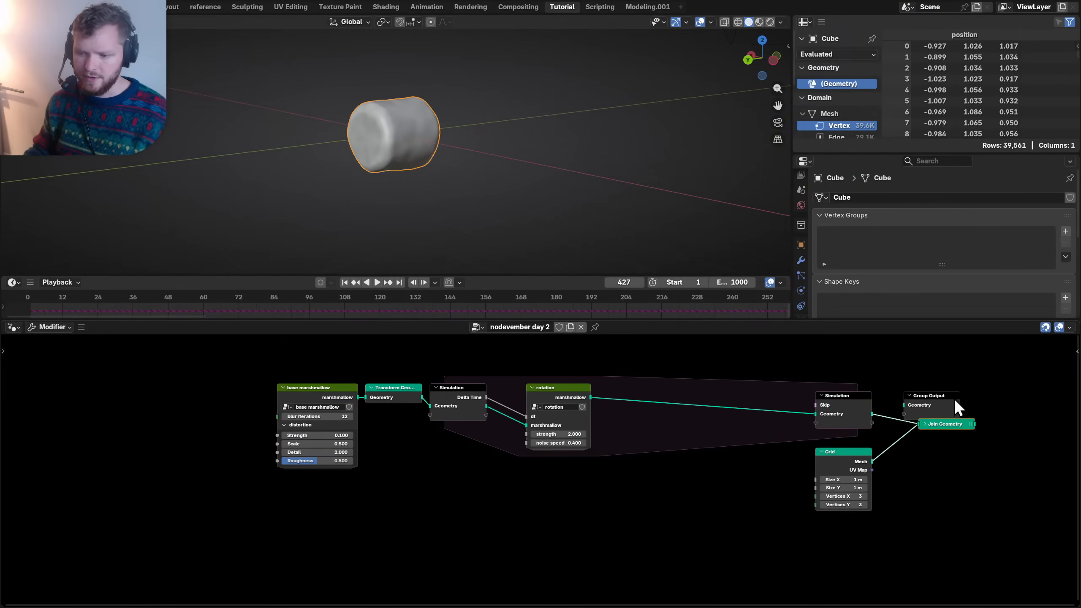
- Rearrange the Group Output, simulation output and Grid nodes, and set the grid's Size X and Y to 7.41 m
left_click_drag(938, 397, 1043, 401)
left_click_drag(975, 492, 864, 416)
left_click_drag(862, 417, 667, 412)
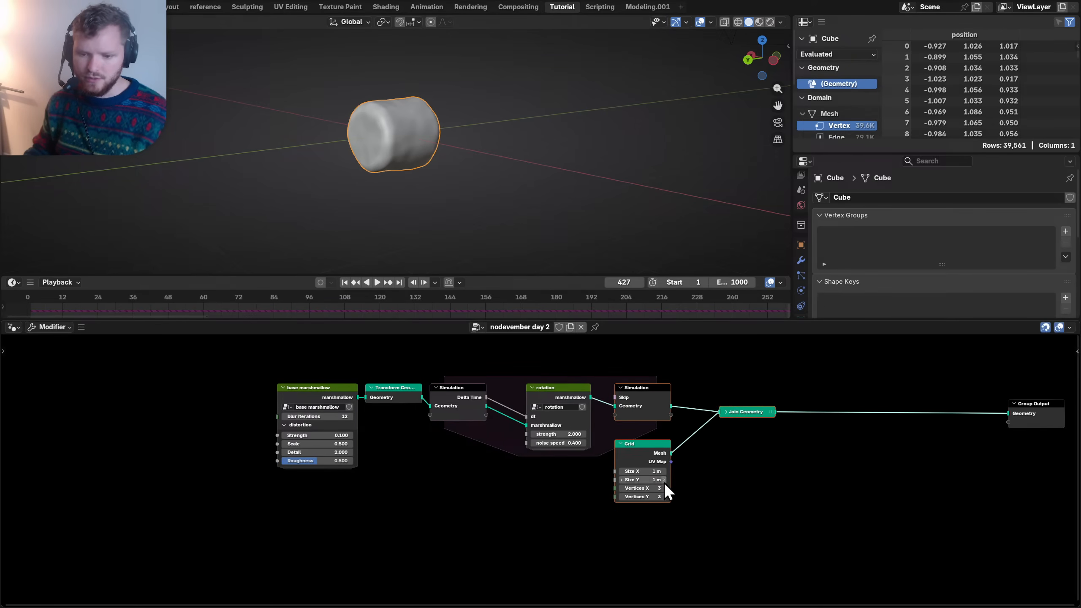
left_click_drag(642, 471, 692, 471)
- Insert a Transform Geometry node after the Grid with a Z translation of -3.61 m, and save the file
key("shift+a")
mouse_move(697, 406)
type("trans")
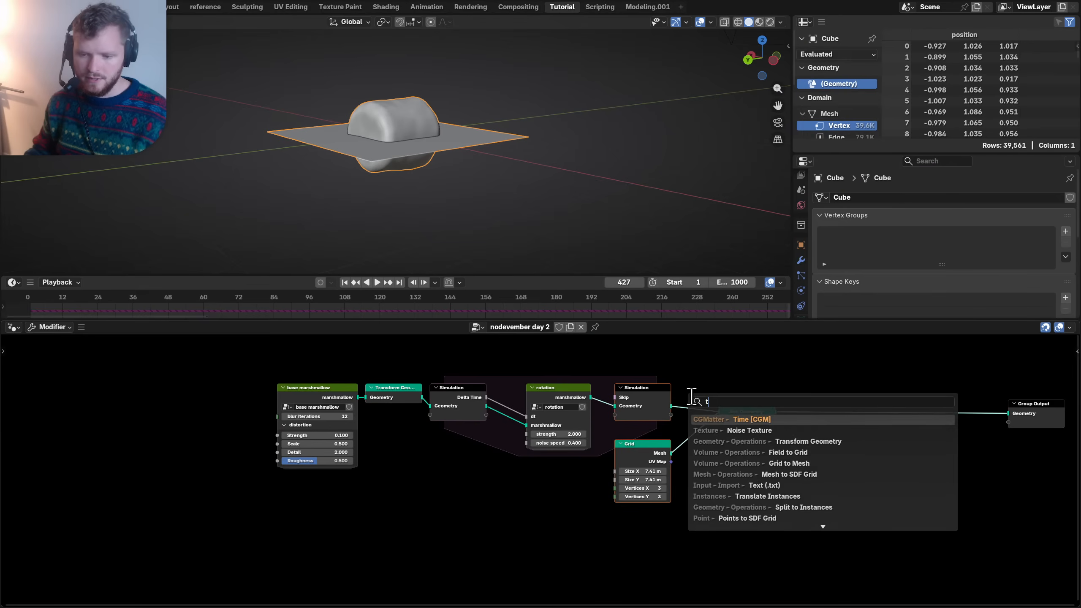
key("Return")
left_click(681, 419)
left_click_drag(710, 478, 676, 478)
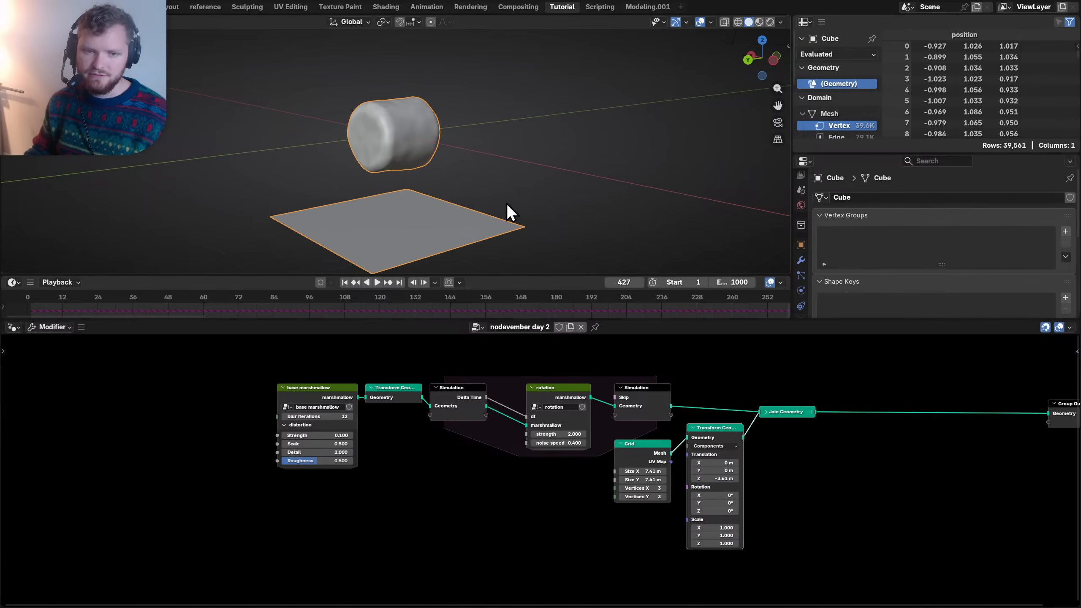
middle_click_drag(507, 208, 478, 198)
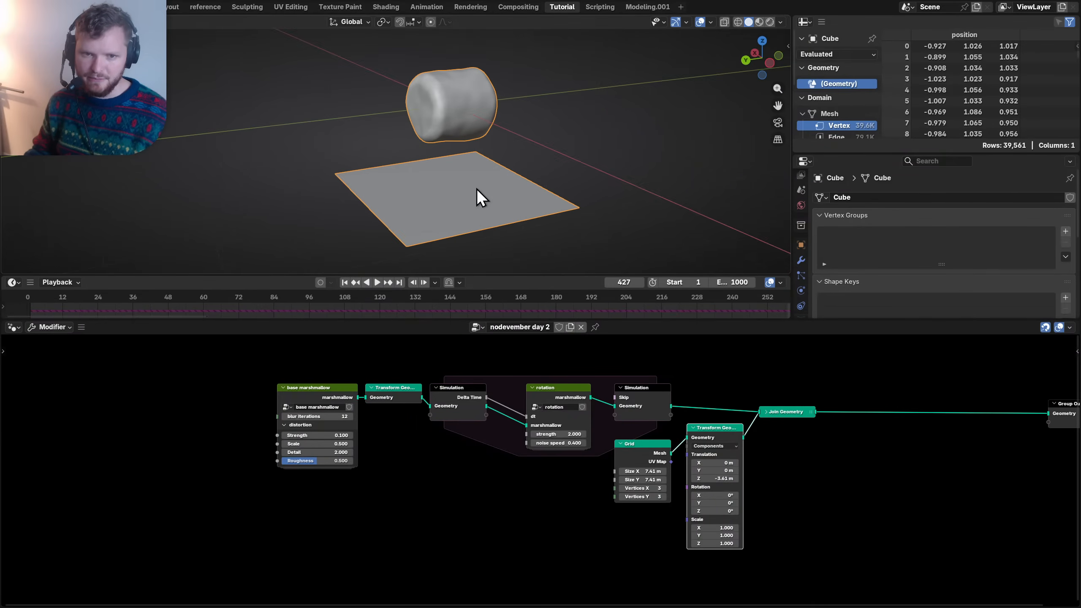
key("ctrl+s")
- Move the Grid node and its Transform Geometry node together into the free space beneath the marshmallow nodes
left_click_drag(592, 490, 699, 511)
key("g")
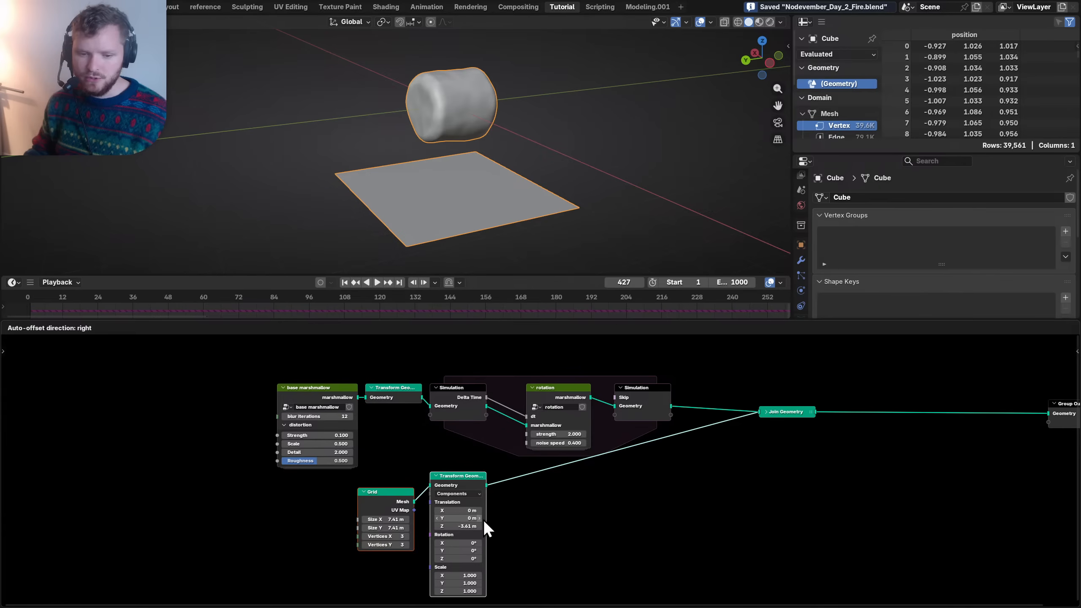
left_click(487, 503)
scroll(549, 450, "up", 2)
key("shift+a")
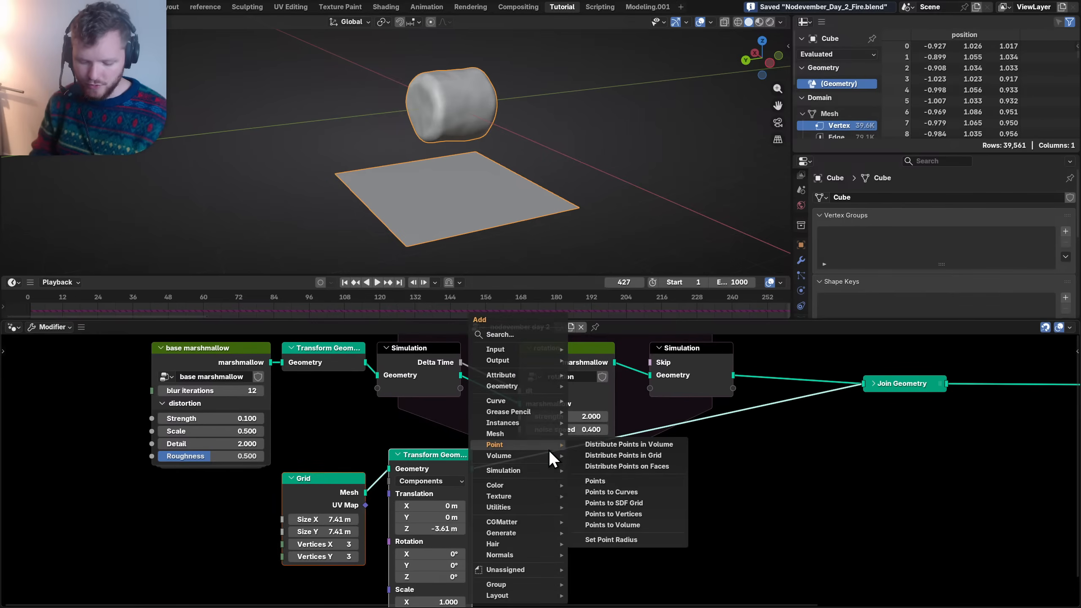
type("distr")
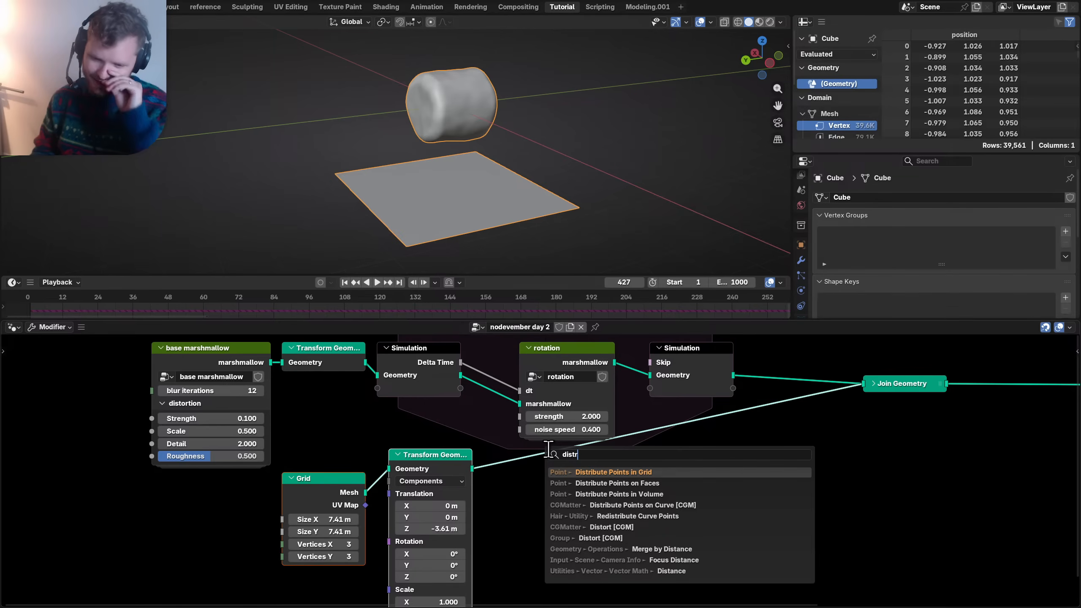
key("Return")
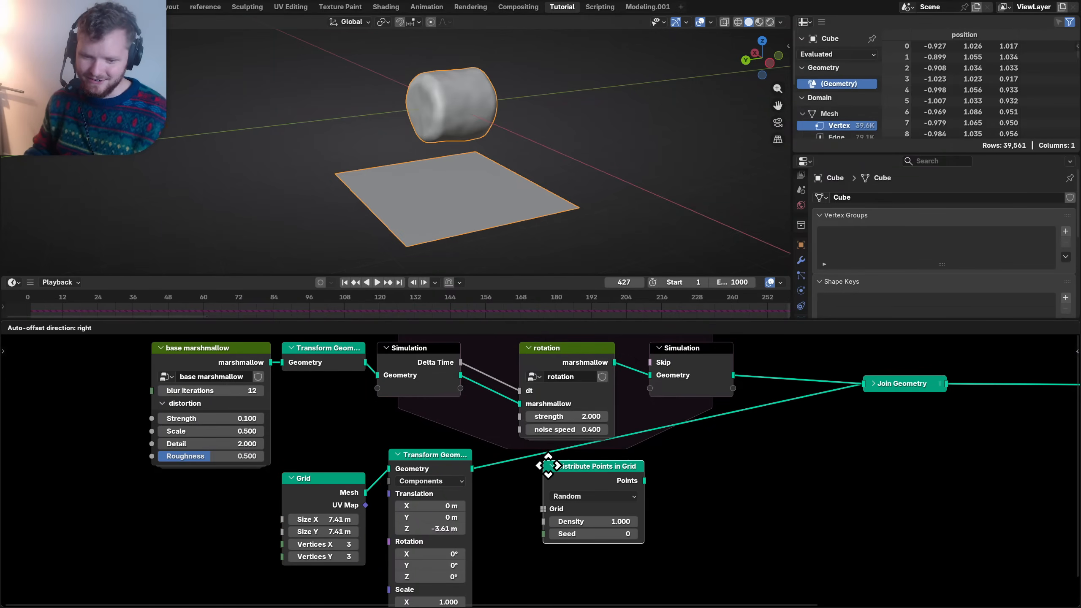
left_click(549, 466)
key("Delete")
- Insert a Distribute Points on Faces node between the grid's Transform Geometry node and Join Geometry
key("shift+a")
type("dis")
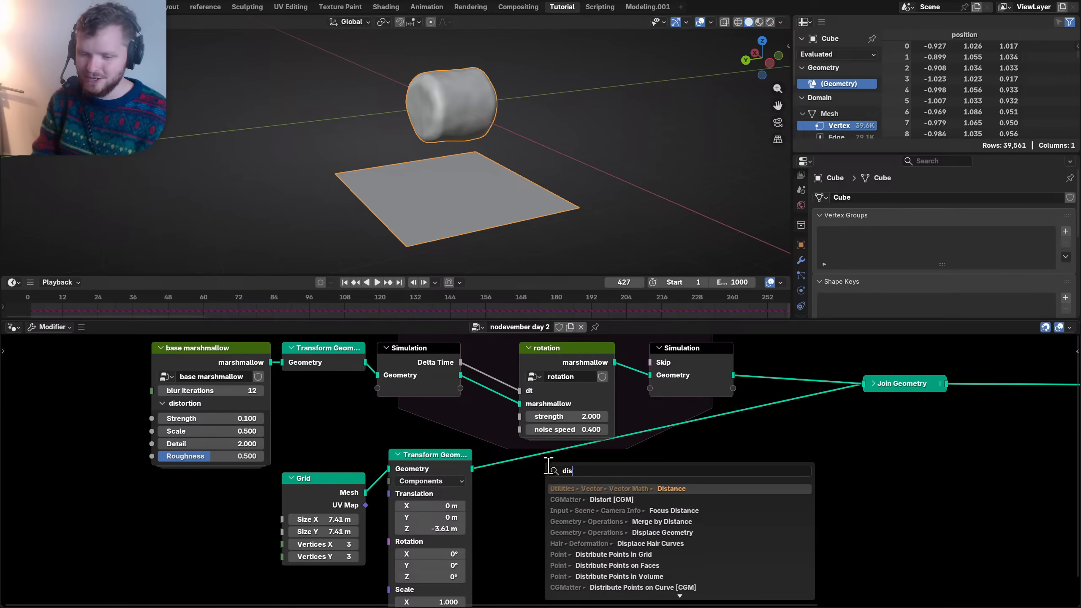
type("trib")
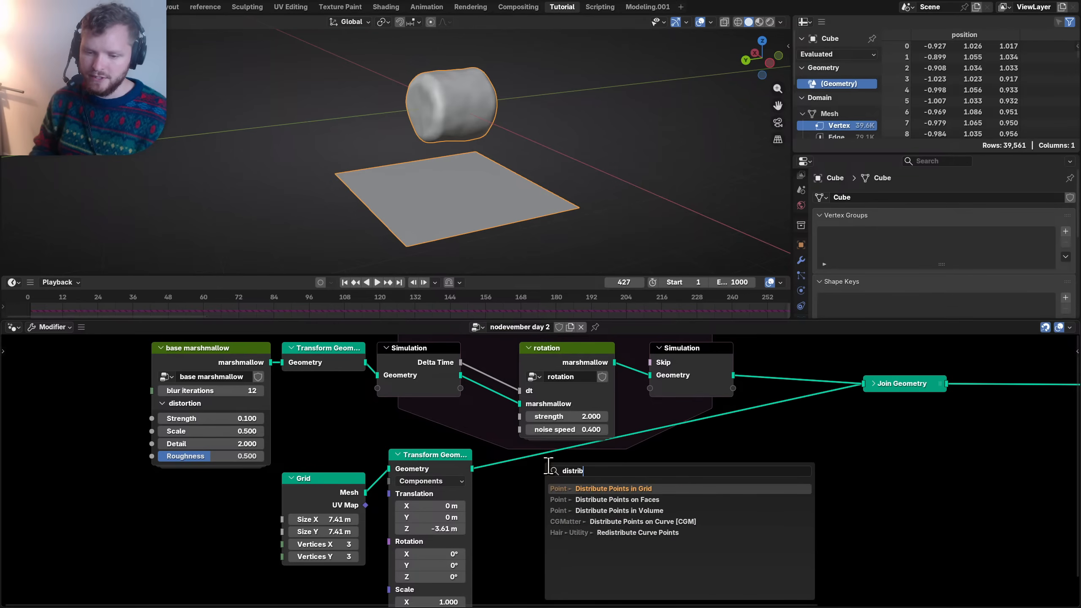
key("Down")
key("Return")
left_click(548, 465)
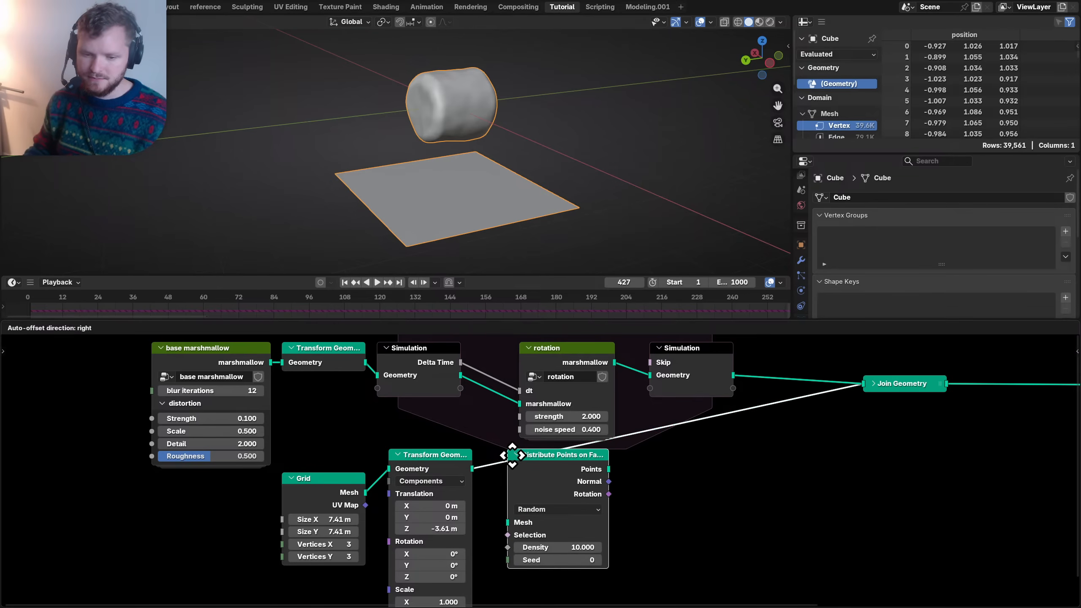
scroll(500, 431, "down", 1)
left_click_drag(324, 498, 502, 500)
- Make the node editor taller, expand the spreadsheet over the Properties editor, and readjust the 3D viewport's height
left_click_drag(545, 275, 542, 232)
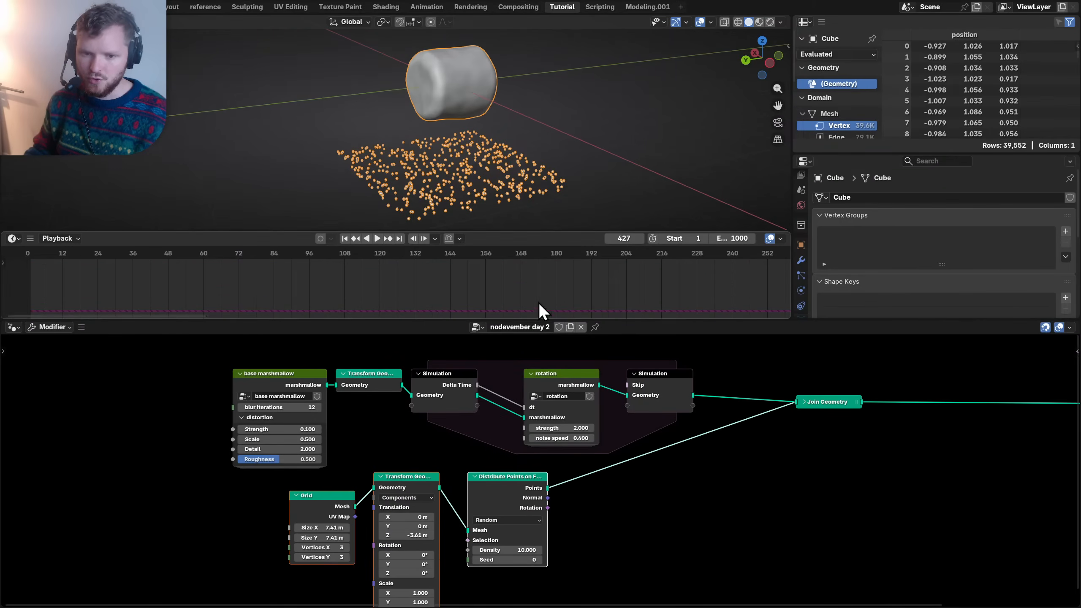
left_click_drag(531, 314, 530, 291)
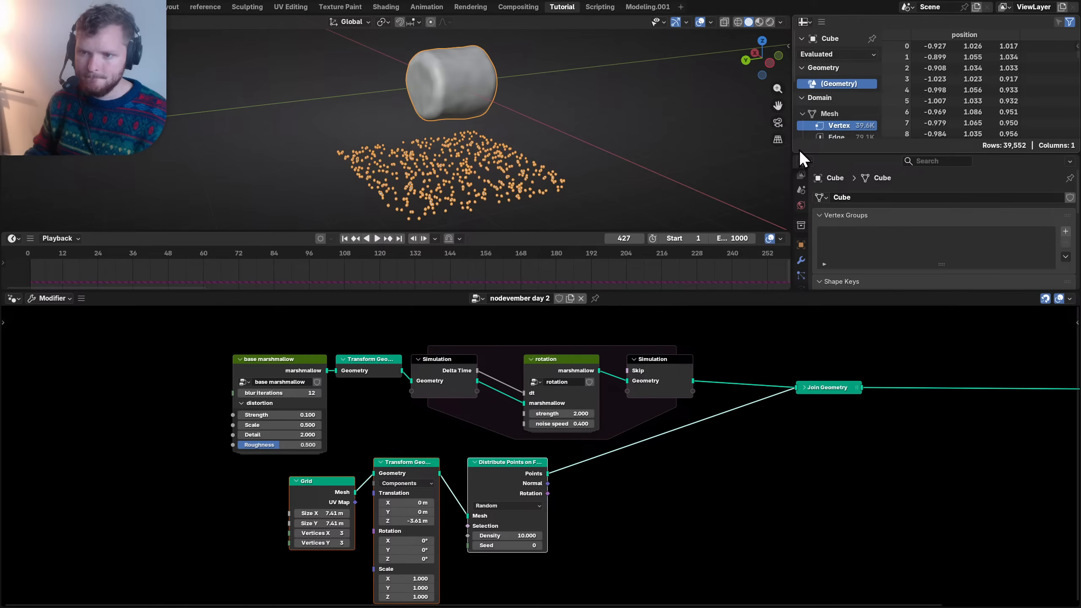
left_click_drag(794, 152, 796, 161)
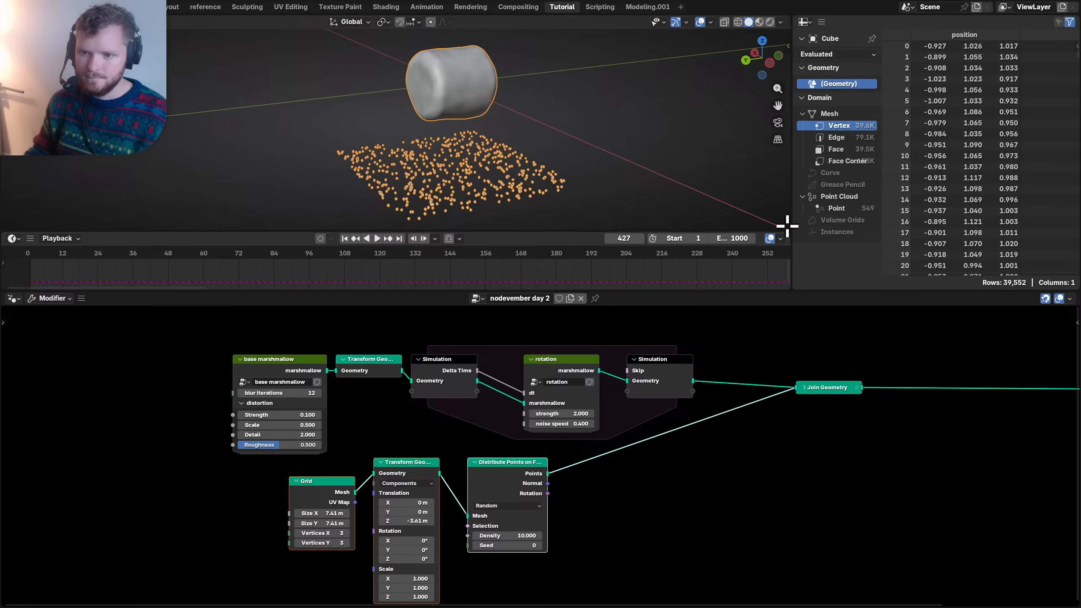
left_click_drag(784, 234, 784, 246)
scroll(465, 147, "down", 1)
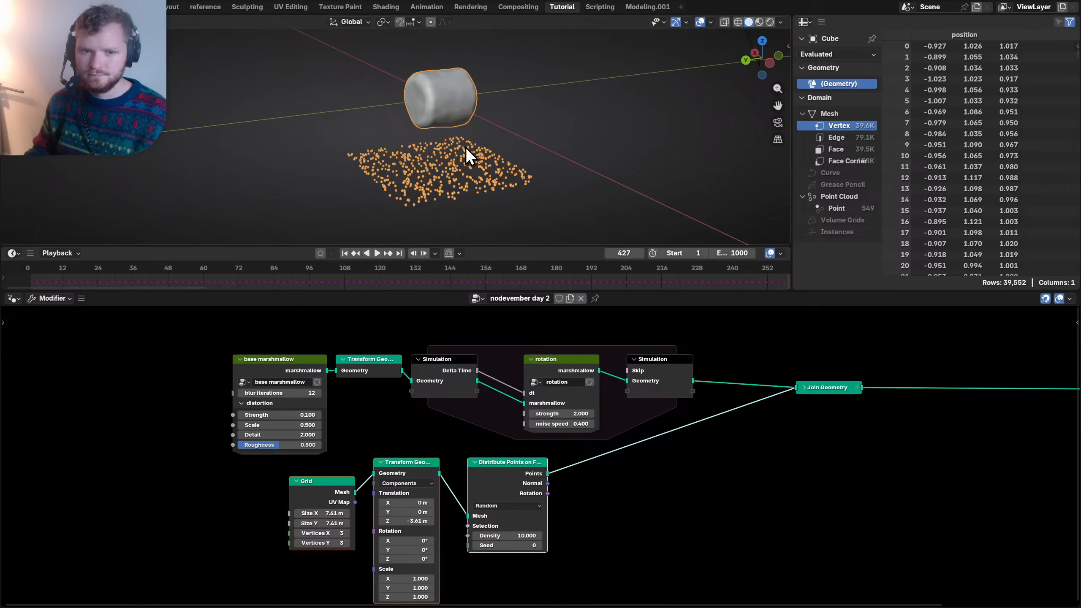
- Save the file, then align the Grid node with its Transform Geometry node and shift both with Distribute Points on Faces away from Join Geometry
key("ctrl+s")
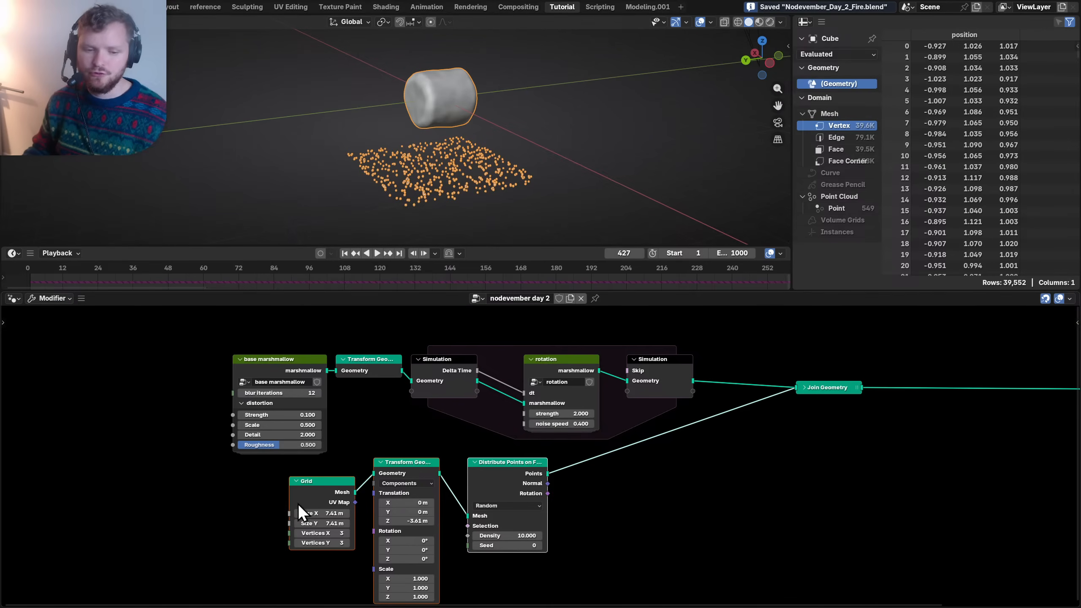
left_click_drag(264, 515, 340, 492)
key("g")
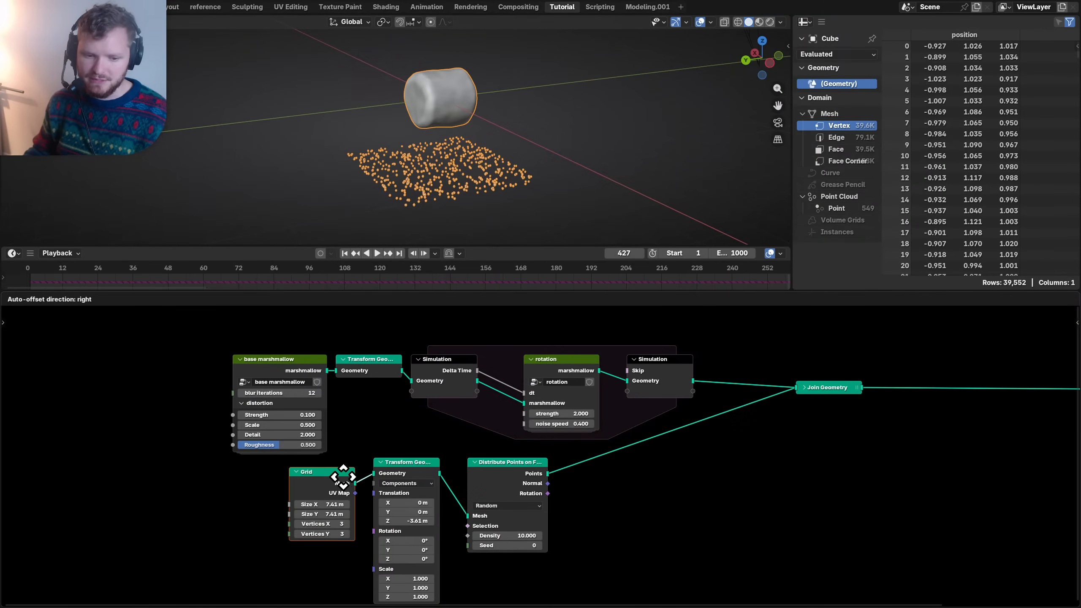
left_click(346, 472)
left_click_drag(249, 535, 504, 483)
key("g")
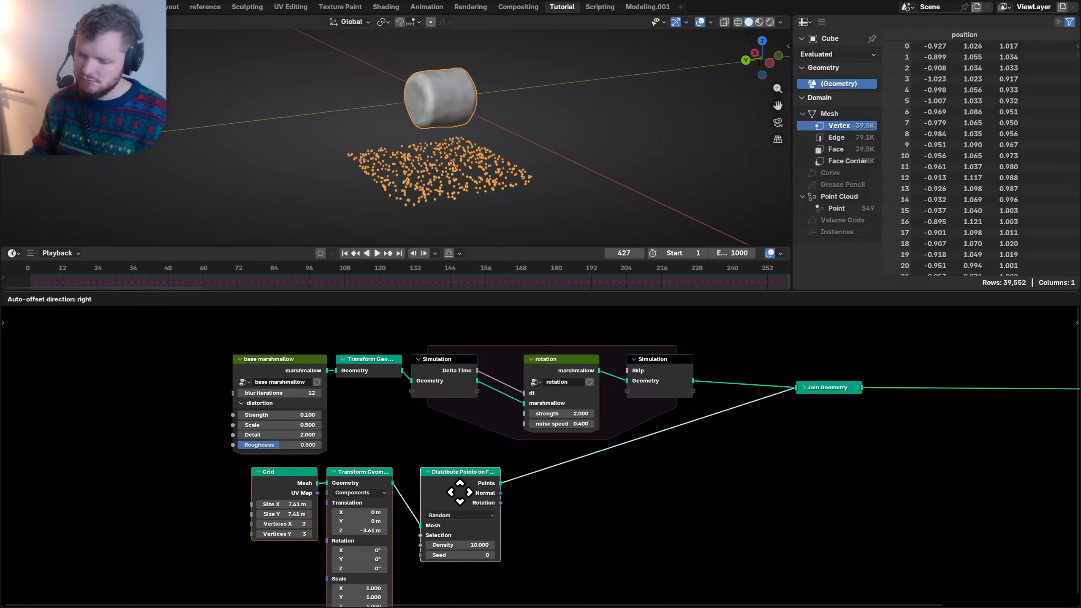
left_click(460, 492)
- Move the base marshmallow, Transform Geometry and Simulation input nodes away from the rotation node to widen the simulation zone
left_click_drag(196, 393, 451, 362)
key("g")
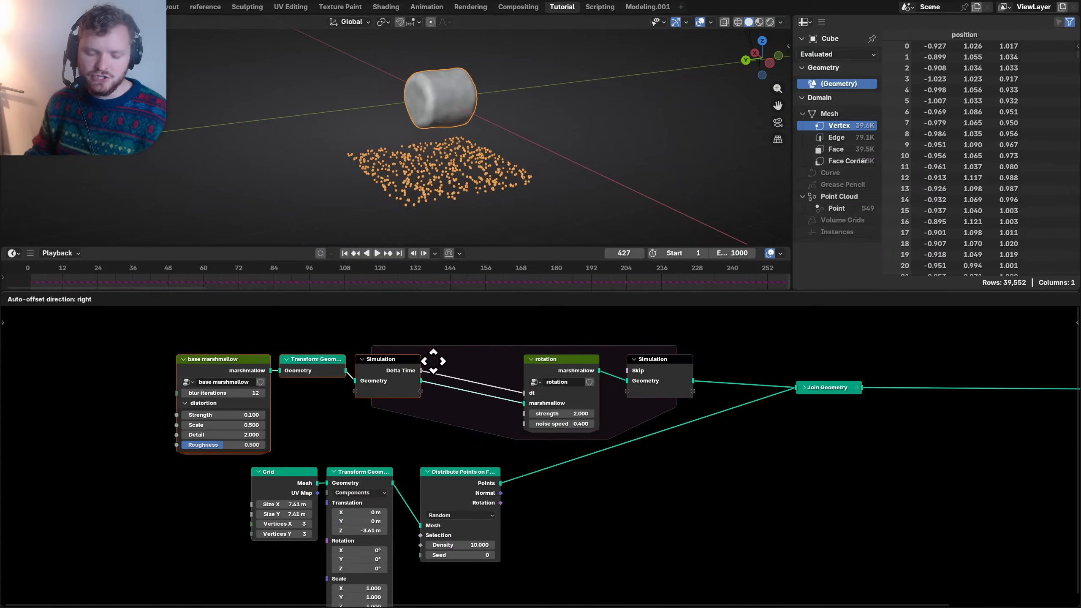
left_click(326, 363)
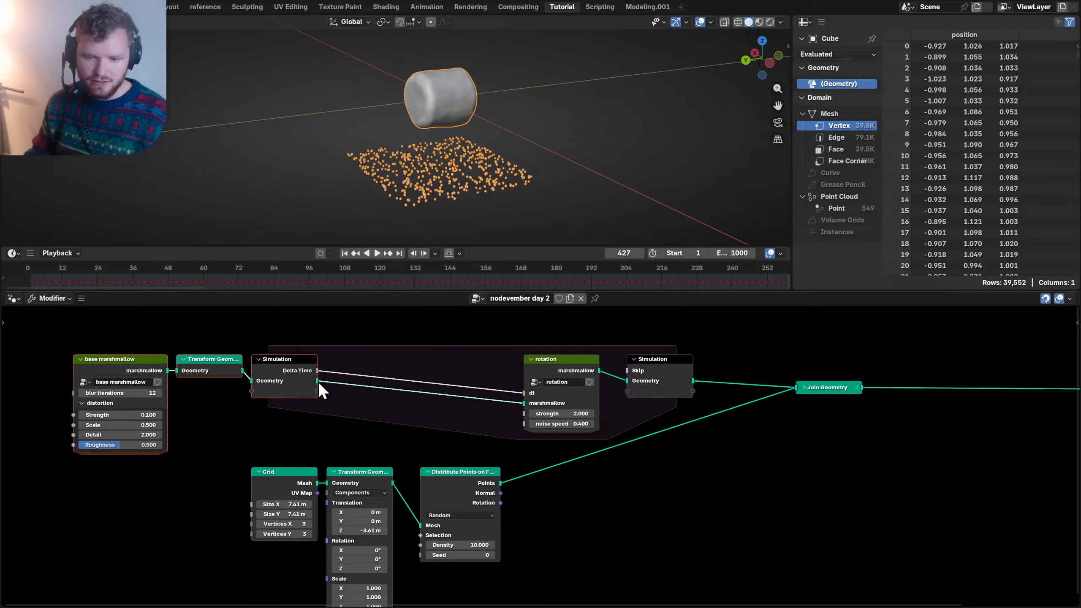
- Rename the simulation zone's Geometry item to marshmallow
double_click(644, 381)
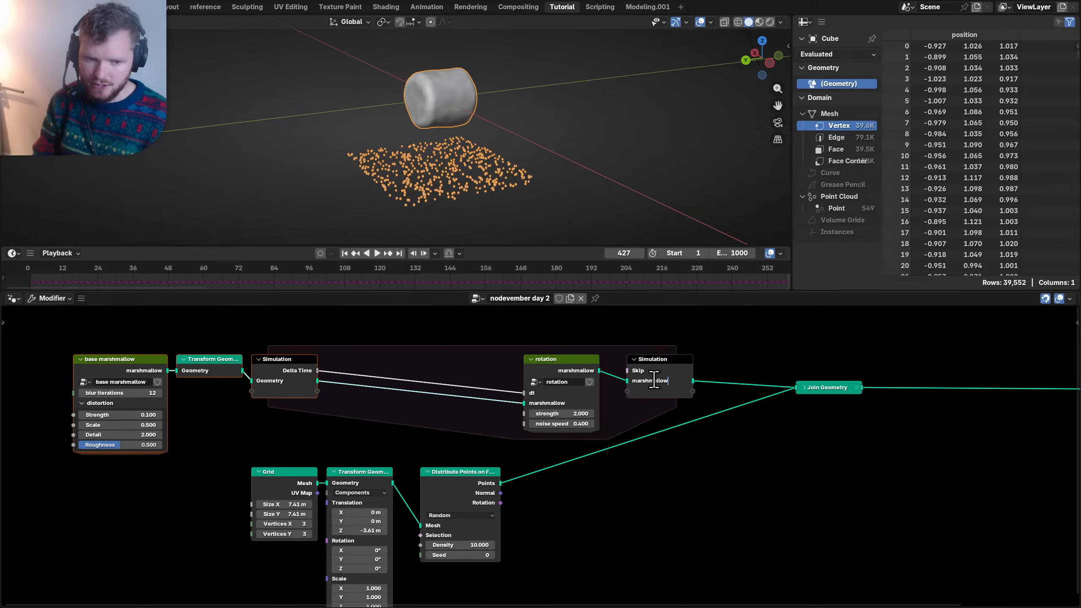
type("marshmallow")
key("Return")
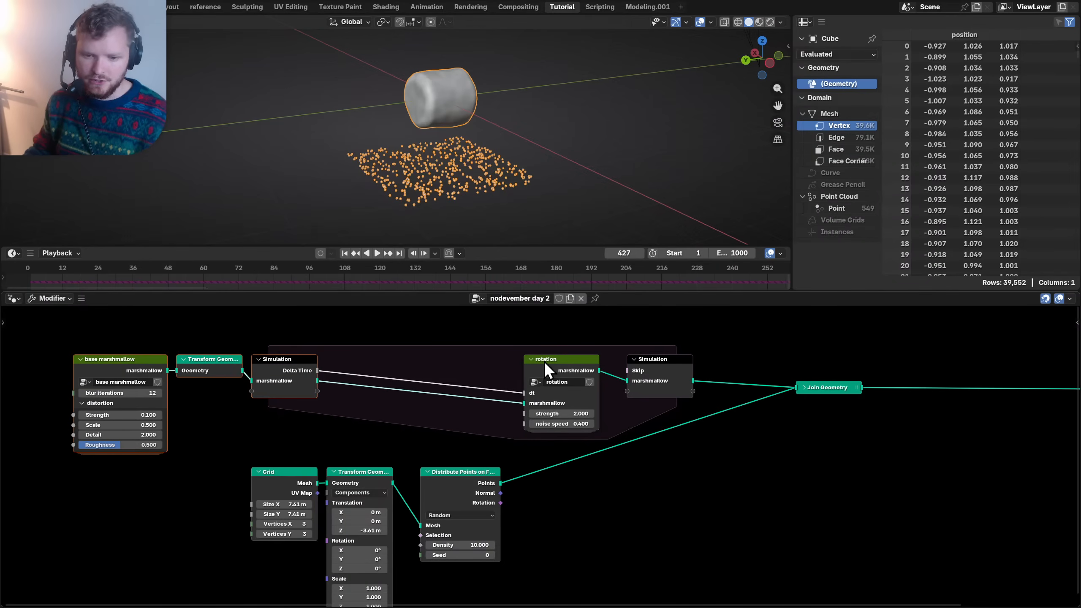
- Move the rotation node close to the Simulation input and shift the three grid point nodes back beneath the marshmallow nodes
left_click_drag(545, 361, 396, 362)
middle_click_drag(359, 494, 420, 446)
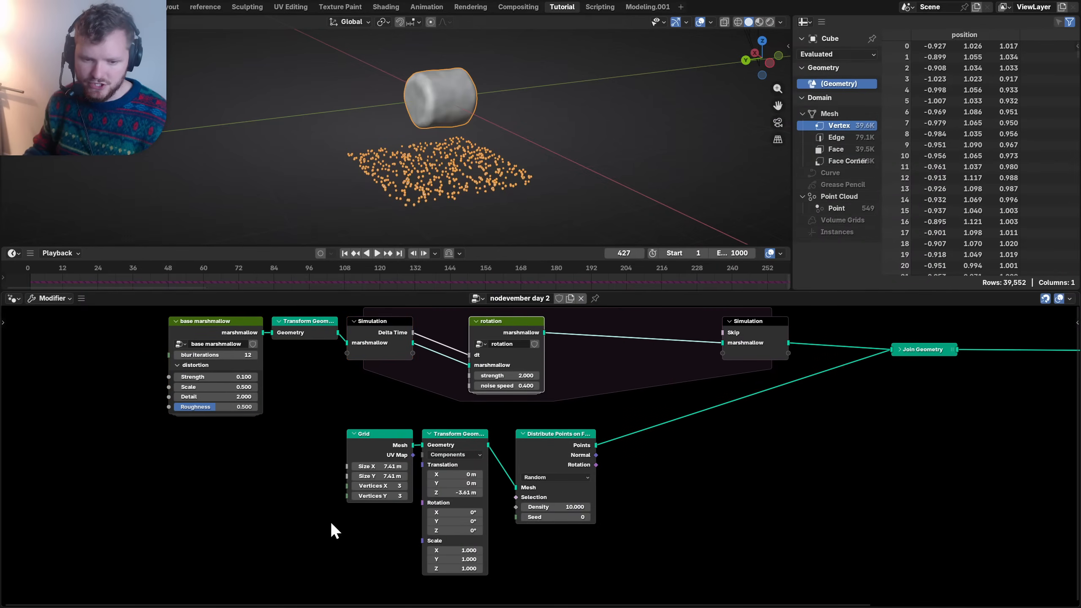
left_click_drag(305, 540, 638, 439)
key("g")
left_click(520, 440)
middle_click_drag(576, 353, 524, 382)
- Insert a Join Geometry node on the link leaving Distribute Points on Faces, beneath the rotation node
key("shift+a")
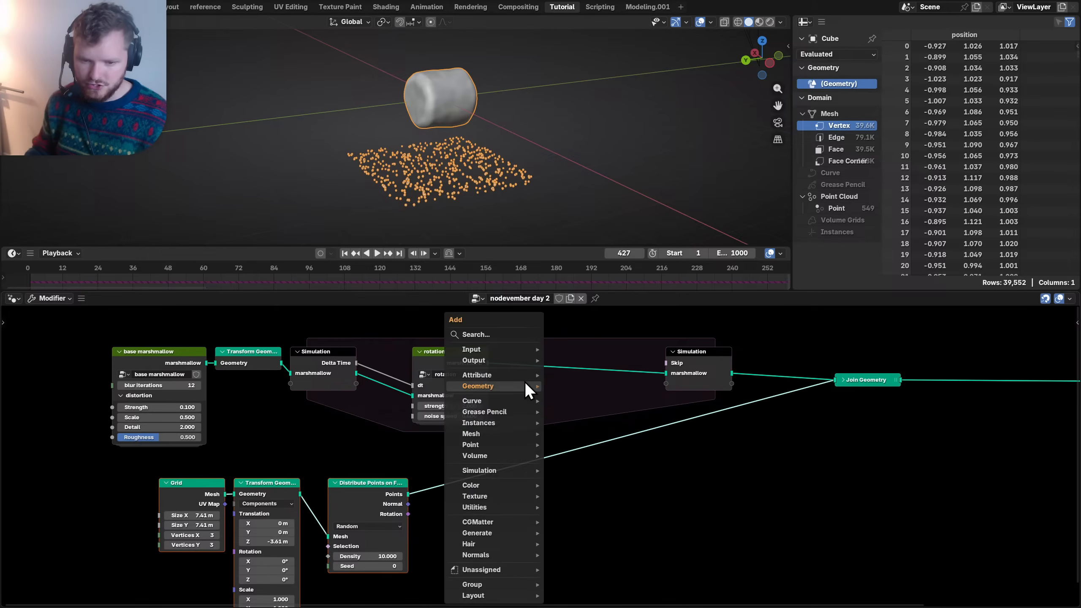
type("join")
key("Return")
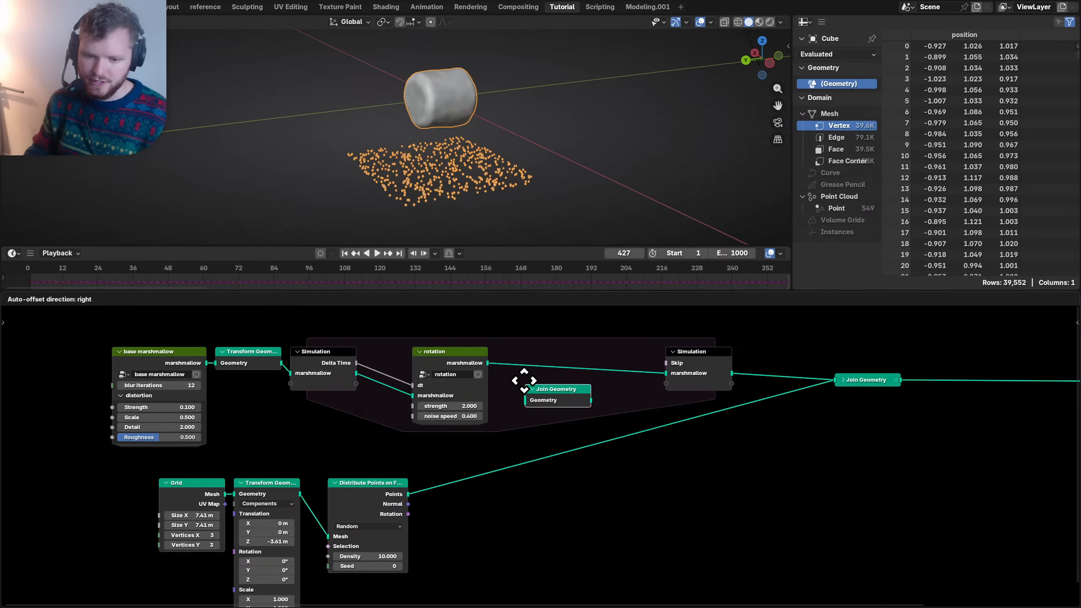
left_click(537, 398)
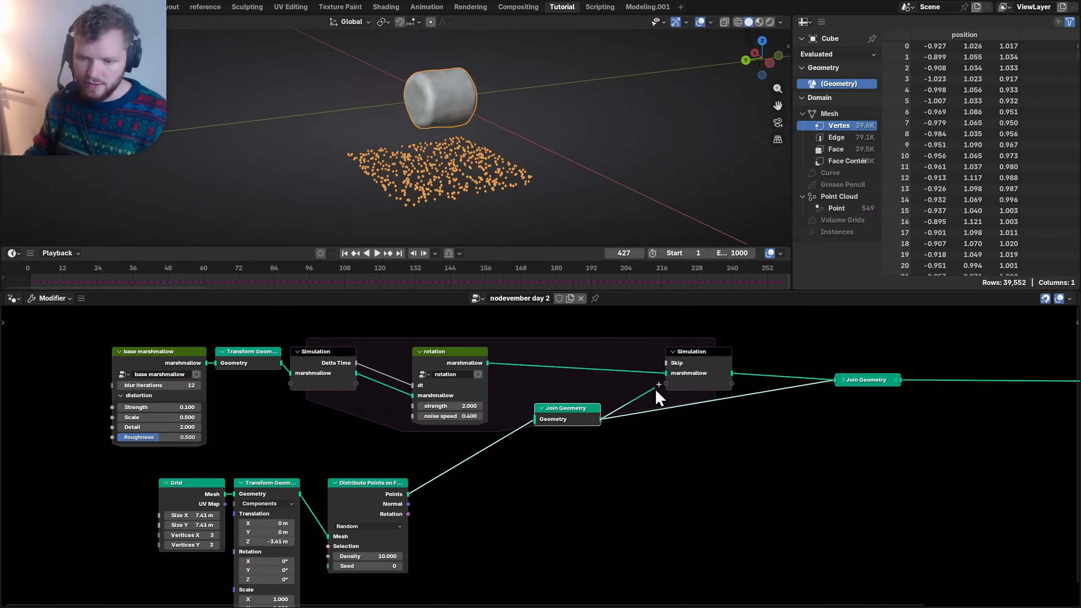
- Route the new Join Geometry through the simulation zone as a second geometry item and cut its direct link to the final Join Geometry
left_click_drag(655, 389, 665, 383)
left_click_drag(356, 384, 450, 408)
key("g")
left_click(442, 382)
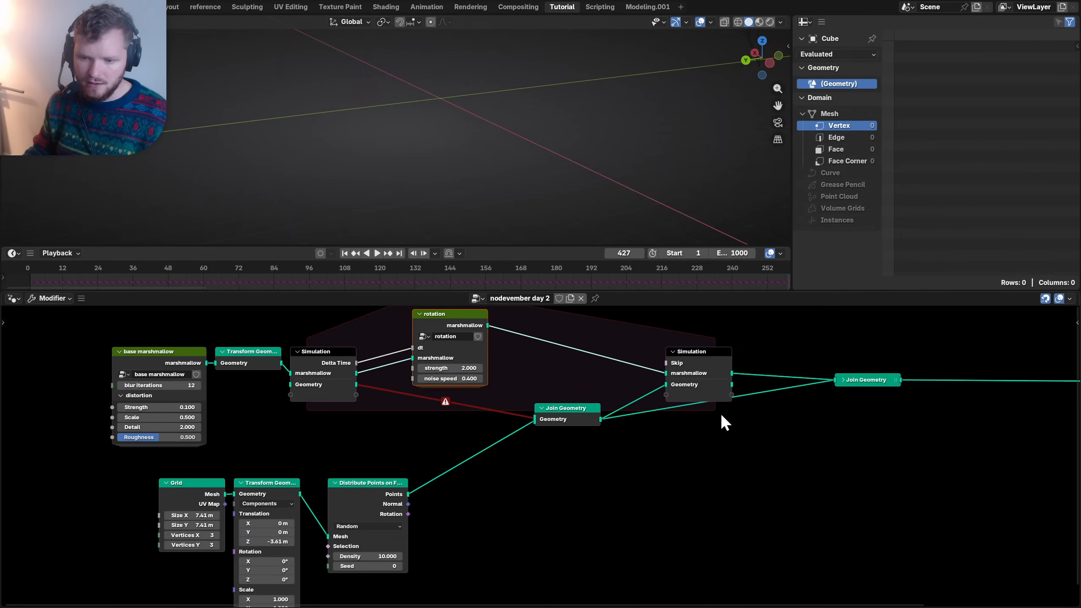
right_click_drag(653, 421, 647, 410, "ctrl")
- Rename the simulation zone's second geometry item to points
scroll(419, 392, "up", 4)
middle_click_drag(413, 398, 437, 431)
double_click(882, 407)
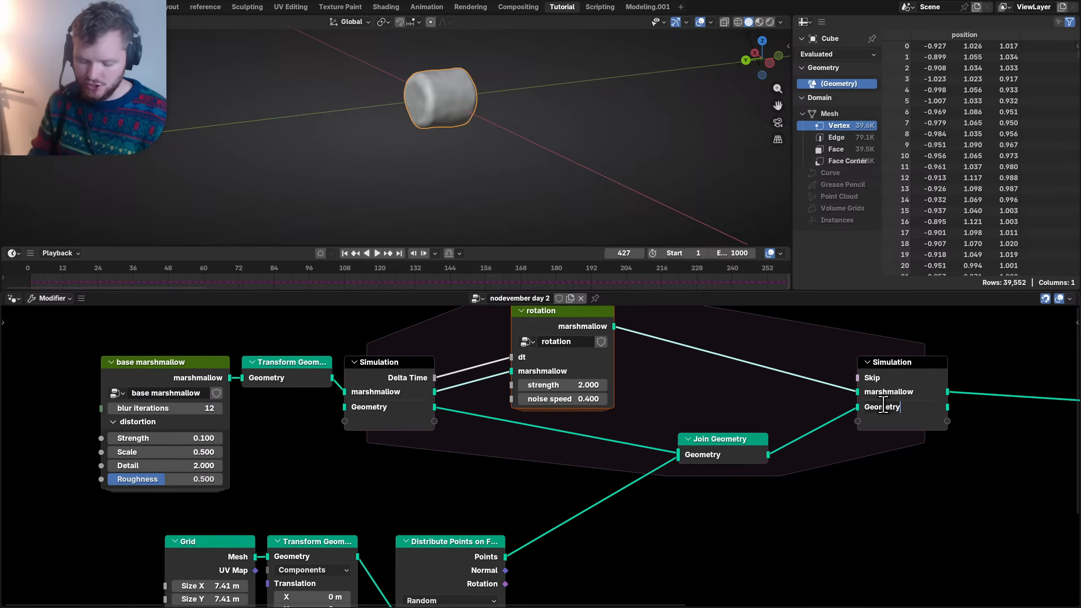
type("points")
key("Return")
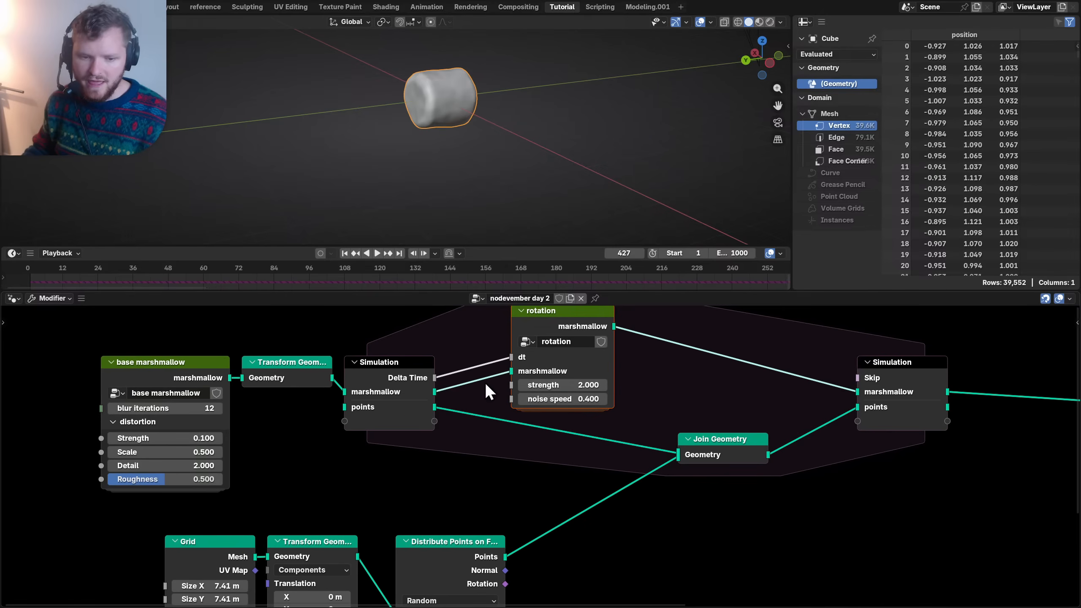
left_click_drag(345, 408, 296, 416)
left_click(331, 390)
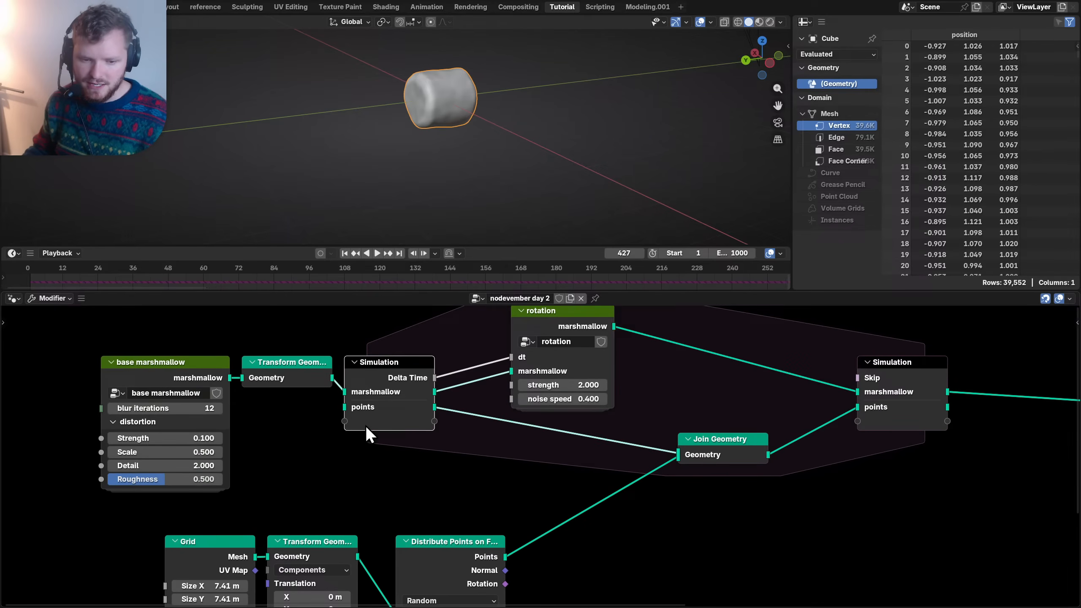
- Move the Grid, Transform Geometry and Distribute Points on Faces nodes up, directly beneath the Simulation input
middle_click_drag(483, 490, 506, 427)
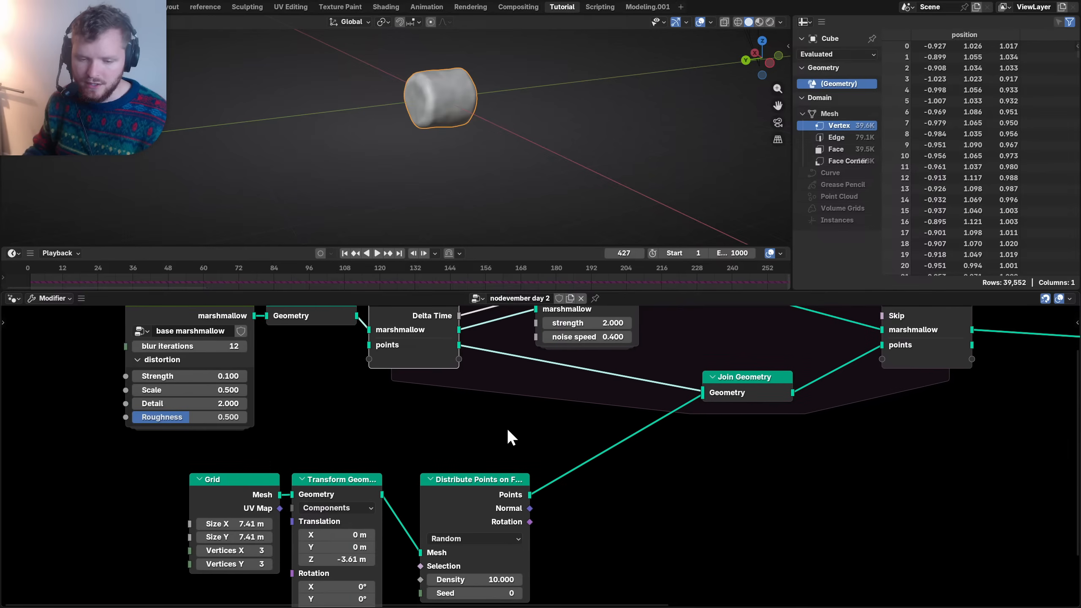
left_click_drag(509, 441, 242, 515)
key("g")
left_click(319, 425)
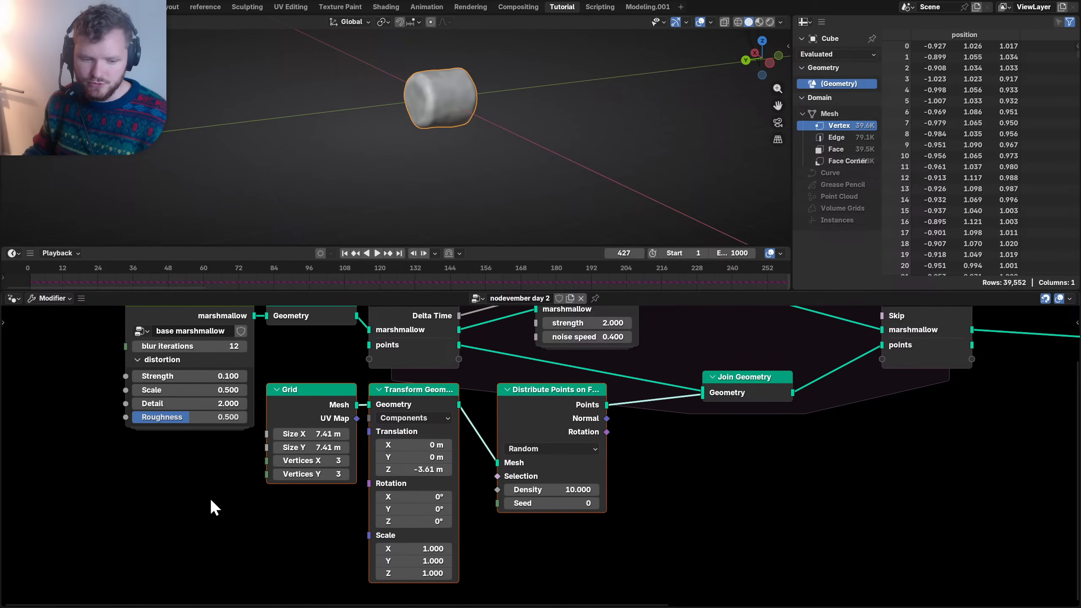
- Play the simulation from the first frame to check the rewired zone
key("shift+Left")
key("space")
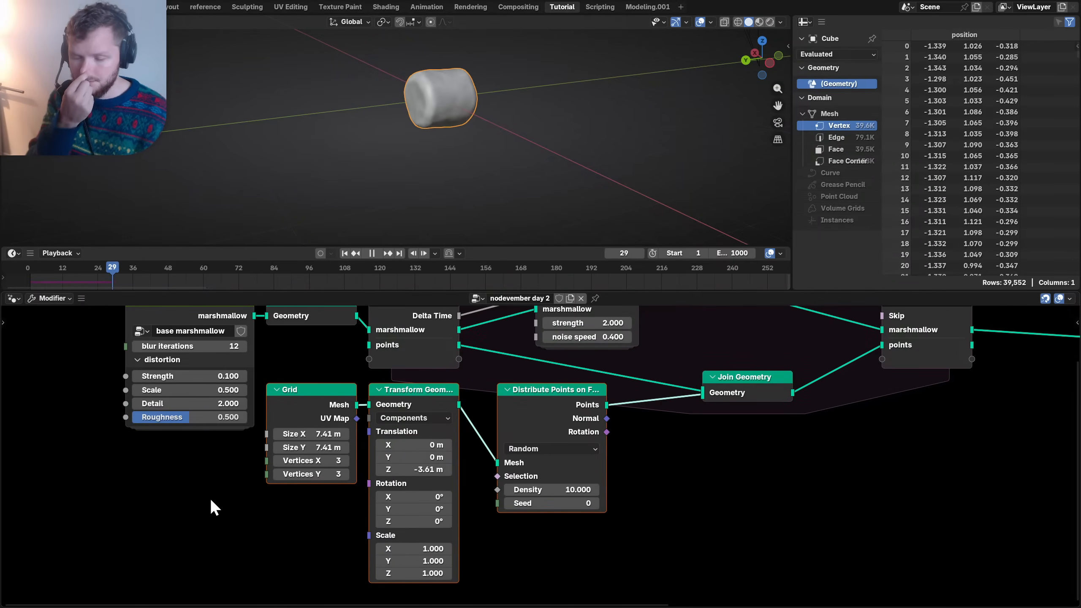
key("space")
- Connect the Simulation output's points socket to the final Join Geometry node
middle_click_drag(374, 502, 374, 546)
key("shift+a")
mouse_move(608, 411)
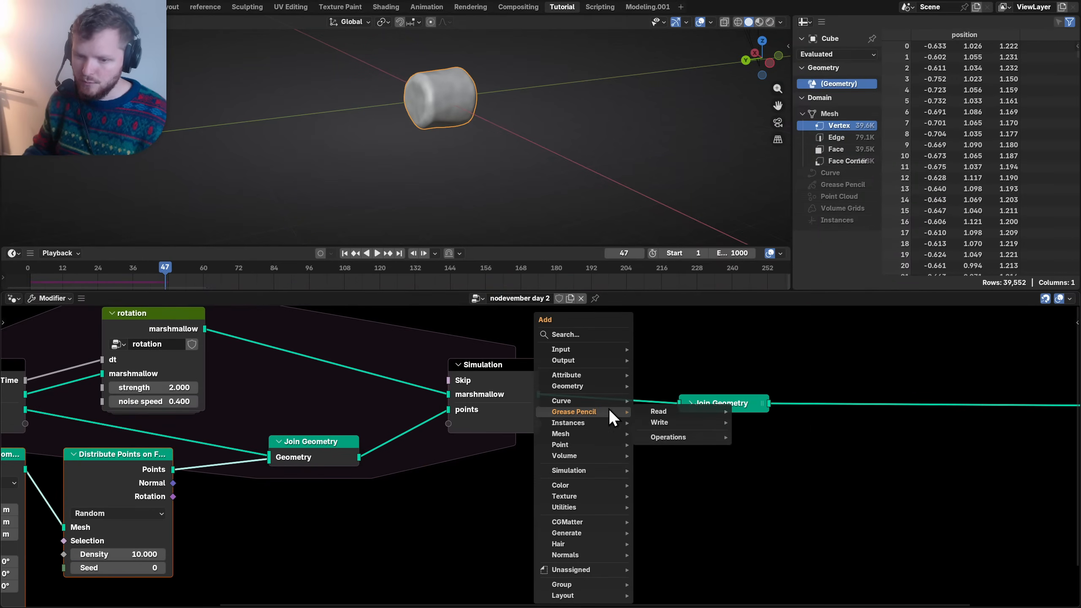
key("Escape")
left_click_drag(539, 409, 677, 409)
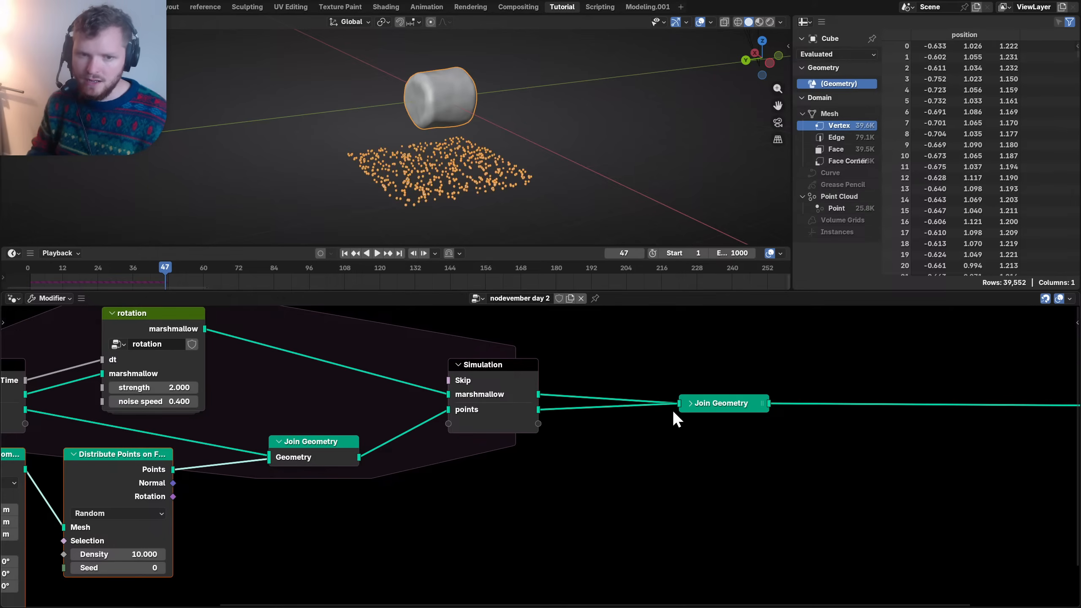
- Replay the simulation from the start and examine the point cloud's Point data in a widened spreadsheet
key("shift+Left")
key("space")
key("space")
scroll(484, 141, "up", 2)
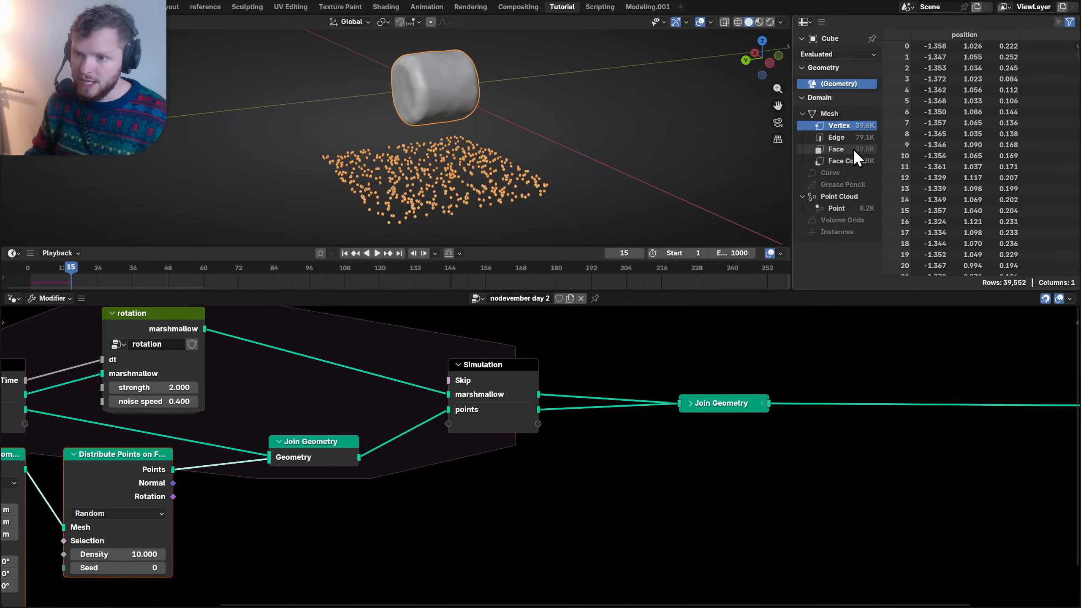
left_click_drag(791, 163, 766, 163)
left_click(803, 208)
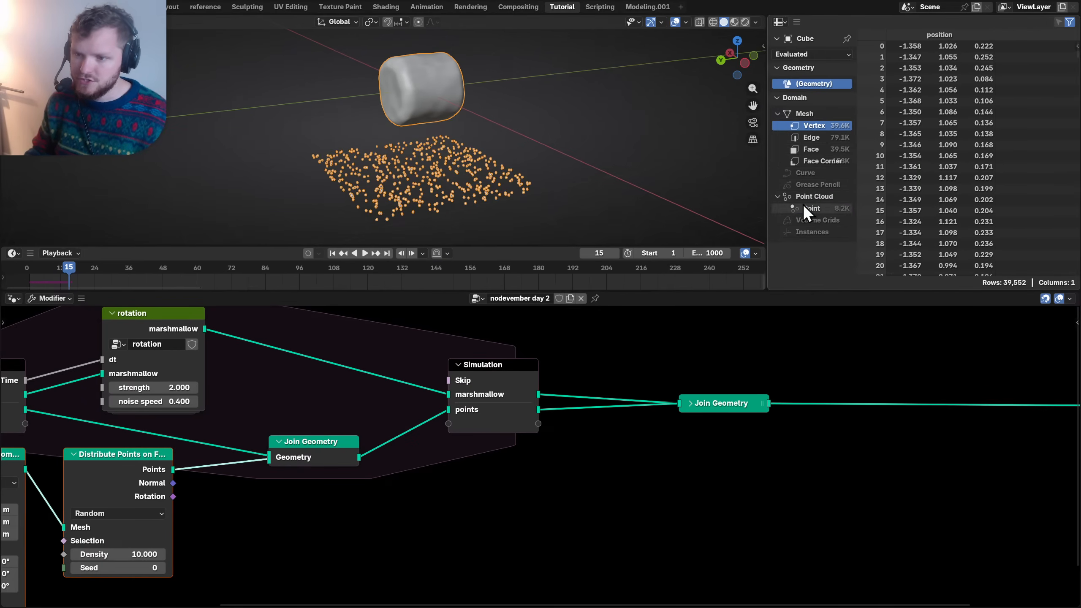
key("space")
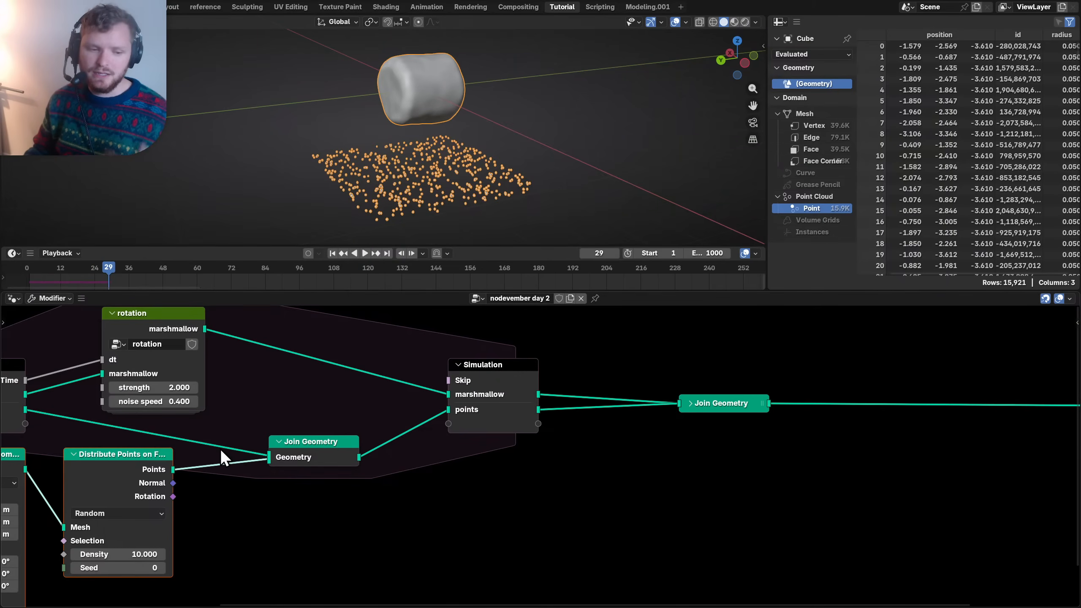
- Add a Scene Time node whose Frame output drives the Distribute Points on Faces seed, hide its unused socket, and play the simulation
middle_click_drag(150, 485, 472, 412)
key("shift+a")
type("time")
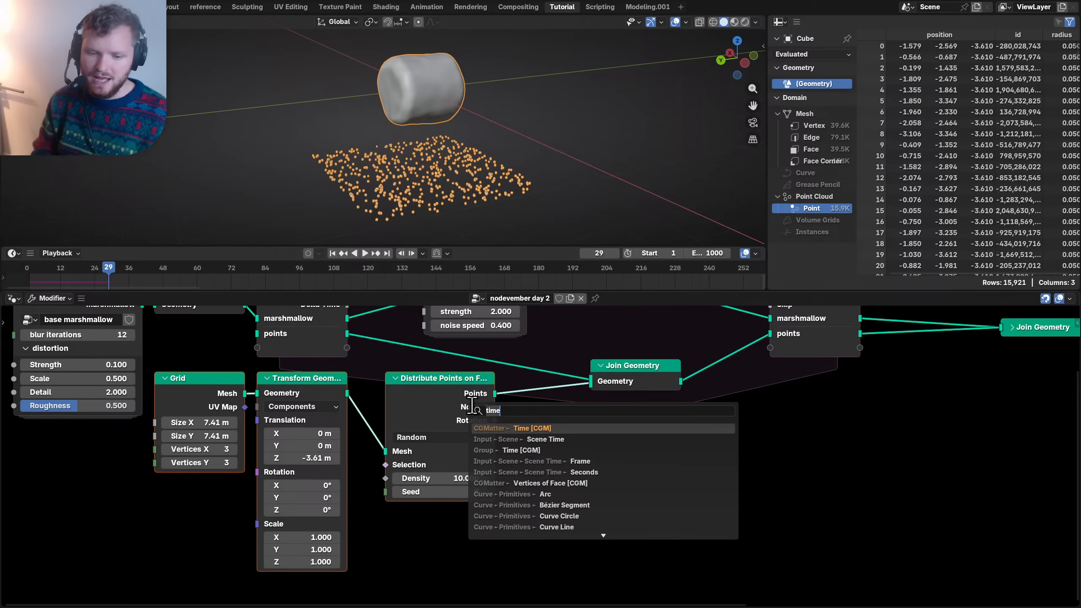
key("Down")
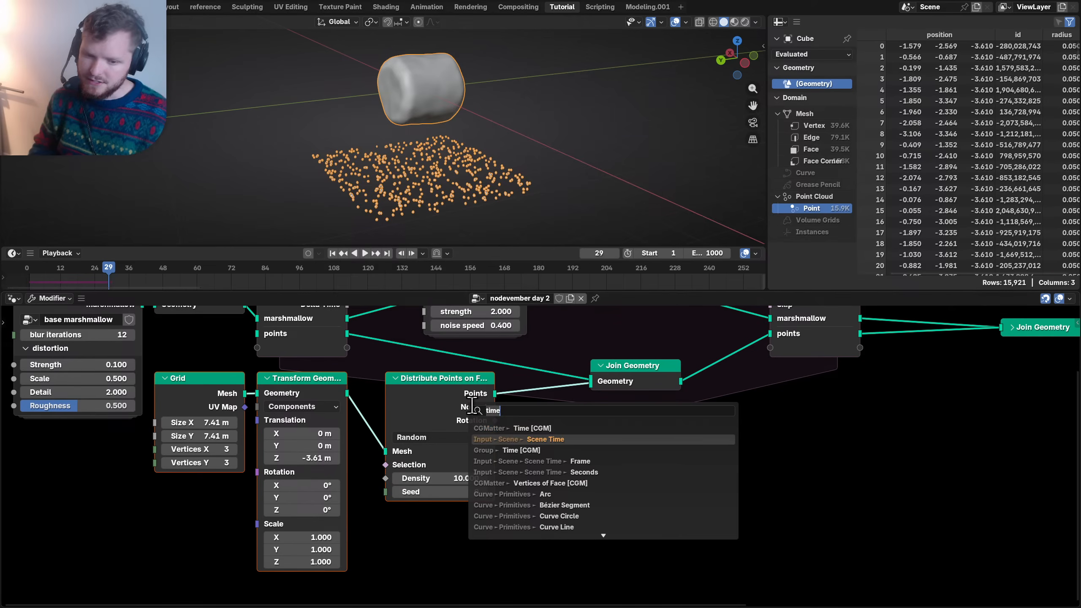
key("Return")
left_click(394, 507)
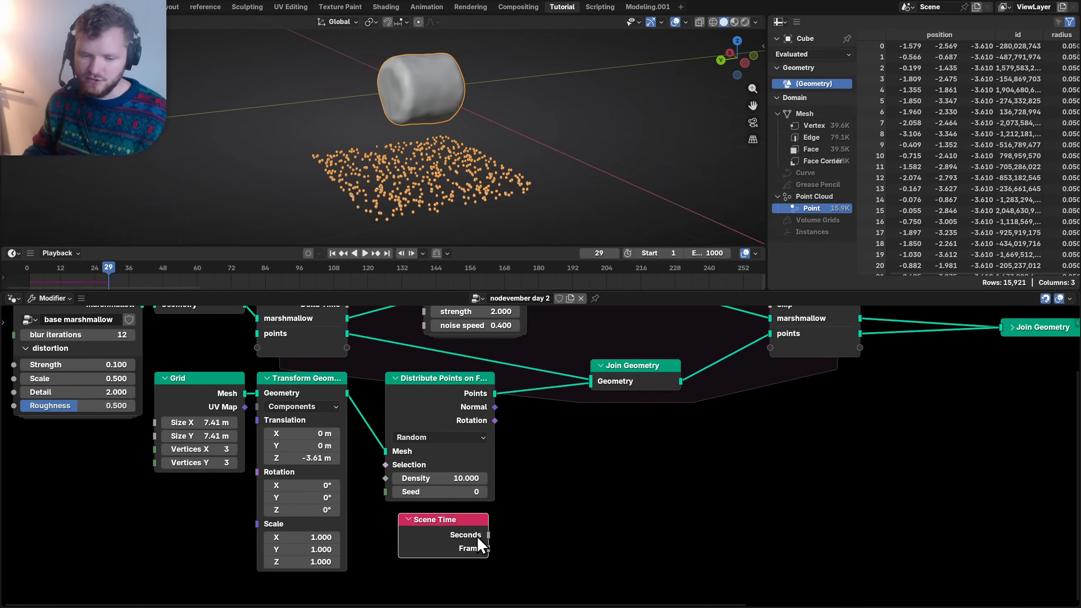
left_click_drag(438, 522, 388, 500)
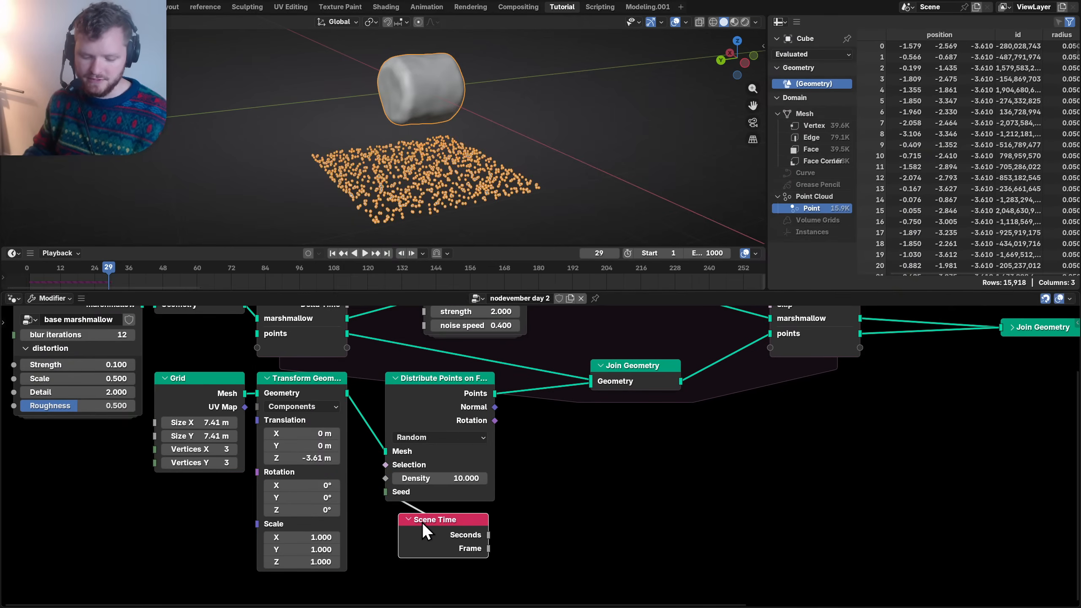
key("ctrl+h")
left_click_drag(422, 522, 416, 520)
key("space")
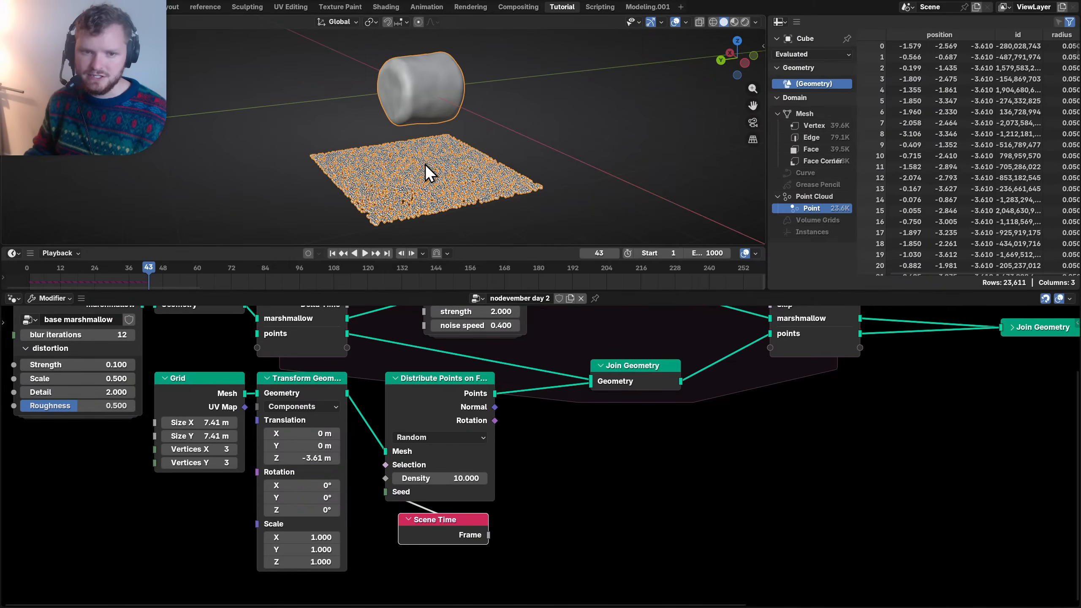
- Set the Distribute Points on Faces density to 0.2 and replay the simulation from the first frame
left_click(467, 478)
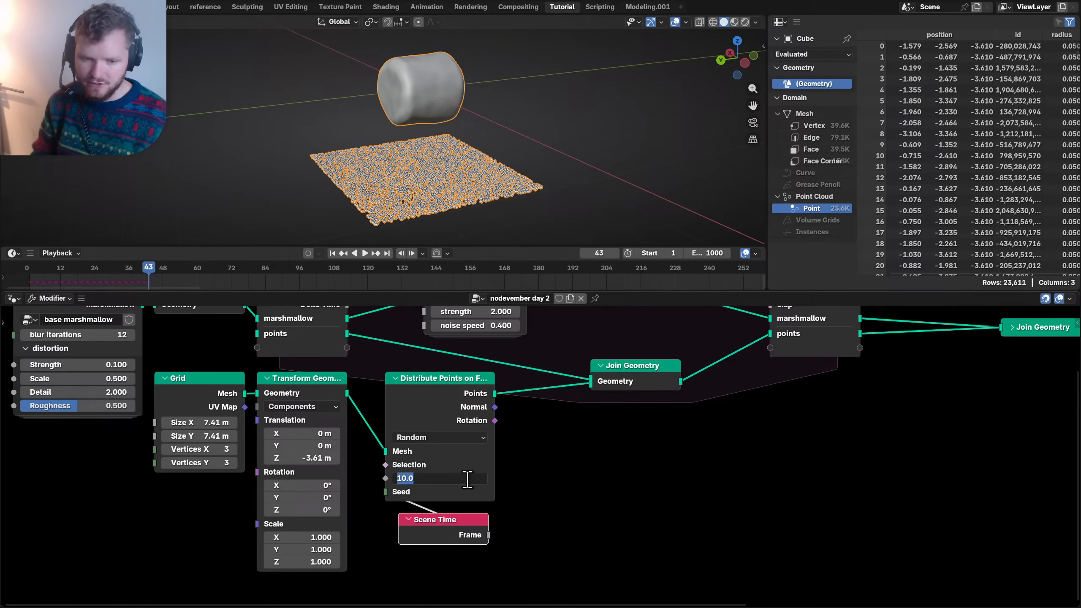
type("0.2")
key("Return")
key("shift+Left")
key("space")
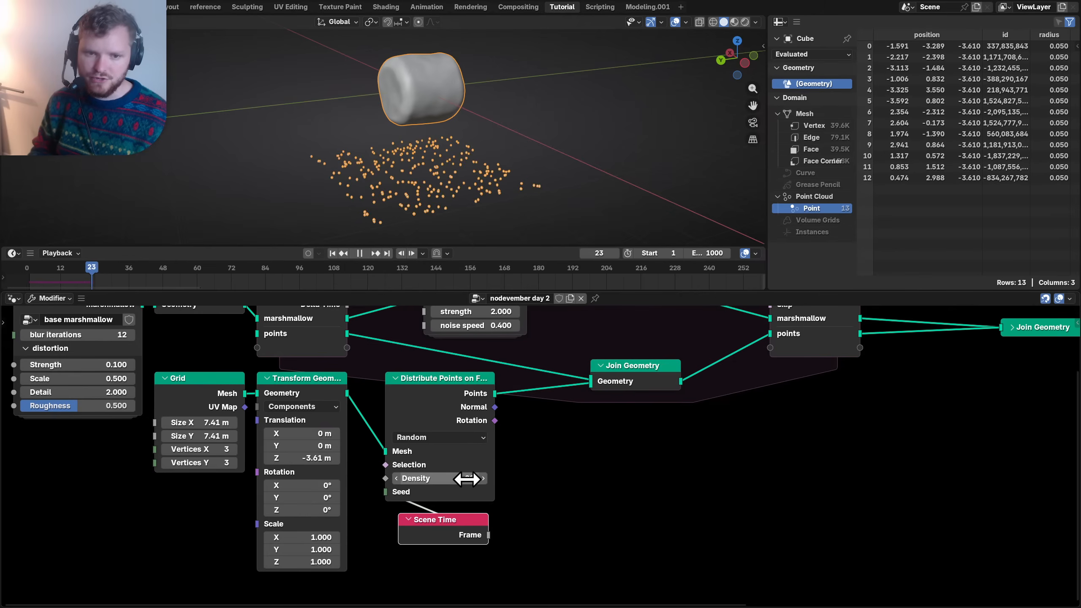
key("space")
- Reduce the point distribution density to 0.067 and replay the simulation from the first frame
left_click(467, 478)
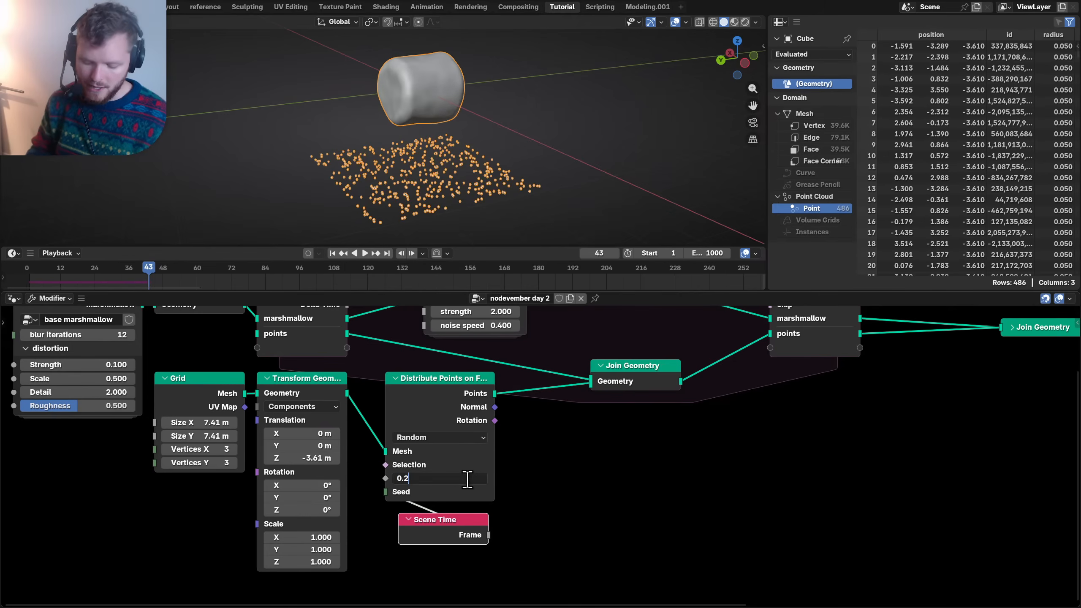
type("/2")
key("Return")
key("shift+Left")
key("space")
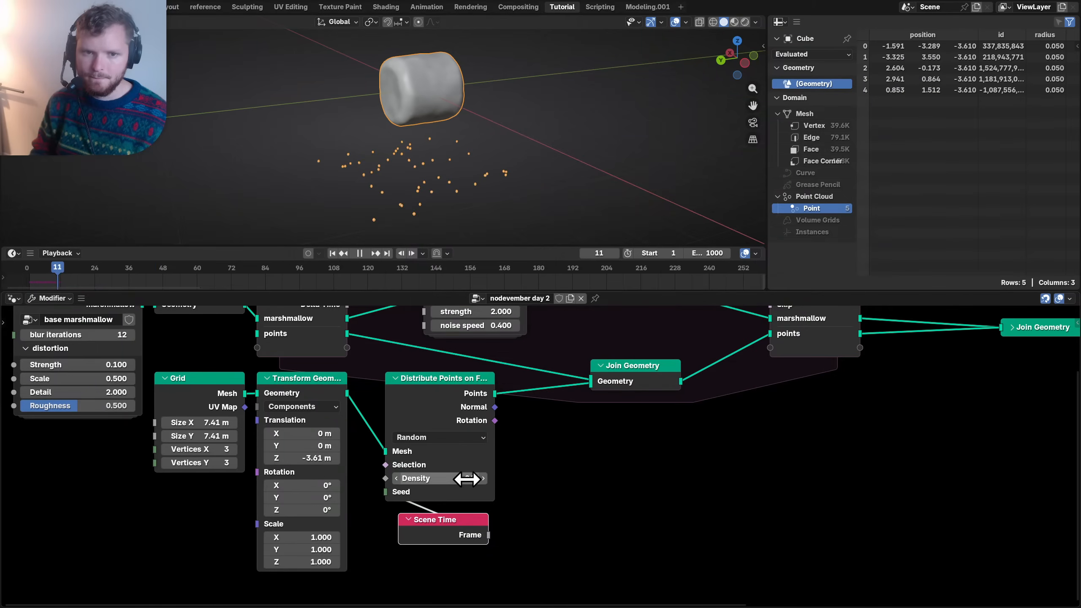
key("space")
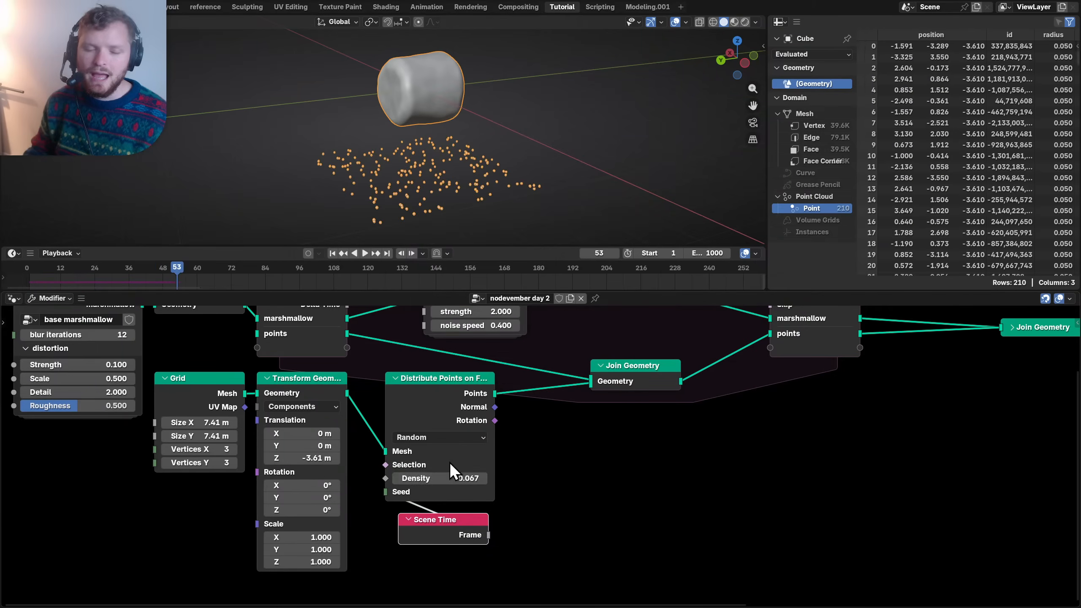
- Sketch an annotation arrow in the viewport from the scattered points up to the marshmallow, seen from the side
middle_click_drag(443, 187, 478, 170)
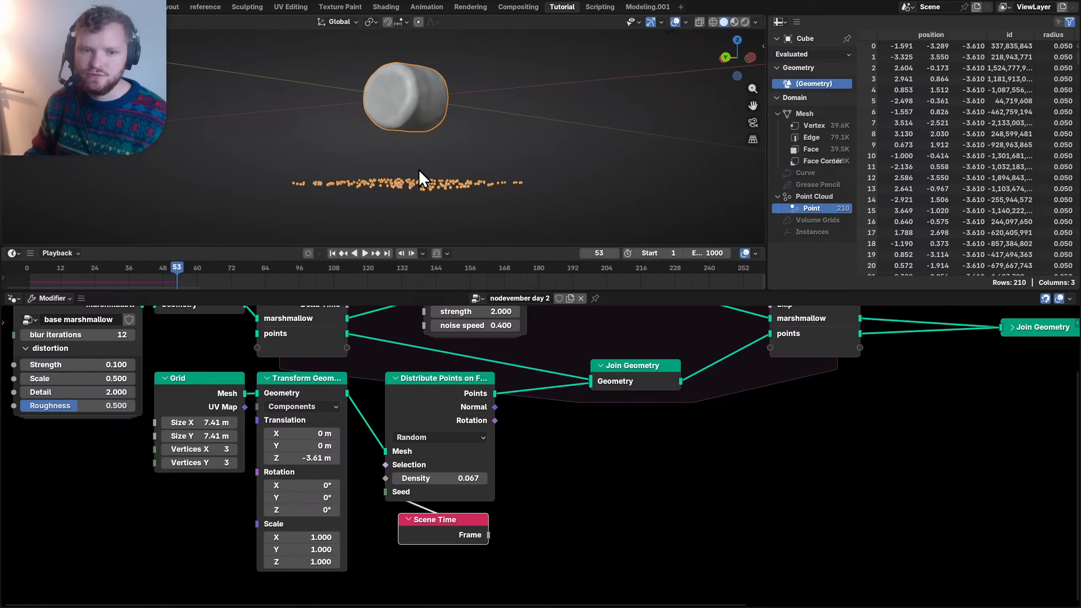
mouse_move(415, 171)
left_mouse_down()
mouse_move(421, 129)
mouse_move(426, 136)
left_mouse_up()
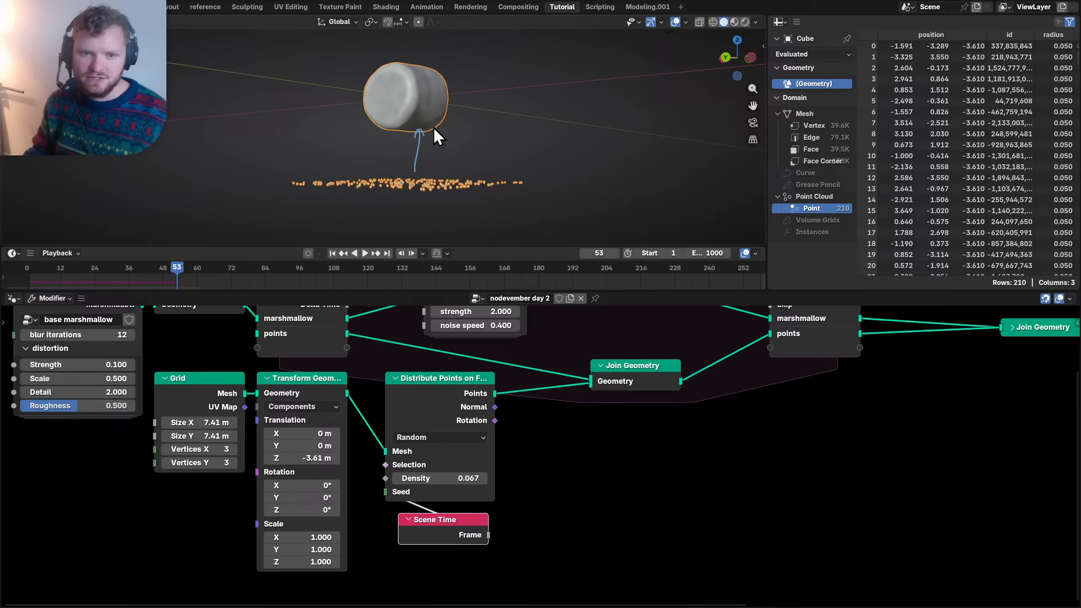
- Move the simulation output node and the final Join Geometry node farther along the graph to make room for more nodes
middle_click_drag(417, 124, 396, 144)
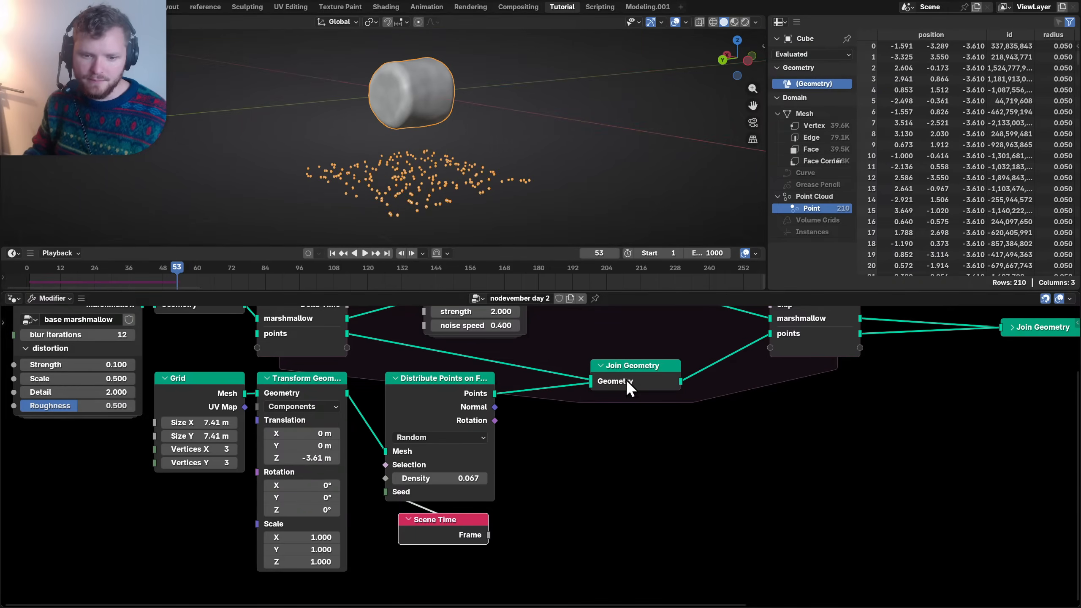
scroll(650, 378, "down", 2)
middle_click_drag(709, 369, 522, 423)
left_click_drag(797, 421, 536, 372)
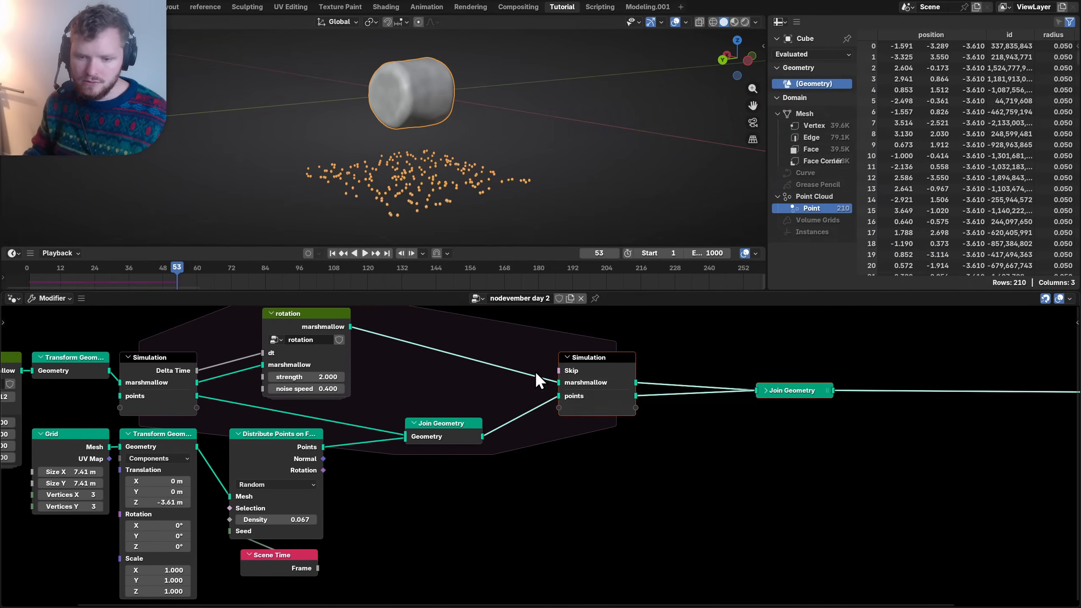
key("g")
left_click(613, 360)
- Hide the unused sockets of the Grid and its Transform Geometry node, and stack the two nodes beside Distribute Points on Faces
middle_click_drag(306, 418, 590, 369)
left_click(440, 391)
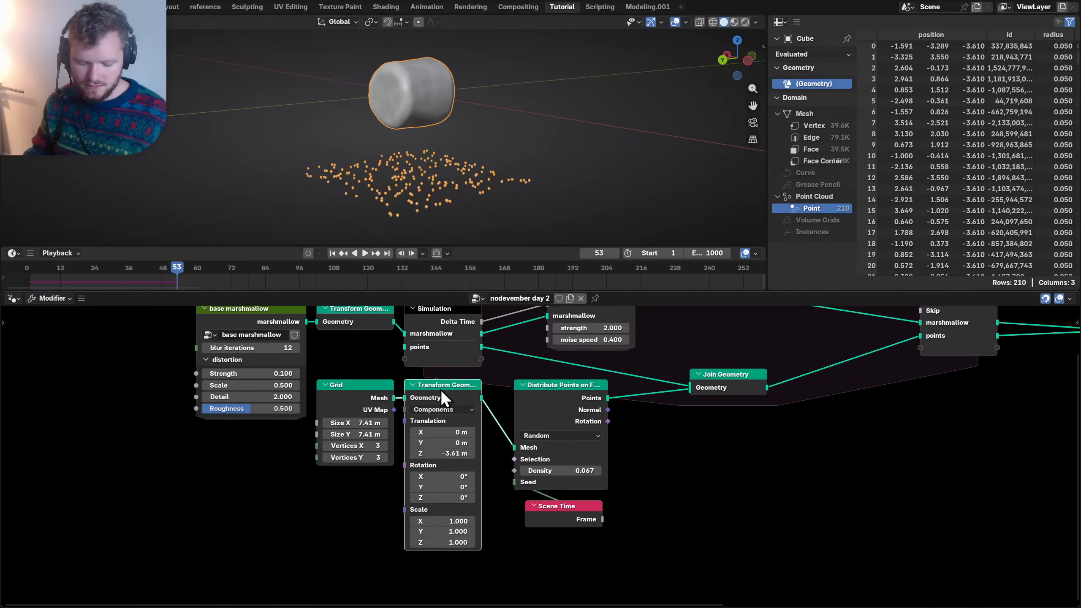
key("ctrl+h")
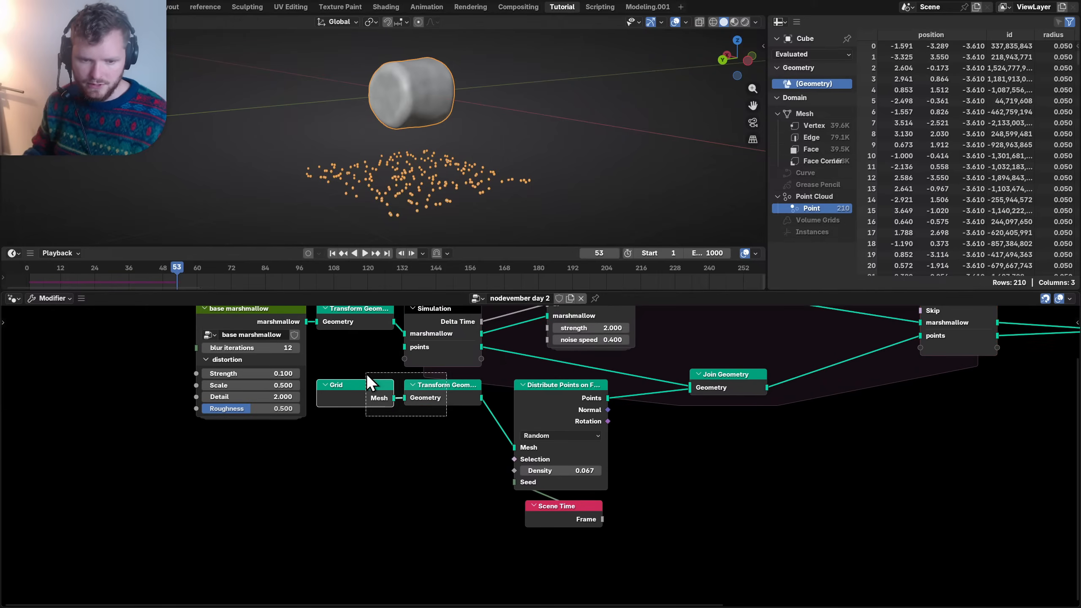
left_click_drag(415, 385, 328, 416)
left_click(345, 386, "shift")
key("g")
left_click(434, 386)
- Reposition the Join Geometry node inside the simulation zone and tidy the group of point-scattering nodes beneath it
middle_click_drag(430, 368, 298, 438)
left_click_drag(617, 477, 584, 431)
key("g")
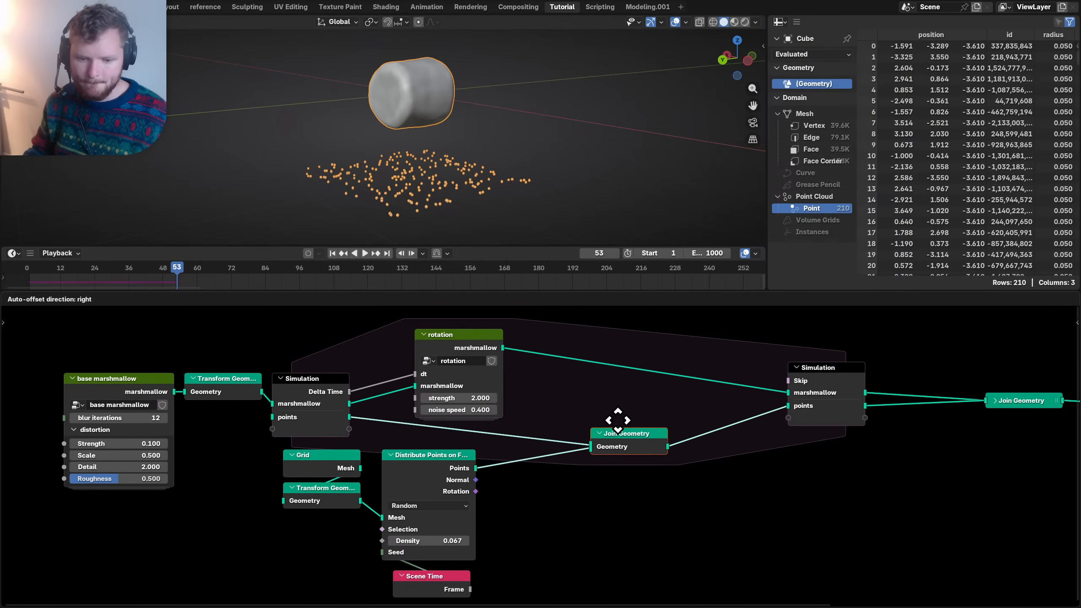
left_click(617, 420)
middle_click_drag(477, 519, 483, 456)
left_click_drag(533, 537, 319, 401)
key("g")
left_click(317, 417)
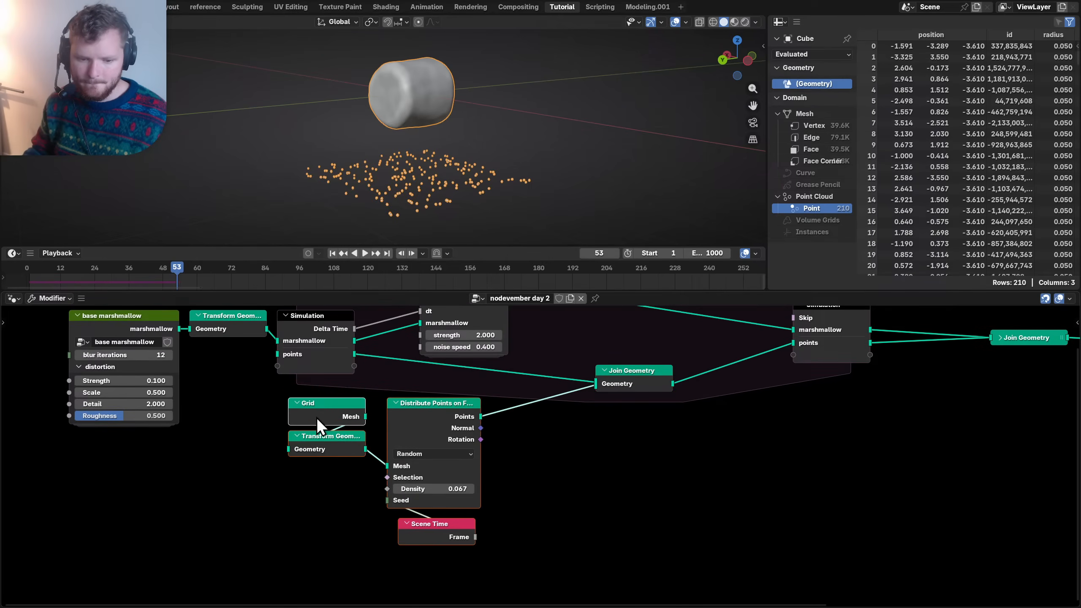
- Collapse the Scene Time node and label it "frame"
left_click(420, 531)
key("h")
key("F2")
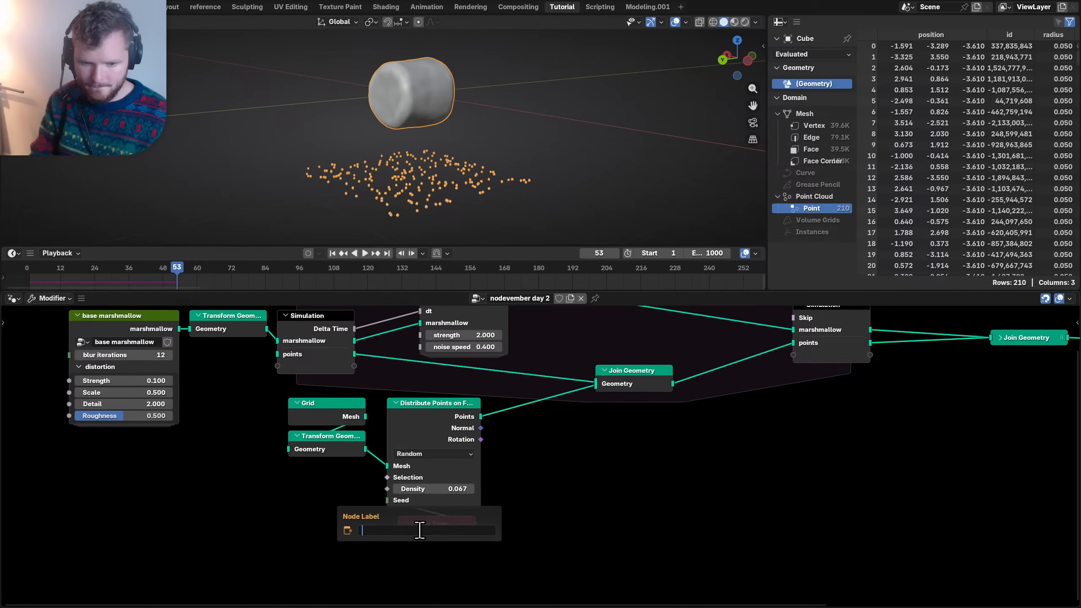
type("frame")
key("Return")
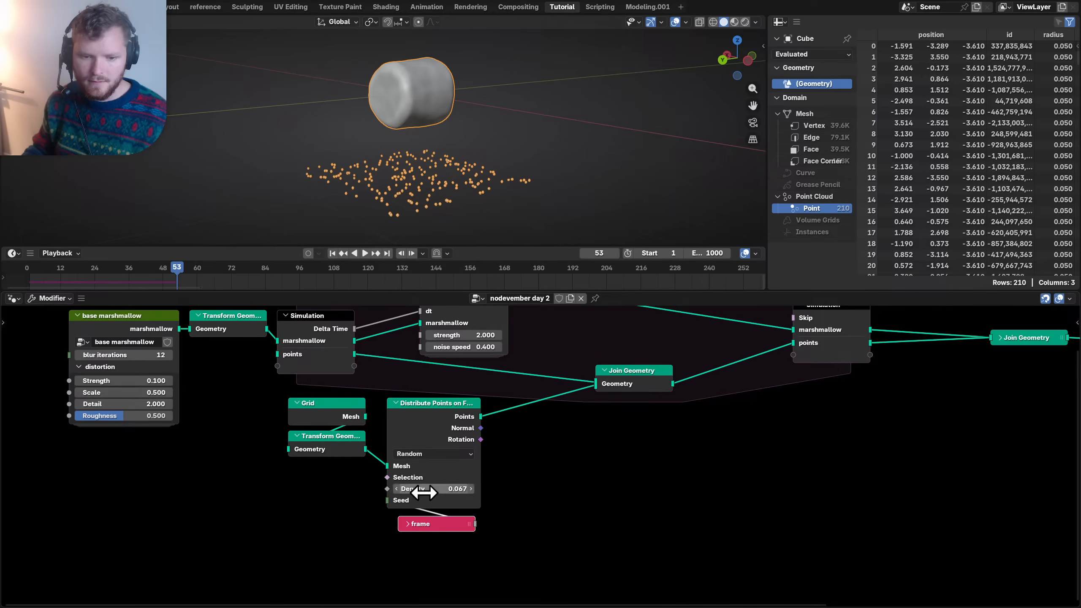
- Shift the point-scattering nodes aside and insert a Set Position node between Join Geometry and the simulation output's points socket
left_click_drag(291, 545, 481, 415)
key("g")
left_click(381, 416)
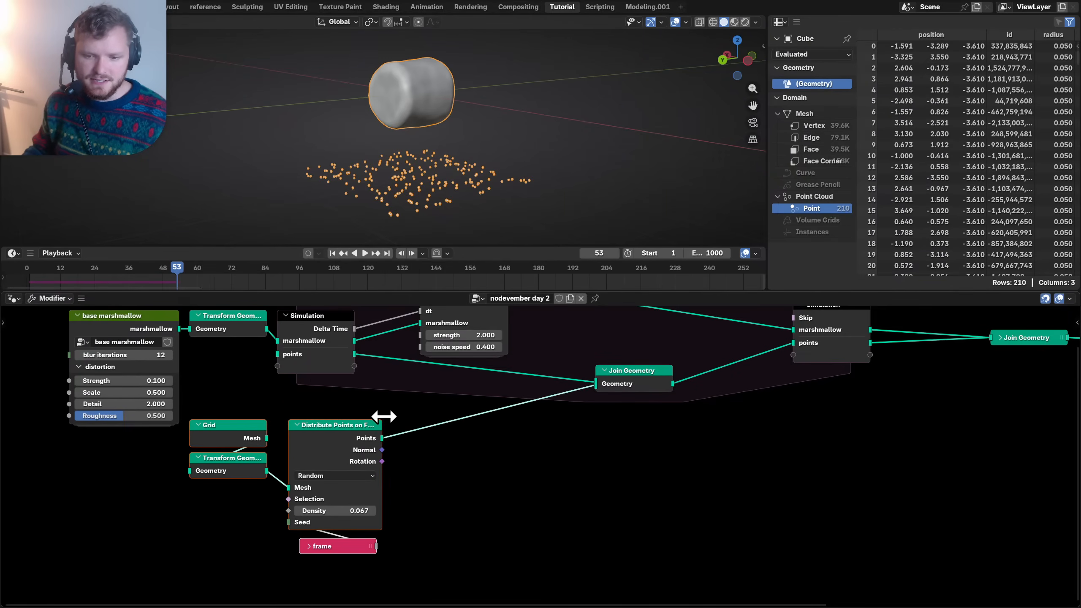
key("shift+a")
type("set po")
key("Return")
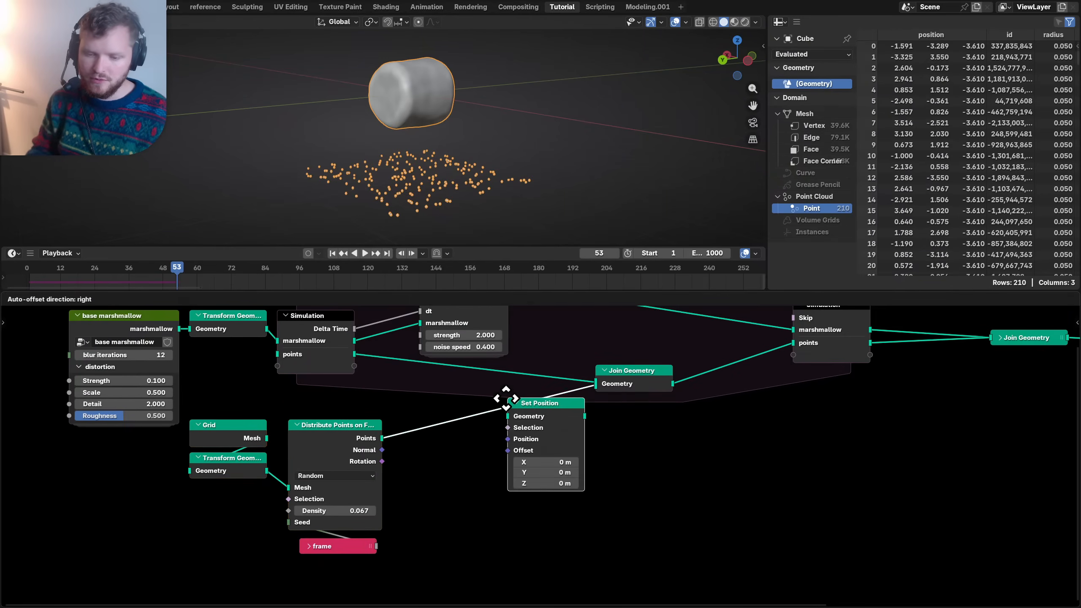
left_click(693, 356)
left_click_drag(653, 369, 583, 365)
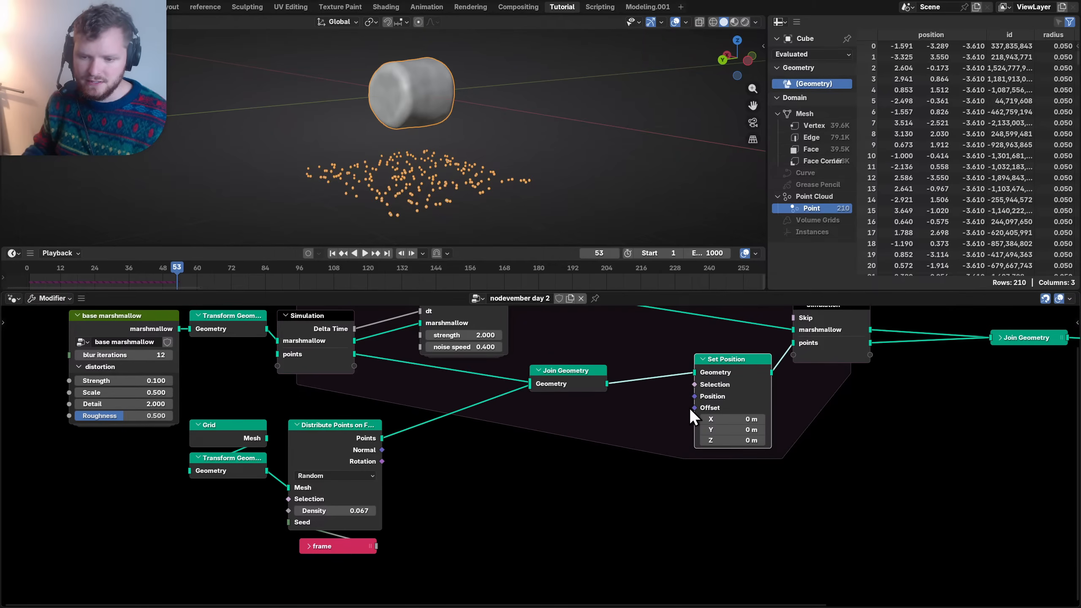
- Add a Combine XYZ node feeding the Set Position offset and place it beneath Join Geometry
left_click_drag(694, 407, 622, 418)
type("comb")
key("Return")
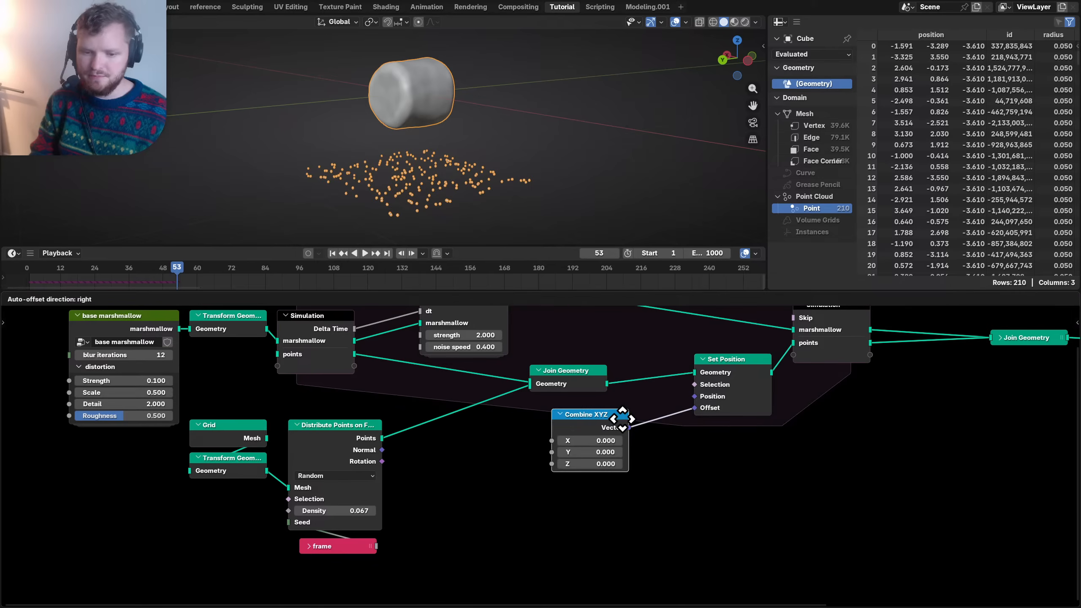
left_click(583, 415)
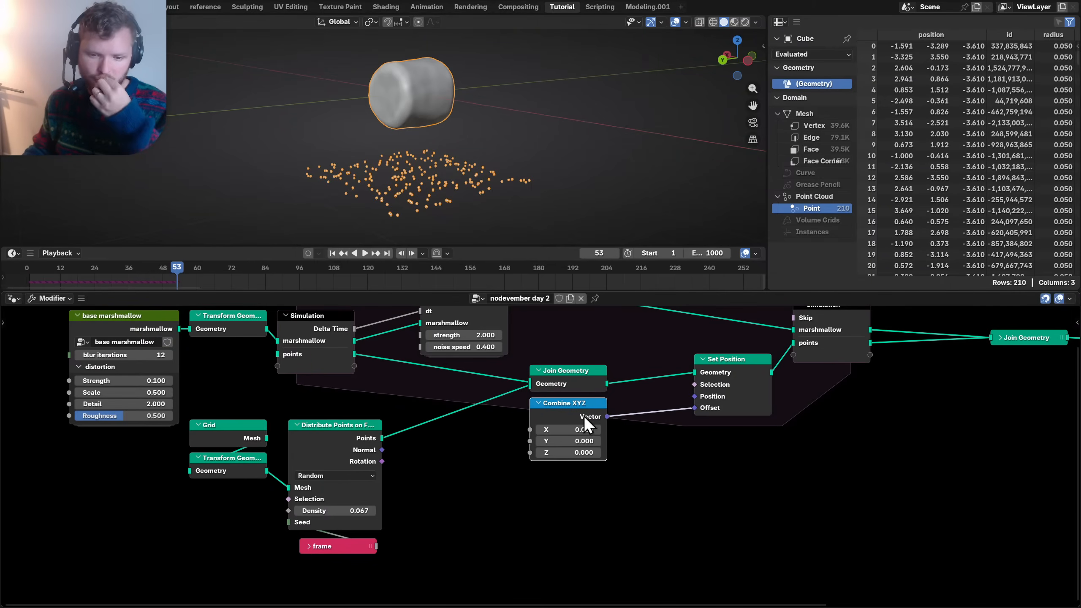
- Drive the Combine XYZ Z value with the simulation's Delta Time and replay the simulation from the first frame
left_click_drag(355, 329, 529, 451)
key("shift+Left")
key("space")
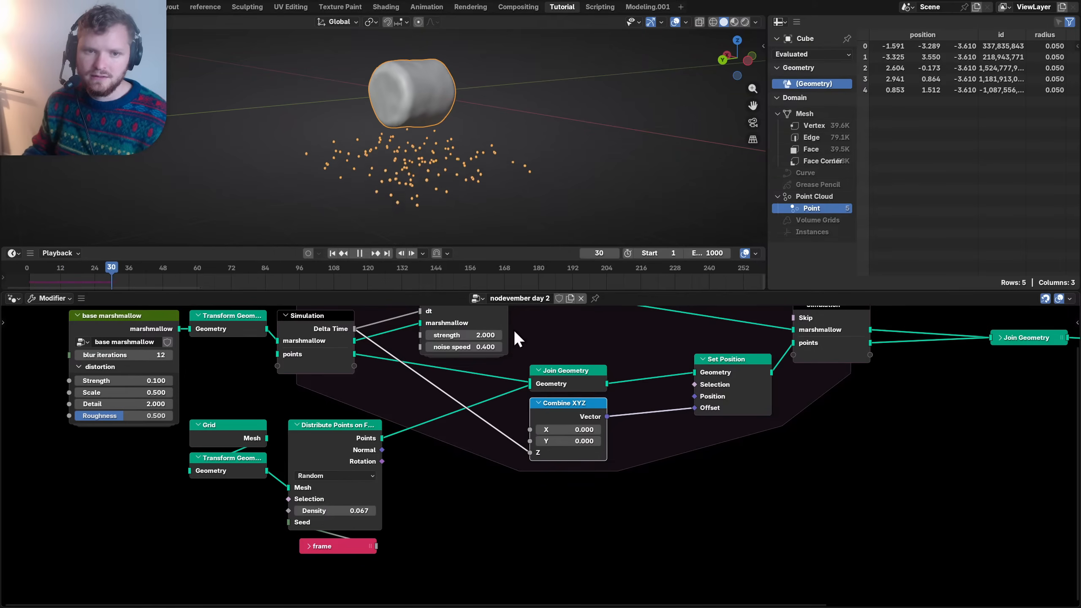
middle_click_drag(426, 159, 428, 146)
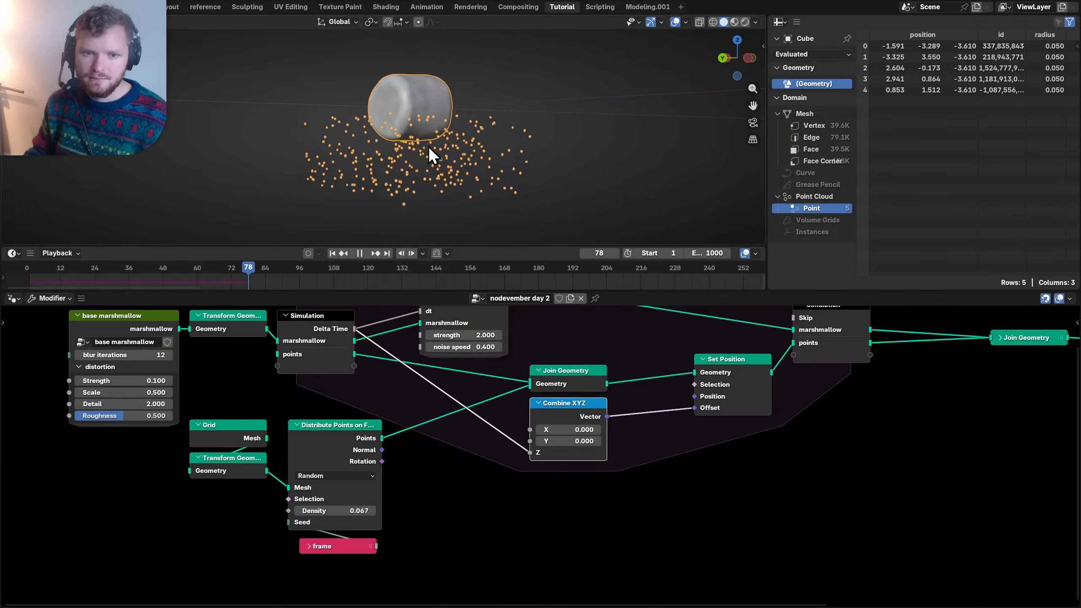
key("space")
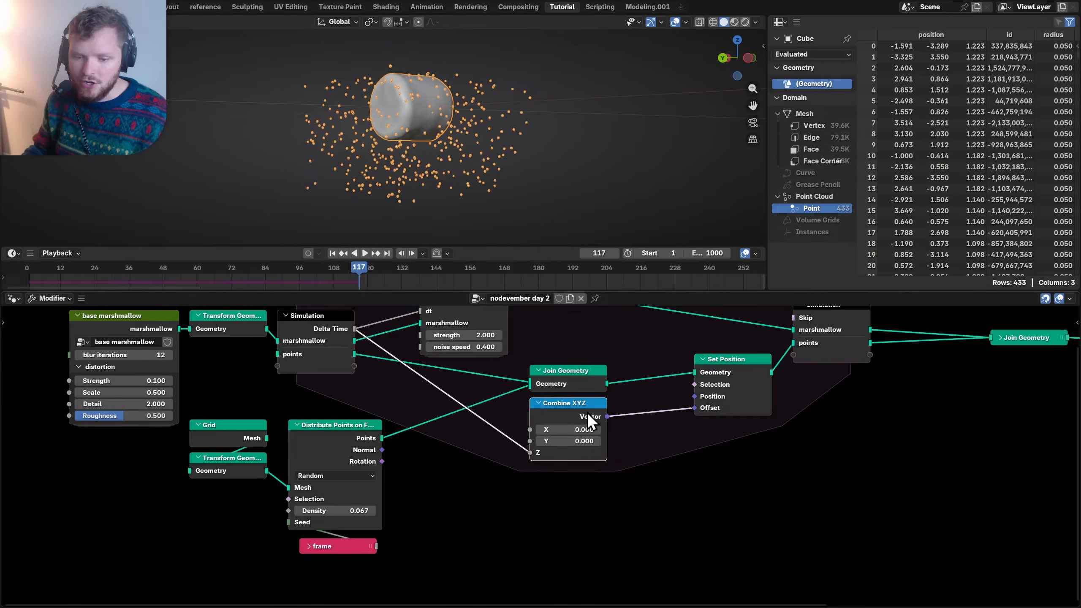
- Insert a Vector Math node set to Add between Combine XYZ and the Set Position offset
key("shift+a")
type("vec")
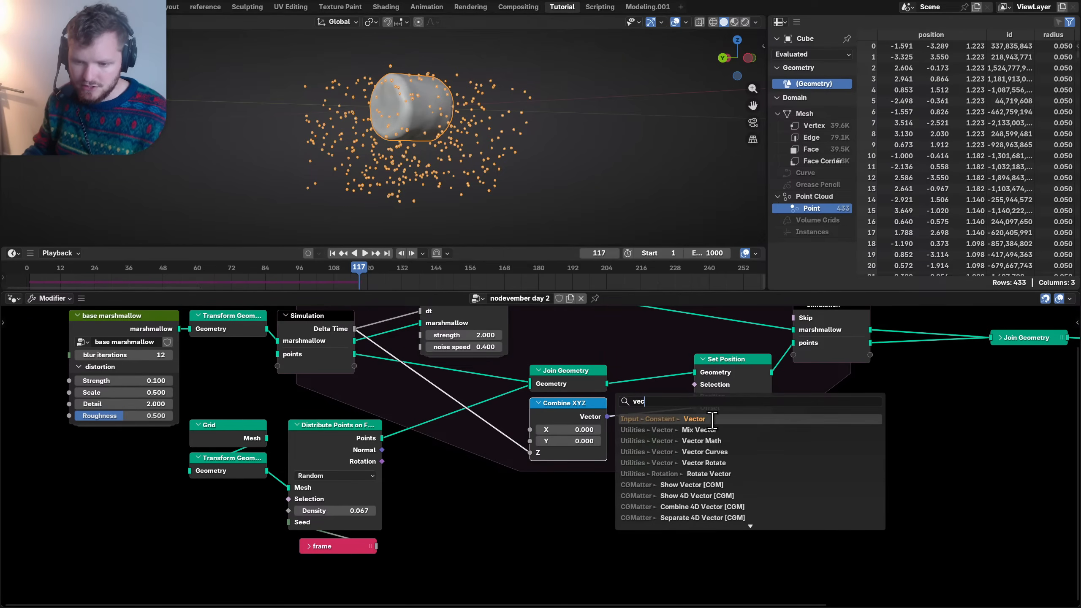
left_click(707, 442)
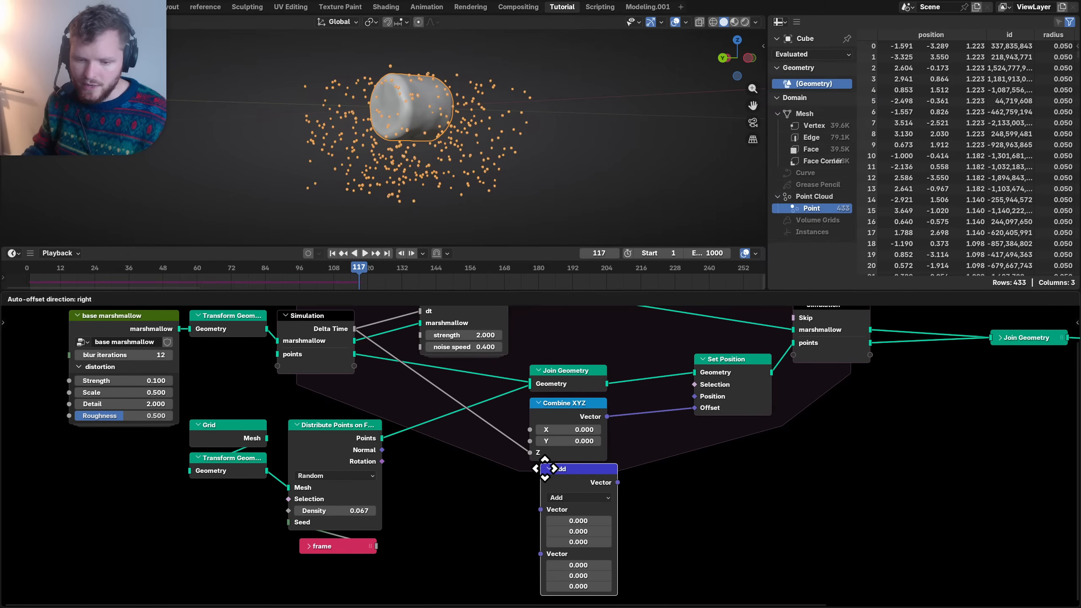
left_click(539, 477)
left_click_drag(543, 483, 642, 413)
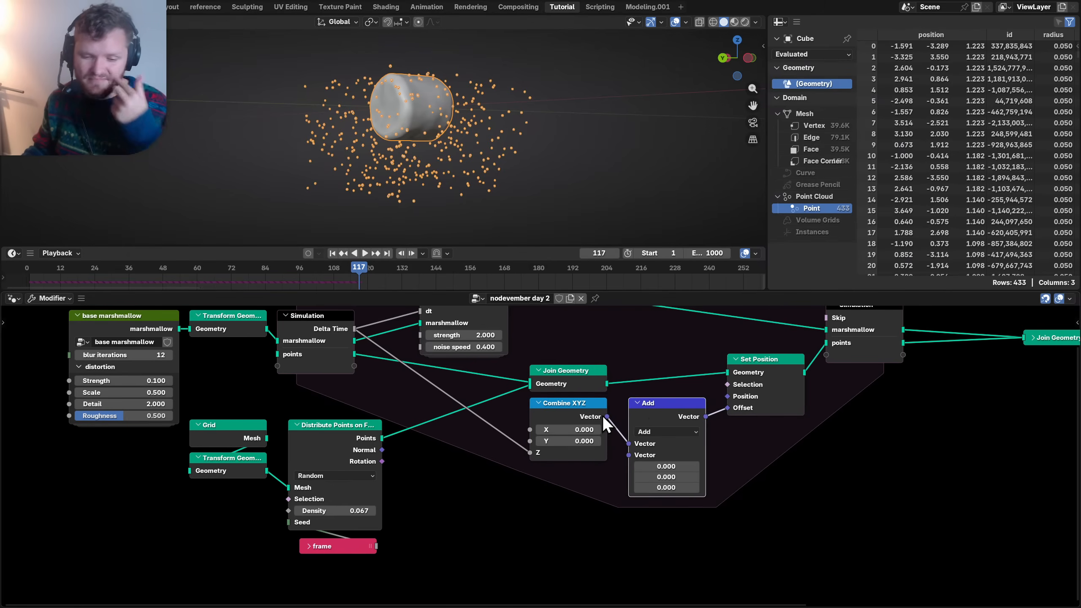
- Add a Noise Texture node beneath the Combine XYZ node
left_click(505, 483)
key("shift+a")
type("noise")
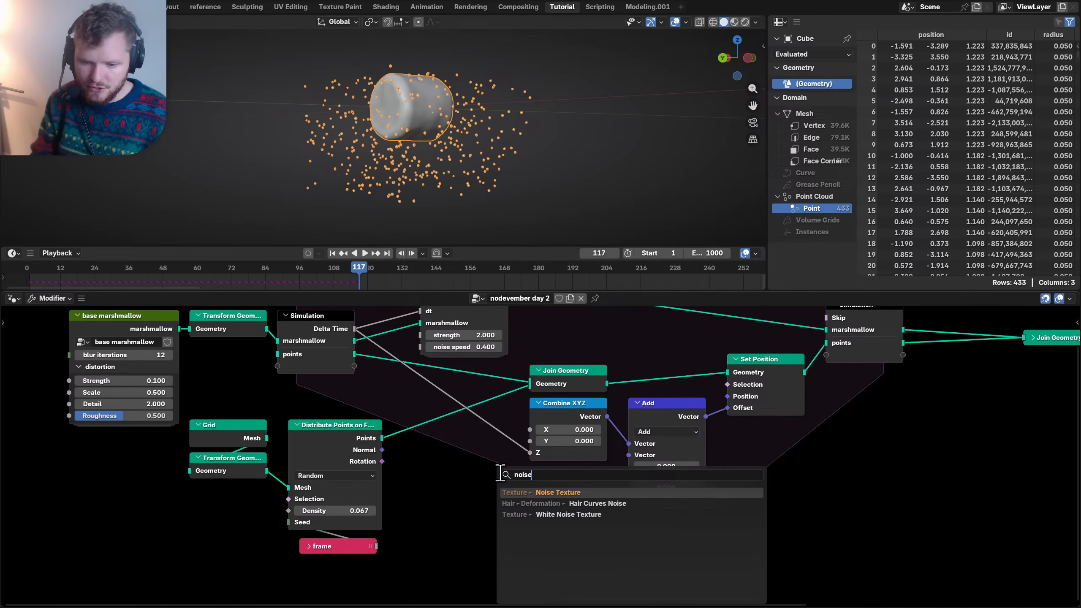
key("Return")
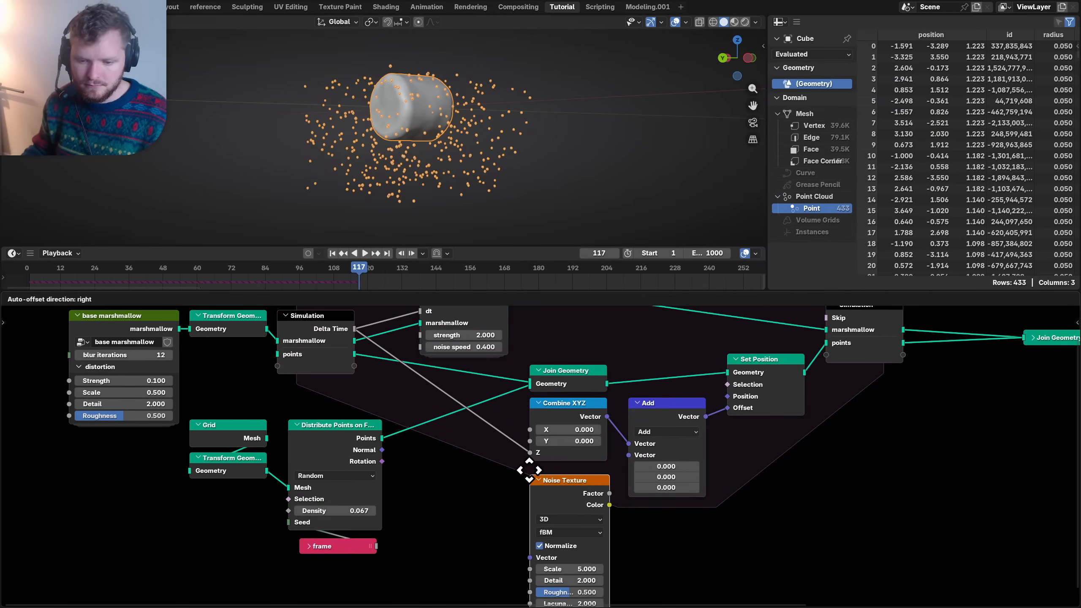
left_click(530, 471)
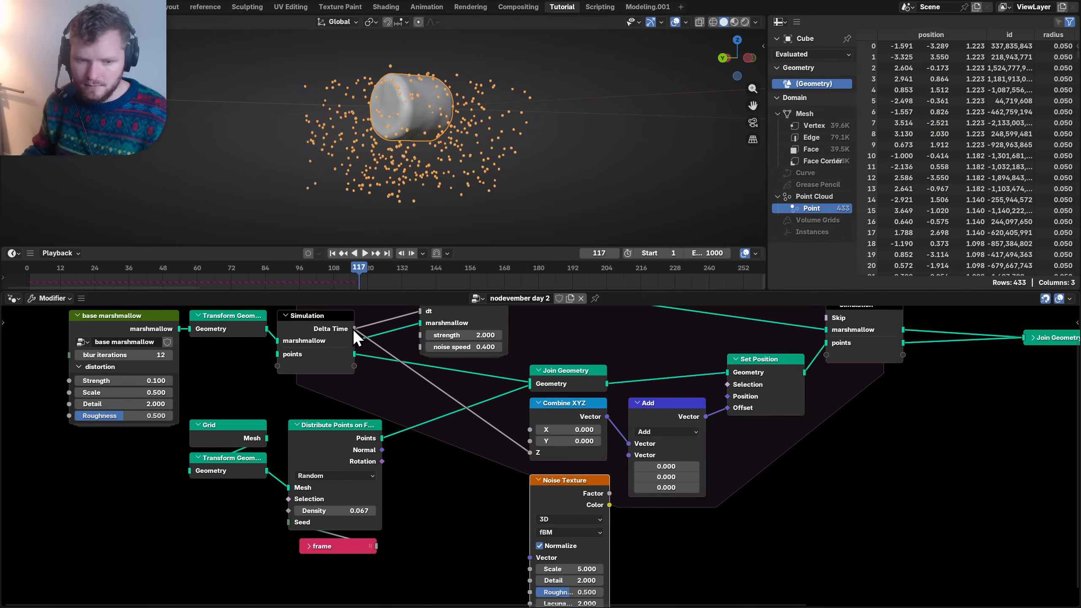
left_click_drag(354, 329, 466, 417)
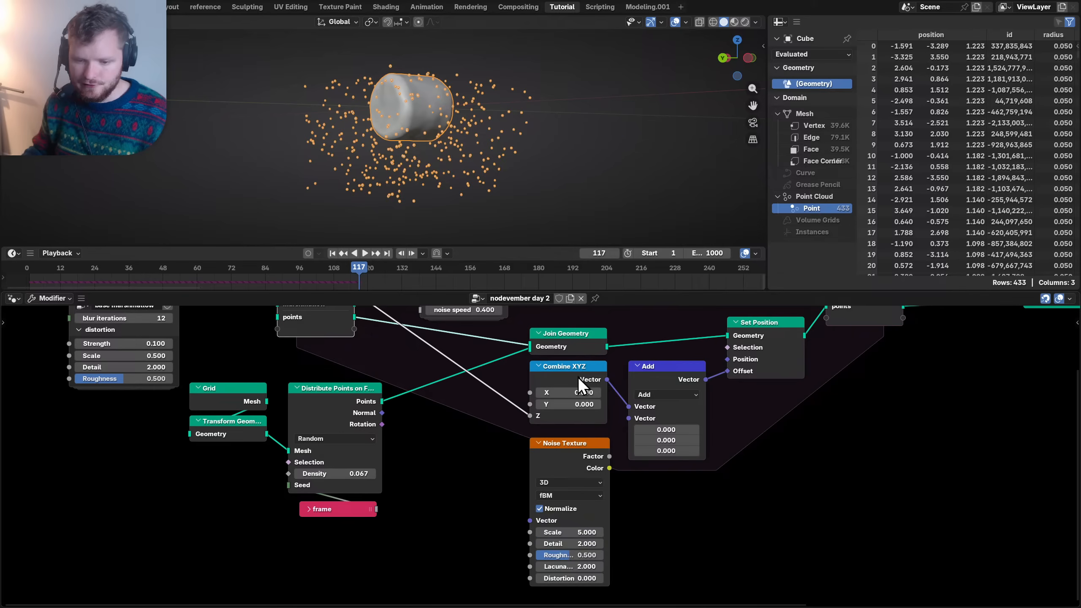
- Connect the noise Color to the Add node's second vector, disable Normalize, and replay the simulation from the first frame
left_click_drag(609, 468, 636, 417)
key("shift+Left")
key("space")
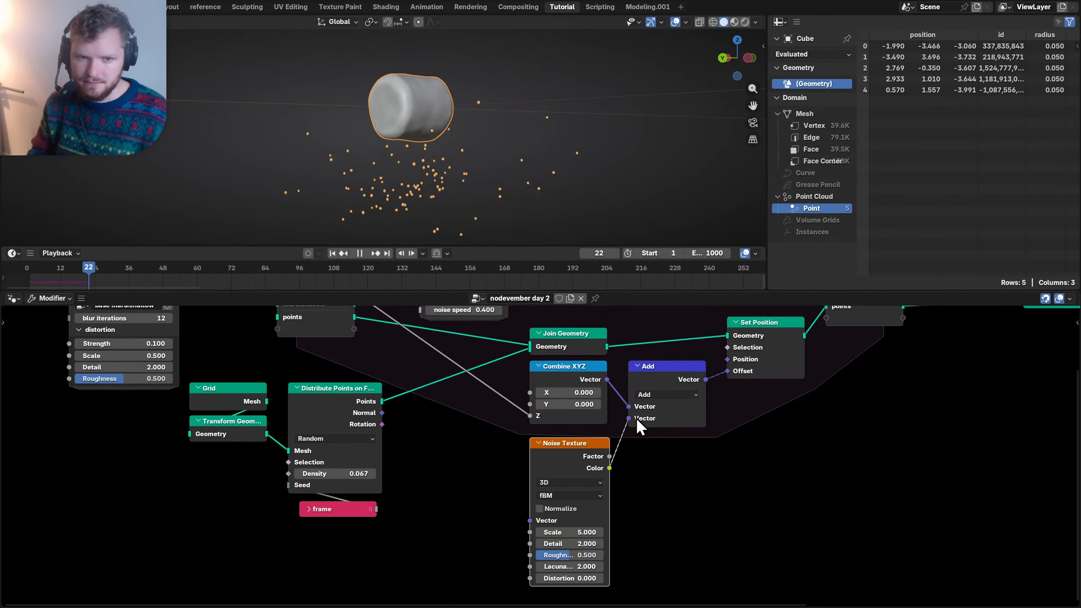
- Stop playback and insert a duplicated Vector Math node set to Scale between the Noise Texture and the Add node
key("Escape")
left_click_drag(555, 457, 466, 470)
left_click(654, 376)
key("shift+d")
left_click(578, 469)
left_click(580, 461)
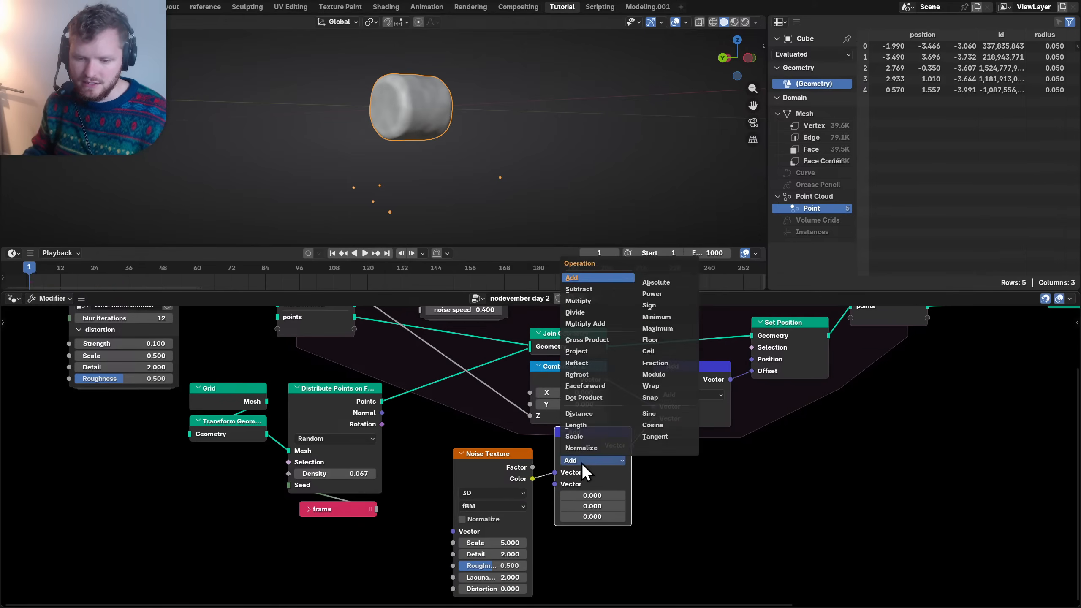
left_click(581, 443)
- Collapse the Combine XYZ node and reposition it below Join Geometry
key("h")
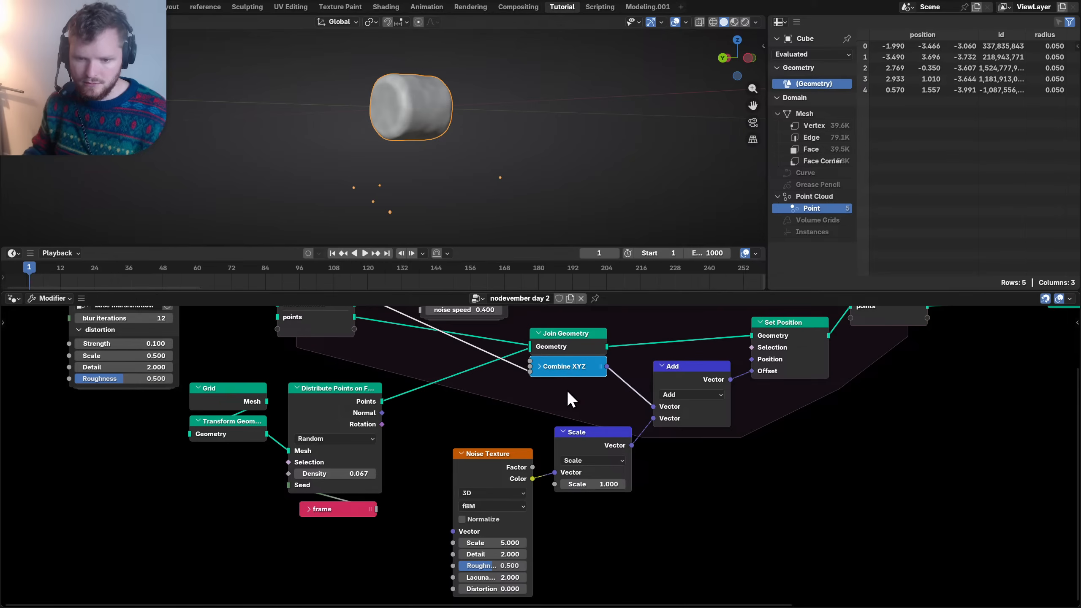
key("g")
left_click(558, 397)
key("ctrl+h")
- Drive the Vector Math node's Scale value with the simulation's Delta Time and play the simulation
middle_click_drag(495, 430, 546, 489)
left_click_drag(404, 350, 603, 543)
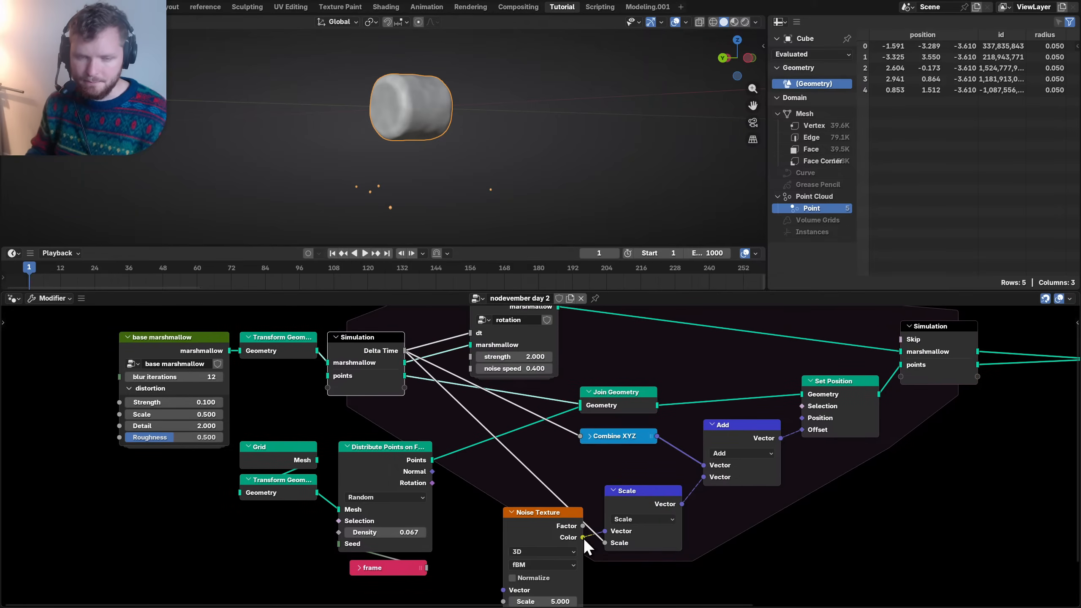
key("space")
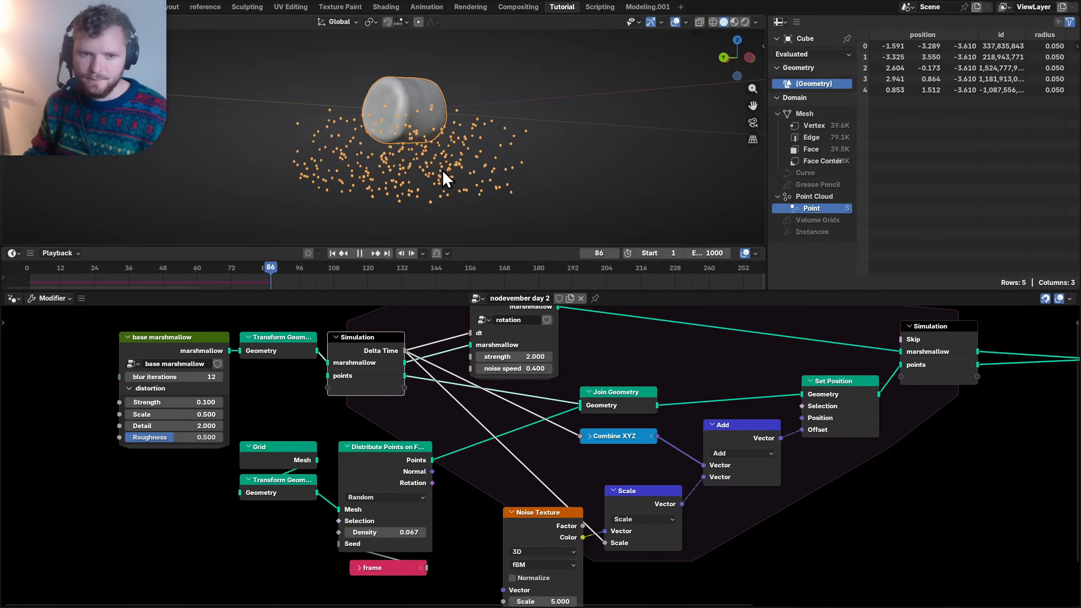
key("space")
- Set the Noise Texture scale to 2 and replay the simulation from the first frame
middle_click_drag(549, 484, 502, 379)
scroll(511, 497, "up", 1)
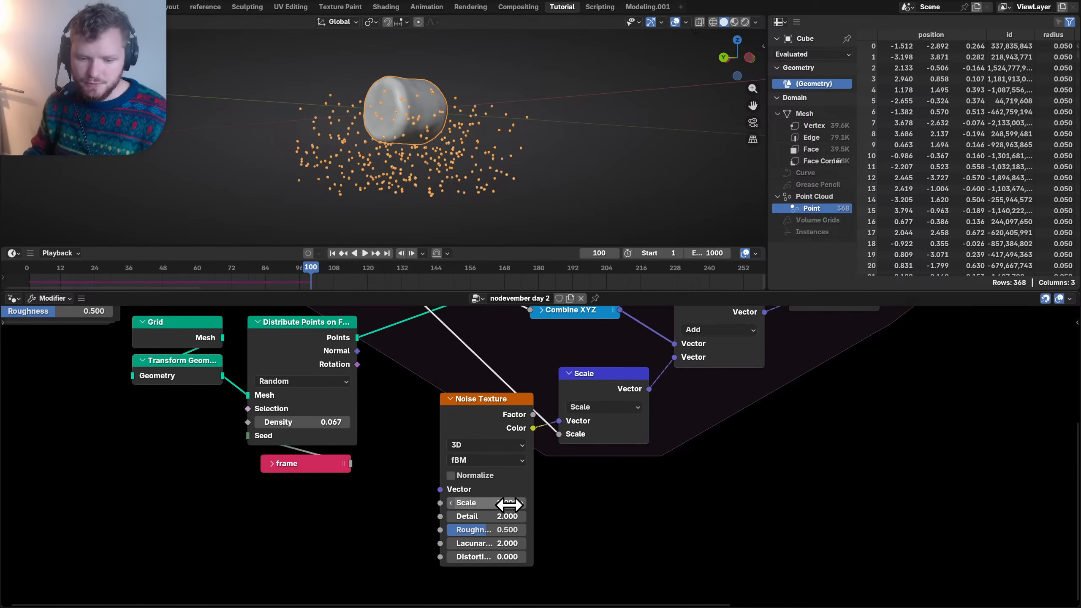
left_click(505, 506)
type("2")
key("Return")
key("shift+Left")
key("space")
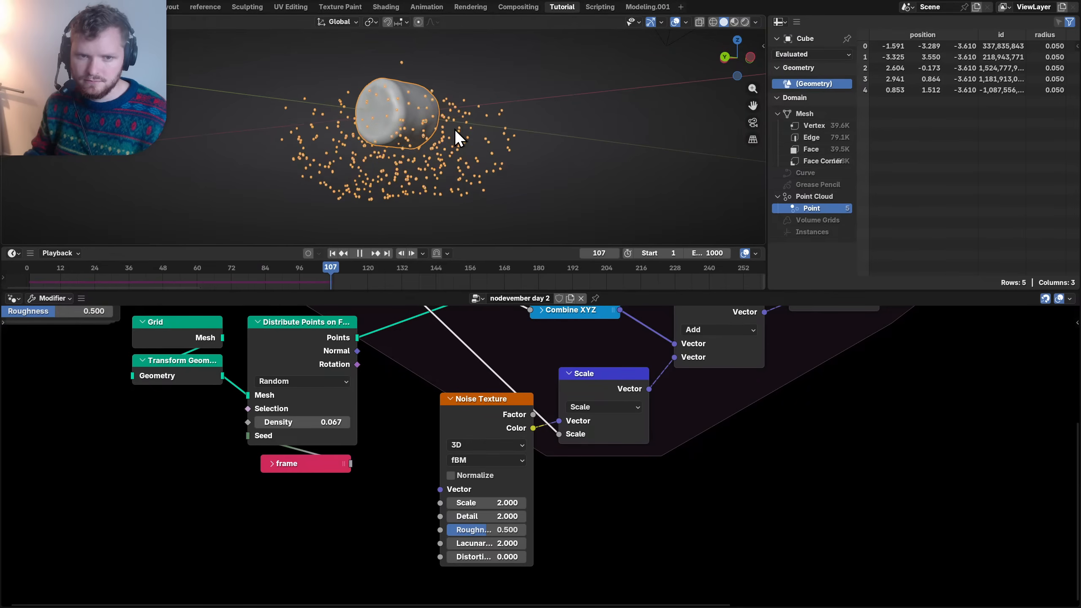
key("space")
- Examine the points drifting around the marshmallow's underside from several close angles and resume playback
scroll(407, 143, "up", 3)
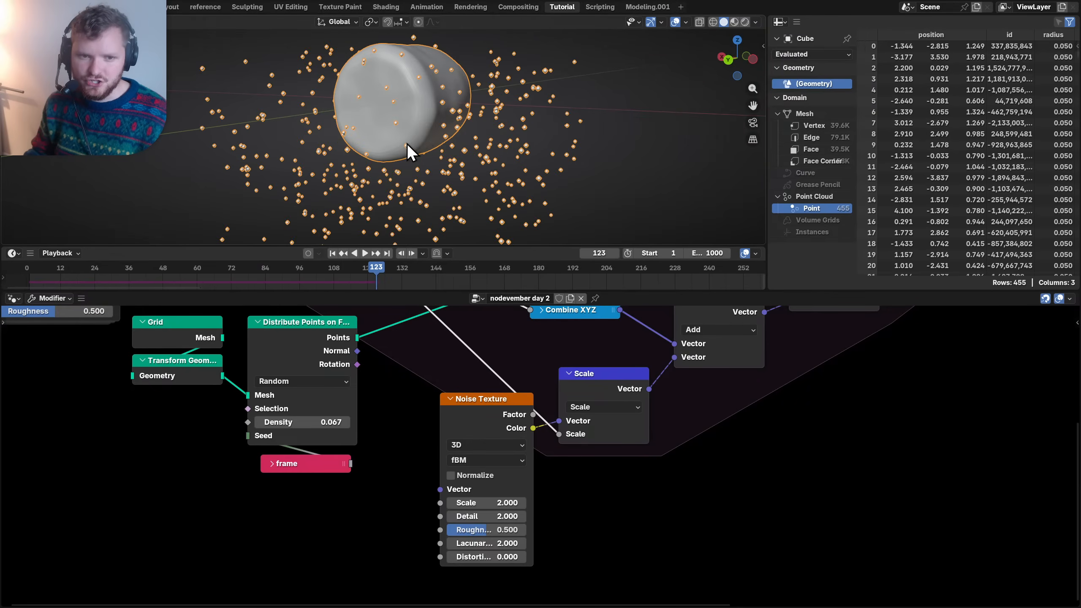
middle_click_drag(426, 161, 407, 147, "shift")
key("d")
left_click_drag(414, 144, 414, 148)
middle_click_drag(433, 125, 477, 122)
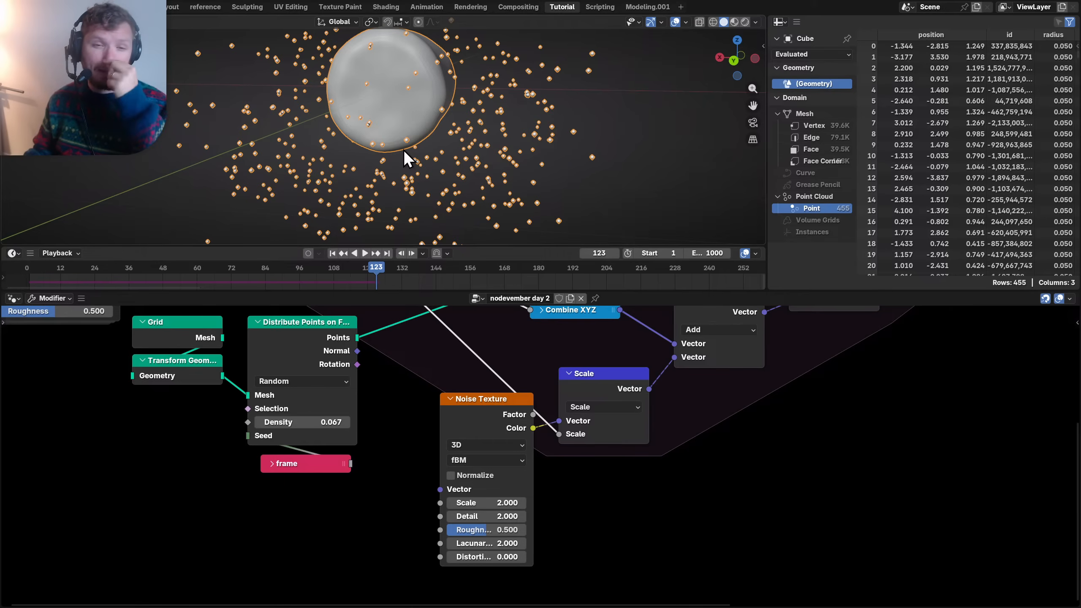
middle_click_drag(400, 169, 370, 92)
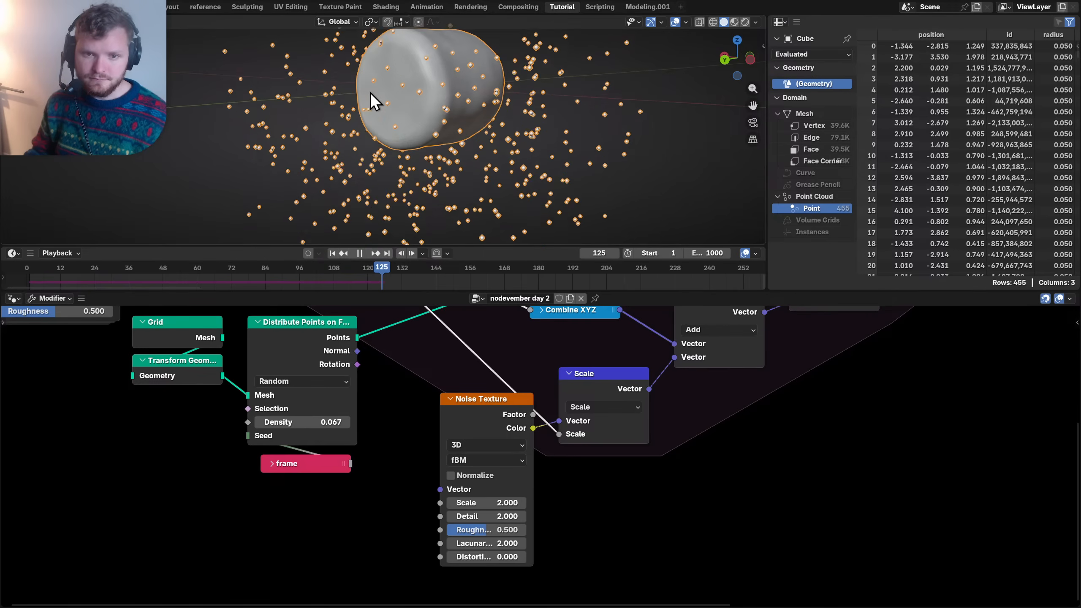
key("space")
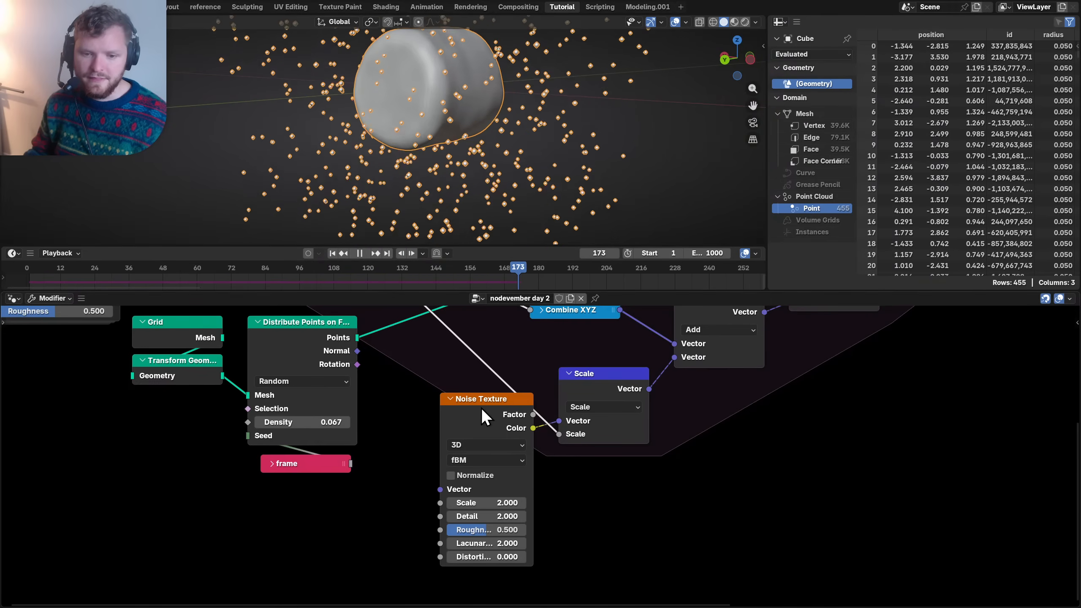
- Pause the simulation, move the Noise Texture node slightly away from the Scale node, and resume playback
key("space")
left_click_drag(481, 408, 469, 395)
key("space")
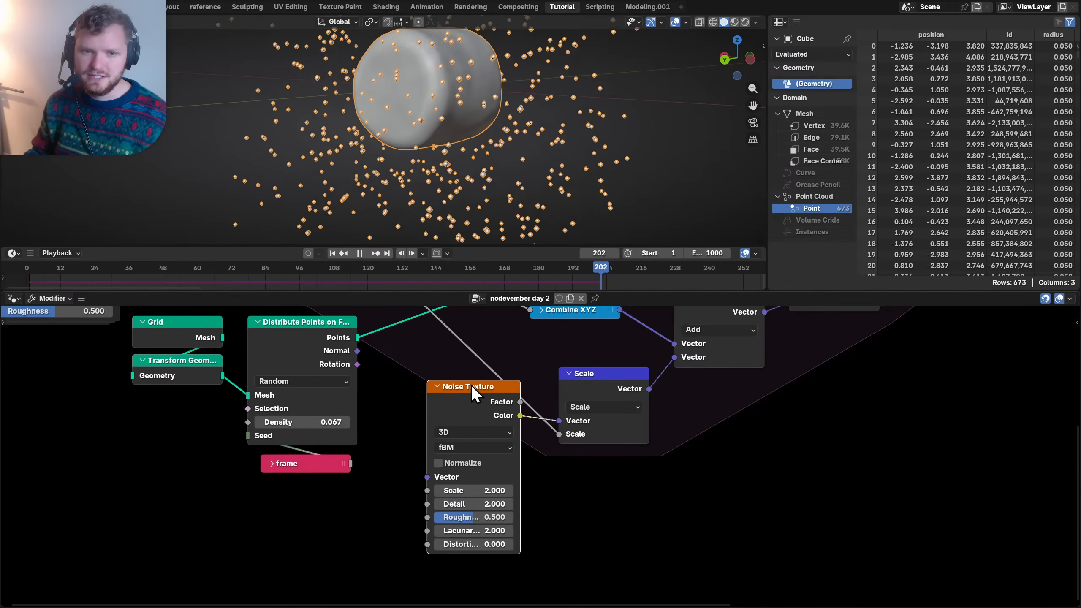
- Pause playback, shift the Noise Texture node away from the Scale node, and hide its unused sockets
key("space")
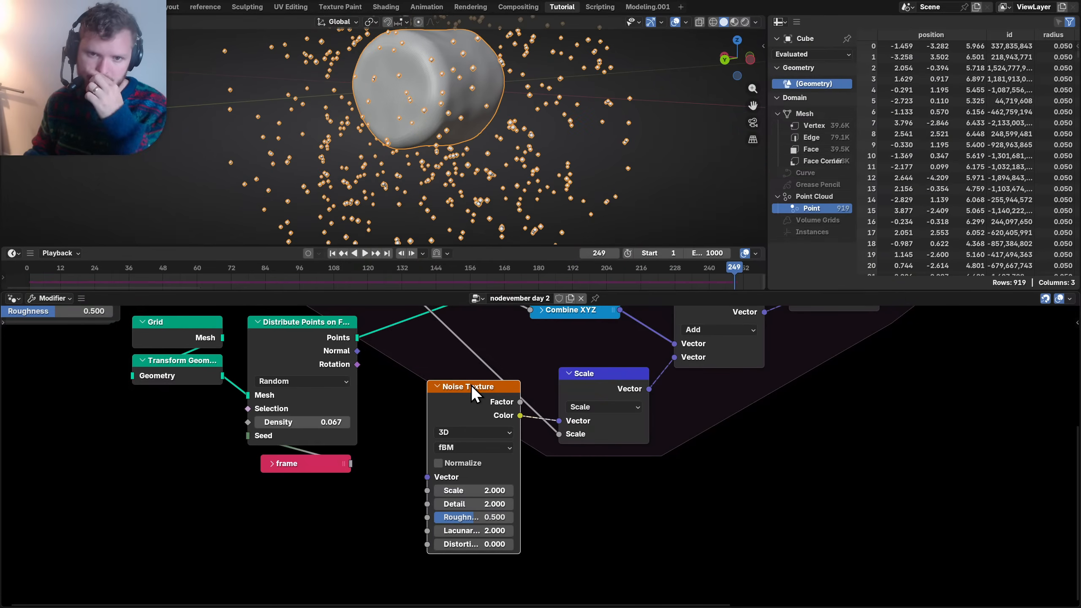
left_click_drag(475, 388, 449, 376)
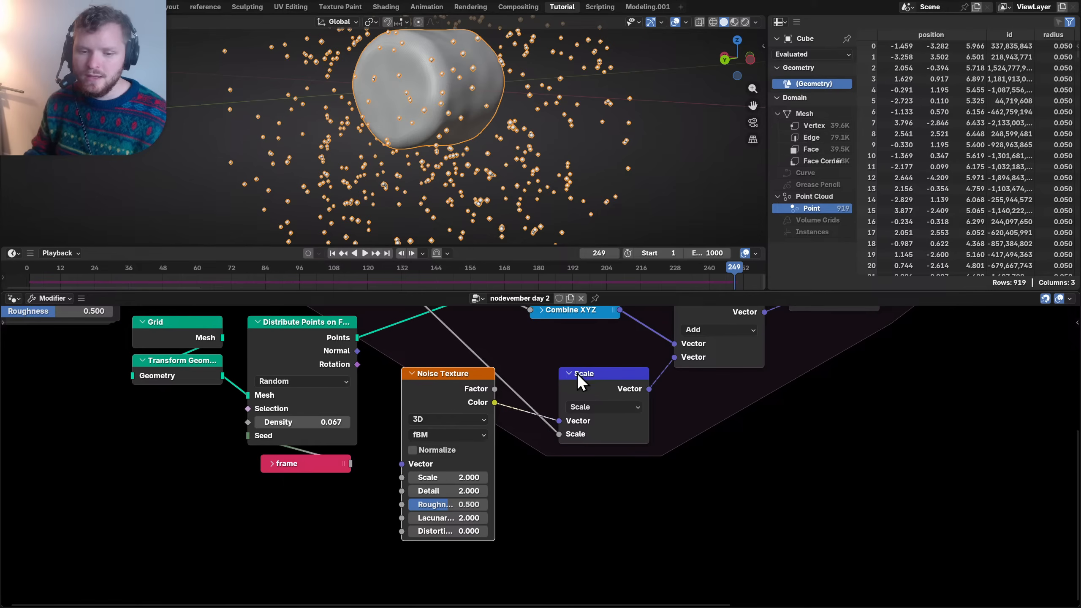
middle_click_drag(575, 383, 498, 419)
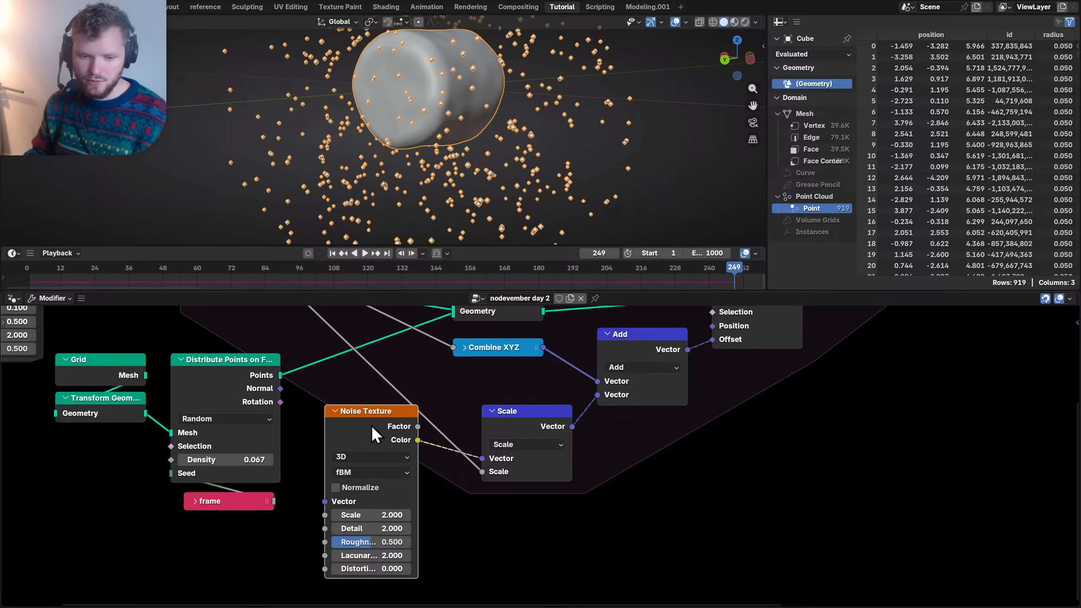
key("ctrl+h")
key("g")
left_click(368, 436)
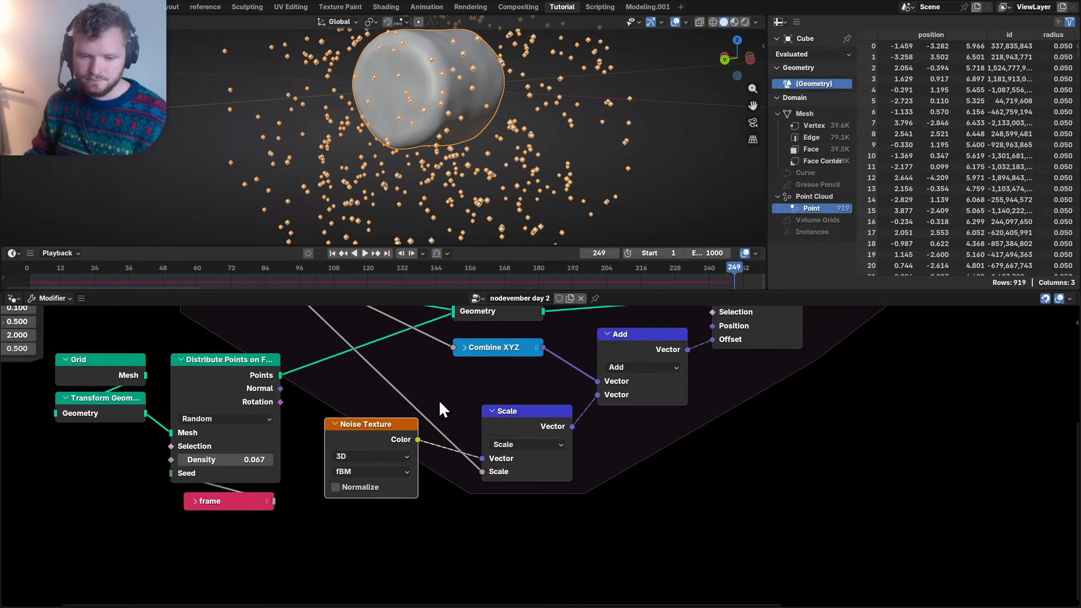
- Collapse the Scale and Add nodes and stack them beneath the Combine XYZ node
middle_click_drag(441, 401, 423, 442)
left_click_drag(506, 458, 480, 420)
key("h")
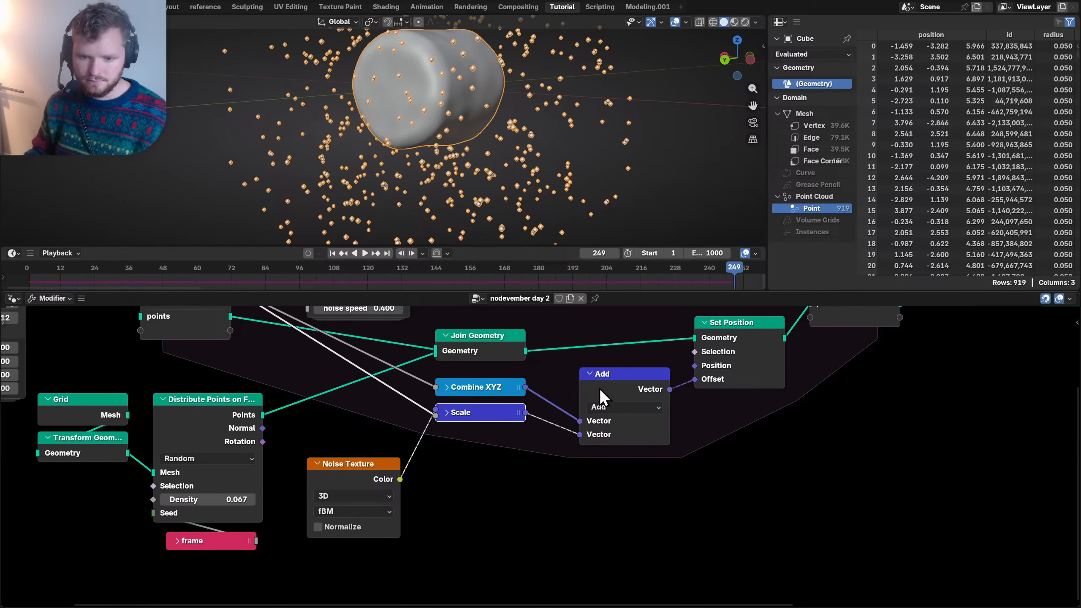
left_click_drag(621, 377, 478, 444)
key("h")
scroll(721, 386, "down", 2)
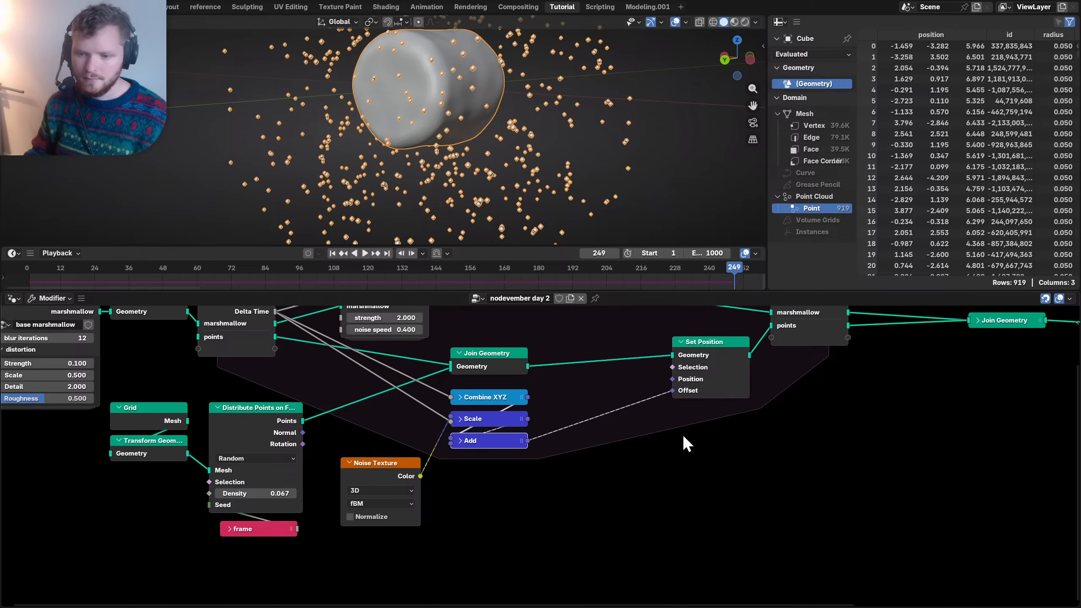
- Move the Set Position node close to Join Geometry, play the simulation briefly, and save the file
left_click_drag(721, 367, 610, 379)
scroll(490, 150, "down", 4)
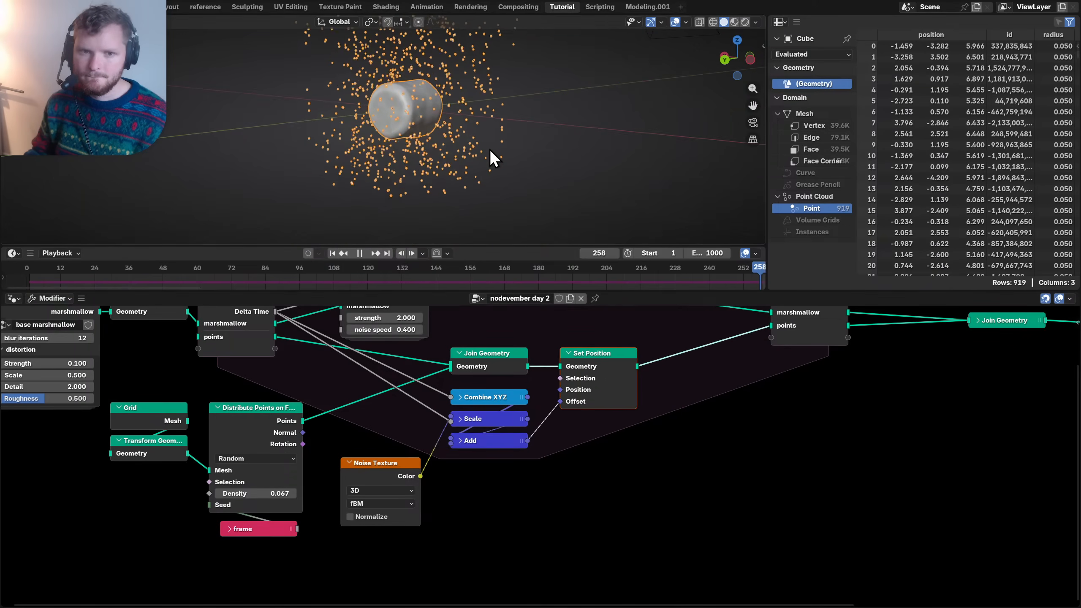
scroll(446, 134, "up", 4)
key("ctrl+s")
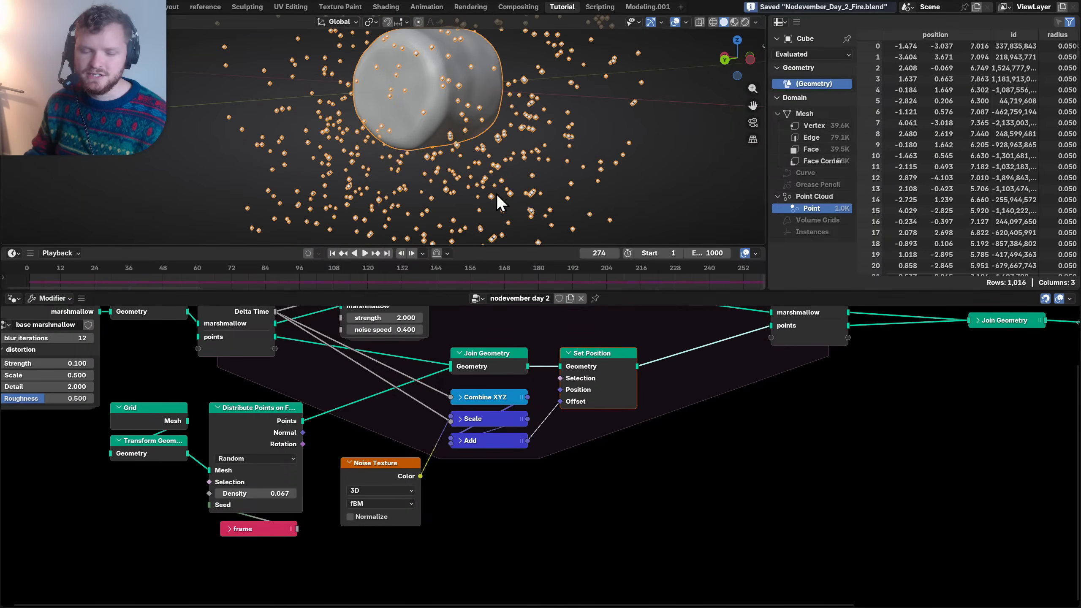
- Move Group Output next to the final Join Geometry node and shift both together with the simulation output node
middle_click_drag(878, 398, 430, 469)
left_click_drag(864, 404, 634, 405)
left_click_drag(679, 456, 325, 352)
key("g")
left_click(421, 350)
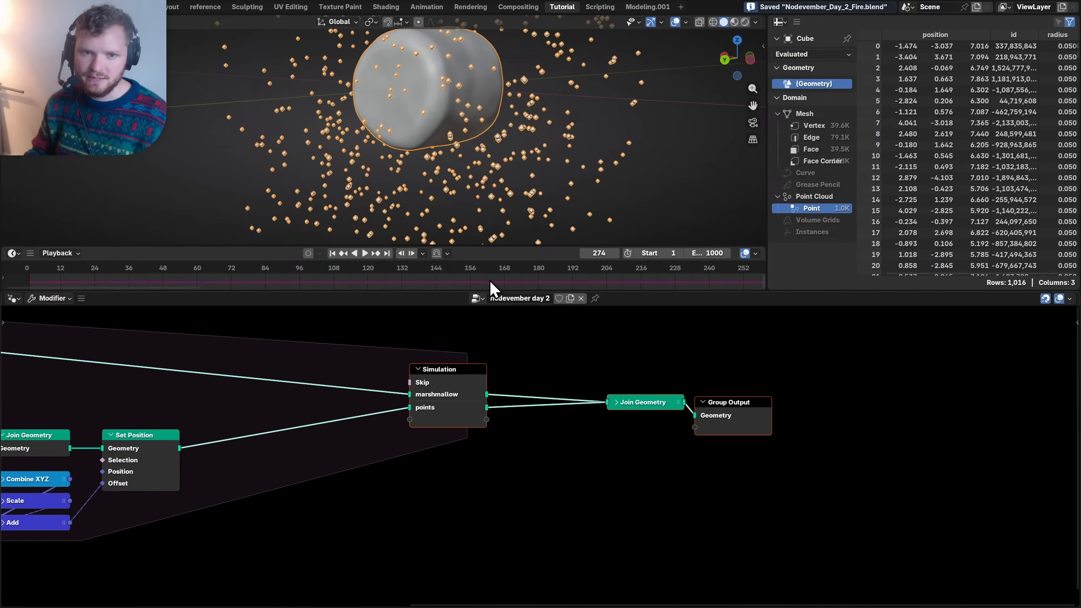
- View the marshmallow in wireframe along the Y axis and annotate a short downward ray inside its underside
left_click(727, 62)
left_click(713, 22)
scroll(401, 151, "up", 2)
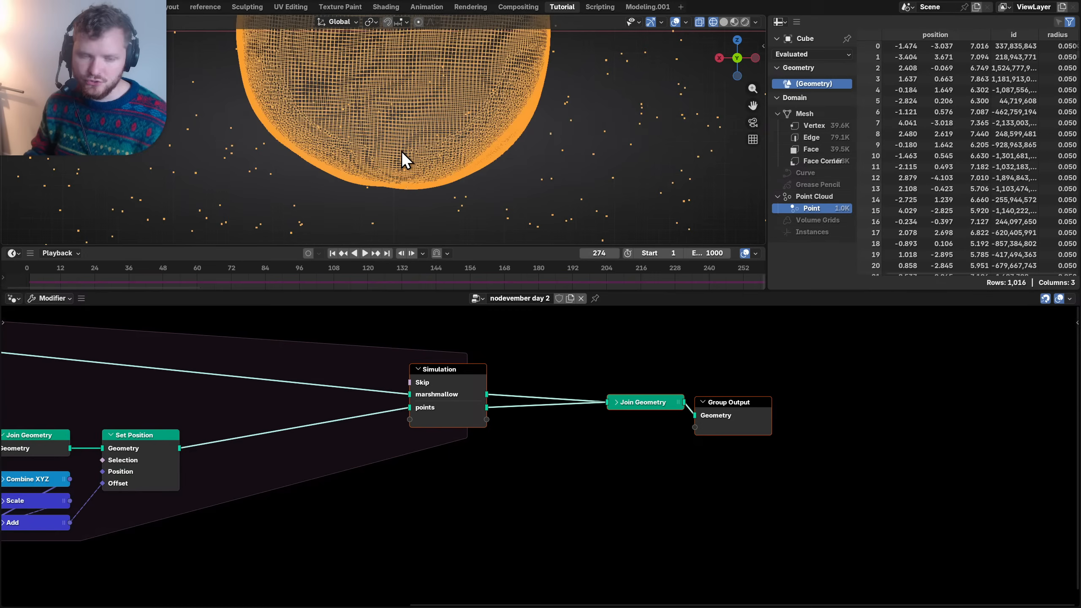
left_click_drag(417, 163, 422, 166)
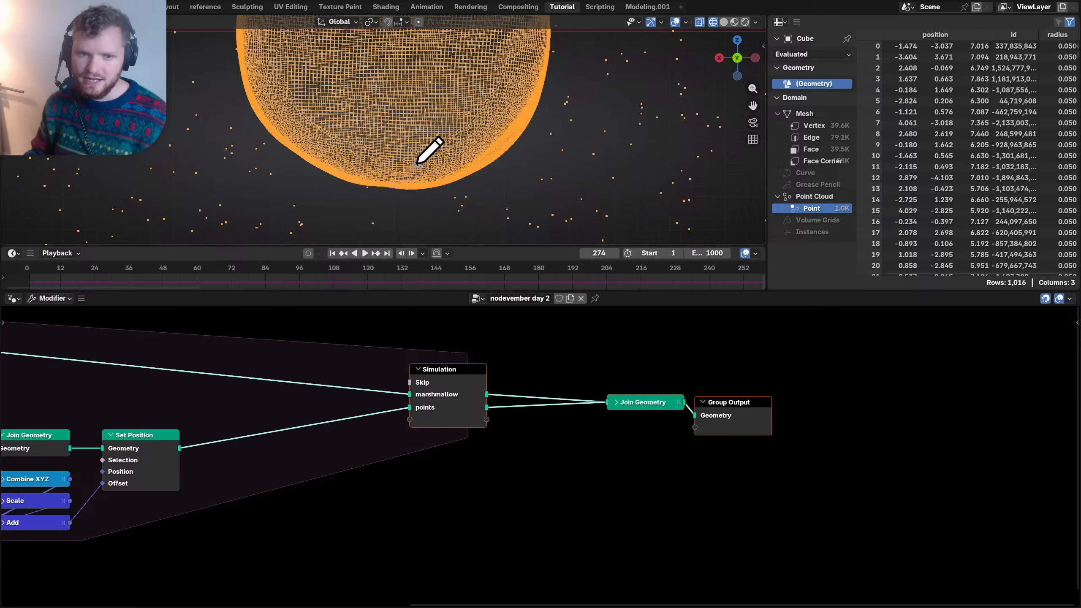
left_click_drag(417, 165, 418, 187)
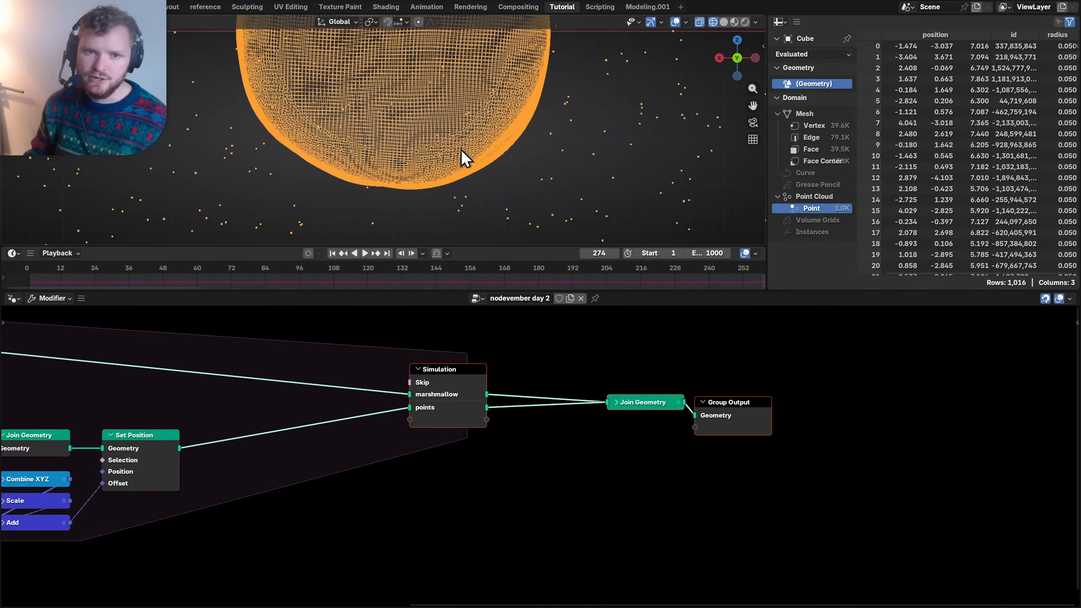
- Annotate a long vertical ray from inside the marshmallow down to its underside, and erase it
key("KP_Decimal")
scroll(441, 176, "up", 5)
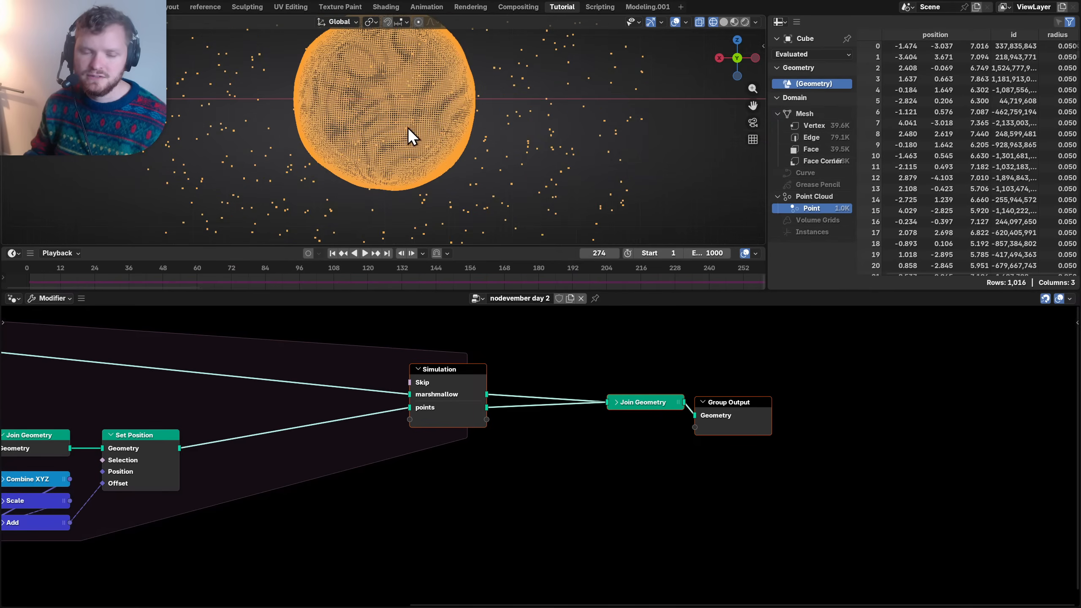
left_click_drag(415, 121, 419, 115)
middle_click_drag(423, 146, 412, 98, "shift")
left_click_drag(405, 72, 403, 221)
mouse_move(515, 164)
left_mouse_down()
mouse_move(520, 180)
mouse_move(521, 166)
left_mouse_up()
right_click(518, 165)
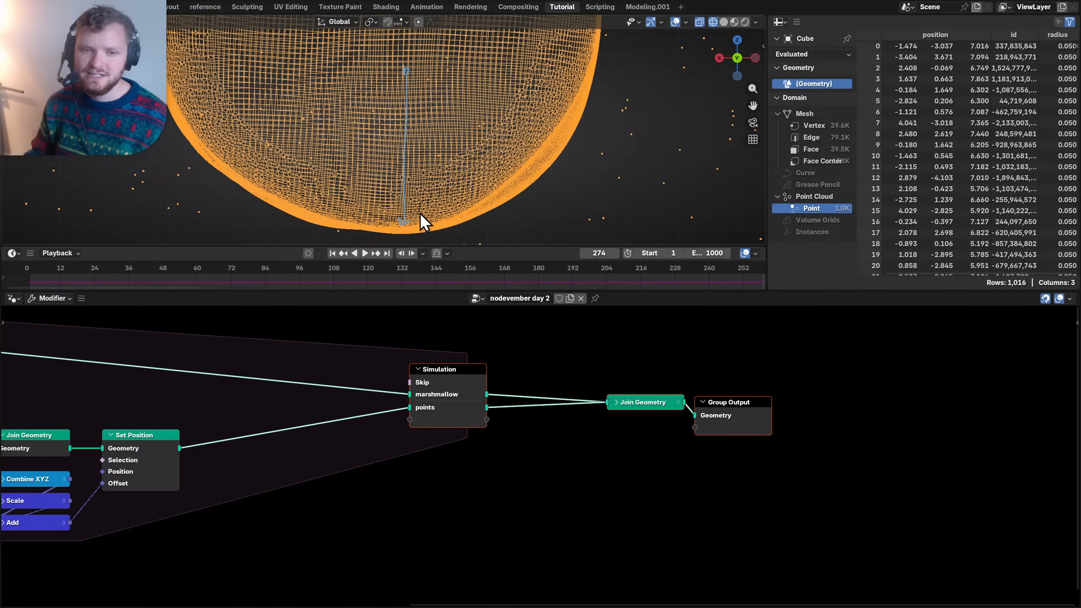
mouse_move(411, 76)
right_mouse_down()
mouse_move(416, 147)
mouse_move(430, 128)
right_mouse_up()
- Annotate a path curving up around the marshmallow's side with a ray down to its surface, and erase it
scroll(431, 129, "down", 5)
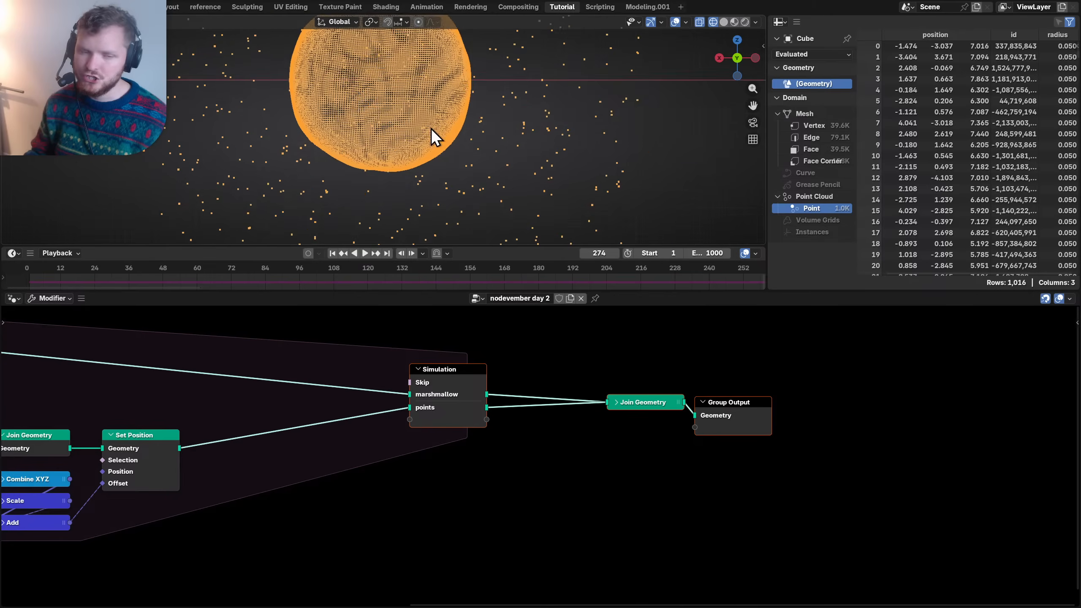
middle_click_drag(431, 129, 367, 141)
scroll(467, 120, "up", 3)
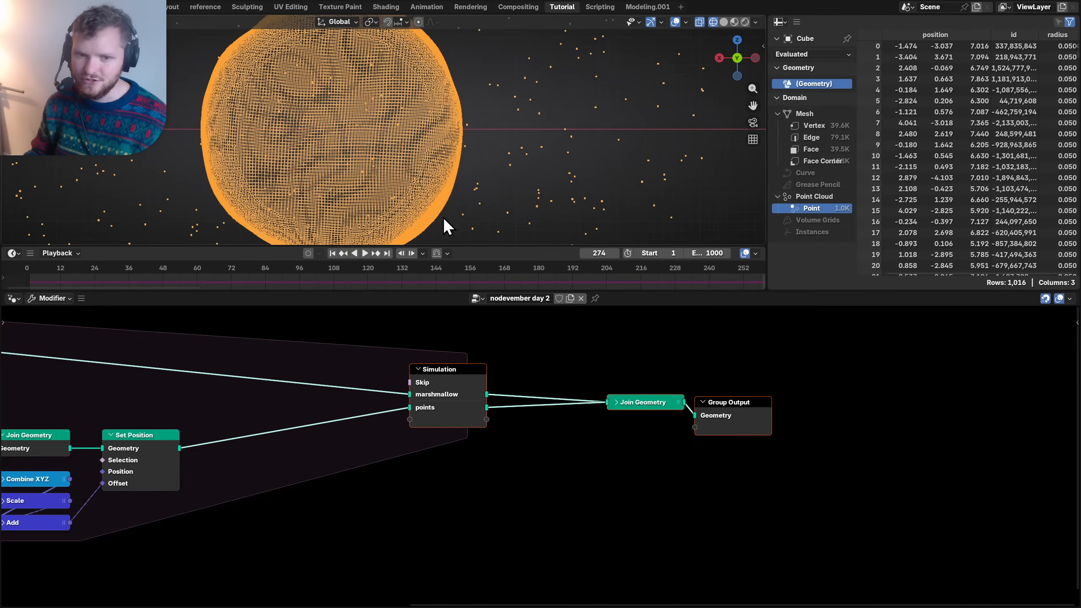
key("d")
mouse_move(451, 224)
left_mouse_down()
mouse_move(499, 142)
mouse_move(487, 74)
left_mouse_up()
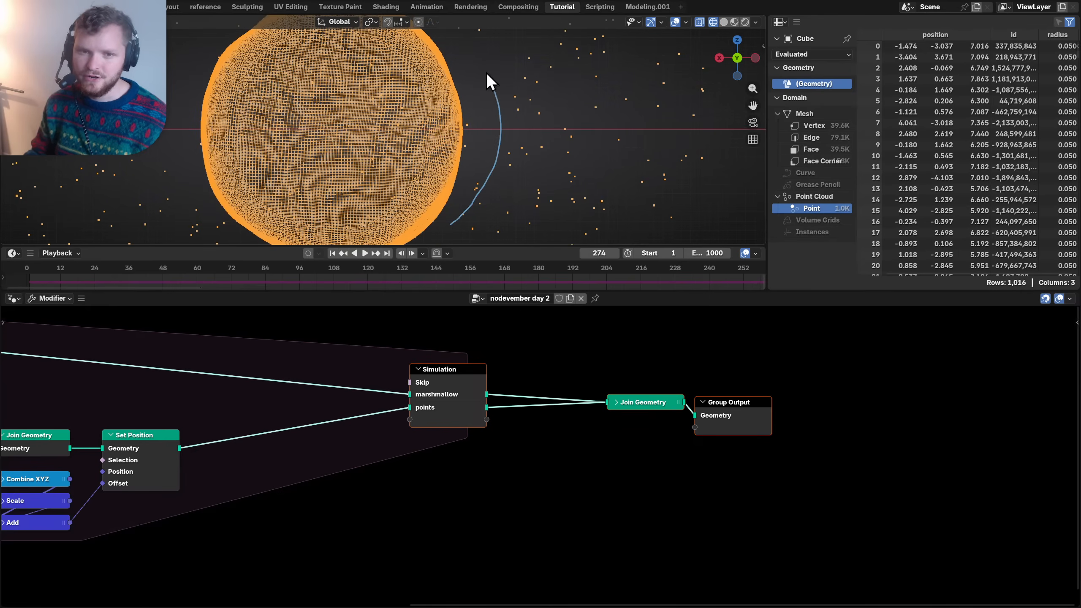
middle_click_drag(487, 74, 520, 181, "shift")
mouse_move(519, 166)
left_mouse_down()
mouse_move(477, 107)
mouse_move(516, 96)
mouse_move(518, 156)
left_mouse_up()
scroll(488, 113, "up", 2)
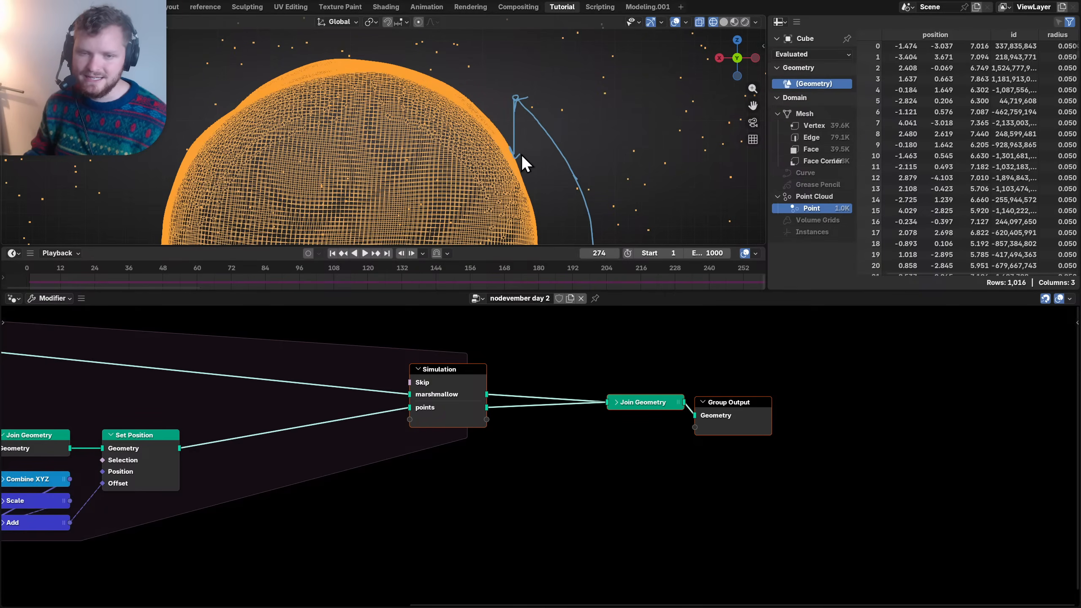
scroll(506, 144, "down", 4)
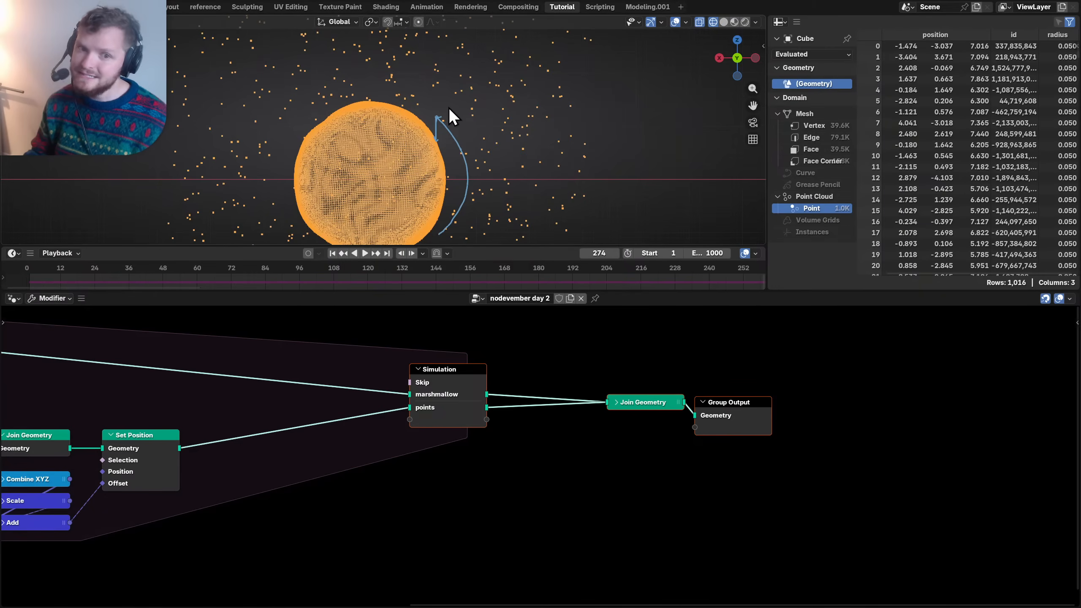
mouse_move(431, 108)
right_mouse_down()
mouse_move(447, 126)
mouse_move(442, 190)
right_mouse_up()
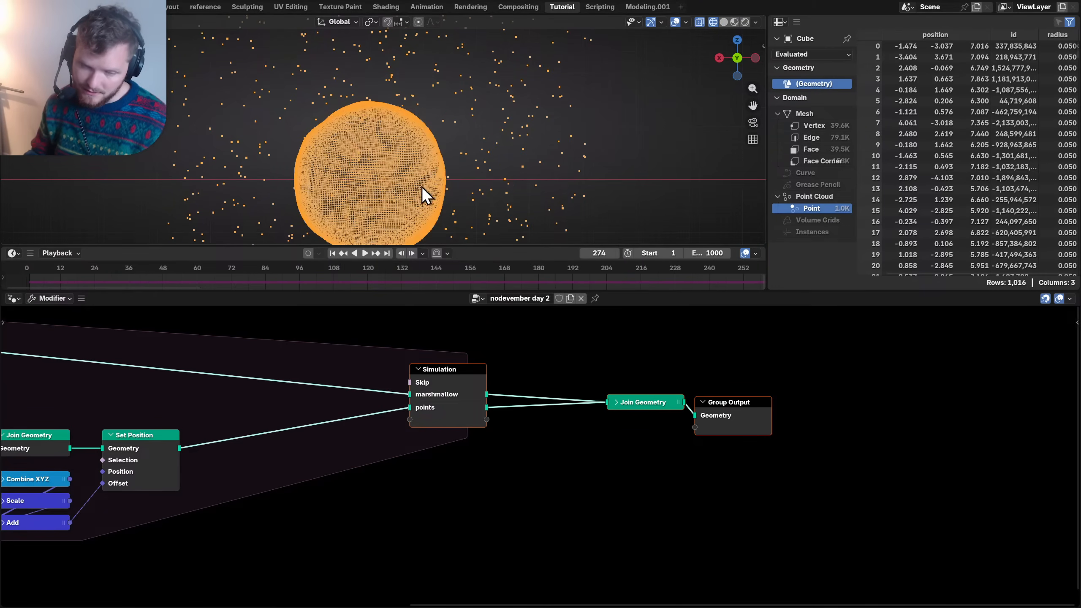
- Add a Raycast node in the simulation zone and use the rotation group's marshmallow output as its Target Geometry
middle_click_drag(428, 213, 442, 115, "shift")
scroll(410, 161, "up", 4)
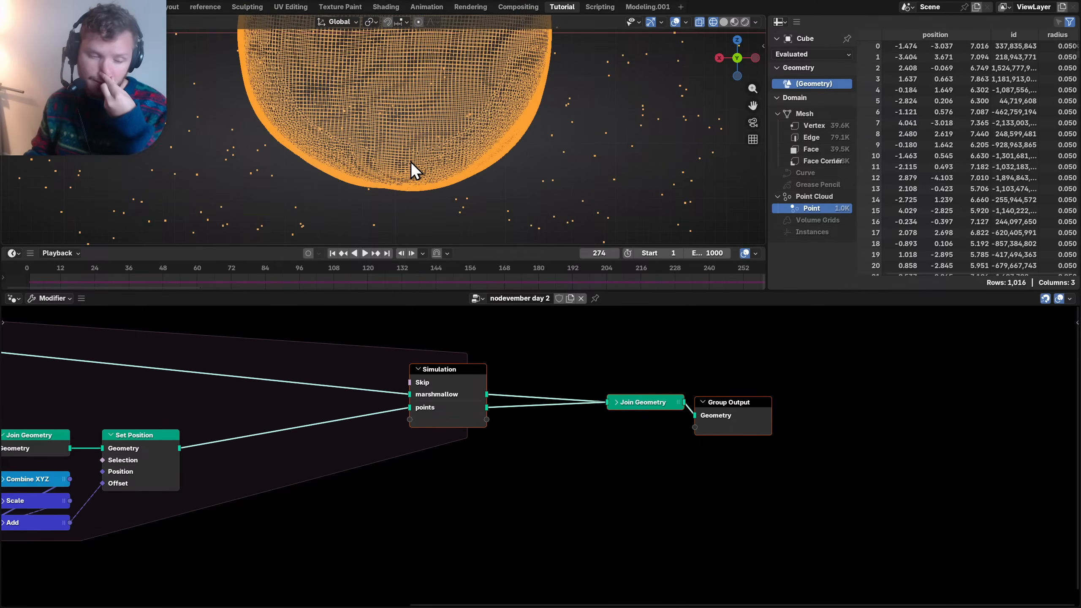
middle_click_drag(302, 380, 522, 404)
key("shift+a")
mouse_move(468, 376)
type("ray")
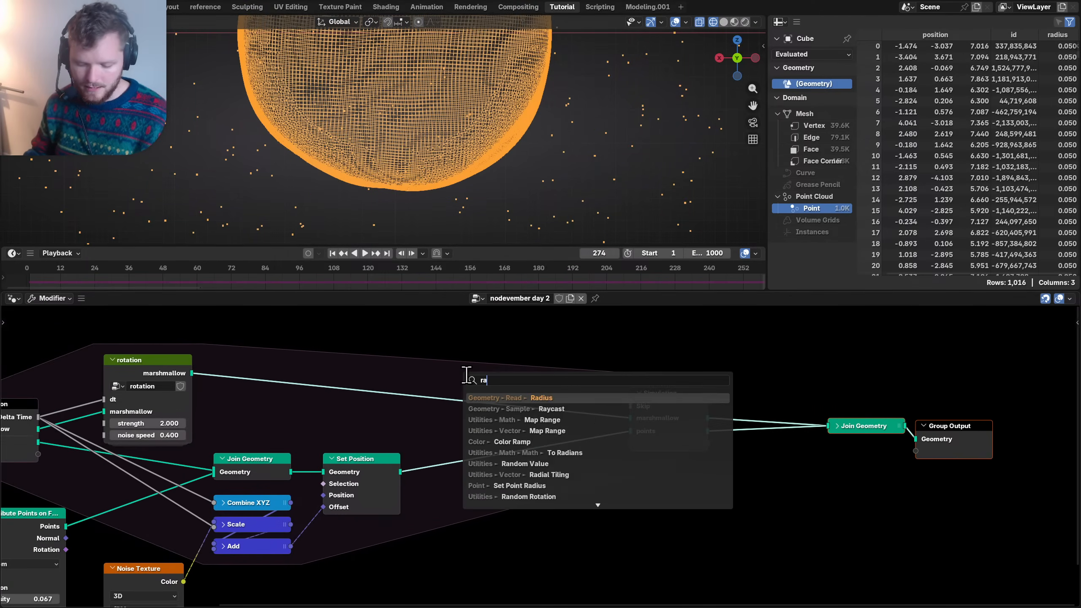
key("Return")
left_click(415, 216)
middle_click_drag(279, 364, 285, 405)
left_click_drag(202, 446, 347, 402)
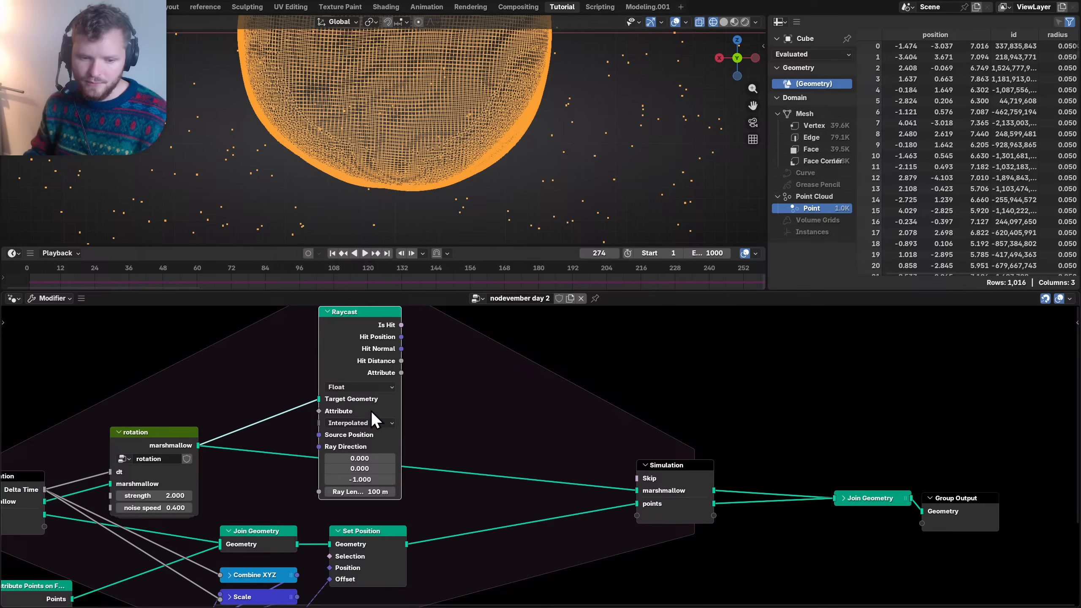
left_click_drag(401, 325, 491, 331)
key("Escape")
- Insert a Delete Geometry node between Set Position and the simulation output, with the Raycast node's Is Hit driving its Selection
middle_click_drag(489, 468, 462, 432)
key("shift+a")
type("d")
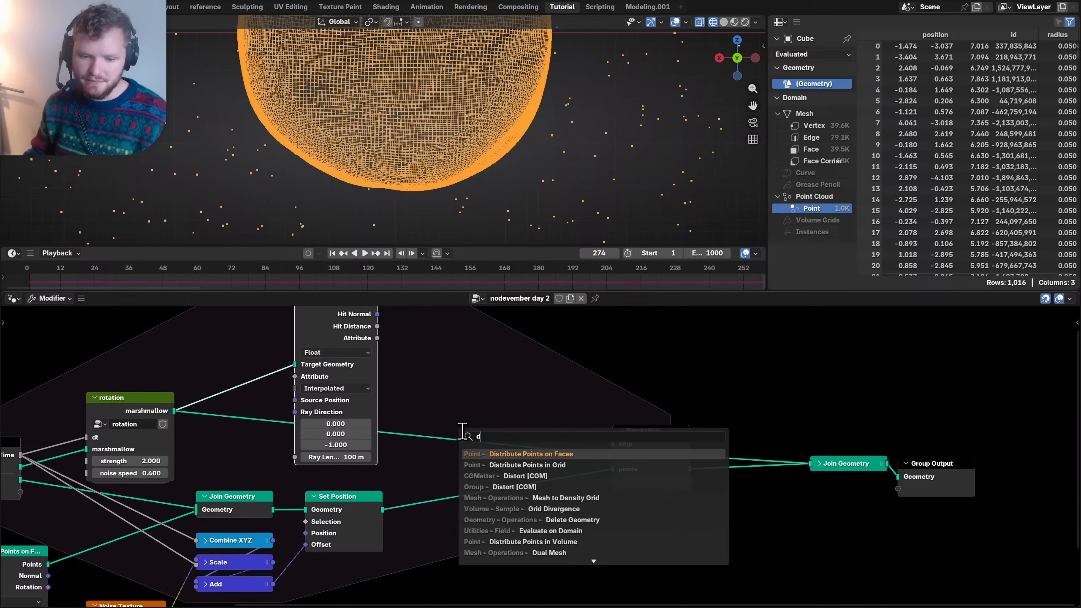
type("elete")
key("Return")
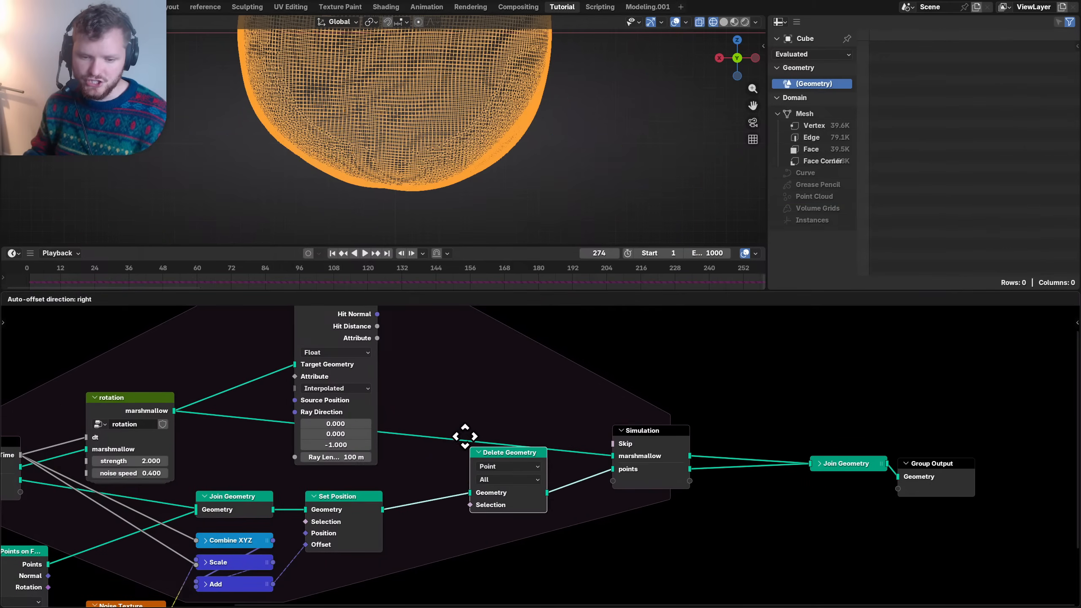
left_click(465, 436)
scroll(397, 351, "down", 2)
left_click_drag(411, 325, 478, 498)
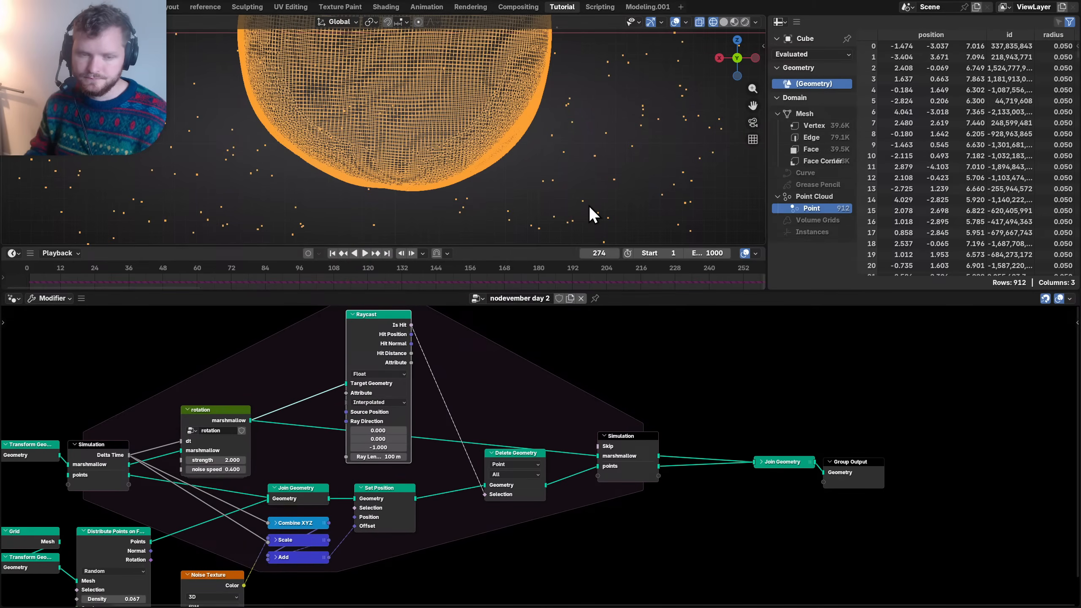
- Return to the first frame, compare solid and wireframe shading, and play the simulation in wireframe
key("shift+Left")
left_click(724, 25)
scroll(442, 124, "down", 5)
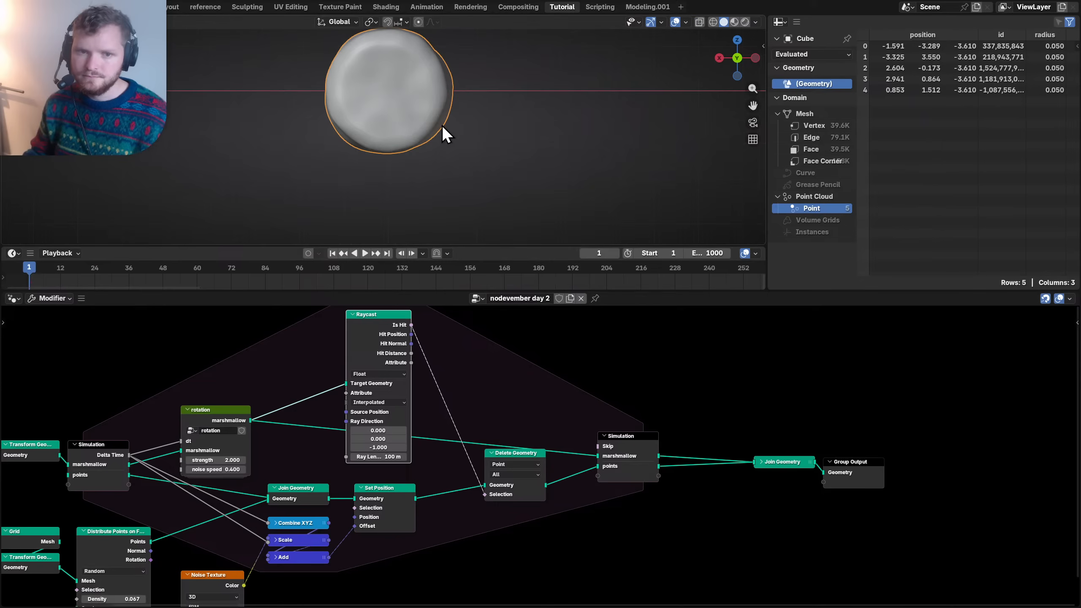
middle_click_drag(426, 133, 391, 146)
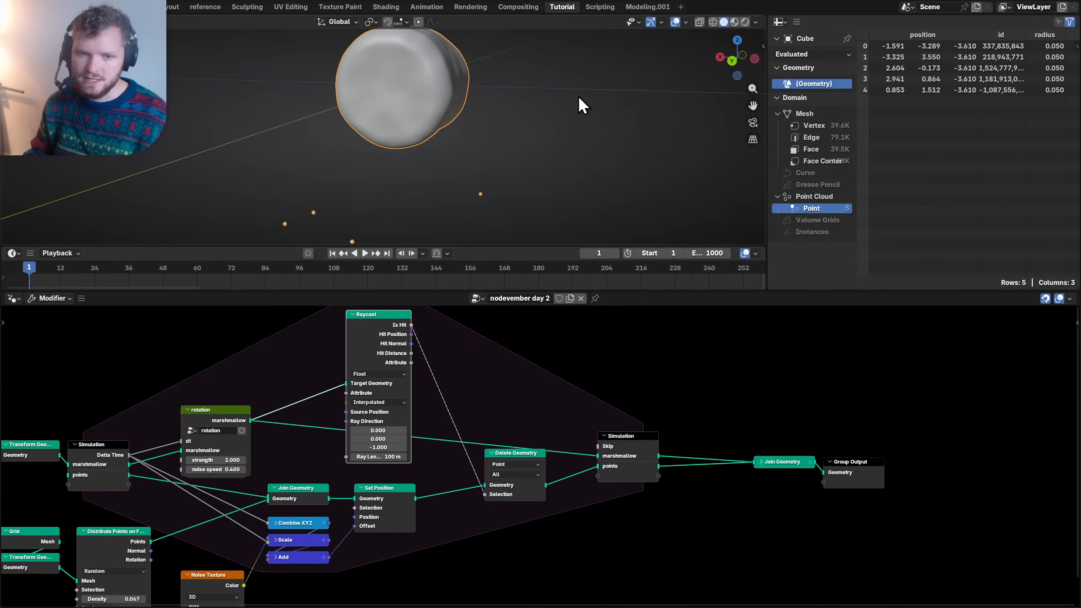
left_click(714, 22)
key("space")
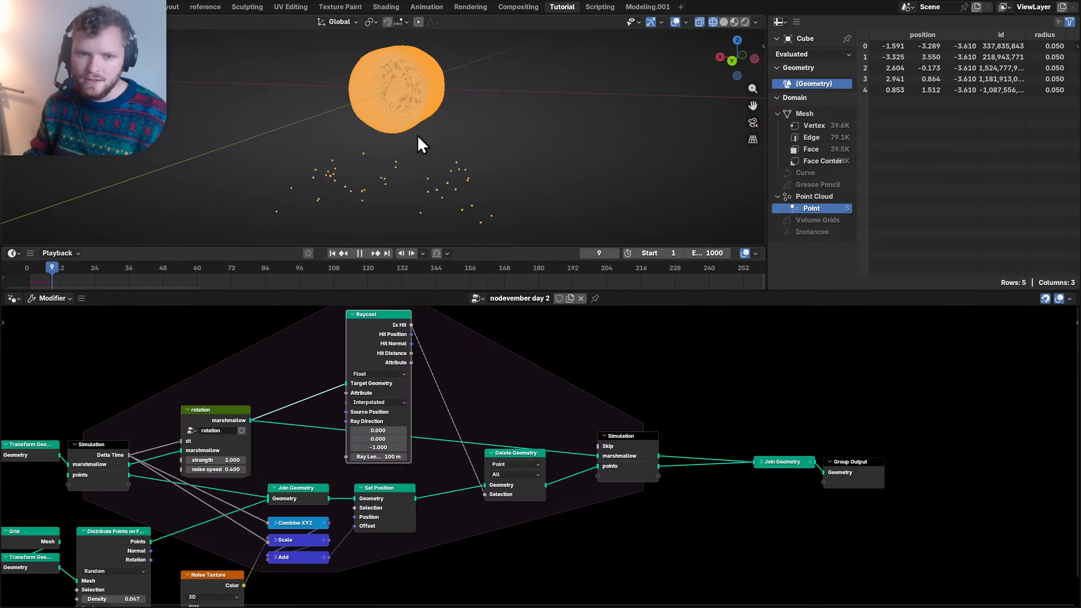
- Examine how the points behave around and inside the marshmallow along the Y axis and from oblique angles, pausing and resuming playback
left_click(734, 59)
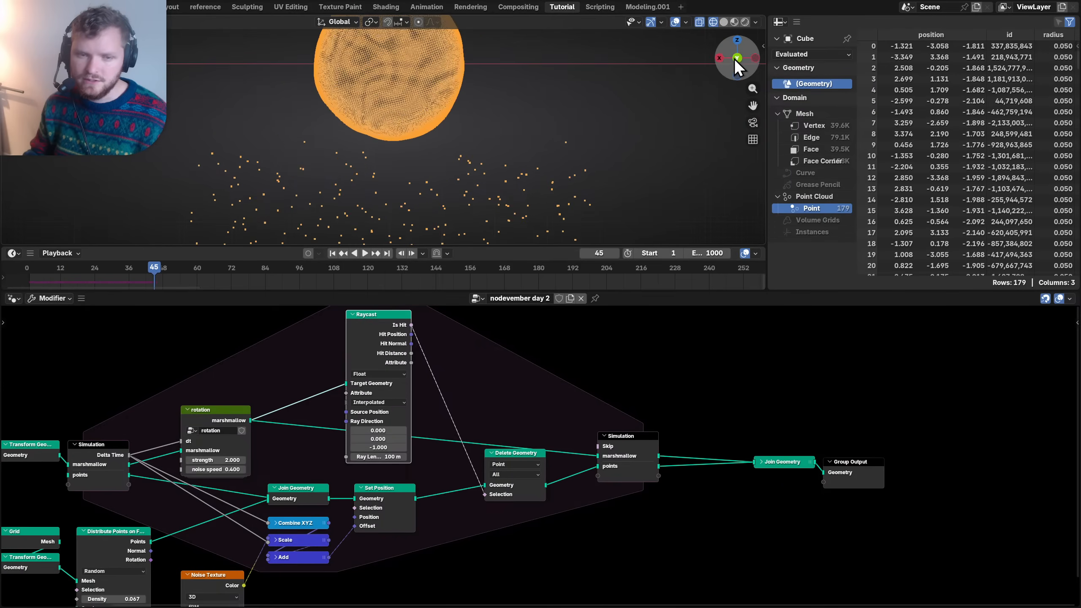
key("space")
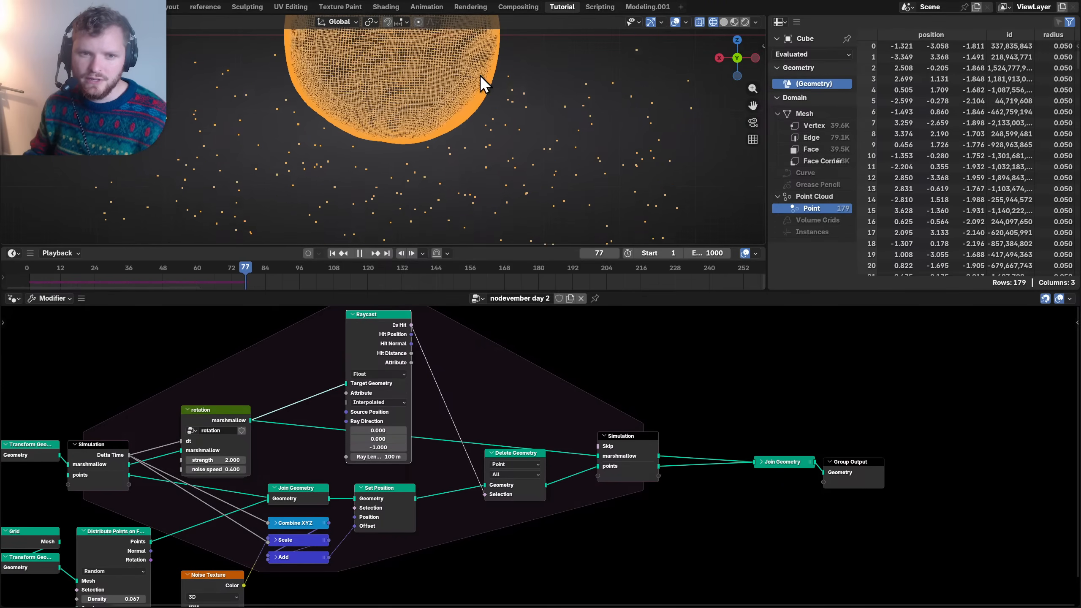
scroll(451, 94, "up", 3)
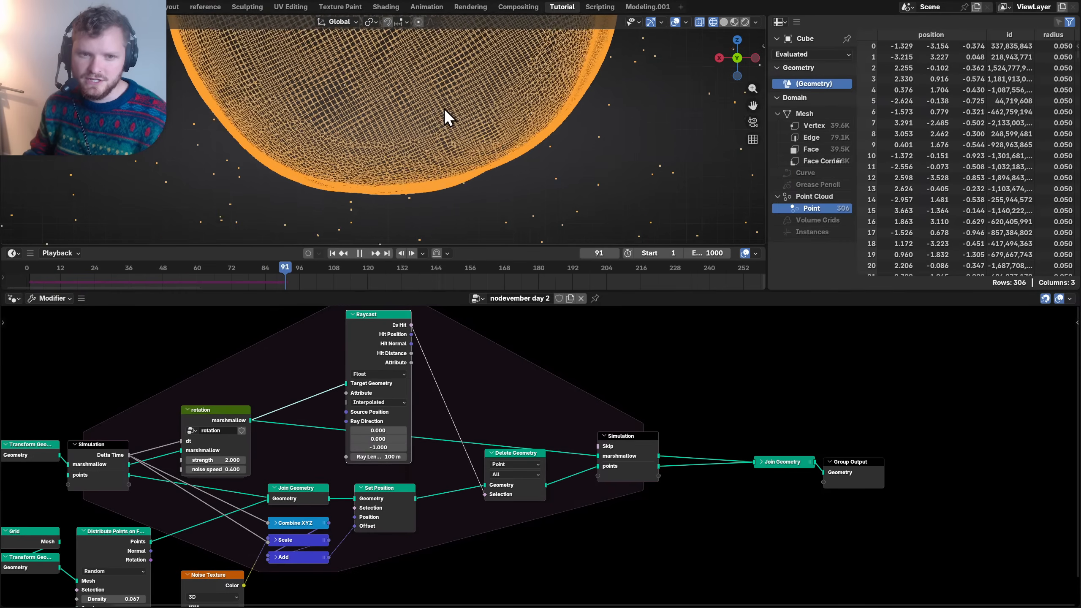
key("space")
scroll(421, 81, "down", 6)
mouse_move(421, 81)
middle_mouse_down()
mouse_move(319, 98)
mouse_move(353, 108)
mouse_move(347, 117)
mouse_move(492, 110)
mouse_move(358, 111)
mouse_move(311, 134)
mouse_move(407, 85)
middle_mouse_up()
scroll(319, 98, "down", 3)
key("space")
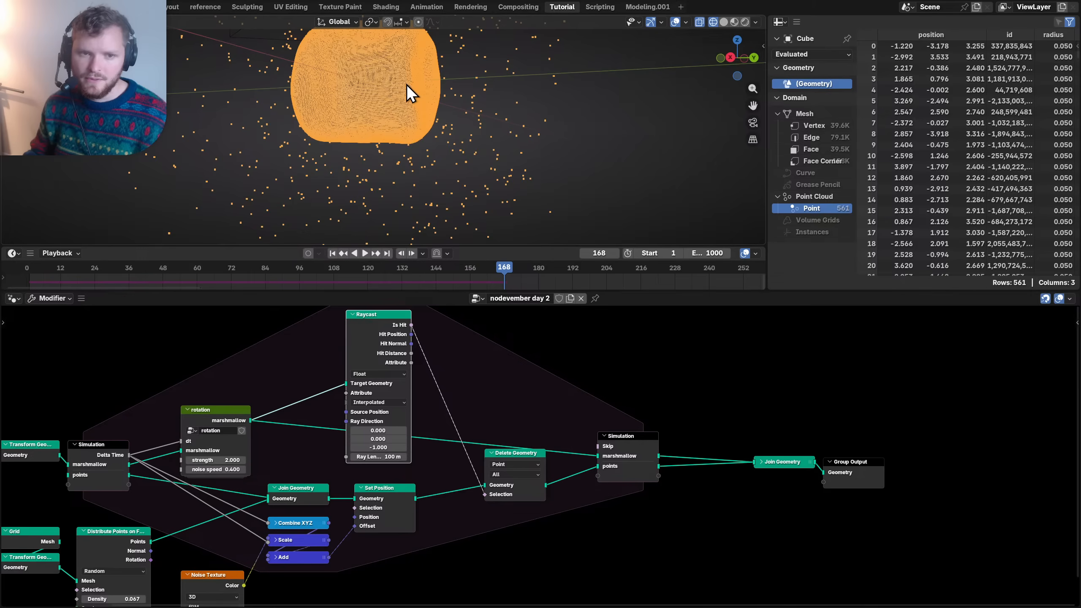
key("space")
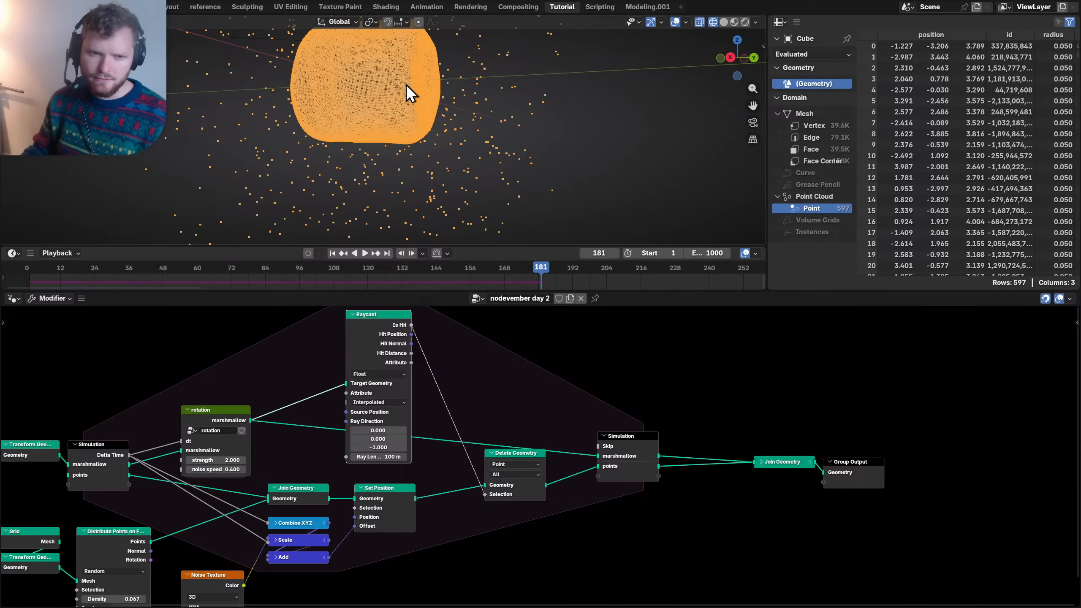
key("space")
middle_click_drag(405, 85, 345, 103)
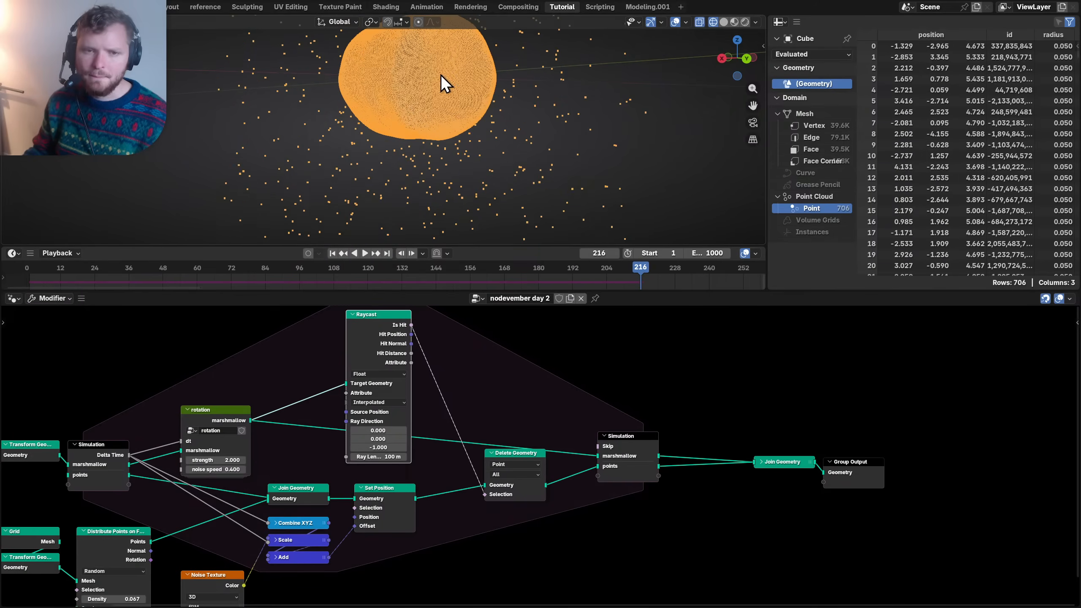
- Switch the viewport back to solid shading and move the base marshmallow and Transform Geometry nodes away from the simulation input
middle_click_drag(441, 74, 475, 149)
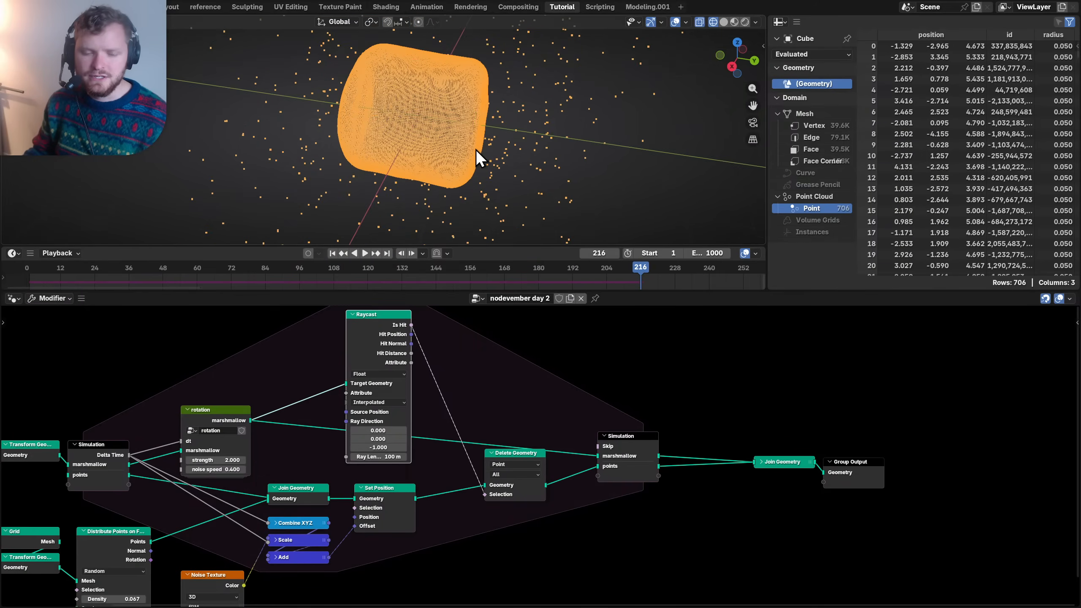
left_click(724, 22)
scroll(207, 450, "down", 7)
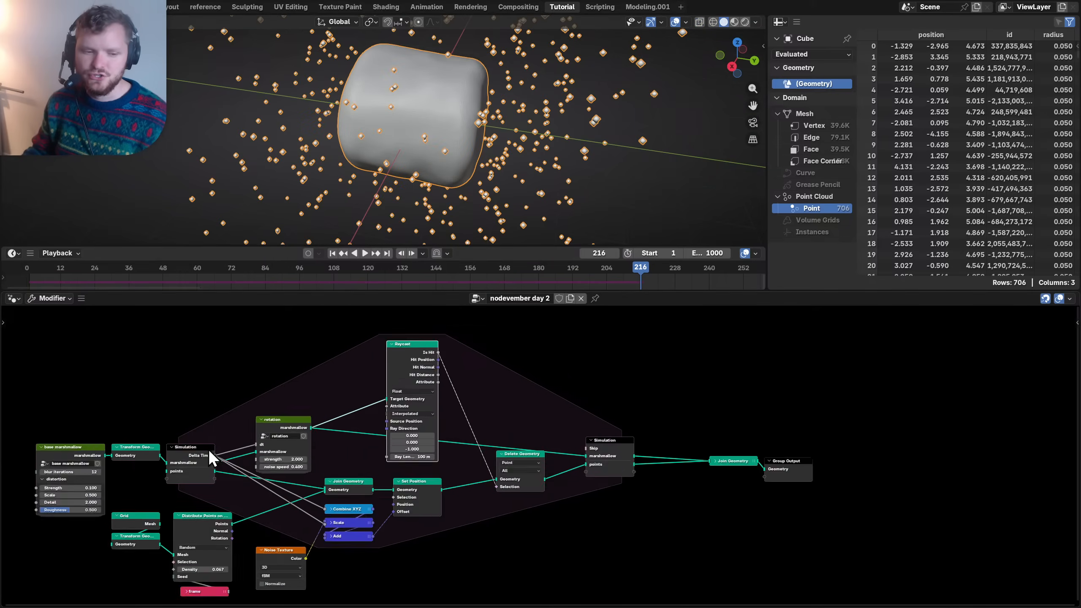
middle_click_drag(178, 449, 406, 425)
scroll(404, 423, "up", 7)
left_click_drag(277, 377, 411, 423)
key("g")
key("x")
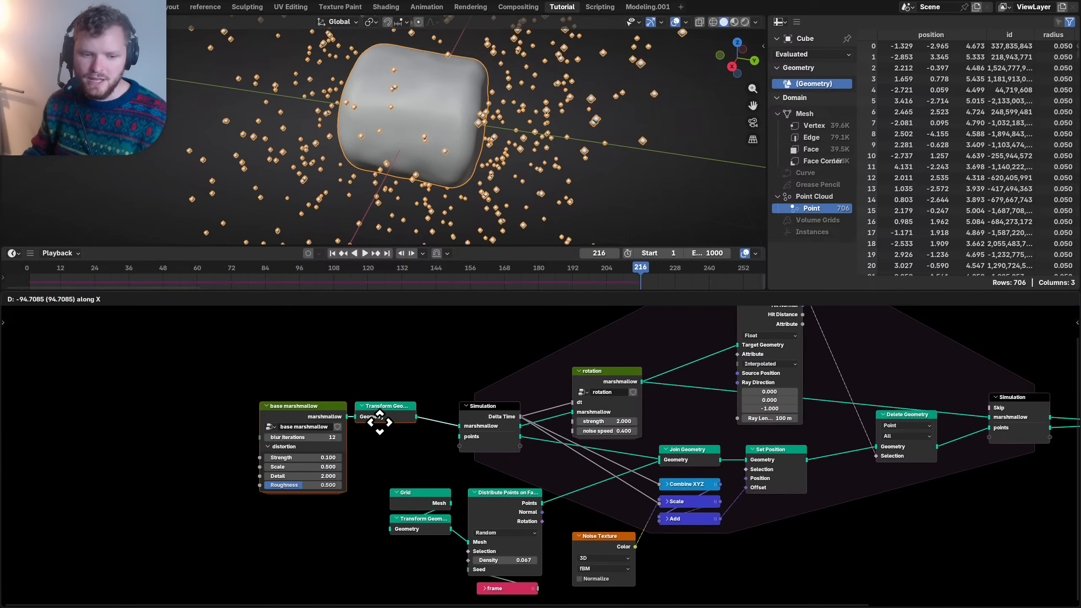
left_click(256, 425)
- Insert a Store Named Attribute node between the marshmallow's Transform Geometry and the simulation input, and name its attribute "cook"
scroll(332, 423, "up", 5)
middle_click_drag(407, 417, 455, 405)
key("shift+a")
type("sto")
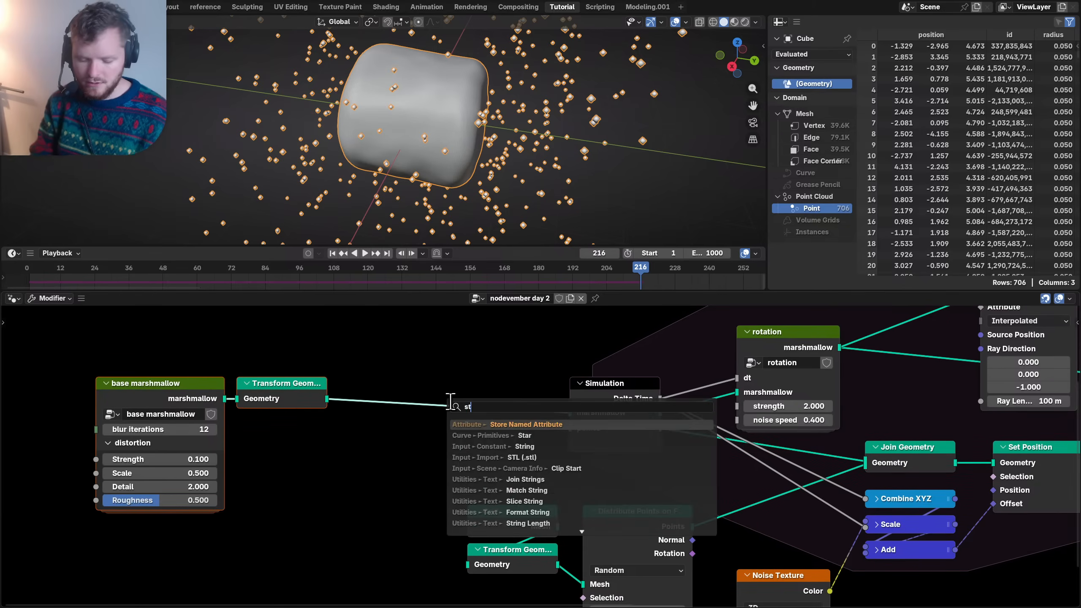
key("Return")
left_click(349, 376)
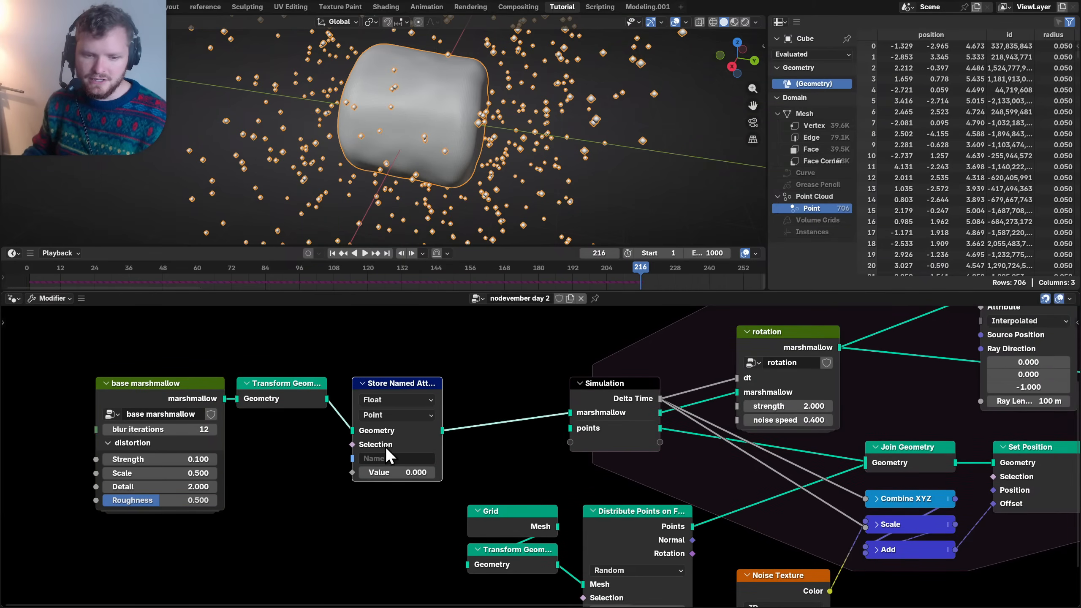
left_click(392, 458)
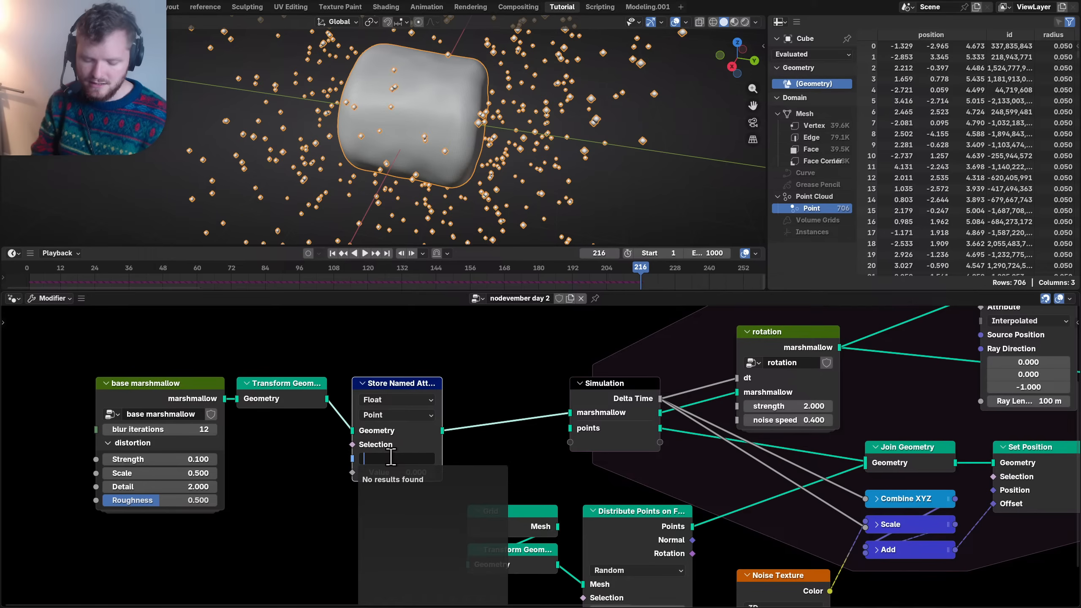
type("cook")
key("Return")
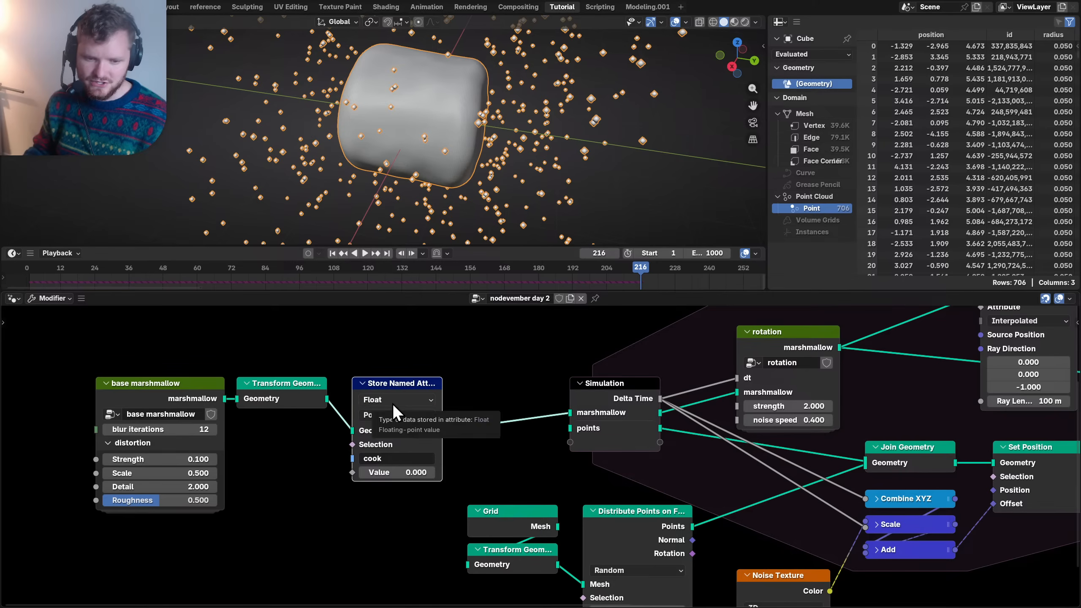
- Collapse the Store Named Attribute node and label it "cook=0"
key("h")
key("F2")
type("coo")
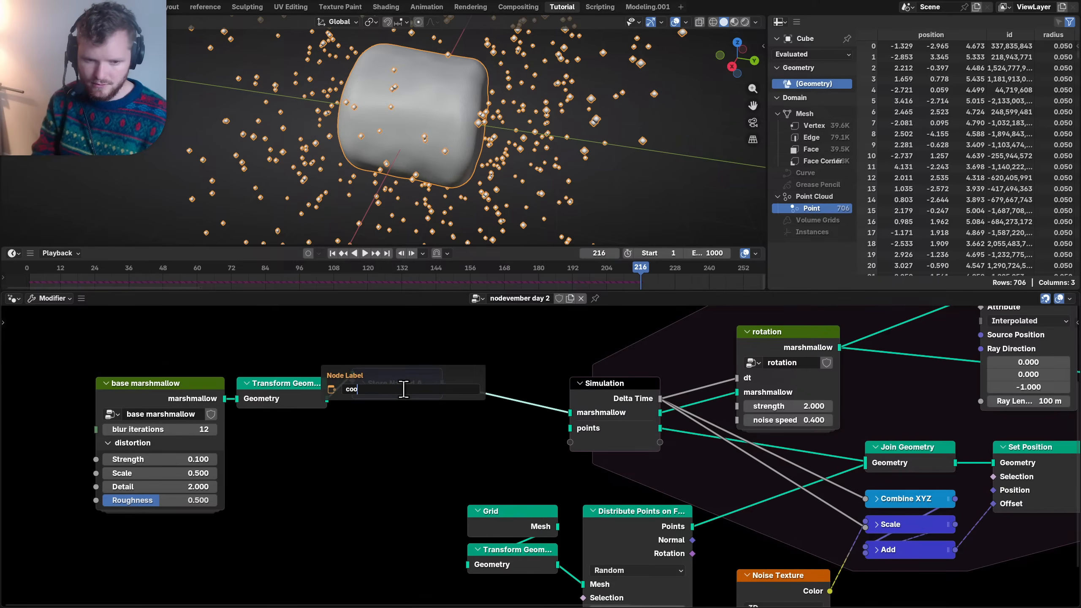
type("k=0")
key("Return")
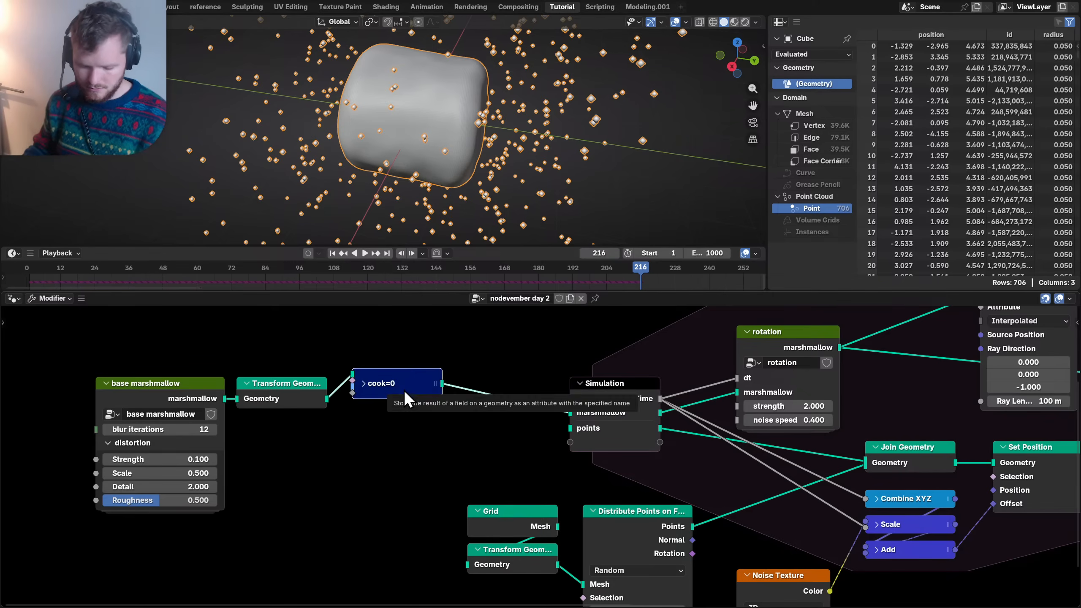
- Tuck the collapsed cook=0 node beneath Transform Geometry and move the base marshmallow node group back towards the simulation input
left_click_drag(392, 378, 259, 435)
left_click(281, 434)
left_click_drag(312, 474, 171, 379)
key("g")
left_click(322, 375)
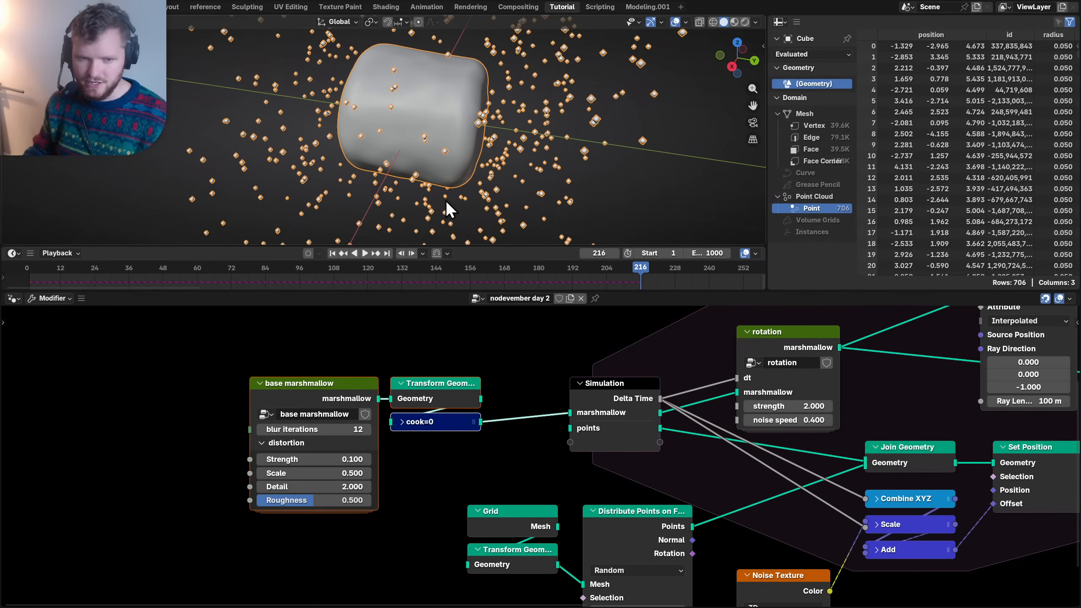
- Save the file and briefly play the simulation
key("ctrl+s")
key("space")
key("space")
- Hide the Raycast node's unused sockets and move the compacted node closer to the rotation group
scroll(600, 453, "down", 7)
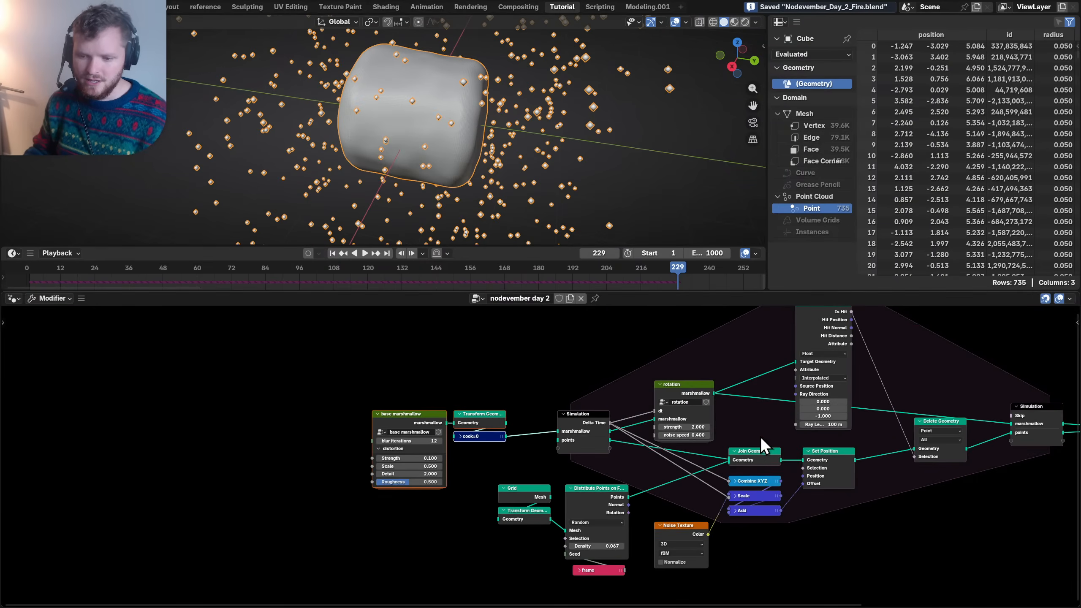
middle_click_drag(761, 438, 398, 440)
left_click(458, 309)
key("ctrl+h")
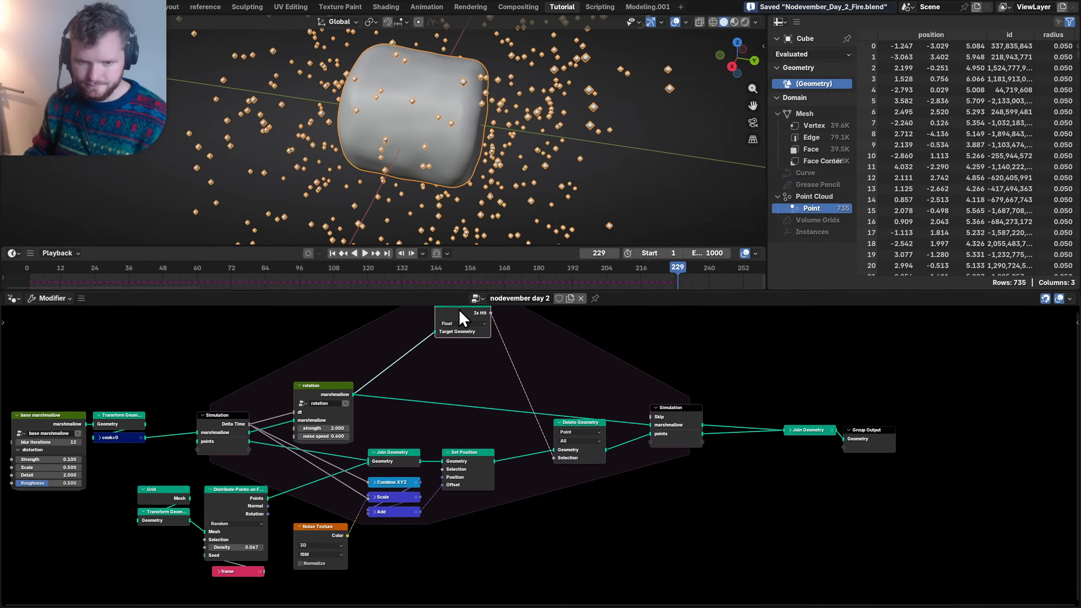
key("g")
left_click(468, 371)
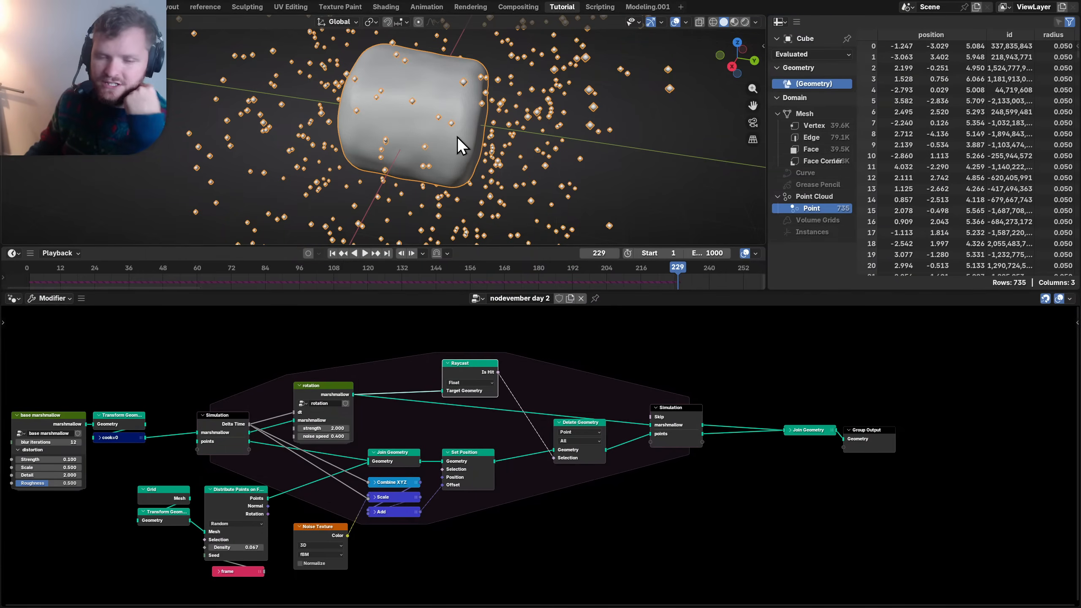
mouse_move(483, 126)
middle_mouse_down()
mouse_move(500, 121)
mouse_move(494, 108)
middle_mouse_up()
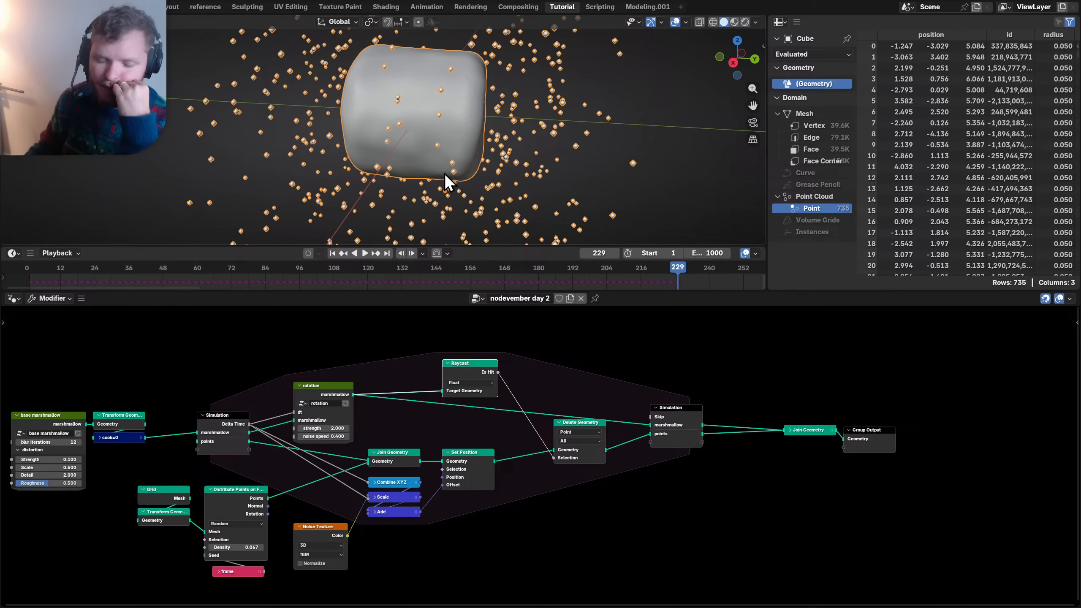
left_click_drag(463, 364, 456, 365)
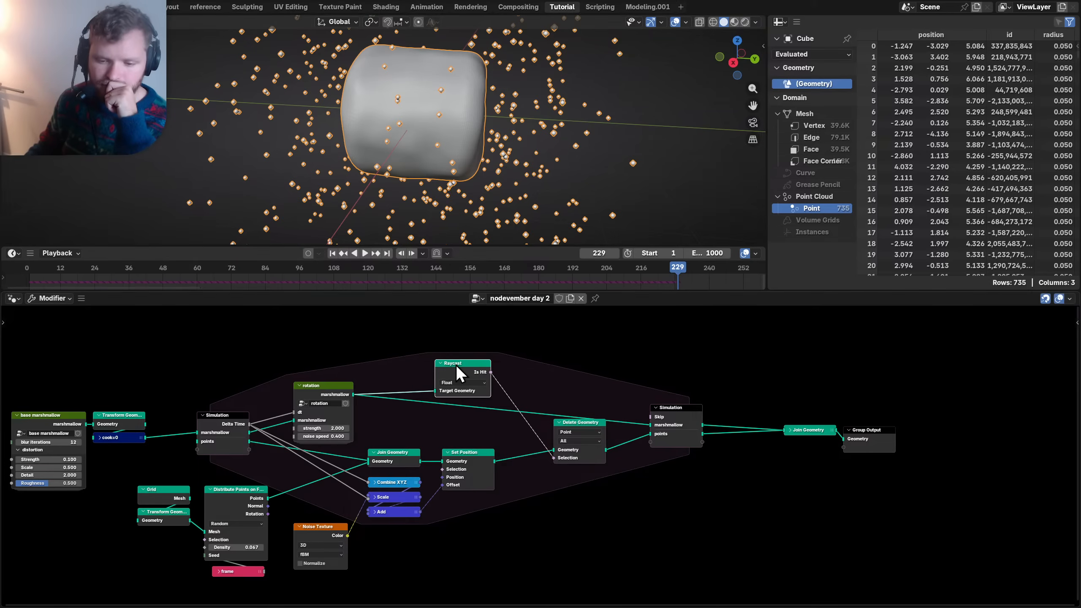
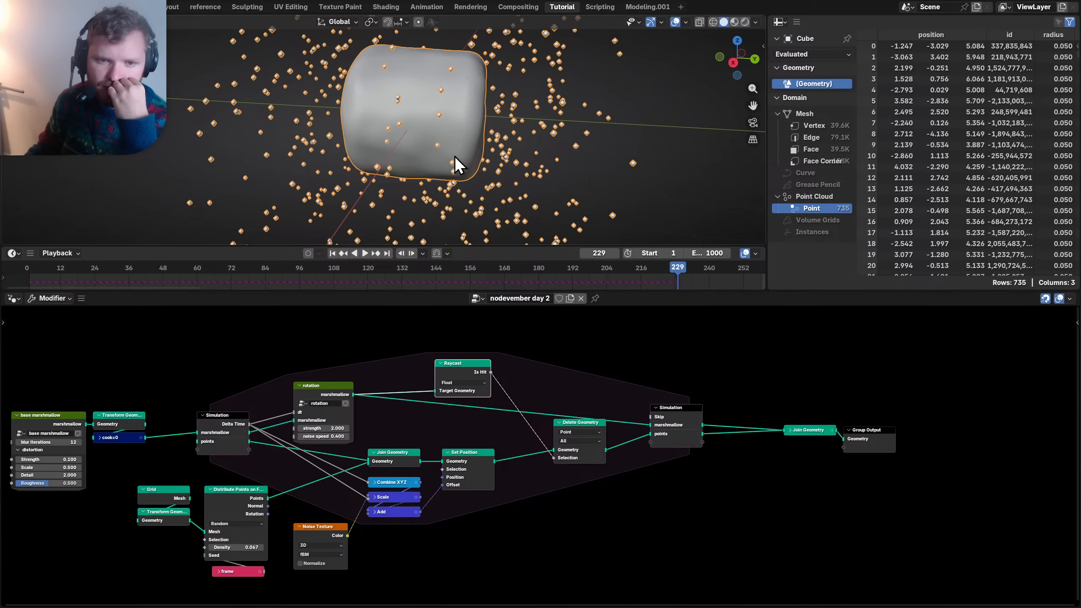
middle_click_drag(445, 146, 501, 136)
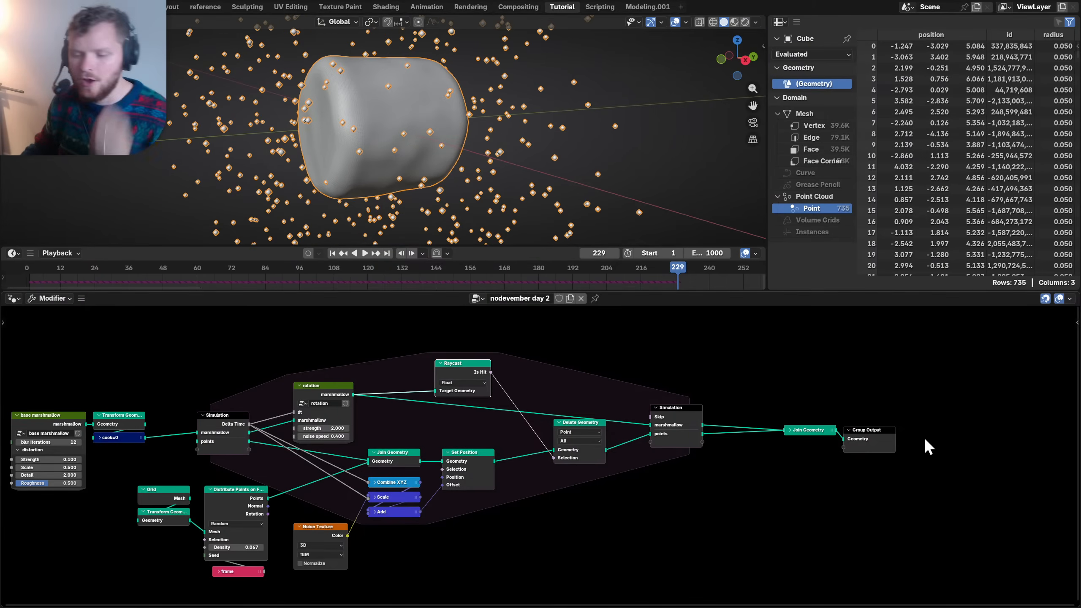
- Shift the Group Output, final Join Geometry and simulation output nodes further along the graph to make room inside the simulation zone
scroll(928, 443, "up", 4)
middle_click_drag(934, 451, 615, 467)
left_click_drag(739, 489, 673, 422)
key("g")
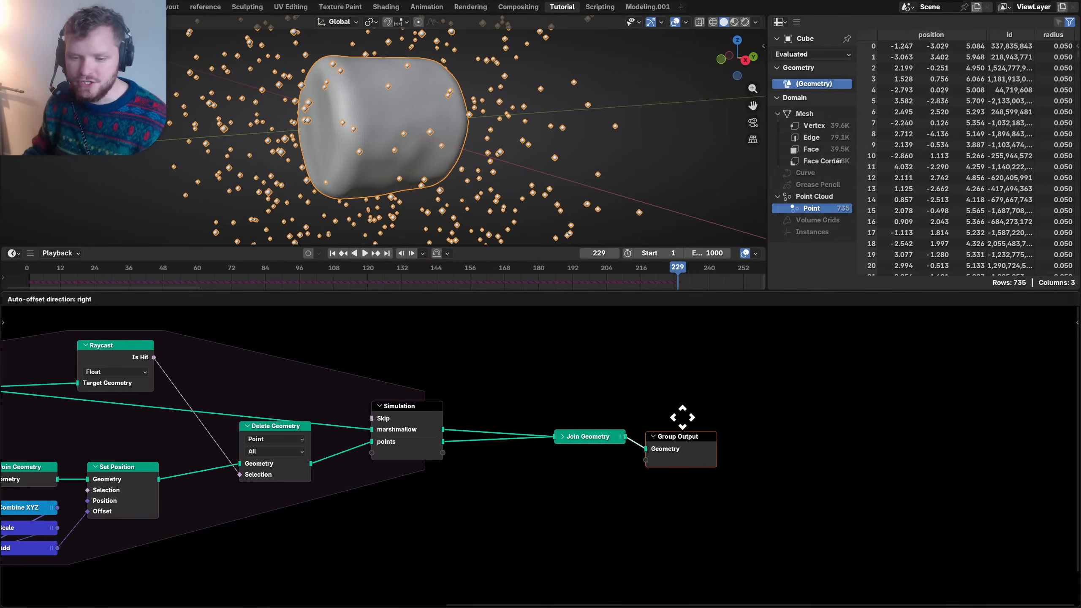
left_click(684, 420)
left_click_drag(722, 514, 520, 420)
key("g")
left_click(603, 422)
left_click_drag(530, 508, 399, 410)
key("g")
key("x")
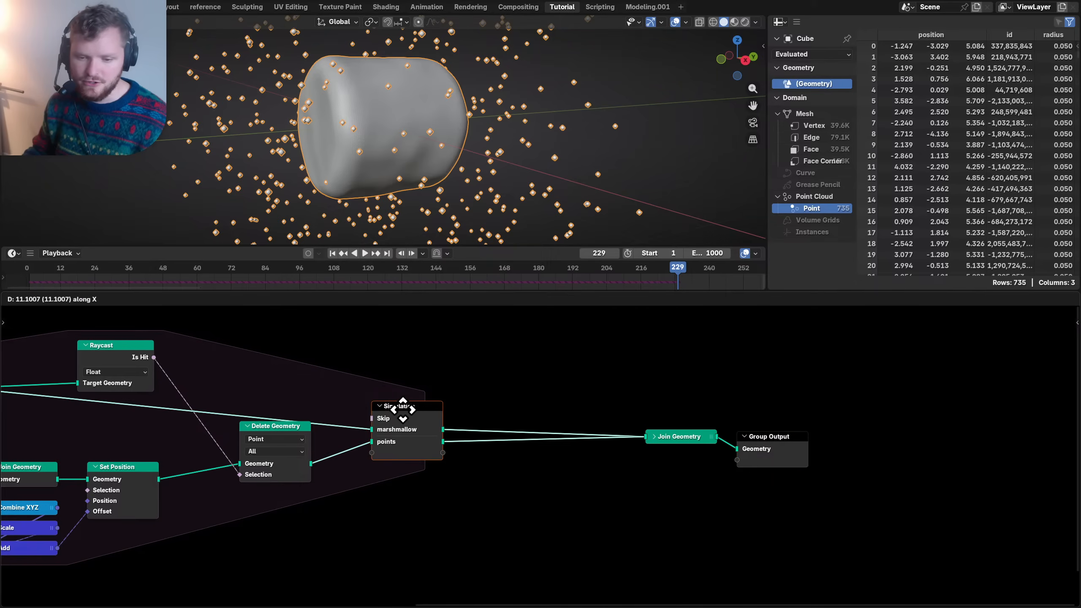
left_click(576, 410)
- Reposition the Raycast node above the rotation group and align Delete Geometry with Set Position, and save the file
scroll(326, 425, "left", 5)
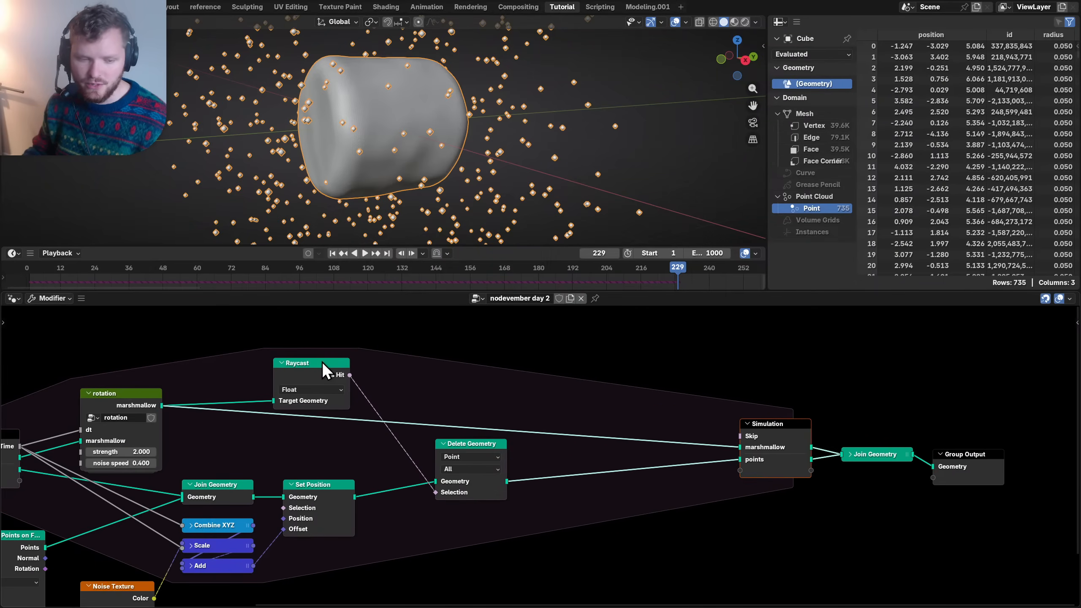
left_click_drag(322, 366, 271, 336)
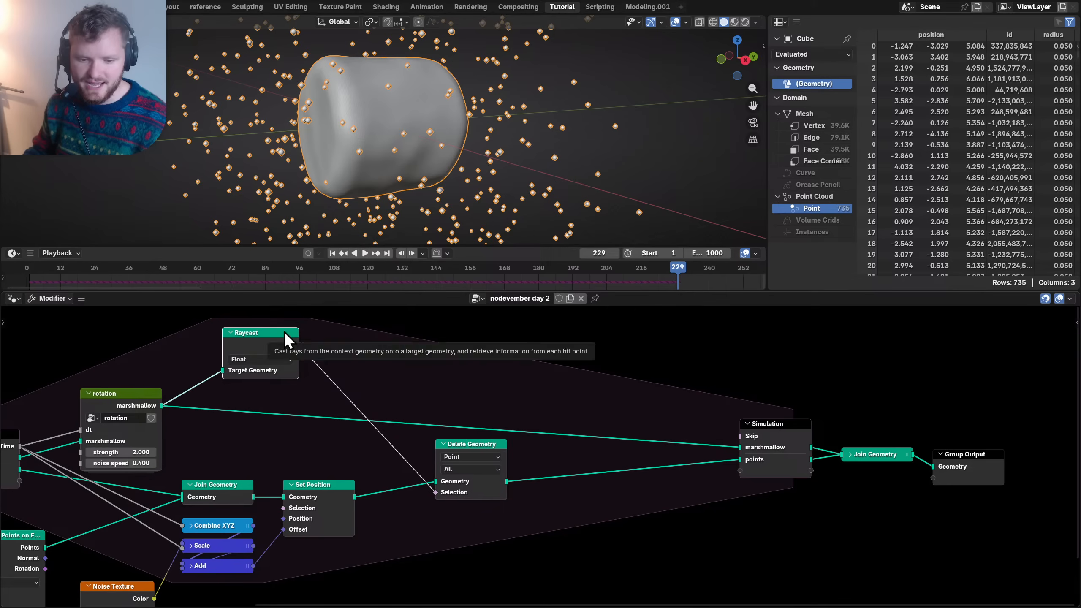
left_click_drag(478, 465, 468, 507)
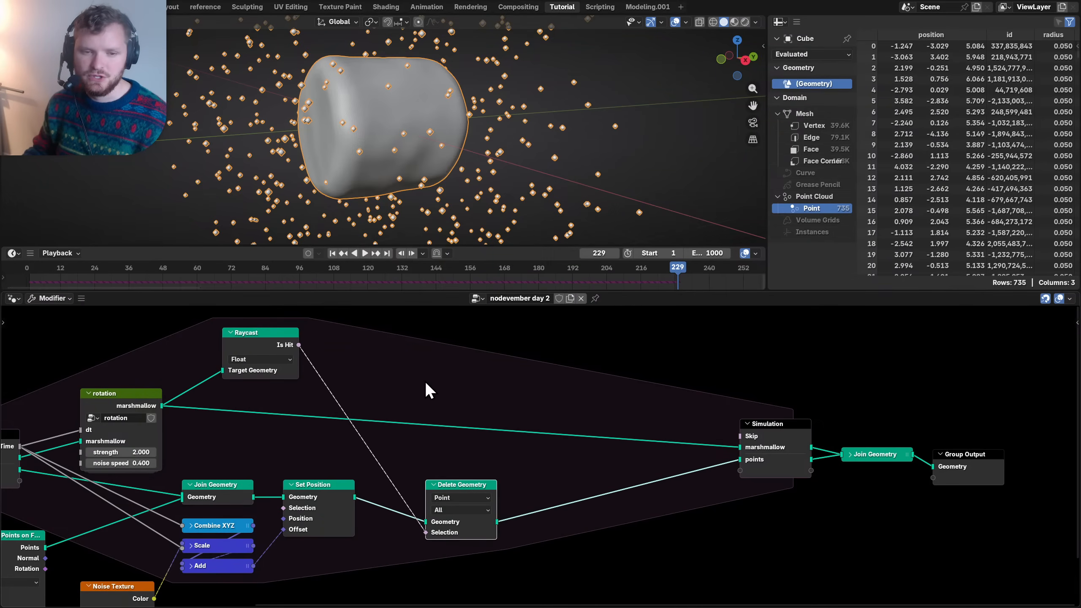
key("ctrl+s")
- Add a Sample Nearest node in the simulation zone, placed beside the Raycast node
scroll(399, 132, "up", 6)
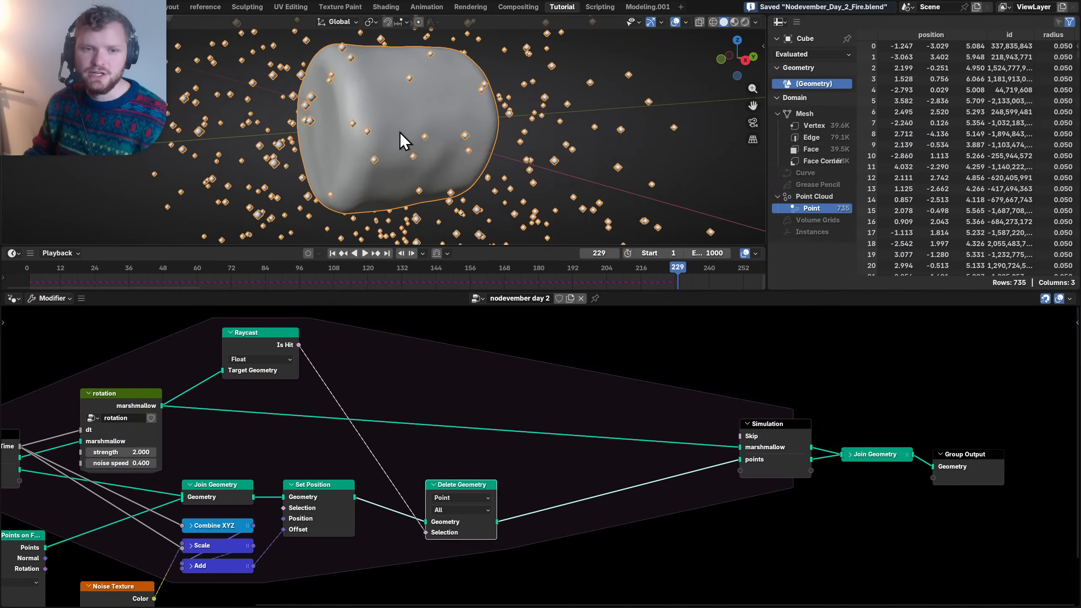
mouse_move(502, 104)
left_mouse_down()
mouse_move(498, 131)
mouse_move(538, 159)
left_mouse_up()
right_click_drag(548, 192, 451, 139)
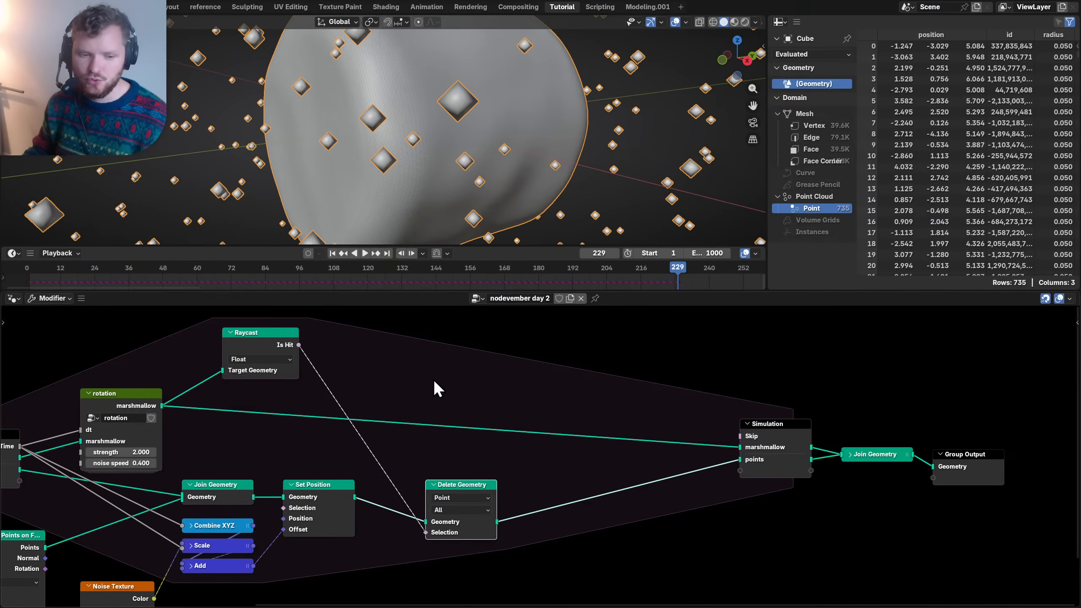
key("shift+a")
mouse_move(451, 378)
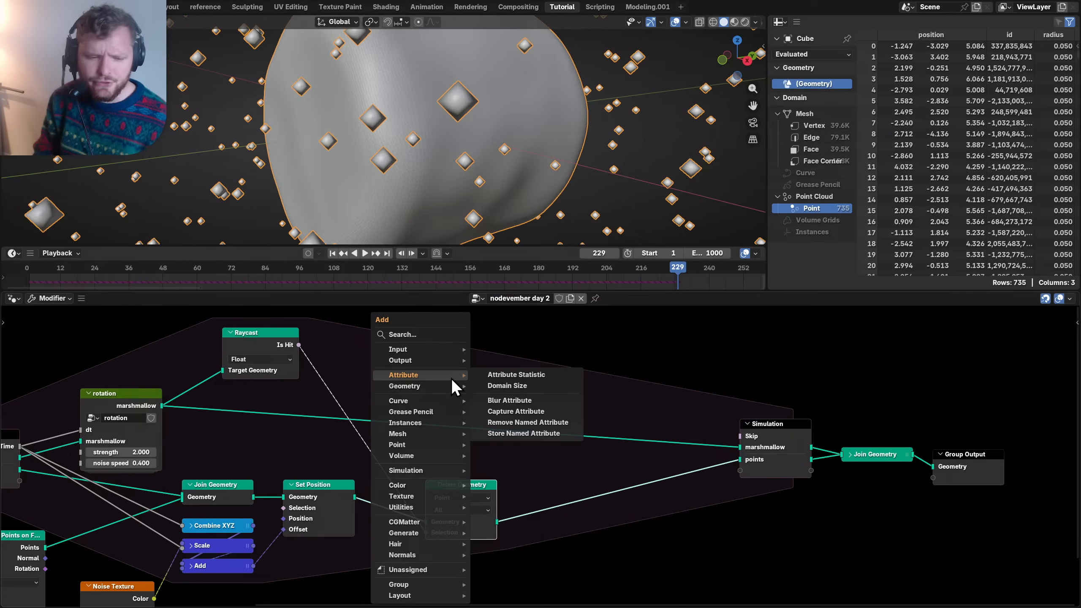
type("sample near")
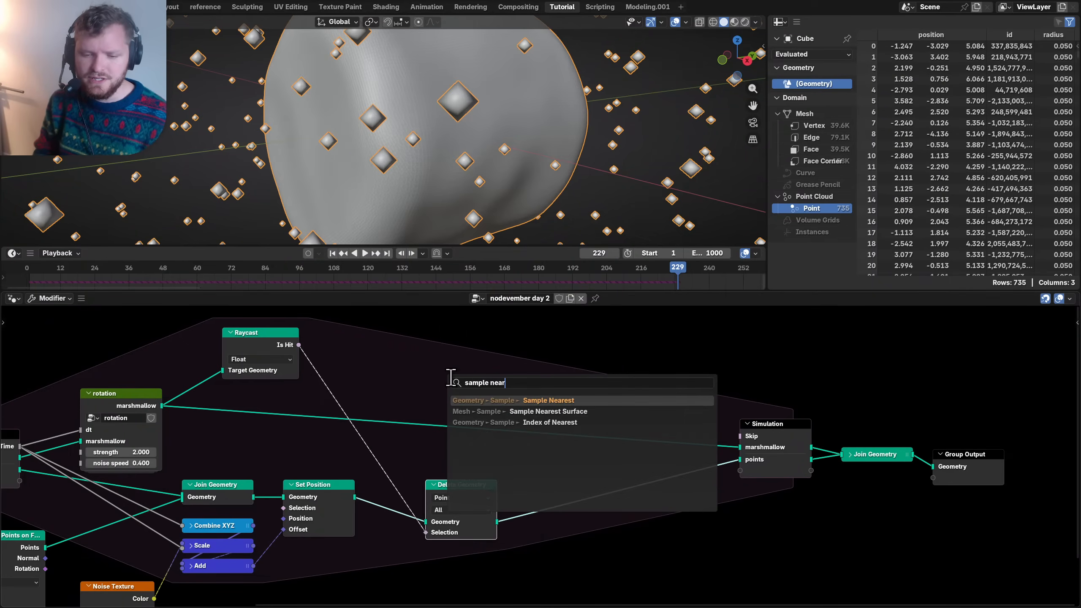
key("Return")
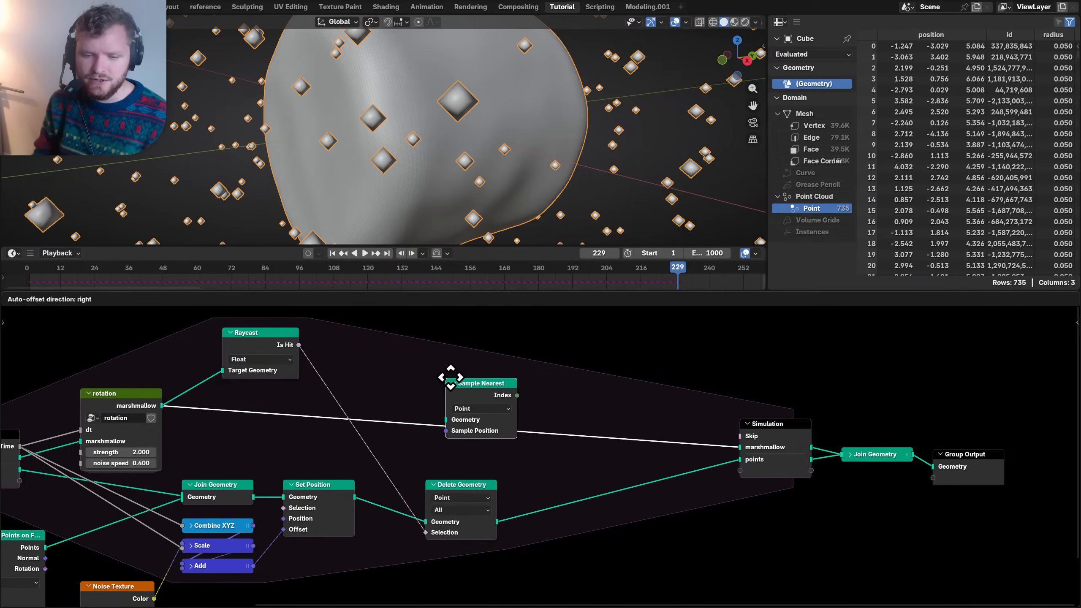
left_click(420, 326)
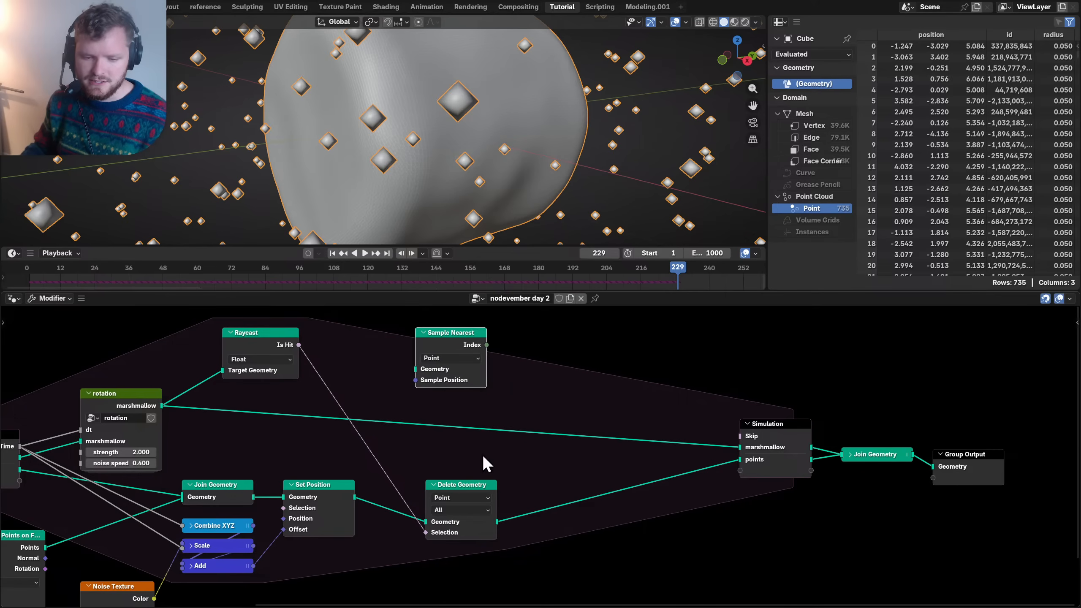
- Move the Delete Geometry node further from Set Position to open up space between them
left_click(462, 487)
key("g")
left_click(594, 488)
- Connect the Set Position geometry output to the Sample Nearest node's Geometry input
left_click_drag(354, 497, 415, 369)
left_click(481, 340)
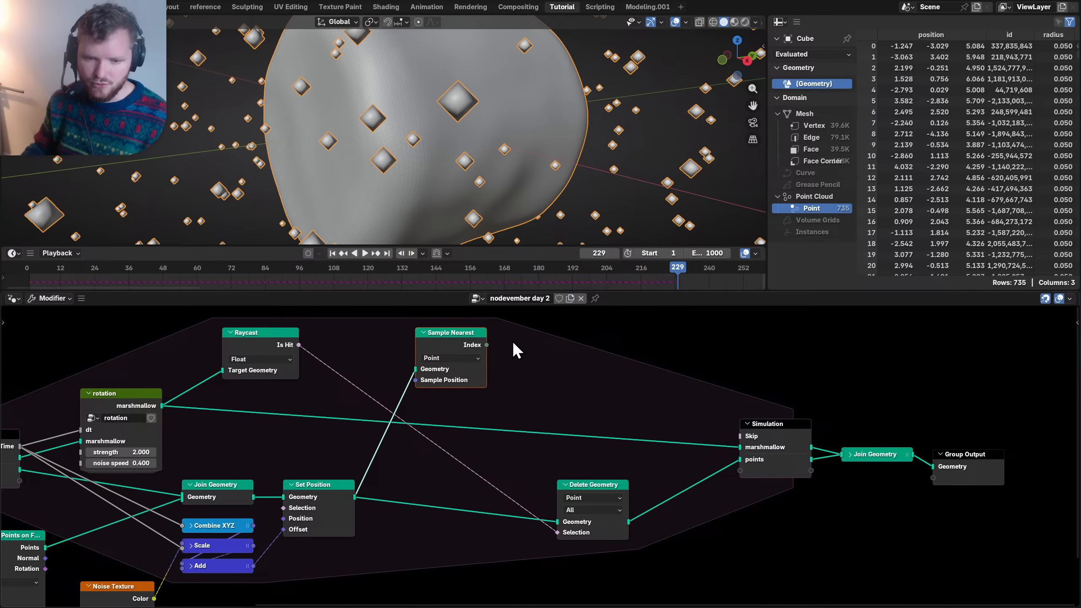
middle_click_drag(512, 350, 496, 360)
key("shift+a")
mouse_move(497, 352)
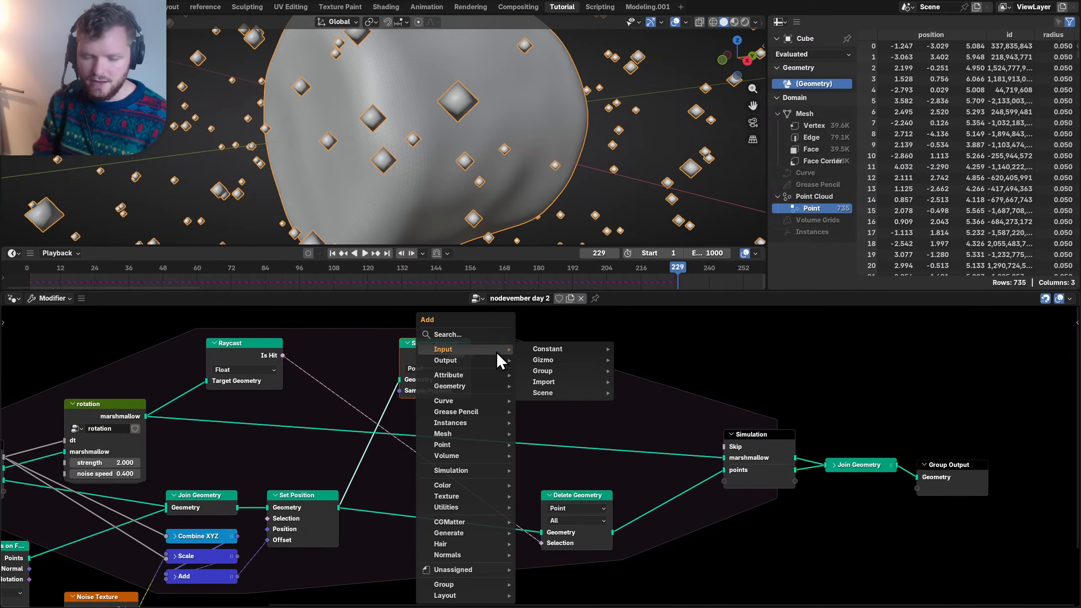
key("Escape")
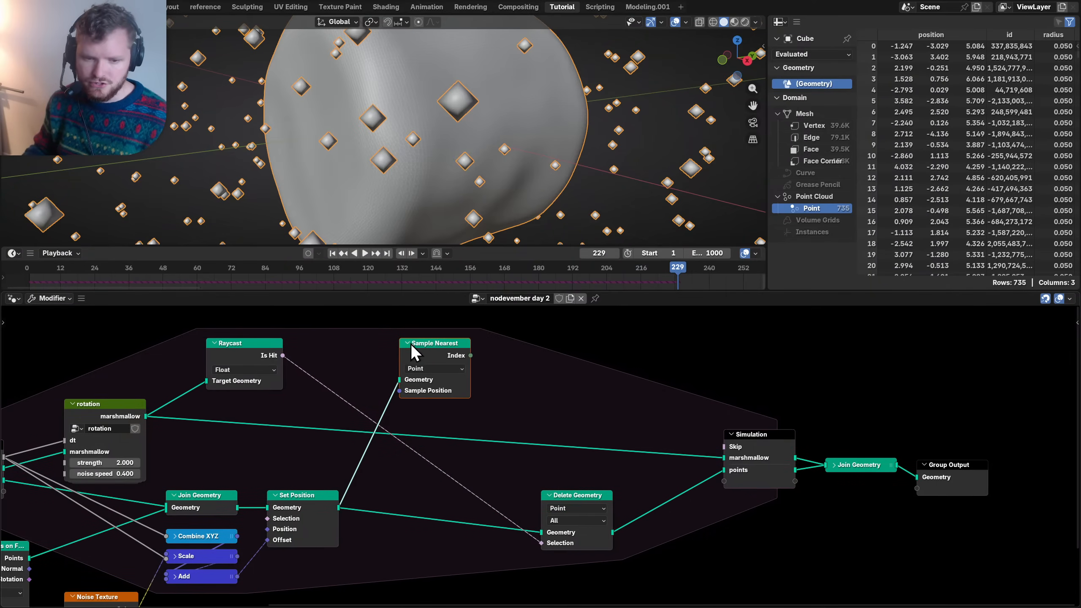
- Replace the Sample Nearest node with a Geometry Proximity node set to Faces, placed above the marshmallow link
key("shift+a")
type("pro")
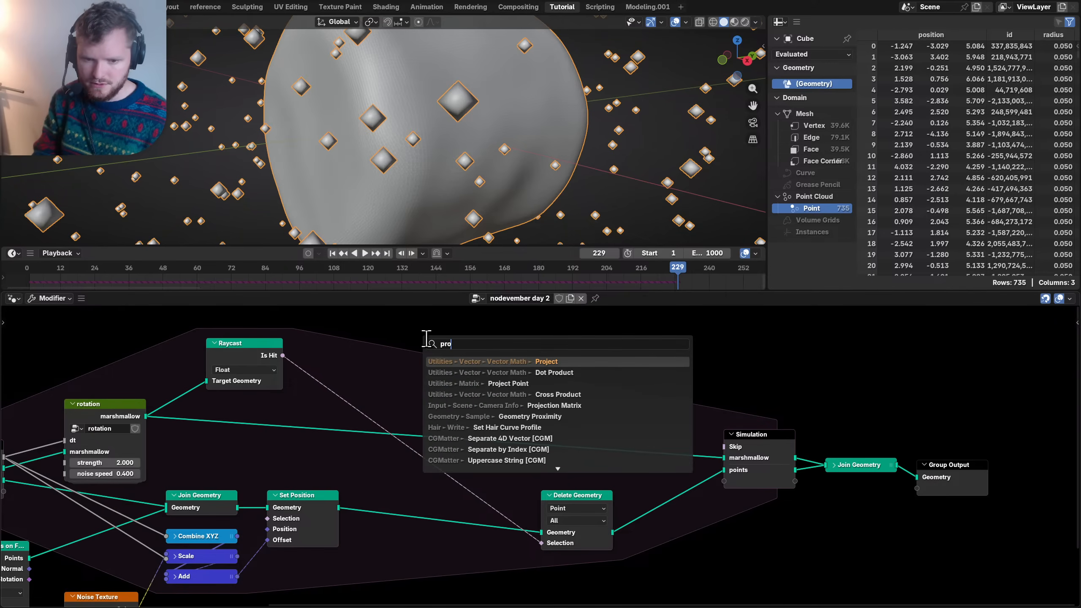
key("BackSpace")
type("proxim")
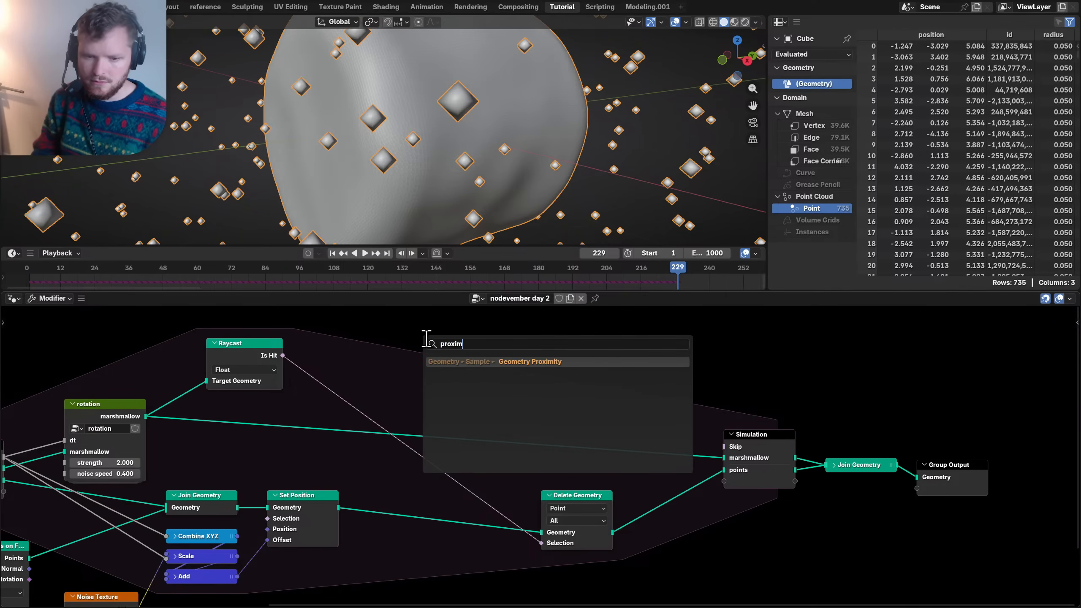
key("Return")
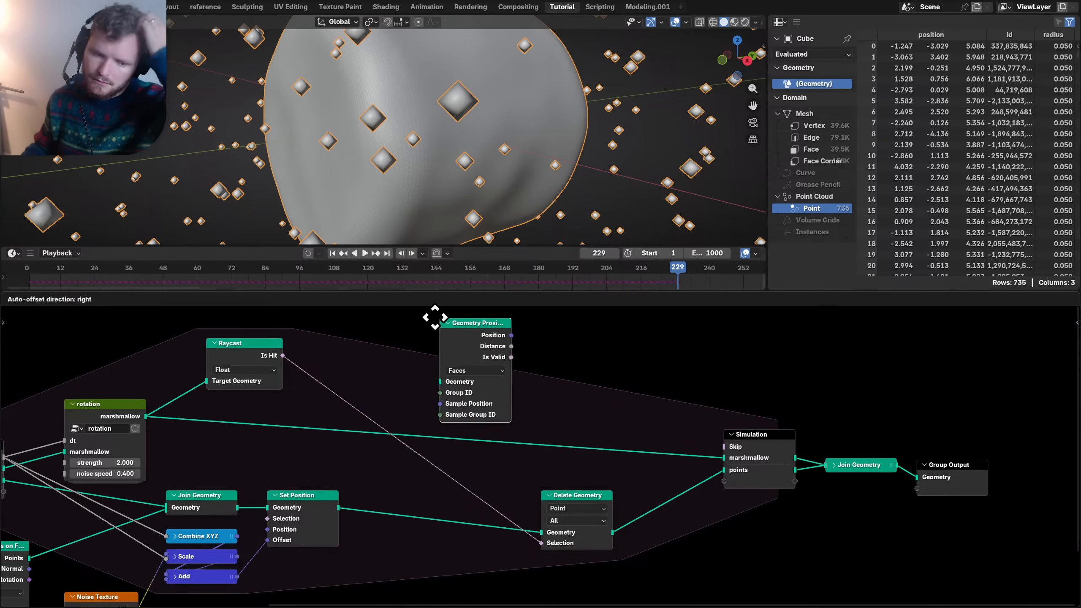
left_click(434, 313)
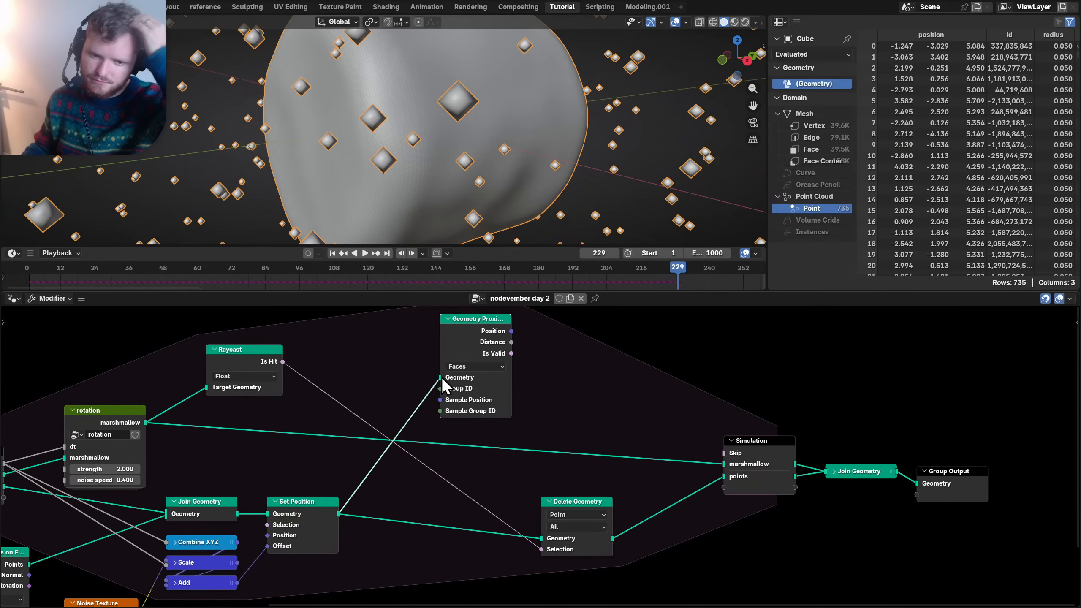
- Set the Geometry Proximity node's target to Points and move the node closer to the Raycast node
left_click(463, 366)
left_click(470, 394)
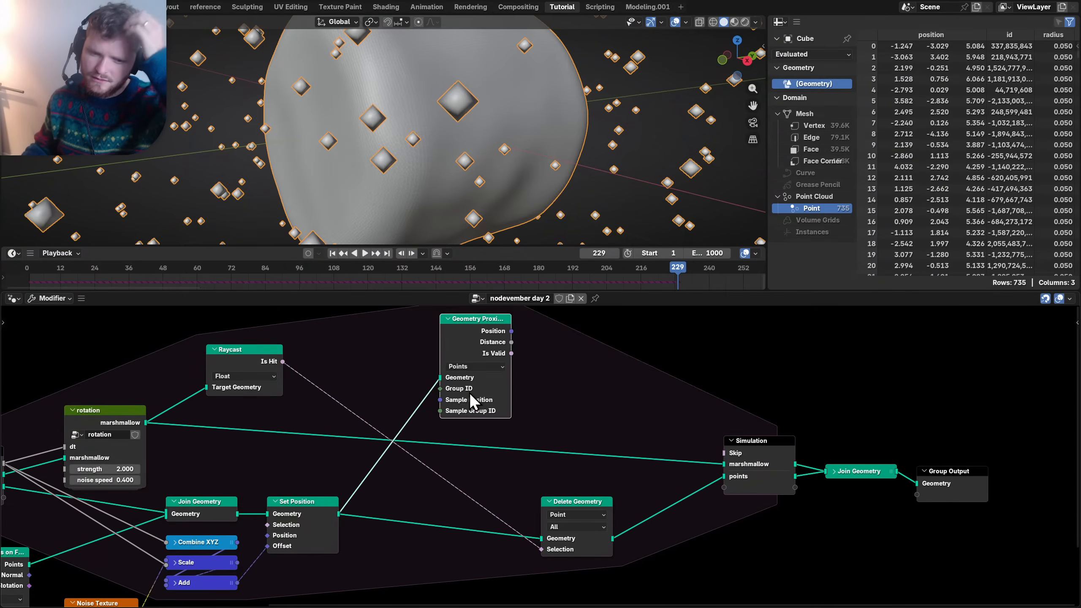
key("g")
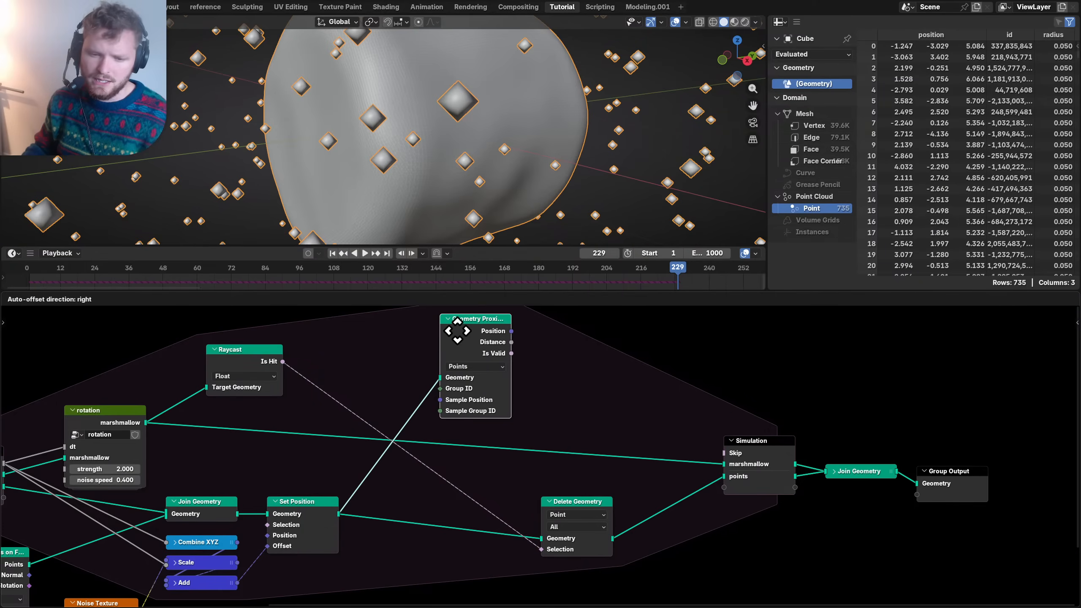
left_click(392, 339)
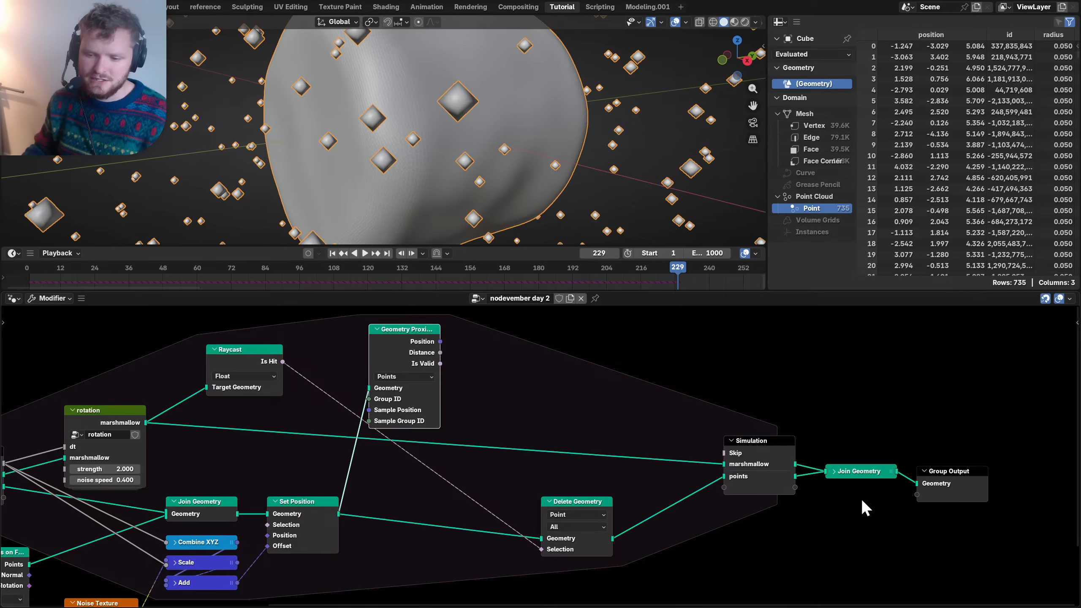
- Shift the simulation output, Join Geometry and Group Output away to make room, and insert a Store Named Attribute node on the marshmallow link
left_click_drag(959, 529, 742, 454)
key("g")
left_click(844, 423)
key("shift+a")
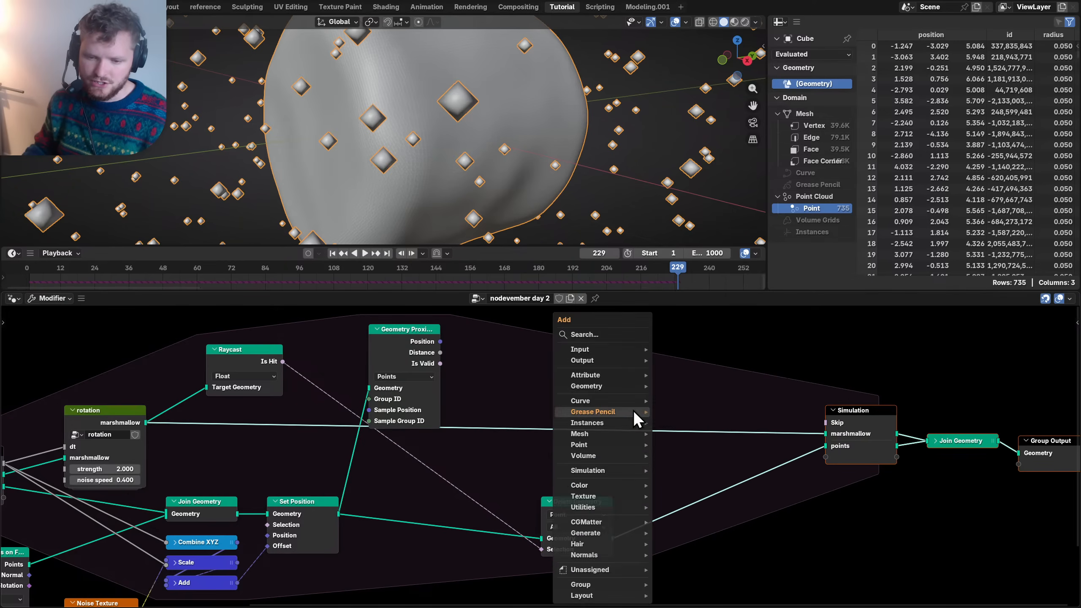
type("store")
key("Return")
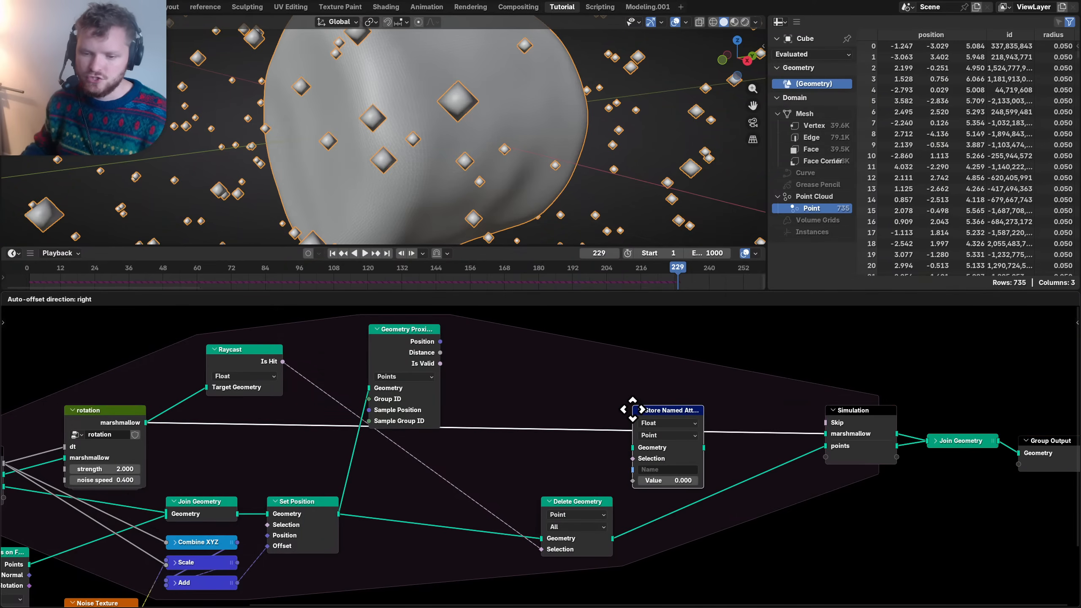
left_click(670, 319)
scroll(505, 387, "down", 1)
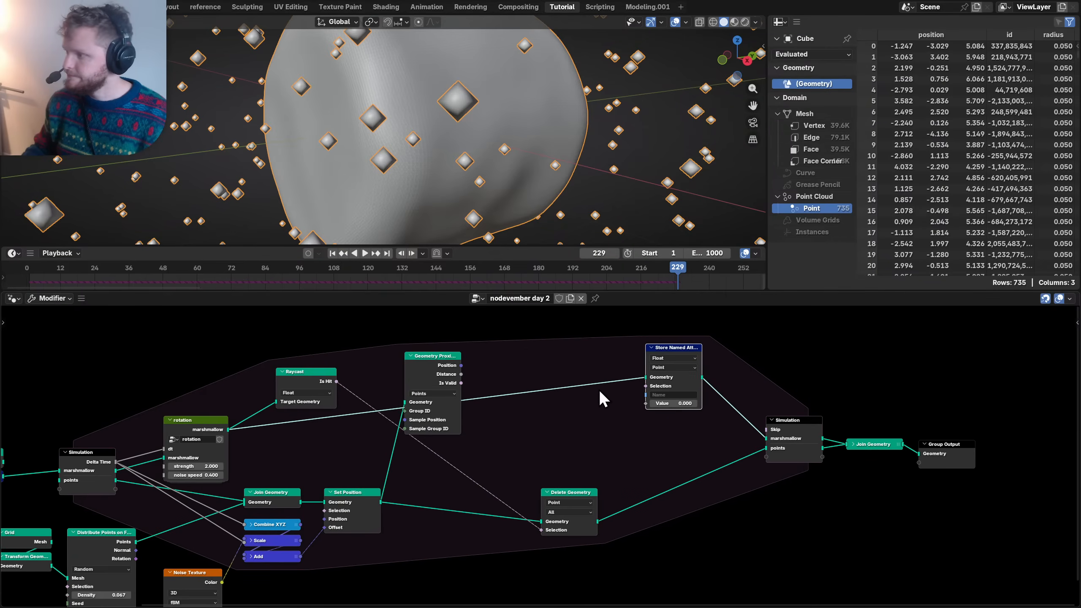
scroll(598, 391, "up", 2)
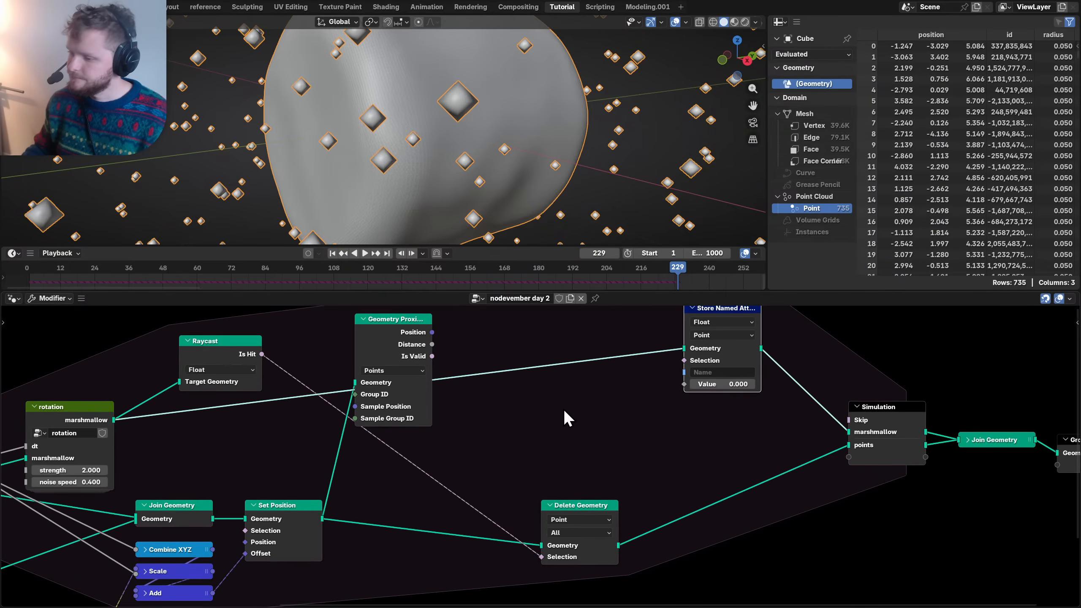
left_click(563, 409)
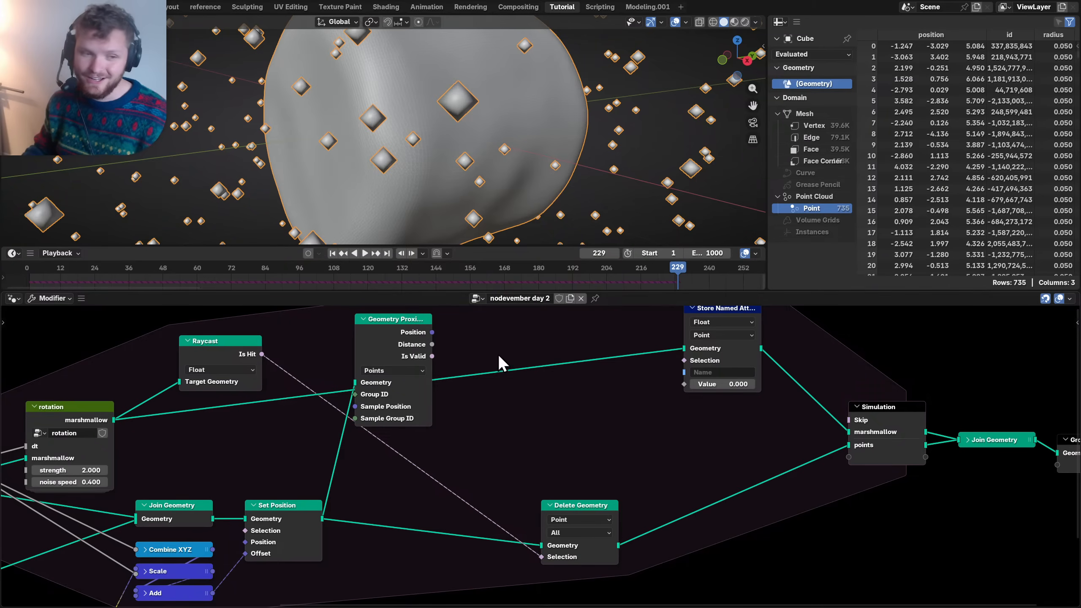
- Check the roasted-marshmallow reference photos, exit Edit Mode on the cube in the Modeling.001 workspace, and return to the Tutorial workspace
left_click(206, 7)
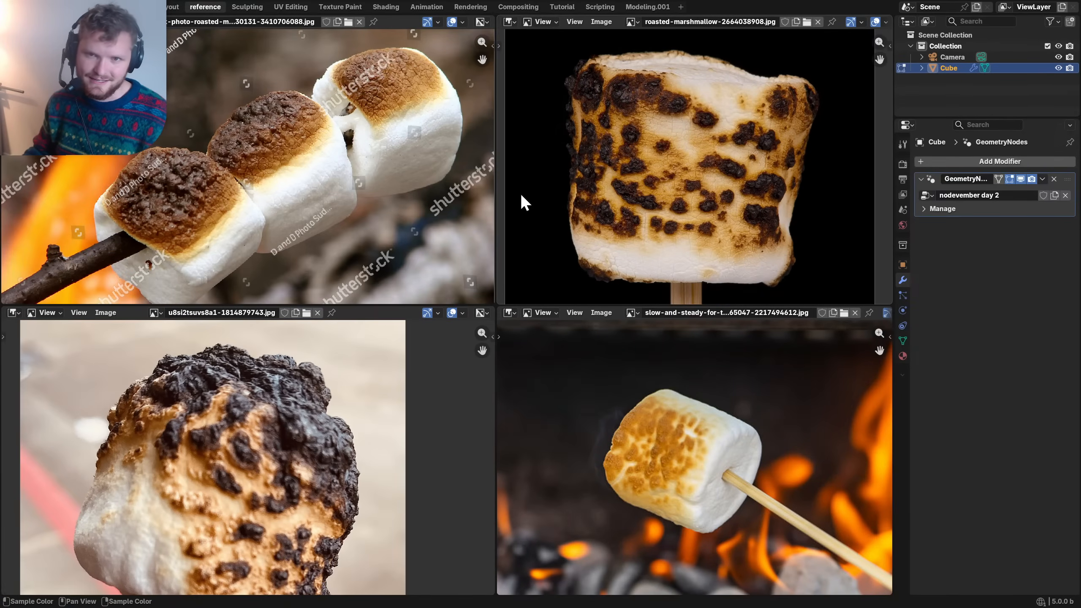
left_click(637, 8)
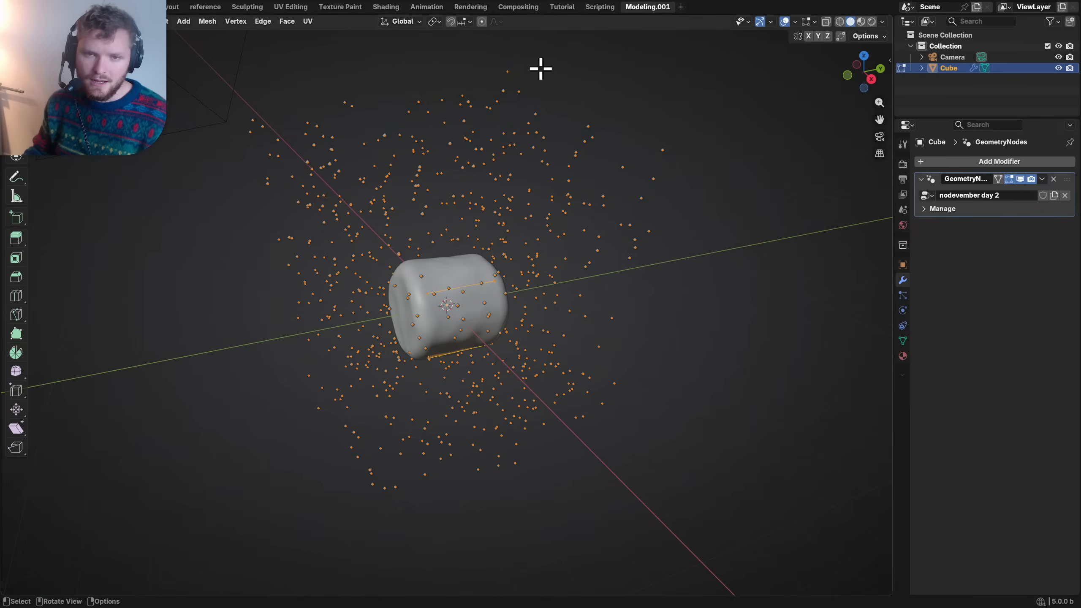
key("Tab")
left_click(571, 8)
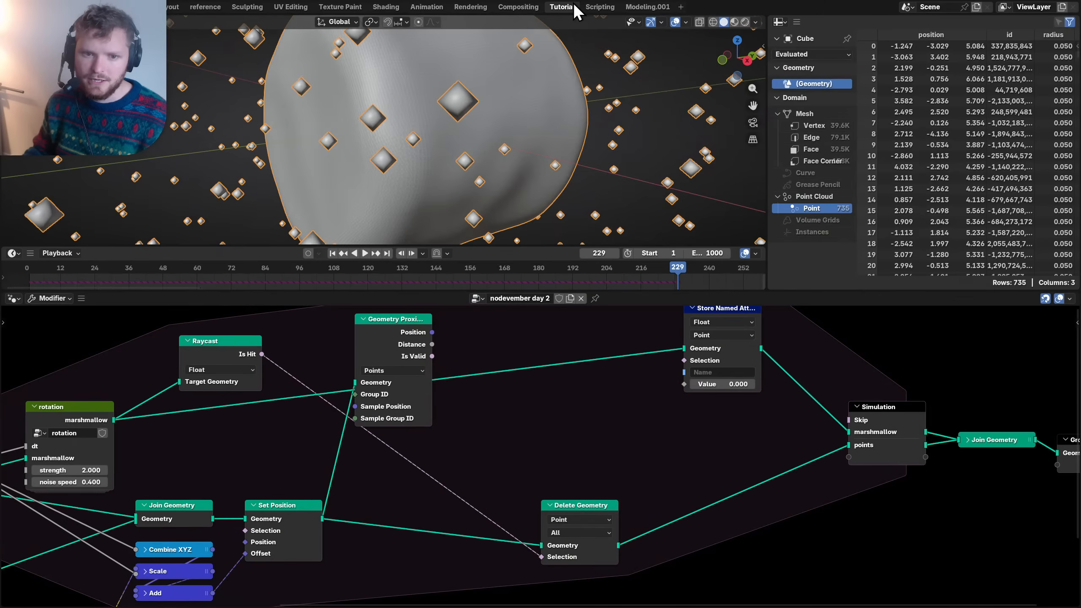
- Add a Map Range node driven by the Geometry Proximity node's Distance output
middle_click_drag(436, 339, 405, 378)
key("shift+a")
type("ra")
key("Return")
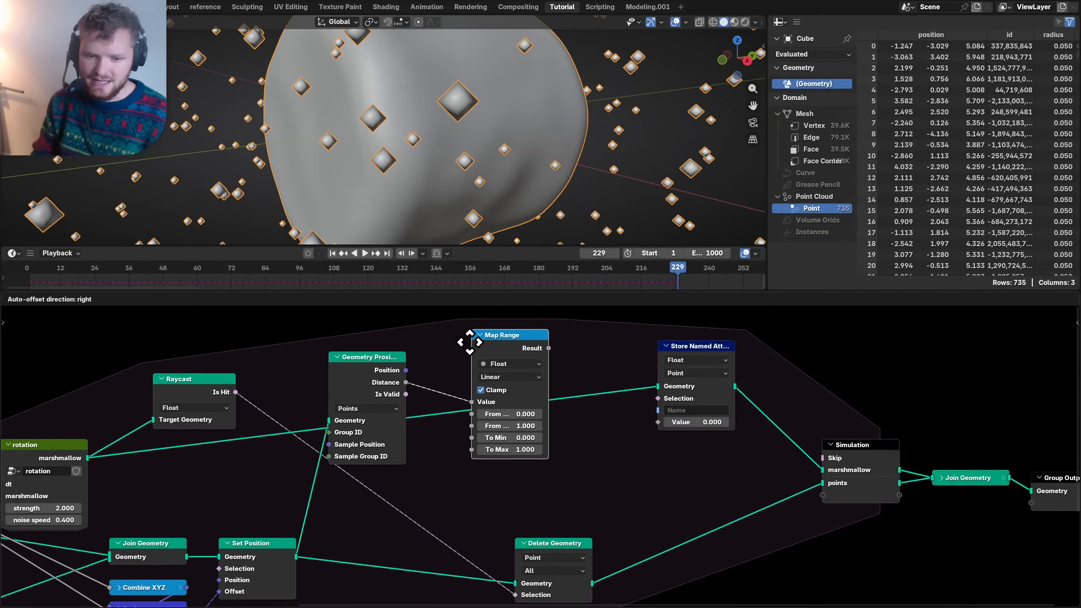
left_click(458, 294)
middle_click_drag(492, 409, 488, 415)
scroll(488, 415, "up", 3)
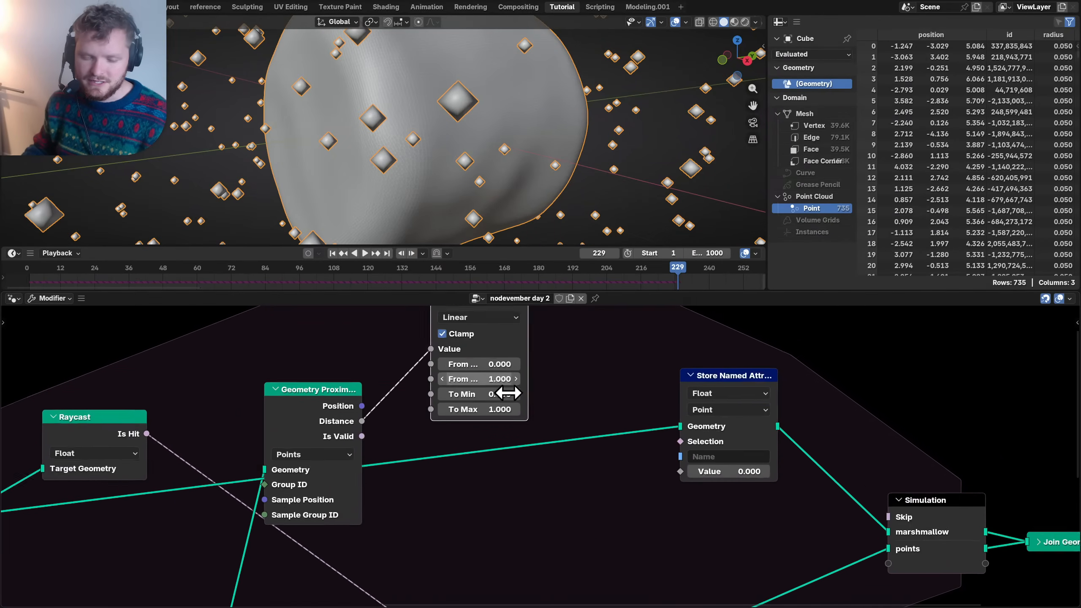
- Invert the Map Range output with To Min 1 and To Max 0, and move the node nearer to Geometry Proximity
key("Return")
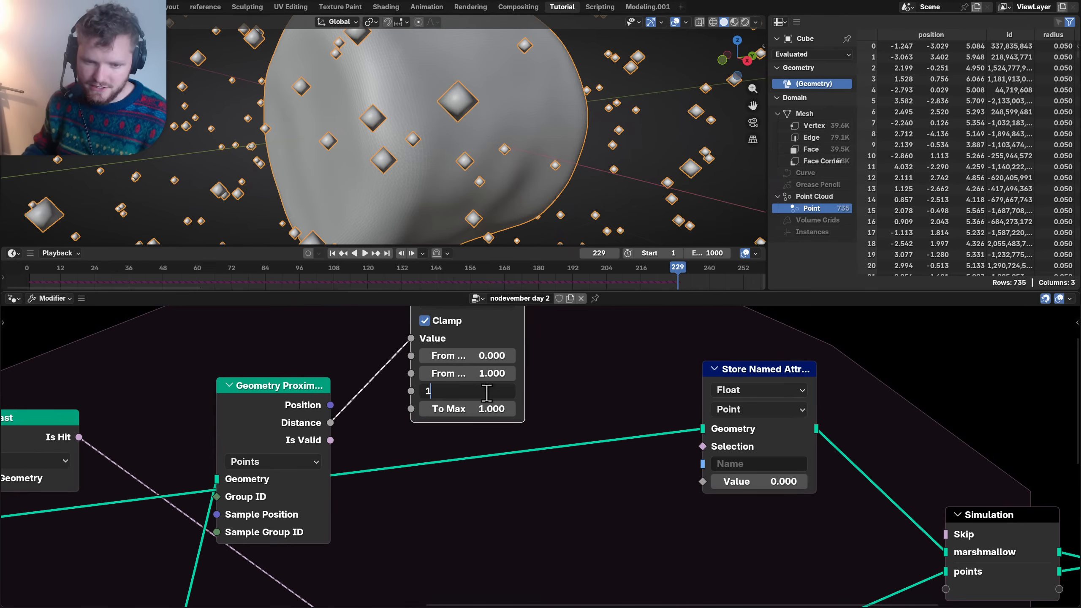
key("Tab")
type("0")
key("Return")
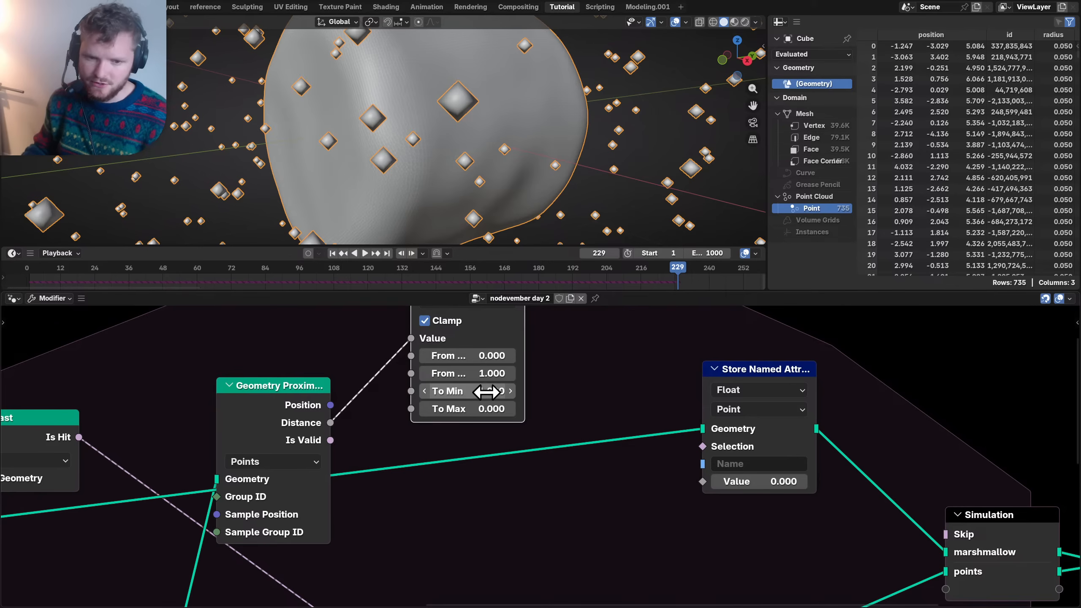
left_click_drag(492, 353, 477, 341)
key("g")
left_click(449, 387)
scroll(539, 456, "down", 7)
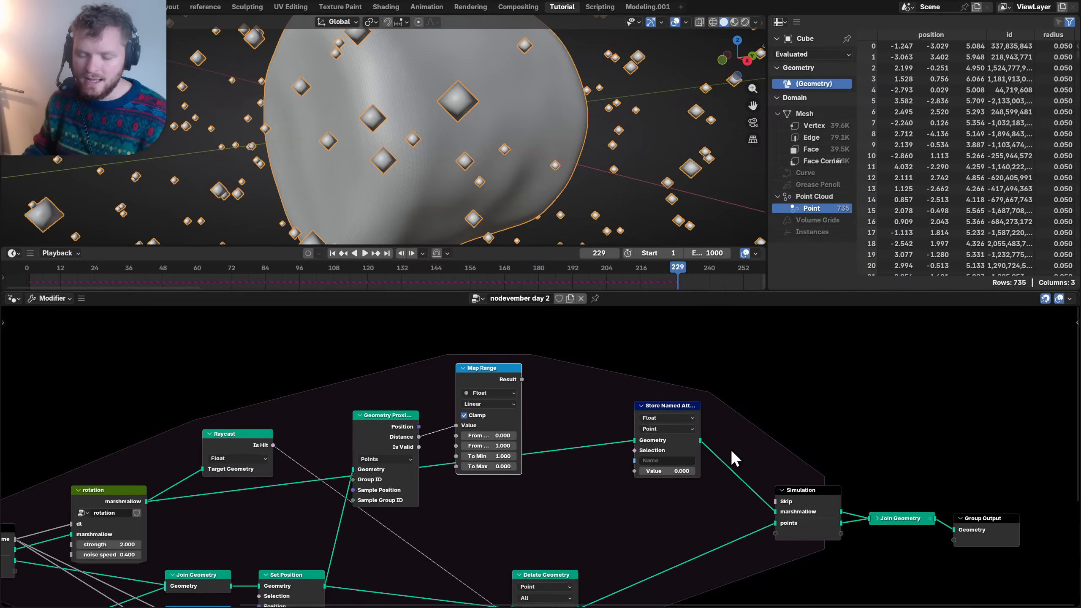
- Move the simulation output and final nodes further away, and add a float Named Attribute node below Map Range
middle_click_drag(705, 445, 548, 391)
left_click_drag(858, 541, 639, 454)
key("g")
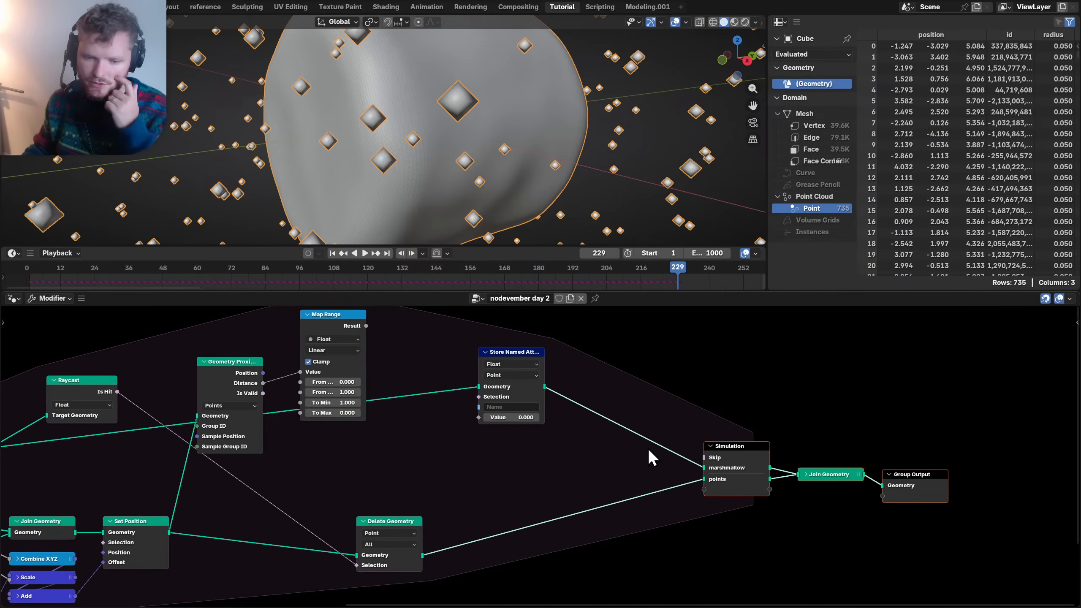
middle_click_drag(651, 457, 506, 410)
scroll(575, 404, "up", 2)
key("shift+a")
type("a")
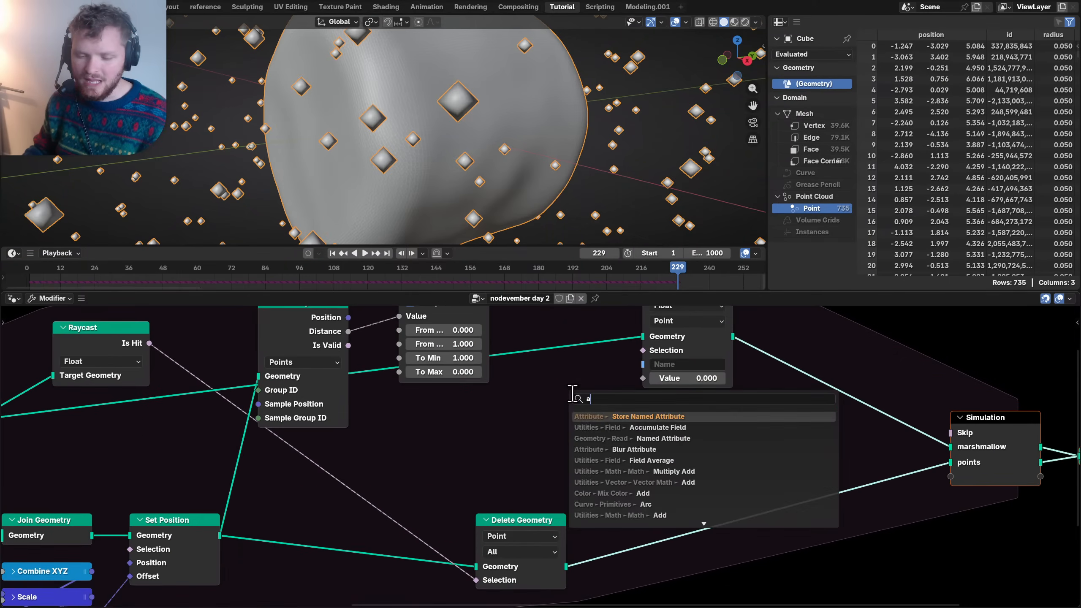
type("tt")
left_click(628, 415)
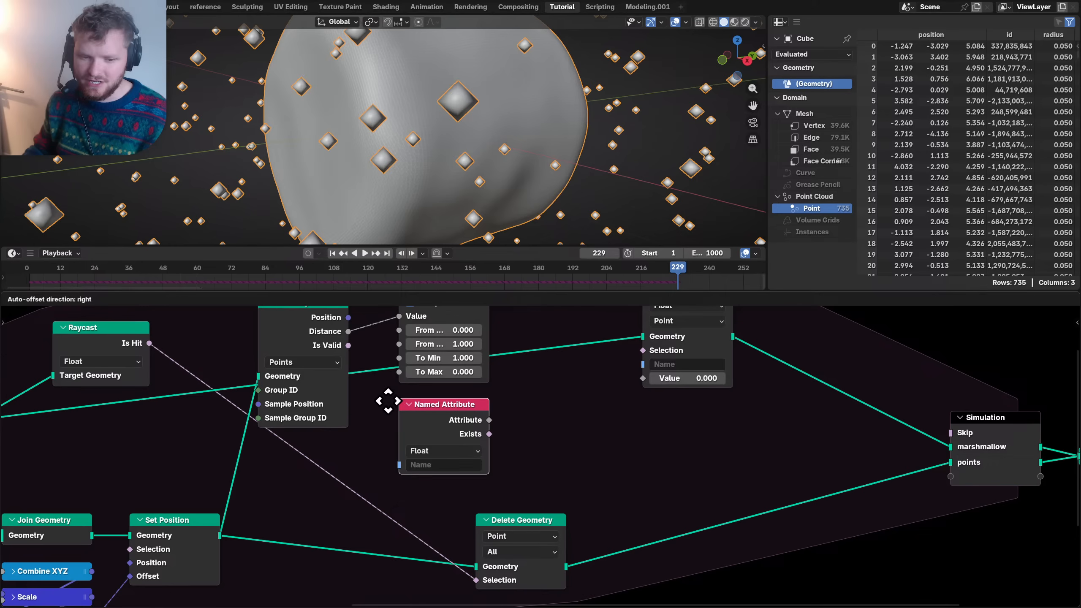
left_click(441, 464)
key("shift+a")
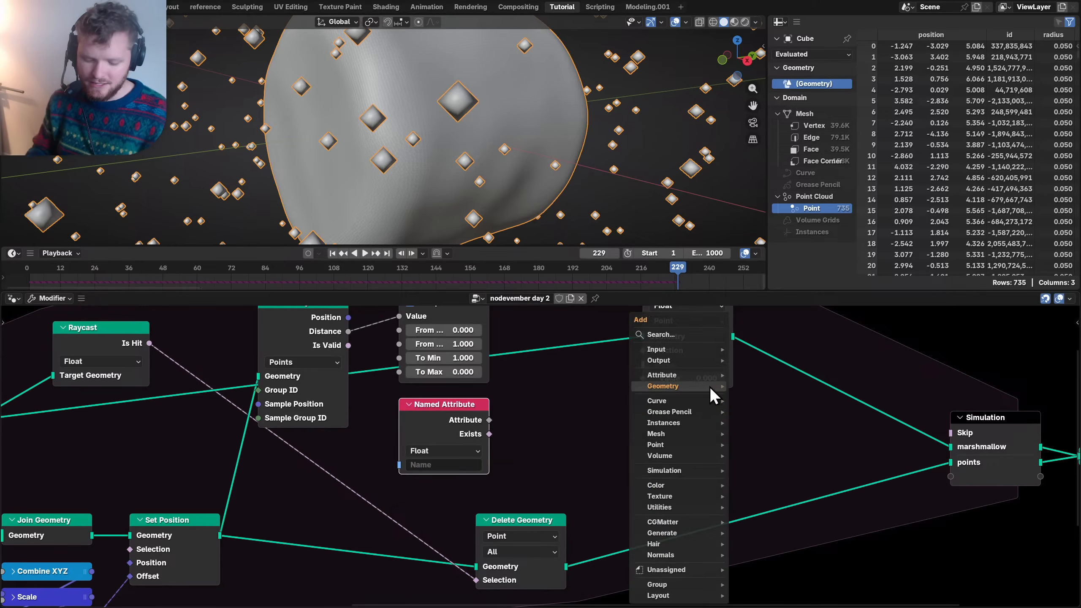
type("increm")
key("Return")
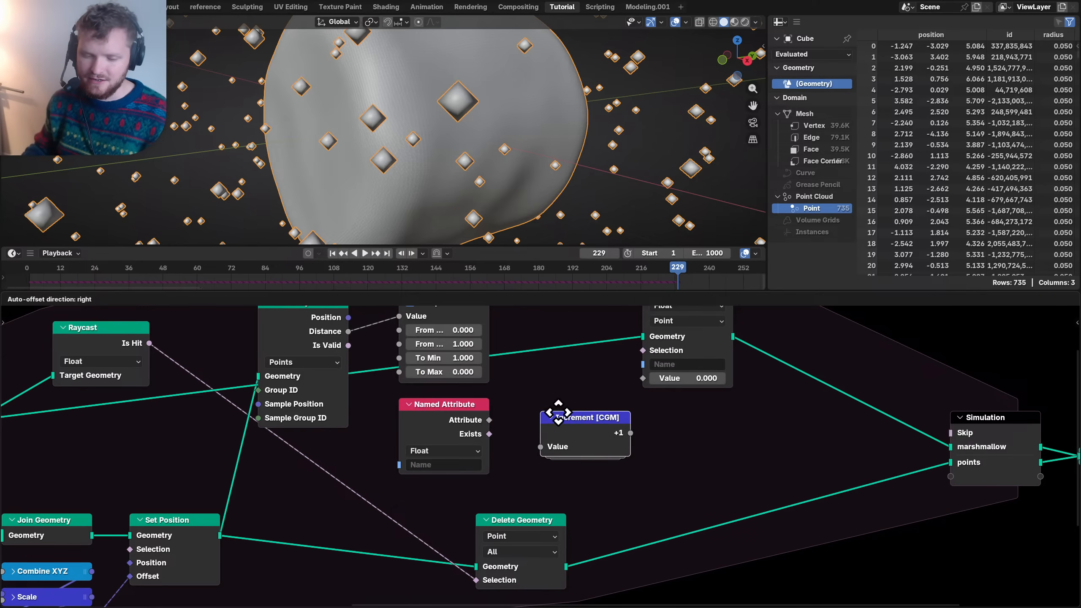
left_click(562, 404)
key("x")
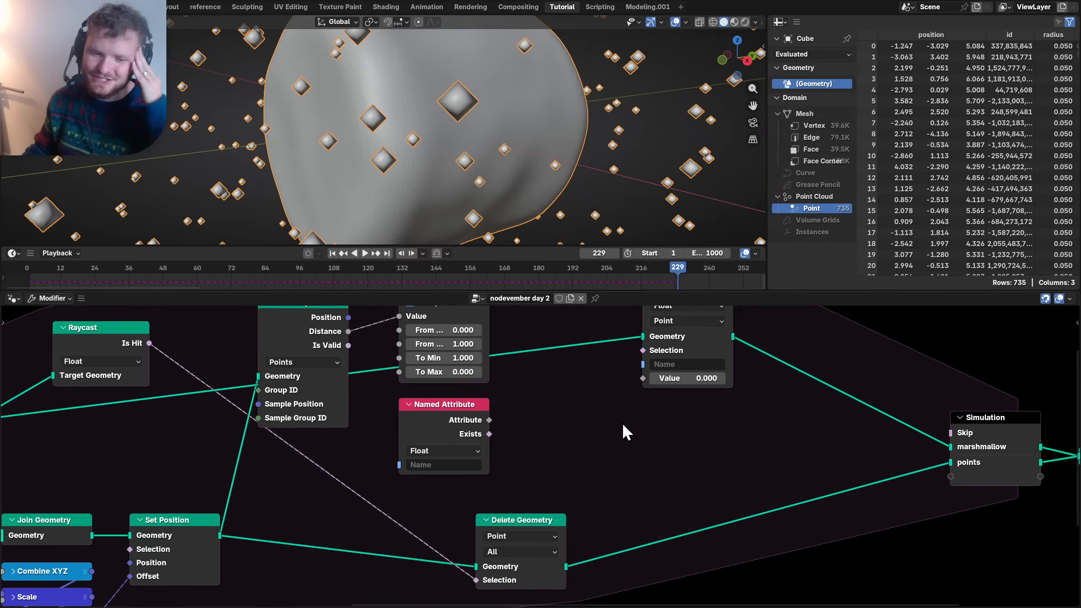
- Set the Named Attribute node's name to "cook" and return the timeline to frame 1
scroll(445, 450, "up", 3)
left_click(413, 468)
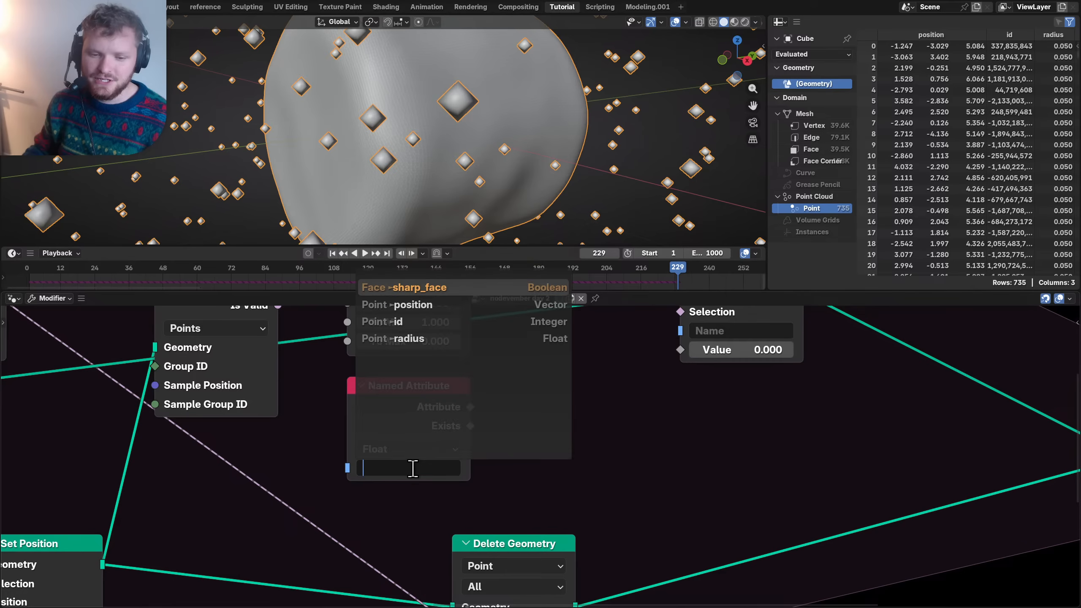
type("c")
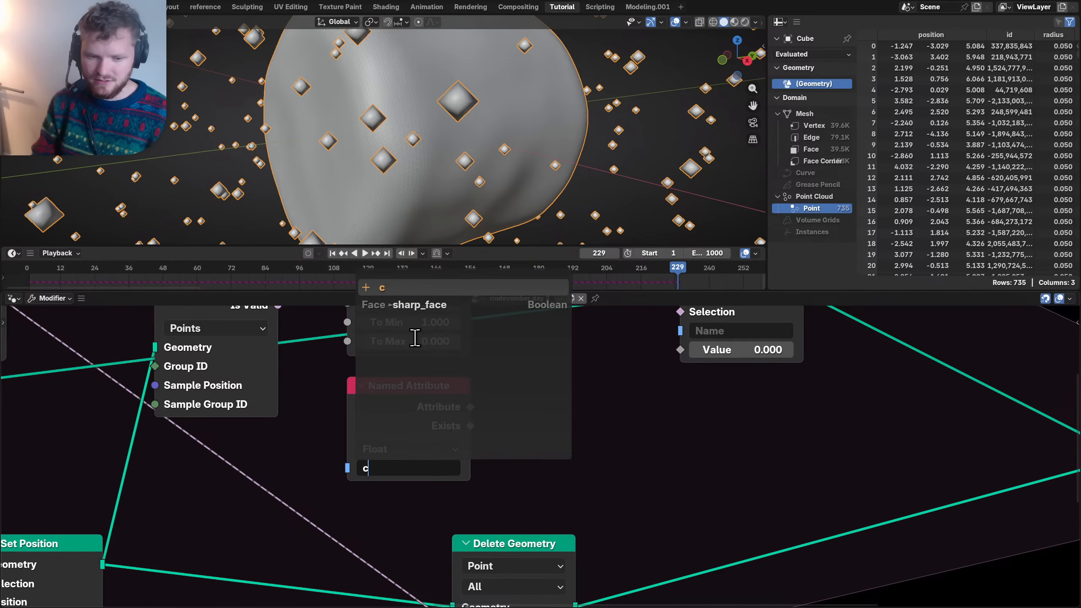
type("ook")
key("Return")
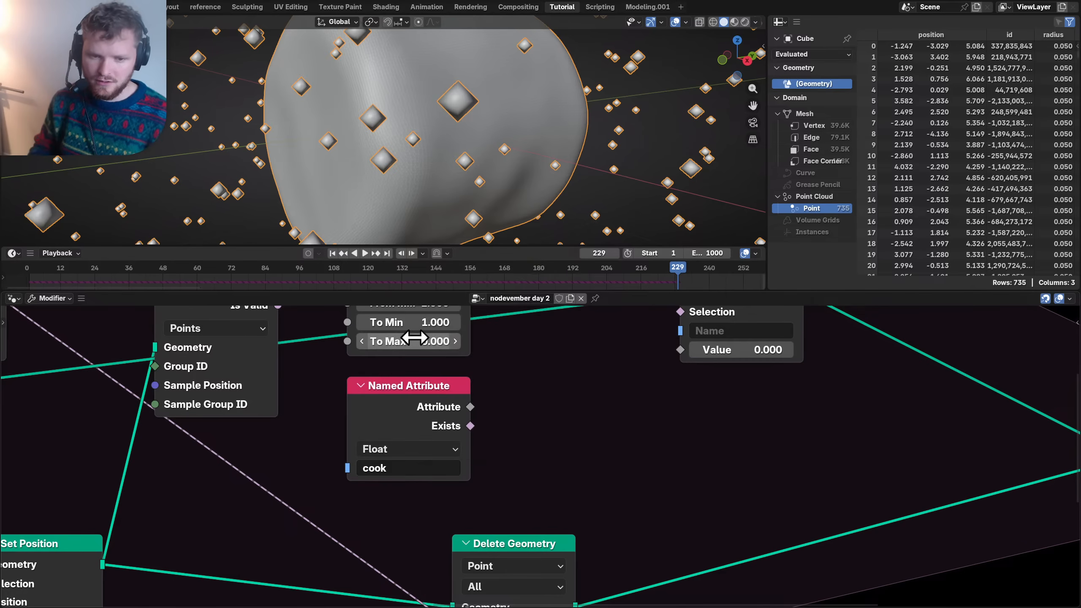
key("shift+Left")
- Add a Math Add node that sums the cook attribute with the Map Range result, placed beside the Named Attribute node
left_click_drag(470, 407, 569, 370)
type("add")
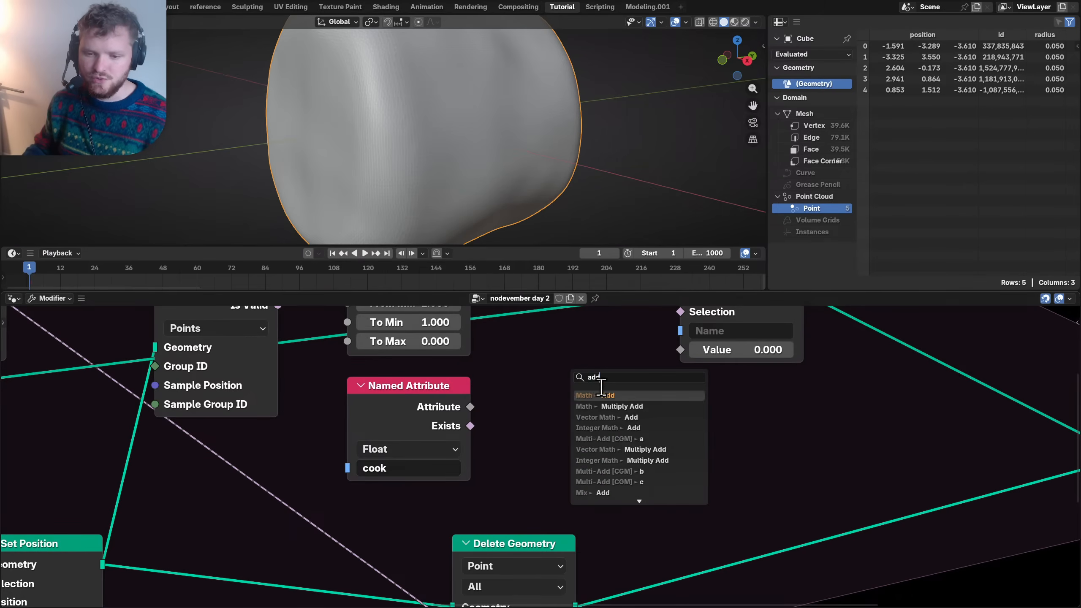
key("Return")
left_click(580, 363)
middle_click_drag(477, 345, 453, 413)
scroll(455, 420, "down", 2)
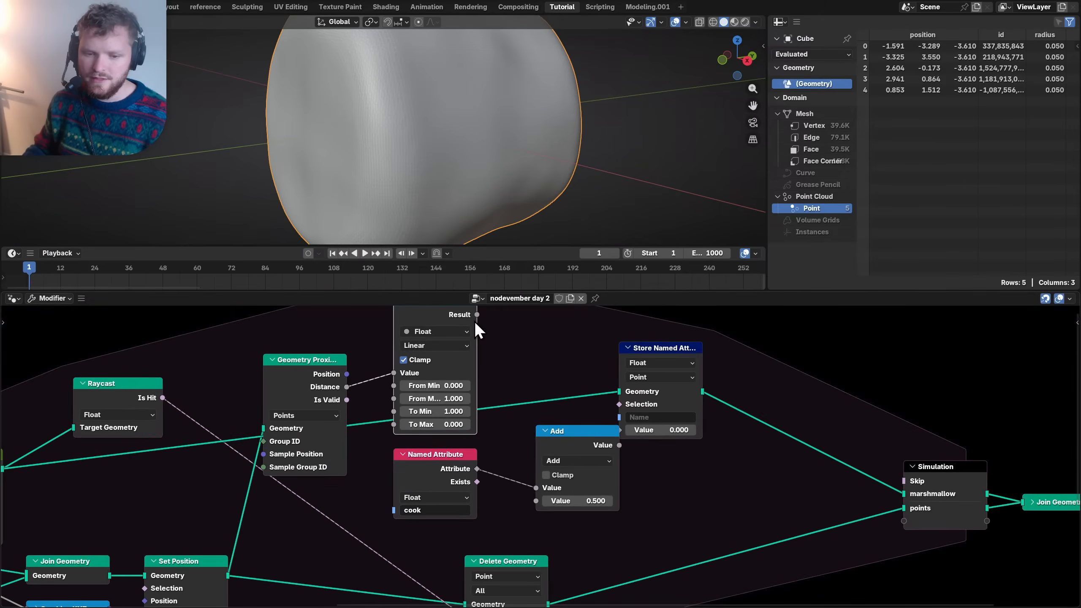
left_click_drag(476, 315, 536, 501)
left_click_drag(559, 445, 516, 431)
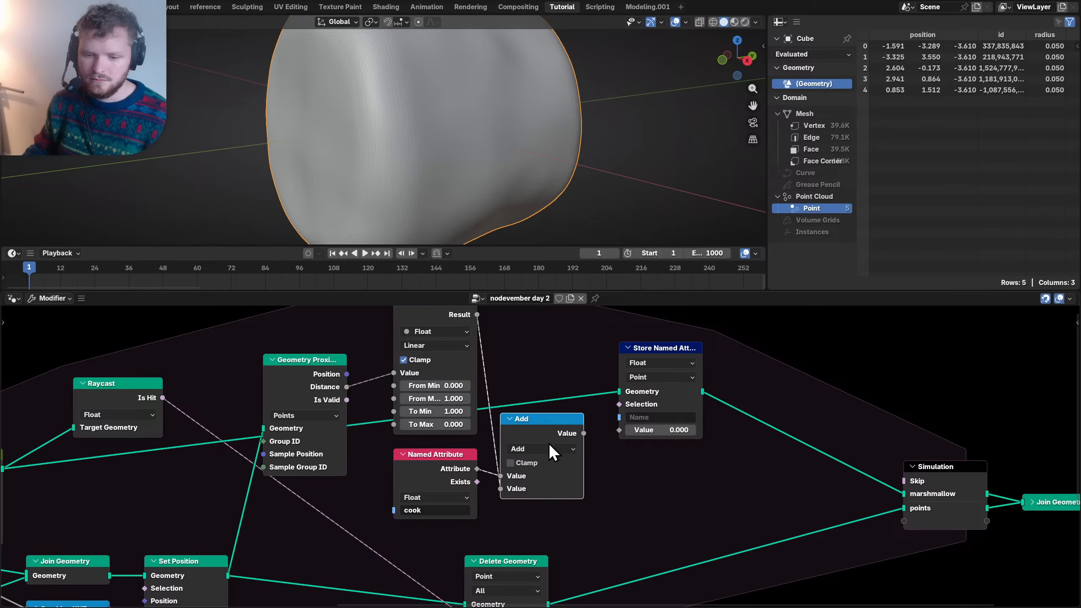
- Connect the Add result to the Store Named Attribute node's Value and set its name to "cook"
left_click_drag(583, 434, 621, 430)
left_click(651, 417)
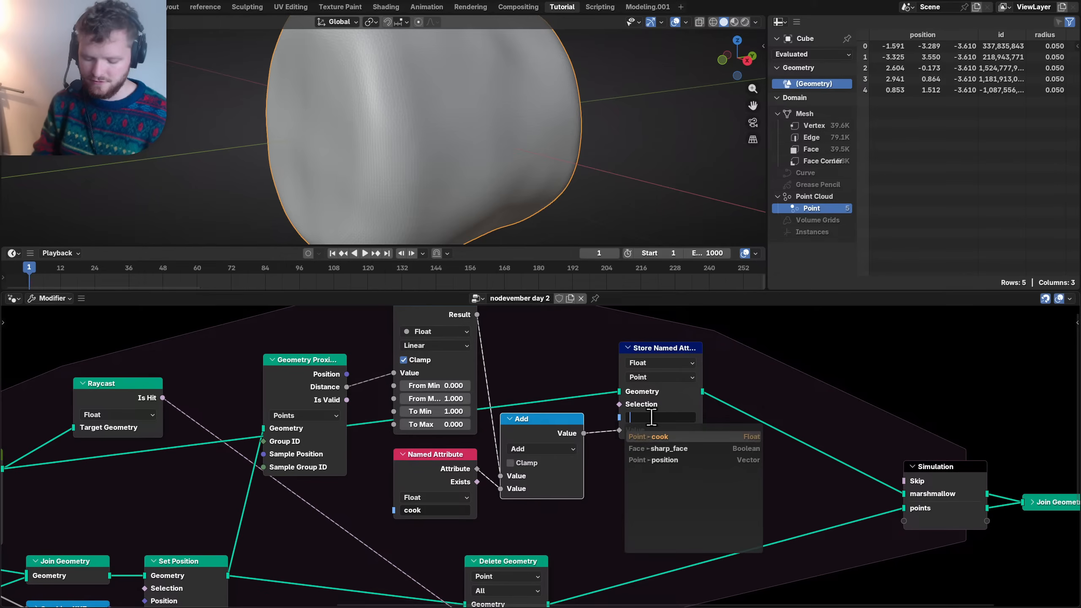
key("Return")
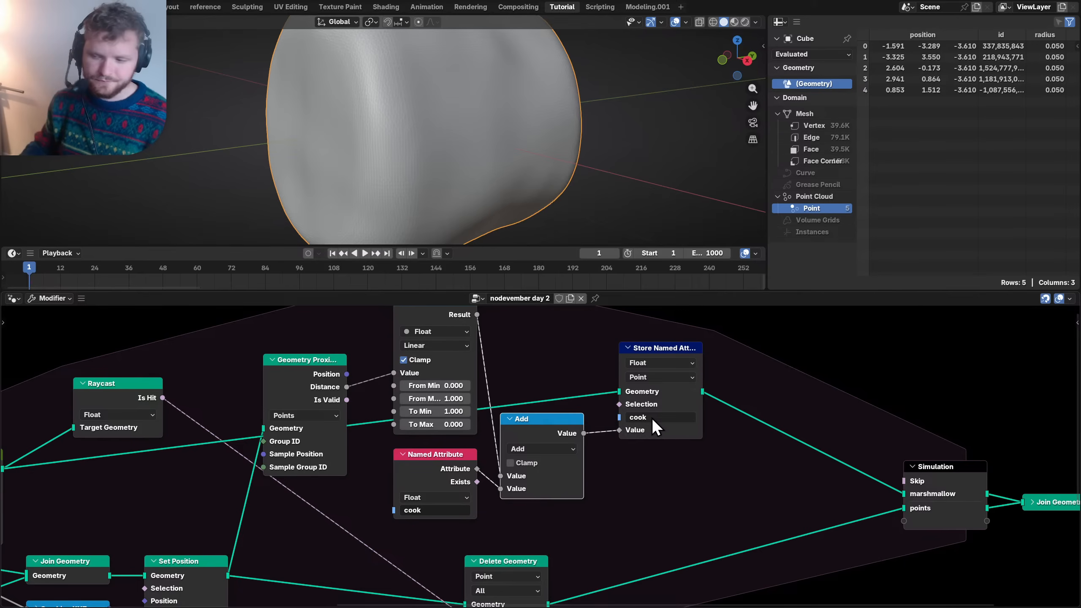
- Move the simulation output closer to Store Named Attribute, and add a Named Attribute node reading "cook" outside the simulation zone
middle_click_drag(860, 508, 687, 506)
left_click_drag(794, 463, 627, 463)
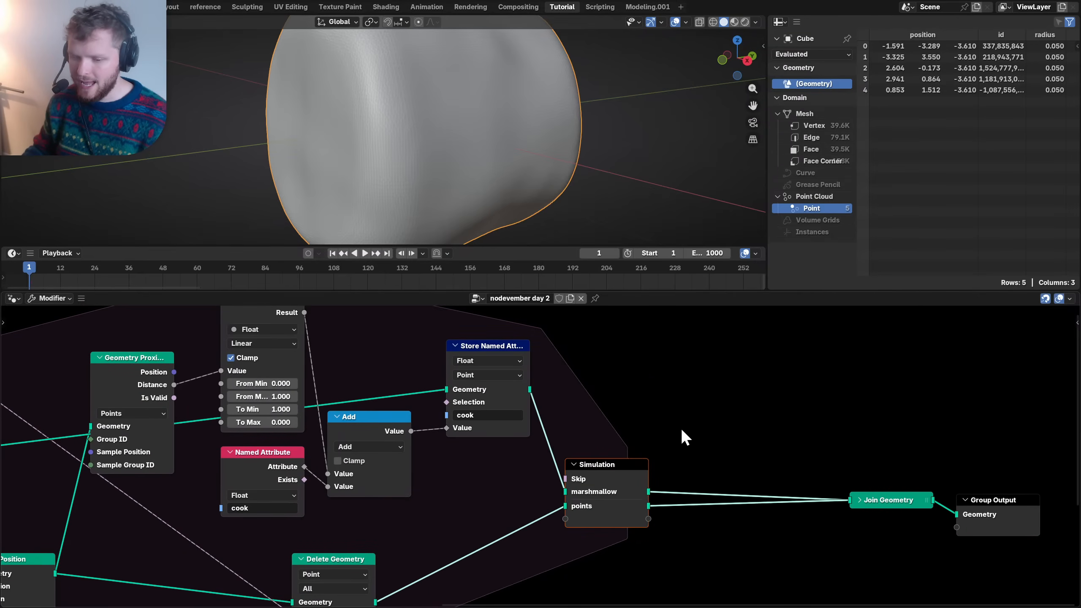
key("shift+a")
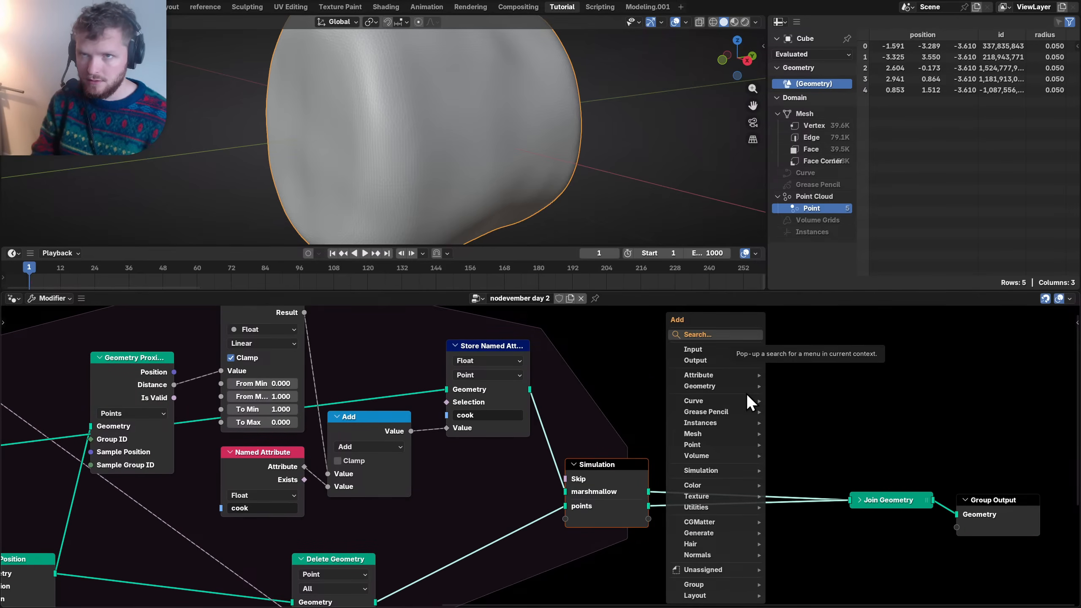
type("att")
key("Return")
left_click(746, 393)
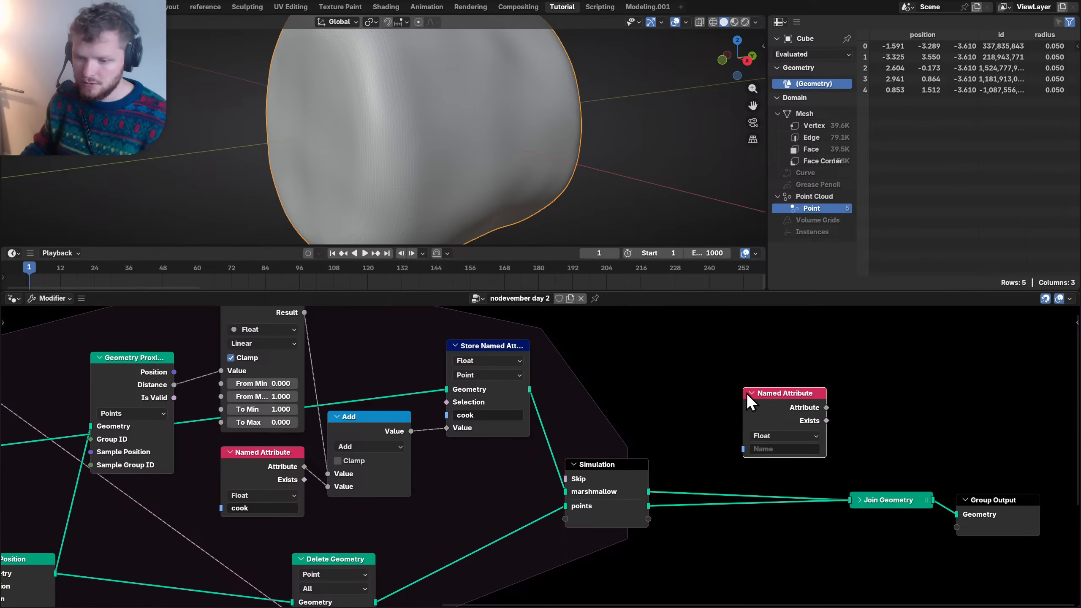
left_click(769, 450)
type("c")
left_click(783, 480)
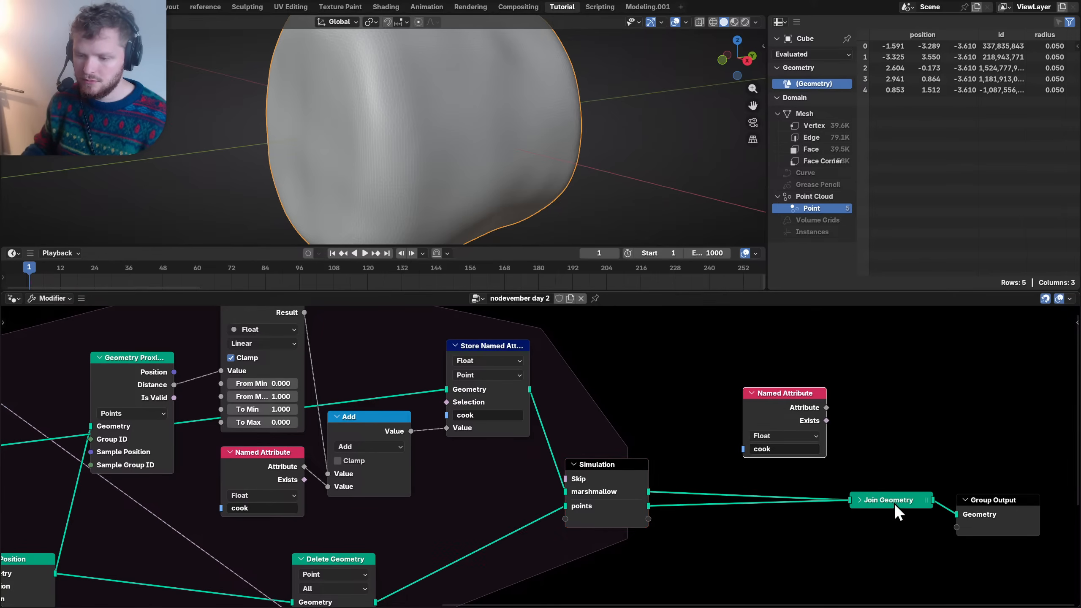
- Move Join Geometry next to the simulation output and preview its geometry through a Viewer node
left_click_drag(893, 504, 720, 505)
left_click(719, 505, "ctrl+shift")
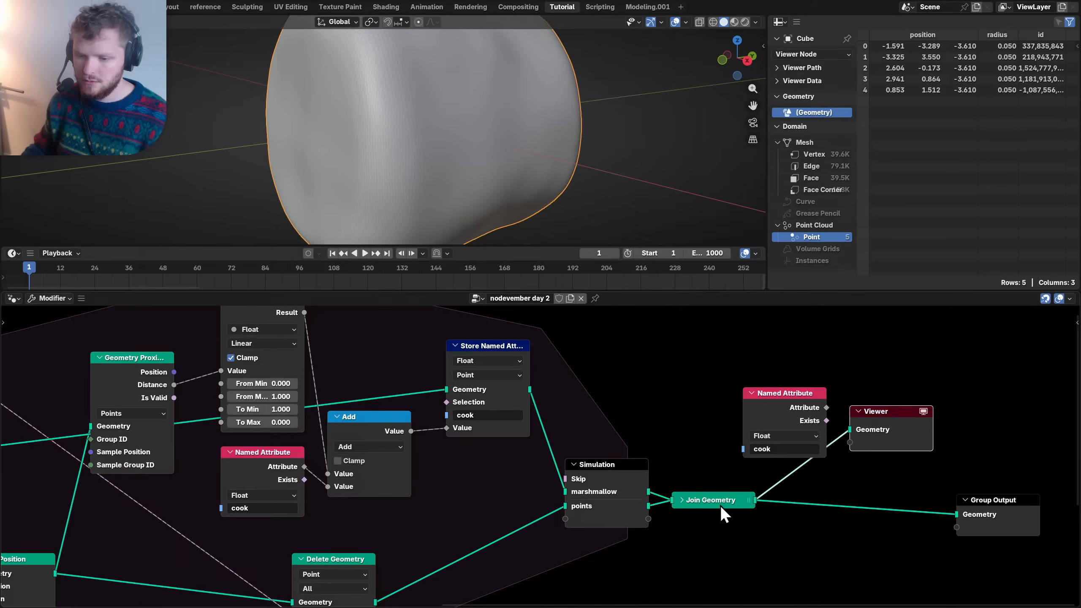
- Link the outer "cook" Named Attribute to the Viewer, place it above Join Geometry, and play the simulation to preview the attribute
left_click(776, 401, "ctrl+shift")
left_click_drag(776, 401, 704, 402)
scroll(524, 187, "down", 4)
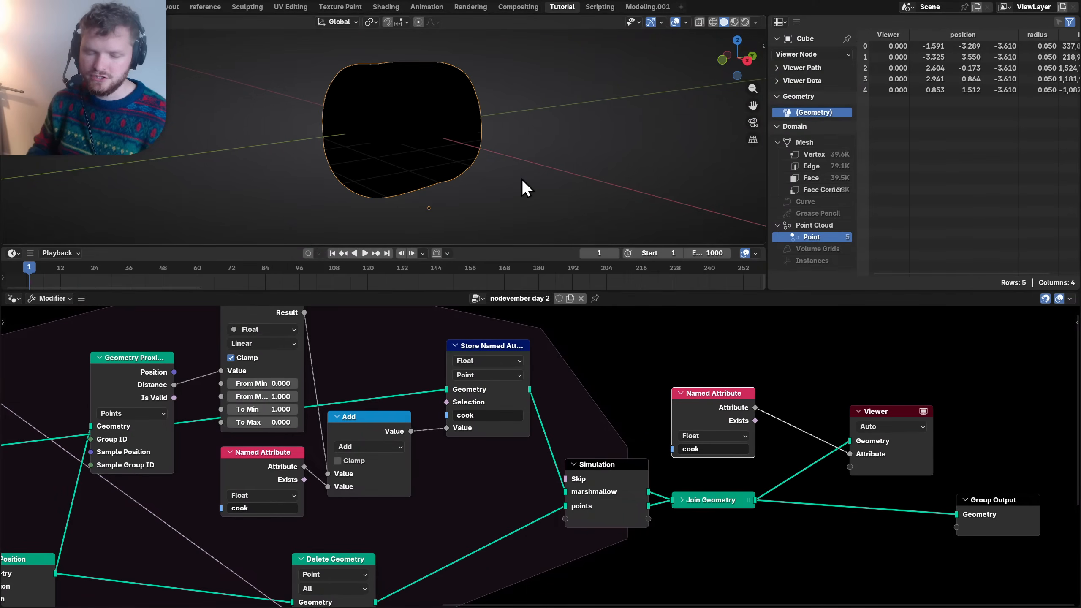
middle_click_drag(506, 171, 414, 176)
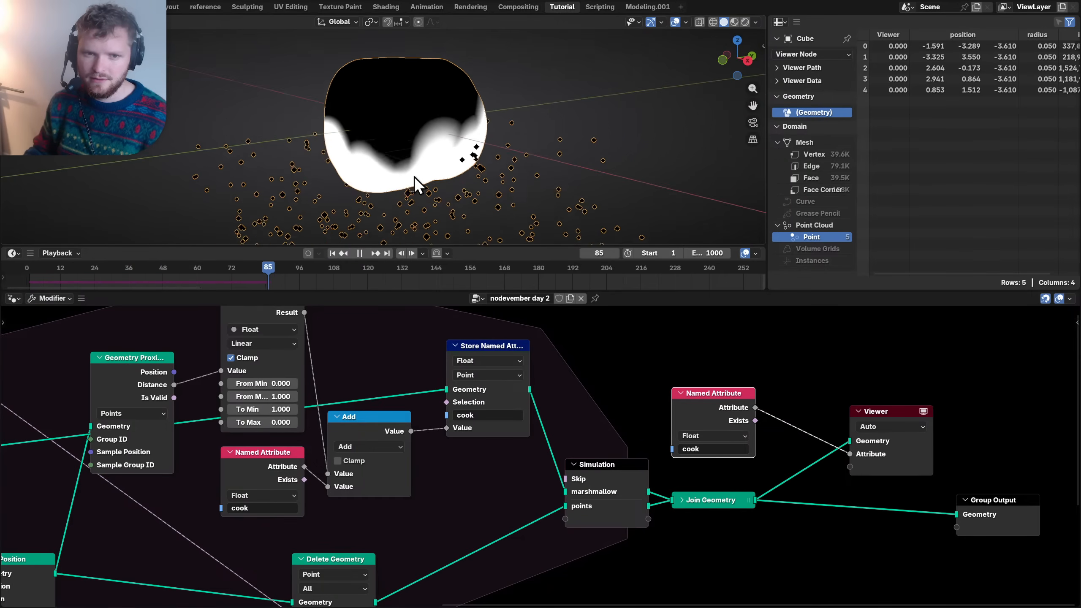
middle_click_drag(411, 114, 471, 166)
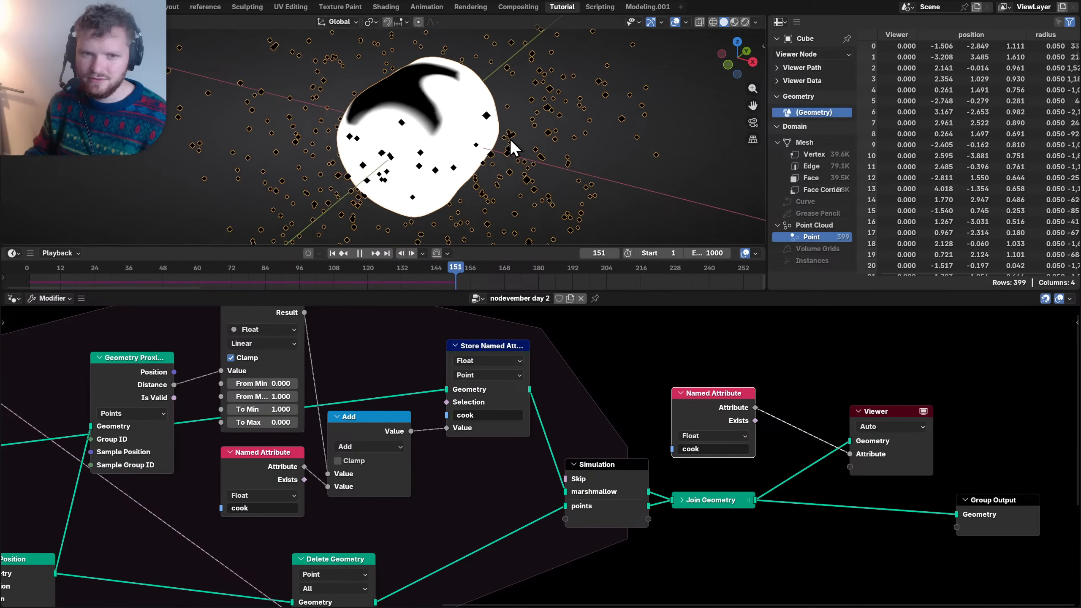
key("space")
middle_click_drag(446, 129, 489, 120)
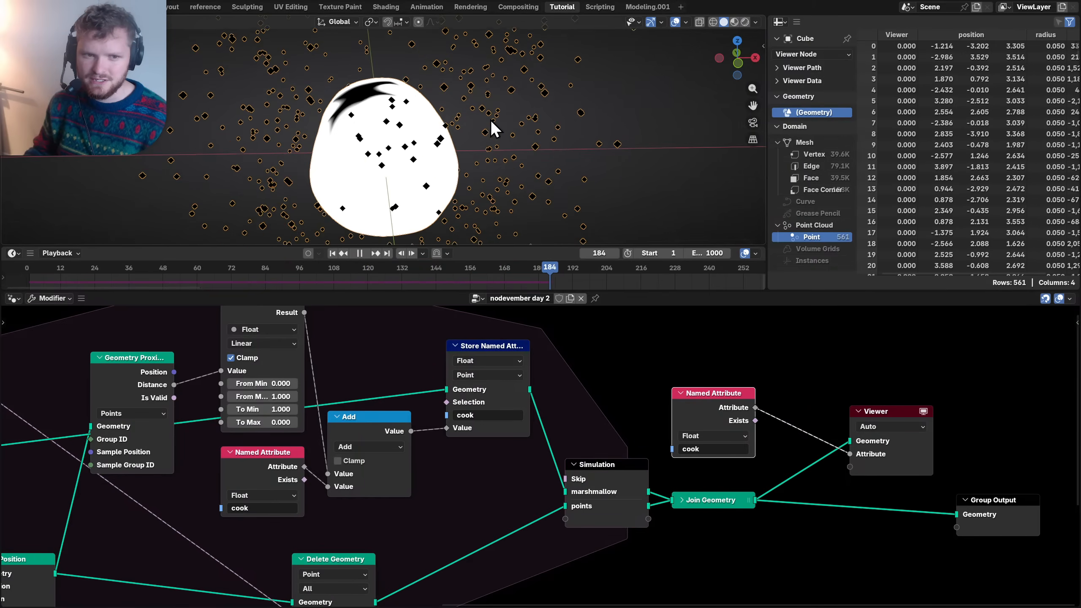
- Shift the simulation output and the nodes after it farther away from Store Named Attribute
middle_click_drag(397, 386, 388, 366)
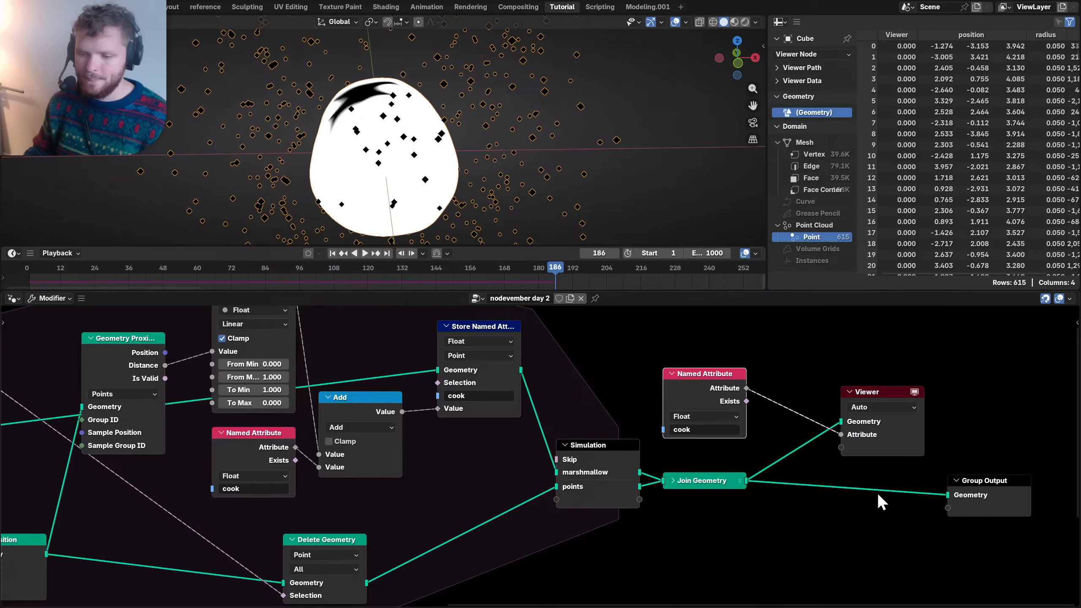
left_click_drag(983, 549, 587, 367)
key("g")
left_click(637, 367)
- Set the Map Range node's To Min to 0.1 and replay the simulation from the first frame
middle_click_drag(299, 389, 537, 407)
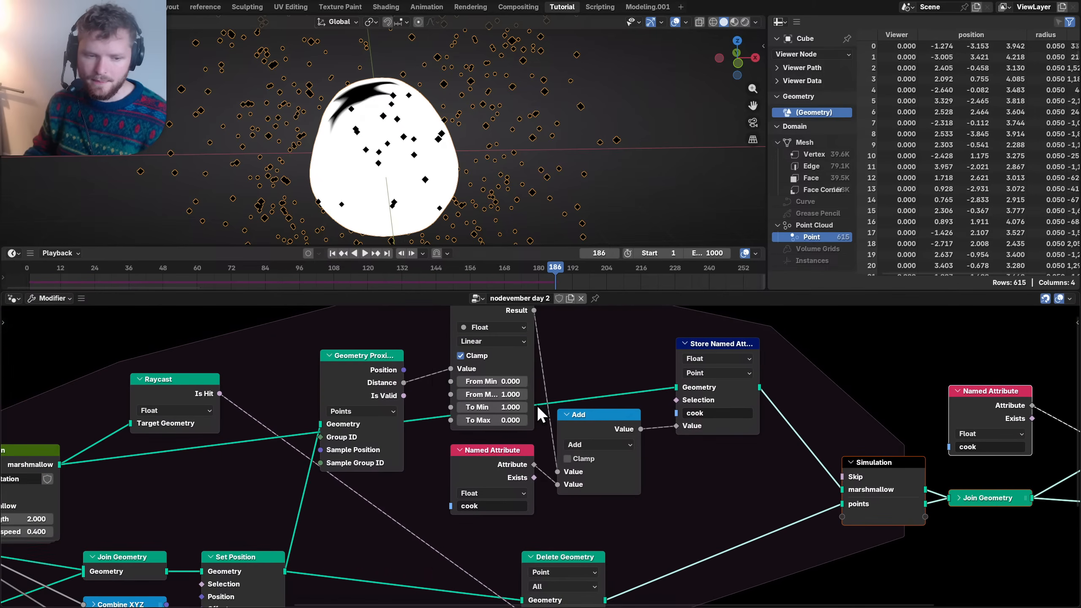
mouse_move(506, 363)
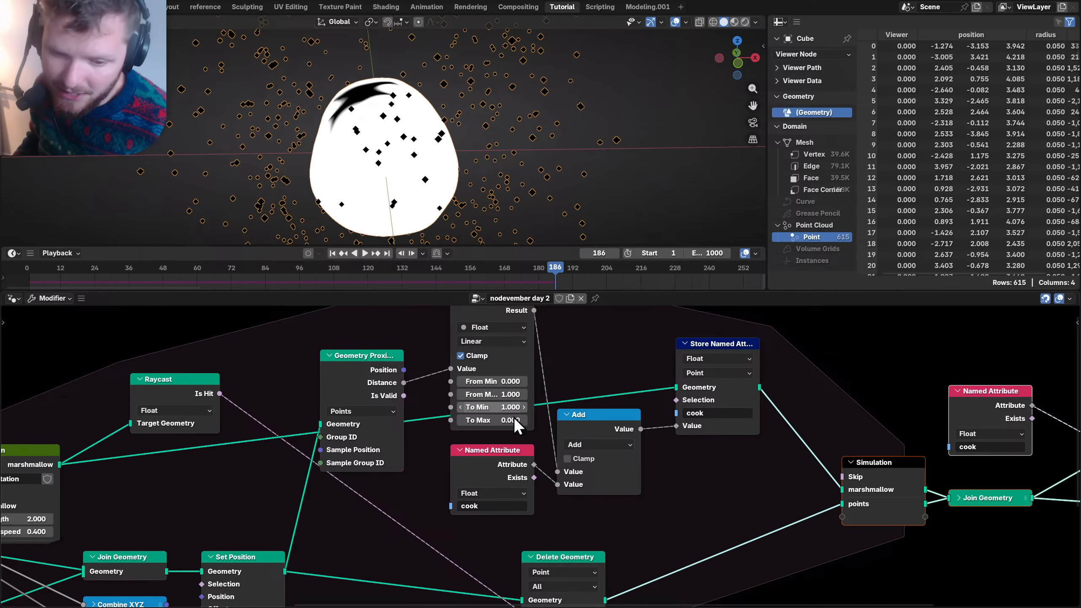
left_click(504, 402)
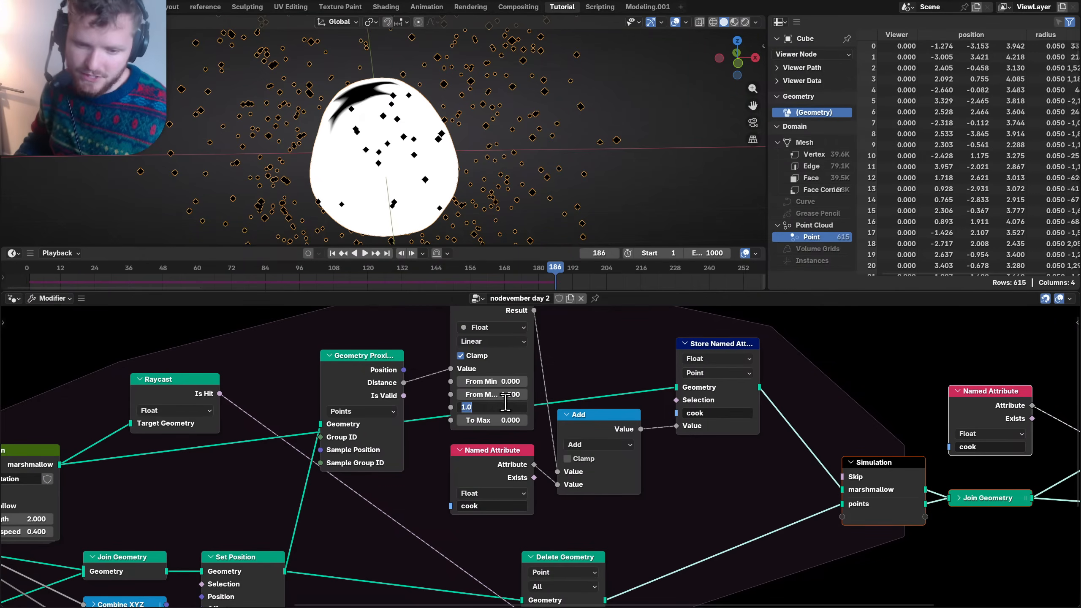
key("shift+Left")
key("space")
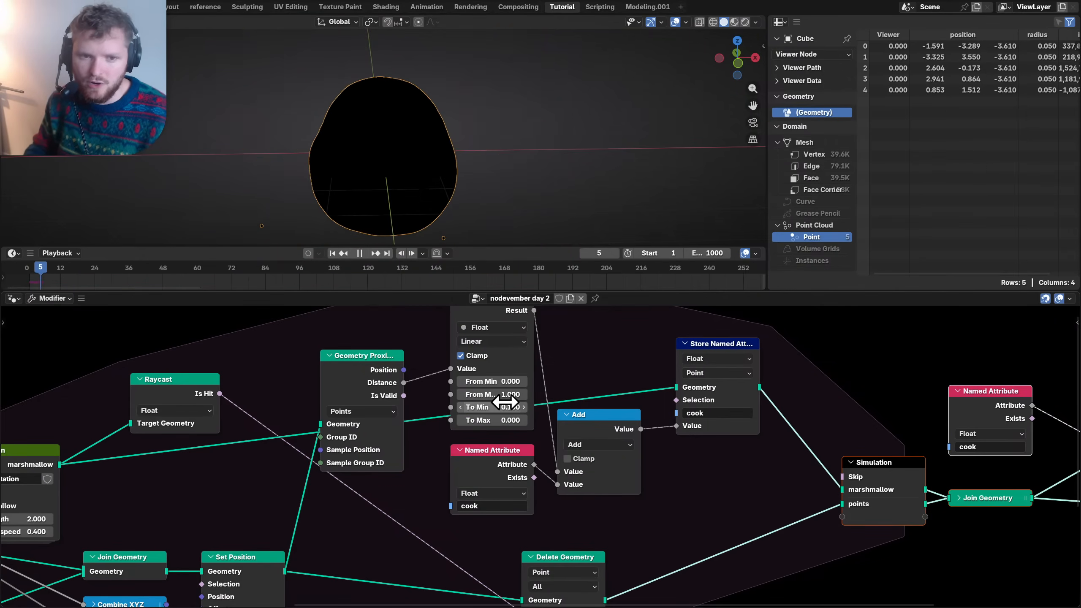
middle_click_drag(468, 113, 410, 132)
scroll(479, 104, "down", 2)
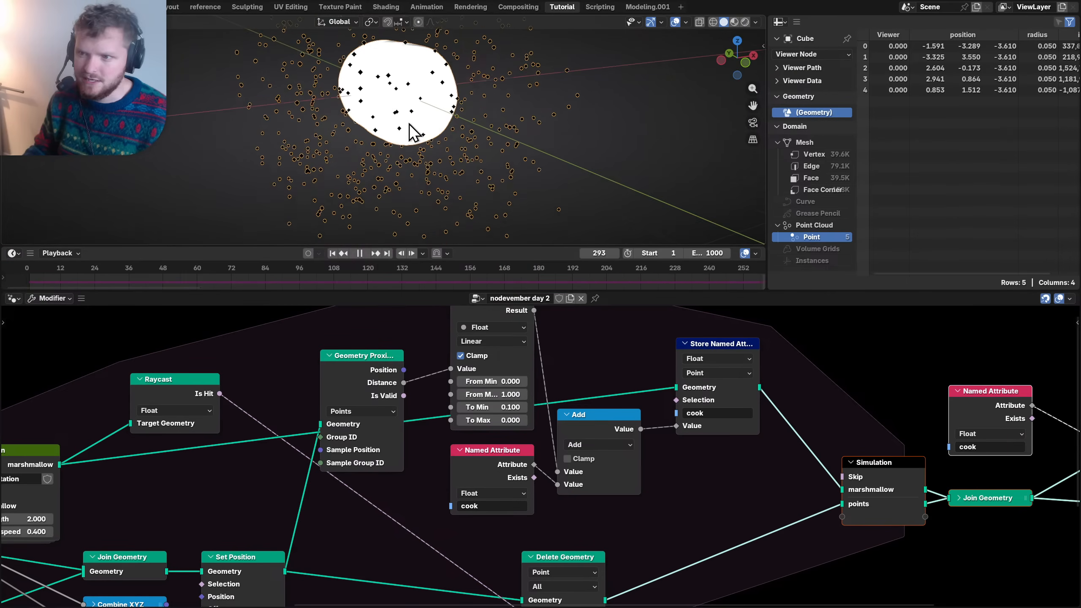
key("space")
- Widen the spreadsheet, show the mesh vertex data, and play a few frames to examine the cook values
left_click_drag(767, 114, 724, 115)
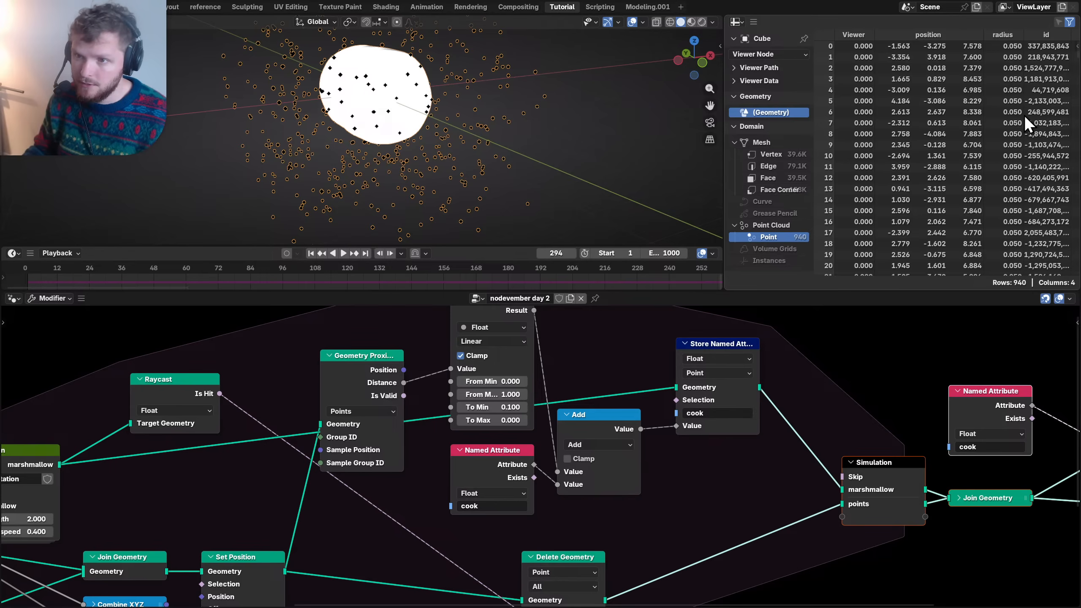
middle_click_drag(1004, 435, 611, 423)
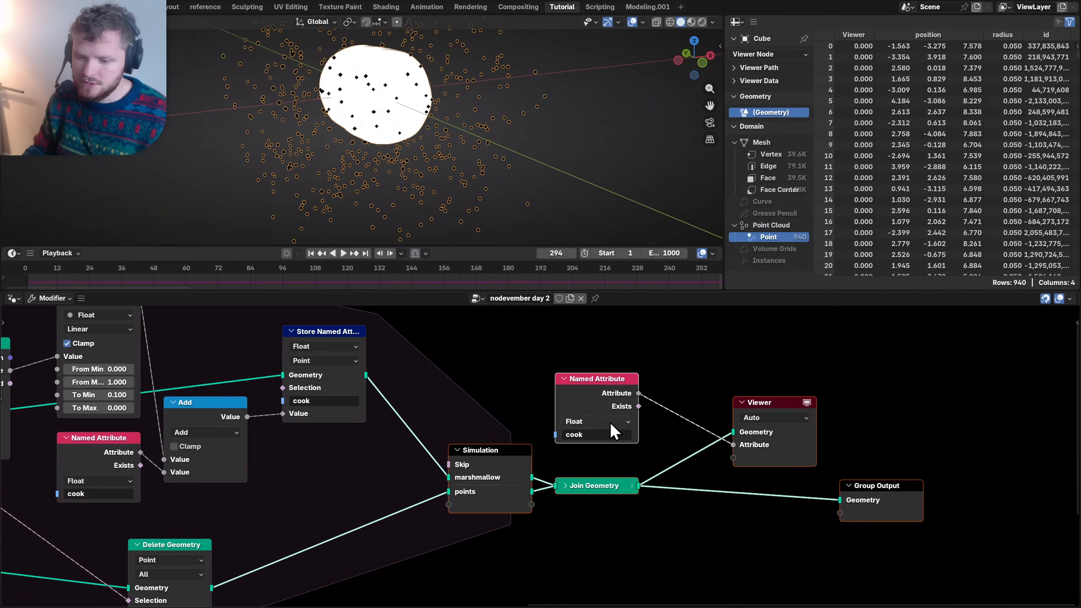
left_click(770, 154)
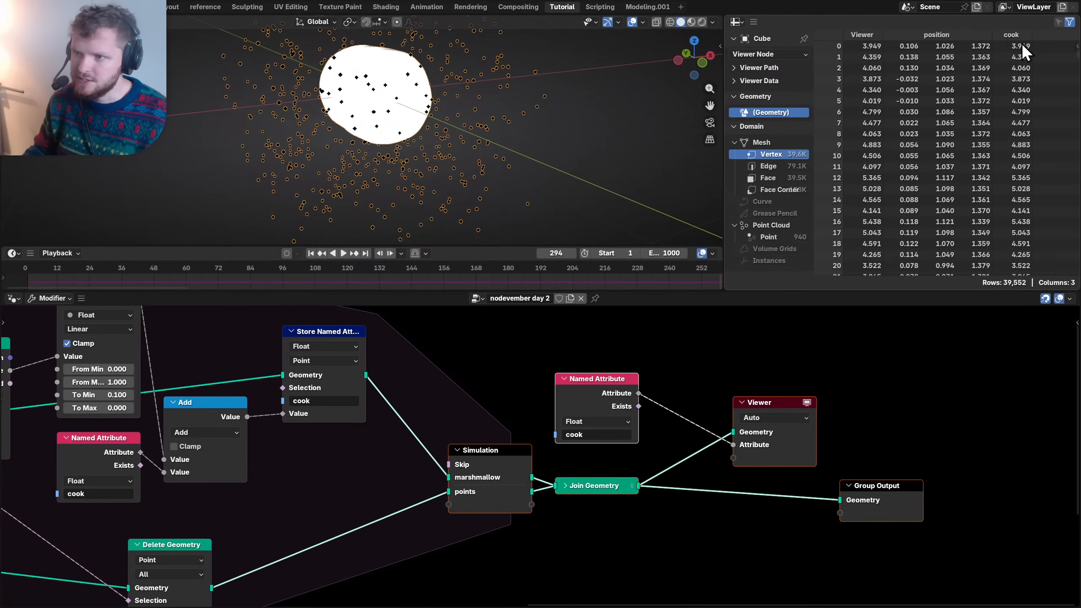
key("space")
key("space")
- Move the Viewer and Group Output nodes farther from Join Geometry to make room for new nodes
middle_click_drag(778, 415, 489, 391)
left_click_drag(695, 538, 439, 400)
key("g")
left_click(617, 397)
- Add a Field Min & Max node on the link between the outer "cook" Named Attribute and the Viewer
key("shift+a")
type("f")
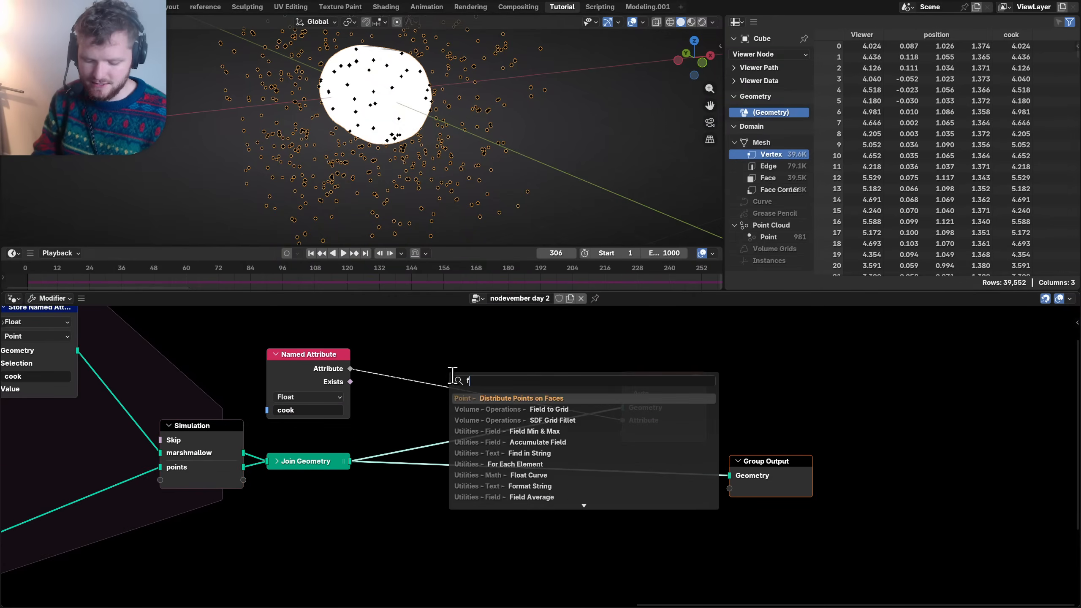
type("ield")
key("Down")
key("Down")
key("Return")
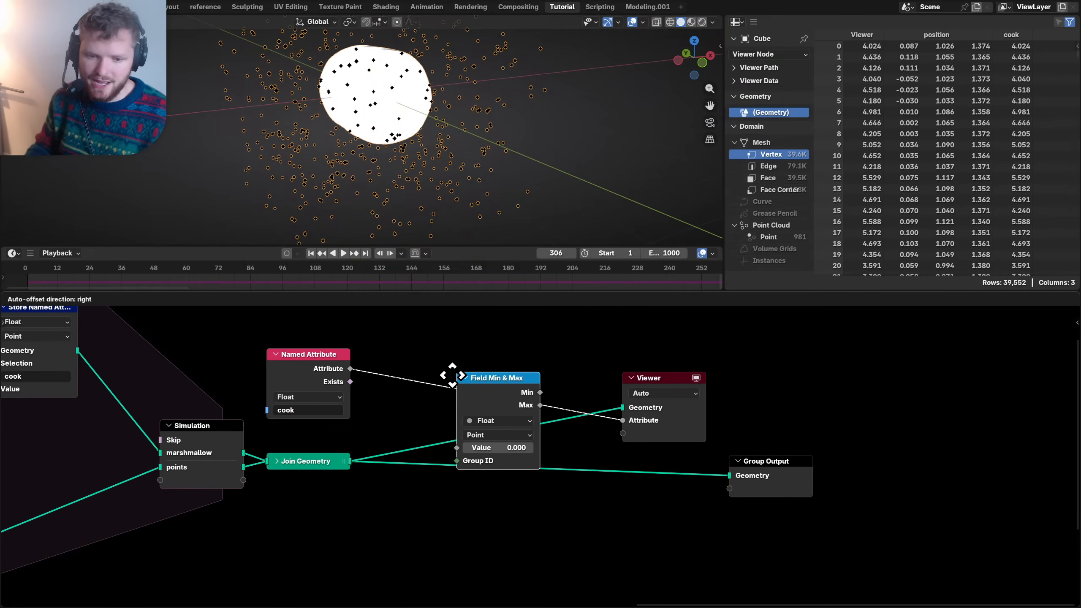
left_click(373, 336)
- Add a Map Range node before the Viewer that remaps cook, with Field Min & Max feeding From Min and From Max
scroll(440, 355, "up", 1)
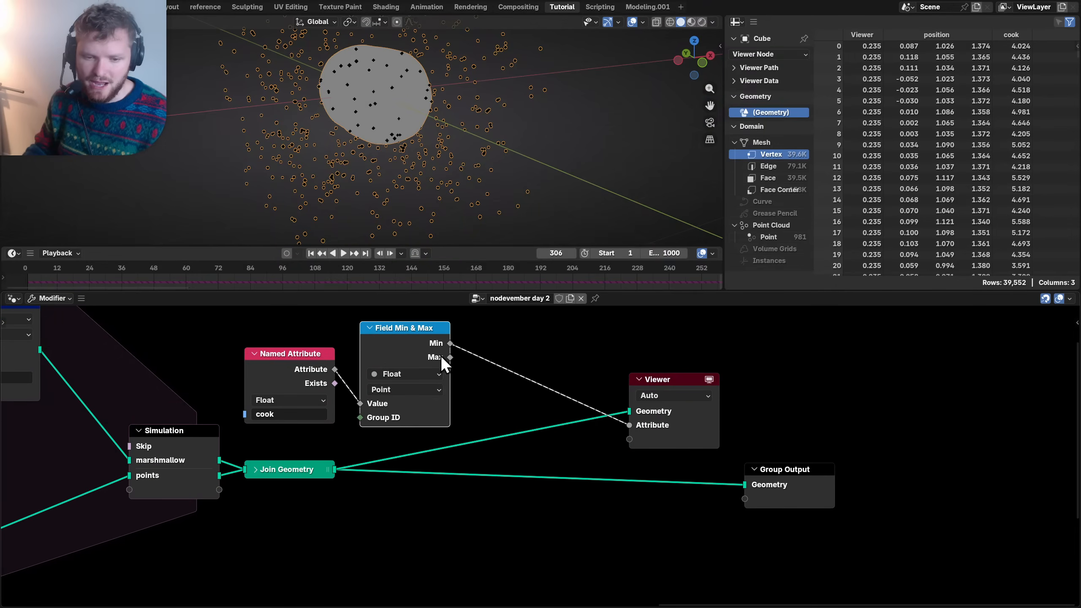
key("shift+a")
type("rang")
key("Return")
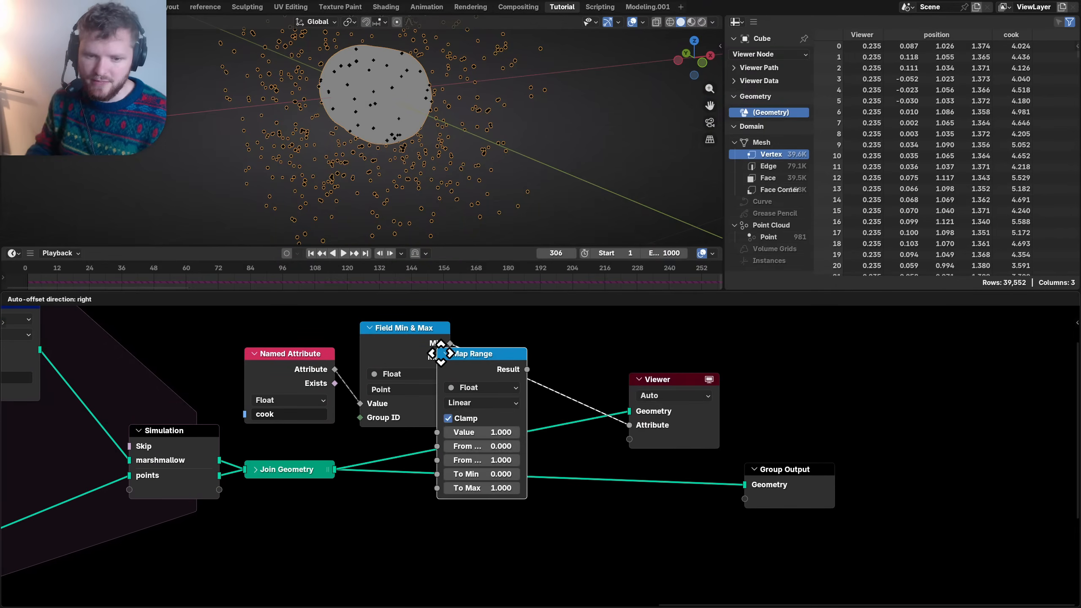
left_click(496, 314)
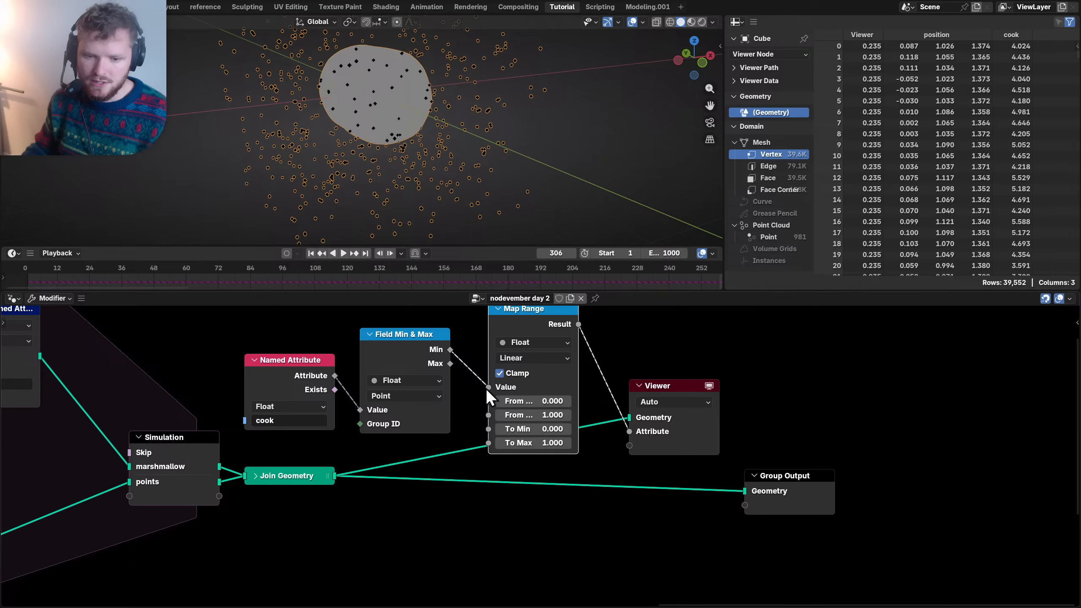
left_click_drag(487, 387, 492, 402)
left_click_drag(446, 368, 449, 363)
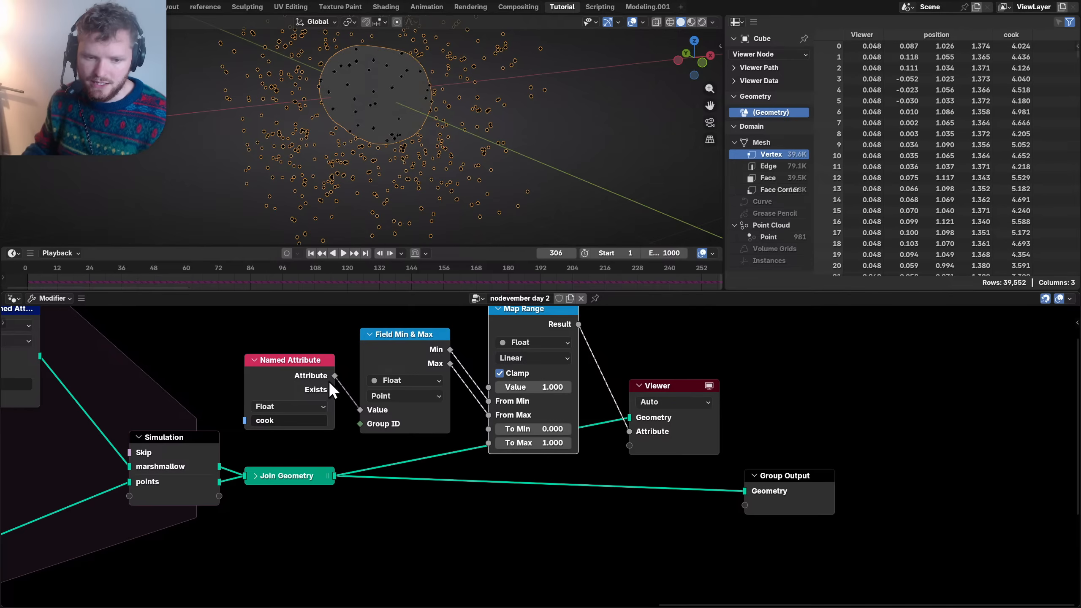
left_click_drag(334, 375, 489, 387)
left_click_drag(367, 374, 367, 413)
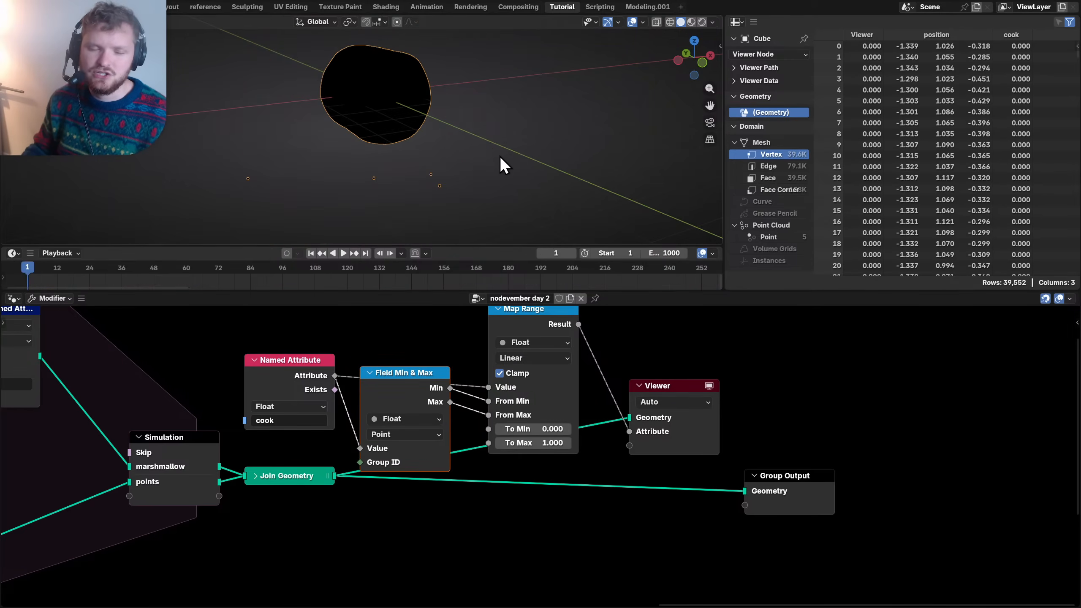
- Play the simulation in a maximized viewport and inspect the remapped cook shading on the marshmallow from several angles
key("ctrl+space")
scroll(502, 212, "up", 3)
mouse_move(642, 291)
middle_mouse_down()
mouse_move(608, 285)
mouse_move(625, 275)
middle_mouse_up()
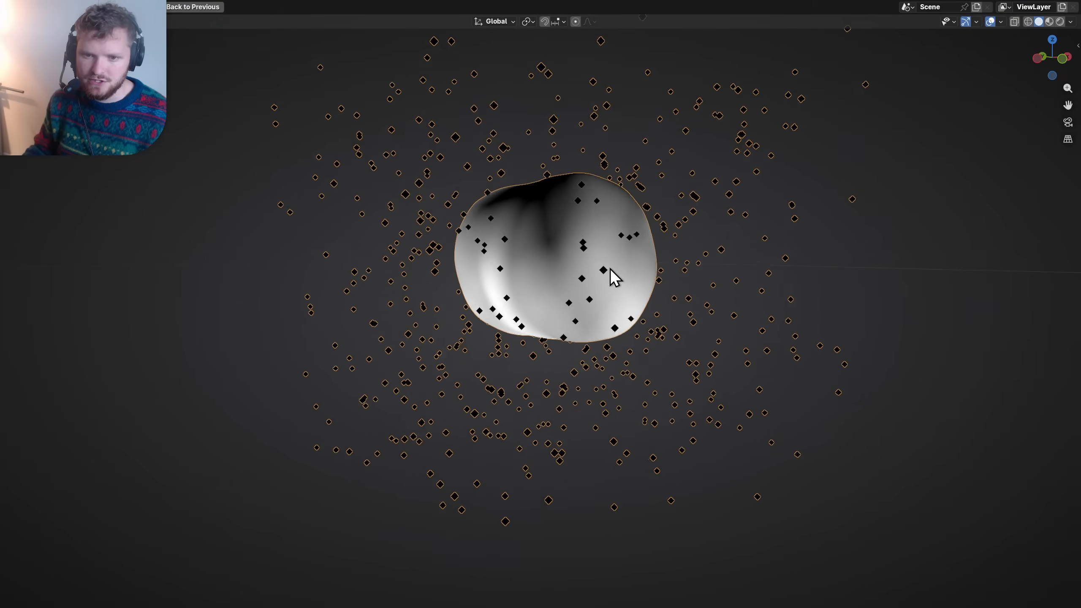
middle_click_drag(611, 269, 638, 288)
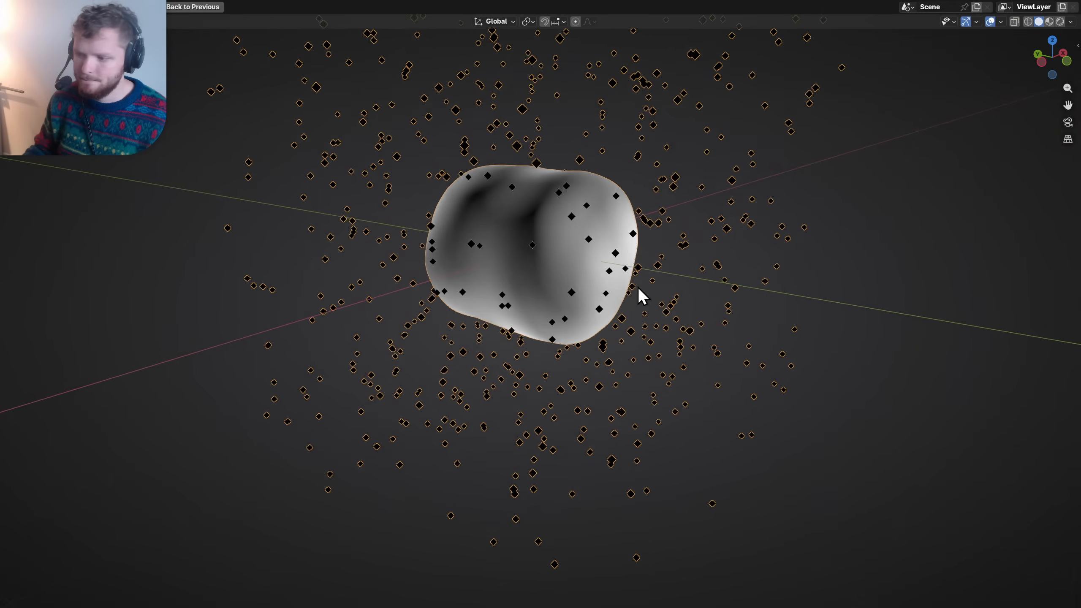
scroll(638, 288, "up", 1)
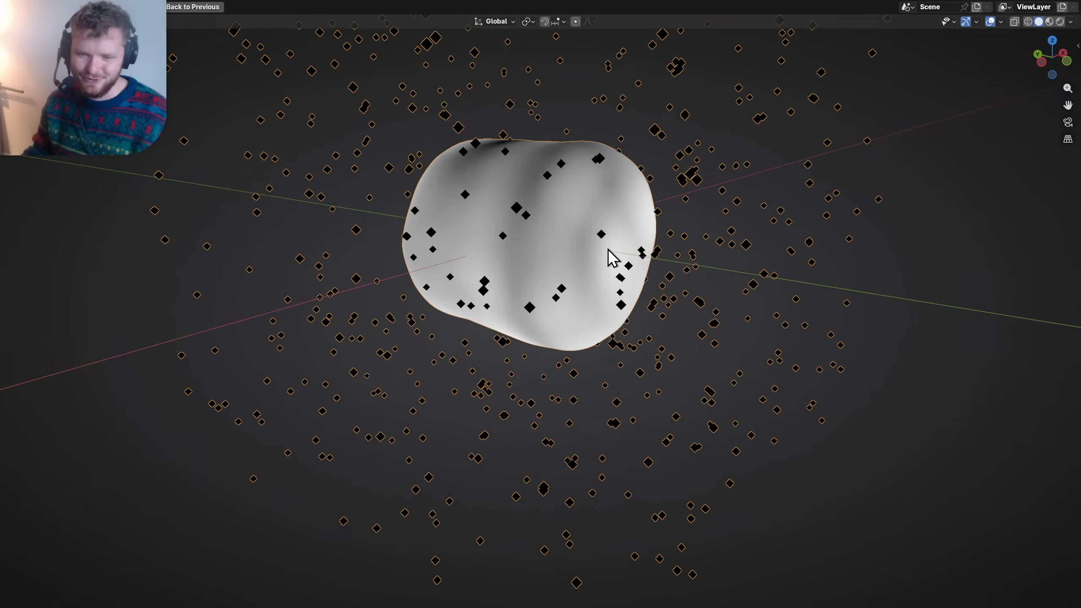
key("ctrl+space")
middle_click_drag(357, 141, 392, 183, "shift")
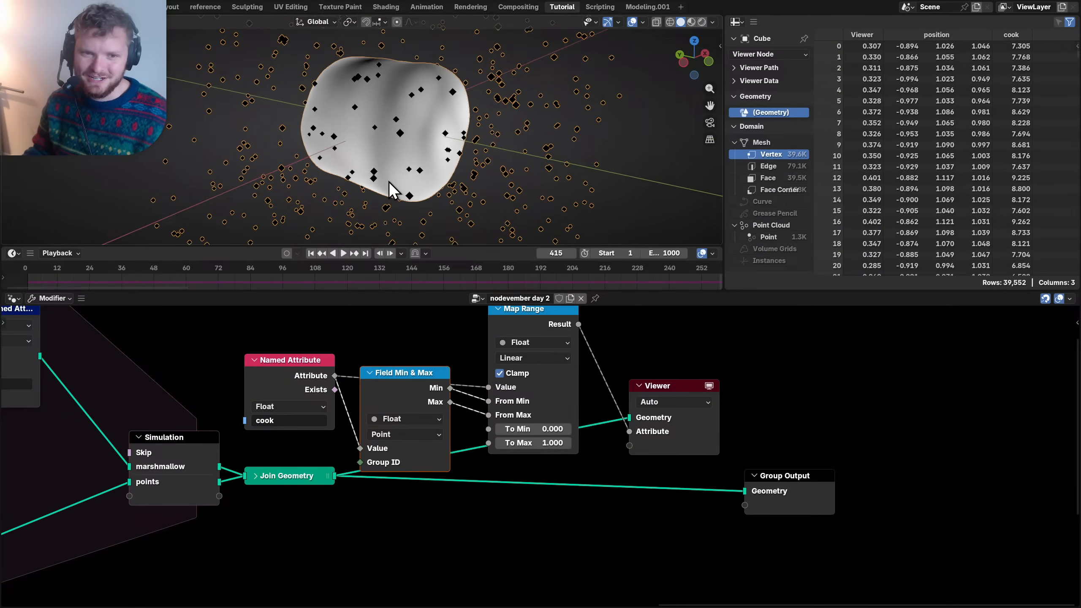
- Return to the first frame and save the blend file
key("shift+Left")
key("s")
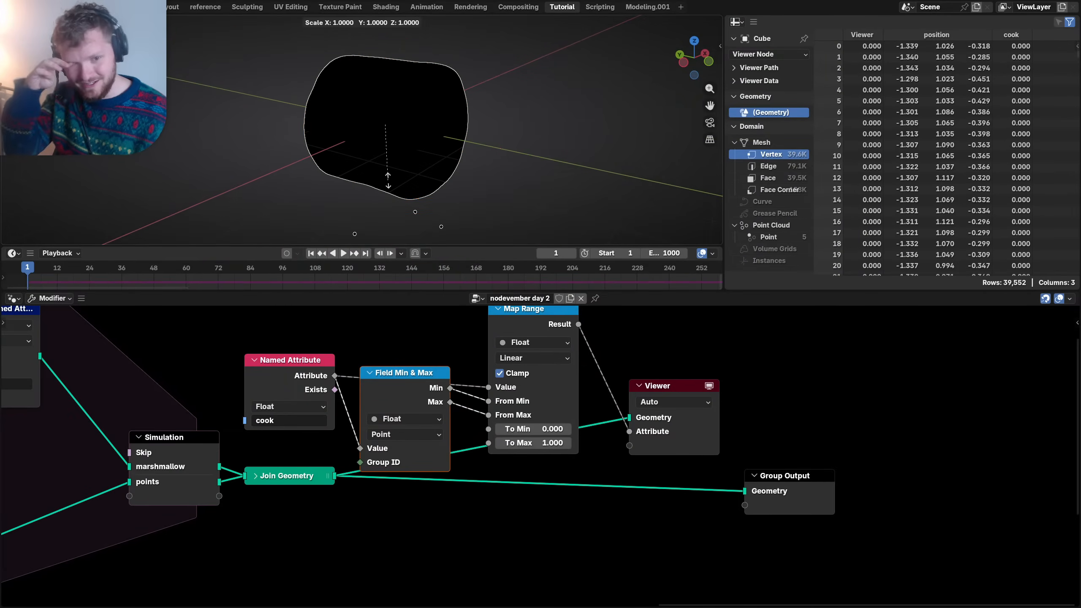
left_click(388, 180)
key("ctrl+s")
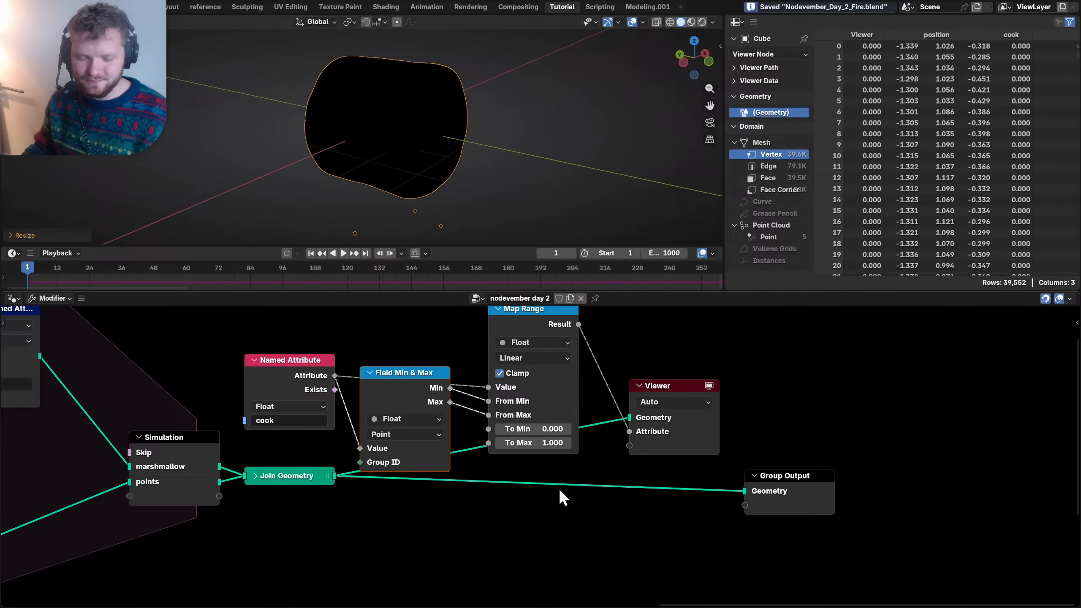
- Remove the outer Field Min & Max and Map Range nodes while keeping the link, and move the Viewer closer
left_click_drag(560, 495, 428, 363)
key("ctrl+x")
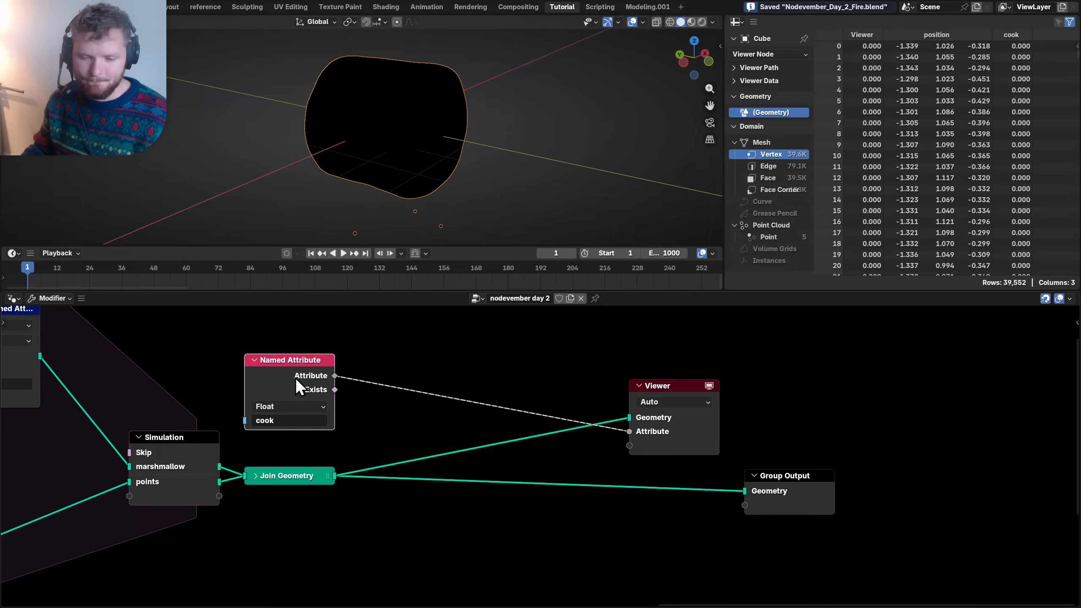
left_click_drag(669, 387, 542, 387)
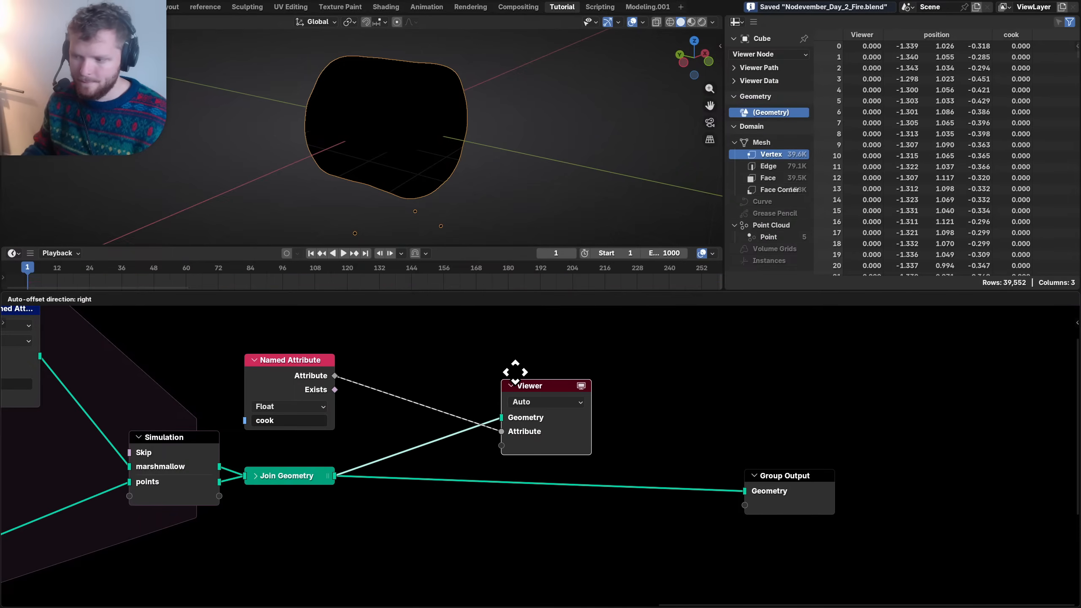
- Play the simulation to frame 99 and examine how the cook attribute spreads across the marshmallow
scroll(438, 208, "down", 2)
key("space")
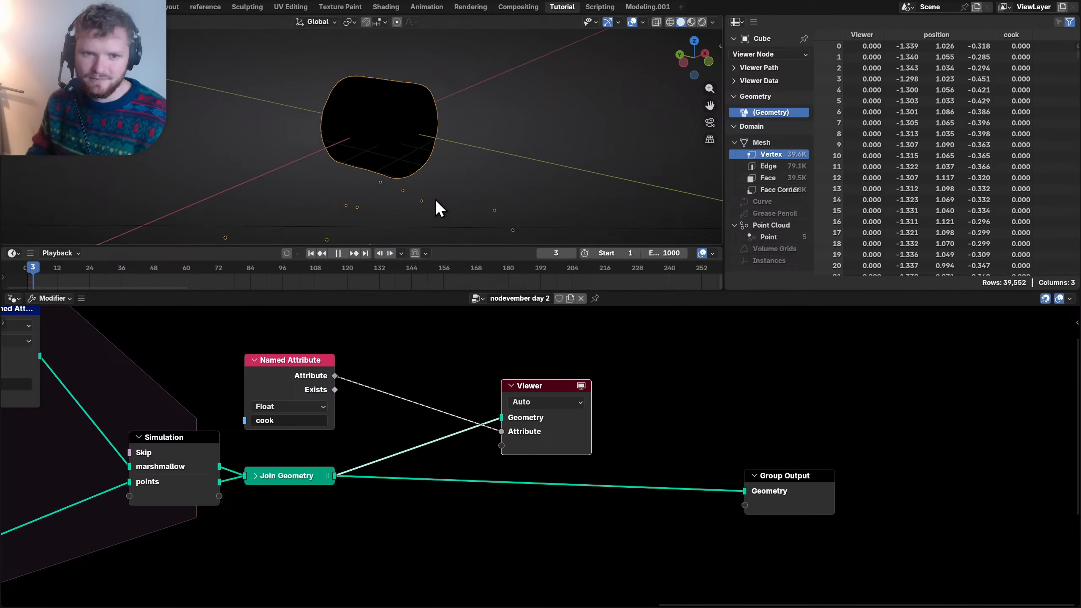
middle_click_drag(378, 159, 358, 145)
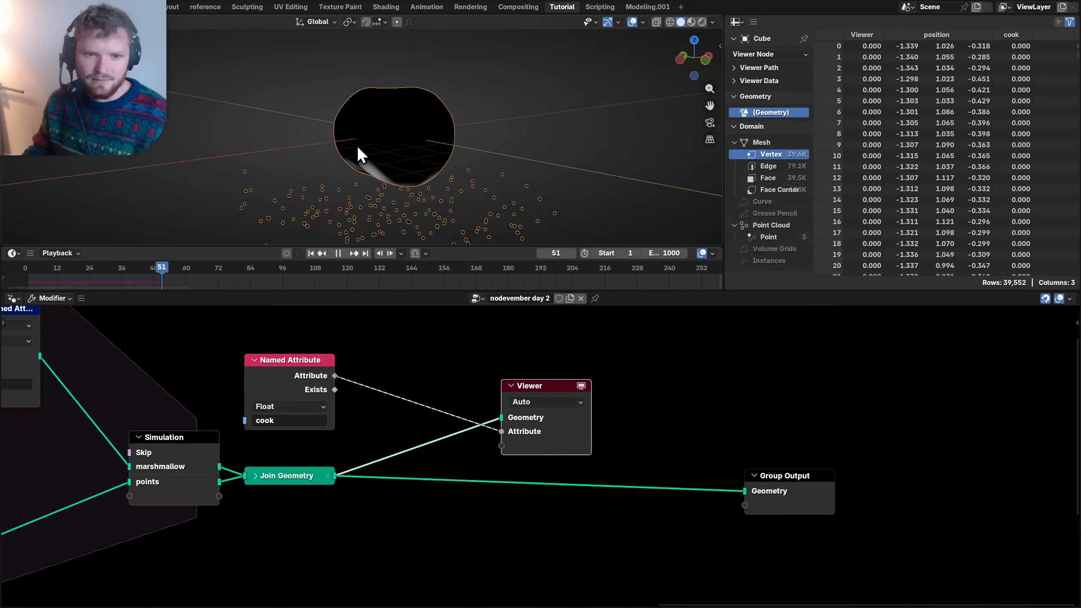
key("space")
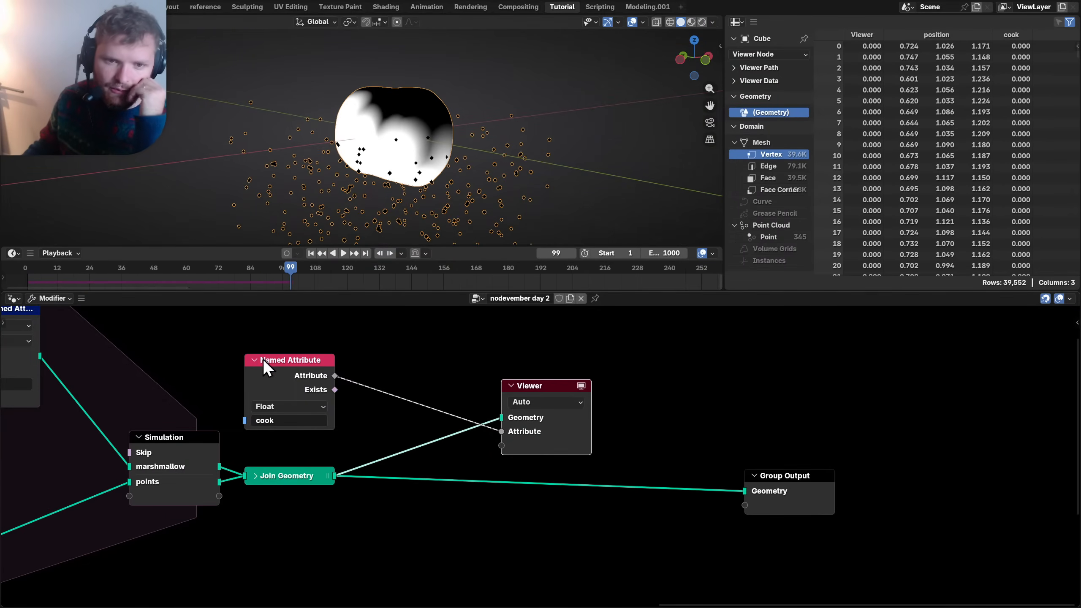
scroll(256, 361, "down", 2)
middle_click_drag(250, 363, 289, 367)
middle_click_drag(493, 344, 484, 341)
scroll(467, 86, "up", 3)
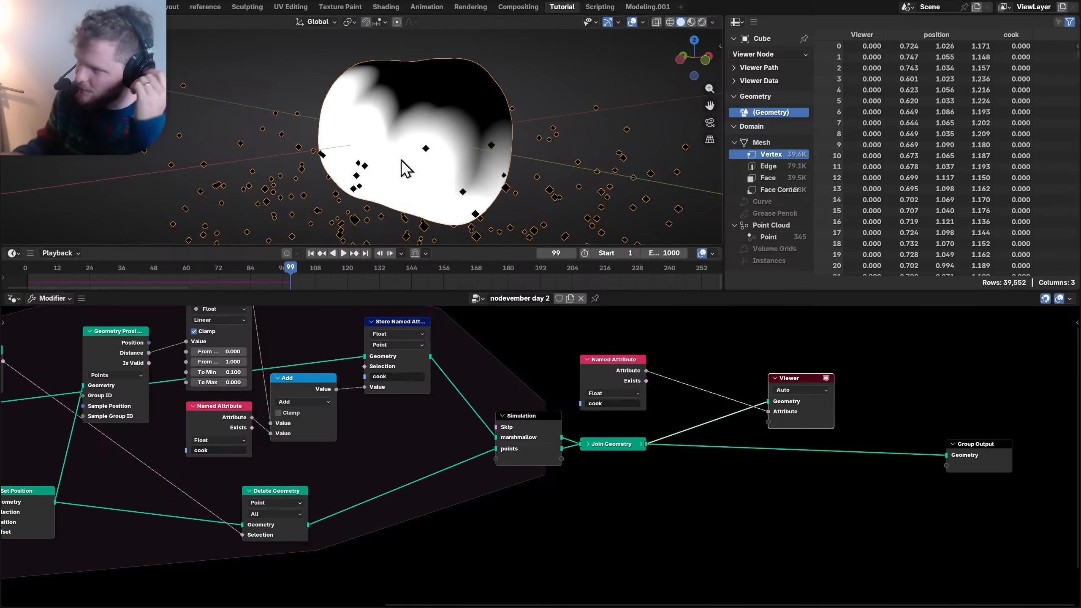
- Shift Map Range and all downstream nodes along X to open a gap after Geometry Proximity, and raise Geometry Proximity slightly
scroll(374, 362, "down", 3)
middle_click_drag(336, 423, 480, 409)
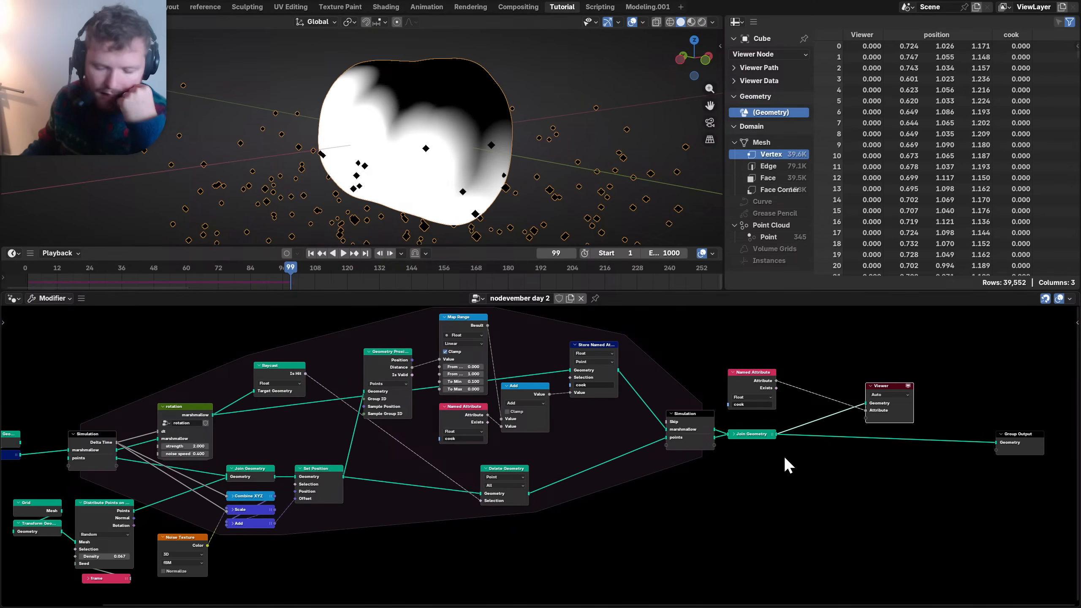
middle_click_drag(788, 465, 687, 476)
left_click_drag(911, 523, 287, 336)
key("g")
key("x")
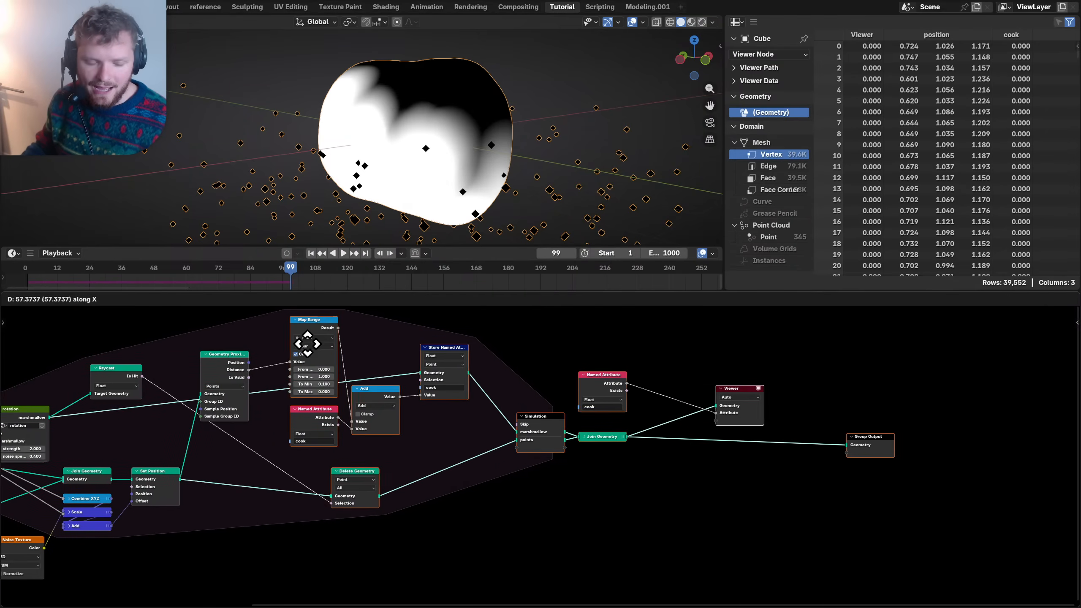
left_click(395, 344)
scroll(298, 378, "up", 5)
middle_click_drag(396, 405, 536, 420)
left_click_drag(324, 366, 343, 327)
scroll(345, 338, "up", 1)
middle_click_drag(345, 339, 458, 410)
scroll(458, 402, "up", 2)
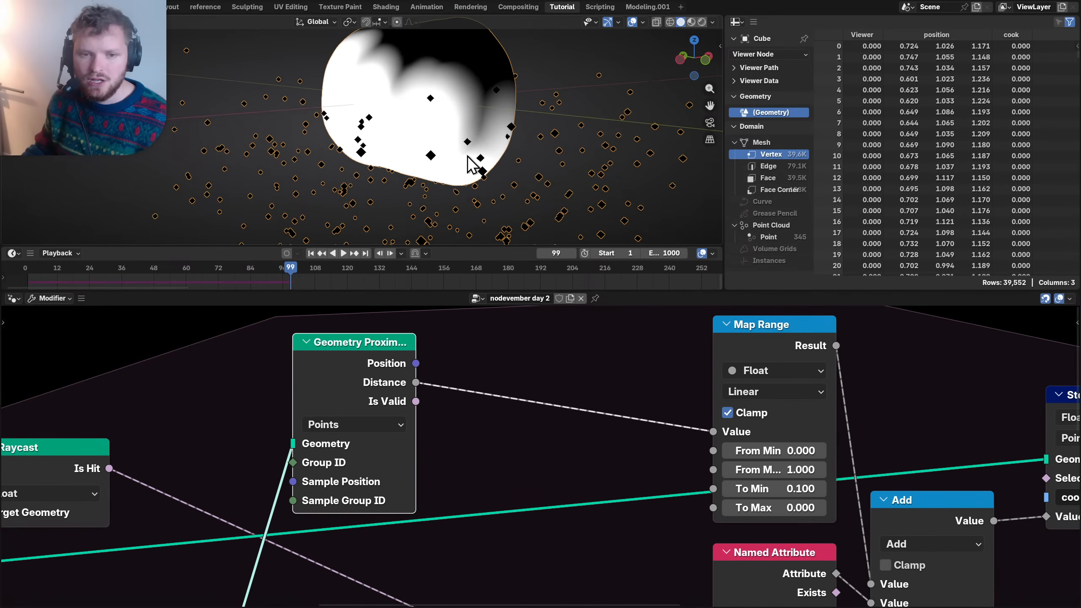
- Save the blend file
middle_click_drag(544, 188, 544, 151, "shift")
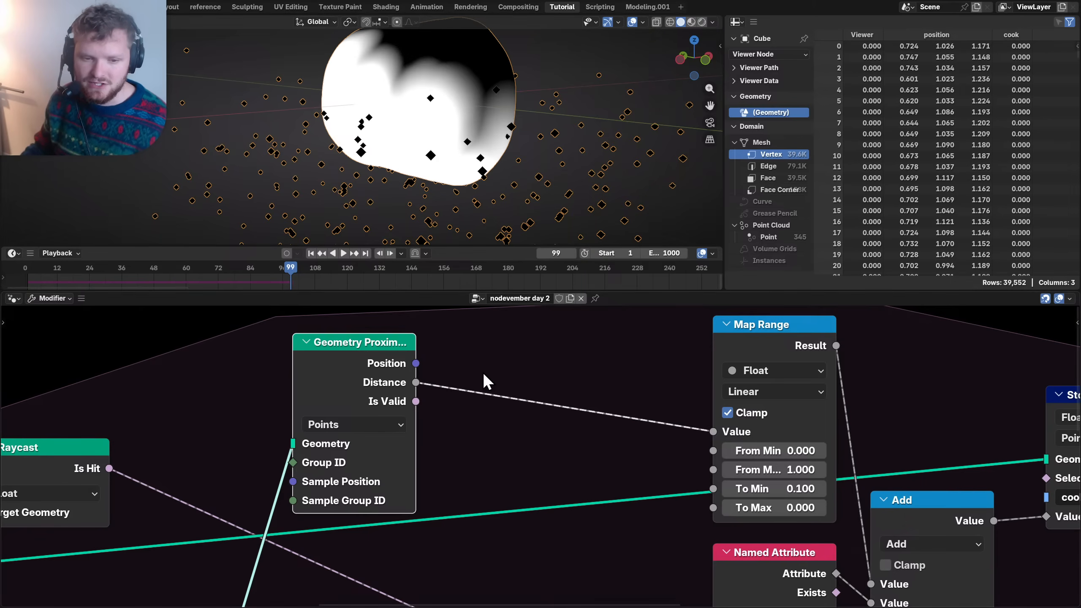
key("ctrl+s")
key("shift+a")
mouse_move(509, 355)
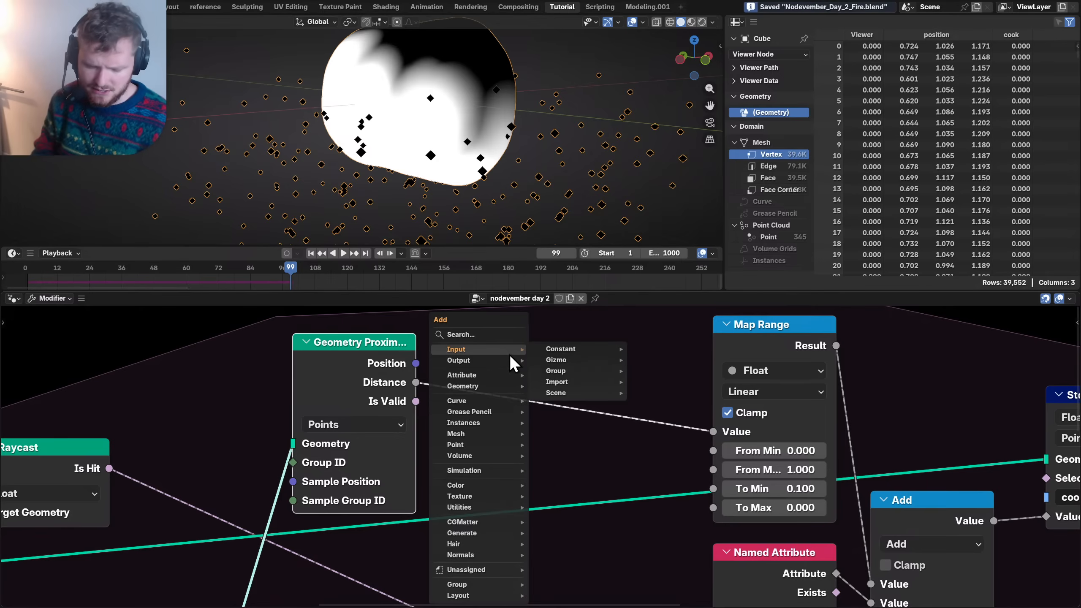
type("sample ")
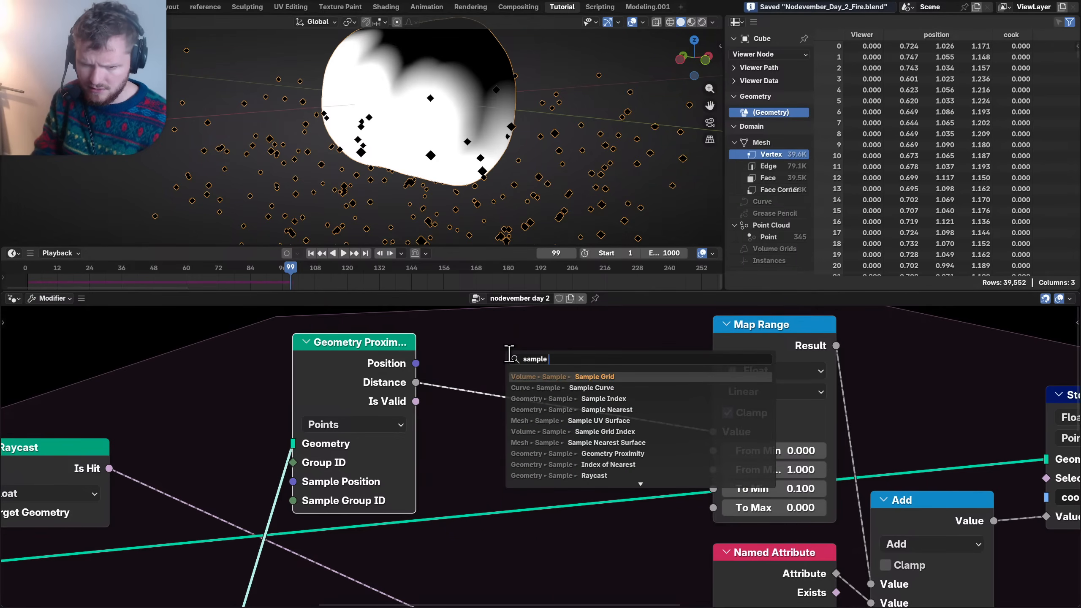
type("posit")
key("ctrl+a")
type("position")
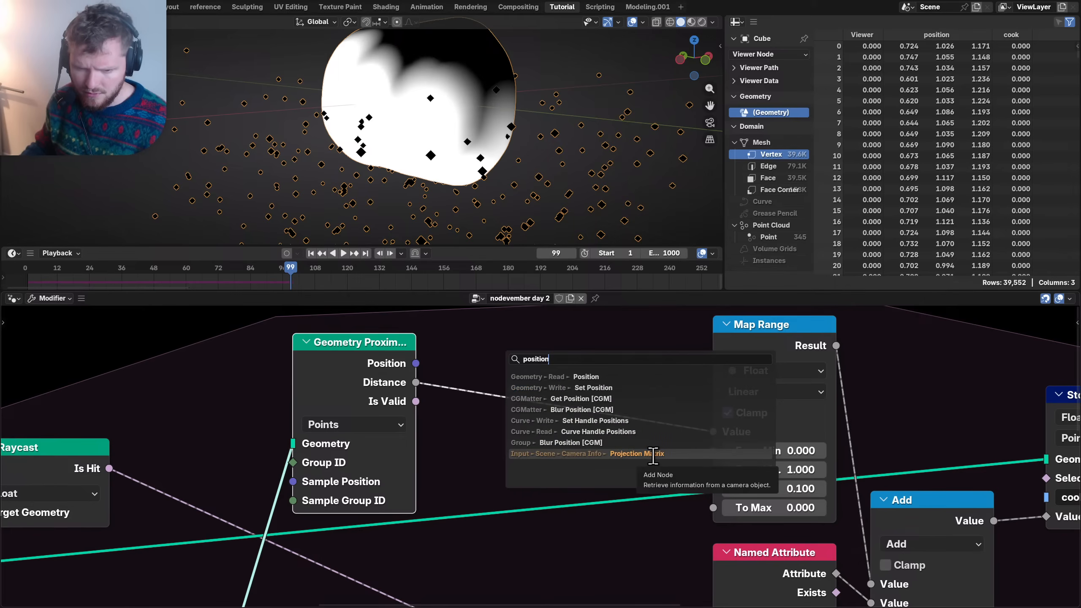
key("ctrl+a")
type("space")
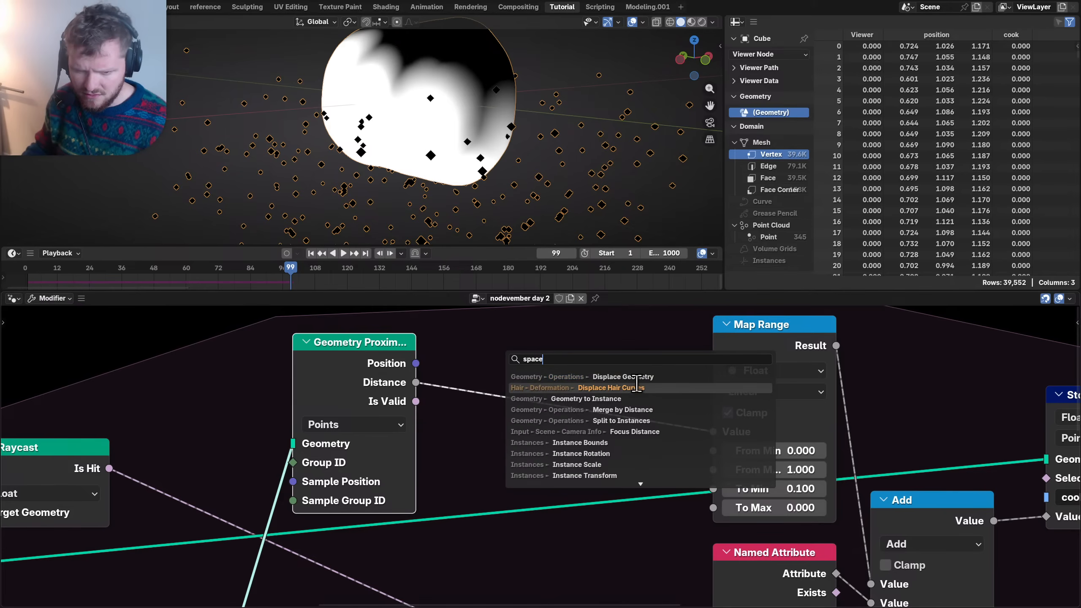
left_click(531, 345)
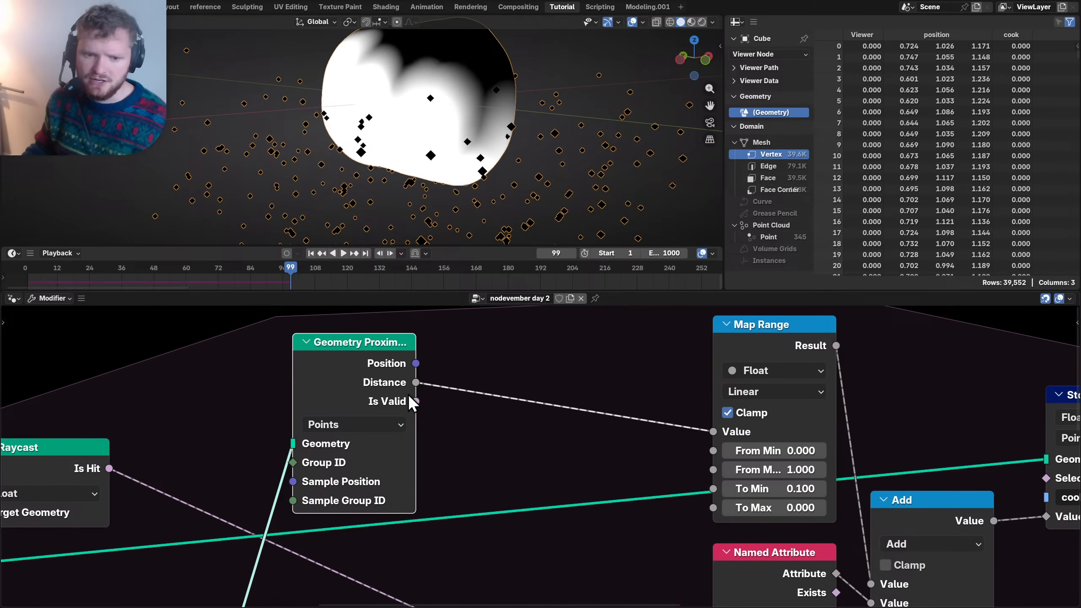
- Play the simulation on to frame 166 and move Geometry Proximity slightly farther from Map Range
scroll(412, 173, "down", 2)
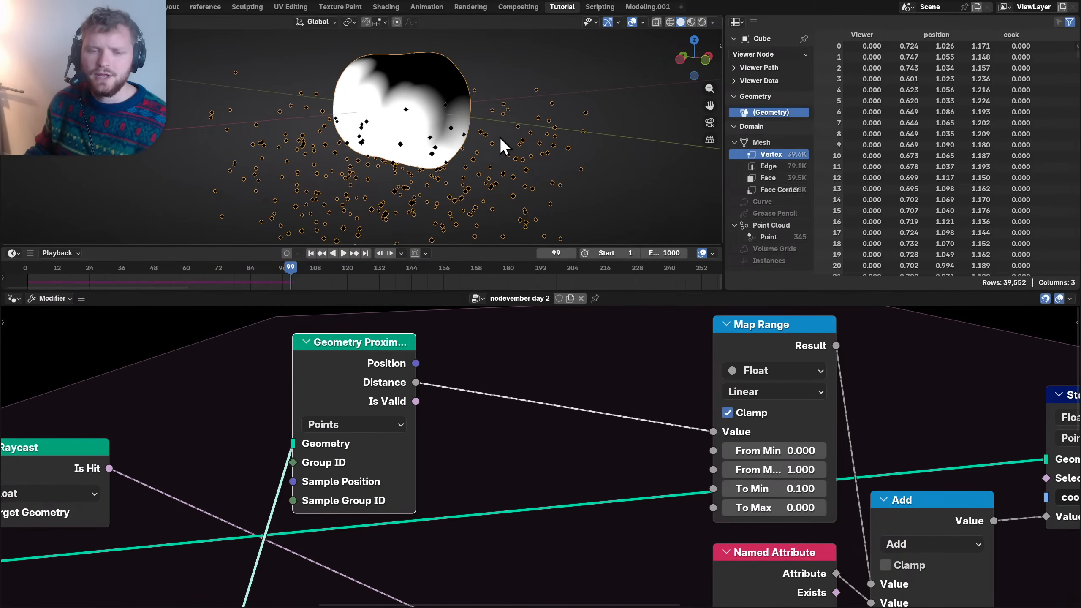
key("space")
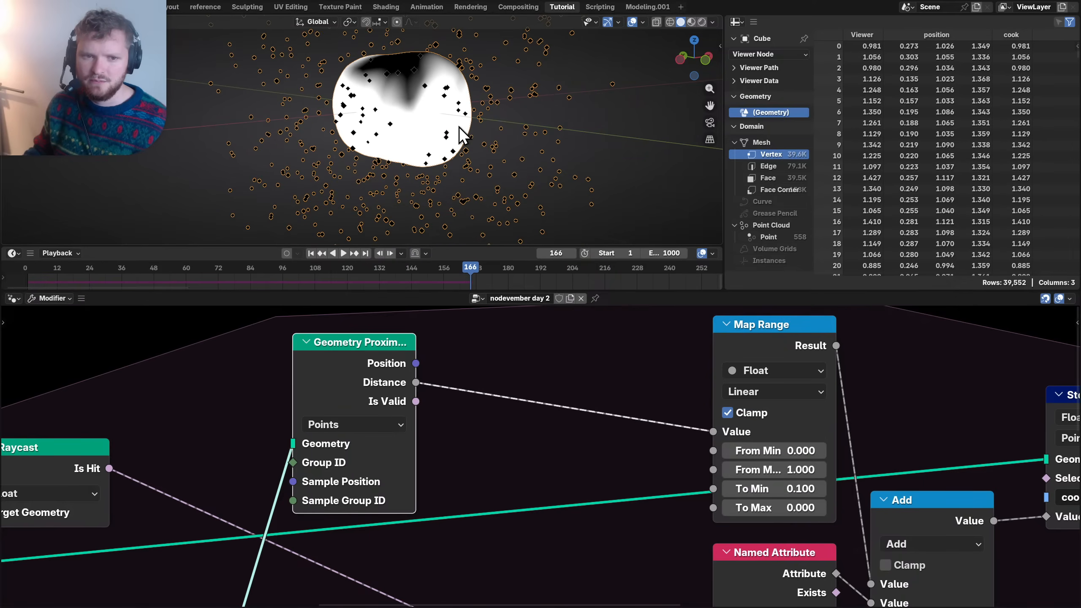
left_click_drag(354, 379, 301, 361)
- Add a Sample Index node and place it below the link between Set Position and Delete Geometry
scroll(417, 388, "down", 1)
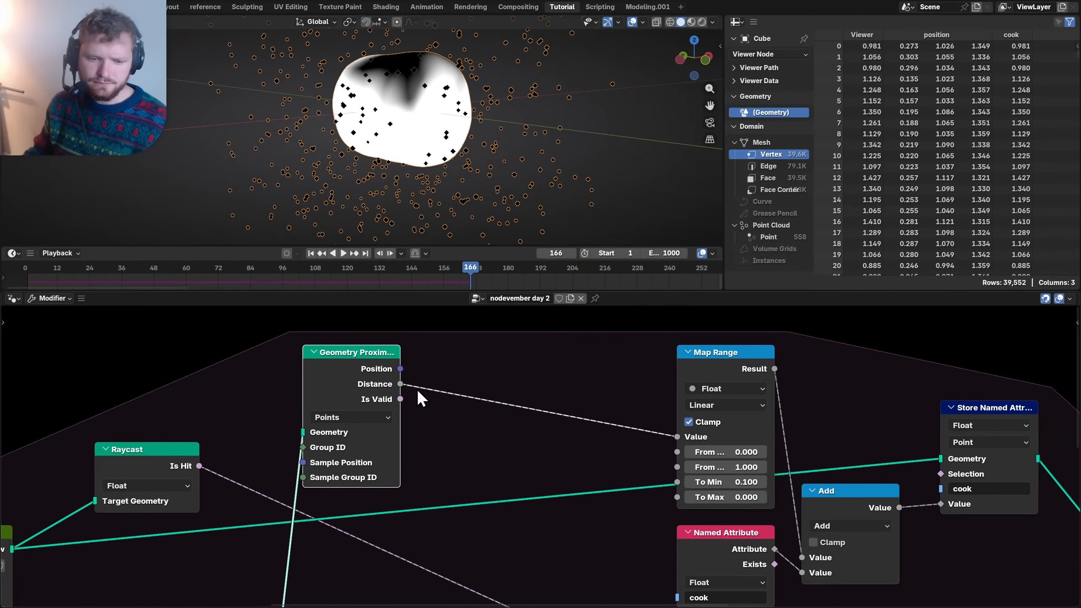
middle_click_drag(390, 406, 488, 371)
scroll(500, 396, "down", 4)
middle_click_drag(499, 411, 502, 386)
key("shift+a")
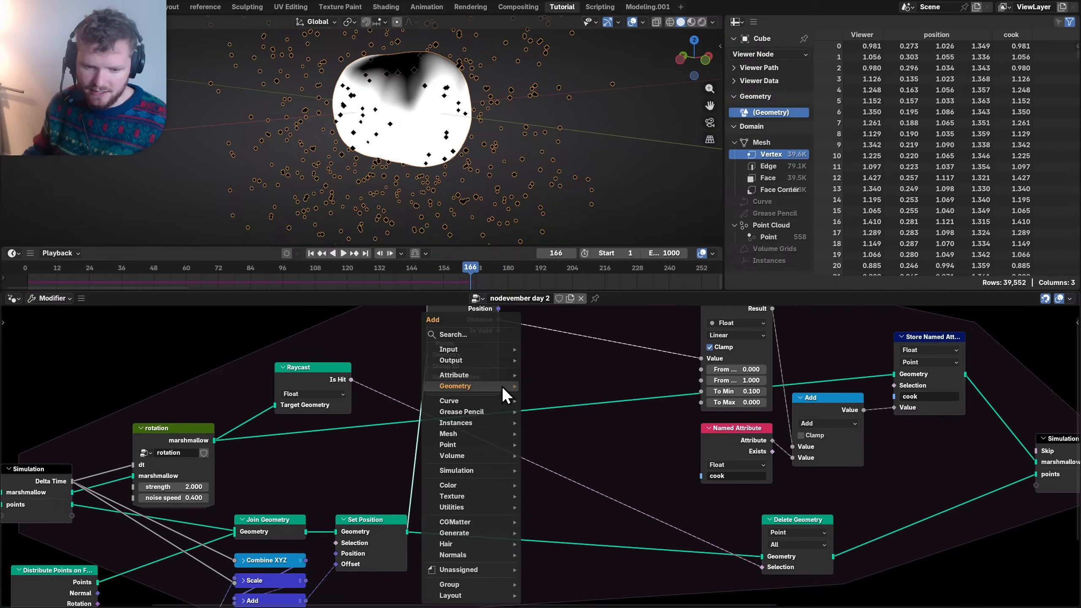
type("sample ind")
key("Return")
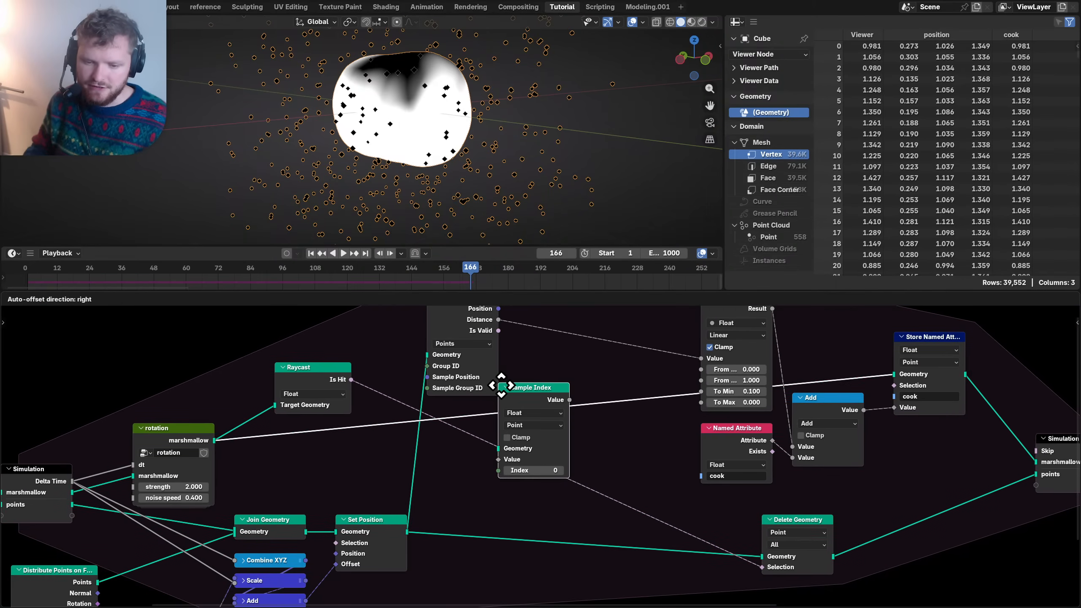
left_click(481, 559)
middle_click_drag(481, 558, 364, 426)
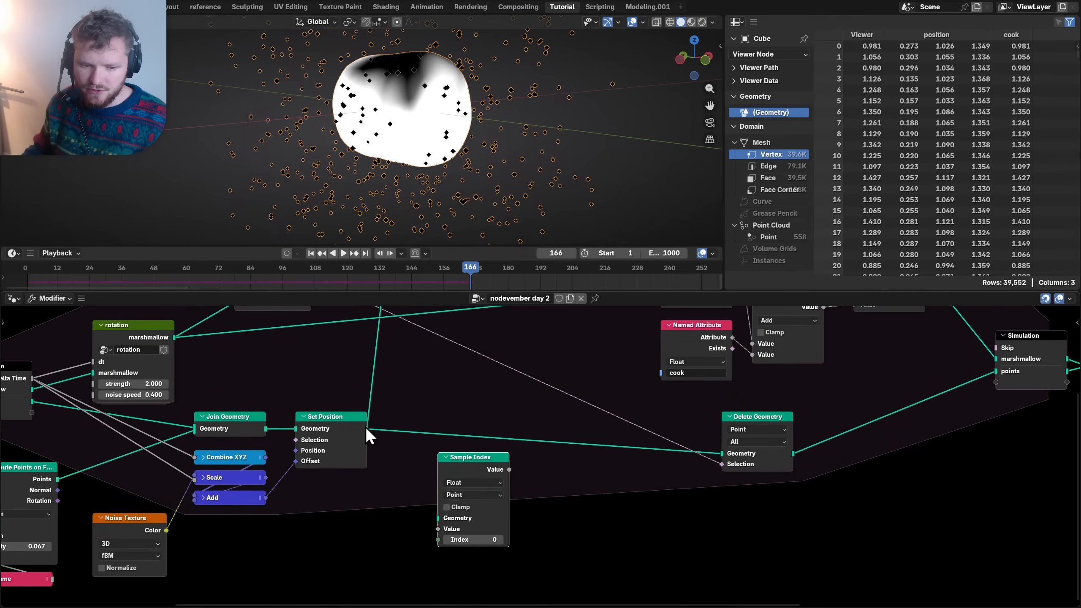
left_click_drag(484, 464, 577, 462)
- Add a Sample Nearest node fed by Set Position's Geometry and link its Index to Sample Index
key("shift+a")
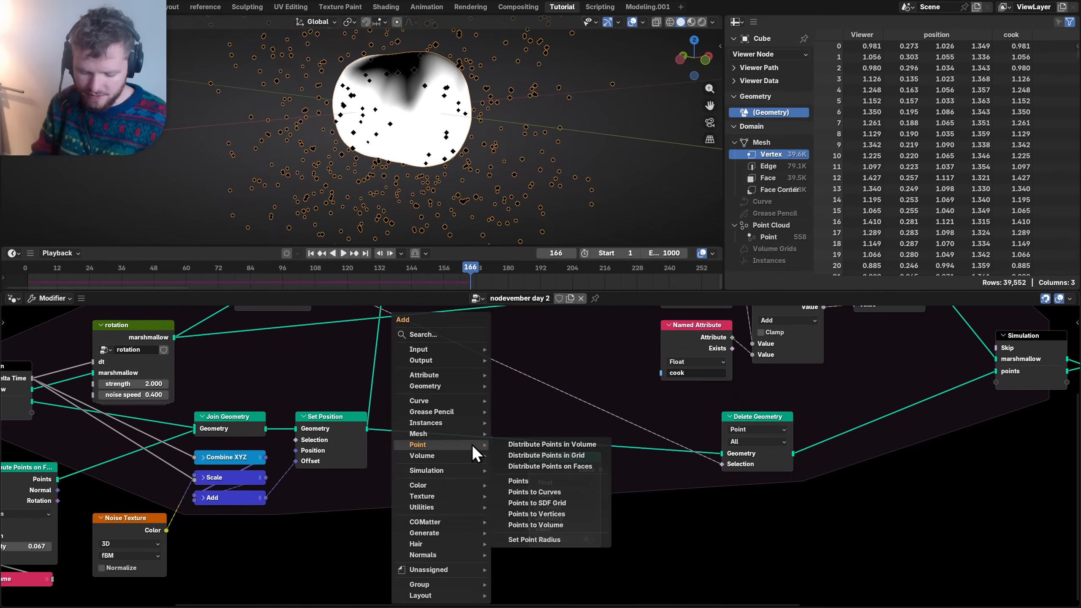
type("sample near")
key("Return")
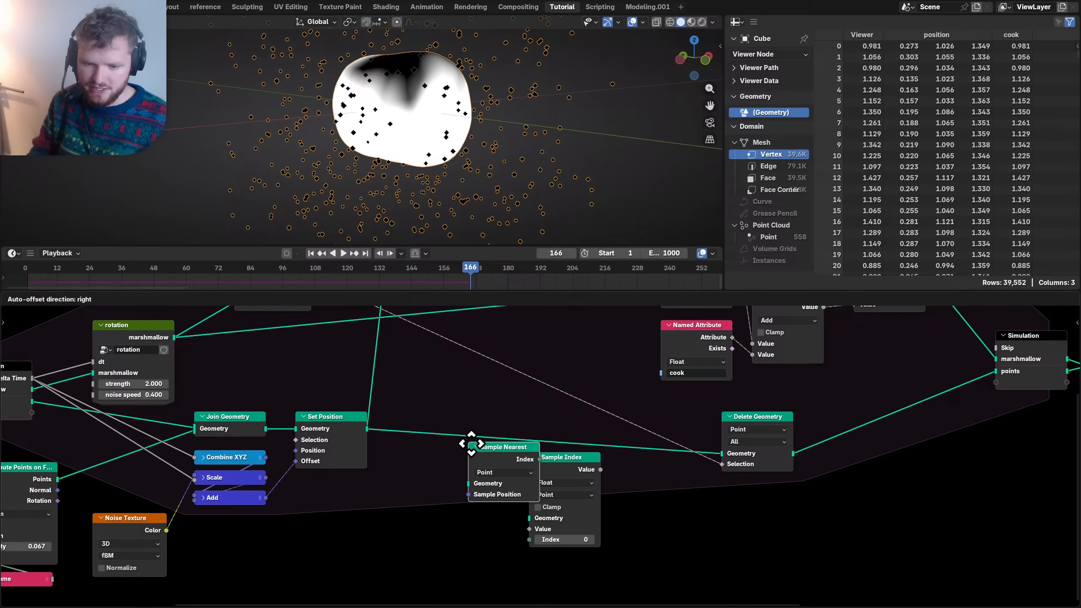
left_click(399, 462)
scroll(309, 399, "up", 3)
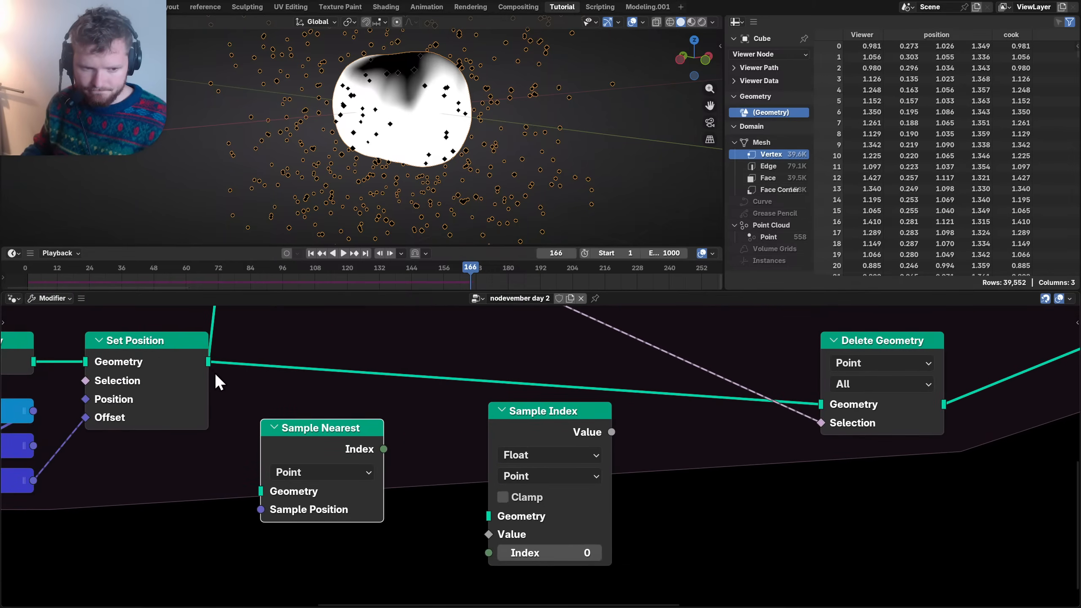
left_click_drag(208, 361, 261, 491)
left_click_drag(310, 428, 328, 411)
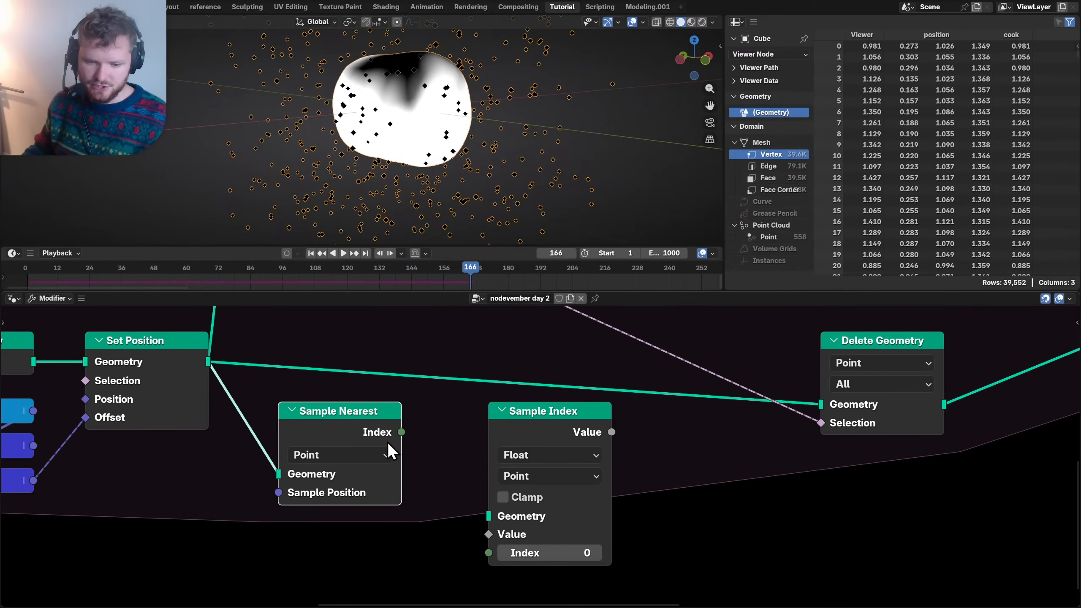
left_click_drag(400, 433, 485, 553)
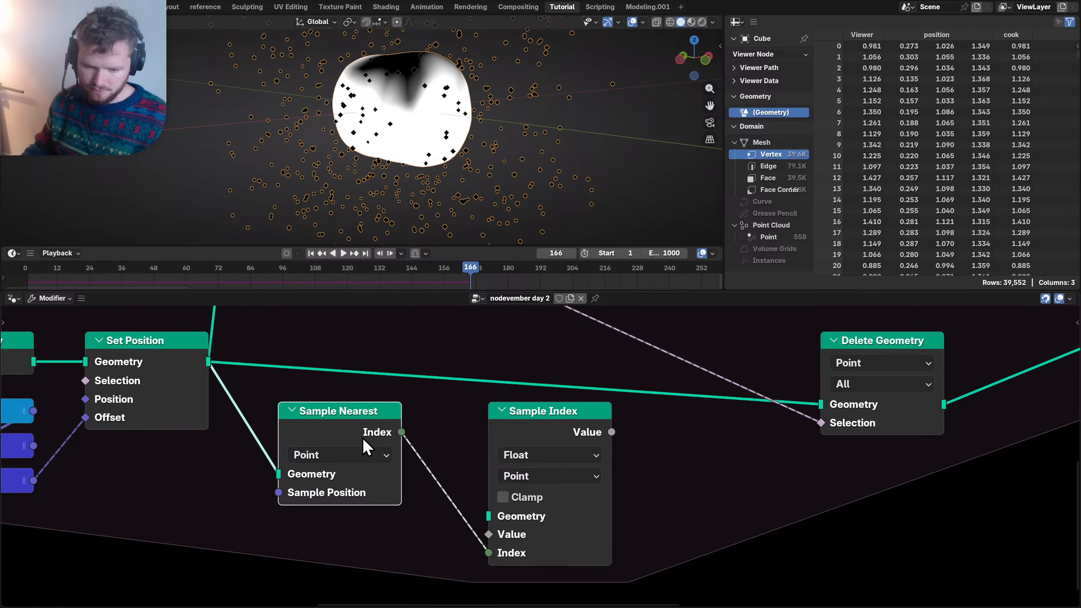
- Connect Set Position's Geometry to Sample Index, switch Sample Index to Vector, and lower Sample Nearest to make room
left_click_drag(362, 438, 346, 462)
left_click(347, 497)
left_click(537, 415)
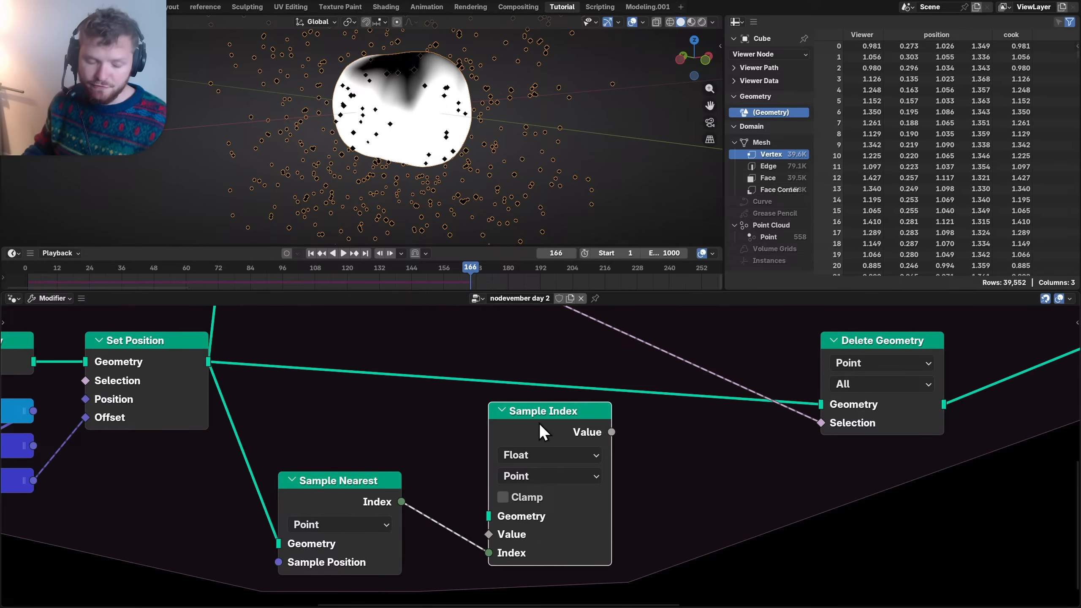
left_click_drag(208, 361, 488, 515)
middle_click_drag(367, 502, 430, 410)
scroll(431, 410, "down", 1)
left_click_drag(397, 408, 386, 470)
left_click(583, 367)
left_click(575, 456)
- Add a Position node linked to Sample Index's Value and move Sample Index closer to it
key("shift+a")
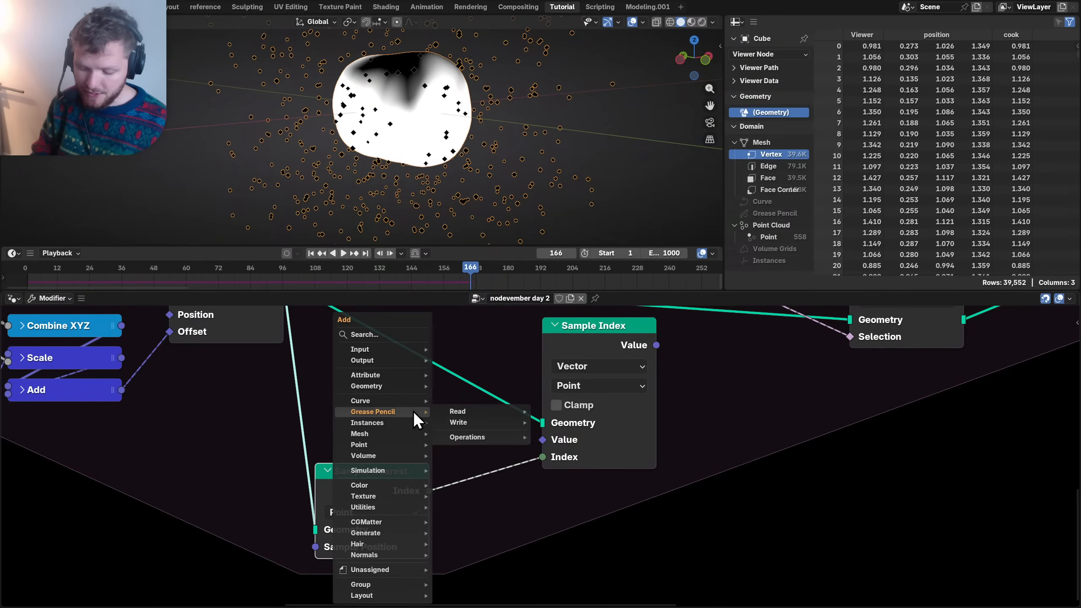
type("pos")
key("Return")
left_click(320, 404)
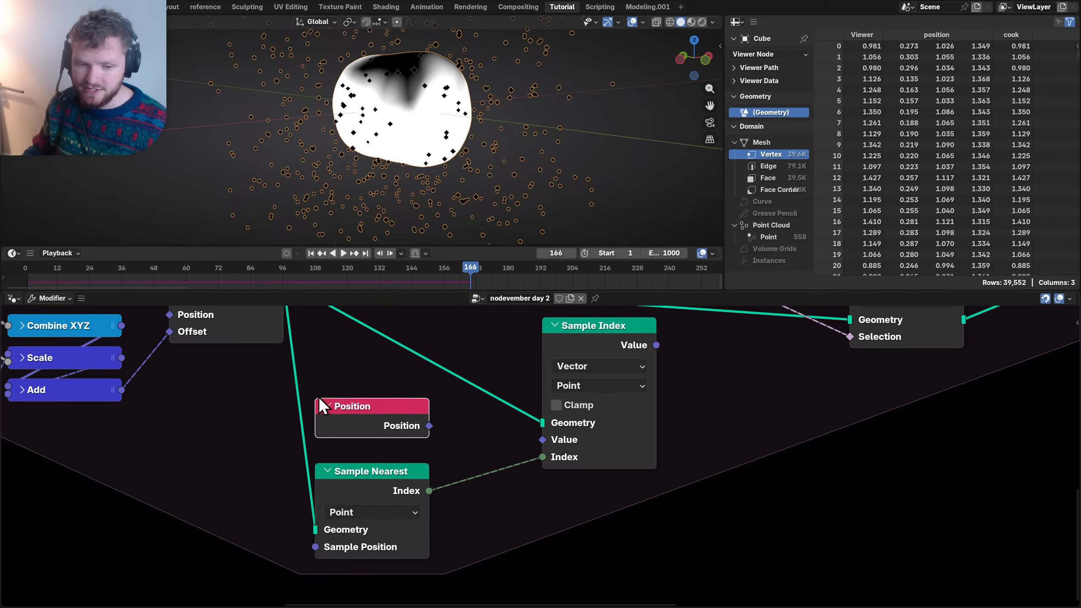
left_click(395, 486)
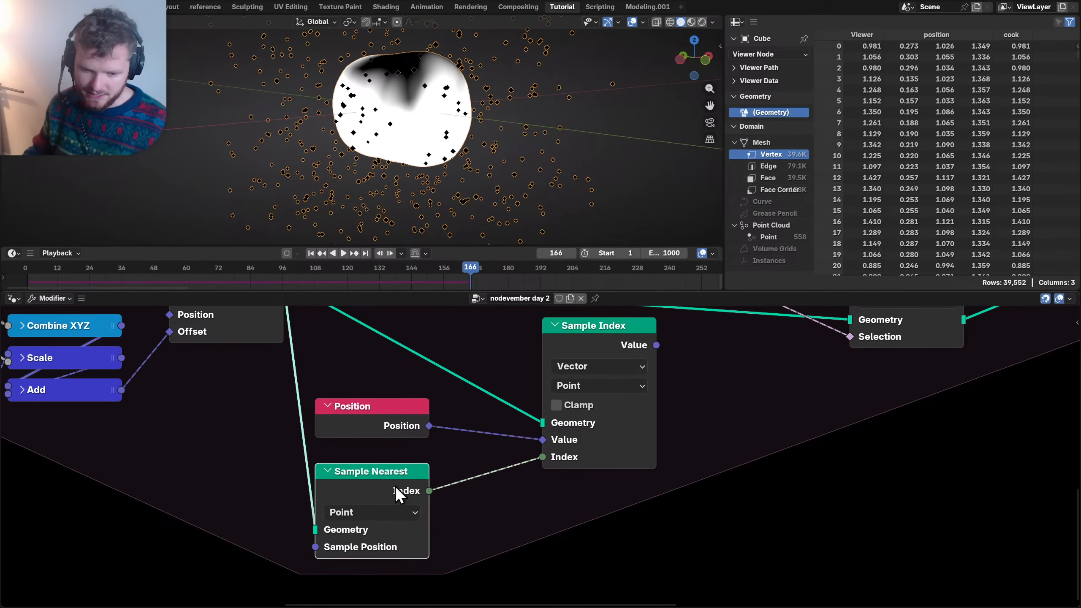
left_click_drag(578, 348, 515, 367)
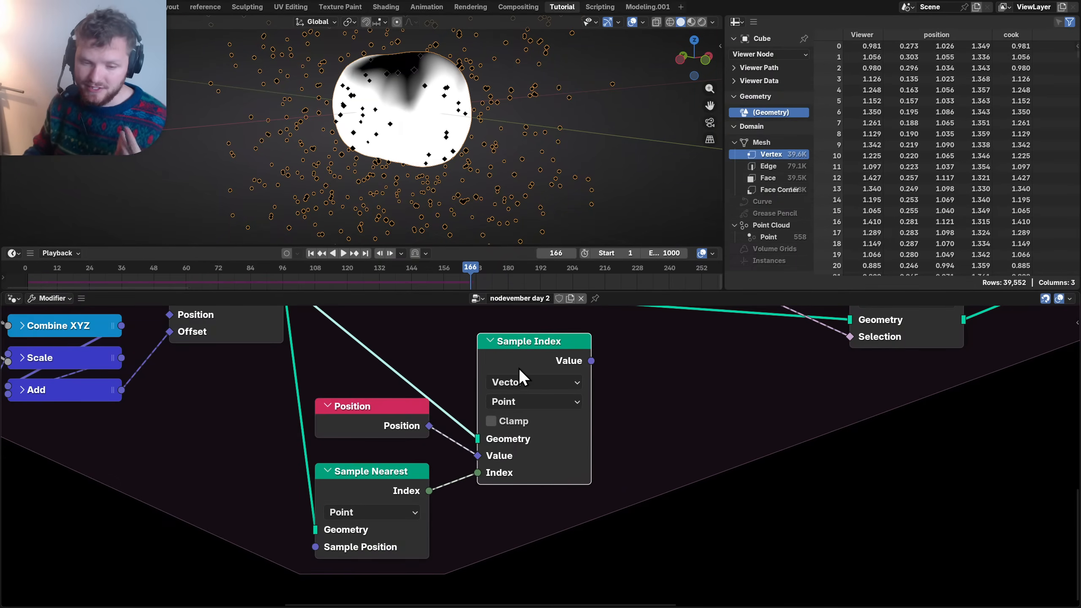
- Add a Distance vector math node comparing Sample Index's Value with a duplicated Position node
left_click_drag(591, 360, 699, 374)
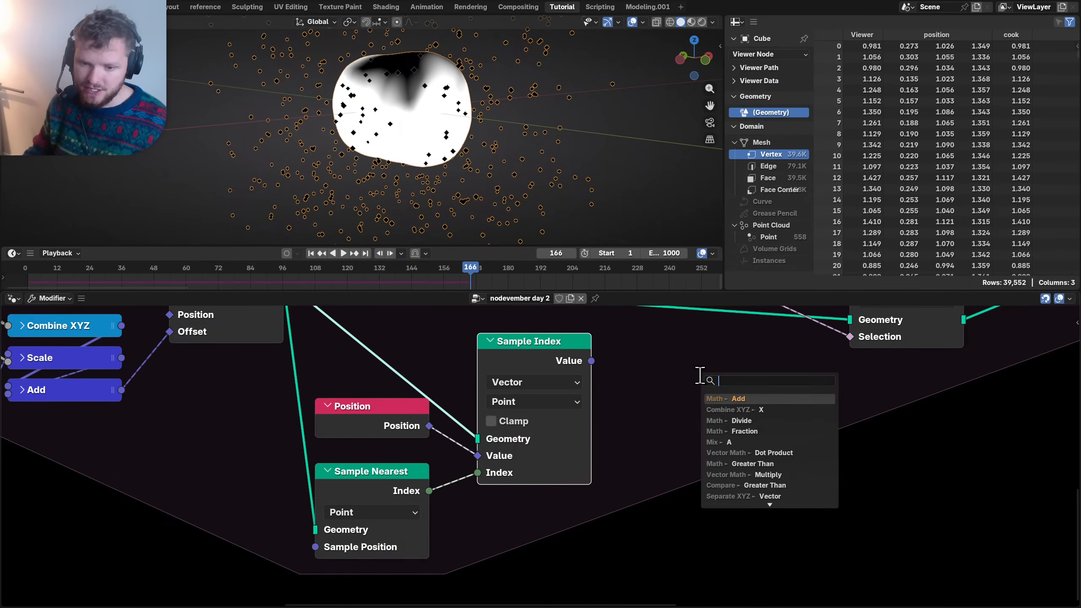
type("dista")
key("Return")
left_click(699, 374)
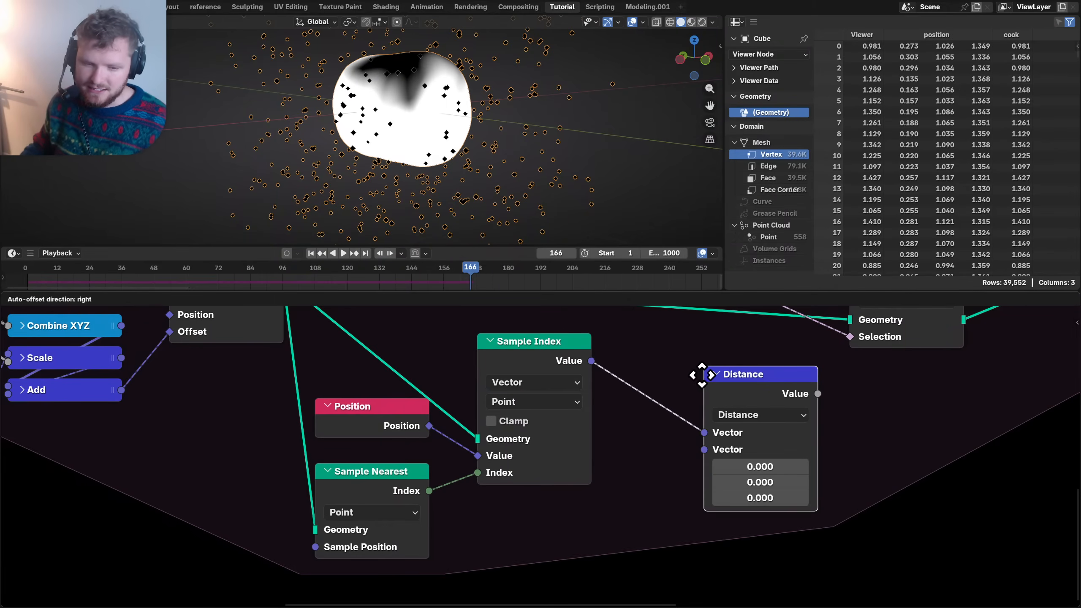
left_click(366, 423)
key("shift+d")
left_click(538, 573)
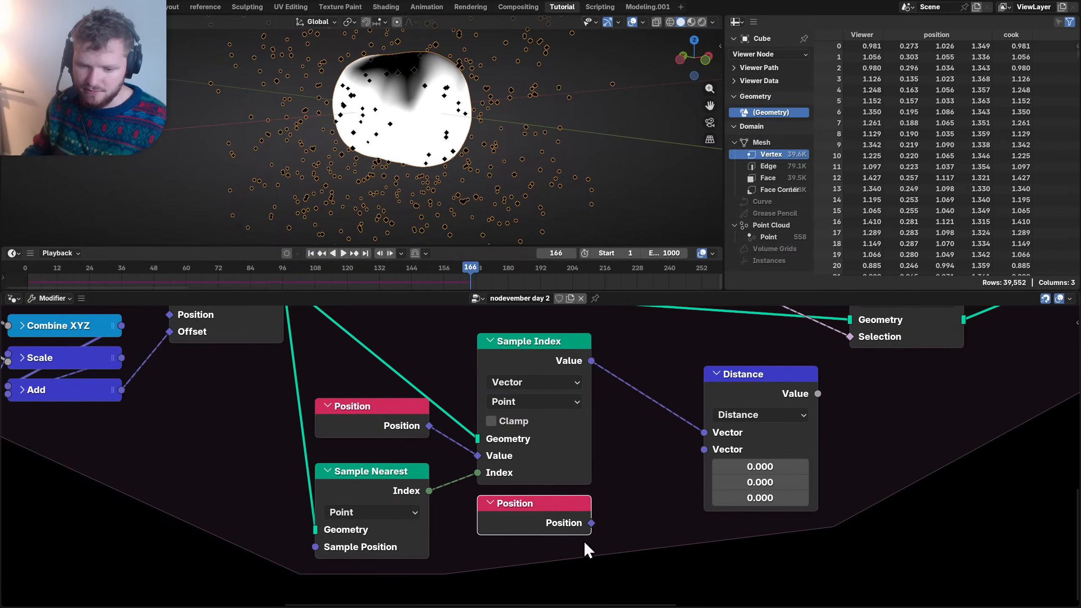
left_click_drag(690, 462, 704, 449)
scroll(709, 451, "down", 3)
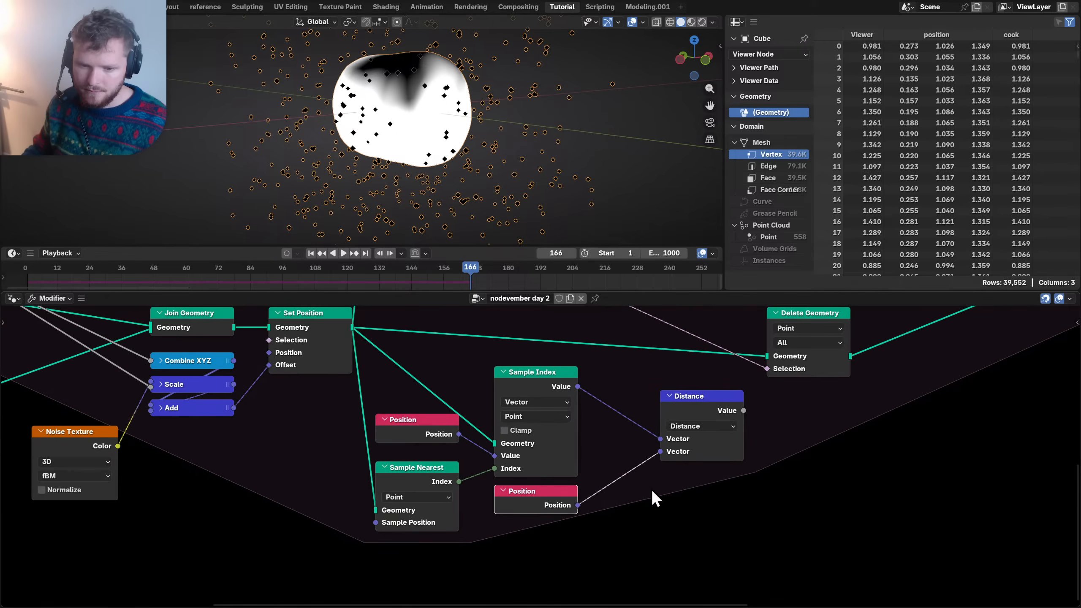
- Shift the nodes upstream of the sampling setup along X to open a gap after Set Position
left_click_drag(698, 518, 428, 420)
scroll(253, 456, "down", 4)
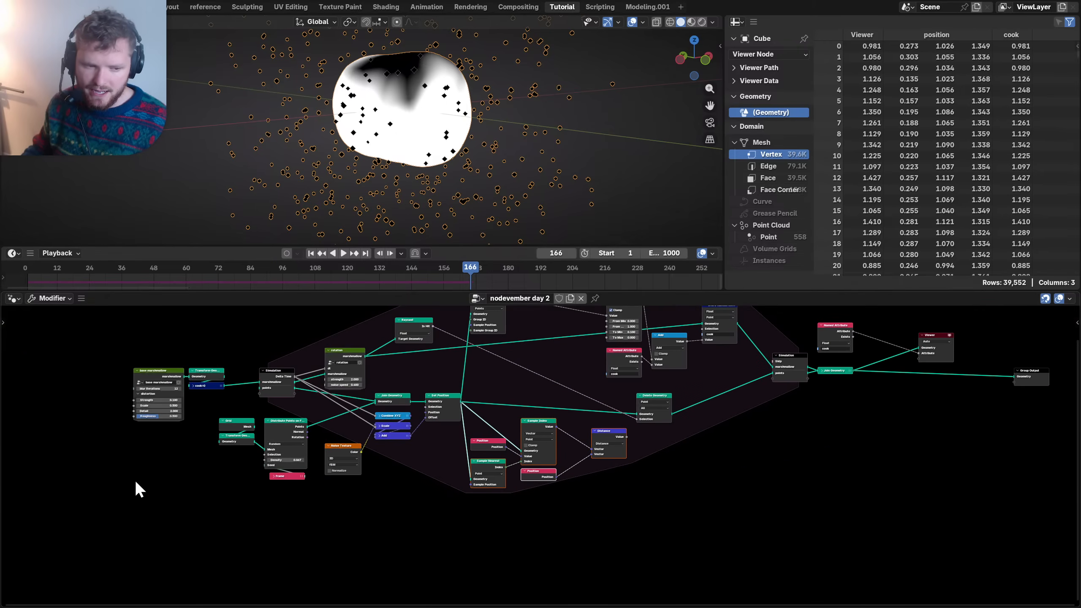
left_click_drag(70, 504, 435, 309)
key("g")
key("x")
left_click(374, 309)
scroll(486, 429, "up", 3)
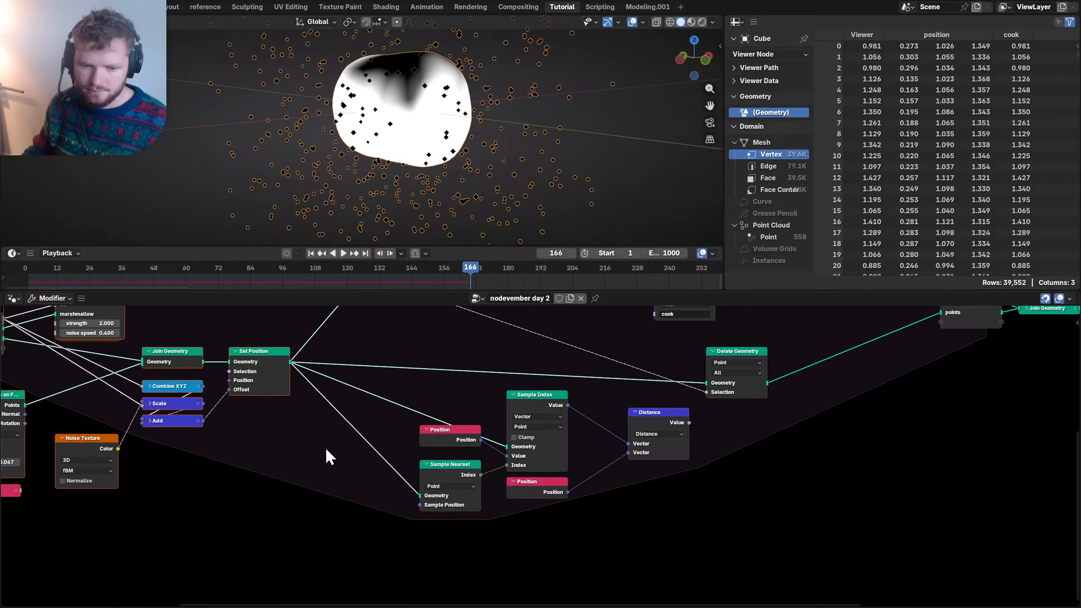
- Group the Position, sampling and Distance nodes with one shared geometry reroute, and link Distance's Value to Group Output
right_click_drag(325, 448, 420, 395, "ctrl")
left_click_drag(665, 541, 356, 384)
key("ctrl+g")
scroll(749, 431, "up", 3)
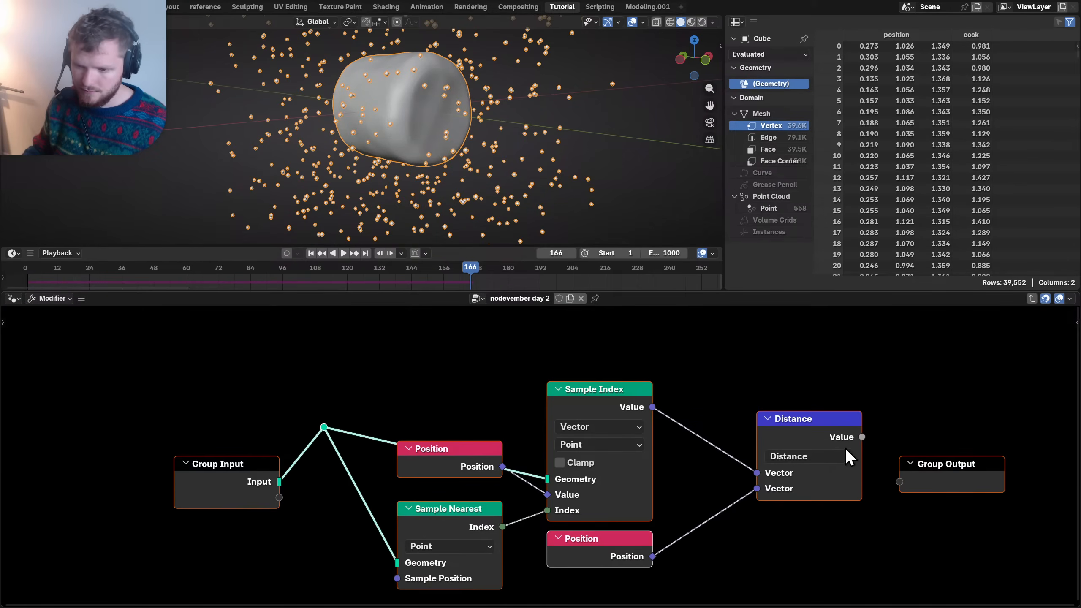
left_click_drag(880, 453, 902, 478)
middle_click_drag(829, 460, 714, 418)
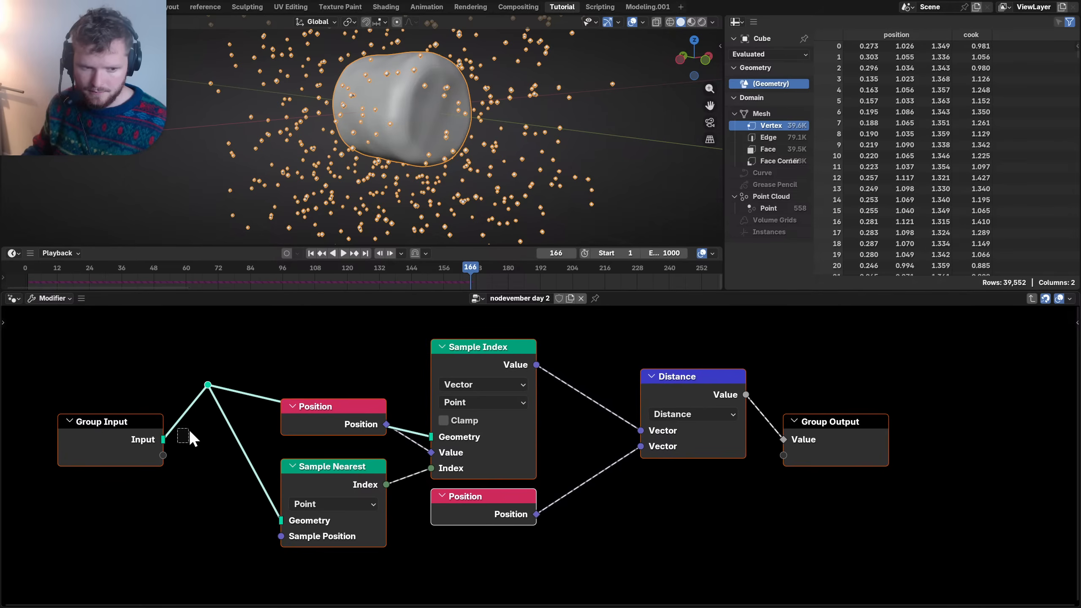
- Remove the reroute while keeping its links, and tidy Group Input, Position and Sample Nearest inside the group
left_click_drag(111, 448, 168, 434)
left_click_drag(257, 559, 360, 420)
left_click_drag(364, 408, 357, 452)
left_click(357, 526)
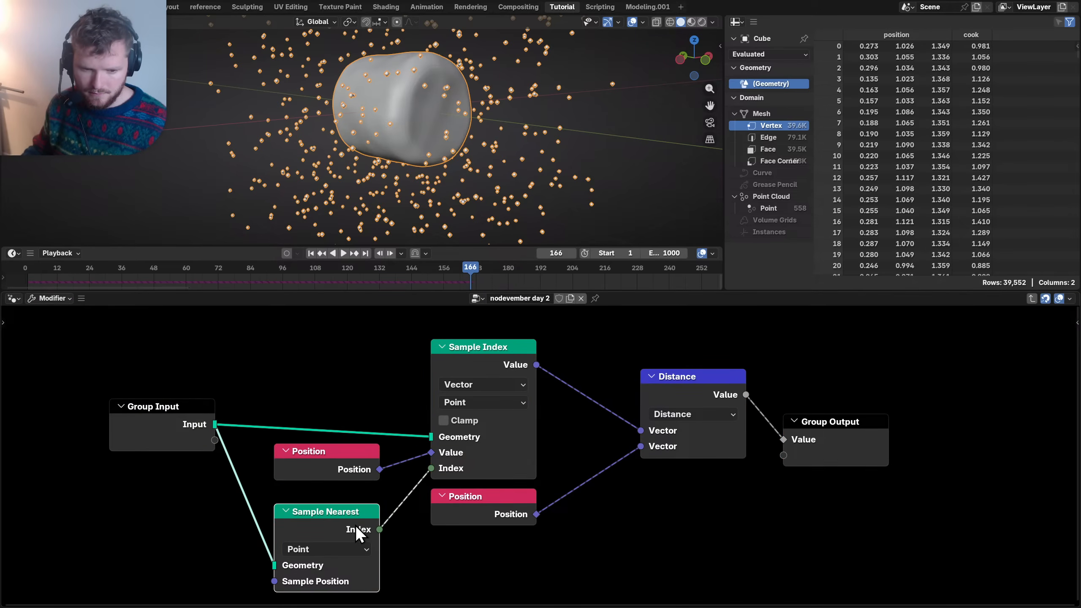
- Hide the unused Sample Position socket on Sample Nearest, nudge the node up beneath Position, and save the file
key("ctrl+h")
left_click_drag(357, 518, 357, 503)
middle_click_drag(355, 505, 390, 454)
key("ctrl+h")
key("ctrl+h")
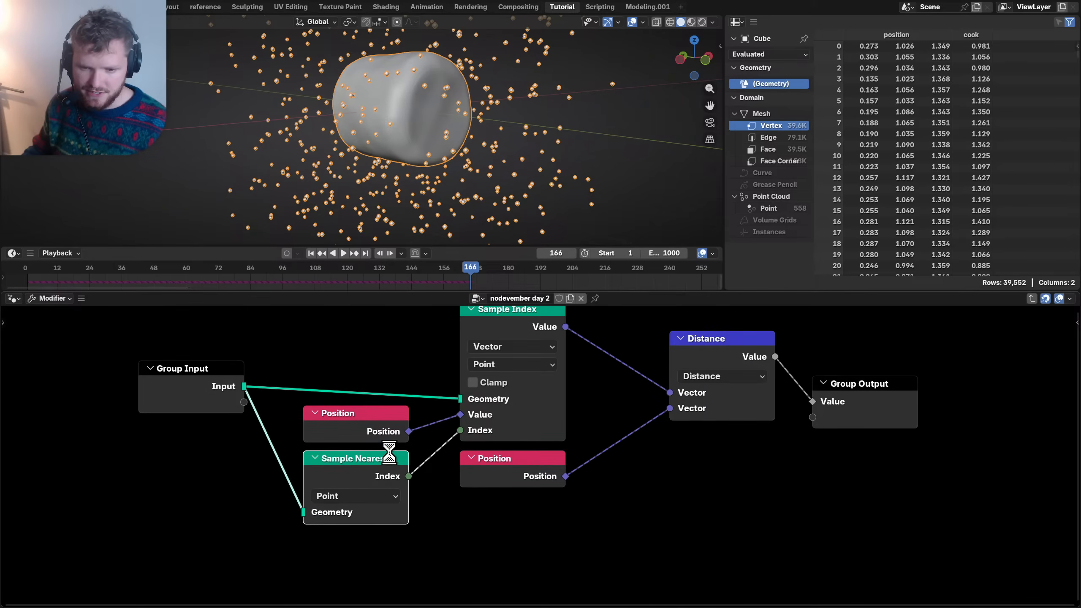
key("ctrl+s")
- Rename the group's Value output socket to "distance"
key("n")
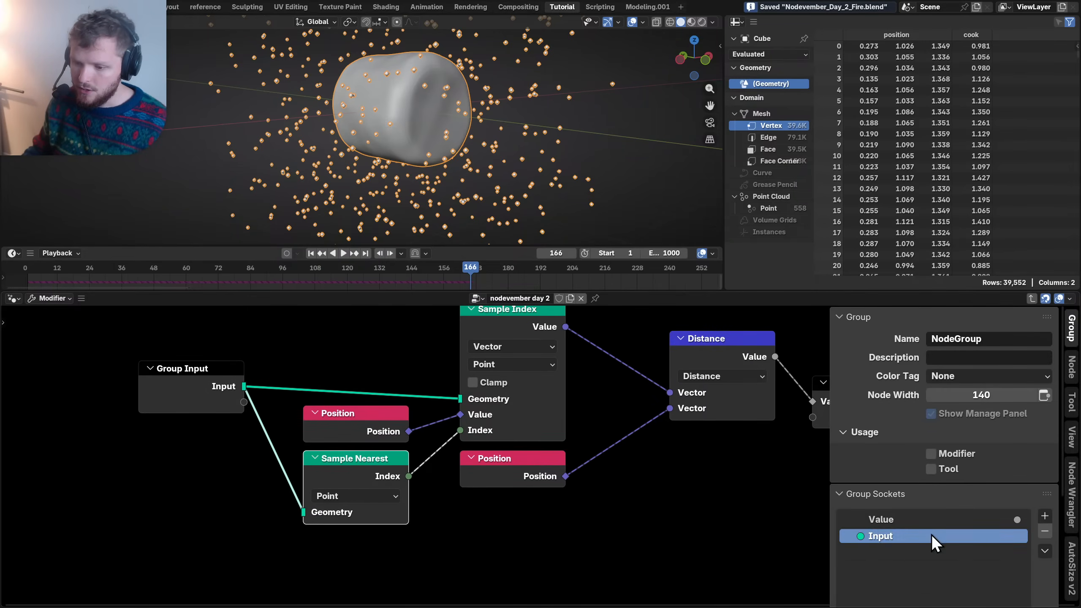
left_click(885, 521)
double_click(884, 520)
type("dis")
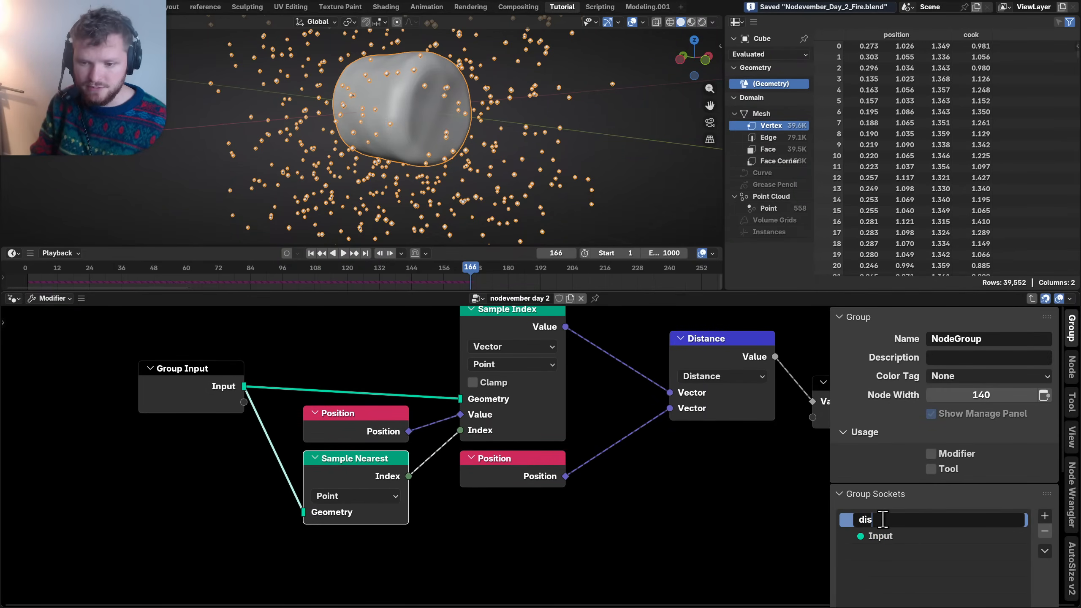
type("tance")
key("Return")
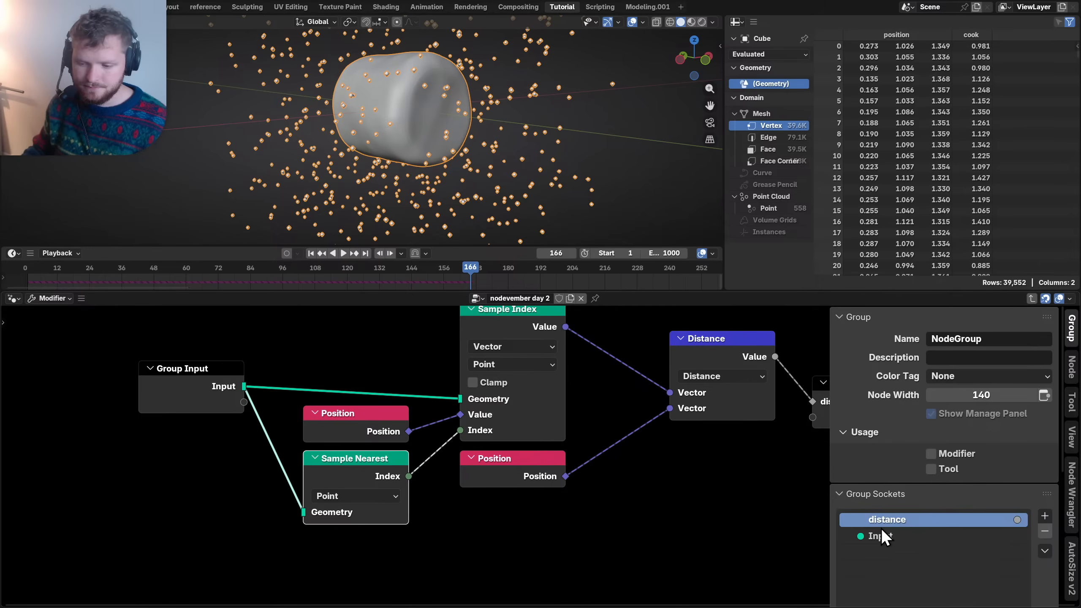
- Rename the group's geometry input socket to "points"
left_click(881, 533)
double_click(879, 534)
type("p")
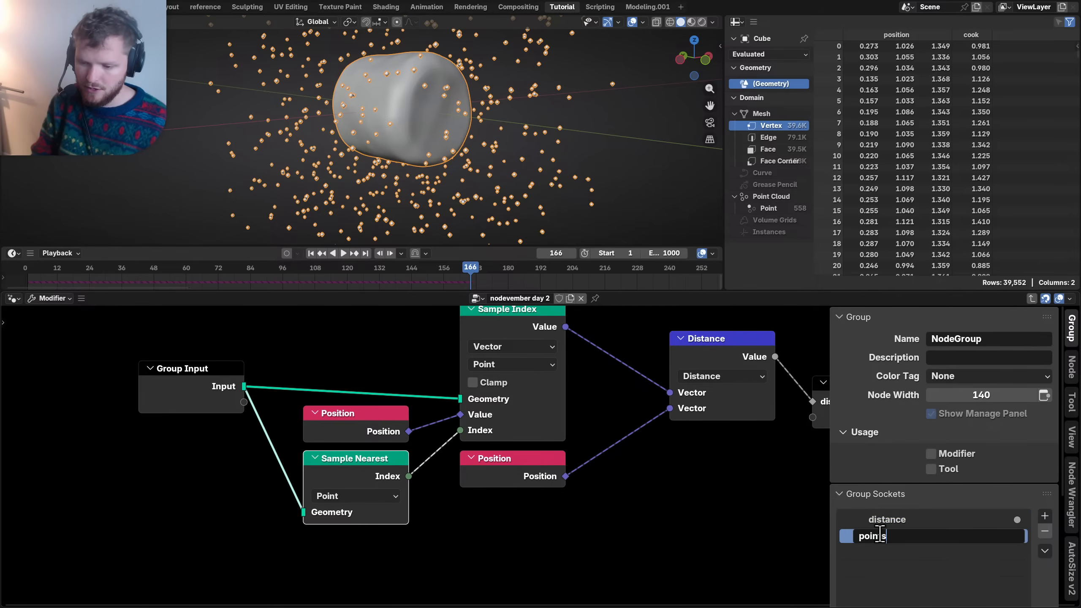
type("oints")
key("Return")
middle_click_drag(455, 426, 304, 443)
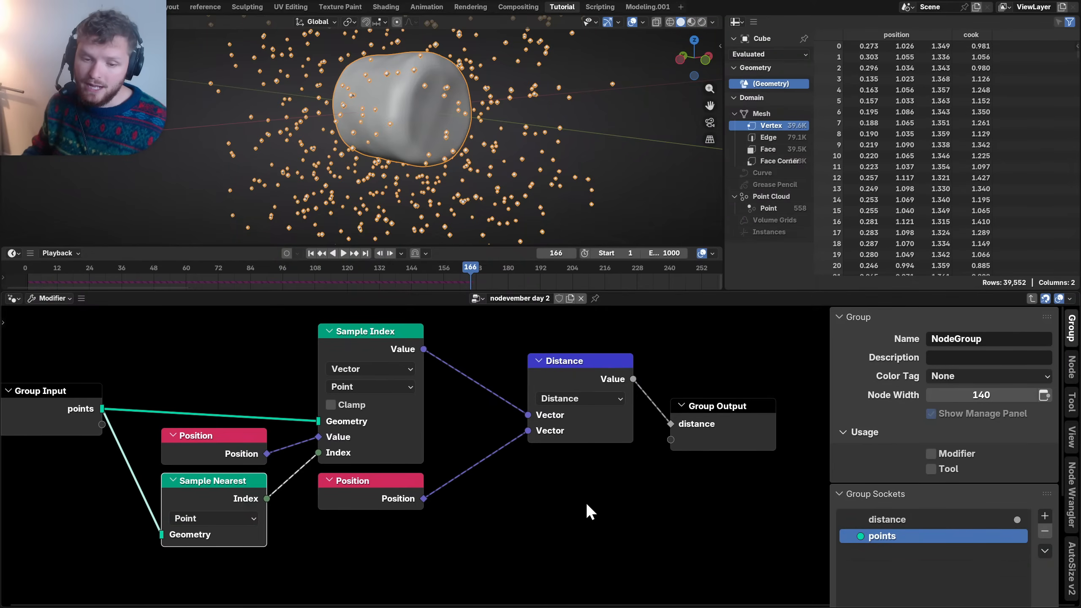
- Rearrange the group so the second Position sits above Sample Index and Distance is beside them
left_click_drag(576, 505, 373, 379)
key("g")
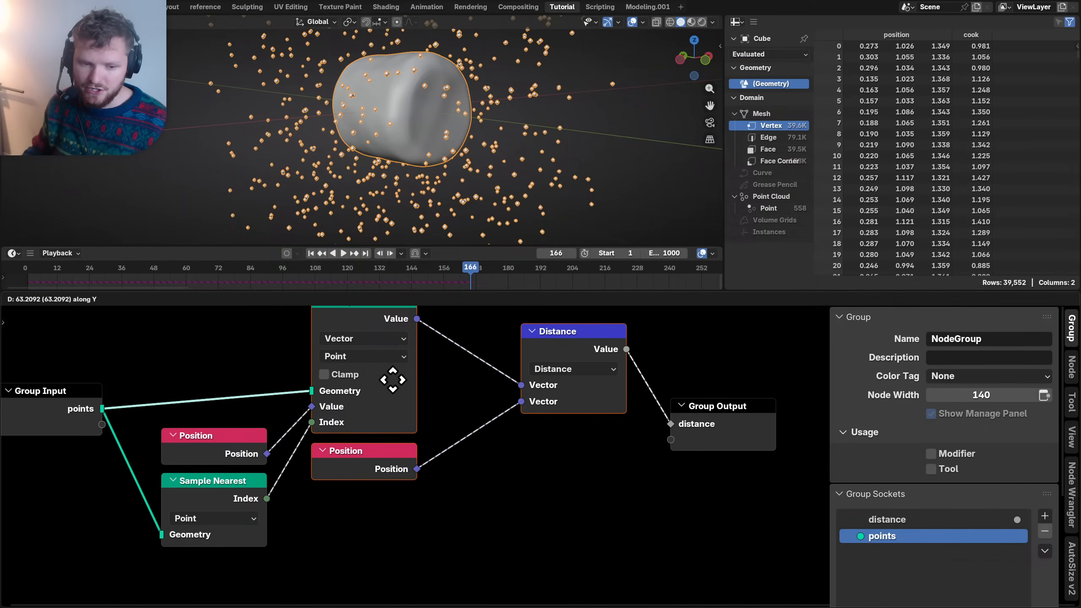
left_click(394, 370)
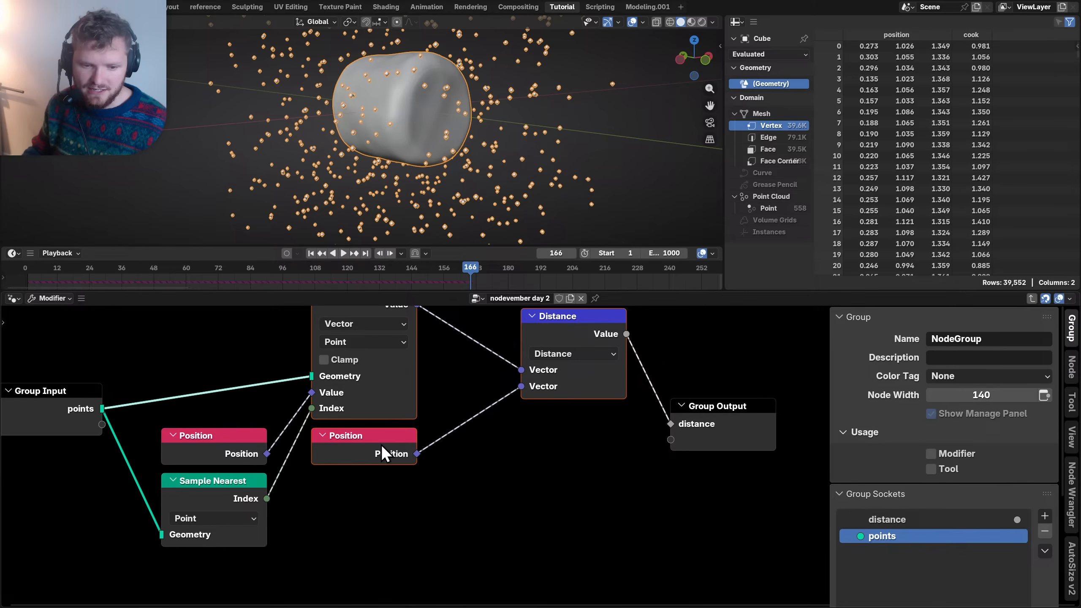
left_click_drag(381, 444, 386, 521)
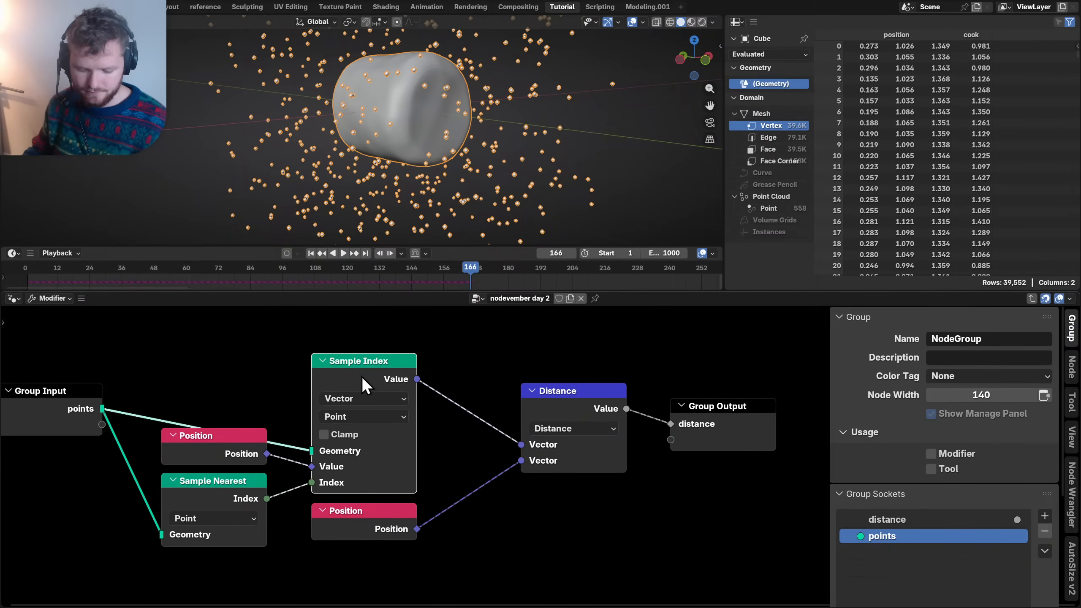
left_click_drag(375, 533, 373, 343)
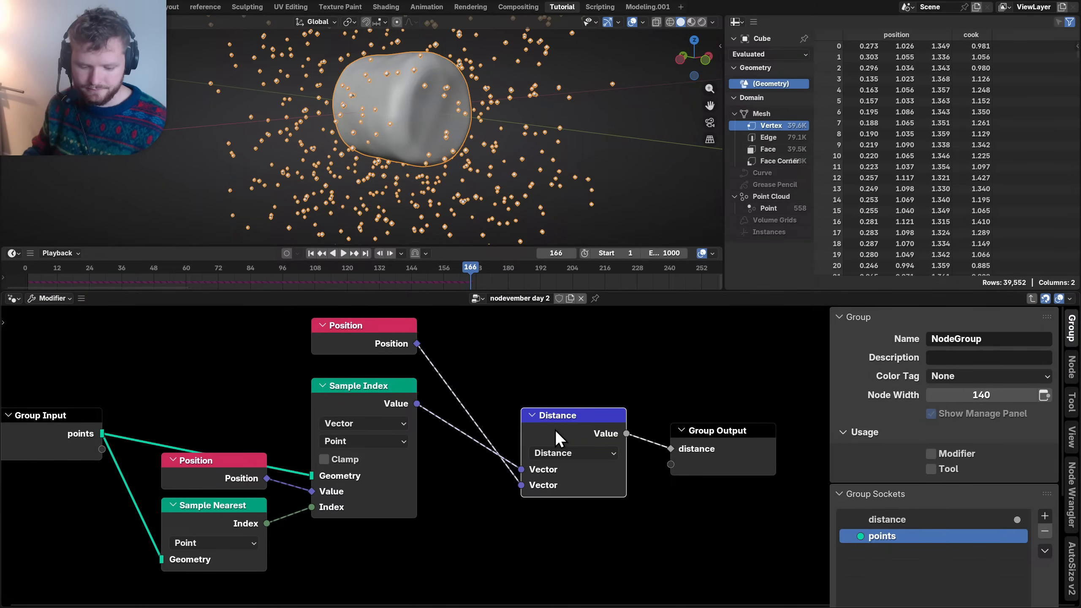
left_click_drag(578, 427, 517, 334)
- Duplicate Sample Index beneath the original, delete the copied Distance node, and link Sample Nearest's Index to the new Sample Index
left_click(360, 393, "shift")
key("shift+d")
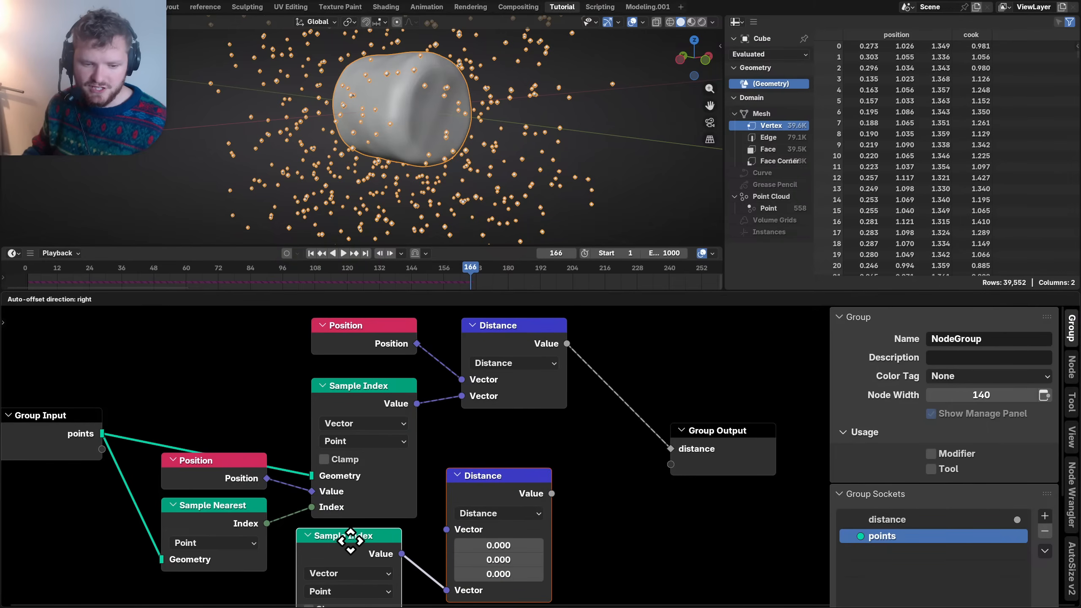
left_click(365, 545)
left_click(511, 493)
key("x")
middle_click_drag(373, 522, 446, 427)
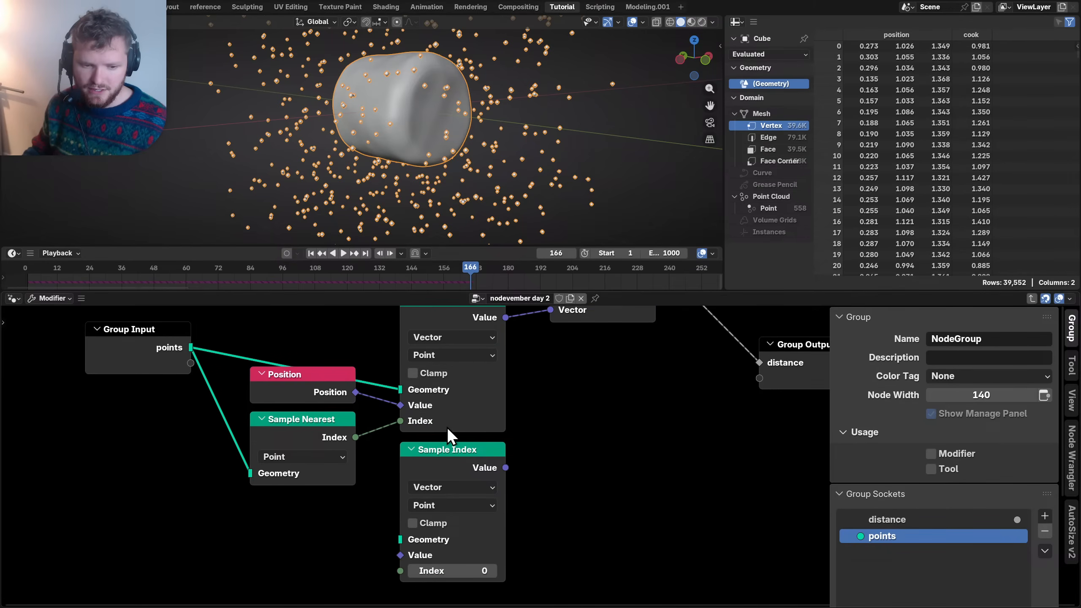
left_click_drag(356, 437, 400, 571)
left_click(149, 357)
type("D")
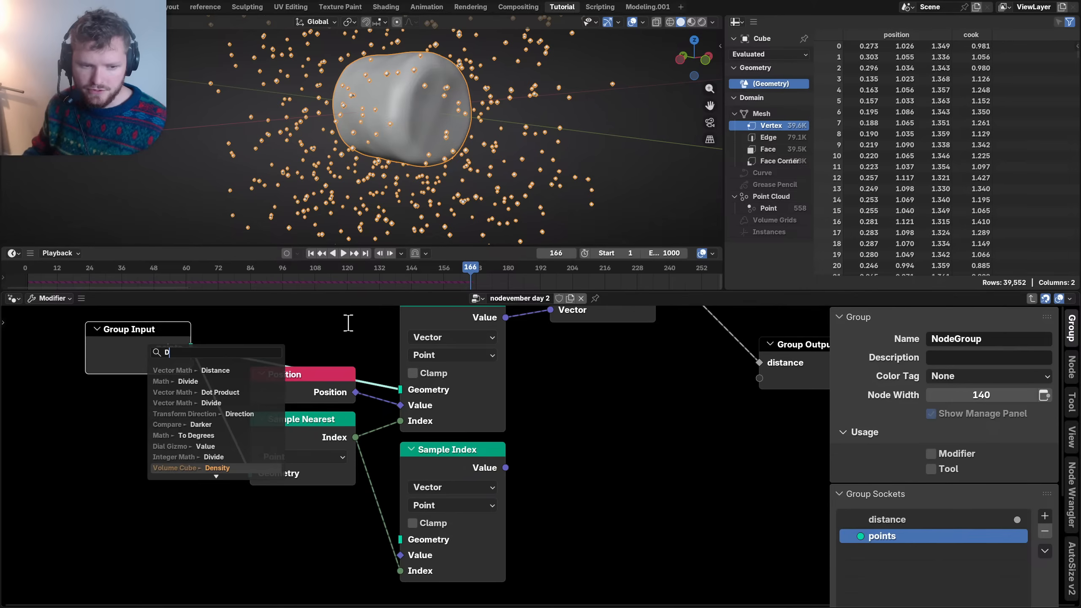
key("Escape")
- Duplicate Group Input as a collapsed node above Sample Nearest, making room for it, and link its points to the new Sample Index's Geometry
left_click_drag(315, 419, 316, 464)
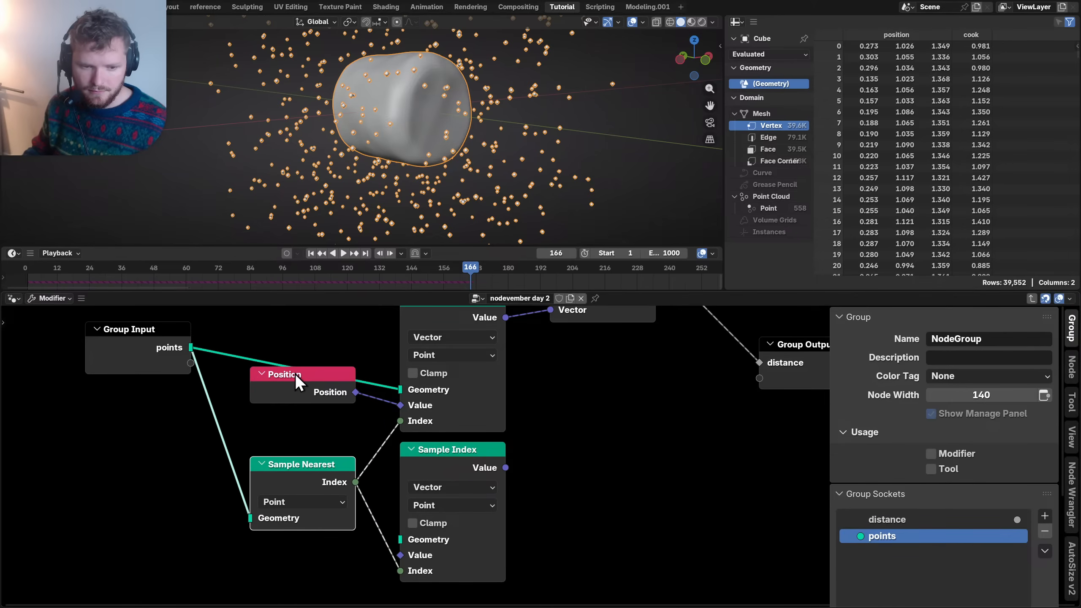
left_click_drag(296, 377, 297, 406)
left_click_drag(193, 348, 240, 398)
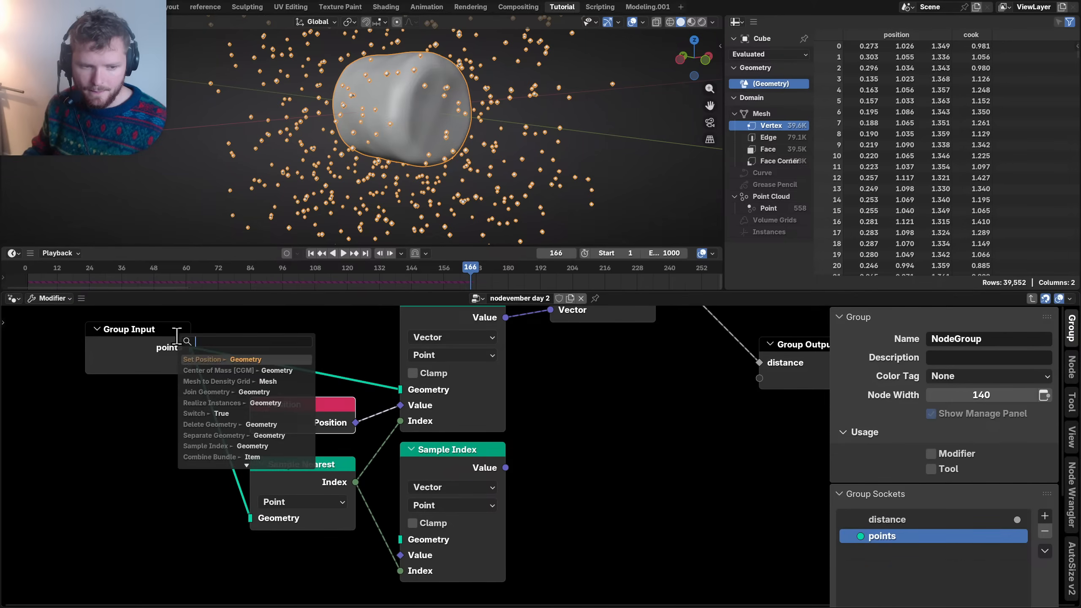
left_click(145, 346)
key("shift+d")
left_click(175, 467)
key("h")
left_click_drag(295, 494, 295, 530)
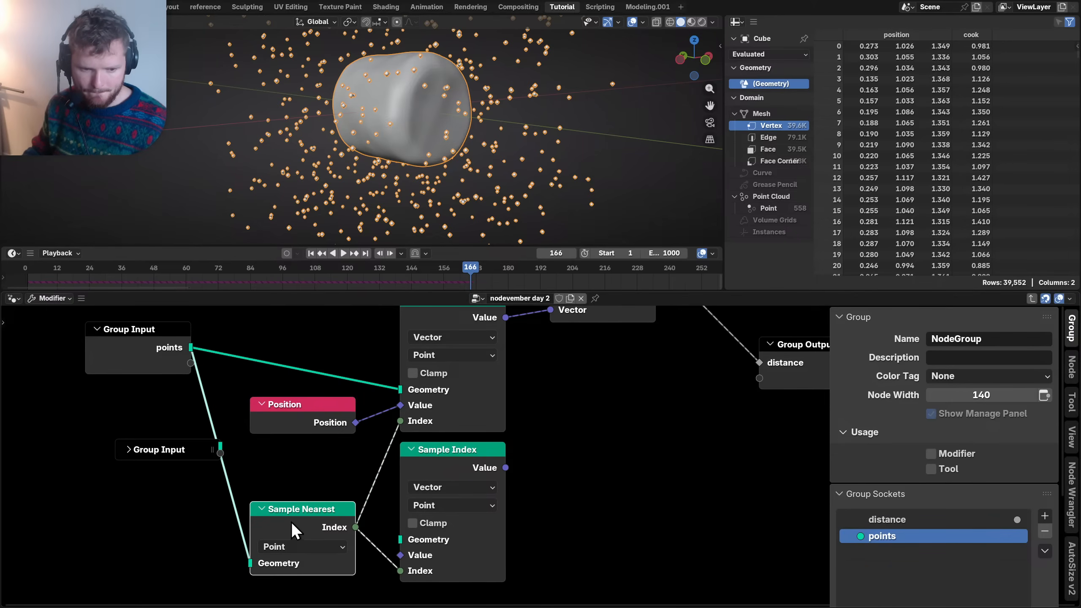
left_click_drag(182, 448, 408, 543)
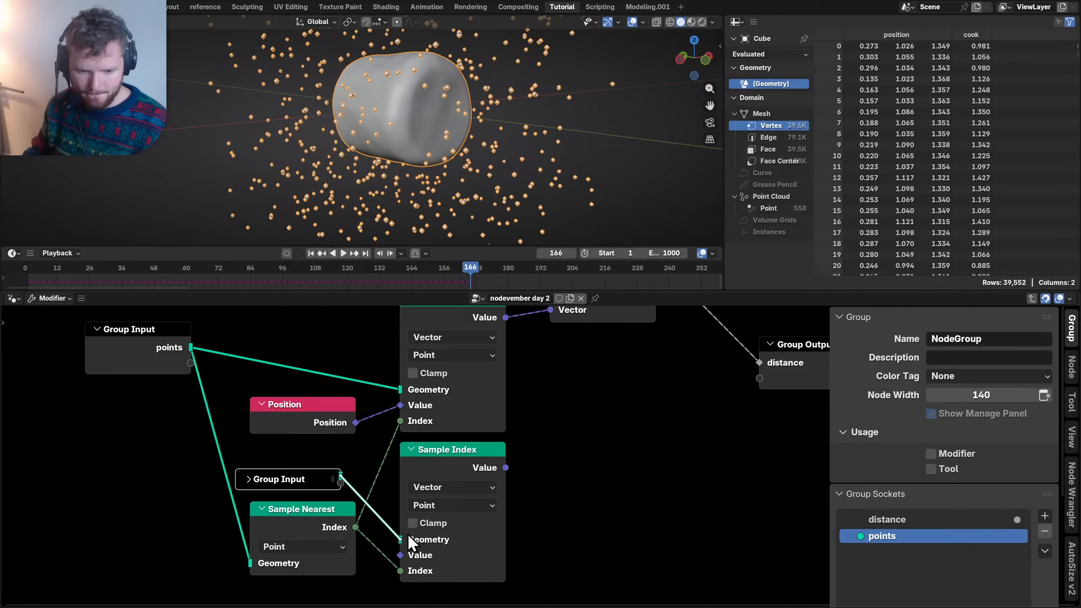
left_click_drag(306, 472, 321, 473)
- Set the lower Sample Index to Float and feed its Value from a new, collapsed Radius node placed below Sample Nearest
left_click(447, 506)
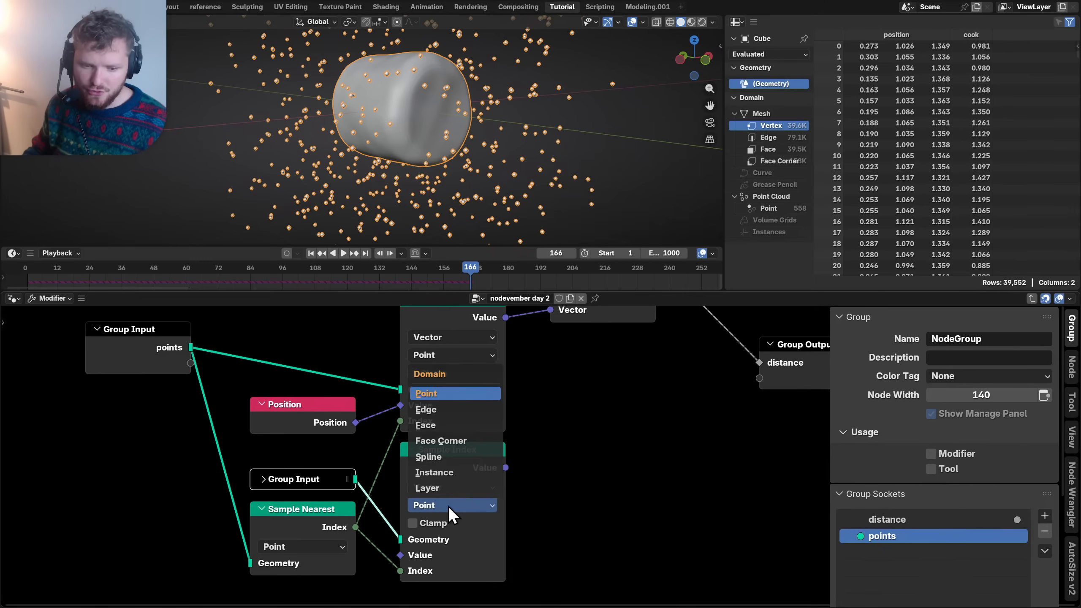
left_click(466, 489)
key("f")
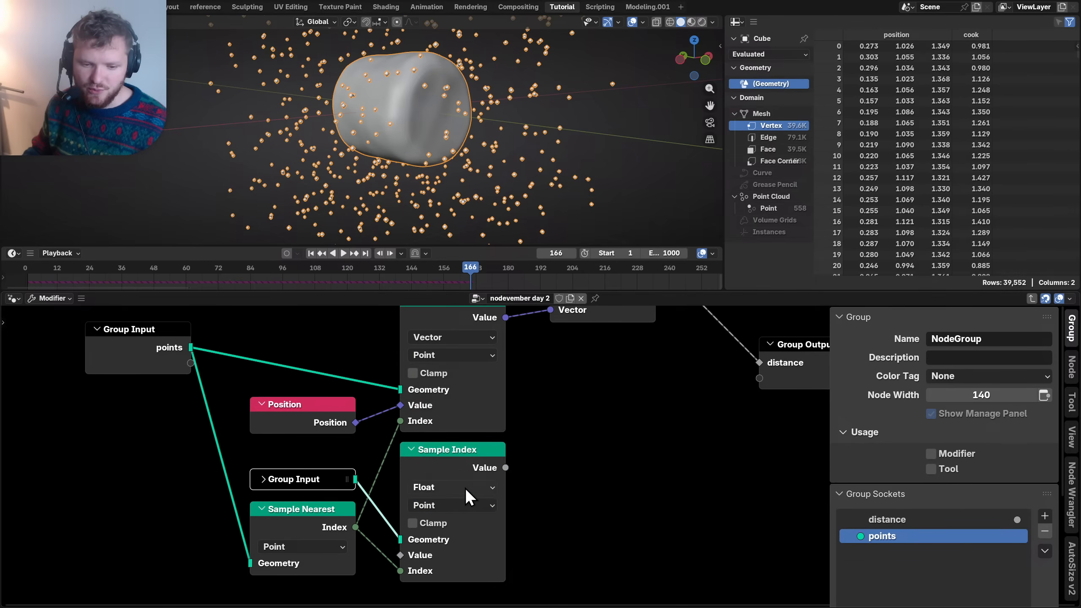
middle_click_drag(407, 517, 493, 444)
key("shift+a")
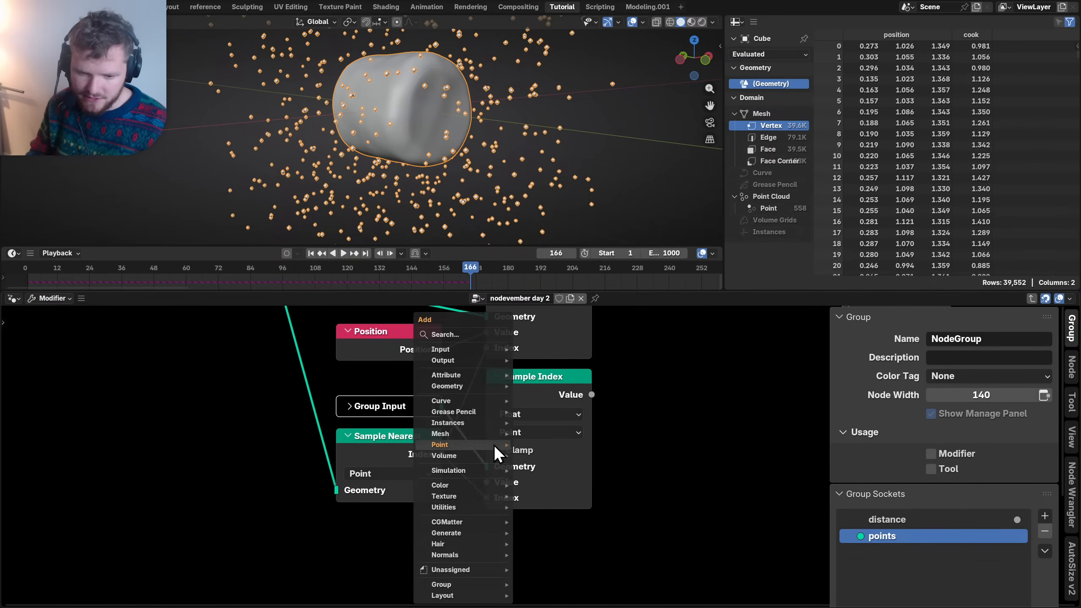
mouse_move(494, 444)
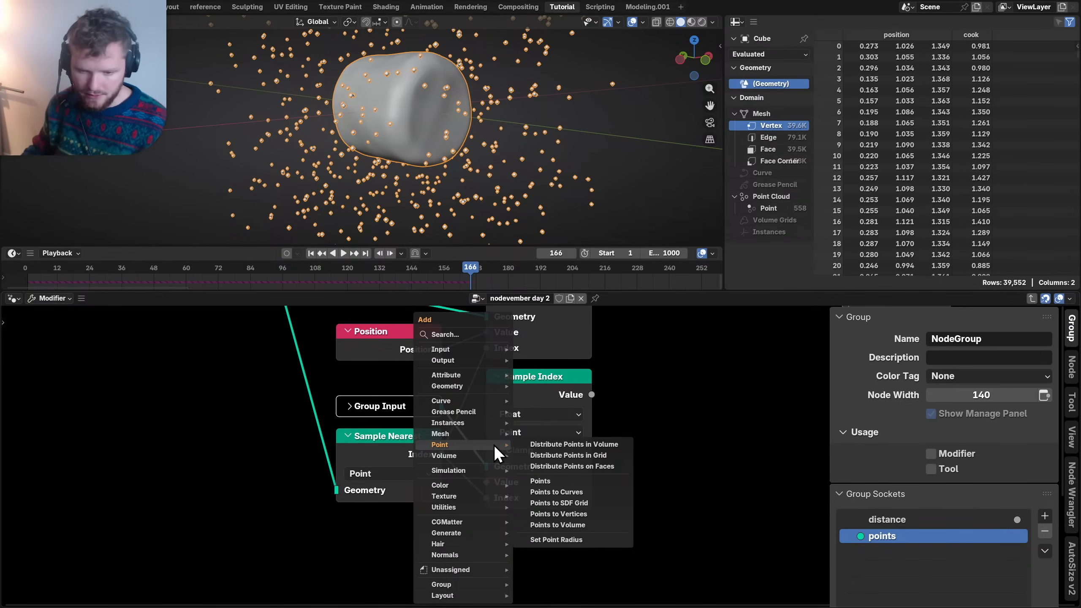
type("rad")
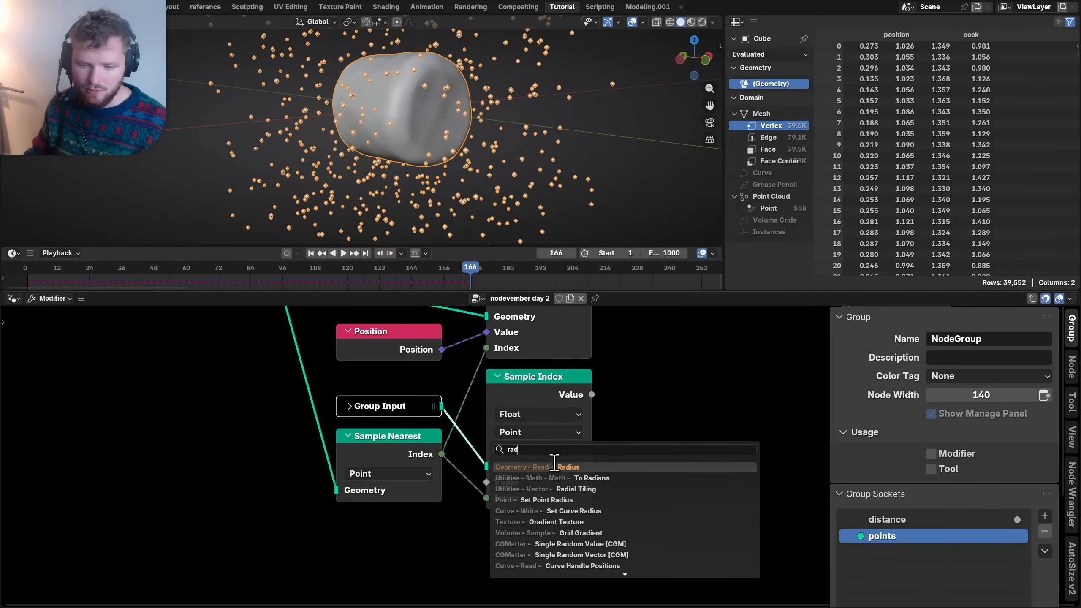
left_click(612, 466)
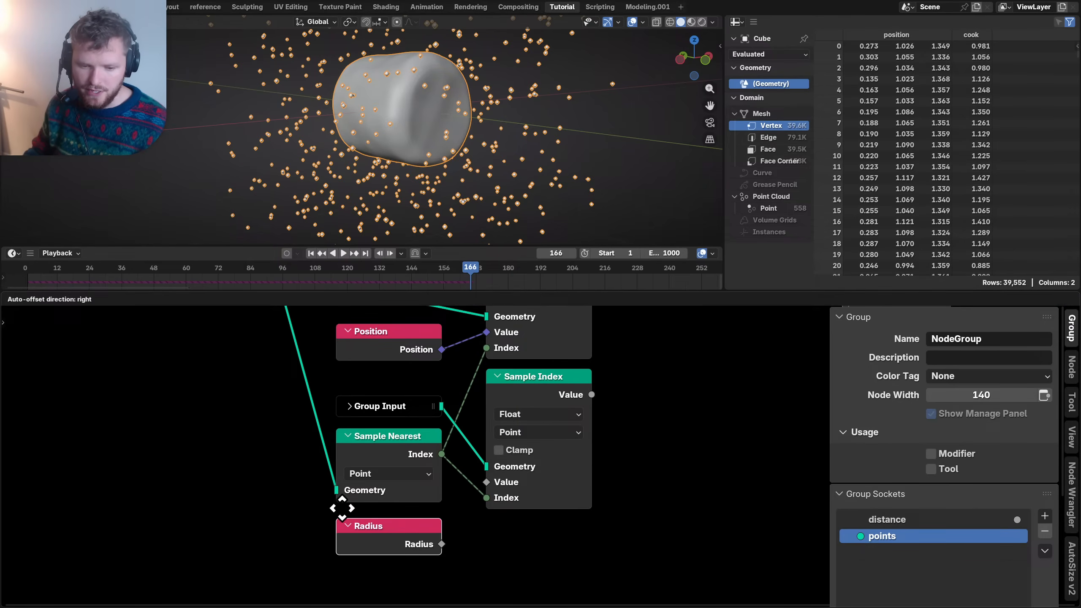
left_click(337, 507)
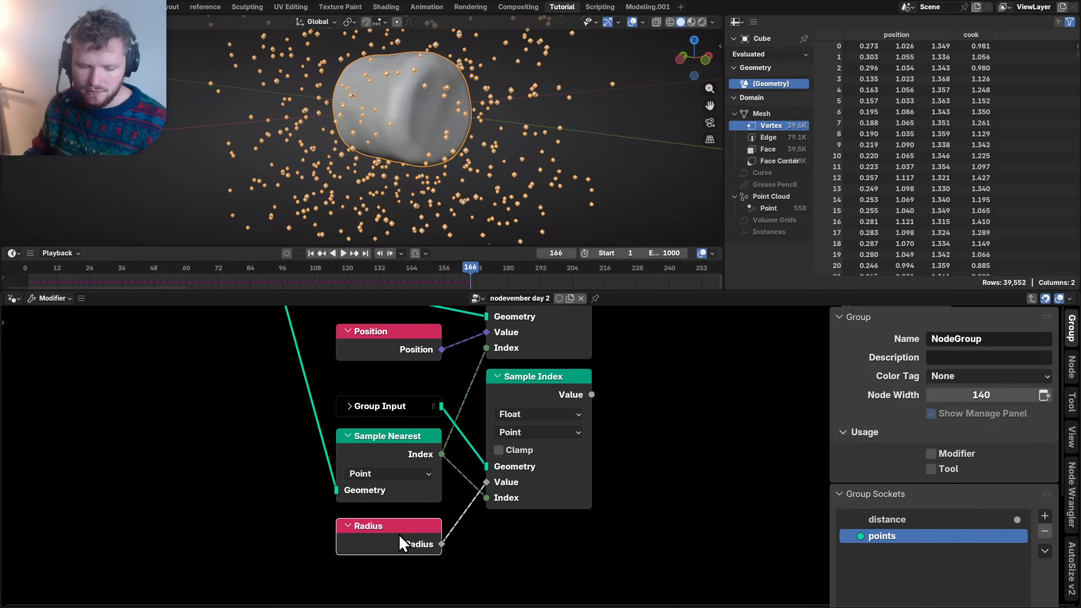
key("h")
key("Home")
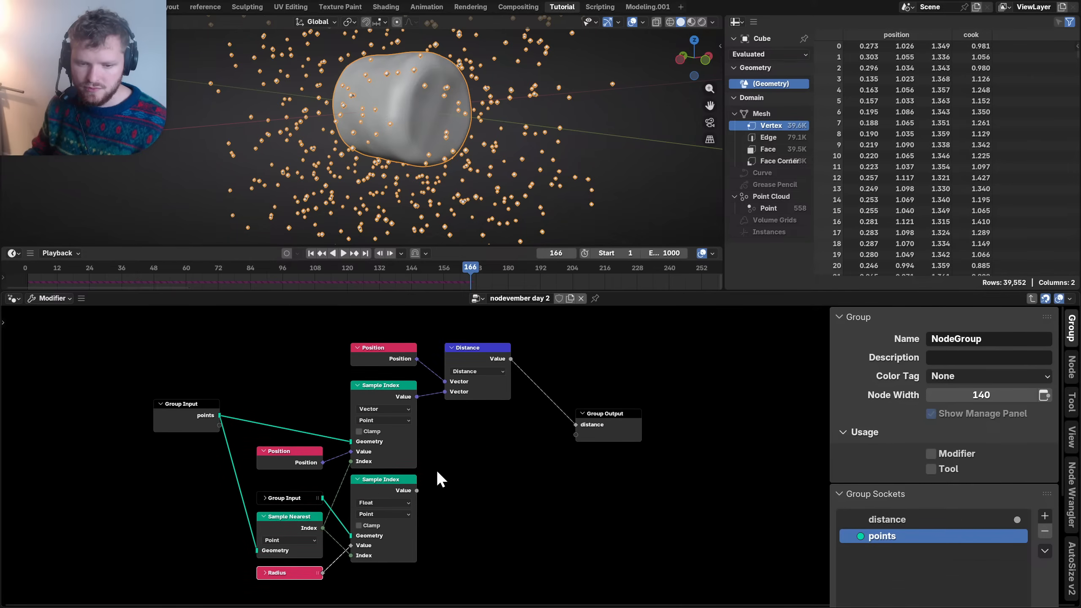
- Link the lower Sample Index's Value to a new Group Output socket and rename that socket to "radius"
scroll(435, 469, "up", 2)
left_click_drag(384, 499, 585, 441)
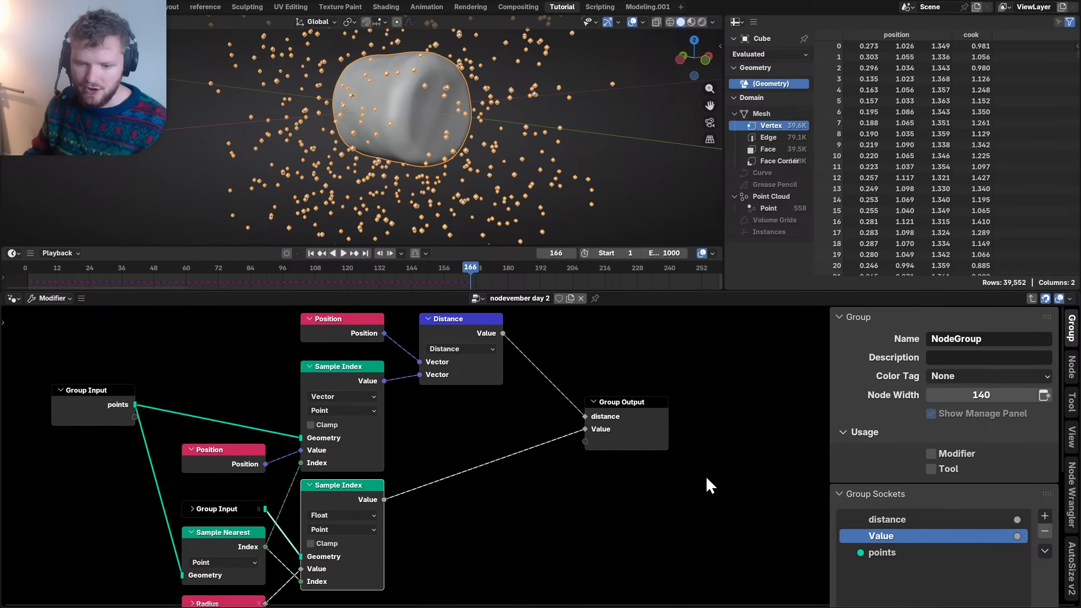
double_click(888, 532)
type("radi")
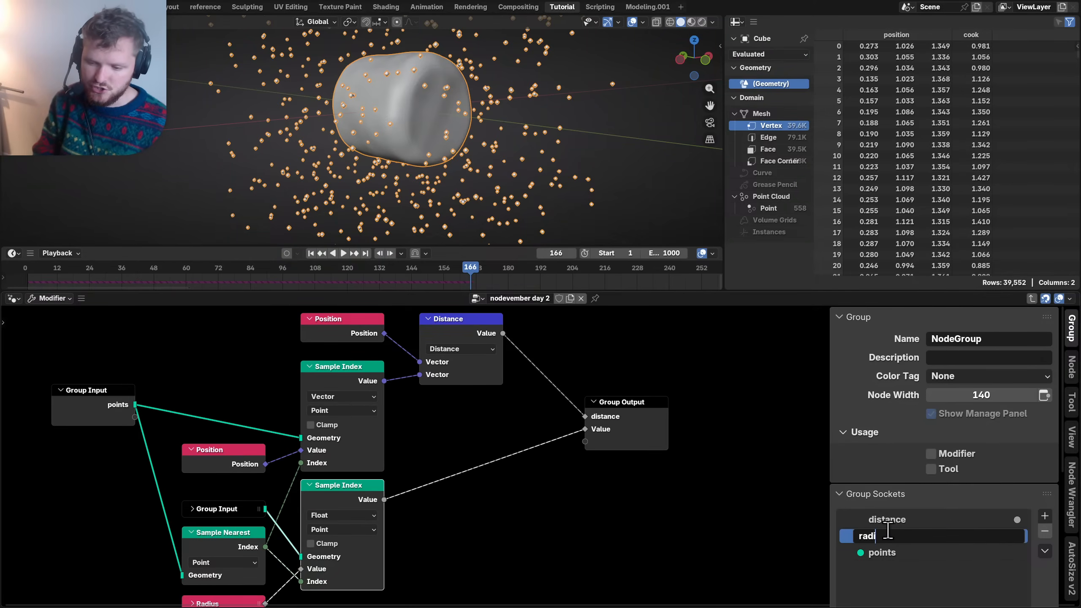
type("us")
key("Return")
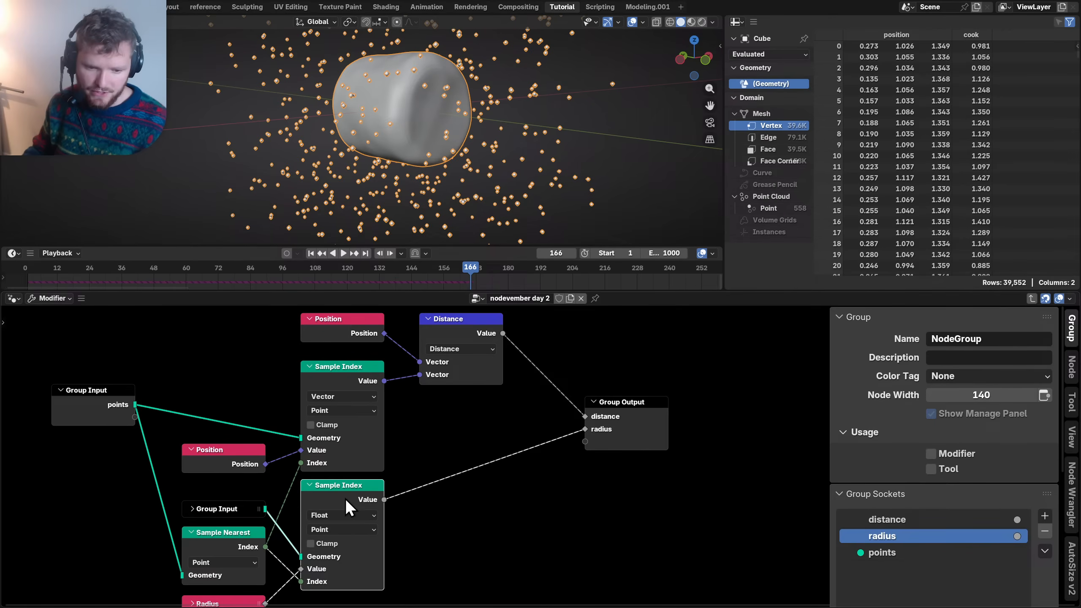
- Collapse and stack both Sample Index nodes, and feed the upper one's Geometry from the duplicated Group Input
key("h")
left_click(341, 370)
key("h")
left_click_drag(342, 369, 333, 449)
middle_click_drag(280, 528, 389, 502)
left_click_drag(325, 487, 412, 420)
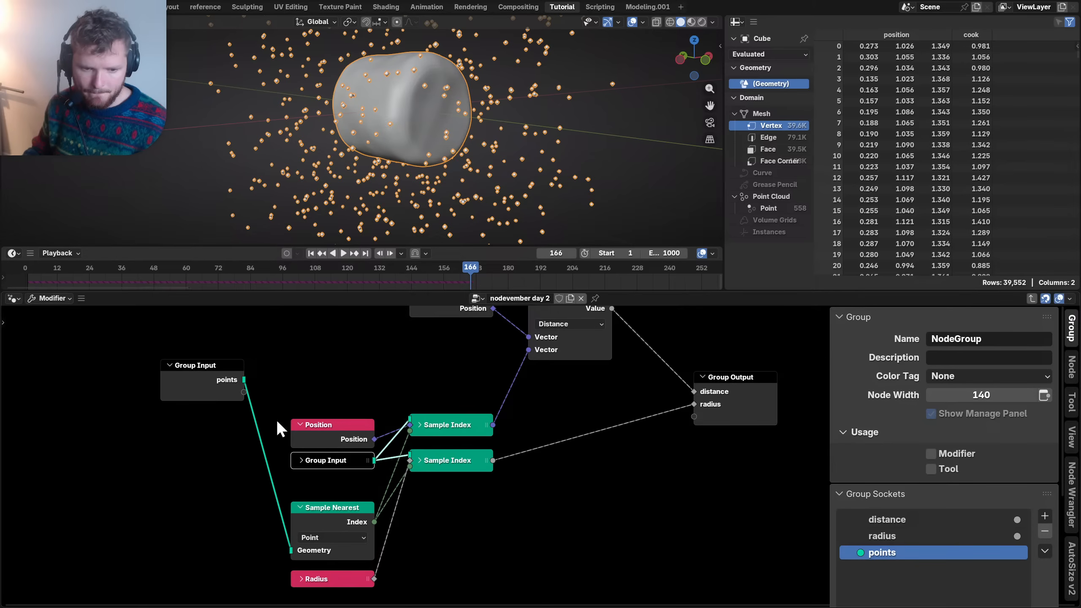
- Collapse the original Group Input beside Sample Nearest, and pack the sampling nodes closer together beneath the upper Position node
left_click(191, 385)
key("h")
key("g")
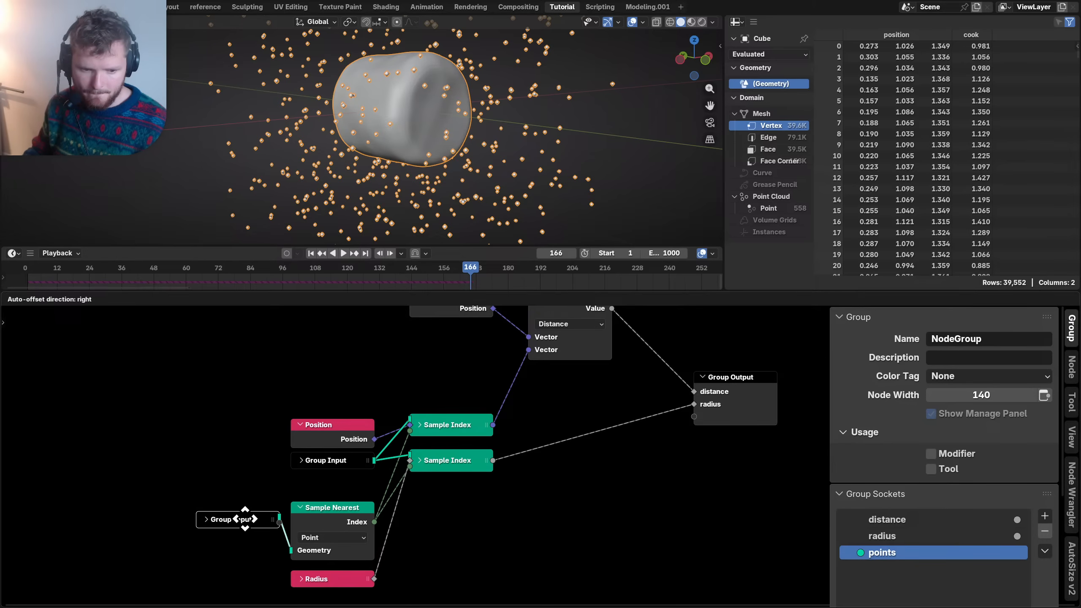
left_click(246, 515)
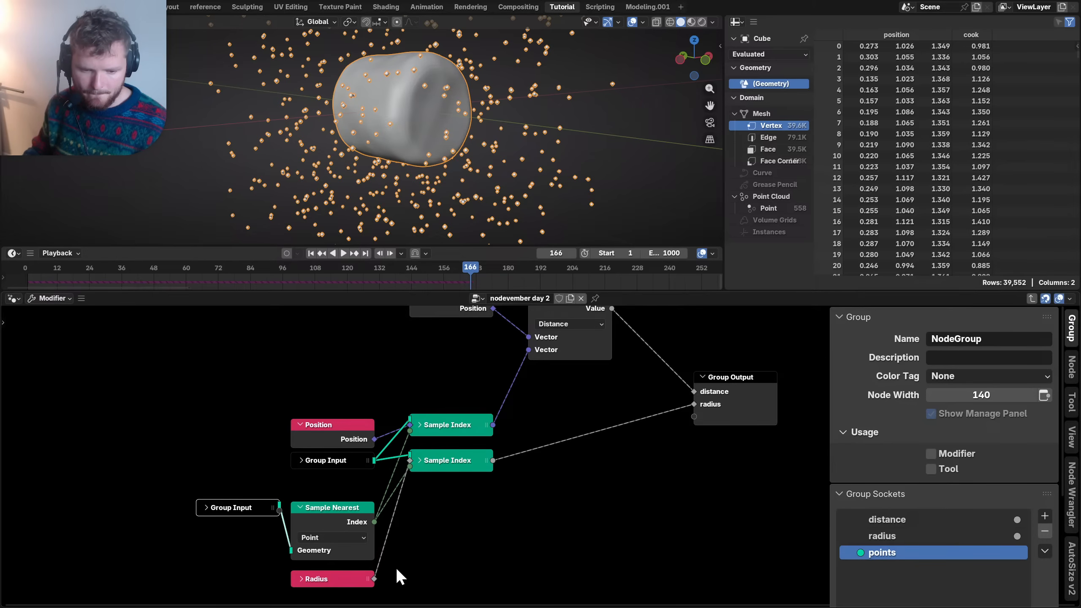
left_click_drag(399, 576, 311, 503)
key("g")
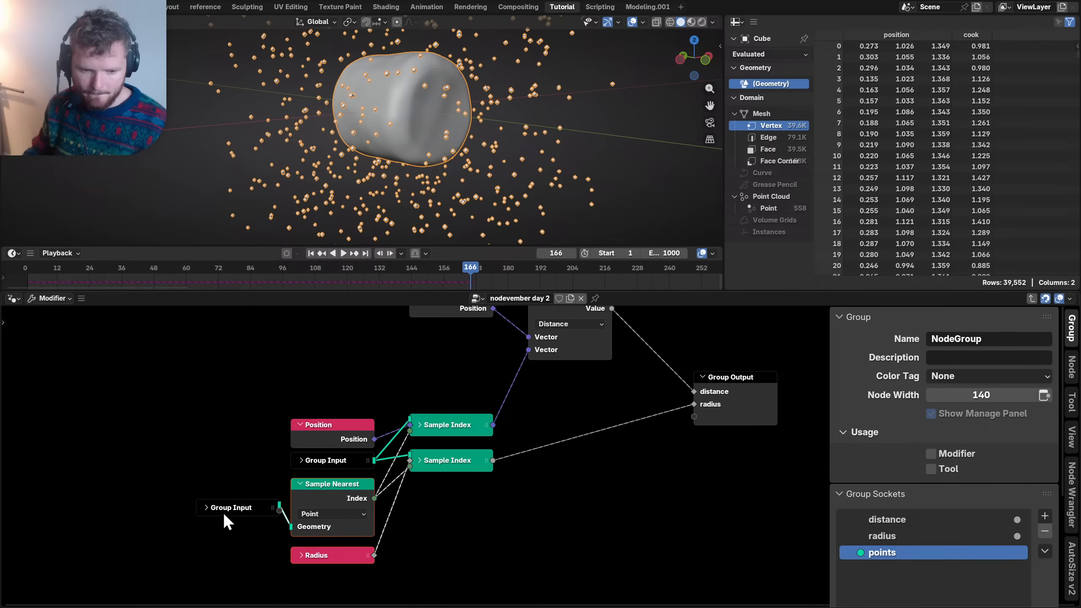
left_click(223, 513)
left_click_drag(474, 568, 222, 398)
key("g")
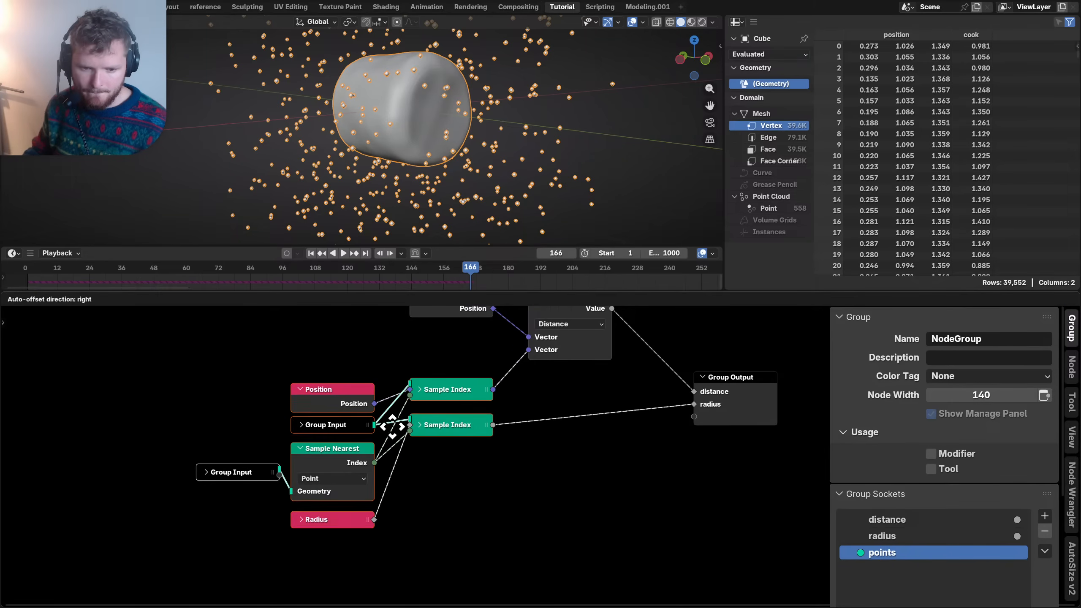
left_click(398, 404)
middle_click_drag(447, 362, 422, 451)
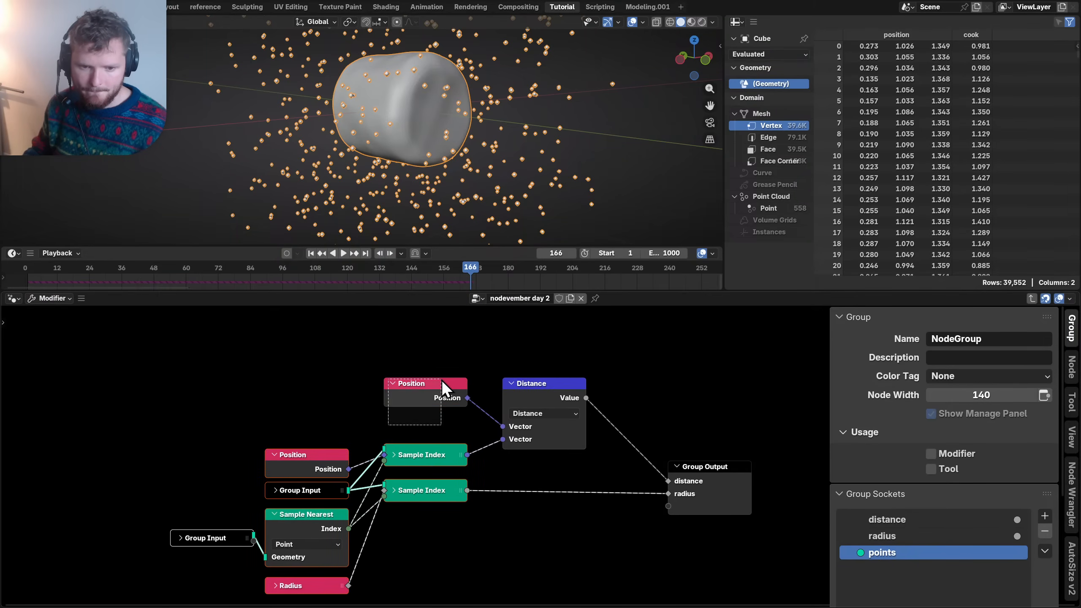
- Collapse both Position nodes, then delete the one beside Distance so the remaining Position feeds both Sample Index and Distance
left_click_drag(441, 379, 435, 404)
key("h")
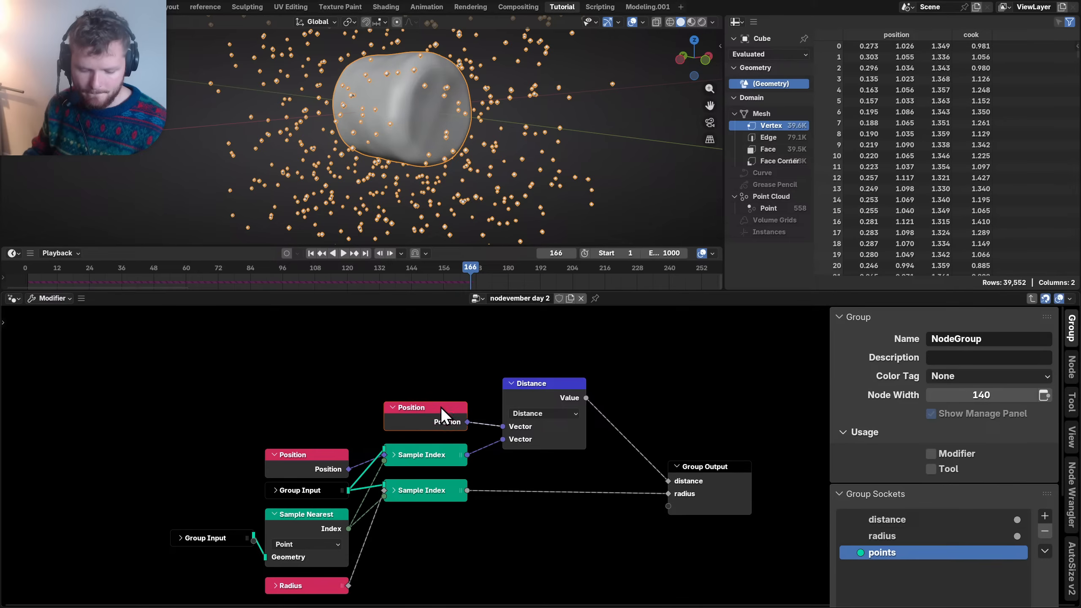
left_click(326, 455)
key("h")
left_click_drag(319, 454, 341, 426)
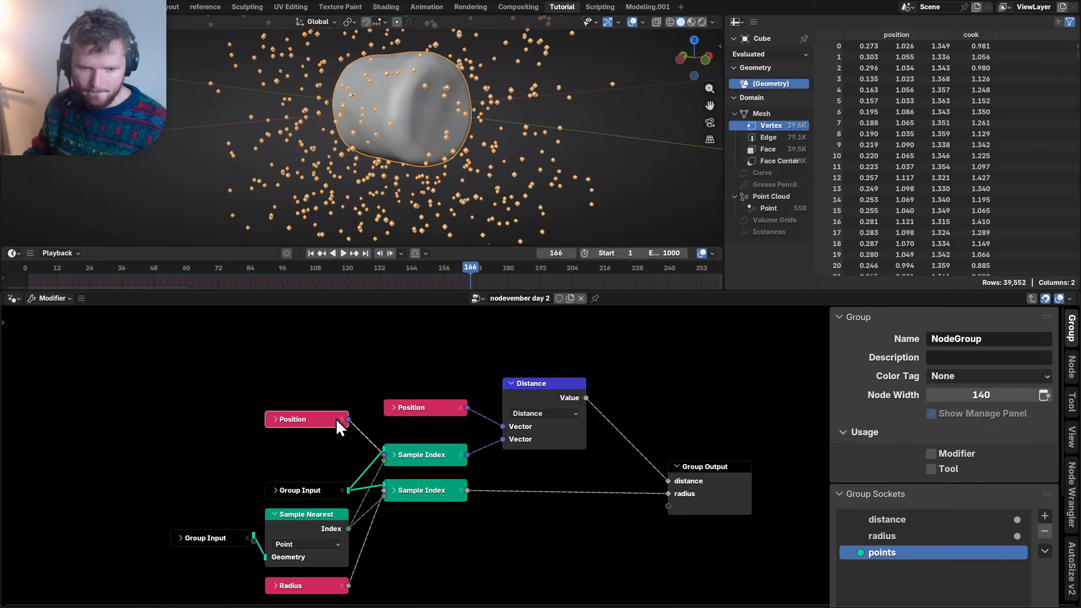
left_click(430, 405)
key("x")
- Collapse Distance, move it and Group Output closer to the sampling nodes, save the file, and exit the group
left_click(528, 387)
key("h")
left_click_drag(527, 387, 506, 418)
left_click_drag(656, 510, 745, 477)
key("g")
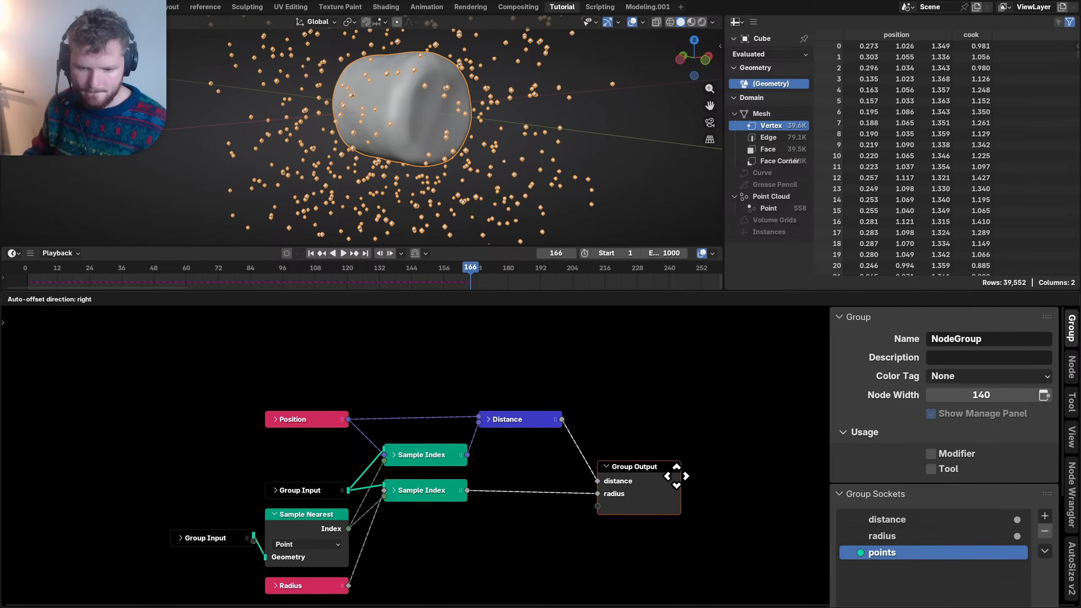
left_click(663, 478)
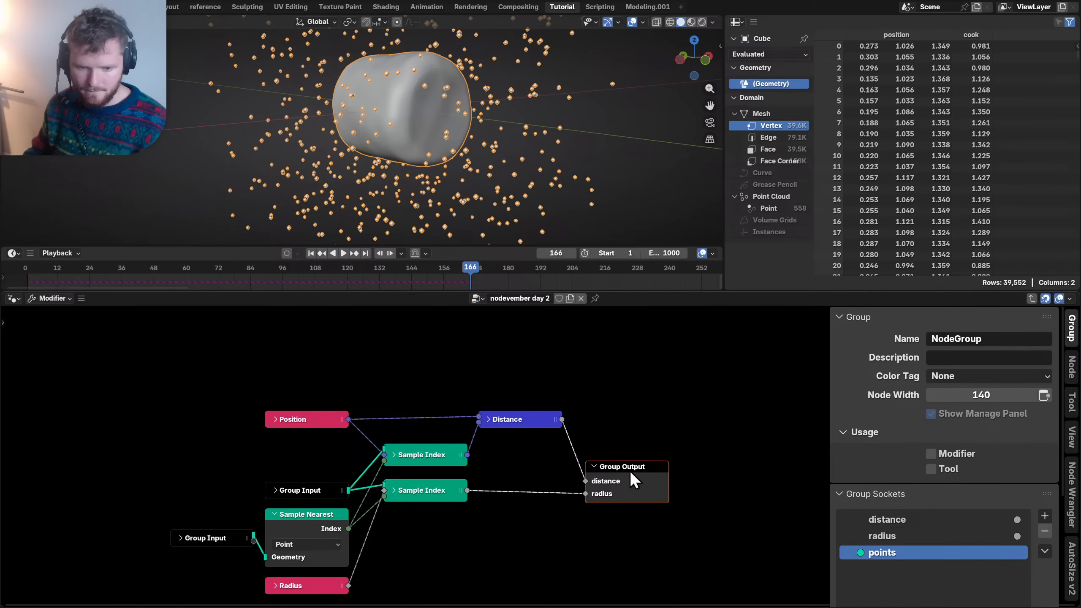
key("ctrl+s")
key("Tab")
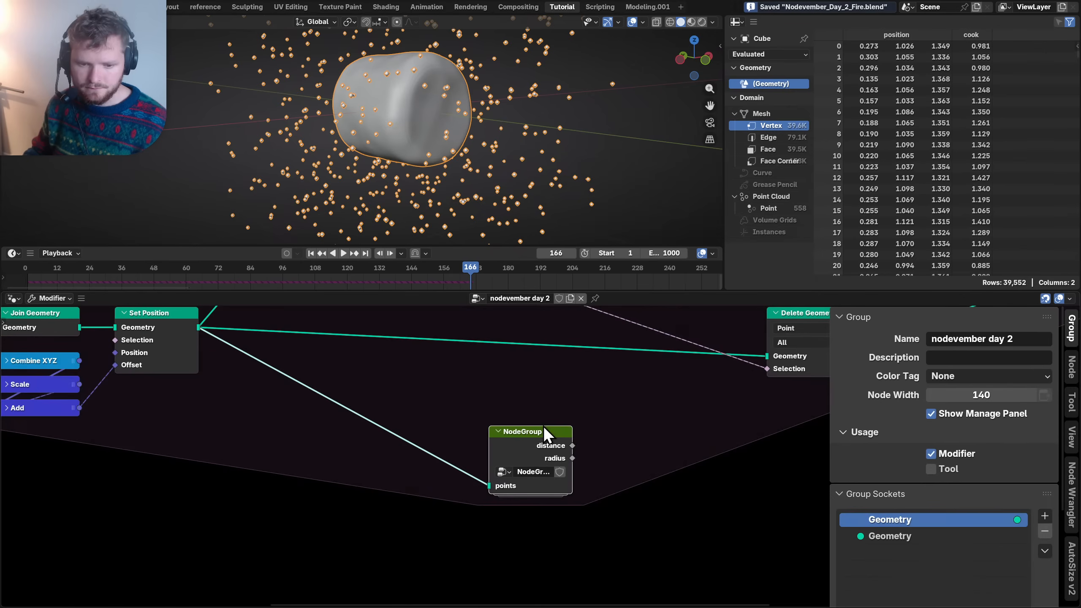
- Rename the node group as "sample points", widen its node, and save the file
double_click(533, 471)
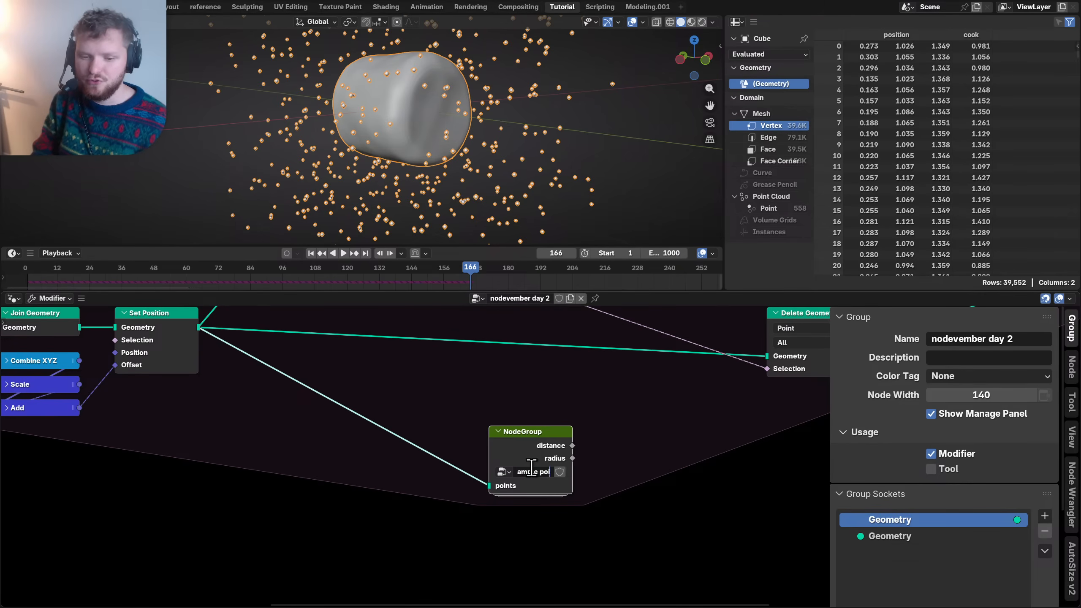
left_click_drag(570, 431, 338, 367)
middle_click_drag(495, 325, 337, 509)
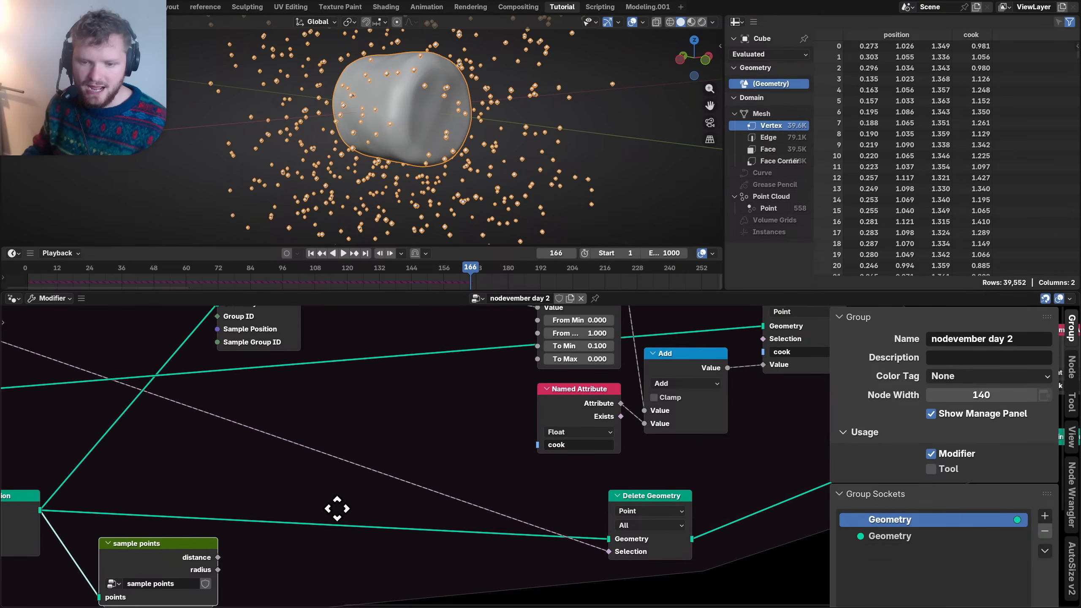
scroll(403, 463, "down", 3)
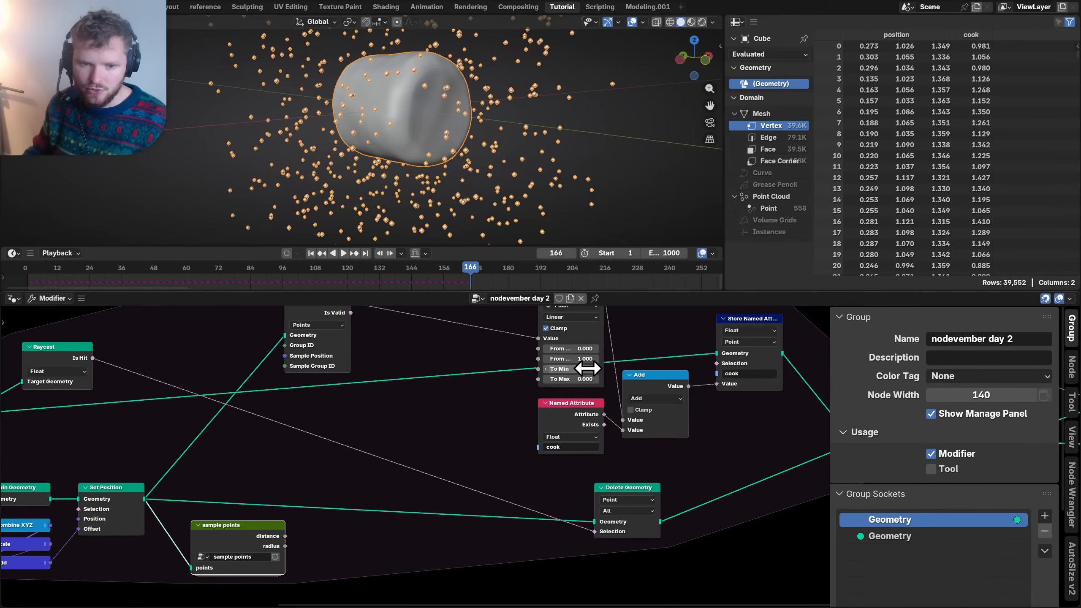
key("ctrl+s")
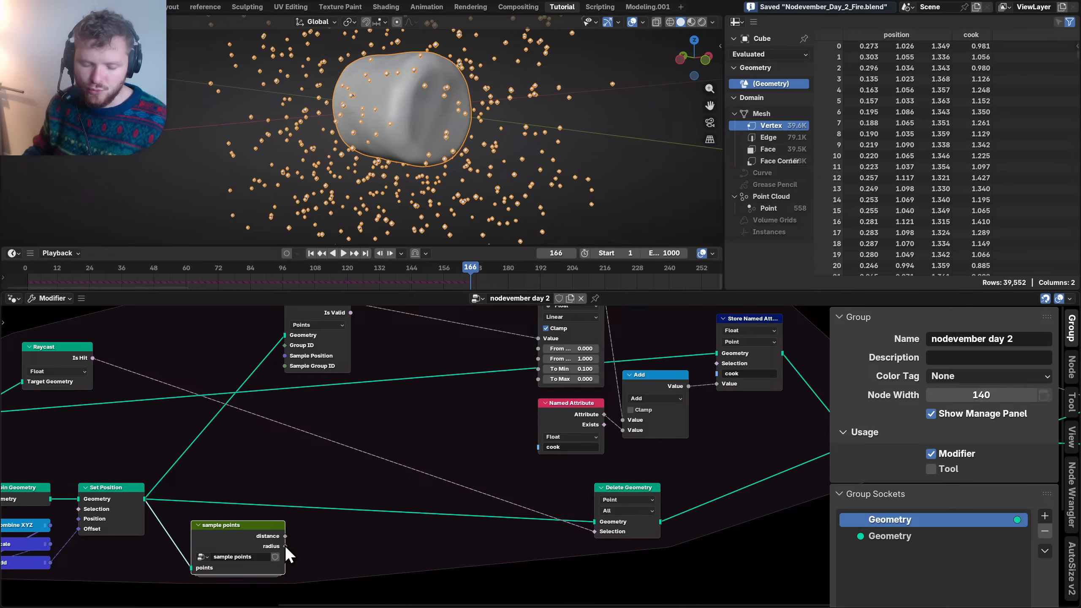
- Try linking the sample points radius to Map Range's To Min, and move Map Range beside Geometry Proximity
left_click_drag(285, 546, 516, 379)
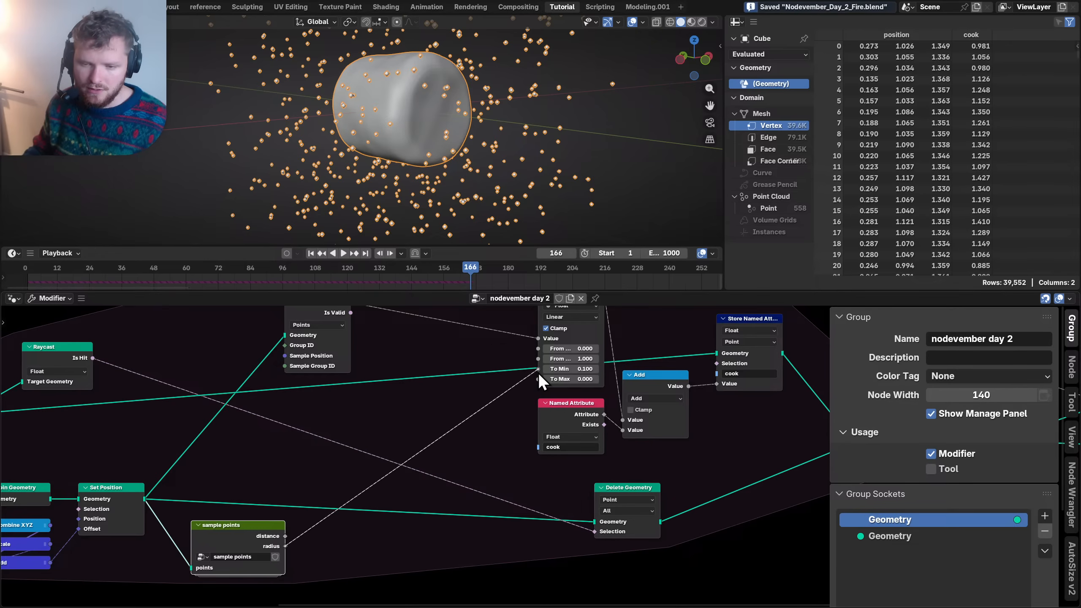
left_click_drag(538, 372, 412, 468)
middle_click_drag(501, 369, 464, 418)
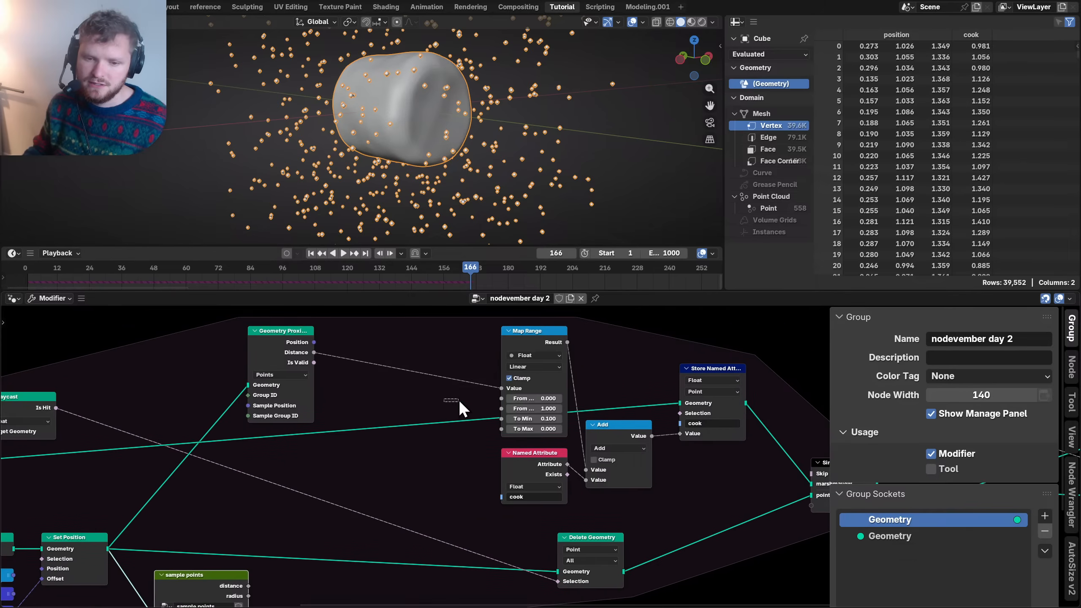
left_click_drag(555, 367, 414, 375)
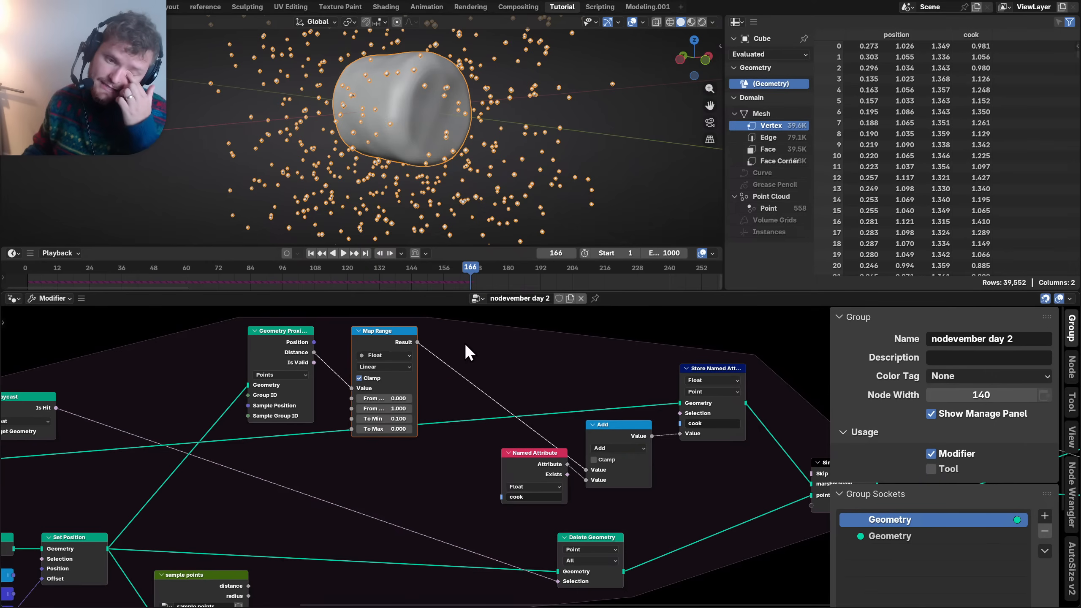
- Delete Geometry Proximity and feed Map Range's Value from the sample points distance, placing both nodes close together
middle_click_drag(271, 491, 392, 415)
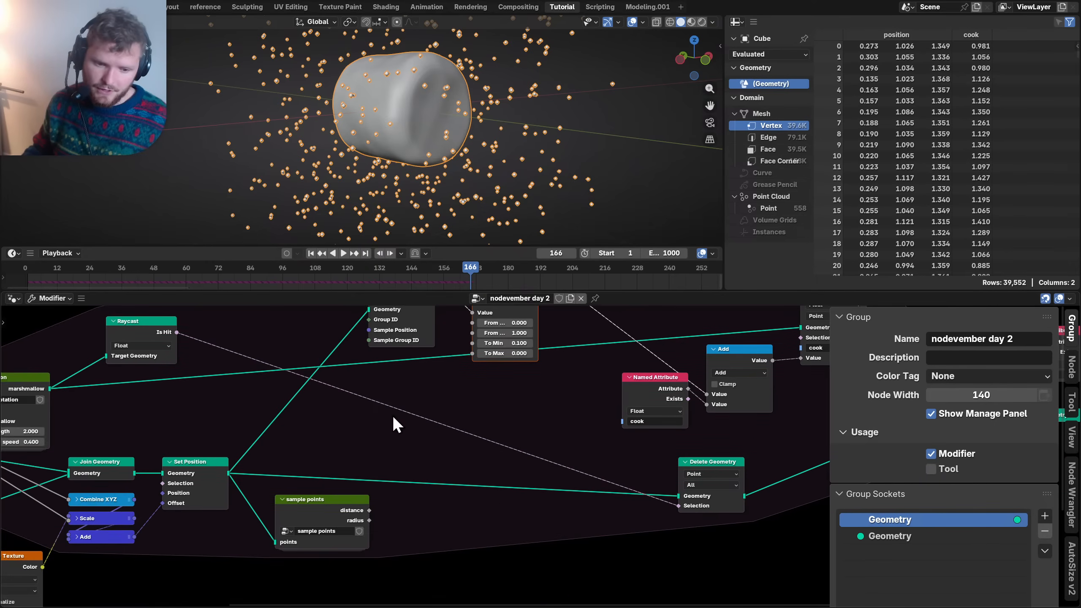
left_click_drag(449, 336, 474, 370)
left_click_drag(404, 437, 375, 384)
key("x")
middle_click_drag(339, 517, 341, 451)
left_click_drag(318, 495, 300, 402)
middle_click_drag(486, 351, 419, 433)
left_click_drag(431, 336, 365, 345)
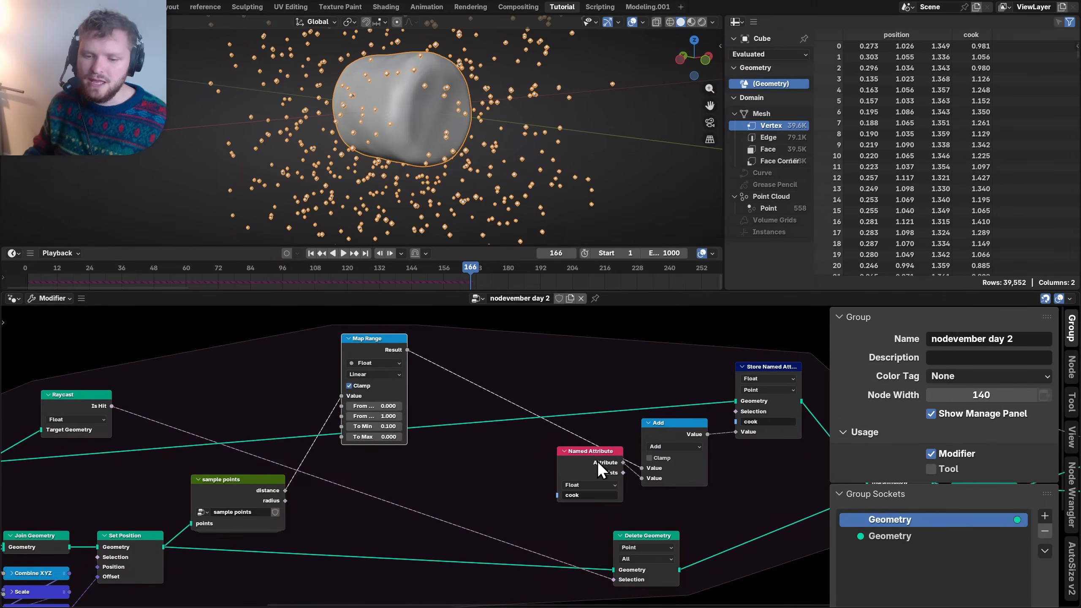
- Move the cook Named Attribute under Map Range, and insert a duplicated Add set to Multiply after Map Range, using the sample points radius as second value
left_click_drag(597, 461, 381, 480)
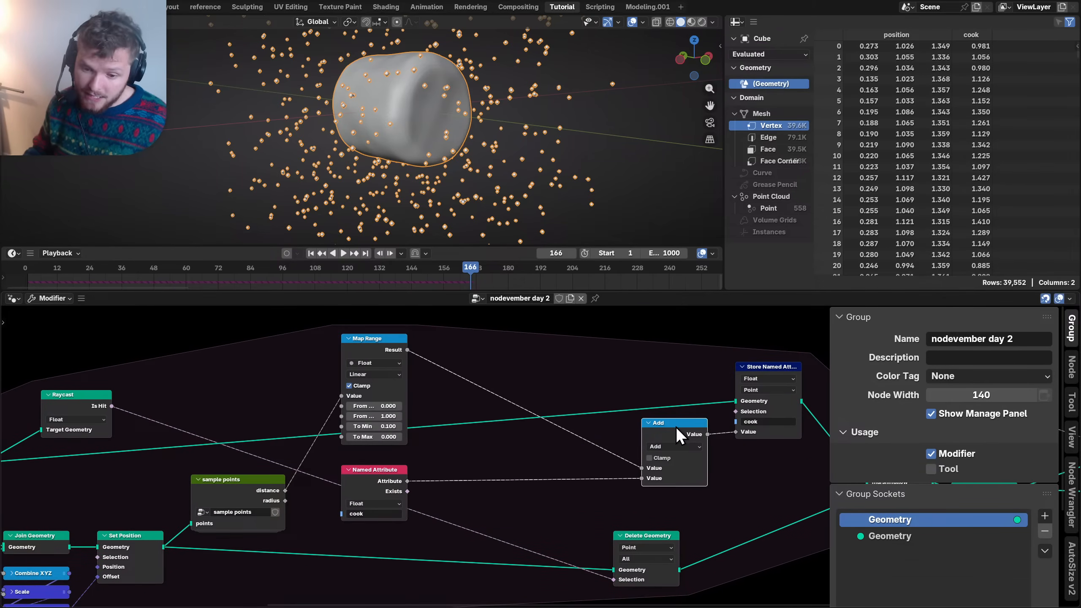
left_click_drag(676, 426, 460, 332)
left_click(456, 352)
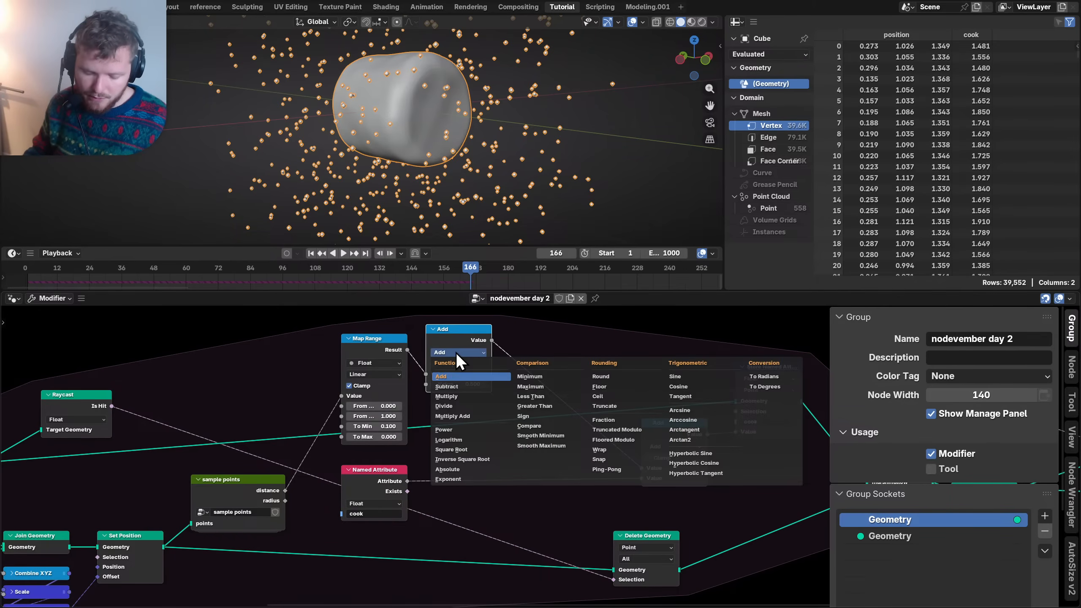
left_click(446, 396)
left_click_drag(285, 501, 460, 371)
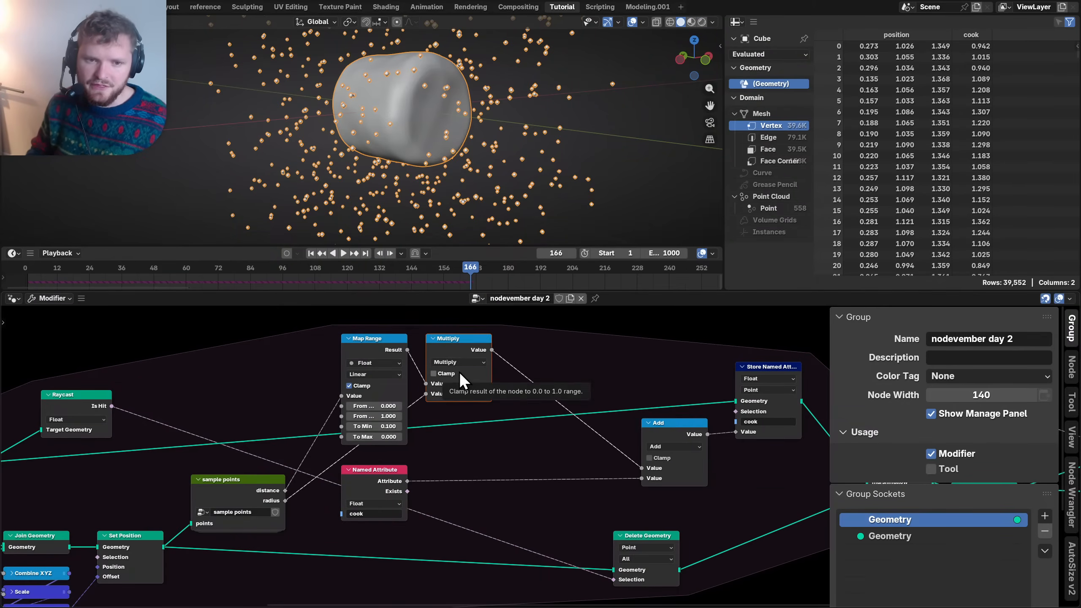
- Return to the first frame and move the Grid, Transform Geometry, Distribute Points on Faces and frame nodes away from Join Geometry
key("shift+Left")
scroll(432, 158, "down", 2)
scroll(258, 459, "down", 5)
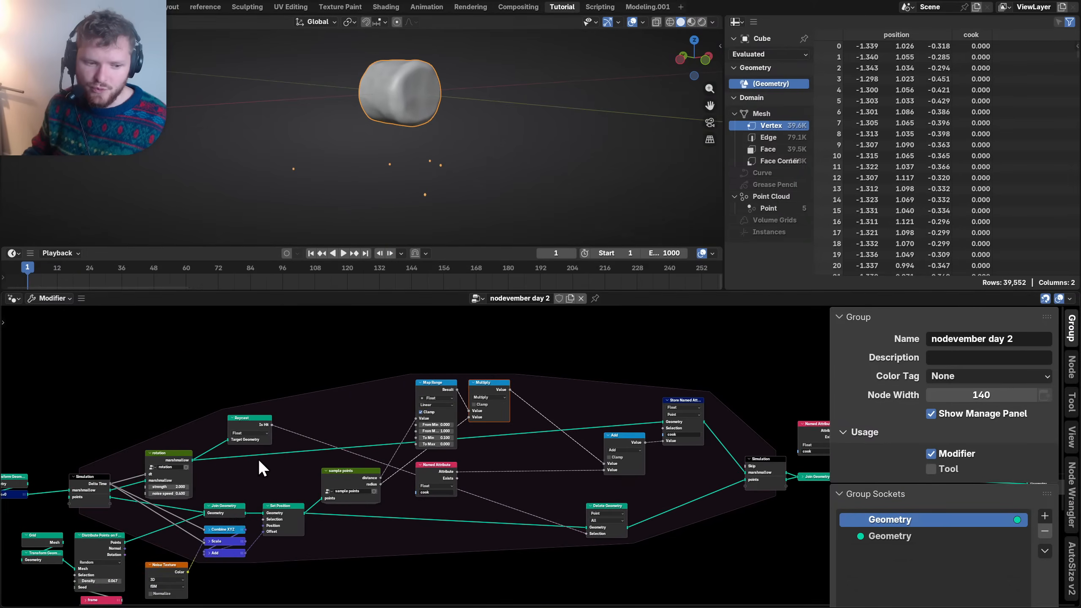
scroll(207, 483, "up", 5)
scroll(207, 483, "left", 6)
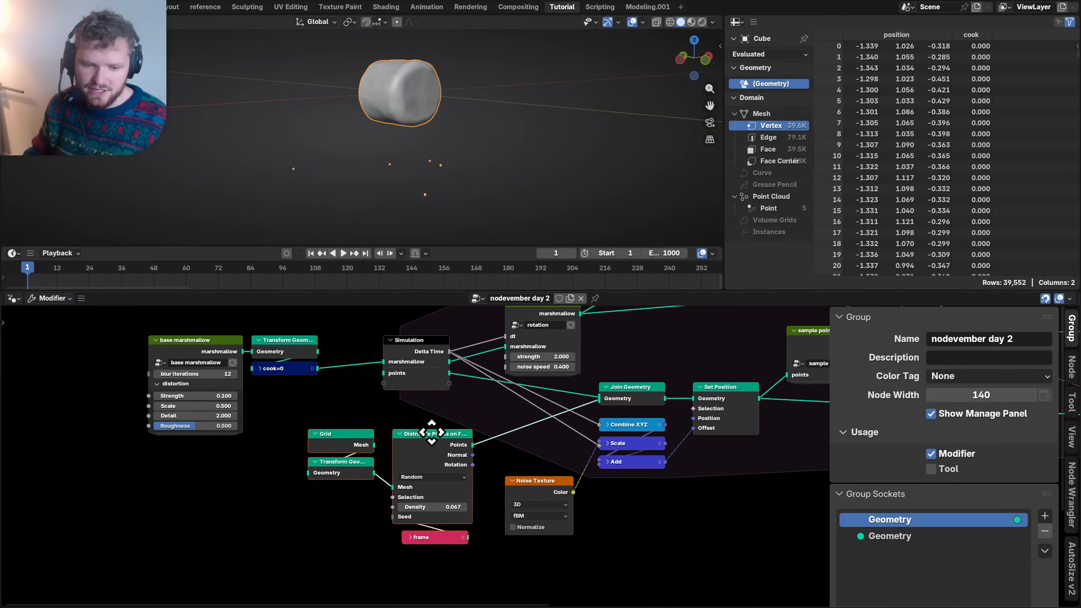
left_click_drag(430, 434, 193, 448)
- Insert a Set Point Radius node on the link between Distribute Points on Faces and Join Geometry
key("shift+a")
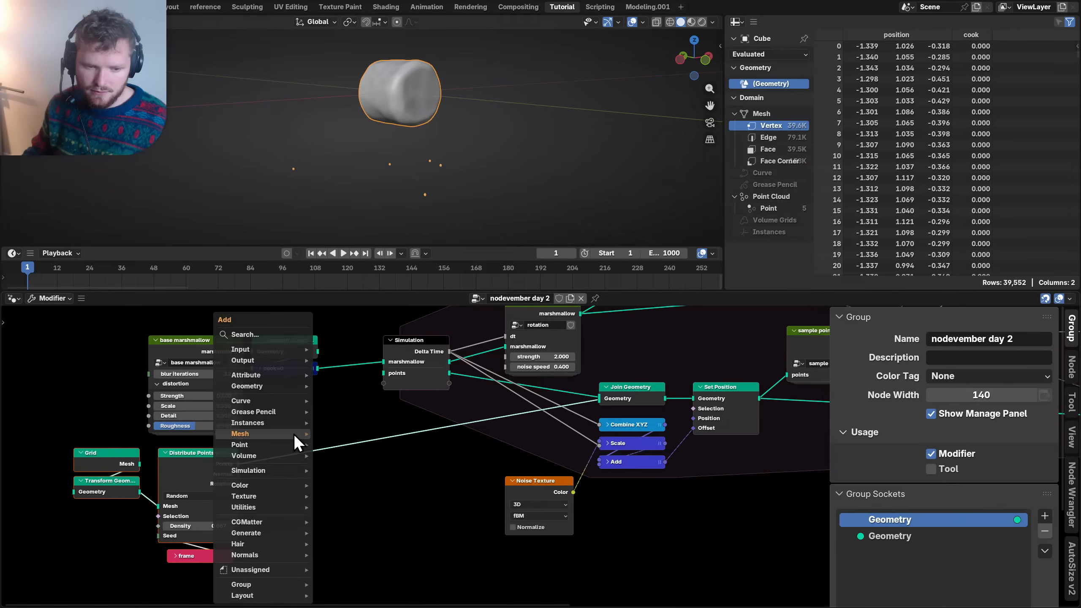
type("set point")
key("Return")
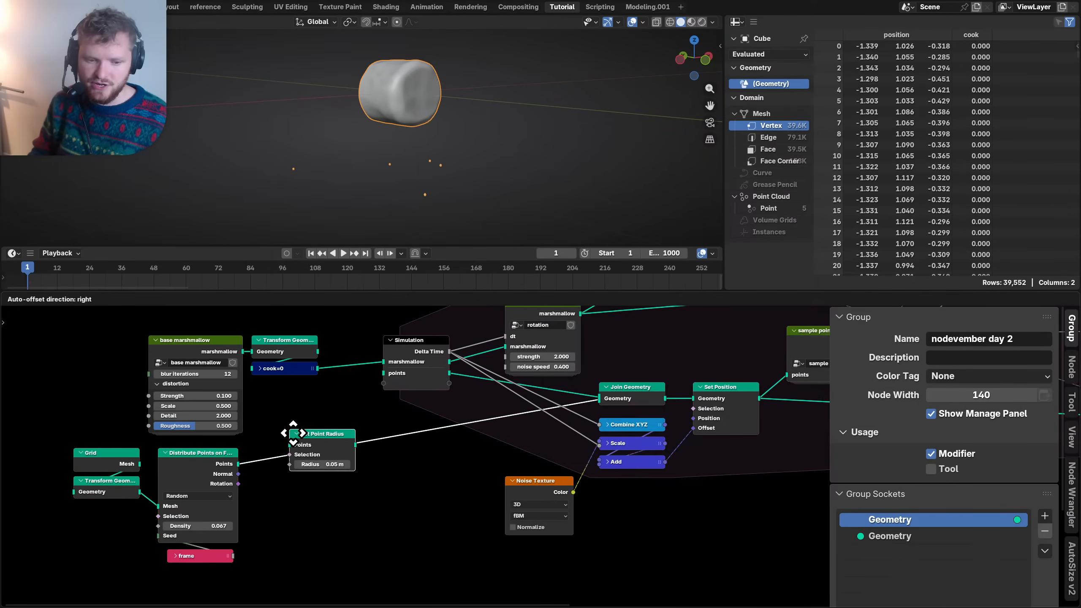
left_click(293, 444)
- Add a Float Random Value node beneath the frame node and connect it to Set Point Radius's Radius
key("shift+a")
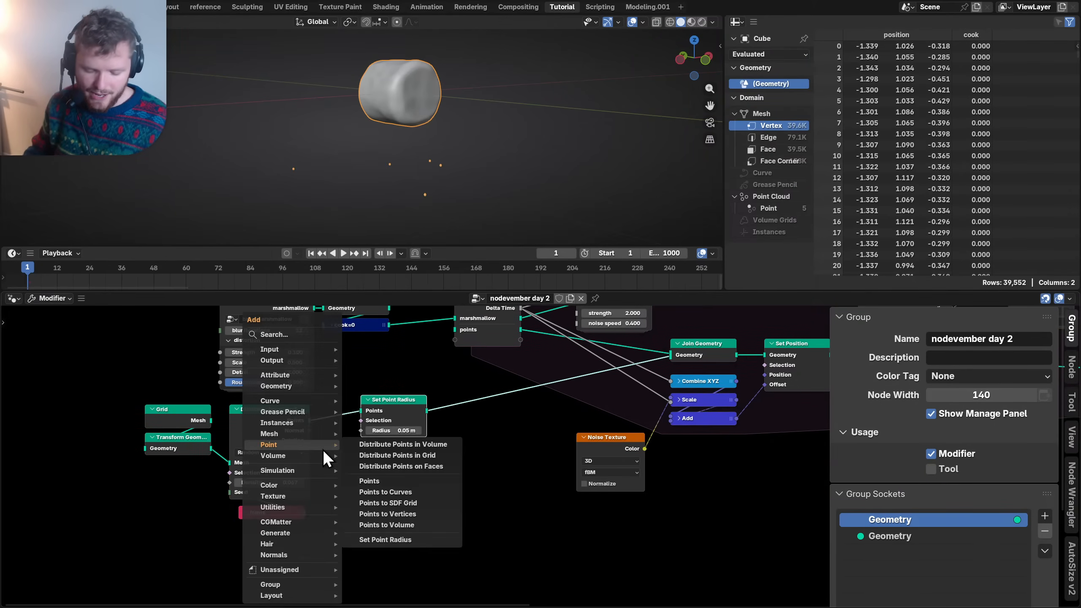
type("random")
key("Return")
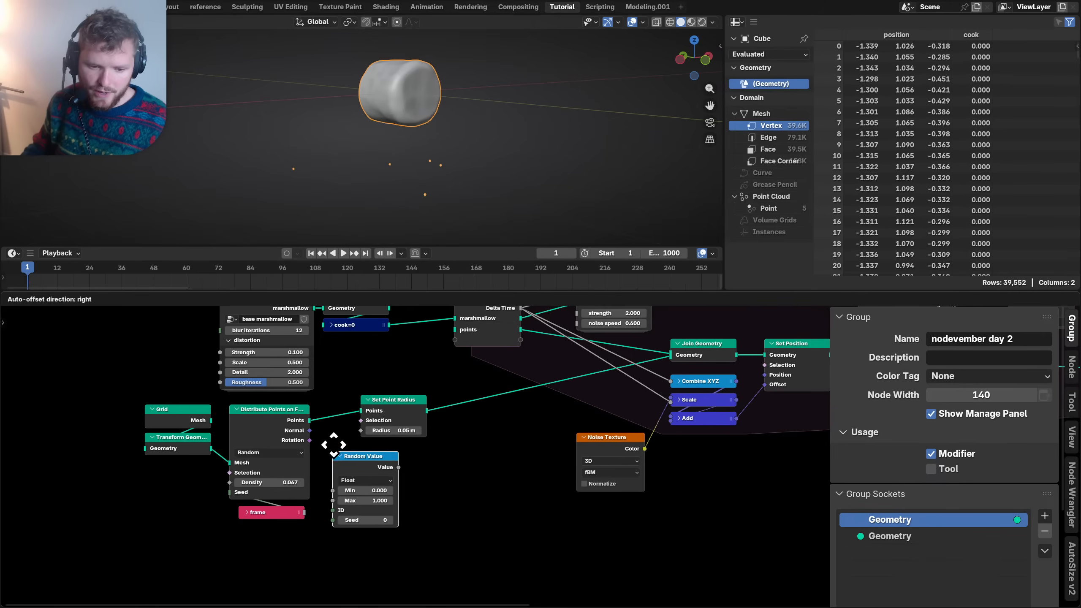
left_click(238, 524)
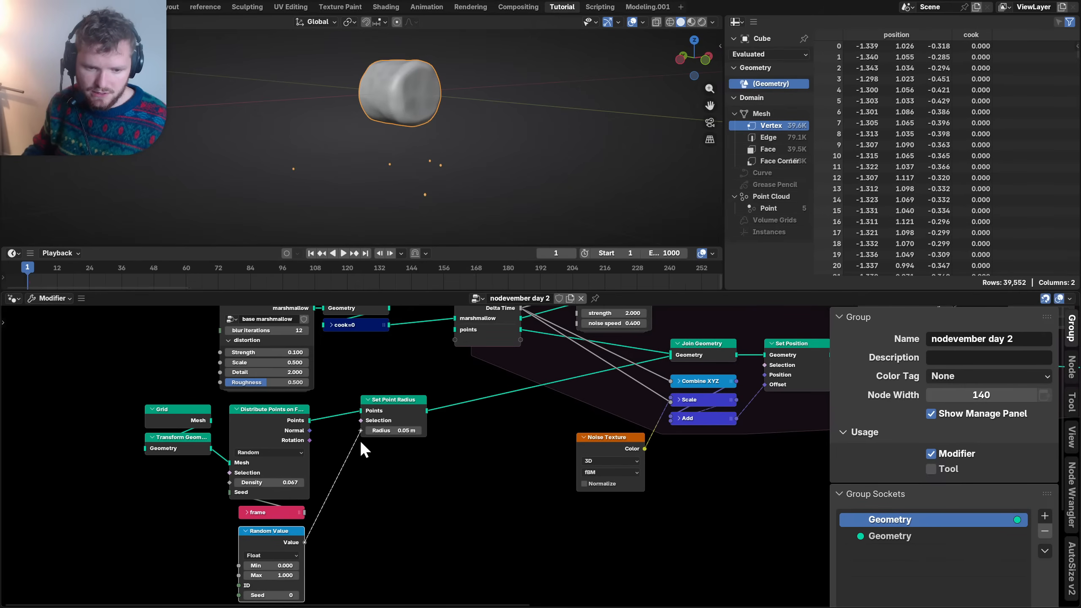
left_click_drag(360, 440, 360, 440)
- Play the simulation briefly to check the randomized point radii, and stop playback
key("space")
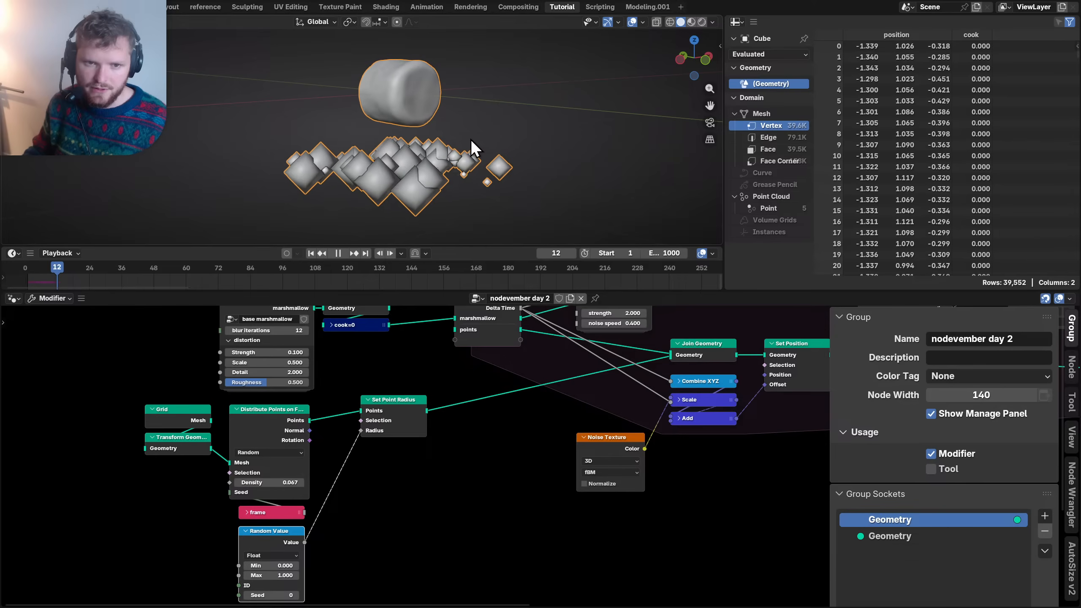
key("space")
middle_click_drag(286, 534, 302, 482)
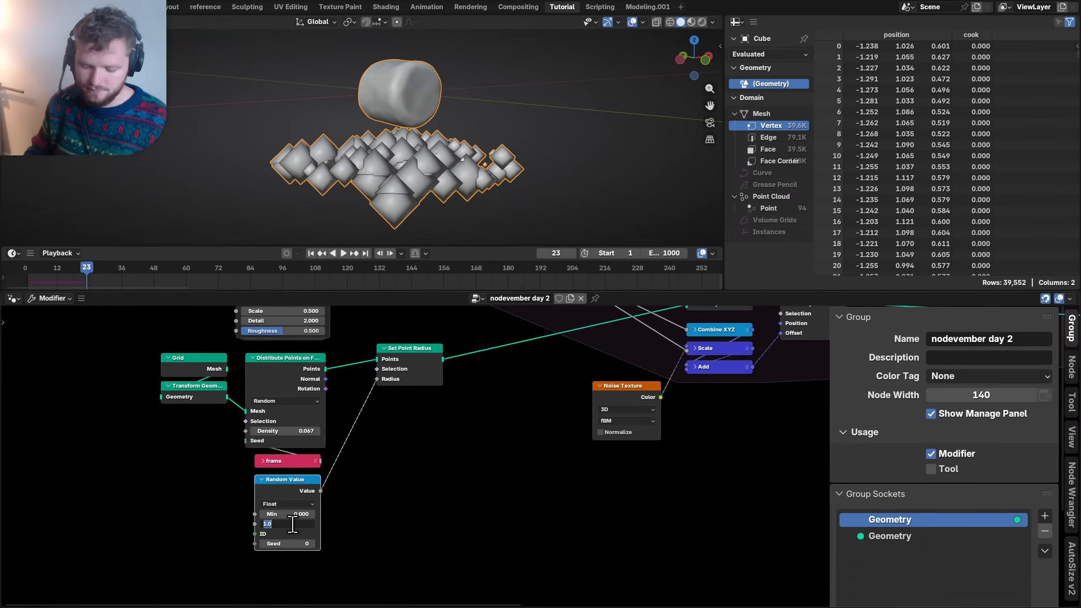
- Set the Random Value node's Max to 0.1 for the point radius and play the simulation briefly
left_click_drag(292, 524, 280, 524)
key("space")
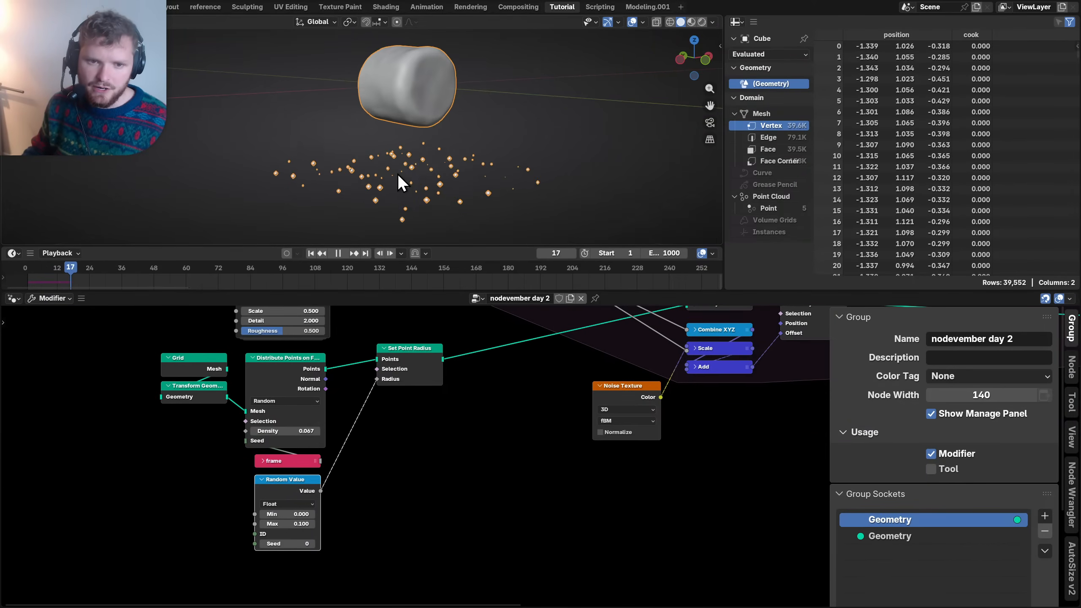
key("space")
- Save the file and activate the Viewer node to preview the cook attribute on the joined geometry
scroll(588, 432, "down", 8)
middle_click_drag(677, 390, 243, 462)
scroll(486, 423, "up", 3)
scroll(486, 423, "up", 1)
key("ctrl+s")
middle_click_drag(458, 341, 452, 369)
middle_click_drag(627, 383, 250, 383)
left_click(527, 389)
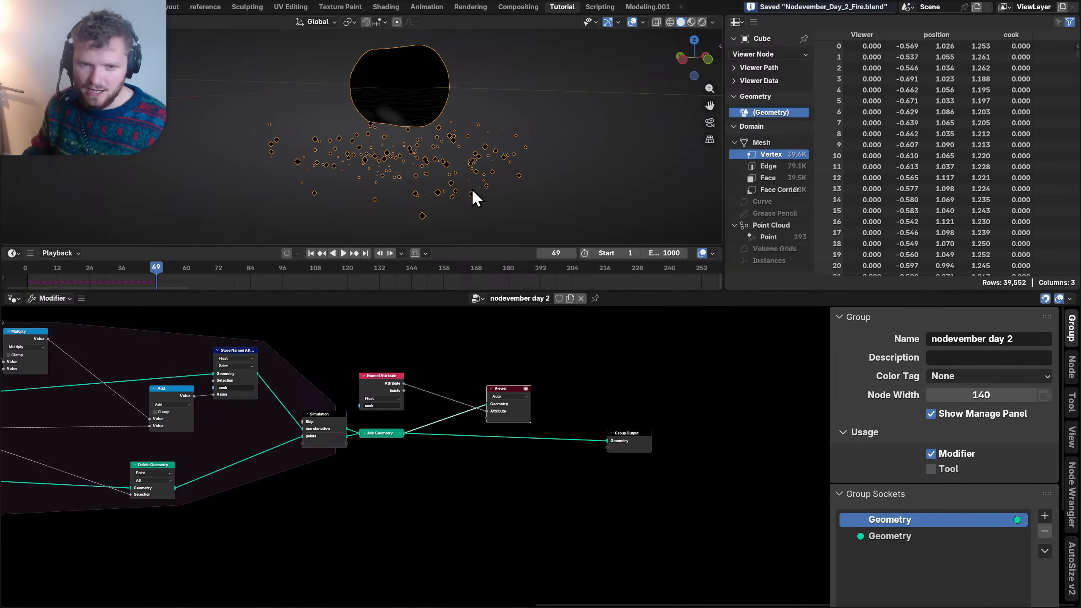
- Play the simulation from the first frame in a maximized viewport and examine how the cook values build up on the marshmallow
key("shift+Left")
key("ctrl+space")
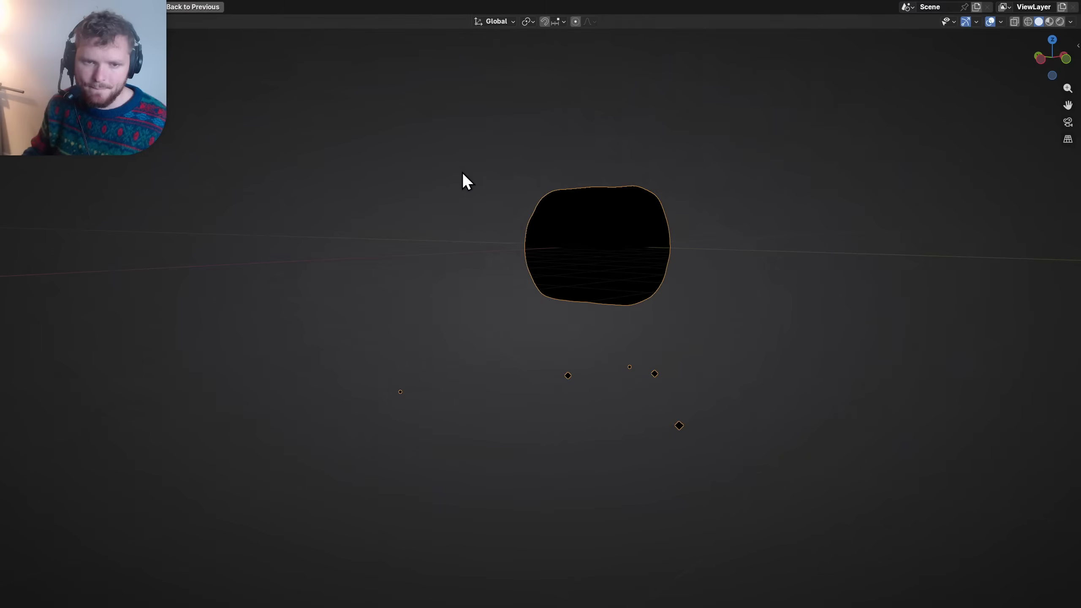
key("space")
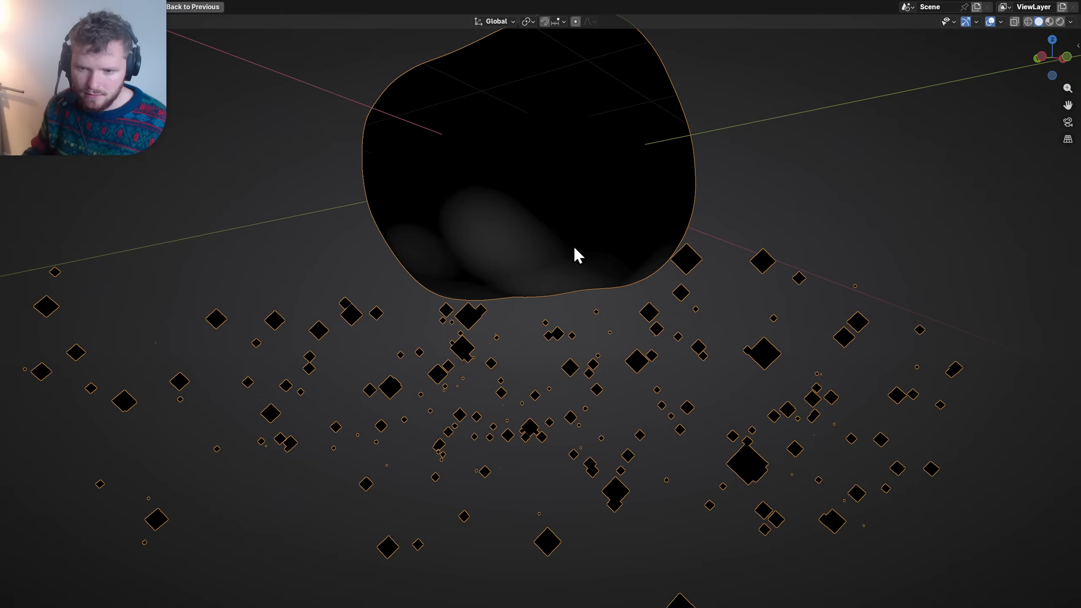
middle_click_drag(573, 246, 653, 232)
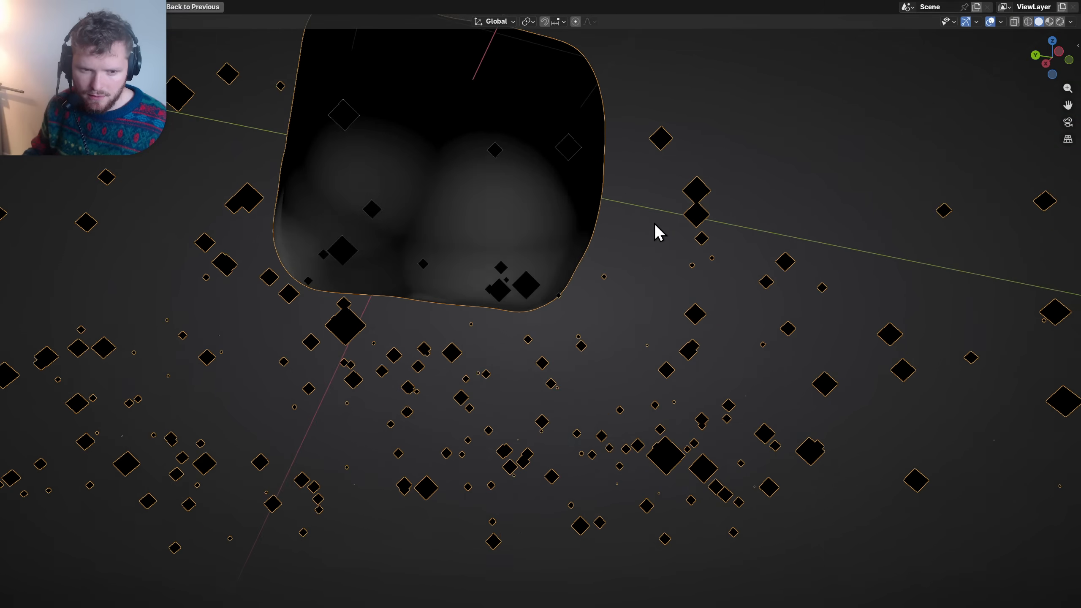
middle_click_drag(511, 251, 525, 242)
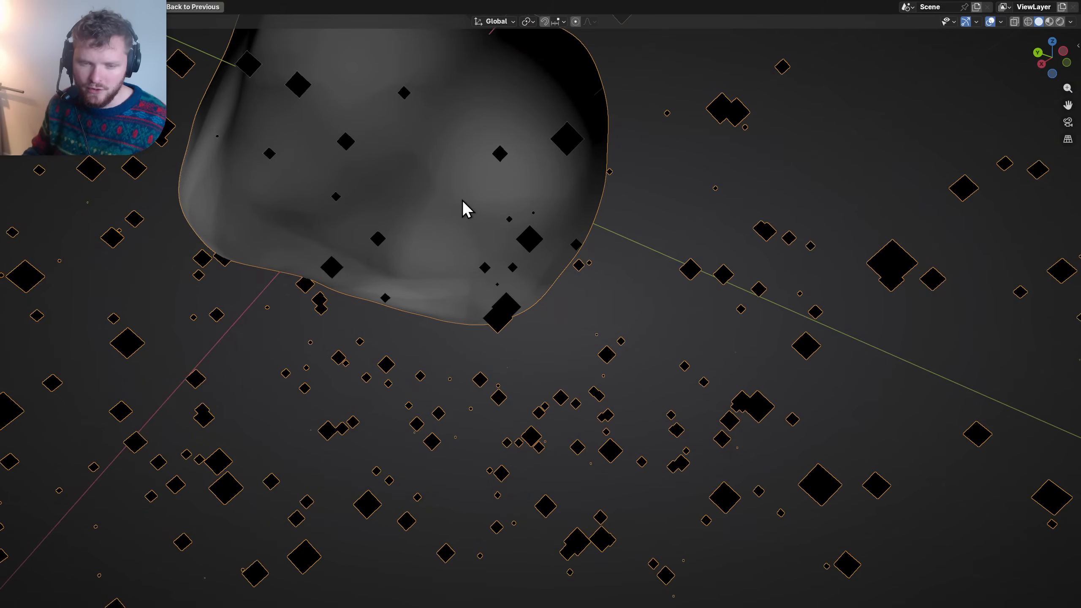
middle_click_drag(462, 199, 503, 255, "shift")
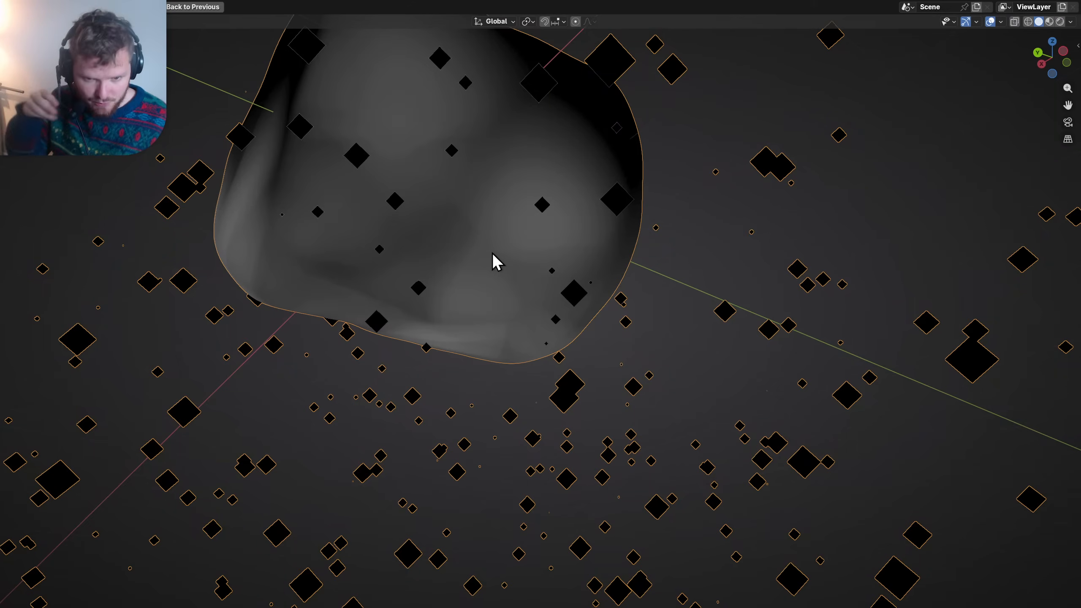
scroll(491, 252, "down", 5)
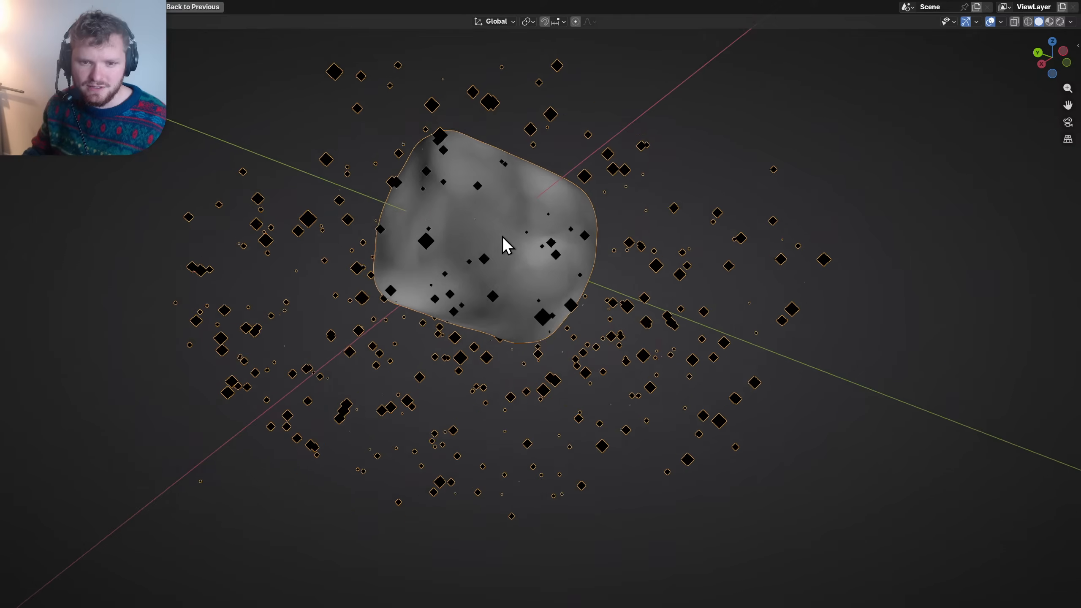
middle_click_drag(502, 237, 529, 268)
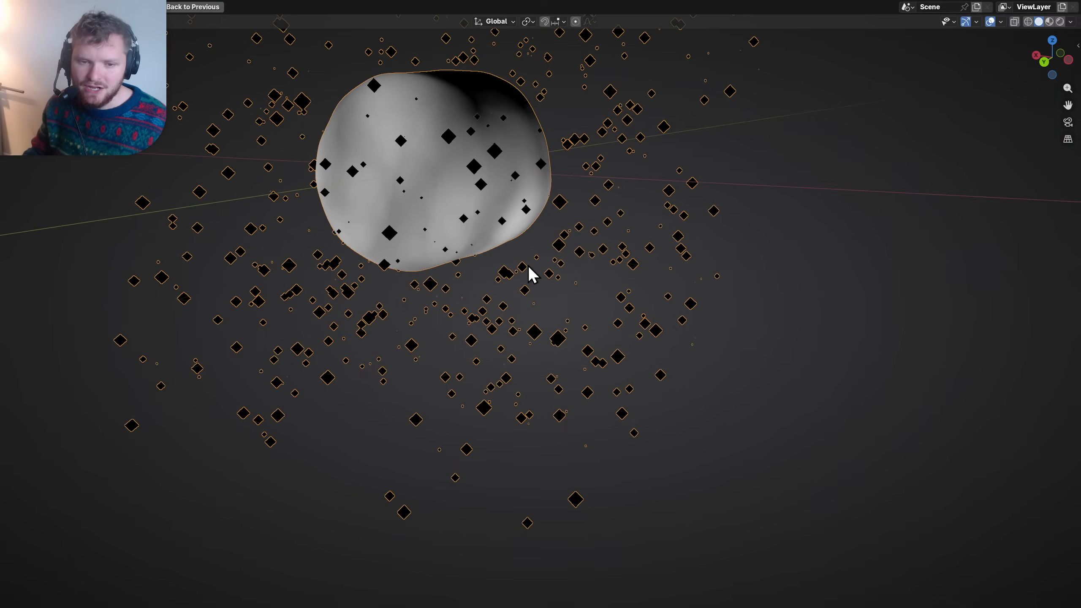
key("ctrl+space")
- Save the file and set the Map Range node's To Min to 0.1/5
key("ctrl+s")
middle_click_drag(247, 369, 517, 402)
scroll(310, 404, "up", 1)
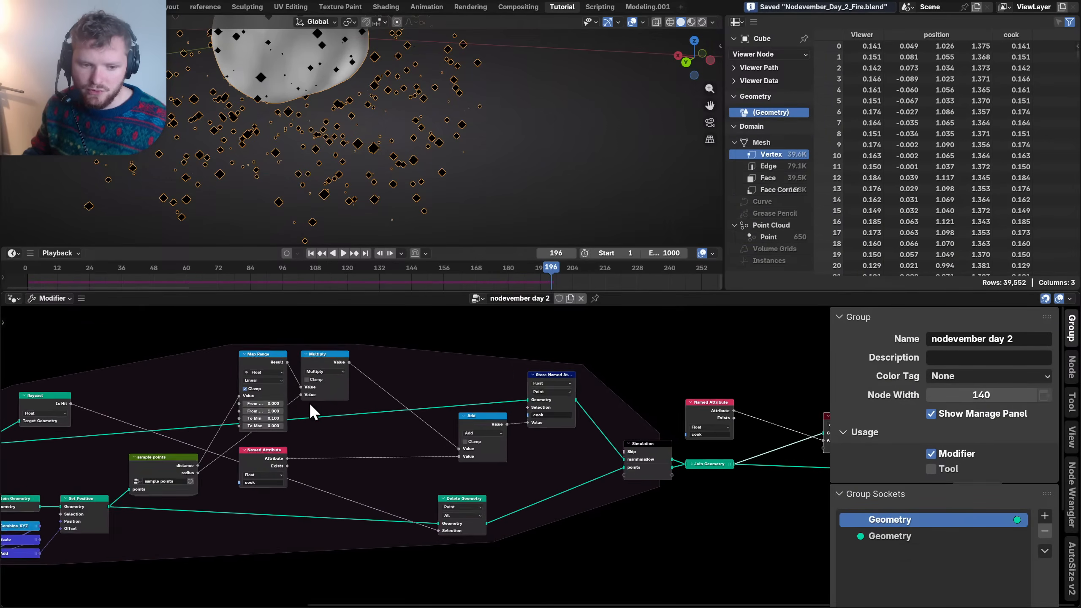
scroll(313, 406, "up", 5)
middle_click_drag(372, 432, 558, 439)
scroll(553, 441, "up", 2)
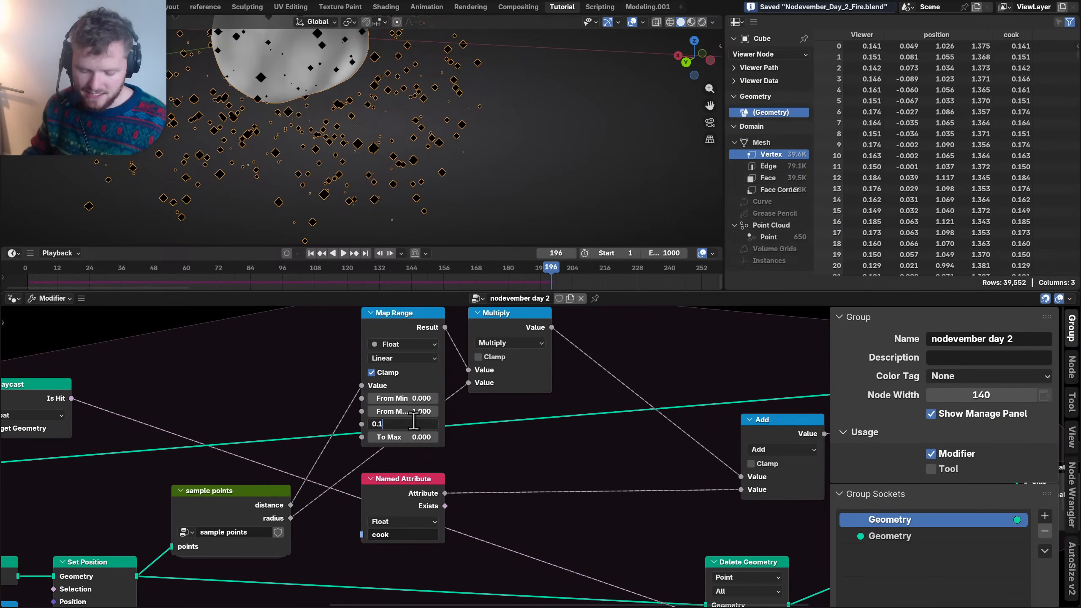
type("/5")
key("Return")
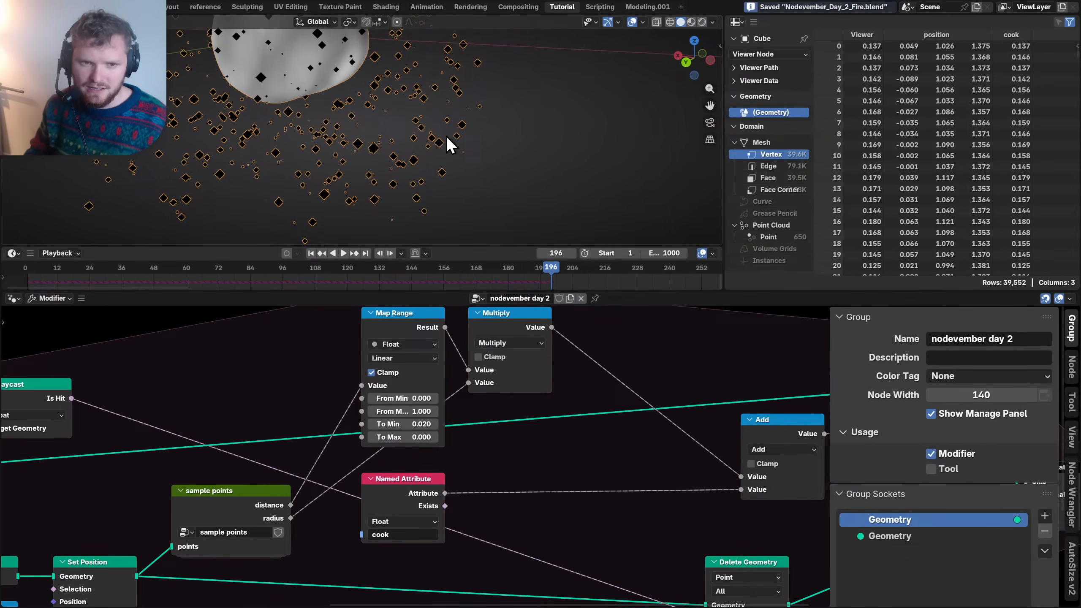
- Replay the simulation enlarged from the first frame to check the cooking speed with the reduced To Min
key("shift+Left")
key("ctrl+space")
middle_click_drag(345, 150, 415, 163)
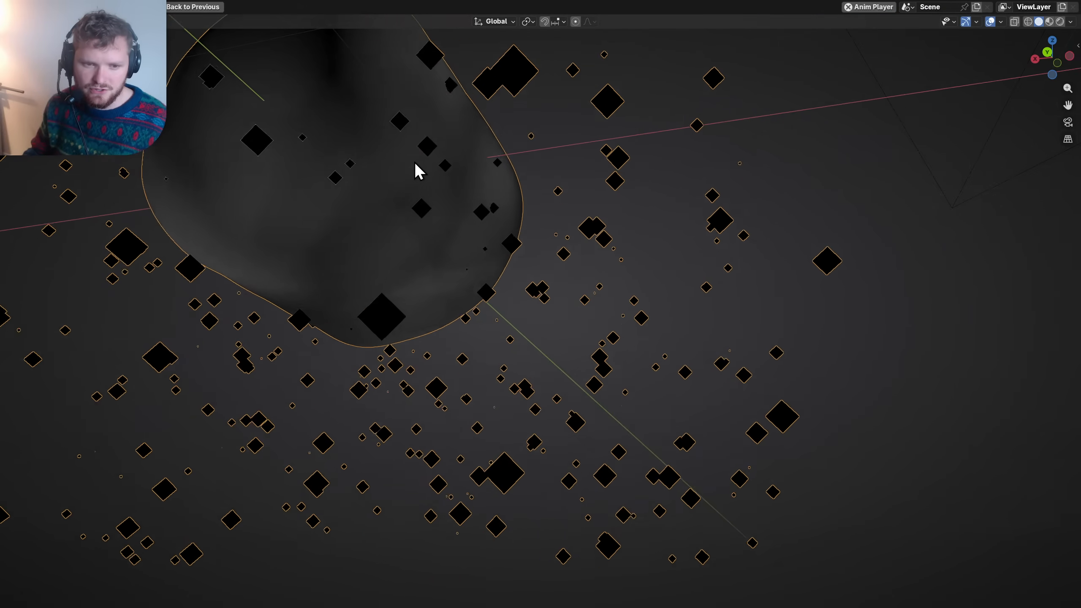
key("ctrl+space")
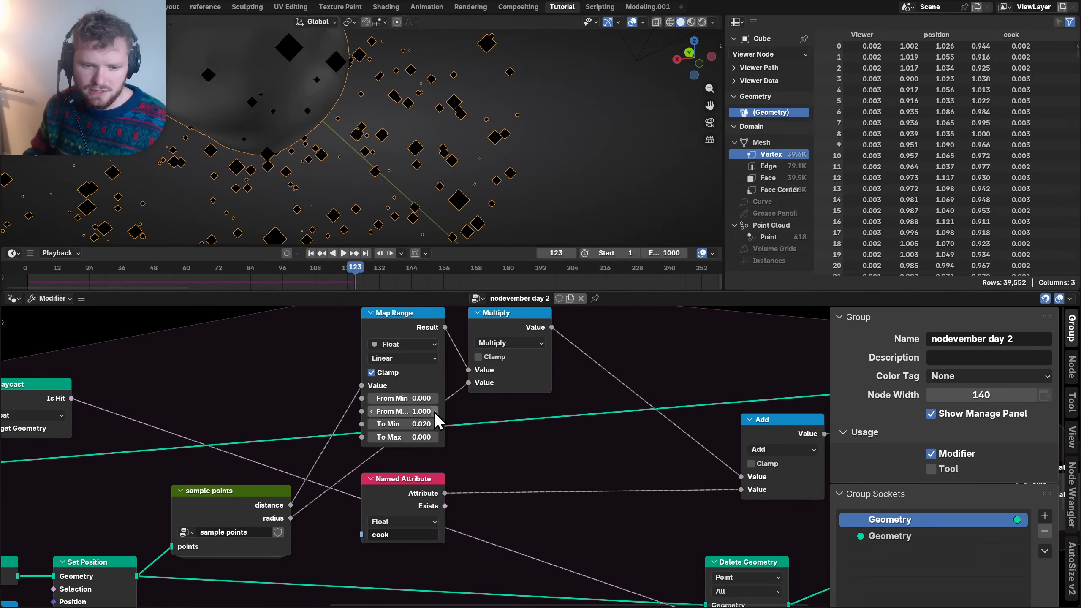
- Undo the Map Range node's To Min change, set its From Max to 0.1, and save the file
key("shift+Left")
key("ctrl+z")
key("ctrl+z")
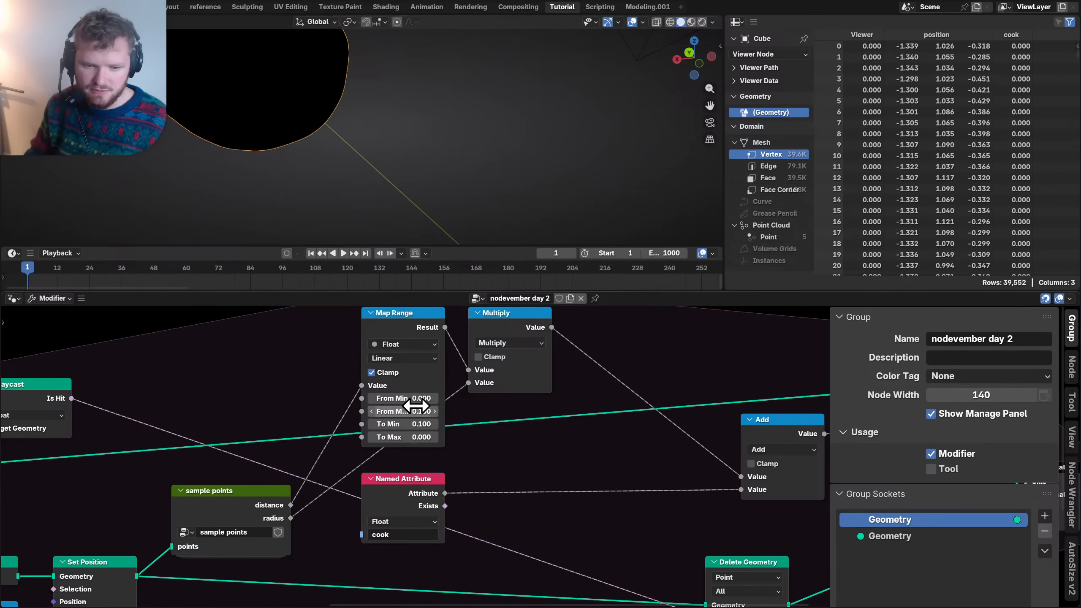
key("ctrl+s")
- Play the simulation in a maximized viewport and inspect the cooked spots on the marshmallow surface from near and far
key("ctrl+space")
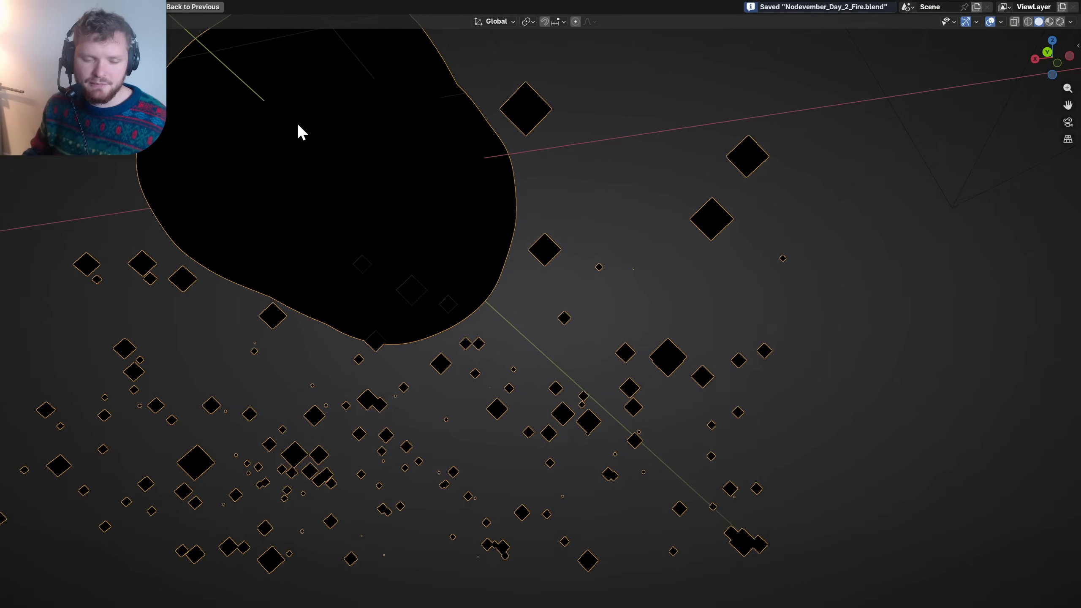
middle_click_drag(316, 166, 340, 196)
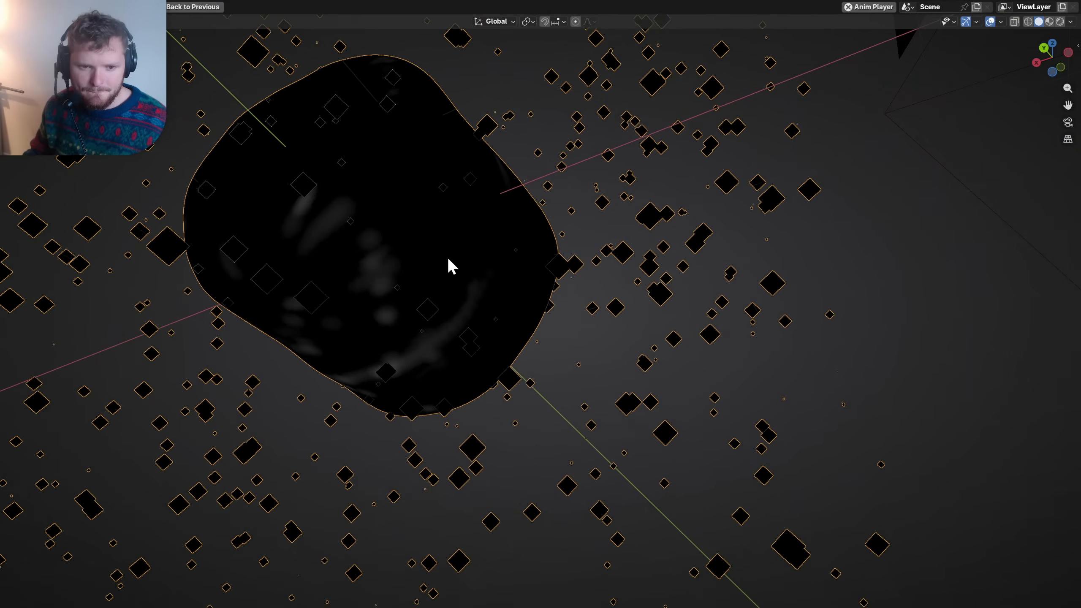
scroll(448, 256, "up", 3)
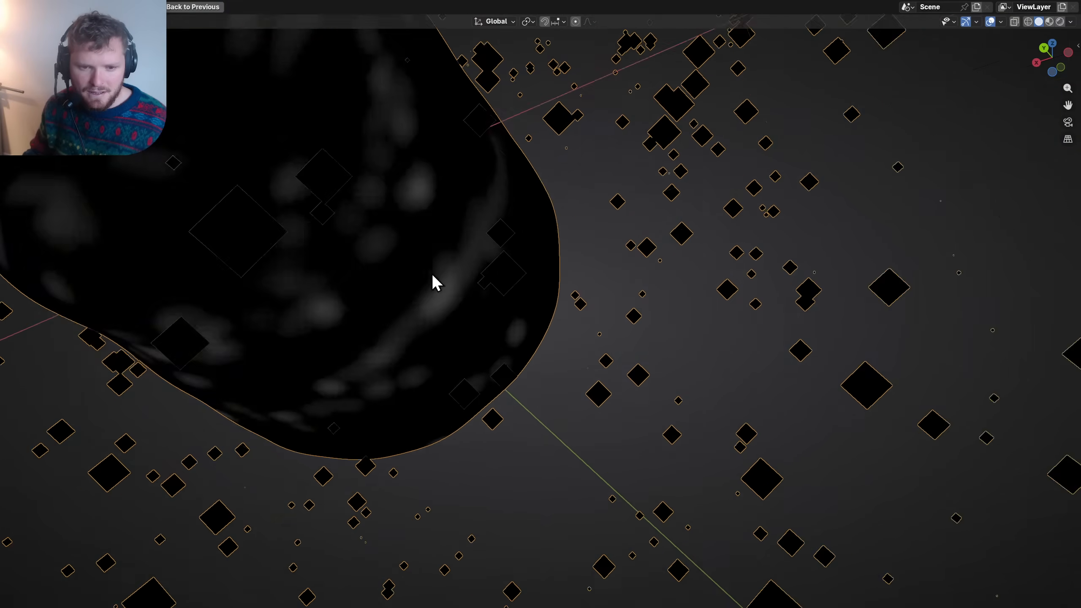
scroll(431, 274, "up", 2)
middle_click_drag(407, 274, 454, 260, "shift")
scroll(465, 263, "up", 2)
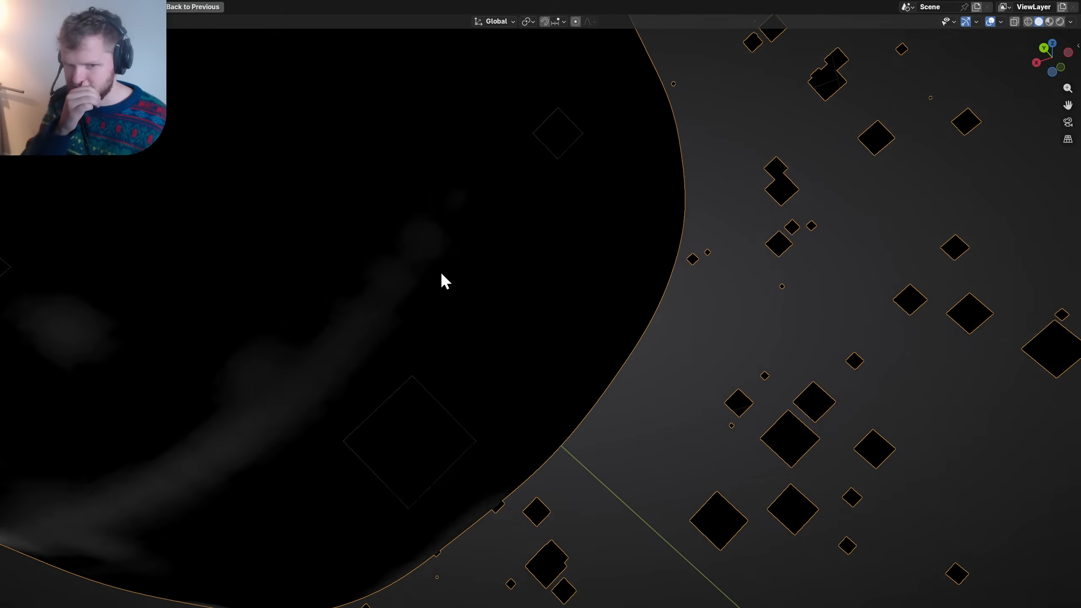
scroll(415, 274, "down", 5)
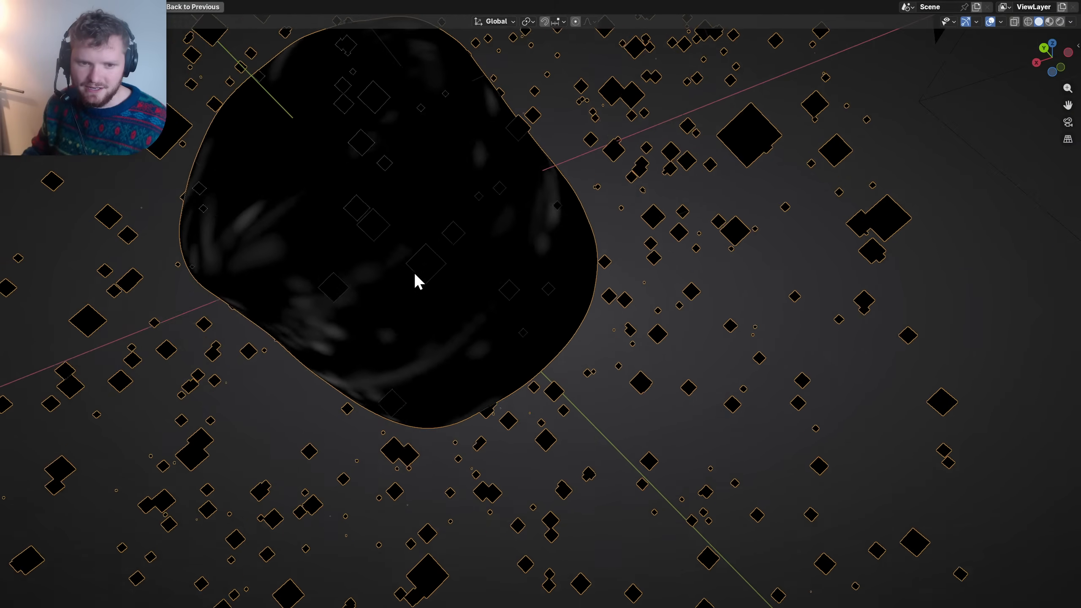
scroll(415, 275, "down", 5)
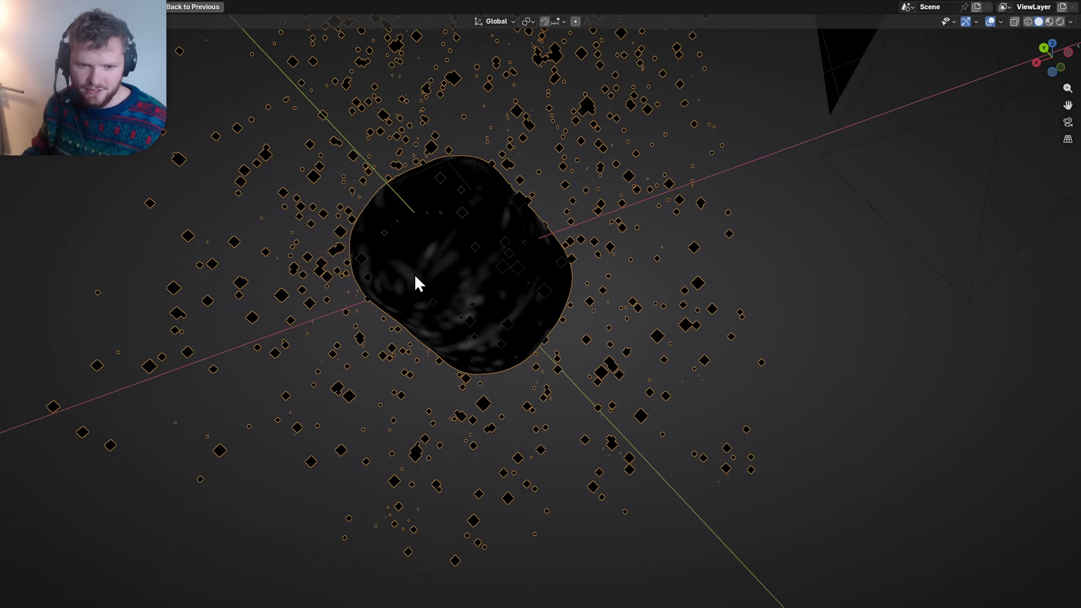
key("ctrl+space")
- In the base marshmallow group, set the Mesh to SDF Grid voxel size to 0.015 m and rebake the mesh at the first frame
scroll(257, 397, "down", 5)
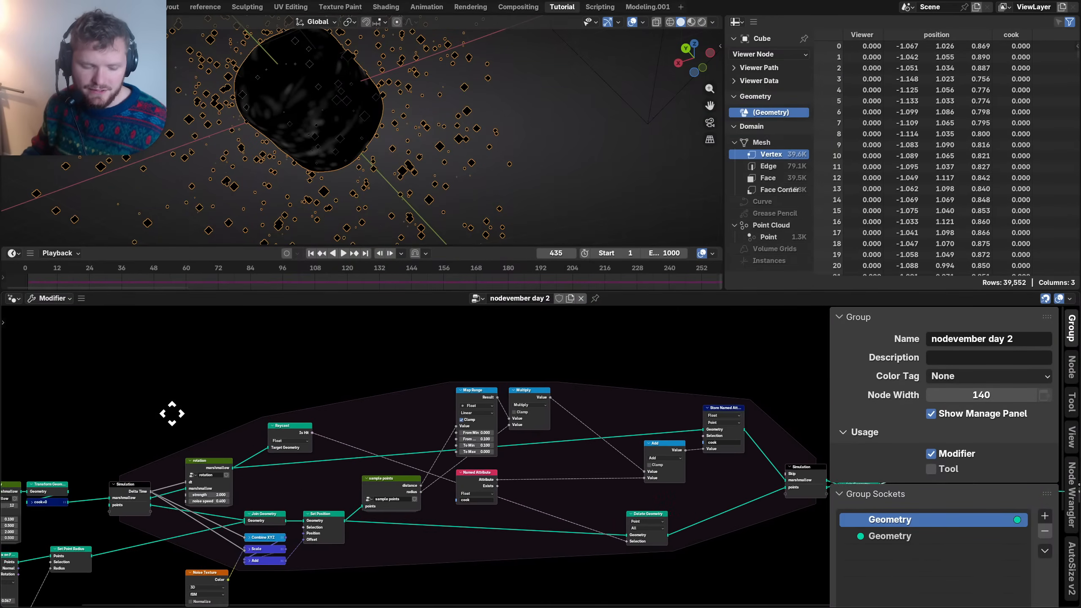
middle_click_drag(172, 414, 503, 384)
middle_click_drag(278, 476, 352, 429)
scroll(352, 429, "up", 5)
middle_click_drag(345, 161, 256, 211)
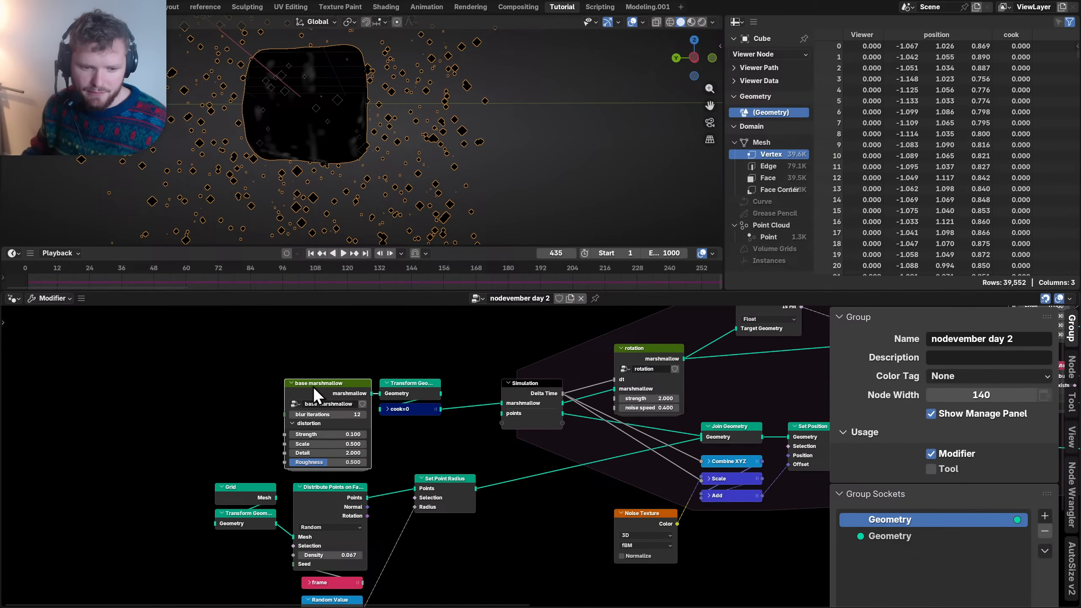
key("Tab")
middle_click_drag(650, 427, 610, 419)
scroll(356, 433, "up", 4)
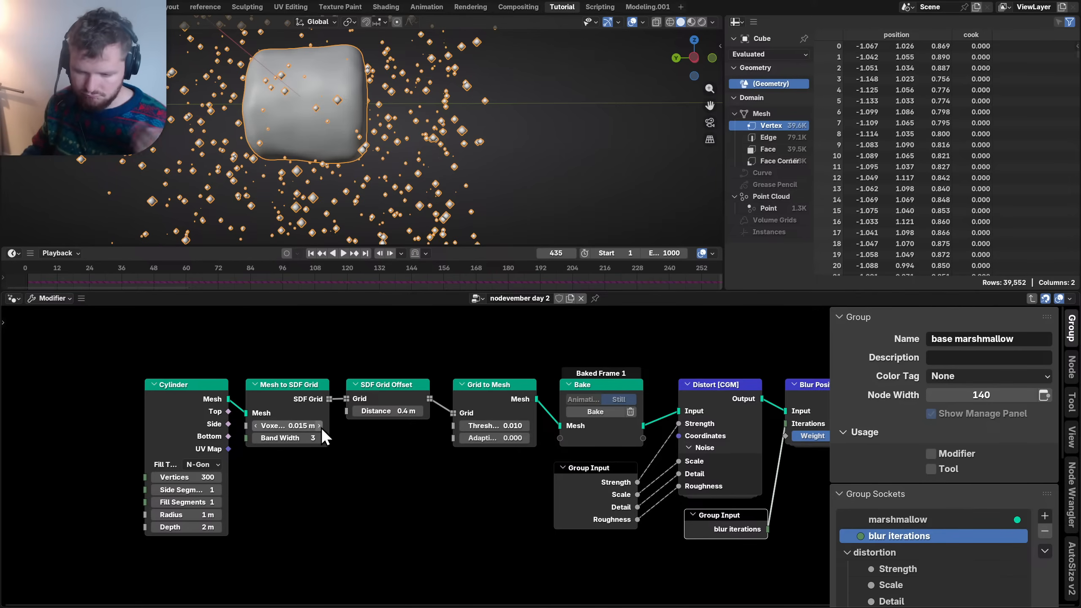
key("shift+Left")
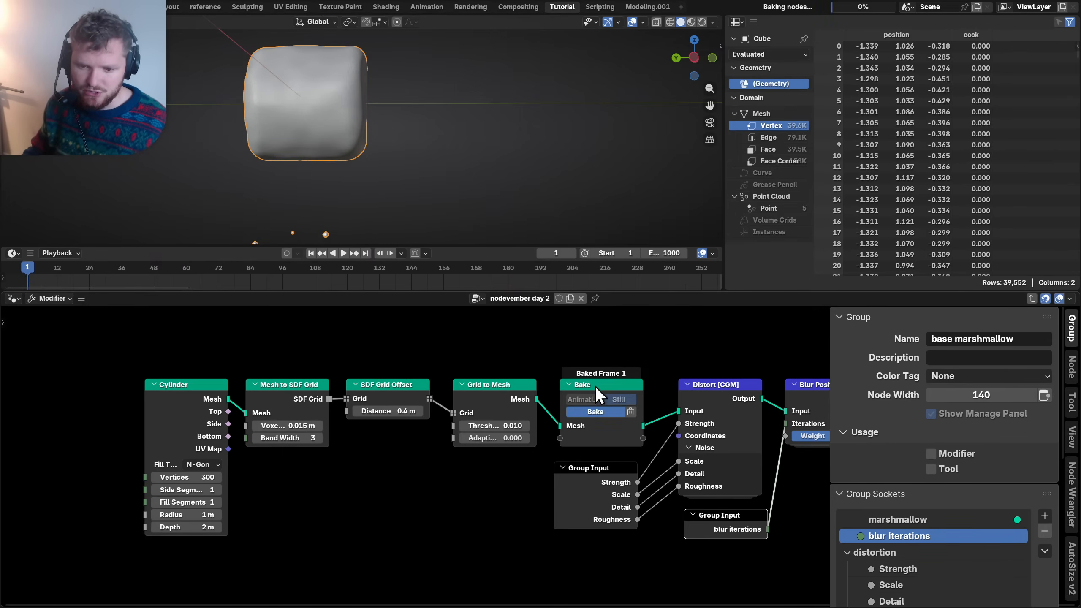
key("Tab")
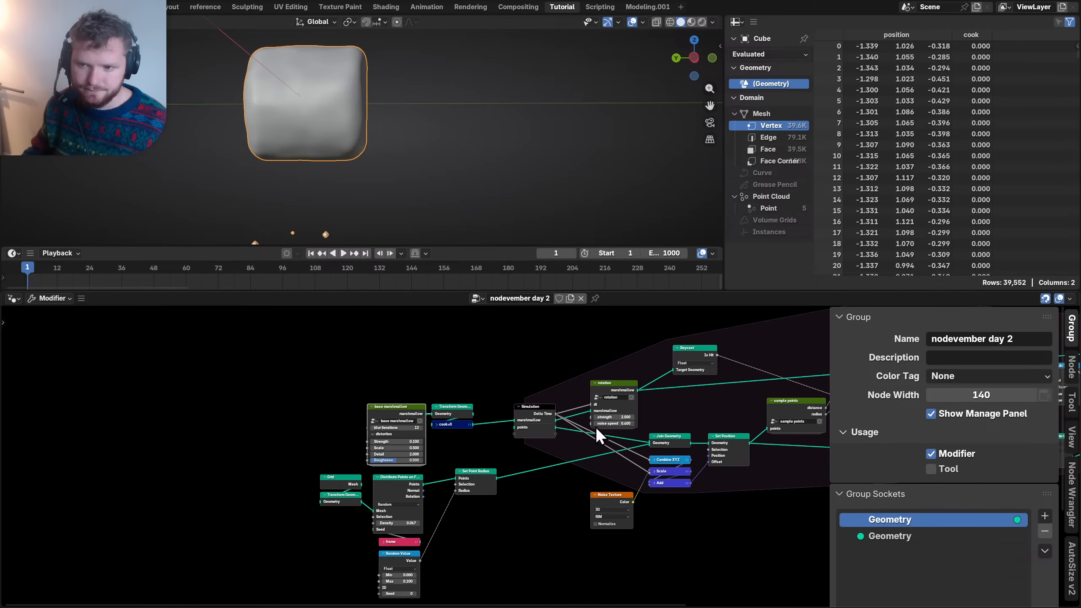
- Reactivate the Viewer node at the end of the main node tree to preview the cook attribute
middle_click_drag(727, 388, 211, 403)
middle_click_drag(619, 388, 415, 420)
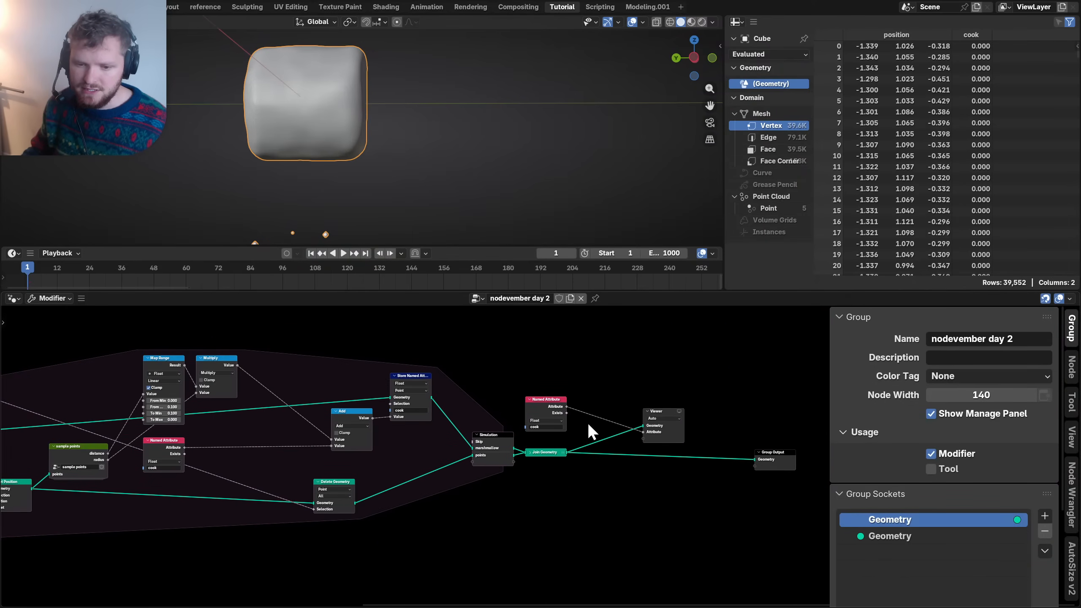
left_click(681, 411)
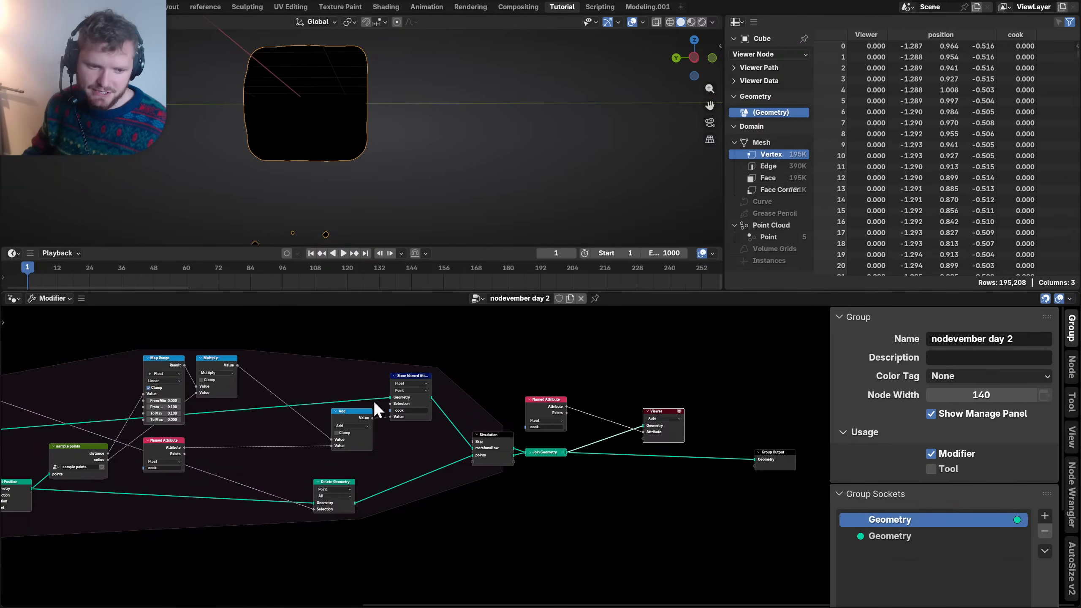
- Play the simulation in a maximized viewport and examine the cook pattern on the denser marshmallow mesh
key("ctrl+space")
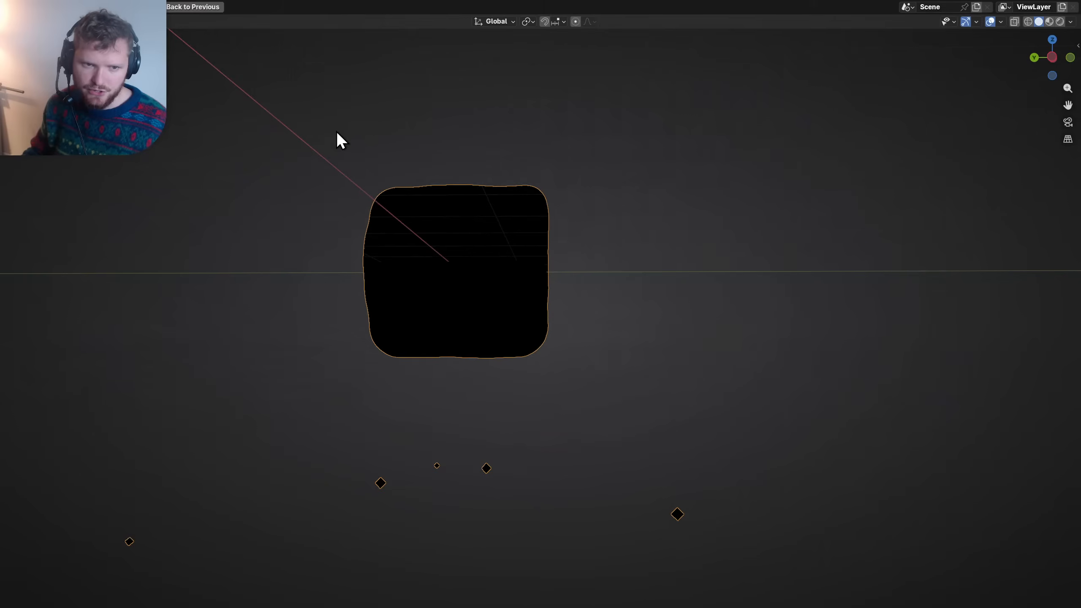
middle_click_drag(455, 317, 422, 290)
scroll(506, 359, "up", 2)
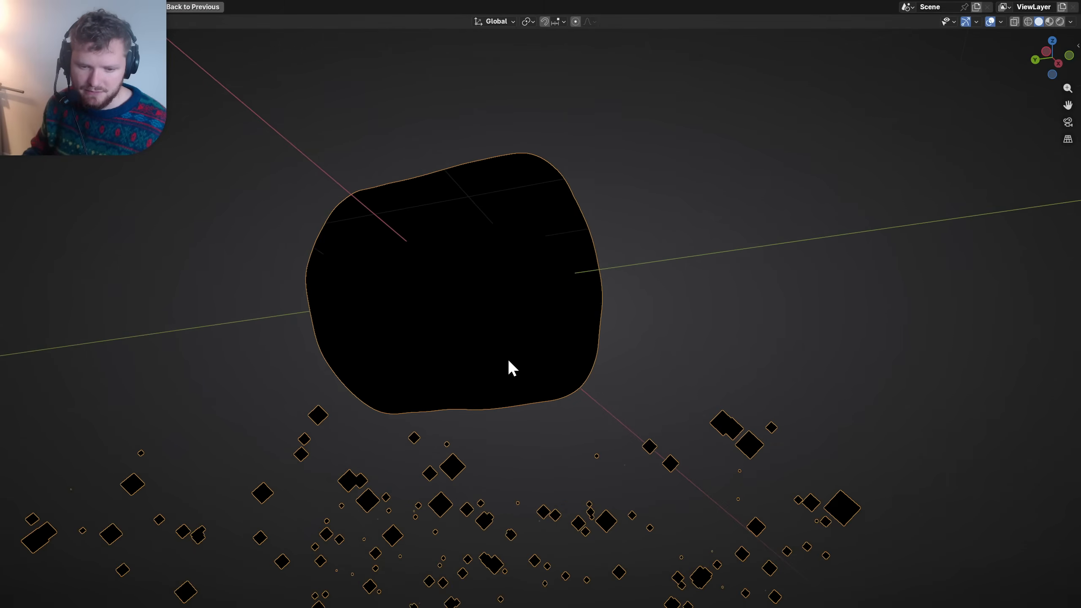
scroll(507, 358, "up", 2)
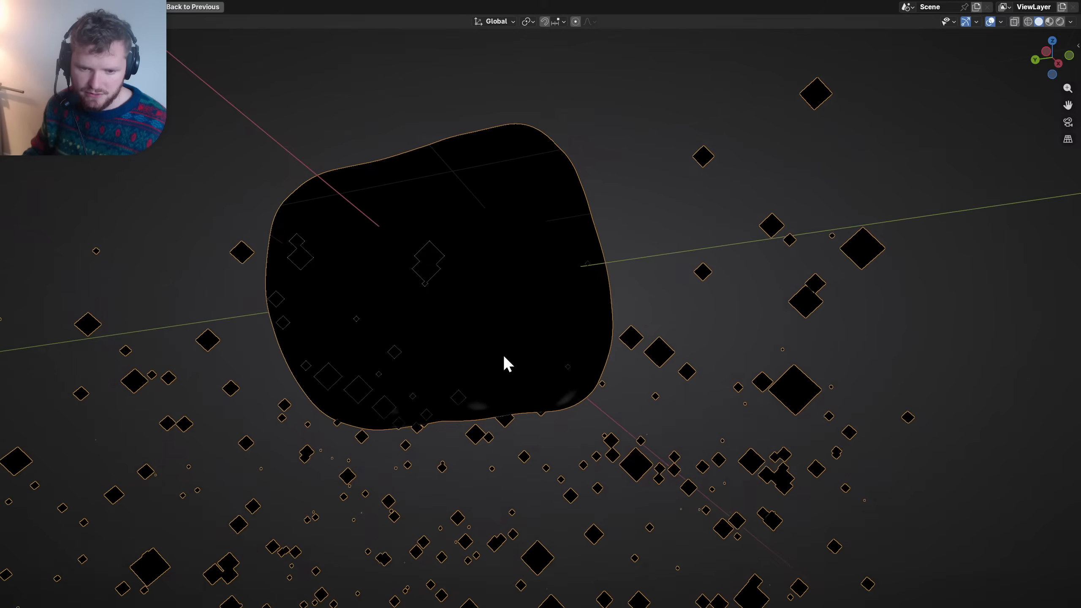
middle_click_drag(503, 355, 476, 330)
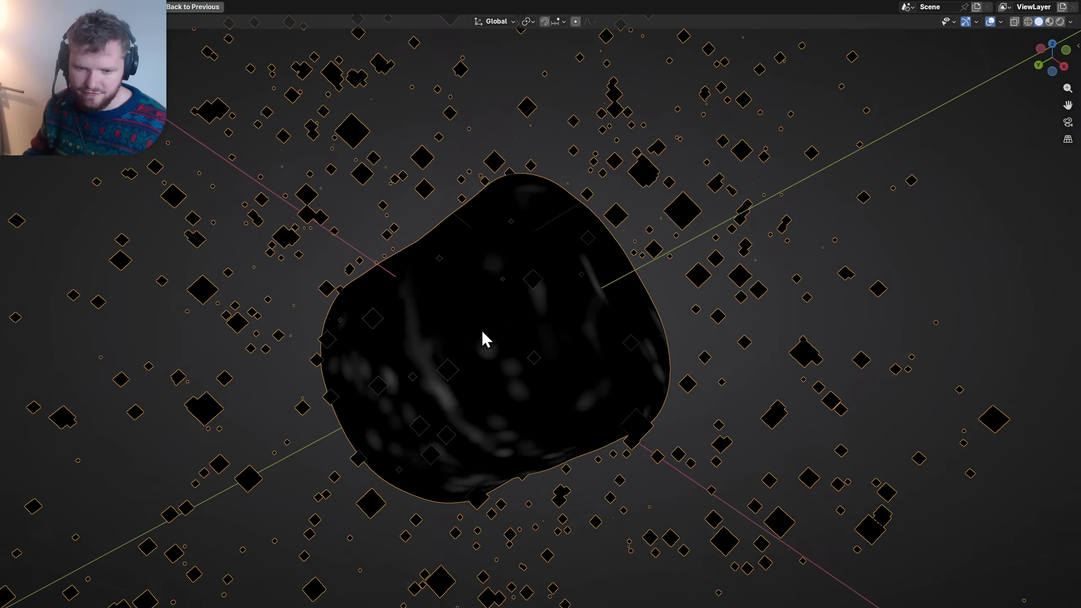
key("ctrl+space")
- Connect the sample points radius to the Map Range node's From Max and cut its link to the Multiply node
middle_click_drag(193, 407, 572, 392)
scroll(554, 407, "up", 1)
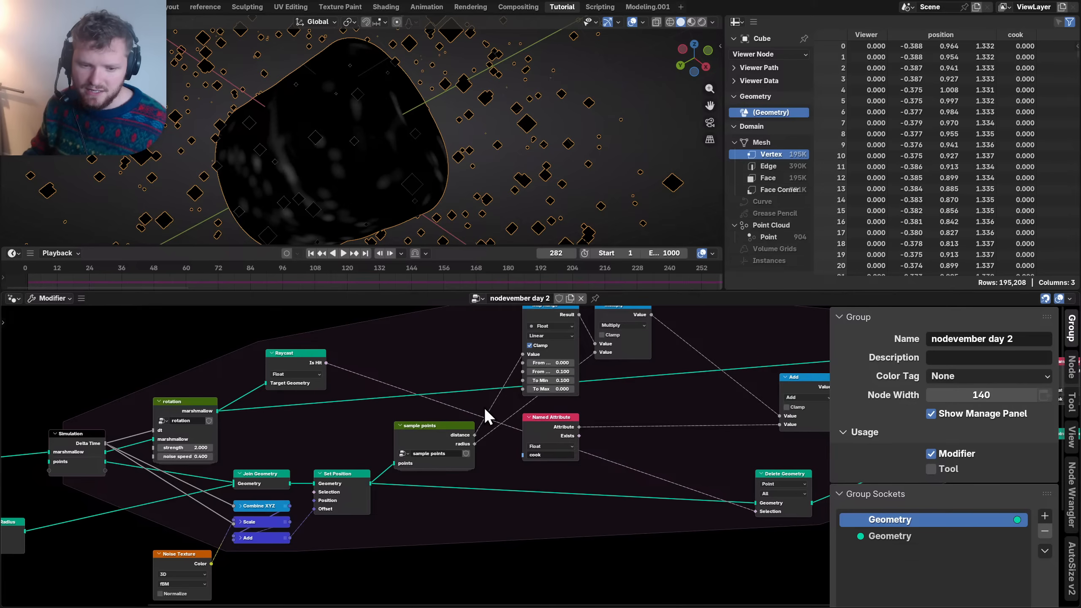
left_click_drag(476, 444, 516, 376)
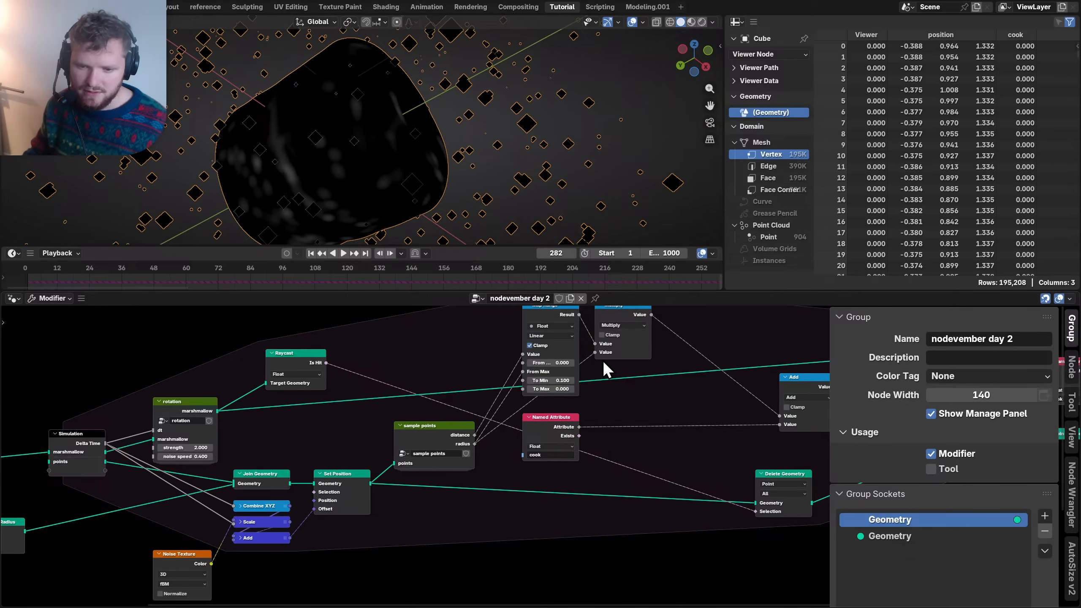
right_click_drag(602, 362, 584, 352, "ctrl")
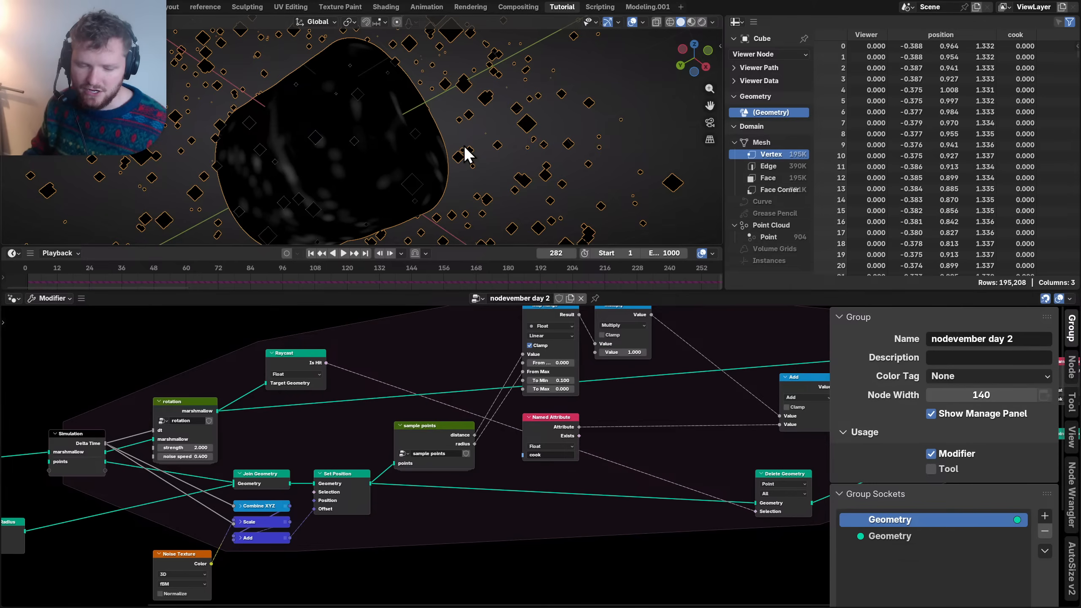
- Replay the simulation from the first frame in a maximized viewport, examine the radius-driven cook spots and save the file
key("shift+Left")
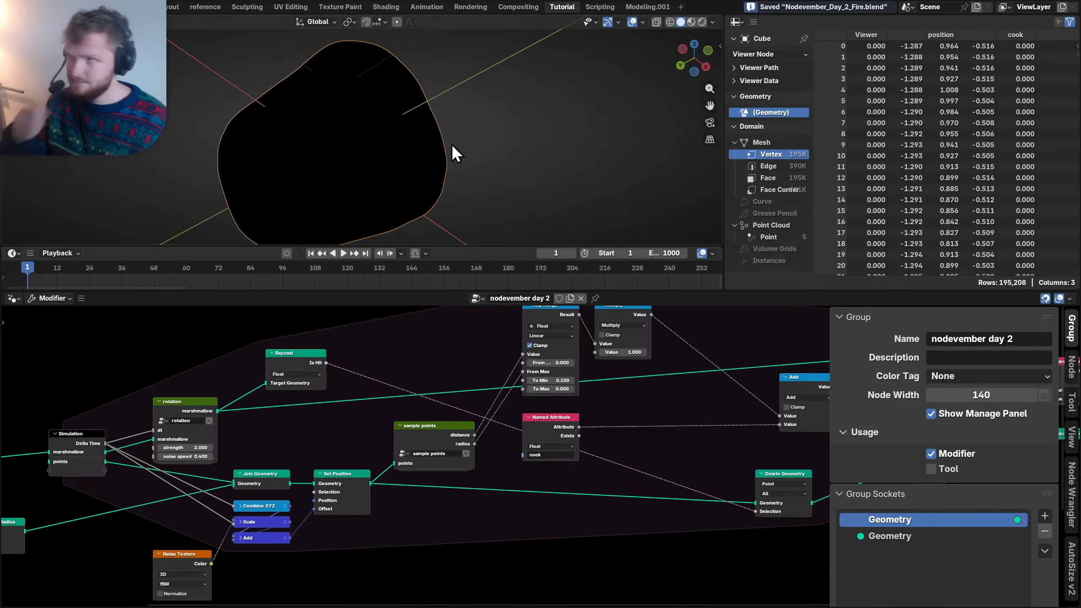
key("space")
key("ctrl+alt+space")
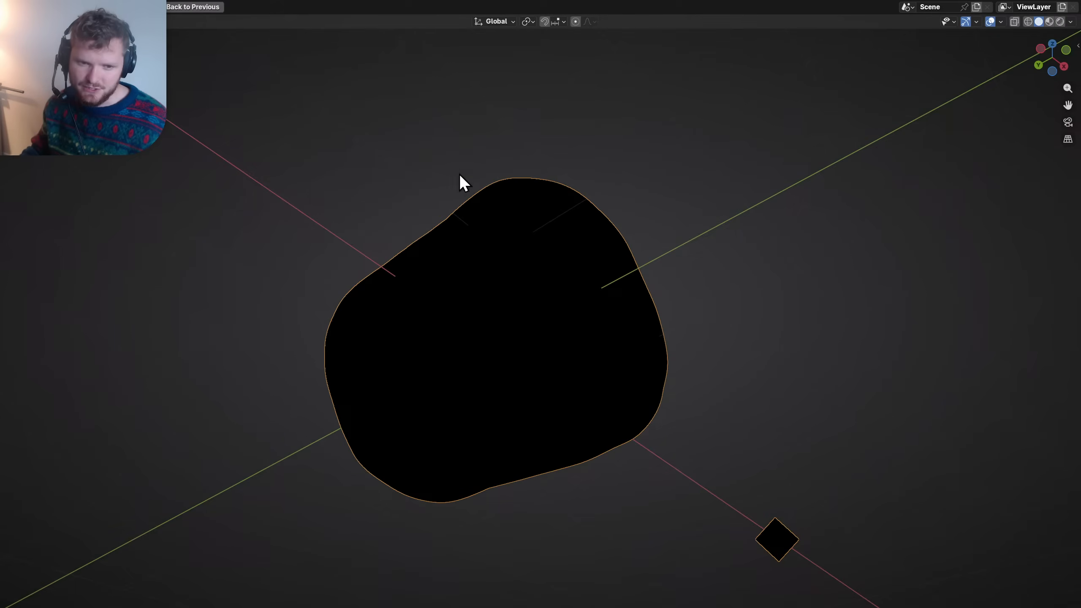
key("ctrl+s")
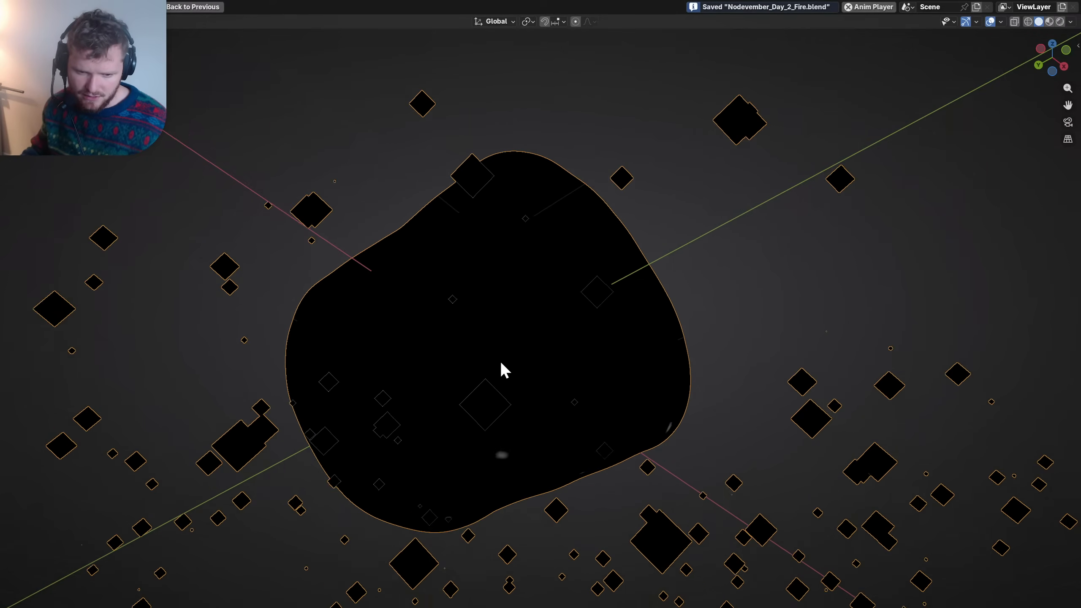
middle_click_drag(500, 361, 553, 368)
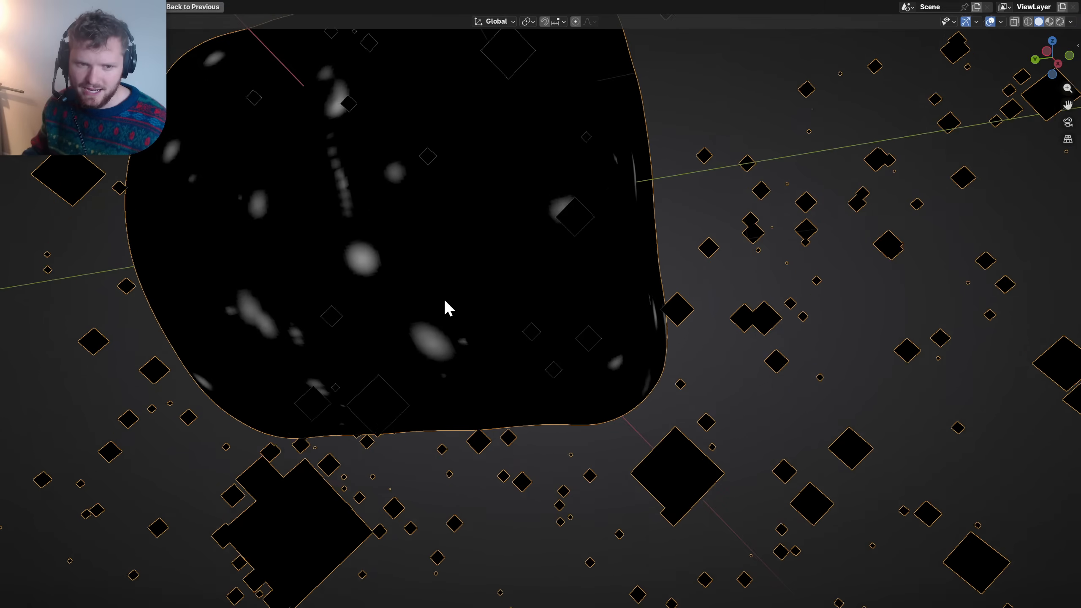
middle_click_drag(444, 299, 434, 274)
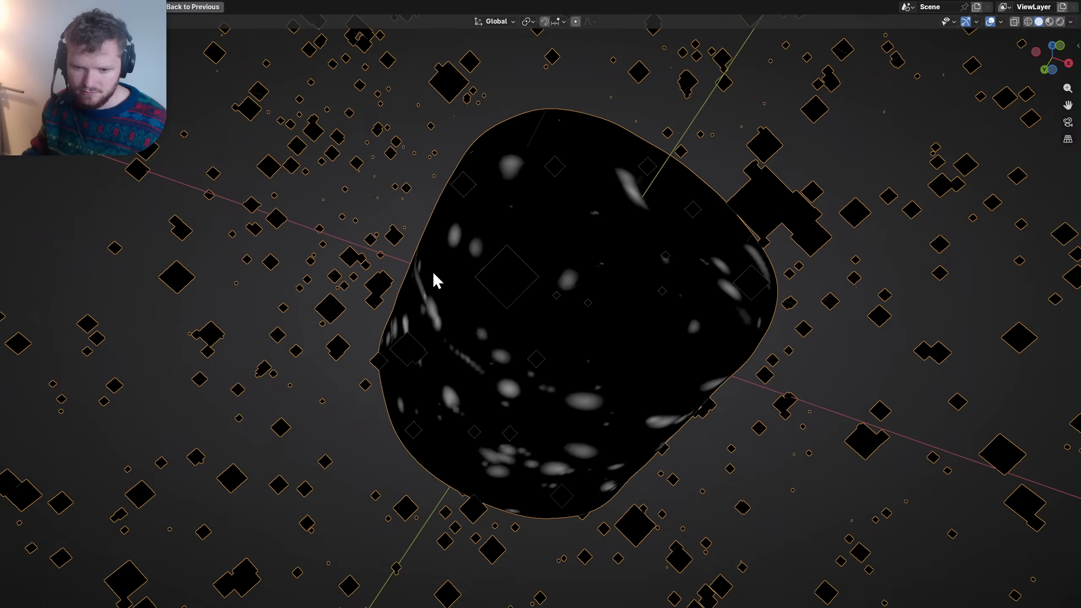
middle_click_drag(520, 341, 491, 271, "shift")
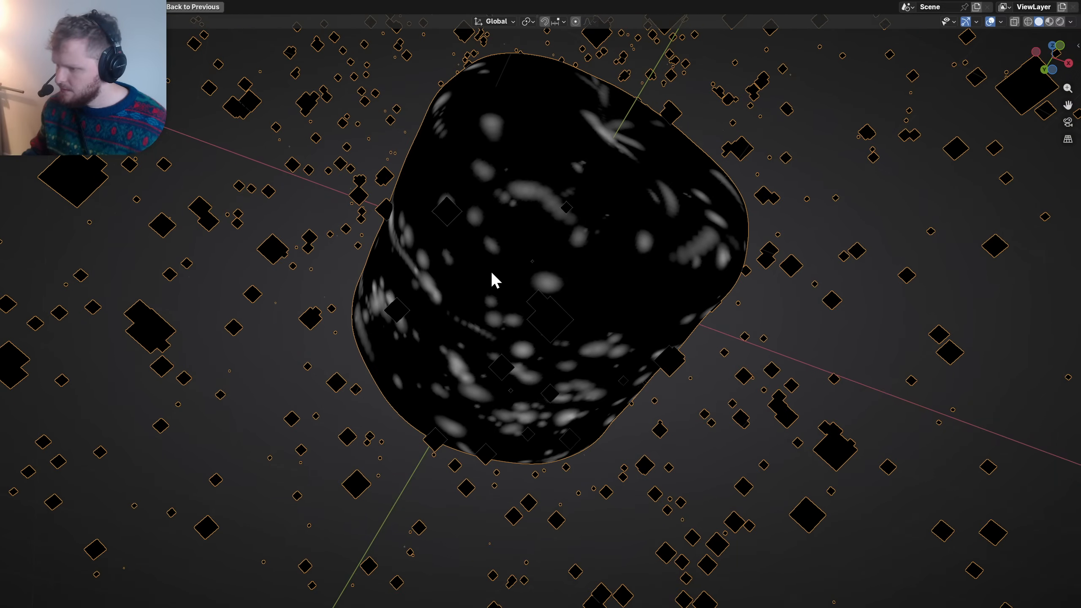
scroll(510, 258, "down", 3)
middle_click_drag(510, 258, 504, 223)
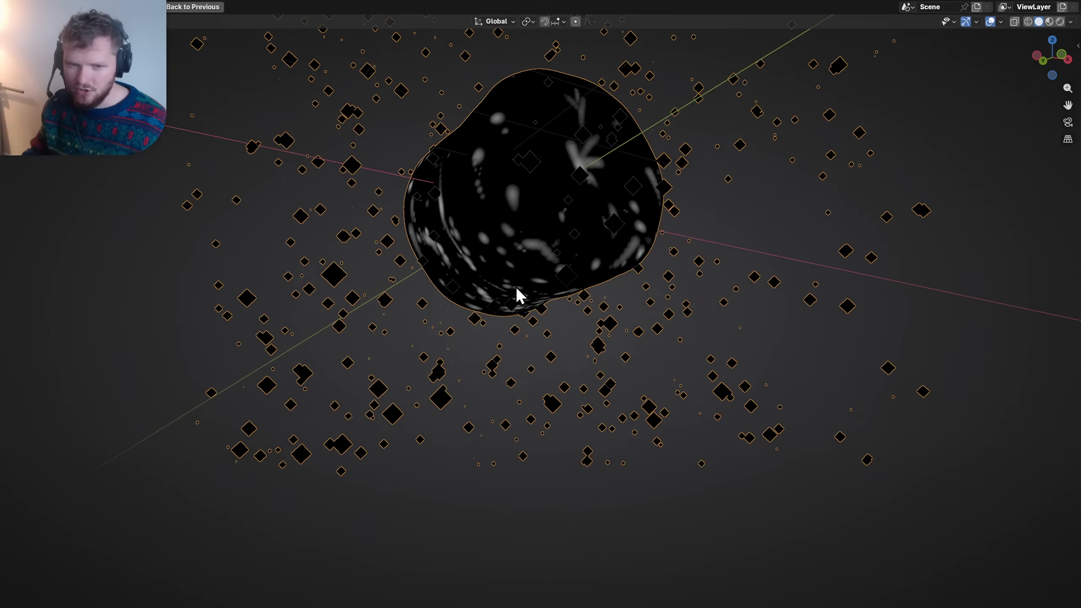
middle_click_drag(515, 287, 551, 272)
scroll(524, 236, "up", 3)
key("ctrl+s")
scroll(523, 236, "up", 2)
key("ctrl+space")
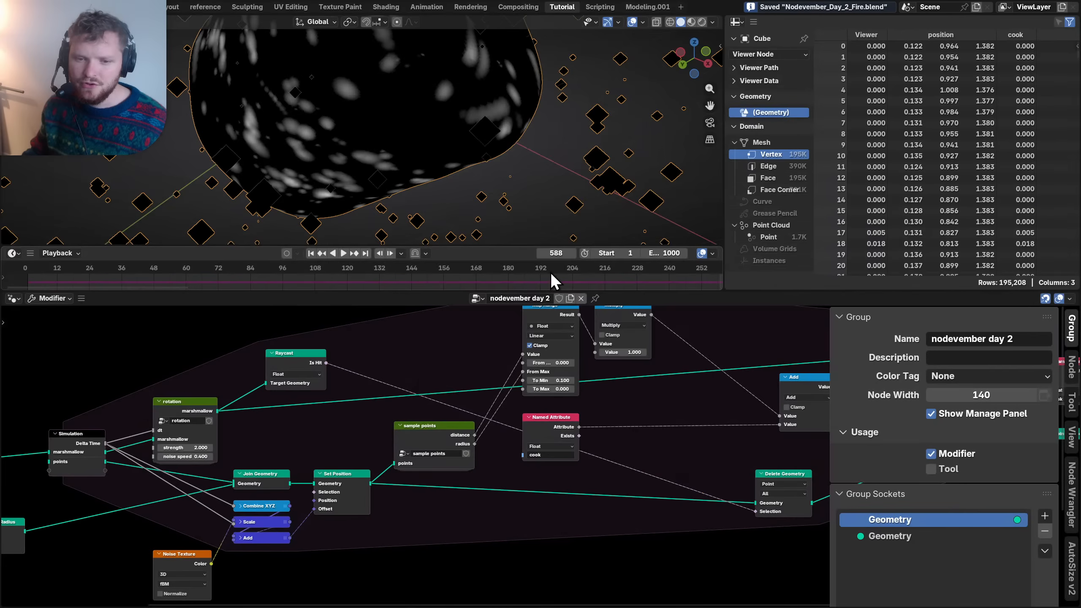
- Shift the simulation output and its following nodes, then rearrange Add and Store Named Attribute to free space between them
scroll(428, 174, "down", 3)
scroll(660, 420, "down", 3)
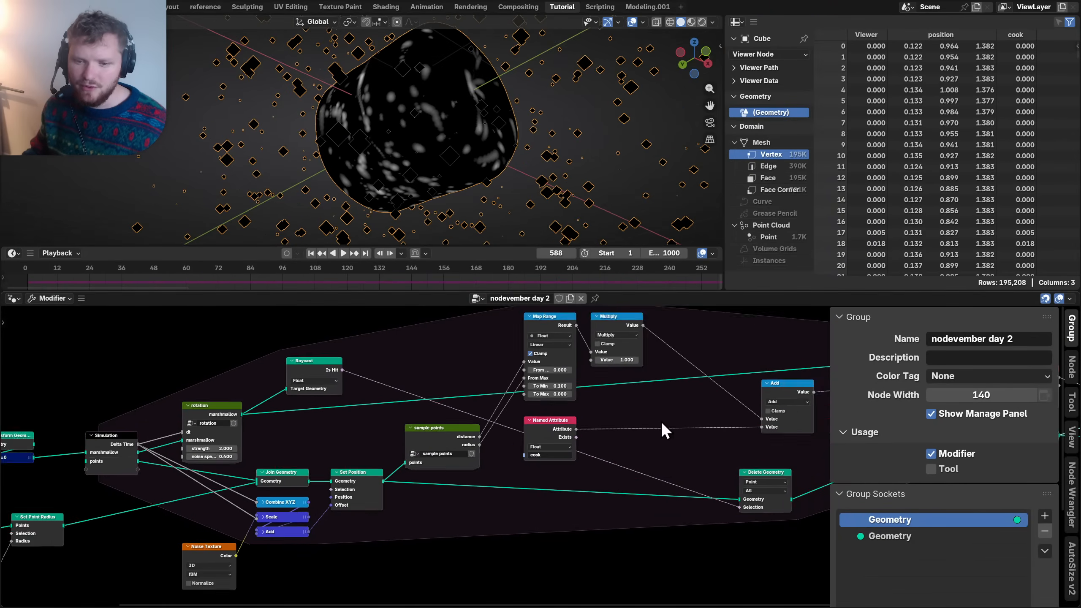
middle_click_drag(660, 421, 384, 415)
left_click_drag(730, 505, 476, 385)
key("g")
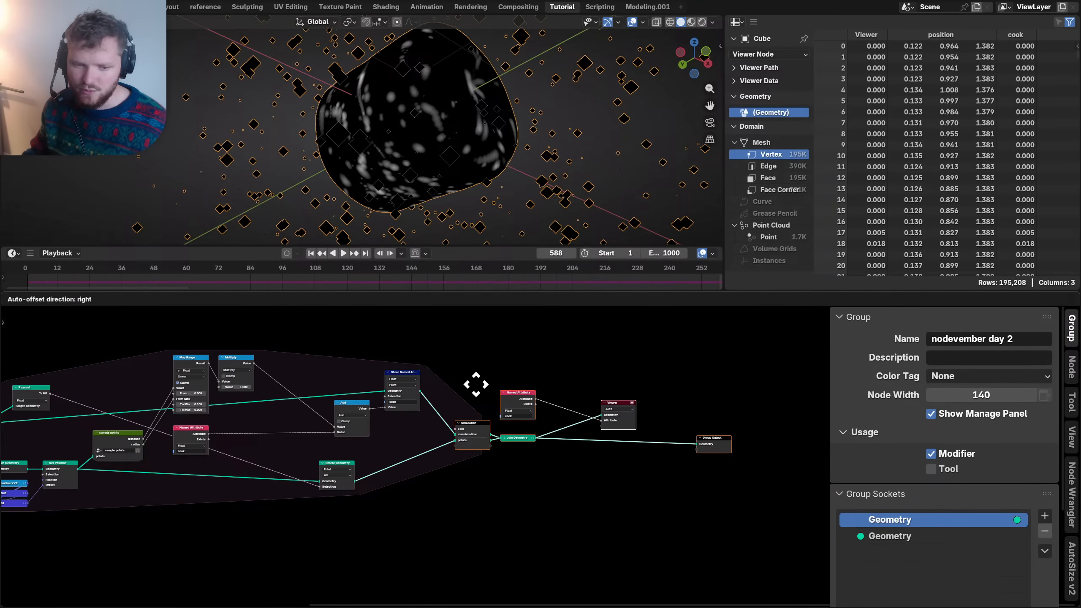
left_click(535, 388)
scroll(442, 406, "up", 7)
middle_click_drag(443, 426, 586, 445)
left_click_drag(435, 420, 358, 420)
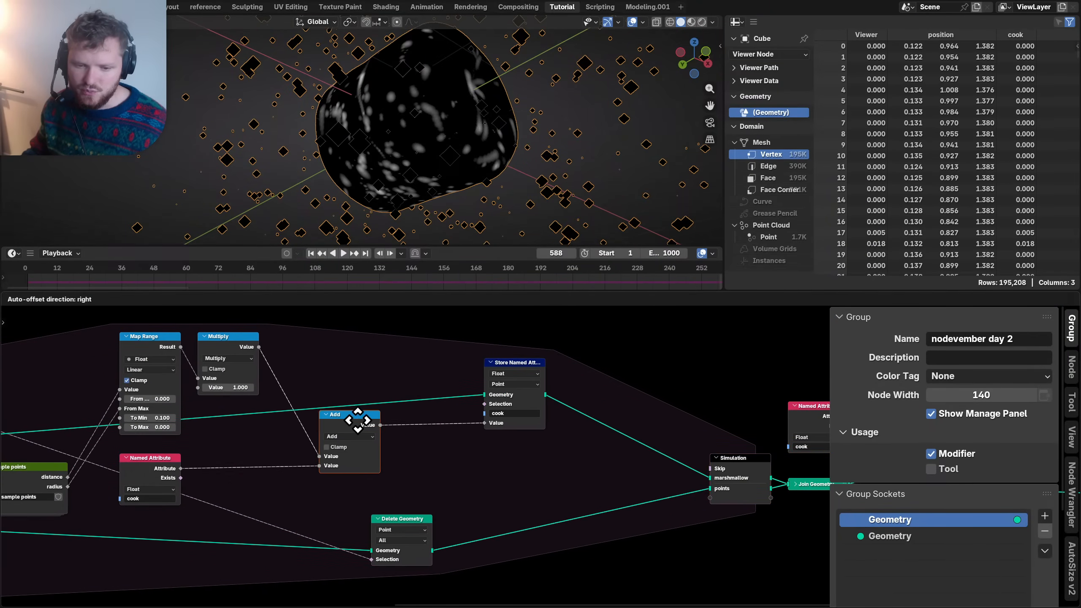
left_click_drag(491, 375, 444, 346)
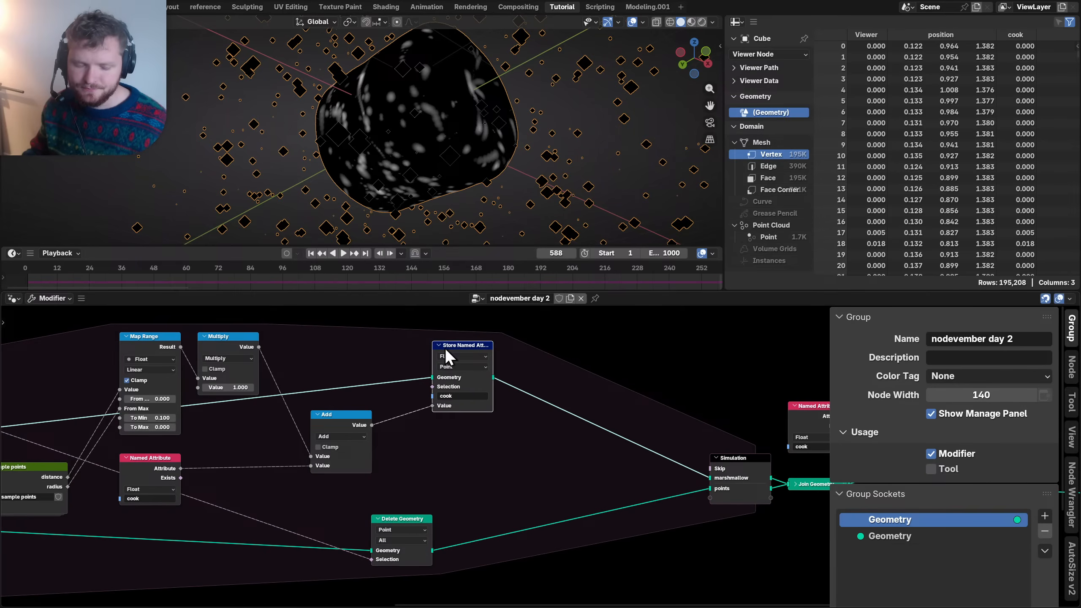
- Insert a Blur Attribute node with 1 iteration between the Add node and the cook Store Named Attribute's Value
scroll(357, 416, "up", 1)
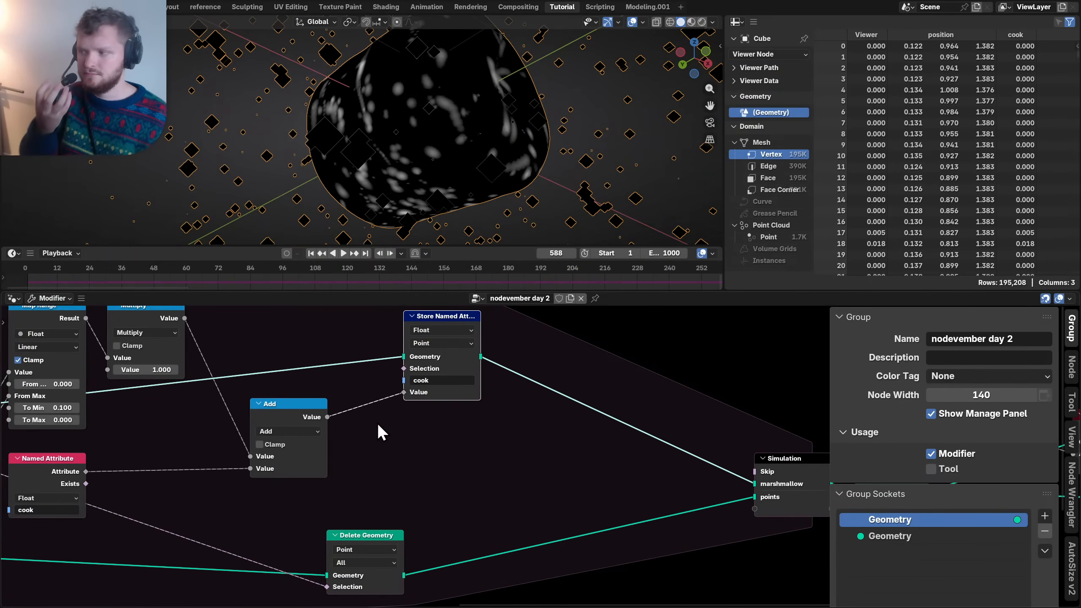
key("shift+a")
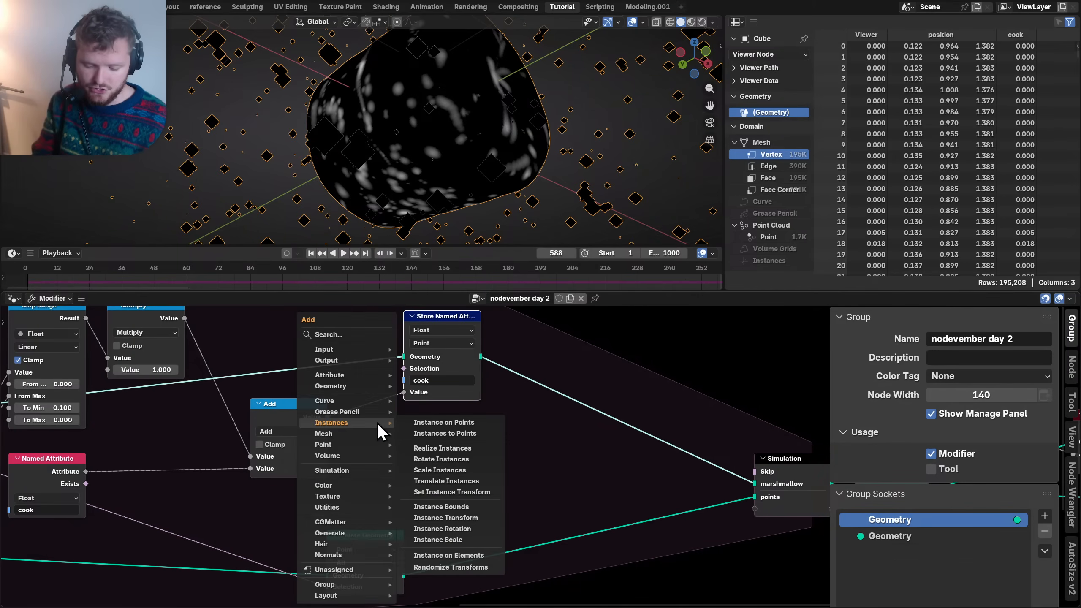
type("blur")
key("Return")
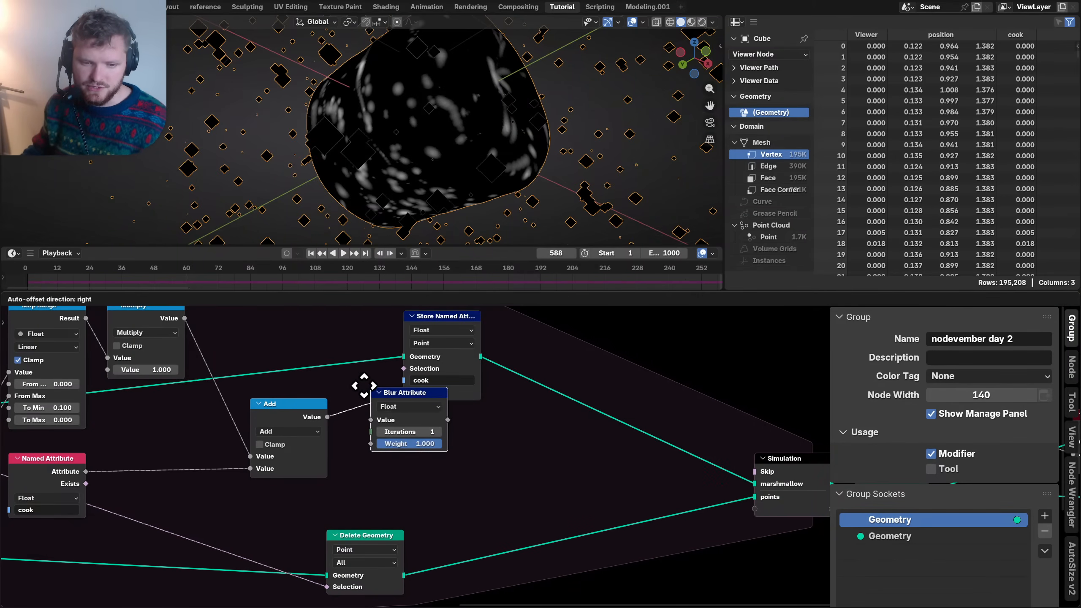
left_click(363, 388)
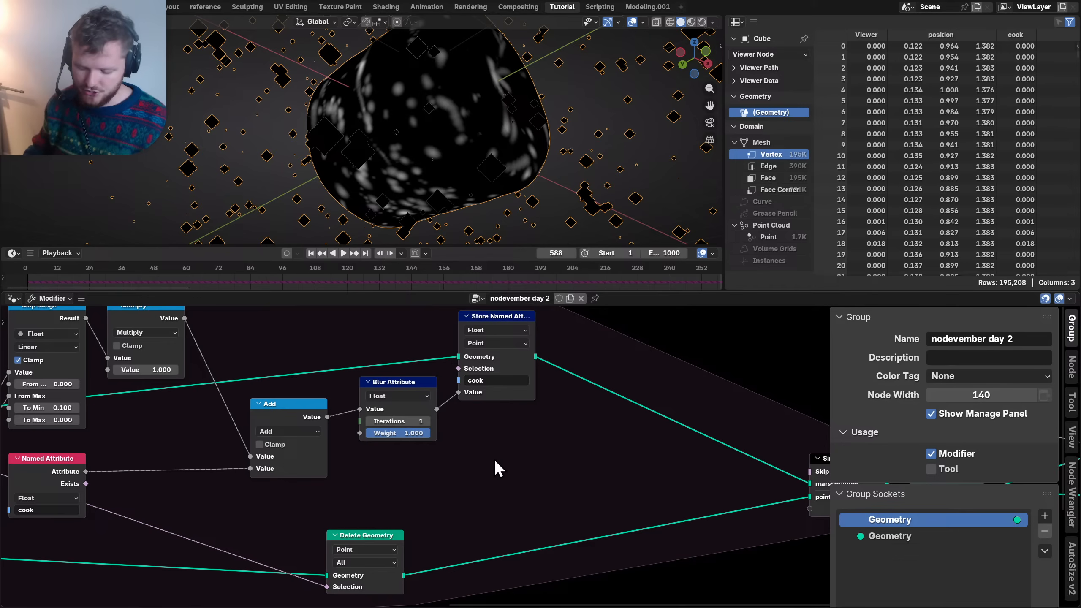
- Save the file, replay the simulation from the first frame and examine the blurred cook pattern in a maximized viewport
key("shift+Left")
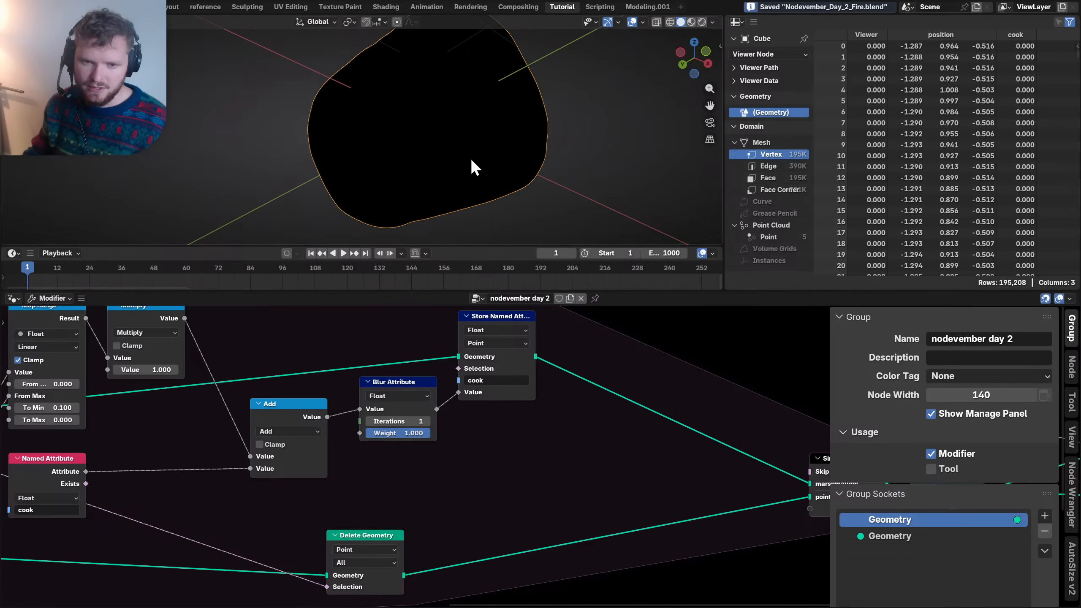
key("ctrl+s")
key("space")
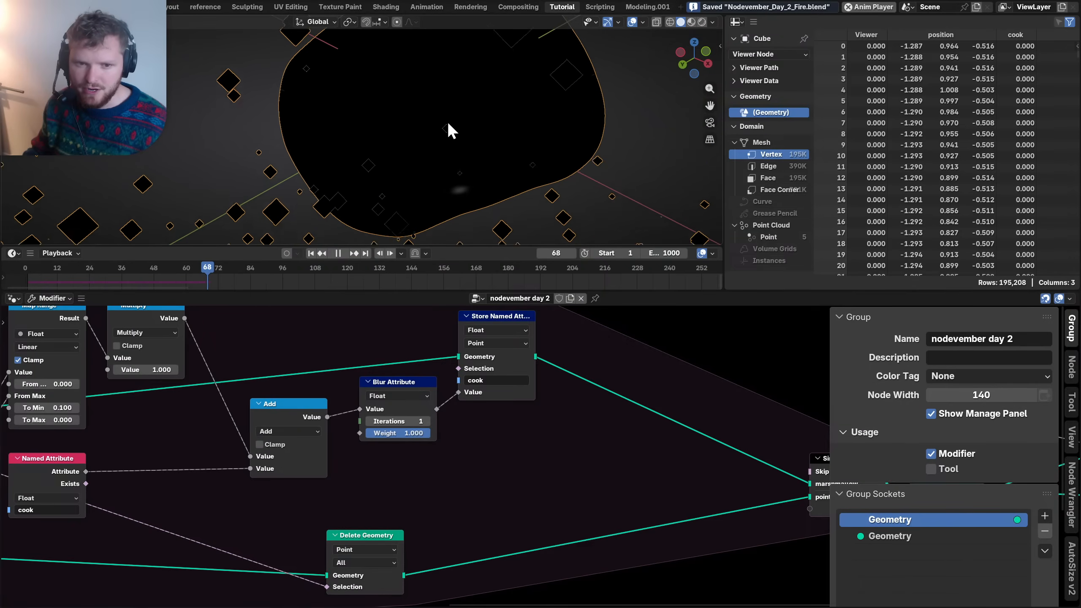
key("ctrl+space")
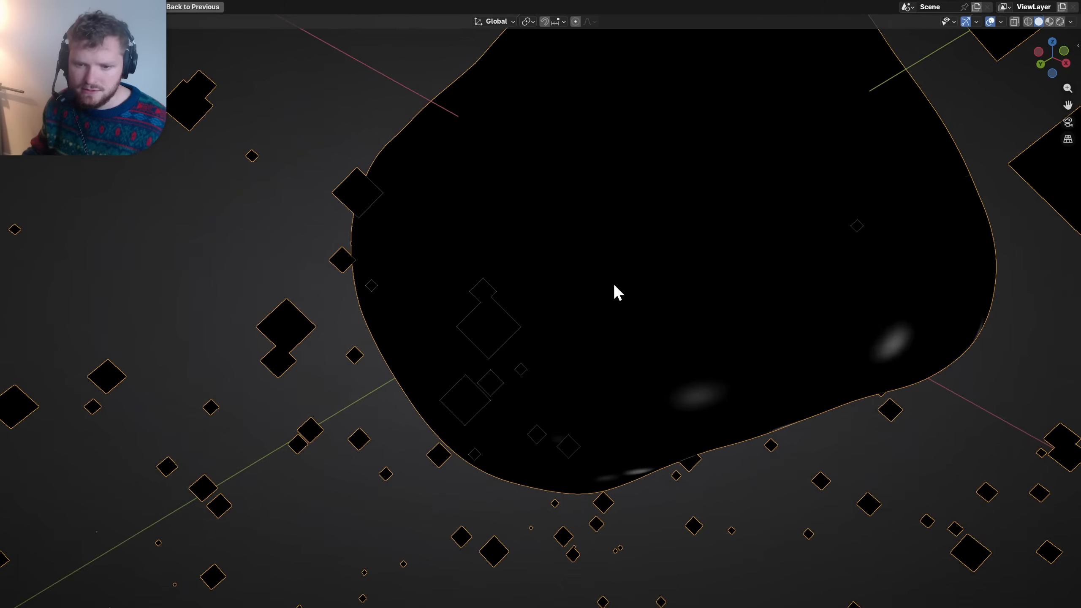
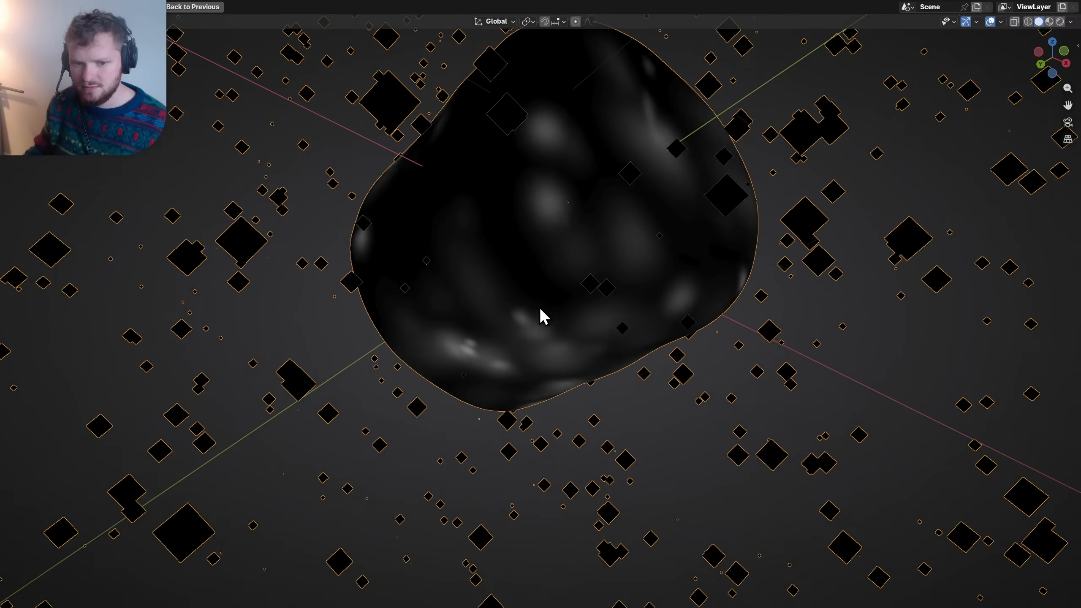
scroll(539, 308, "down", 5)
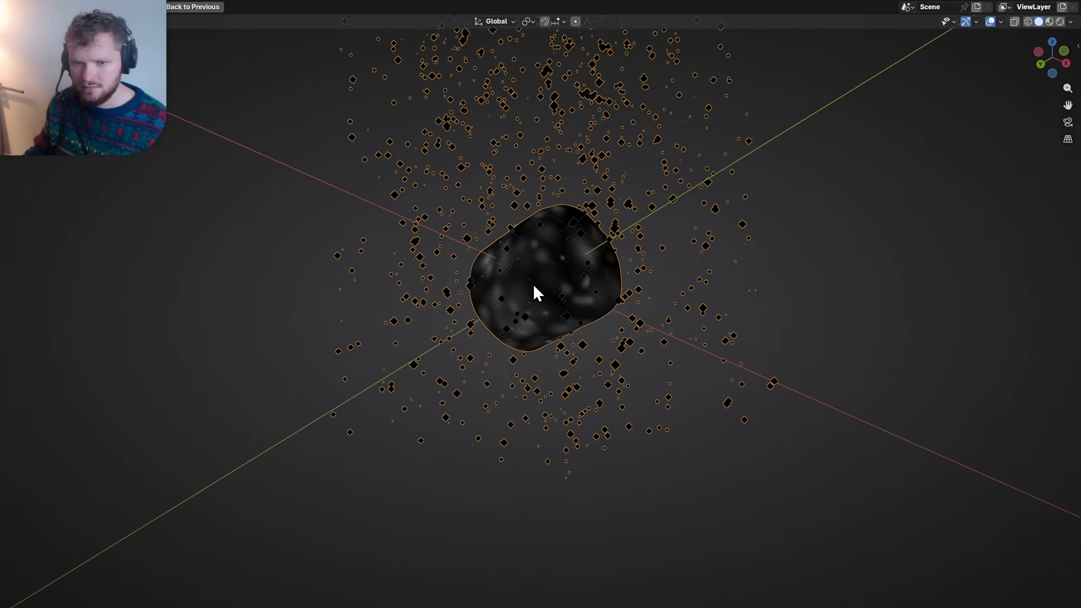
middle_click_drag(533, 284, 535, 312)
scroll(546, 254, "up", 1)
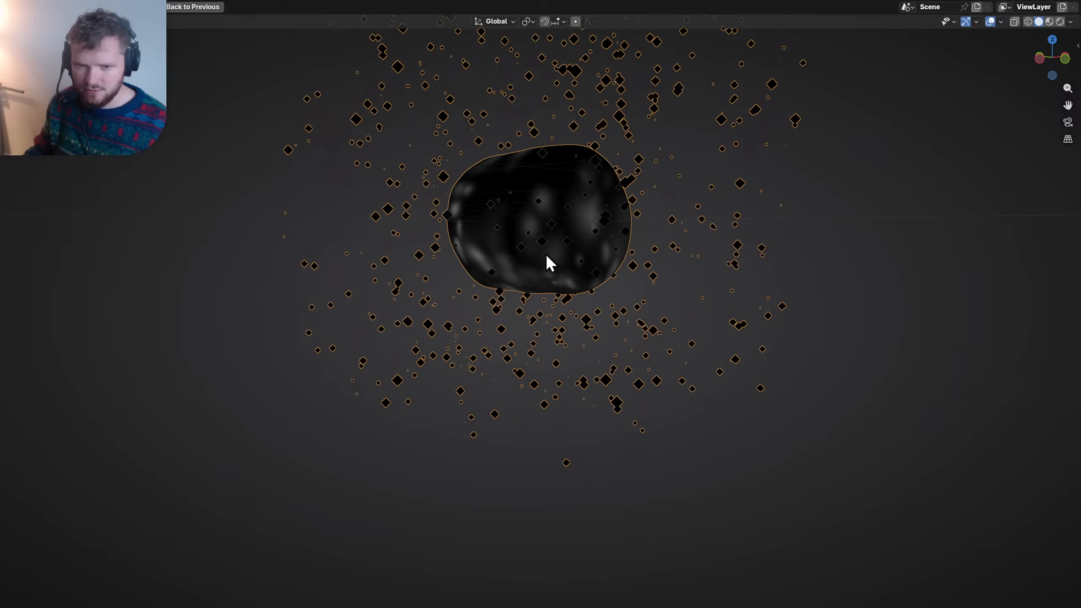
key("space")
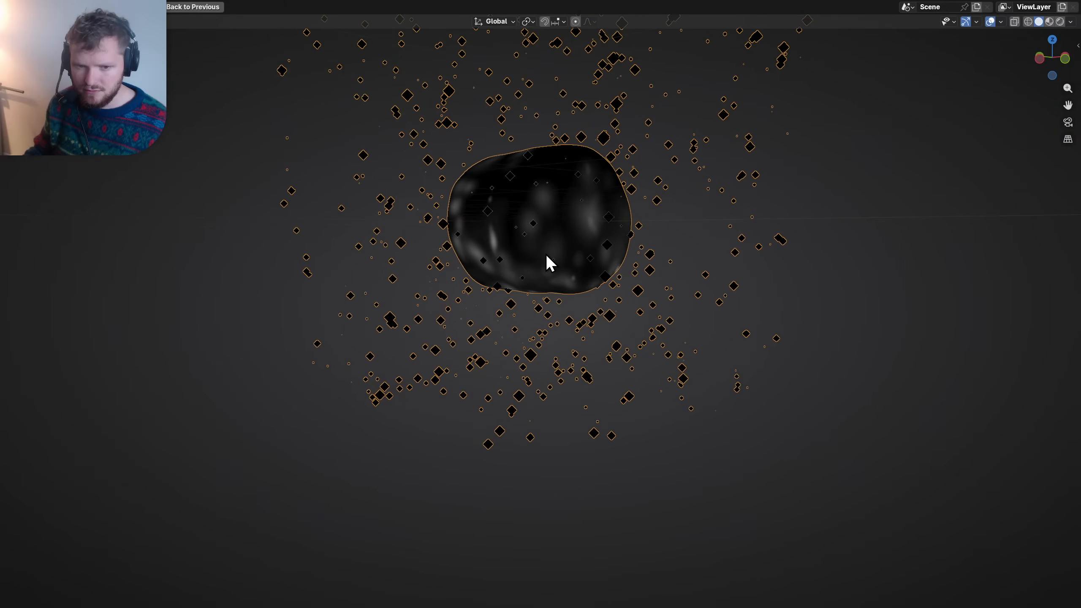
key("ctrl+space")
- Set the Distribute Points on Faces density to 0.2 and replay the simulation from the first frame
scroll(438, 456, "down", 5)
middle_click_drag(197, 492, 483, 410)
scroll(374, 443, "up", 4)
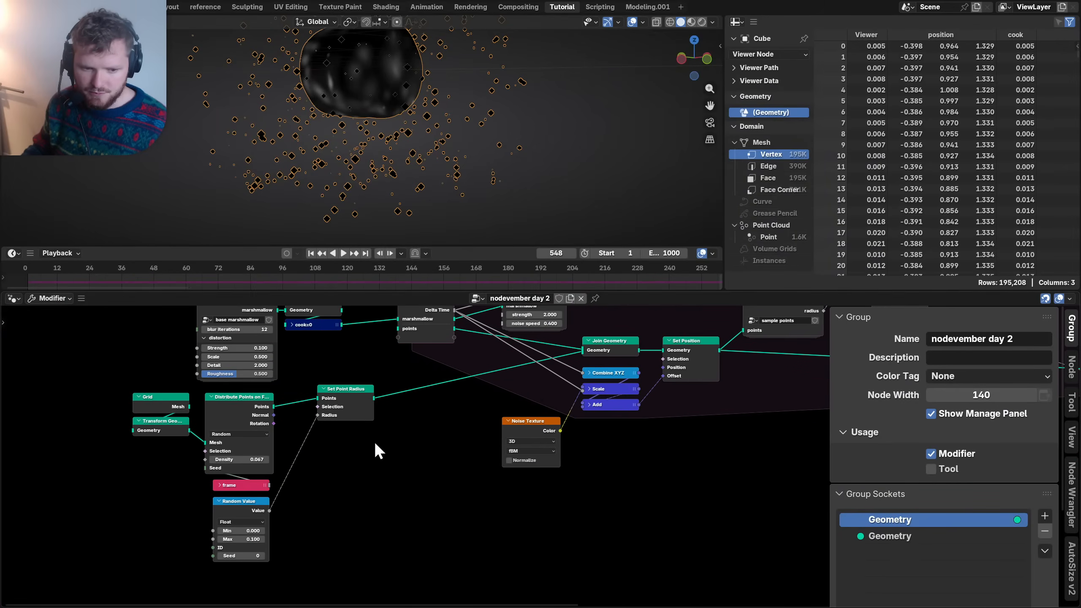
middle_click_drag(272, 454, 454, 460)
scroll(454, 460, "up", 2)
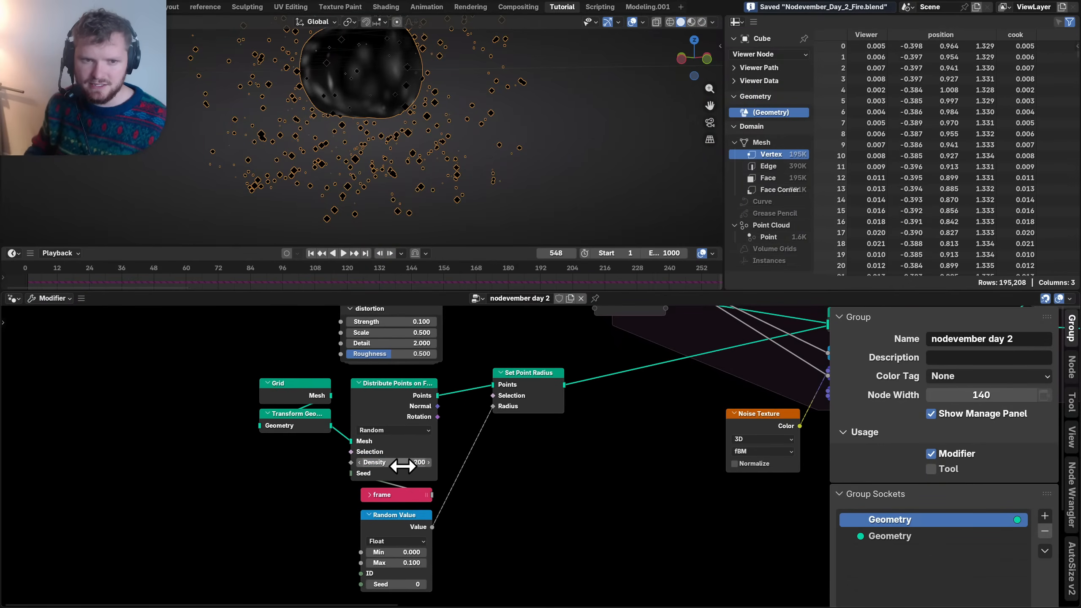
key("shift+Left")
key("space")
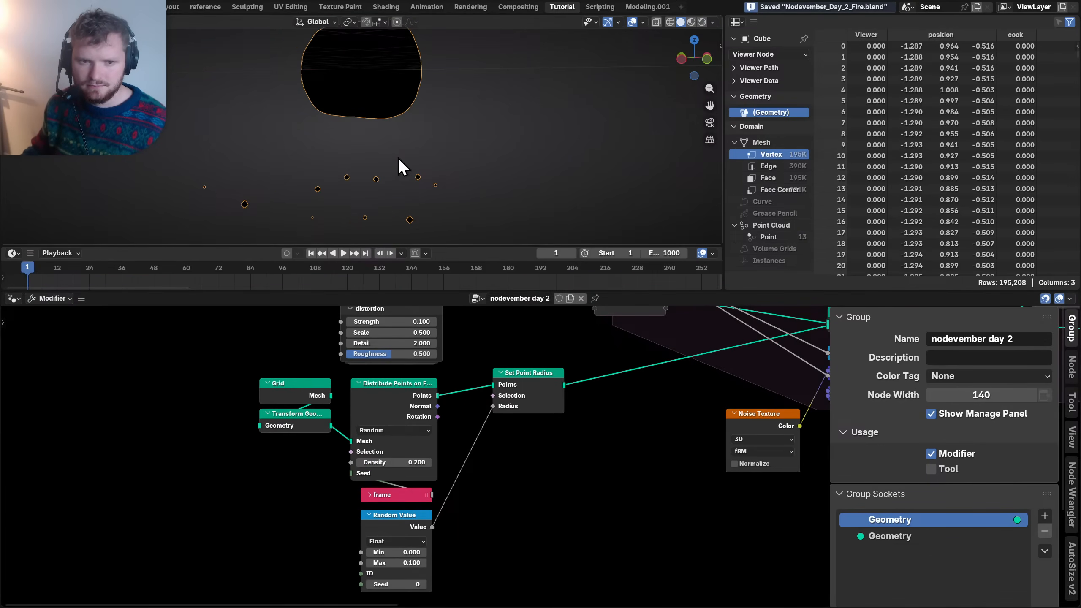
- Raise the Distribute Points on Faces density above 0.2 and play the simulation in a maximized viewport
key("space")
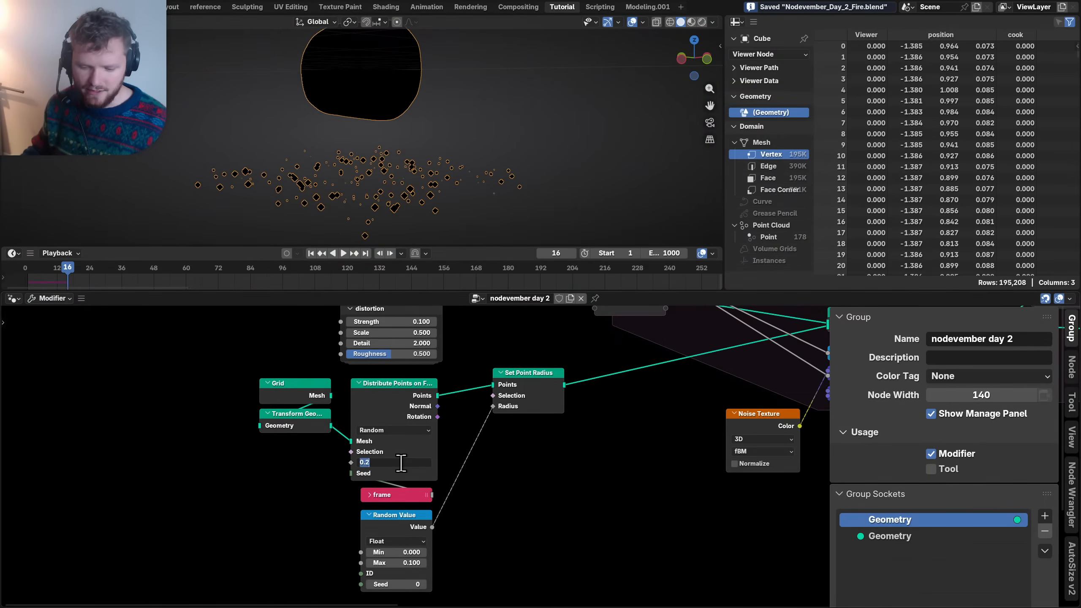
key("ctrl+space")
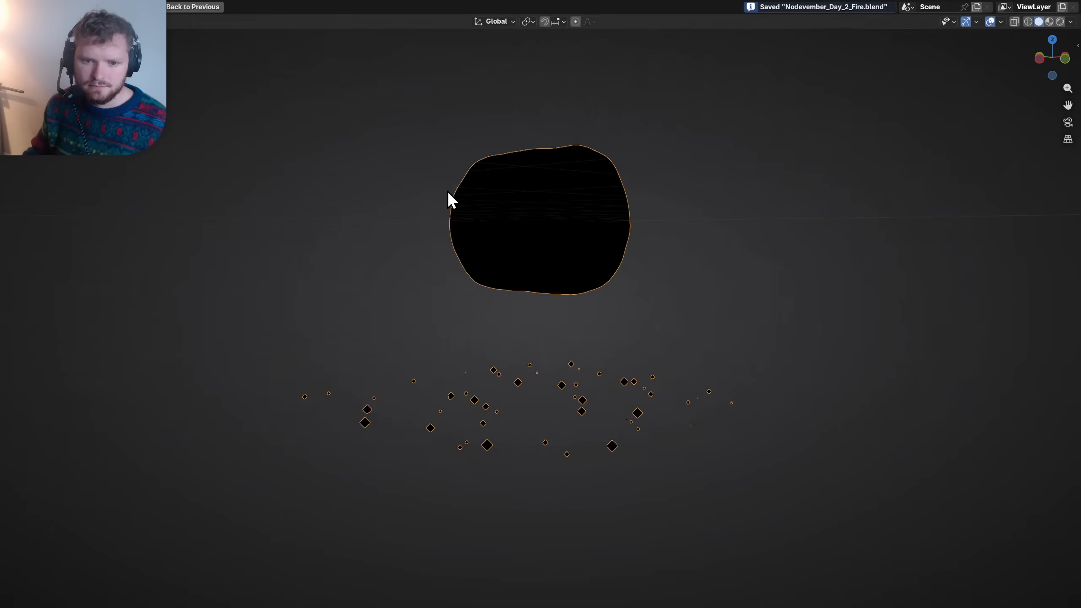
key("space")
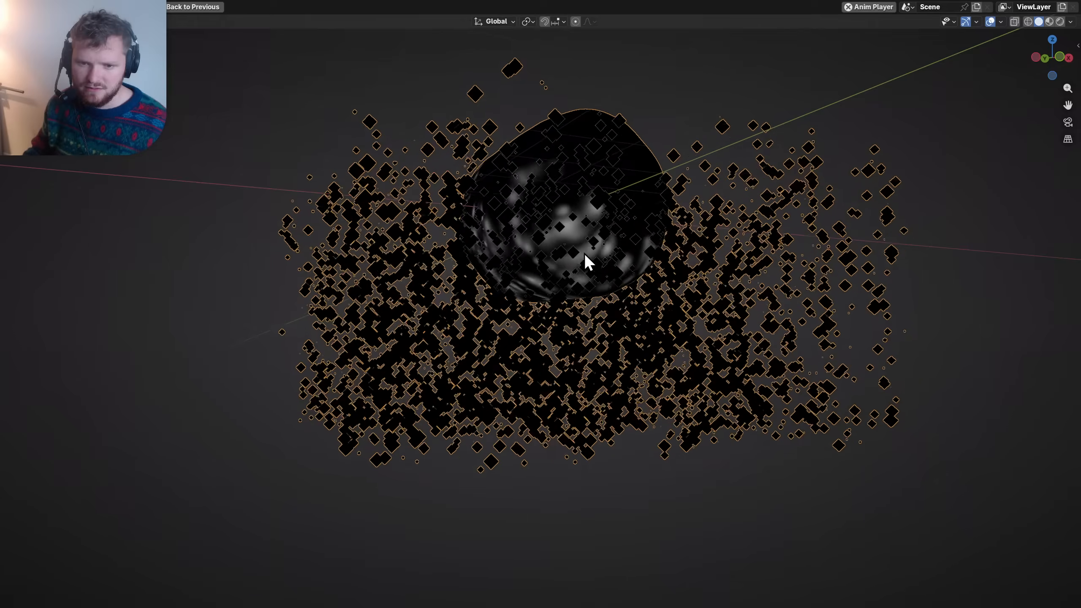
key("space")
key("ctrl+space")
- Hide the sidebar and spread out the nodes following the simulation output to make room before Join Geometry
middle_click_drag(713, 442, 258, 454)
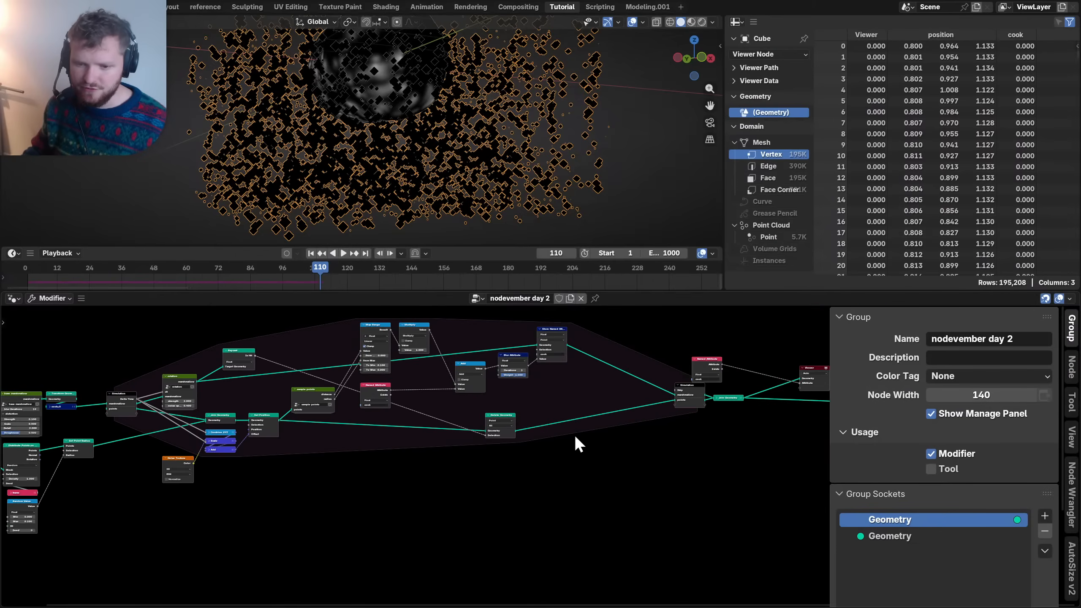
middle_click_drag(536, 434, 371, 436)
scroll(483, 448, "down", 1)
key("n")
scroll(523, 451, "up", 6)
middle_click_drag(471, 401, 479, 465)
left_click_drag(450, 479, 553, 383)
key("g")
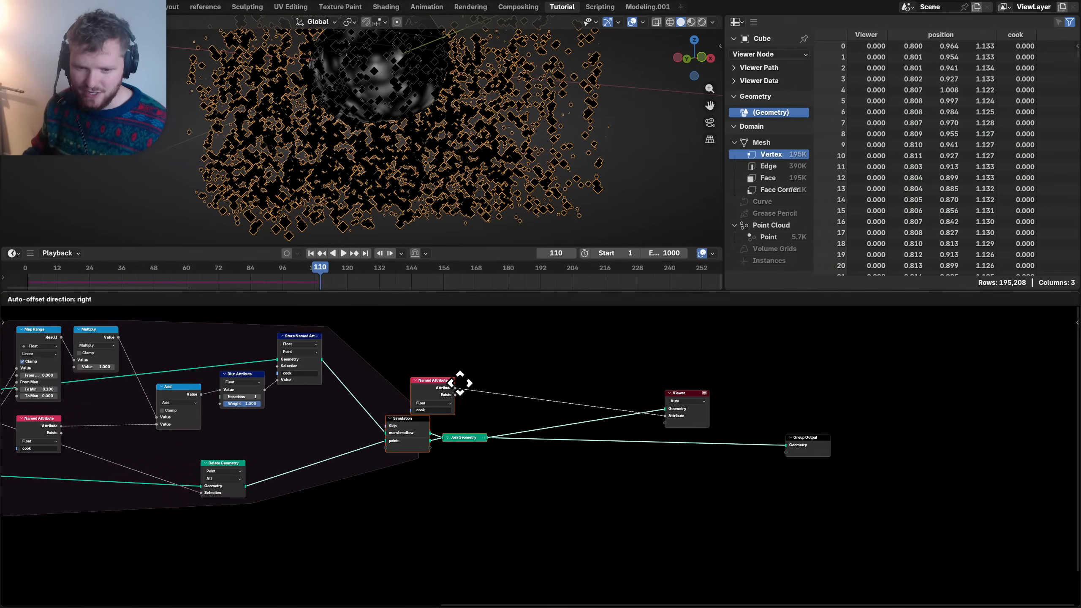
left_click(458, 382)
scroll(549, 453, "up", 7)
left_click_drag(408, 419, 439, 410)
- Insert a Set Point Radius node between the simulation's points output and the Join Geometry node
key("shift+a")
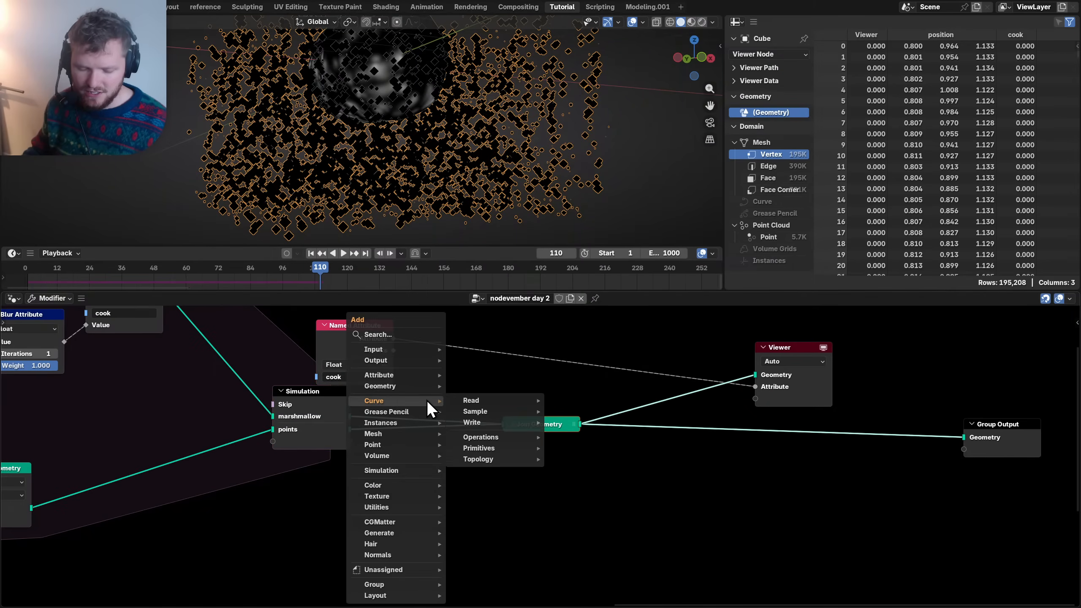
type("set rad")
key("Return")
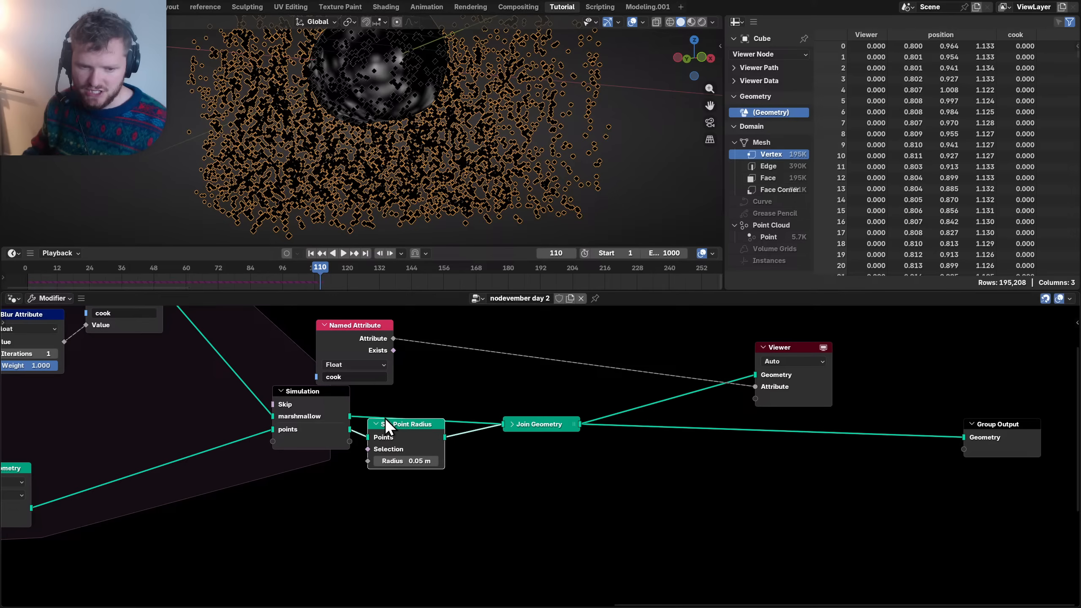
left_click(542, 415)
scroll(538, 453, "up", 3)
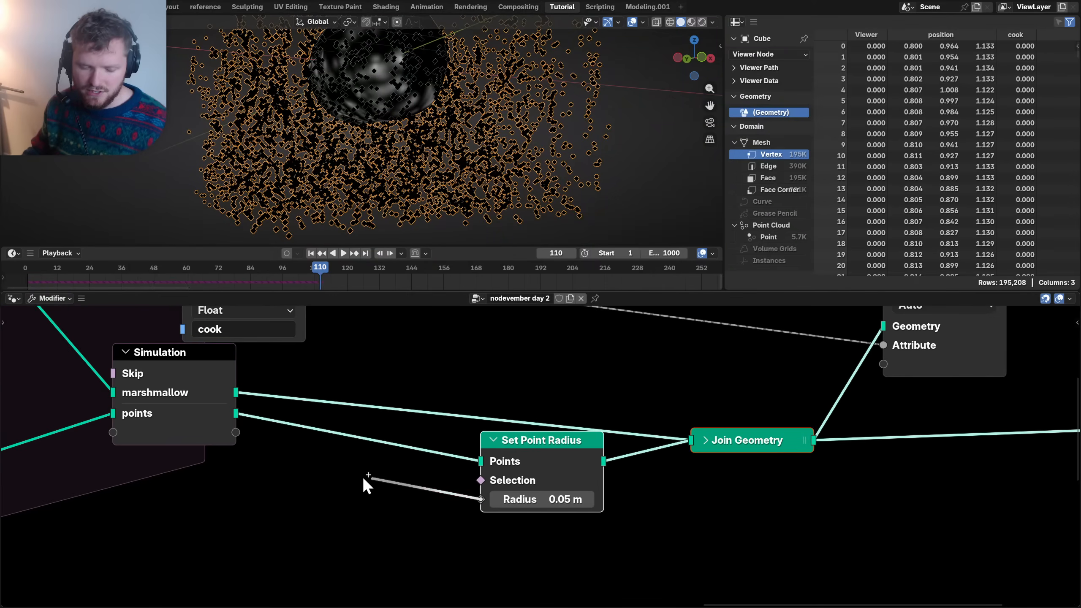
- Drive the Set Point Radius node's radius with a Radius input node passed through a Multiply math node set to 0.1
type("rad")
left_click_drag(367, 486, 306, 509)
key("Return")
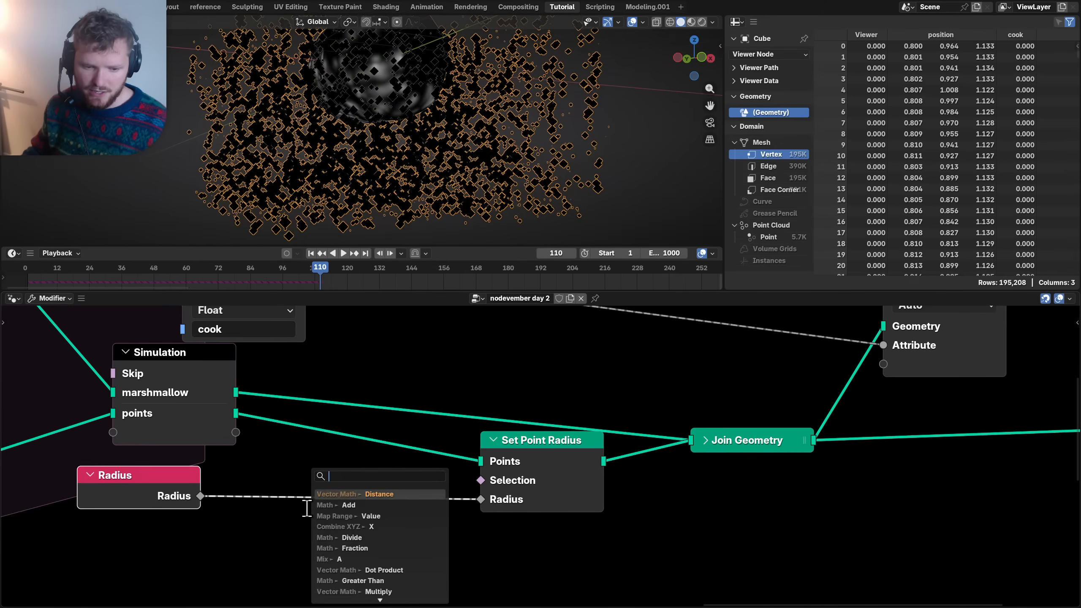
type("mul")
key("Return")
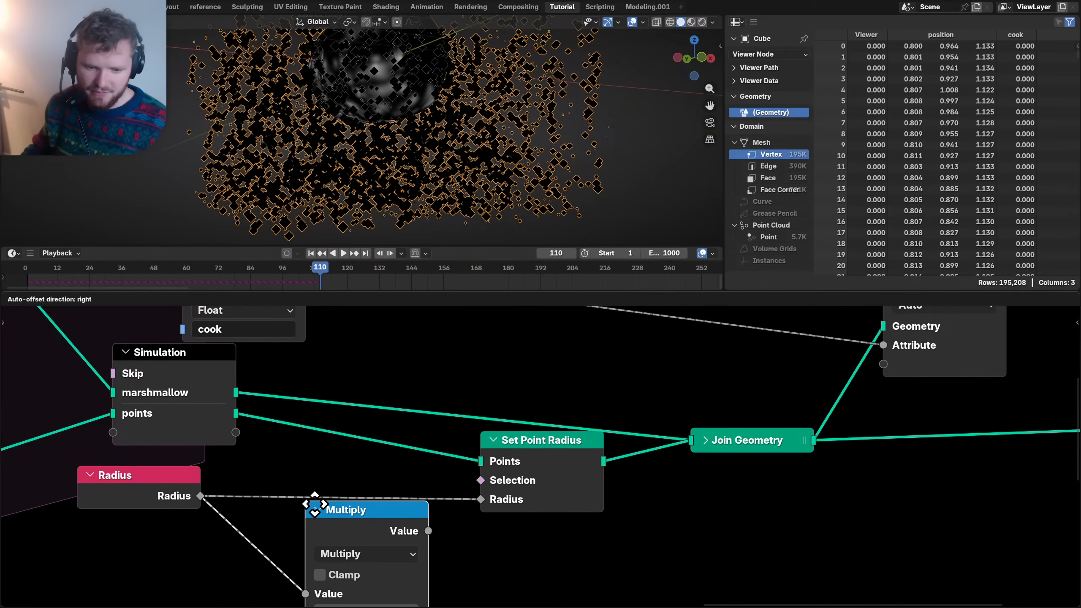
left_click(312, 490)
scroll(348, 532, "down", 3, "shift")
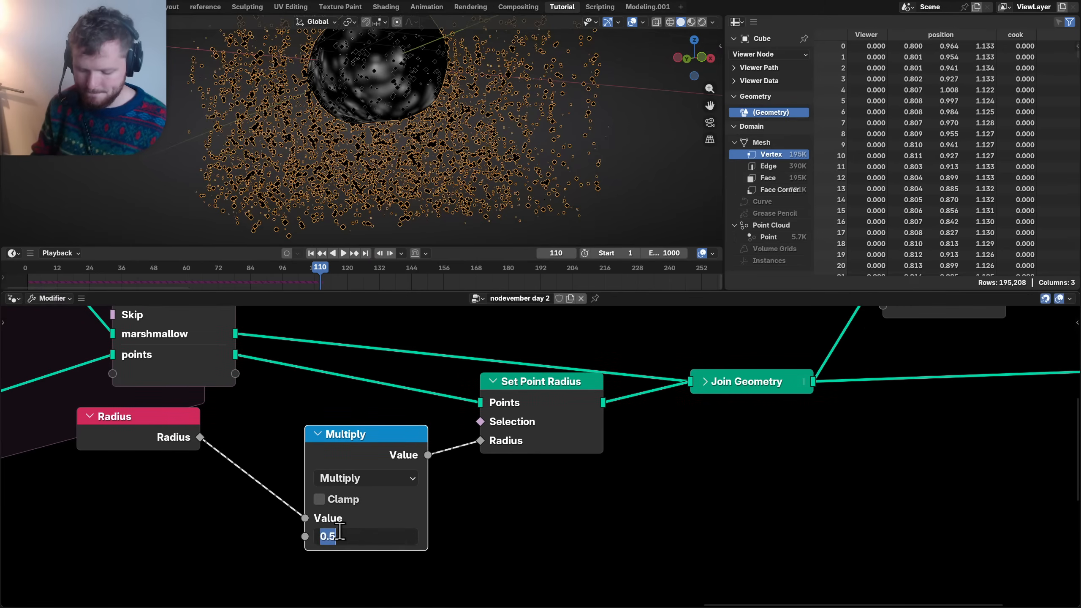
left_click(339, 533)
type(".1")
key("Return")
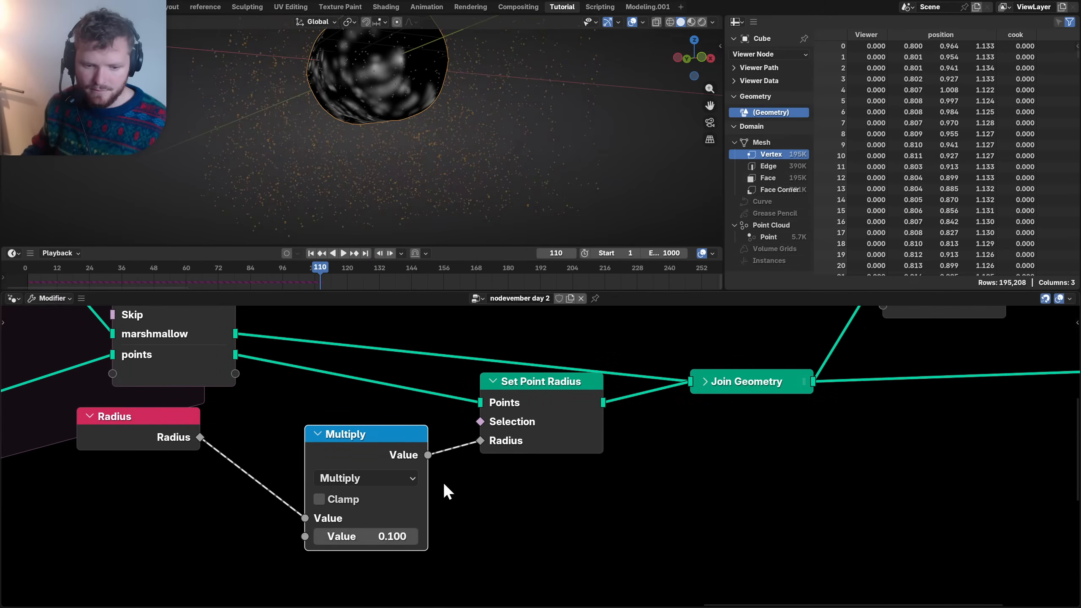
- Change the math node feeding the point radius to Divide with a value of 10, and save the file
left_click(358, 478)
left_click(358, 496)
left_click(375, 536)
type("10")
key("Return")
key("ctrl+s")
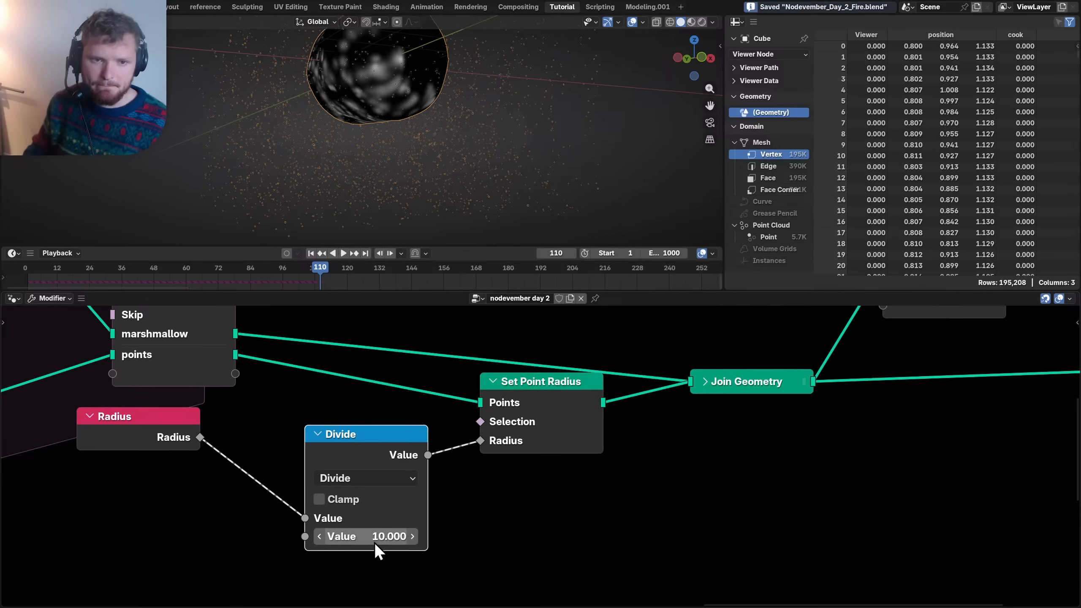
- Replay the simulation from the first frame in a maximized viewport and view the smaller points around the marshmallow
key("ctrl+space")
key("shift+Left")
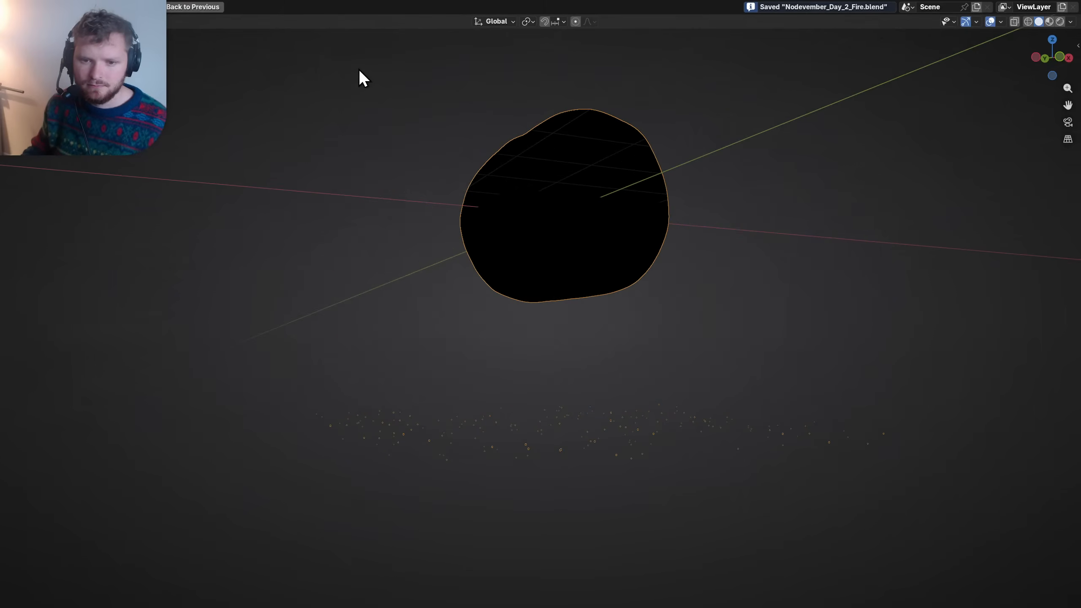
key("space")
scroll(540, 240, "up", 1)
middle_click_drag(546, 239, 561, 216)
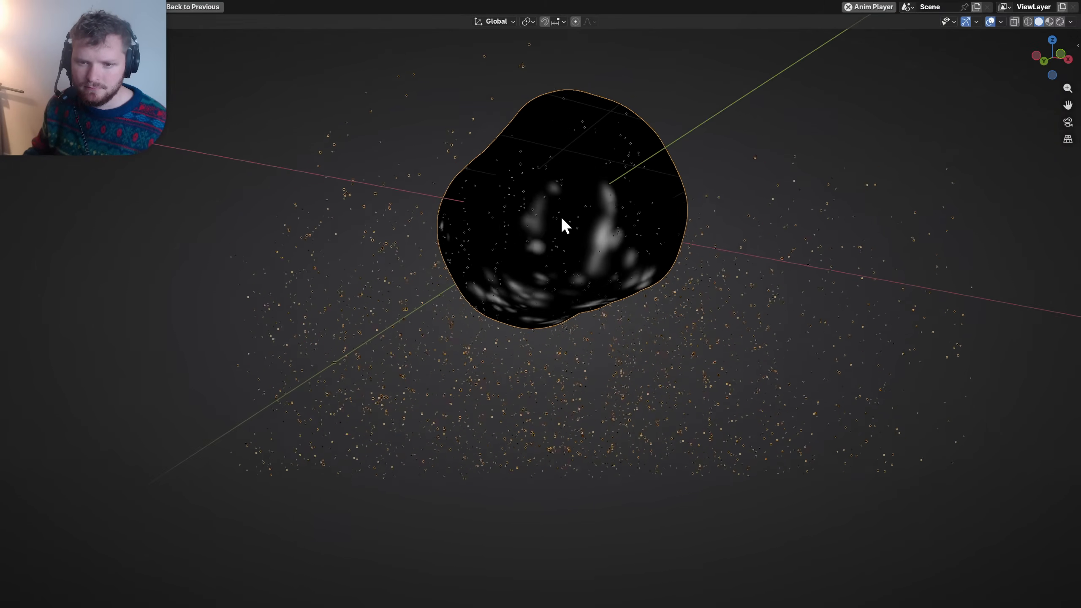
middle_click_drag(560, 216, 557, 172)
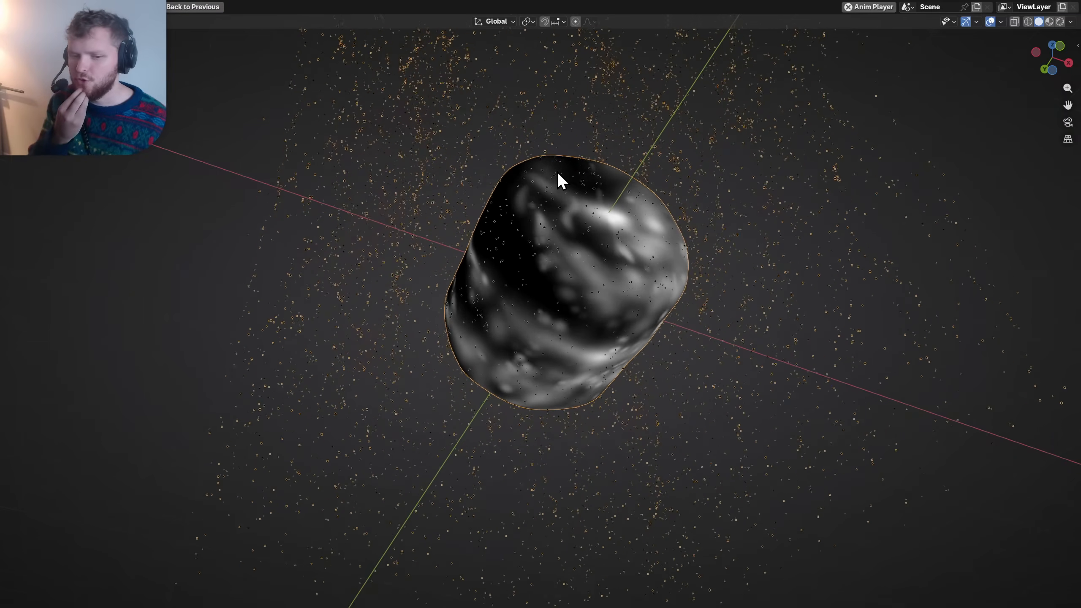
- Pause the playback and inspect the cook pattern on the marshmallow from several angles before restoring the editor layout
key("space")
scroll(547, 383, "up", 2)
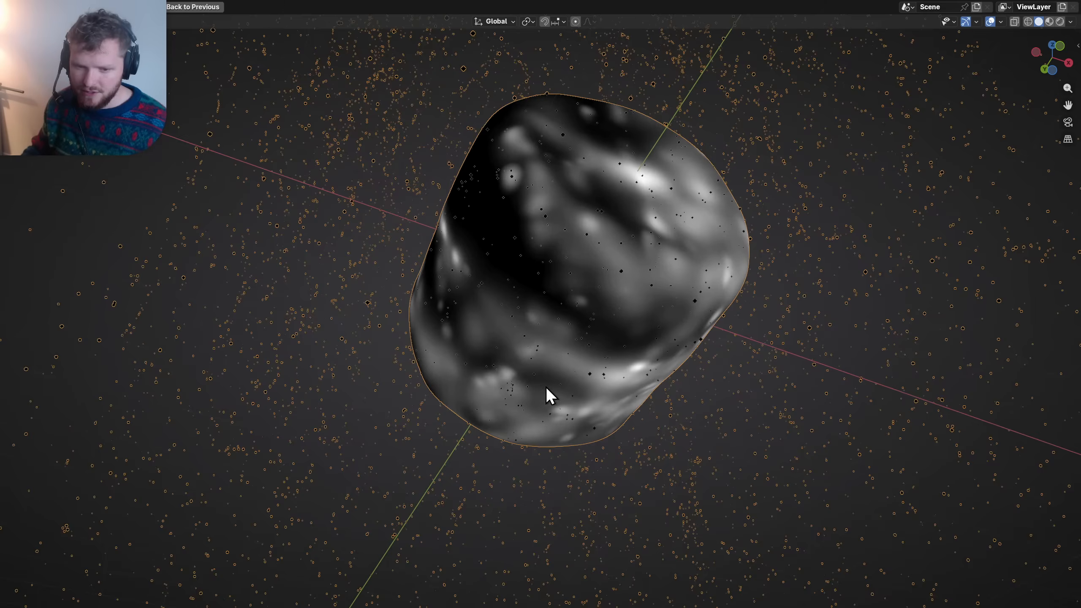
key("space")
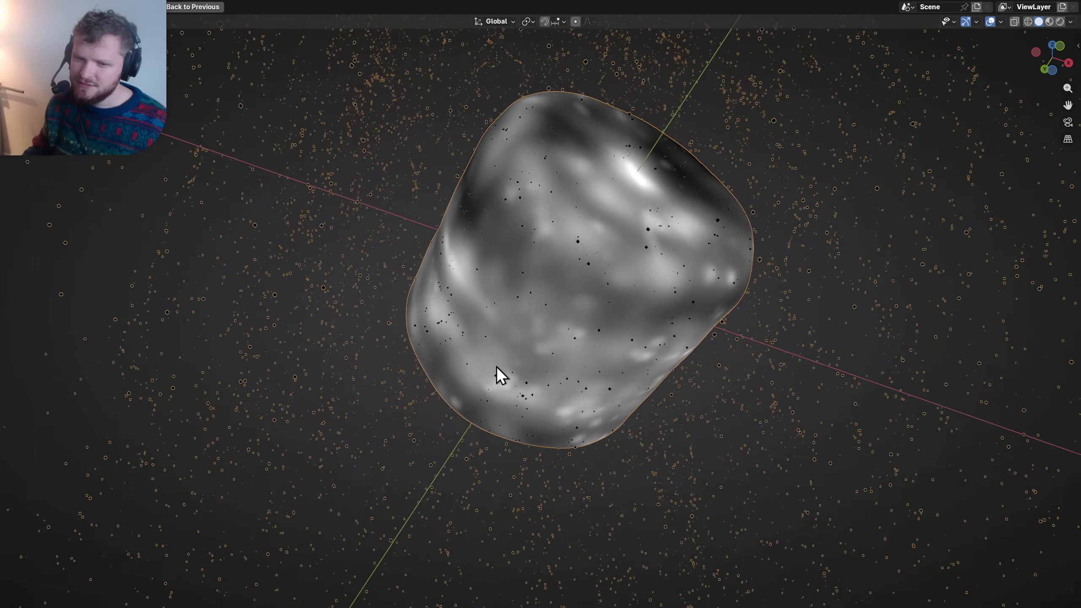
middle_click_drag(516, 285, 535, 325)
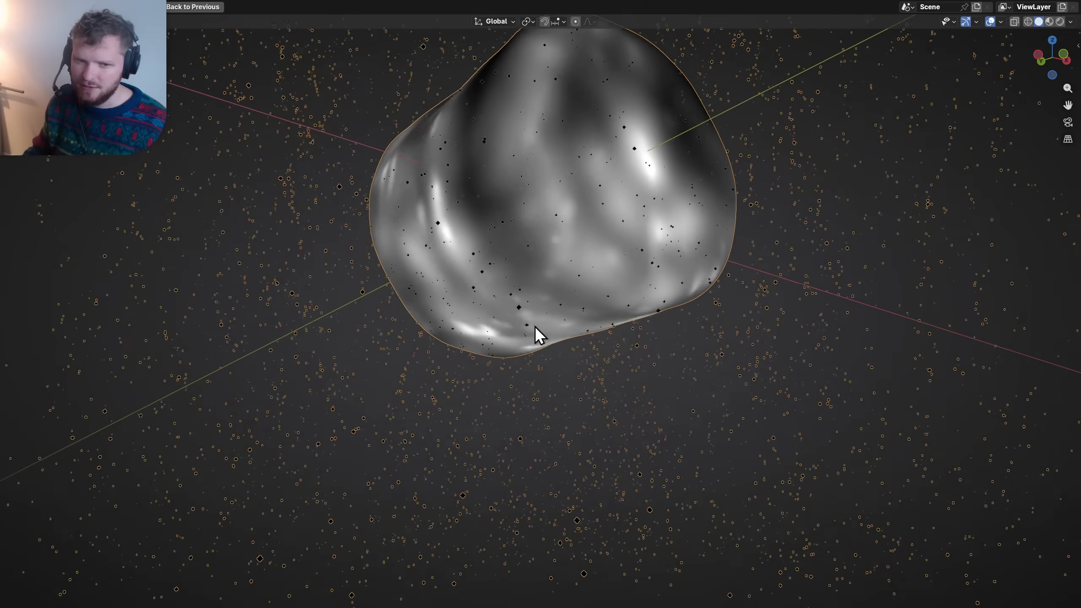
scroll(544, 305, "down", 3)
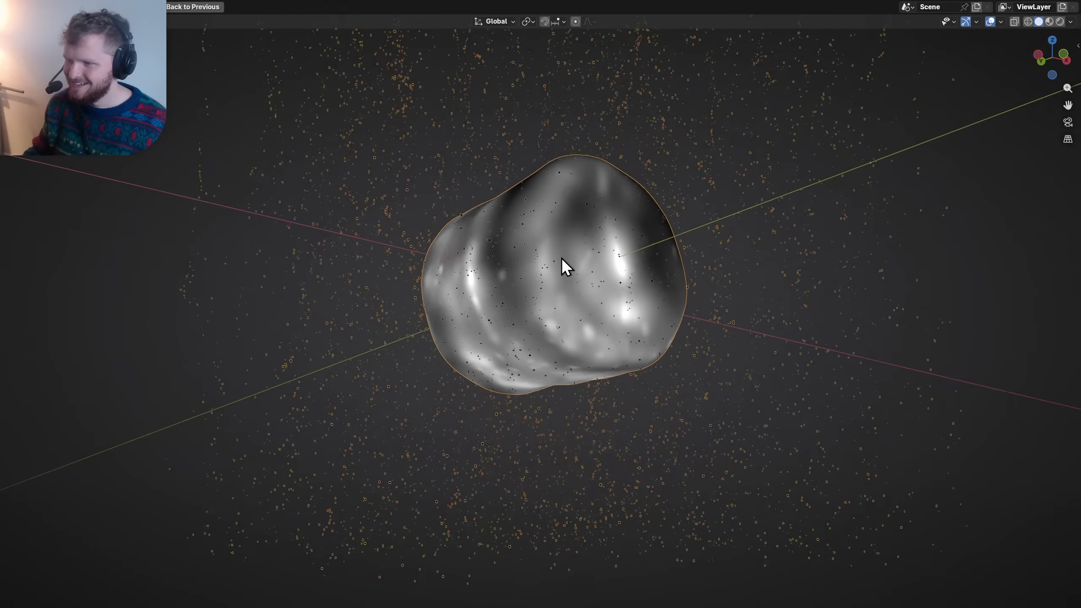
middle_click_drag(562, 265, 532, 244)
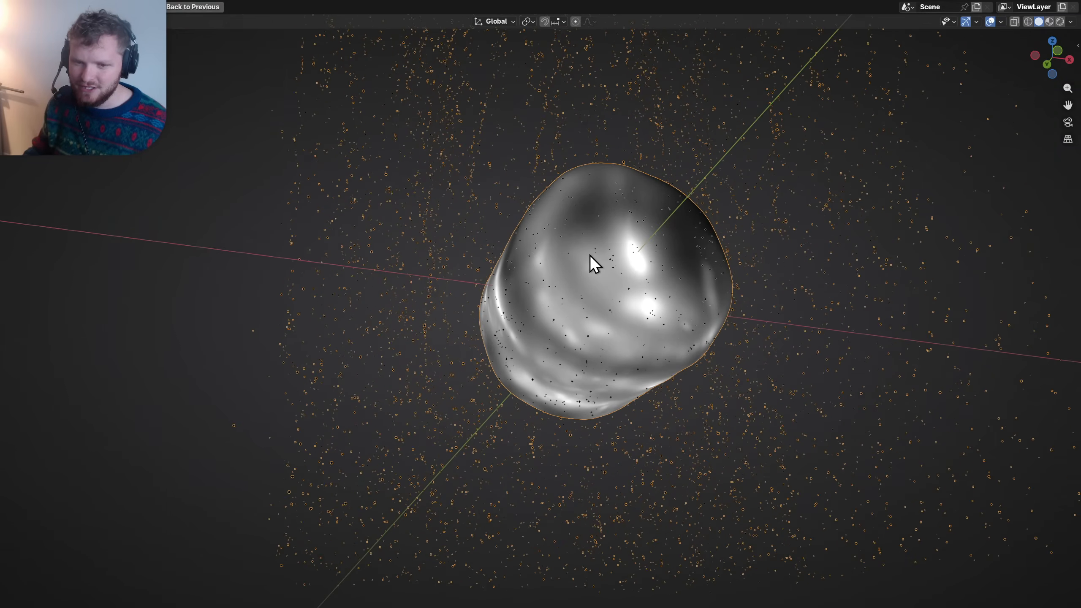
middle_click_drag(590, 262, 630, 314)
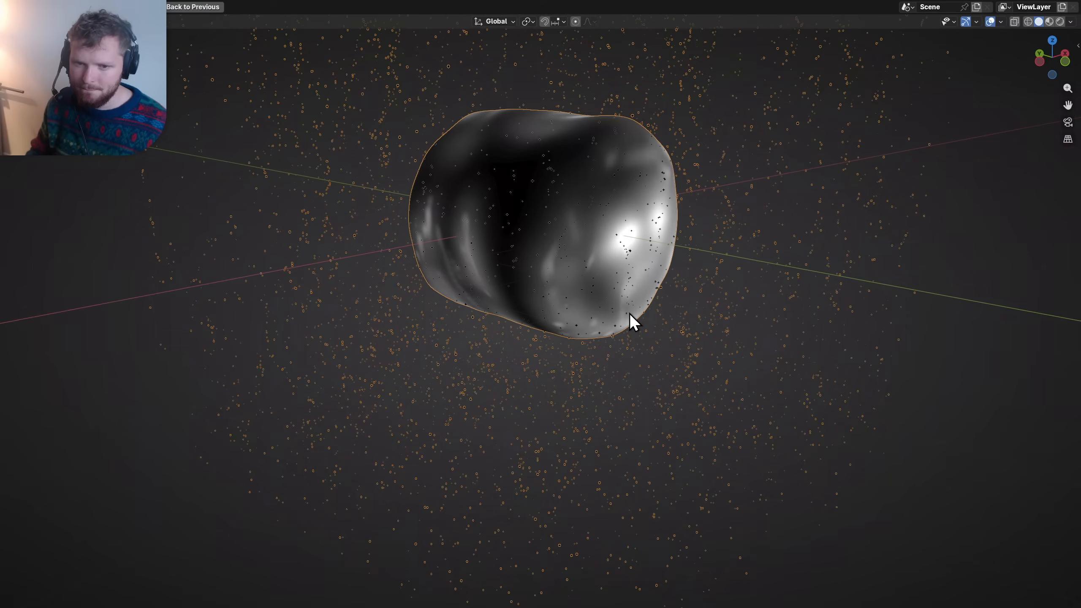
key("ctrl+space")
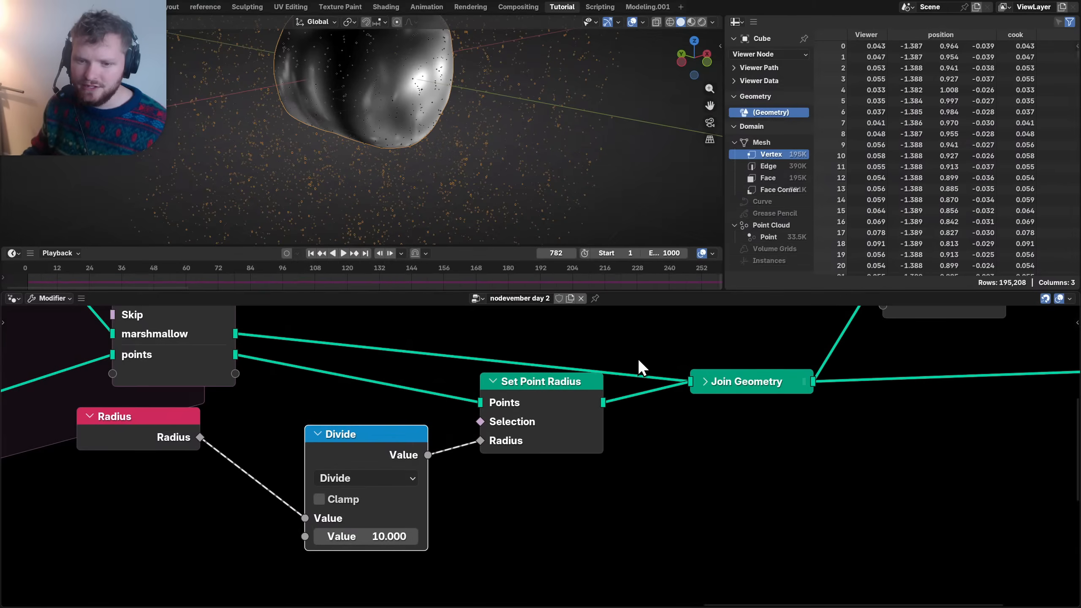
- Move the cook Named Attribute node up and the Radius, Divide and Set Point Radius nodes down, clear of the Simulation output node
scroll(702, 375, "down", 3)
middle_click_drag(763, 386, 734, 398)
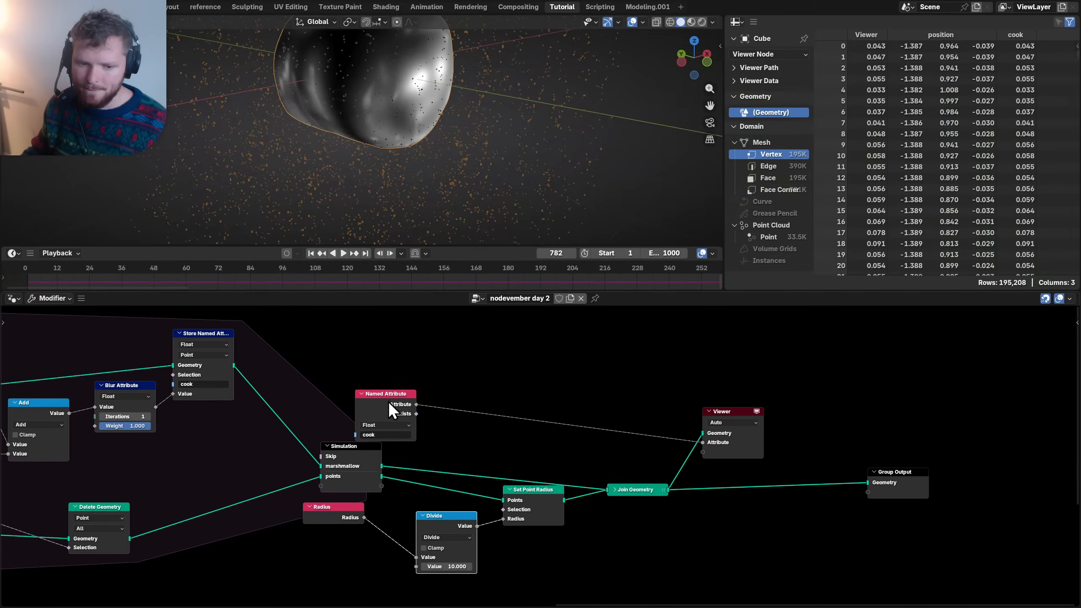
left_click_drag(388, 409, 371, 384)
left_click_drag(567, 576, 336, 503)
key("g")
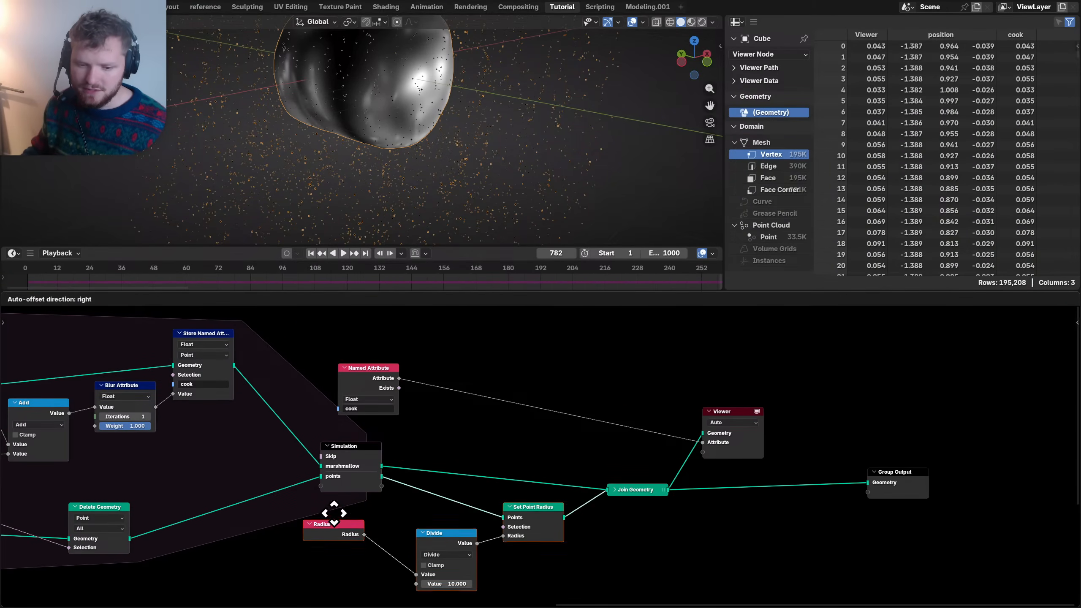
left_click(353, 504)
- Connect the simulation's marshmallow output directly to the Viewer's geometry, move Join Geometry below it, and save the file
left_click_drag(386, 470, 702, 434)
left_click_drag(637, 489, 637, 529)
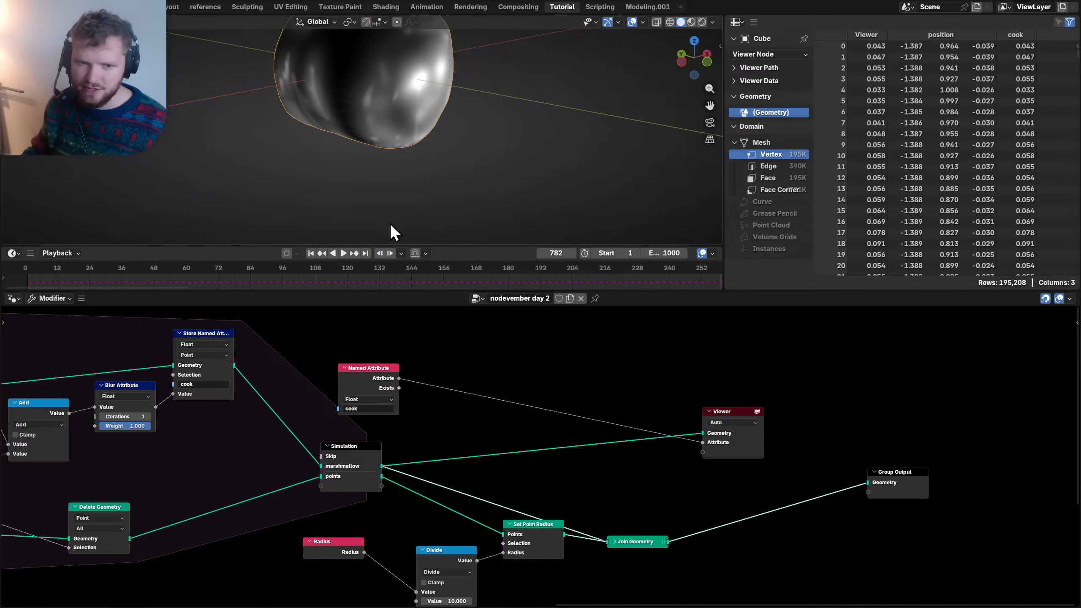
middle_click_drag(390, 234, 486, 120)
key("ctrl+s")
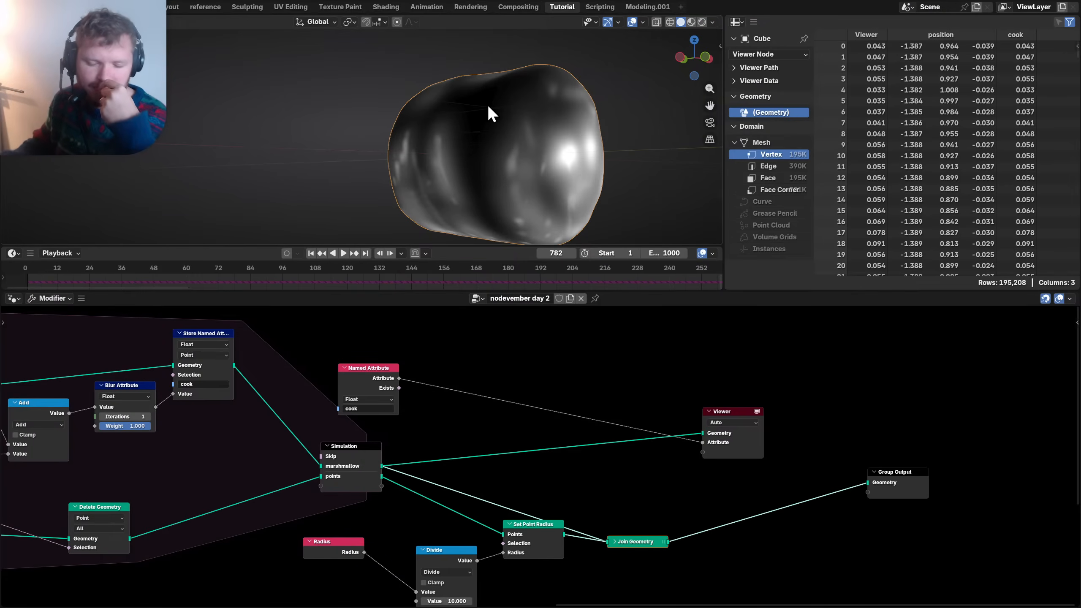
- Compare the cook pattern on the marshmallow with the roasted marshmallow photos in the reference workspace, and return to the Tutorial workspace
scroll(493, 123, "up", 2)
middle_click_drag(513, 148, 412, 85, "shift")
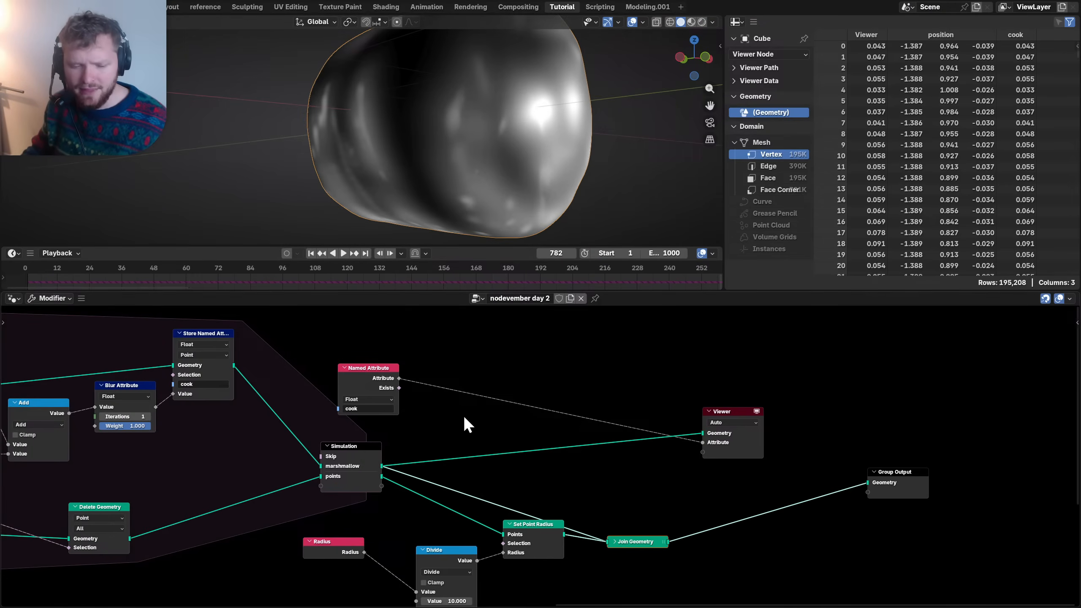
middle_click_drag(461, 415, 379, 400)
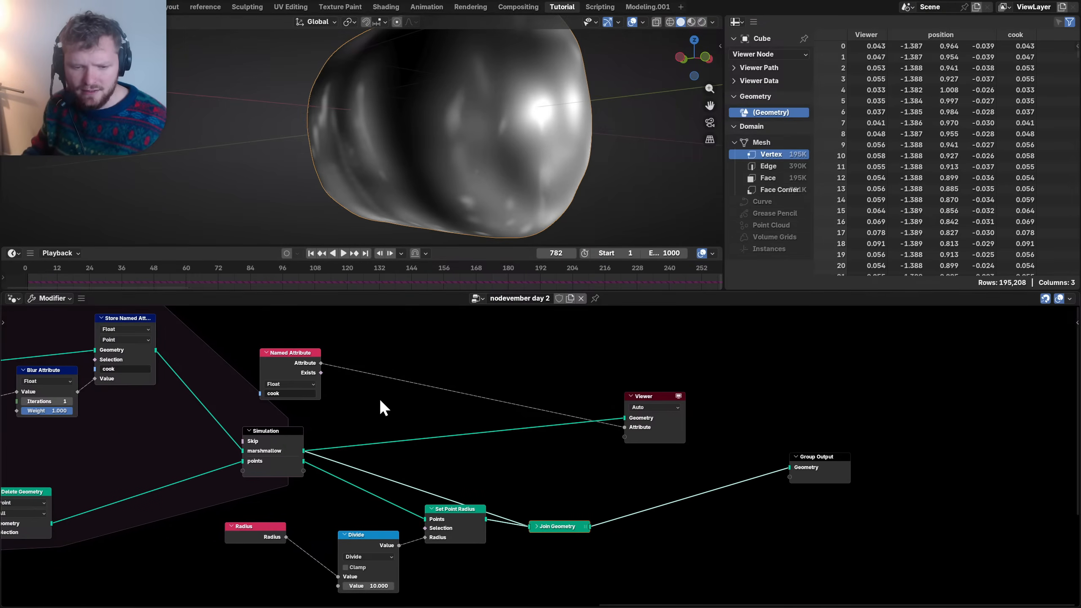
left_click(213, 8)
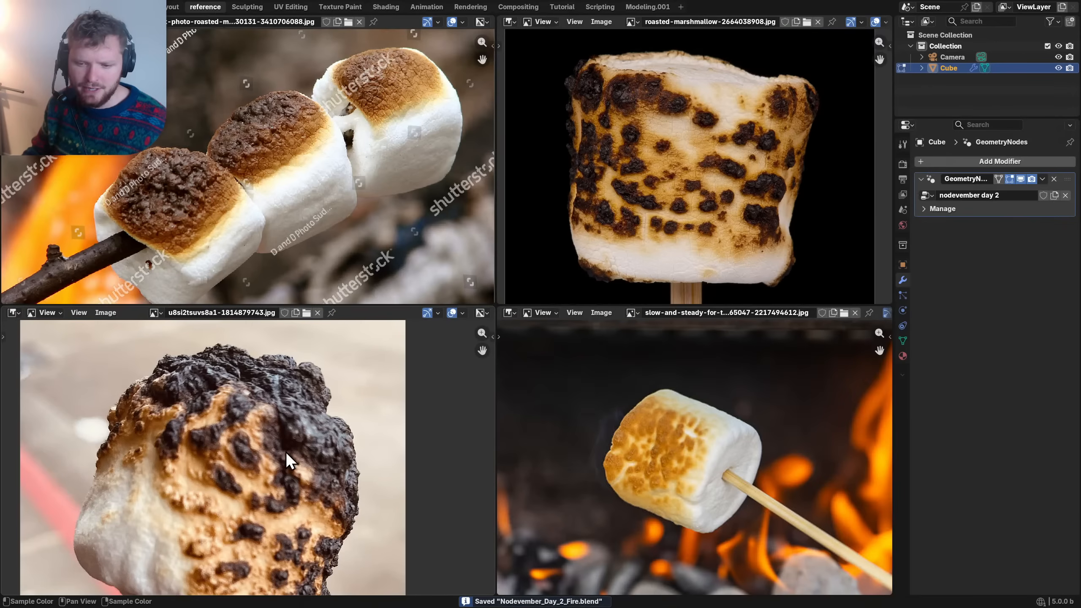
left_click(598, 8)
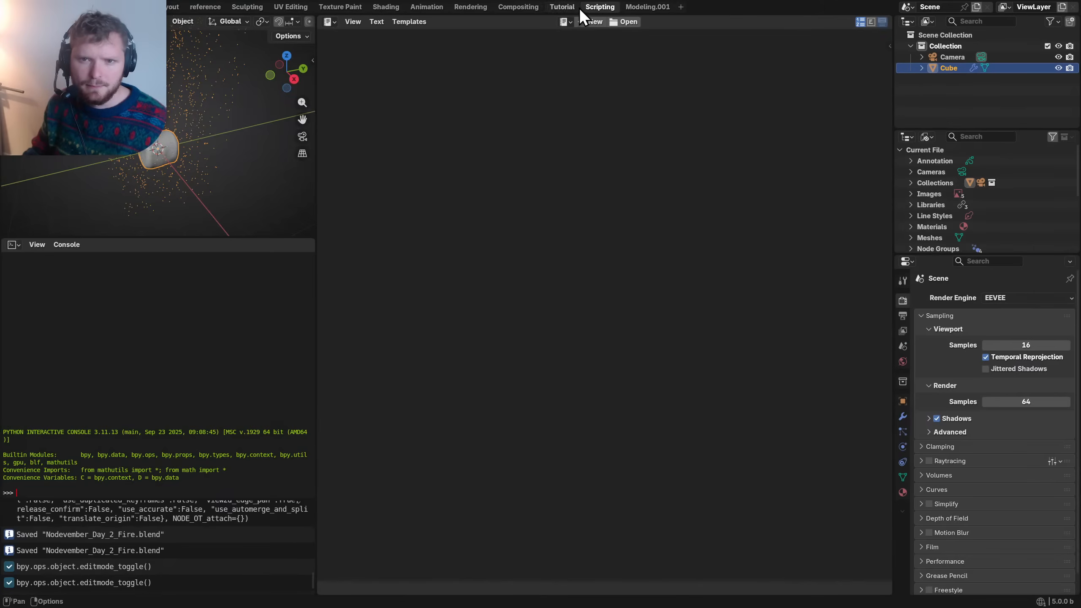
left_click(562, 8)
- Bring the camera into view and briefly replay the simulation from the first frame
scroll(405, 108, "down", 6)
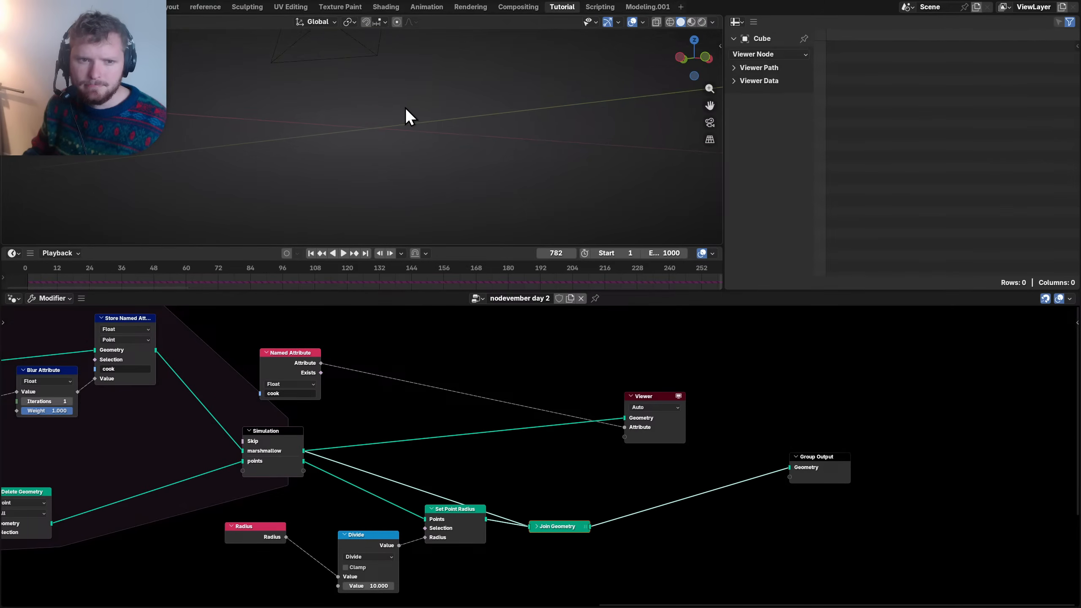
middle_click_drag(361, 80, 367, 206, "shift")
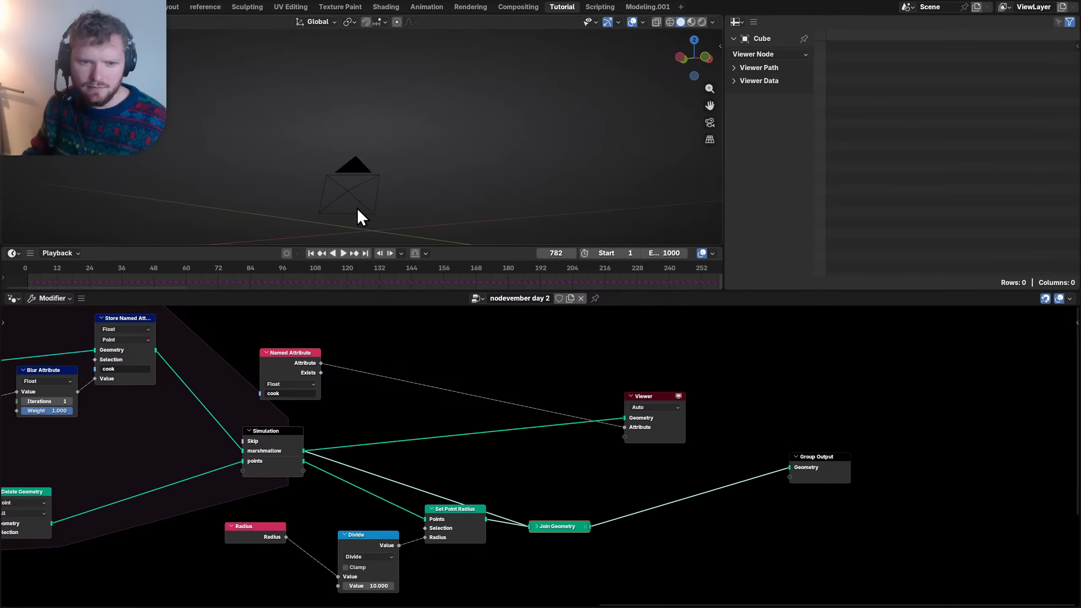
key("shift+Left")
key("space")
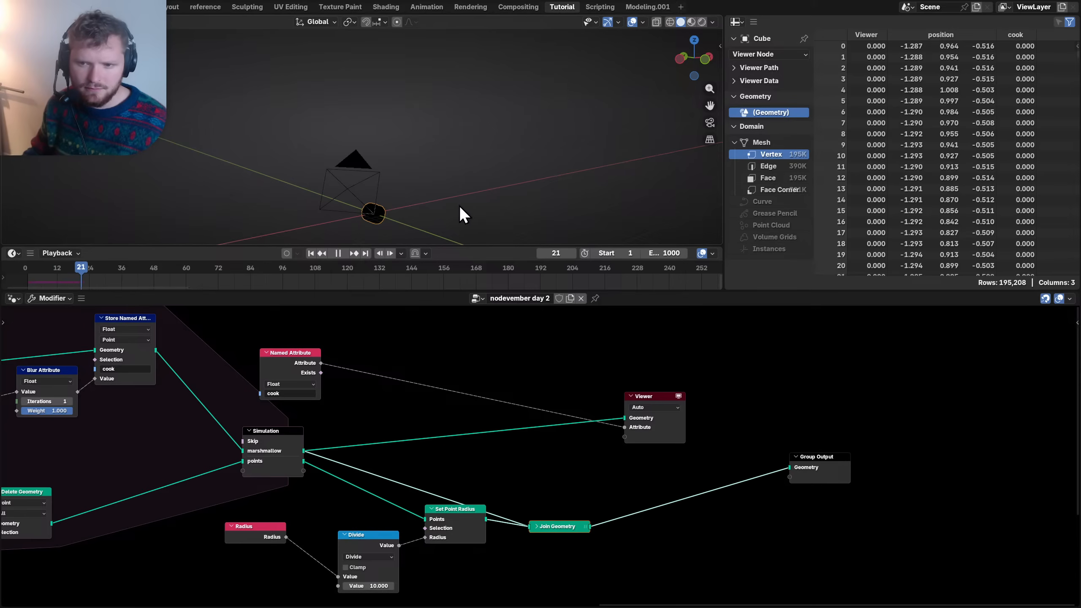
key("space")
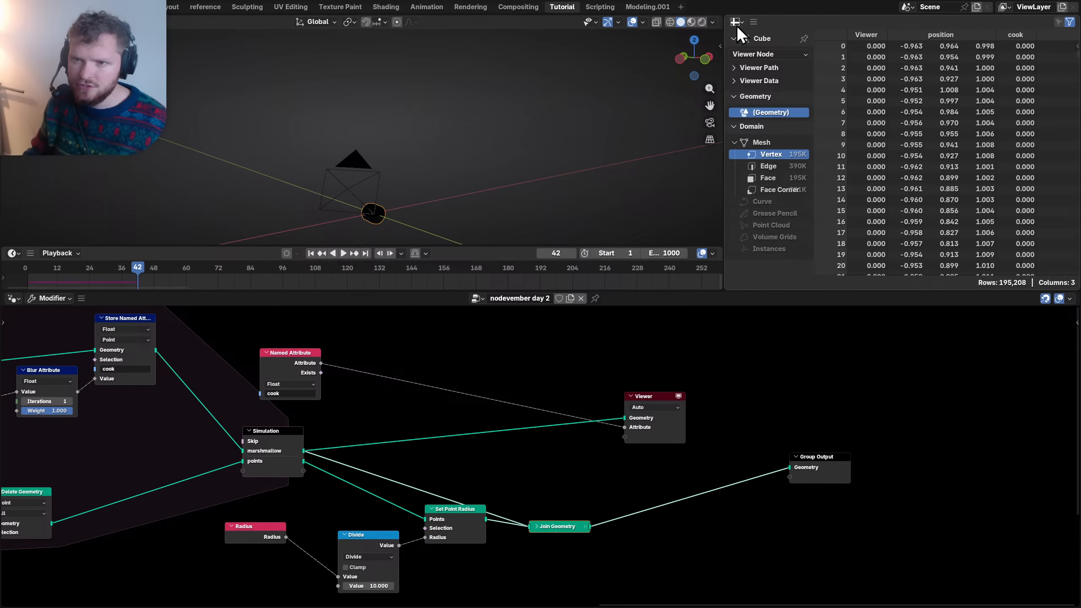
- Split the spreadsheet editor into two stacked areas and save the file
left_click_drag(728, 288, 735, 195)
scroll(213, 410, "down", 4)
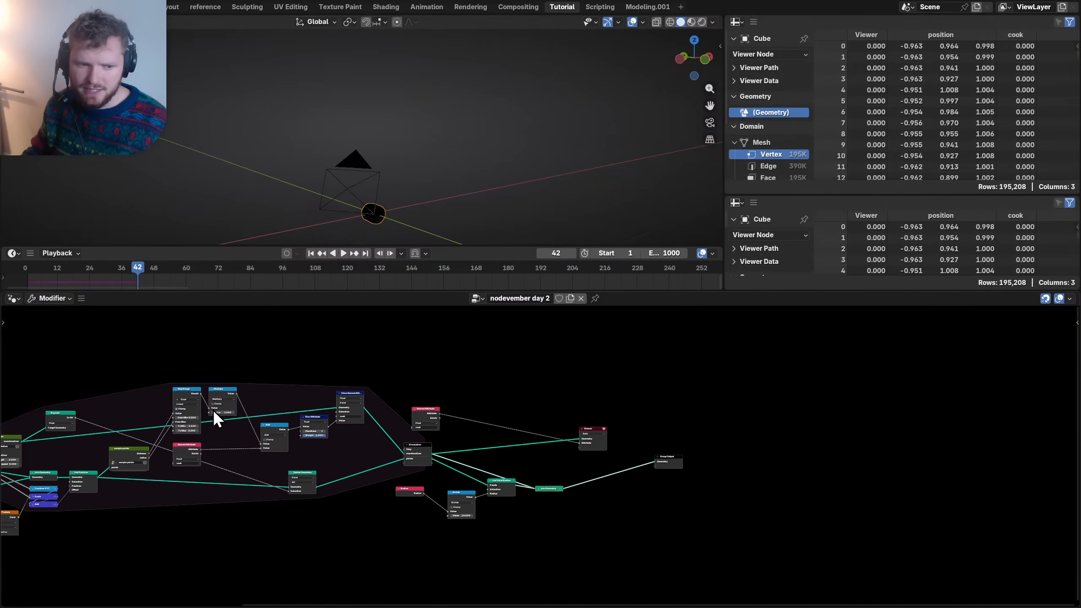
scroll(384, 410, "up", 6)
key("ctrl+s")
- Set the bake target of the Simulation Output node to Disk in its node properties
left_click(490, 405)
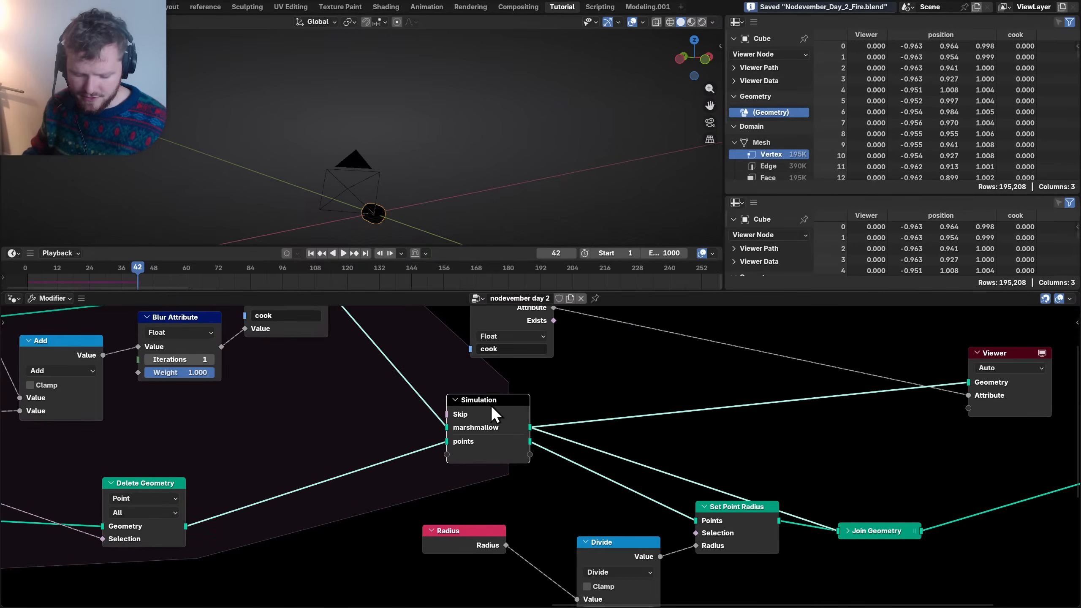
key("n")
scroll(1027, 366, "down", 5)
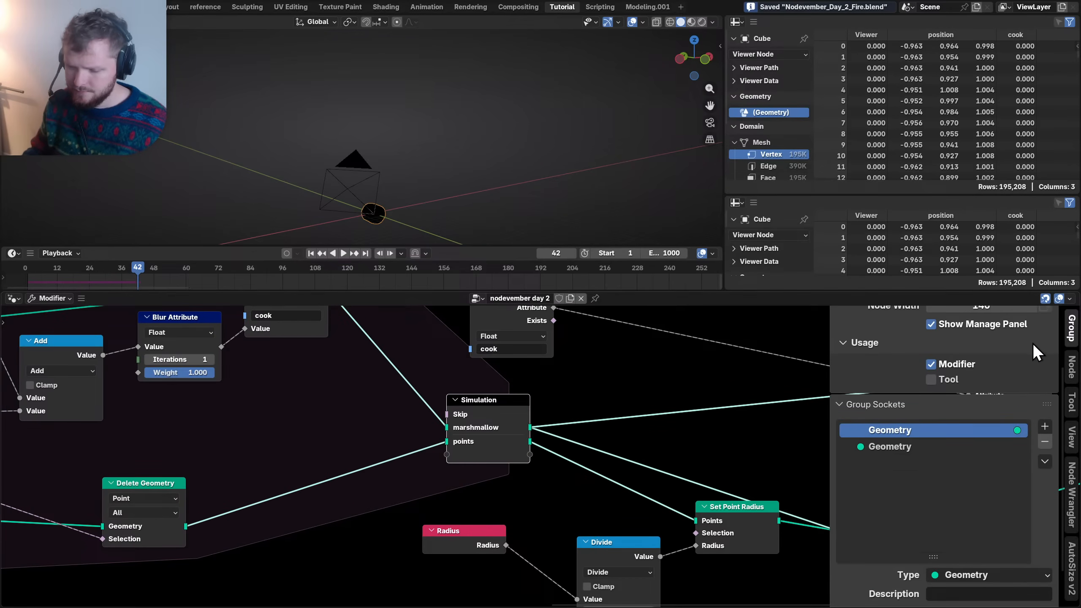
scroll(1031, 343, "down", 2)
left_click(1072, 367)
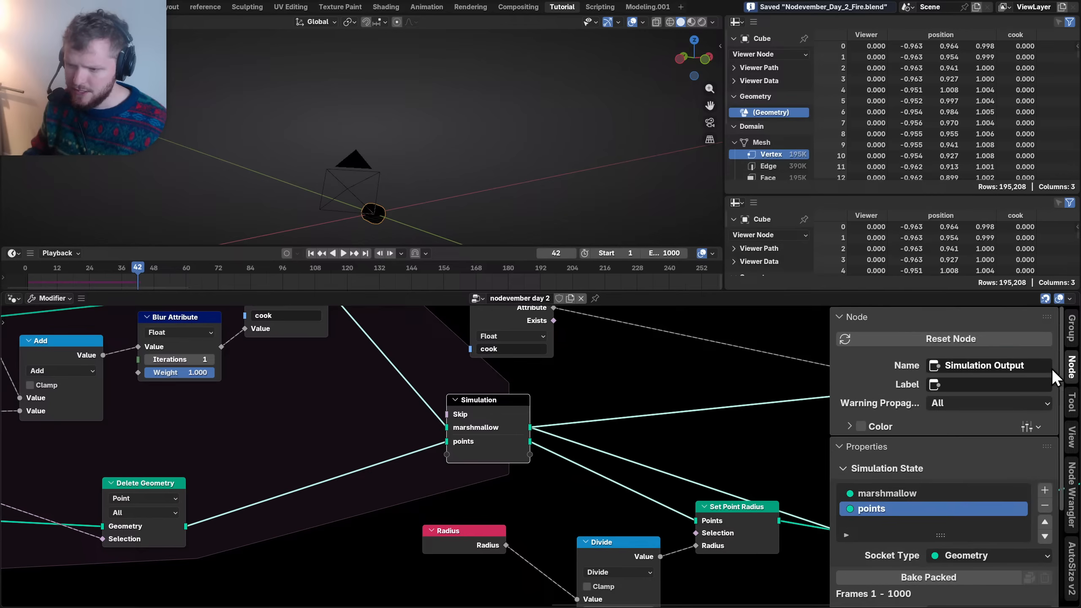
scroll(1013, 435, "down", 5)
left_click(975, 503)
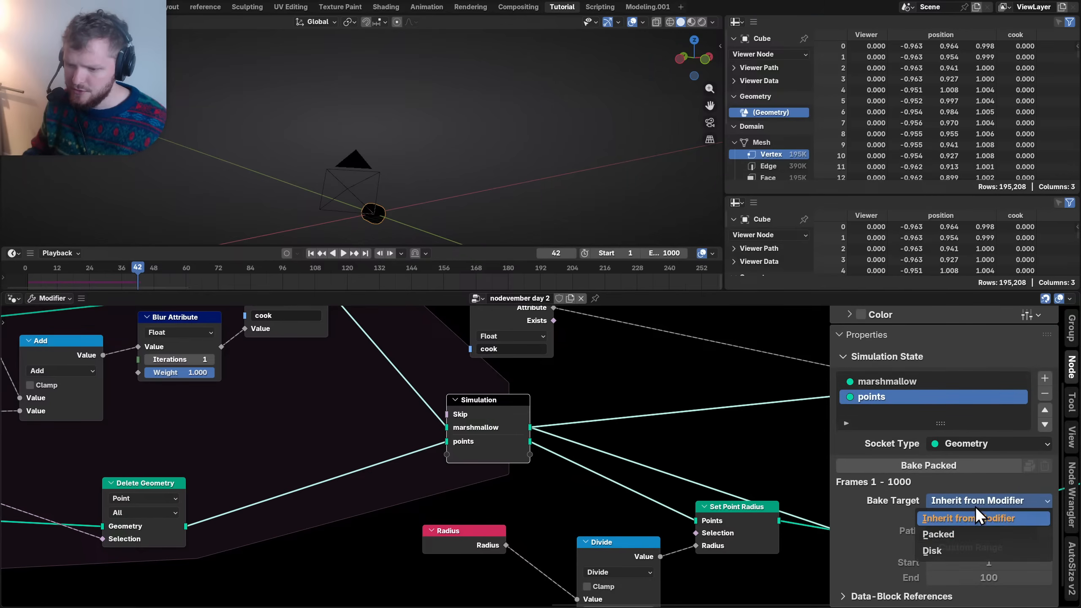
left_click(938, 552)
- Return to the first frame, set the timeline's end frame to 500, and save the file
key("shift+Left")
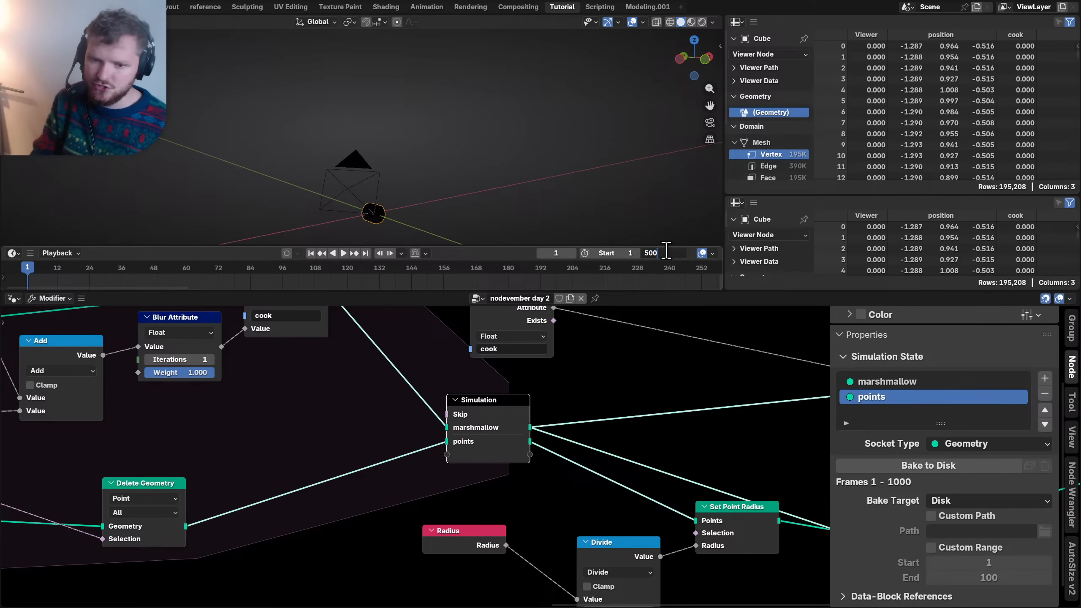
key("Return")
key("ctrl+s")
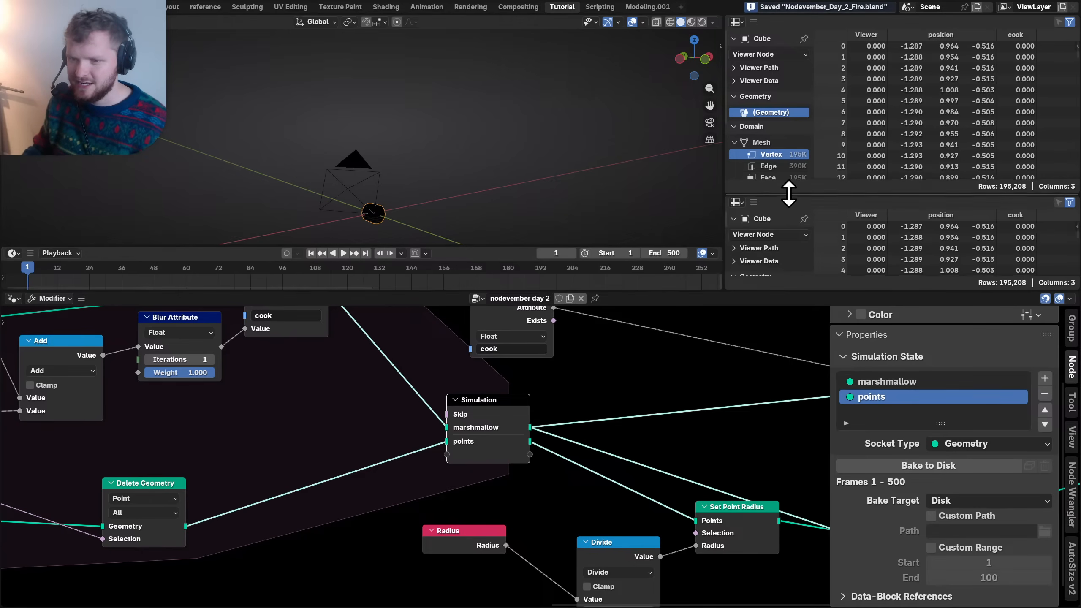
- Merge the two stacked spreadsheet areas back into a single spreadsheet
left_click_drag(789, 194, 785, 162)
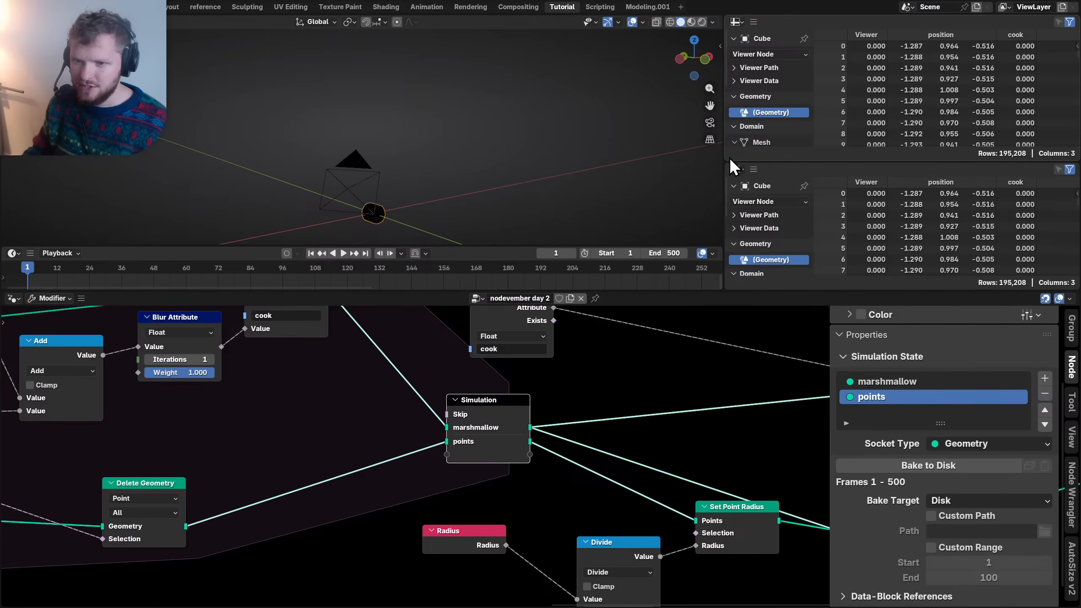
left_click_drag(729, 157, 695, 241)
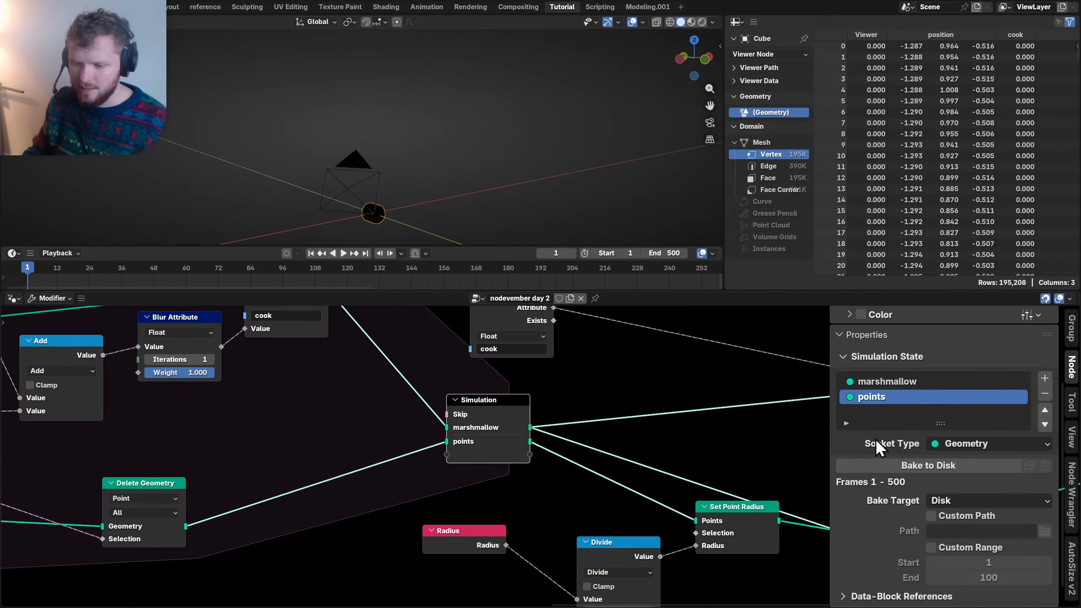
- Save the file and start baking the Simulation Output node to disk
key("ctrl+s")
left_click(903, 467)
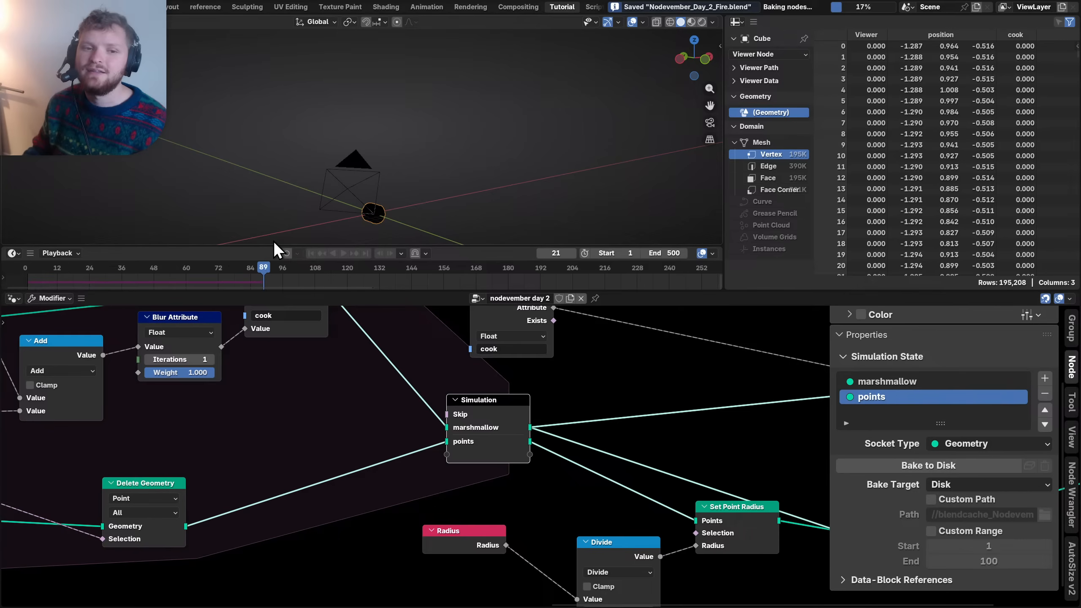
- Move the Join Geometry node slightly higher in the node tree
scroll(539, 438, "down", 4)
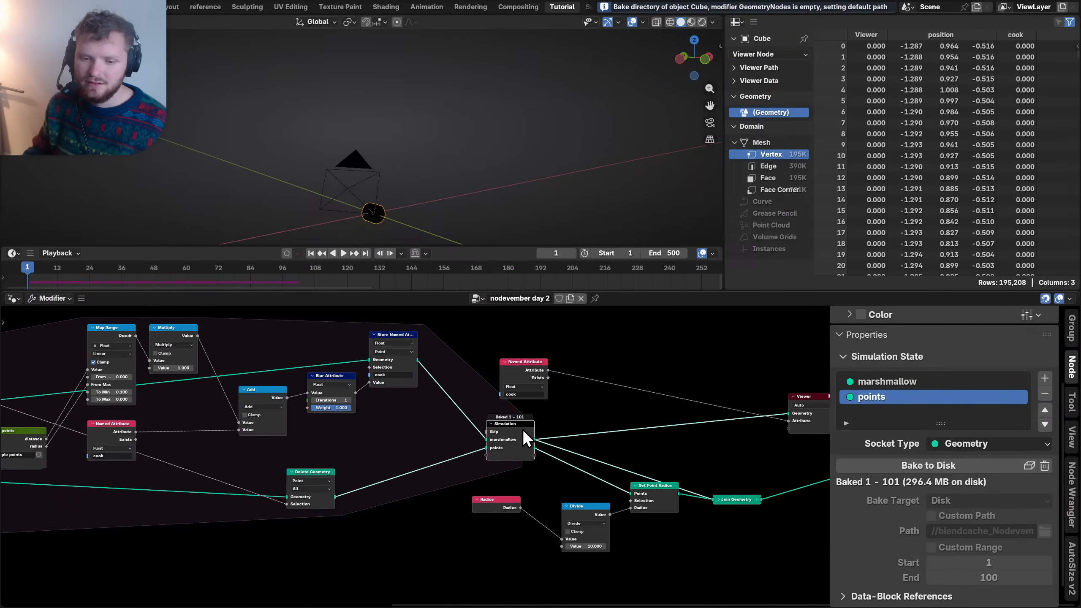
middle_click_drag(685, 434, 567, 423)
left_click_drag(610, 489, 613, 455)
- Scrub to frame 72, look through the camera, and delete the Viewer node
left_click_drag(68, 264, 218, 270)
scroll(426, 166, "up", 4)
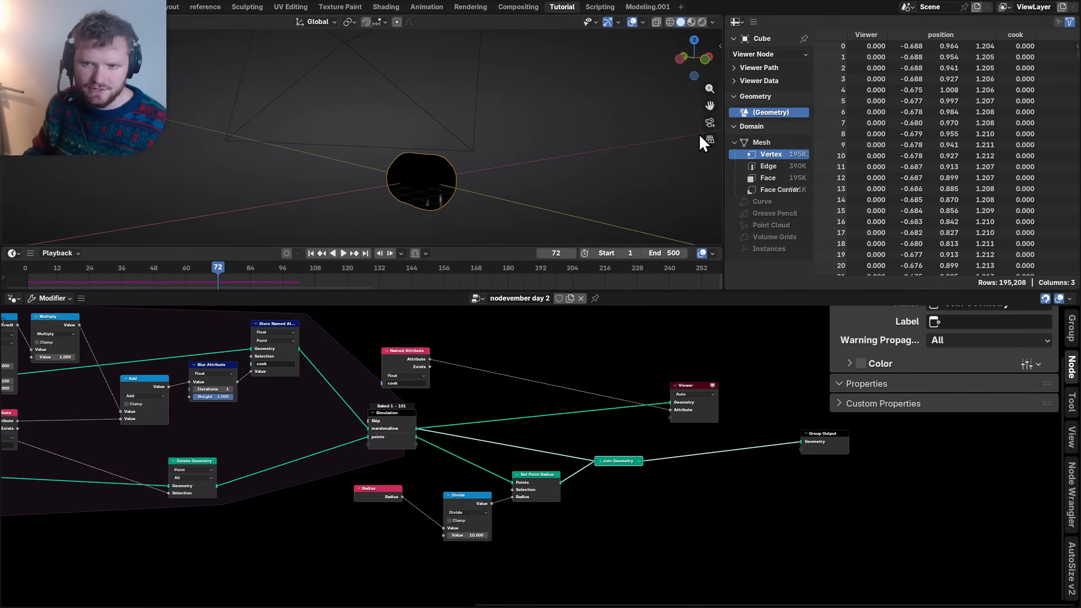
left_click(710, 123)
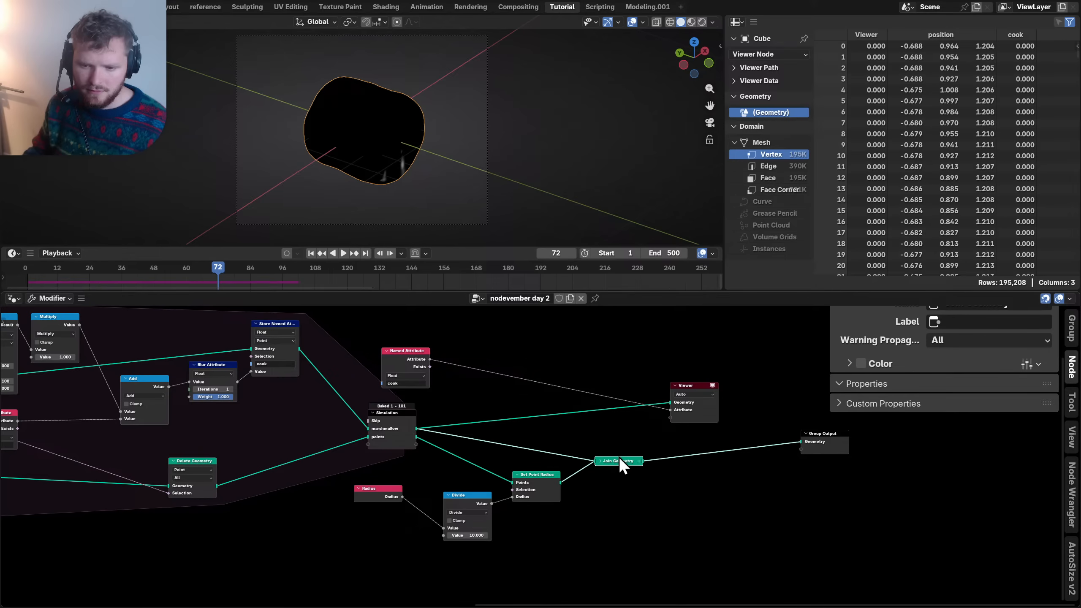
left_click(678, 384)
key("x")
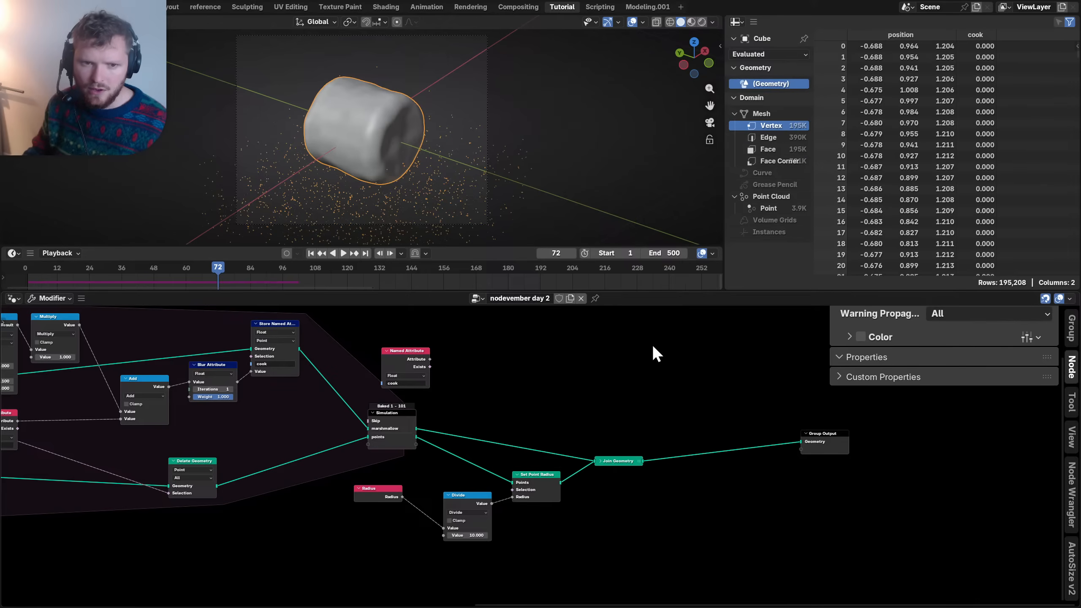
- Play the simulation, scrub back to frame 96, and examine the rising points around the marshmallow from the side
key("space")
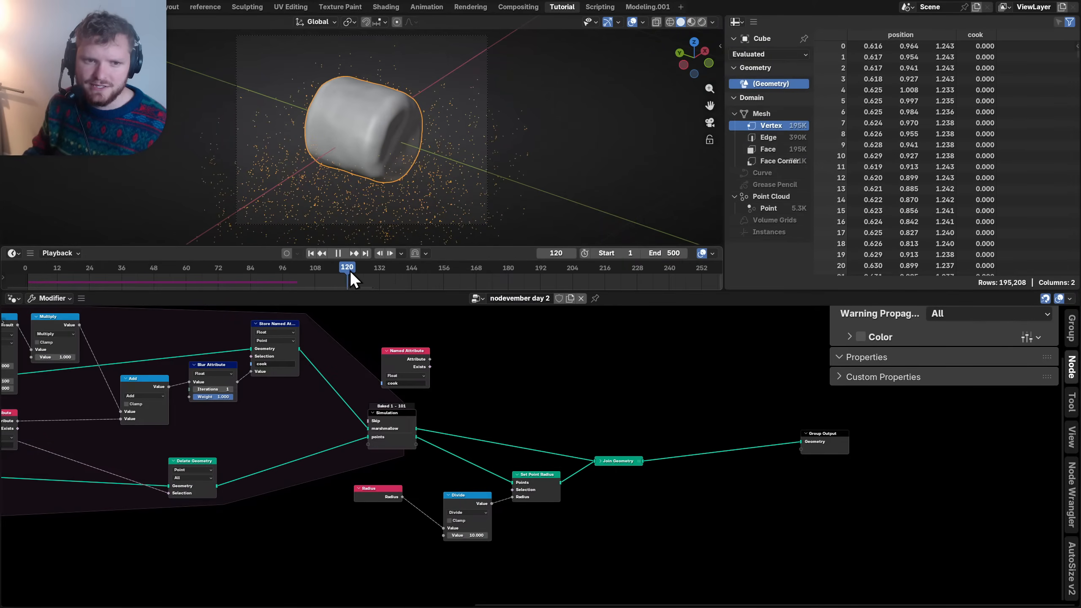
left_click_drag(394, 272, 282, 272)
key("space")
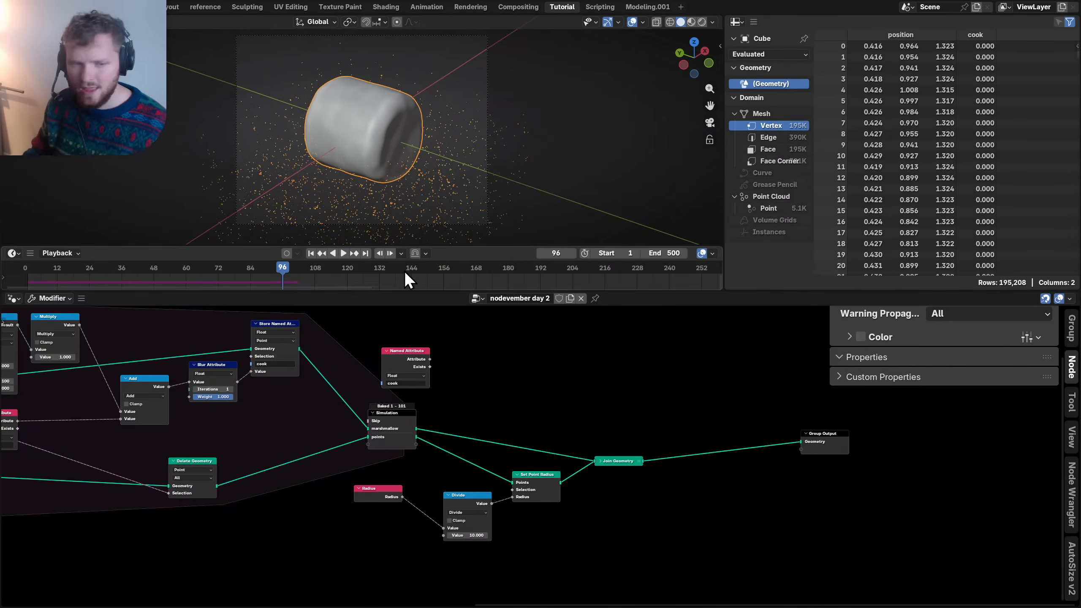
middle_click_drag(375, 159, 345, 106)
scroll(432, 119, "down", 1)
scroll(345, 107, "down", 2)
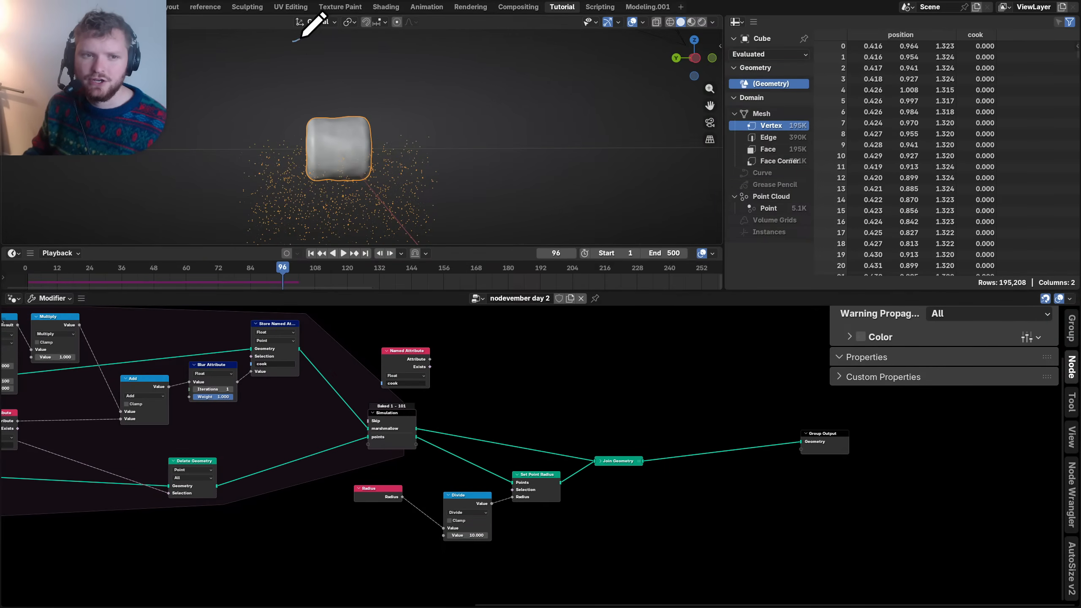
- Sketch temporary annotation strokes and a downward arrow above the marshmallow, and erase them
left_click_drag(374, 54, 372, 51)
left_click(330, 57)
left_click(281, 58)
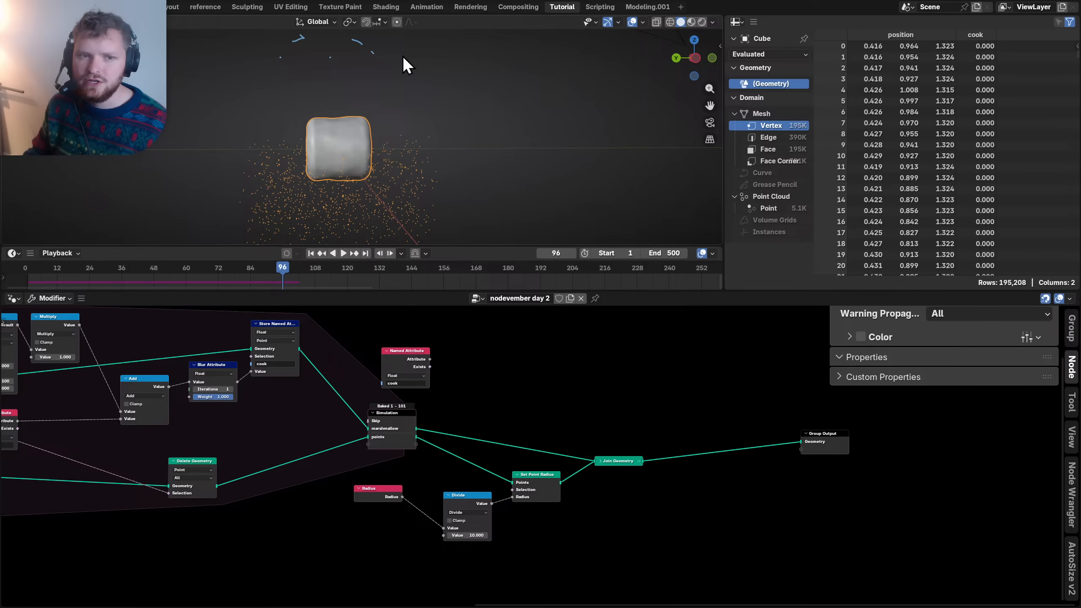
right_click_drag(402, 55, 314, 51)
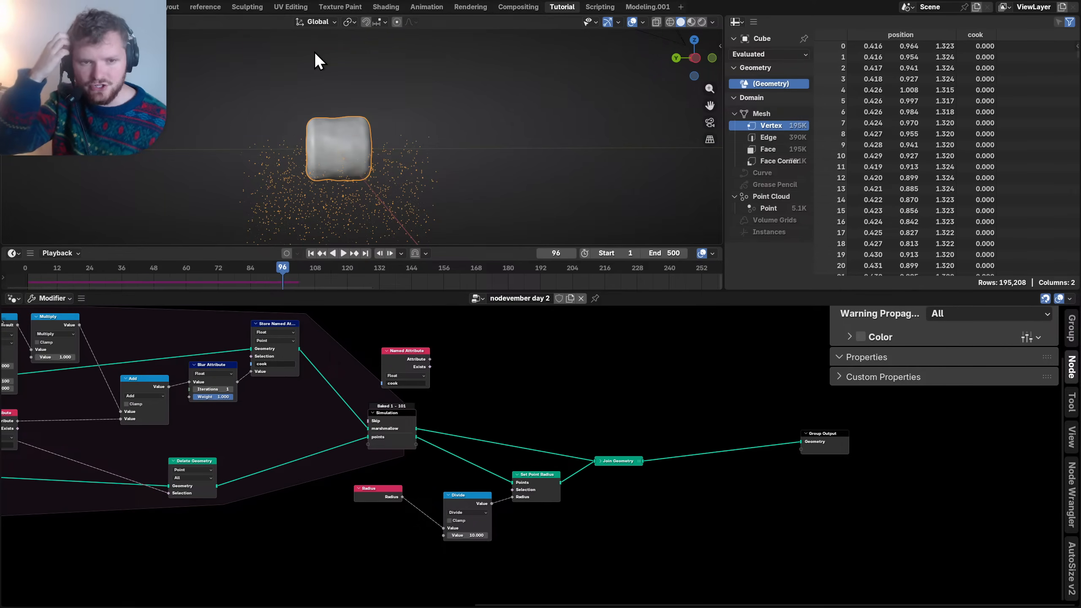
left_click_drag(340, 58, 341, 119)
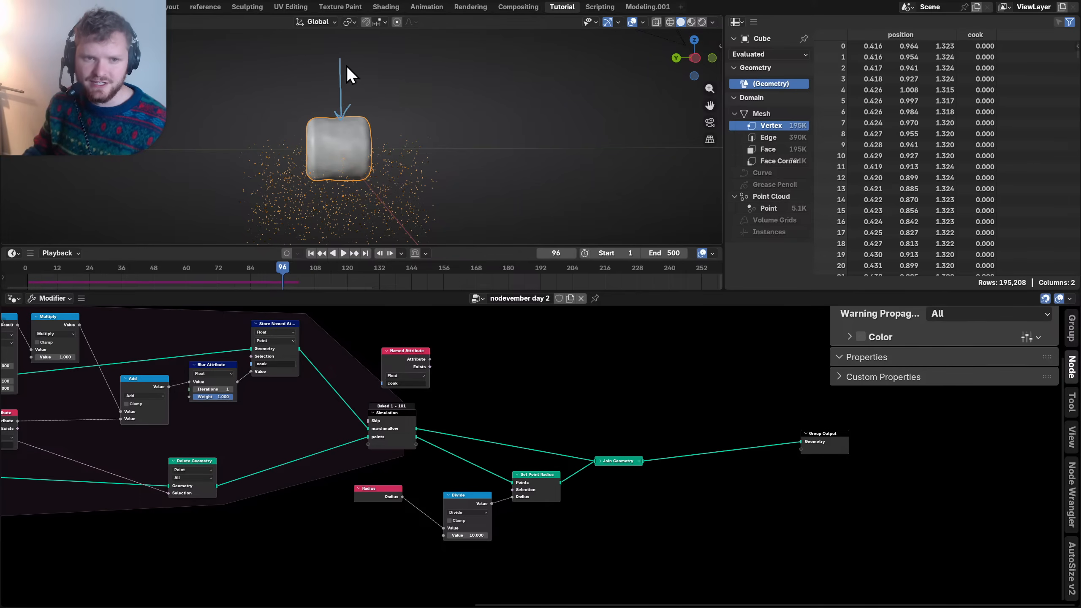
middle_click_drag(346, 66, 350, 130, "shift")
mouse_move(396, 174)
left_mouse_down()
mouse_move(348, 63)
mouse_move(338, 157)
left_mouse_up()
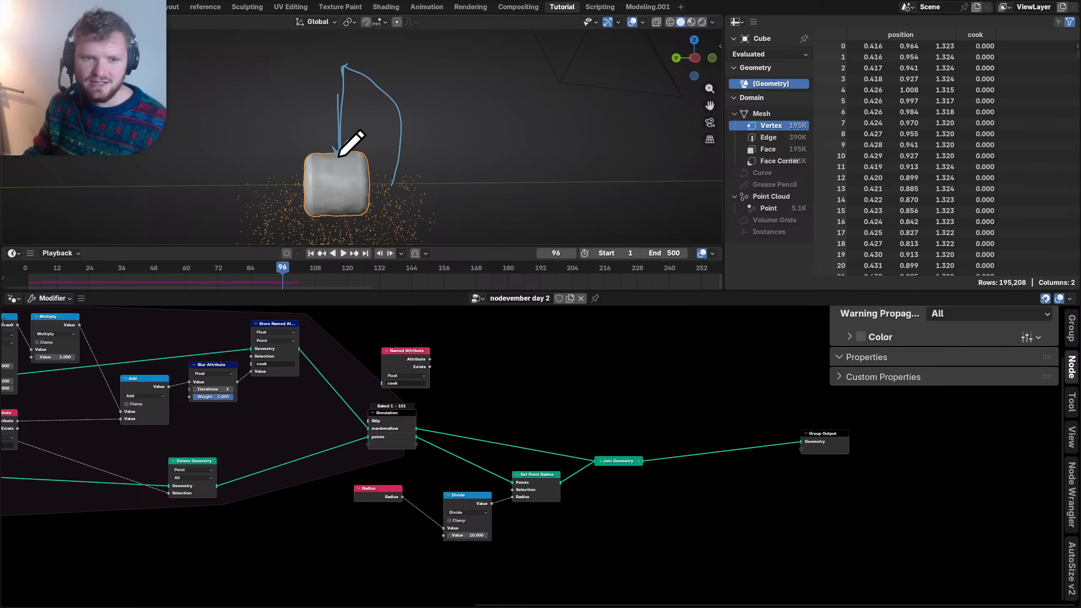
right_click_drag(413, 186, 372, 110)
middle_click_drag(343, 179, 351, 144, "shift")
- Save the file and align the 3D viewport to the X axis
key("ctrl+s")
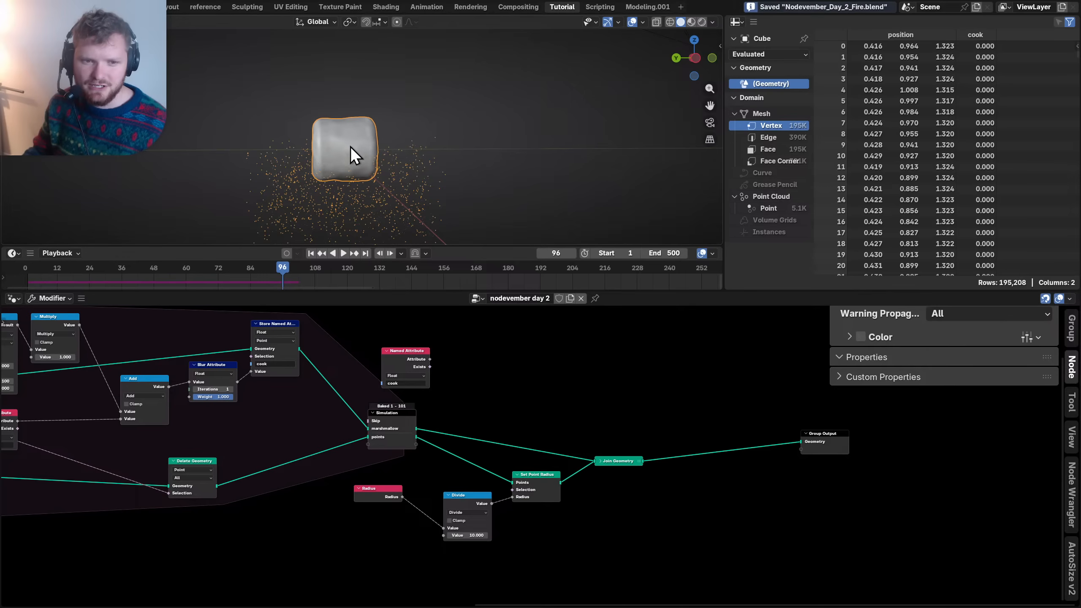
left_click(696, 56)
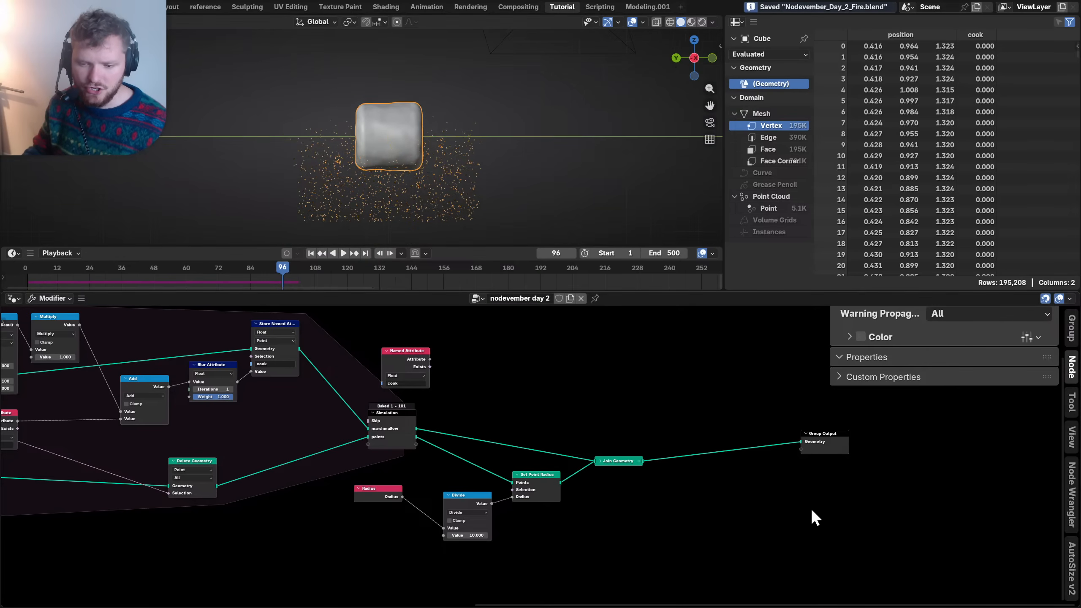
- Preview the simulation's points output on the Group Output and delete the simulation bake
scroll(468, 405, "up", 3)
left_click(366, 407, "alt+shift")
left_click(365, 407, "alt+shift")
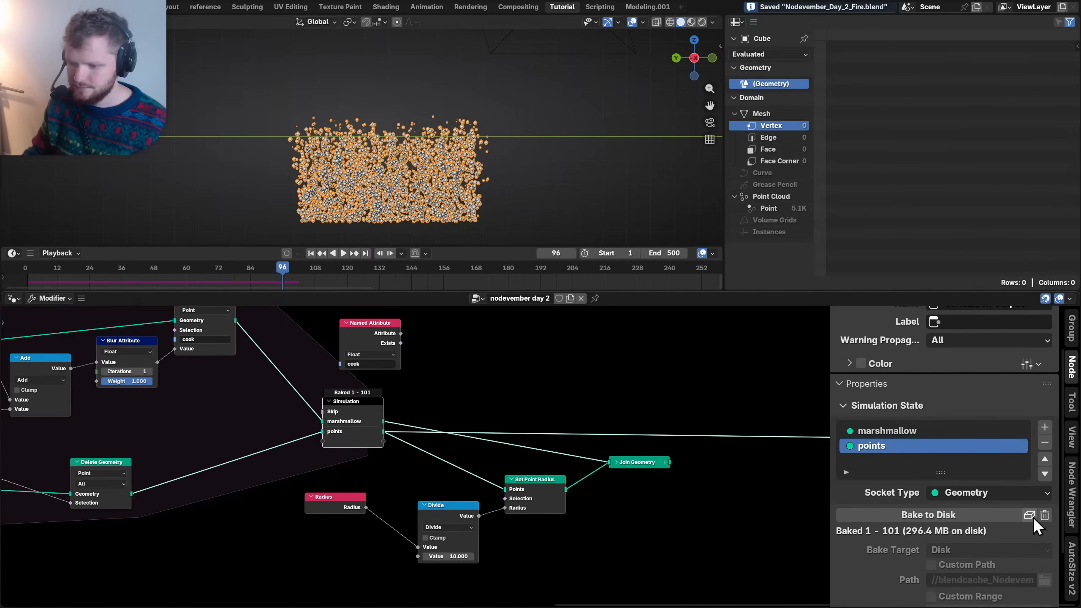
left_click(1043, 516)
- Replay the points-only simulation briefly from the first frame
key("shift+Left")
key("space")
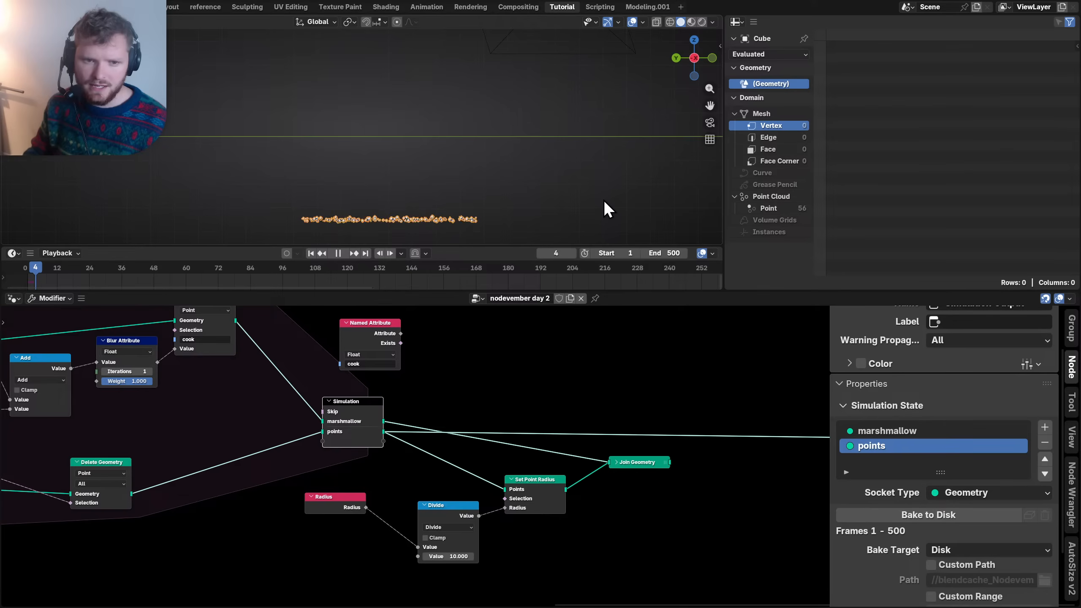
key("space")
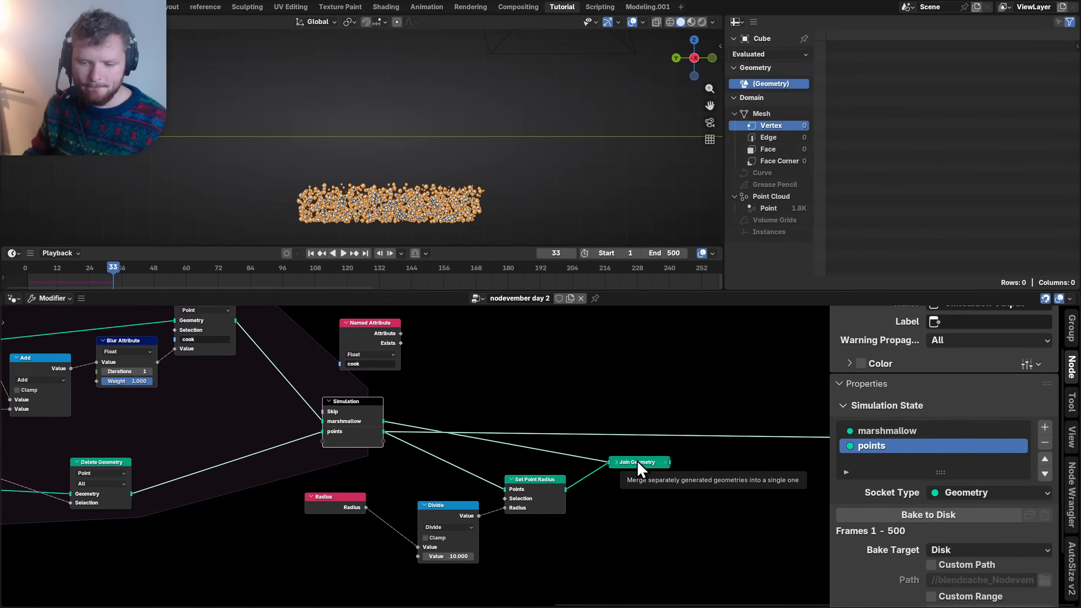
- Send the Join Geometry result to the Group Output and play the simulation from the first frame
left_click(637, 460, "alt+shift")
key("shift+Left")
key("space")
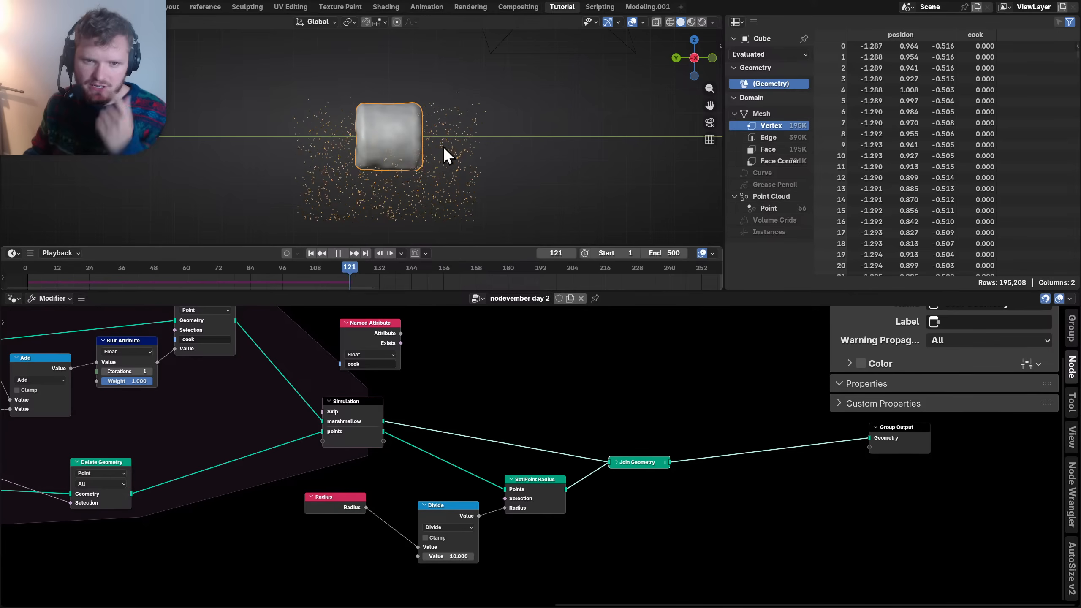
key("space")
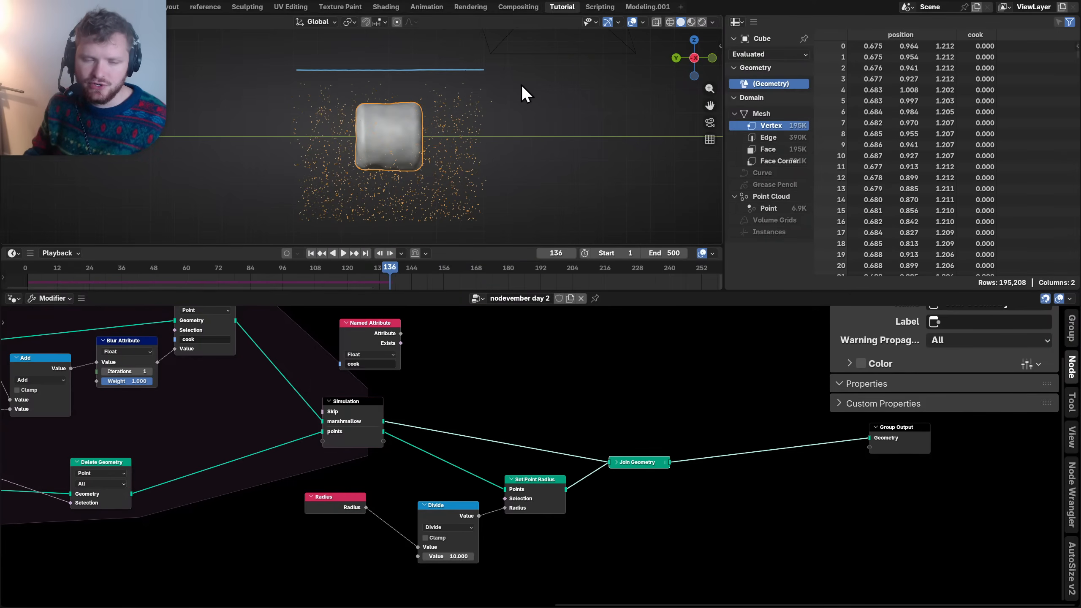
- Erase the annotation line above the points and continue playing the simulation to frame 186
right_click_drag(510, 72, 303, 77)
middle_click_drag(407, 101, 410, 108, "shift")
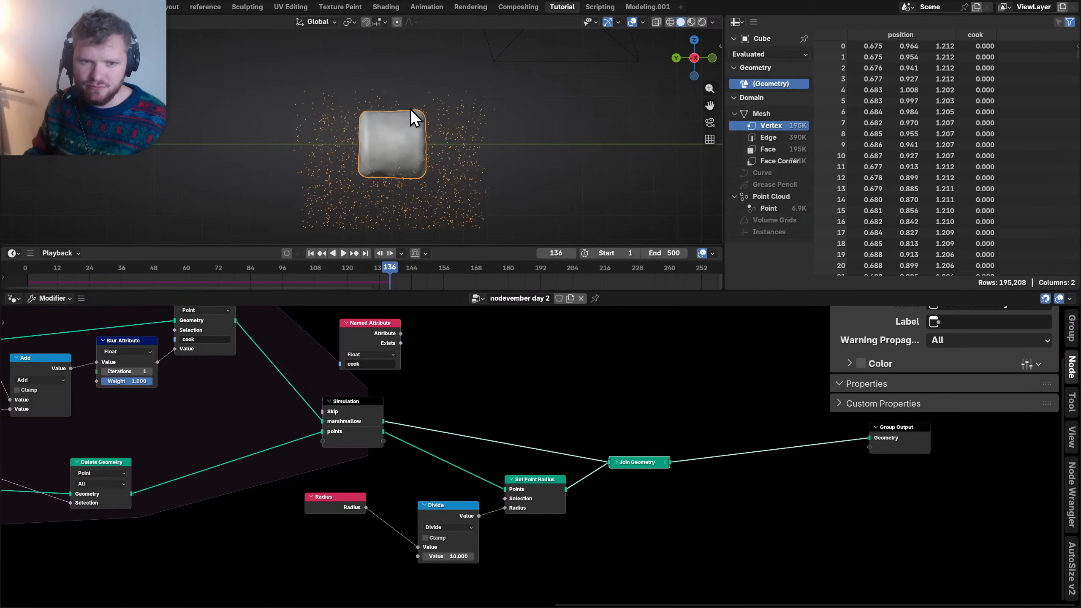
key("space")
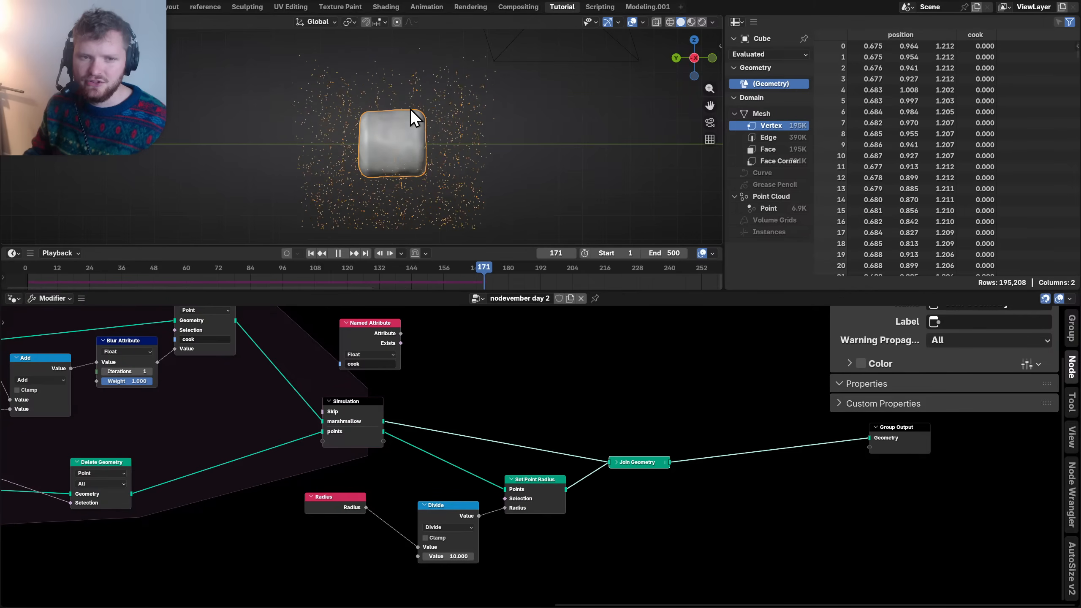
key("space")
- Move the Simulation Output and its downstream nodes to the right to free space after the Delete Geometry node
left_click_drag(637, 539, 282, 328)
key("g")
left_click(350, 335)
middle_click_drag(229, 406, 430, 407)
scroll(361, 460, "up", 2)
scroll(362, 459, "up", 1)
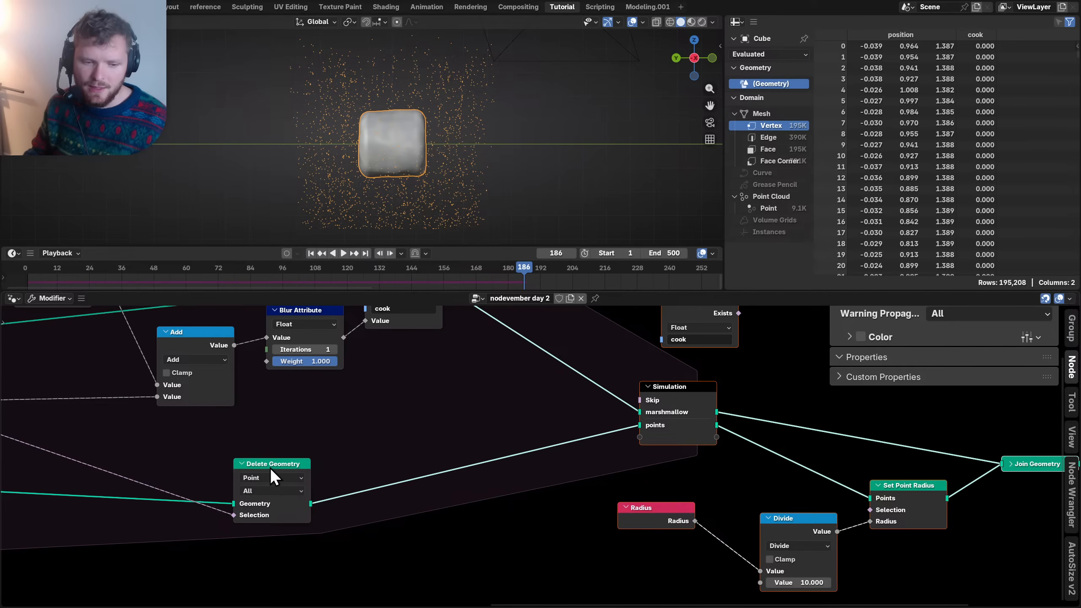
- Duplicate the Delete Geometry node and insert the copy between the original and the simulation's points input
left_click_drag(270, 468, 303, 430)
key("shift+d")
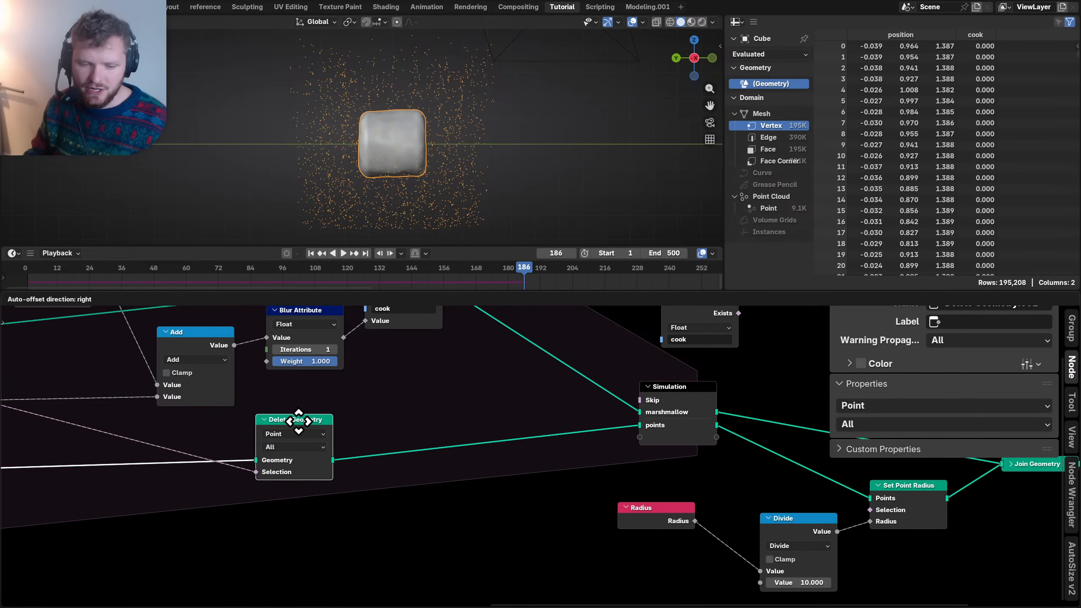
left_click(503, 434)
- Add a Position node below the Delete Geometry nodes and connect it to a new Separate XYZ node
middle_click_drag(433, 465, 486, 443)
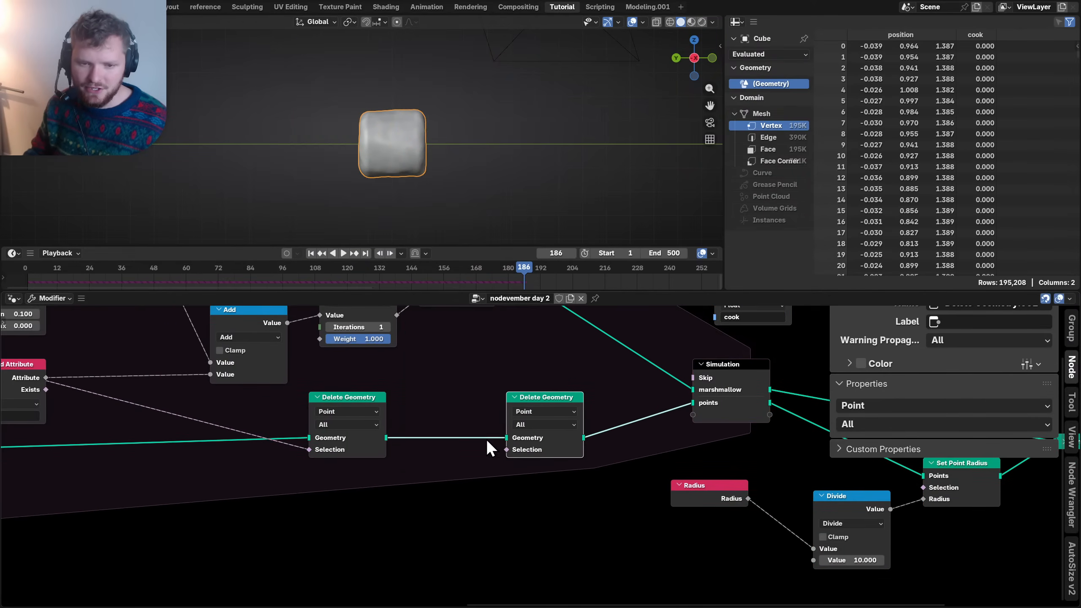
key("shift+a")
type("pos")
key("Return")
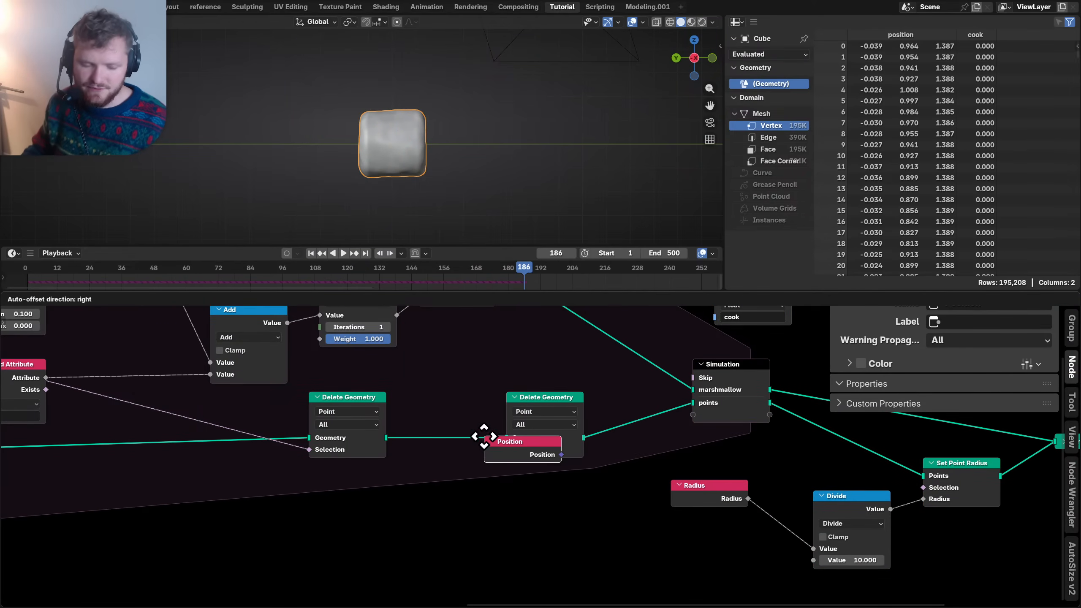
left_click(233, 482)
left_click_drag(312, 501, 361, 479)
type("sepa")
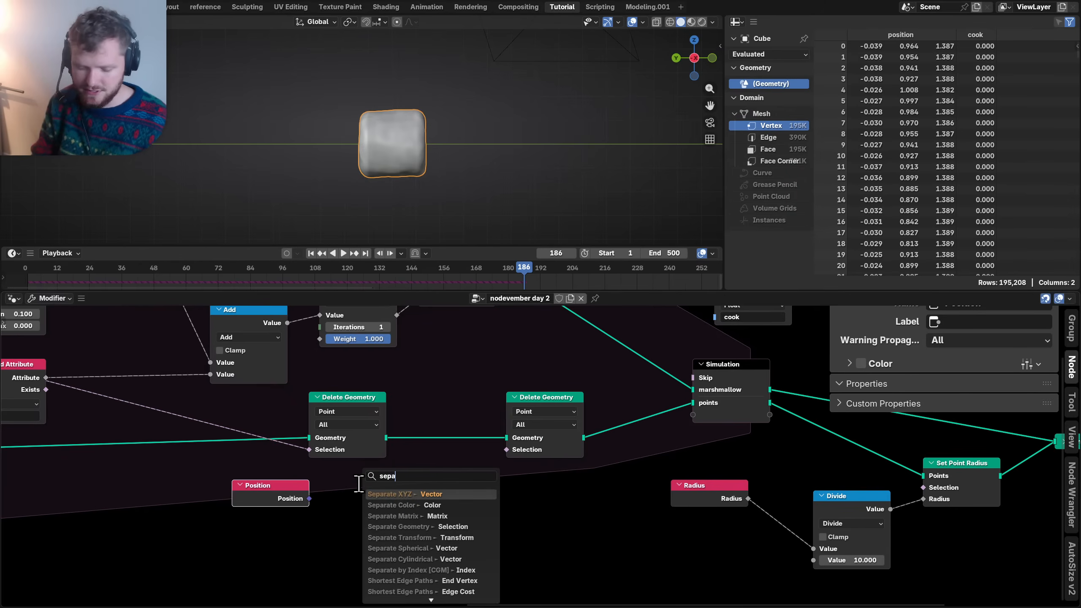
key("Return")
left_click(319, 486)
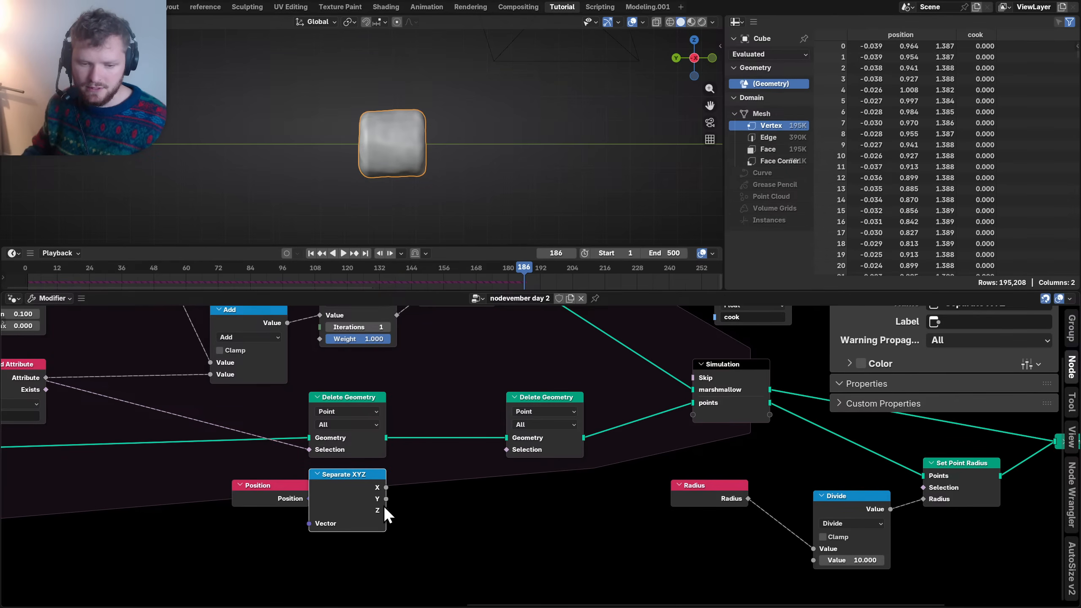
- Feed Z through a Greater Than node with B set to 2.400 into the second Delete Geometry node's Selection
left_click_drag(386, 510, 505, 450)
type("great")
key("Return")
left_click(462, 478)
left_click_drag(456, 523, 464, 522)
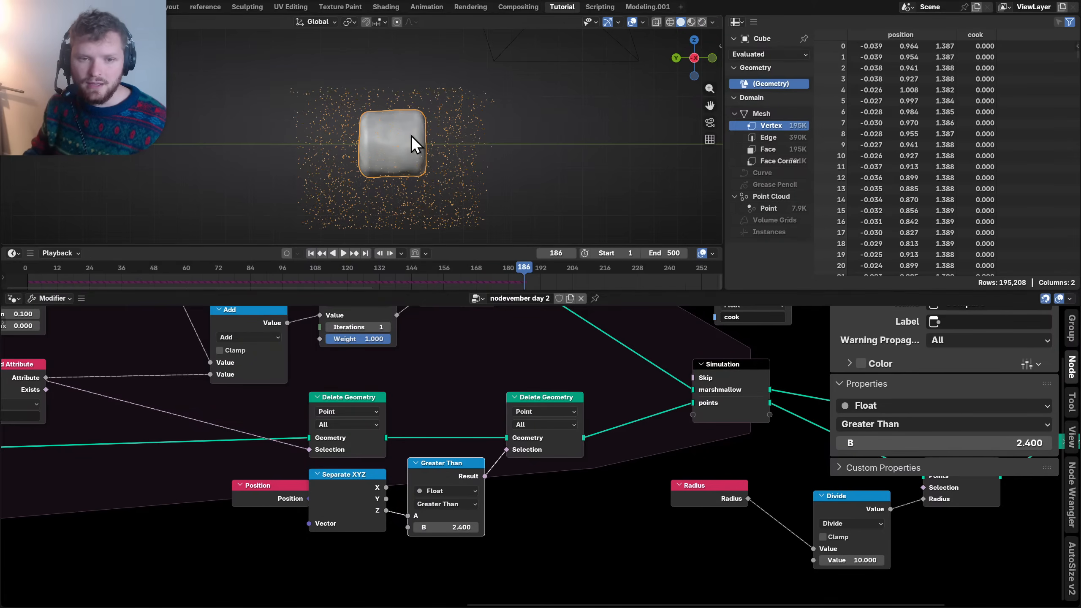
- Inspect the points around the marshmallow from the top view and return to the first frame
middle_click_drag(410, 136, 402, 239)
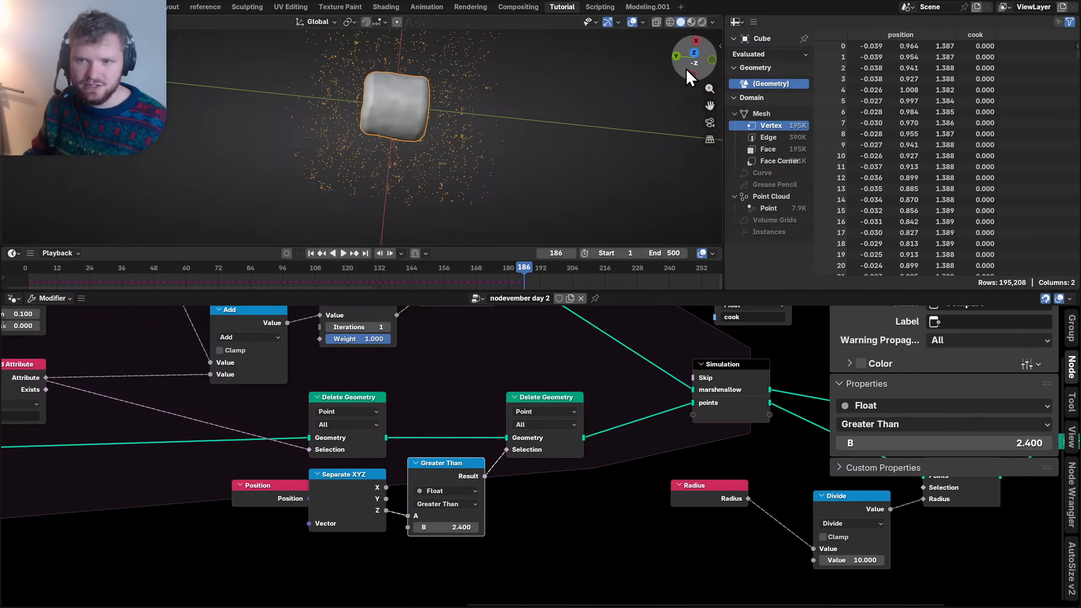
left_click(693, 53)
middle_click_drag(463, 145, 461, 129, "shift")
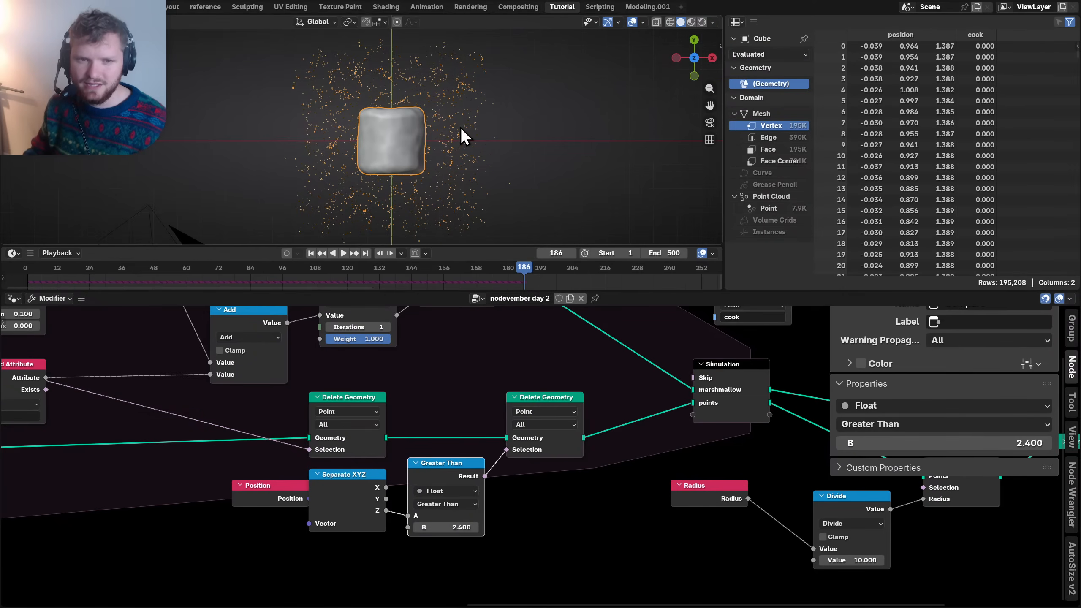
key("shift+Left")
- Save the Nodevember_Day_2_Fire.blend file
key("Home")
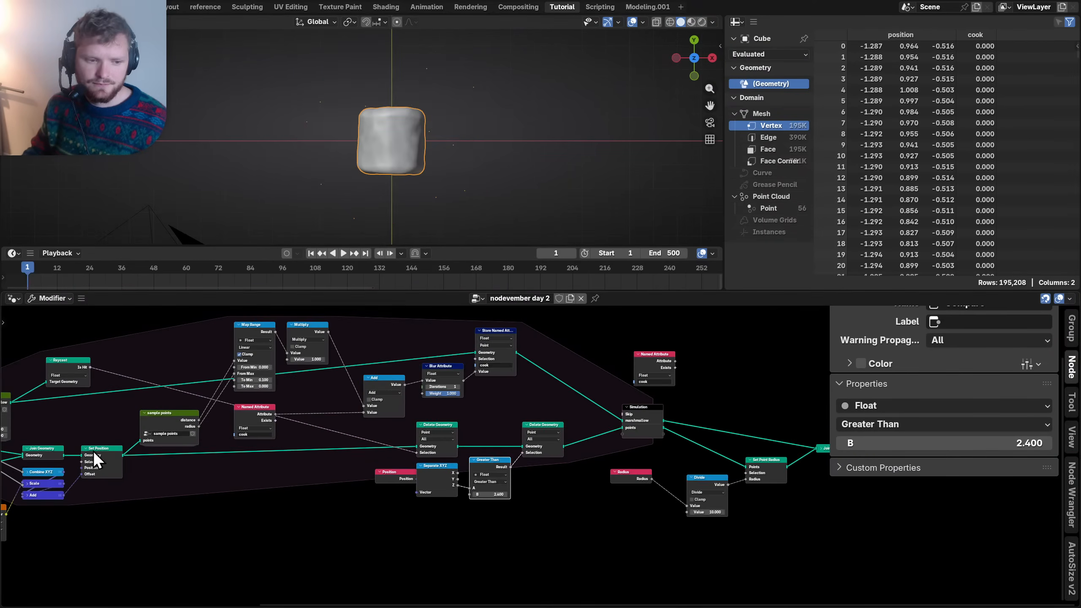
scroll(338, 473, "up", 3)
middle_click_drag(342, 471, 549, 425)
key("ctrl+s")
scroll(440, 475, "up", 2)
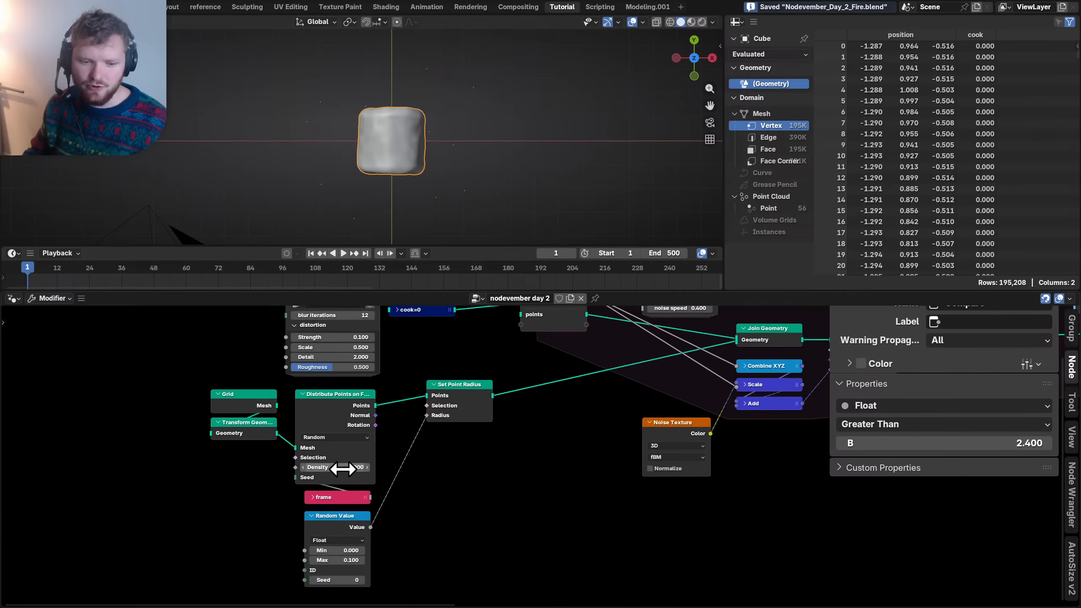
- Raise the Distribute Points on Faces density to 10 and up to 100 to preview the emission area
left_click(341, 469)
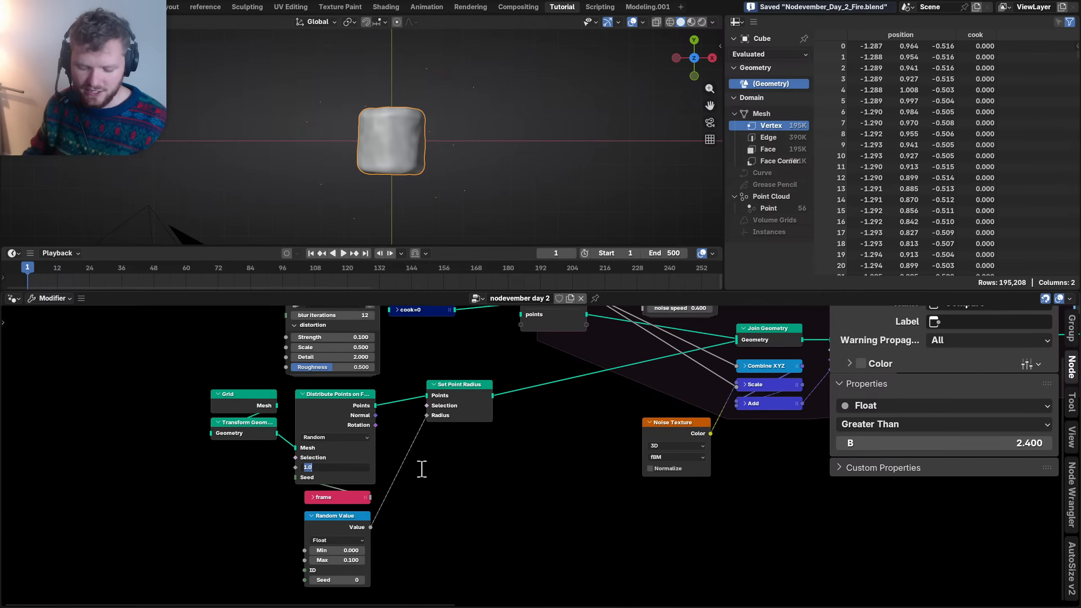
type("10")
key("Return")
left_click(348, 468)
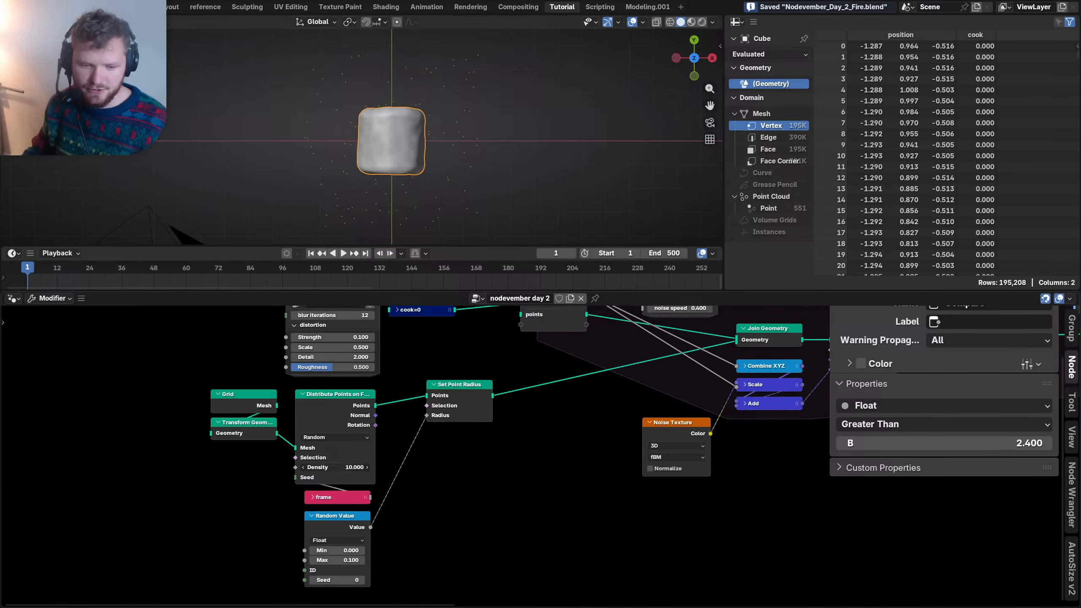
type("1")
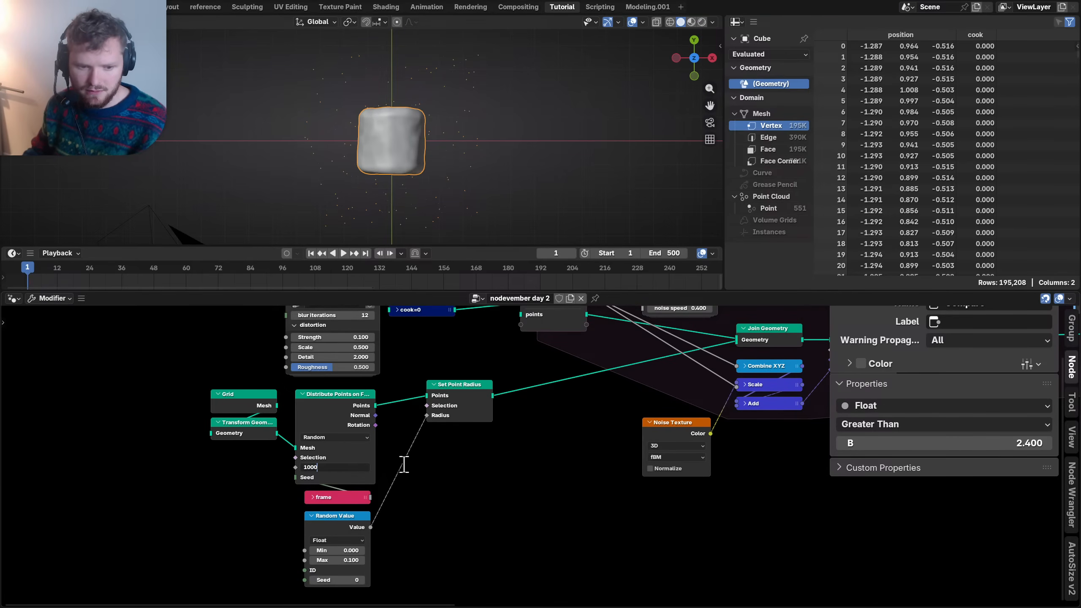
type("00.0")
key("BackSpace")
key("Return")
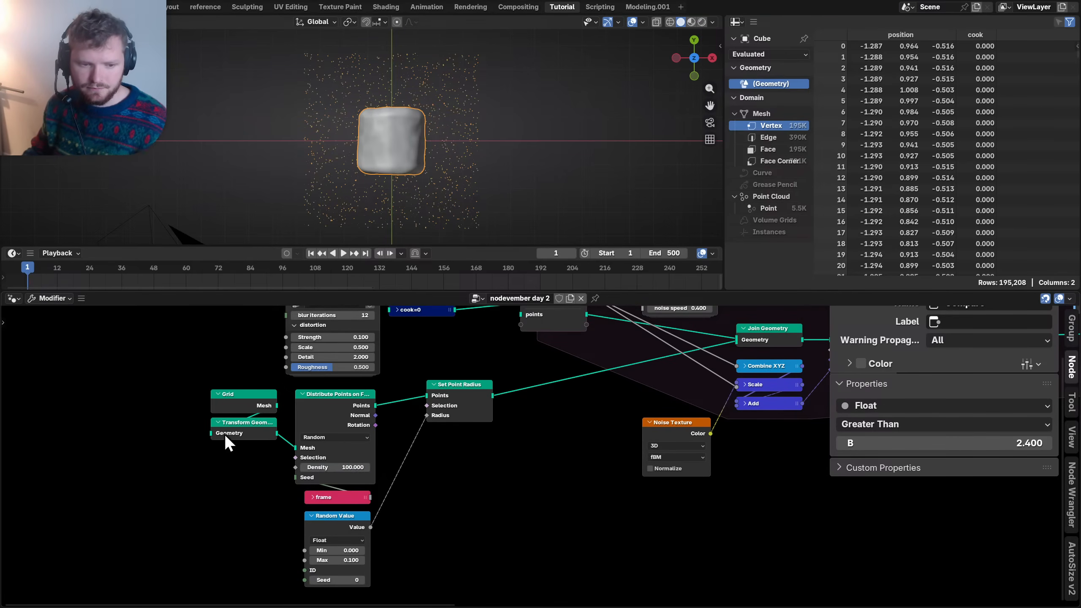
- Spread the Transform Geometry and Grid nodes apart and show the Grid node's hidden sockets
left_click_drag(225, 434, 227, 458)
left_click_drag(230, 401, 211, 353)
key("ctrl+h")
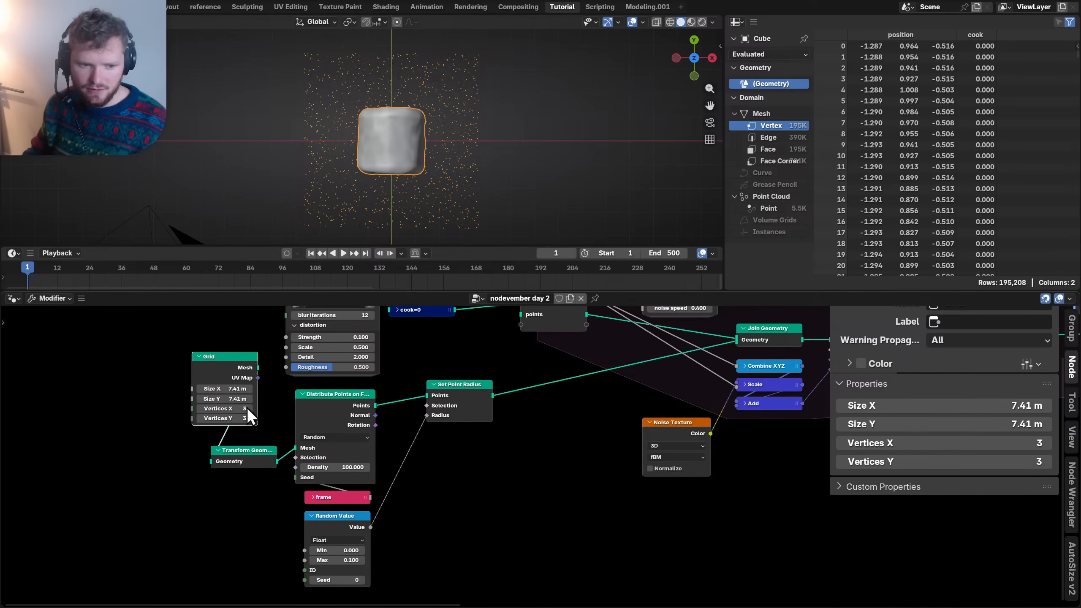
- Shrink the Grid node's Size X to 5.55 m and Size Y to 6.52 m
middle_click_drag(268, 406, 373, 428)
scroll(373, 428, "up", 4)
left_click_drag(301, 408, 330, 406)
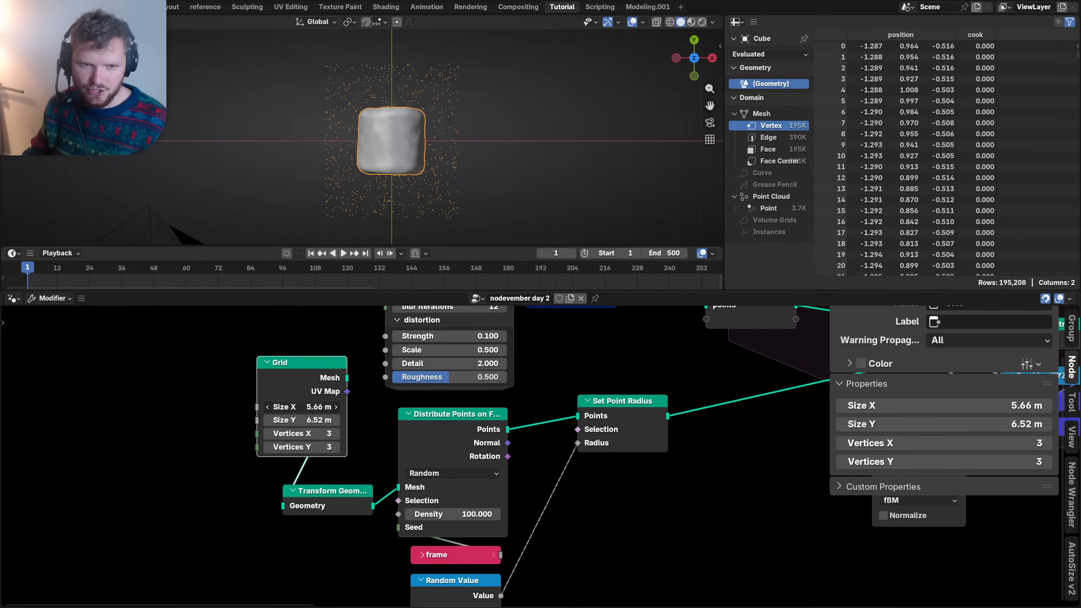
- Set the Distribute Points on Faces density to 1 and play the simulation, checking the rising points from the side
left_click(461, 514)
type("1")
key("Return")
middle_click_drag(367, 184, 396, 93)
key("space")
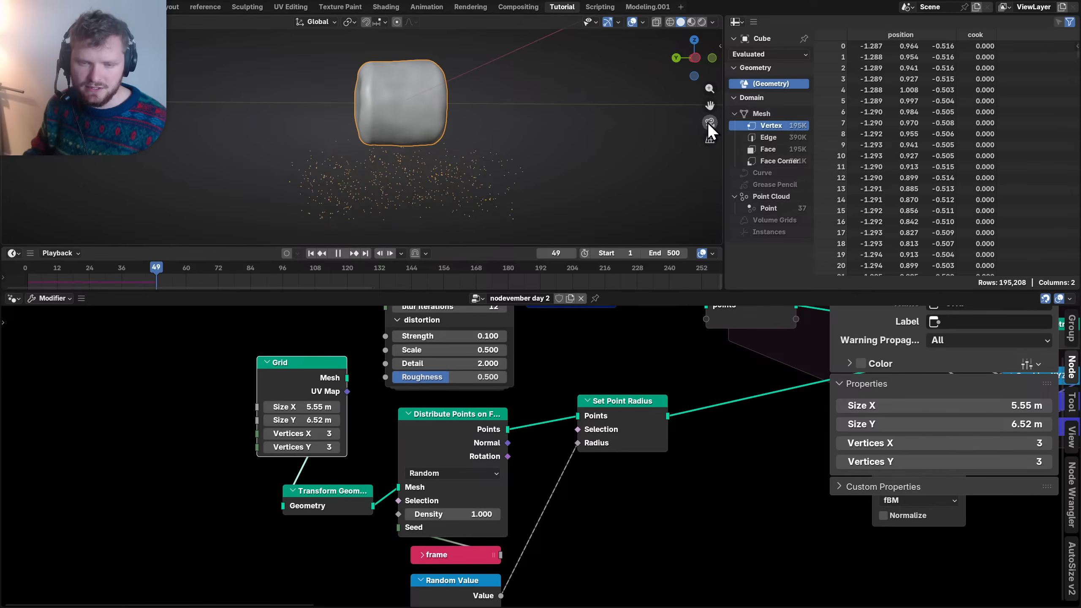
middle_click_drag(444, 125, 426, 118)
middle_click_drag(425, 137, 424, 187, "shift")
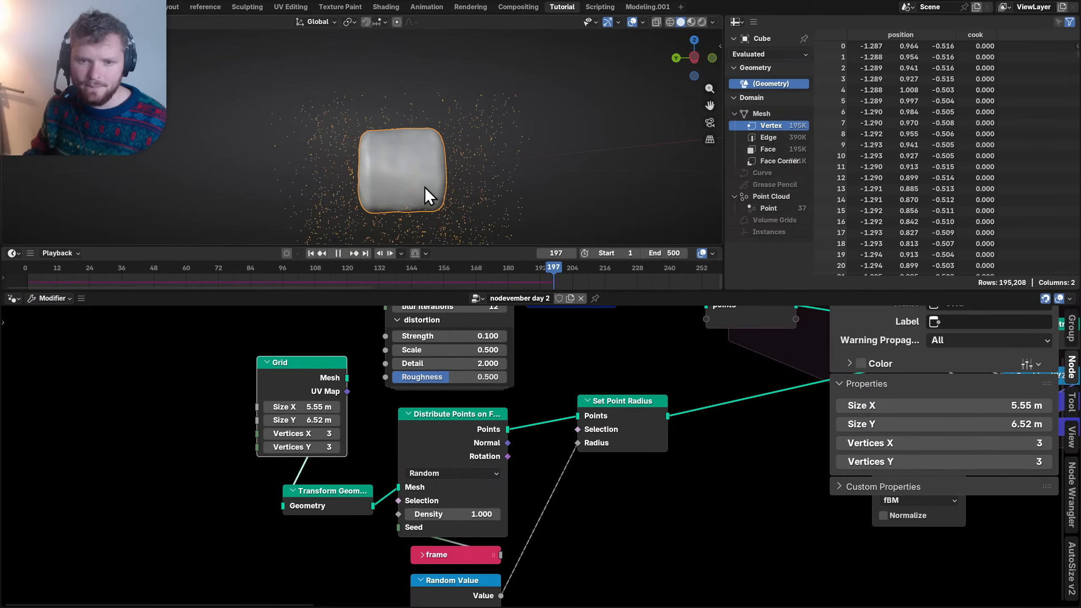
key("space")
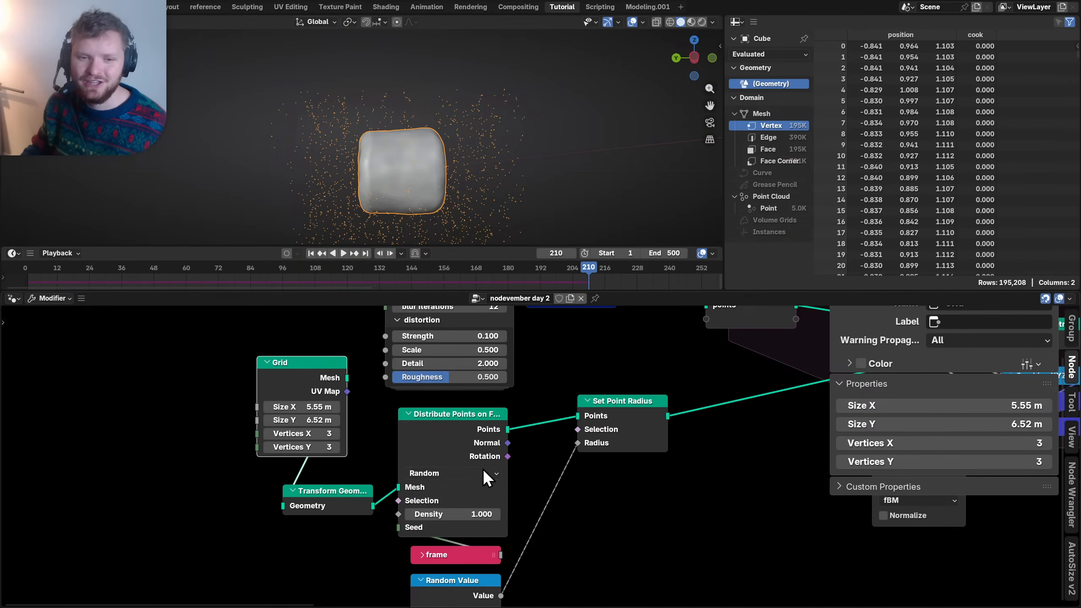
- Save the file and mute the Set Point Radius node after the simulation output, previewing the points in playback
scroll(537, 457, "down", 11)
middle_click_drag(681, 439, 193, 437)
middle_click_drag(570, 405, 191, 423)
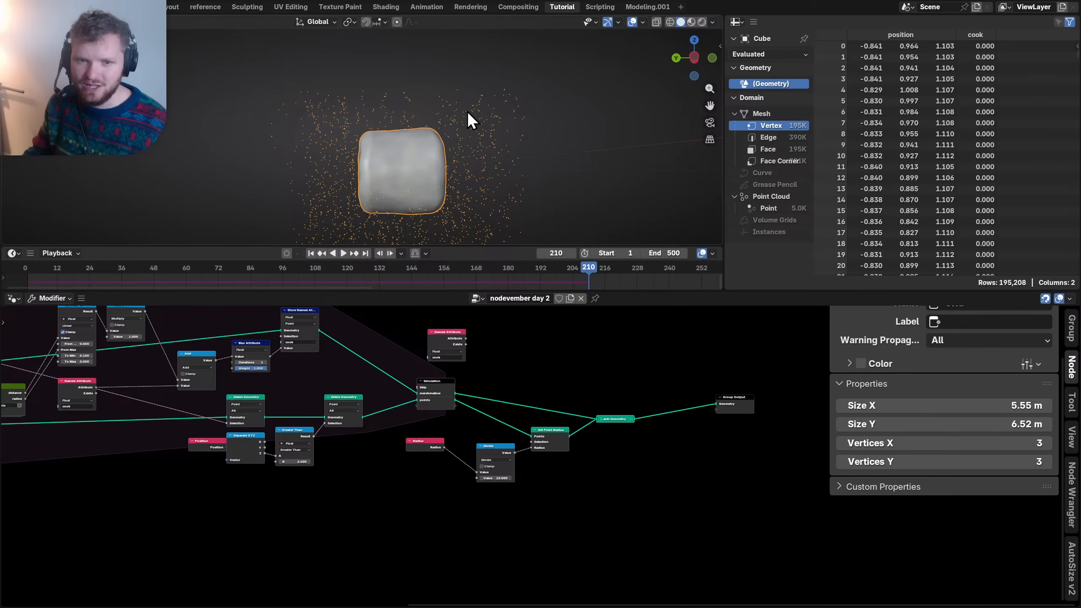
scroll(445, 409, "up", 3)
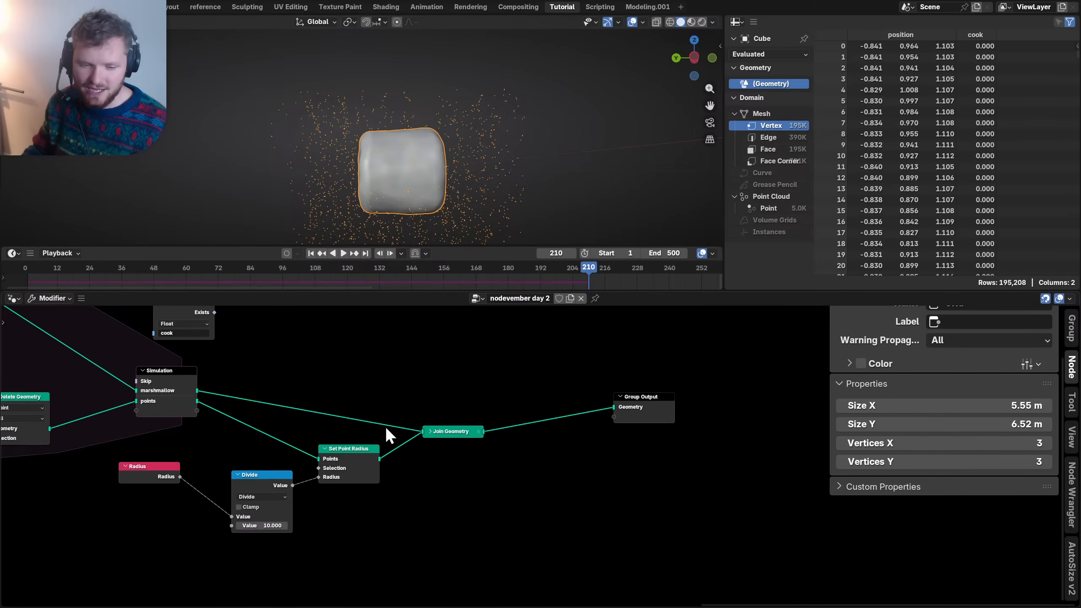
key("ctrl+s")
left_click(359, 449)
key("m")
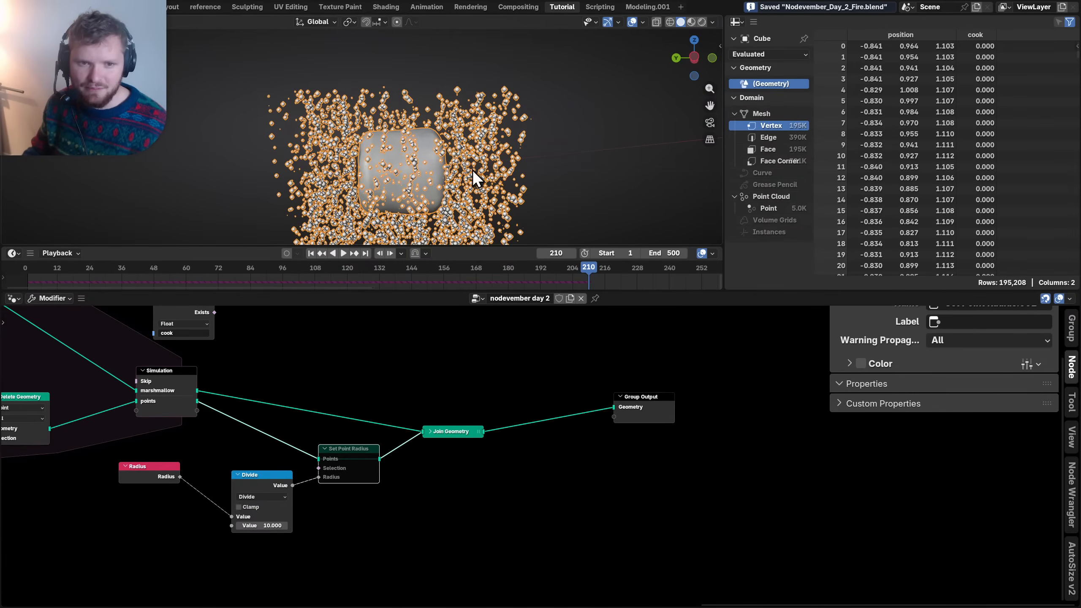
key("space")
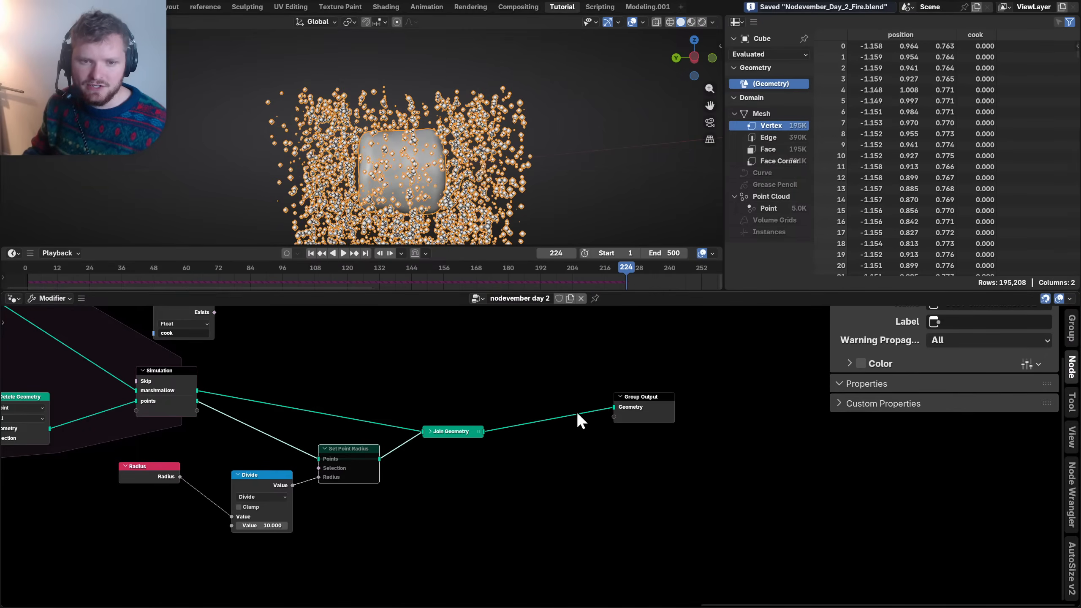
- Shift the Radius, Divide, Set Point Radius and Join Geometry nodes away from the simulation output, reposition Group Output beside them, and save
scroll(588, 451, "down", 3)
left_click_drag(623, 507, 317, 446)
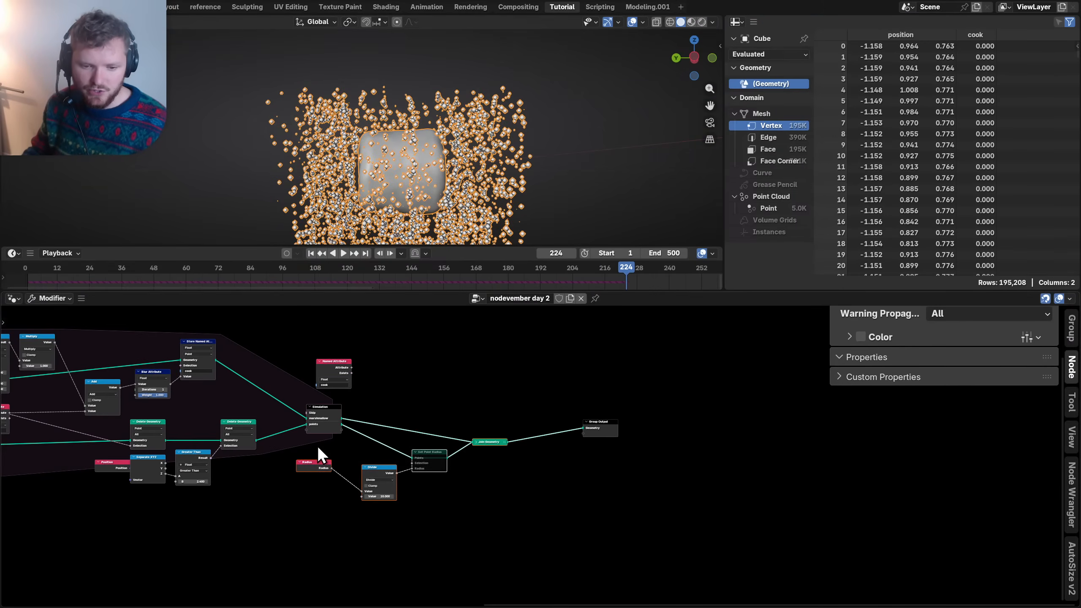
key("g")
left_click(361, 442)
left_click_drag(579, 463, 593, 405)
key("g")
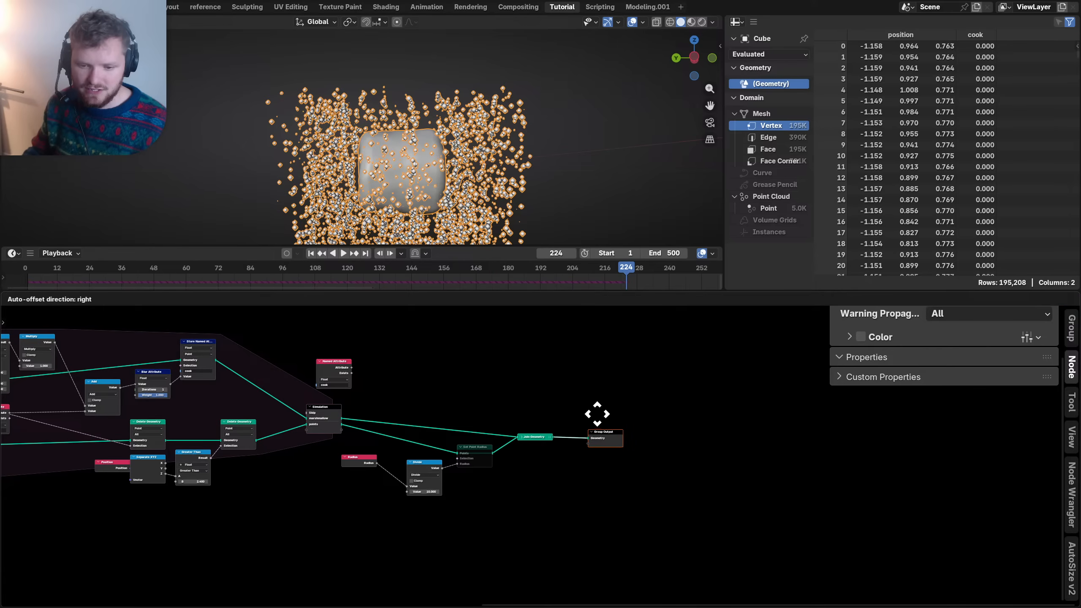
left_click(583, 411)
key("ctrl+s")
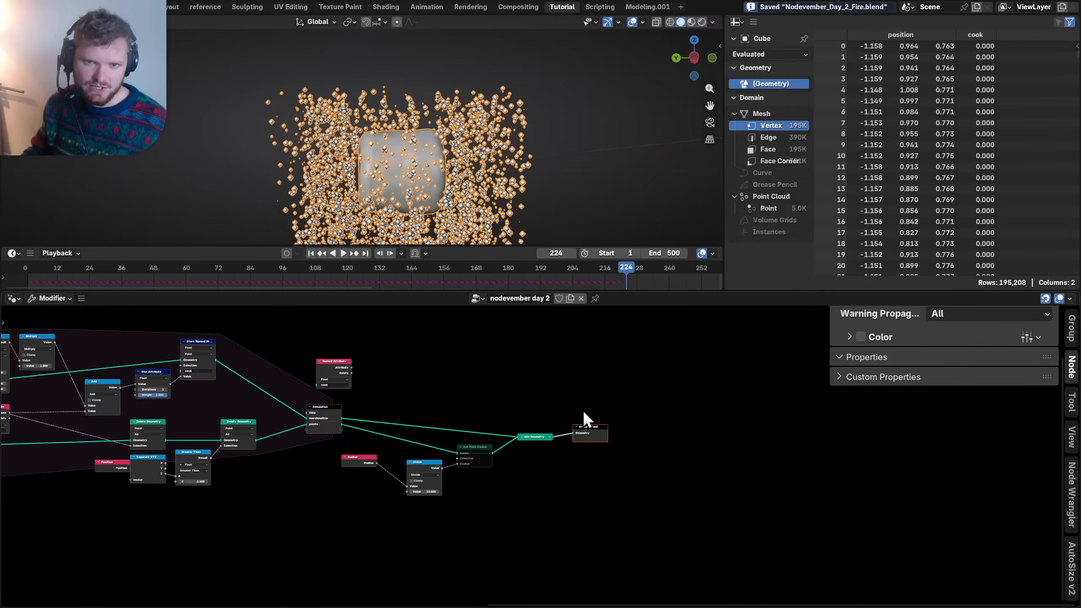
key("Home")
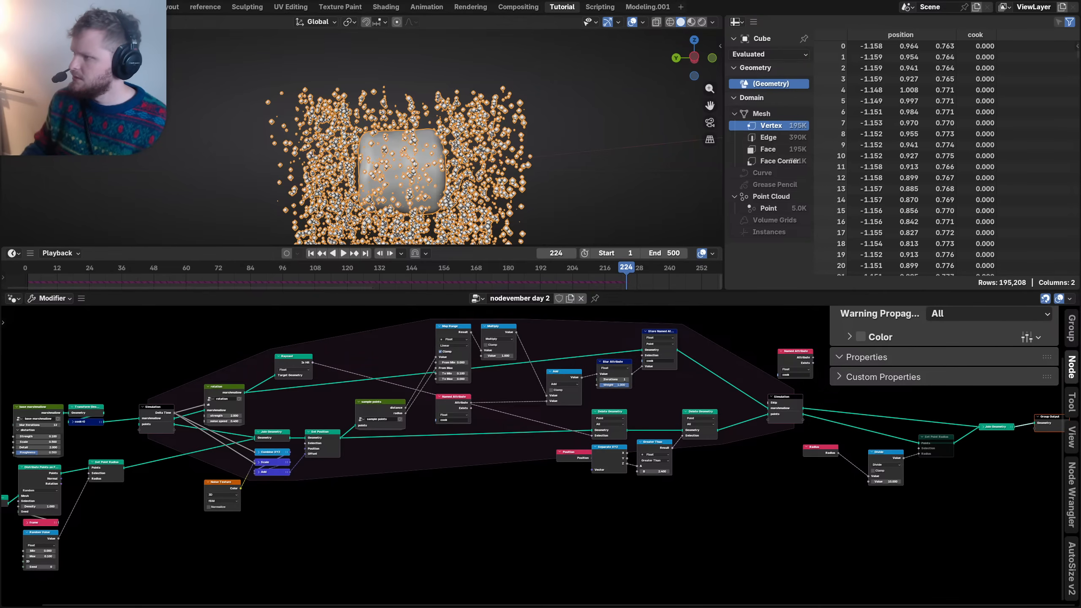
- Switch to the Firefox browser and search DuckDuckGo images for "heat diffusion equation solution"
key("alt+Tab")
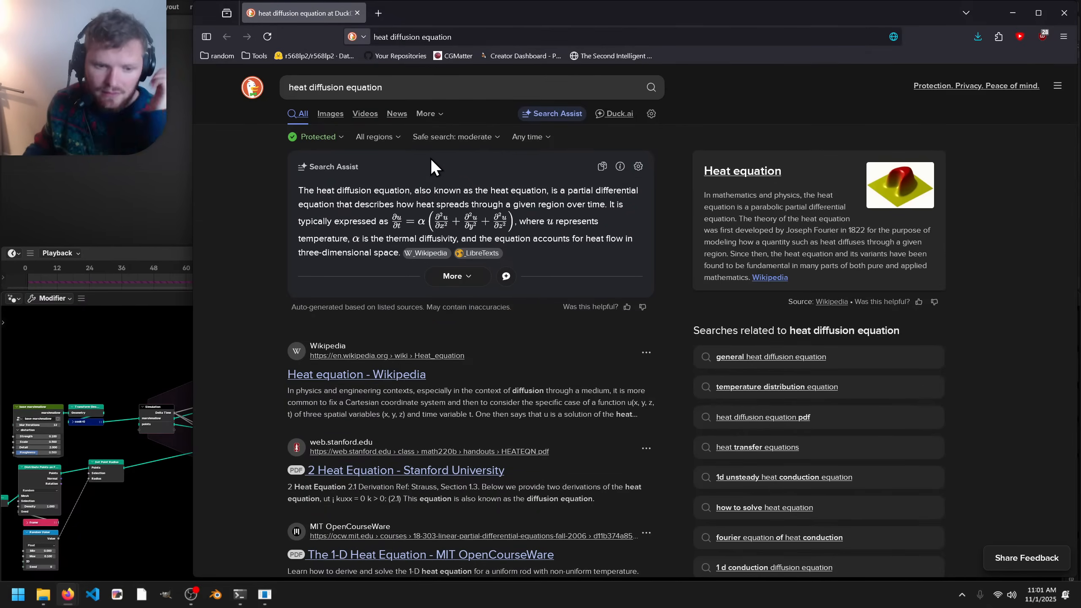
left_click(331, 114)
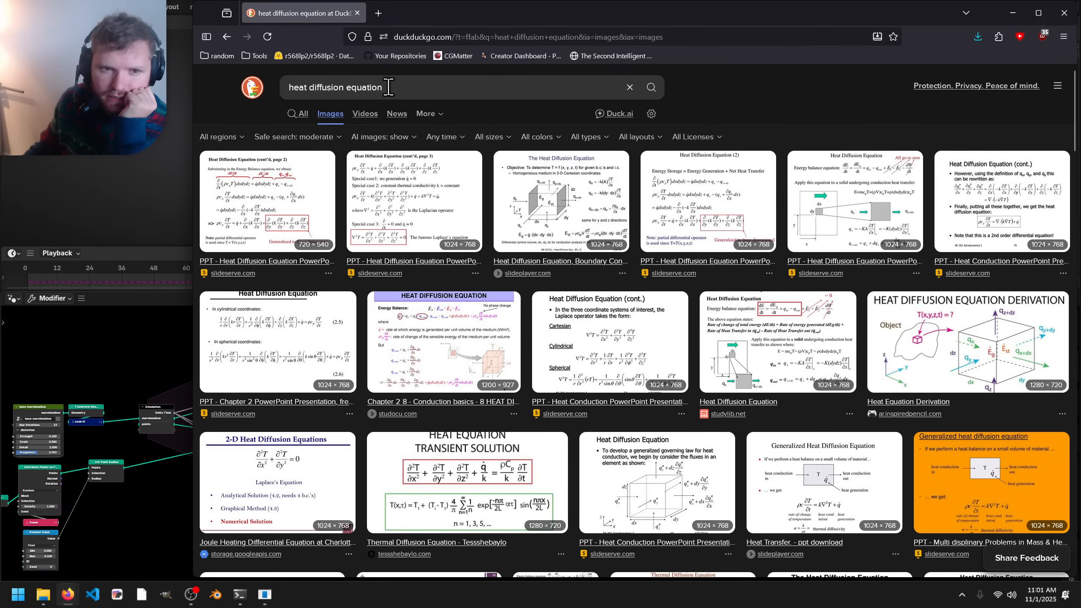
left_click(388, 87)
type("solution")
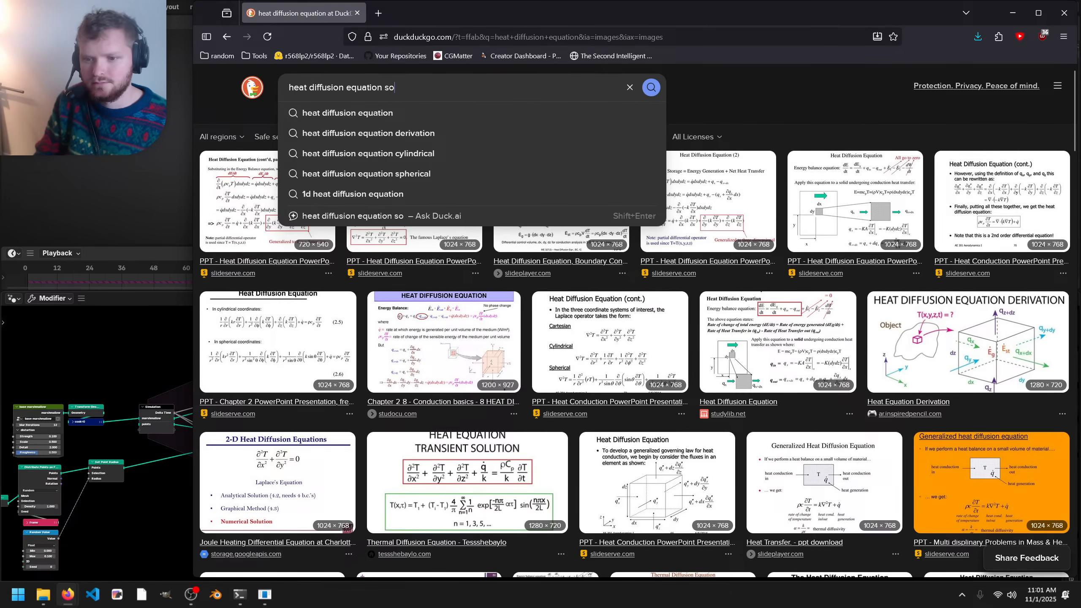
key("Return")
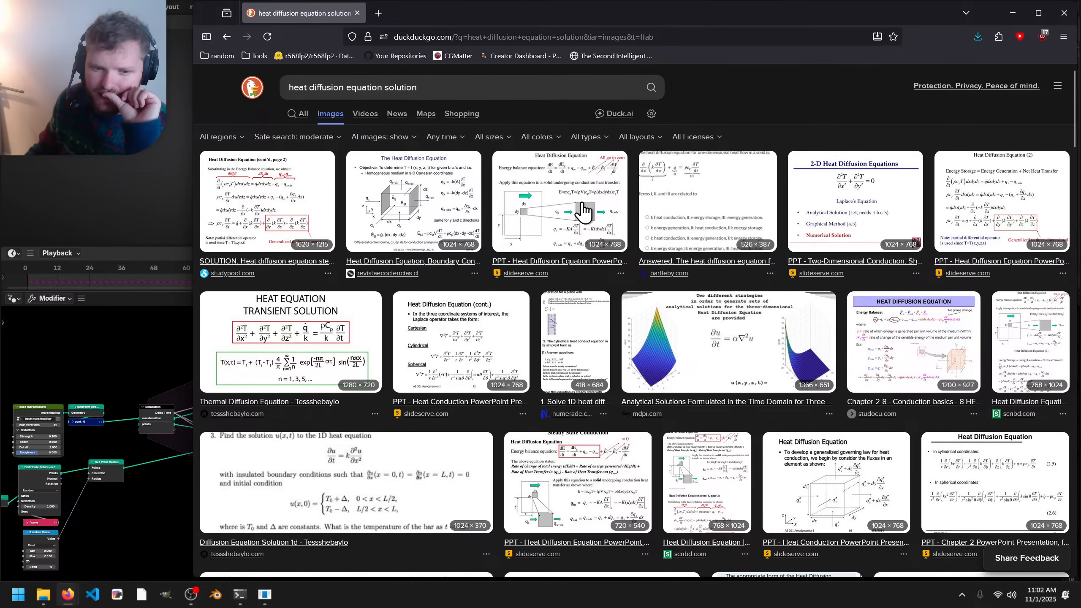
- Look through the heat diffusion image results and examine the Chegg "SOLVE THE HEAT DIFFUSION EQUATION" image
scroll(495, 223, "down", 4)
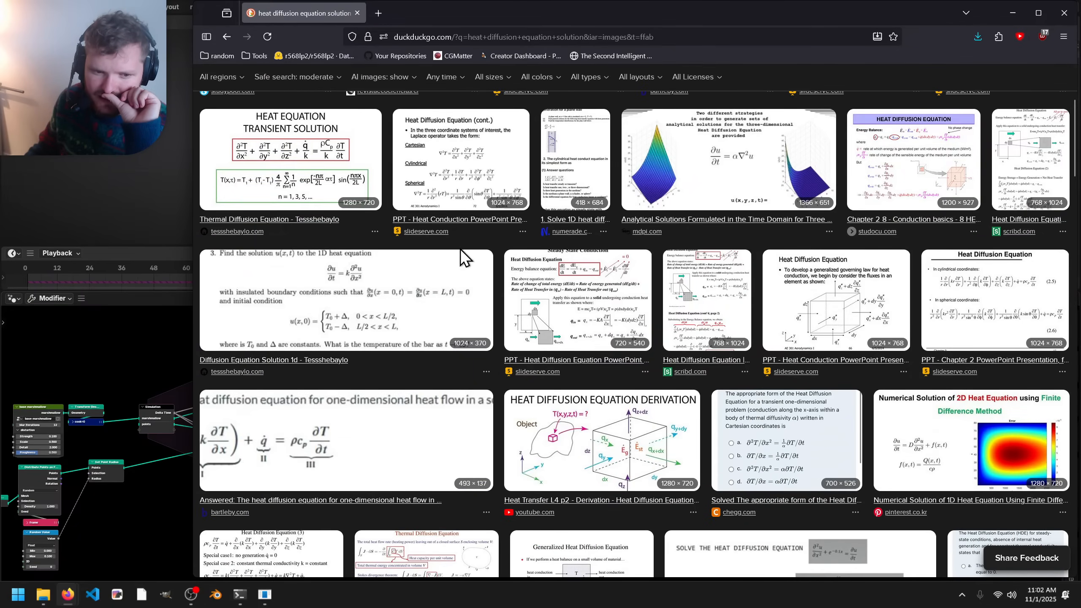
scroll(421, 310, "down", 5)
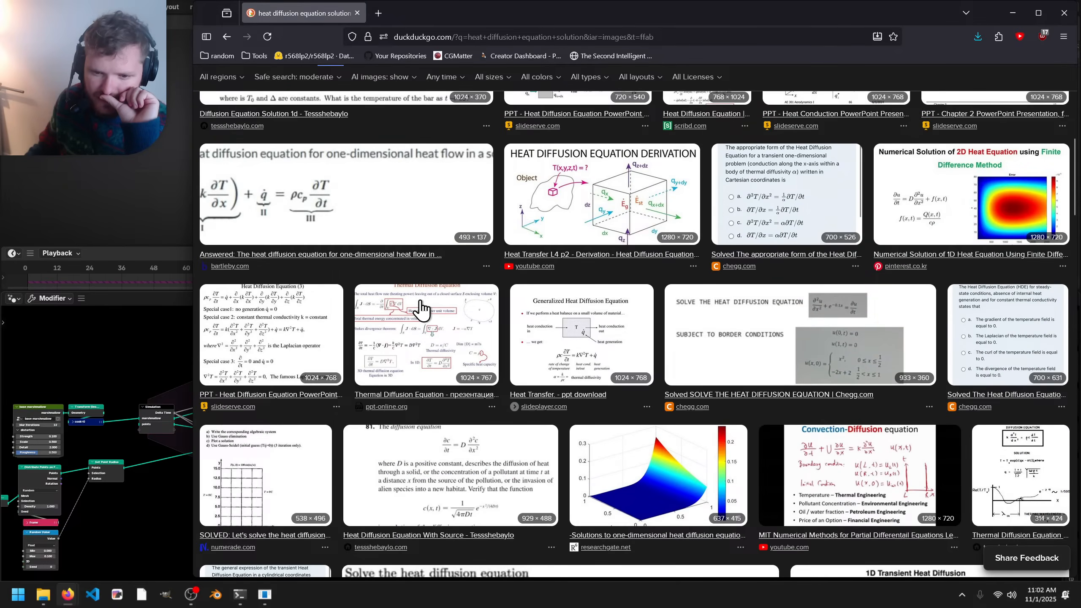
scroll(421, 306, "up", 1)
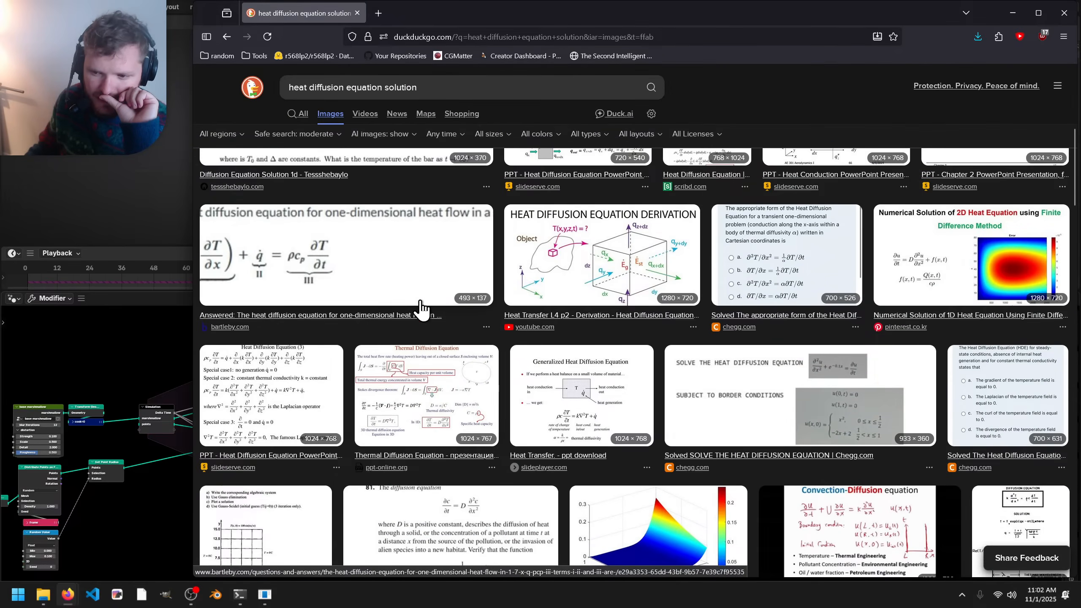
left_click(732, 379)
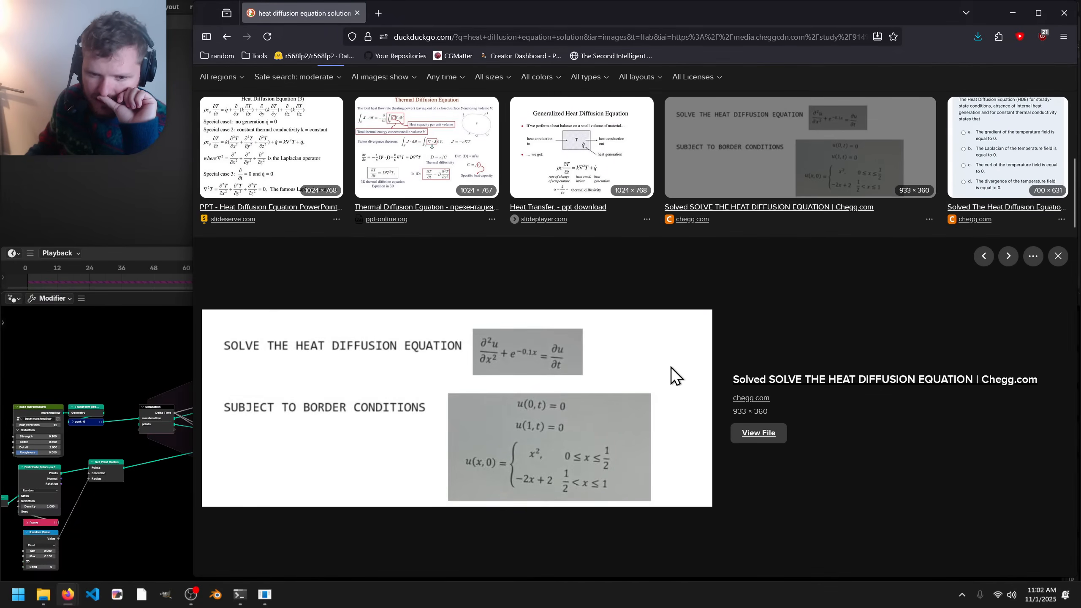
scroll(581, 309, "up", 8)
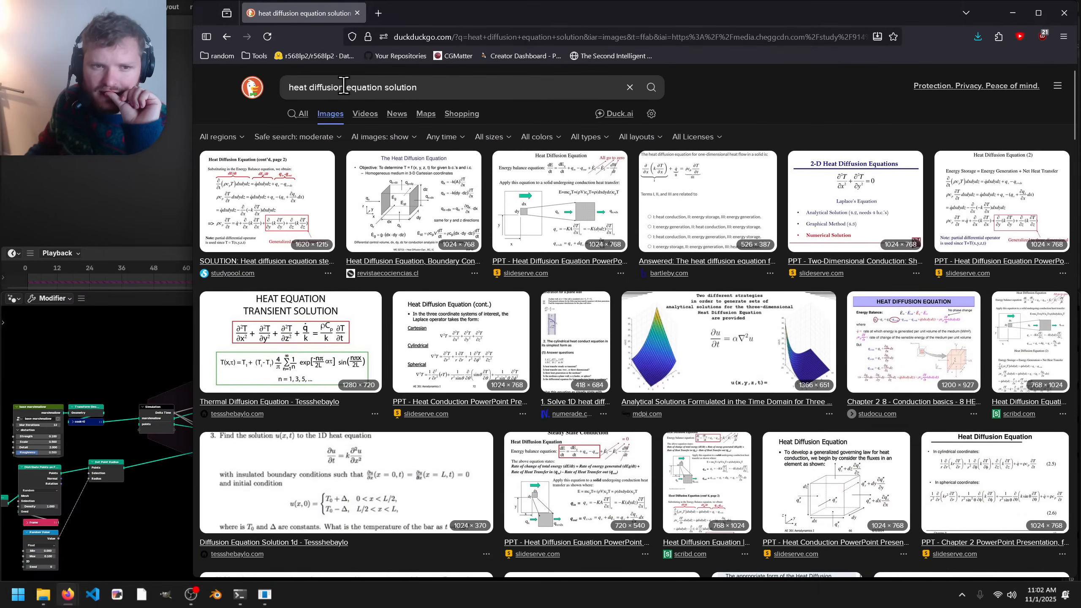
- Search images for "heat diffusion equation solution 1 dimensional" and look through the results for a suitable solution illustration
left_click(429, 87)
type("1")
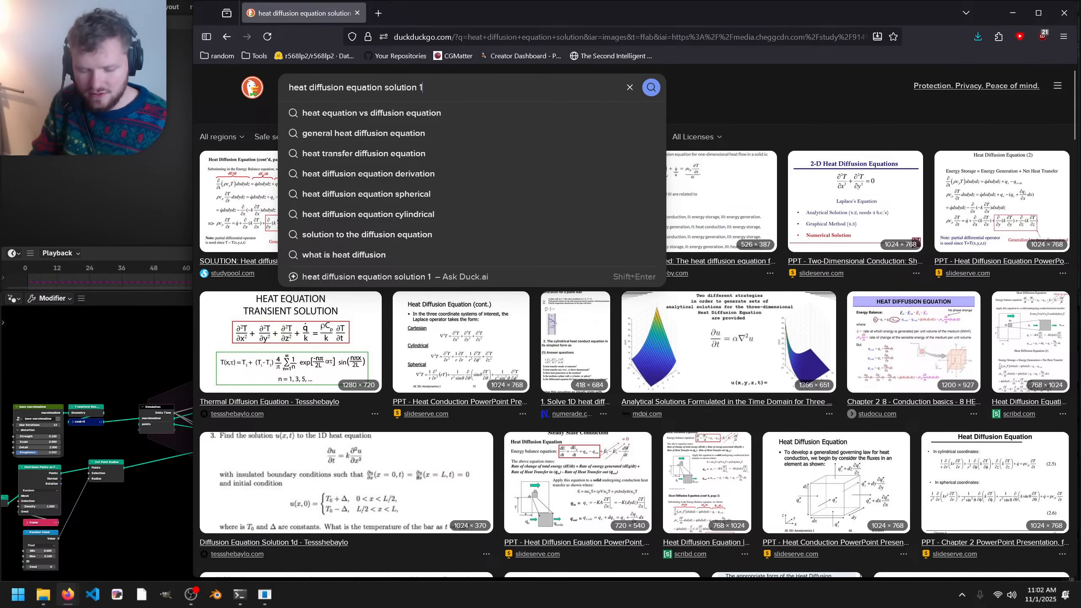
type(" dimensional")
key("Return")
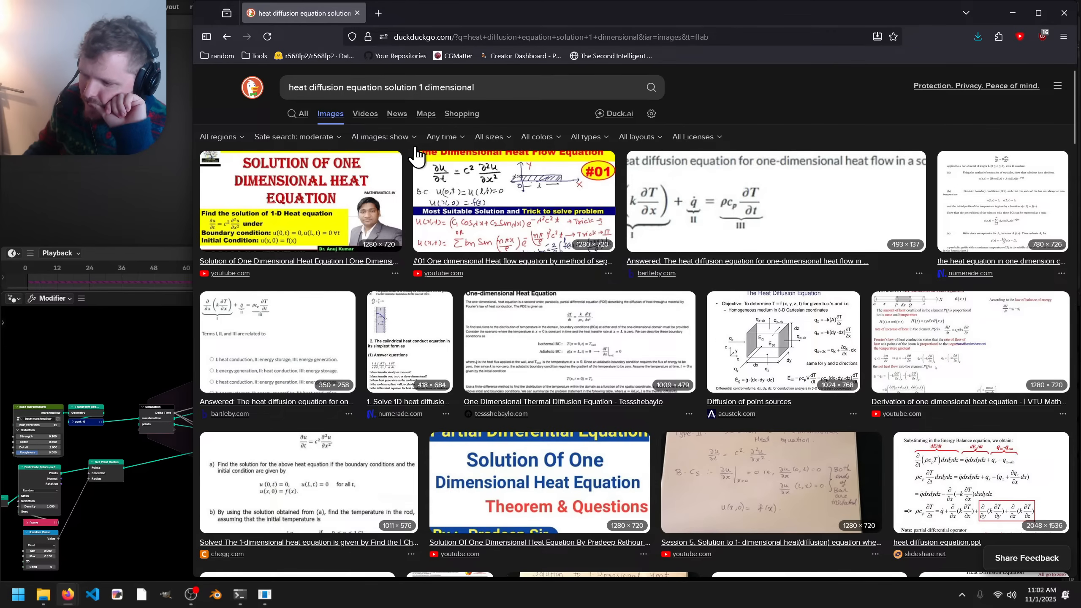
scroll(417, 156, "down", 2)
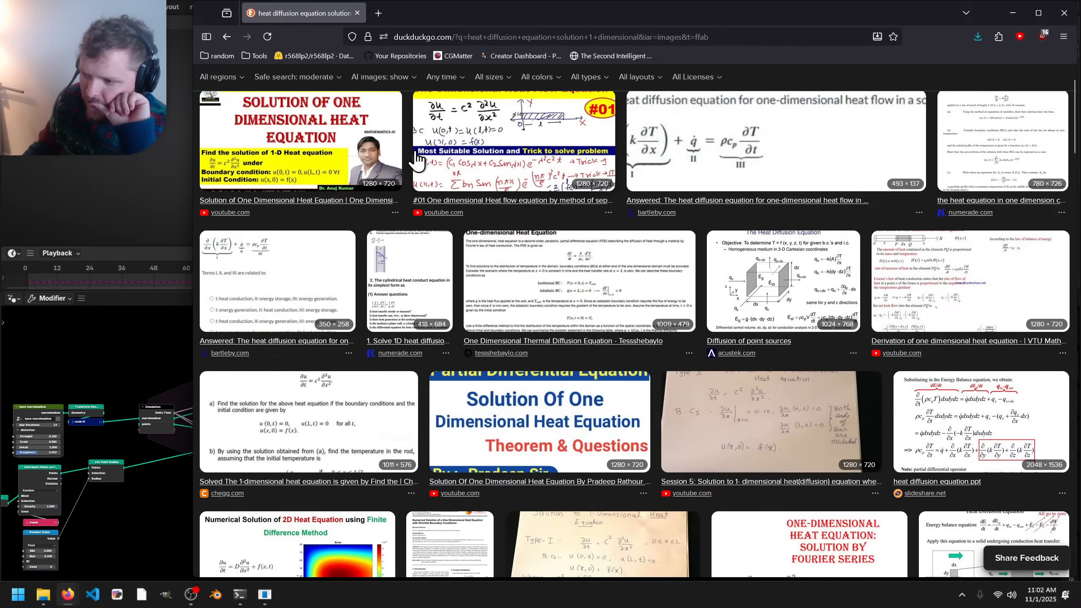
scroll(416, 157, "down", 3)
scroll(446, 241, "down", 3)
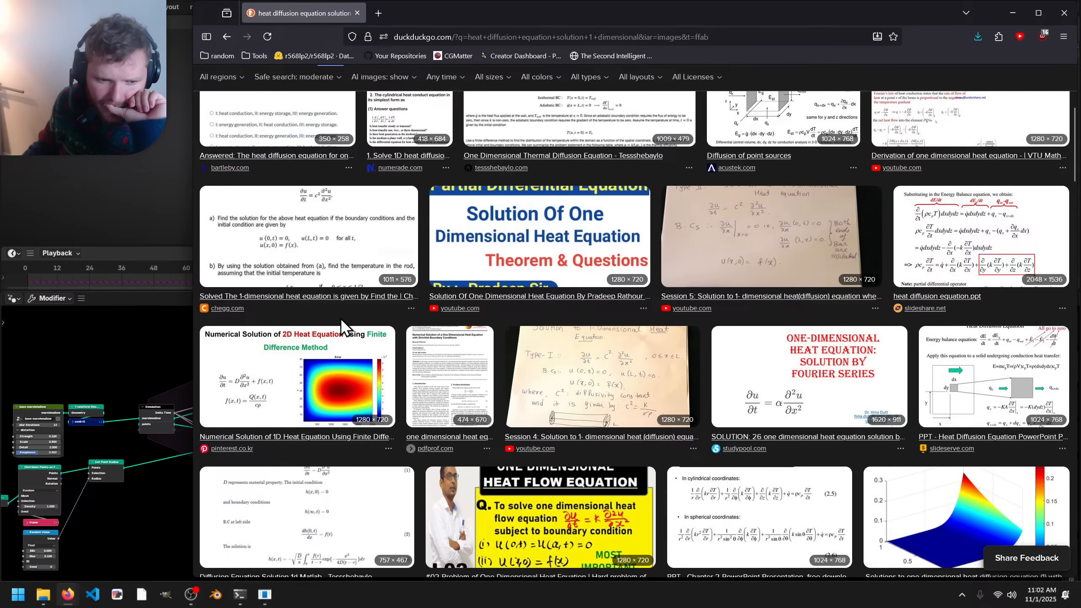
scroll(341, 357, "down", 2)
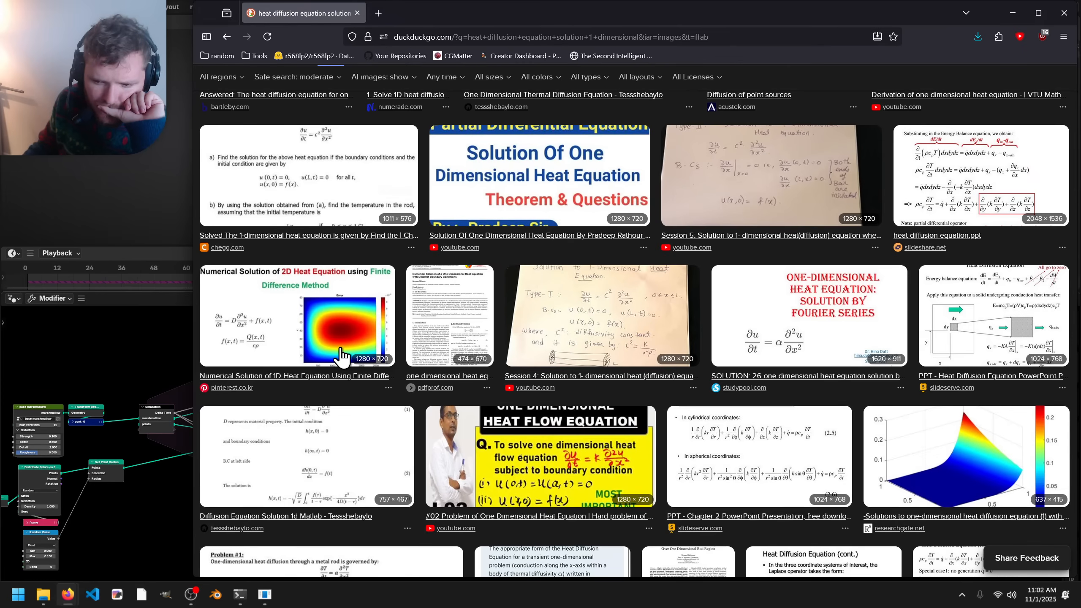
scroll(342, 357, "down", 4)
scroll(342, 357, "down", 5)
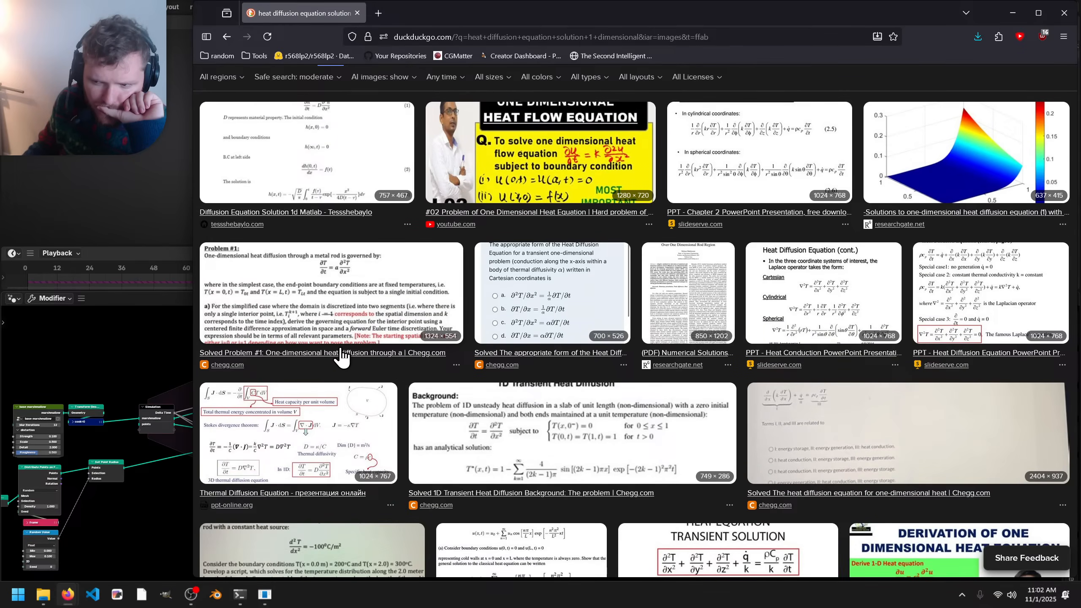
scroll(342, 357, "up", 15)
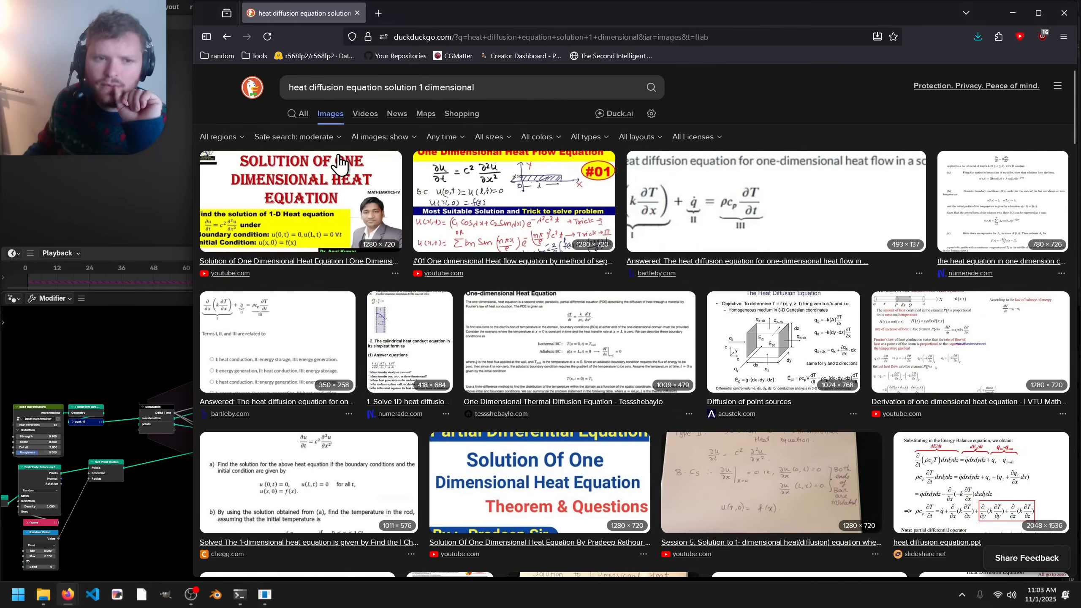
- Search images for "temperature to ambient temperature diffusion"
left_click_drag(487, 87, 279, 77)
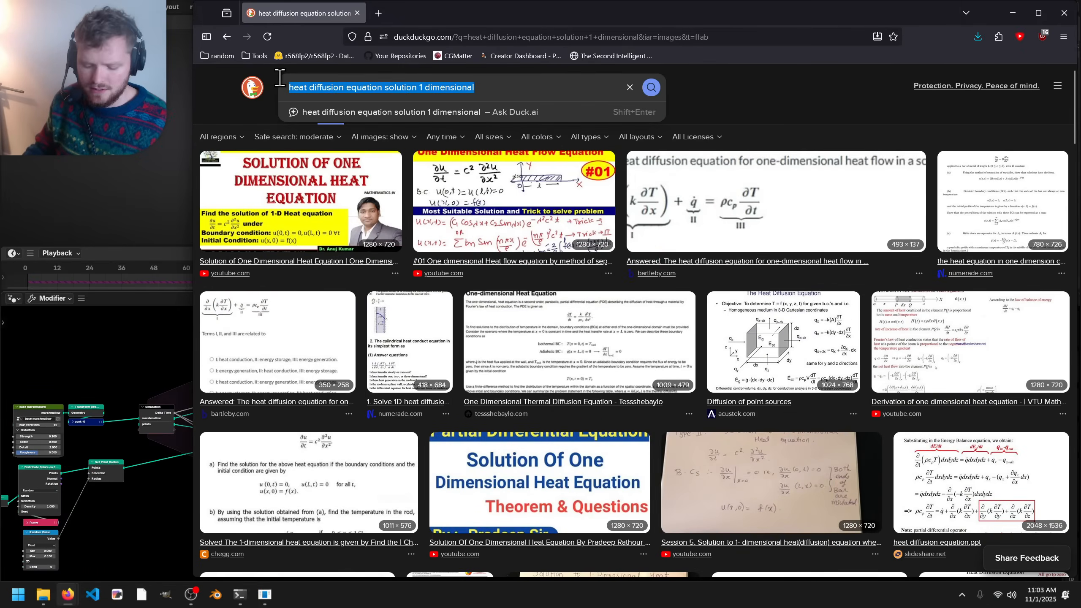
type("temperat")
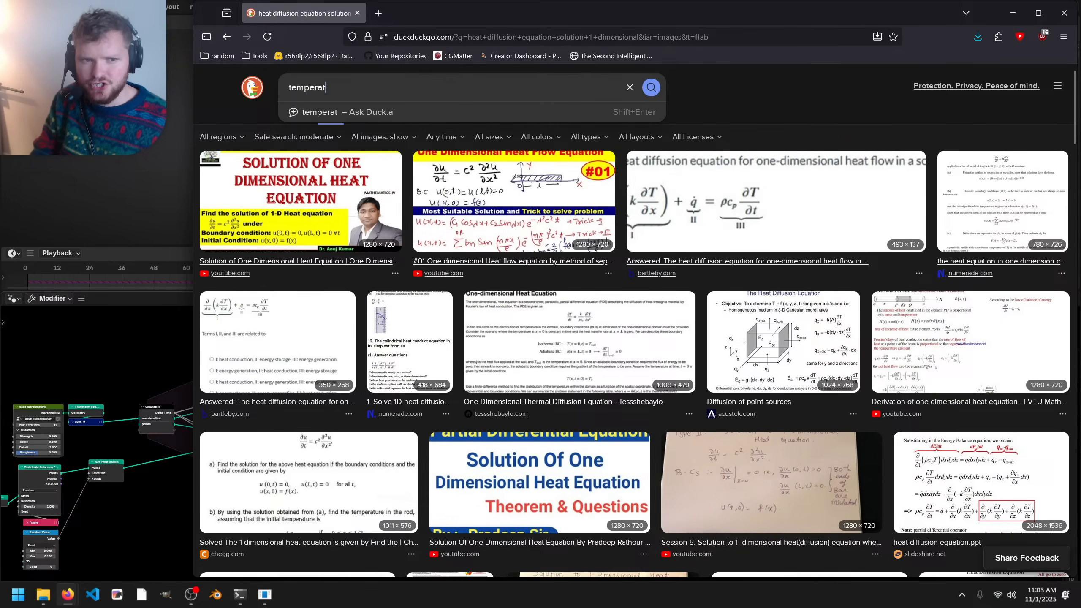
type("ure to ambient ")
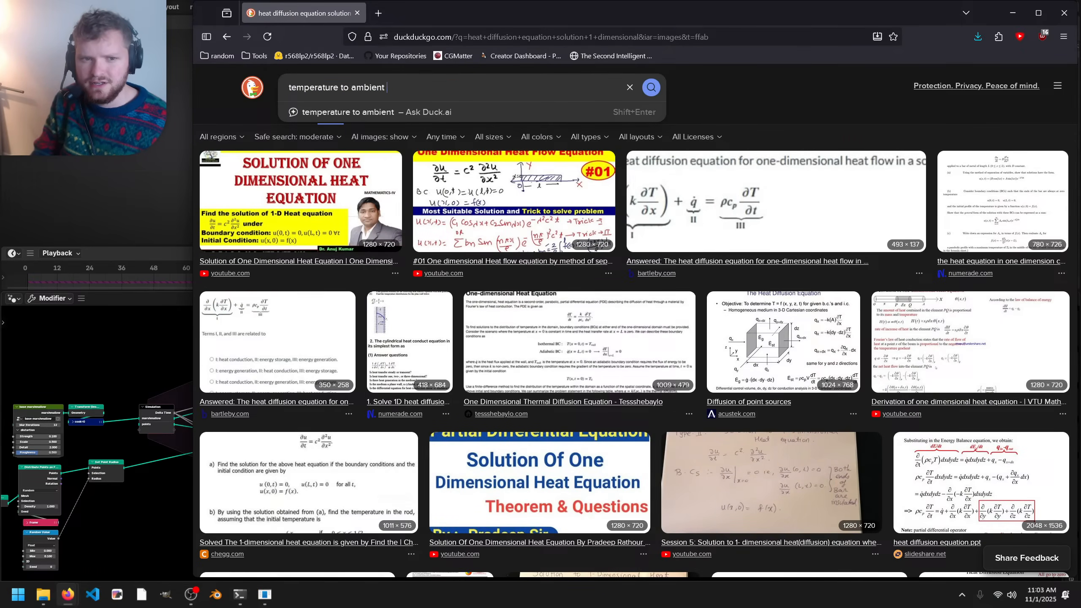
type("temperature diffus")
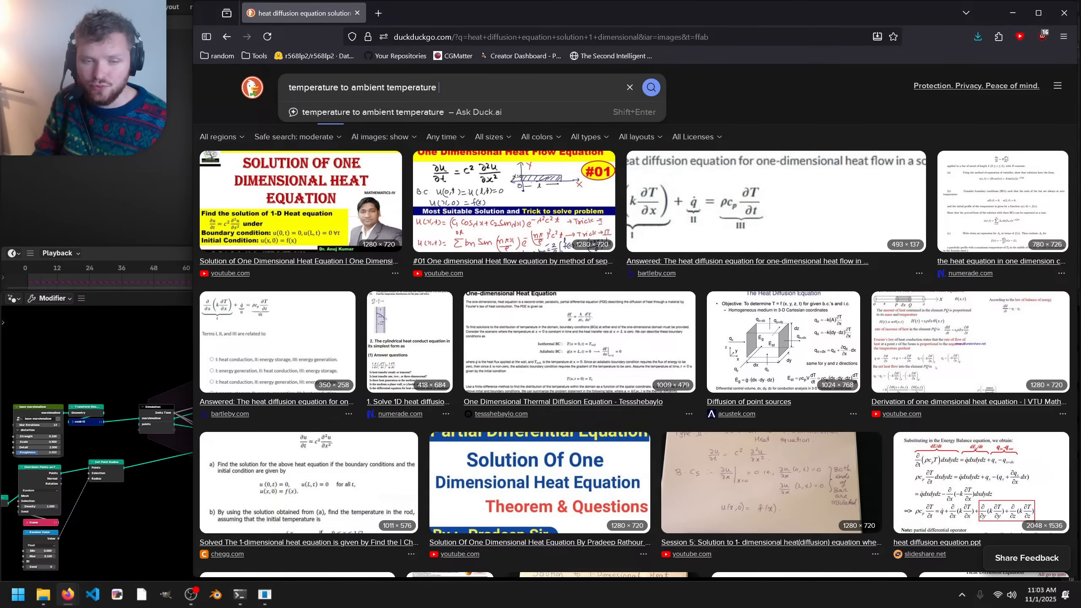
type("ion")
key("Return")
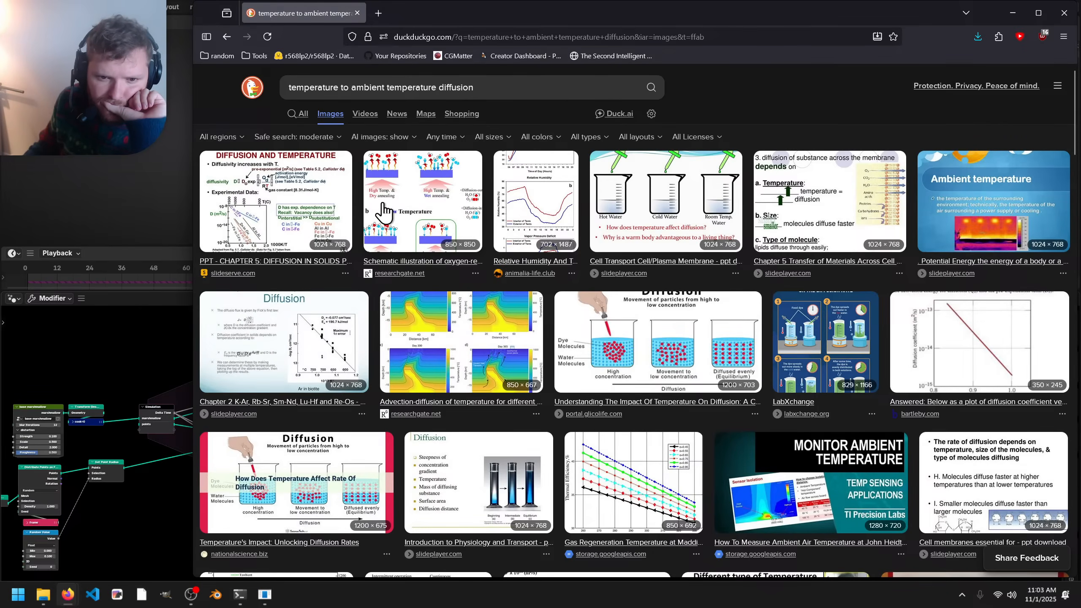
- Examine the ResearchGate gas diffusion illustration and look through the other image results for an ambient cooling formula
left_click(389, 213)
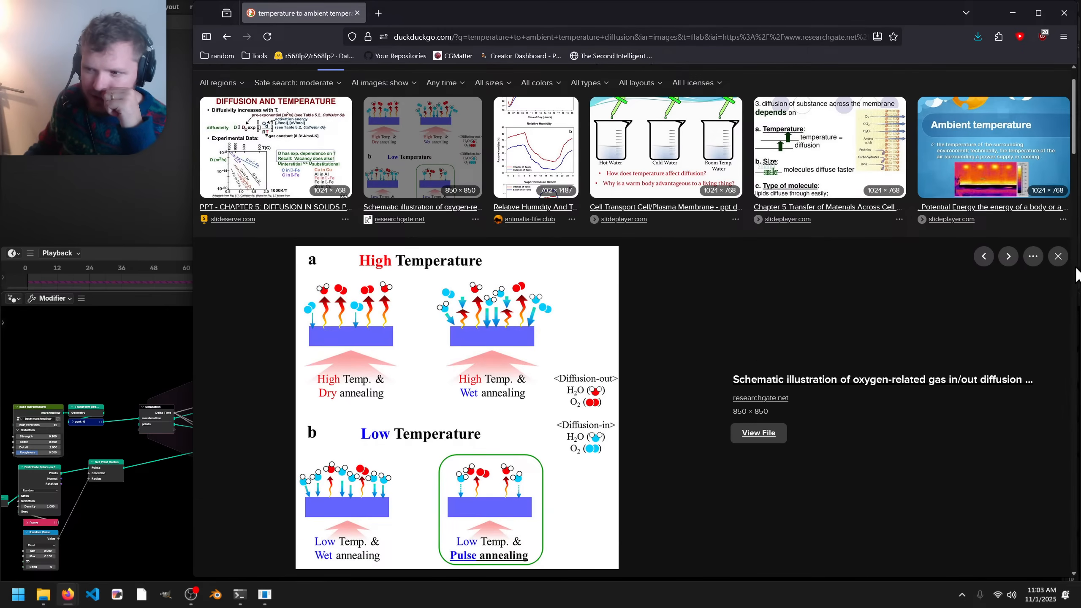
left_click(1058, 256)
scroll(689, 196, "down", 3)
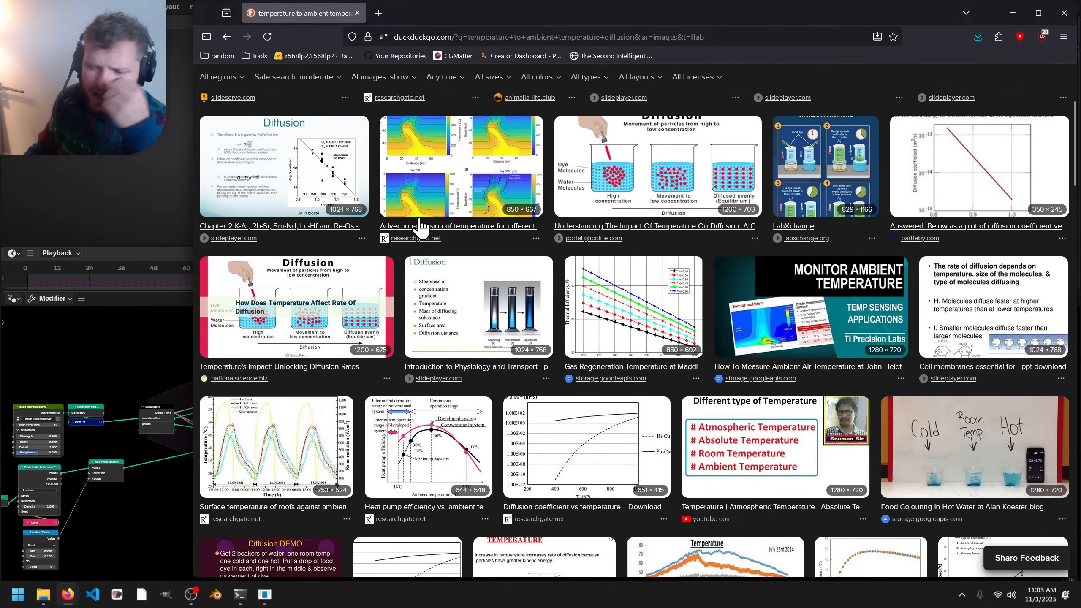
scroll(421, 227, "up", 4)
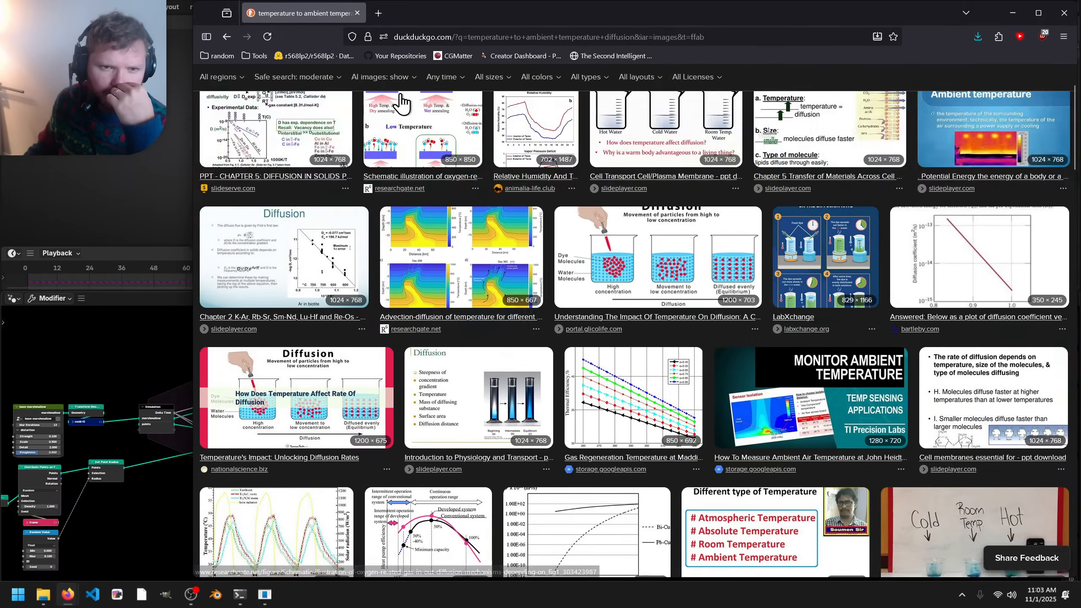
- Refine the image search to "temperature to ambient temperature diffusion newton" and examine the careerpower.in Newton's Law of Cooling image
left_click(494, 88)
type("newton")
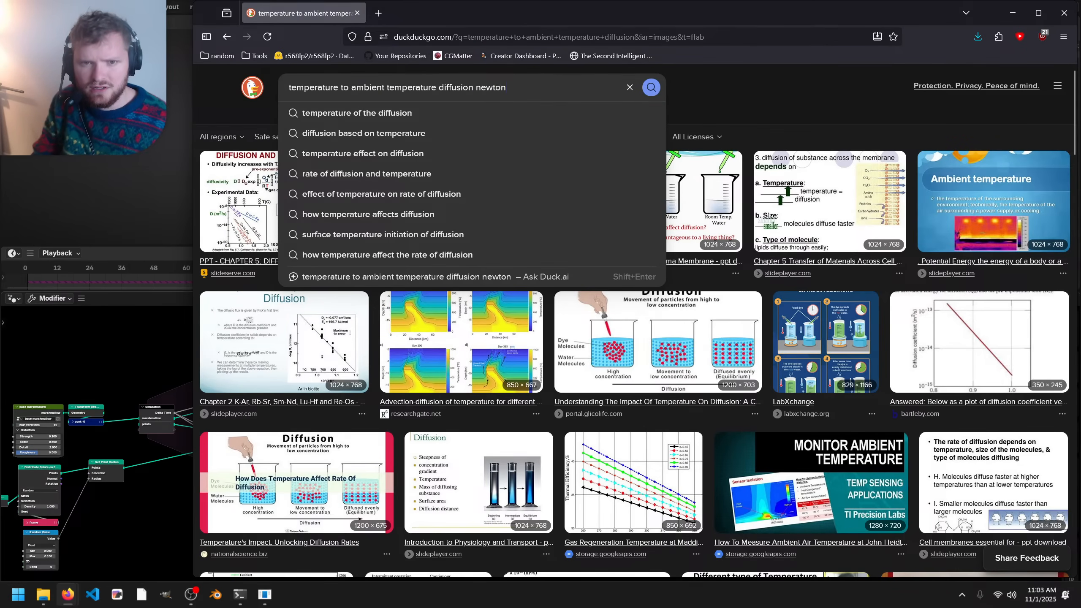
key("Return")
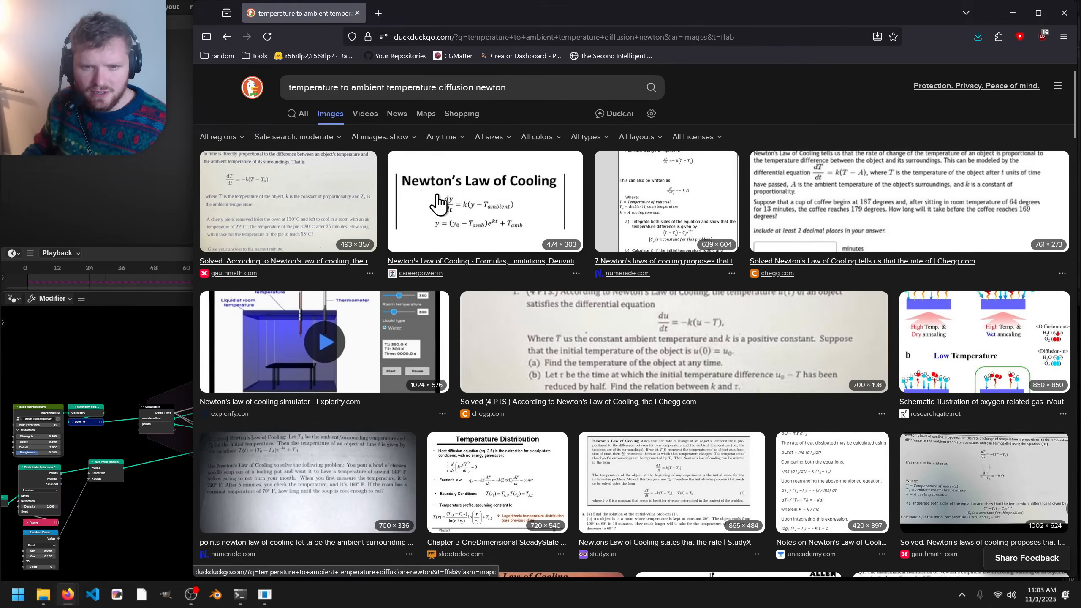
left_click(468, 202)
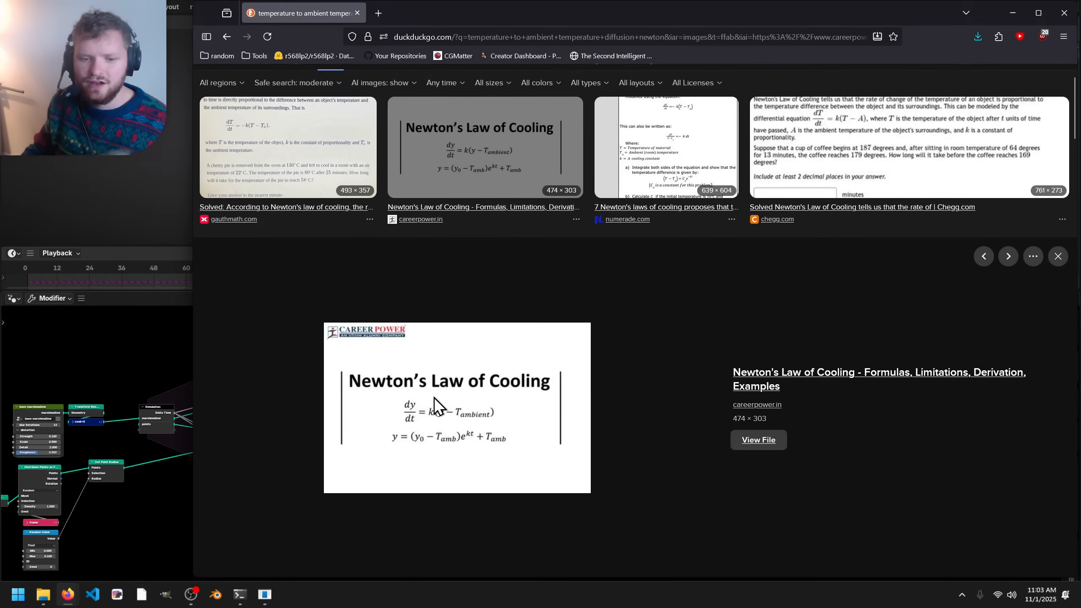
scroll(463, 179, "up", 1)
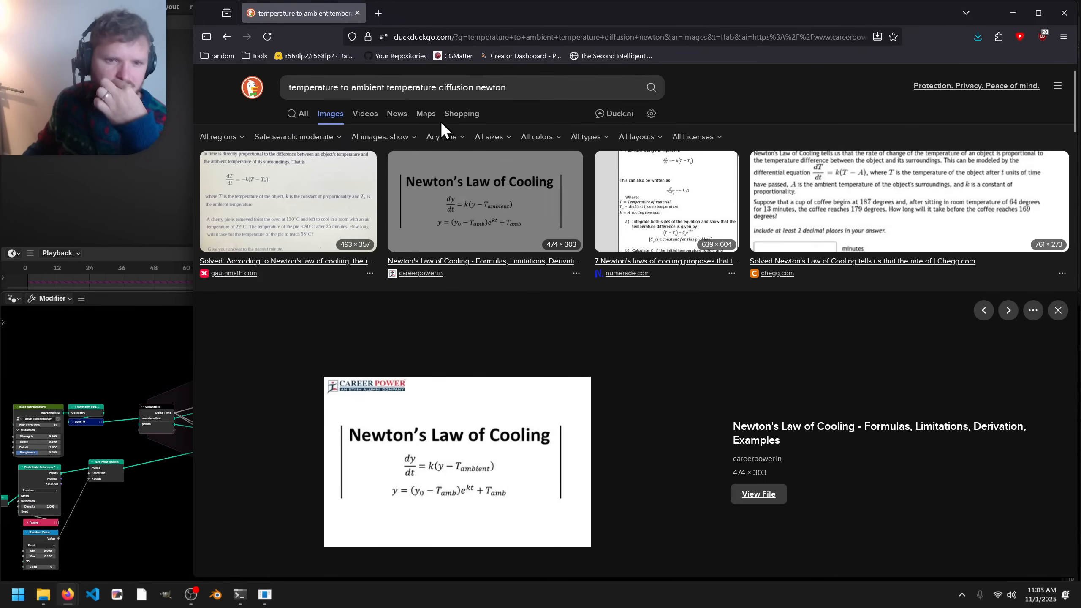
- Search images for "newtons law of cooling" and examine the slidemake.com Newton's Law of Cooling presentation slide
left_click_drag(489, 87, 275, 100)
type("newtons")
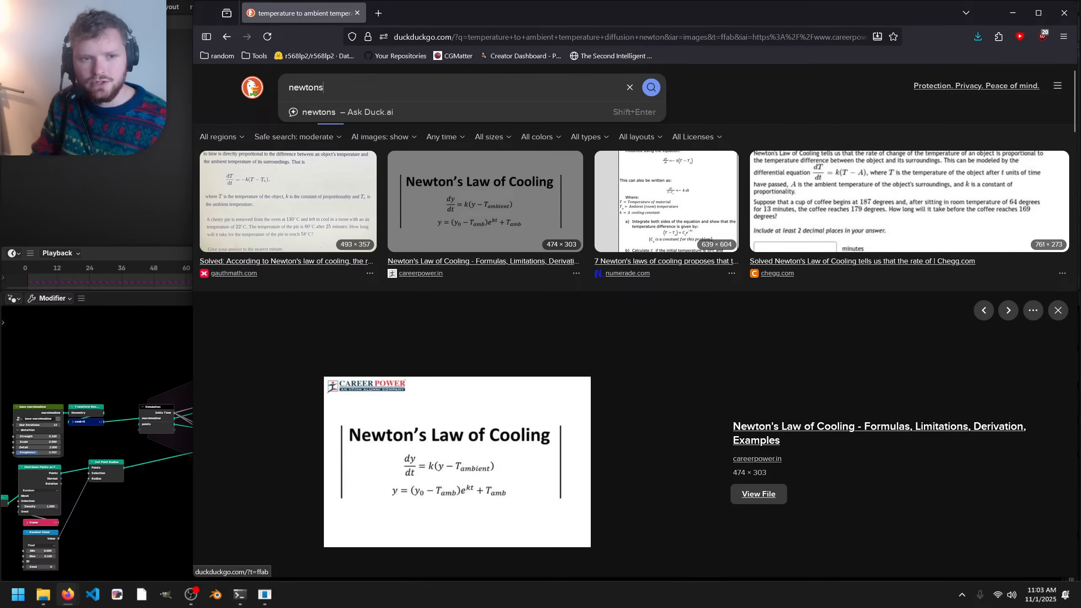
type(" law of cooling")
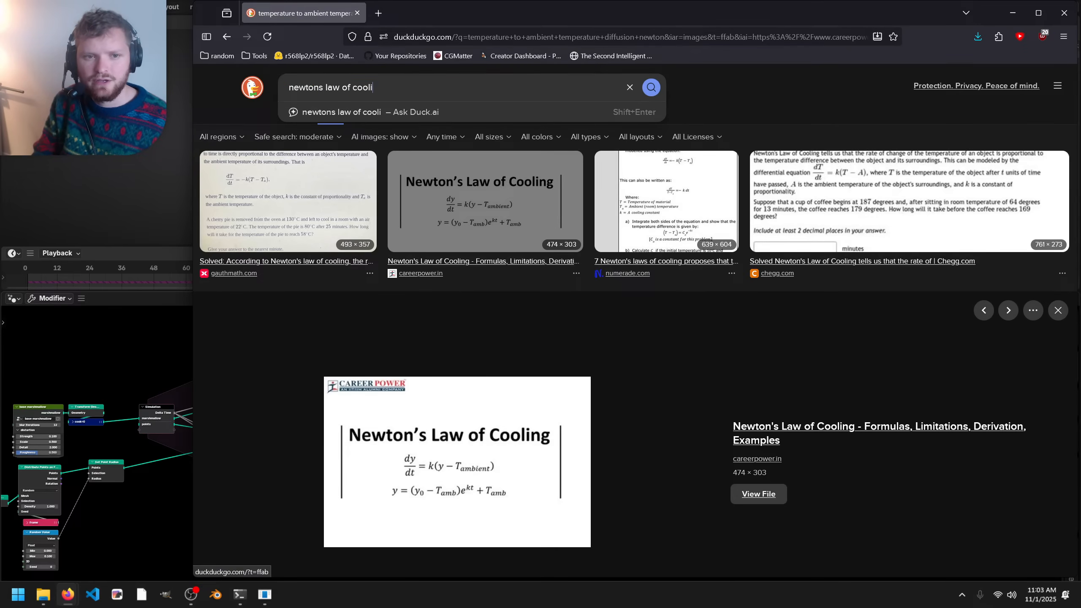
key("Return")
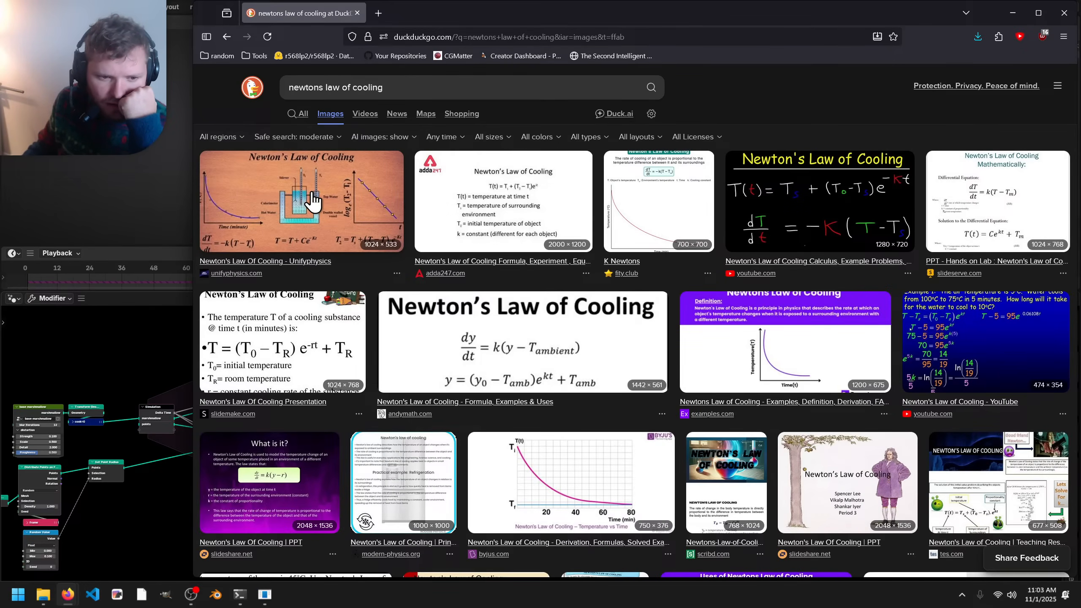
left_click(251, 358)
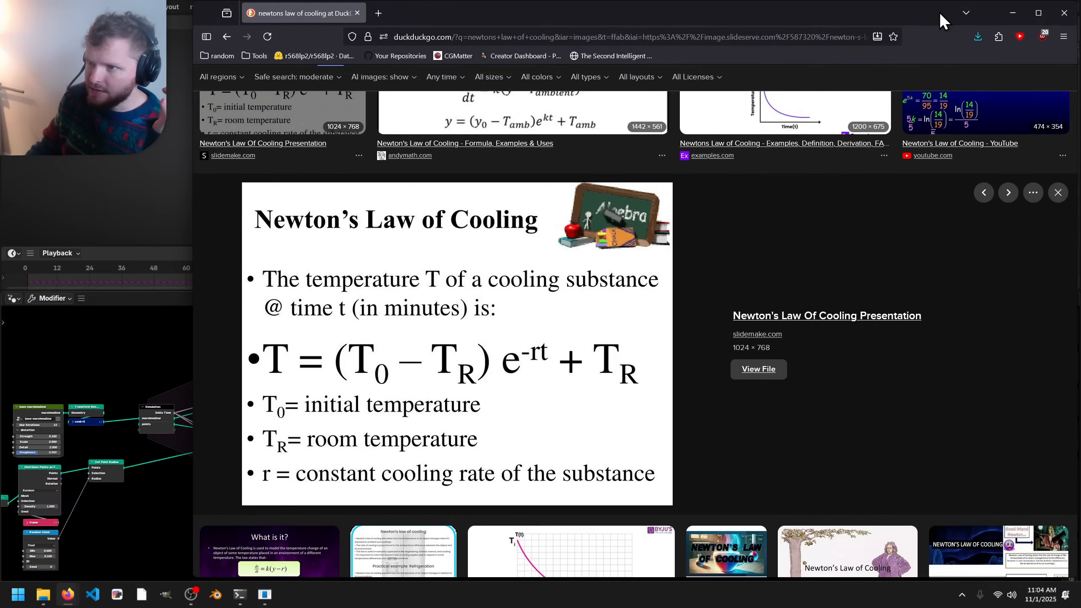
- Dismiss the browser window to return to Blender, then maximize the node editor and hide its sidebar
left_click_drag(314, 37, 164, 132)
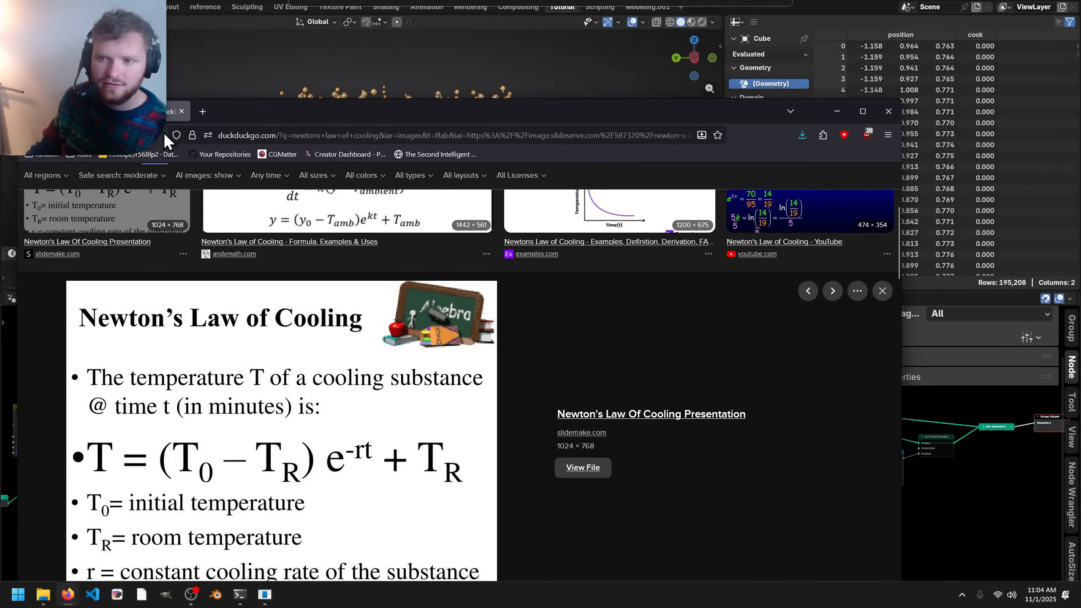
left_click(880, 112)
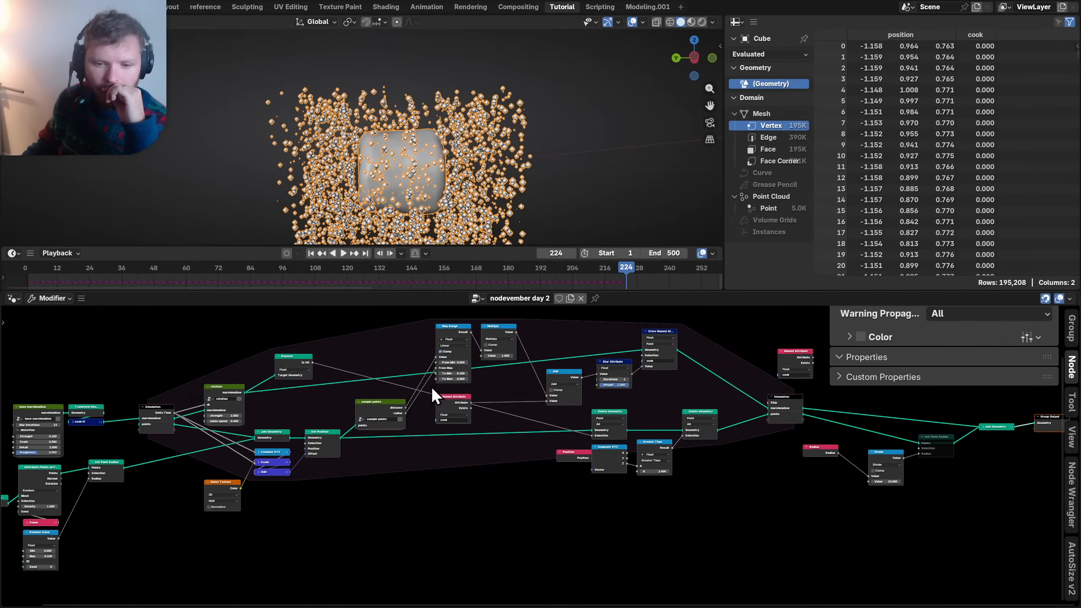
key("ctrl+space")
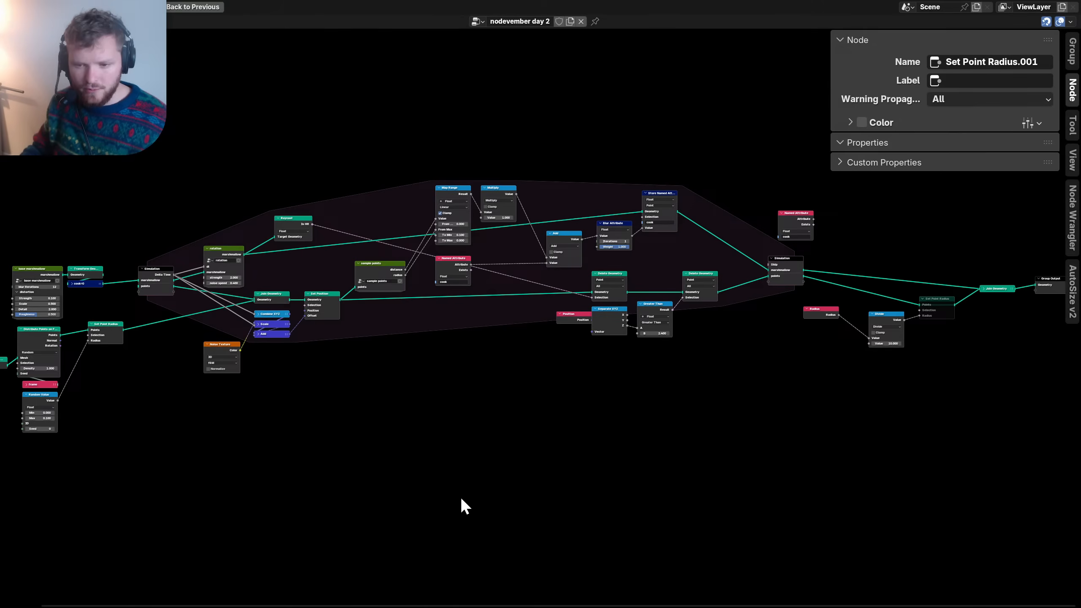
key("n")
- Hide the Grid node's unused sockets and rearrange the point-distribution nodes in line below the base marshmallow group
middle_click_drag(155, 388, 562, 394)
scroll(563, 394, "up", 5)
middle_click_drag(321, 404, 553, 371)
scroll(519, 393, "up", 3)
left_click(273, 302)
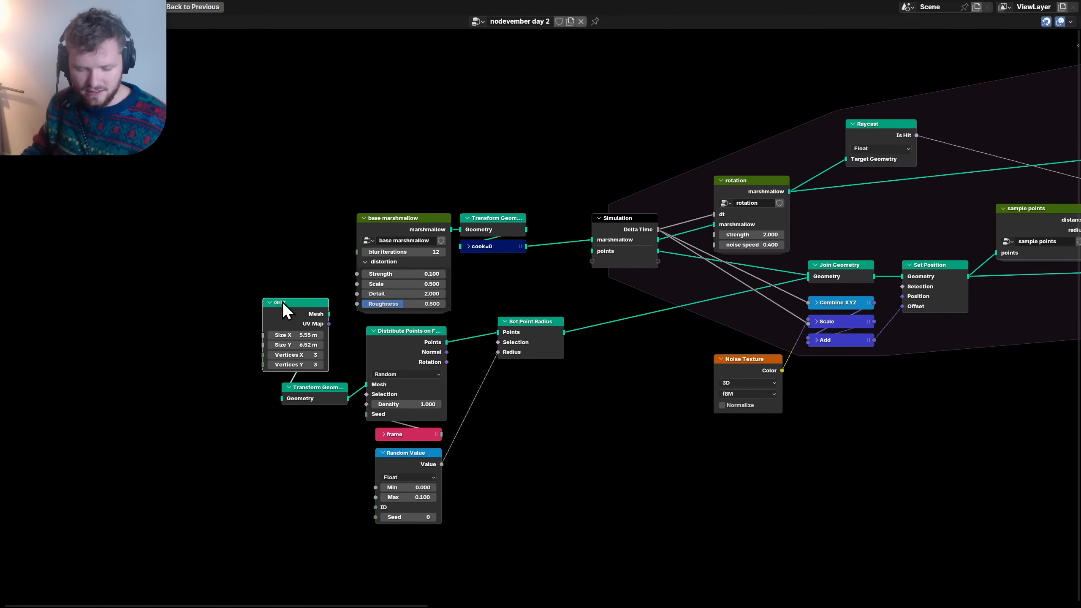
key("h")
left_click_drag(282, 301, 234, 378)
key("h")
key("ctrl+h")
left_click_drag(546, 547, 172, 332)
left_click_drag(434, 348, 425, 367)
middle_click_drag(645, 376, 626, 372)
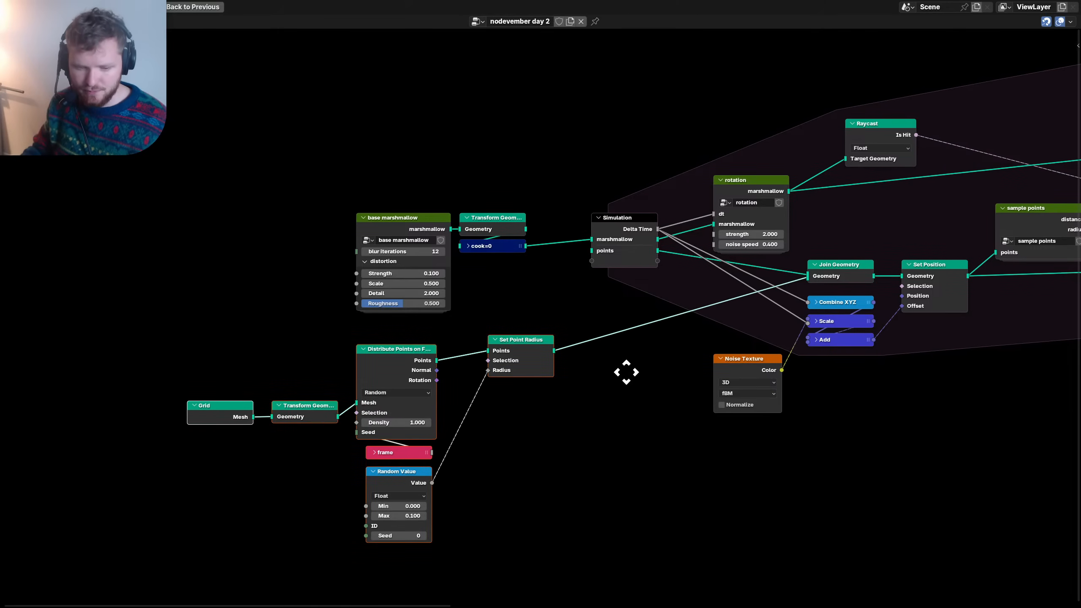
- Group the point-distribution nodes as "point spawner" and place the group below the marshmallow Transform Geometry node
key("ctrl+g")
key("Tab")
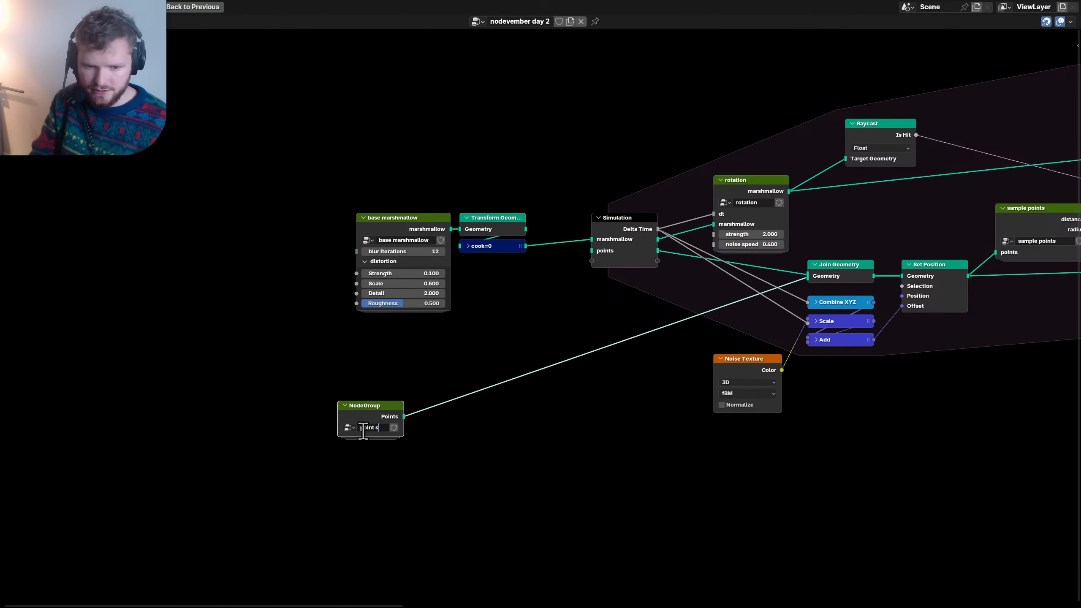
key("Return")
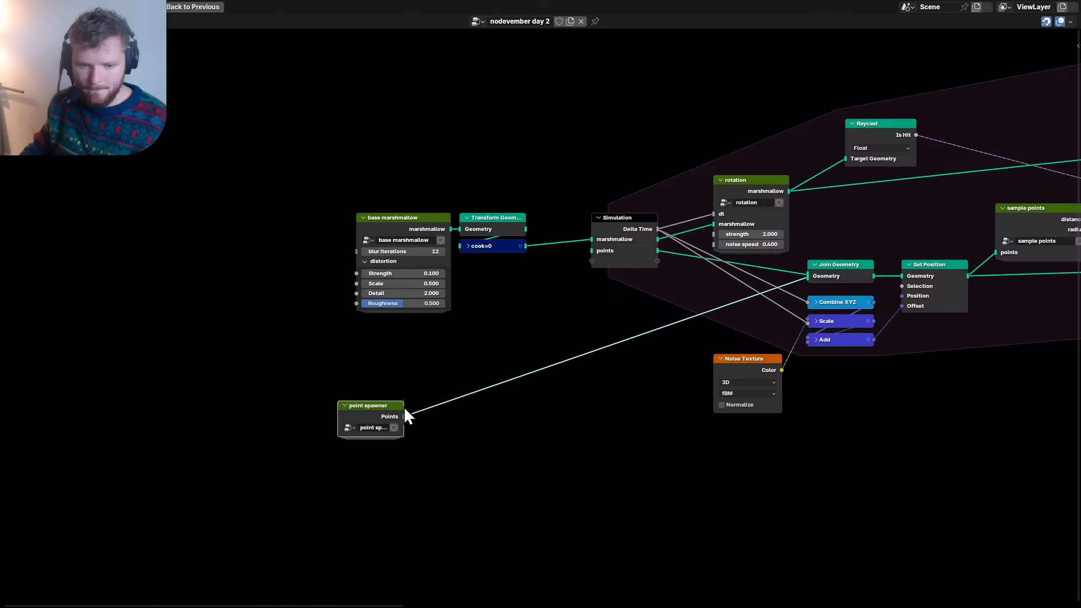
left_click_drag(402, 406, 421, 406)
key("g")
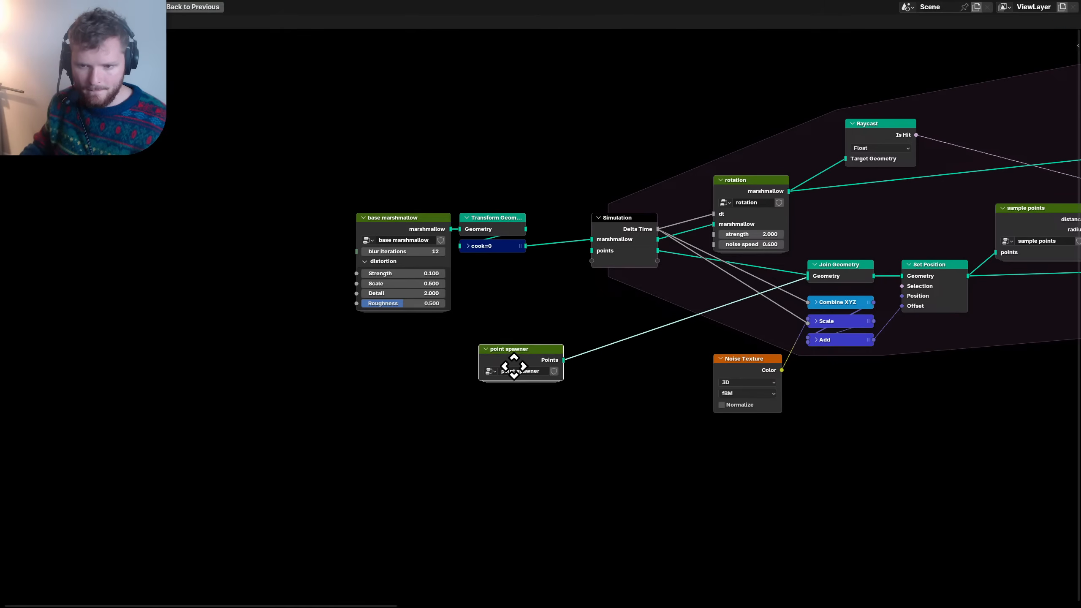
left_click(600, 303)
- Inside the point spawner group, set the Grid's Vertices X and Vertices Y to 2 and hide its unused sockets
scroll(654, 306, "up", 9)
middle_click_drag(653, 306, 428, 356)
key("Tab")
scroll(422, 346, "up", 3)
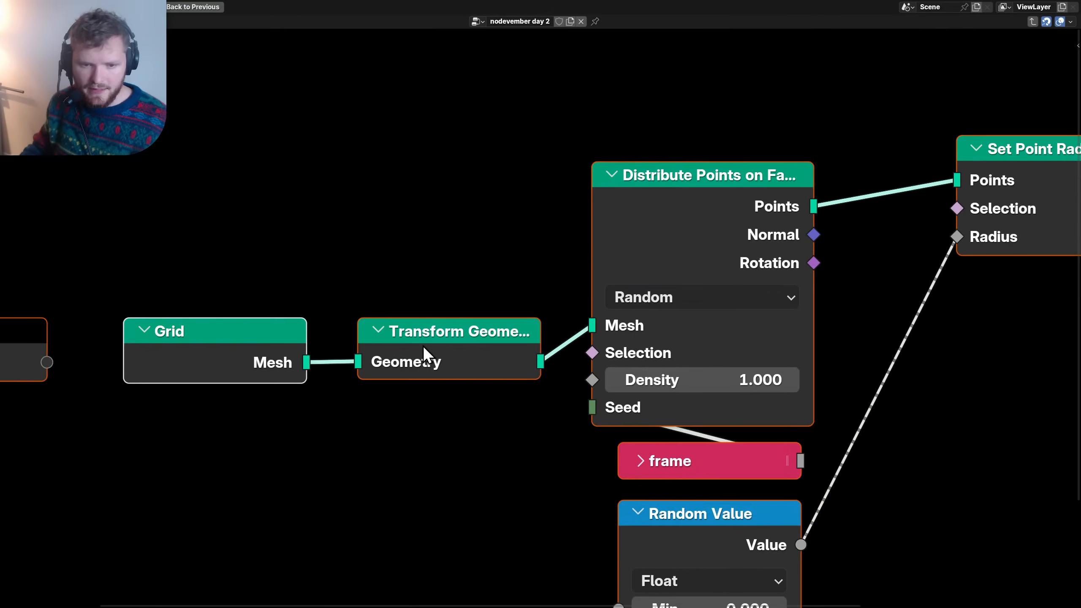
scroll(410, 373, "down", 3)
key("ctrl+h")
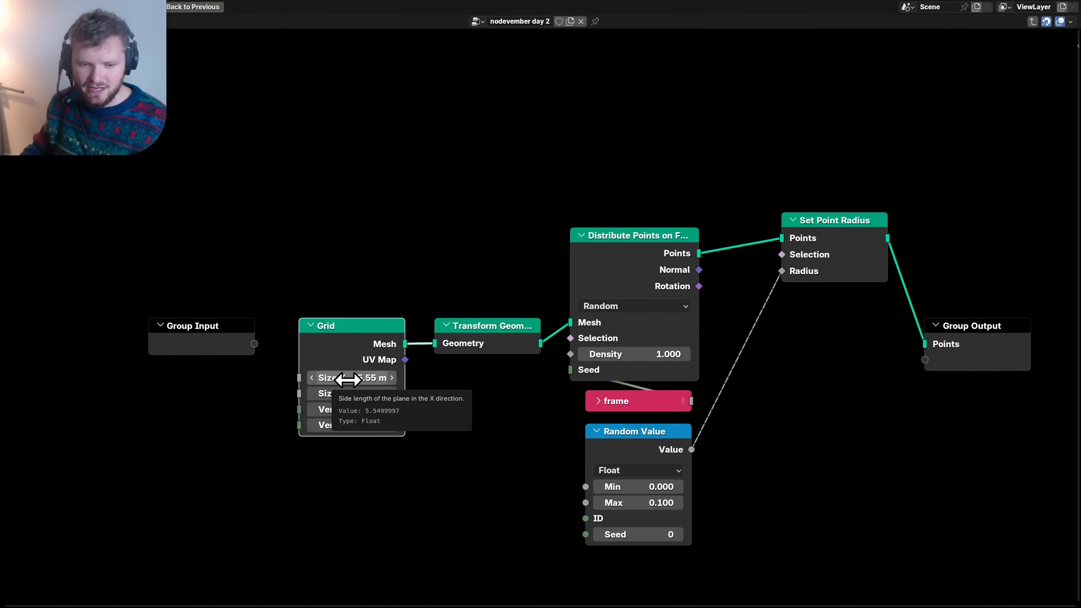
left_click_drag(360, 414, 353, 425)
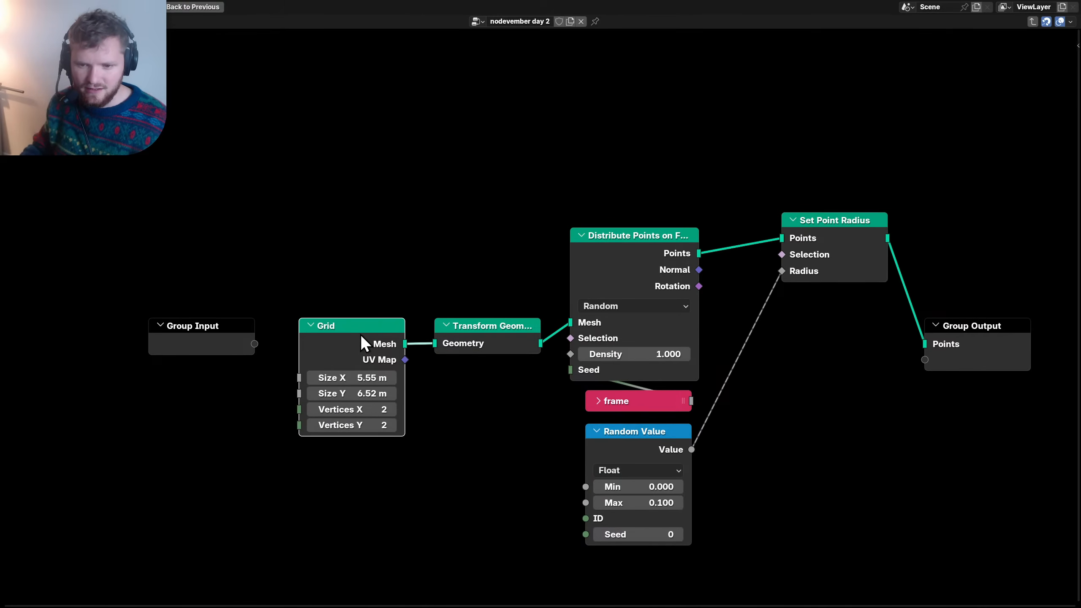
key("ctrl+h")
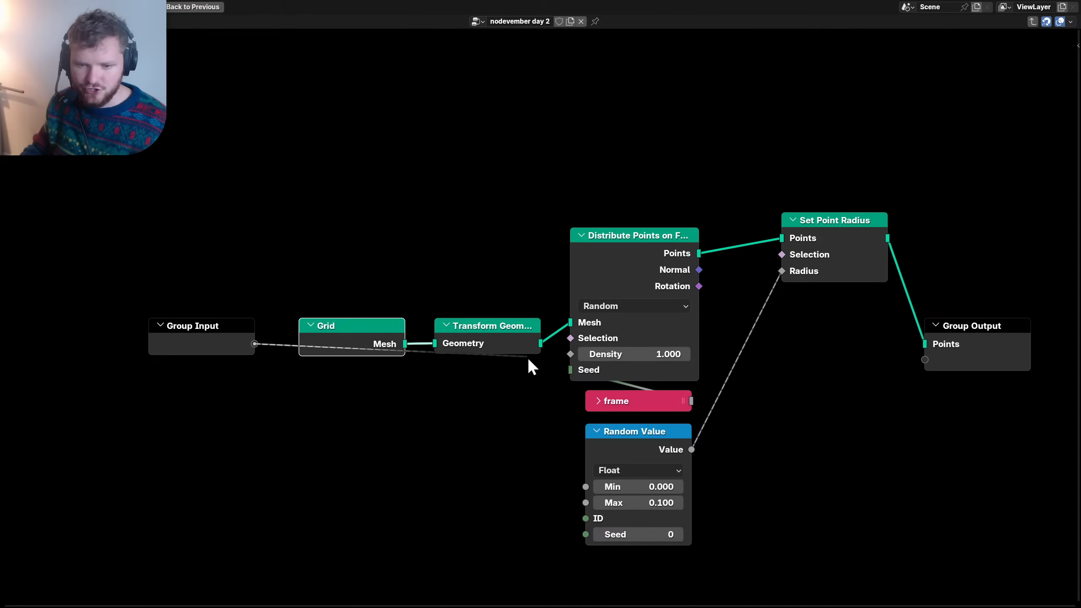
- Expose the point distribution's Density through Group Input, placed below Transform Geometry, and set the Random Value minimum to 0.01
left_click_drag(527, 359, 561, 355)
left_click_drag(212, 351, 499, 385)
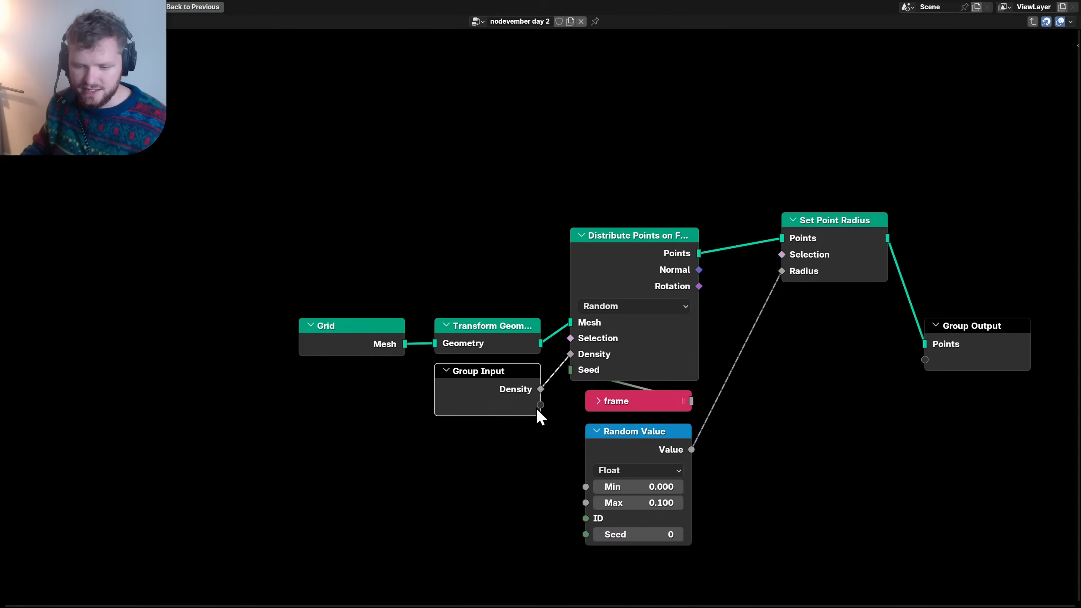
scroll(593, 386, "up", 3)
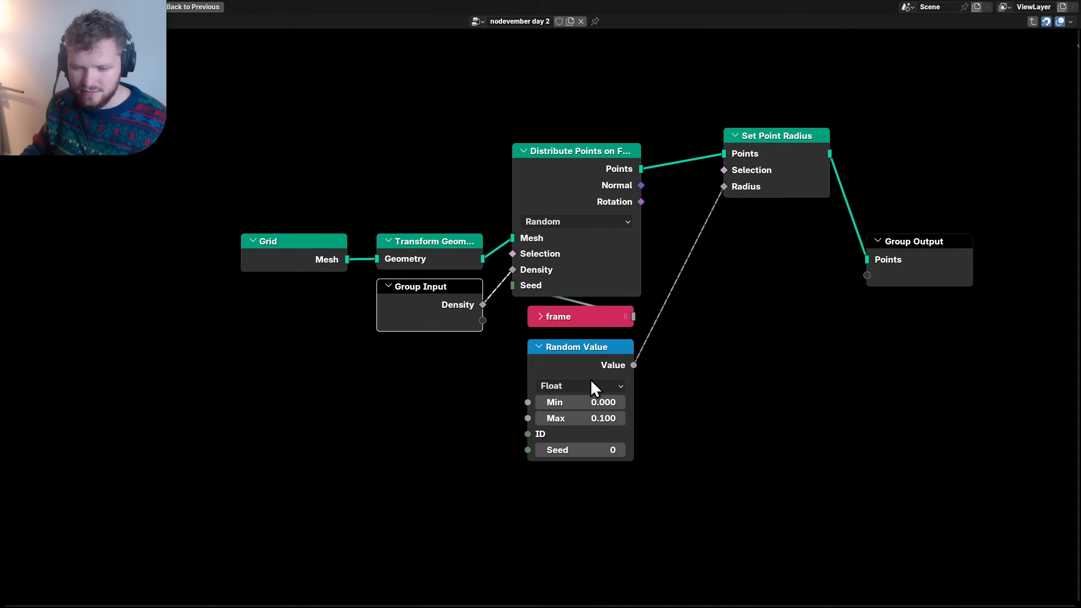
left_click(629, 441)
type(".01")
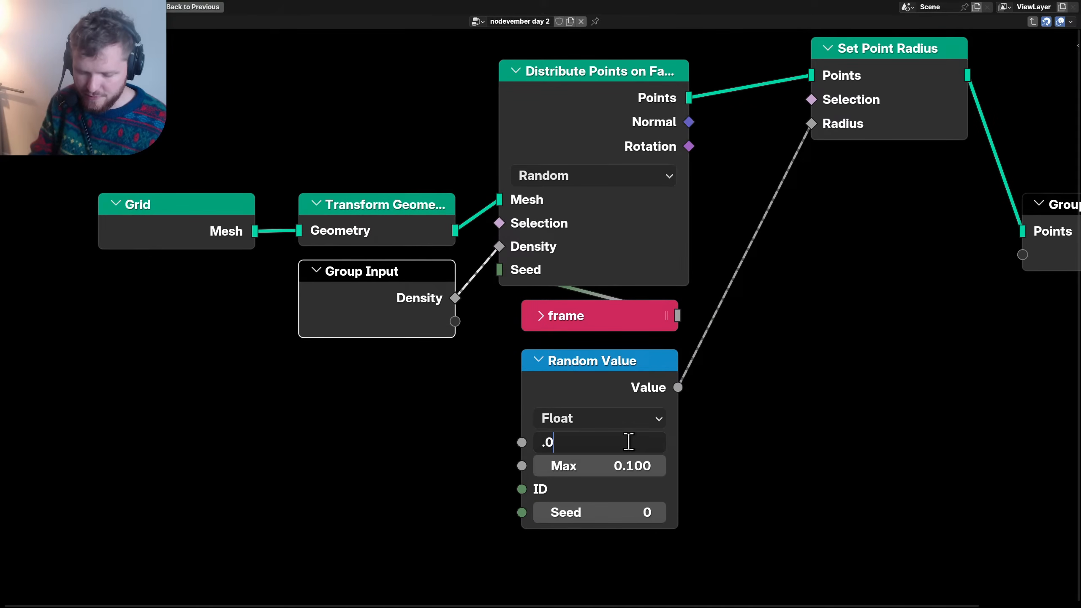
key("Return")
- Align Set Point Radius beside Distribute Points on Faces and hide the distribution node's unused sockets
scroll(633, 438, "down", 3)
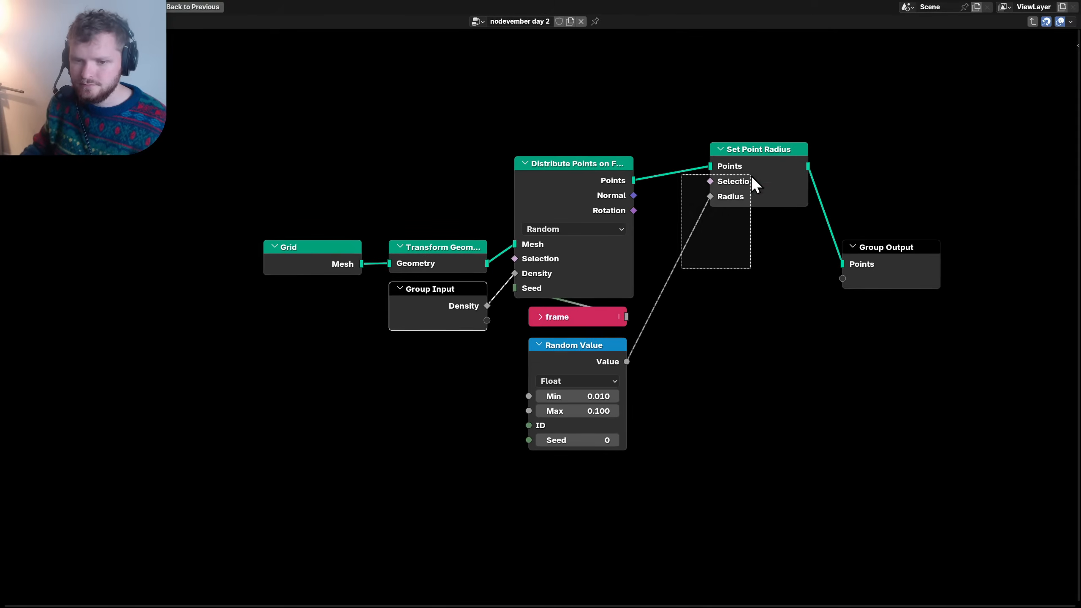
left_click_drag(785, 164, 753, 164)
left_click(557, 171)
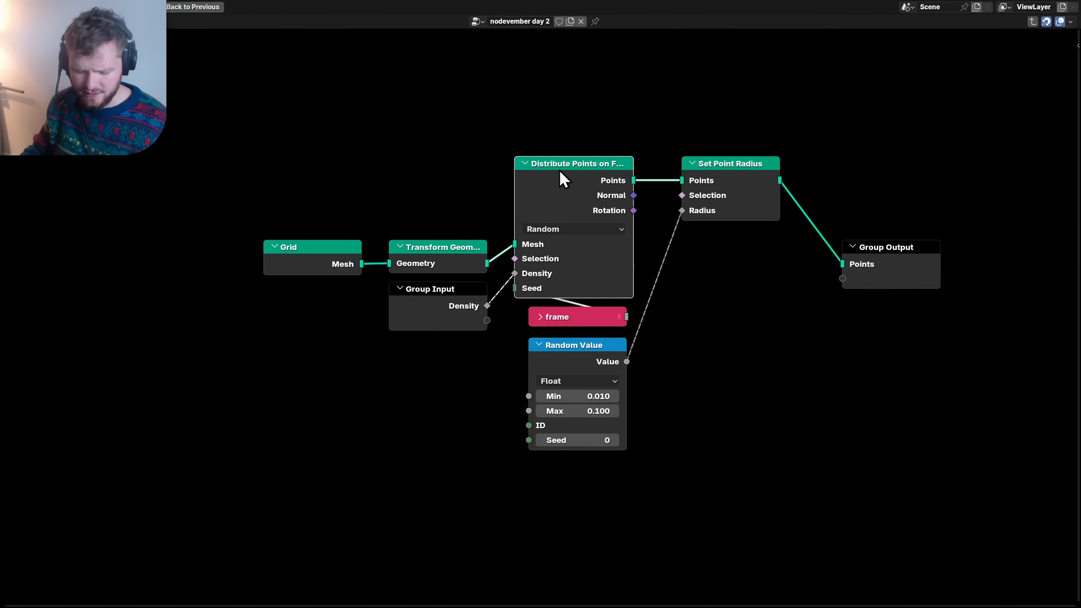
key("ctrl+h")
left_click_drag(559, 170, 573, 166)
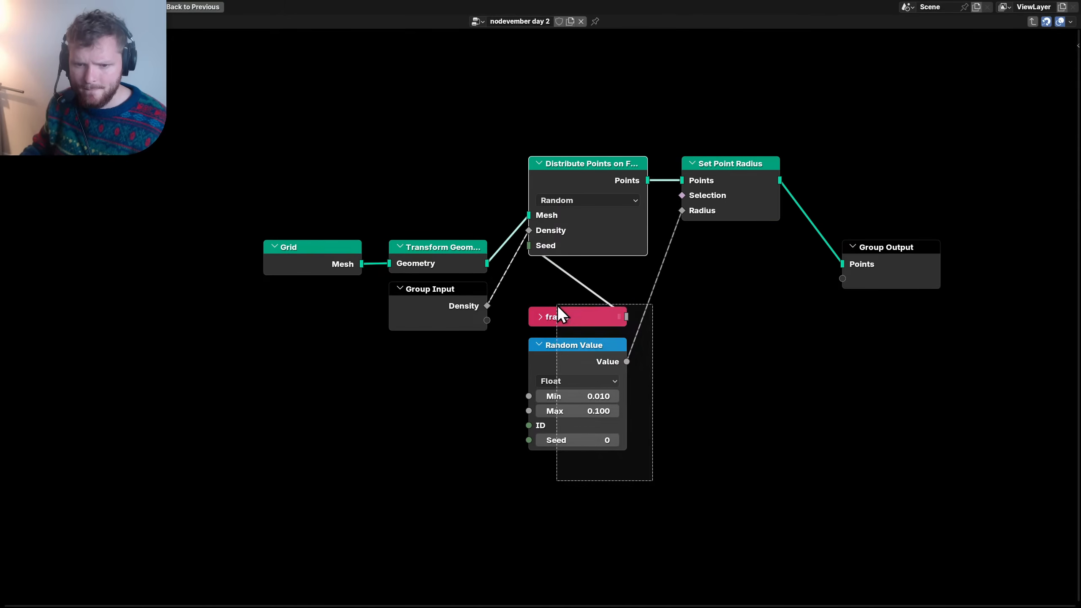
- Move the frame and Random Value nodes up under the point distribution, and collapse Random Value with its unused sockets hidden
left_click_drag(550, 315, 559, 274)
left_click(574, 306)
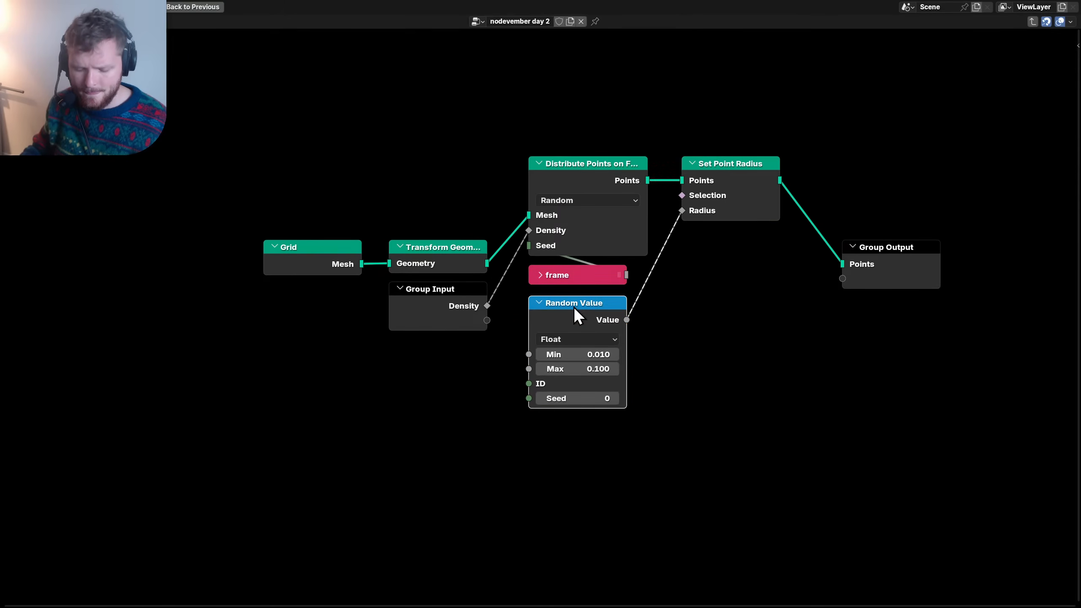
key("ctrl+h")
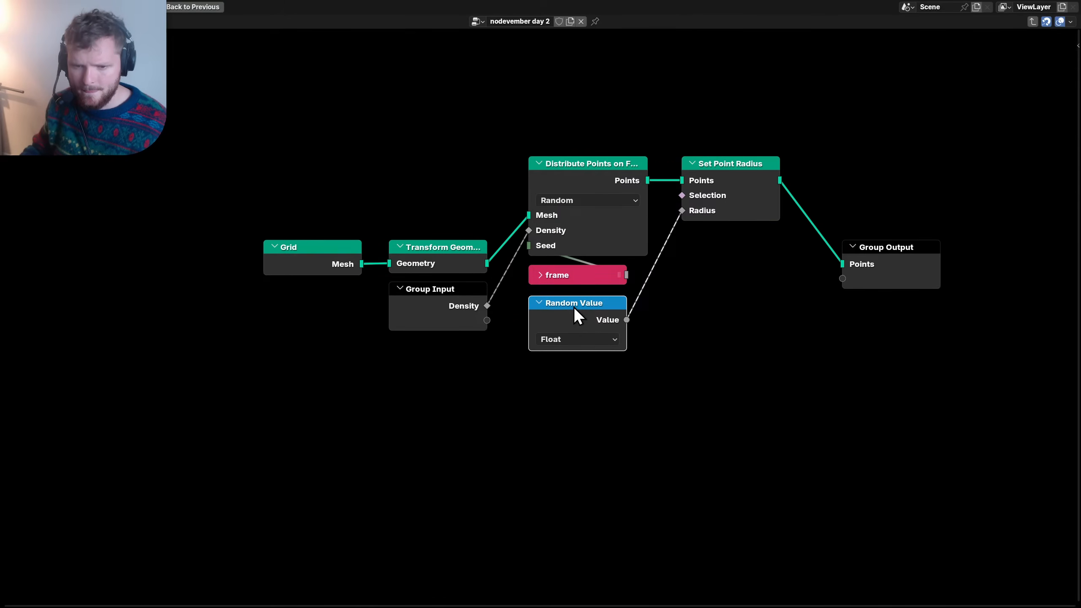
key("ctrl+h")
key("h")
key("ctrl+h")
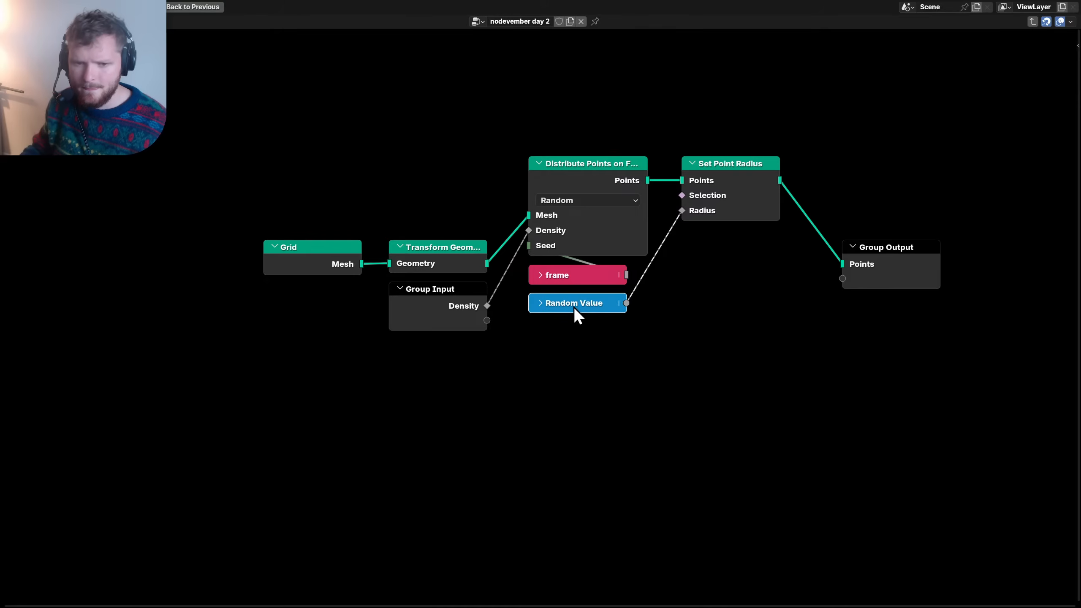
- Hide the unused Group Input and Group Output sockets and line up the Grid, Transform Geometry, Group Input and Group Output nodes with the point distribution
left_click(438, 305)
key("ctrl+h")
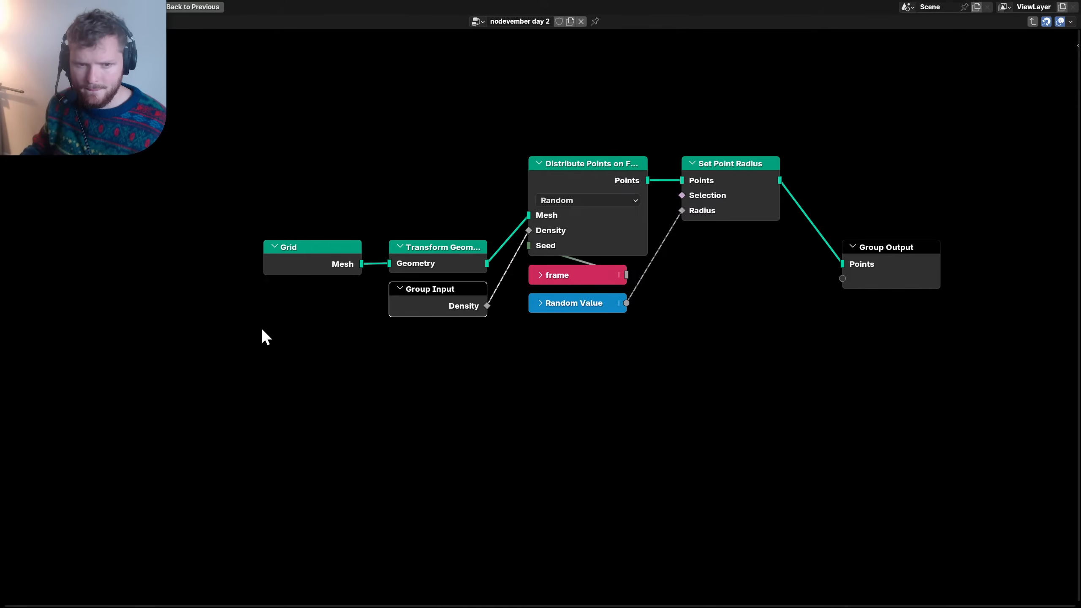
left_click_drag(261, 327, 456, 269)
key("g")
left_click(475, 215)
left_click(907, 272)
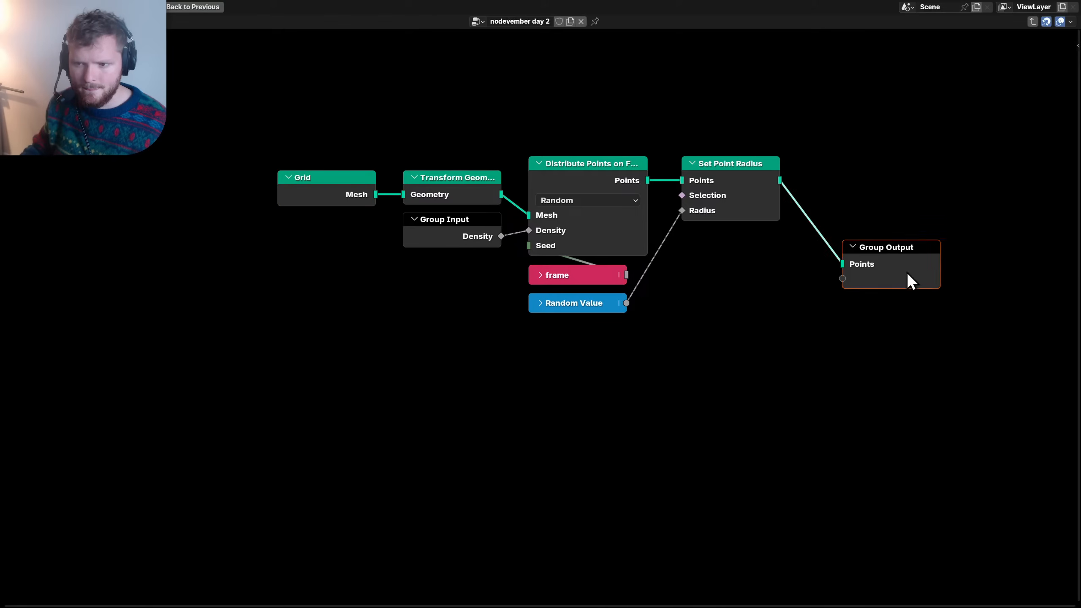
key("g")
left_click(854, 197)
key("ctrl+h")
- Leave the point spawner group and save the file
key("Tab")
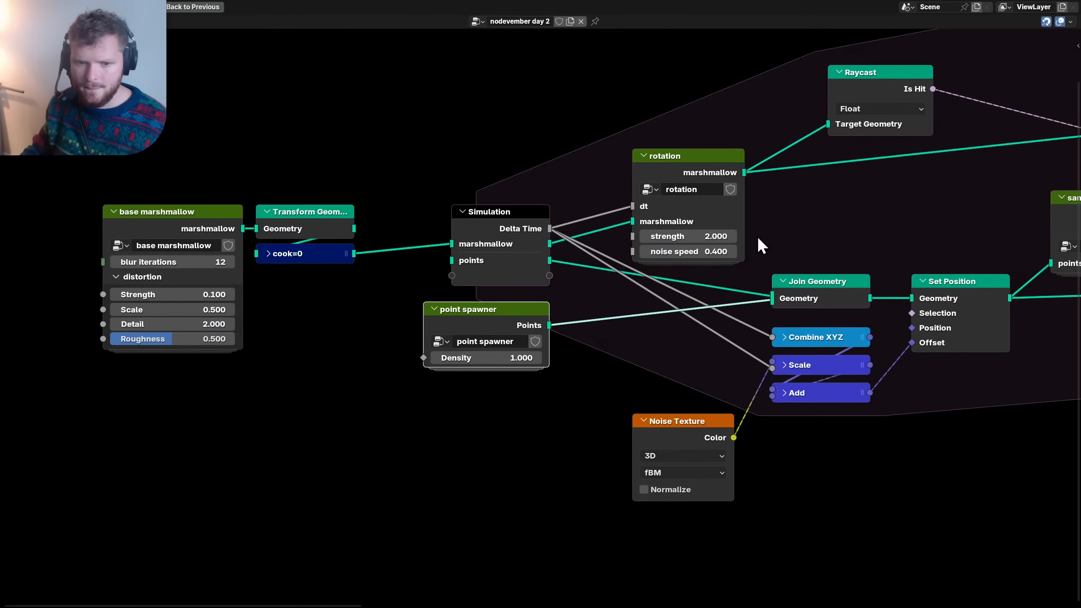
middle_click_drag(757, 237, 369, 306)
key("ctrl+s")
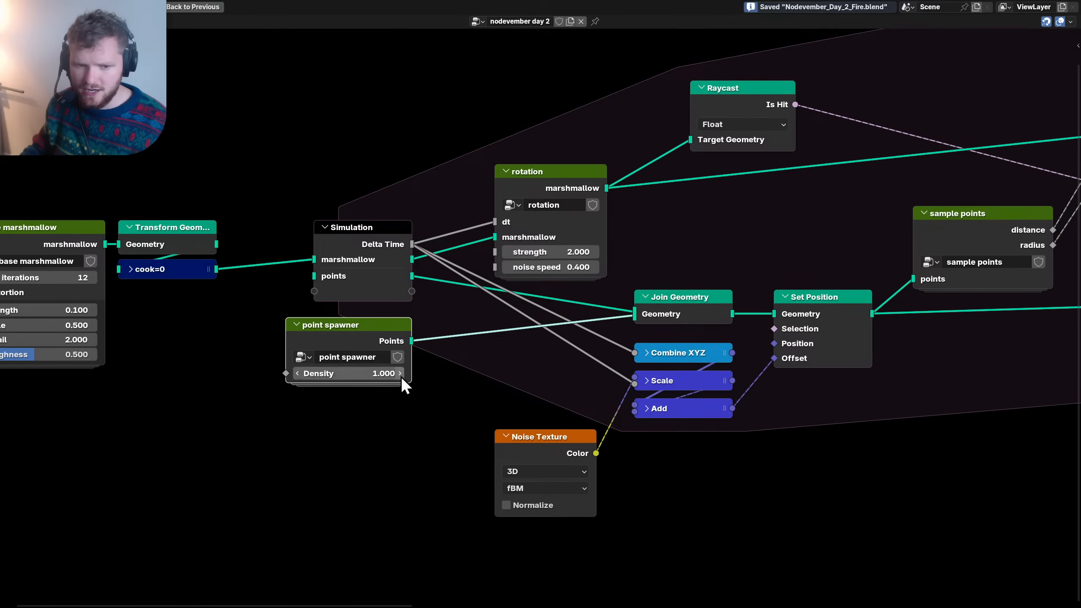
- Move rotation beside Raycast, and shift the Noise Texture, offset math, Join Geometry and Set Position nodes closer to the simulation input
middle_click_drag(555, 318, 413, 396)
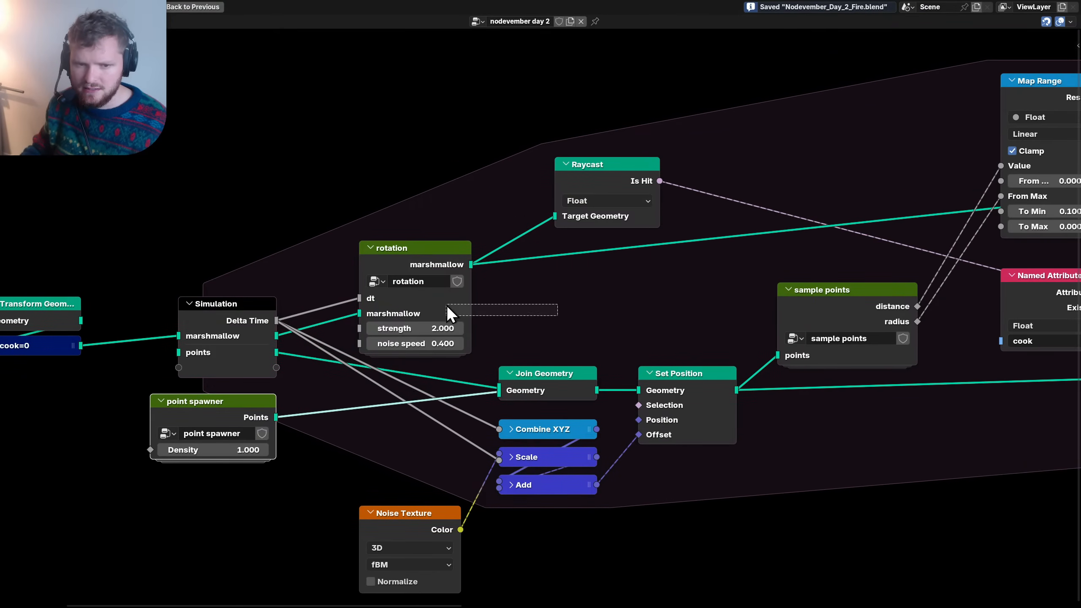
left_click_drag(419, 290, 481, 193)
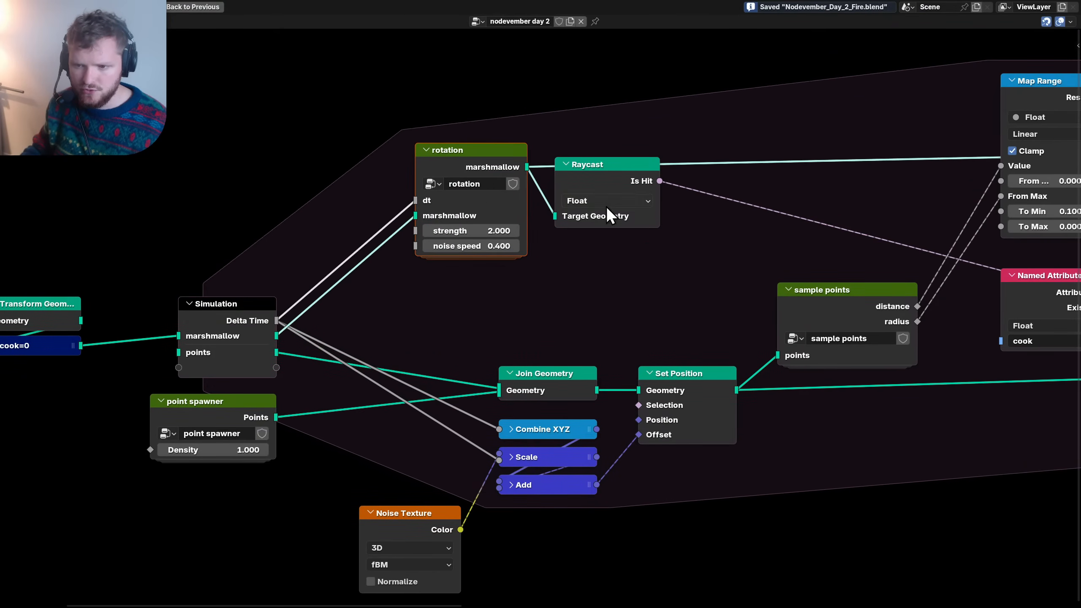
middle_click_drag(610, 208, 603, 149)
left_click_drag(425, 458, 425, 403)
left_click_drag(363, 516, 580, 351)
key("g")
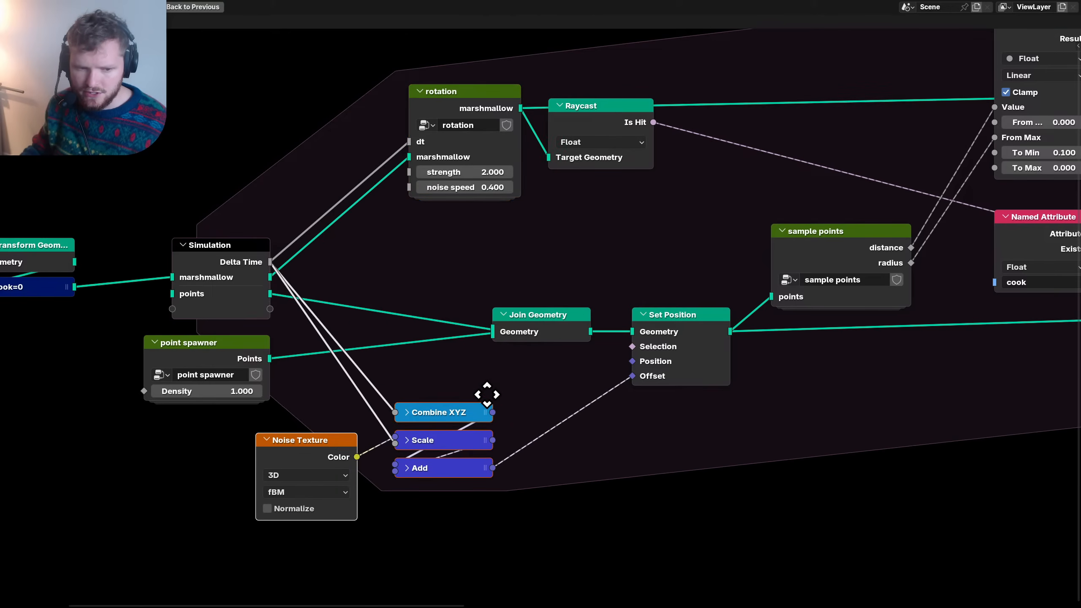
left_click(511, 378)
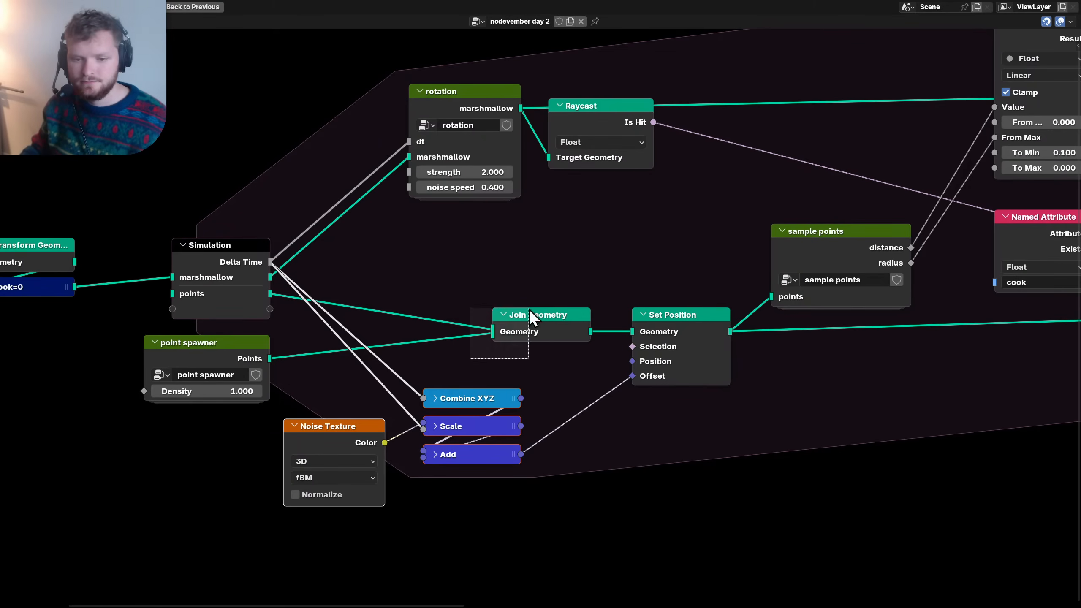
left_click_drag(536, 314, 452, 314)
left_click_drag(674, 315, 602, 318)
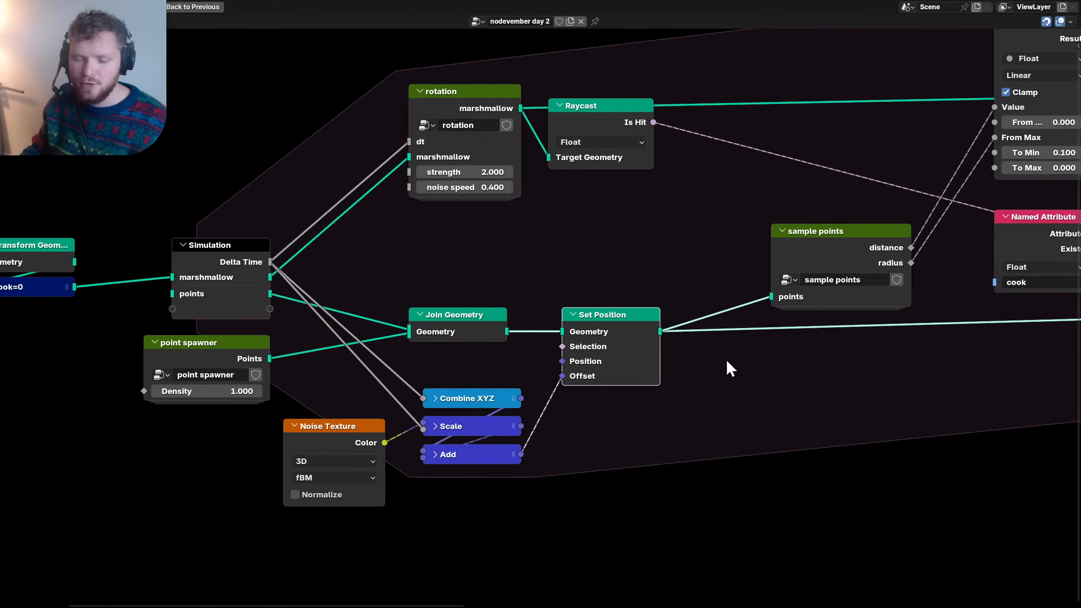
- Add a reroute on the Set Position output links and another on the Delta Time links to the offset math nodes
right_click_drag(726, 362, 719, 277, "shift")
left_click_drag(655, 402, 572, 297)
middle_click_drag(546, 431, 591, 368)
left_click_drag(586, 448, 428, 356)
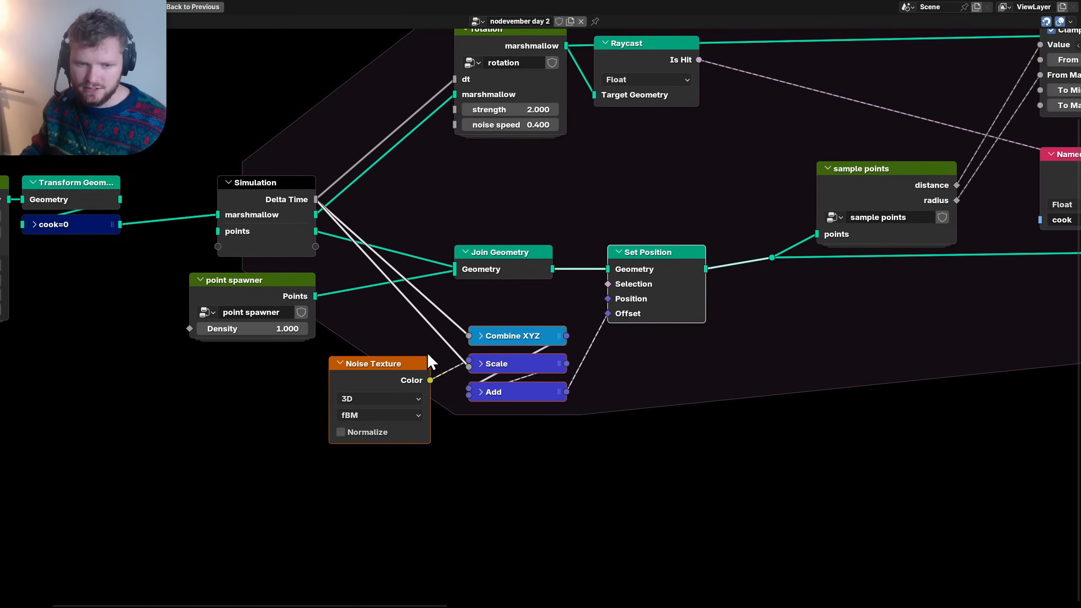
right_click_drag(421, 336, 469, 301, "shift")
- Group the Noise Texture, Combine XYZ, Scale, Add, Delta Time reroute and Set Position nodes
left_click_drag(539, 436, 368, 320)
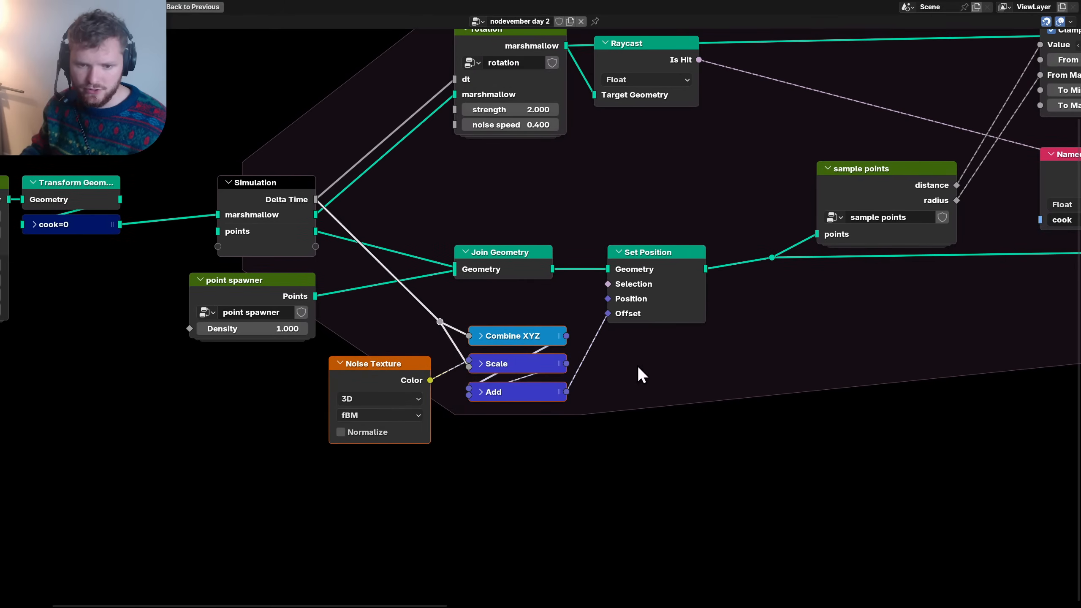
left_click_drag(667, 360, 560, 263, "shift")
key("ctrl+g")
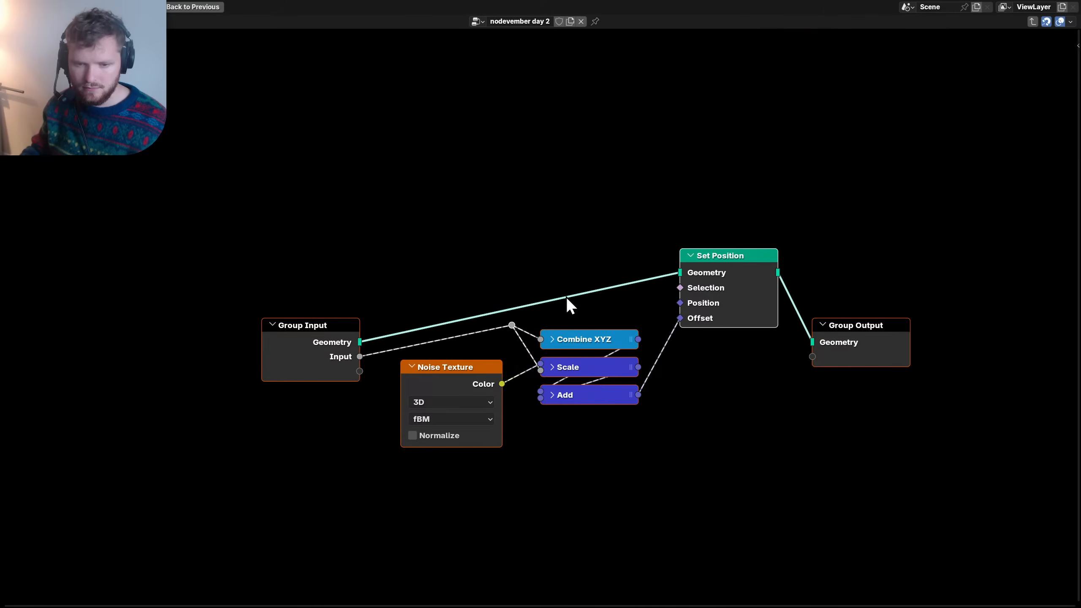
- Dissolve the reroute and feed Set Position's Geometry from a duplicated Group Input placed beside it with unused sockets hidden
left_click(511, 324)
key("ctrl+x")
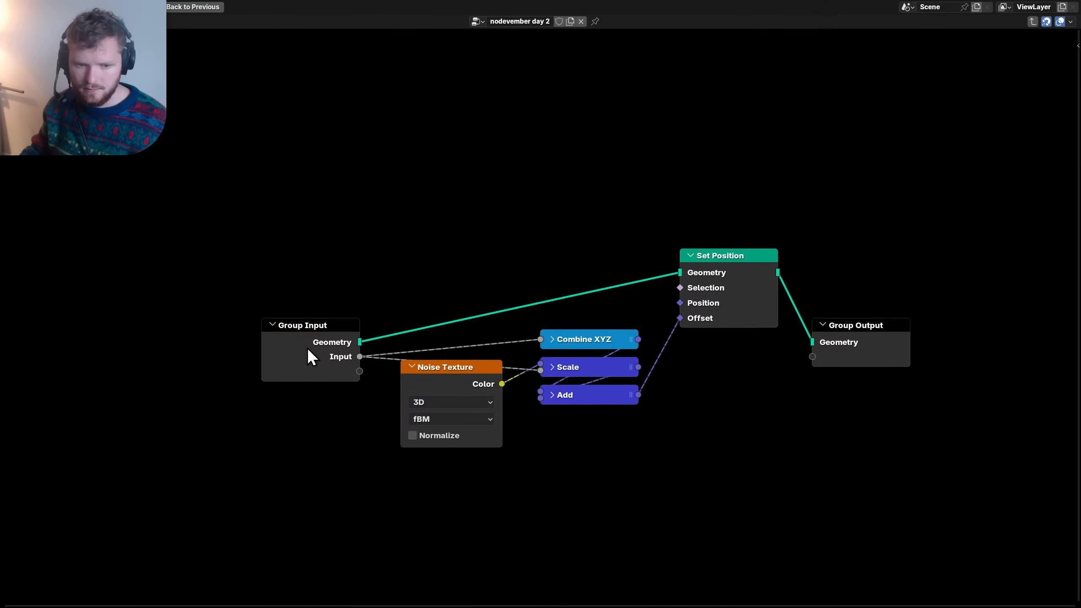
left_click_drag(309, 327, 323, 298)
key("shift+d")
left_click(554, 206)
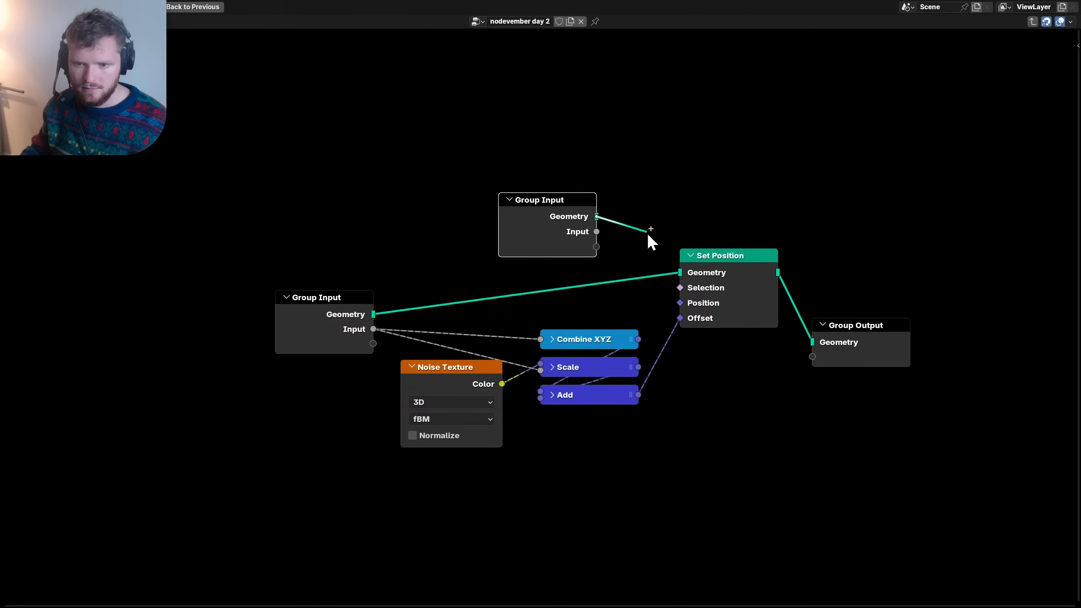
left_click_drag(647, 236, 677, 272)
key("ctrl+h")
left_click_drag(558, 208, 602, 265)
- Hide the original Group Input's unused sockets and place it above the Noise Texture node
left_click(324, 319)
key("ctrl+h")
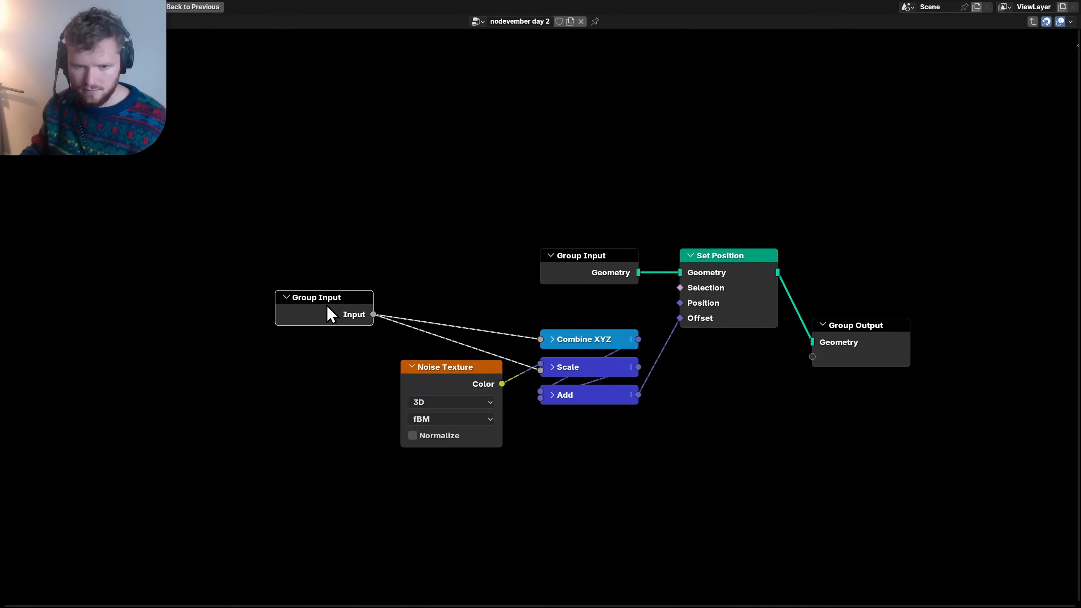
left_click_drag(328, 314, 461, 322)
key("ctrl+alt+space")
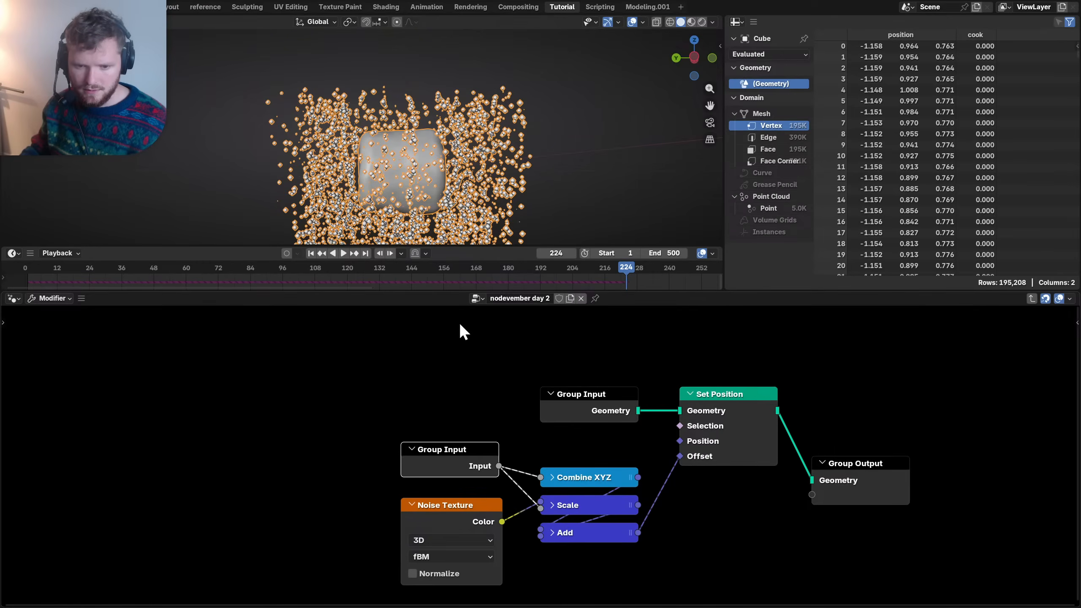
key("ctrl+alt+space")
left_click(1029, 23)
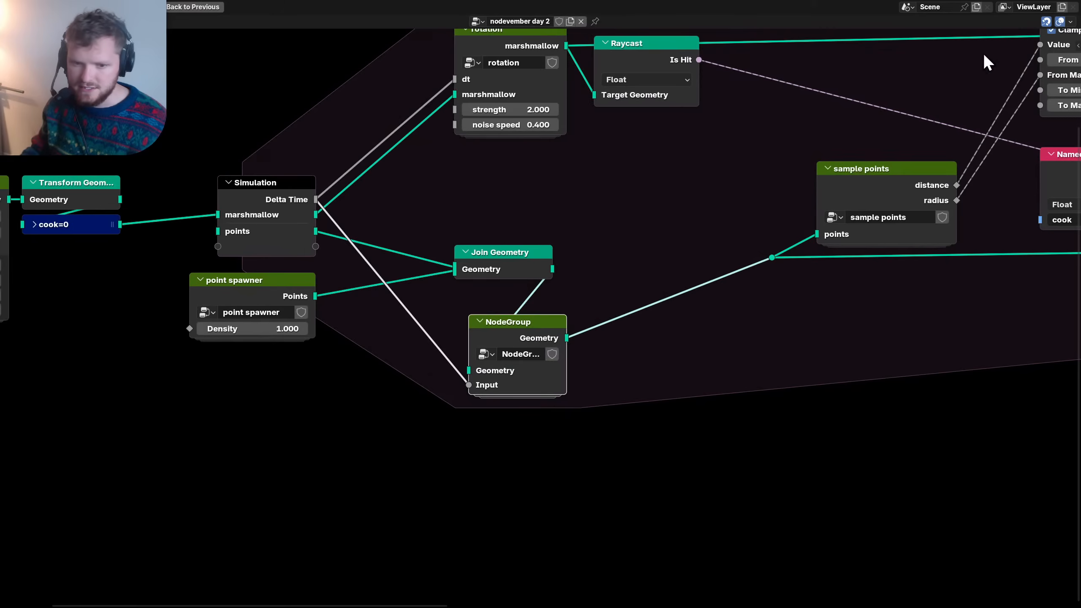
key("Tab")
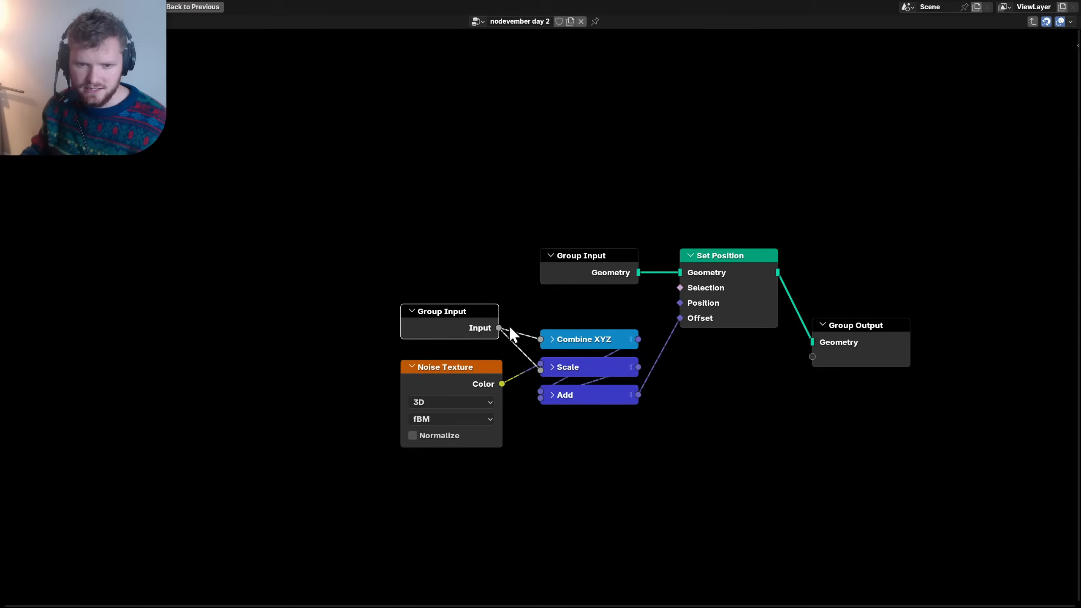
- Rename the group's geometry input and output to "points" and its Input socket to "dt"
key("n")
double_click(881, 211)
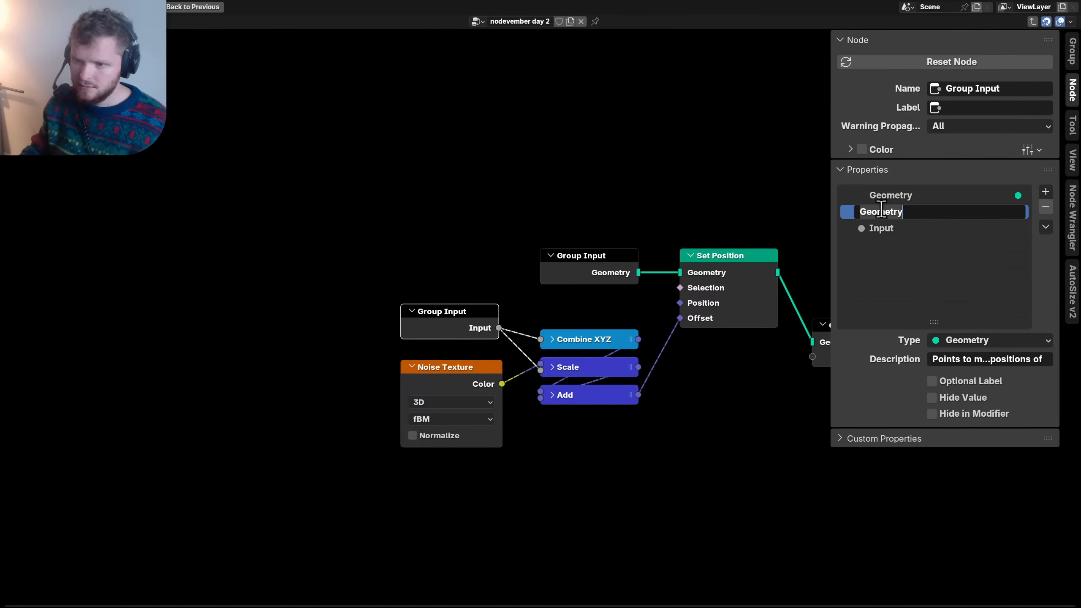
type("points")
key("Return")
double_click(890, 228)
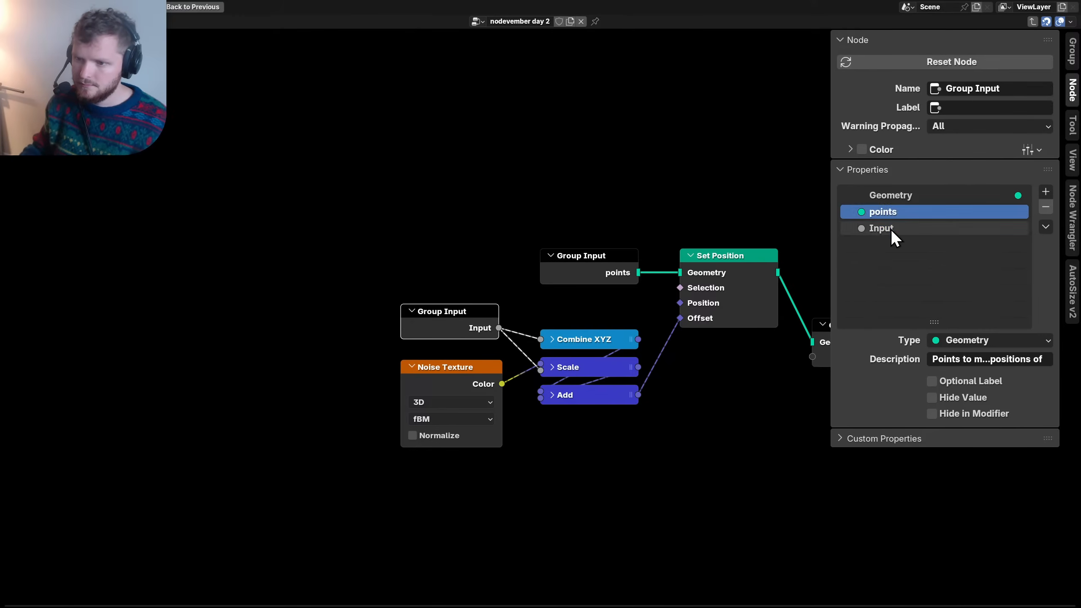
type("dt")
key("Return")
double_click(887, 196)
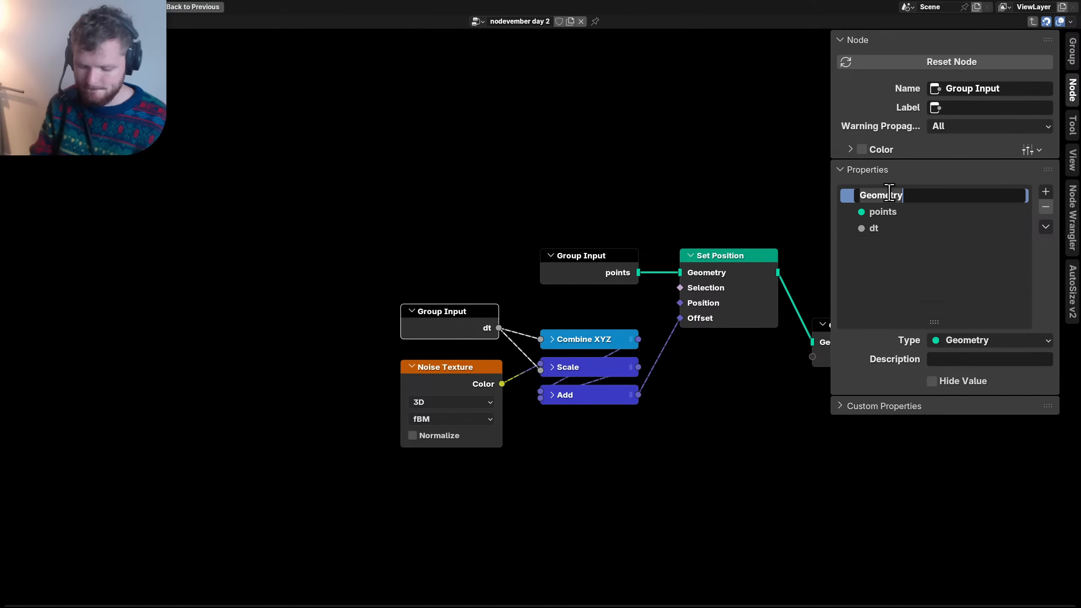
type("points")
key("Return")
- Leave the group, name it "point movement", and widen and place it beside Join Geometry
key("Tab")
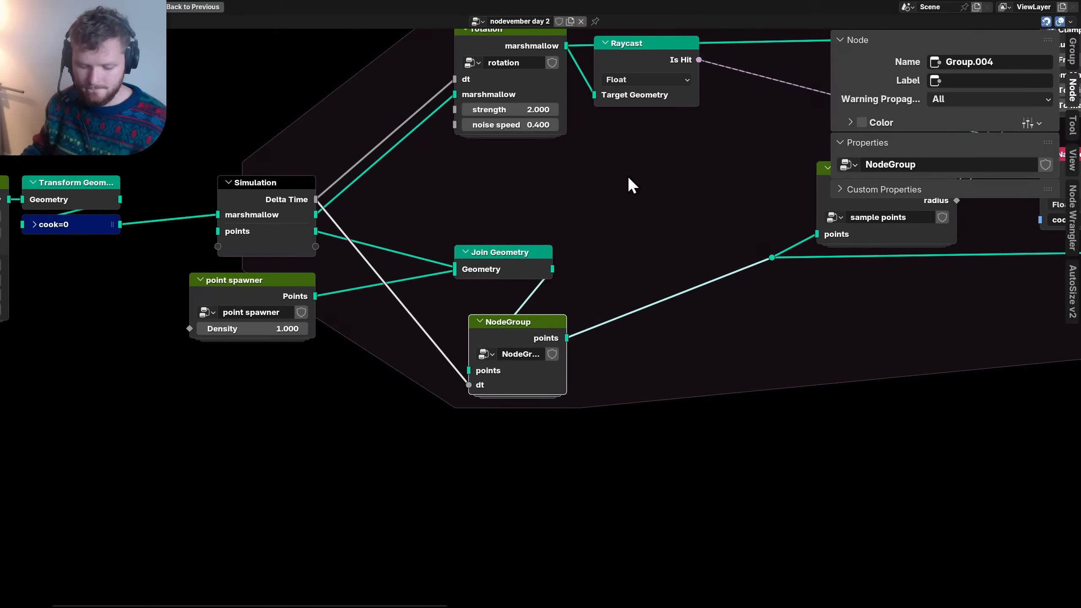
key("n")
double_click(521, 354)
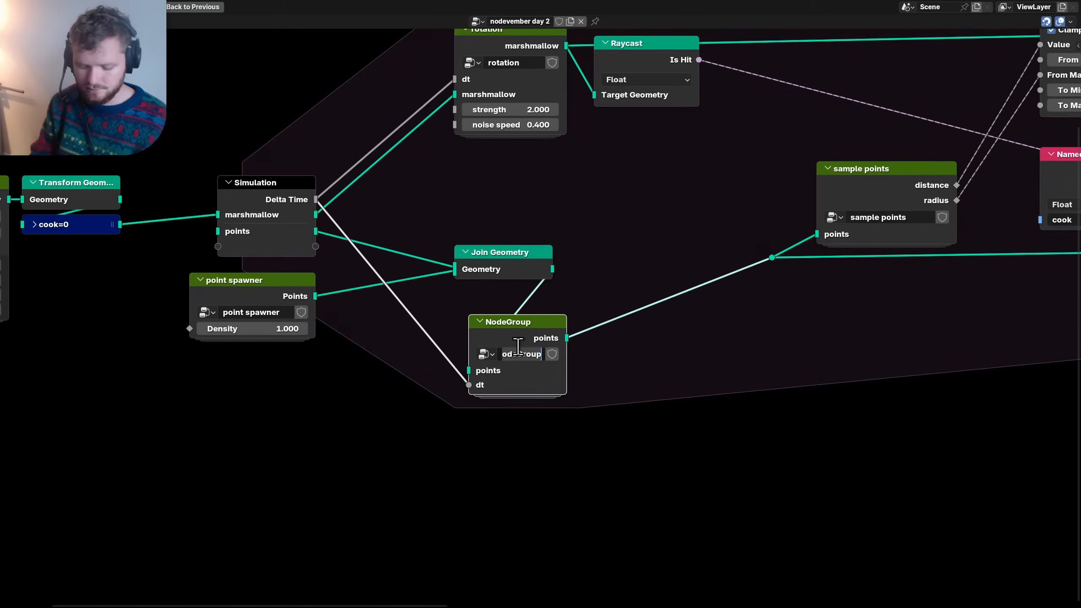
type("point movement")
key("Return")
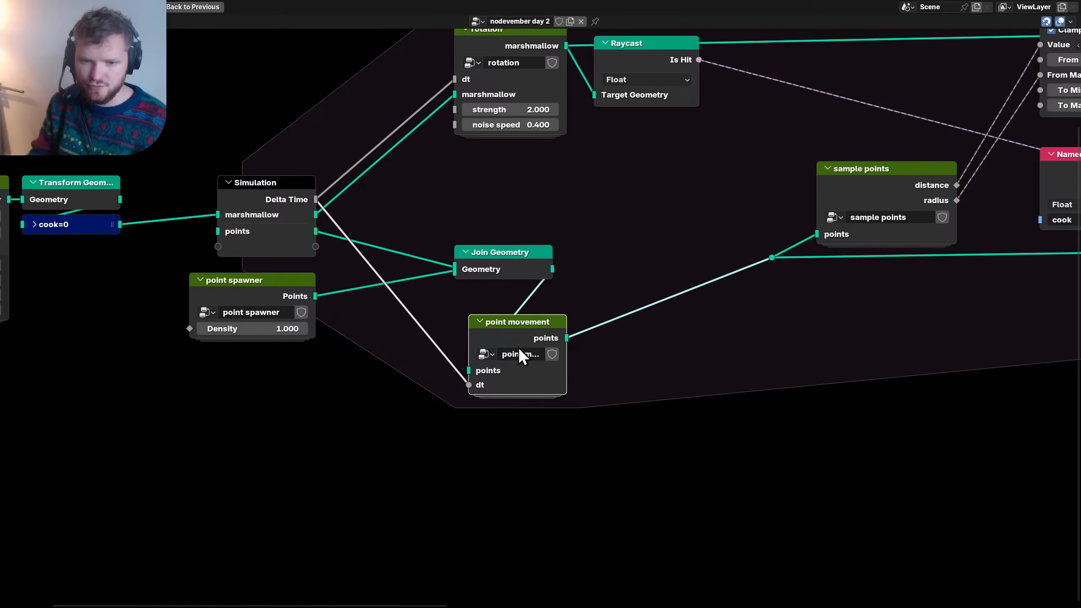
left_click_drag(573, 319, 652, 248)
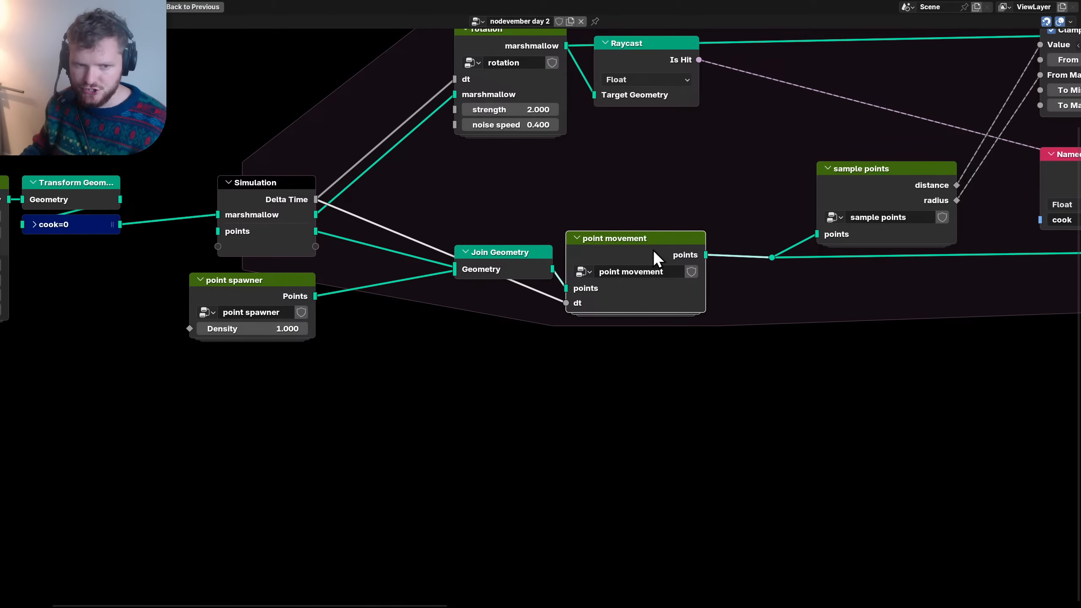
- Dissolve the reroute after point movement and move the sample points group closer to it
middle_click_drag(726, 225, 456, 290)
left_click_drag(485, 352, 530, 294)
key("ctrl+x")
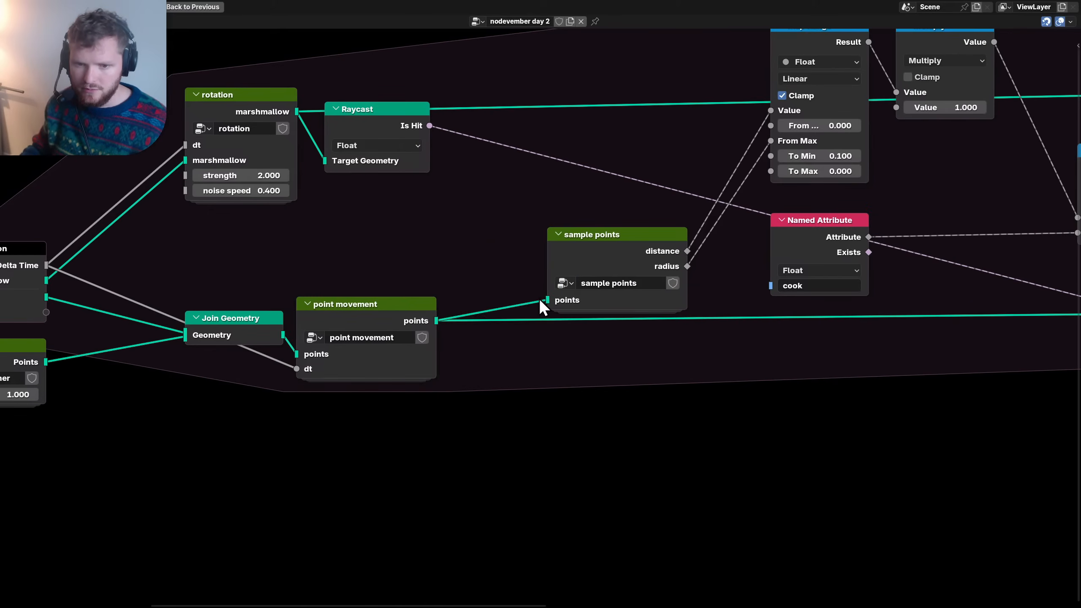
left_click_drag(589, 254, 496, 236)
- Move the Delete Geometry node fed by Raycast and the Raycast node together, placing the pair below the sample points group
middle_click_drag(779, 219, 354, 224)
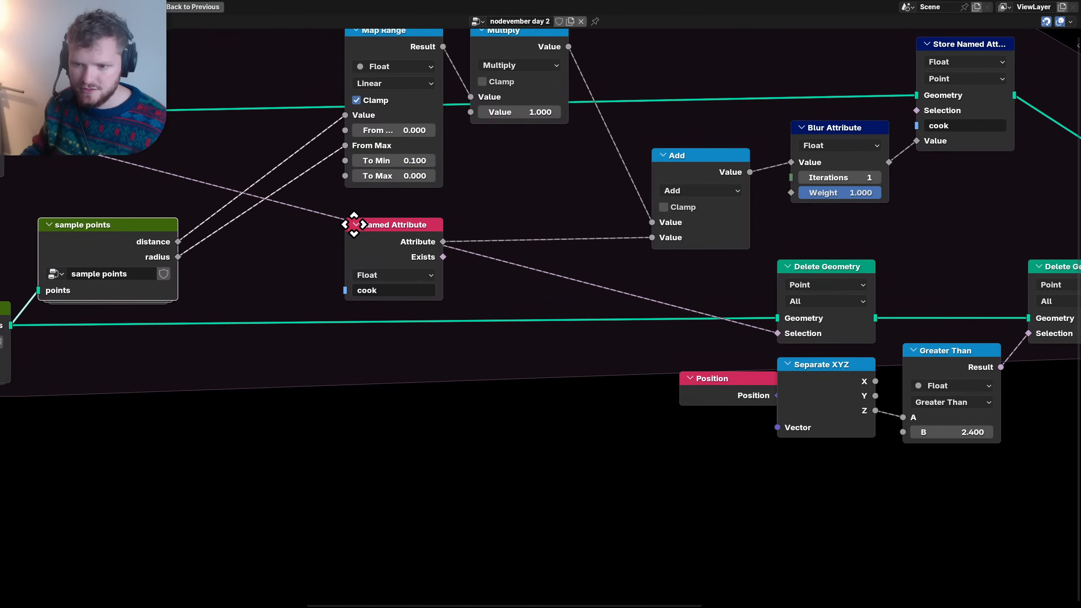
scroll(596, 262, "down", 2)
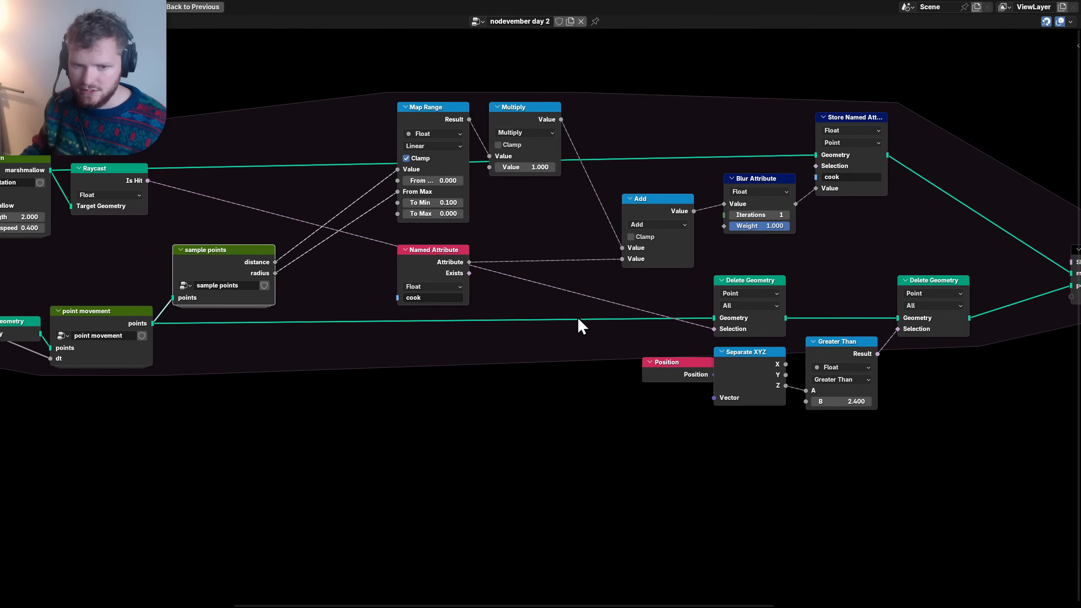
left_click_drag(748, 282, 314, 331)
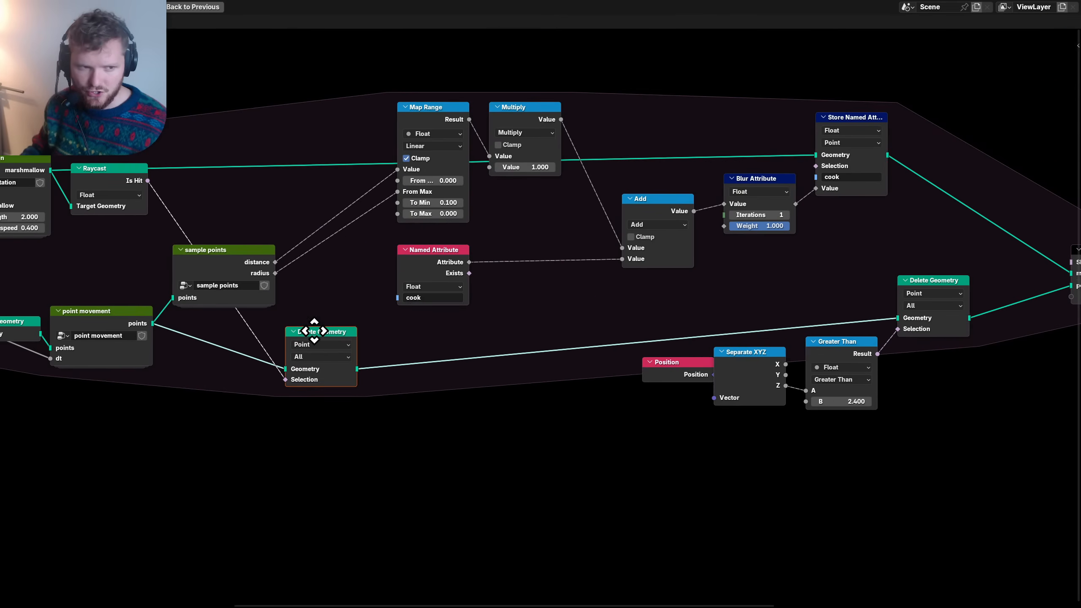
left_click_drag(115, 179, 248, 342)
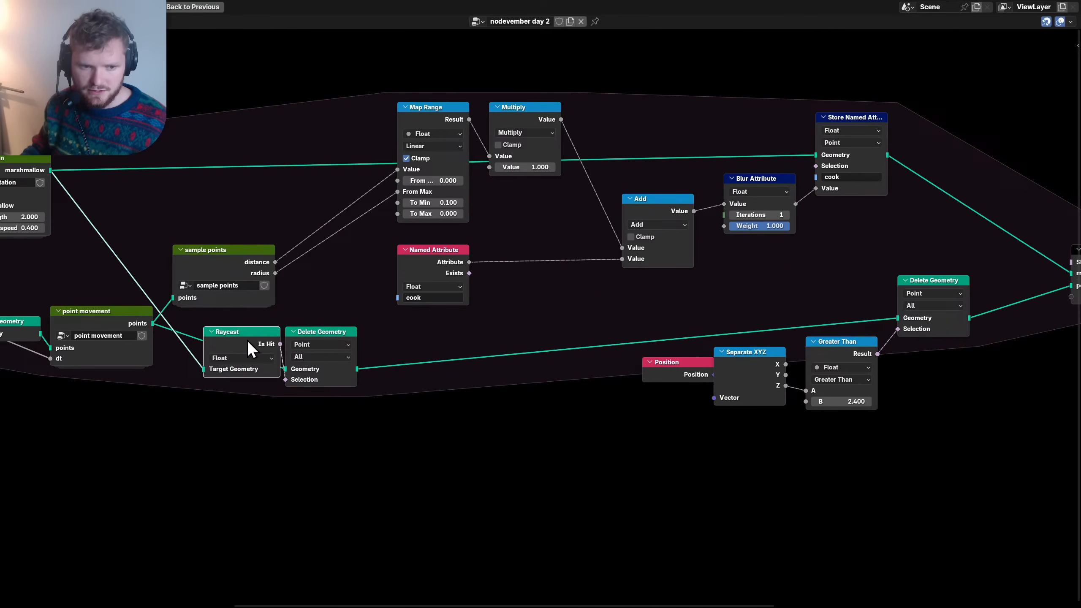
middle_click_drag(249, 342, 431, 320)
left_click_drag(531, 397, 383, 311)
key("g")
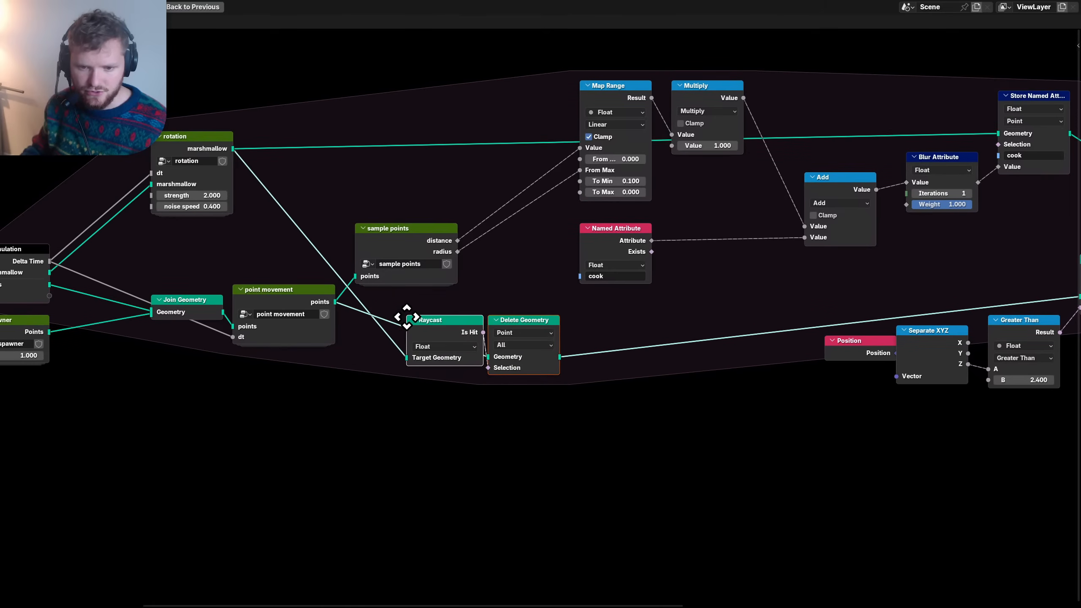
left_click(406, 317)
- Group the Raycast and Delete Geometry nodes and name the group "delete hit points"
key("ctrl+g")
key("Home")
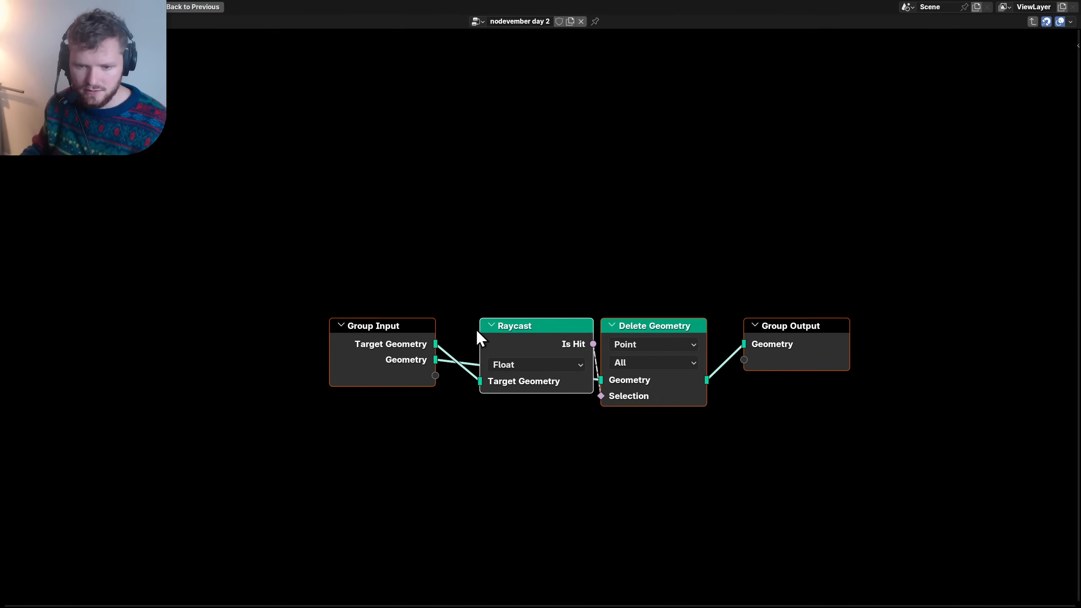
key("Tab")
left_click(452, 357)
type("delete hit points")
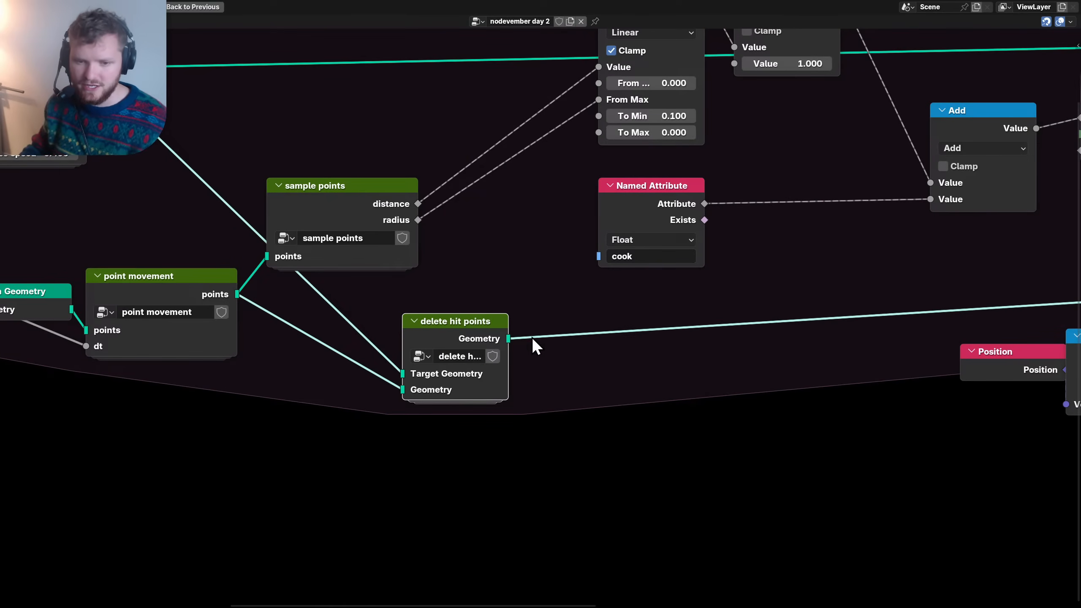
- Widen the delete hit points node to match sample points and align it directly underneath
left_click_drag(506, 321, 535, 322)
left_click_drag(472, 333, 322, 304)
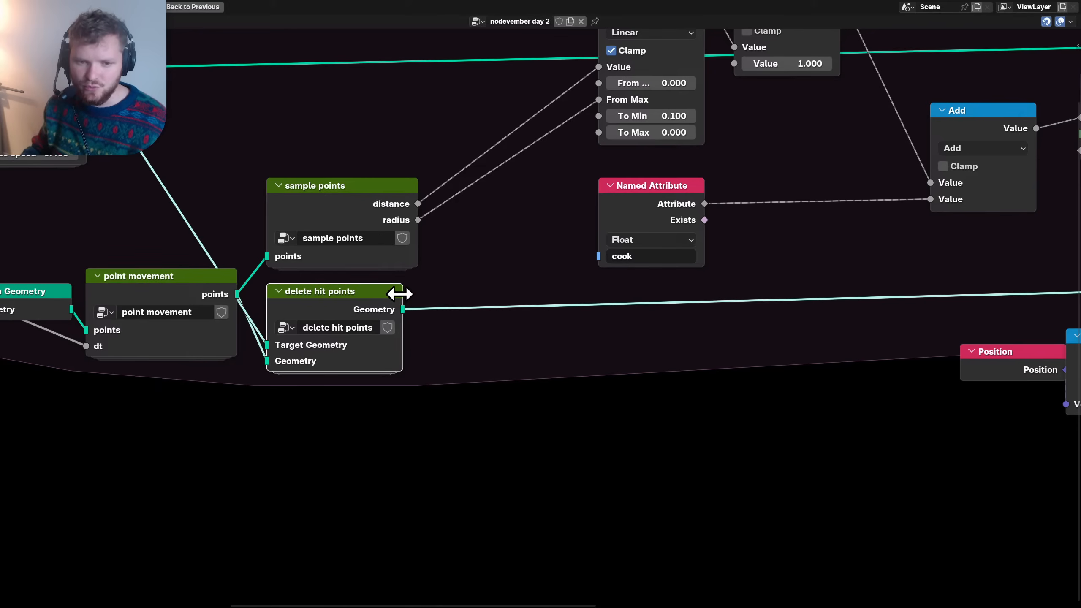
left_click_drag(400, 294, 411, 298)
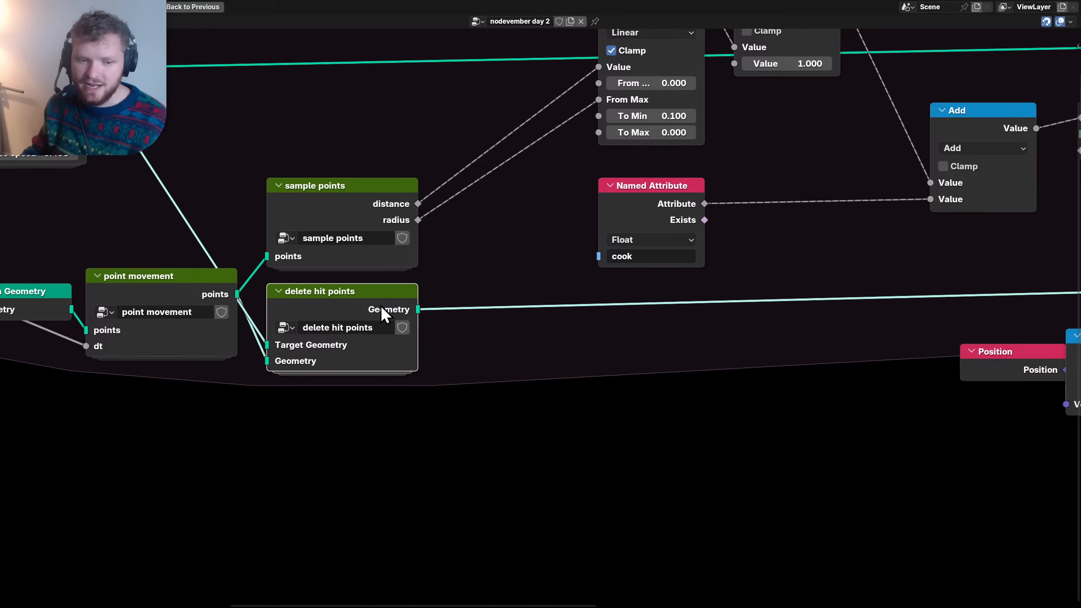
- Duplicate the Group Input inside the delete hit points group and place the copy below the original
key("Tab")
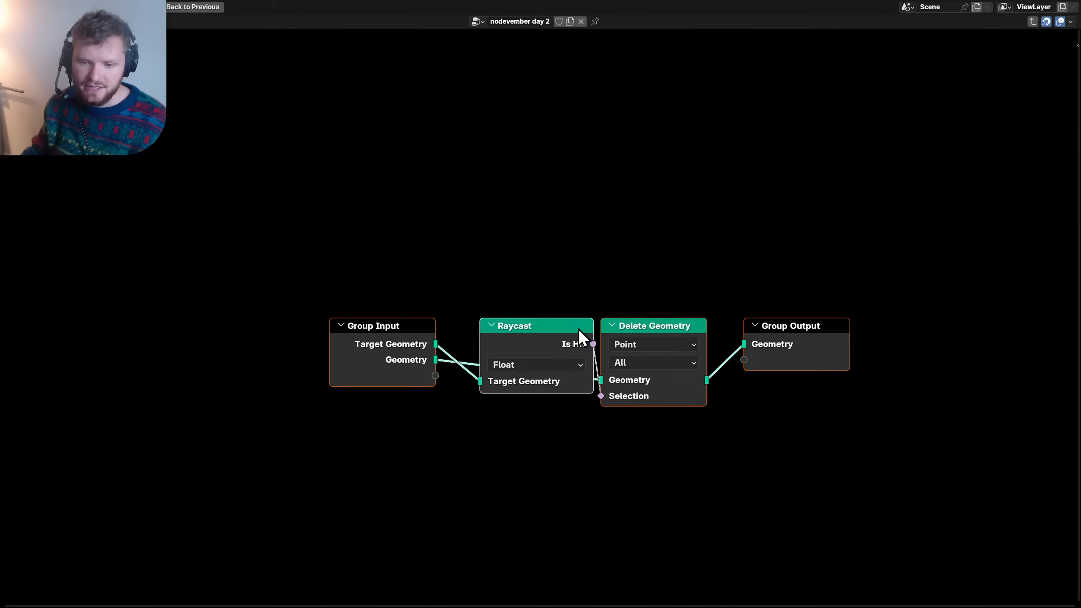
left_click(381, 338)
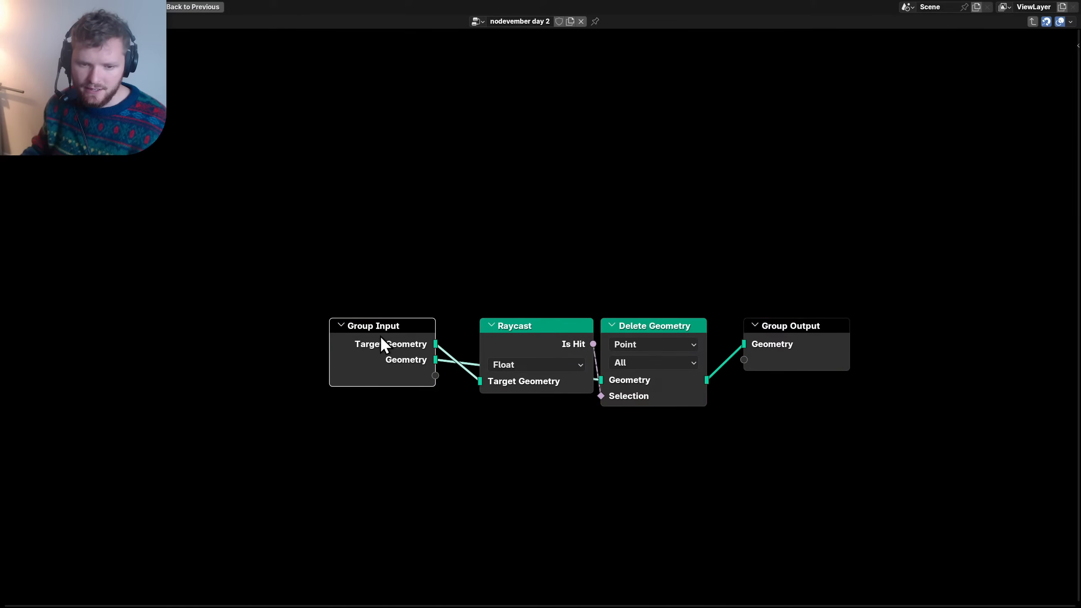
key("shift+d")
left_click(424, 422)
key("Tab")
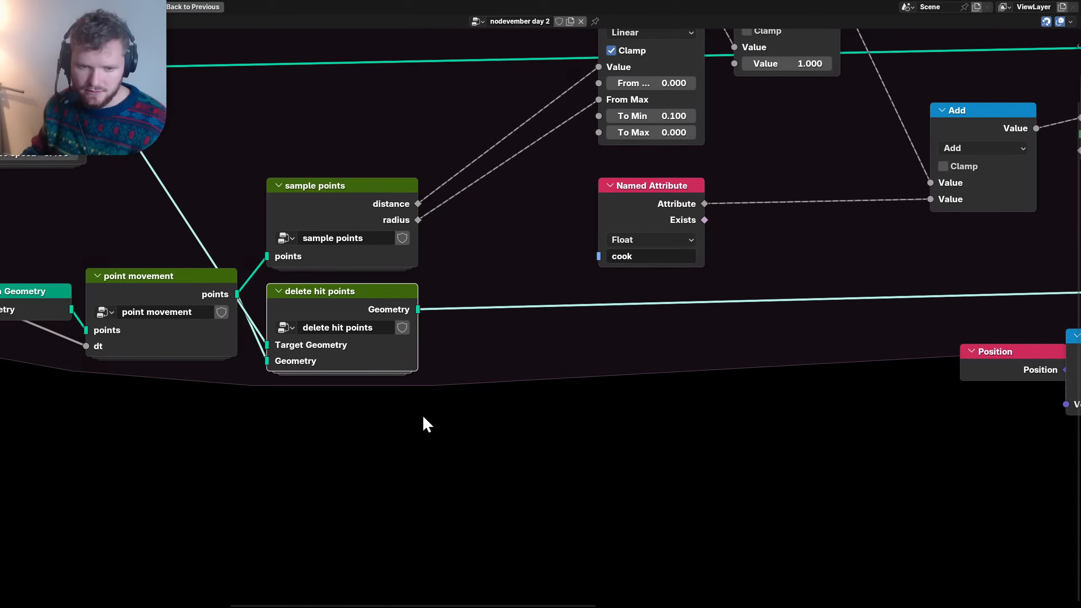
- Move the sample points and delete hit points groups up together beside point movement
key("g")
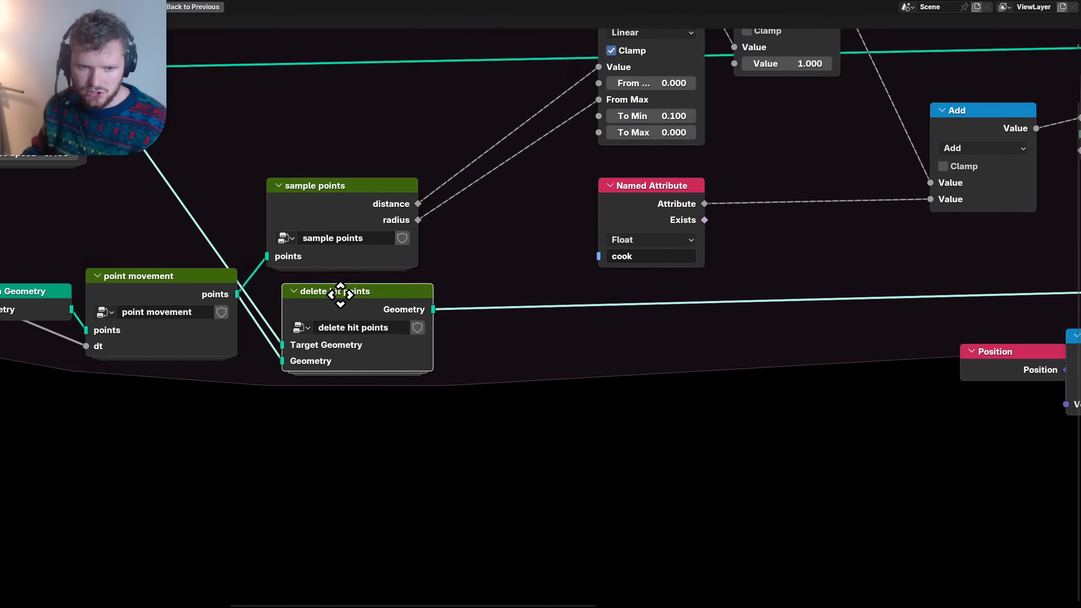
left_click(325, 294)
left_click(294, 259, "shift")
key("g")
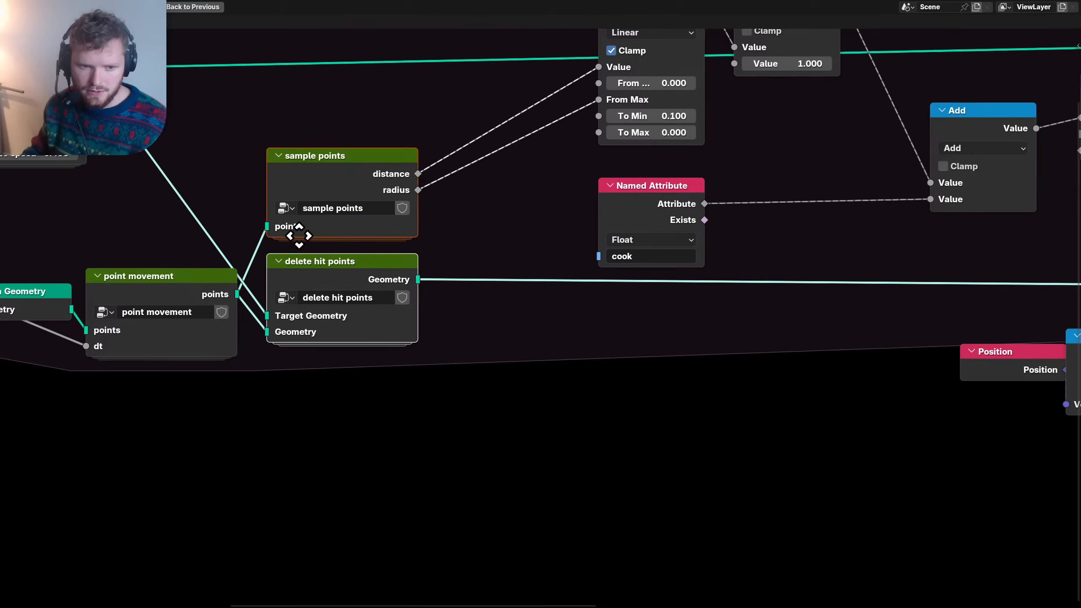
left_click(299, 236)
left_click(311, 277)
middle_click_drag(310, 272, 367, 309)
- Inside delete hit points, rename the Target Geometry input to "marshmallow" and the Geometry input to "points"
key("Tab")
key("n")
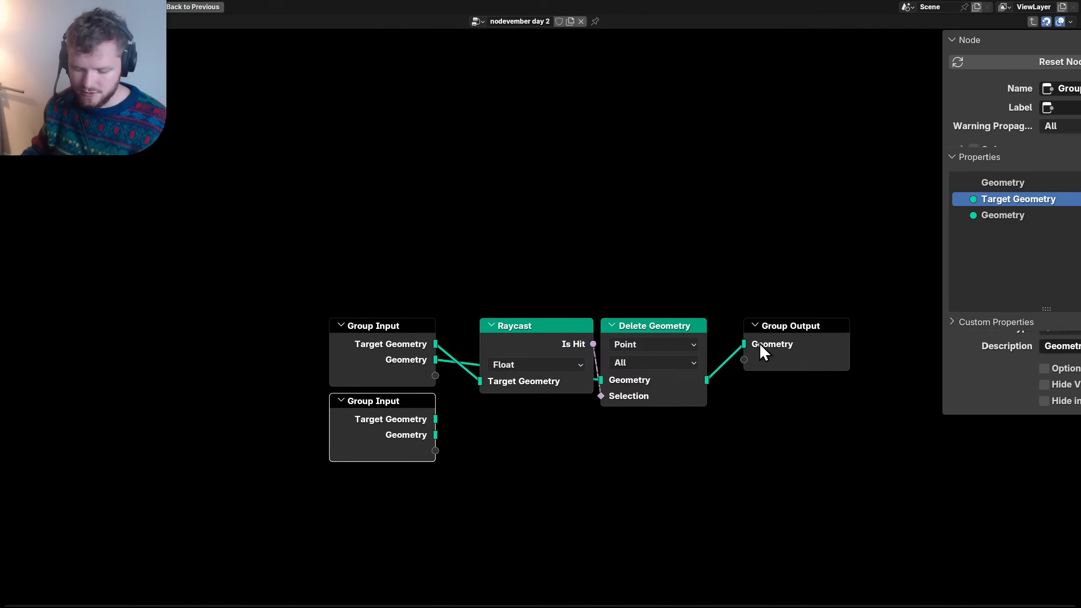
double_click(885, 210)
type("ma")
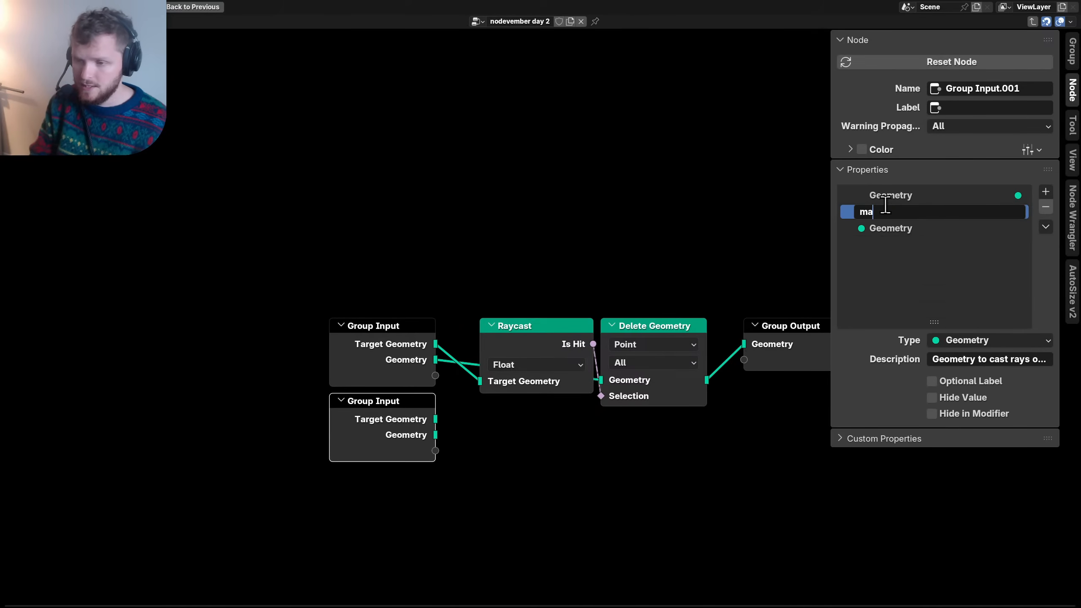
type("rshmallow")
key("Return")
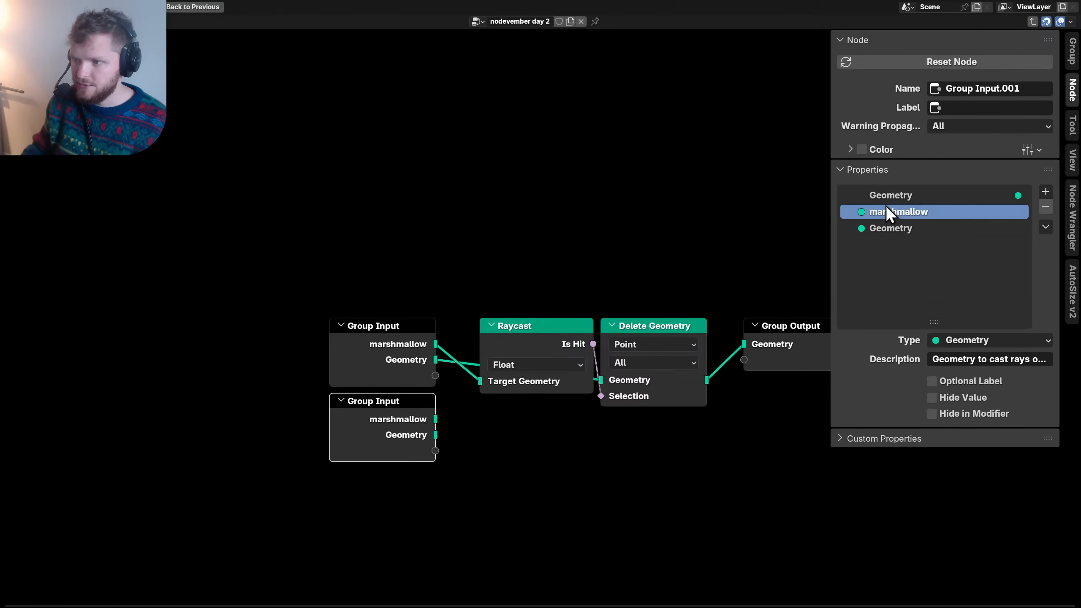
double_click(882, 230)
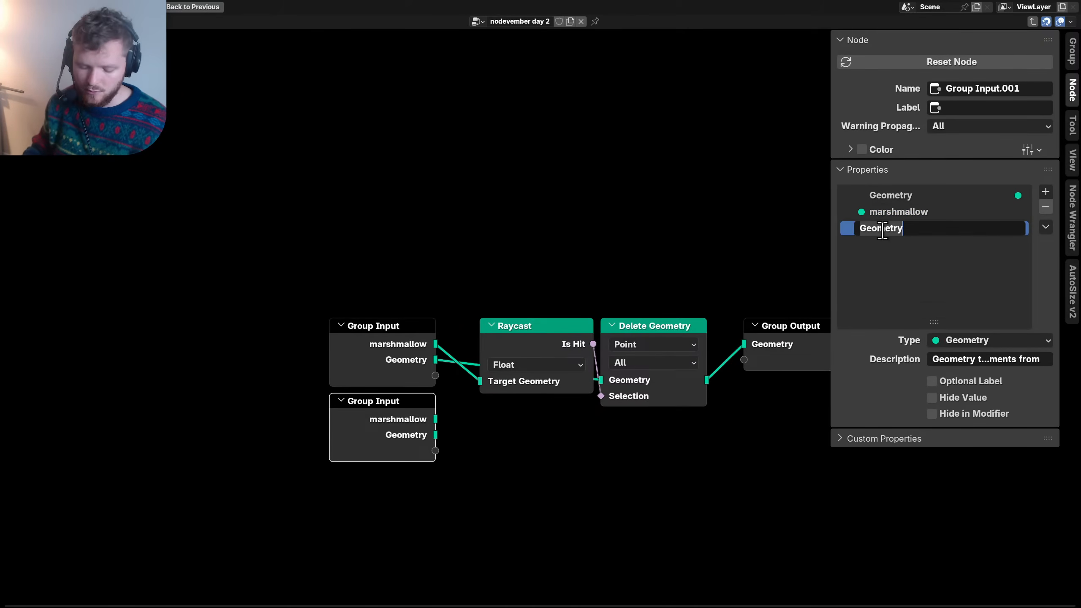
type("points")
key("Return")
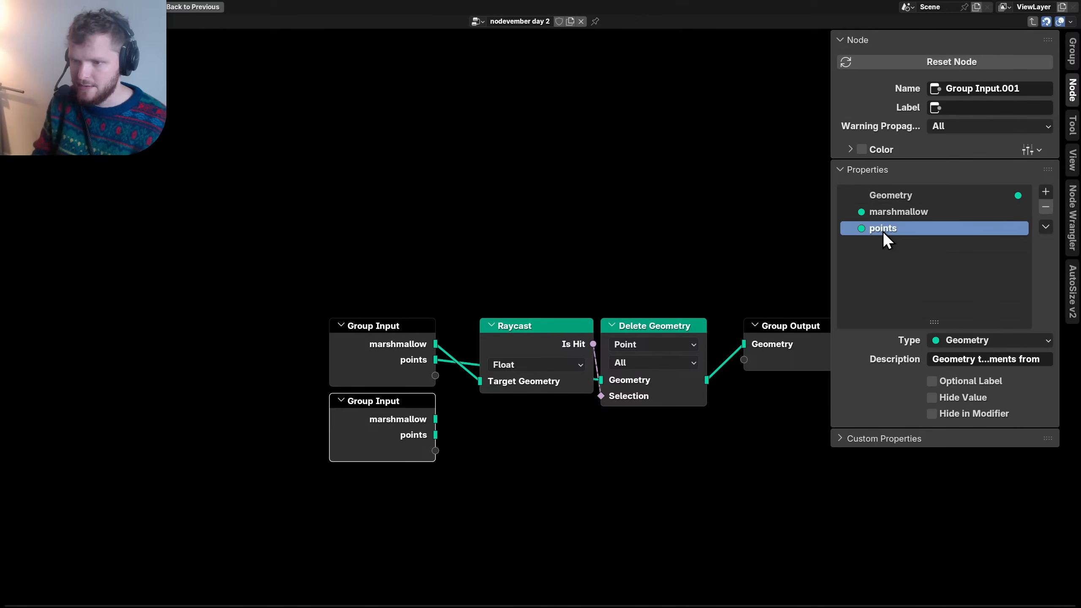
- Rename the group's Geometry output to "marshmallow" and save the file
double_click(892, 210)
key("ctrl+c")
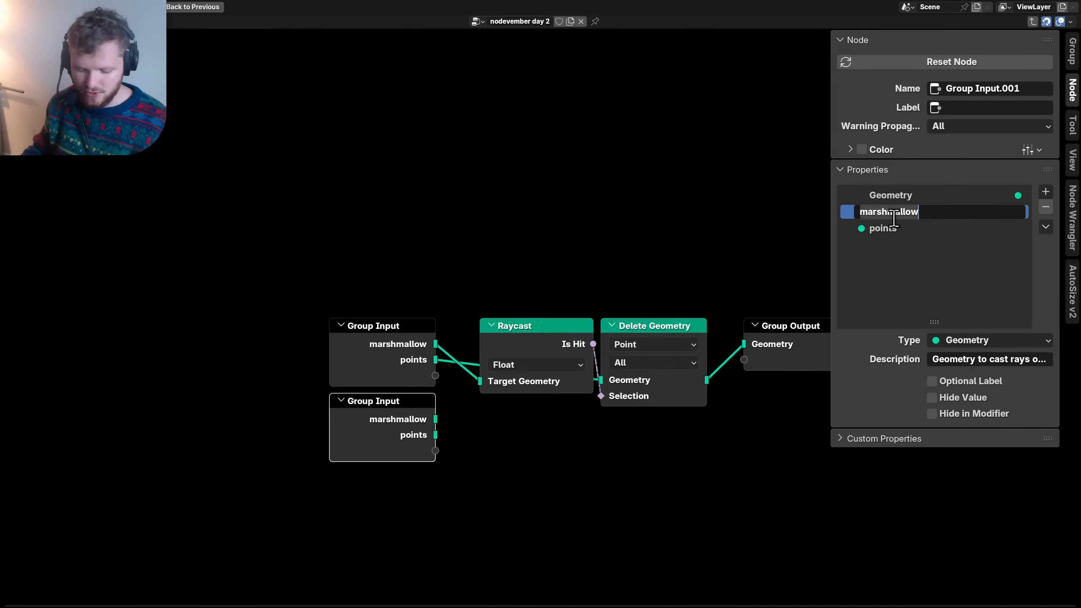
left_click(900, 268)
left_click(886, 195)
double_click(885, 195)
key("ctrl+v")
key("Return")
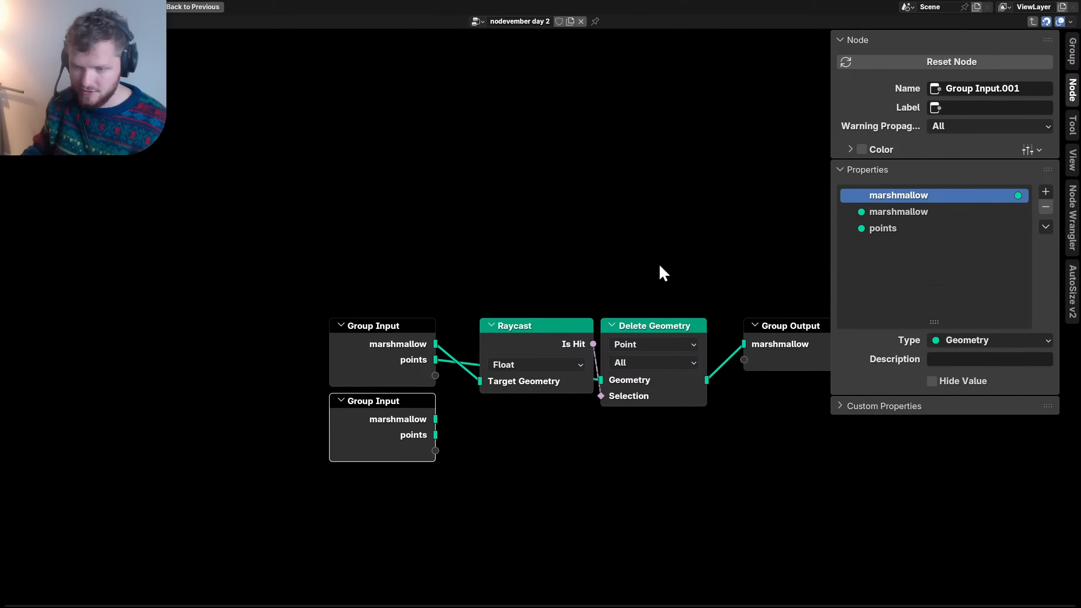
middle_click_drag(620, 282, 445, 279)
key("ctrl+s")
key("n")
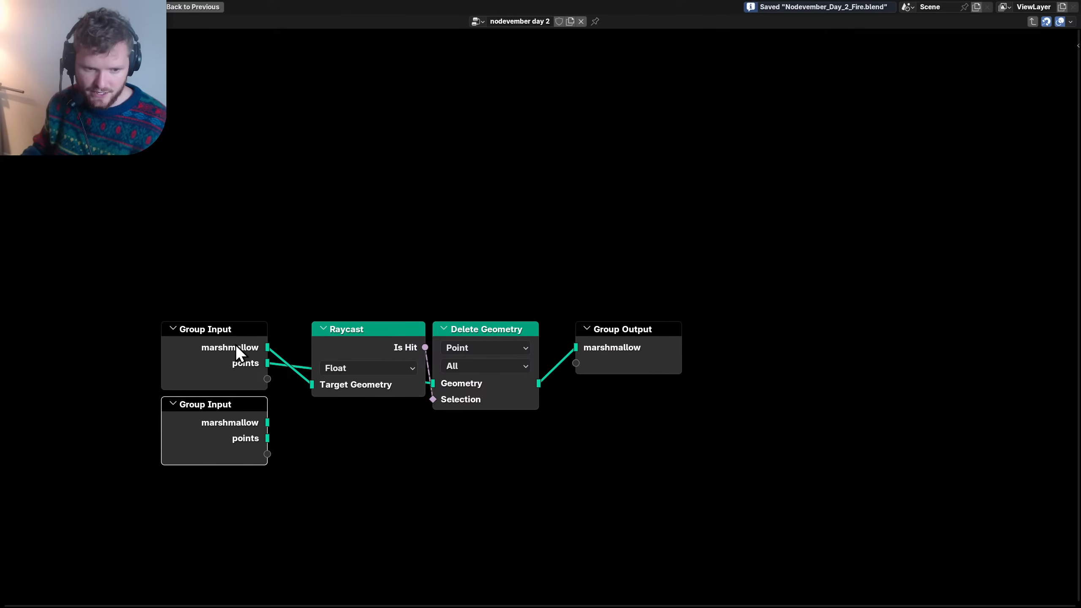
- Duplicate the Group Input, connect its points to Delete Geometry's Geometry input, and hide the copy's unused sockets
key("shift+d")
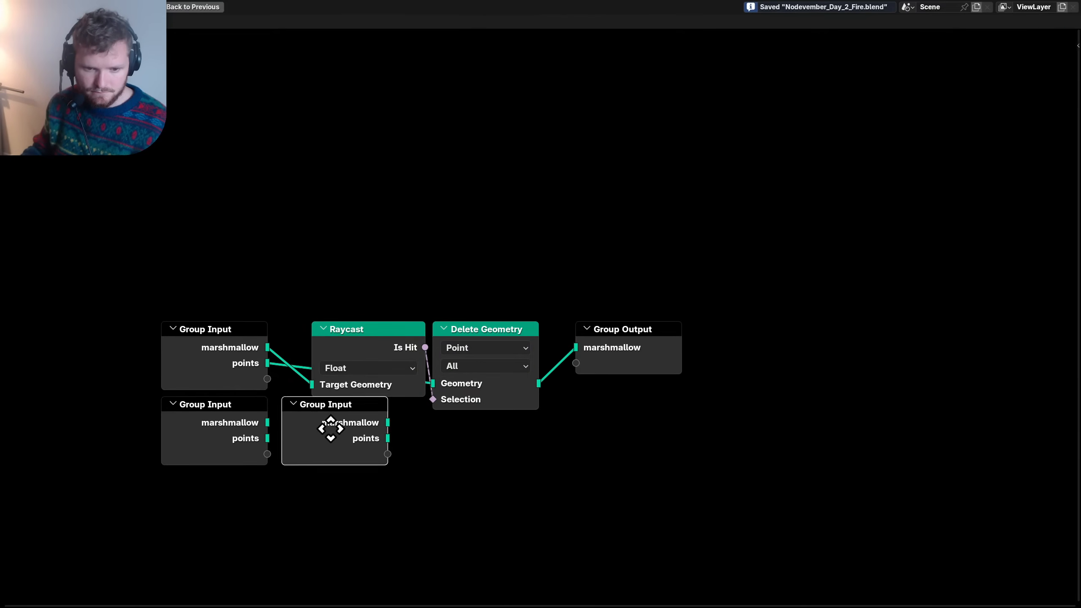
left_click(350, 434)
left_click_drag(418, 453, 439, 379)
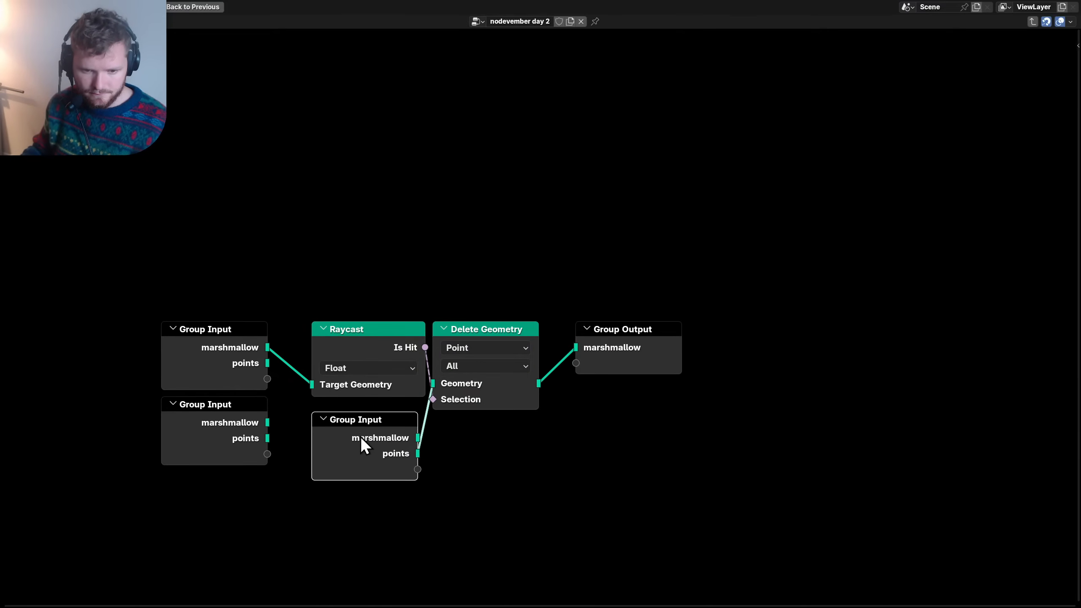
key("ctrl+h")
- Stack the points Group Input above Raycast and align both nodes in front of Delete Geometry
key("g")
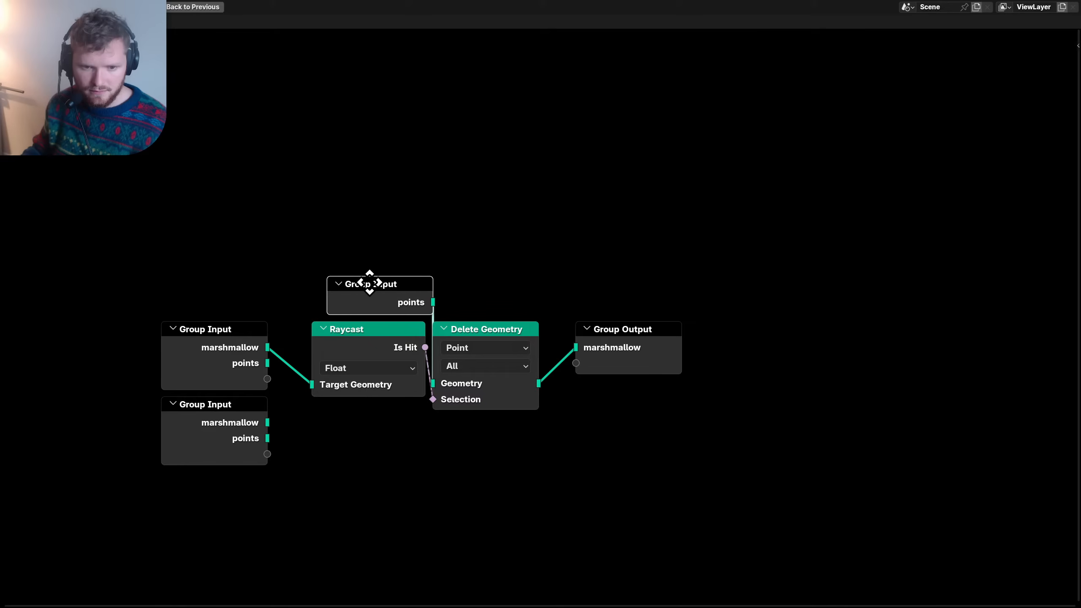
left_click(363, 284)
left_click_drag(352, 420, 378, 269)
key("g")
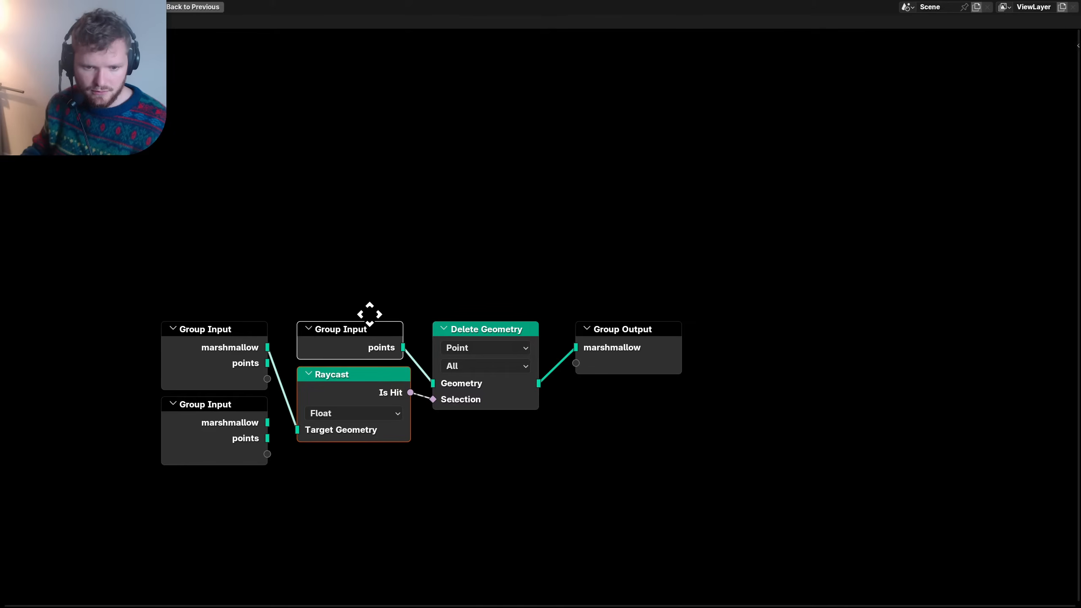
left_click(370, 314)
- Delete the unconnected Group Input, then hide the marshmallow Group Input's unused sockets and place it beside Raycast
left_click(201, 354)
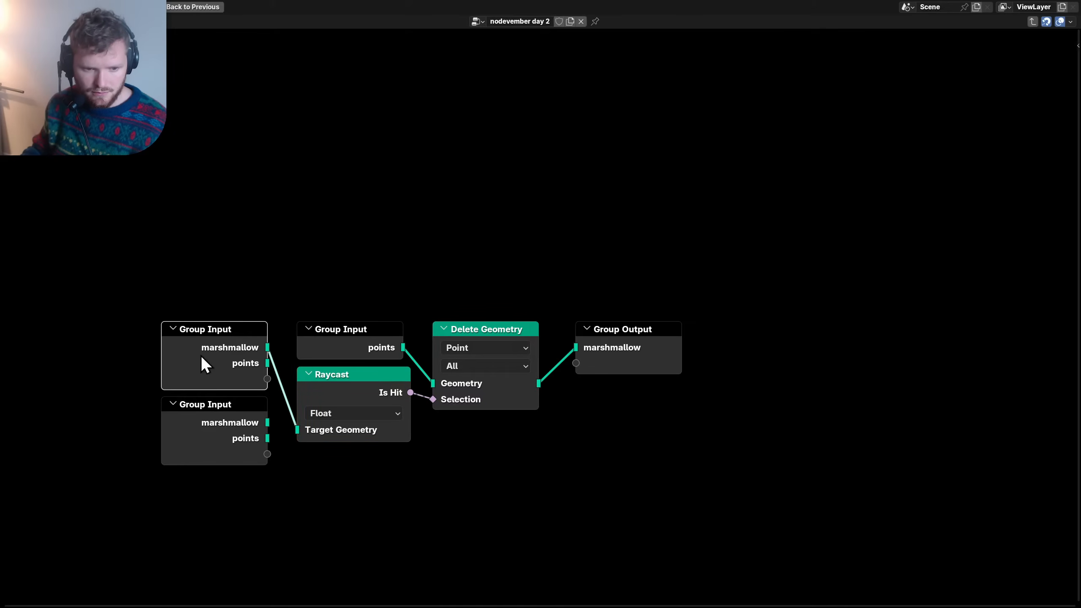
left_click(217, 399)
key("x")
left_click(217, 336)
key("ctrl+h")
key("g")
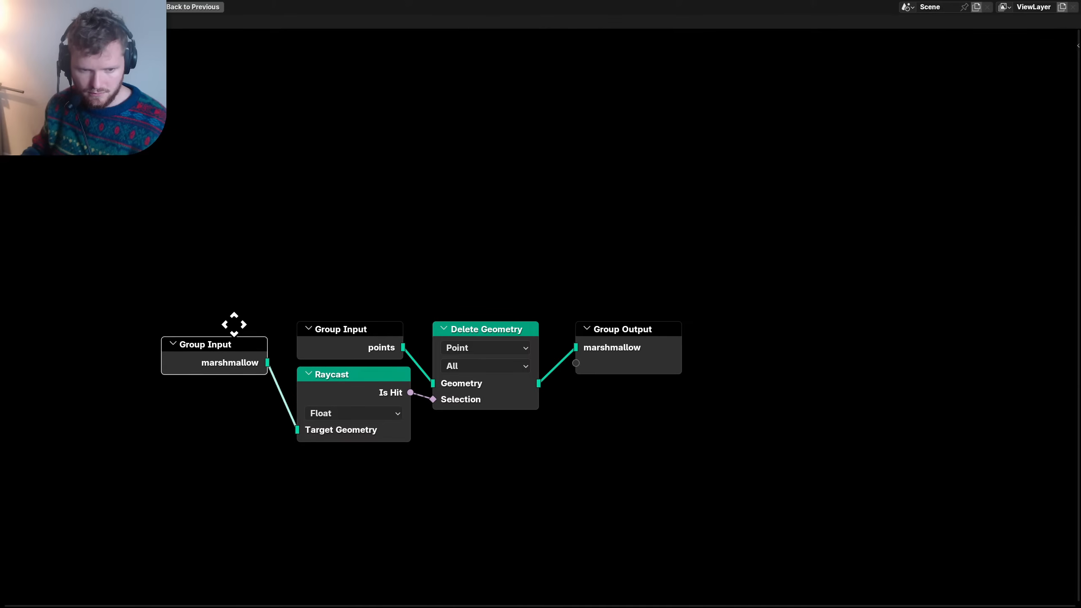
left_click(243, 353)
- Place the Group Output beside Delete Geometry, hide its unused socket, then leave the group and save the file
left_click_drag(649, 325, 626, 347)
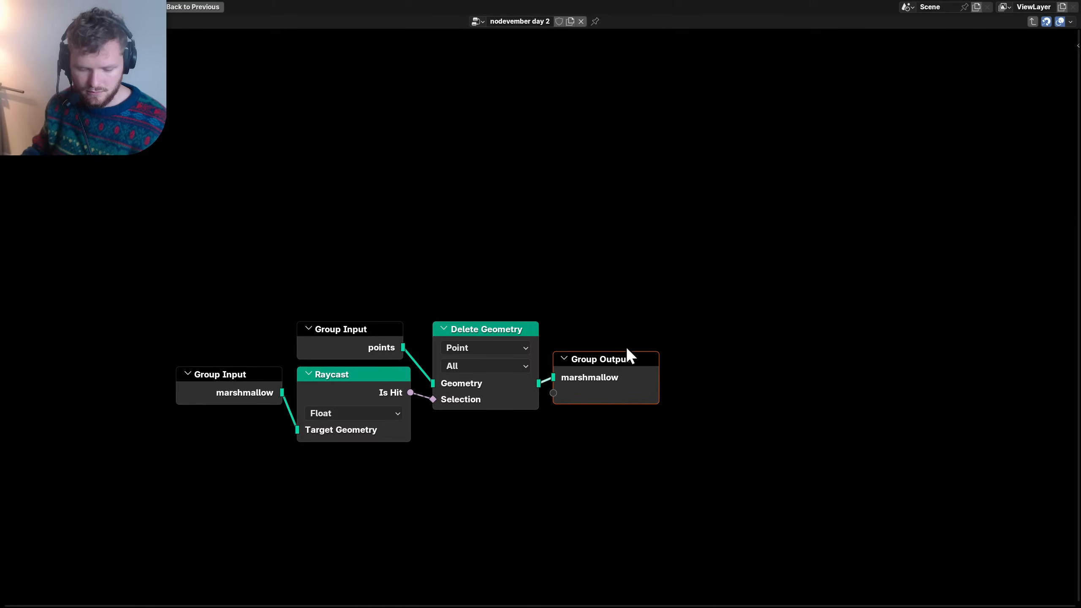
key("ctrl+h")
key("Tab")
key("ctrl+s")
- Move the Map Range and Multiply nodes together up and away from the Add node
scroll(434, 321, "up", 3)
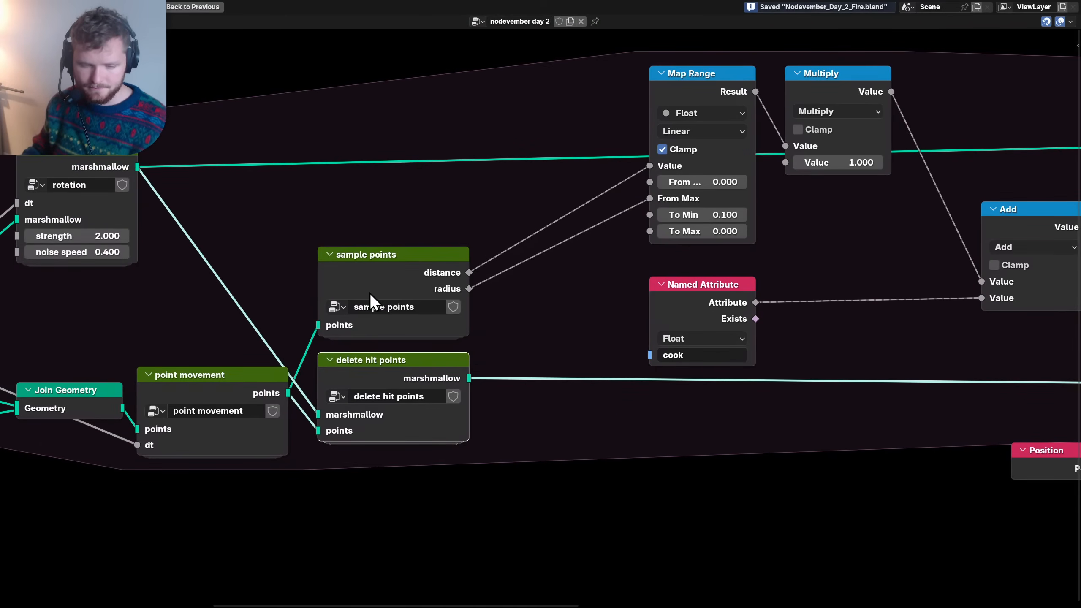
middle_click_drag(680, 285, 404, 368)
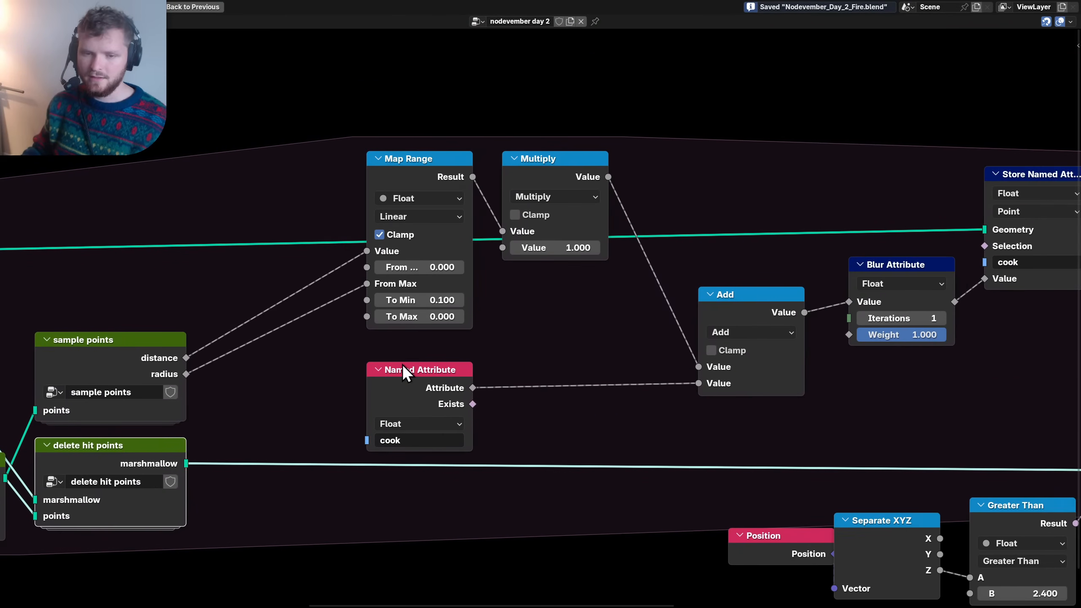
left_click_drag(306, 291, 561, 169)
key("g")
left_click(441, 138)
- Group the cooking nodes: Map Range, Multiply, Named Attribute, Add, Blur Attribute and Store Named Attribute
middle_click_drag(711, 329, 462, 368)
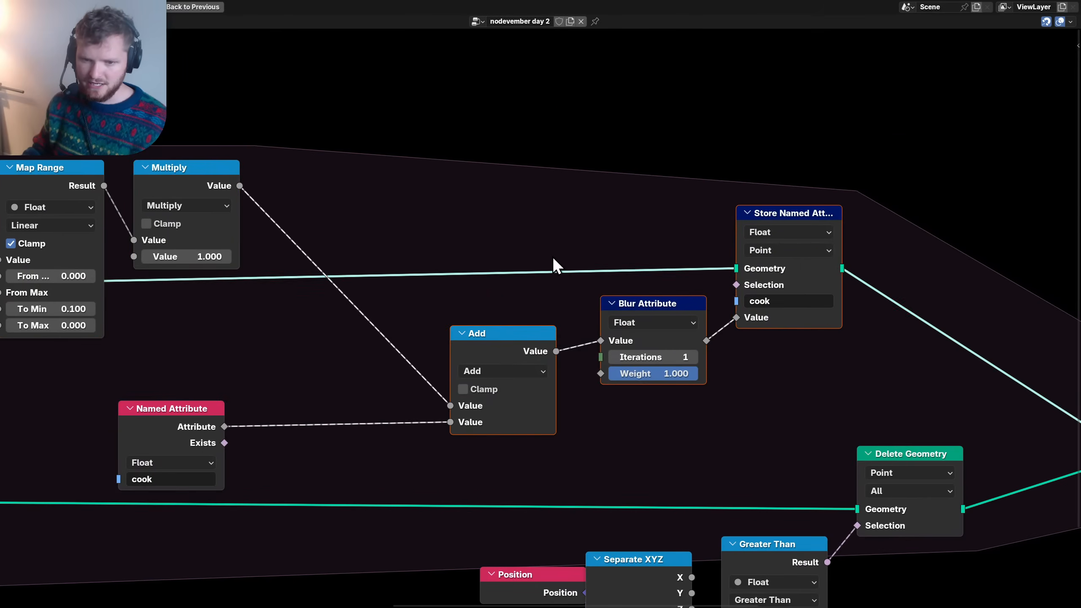
scroll(552, 256, "down", 2)
middle_click_drag(466, 309, 620, 296)
left_click_drag(557, 415, 354, 198)
key("ctrl+g")
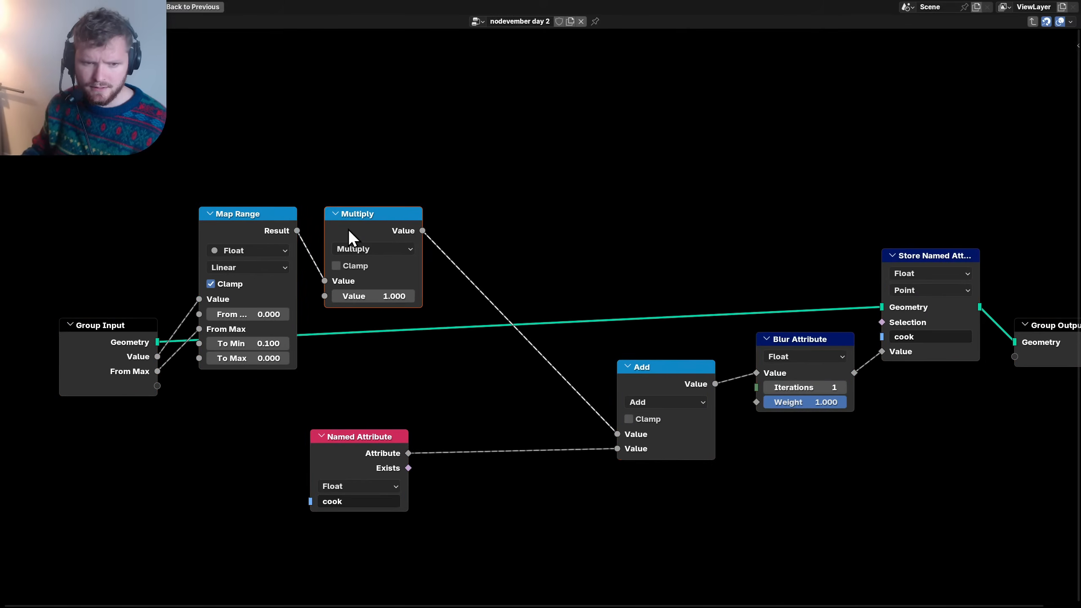
- Inside the new group, move Multiply closer to Add and raise the Group Input beside Map Range, then leave the group
left_click_drag(348, 230, 466, 243)
left_click_drag(130, 337, 122, 277)
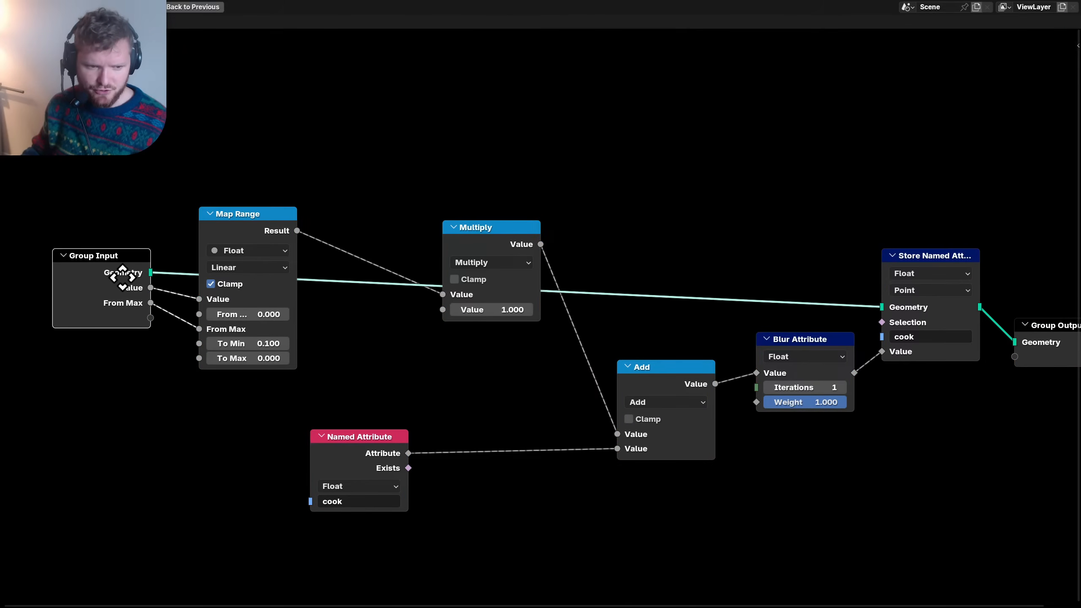
key("Tab")
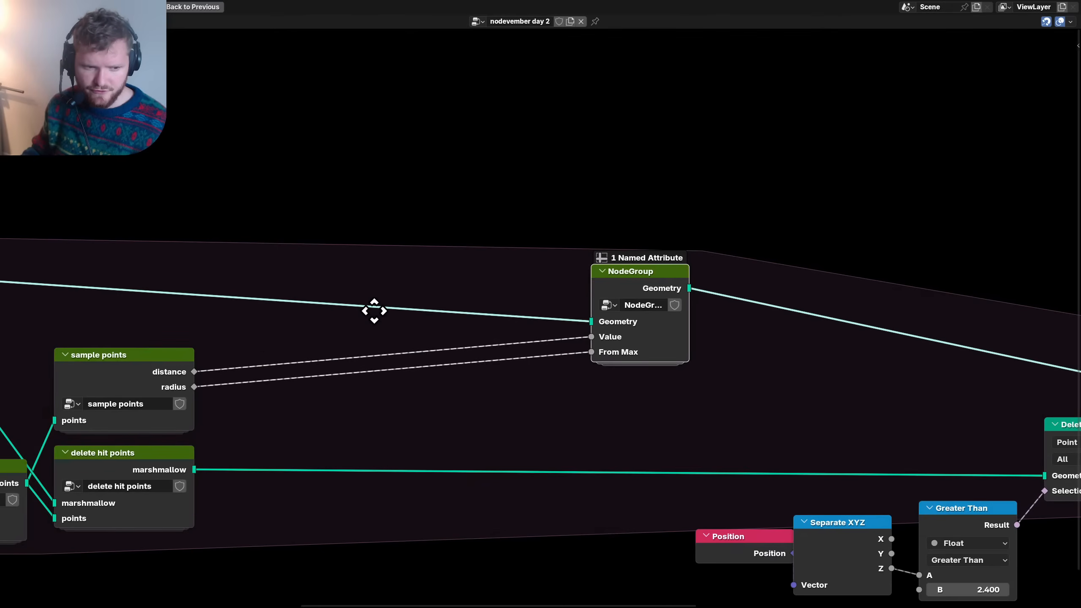
- Inside the cooking group, rename the Value input socket to distance and the From Max socket to radius
key("Tab")
key("n")
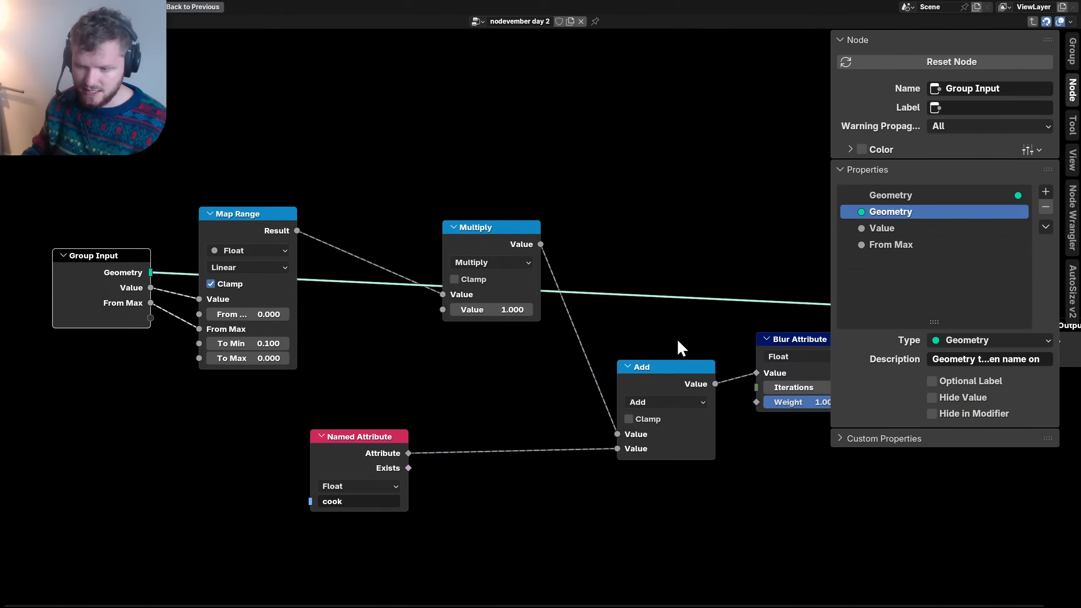
left_click(886, 227)
double_click(885, 228)
type("distan")
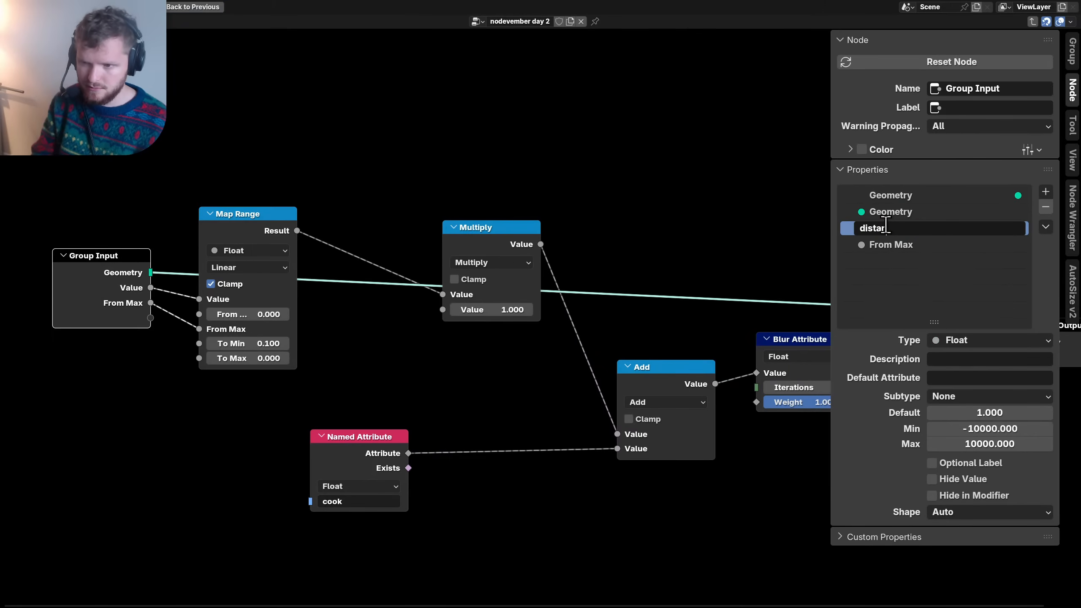
type("ce")
key("Return")
left_click(885, 245)
double_click(885, 245)
type("ra")
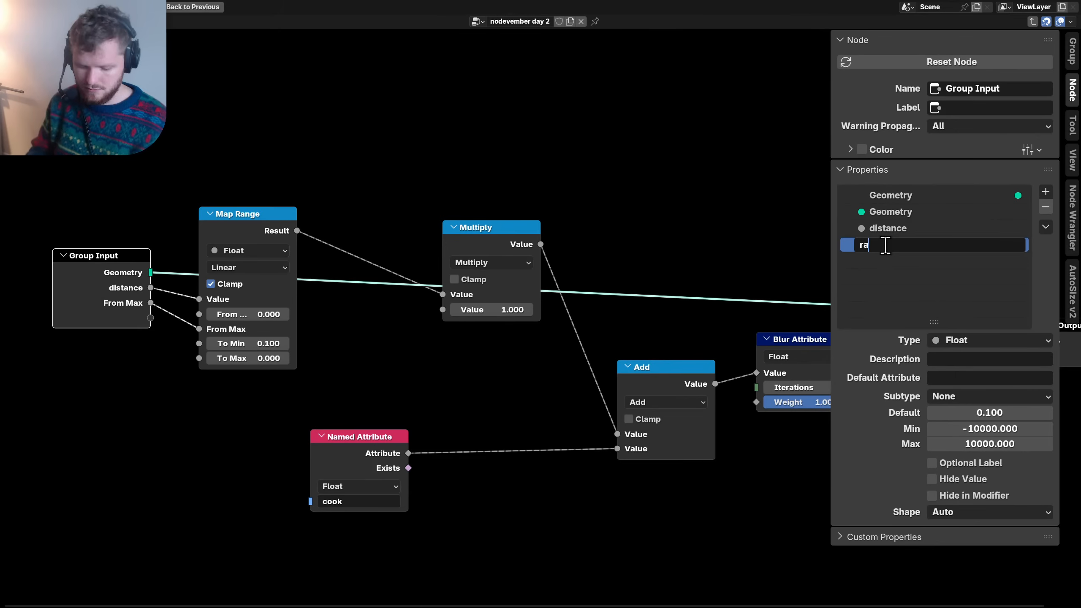
type("dius")
key("Return")
- Rename both the Geometry output and the Geometry input sockets of the group to marshmallow
double_click(894, 195)
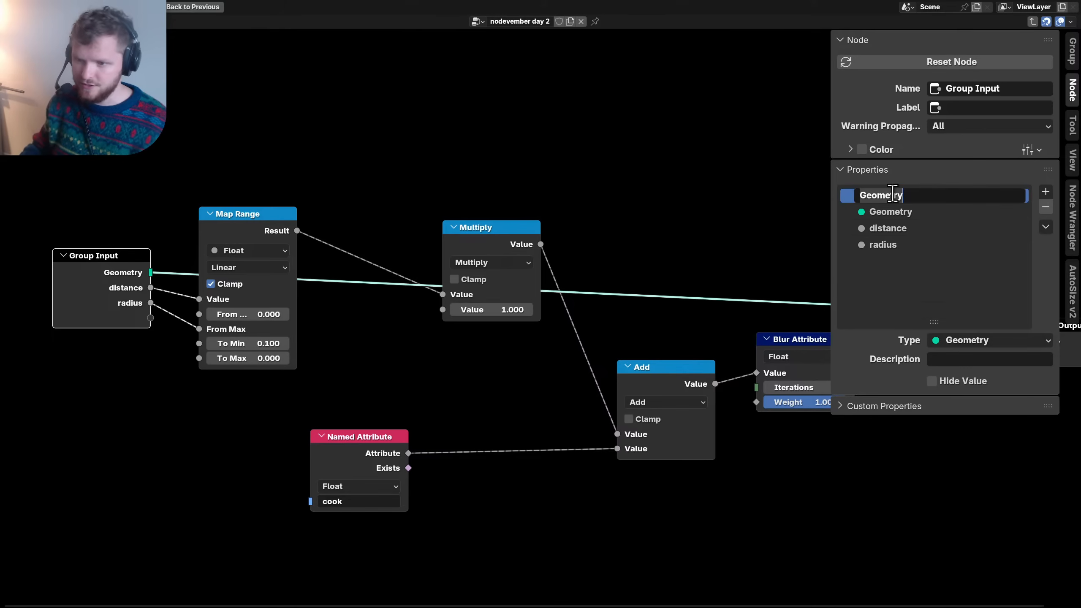
type("marshmall")
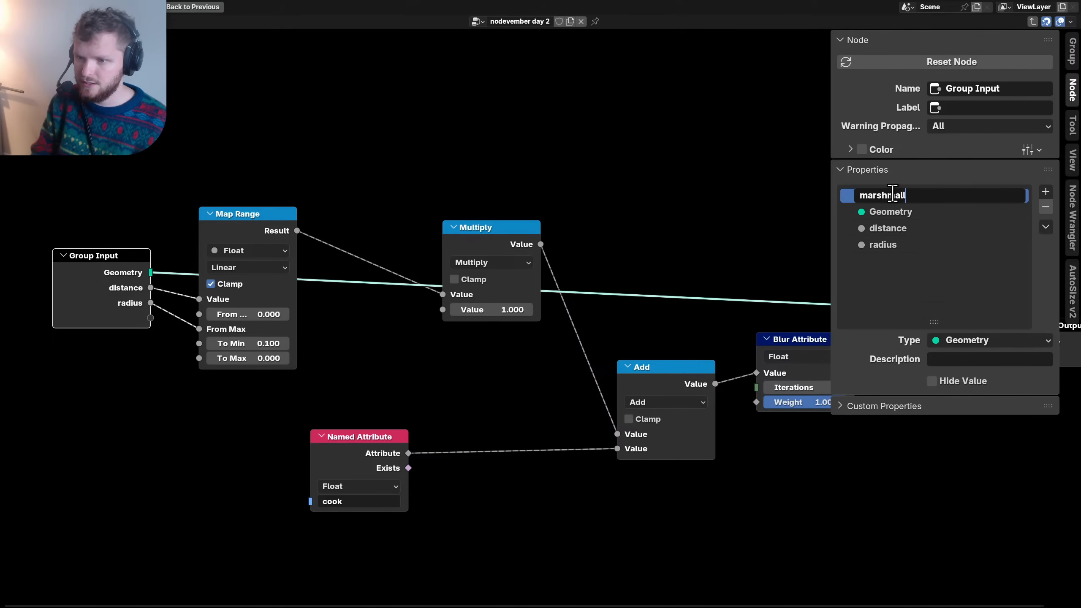
type("ow")
key("Return")
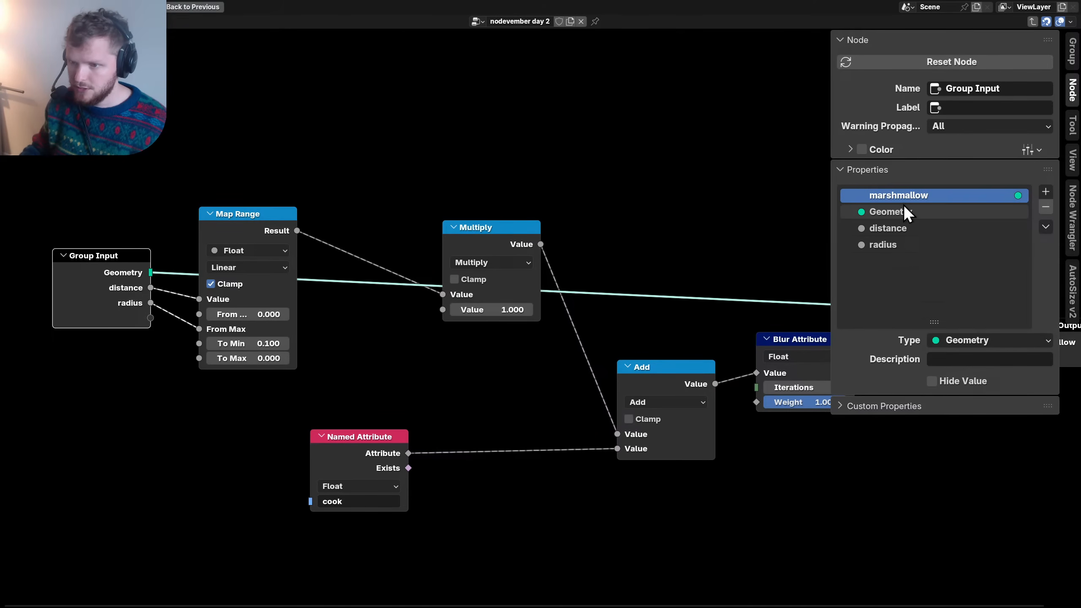
double_click(905, 212)
type("marshmallow")
key("Return")
- Expose Map Range's To Min as a new group input and name that socket threshold distance
middle_click_drag(479, 267, 643, 266)
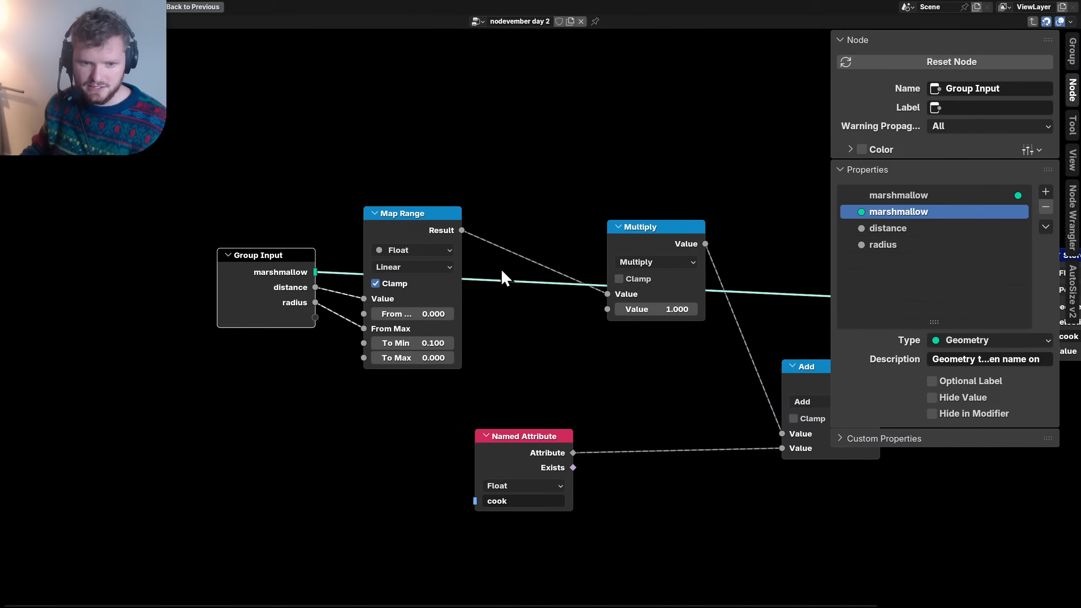
left_click(411, 213)
left_click_drag(410, 213, 418, 213)
scroll(253, 317, "up", 2)
left_click_drag(307, 352, 308, 352)
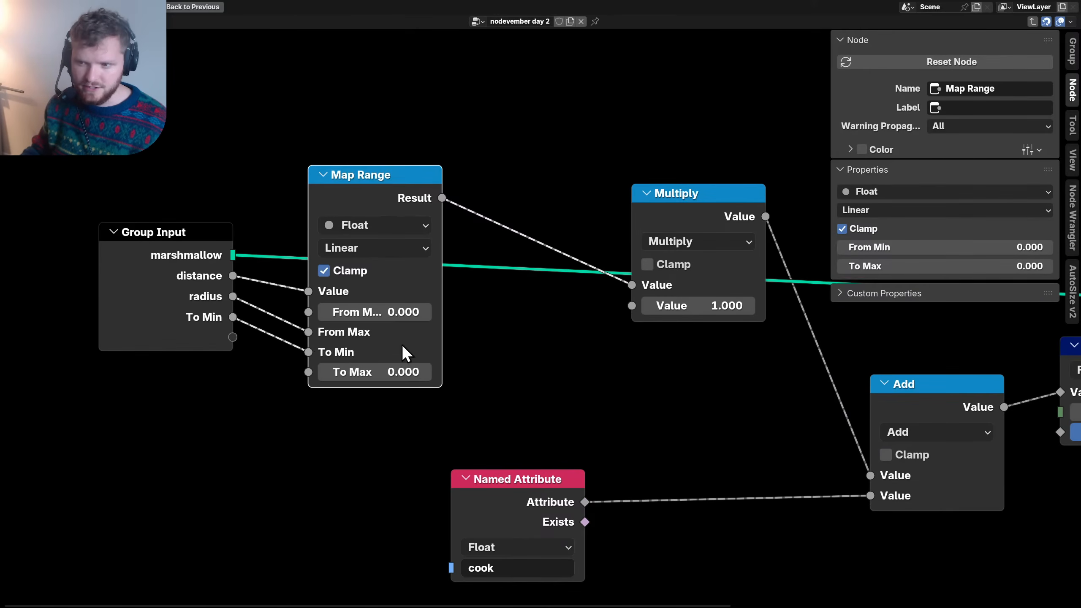
left_click(1071, 59)
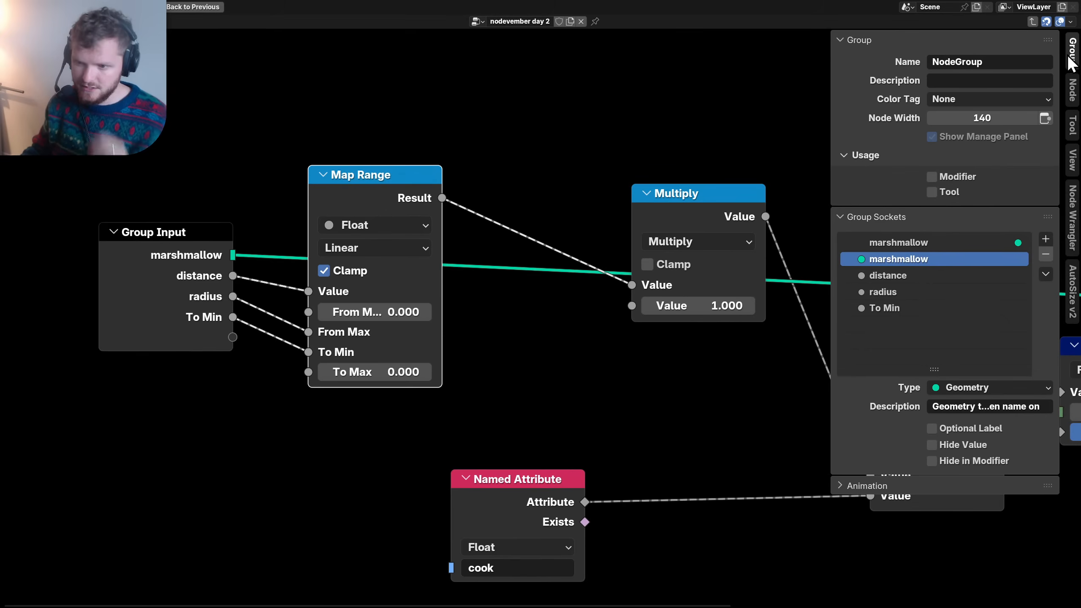
double_click(876, 308)
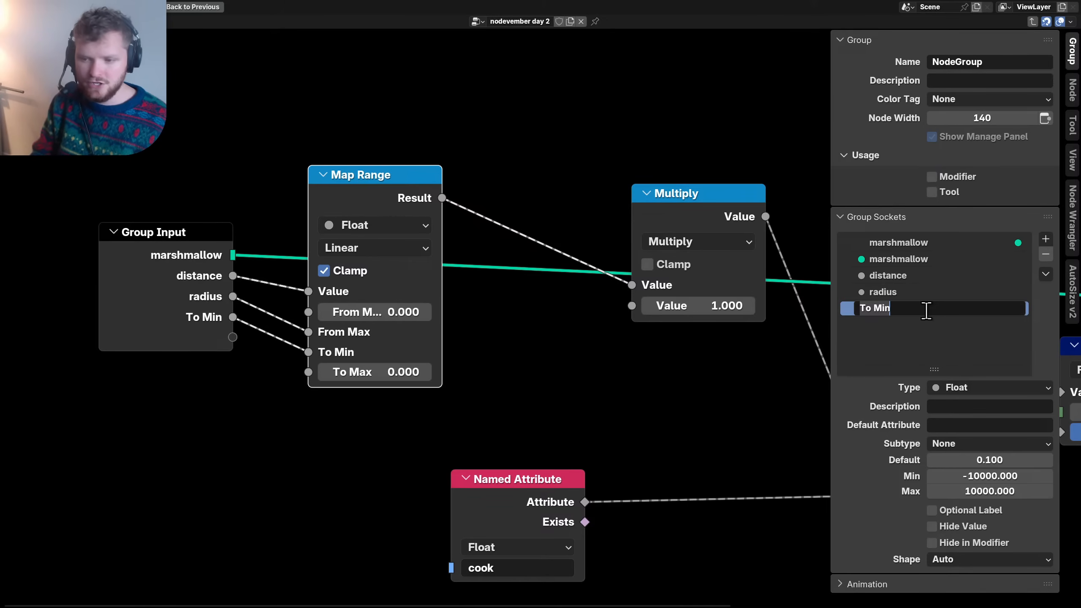
type("threshold")
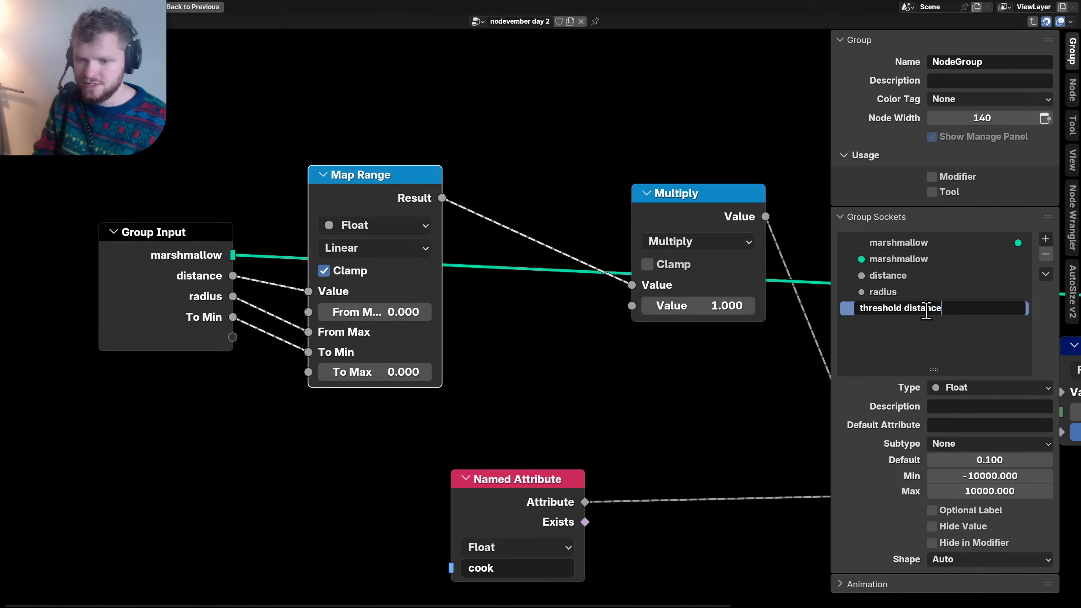
key("Return")
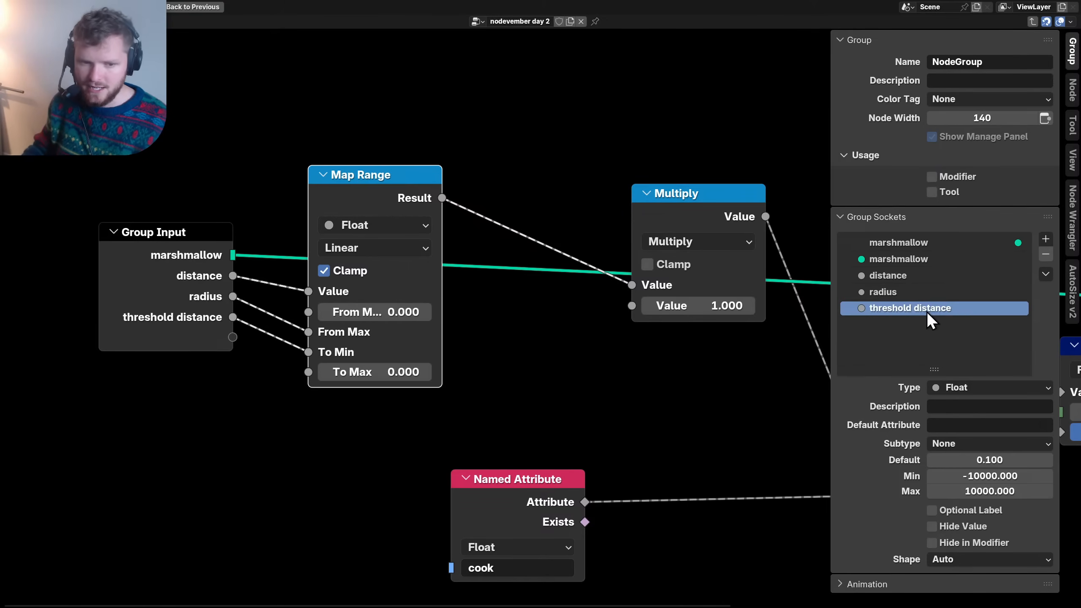
- Hide Map Range's unused sockets and move the node next to Multiply
key("ctrl+h")
key("g")
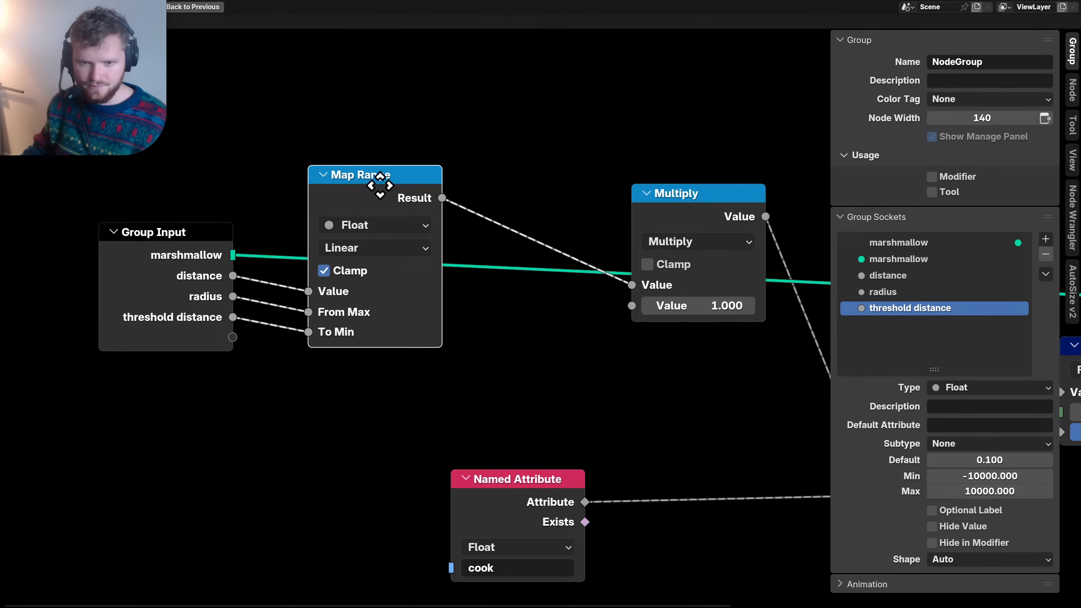
left_click(510, 196)
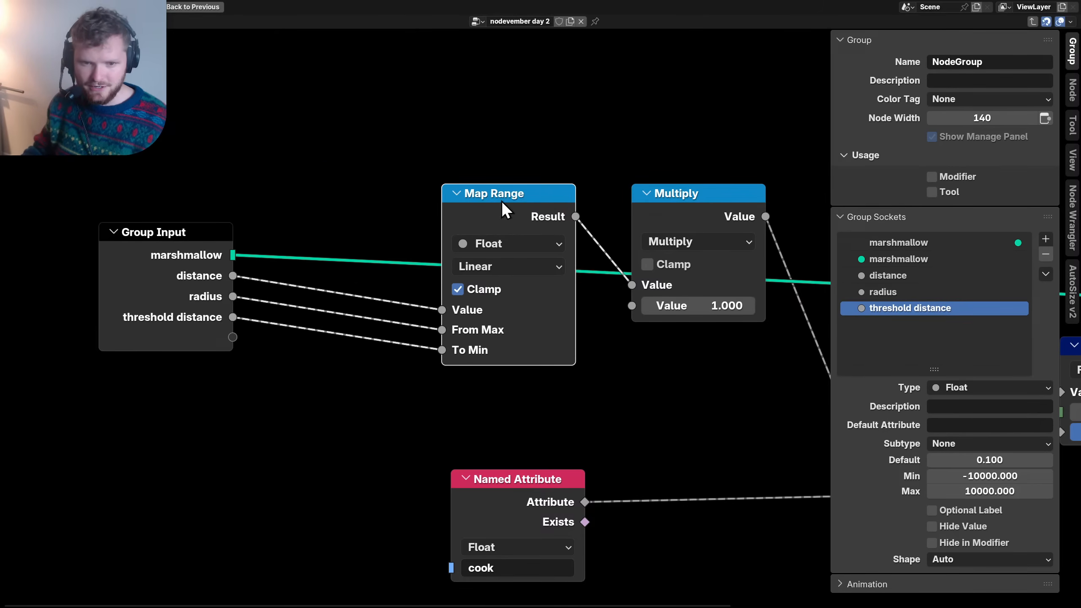
- Duplicate the Group Input below Multiply and connect a new group socket to Multiply's second value
left_click(187, 254)
key("shift+d")
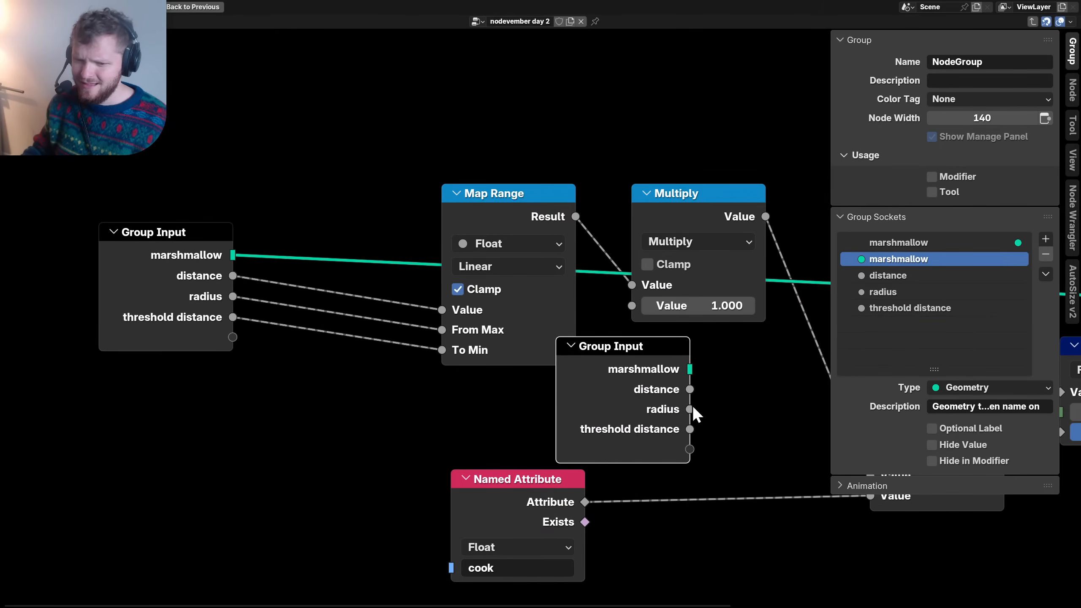
left_click_drag(658, 314, 635, 288)
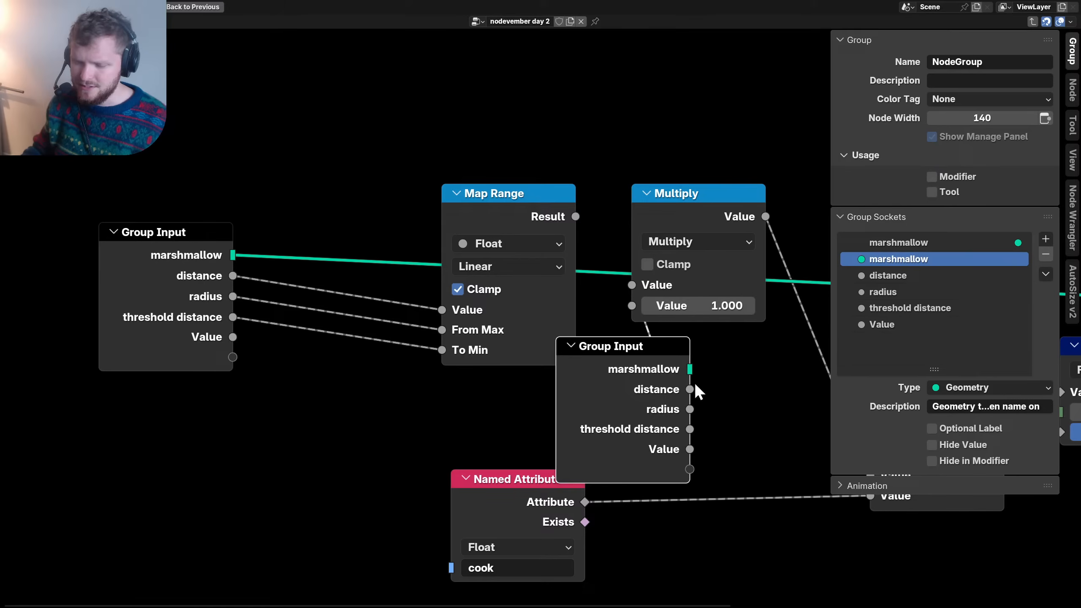
key("ctrl+z")
left_click_drag(631, 326, 632, 306)
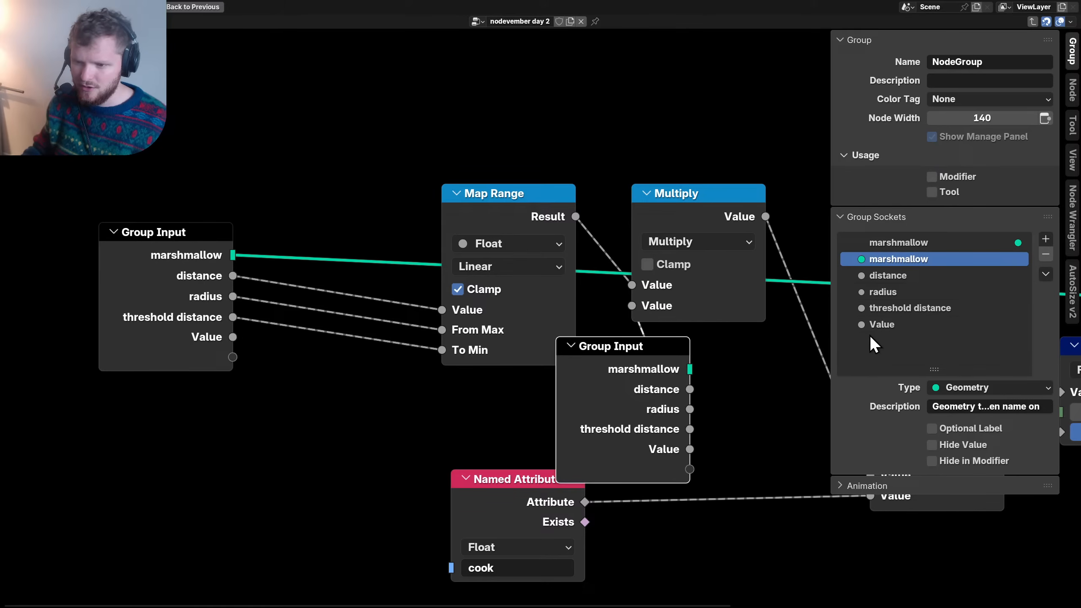
- Rename the new socket to strength, then hide the Group Input copy's unused sockets and place it below Map Range
double_click(879, 325)
type("stre")
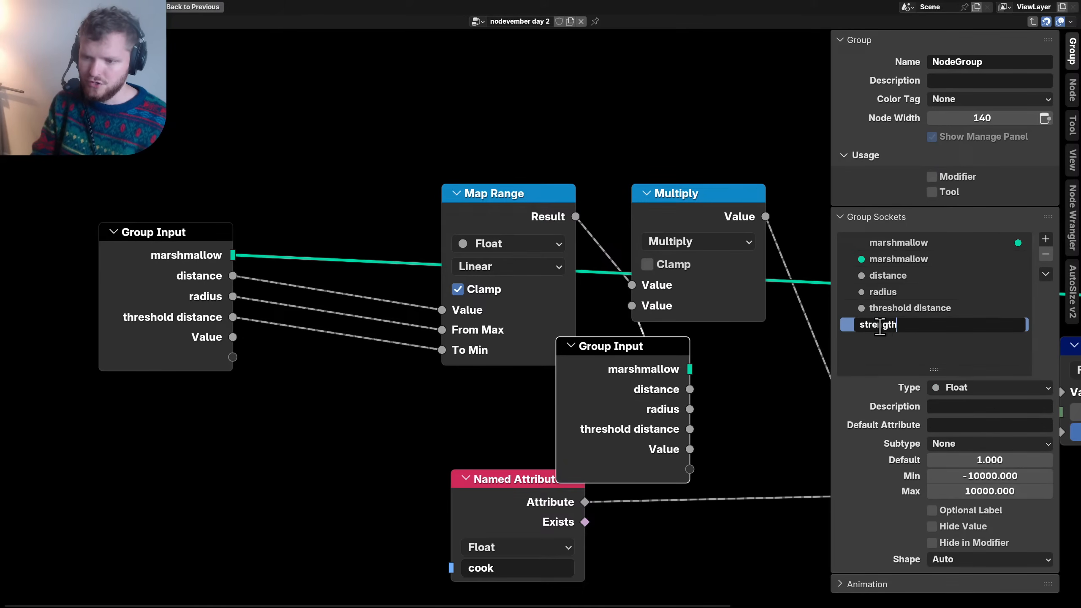
type("ngth")
key("Return")
key("ctrl+h")
left_click_drag(633, 361, 516, 403)
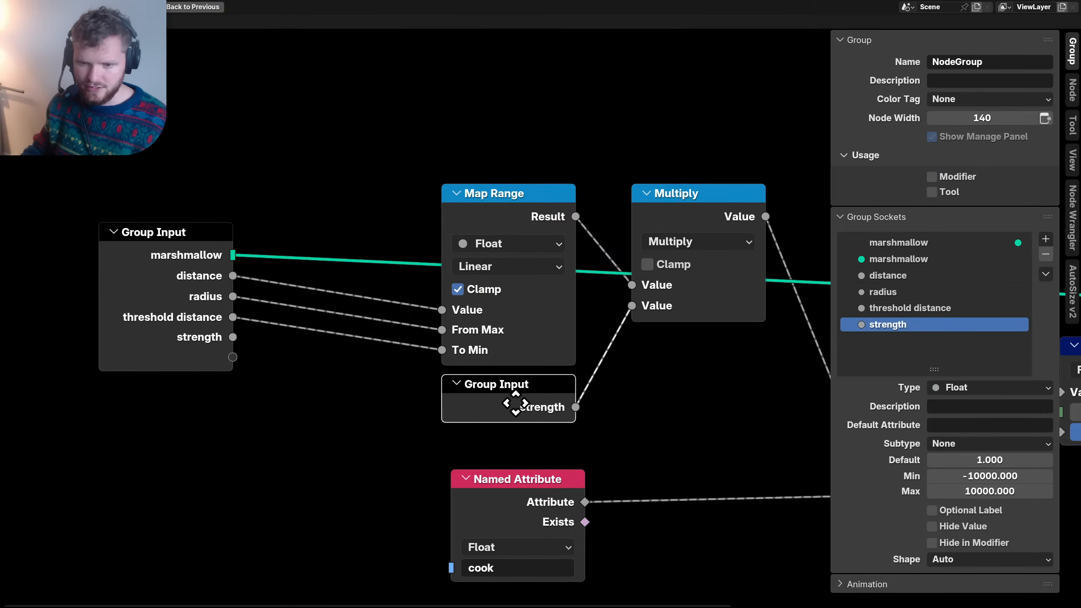
- Collapse Multiply and Map Range and stack Multiply directly under Map Range
left_click(671, 238)
key("h")
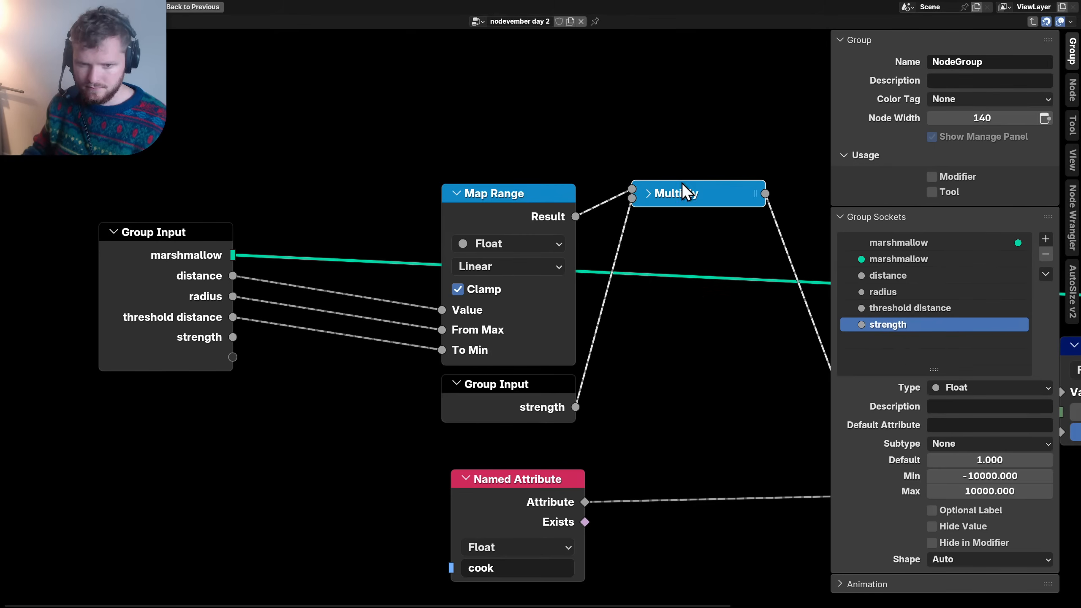
left_click(522, 196)
key("h")
left_click_drag(679, 198, 488, 237)
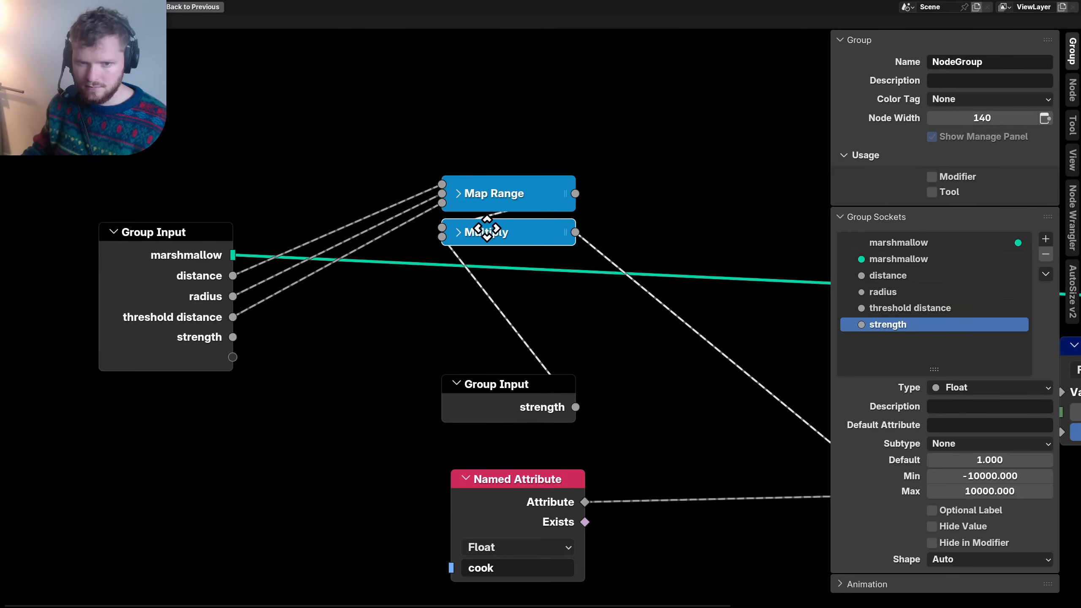
- Connect strength from the main Group Input to Multiply's second value and delete the Group Input copy
left_click_drag(507, 387, 323, 404)
left_click_drag(233, 337, 442, 237)
left_click(363, 390)
key("x")
- Duplicate the Group Input, link its marshmallow socket to Store Named Attribute's Geometry, hide its unused sockets and place it alongside
left_click(170, 283)
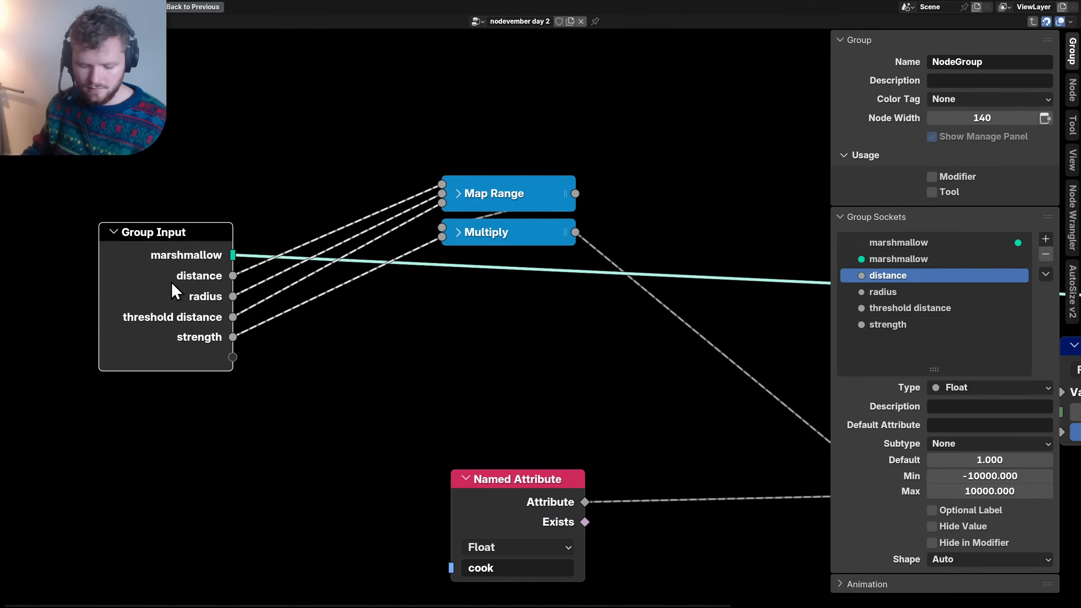
scroll(171, 282, "down", 6)
middle_click_drag(272, 301, 88, 324)
key("shift+d")
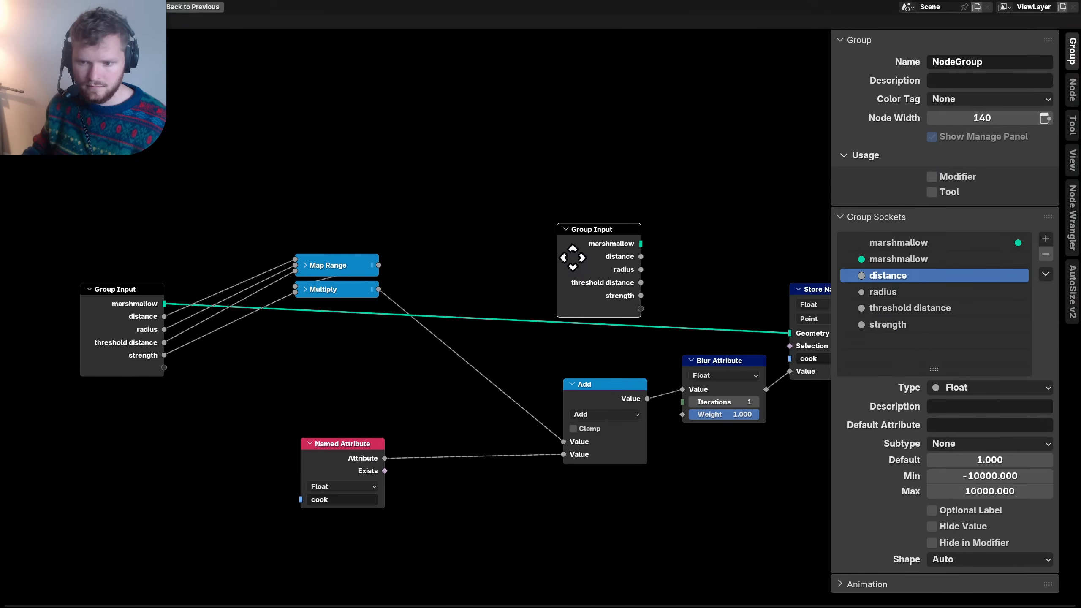
left_click(572, 257)
left_click_drag(748, 302, 786, 333)
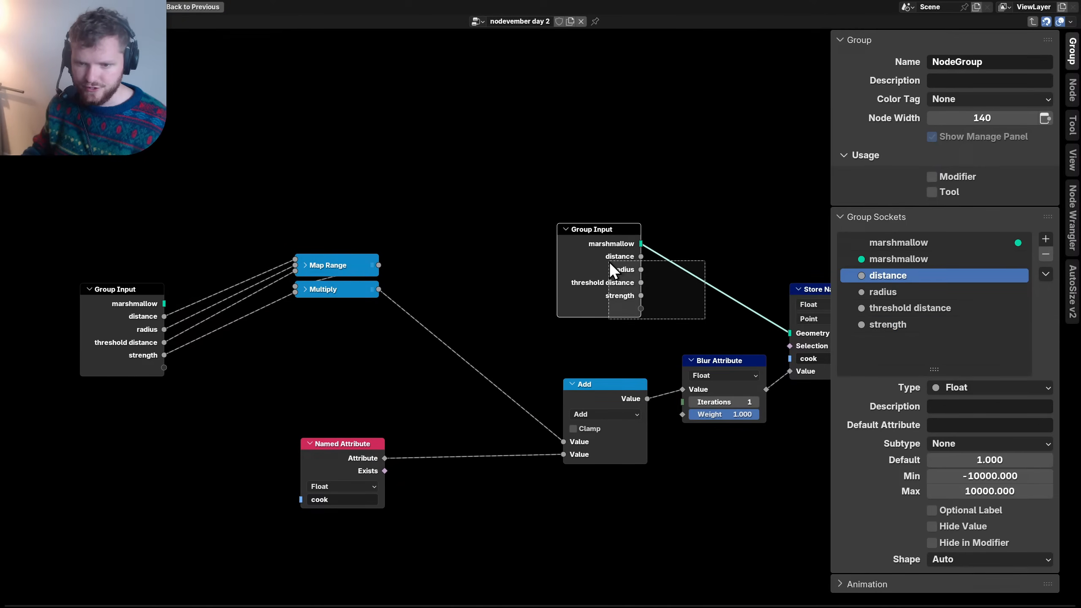
key("ctrl+h")
key("g")
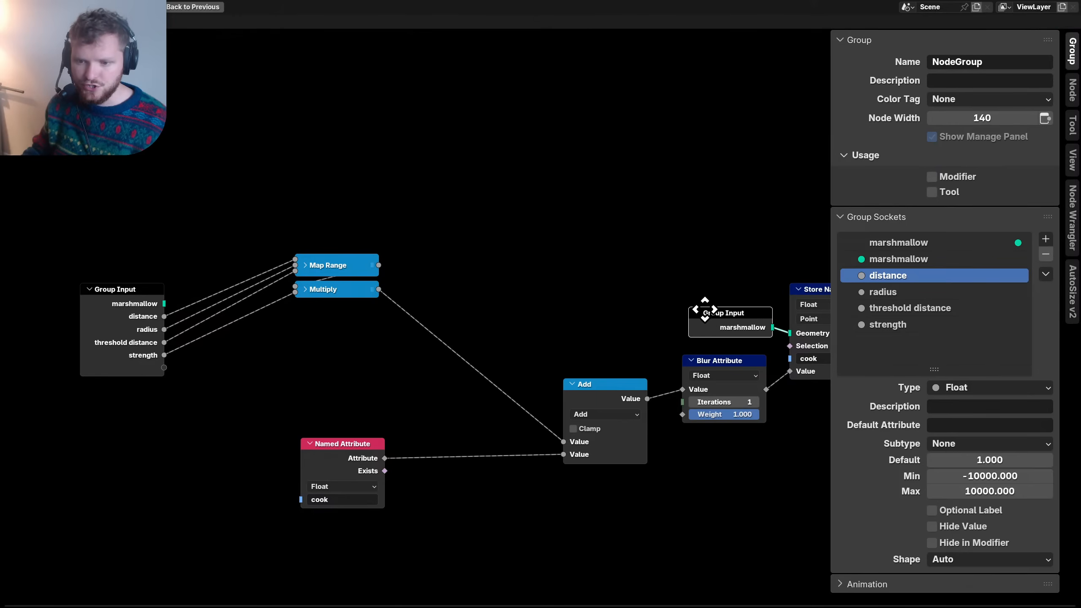
left_click(704, 309)
- Lower the Map Range and Multiply stack, then hide the main Group Input's unused sockets and move it beside the stack
left_click_drag(306, 343, 359, 265)
key("g")
left_click(358, 322)
left_click(116, 320)
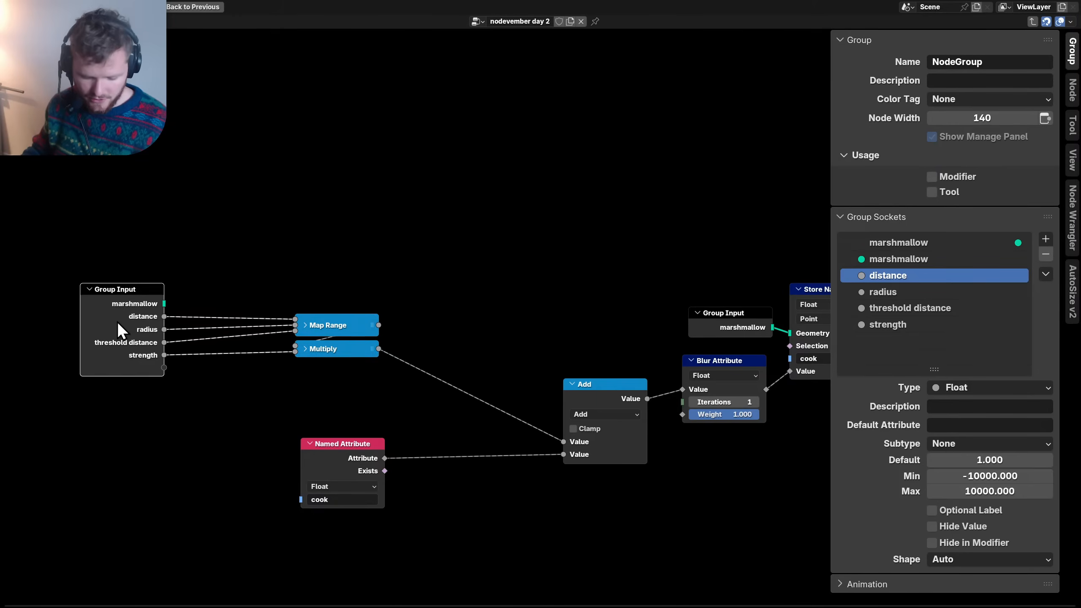
key("ctrl+h")
key("g")
left_click(233, 313)
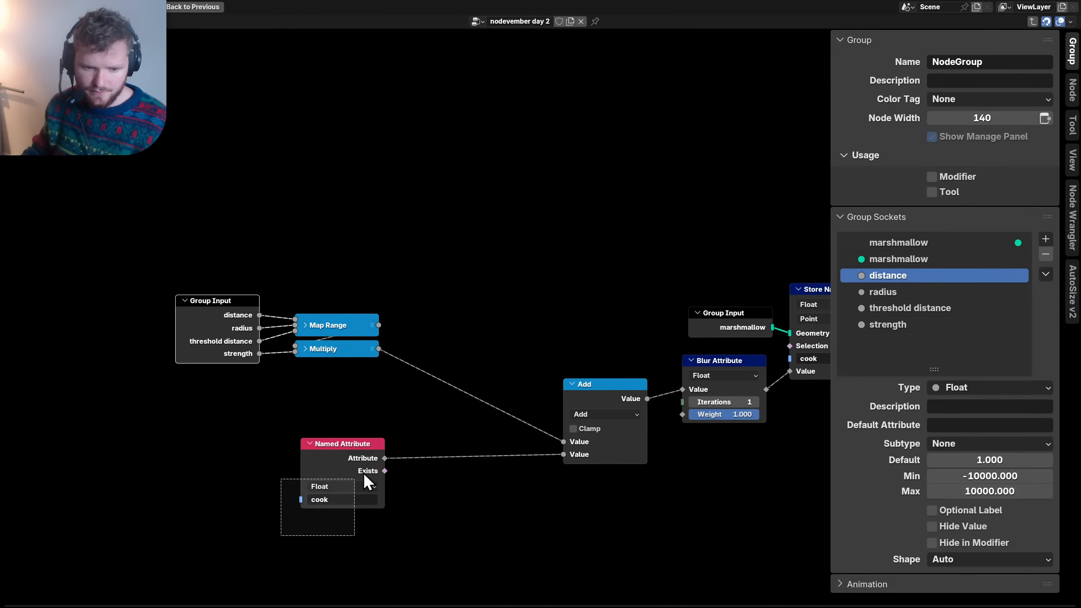
- Collapse Add and Named Attribute and stack them beneath Map Range and Multiply
left_click_drag(367, 483, 369, 403)
left_click_drag(622, 398, 504, 345)
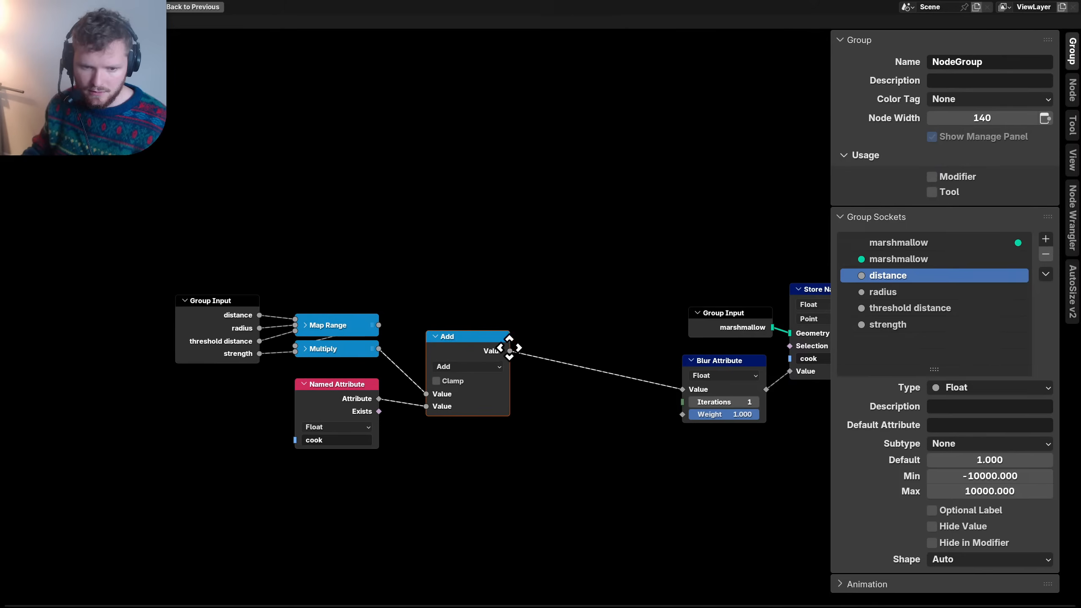
key("h")
left_click(341, 398)
key("h")
left_click_drag(321, 383, 479, 321)
key("g")
left_click(361, 353)
- Move the collapsed stack and its Group Input closer to Blur Attribute, then shift the Group Input slightly down toward the stack
left_click_drag(376, 463, 225, 313)
key("g")
left_click(485, 323)
middle_click_drag(554, 342, 313, 340)
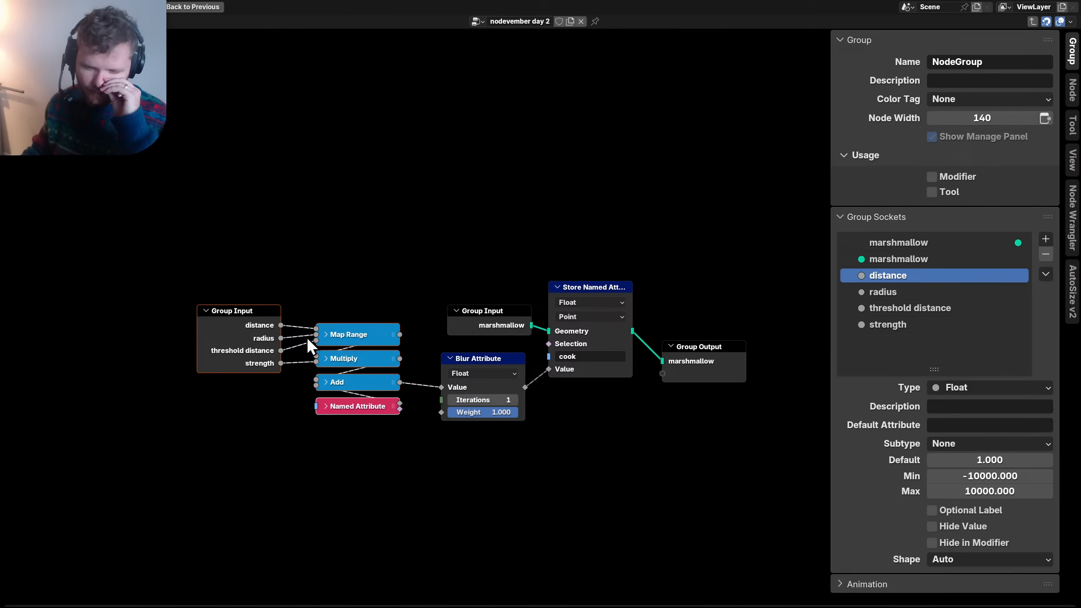
scroll(277, 348, "up", 5)
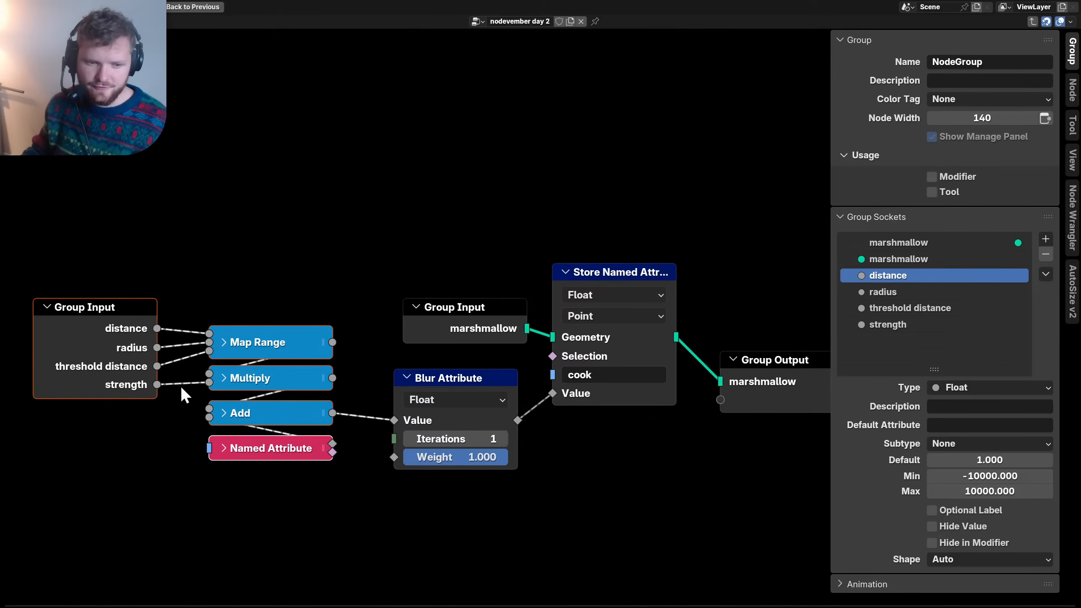
left_click_drag(137, 444, 78, 347)
key("g")
left_click(141, 337)
- Briefly expand Map Range, collapse it again and save the file
left_click(298, 340)
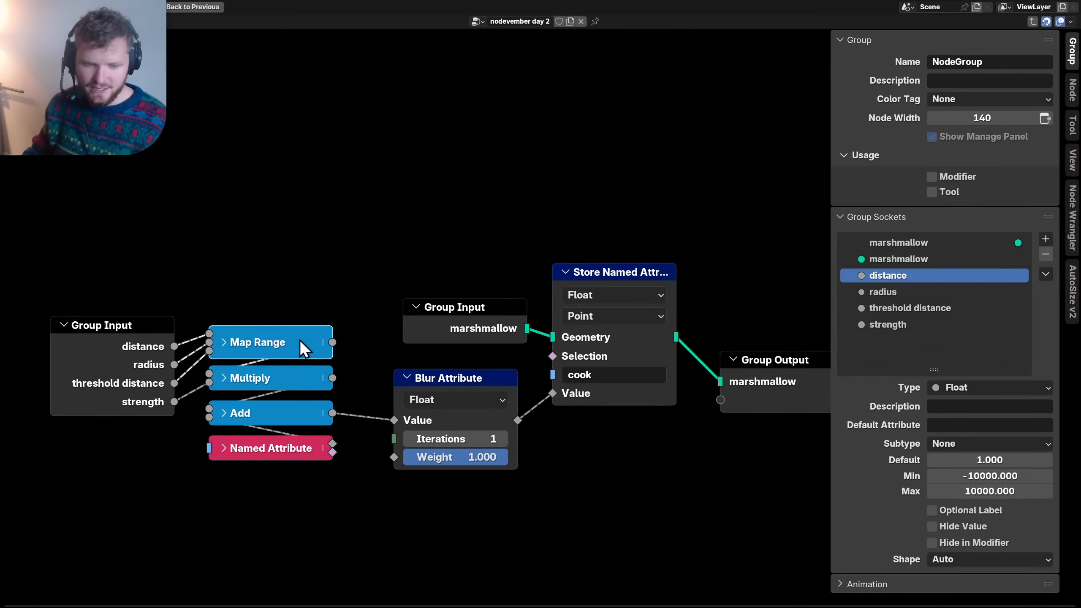
key("h")
key("h")
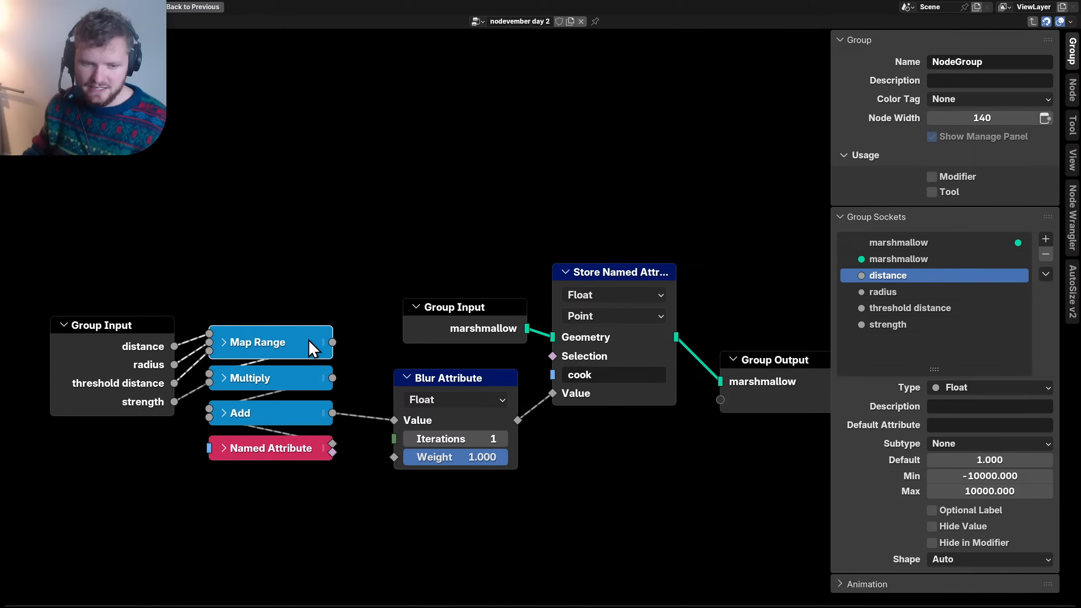
key("ctrl+s")
- Duplicate the Group Input that feeds the collapsed stack and place the copy beneath Named Attribute
left_click(451, 314)
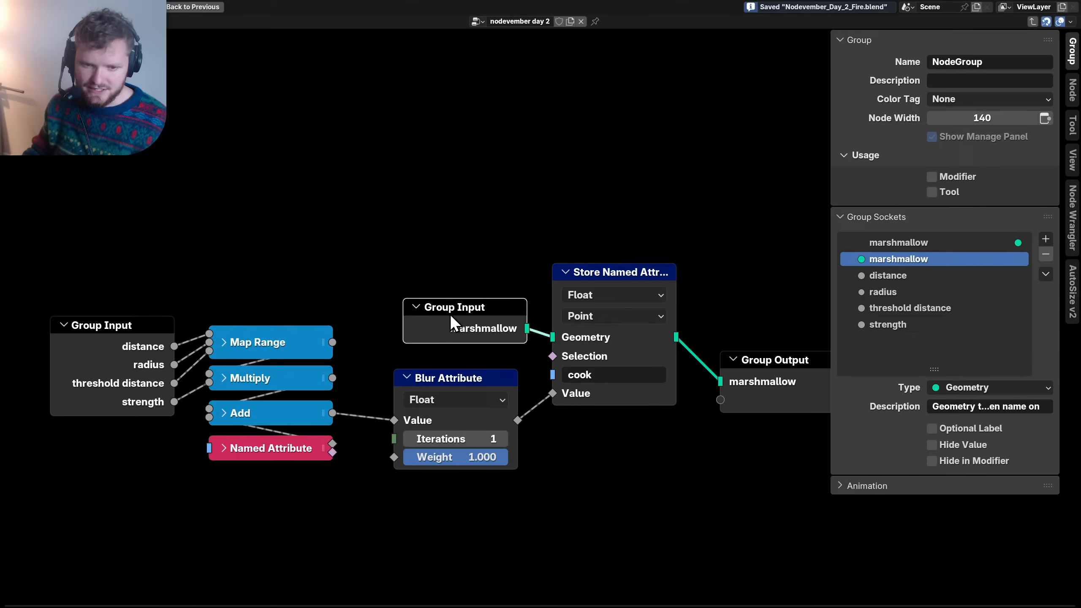
left_click(101, 361)
key("shift+d")
left_click(267, 503)
middle_click_drag(361, 492, 397, 441)
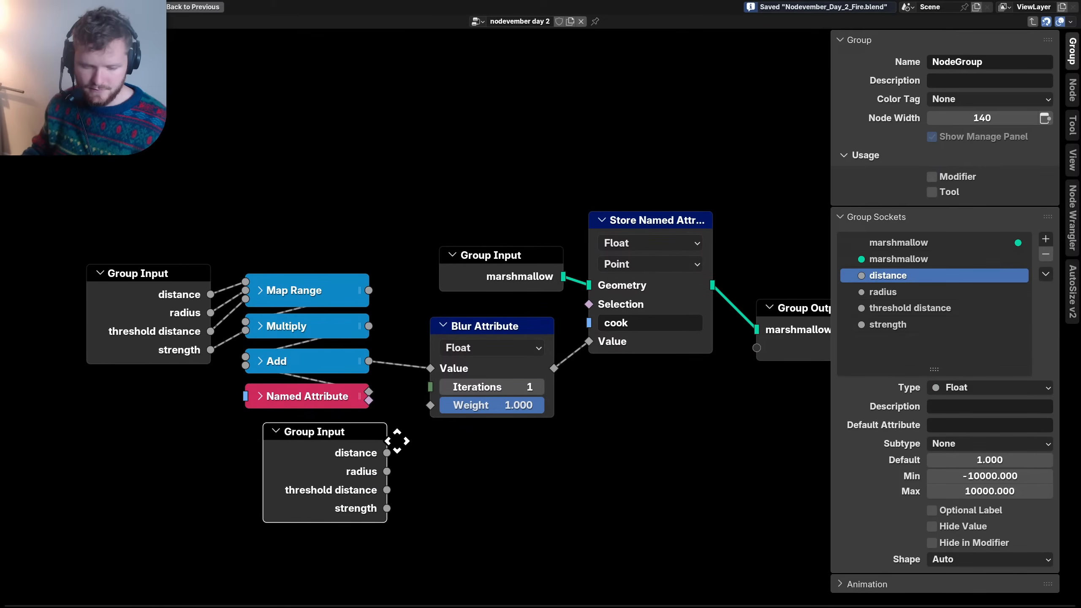
- Hide Named Attribute's unused output and reveal all sockets on the duplicated Group Input, leaving it expanded
left_click(309, 400)
key("ctrl+h")
left_click(334, 450)
key("h")
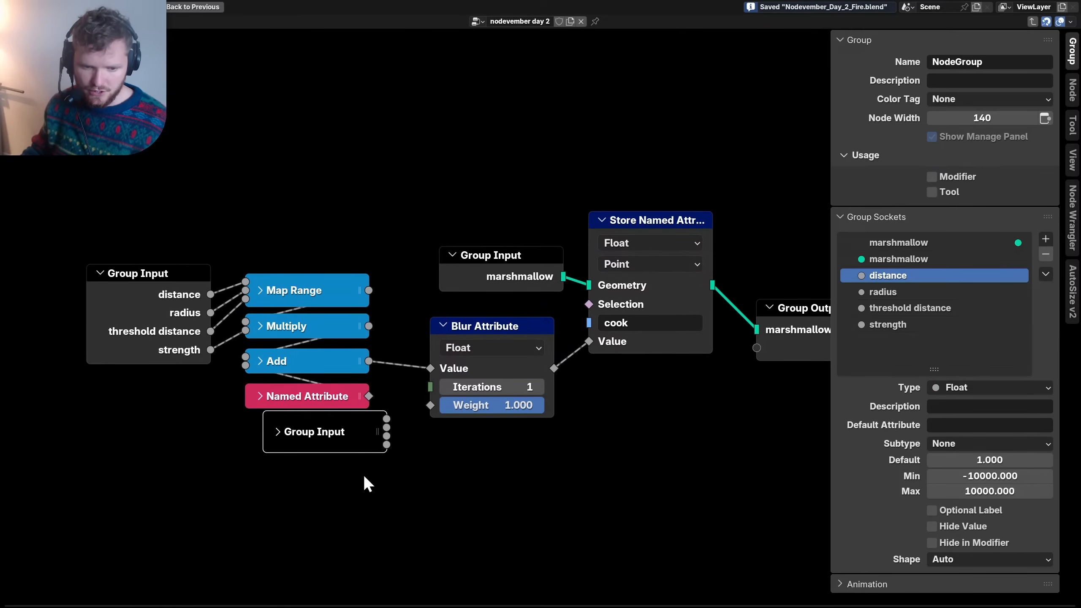
key("h")
key("ctrl+h")
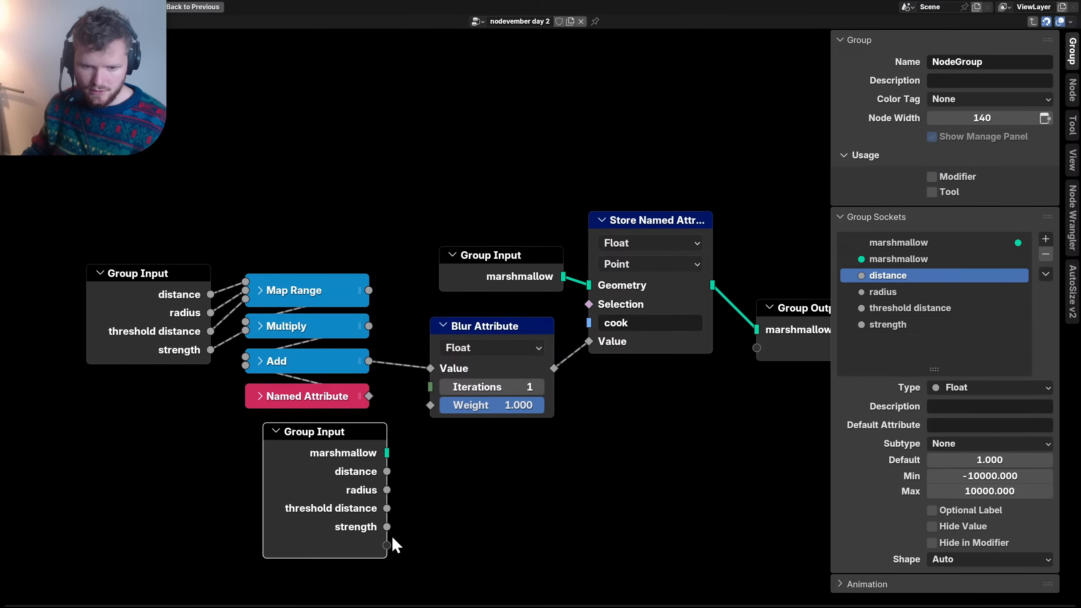
- Expose Blur Attribute's Iterations and Weight as group inputs named "diffusion iterations" and "diffusion weight"
left_click_drag(387, 544, 442, 384)
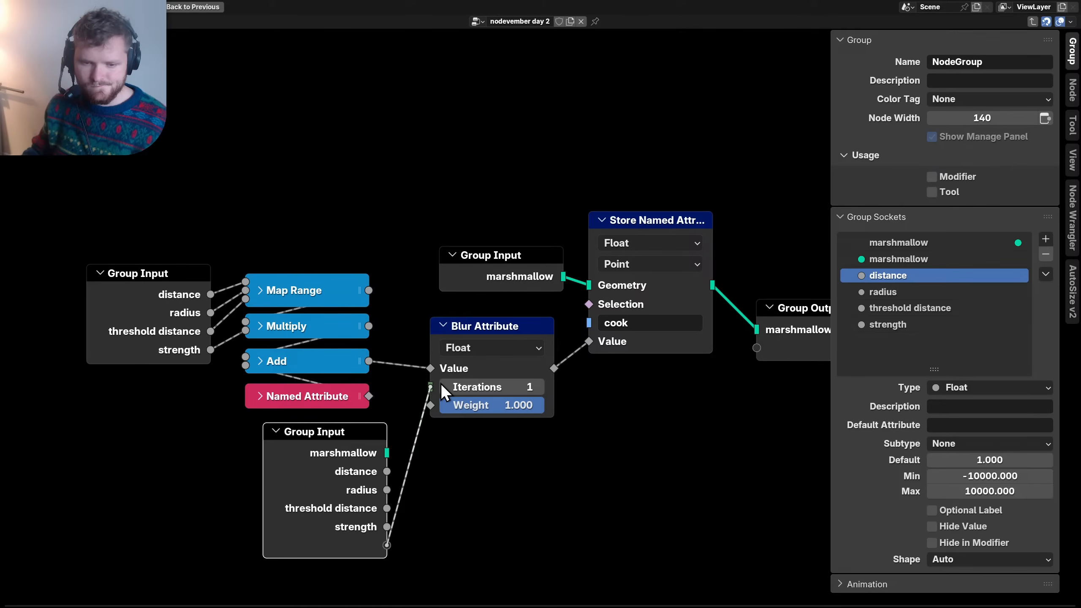
left_click_drag(443, 391, 388, 565)
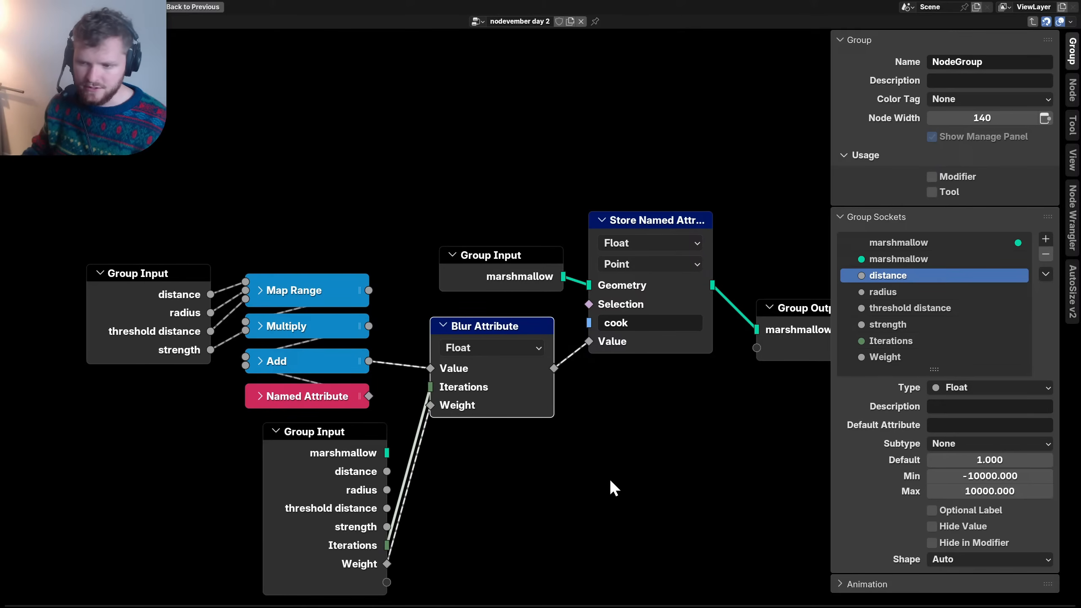
double_click(914, 340)
type("diffu")
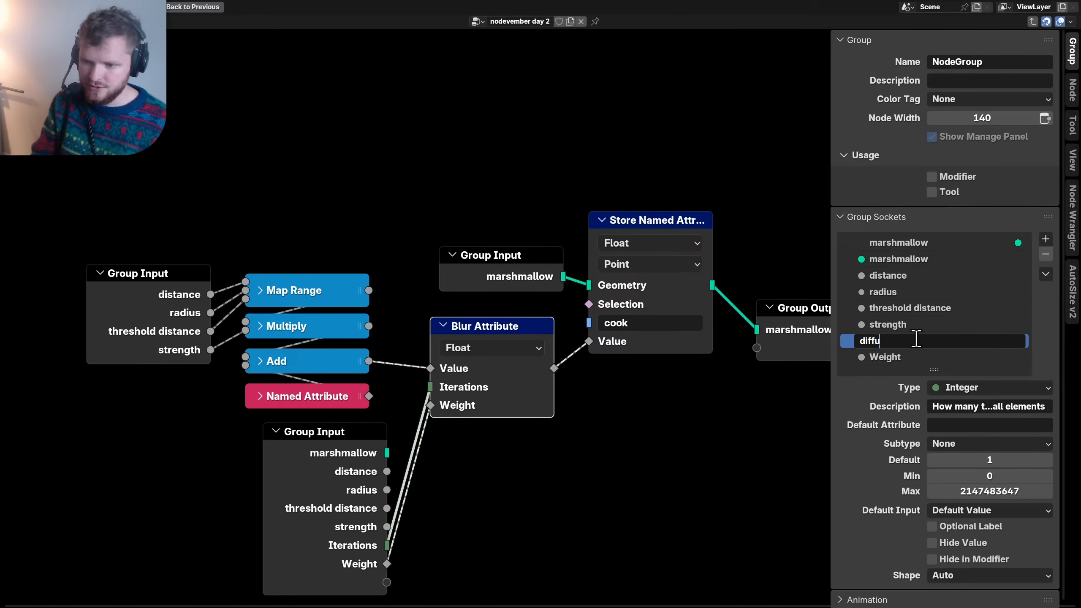
type("sion iterations")
key("Return")
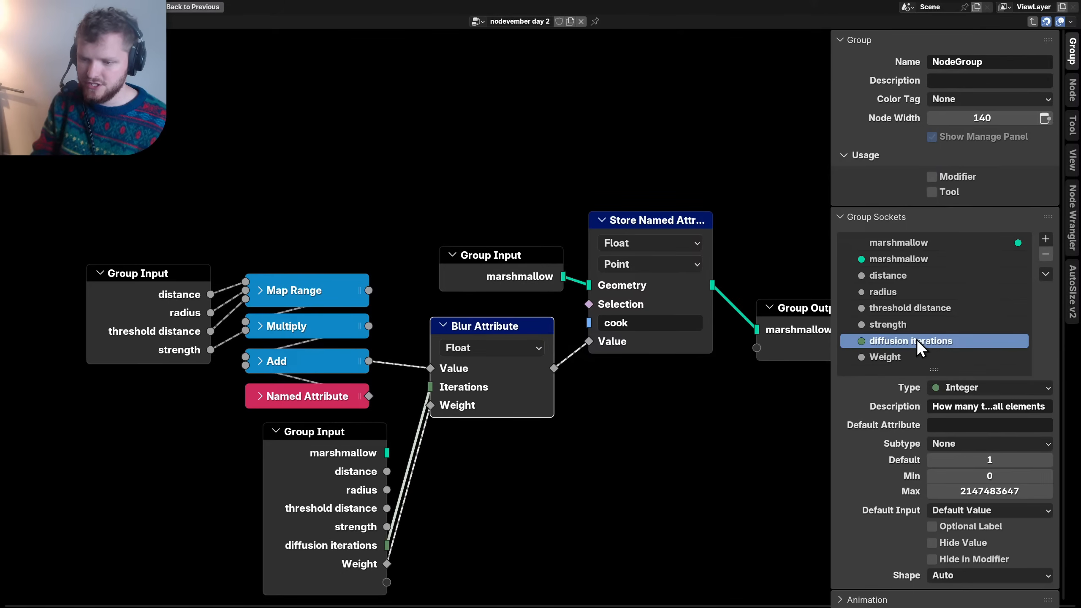
double_click(890, 357)
type("di")
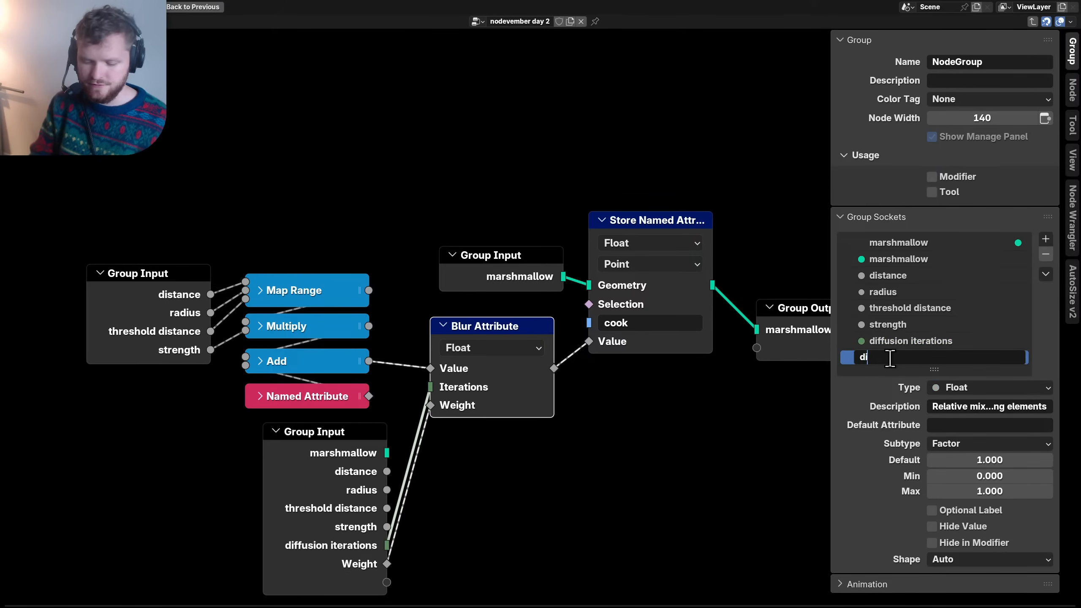
type("ffusion weight")
key("Return")
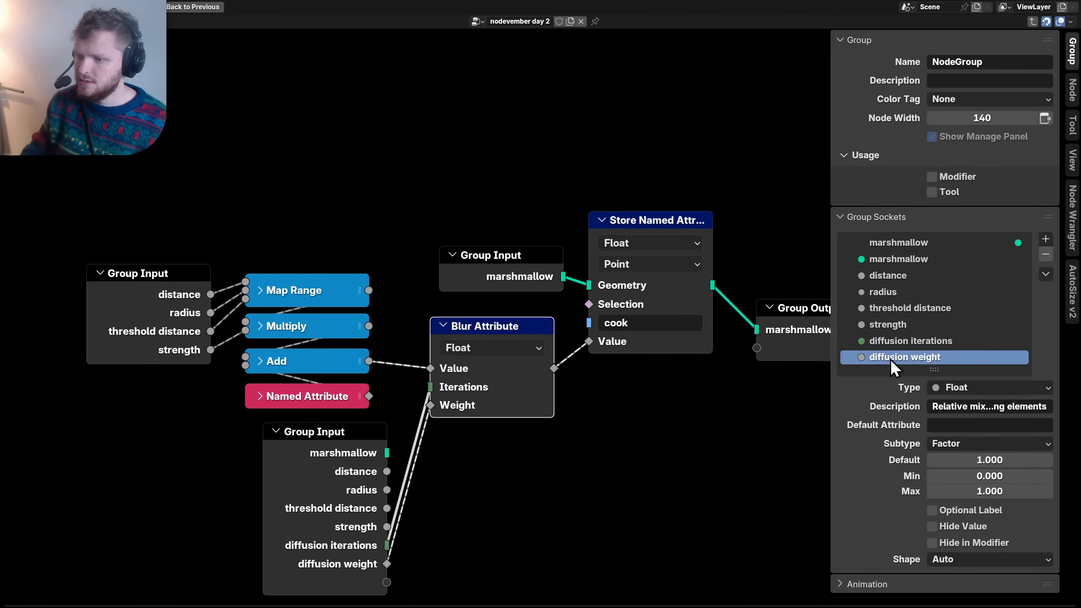
- Add a socket panel named "diffusion" holding diffusion iterations and diffusion weight, and return to the parent node tree
left_click(1045, 239)
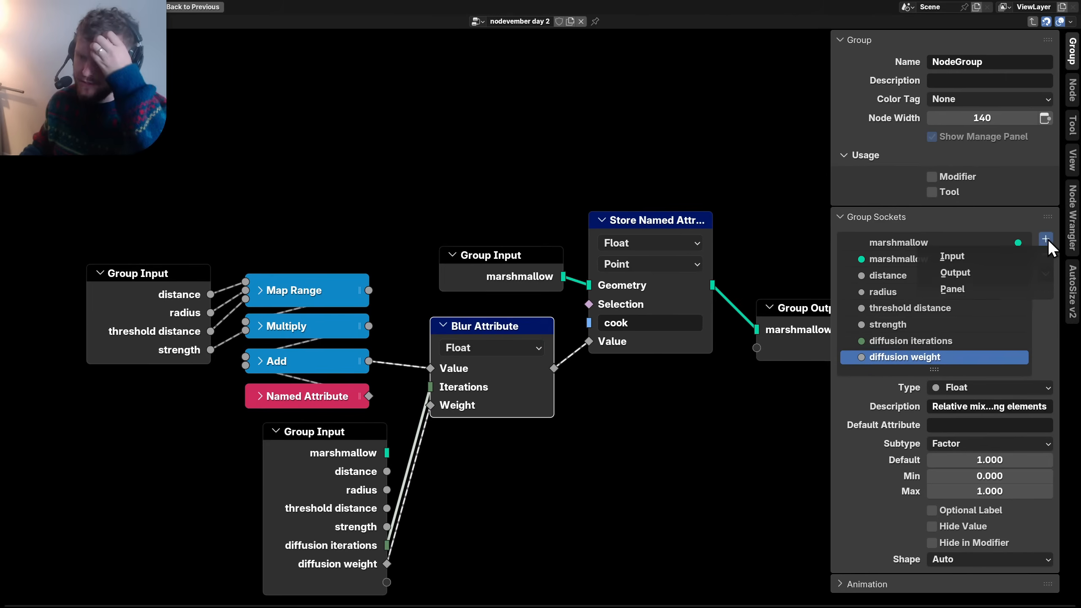
left_click(967, 289)
left_click(889, 325)
mouse_move(900, 324)
left_mouse_down()
mouse_move(852, 360)
mouse_move(874, 363)
mouse_move(867, 358)
mouse_move(896, 335)
mouse_move(882, 328)
left_mouse_up()
left_click(895, 324)
left_click(897, 357)
double_click(865, 321)
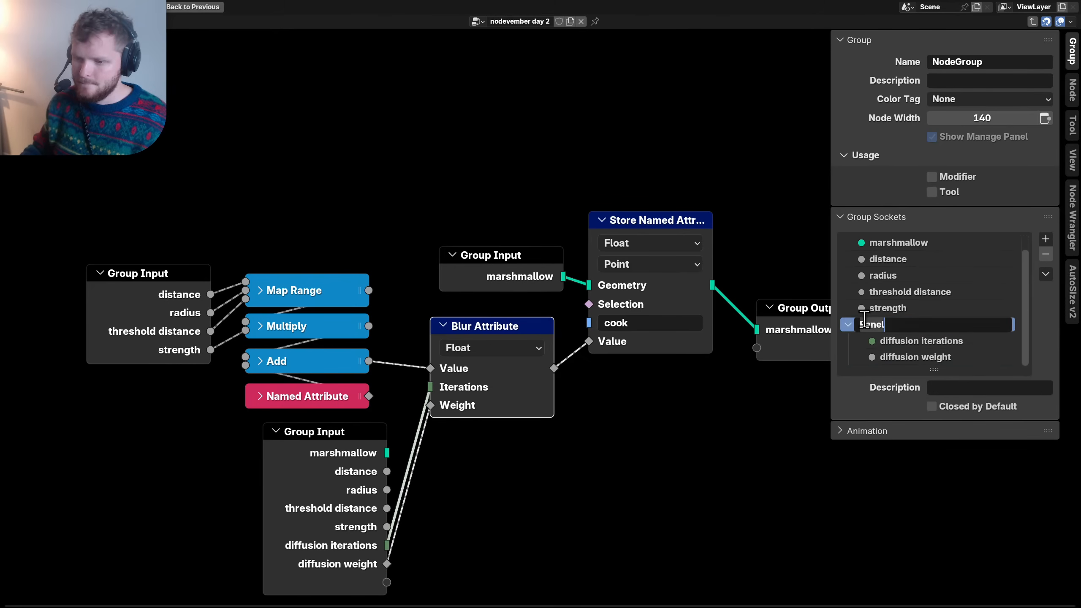
type("diffusion")
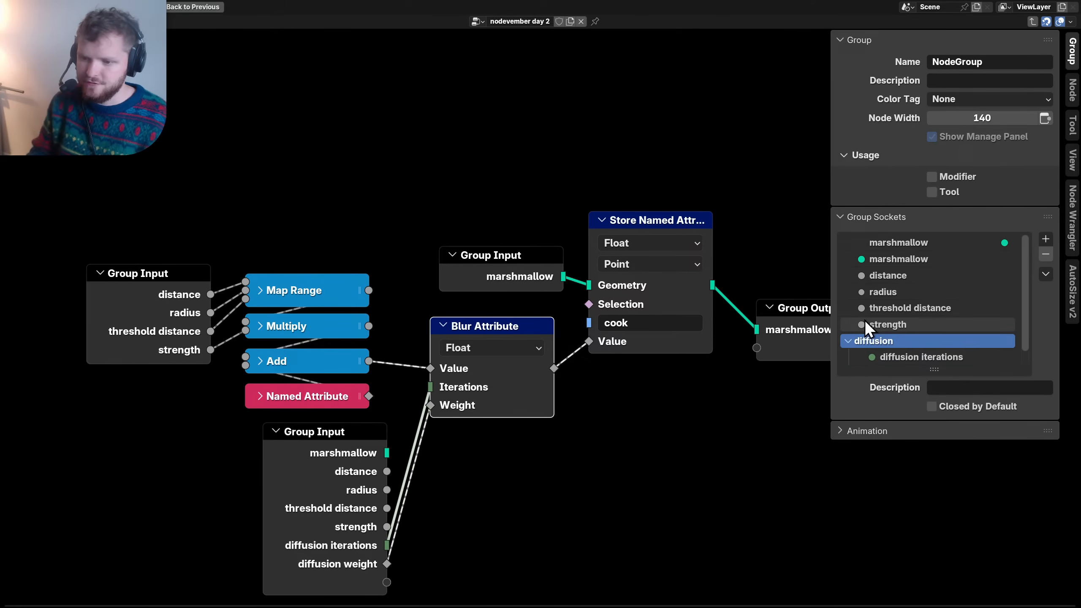
key("Return")
key("Tab")
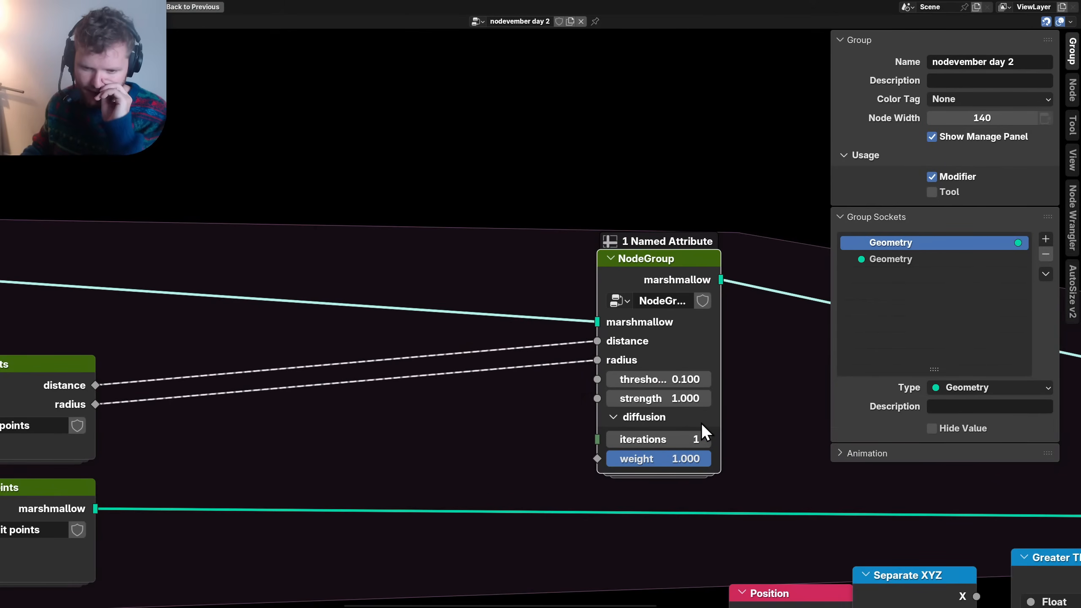
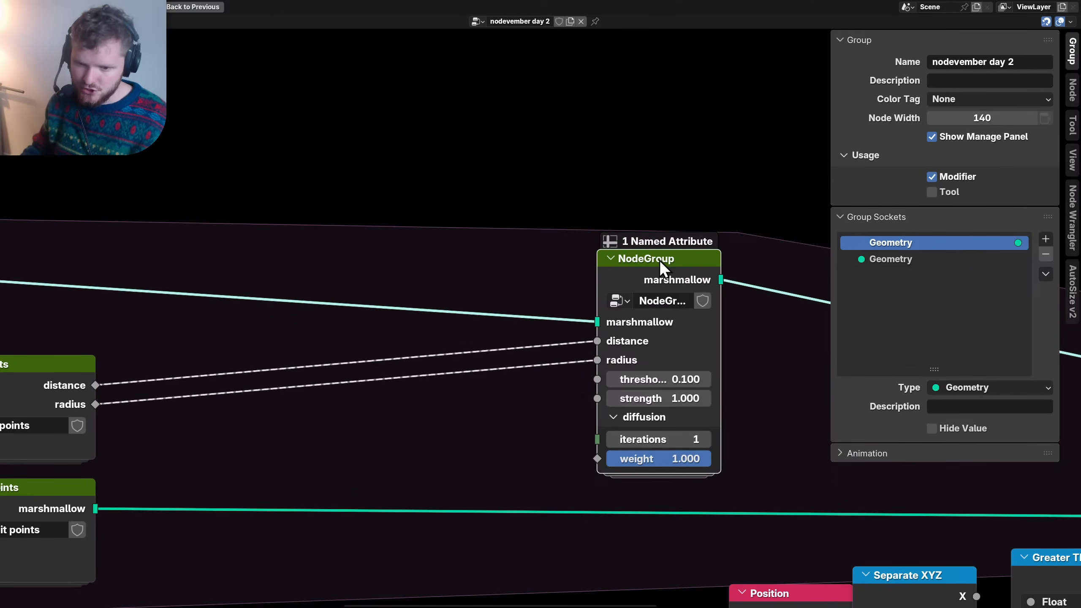
- Reopen the node group, collapse the diffusion panel in the socket list and add a second panel named "proximity"
key("Tab")
left_click(1041, 241)
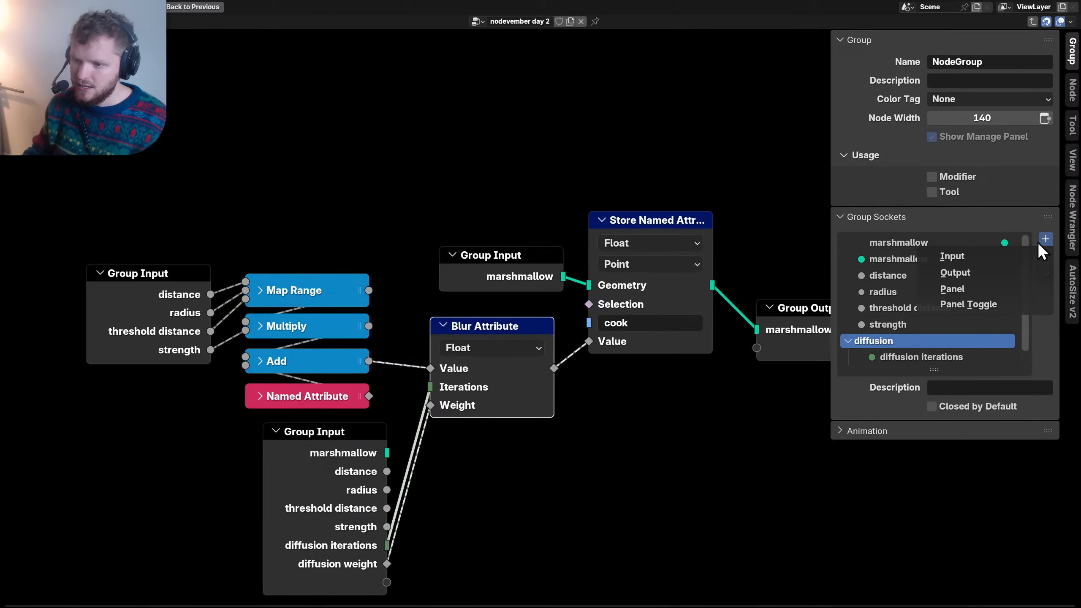
left_click(951, 289)
left_click(844, 307)
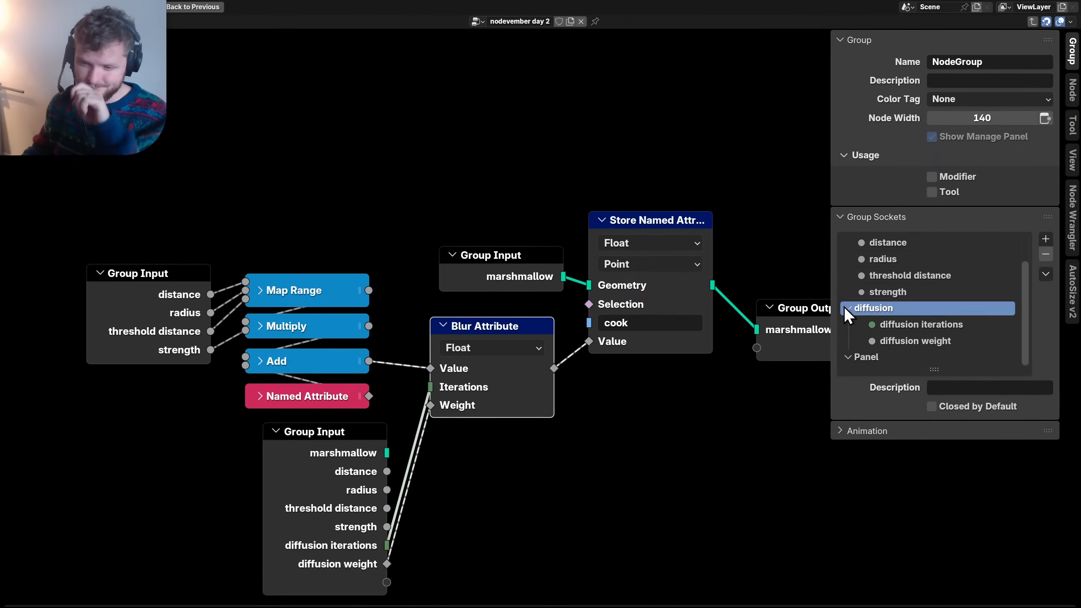
left_click(846, 307)
double_click(874, 358)
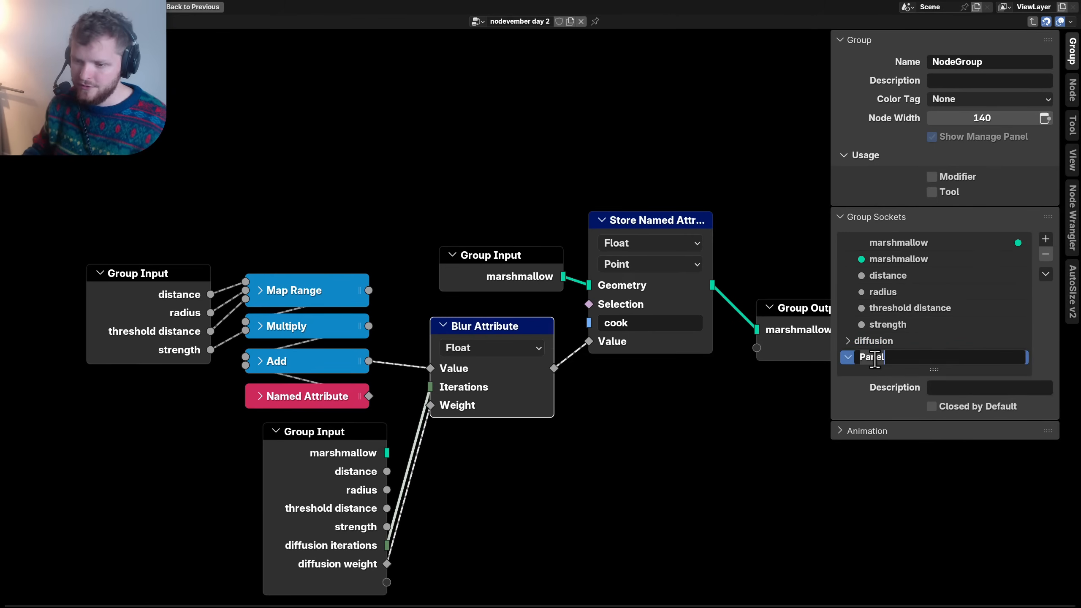
type("proximit")
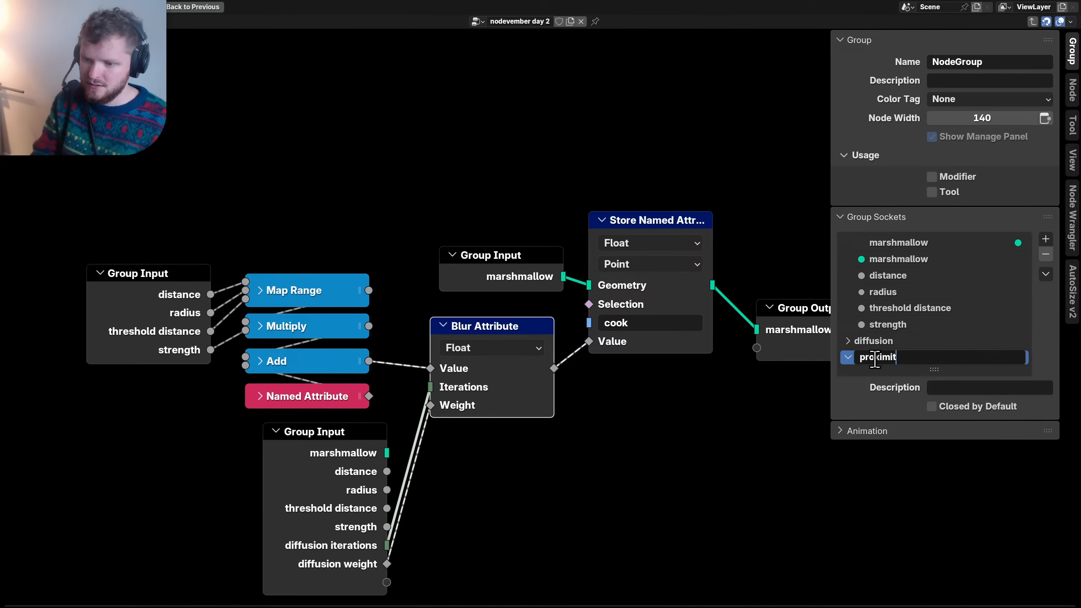
type("y")
key("Return")
- Put distance, radius, threshold distance and strength into the proximity panel and place that panel above diffusion
left_click(891, 276)
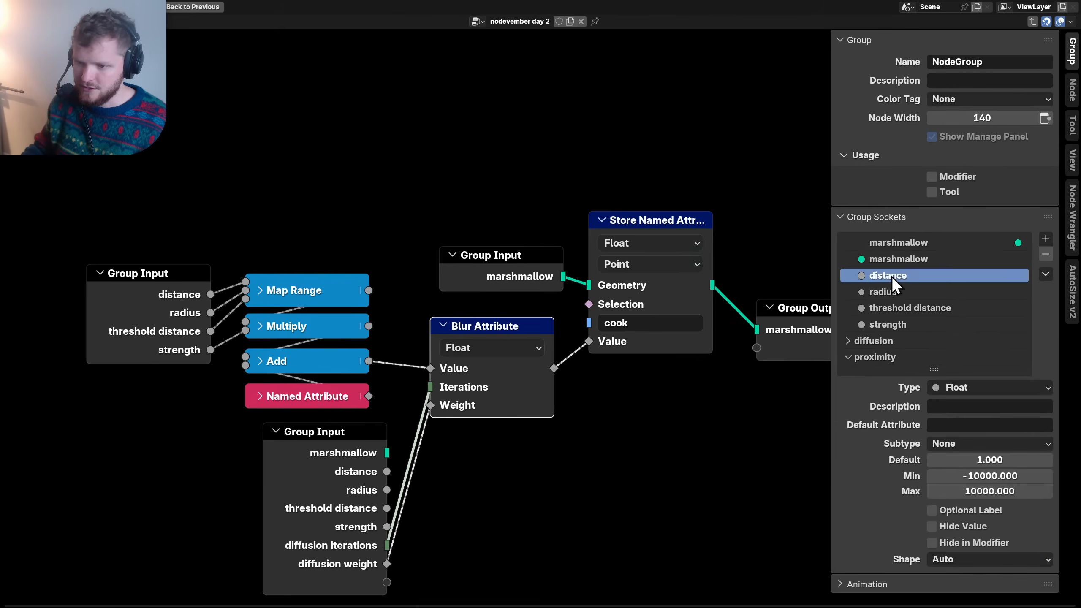
left_click_drag(892, 276, 874, 353)
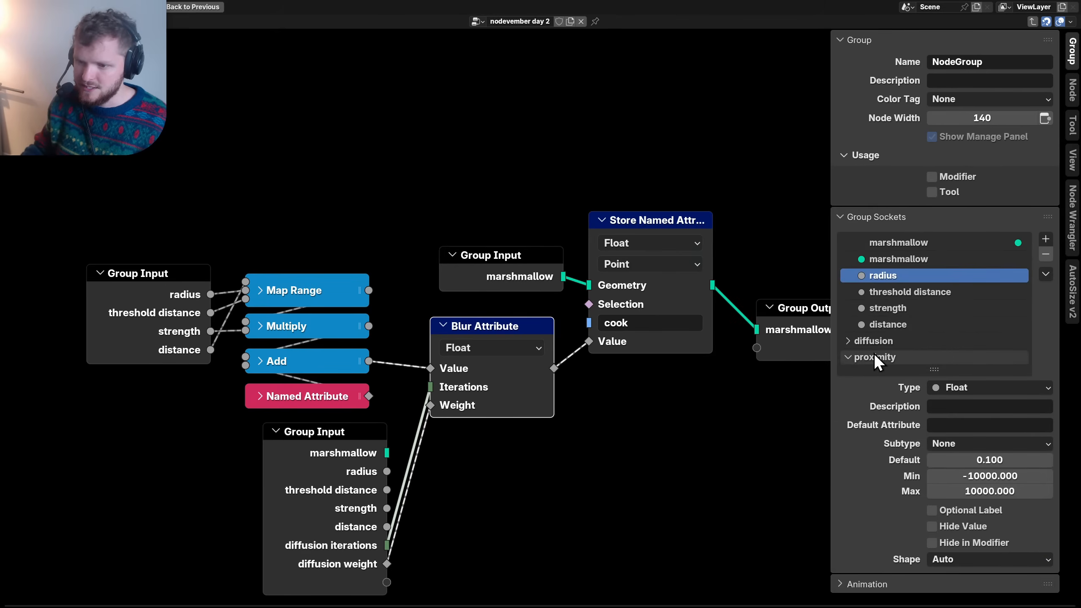
left_click_drag(881, 277, 878, 357)
left_click_drag(905, 275, 888, 341)
left_click(890, 278)
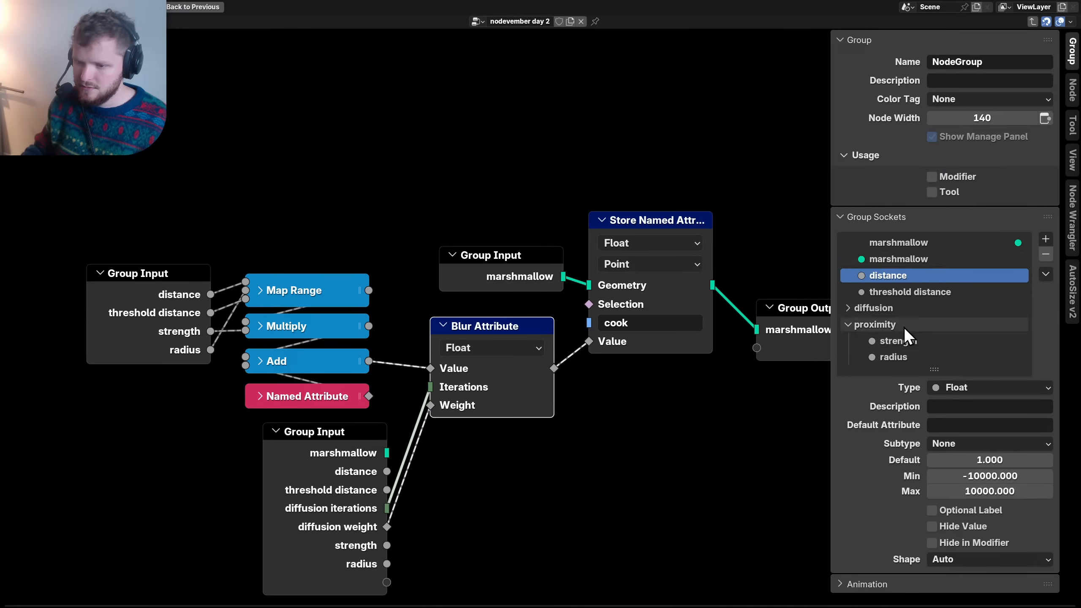
mouse_move(880, 279)
left_mouse_down()
mouse_move(887, 332)
mouse_move(878, 324)
mouse_move(889, 302)
mouse_move(870, 269)
left_mouse_up()
left_click(849, 293)
left_click(867, 291)
key("Tab")
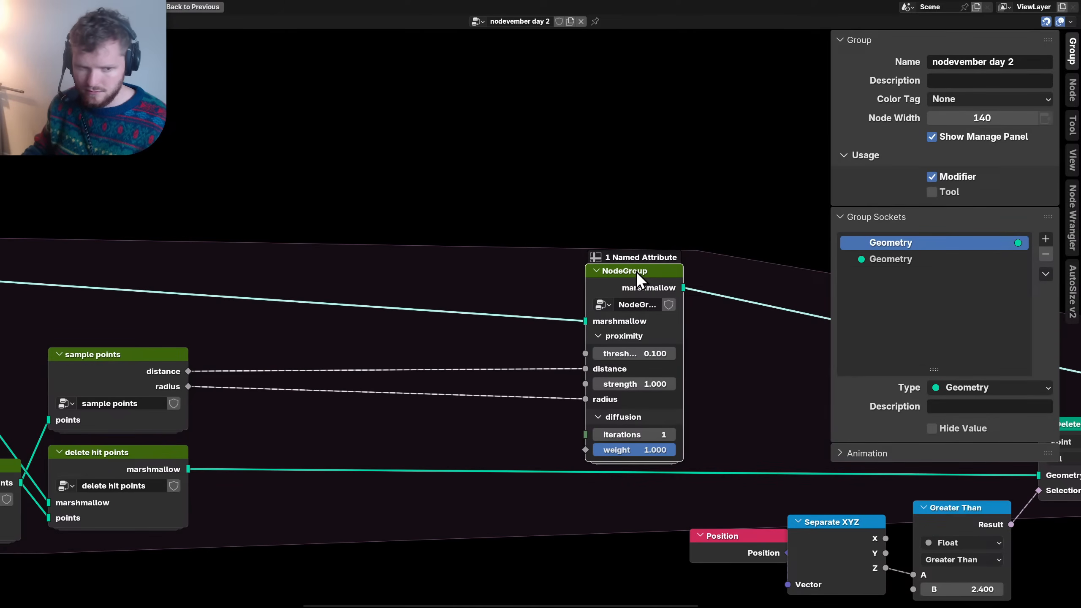
key("n")
key("n")
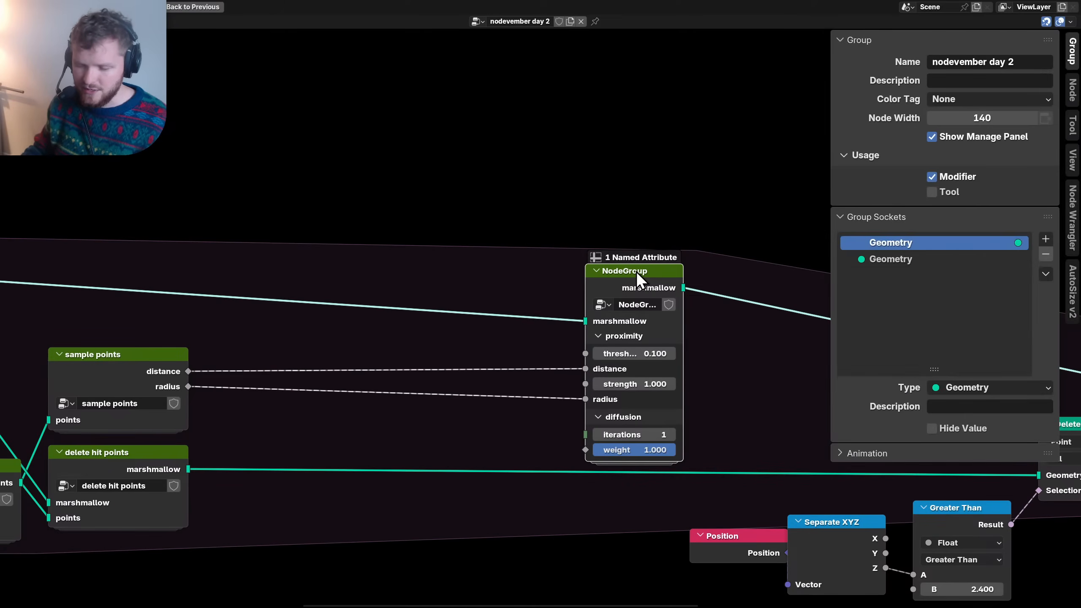
- Reorder the proximity panel's sockets to distance, radius, threshold distance and strength, then exit the group and hide the sidebar
key("Tab")
left_click(909, 306)
left_click_drag(909, 306, 900, 286)
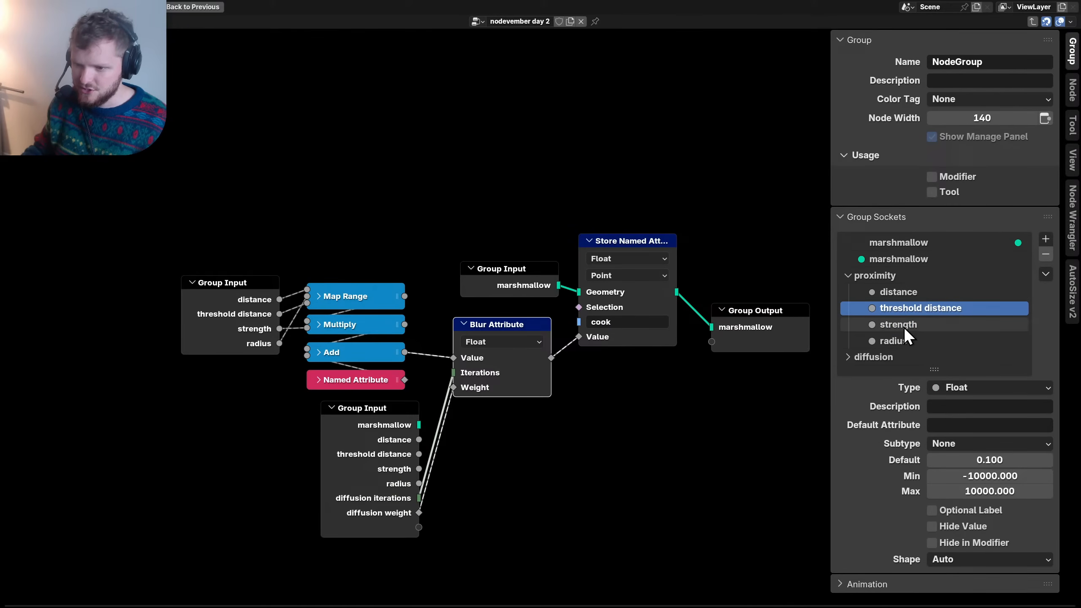
left_click_drag(898, 340, 895, 299)
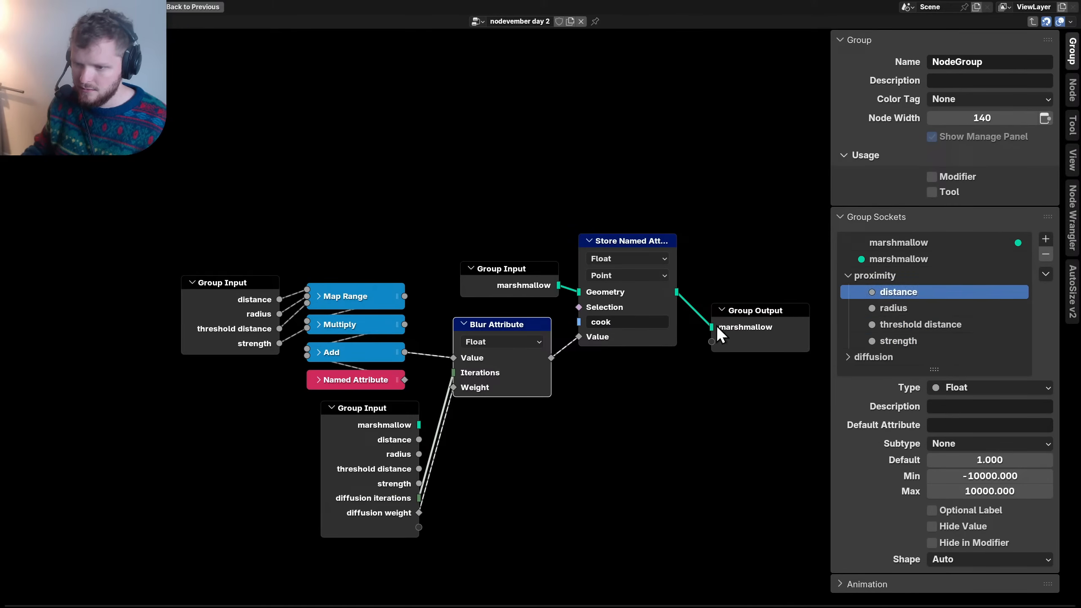
key("Tab")
key("n")
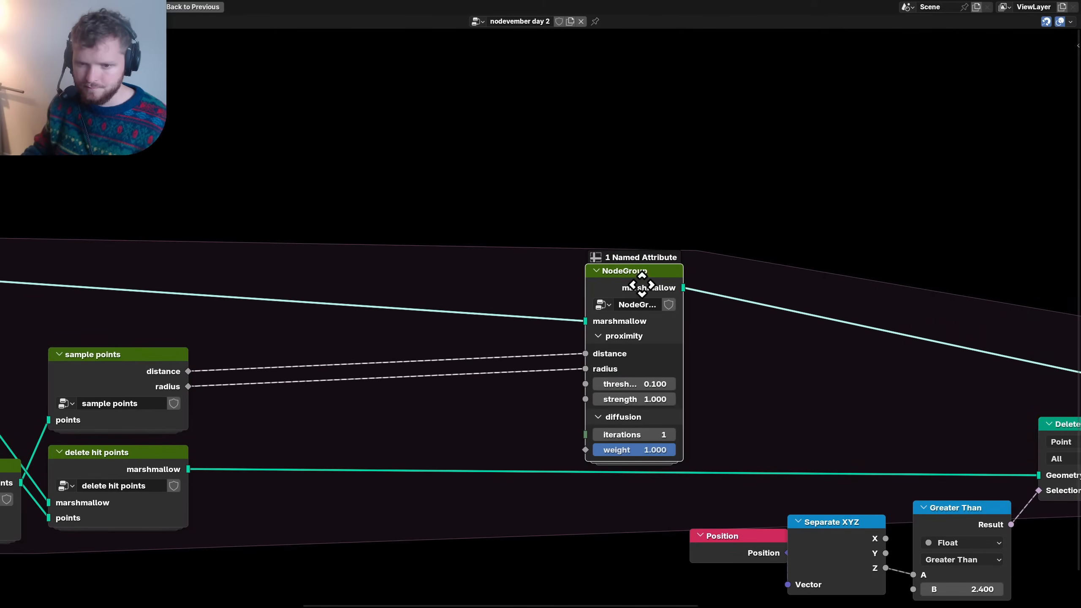
- Move the new node group closer to the sample points node
middle_click_drag(642, 288, 817, 291)
key("g")
left_click(440, 241)
- Rename the new node group "heat transfer" and widen its node slightly
double_click(479, 261)
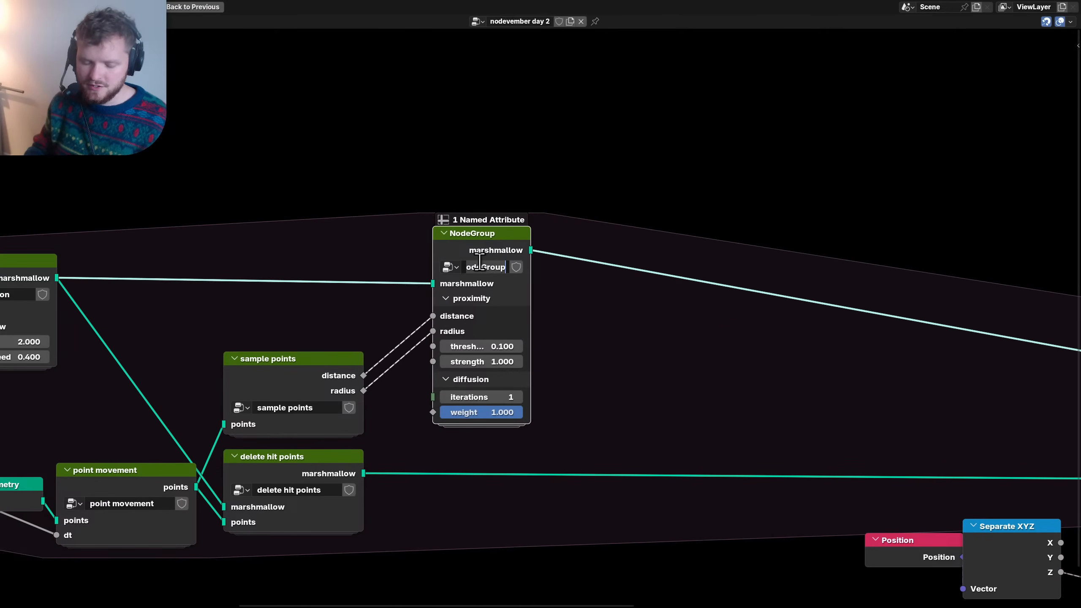
key("ctrl+a")
type("h")
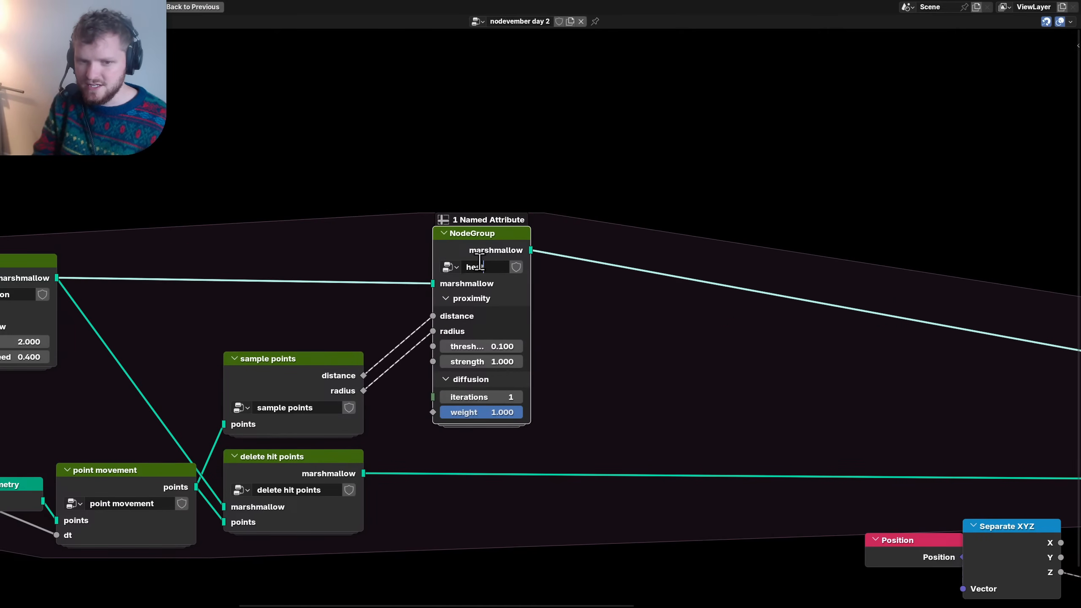
type("eat transf")
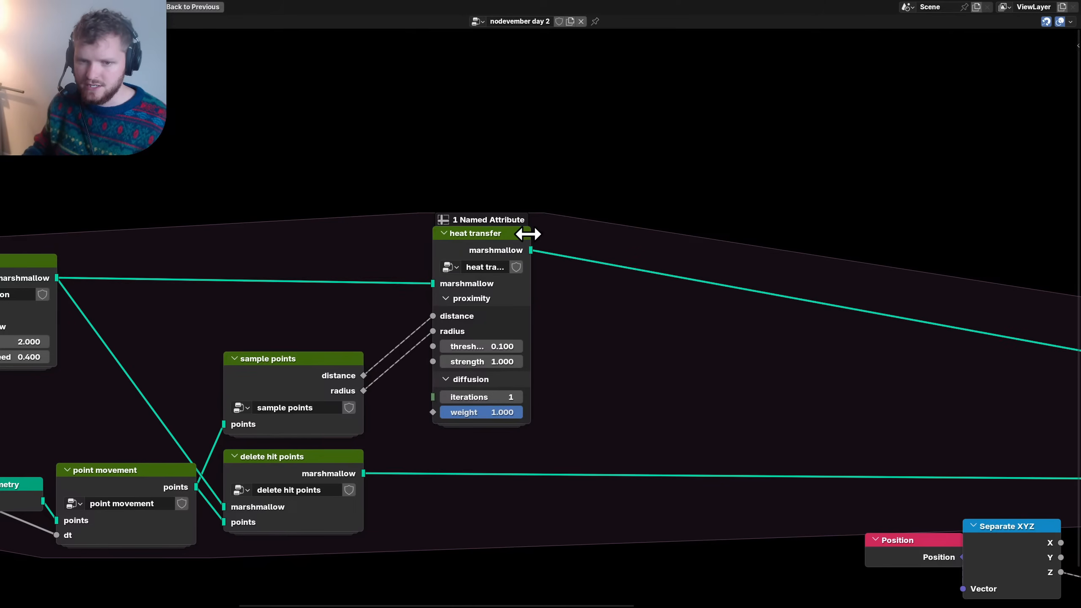
left_click_drag(530, 235, 556, 236)
- Move Position, Separate XYZ, Greater Than and Delete Geometry together closer to the delete hit points node
scroll(464, 366, "down", 2)
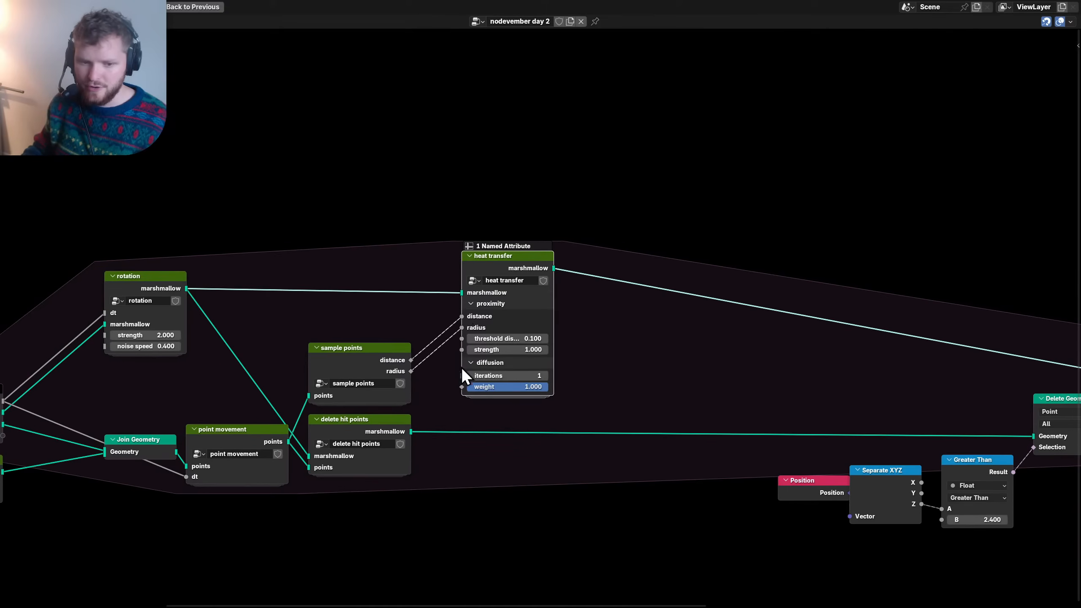
scroll(395, 367, "down", 3)
left_click_drag(503, 477, 774, 381)
key("g")
left_click(518, 346)
scroll(408, 388, "up", 5)
middle_click_drag(286, 449, 440, 400)
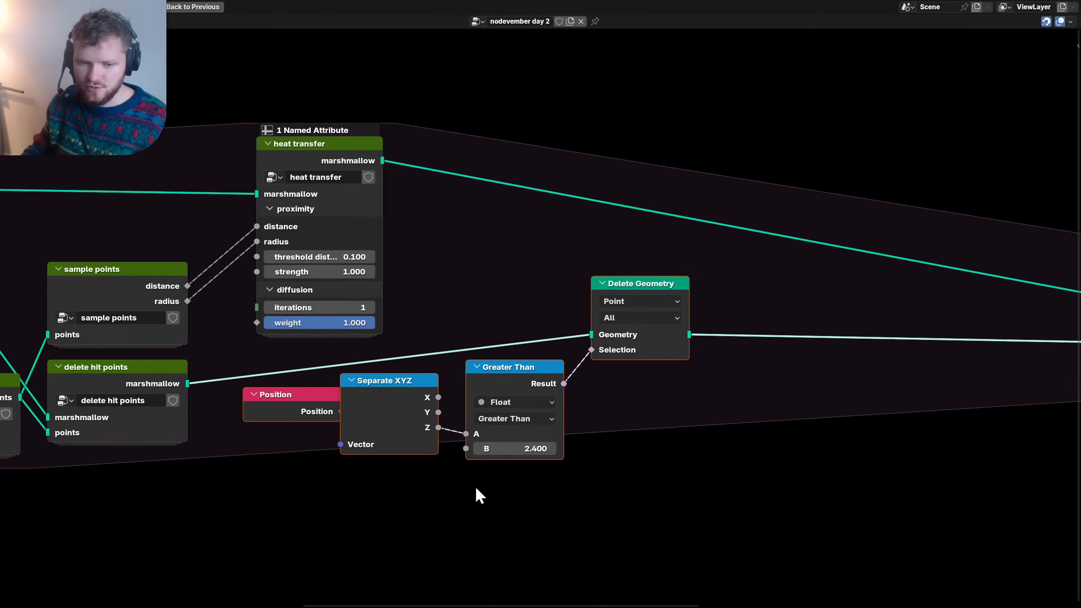
left_click(474, 487)
- Hide Separate XYZ's unused outputs, collapse the node and move it directly beneath Position
left_click(399, 399)
key("ctrl+h")
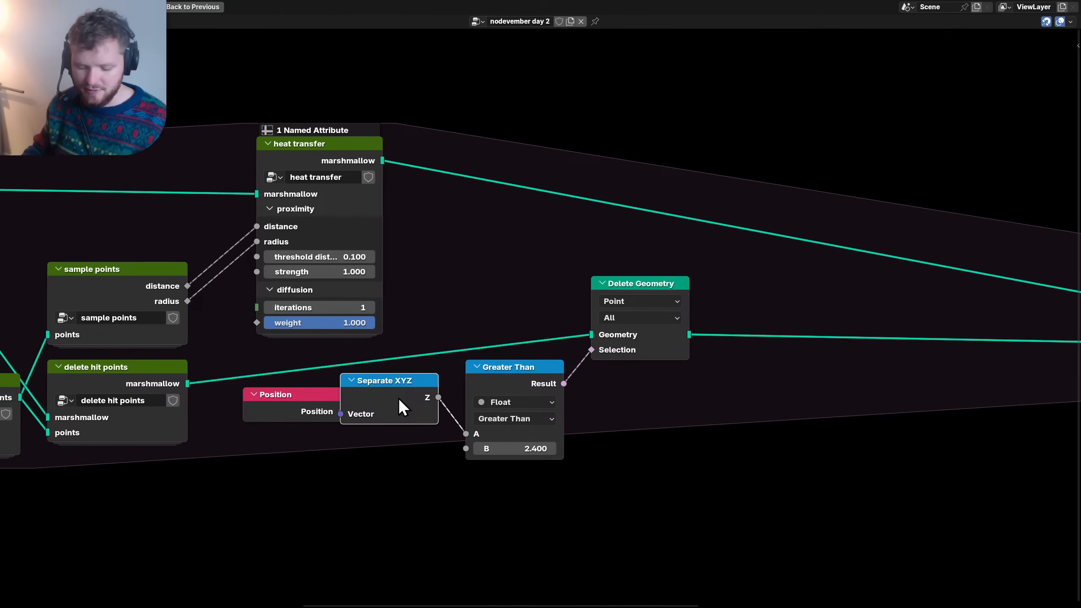
key("h")
key("g")
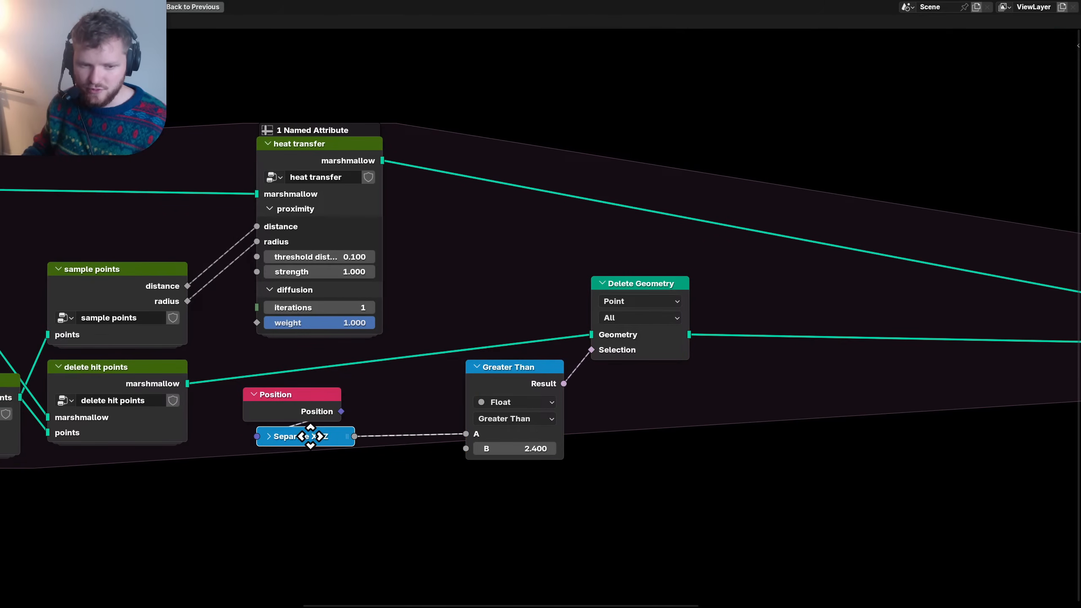
left_click(303, 434)
- Collapse Position directly above Separate XYZ and move Greater Than and Delete Geometry closer to them
left_click(305, 411)
key("h")
key("g")
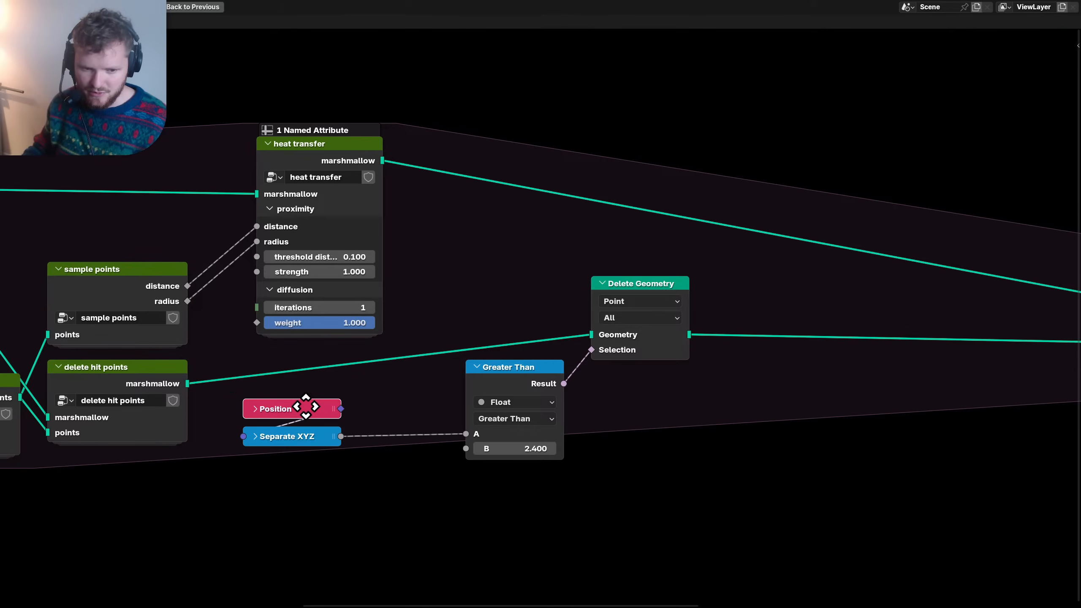
left_click(305, 407)
left_click_drag(483, 378, 371, 408)
left_click_drag(645, 285, 593, 343)
- Group Position, Separate XYZ, Greater Than and Delete Geometry, naming both the output and input geometry sockets "points"
left_click_drag(625, 490, 278, 358)
key("ctrl+g")
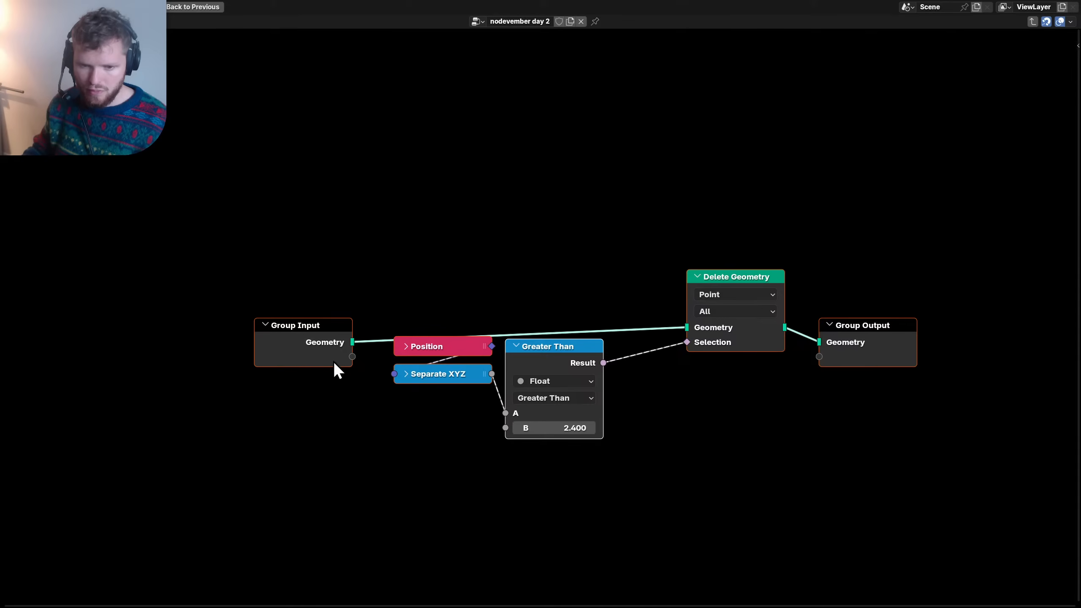
key("n")
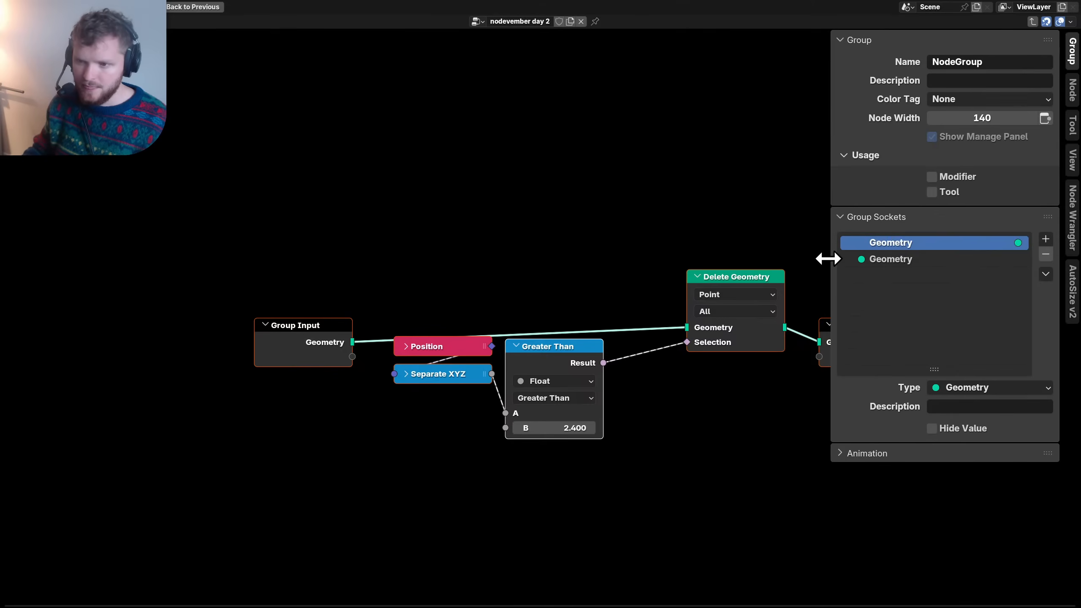
double_click(896, 246)
type("points")
key("Return")
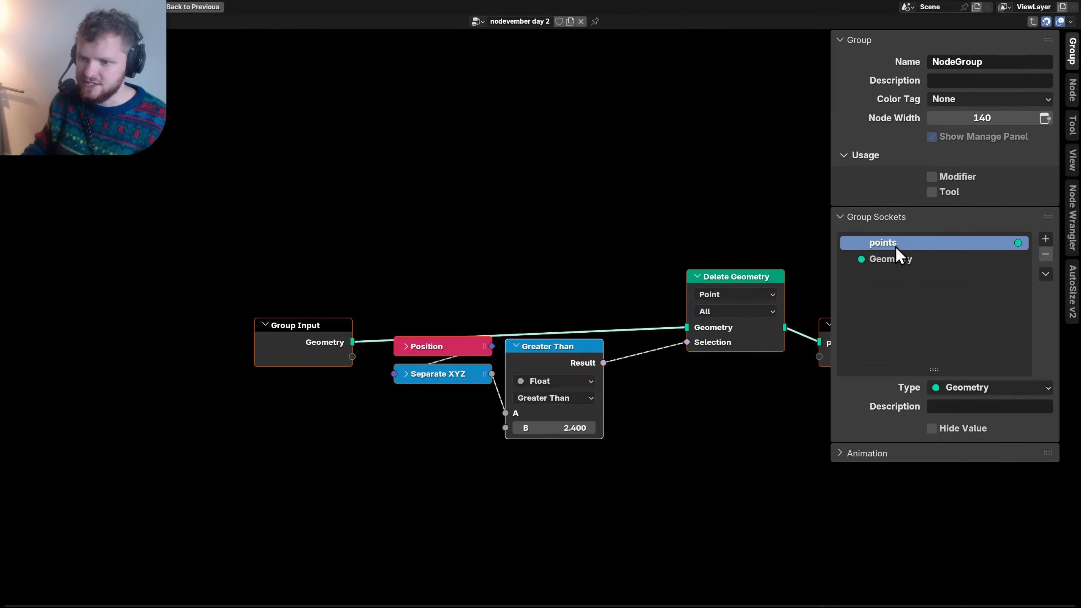
double_click(885, 260)
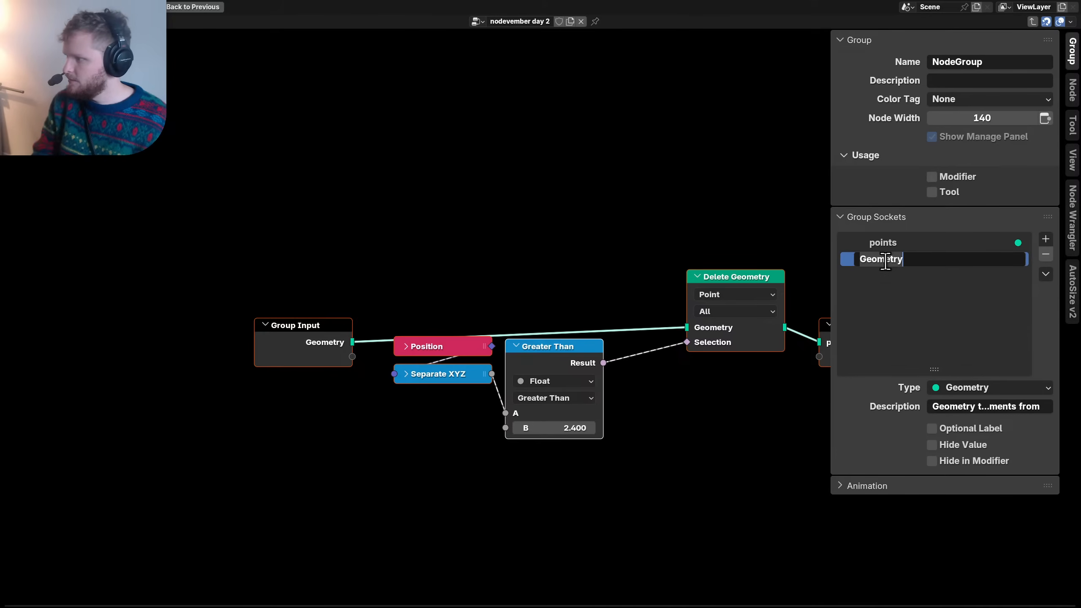
type("points")
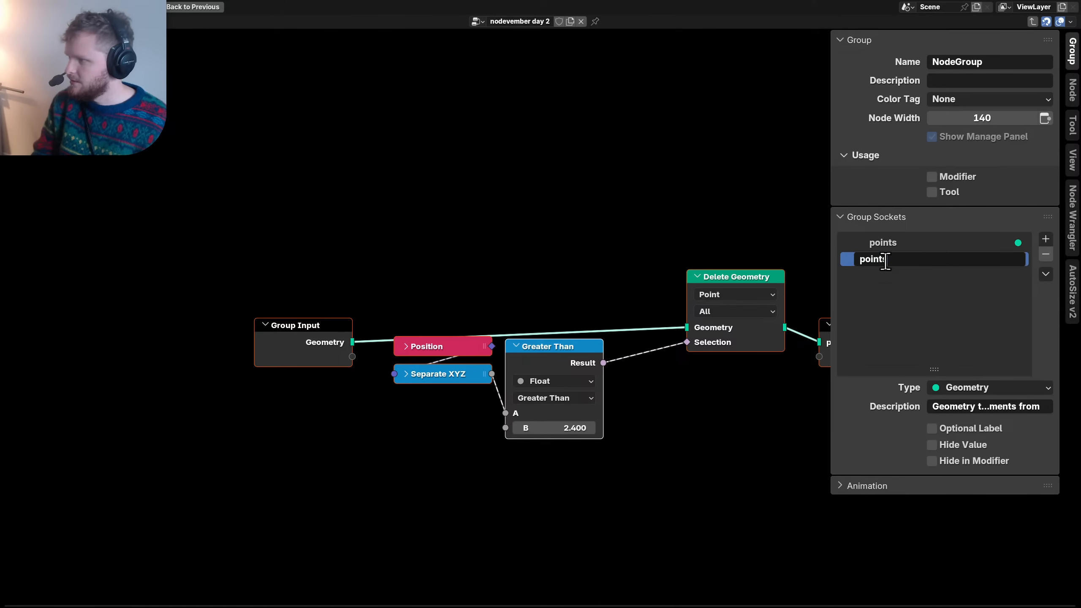
key("Return")
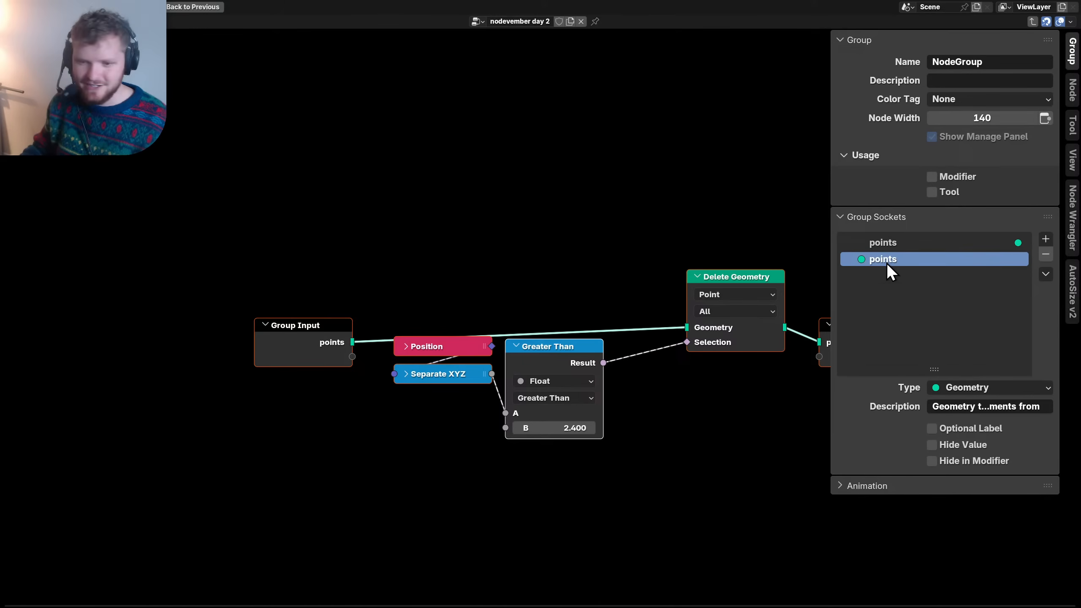
- Move the Group Input node directly above Greater Than
middle_click_drag(584, 325, 452, 353)
left_click(152, 366)
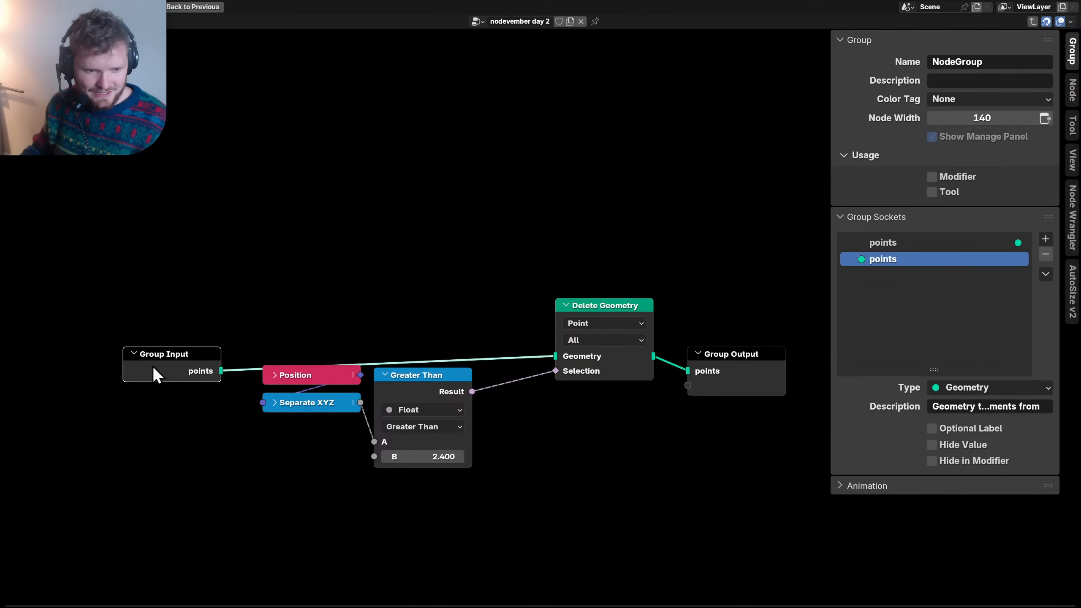
left_click_drag(153, 364, 403, 345)
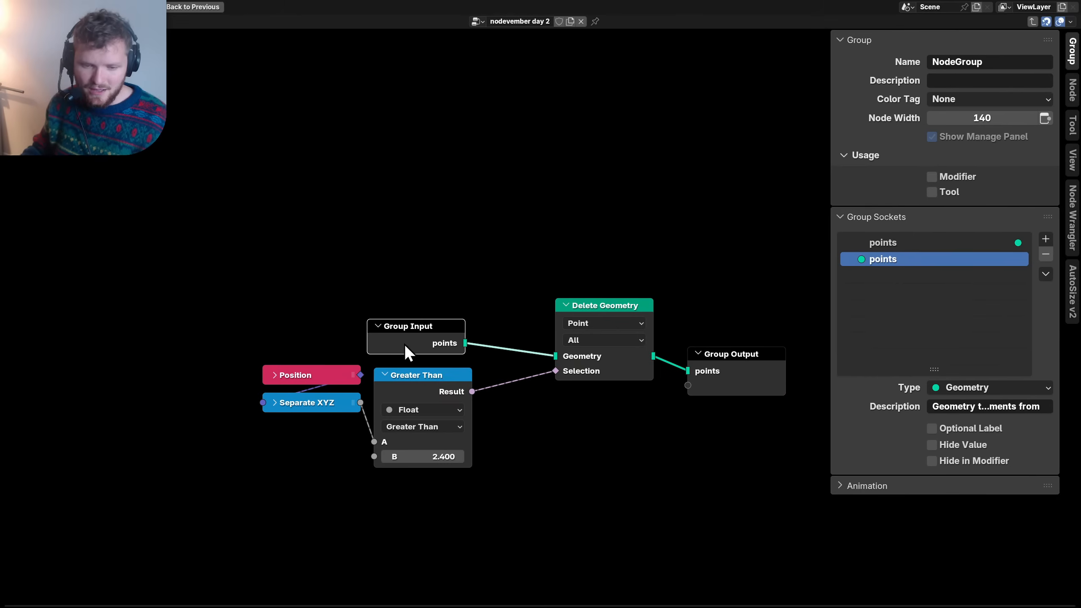
- Duplicate Group Input below Separate XYZ and expose Greater Than's B value as a group input named "z threshold"
key("shift+d")
left_click(267, 458)
left_click_drag(325, 470, 374, 457)
double_click(887, 276)
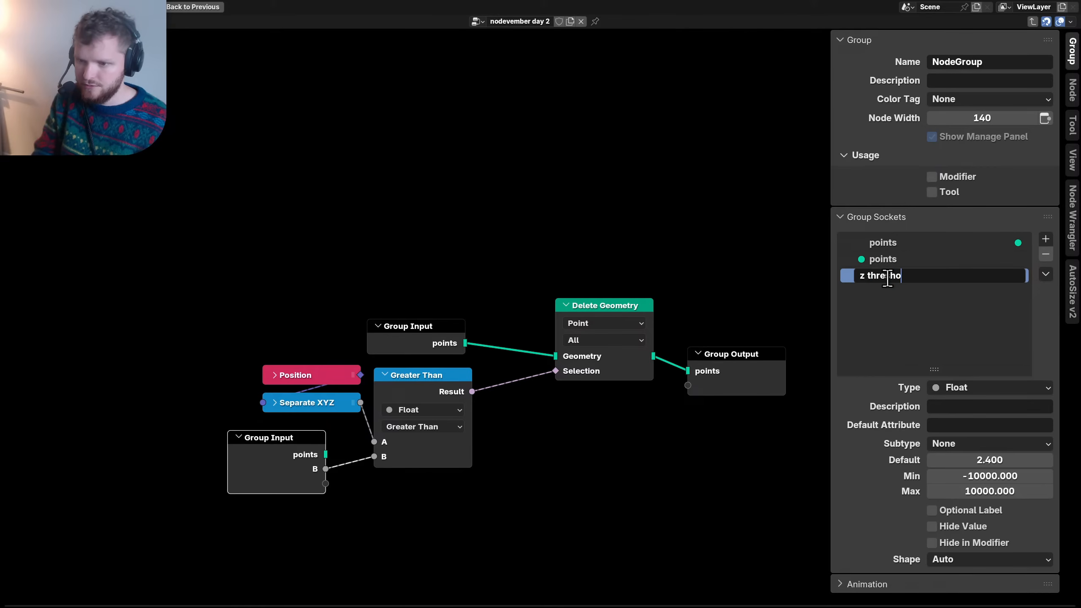
key("Return")
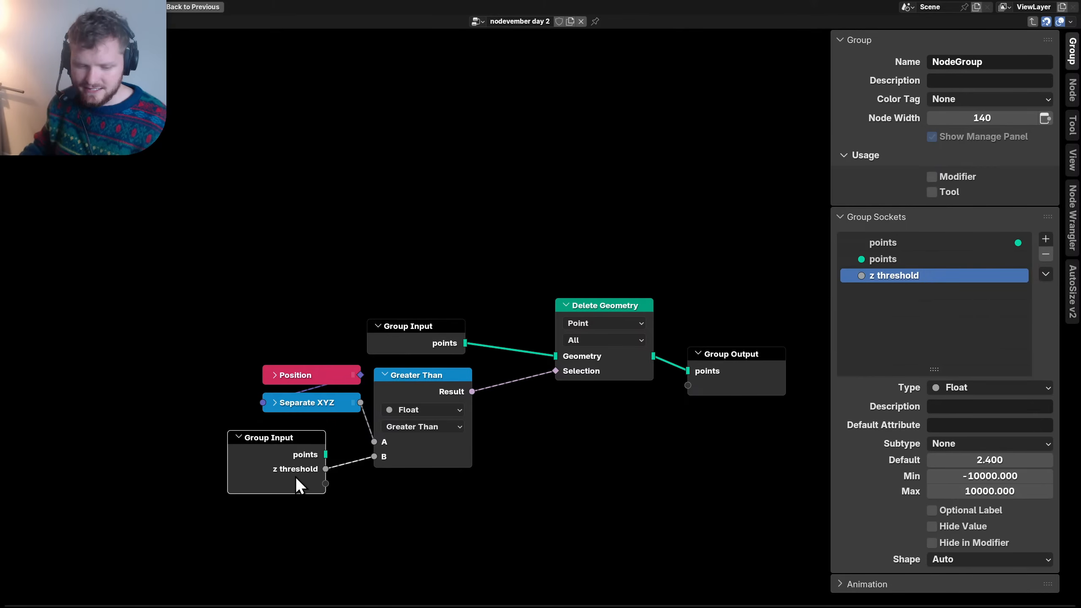
- Hide unused sockets on the z threshold Group Input and Group Output, and bring both nodes and Delete Geometry closer together
key("ctrl+h")
left_click_drag(300, 456, 337, 443)
left_click_drag(624, 334, 544, 360)
left_click_drag(759, 361, 665, 330)
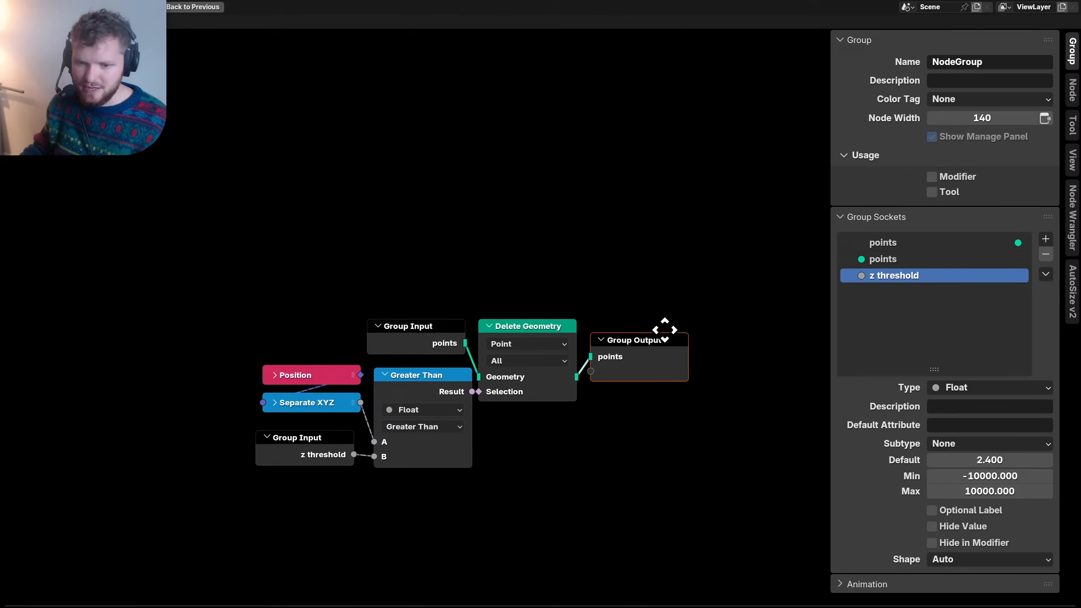
left_click(665, 322)
key("ctrl+h")
- Collapse Greater Than and the z threshold Group Input, stack them beneath Separate XYZ, and save the file
left_click_drag(264, 496, 431, 334)
key("g")
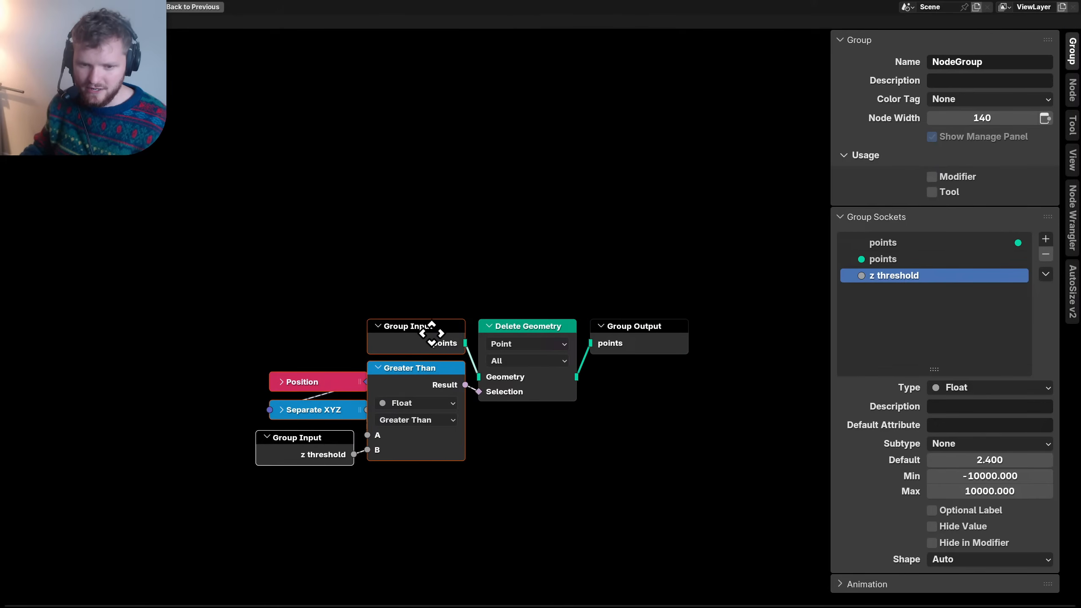
left_click(404, 340)
left_click(384, 373)
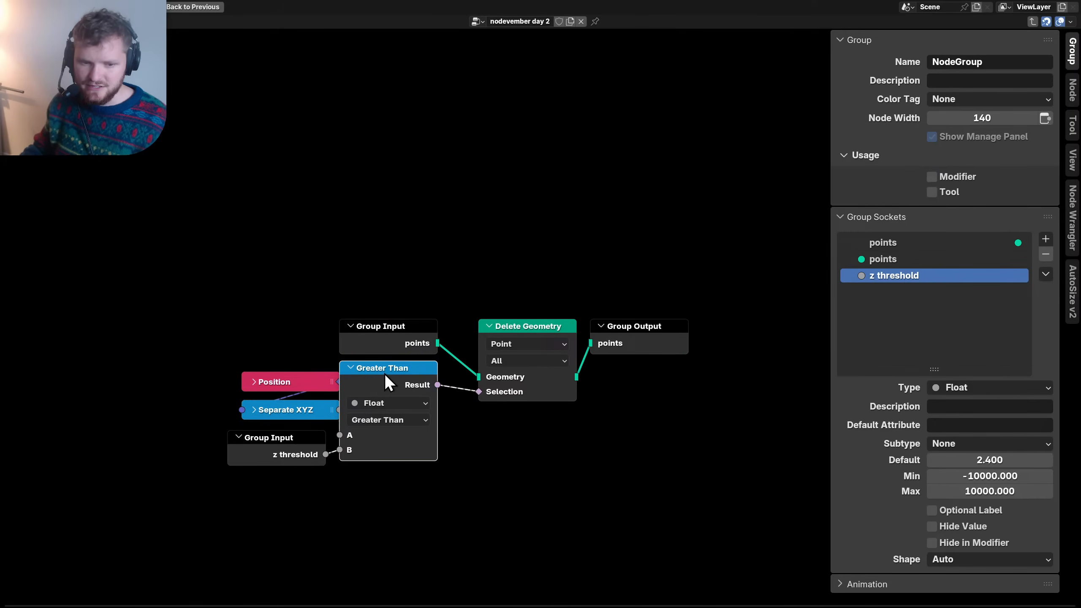
key("h")
left_click_drag(294, 437, 289, 497)
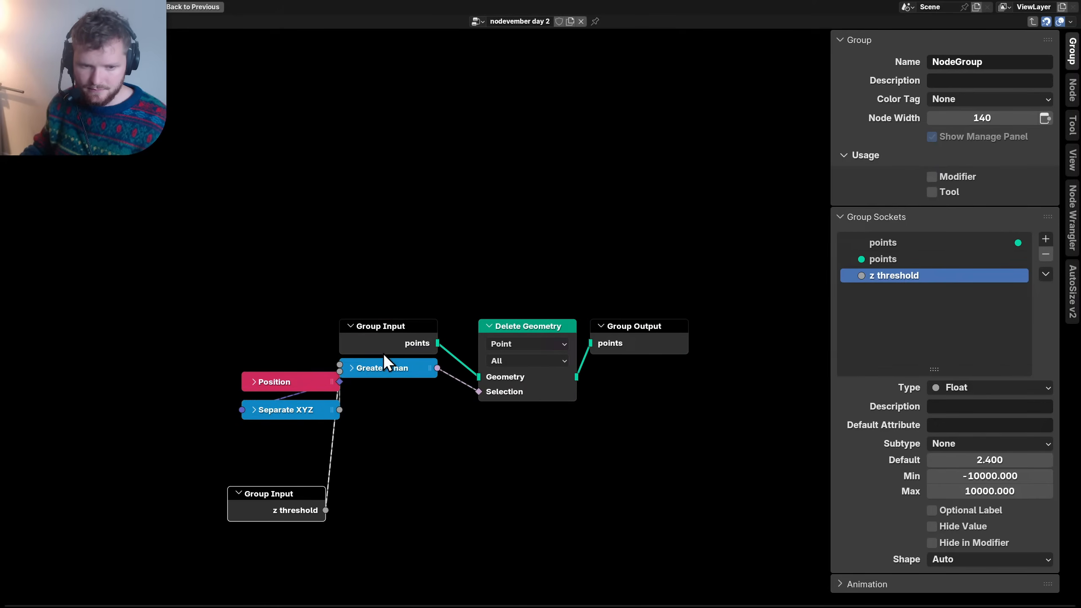
key("g")
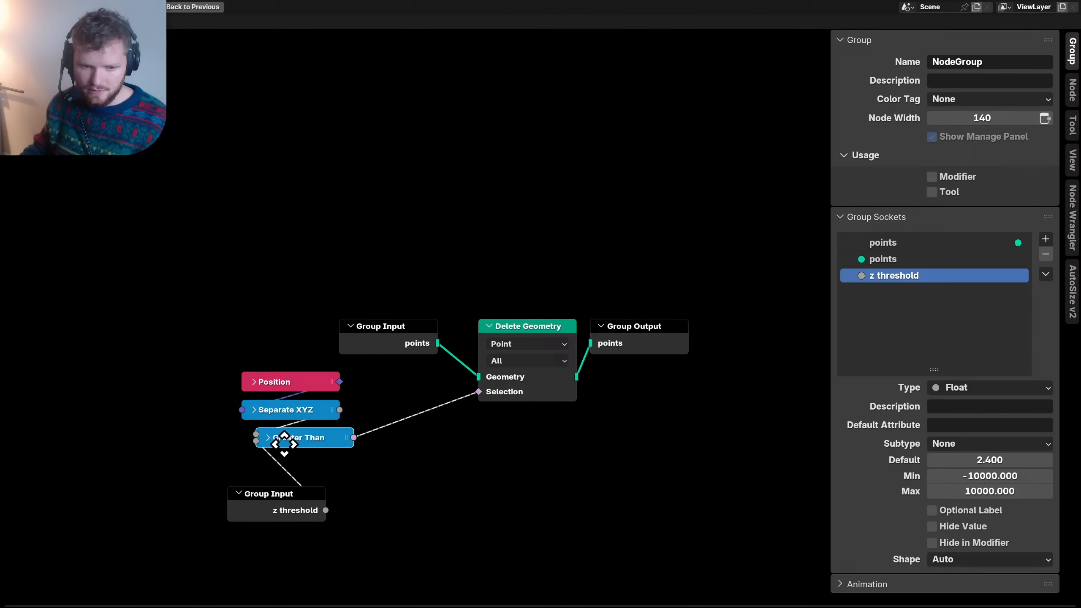
left_click(277, 437)
left_click_drag(285, 498, 284, 470)
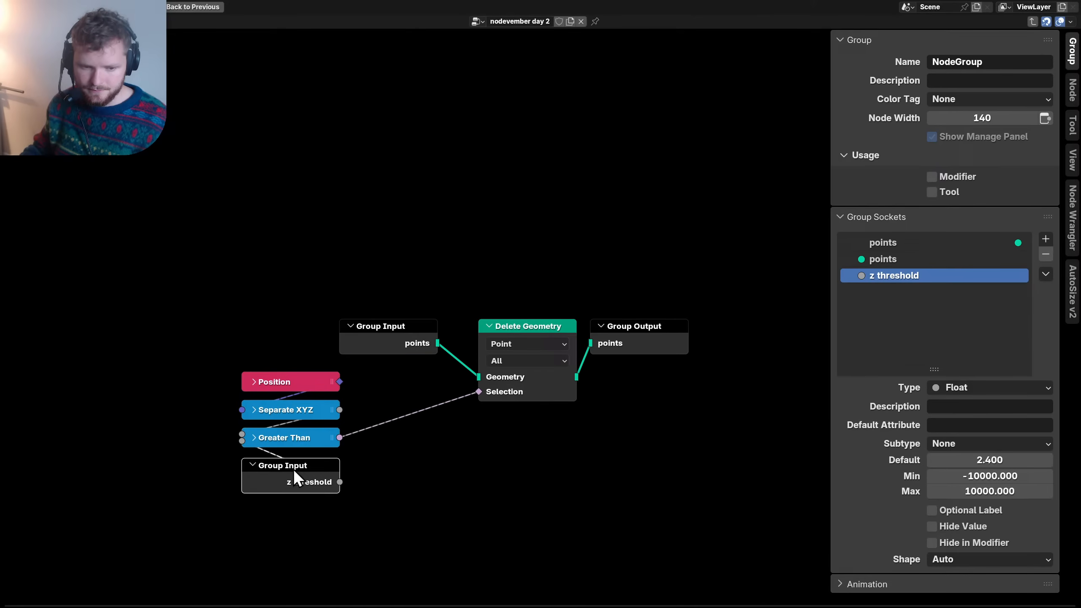
key("h")
key("ctrl+s")
- Collapse the points Group Input above Position, bring Delete Geometry and Group Output closer to the stack, and save the file
left_click_drag(503, 421, 659, 317)
key("g")
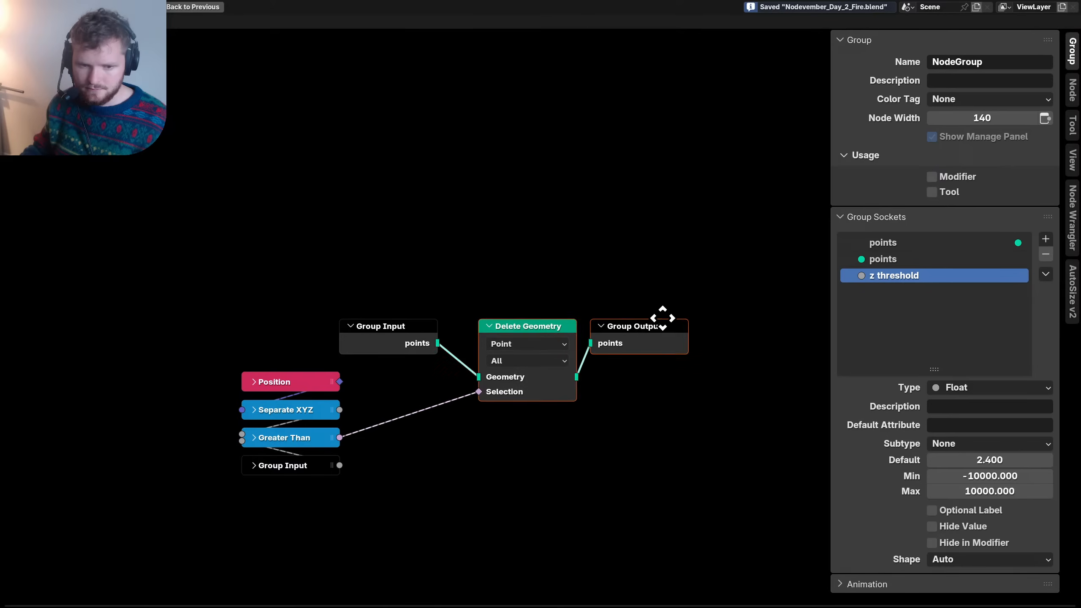
left_click(622, 357)
left_click_drag(396, 330, 297, 346)
key("h")
key("g")
left_click(330, 347)
left_click_drag(413, 343, 615, 367)
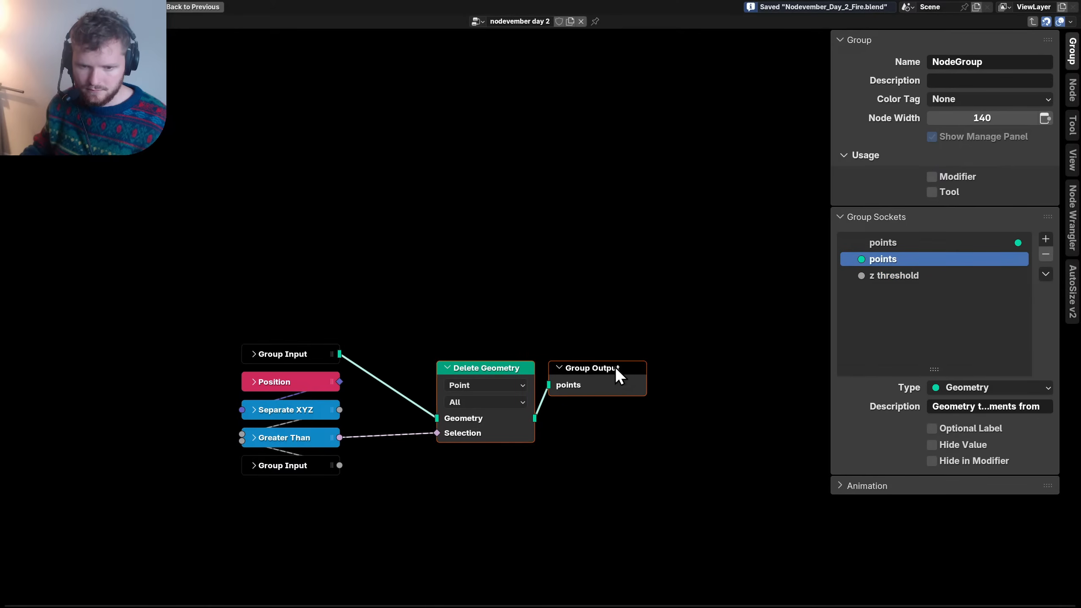
key("g")
left_click(563, 374)
key("ctrl+s")
- Leave the group and rename it "z cull"
key("Tab")
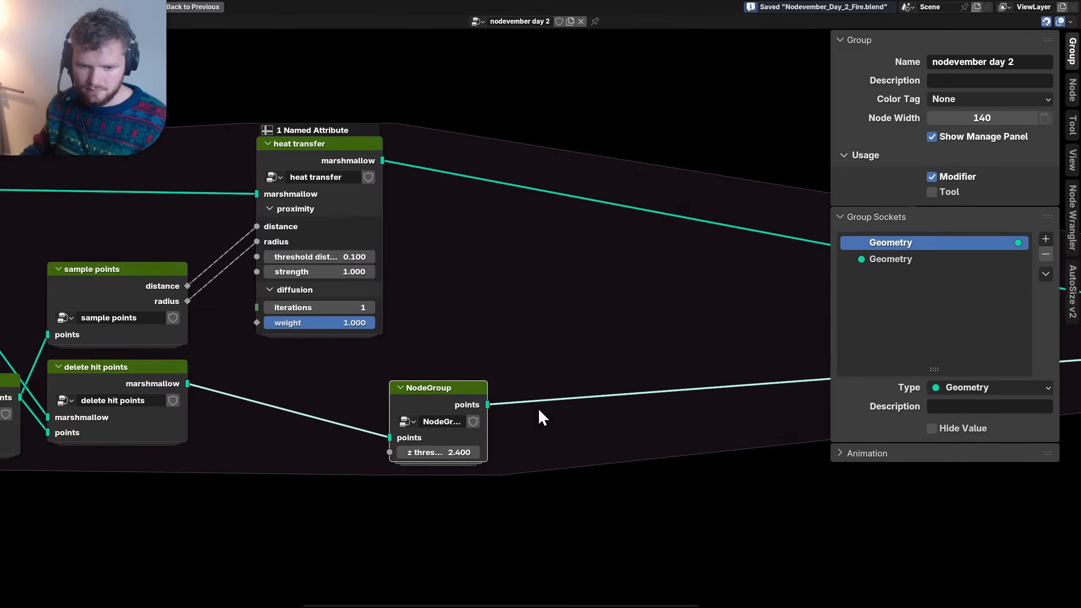
key("ctrl+a")
type("z c")
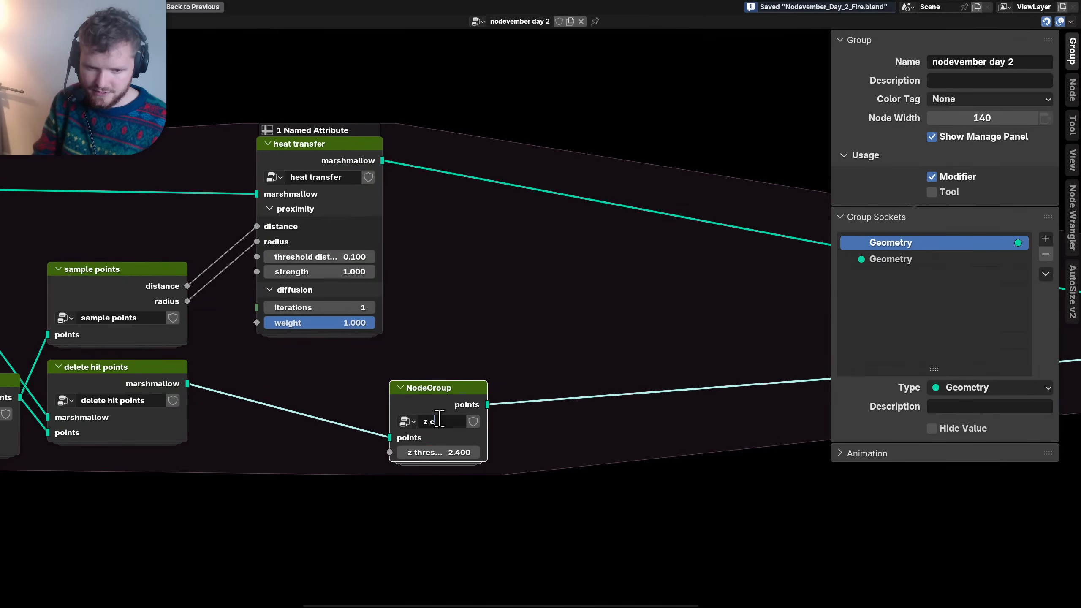
type("ull")
key("Return")
key("n")
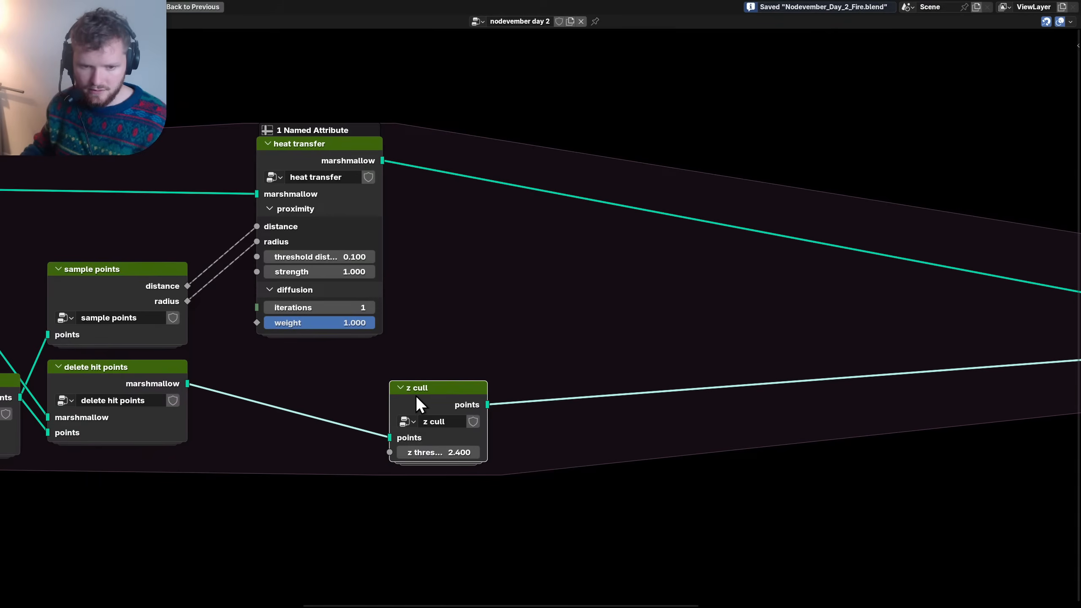
- Place the z cull node directly beneath heat transfer and widen it to match
key("g")
left_click(294, 369)
left_click_drag(354, 357, 380, 358)
- Move the simulation output and all nodes downstream of it closer to heat transfer and z cull
scroll(380, 357, "down", 6)
middle_click_drag(859, 396, 527, 417)
left_click_drag(532, 464, 988, 253)
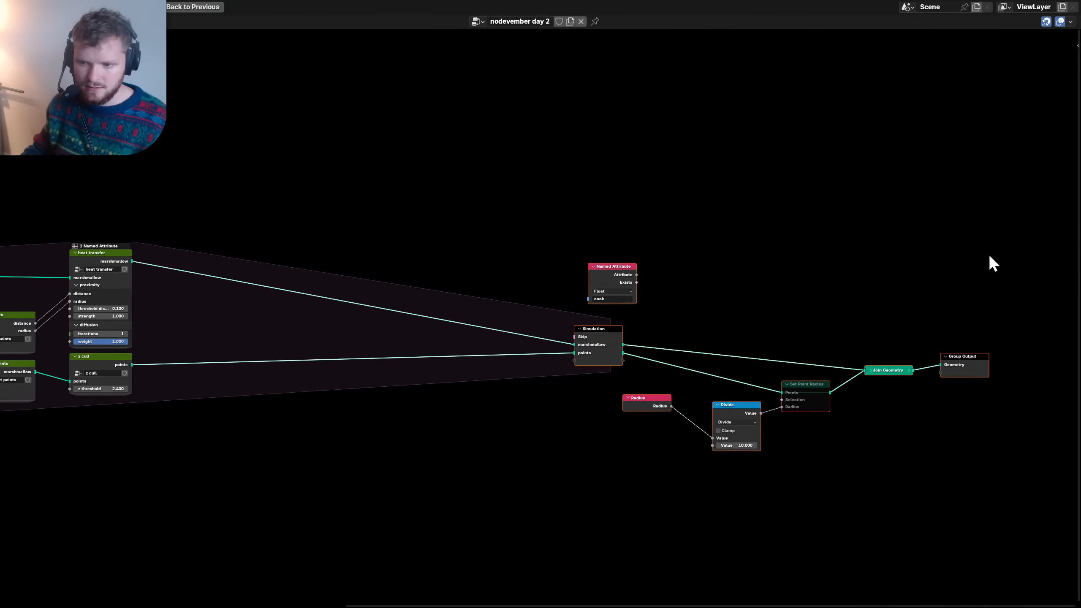
key("g")
left_click(613, 347)
middle_click_drag(455, 365, 591, 366)
scroll(548, 342, "up", 3)
key("g")
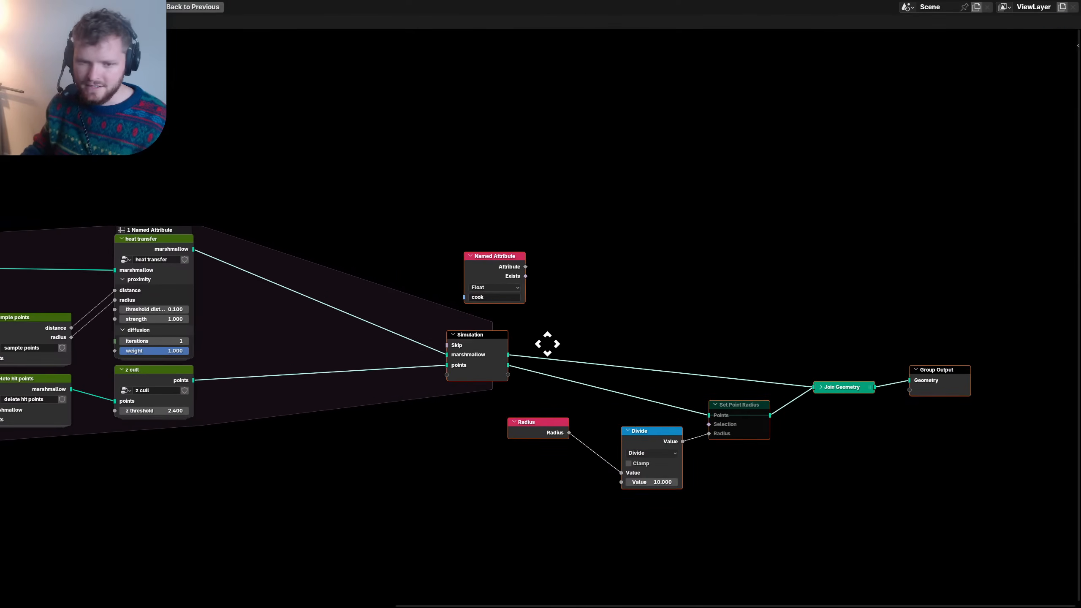
left_click(333, 336)
- Move the cook Named Attribute node away from the simulation output, to above the Divide node
left_click_drag(368, 302, 269, 248)
key("g")
left_click(451, 257)
- Move the simulation input and point spawner closer to the rotation node, and shift Join Geometry slightly towards them
scroll(286, 350, "down", 5)
middle_click_drag(219, 349, 574, 341)
left_click_drag(278, 437, 357, 323)
key("g")
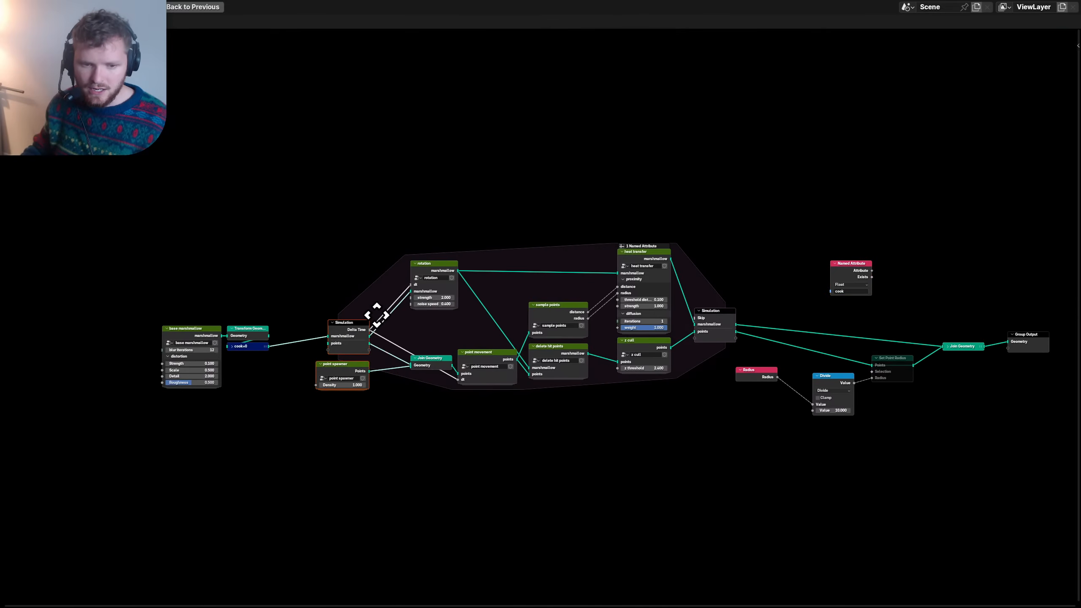
left_click(379, 316)
scroll(385, 381, "up", 3)
left_click_drag(343, 392, 333, 392)
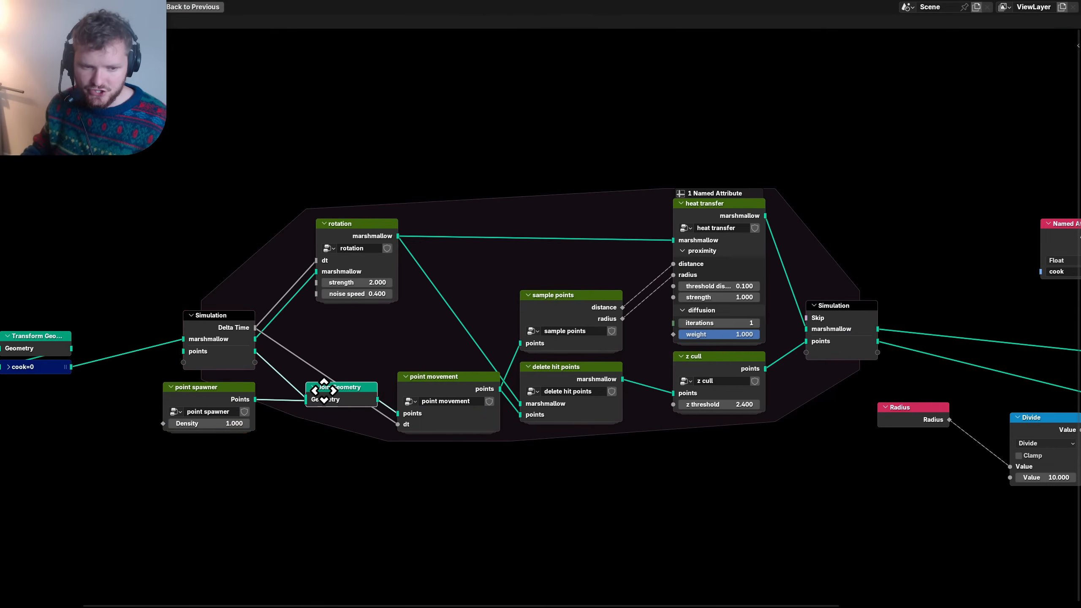
left_click(228, 321)
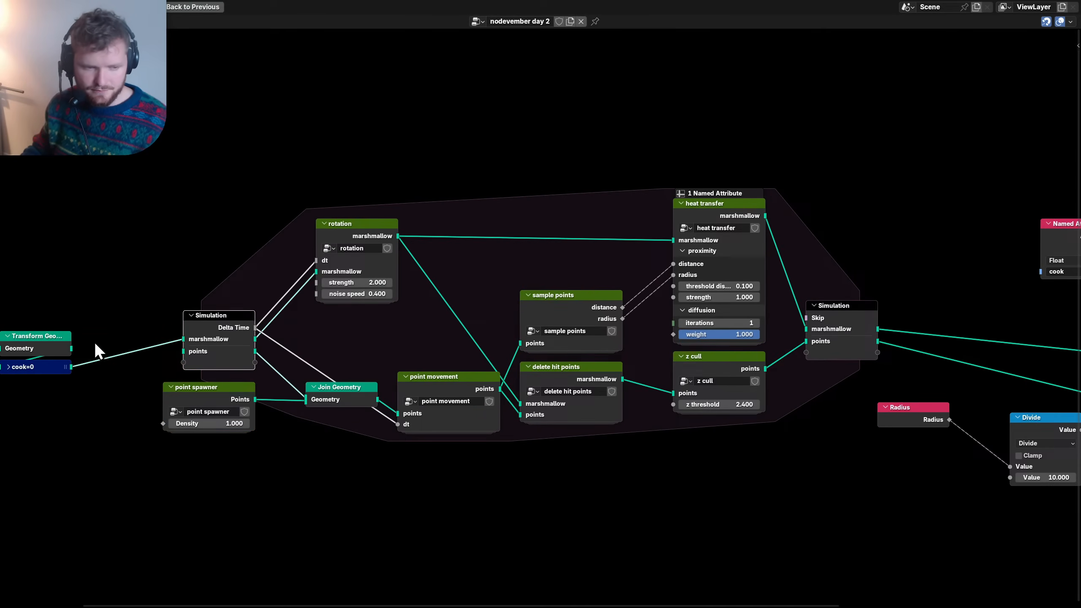
- Move base marshmallow, Transform Geometry and cook=0 next to the simulation input, and save the file
middle_click_drag(94, 345, 422, 358)
left_click_drag(347, 454, 241, 316)
key("g")
left_click(334, 297)
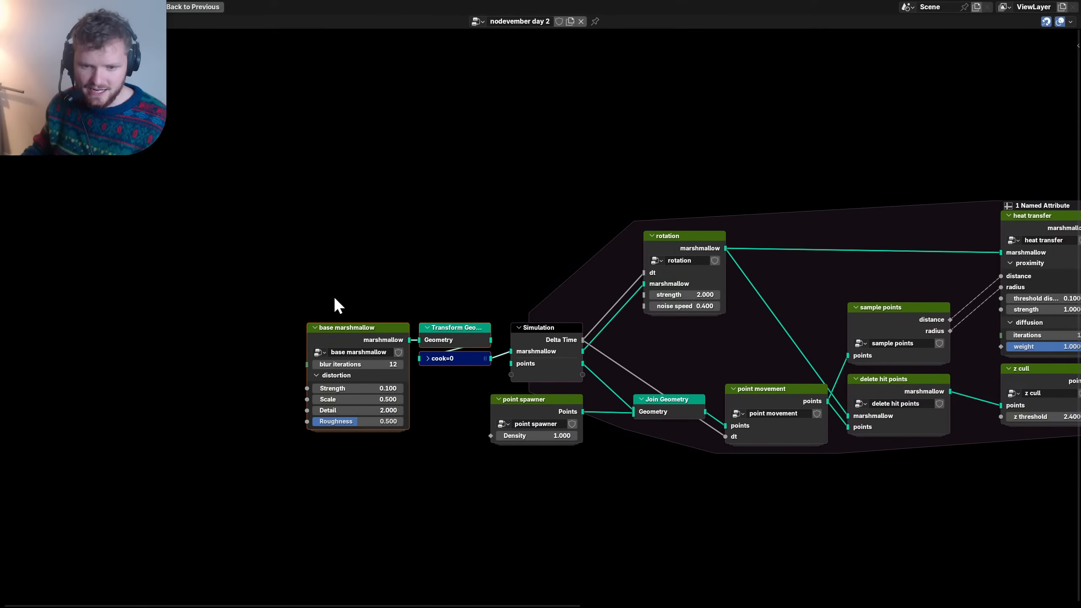
middle_click_drag(573, 357, 349, 337)
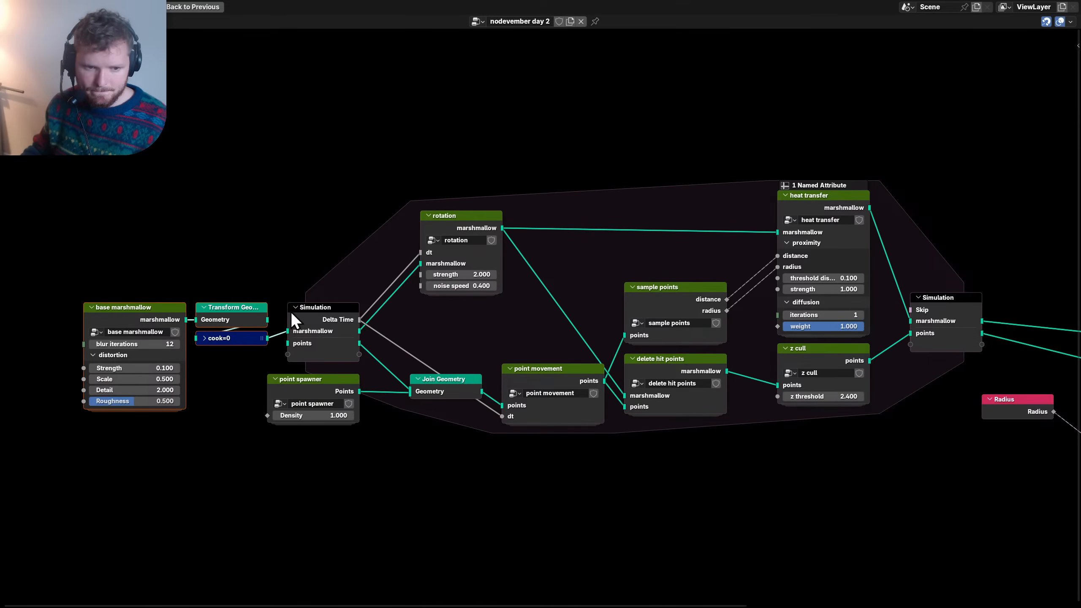
scroll(290, 310, "down", 6)
middle_click_drag(587, 314, 416, 319)
key("ctrl+s")
- Review the node groups and their connections from base marshmallow through the simulation zone
scroll(368, 320, "up", 6)
middle_click_drag(197, 304, 649, 315)
scroll(384, 353, "up", 2)
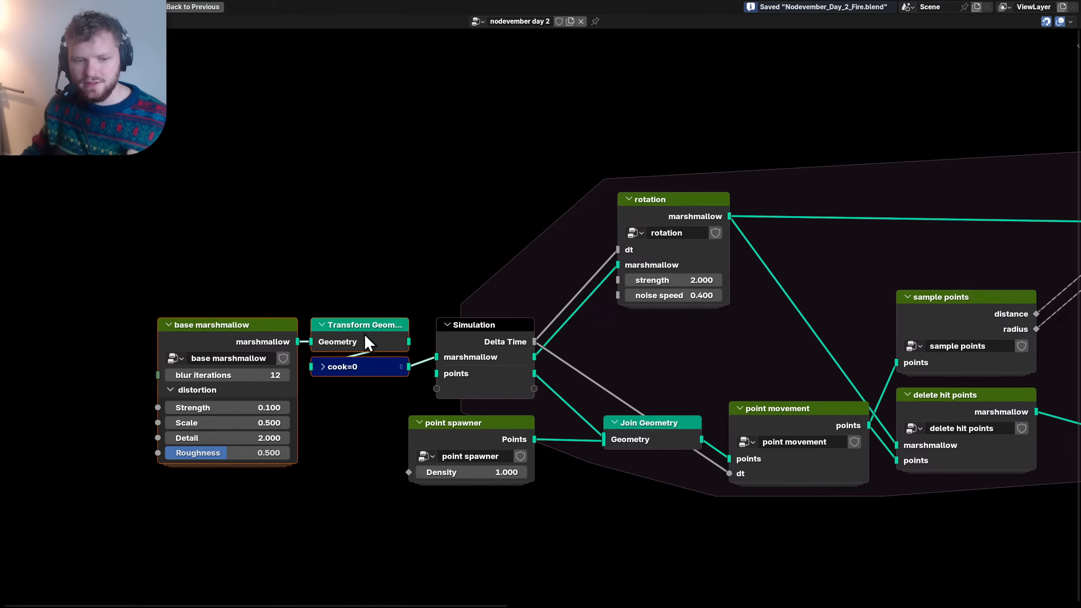
middle_click_drag(635, 285, 361, 253)
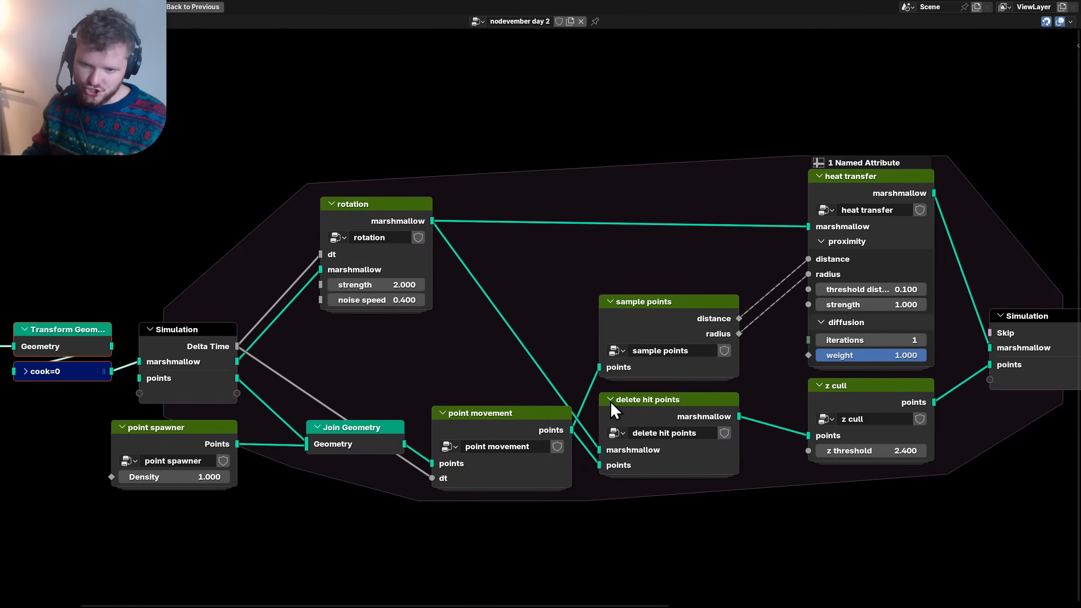
middle_click_drag(734, 346, 506, 353)
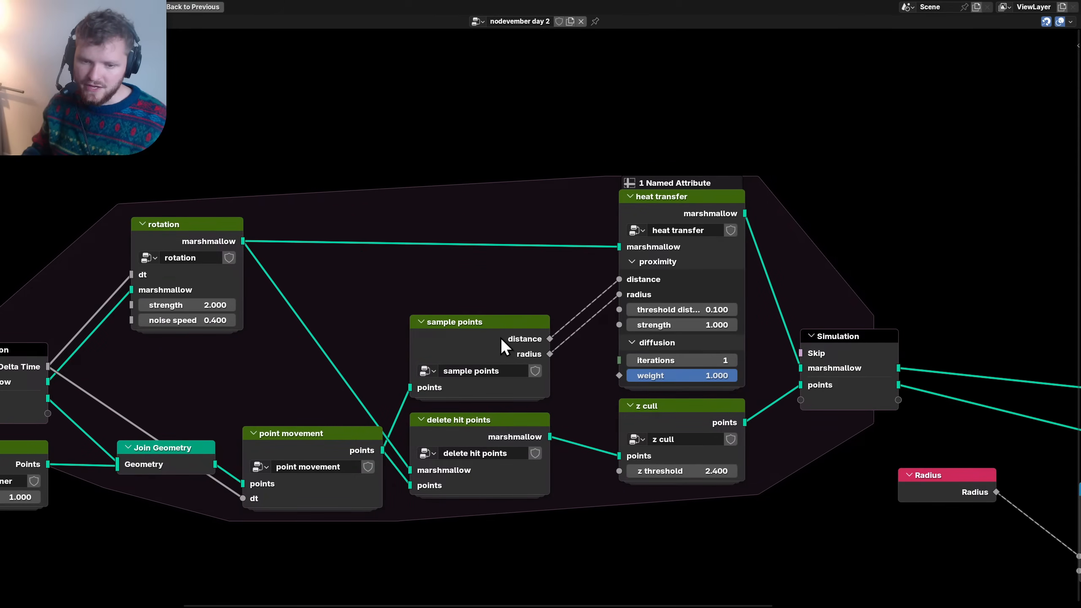
left_click(659, 213)
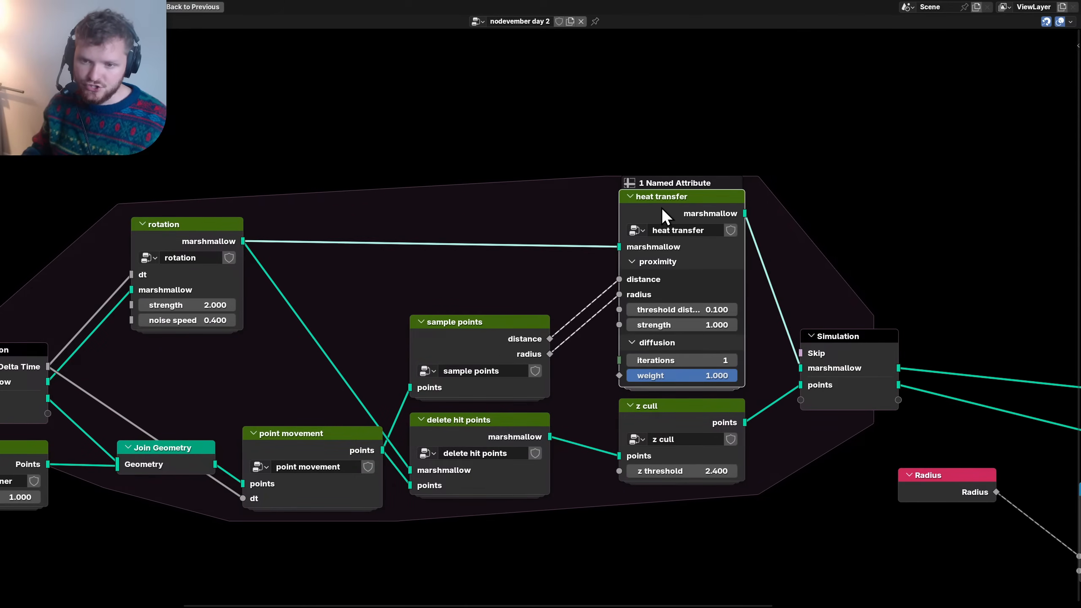
left_click(502, 341)
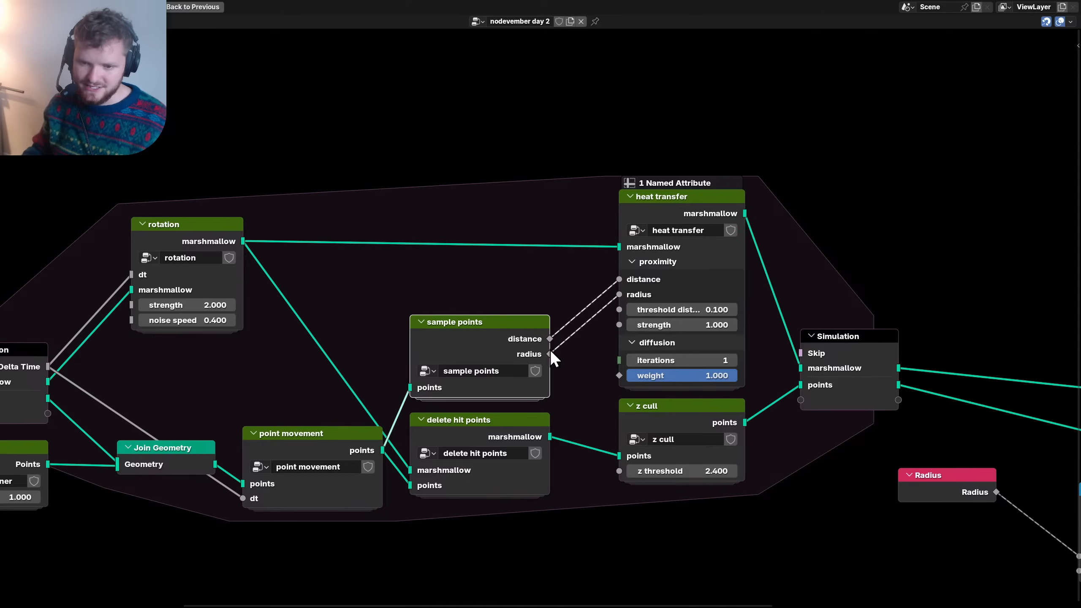
left_click(460, 419)
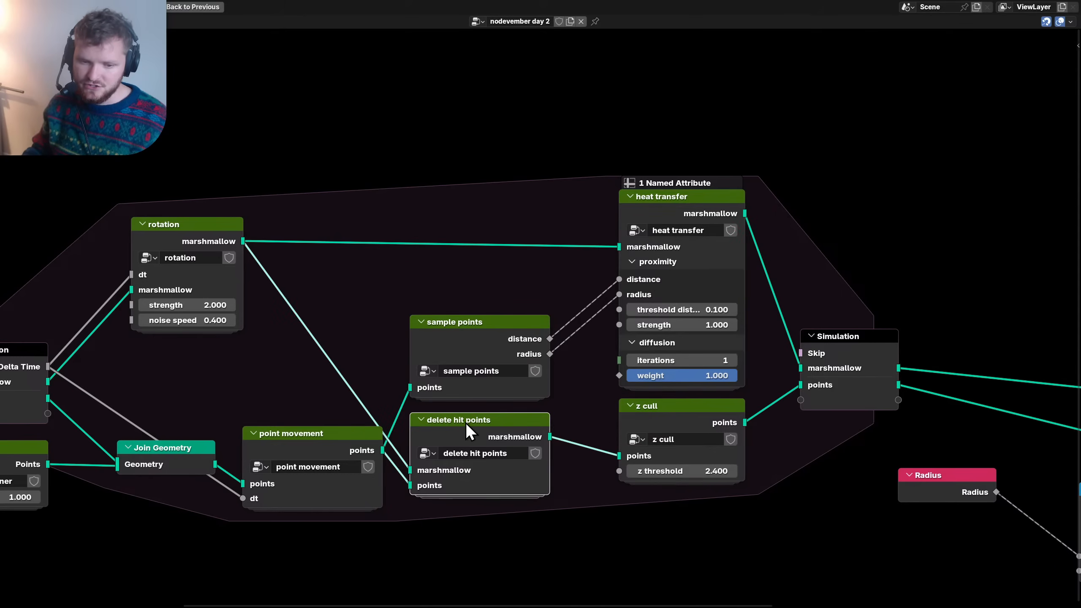
- Move the heat transfer and z cull nodes together
left_click_drag(630, 508, 709, 240)
key("g")
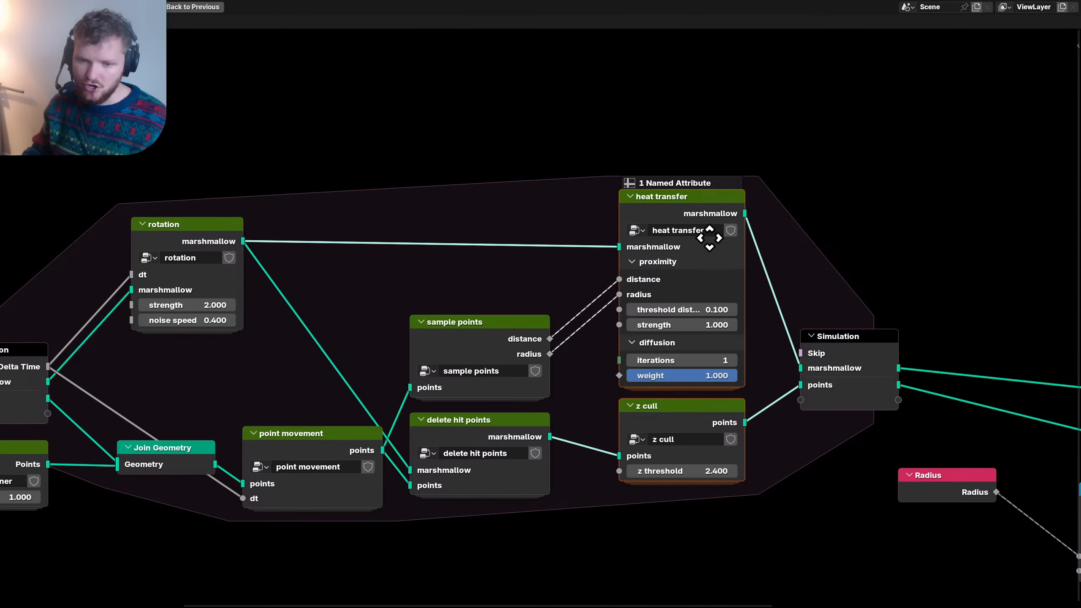
- Reposition the heat transfer and z cull nodes and the Simulation output node beside them
left_click(678, 237)
middle_click_drag(865, 379, 551, 372)
left_click_drag(523, 450, 548, 364)
key("g")
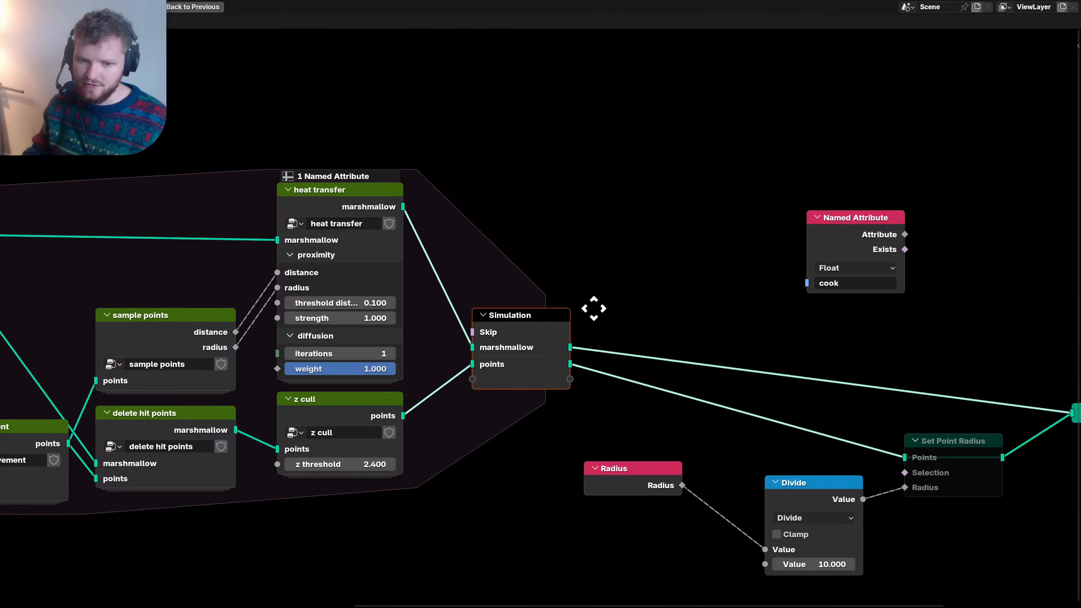
left_click(586, 309)
left_click(525, 322)
key("ctrl+h")
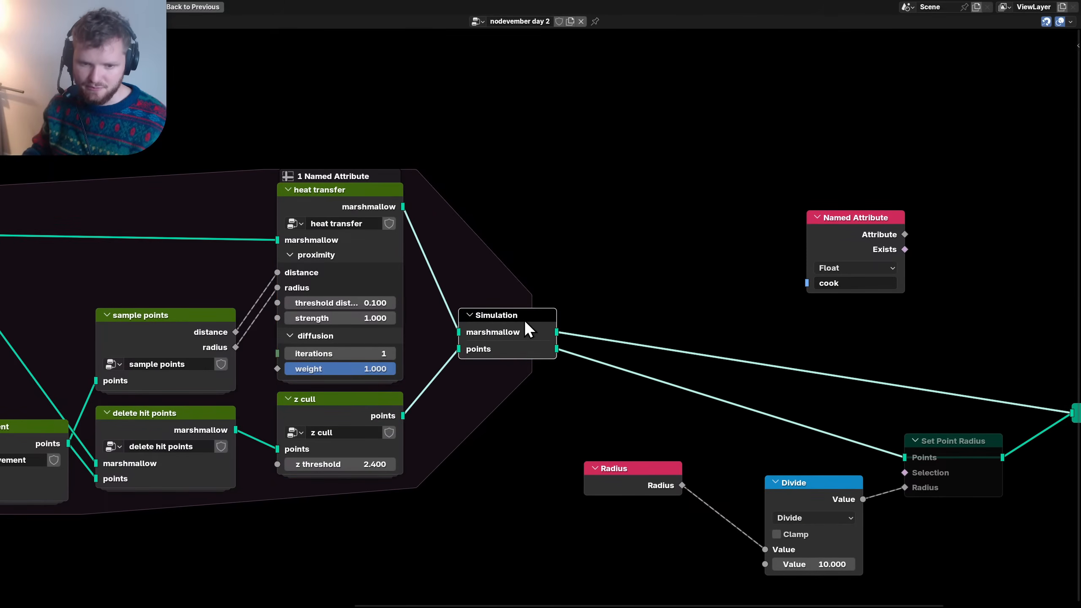
key("ctrl+h")
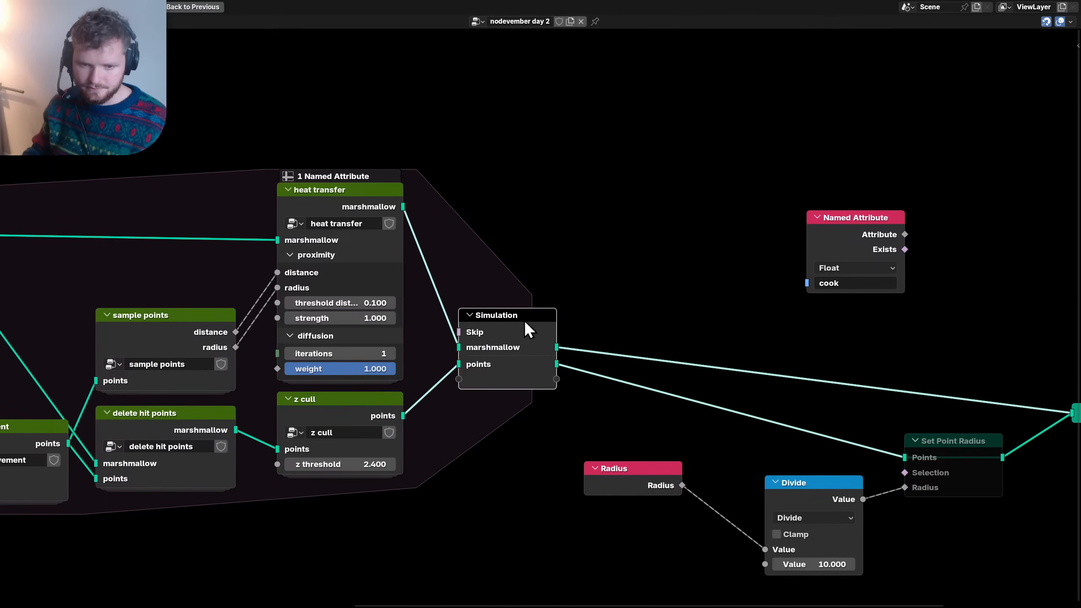
- Restore the full workspace layout, save the file, and shift the Simulation output with all nodes after it away from heat transfer
key("ctrl+space")
key("ctrl+s")
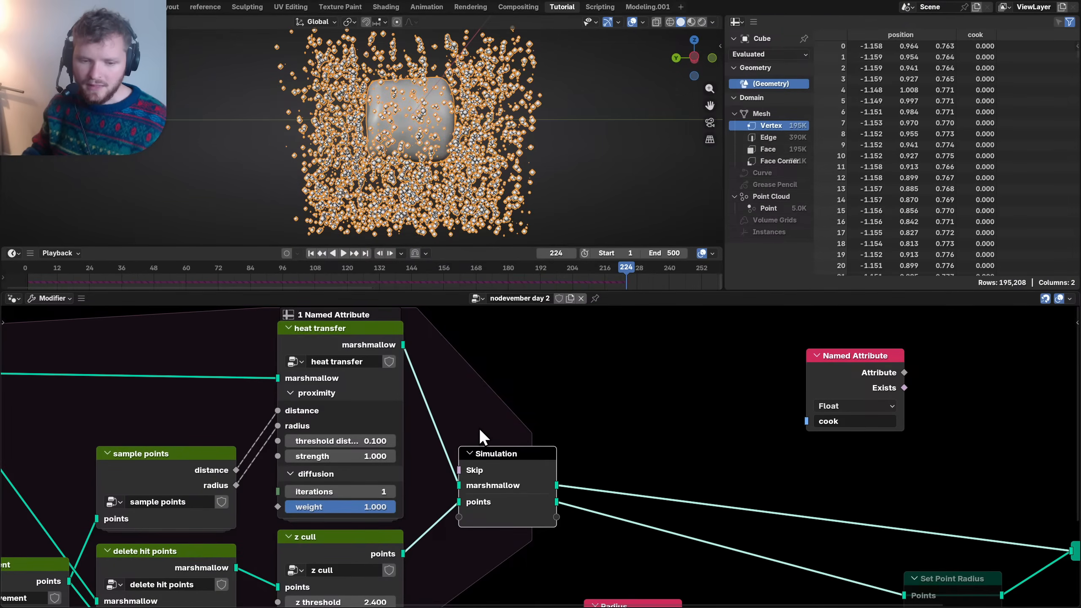
key("Home")
left_click_drag(926, 589, 532, 404)
key("g")
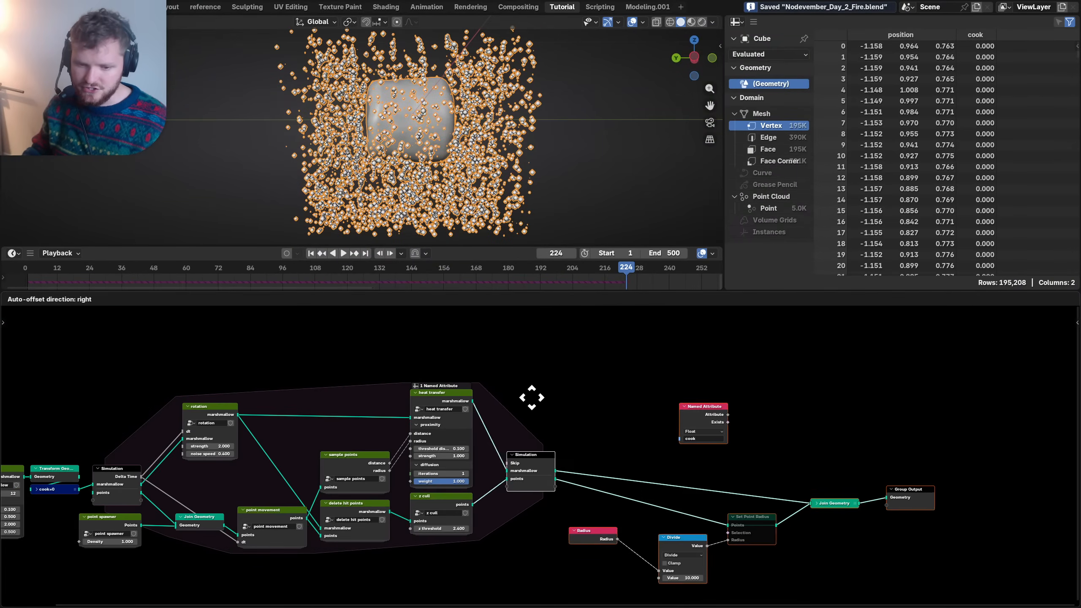
left_click(586, 390)
- Move everything from base marshmallow through rotation and point movement horizontally away from the sample points and delete hit points nodes
middle_click_drag(186, 480, 458, 448)
left_click_drag(209, 573, 625, 347)
key("g")
right_click(625, 346)
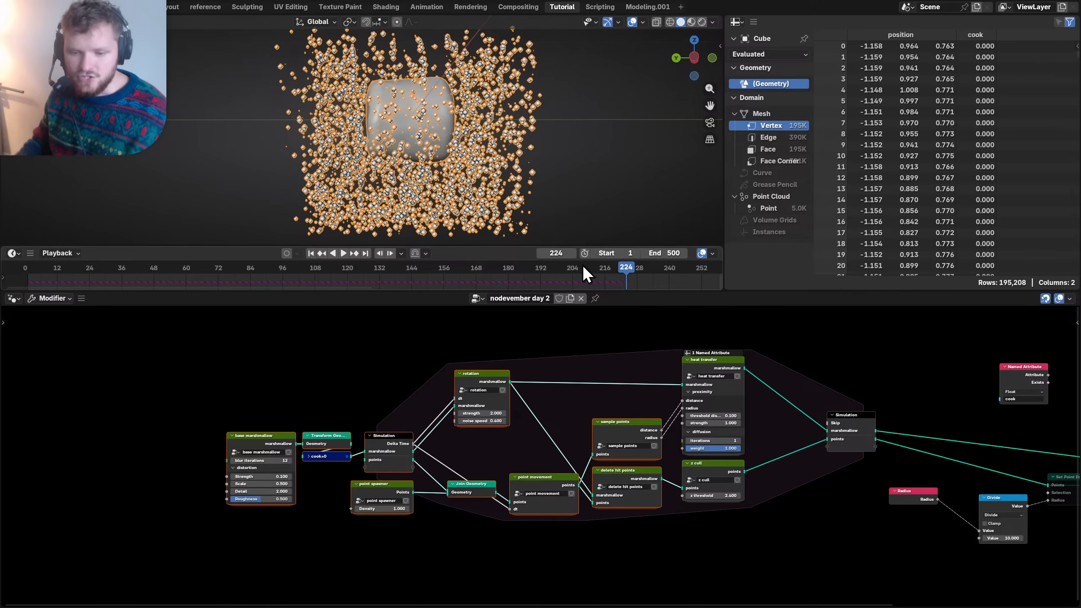
left_click_drag(206, 534, 537, 345)
key("g")
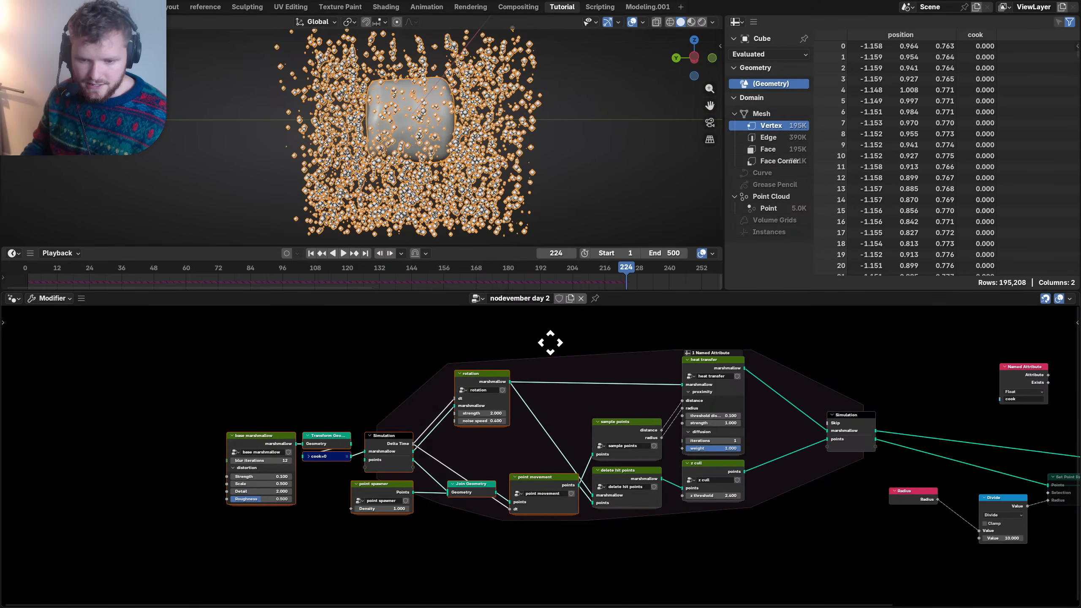
key("x")
left_click(493, 345)
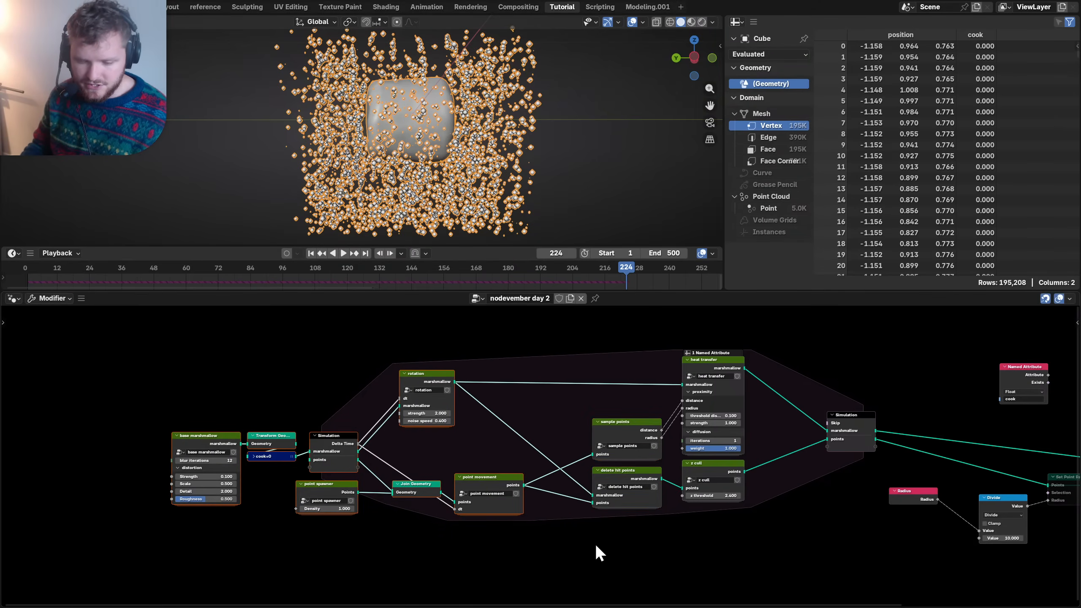
- Inspect the contents of the sample points node group and return to the main tree
left_click(615, 433)
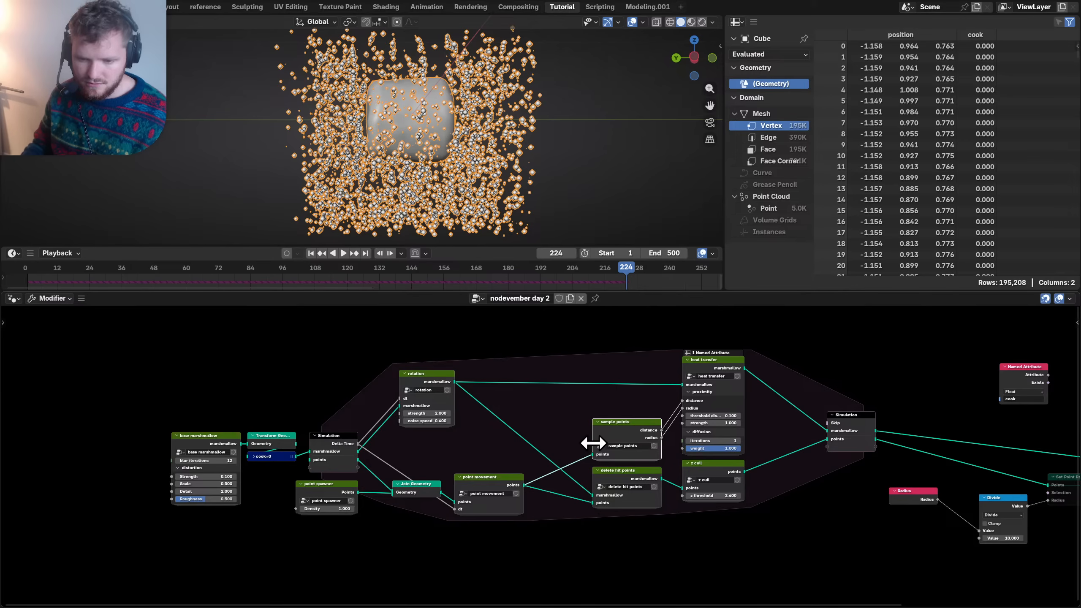
key("Tab")
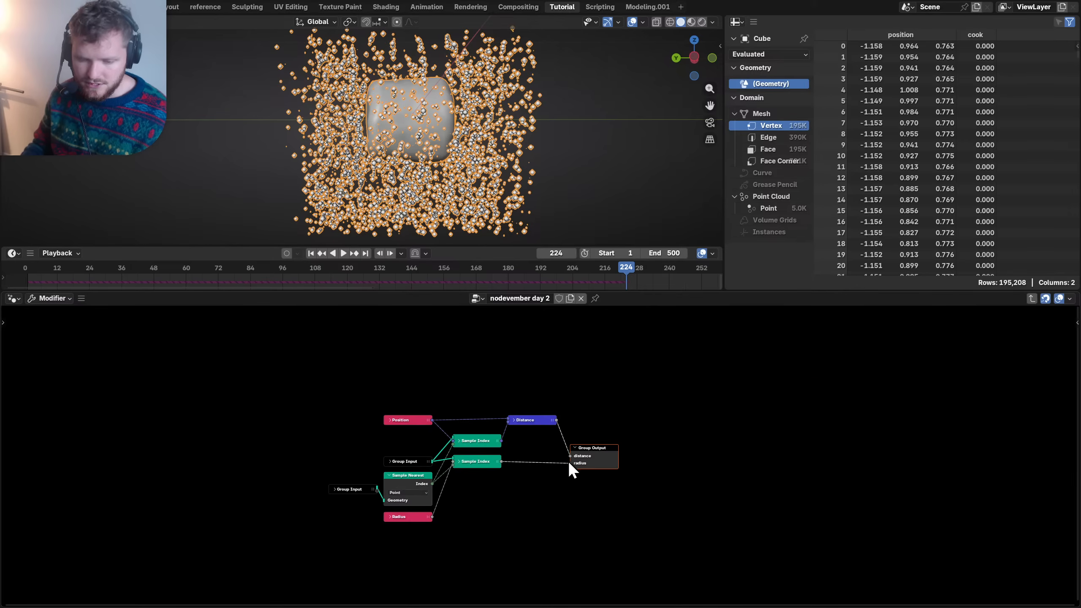
key("Tab")
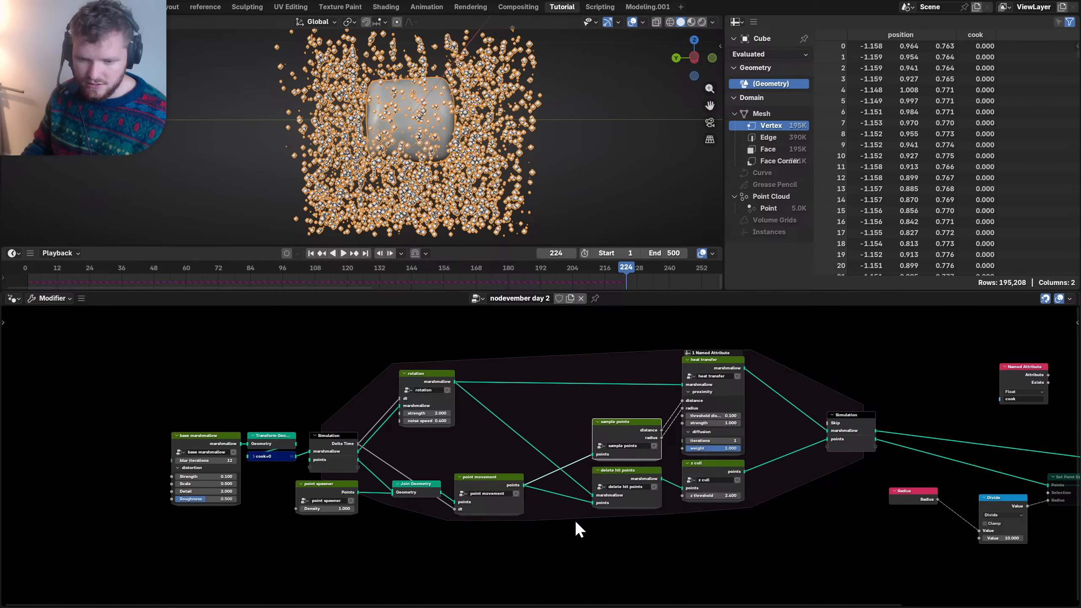
- Widen the gap between the sample points and delete hit points nodes and the heat transfer and z cull nodes, and save the file
left_click_drag(575, 520, 627, 448)
key("g")
left_click(597, 449)
left_click_drag(835, 507, 753, 354)
scroll(642, 427, "up", 3)
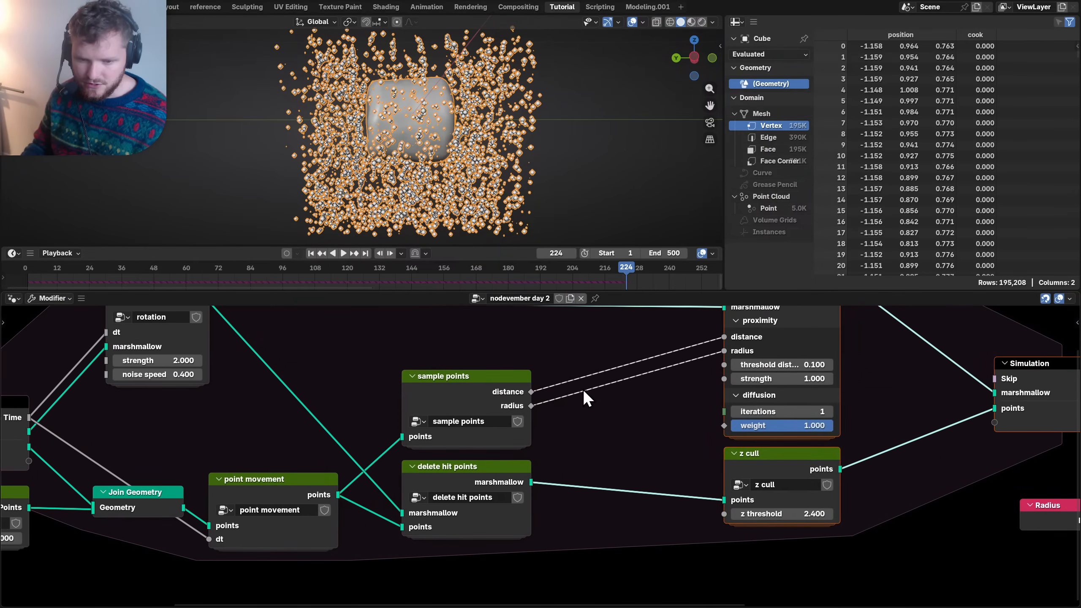
key("ctrl+s")
- Add a Set Point Radius node in the gap between sample points and heat transfer
key("shift+a")
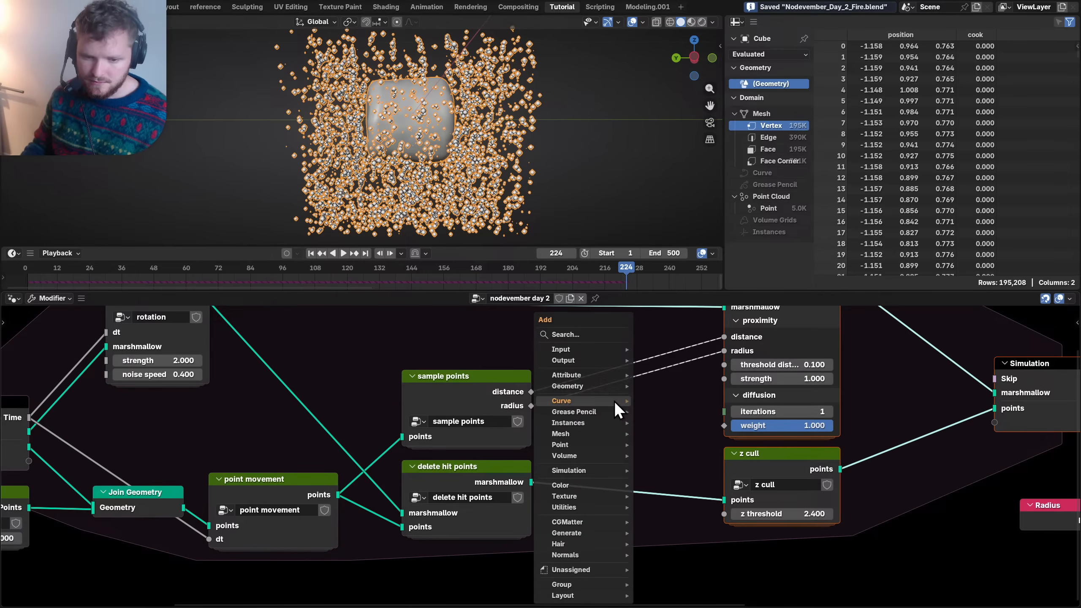
type("set point")
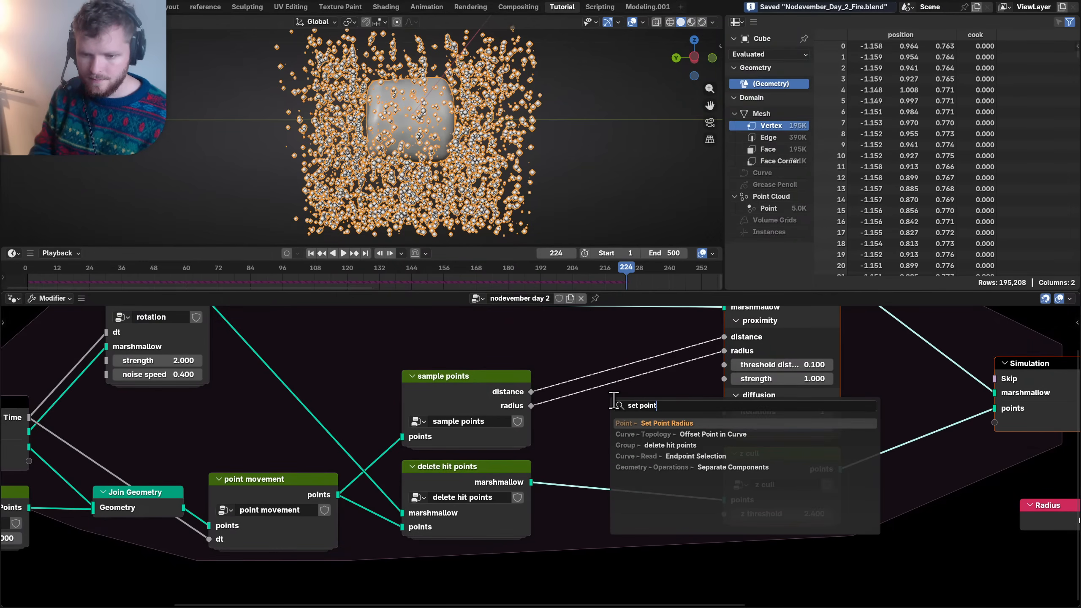
key("Return")
left_click(614, 402)
- Shift all nodes up to sample points and delete hit points further from heat transfer, and lower delete hit points beneath sample points
scroll(343, 442, "down", 5)
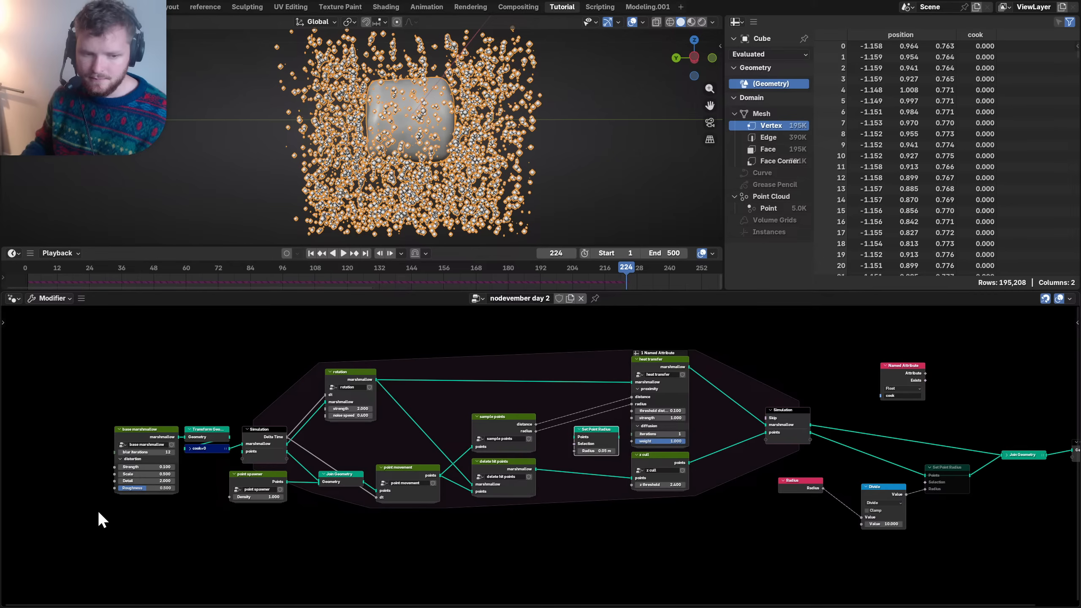
left_click_drag(95, 516, 485, 352)
key("g")
key("x")
left_click(428, 356)
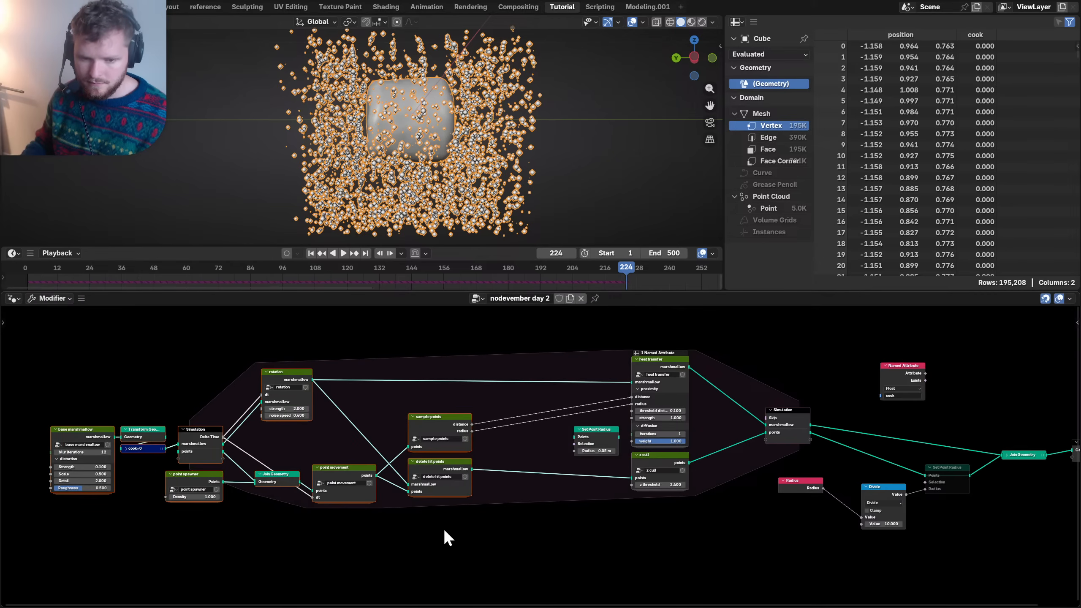
left_click_drag(428, 466, 428, 488)
scroll(353, 483, "up", 2)
scroll(352, 482, "up", 1)
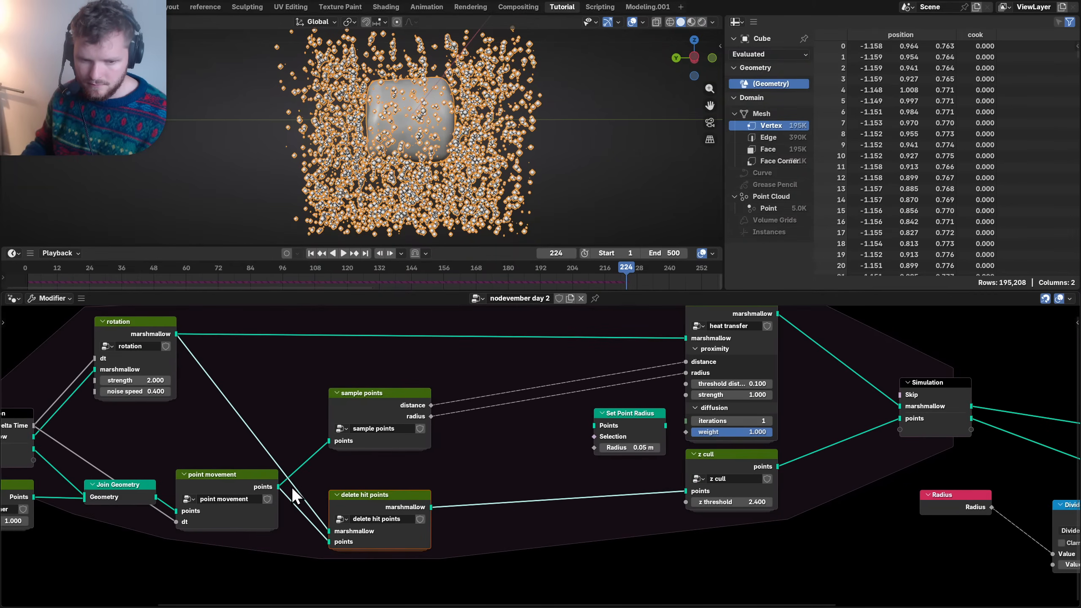
- Connect point movement's points to Set Point Radius and feed sample points' radius through a new Multiply node into its Radius
left_click_drag(279, 487, 492, 424)
left_click(430, 417)
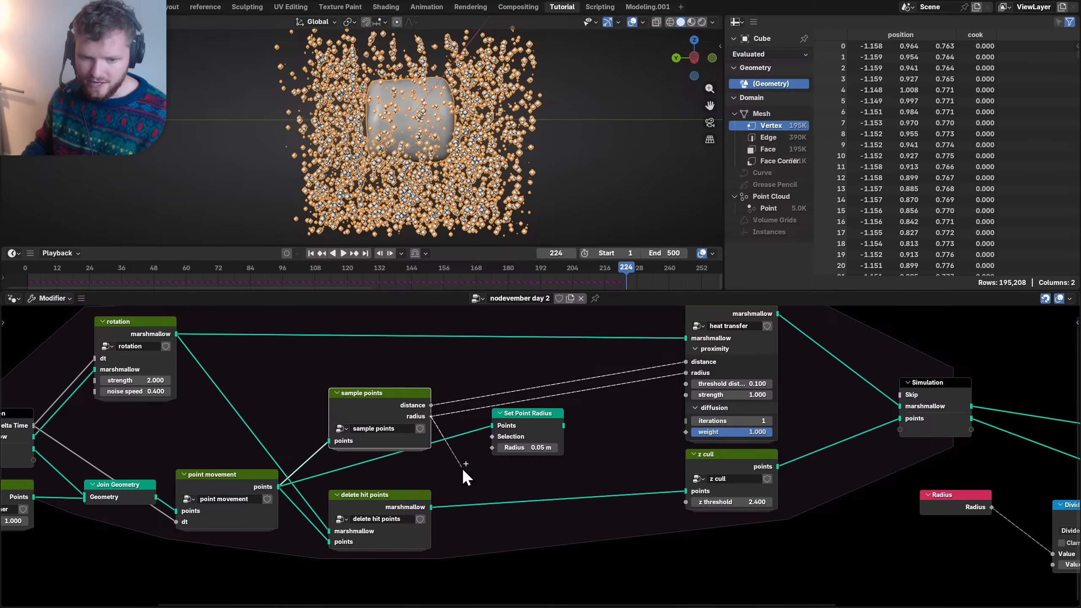
key("shift+a")
type("mu")
key("Return")
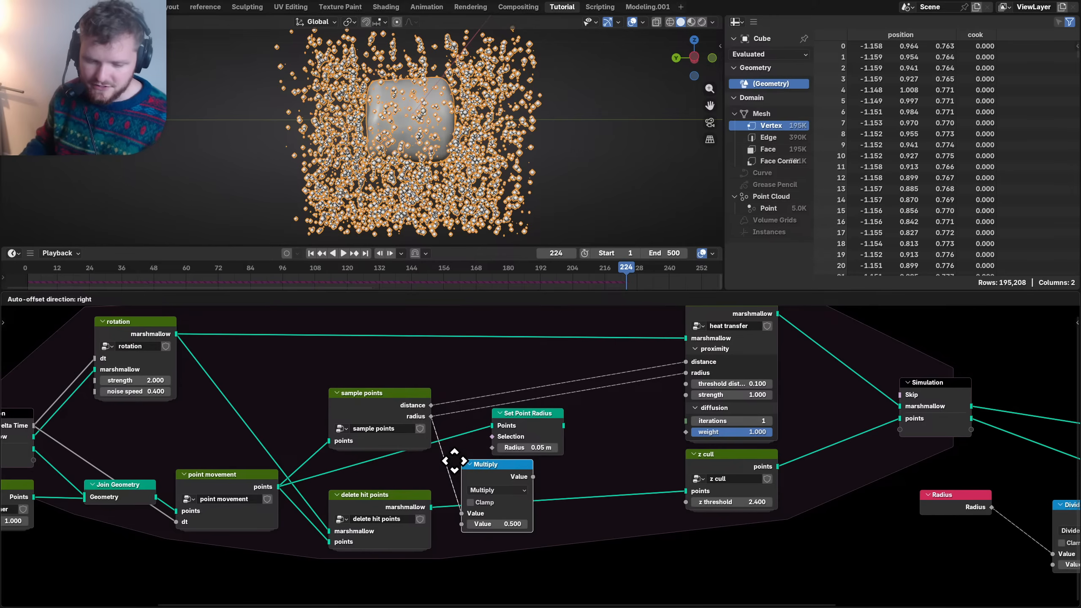
left_click_drag(494, 447, 493, 448)
- Set the Multiply value to 0.95, hide its unused socket, and rearrange the Multiply and Set Point Radius nodes
left_click_drag(529, 413, 620, 413)
left_click(480, 523)
type(".9")
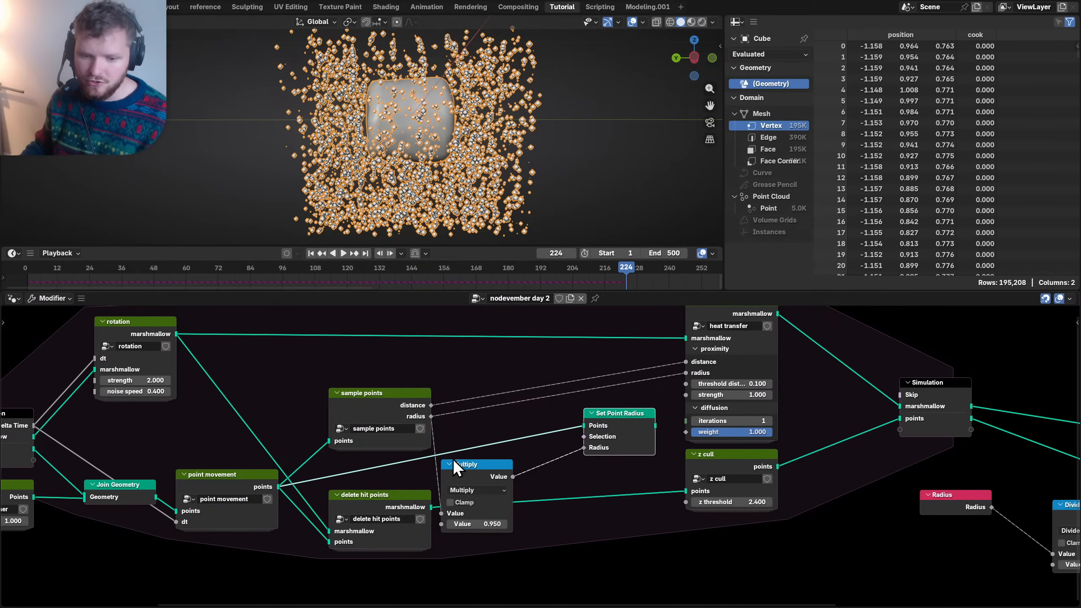
left_click_drag(453, 459, 463, 449)
key("ctrl+h")
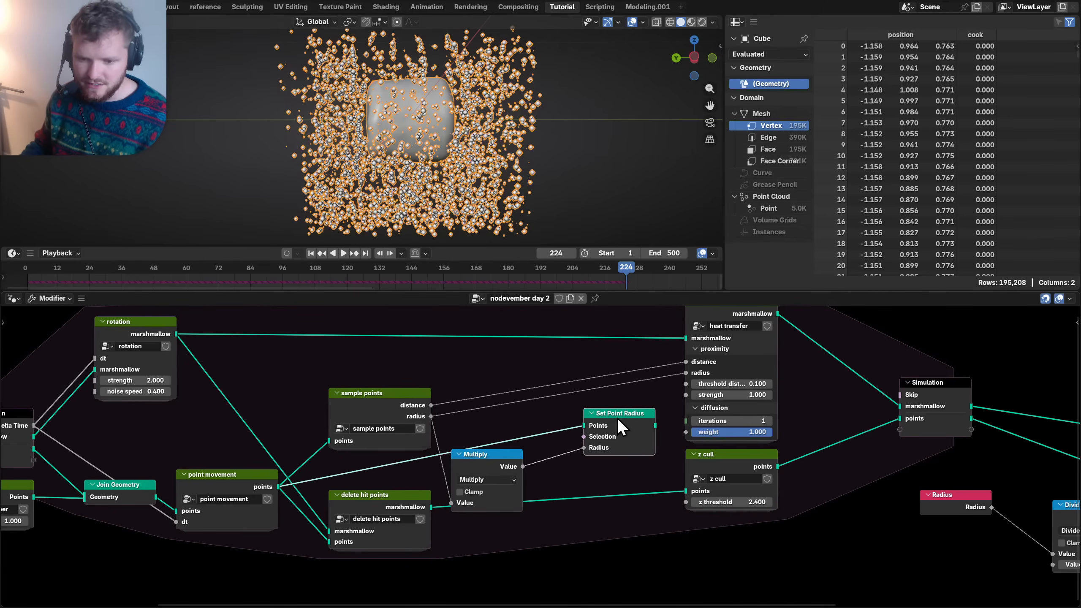
left_click_drag(618, 419, 584, 414)
left_click_drag(485, 460, 516, 424)
- Delete the Set Point Radius and Multiply nodes placed after sample points
left_click(583, 420)
key("x")
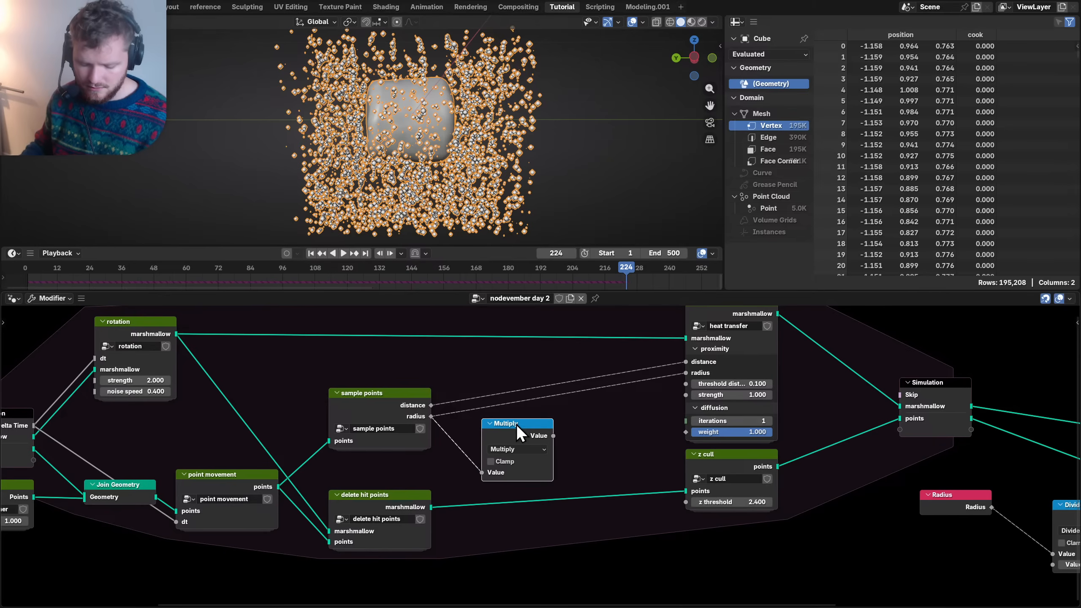
key("ctrl+h")
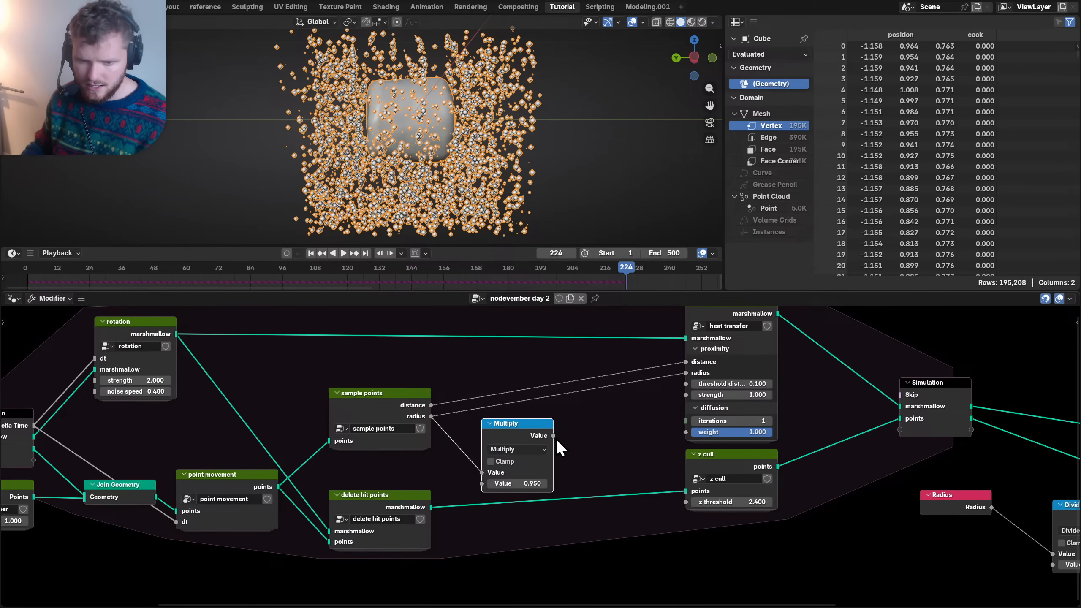
left_click_drag(553, 436, 615, 371)
key("ctrl+x")
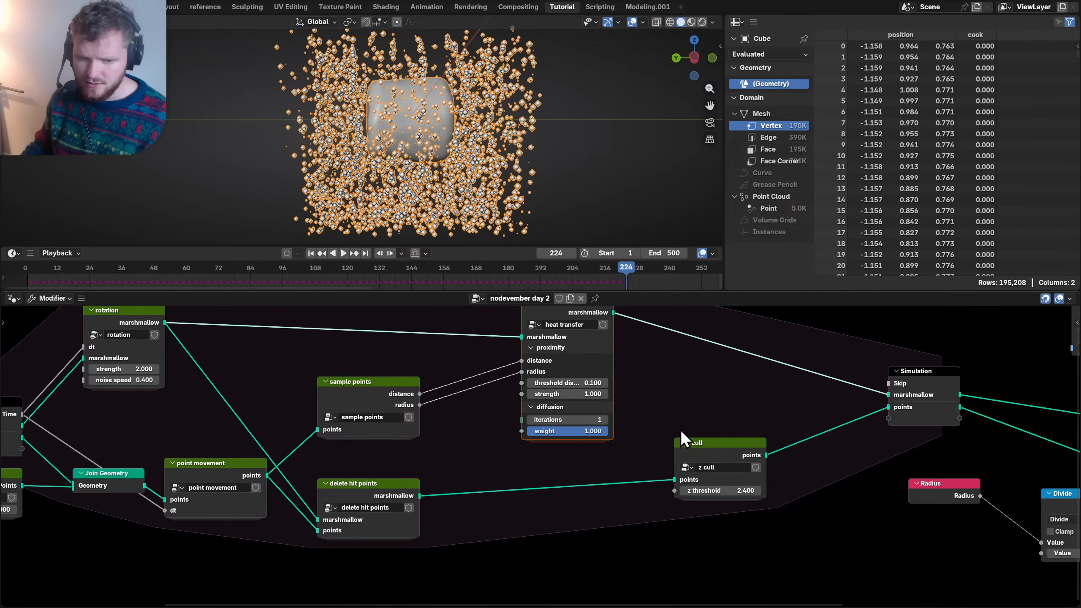
- Move z cull closer to delete hit points and insert a Set Point Radius node between z cull and the Simulation output
left_click_drag(683, 442, 555, 470)
middle_click_drag(634, 438, 557, 441)
key("shift+a")
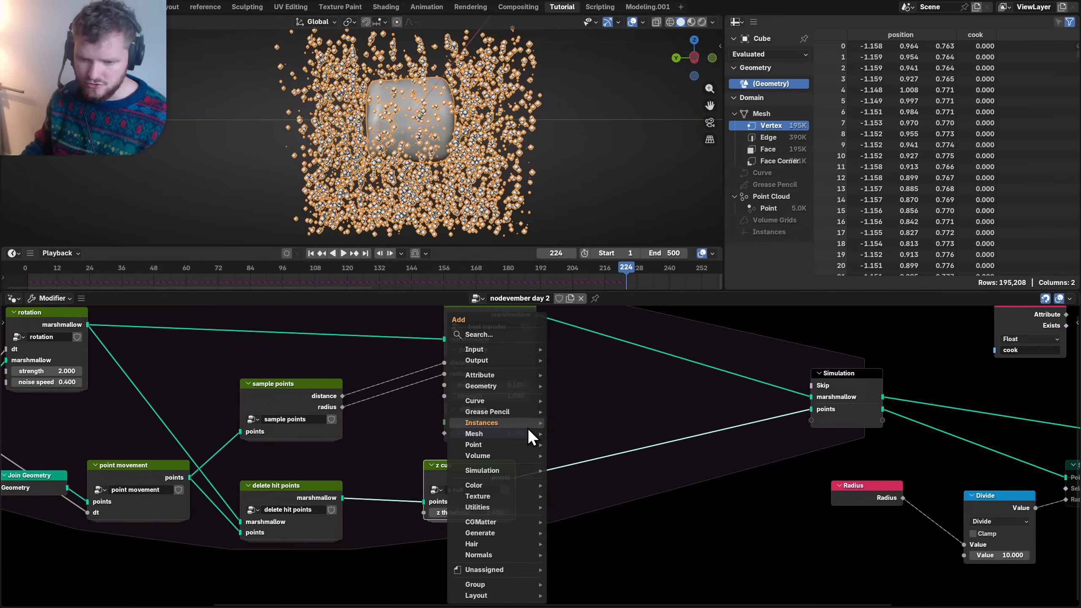
mouse_move(529, 426)
type("set point ra")
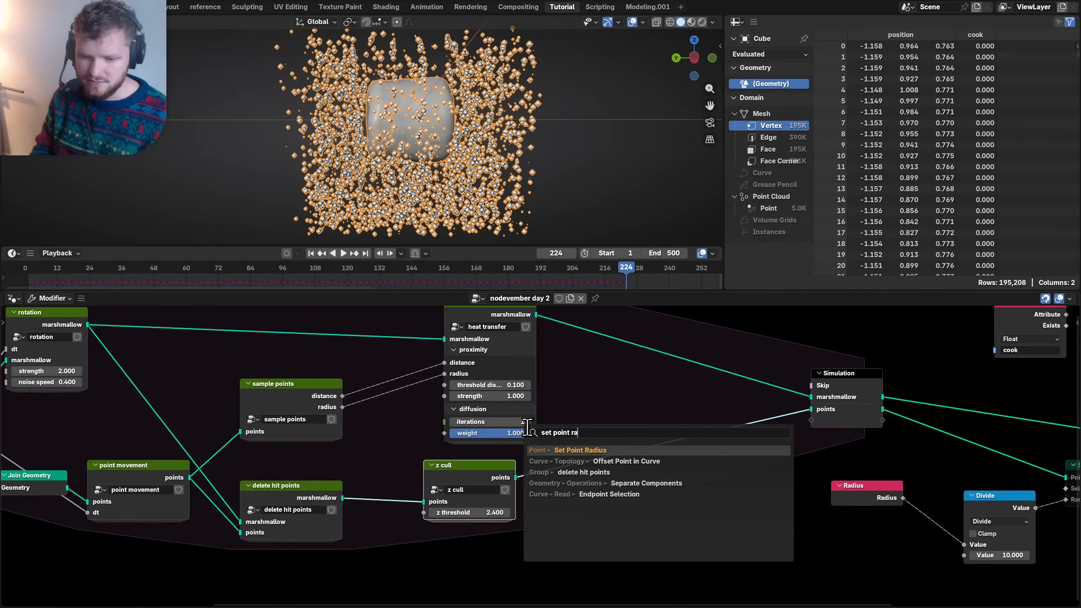
key("Return")
left_click(645, 473)
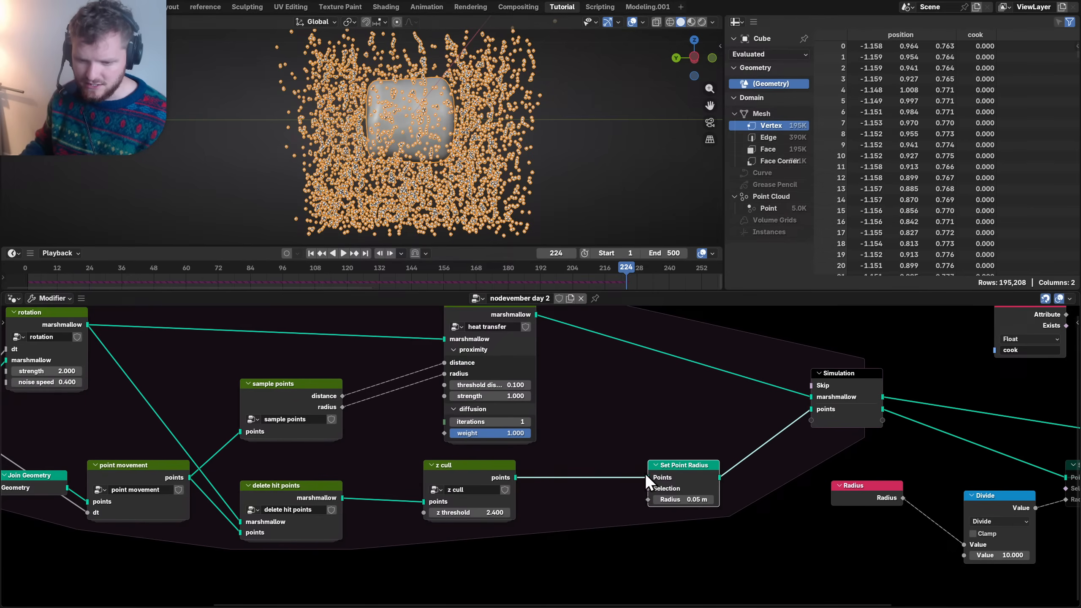
- Add a Radius input node just below the z cull node
middle_click_drag(559, 477, 570, 427)
key("shift+a")
type("rad")
key("Return")
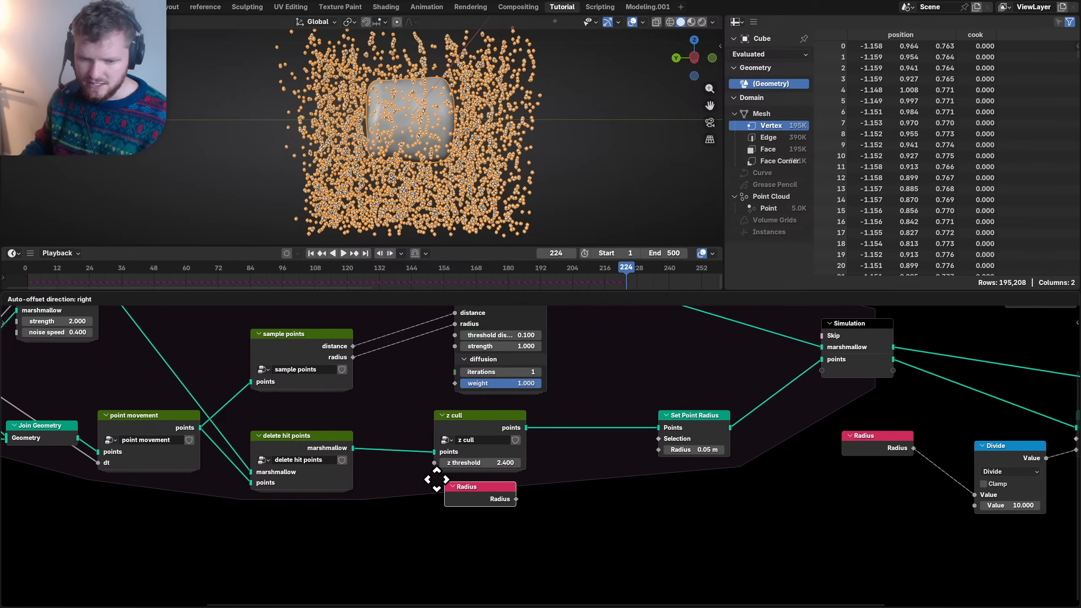
left_click(436, 480)
- Add a Multiply node after the Radius node and connect its result to Set Point Radius's Radius input
key("shift+a")
type("mul")
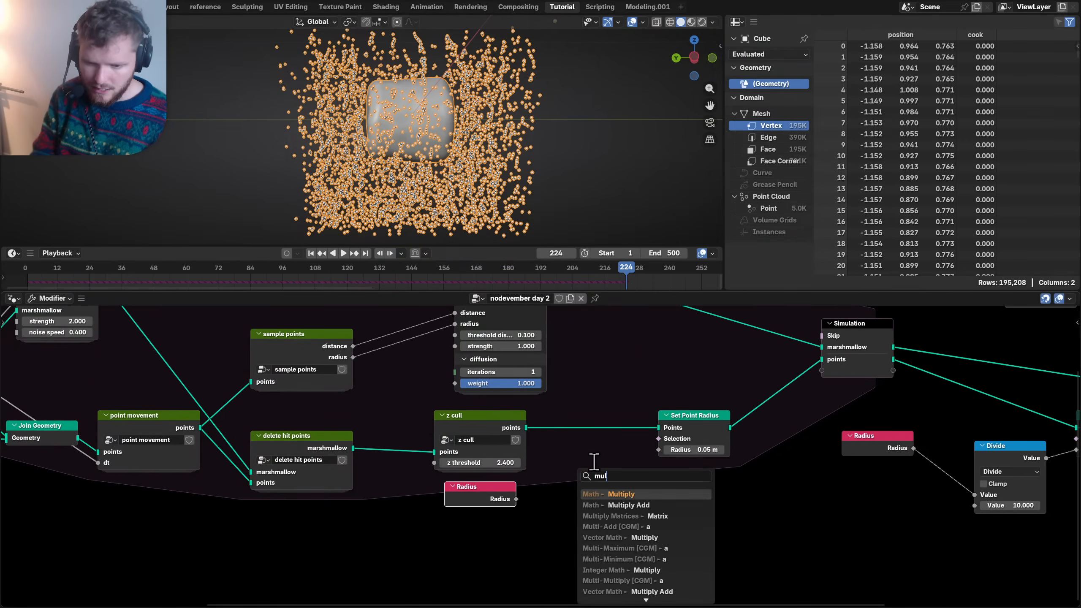
key("Return")
left_click(550, 459)
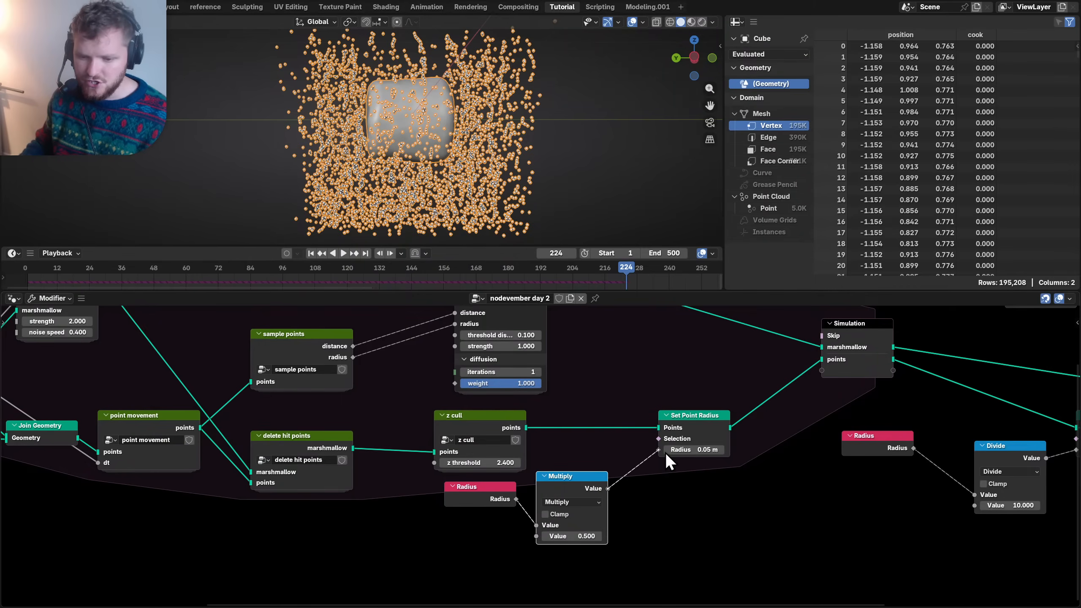
left_click_drag(665, 453, 663, 452)
- Play the simulation from the first frame to check how the points shrink as they rise
key("shift+Left")
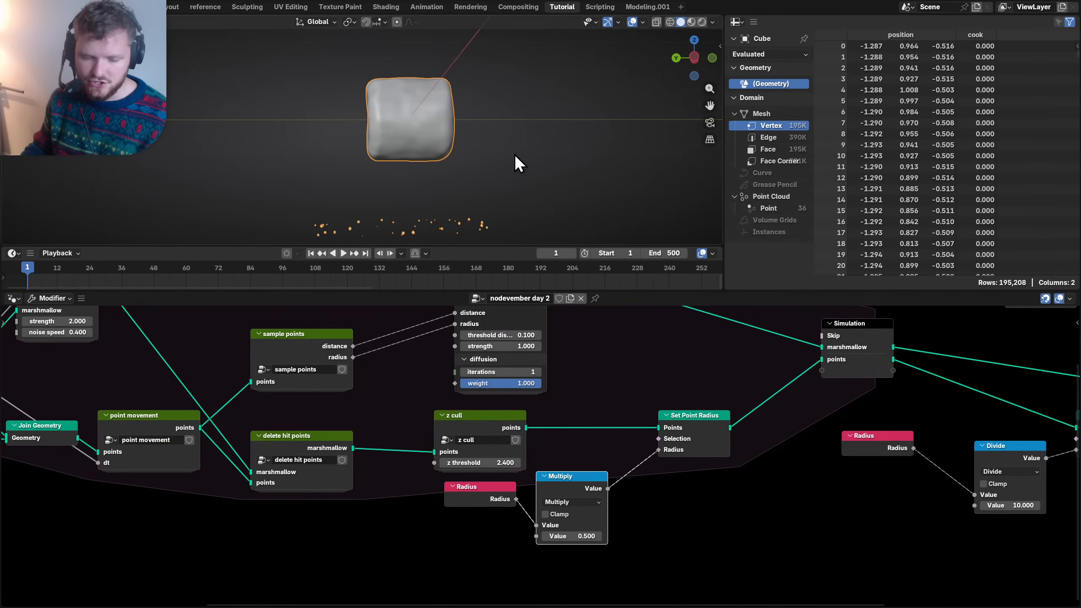
middle_click_drag(427, 186, 435, 129, "shift")
key("space")
key("space")
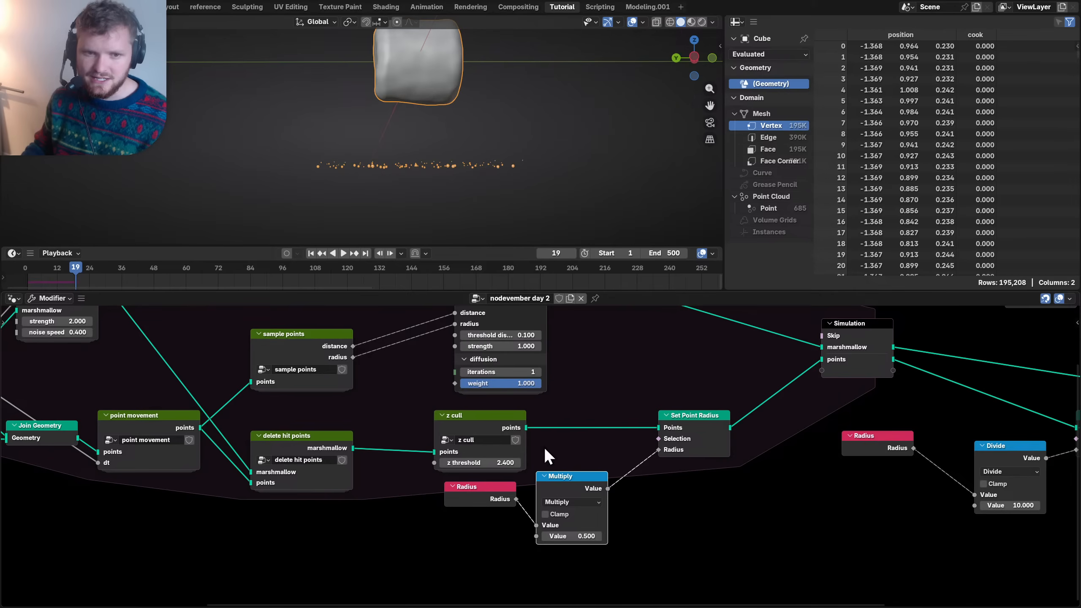
- Set the Multiply value to 0.9 and replay the simulation in the maximized 3D viewport
left_click(579, 535)
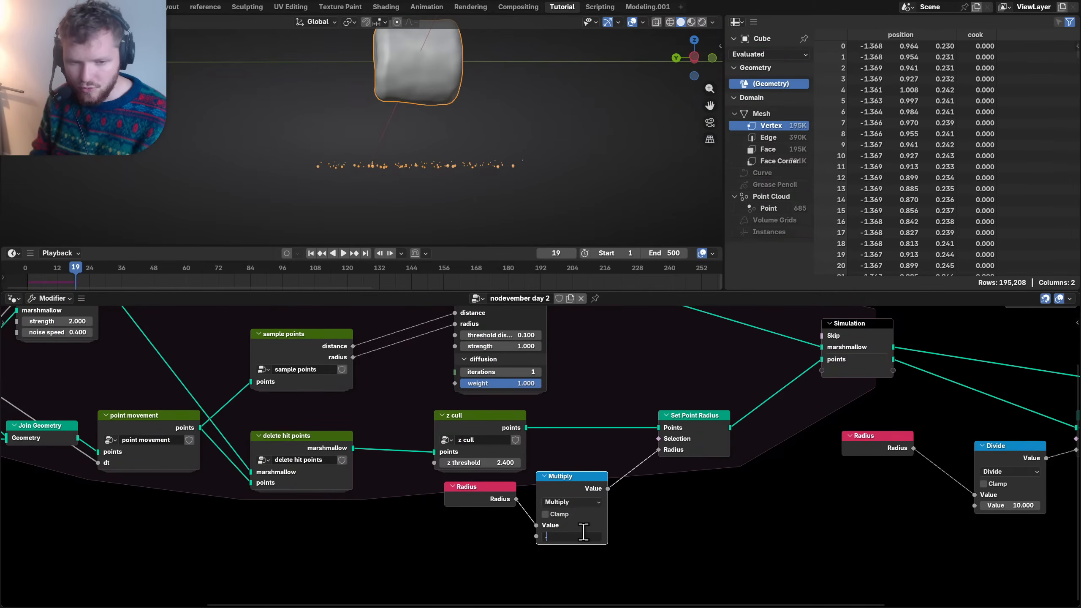
type(".9")
key("Return")
key("ctrl+space")
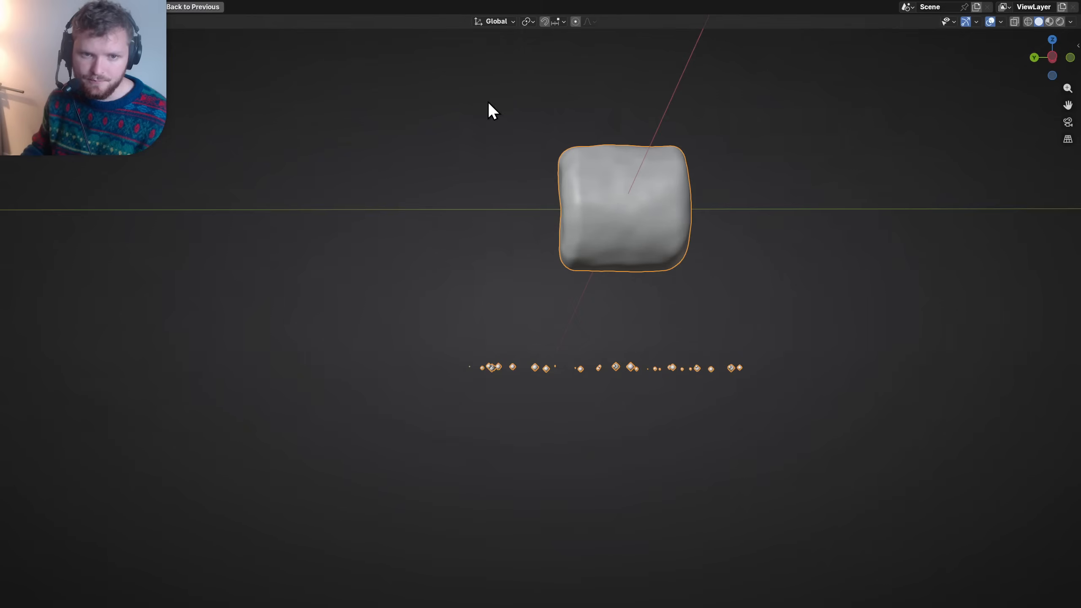
key("space")
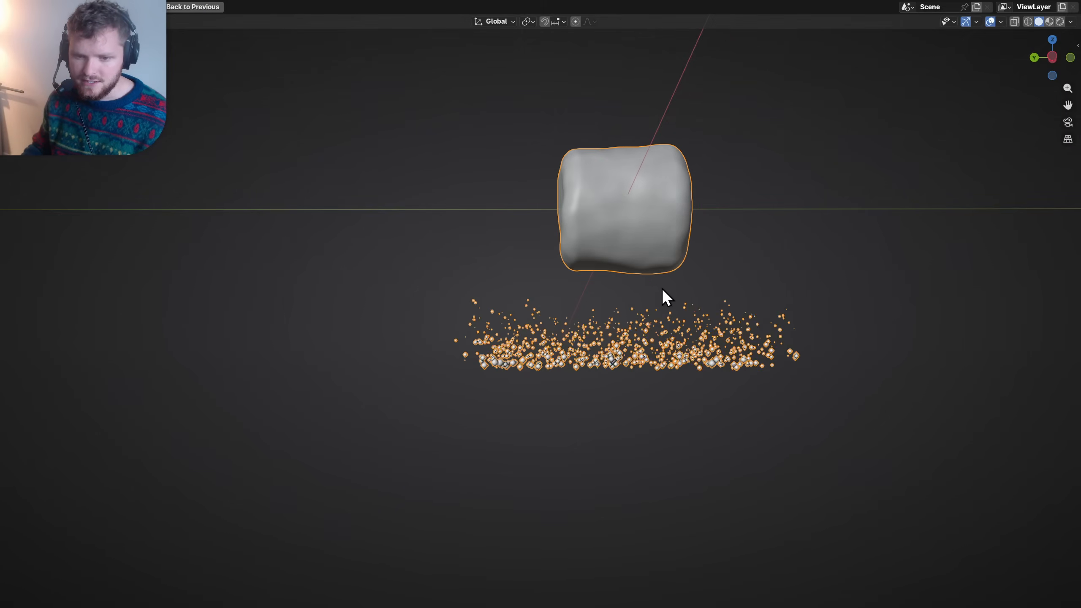
- Return to the full layout and hide the unused Selection socket on Set Point Radius, keeping Multiply's value socket visible
middle_click_drag(633, 283, 621, 287)
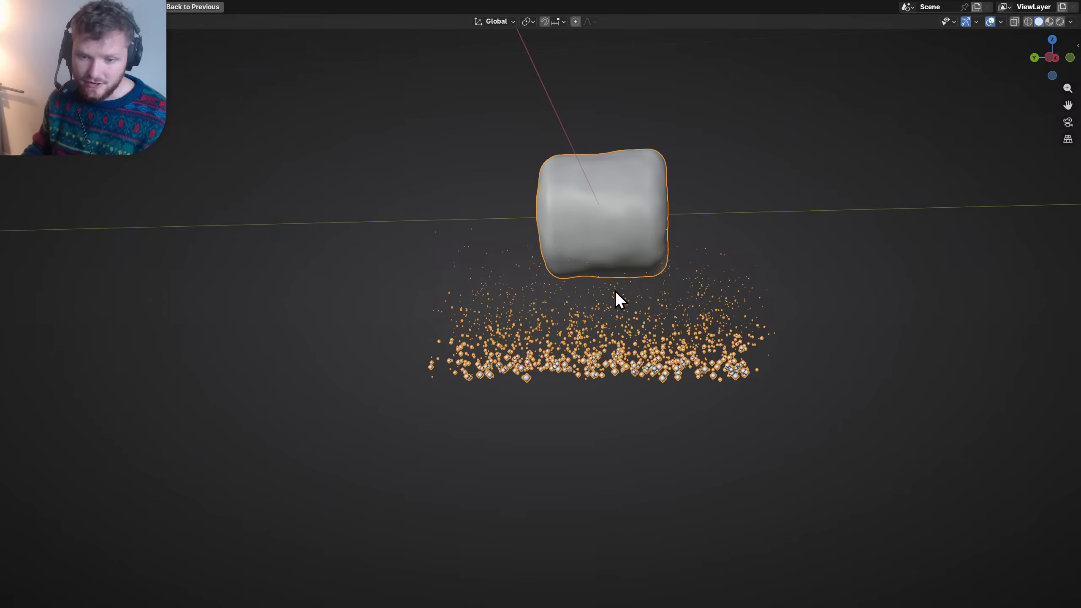
key("ctrl+space")
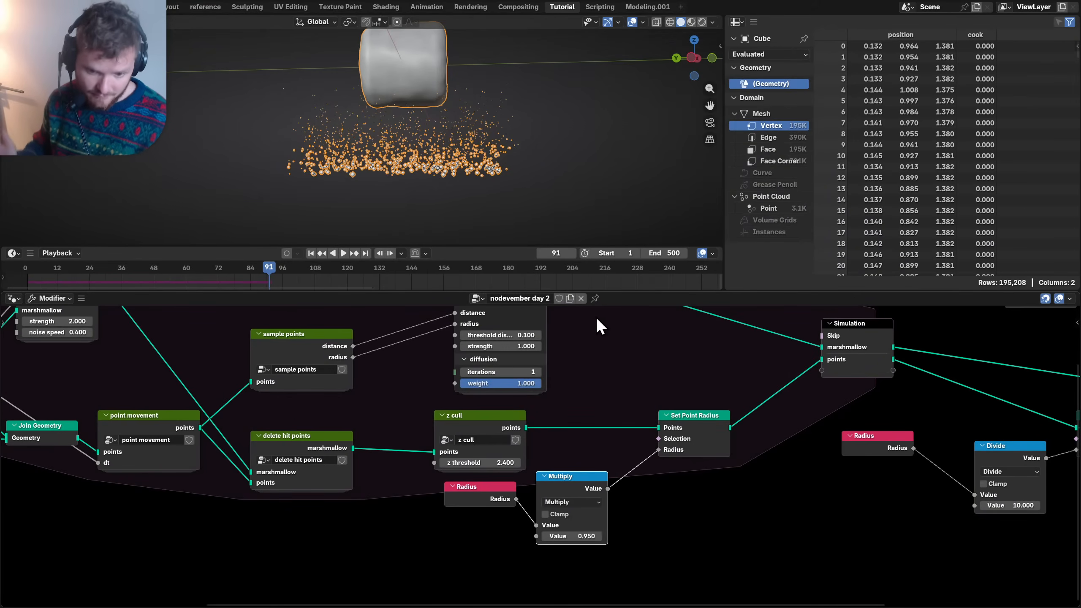
left_click(689, 415)
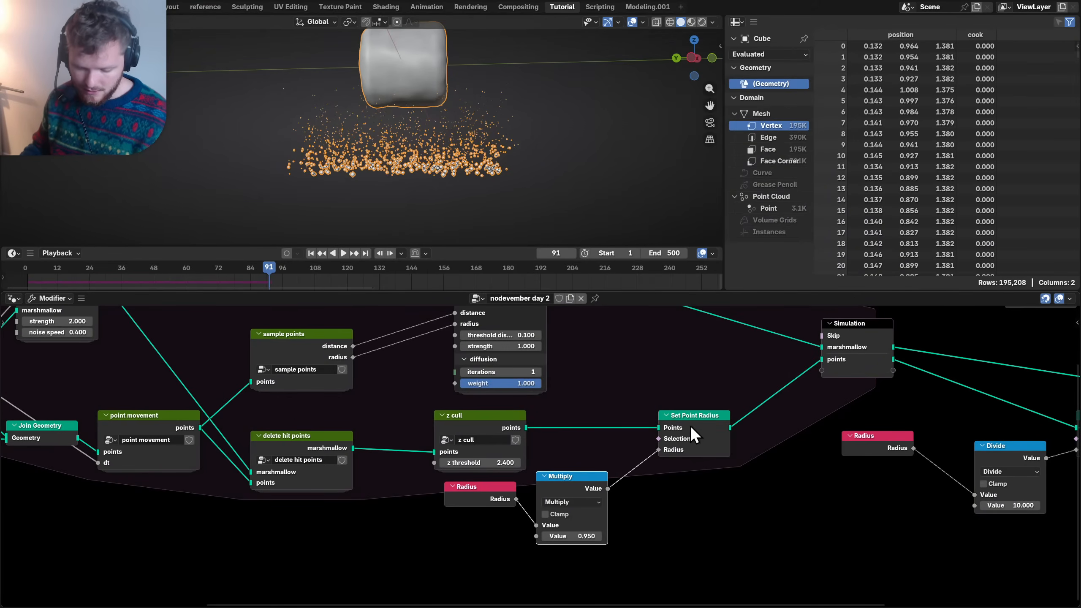
key("ctrl+h")
left_click_drag(741, 507, 578, 429)
left_click(470, 489, "shift")
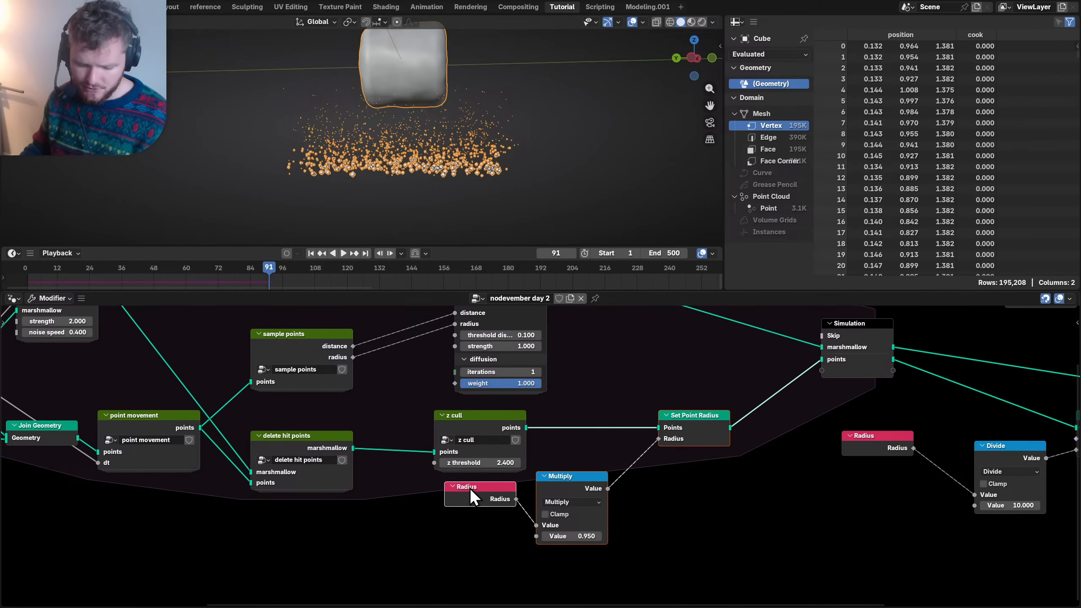
key("ctrl+h")
key("ctrl+h")
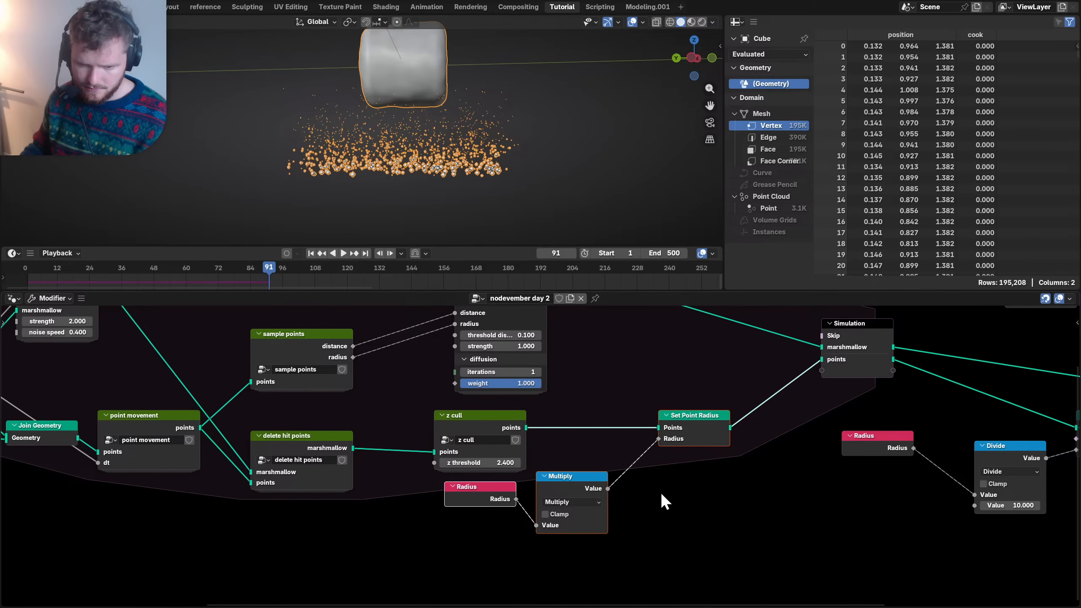
key("ctrl+h")
left_click(660, 418)
key("ctrl+h")
- Group the Radius, Multiply and Set Point Radius nodes, name the group dissipation, and place it beside z cull
left_click_drag(697, 540, 575, 426)
left_click(481, 496, "shift")
key("ctrl+g")
key("Tab")
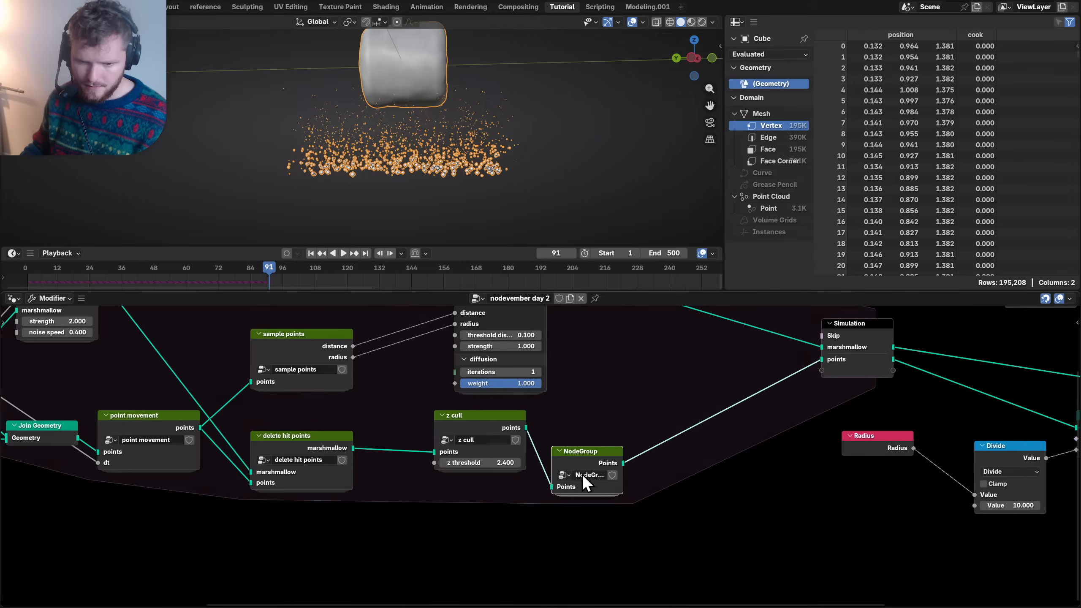
double_click(580, 473)
type("sipl")
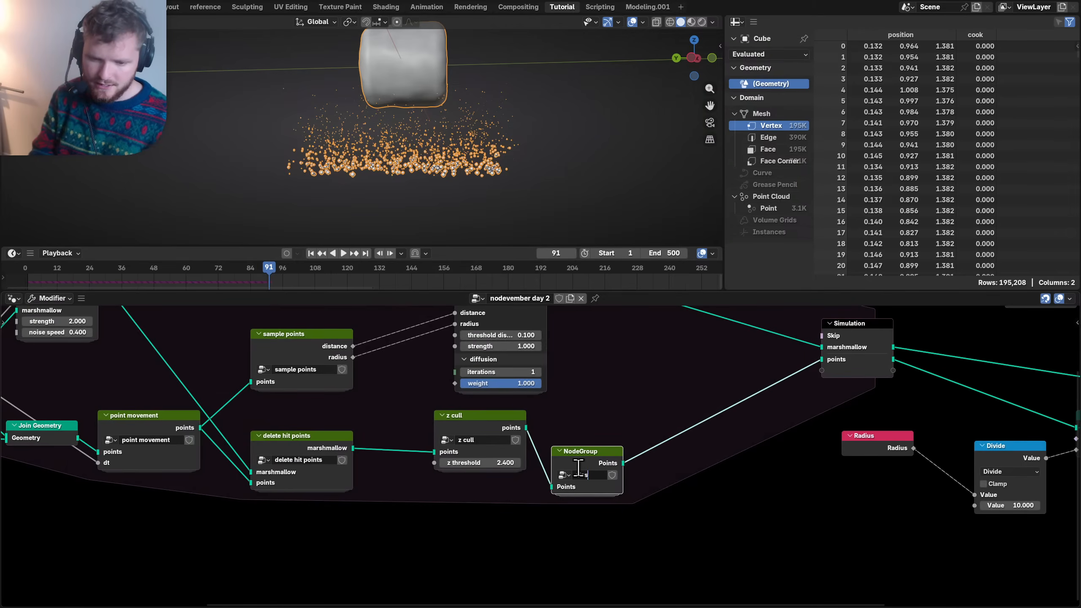
key("BackSpace")
type("ation")
key("Return")
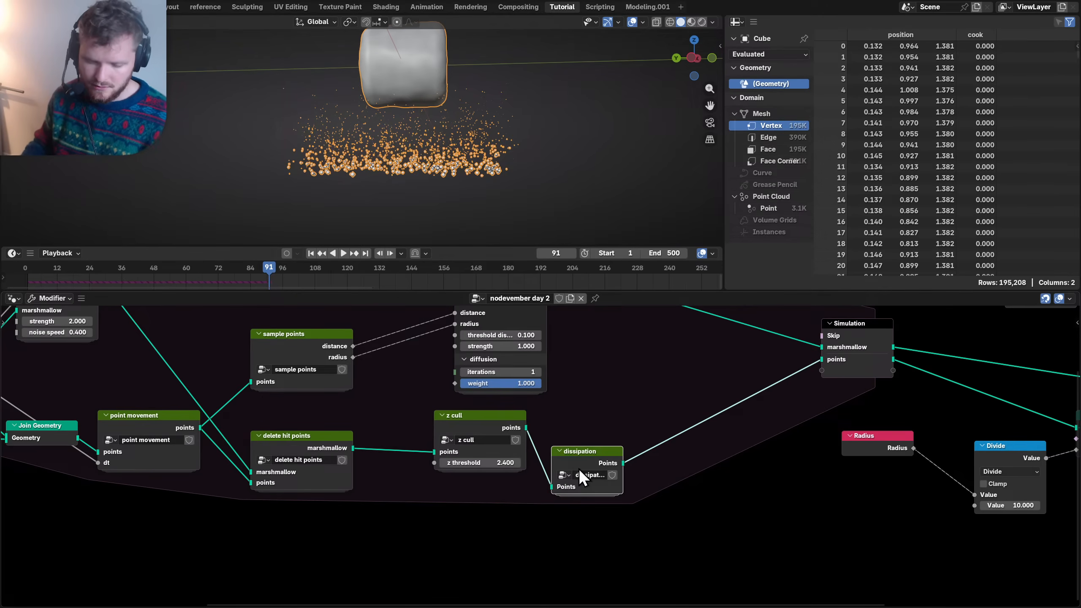
left_click_drag(620, 449, 578, 436)
- Inside the dissipation group, expose the Multiply node's second value as a group input
key("Tab")
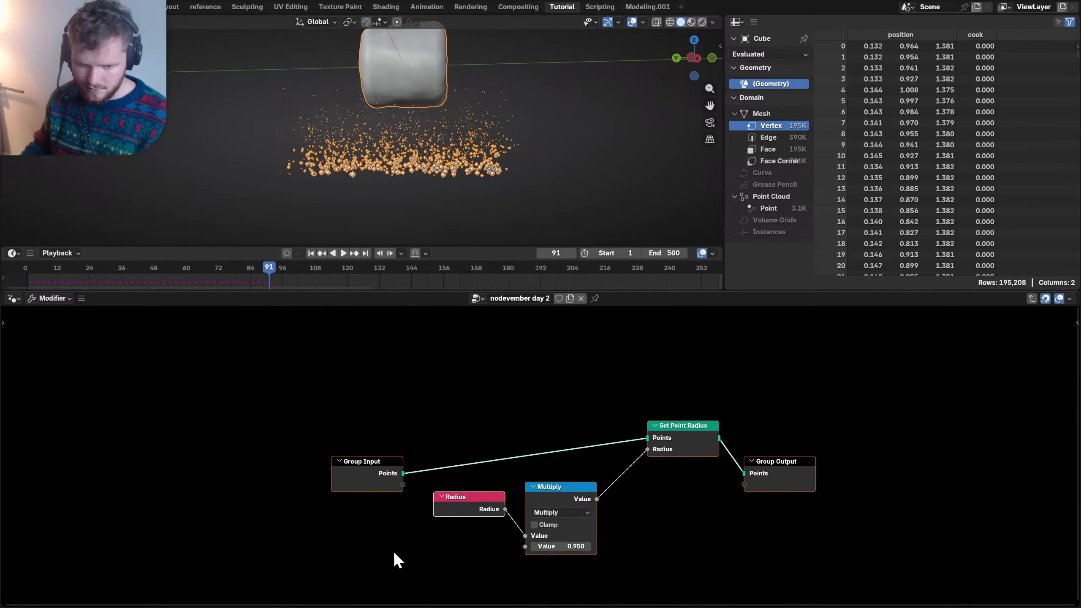
left_click_drag(361, 471, 488, 432)
left_click_drag(512, 506, 525, 549)
left_click(556, 513)
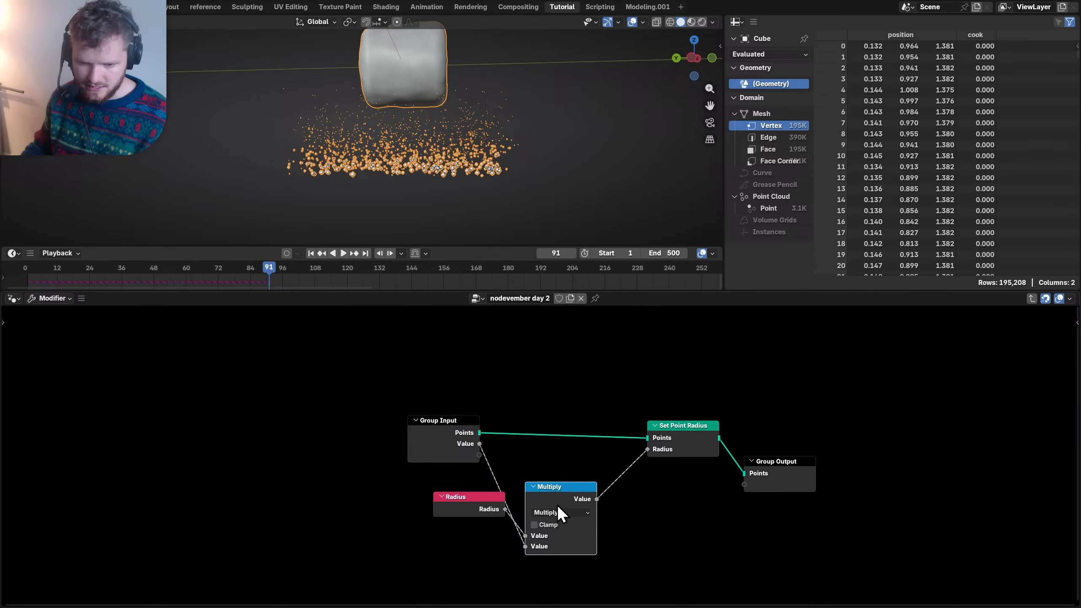
- Collapse the Multiply node, arrange the dissipation group's nodes compactly between Group Input and Group Output, and save the file
left_click_drag(461, 493, 434, 467)
left_click(572, 490)
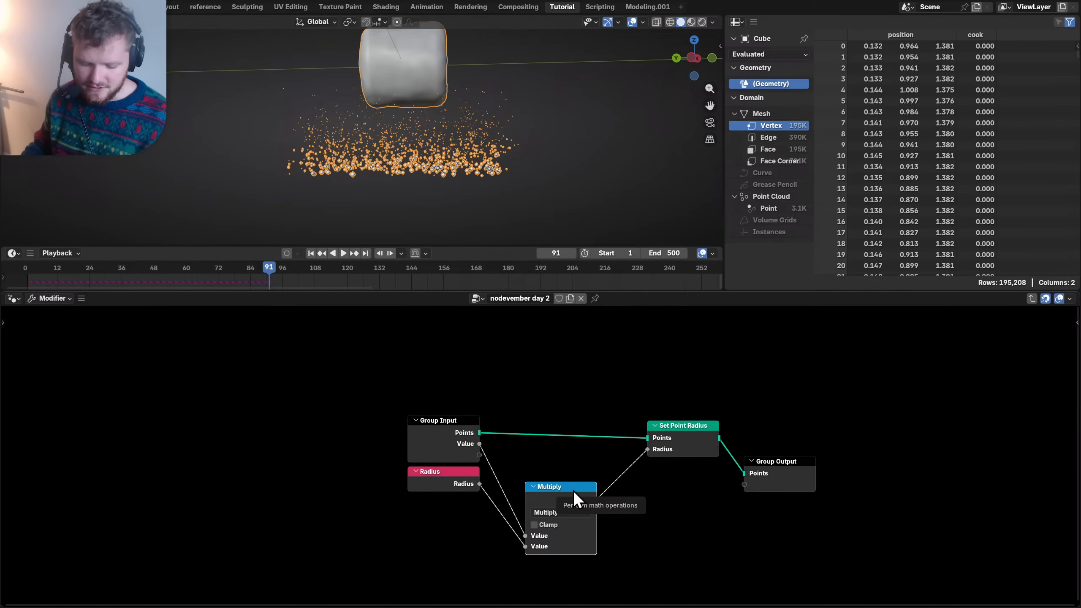
key("h")
left_click_drag(572, 490, 545, 464)
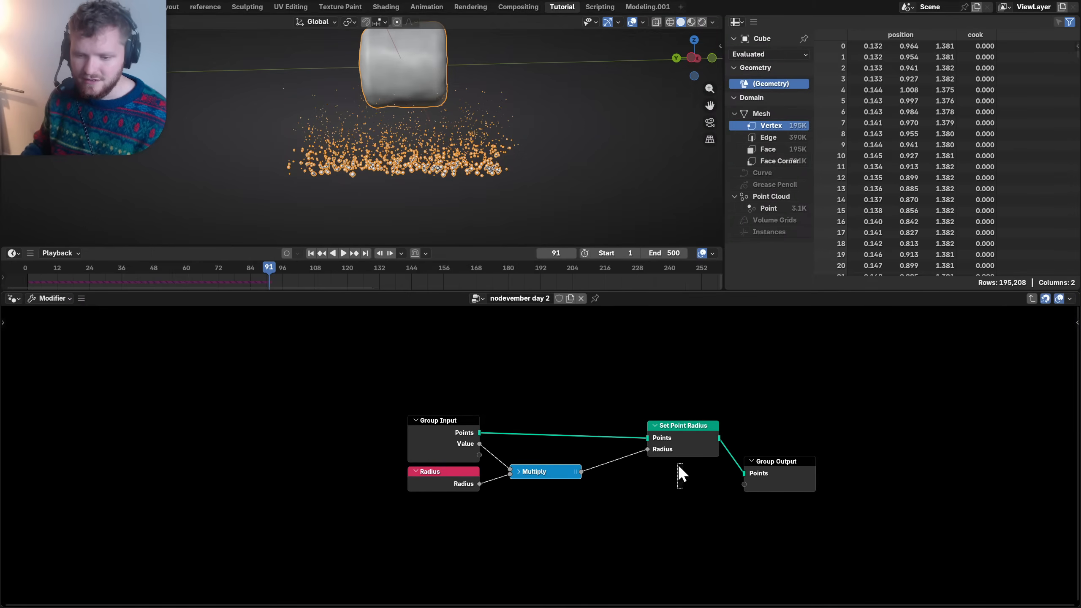
left_click_drag(696, 425, 640, 420)
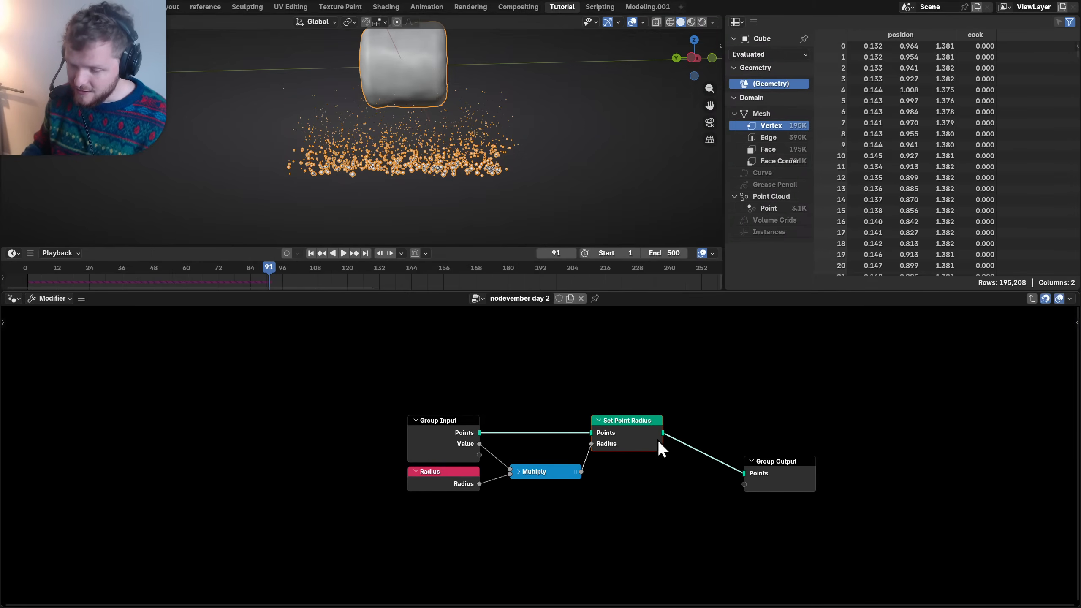
left_click_drag(792, 458, 723, 412)
scroll(611, 456, "up", 2)
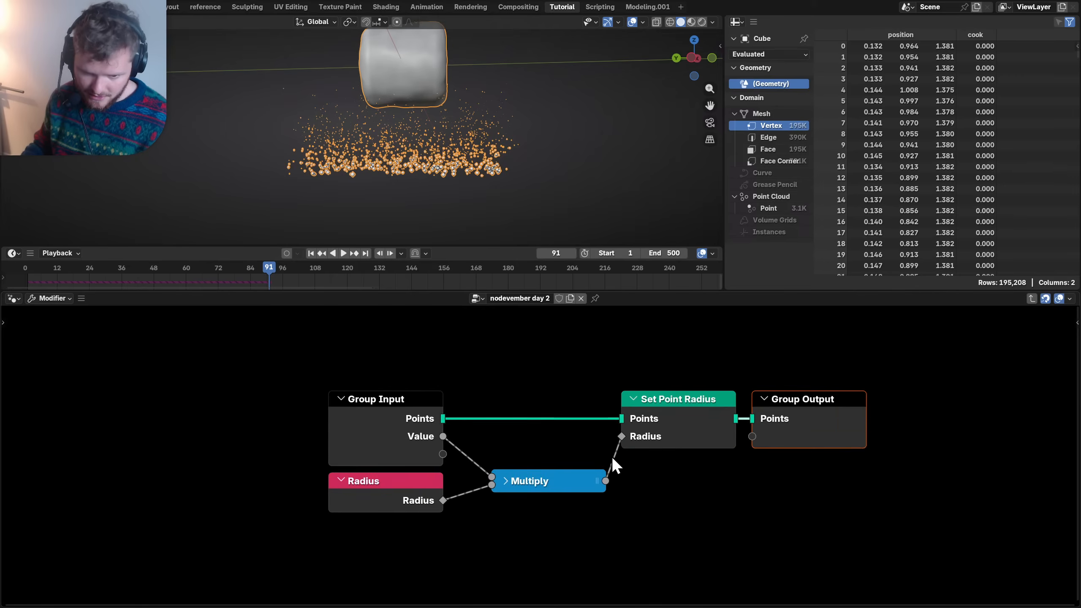
key("ctrl+s")
- Rename the dissipation group's Value input to retention, save the file, and return to the parent node tree
key("n")
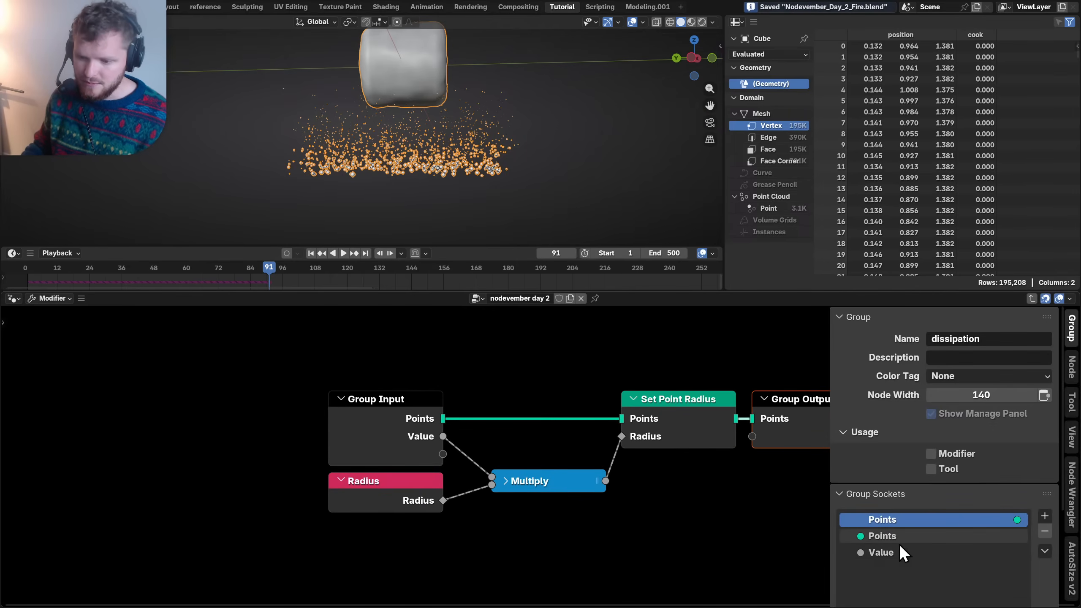
double_click(878, 552)
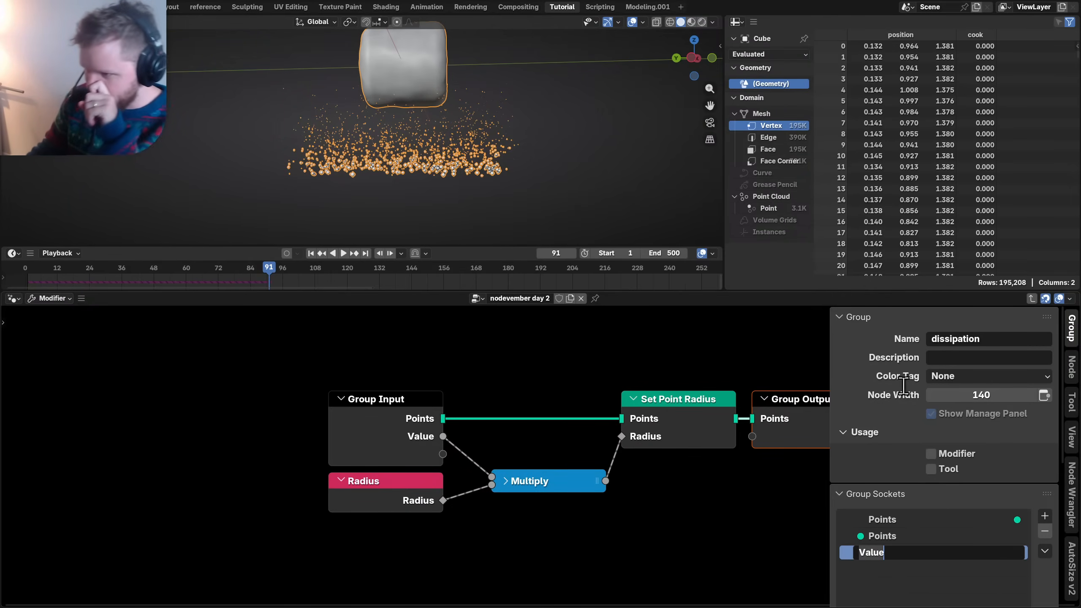
key("alt+Tab")
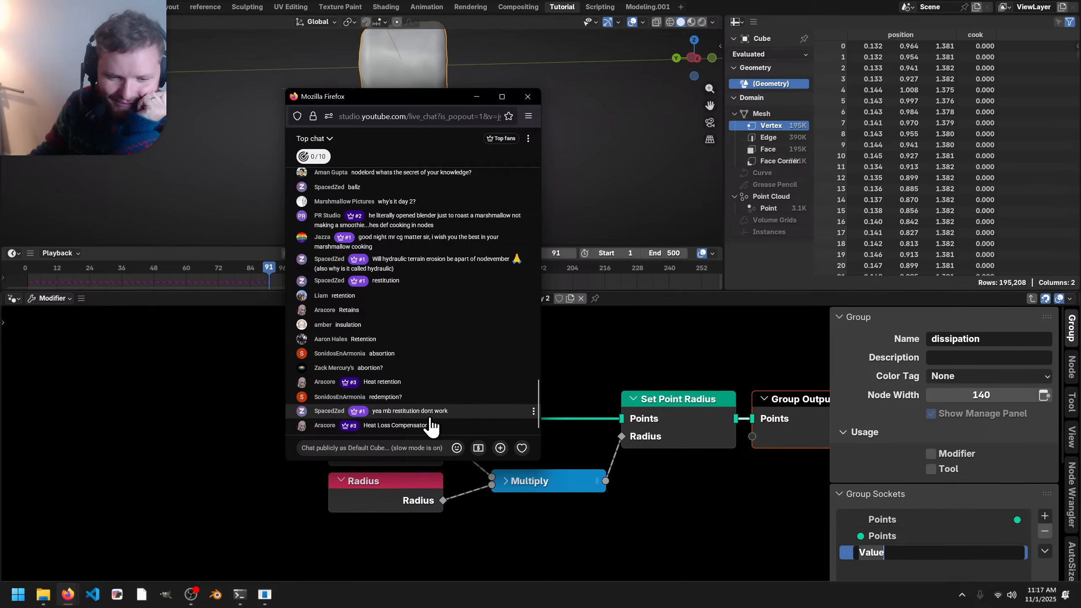
left_click_drag(398, 101, 1080, 161)
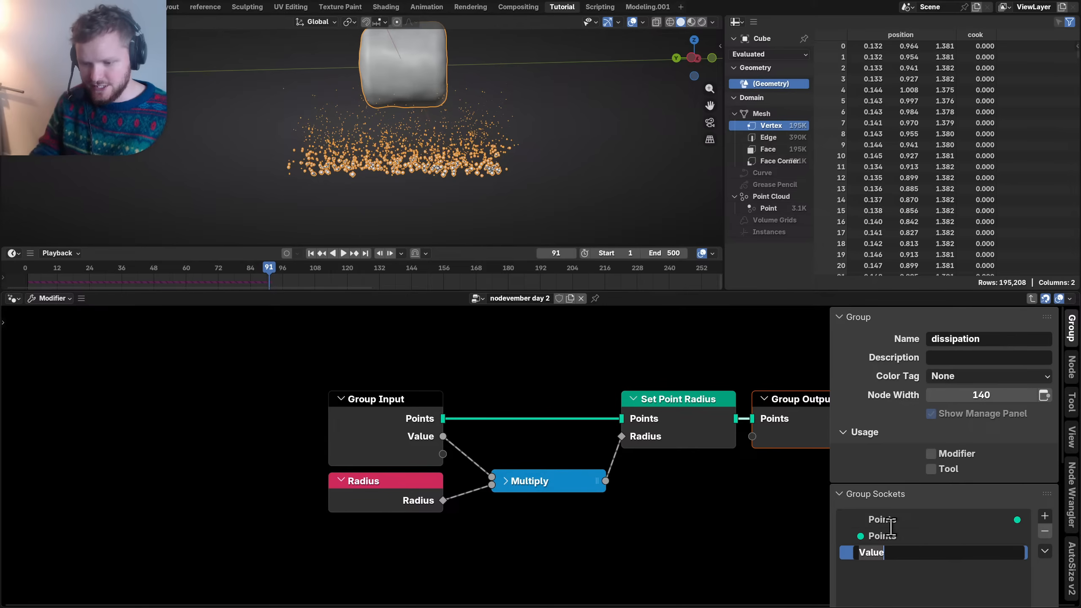
type("retention")
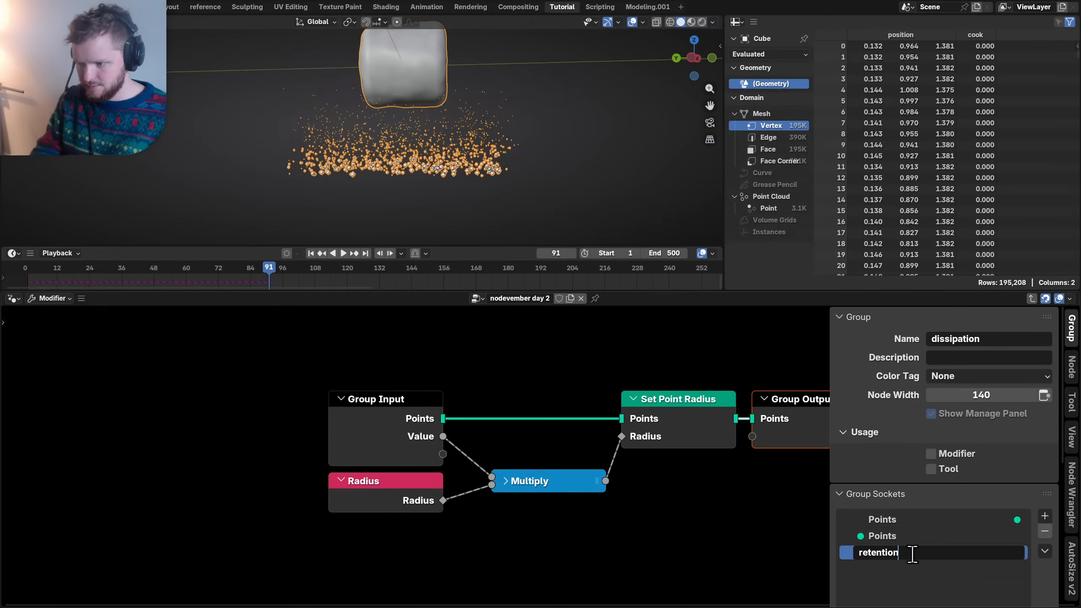
key("Return")
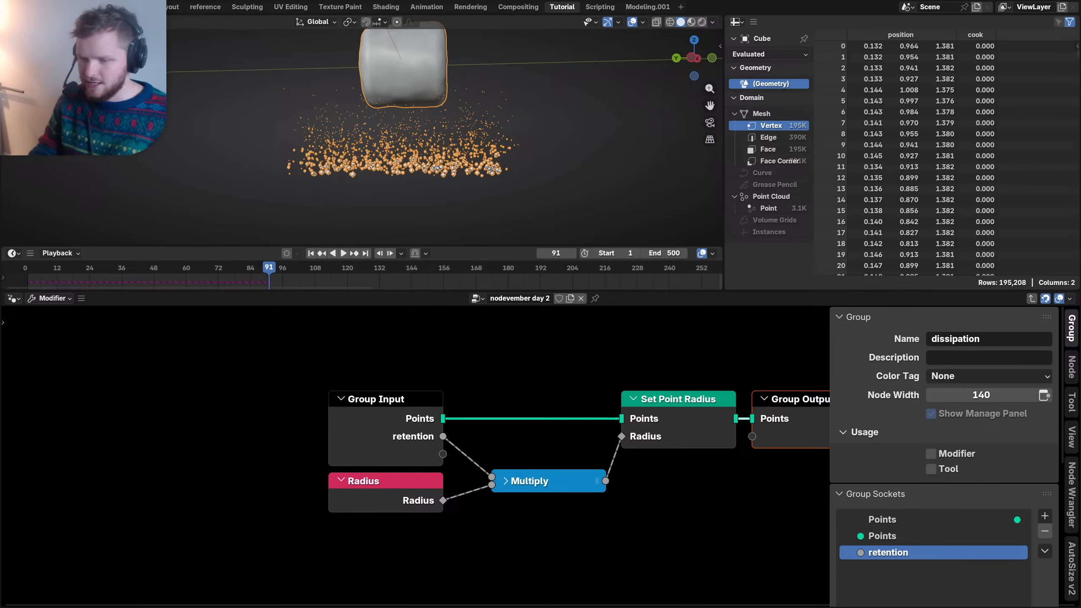
middle_click_drag(524, 366, 432, 408)
key("ctrl+s")
key("Tab")
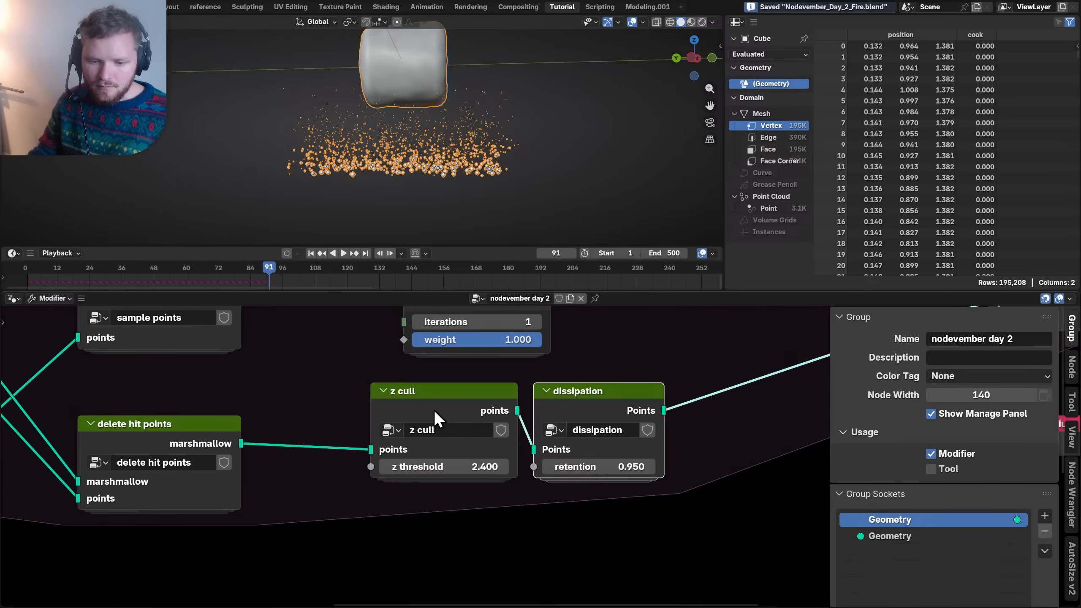
- Shift the z cull and dissipation nodes slightly, set the dissipation node's retention to 0.99, and save the file
middle_click_drag(604, 408, 468, 427)
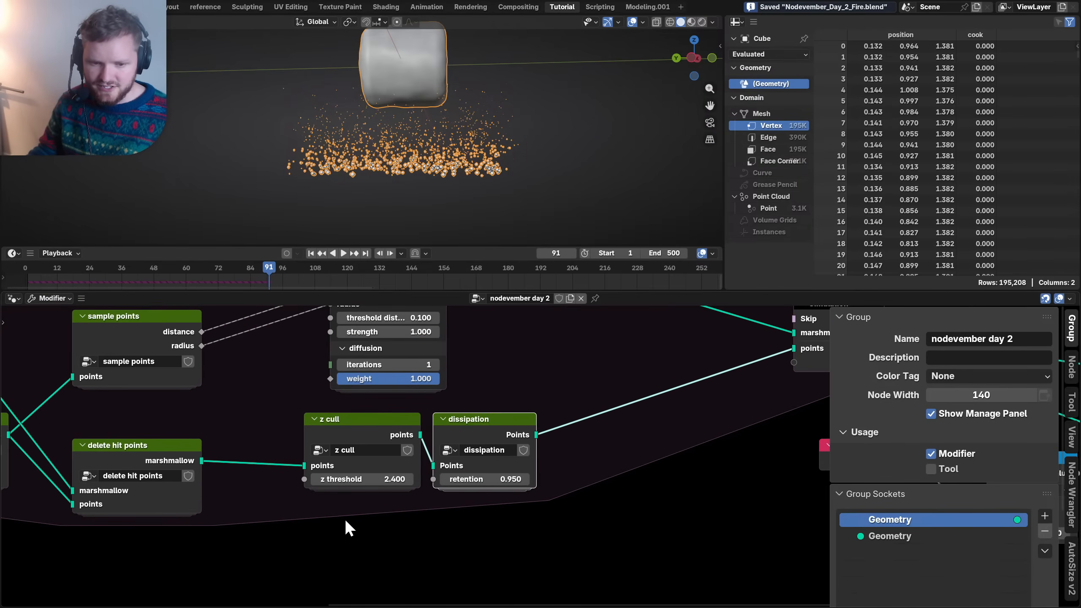
mouse_move(518, 430)
left_mouse_down()
mouse_move(428, 430)
mouse_move(532, 431)
left_mouse_up()
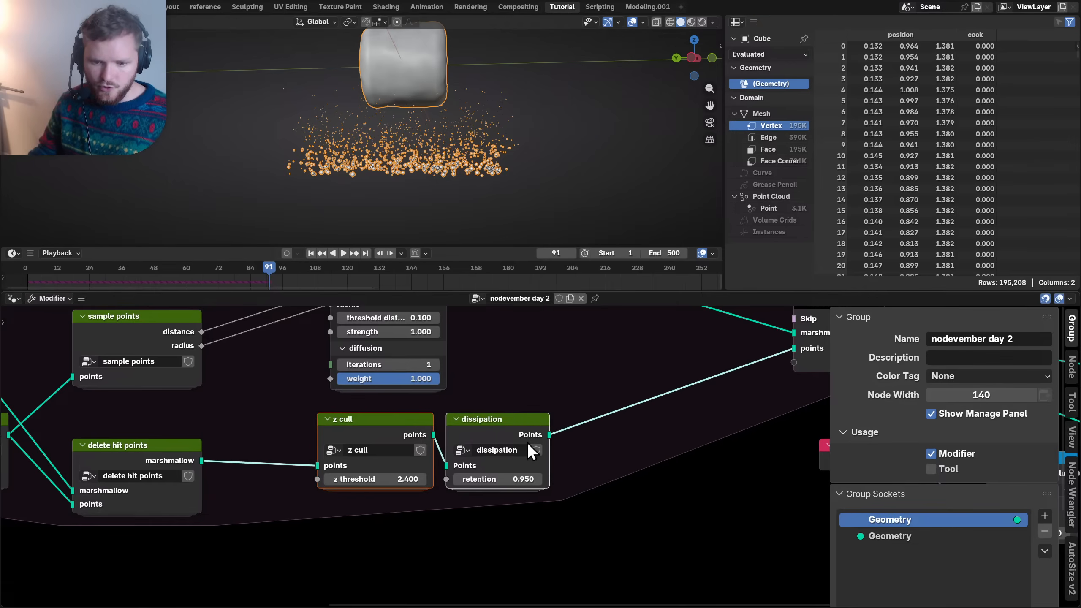
left_click(526, 479)
type("0.99")
key("Return")
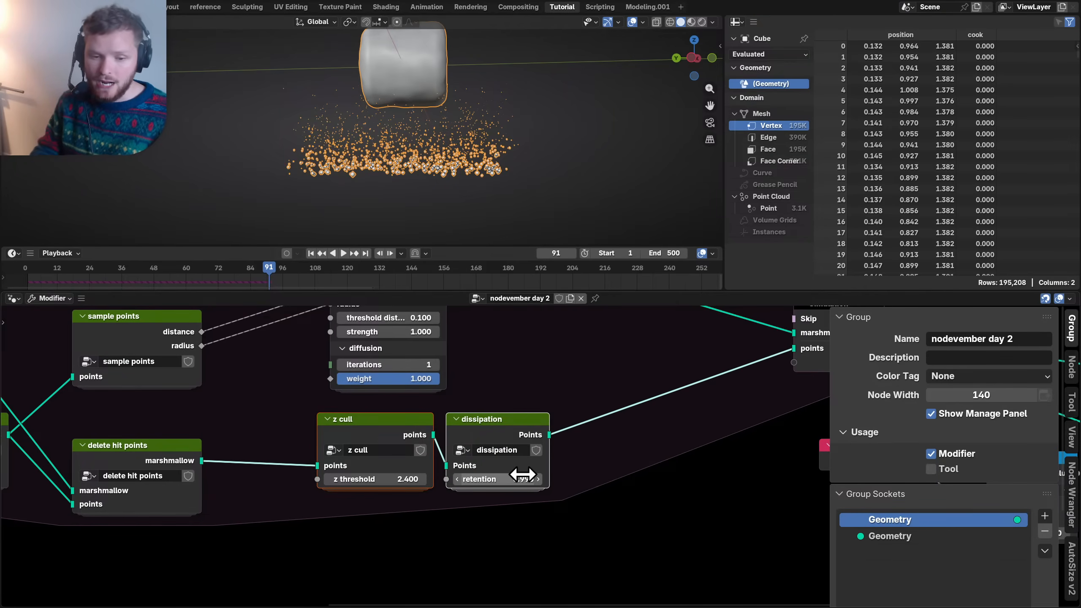
key("ctrl+s")
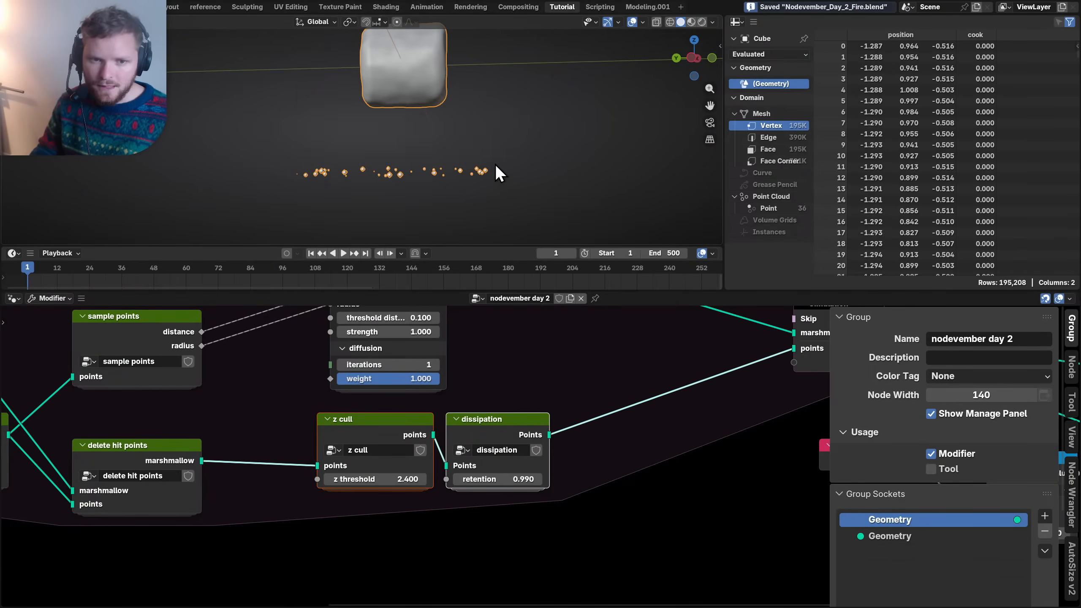
- Play the simulation in the maximized 3D viewport to examine how the points rise and shrink around the marshmallow
key("ctrl+space")
middle_click_drag(499, 173, 481, 262)
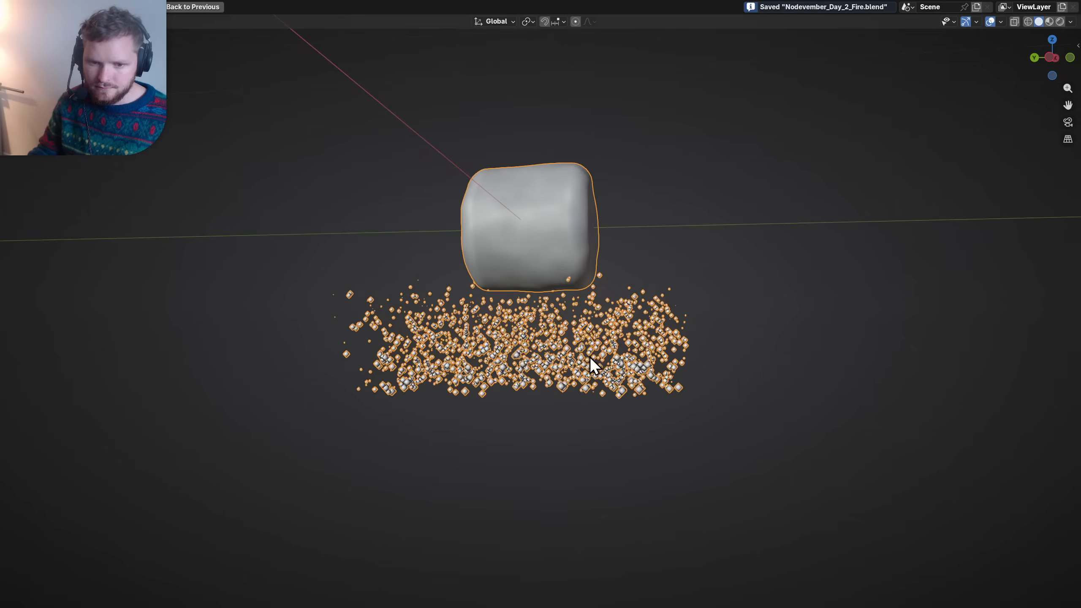
left_click_drag(601, 243, 606, 214)
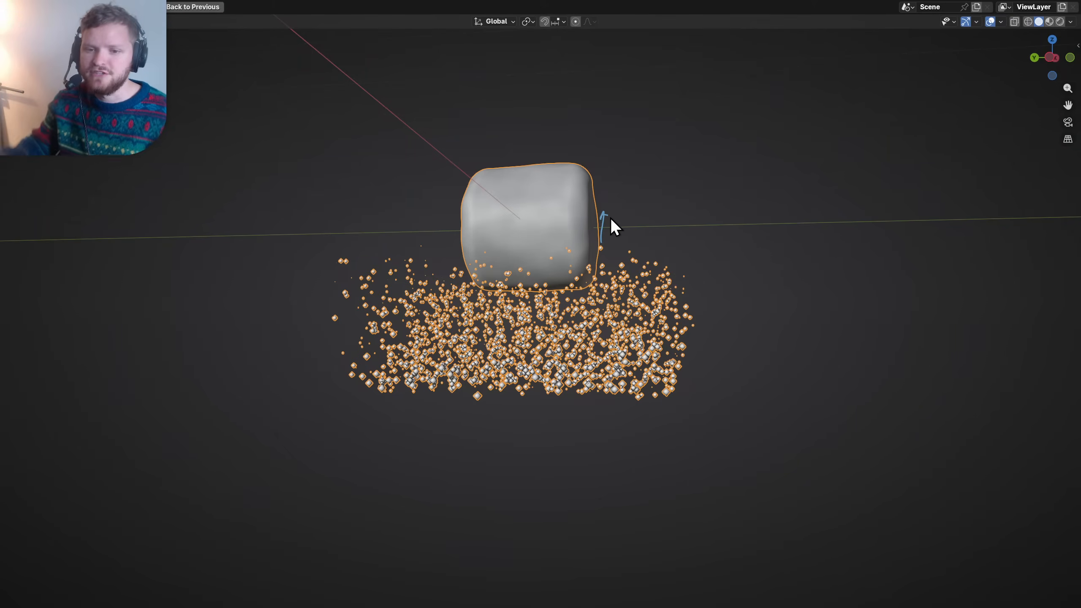
key("space")
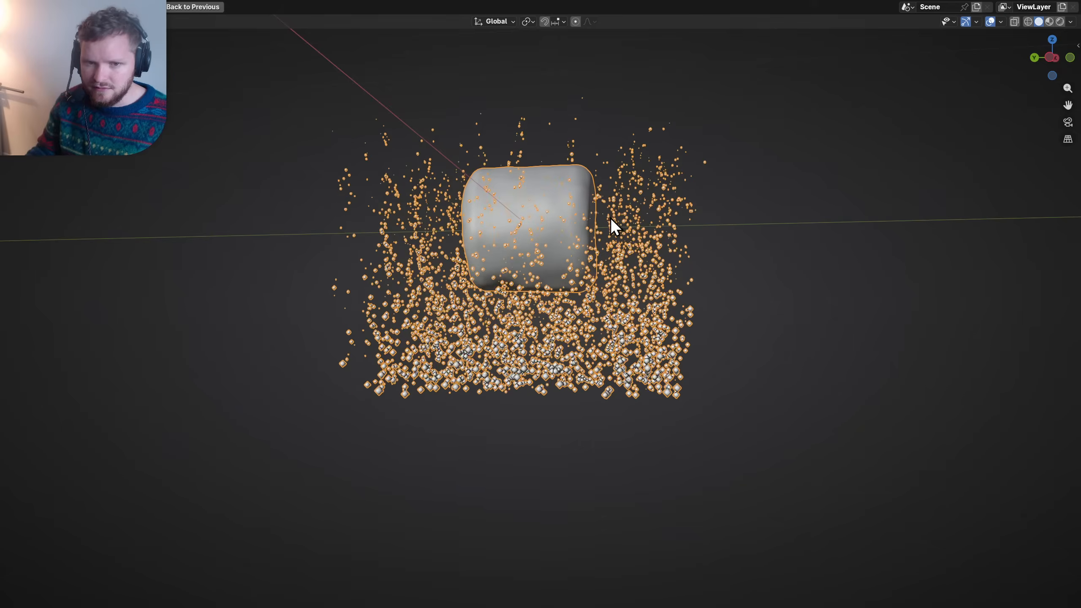
right_click(610, 217)
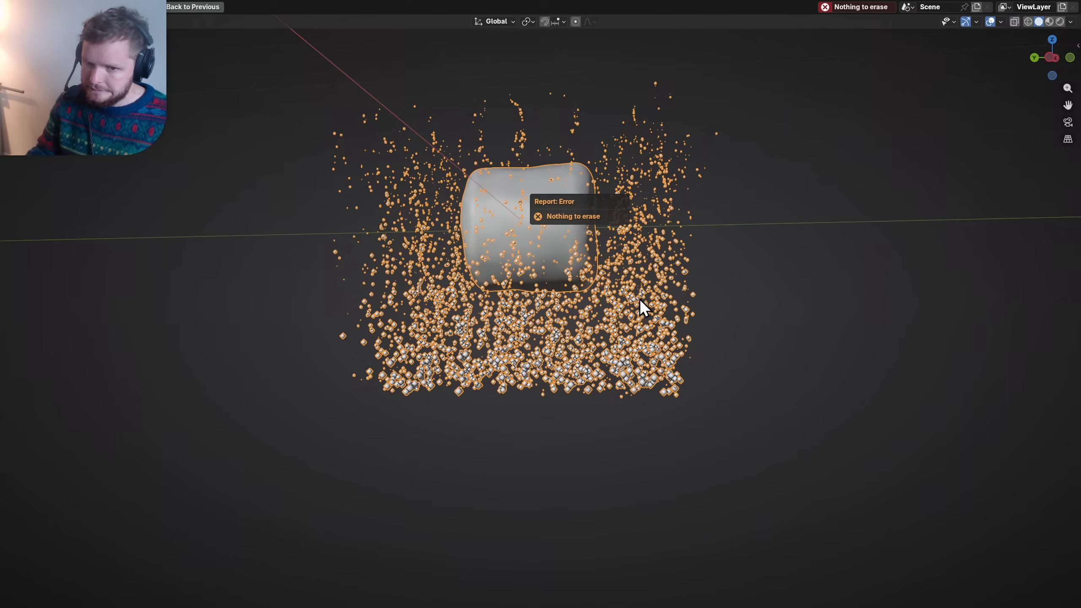
key("ctrl+space")
- Set the dissipation node's retention to 0.98 and save the file
double_click(526, 481)
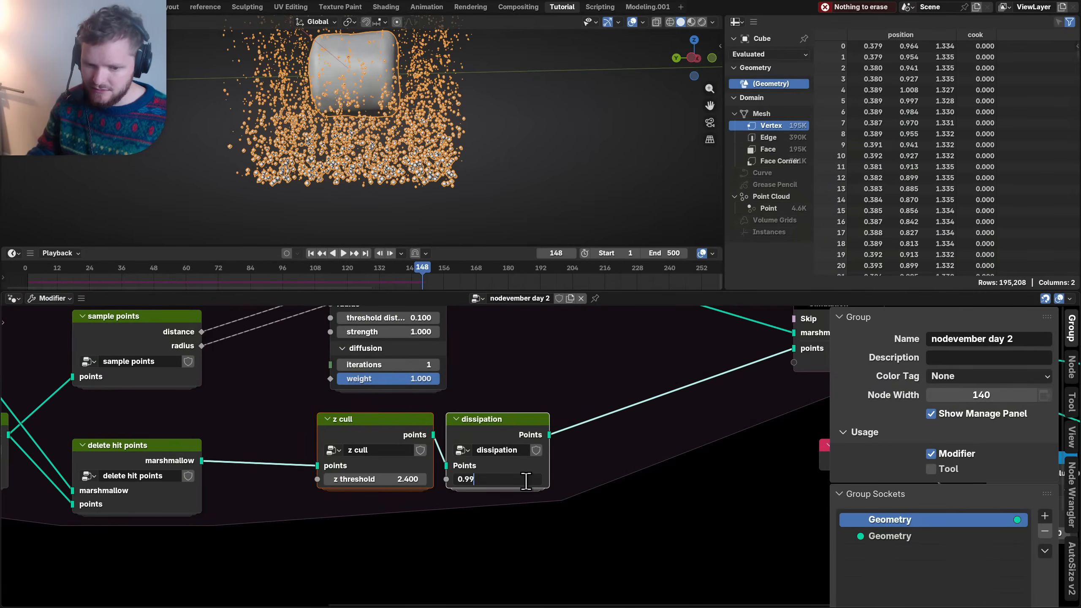
key("Return")
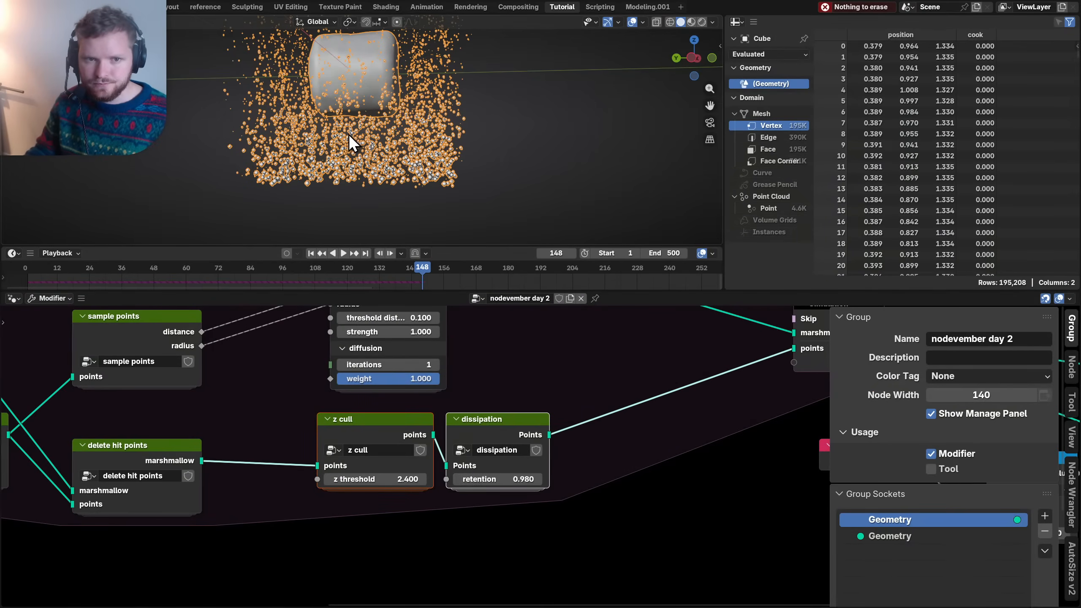
middle_click_drag(348, 134, 370, 174, "shift")
key("ctrl+s")
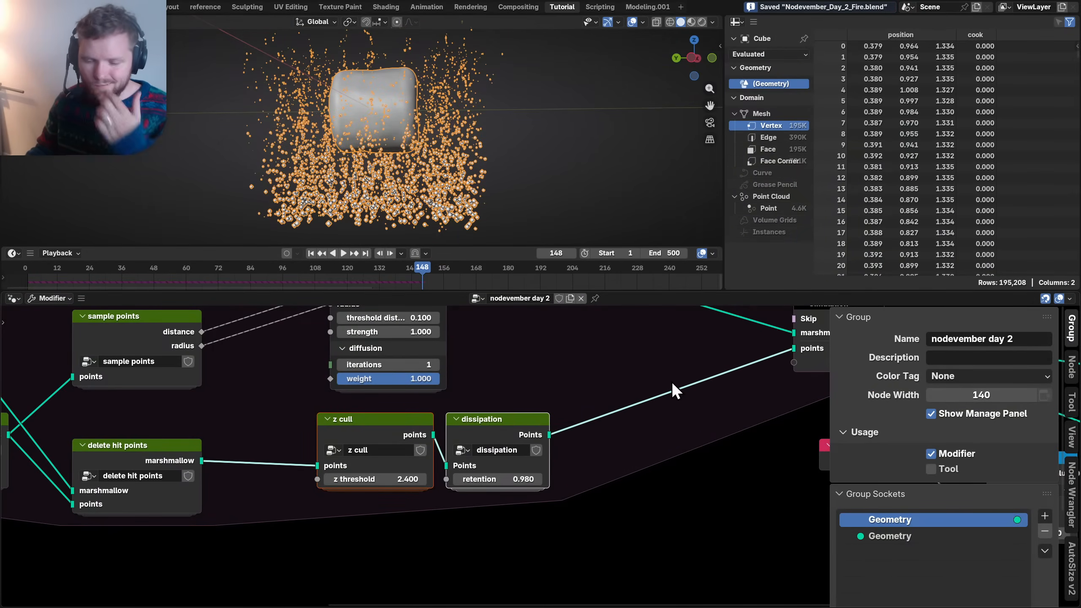
- Move the Join Geometry and Group Output nodes up in line with the Simulation output's marshmallow link
scroll(723, 400, "down", 3)
middle_click_drag(723, 406, 458, 447)
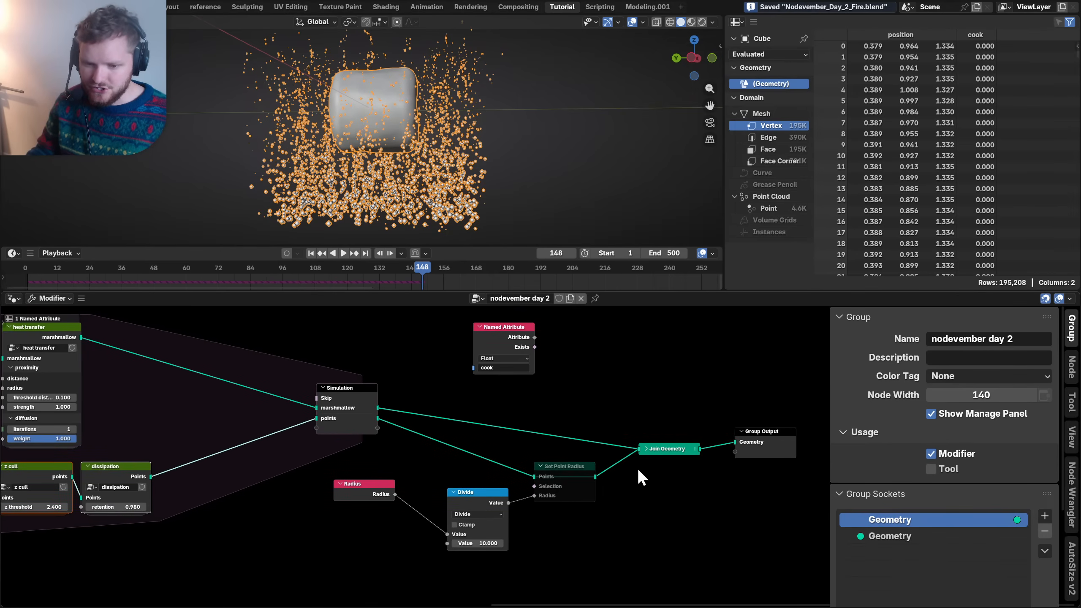
left_click_drag(684, 447, 653, 397)
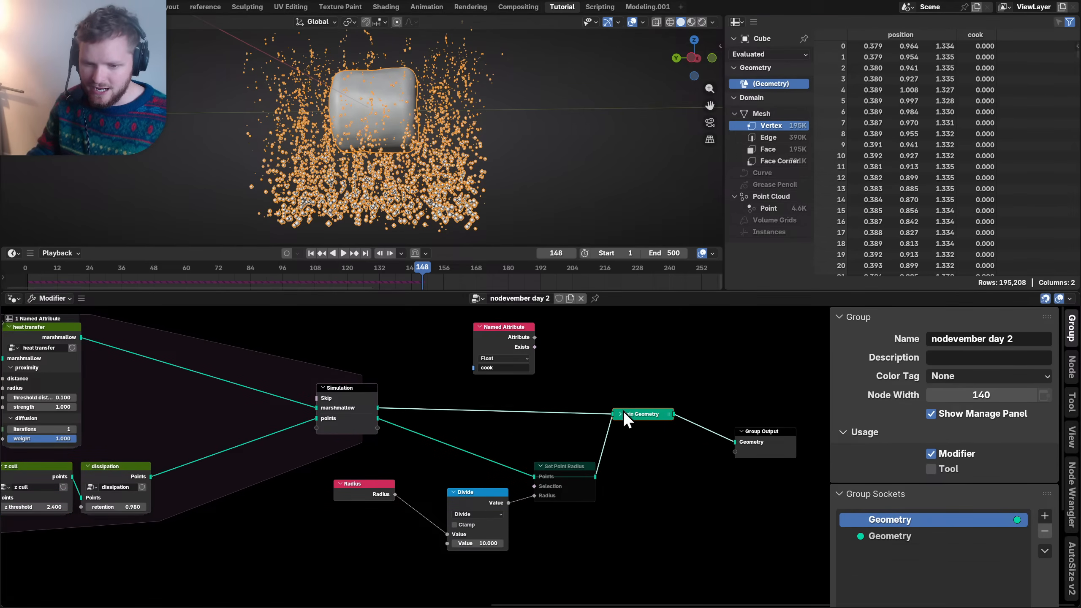
left_click_drag(758, 453, 732, 418)
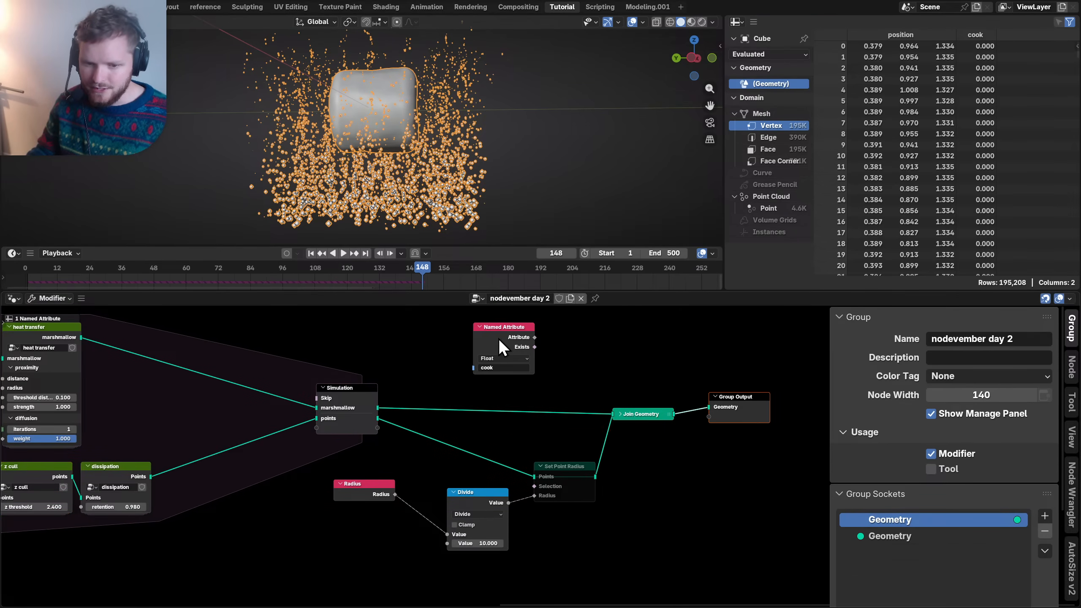
- Preview the Join Geometry result in a Viewer node with the cook named attribute connected
middle_click_drag(587, 363, 496, 394)
left_click(547, 447, "ctrl+shift")
left_click(398, 371, "ctrl+shift")
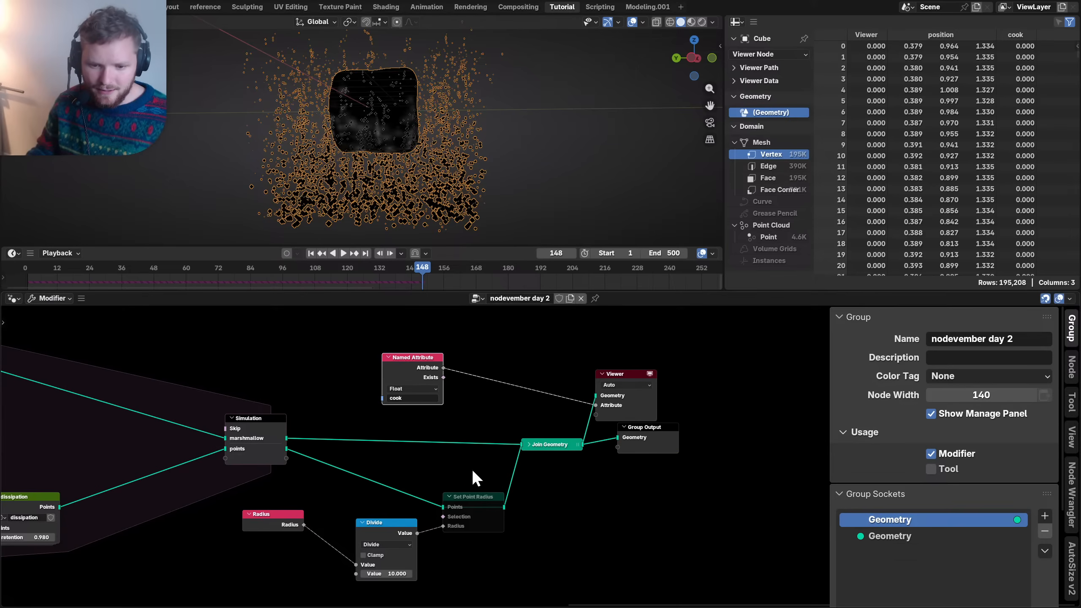
- Unmute the Set Point Radius node, set the radius Divide value to 5, return to frame 1 and save the file
left_click(465, 500)
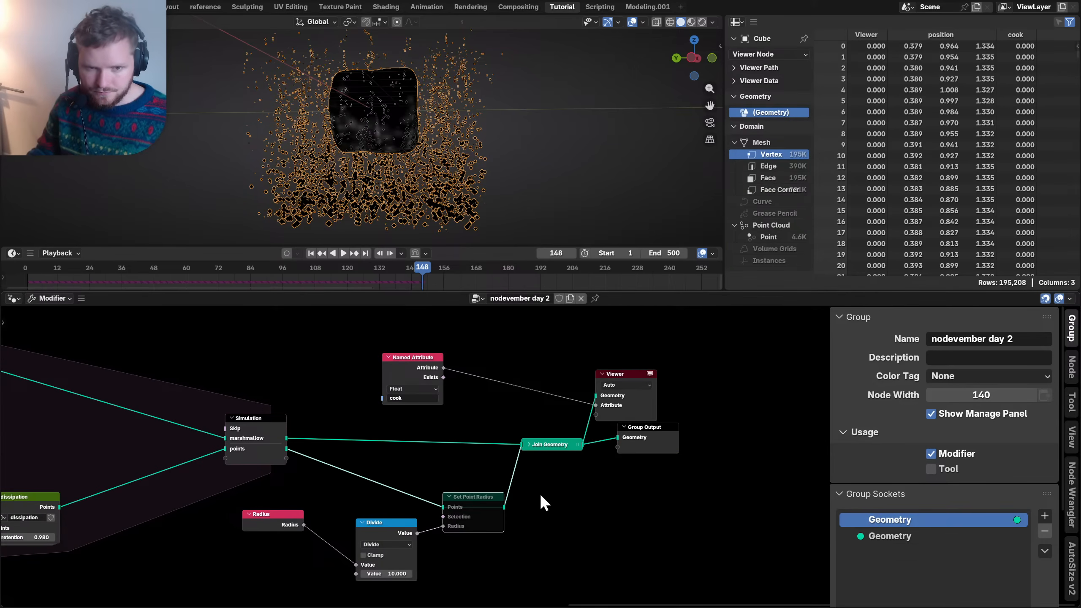
key("m")
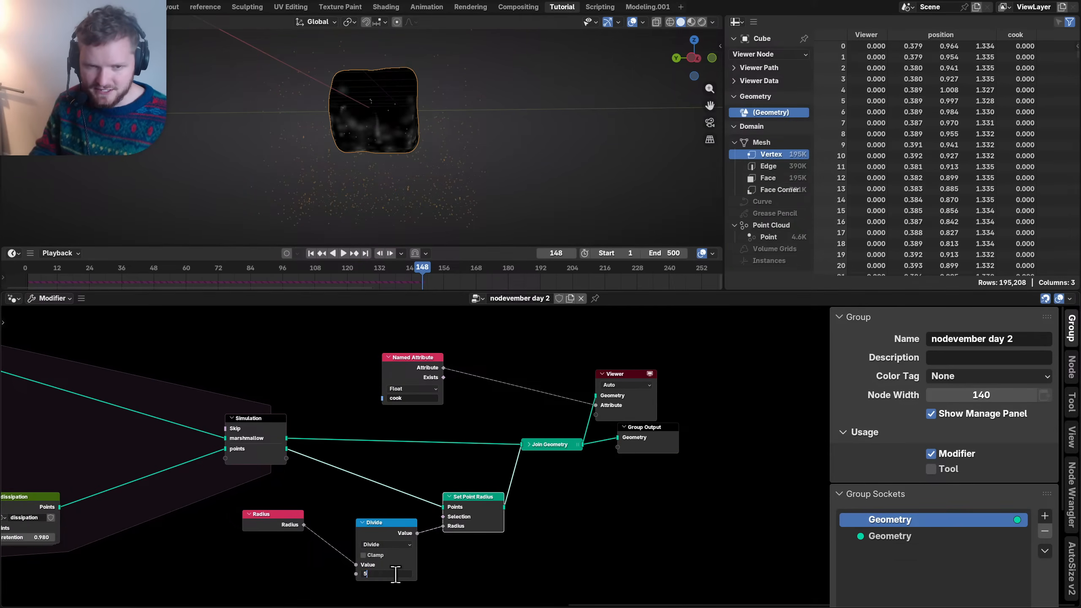
key("Return")
key("shift+Left")
key("ctrl+s")
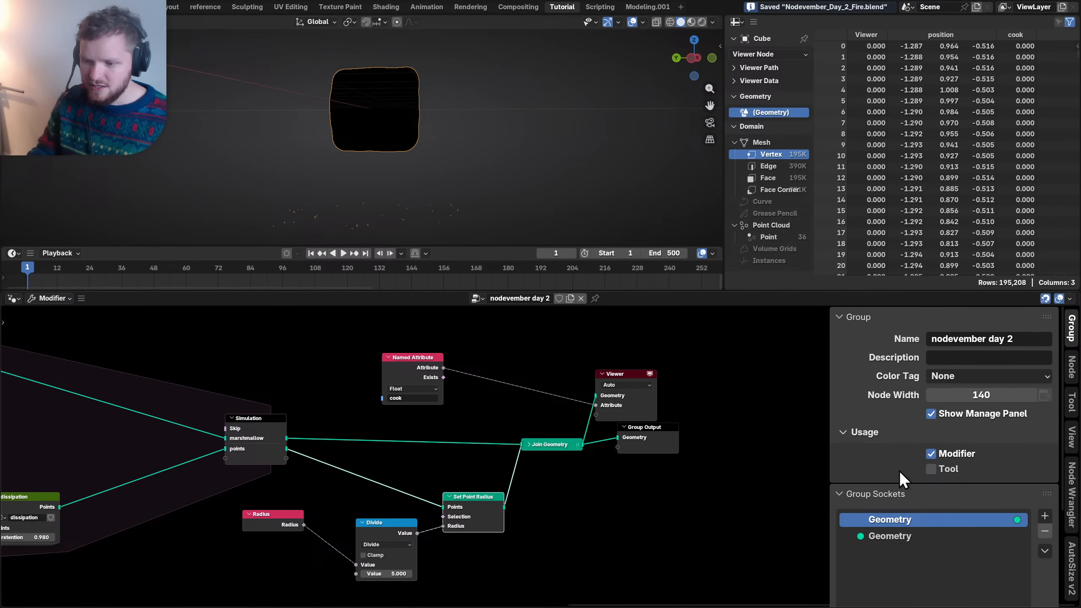
- Show the Simulation output node's state and bake properties, and save the file
left_click(263, 418)
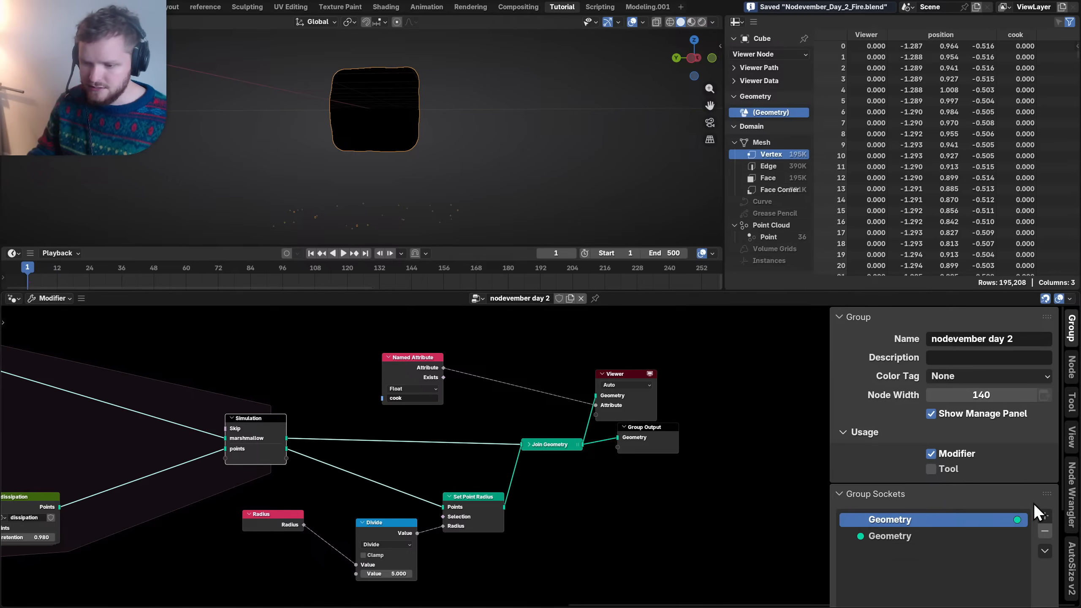
scroll(1033, 503, "down", 6)
left_click(1072, 367)
scroll(970, 481, "down", 6)
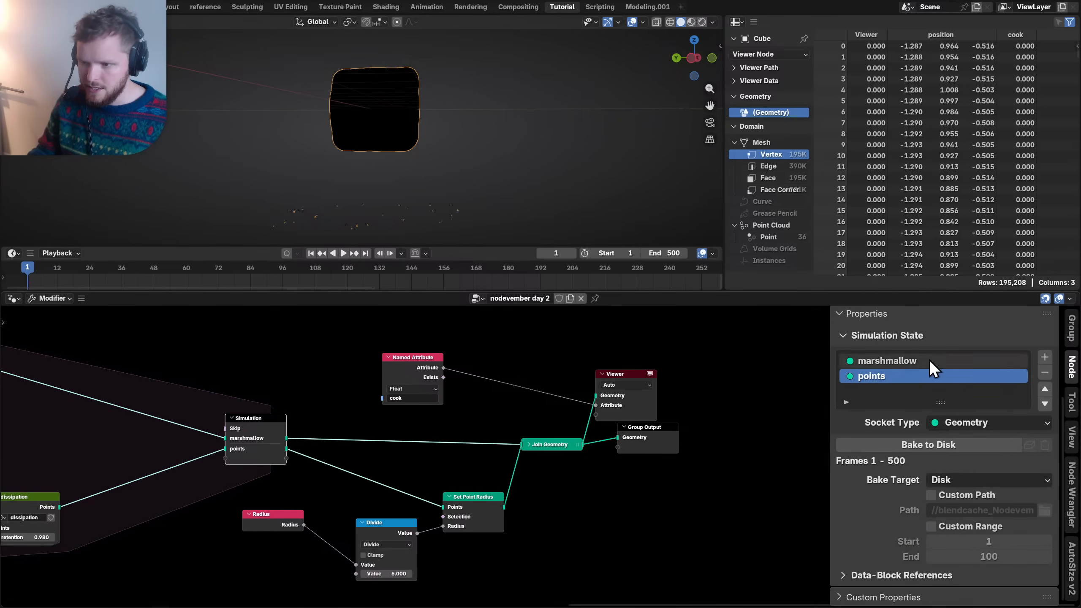
key("ctrl+s")
- Enable the node timings overlay and move the Viewer node up, clear of the Group Output node
left_click(1069, 298)
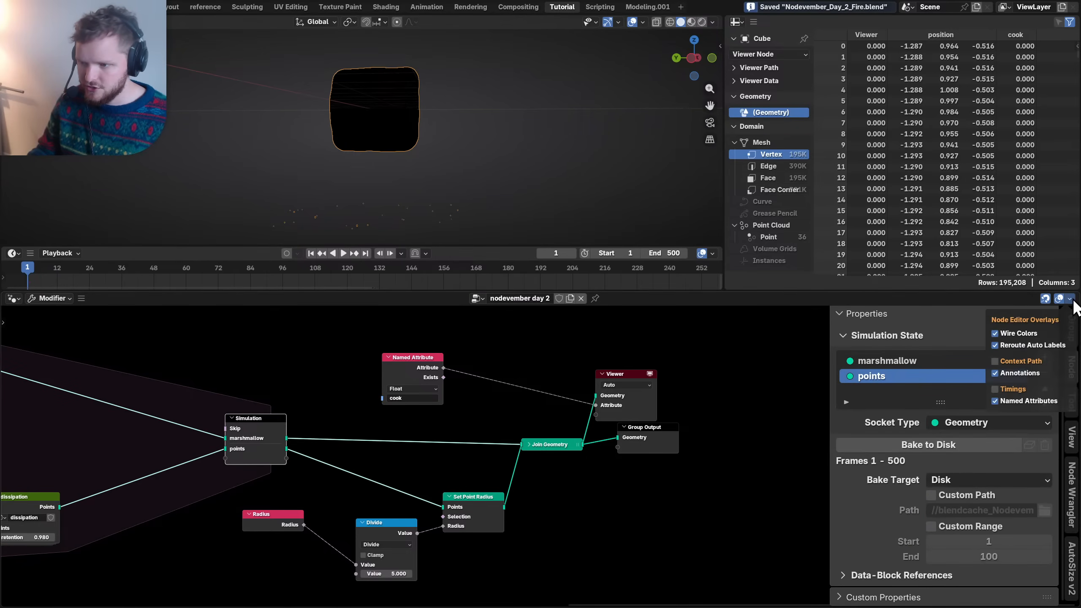
left_click(1008, 388)
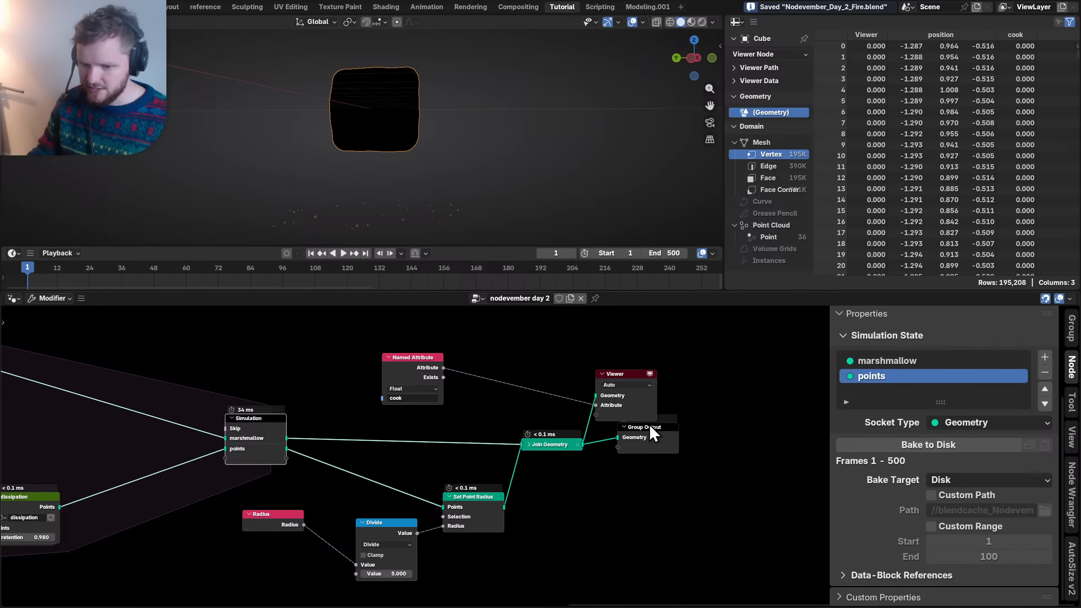
key("g")
left_click_drag(644, 391, 639, 349)
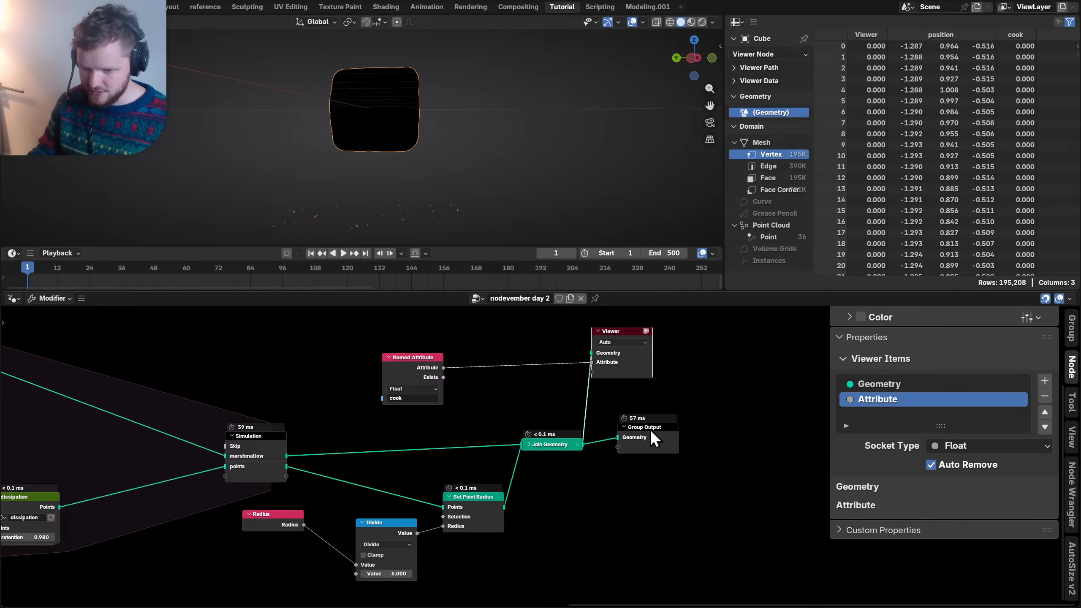
left_click_drag(651, 438, 659, 447)
scroll(655, 444, "up", 3)
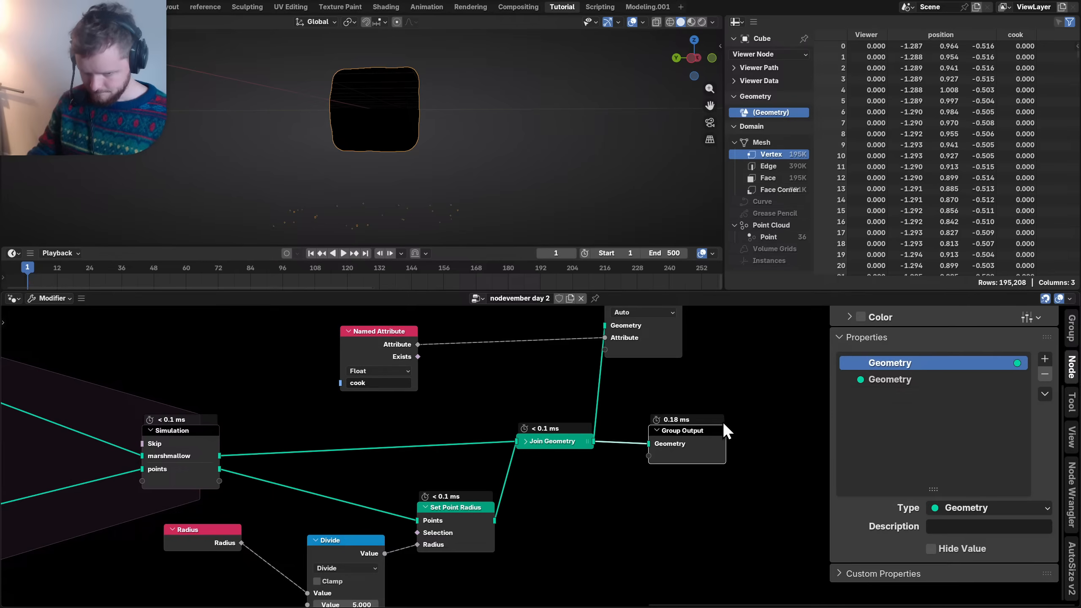
- Play the simulation to examine the execution time reported on the Group Output node
middle_click_drag(722, 421, 475, 432)
scroll(475, 432, "up", 4)
key("space")
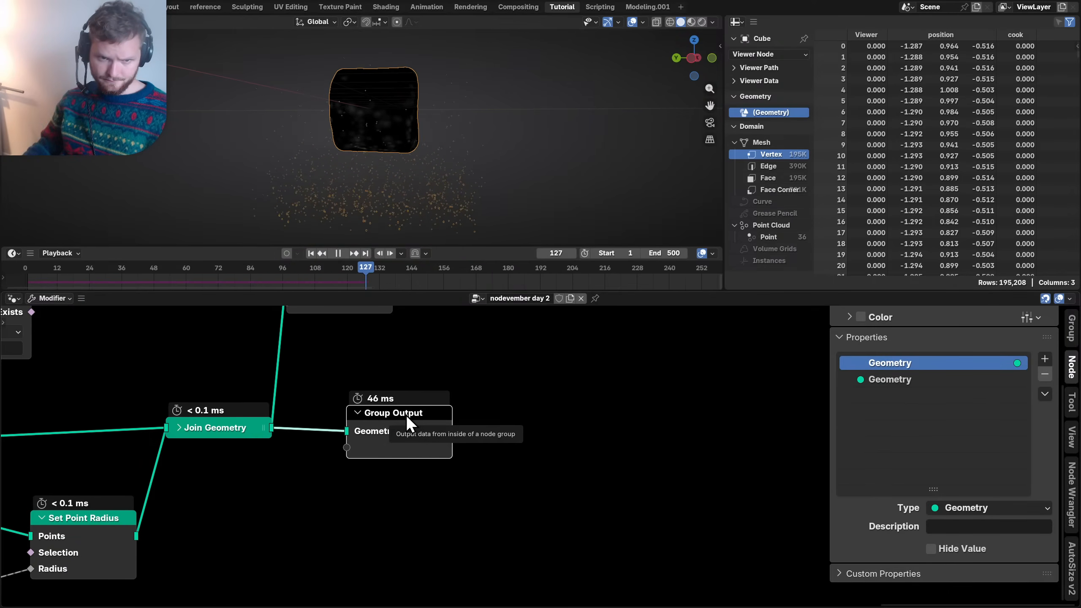
key("space")
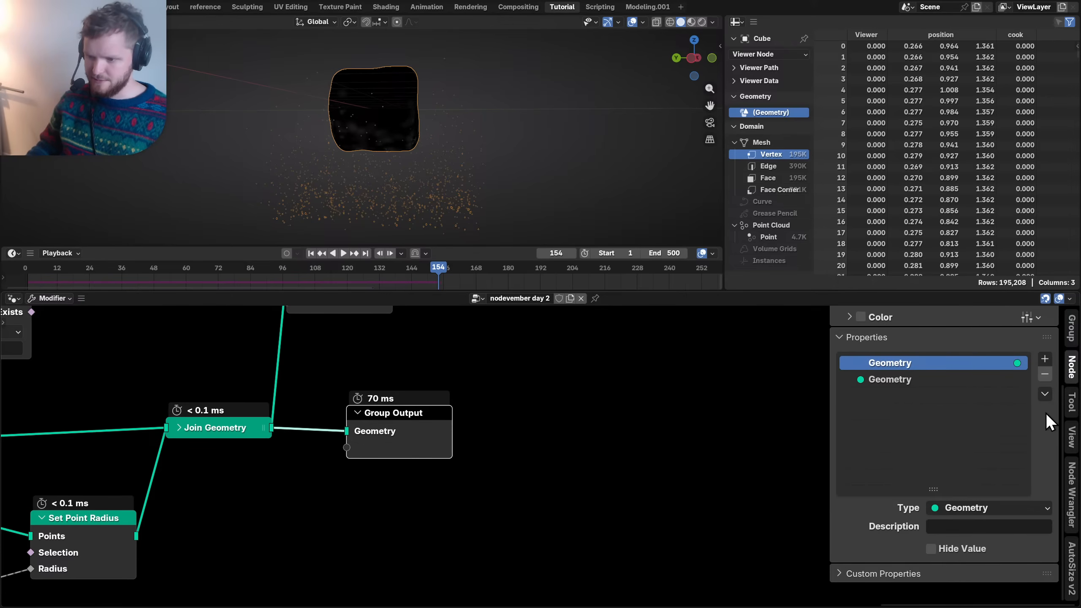
- Bake the Simulation output node to disk for frames 1 to 500
scroll(146, 382, "down", 4)
middle_click_drag(232, 430, 544, 466)
left_click(252, 436)
scroll(544, 466, "up", 4)
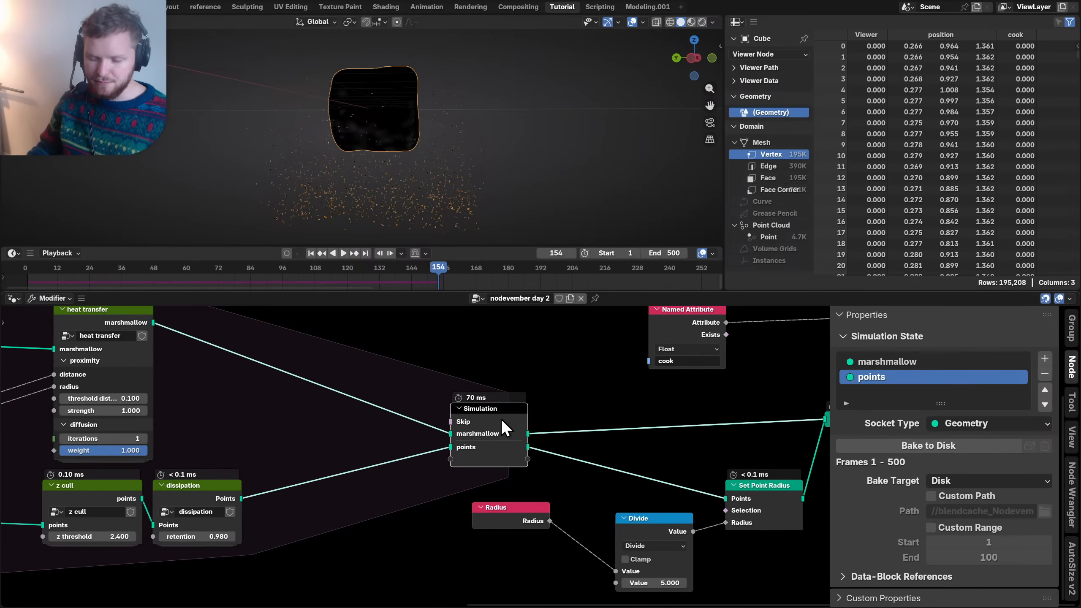
left_click(945, 445)
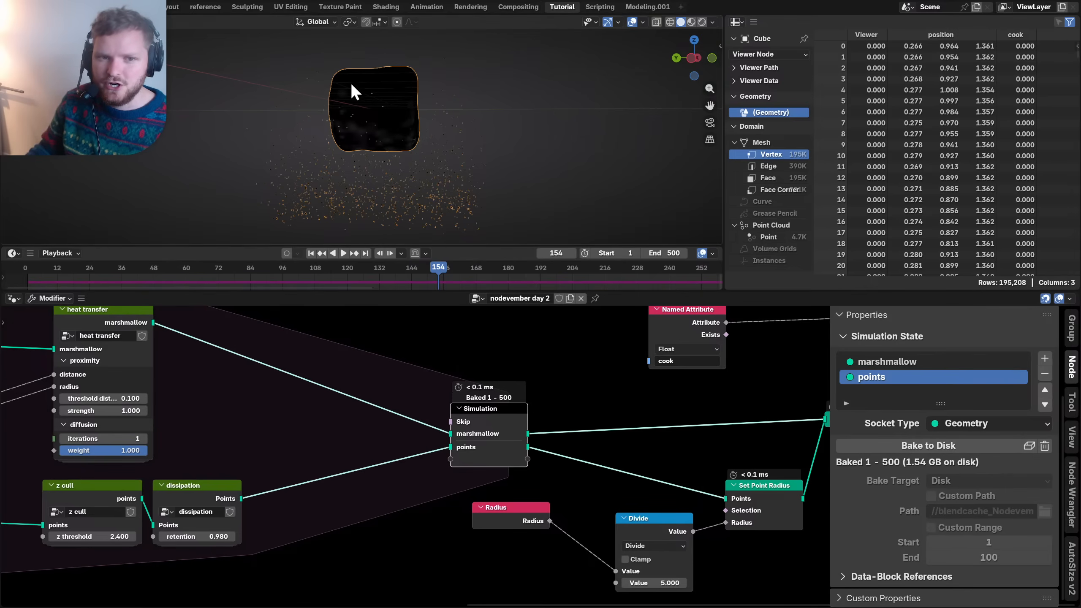
- Annotate the marshmallow with a loop and up and down arrows, and erase the strokes in the maximized viewport
mouse_move(345, 86)
left_mouse_down()
mouse_move(363, 135)
mouse_move(385, 64)
left_mouse_up()
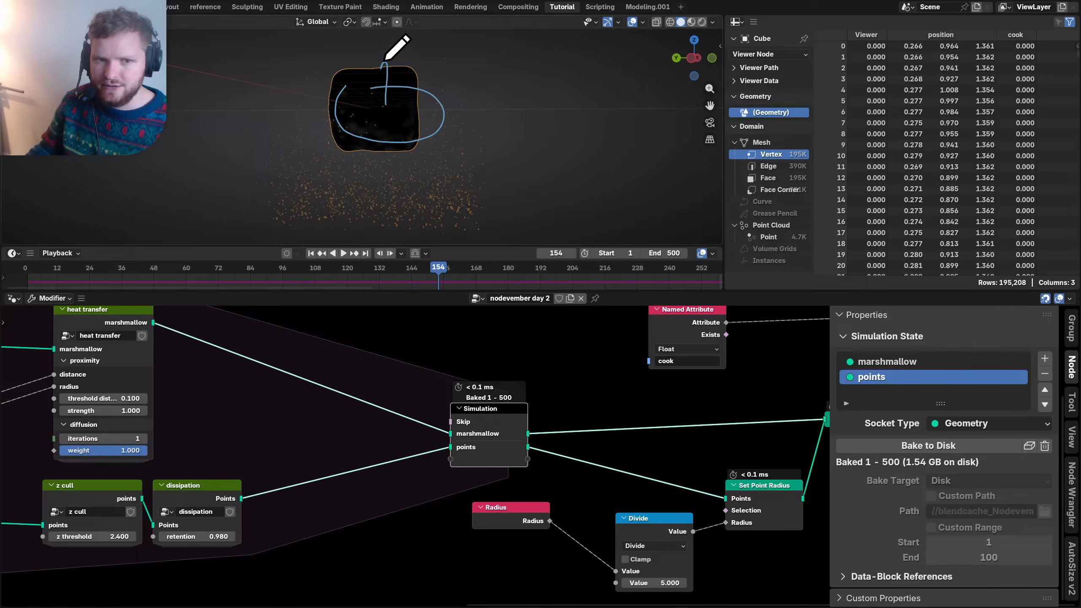
left_click_drag(390, 130, 389, 164)
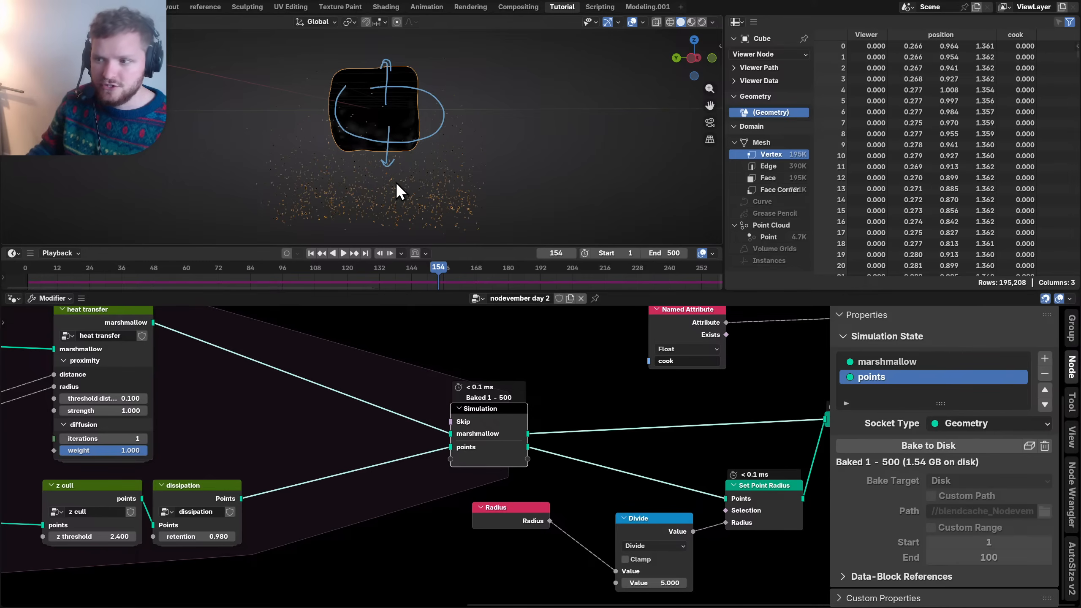
key("ctrl+space")
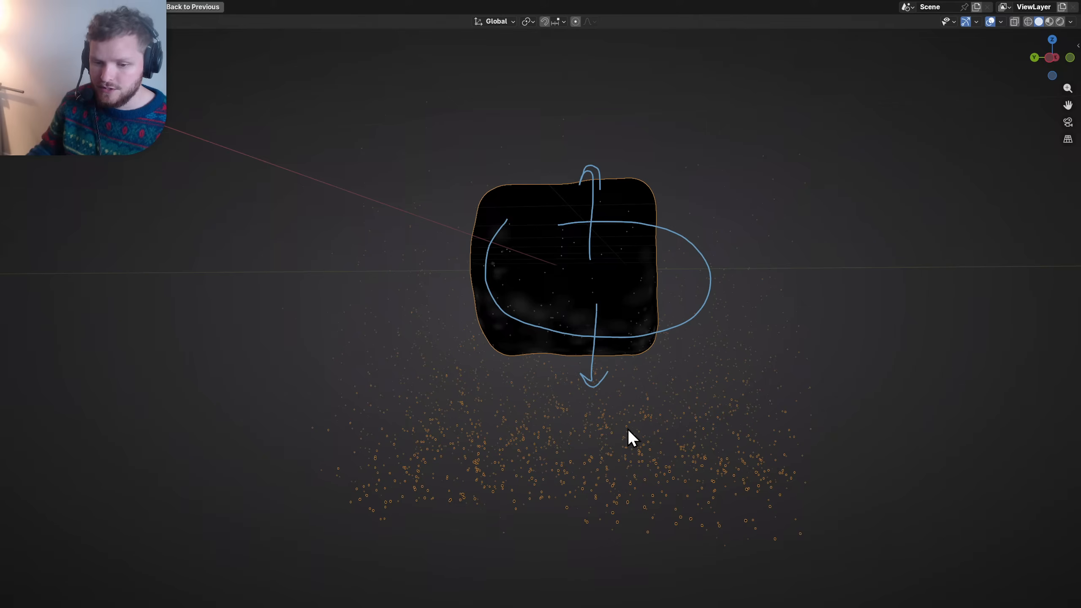
mouse_move(623, 421)
left_mouse_down()
mouse_move(707, 306)
mouse_move(483, 285)
left_mouse_up()
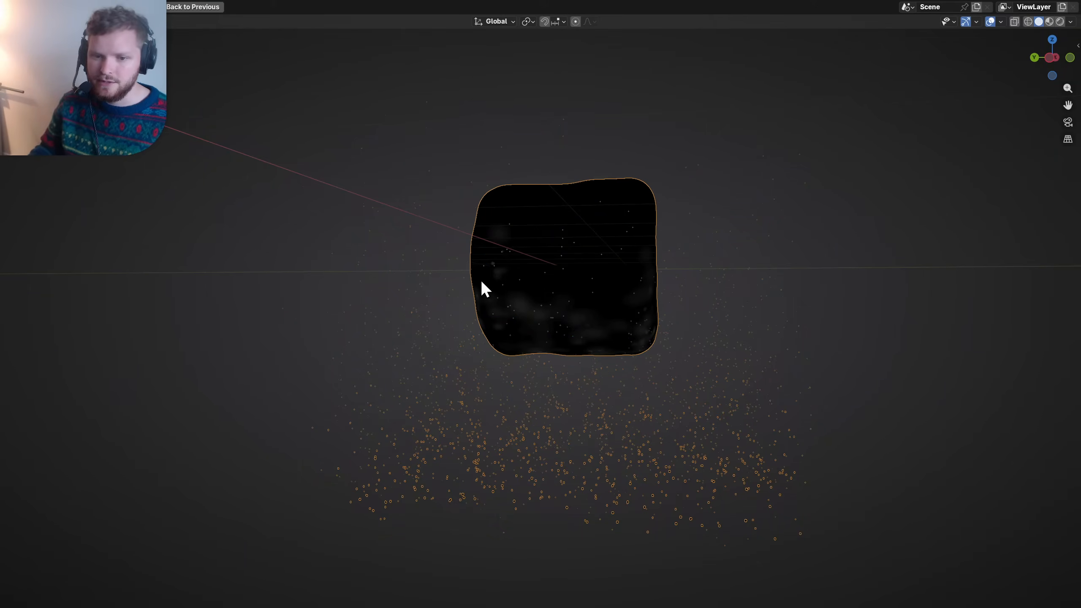
- Return to frame 1, save the file, and play the baked simulation maximized to examine how the marshmallow cooks
key("shift+Left")
key("ctrl+s")
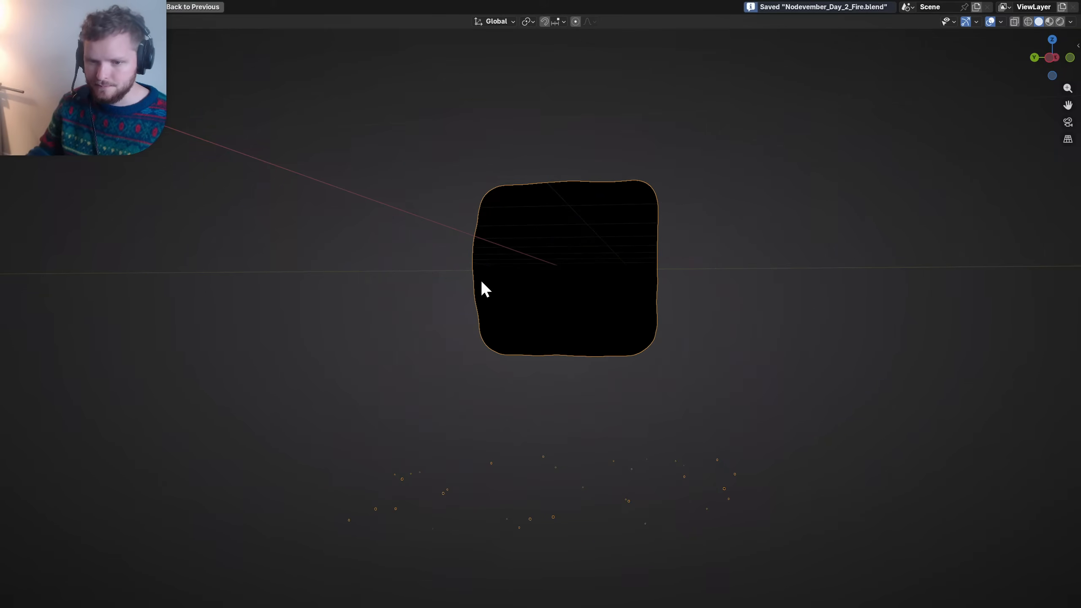
key("ctrl+space")
key("ctrl+space")
middle_click_drag(566, 337, 587, 399)
key("space")
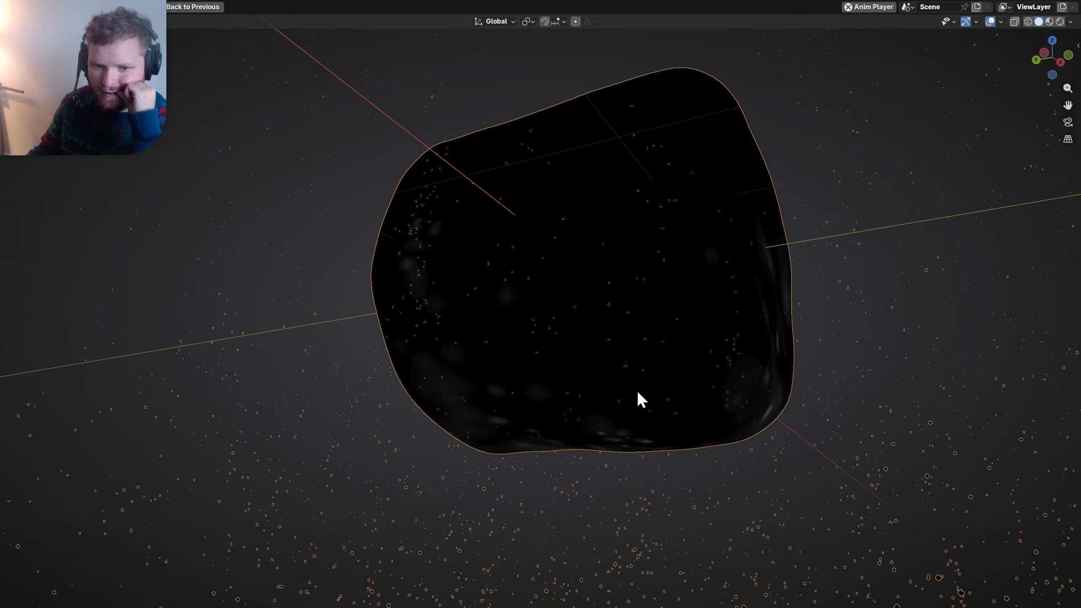
scroll(637, 388, "down", 5)
scroll(589, 362, "up", 2)
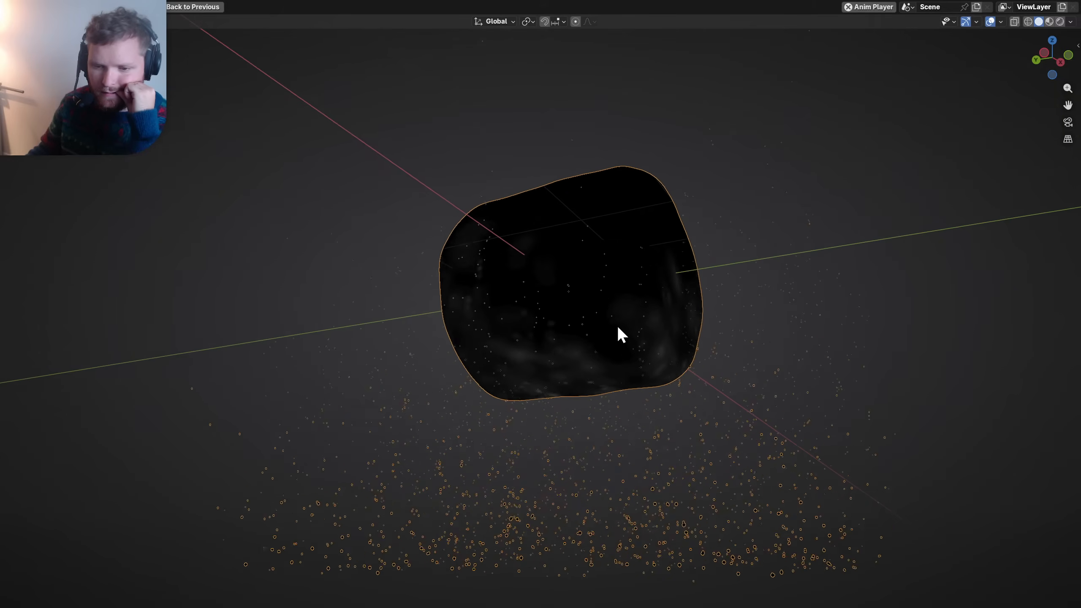
mouse_move(617, 332)
middle_mouse_down()
mouse_move(600, 284)
mouse_move(612, 325)
middle_mouse_up()
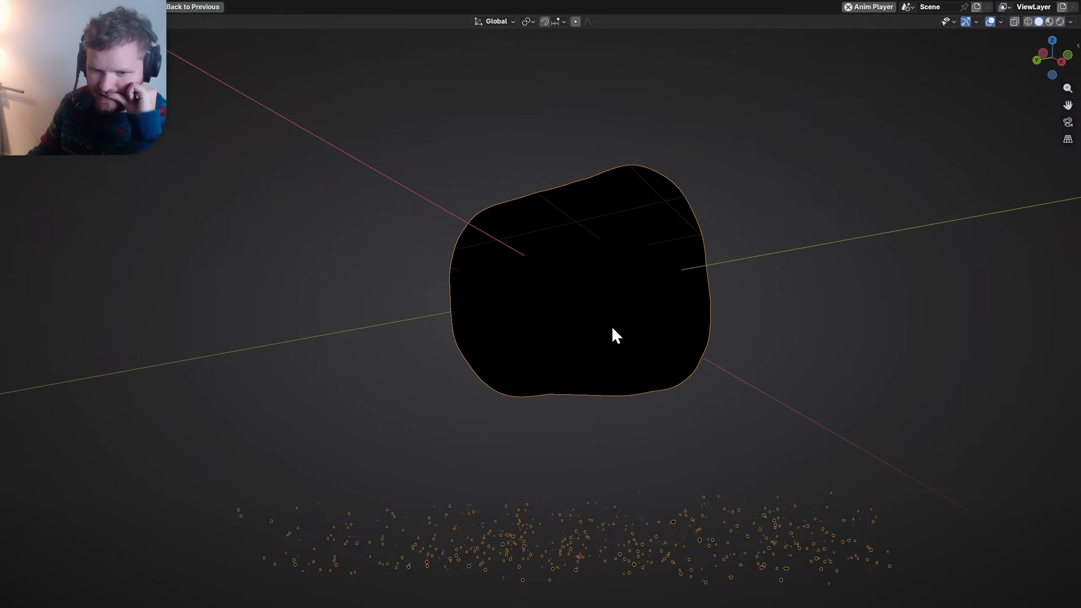
key("ctrl+space")
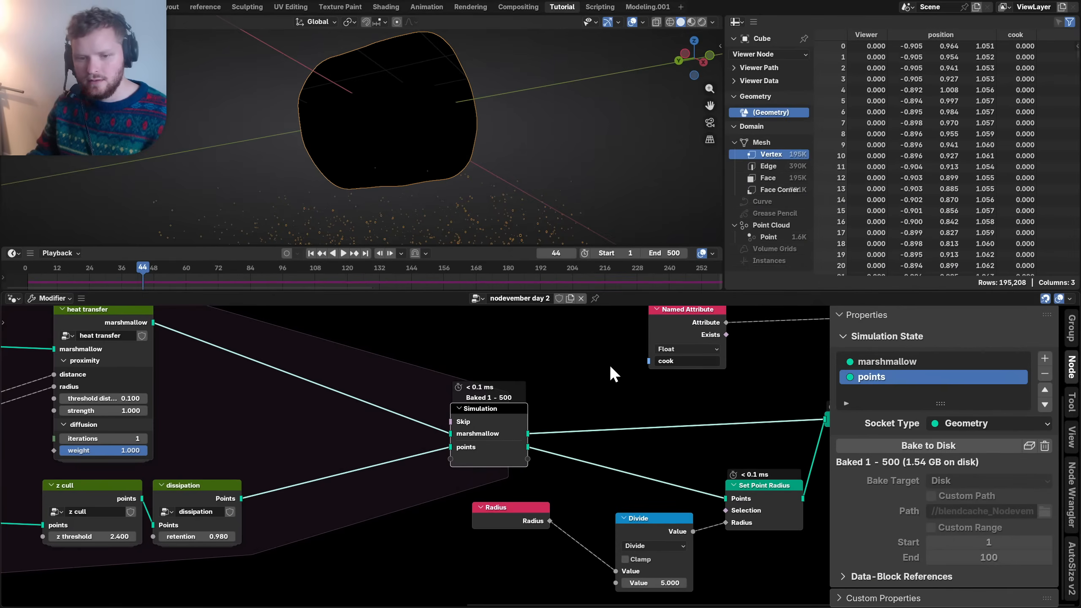
- Set the dissipation node's retention to 0.99 and save the file
key("Home")
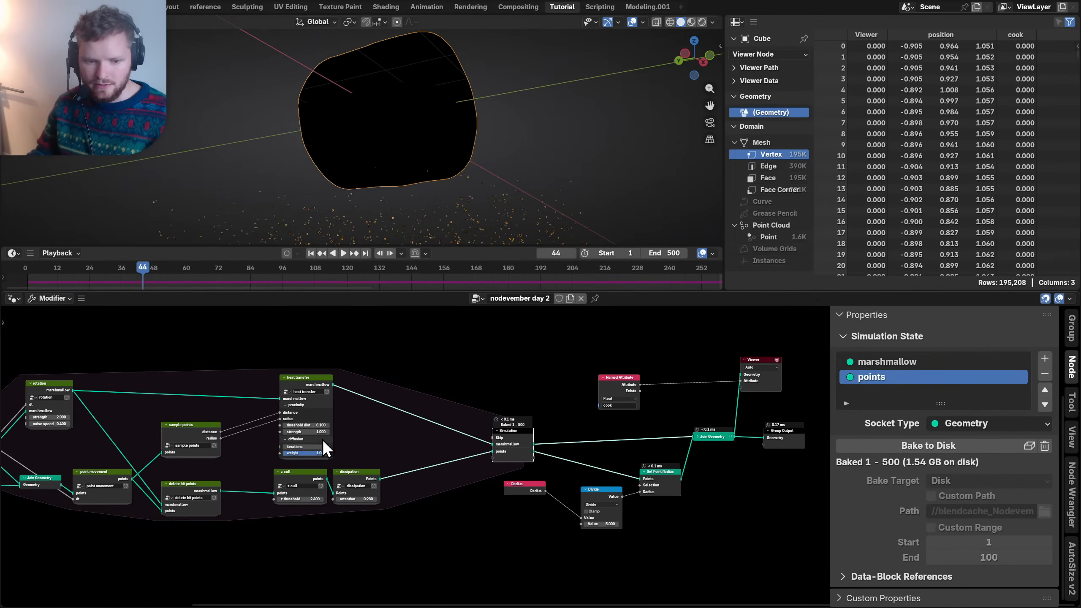
middle_click_drag(239, 436, 306, 435)
left_click_drag(356, 400, 357, 401)
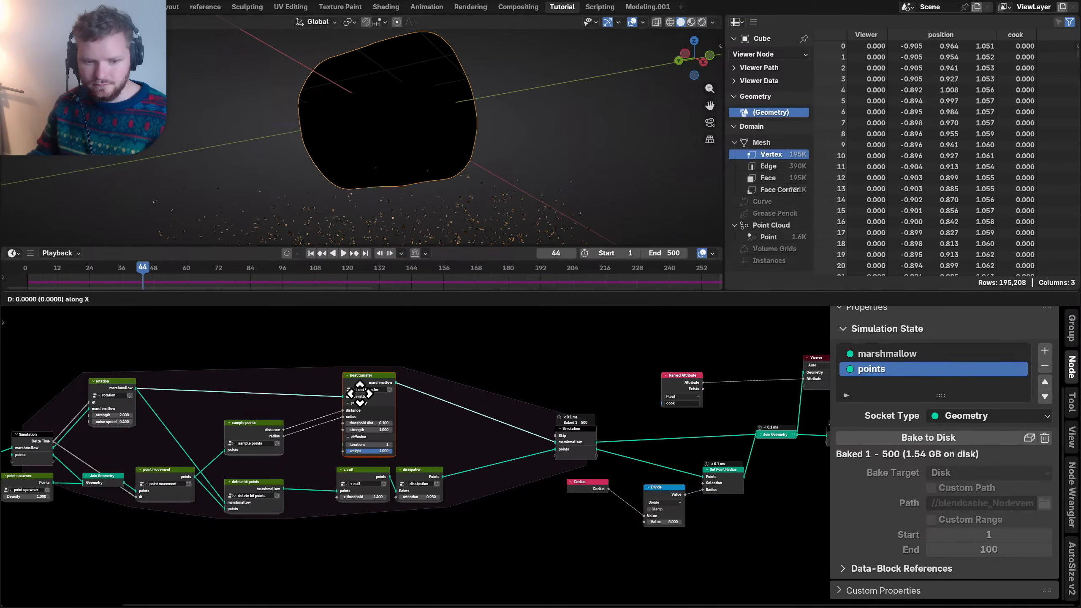
middle_click_drag(269, 437, 394, 428)
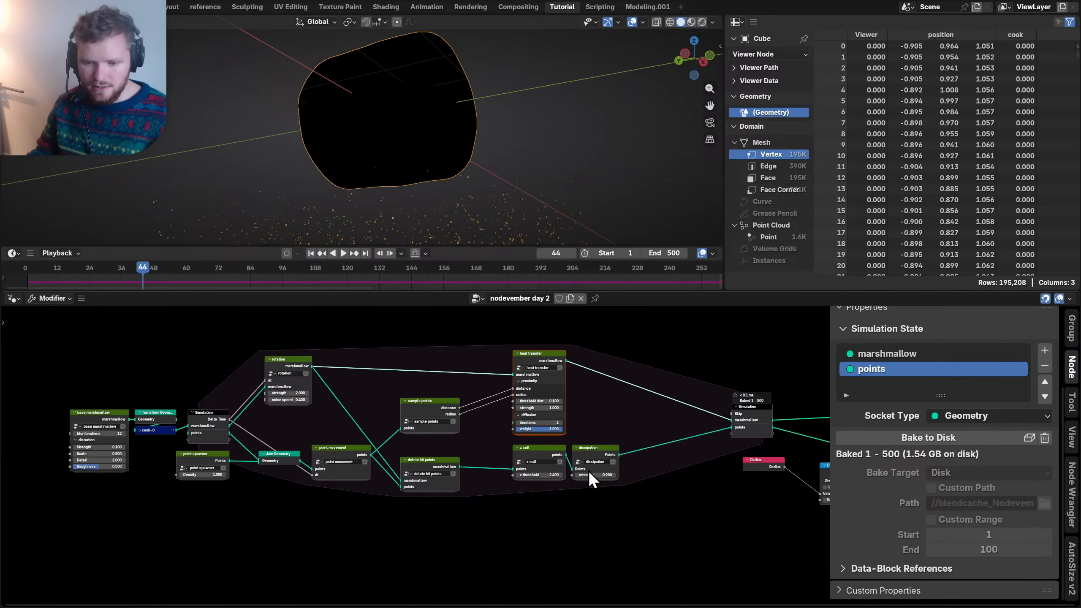
scroll(615, 490, "up", 2)
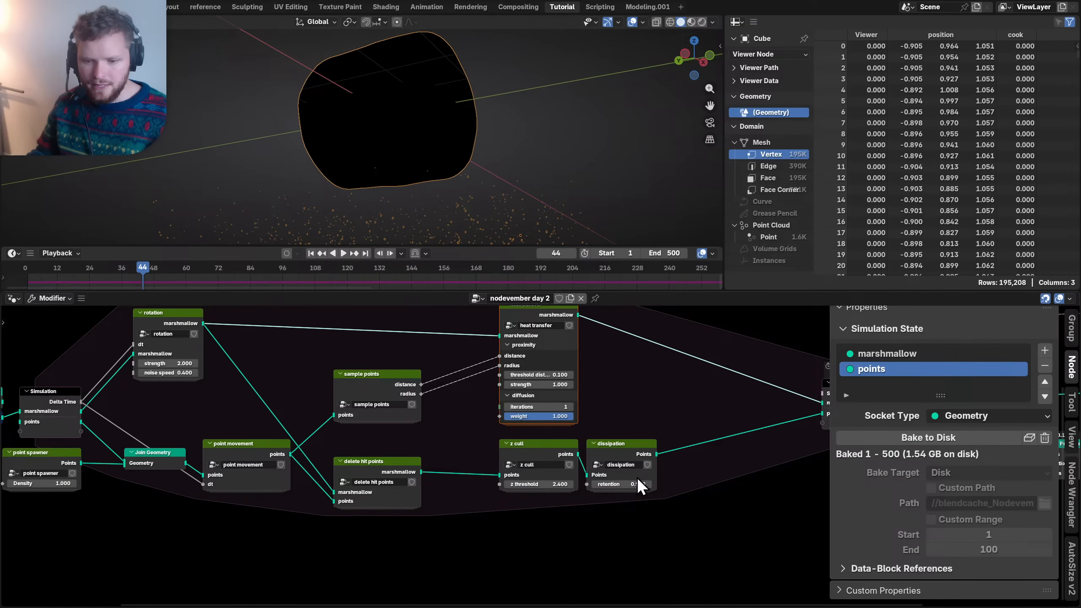
left_click(629, 484)
type("0.98")
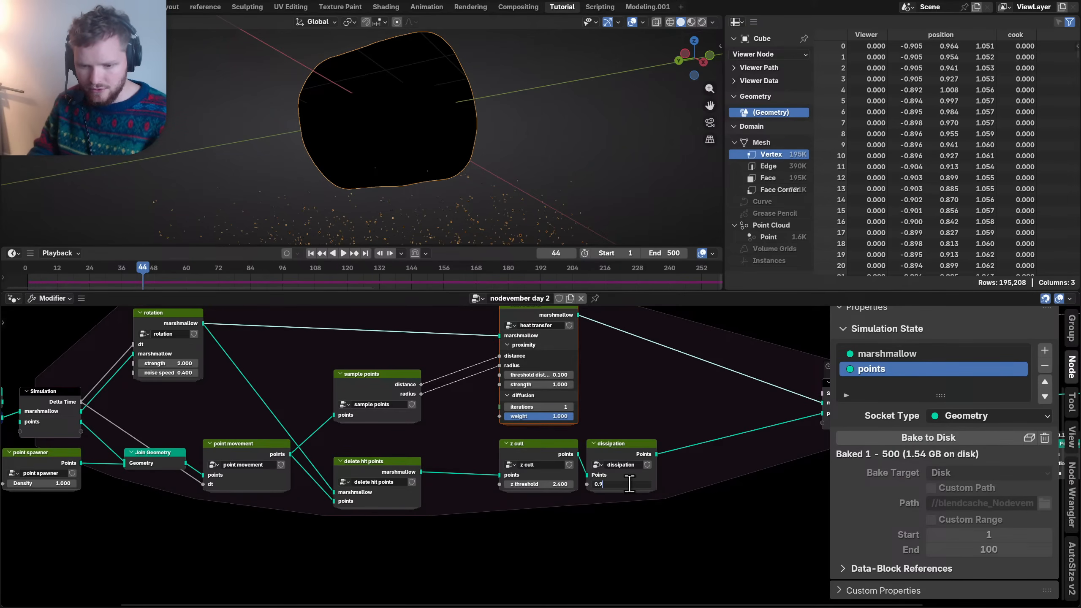
key("Return")
key("ctrl+s")
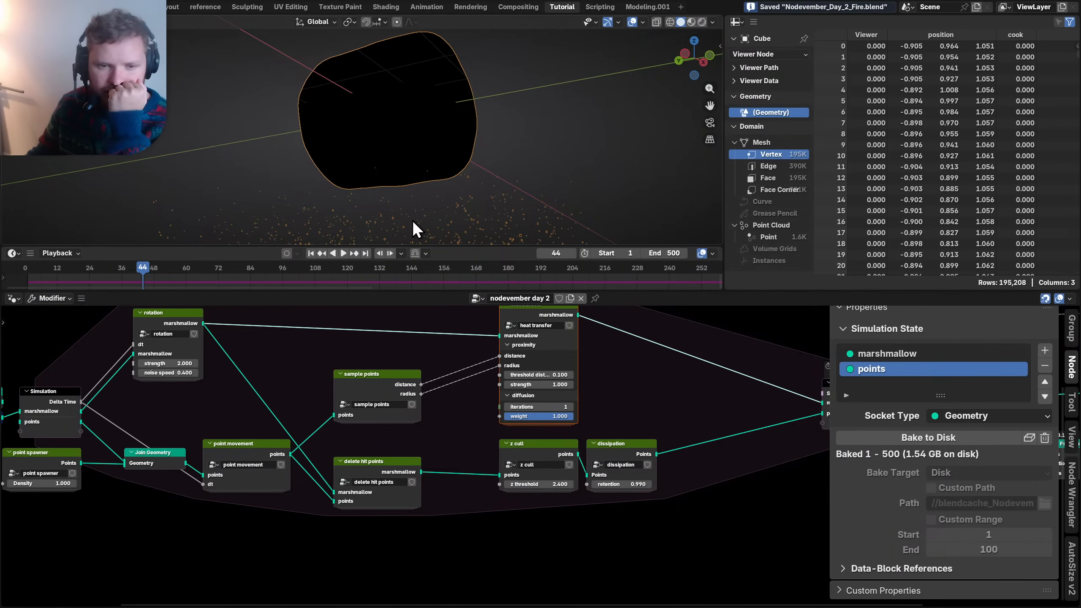
- Move the Simulation output, Join Geometry, cook attribute and point radius nodes closer to the dissipation node
scroll(415, 203, "down", 2)
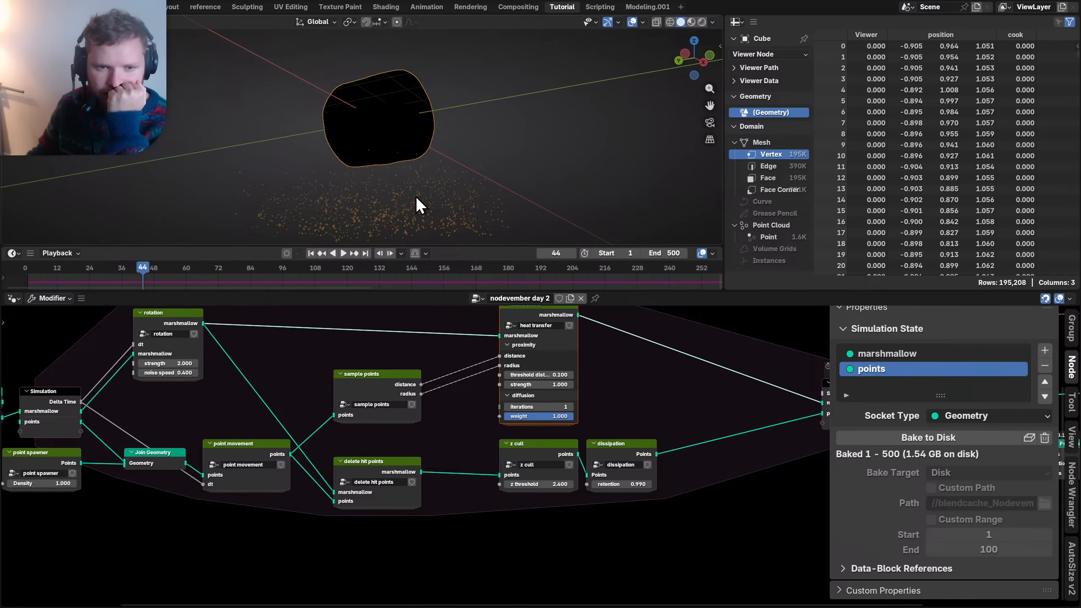
scroll(532, 436, "down", 7)
middle_click_drag(581, 412, 349, 408)
scroll(468, 416, "up", 2)
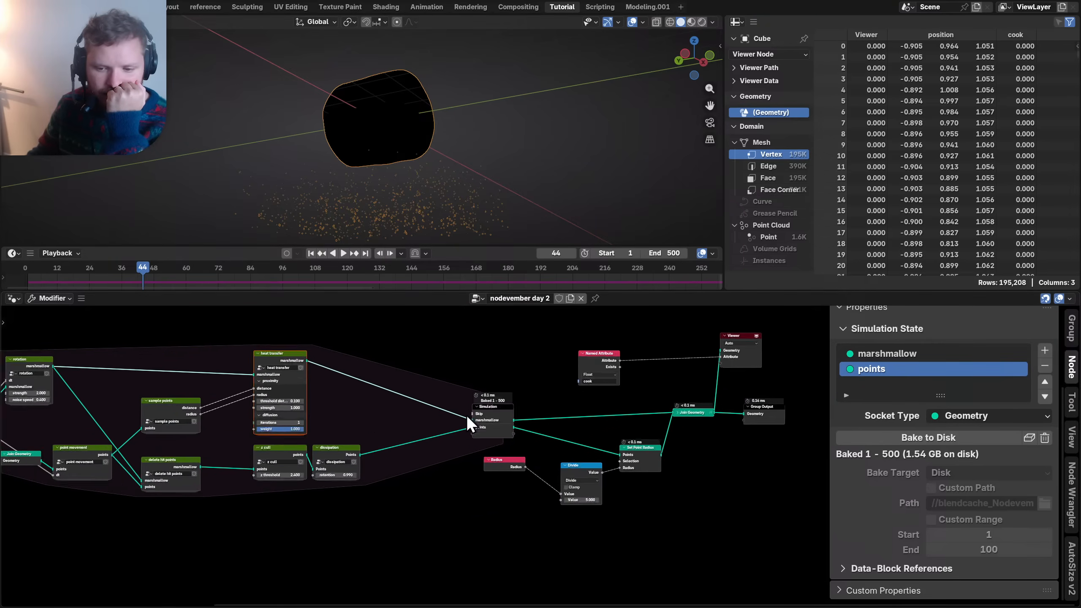
scroll(467, 416, "up", 1)
left_click_drag(432, 429, 495, 402)
key("g")
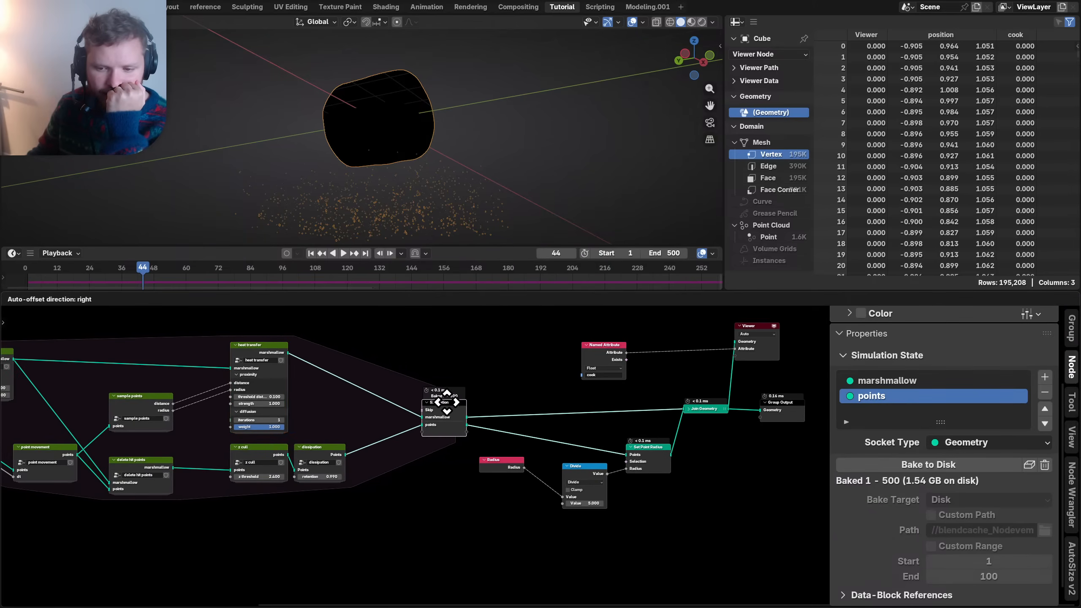
left_click(446, 402)
left_click_drag(486, 528, 693, 340, "shift")
key("g")
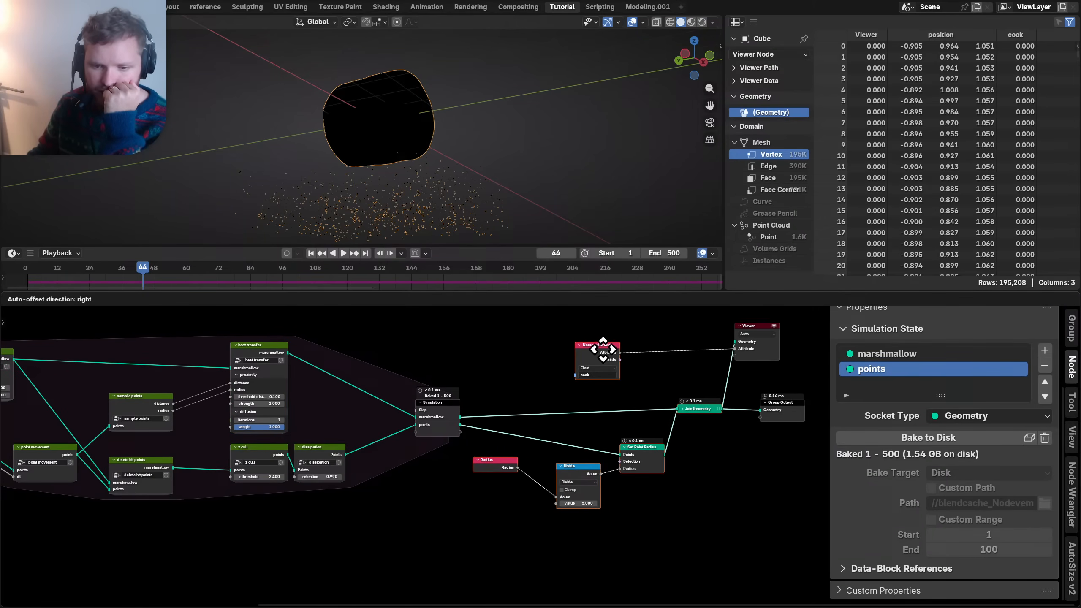
left_click(551, 351)
left_click(444, 361)
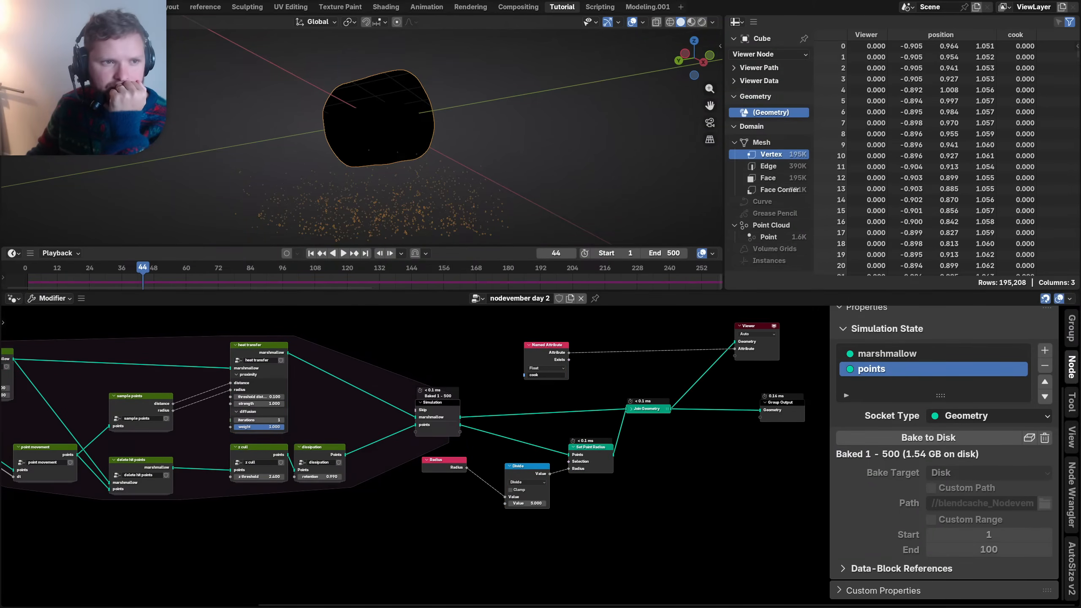
- View the roasted marshmallow photos in the reference workspace, zooming in on one, and return to the Tutorial workspace
left_click(176, 7)
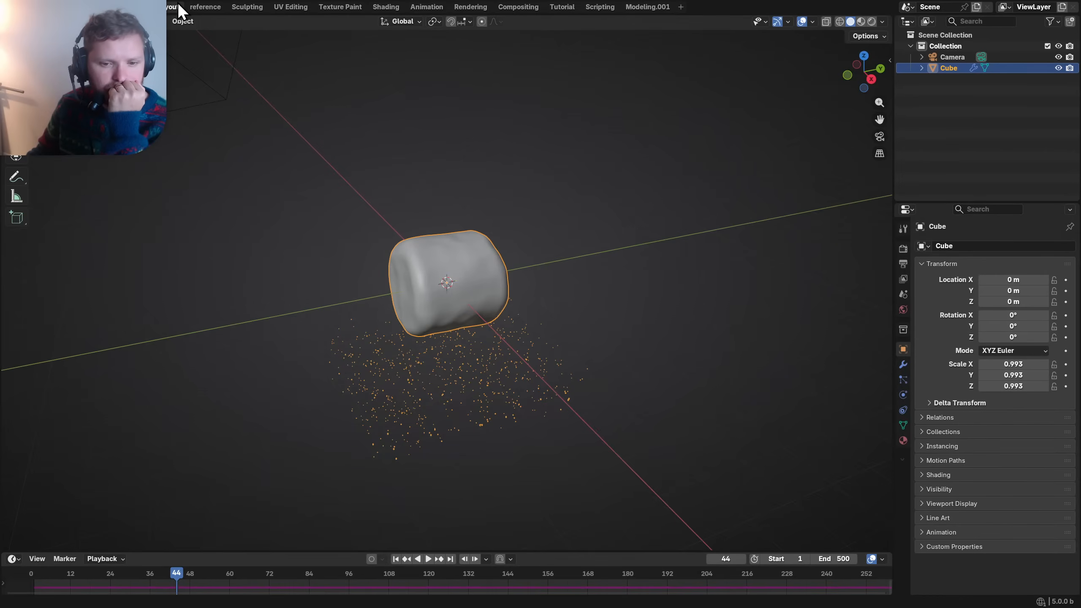
left_click(204, 6)
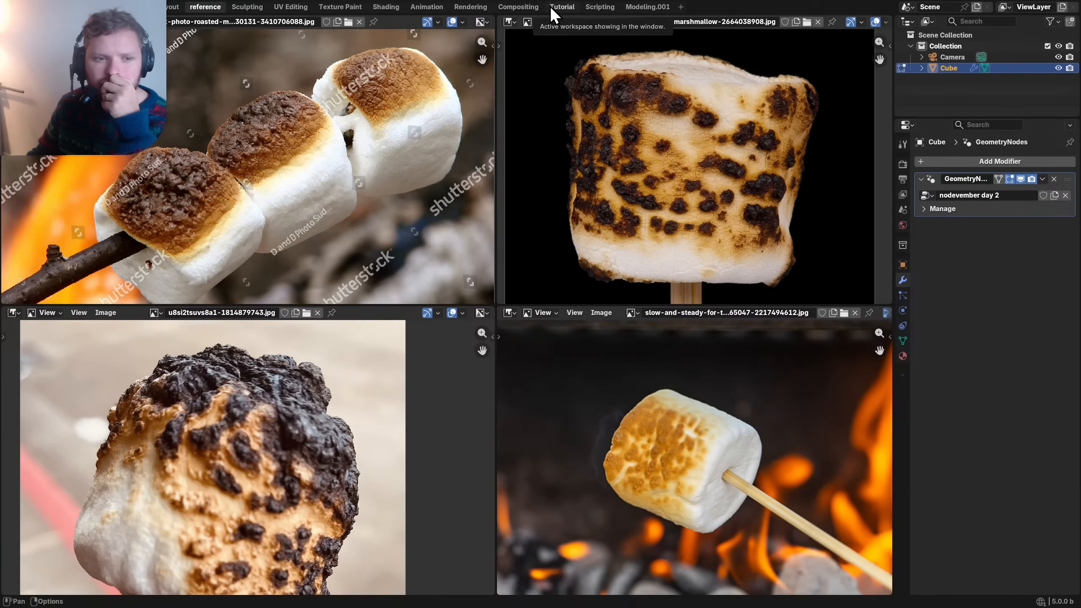
scroll(254, 172, "up", 2)
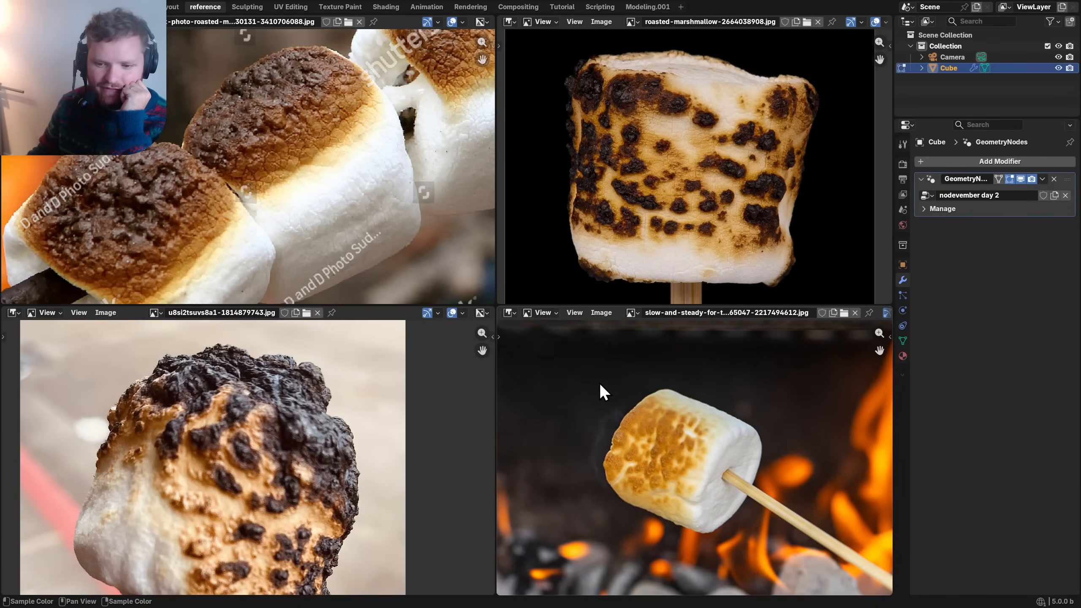
left_click(604, 11)
left_click(561, 11)
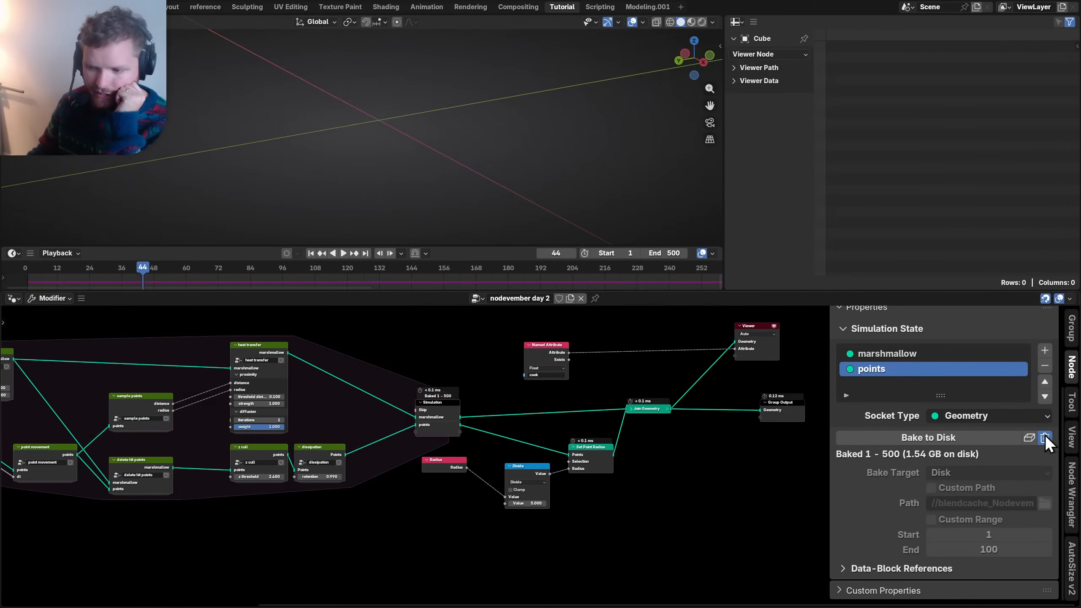
- Delete the existing simulation bake, save the file, and bake the simulation to disk again
left_click(925, 442)
key("ctrl+s")
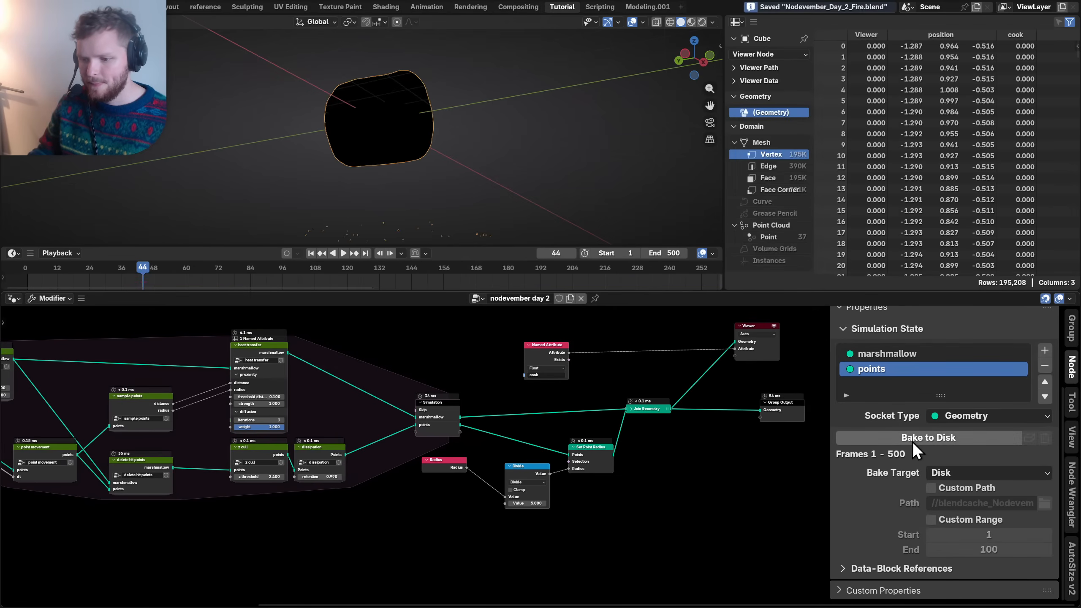
left_click(911, 441)
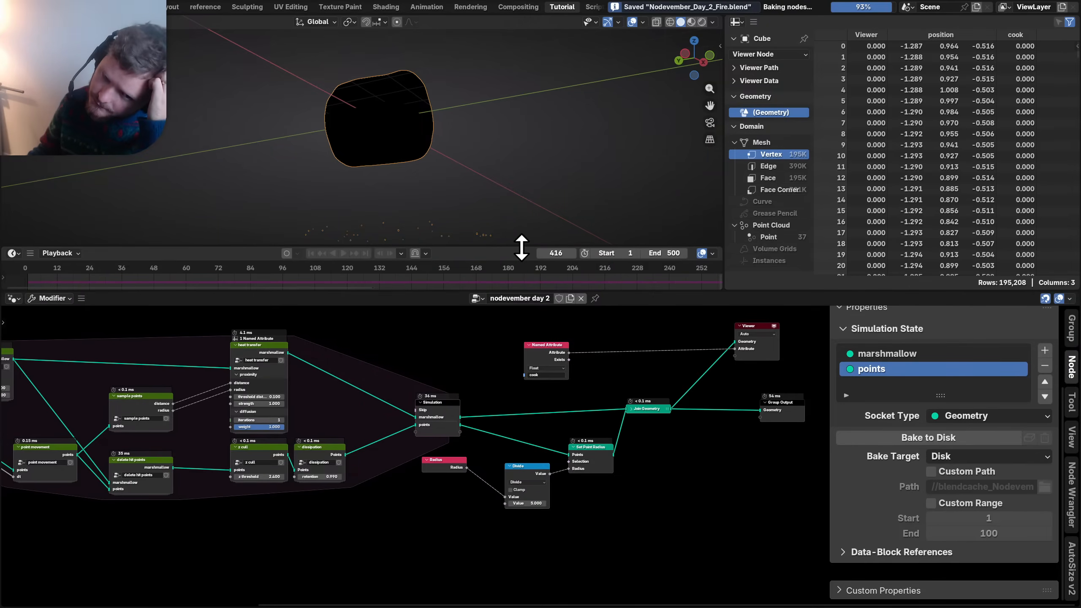
- Enlarge the timeline and scrub the new bake through to frame 500 to check the cooking
scroll(542, 277, "down", 5)
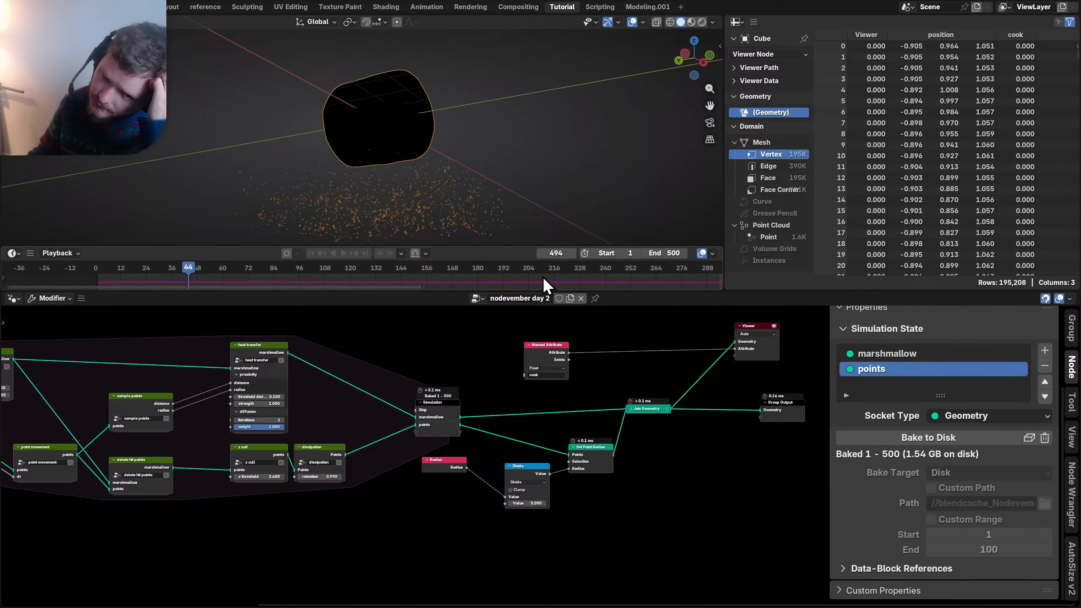
left_click_drag(500, 245, 485, 205)
scroll(392, 252, "down", 5)
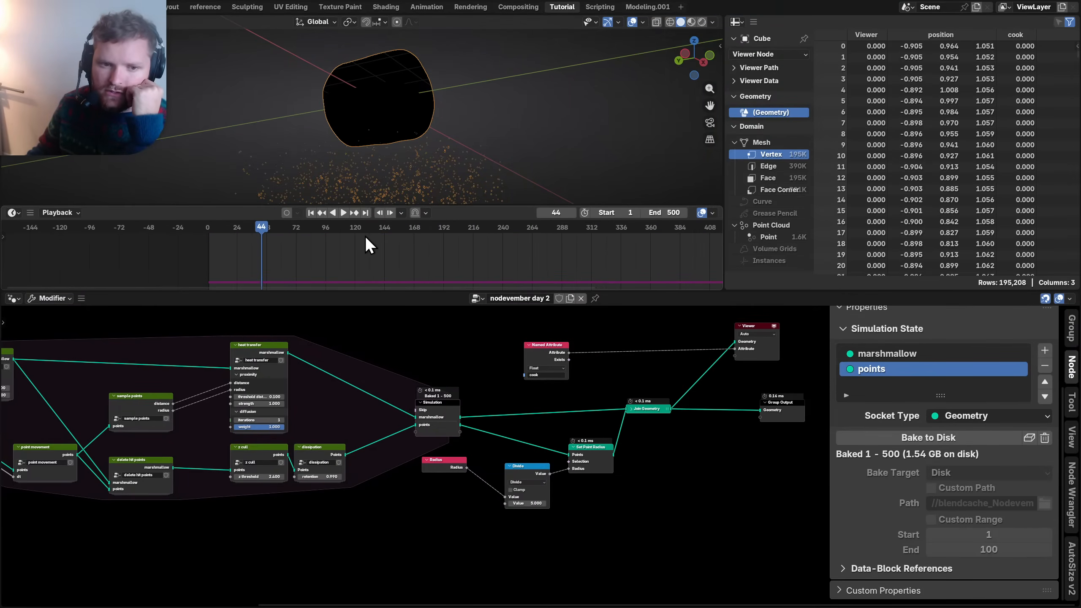
left_click_drag(386, 229, 659, 233)
scroll(605, 266, "down", 4)
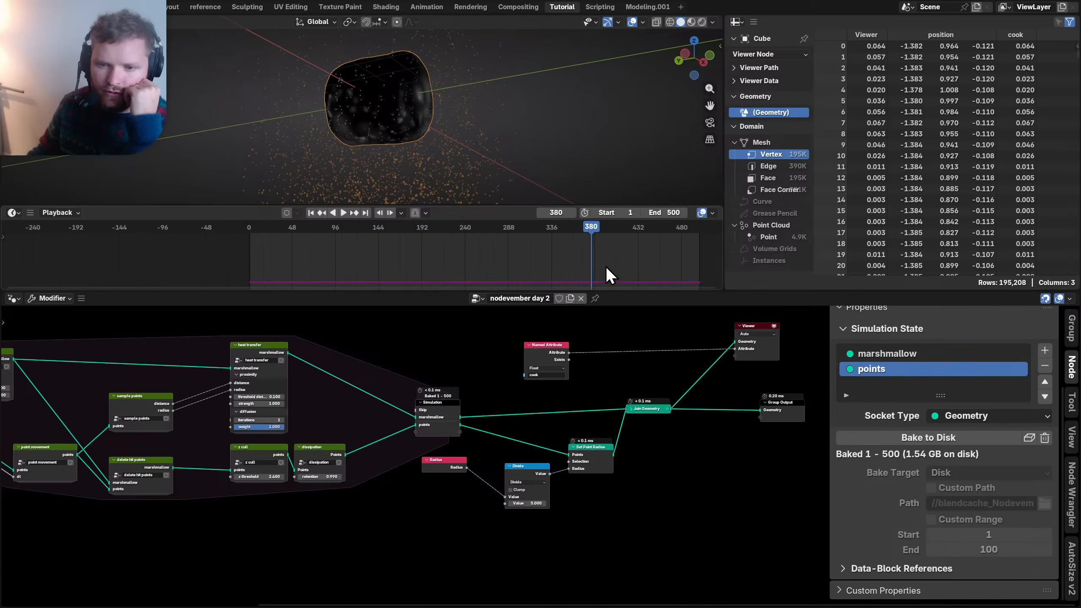
left_click_drag(525, 239, 581, 234)
key("shift+Right")
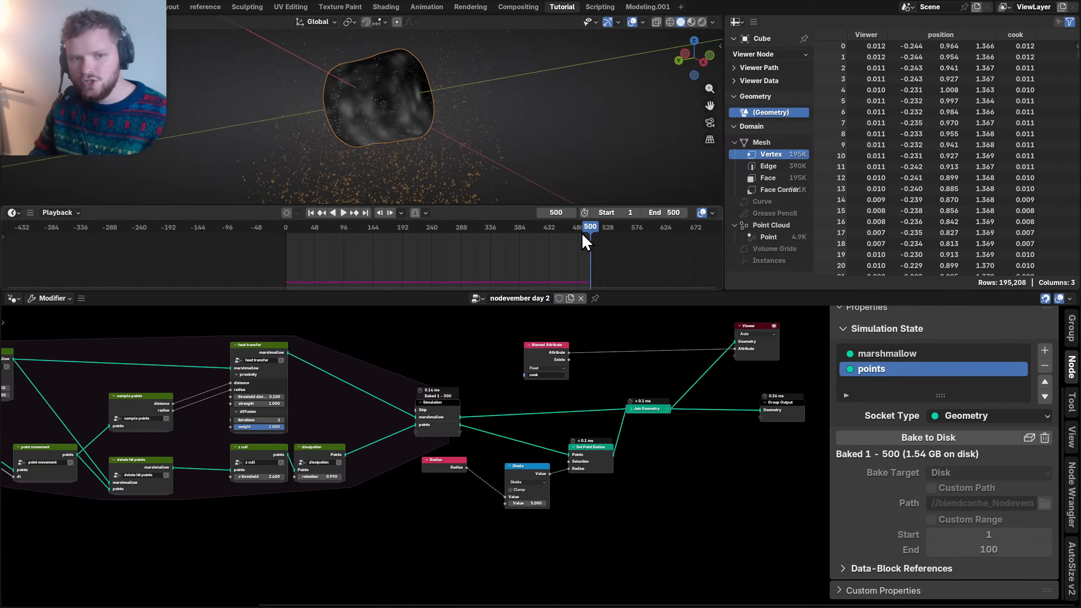
- Shrink the timeline, widen the 3D viewport around the marshmallow, and save the file
scroll(356, 105, "up", 5)
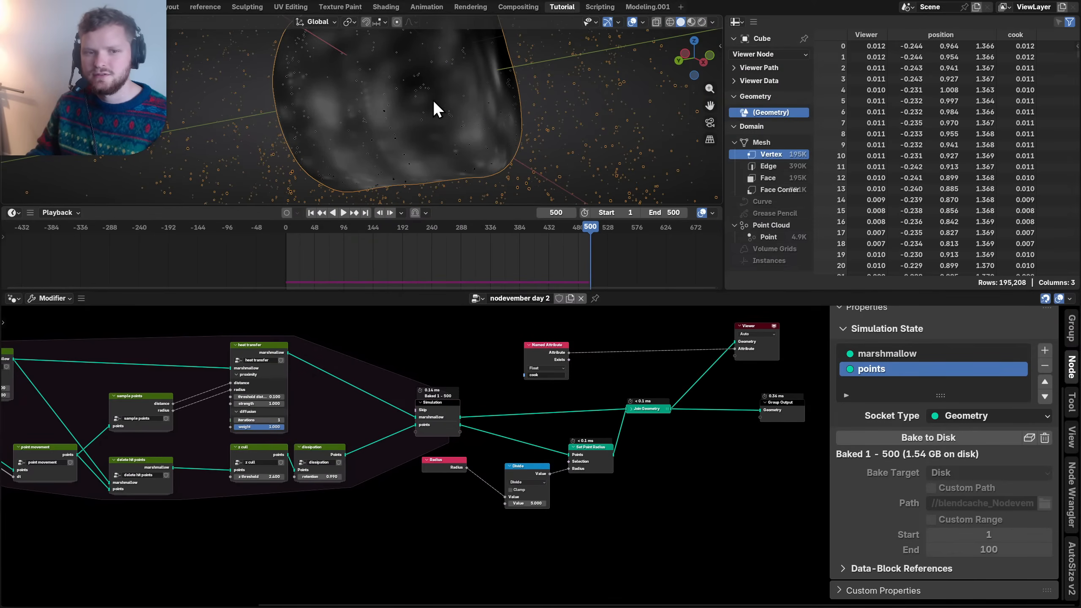
scroll(432, 99, "down", 2)
left_click_drag(325, 207, 337, 272)
scroll(341, 270, "up", 5)
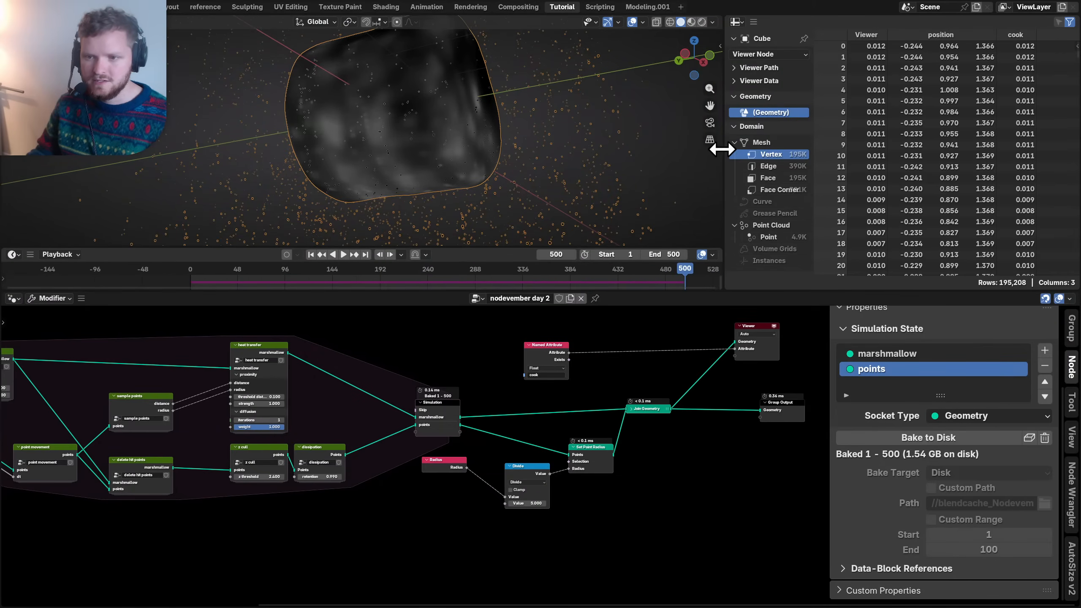
left_click_drag(724, 149, 773, 145)
scroll(504, 166, "down", 2)
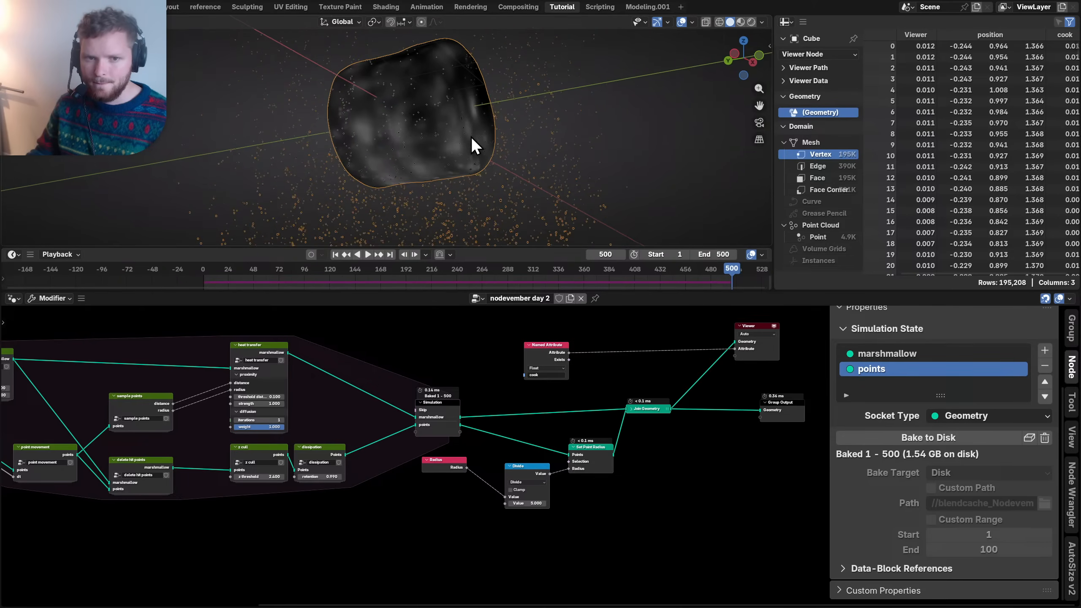
middle_click_drag(472, 137, 473, 144, "shift")
key("ctrl+s")
- Delete the Viewer node and the cook Named Attribute node connected to it
middle_click_drag(547, 384, 417, 423)
scroll(544, 445, "up", 2)
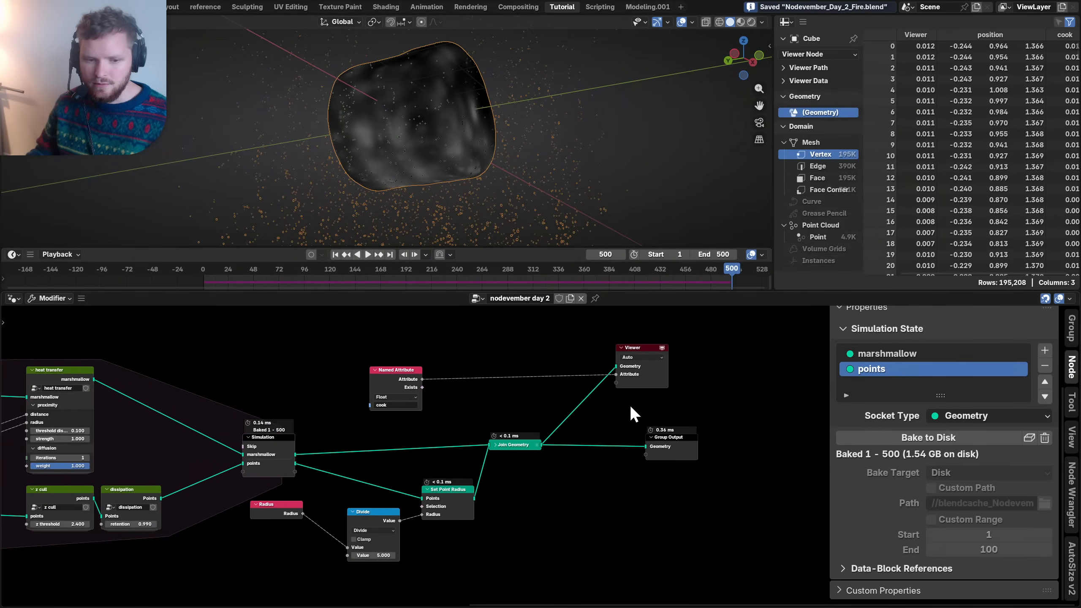
left_click_drag(632, 413, 400, 358)
key("x")
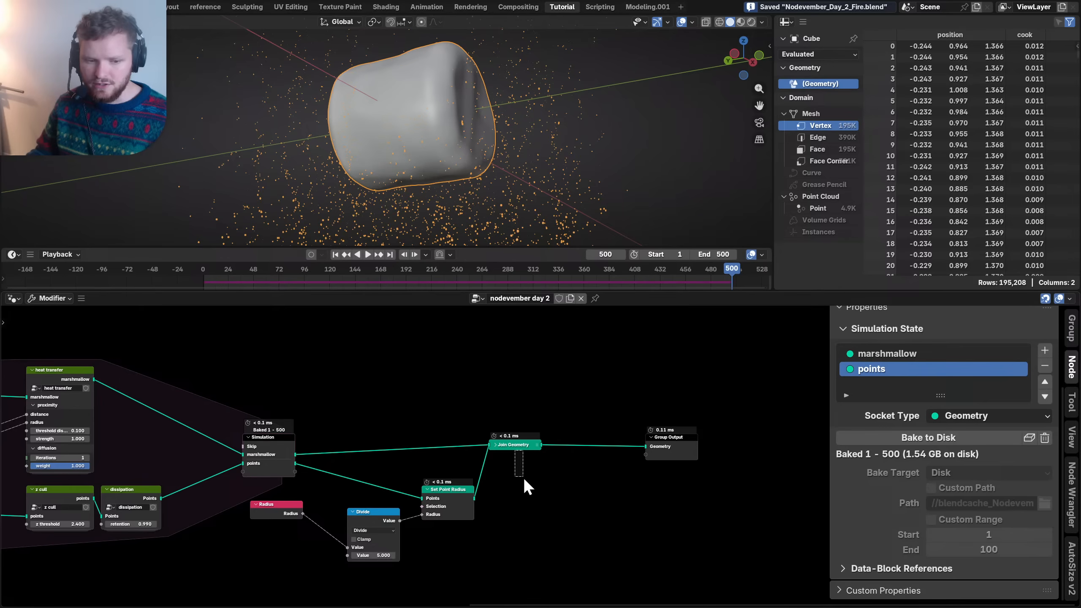
- Connect the Simulation's marshmallow output directly to Group Output, move Join Geometry and the point radius nodes lower, and save the file
left_click_drag(524, 477, 525, 478)
left_click_drag(514, 442, 519, 471)
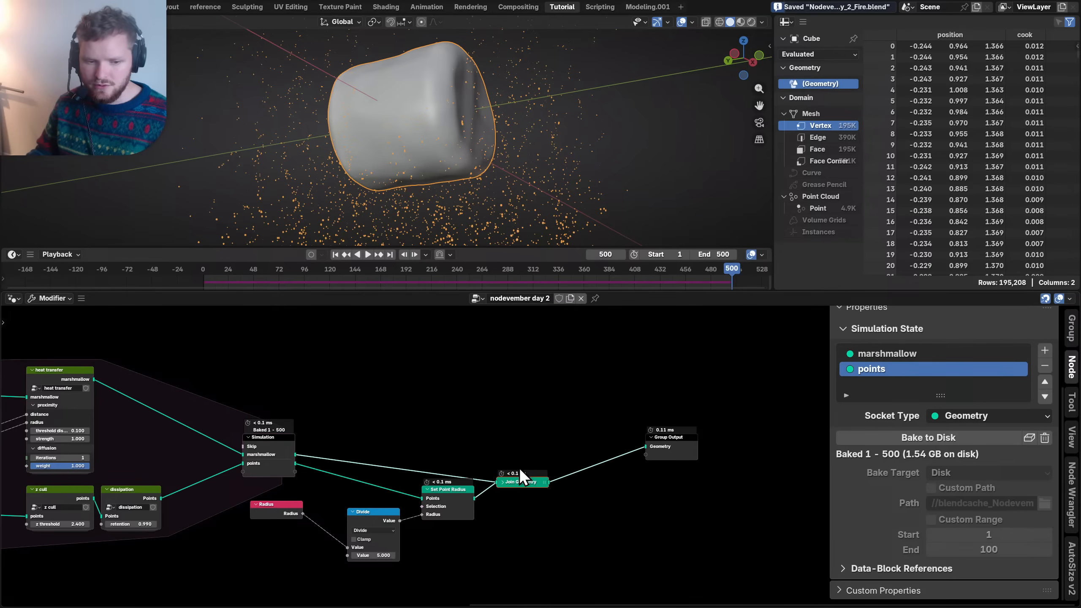
left_click(287, 438, "alt+shift")
left_click_drag(587, 582, 275, 477)
key("g")
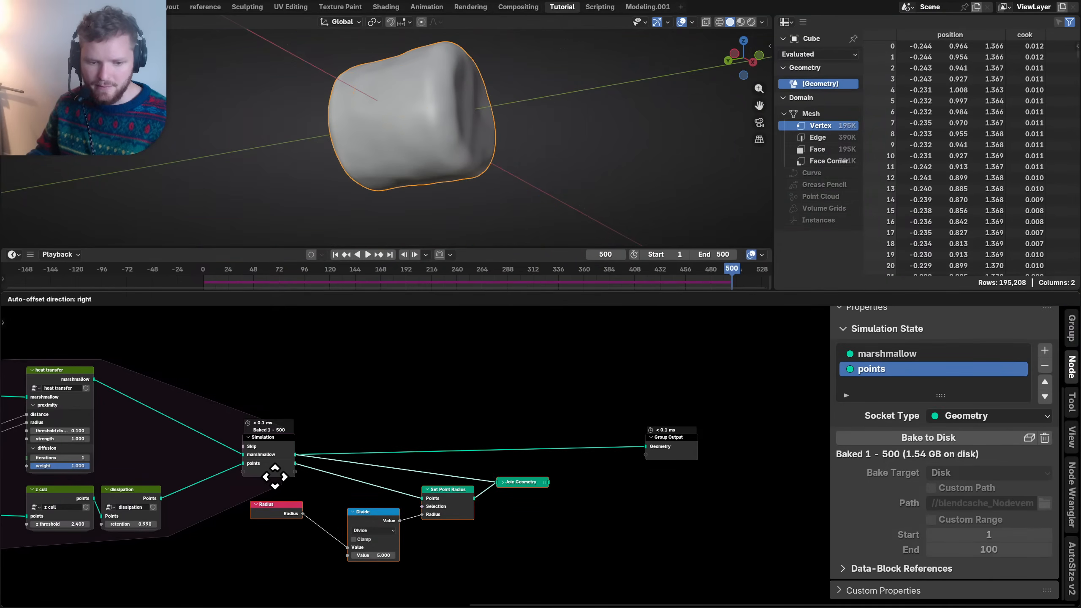
left_click(270, 536)
scroll(418, 429, "up", 2)
key("ctrl+s")
- Add a Named Attribute node reading the float attribute cook and place it above the Simulation output
key("shift+a")
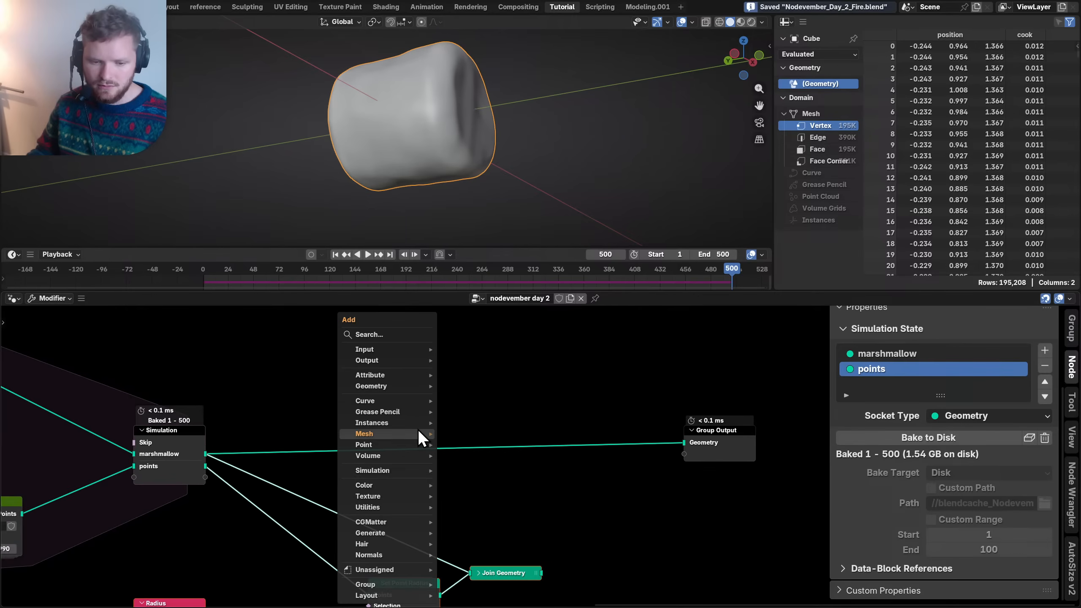
type("name")
key("Return")
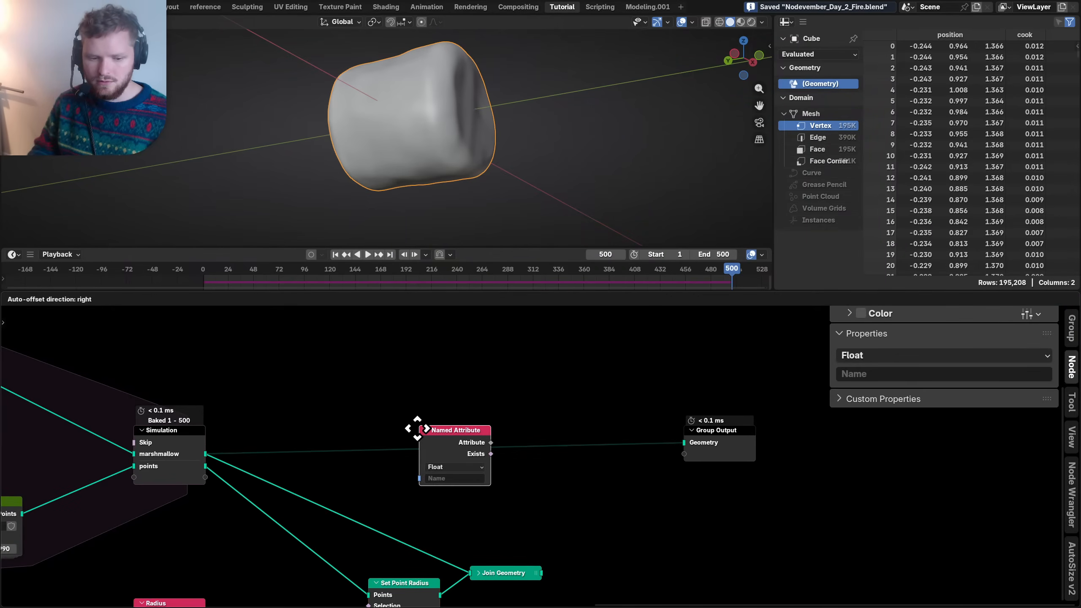
left_click(247, 345)
left_click(265, 396)
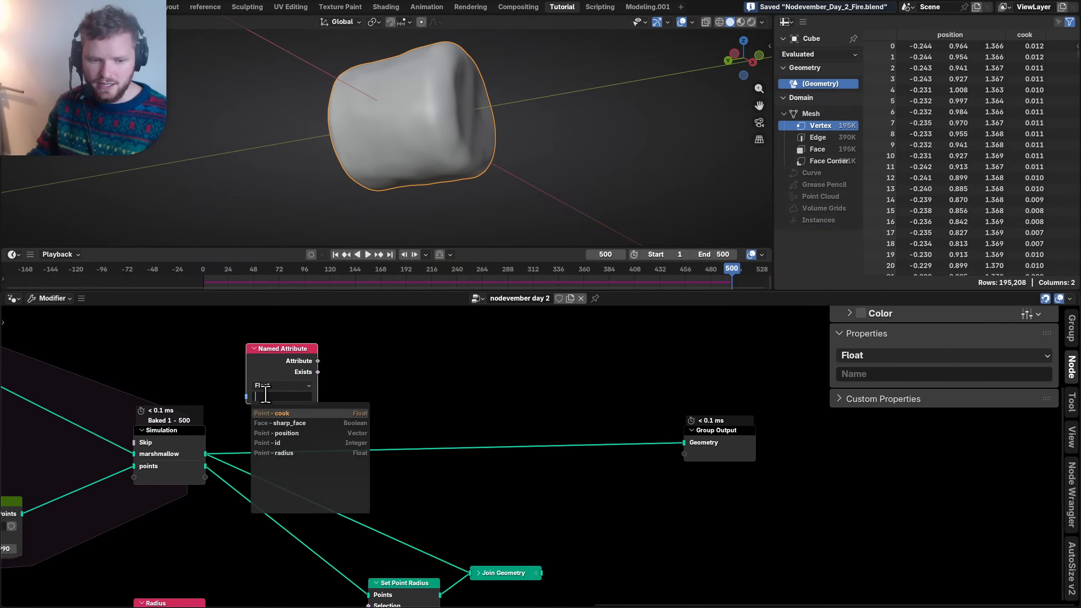
left_click(290, 412)
left_click_drag(261, 367, 159, 357)
- Insert a Set Position node between the Simulation's marshmallow output and Group Output
key("shift+a")
mouse_move(342, 391)
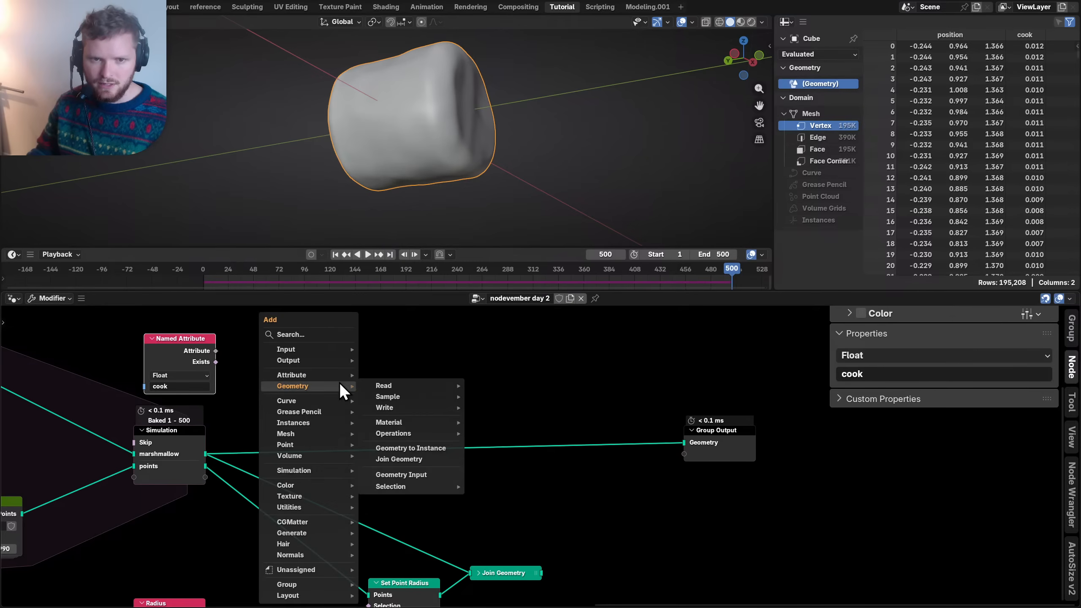
type("set pos")
key("Return")
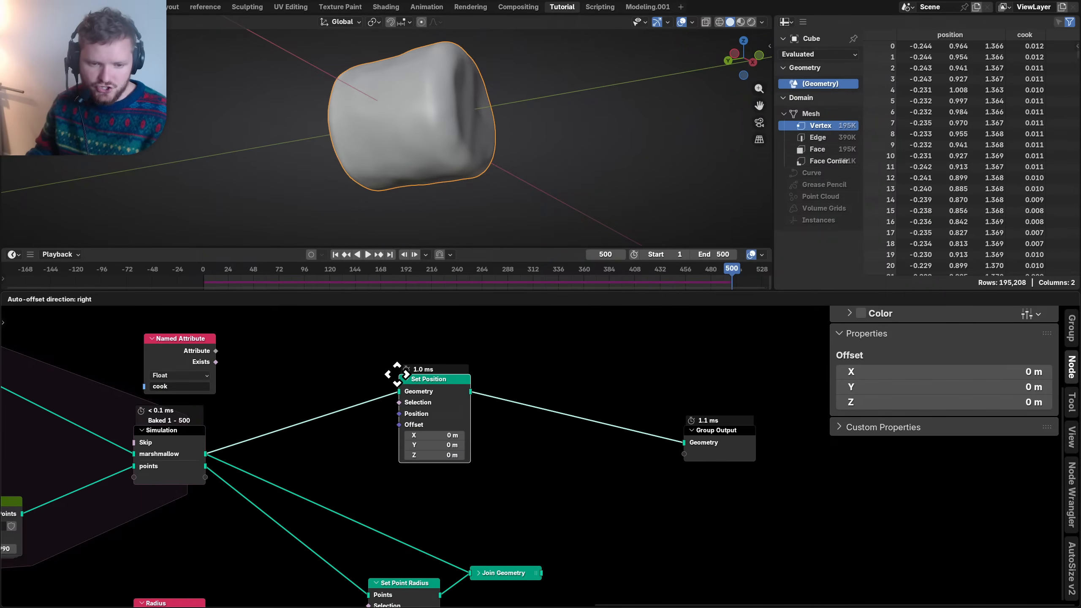
left_click(429, 370)
- Add a Normal node feeding the Offset of the Set Position node
scroll(337, 390, "up", 2)
left_click_drag(399, 416, 286, 365)
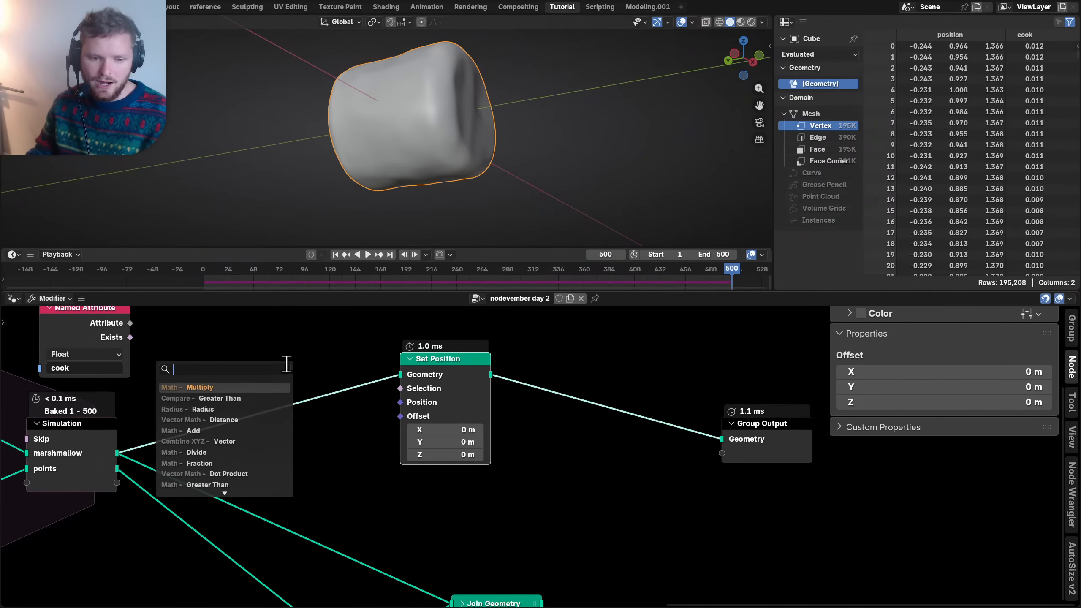
type("normal")
key("Return")
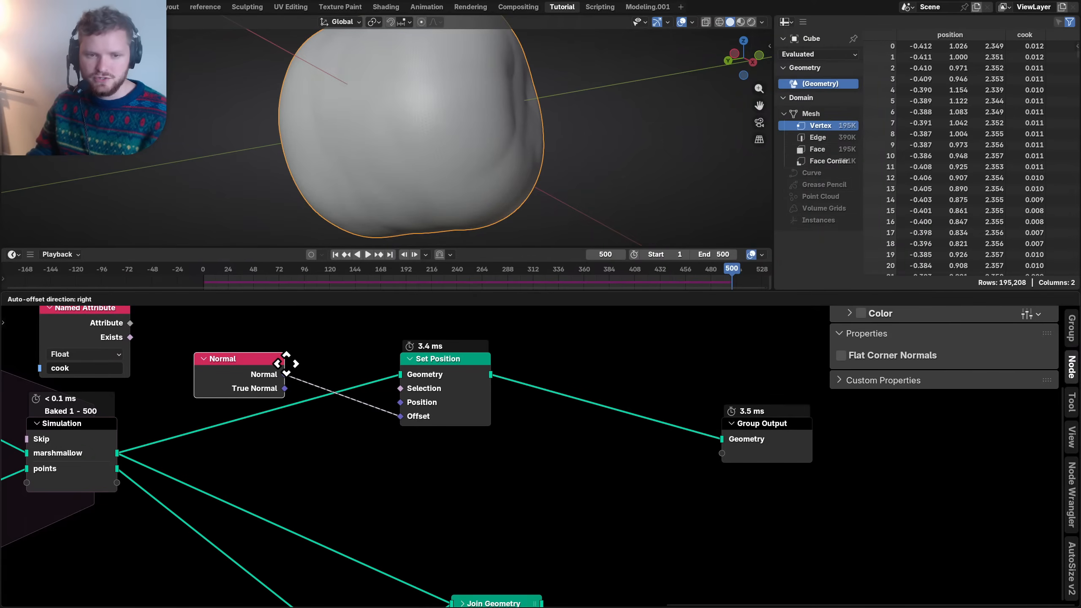
left_click(286, 363)
- Move Group Output beside Set Position and shift both nodes away from the Normal node to free space
left_click_drag(782, 490, 737, 433)
key("g")
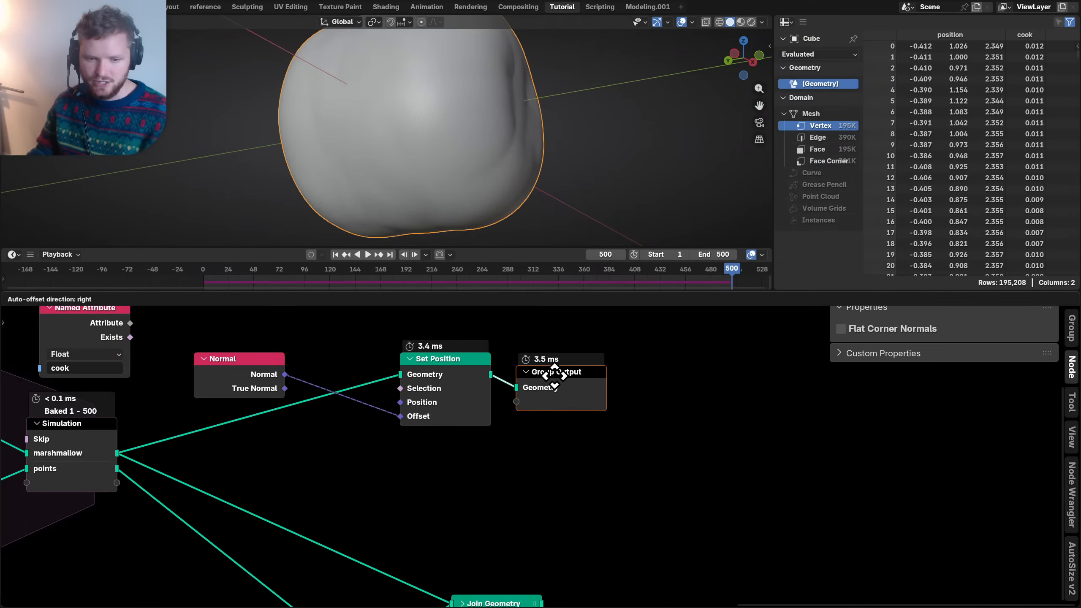
left_click(554, 374)
left_click_drag(590, 471, 397, 346)
key("g")
left_click(598, 344)
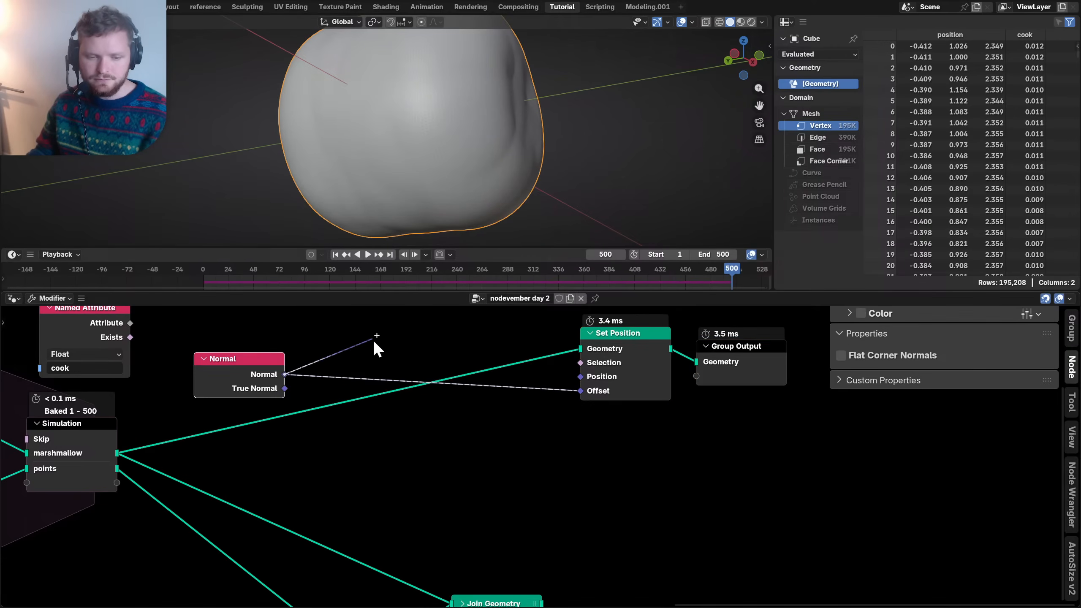
- Add a vector Scale node that scales the normal by the cook attribute and feeds the Set Position offset
key("shift+a")
type("sca")
left_click(447, 361)
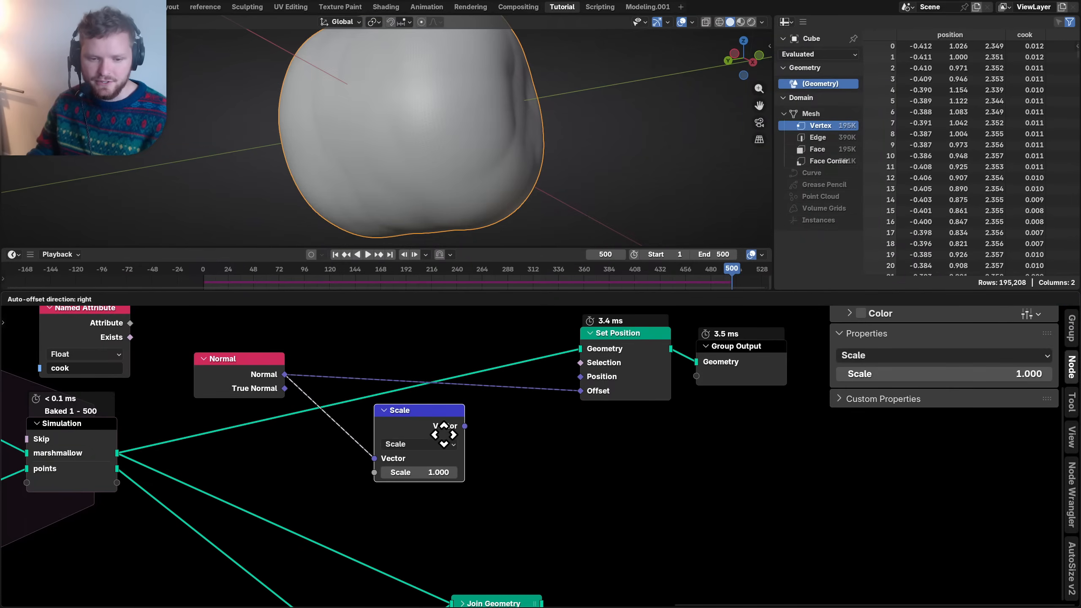
left_click(443, 458)
left_click_drag(319, 419, 374, 472)
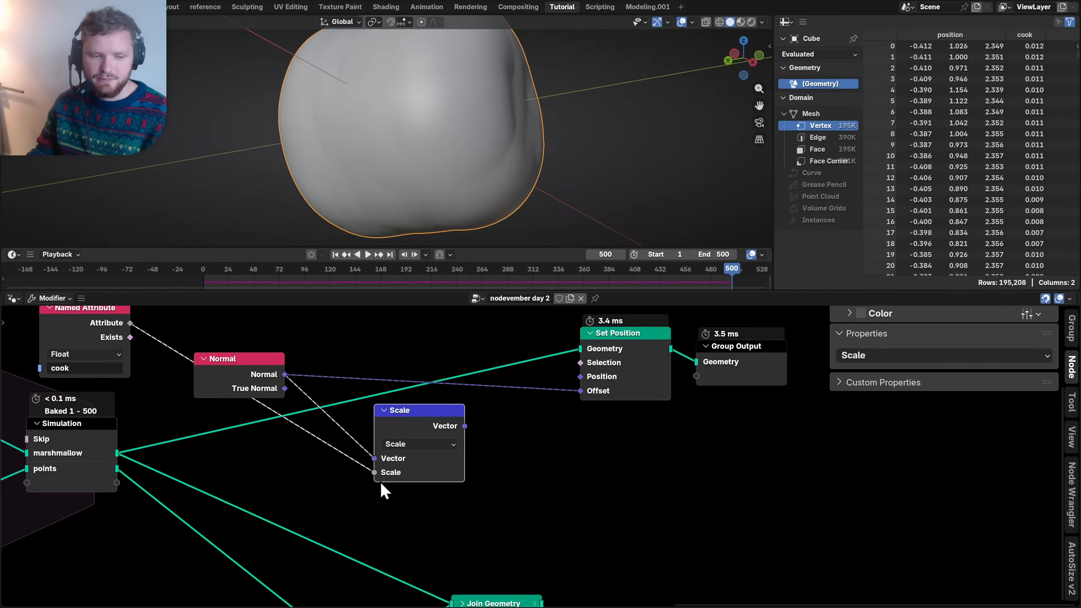
left_click_drag(584, 398, 583, 395)
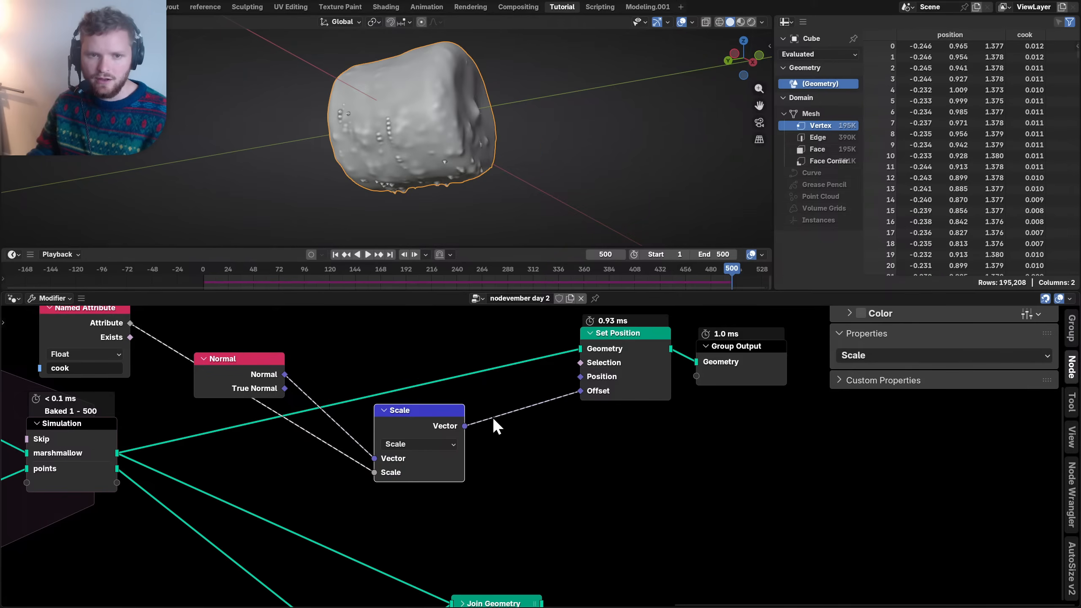
- Play the simulation briefly and scrub to frame 432 to examine the displaced marshmallow surface
key("space")
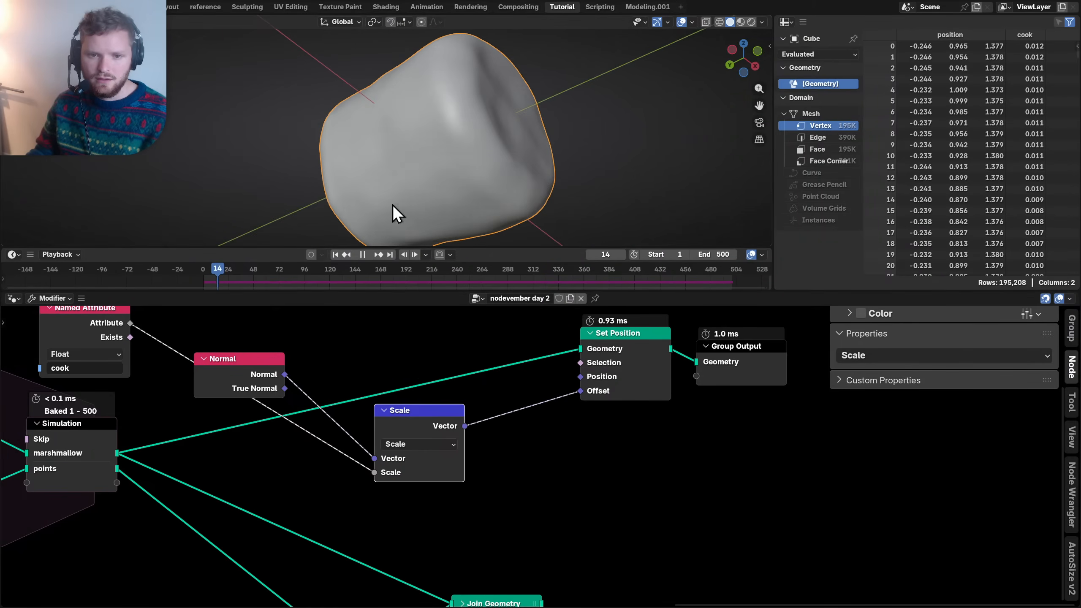
left_click(362, 255)
left_click_drag(327, 267, 660, 252)
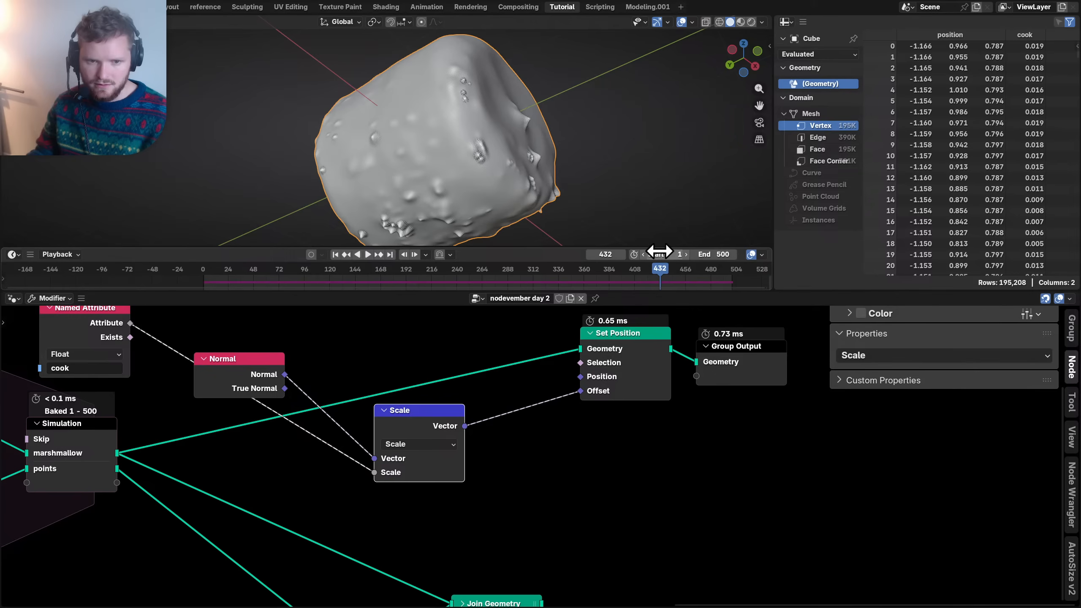
- Spread out the Set Position, Group Output, Scale and Normal nodes to make room after the cook attribute
left_click_drag(428, 410, 399, 418)
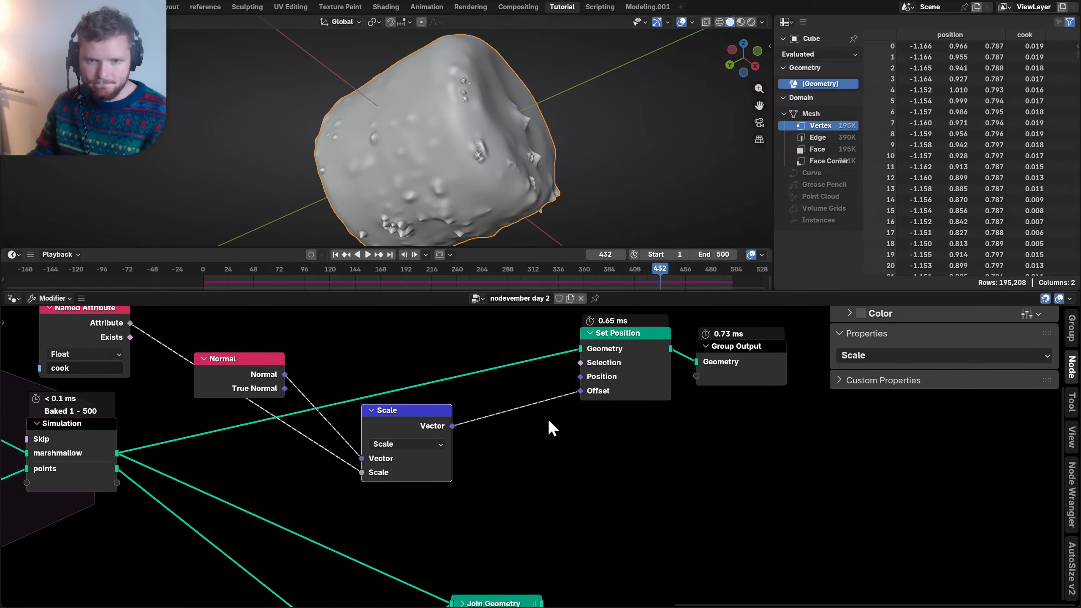
middle_click_drag(652, 426, 493, 442)
left_click_drag(634, 447, 431, 373)
key("g")
left_click(508, 374)
middle_click_drag(336, 424, 505, 427)
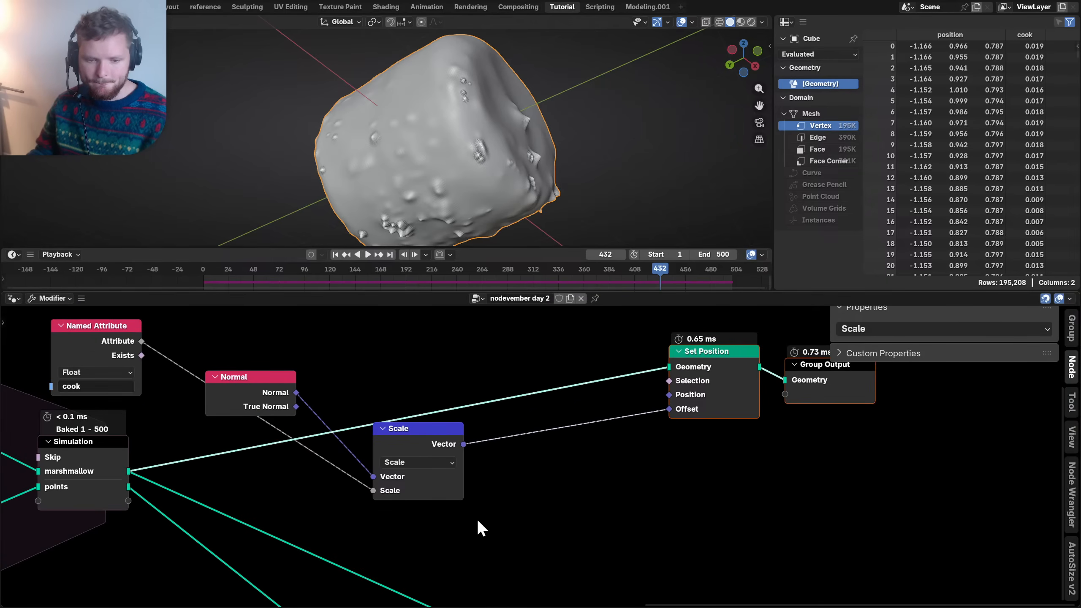
left_click_drag(476, 519, 375, 442)
key("g")
left_click(466, 456)
left_click_drag(235, 403, 327, 307)
middle_click_drag(221, 357, 364, 374)
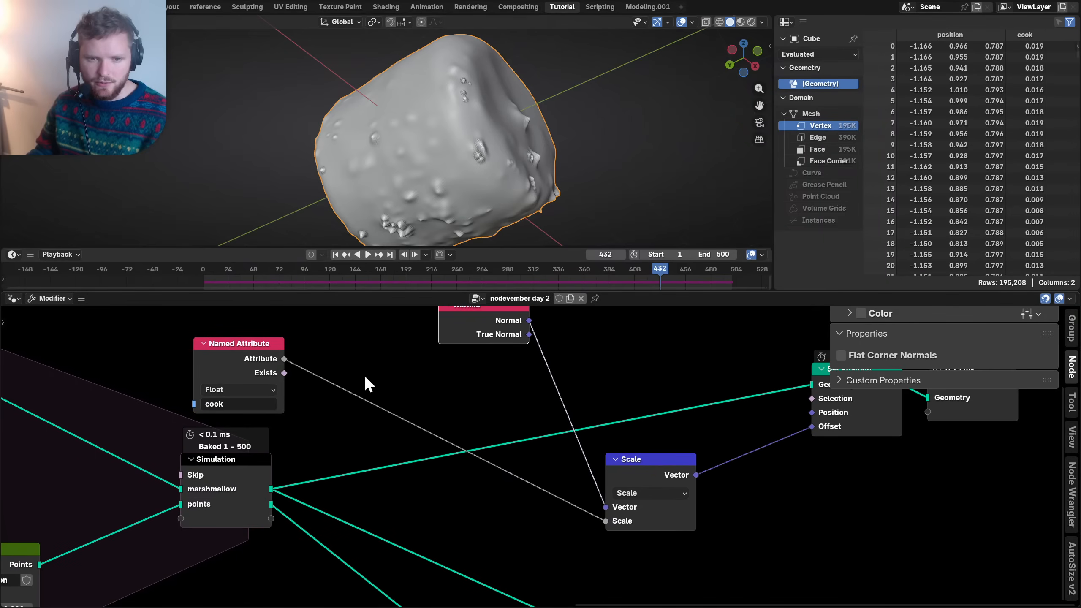
- Insert a Math node between the cook attribute and the Scale node's Scale input
key("shift+a")
type("math")
left_click(407, 395)
left_click(325, 345)
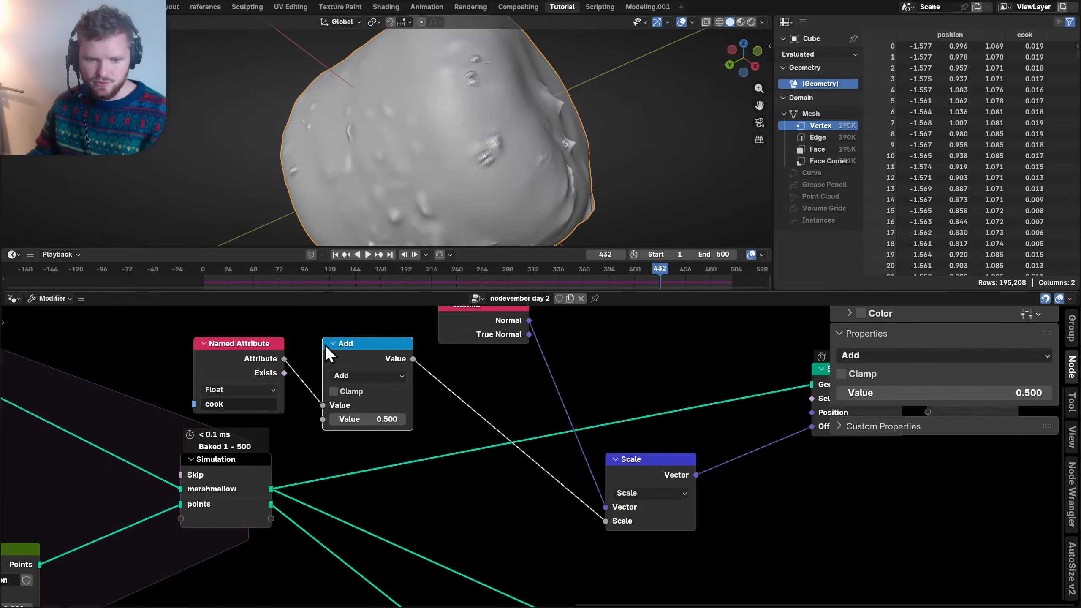
- Switch the Math node after the cook attribute to Multiply and move both nodes away from the simulation output
left_click(352, 376)
key("m")
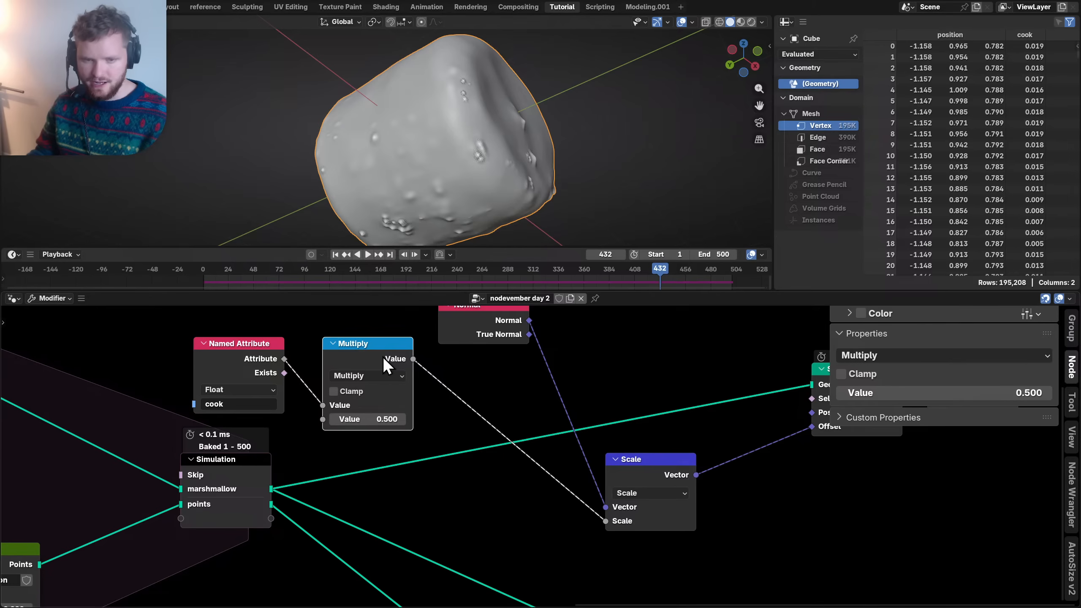
middle_click_drag(382, 354, 436, 442)
left_click_drag(441, 378, 311, 435)
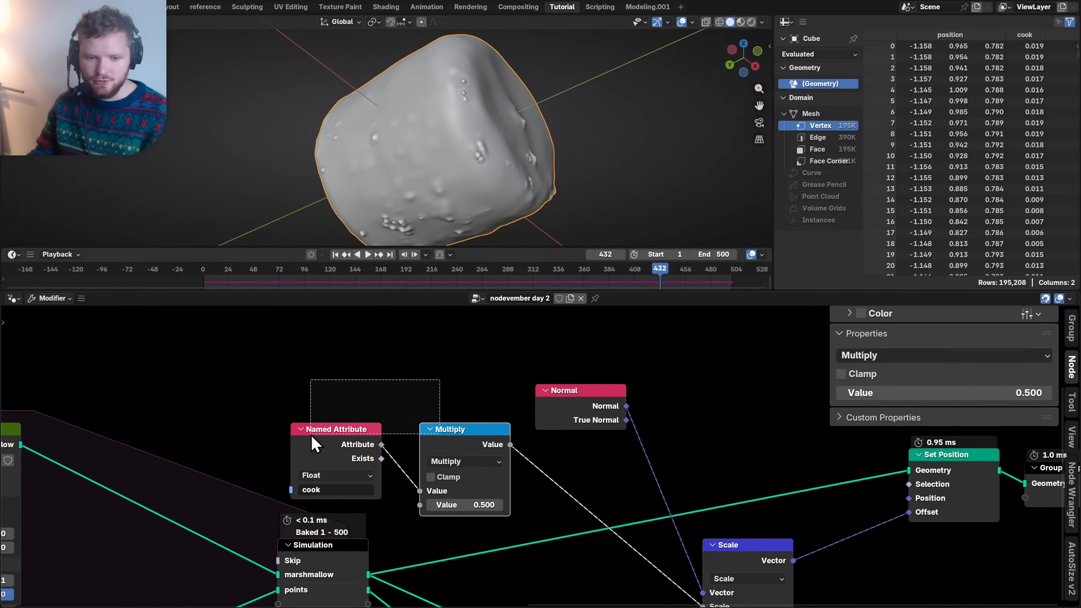
key("g")
left_click(220, 370)
scroll(420, 172, "up", 1)
middle_click_drag(420, 172, 443, 121, "shift")
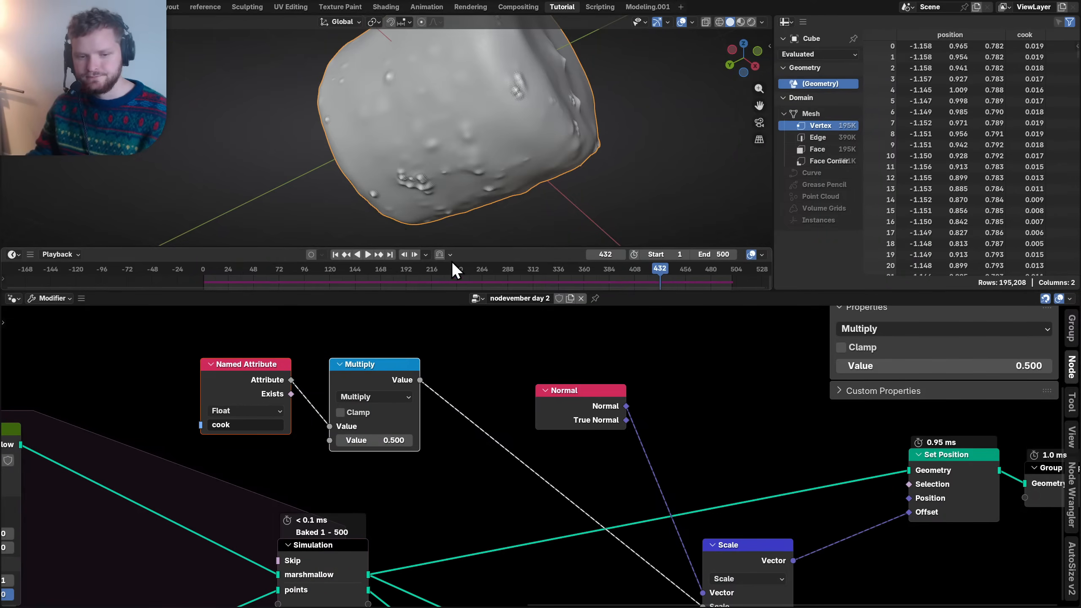
scroll(495, 114, "up", 1)
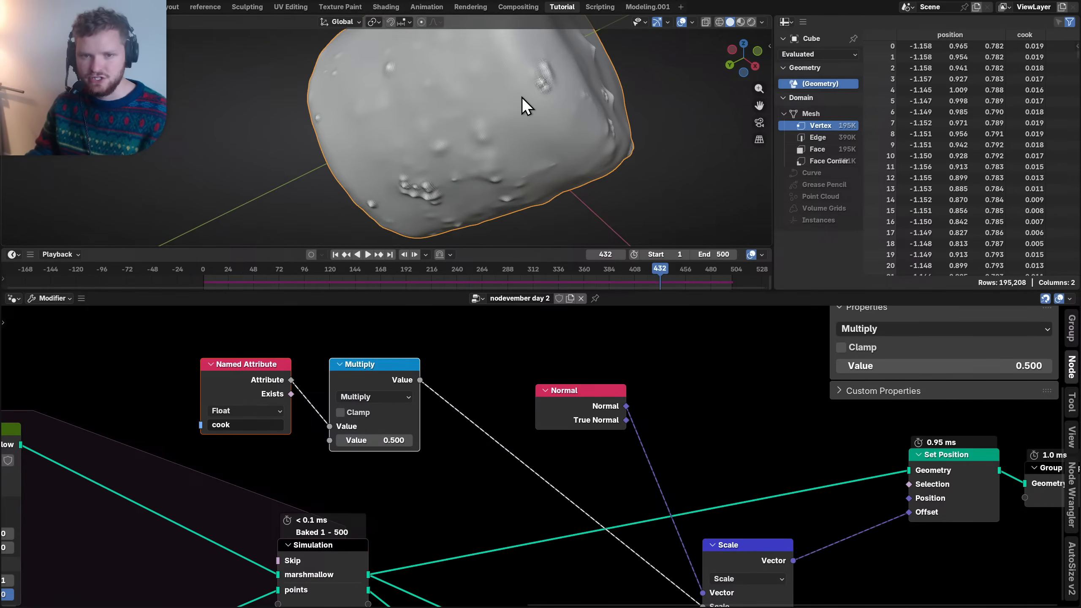
scroll(534, 451, "down", 3)
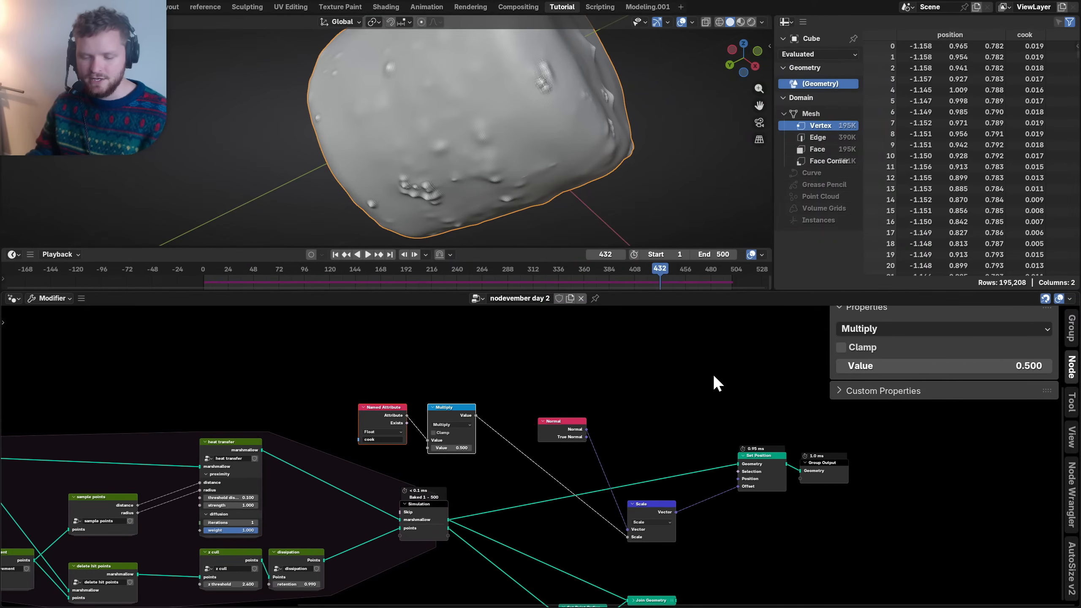
- Spread out the Normal, Scale, Set Position and Group Output nodes, and open a gap between the cook attribute and Multiply
middle_click_drag(714, 376, 671, 361)
left_click_drag(813, 495, 542, 374)
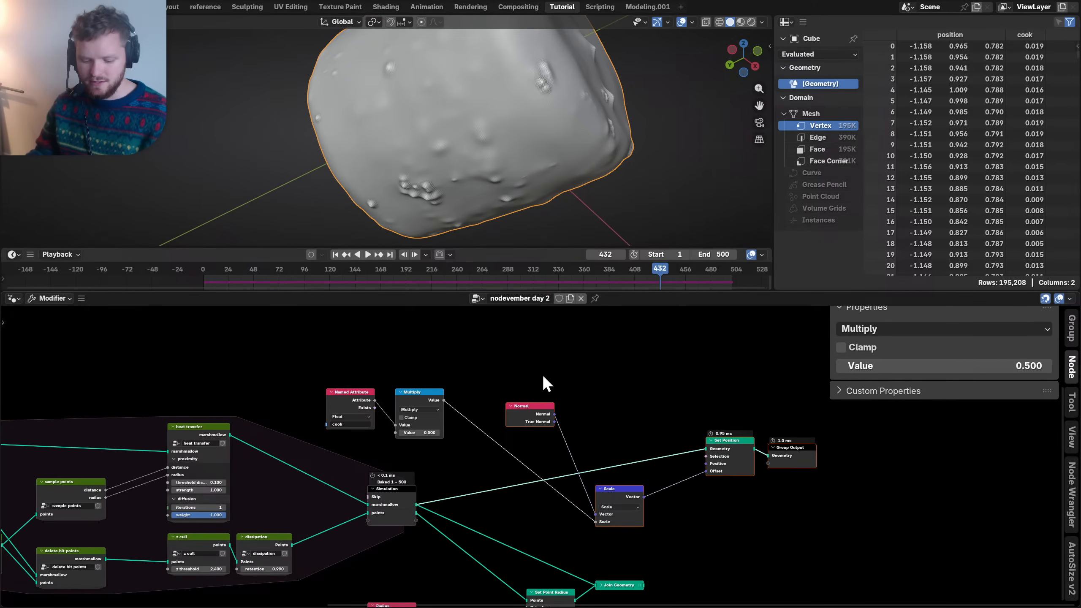
key("n")
key("g")
left_click(707, 424)
scroll(538, 447, "up", 2)
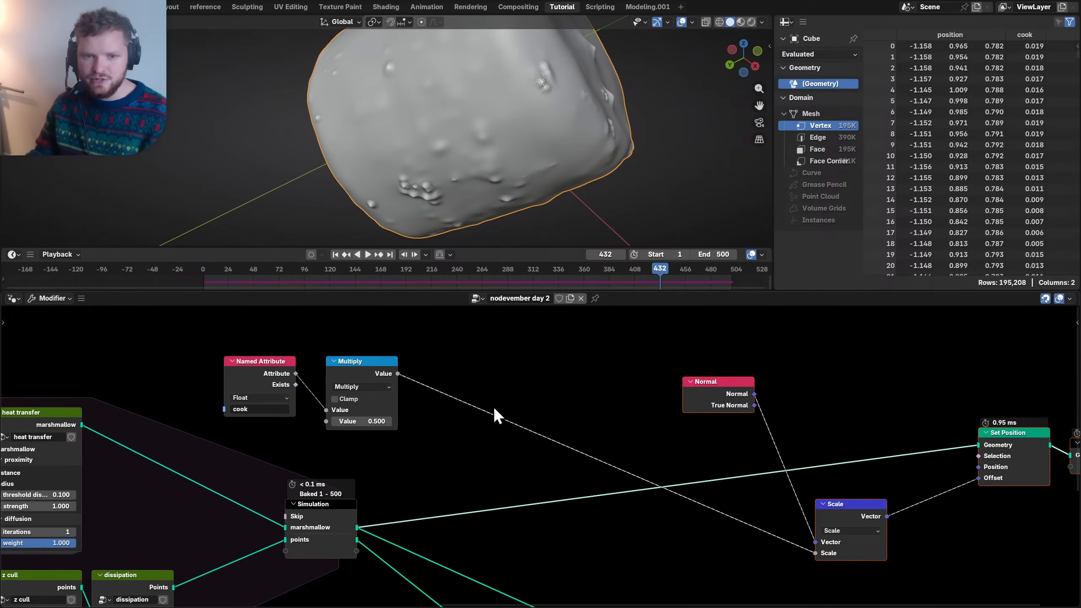
middle_click_drag(494, 408, 601, 488)
left_click_drag(565, 519, 347, 429)
key("g")
left_click(468, 410)
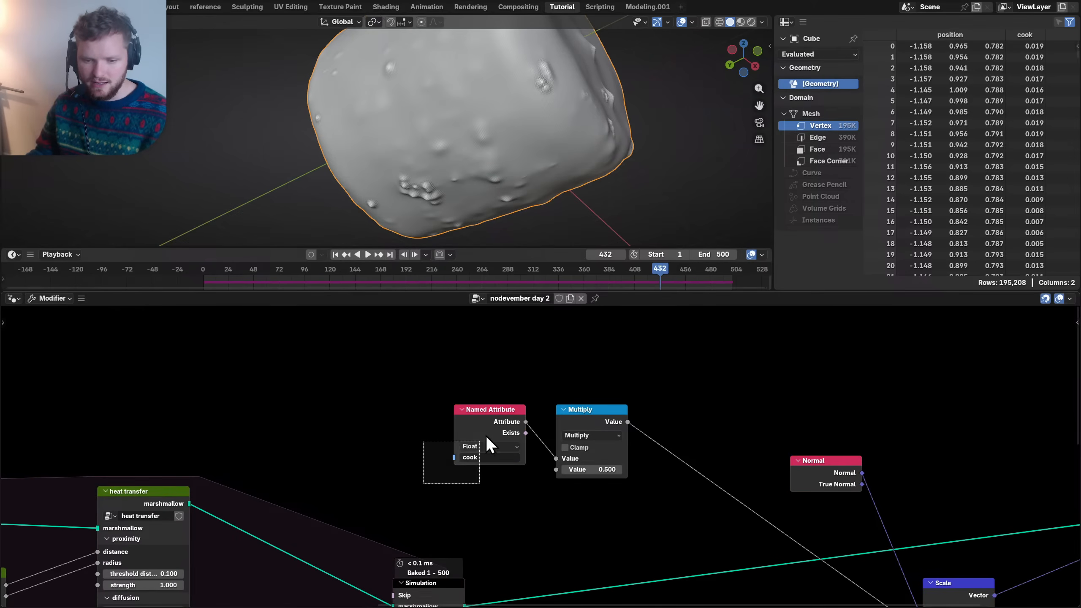
left_click_drag(486, 437, 358, 388)
- Add a Noise Texture node aligned below the cook Named Attribute node and save the file
key("shift+a")
type("noise")
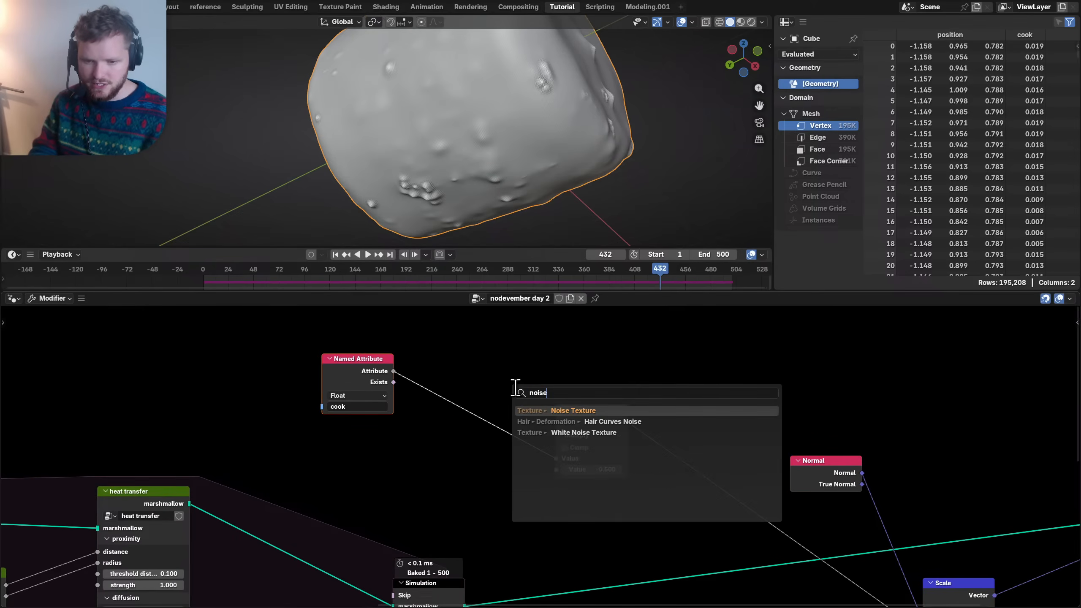
key("Return")
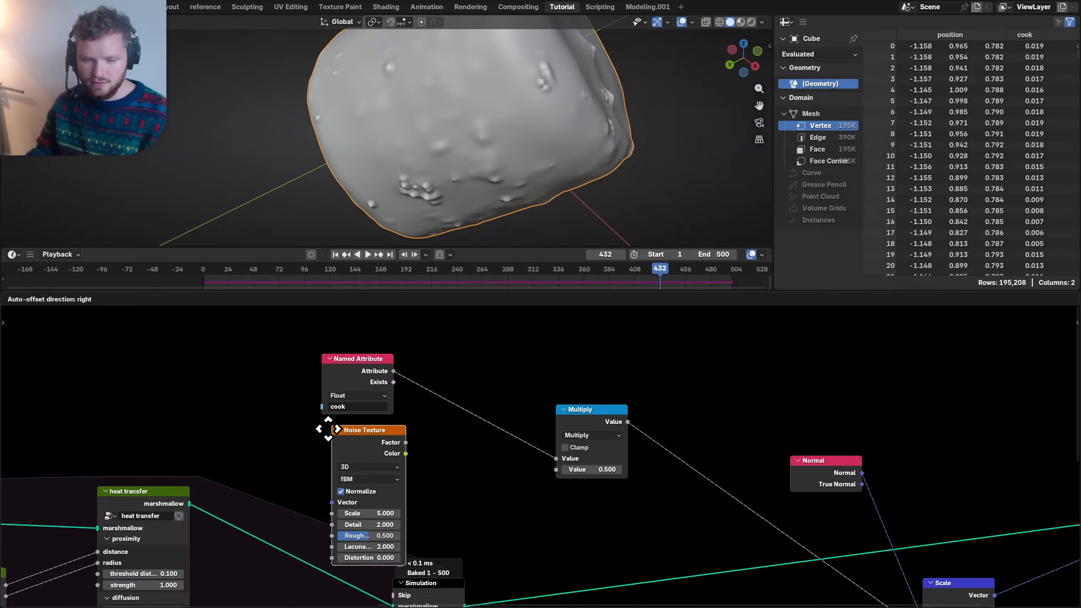
left_click(328, 429)
scroll(399, 450, "up", 1)
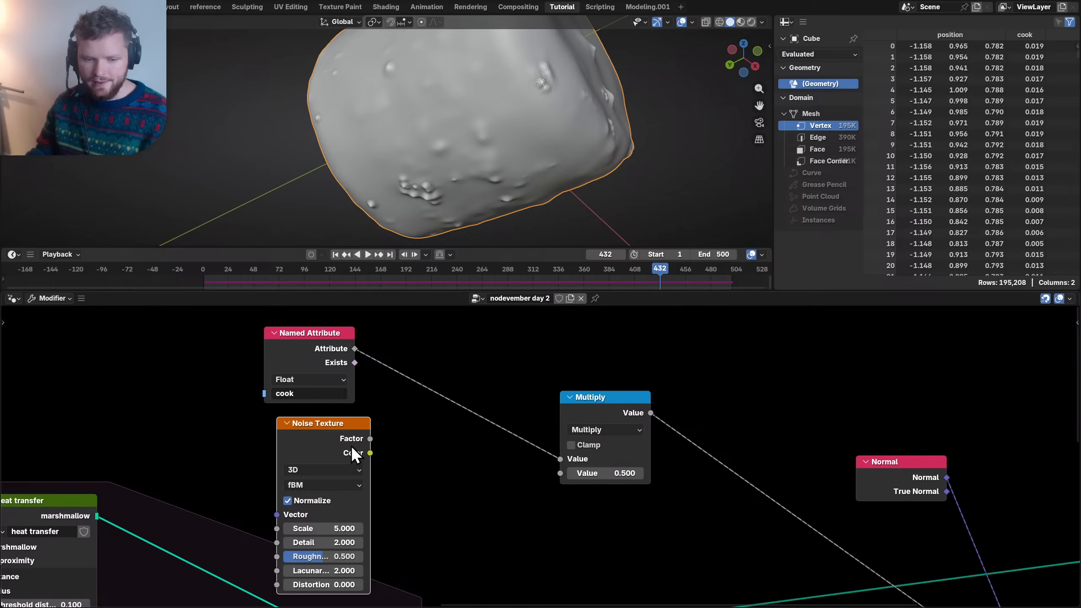
left_click_drag(336, 432, 324, 432)
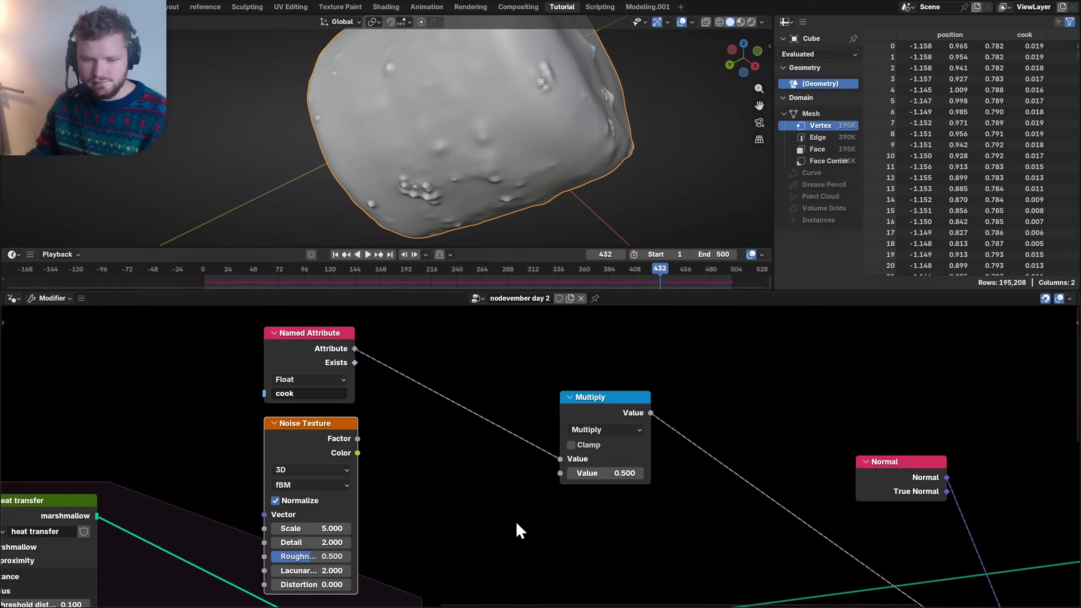
left_click_drag(515, 521, 610, 414)
scroll(438, 440, "up", 1)
key("ctrl+s")
- Add a Field Min & Max node and connect the Noise Texture's Factor to its Value
key("shift+a")
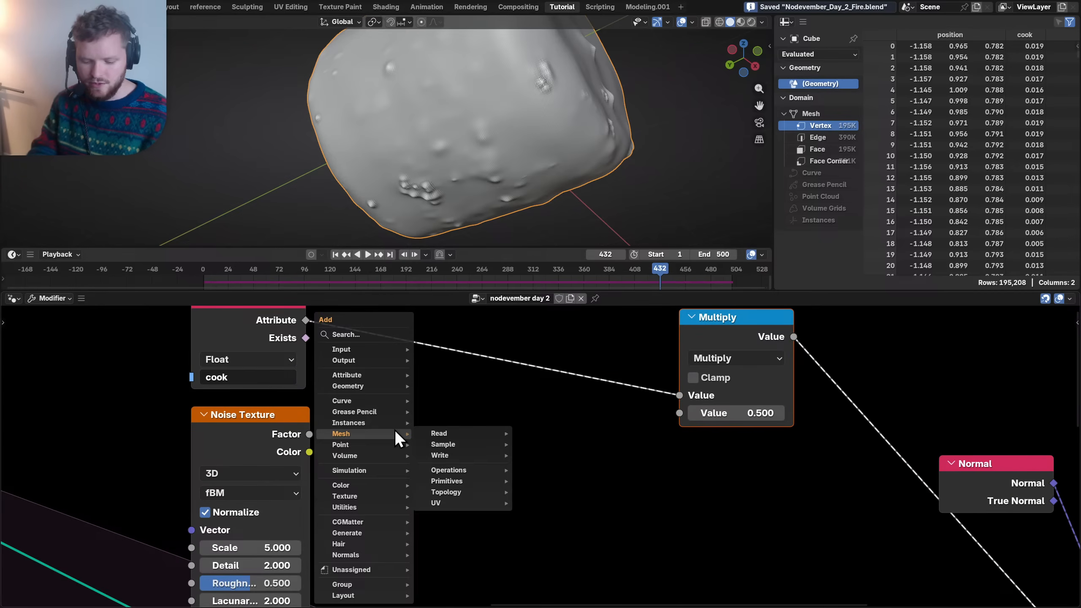
type("field m")
key("Return")
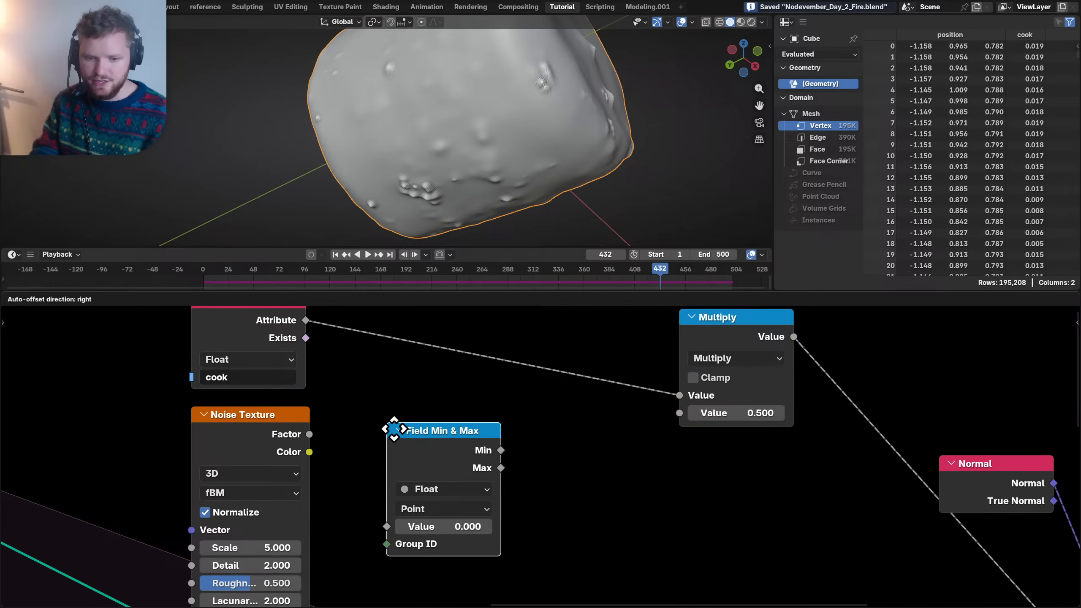
left_click(367, 411)
left_click_drag(307, 435, 354, 510)
- Add a Map Range node beside Field Min & Max and feed its Value from the Noise Texture's Factor
key("shift+a")
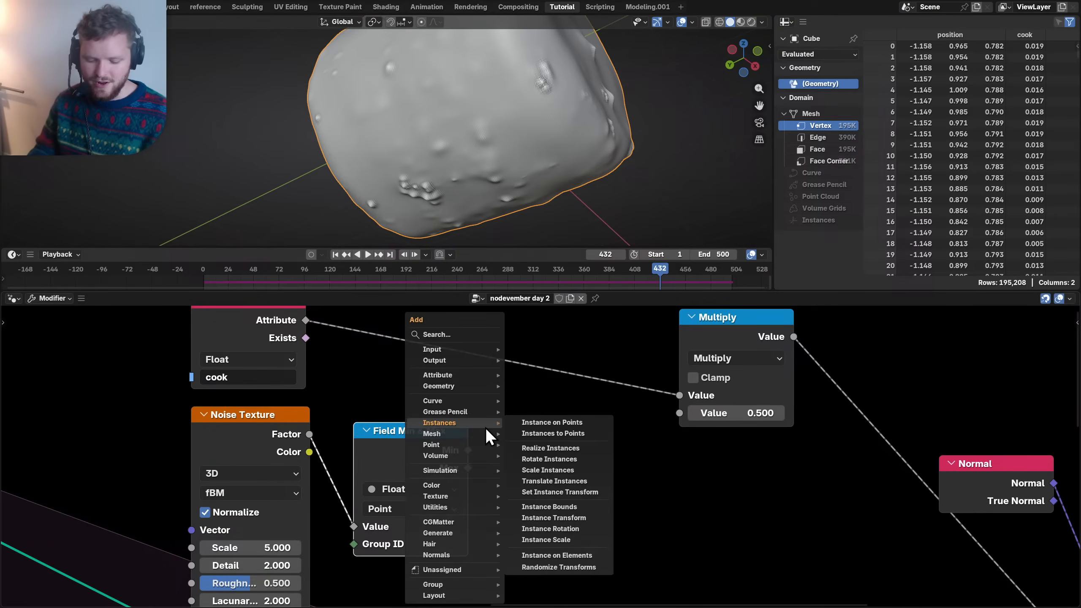
type("map")
key("Return")
left_click(500, 426)
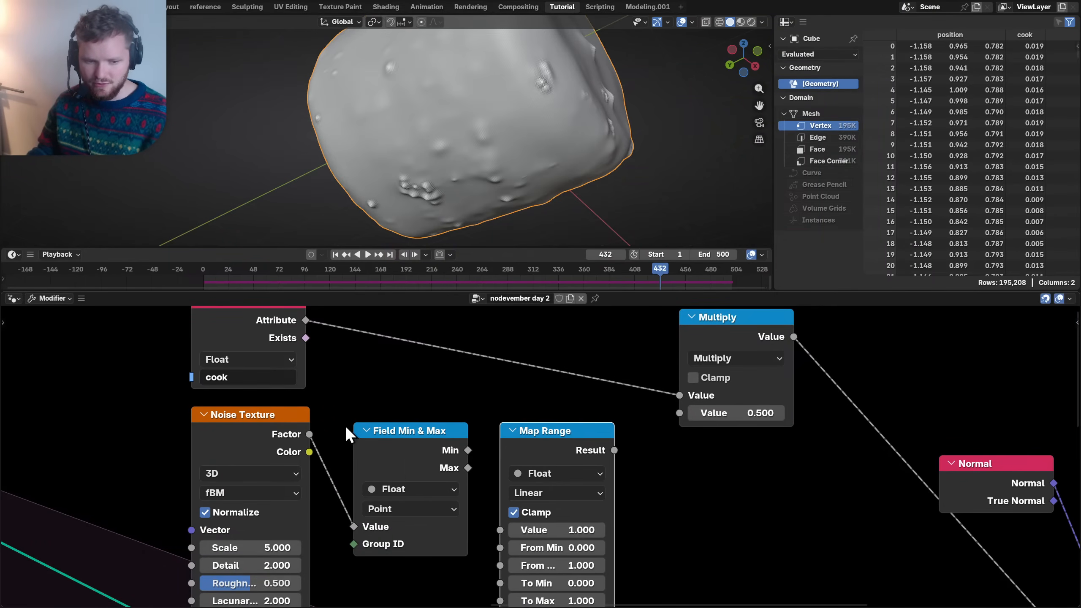
left_click_drag(307, 434, 504, 528)
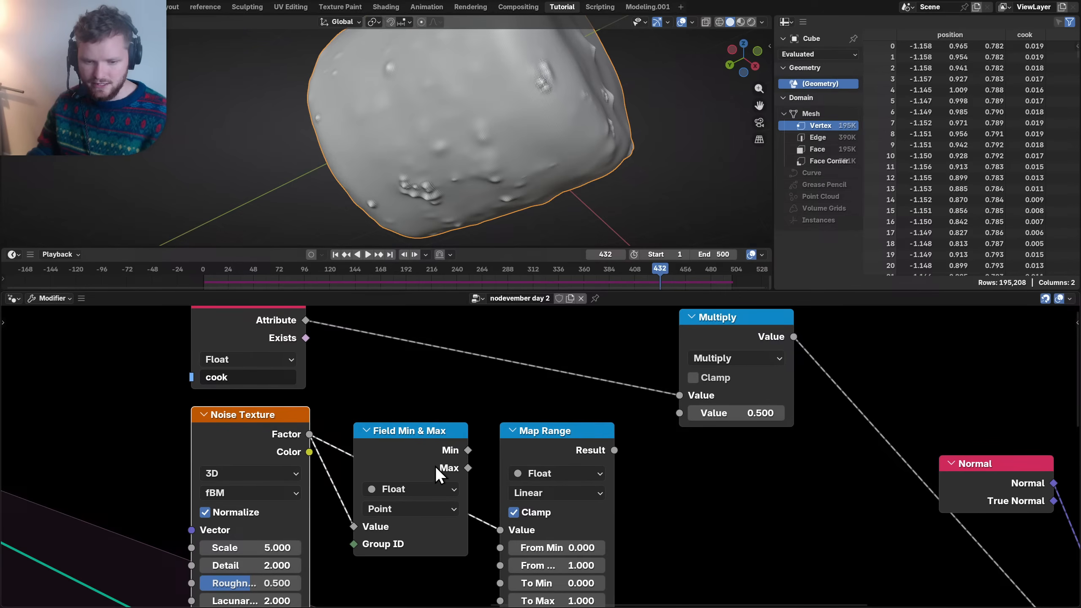
- Connect the field's Min and Max to Map Range's From Min and From Max, and its Result to Multiply's second value
left_click_drag(435, 466, 429, 527)
middle_click_drag(429, 527, 385, 435)
mouse_move(399, 429)
left_mouse_down()
mouse_move(432, 466)
mouse_move(399, 447)
left_mouse_up()
middle_click_drag(537, 385, 424, 483)
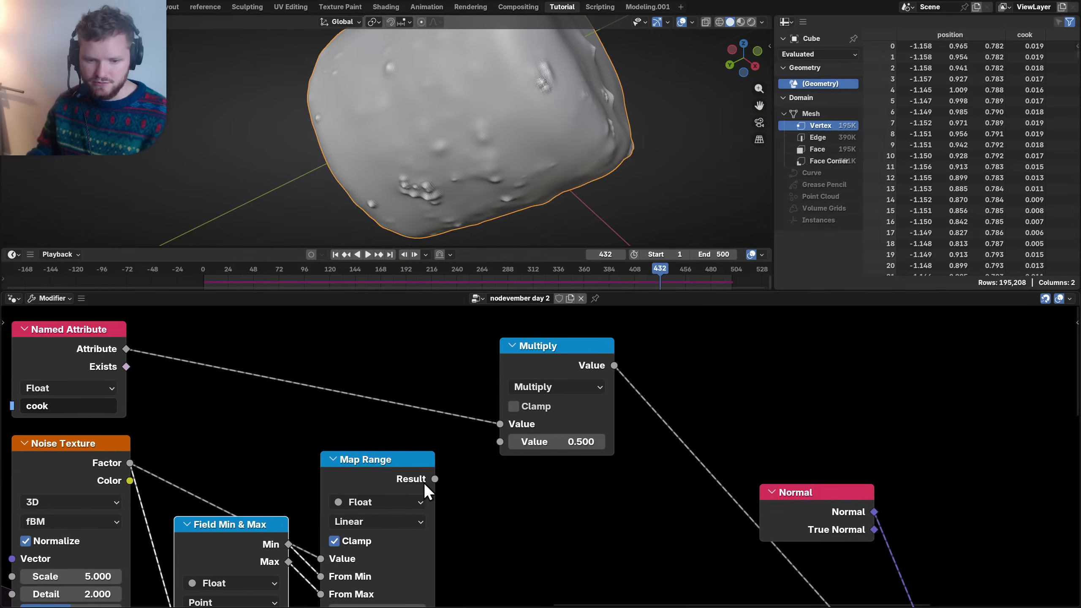
left_click_drag(434, 478, 497, 443)
middle_click_drag(492, 443, 521, 380)
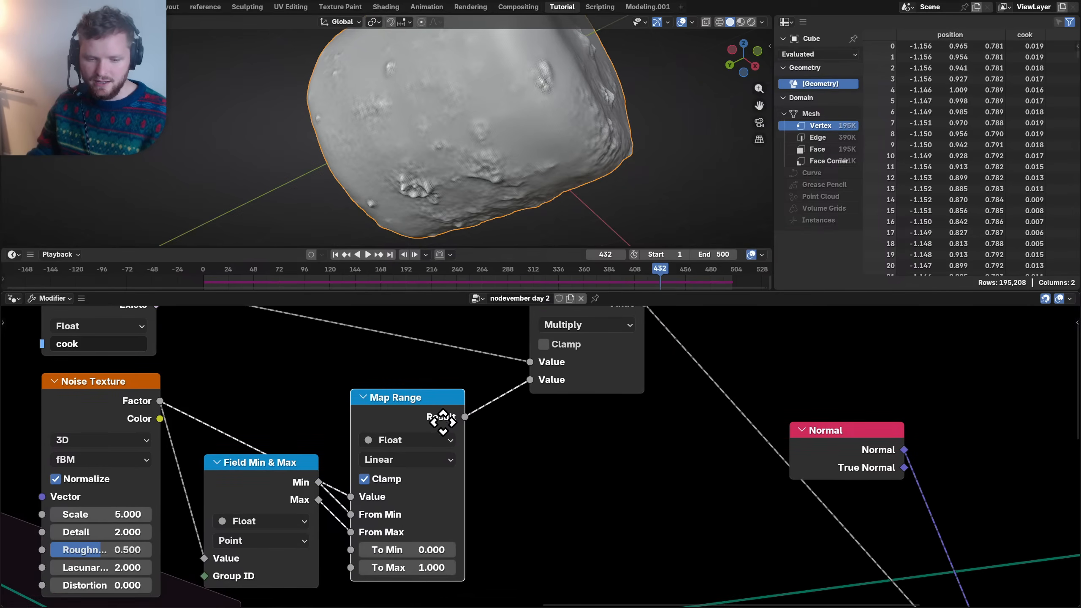
- Set the Noise Texture's Scale to 10, Detail to 4 and Roughness to 0.620
left_click(127, 514)
type("10")
key("Tab")
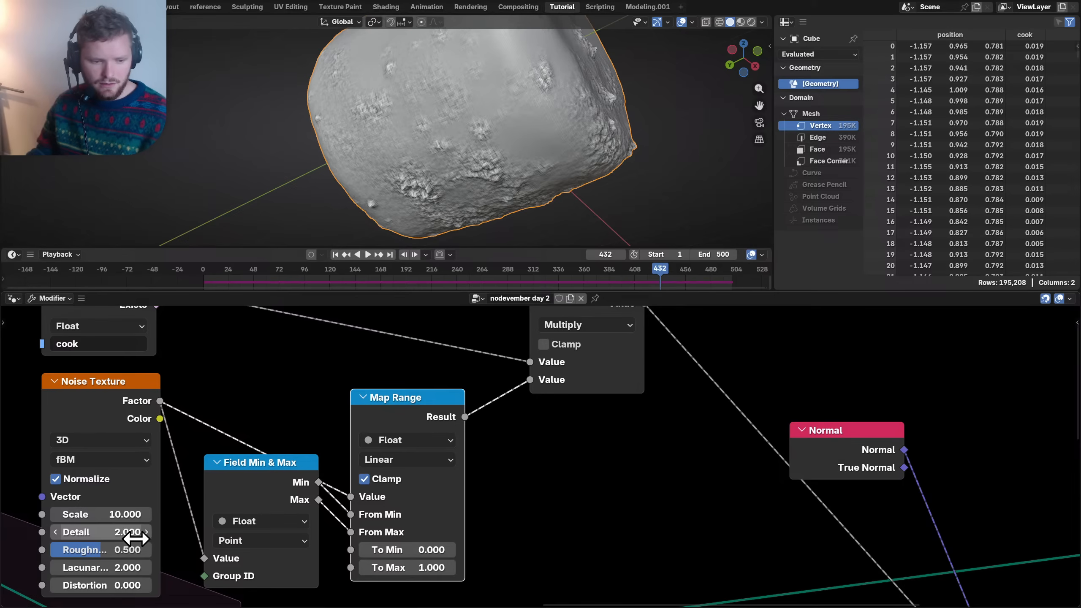
type("4")
key("Return")
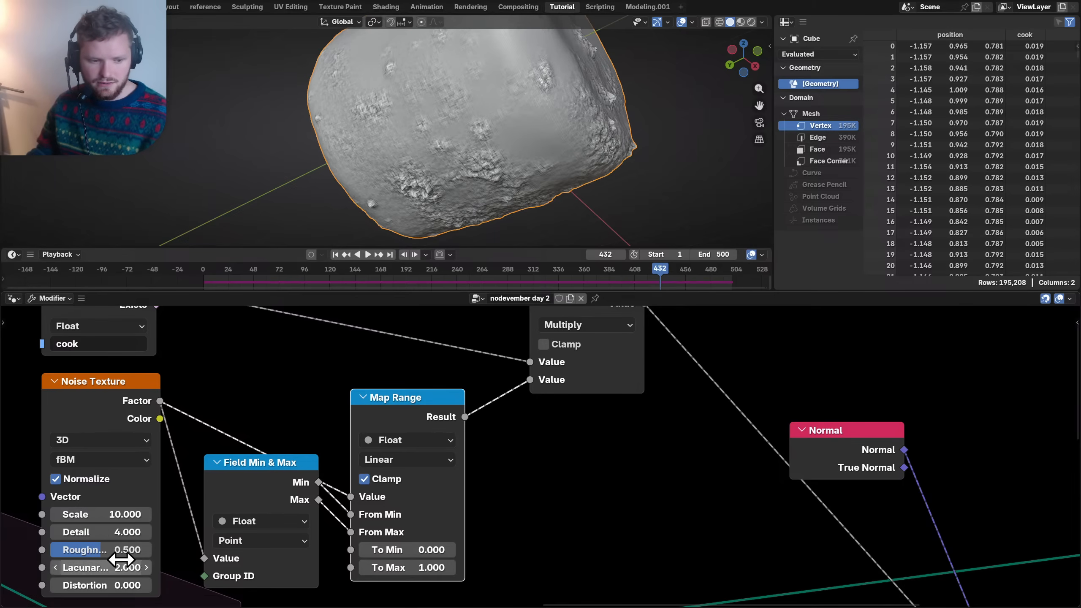
left_click_drag(111, 549, 113, 550)
- Insert a Set Shade Smooth node between Set Position and Group Output
scroll(723, 464, "down", 6)
middle_click_drag(741, 466, 345, 408)
key("shift+a")
type("set smoo")
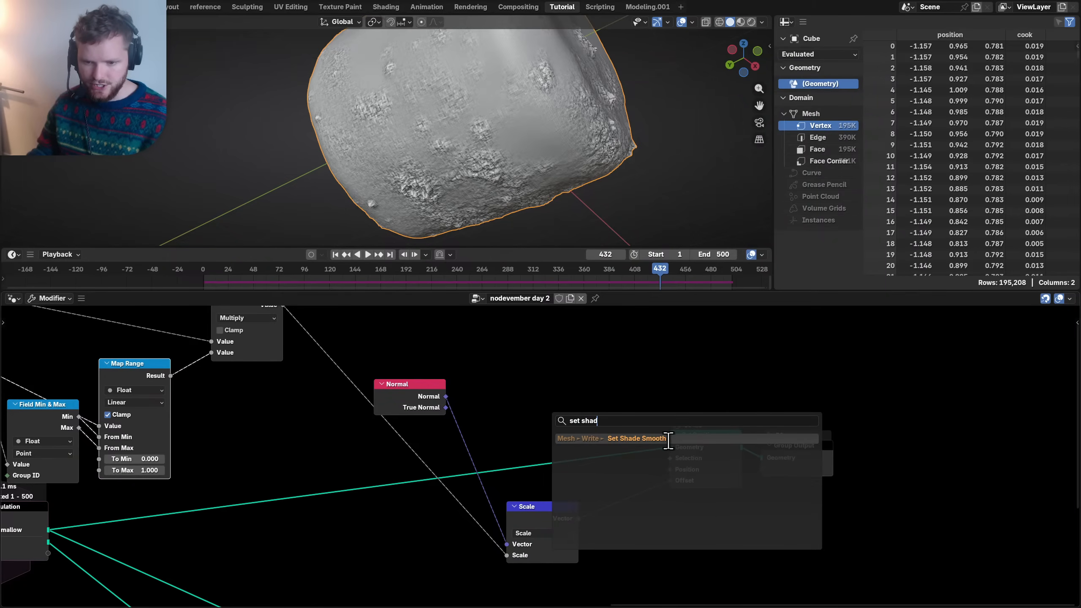
left_click(668, 440)
left_click(739, 436)
- Turn off Cavity in the 3D viewport's shading options
scroll(571, 188, "down", 4)
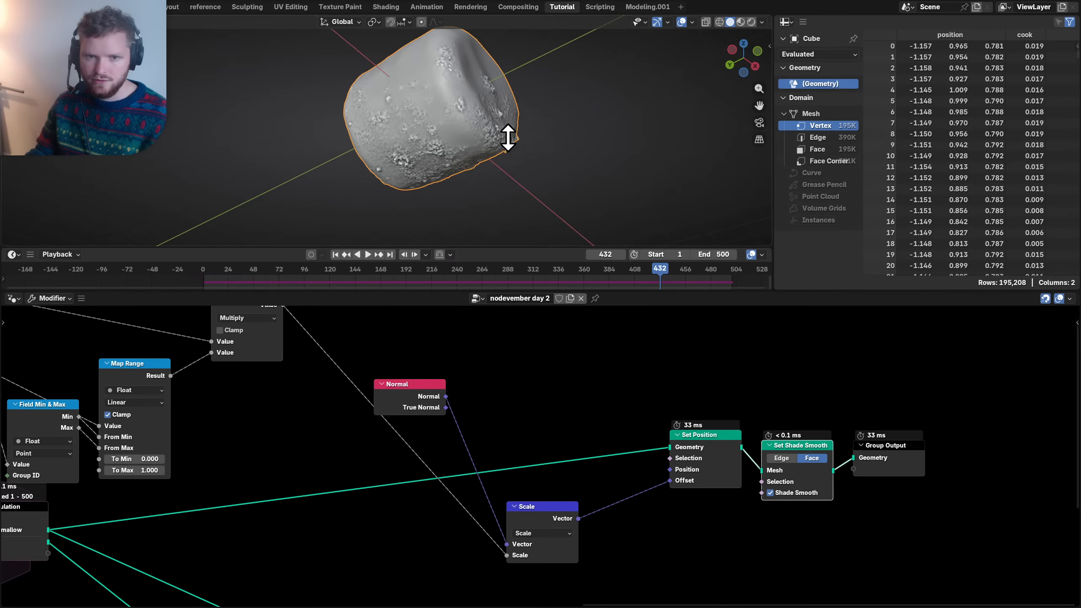
middle_click_drag(507, 138, 472, 144)
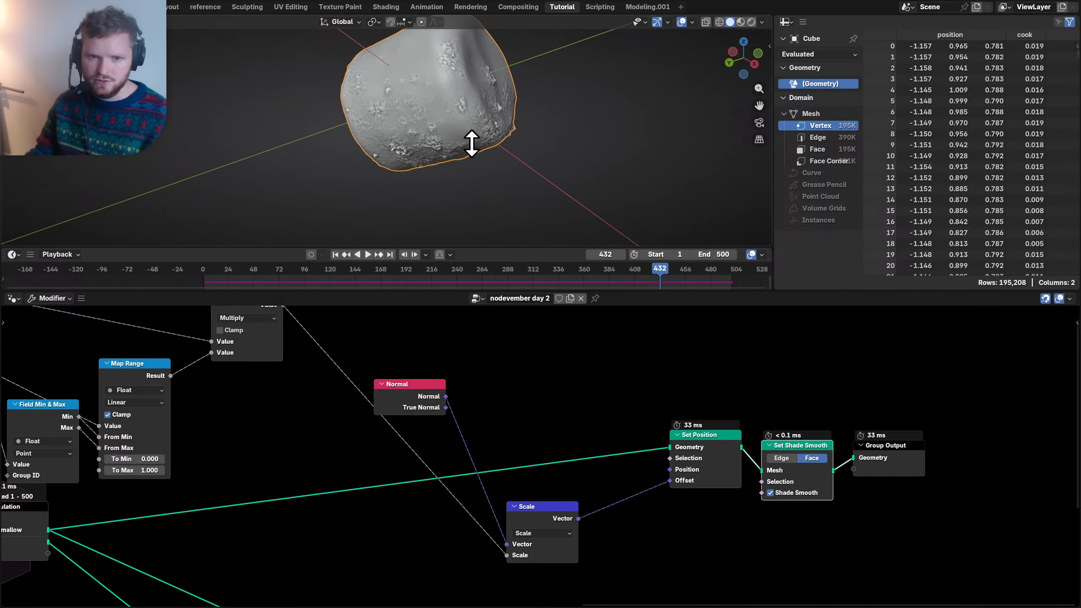
left_click(762, 23)
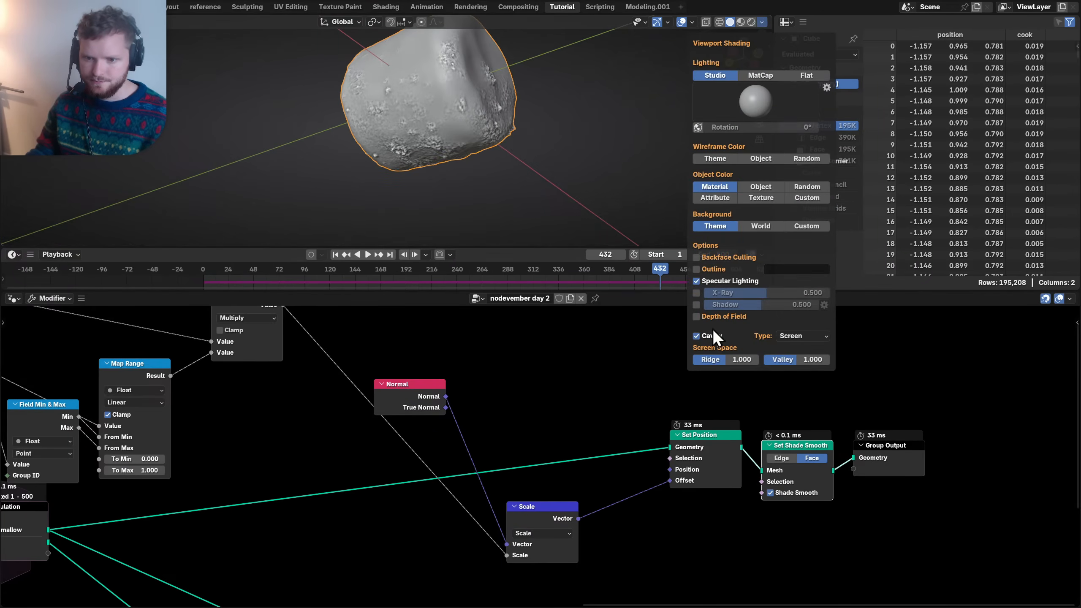
left_click(697, 336)
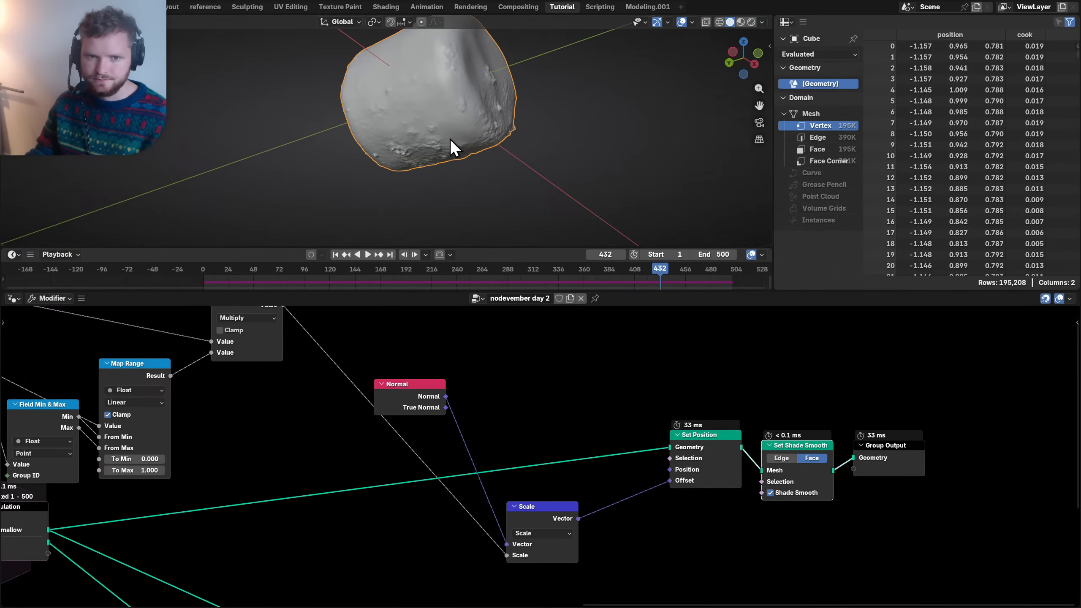
- Mute and unmute the Multiply node to compare the marshmallow surface with and without the noise, and examine it up close
scroll(449, 139, "up", 5)
middle_click_drag(225, 305, 402, 394)
left_click(410, 388)
key("m")
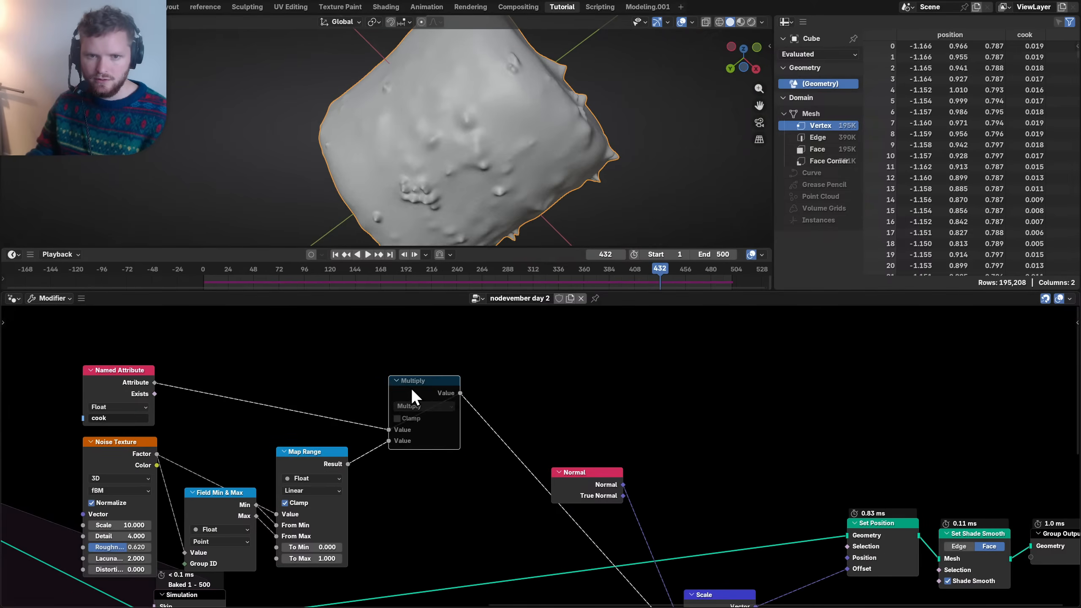
key("m")
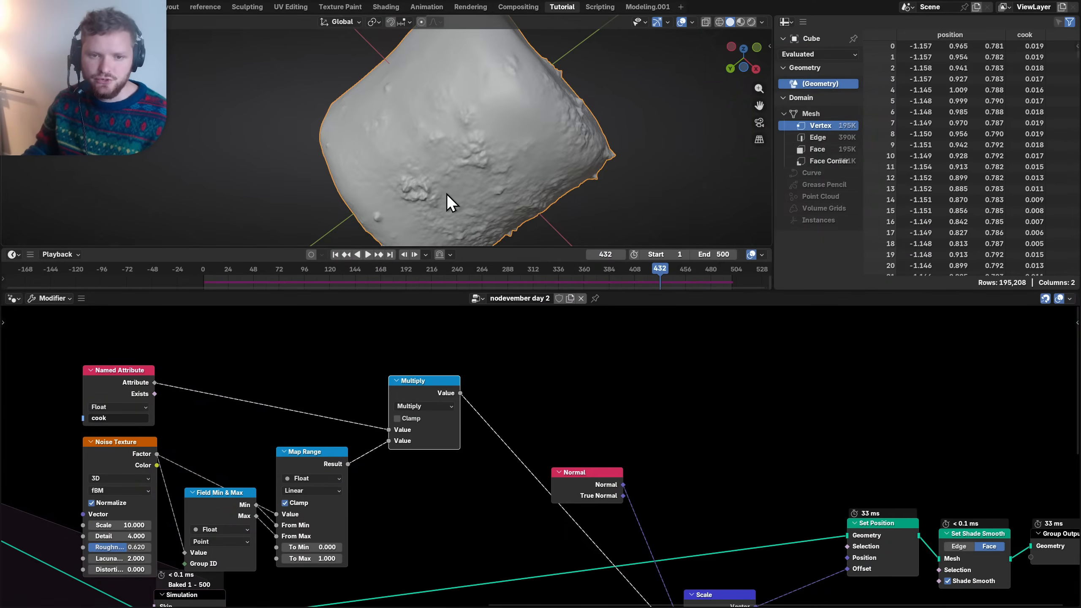
middle_click_drag(446, 194, 441, 125, "shift")
scroll(418, 124, "up", 2)
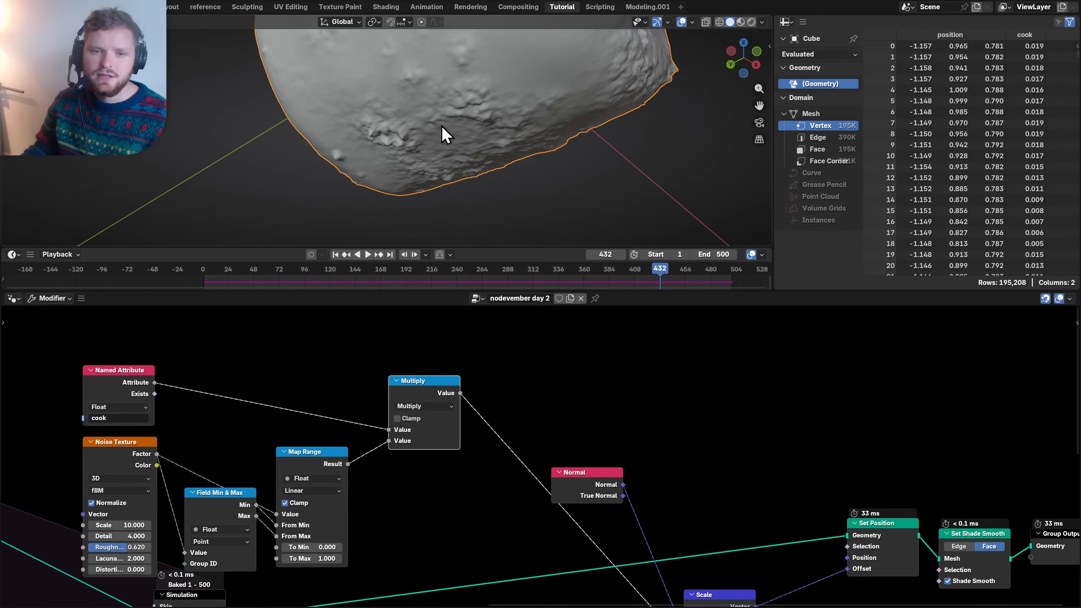
- Play the simulation briefly to examine the noisy surface in motion and return to frame 432
key("space")
key("space")
key("Right")
key("Right")
key("Right")
key("Right")
key("Right")
key("Right")
key("Right")
key("Right")
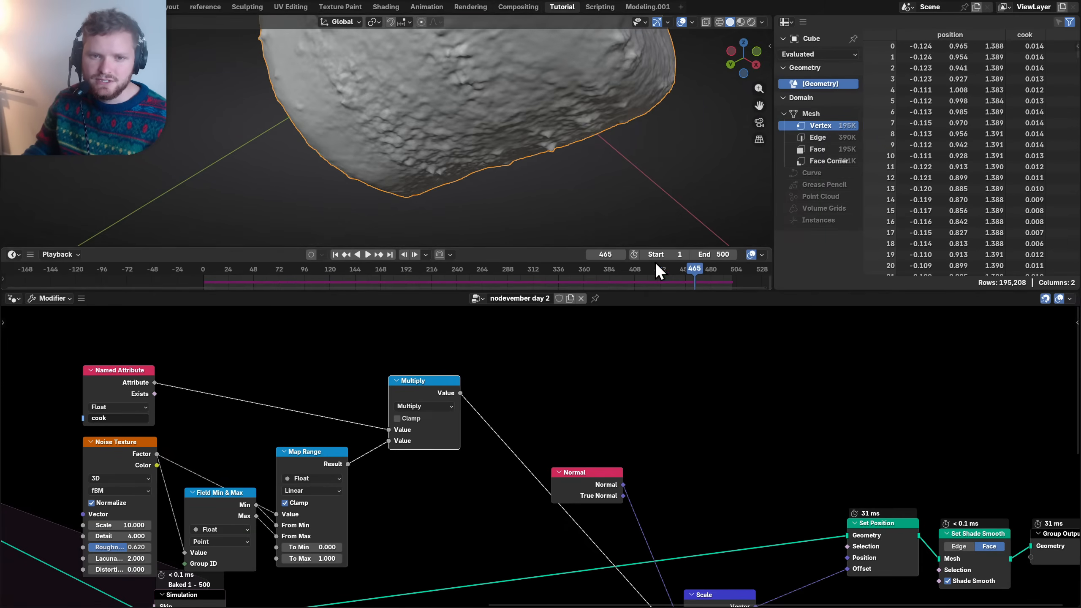
left_click_drag(688, 263, 661, 265)
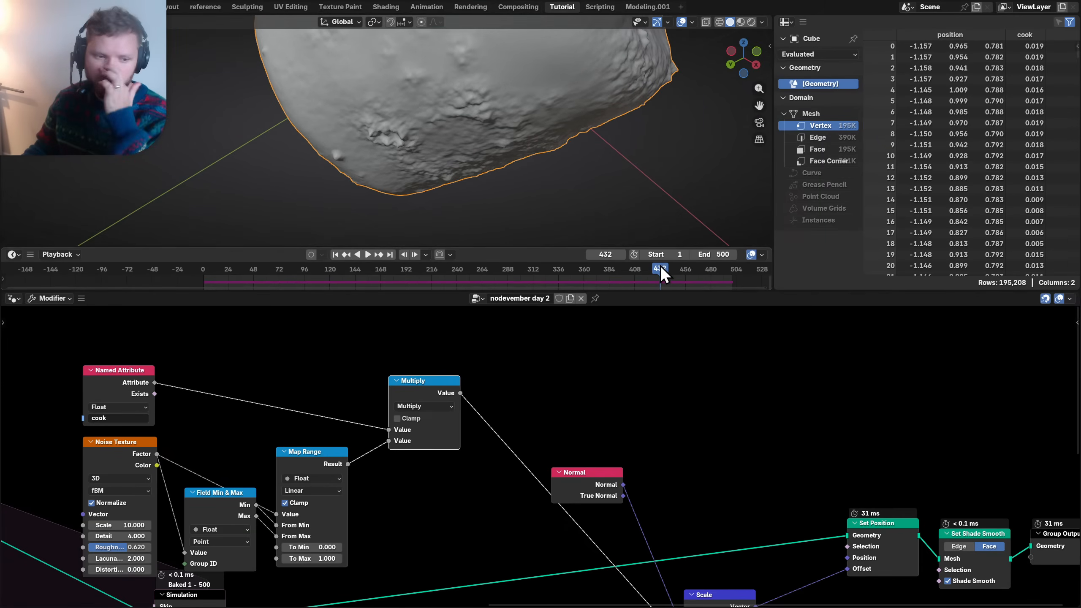
- Move the cook attribute, Noise Texture, Field Min & Max, Map Range and Multiply nodes together, clear of the simulation zone
left_click_drag(447, 325, 128, 497)
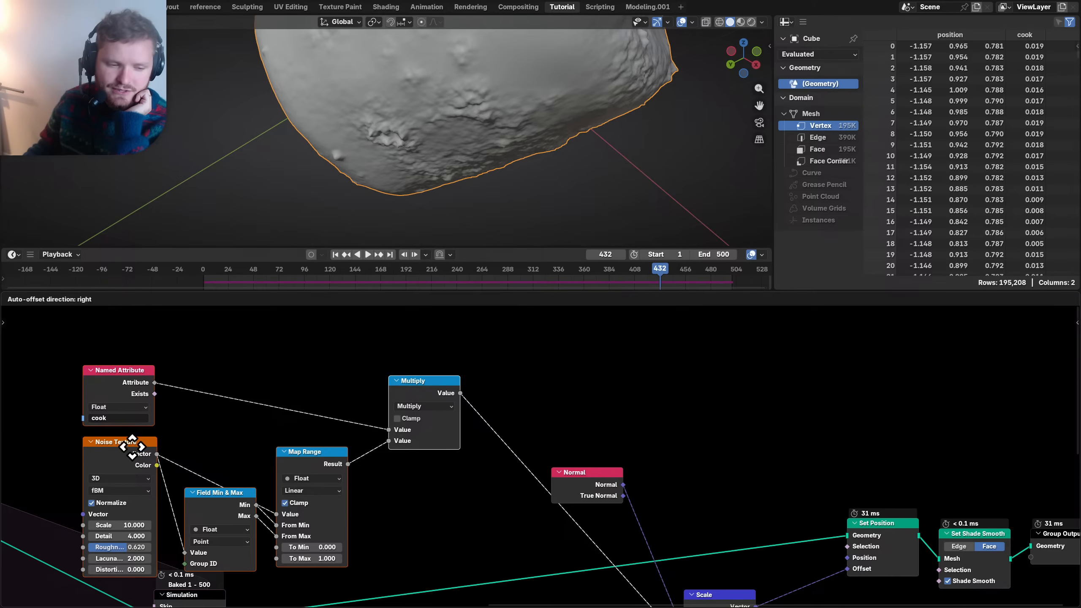
left_click_drag(129, 448, 250, 389)
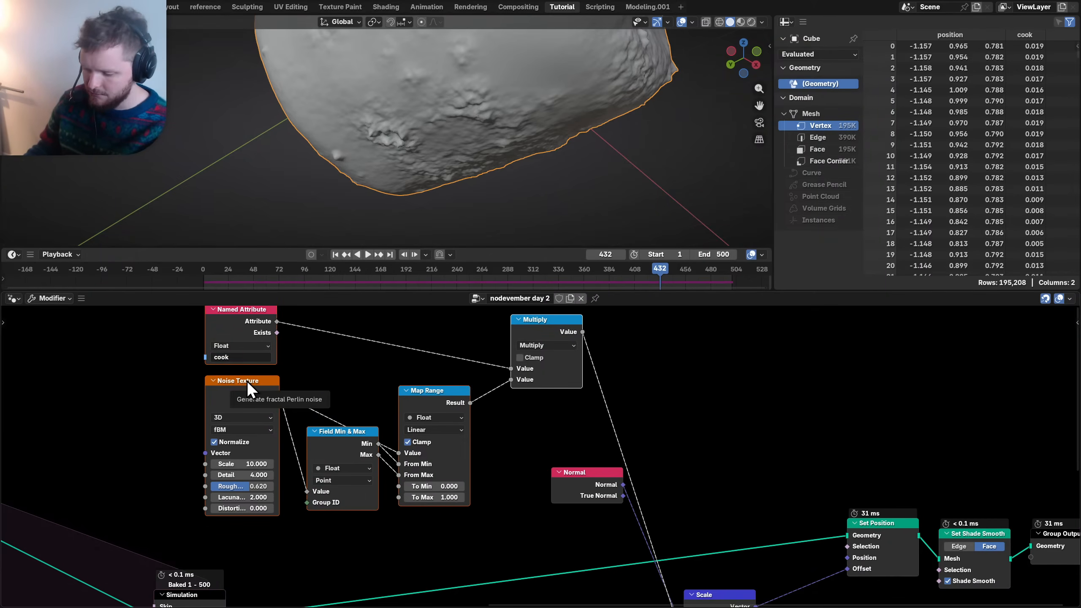
scroll(243, 417, "down", 6)
middle_click_drag(232, 416, 571, 410)
left_click_drag(82, 453, 118, 494)
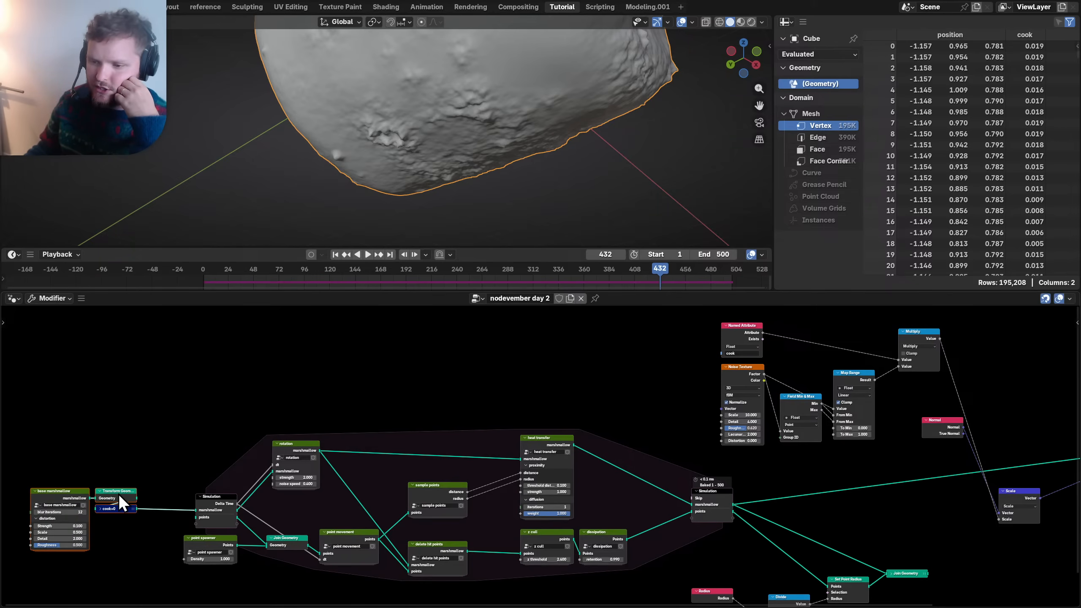
left_click(234, 400)
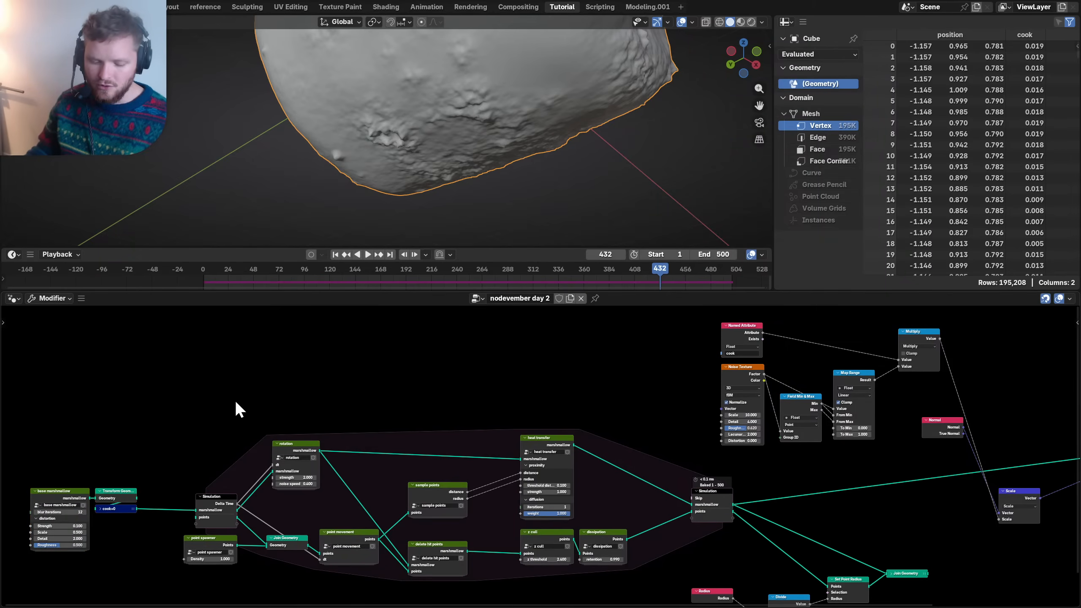
key("shift+a")
type("sample ind")
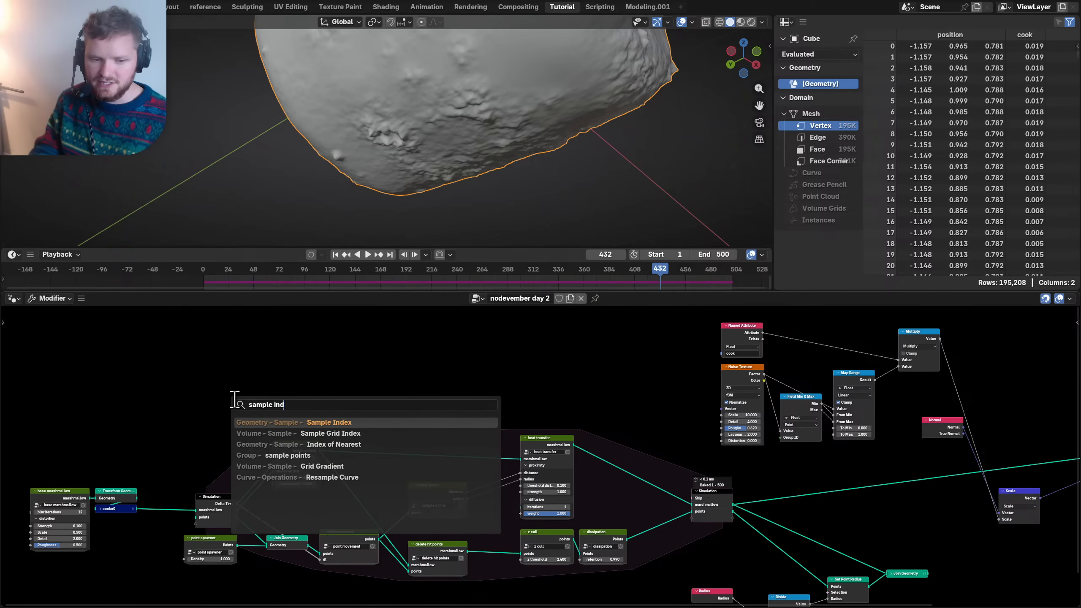
key("Return")
left_click(230, 362)
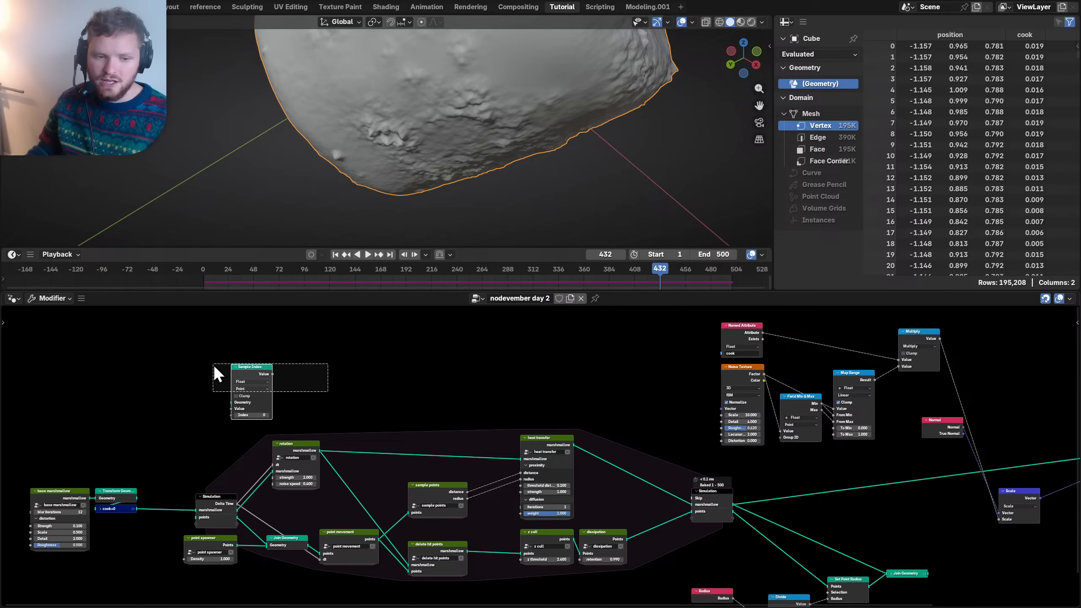
key("x")
- Duplicate the collapsed cook=0 node and insert the copy between the original and the simulation zone
middle_click_drag(134, 507, 398, 466)
scroll(397, 465, "up", 6)
left_click_drag(168, 540, 360, 442)
left_click(370, 471)
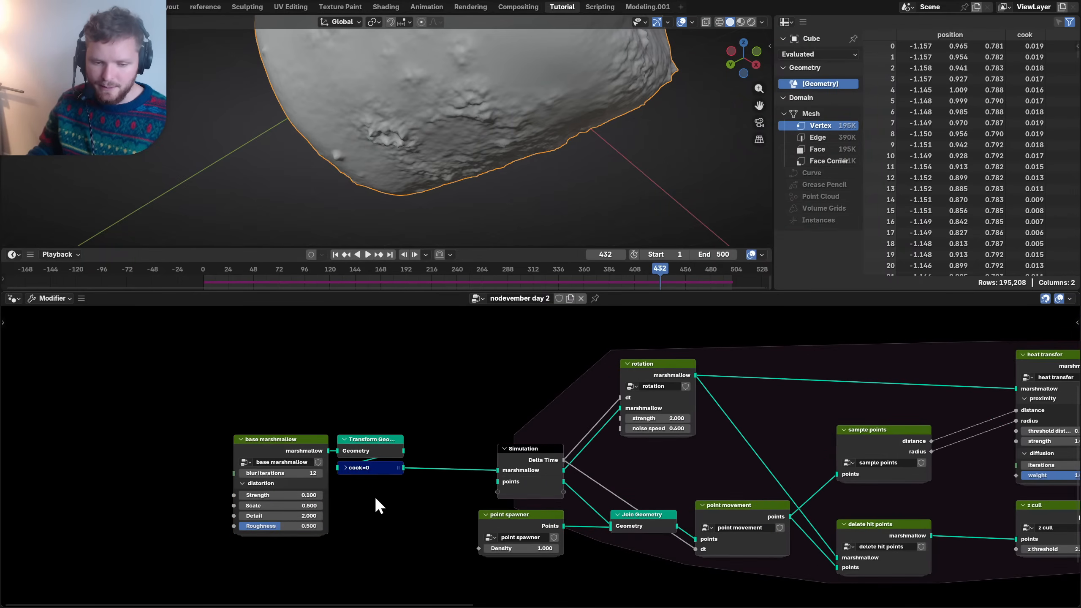
key("shift+d")
key("g")
left_click(380, 505)
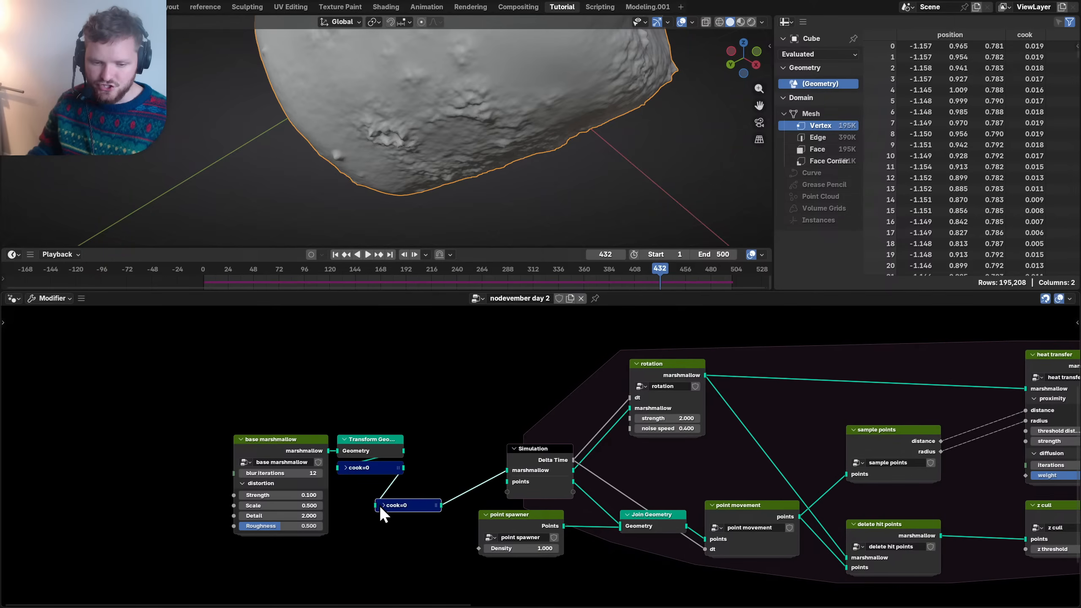
- Expand the duplicated cook=0 node and reveal its hidden sockets, shifting the base marshmallow nodes to make room
key("h")
middle_click_drag(399, 561, 390, 481)
scroll(389, 481, "up", 3)
left_click_drag(172, 464, 402, 335)
key("g")
left_click(290, 350)
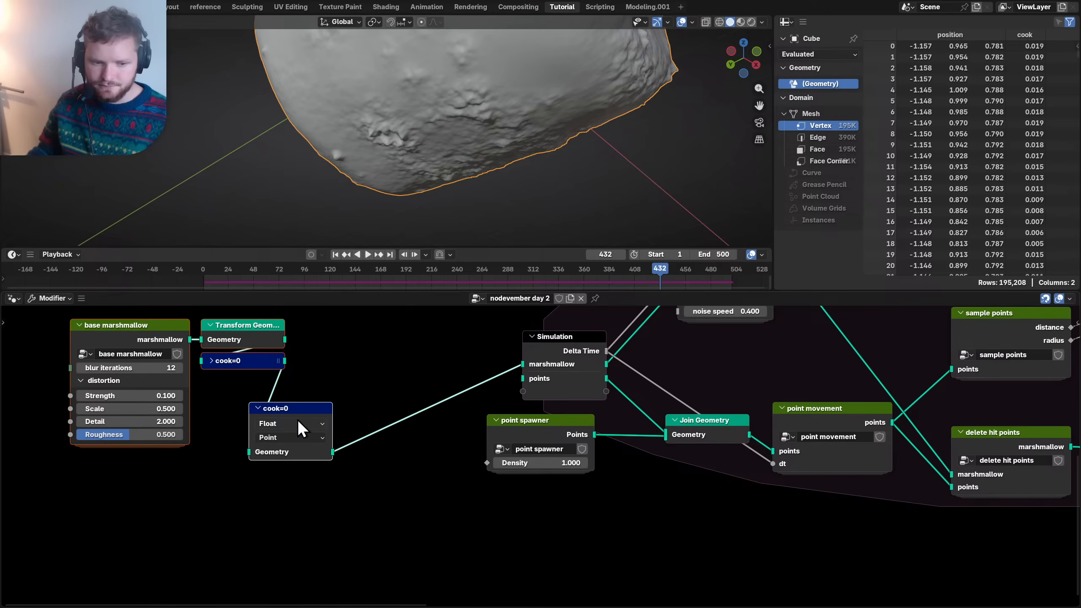
left_click(304, 405)
key("ctrl+h")
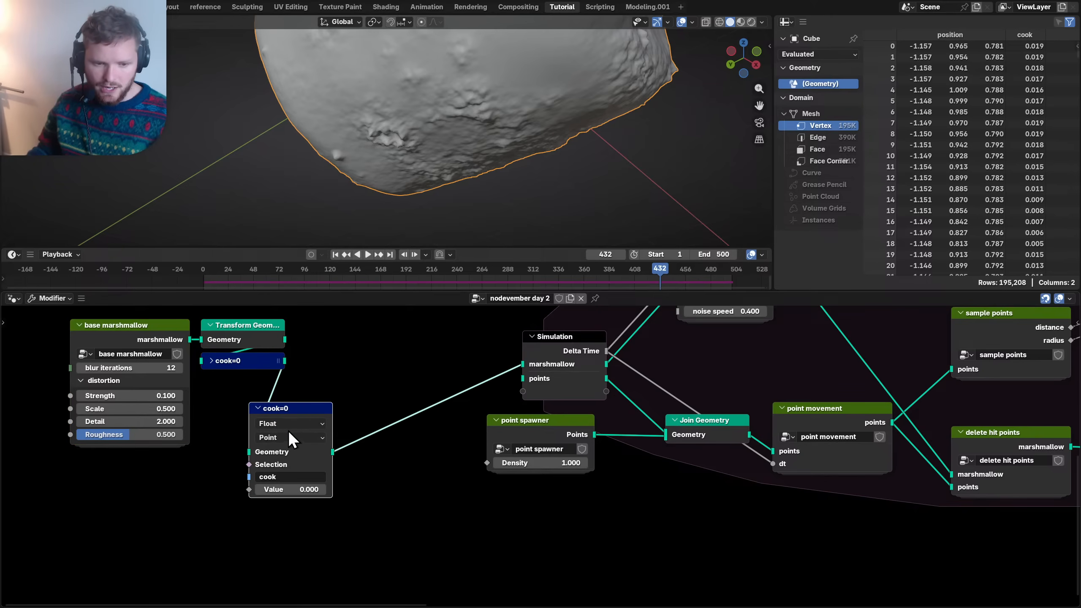
- Set the duplicated node's data type to Vector and its attribute name to "initial position"
left_click(286, 425)
left_click(287, 438)
left_click(282, 476)
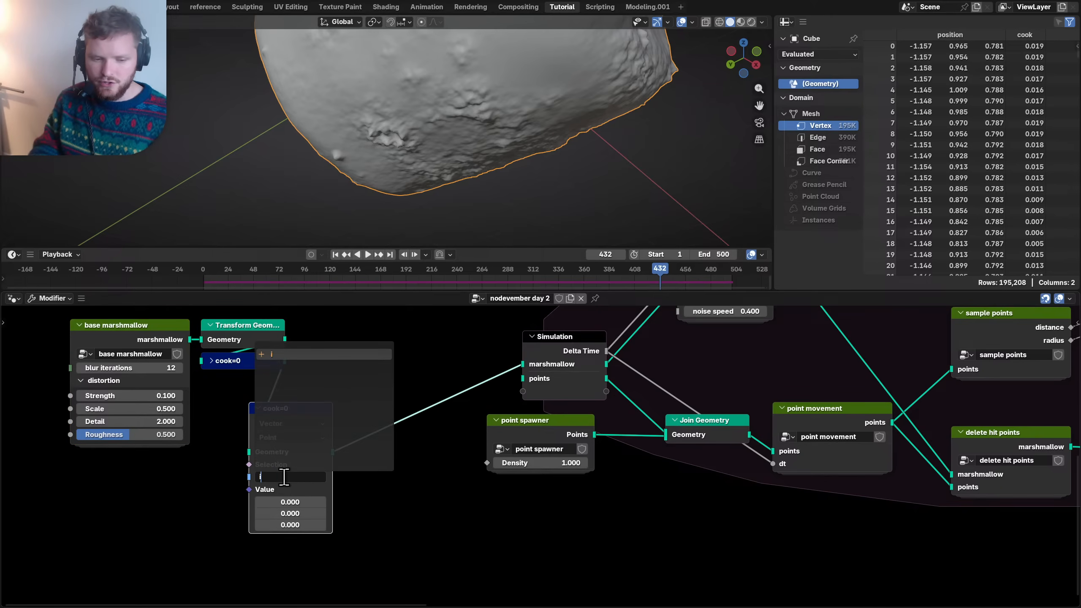
type("initial position")
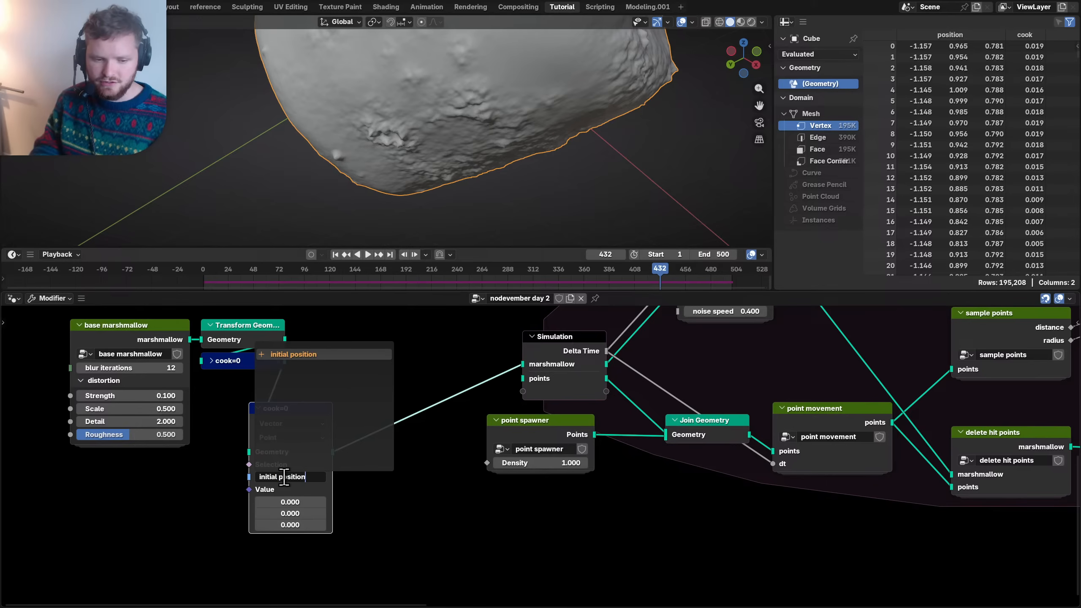
key("Return")
- Add a Position node and connect it to the Value input of the initial position attribute node
key("shift+a")
type("p")
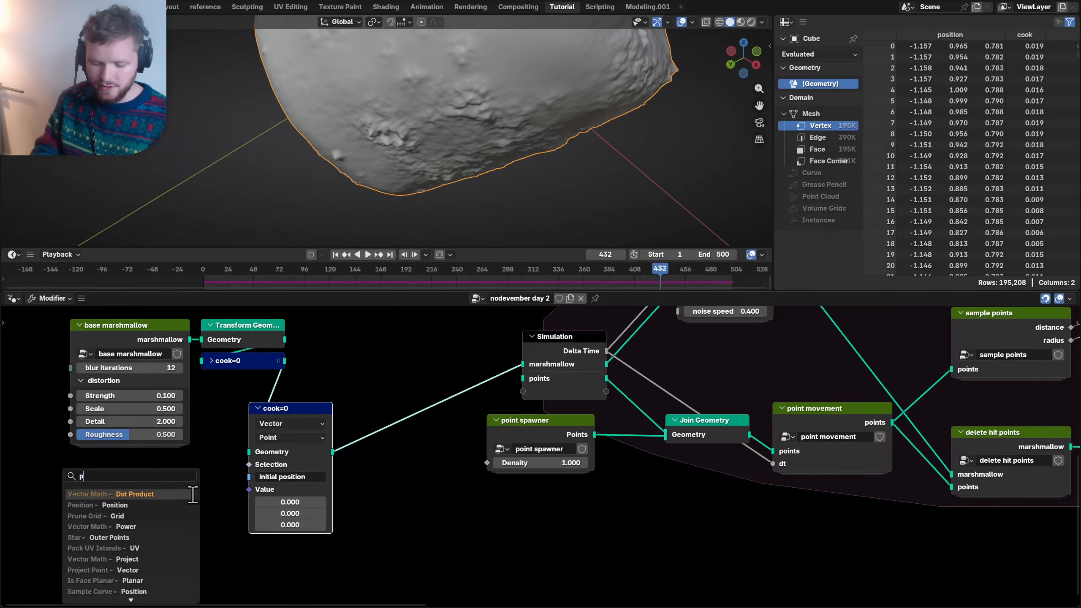
type("os")
key("Return")
left_click(193, 493)
- Label the duplicated attribute node "initial position", collapse it and place it directly beneath the cook=0 node
left_click(283, 409)
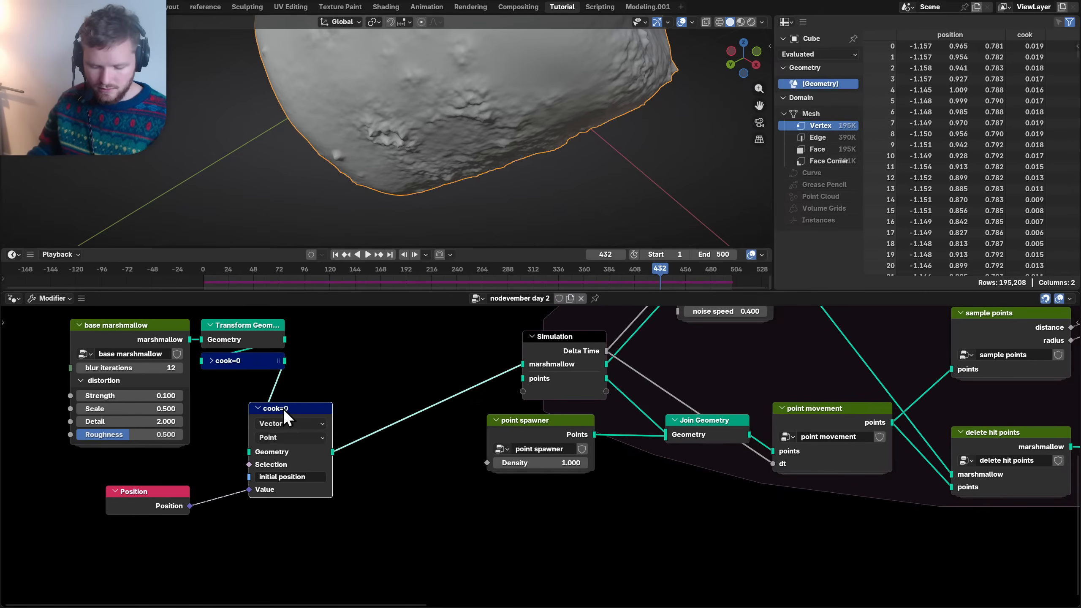
key("F2")
type("initial p")
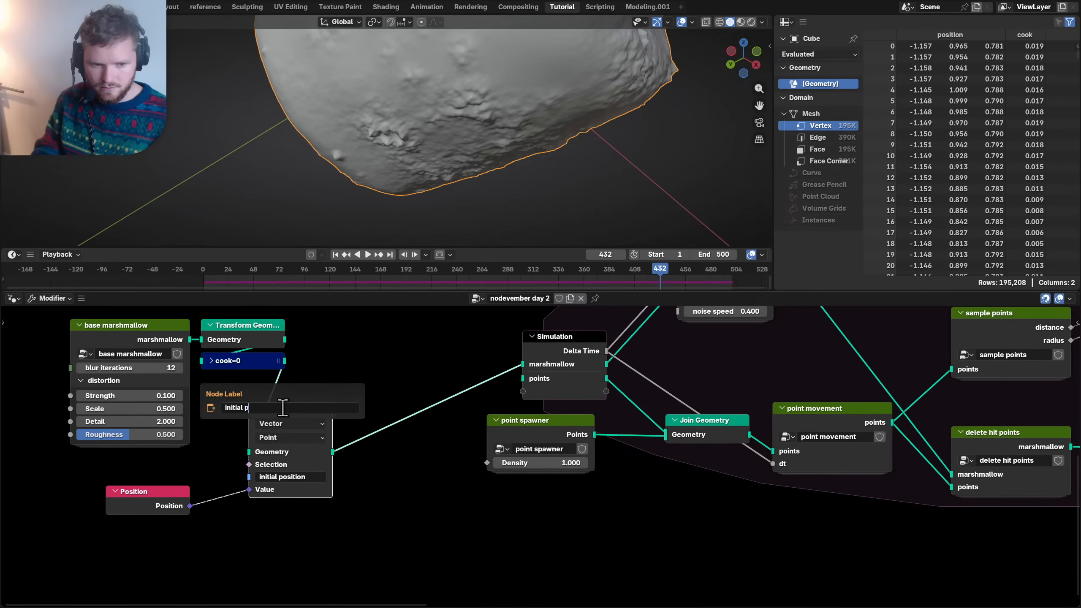
type("osition")
key("Return")
key("h")
key("g")
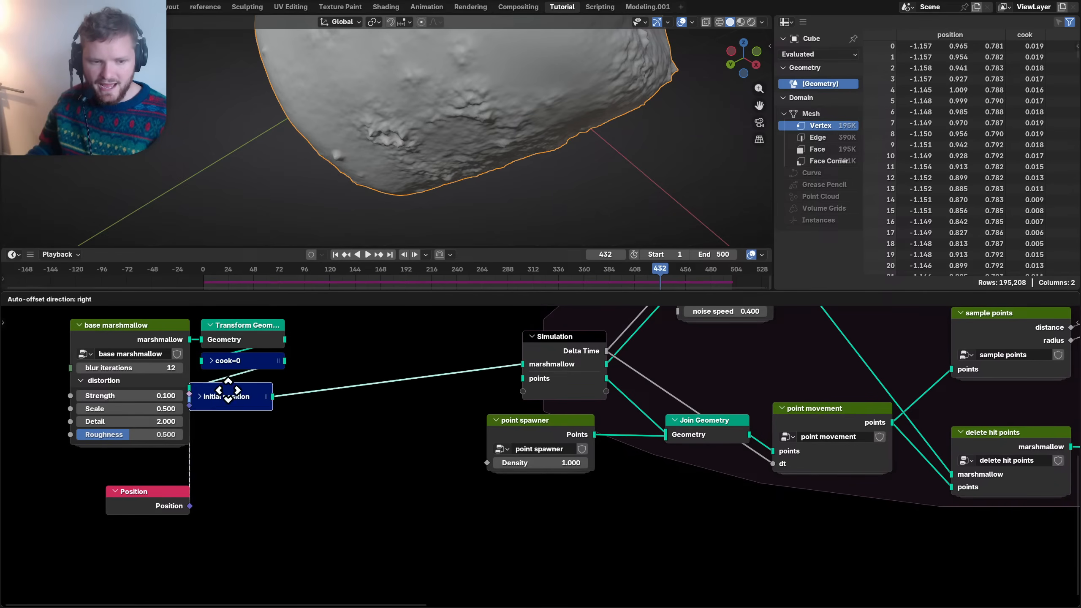
left_click(237, 392)
- Collapse the Position node beneath the initial position node and tighten the stack under cook=0
left_click(176, 495)
key("g")
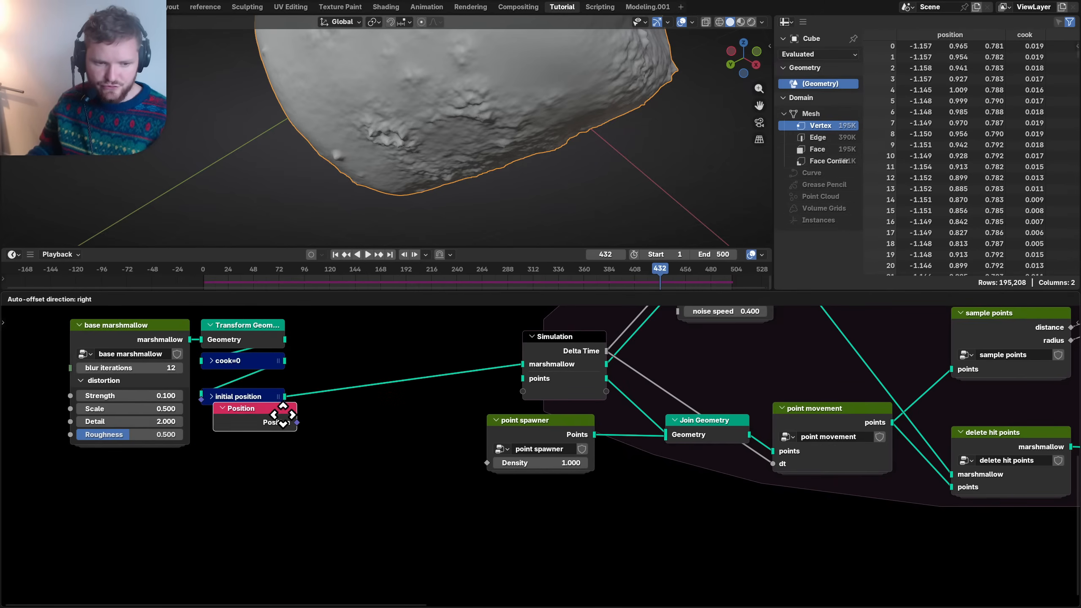
left_click(271, 435)
key("h")
left_click_drag(272, 461, 229, 390)
key("g")
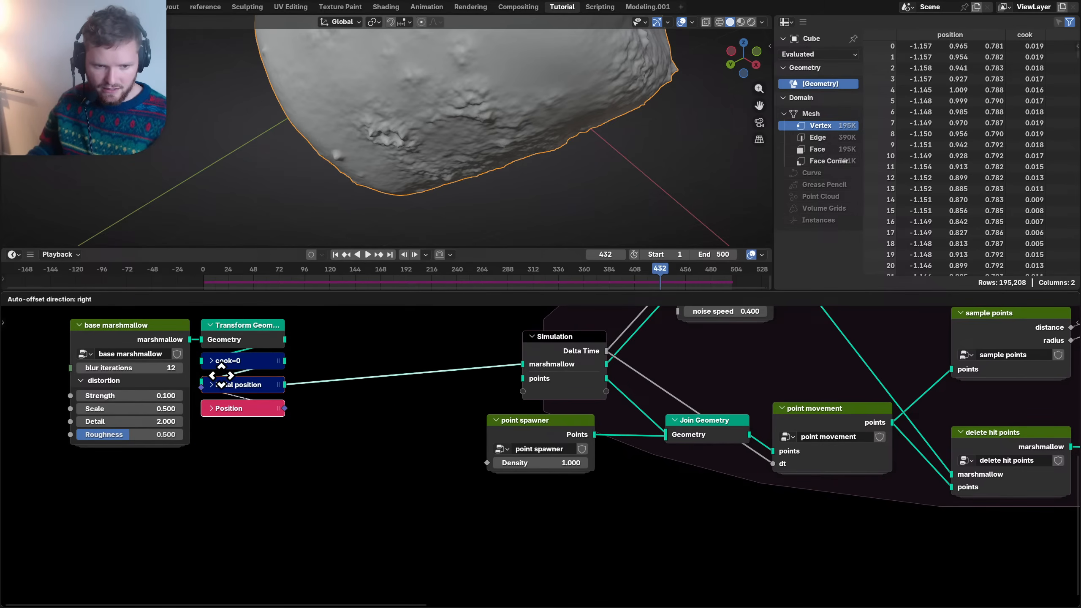
left_click(222, 378)
- Open the base marshmallow group, save the file and move the Group Output farther from Blur Position along X
left_click_drag(140, 320, 285, 366)
left_click(276, 386)
key("Tab")
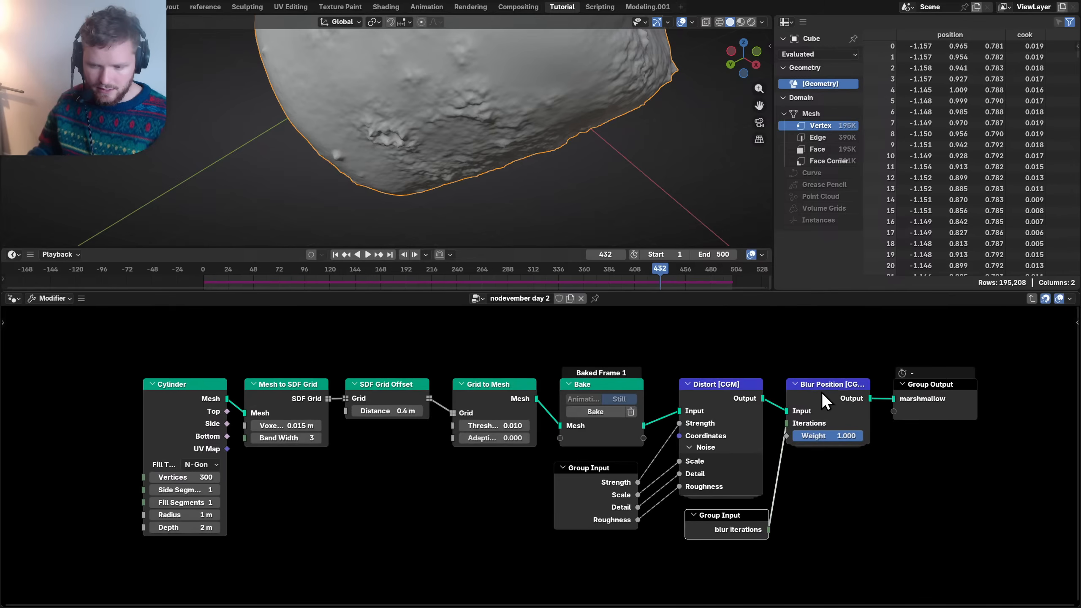
middle_click_drag(899, 391, 591, 402)
key("ctrl+s")
left_click_drag(720, 465, 617, 388)
key("g")
key("x")
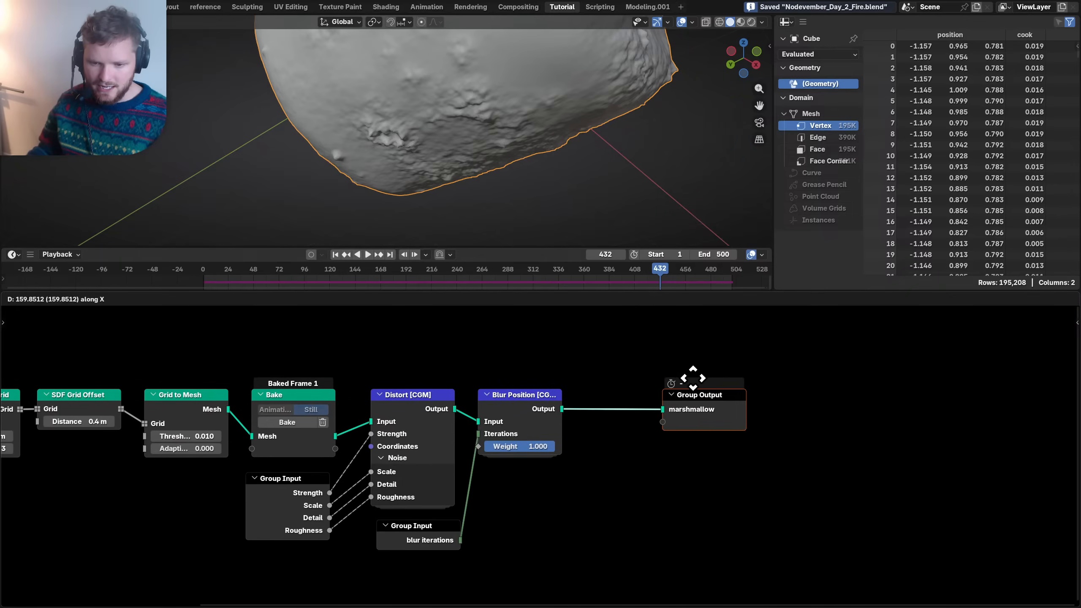
left_click(741, 378)
- Return to frame 1, leave the group and reposition the base marshmallow, Transform Geometry and attribute nodes beside the simulation zone
key("shift+Left")
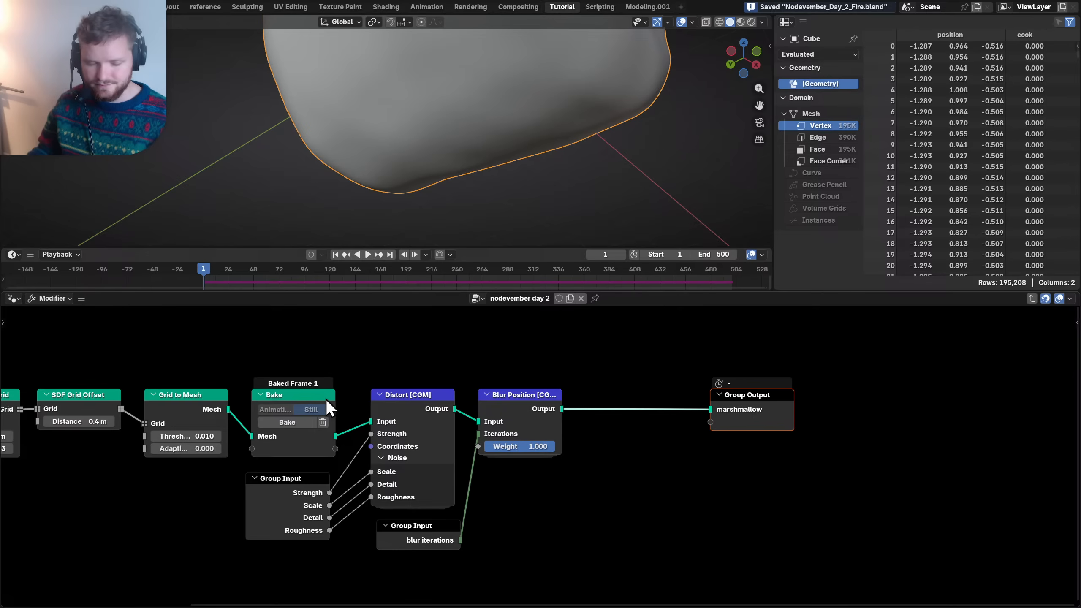
key("Tab")
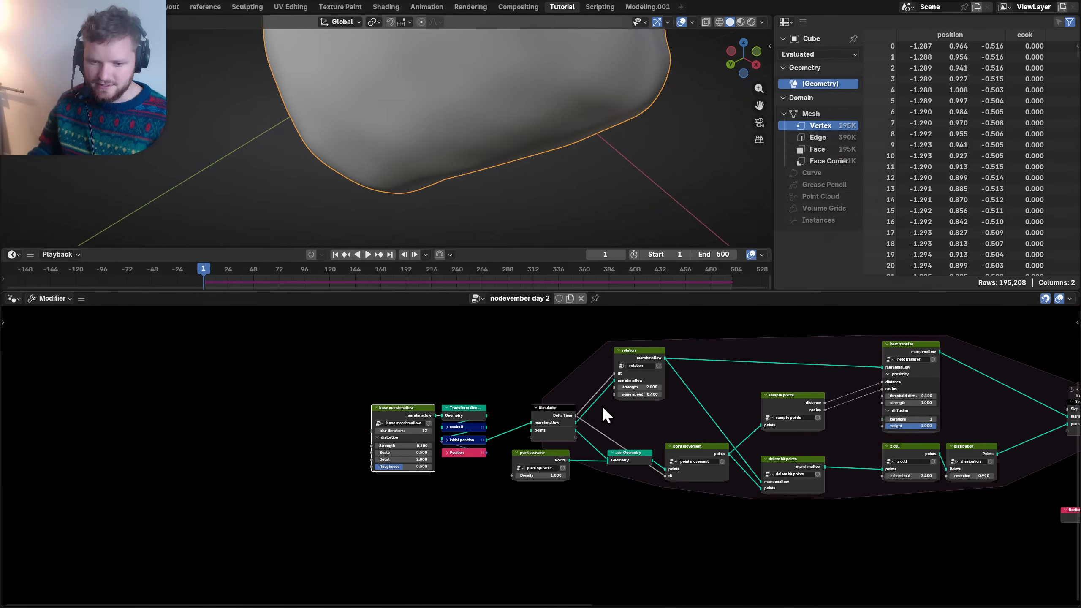
left_click_drag(485, 494, 349, 375)
key("g")
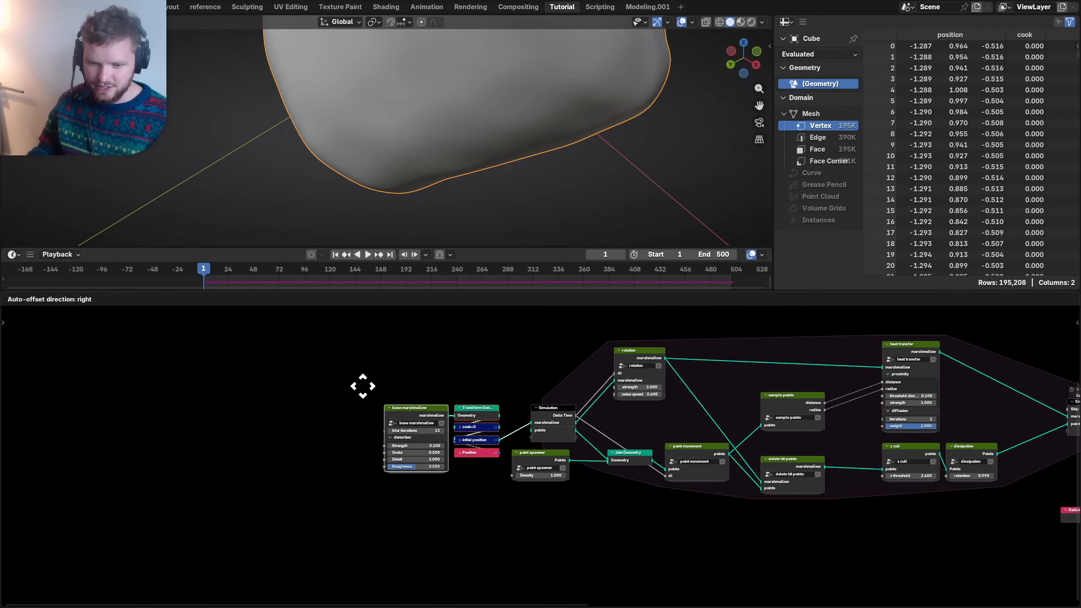
left_click(362, 382)
- Save the file and reposition the Simulation Output node after the heat transfer and dissipation groups
middle_click_drag(811, 389, 377, 398)
key("ctrl+s")
middle_click_drag(624, 407, 468, 384)
left_click_drag(452, 449, 506, 394)
key("g")
left_click(494, 378)
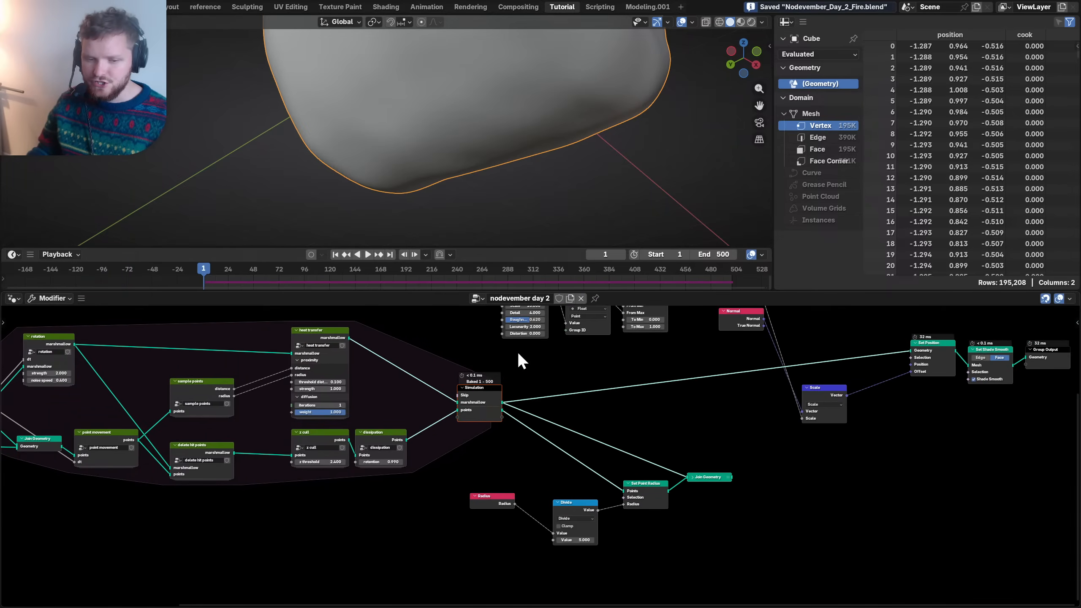
- Set the scene's end frame to 350 and save the file
scroll(596, 366, "up", 3)
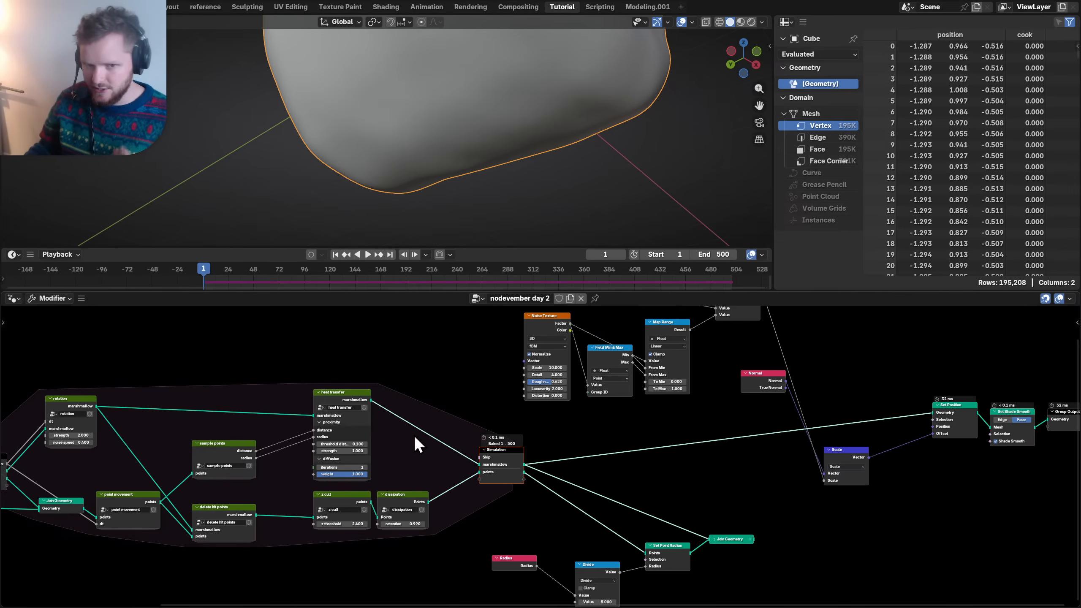
middle_click_drag(646, 458, 419, 464)
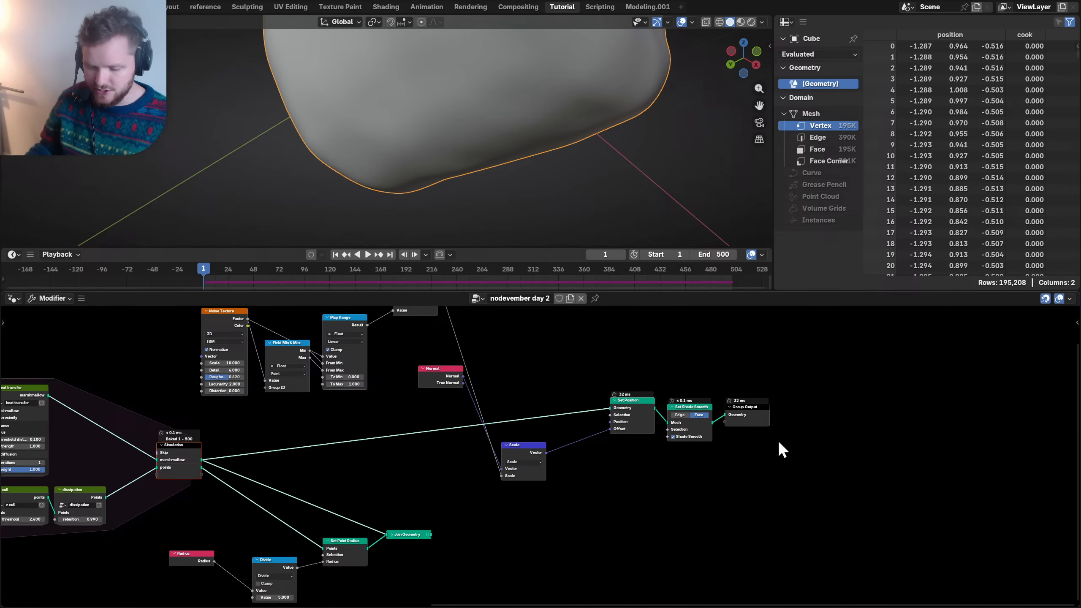
key("n")
double_click(722, 255)
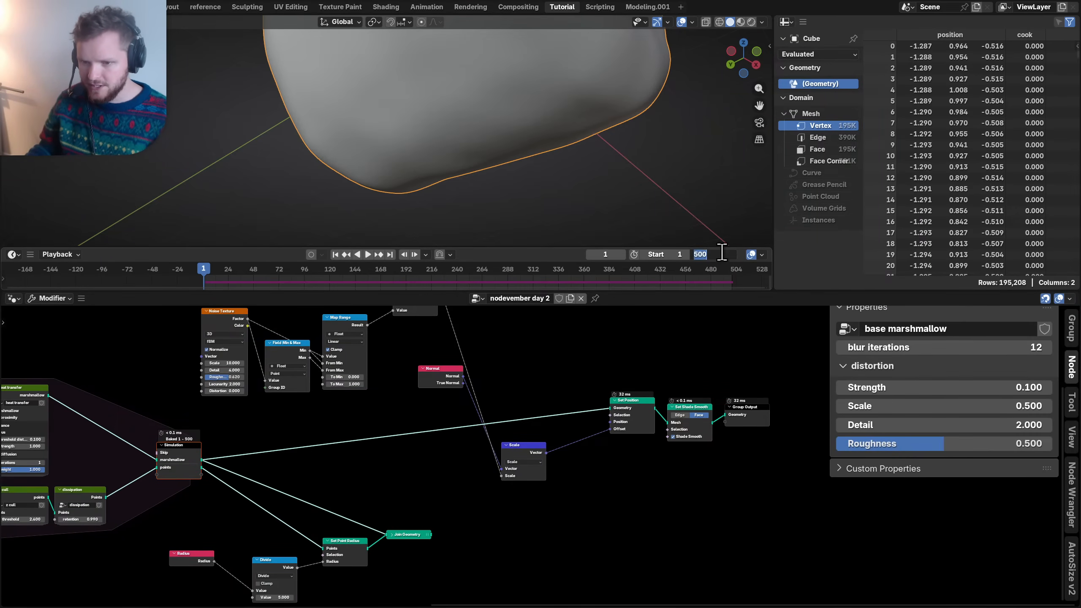
type("35")
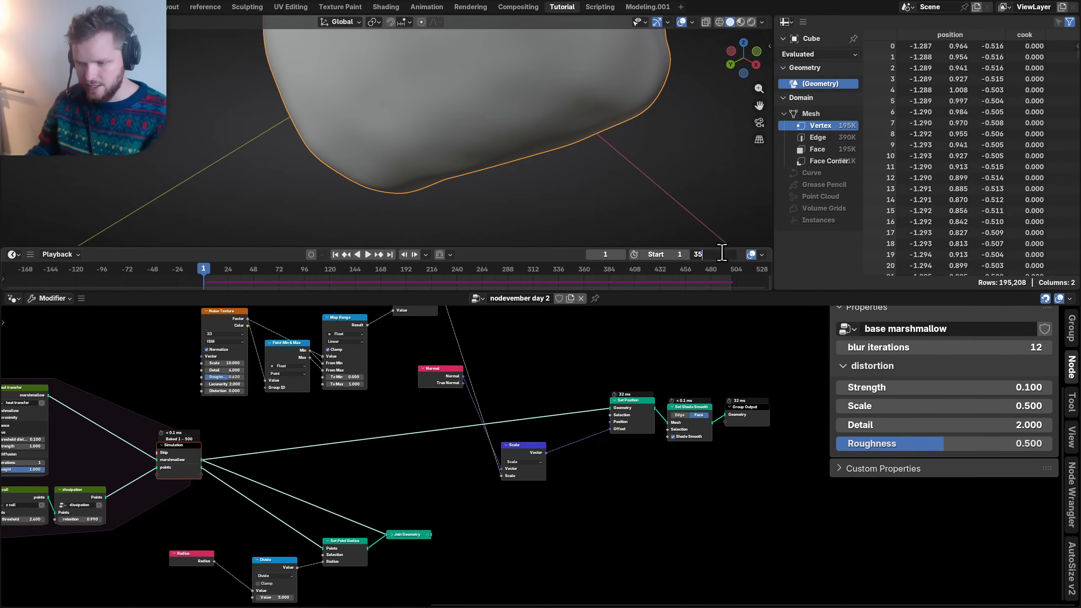
type("0")
key("Return")
scroll(1068, 334, "up", 5)
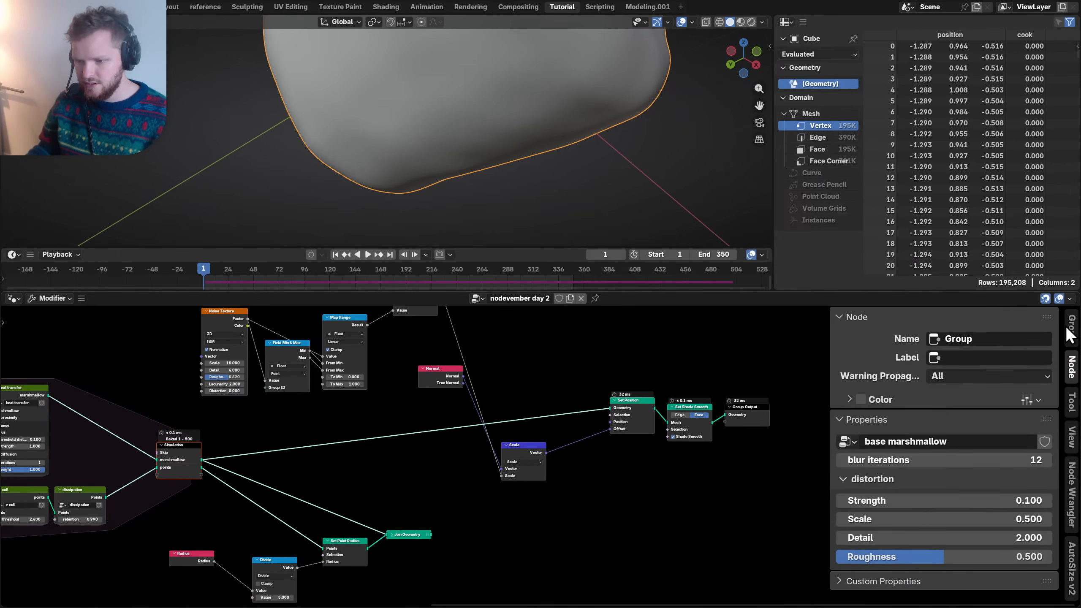
key("ctrl+s")
- Delete the Simulation Output node's existing bake and bake the simulation to disk again
left_click(184, 459)
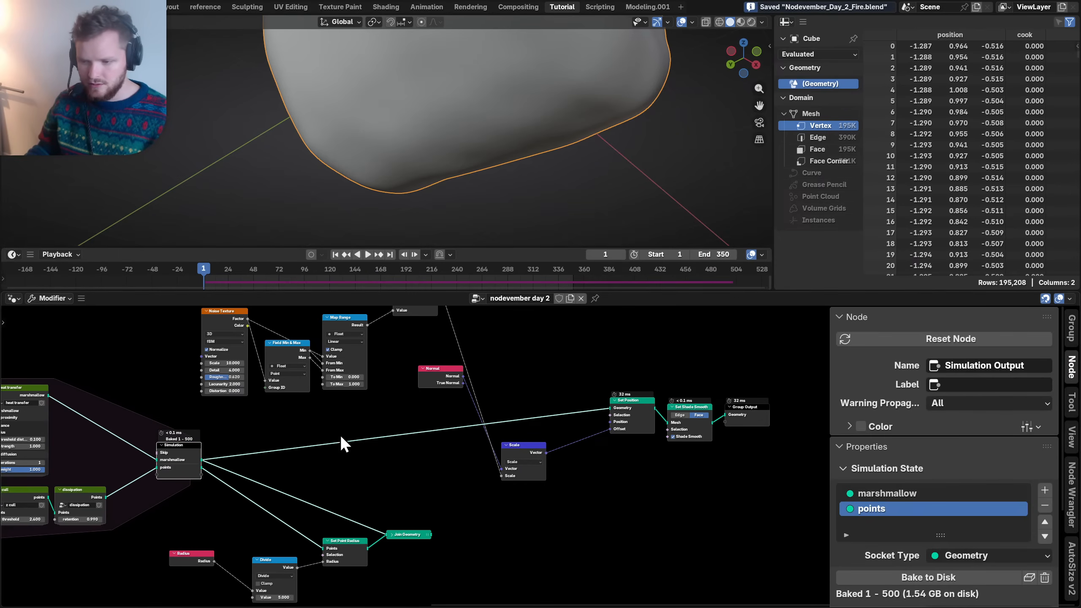
left_click(1071, 329)
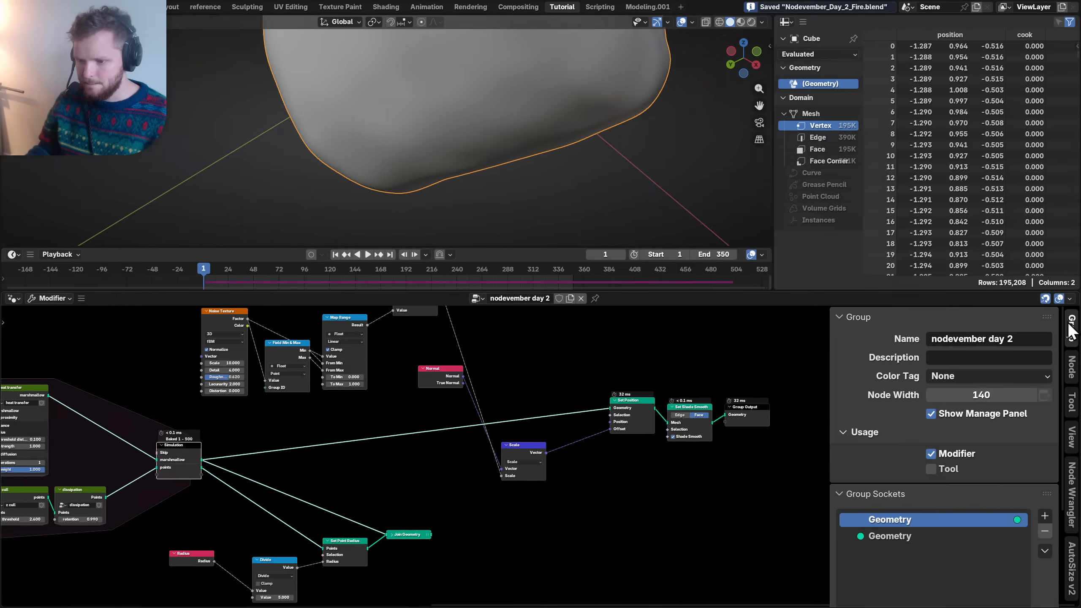
left_click(1073, 368)
scroll(989, 398, "down", 5)
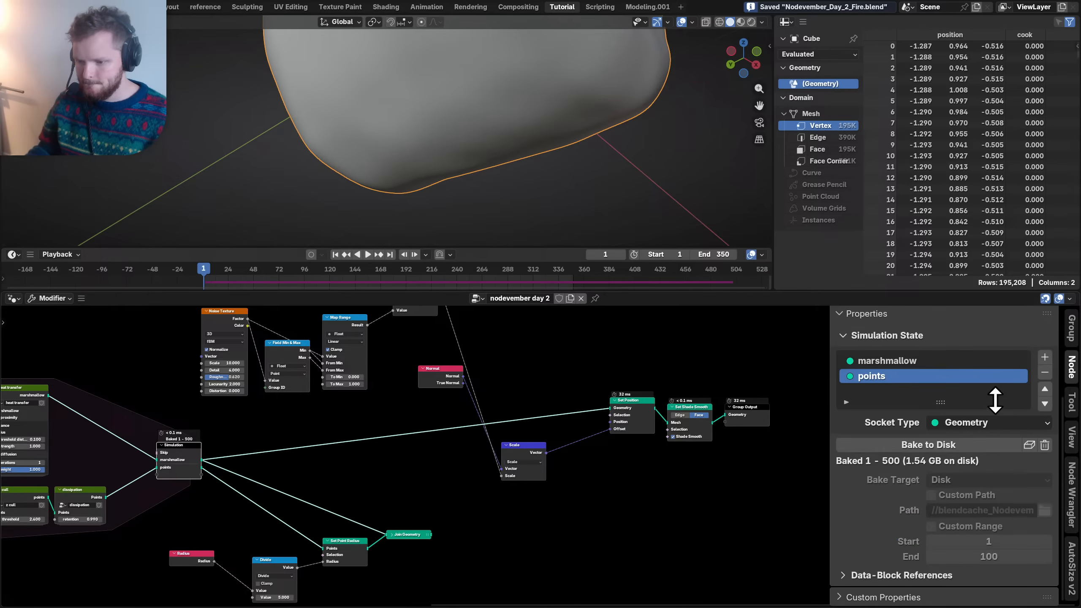
left_click(1046, 445)
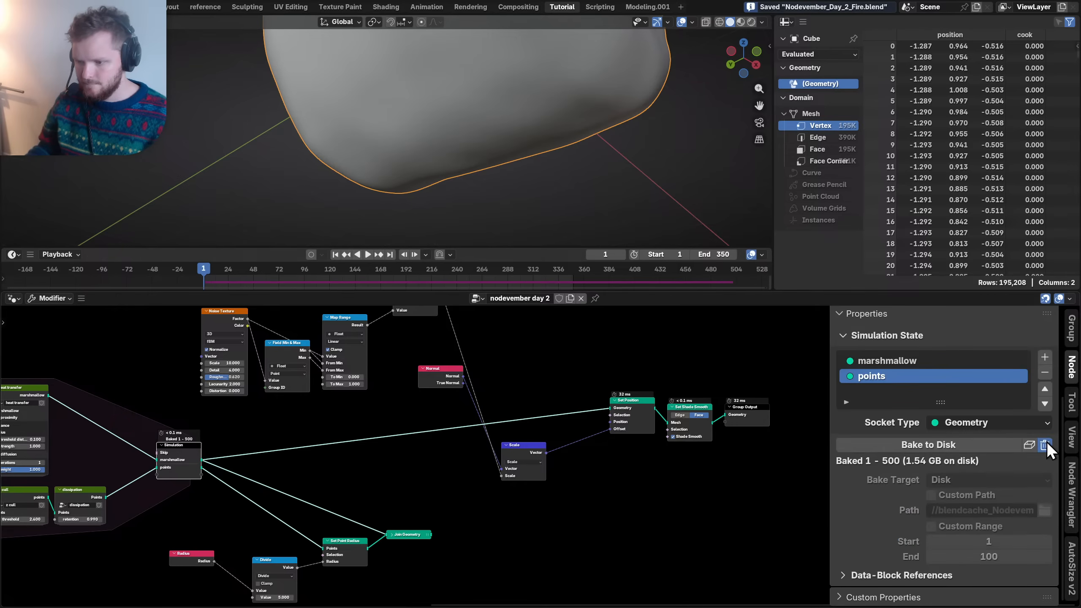
left_click(963, 447)
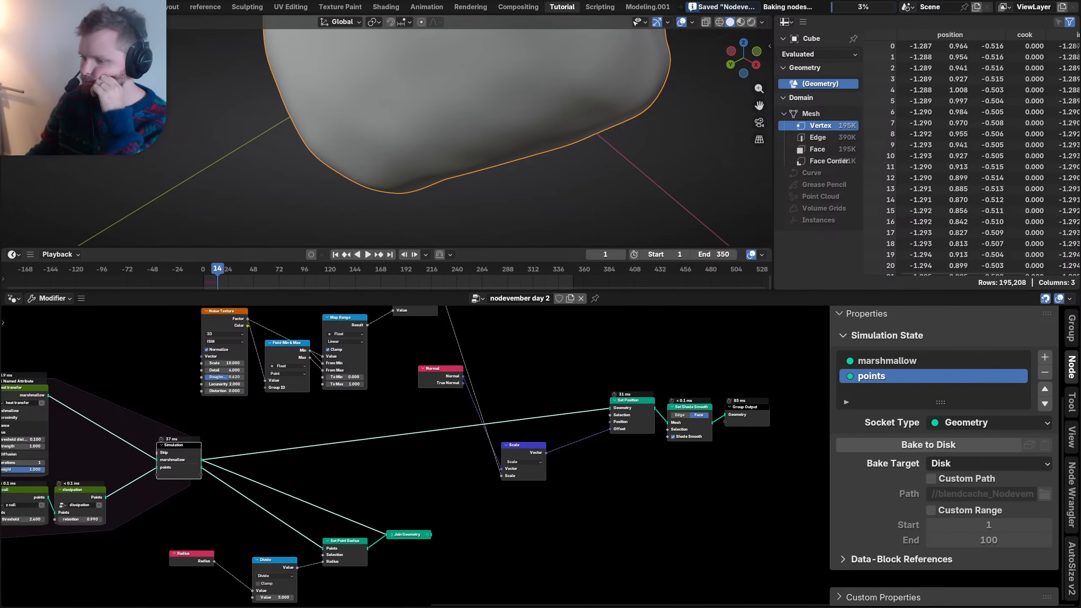
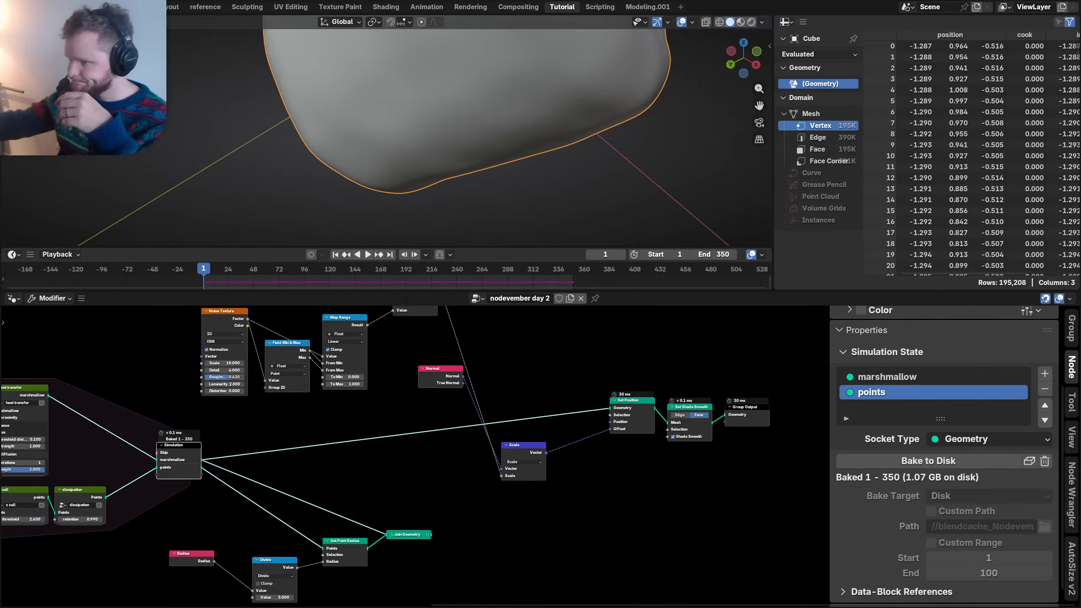
- Scrub the baked simulation to frame 322 and back to frame 266 to examine the marshmallow surface
scroll(487, 112, "down", 3)
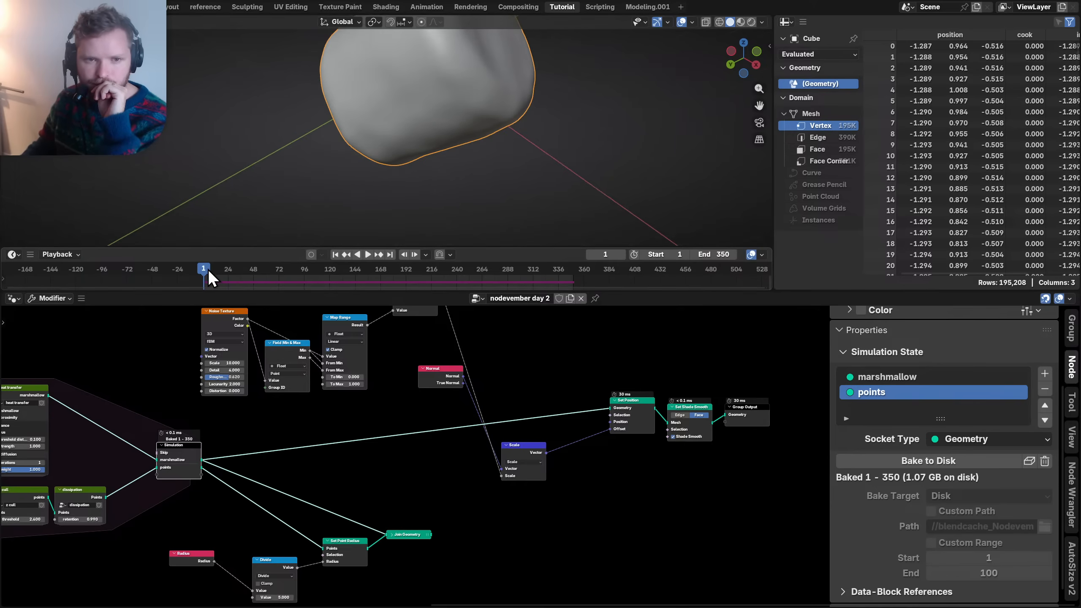
mouse_move(121, 386)
middle_mouse_down()
mouse_move(758, 389)
mouse_move(489, 403)
mouse_move(276, 326)
middle_mouse_up()
left_click_drag(245, 271, 543, 277)
scroll(293, 383, "up", 4)
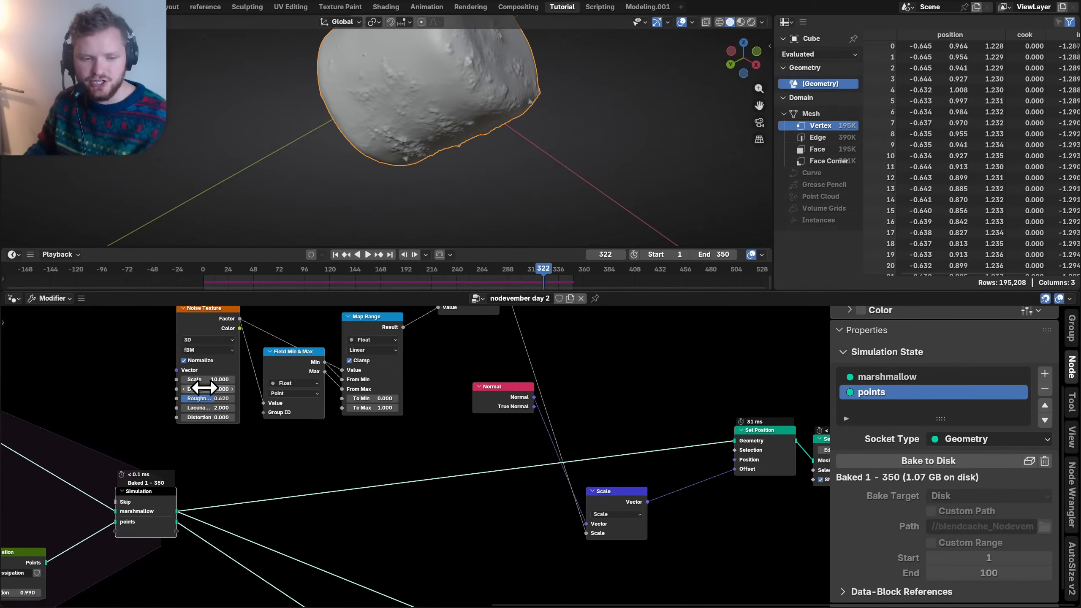
middle_click_drag(203, 387, 474, 441)
left_click_drag(527, 270, 484, 271)
- Move the Normal node slightly lower, clear of the link from Multiply to Scale
middle_click_drag(708, 423, 485, 414)
scroll(536, 427, "up", 1)
left_click_drag(550, 432, 493, 454)
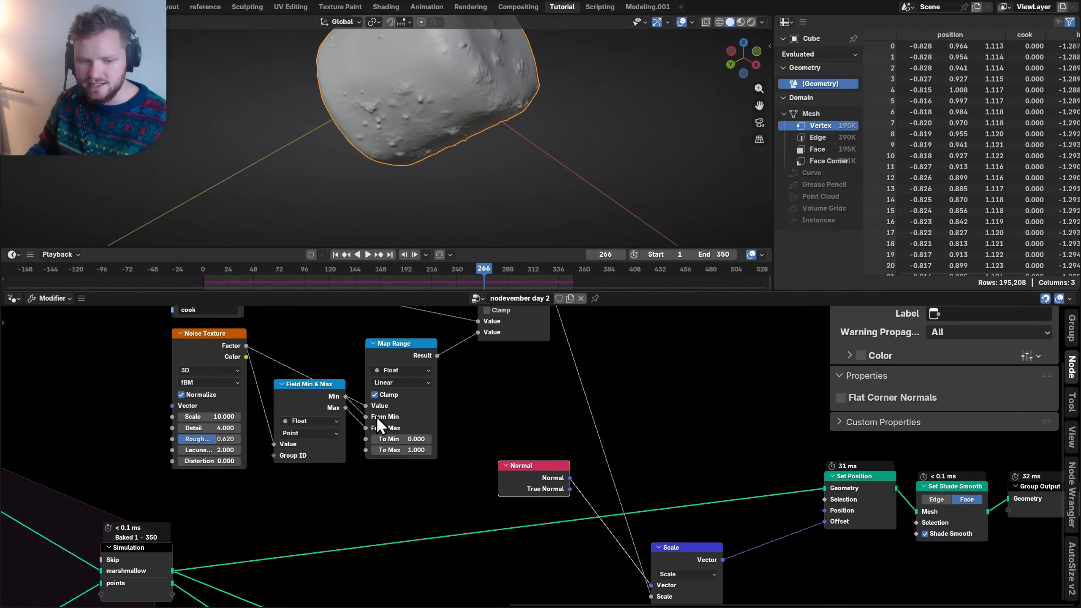
middle_click_drag(543, 496, 692, 540)
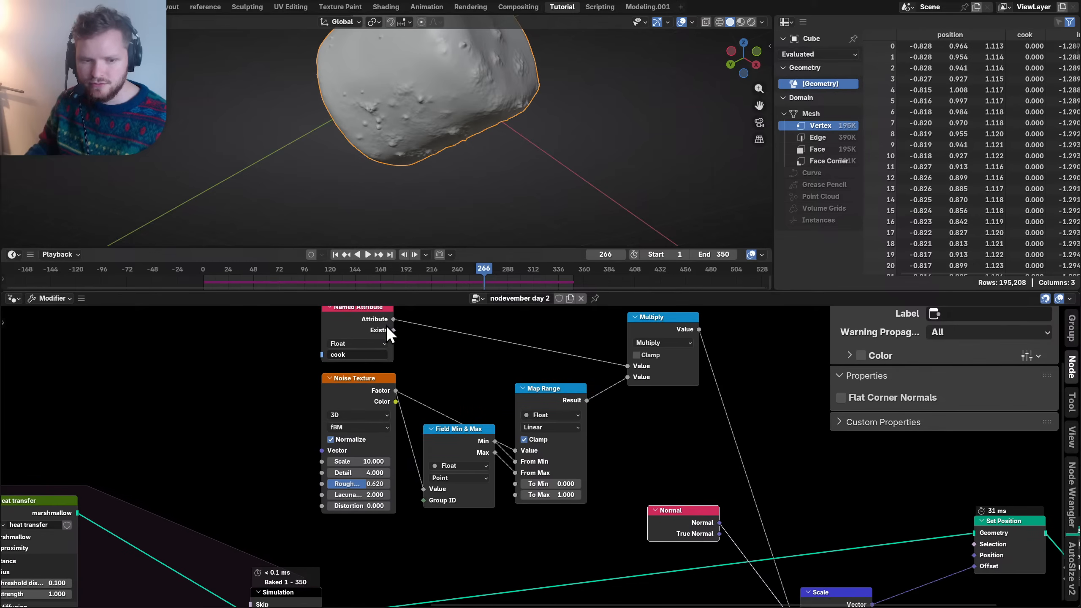
- Duplicate the cook Named Attribute as a Vector initial position attribute, connect it to Noise Texture's Vector, and replay the simulation to check it
left_click(375, 325)
key("shift+d")
left_click(261, 436)
scroll(478, 459, "up", 4)
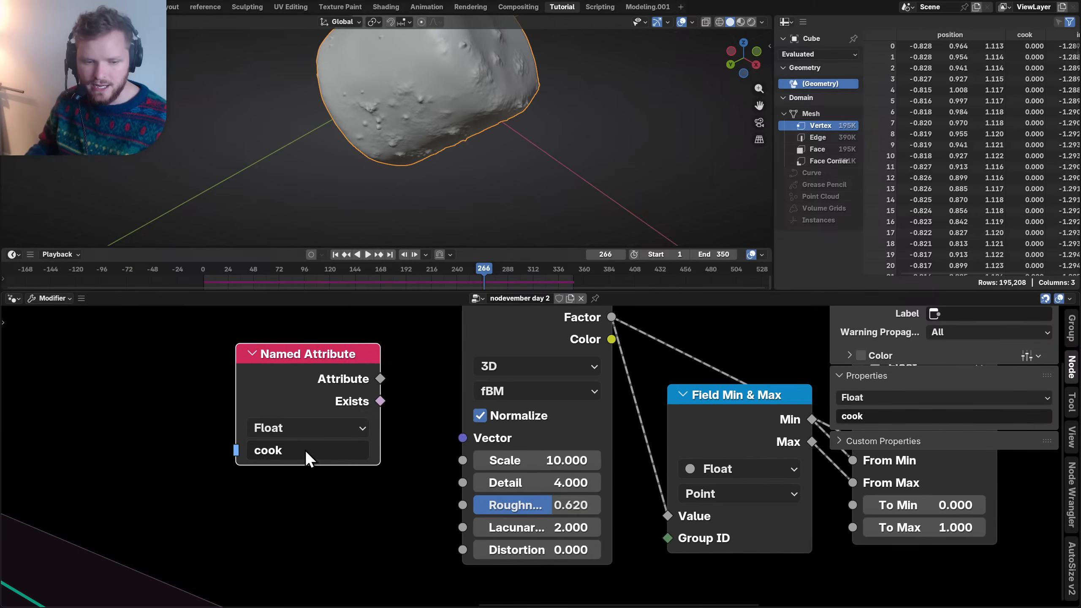
left_click(305, 449)
left_click(319, 239)
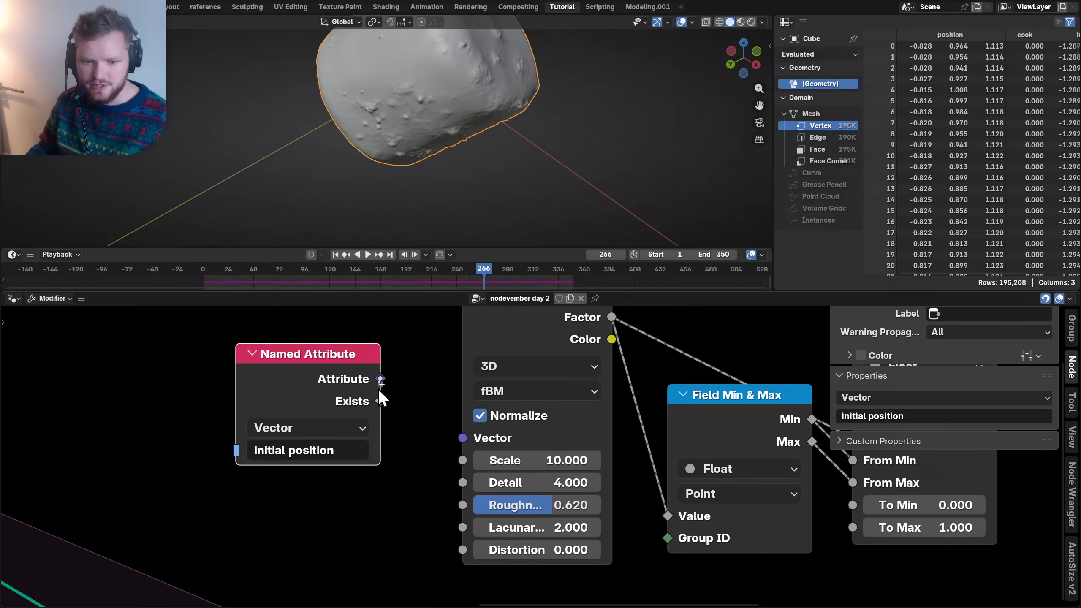
left_click_drag(378, 389, 463, 445)
left_click_drag(472, 267, 489, 245)
scroll(347, 100, "up", 1)
middle_click_drag(370, 102, 488, 142, "shift")
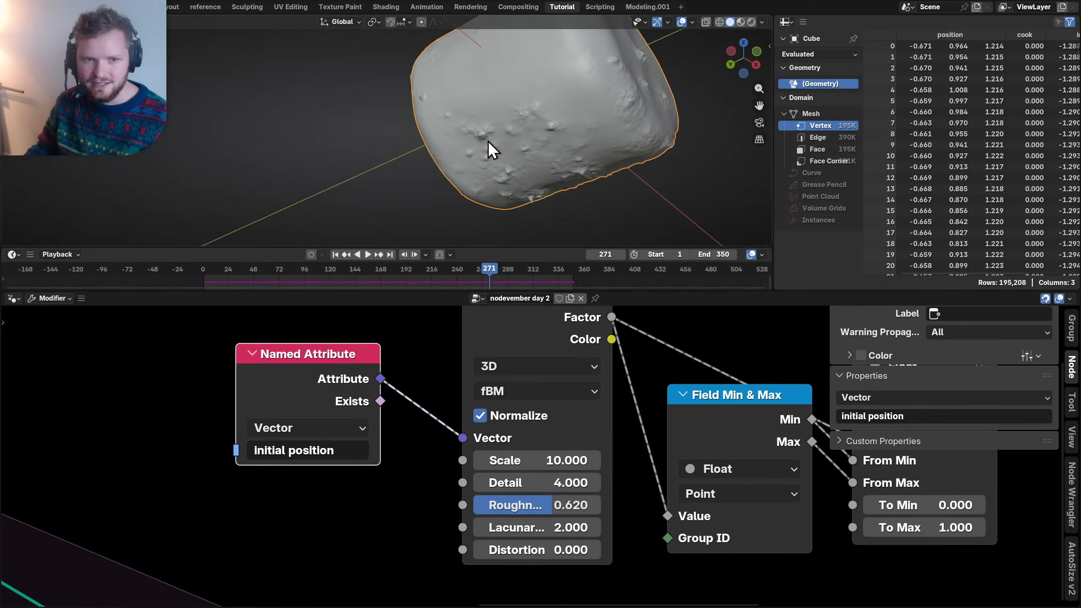
key("space")
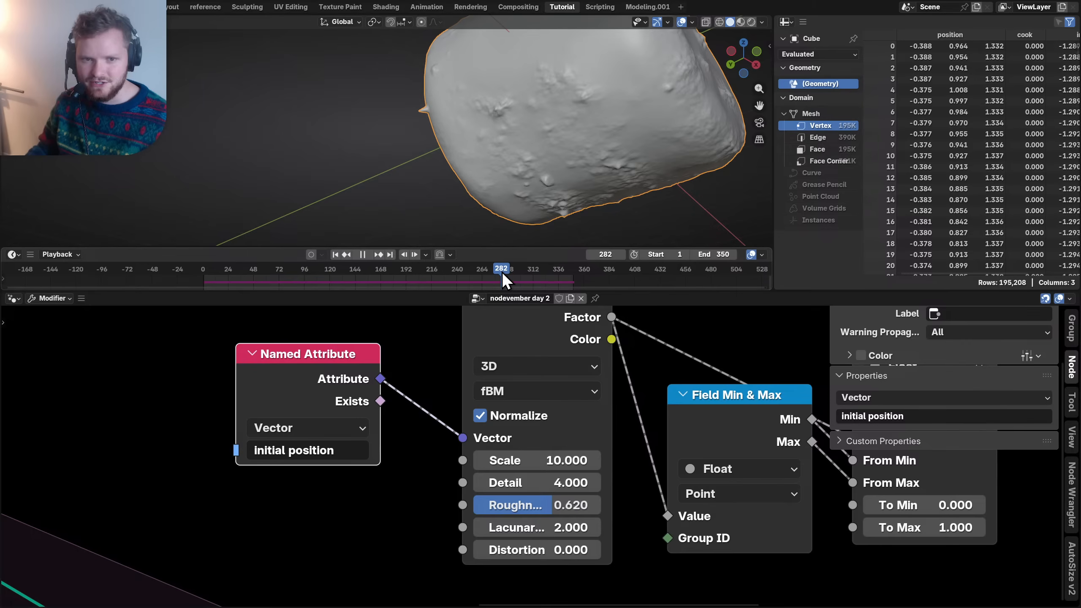
key("space")
- Insert a Blur Attribute node with 14 iterations between the cook attribute and Multiply, and replay the simulation to check it
scroll(426, 400, "down", 4)
middle_click_drag(474, 365, 365, 470)
key("shift+a")
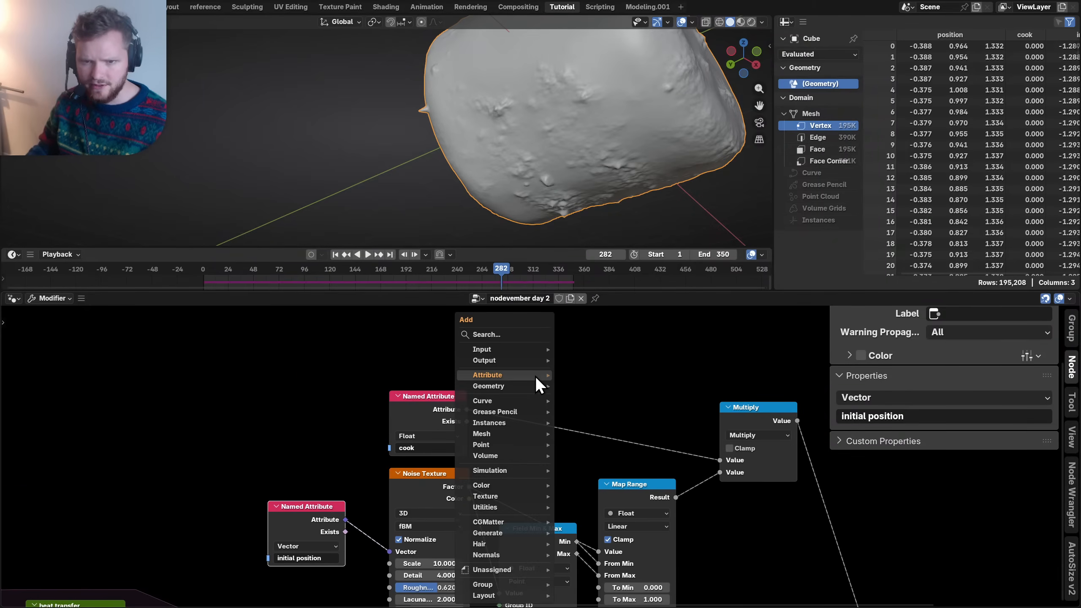
type("blur")
key("Return")
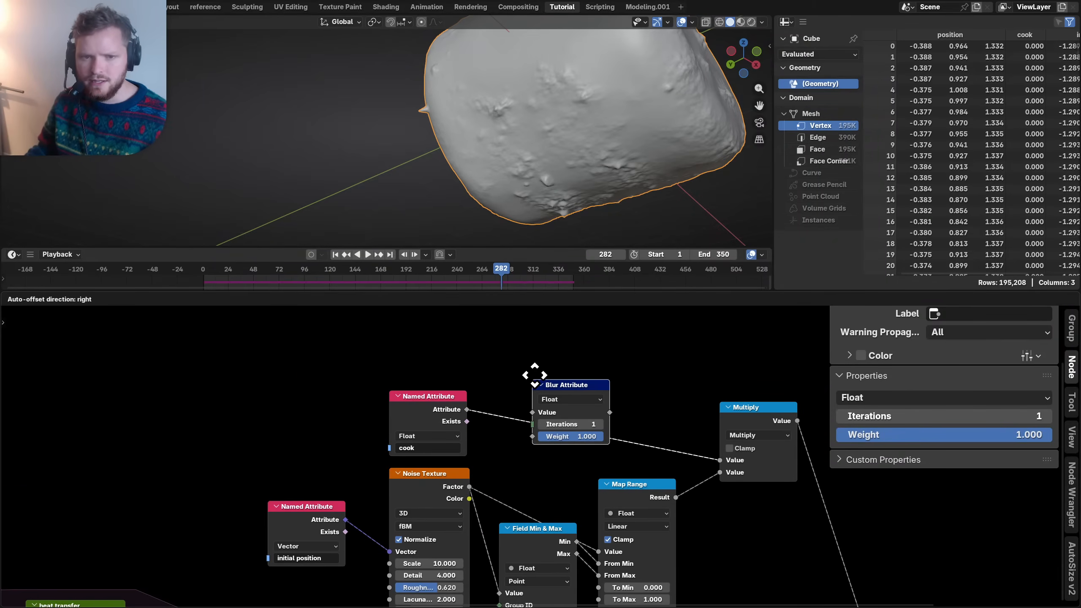
left_click(534, 374)
left_click_drag(582, 424, 604, 423)
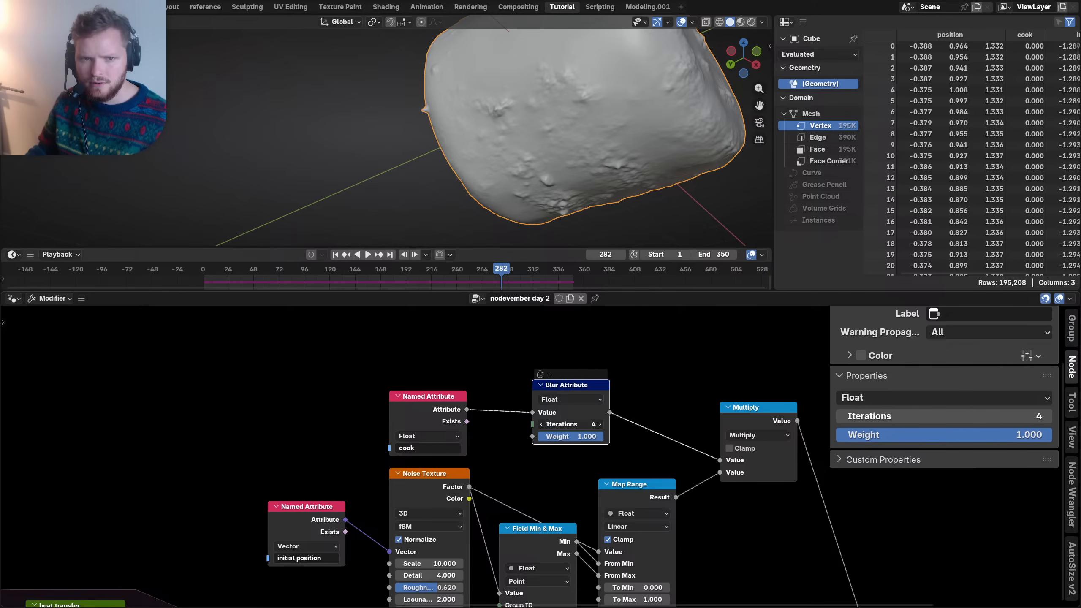
left_click_drag(490, 270, 467, 271)
key("space")
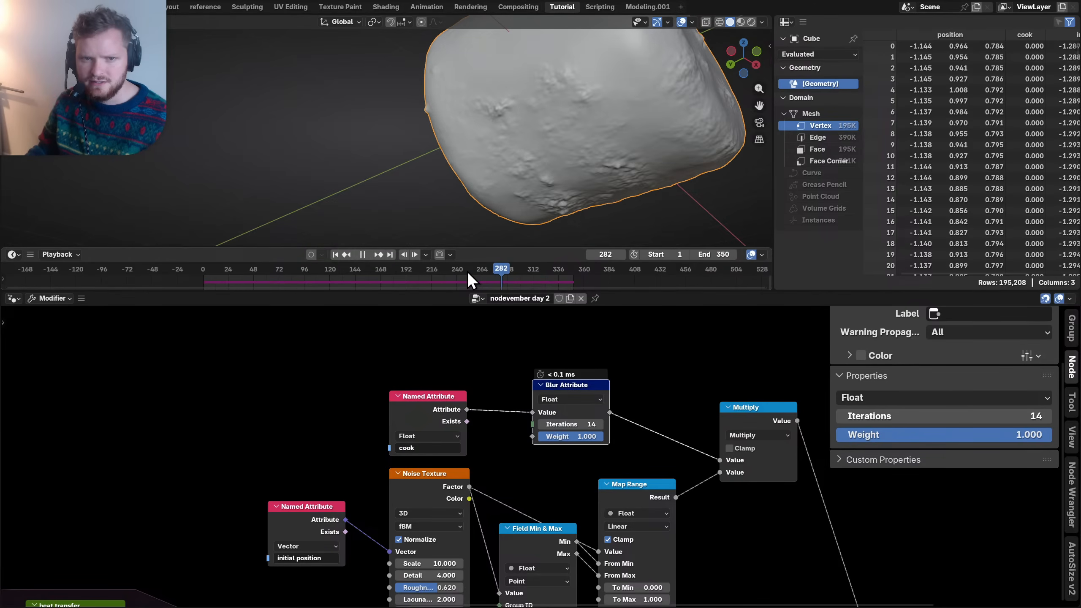
left_click_drag(429, 271, 489, 271)
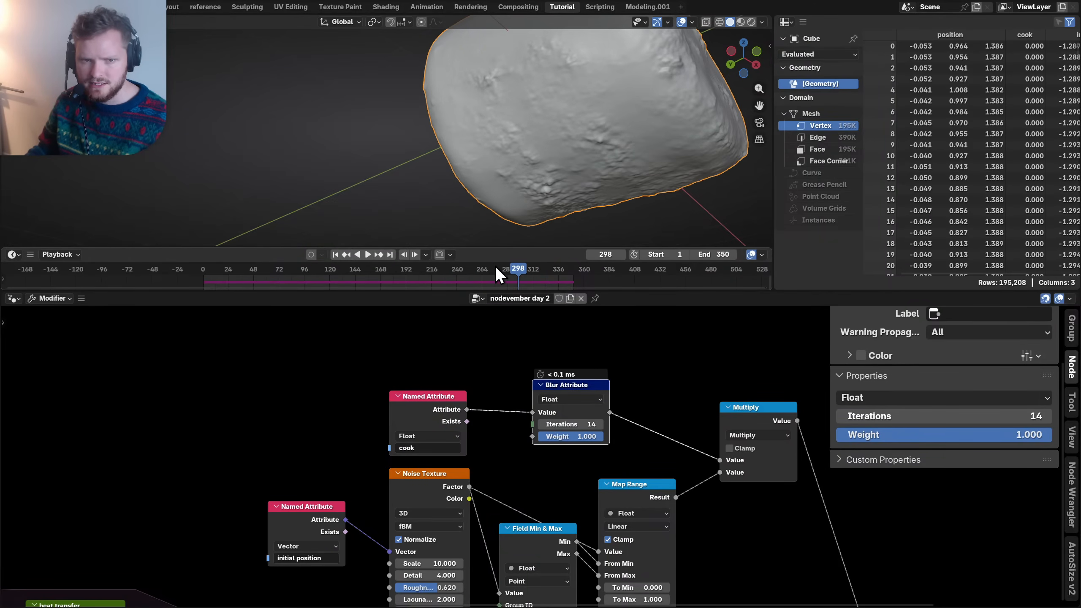
key("space")
- Duplicate the Multiply node and insert the copy after Blur Attribute with a factor of 0.500
middle_click_drag(634, 428, 536, 410)
left_click_drag(649, 389, 663, 390)
key("shift+d")
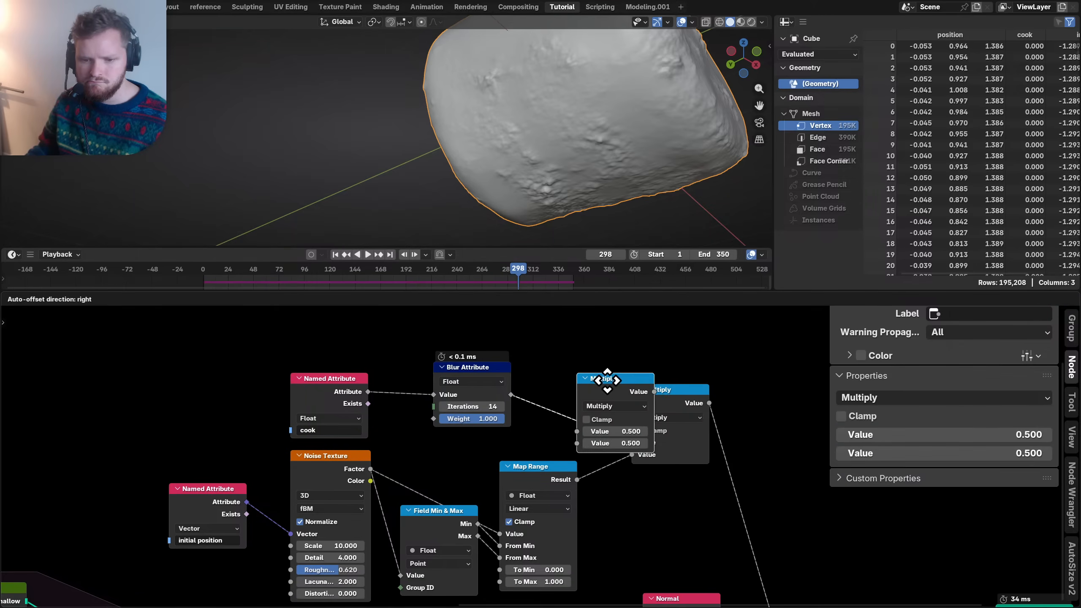
left_click(568, 363)
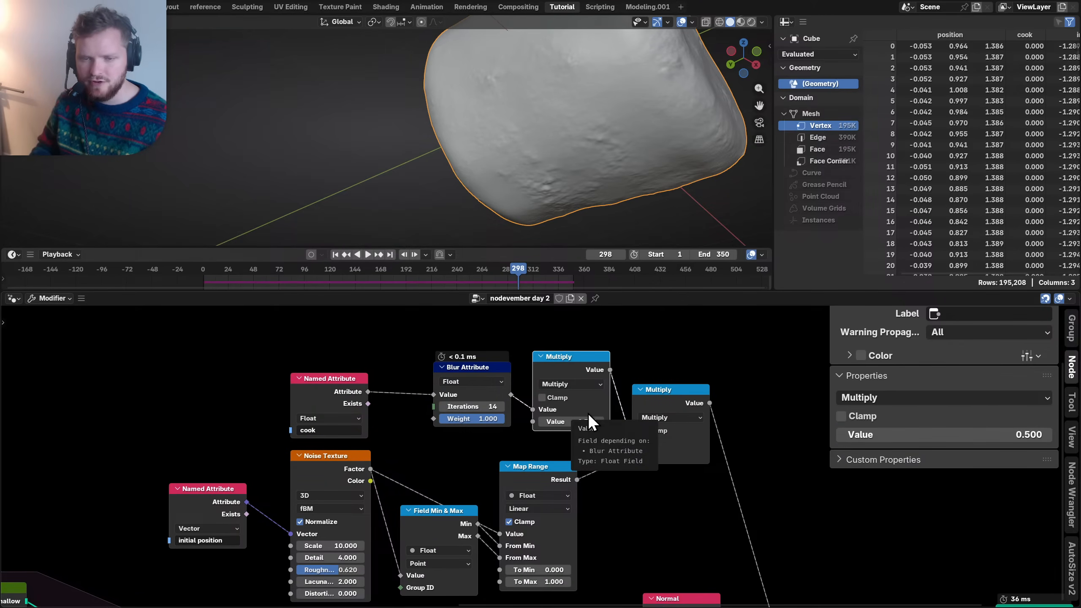
- Replay and scrub the simulation up to frame 317 to examine the marshmallow's surface displacement from near and far
key("shift+Left")
key("space")
key("space")
left_click_drag(256, 268, 531, 259)
key("space")
scroll(676, 83, "down", 5)
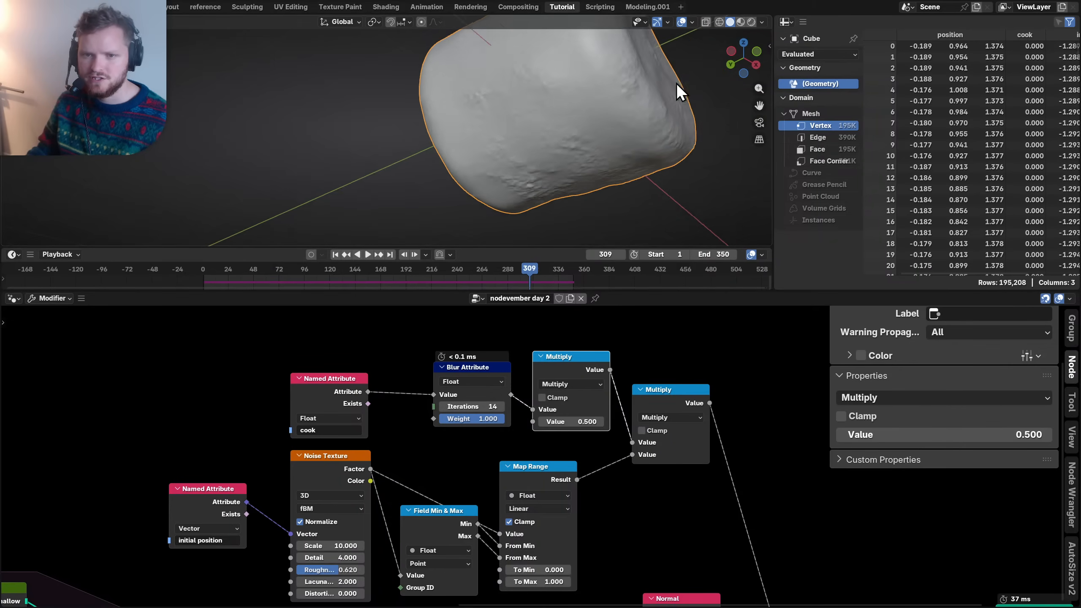
middle_click_drag(528, 96, 509, 53)
key("space")
key("space")
middle_click_drag(508, 114, 525, 203)
key("space")
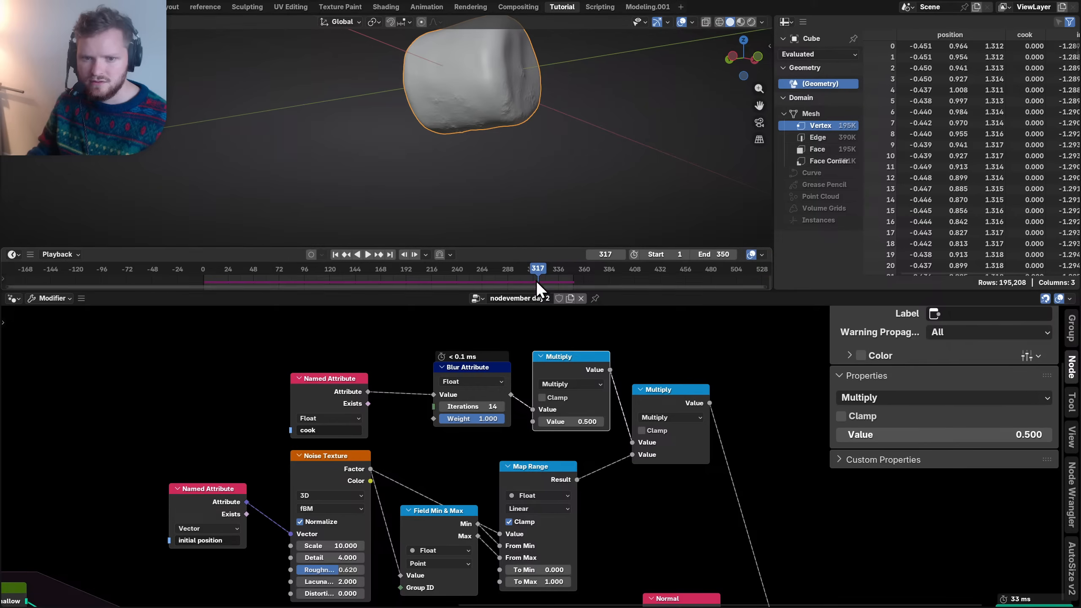
mouse_move(536, 280)
left_mouse_down()
mouse_move(429, 270)
mouse_move(537, 275)
mouse_move(525, 272)
left_mouse_up()
key("space")
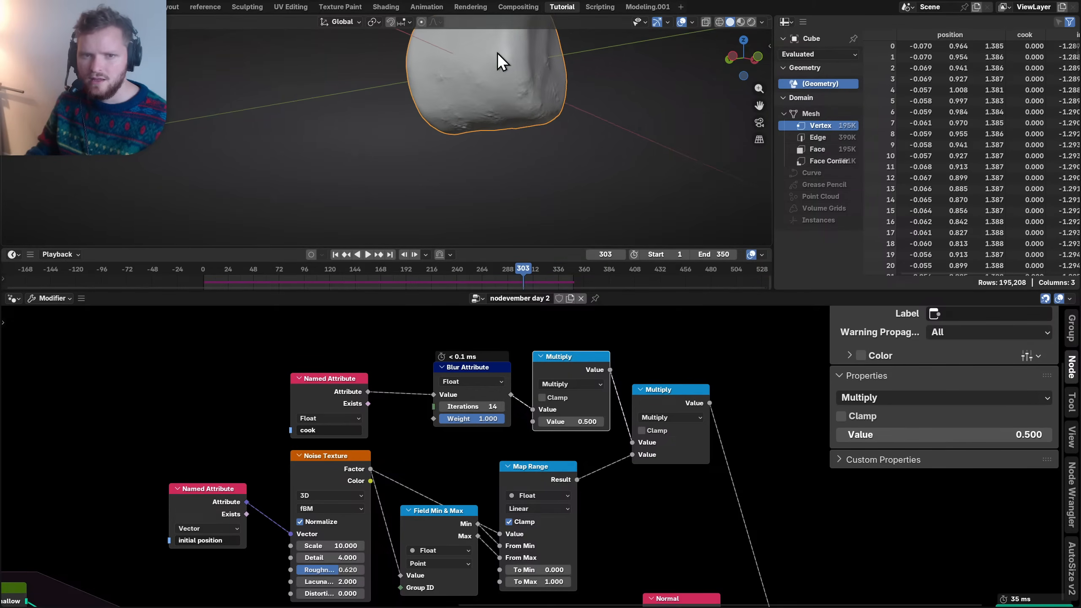
middle_click_drag(497, 53, 475, 141, "shift")
- Save the file and hide the node editor's sidebar
key("ctrl+s")
scroll(534, 463, "down", 3)
middle_click_drag(641, 501, 598, 450)
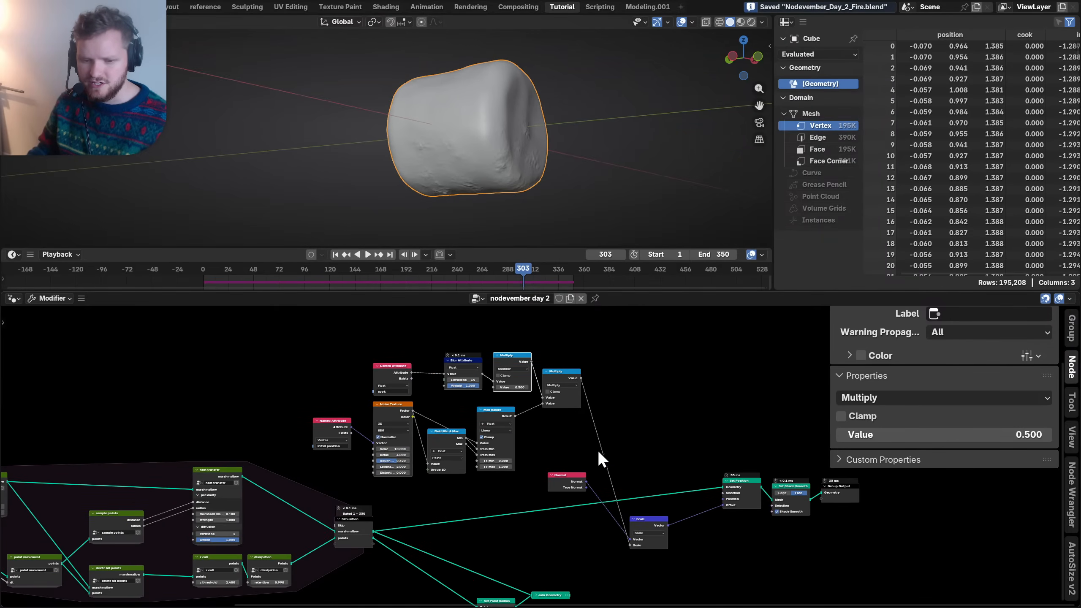
key("n")
scroll(565, 481, "up", 2)
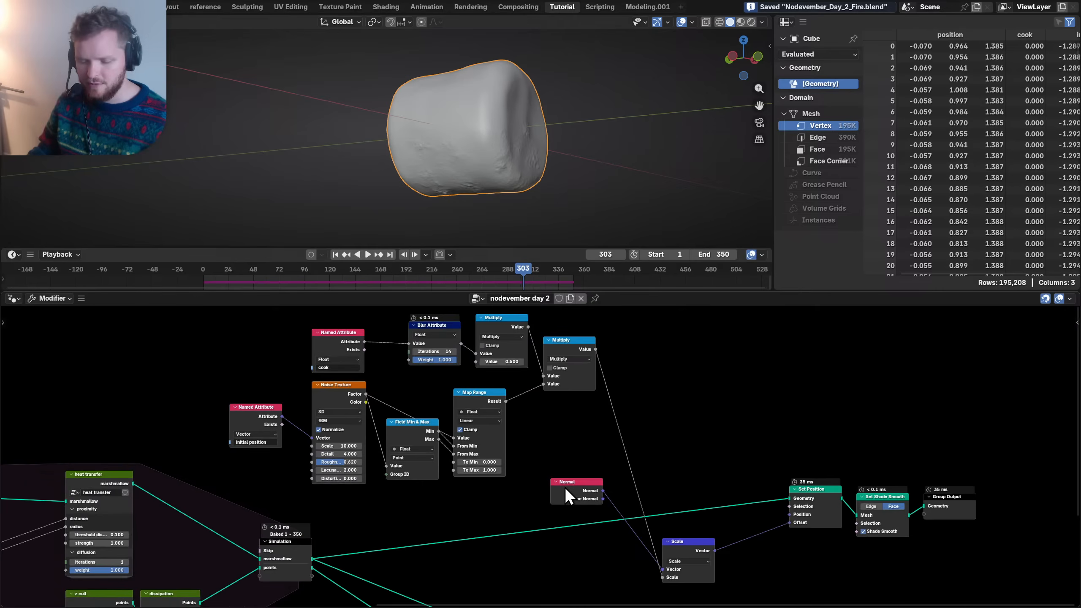
- Hide the Normal node's unused True Normal output and move the node beside Scale
key("h")
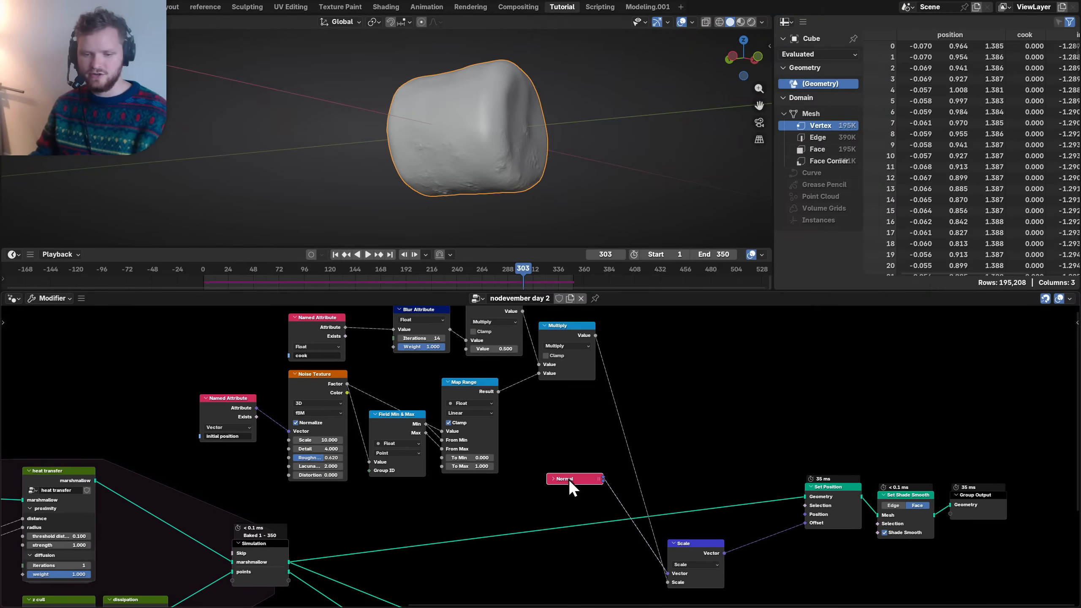
key("ctrl+h")
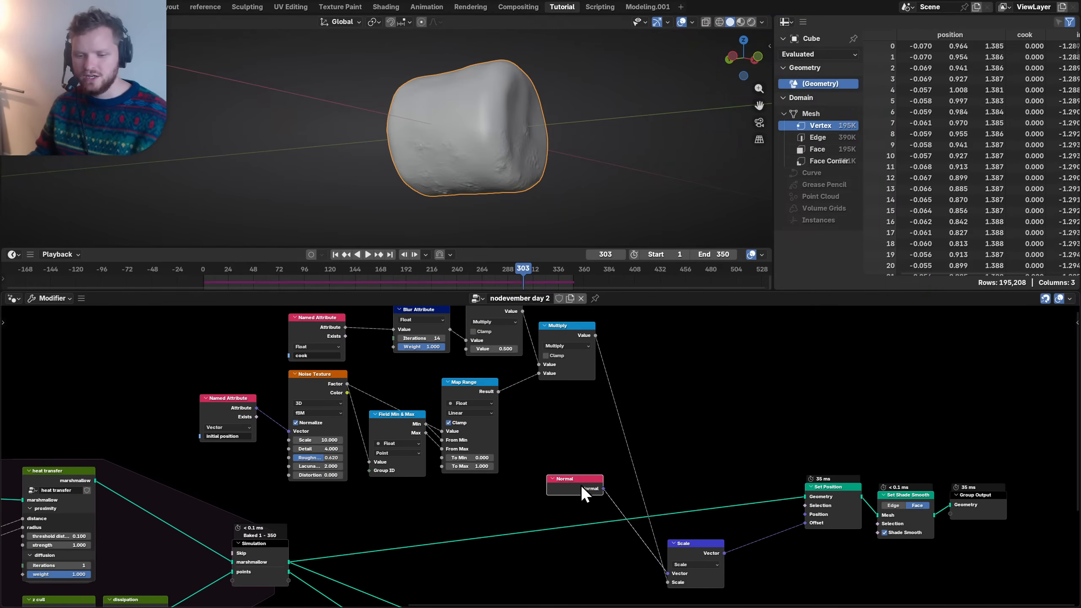
middle_click_drag(581, 486, 534, 419)
left_click_drag(534, 419, 571, 483)
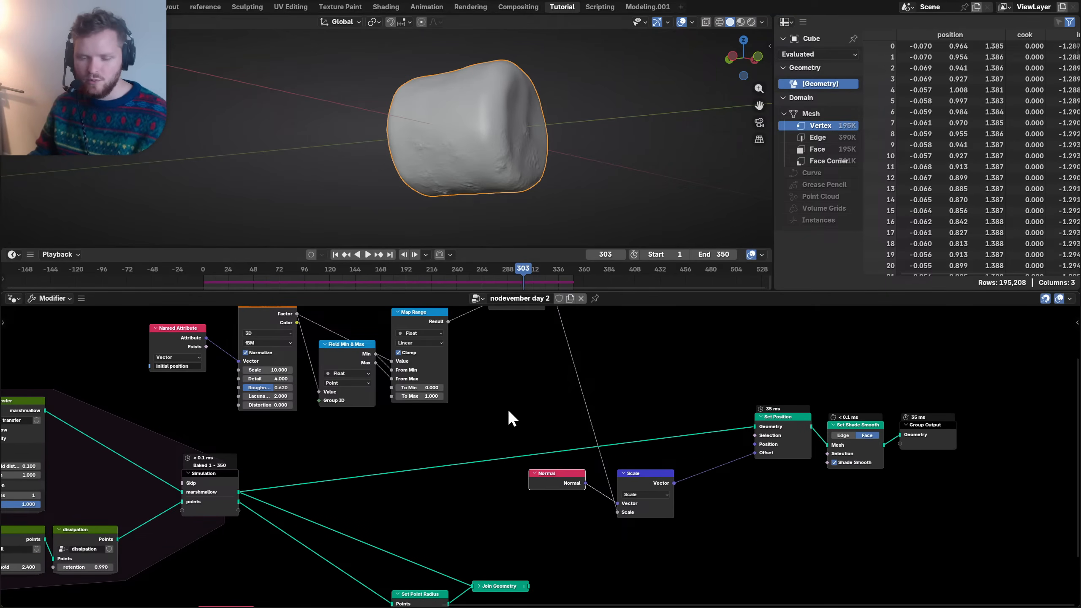
- Maximize the node editor and align the Map Range node directly beneath the Multiply node fed by Blur Attribute
key("ctrl+space")
scroll(545, 412, "up", 3)
left_click_drag(476, 399, 513, 373)
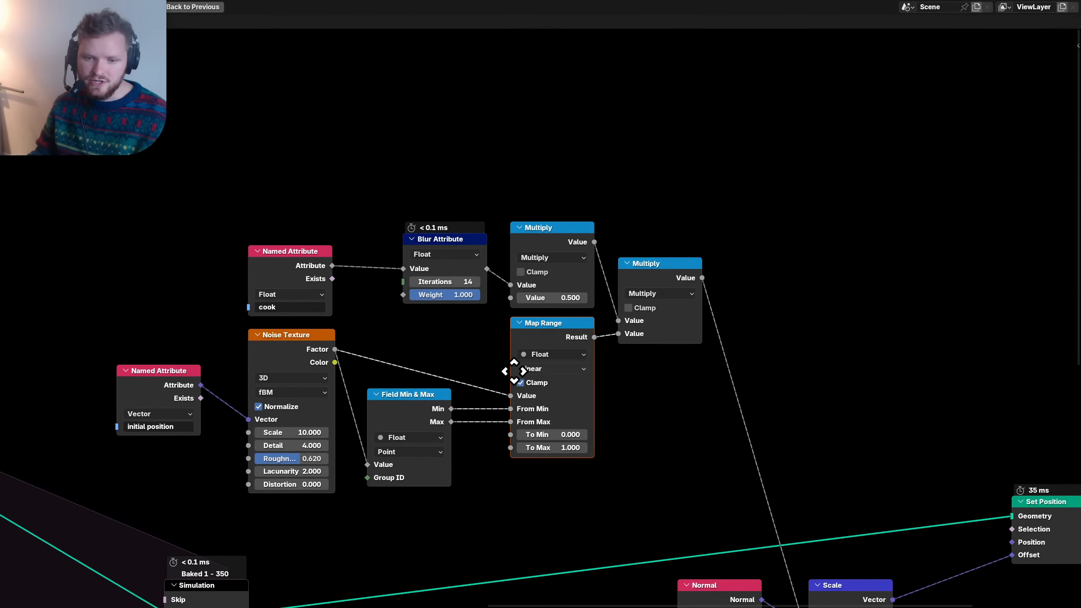
- Group the displacement nodes, from the Named Attributes through Set Position, and name the group boiling
scroll(519, 378, "left", 5)
scroll(536, 255, "down", 3)
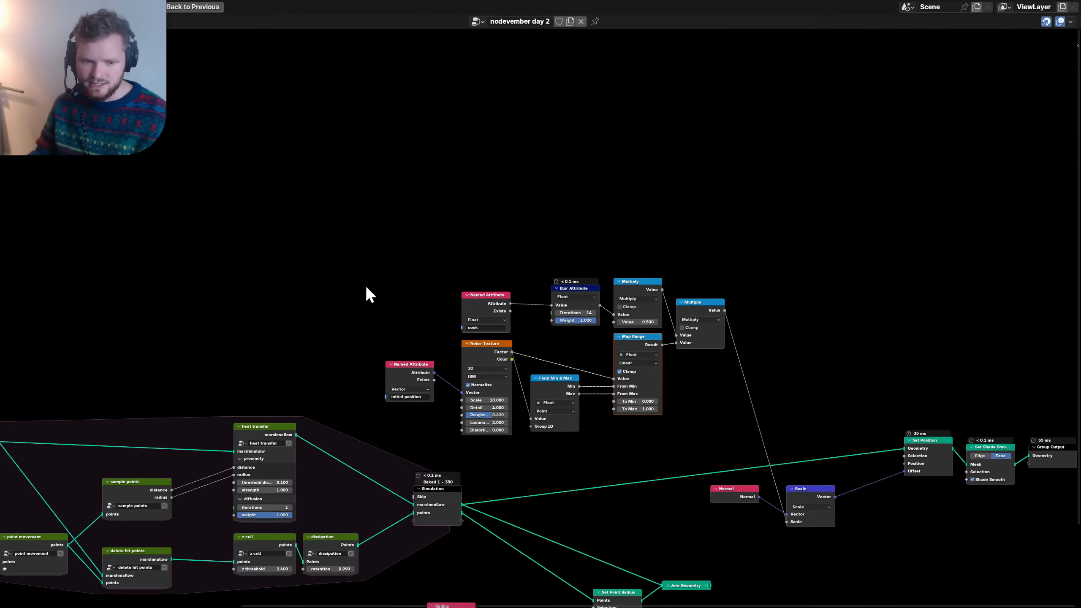
left_click_drag(385, 428, 709, 291)
scroll(694, 460, "right", 5)
scroll(694, 459, "down", 3)
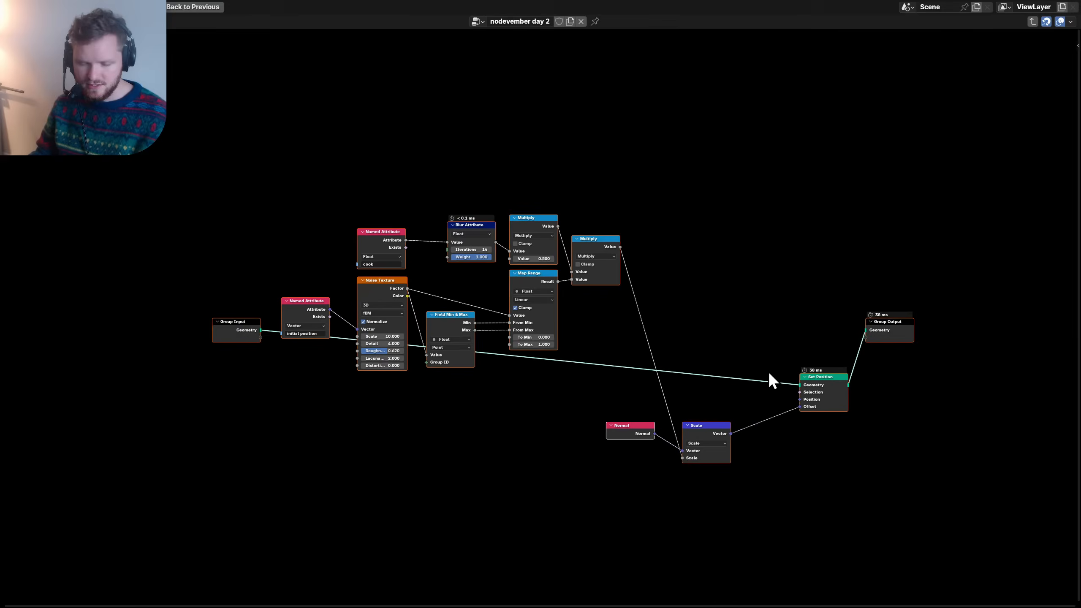
key("Tab")
scroll(552, 335, "up", 2)
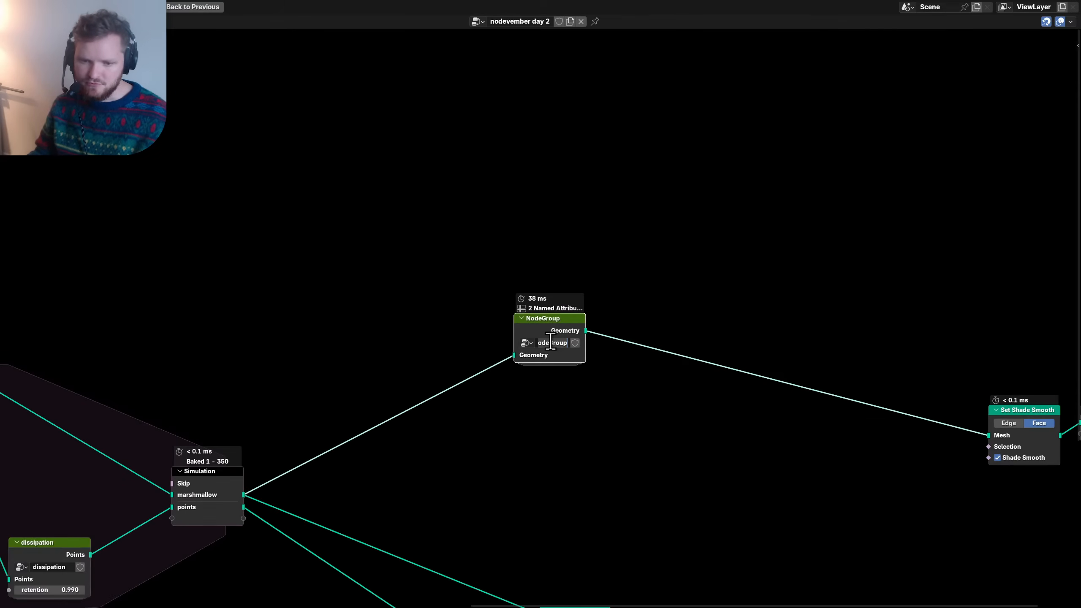
type("boilin")
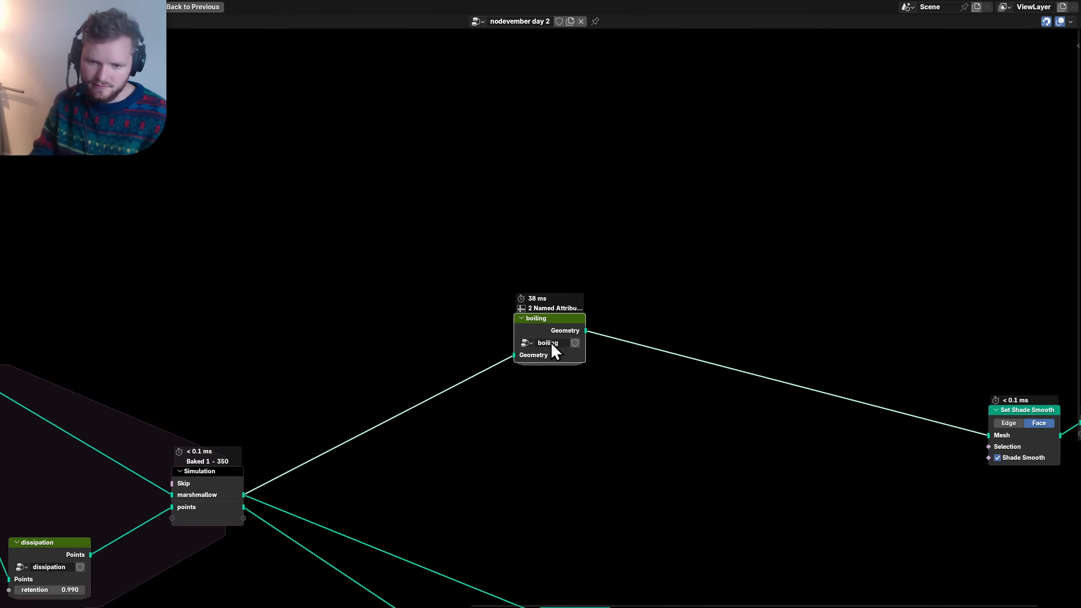
type("g")
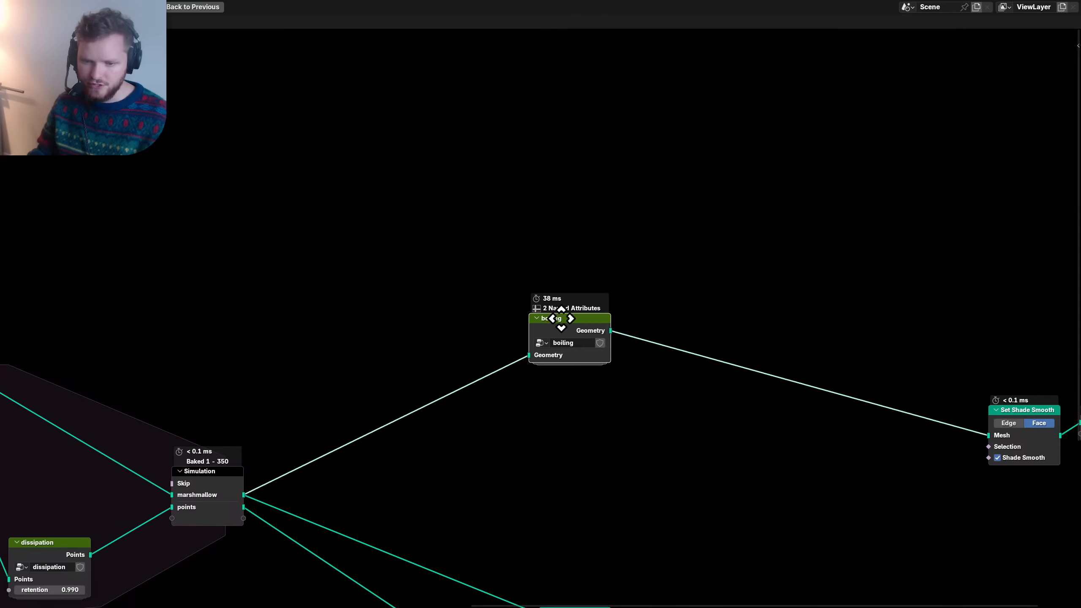
- Move the boiling group node next to Set Shade Smooth
left_click(903, 416)
middle_click_drag(898, 456, 658, 421)
scroll(697, 452, "down", 1)
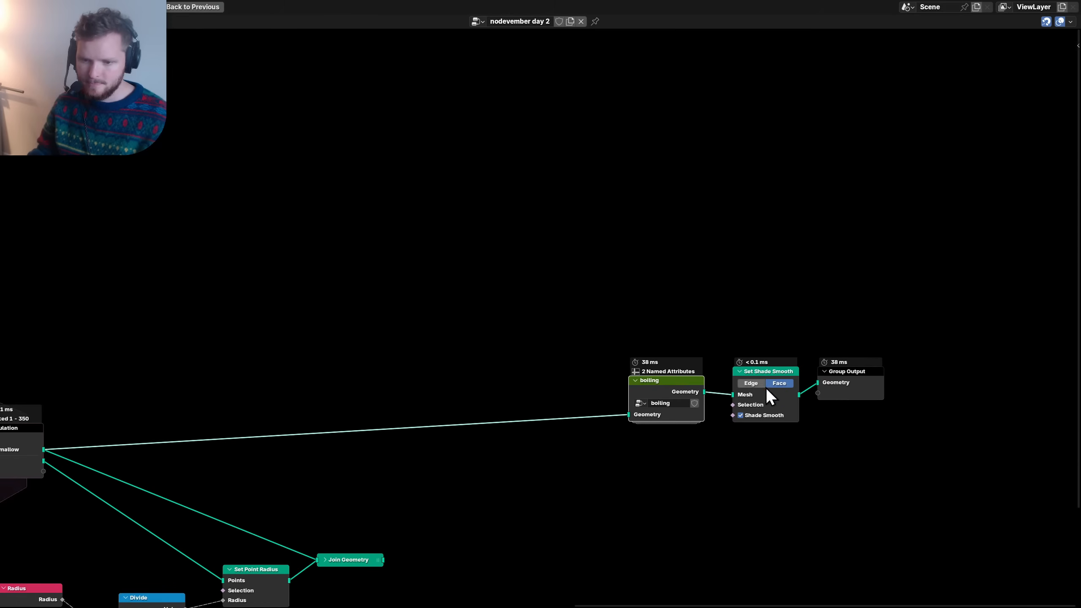
left_click(768, 370)
key("ctrl+x")
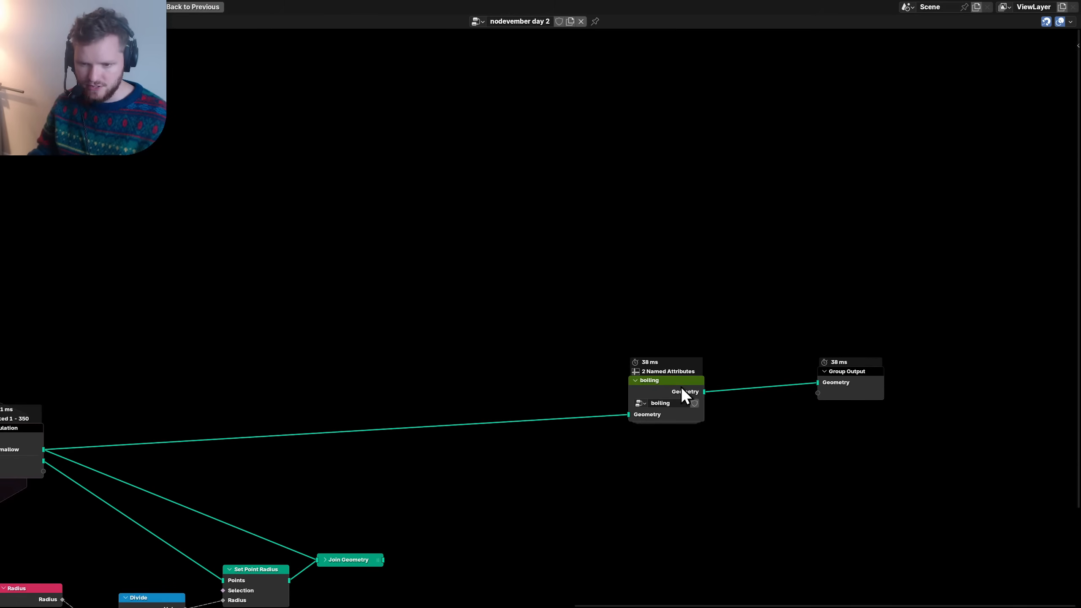
key("Tab")
middle_click_drag(771, 393, 568, 407)
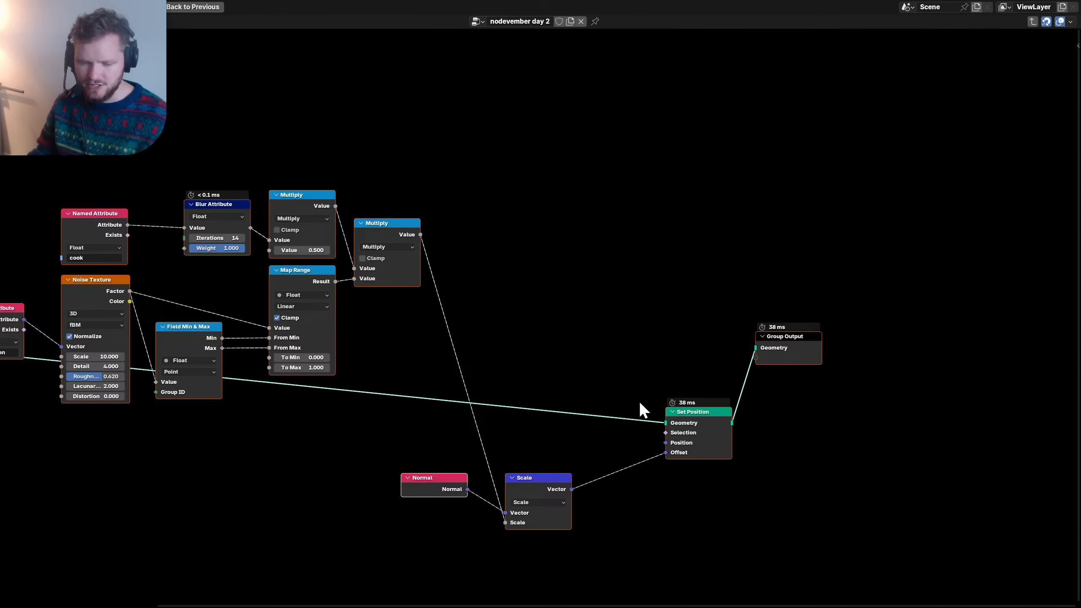
key("Tab")
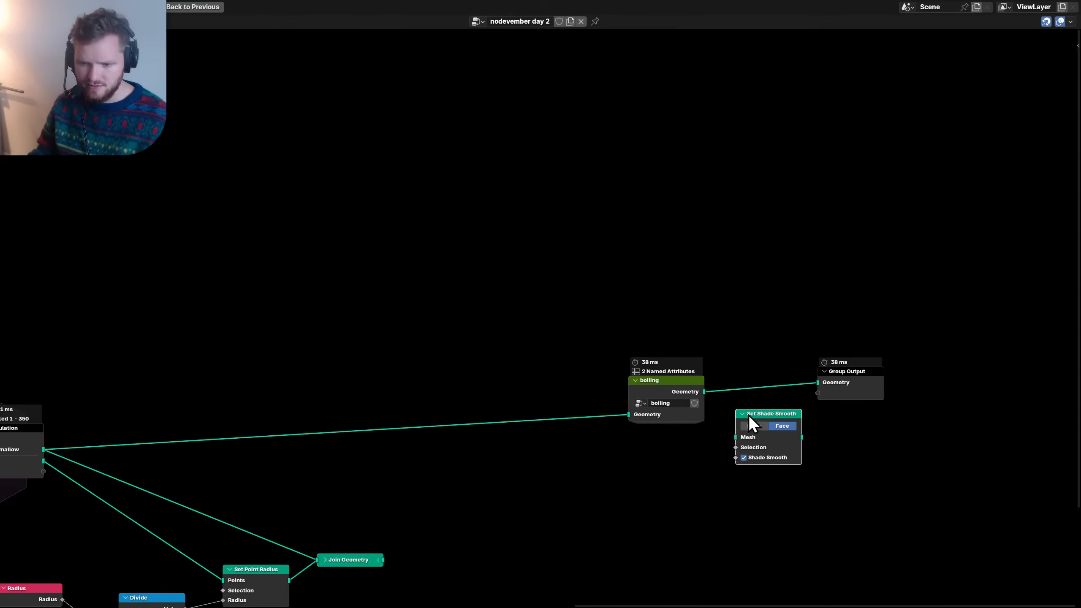
- Link Set Shade Smooth between boiling and Group Output, with all three nodes close to the Simulation Output, and save the file
left_click_drag(698, 392, 732, 441)
left_click_drag(801, 437, 354, 394)
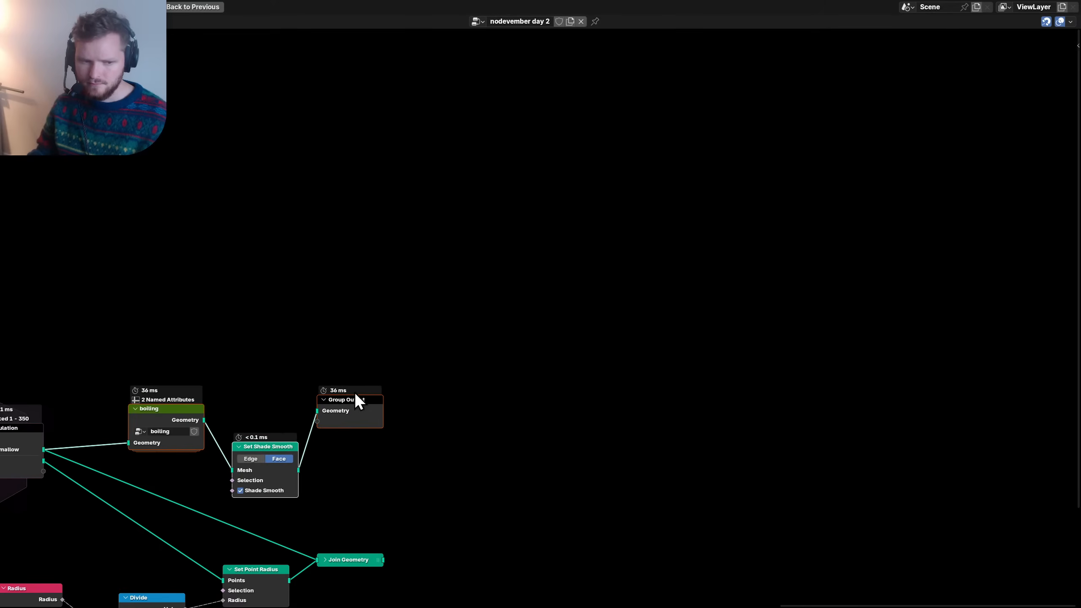
middle_click_drag(221, 461, 554, 450)
scroll(554, 450, "up", 8)
key("ctrl+s")
- Open the boiling group, reposition the initial position Named Attribute node beside Noise Texture, and collapse it
left_click(434, 477)
key("Tab")
middle_click_drag(202, 353, 705, 346)
scroll(705, 345, "down", 8)
middle_click_drag(376, 342, 572, 352)
scroll(573, 352, "up", 6)
middle_click_drag(515, 332, 491, 362)
left_click_drag(485, 369, 502, 320)
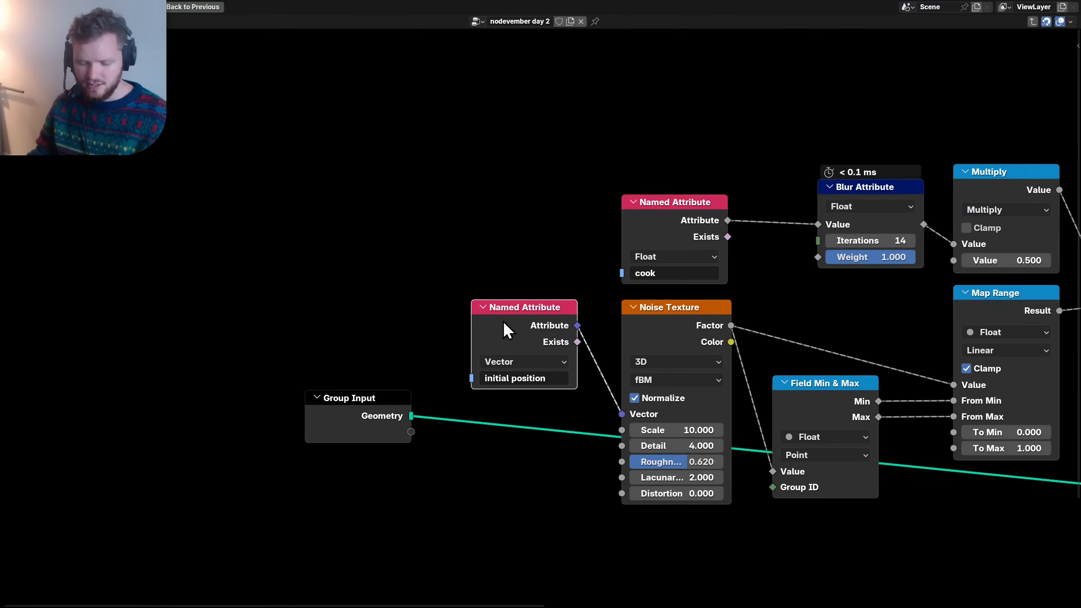
key("h")
- Collapse the cook Named Attribute node and move it close to Blur Attribute
scroll(503, 321, "right", 3)
scroll(546, 324, "right", 3)
scroll(545, 324, "up", 2)
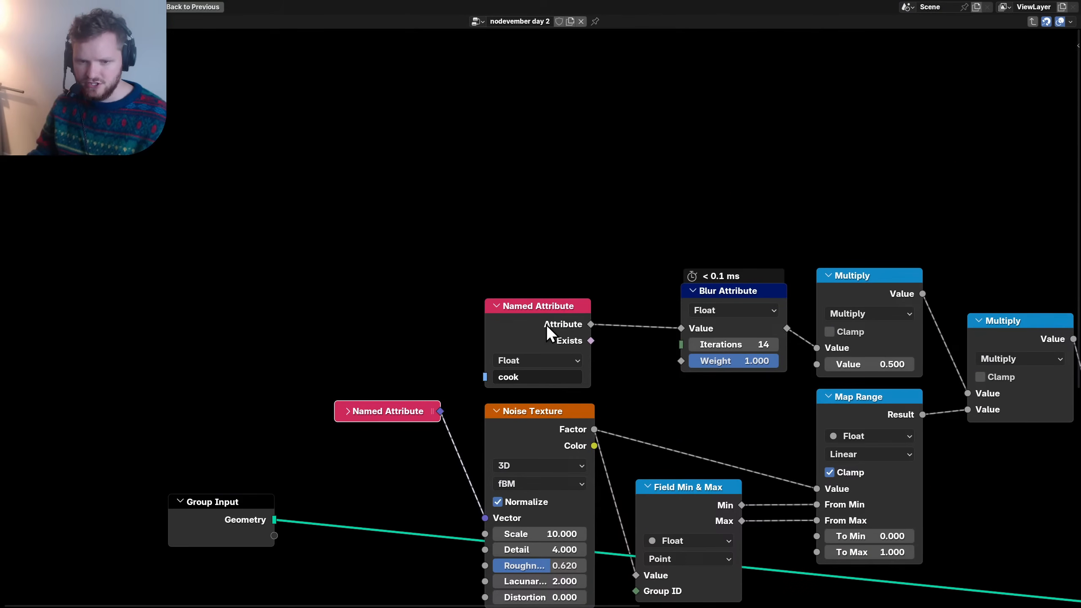
left_click(546, 323)
key("h")
left_click_drag(547, 321, 623, 297)
- Move the Group Input node nearer to Set Position and place a duplicate of it beside Blur Attribute
middle_click_drag(815, 308, 659, 310)
scroll(683, 284, "down", 6)
middle_click_drag(327, 486, 472, 428)
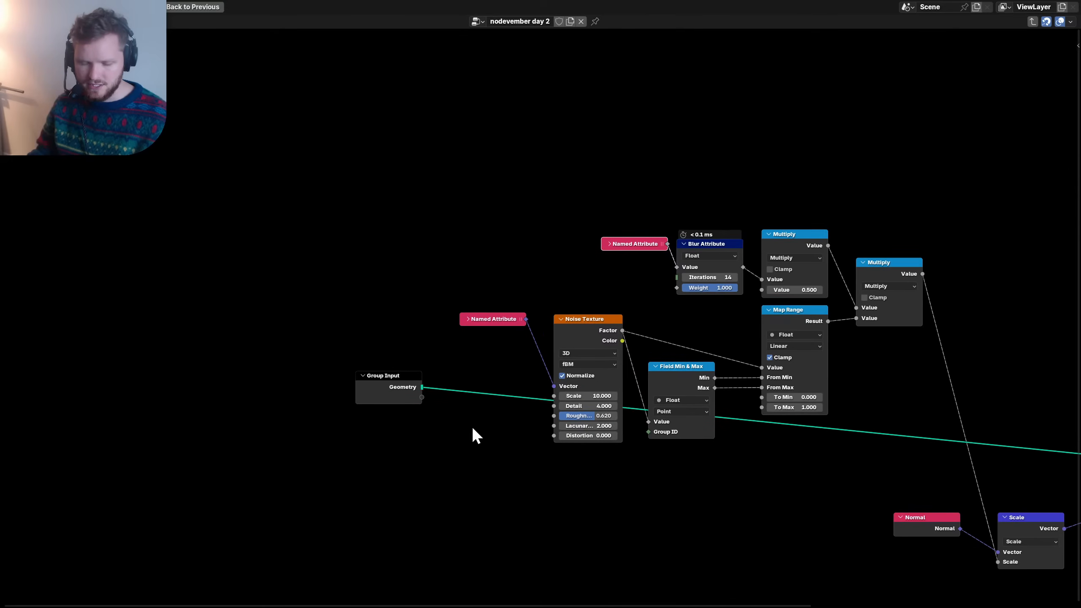
left_click_drag(376, 396, 990, 424)
key("shift+d")
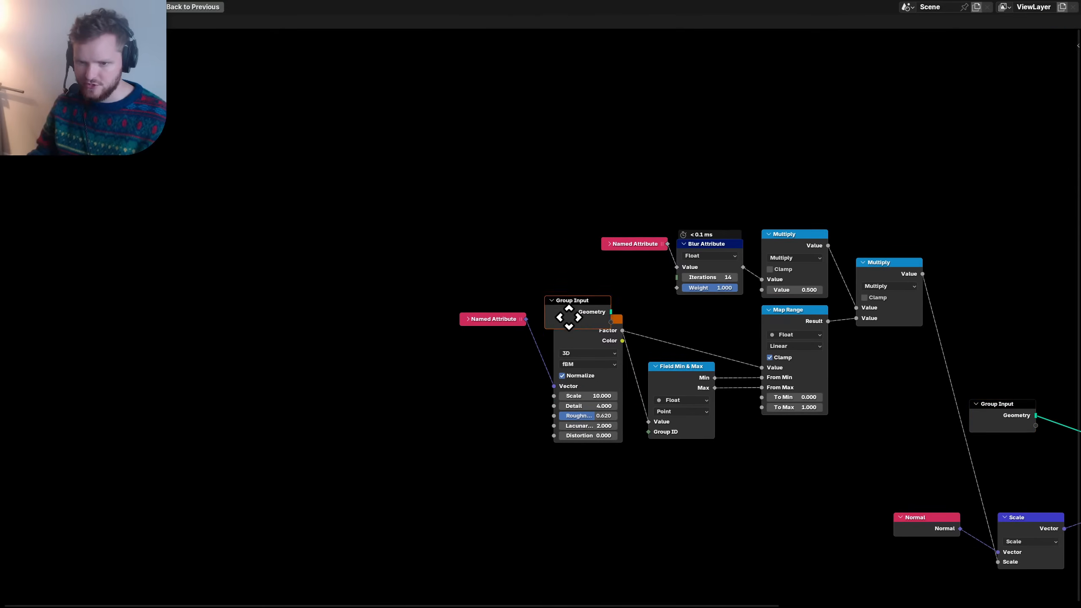
left_click(547, 282)
scroll(642, 285, "up", 5)
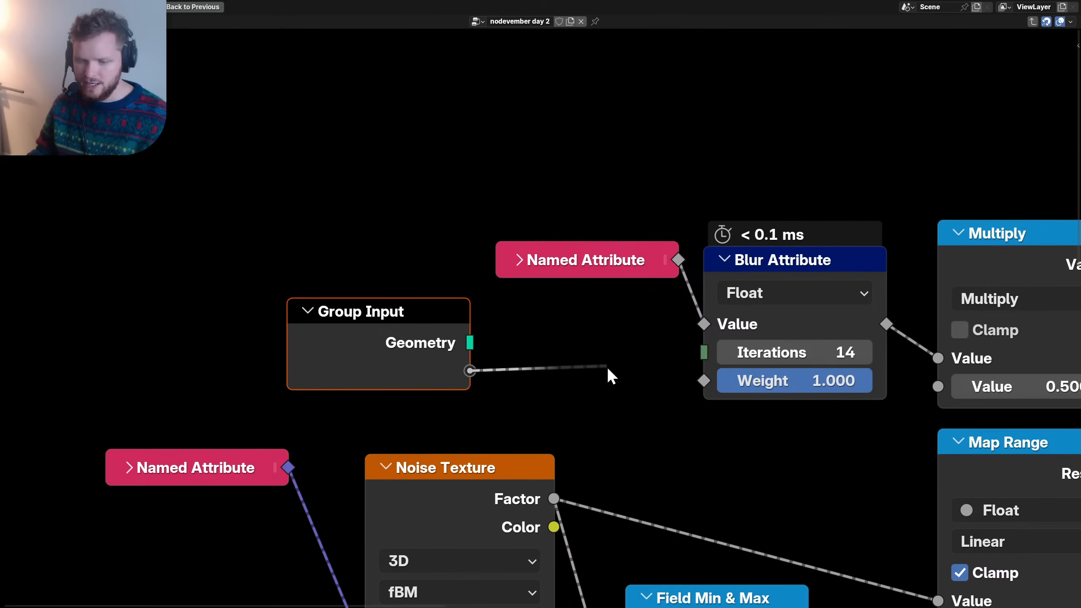
- Expose Blur Attribute's Iterations as a group input, place its Group Input node below Named Attribute, and hide the unused sockets
left_click_drag(606, 366, 703, 352)
left_click_drag(379, 326, 596, 322)
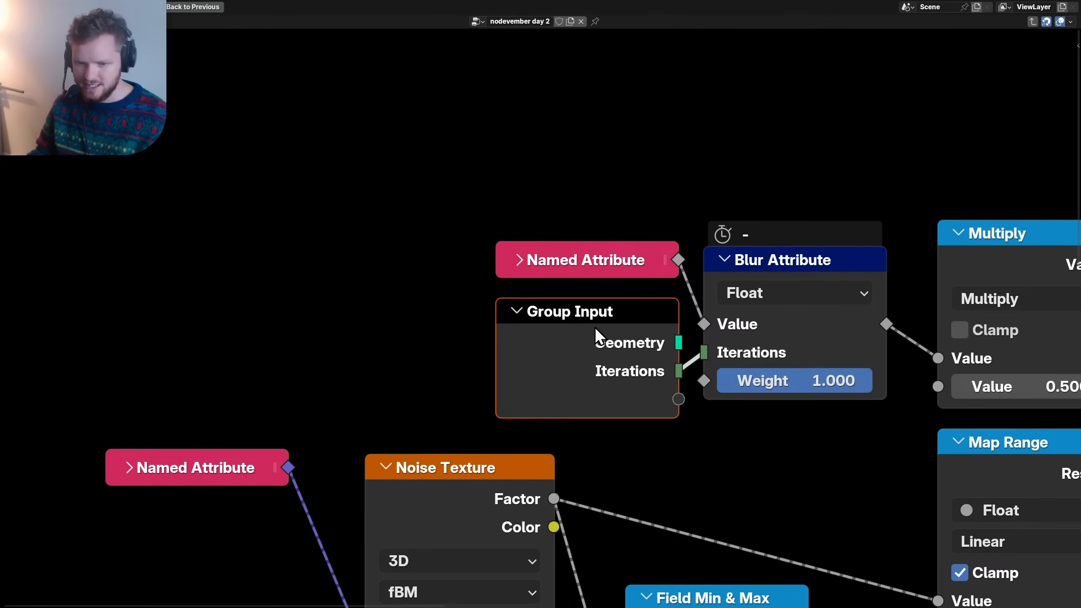
key("ctrl+h")
scroll(596, 333, "down", 1)
middle_click_drag(596, 333, 661, 294)
- Duplicate the Group Input beside Noise Texture, reveal its sockets, and expose the texture's Scale, Detail and Roughness as group inputs
key("shift+d")
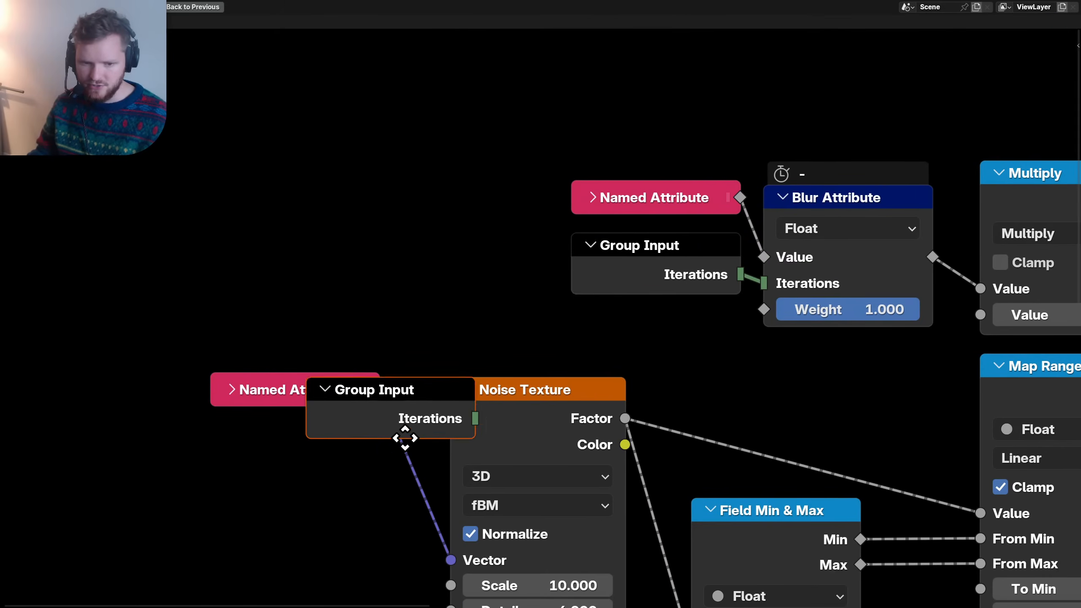
left_click(309, 559)
middle_click_drag(394, 520, 426, 409)
key("ctrl+h")
middle_click_drag(409, 452, 410, 413)
left_click_drag(492, 445, 411, 466)
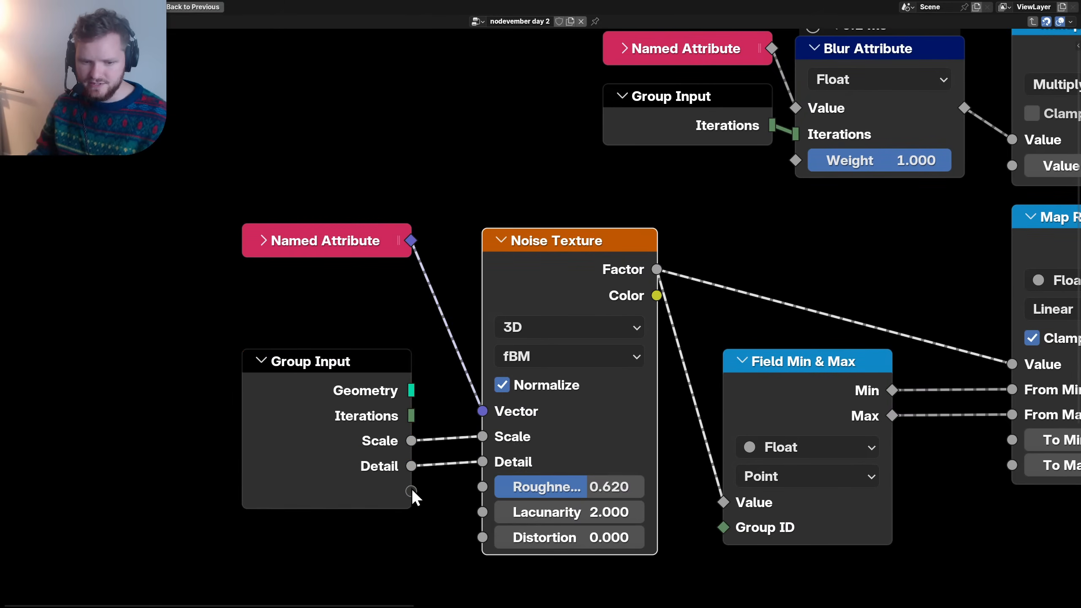
left_click_drag(482, 486, 412, 491)
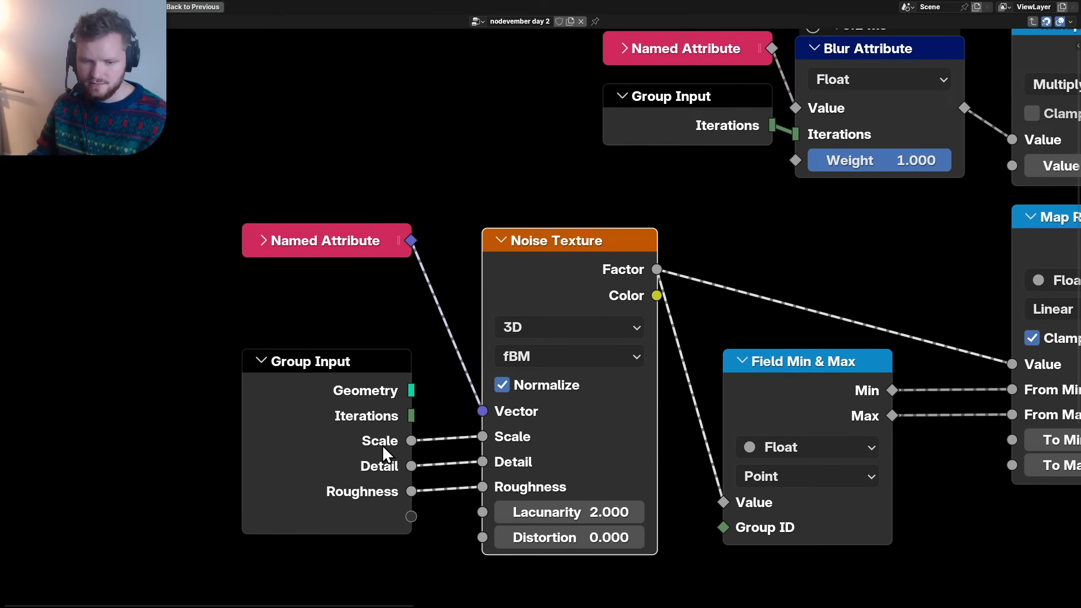
- Place another Group Input duplicate above Noise Texture and expose the second value of the Multiply node following Blur Attribute
key("Home")
middle_click_drag(414, 388, 326, 384)
left_click(368, 364)
key("shift+d")
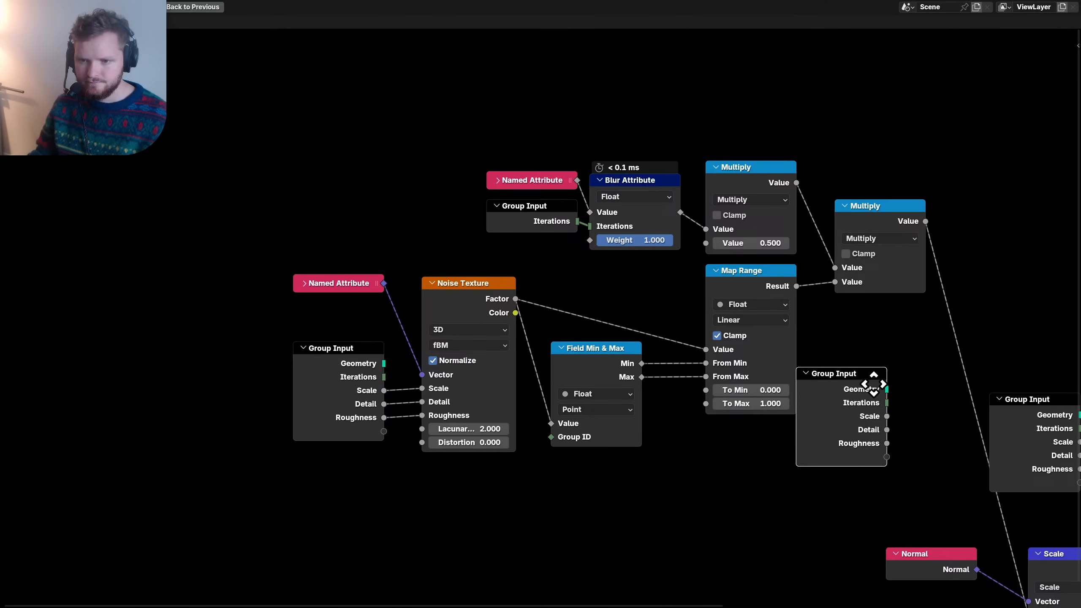
left_click(409, 176)
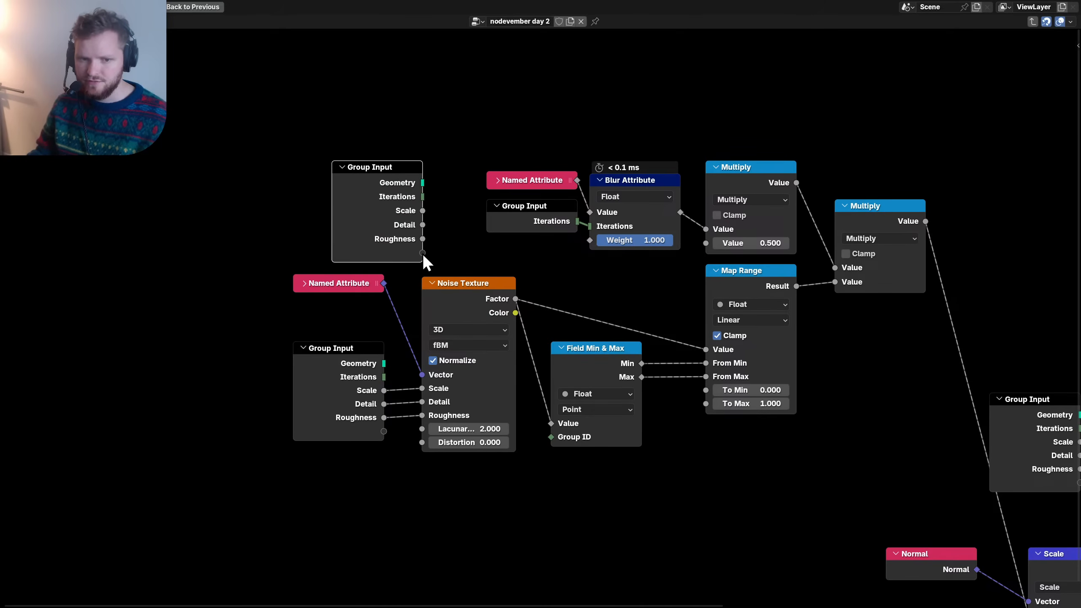
left_click_drag(422, 253, 705, 244)
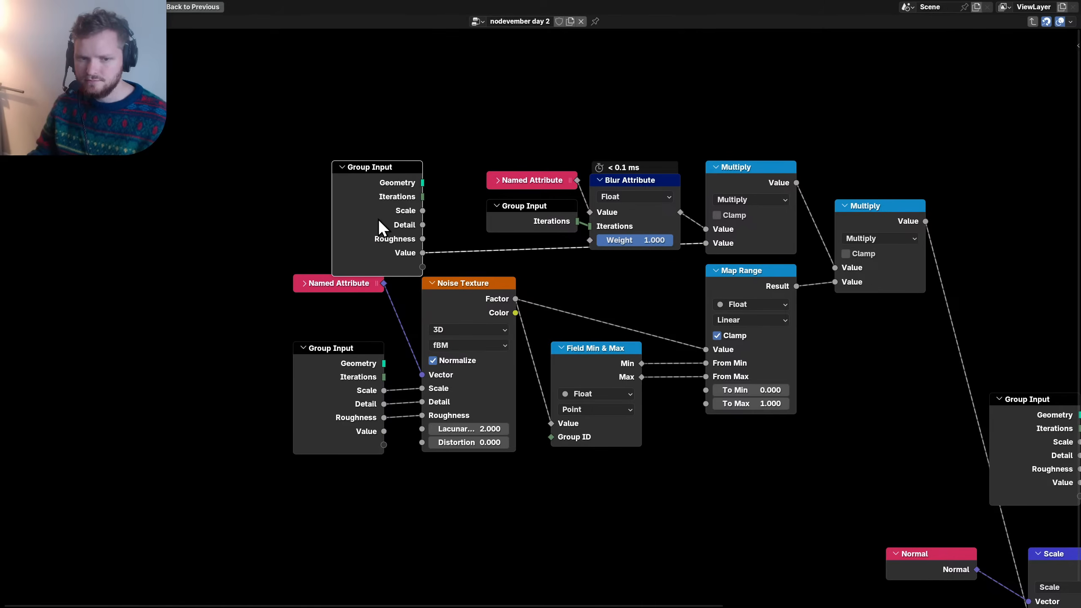
- Hide the unused sockets of the Group Input feeding Set Position, move it close to that node, and collapse it
scroll(692, 383, "down", 3)
middle_click_drag(764, 400, 547, 361)
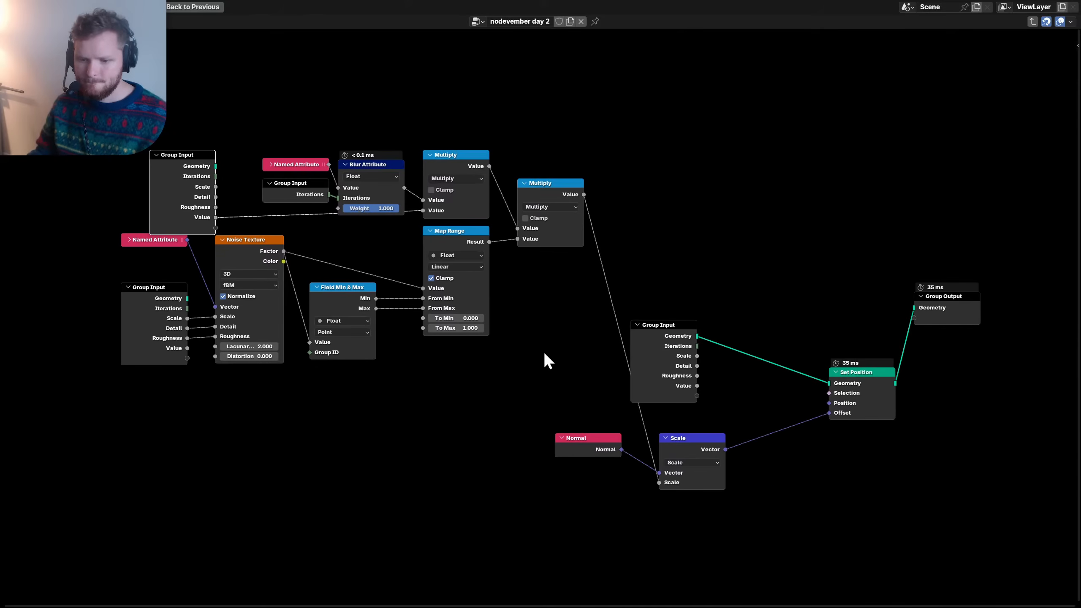
left_click(655, 342)
key("ctrl+h")
middle_click_drag(655, 342, 499, 345)
scroll(494, 347, "up", 2)
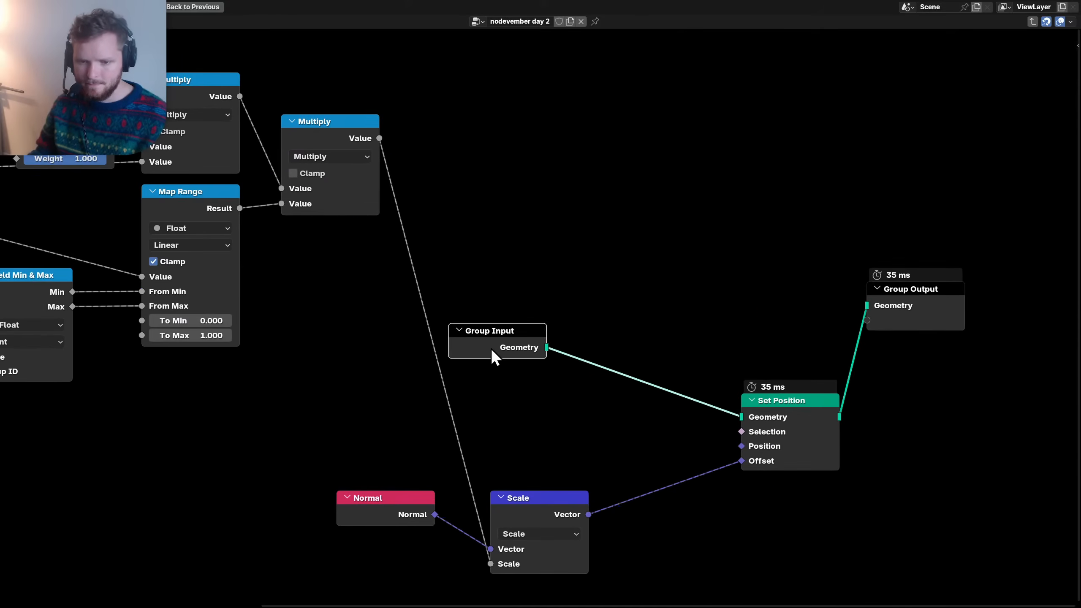
left_click_drag(491, 349, 652, 418)
key("h")
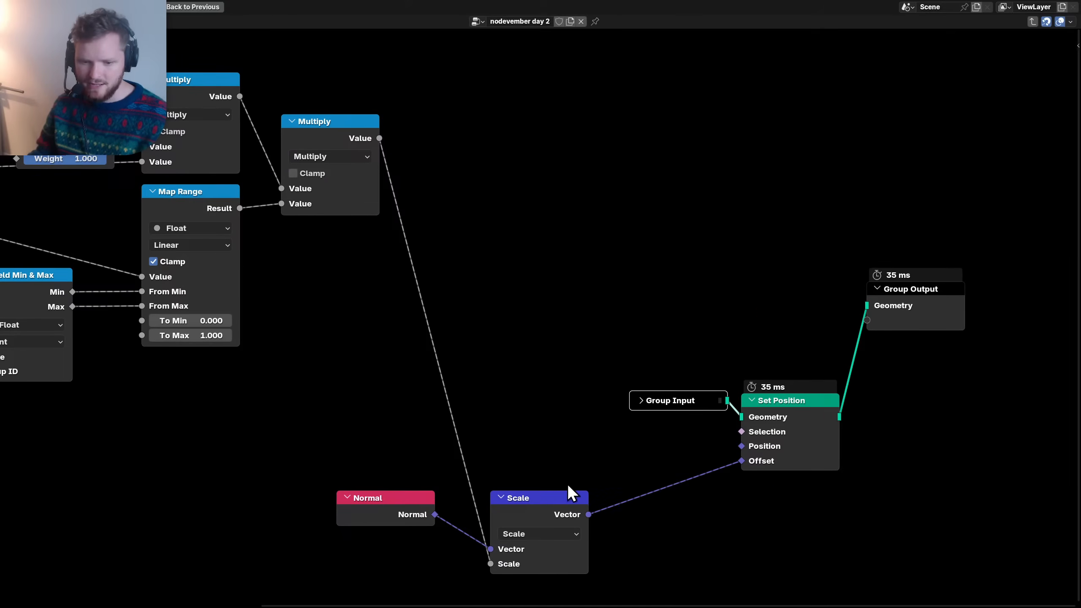
- Collapse Scale below the Group Input beside Set Position, and bring Normal and the whole noise and blur network closer to it
left_click_drag(534, 509, 674, 447)
key("h")
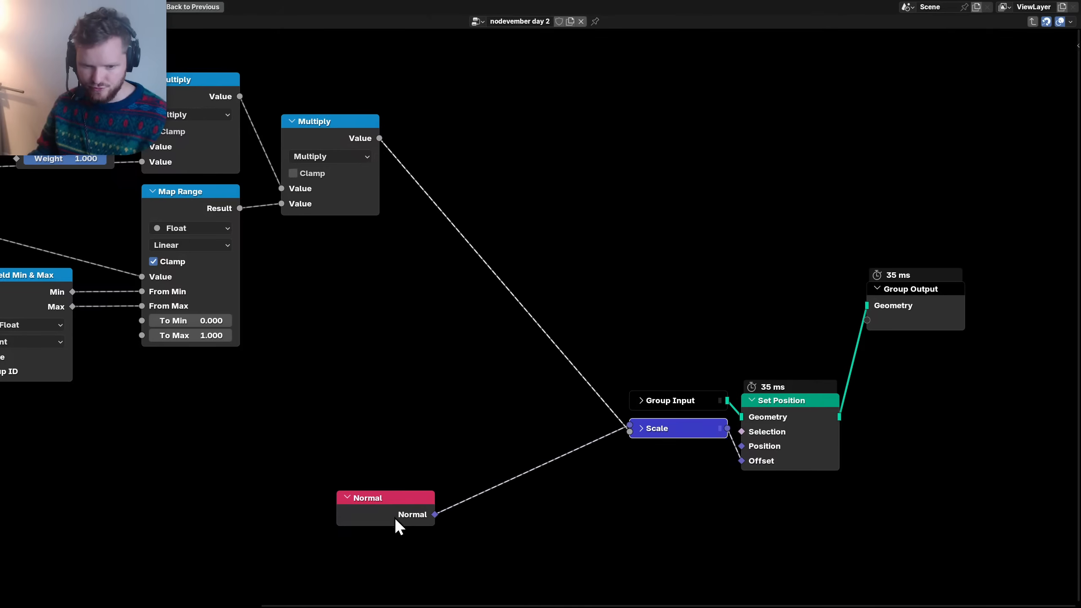
left_click_drag(398, 525, 519, 415)
scroll(519, 415, "down", 3)
left_click_drag(435, 370, 164, 204)
key("g")
left_click(198, 367)
scroll(606, 447, "up", 3)
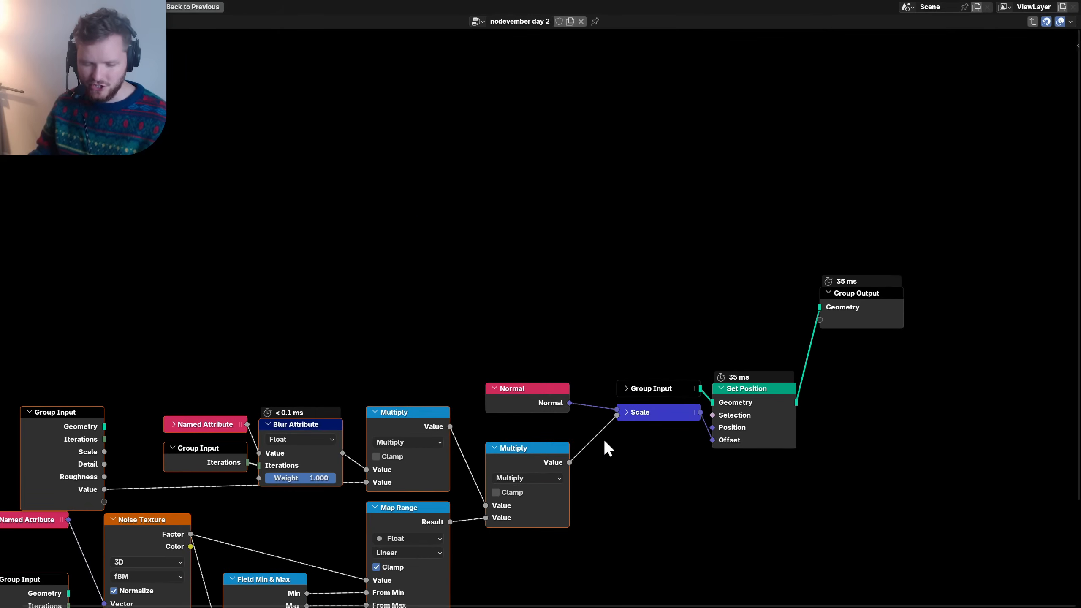
- Collapse both Multiply nodes, stack the final one beneath the other, and save the file
left_click(503, 456)
key("h")
scroll(465, 463, "up", 2)
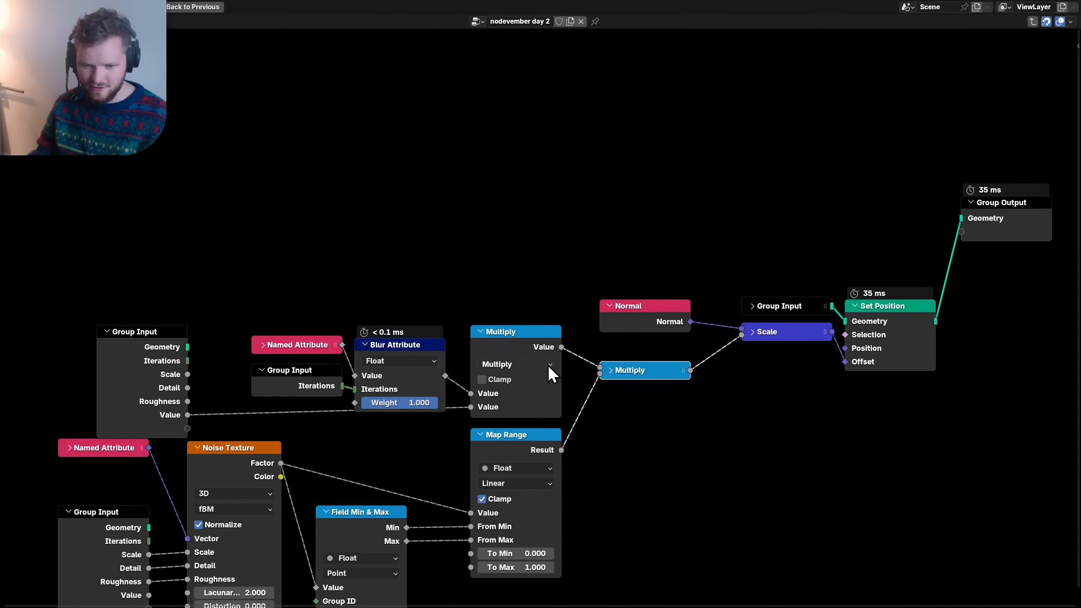
key("ctrl+s")
left_click(506, 343)
key("h")
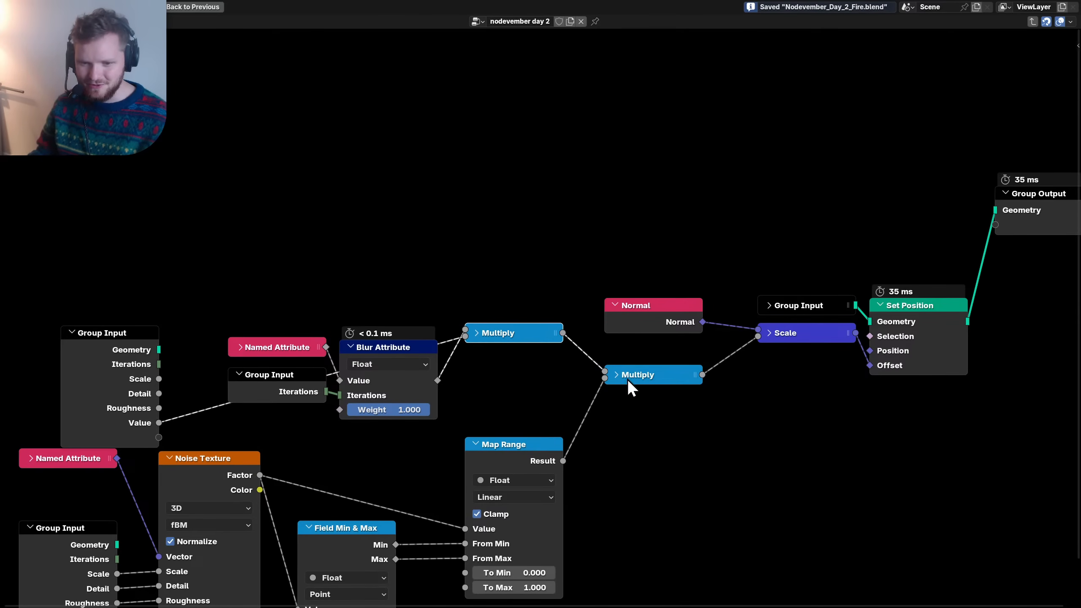
left_click_drag(626, 378, 488, 364)
- Collapse Map Range, stack it directly beneath the Multiply nodes, and shift the stack slightly towards Normal
left_click(511, 442)
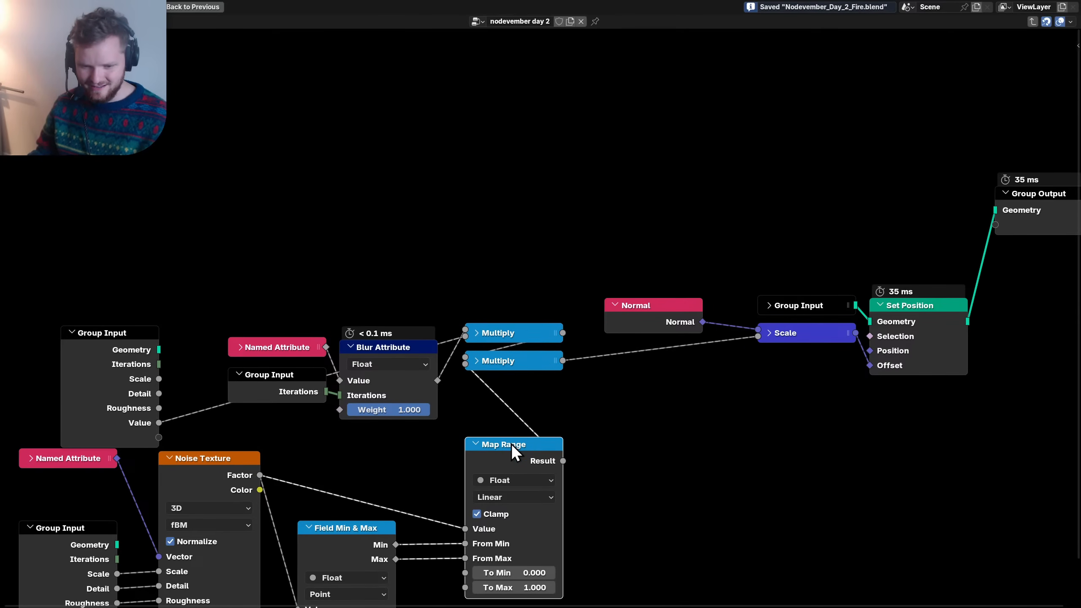
middle_click_drag(511, 444, 523, 420)
key("h")
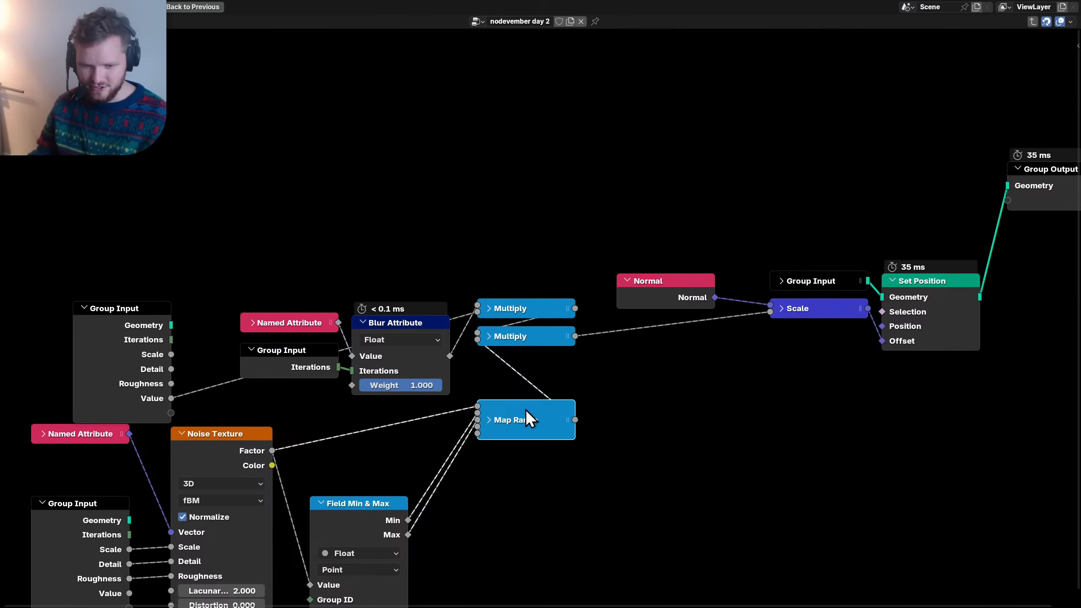
key("g")
left_click(525, 361)
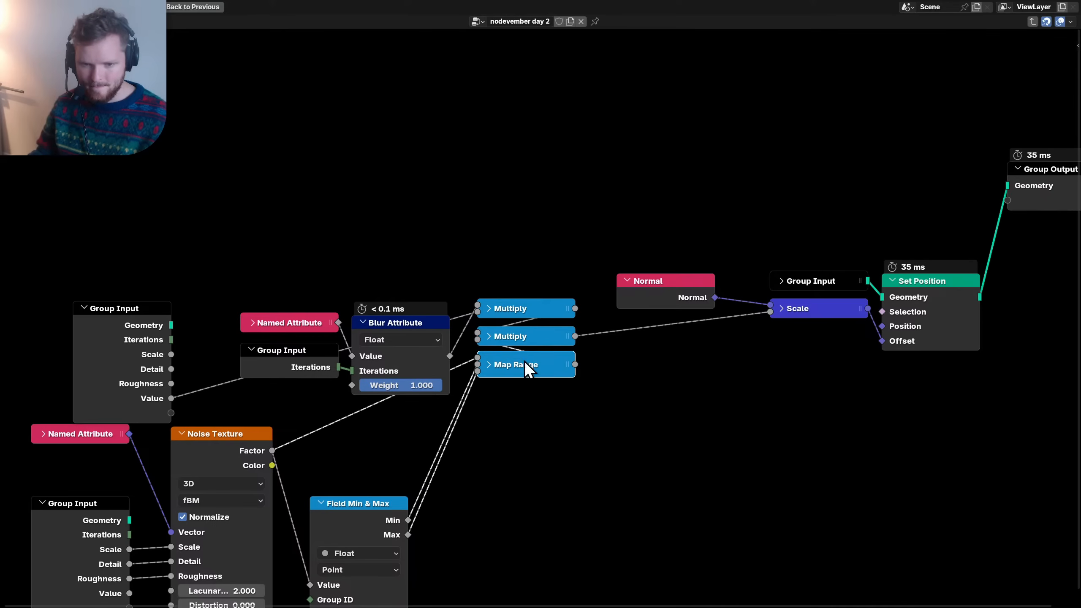
left_click_drag(530, 421, 501, 294)
key("g")
left_click(515, 309)
- Collapse the Blur Attribute node and stack it on top of the Multiply nodes
middle_click_drag(421, 322, 478, 370)
left_click(477, 371)
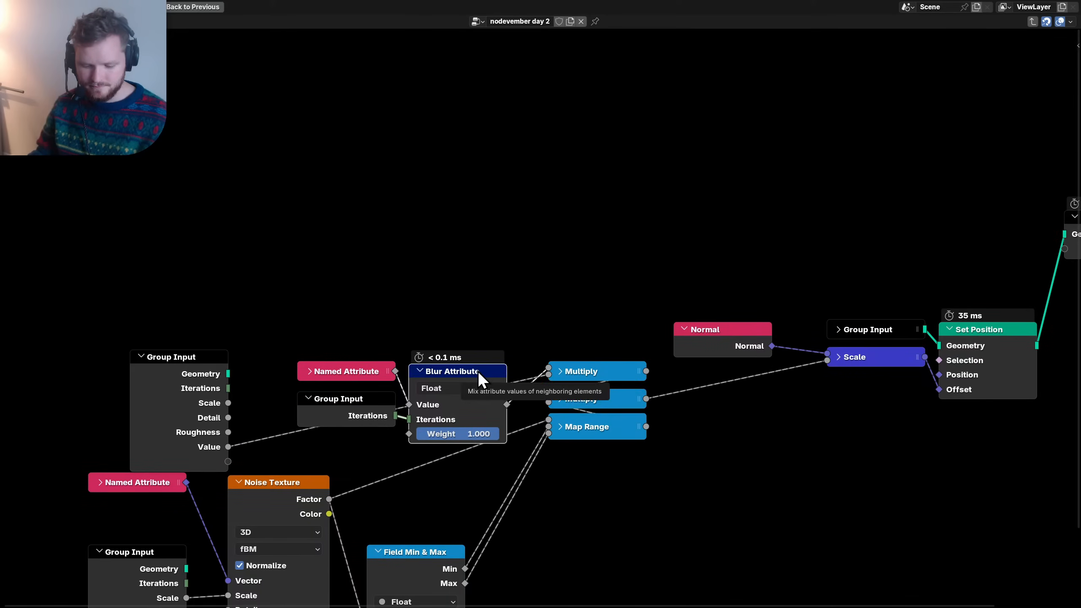
key("h")
key("g")
left_click(595, 342)
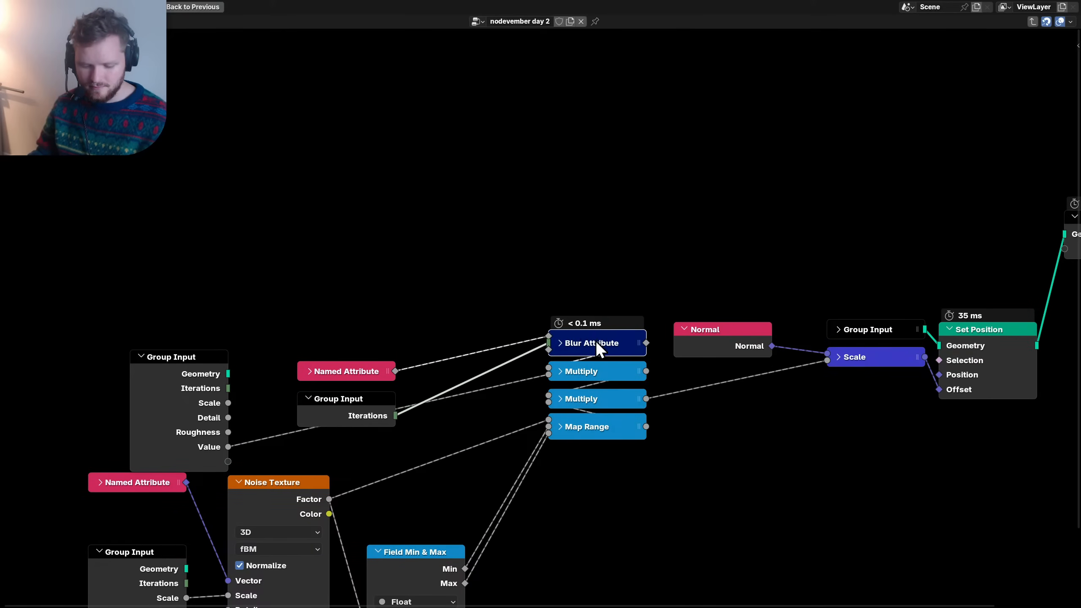
- Move the collapsed Named Attribute feeding Blur Attribute onto the top of the stack and label it cook
left_click(356, 371)
key("g")
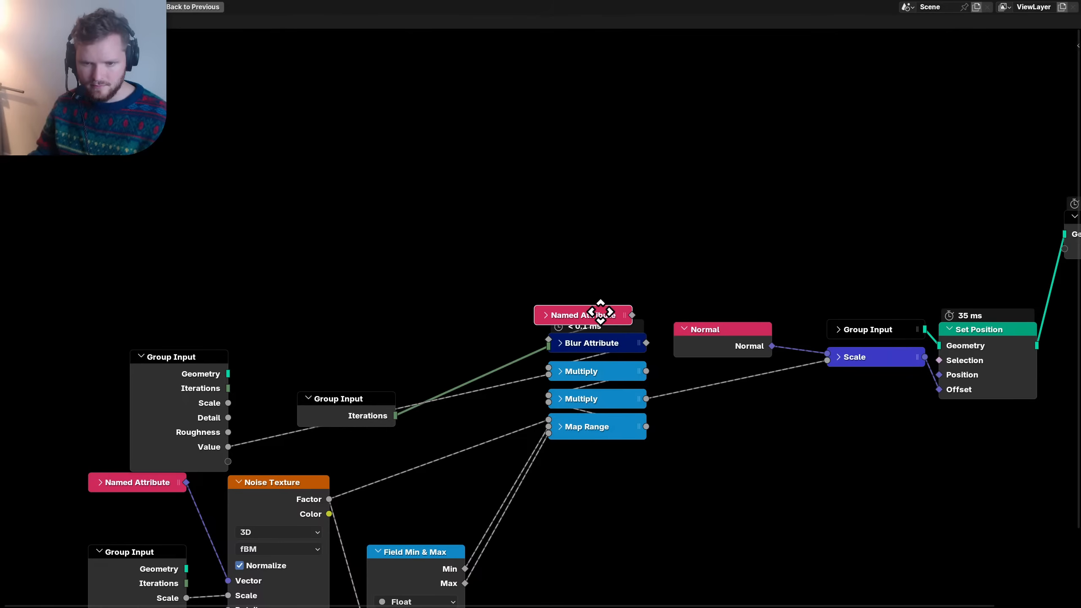
left_click(600, 312)
key("F2")
type("cook")
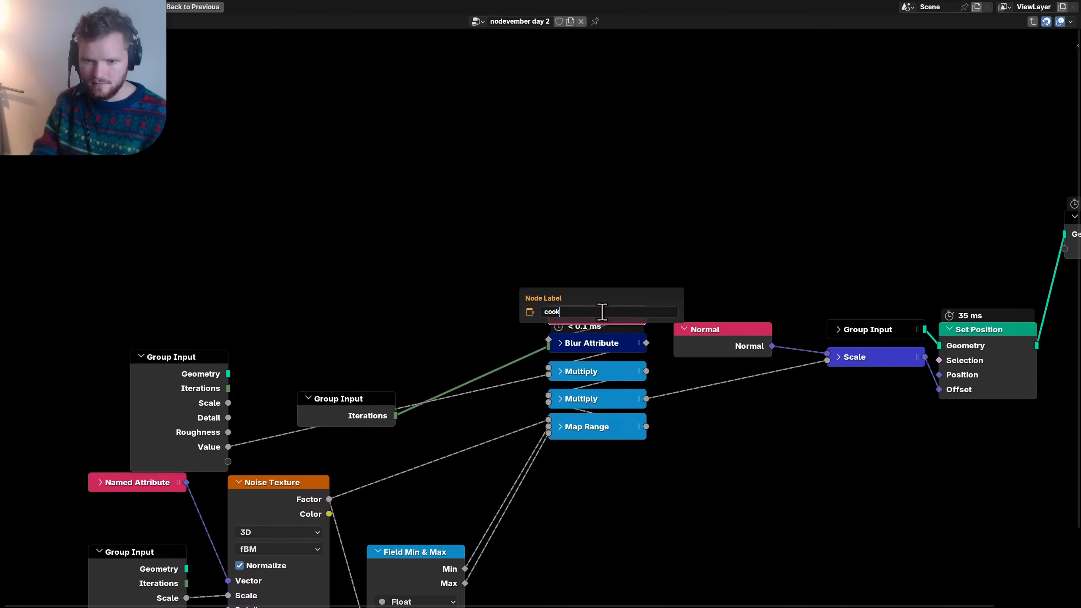
key("Return")
- Try moving the Iterations Group Input beside Blur Attribute, collapsing it and labelling it iteration
left_click_drag(334, 416, 461, 359)
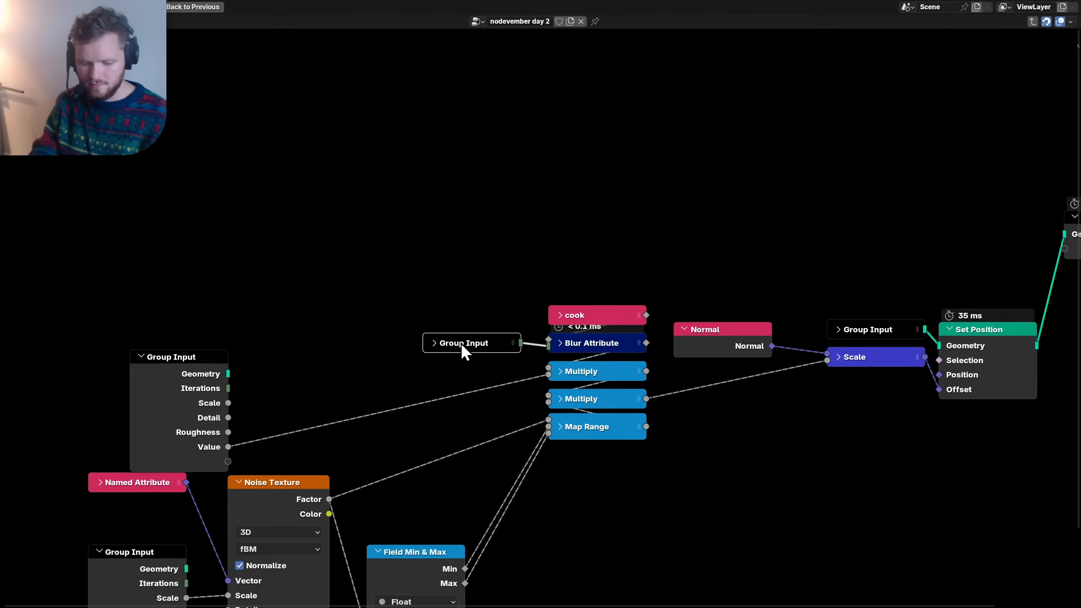
key("F2")
type("iter")
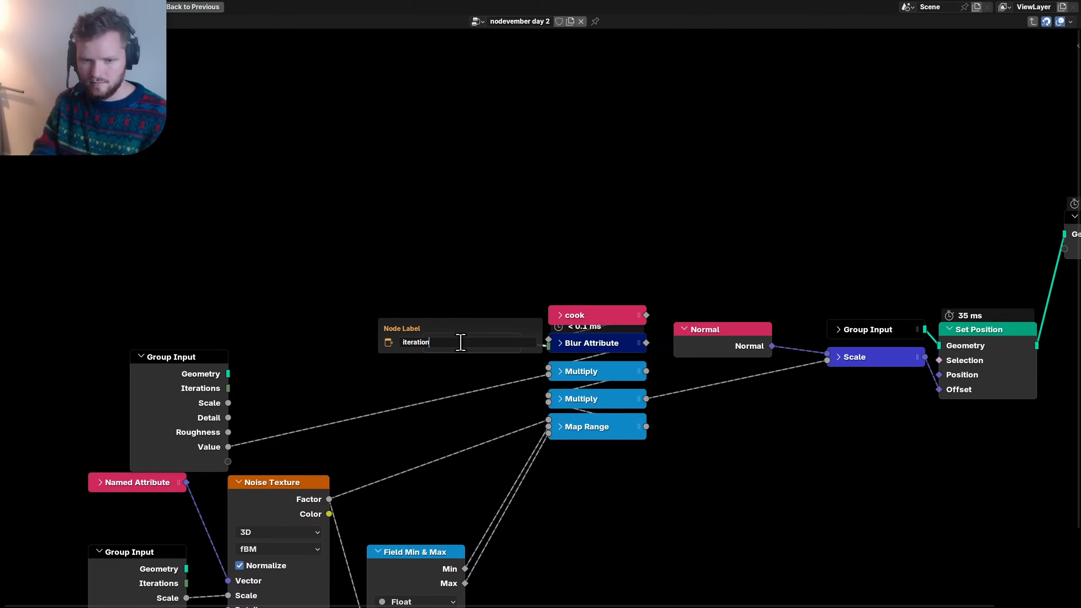
type("ation")
key("Return")
key("ctrl+z")
key("ctrl+z")
- Save the file, then feed Iterations and Value from one Group Input with unused sockets hidden, and delete the redundant Group Input
middle_click_drag(305, 363, 492, 320)
key("ctrl+s")
left_click_drag(348, 354, 464, 339)
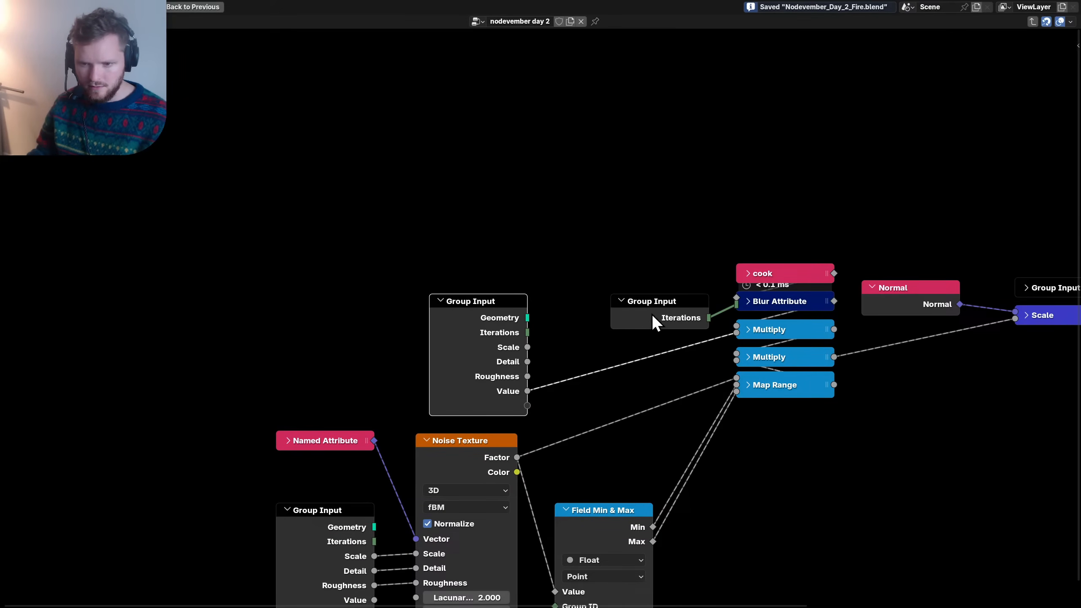
left_click_drag(655, 321, 599, 321)
key("ctrl+h")
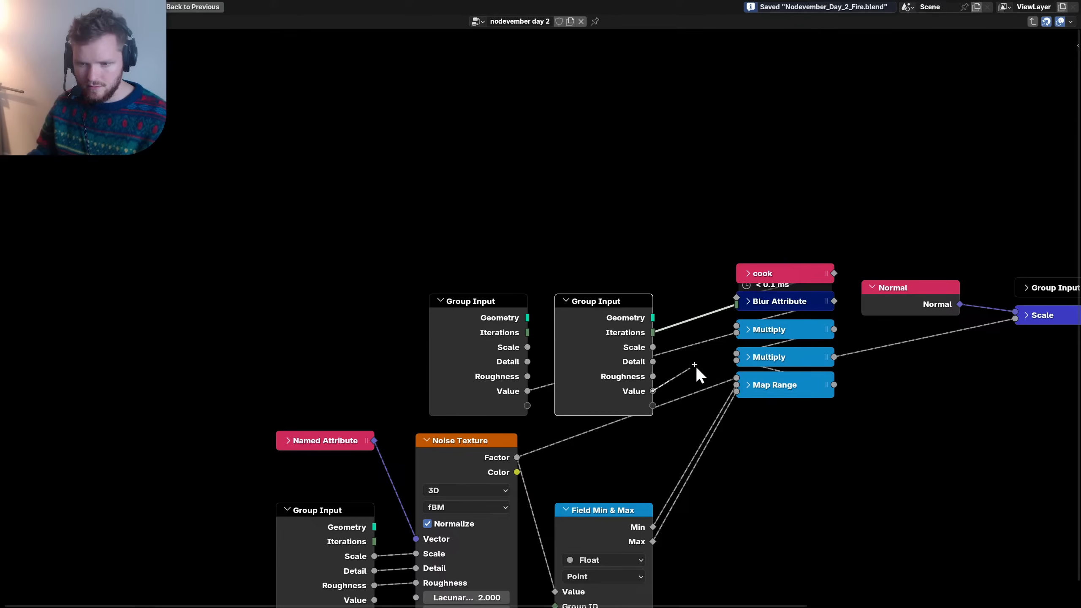
key("ctrl+h")
left_click(483, 333)
key("x")
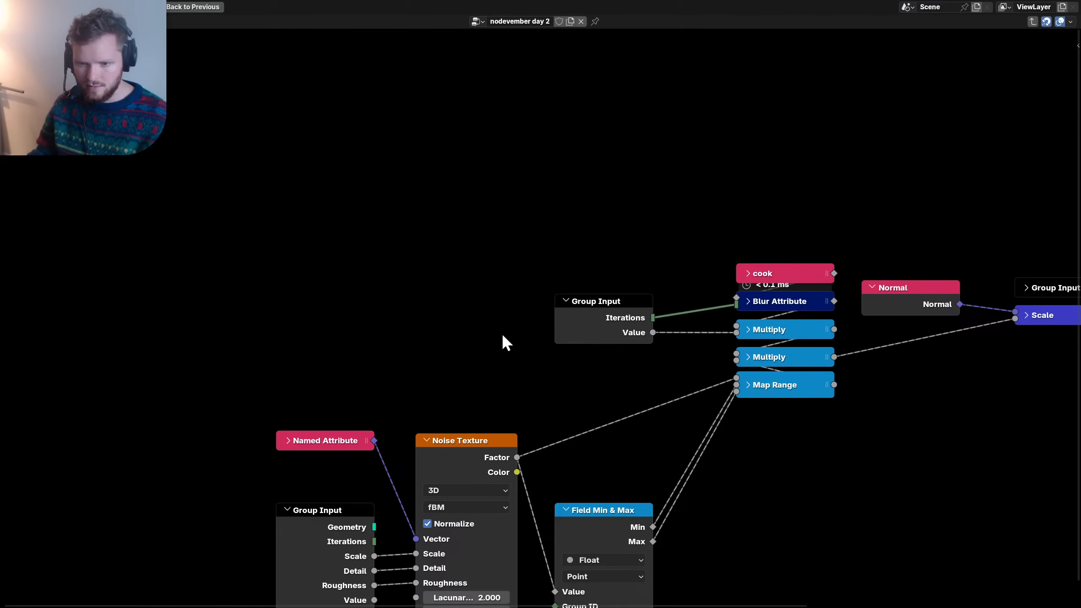
- Rename the boiling group's Value input socket to strength
scroll(485, 336, "right", 3)
key("n")
left_click(890, 340)
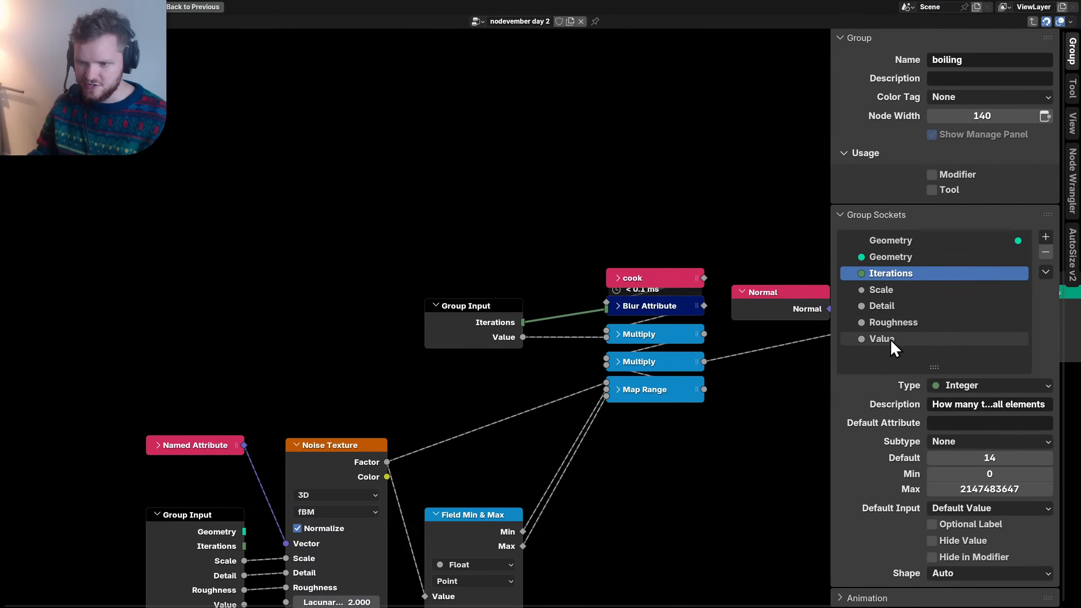
double_click(890, 339)
type("streng")
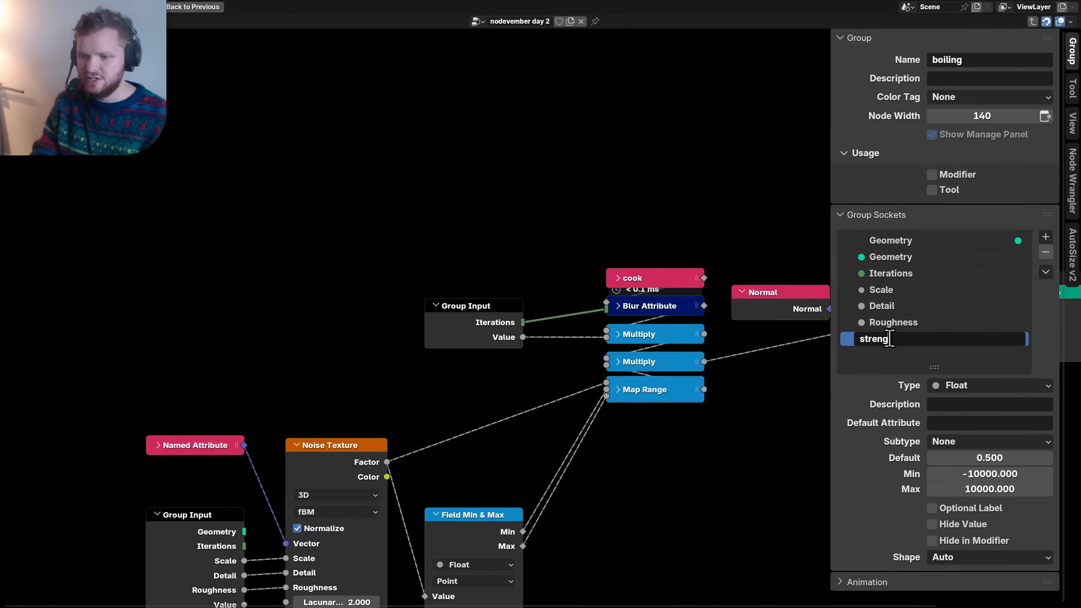
type("th")
key("Return")
- Rename the group's Iterations input socket to blur iteration
double_click(890, 271)
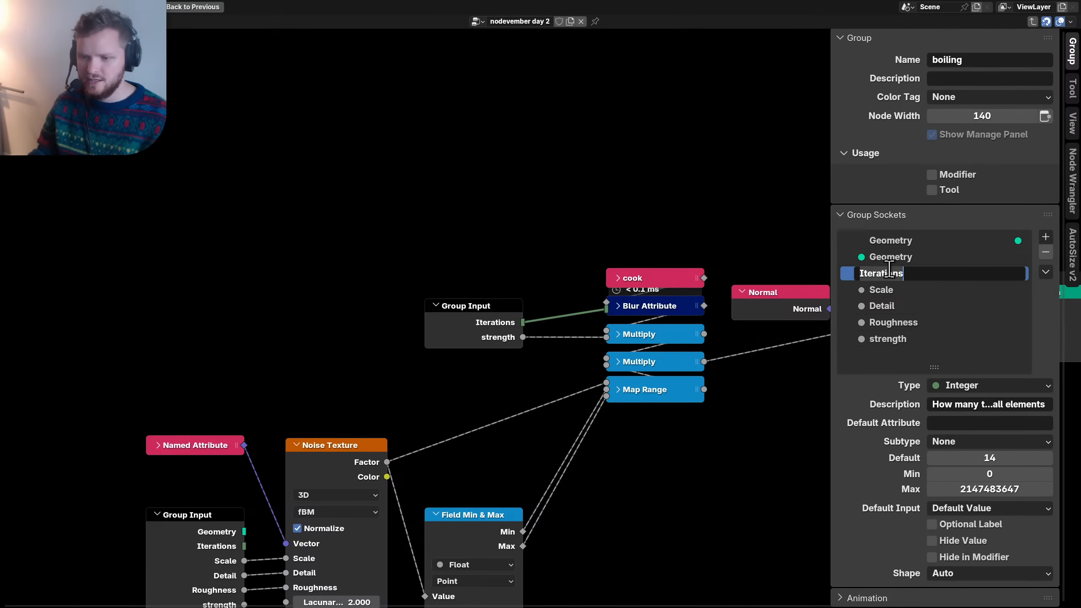
type("blur it")
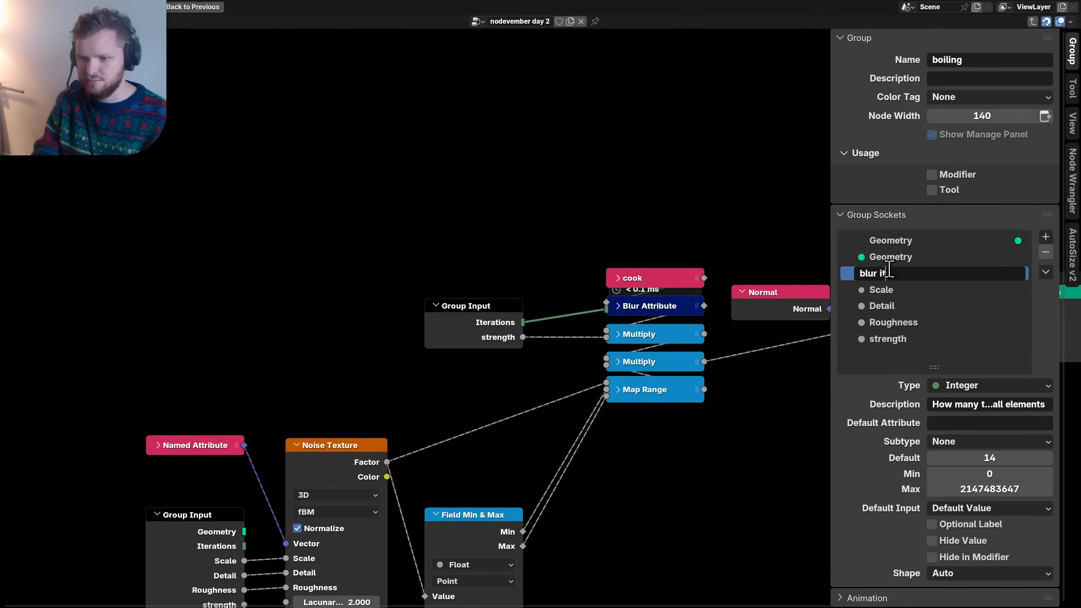
type("eration")
key("Return")
- Rename the Scale, Detail and Roughness input sockets in lowercase as scale, detail and roughness
double_click(874, 290)
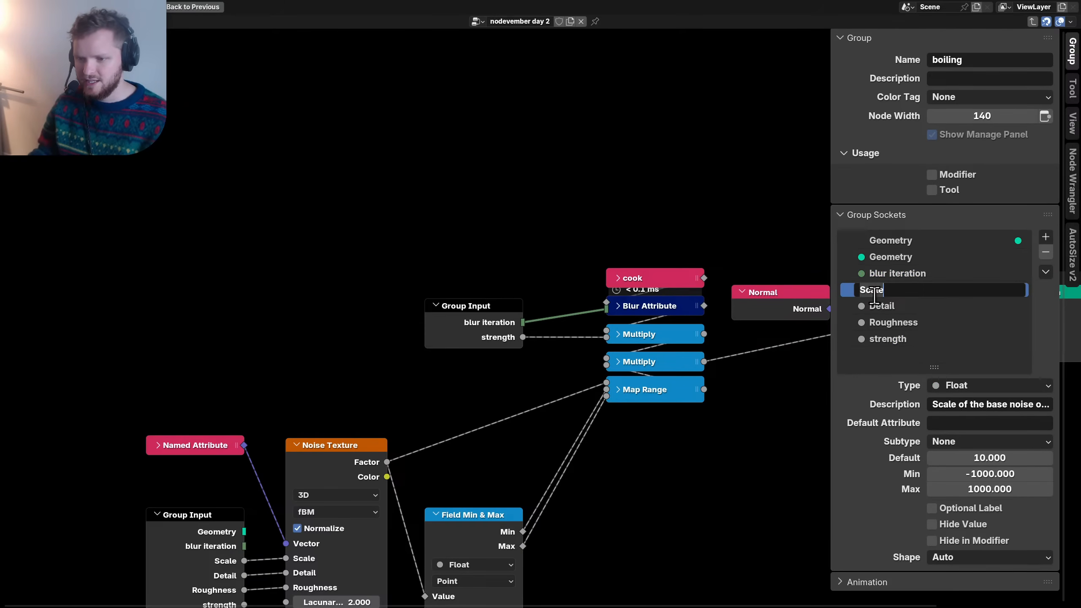
key("Return")
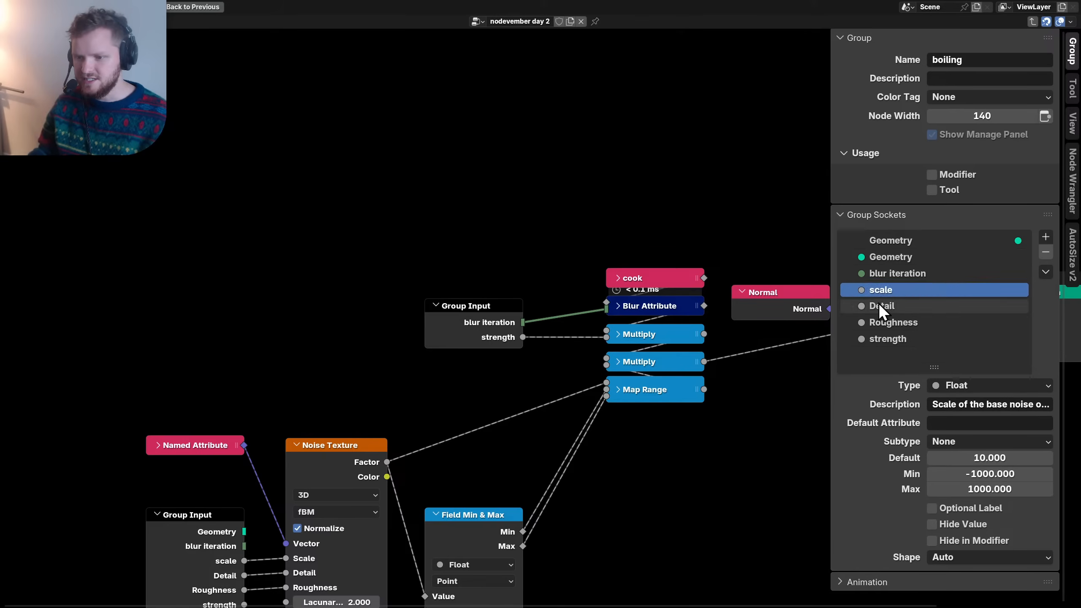
double_click(878, 305)
key("Return")
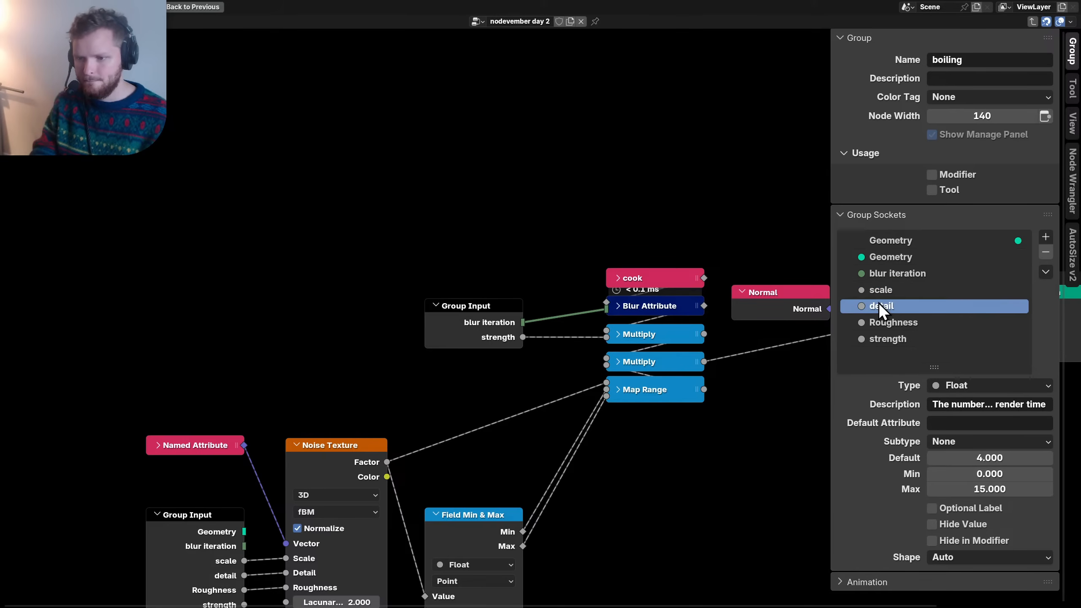
left_click(889, 319)
double_click(898, 322)
type("ro")
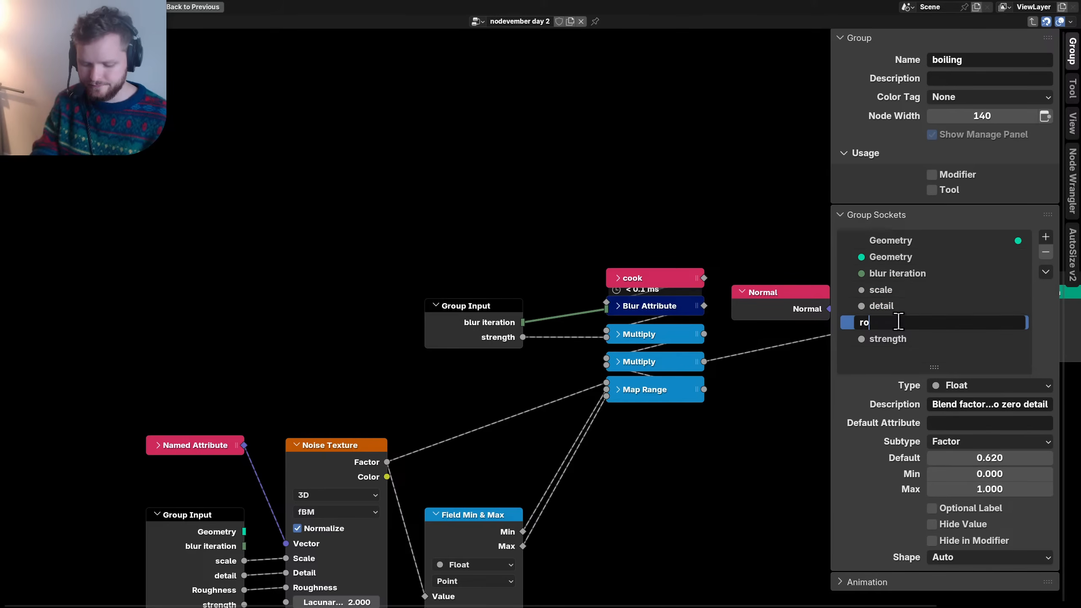
key("Return")
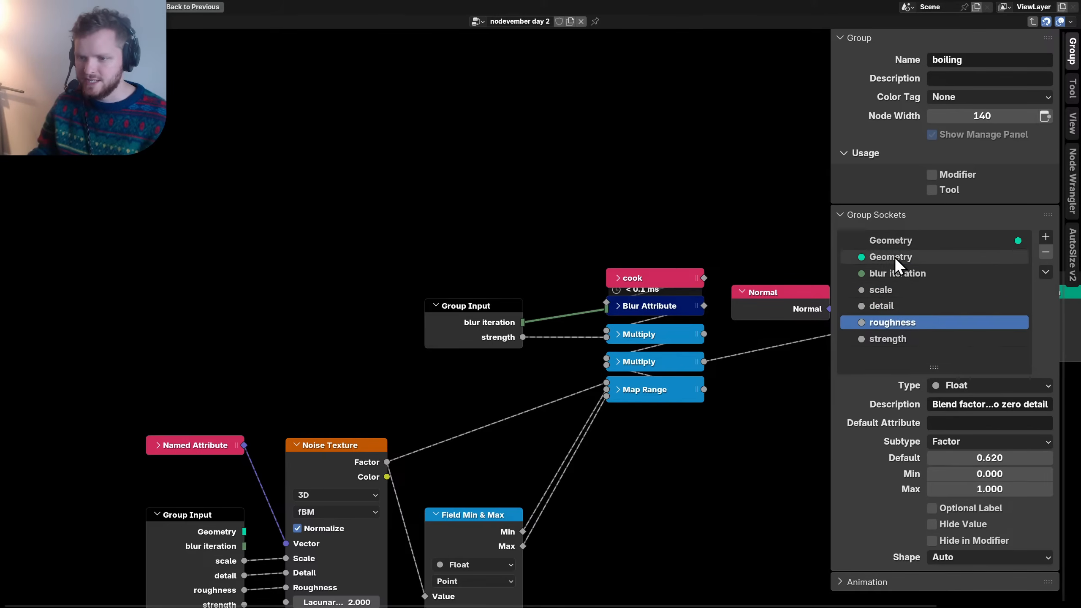
- Rename the boiling group's Geometry input and output sockets to marshmallow, and save the file
double_click(894, 257)
type("marshmallow")
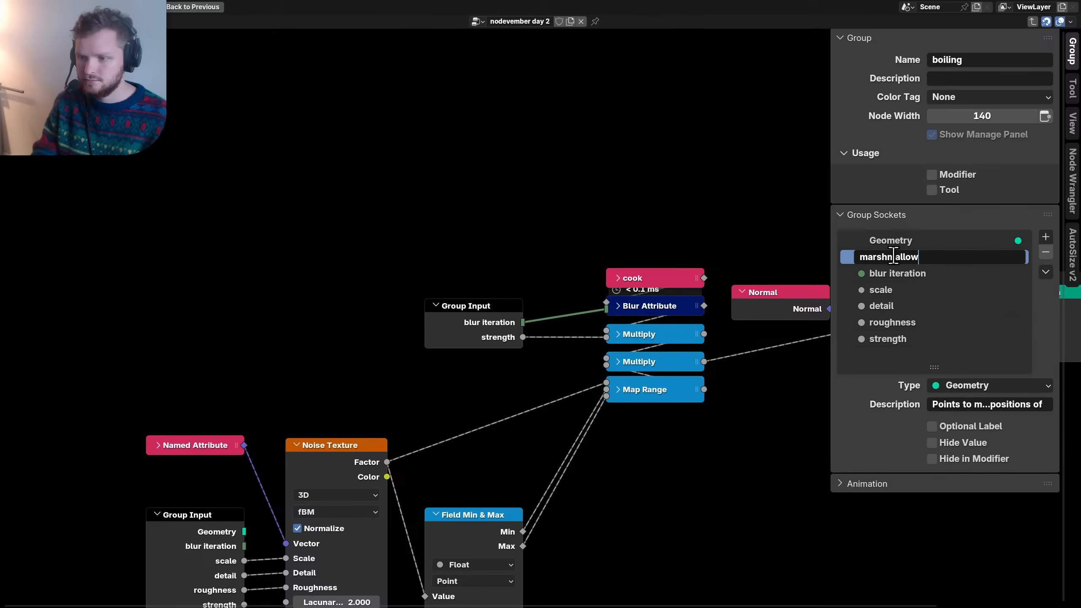
key("Return")
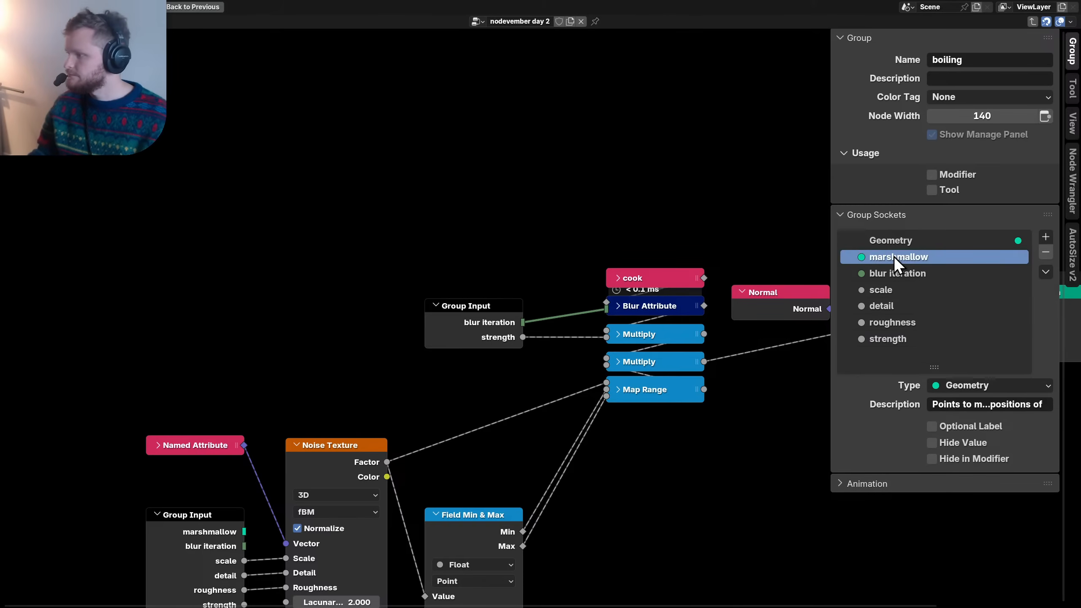
double_click(893, 256)
key("Return")
double_click(888, 240)
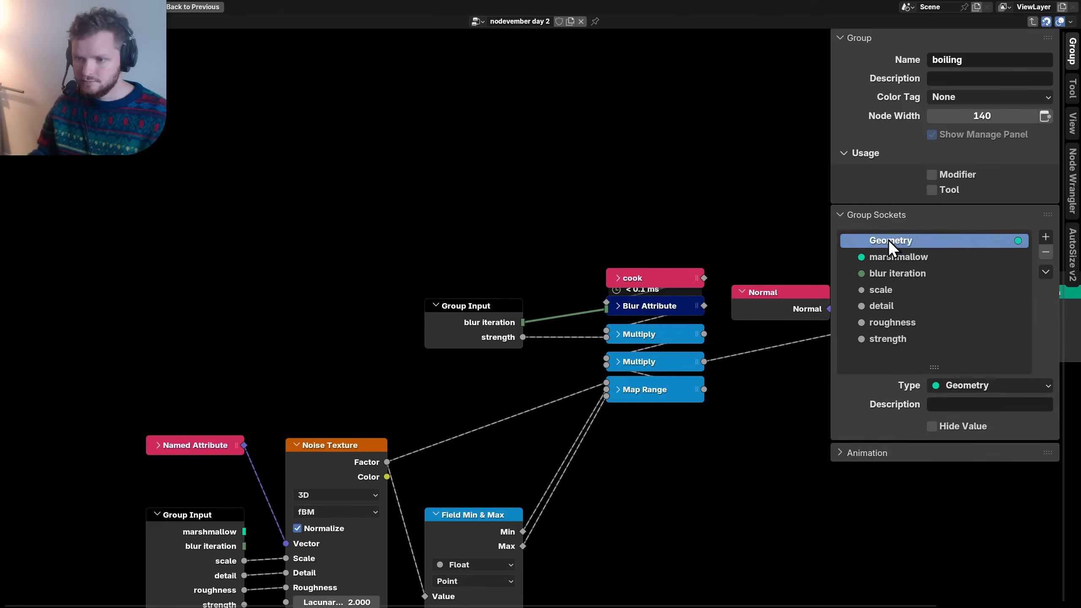
type("marshmallow")
key("Return")
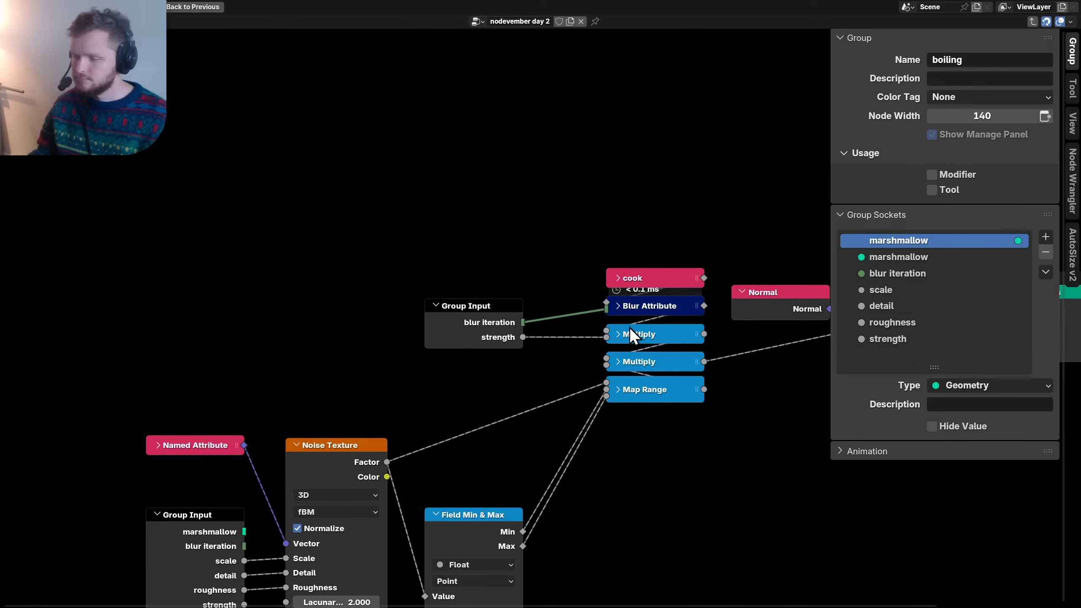
key("ctrl+s")
- Hide the unused sockets on the Noise Texture and Field Min & Max nodes, and collapse Field Min & Max
scroll(577, 231, "down", 2)
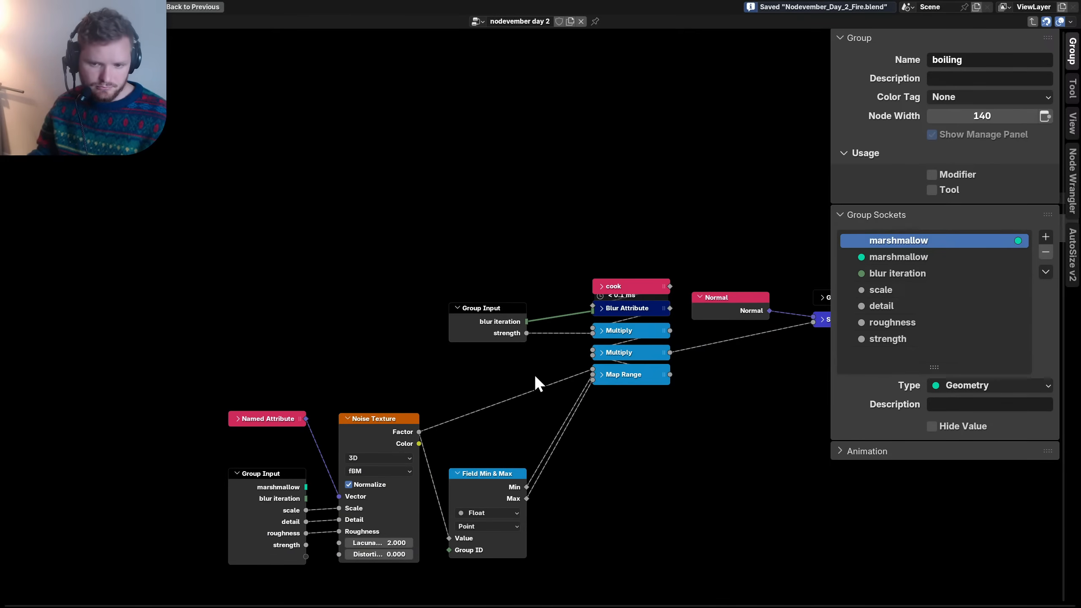
scroll(534, 375, "up", 2)
middle_click_drag(390, 434, 377, 387)
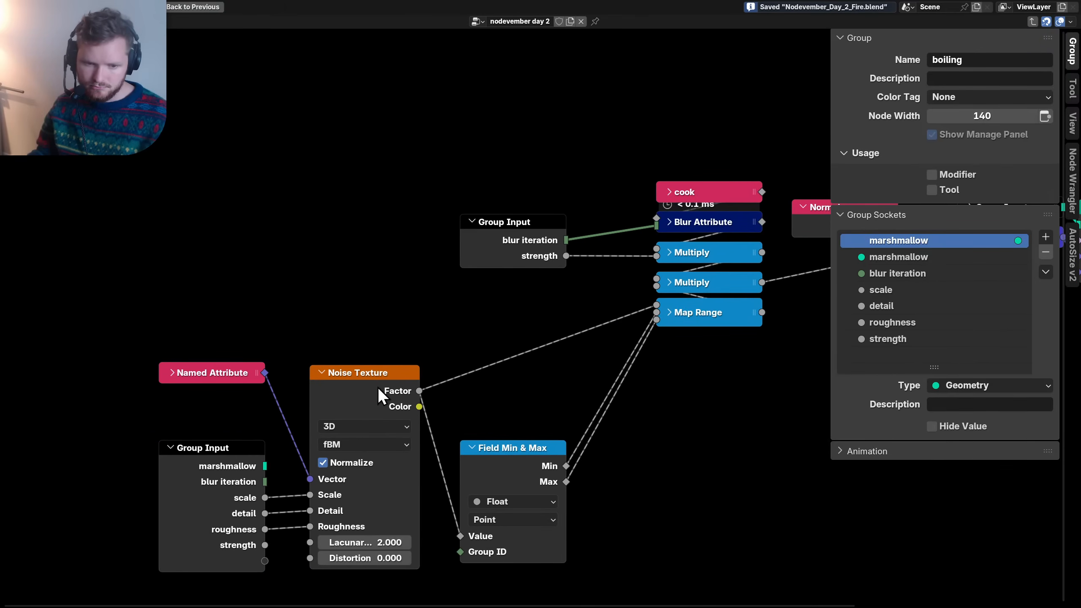
left_click(373, 391)
key("ctrl+h")
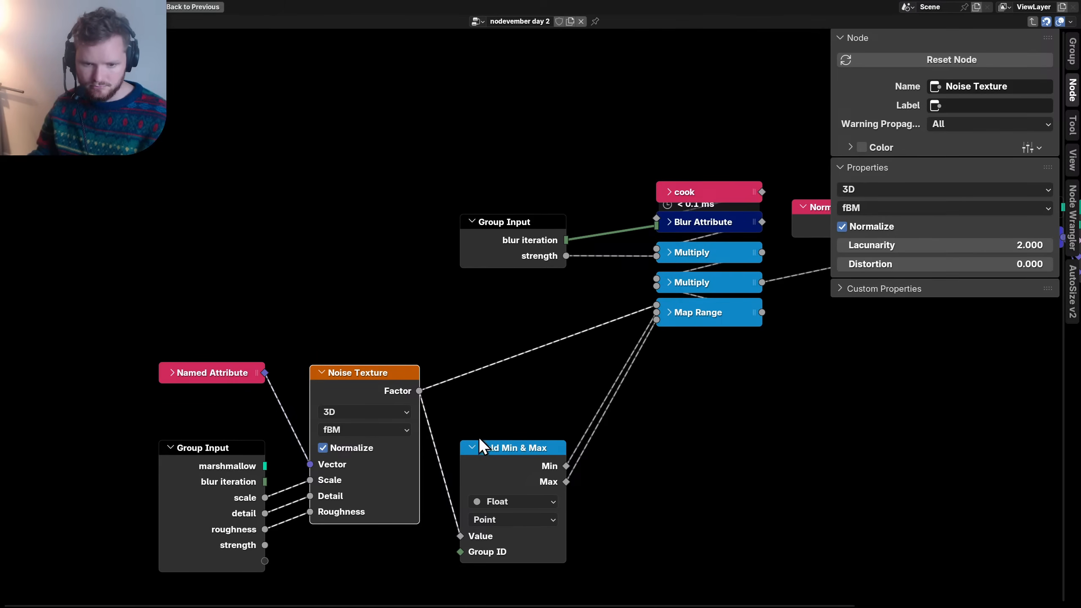
left_click(509, 455)
key("ctrl+h")
key("h")
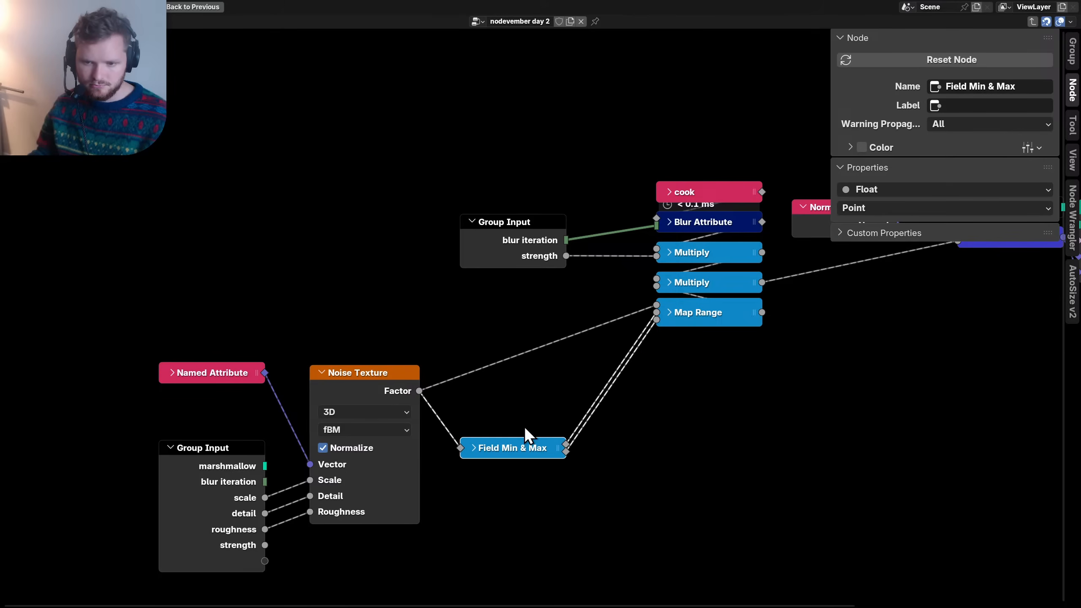
- Collapse the Noise Texture, stack it above Field Min & Max, and hide the unused sockets of the Group Input feeding it
left_click(368, 385)
key("h")
key("g")
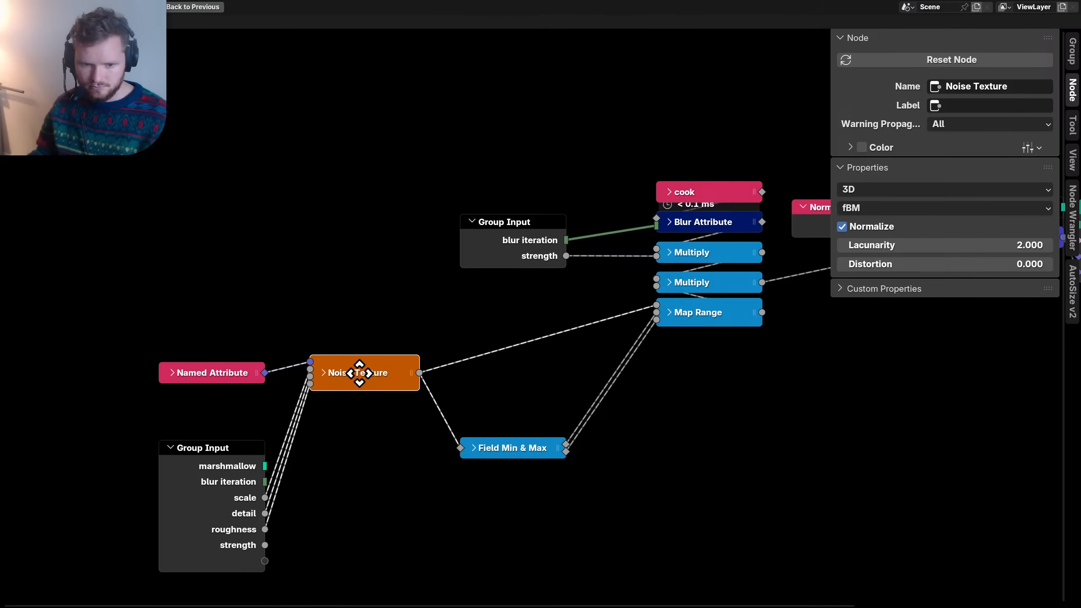
left_click(512, 411)
left_click(211, 487)
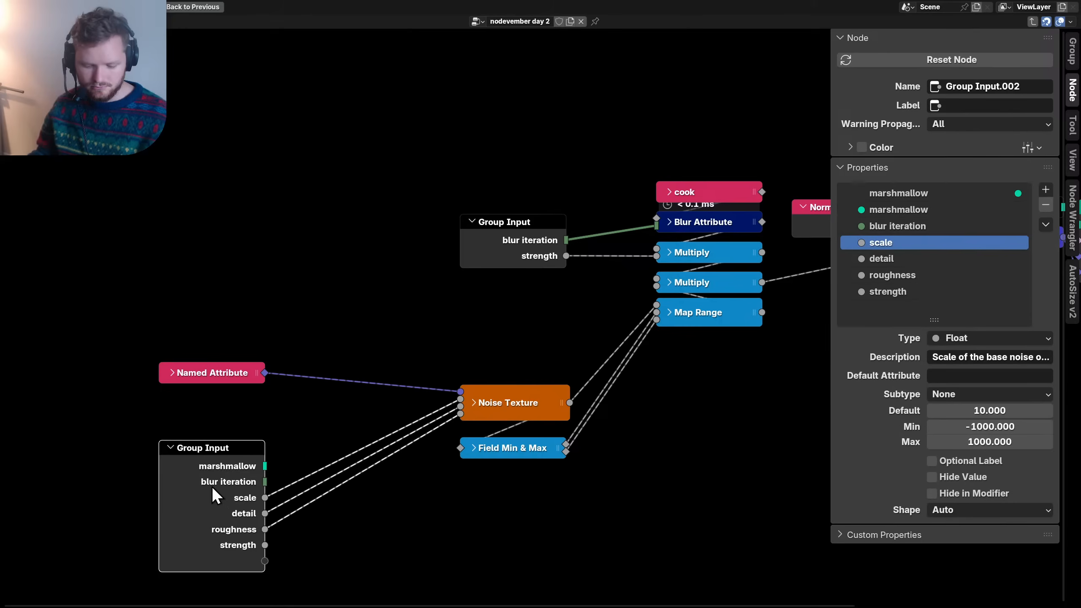
key("ctrl+h")
- Place the Named Attribute node above the Noise Texture, collapse it, and label it initial position
left_click(211, 374)
key("g")
left_click(516, 360)
key("h")
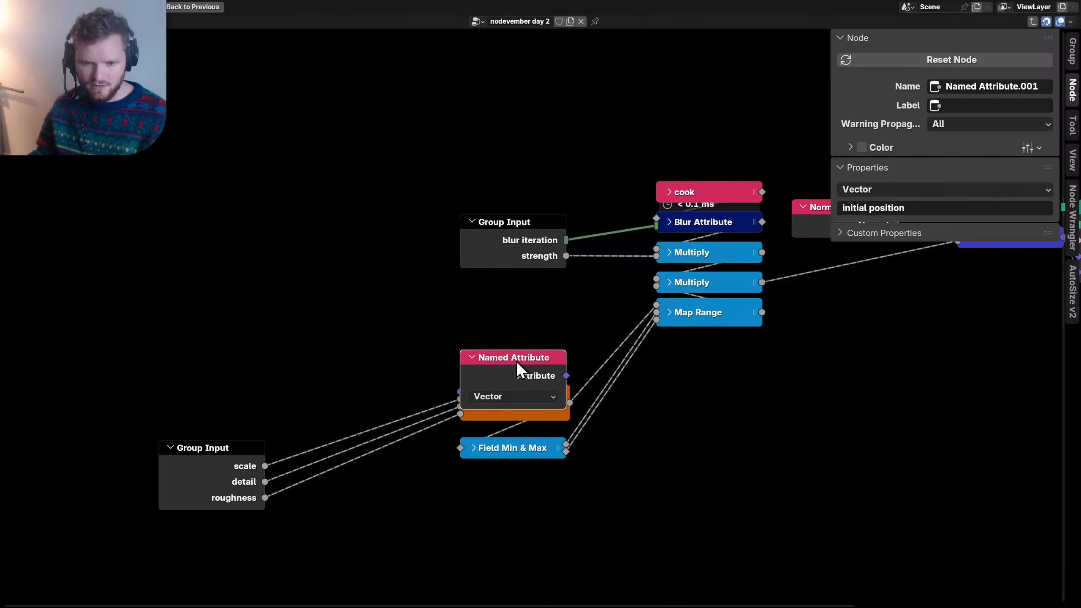
key("h")
key("F2")
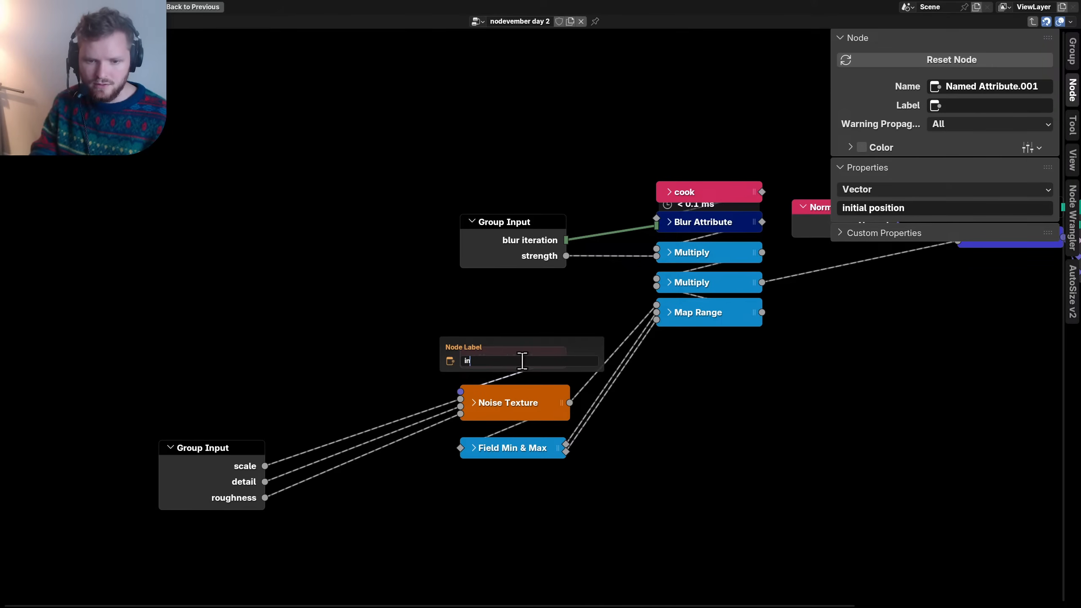
type("initial position")
key("Return")
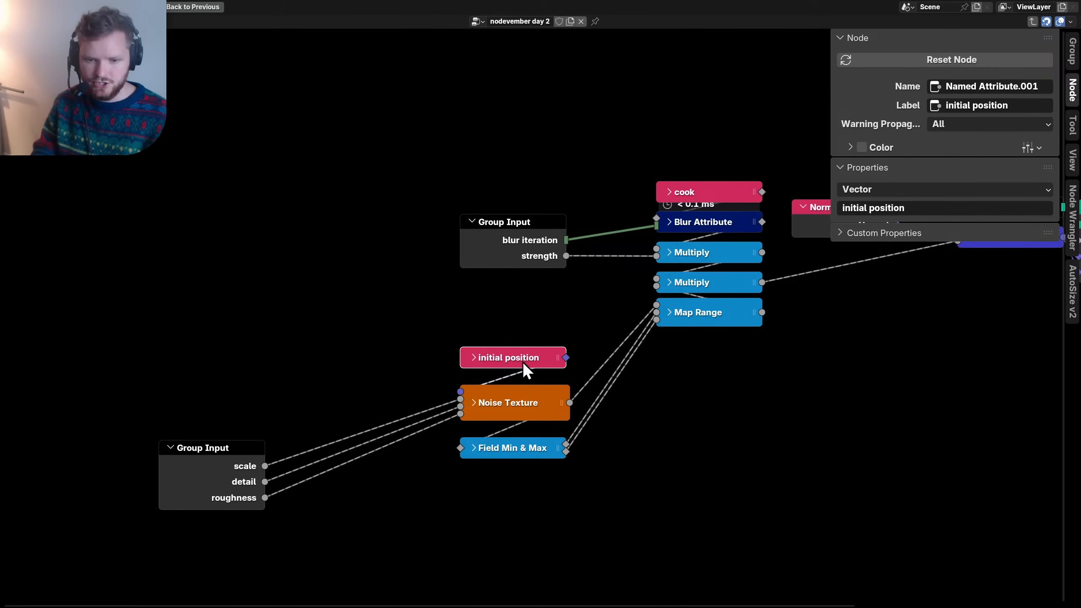
- Move the initial position, Noise Texture and Field Min & Max stack up beside Map Range, with its Group Input placed next to it
left_click(511, 450)
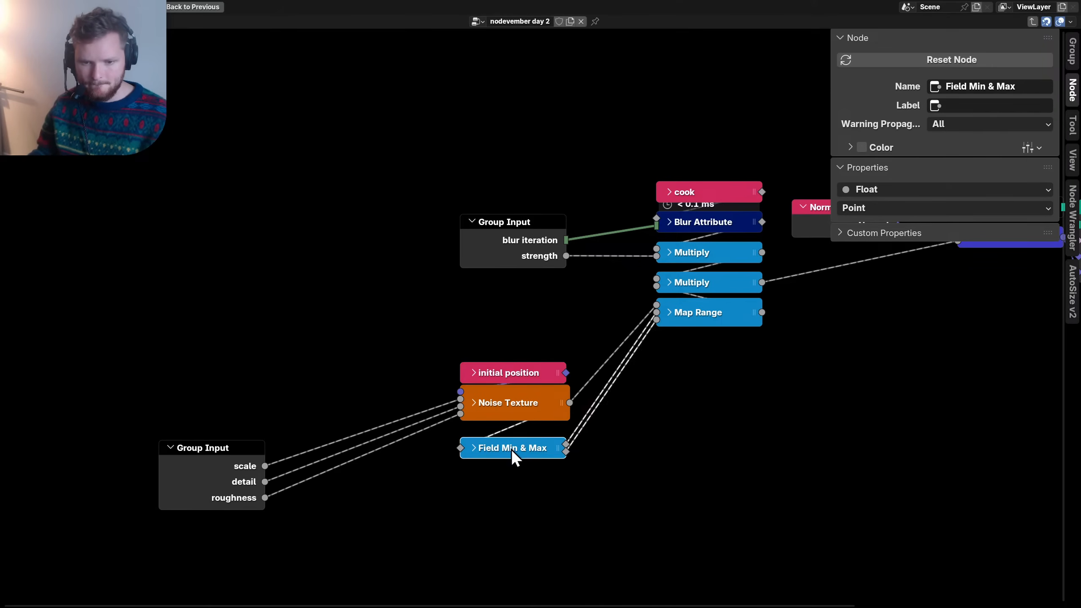
key("g")
key("Escape")
left_click(516, 376)
key("g")
left_click(514, 362)
left_click_drag(561, 507, 525, 337)
key("g")
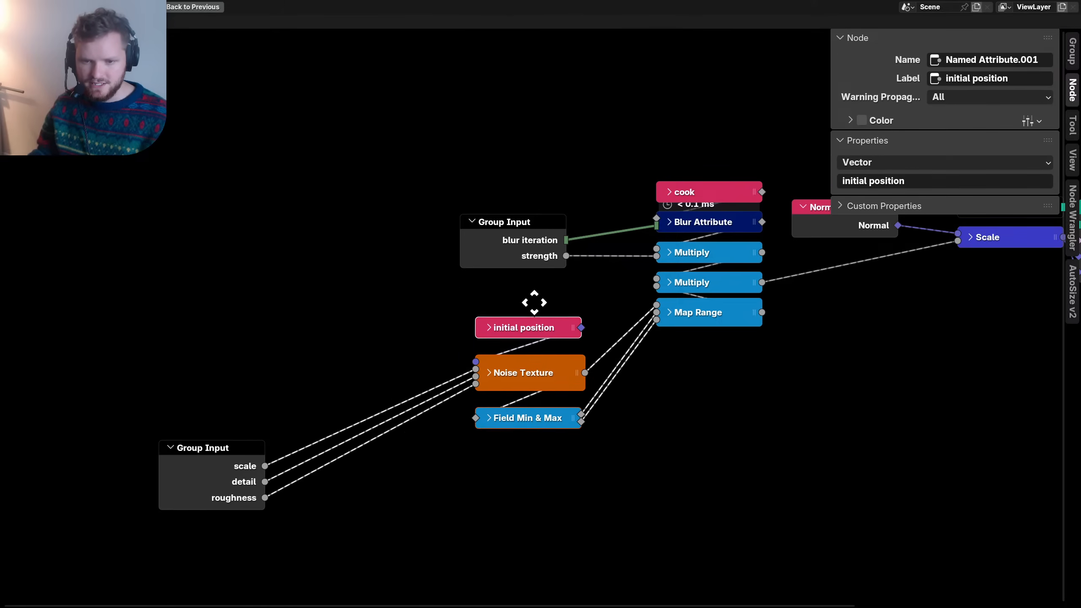
left_click(528, 270)
left_click(231, 473)
left_click_drag(232, 473, 381, 337)
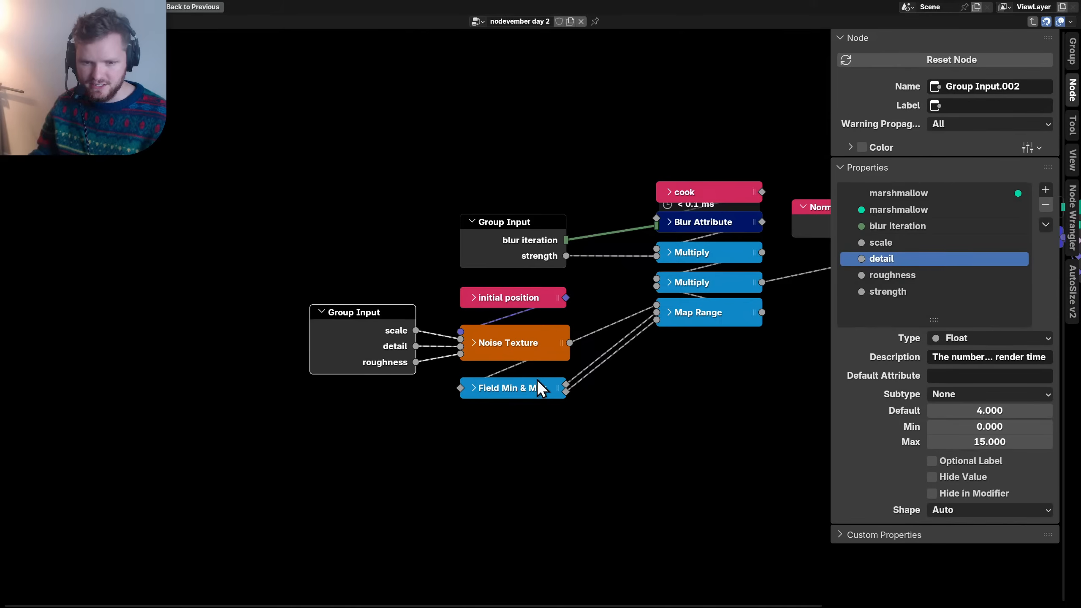
- Tighten the spacing of the noise node stack and raise it with its Group Input to just below the blur iteration Group Input
scroll(537, 379, "up", 3)
left_click_drag(498, 454, 502, 441)
left_click_drag(494, 280, 494, 306)
left_click_drag(523, 505, 226, 315)
key("g")
left_click(232, 268)
middle_click_drag(431, 236, 252, 370)
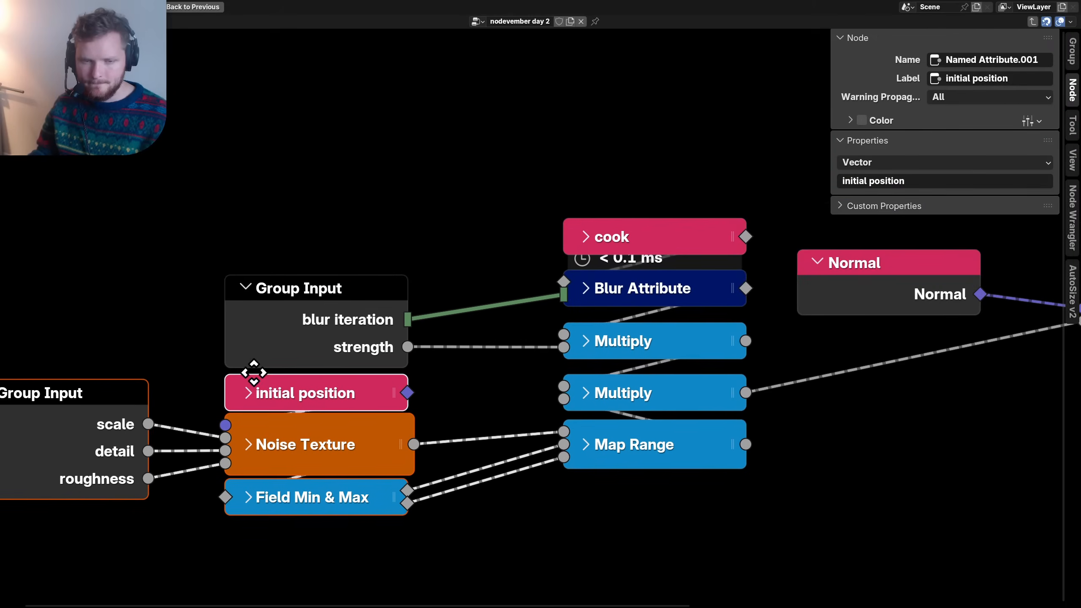
- Collapse both Group Input nodes and position them and the noise stack close to the nodes they feed
left_click(320, 303)
key("h")
left_click_drag(320, 303, 427, 328)
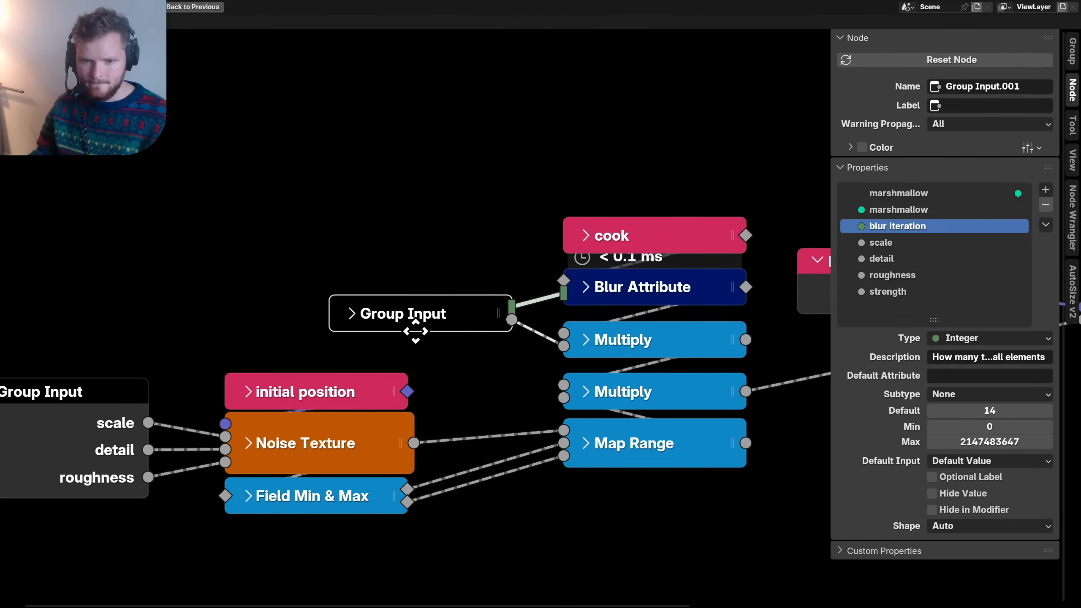
scroll(197, 383, "down", 1)
left_click(145, 414)
key("h")
left_click_drag(165, 388, 182, 442)
left_click_drag(381, 495, 147, 370)
key("g")
left_click(226, 352)
- Collapse the Normal node and stack it directly above the cook attribute node
middle_click_drag(583, 343, 183, 387)
left_click(418, 331)
key("h")
middle_click_drag(473, 328, 322, 360)
key("g")
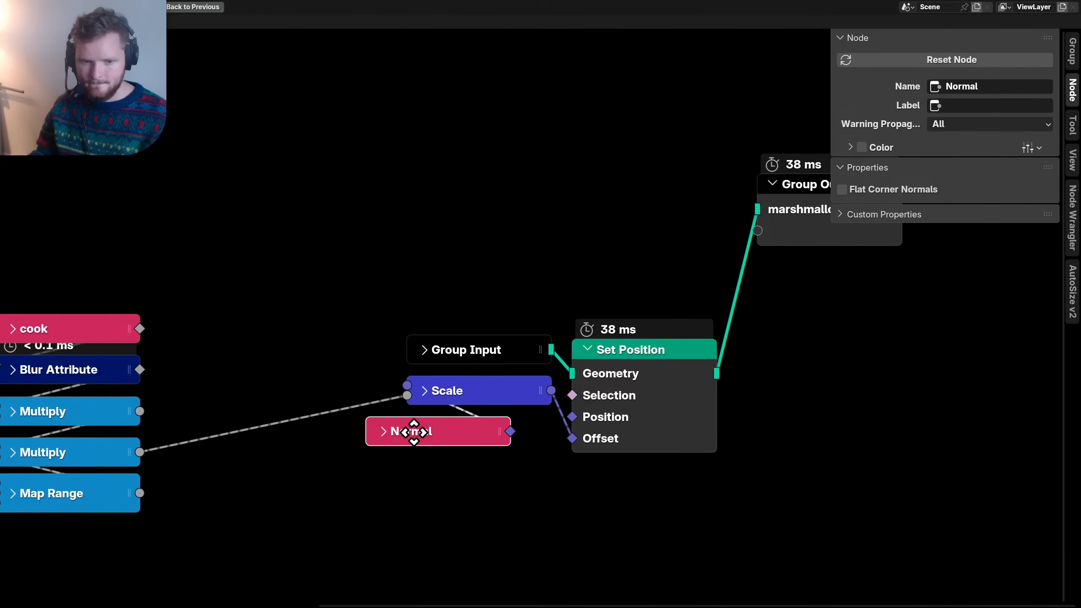
left_click(52, 276)
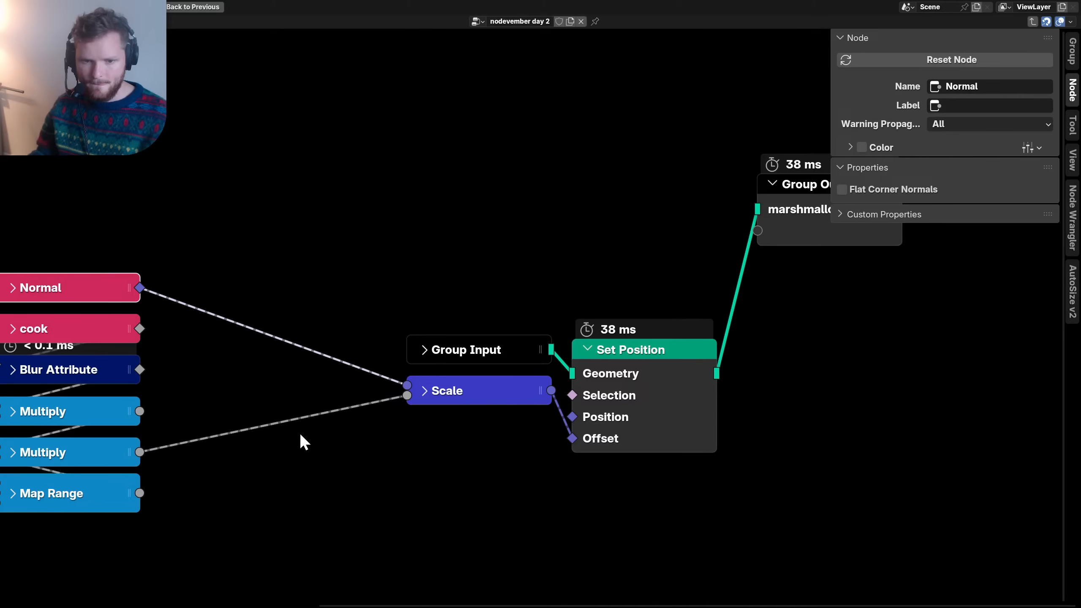
- Move the geometry Group Input, Scale and Set Position nodes closer to the math stack, and hide Set Position's unused sockets
left_click_drag(302, 442, 652, 321)
key("g")
left_click(394, 322)
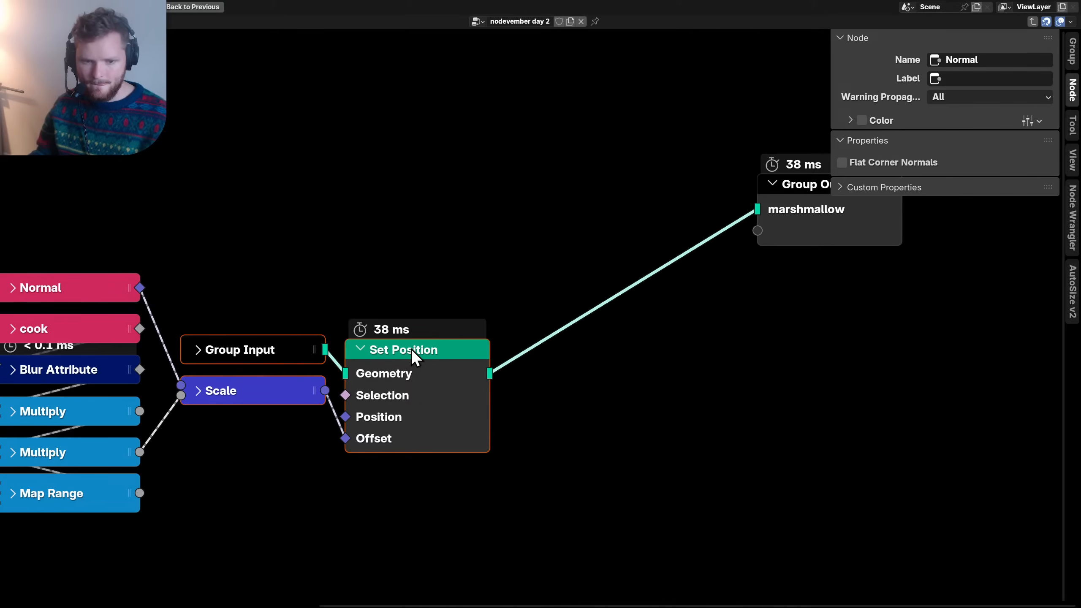
left_click(412, 349)
key("ctrl+h")
- Place Group Output right after Set Position, leave the boiling group, and save the file
middle_click_drag(652, 308, 448, 401)
left_click_drag(450, 400, 630, 279)
key("g")
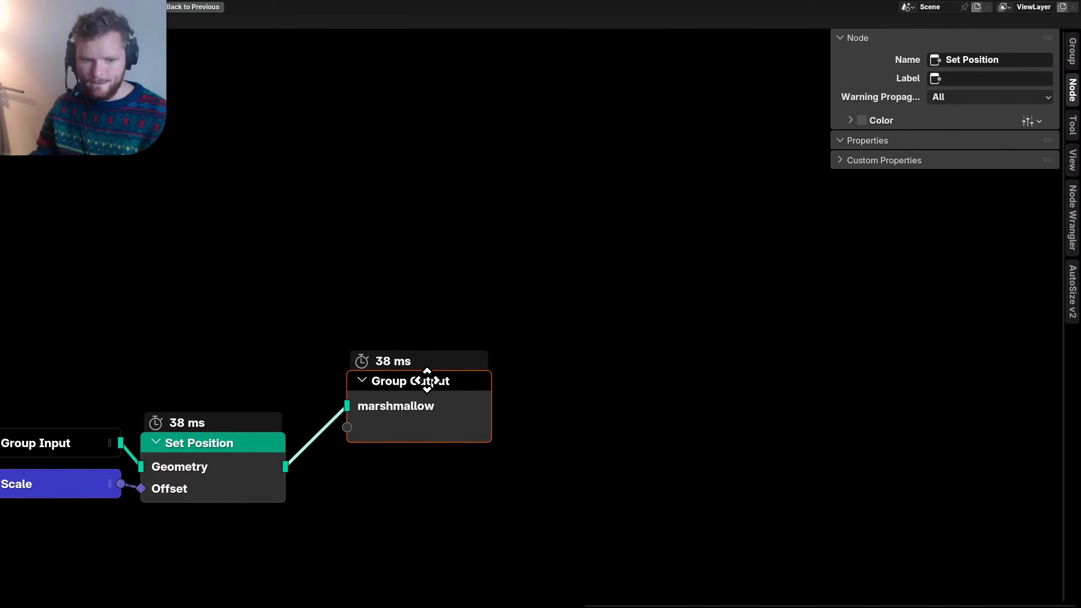
left_click(400, 429)
key("Tab")
middle_click_drag(448, 500, 455, 377)
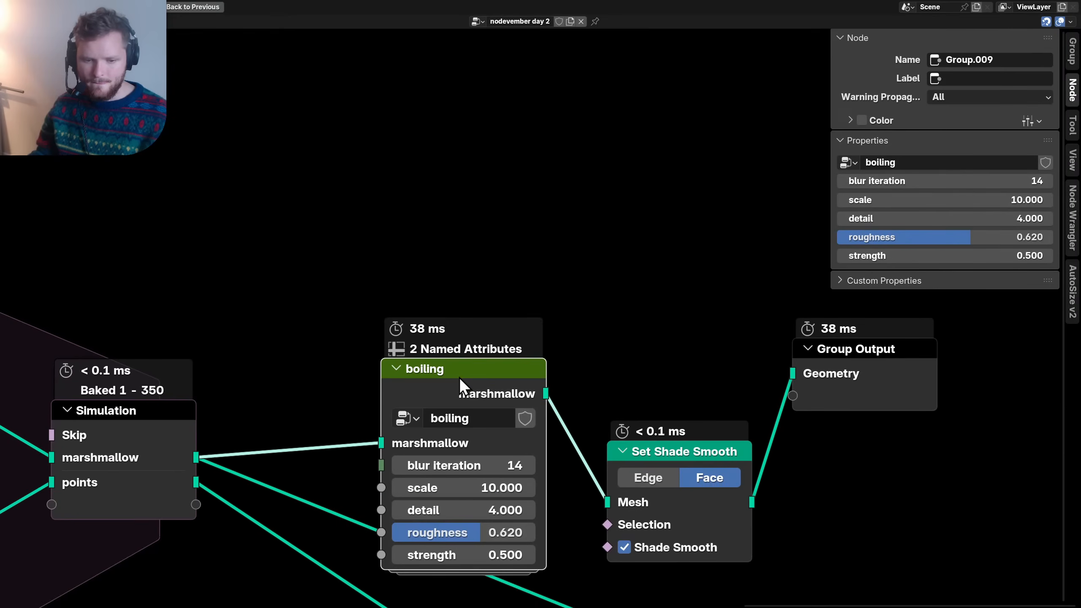
key("ctrl+s")
- Line up Set Shade Smooth and Group Output in a row after the boiling node, leaving a gap between the two
scroll(466, 382, "down", 2)
left_click_drag(685, 538, 612, 434)
key("g")
left_click(582, 373)
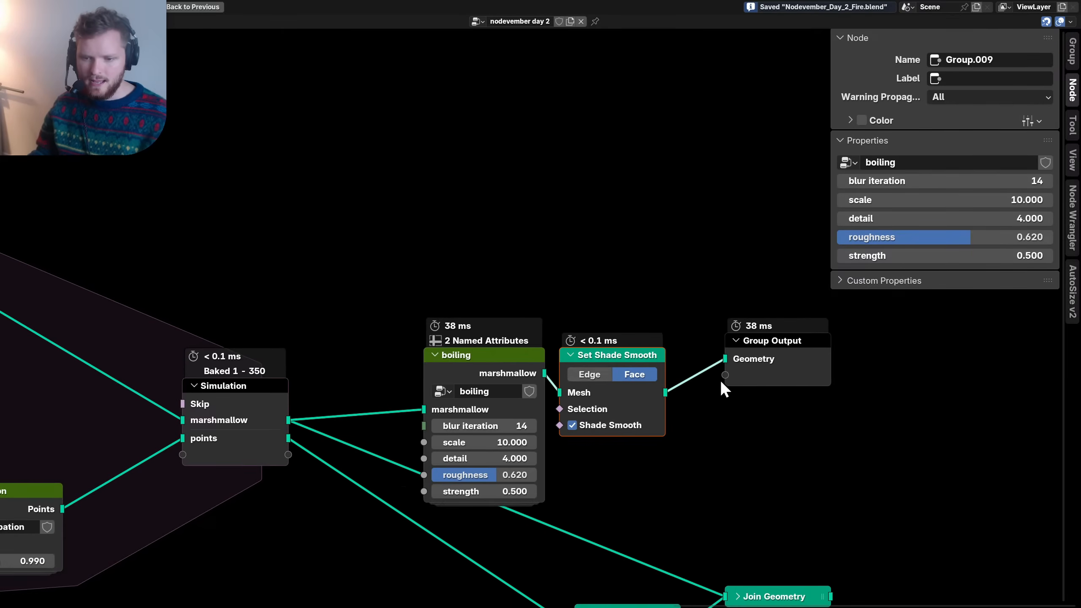
middle_click_drag(863, 405, 590, 411)
left_click_drag(591, 411, 456, 341)
key("g")
left_click(680, 341)
left_click_drag(304, 361, 424, 361)
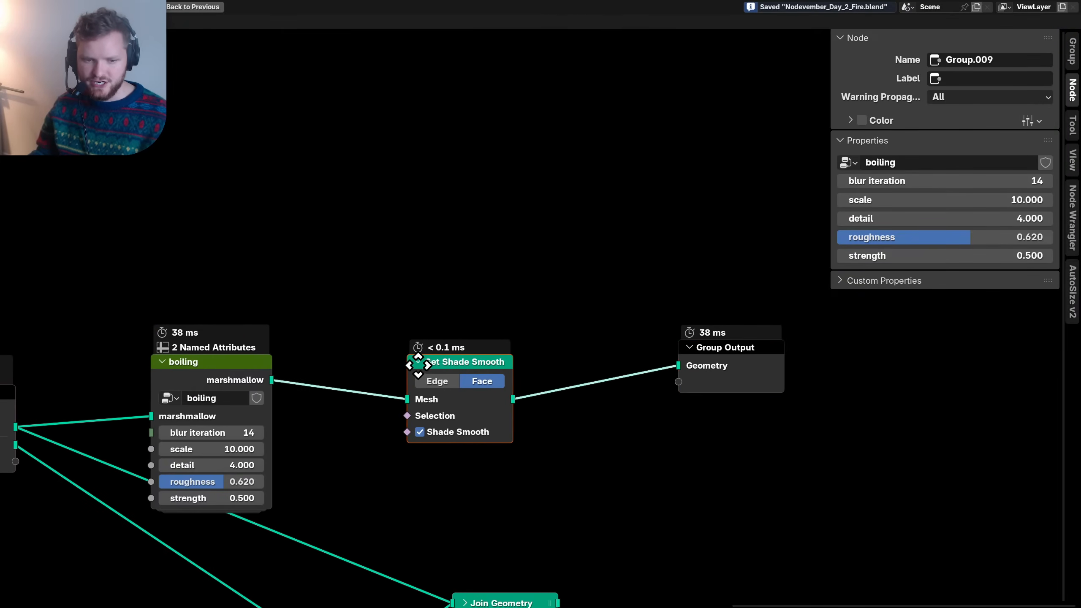
- Insert a Set Material node between Set Shade Smooth and Group Output, and assign it the material named Material
key("shift+a")
type("w")
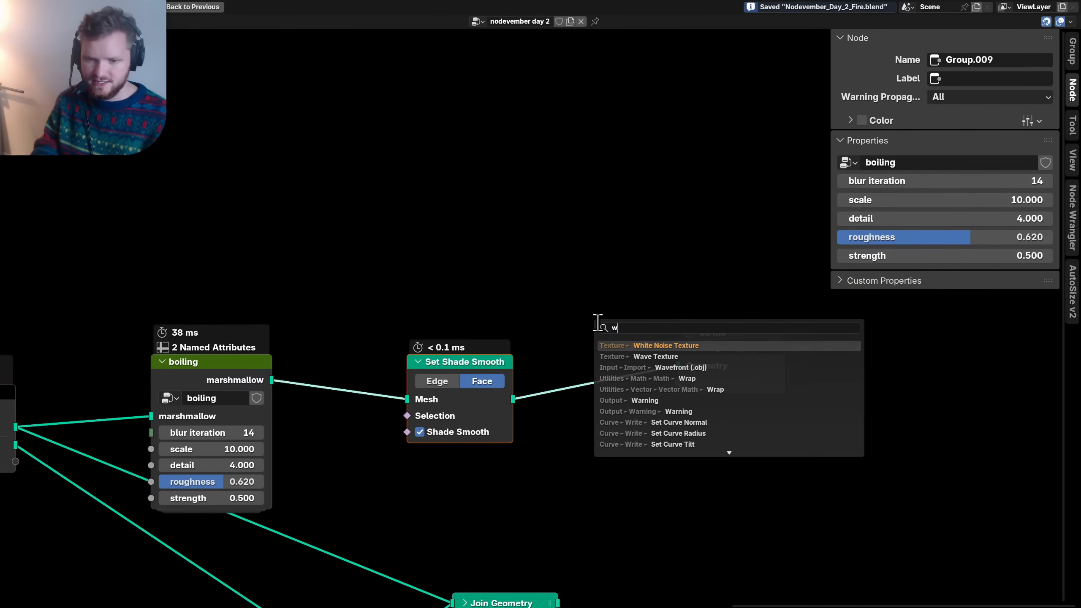
key("BackSpace")
type("set mat")
key("Return")
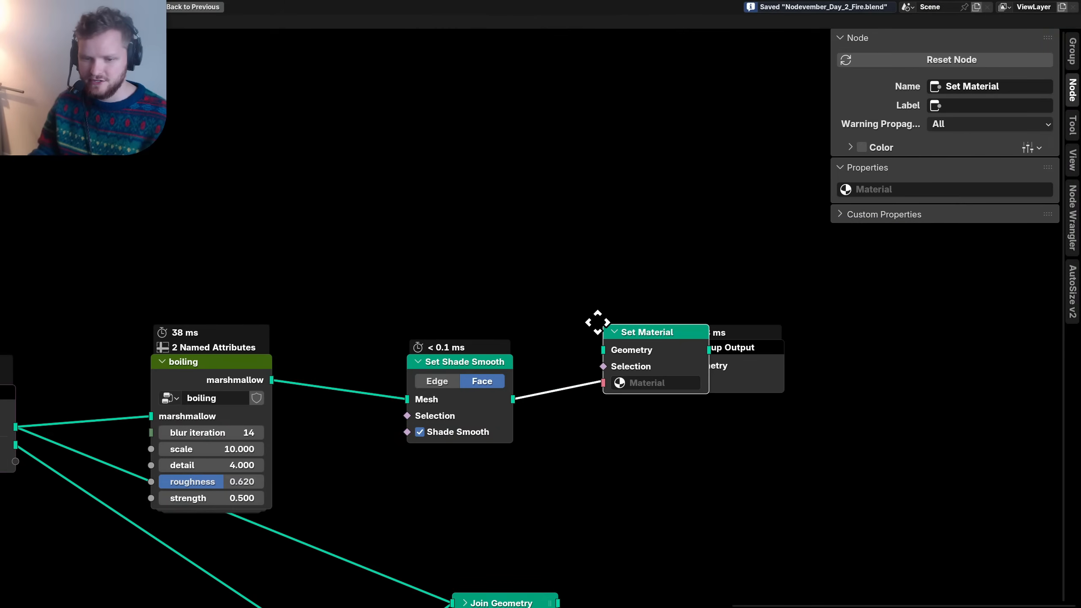
left_click(544, 353)
scroll(619, 396, "up", 2)
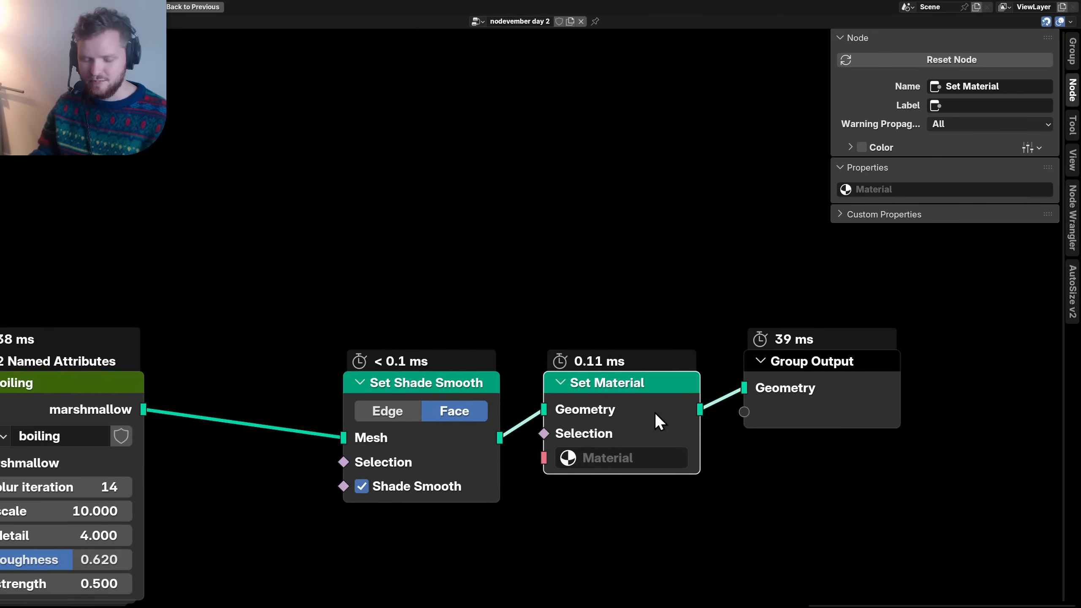
left_click(596, 458)
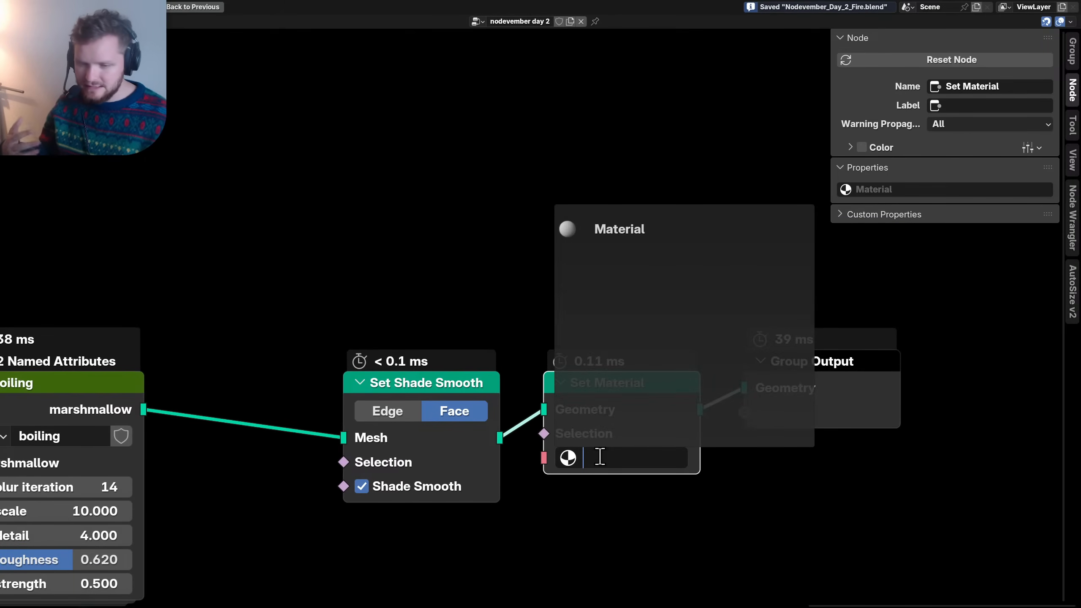
left_click(619, 230)
- Gather the Radius, Divide, Set Point Radius and Join Geometry nodes into a compact cluster below the Simulation output
scroll(391, 442, "down", 4)
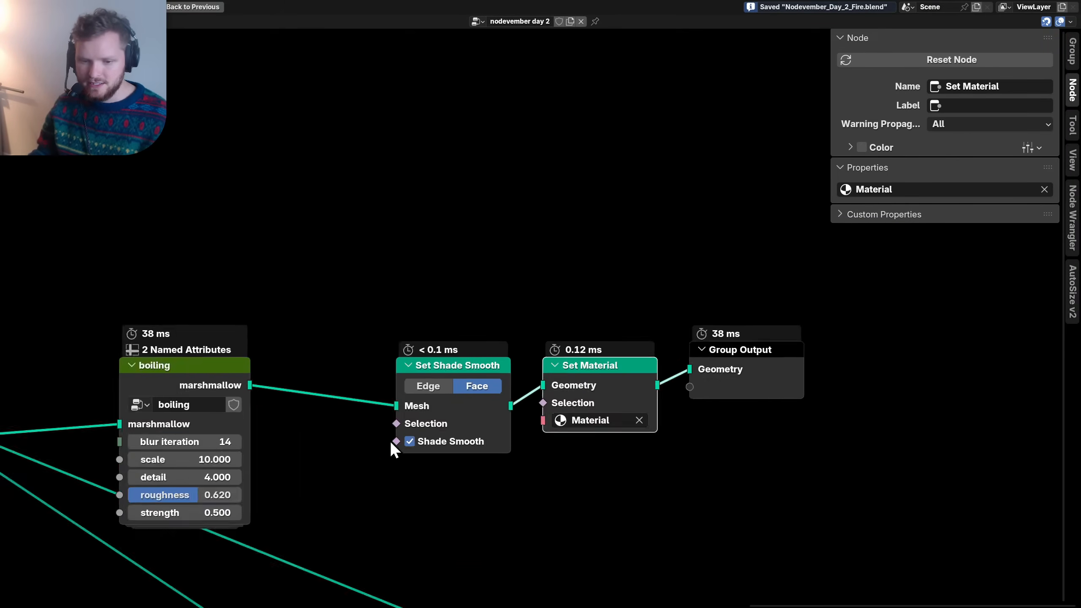
left_click_drag(710, 495, 354, 410)
left_click_drag(584, 435, 470, 433)
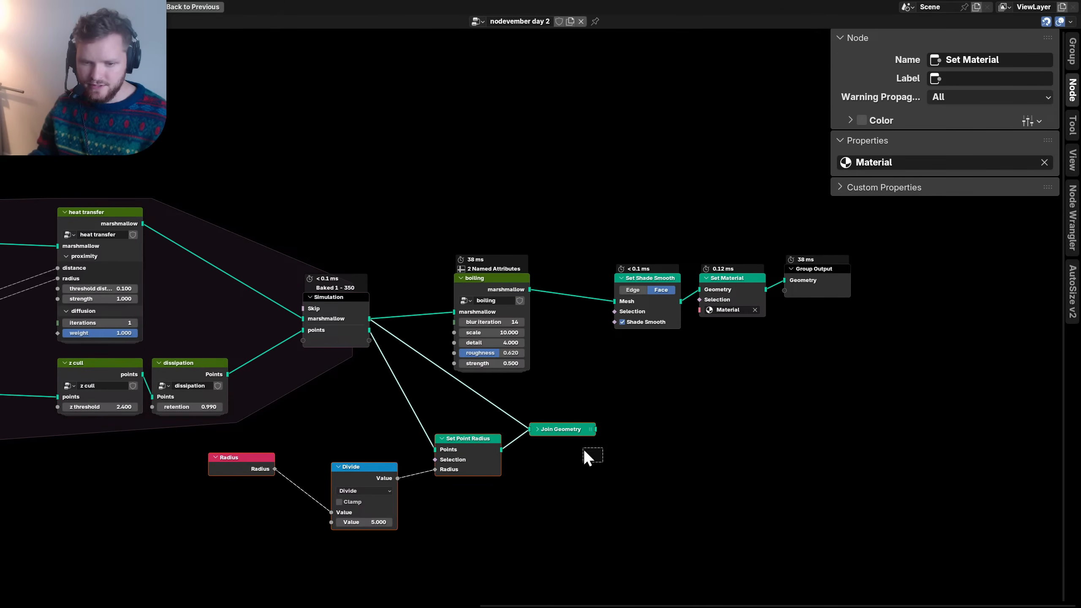
left_click_drag(553, 427, 431, 411)
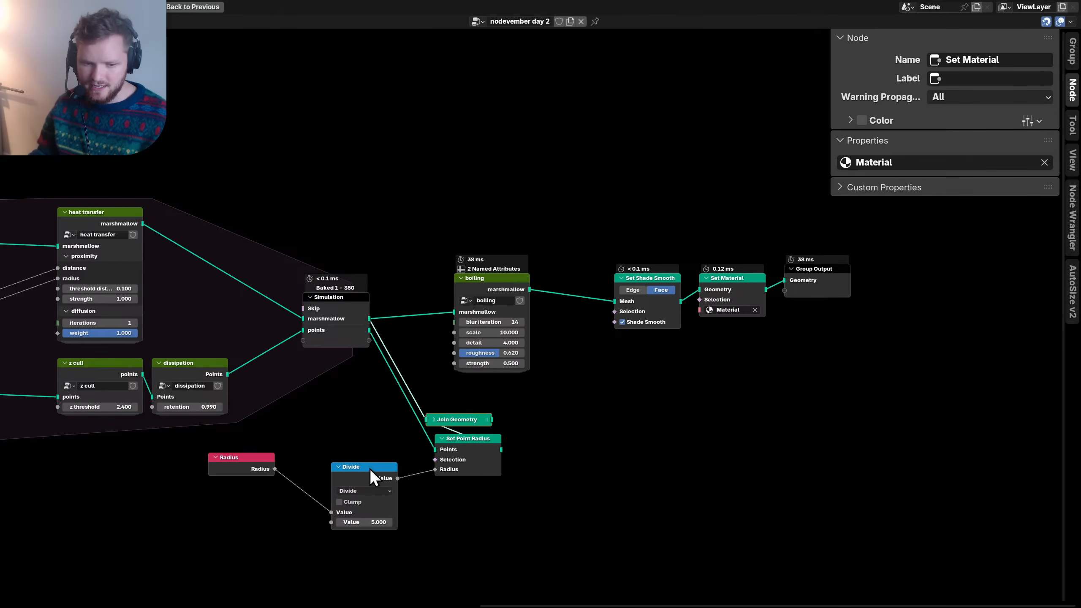
left_click_drag(370, 468, 475, 486)
left_click_drag(261, 473, 478, 567)
left_click_drag(569, 555, 433, 407)
key("g")
left_click(315, 419)
- Move the boiling, Set Shade Smooth, Set Material and Group Output nodes into a tight row beside the Simulation output
scroll(443, 315, "up", 2)
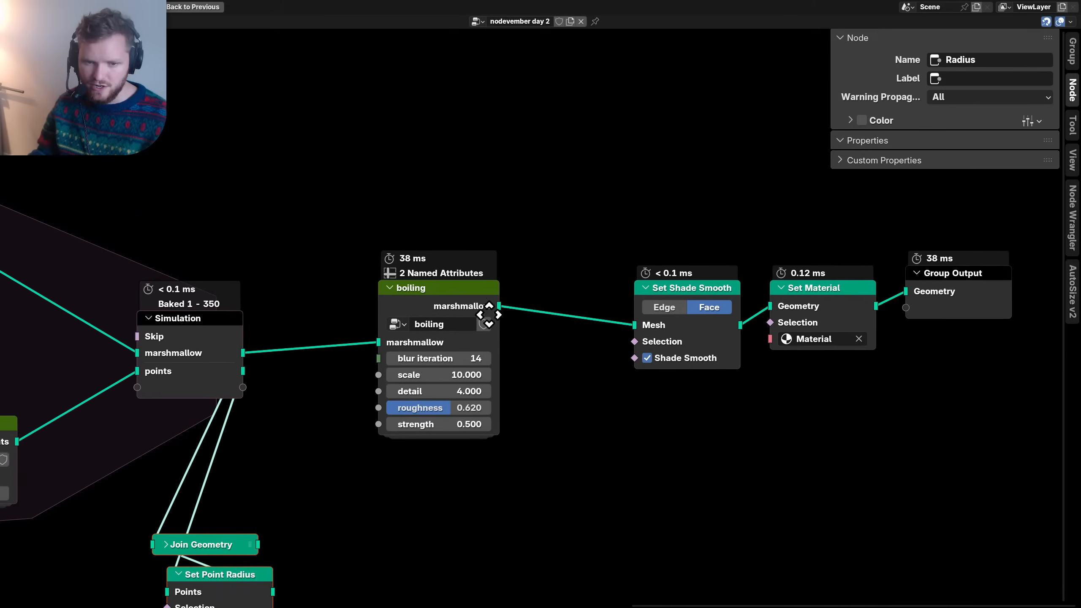
left_click_drag(468, 312, 361, 313)
left_click_drag(553, 425, 879, 294)
left_click_drag(785, 345, 589, 375)
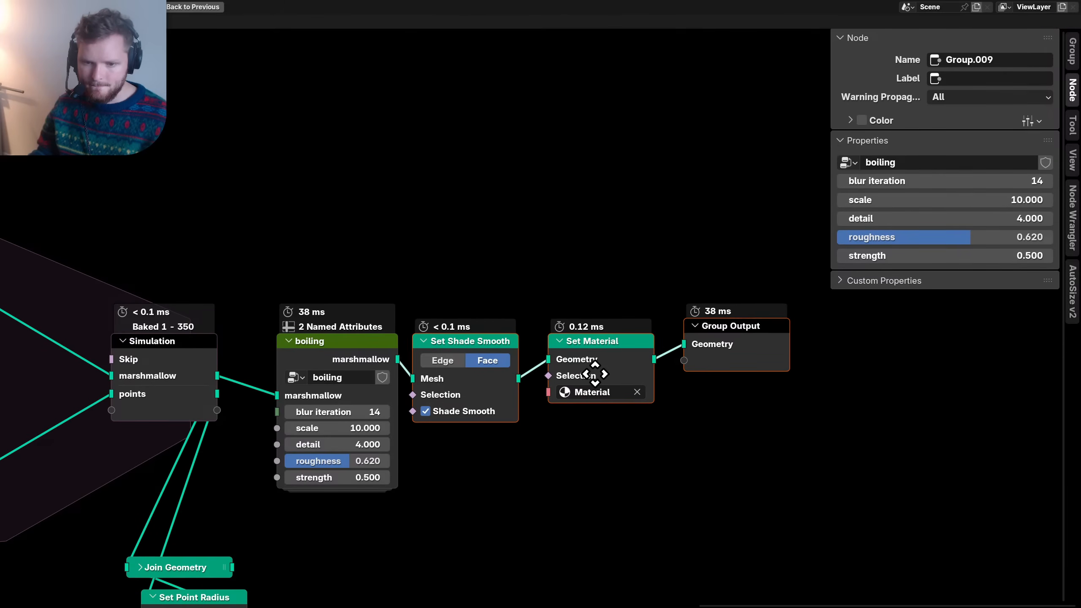
left_click(639, 418)
- Save the file and switch the node editor to the Shader Editor showing the marshmallow's material
key("ctrl+s")
left_click(11, 21)
left_click(51, 119)
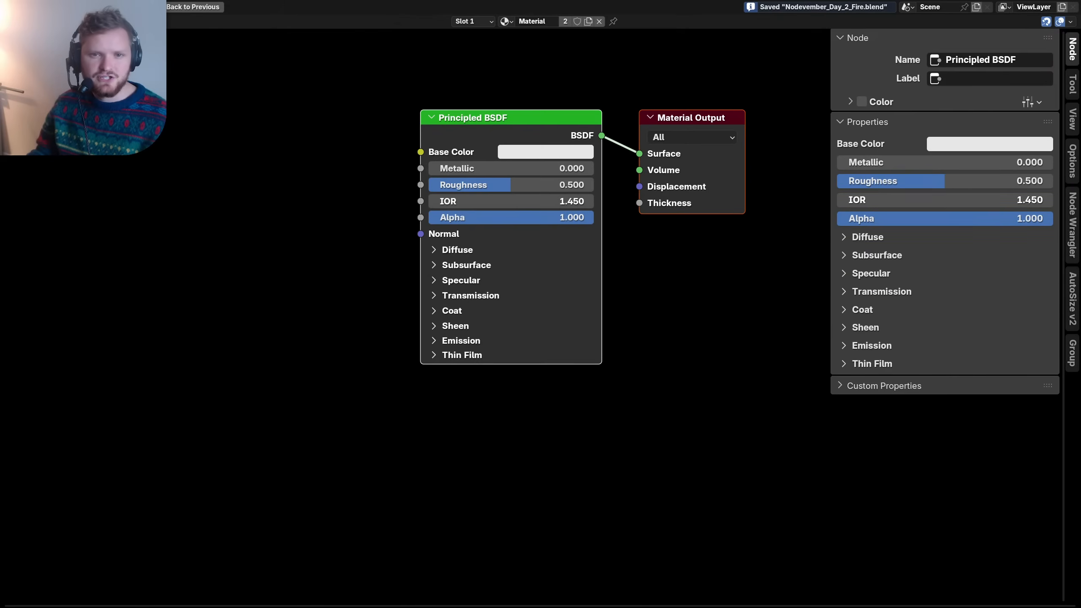
- Rename the material as marshmallow and save the file
double_click(524, 21)
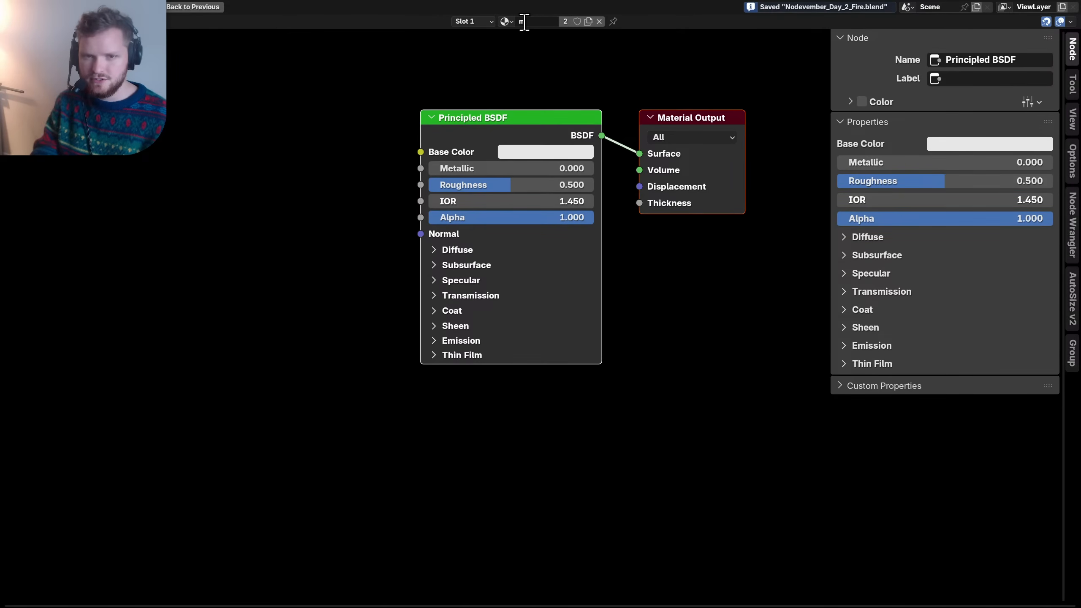
type("marshmallow")
key("Return")
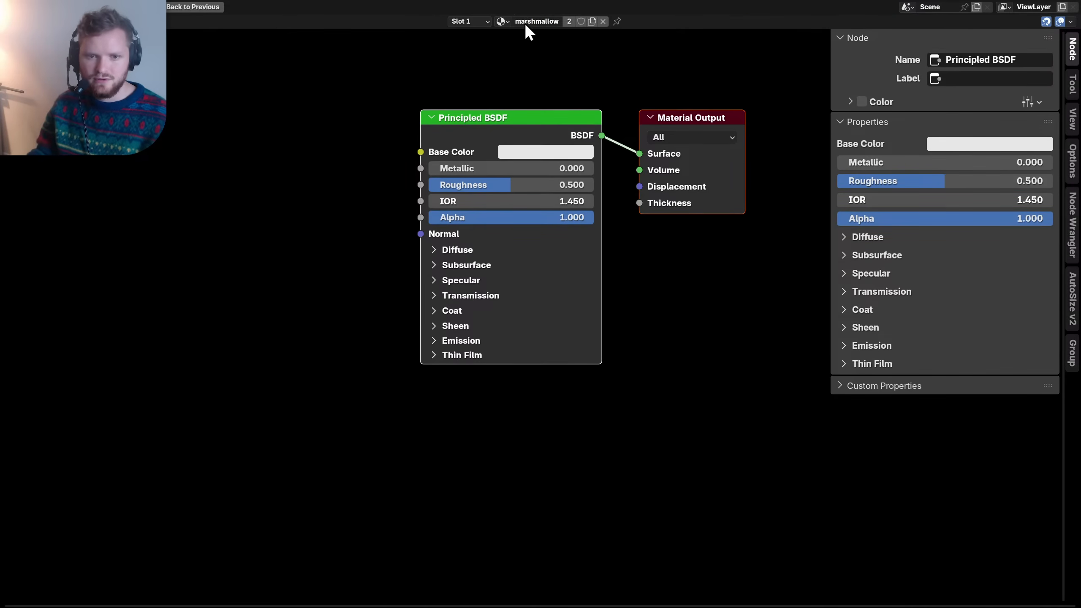
key("ctrl+s")
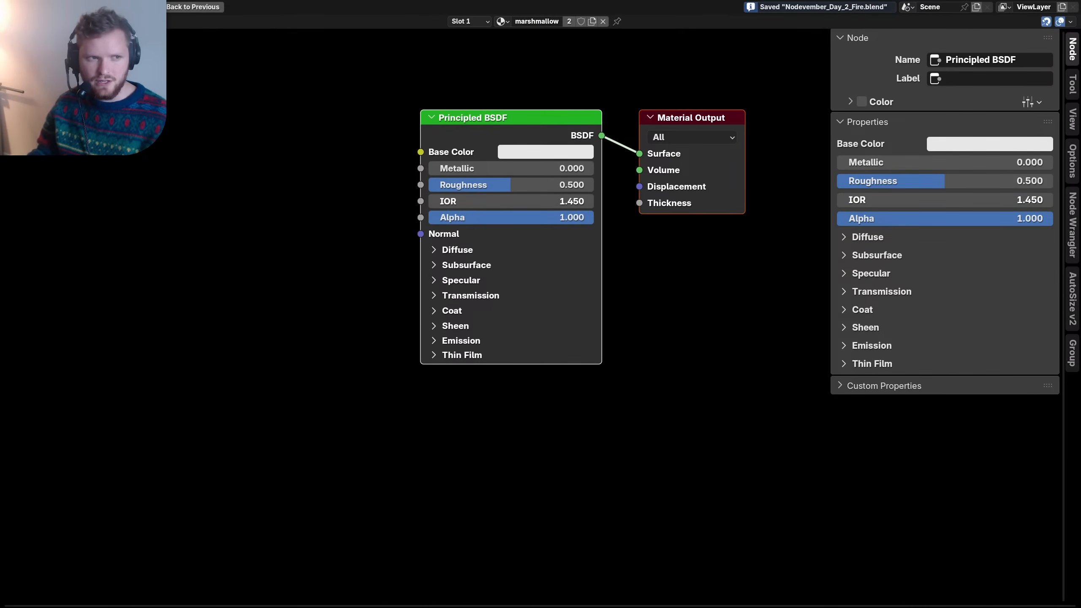
- Return to the Geometry Node Editor, hide its sidebar, restore the full multi-area layout and save the file
left_click(12, 21)
left_click(52, 108)
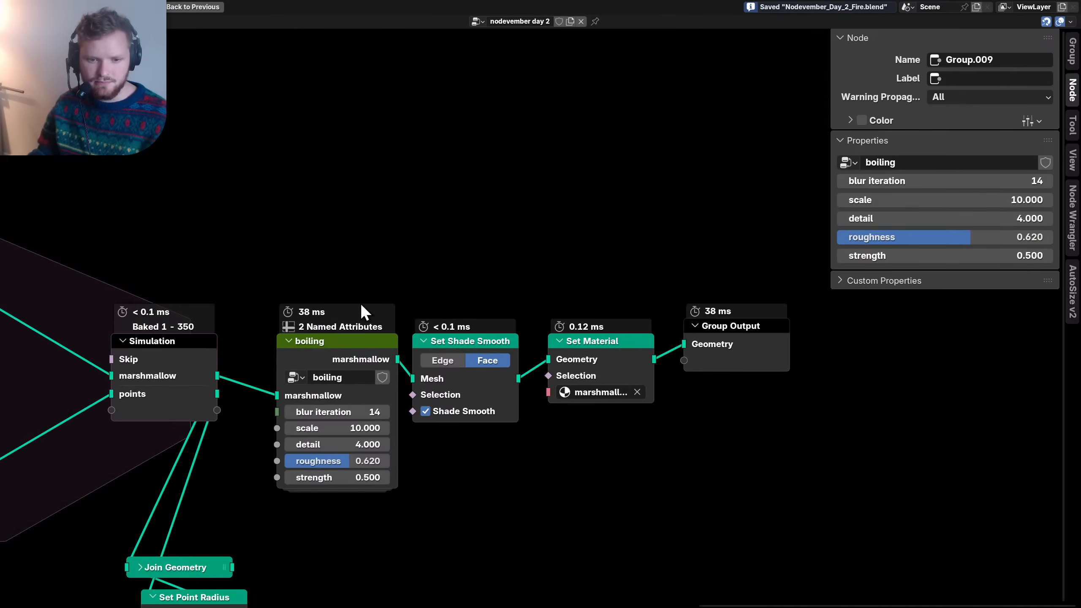
key("n")
key("ctrl+space")
middle_click_drag(490, 132, 480, 129)
scroll(480, 130, "down", 2)
key("ctrl+s")
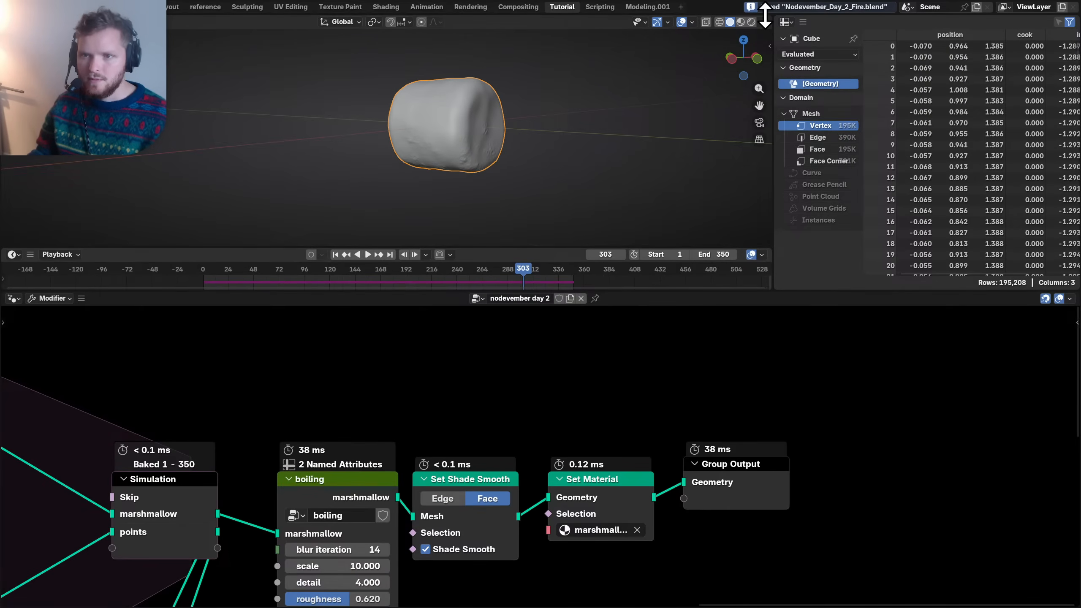
- Set the 3D viewport to rendered shading, switch the node editor to the Shader Editor and save the file
left_click(751, 22)
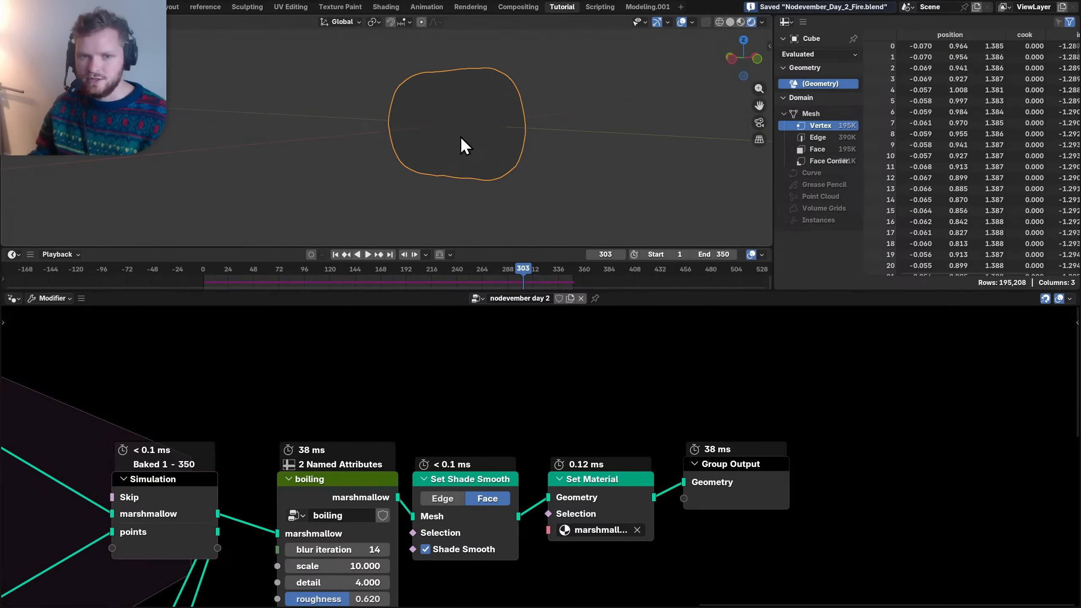
mouse_move(464, 145)
middle_mouse_down()
mouse_move(464, 133)
mouse_move(436, 137)
mouse_move(513, 219)
middle_mouse_up()
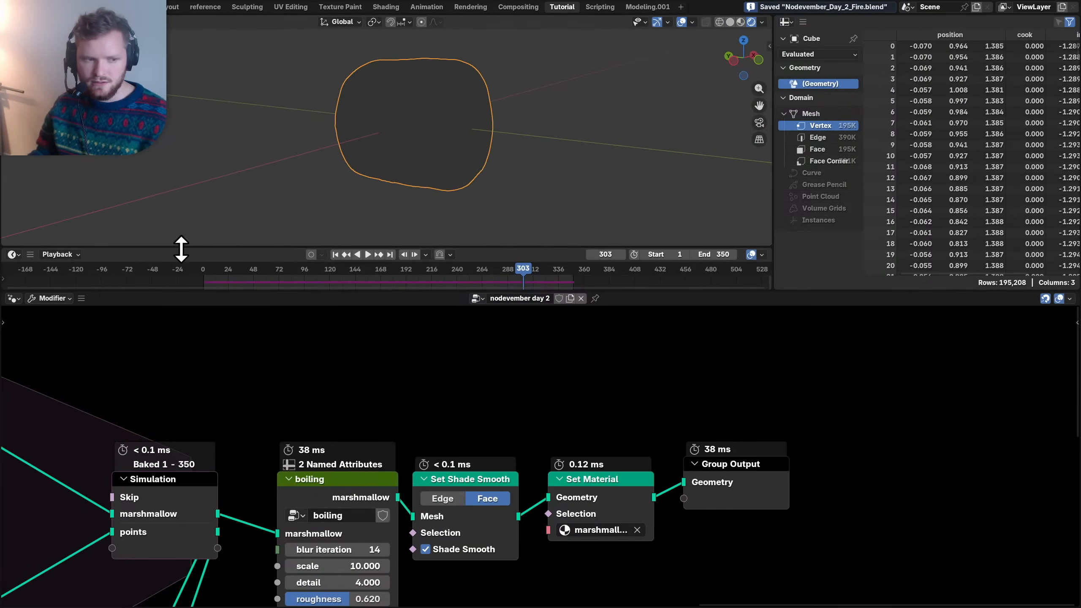
left_click(13, 299)
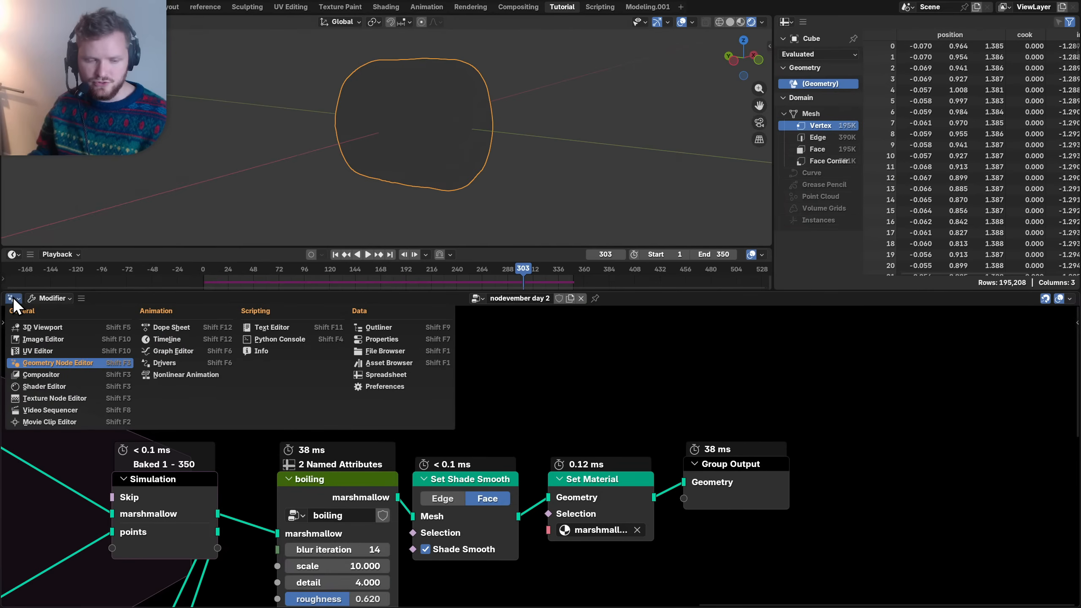
key("s")
middle_click_drag(505, 346, 449, 456)
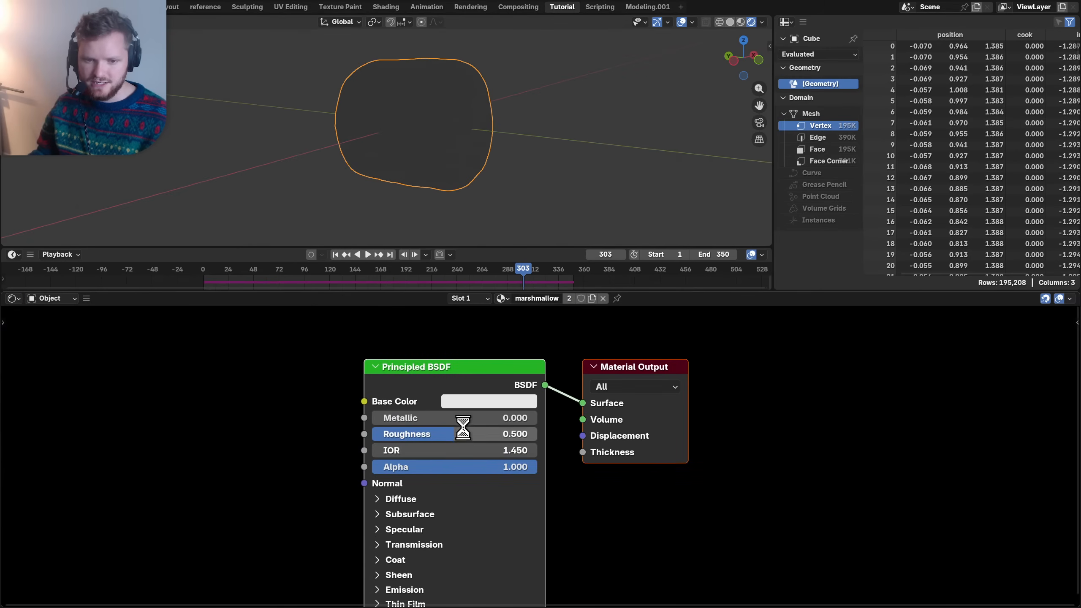
key("ctrl+s")
scroll(442, 143, "up", 1)
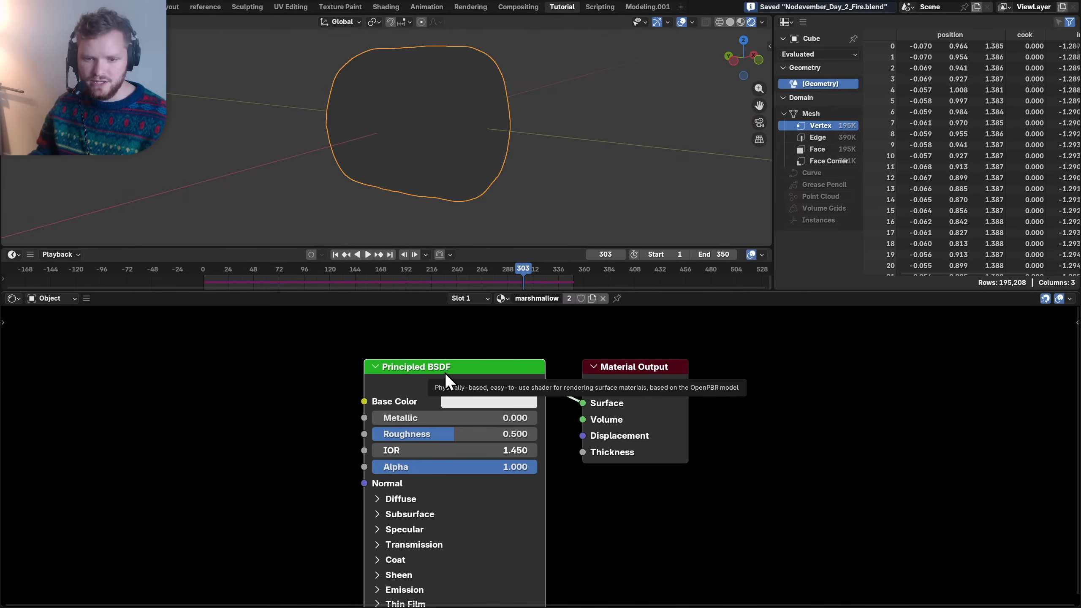
- Replace the Principled BSDF with an Attribute node reading cook, and preview it on the marshmallow up to frame 305
key("x")
key("shift+a")
type("at")
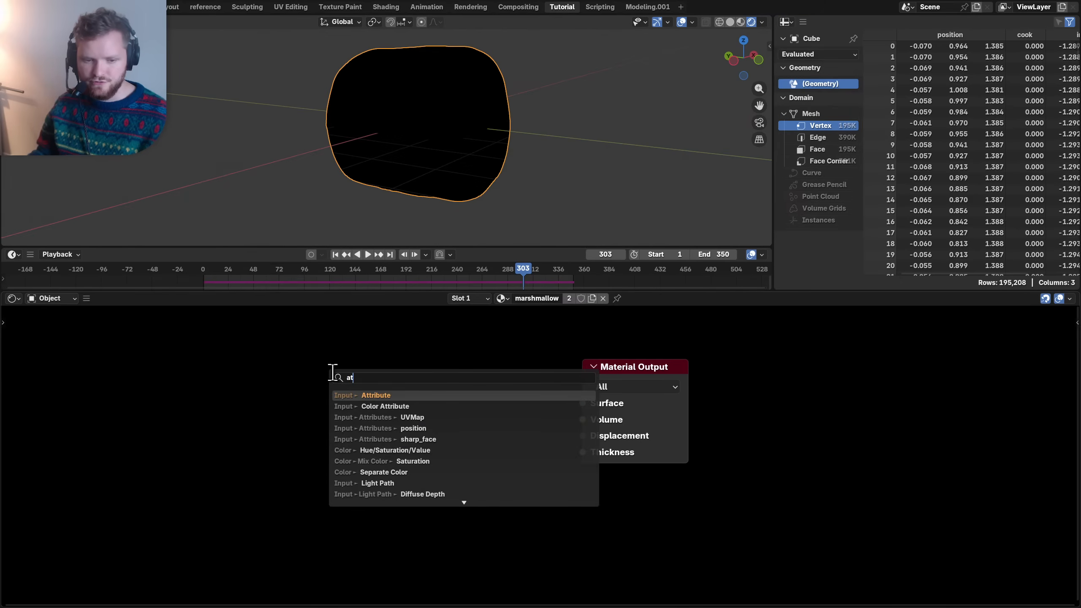
type("t")
left_click(359, 392)
left_click(246, 322)
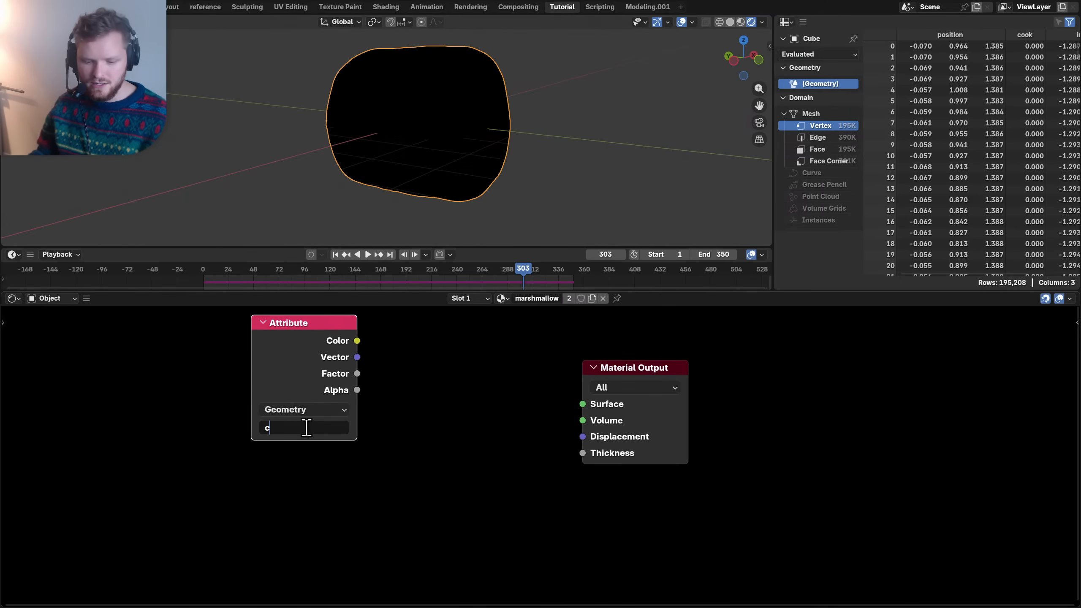
left_click(305, 343, "ctrl+shift")
middle_click_drag(406, 186, 394, 162)
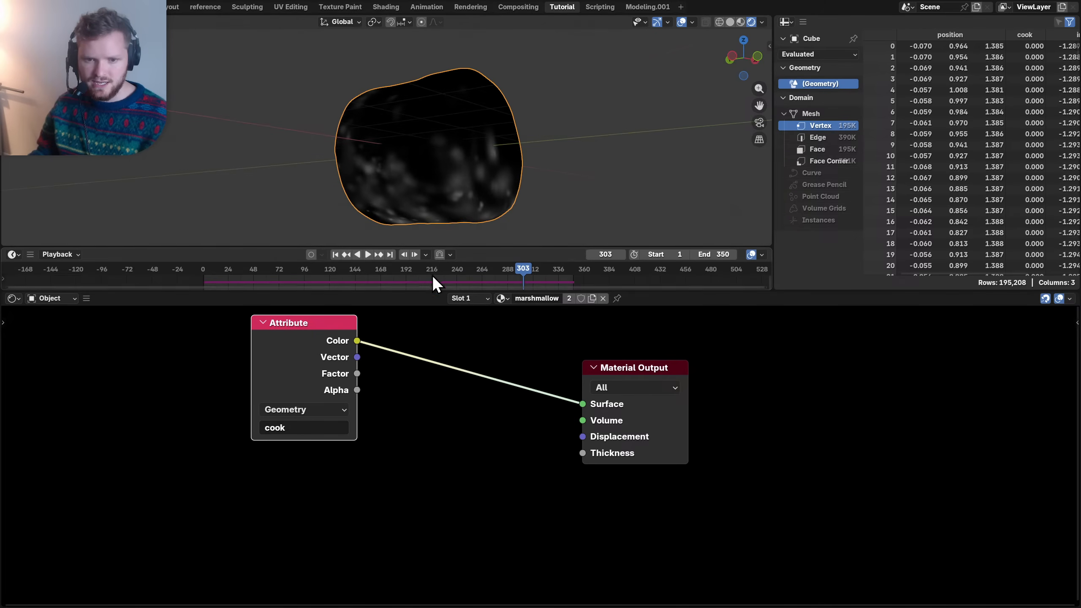
mouse_move(522, 272)
left_mouse_down()
mouse_move(557, 274)
mouse_move(461, 268)
mouse_move(526, 272)
left_mouse_up()
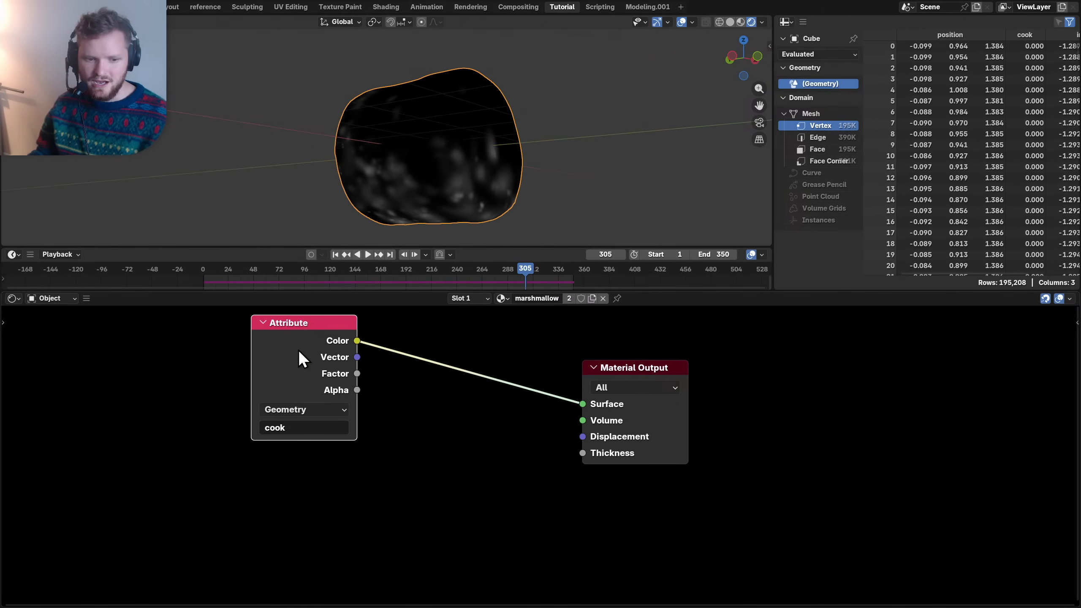
- Duplicate the Attribute node, set the copy to initial position, preview its output on the marshmallow and save the file
key("shift+d")
left_click(303, 494)
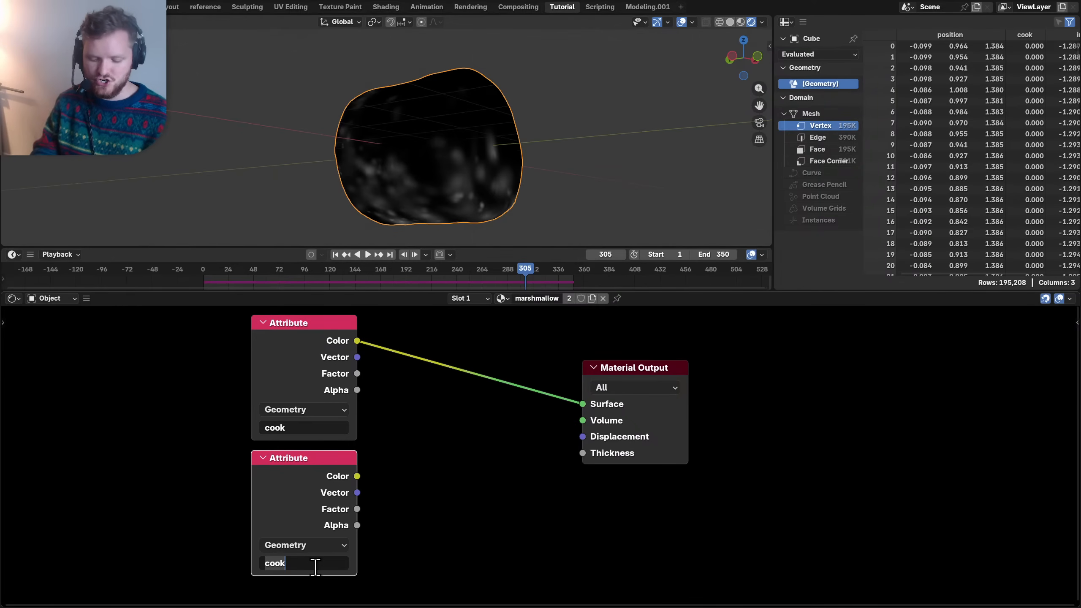
type("initial position")
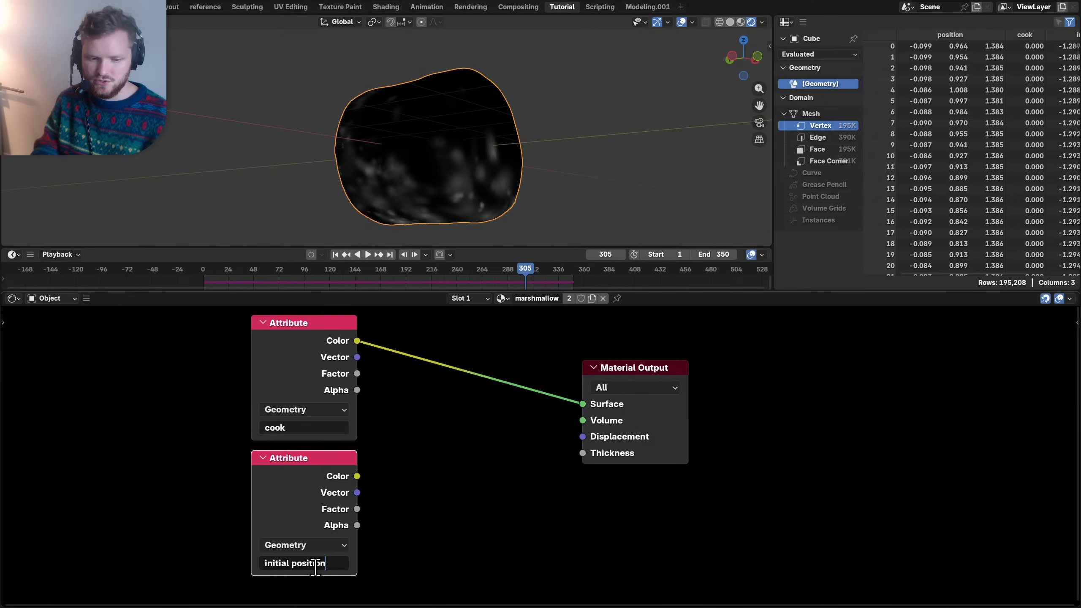
left_click(321, 480, "ctrl+shift")
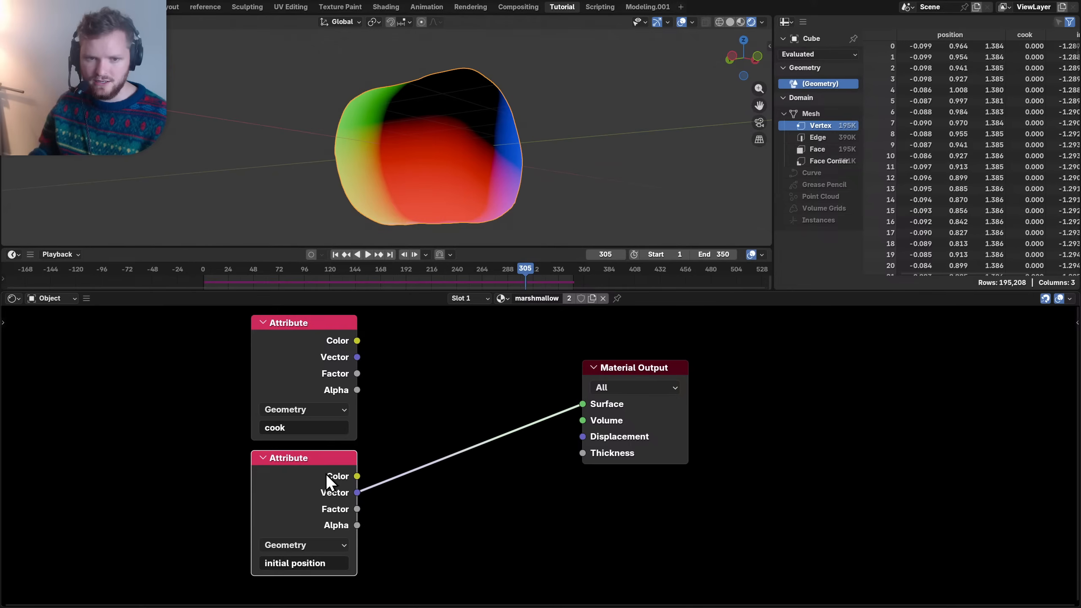
left_click_drag(564, 248, 564, 238)
key("ctrl+s")
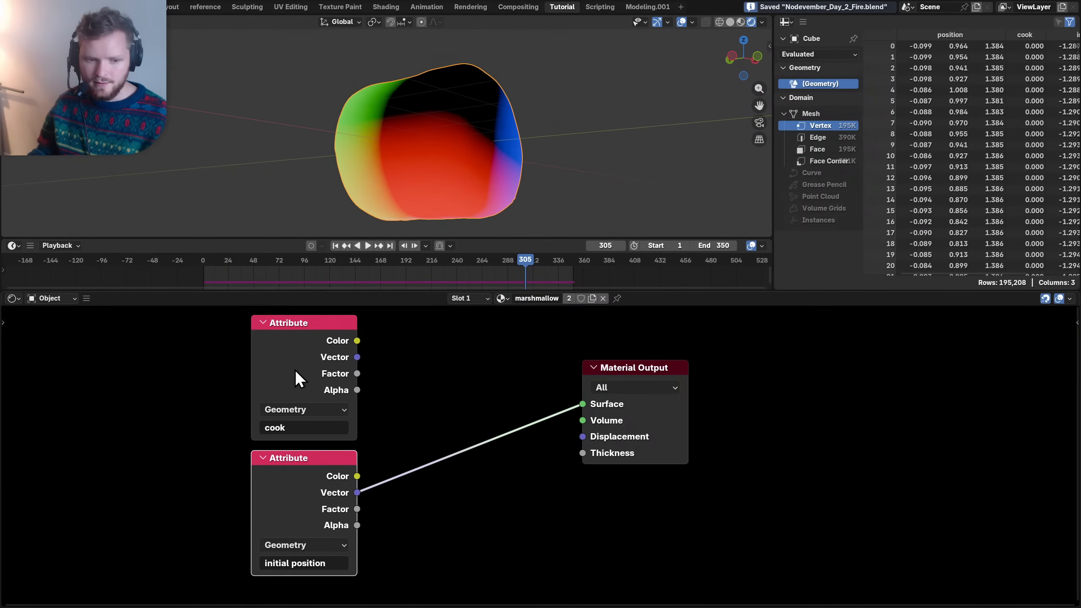
- Connect the cook attribute's Factor output to the Surface input and move the Material Output node farther away
left_click(295, 365, "ctrl+shift")
left_click(296, 364, "ctrl+shift")
left_click(295, 364, "ctrl+shift")
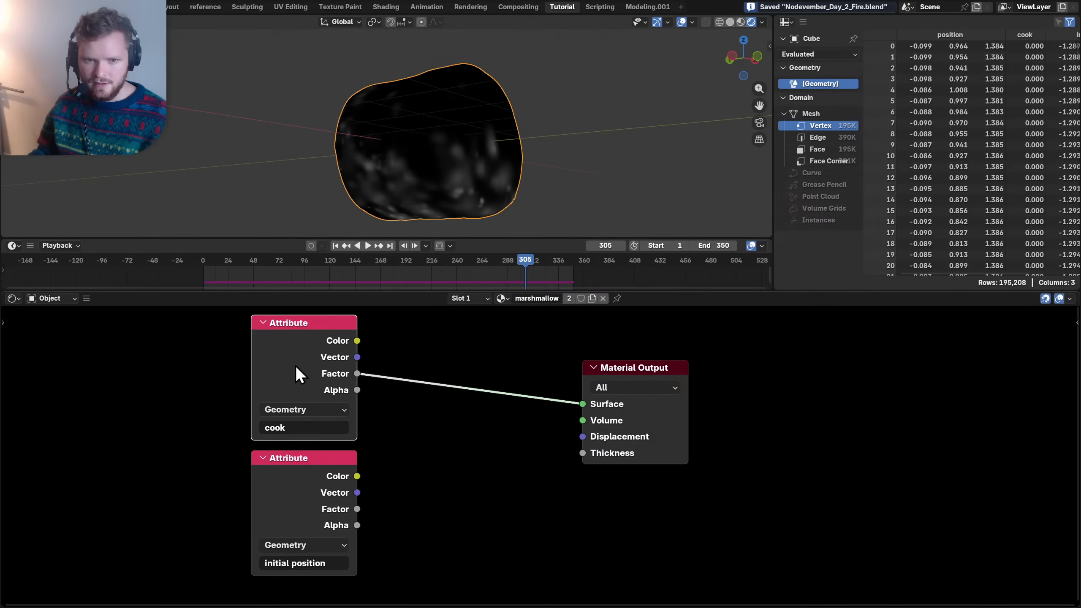
left_click_drag(711, 527, 567, 377)
key("g")
left_click(717, 407)
- Insert a Color Ramp node between the cook attribute's Factor output and the Material Output
scroll(527, 391, "up", 2)
key("shift+a")
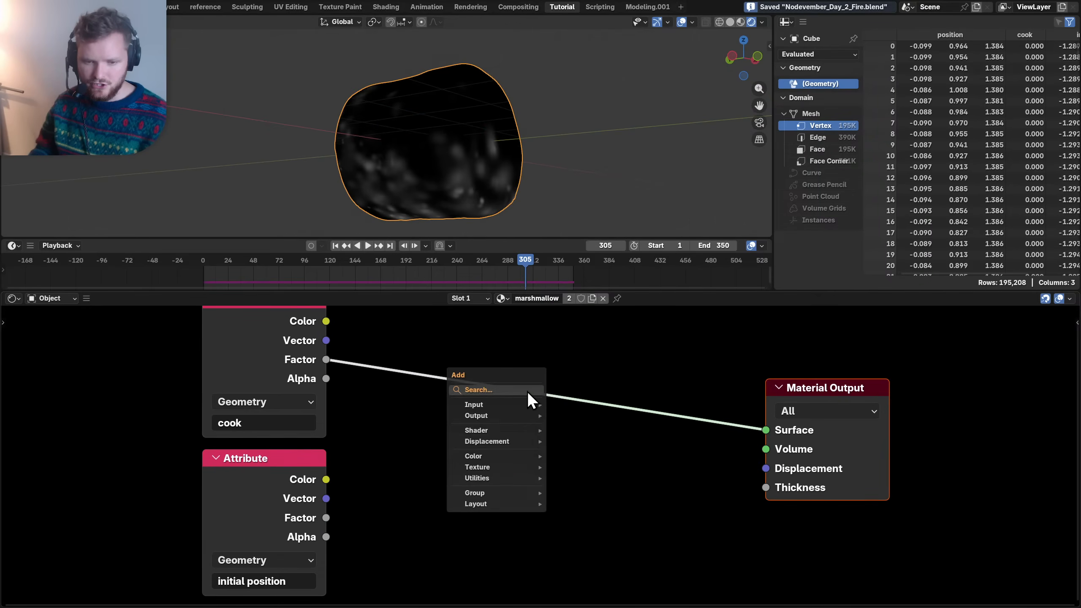
type("colorr")
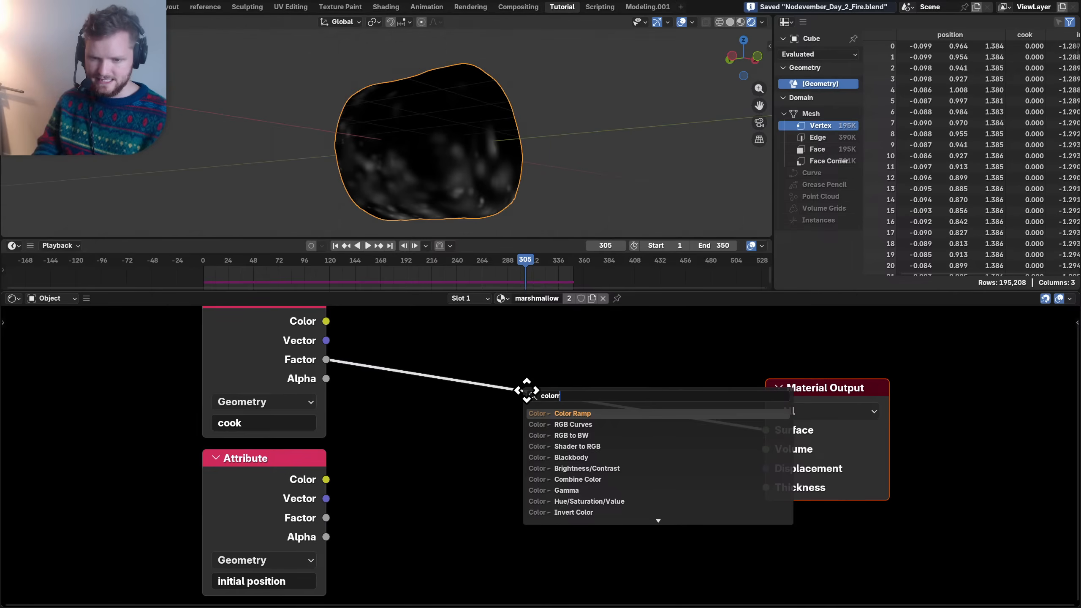
key("Return")
left_click(407, 343)
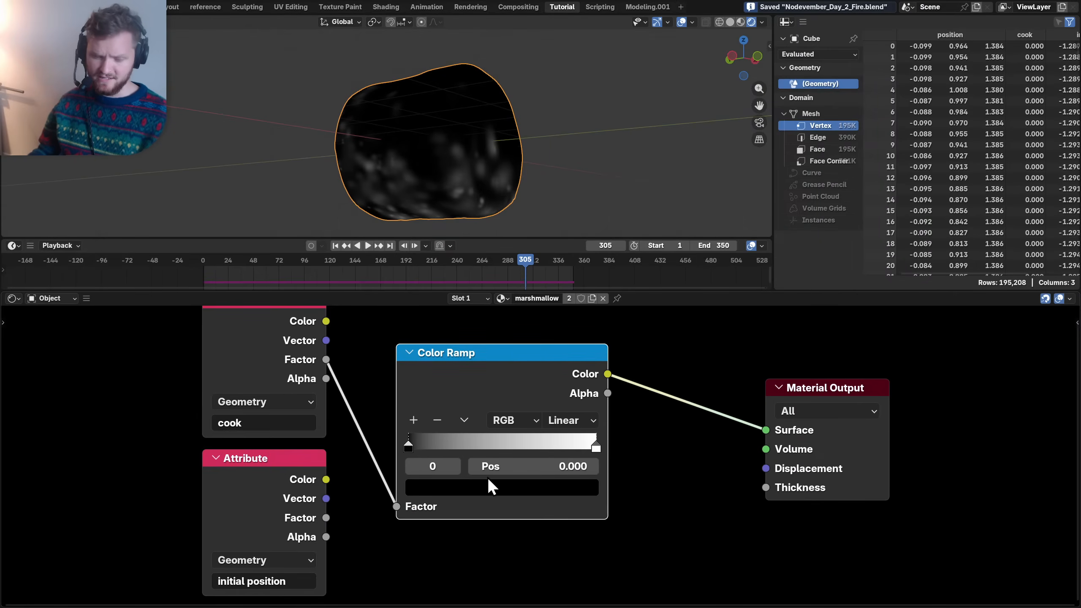
- Hide the cook attribute node's unused sockets, collapse it, label it cook and place it beside the Color Ramp
left_click(271, 360)
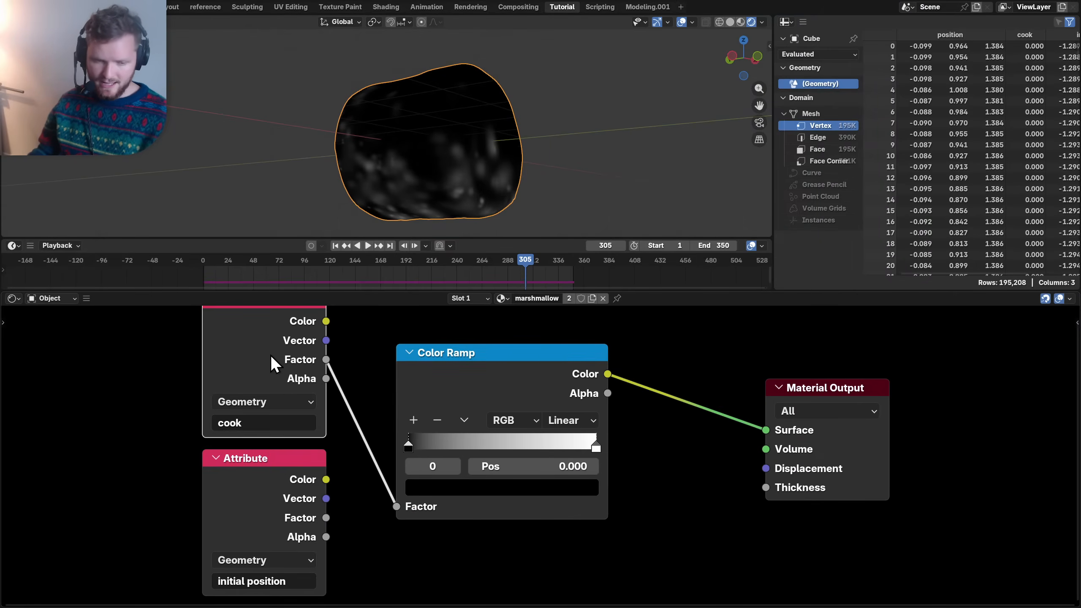
key("ctrl+h")
key("h")
key("g")
left_click(270, 350)
middle_click_drag(270, 351, 262, 447)
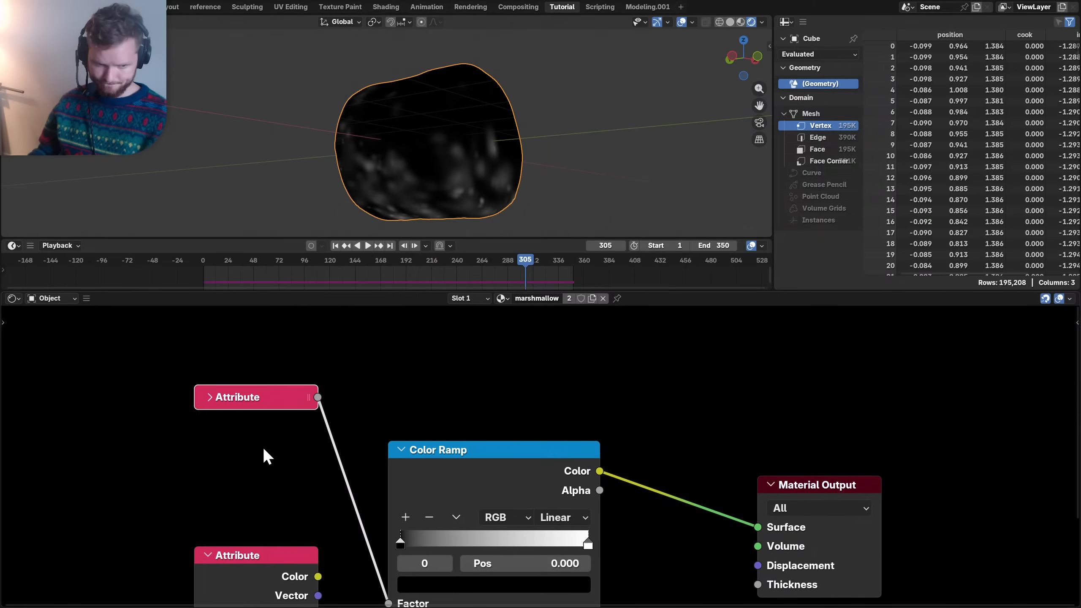
key("F2")
type("cook")
key("Return")
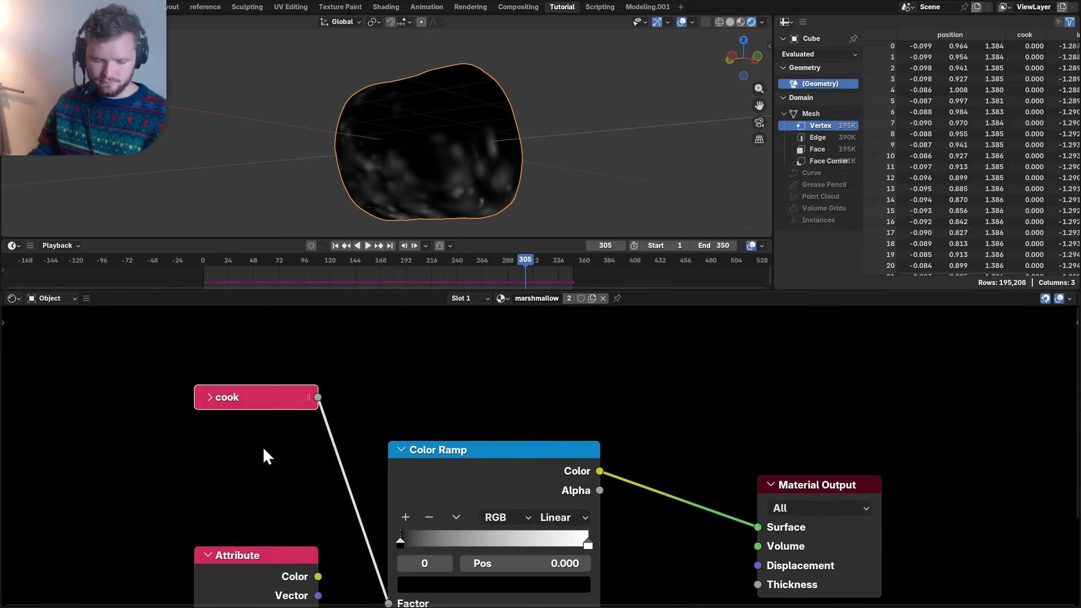
left_click_drag(270, 397, 271, 449)
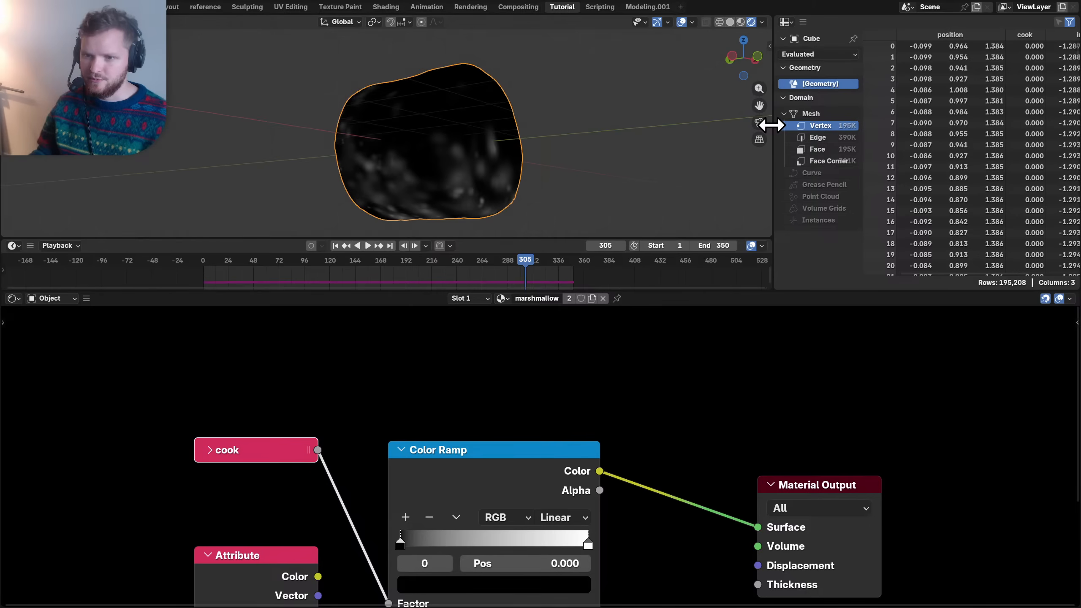
- Widen the spreadsheet area, turn it into an Image Editor and show the stock photo of roasted marshmallows on the campfire
left_click_drag(771, 125, 700, 124)
key("ctrl+s")
left_click(712, 21)
left_click(302, 55)
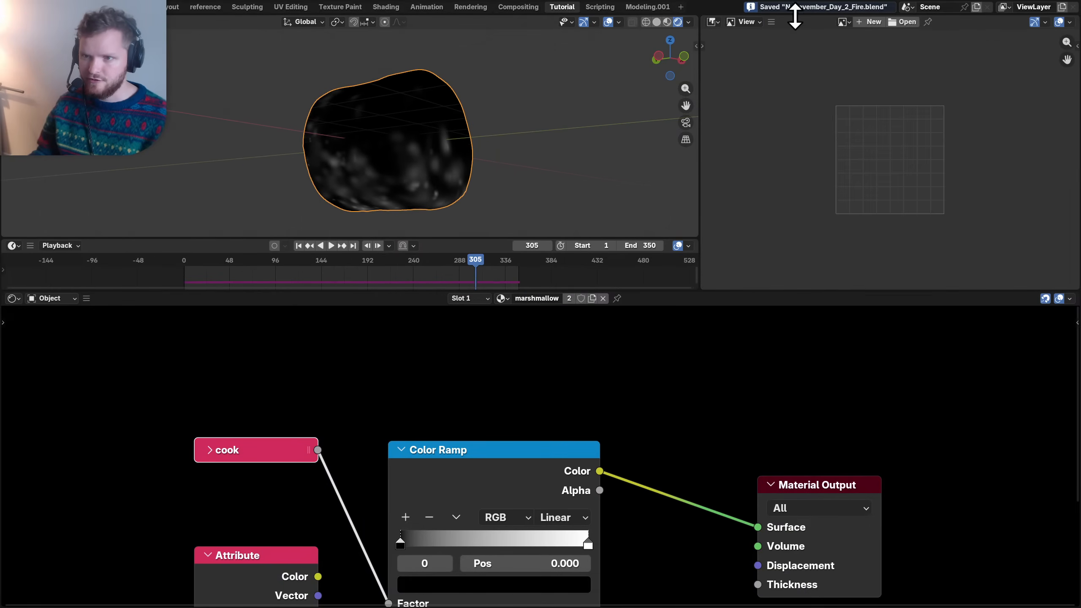
left_click(843, 22)
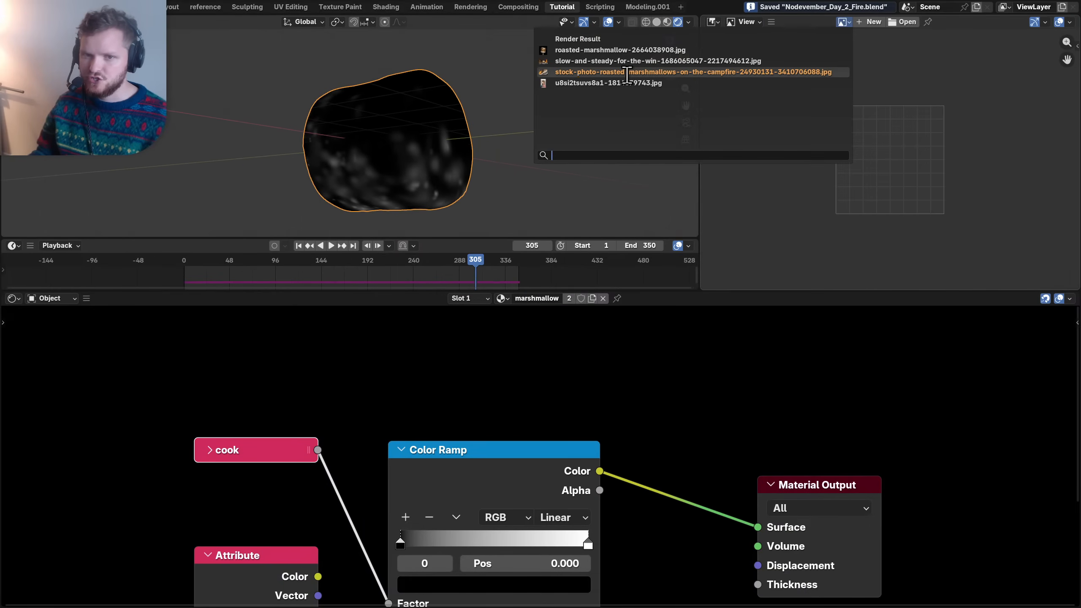
left_click(626, 72)
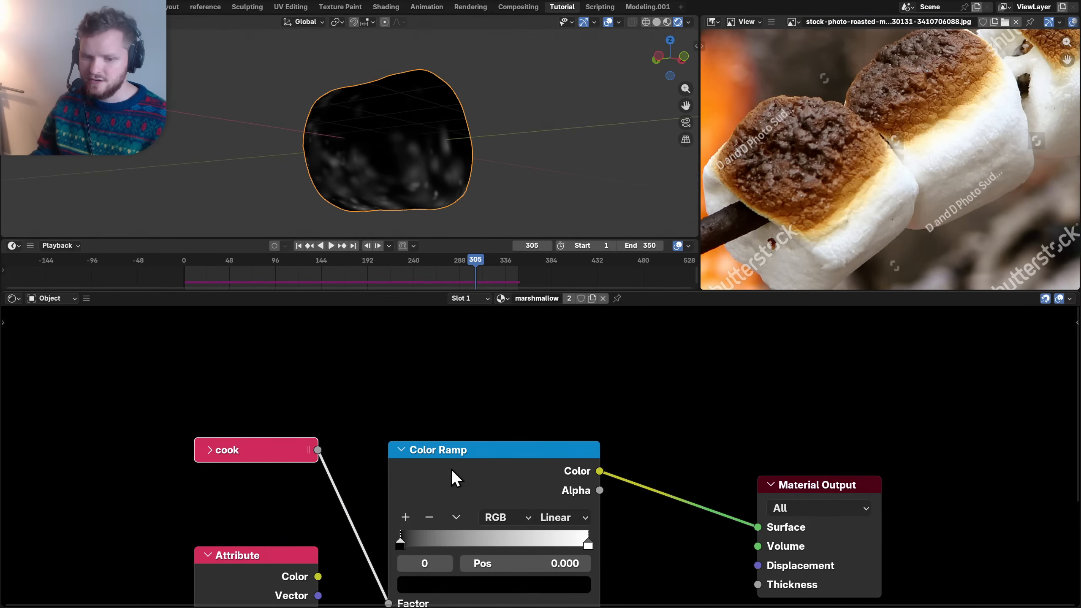
- Tidy the Color Ramp and Material Output placement, save, and sample the photo's white-to-charred gradient into the Color Ramp
left_click_drag(460, 472, 462, 456)
middle_click_drag(705, 459, 648, 431)
left_click_drag(759, 460, 706, 426)
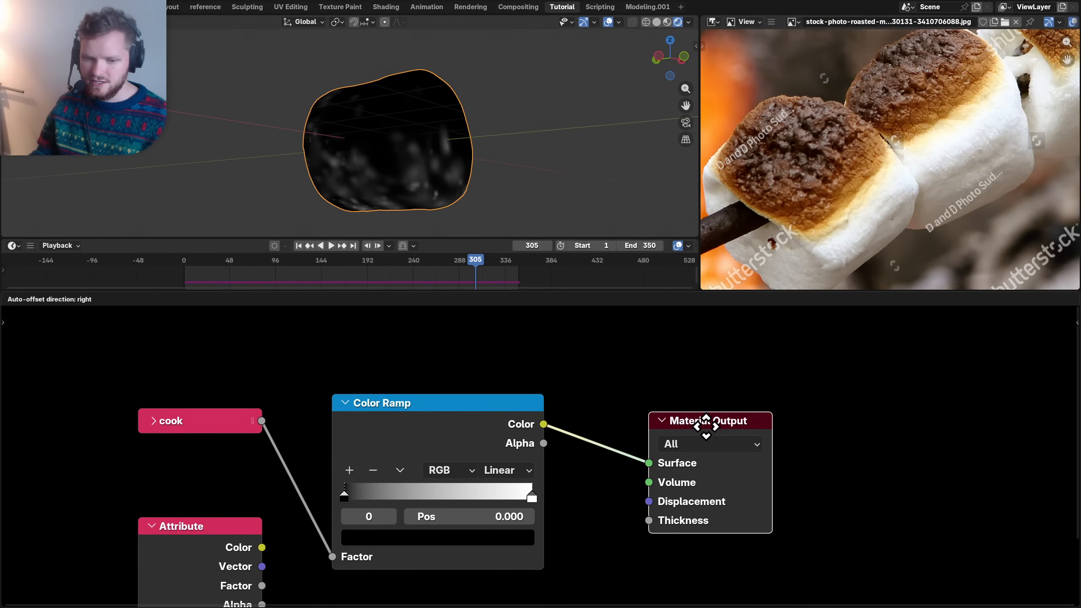
key("ctrl+s")
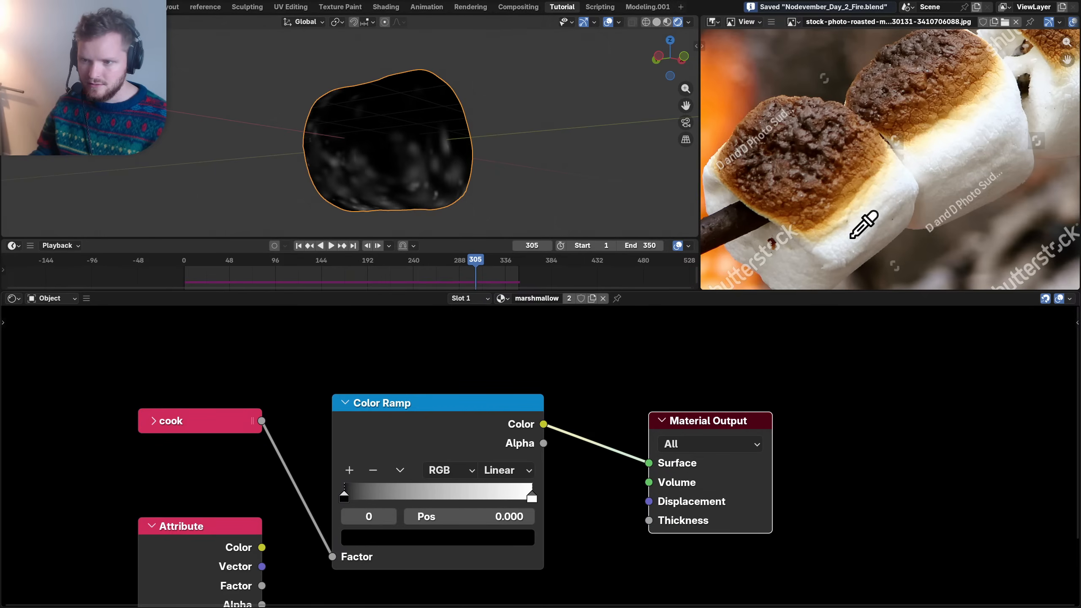
left_click(874, 196)
left_click_drag(887, 184, 796, 174)
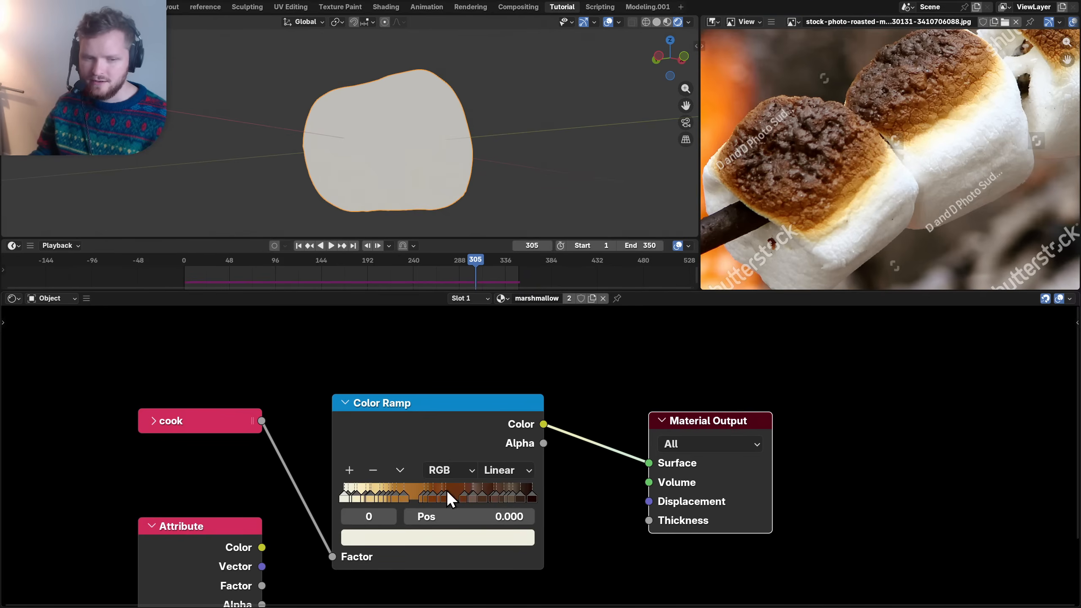
- Move the two attribute nodes away from the Color Ramp and insert a Map Range node between cook and its Factor input
mouse_move(398, 173)
middle_mouse_down()
mouse_move(386, 133)
mouse_move(388, 186)
middle_mouse_up()
middle_click_drag(260, 454, 421, 388)
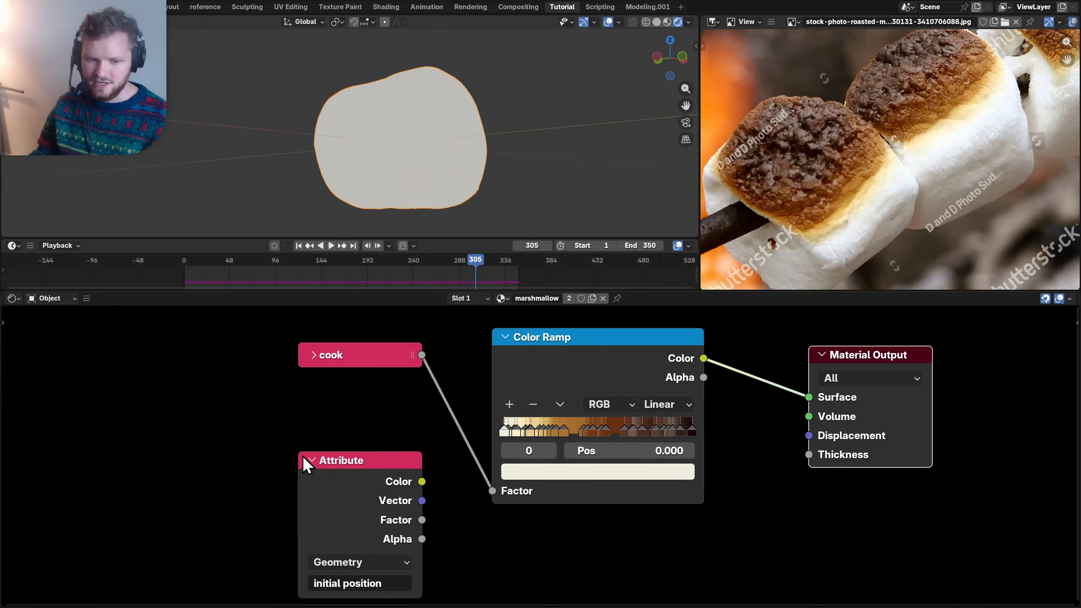
left_click_drag(329, 477, 125, 454)
left_click_drag(353, 362, 204, 363)
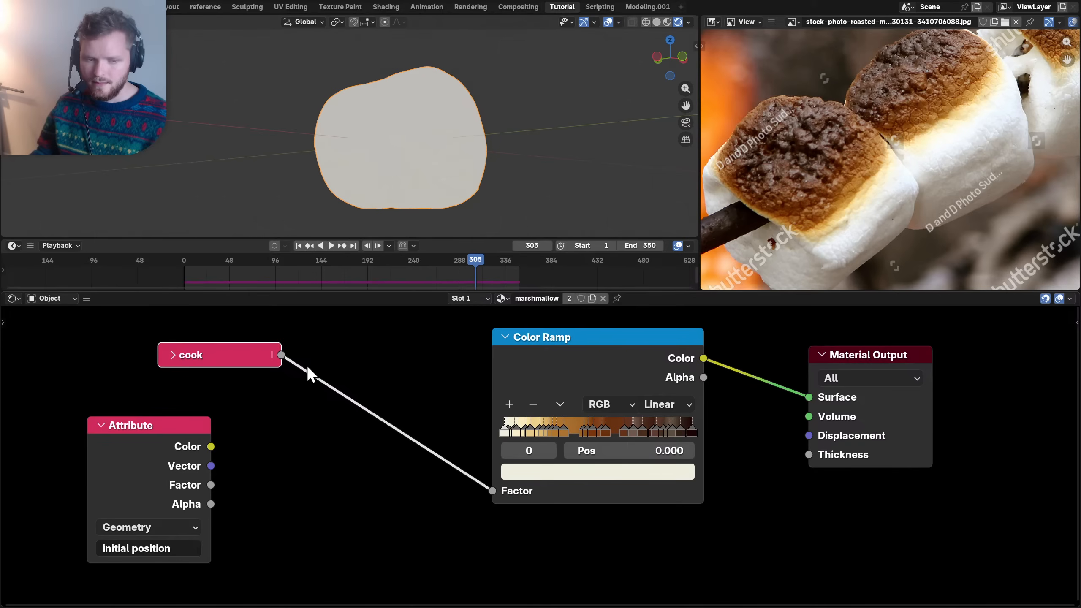
key("shift+a")
type("rang")
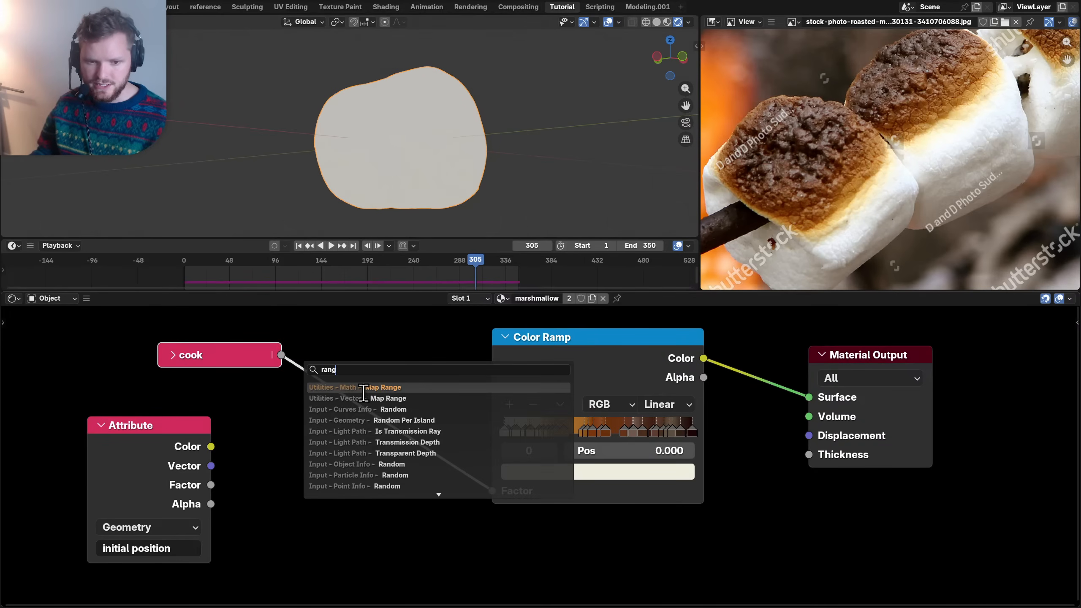
key("Return")
left_click(314, 345)
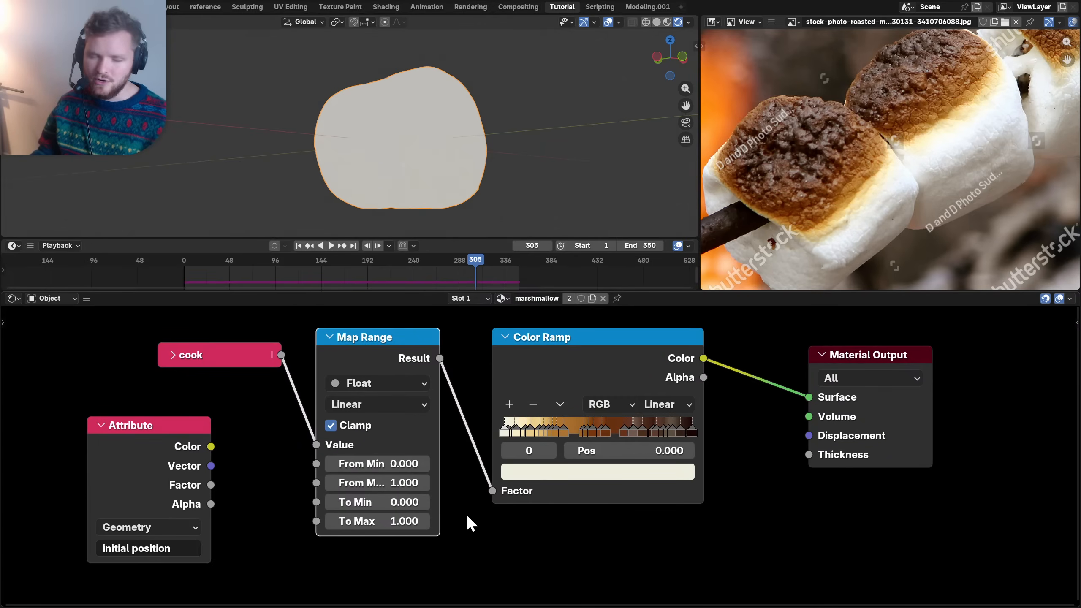
- Set the Map Range's From Max to 0.1 and scrub the timeline to frame 296 to check the marshmallow's browning
left_click(399, 483)
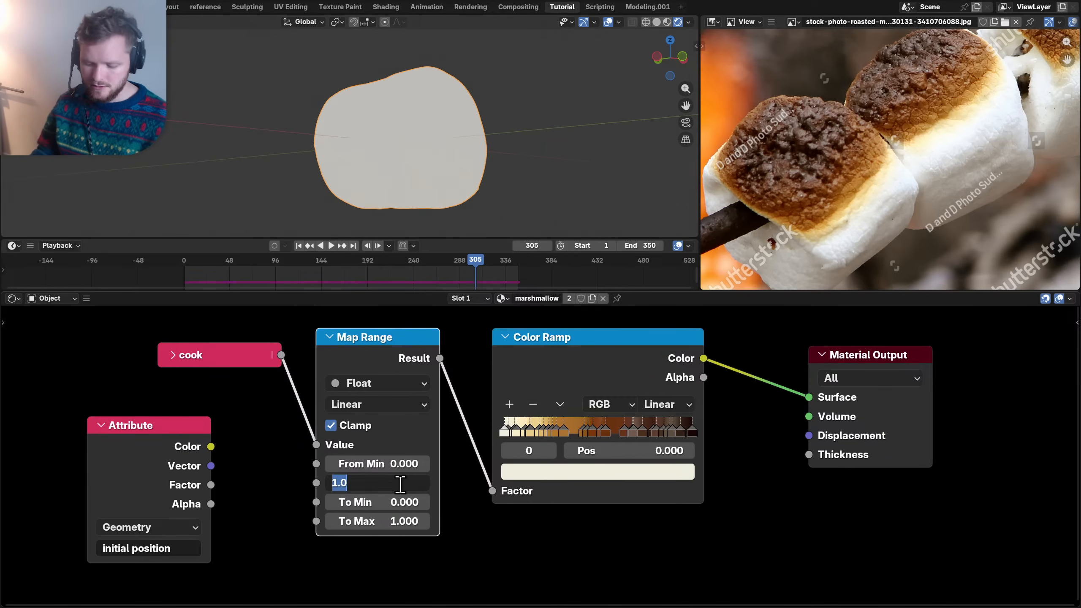
key("Return")
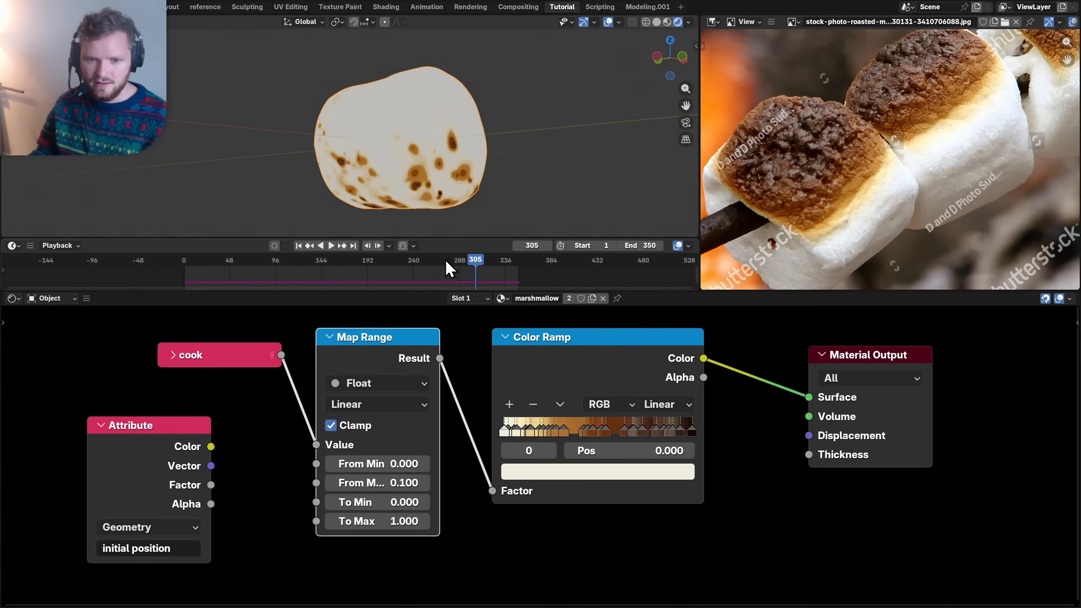
key("space")
left_click_drag(482, 261, 446, 259)
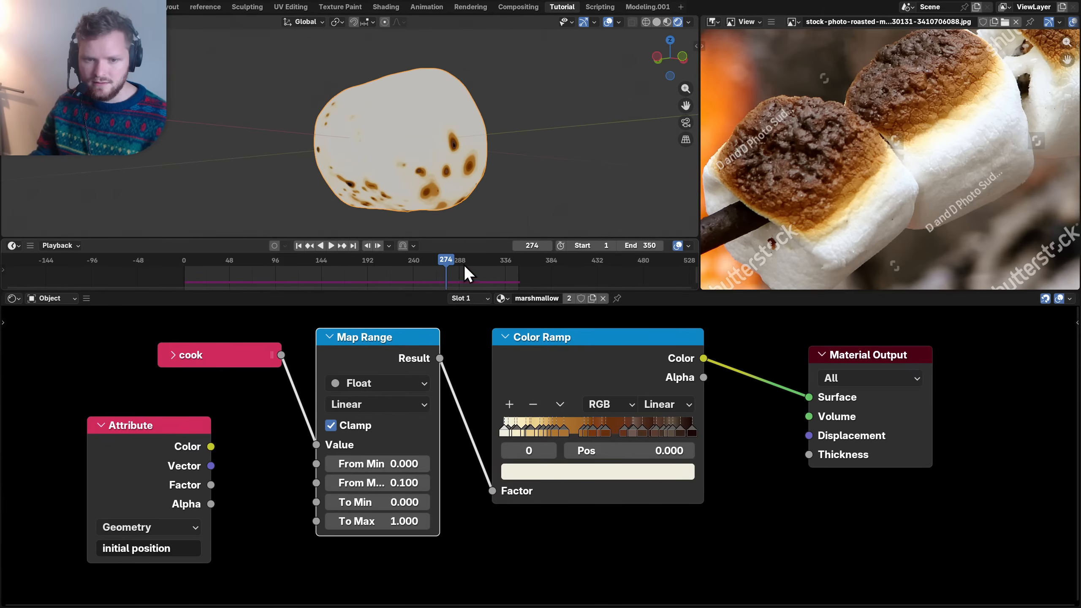
scroll(466, 265, "down", 1)
middle_click_drag(466, 265, 427, 258)
mouse_move(405, 259)
left_mouse_down()
mouse_move(505, 254)
mouse_move(421, 253)
left_mouse_up()
- Switch the Color Ramp interpolation to Ease and raise the Map Range's From Max to 0.22
left_click(651, 402)
left_click(658, 446)
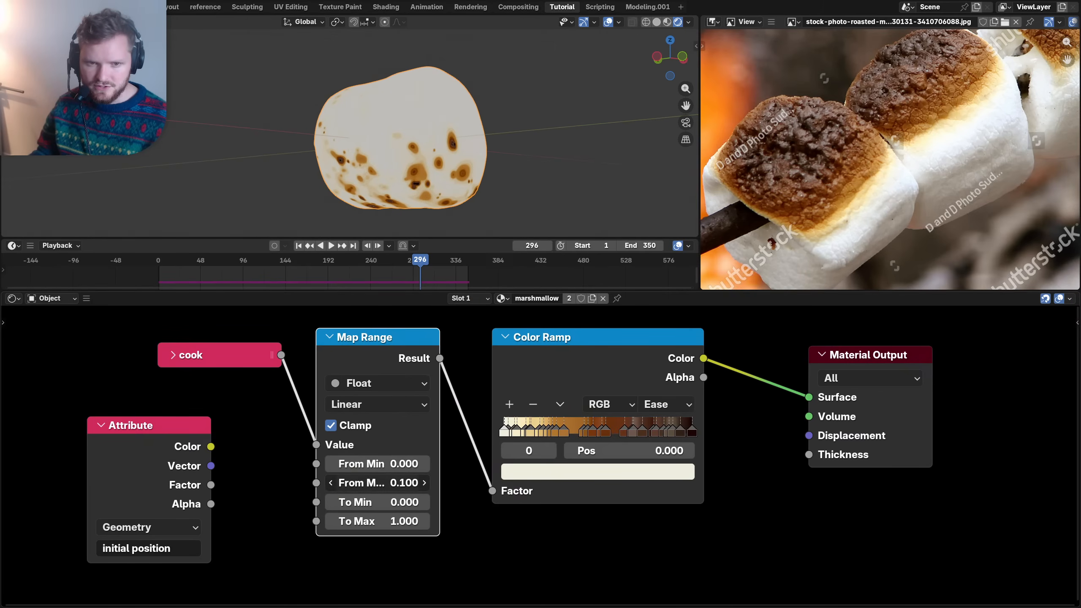
left_click_drag(375, 482, 404, 483)
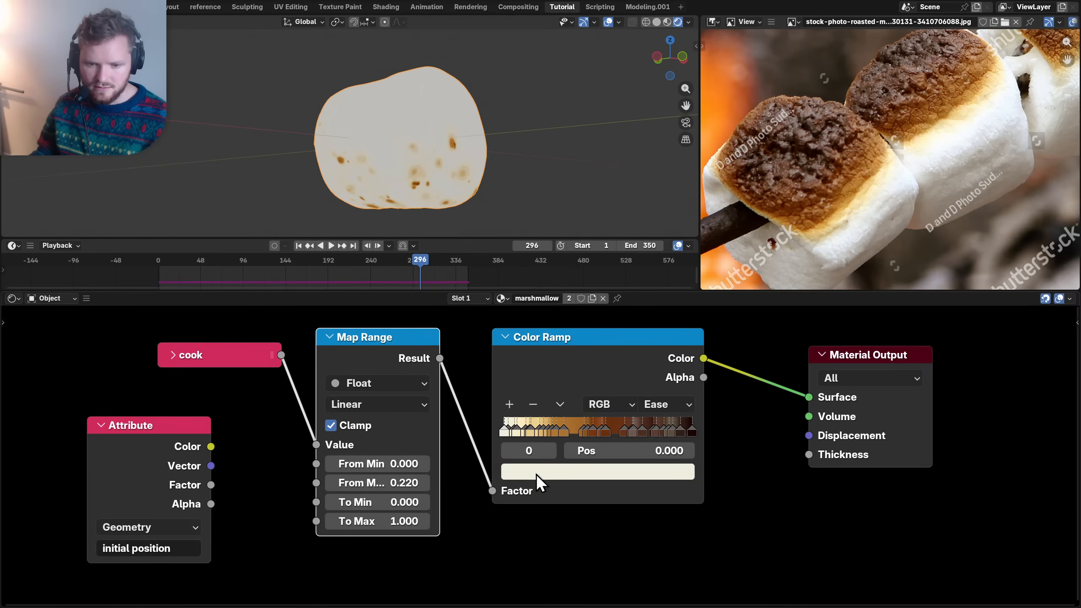
- Save the file and delete surplus pale stops near the Color Ramp's white end, including the one at 0.068
scroll(586, 439, "up", 3)
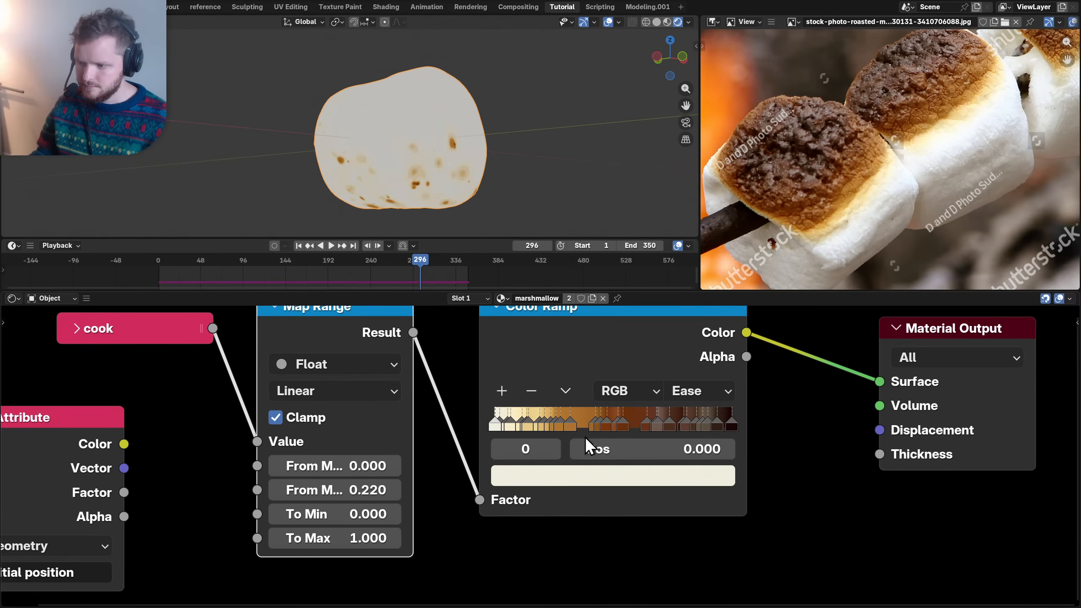
scroll(447, 431, "up", 1)
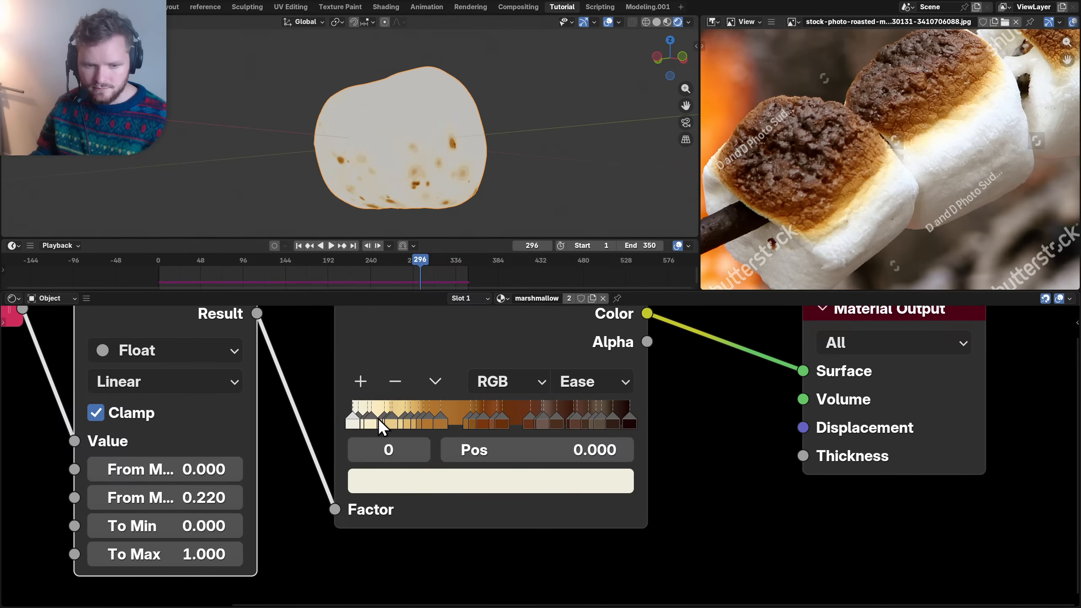
key("ctrl+s")
left_click(375, 418)
left_click(364, 422)
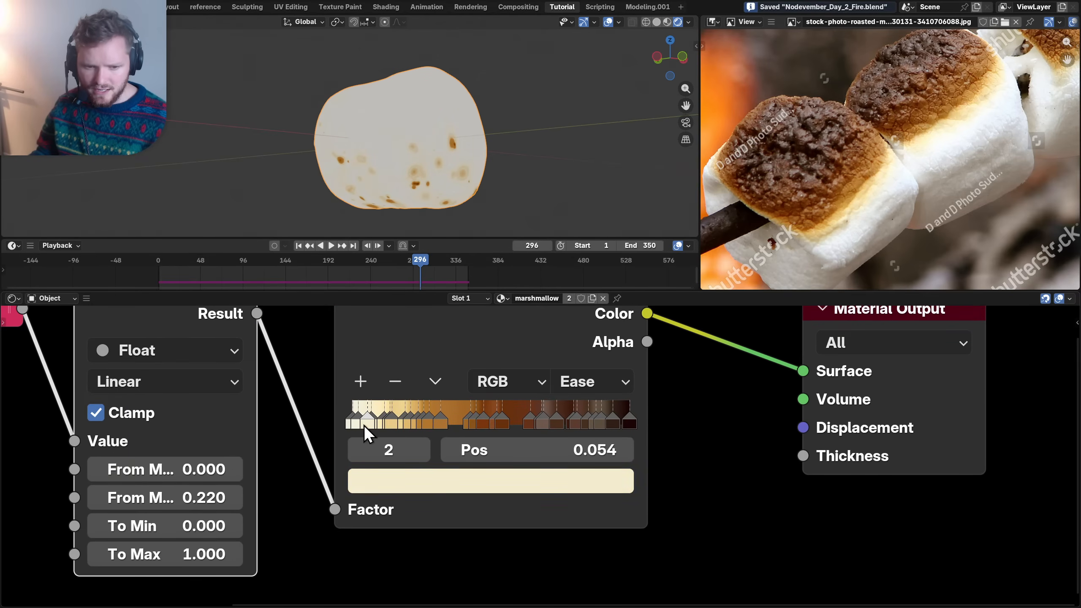
left_click(395, 382)
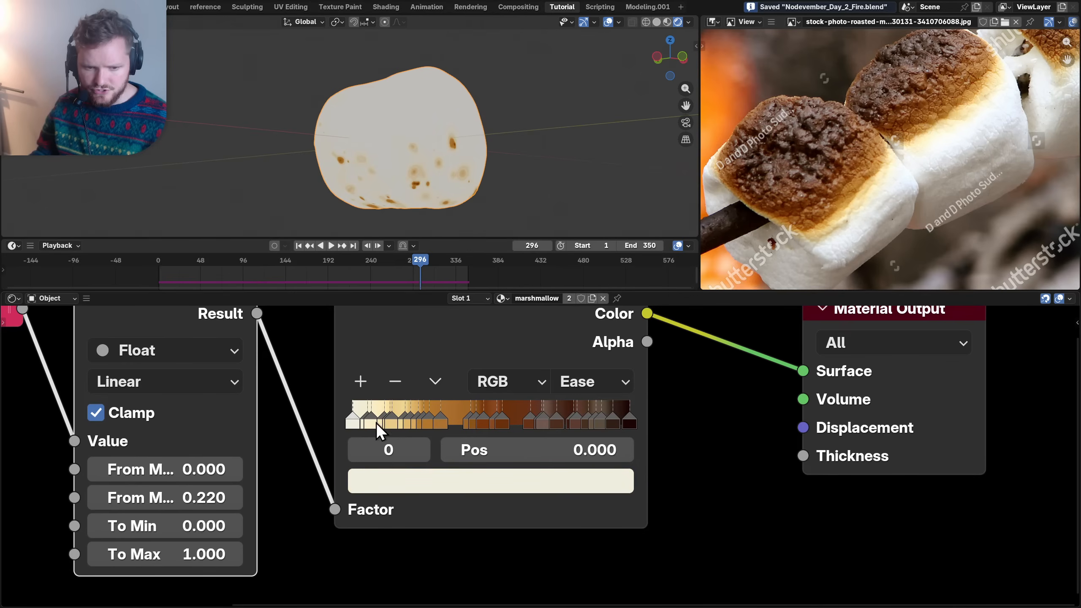
scroll(409, 183, "up", 3)
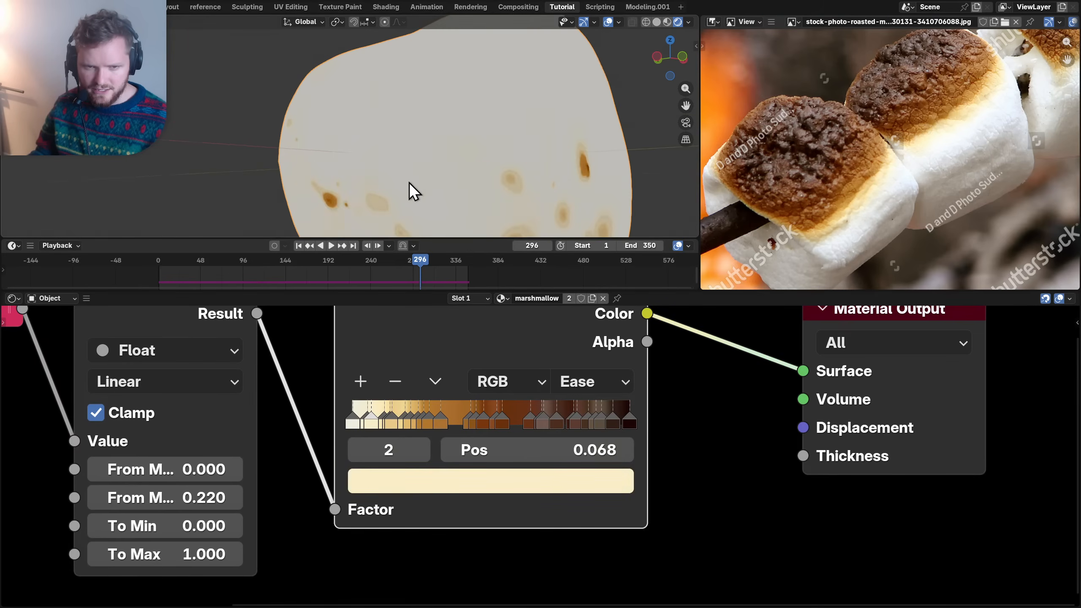
scroll(258, 117, "up", 3)
scroll(316, 150, "up", 2)
left_click(395, 382)
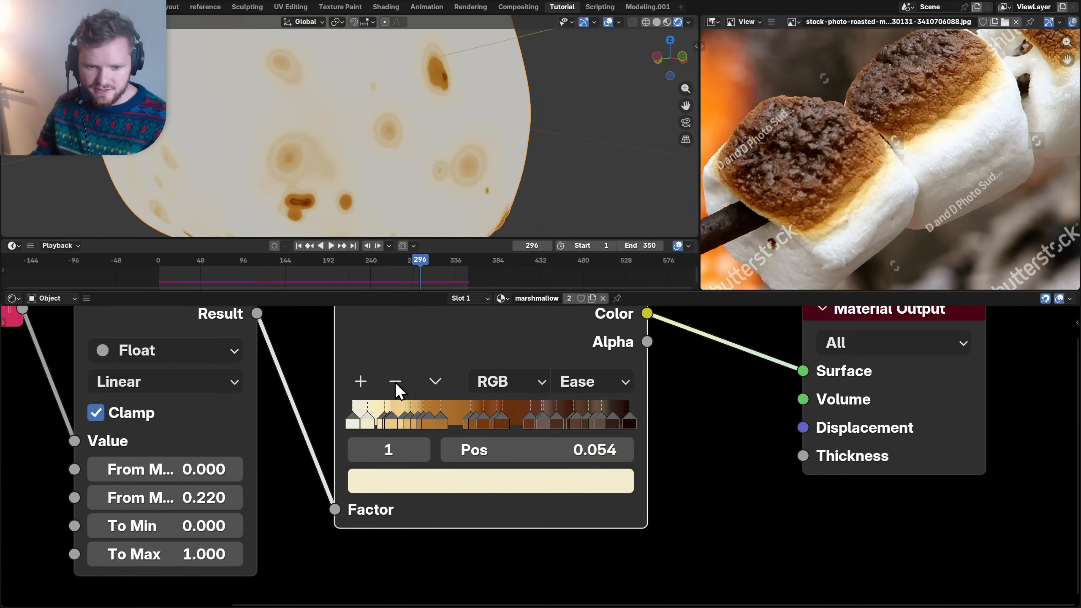
- Thin out the Color Ramp's yellow-to-tan section by deleting its closely spaced stops, including those at 0.277 and 0.209
left_click(428, 419)
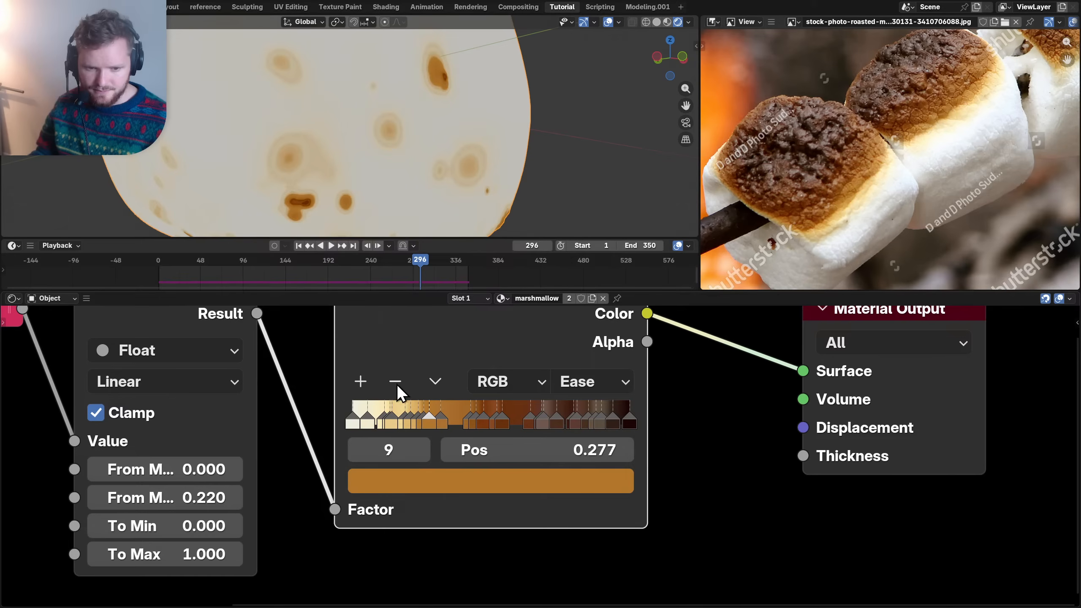
left_click(411, 422)
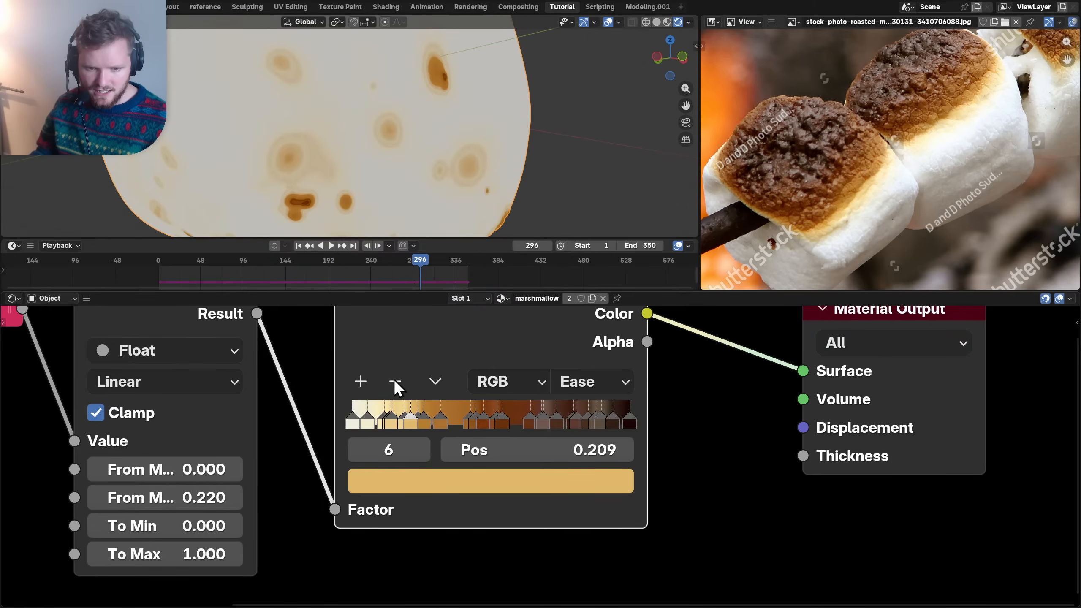
left_click(393, 378)
left_click(391, 425)
left_click(392, 379)
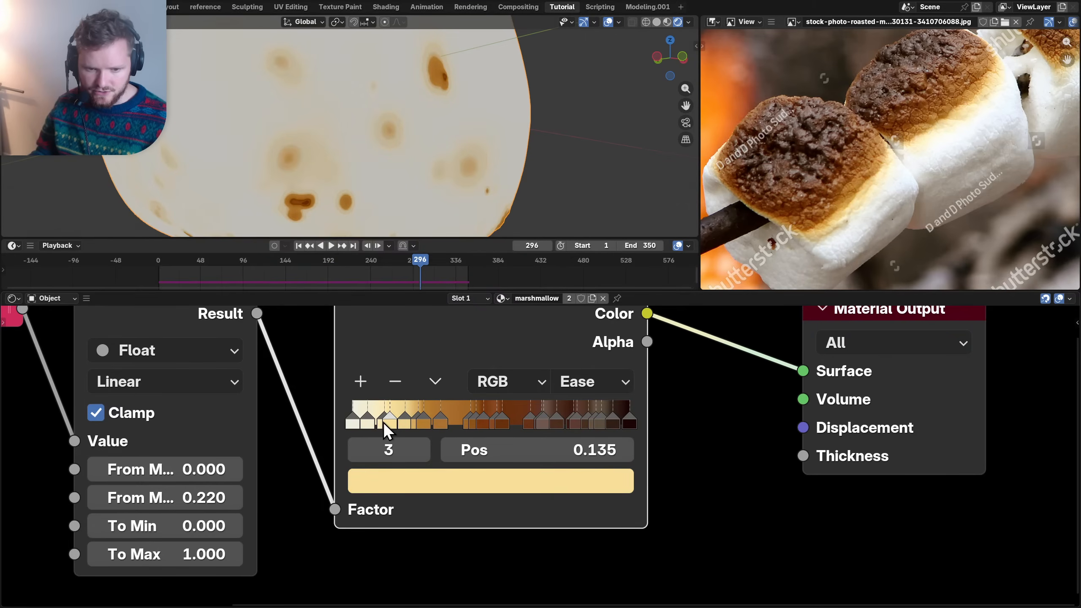
left_click(377, 422)
left_click(396, 382)
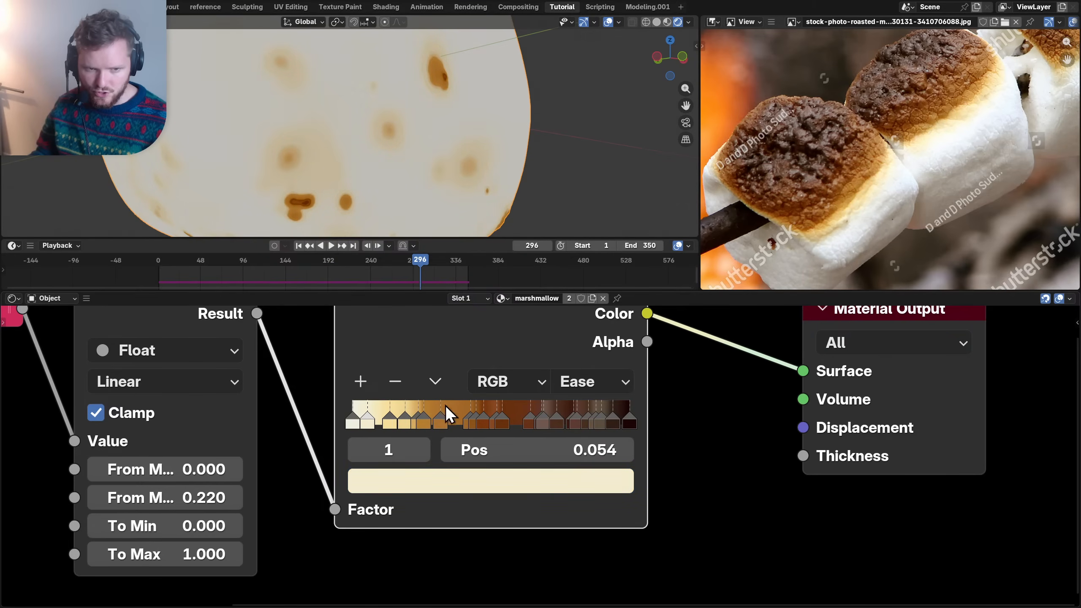
- Try B-Spline interpolation on the Color Ramp and undo the change
left_click(469, 422)
left_click(475, 421)
left_click(587, 381)
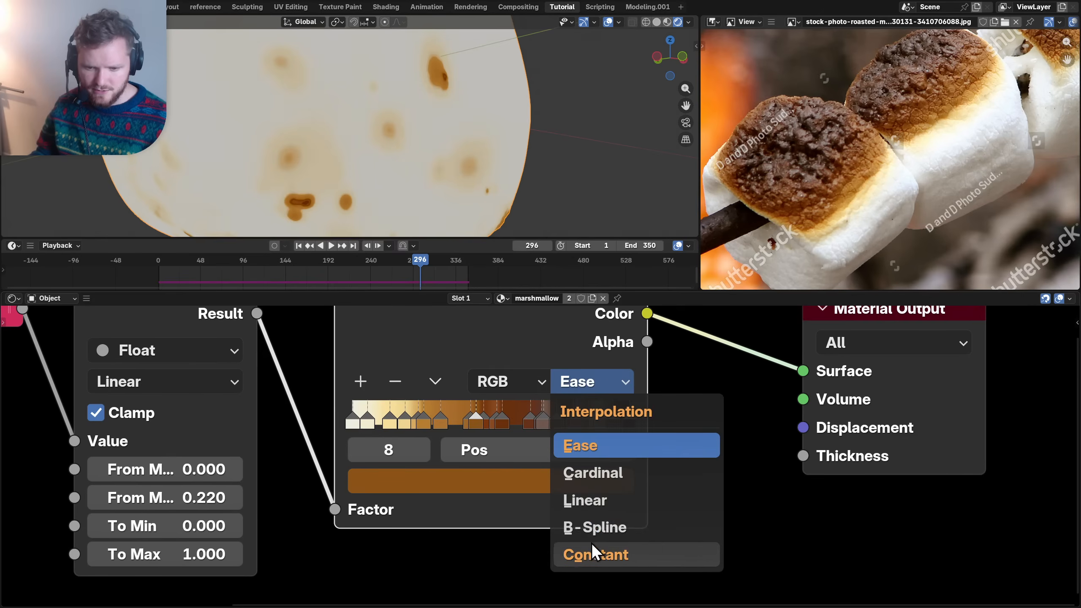
left_click(590, 527)
key("ctrl+z")
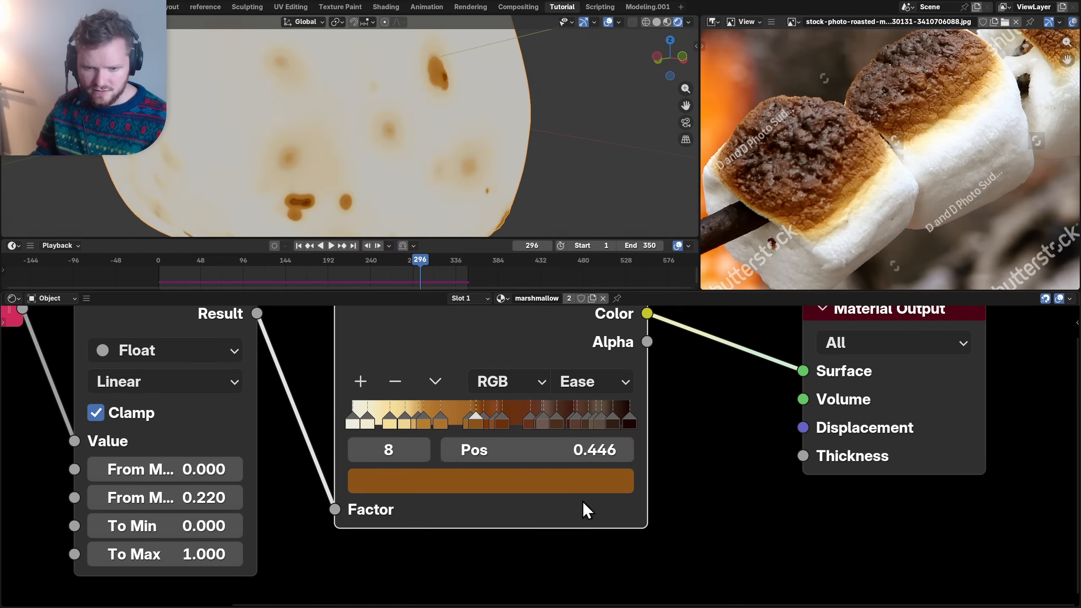
- Delete surplus stops from the Color Ramp's brown middle section, including the dark brown one at 0.541
left_click(541, 422)
left_click(496, 417)
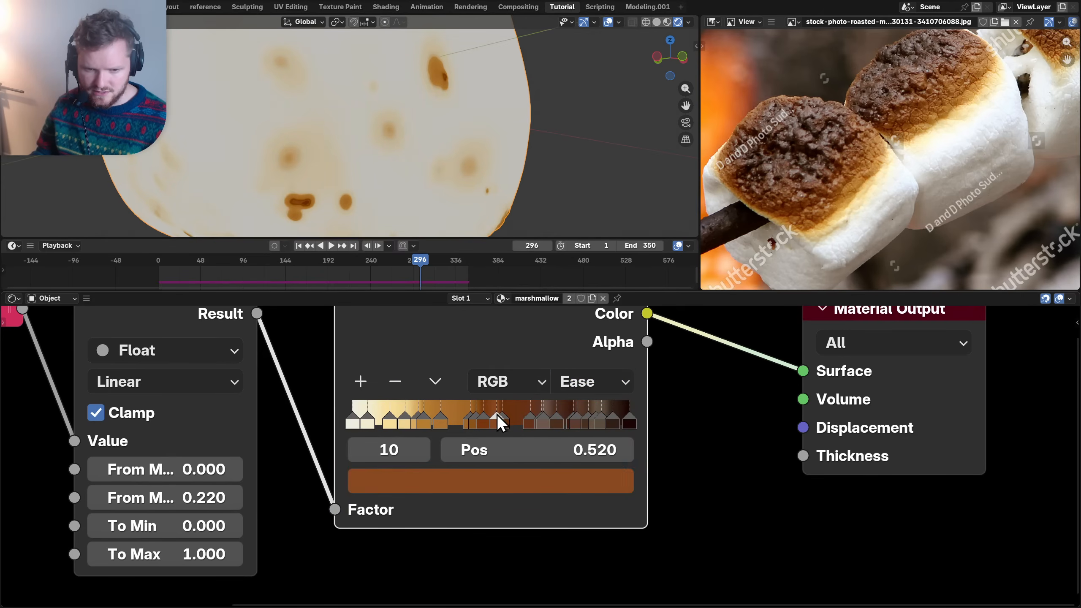
left_click(502, 417)
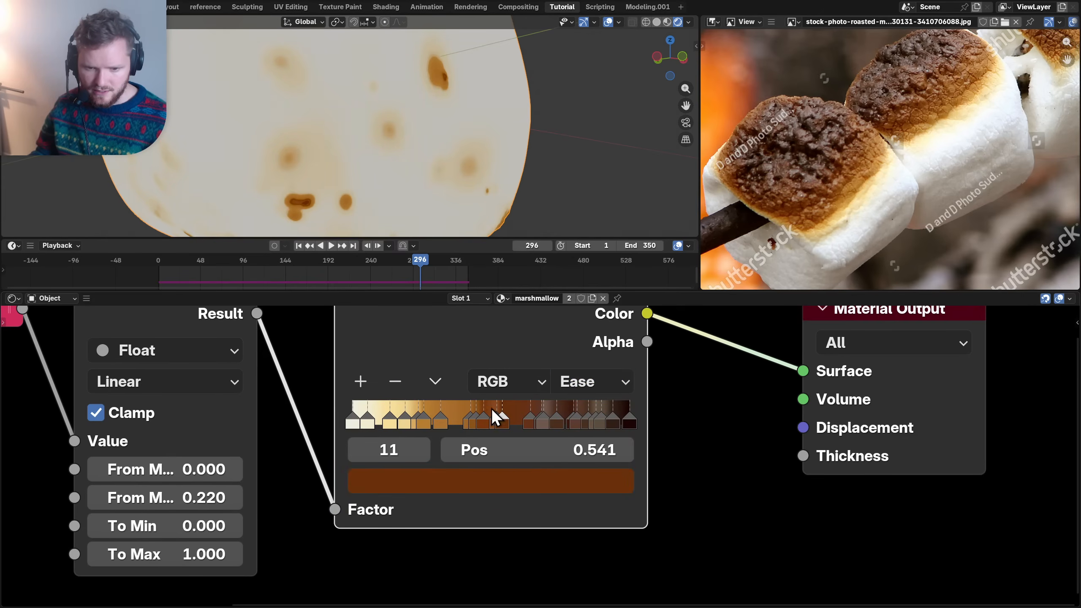
left_click(391, 388)
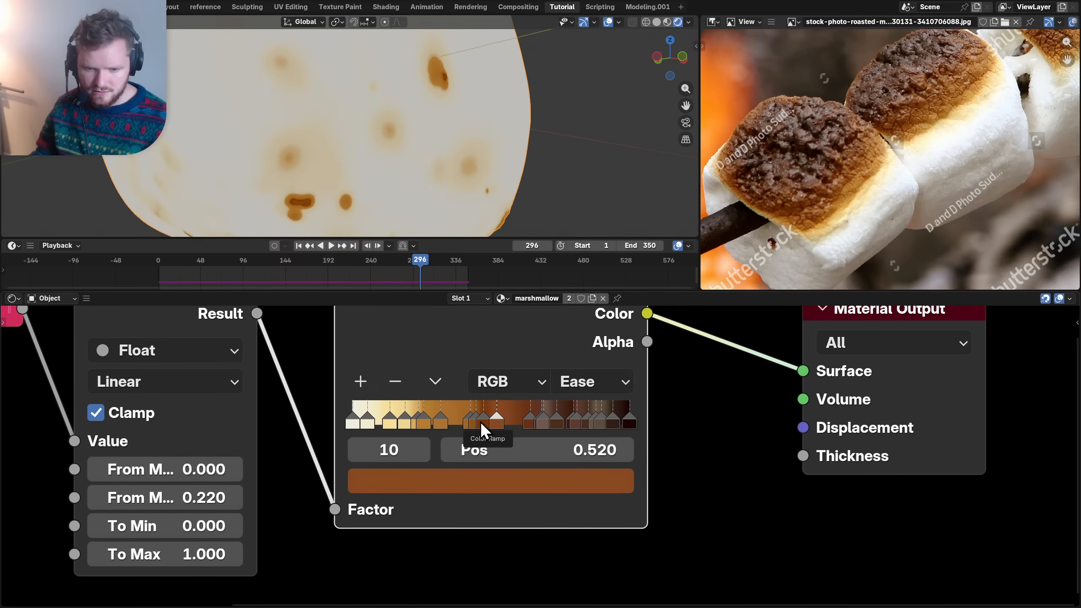
left_click(479, 421)
left_click(394, 381)
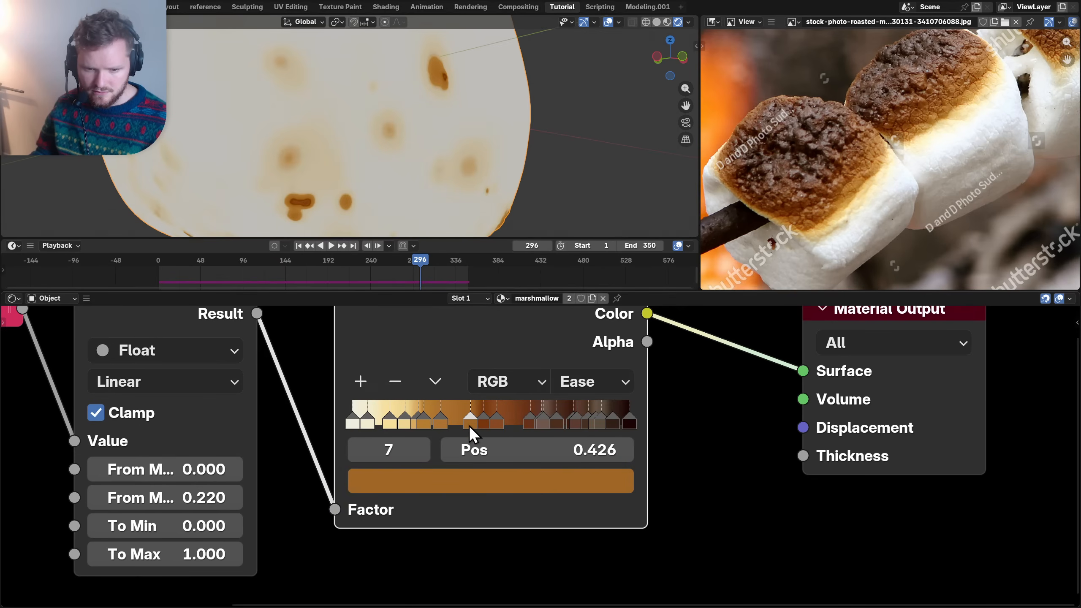
- Delete the brown colour stop at position 0.426 from the Color Ramp and save the file
left_click(395, 380)
scroll(440, 140, "up", 4)
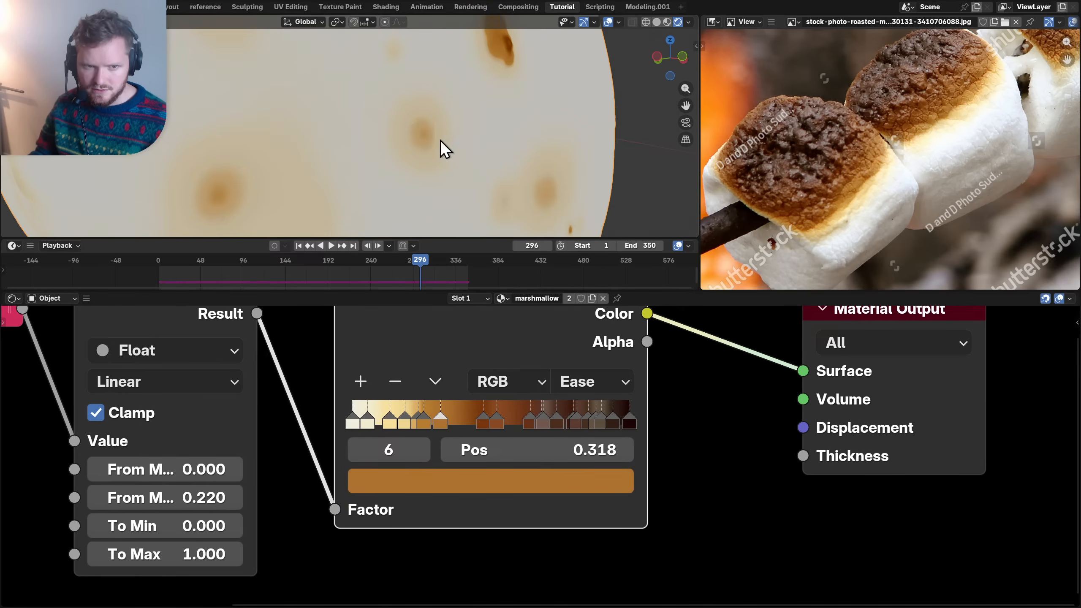
scroll(383, 132, "up", 3)
key("ctrl+s")
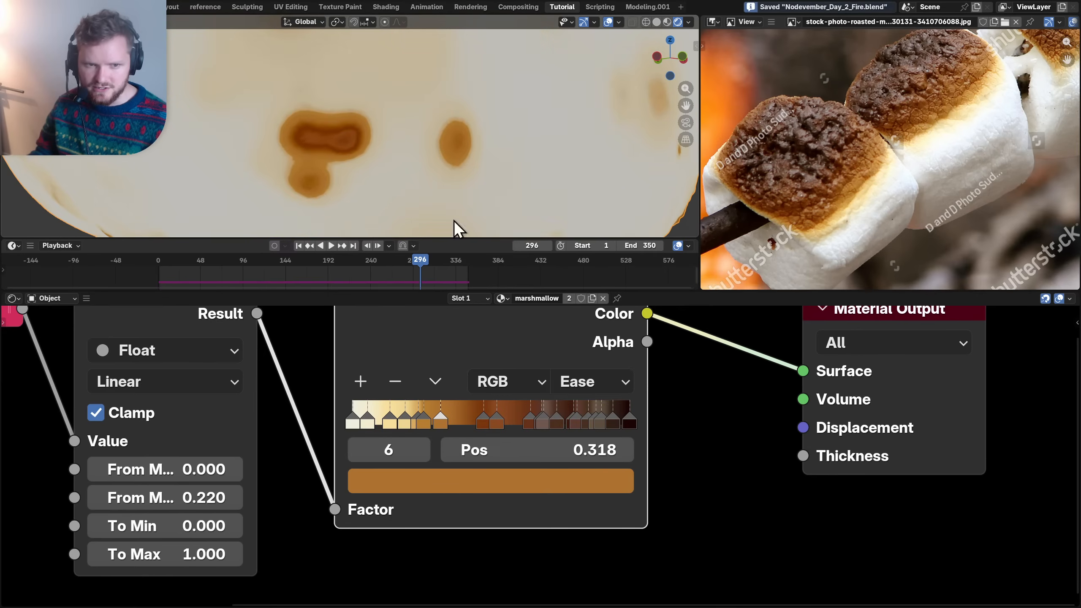
- Delete the redundant dark stops between 0.736 and 0.878 on the Color Ramp, including those at 0.811 and 0.851
left_click(577, 419)
left_click(396, 382)
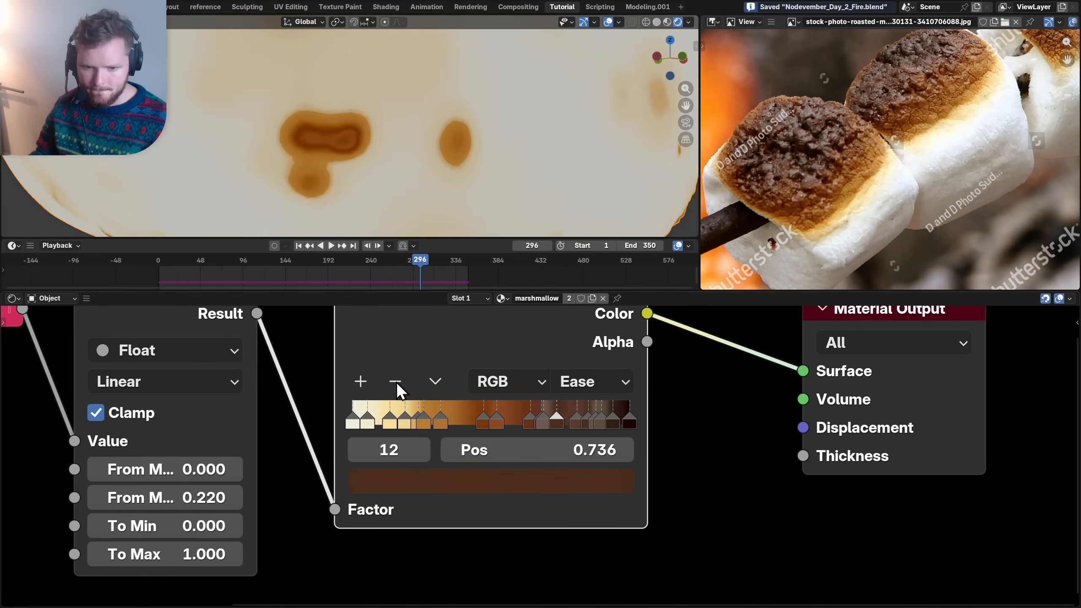
left_click(542, 420)
left_click(398, 382)
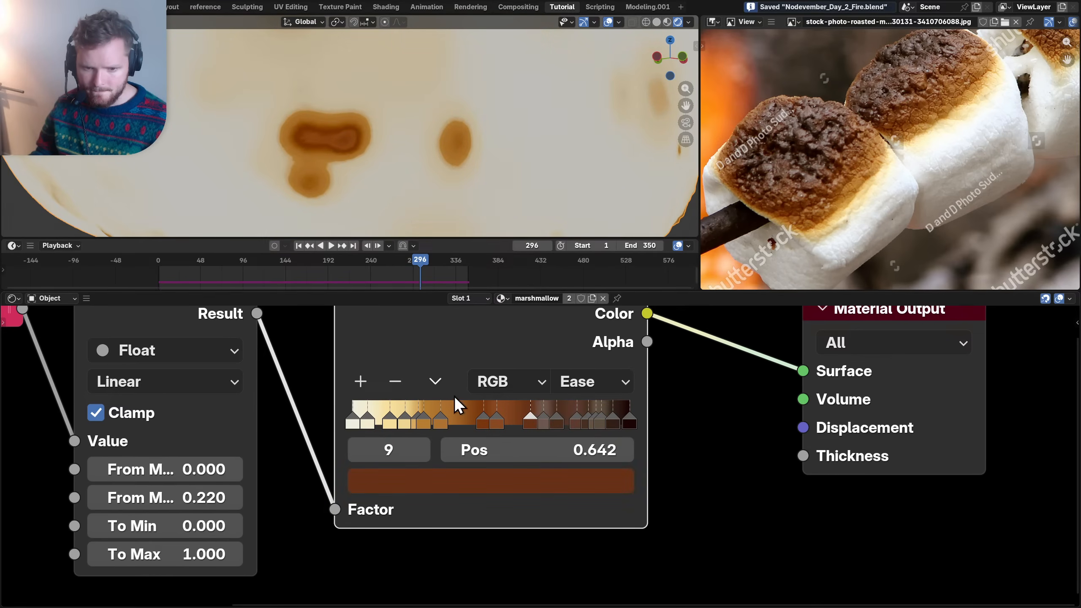
left_click(613, 418)
left_click(588, 421)
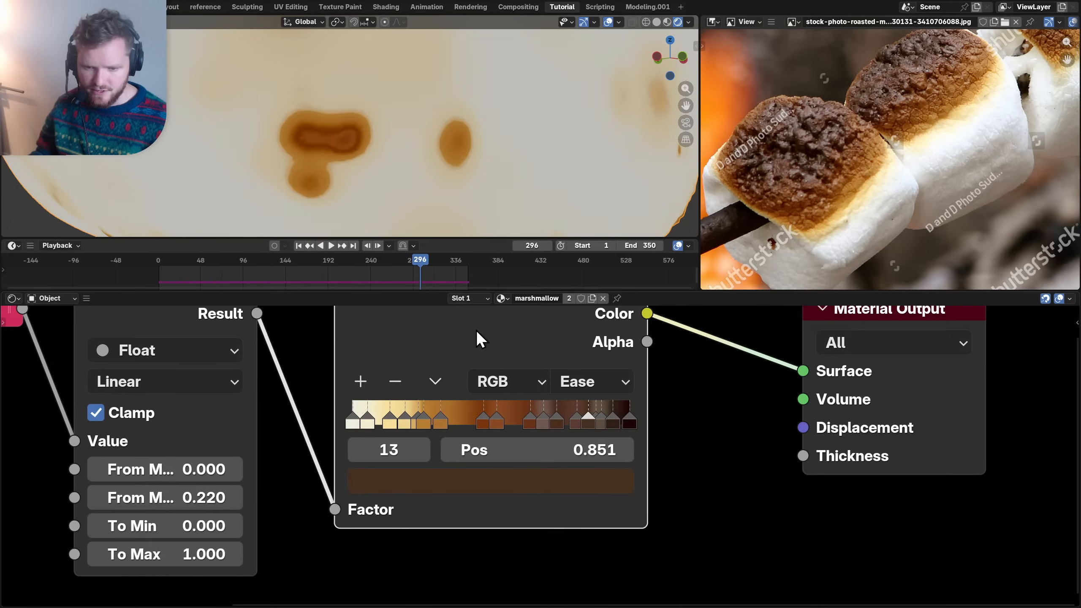
left_click(393, 382)
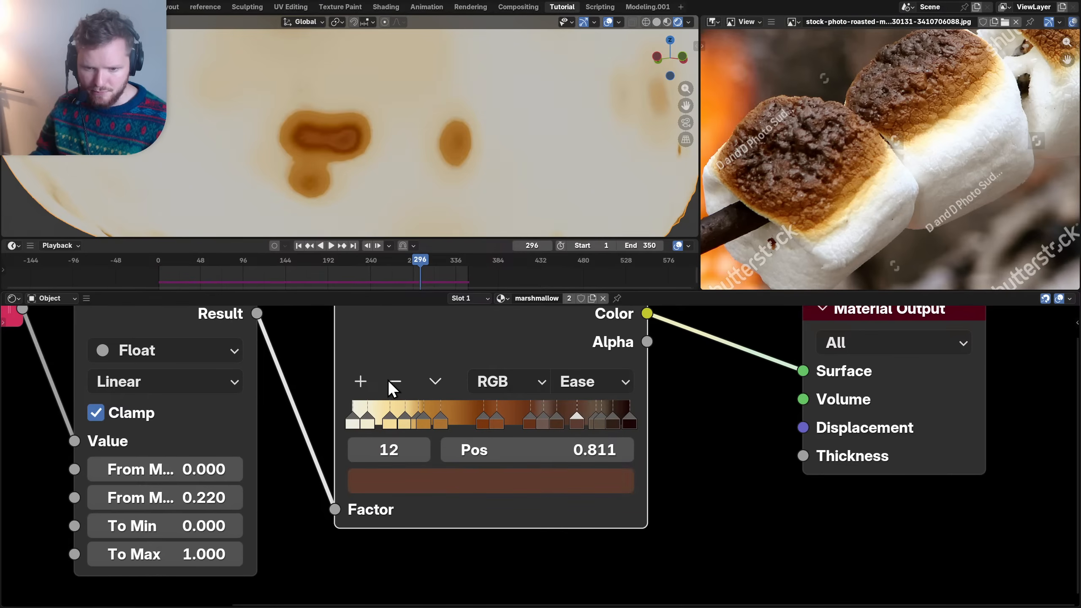
left_click(397, 382)
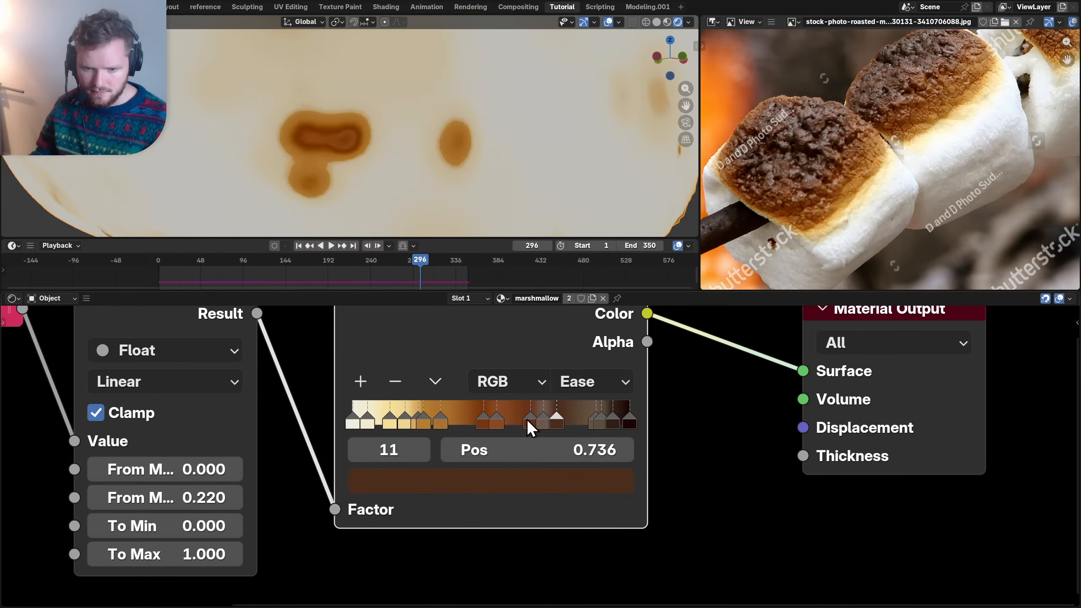
- Delete the dark stop between 0.642 and 0.736 and the greyish-brown stops at 0.878 and 0.899
left_click(541, 422)
left_click(395, 382)
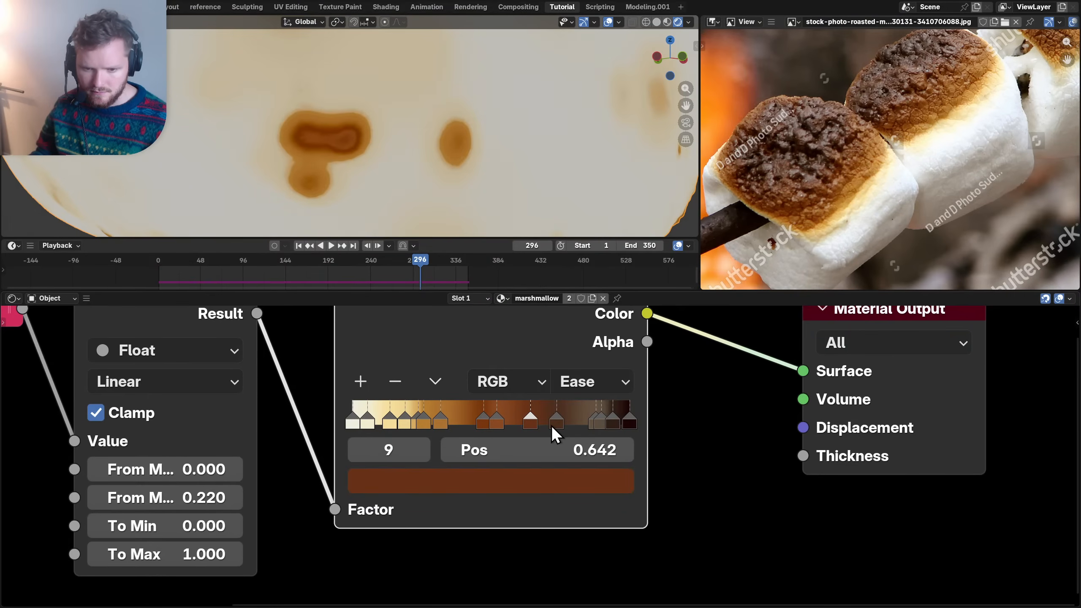
left_click(596, 424)
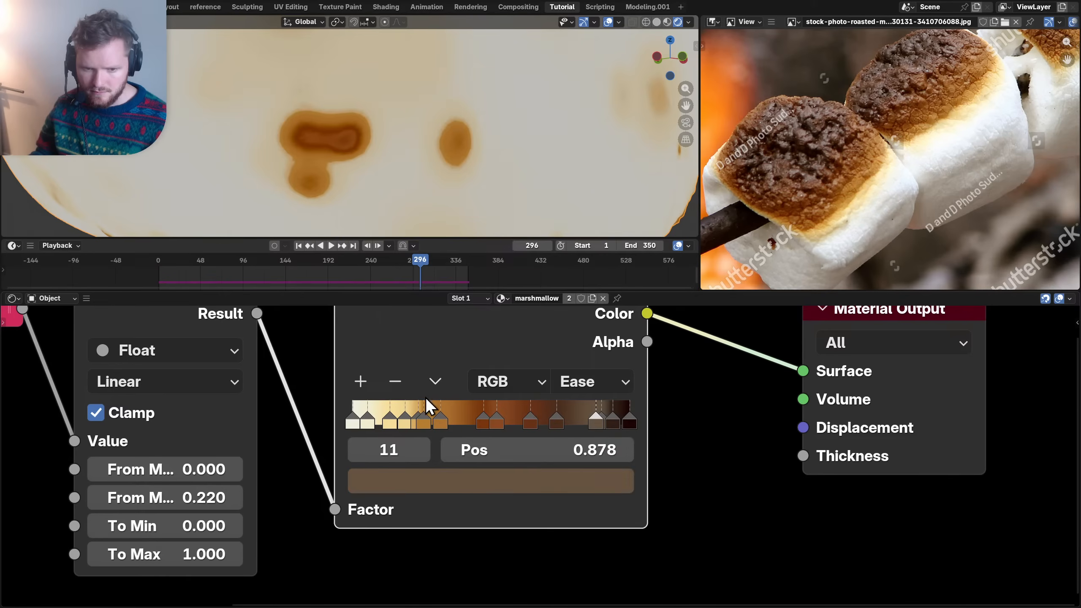
left_click(395, 382)
left_click(601, 423)
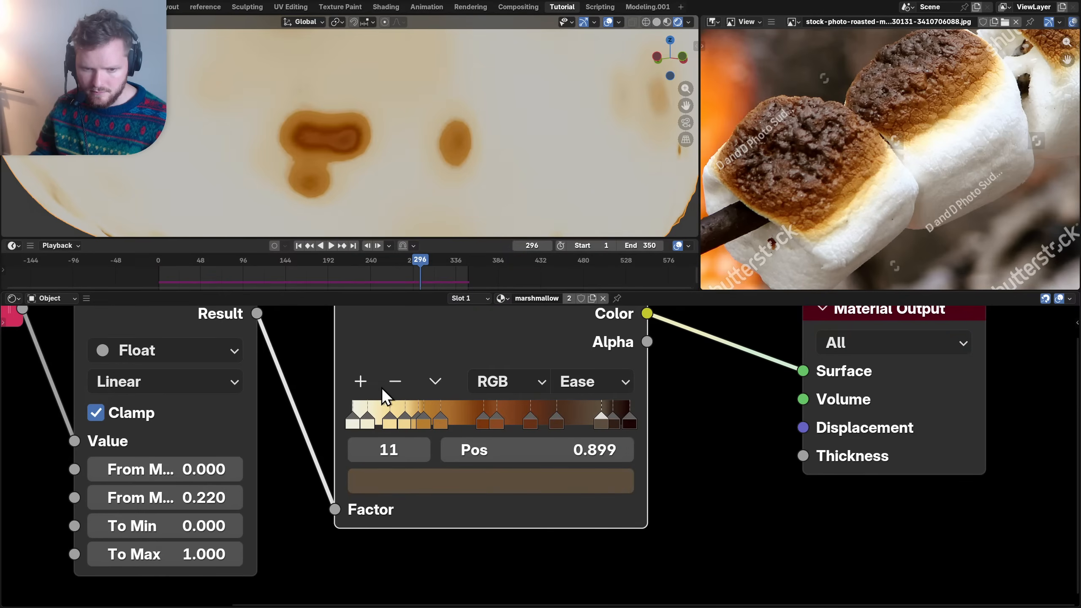
left_click(395, 382)
- Thin out the light end of the Color Ramp by deleting the stops at 0.236, 0.257 and 0.054 and the neighbouring pale yellow one
left_click(419, 422)
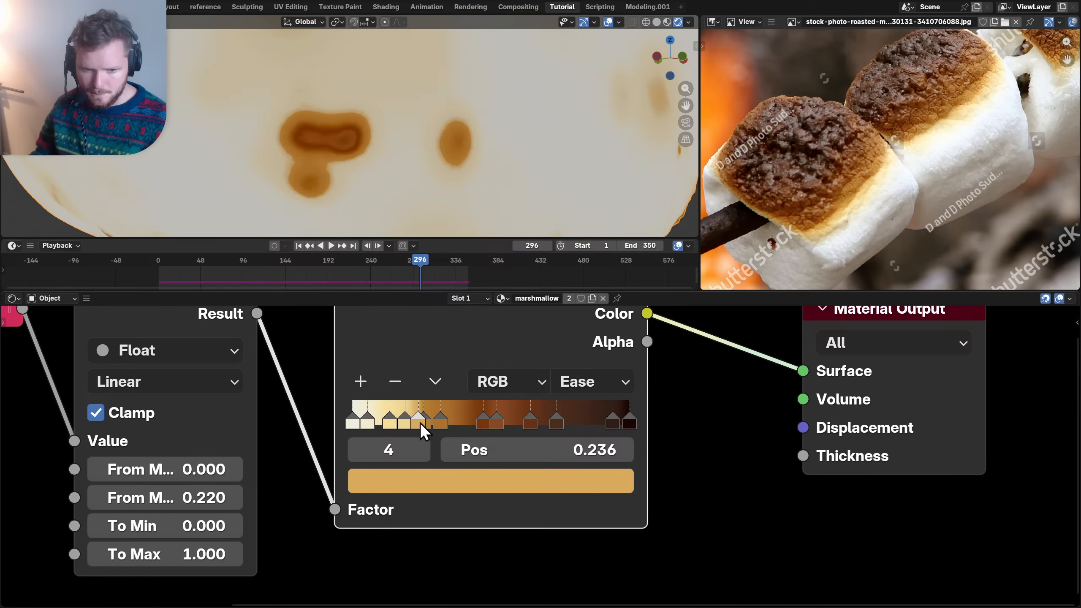
left_click(394, 382)
left_click(426, 423)
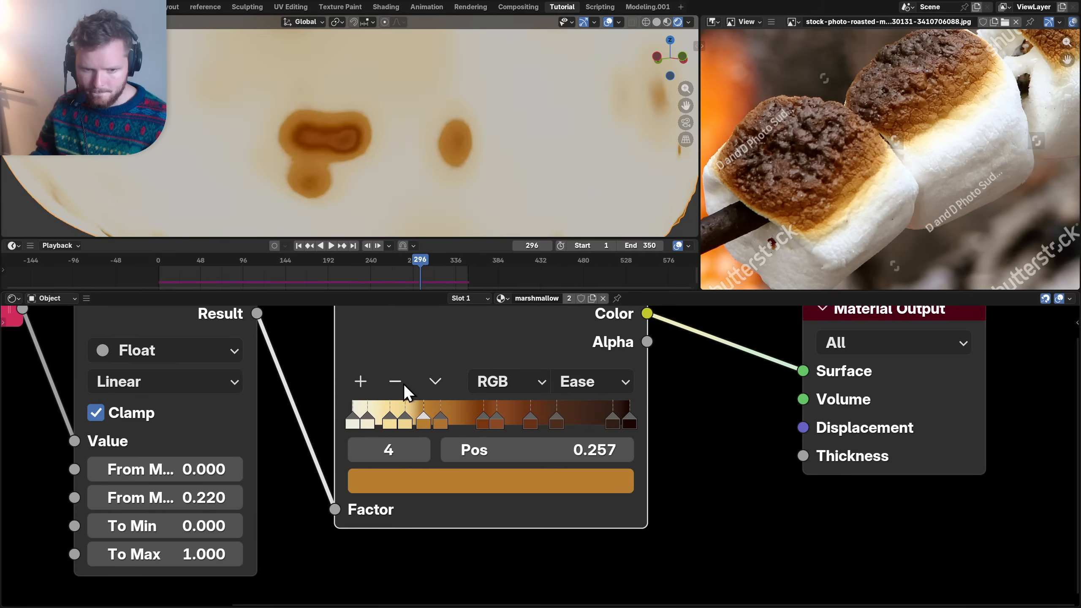
left_click(397, 382)
left_click(369, 422)
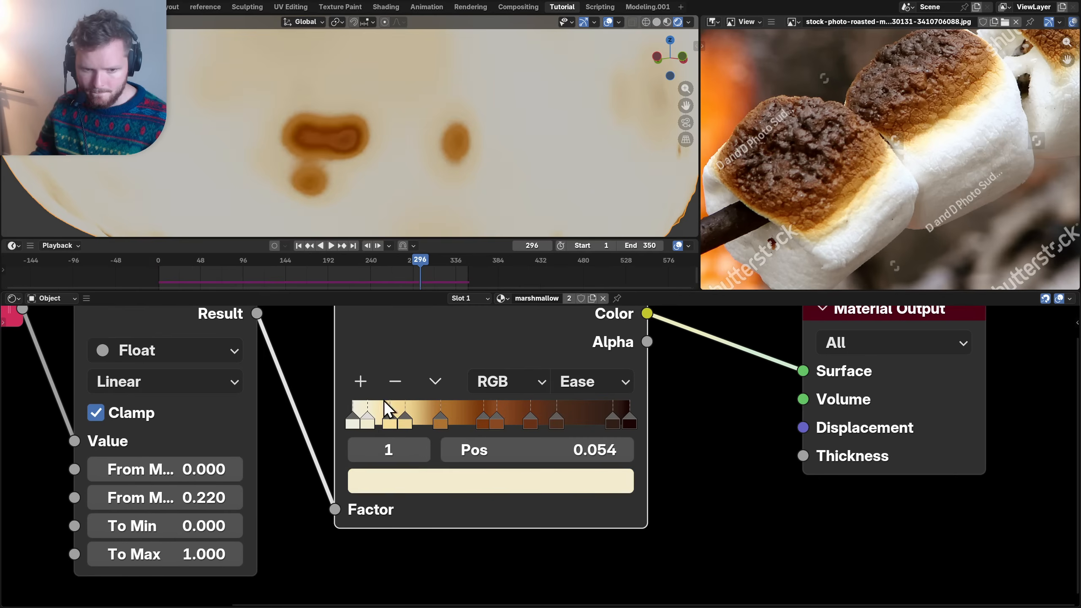
left_click(400, 381)
left_click(389, 422)
left_click(394, 381)
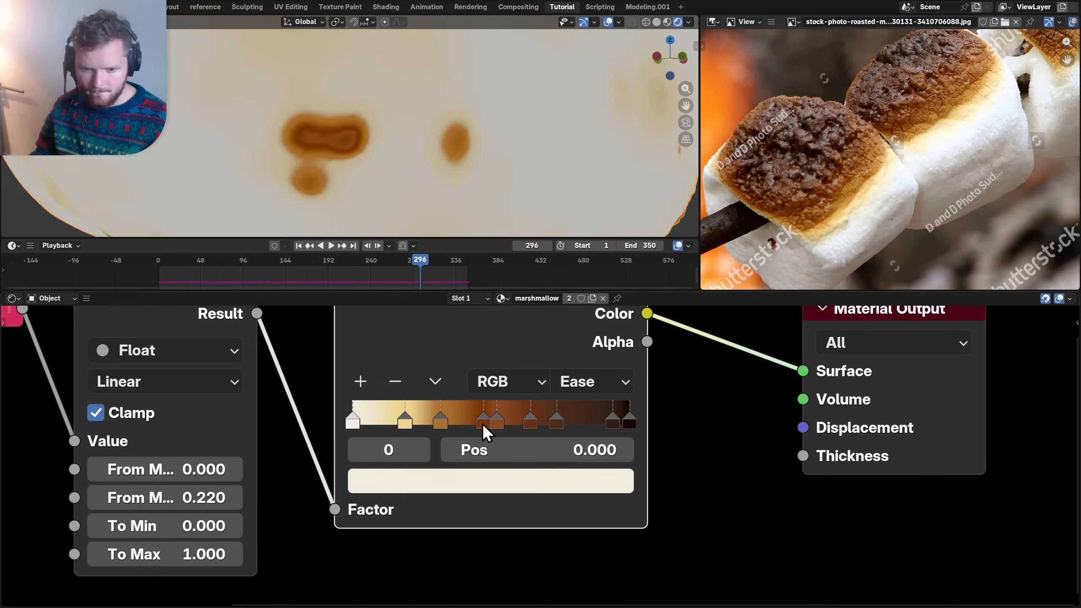
- Delete the brown stop just after 0.473 and the ones at 0.642 and 0.736 from the Color Ramp
left_click(482, 424)
left_click(500, 424)
left_click(396, 382)
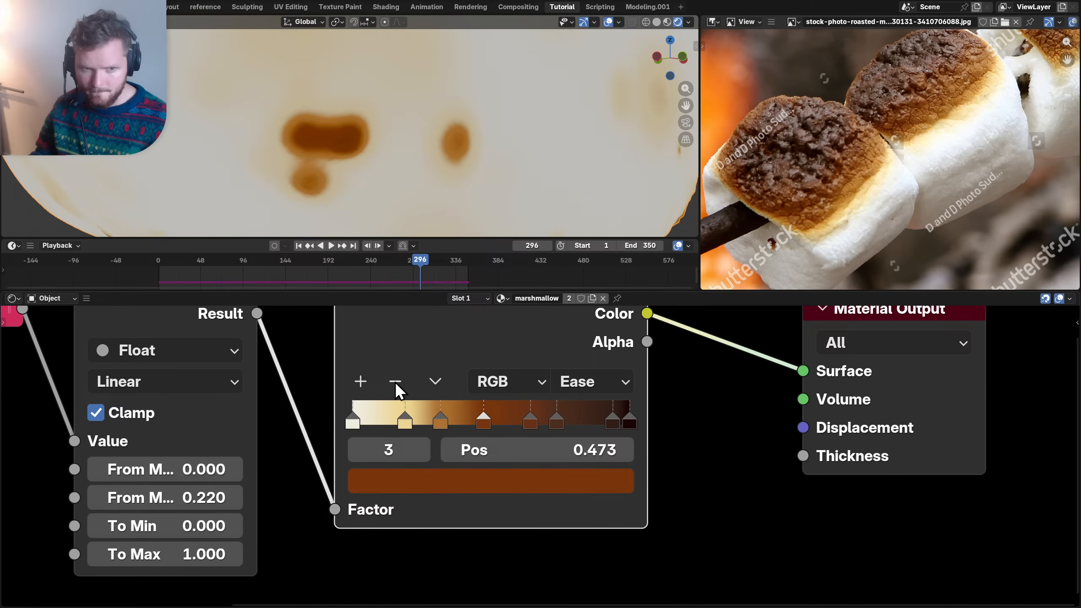
left_click(530, 423)
left_click(395, 384)
left_click(556, 423)
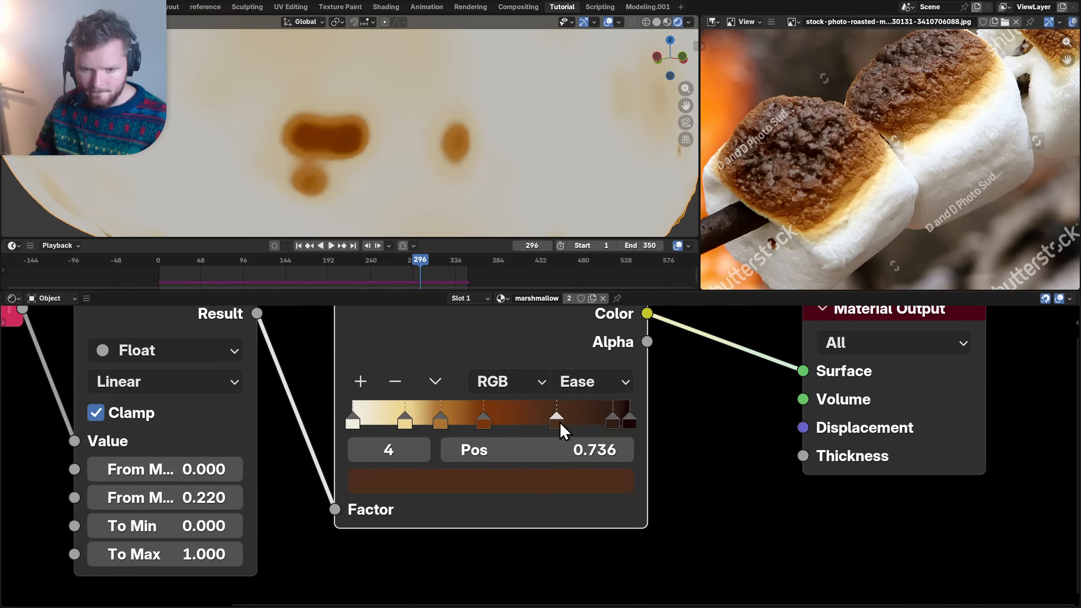
left_click(395, 382)
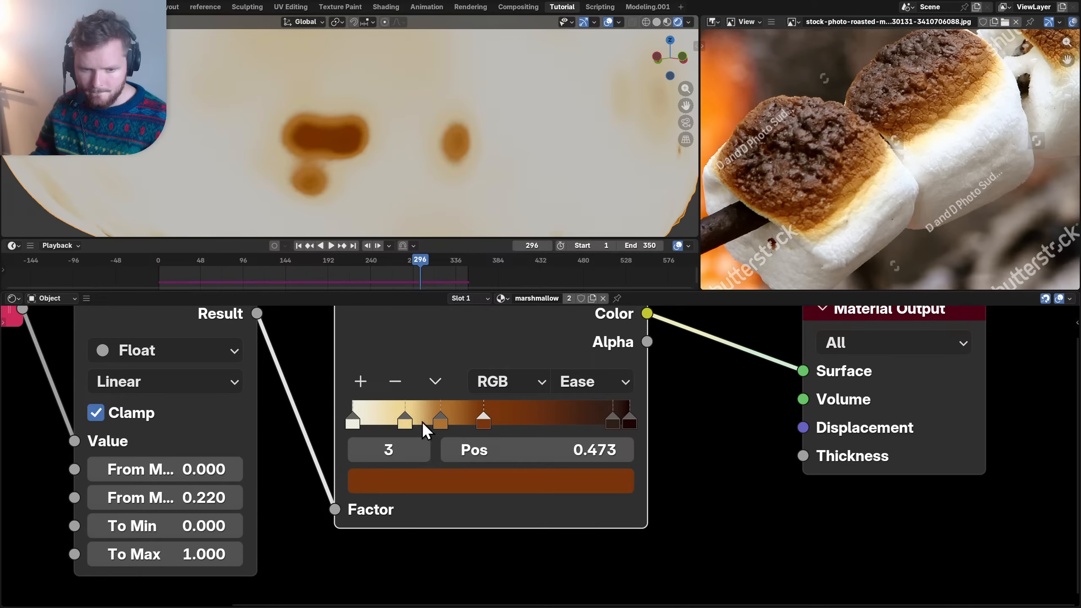
- Move the red-brown stop to 0.650 and the light brown stop to 0.416, and set the Color Ramp interpolation to B-Spline
left_click_drag(489, 427, 538, 430)
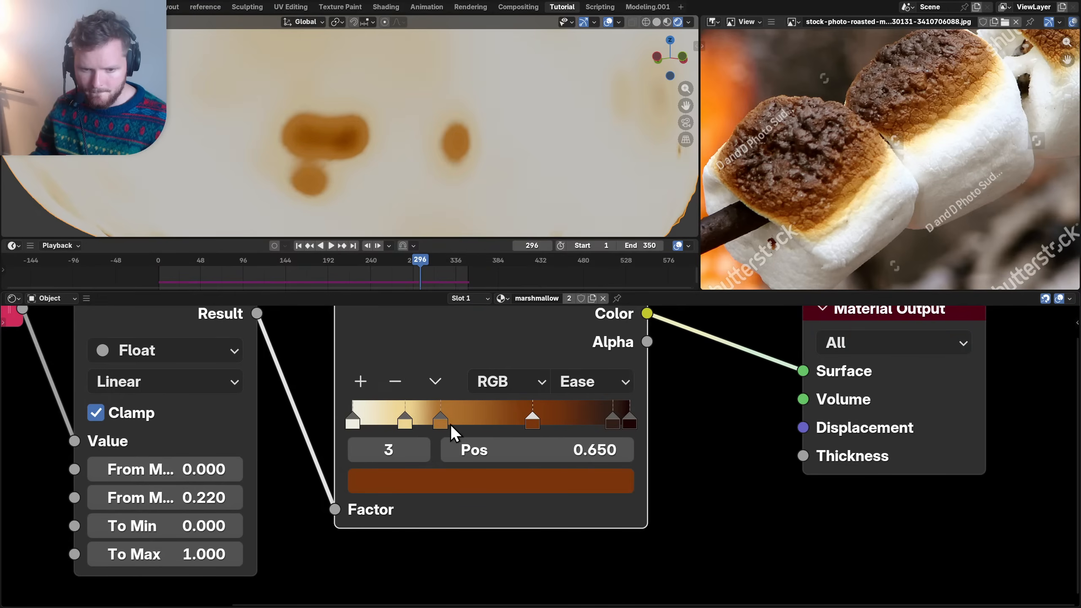
left_click_drag(450, 425, 473, 424)
left_click(589, 381)
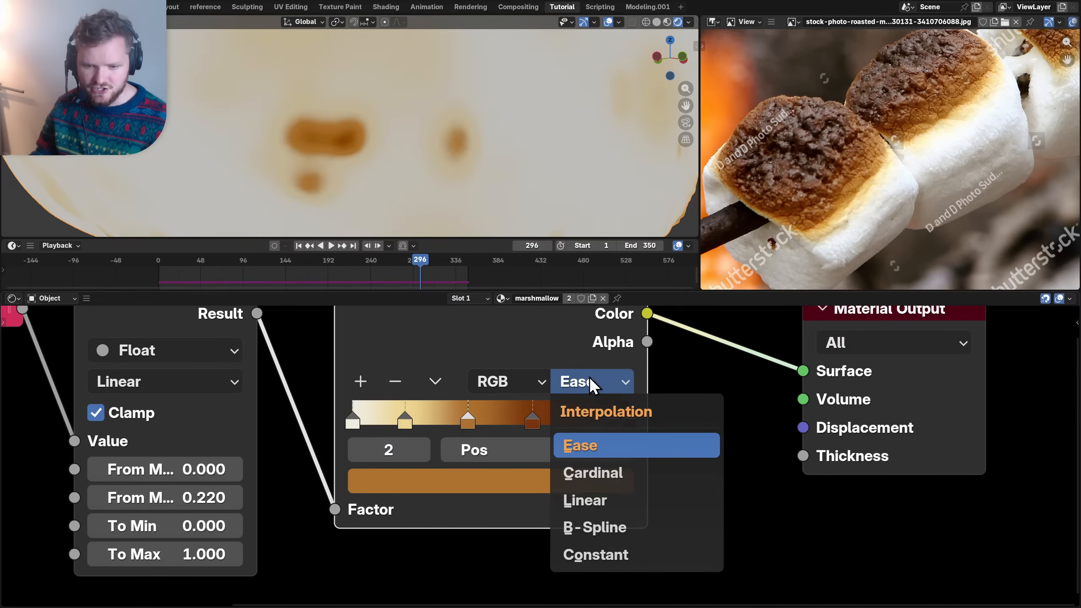
left_click(596, 524)
scroll(422, 152, "down", 3)
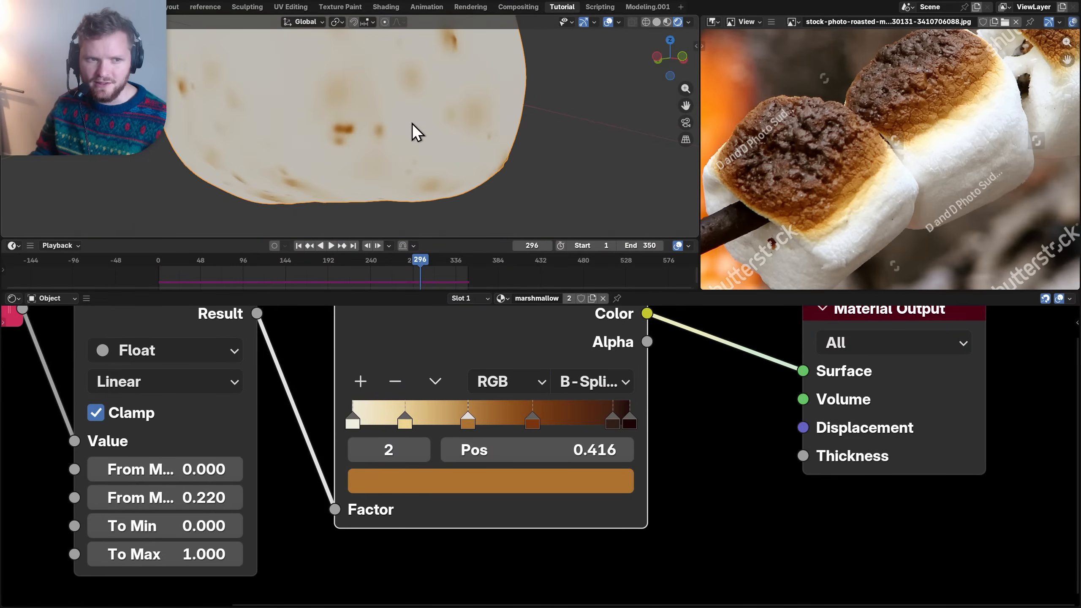
scroll(412, 128, "up", 2)
- Move the dark brown stop to about 0.85, darken the last stop's colour to near-black, and save the file
middle_click_drag(624, 431, 513, 419)
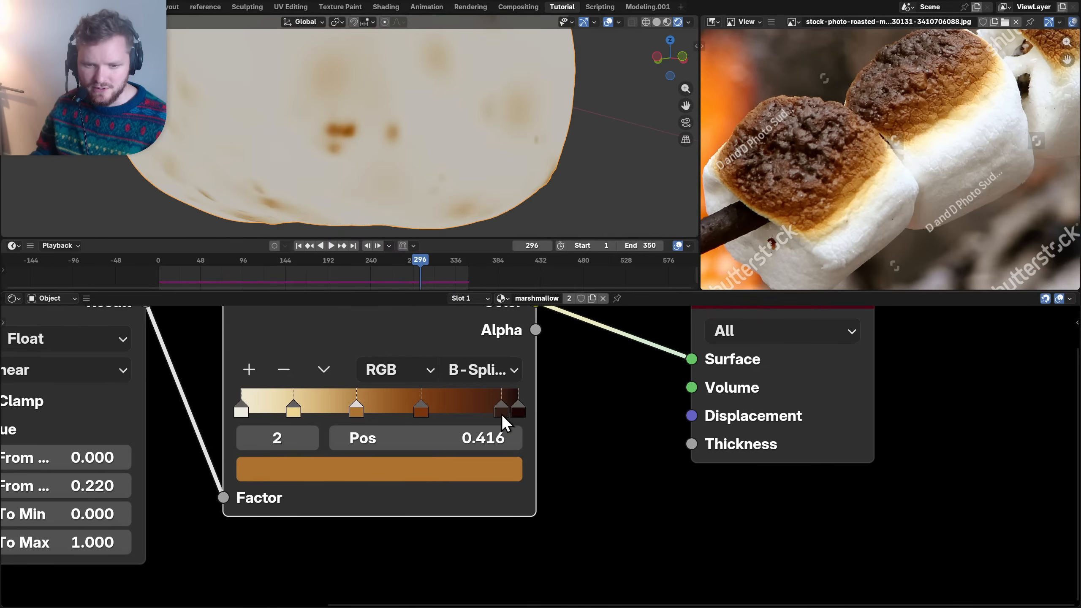
left_click_drag(502, 413, 476, 415)
left_click(517, 413)
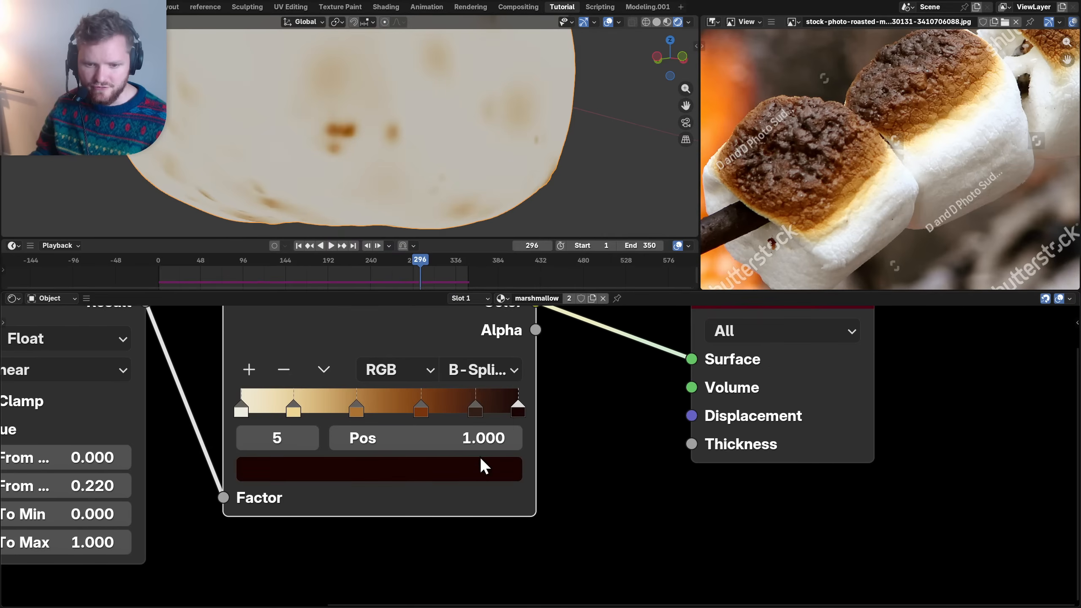
left_click(480, 466)
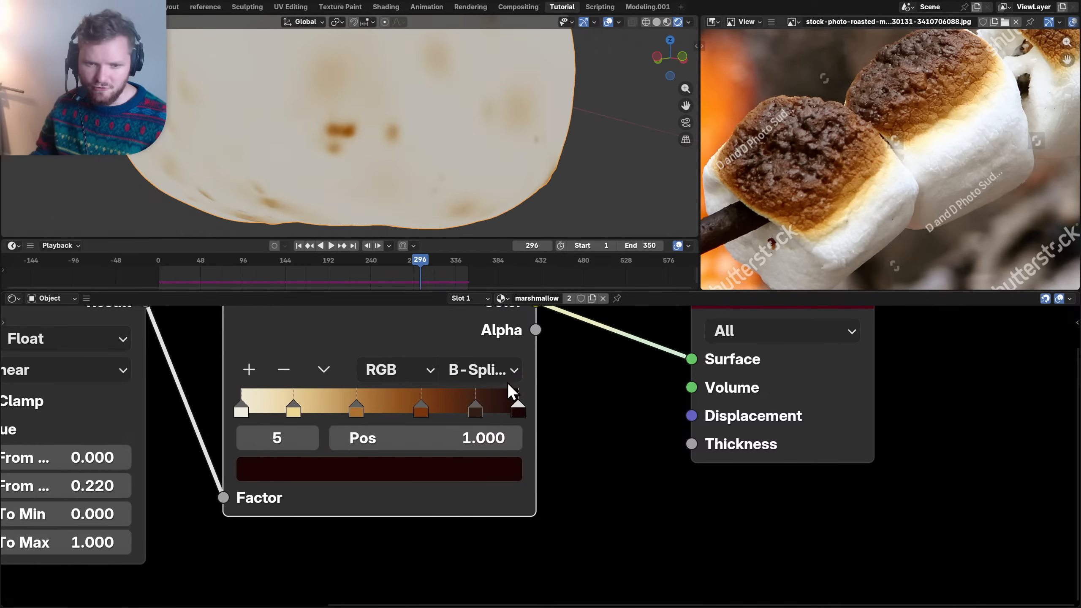
left_click(460, 478)
left_click_drag(473, 204, 474, 215)
scroll(200, 395, "down", 6)
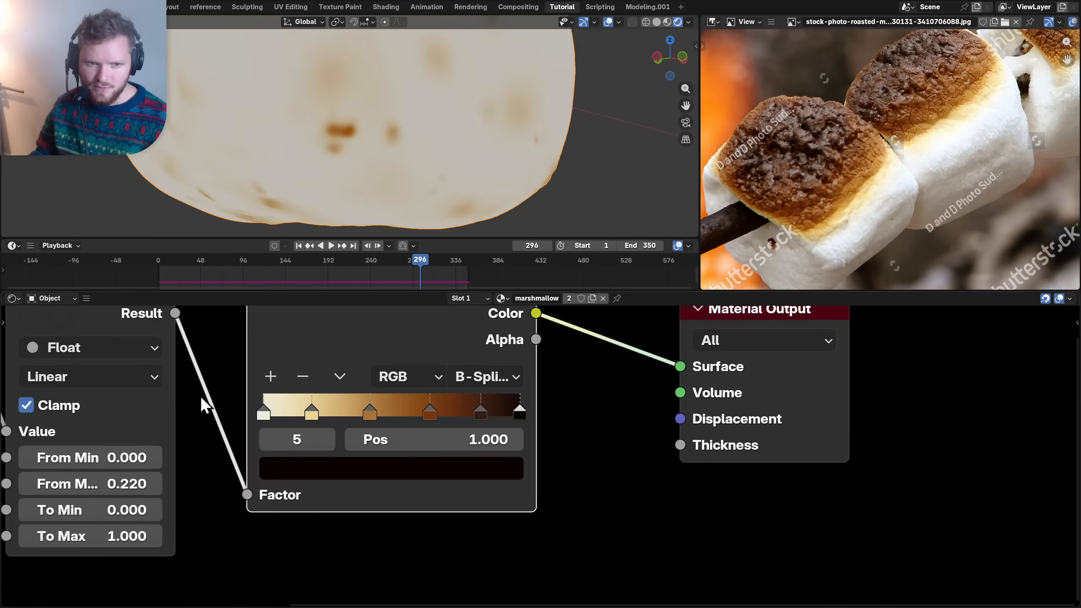
key("ctrl+s")
- Set the Map Range From Max to 0.050 and compare the marshmallow in solid and rendered shading
mouse_move(213, 473)
left_mouse_down()
mouse_move(238, 473)
mouse_move(204, 473)
left_mouse_up()
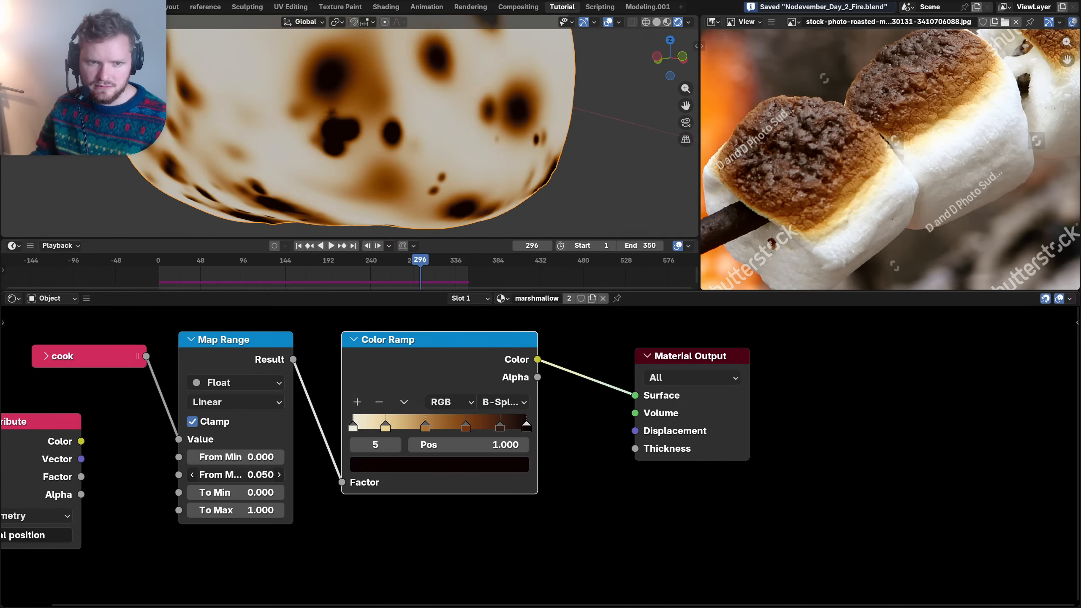
scroll(434, 144, "down", 5)
middle_click_drag(434, 144, 403, 37)
scroll(392, 103, "up", 2)
left_click(657, 22)
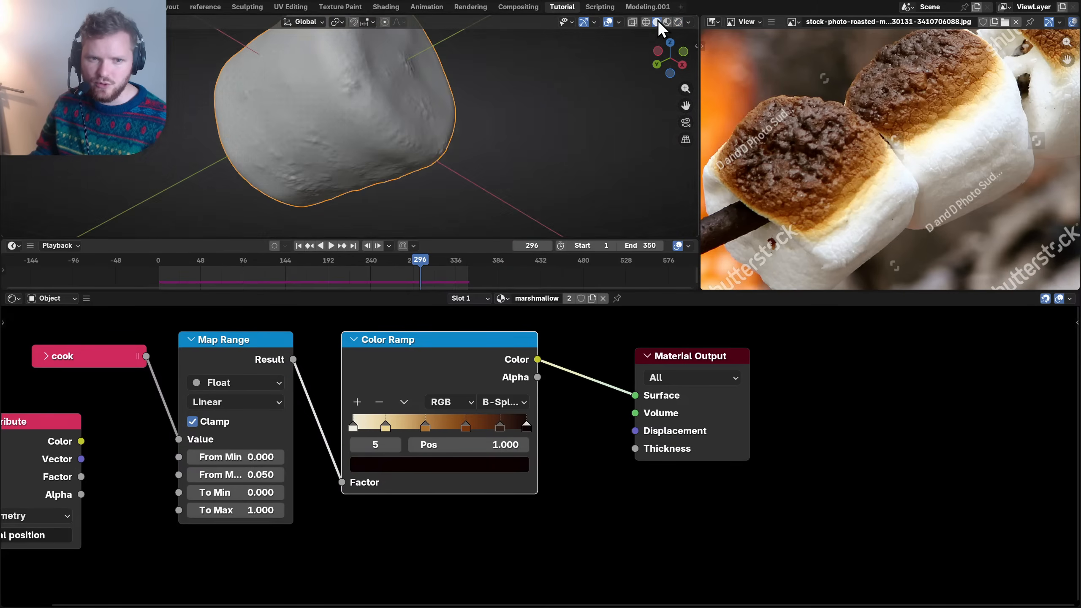
scroll(363, 121, "up", 3)
left_click(679, 19)
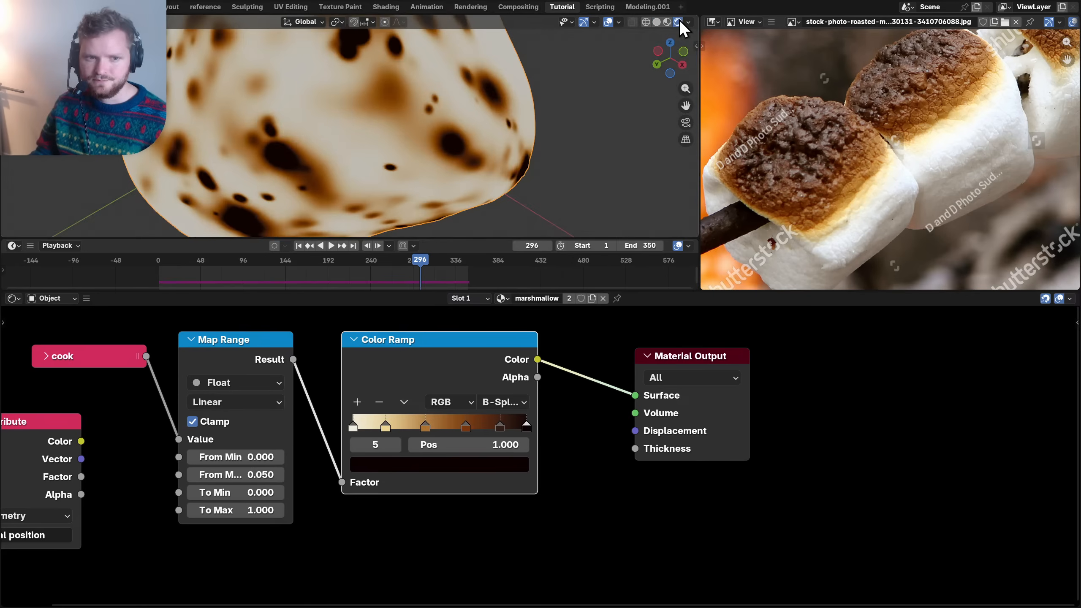
scroll(400, 88, "down", 3)
- Insert a Principled BSDF between the Color Ramp and Material Output, feeding its Base Color from the ramp, and save the file
middle_click_drag(591, 372, 427, 422)
key("shift+a")
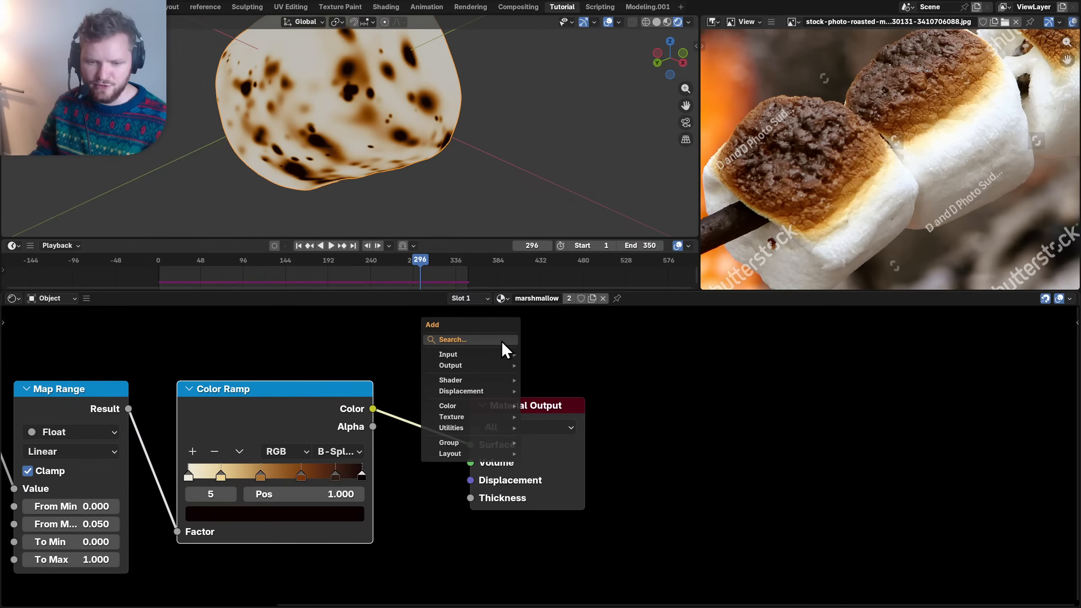
type("princip")
key("Return")
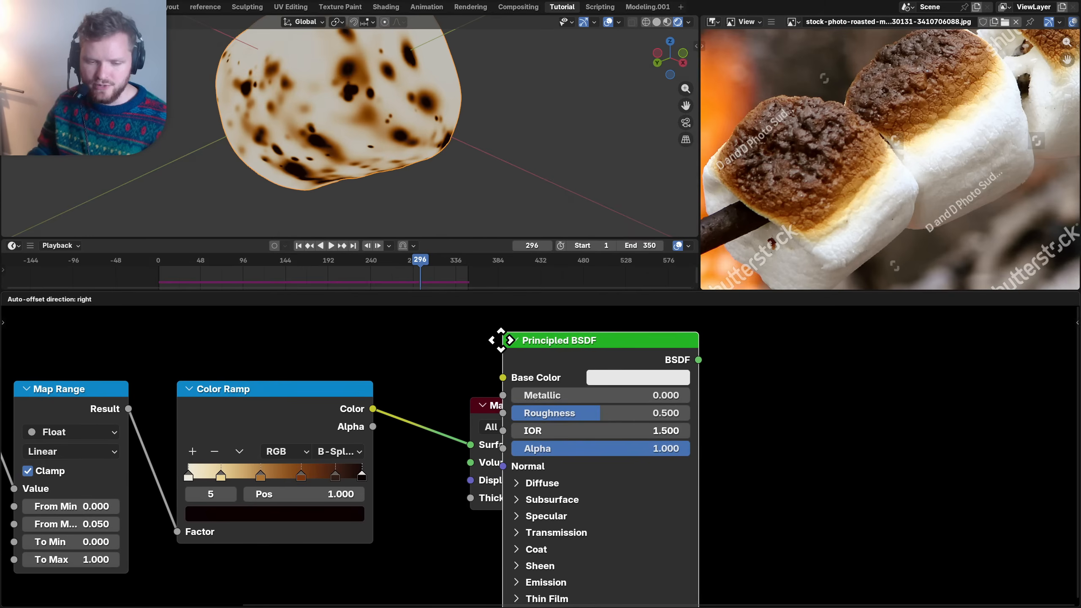
left_click(366, 390)
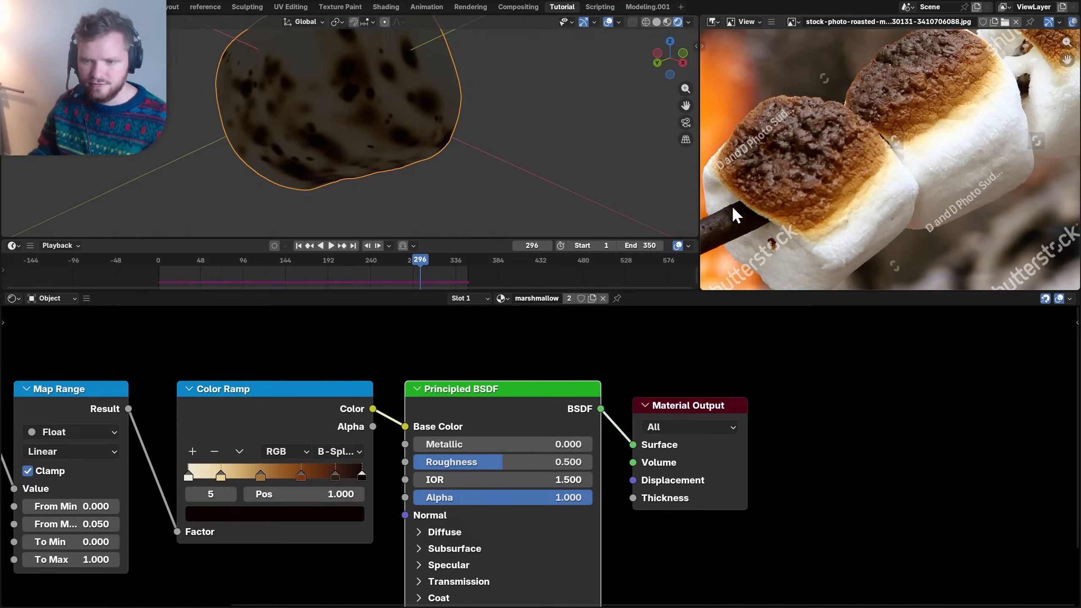
middle_click_drag(296, 74, 270, 169)
key("ctrl+s")
- Add an area light to the scene
key("shift+a")
mouse_move(131, 183)
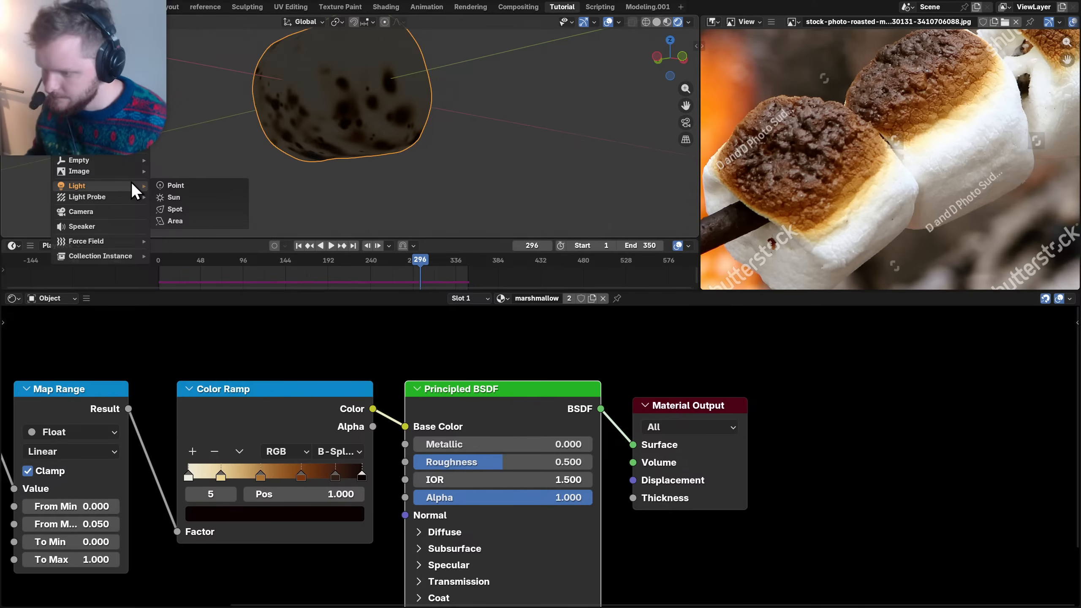
left_click(184, 221)
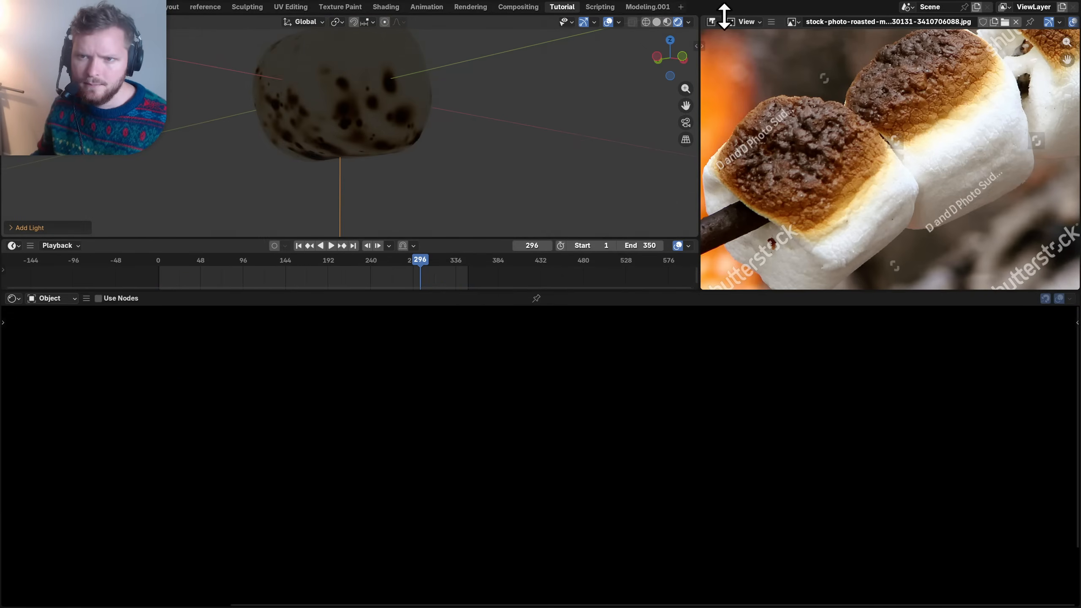
- Turn the reference image area into a 3D viewport with its header shown, looking through the camera with its frame fitted
left_click(711, 22)
left_click(317, 48)
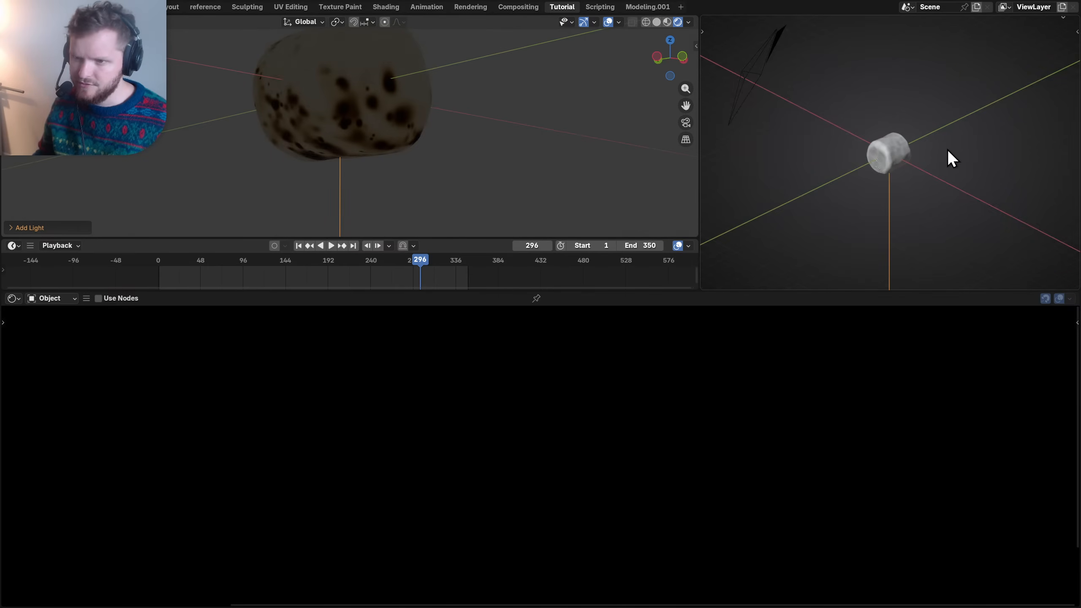
key("KP_0")
key("Home")
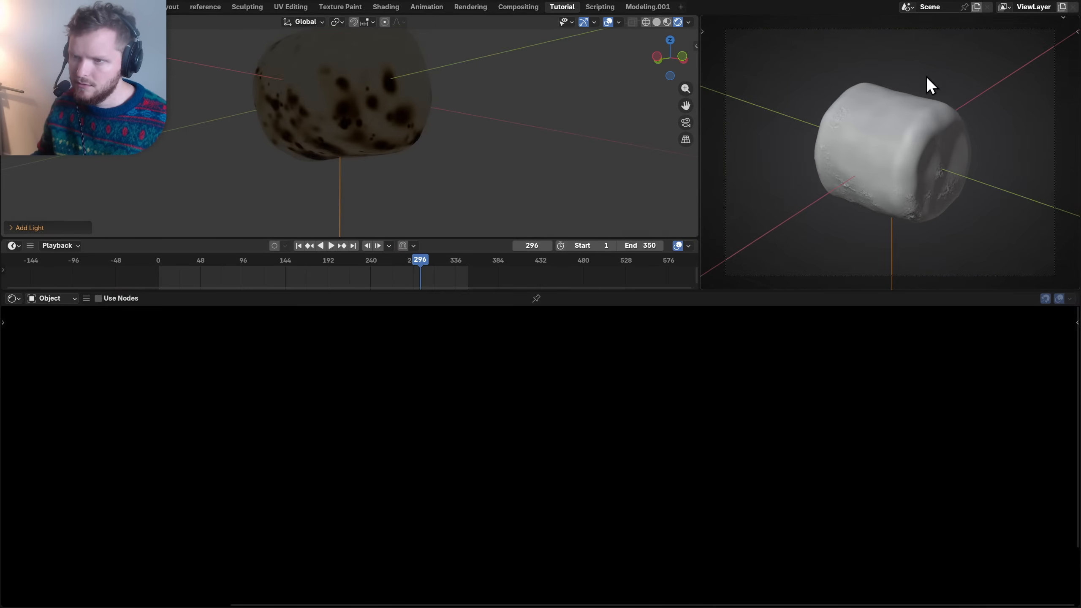
right_click(949, 59)
left_click(936, 61)
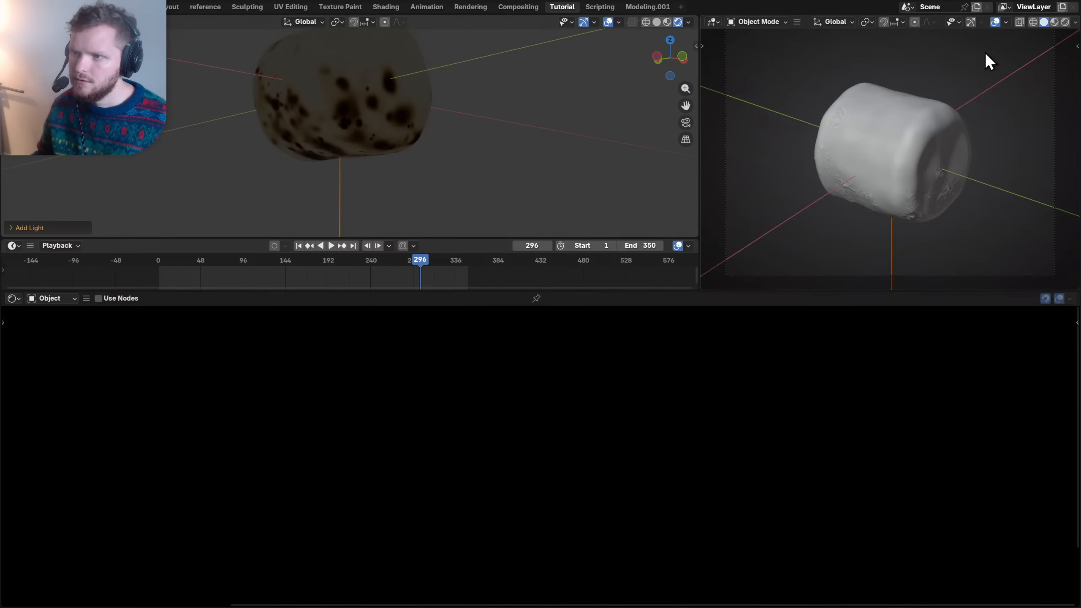
- Raise the area light about 2.4 m along Z and show the camera view rendered without overlays
left_click(994, 21)
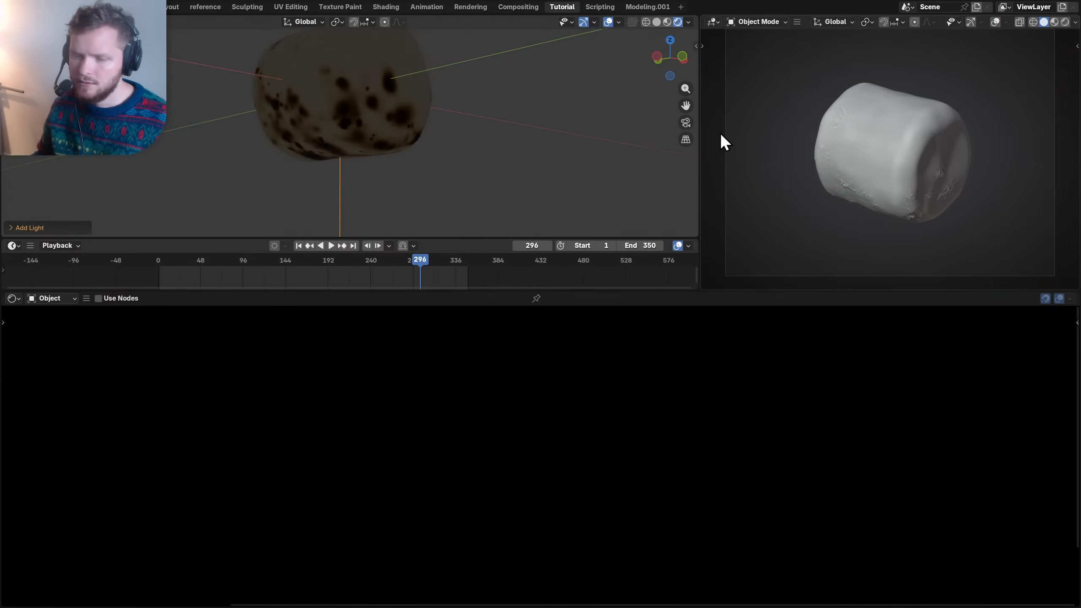
key("g")
key("z")
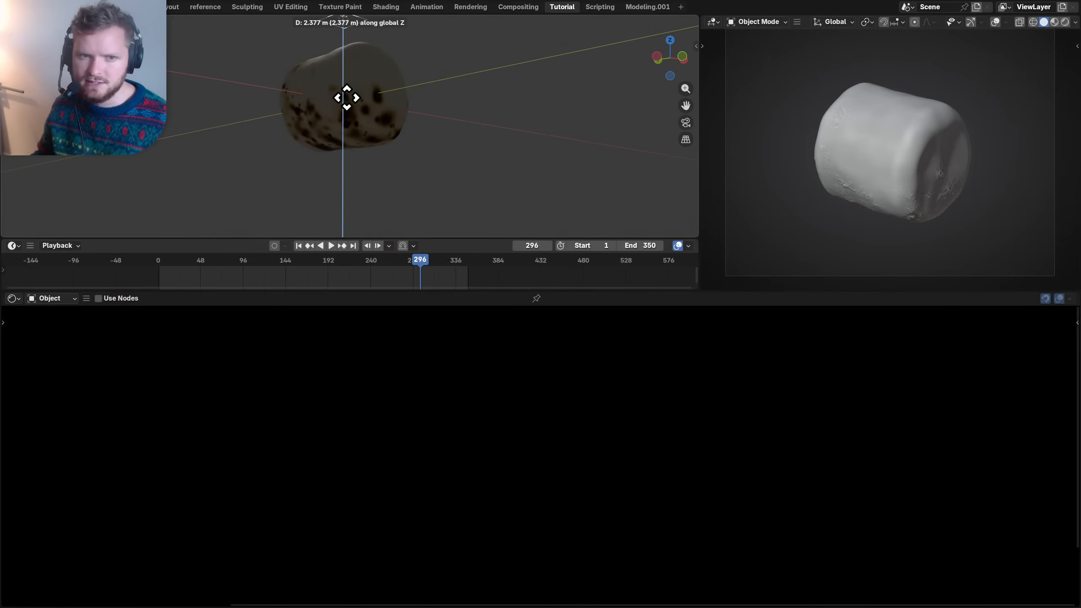
left_click(345, 97)
left_click(1065, 22)
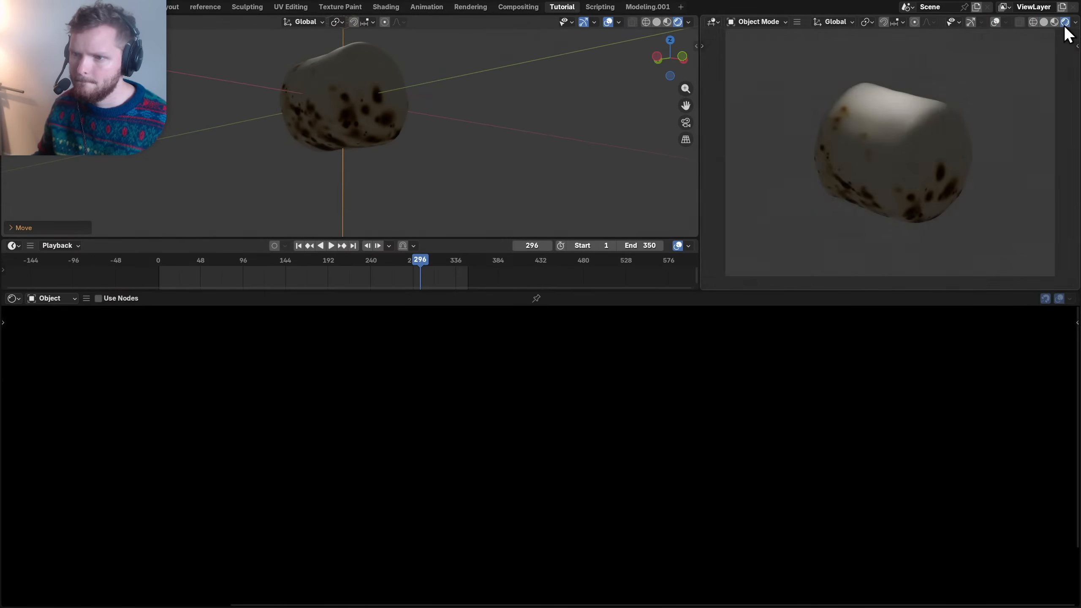
- Switch the node editor to the World shader, cut the link between Background and World Output, and save the file
left_click(52, 298)
left_click(50, 333)
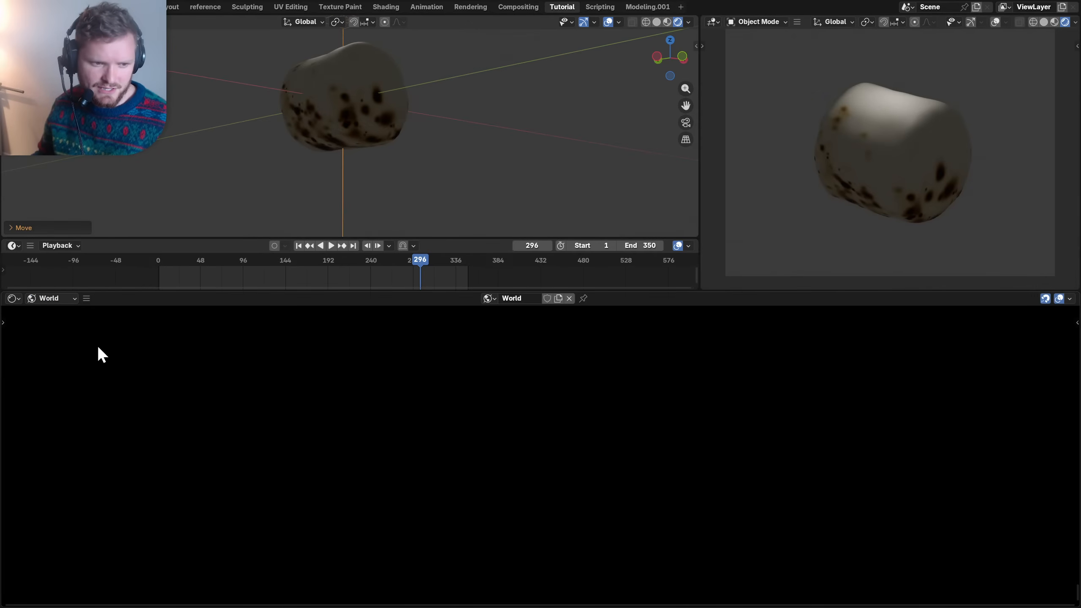
key("Home")
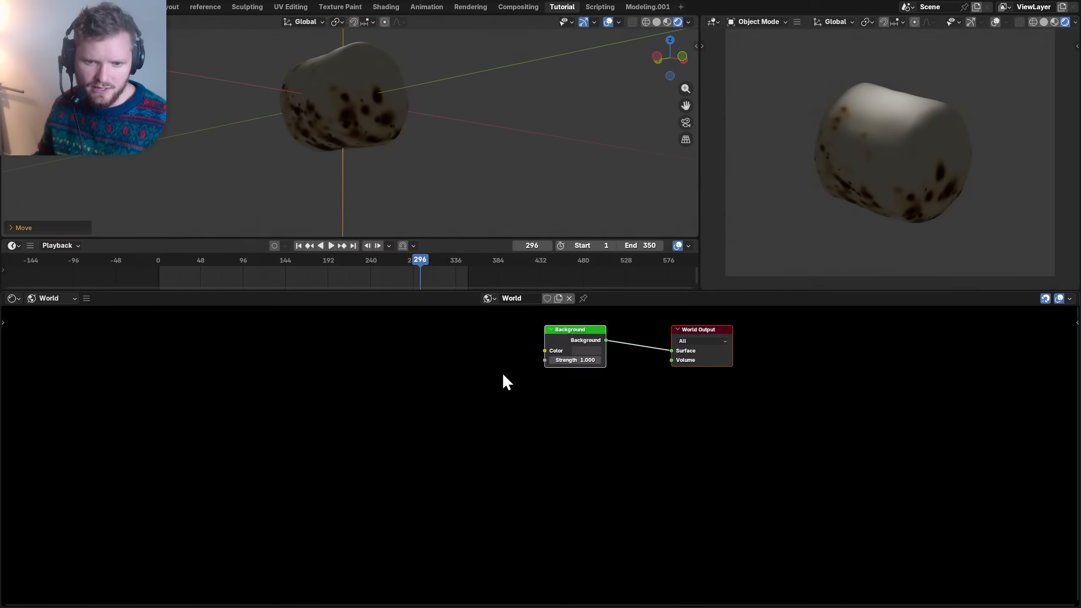
right_click_drag(547, 366, 525, 393, "ctrl")
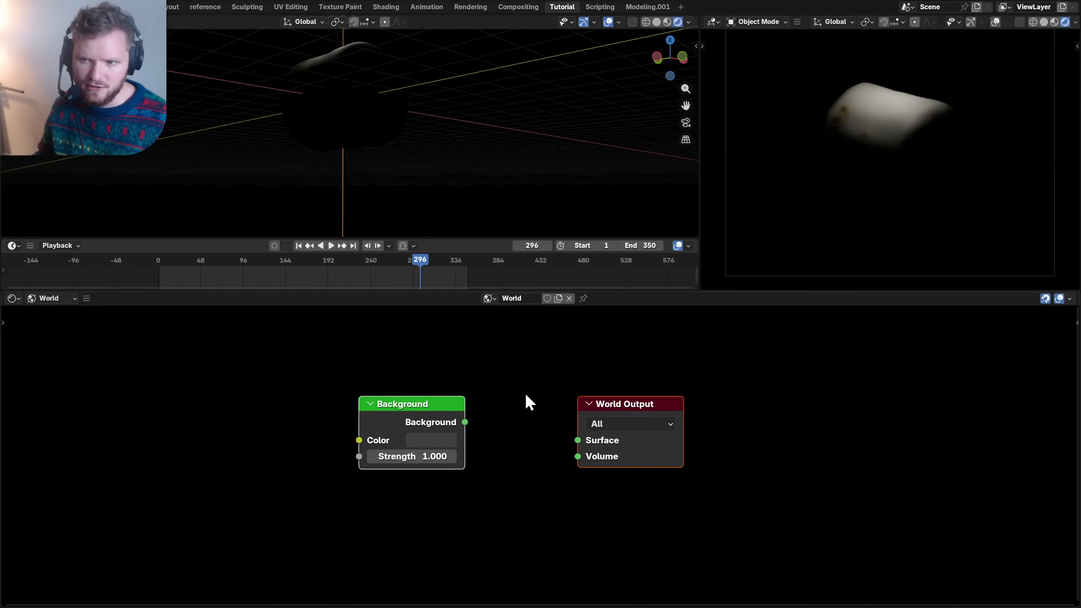
key("ctrl+s")
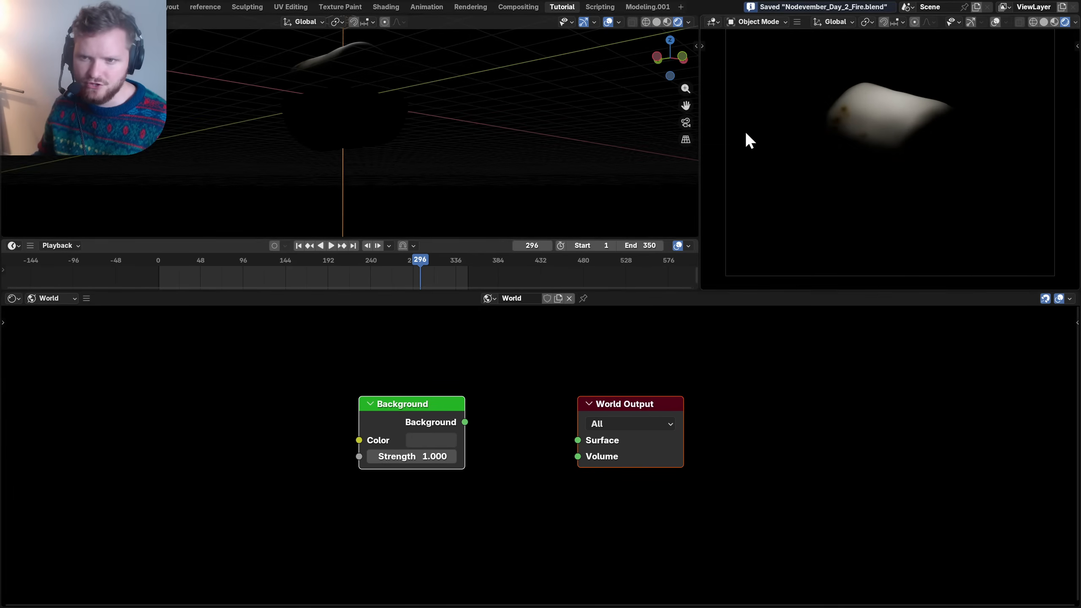
- Split a Properties editor off below the camera view and set the render engine to Cycles with GPU Compute
left_click_drag(701, 285, 704, 166)
left_click(712, 172)
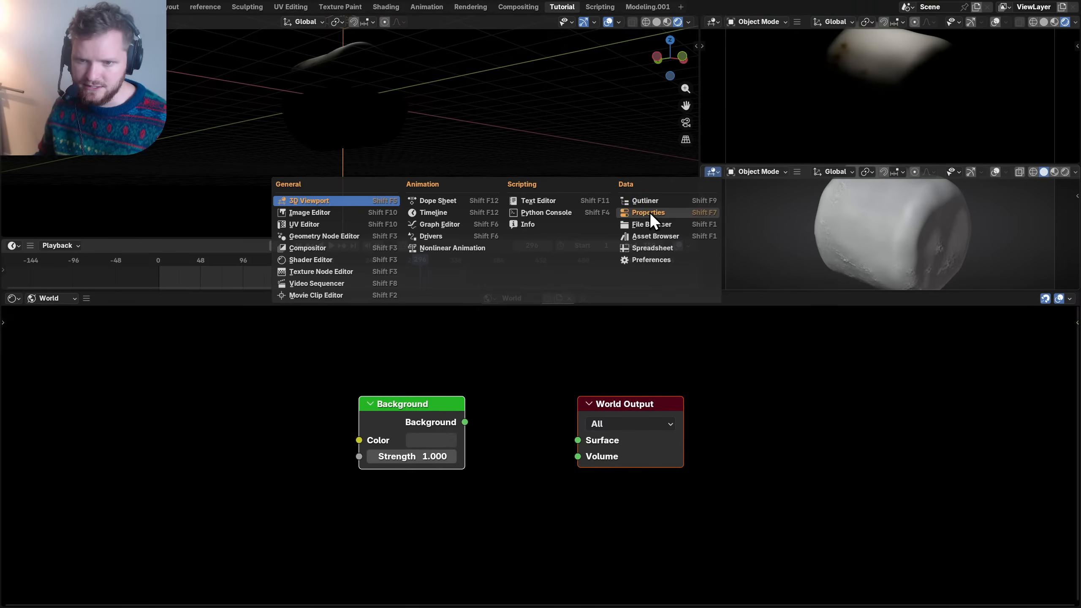
left_click(651, 213)
left_click(708, 208)
left_click(863, 207)
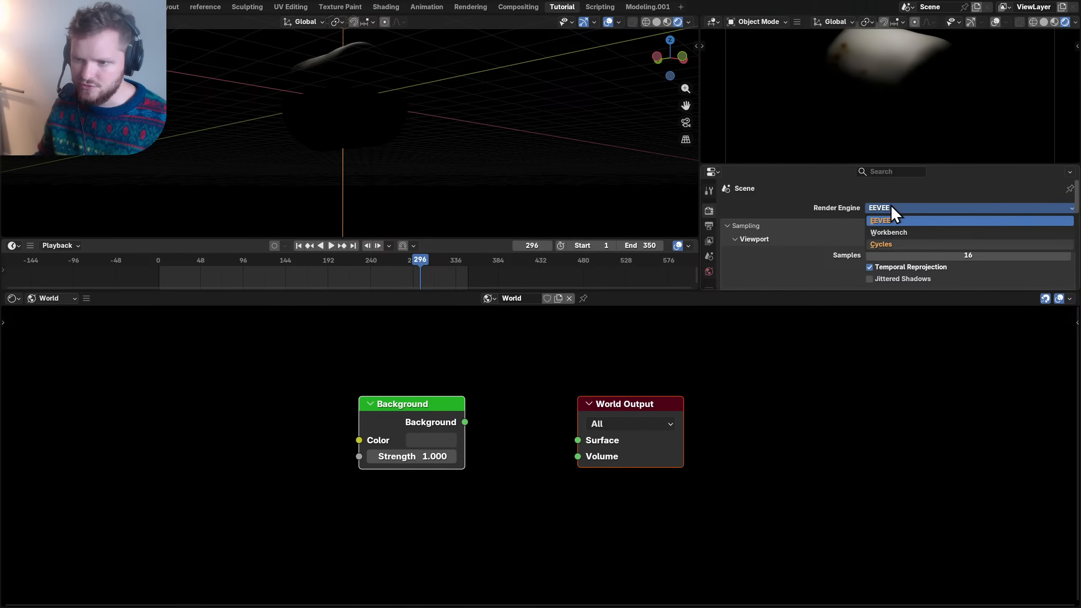
left_click(890, 231)
left_click(885, 220)
left_click(884, 218)
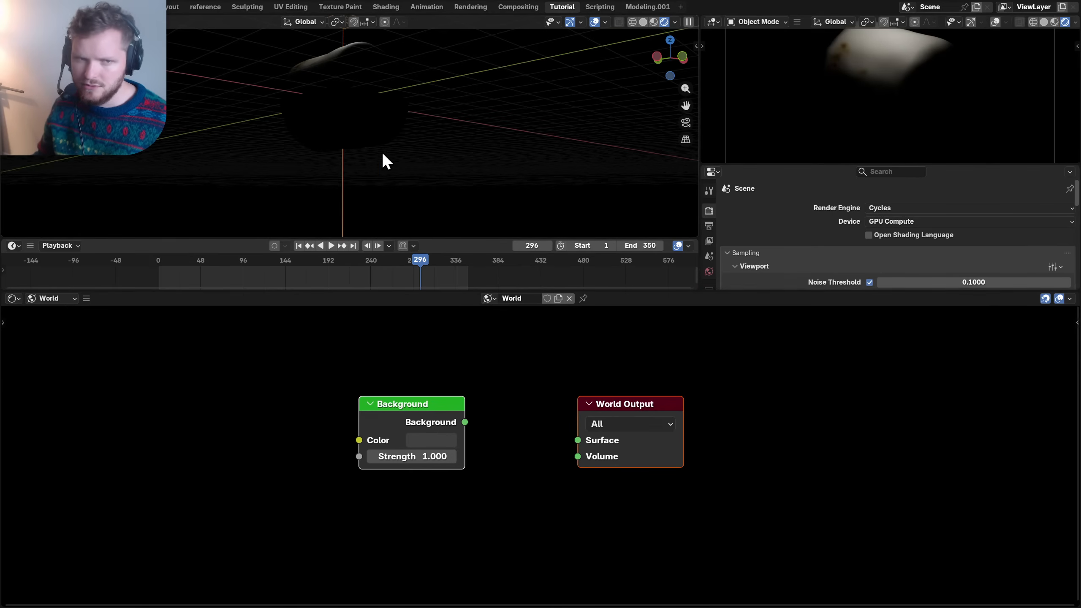
- In front view, move the area light to the lower left of the marshmallow and rotate it to face the marshmallow
scroll(404, 141, "down", 3)
left_click(684, 57)
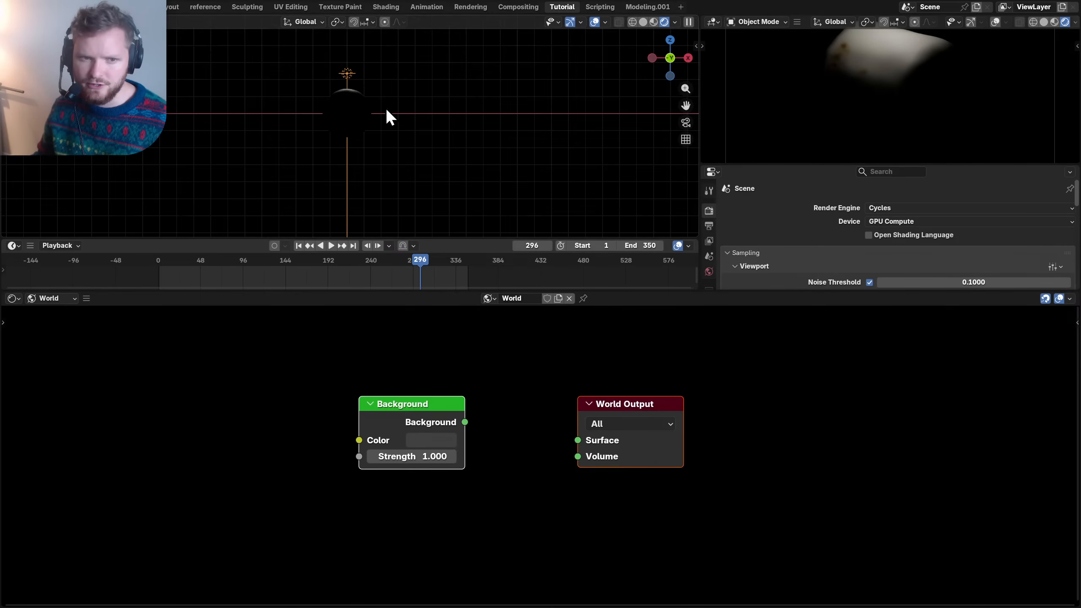
key("g")
left_click(315, 174)
key("r")
left_click(391, 85)
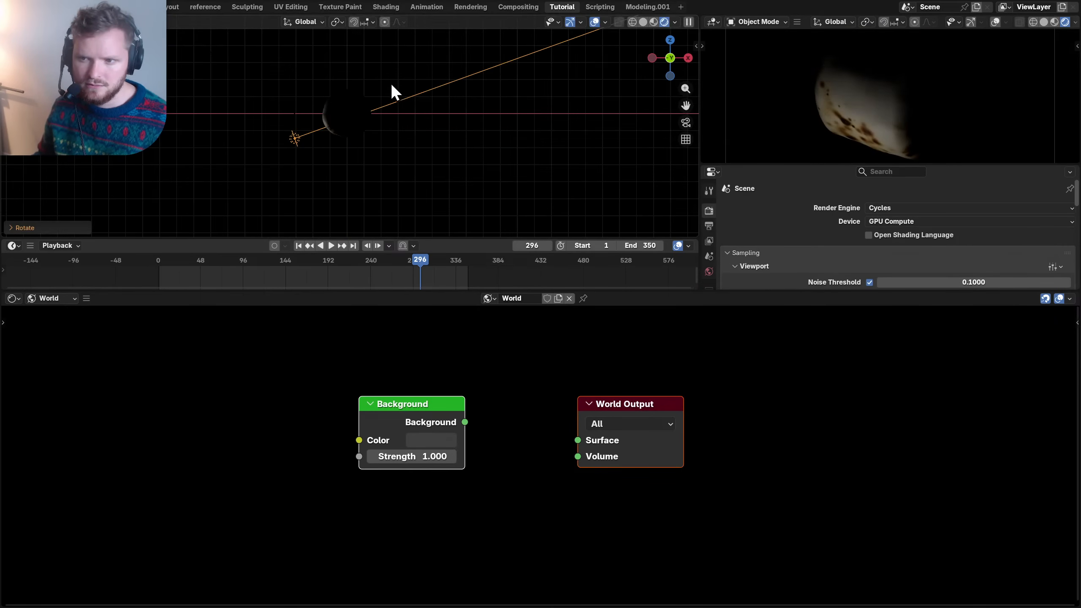
key("g")
left_click(386, 94)
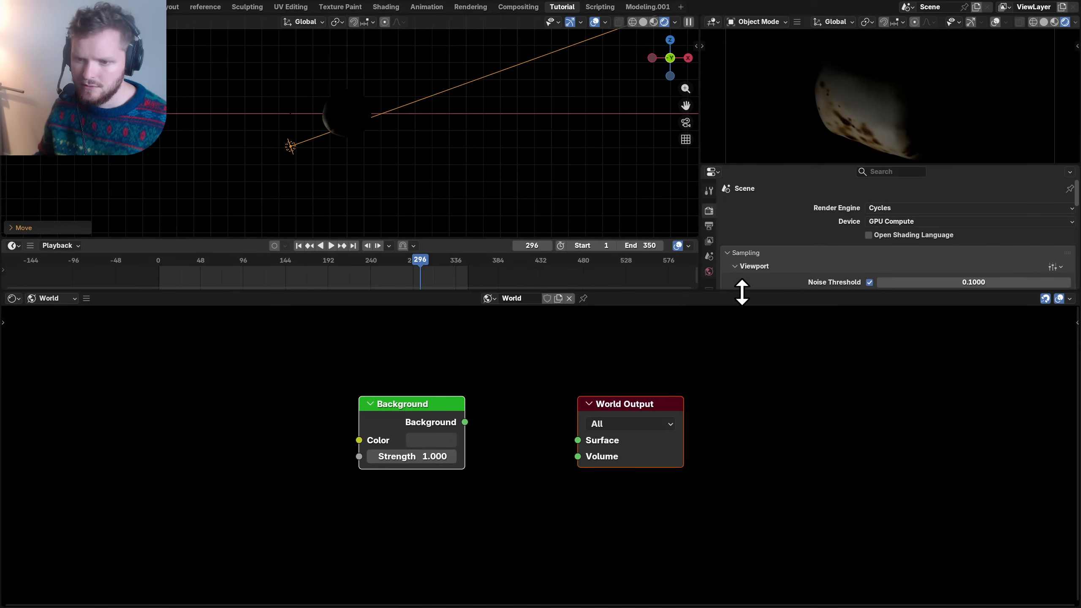
- Enlarge the Properties editor and set the area light's size to 2.17 m and its power to 23.8
left_click_drag(741, 293, 733, 406)
left_click(709, 358)
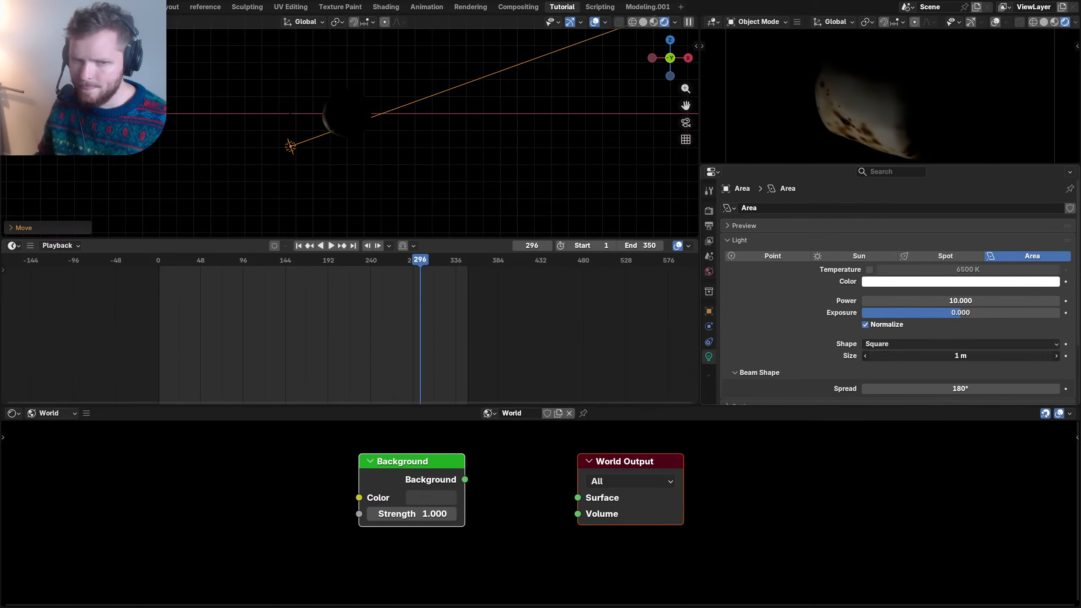
left_click_drag(961, 356, 965, 355)
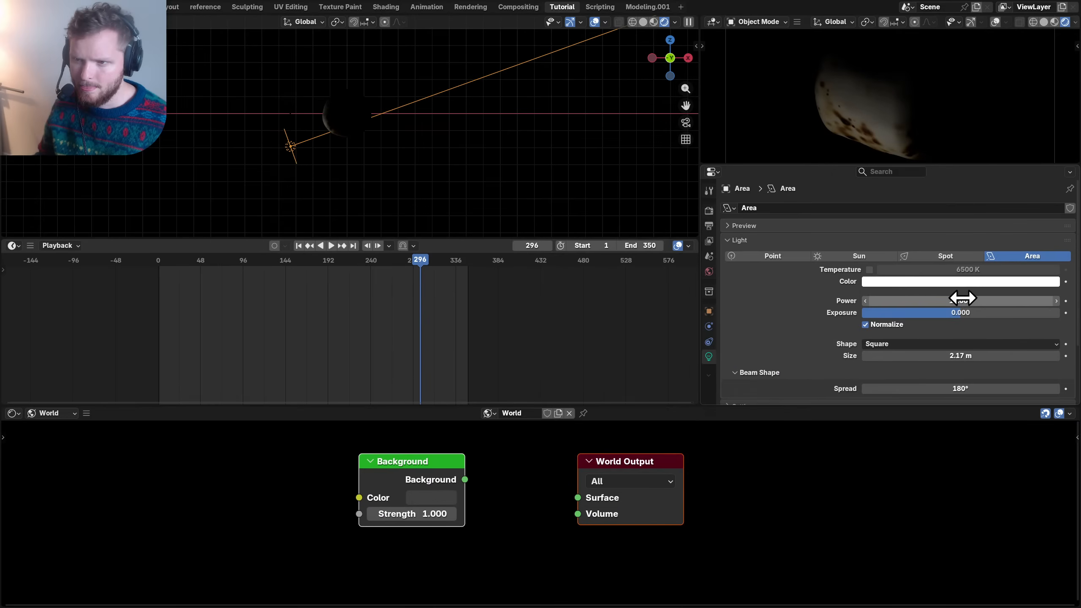
mouse_move(962, 298)
left_mouse_down()
mouse_move(979, 299)
mouse_move(962, 299)
left_mouse_up()
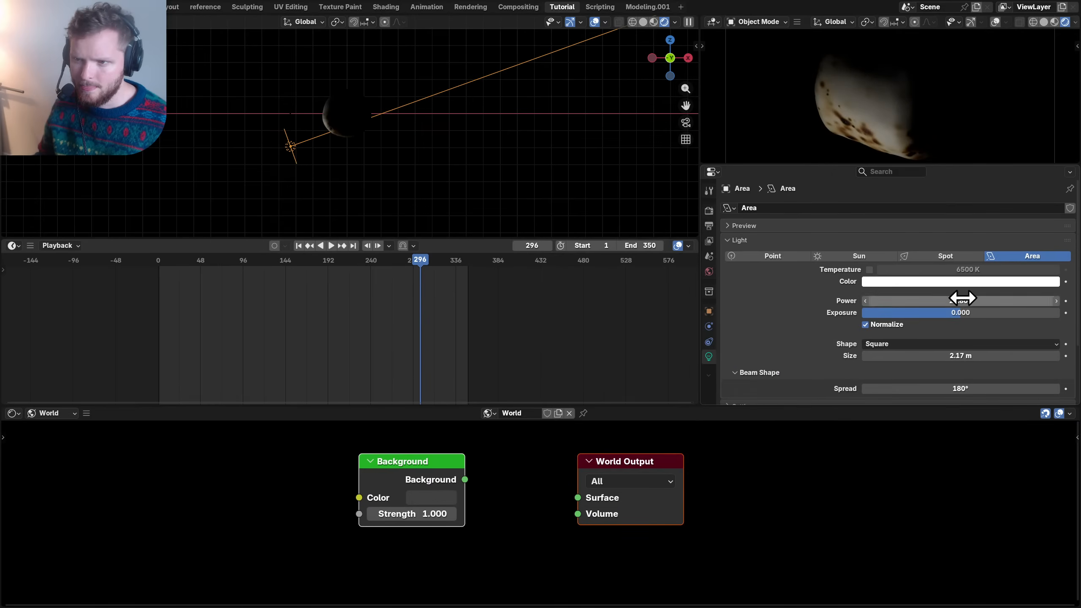
- In top view, move the area light behind the marshmallow on the positive X side and rotate it to aim back at it
left_click(670, 41)
key("g")
left_click(427, 89)
key("r")
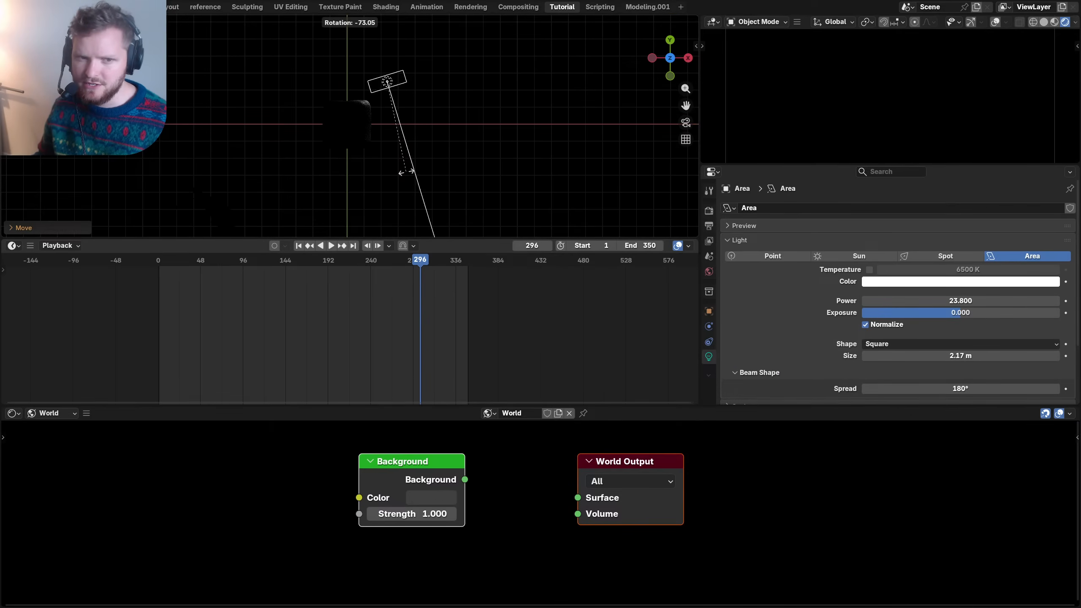
left_click(358, 170)
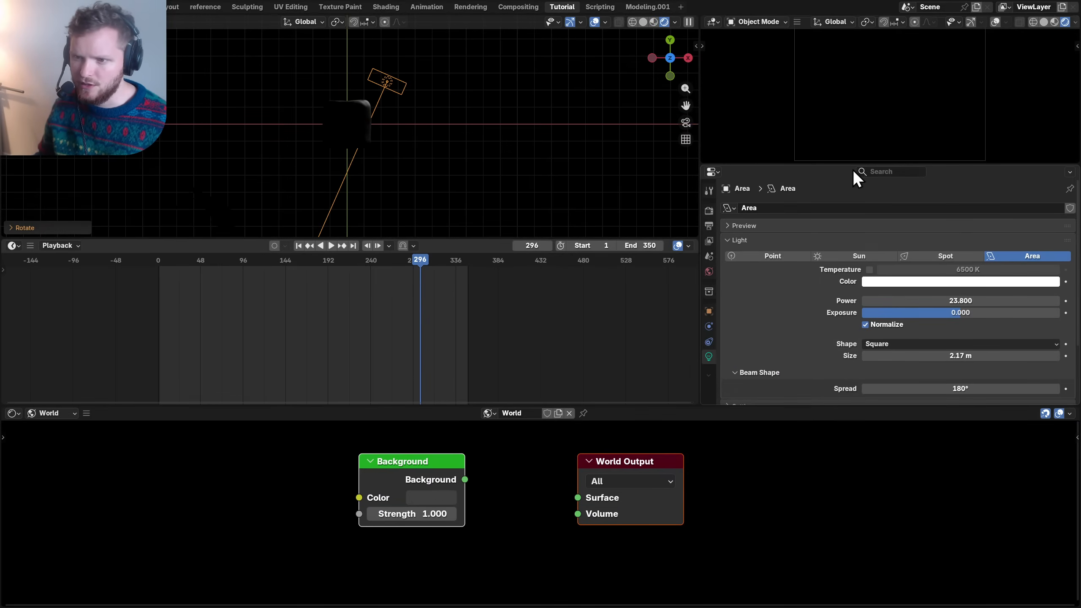
- Enlarge the camera view, set the pivot point to 3D Cursor, and rotate the area light about 85° in front view
left_click_drag(842, 165, 833, 196)
left_click(337, 21)
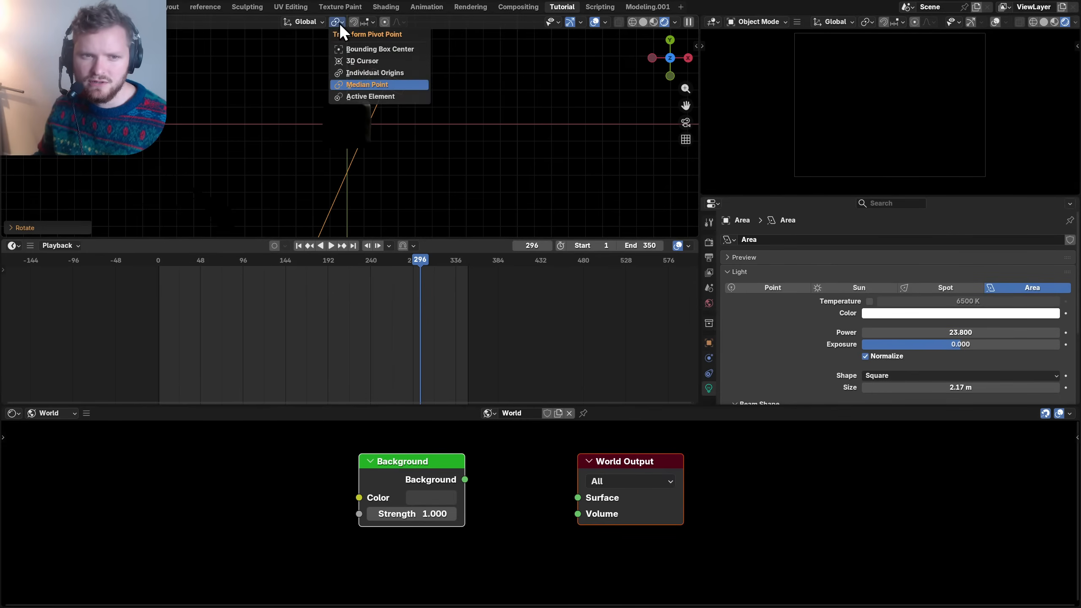
left_click(362, 62)
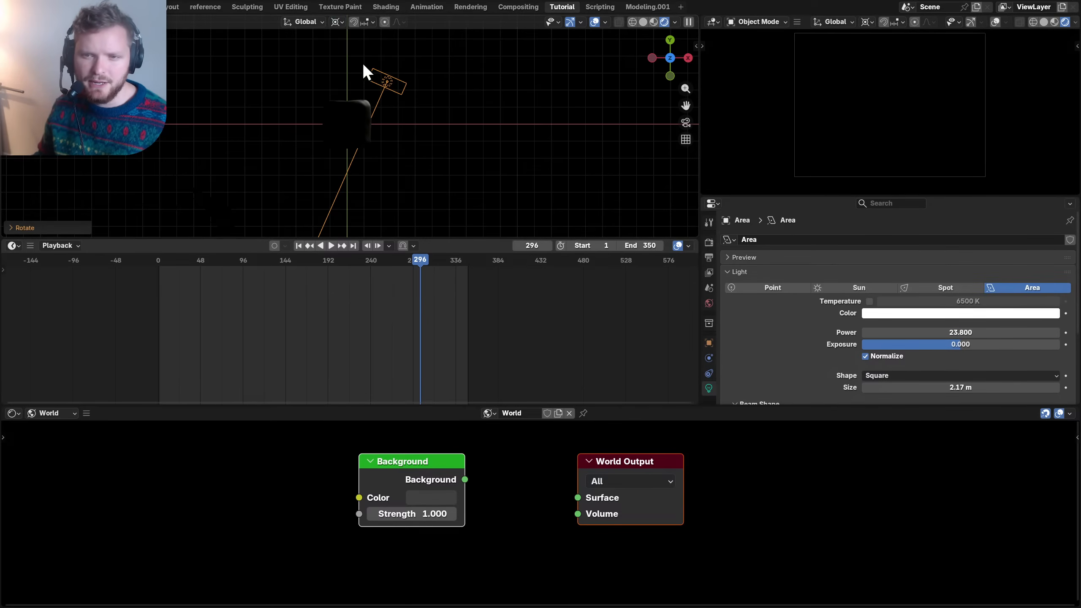
left_click(670, 77)
key("r")
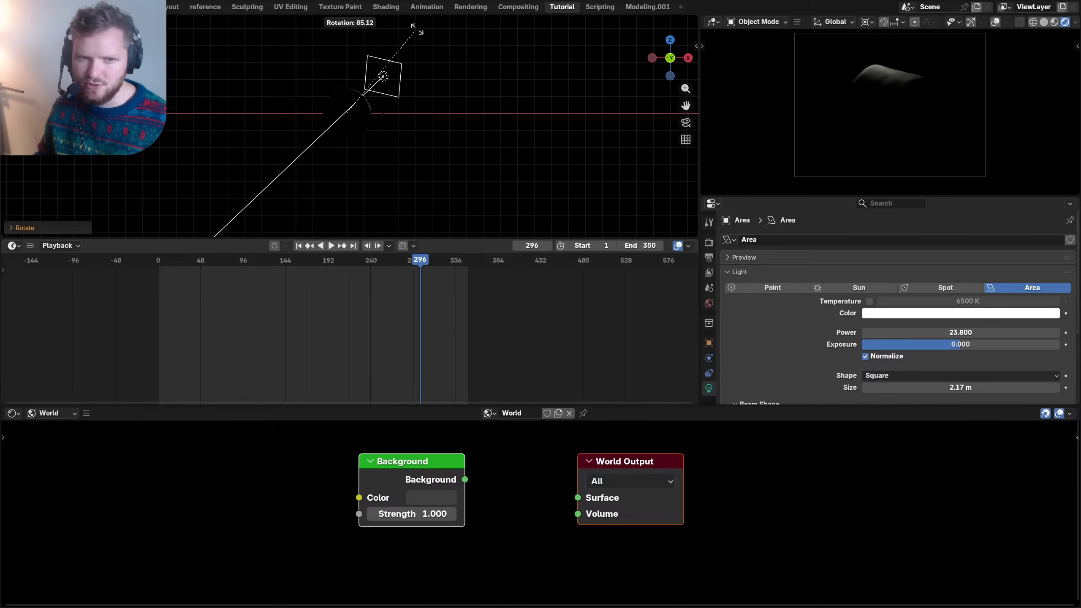
left_click(418, 32)
- Duplicate the area light in place and rotate the copy about 140° around the 3D cursor in front view
key("shift+d")
right_click(424, 152)
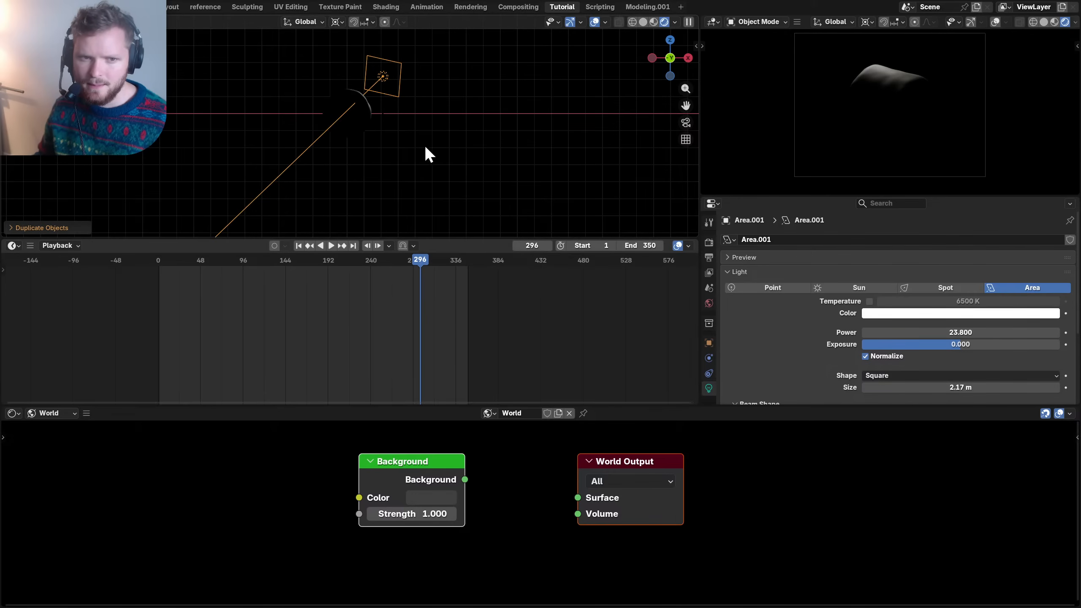
key("r")
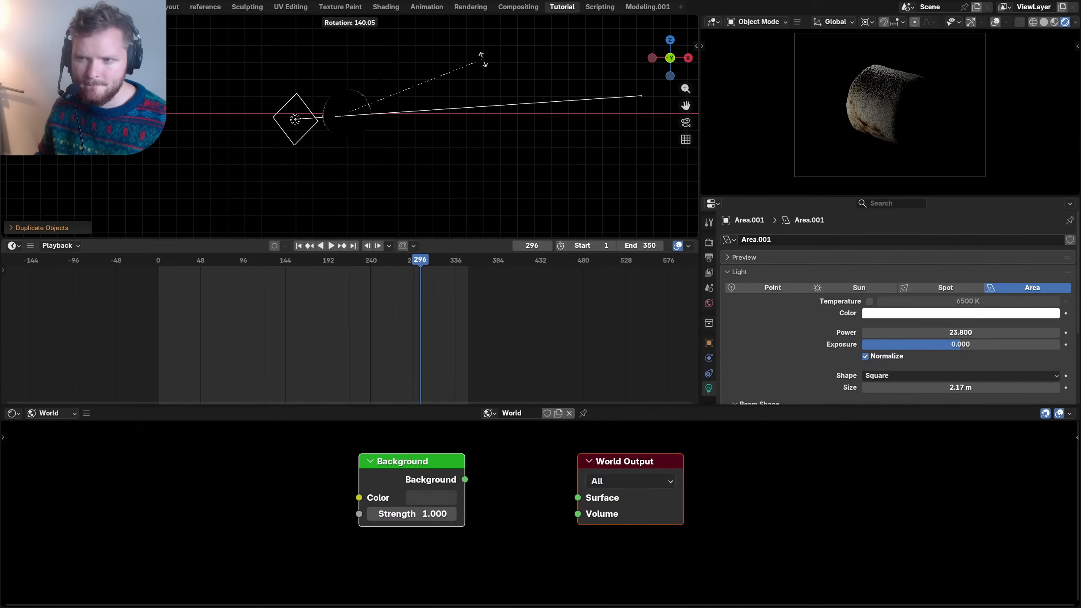
left_click(483, 56)
- Rotate the duplicated light about 70° around global Z and swing it slightly above the marshmallow's level in front view
left_click(669, 39)
key("r")
key("z")
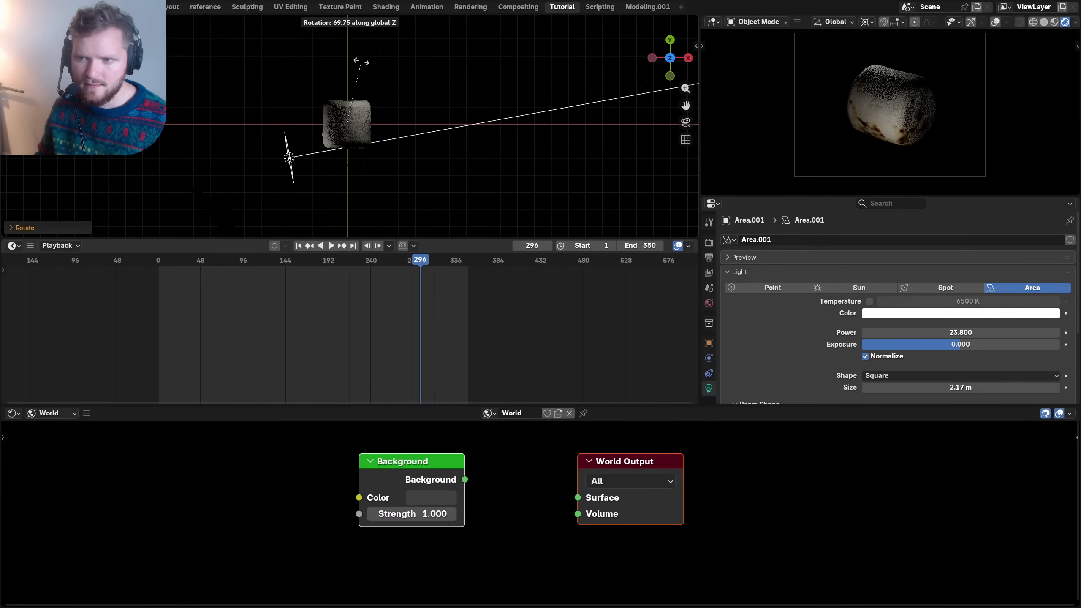
left_click(644, 77)
left_click(668, 77)
key("r")
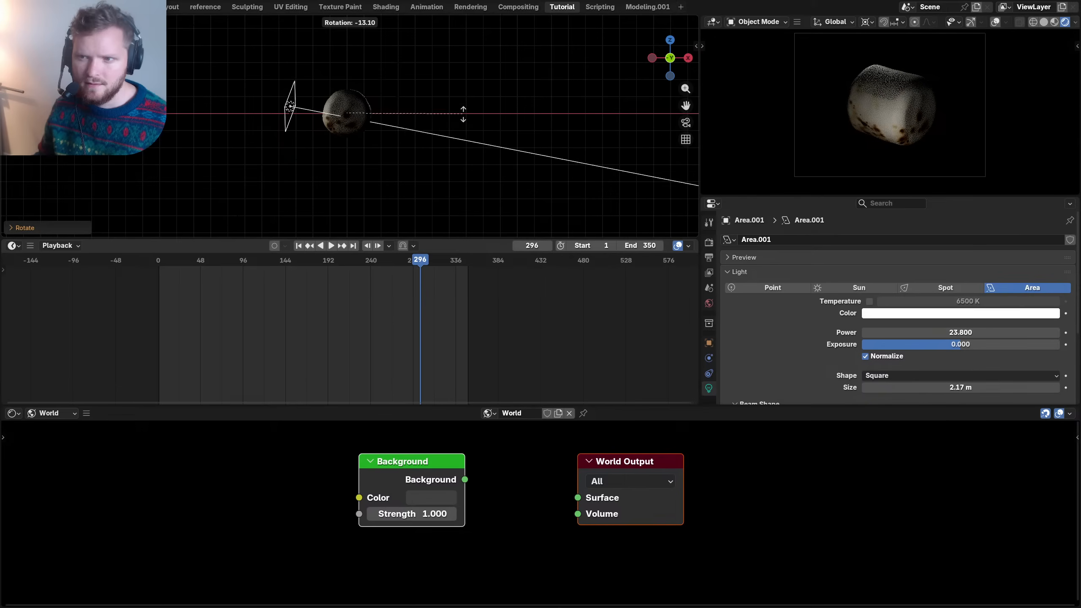
left_click(464, 134)
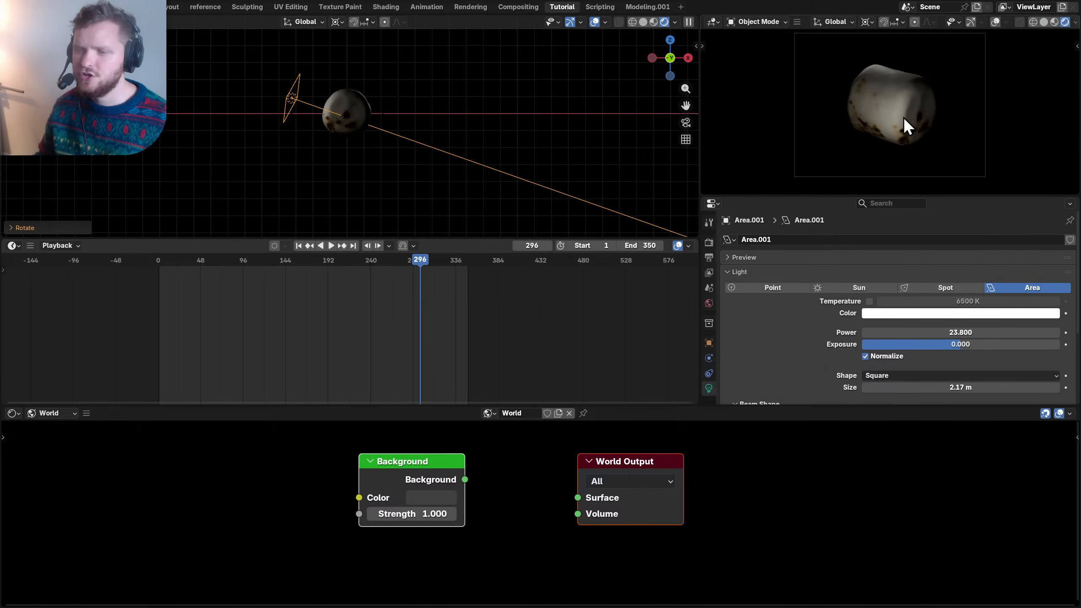
scroll(904, 117, "up", 2)
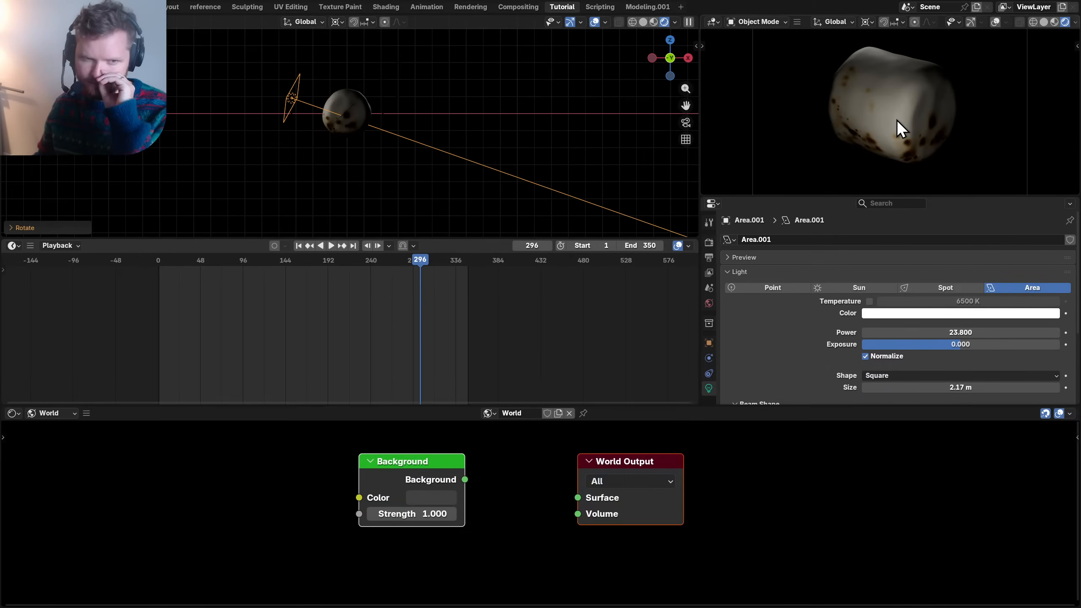
scroll(897, 119, "up", 1)
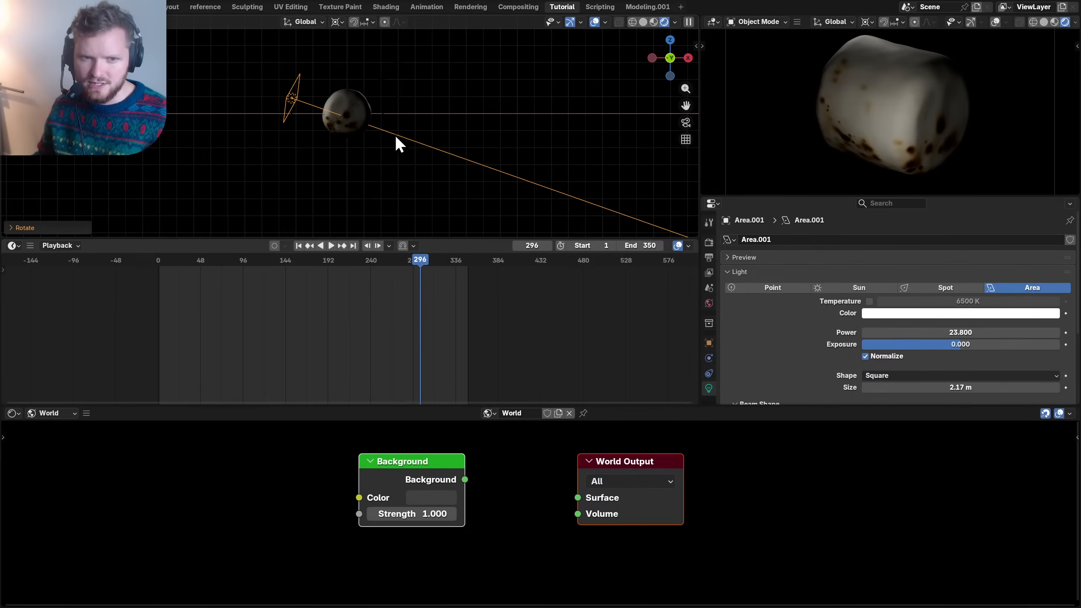
- Add a point light and move it about 2.9 m down along Z, beneath the marshmallow
key("shift+a")
mouse_move(315, 161)
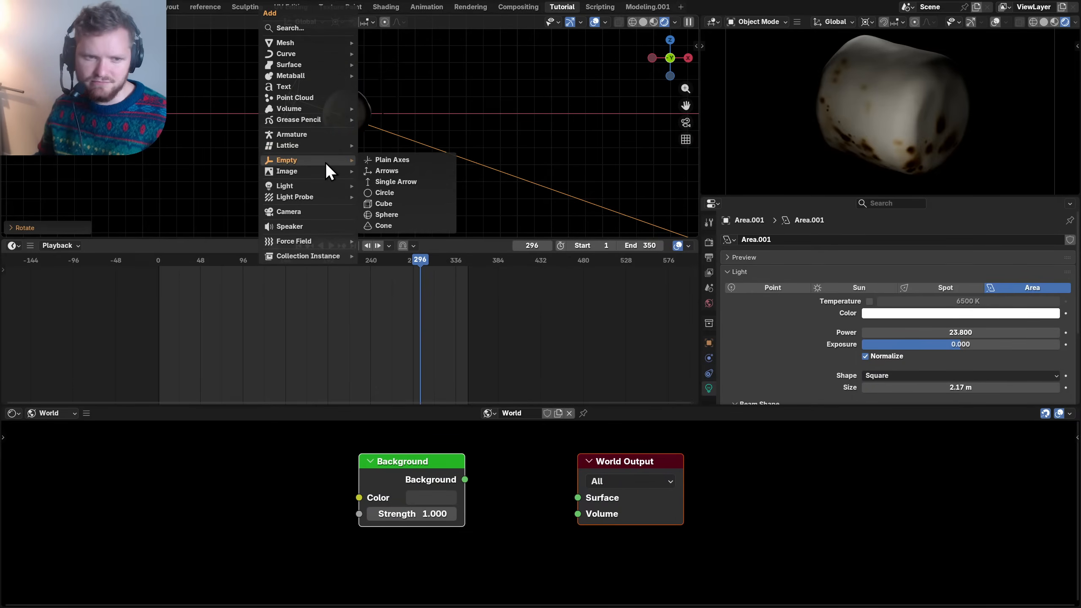
mouse_move(312, 186)
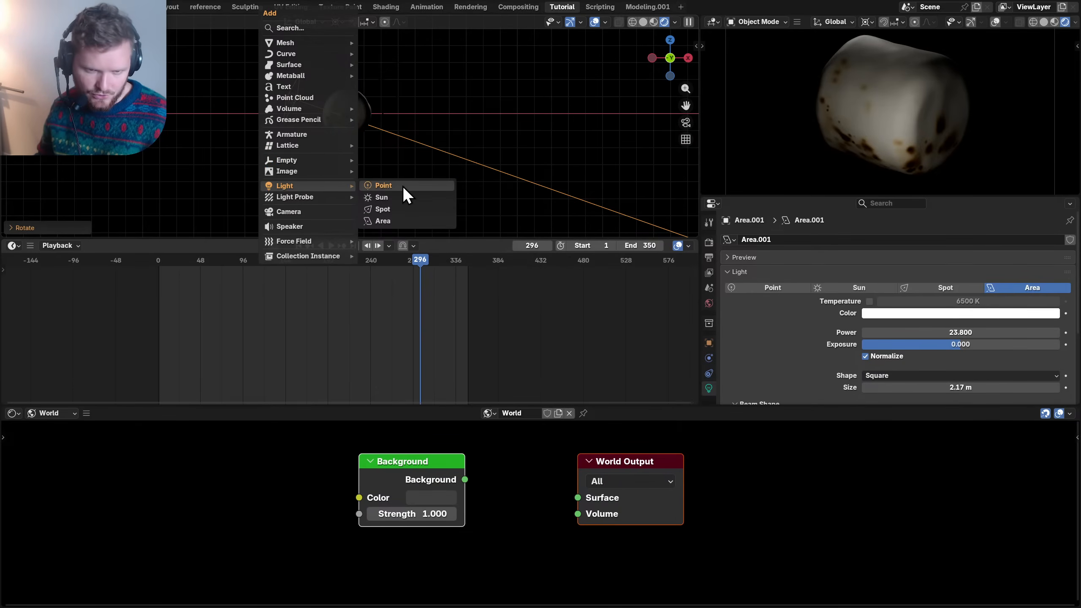
left_click(402, 186)
key("g")
key("z")
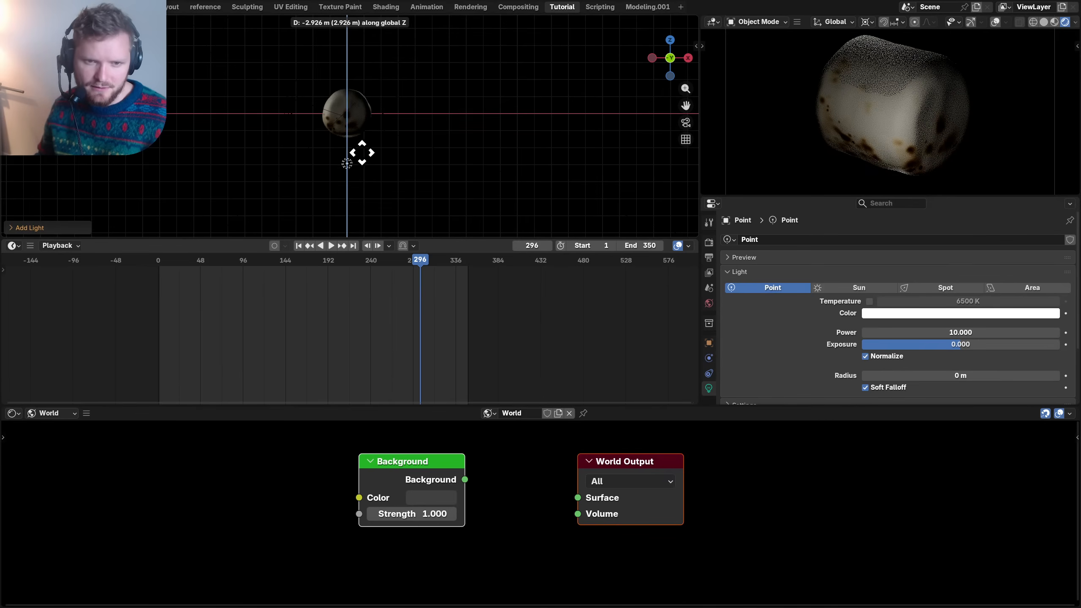
left_click(362, 158)
- Set the point light's power to 30, its colour to orange-red, and its radius to 1.3 m
left_click(952, 334)
type("10")
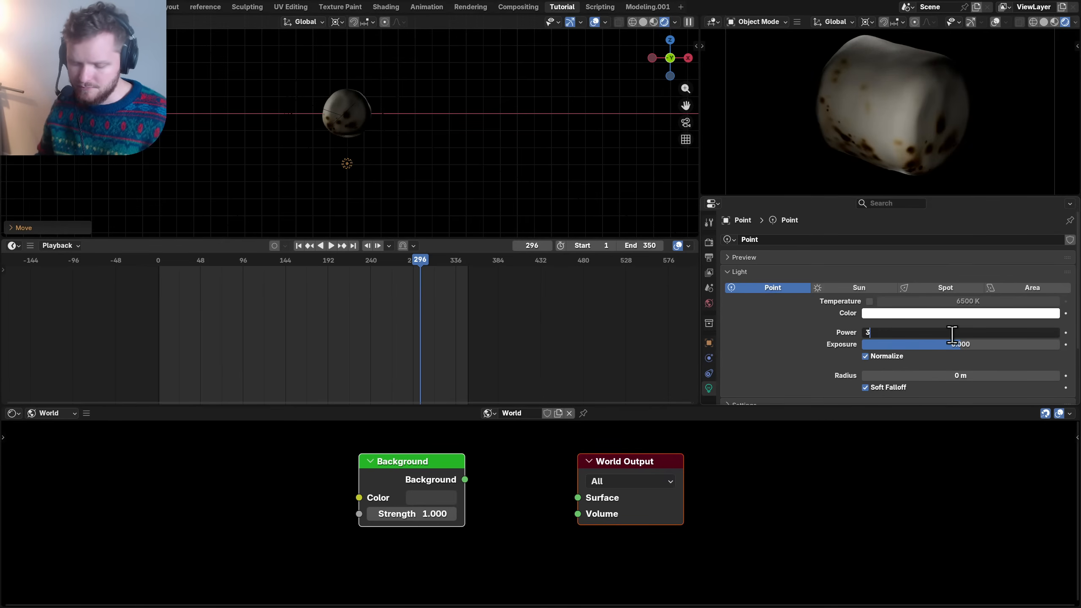
key("Return")
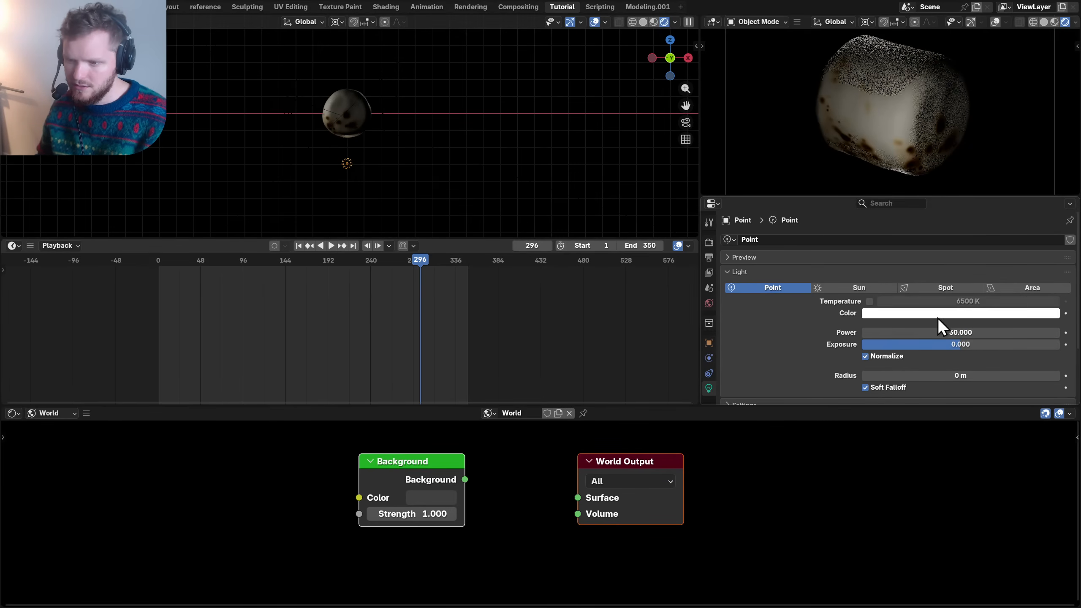
left_click(938, 315)
left_click_drag(993, 191, 991, 204)
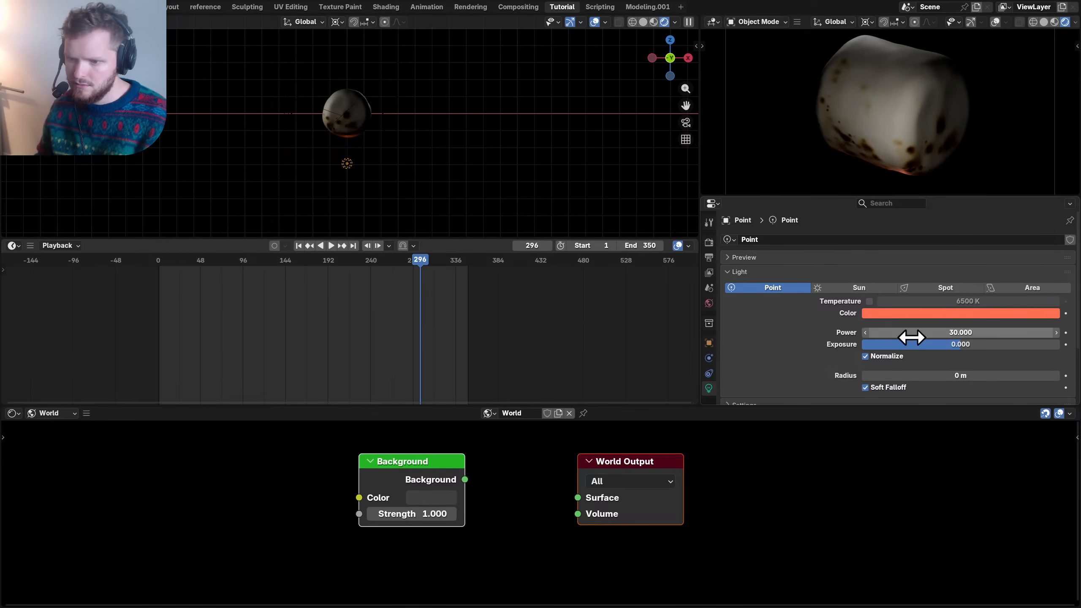
left_click_drag(932, 378, 975, 378)
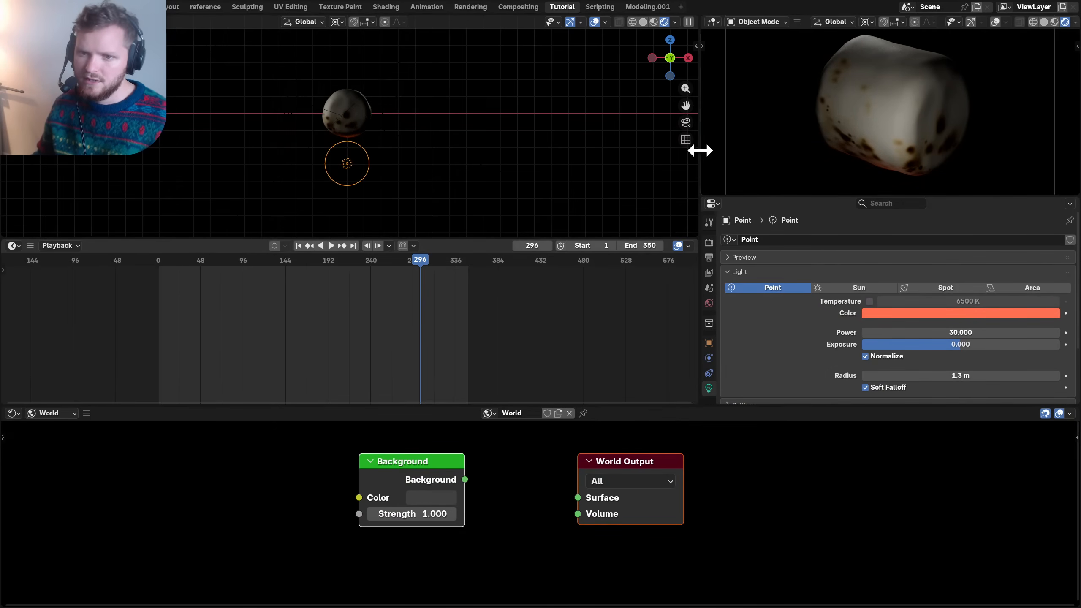
- Split the Properties editor side by side and switch one of the two areas to an Outliner
left_click(12, 246)
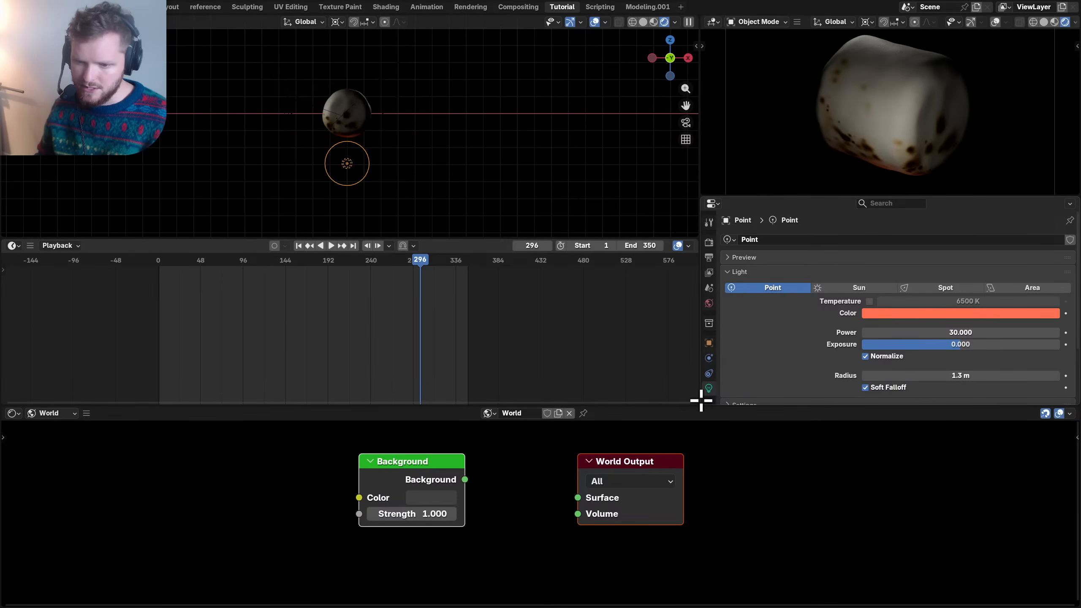
left_click_drag(702, 400, 851, 370)
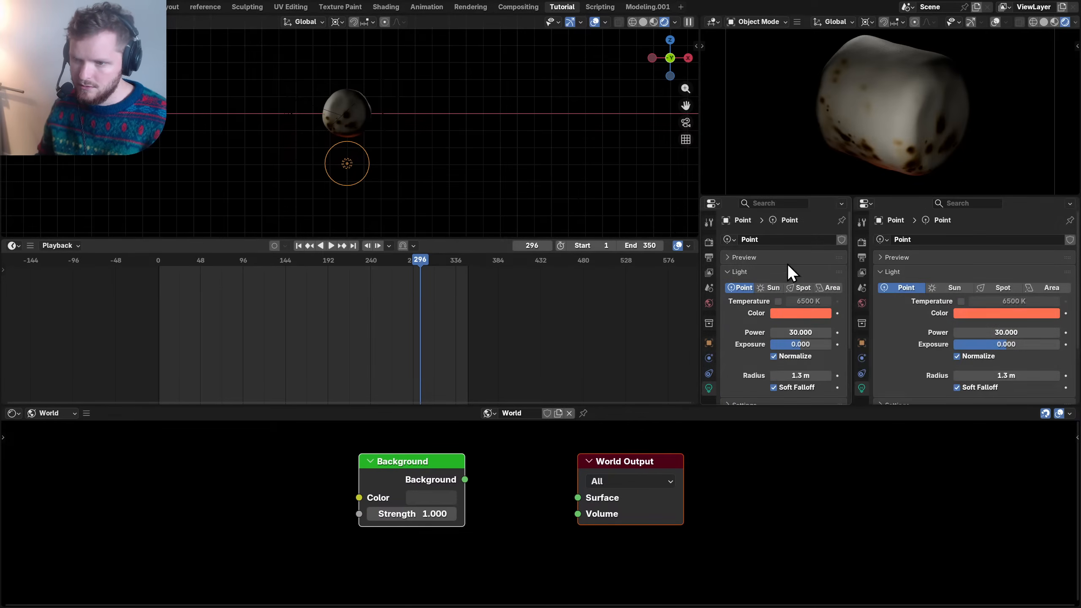
left_click(716, 201)
key("o")
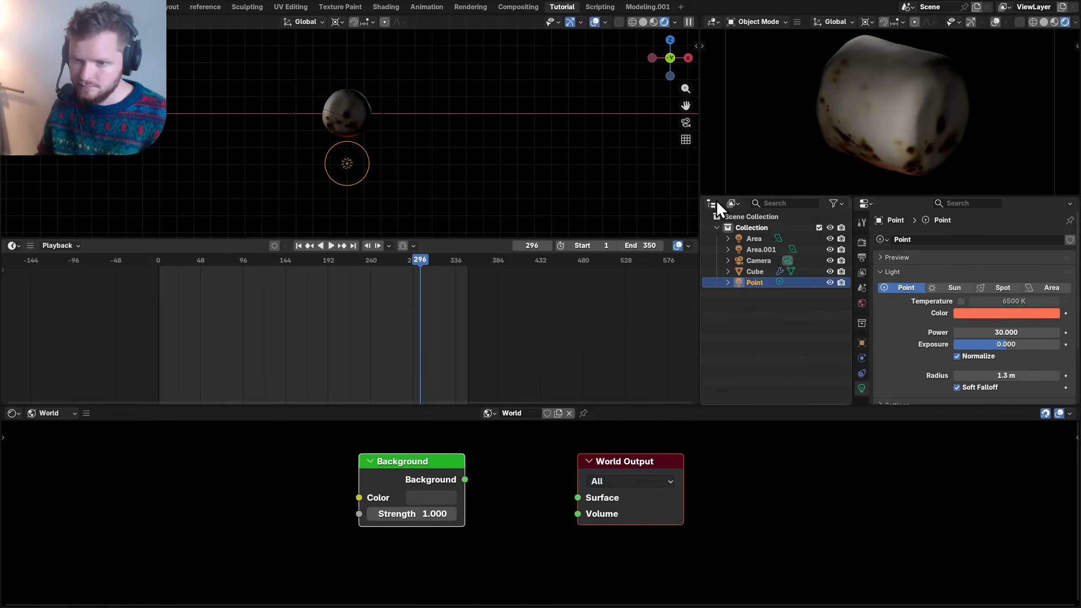
- Rename the point light to "fire" and the original area light to "backlight"
double_click(760, 282)
type("fire")
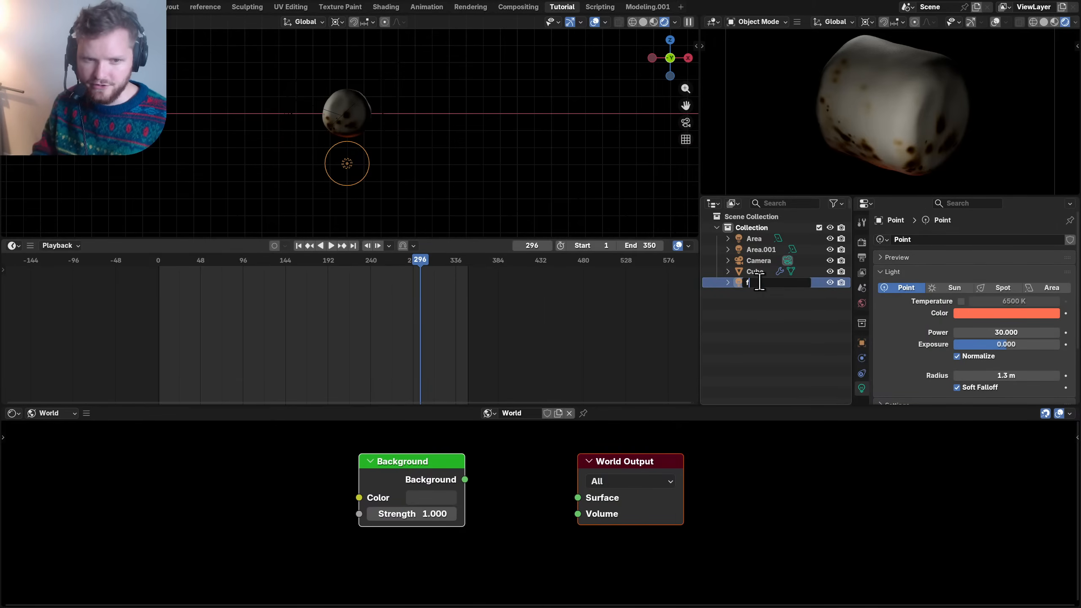
key("Return")
left_click(782, 238)
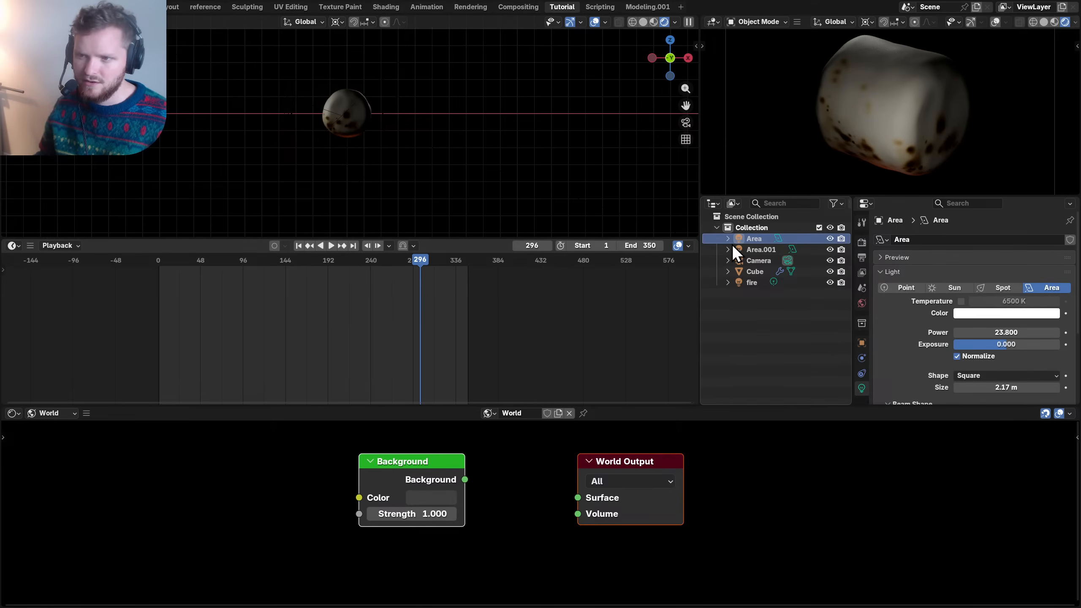
double_click(756, 239)
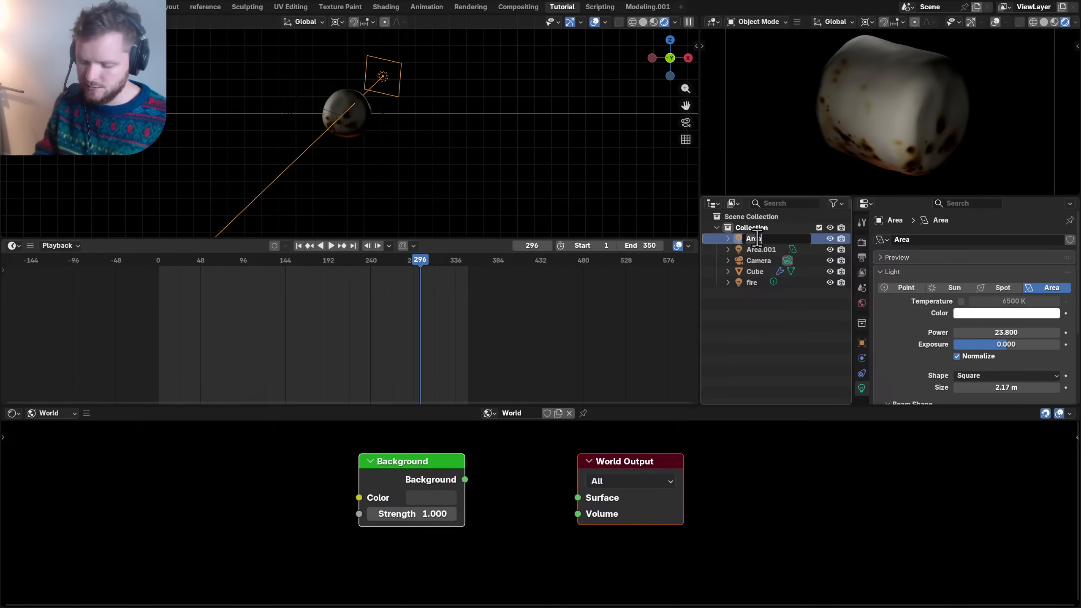
type("backlight")
key("Return")
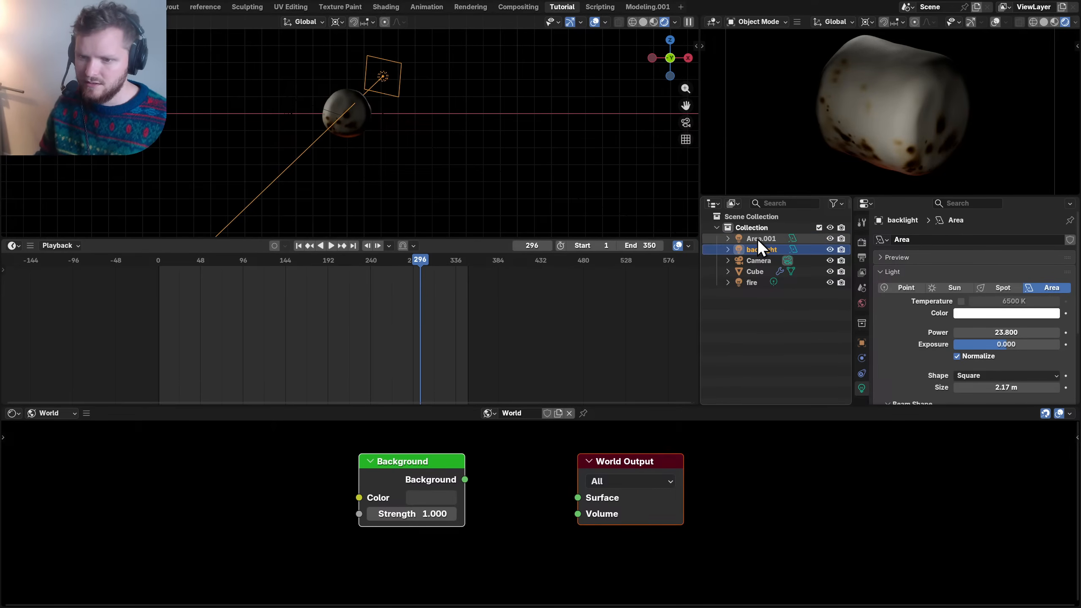
- Rename the duplicated area light, Area.001, to "fill light"
left_click(757, 239)
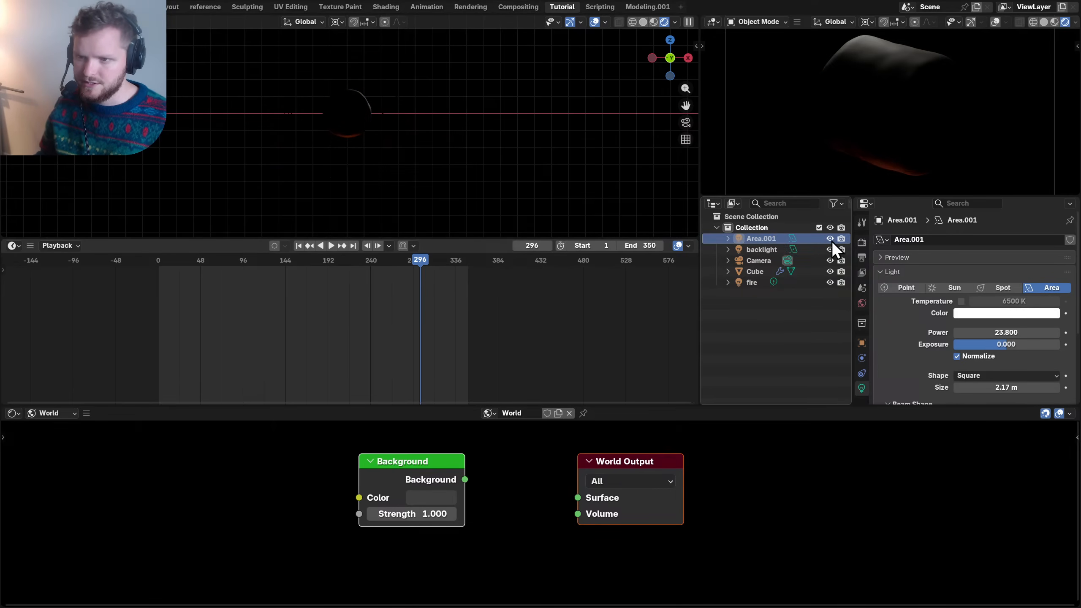
double_click(751, 237)
type("f")
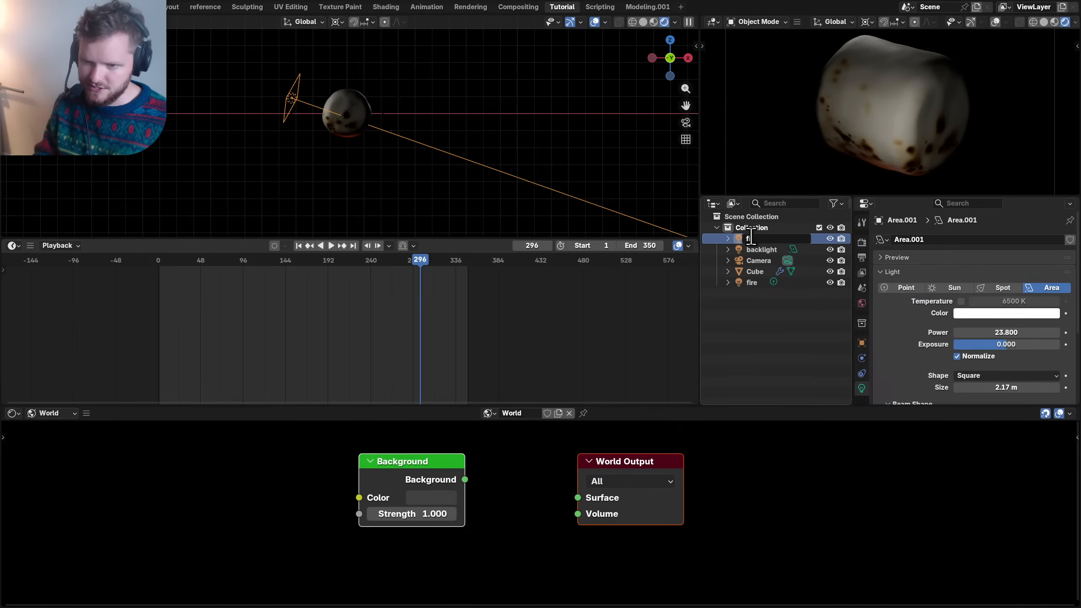
type("ill light")
key("Return")
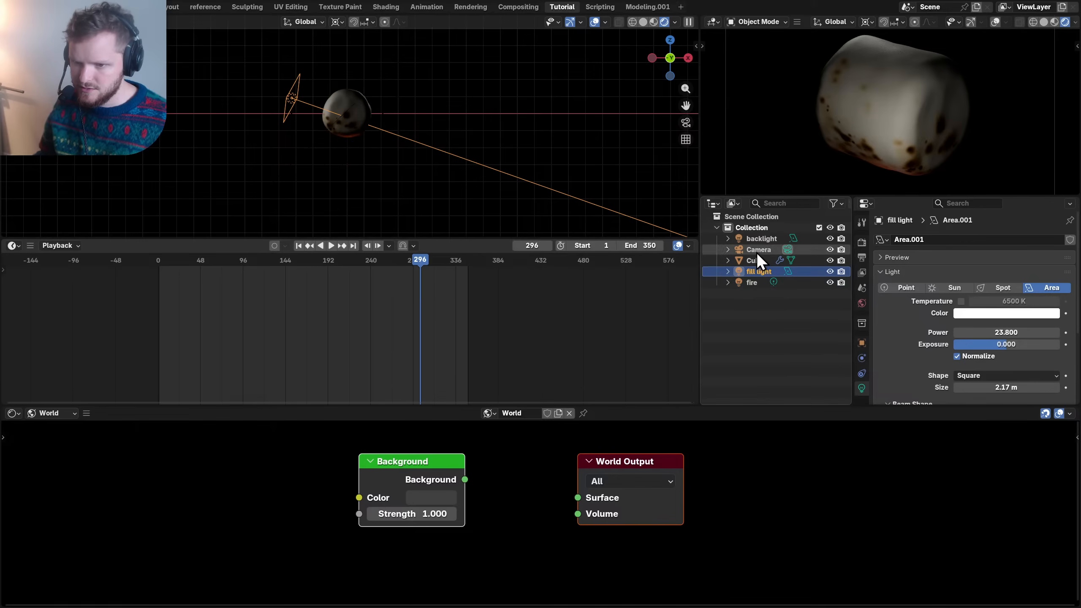
- Rename the marshmallow's Cube object to "nodevember day 2 marshmallow"
left_click(755, 258)
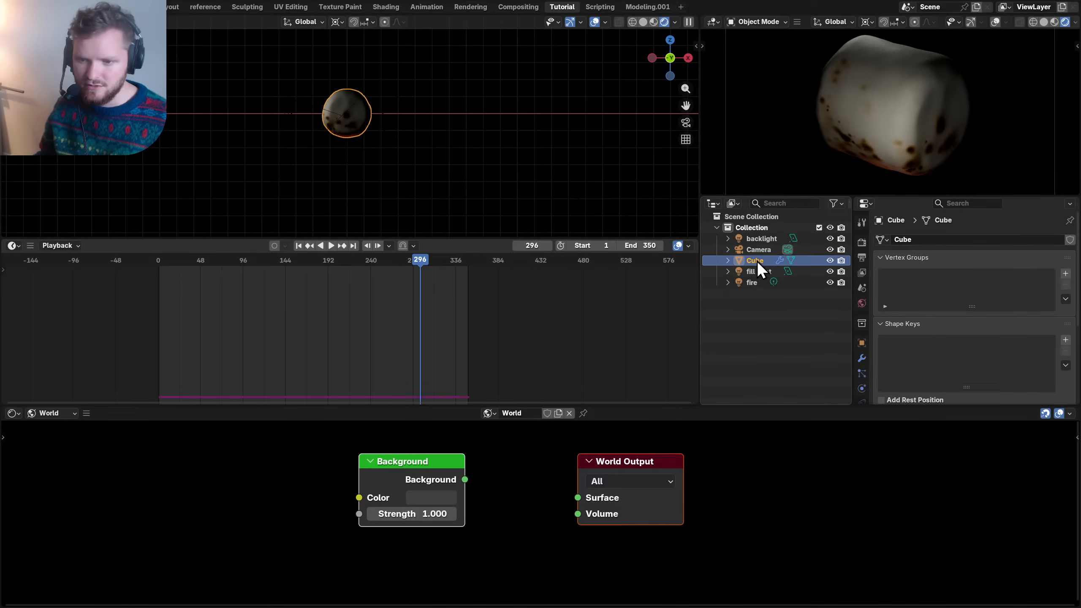
double_click(757, 260)
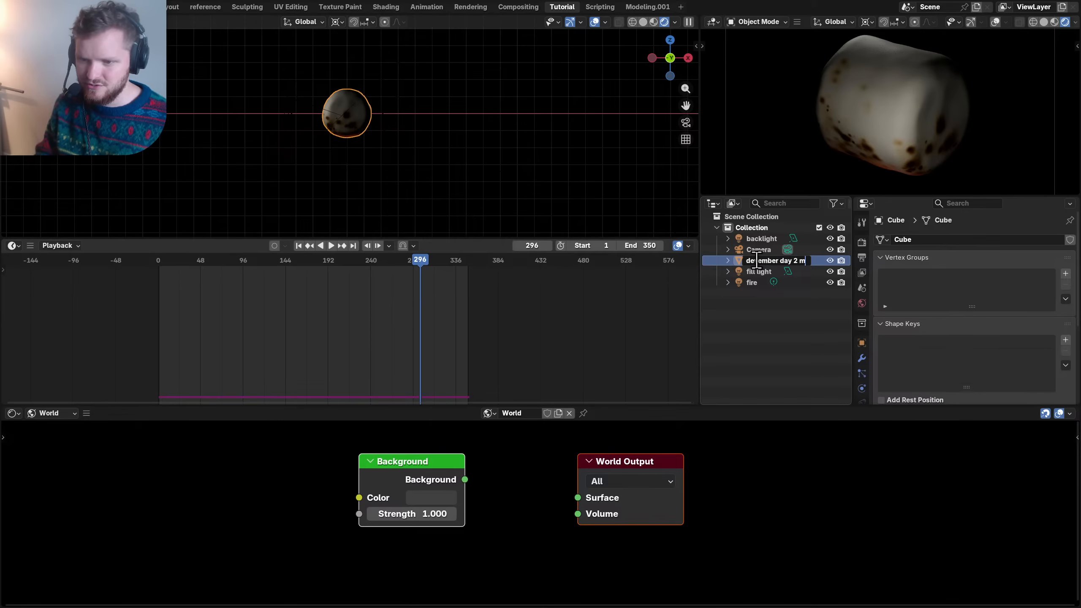
key("Return")
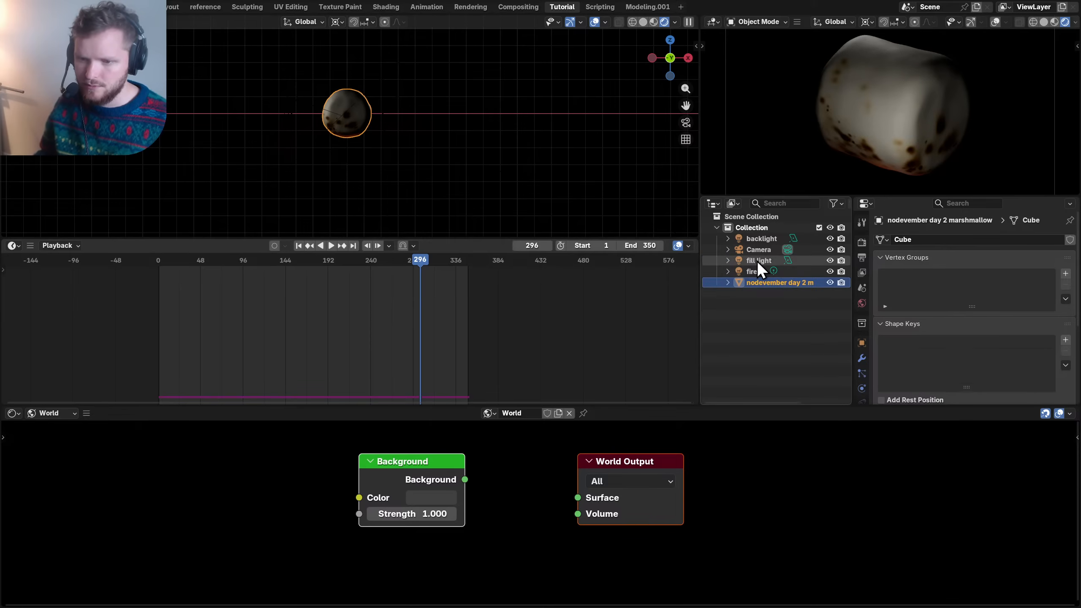
- Move the marshmallow object out of its collection into the Scene Collection and rename the remaining collection "scene"
left_click(756, 271)
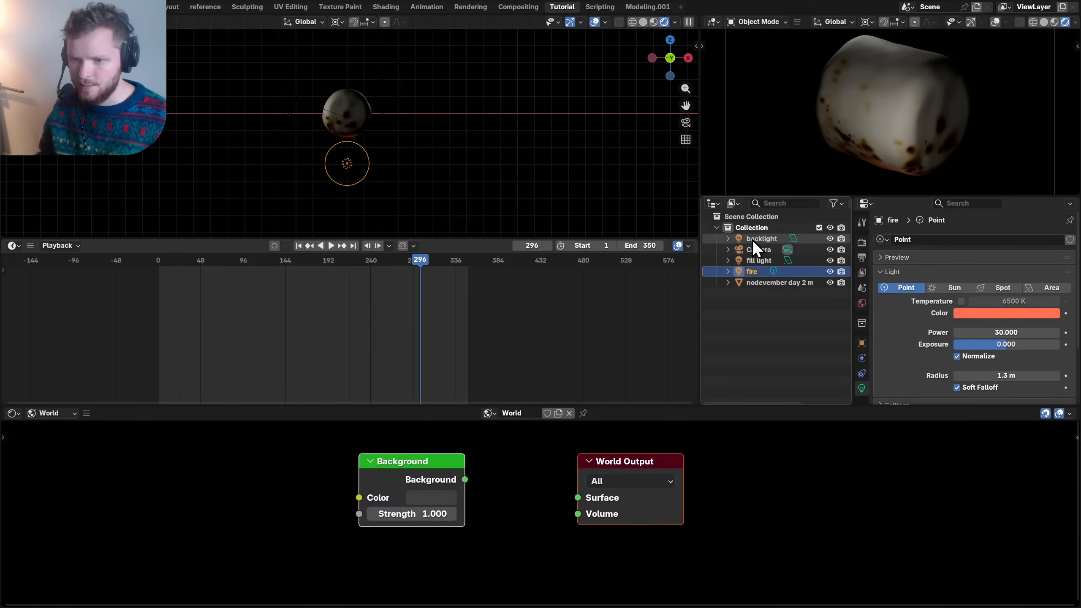
left_click_drag(754, 283, 740, 217)
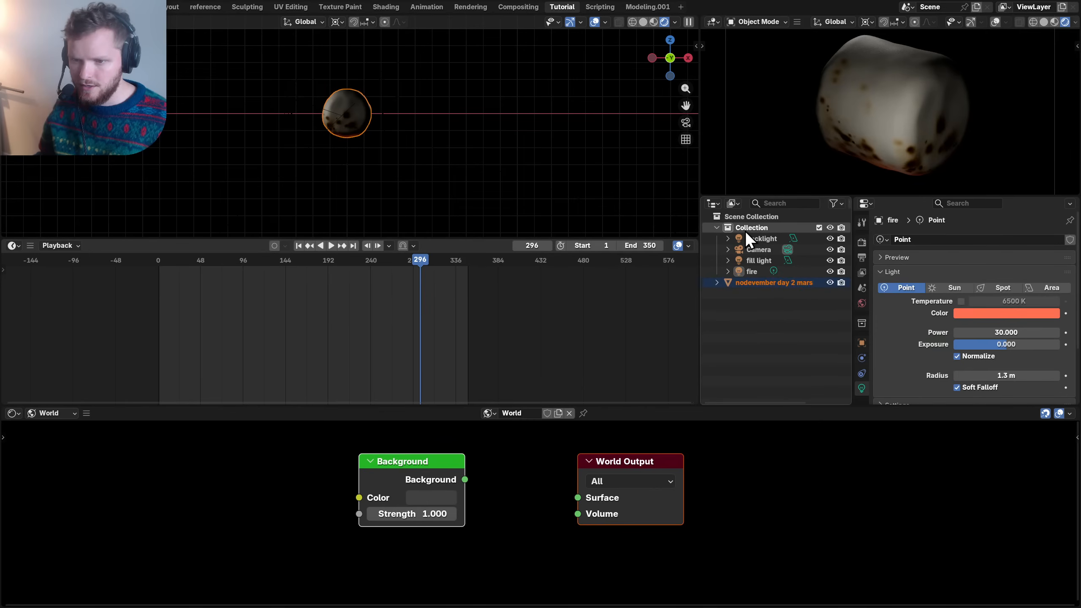
double_click(745, 229)
type("scene")
key("Return")
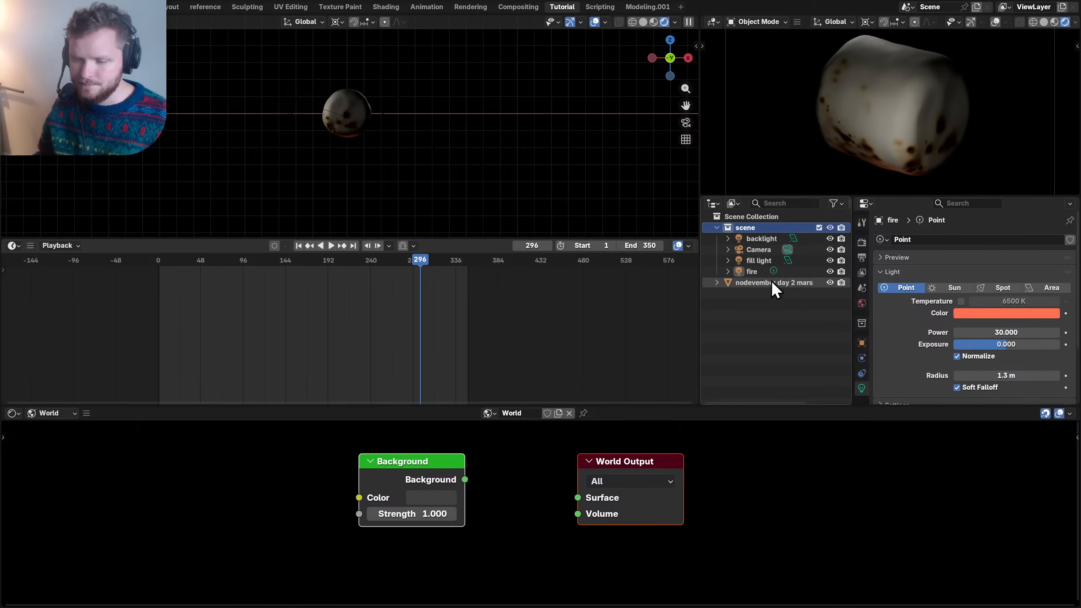
- Increase the fire light's radius to 1.54 m and move it about 0.5 m down and slightly toward negative X
left_click(752, 271)
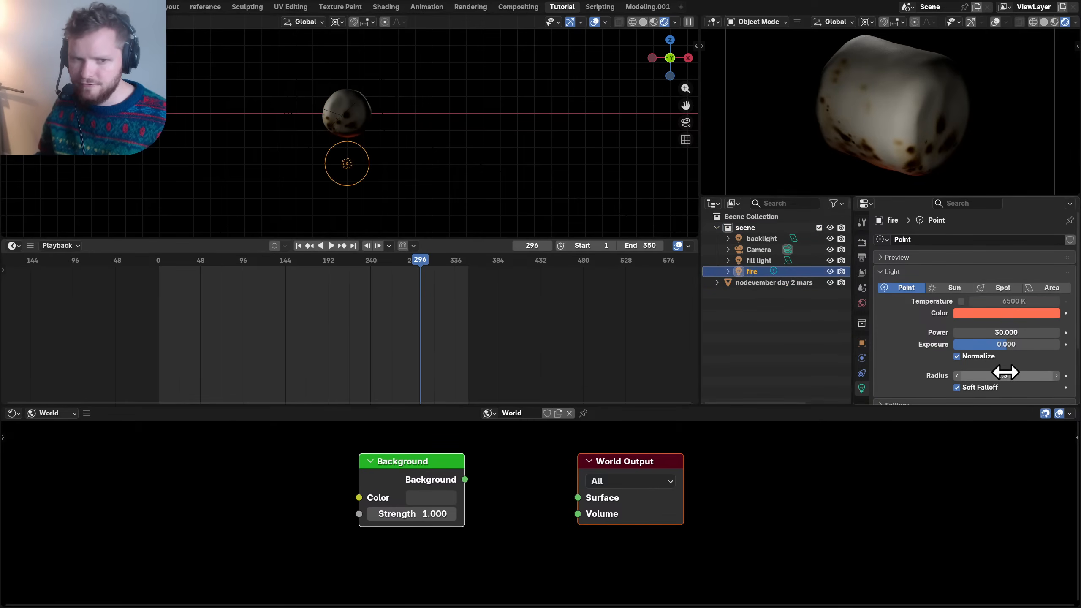
left_click_drag(1004, 372, 1015, 371)
key("g")
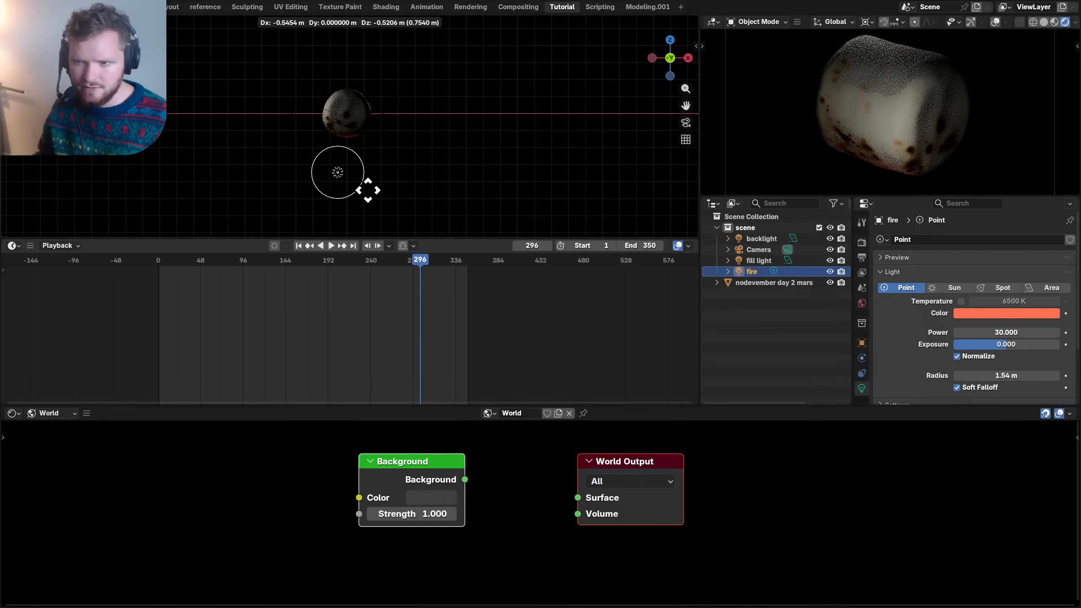
left_click(361, 188)
- Raise the fire light's power to 61.4 and change its colour to orange #FF9C55
left_click_drag(1001, 332, 1015, 332)
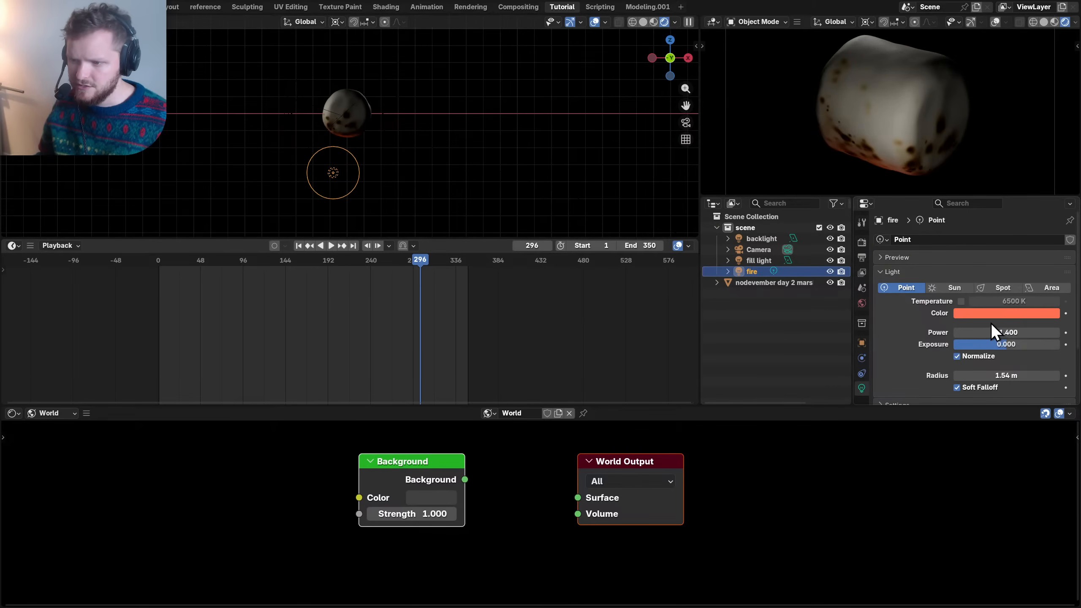
left_click(987, 313)
left_click(991, 202)
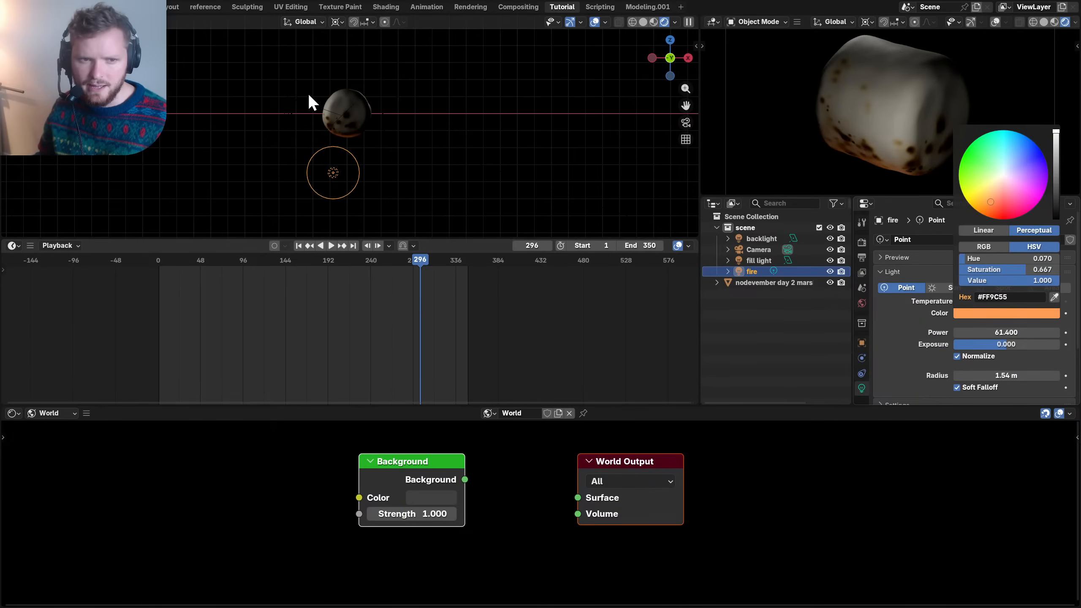
- Toggle the fill light's visibility off and on to compare the marshmallow's lighting with and without it
scroll(284, 117, "up", 2)
left_click(268, 94)
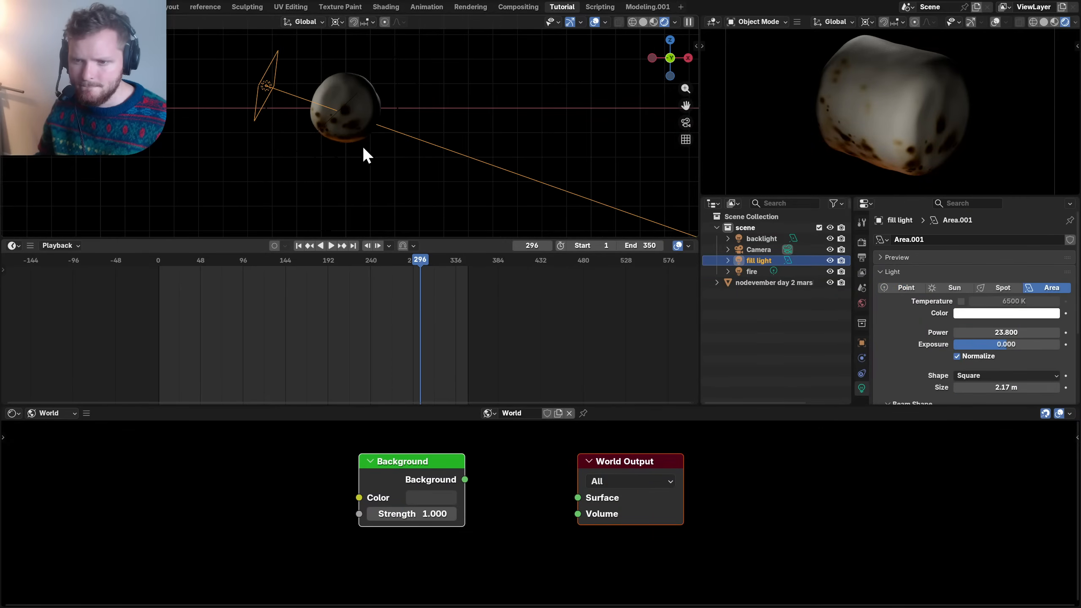
left_click(831, 257)
left_click(830, 259)
left_click(830, 259)
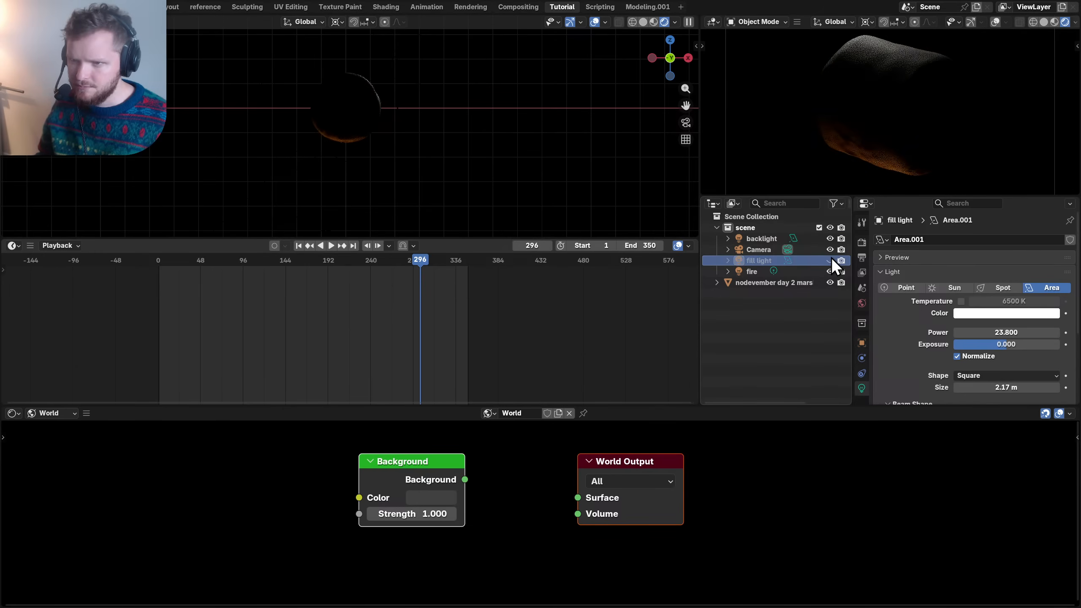
left_click(830, 258)
- Enable colour temperature on the fill light and set it to 3468 K
left_click(745, 251)
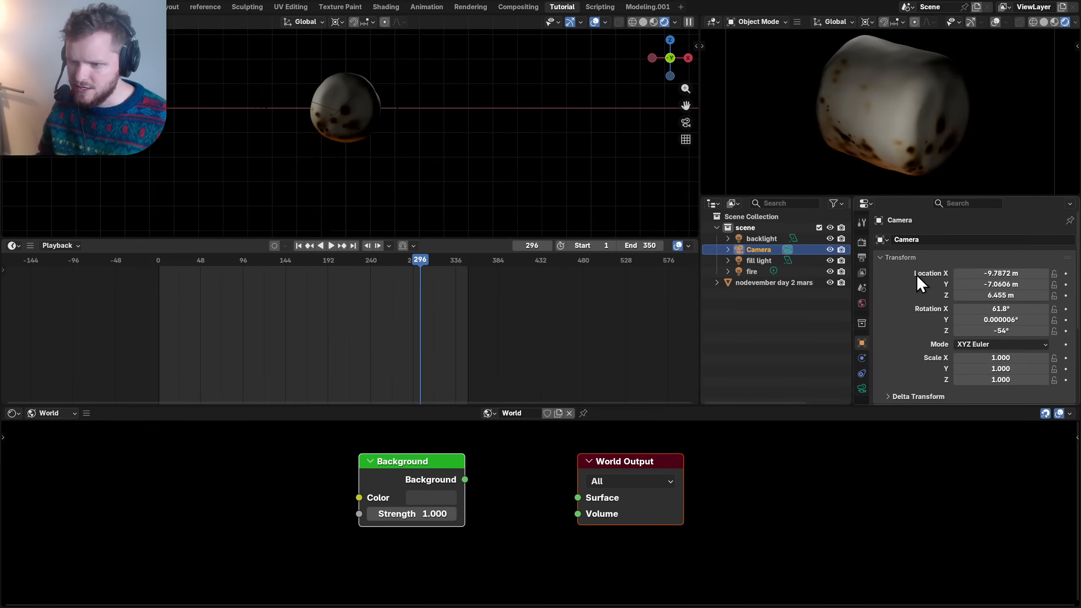
left_click(751, 261)
left_click(861, 388)
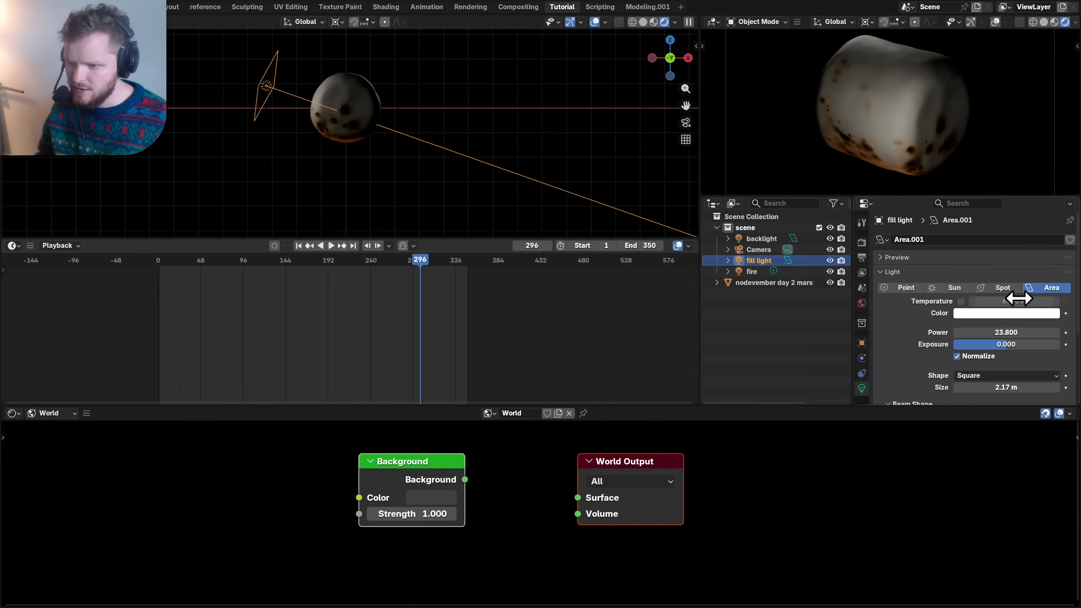
left_click(1005, 315)
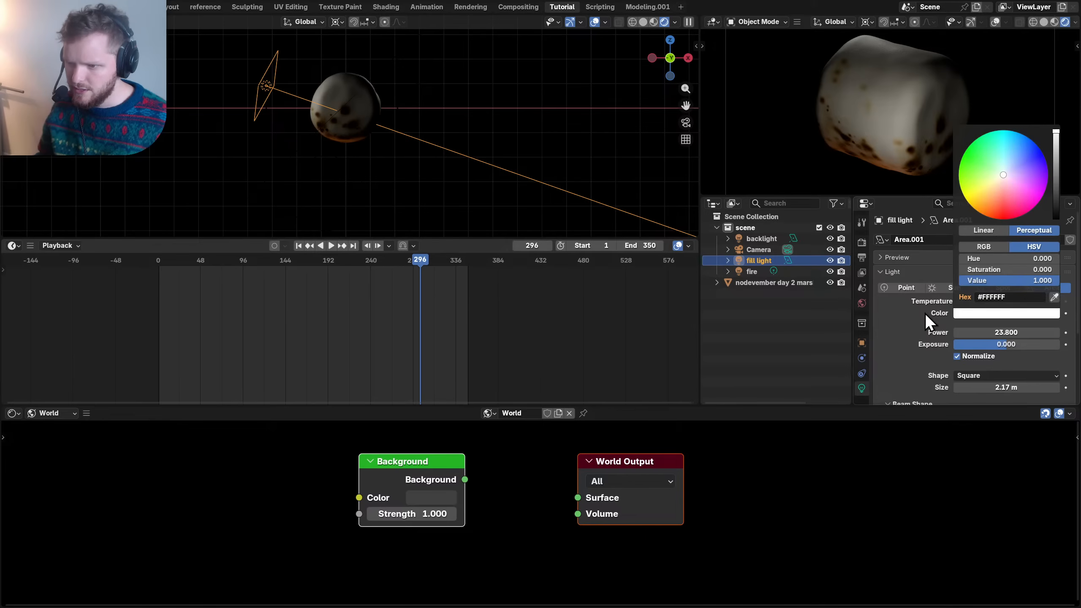
left_click(961, 301)
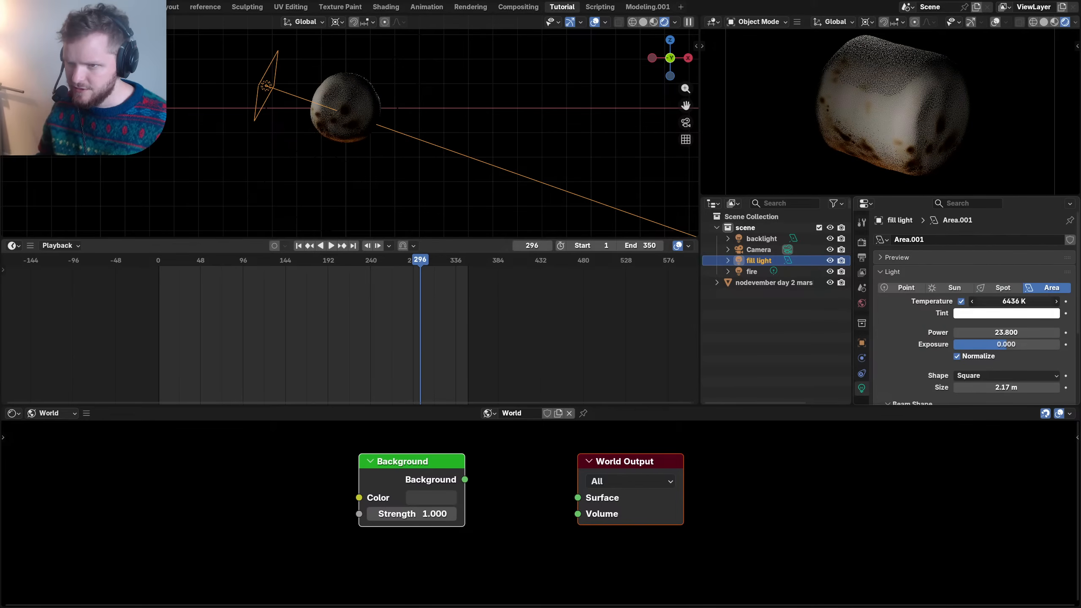
left_click_drag(1007, 301, 978, 301)
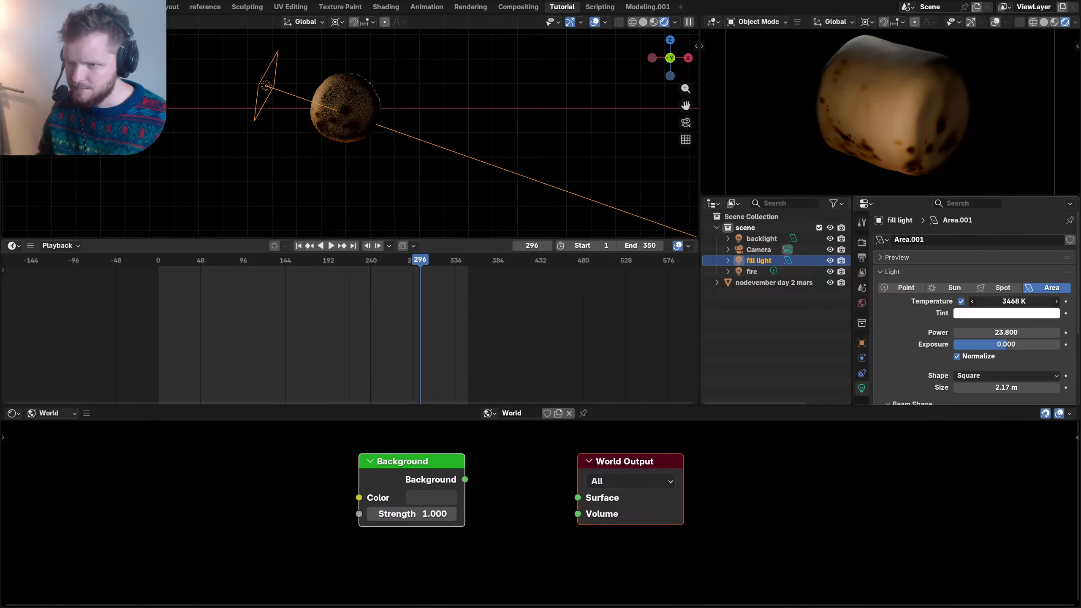
- Set the fill light's power to 10
left_click(1013, 332)
type("5")
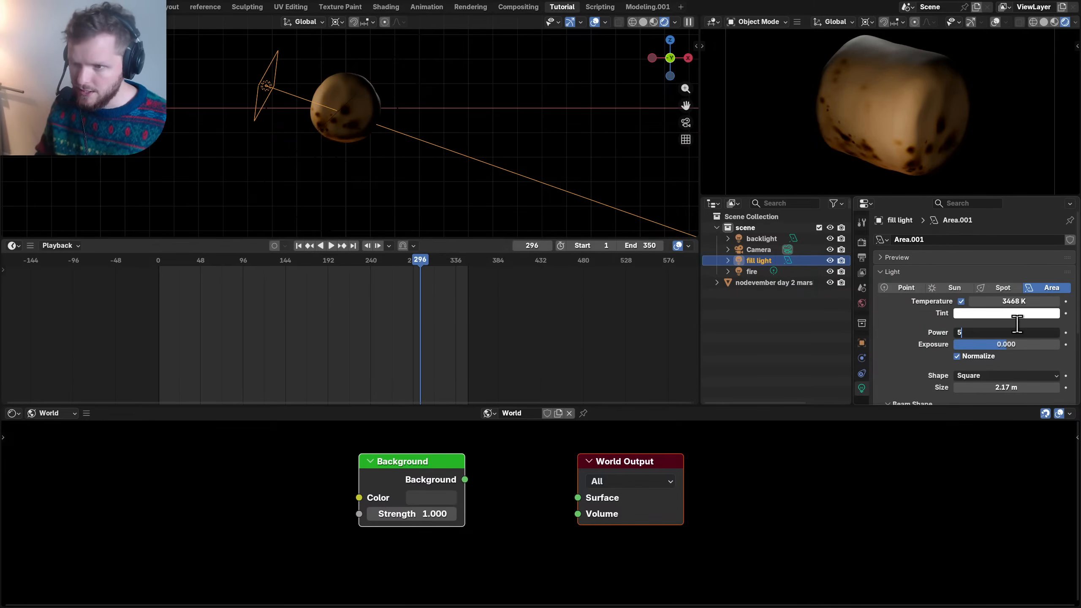
key("BackSpace")
type("10")
key("Return")
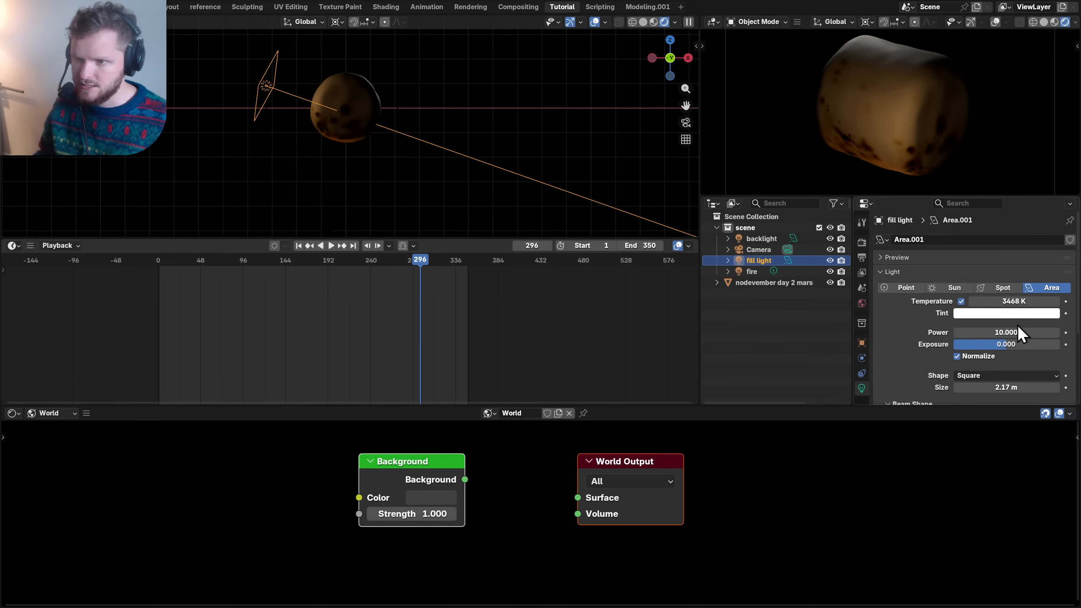
- Reset the fire light's colour to white, then enable its colour temperature and set it to 2060 K
left_click(354, 167)
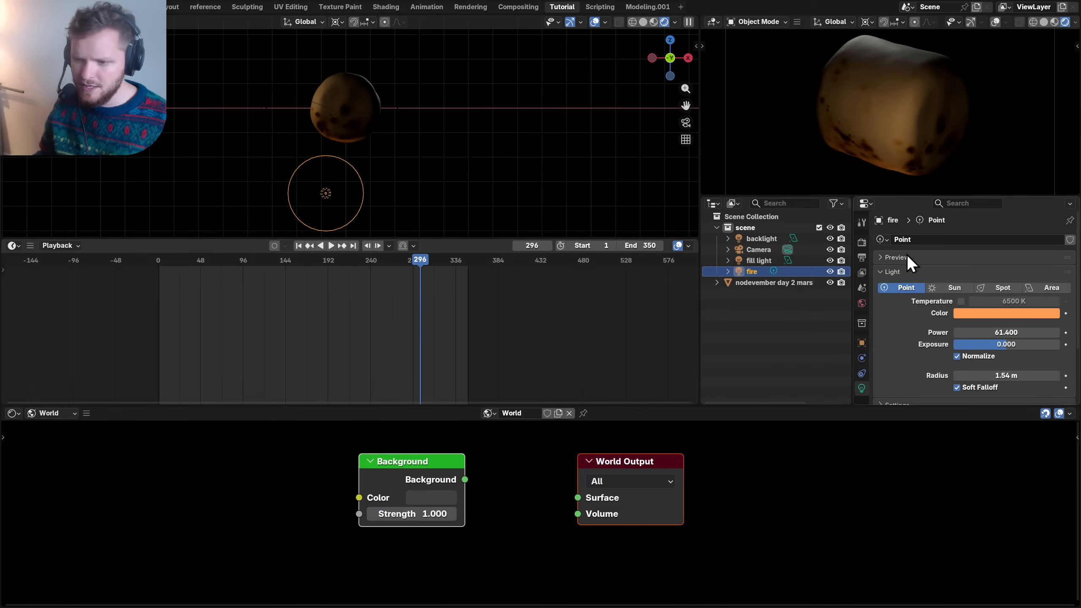
left_click(984, 313)
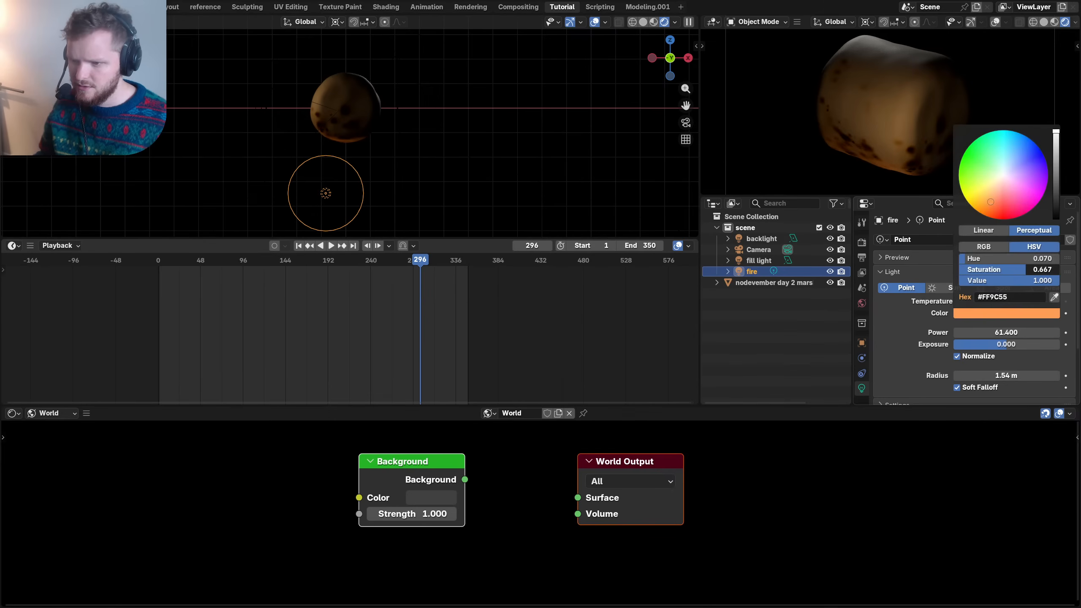
key("BackSpace")
left_click(960, 301)
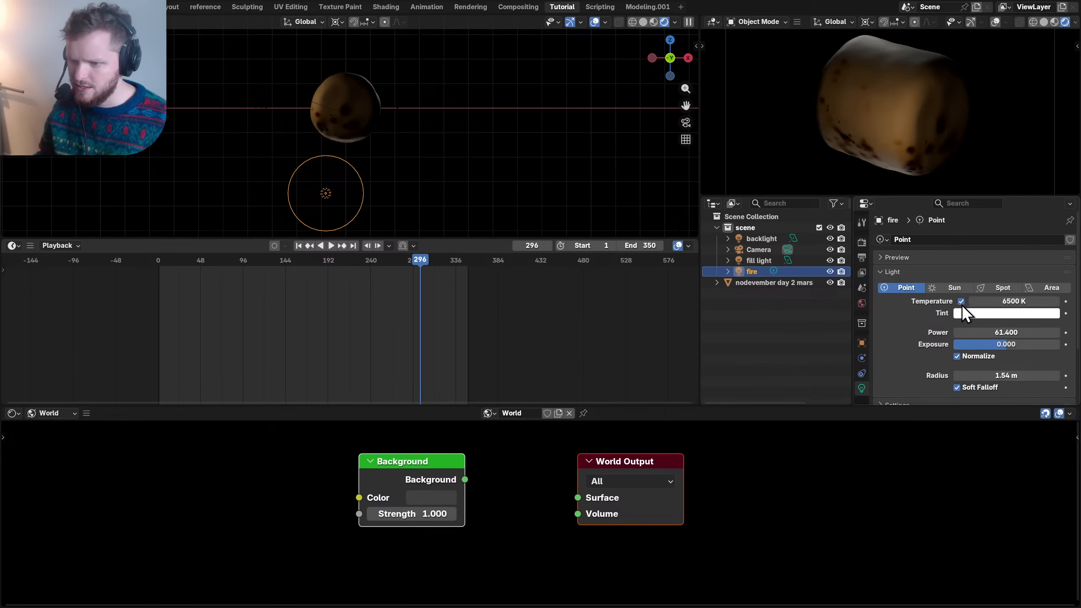
left_click_drag(1012, 303, 981, 304)
- Rotate the backlight about 12.5° clockwise around the 3D cursor in front view and toggle its visibility to check its effect
scroll(310, 103, "down", 2)
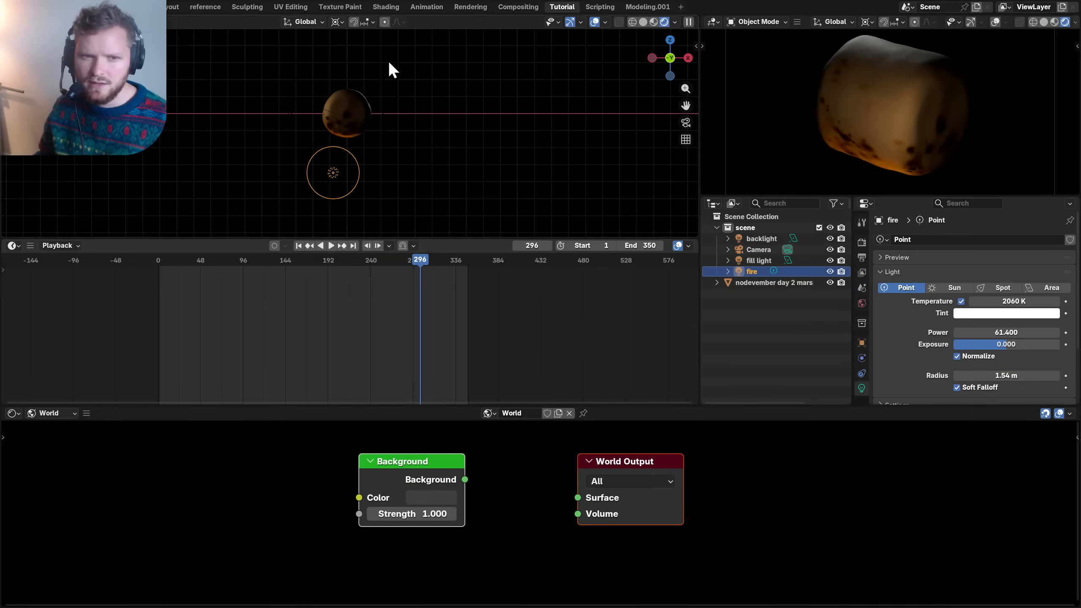
left_click(400, 78)
key("r")
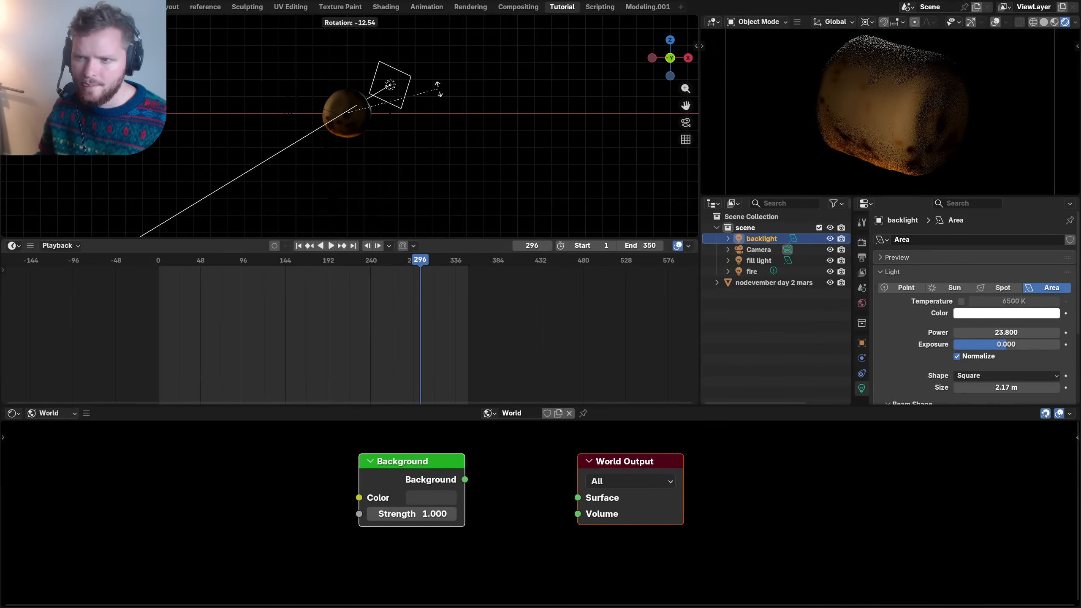
left_click(435, 89)
left_click(829, 238)
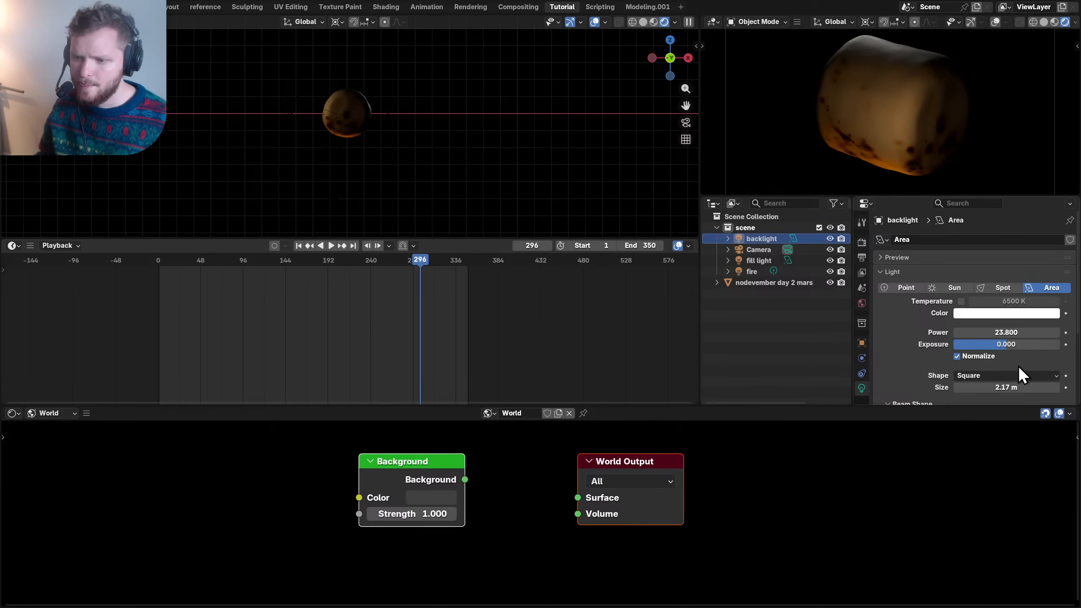
- Set the backlight's size to 0.47 m, enable its colour temperature at 12920 K, and save the file
left_click_drag(1013, 387, 953, 387)
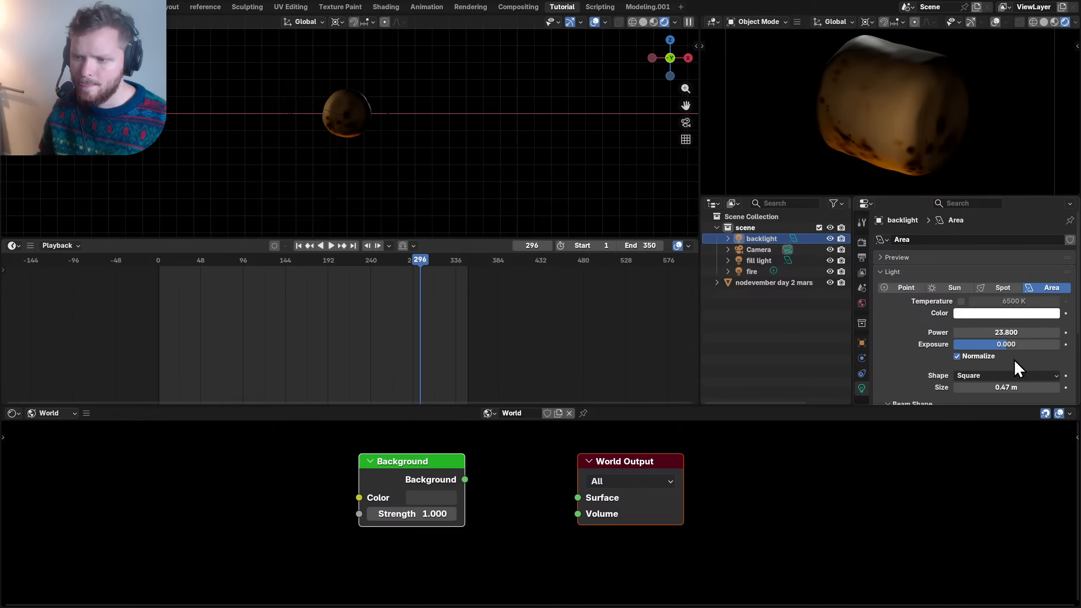
left_click(960, 301)
left_click_drag(1013, 301, 1050, 300)
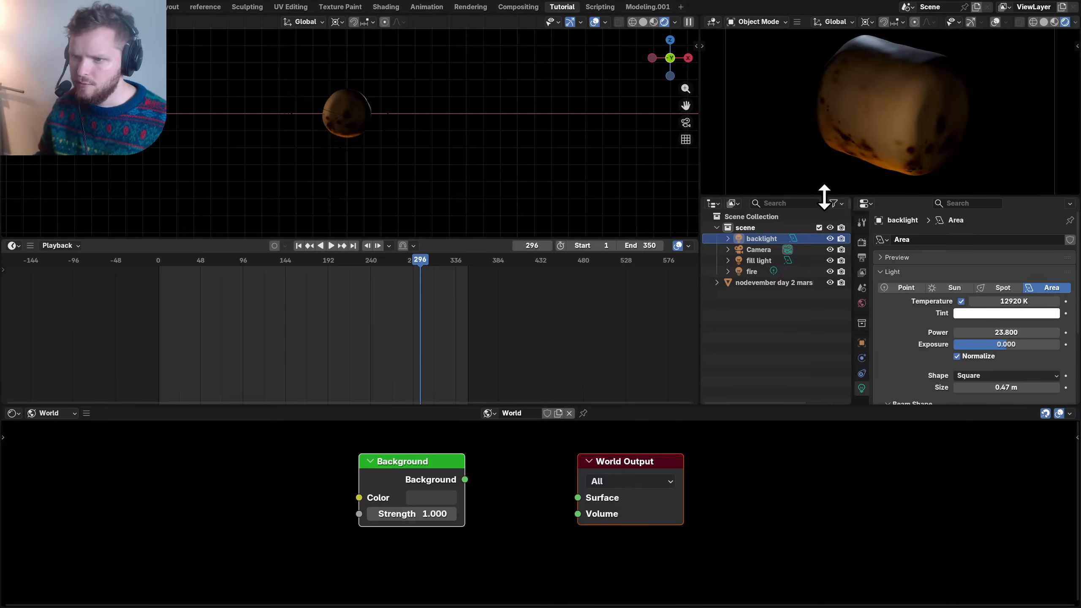
left_click_drag(824, 198, 824, 249)
key("ctrl+s")
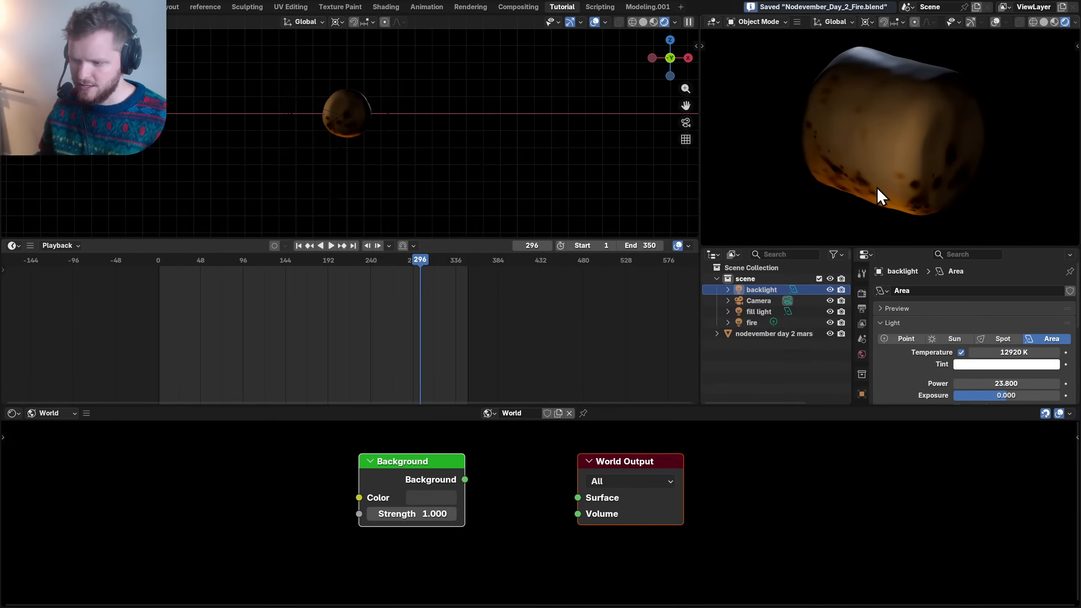
- Select the marshmallow, switch the shader editor from World to Object to show its material nodes, and save
left_click(905, 162)
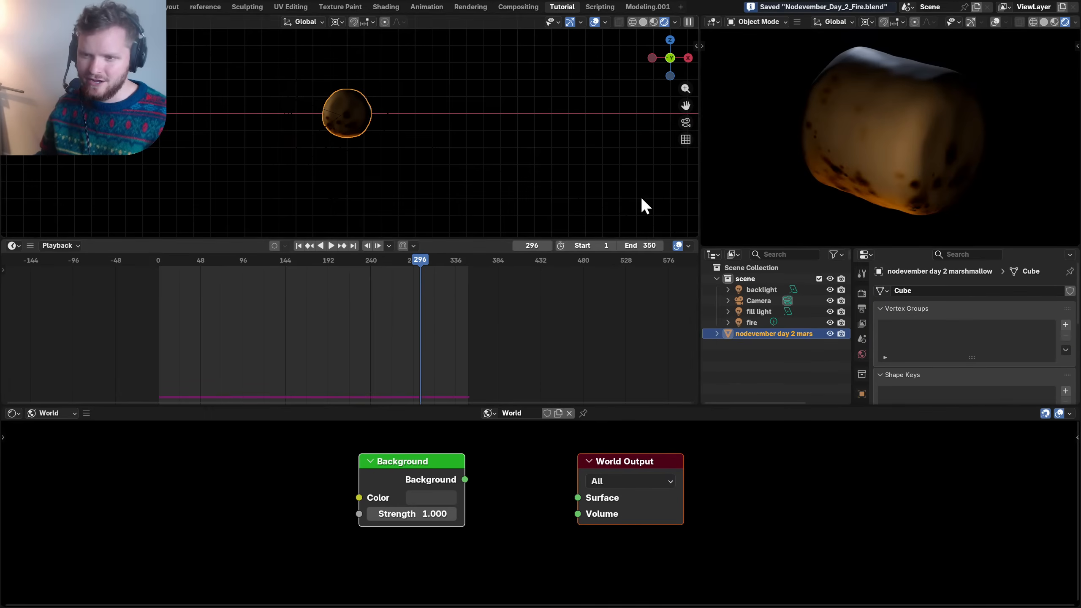
left_click(51, 414)
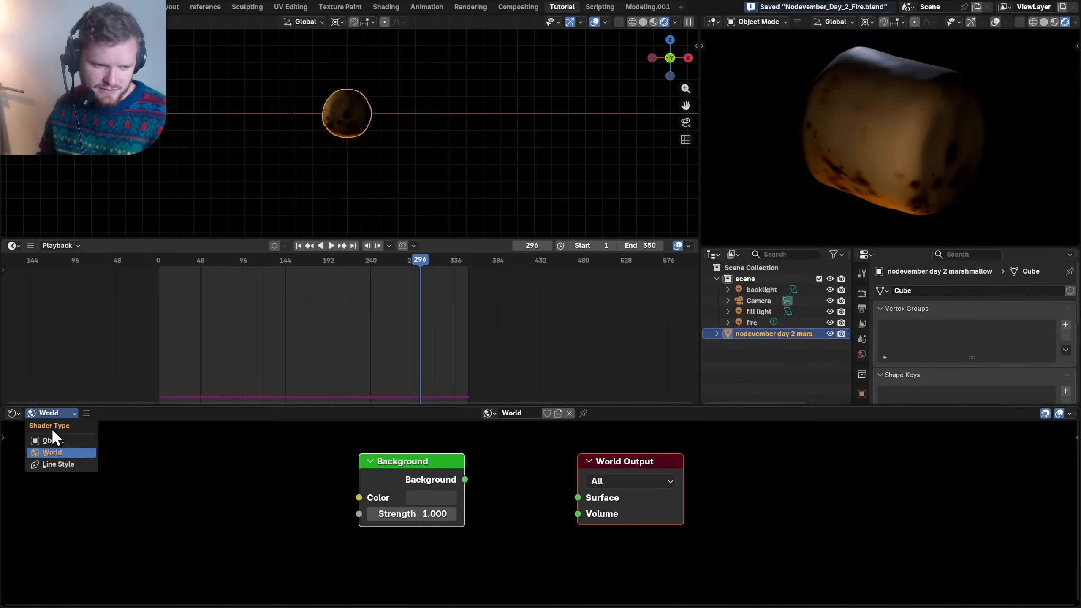
left_click(56, 443)
middle_click_drag(326, 483, 367, 561)
key("ctrl+s")
- Add an Ambient Occlusion node above the marshmallow material's nodes and preview its Color output
scroll(442, 500, "up", 5)
key("shift+a")
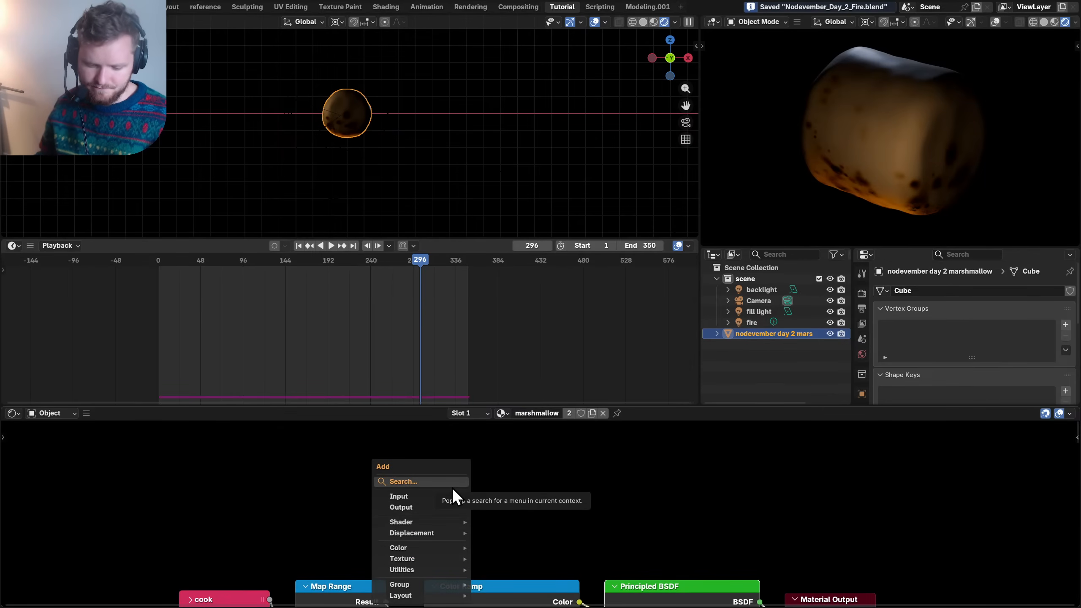
type("ambi")
key("Return")
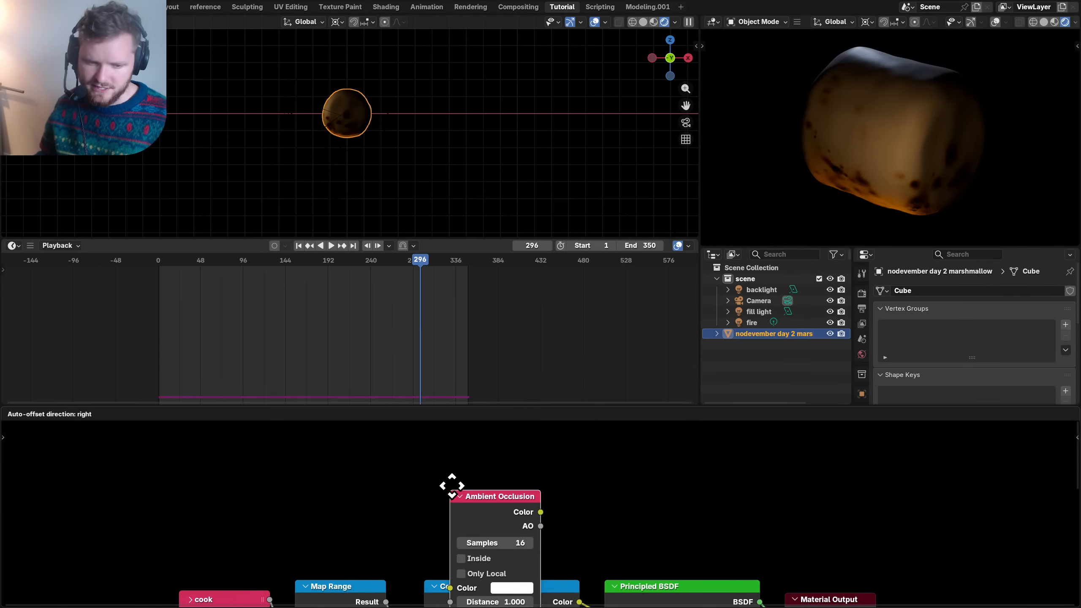
left_click(243, 427)
left_click(281, 461, "ctrl+shift")
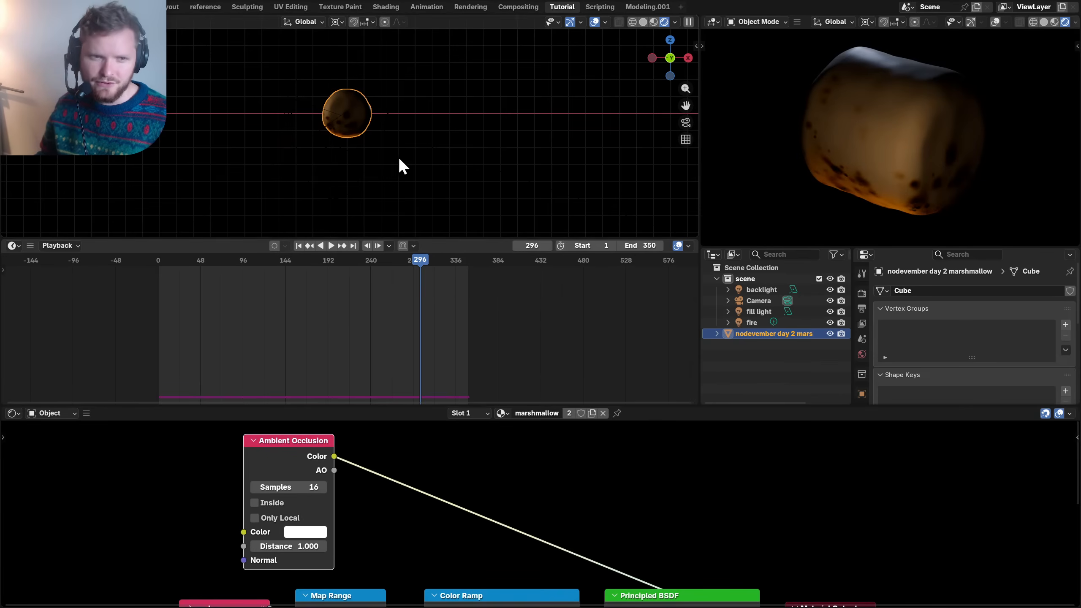
- Enable the Text Info overlay in the front-view viewport and save the file
left_click(606, 22)
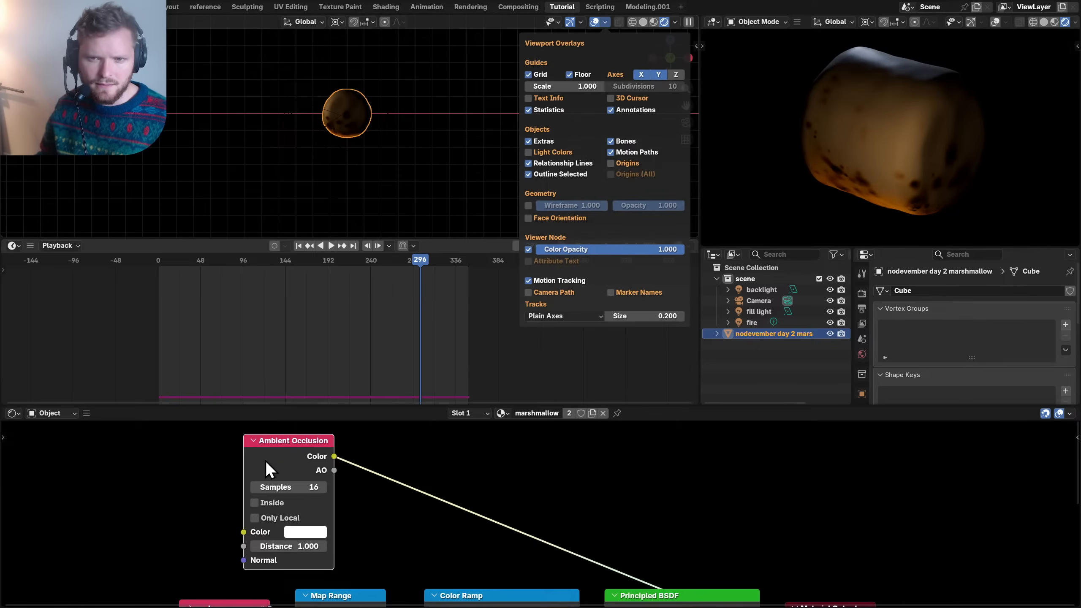
left_click(272, 449)
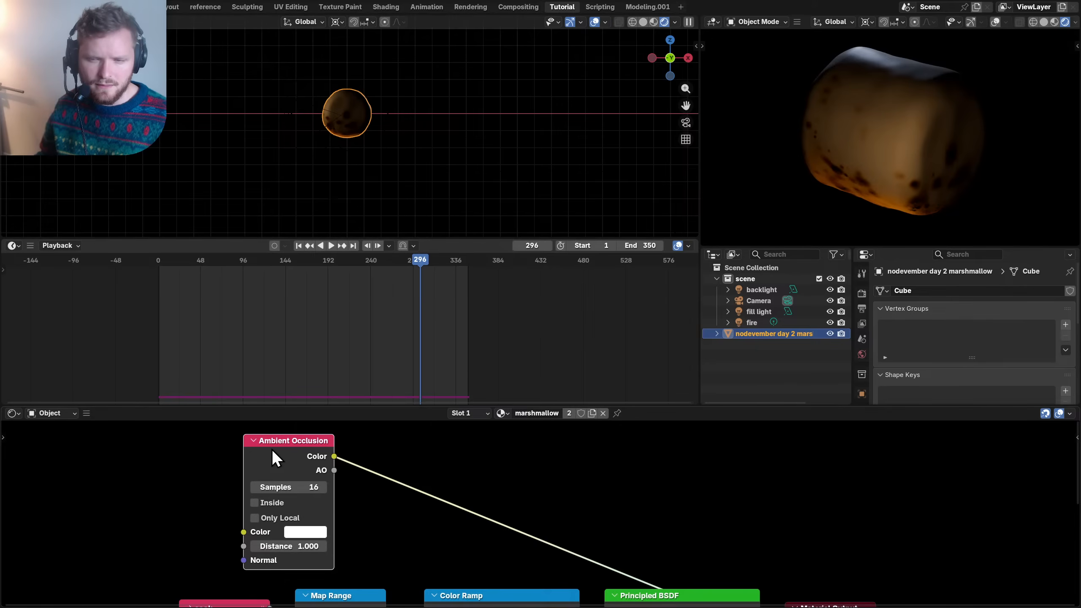
left_click(608, 21)
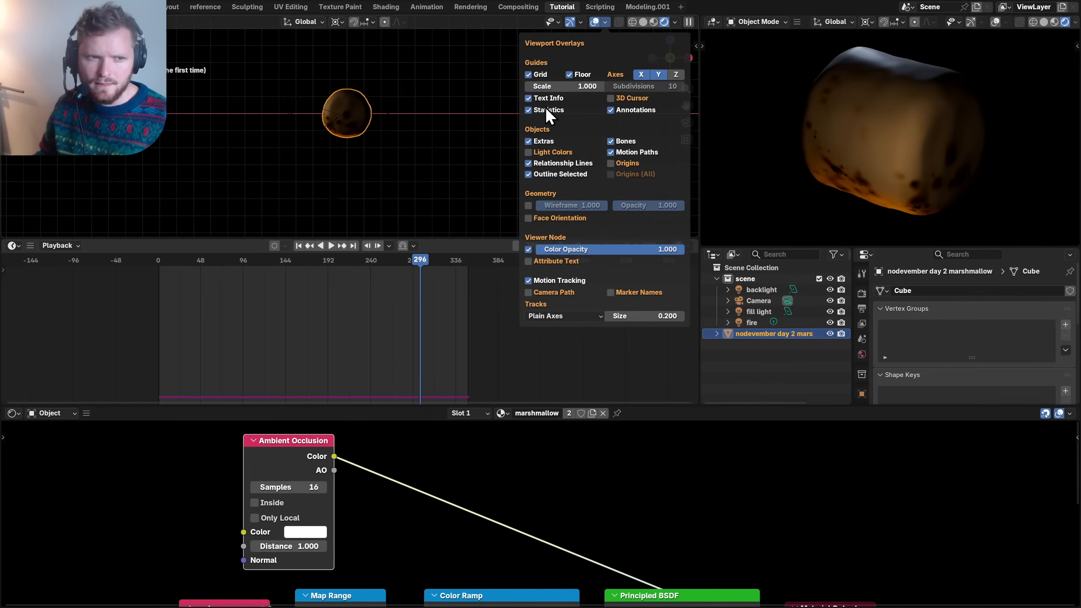
key("ctrl+s")
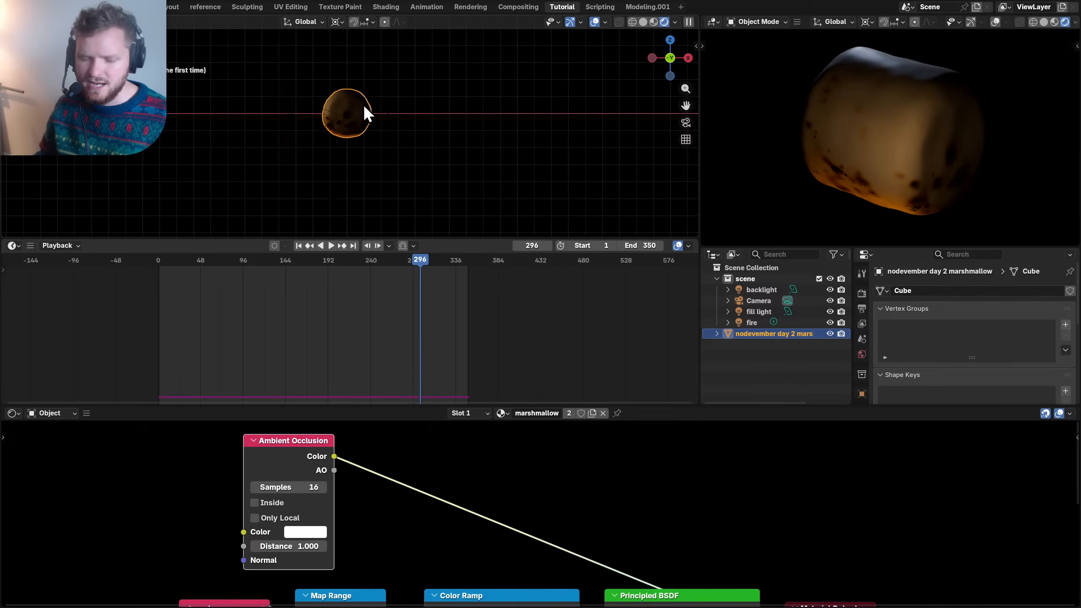
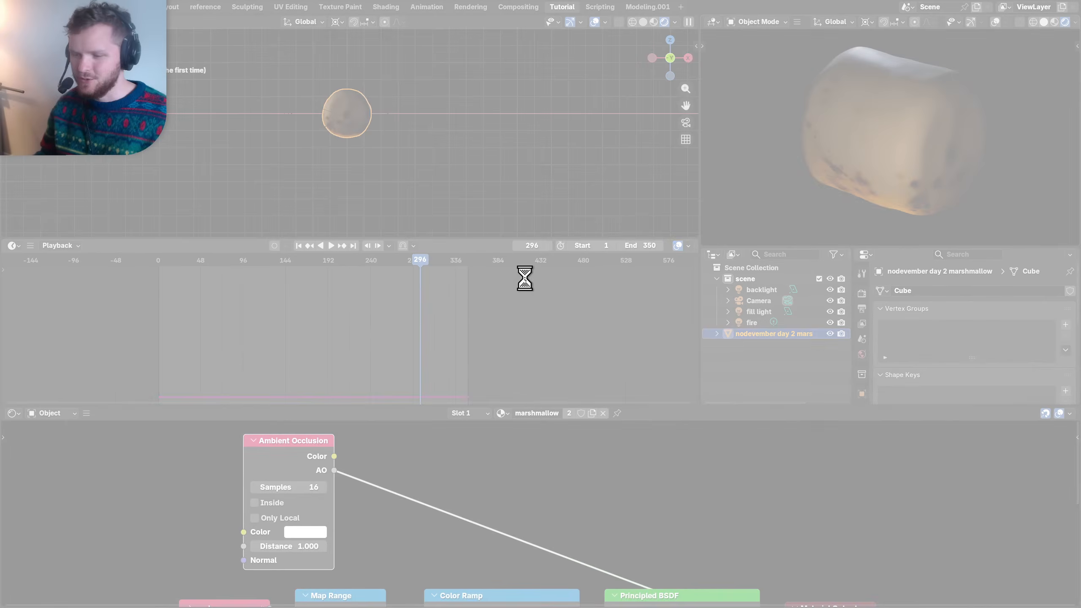
- Relaunch Blender from its 5.0.0 beta folder and reopen the recent file Nodevember_Day_2_Fire.blend
left_click(500, 321)
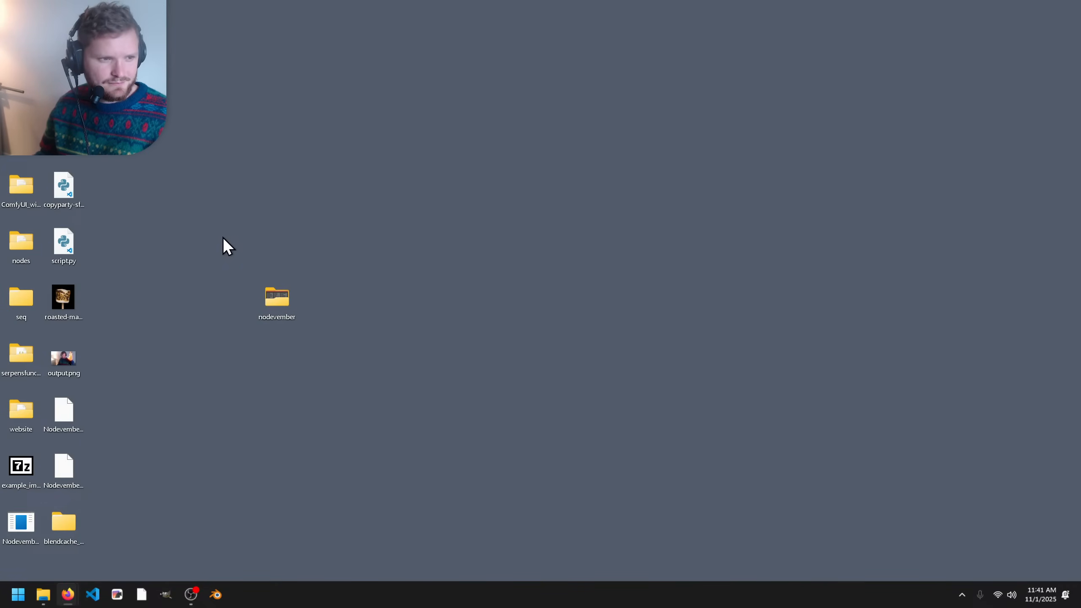
double_click(21, 144)
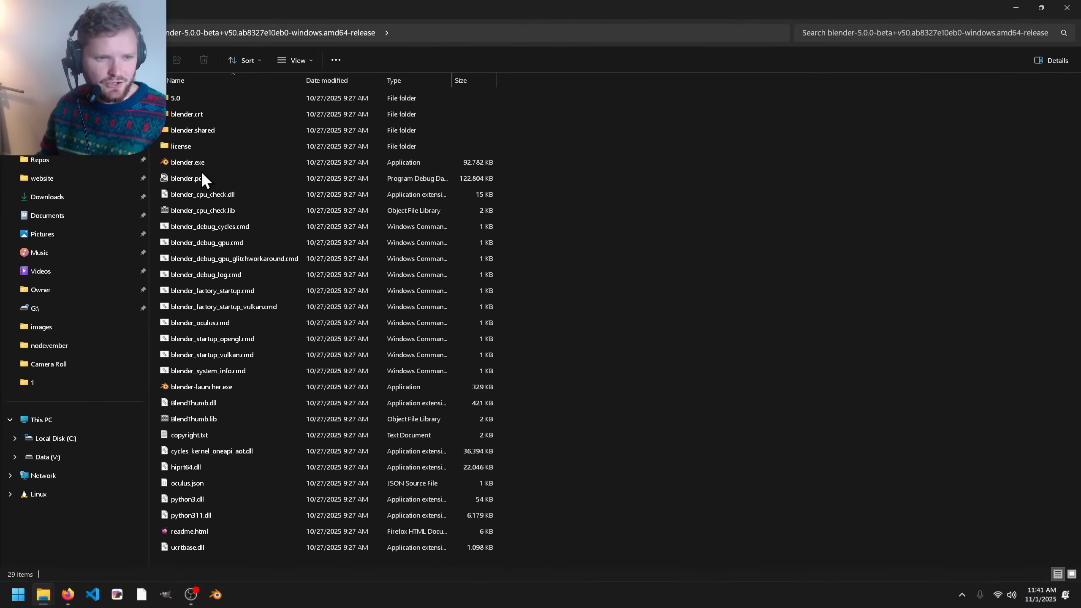
double_click(196, 165)
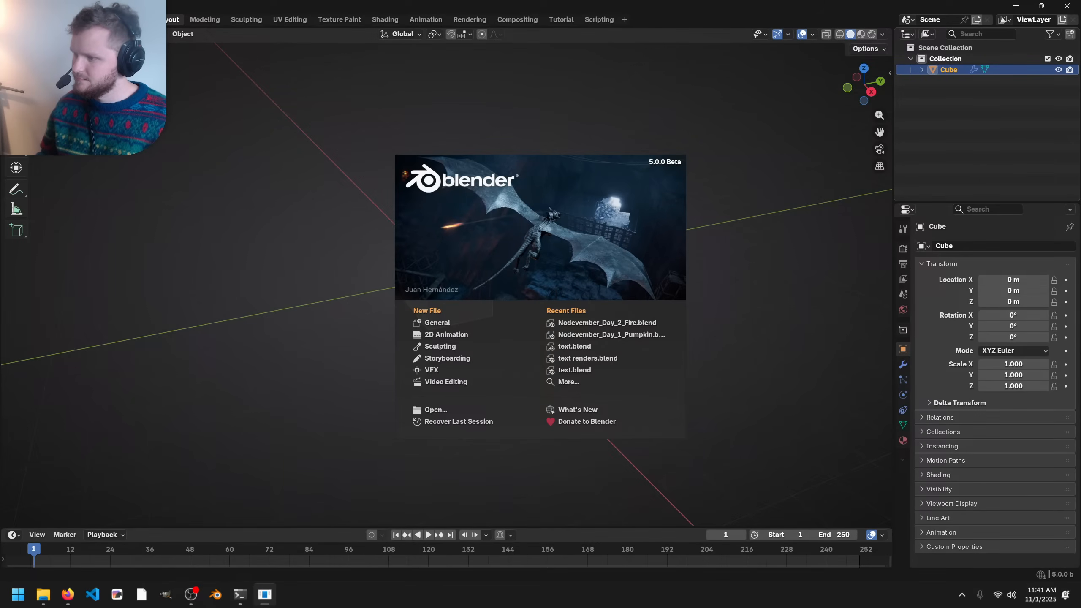
left_click(482, 153)
left_click(23, 19)
mouse_move(56, 54)
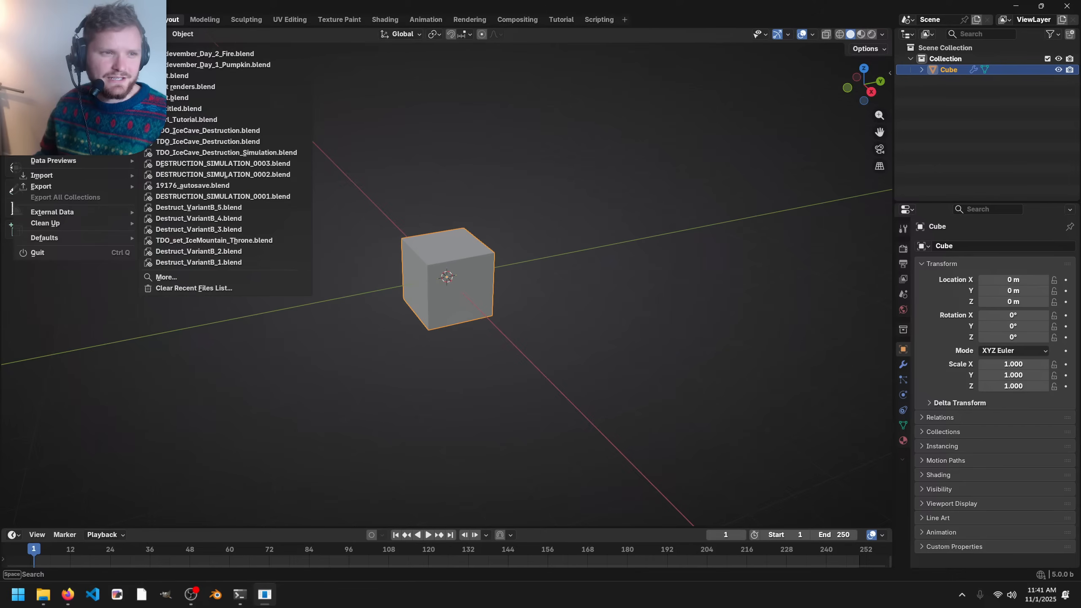
left_click(174, 54)
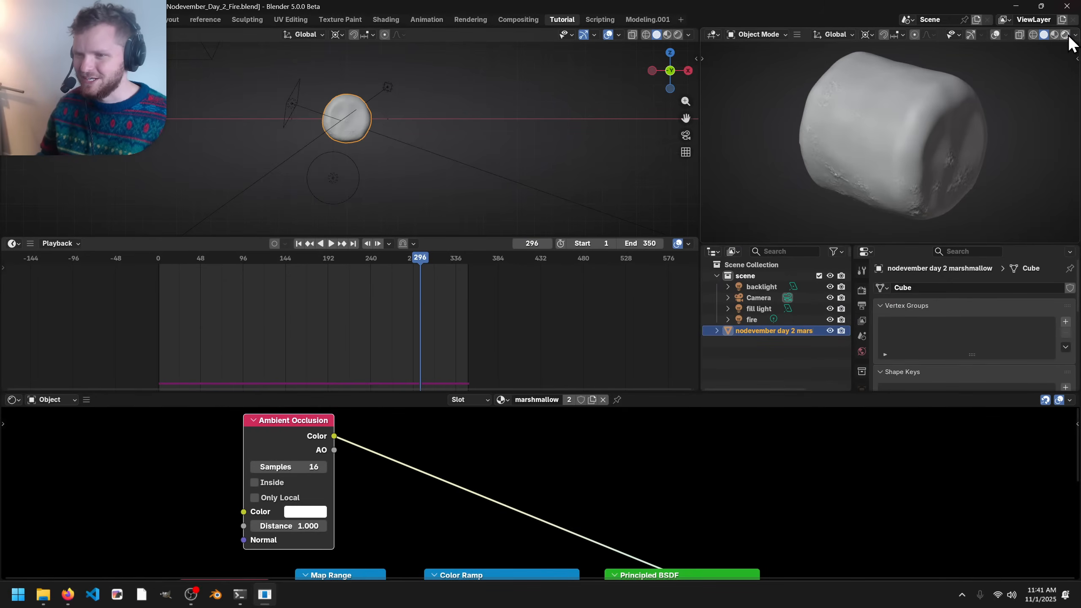
- Switch the camera viewport to rendered shading and turn on its overlays with Text Info
left_click(1065, 35)
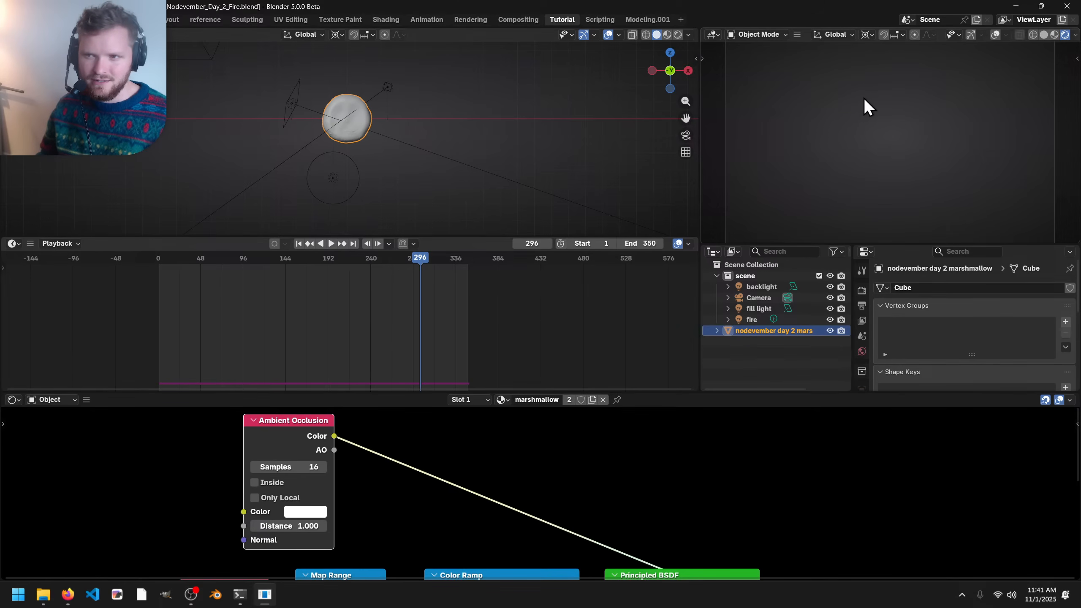
left_click(1003, 34)
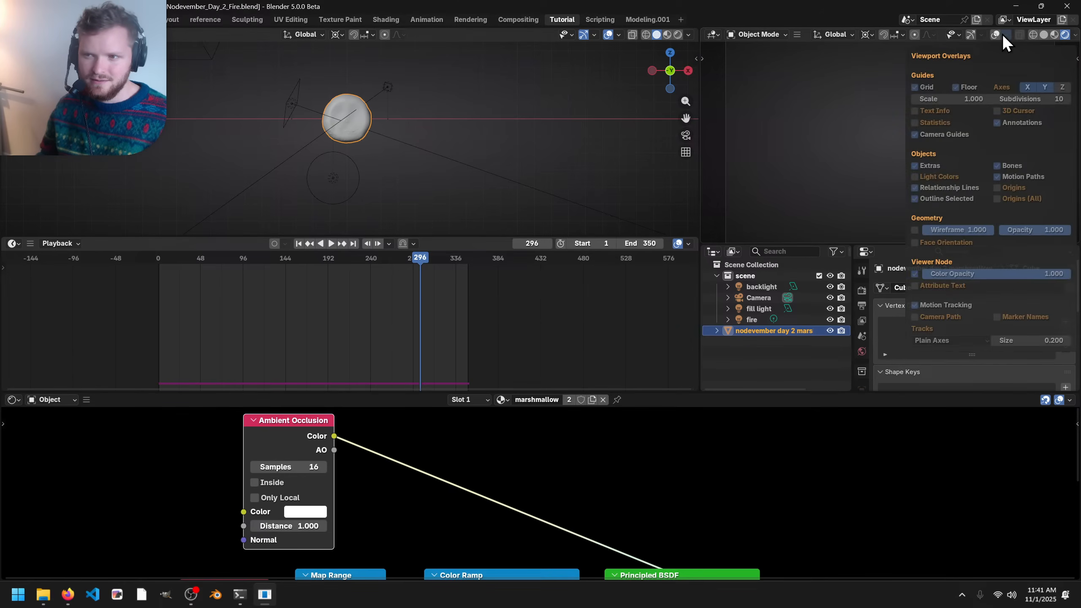
left_click(995, 35)
left_click(1004, 34)
left_click(933, 112)
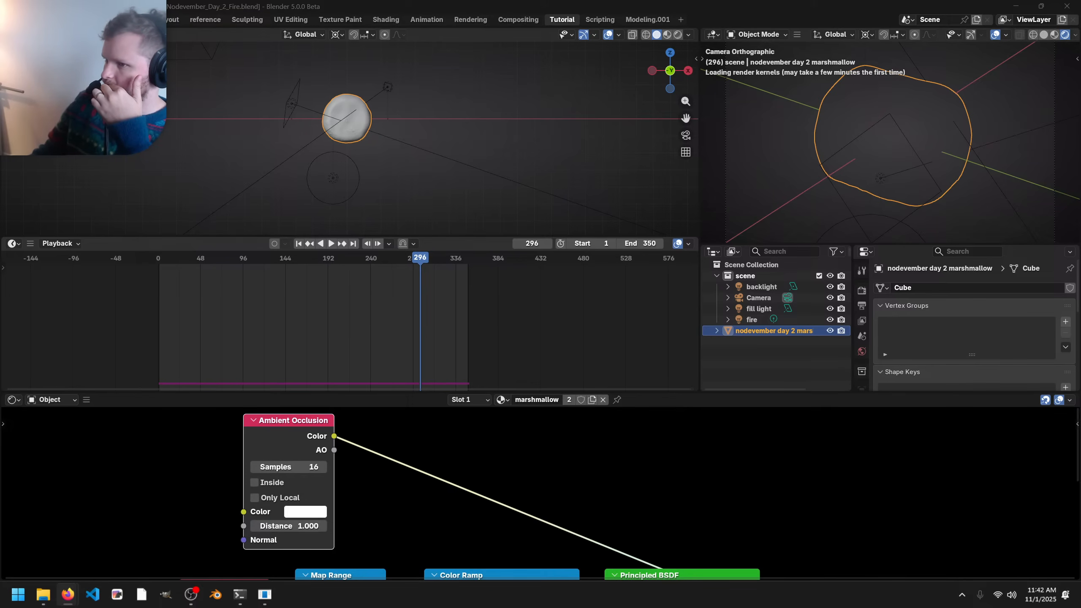
- Switch to the web browser and look through the posts in the Following feed on X
key("alt+Tab")
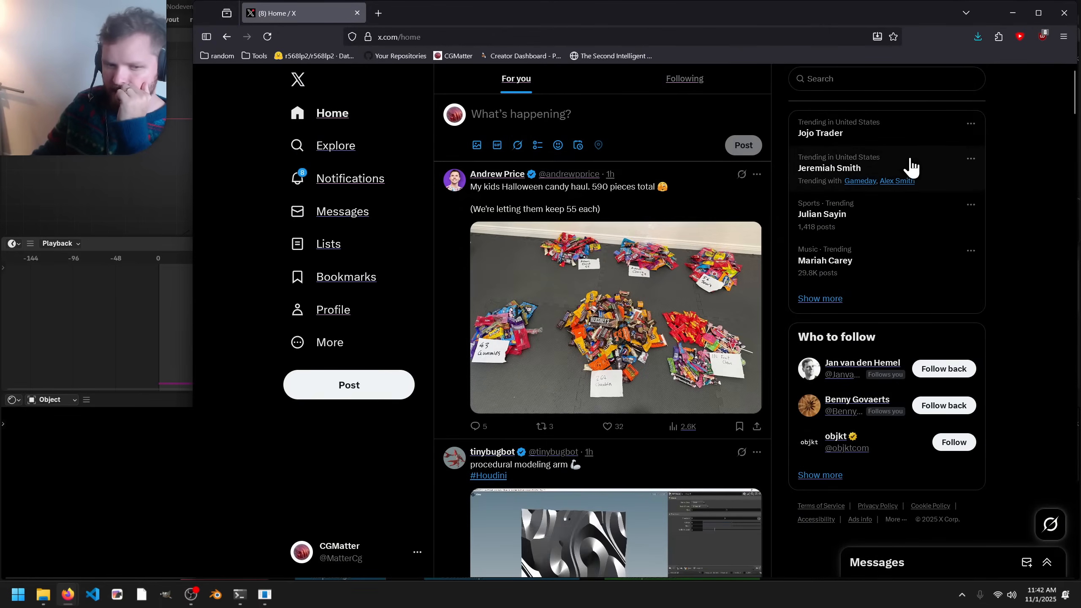
left_click_drag(506, 18, 458, 10)
left_click(585, 87)
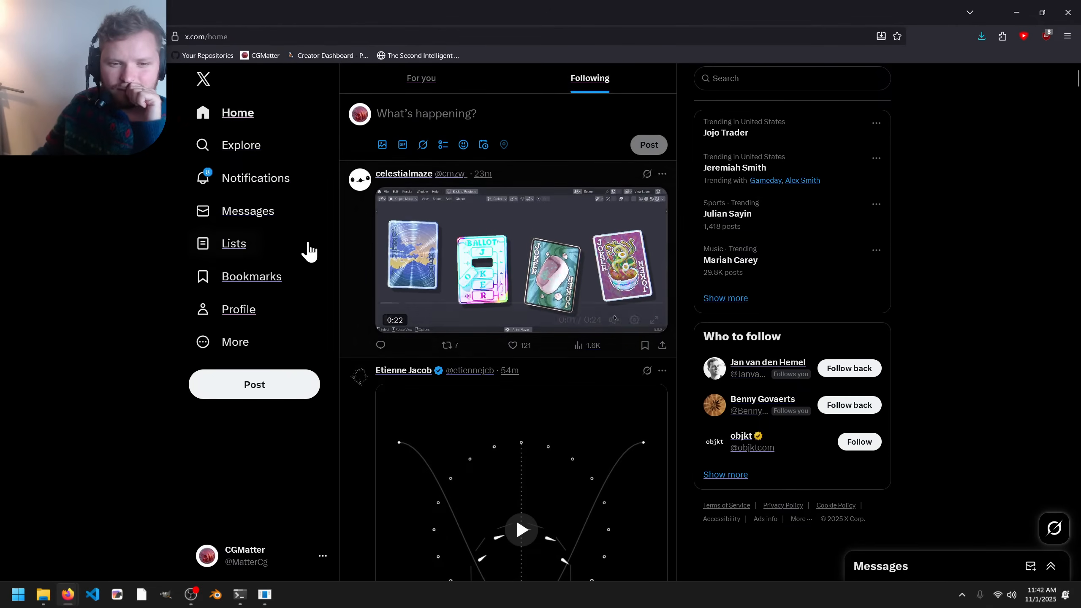
scroll(331, 242, "down", 4)
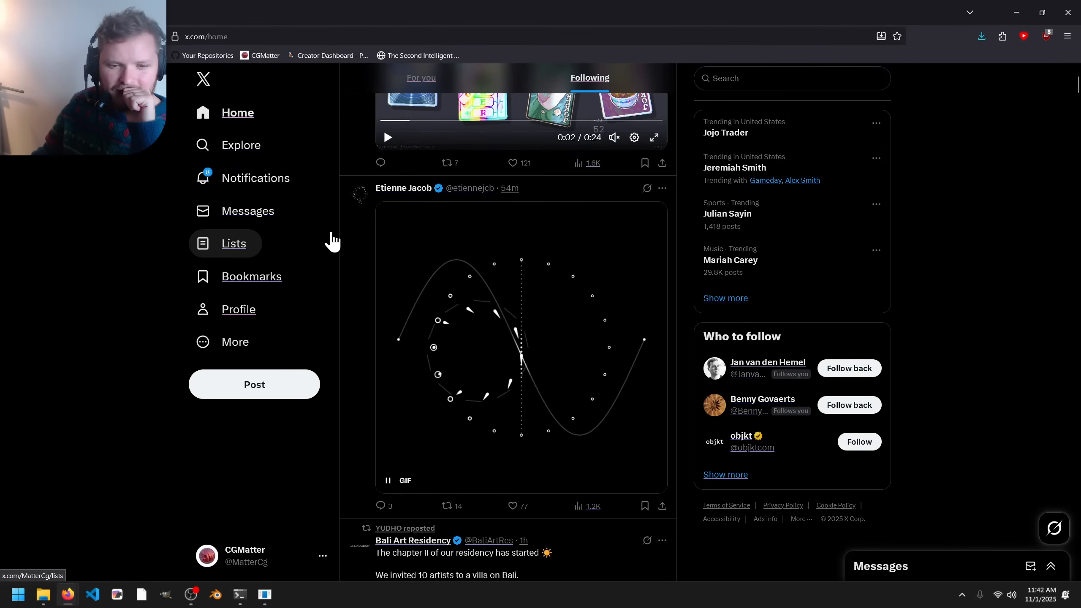
scroll(331, 241, "down", 3)
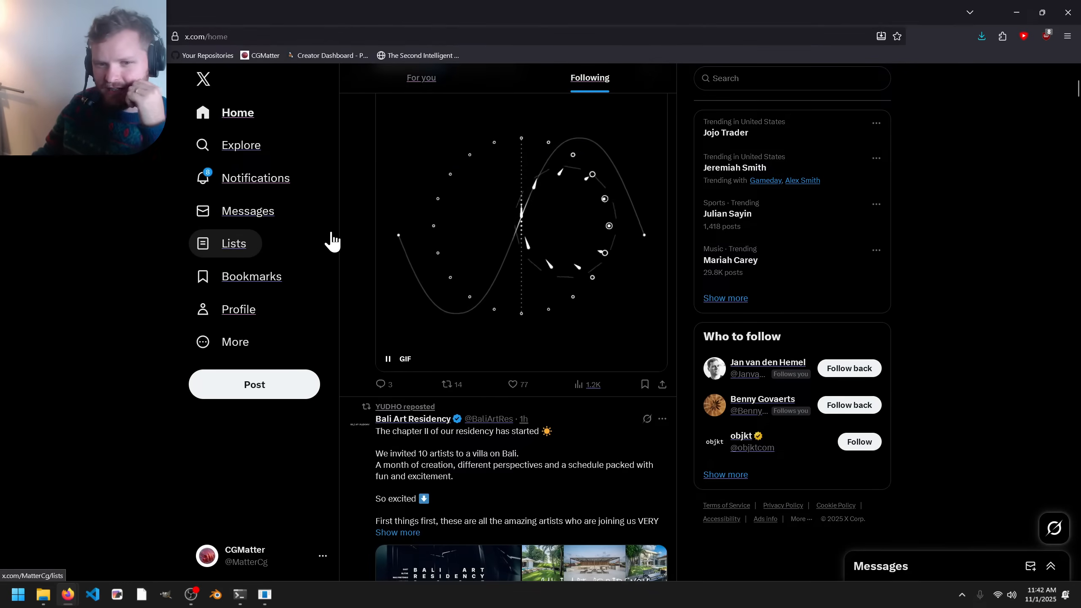
scroll(331, 242, "down", 7)
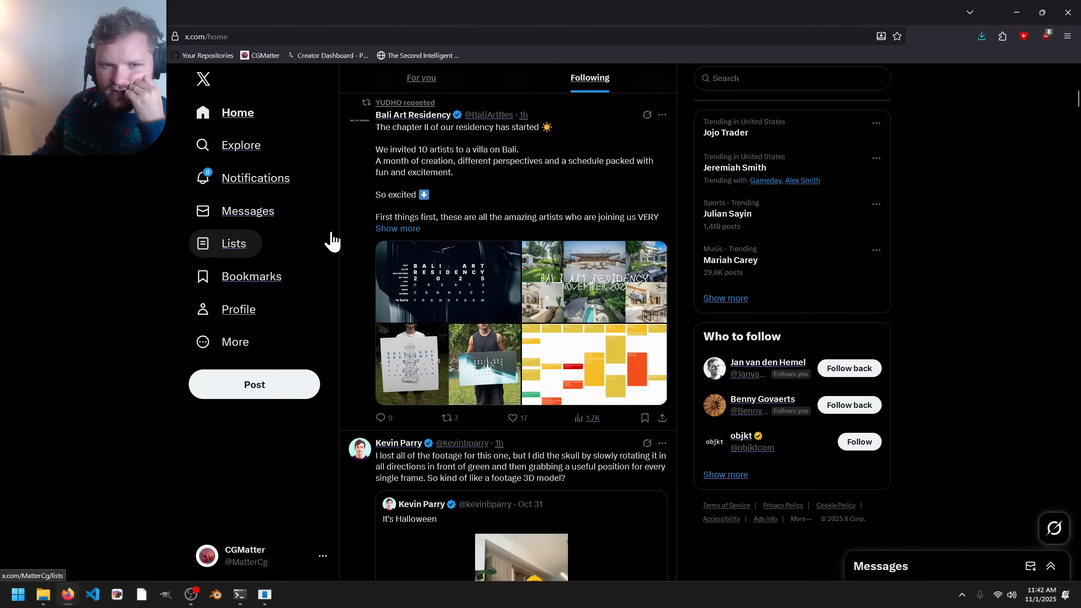
scroll(332, 241, "down", 5)
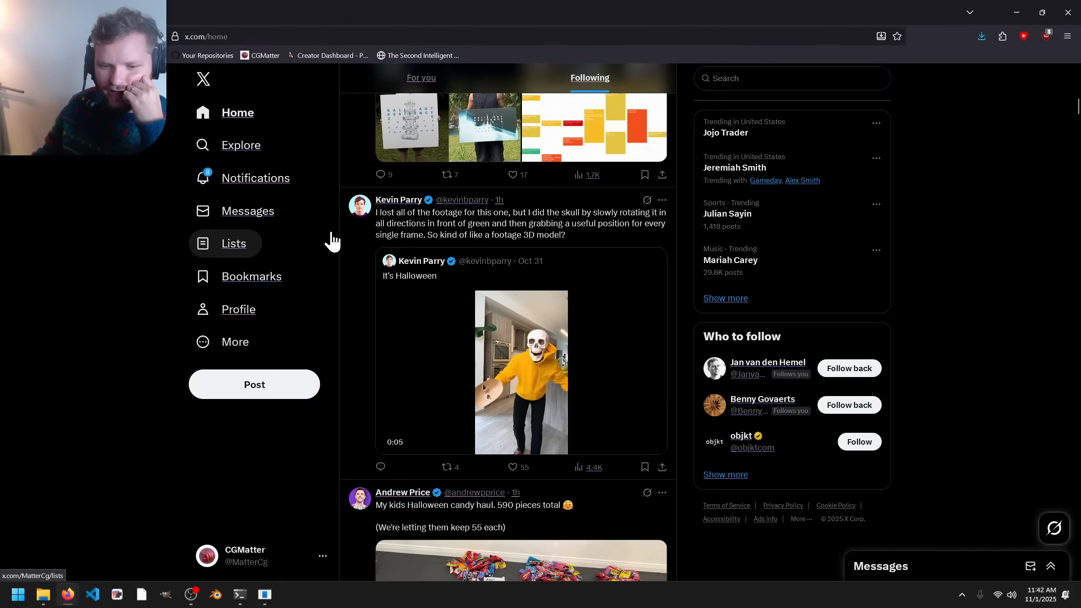
scroll(349, 241, "down", 17)
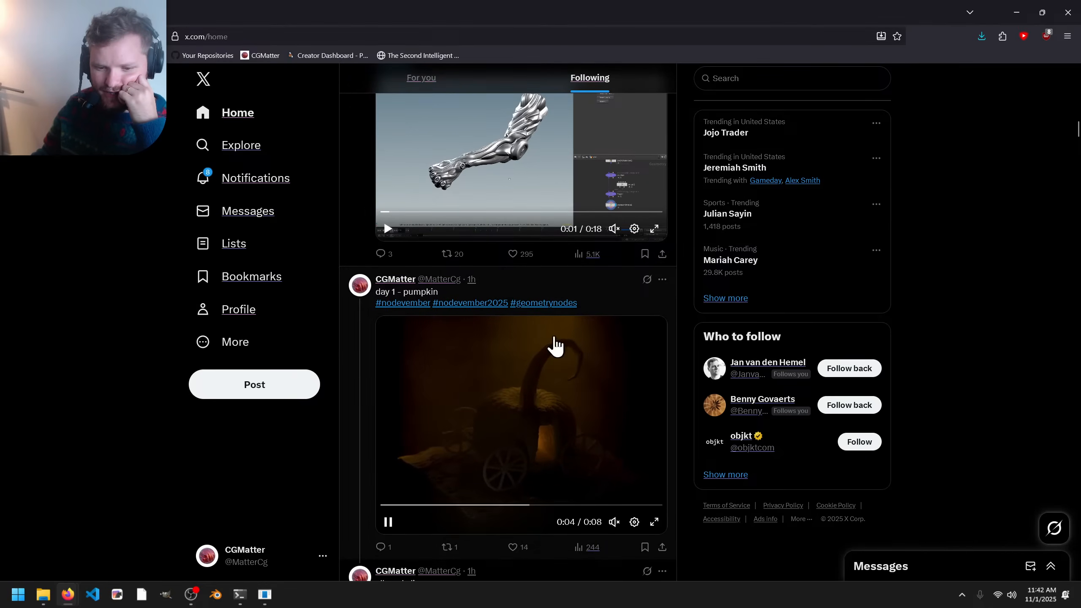
- Find the post quoting the Nodevember 2025 prompt list in the For you feed and like it
left_click(430, 83)
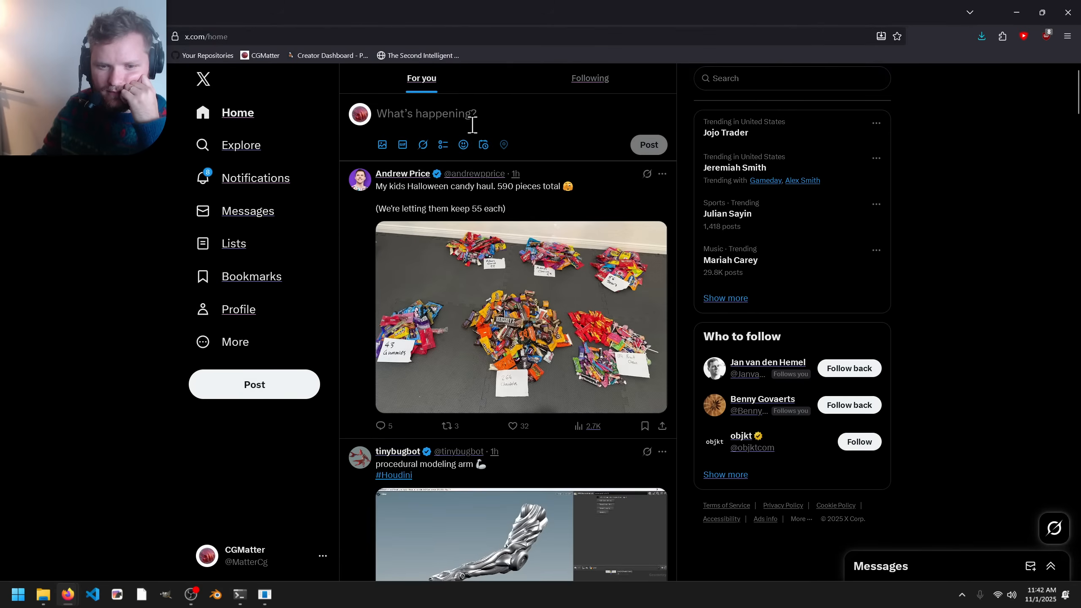
scroll(472, 128, "down", 20)
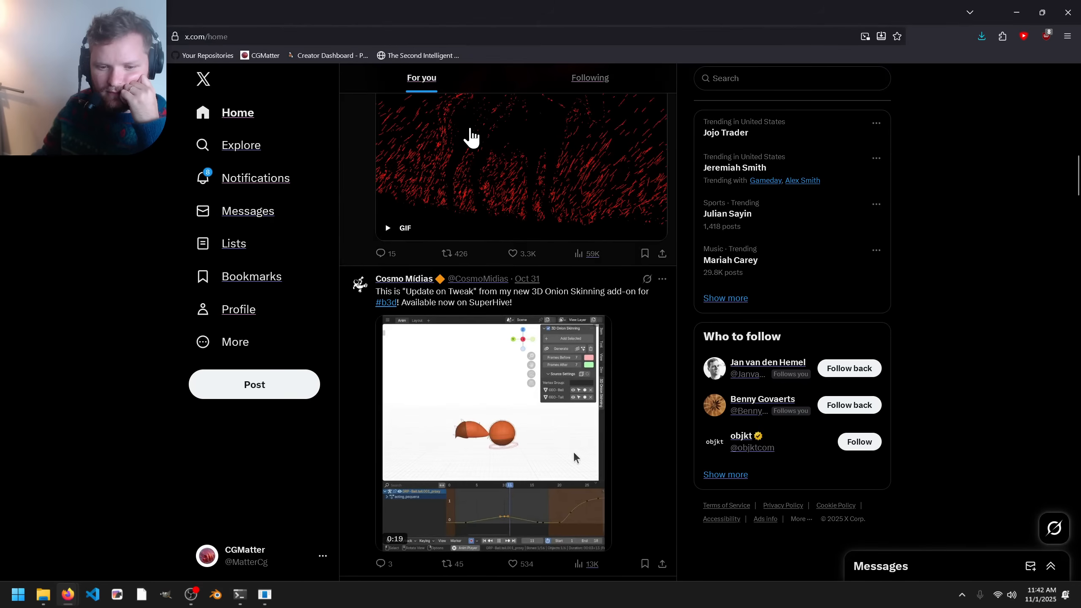
scroll(471, 137, "down", 8)
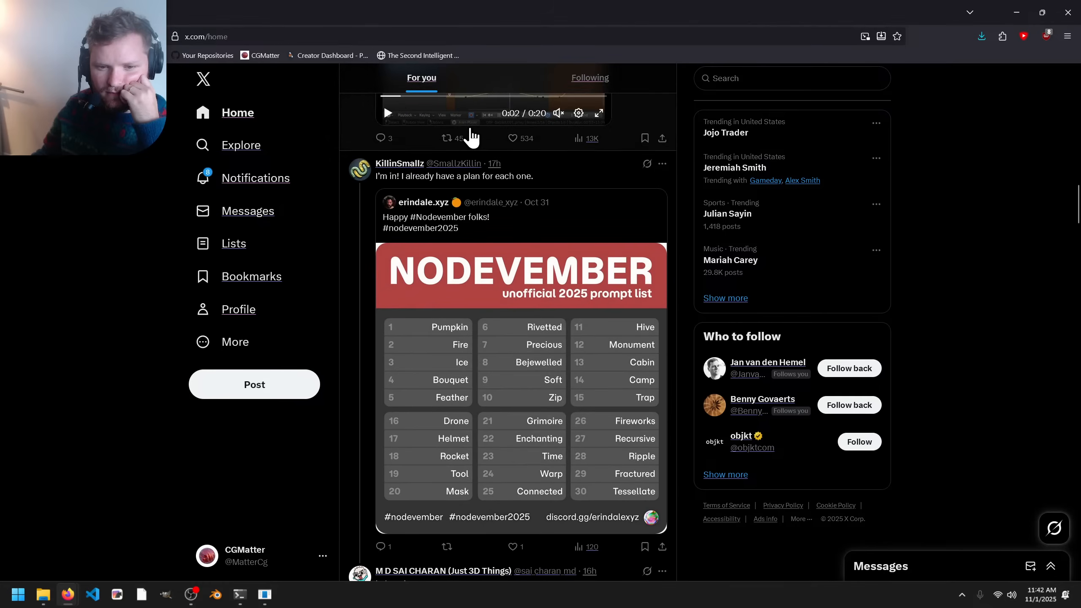
scroll(470, 137, "down", 1)
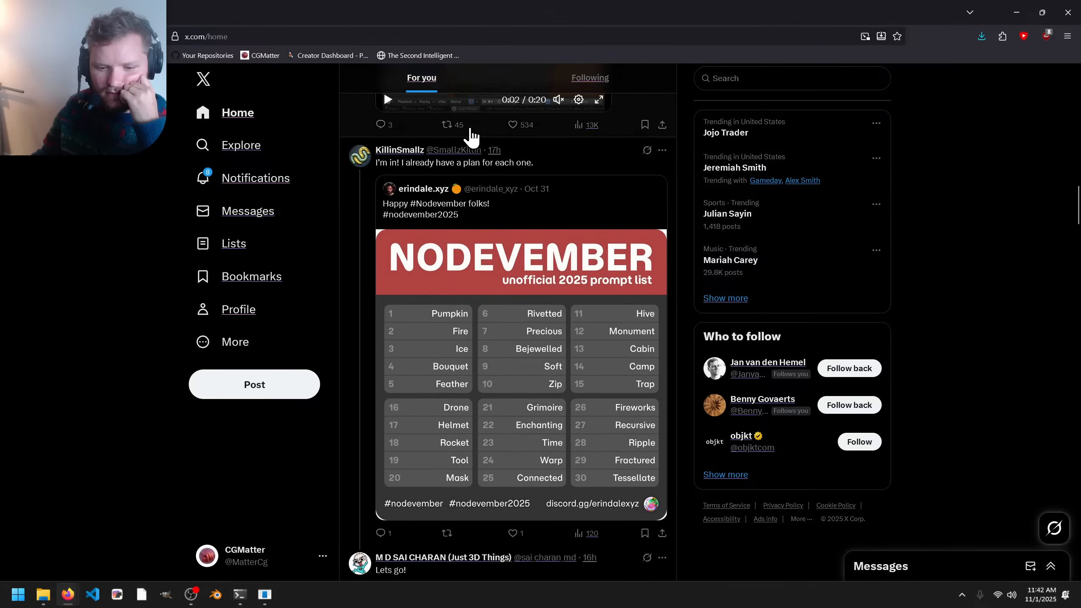
left_click(524, 487)
scroll(509, 337, "down", 5)
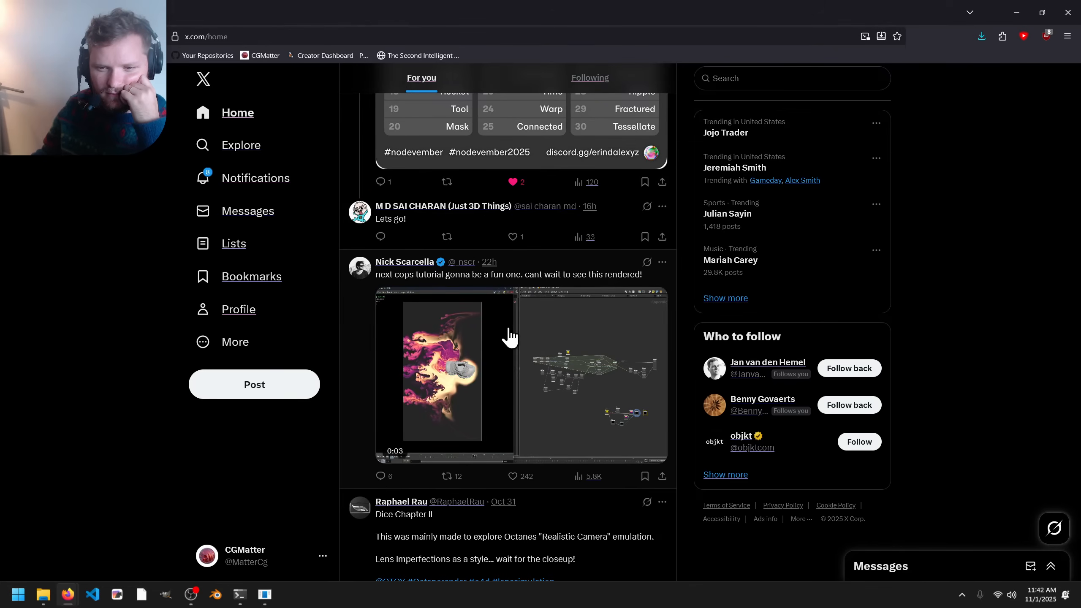
- Look through the posts in the For you feed on X, down to the ten thousand digits of π post
left_click_drag(501, 9, 475, 1)
scroll(415, 294, "down", 10)
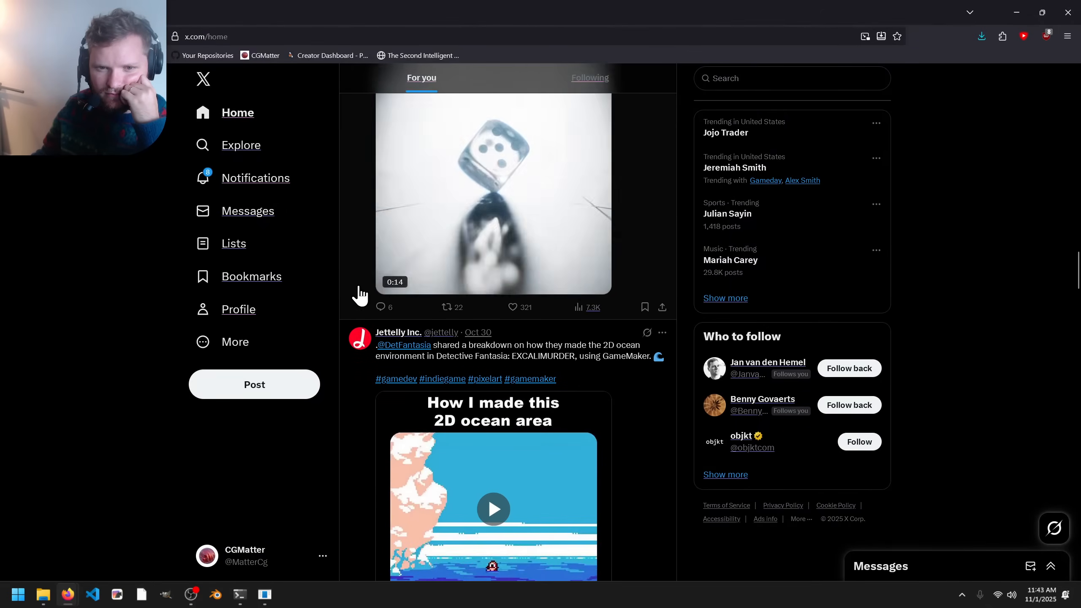
scroll(359, 295, "up", 1)
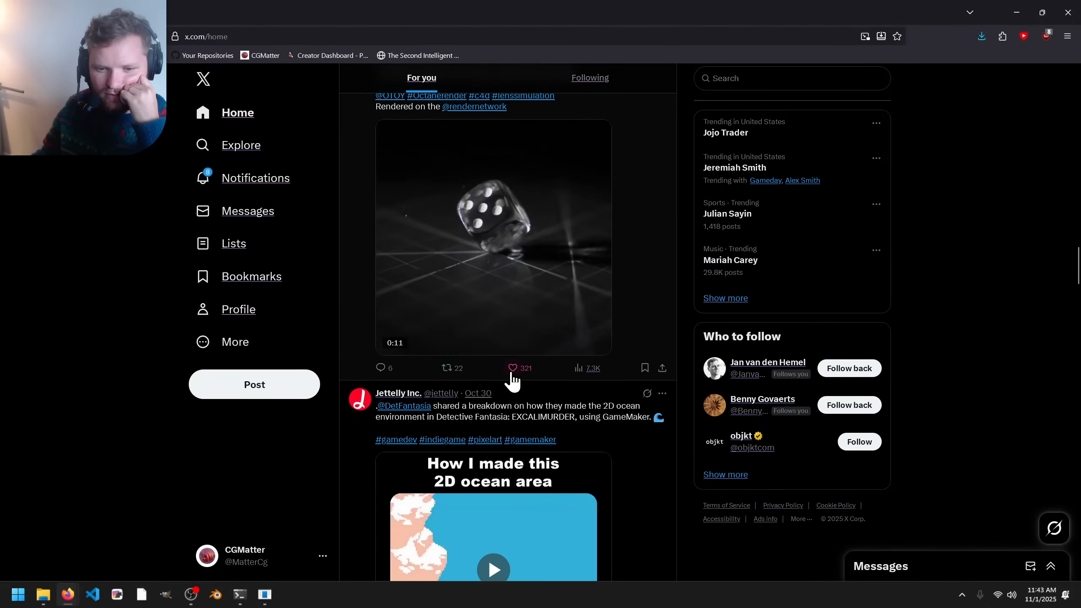
scroll(353, 335, "down", 5)
scroll(352, 335, "down", 5)
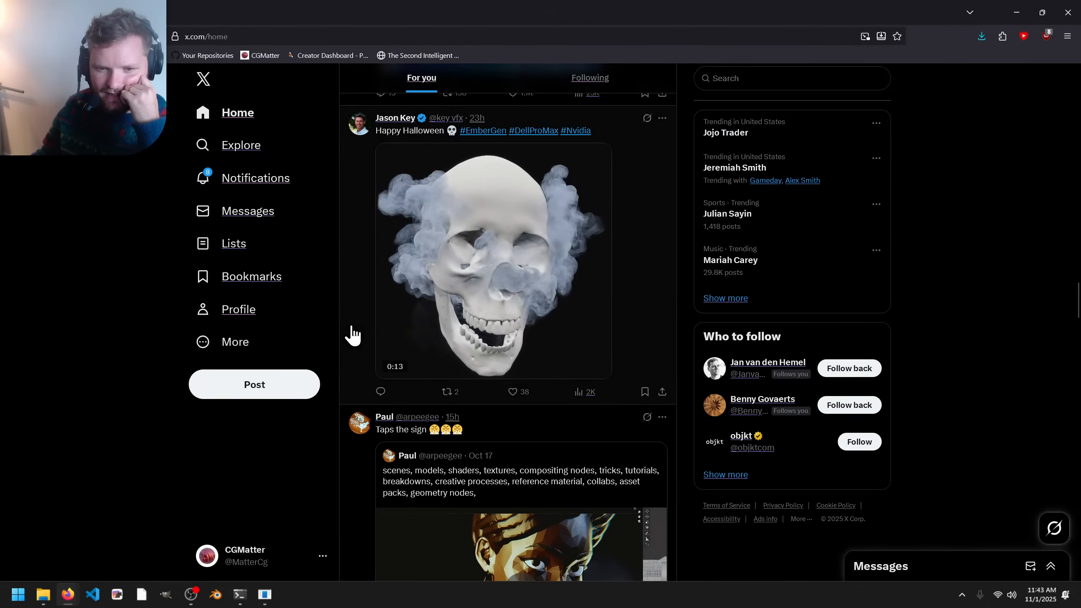
scroll(352, 335, "down", 2)
scroll(353, 335, "down", 12)
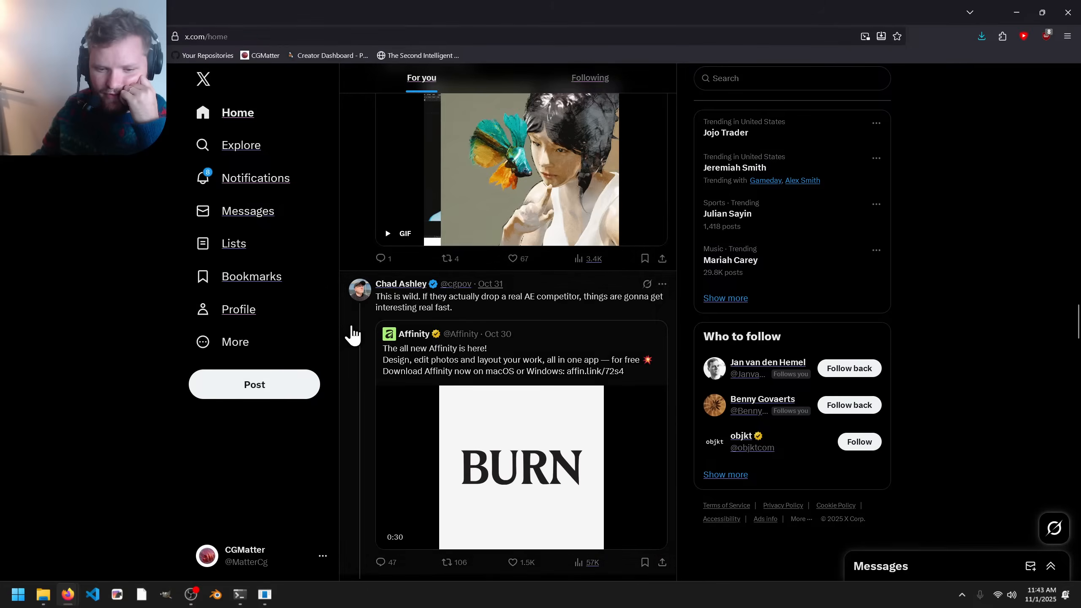
scroll(353, 335, "down", 6)
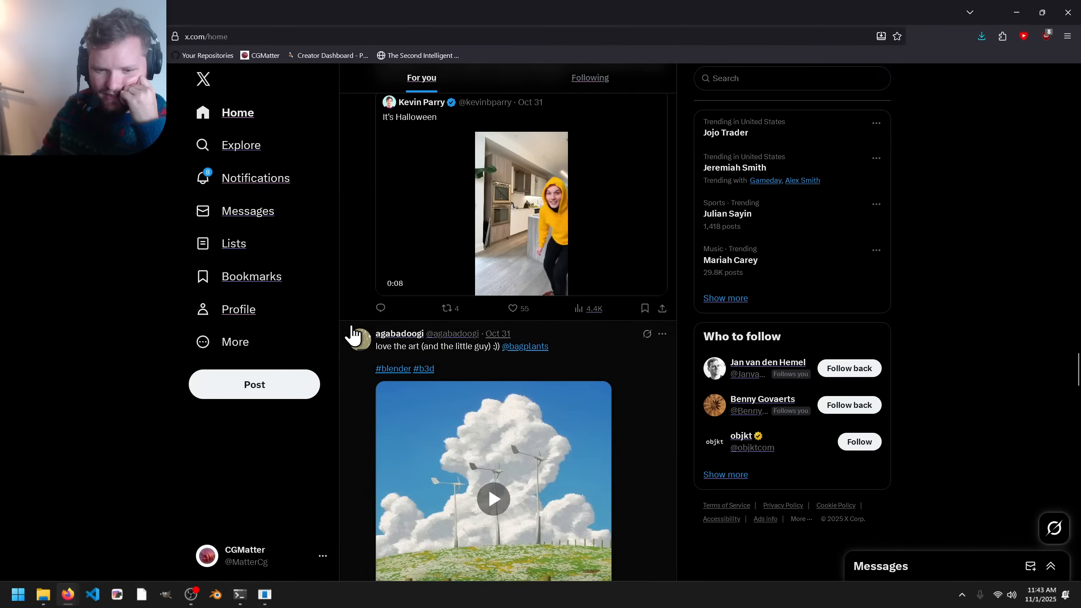
scroll(352, 335, "down", 8)
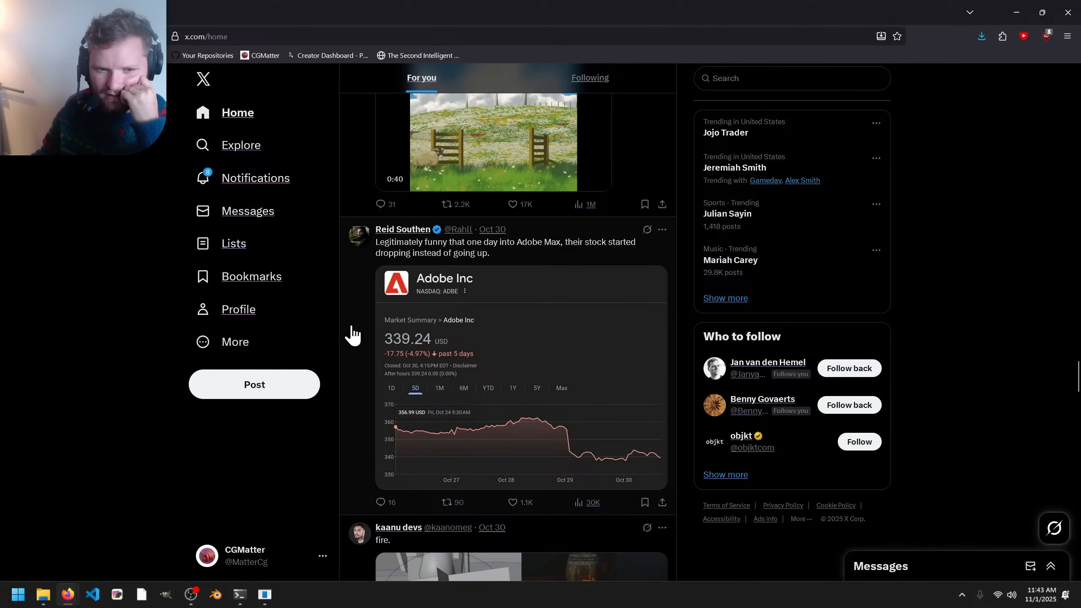
scroll(352, 335, "down", 6)
scroll(353, 336, "down", 7)
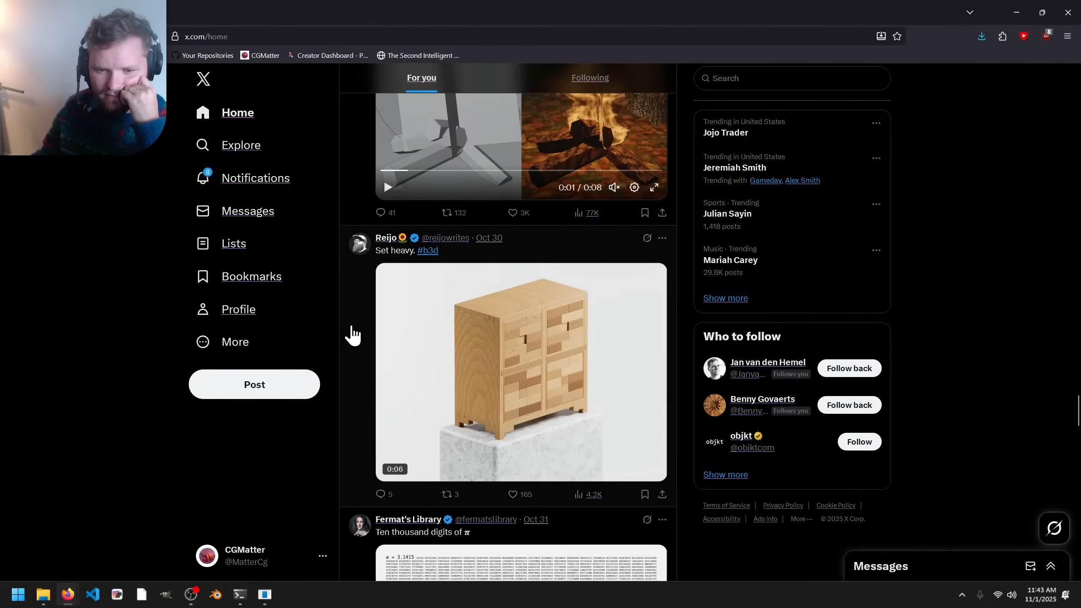
scroll(353, 335, "down", 1)
scroll(353, 335, "down", 2)
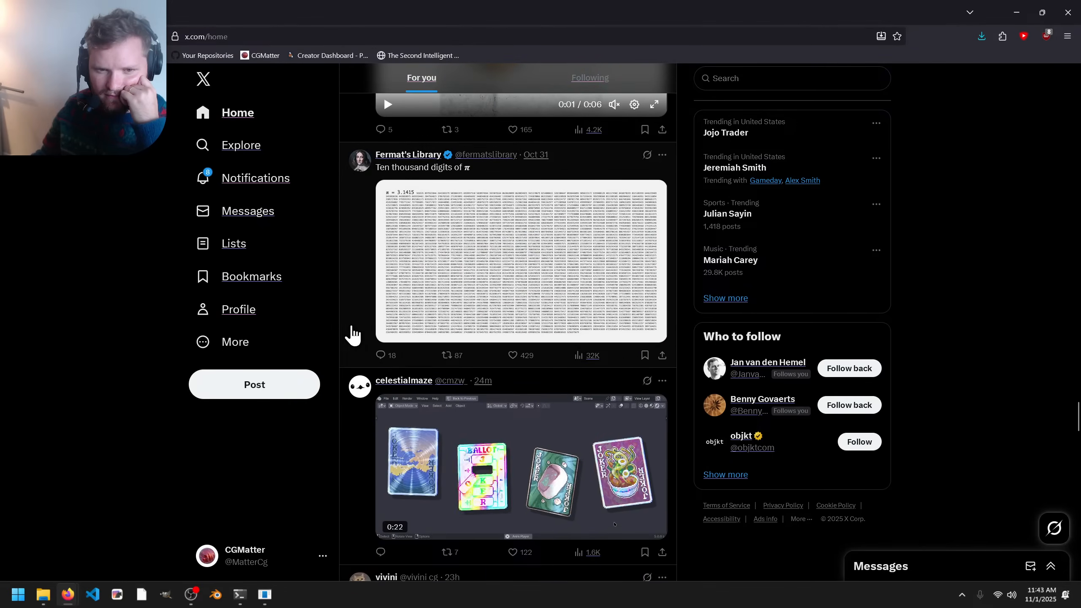
- Examine the post with the animated Joker card video and check the render status in Blender behind the browser
scroll(353, 335, "down", 5)
scroll(353, 335, "up", 2)
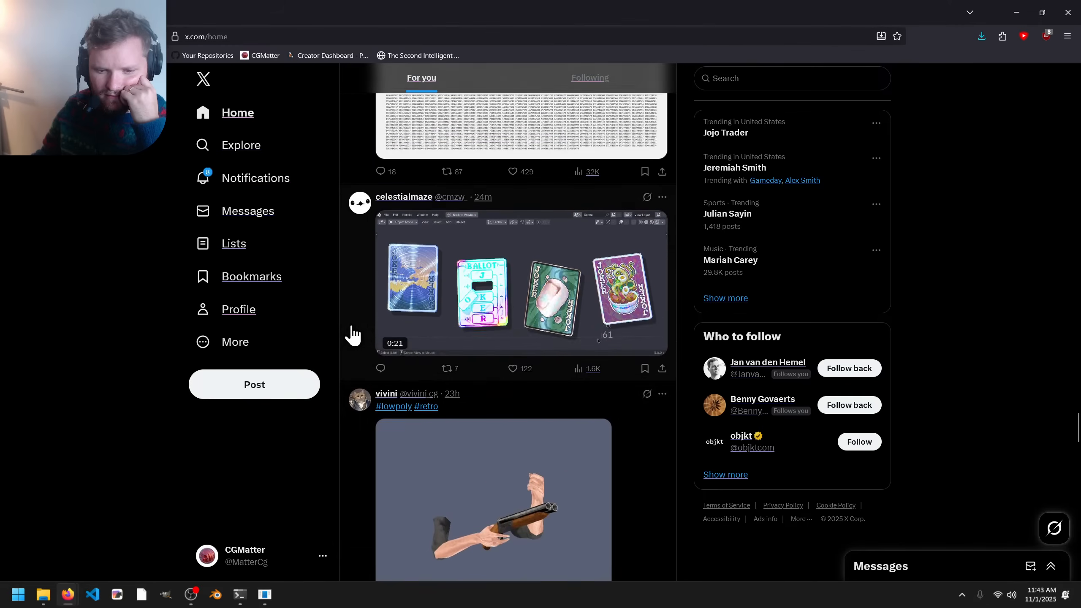
scroll(353, 335, "down", 1)
scroll(412, 300, "up", 1)
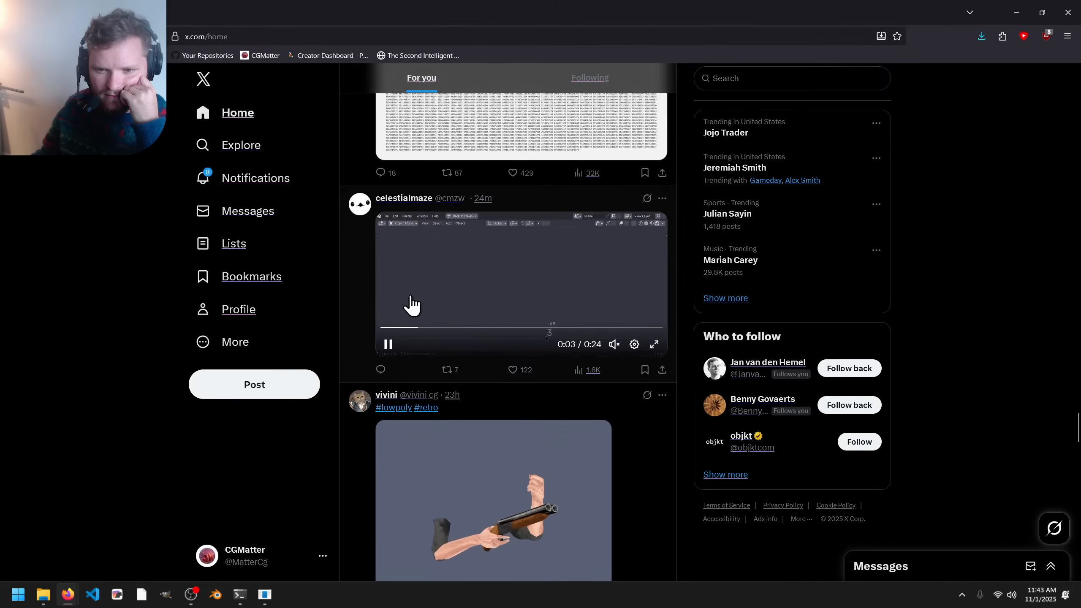
left_click(661, 198)
left_click(562, 231)
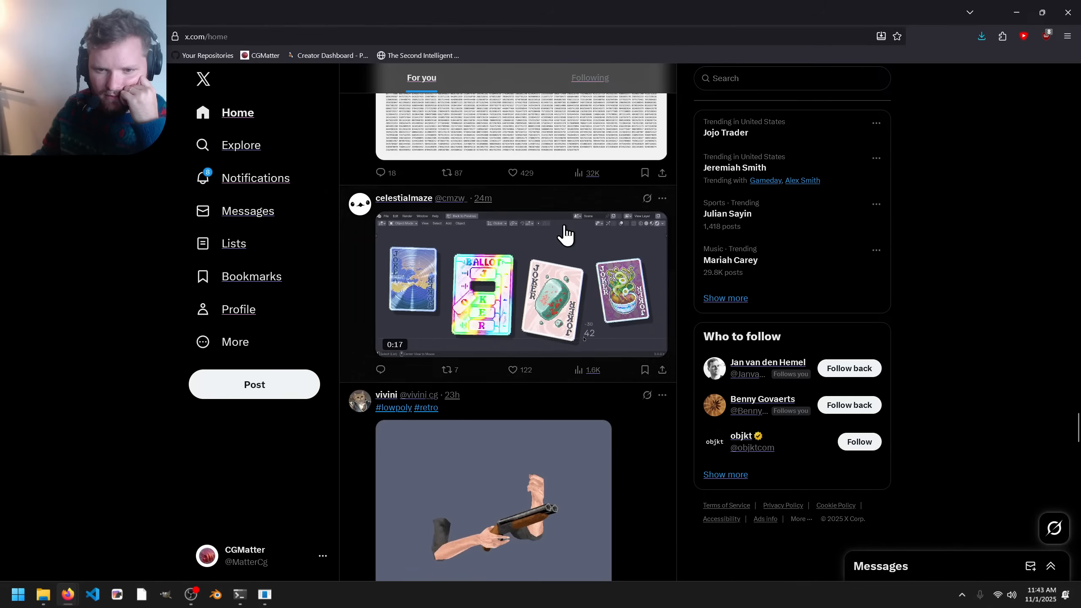
left_click_drag(390, 6, 345, 184)
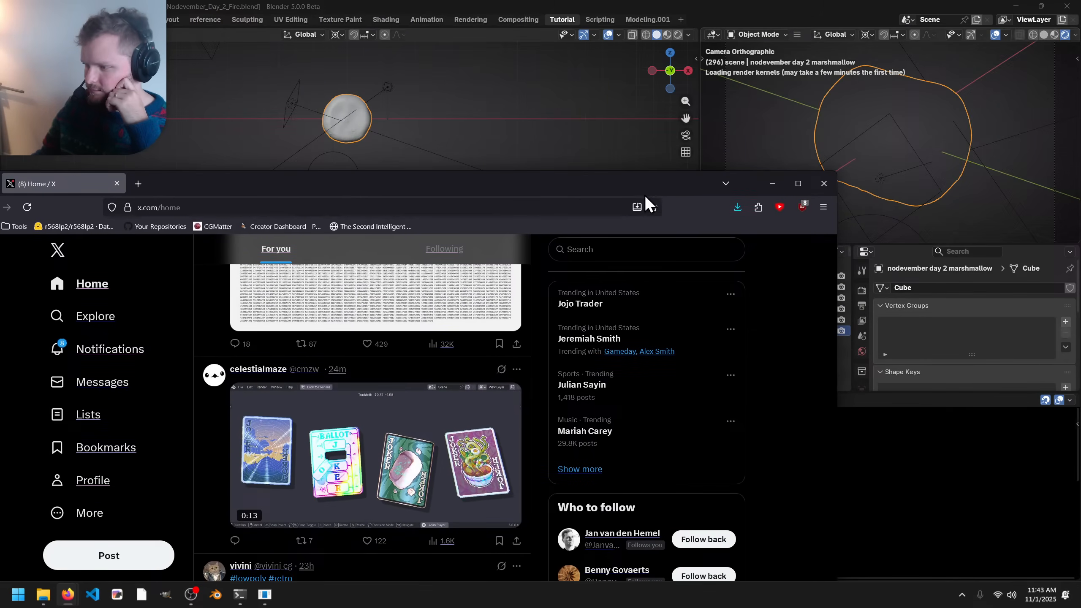
left_click_drag(473, 188, 473, 2)
- Find the claymation-style animation post in the For you feed, like it, and close the browser to return to Blender
scroll(307, 290, "down", 5)
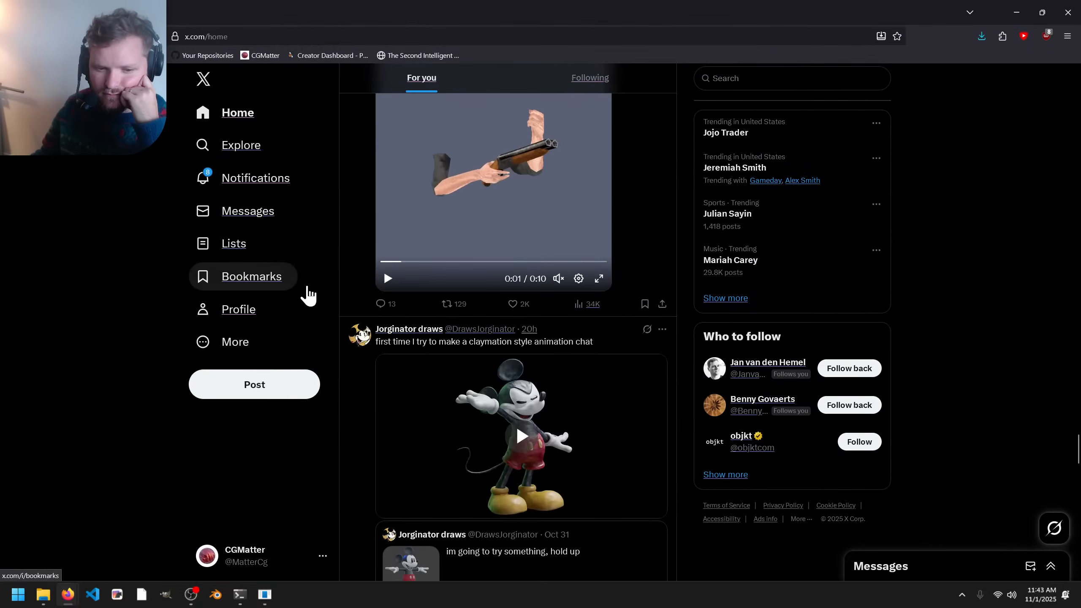
scroll(307, 290, "down", 4)
scroll(307, 290, "up", 3)
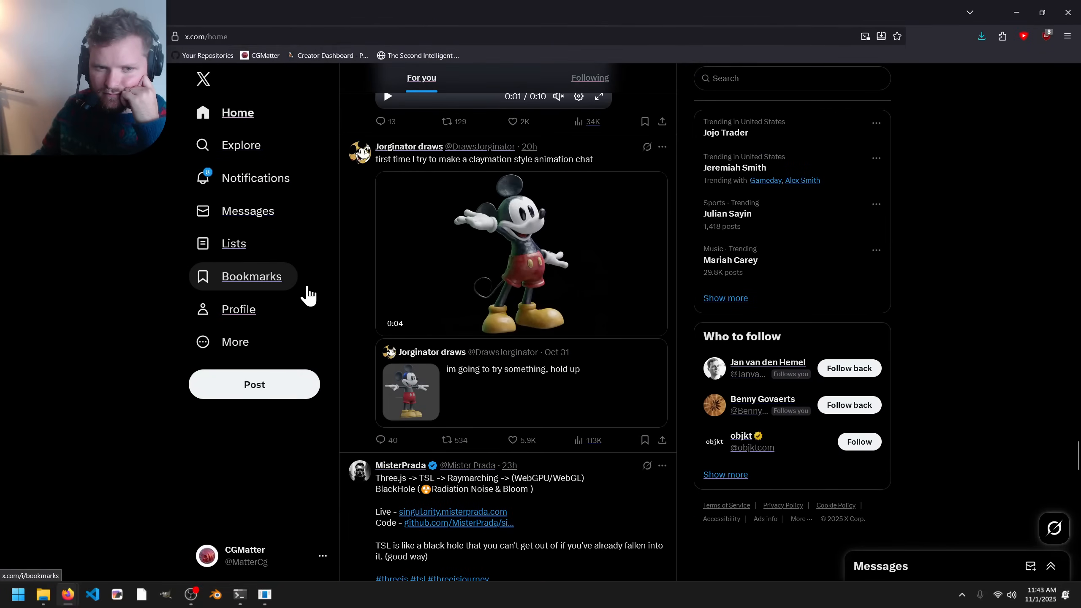
left_click(512, 440)
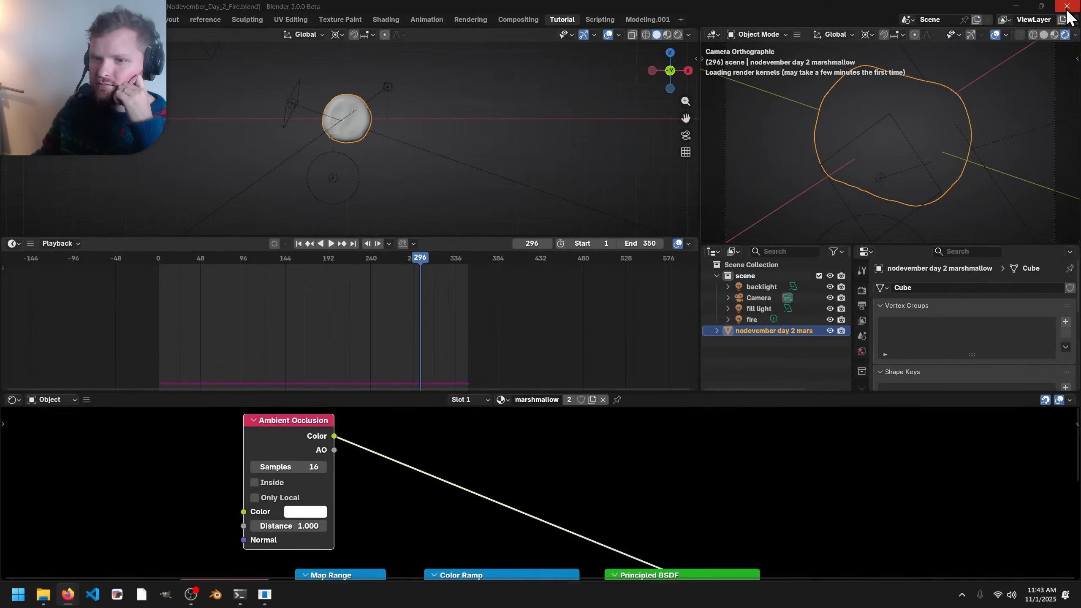
left_click(1067, 12)
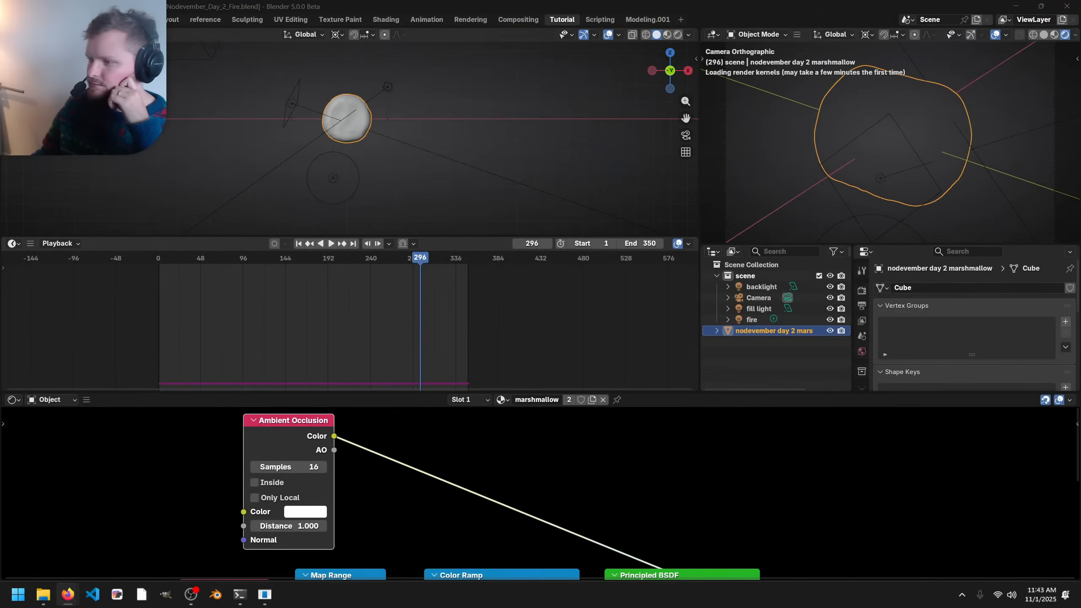
- Bring the YouTube live chat window over Blender, read the latest messages, and move it back off the workspace
left_click_drag(1080, 171, 455, 122)
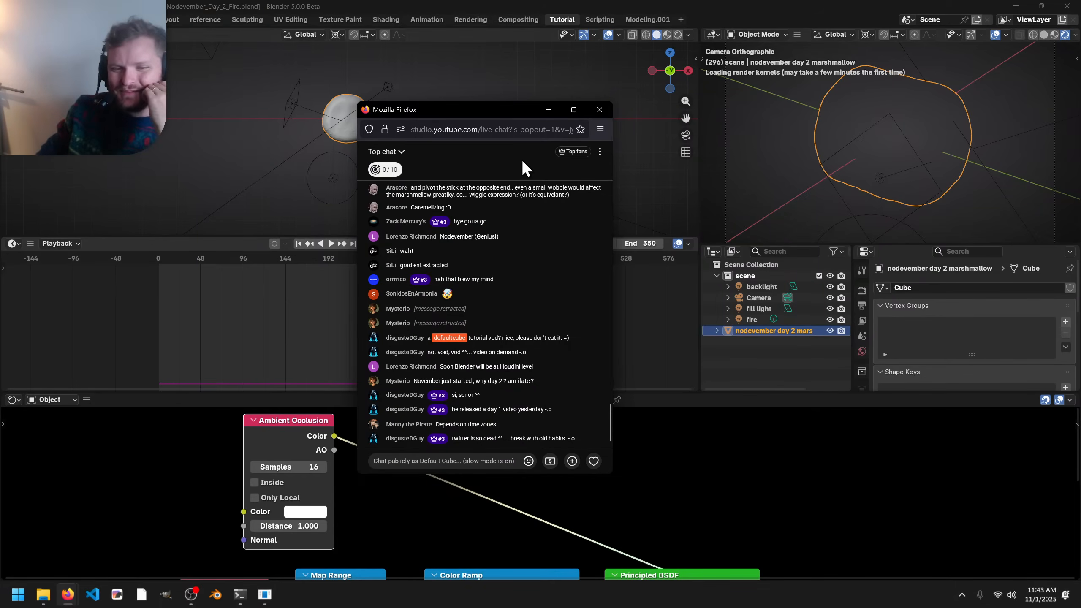
left_click_drag(478, 107, 232, 75)
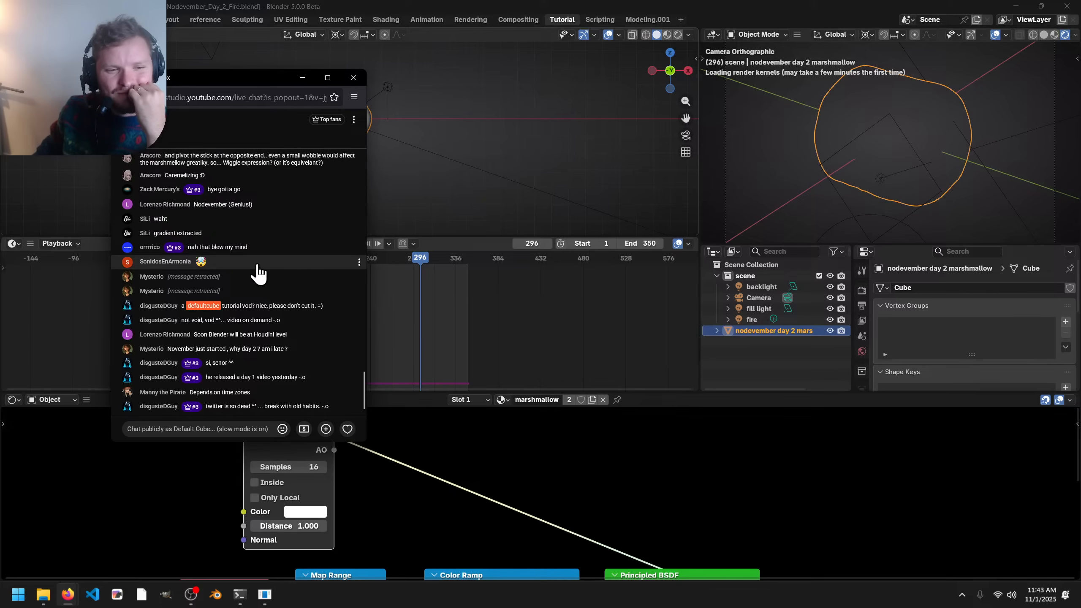
scroll(250, 298, "up", 1)
scroll(250, 297, "down", 1)
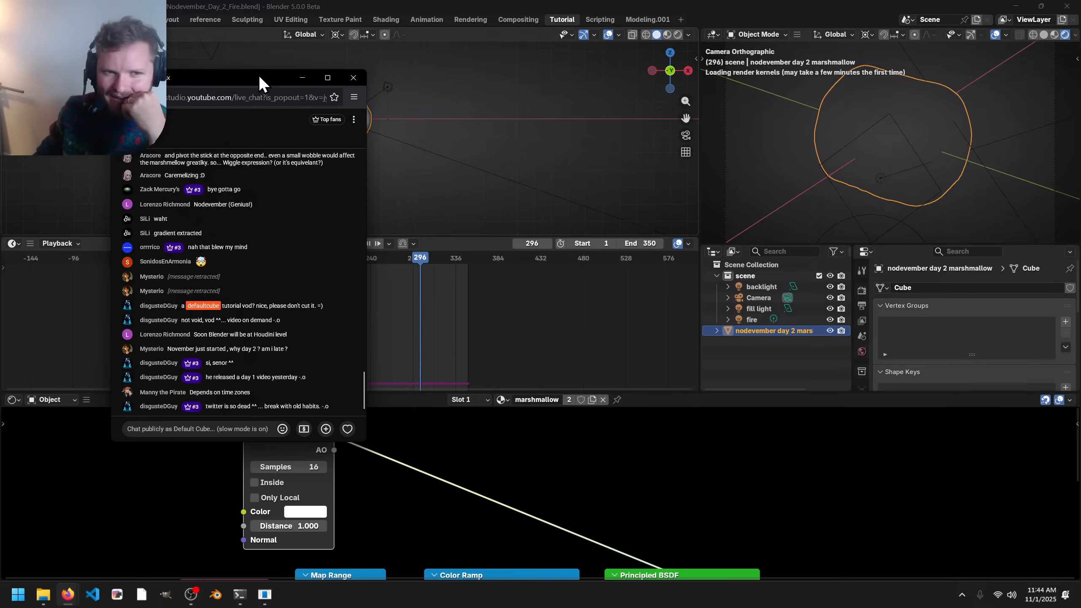
left_click_drag(259, 75, 1080, 155)
left_click(743, 8)
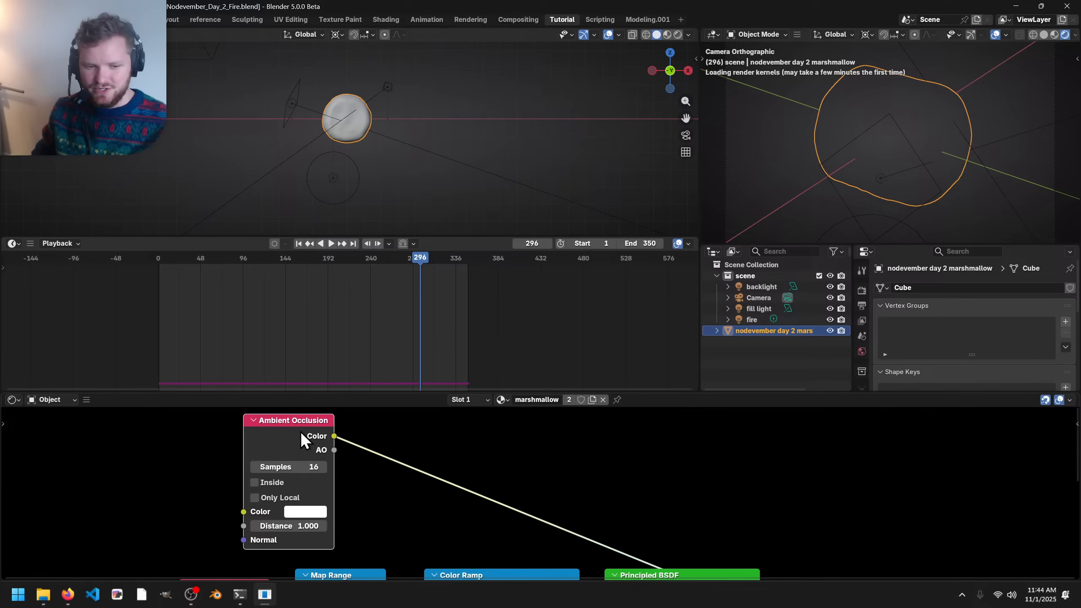
- Delete the Ambient Occlusion node and force-quit blender.exe through Task Manager
key("x")
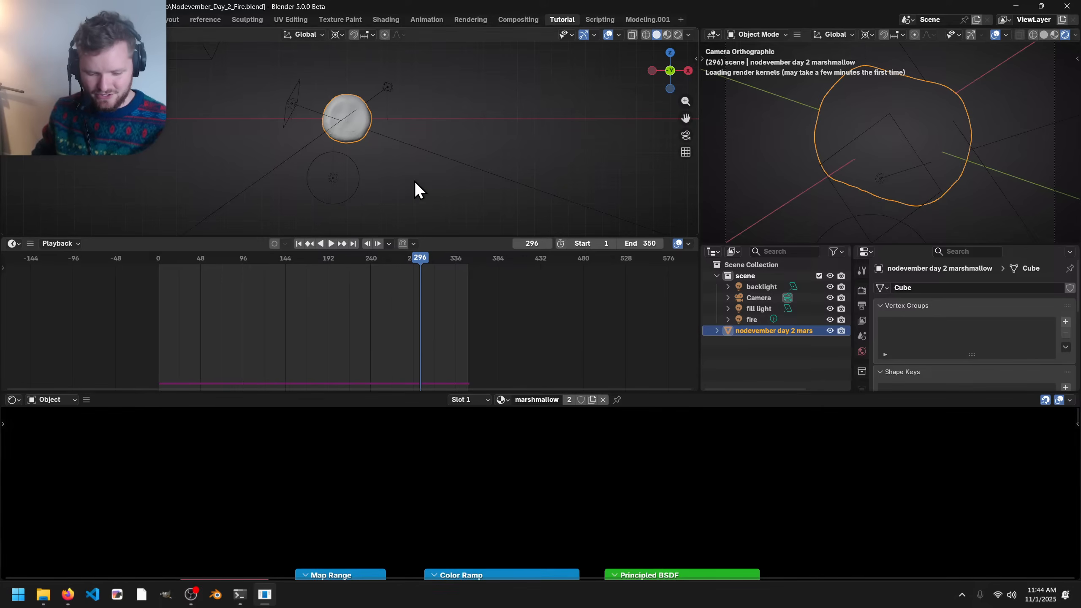
key("ctrl+shift+Escape")
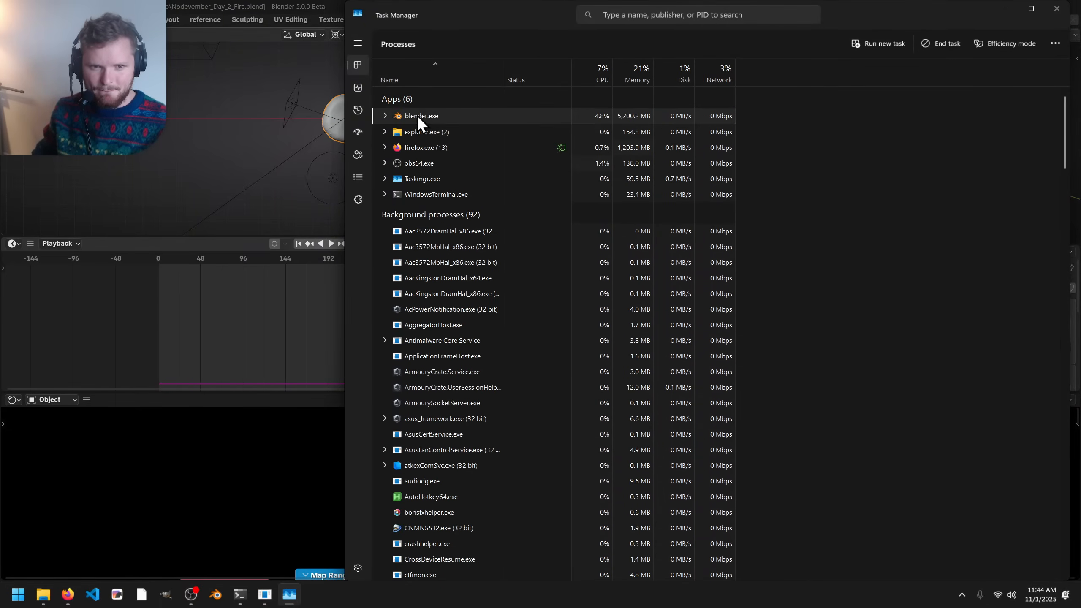
right_click(417, 115)
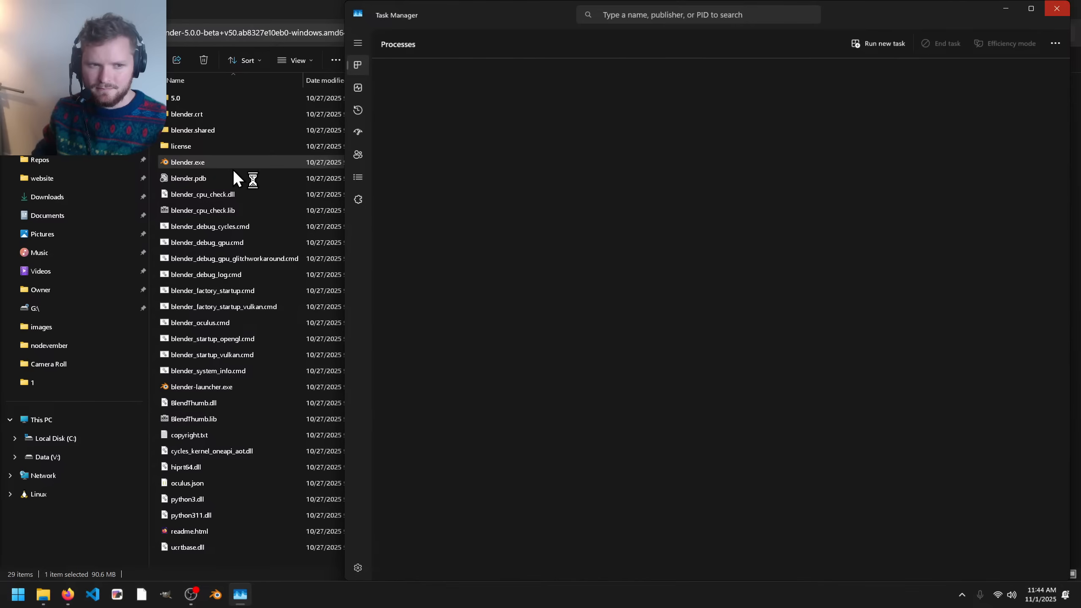
- Start Blender again from blender.exe in the 5.0.0 beta folder and open the recent file Nodevember_Day_2_Fire.blend
double_click(230, 164)
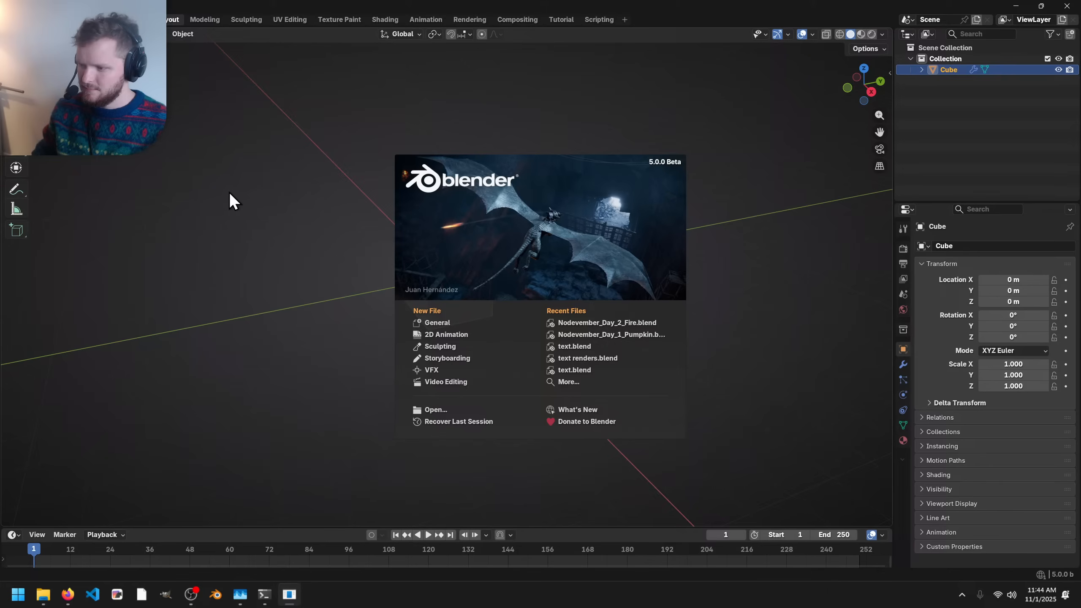
left_click(229, 191)
left_click(32, 19)
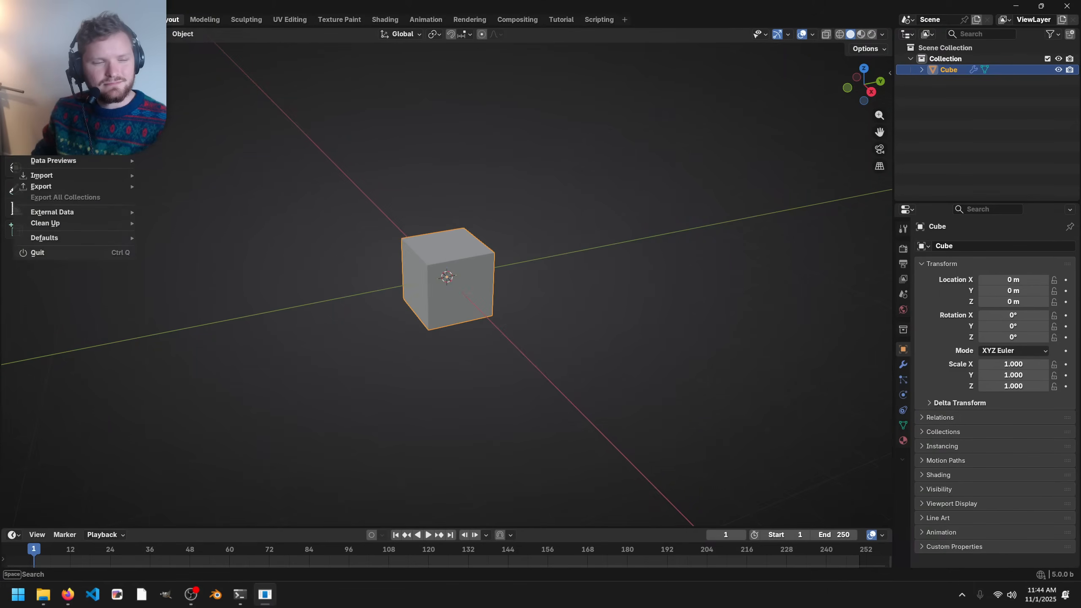
mouse_move(77, 53)
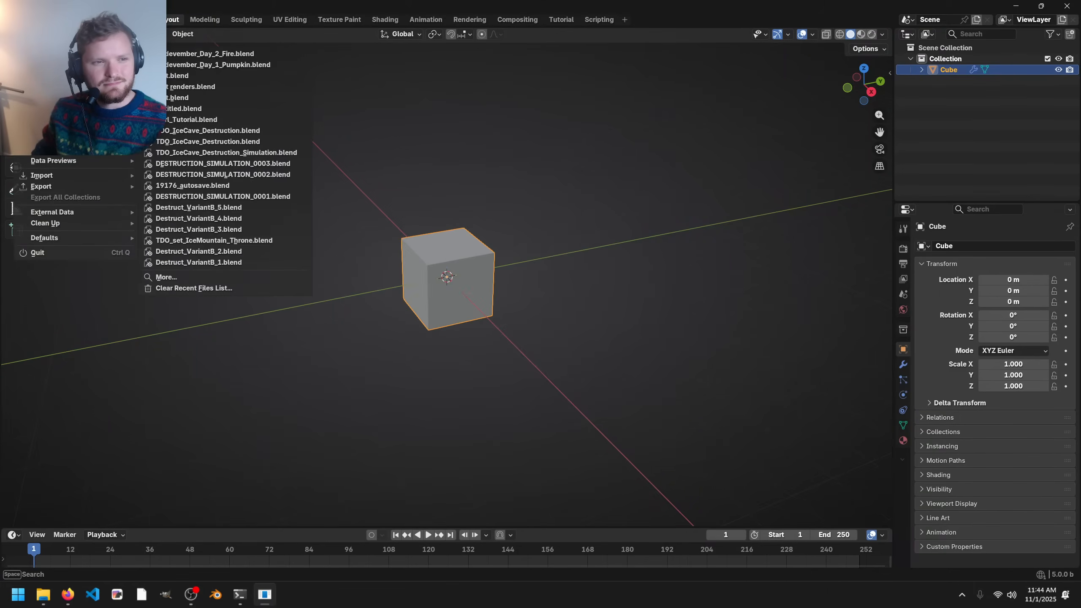
left_click(200, 57)
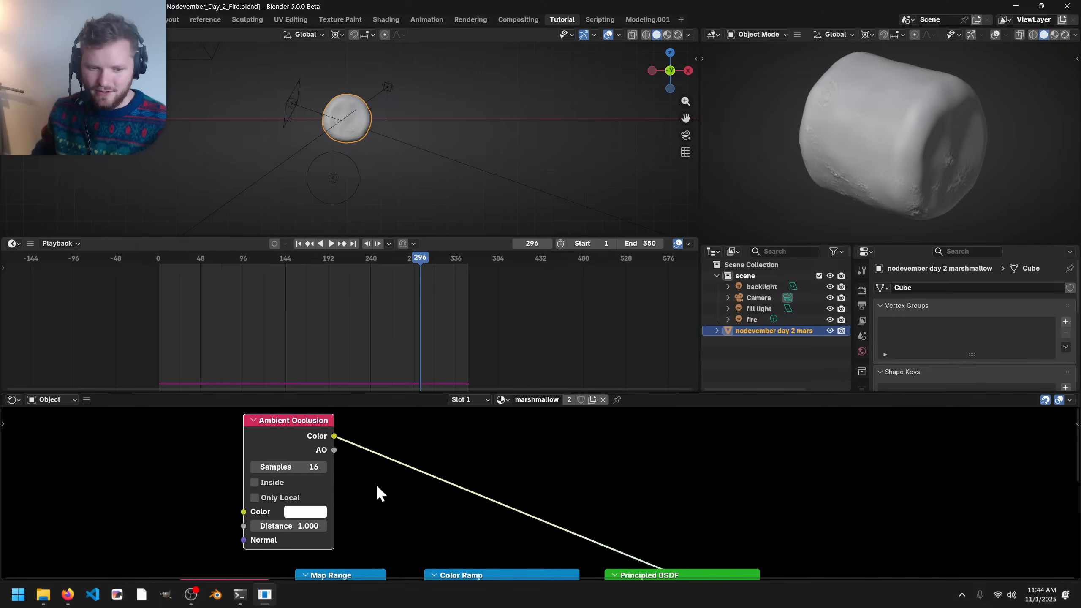
- Delete the Ambient Occlusion node from the marshmallow material and switch the camera viewport to rendered shading
key("x")
middle_click_drag(440, 450, 434, 429)
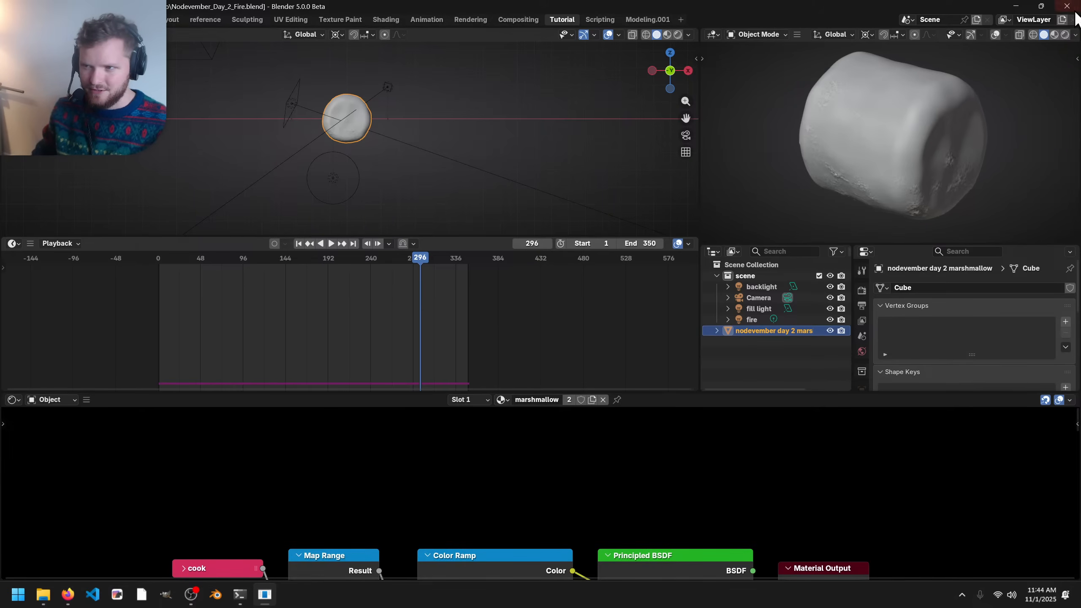
left_click(1066, 35)
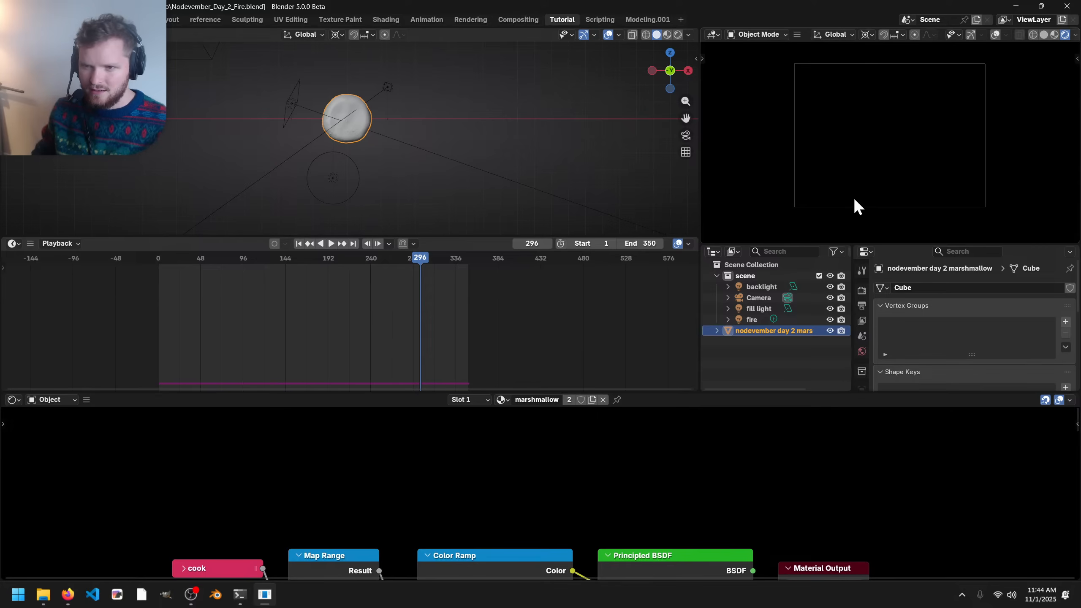
- Turn on the camera viewport's overlays, check the render status with Text Info, and re-enter rendered shading
left_click(998, 35)
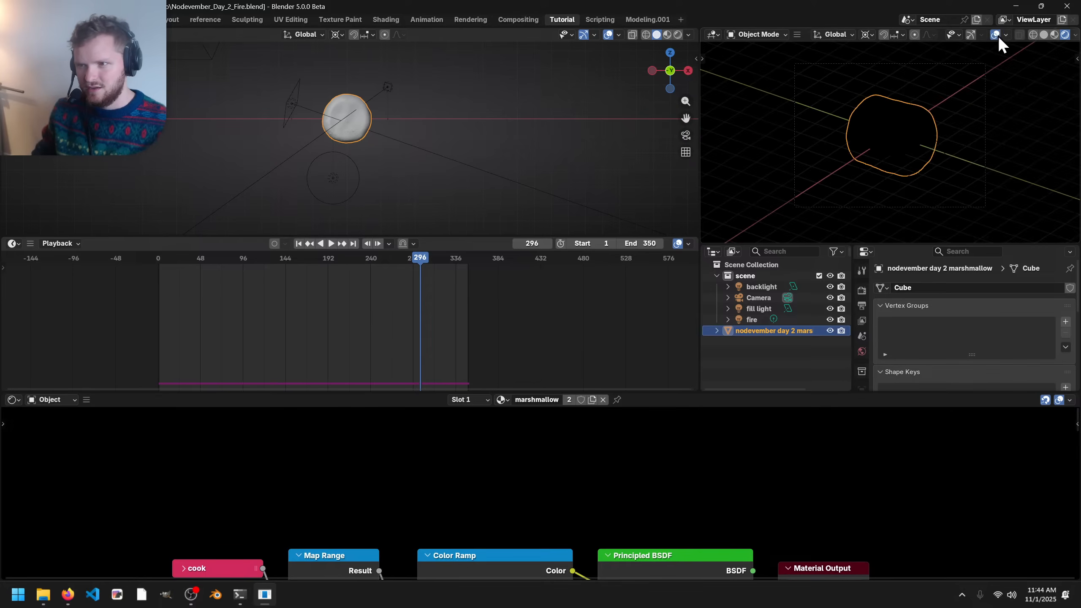
left_click(1007, 35)
left_click(927, 113)
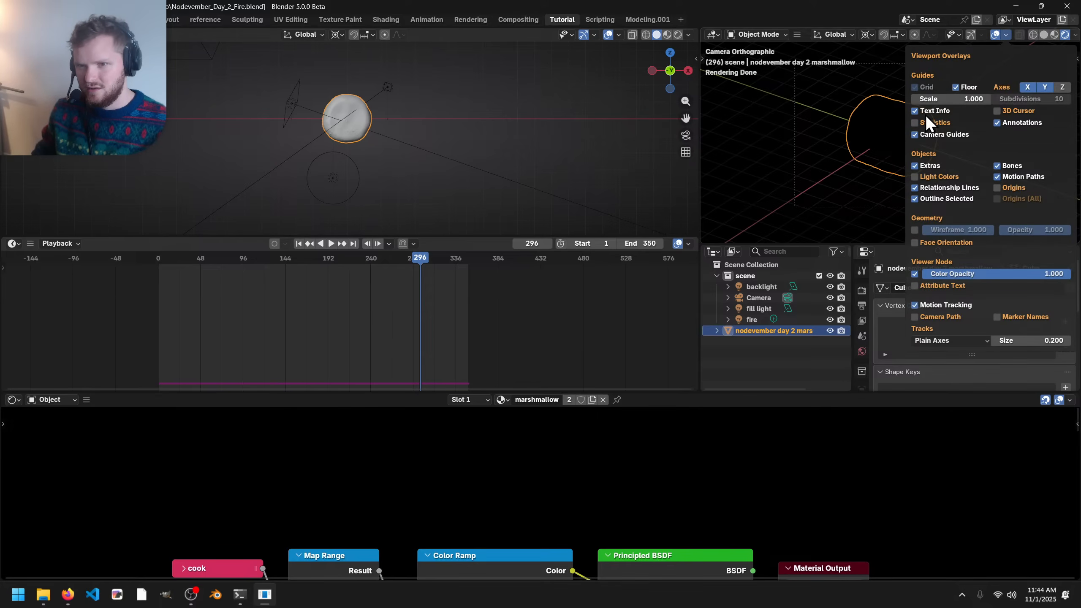
left_click(927, 116)
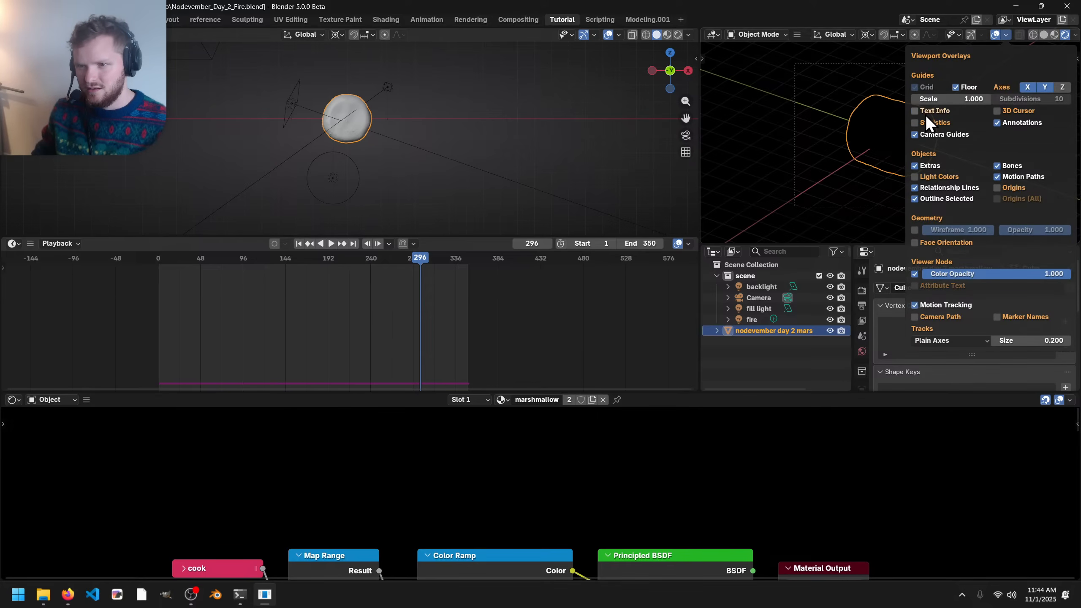
left_click(1043, 35)
left_click(1065, 35)
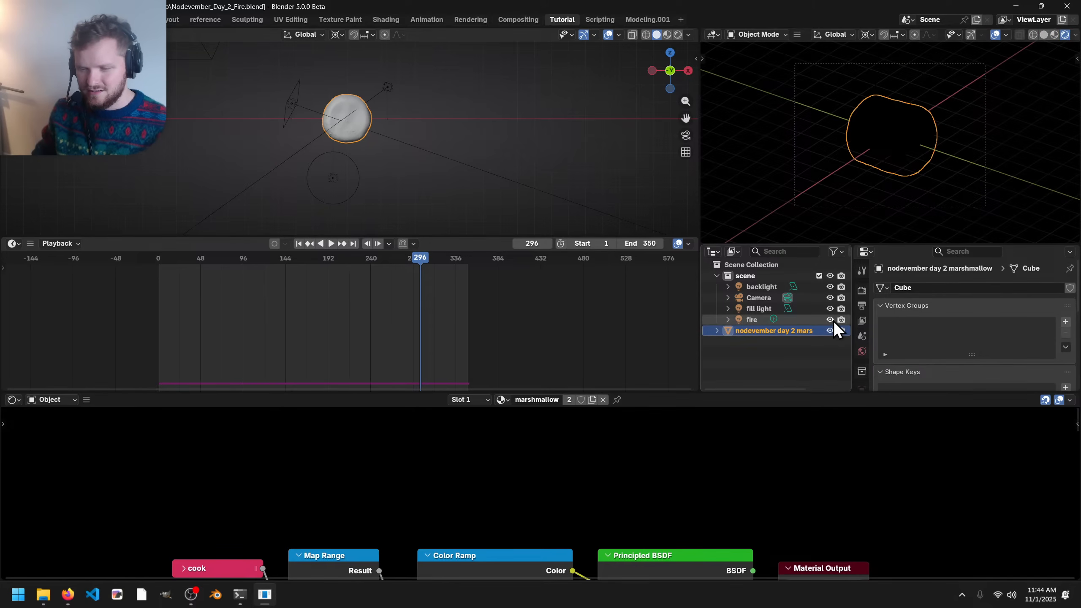
- Save the file and briefly preview the main viewport in rendered shading before returning it to solid
key("ctrl+s")
scroll(415, 147, "up", 3)
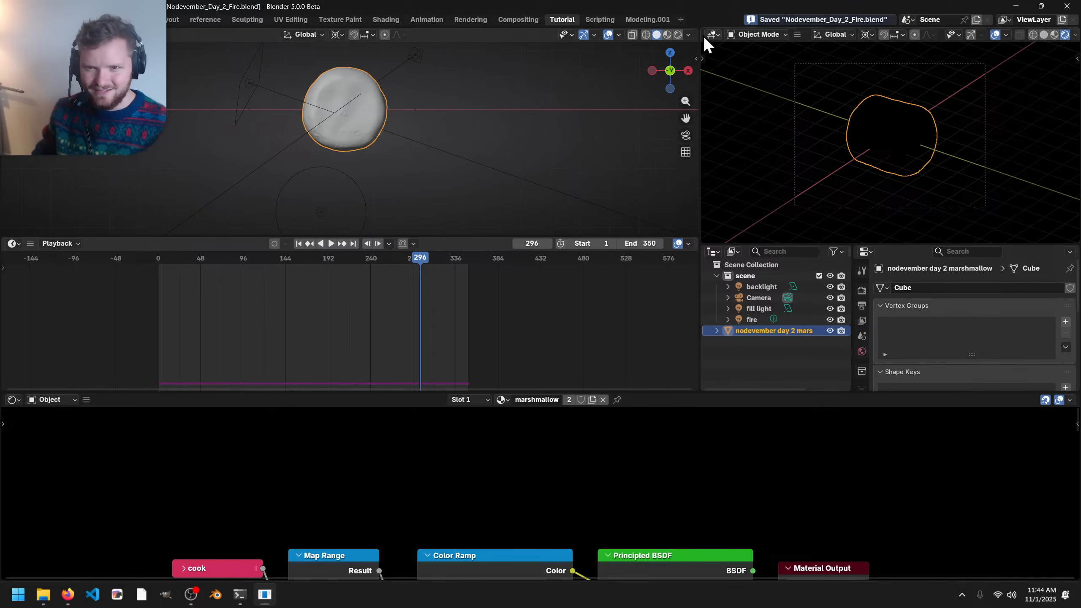
left_click(677, 34)
left_click(656, 35)
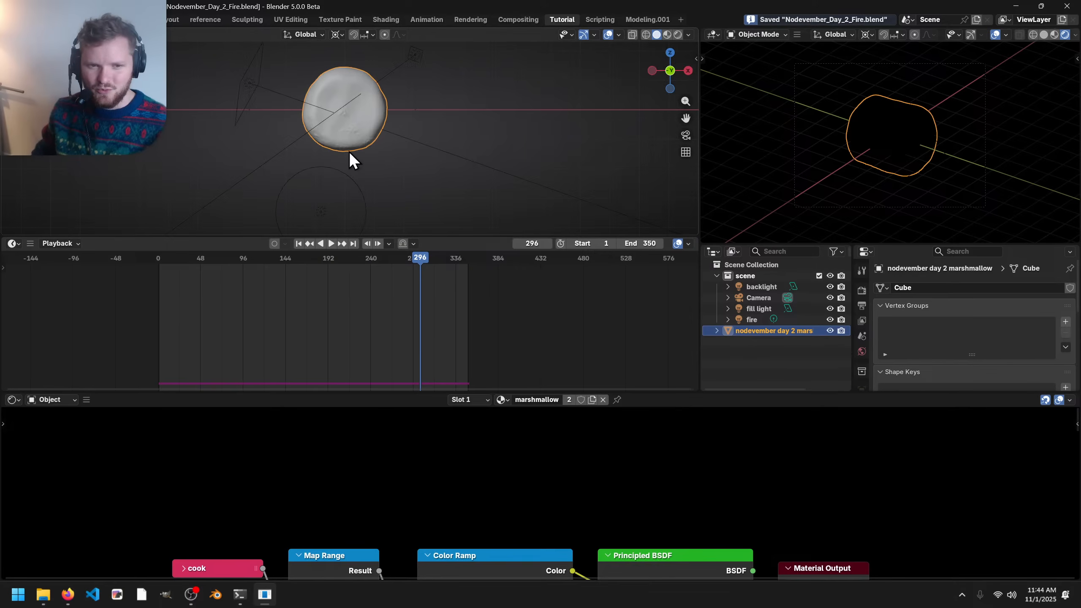
- End the Blender process in Task Manager and close Task Manager
key("ctrl+shift+Escape")
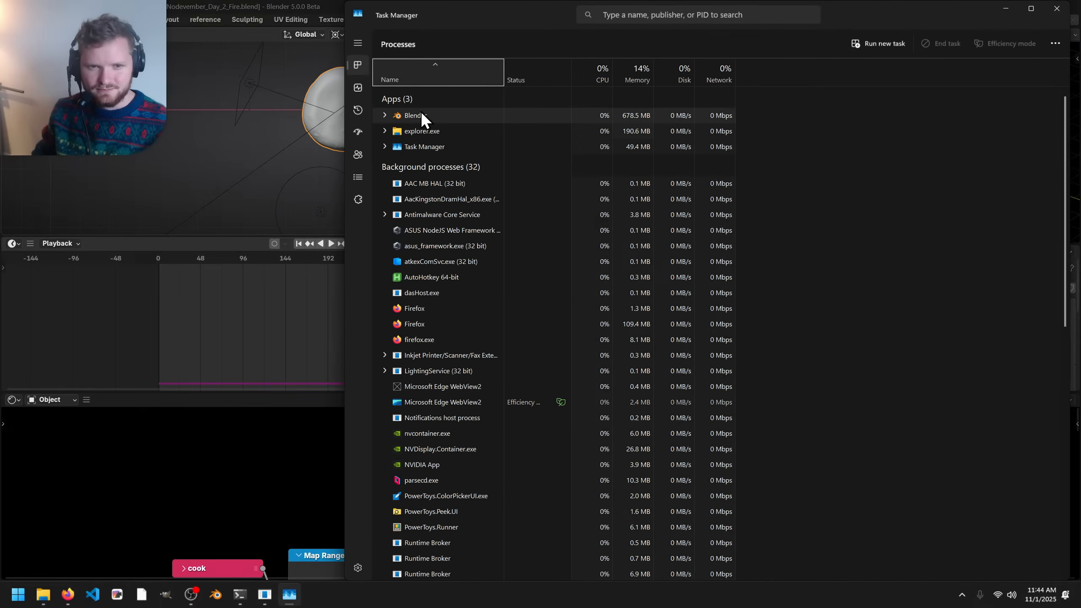
left_click(417, 115)
right_click(416, 117)
left_click(446, 138)
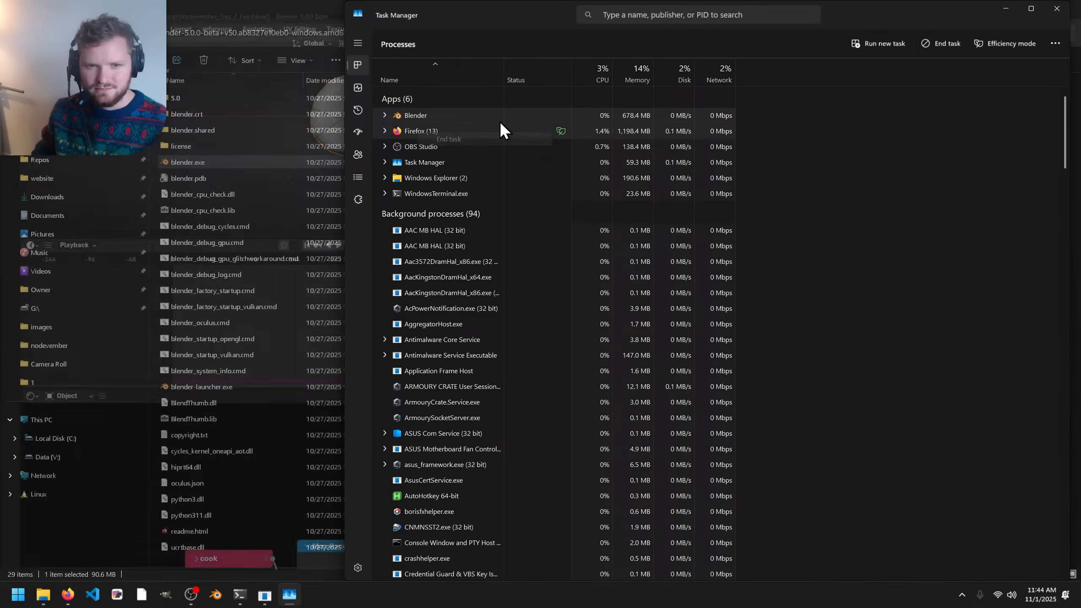
left_click(1066, 8)
- Launch blender.exe from the file list again and open the recent file Nodevember_Day_2_Fire.blend
double_click(204, 166)
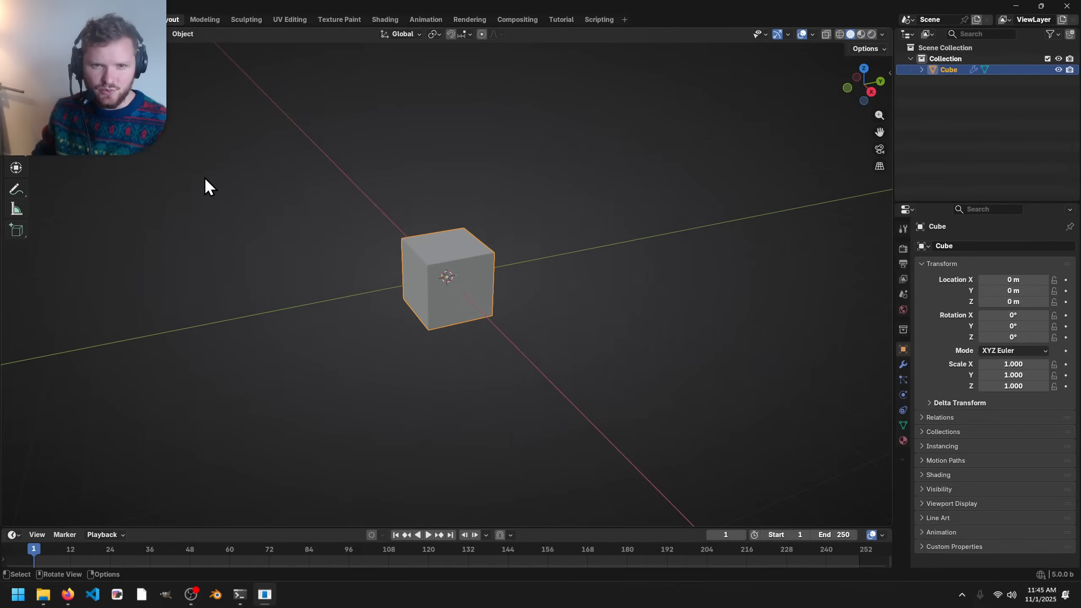
left_click(25, 19)
left_click(25, 20)
left_click(25, 20)
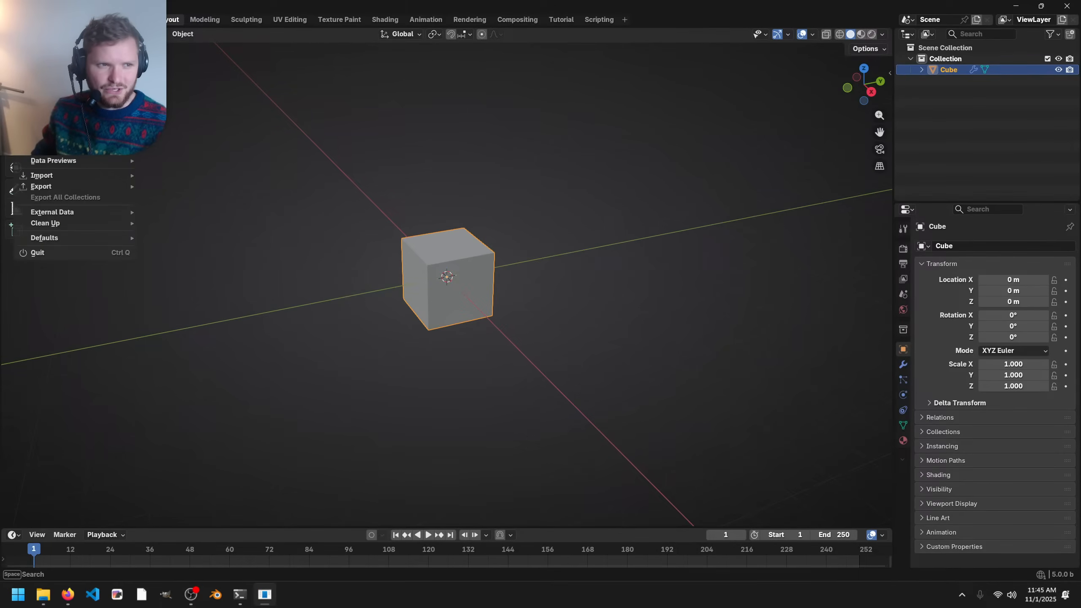
mouse_move(56, 53)
left_click(201, 52)
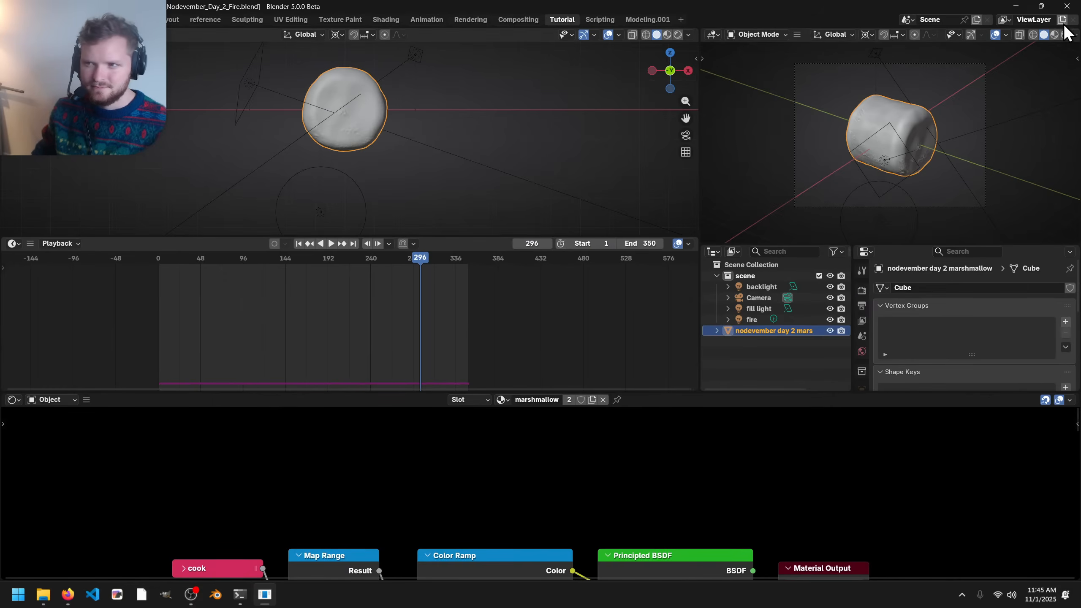
- Switch the camera viewport to rendered shading and check the Cycles render devices in the system preferences
left_click(1065, 35)
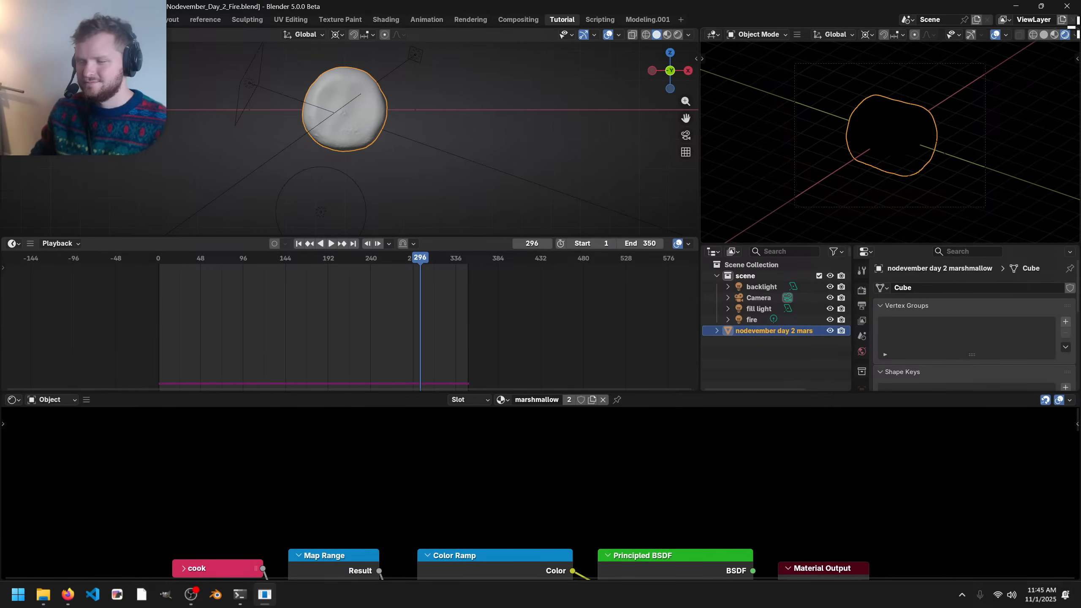
scroll(885, 92, "up", 1)
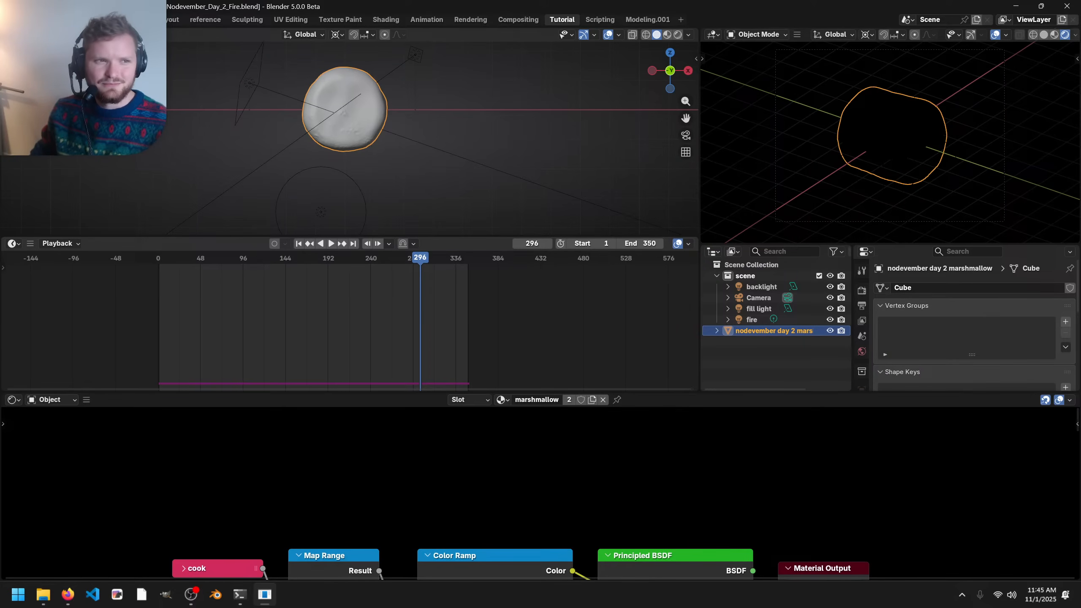
left_click(43, 19)
left_click(56, 174)
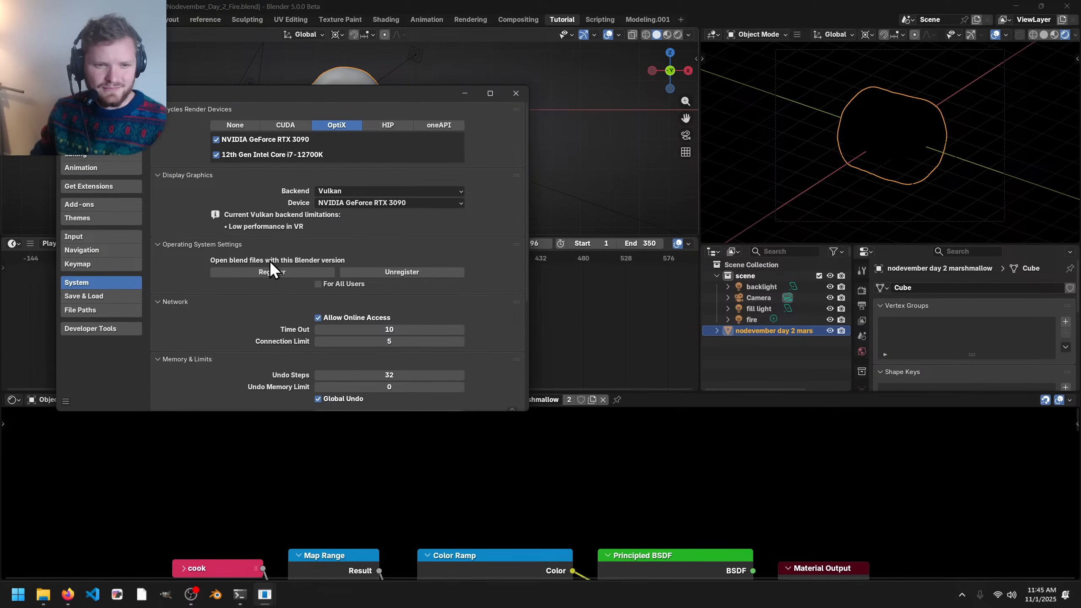
left_click(516, 93)
- Change the scene's render engine to EEVEE
left_click(861, 290)
left_click(988, 289)
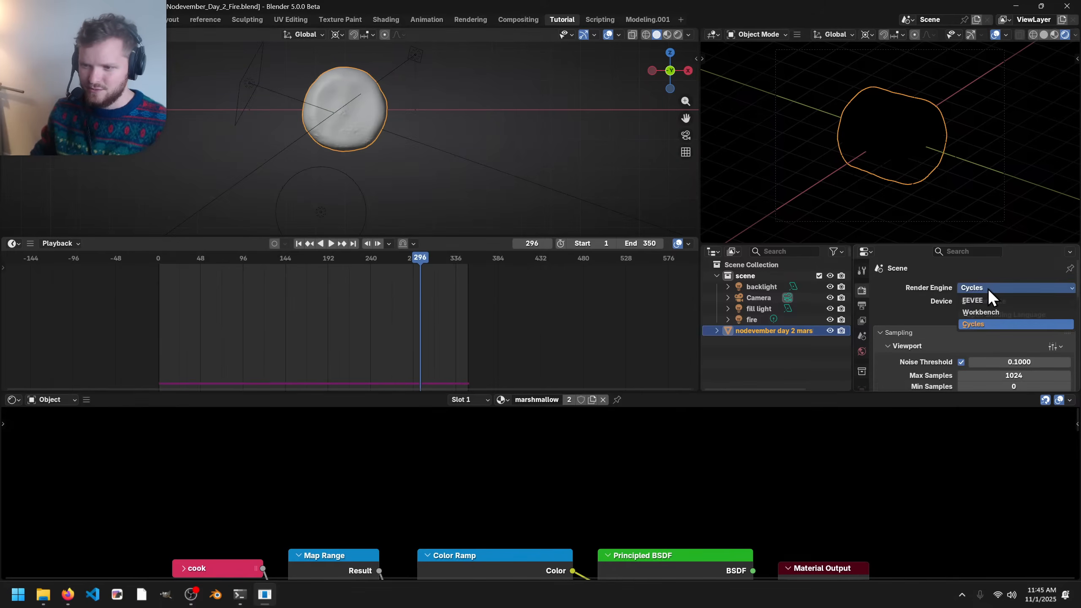
left_click(988, 288)
left_click(950, 165)
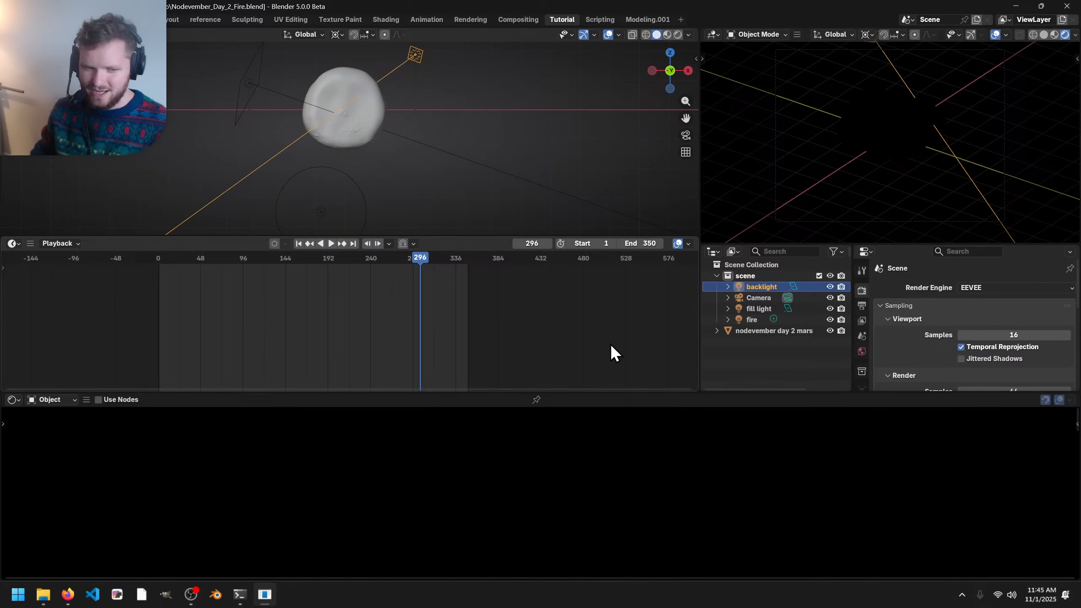
- Show the World shader, connect the Background node to the World Output's Surface, and test cutting the link before undoing the cut
left_click(50, 399)
left_click(52, 439)
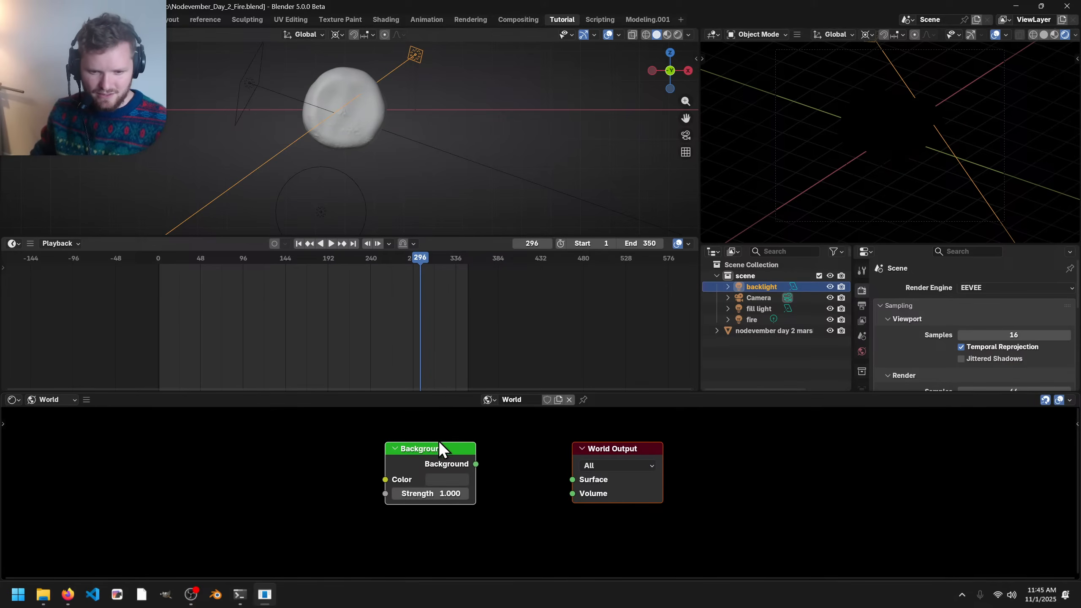
left_click_drag(575, 482, 573, 481)
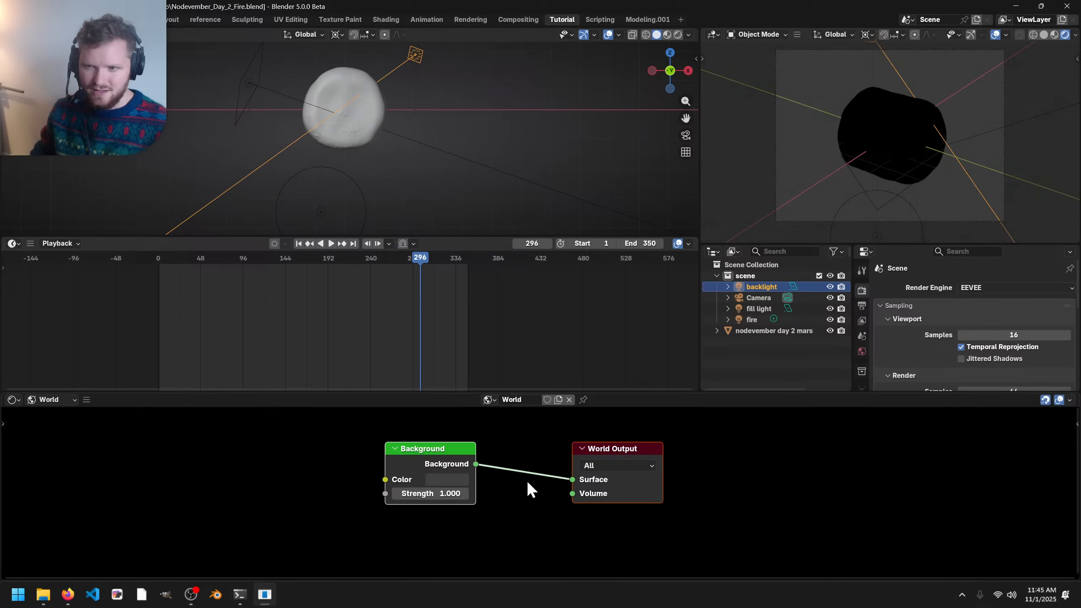
right_click_drag(538, 445, 520, 482, "ctrl")
key("ctrl+z")
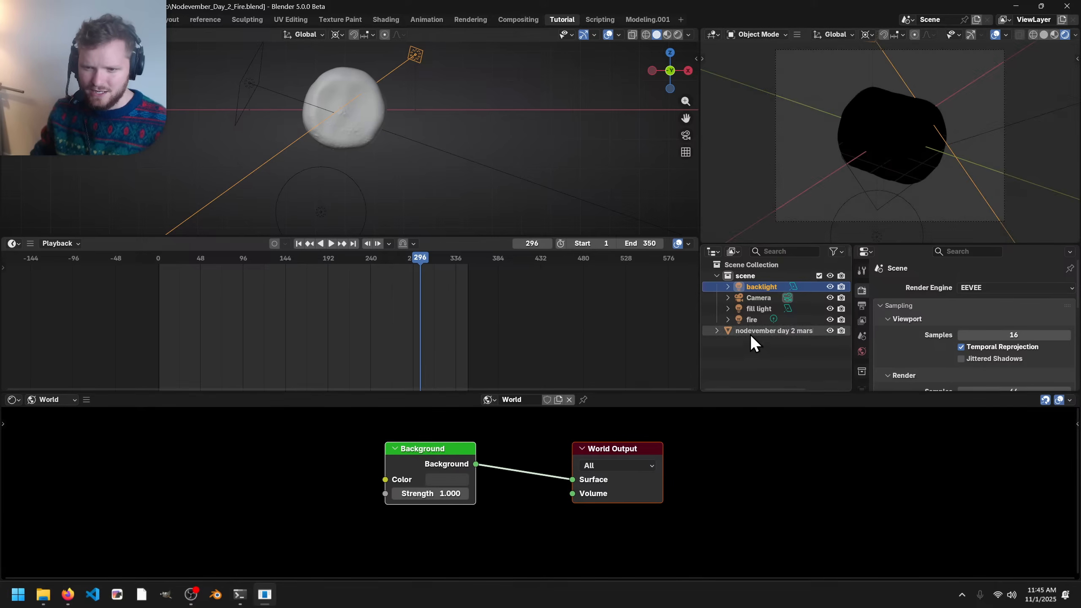
- Select the marshmallow, return to its object material and connect the Principled BSDF to the Material Output's Surface
left_click(751, 320)
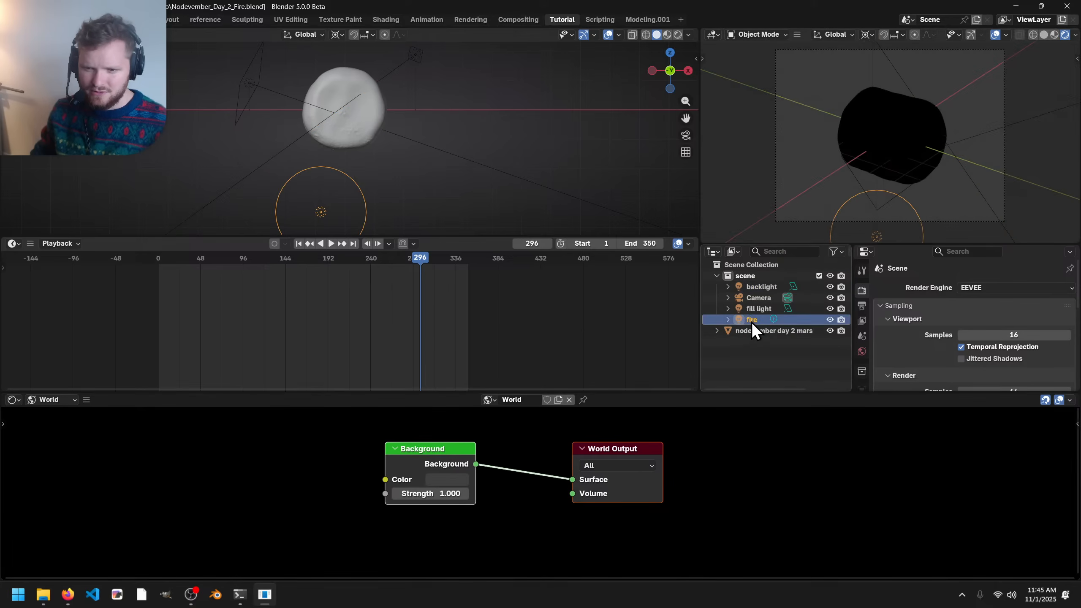
key("ctrl+z")
left_click(362, 98)
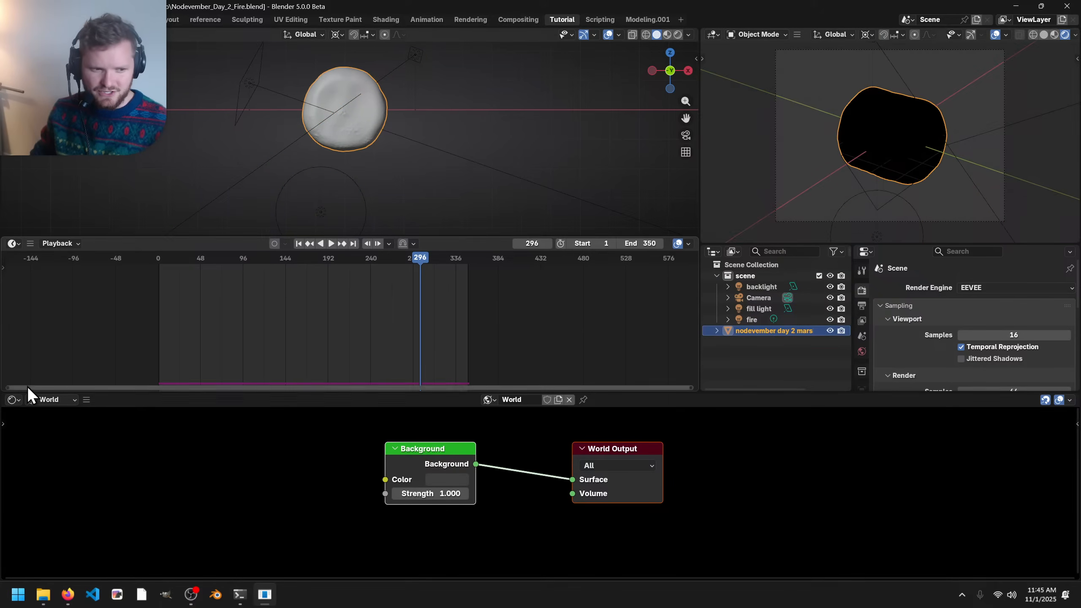
left_click(42, 397)
left_click(55, 424)
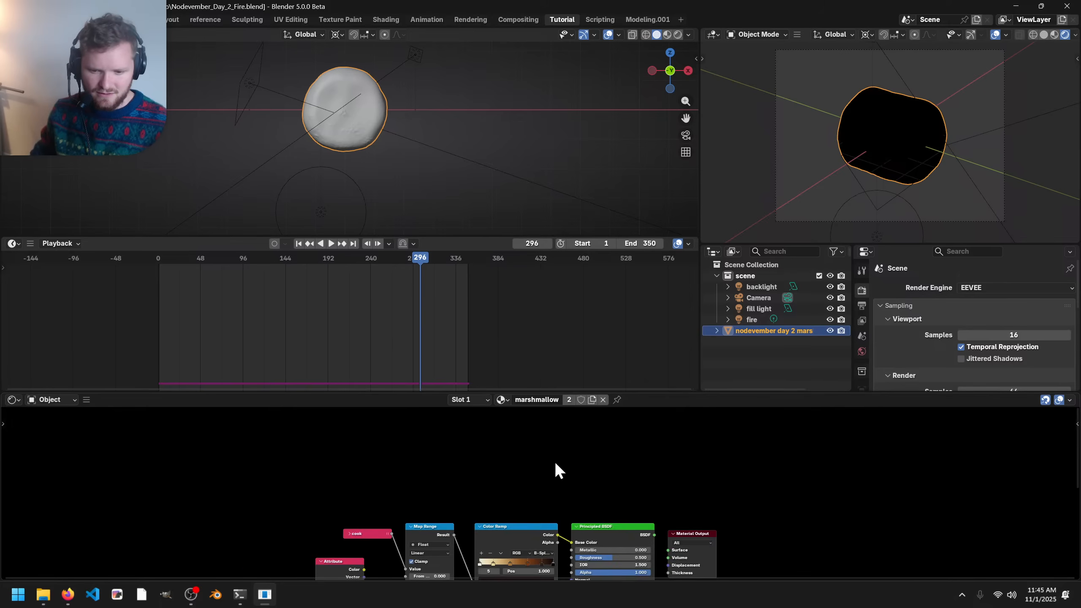
middle_click_drag(601, 494, 536, 436)
scroll(536, 437, "up", 3)
left_click(566, 470, "ctrl+shift")
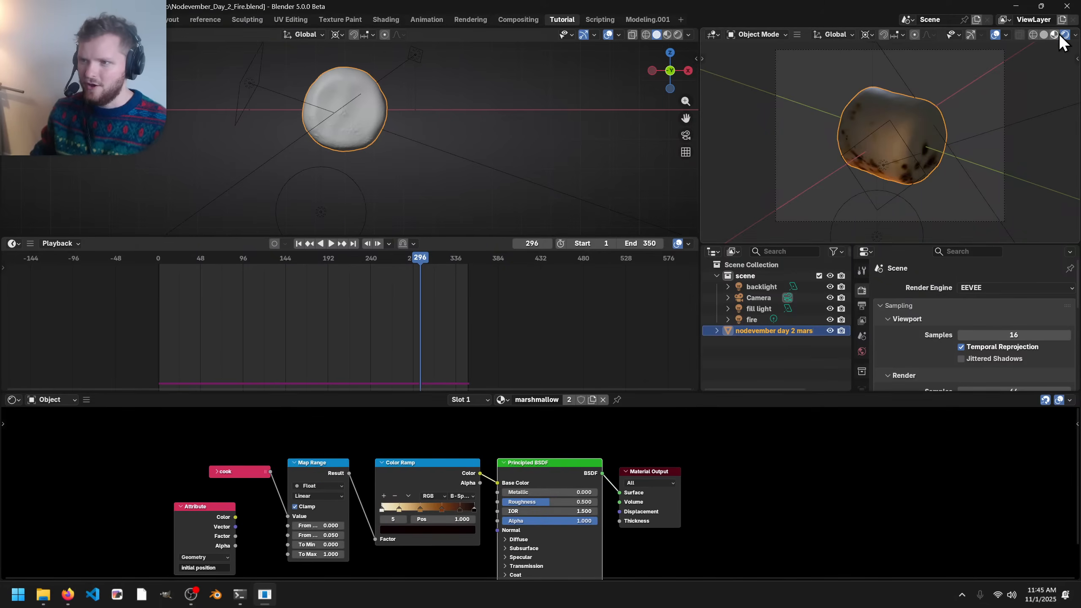
- Set the render engine back to Cycles and turn off the camera viewport's overlays
left_click(979, 287)
left_click(968, 285)
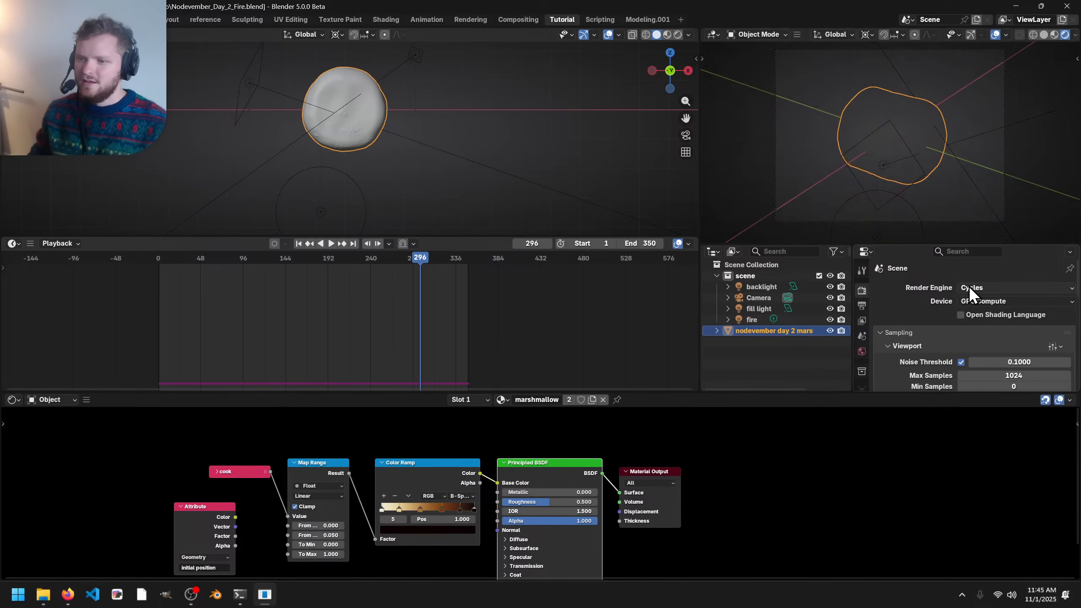
left_click(995, 33)
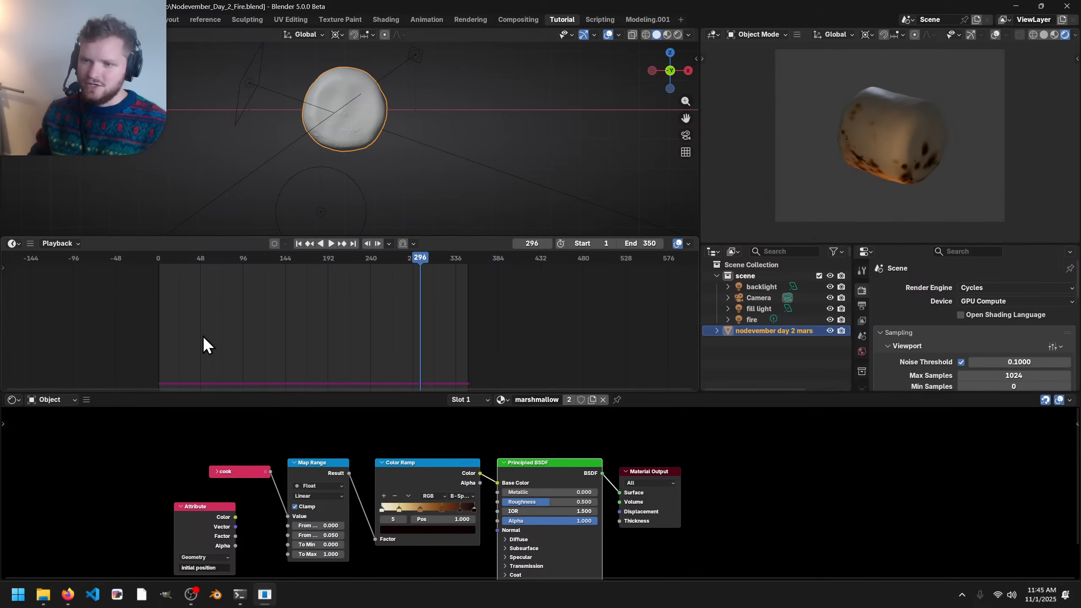
- Cut the link between the Background node and the World Output in the World shader, and save the file
left_click(56, 400)
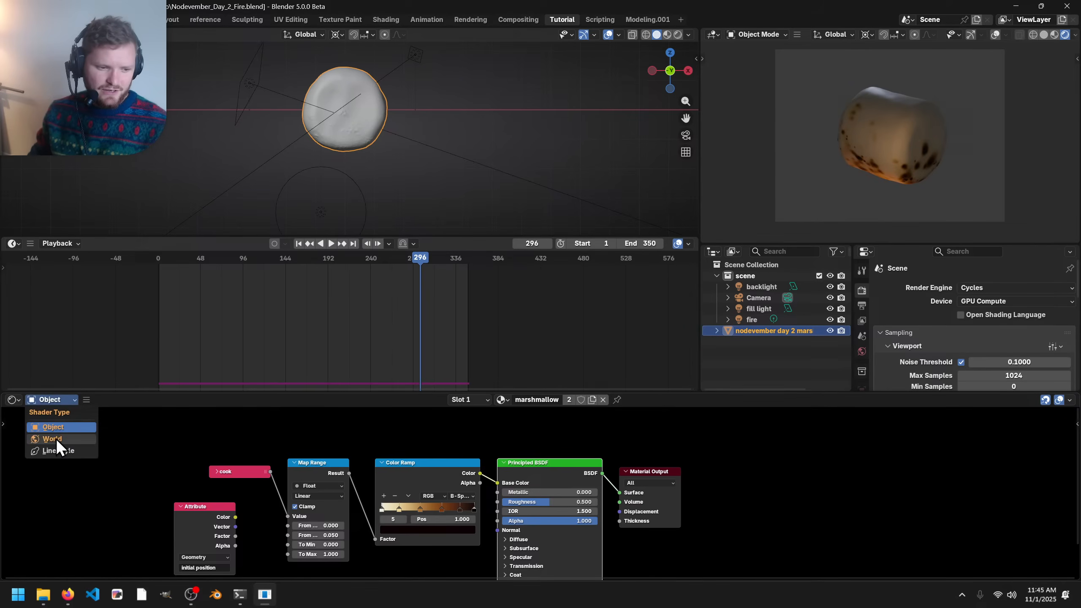
left_click(56, 438)
right_click_drag(524, 494, 523, 437, "ctrl")
scroll(528, 487, "up", 3)
middle_click_drag(513, 480, 389, 516)
key("ctrl+s")
- Return to the object's marshmallow material and place a Geometry node beside the existing node chain
left_click(40, 402)
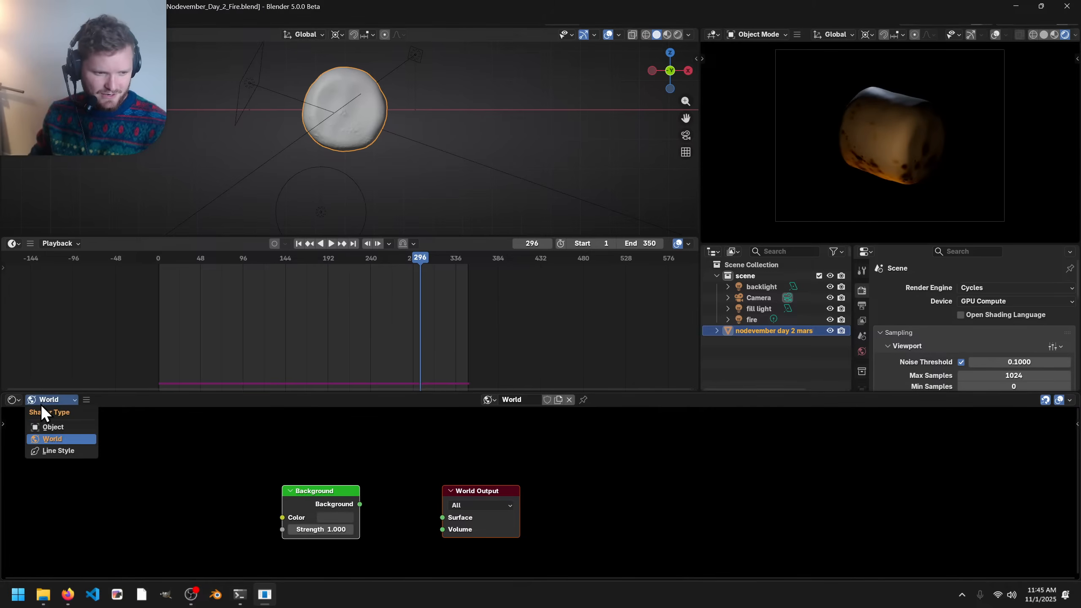
left_click(53, 430)
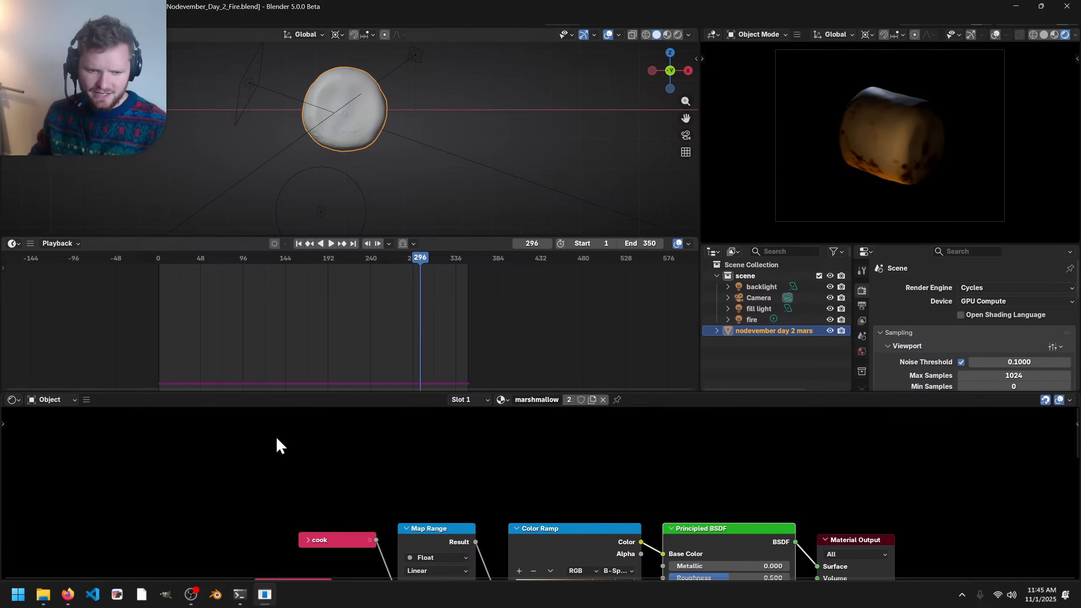
key("shift+a")
type("geometry")
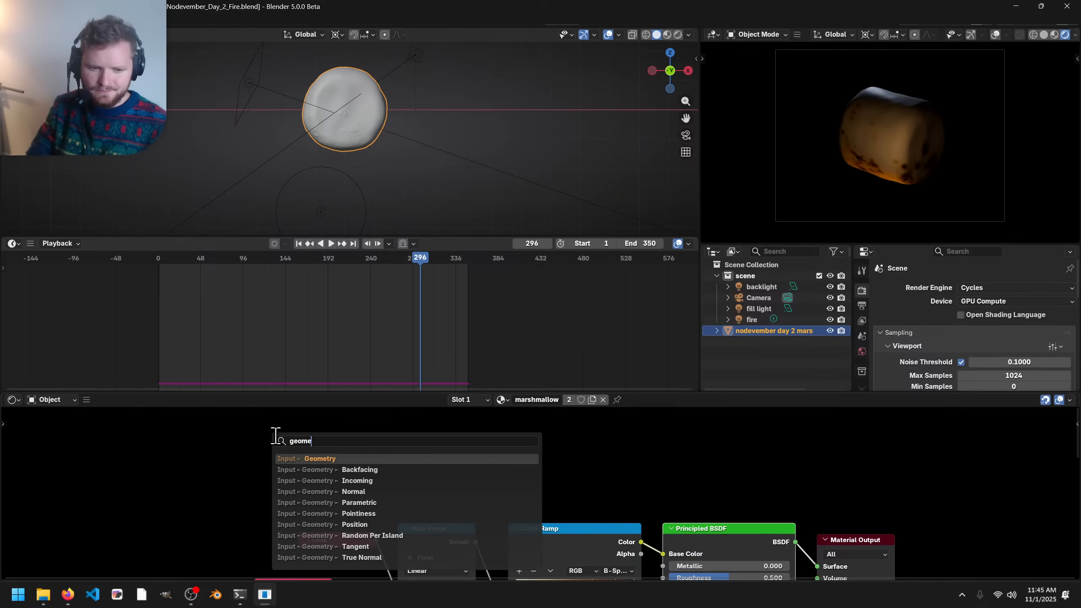
key("Return")
left_click(184, 423)
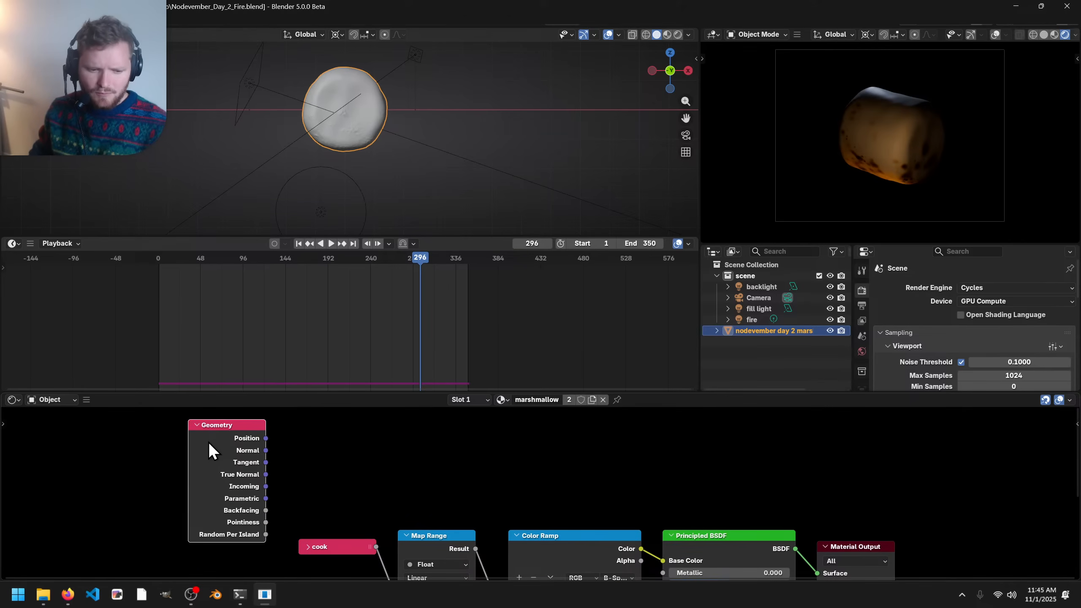
- Preview the Geometry node's outputs one after another up to Pointiness and examine the marshmallow's surface up close
key("shift+f")
key("shift+f")
key("shift+f")
key("shift+f")
key("shift+f")
key("shift+f")
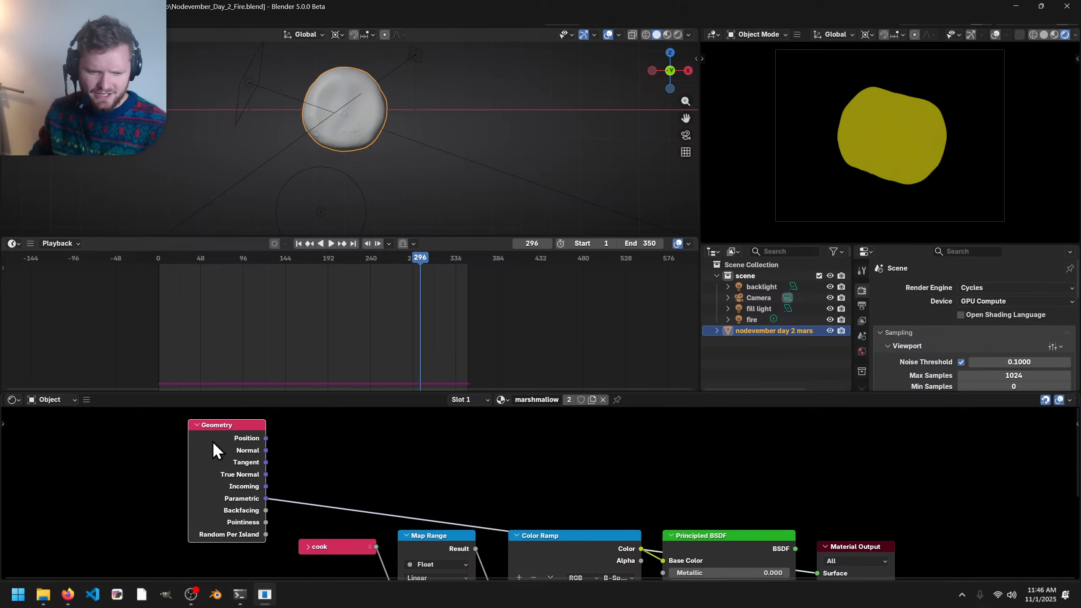
key("shift+f")
key("shift+f")
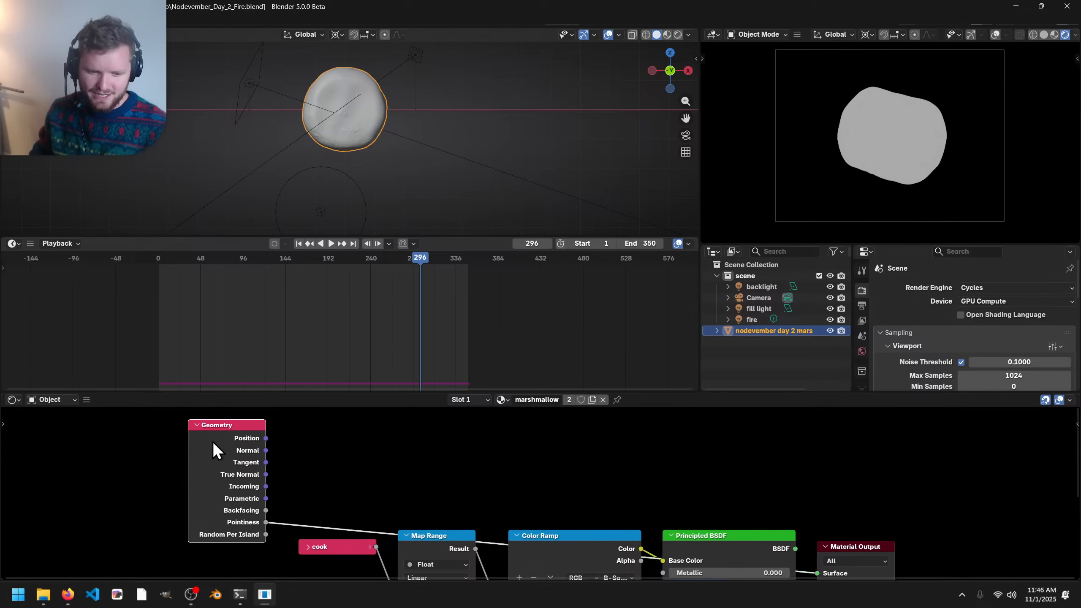
middle_click_drag(876, 146, 902, 90)
scroll(914, 170, "up", 5)
middle_click_drag(915, 170, 879, 70, "shift")
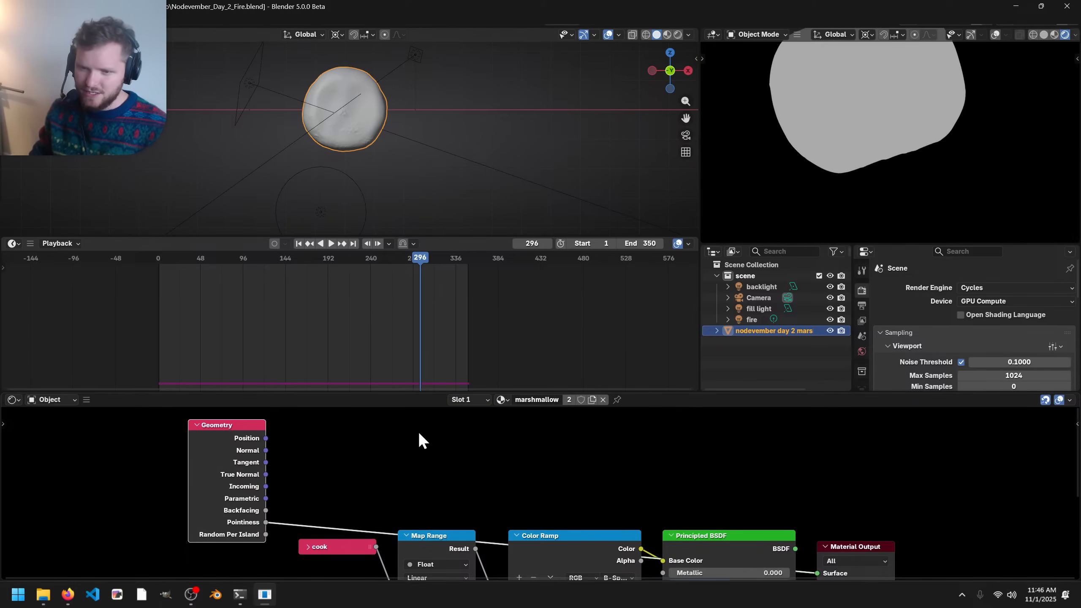
- Insert a Color Ramp node on the link from the Geometry node's Pointiness output
middle_click_drag(276, 500, 409, 458)
left_click_drag(338, 462, 272, 407)
middle_click_drag(420, 430, 442, 471)
key("shift+a")
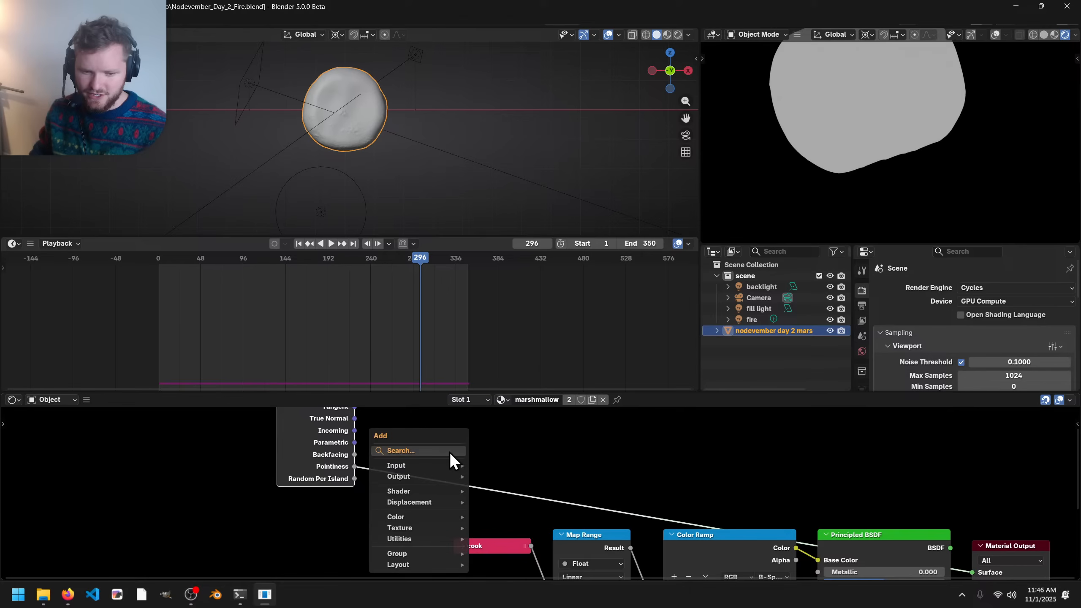
type("colo")
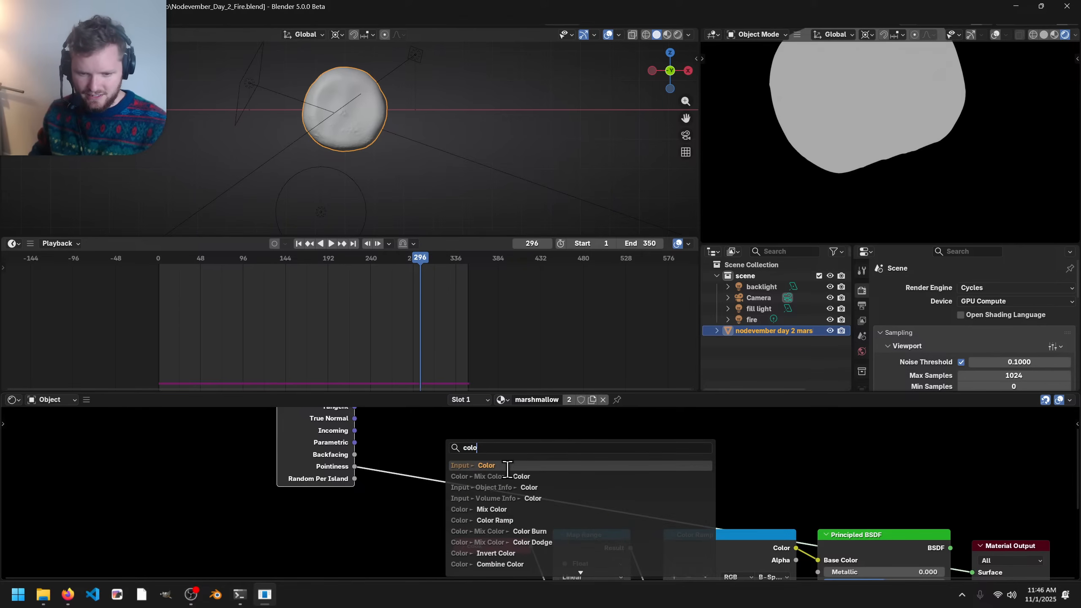
type("rr")
key("Return")
left_click(411, 407)
- Raise the contrast of the Pointiness Color Ramp by moving the black stop near the middle and the white stop to 0.620
scroll(461, 470, "up", 5)
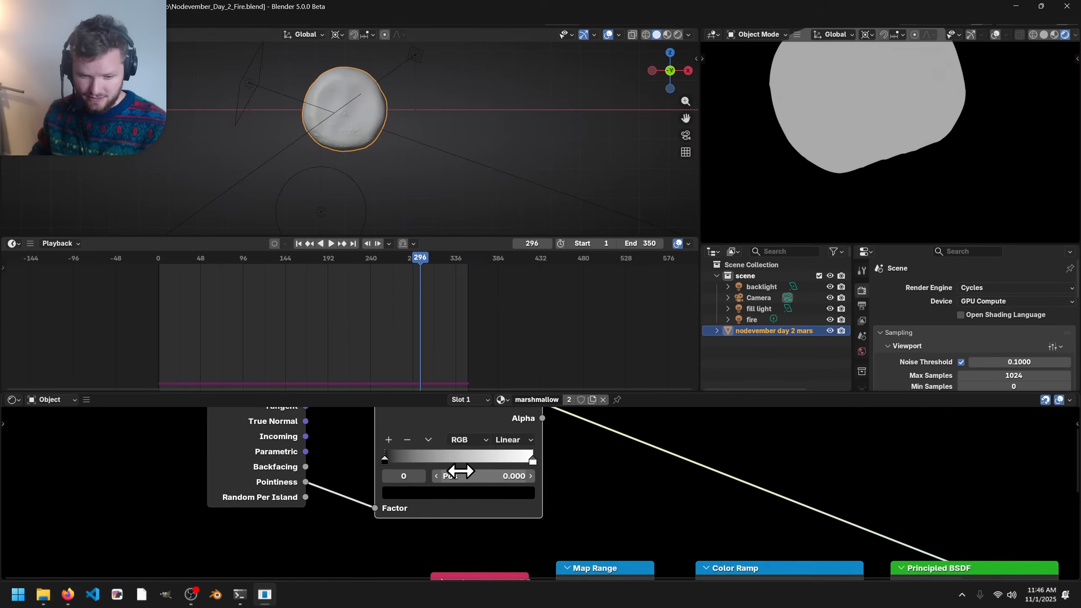
mouse_move(461, 472)
left_mouse_down()
mouse_move(498, 472)
mouse_move(464, 472)
left_mouse_up()
left_click(403, 473)
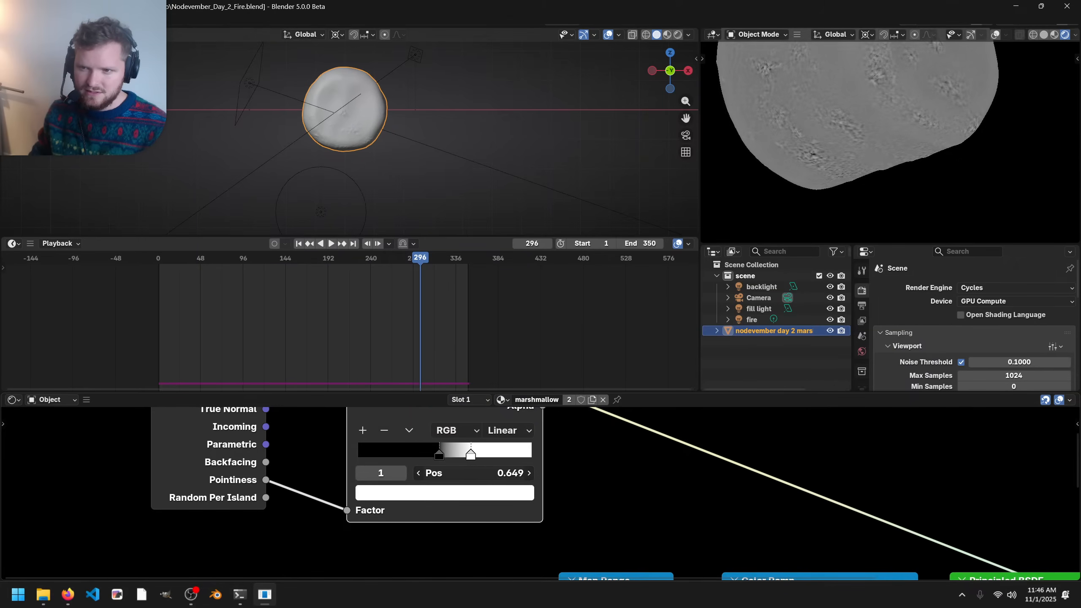
- Preview the Principled BSDF again and move it and the Material Output away from the base color ramp
scroll(756, 466, "down", 5)
middle_click_drag(756, 467, 623, 507)
scroll(758, 502, "down", 2)
left_click_drag(765, 541, 612, 490)
key("g")
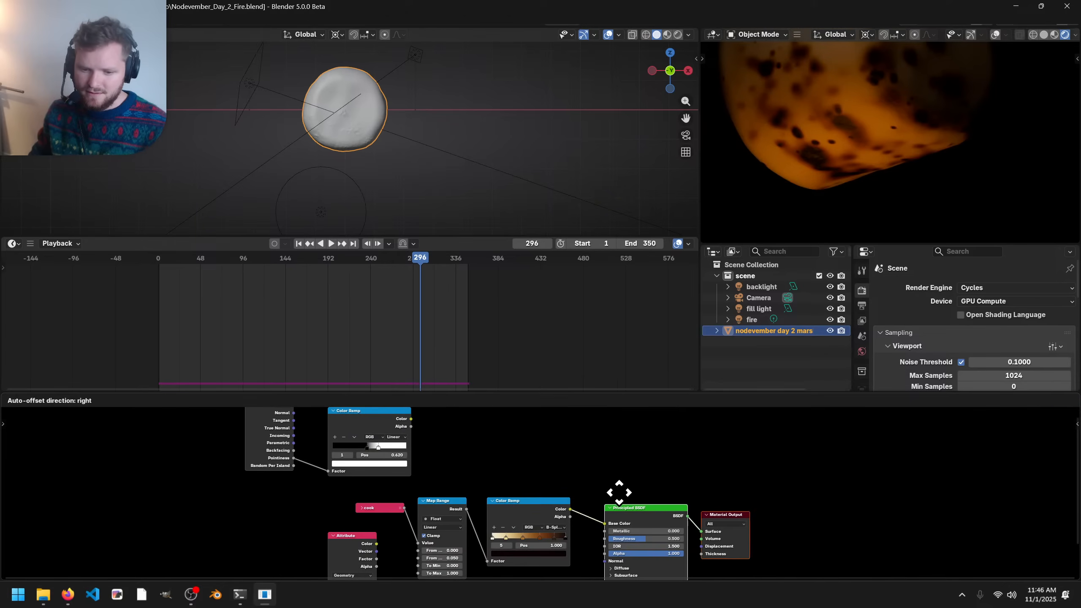
left_click(753, 494)
- Move the cook, Attribute, Map Range and base Color Ramp nodes together farther away from the Principled BSDF
scroll(408, 498, "up", 3)
middle_click_drag(324, 509, 386, 470)
left_click_drag(284, 462, 588, 557)
key("g")
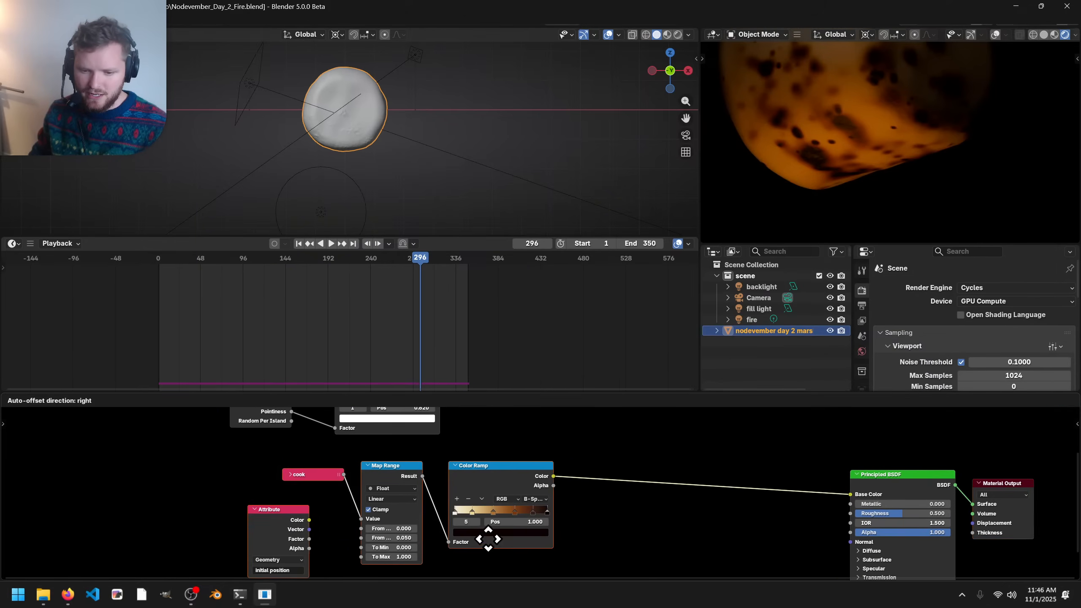
left_click(408, 538)
- Resize the viewport and timeline areas so the shader editor gets more height
middle_click_drag(488, 438, 447, 500)
key("shift+a")
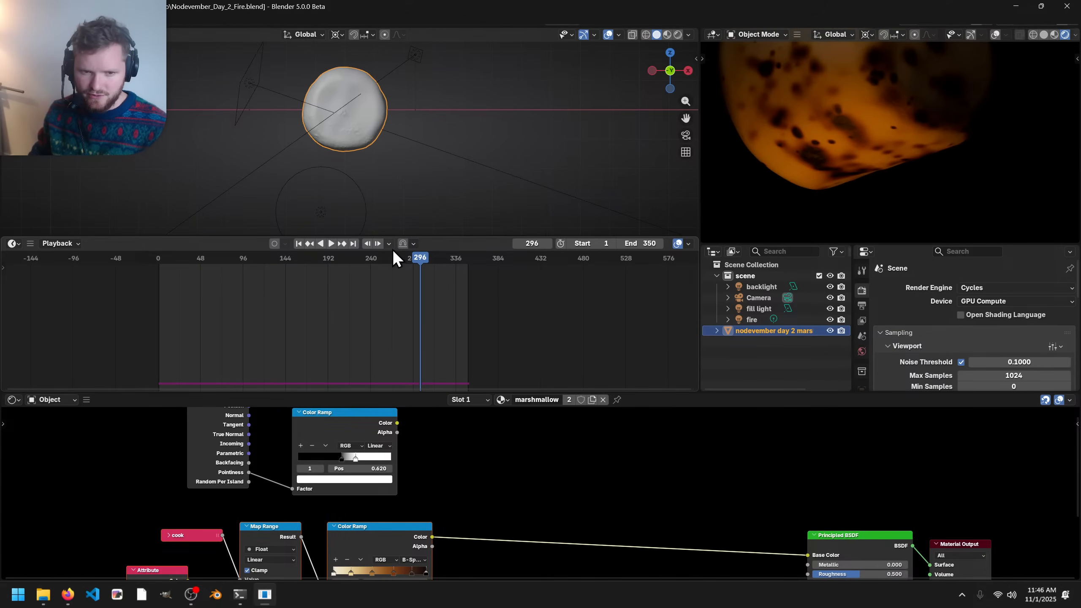
left_click_drag(394, 237, 394, 353)
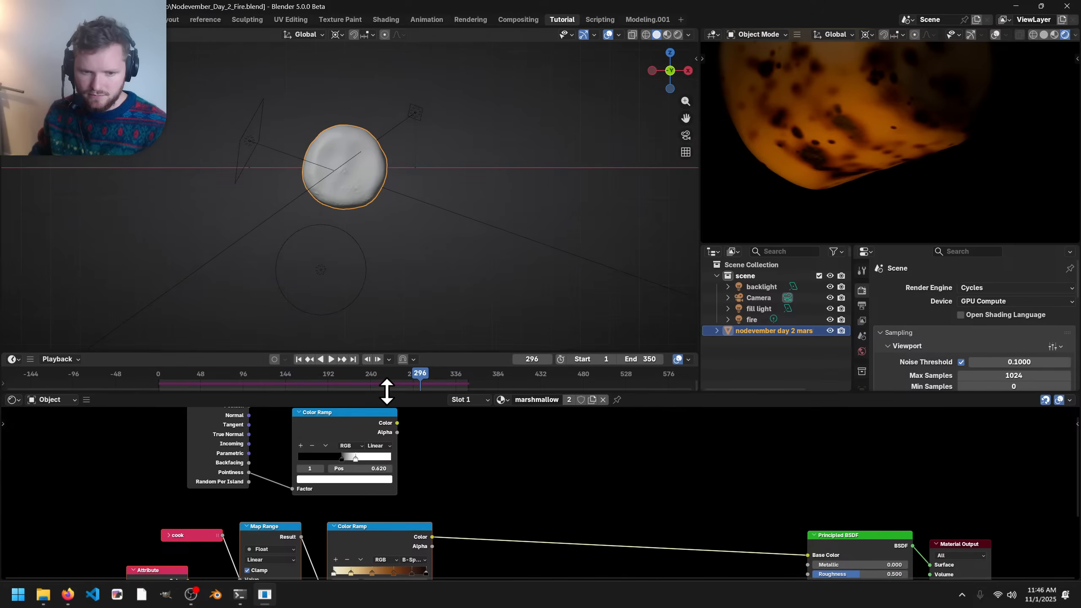
left_click_drag(386, 391, 393, 315)
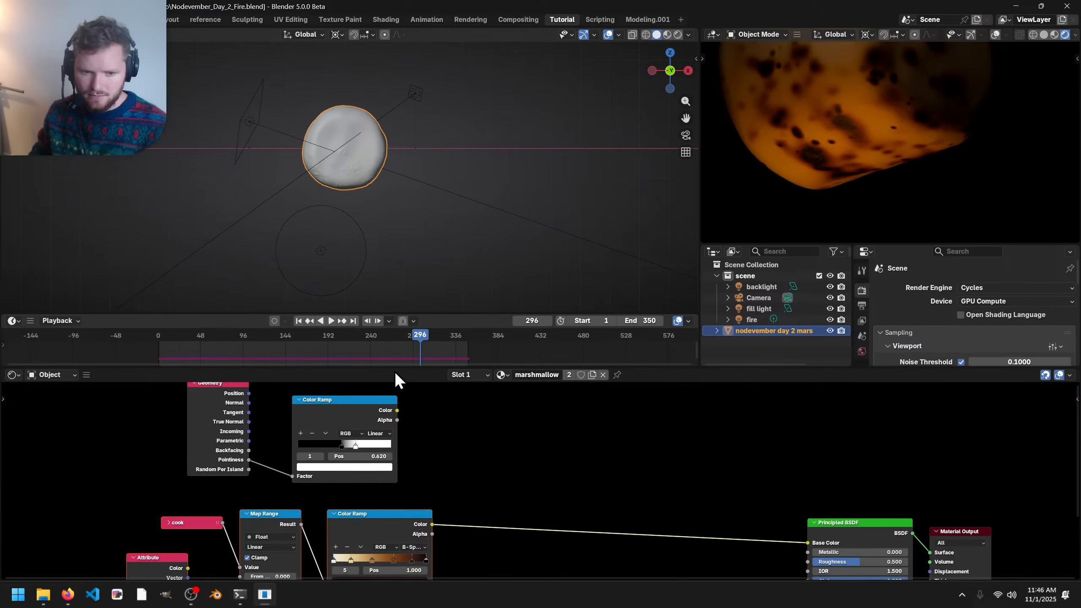
left_click_drag(392, 365, 399, 269)
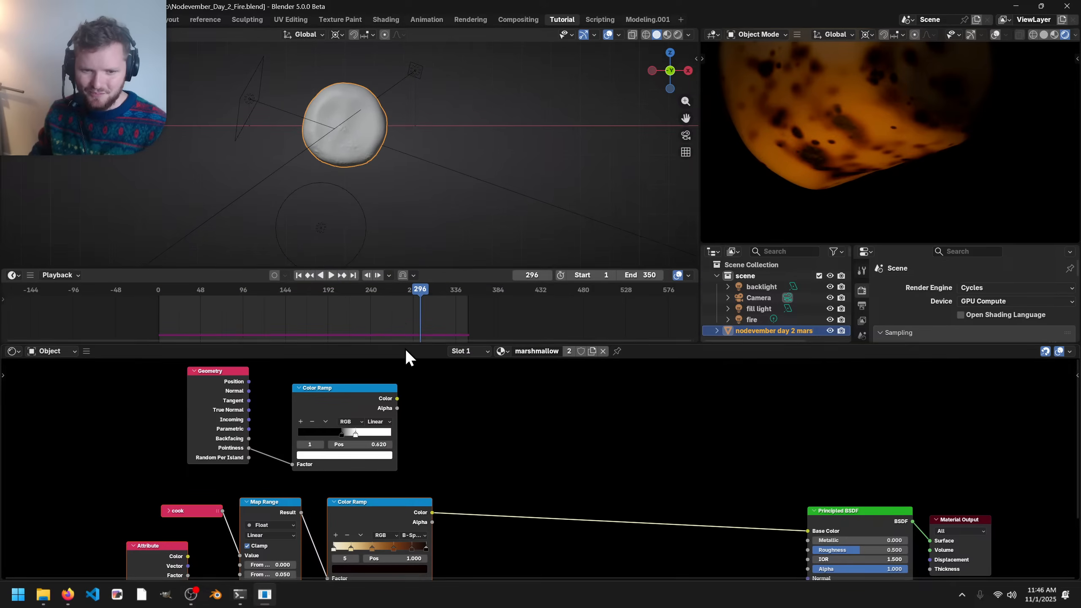
left_click_drag(400, 342, 402, 311)
- Insert a color Mix node between the base Color Ramp and Base Color, and link the Pointiness Color Ramp's Color to its B input
middle_click_drag(409, 418, 277, 350)
key("shift+a")
type("mi")
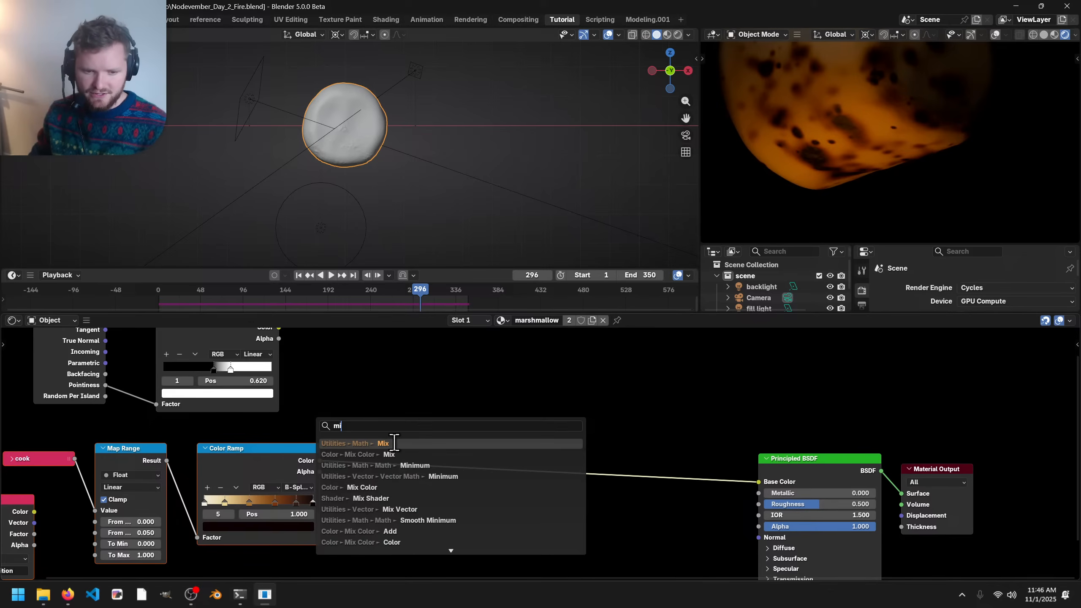
left_click(389, 454)
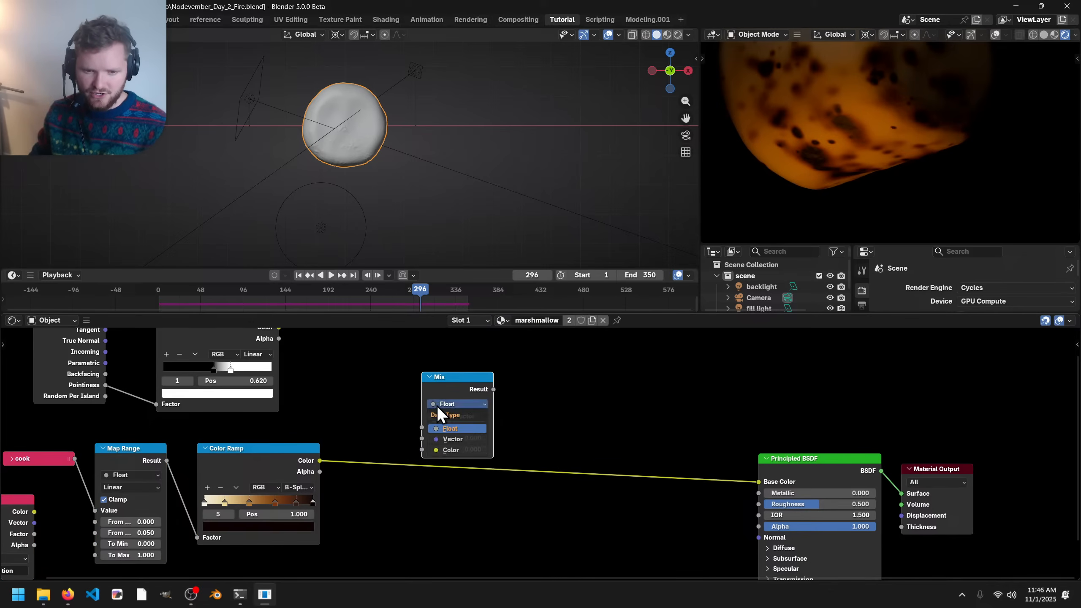
left_click(434, 416)
middle_click_drag(260, 388, 300, 449)
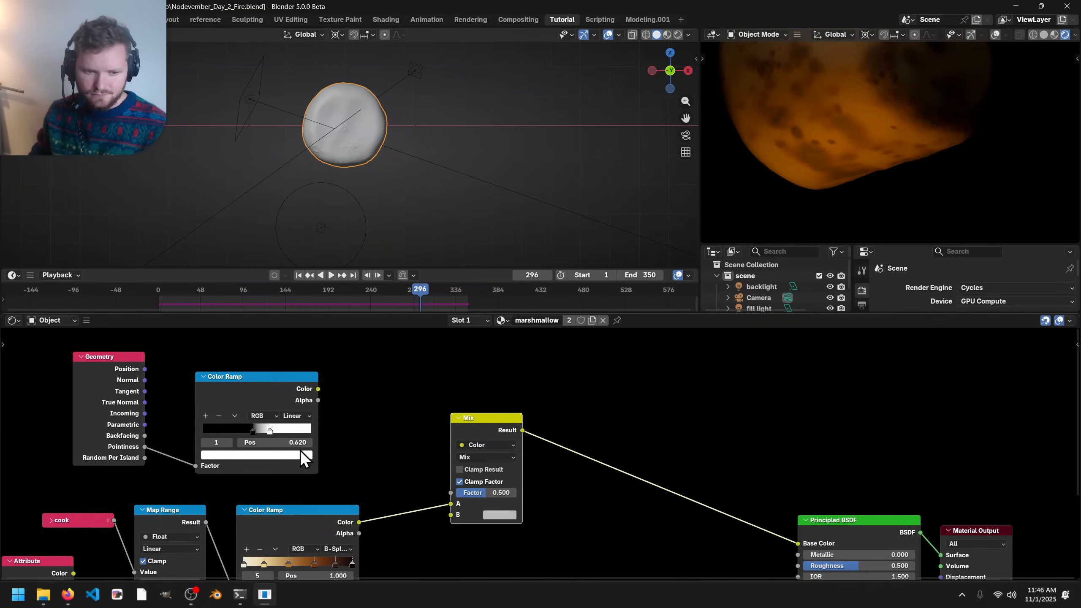
left_click_drag(318, 388, 451, 514)
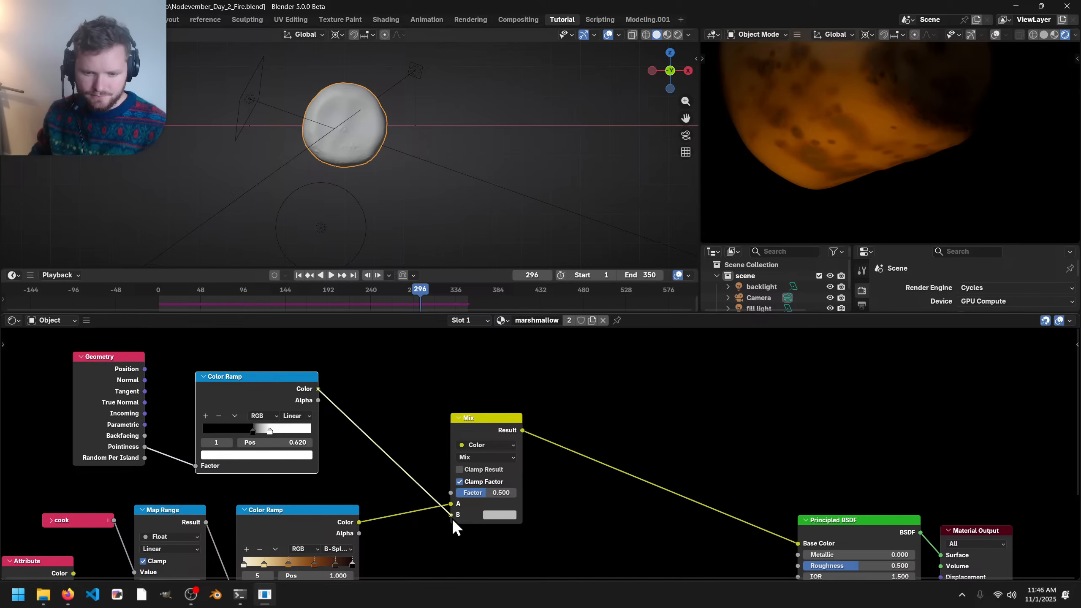
- Try the Multiply blending mode on the color Mix node, and undo it
left_click(478, 457)
left_click(475, 366)
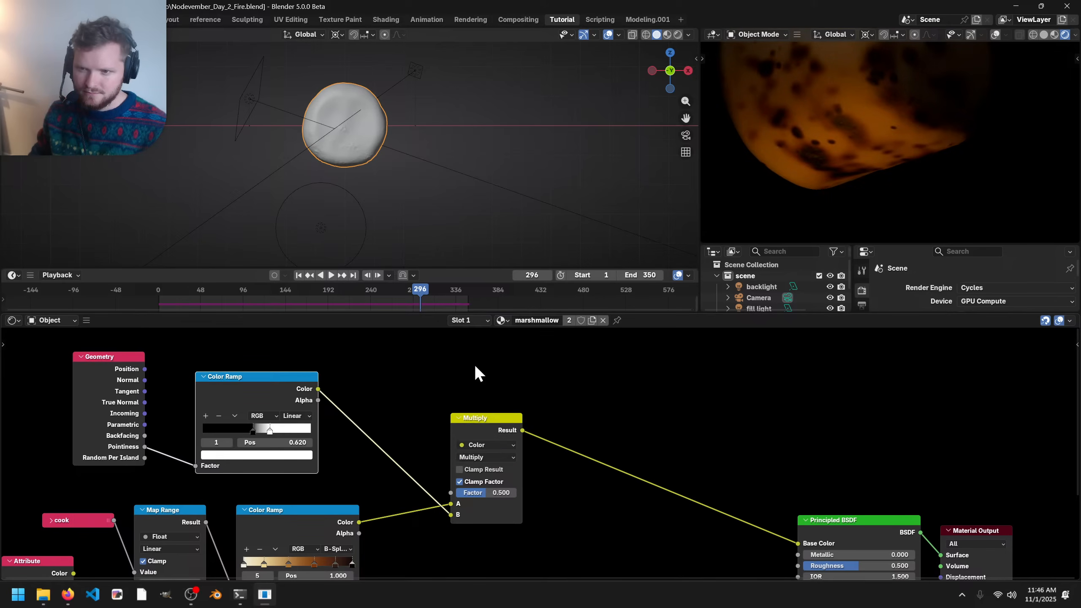
key("ctrl+z")
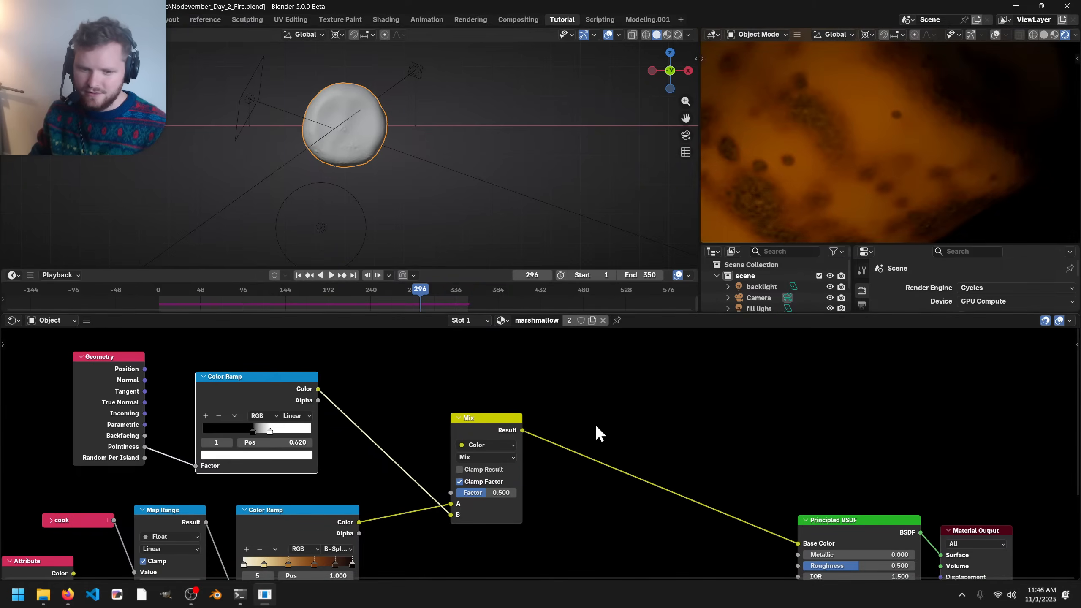
- Set the color Mix node's blending mode to Multiply with a Factor of 1.000
scroll(539, 451, "up", 1)
left_click(468, 457)
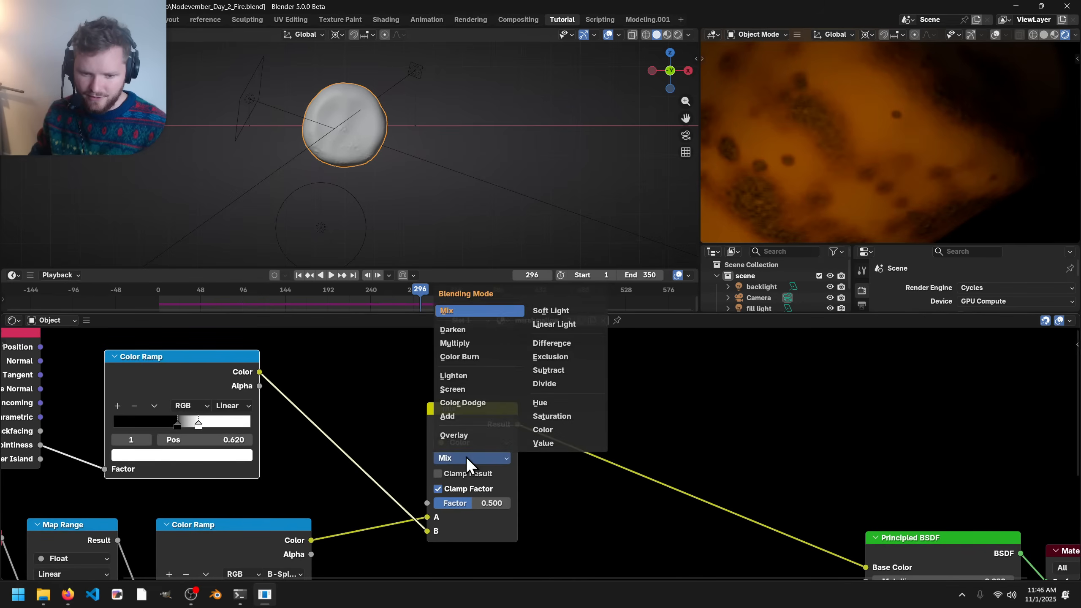
left_click(461, 345)
left_click_drag(478, 505, 511, 506)
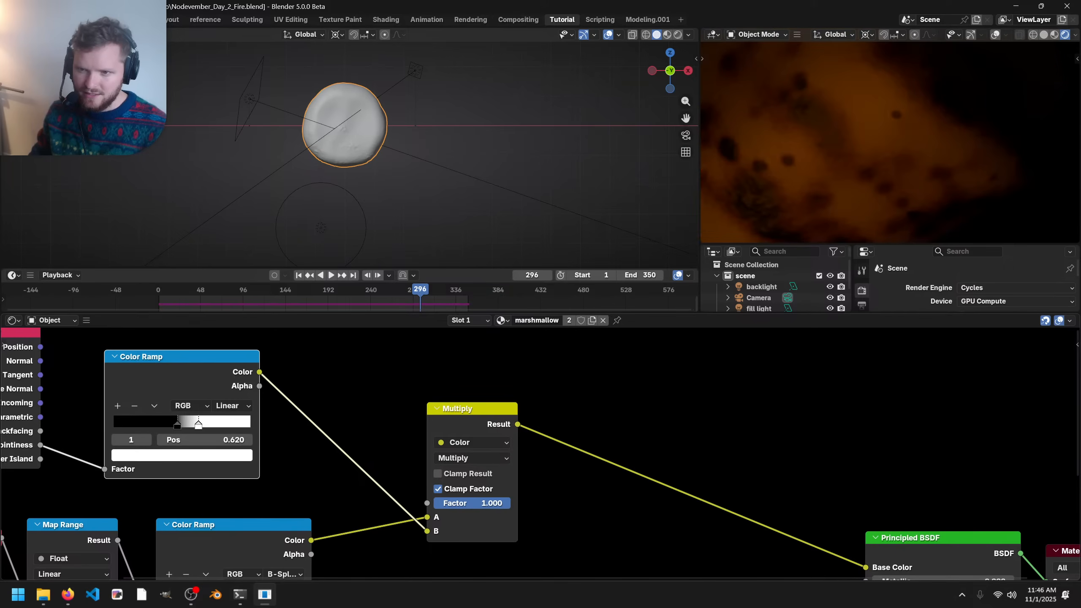
- Compare the base Color Ramp with the Multiply result by previewing each node alternately
left_click(229, 547, "ctrl+shift")
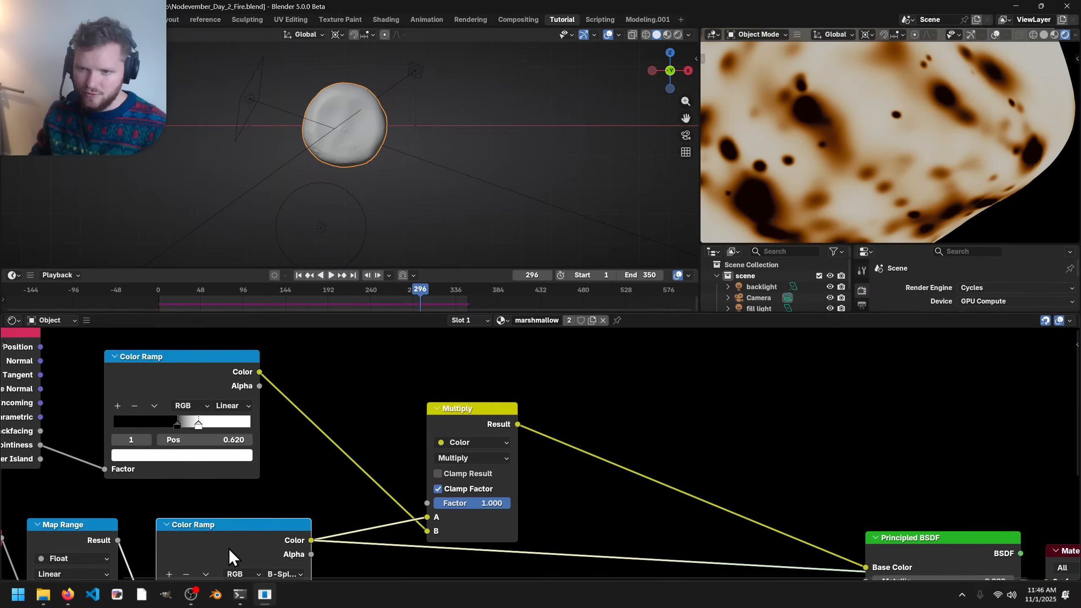
left_click(465, 407, "ctrl+shift")
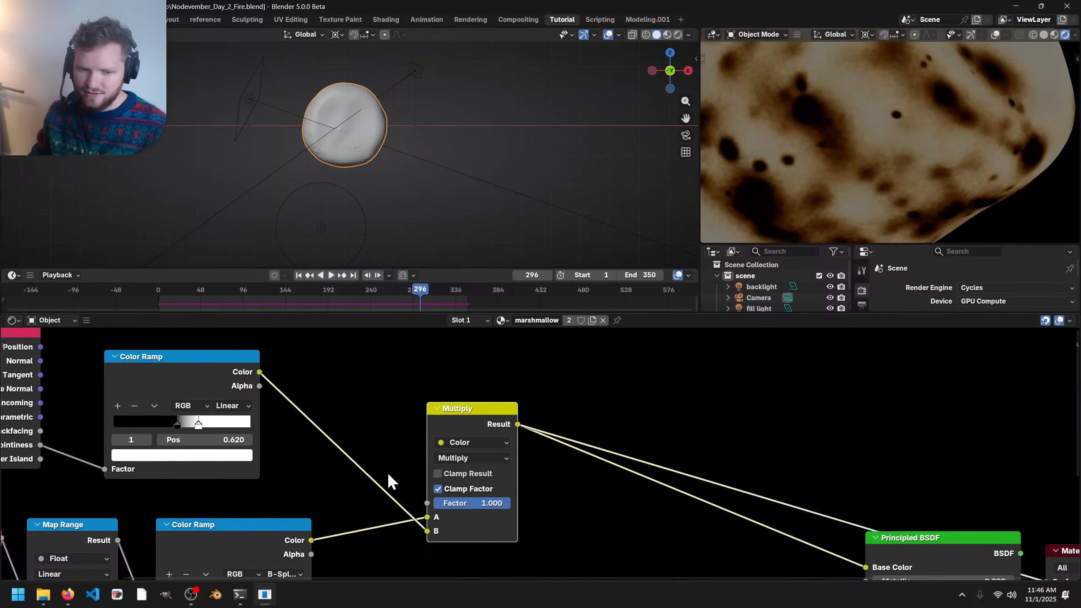
left_click(264, 536, "ctrl+shift")
left_click(479, 410, "ctrl+shift")
- Move the Pointiness Color Ramp's white stop to 0.529 and preview the Principled BSDF again
middle_click_drag(235, 398, 433, 403)
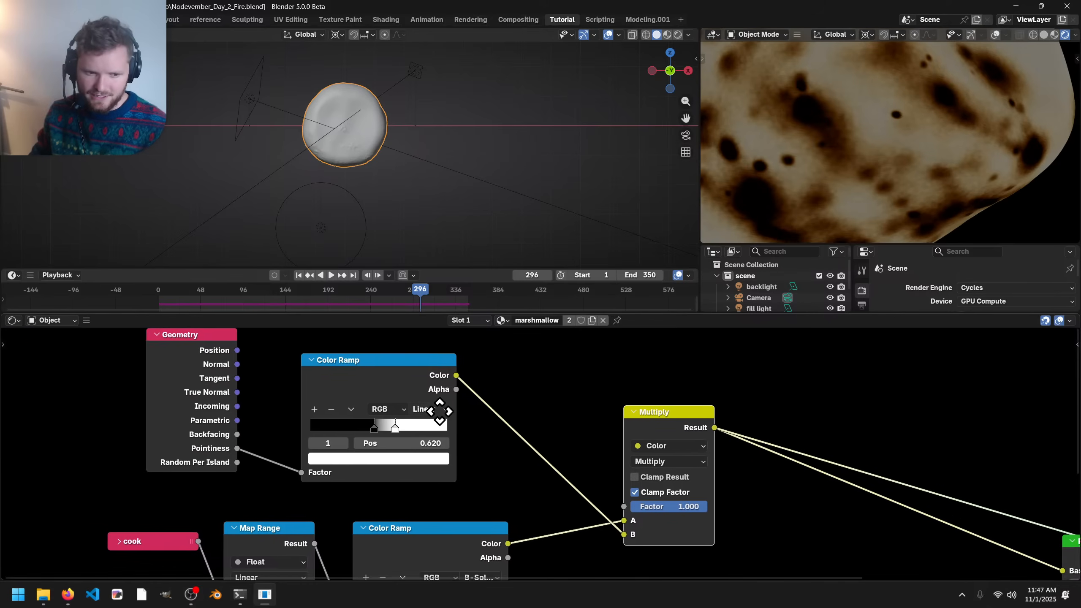
scroll(443, 439, "up", 4)
left_click_drag(411, 447, 374, 447)
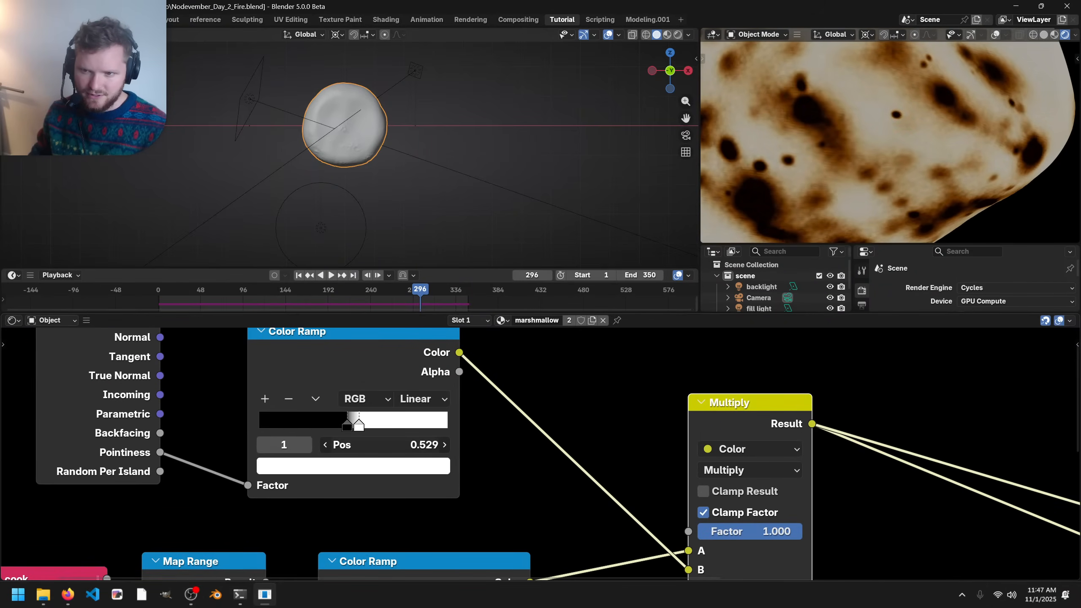
scroll(825, 475, "down", 3)
middle_click_drag(826, 476, 531, 428)
left_click(721, 486, "ctrl+shift")
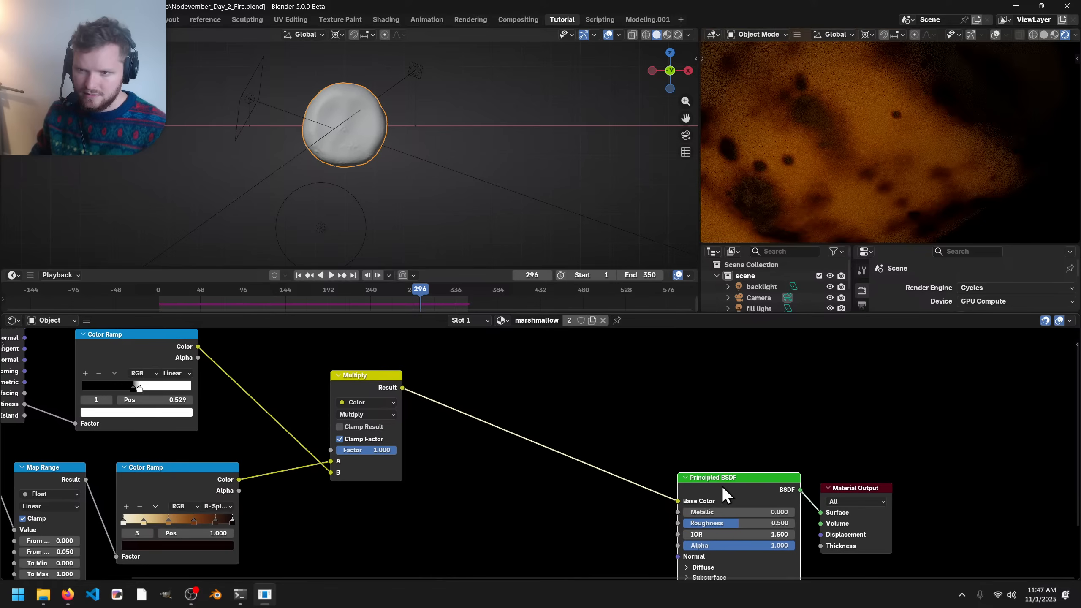
- Check the whole rendered marshmallow and save the Blender file
scroll(816, 163, "down", 7)
scroll(816, 162, "up", 3)
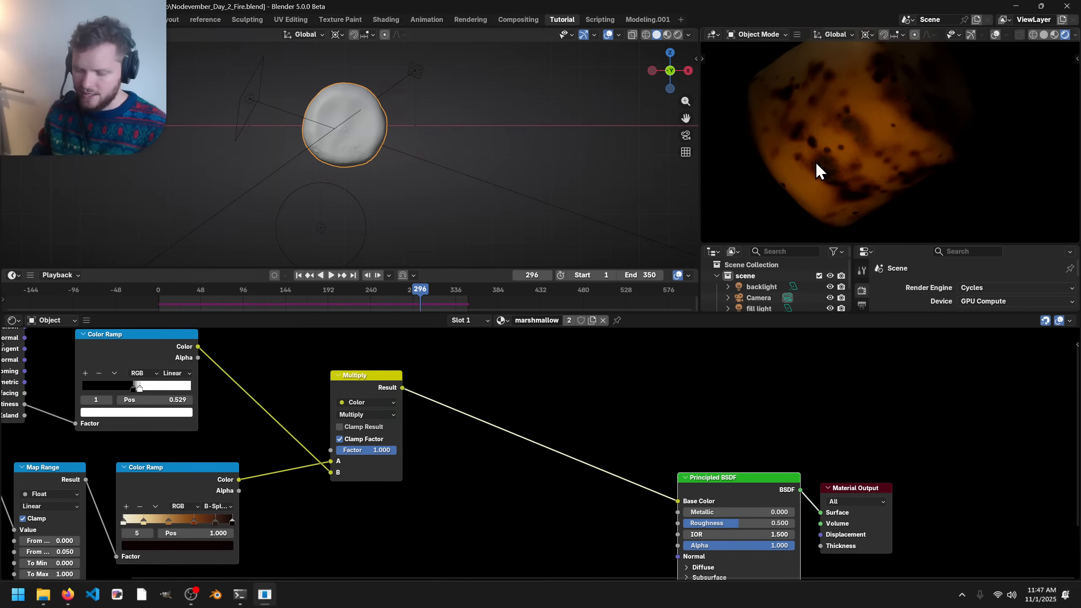
scroll(815, 163, "down", 3)
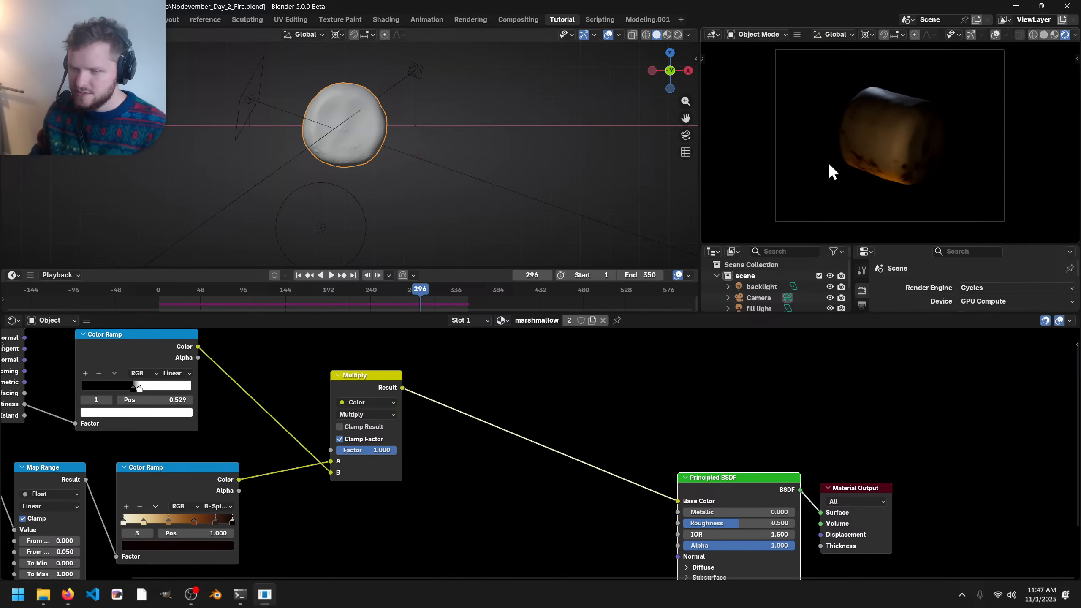
scroll(834, 161, "up", 3)
key("ctrl+s")
- Raise the Principled BSDF's Roughness to 0.799 to soften the highlight on the marshmallow's top edge
scroll(882, 56, "up", 3)
middle_click_drag(882, 56, 875, 157, "shift")
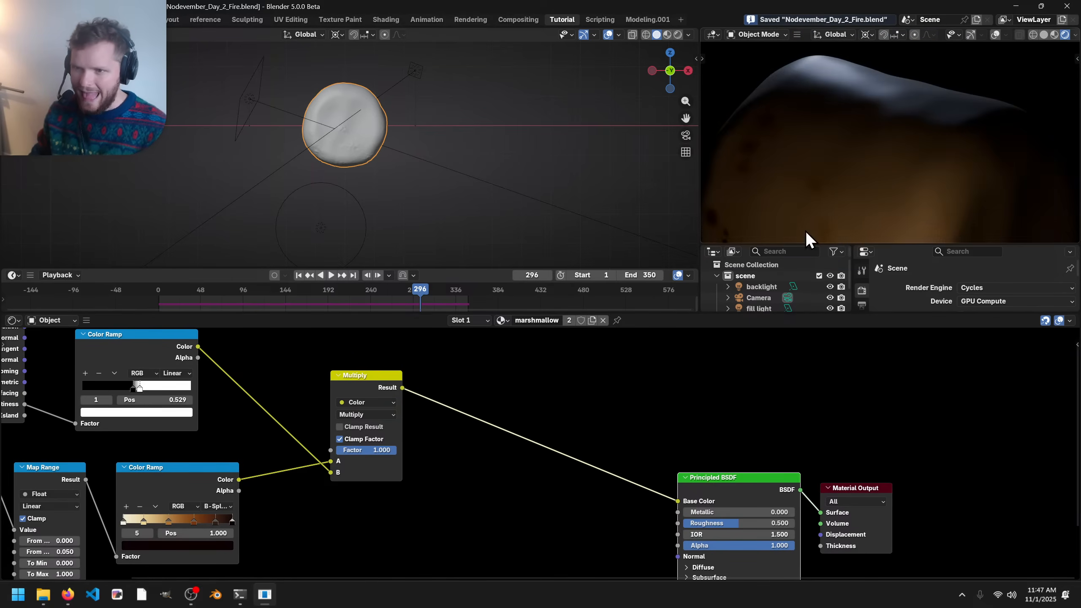
middle_click_drag(465, 494, 584, 400)
scroll(481, 428, "down", 3)
middle_click_drag(760, 431, 671, 435)
scroll(691, 416, "up", 2)
scroll(691, 415, "up", 2)
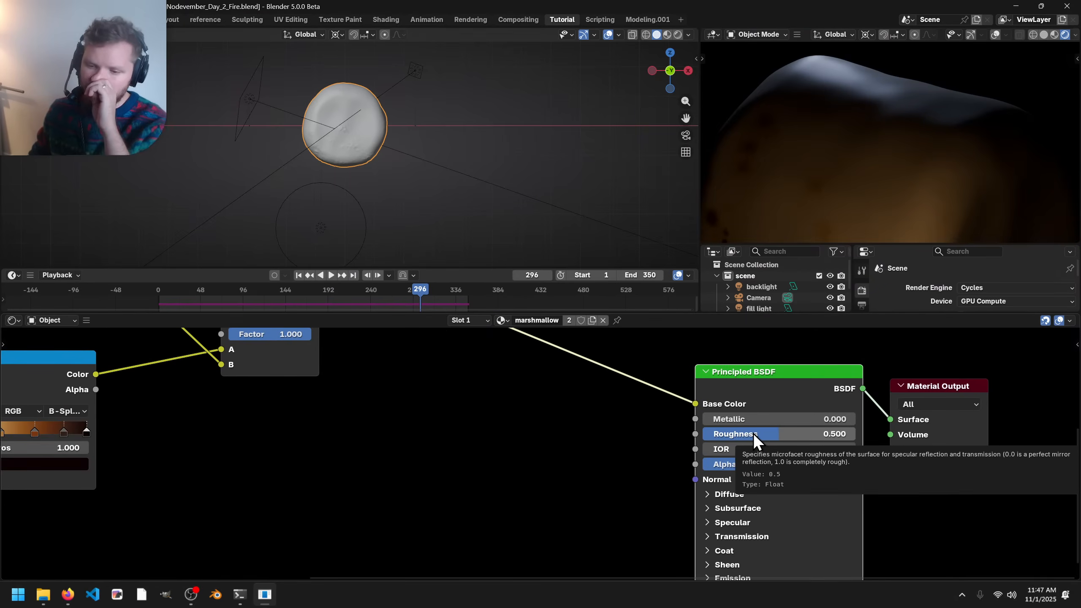
left_click_drag(753, 432, 799, 433)
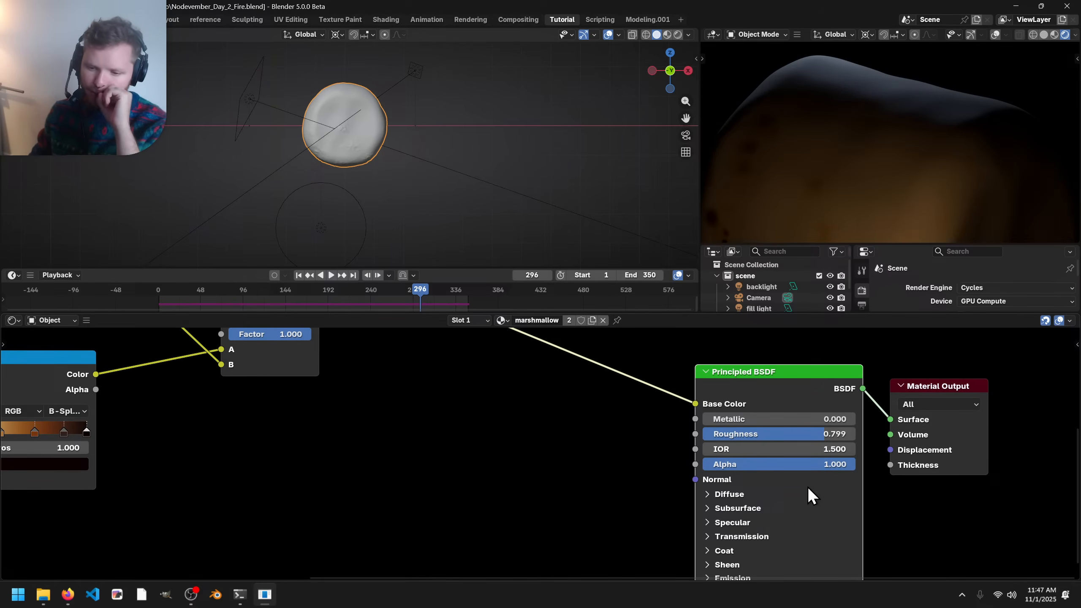
- Expand the Principled BSDF's Diffuse settings and set the diffuse Roughness to 0.398
left_click(727, 494)
left_click_drag(727, 512, 860, 512)
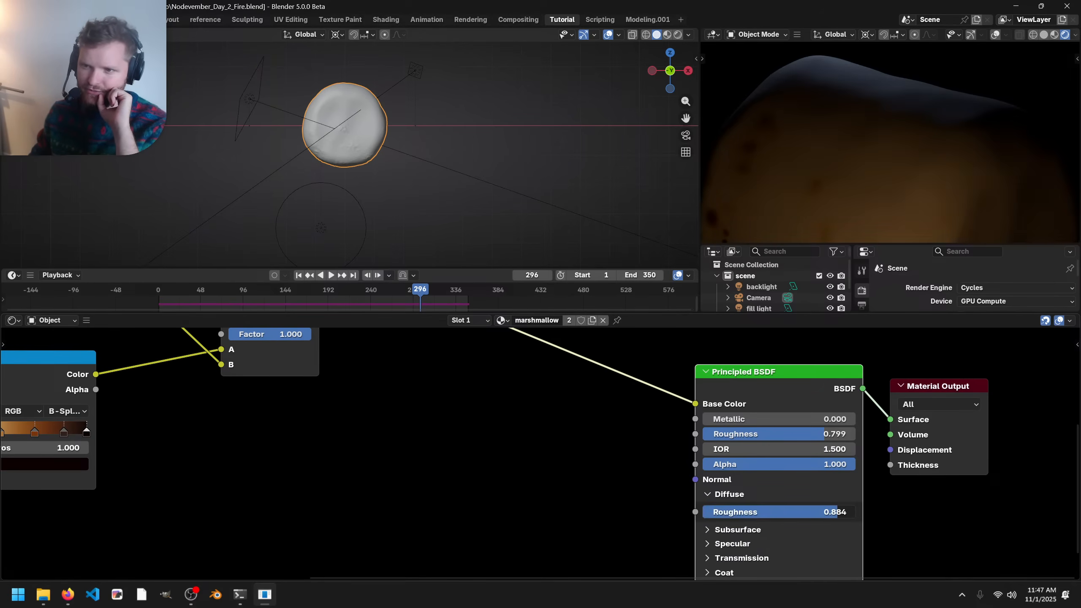
left_click_drag(772, 511, 763, 512)
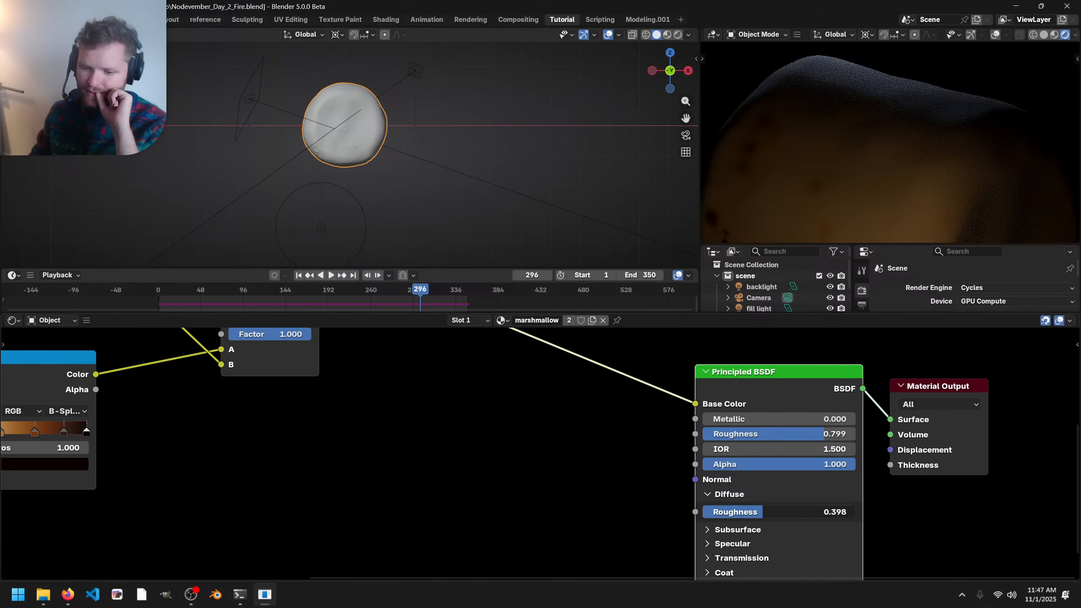
scroll(834, 209, "down", 3)
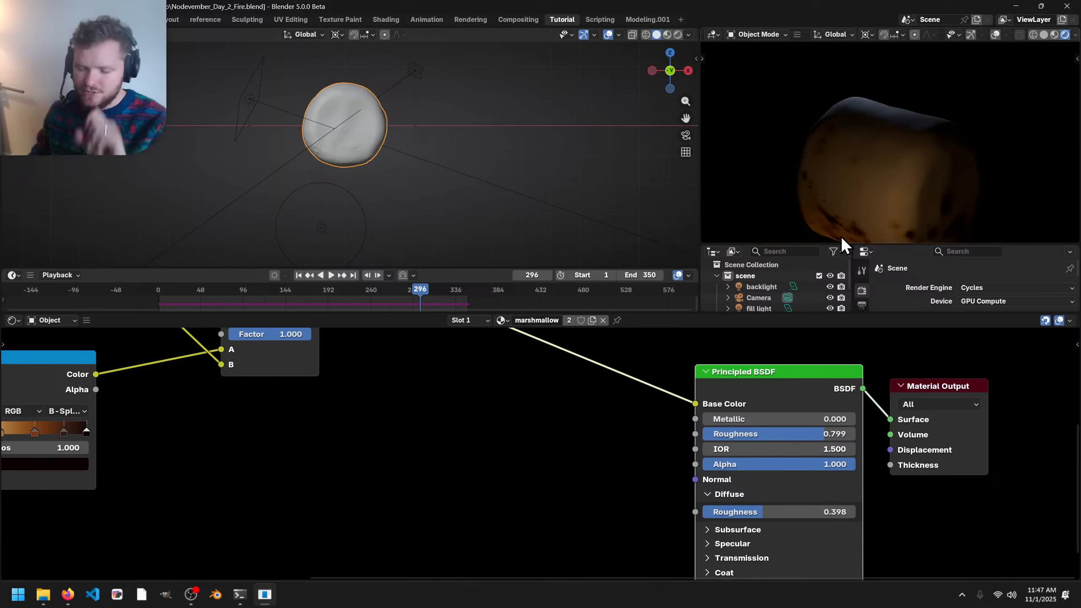
key("super")
key("super")
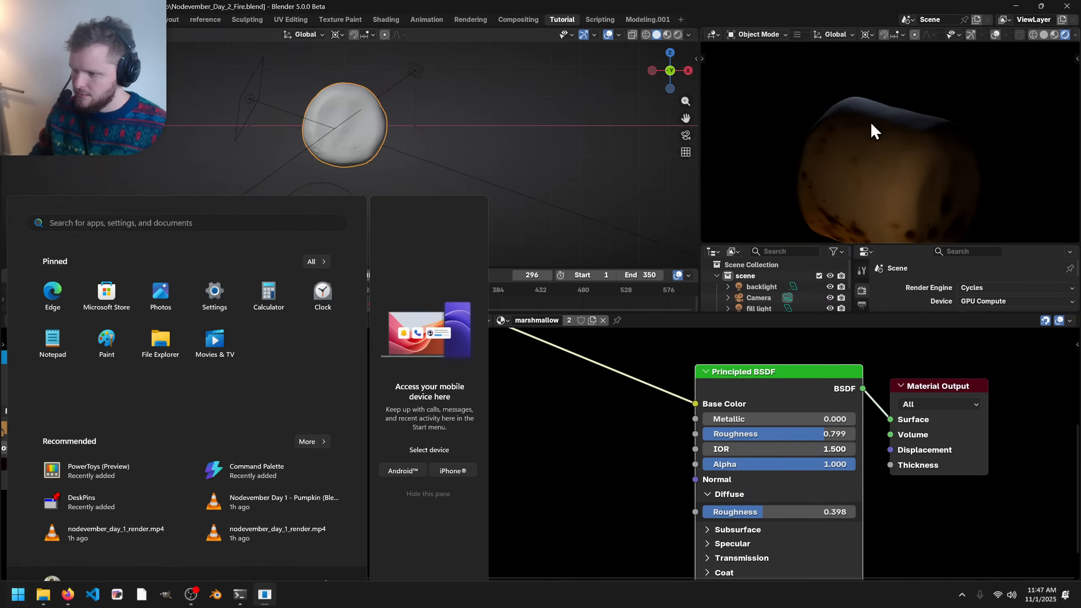
middle_click_drag(841, 189, 803, 134, "shift")
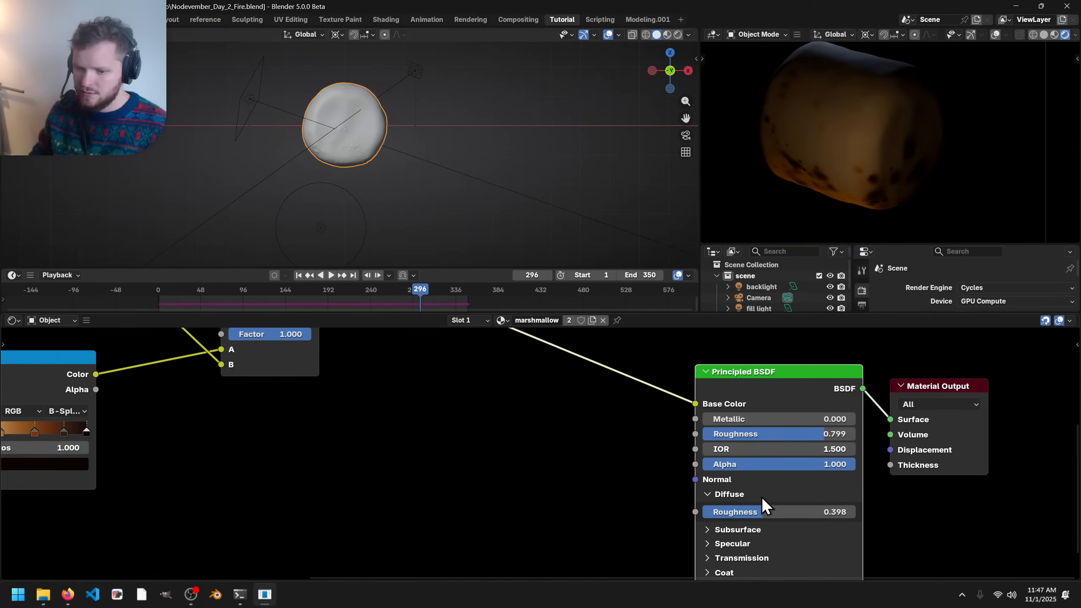
- Expand the Principled BSDF's Subsurface settings and widen the rendered viewport area
left_click(738, 532)
left_click_drag(699, 217, 610, 206)
left_click_drag(763, 242, 763, 219)
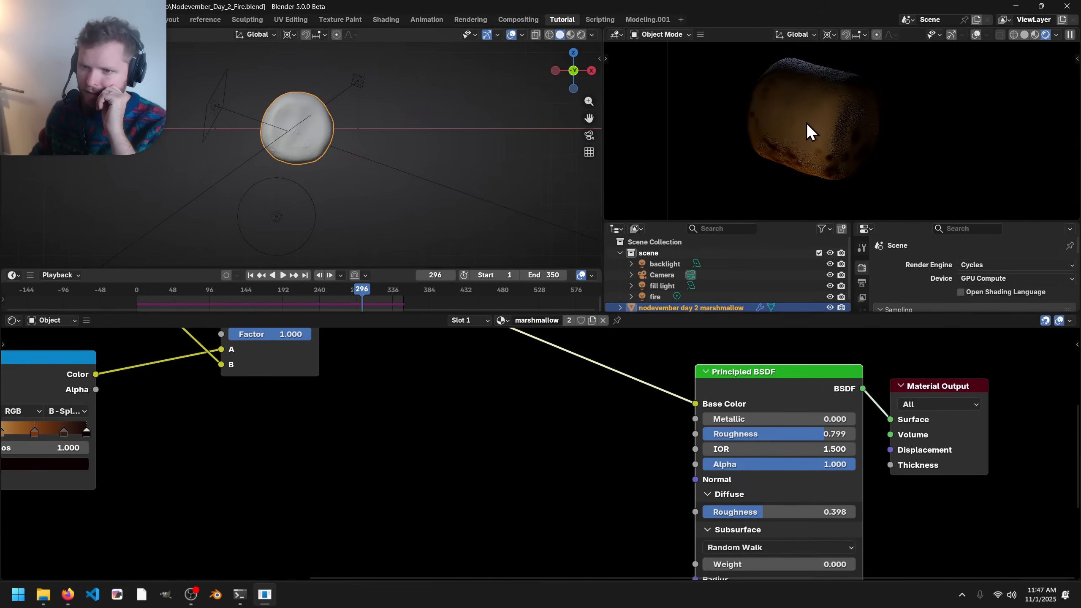
scroll(805, 123, "up", 1)
scroll(723, 511, "down", 1, "shift")
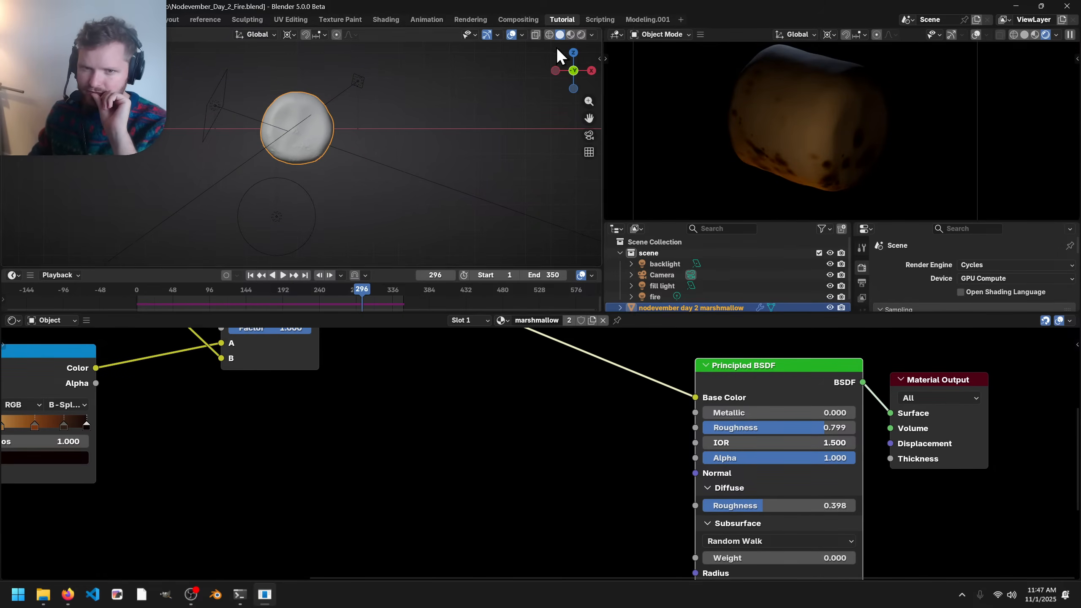
- Switch the main viewport to rendered shading and look through the scene camera
left_click(582, 35)
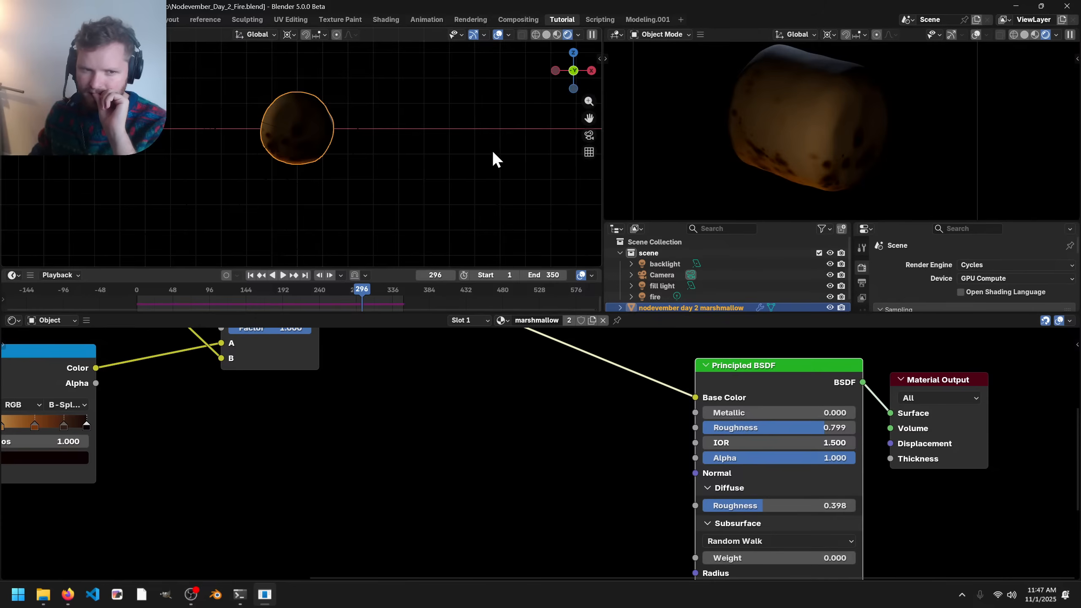
left_click(491, 150)
key("KP_0")
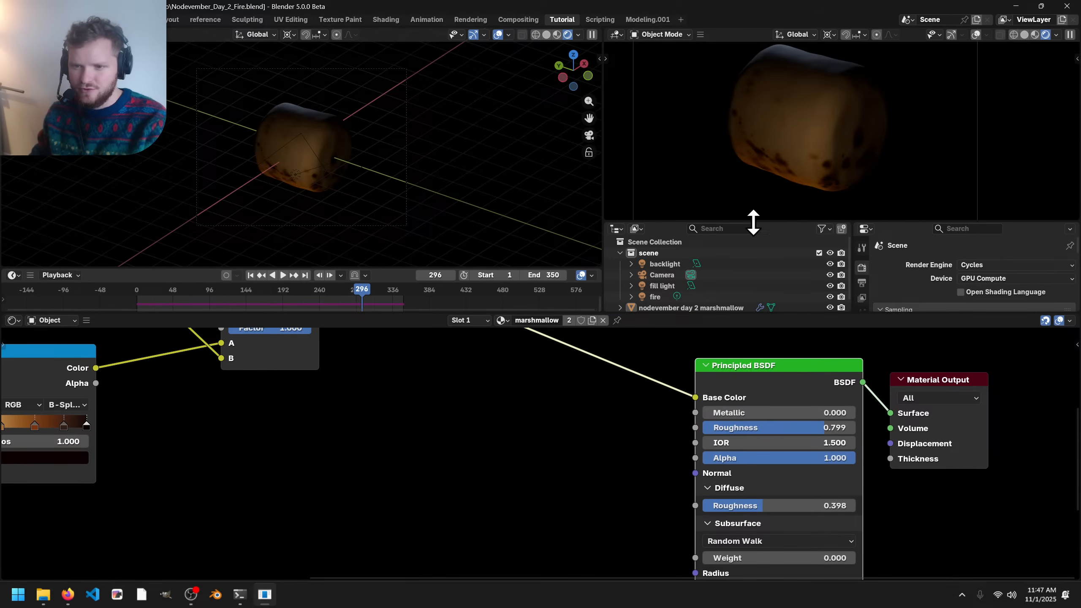
- Replace the second viewport with the enlarged outliner and properties editors, and hide the overlays in the main viewport's camera view
mouse_move(850, 223)
left_mouse_down()
mouse_move(841, 199)
mouse_move(849, 204)
left_mouse_up()
left_click_drag(855, 229, 814, 217)
scroll(330, 208, "up", 3)
left_click_drag(605, 200, 657, 199)
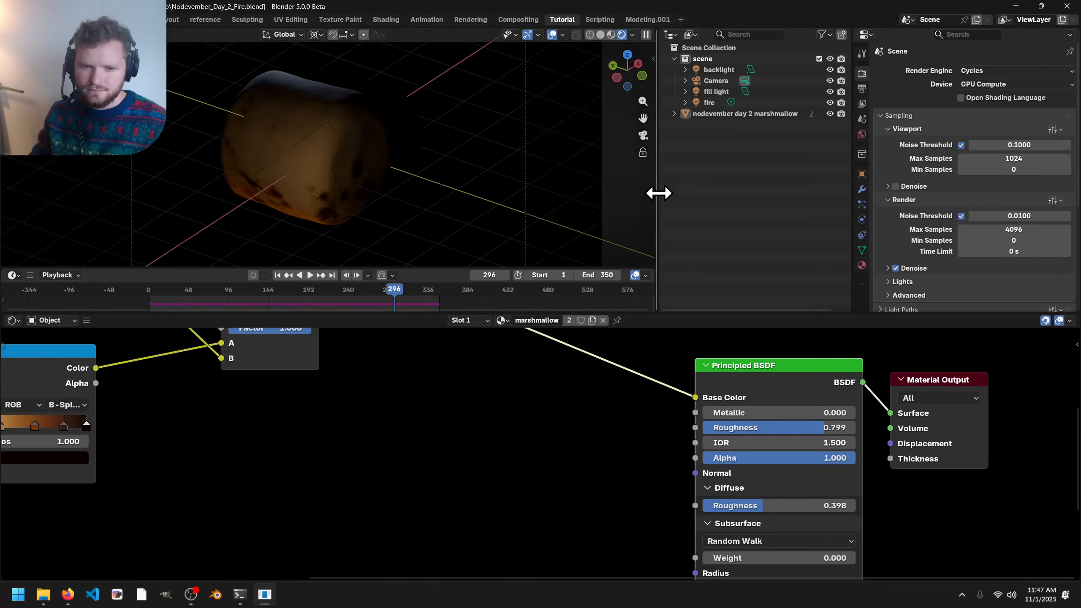
left_click(551, 35)
key("KP_0")
- Save the file and set the Principled BSDF's subsurface Weight to 1.000
middle_click_drag(731, 443, 662, 400)
middle_click_drag(668, 518, 671, 492)
key("ctrl+s")
left_click_drag(670, 492, 613, 491)
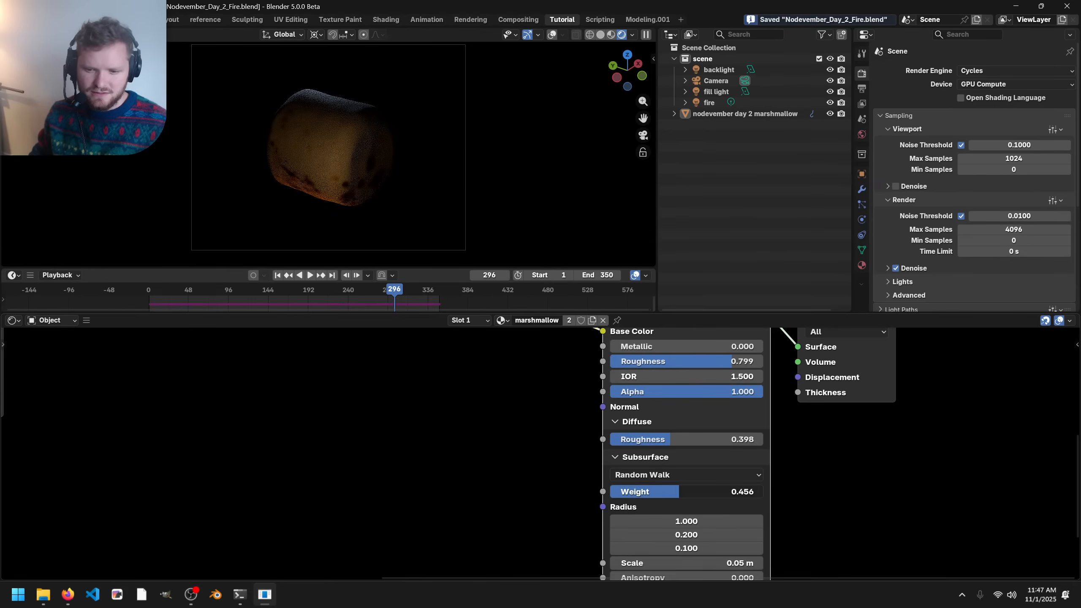
left_click_drag(759, 492, 763, 492)
- Set the Principled BSDF's subsurface Scale to 1 m
middle_click_drag(632, 533, 639, 494)
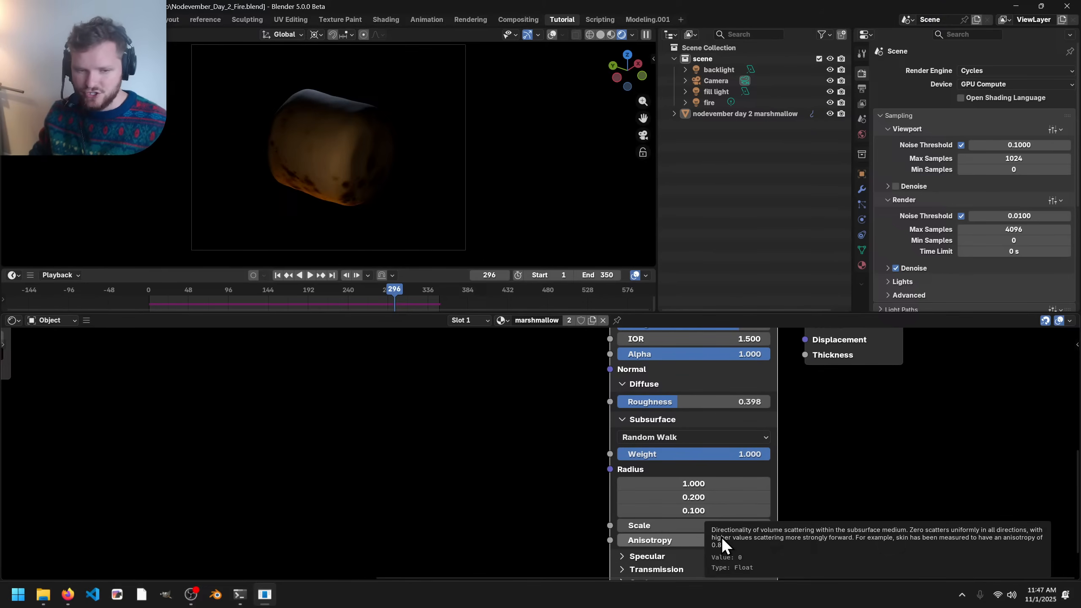
left_click(652, 529)
type("1")
key("Return")
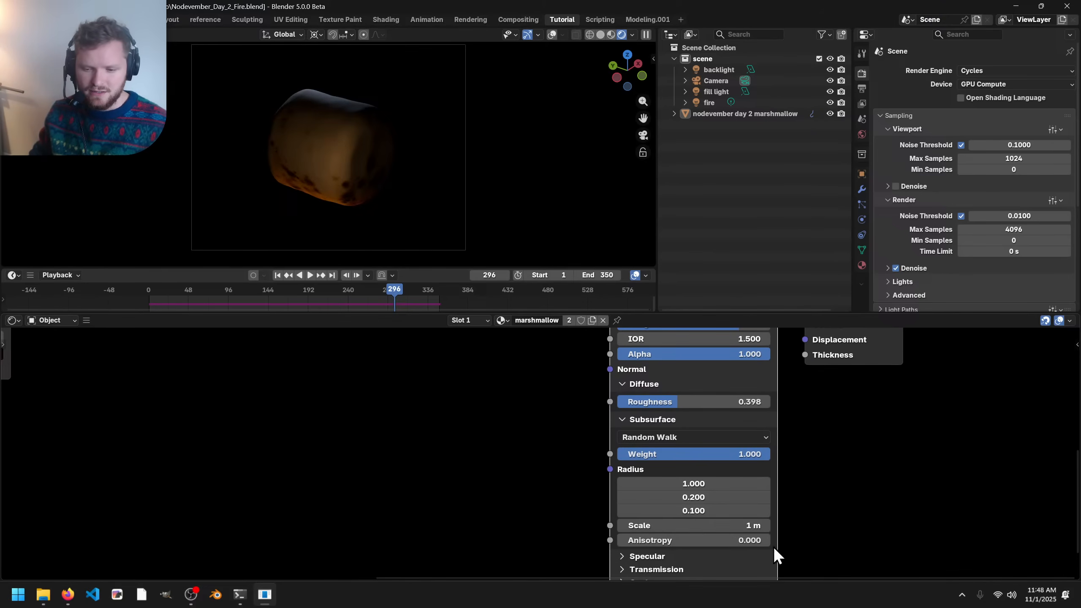
- Set the Principled BSDF's subsurface Scale to 2 m after trying 5 m and inspecting the marshmallow up close
left_click(747, 528)
type("5")
key("Return")
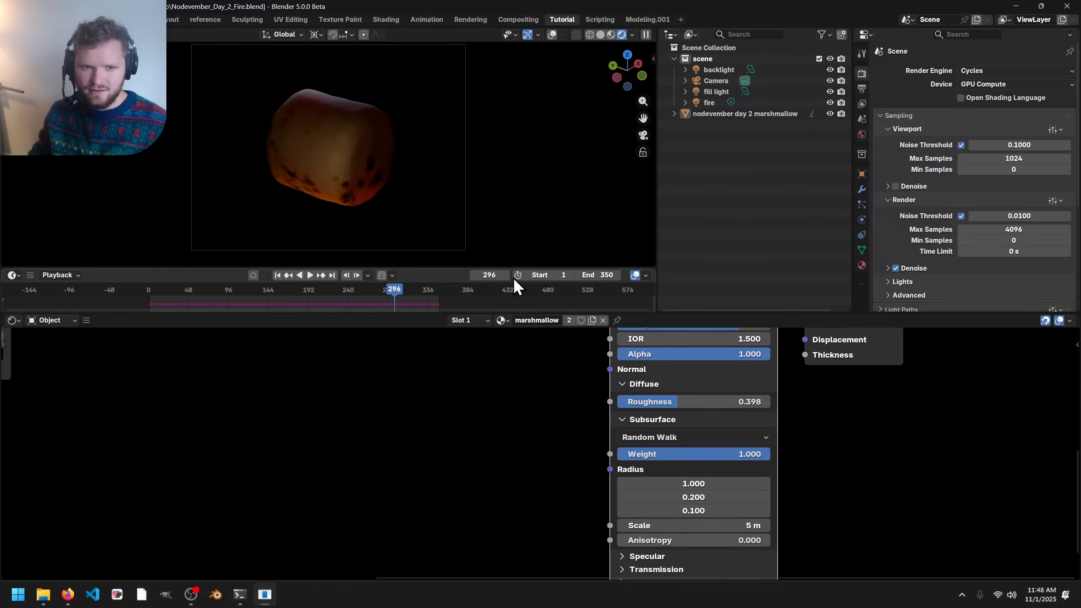
middle_click_drag(435, 199, 504, 200, "shift")
scroll(452, 187, "up", 2)
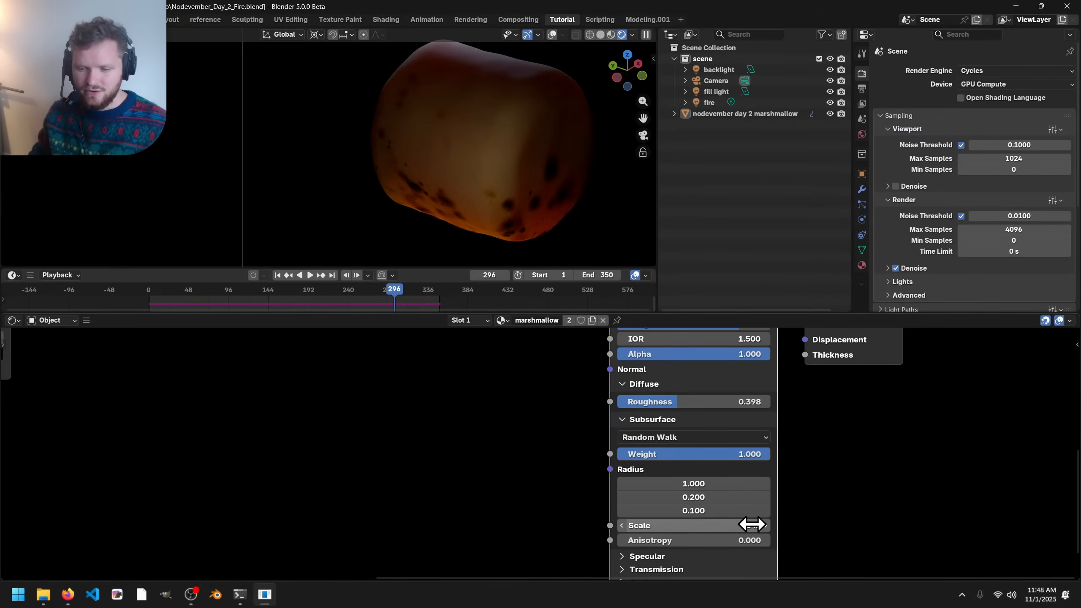
key("Return")
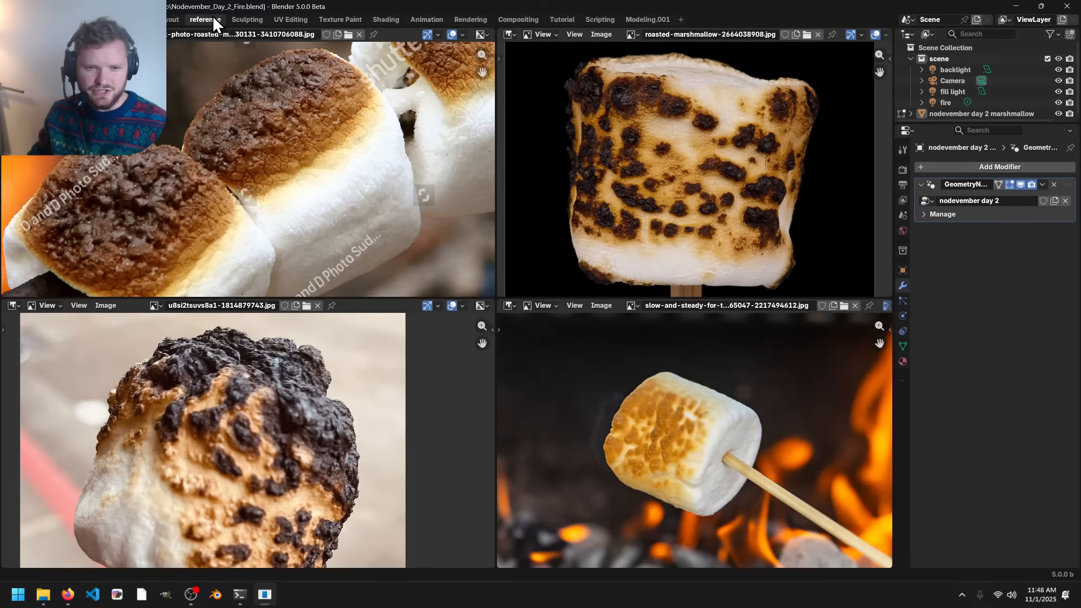
- Check the roasted marshmallow reference photos and return to the Tutorial workspace to compare them with the rendered marshmallow
left_click(205, 19)
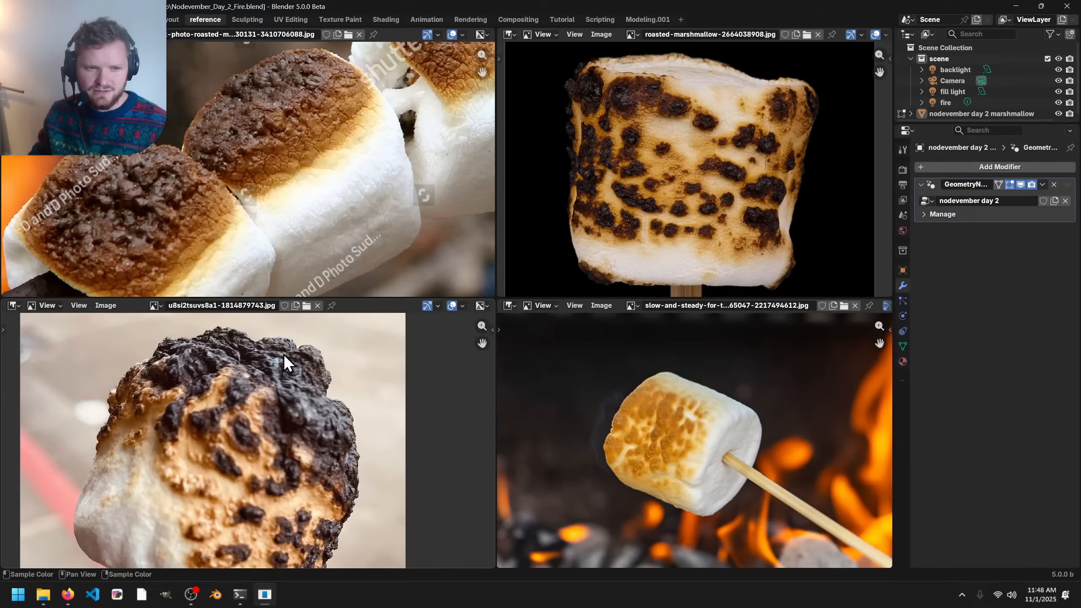
left_click(608, 21)
left_click(646, 20)
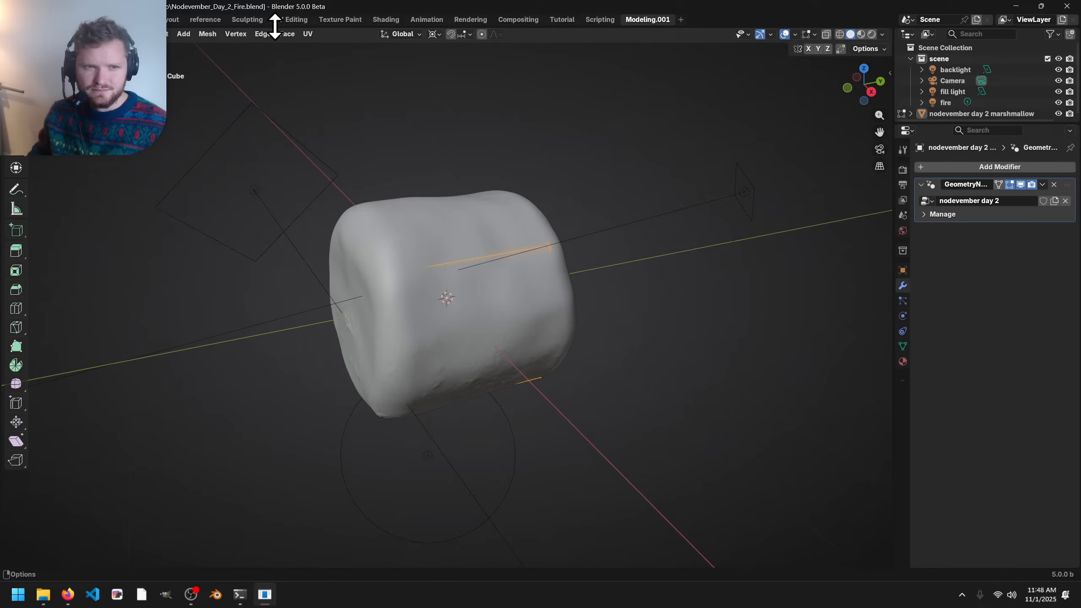
left_click(385, 18)
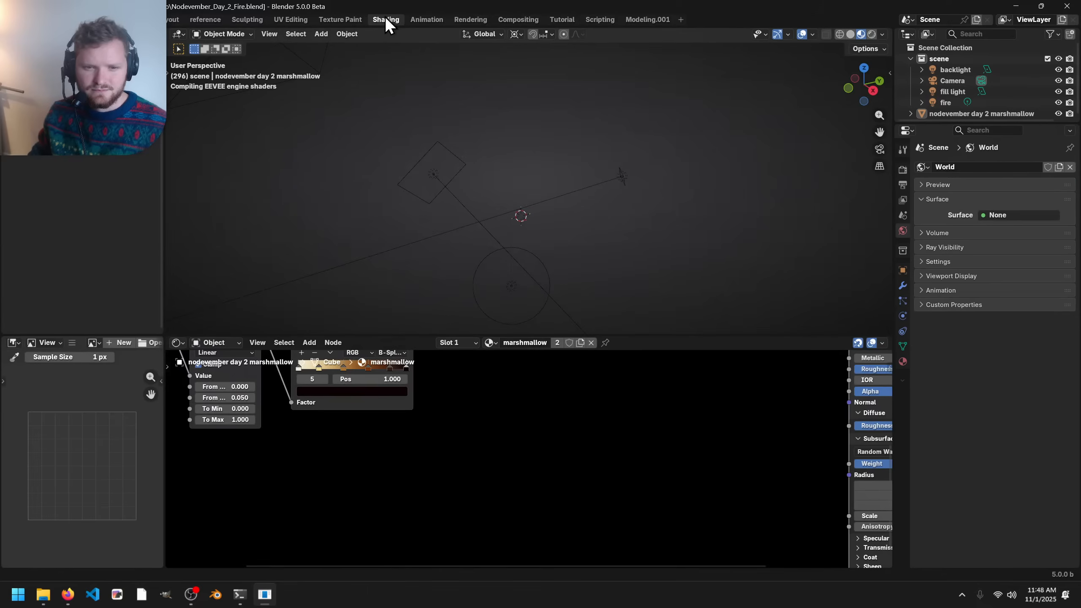
left_click(168, 18)
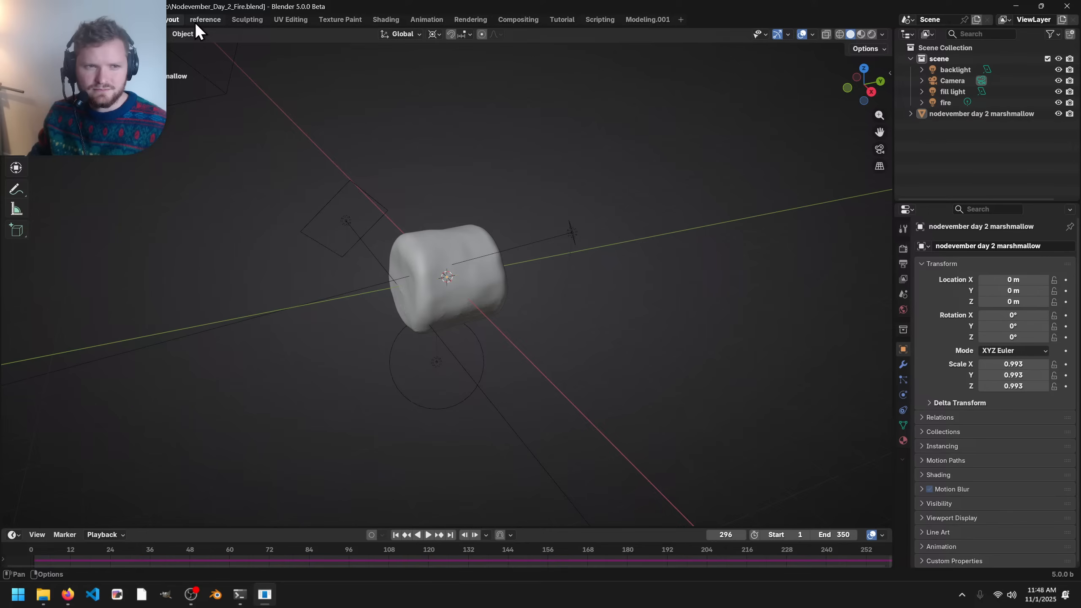
left_click(560, 19)
middle_click_drag(544, 153, 460, 154, "shift")
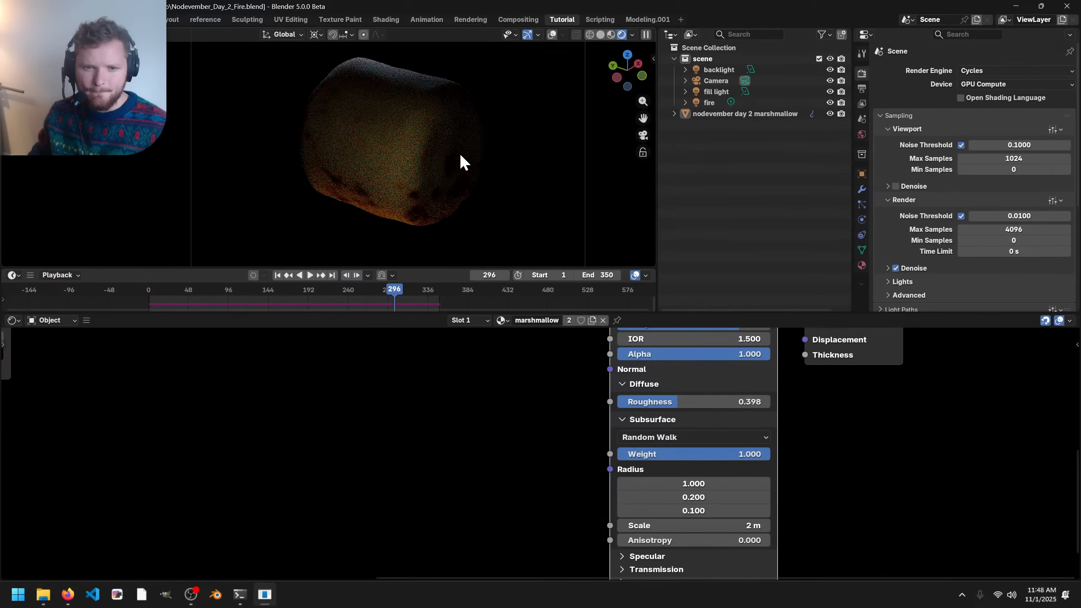
- Place the "initial position" Attribute node in the free space below the Multiply color mix node
middle_click_drag(507, 394, 526, 443)
scroll(526, 443, "down", 4)
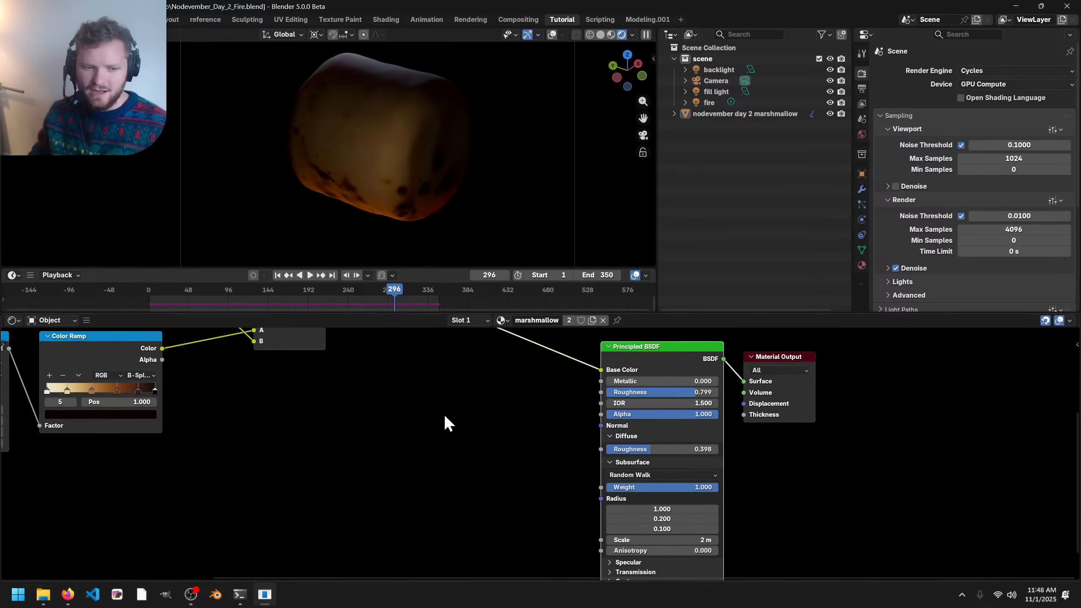
middle_click_drag(286, 410, 574, 470)
left_click_drag(102, 460, 549, 477)
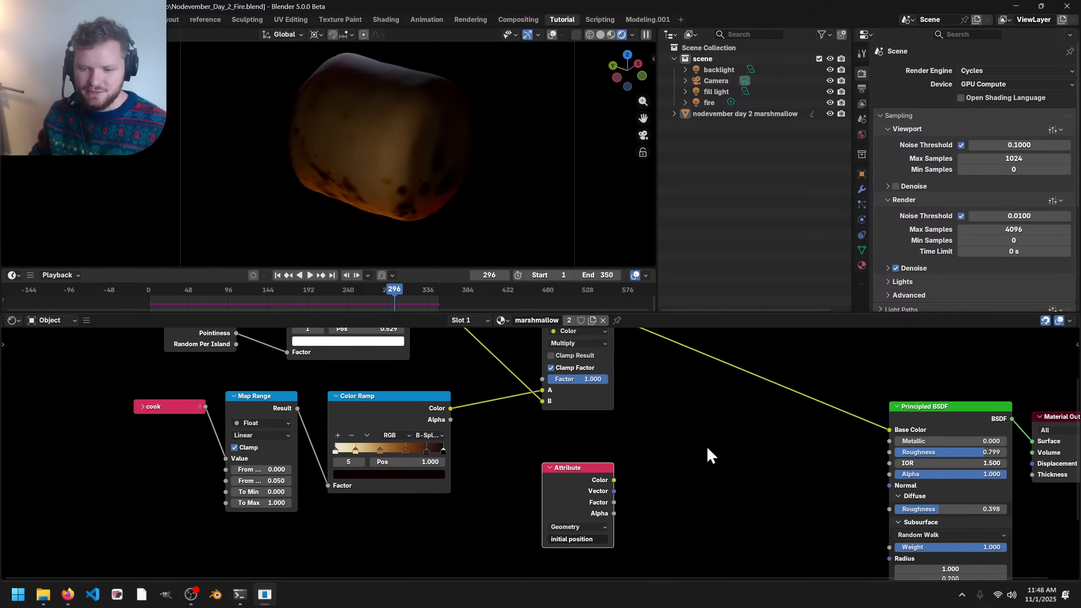
- Add a Noise Texture driven by the "initial position" Attribute's Vector and preview it on the marshmallow during playback
scroll(698, 444, "up", 2)
middle_click_drag(692, 441, 455, 389)
key("shift+a")
type("noise")
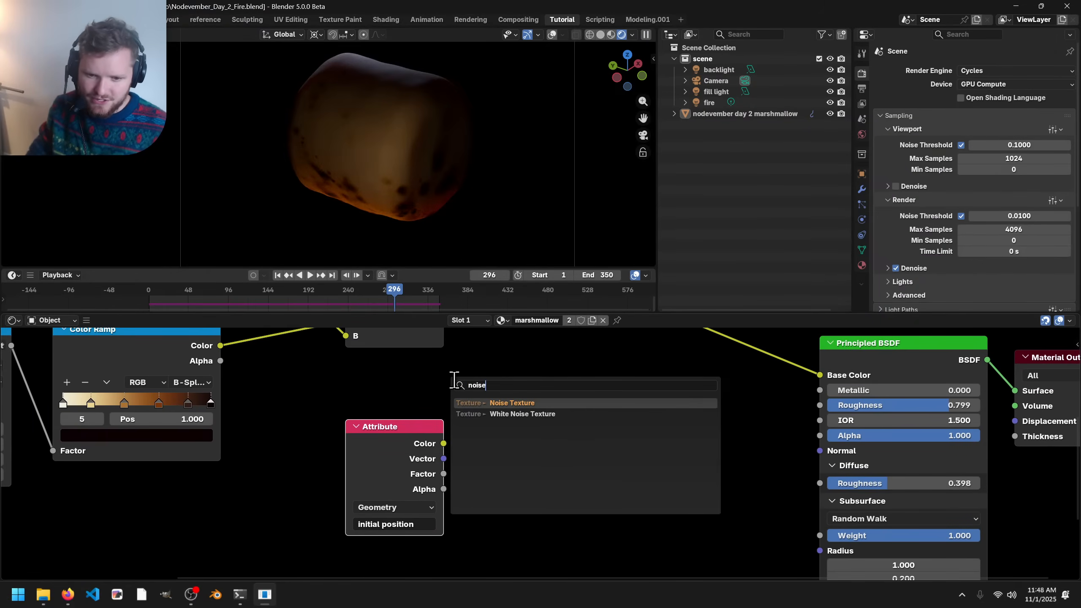
key("Return")
left_click(522, 374)
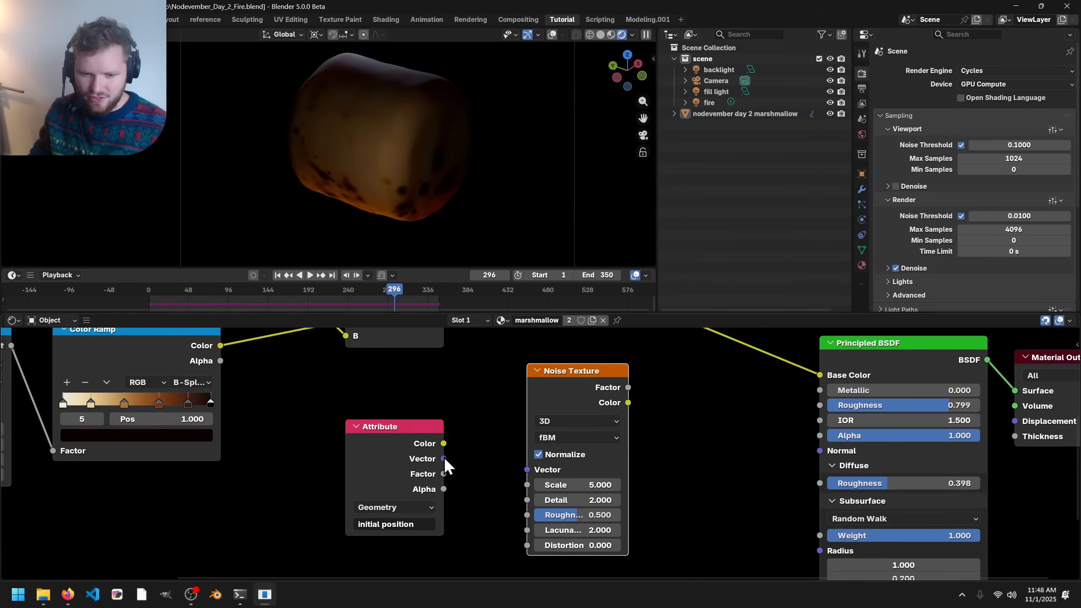
middle_click_drag(571, 418, 530, 383)
left_click(506, 390, "ctrl+shift")
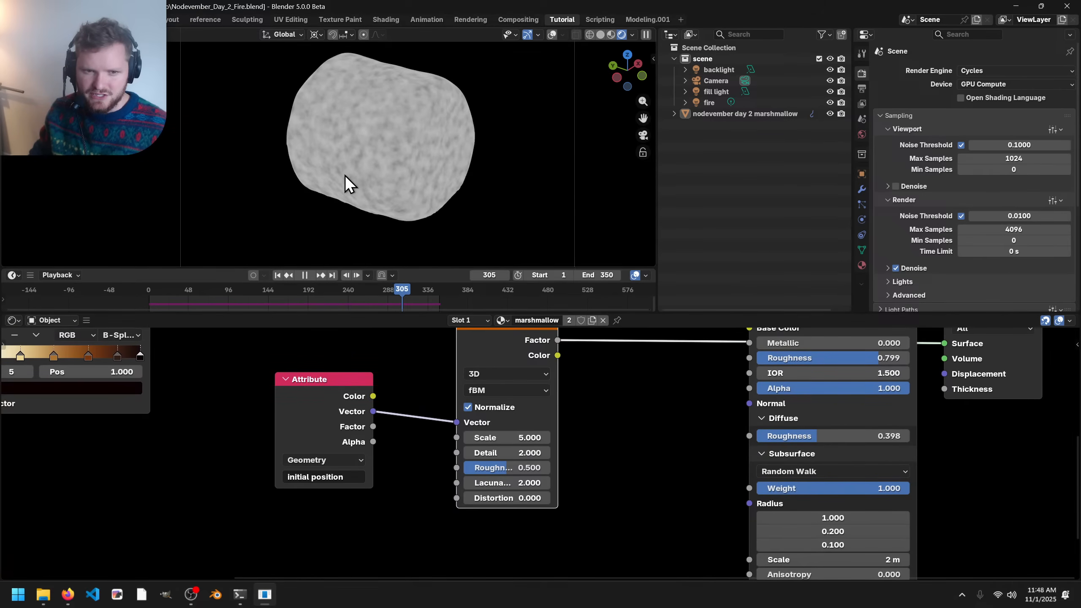
key("space")
scroll(507, 481, "up", 2)
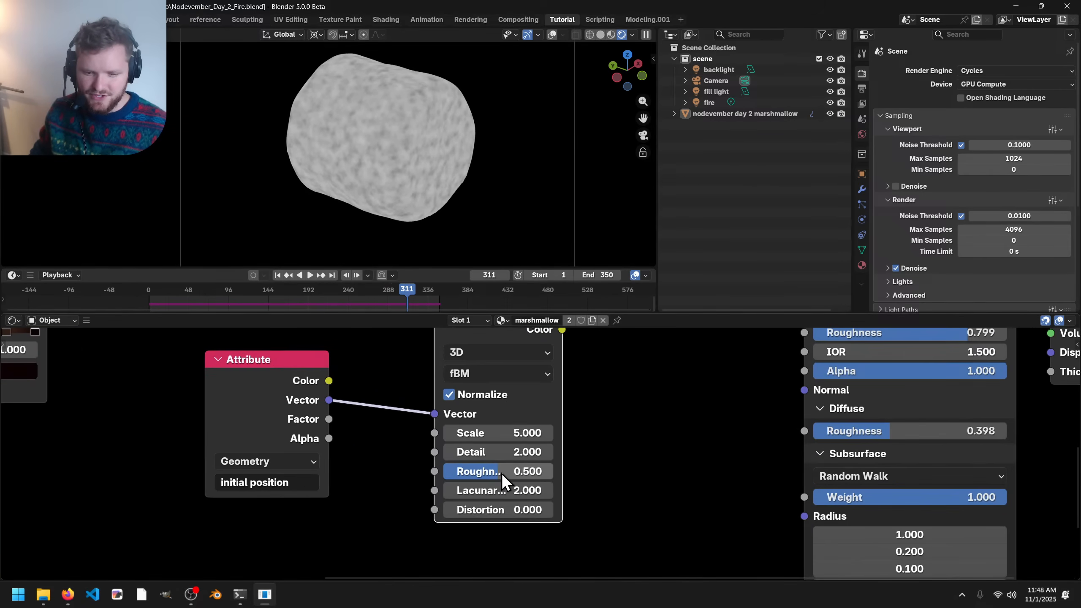
- Set the Noise Texture's Detail to 5.200 and Roughness to 0.787, and reposition it together with its Attribute node
left_click_drag(502, 473, 524, 473)
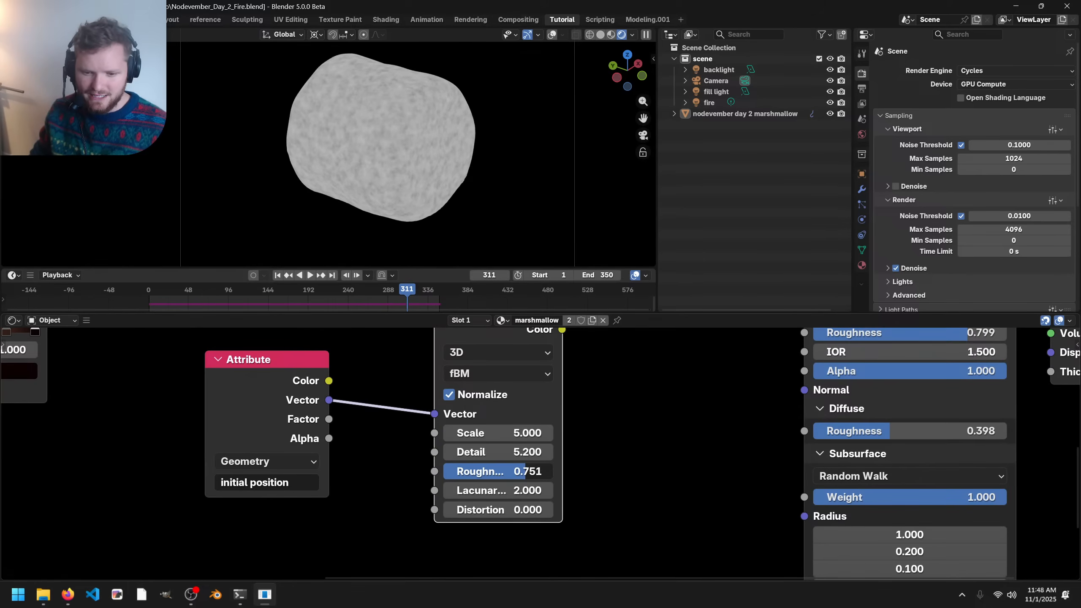
scroll(590, 451, "down", 4)
middle_click_drag(594, 413, 575, 445)
left_click_drag(255, 527, 548, 389)
key("g")
left_click(402, 437)
scroll(372, 188, "up", 2)
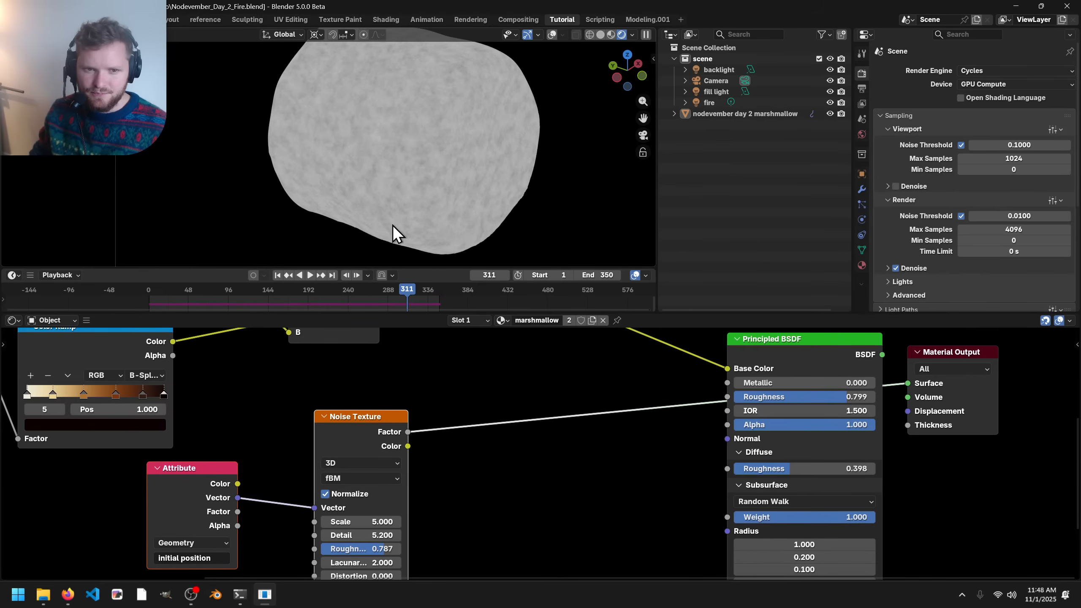
scroll(419, 187, "down", 2)
- Duplicate the cook attribute node and place the copy just above the Noise Texture
scroll(369, 439, "down", 4)
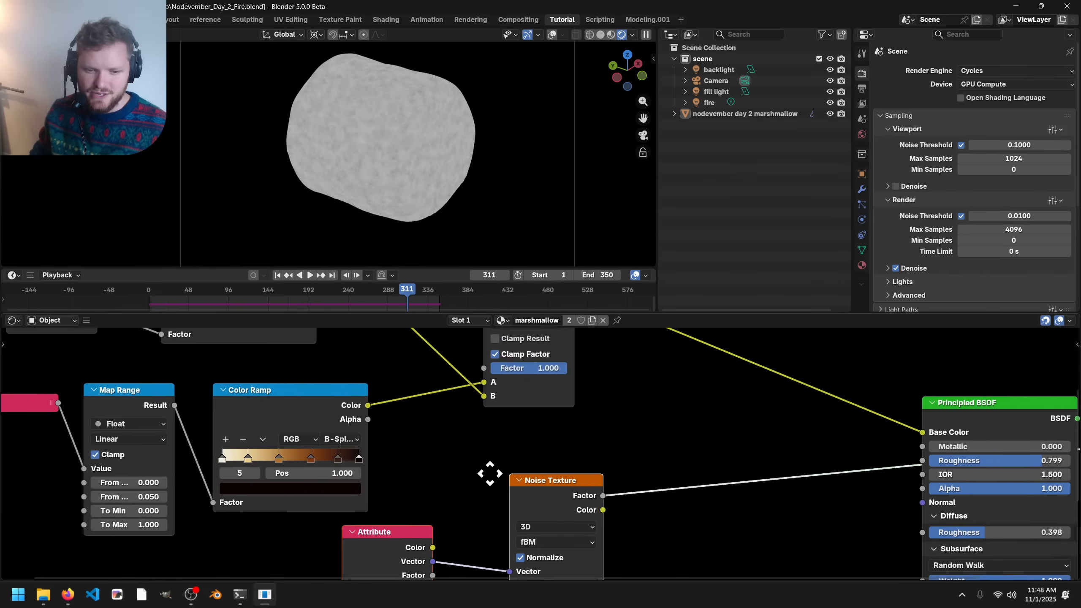
key("shift+d")
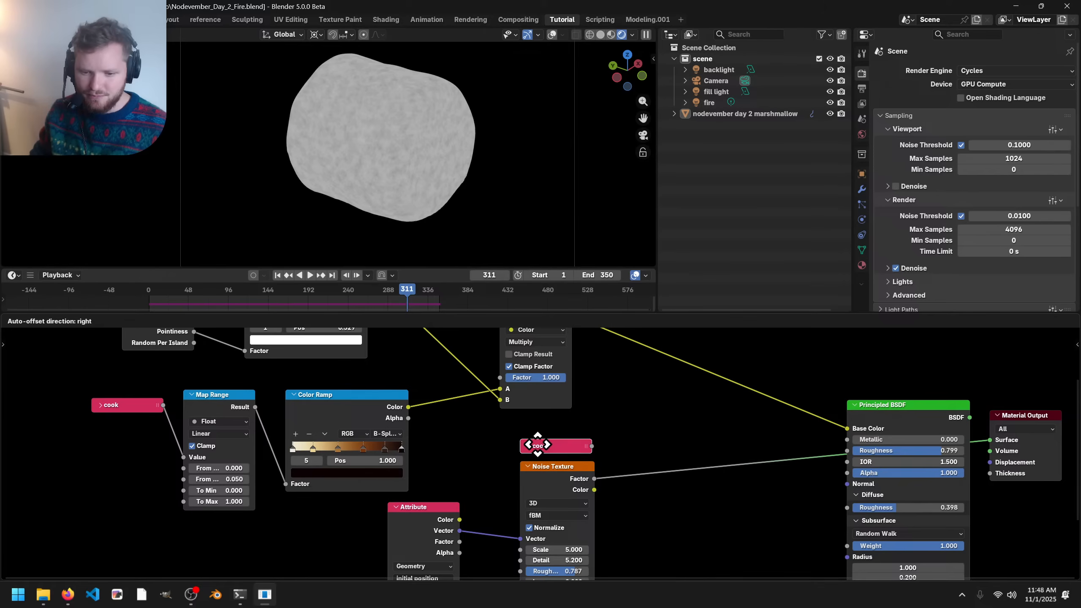
left_click(539, 455)
- Add a Math node on the Noise Texture's Factor output and set its operation to Multiply
middle_click_drag(620, 465, 590, 421)
scroll(509, 398, "up", 2)
key("shift+a")
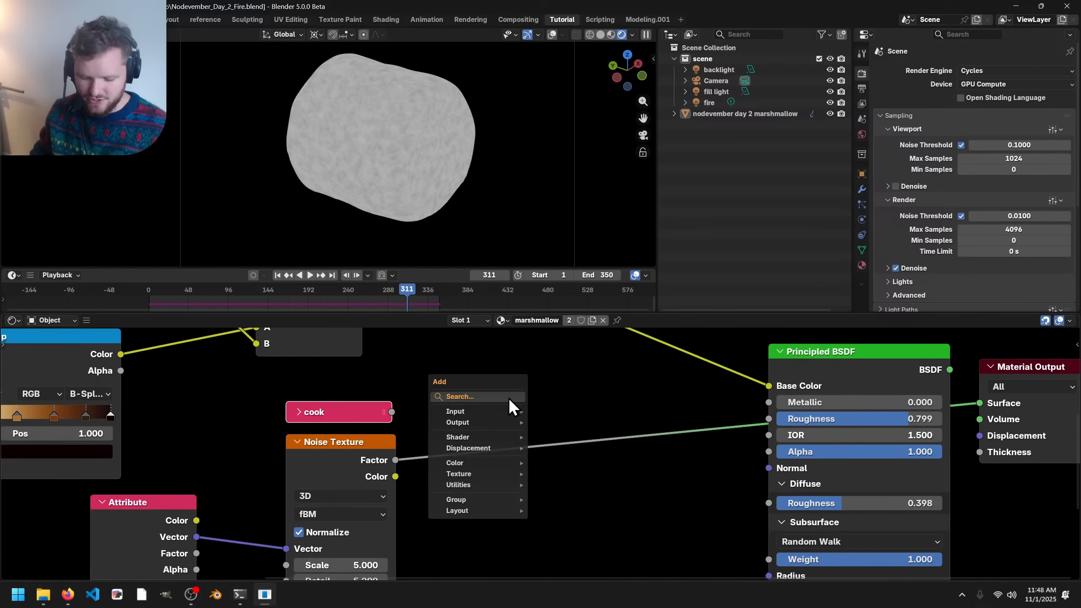
type("math")
key("Return")
left_click(521, 432)
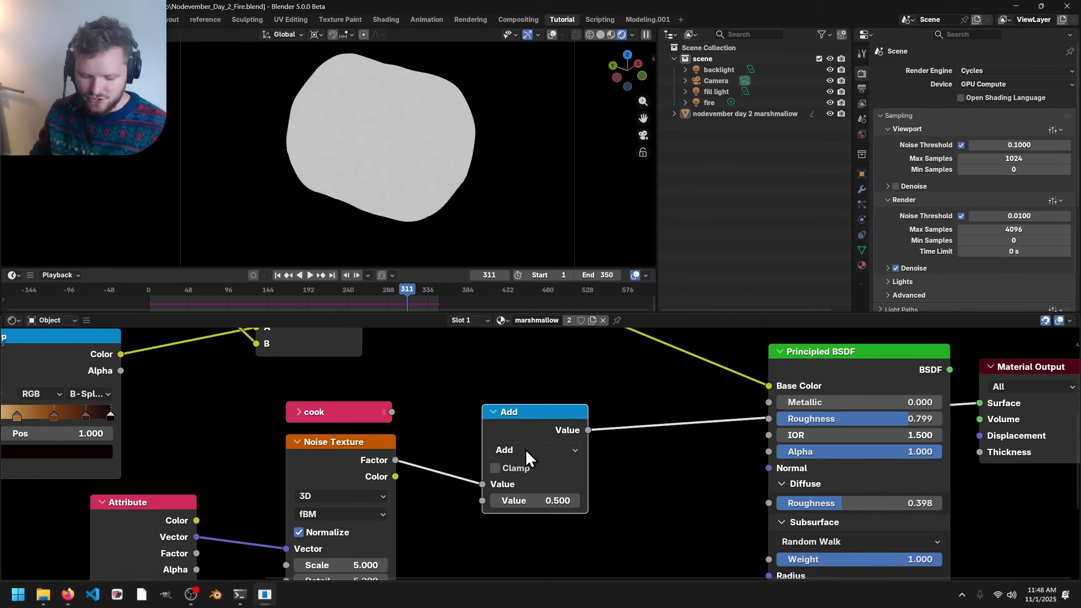
left_click(525, 450)
left_click(508, 447)
- Preview the cook attribute, connect it to the Multiply node's second Value, and preview the product on the marshmallow
left_click(369, 415, "ctrl+shift")
scroll(369, 416, "down", 3)
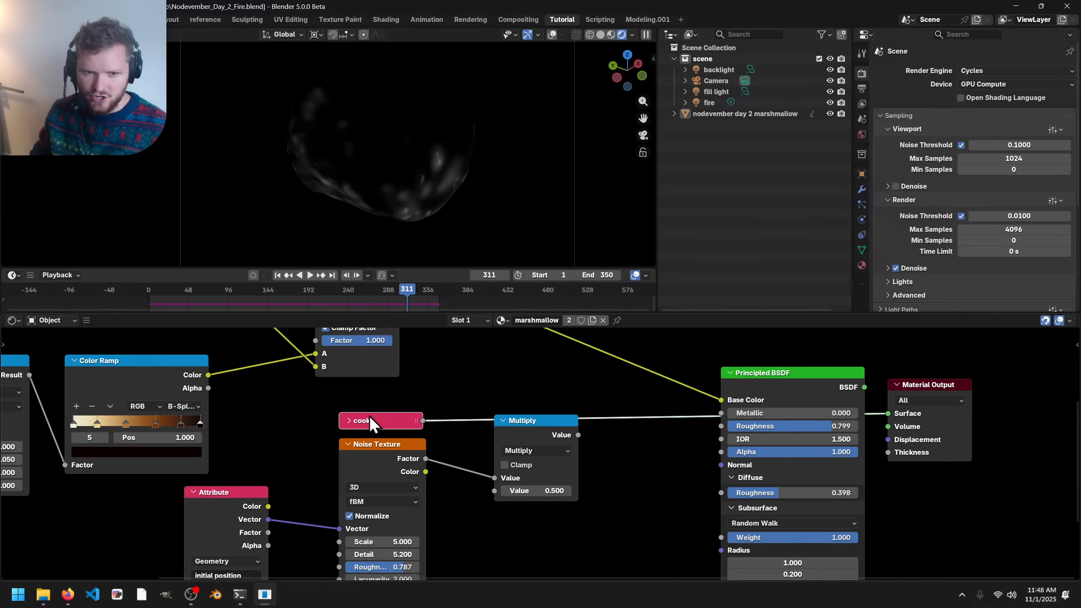
middle_click_drag(282, 407, 265, 375)
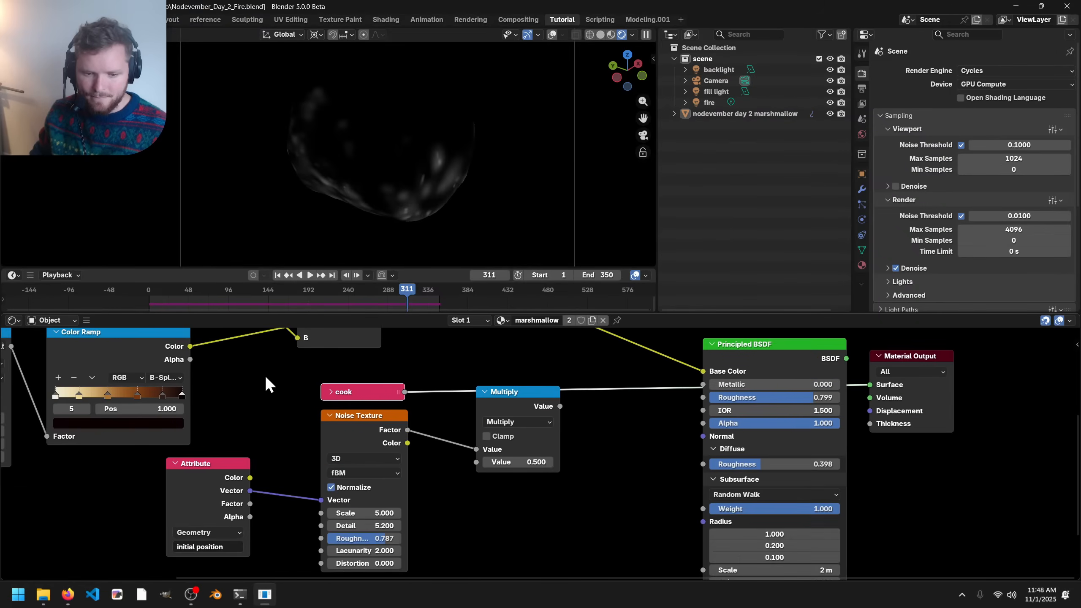
scroll(268, 376, "up", 5)
left_click_drag(343, 369, 439, 471)
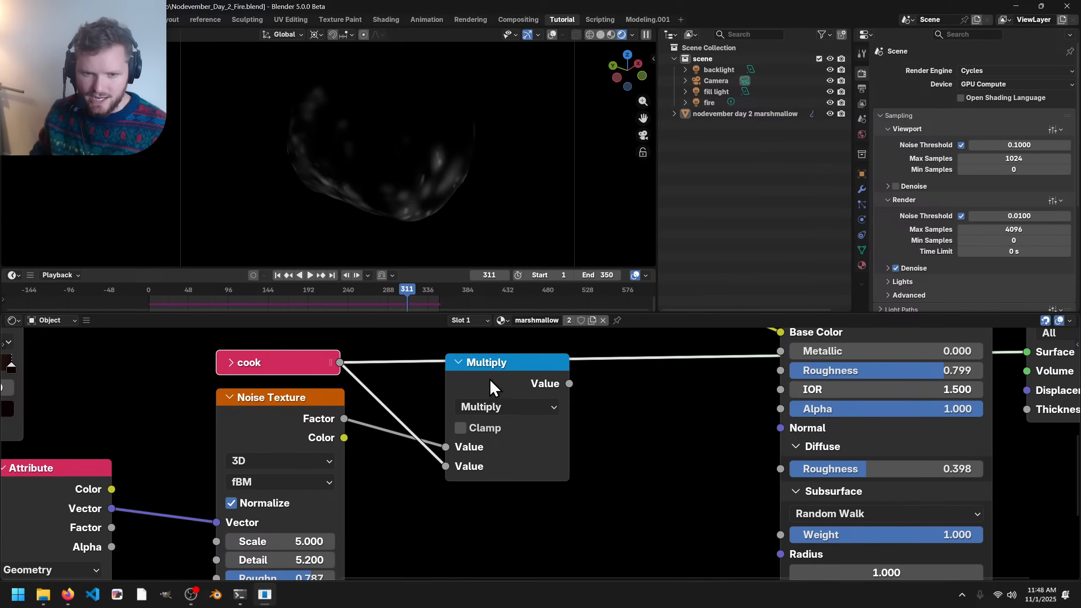
left_click(490, 379, "ctrl+shift")
scroll(300, 405, "down", 4)
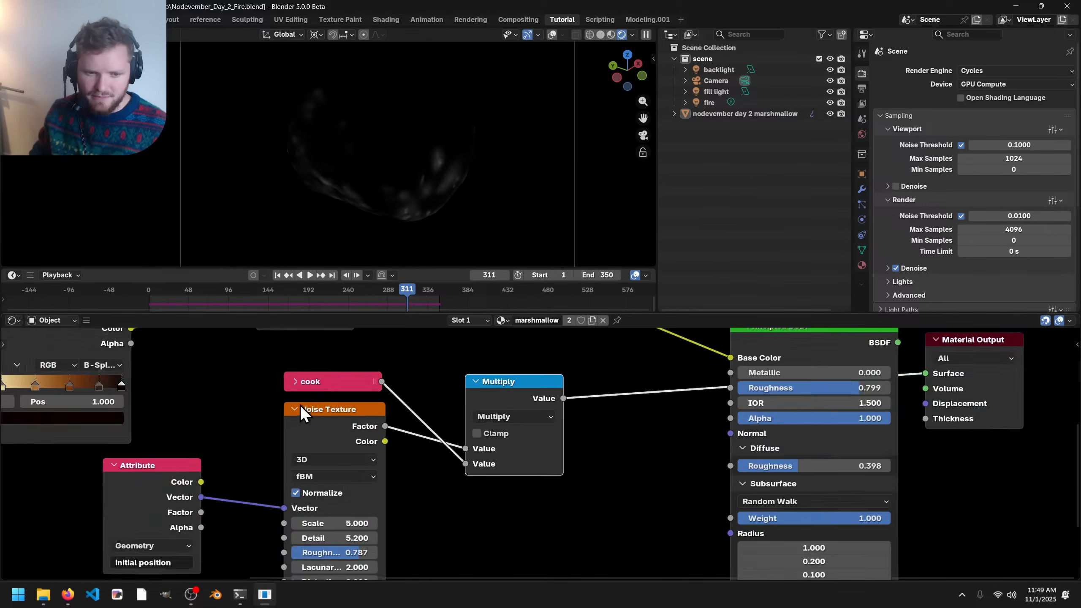
- Move the Noise Texture and Attribute nodes lower, swap the Multiply node's two inputs, and shift it away from the cook node
middle_click_drag(343, 445, 381, 364)
left_click_drag(257, 522, 427, 401)
key("g")
left_click(417, 500)
middle_click_drag(483, 387, 404, 477)
left_click(484, 410)
key("alt+s")
key("g")
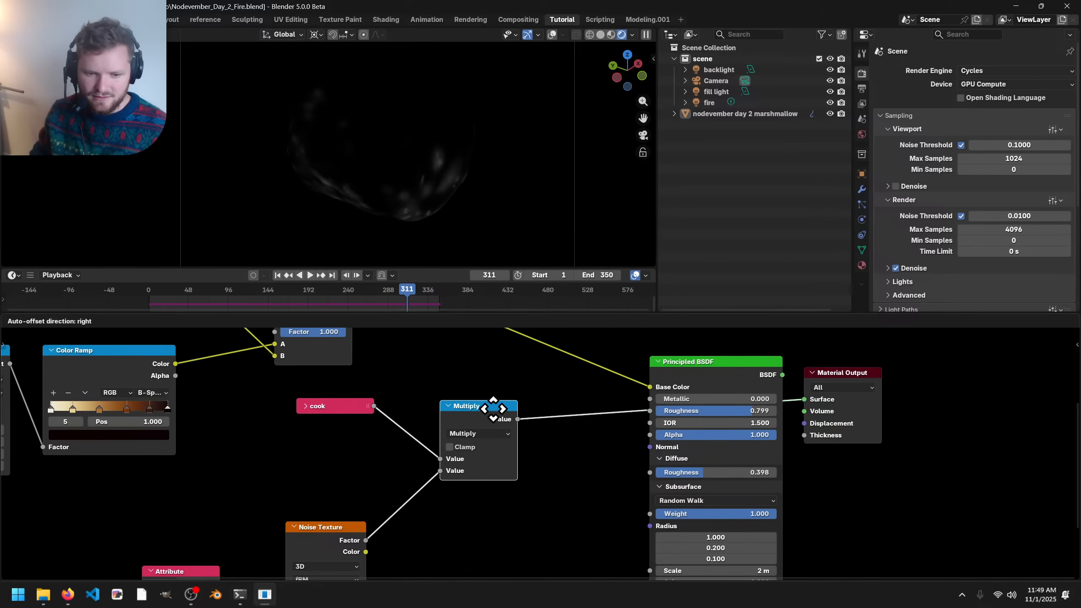
left_click(542, 411)
- Insert a clamped Add math node between the cook attribute and the Multiply node, with its Value at 0.050
scroll(359, 409, "up", 2)
key("shift+a")
type("add")
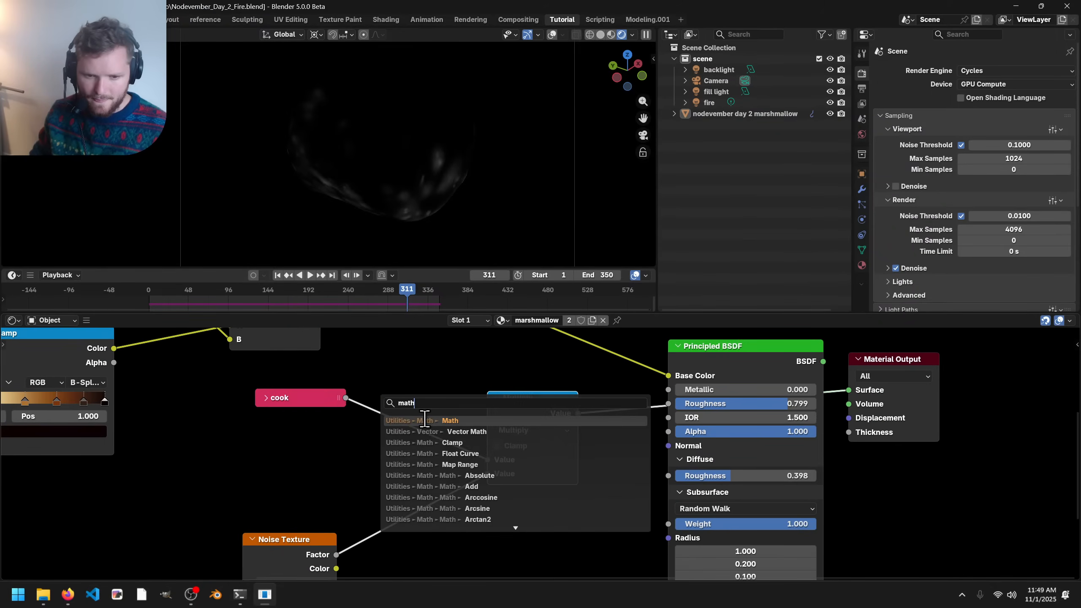
key("Return")
left_click(401, 435)
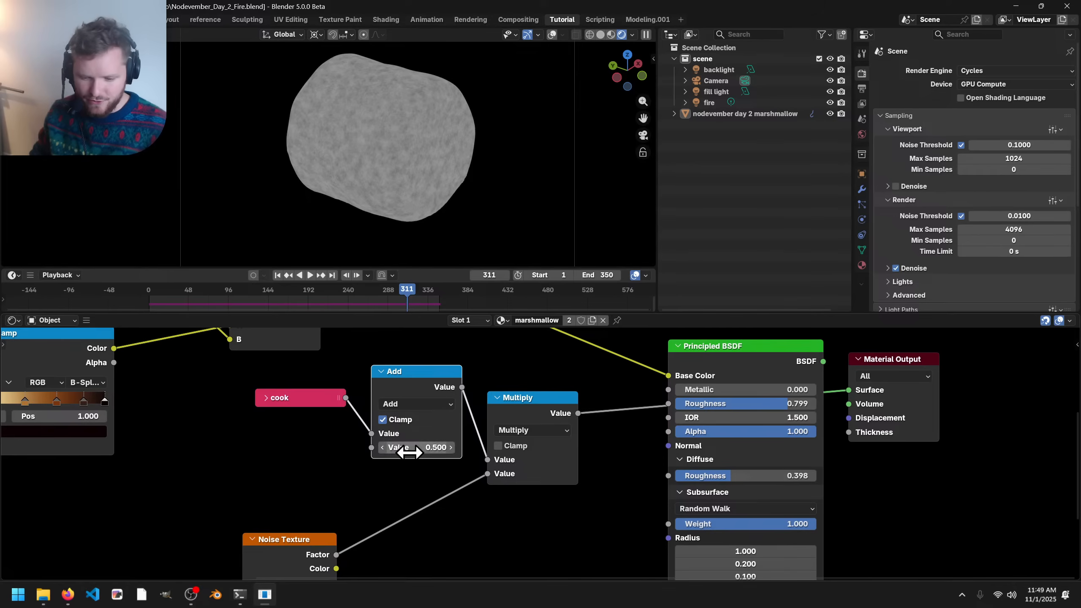
type("0")
key("Return")
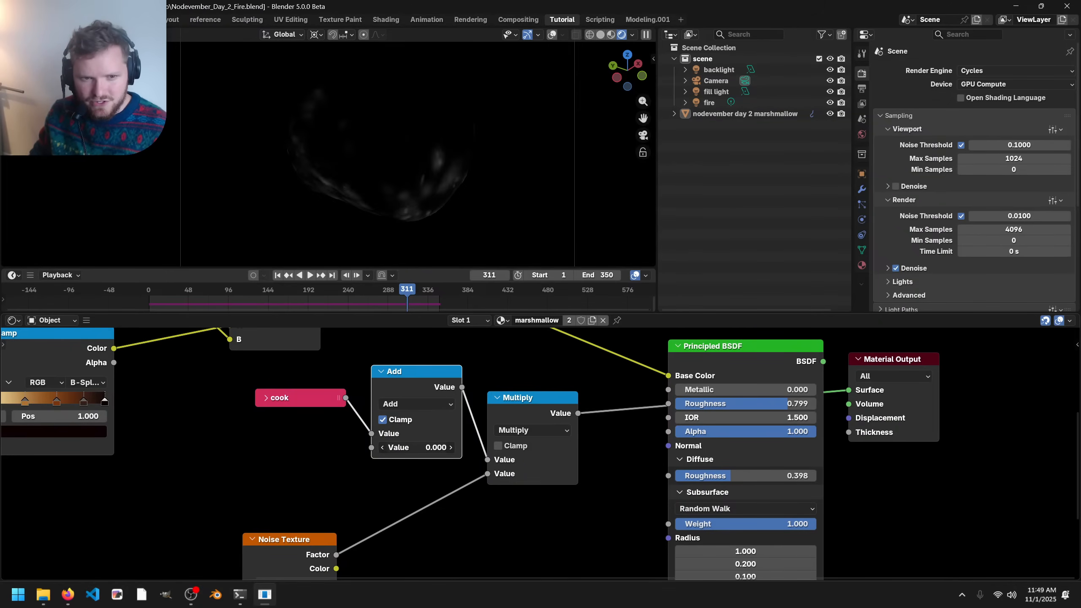
left_click_drag(417, 448, 421, 448)
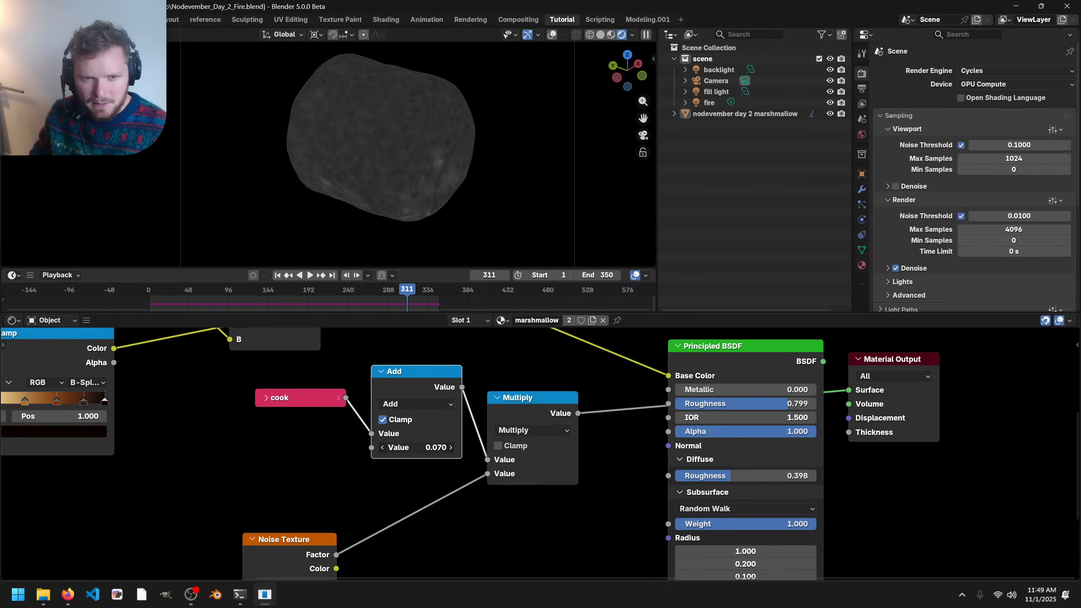
- Move the Principled BSDF and Material Output nodes farther right to make room after the Multiply node
middle_click_drag(559, 419, 357, 405)
scroll(510, 443, "down", 5)
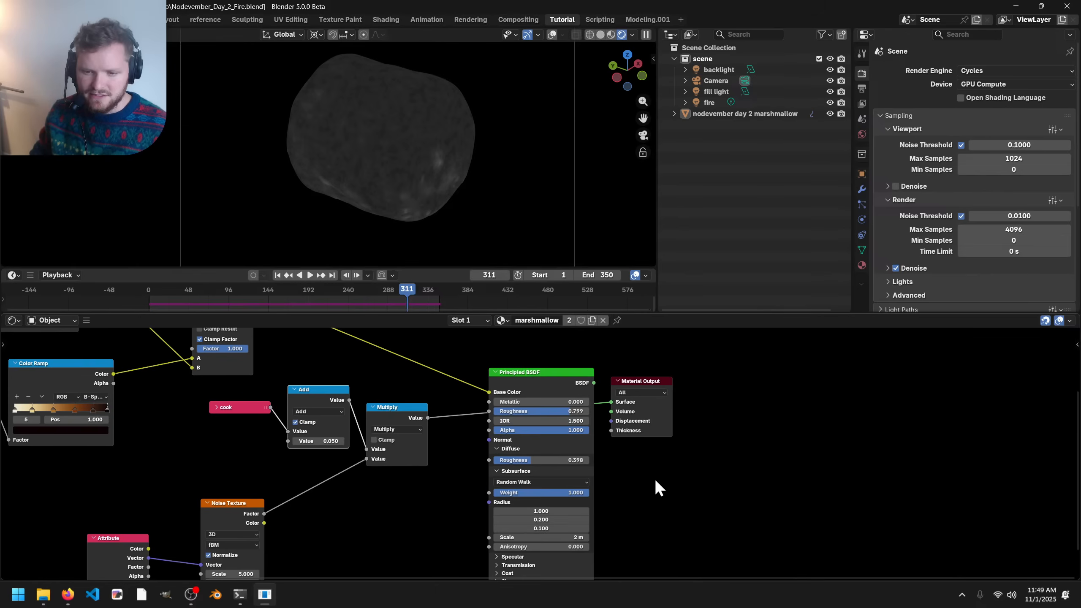
left_click_drag(655, 478, 507, 379)
key("g")
left_click(675, 365)
- Add a Bump node, connect the math Multiply's Value to its Height, and preview the Bump's Normal output
scroll(458, 395, "up", 3)
key("shift+a")
type("bump")
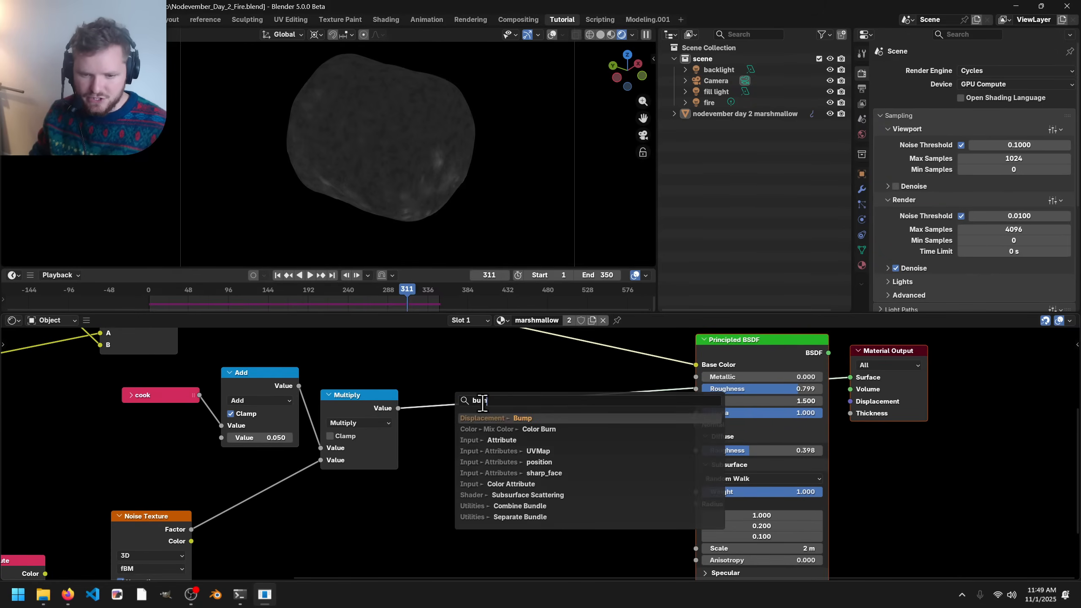
key("Return")
left_click(479, 426)
left_click_drag(394, 409, 476, 515)
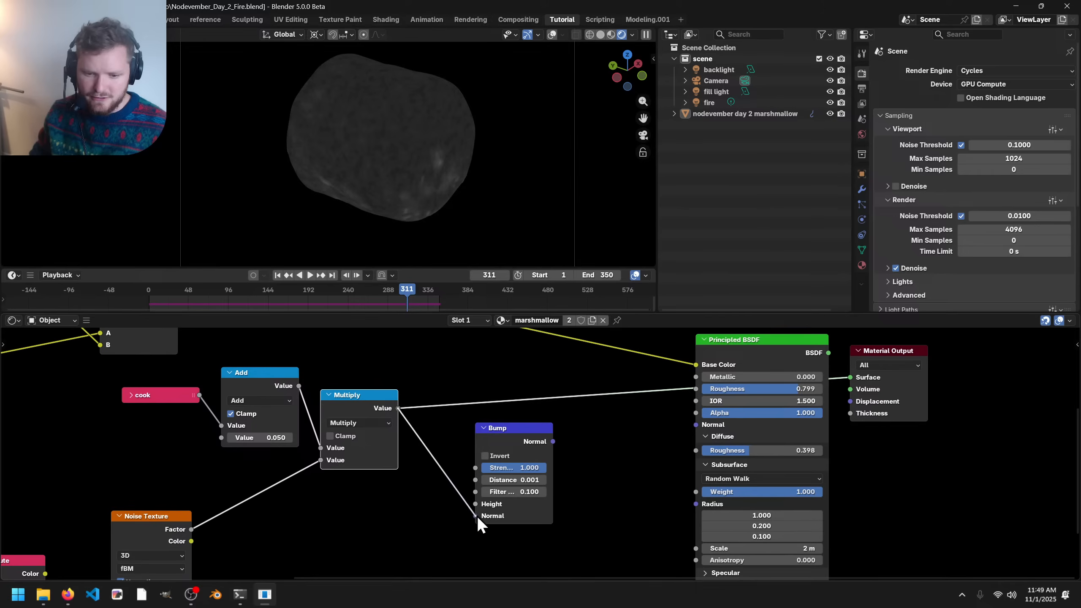
left_click(508, 428, "ctrl+shift")
- Set the Bump node's Distance to 0.100
scroll(391, 158, "up", 4)
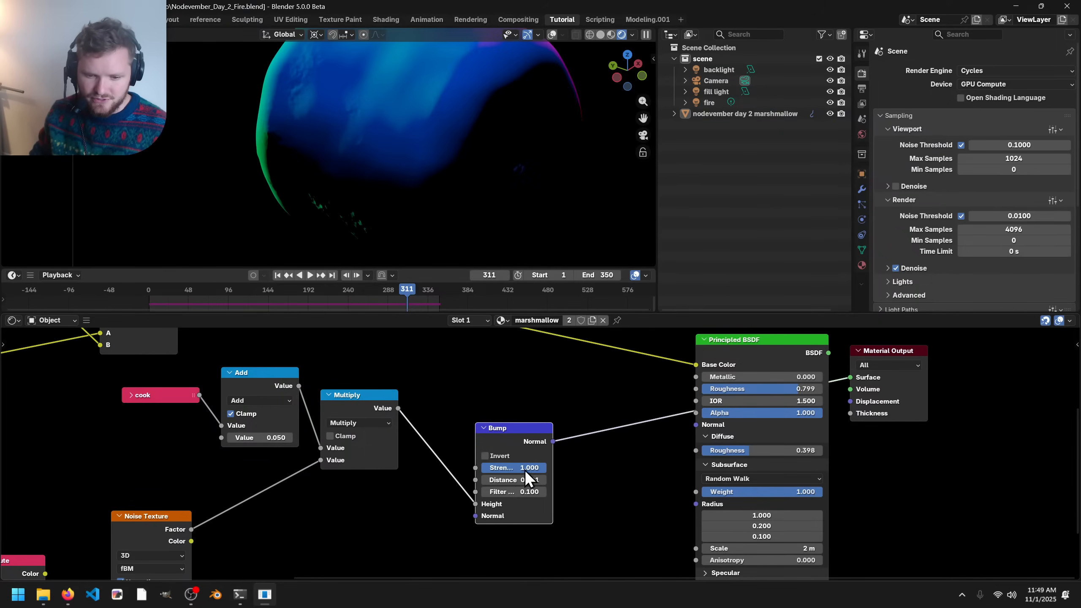
type(".01")
key("Return")
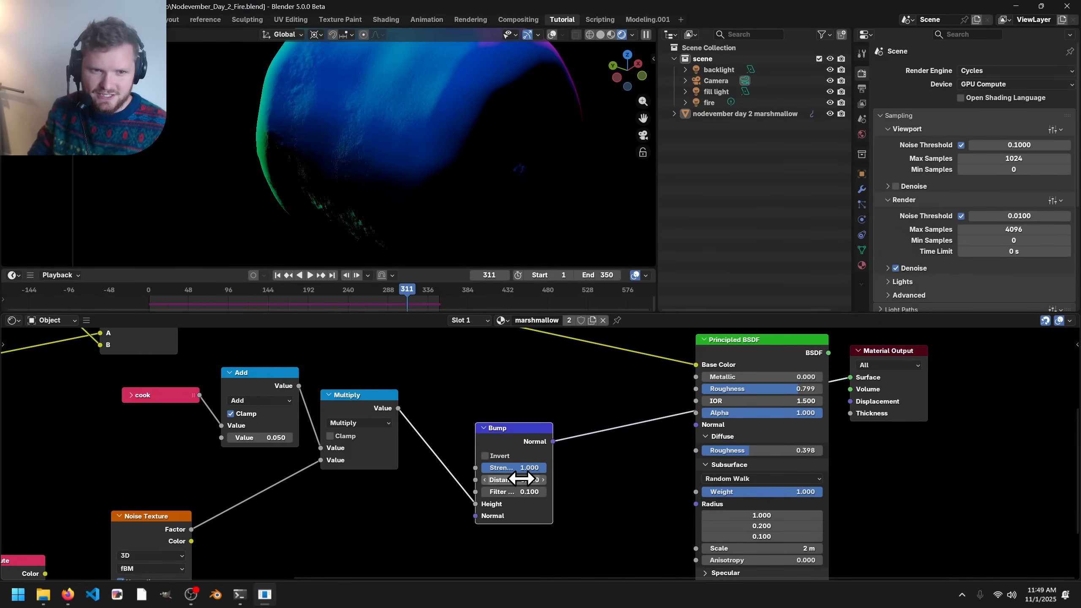
- Connect the Bump's Normal output to the Principled BSDF's Normal and preview the full shader on the marshmallow
middle_click_drag(521, 478, 335, 507)
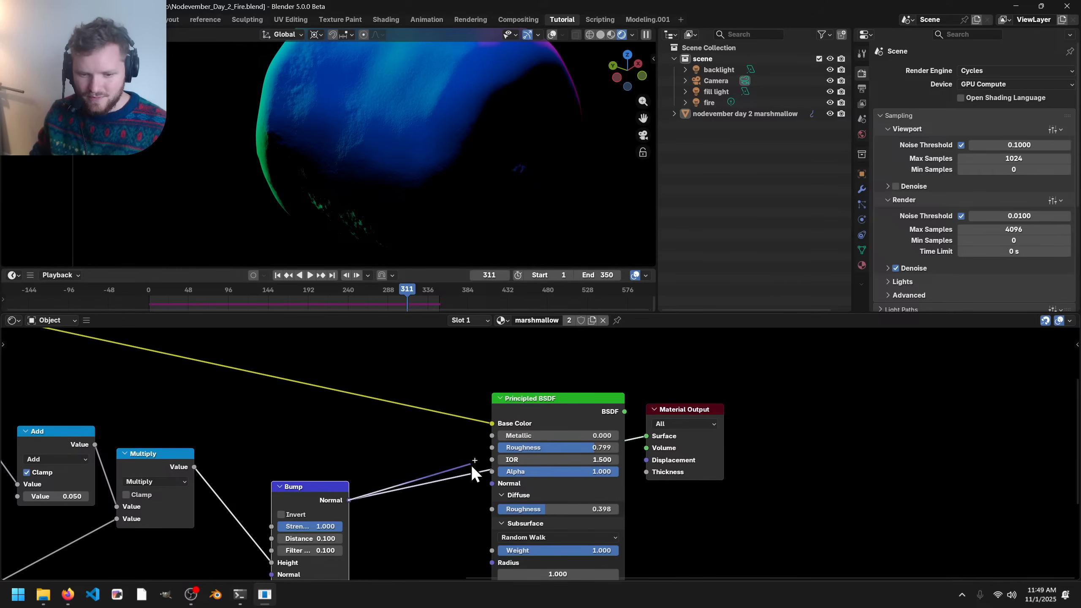
left_click_drag(481, 490, 484, 488)
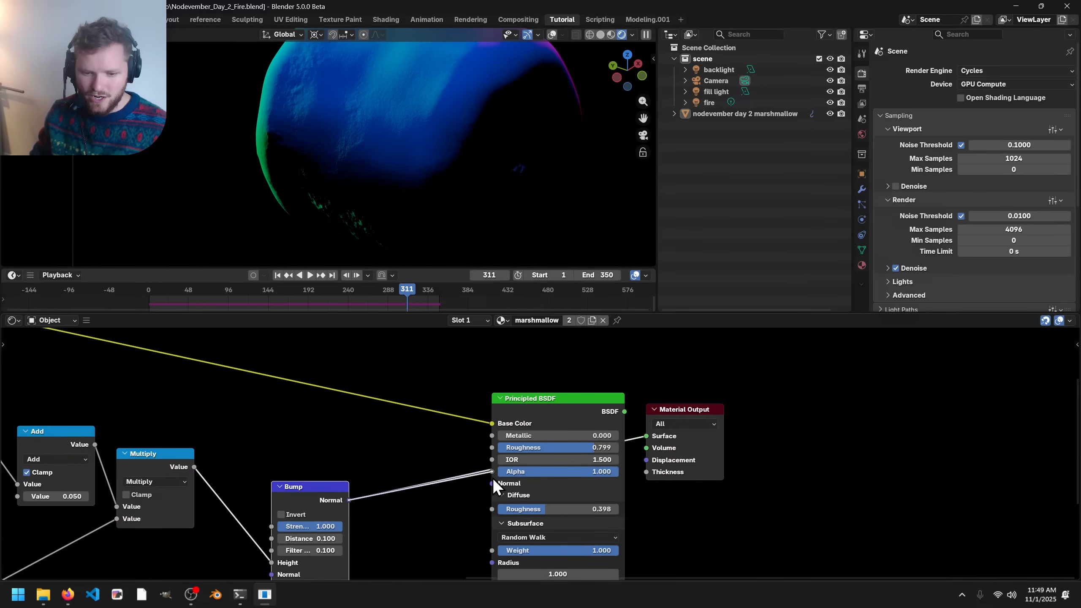
key("ctrl+z")
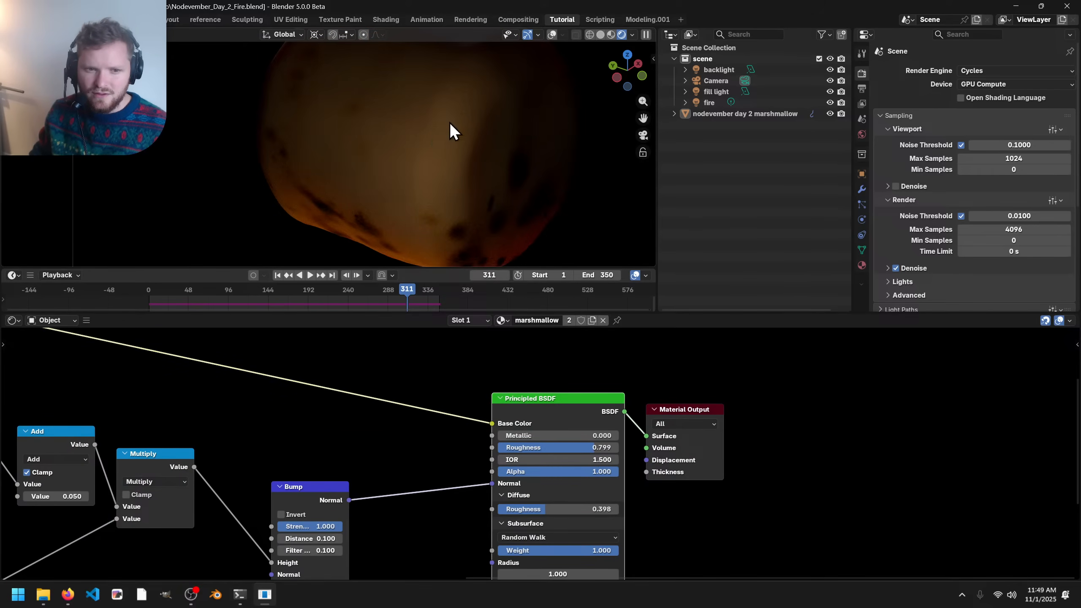
middle_click_drag(449, 122, 442, 76)
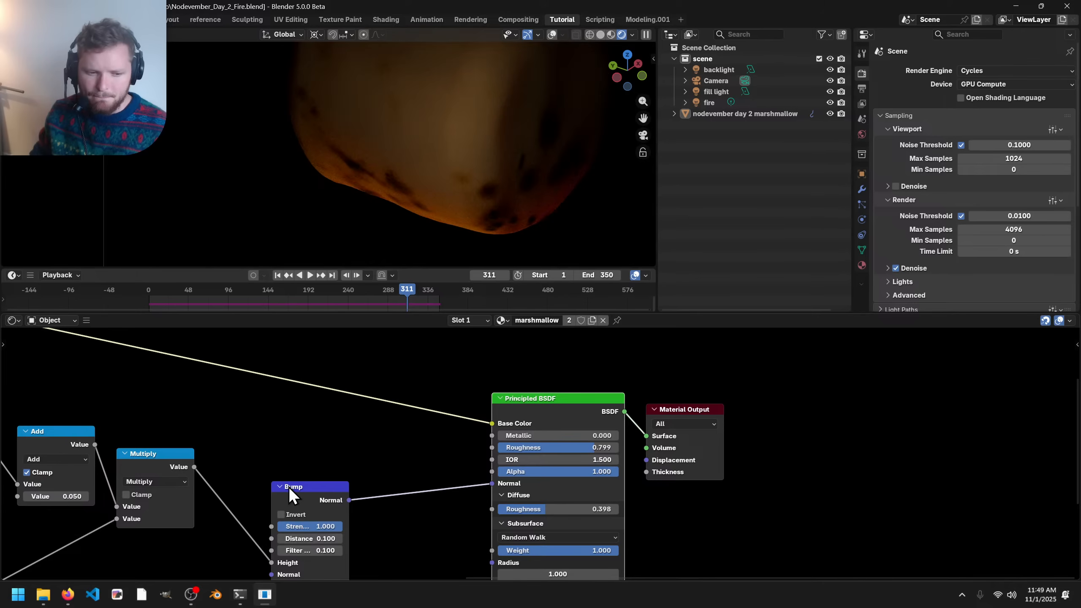
- Insert a duplicate Multiply node before the Bump's Height and raise its Value to 52.700
left_click(150, 462)
key("shift+d")
left_click(250, 466)
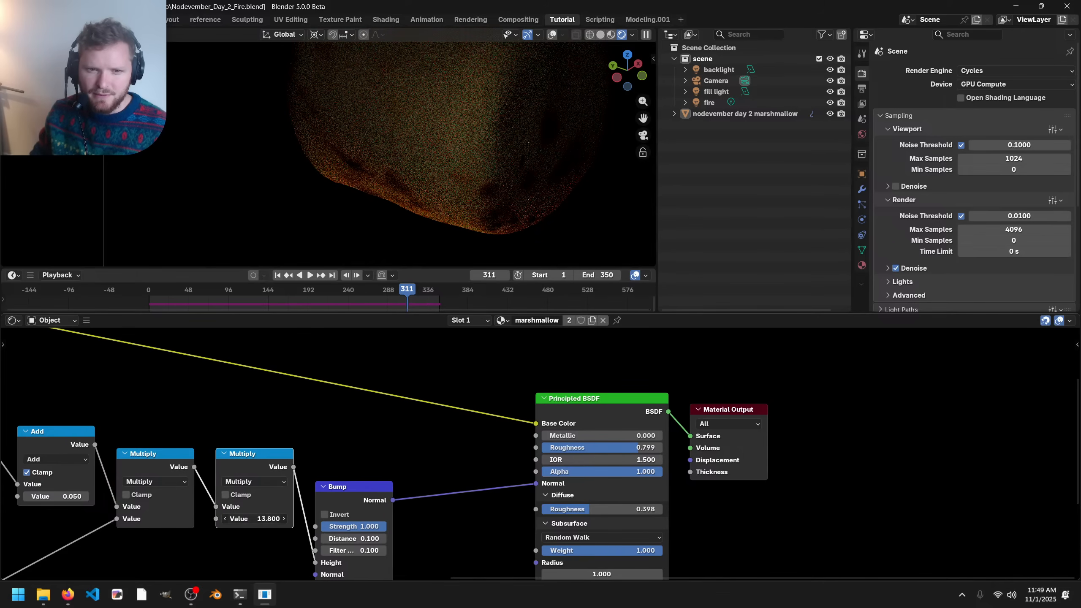
middle_click_drag(453, 114, 402, 219, "shift")
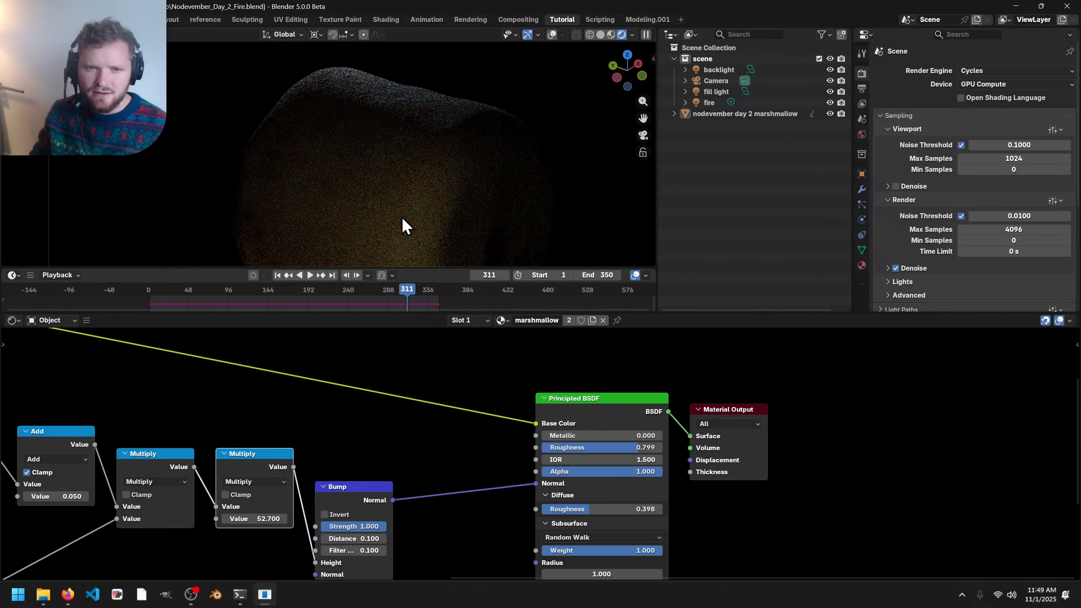
scroll(390, 78, "up", 3)
left_click_drag(390, 78, 354, 168, "shift")
scroll(382, 111, "up", 4)
middle_click_drag(382, 111, 353, 134, "shift")
- Set the Scale of the Noise Texture driving the bump to 15
middle_click_drag(32, 485, 361, 377)
middle_click_drag(227, 533, 321, 426)
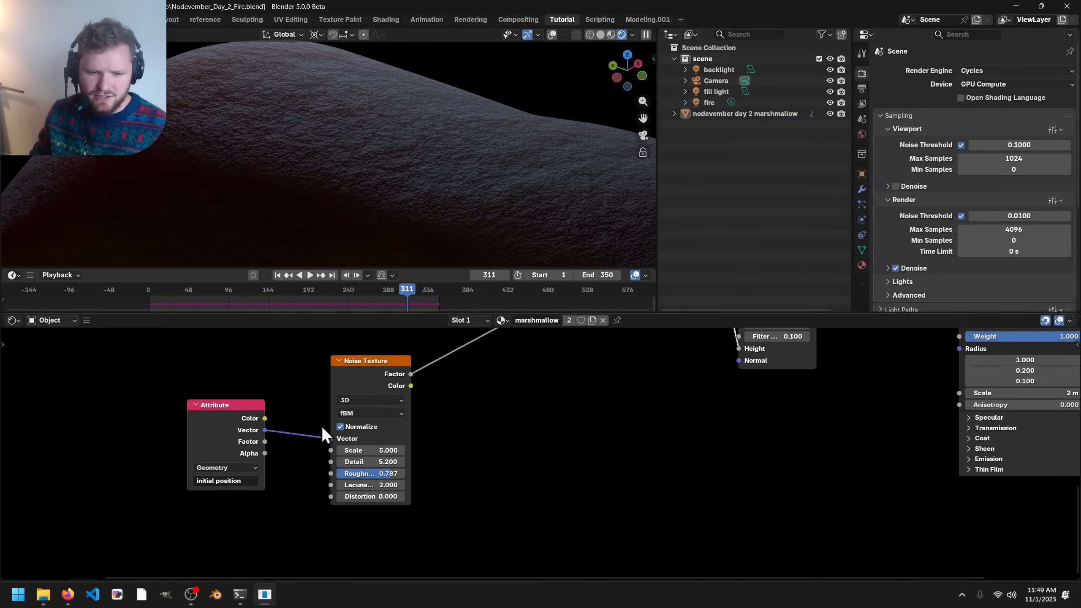
scroll(383, 478, "up", 2)
left_click(324, 449)
type("15")
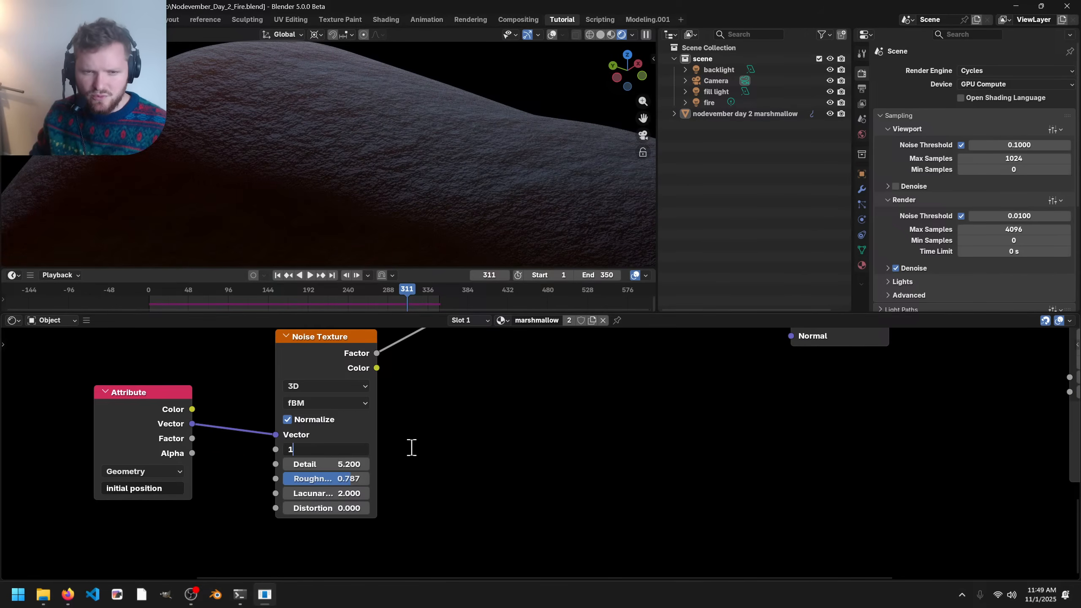
key("Return")
scroll(418, 172, "down", 5)
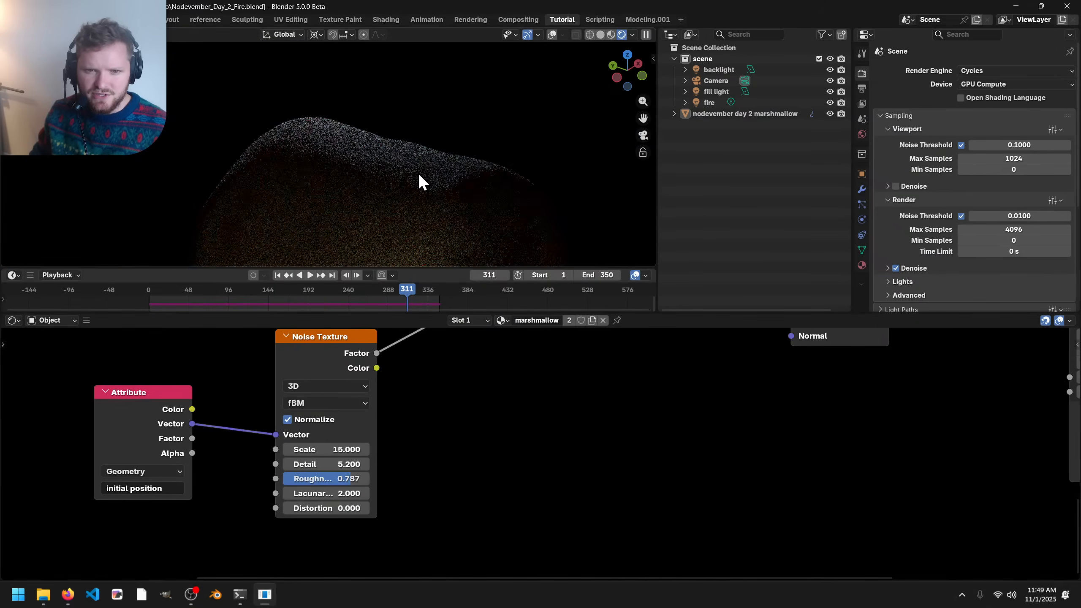
middle_click_drag(419, 210, 409, 159, "shift")
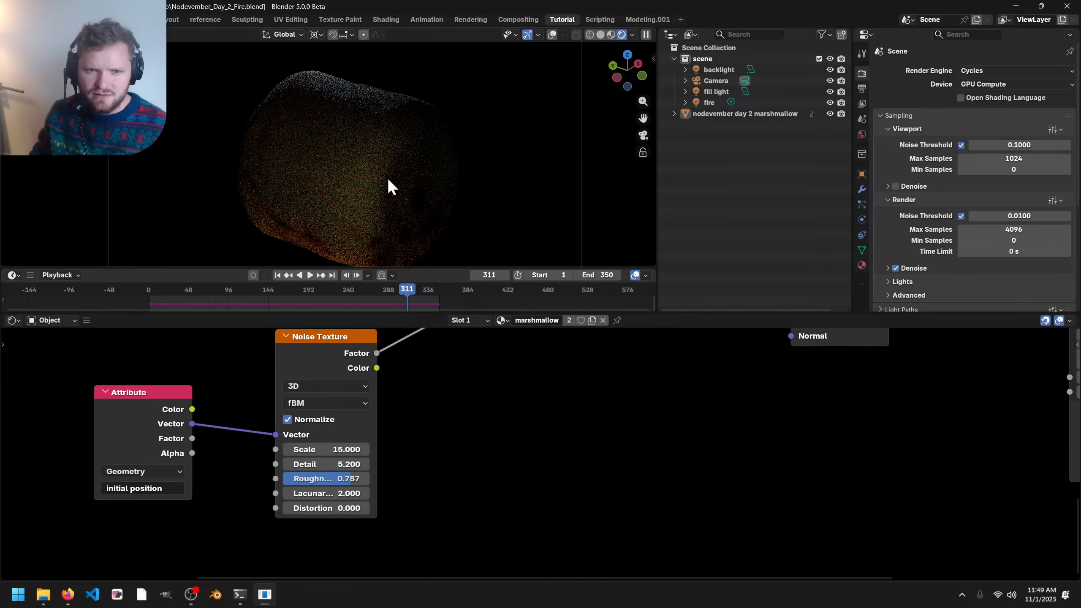
- Set the Value of the second Multiply node, feeding the Bump's Height, to 5
middle_click_drag(654, 390, 506, 466)
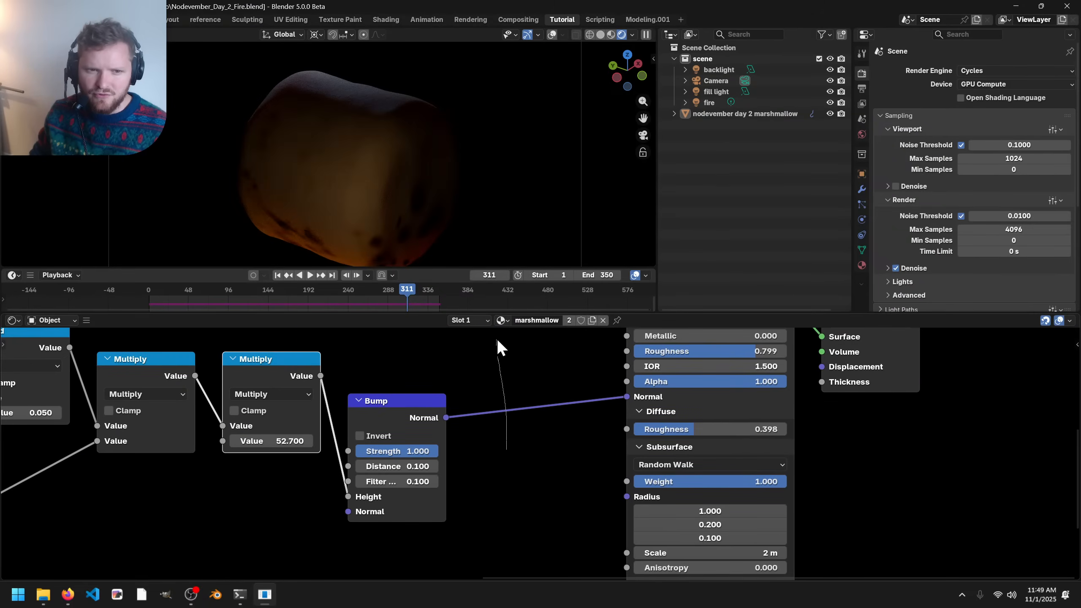
left_click(267, 442)
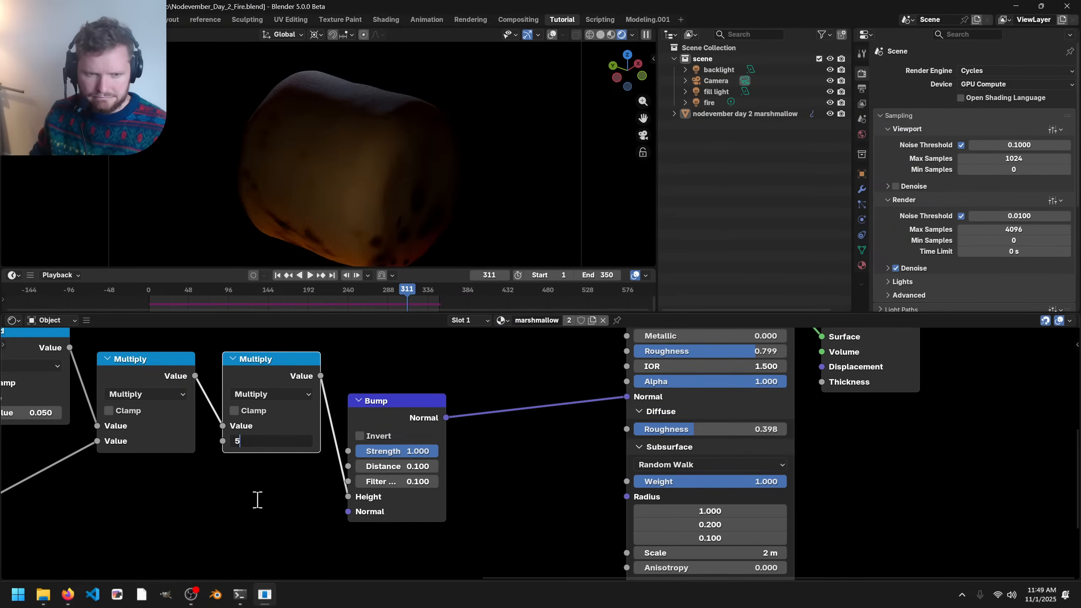
type("5")
key("Return")
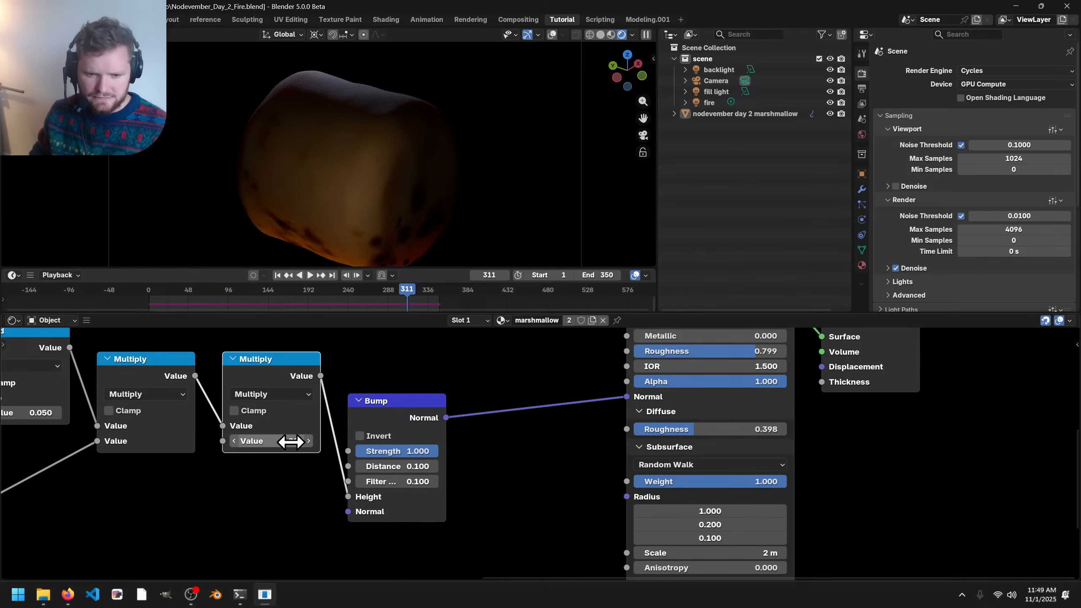
left_click(295, 475)
- Preview the Bump's Normal output and try different Filter Width and Distance values
left_click(400, 412, "ctrl+shift")
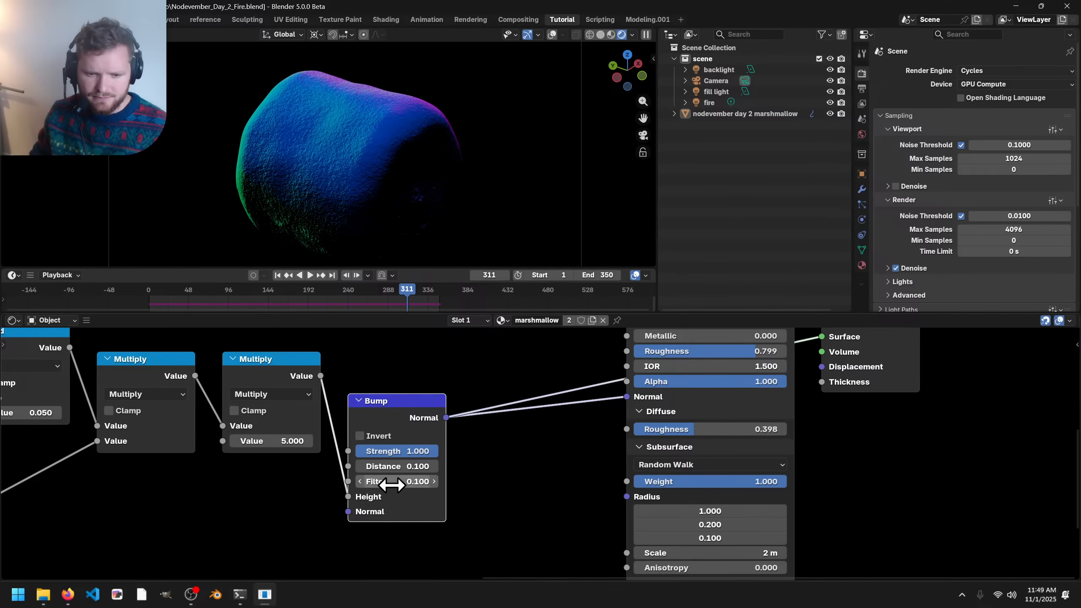
left_click_drag(391, 482, 437, 465)
right_click(392, 481)
right_click(432, 463)
- Save the file and preview the Principled BSDF in place of the Bump's Normal output
scroll(432, 462, "down", 3)
middle_click_drag(558, 430, 483, 432)
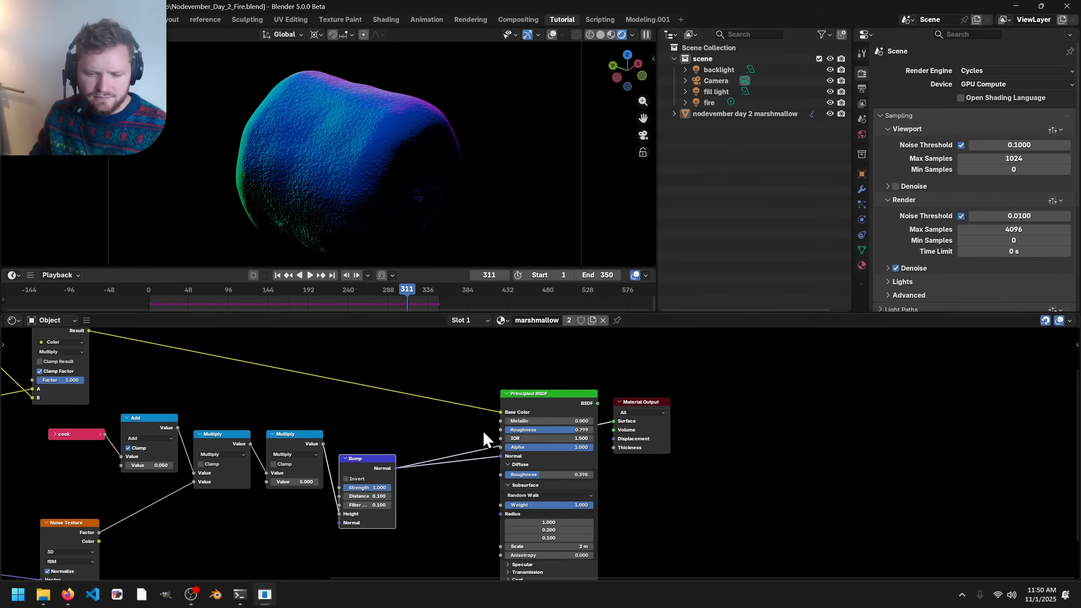
key("ctrl+s")
left_click(545, 397, "ctrl+shift")
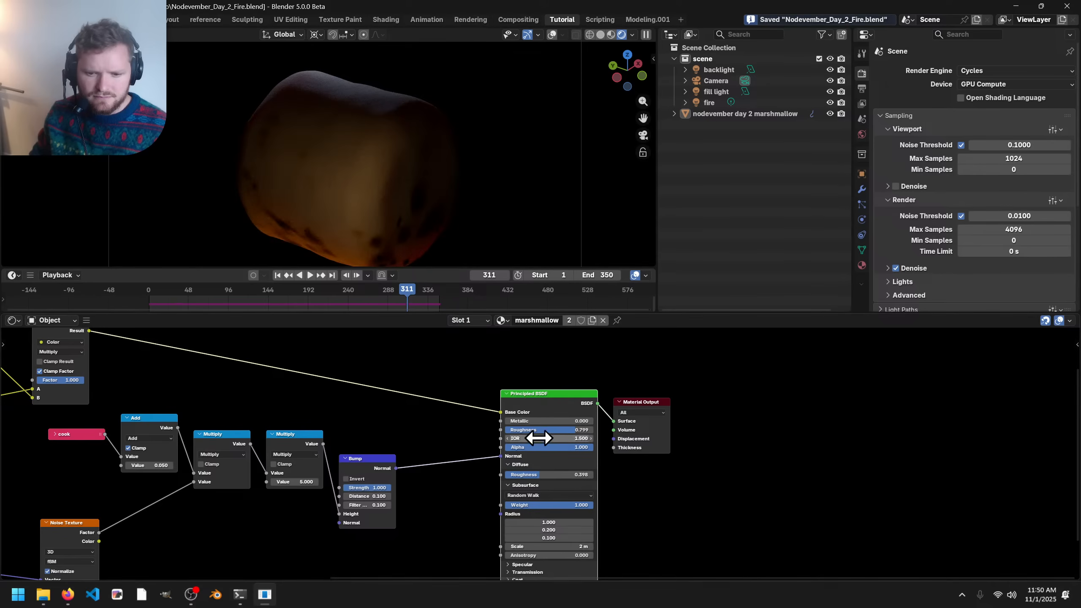
- Try the Principled BSDF's Subsurface Weight at 0 to inspect the bump, and restore it to 1.000
middle_click_drag(540, 464, 461, 429)
scroll(461, 431, "up", 4)
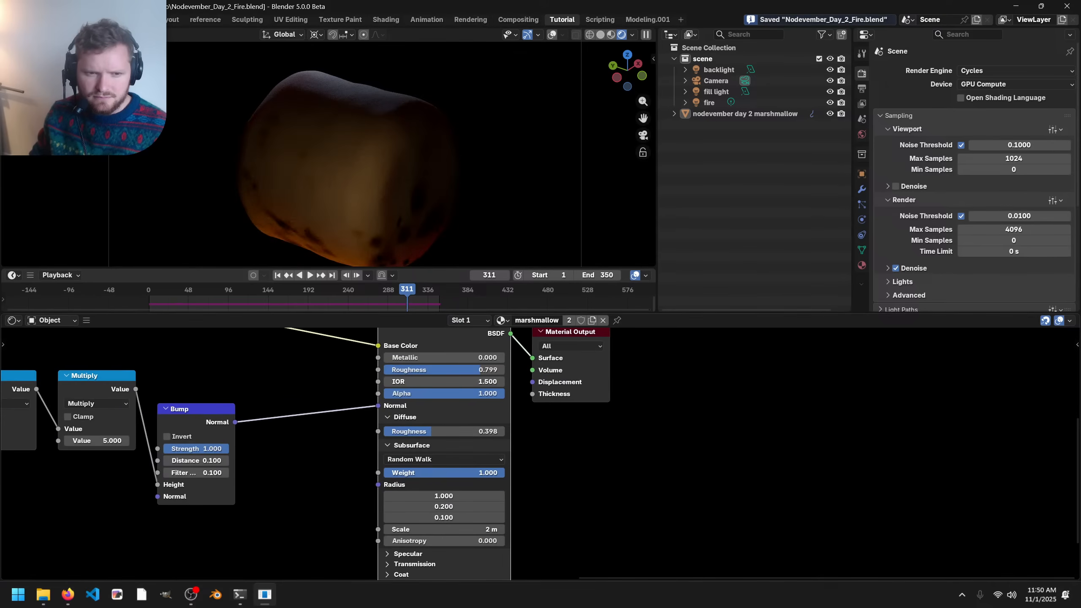
left_click_drag(504, 473, 384, 473)
scroll(306, 85, "up", 8)
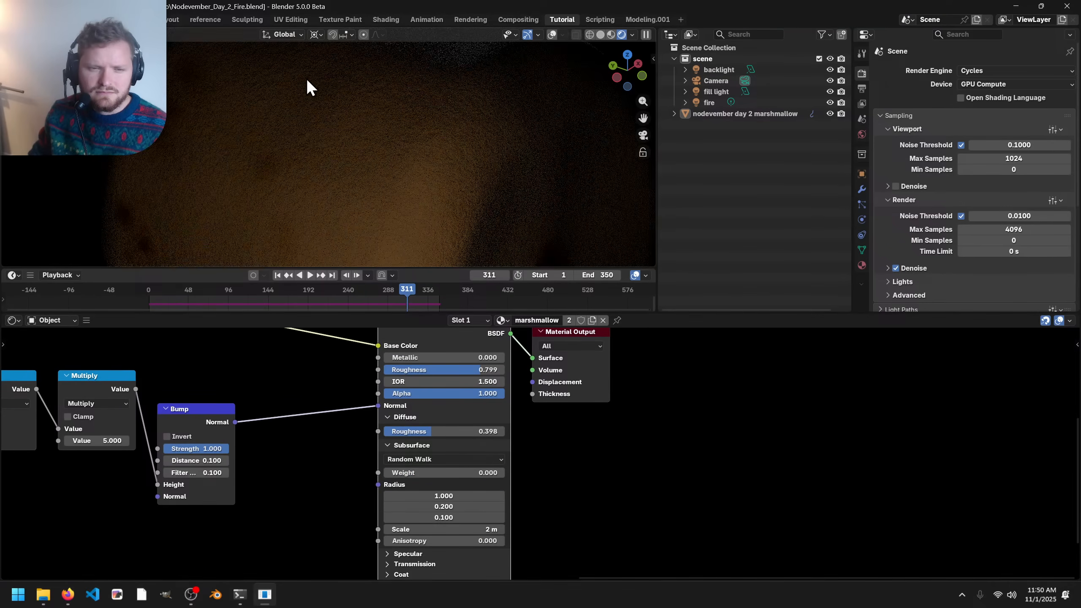
scroll(362, 139, "down", 2)
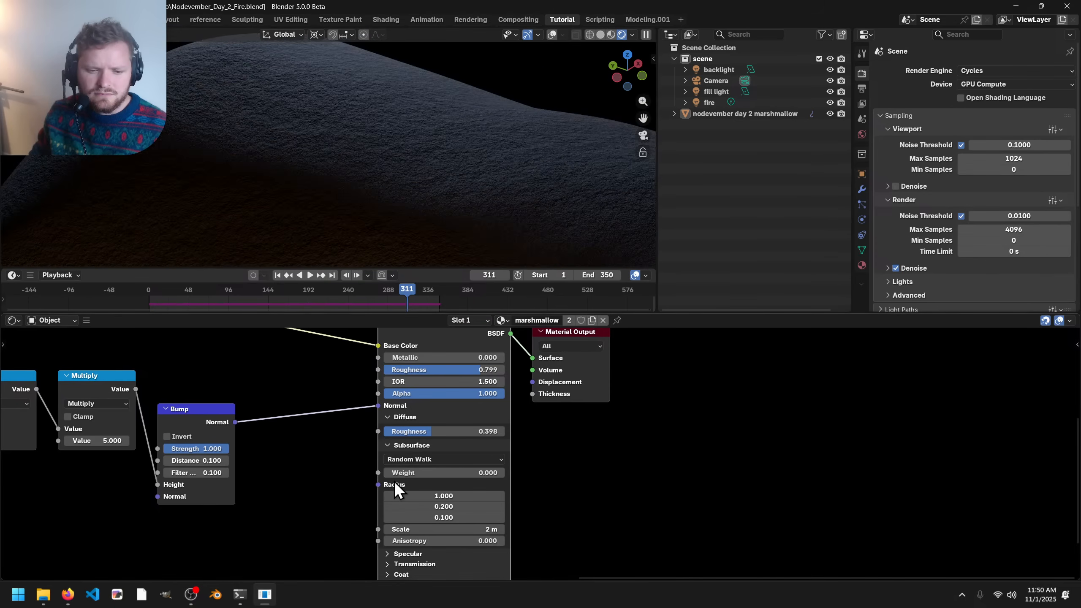
left_click_drag(385, 473, 504, 473)
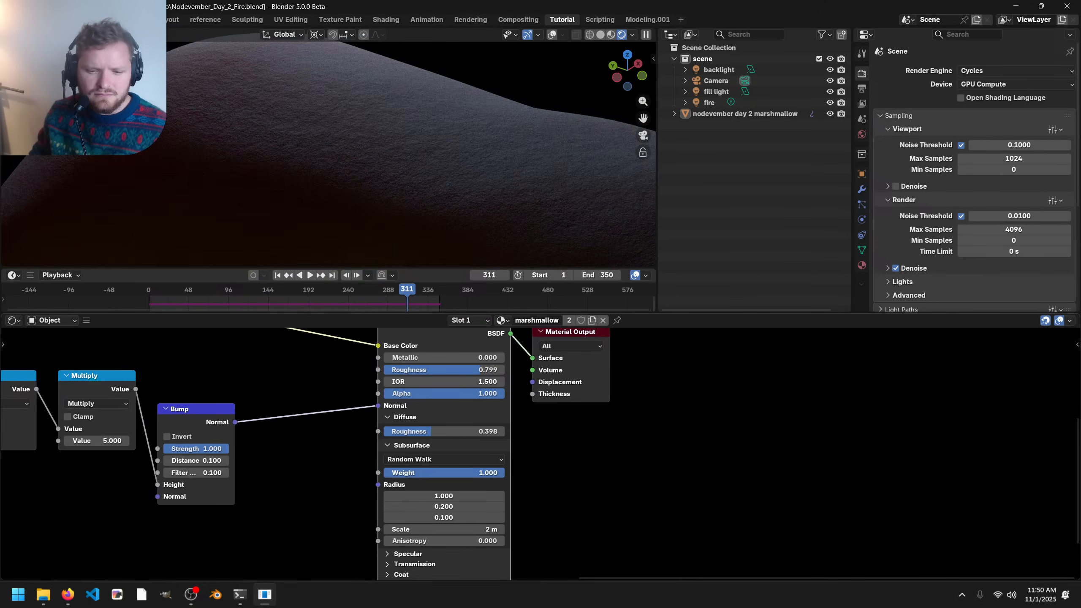
- Collapse the Principled BSDF's Subsurface settings, expand Specular, and lower the IOR Level
key("KP_0")
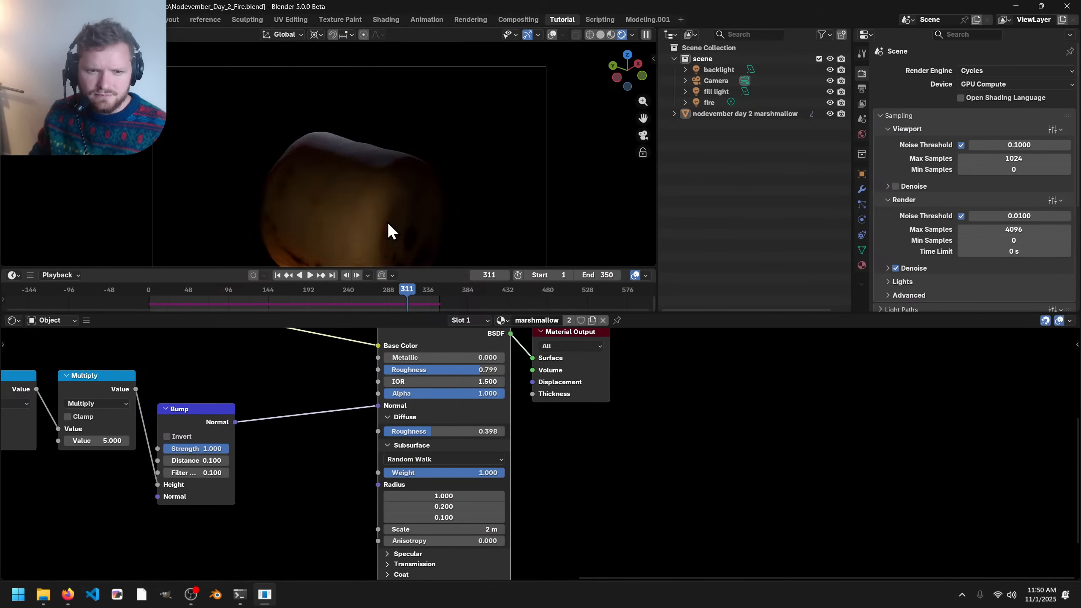
middle_click_drag(387, 222, 385, 132, "shift")
scroll(428, 442, "up", 5)
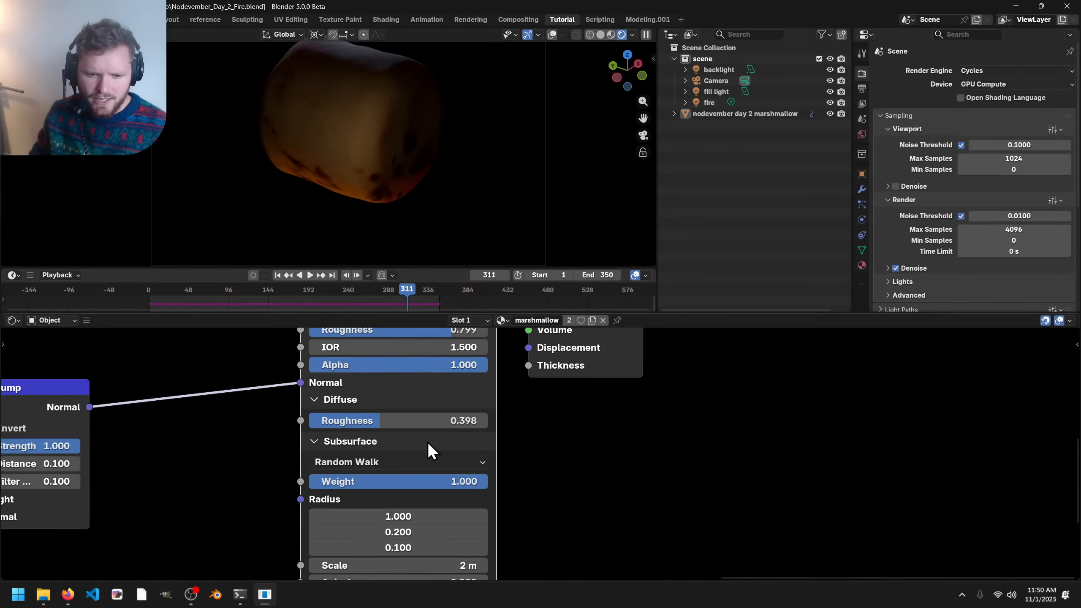
left_click(356, 441)
left_click(339, 457)
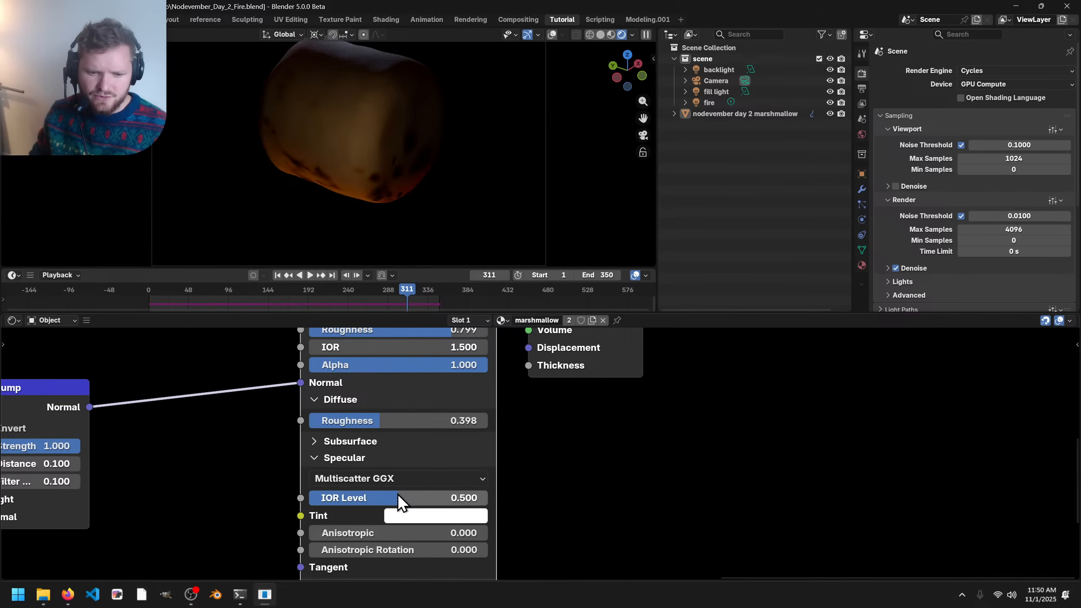
key("ctrl+v")
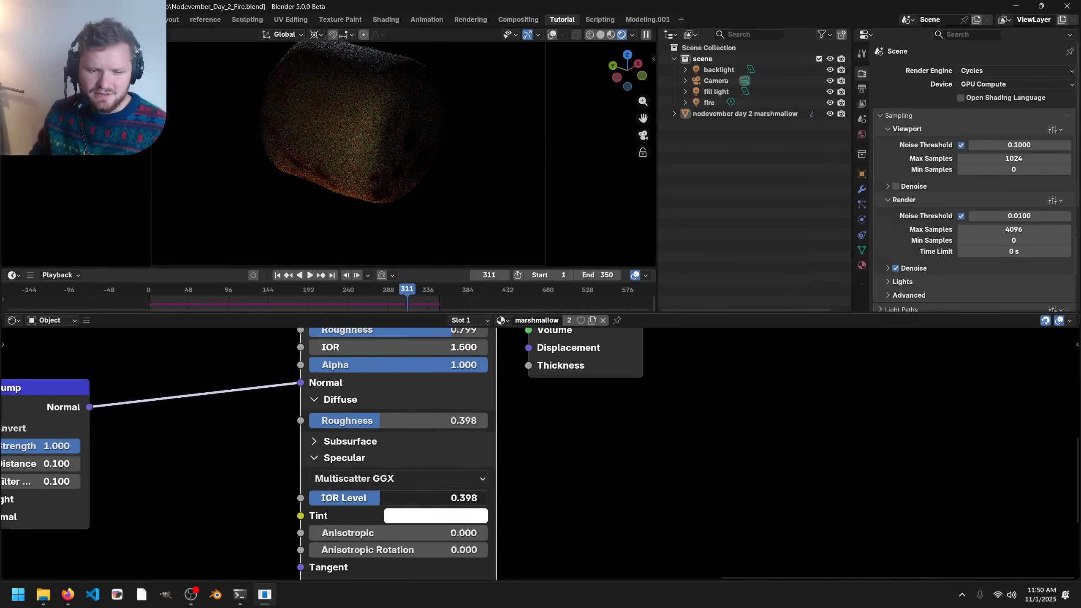
left_click_drag(368, 497, 365, 496)
- Switch the viewport to solid shading and examine the marshmallow's surface geometry at frame 290
scroll(409, 467, "down", 3)
middle_click_drag(342, 437, 410, 535)
scroll(396, 219, "down", 1)
scroll(396, 217, "down", 1)
middle_click_drag(399, 163, 426, 194, "shift")
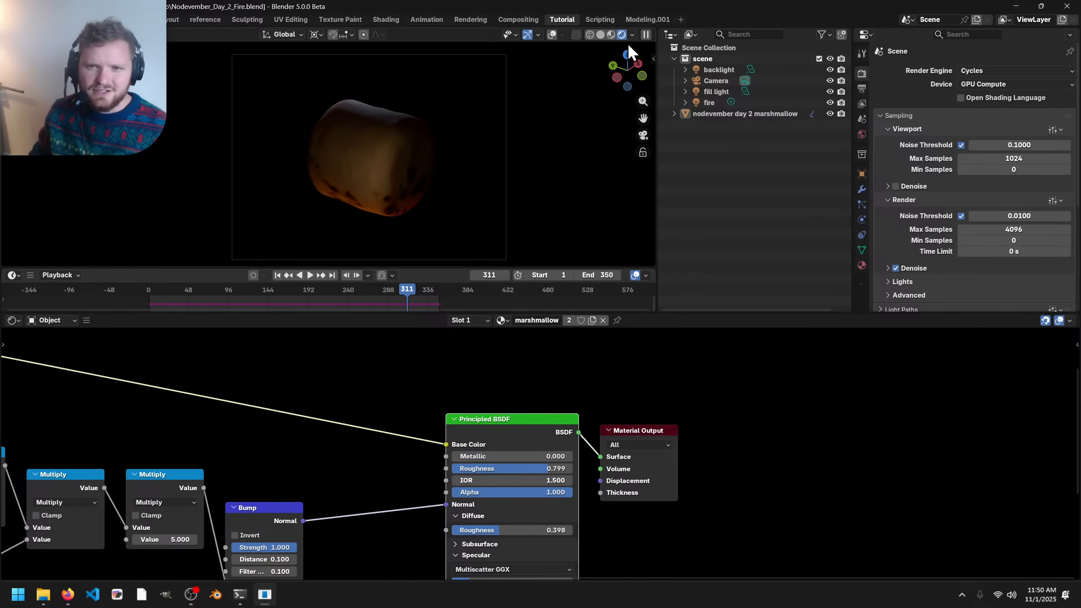
left_click(604, 35)
key("space")
mouse_move(376, 293)
left_mouse_down()
mouse_move(424, 288)
mouse_move(369, 289)
mouse_move(390, 289)
left_mouse_up()
middle_click_drag(395, 163, 395, 159)
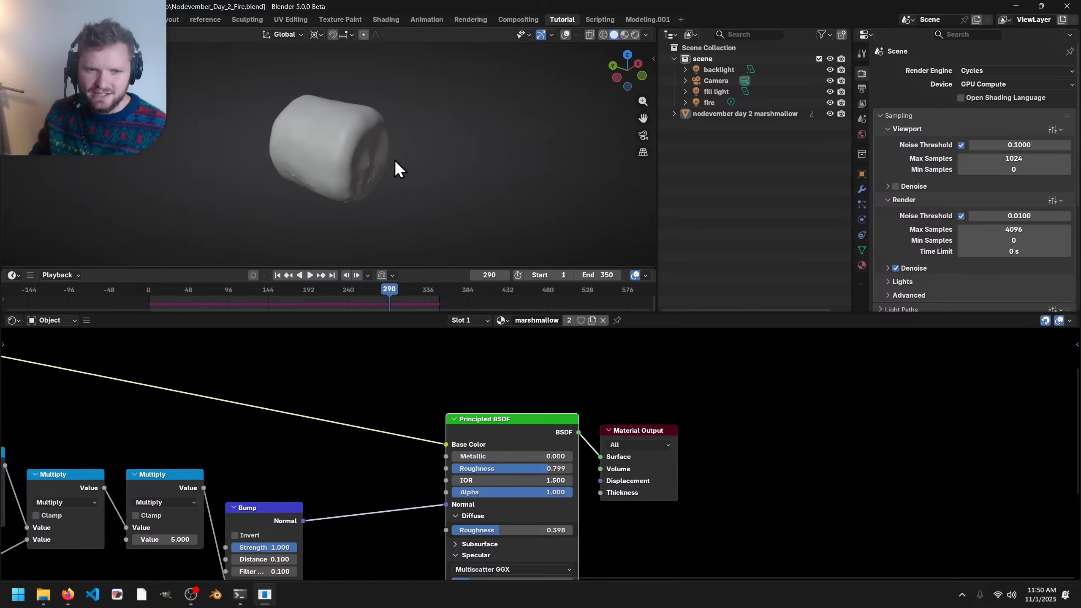
scroll(395, 159, "up", 2)
middle_click_drag(325, 203, 406, 153, "shift")
mouse_move(405, 153)
middle_mouse_down()
mouse_move(410, 131)
mouse_move(406, 168)
middle_mouse_up()
middle_click_drag(410, 131, 399, 80, "shift")
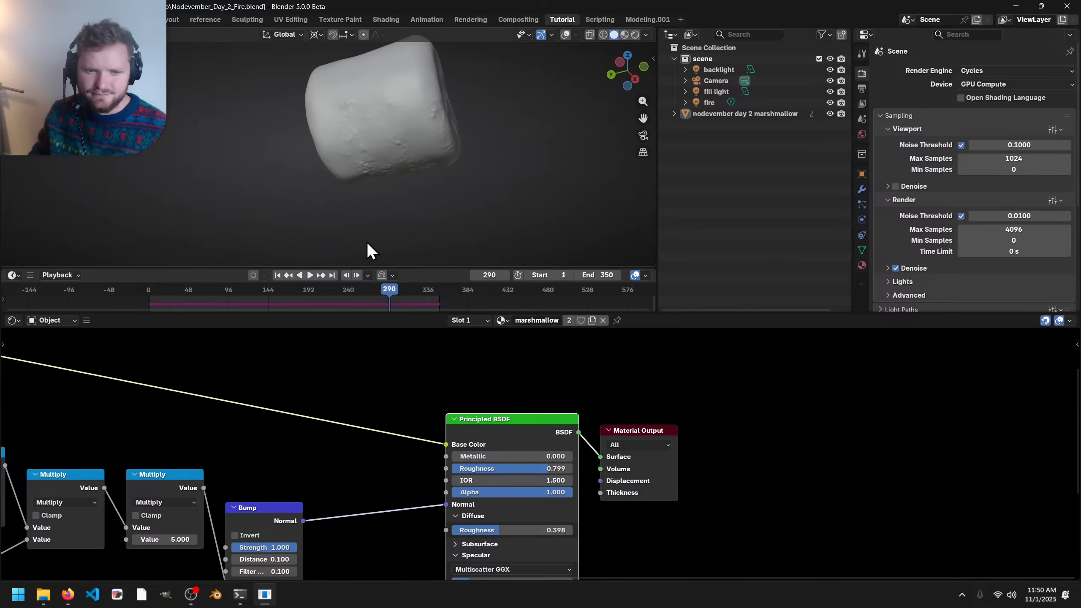
- Move to frame 301 and enable Cavity in the solid viewport shading to examine the surface detail
left_click_drag(369, 289, 404, 287)
key("space")
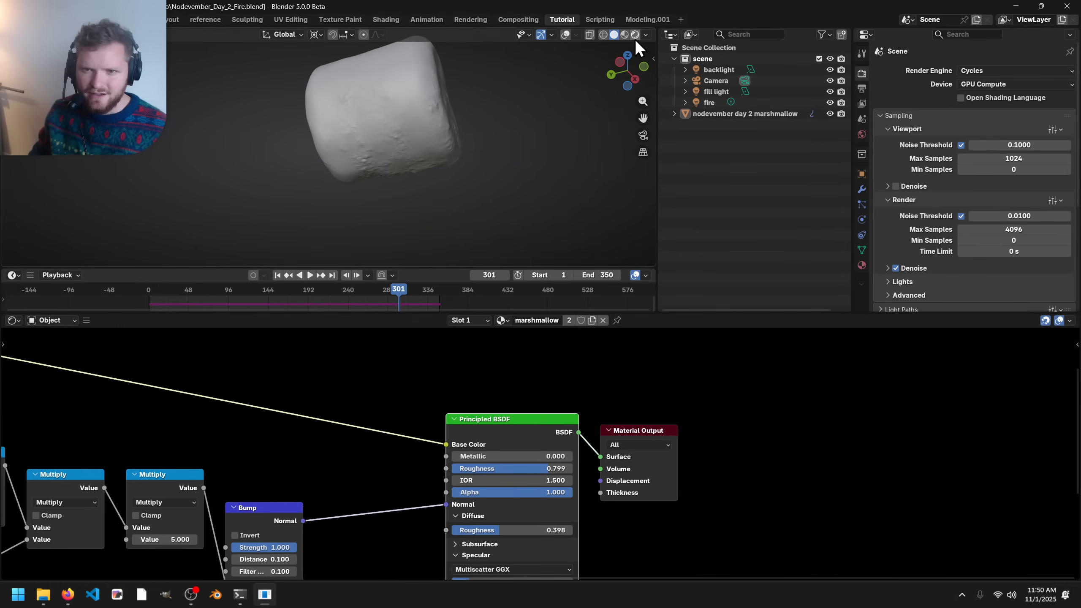
left_click(646, 35)
left_click(579, 348)
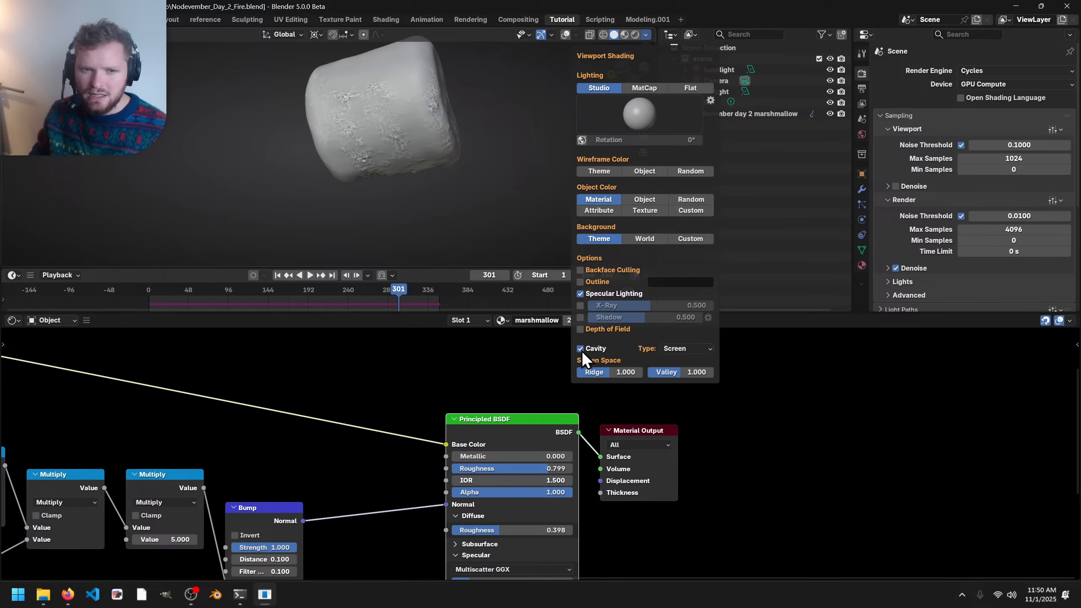
mouse_move(415, 103)
middle_mouse_down()
mouse_move(403, 127)
mouse_move(471, 118)
middle_mouse_up()
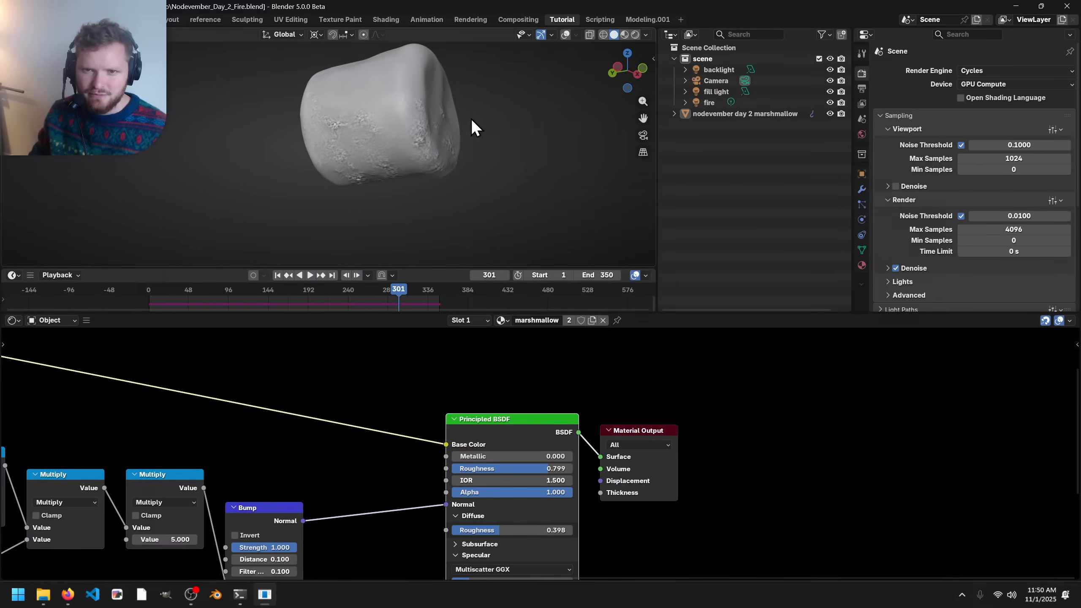
- Return the viewport to the rendered camera view and set the fill light's Power to 25
left_click(635, 34)
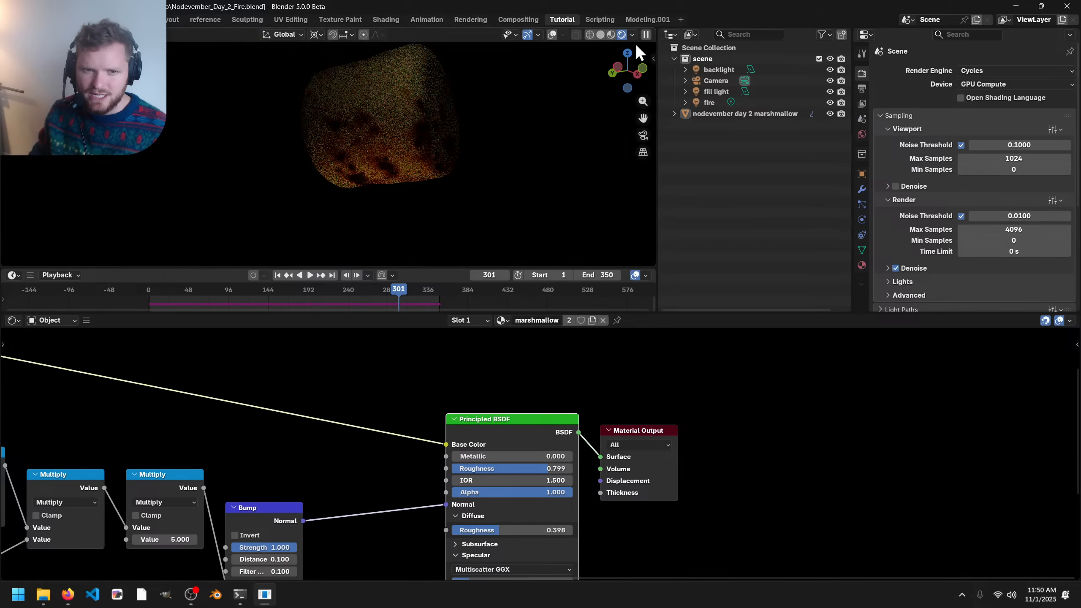
left_click(642, 136)
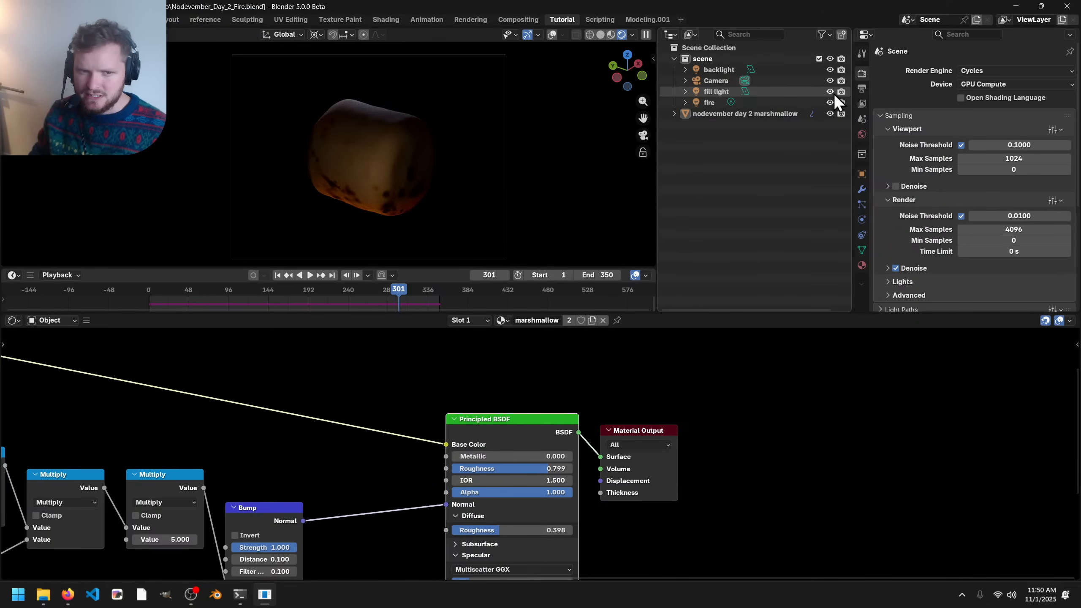
left_click(719, 92)
left_click(861, 219)
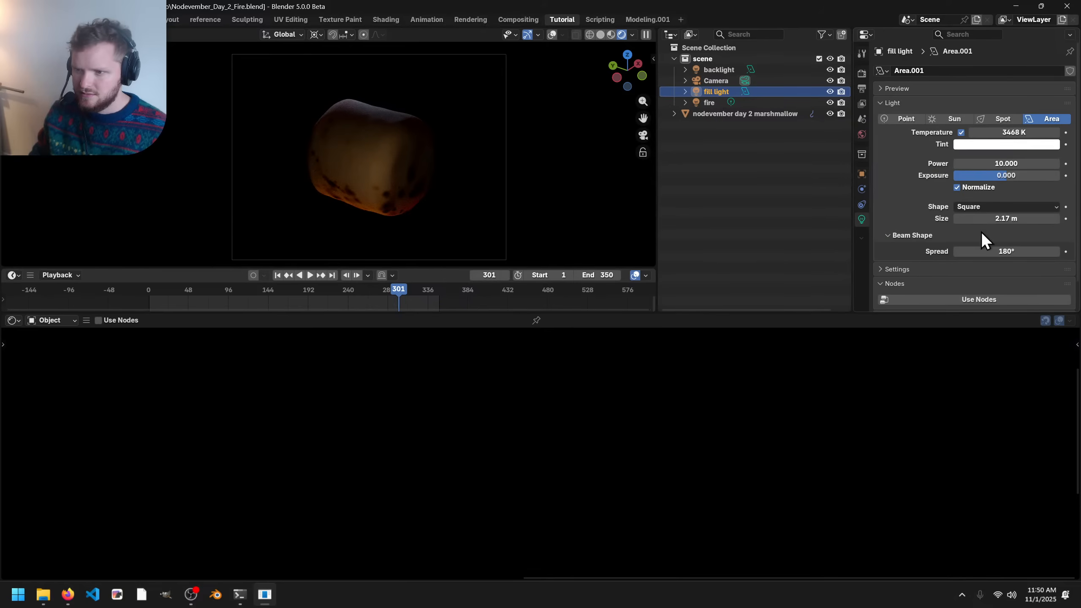
left_click(1021, 163)
type("25")
key("Return")
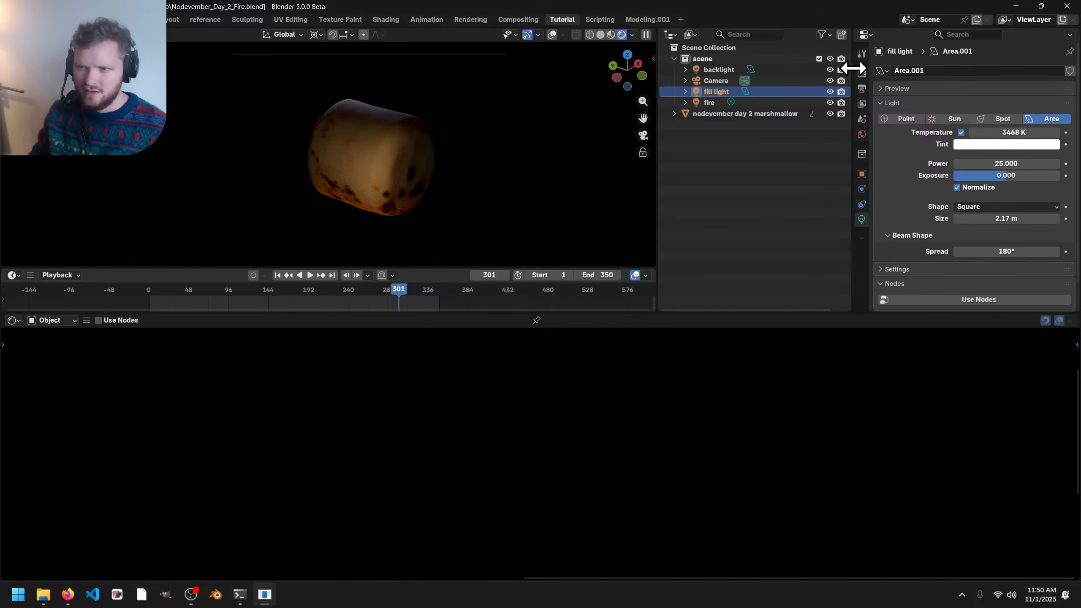
- Split off a second 3D viewport above the properties editor and turn on its overlays
left_click_drag(856, 30, 857, 171)
left_click(860, 34)
key("v")
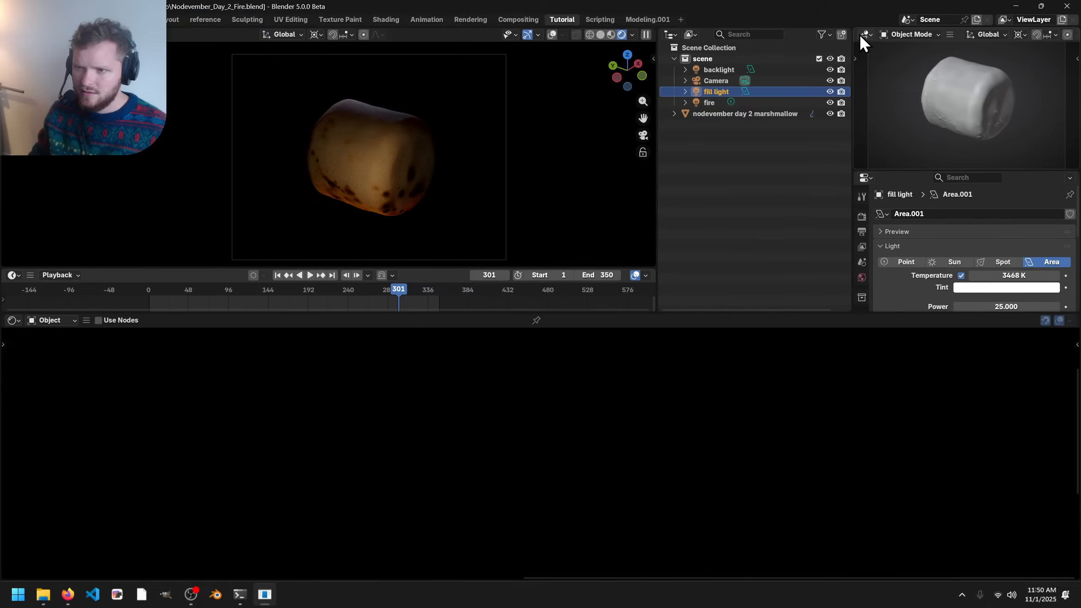
left_click(985, 85)
scroll(984, 85, "down", 5)
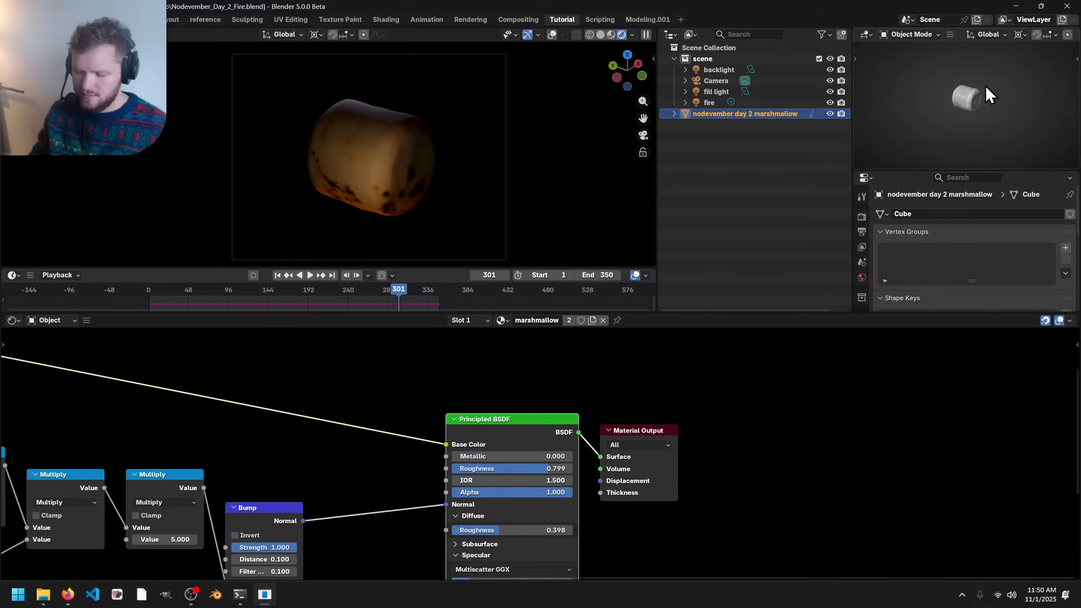
scroll(1002, 34, "down", 5)
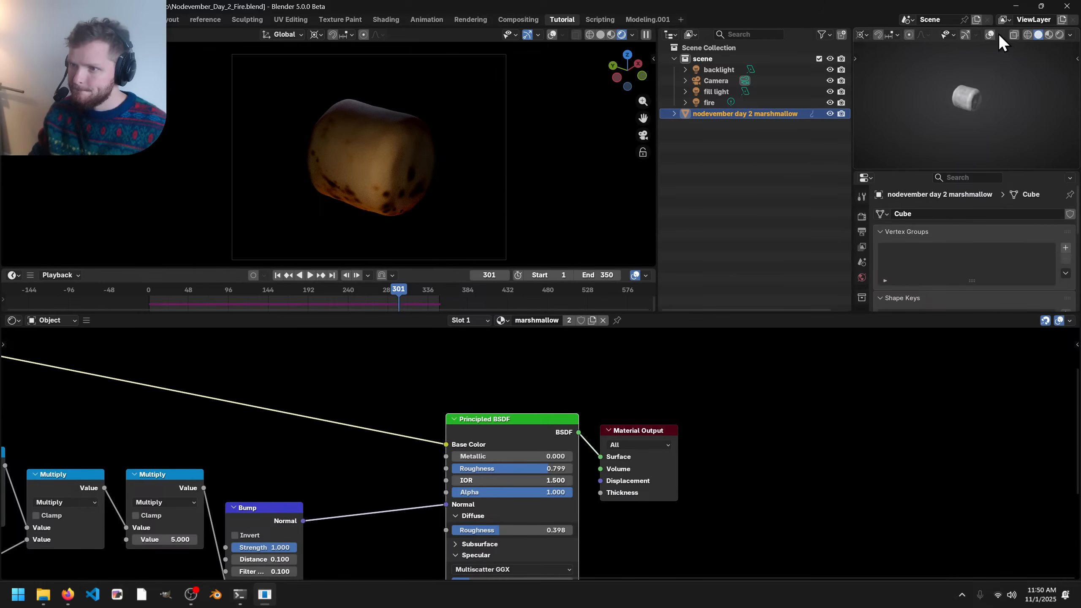
left_click(990, 34)
- Rotate the fill light around the marshmallow in the top and side views, and examine the rendered lighting up close
left_click(964, 106)
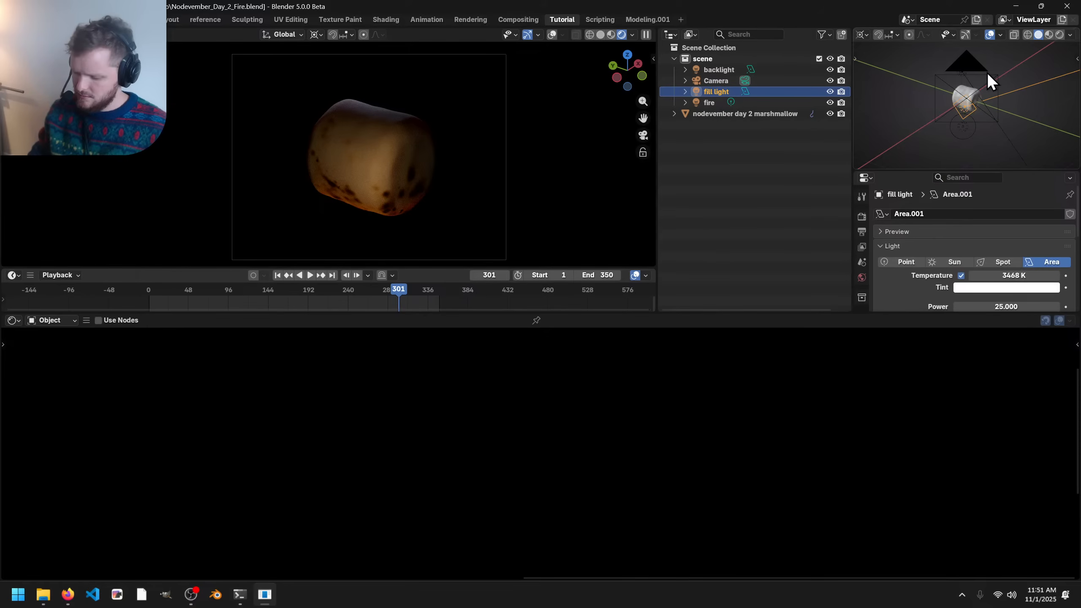
key("KP_7")
key("r")
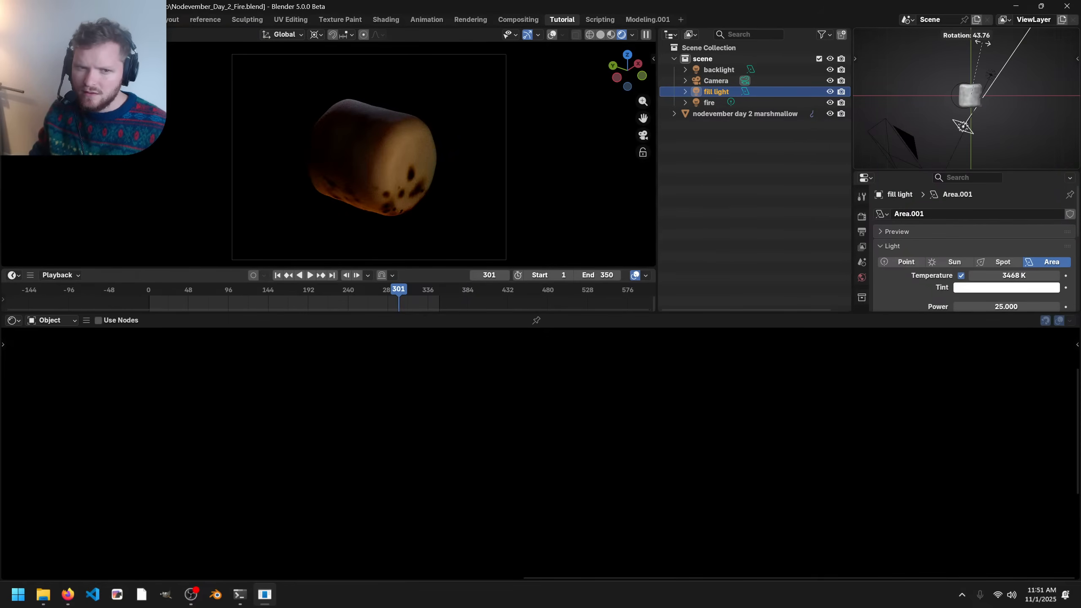
left_click(991, 42)
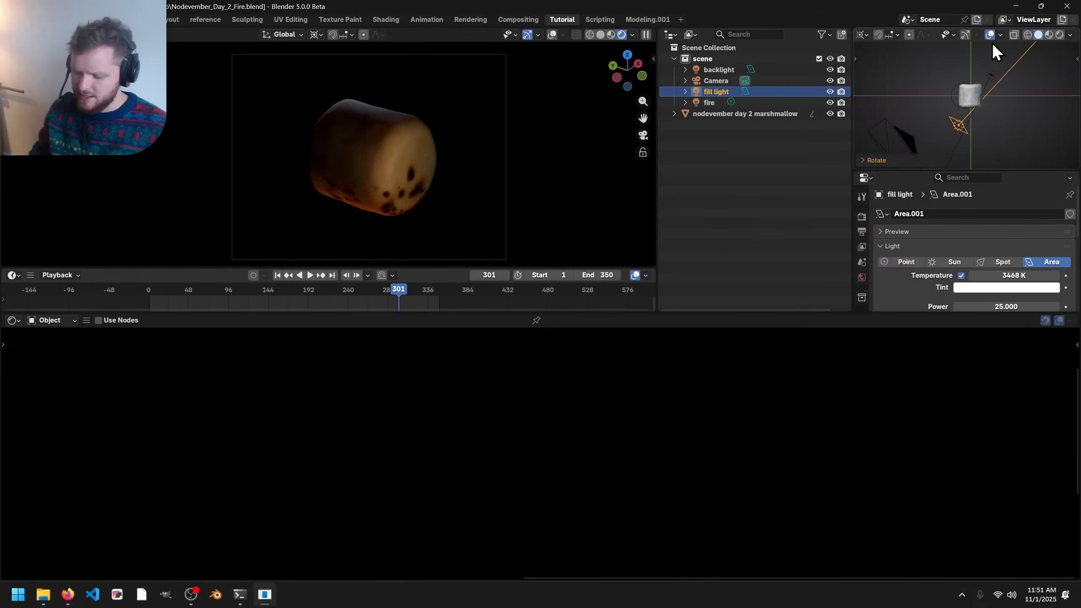
key("KP_3")
key("r")
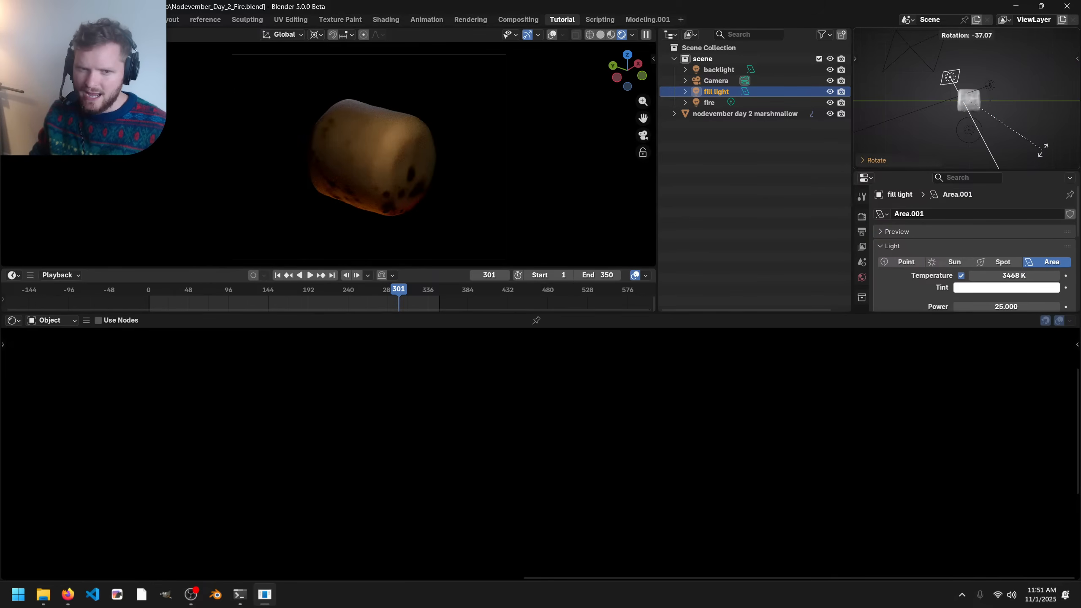
left_click(1046, 144)
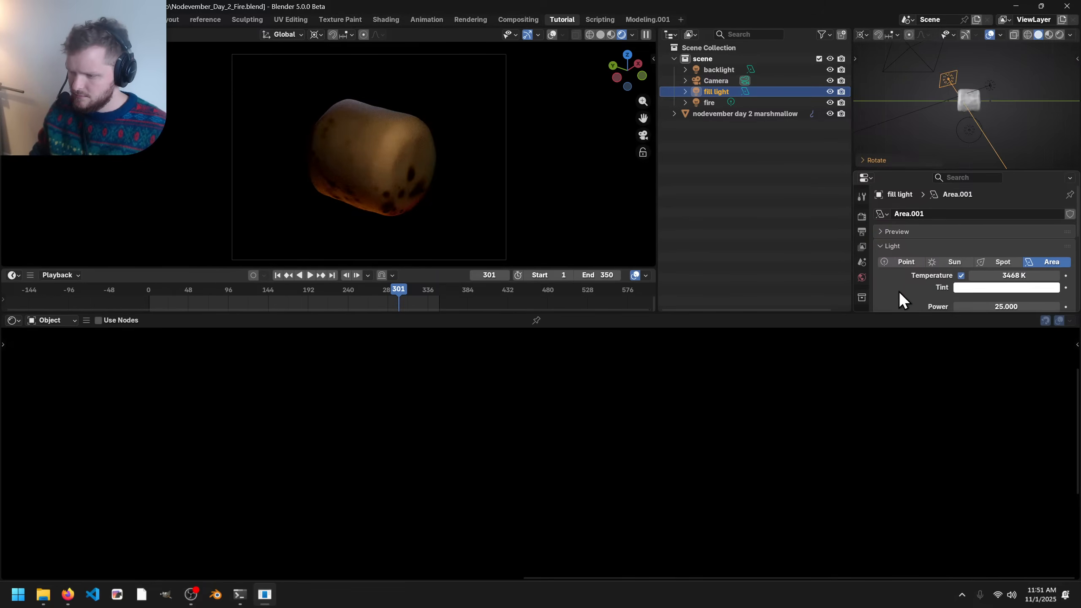
left_click_drag(862, 311, 862, 334)
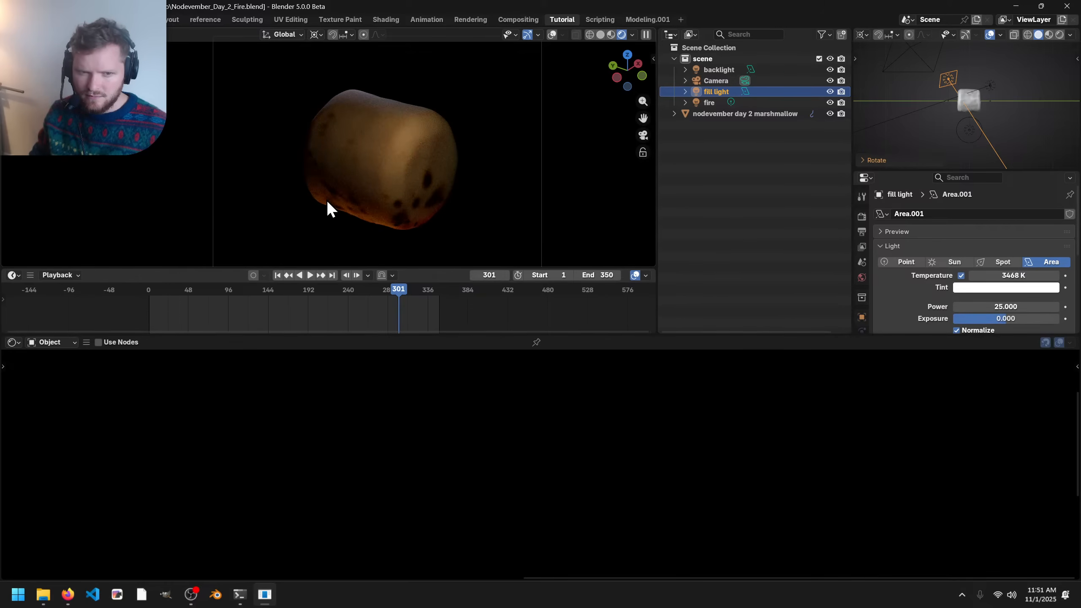
scroll(383, 189, "up", 2)
scroll(384, 190, "up", 1)
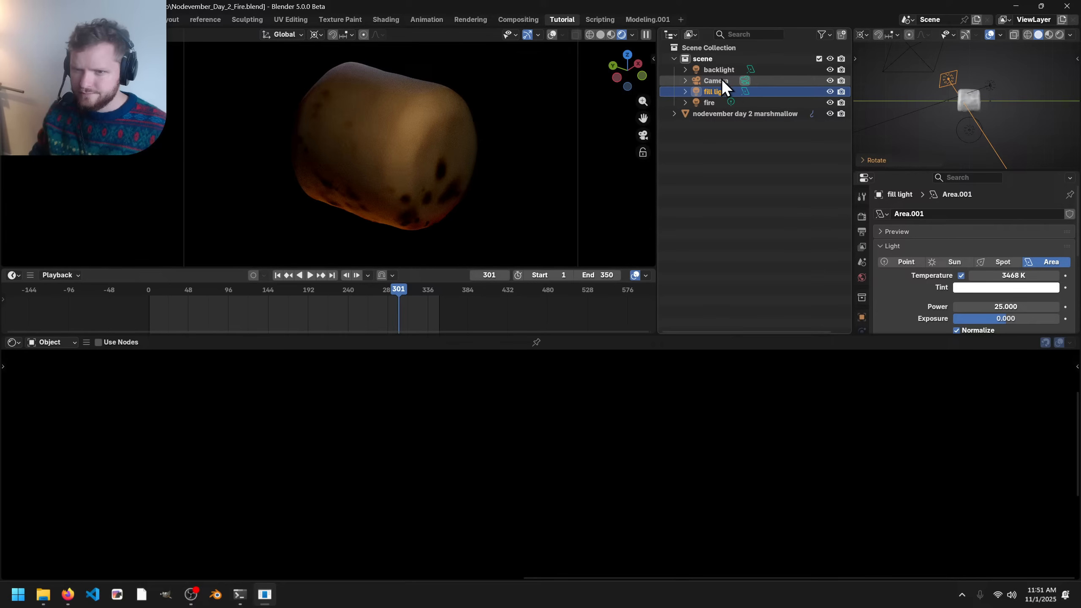
- Try rotating the backlight around the marshmallow in the side view
left_click(724, 69)
key("r")
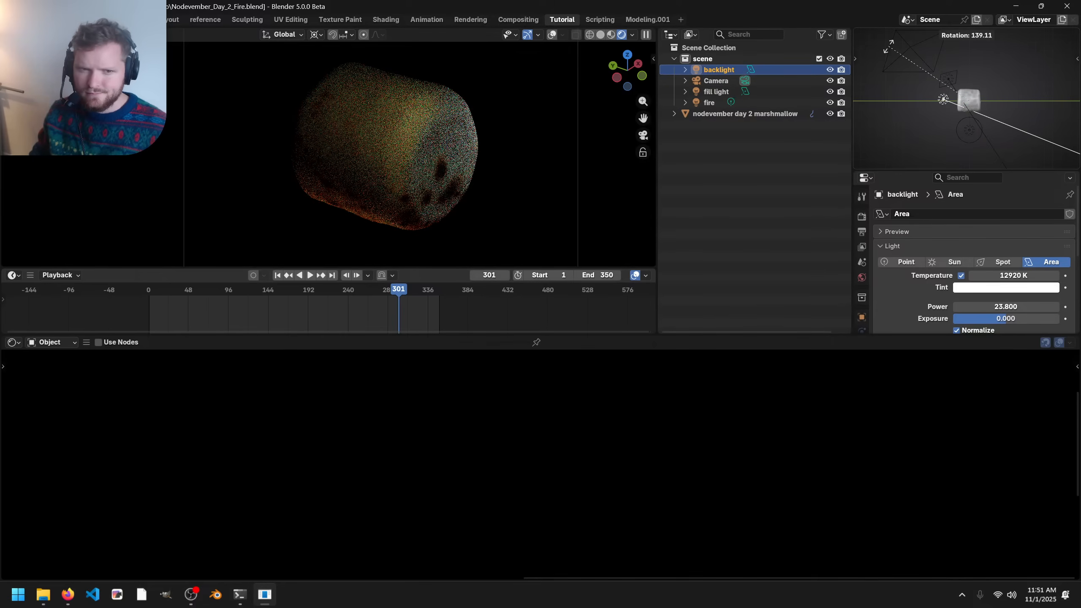
left_click(898, 51)
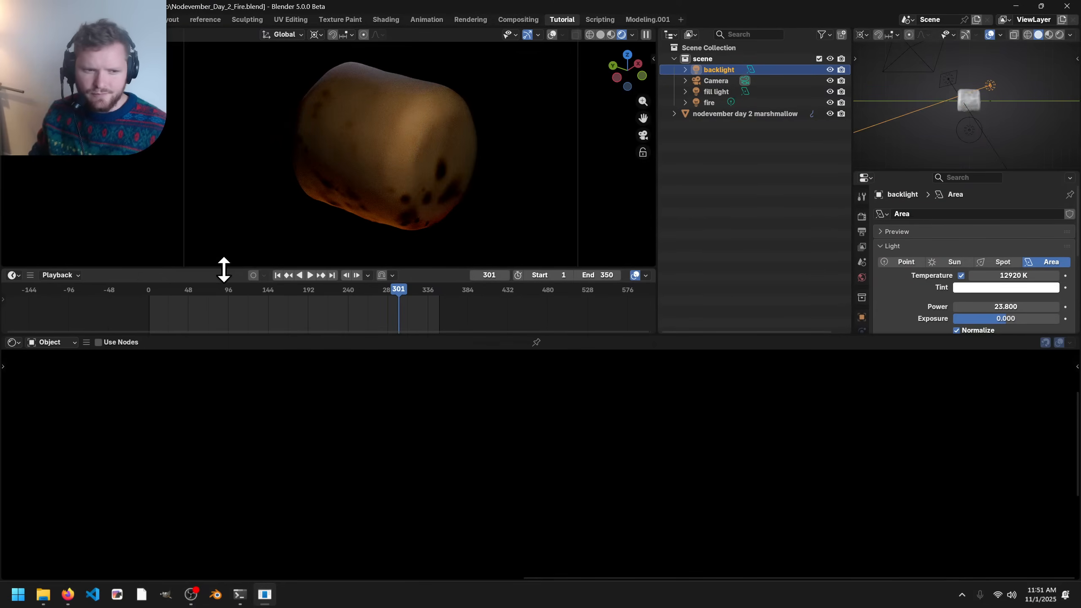
- Switch the shader editor to the World shader and connect the Background node to the World Output's Surface
left_click(30, 342)
left_click(48, 382)
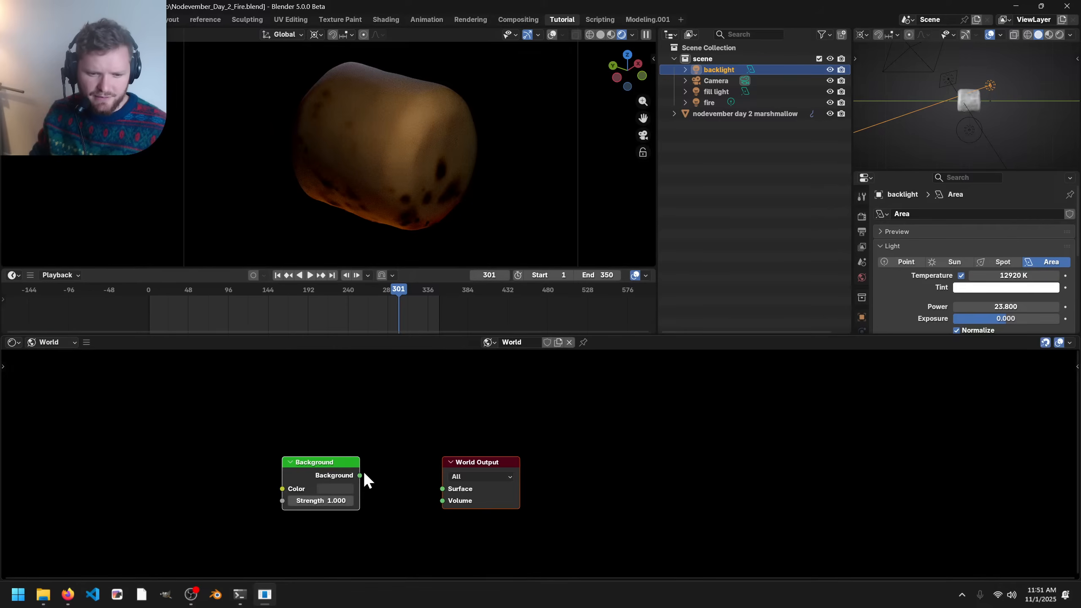
left_click_drag(442, 489, 443, 489)
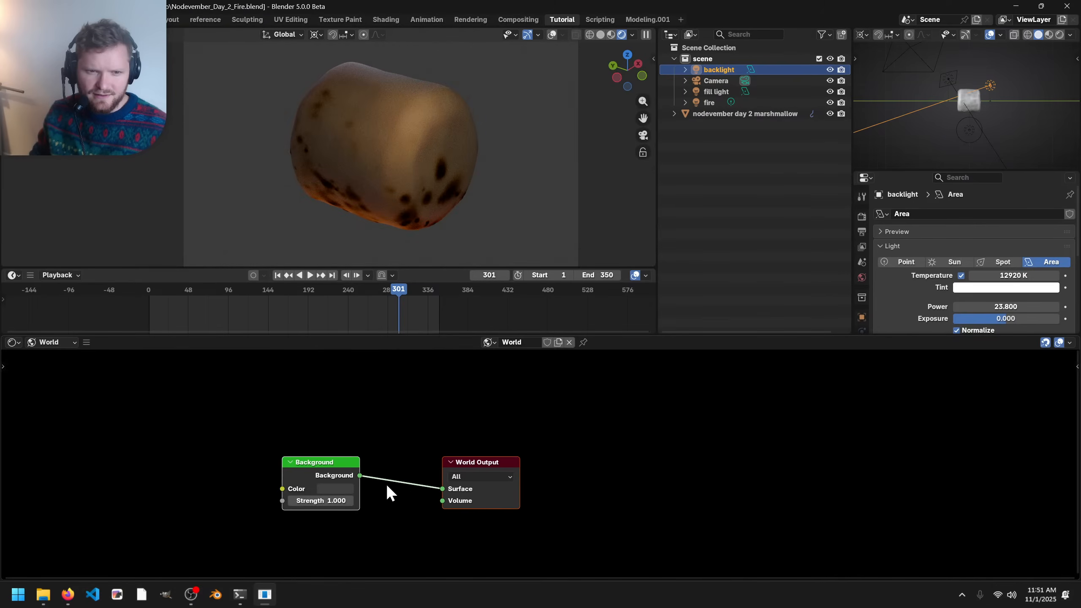
middle_click_drag(385, 485, 445, 460)
scroll(426, 464, "up", 4)
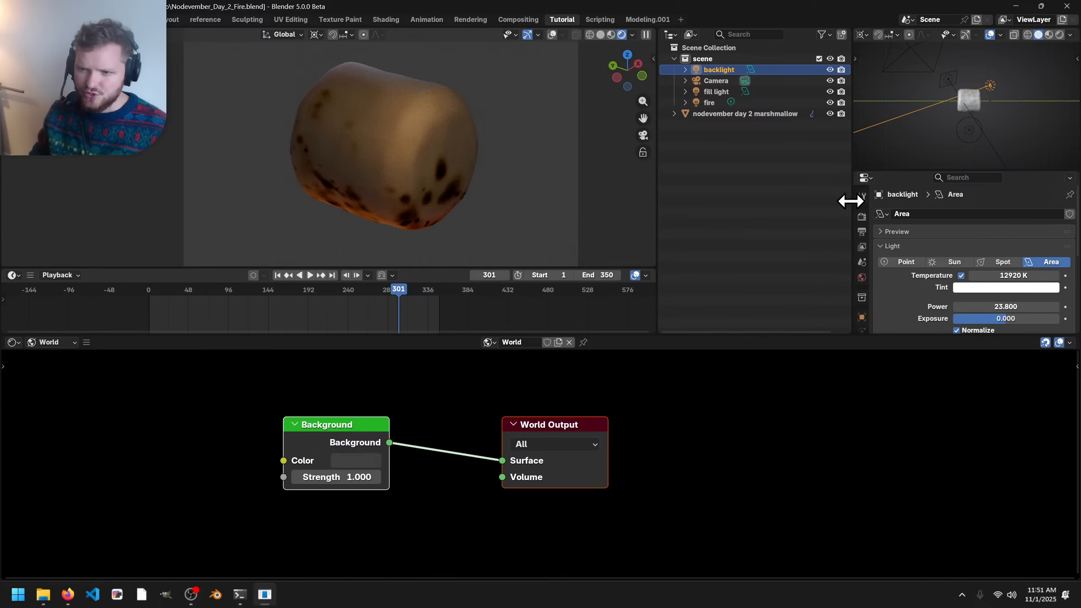
- Enable Transparent in the render's Film settings and view the whole camera frame
left_click(862, 217)
scroll(959, 304, "down", 5)
scroll(912, 273, "down", 6)
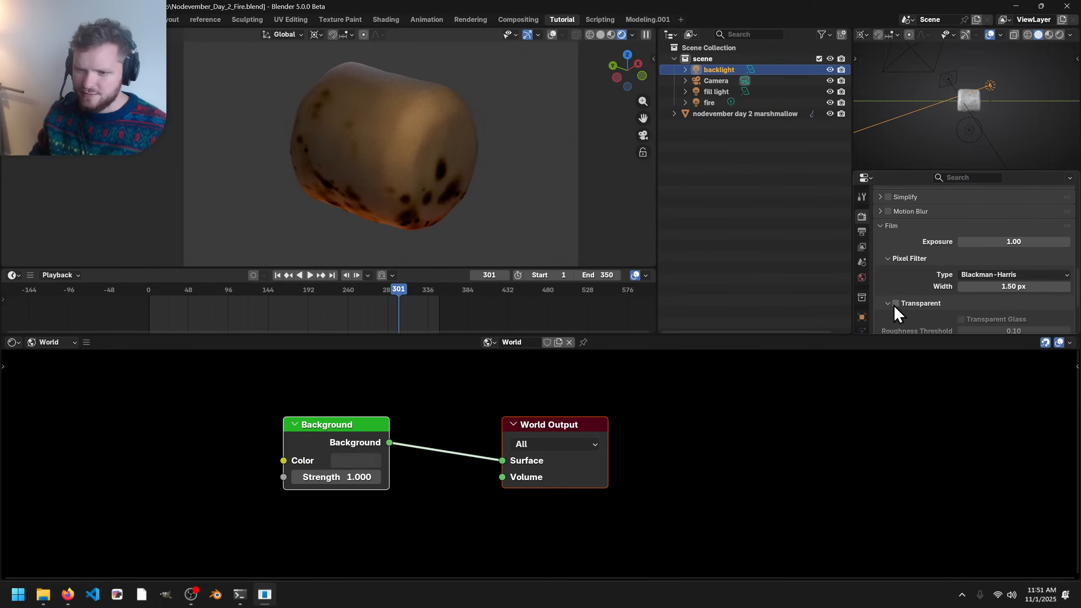
left_click(894, 304)
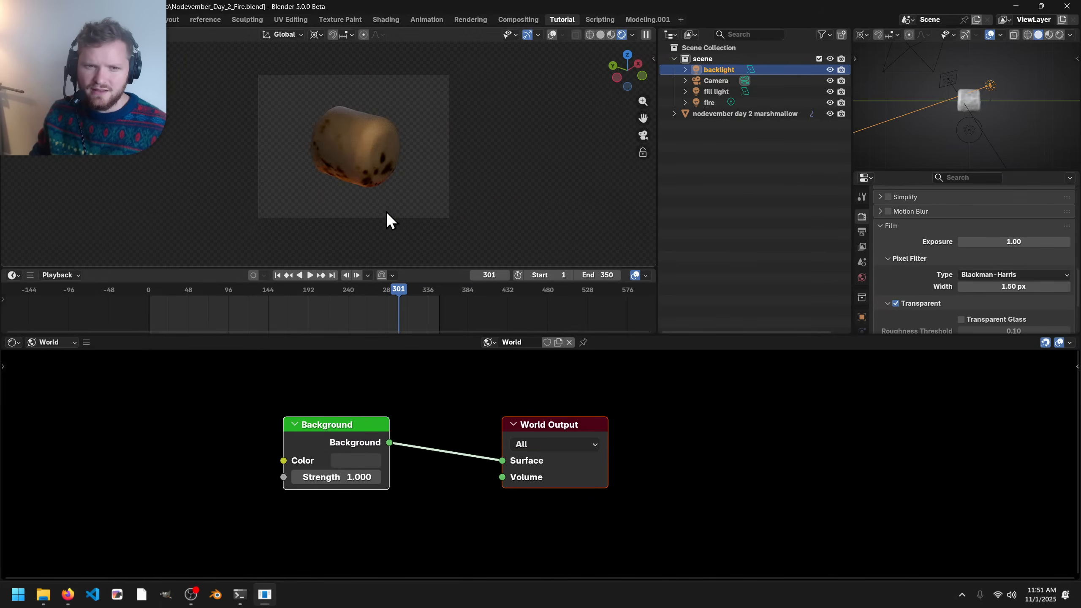
scroll(386, 212, "up", 2)
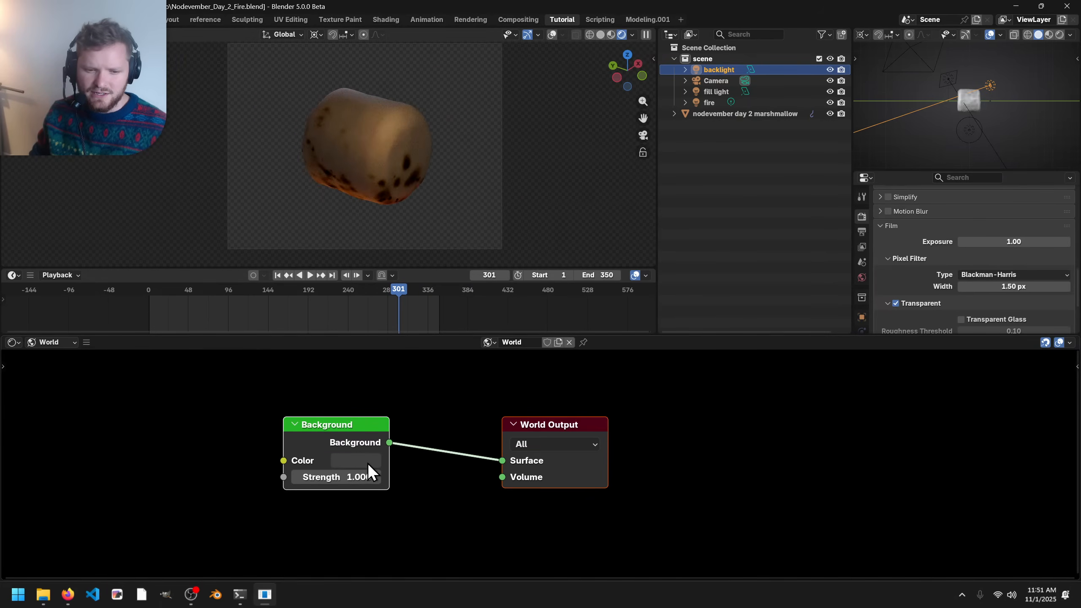
- Try a dark orange world Background color (#40190A) and undo it
left_click(358, 460)
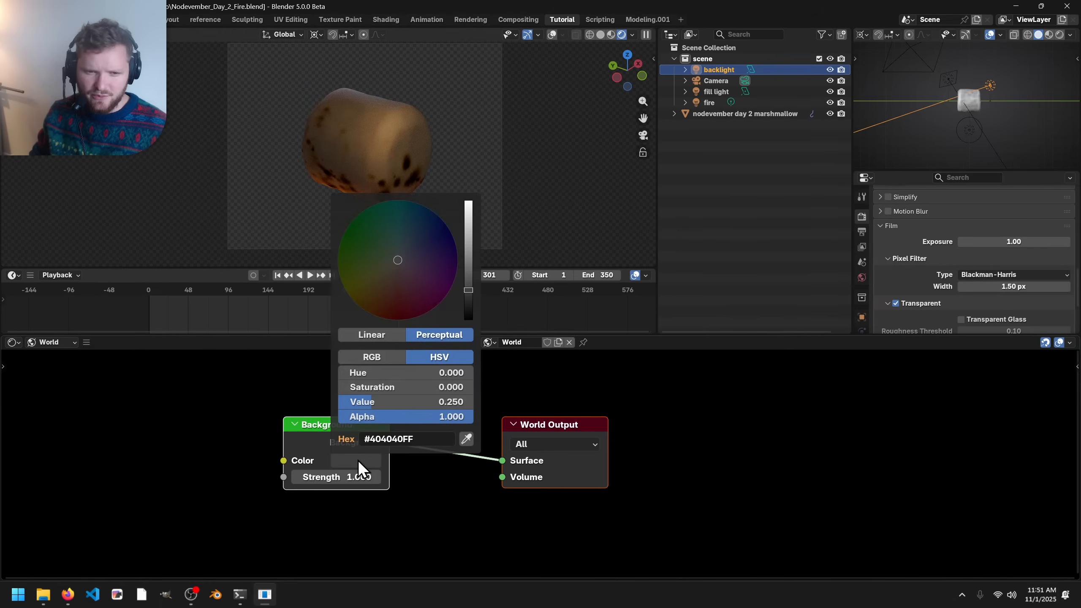
left_click_drag(402, 290, 383, 308)
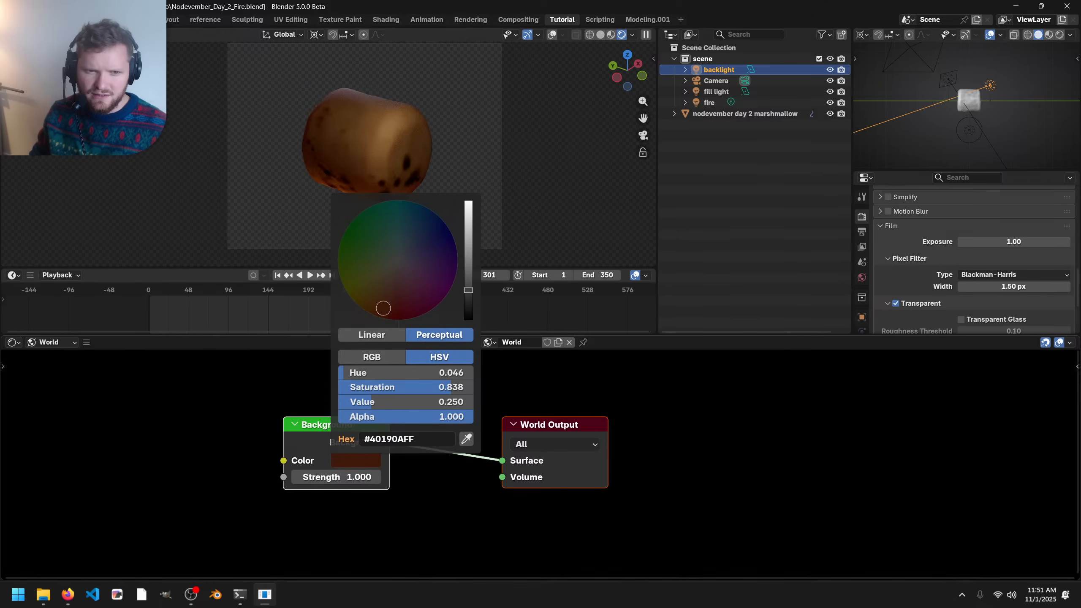
key("ctrl+z")
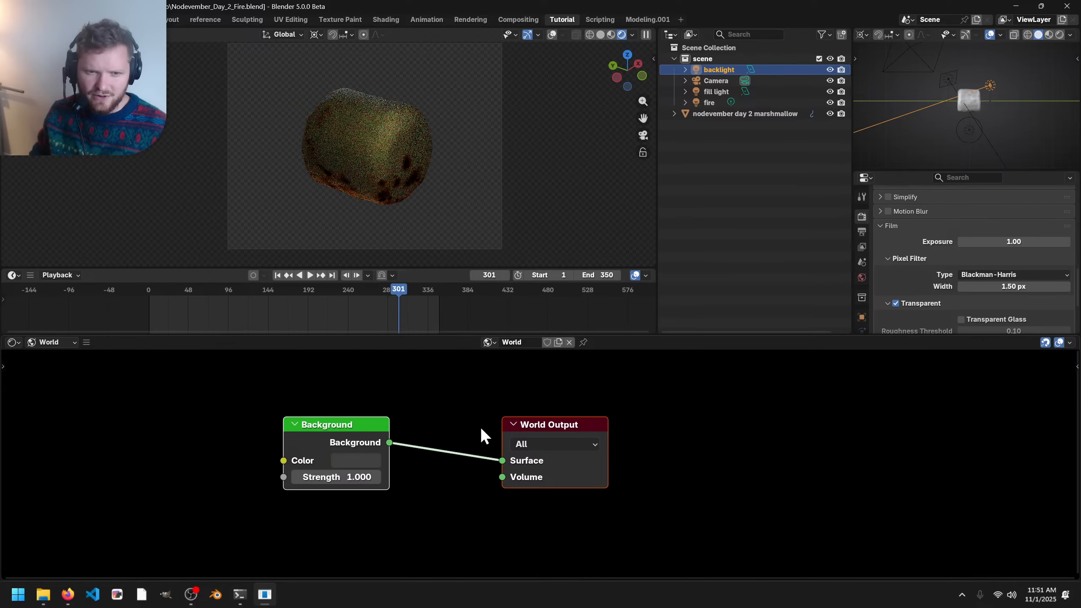
- Select the marshmallow, check the reference workspace, and switch the shader editor back to the object's material nodes
scroll(399, 185, "up", 2)
left_click(379, 149)
left_click(13, 343)
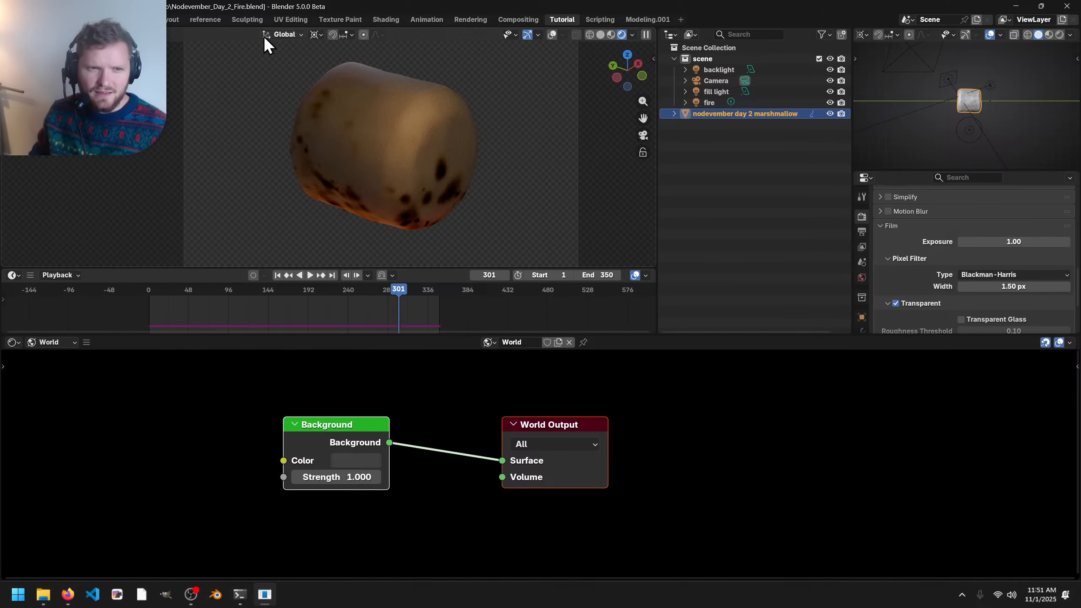
left_click(206, 20)
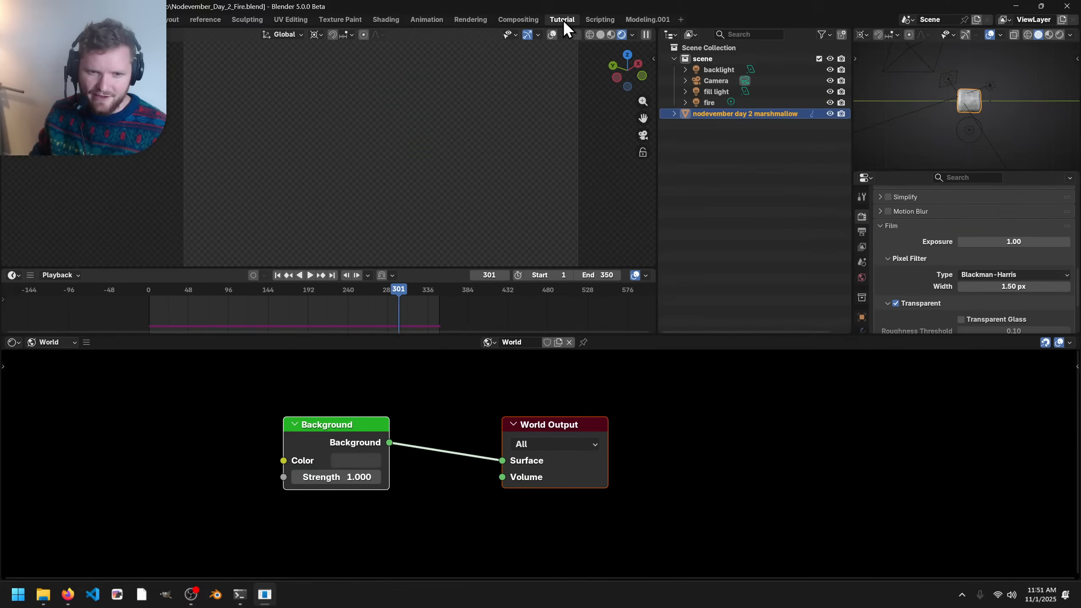
left_click(561, 19)
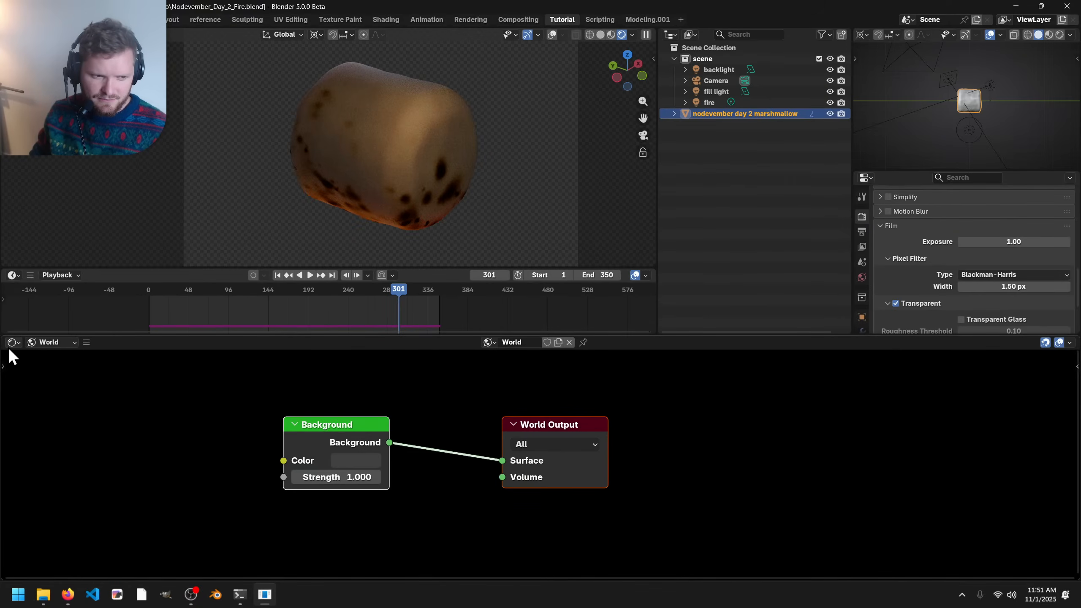
left_click(48, 343)
left_click(47, 374)
scroll(532, 462, "down", 8)
middle_click_drag(49, 380, 282, 407)
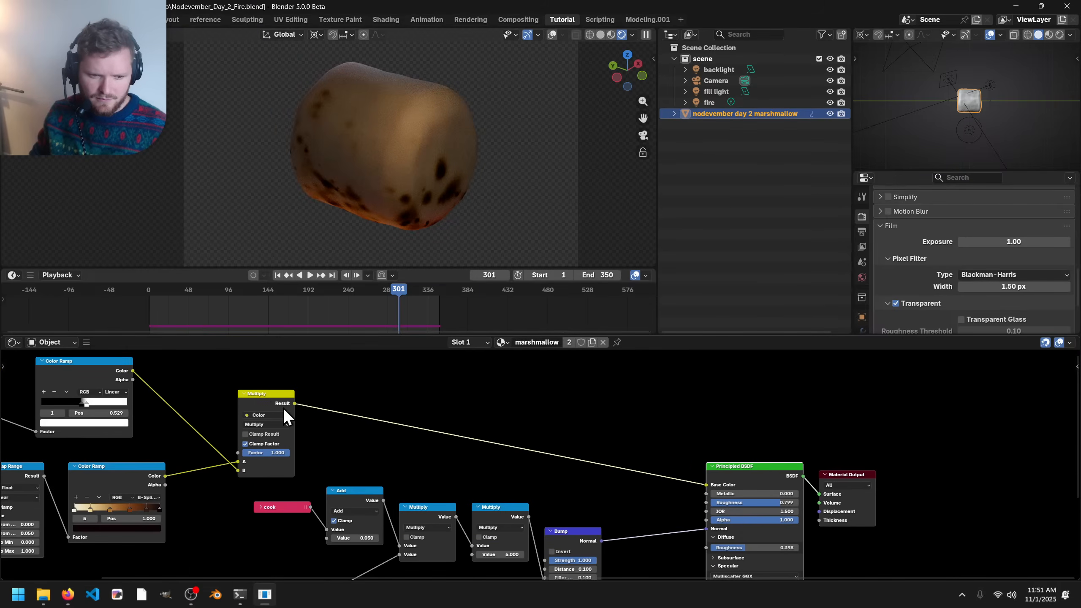
- Move the color Multiply node closer to the Principled BSDF, preview its result through the Material Output, and lower the Principled BSDF
left_click_drag(257, 394, 560, 399)
middle_click_drag(701, 427, 531, 385)
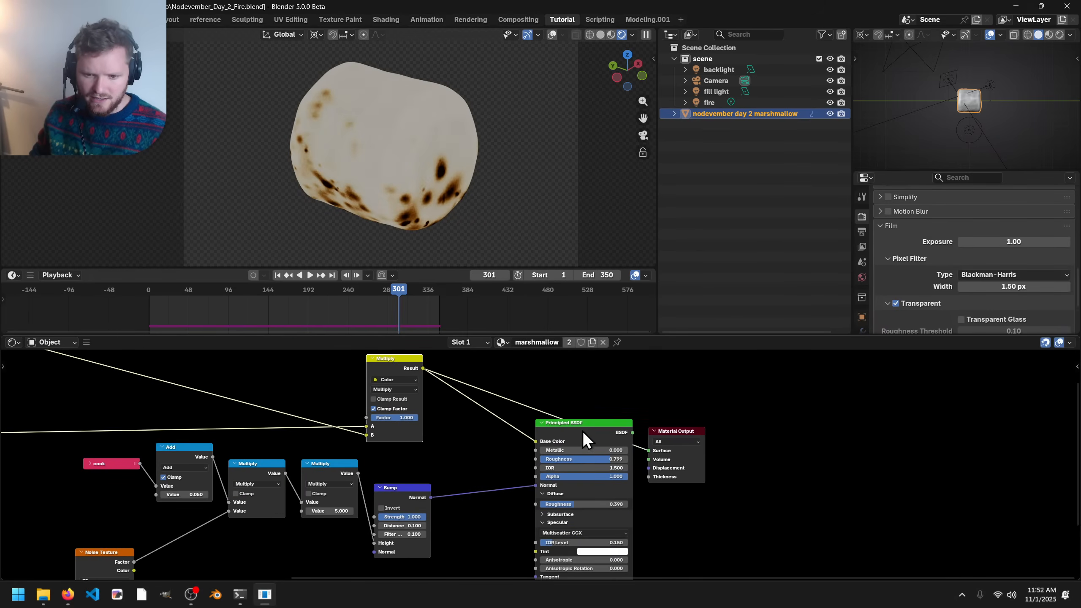
left_click_drag(582, 431, 565, 511)
key("shift+a")
type("diff")
key("Return")
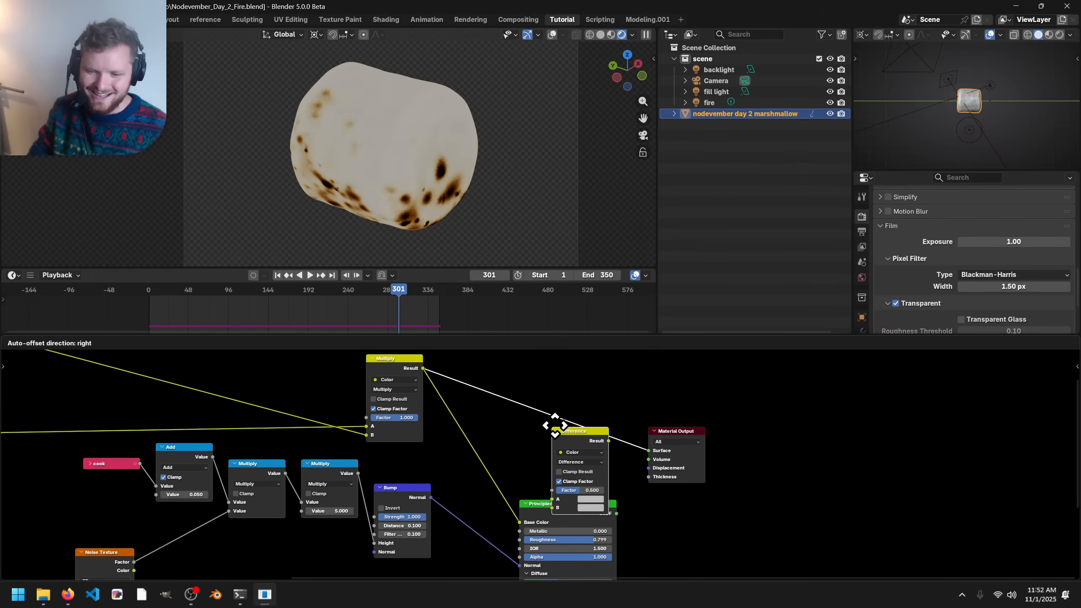
key("Escape")
- Insert a Diffuse BSDF between the color Multiply node and the Material Output
key("shift+a")
type("diff")
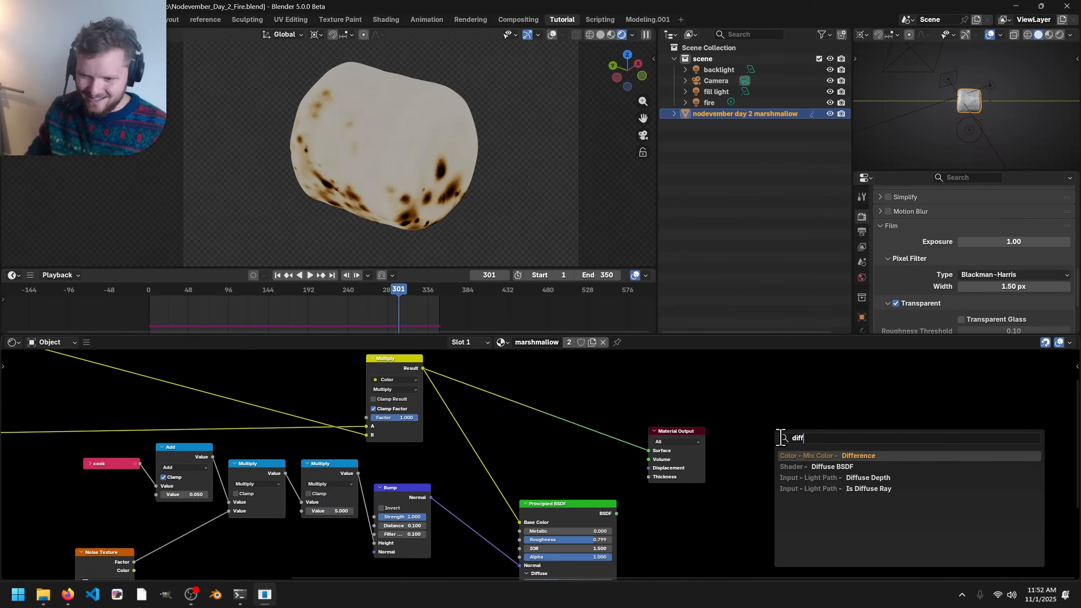
left_click(831, 467)
left_click(537, 397)
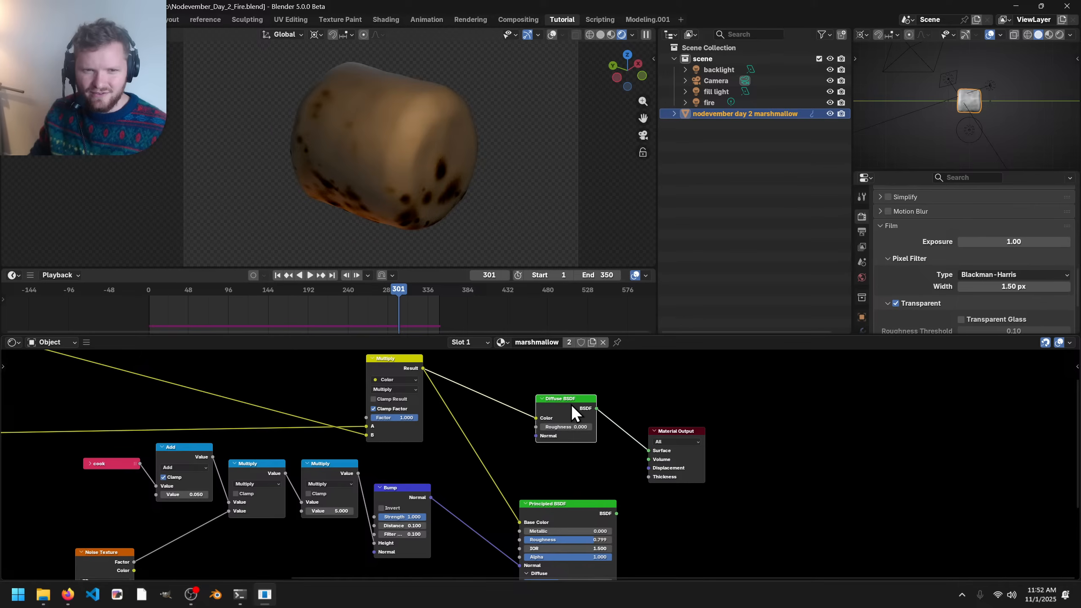
- Insert a Hue/Saturation/Value node between the color Multiply node and the Diffuse BSDF
left_click_drag(776, 471, 683, 391)
middle_click_drag(565, 387, 570, 425)
scroll(570, 426, "up", 1)
key("shift+a")
type("hu")
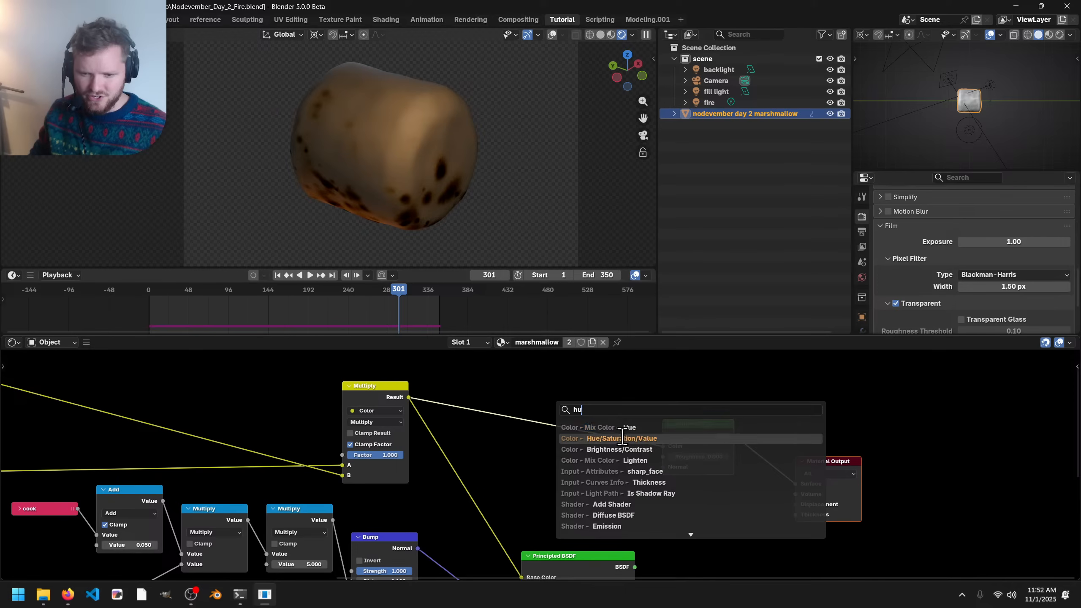
left_click(622, 439)
left_click(484, 394)
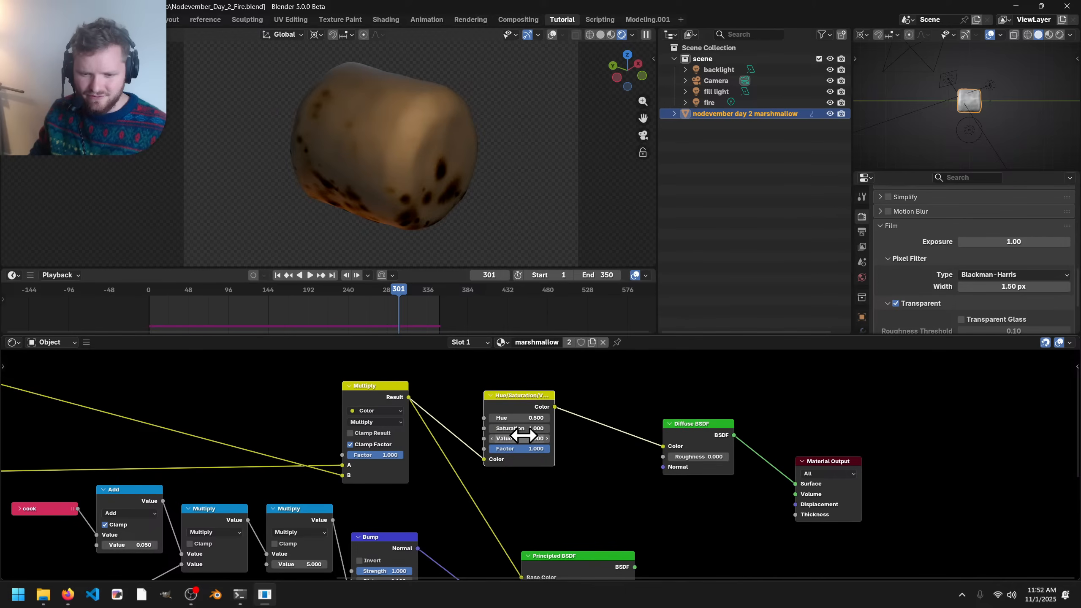
- Set the Hue/Saturation/Value node's Value to 2 and replace the Diffuse BSDF with the Principled BSDF, fed by the adjusted color
left_click_drag(519, 439, 624, 439)
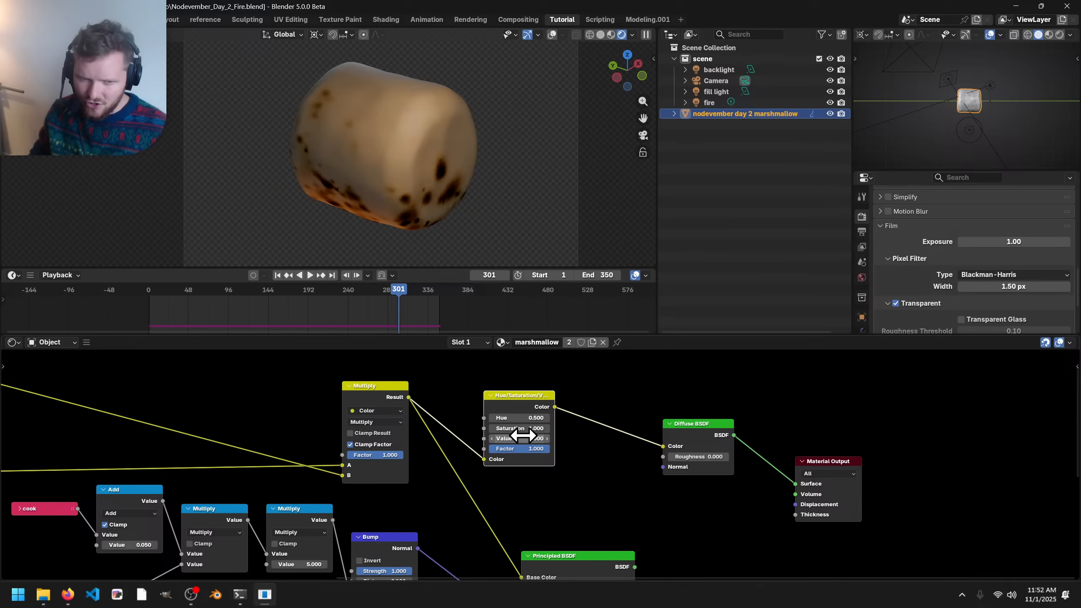
middle_click_drag(580, 534, 542, 489)
left_click_drag(533, 520, 570, 459)
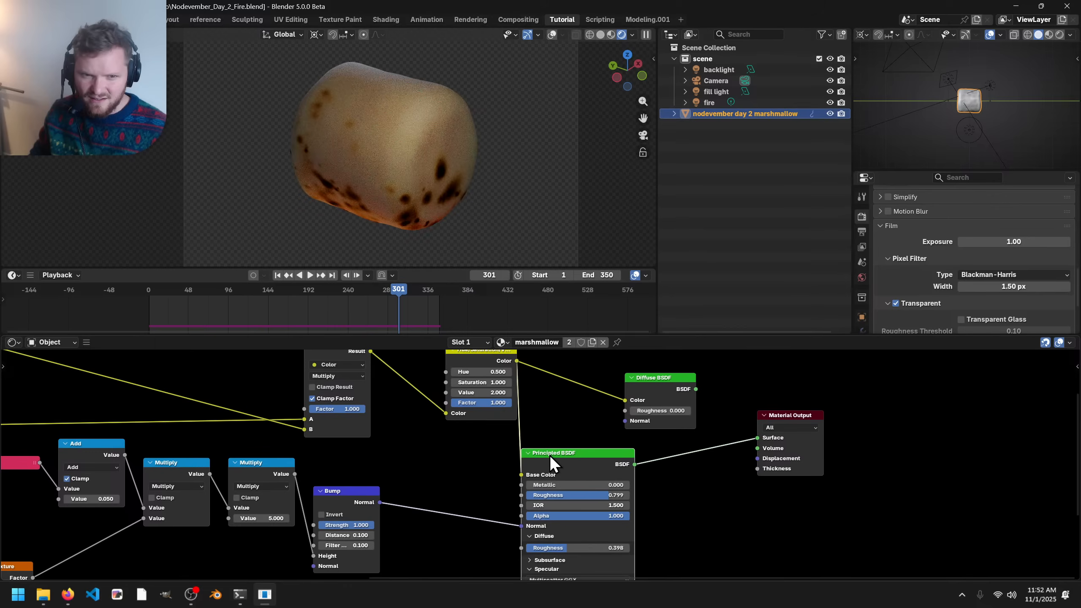
left_click_drag(740, 363, 615, 405)
key("x")
left_click_drag(568, 451, 614, 413)
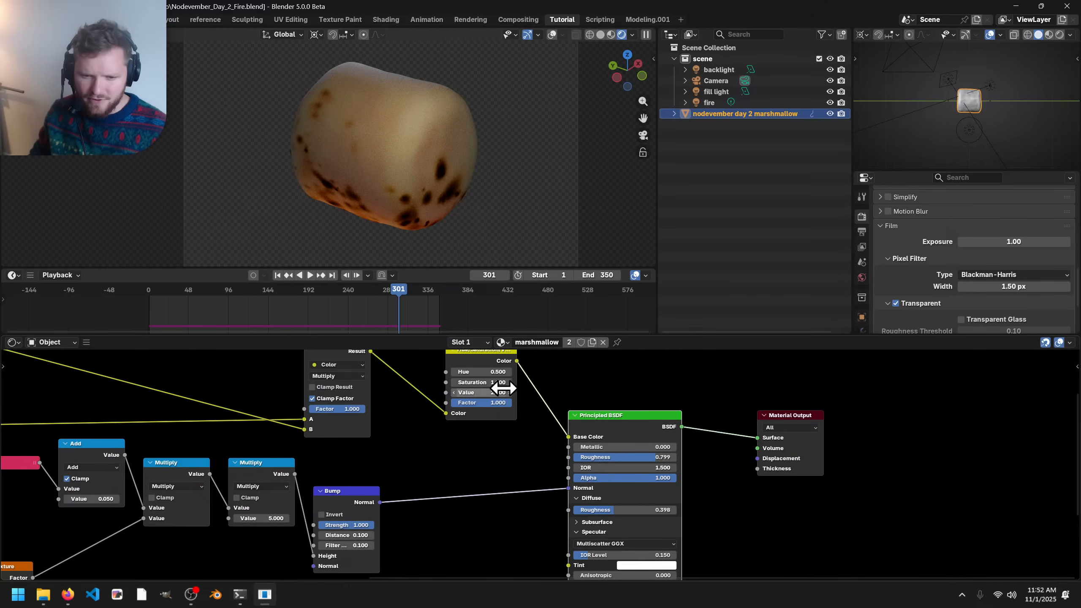
- Try a Value of 5 on the Hue/Saturation/Value node and set it back to 2
left_click(491, 393)
key("Return")
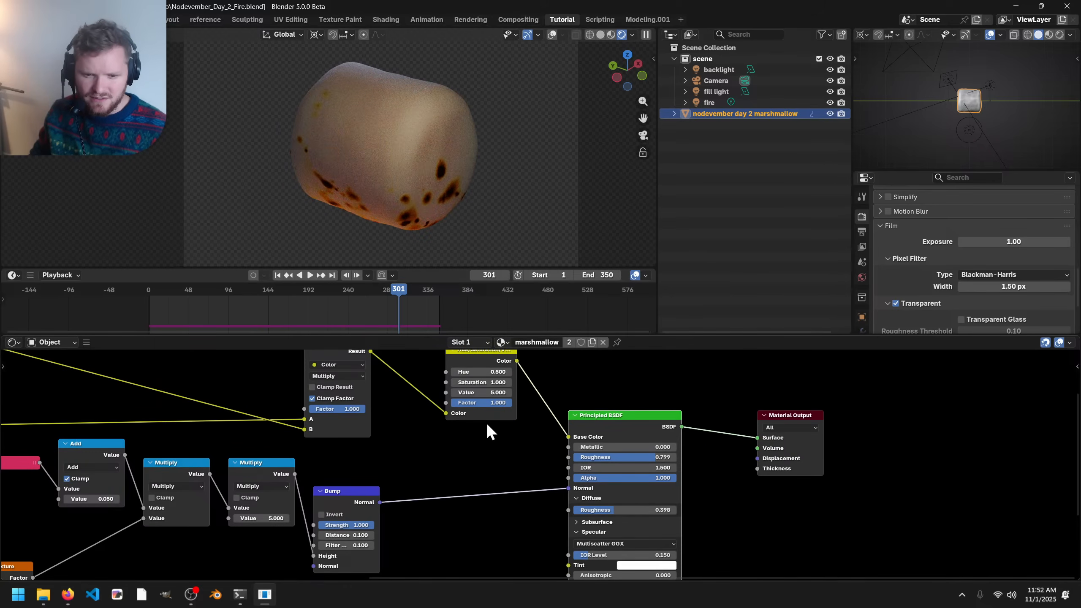
left_click(489, 392)
type("2")
key("Return")
- Expand the Principled BSDF's Subsurface settings and set the subsurface Weight to 0
middle_click_drag(555, 456, 490, 412)
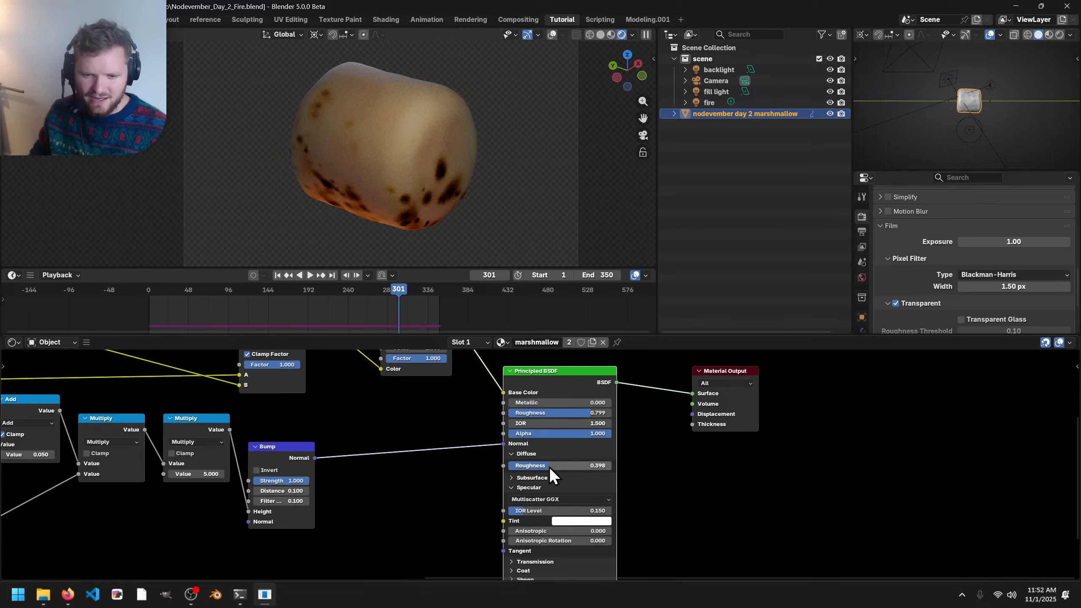
middle_click_drag(550, 513, 546, 493)
left_click(545, 460)
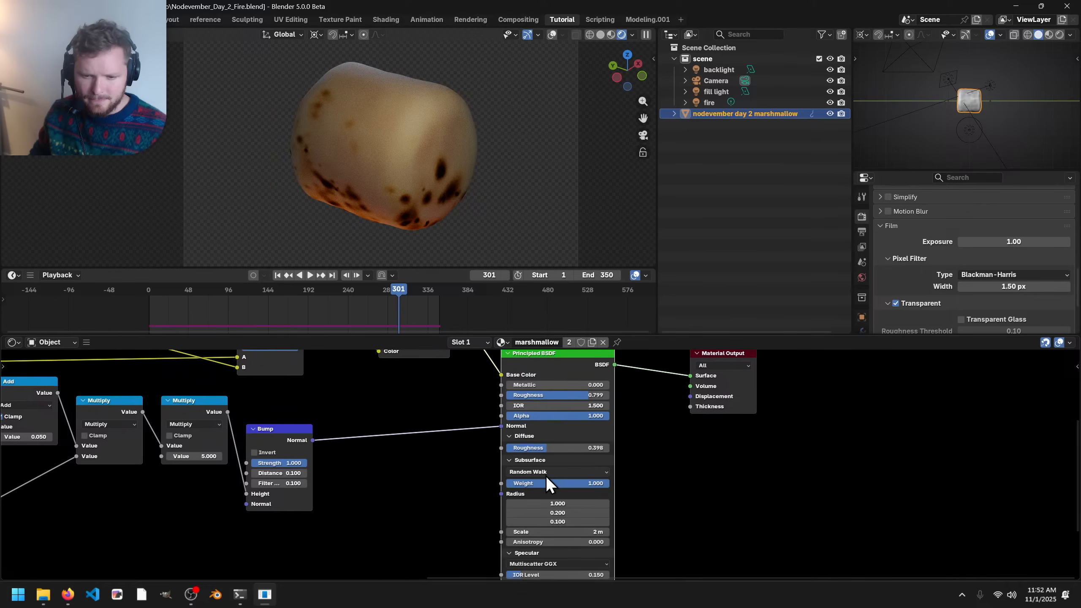
left_click_drag(548, 483, 442, 483)
- Set the Hue/Saturation/Value node's Value to 5
middle_click_drag(440, 357, 461, 435)
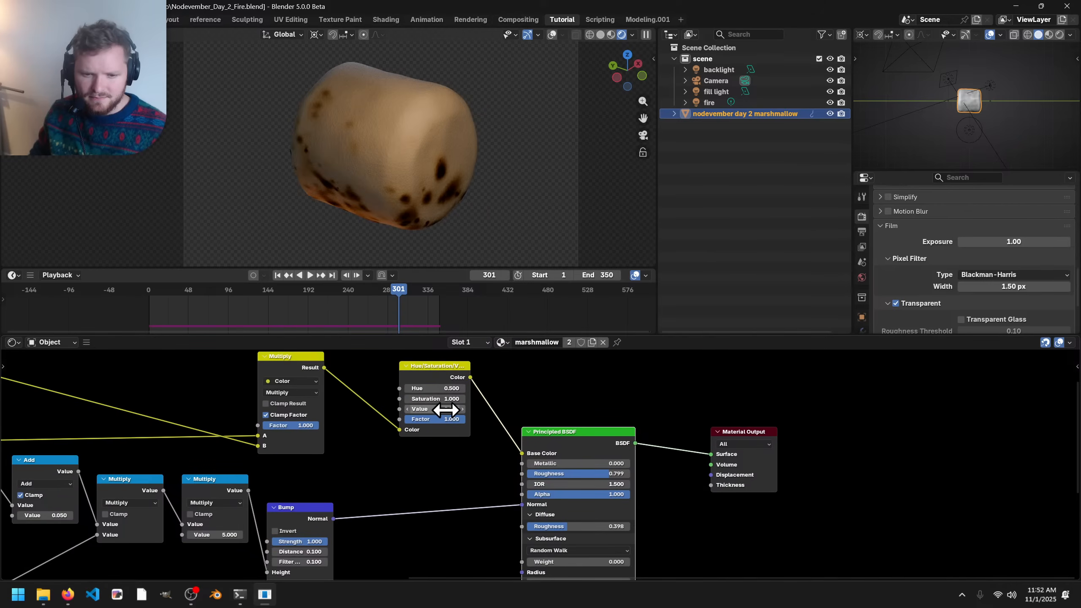
left_click(445, 410)
type("5")
key("Return")
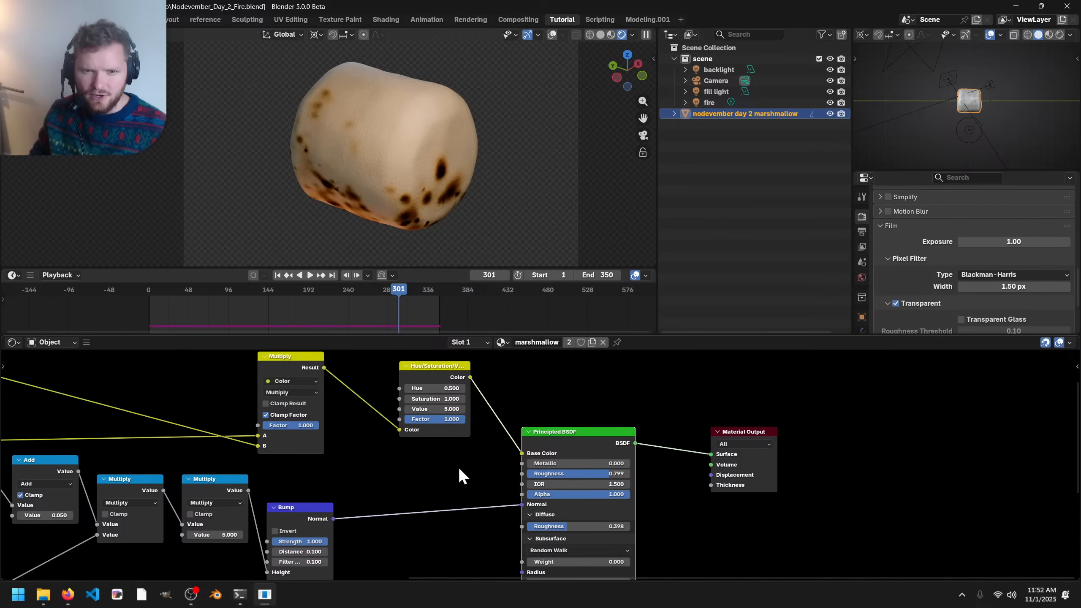
- Set the Multiply node feeding the Bump height to 2 and inspect the marshmallow's surface up close
middle_click_drag(357, 507, 442, 408)
scroll(442, 407, "up", 3)
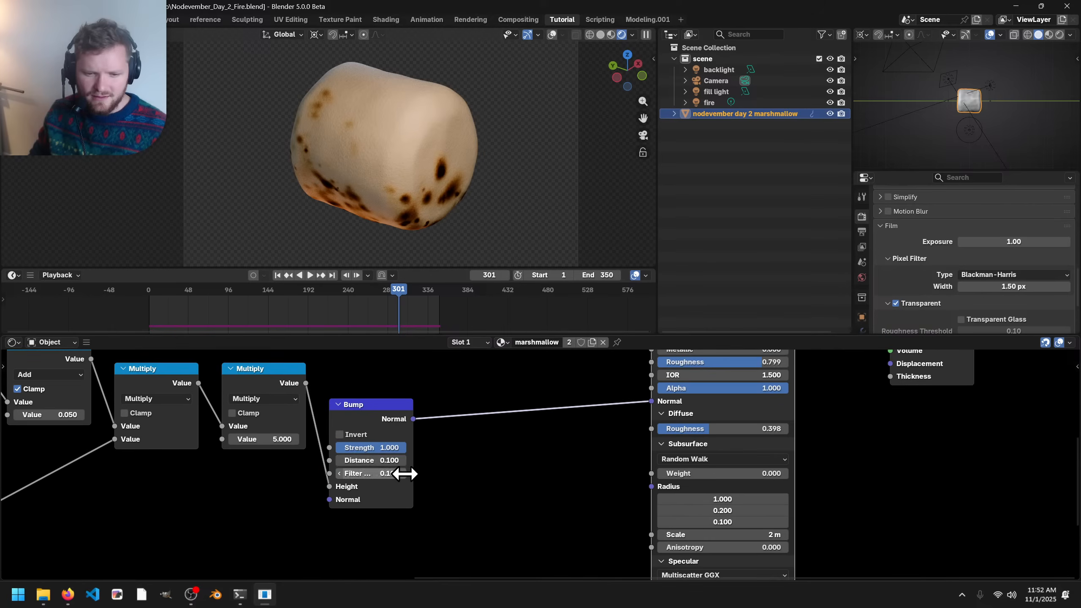
left_click(284, 439)
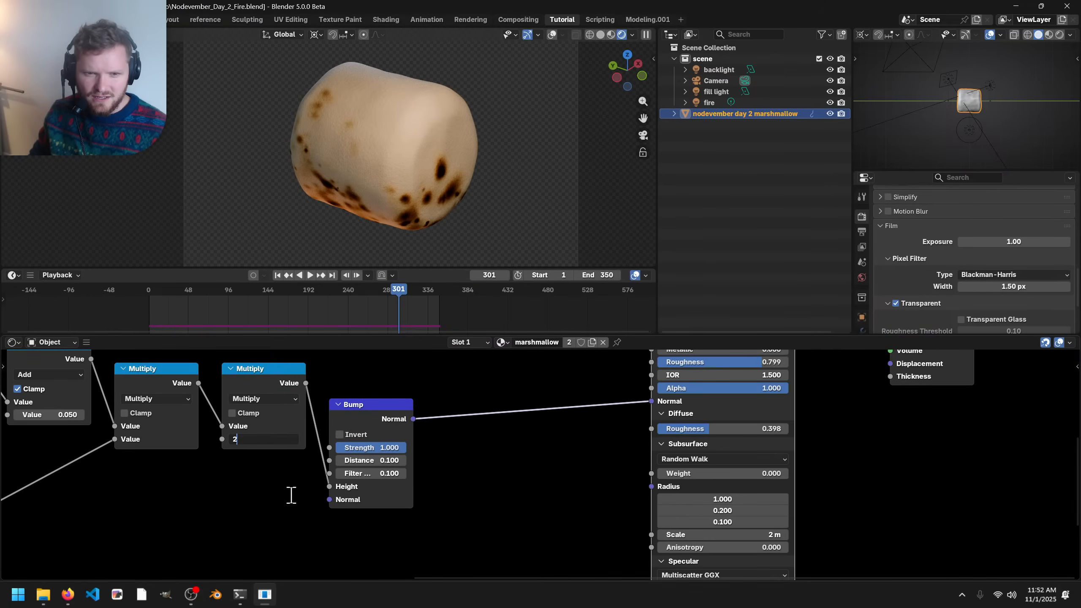
key("Return")
scroll(452, 186, "up", 8)
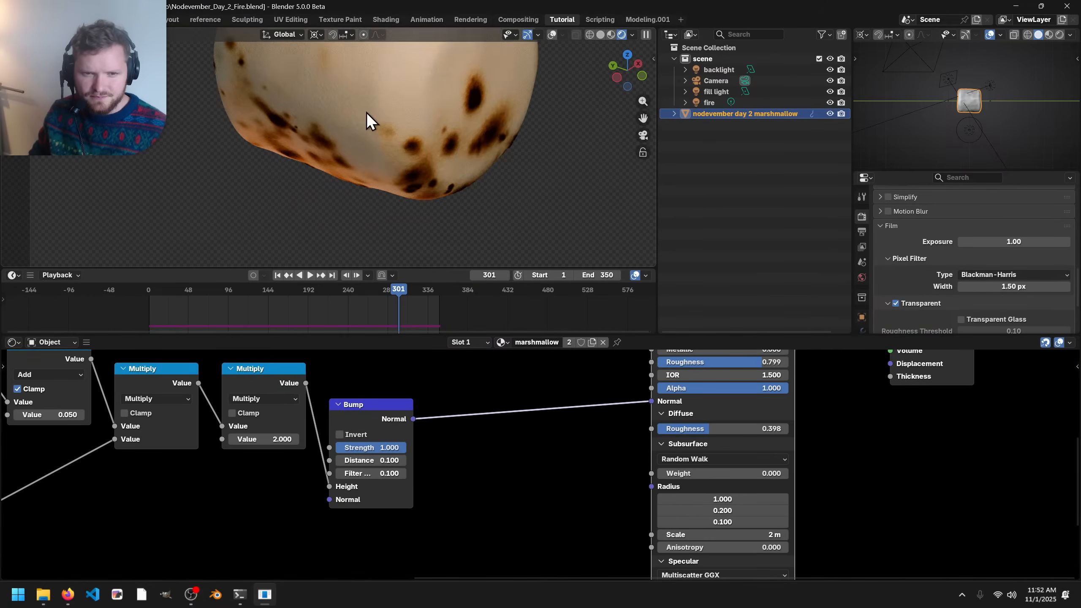
middle_click_drag(391, 145, 370, 125)
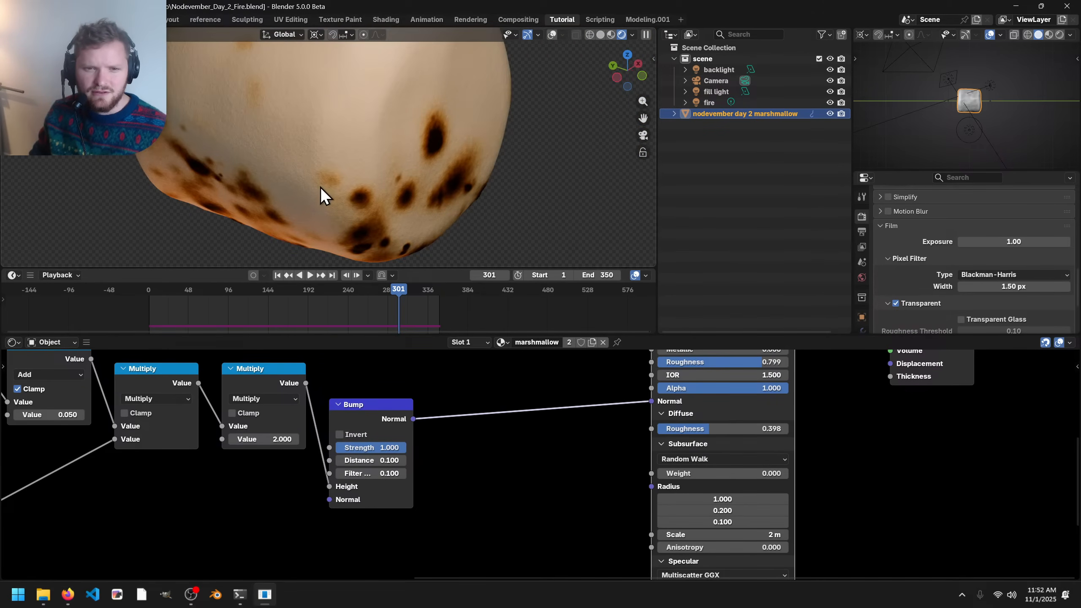
scroll(320, 187, "down", 5)
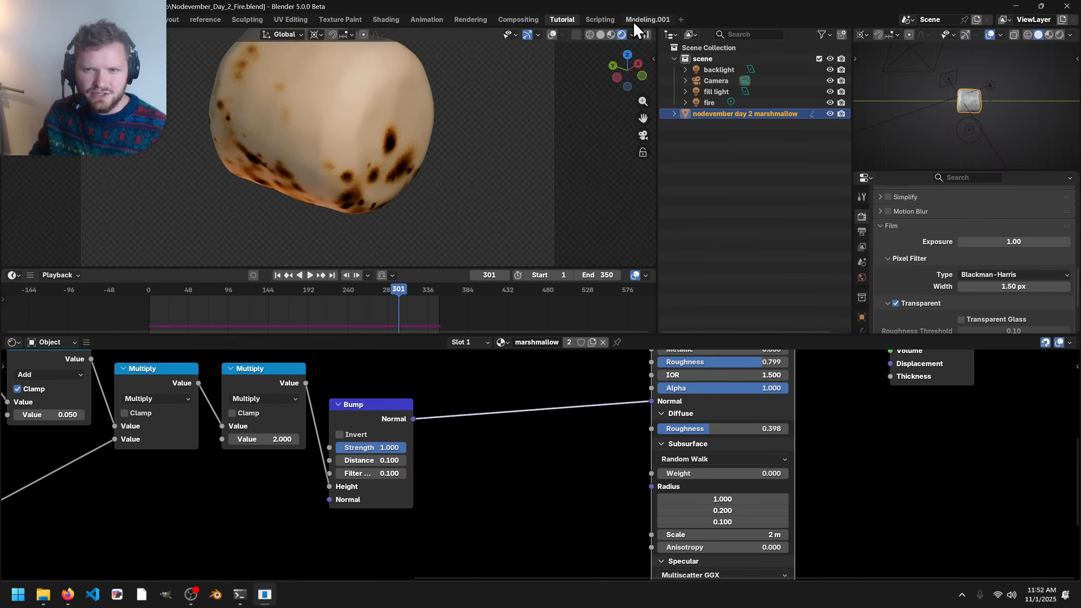
- Add a Geometry Nodes workspace and delete the Modeling.001 workspace
left_click(680, 19)
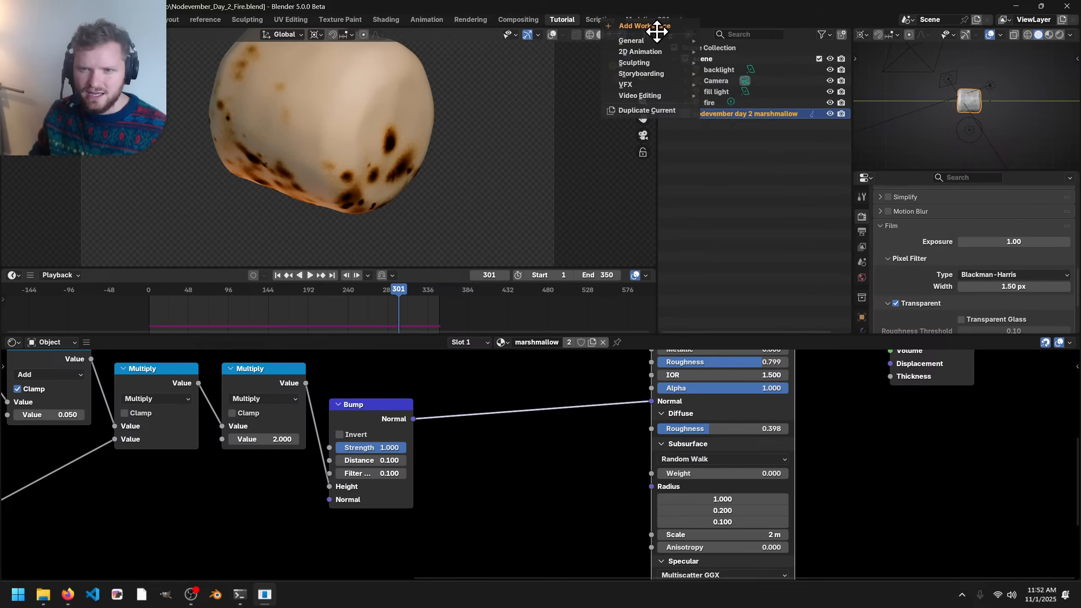
left_click(724, 166)
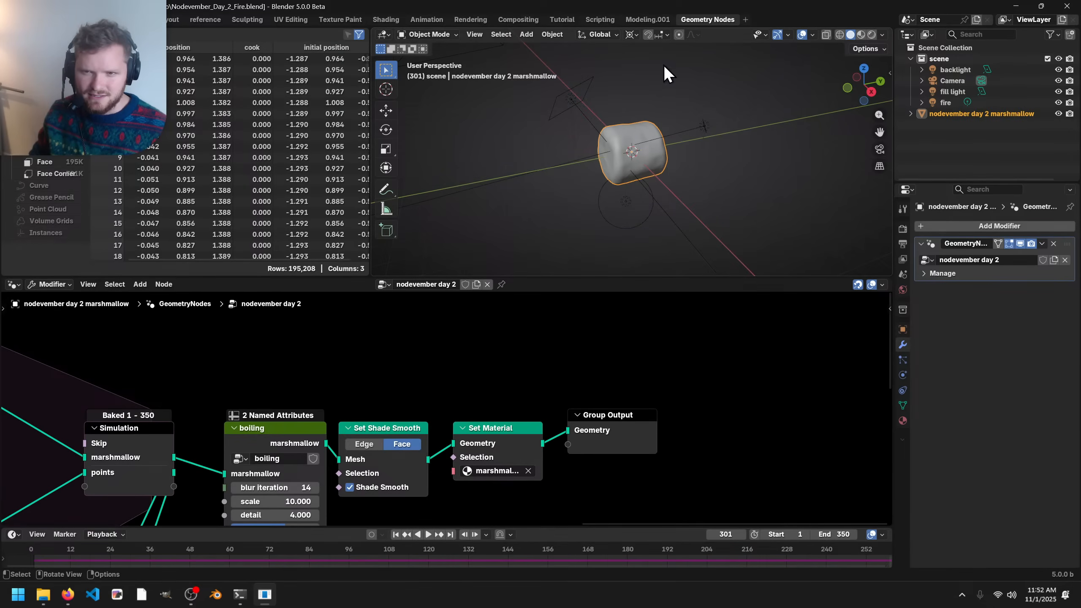
right_click(654, 19)
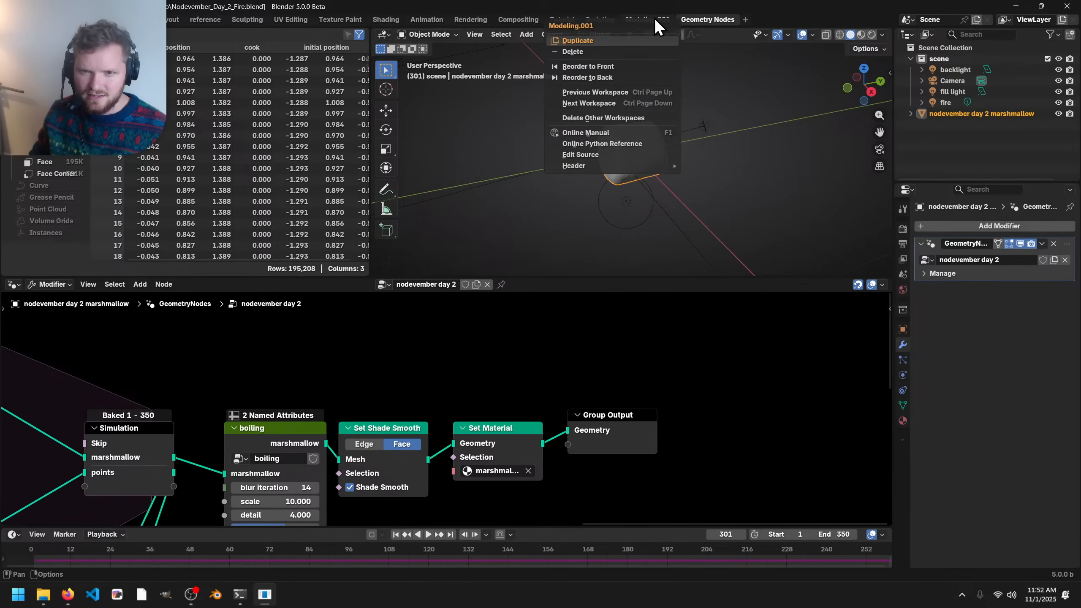
left_click(592, 51)
- Set the boiling node group's strength to 1.54 and its blur iteration to 79
scroll(645, 181, "up", 4)
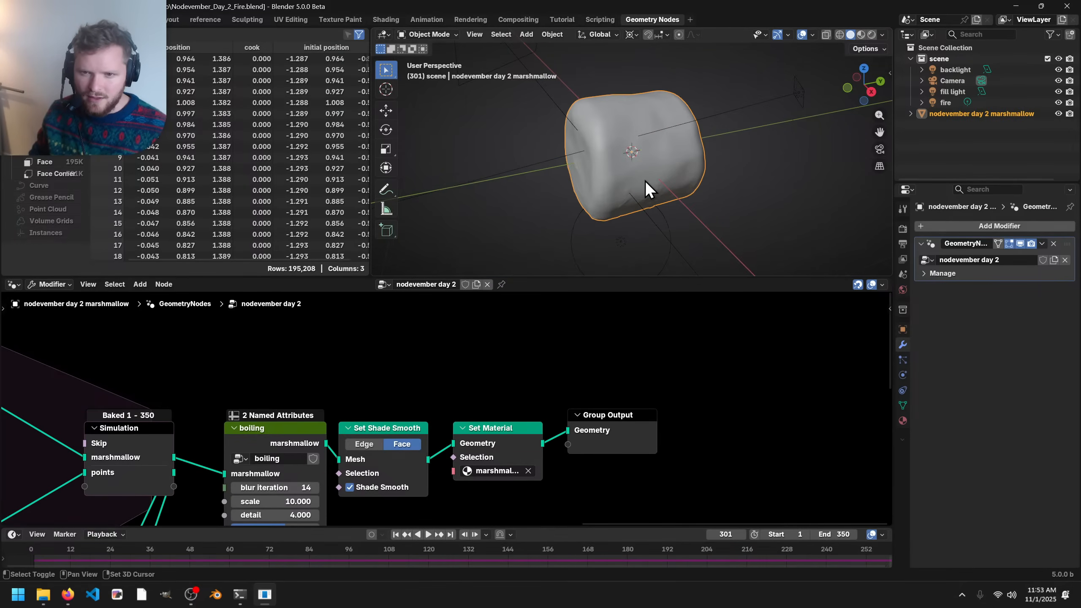
middle_click_drag(645, 181, 619, 125)
scroll(426, 372, "down", 3)
scroll(438, 383, "up", 8)
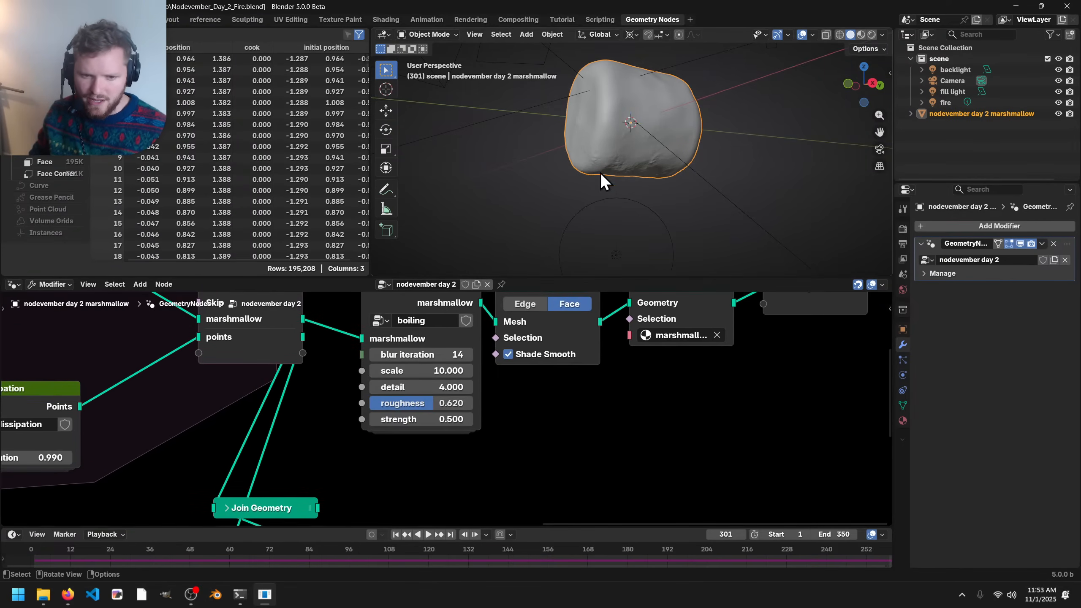
scroll(630, 143, "up", 3)
middle_click_drag(631, 144, 628, 143)
left_click_drag(425, 419, 468, 419)
middle_click_drag(581, 192, 627, 120)
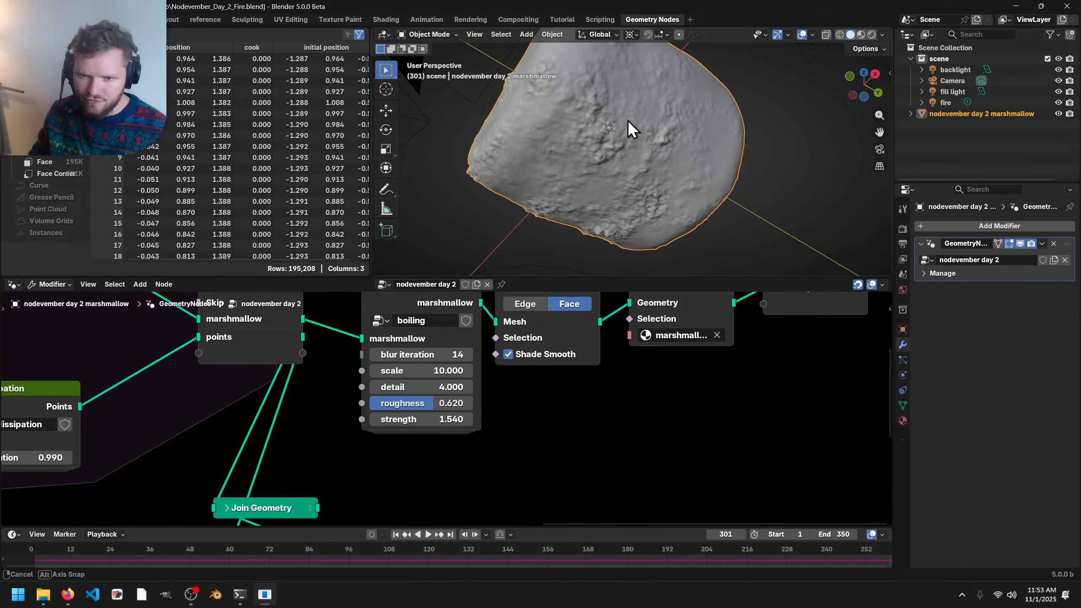
scroll(437, 387, "up", 1)
left_click_drag(418, 340, 443, 341)
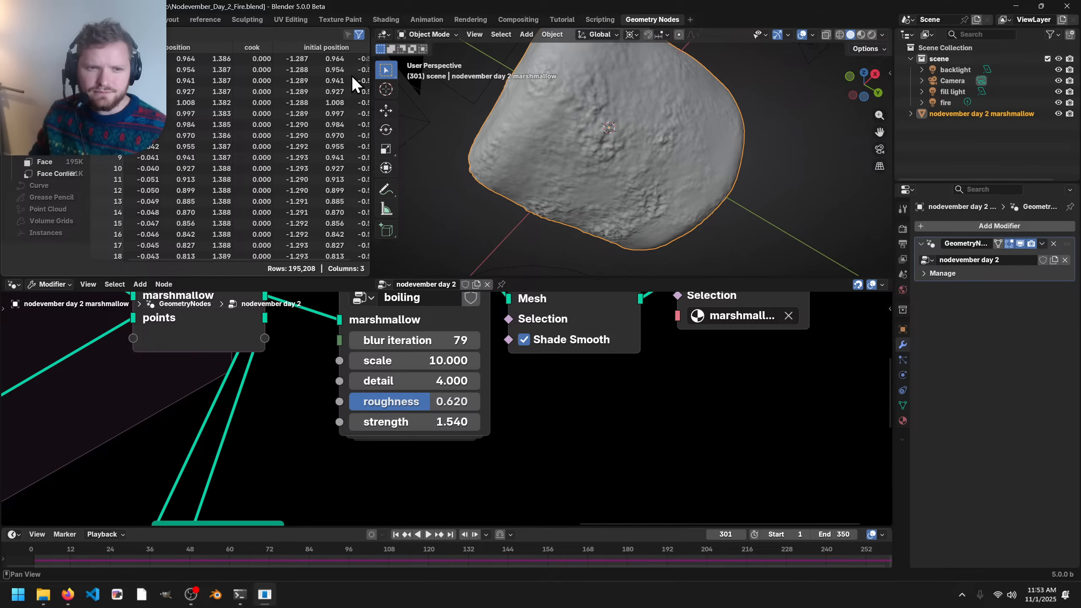
- Turn the spreadsheet area into a 3D viewport showing the camera view in rendered shading, and inspect the marshmallow's burnt spots
left_click(13, 34)
left_click(41, 64)
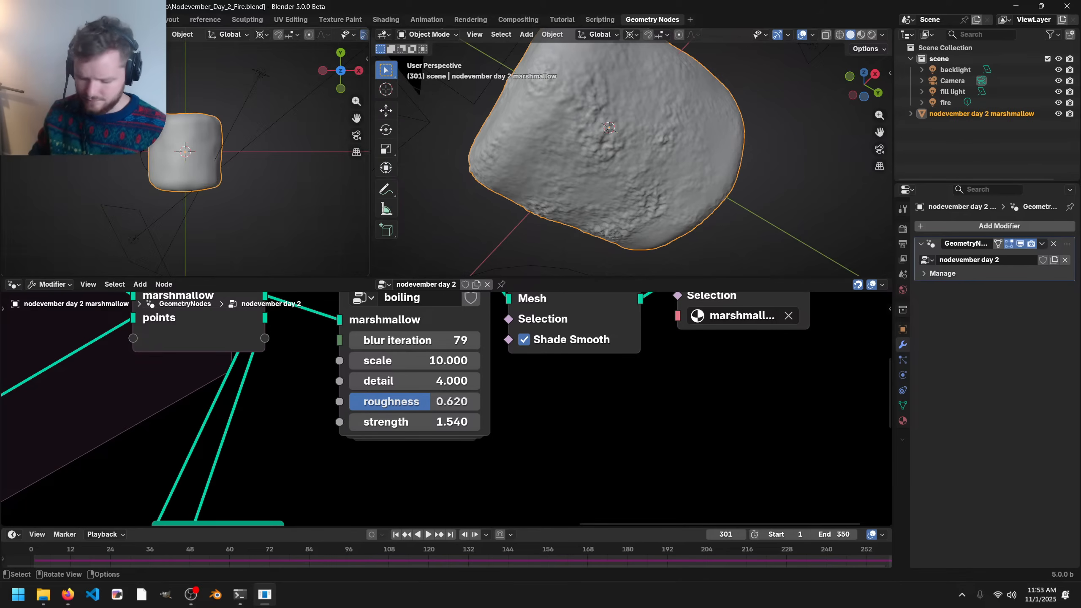
key("KP_0")
scroll(320, 31, "down", 5)
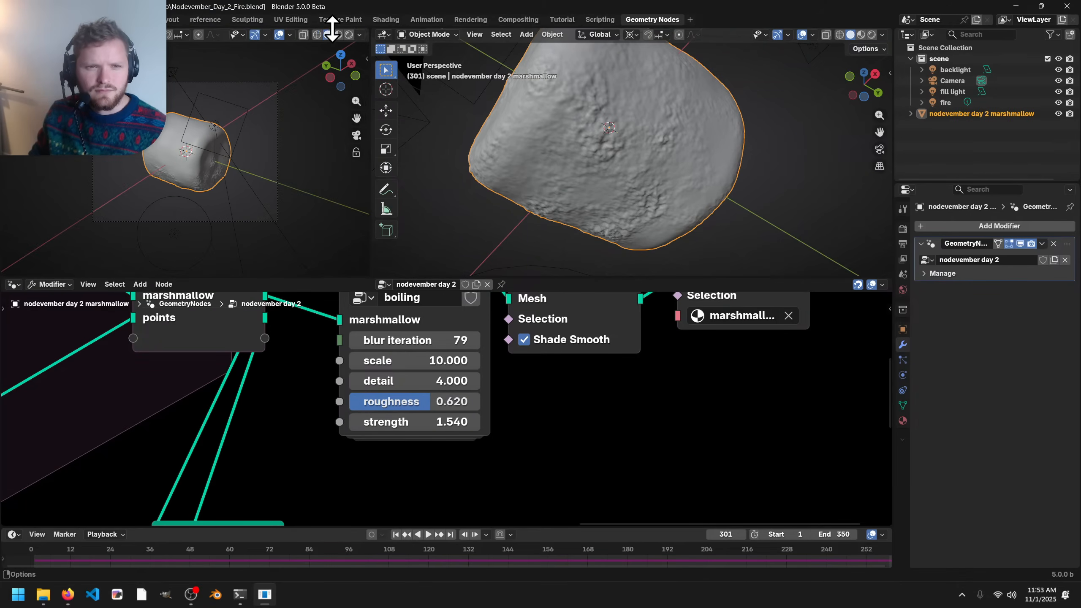
left_click(348, 35)
left_click(233, 80)
scroll(204, 170, "up", 5)
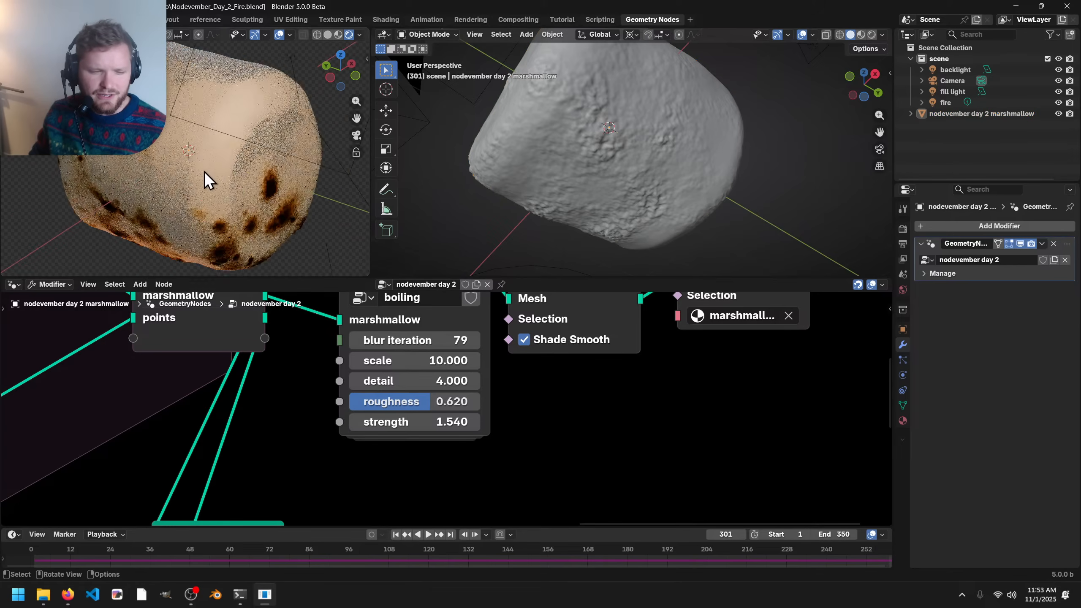
middle_click_drag(206, 182, 219, 122, "shift")
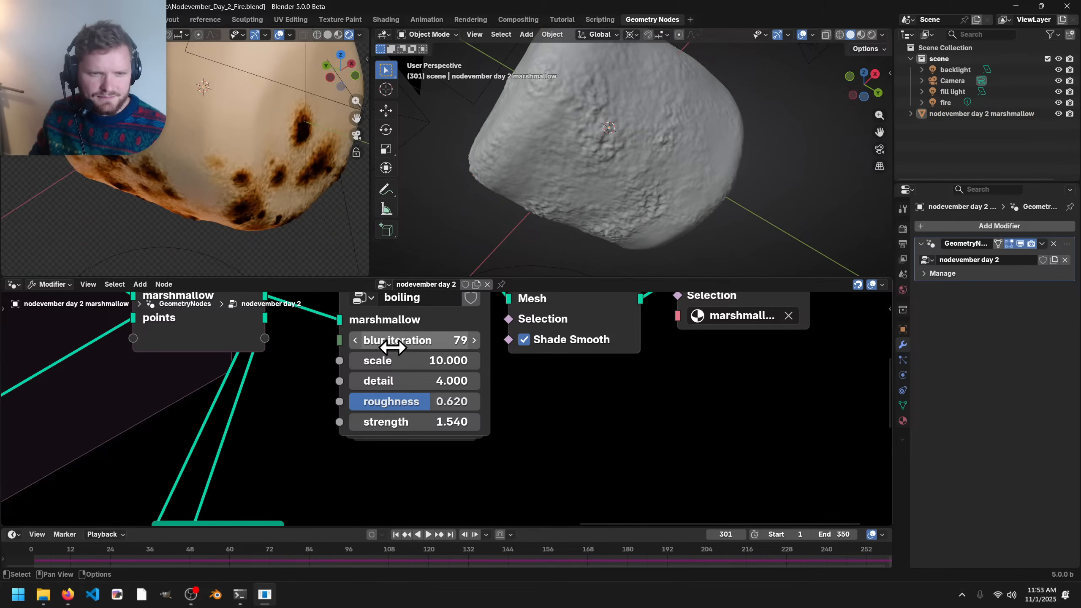
scroll(239, 209, "up", 4)
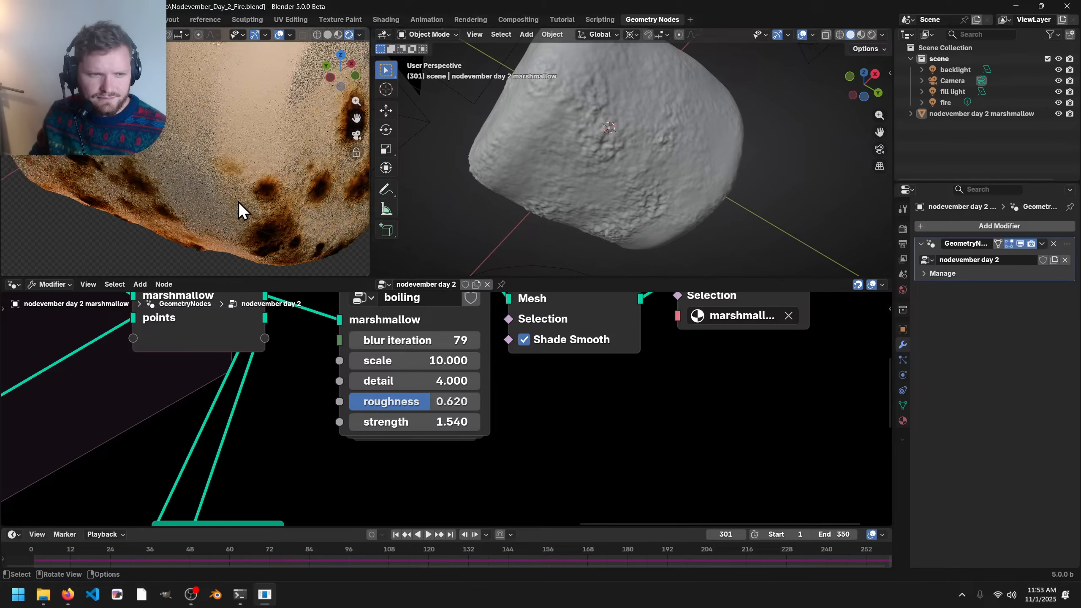
scroll(417, 407, "down", 2)
- Switch the node editor to the marshmallow's shader nodes and locate the color ramp for the toasted colors
left_click(13, 286)
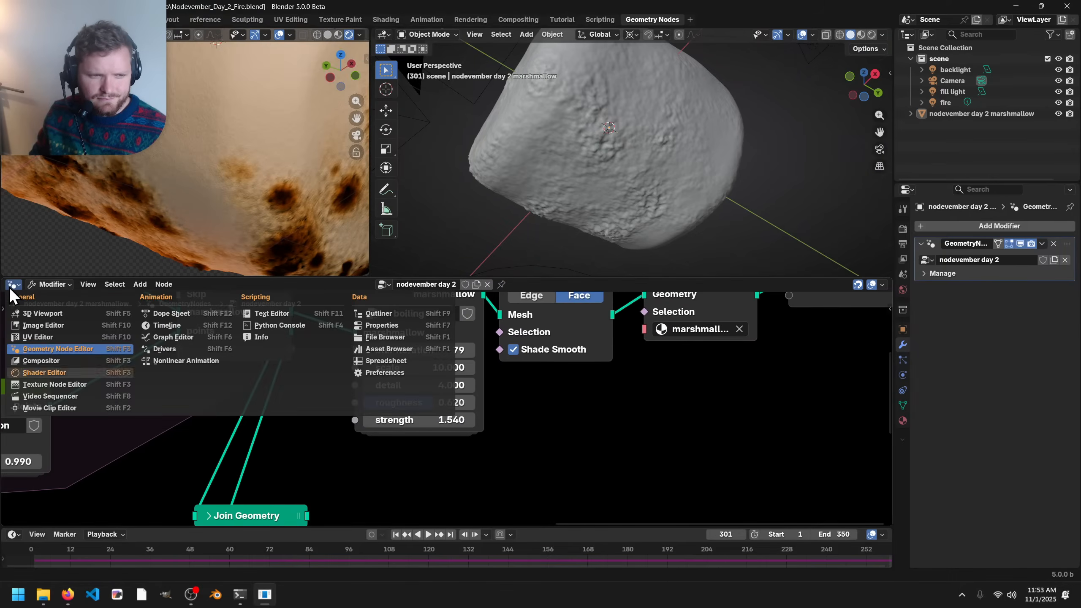
left_click(52, 371)
middle_click_drag(407, 408, 340, 500)
scroll(355, 451, "down", 6)
middle_click_drag(204, 345, 395, 446)
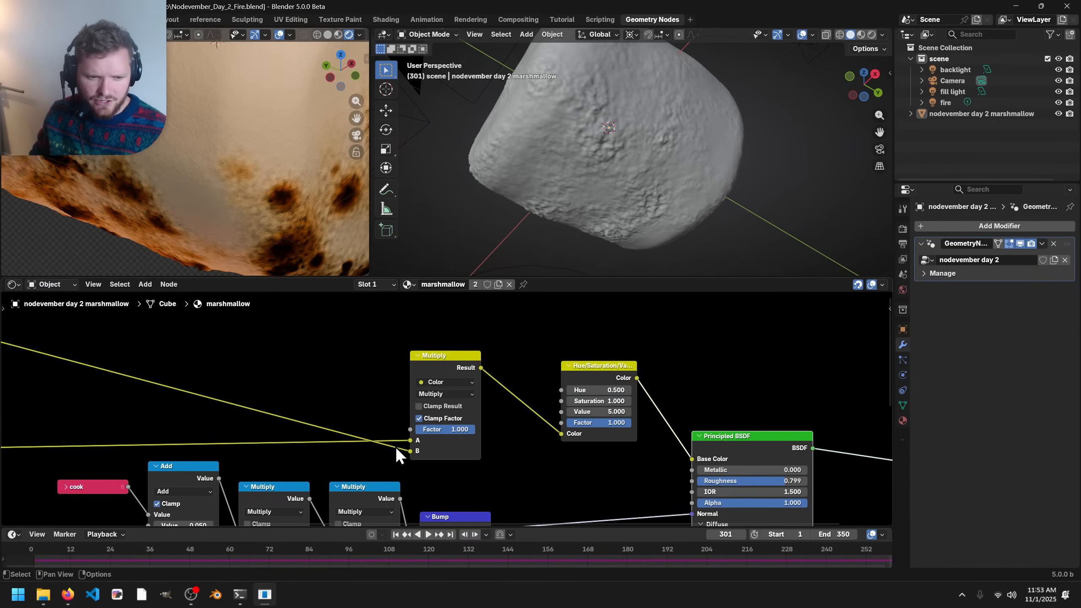
middle_click_drag(59, 442, 465, 437)
middle_click_drag(289, 394, 419, 406)
scroll(440, 466, "up", 4)
middle_click_drag(441, 469, 373, 343)
scroll(377, 414, "up", 6)
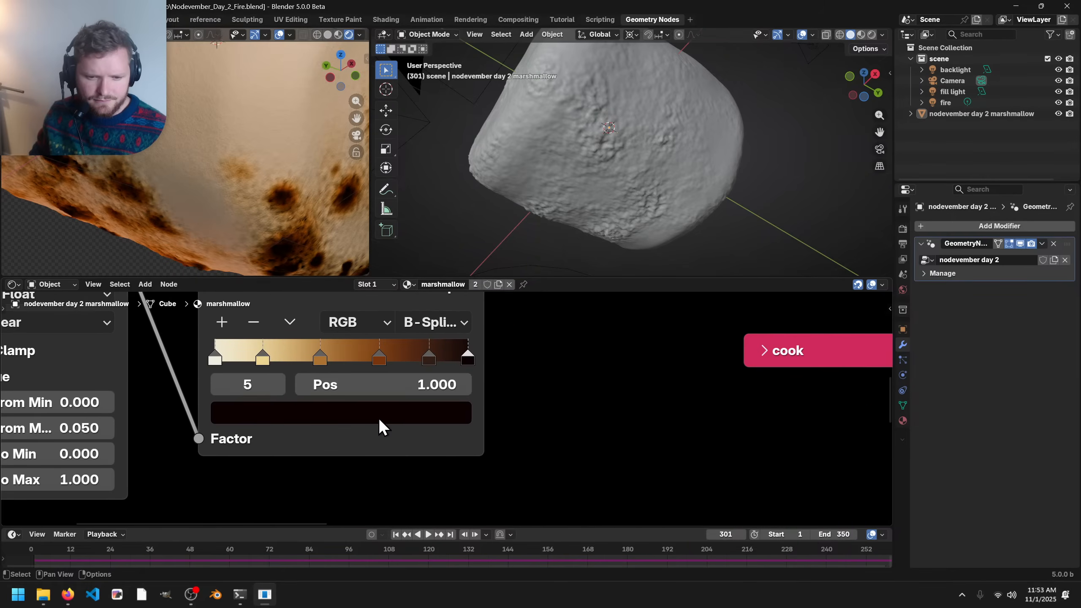
- Move the color ramp's dark brown stop to position 0.699, leaving the black end stop at 1.000
left_click_drag(398, 384, 309, 384)
left_click(221, 387)
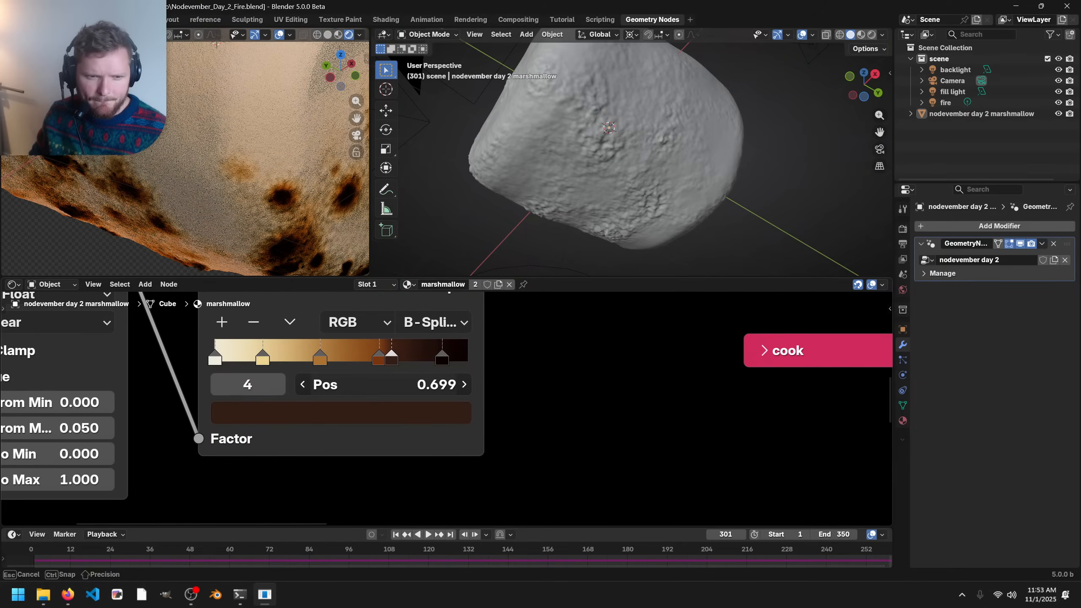
mouse_move(385, 385)
left_mouse_down()
mouse_move(357, 385)
mouse_move(396, 384)
left_mouse_up()
left_click(277, 385)
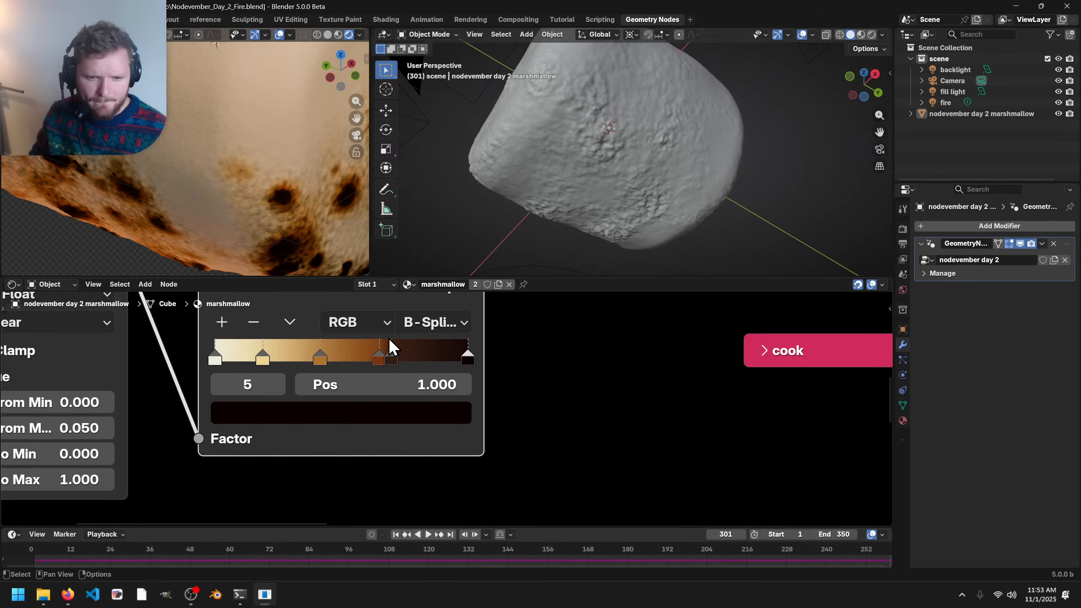
- Set the interpolation of the marshmallow material's Color Ramp to Ease
left_click(427, 324)
key("e")
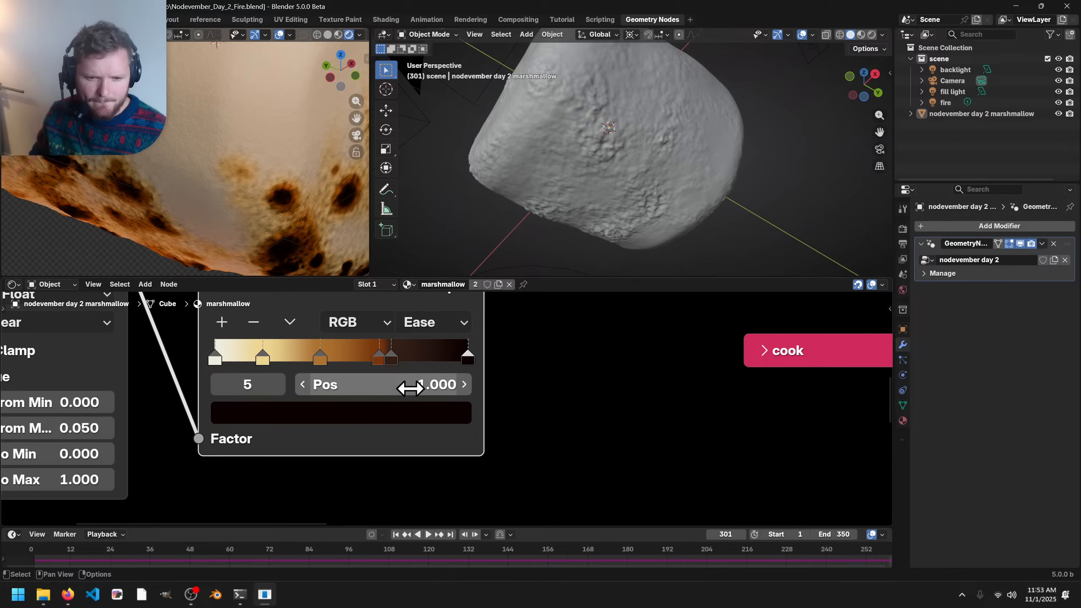
left_click_drag(415, 386, 411, 388)
left_click(497, 417)
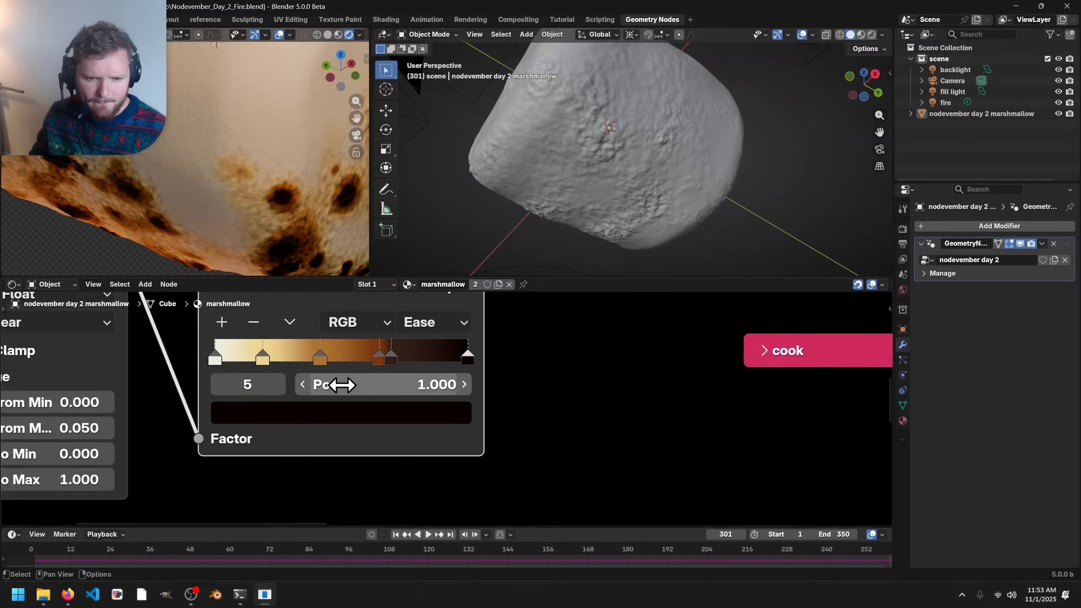
- Shift the Color Ramp's reddish-brown stop 3 toward the lighter stops and move dark brown stop 4 to position 0.831
left_click(219, 385)
left_click(219, 385)
mouse_move(374, 385)
left_mouse_down()
mouse_move(400, 385)
mouse_move(349, 386)
mouse_move(381, 386)
left_mouse_up()
left_click(278, 385)
scroll(193, 170, "down", 5)
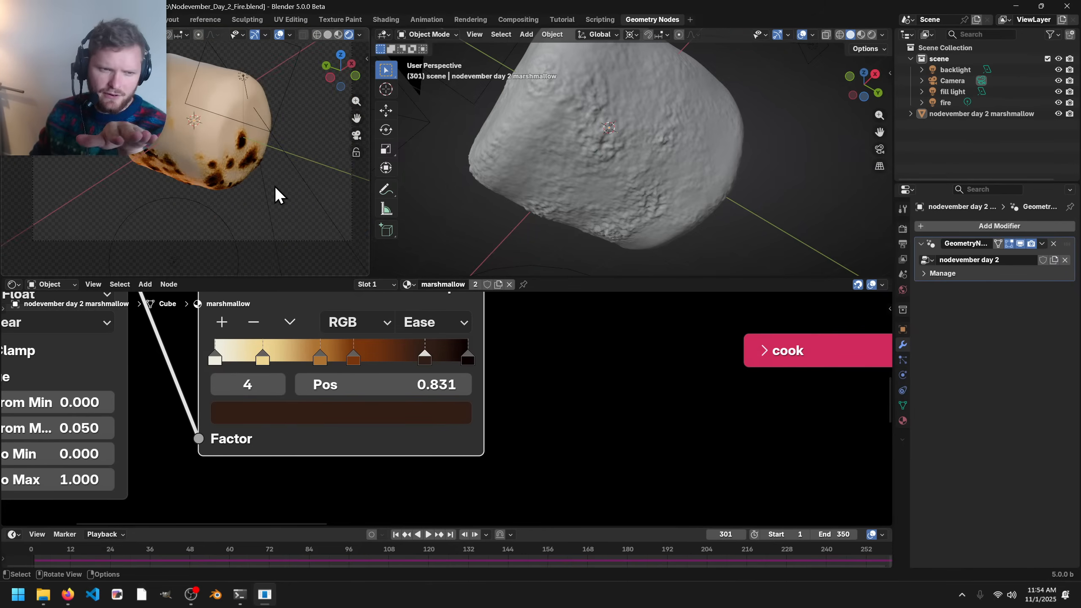
- Hide the overlays in the rendered viewport and select the marshmallow object
left_click(278, 35)
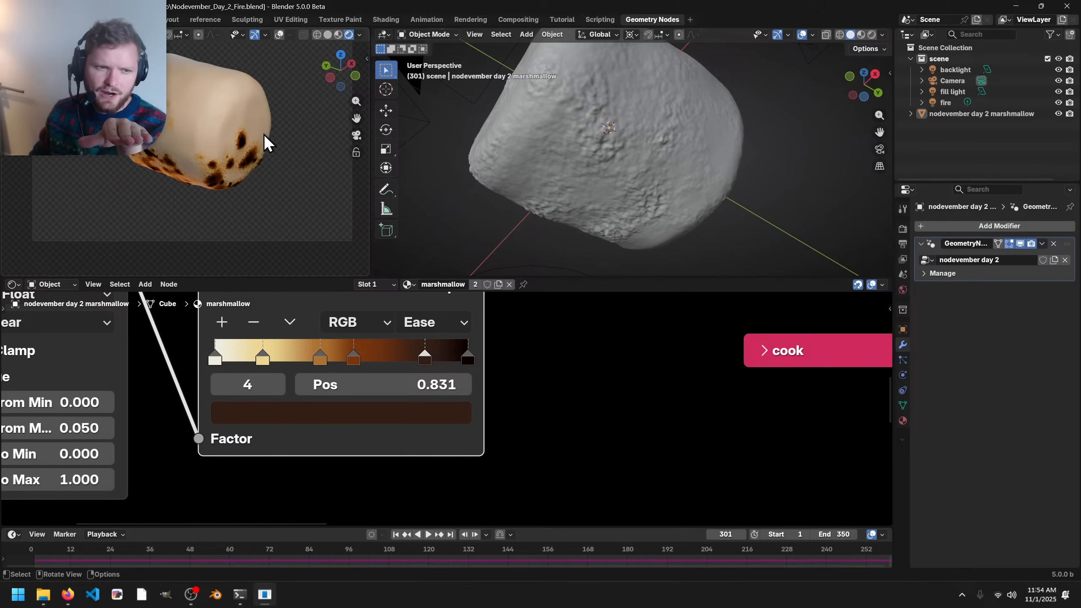
scroll(264, 134, "down", 1)
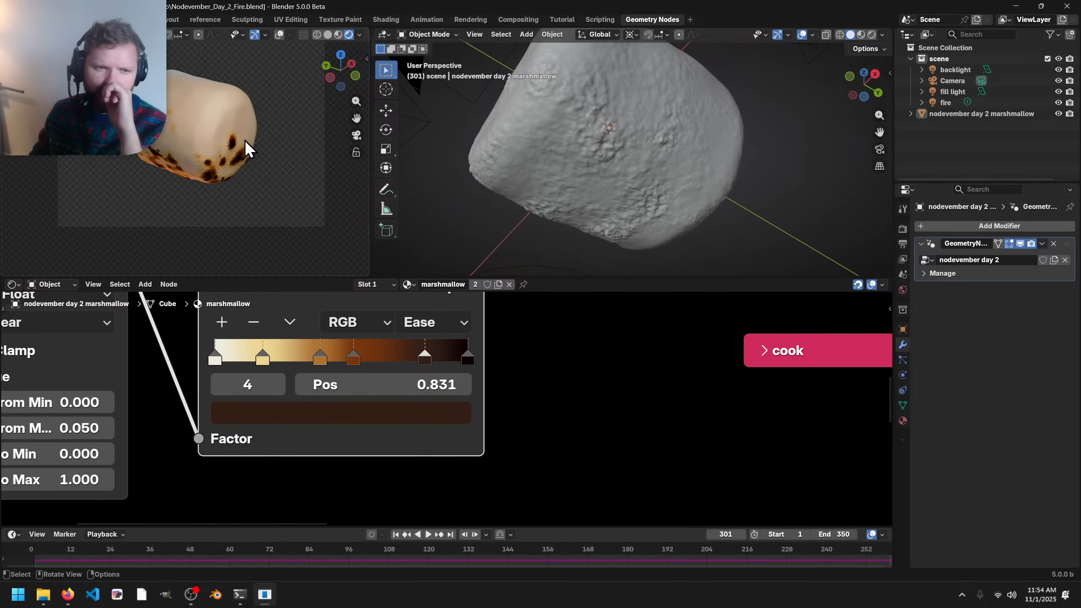
left_click(220, 93)
scroll(496, 348, "down", 4)
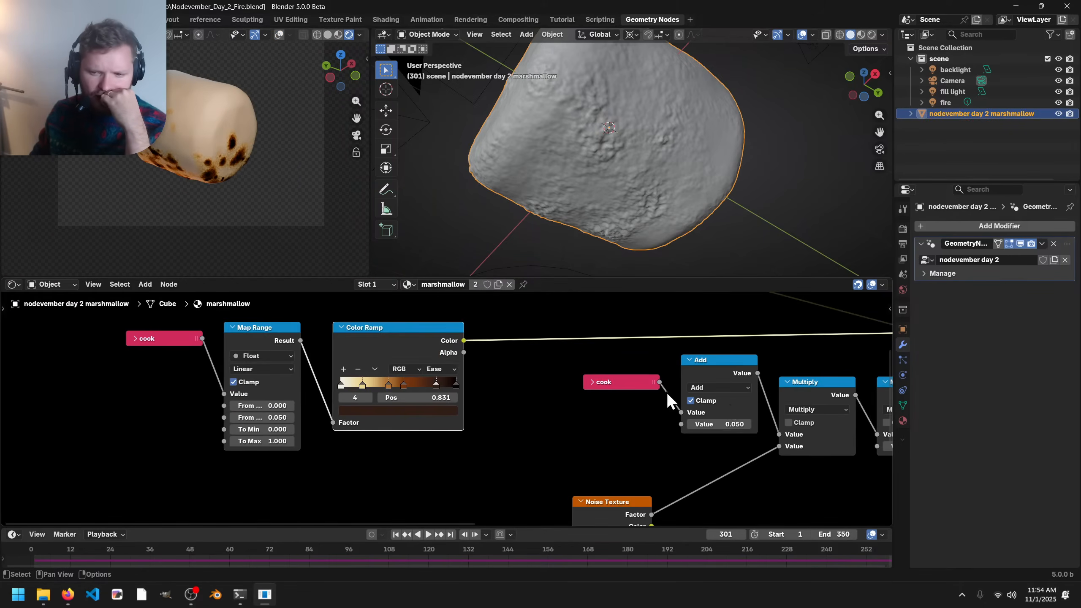
- Switch the shader editor from the object's material to the World shader
middle_click_drag(666, 392, 517, 377)
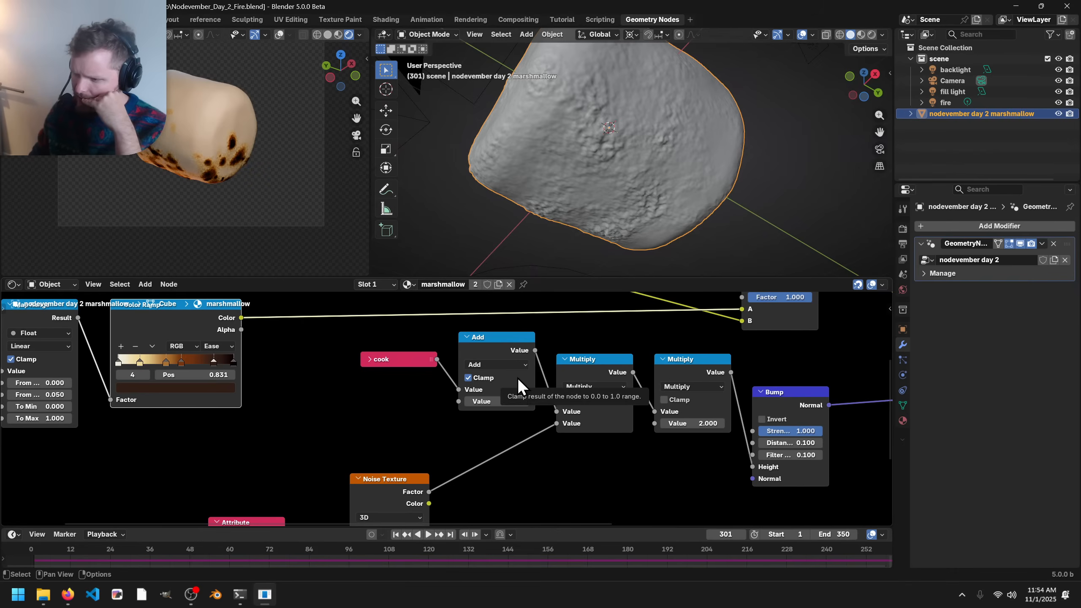
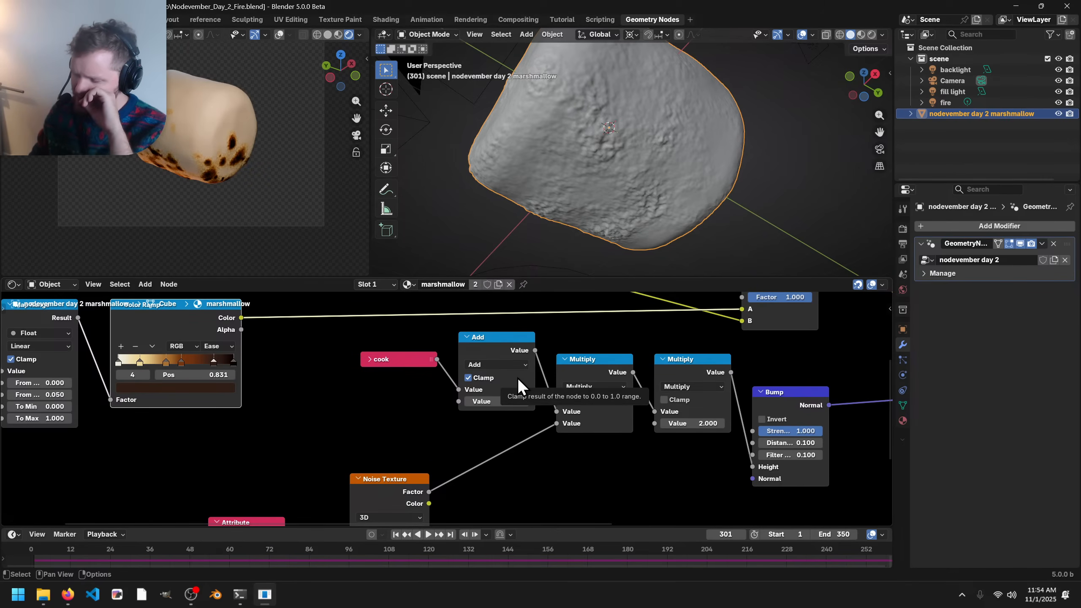
middle_click_drag(515, 376, 365, 379)
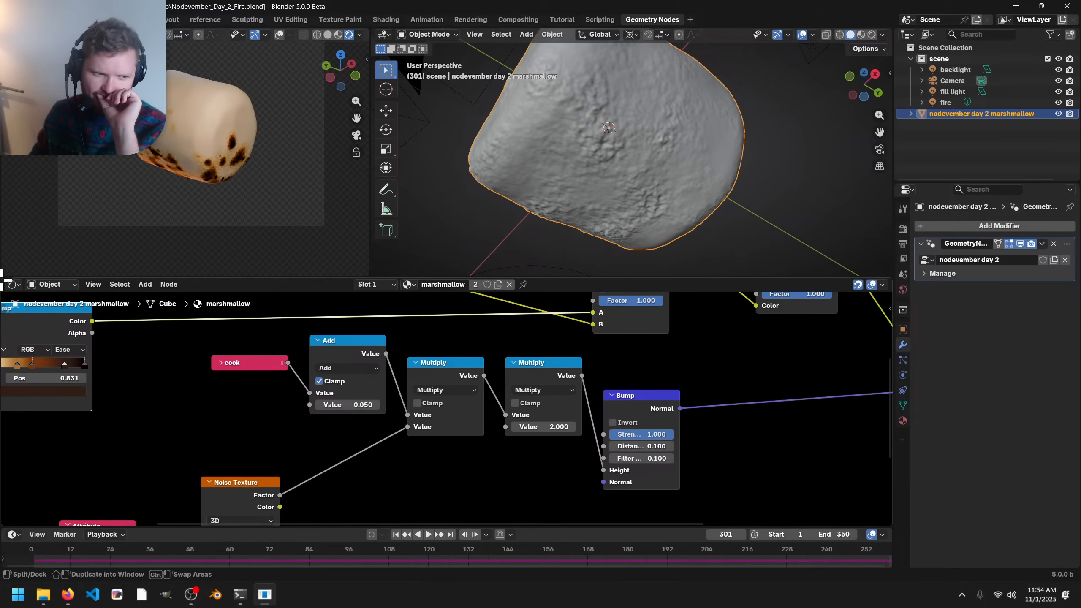
left_click(12, 284)
left_click(13, 288)
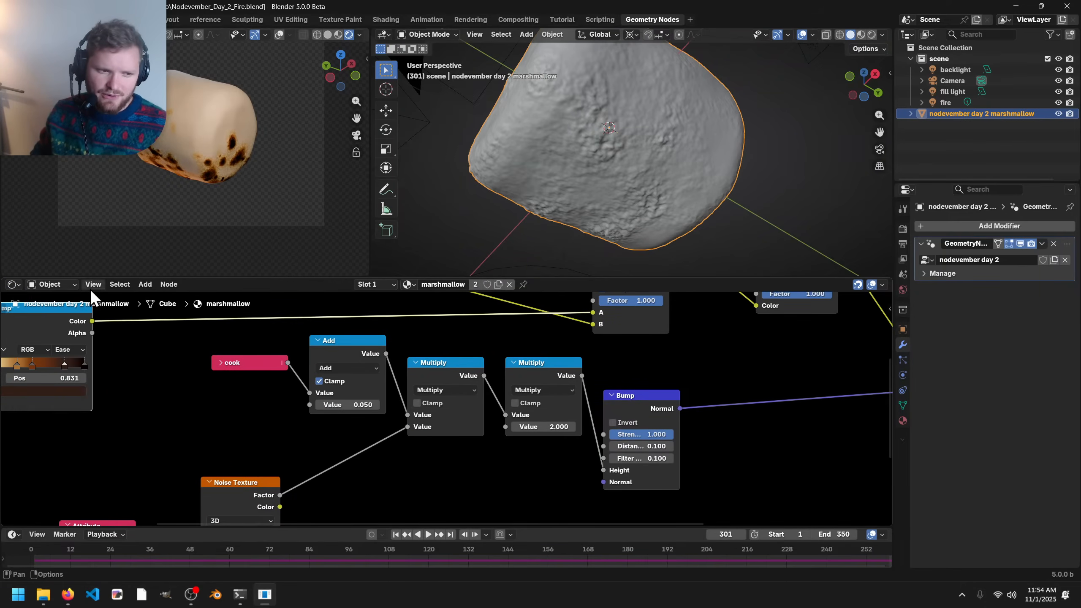
left_click(38, 286)
left_click(42, 322)
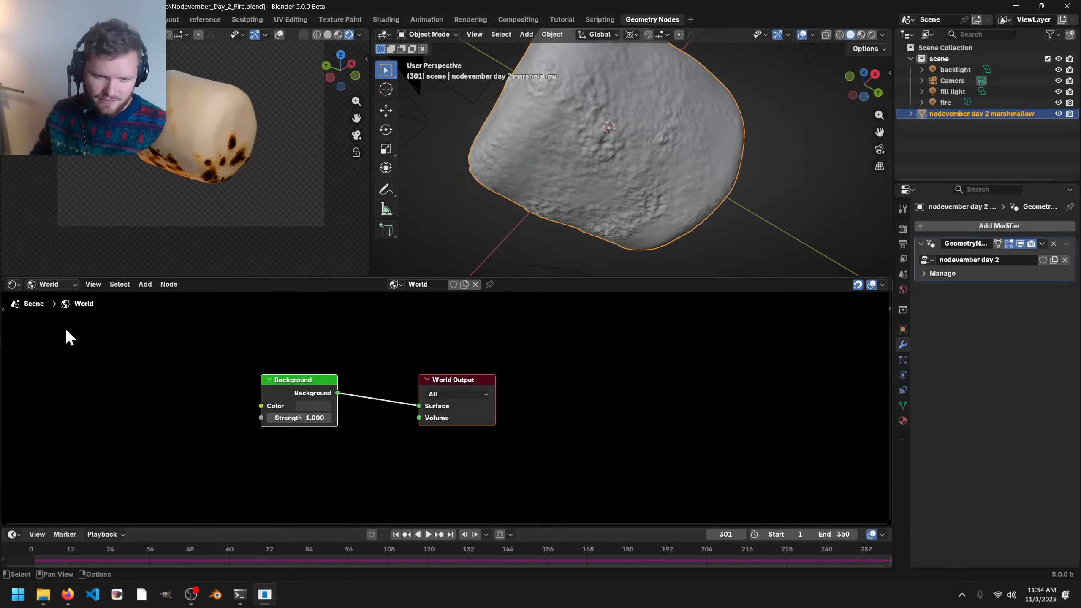
- Save the file and connect an Environment Texture with Mapping and Texture Coordinate nodes to the Background color
scroll(299, 397, "up", 2)
key("shift+a")
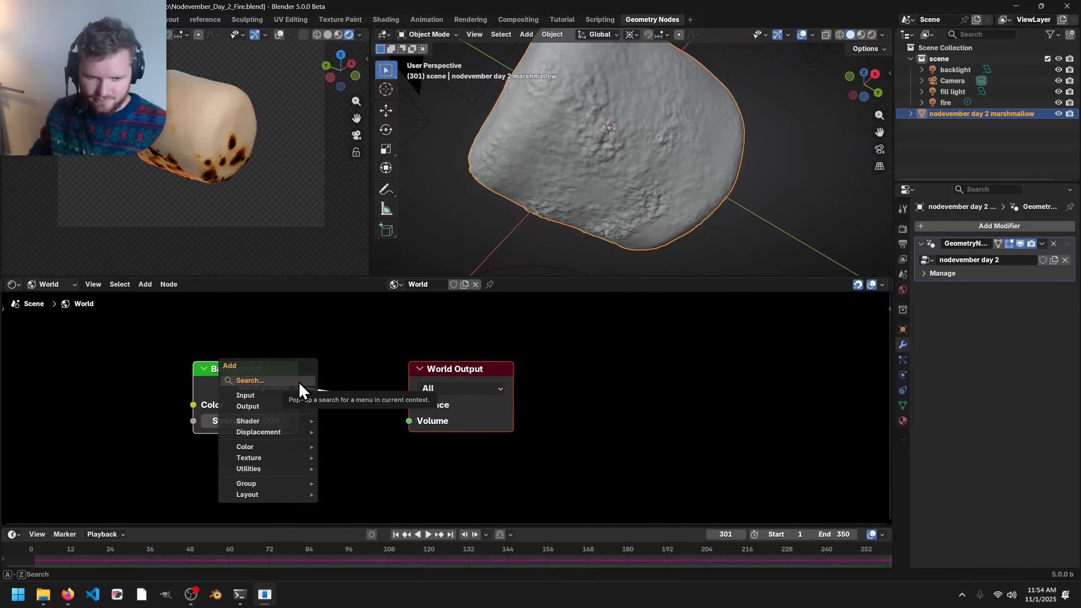
middle_click_drag(278, 373, 449, 374)
key("ctrl+s")
left_click(417, 379)
key("ctrl+t")
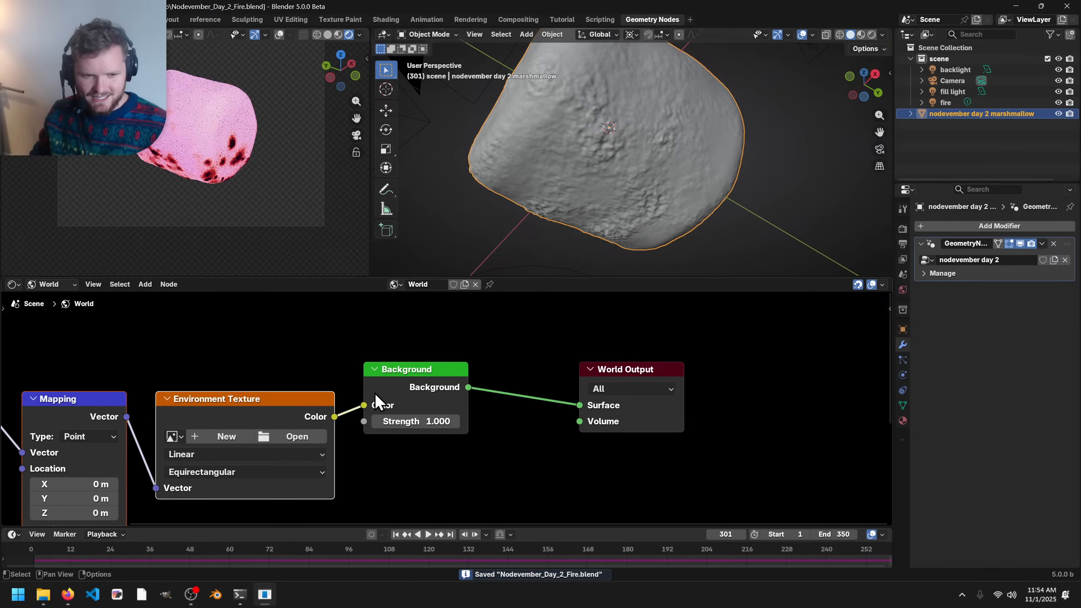
- Load burnt_warehouse_2k.exr from the V:\HDRIS folder into the Environment Texture
left_click(300, 439)
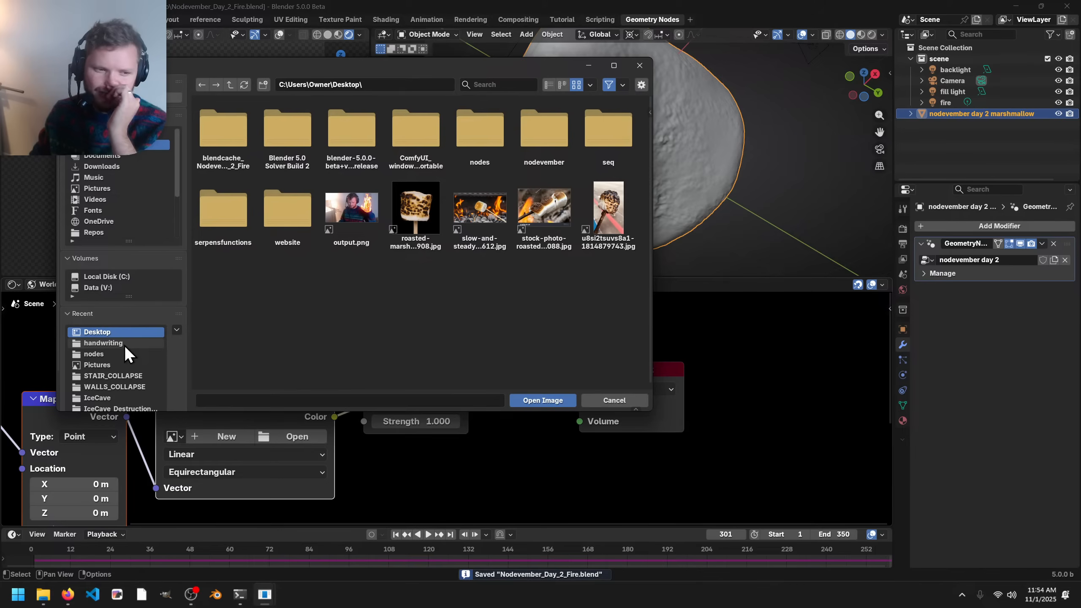
left_click(98, 287)
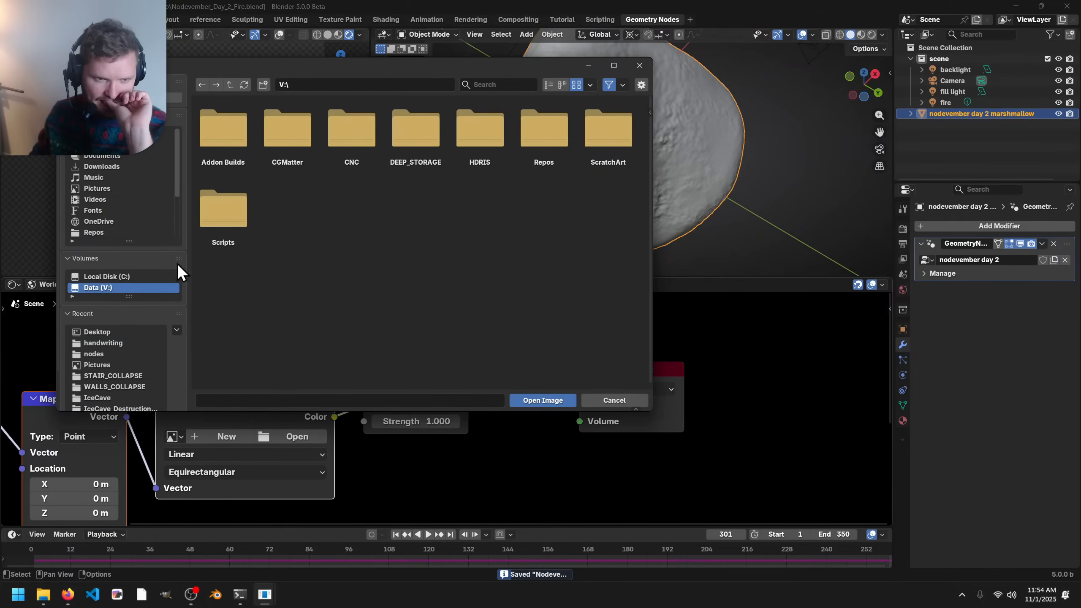
left_click(487, 146)
double_click(486, 146)
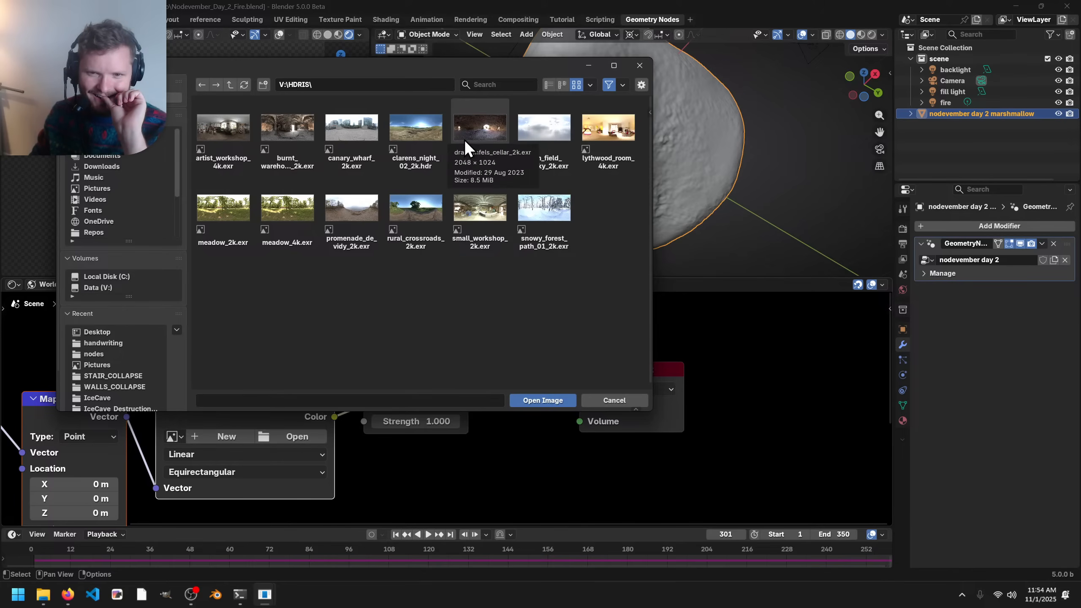
double_click(283, 133)
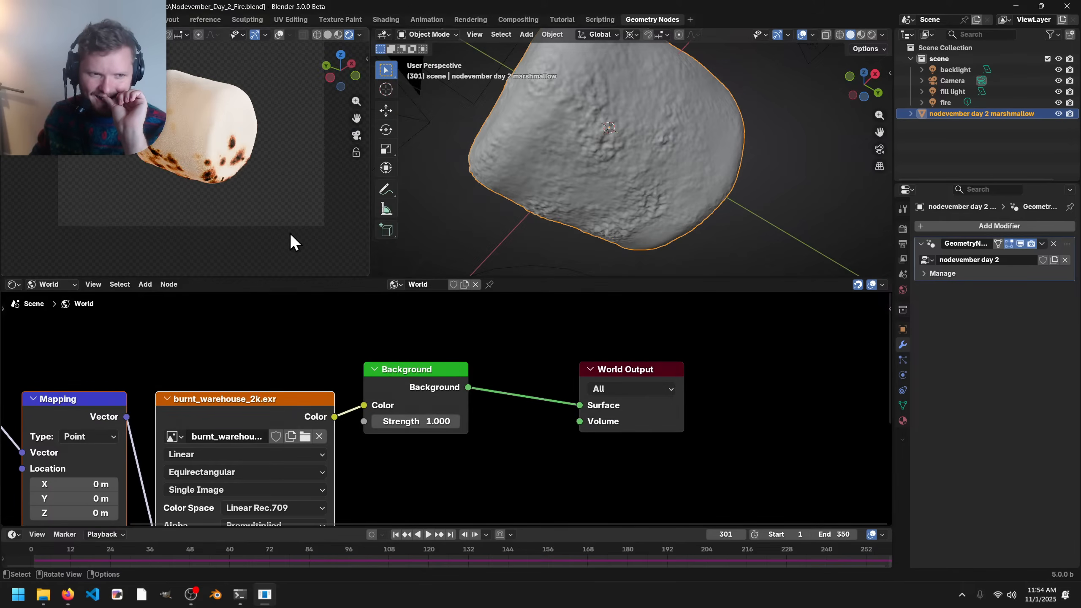
- Cut the link from the environment image to the Background color for comparison, and undo the cut
middle_click_drag(261, 359, 354, 348)
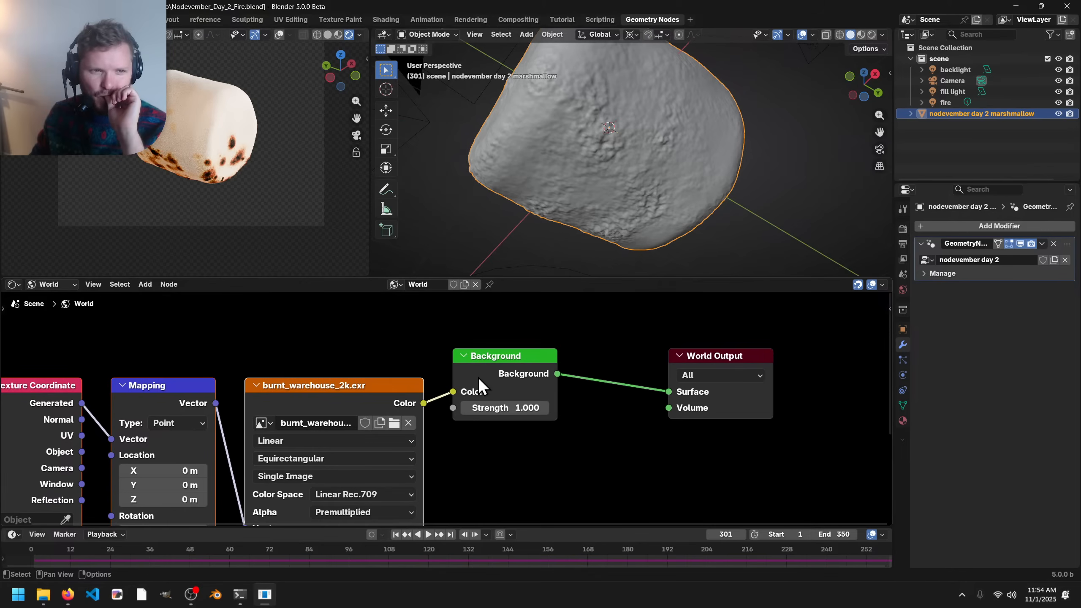
right_click_drag(441, 406, 433, 355, "ctrl")
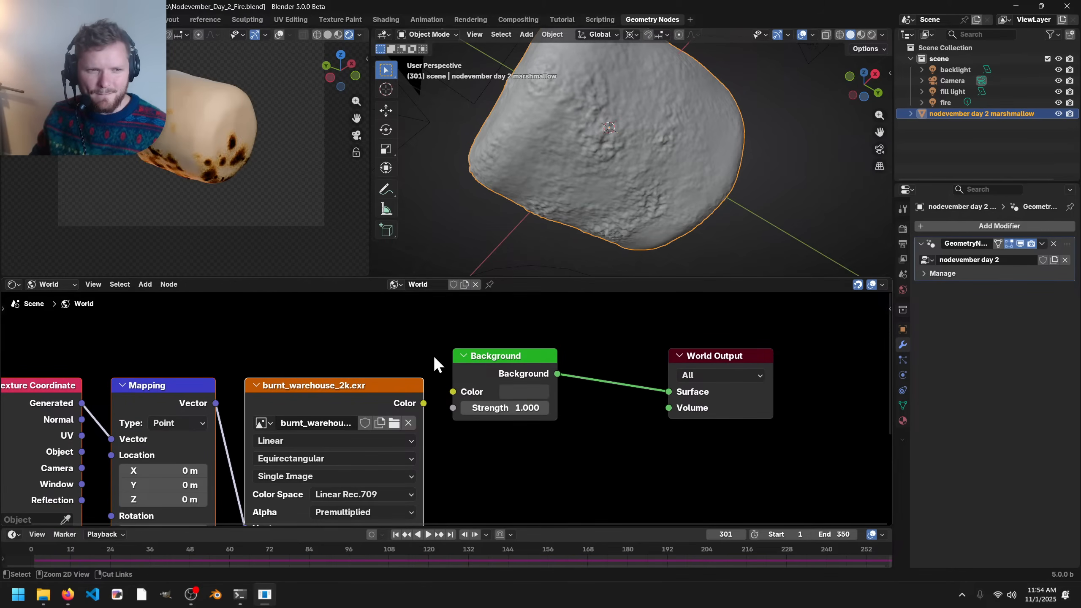
key("ctrl+z")
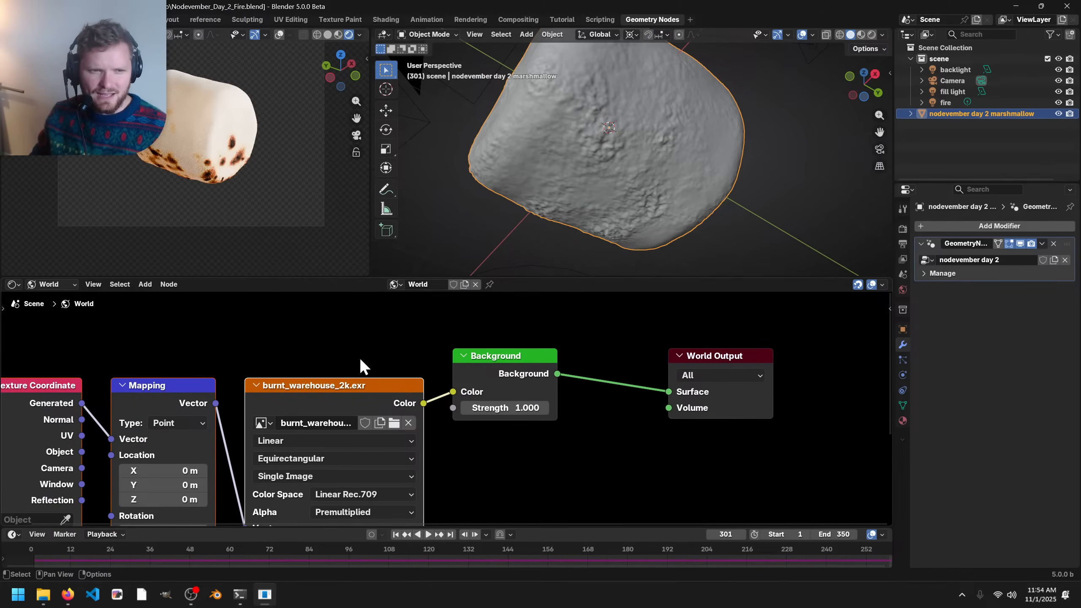
- Delete the Environment Texture, Mapping and Texture Coordinate nodes from the World shader
scroll(360, 358, "down", 2)
left_click_drag(377, 357, 206, 422)
key("x")
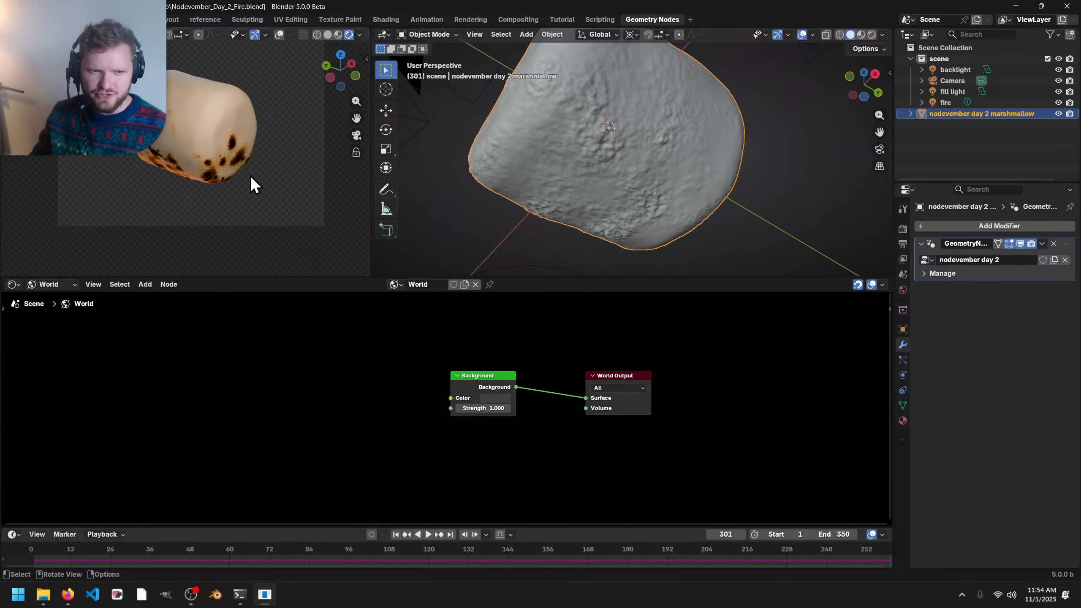
- Show the scene's render properties and switch the shader editor back to the object's material
scroll(236, 137, "up", 2)
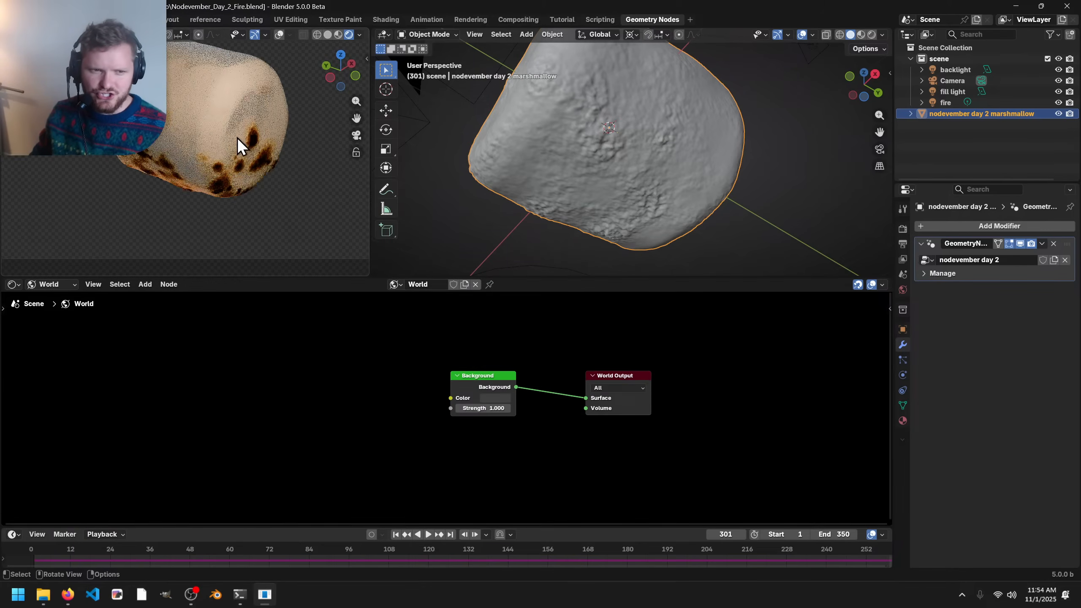
left_click(902, 229)
left_click(50, 285)
left_click(57, 317)
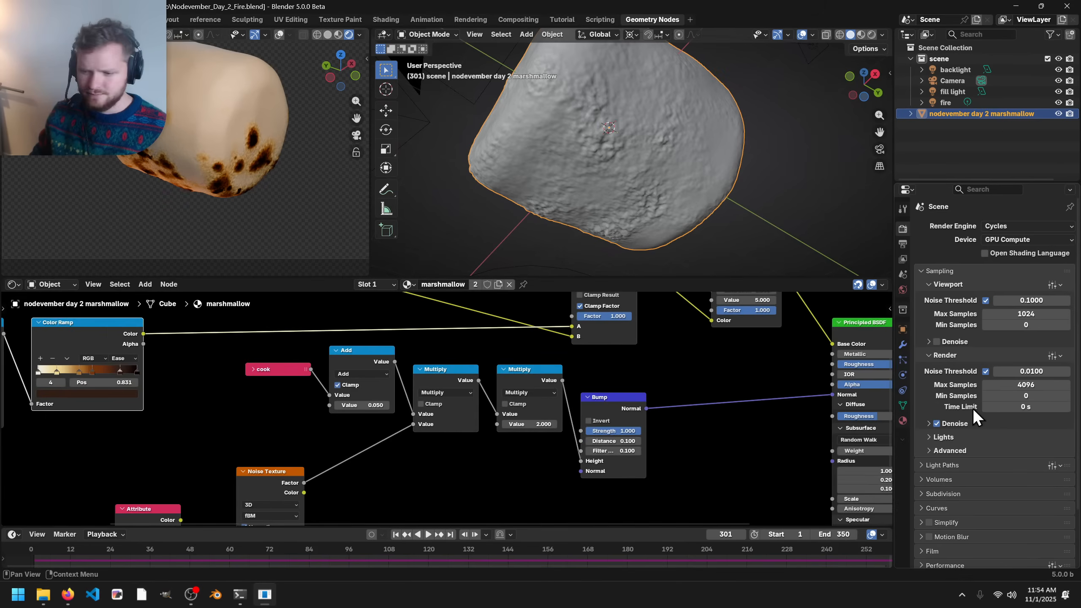
- Set the color management view transform to Khronos PBR Neutral
scroll(970, 422, "down", 3)
left_click(954, 560)
scroll(961, 545, "down", 6)
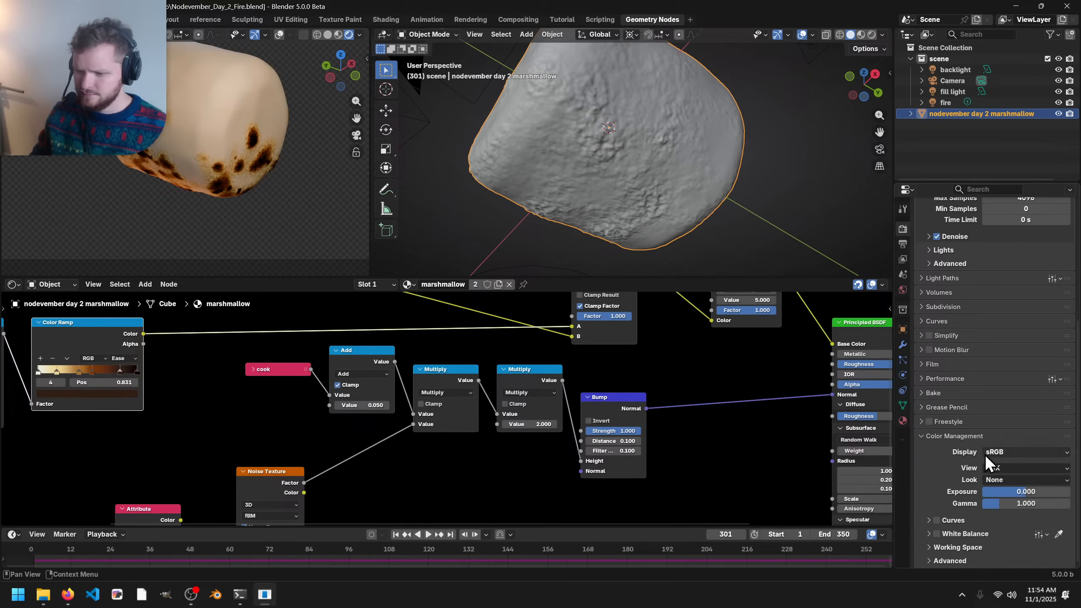
left_click(993, 468)
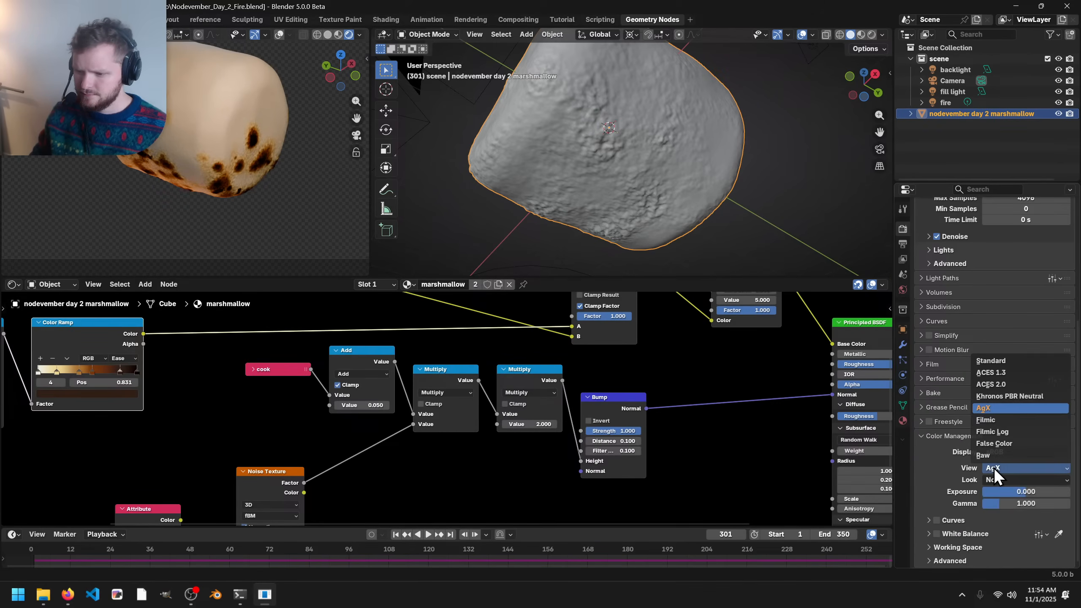
left_click(998, 395)
middle_click_drag(308, 193, 294, 236)
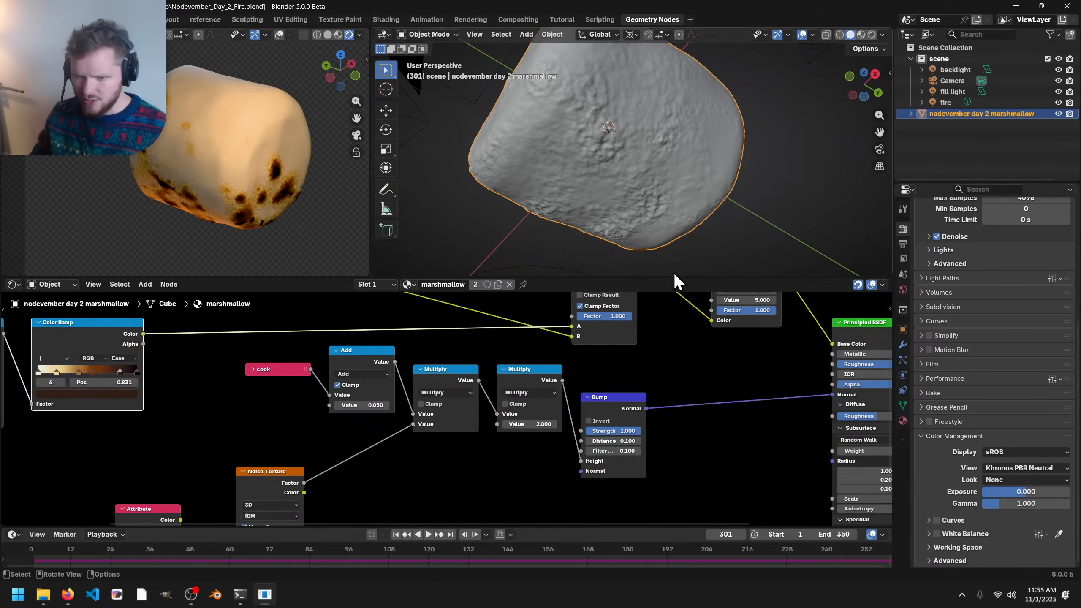
- Inspect the backlight's light settings and toggle the fill light's visibility off and on to judge its contribution
left_click(961, 71)
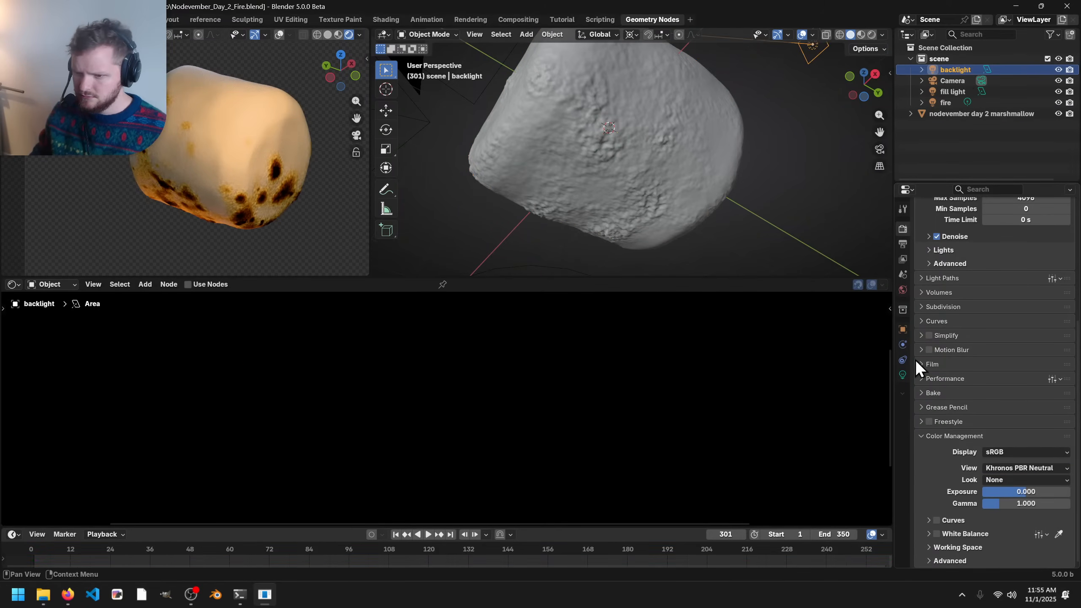
left_click(906, 377)
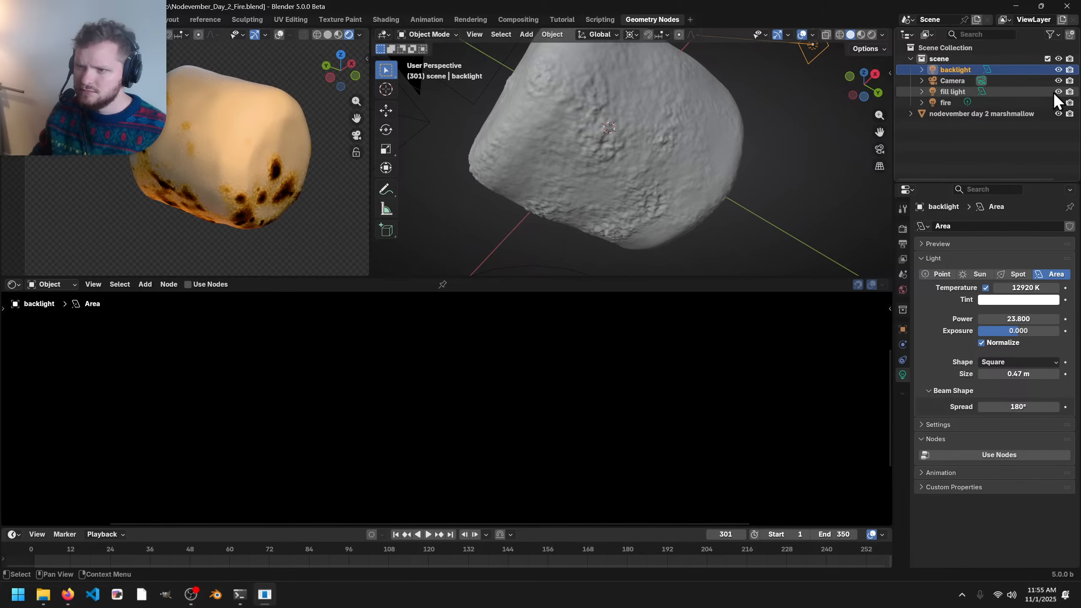
left_click(1058, 92)
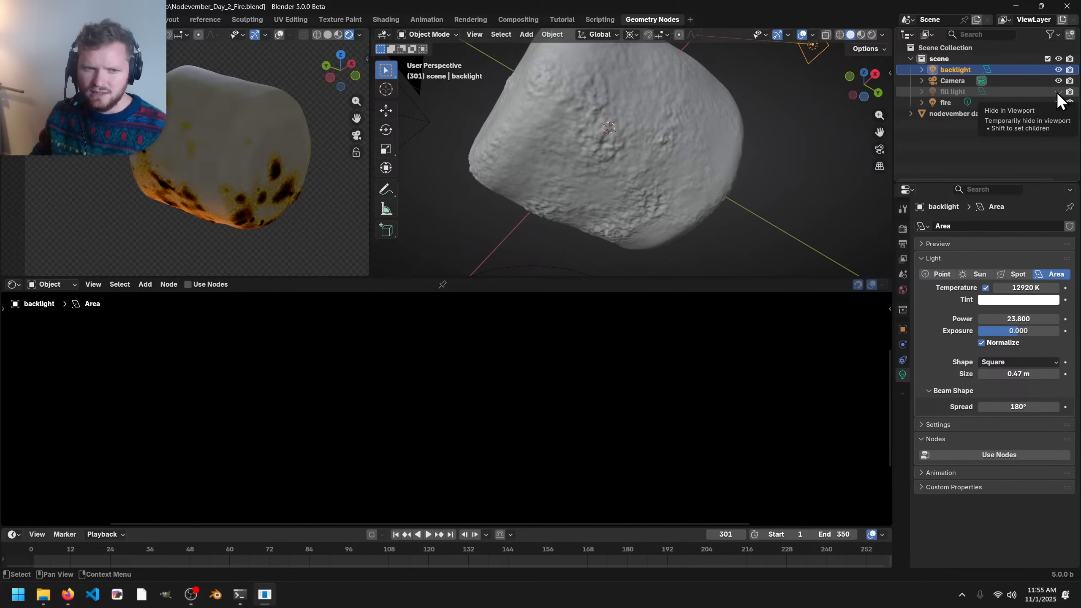
left_click(1058, 92)
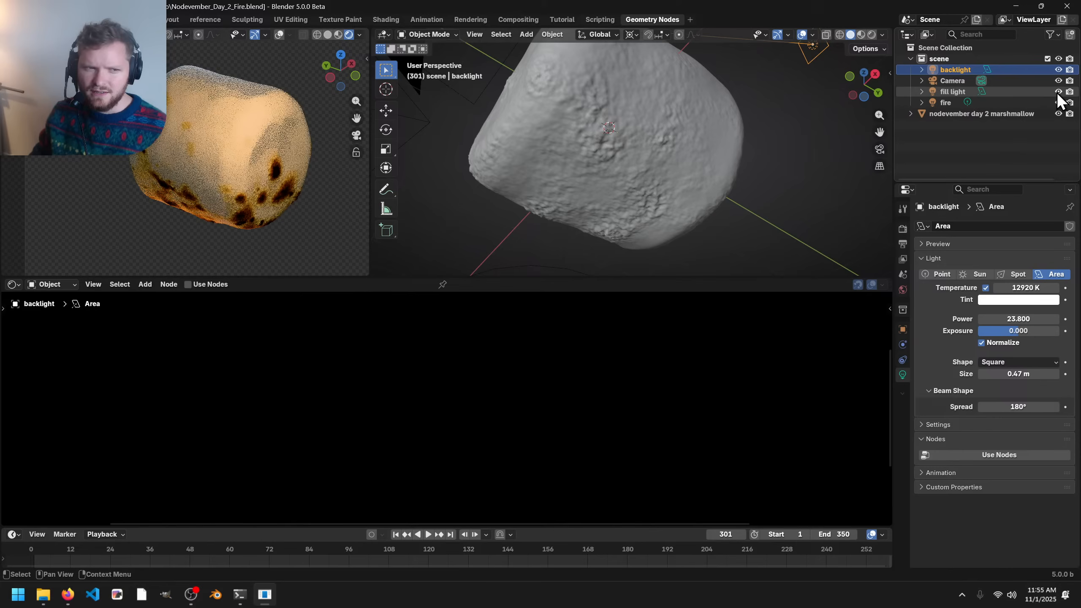
- Set the fill light's power to 15
left_click(953, 93)
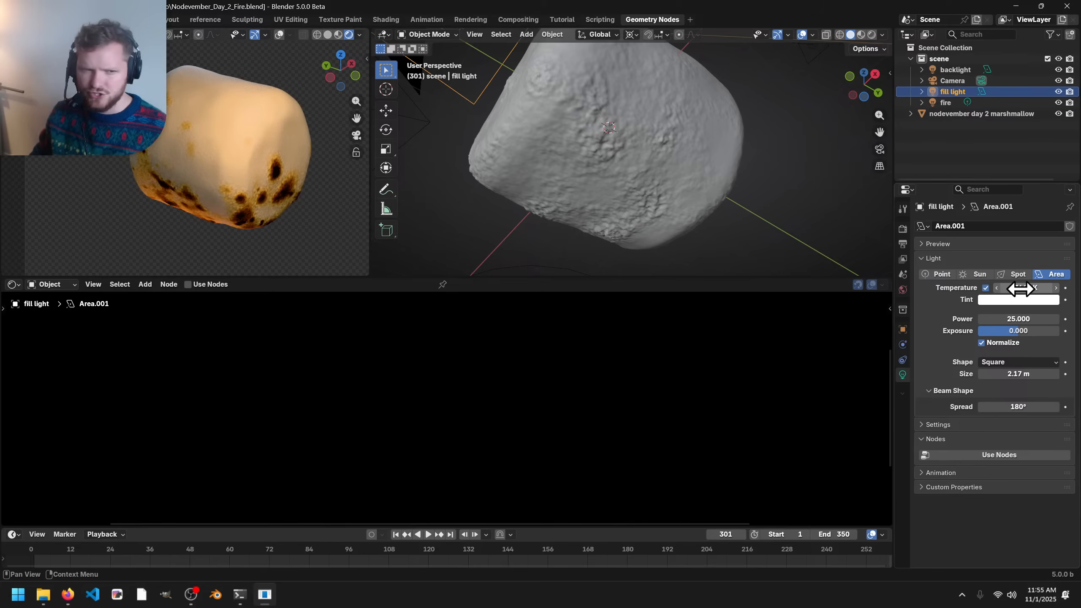
left_click(1020, 318)
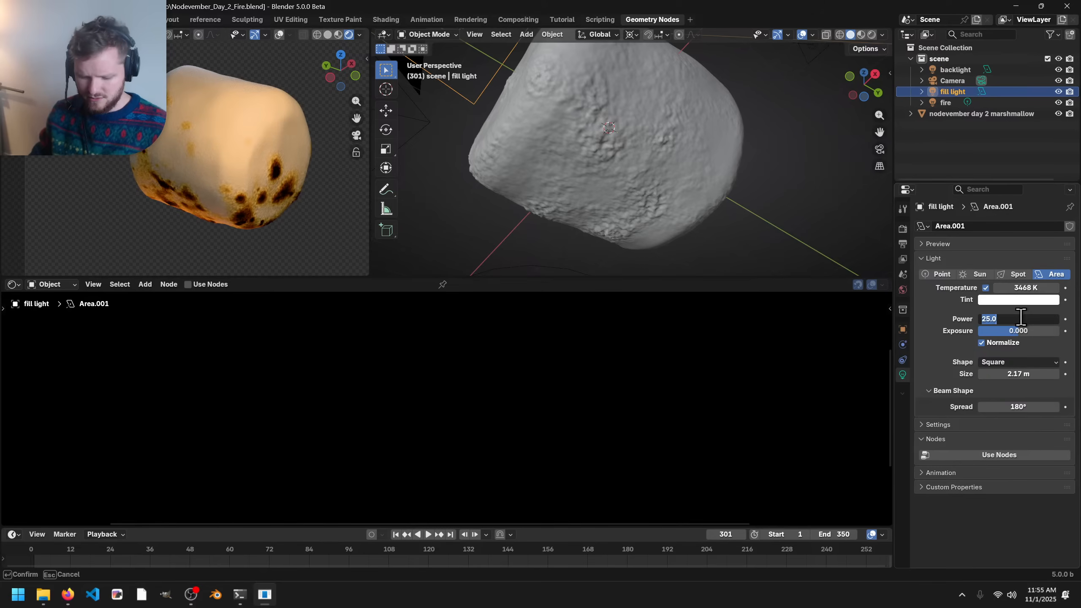
type("10")
key("Return")
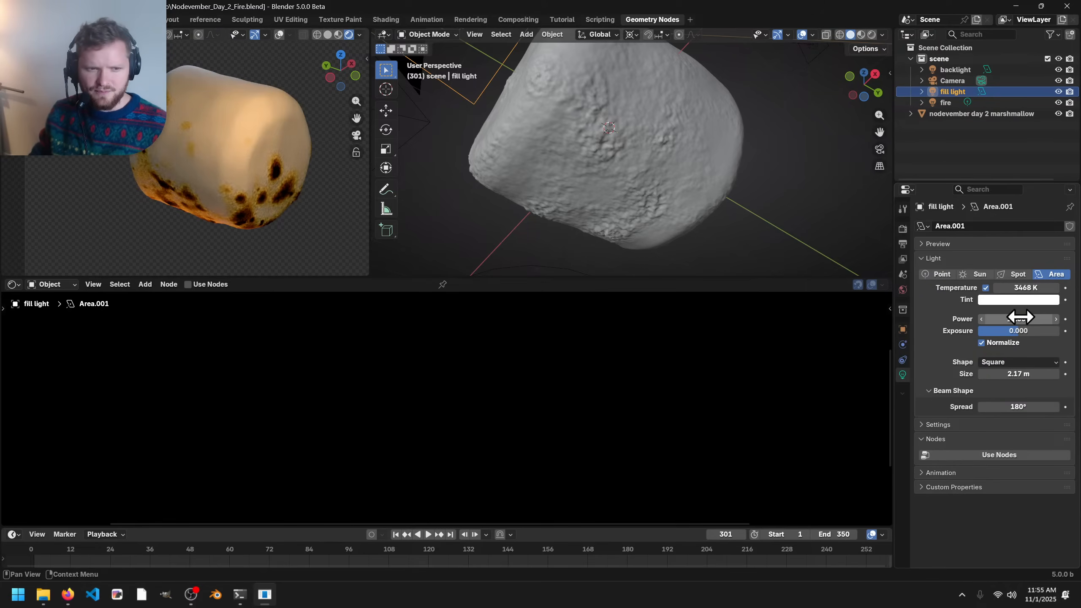
- Change the node editor to the Geometry Node Editor and select the marshmallow to display its node tree
scroll(624, 220, "down", 3)
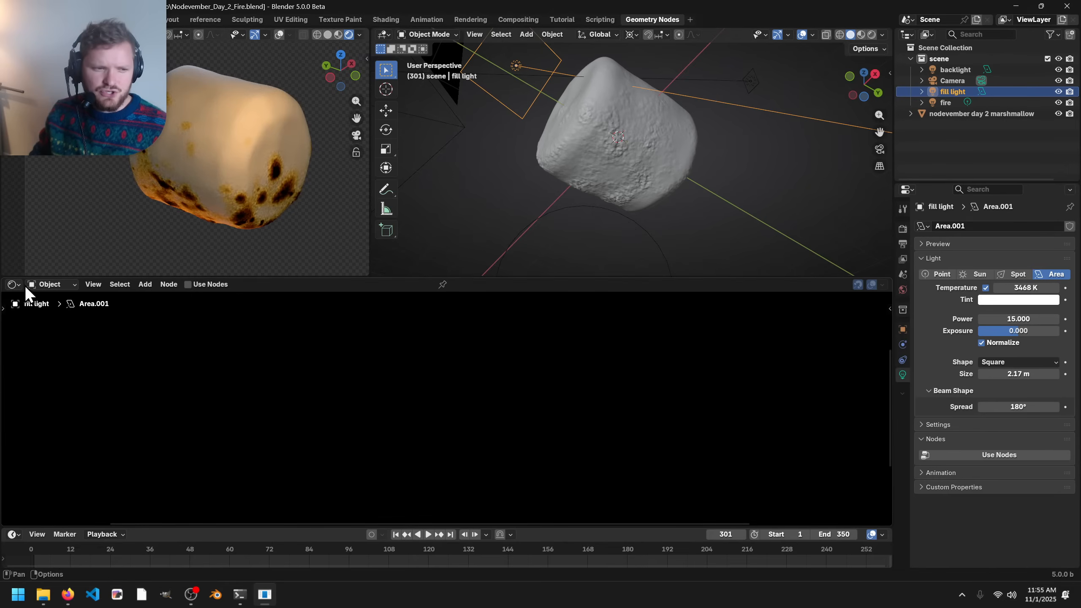
left_click(12, 285)
left_click(48, 371)
left_click(198, 203)
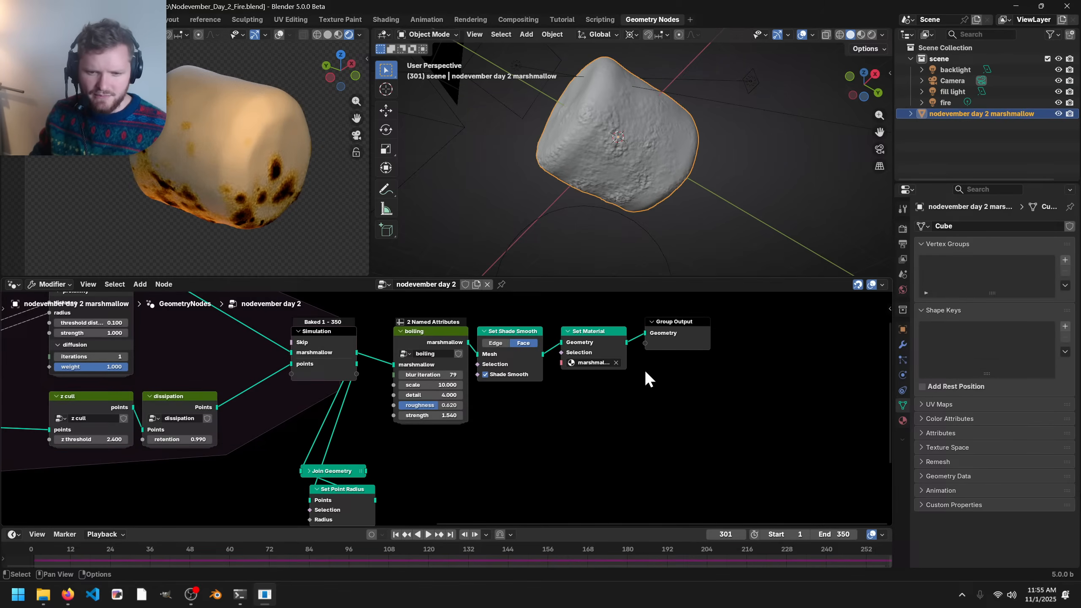
middle_click_drag(634, 372, 580, 382)
middle_click_drag(316, 475, 331, 415)
scroll(317, 404, "down", 2)
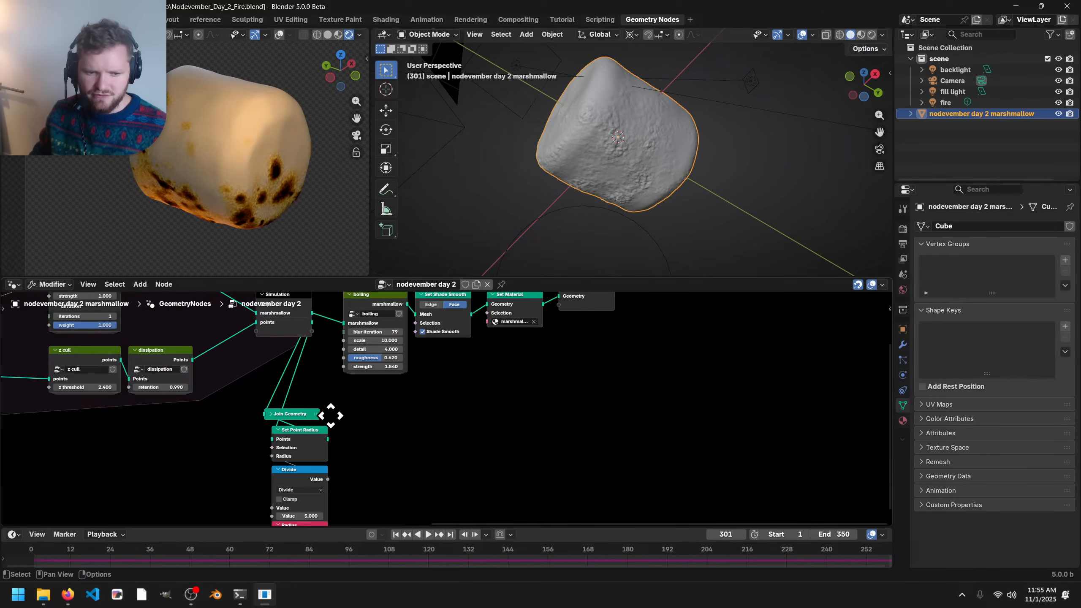
middle_click_drag(360, 480, 347, 414)
left_click_drag(364, 475, 282, 422)
key("g")
left_click(370, 398)
middle_click_drag(362, 370, 320, 405)
key("ctrl+z")
- Connect Set Point Radius to the group output and place it with its Divide and Radius nodes beneath the marshmallow's Set Material
left_click(254, 410, "ctrl+shift")
scroll(310, 404, "down", 5)
left_click_drag(355, 485, 273, 395)
key("g")
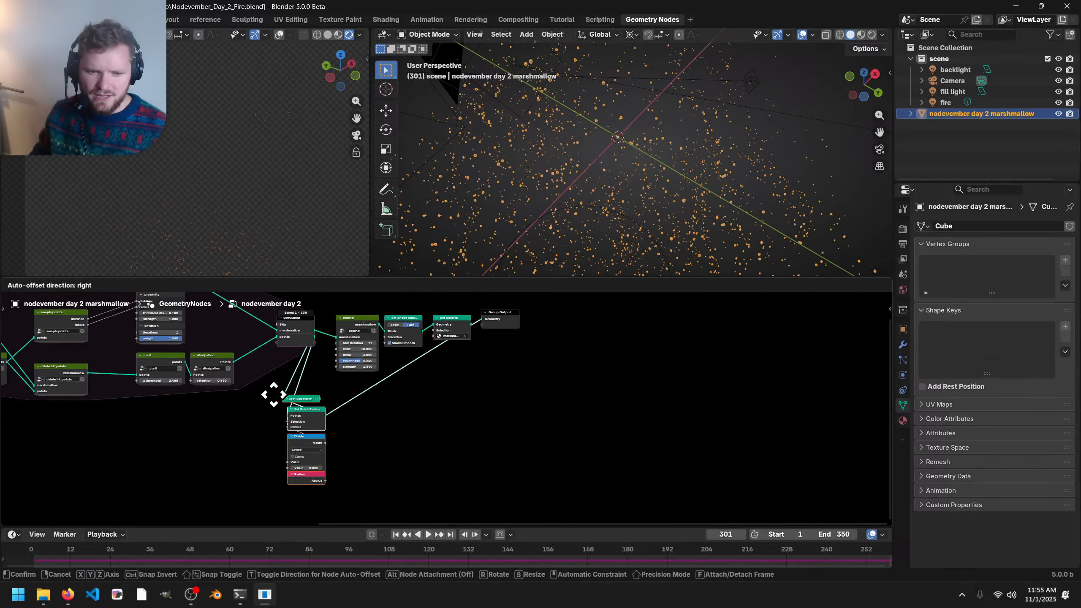
left_click(417, 355)
- Move Group Output farther along and merge the Set Material and Set Point Radius outputs through a Join Geometry node
scroll(563, 332, "up", 5)
middle_click_drag(566, 333, 463, 428)
left_click_drag(463, 428, 368, 349)
key("g")
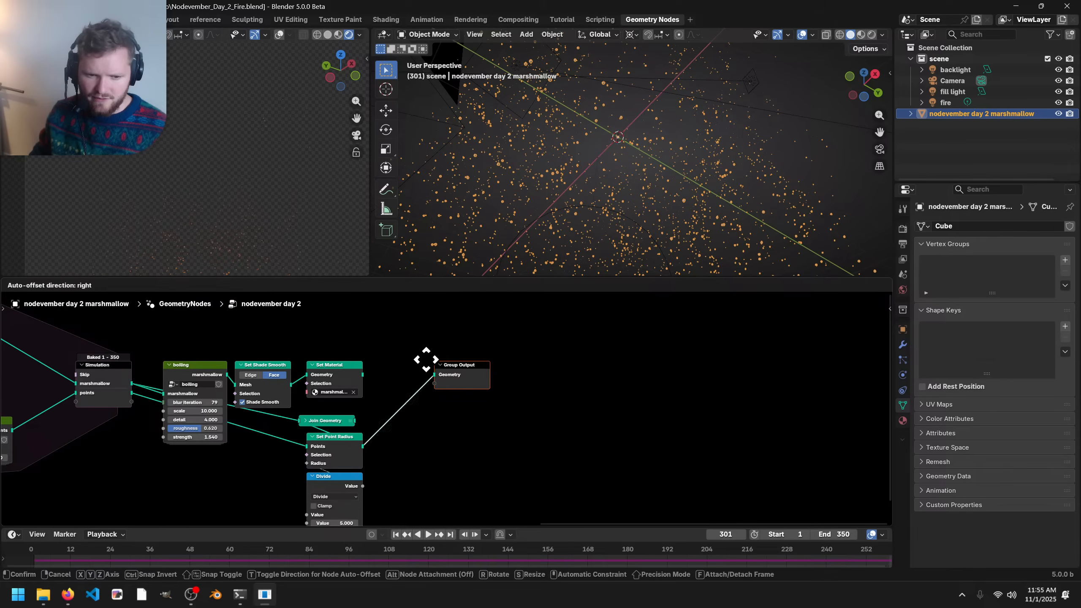
left_click(505, 351)
middle_click_drag(377, 428, 388, 415)
right_click_drag(368, 436, 399, 375, "ctrl+shift")
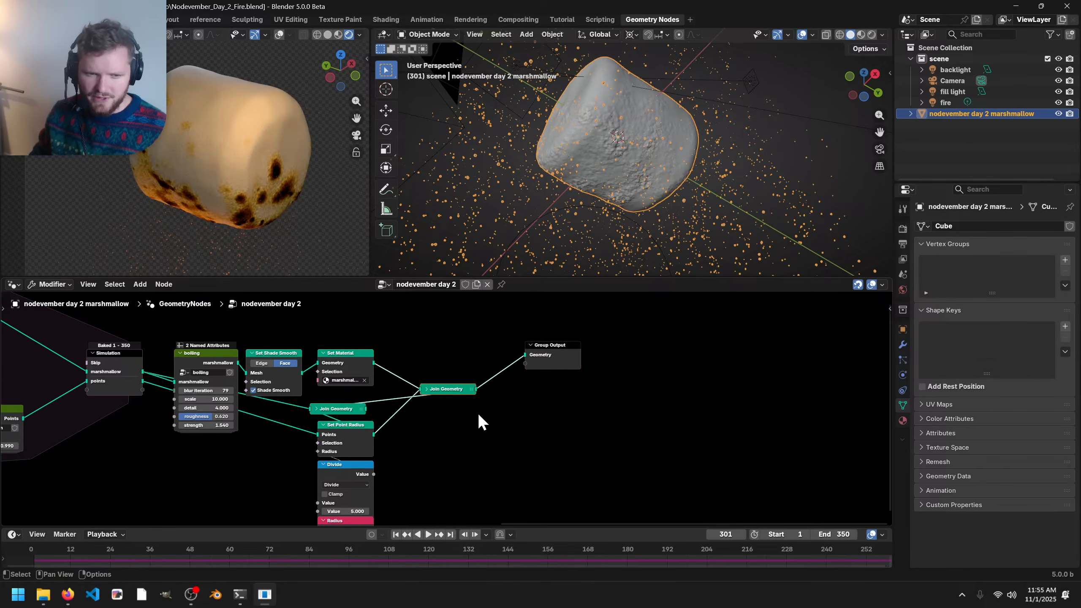
- Make room before the output nodes, then duplicate Set Material and insert the copy between Set Point Radius and the final Join Geometry
left_click_drag(583, 405, 512, 321)
key("g")
left_click(568, 337)
scroll(463, 387, "up", 2)
left_click_drag(528, 411, 404, 359)
key("g")
left_click(489, 345)
left_click(343, 346)
key("shift+d")
left_click(427, 412)
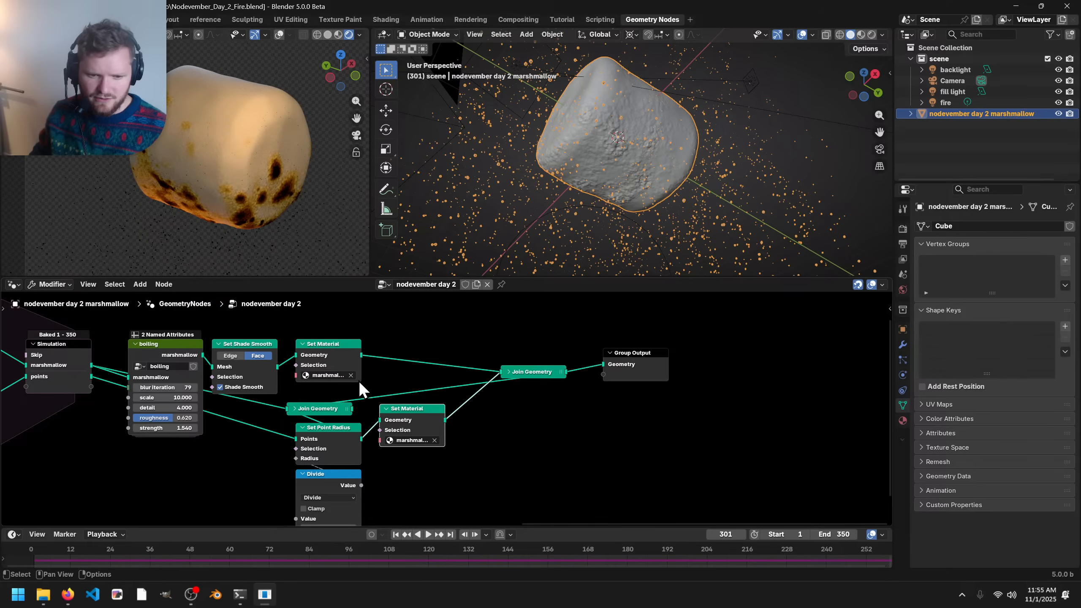
- Change to the Shader Editor, make a copy of the marshmallow material and name it ember
key("shift+F3")
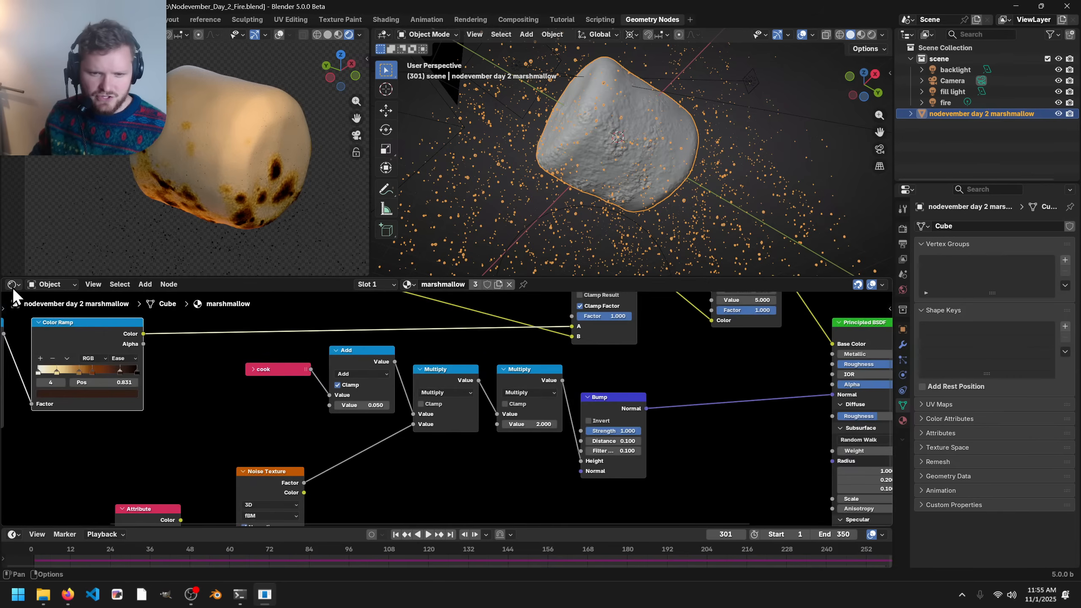
left_click(497, 284)
double_click(428, 284)
type("ember")
key("Return")
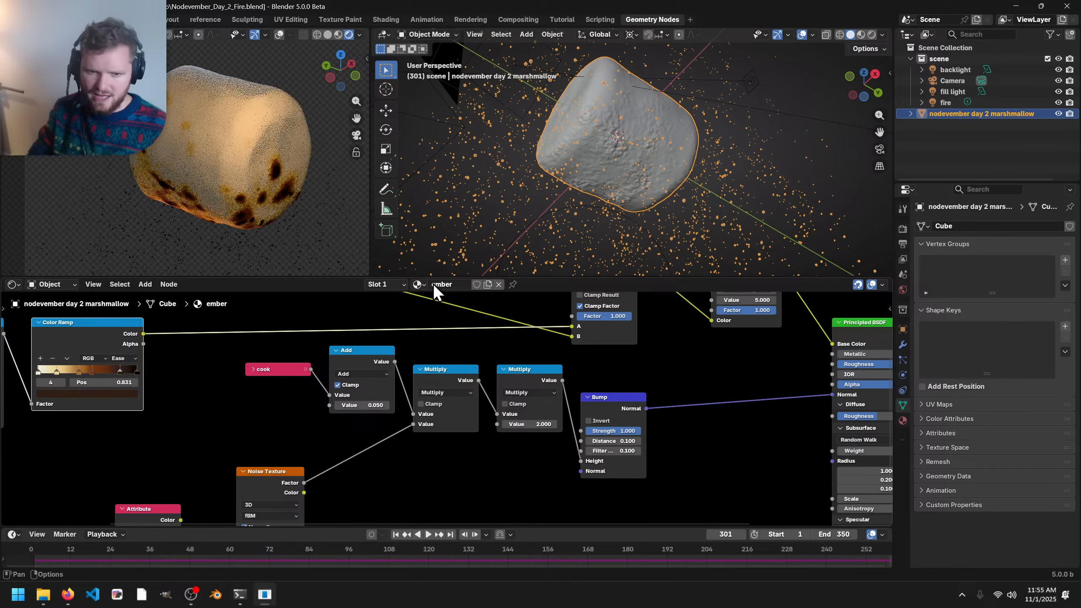
- Delete all nodes of the ember material except the Material Output
scroll(425, 352, "down", 6)
left_click_drag(241, 497, 547, 358)
key("x")
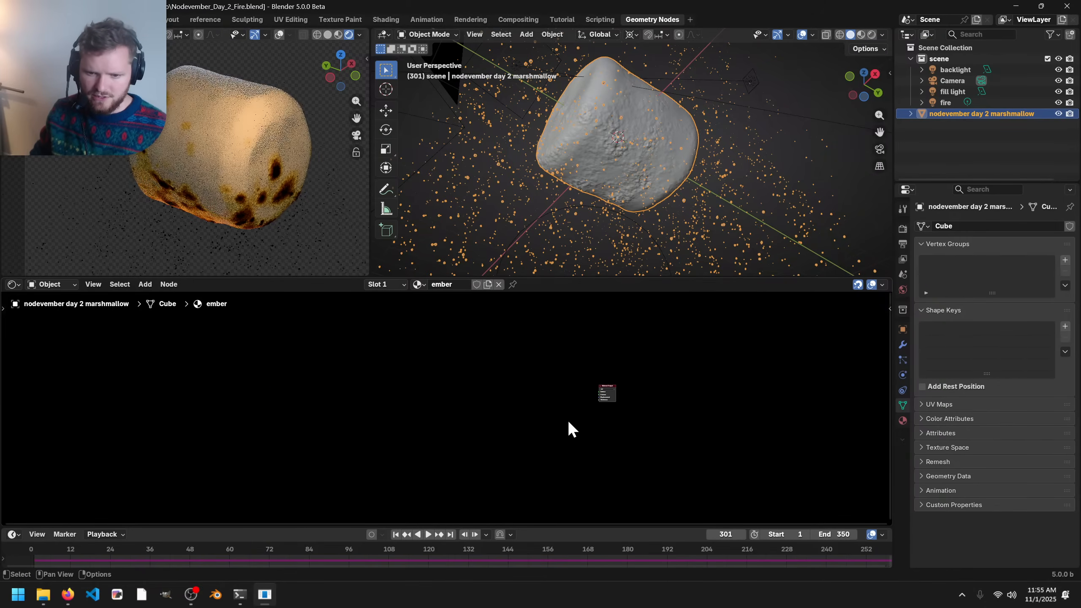
- Add an Emission shader to the ember material and link it to the Material Output's Surface
scroll(569, 422, "up", 5)
middle_click_drag(569, 422, 444, 378)
scroll(445, 379, "up", 1)
key("shift+a")
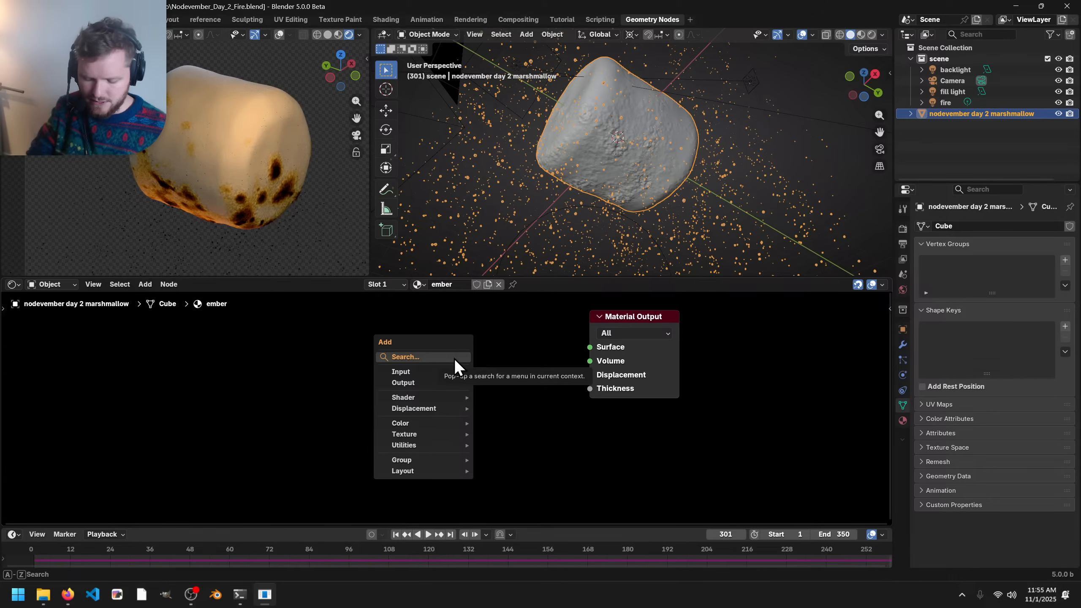
type("emis")
key("Return")
left_click(452, 357)
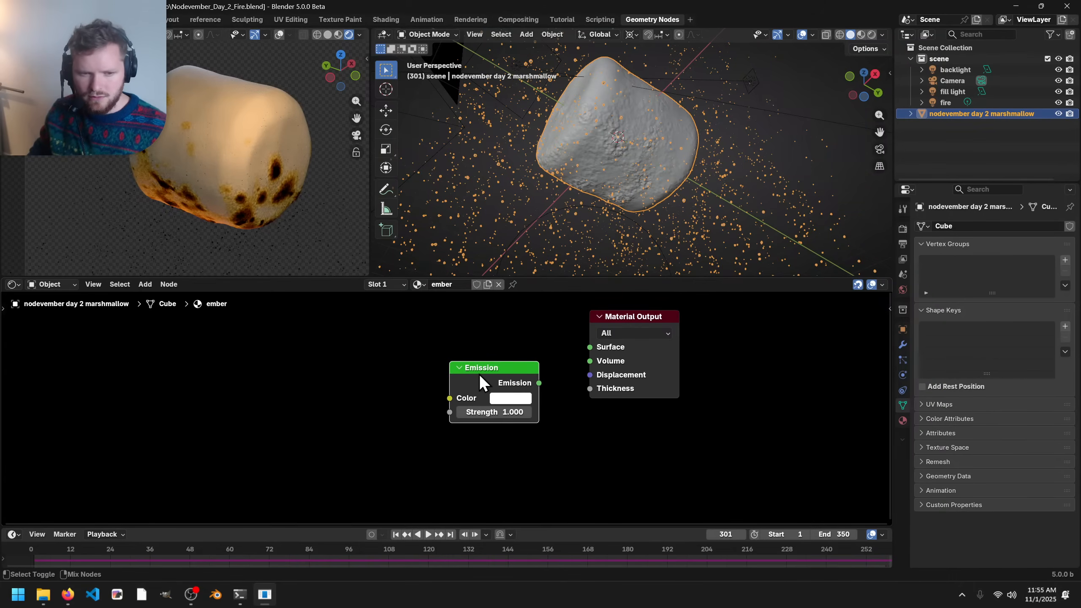
- Return to the Geometry Node Editor and assign the ember material in the duplicated Set Material node
left_click(12, 284)
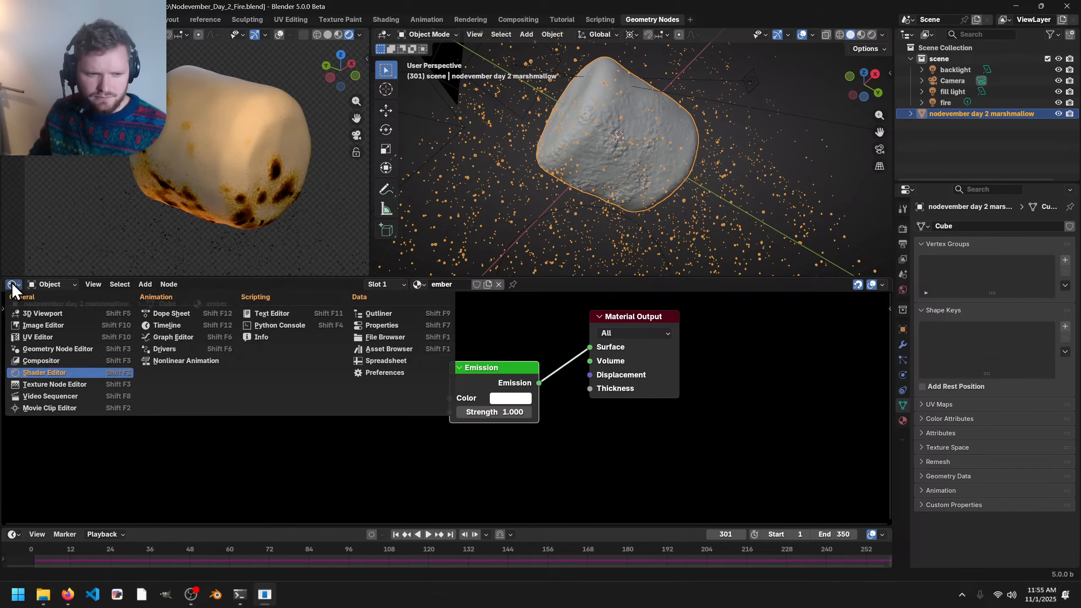
left_click(57, 349)
left_click(389, 451)
left_click(397, 320)
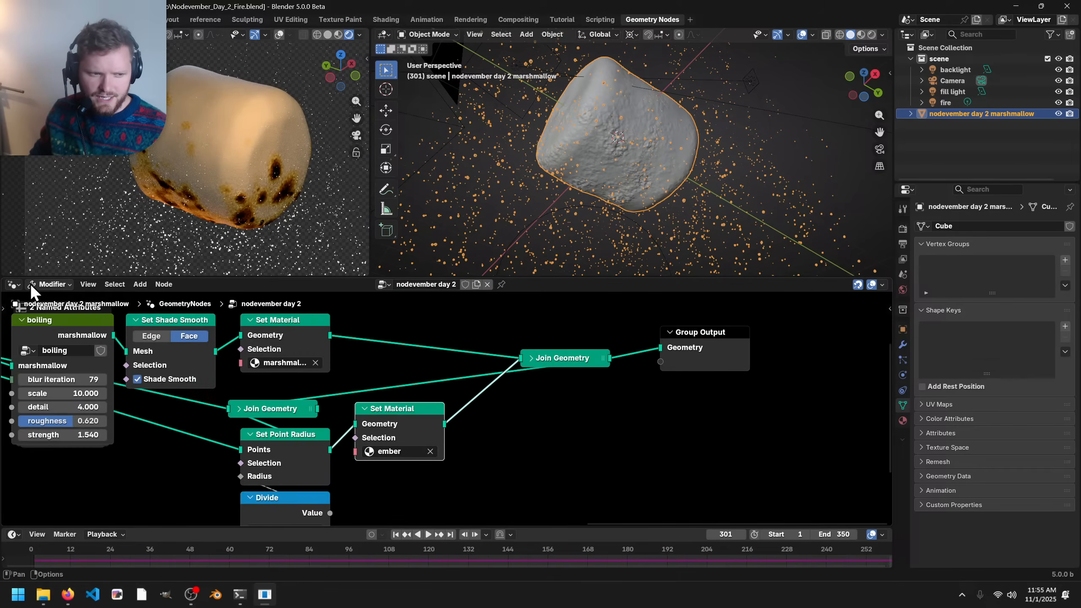
- Reopen the ember material in the Shader Editor and set its emission color to bright orange
left_click(13, 284)
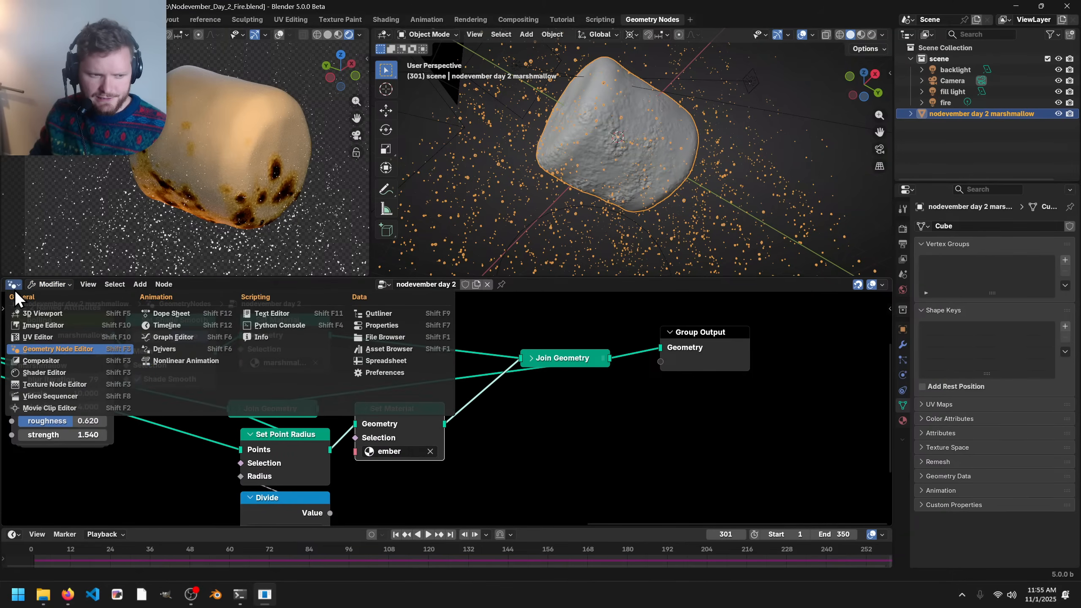
left_click(47, 287)
left_click(12, 288)
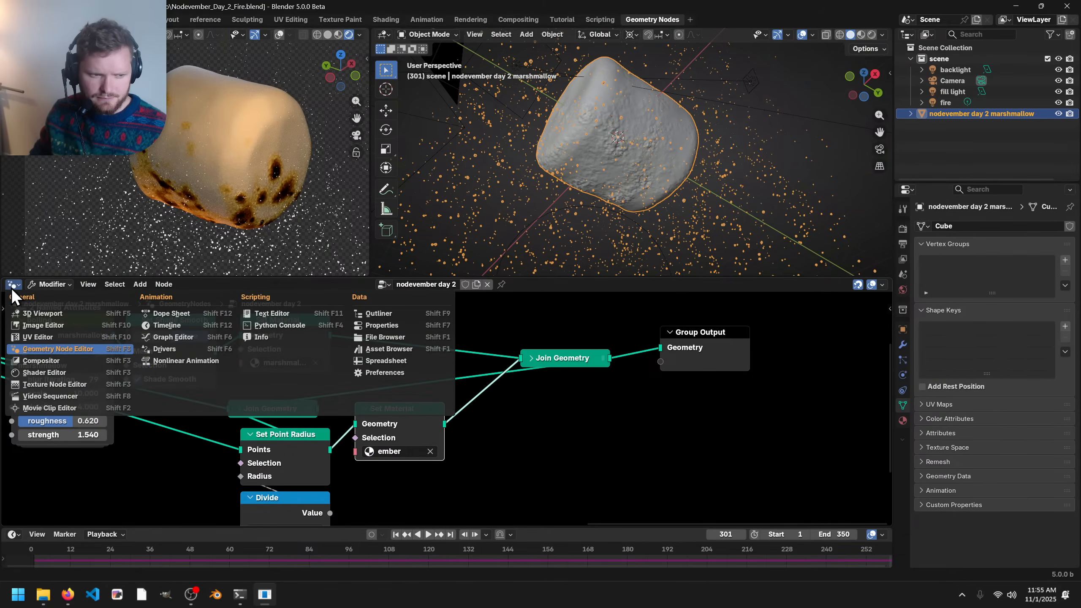
key("s")
left_click(509, 398)
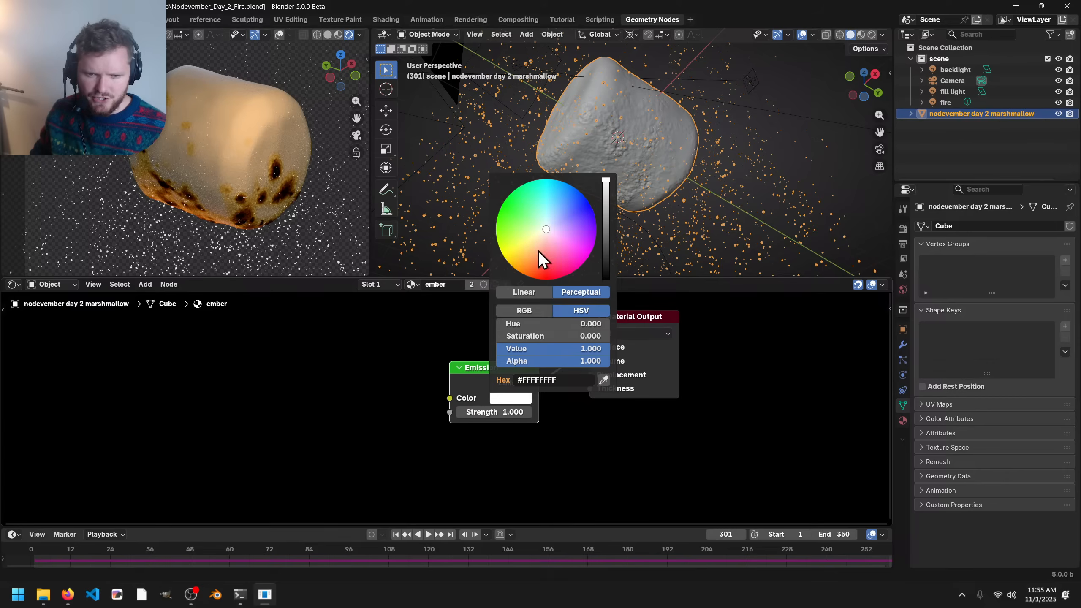
left_click_drag(538, 251, 524, 274)
- Set the Emission node's strength to 10
left_click(499, 412)
type("1")
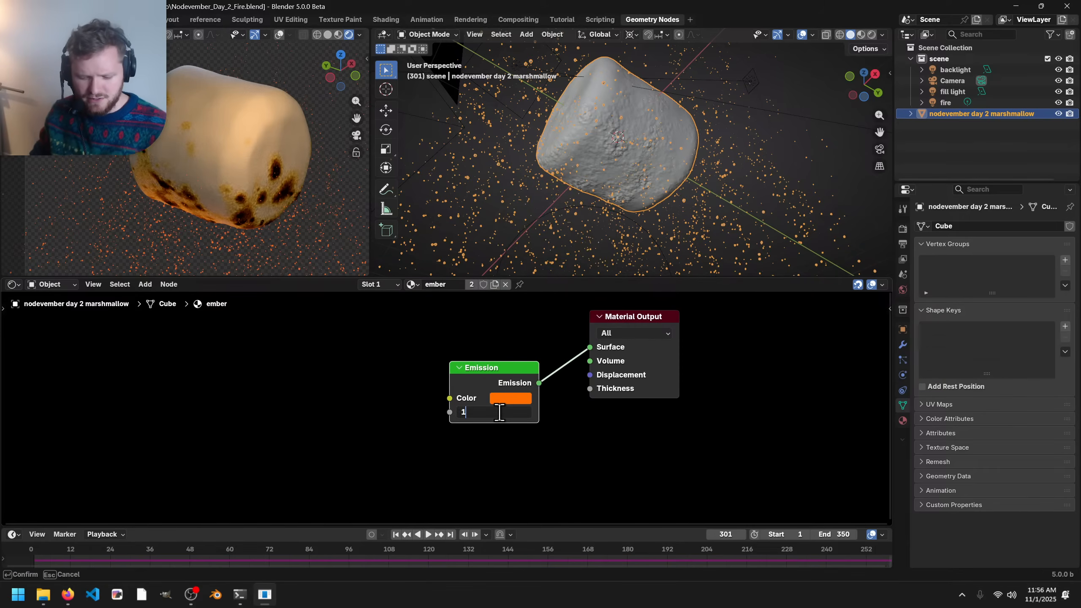
type("0")
key("Return")
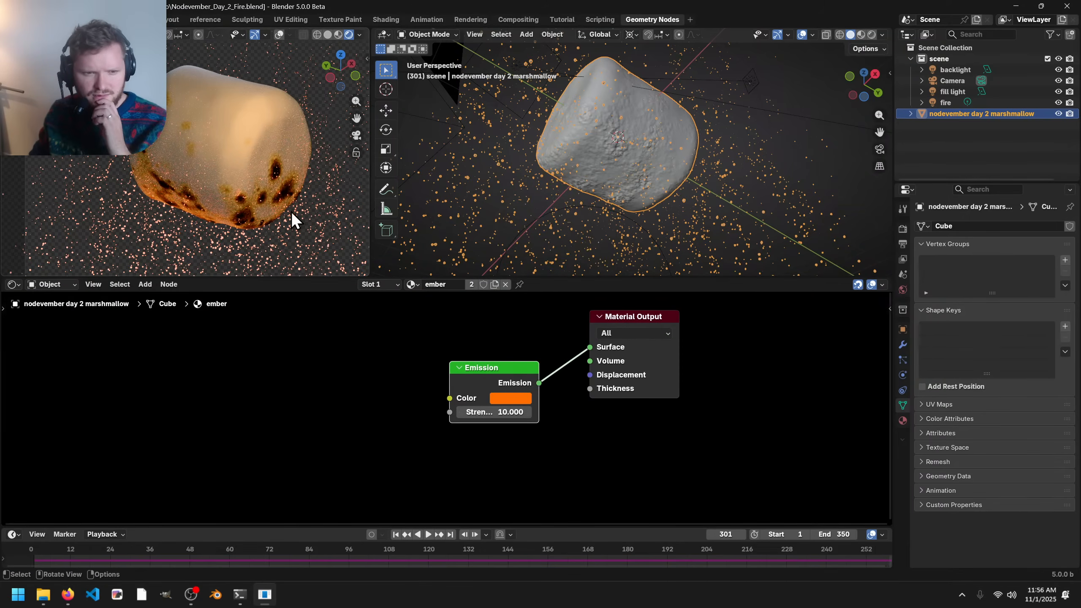
- Select the camera and raise its viewport passepartout opacity to 1.000
scroll(289, 211, "down", 3)
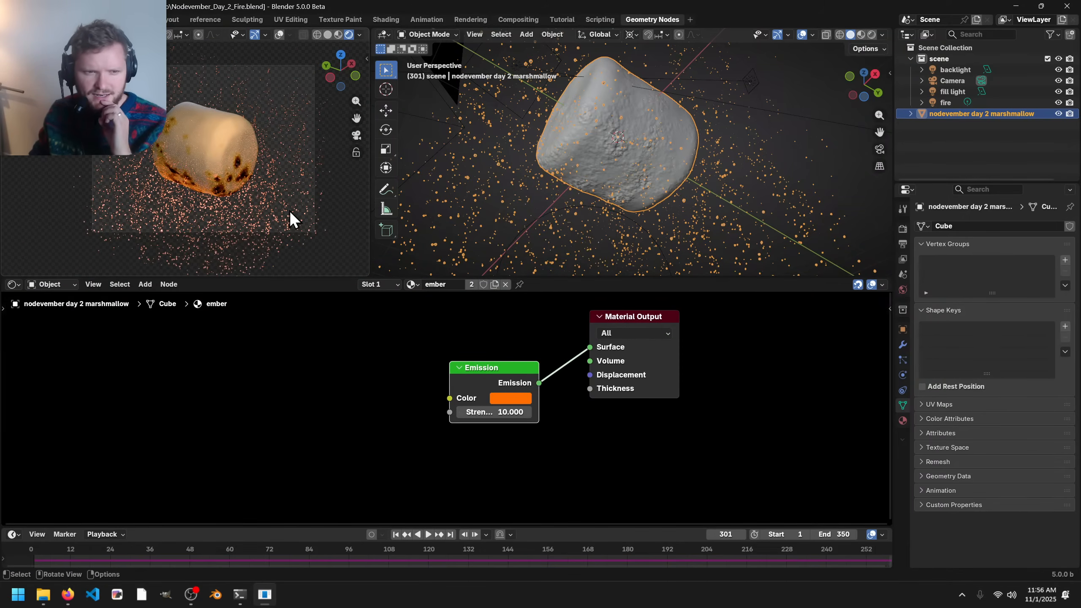
left_click(958, 82)
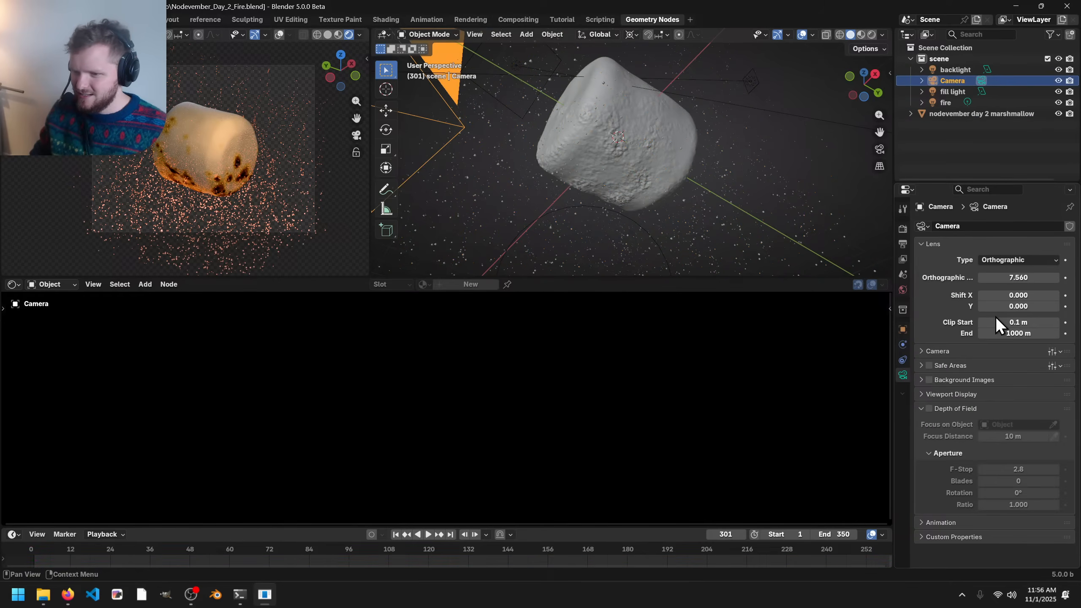
left_click(964, 396)
scroll(1000, 439, "down", 1)
left_click_drag(1013, 451, 1055, 451)
scroll(251, 253, "up", 2)
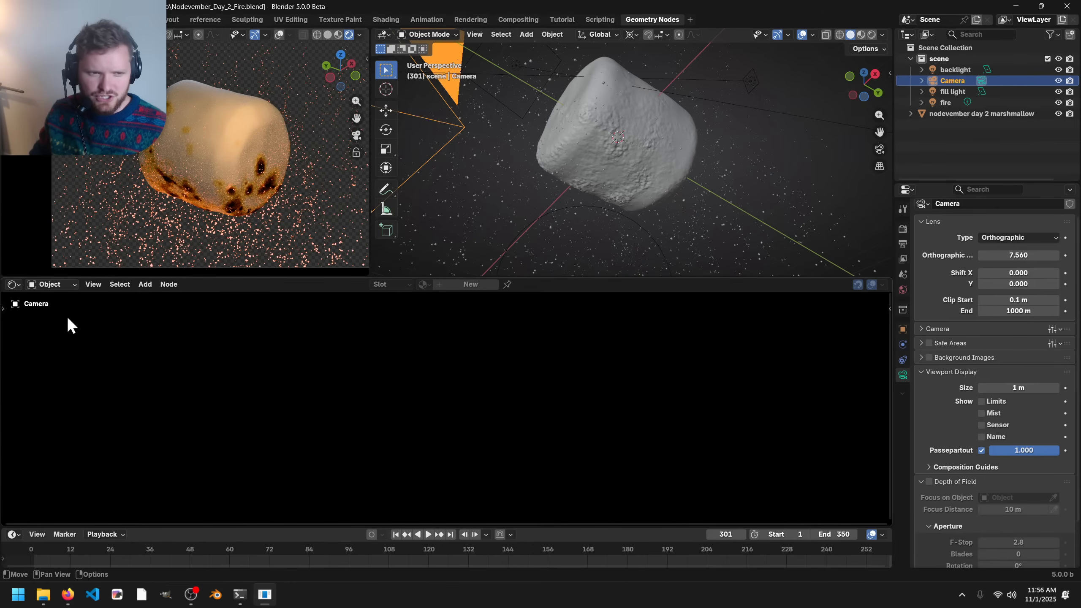
- Bring the marshmallow's geometry node tree back and set the divisor of the point radius Divide node to 15
left_click(12, 284)
key("g")
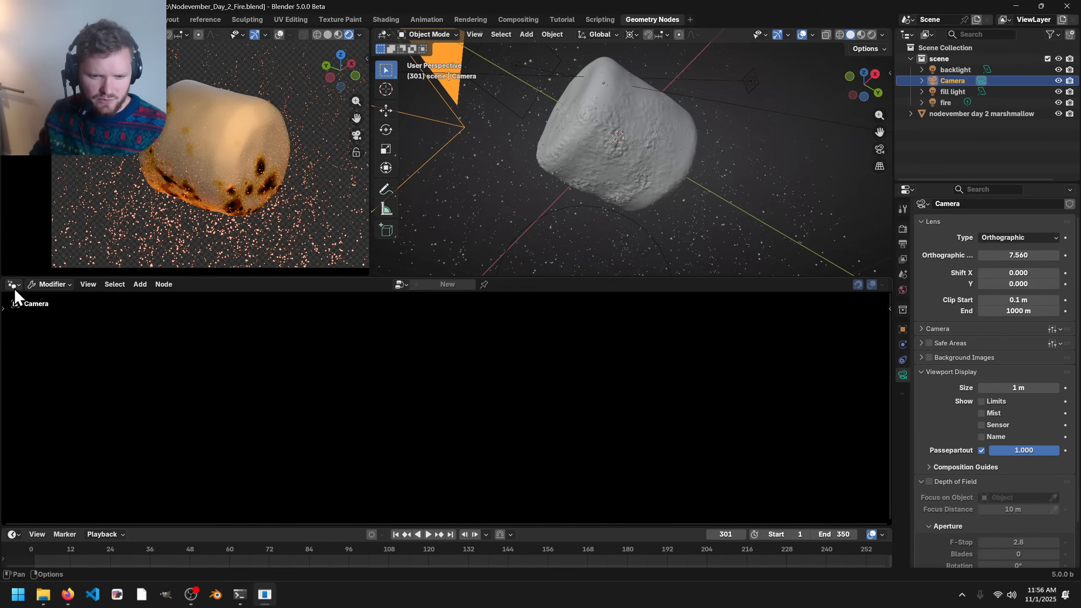
left_click(227, 166)
middle_click_drag(461, 408, 496, 328)
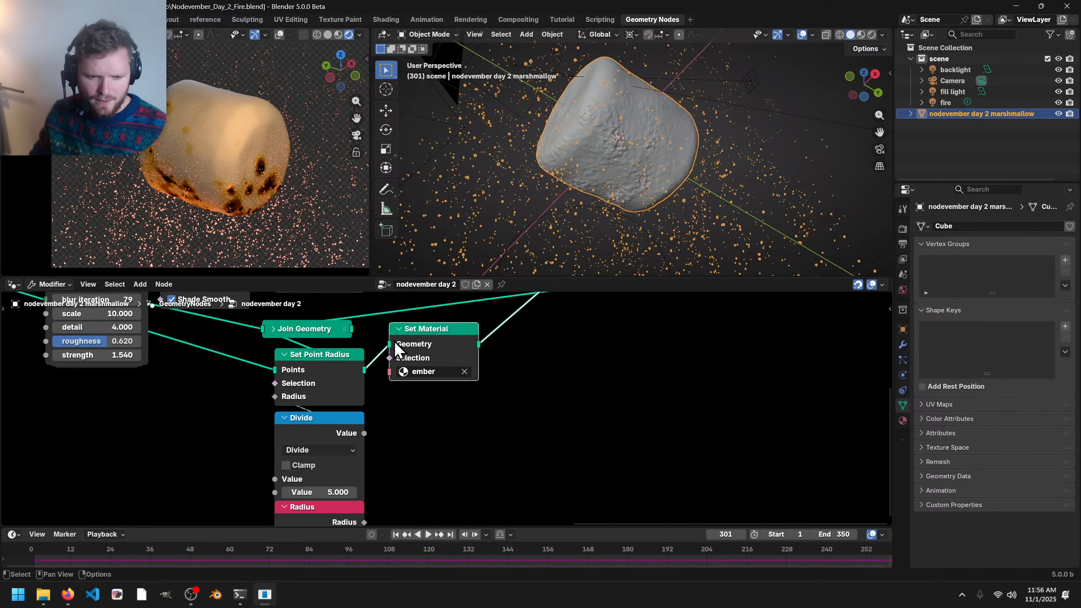
left_click(328, 494)
type("15")
key("Return")
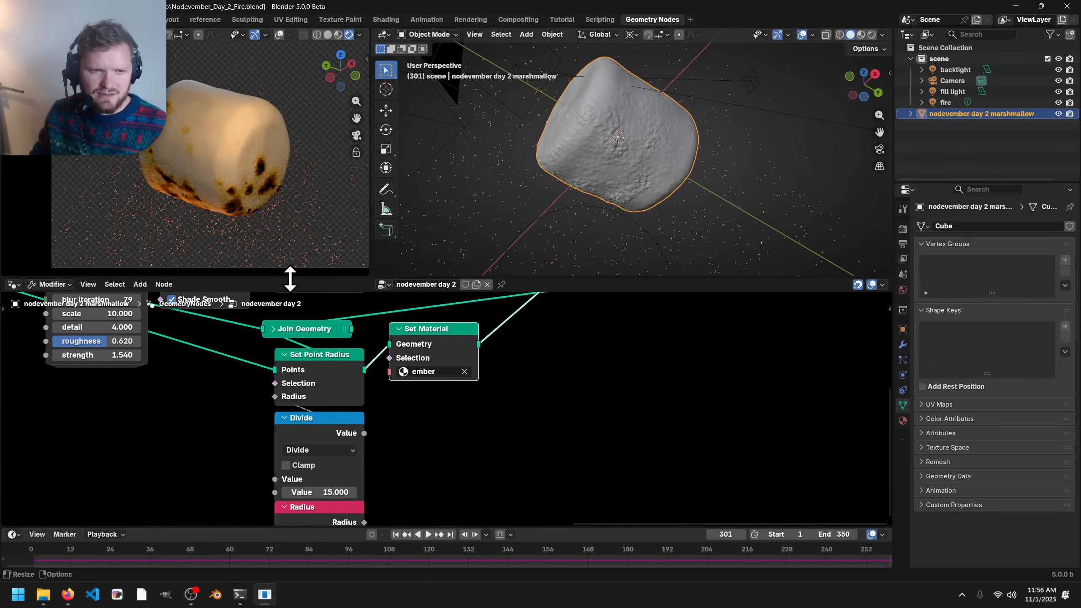
- Move the ember Set Material, final Join Geometry and Group Output nodes away from Set Point Radius
scroll(464, 375, "down", 3)
left_click_drag(608, 390, 428, 321)
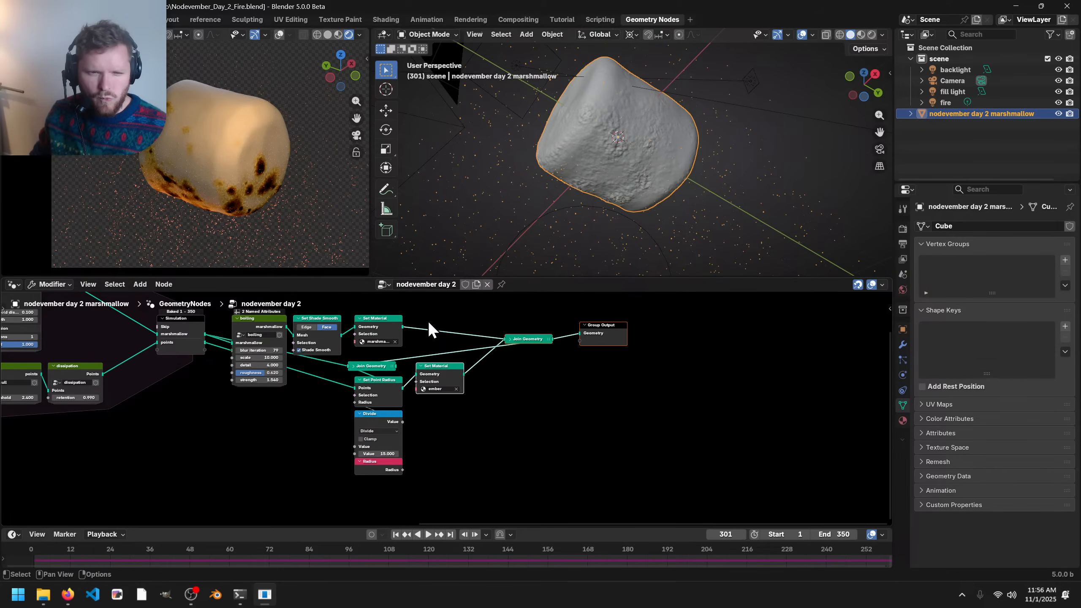
key("g")
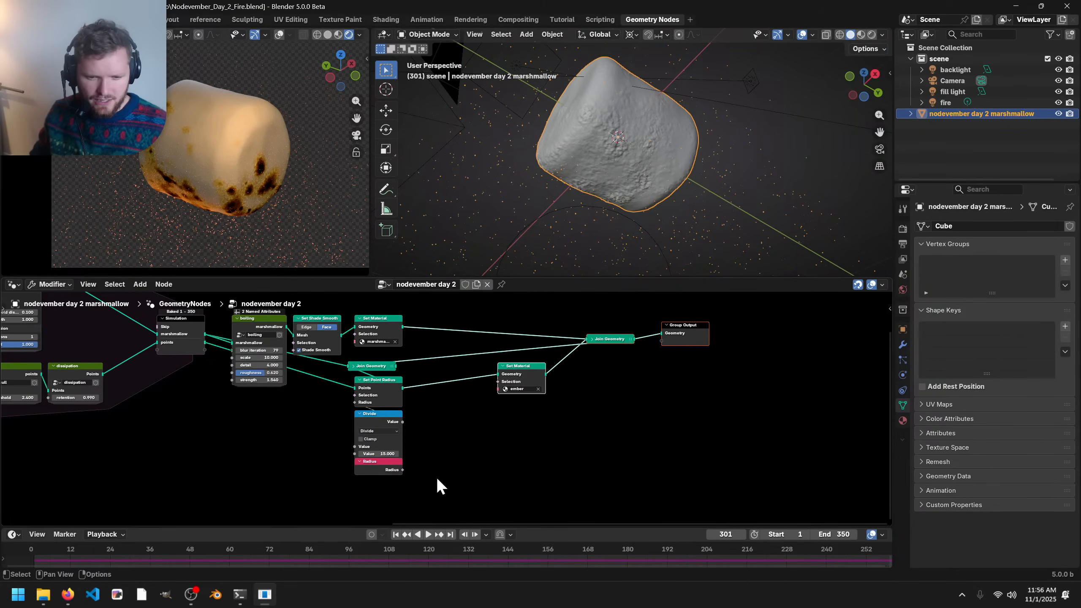
- Separate the Divide and Radius nodes, then remove Divide while keeping Radius linked to Set Point Radius
left_click(367, 447)
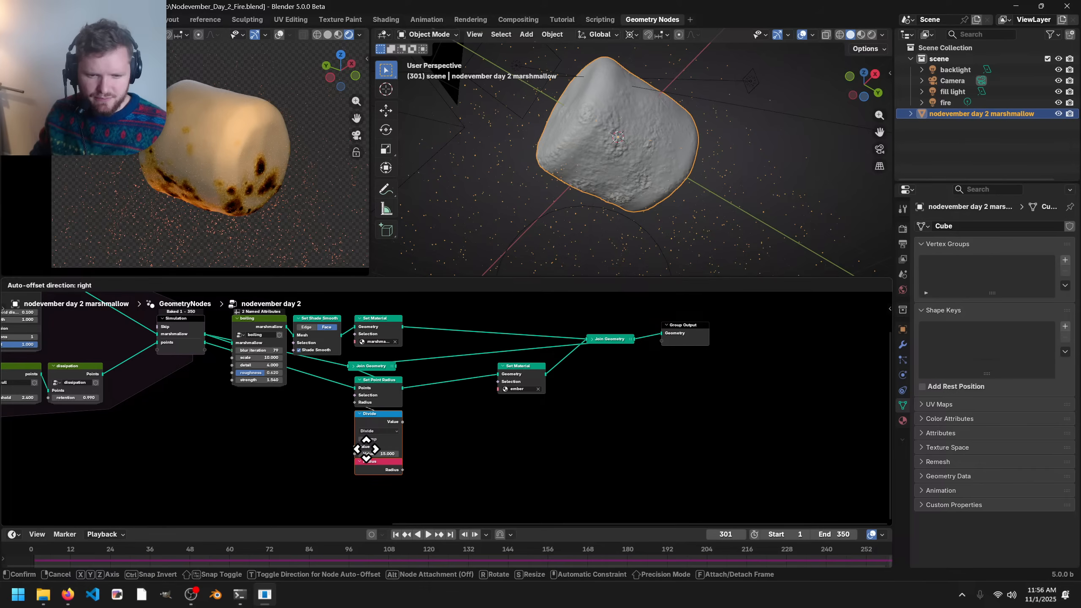
left_click(369, 469)
key("g")
left_click(369, 478)
scroll(451, 405, "up", 4)
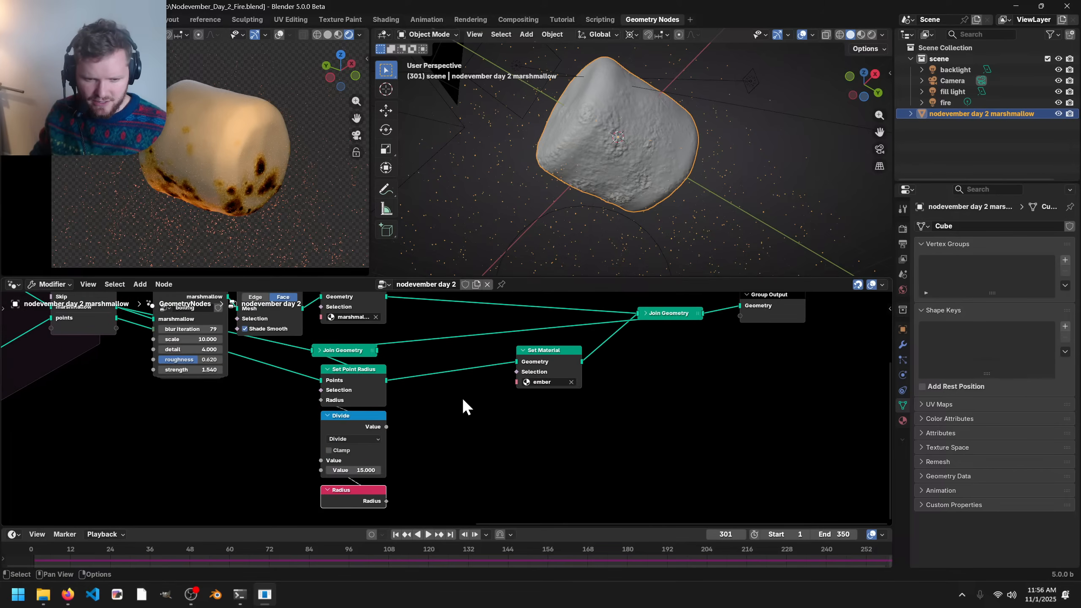
left_click(336, 421)
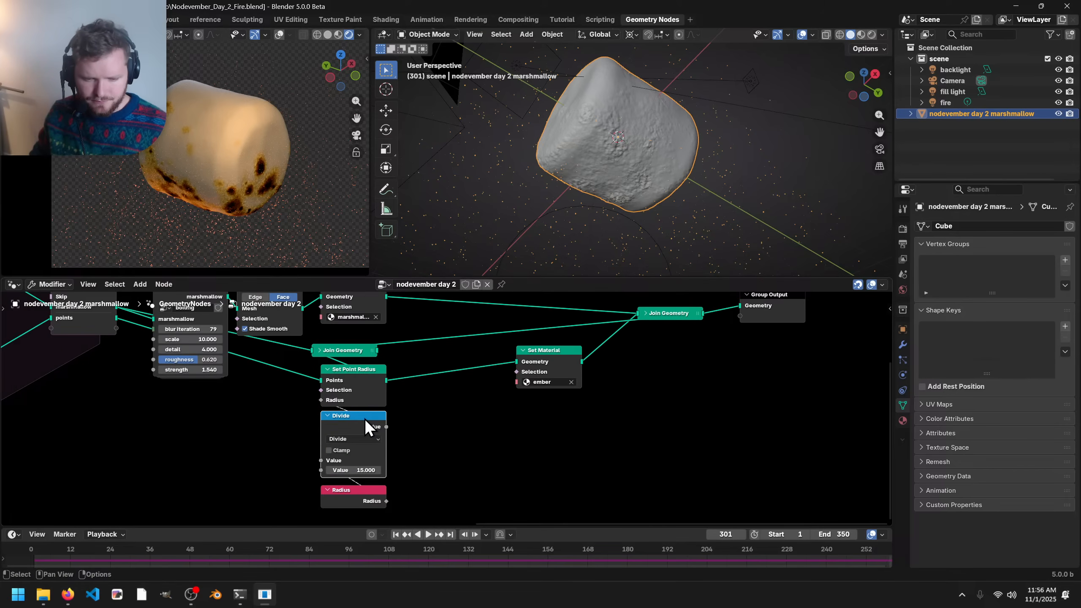
key("ctrl+x")
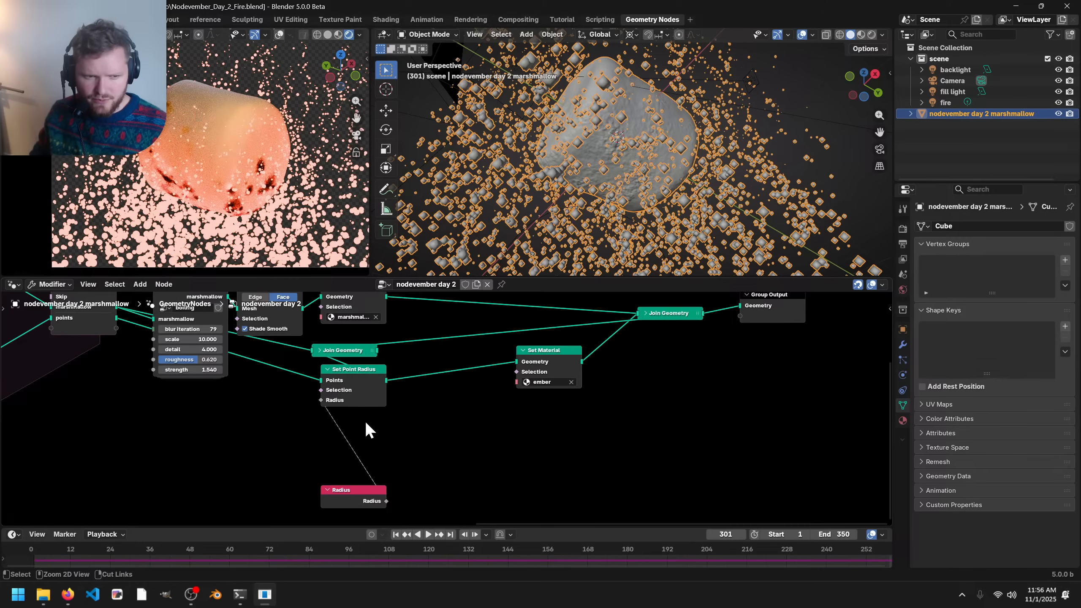
- Shift the ember Set Material, final join and output nodes farther along, and move the Radius node well ahead of Set Point Radius
middle_click_drag(704, 360, 512, 422)
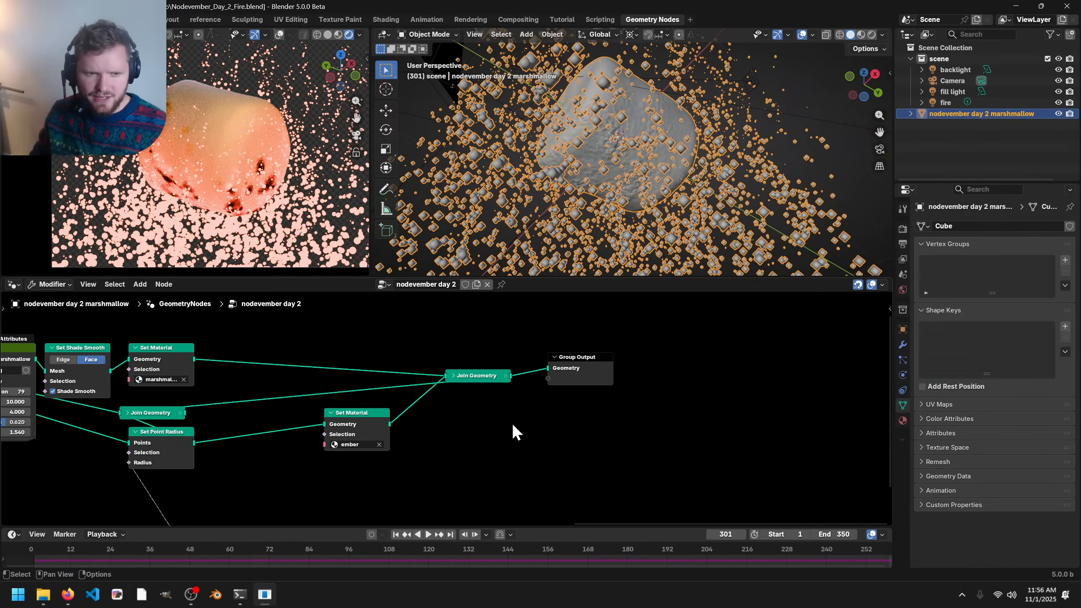
left_click_drag(615, 436, 332, 355)
key("g")
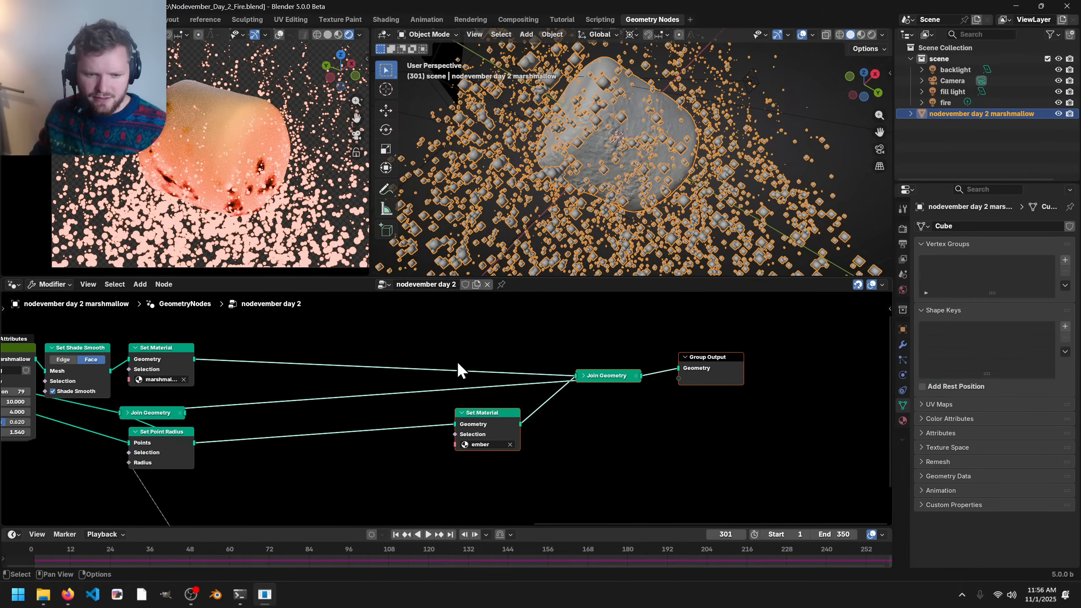
left_click(458, 362)
scroll(317, 399, "up", 4)
middle_click_drag(317, 399, 421, 350)
middle_click_drag(234, 467, 247, 357)
left_click_drag(237, 455, 3, 376)
middle_click_drag(106, 369, 399, 425)
- Insert a Float Curve between Radius and Set Point Radius and bend its curve down with a point at about 0.31, 0.05
key("shift+a")
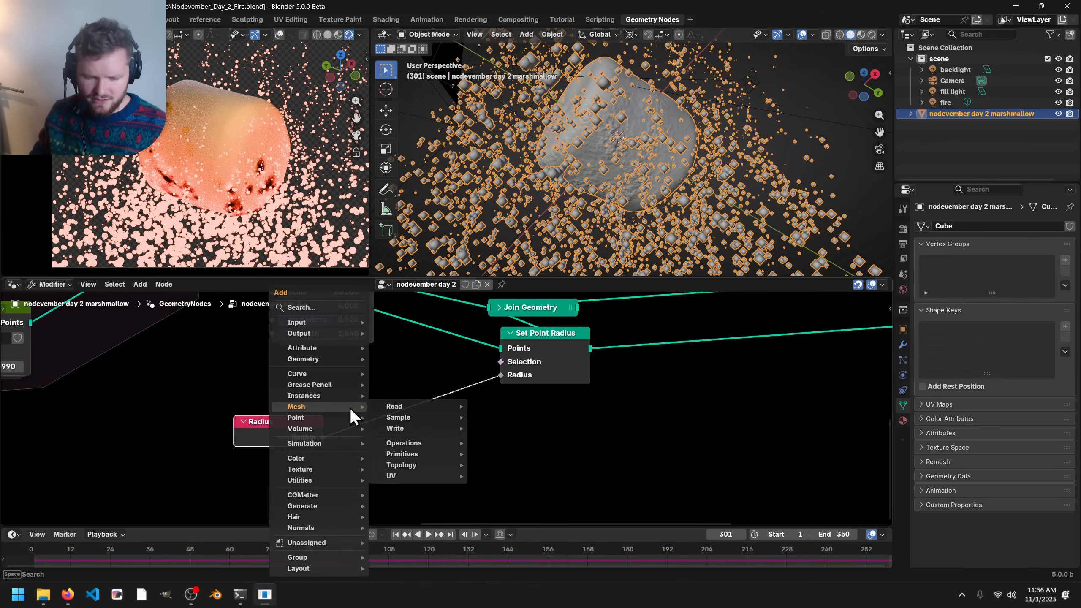
type("float cu")
key("Return")
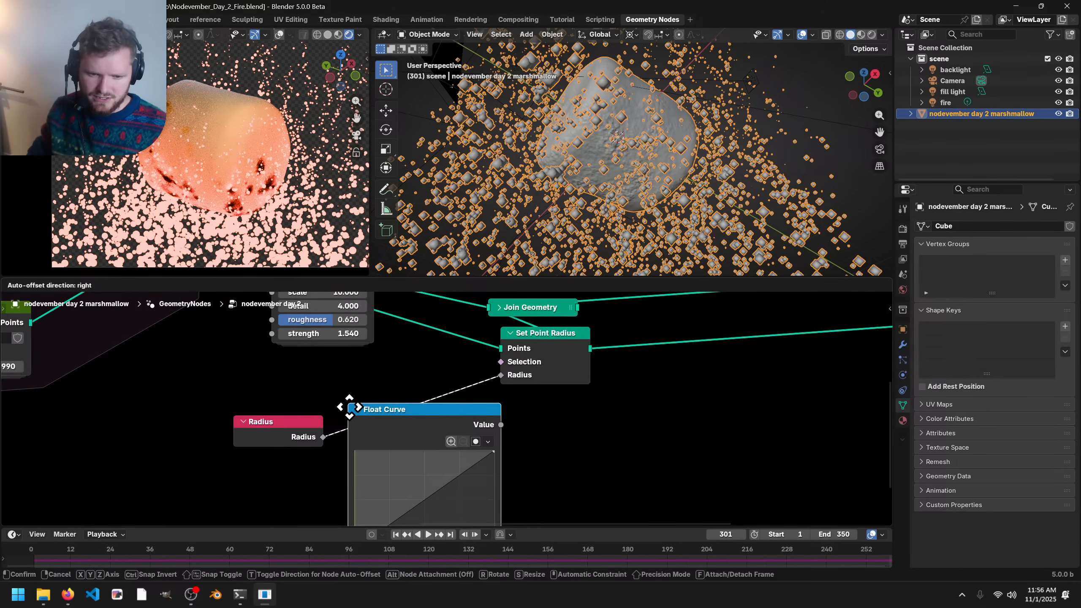
left_click(393, 443)
scroll(404, 425, "down", 2, "shift")
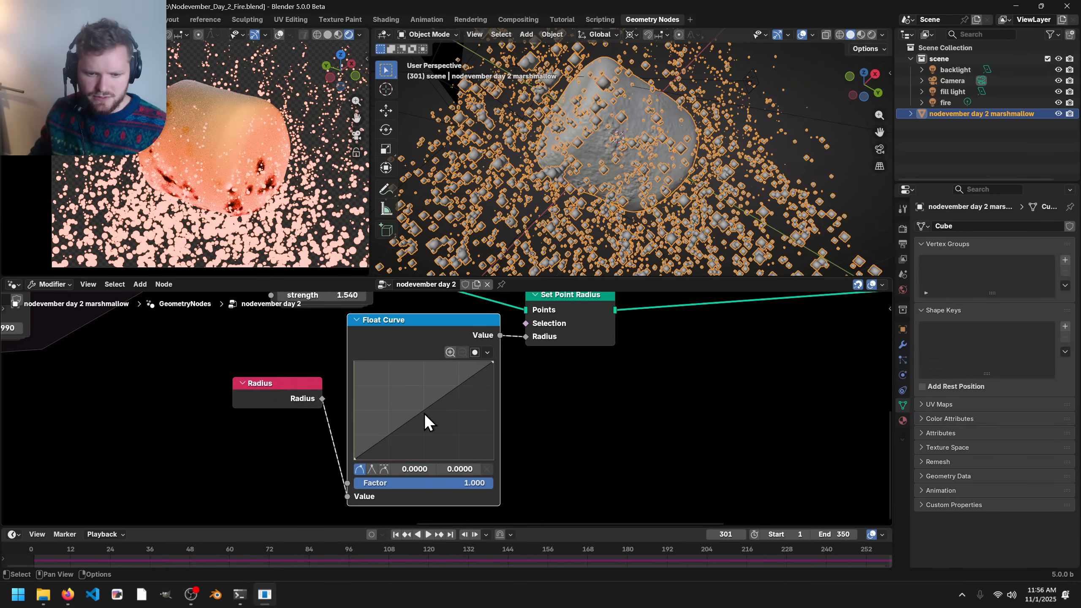
left_click_drag(424, 413, 396, 455)
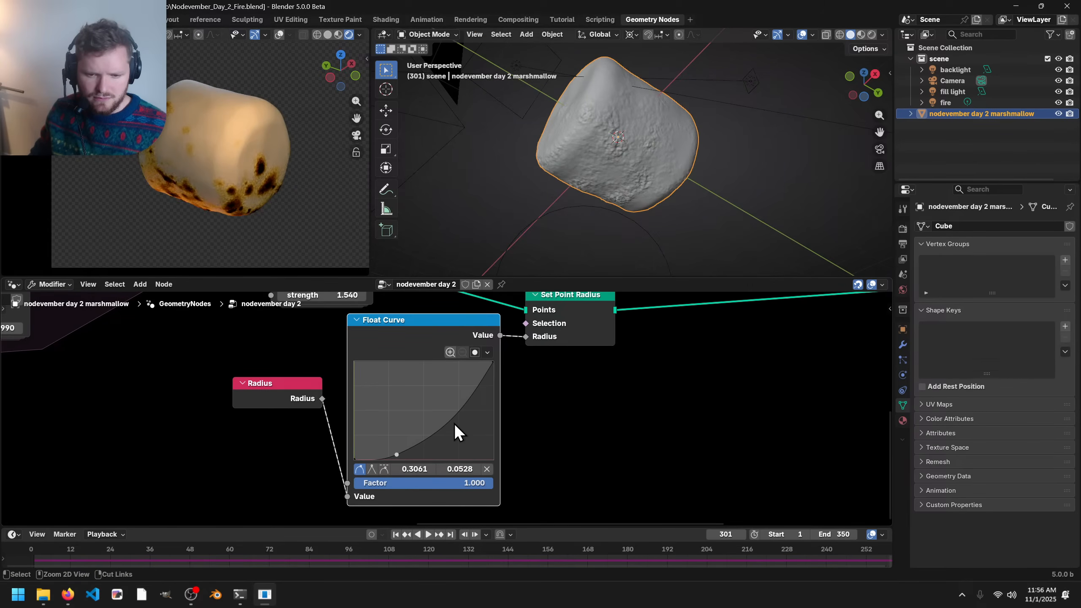
- Undo the last Float Curve change, move Radius farther back, and insert a Math node between Radius and Float Curve
key("ctrl+z")
scroll(380, 411, "down", 1)
left_click_drag(260, 394, 25, 394)
key("shift+a")
type("math")
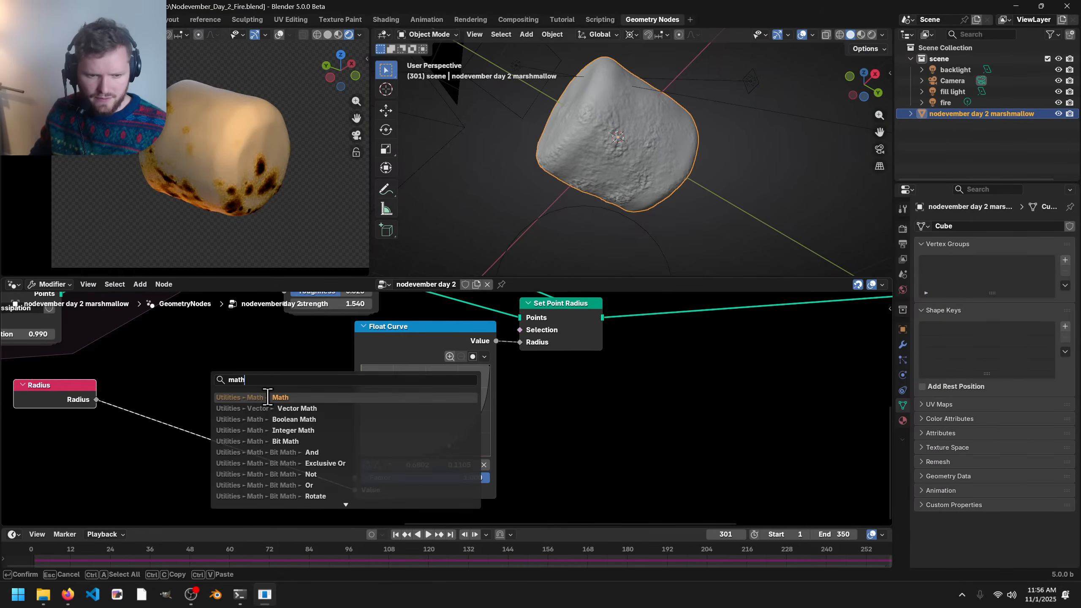
key("Return")
left_click(165, 377)
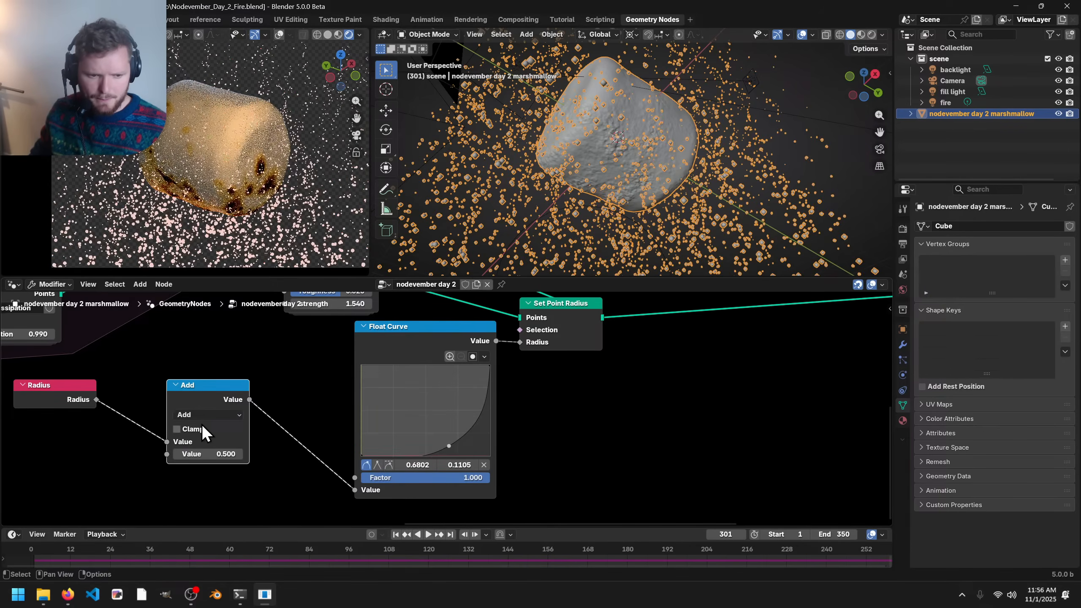
- Set the Math node between Radius and Float Curve to Multiply with a value of 10
left_click(204, 415)
key("m")
mouse_move(211, 456)
left_mouse_down()
mouse_move(259, 455)
mouse_move(209, 454)
left_mouse_up()
left_click(210, 454)
type("10")
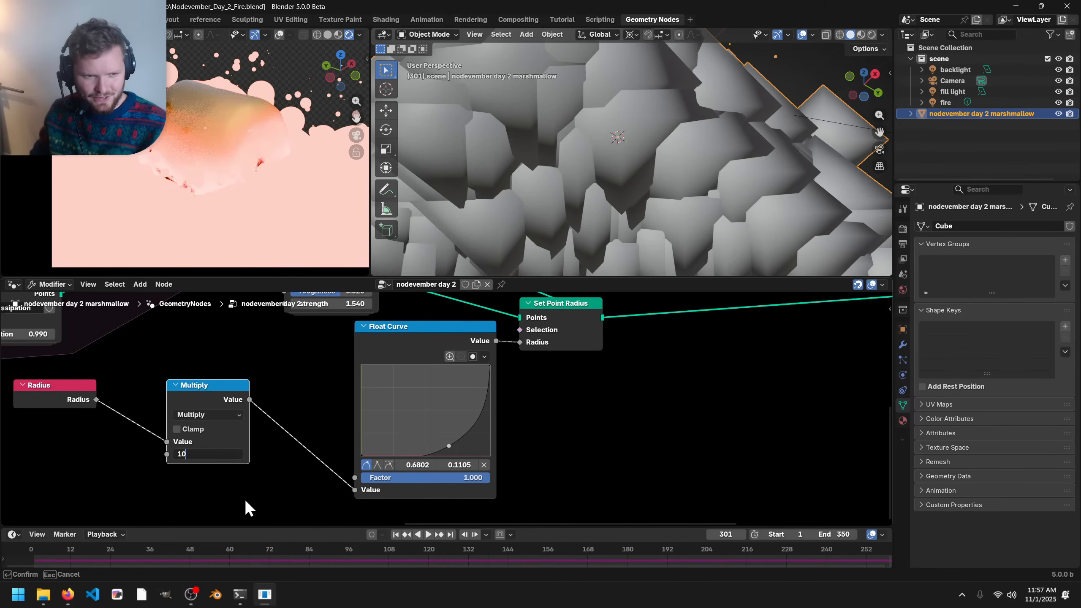
key("Return")
- Reposition the Float Curve, then insert a duplicate of Multiply between it and Set Point Radius, set to Divide
scroll(336, 421, "down", 1)
middle_click_drag(337, 421, 283, 450)
left_click_drag(350, 385, 284, 400)
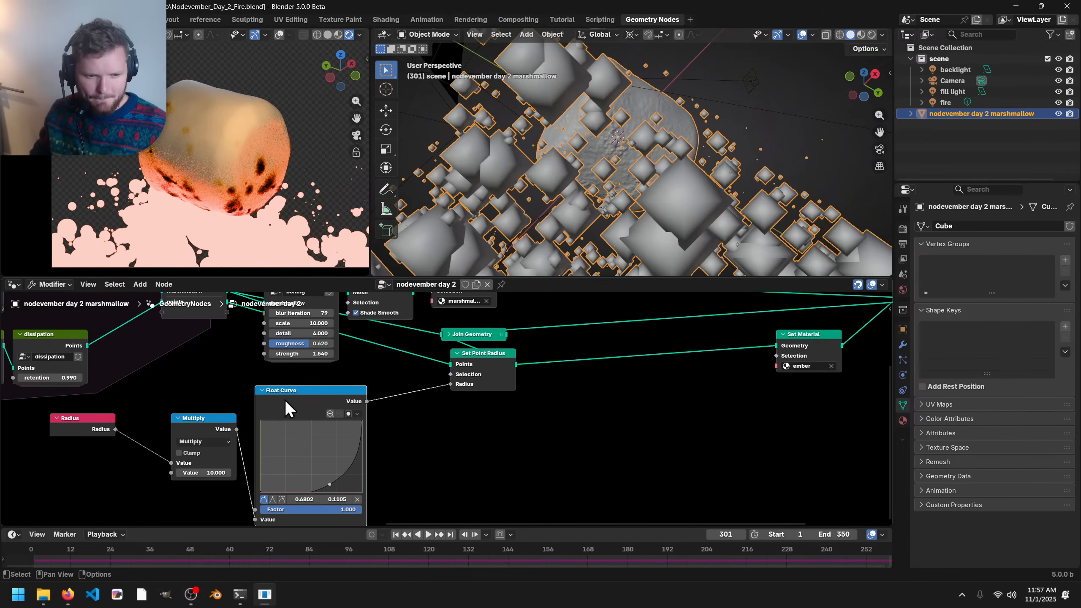
left_click(209, 427)
key("shift+d")
left_click(413, 400)
left_click(404, 414)
key("d")
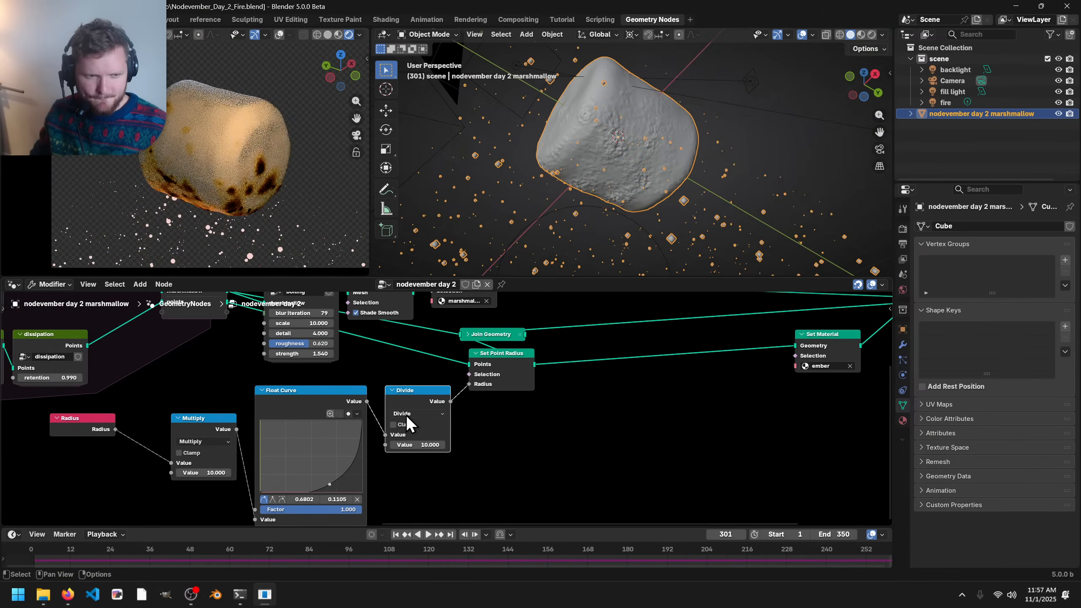
- Steepen the Float Curve near its upper end, move its low point to about 0.77, 0.09, and raise its start point to 0.024
middle_click_drag(314, 429, 343, 371)
scroll(337, 417, "up", 1)
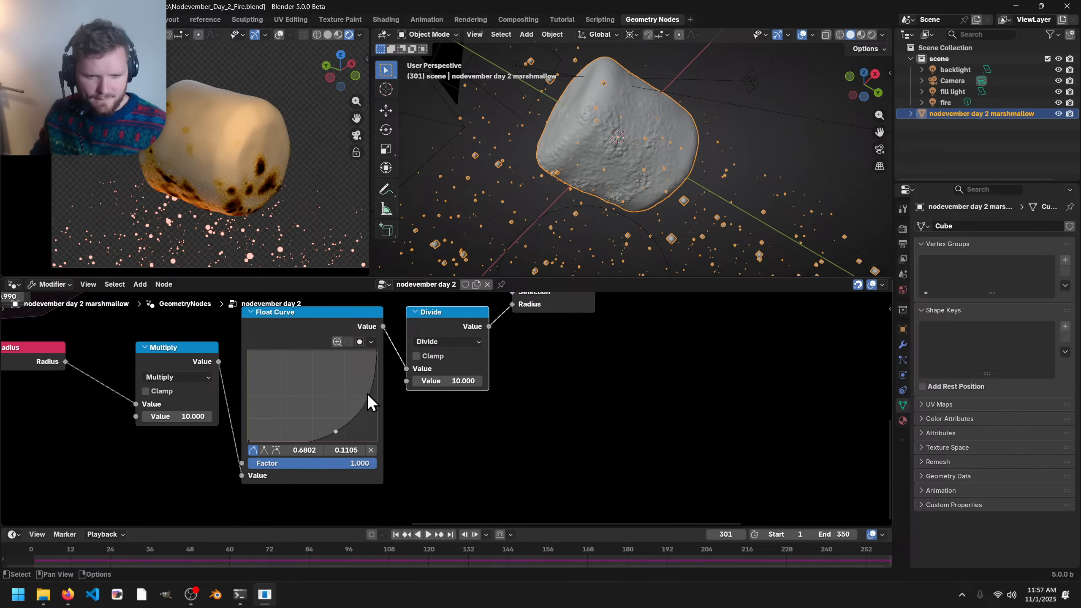
left_click_drag(366, 394, 367, 352)
left_click_drag(337, 431, 347, 433)
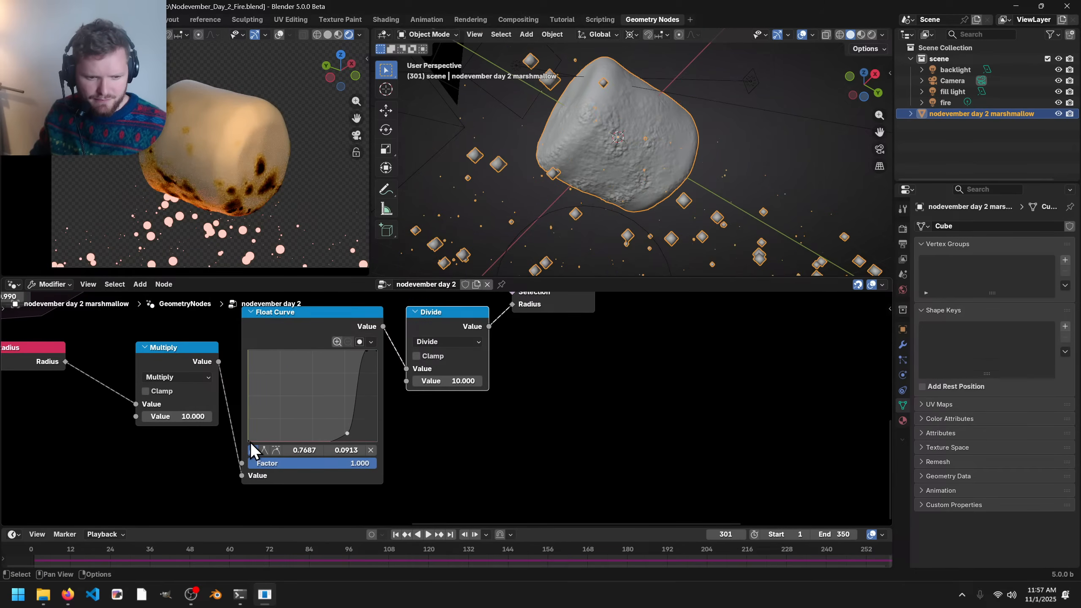
left_click_drag(250, 442, 250, 440)
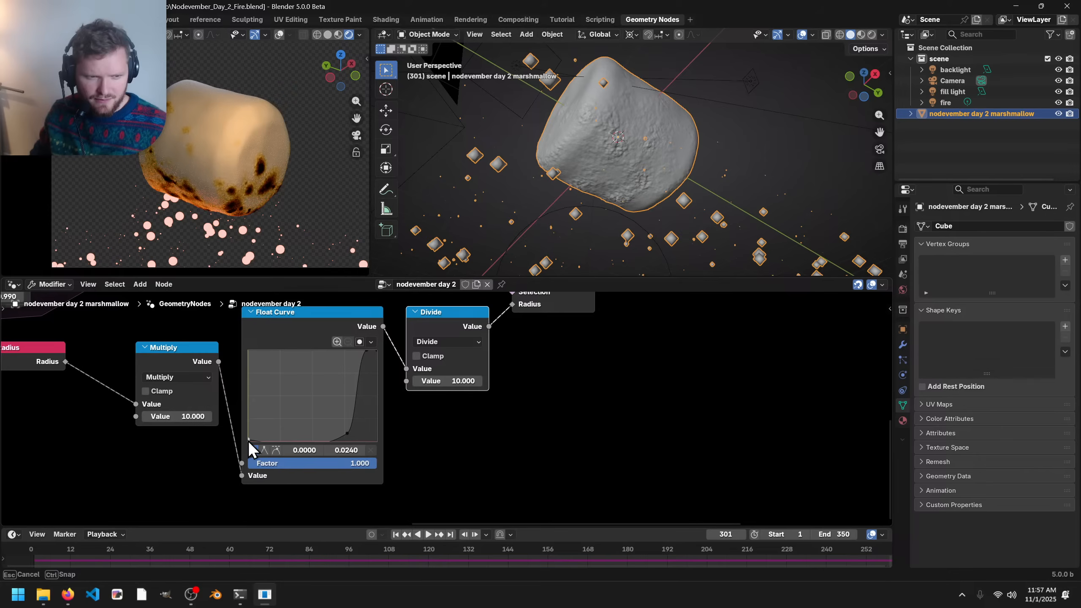
middle_click_drag(404, 386, 402, 401)
- Try a value of 5 in the Multiply node ahead of the Float Curve and undo it
middle_click_drag(193, 435, 232, 439)
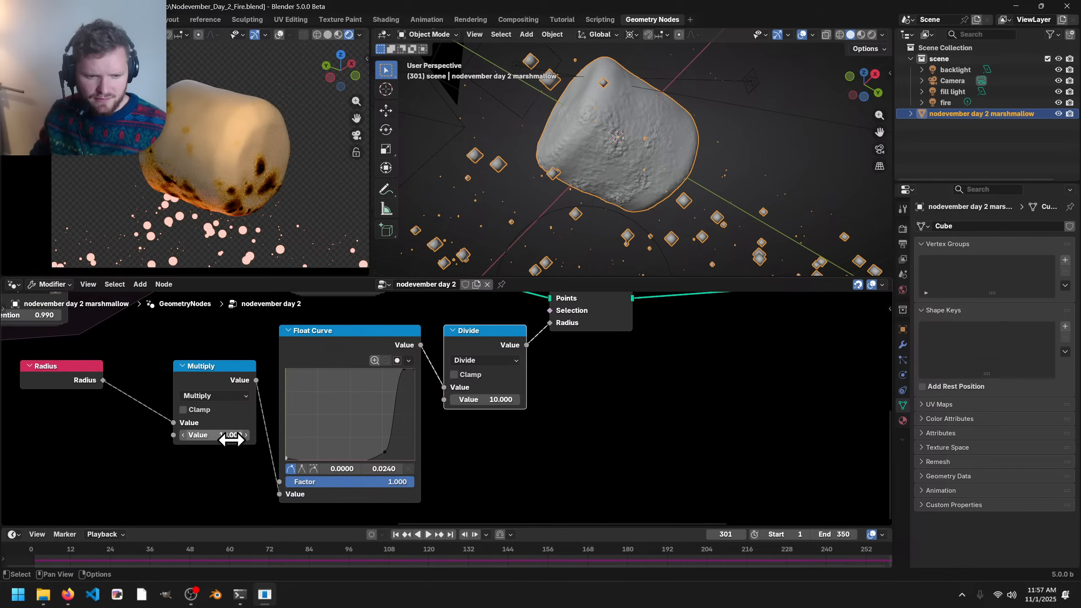
left_click(230, 435)
type("5")
key("Return")
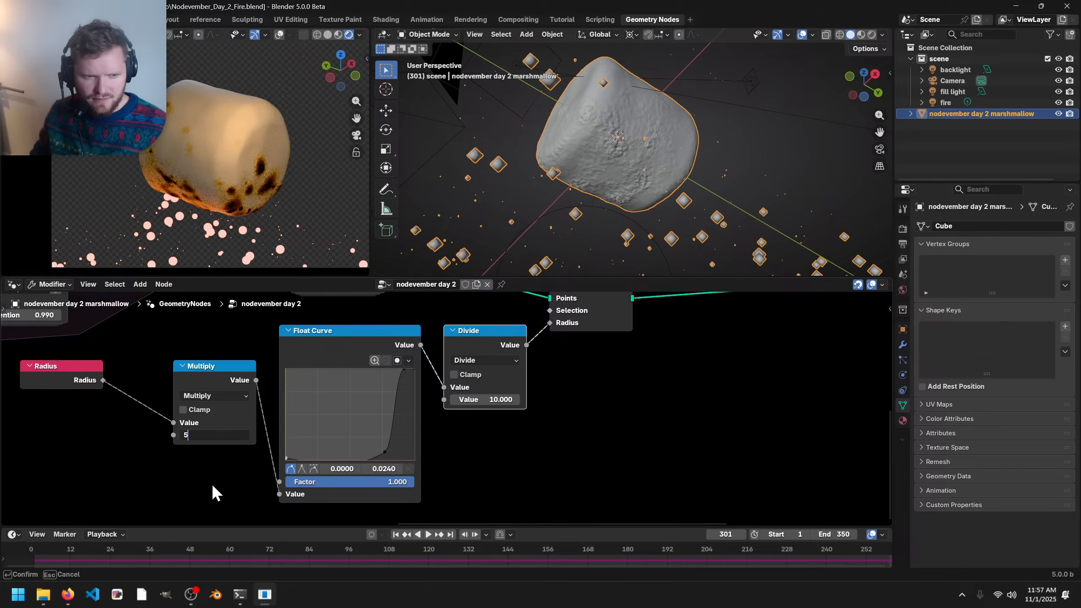
key("ctrl+z")
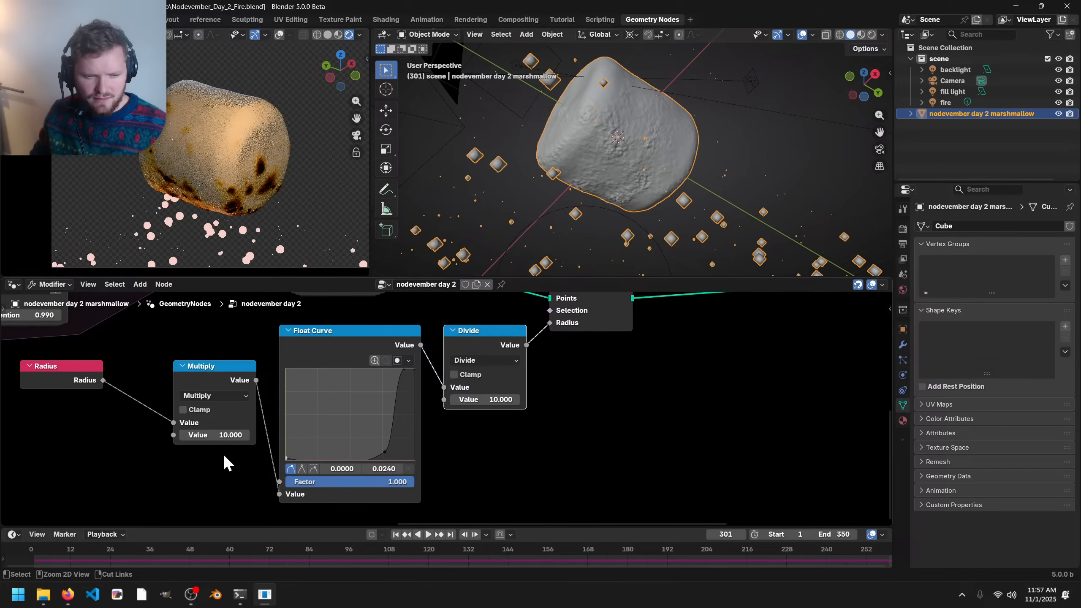
- Set the value of the Multiply node ahead of the Float Curve to 8
left_click(222, 435)
type("8")
key("Return")
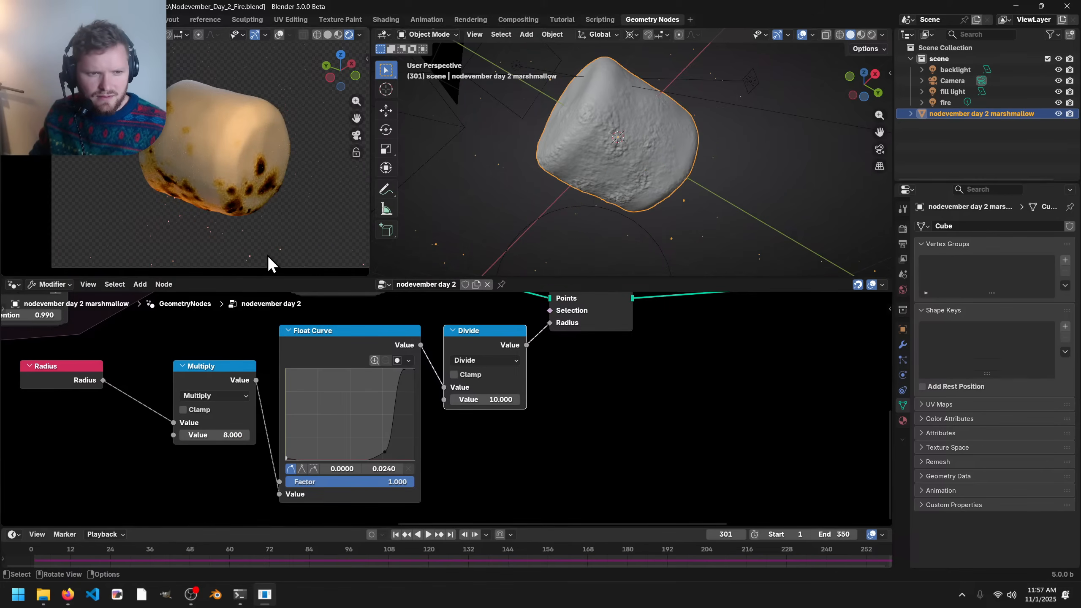
- Try a value of 5 in the Divide node after the Float Curve, then restore it to 10
left_click(485, 393)
type("5")
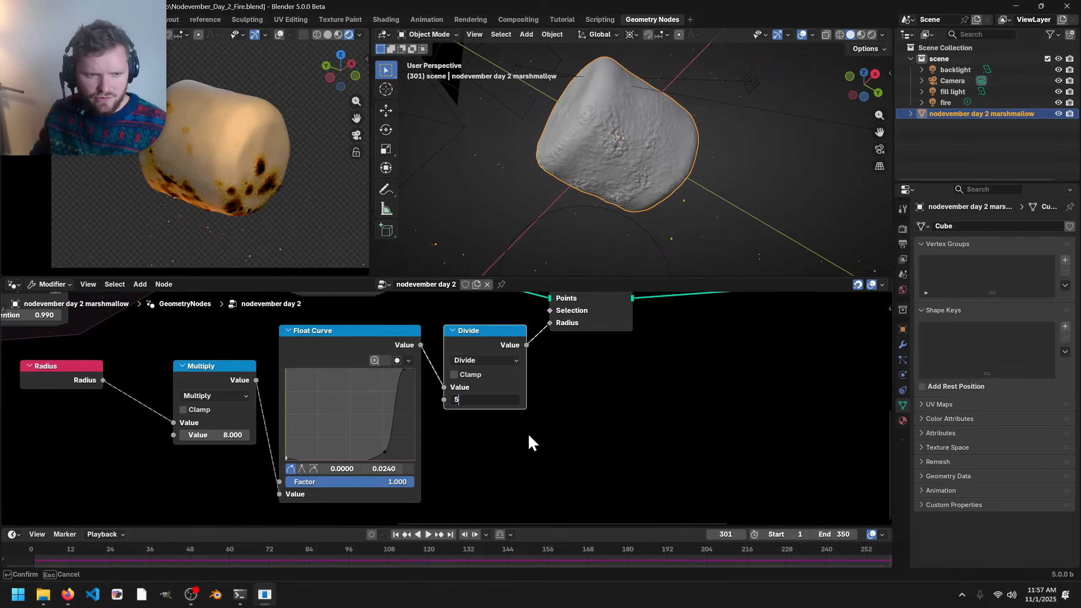
key("Return")
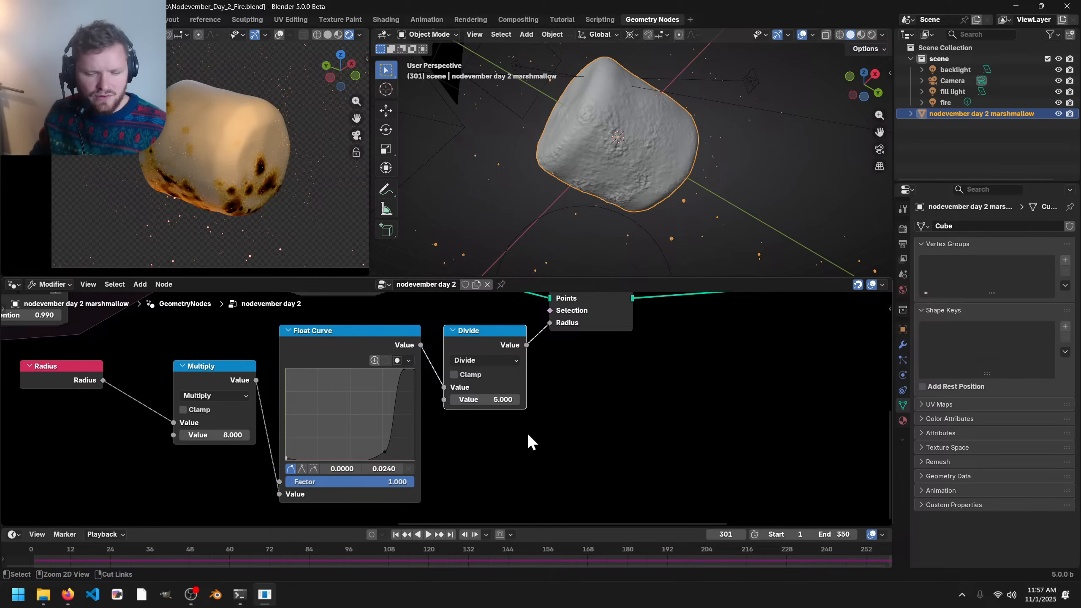
left_click_drag(476, 399, 475, 390)
middle_click_drag(475, 389, 454, 428)
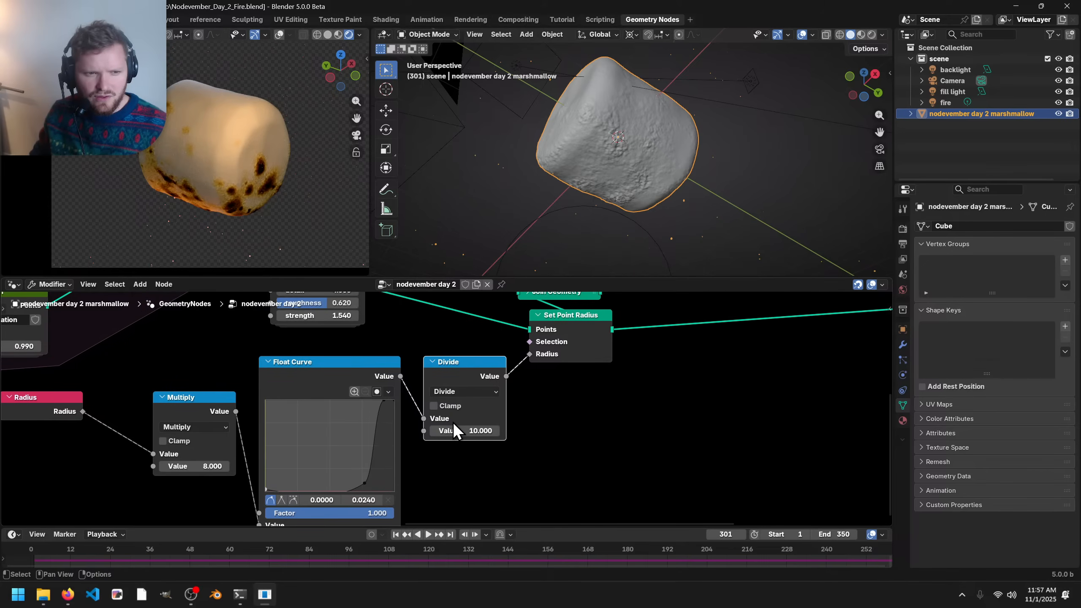
- Save the file and switch the node editor to the Shader Editor for the ember material
key("ctrl+s")
left_click(13, 284)
left_click(64, 345)
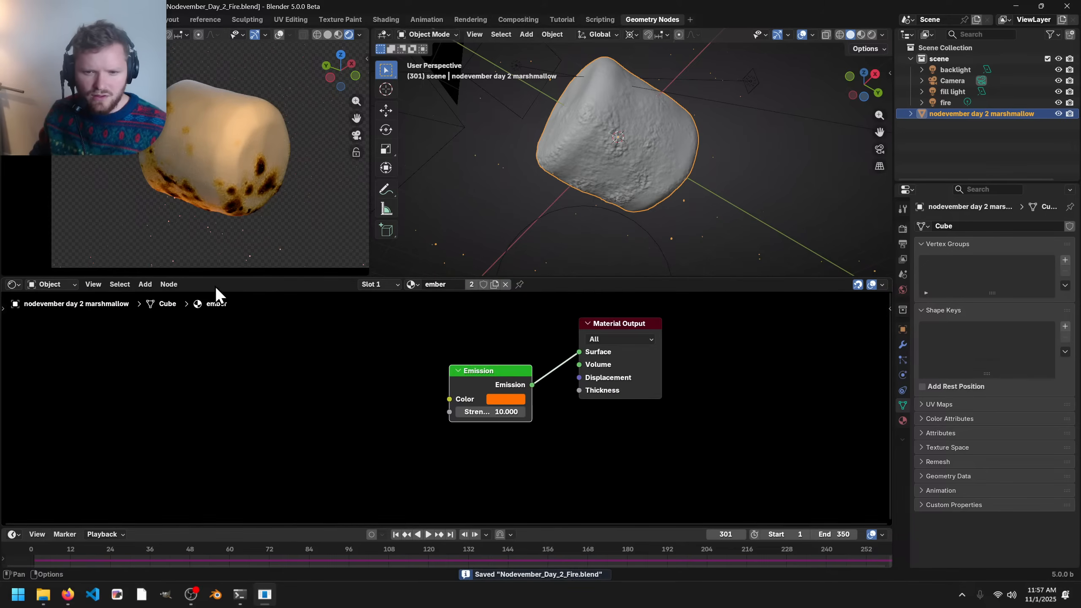
- Try a darker red, hex A61D00FF, as the ember Emission color, then restore the orange FF6E00FF
scroll(441, 363, "up", 3)
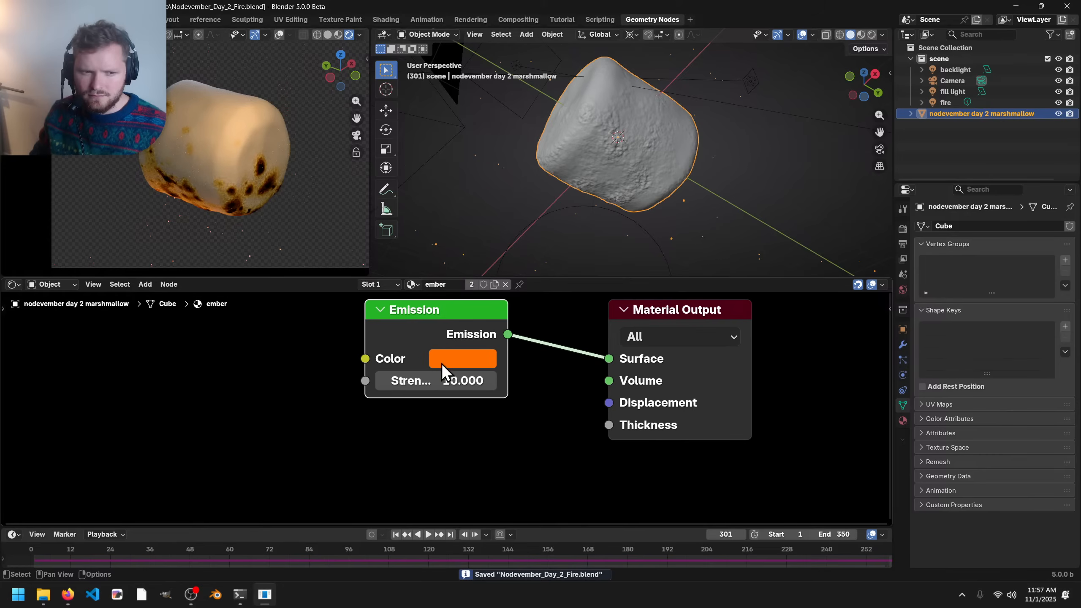
scroll(198, 201, "up", 5)
scroll(193, 198, "up", 3)
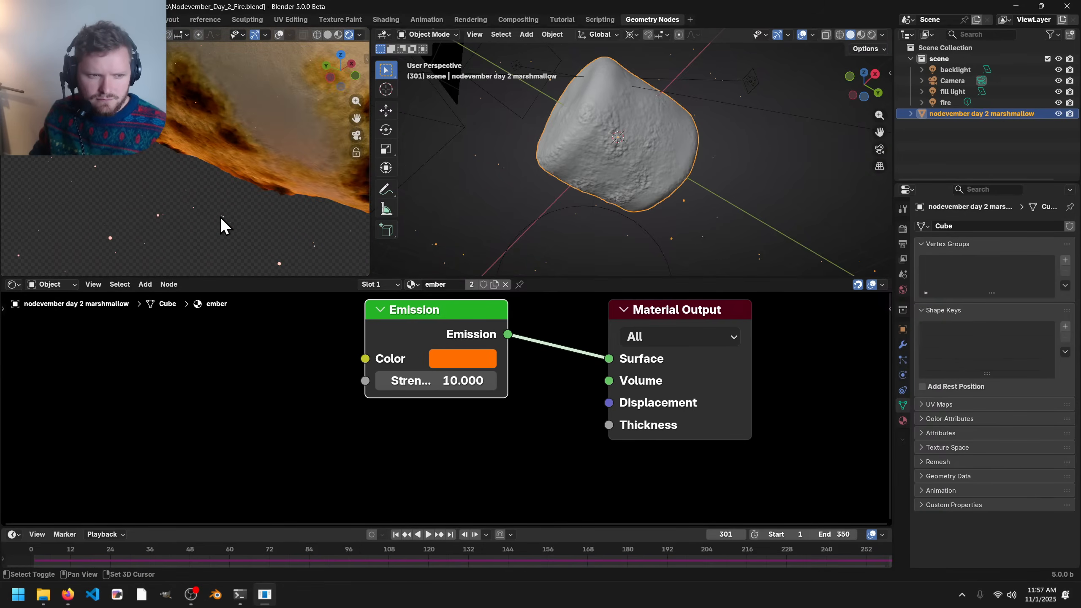
left_click(454, 360)
mouse_move(500, 182)
left_mouse_down()
mouse_move(515, 189)
mouse_move(504, 188)
left_mouse_up()
scroll(214, 198, "down", 7)
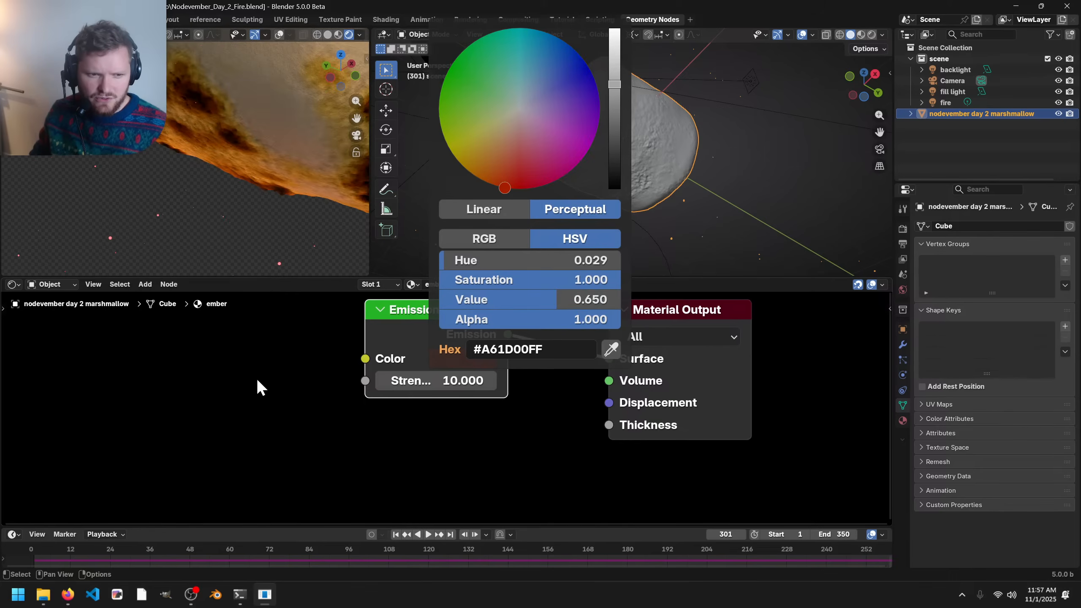
key("ctrl+v")
left_click(462, 362)
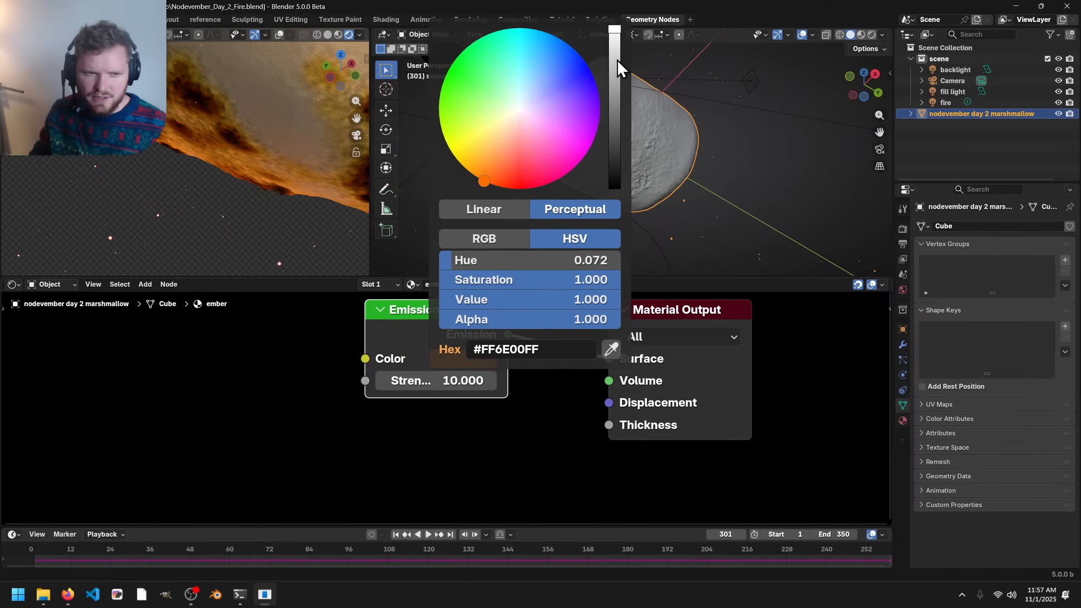
left_click_drag(616, 59, 616, 28)
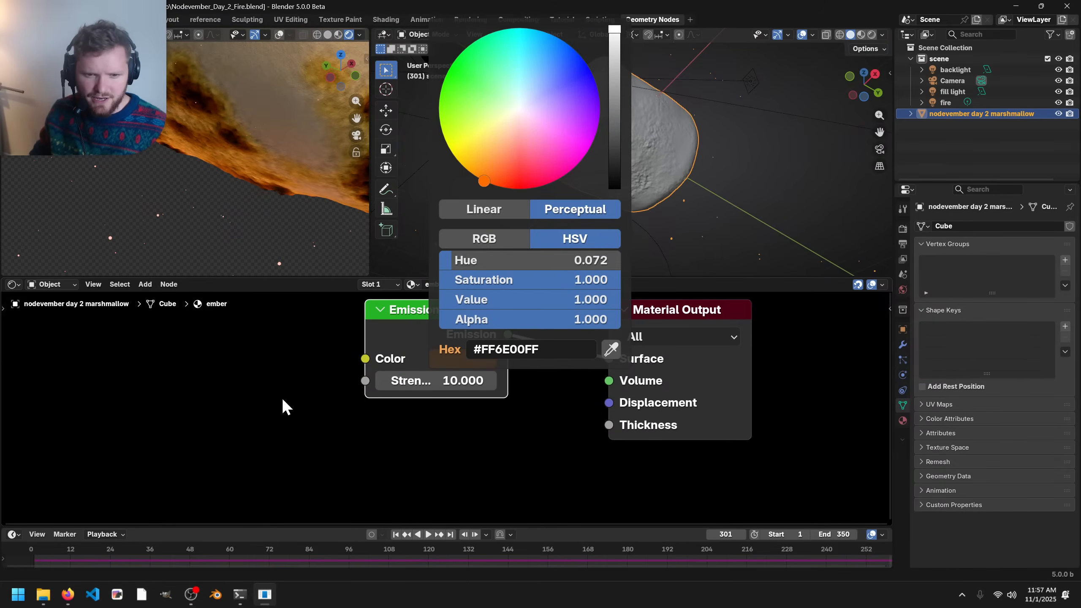
- Add a Transparent BSDF aligned below Emission and connect it to the Material Output's Surface
scroll(284, 406, "down", 2)
key("shift+a")
type("tr")
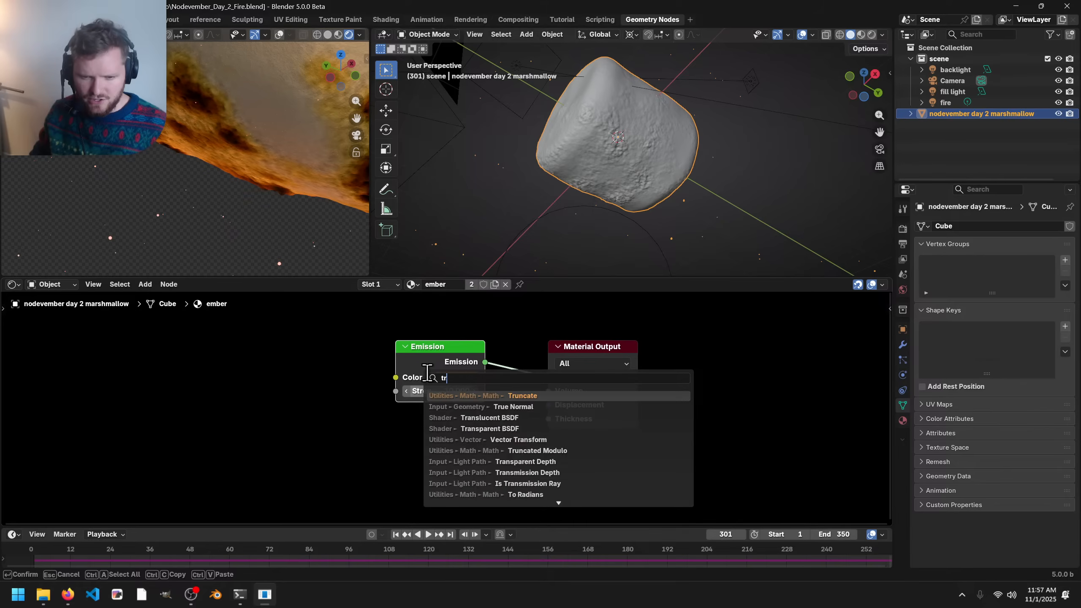
type("a")
left_click(490, 406)
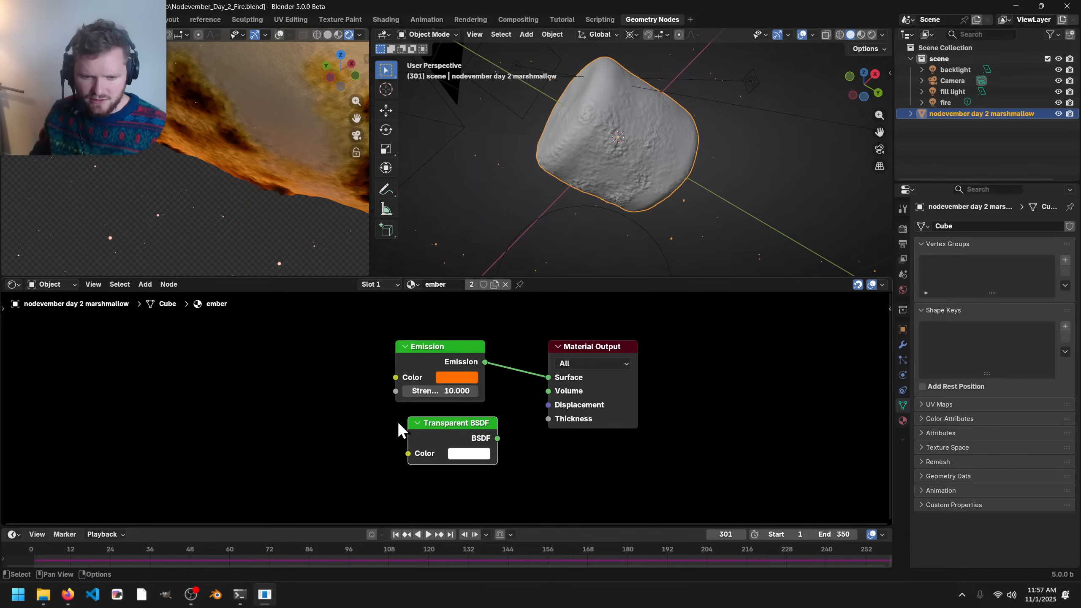
left_click(422, 442)
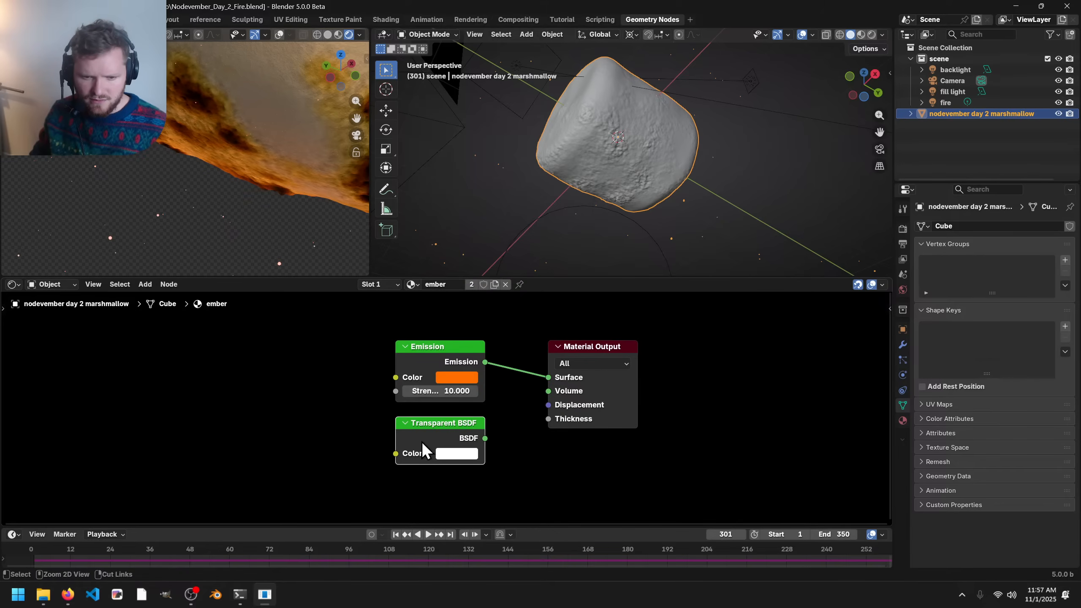
left_click(422, 440, "ctrl+shift")
- Try copying the orange Emission color onto the Transparent BSDF and undo it
key("ctrl+c")
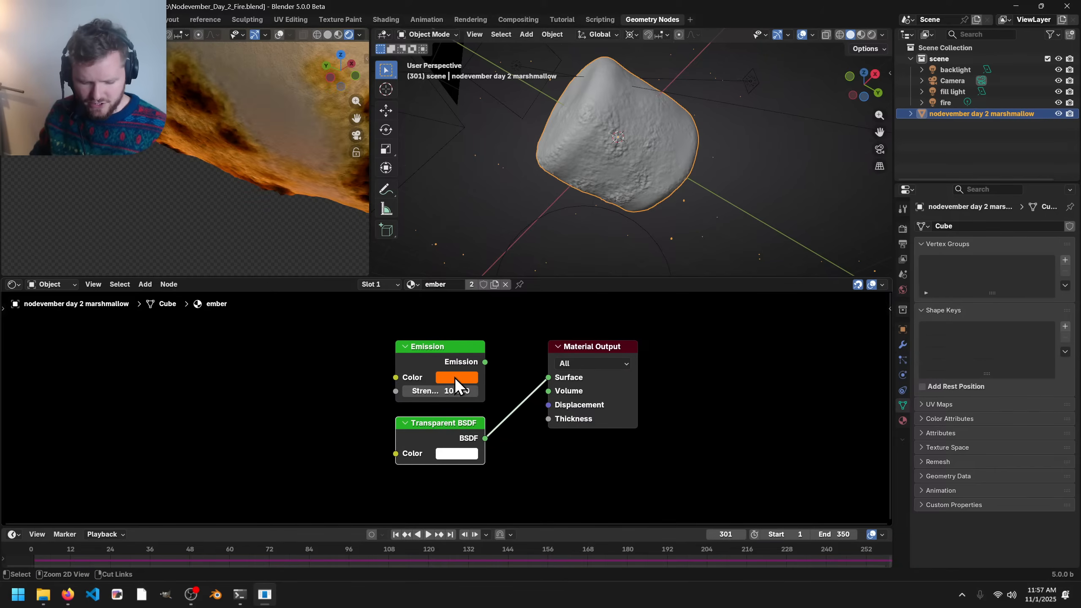
key("ctrl+v")
key("ctrl+z")
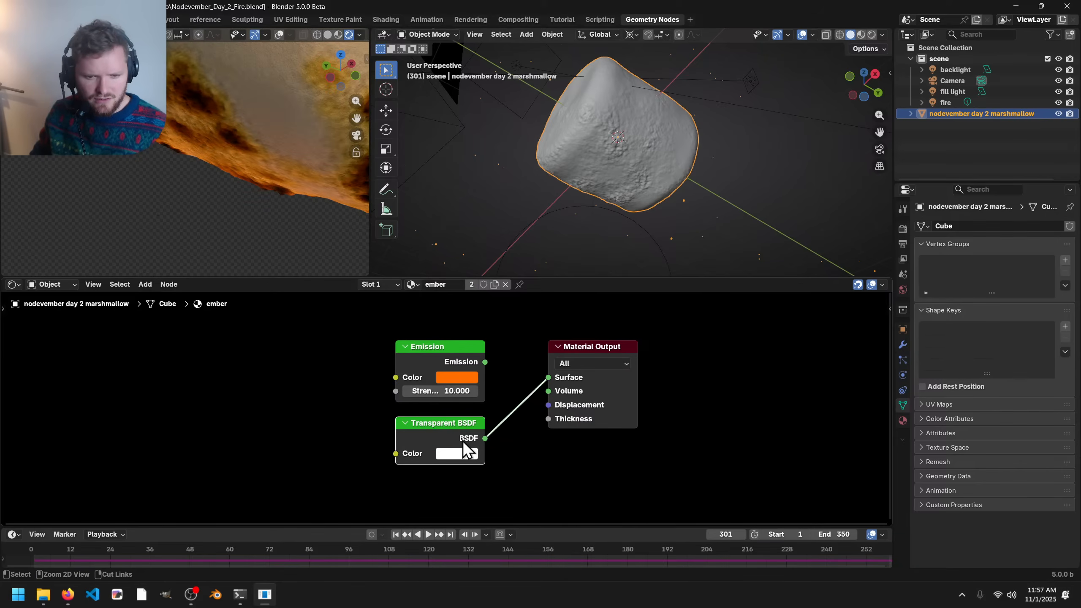
- Combine Emission and Transparent BSDF in a Mix Shader with a Factor of 0.9, moving the Material Output farther along
right_click_drag(463, 442, 453, 360, "ctrl+shift")
left_click(603, 346)
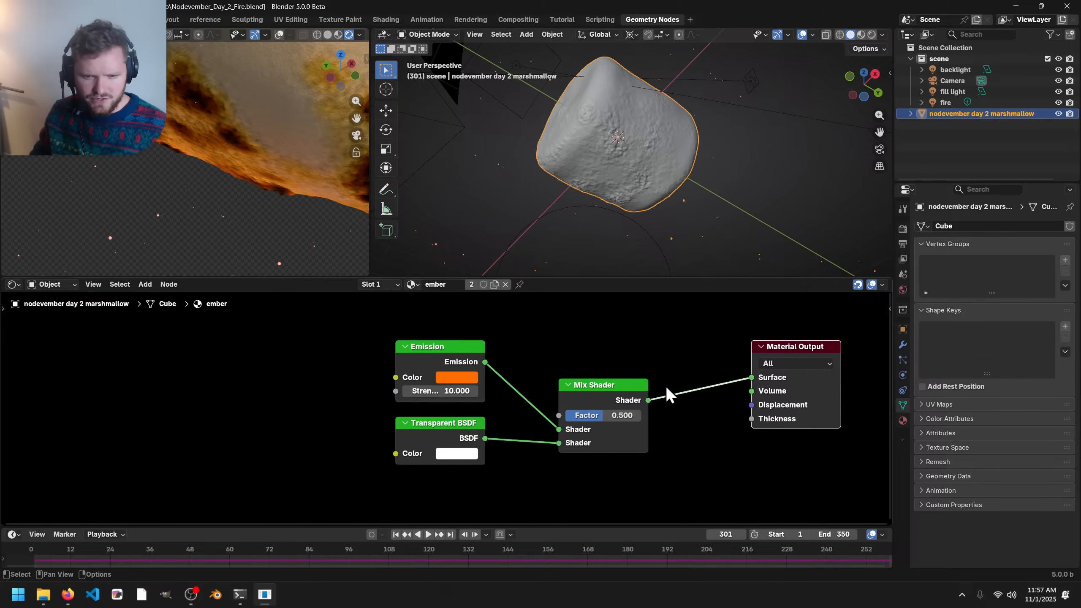
left_click(588, 391)
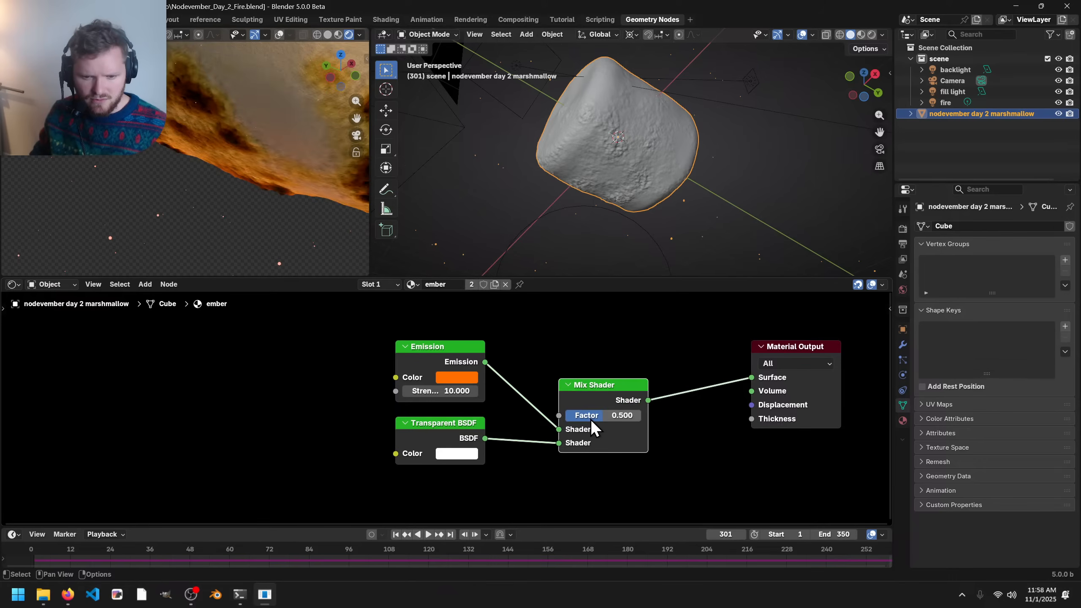
left_click_drag(590, 416, 632, 416)
scroll(297, 178, "down", 5)
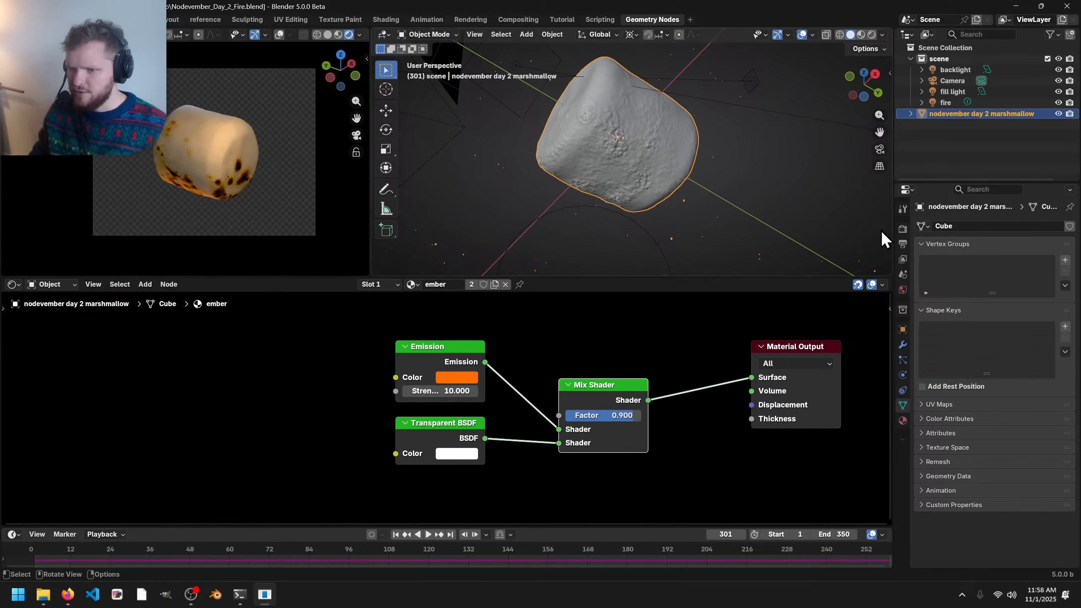
- Enable Motion Blur in the render settings, expand its options, and save the file
left_click(903, 228)
scroll(972, 451, "down", 3)
scroll(971, 454, "down", 1)
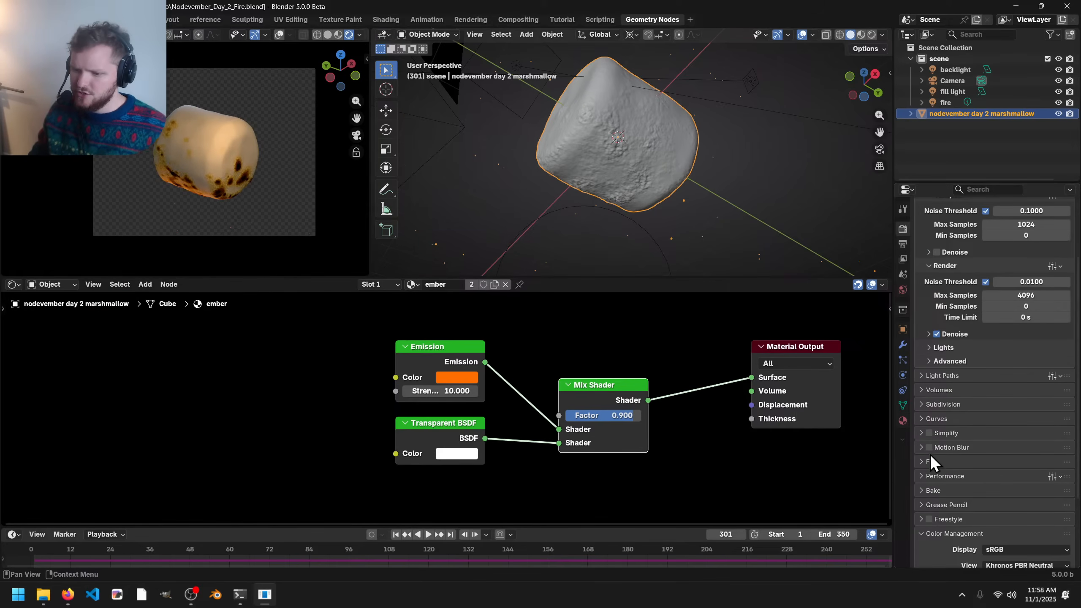
left_click(930, 448)
left_click(948, 448)
key("ctrl+s")
- Set the render Max Samples to 100 and save the file
scroll(1016, 335, "up", 2)
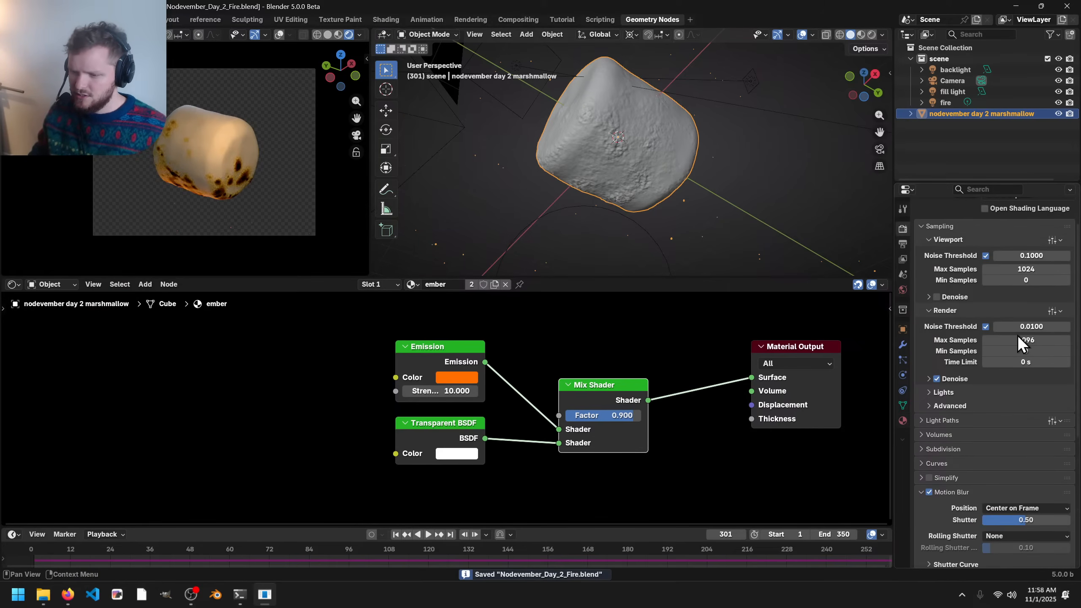
left_click(1023, 340)
type("1")
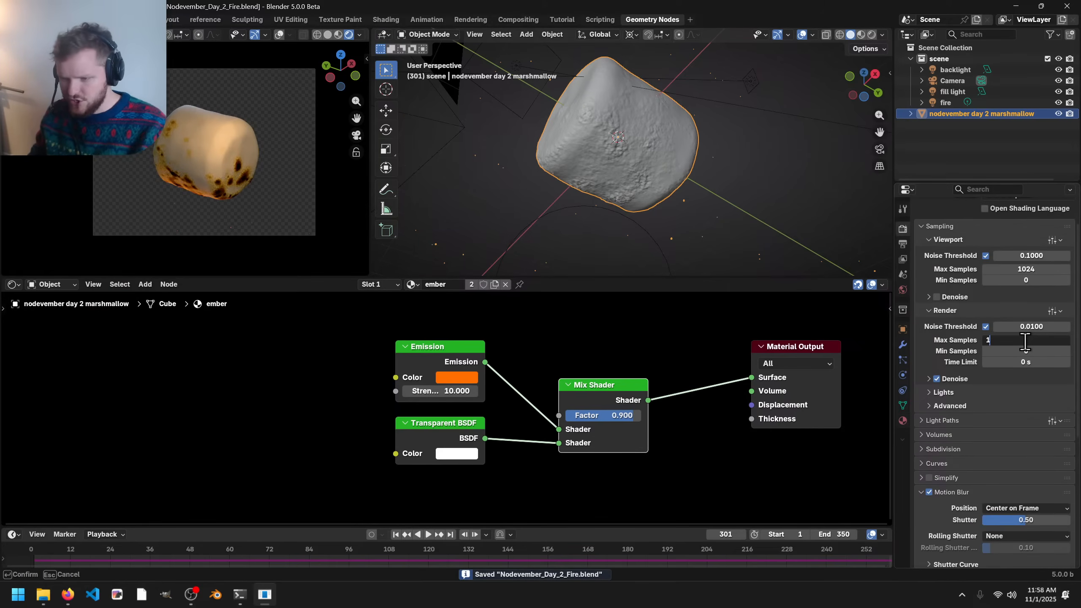
type("00")
key("Return")
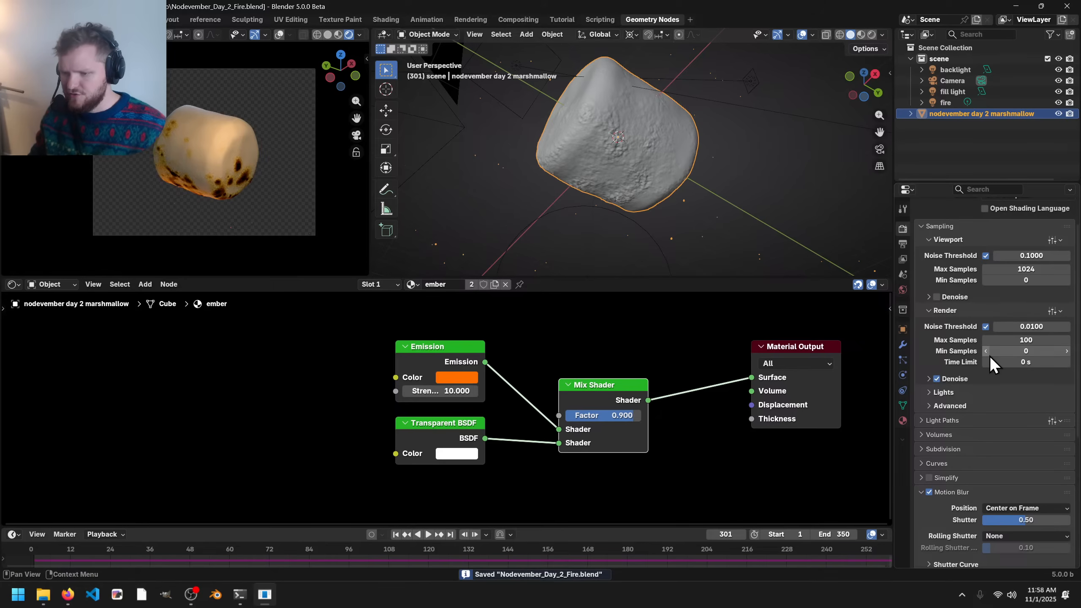
scroll(267, 206, "up", 2)
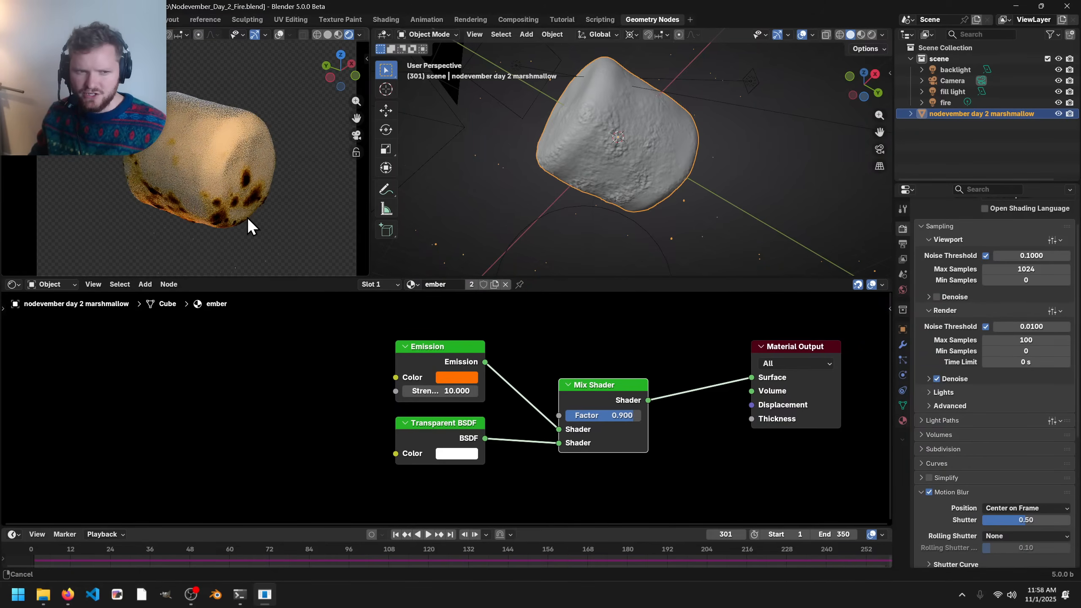
key("ctrl+s")
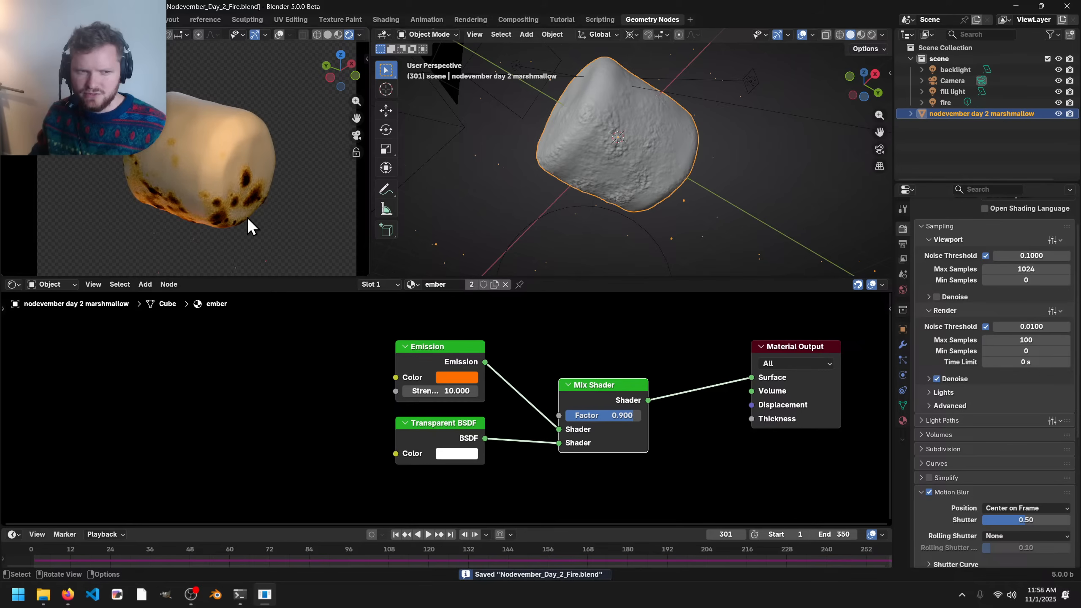
- Save the file, render frame 301, and examine the embers below the marshmallow in the render result
scroll(249, 218, "down", 1)
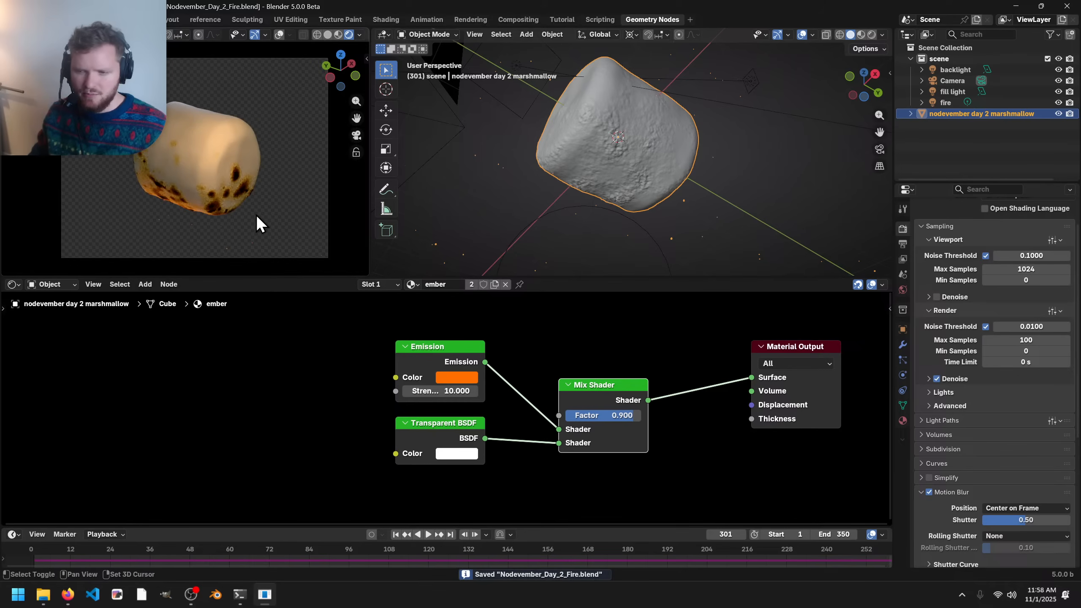
scroll(1005, 281, "up", 3)
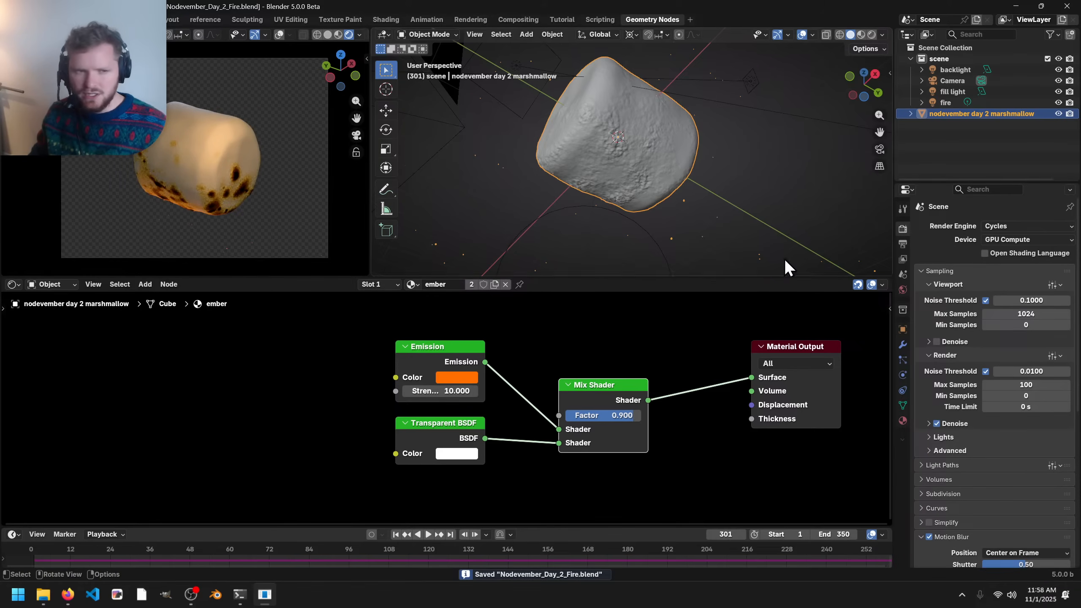
middle_click_drag(283, 186, 280, 197, "shift")
key("ctrl+s")
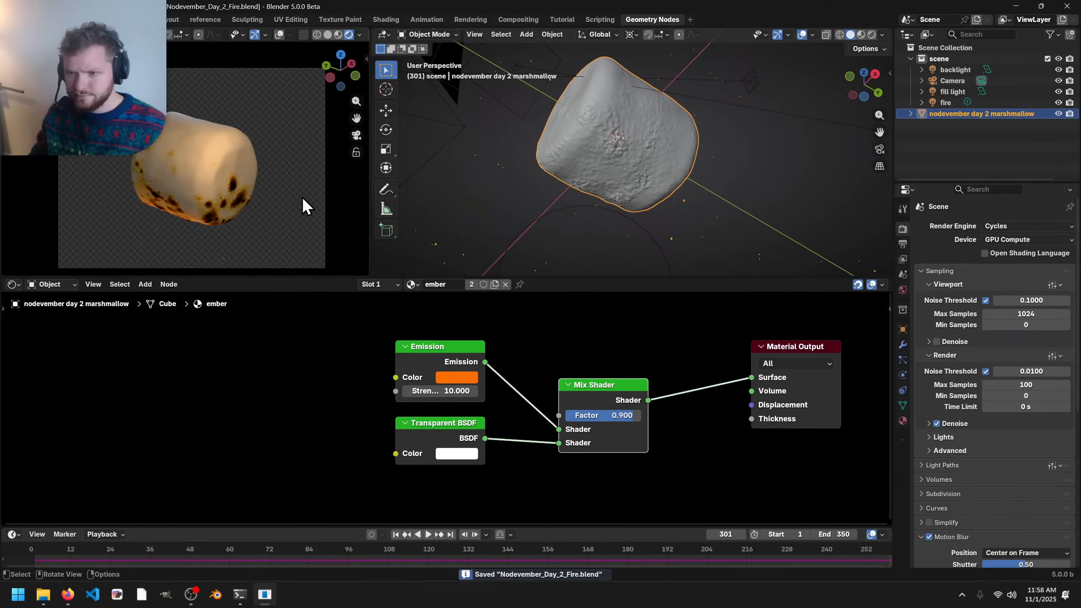
key("F12")
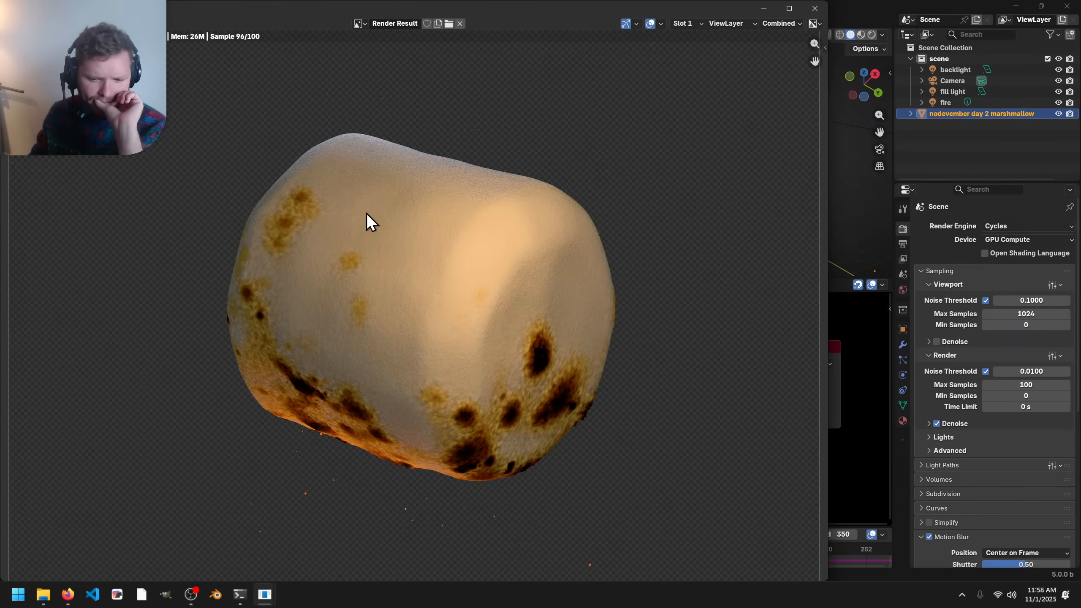
middle_click_drag(542, 463, 458, 259)
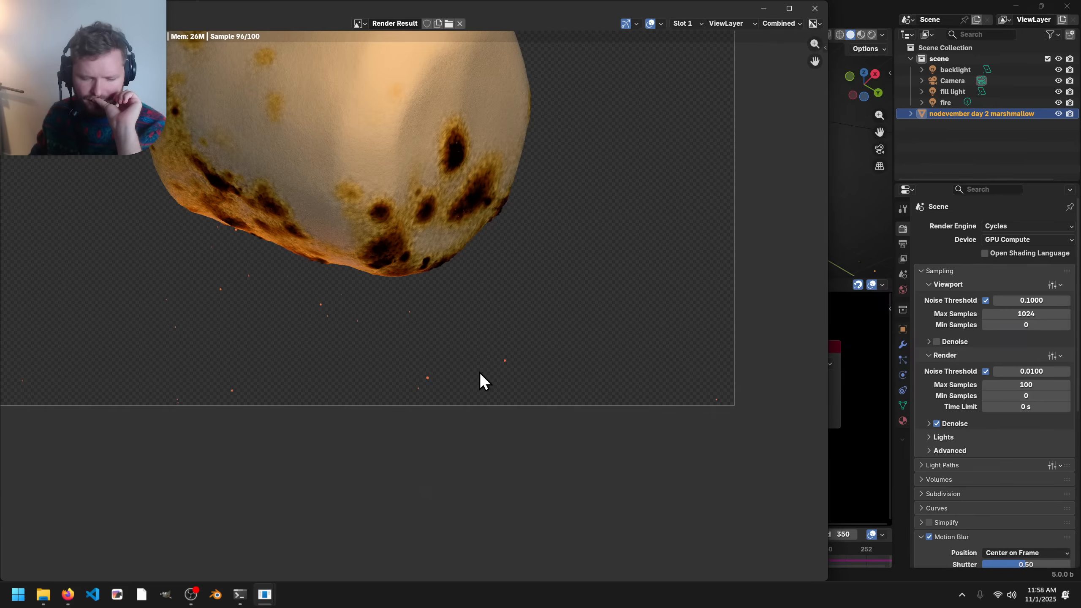
scroll(530, 416, "up", 5)
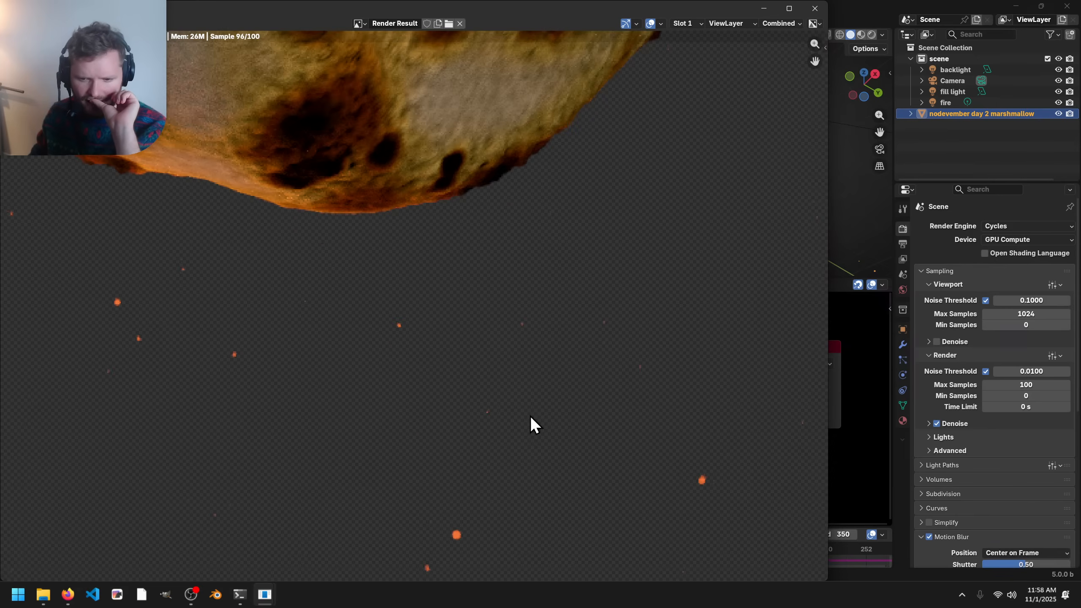
left_click(814, 11)
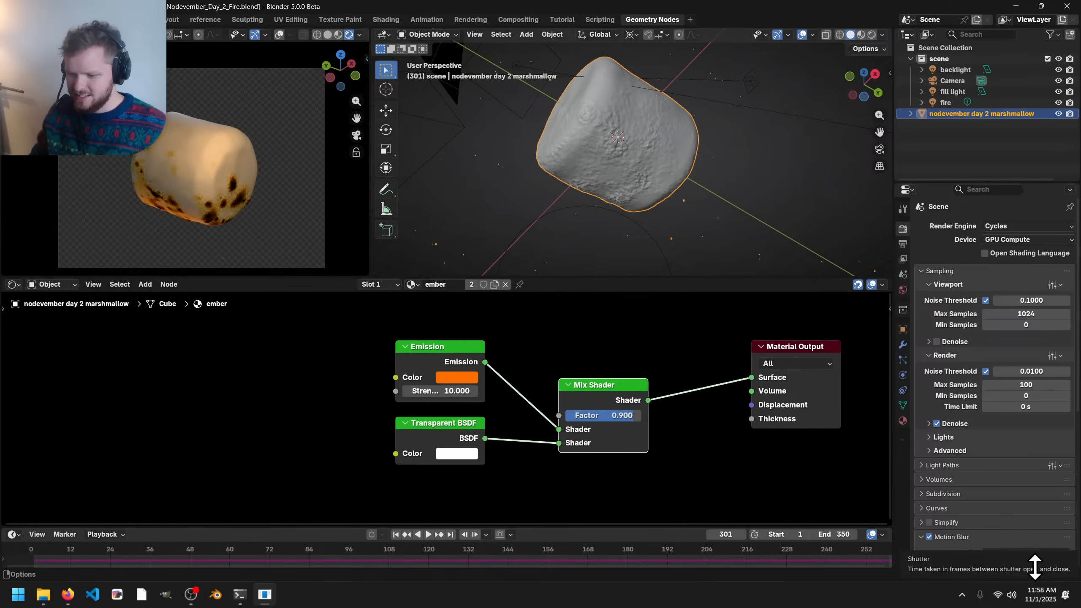
- Set the Motion Blur Shutter to 10 and render the frame to compare the embers
scroll(1012, 468, "down", 5)
left_click(1035, 429)
type("10")
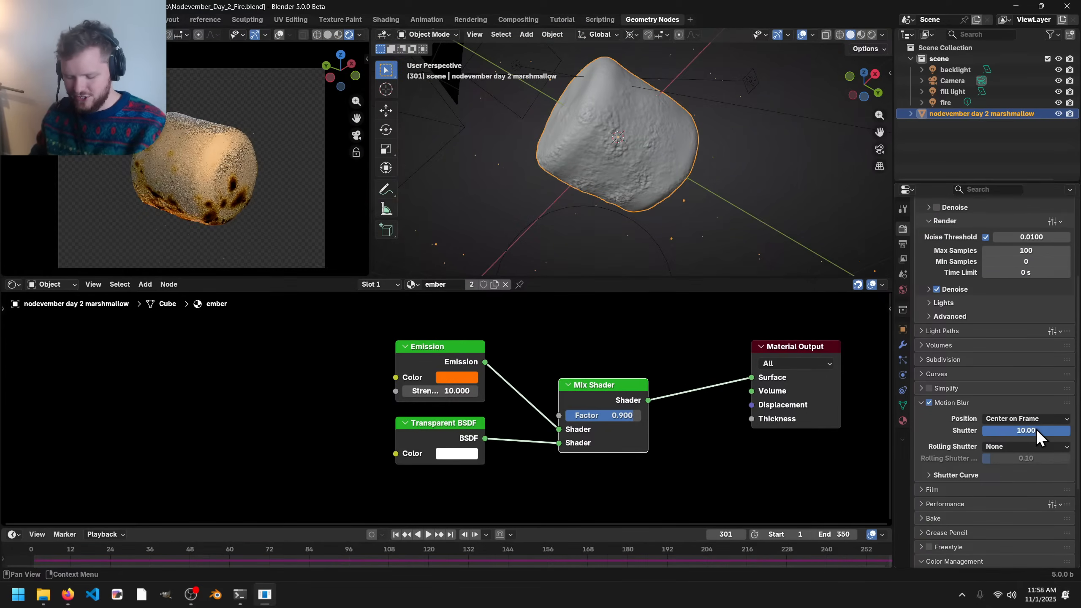
key("Return")
key("F12")
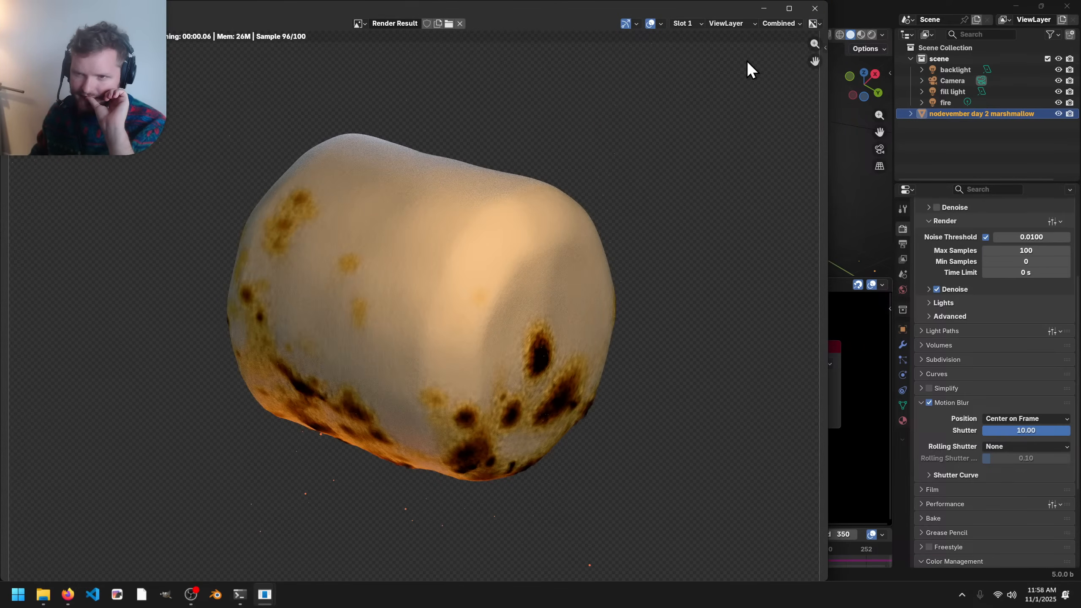
left_click(814, 9)
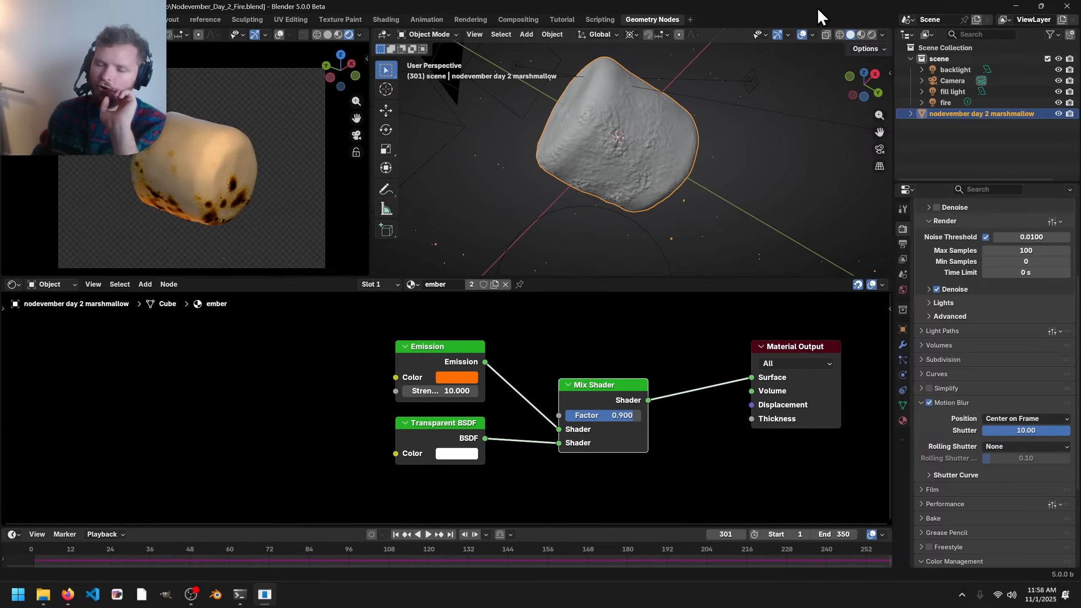
- Set the Motion Blur Shutter to 0.5 and save the file
left_click(1035, 430)
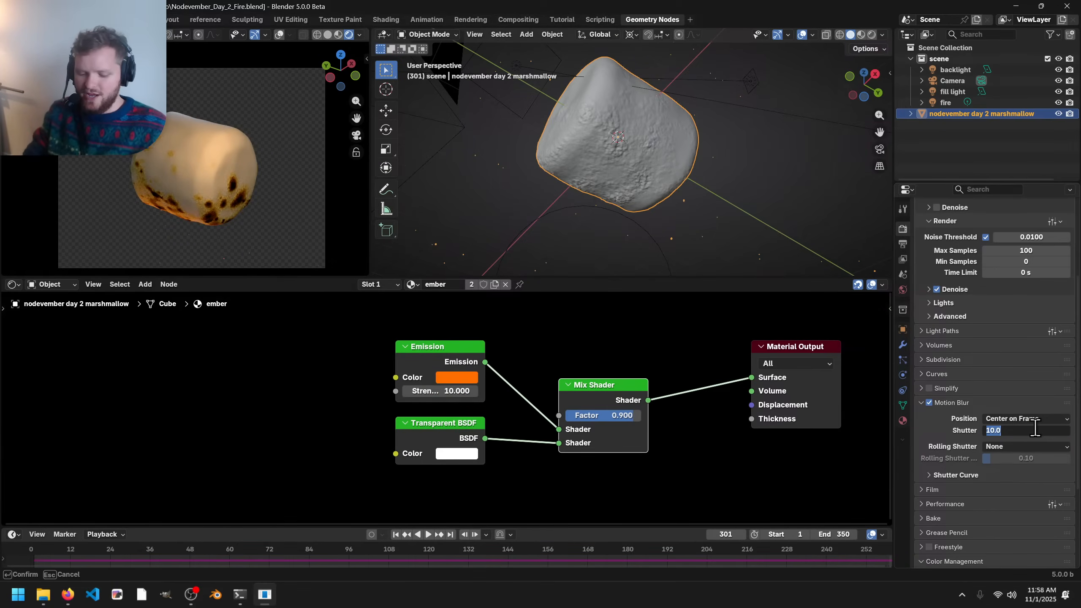
type(".5")
key("Return")
key("ctrl+s")
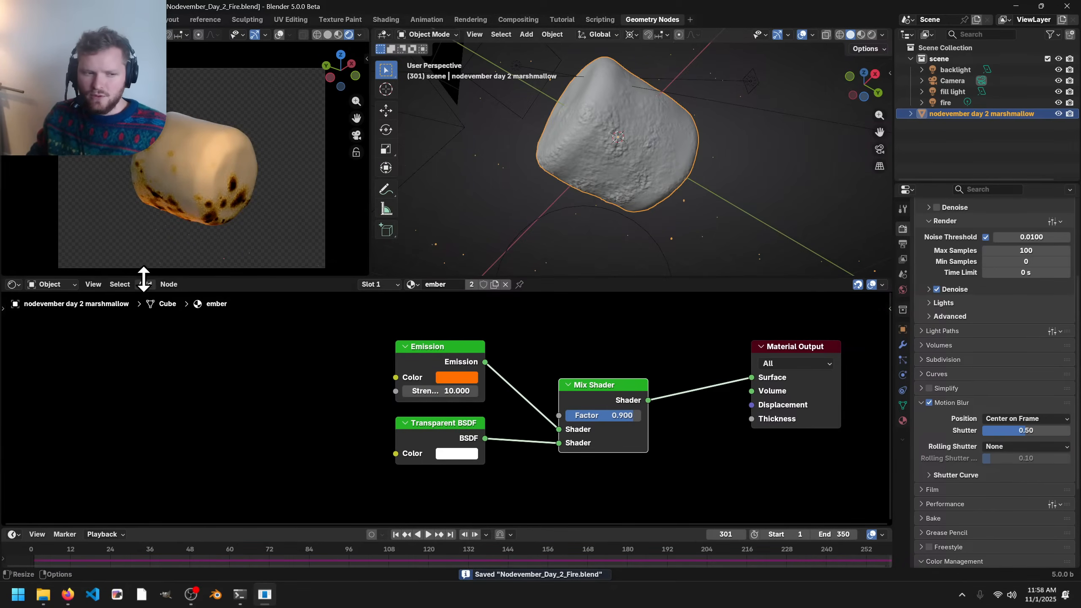
- Display the nodevember day 2 geometry node tree in place of the ember shader nodes
left_click(19, 287)
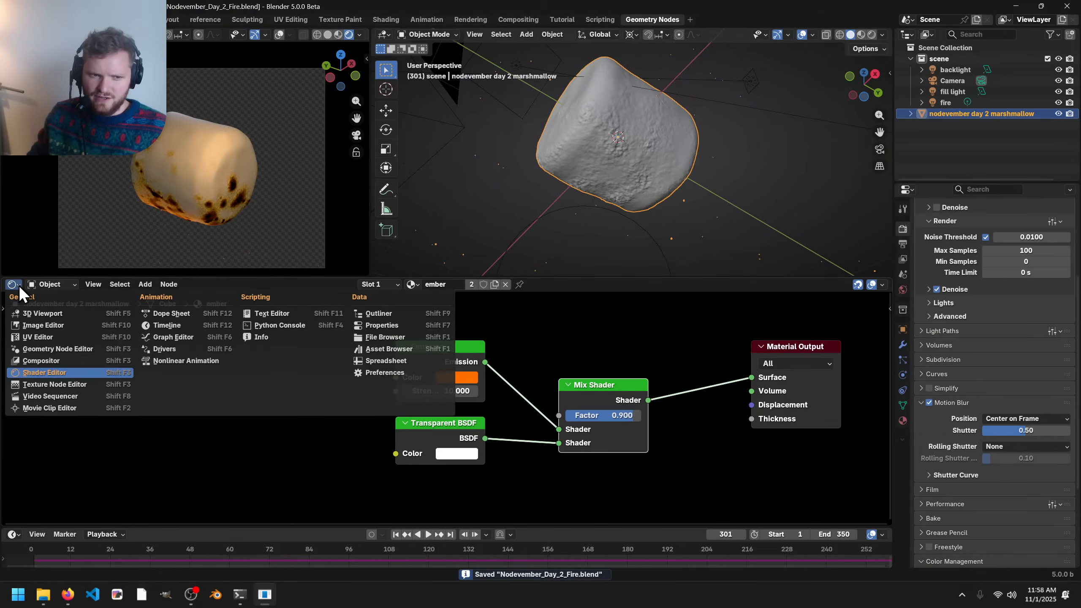
key("g")
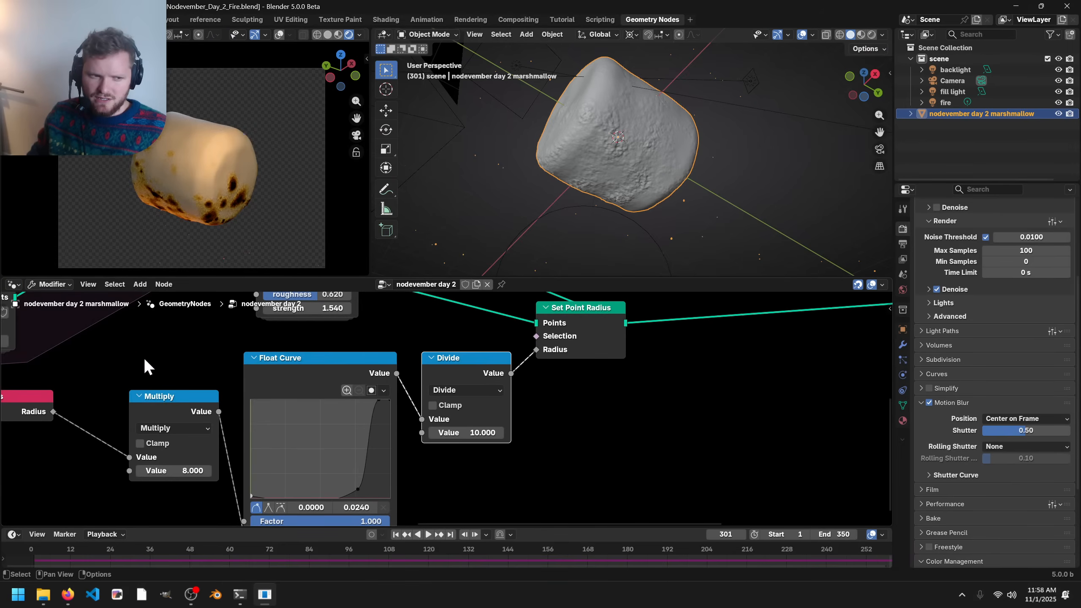
scroll(447, 367, "down", 5)
- Try moving the marshmallow branch's Set Shade Smooth and Set Material node group higher, and undo the move
left_click_drag(497, 389, 336, 341)
key("g")
left_click(384, 298)
middle_click_drag(447, 395, 384, 336)
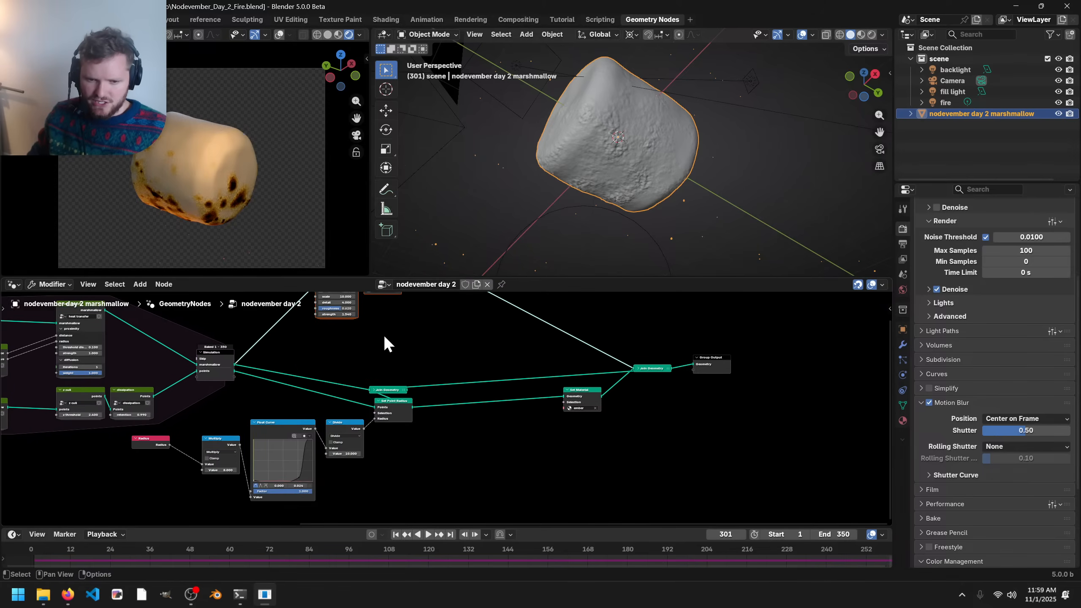
key("ctrl+z")
middle_click_drag(586, 464, 525, 456)
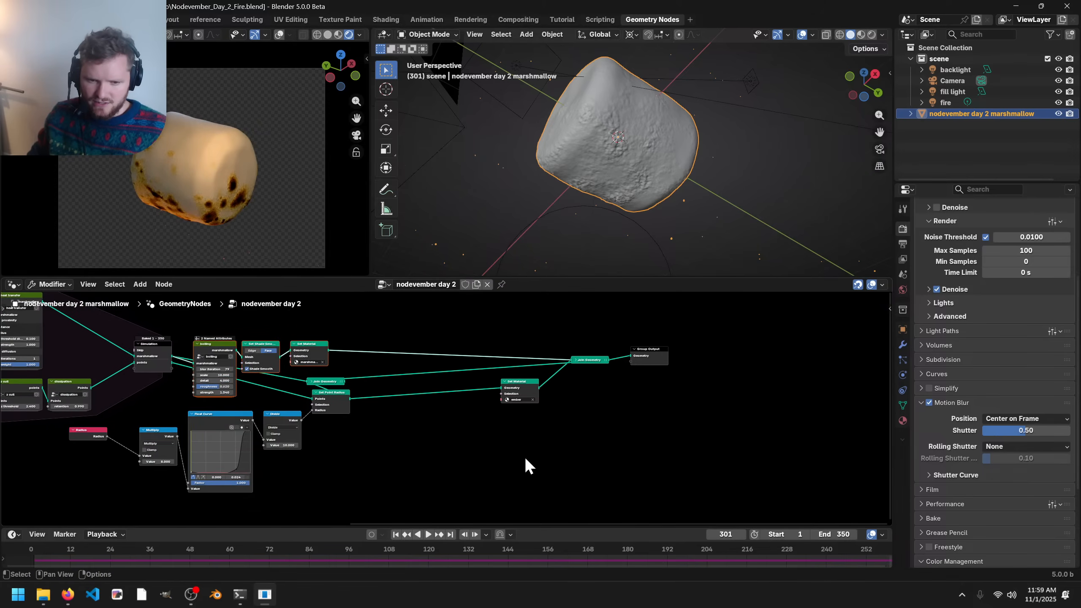
- Spread out the node tree by moving the output nodes, the Set Point Radius chain and the marshmallow shading nodes farther from the baked simulation
left_click_drag(720, 477, 509, 337)
key("g")
left_click(693, 325)
left_click_drag(390, 499, 93, 408)
key("g")
left_click(317, 452)
left_click_drag(371, 429, 212, 323)
key("g")
left_click(323, 323)
middle_click_drag(291, 365, 362, 372)
scroll(256, 212, "up", 2)
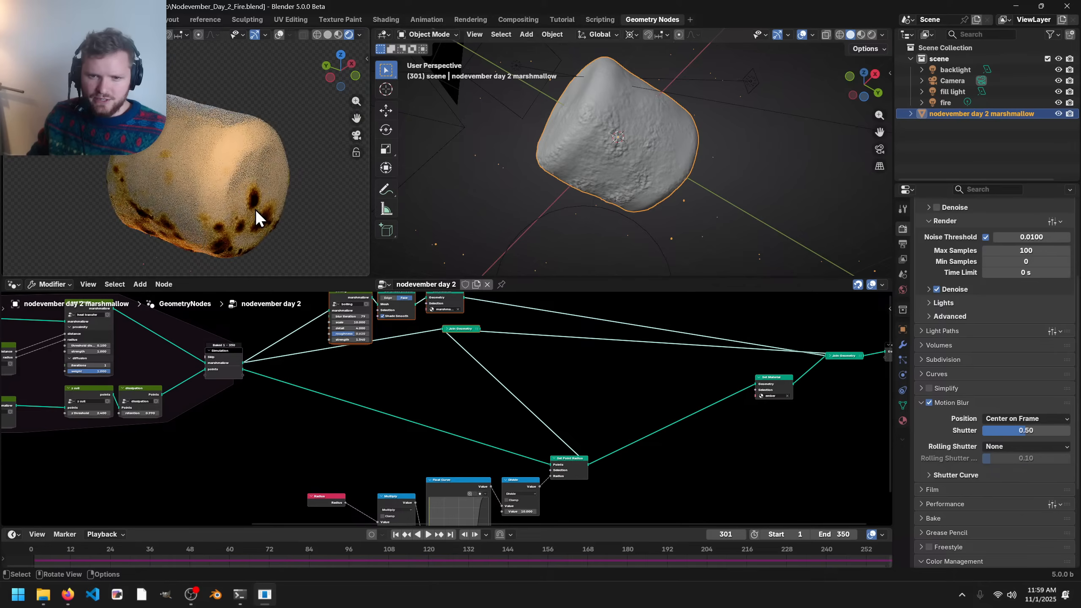
- Switch the solid viewport to the camera view, framed on the marshmallow's lower edge, and save the file
scroll(596, 206, "up", 1)
middle_click_drag(282, 218, 280, 199, "shift")
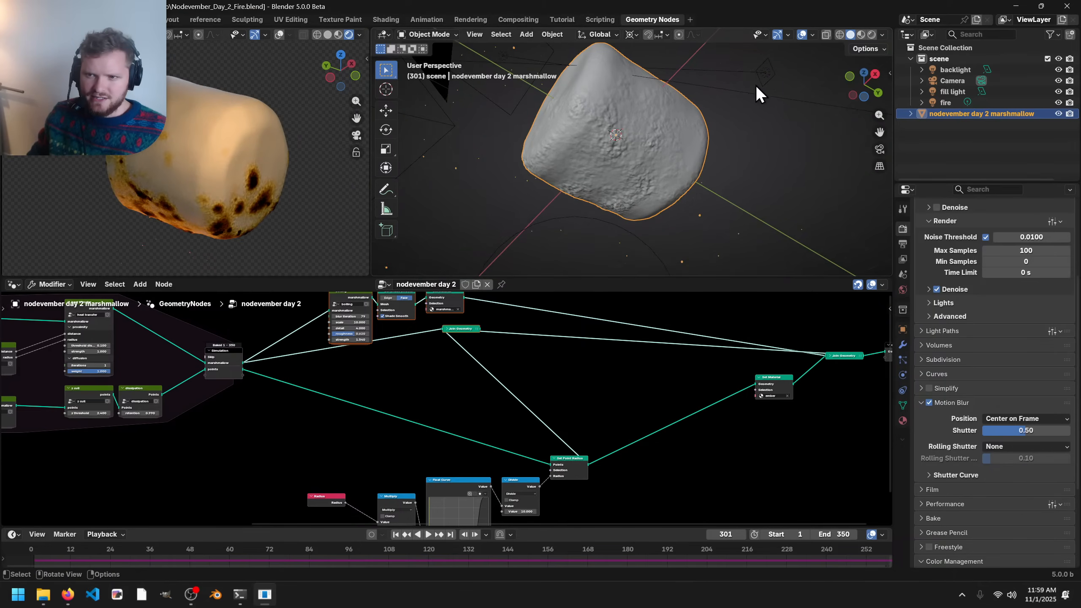
key("KP_0")
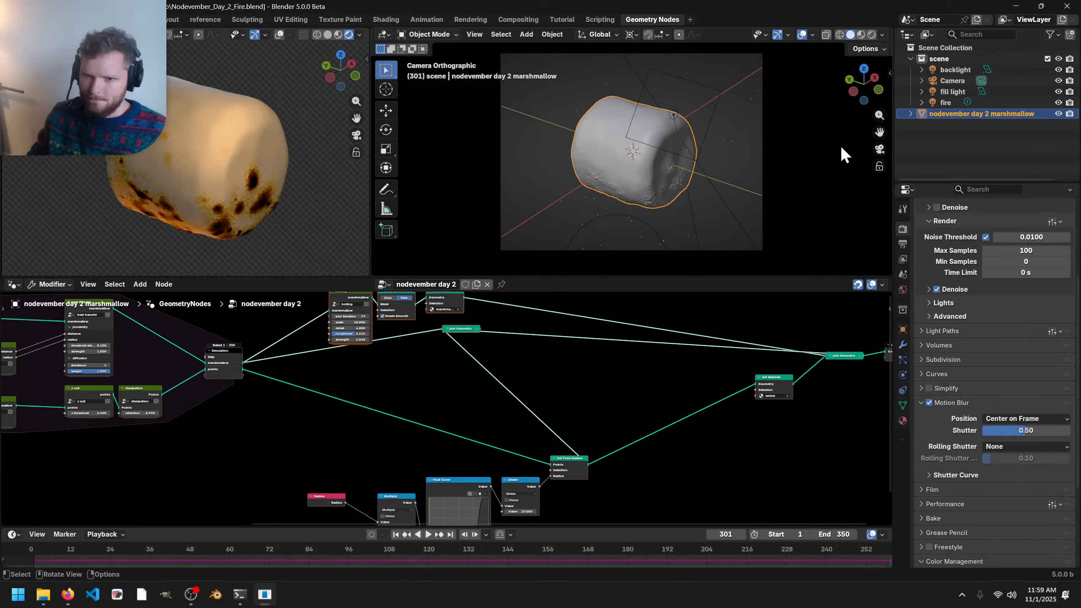
scroll(649, 206, "up", 2)
middle_click_drag(648, 206, 618, 164, "shift")
key("ctrl+s")
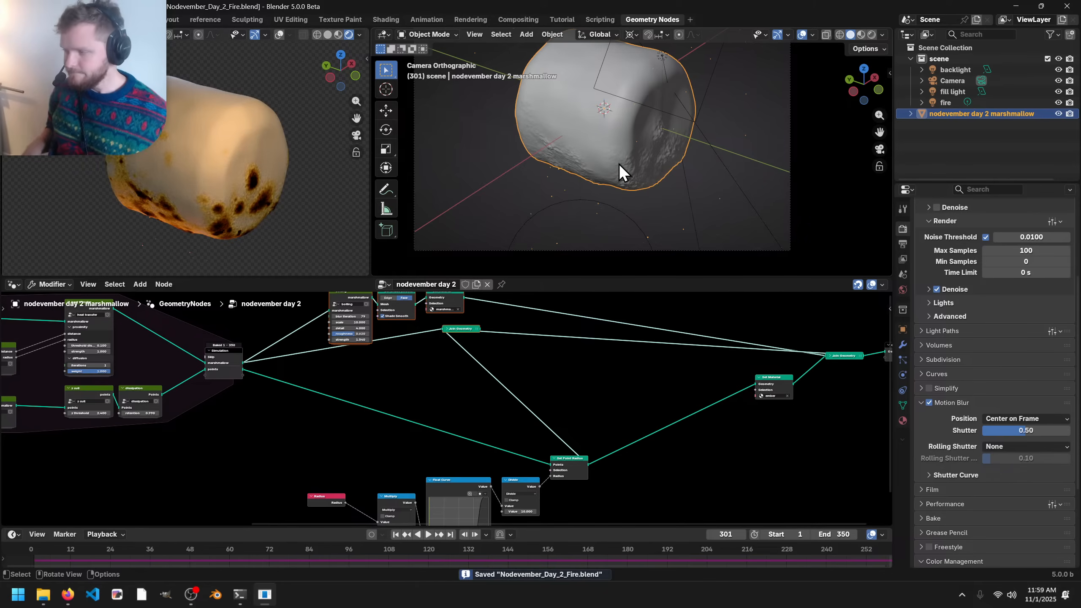
- Move the Set Point Radius node and its radius math chain farther down to free space, and save the file
middle_click_drag(478, 404, 453, 355)
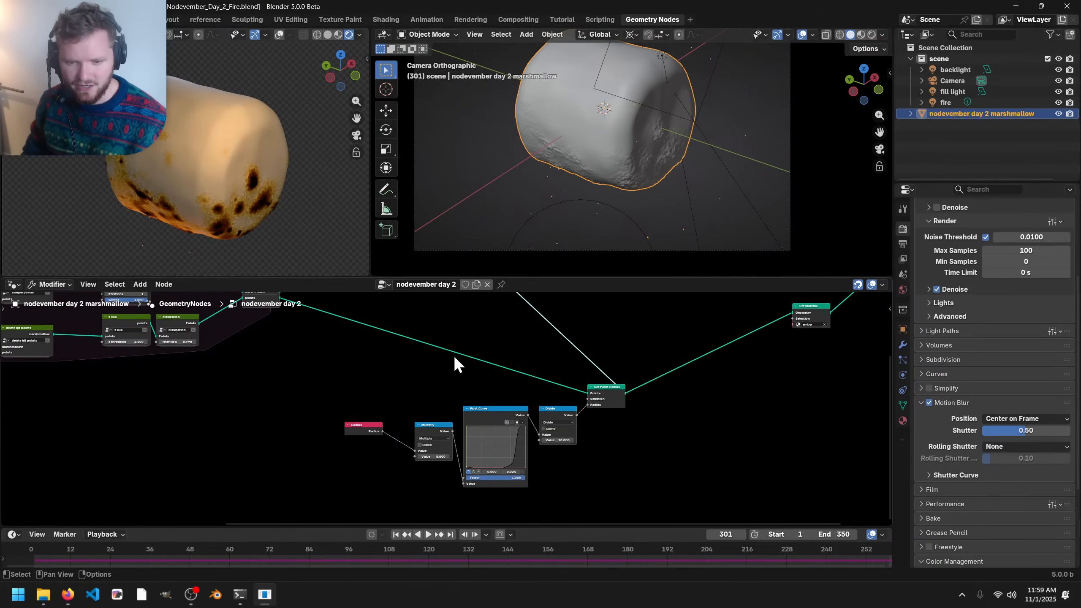
left_click_drag(625, 486, 334, 361)
key("g")
left_click(360, 404)
middle_click_drag(389, 329, 428, 368)
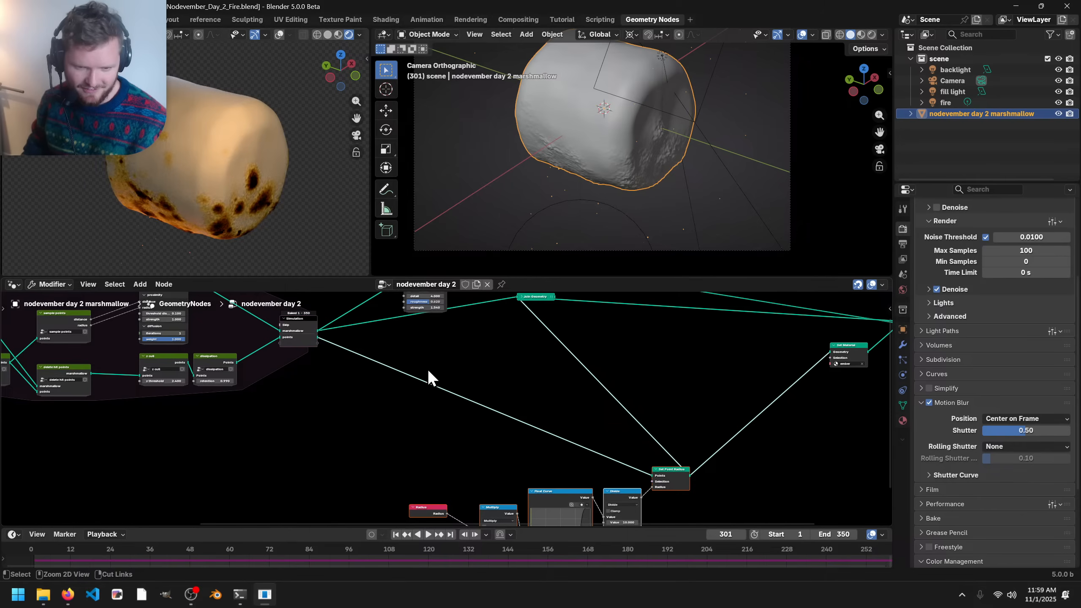
key("ctrl+s")
- Make the window fullscreen and add a Simulation zone after the baked simulation
key("shift+a")
key("q")
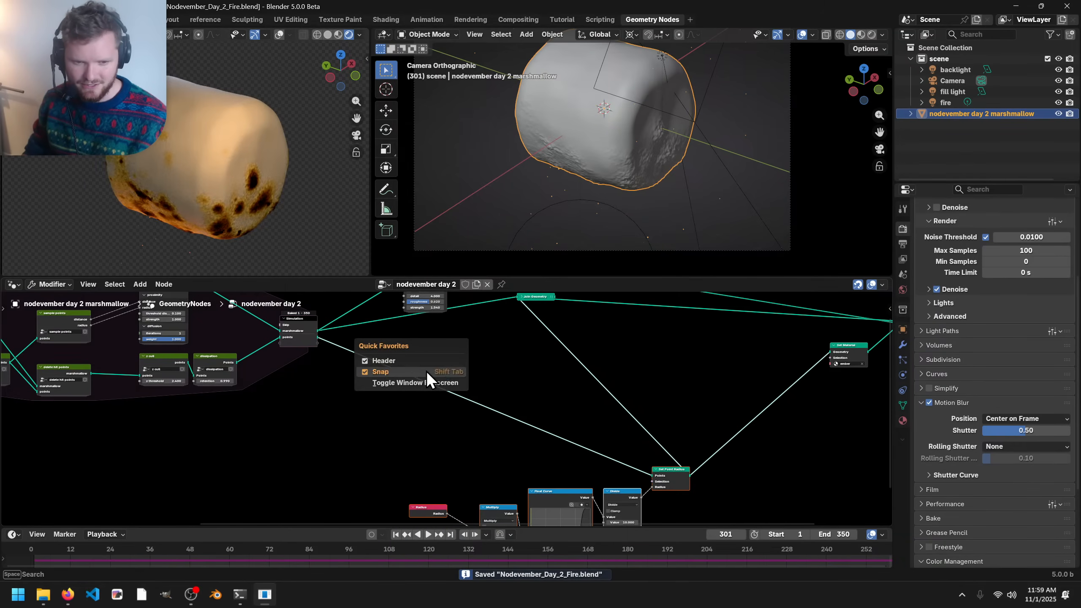
left_click(408, 382)
scroll(495, 375, "up", 1)
key("shift+a")
type("s")
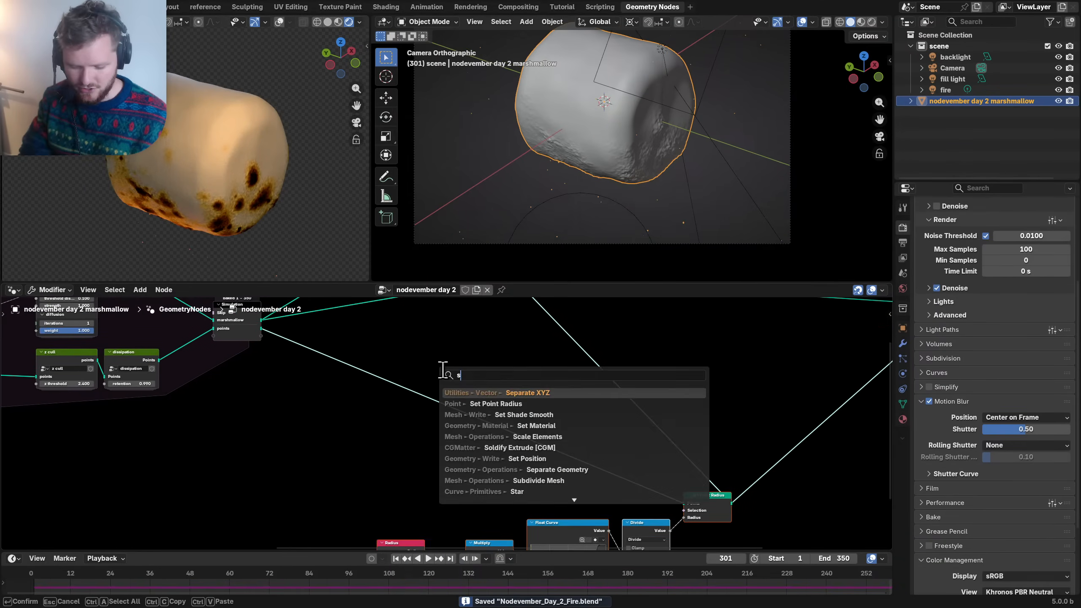
type("imul")
key("Return")
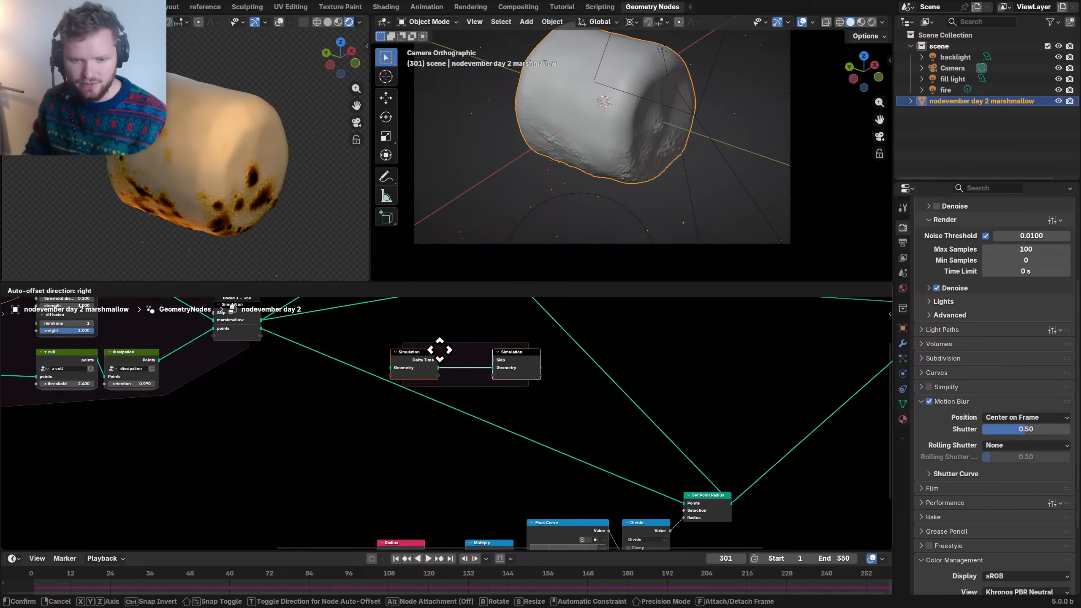
left_click(426, 337)
- Link the baked simulation's points output to the new Simulation zone's Geometry input and move the zone's two nodes apart
scroll(271, 346, "up", 2)
middle_click_drag(256, 324, 255, 379)
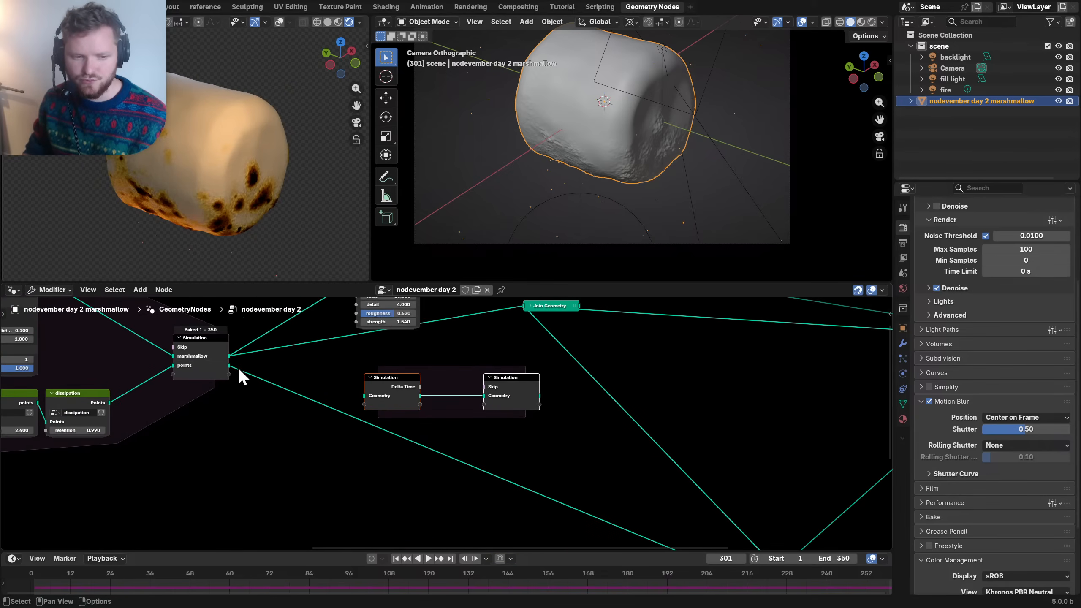
left_click_drag(229, 365, 260, 376)
left_click_drag(362, 398, 316, 386)
left_click_drag(496, 377, 526, 387)
scroll(450, 385, "up", 3)
middle_click_drag(414, 387, 420, 341)
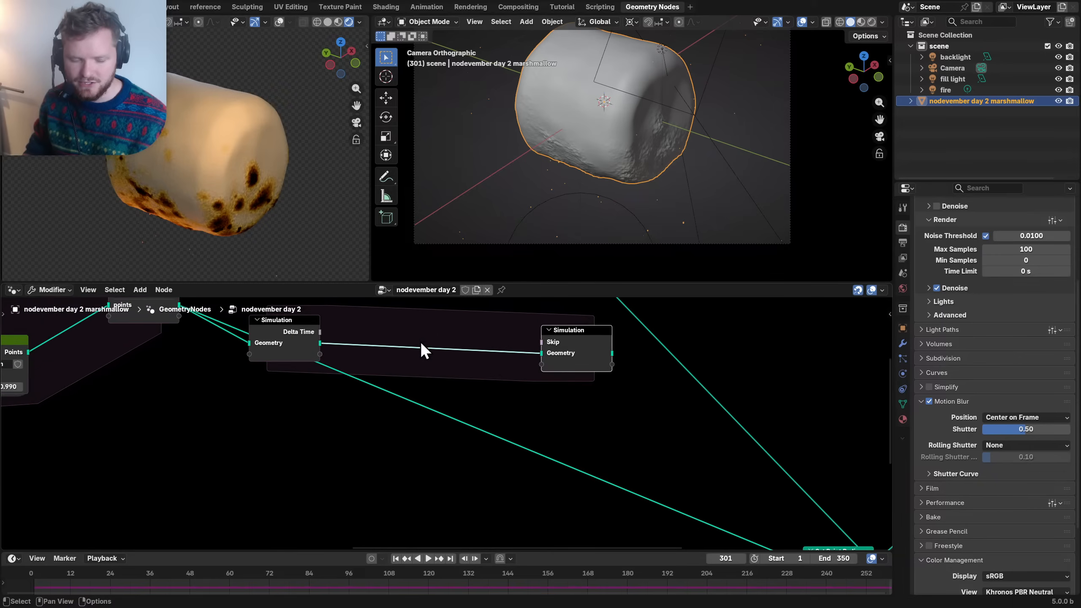
- Move the Set Point Radius node and its radius chain directly beneath the new Simulation zone's input
scroll(421, 370, "down", 1)
scroll(393, 405, "down", 2)
middle_click_drag(552, 462, 523, 352)
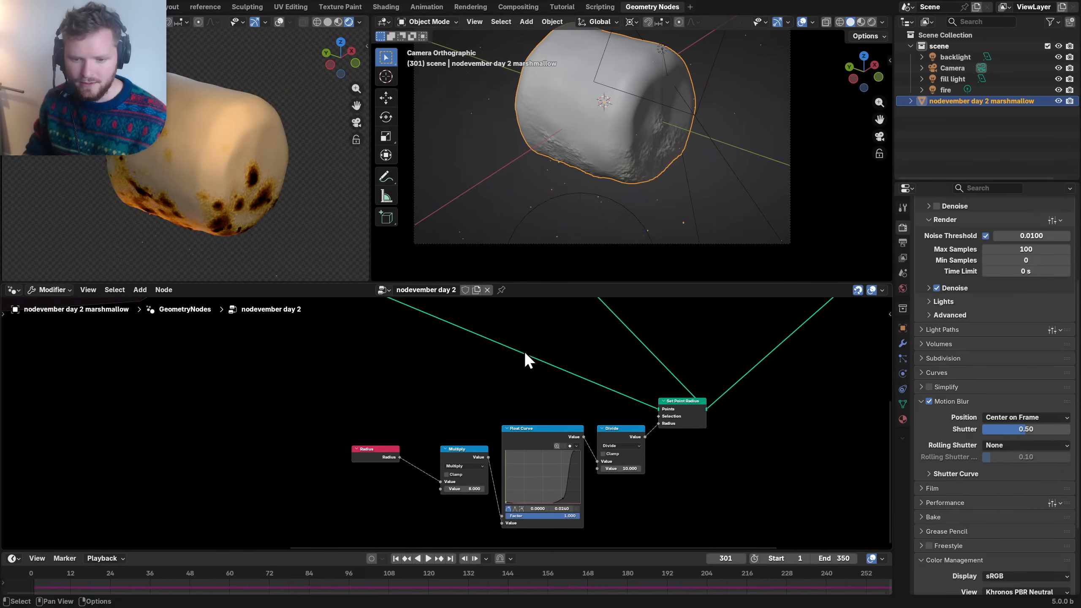
left_click_drag(296, 503, 705, 407)
key("g")
left_click(362, 362)
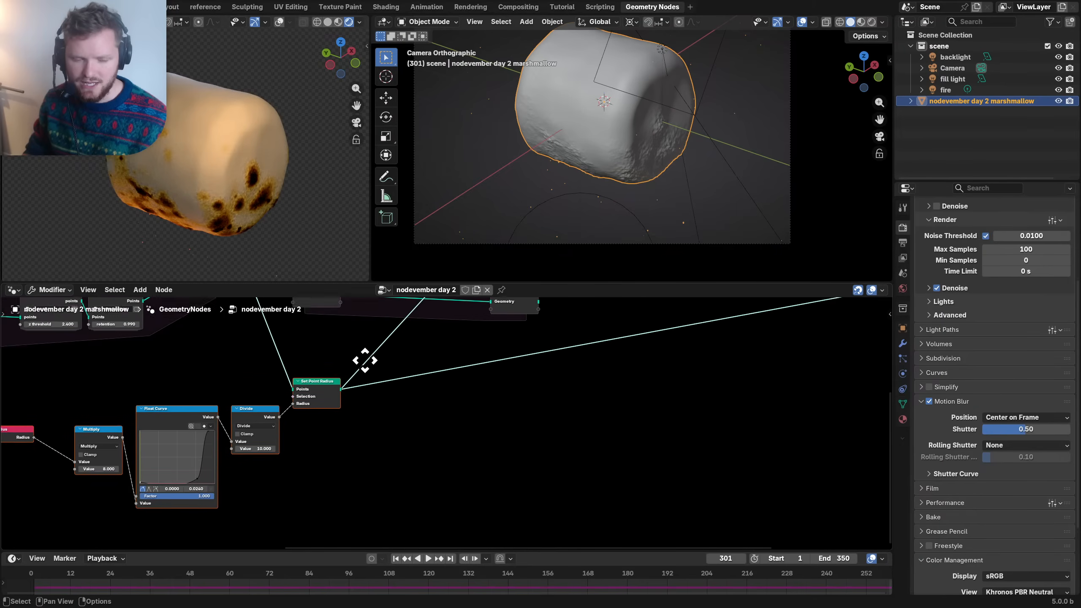
- Disconnect the points from the Simulation input, and feed a new Position node into the Simulation output as an additional item
scroll(393, 486, "up", 4)
left_click(313, 410)
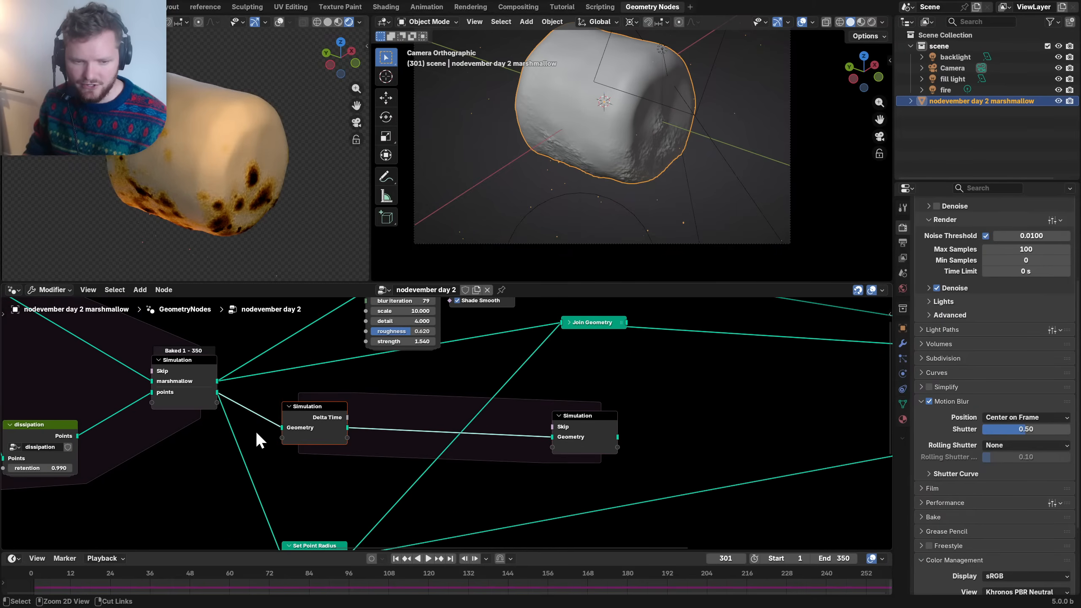
middle_click_drag(271, 407, 266, 372)
key("shift+a")
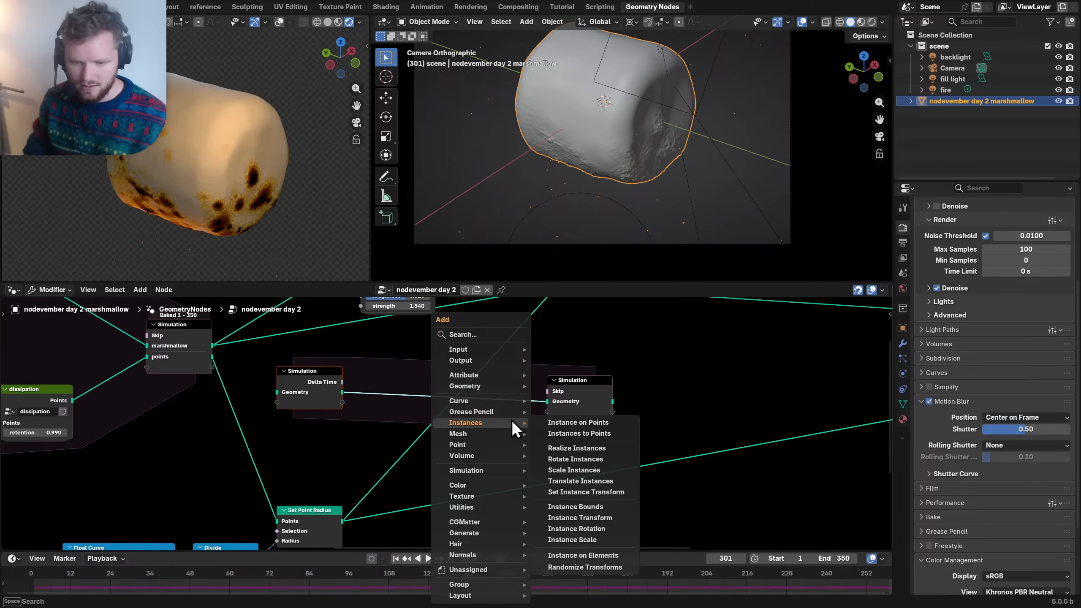
type("pos")
key("Return")
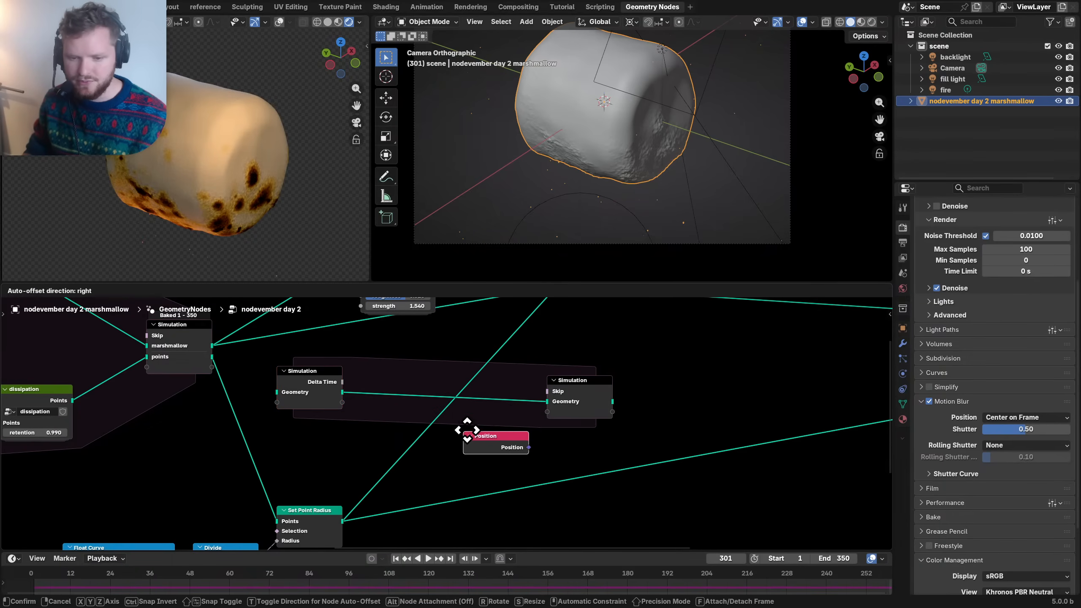
left_click(463, 428)
left_click_drag(509, 447, 548, 411)
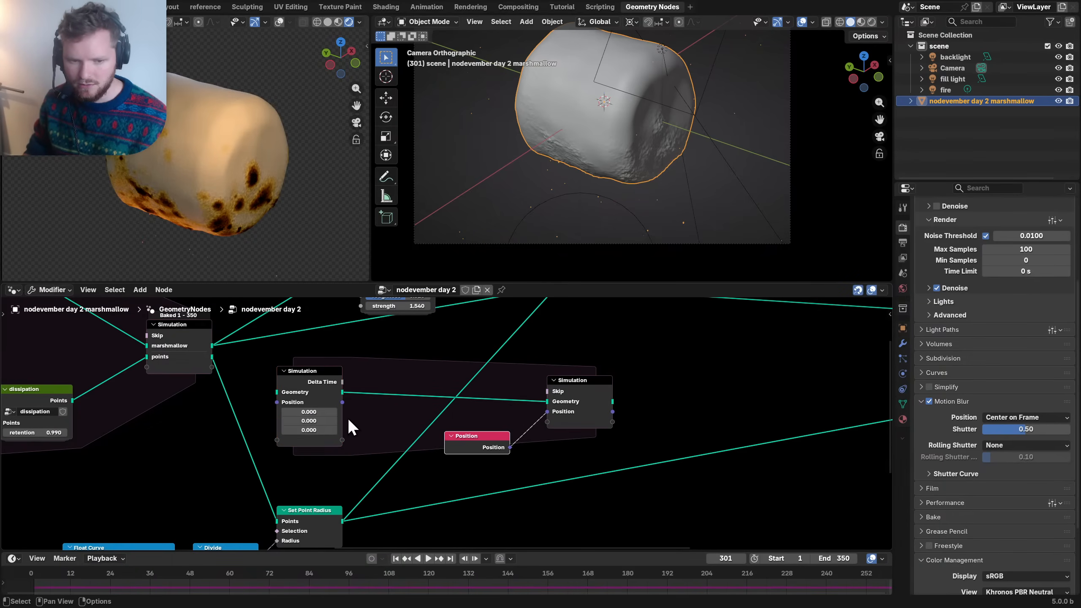
- Link the baked points output directly to the Simulation output's Geometry, and move the Simulation input node lower
key("g")
left_click(291, 382)
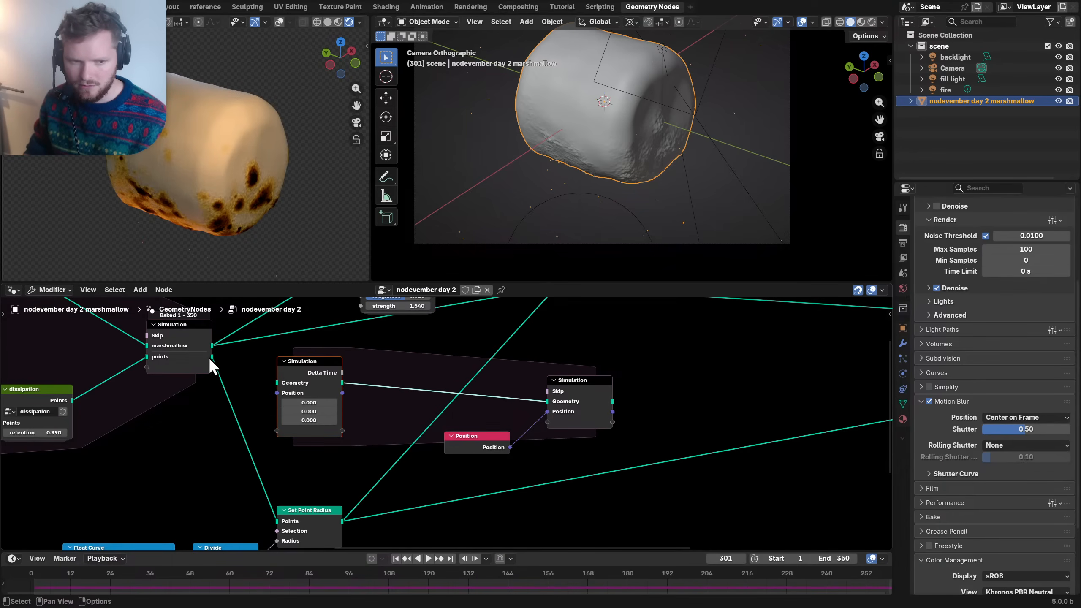
left_click_drag(211, 357, 547, 402)
left_click_drag(359, 447, 284, 376)
key("g")
left_click(287, 403)
- Duplicate the Position node, link the copy to the Simulation input's Position, and move the Simulation output farther along to make room
left_click(485, 445)
key("shift+d")
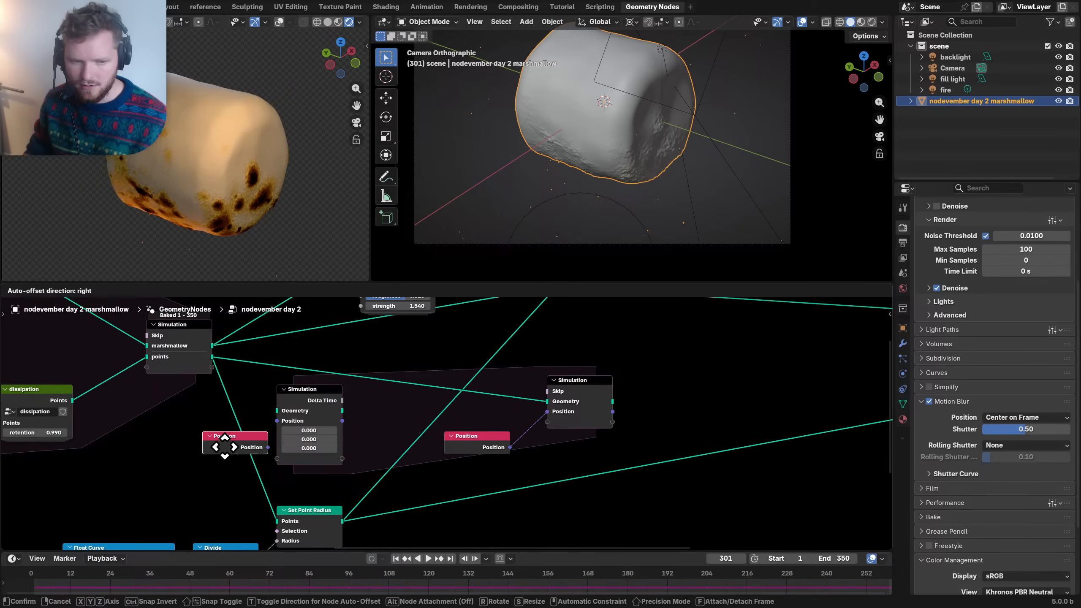
left_click(169, 447)
left_click_drag(212, 447, 276, 420)
left_click_drag(640, 445, 462, 372)
key("g")
left_click(591, 371)
- Add a Store Named Attribute node inside the new Simulation zone, set to Vector and named velocity
scroll(613, 407, "up", 3)
key("shift+a")
type("s")
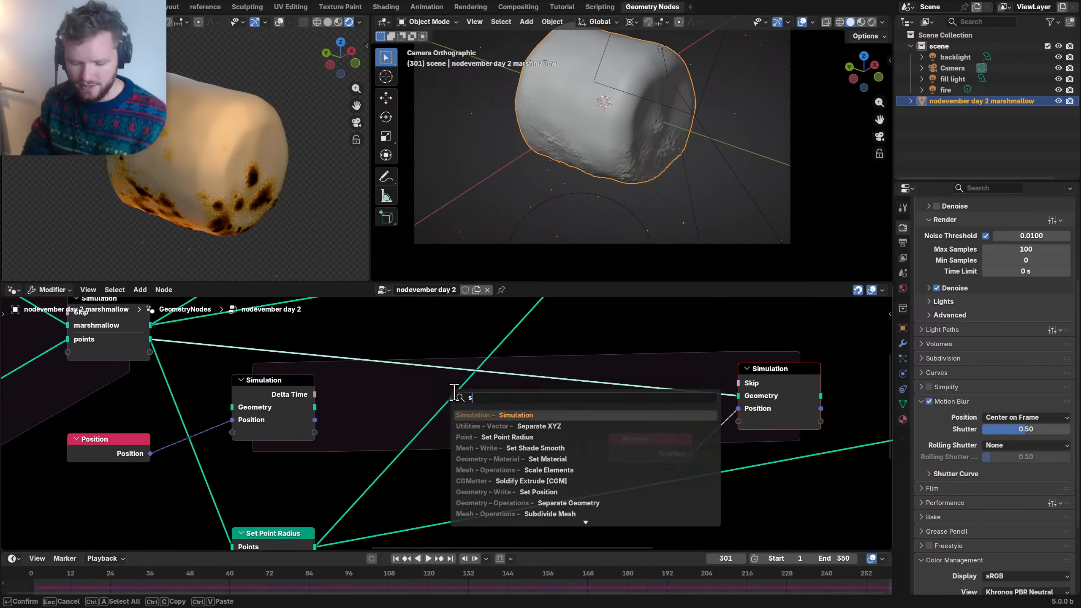
type("tore")
key("Return")
left_click(465, 392)
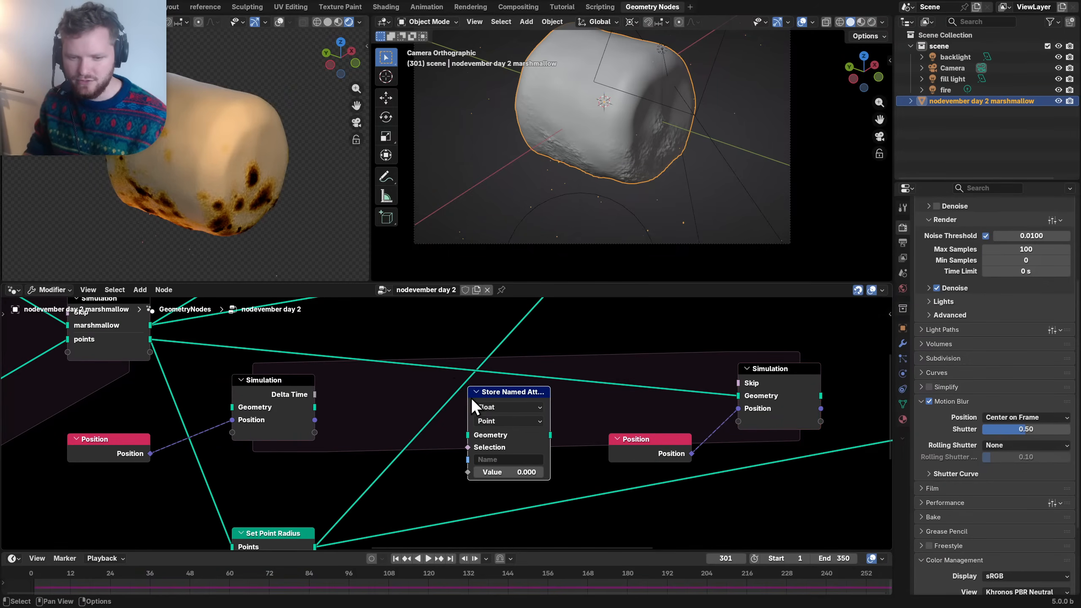
left_click(502, 407)
left_click(500, 447)
left_click(506, 459)
type("vel")
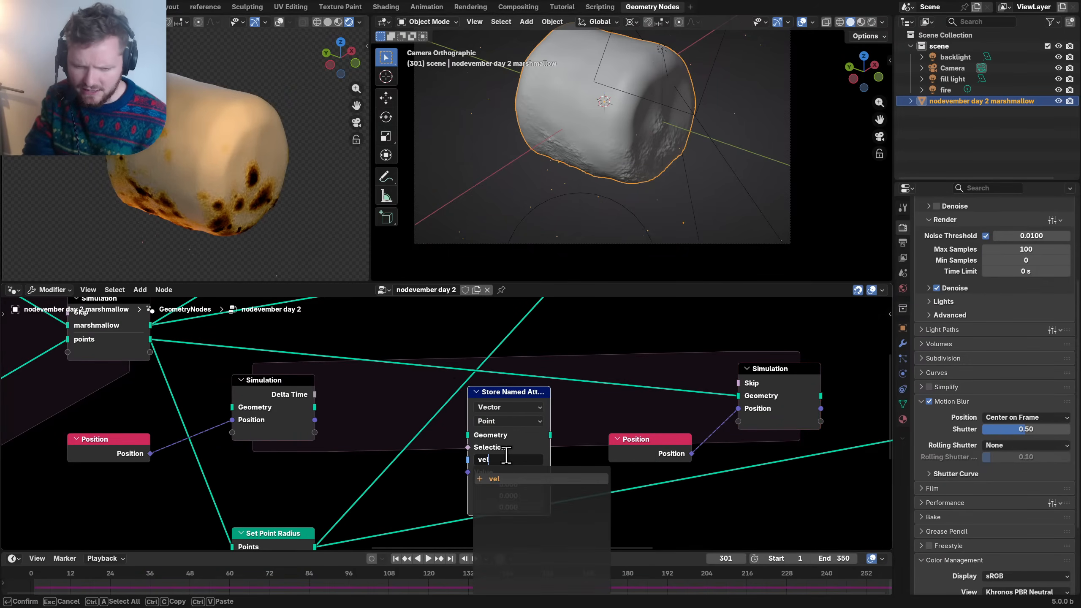
type("ocity")
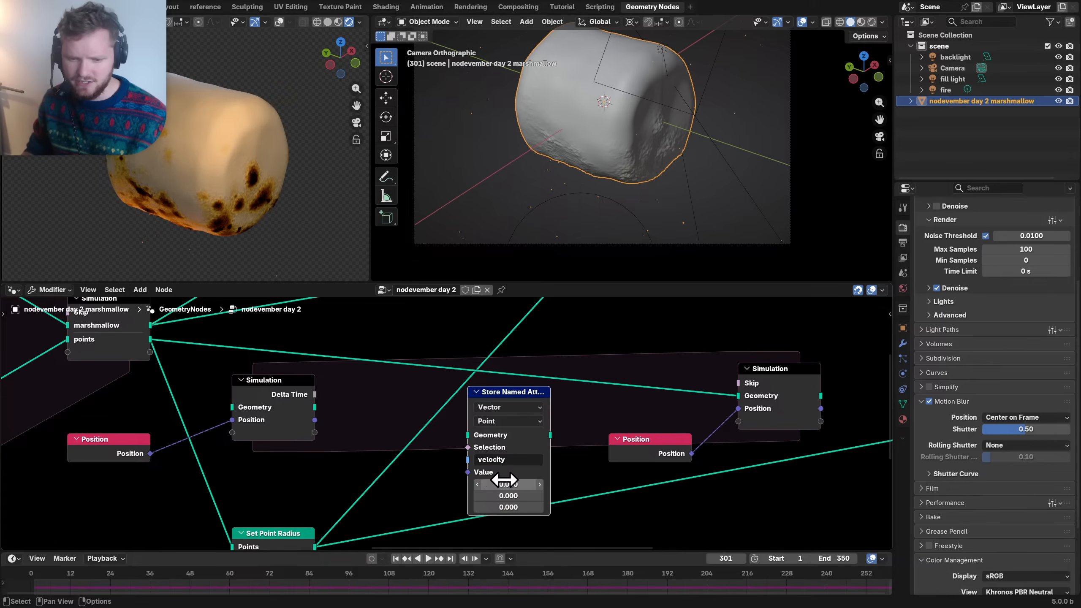
key("Return")
scroll(565, 445, "down", 1)
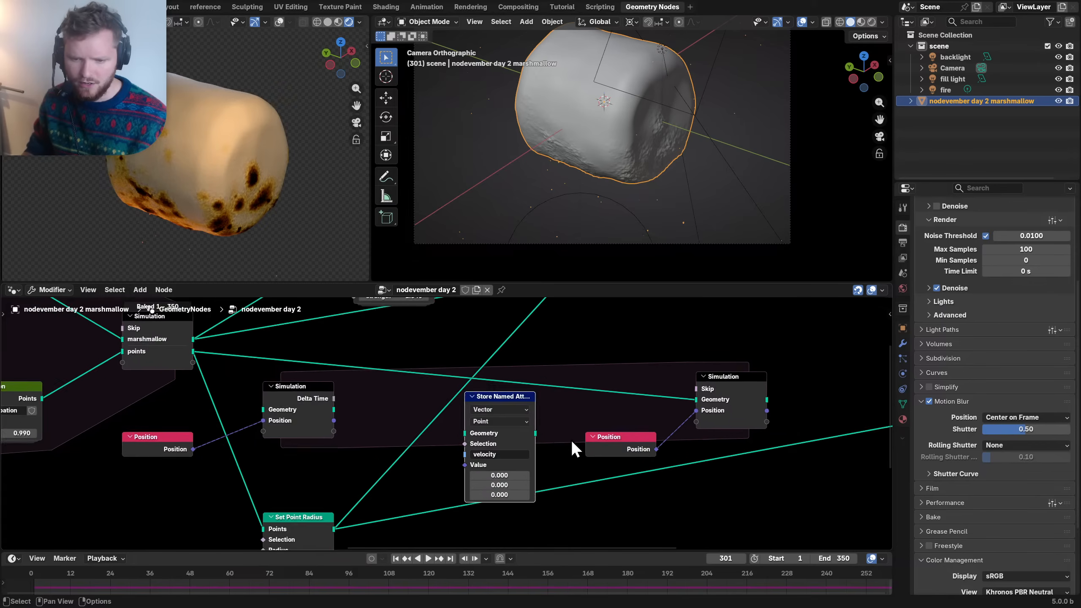
- Place another Position node beside the Simulation input and connect it to the first vector of a new Subtract vector math node
left_click(608, 433)
key("shift+d")
left_click(384, 396)
left_click_drag(746, 498, 655, 442)
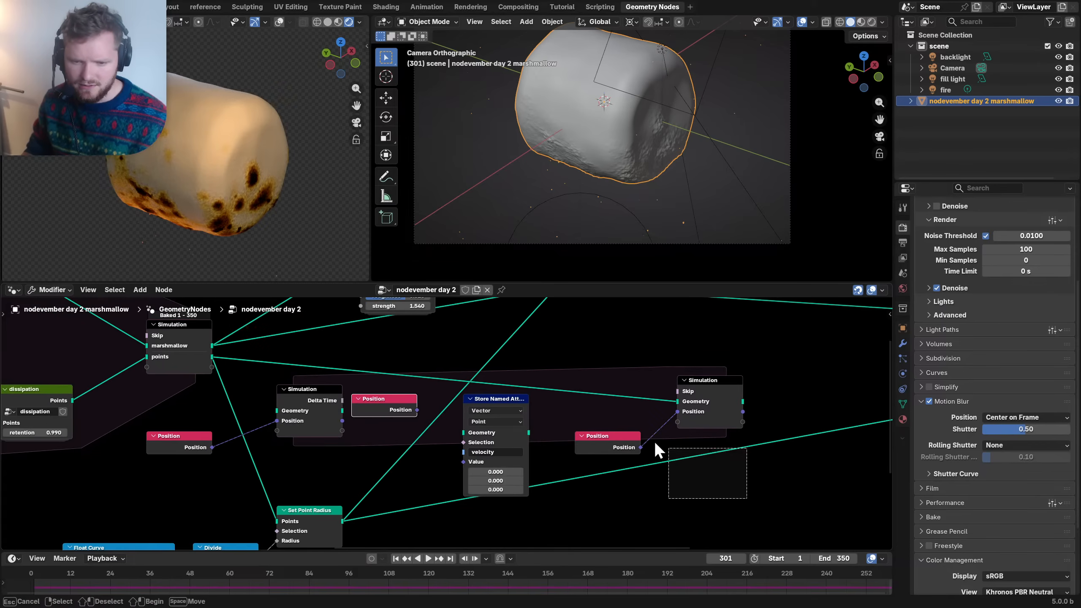
left_click_drag(470, 399, 572, 387)
scroll(415, 405, "up", 3)
key("shift+a")
type("s")
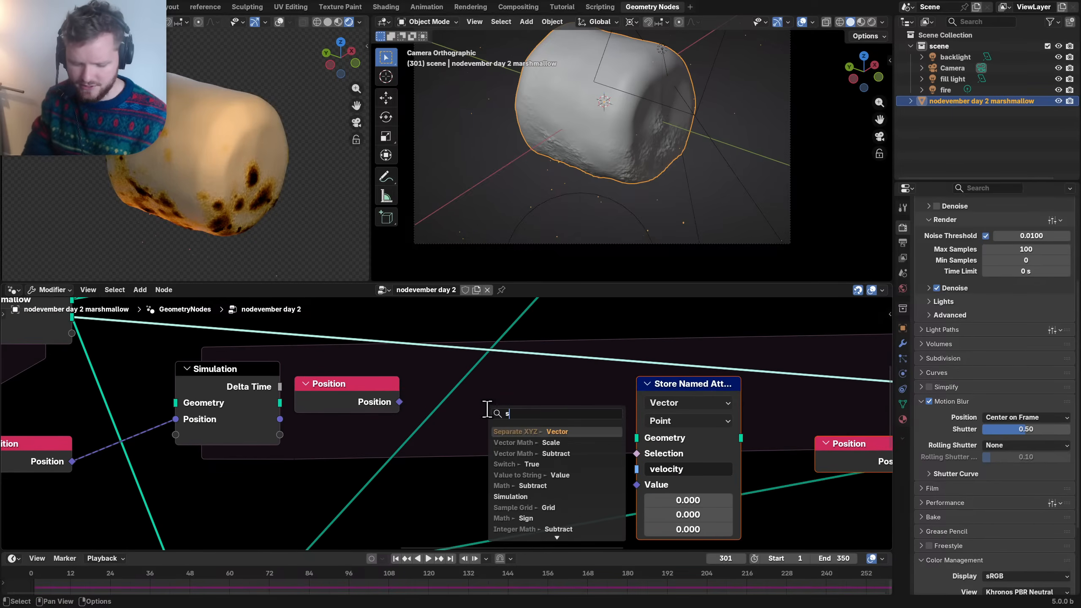
type("ub")
key("Return")
left_click(488, 409)
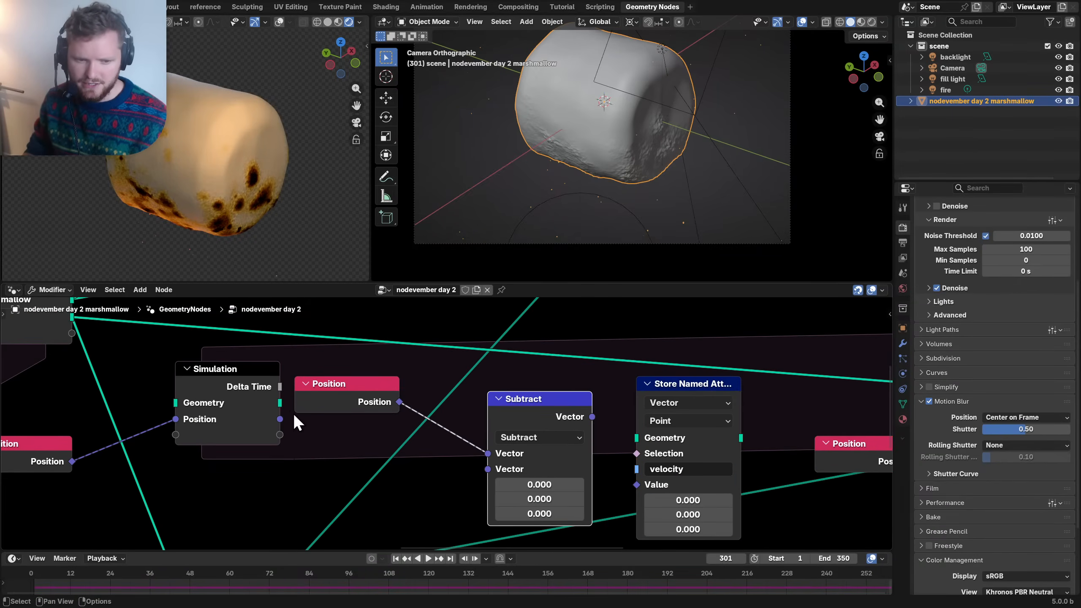
- Duplicate the Subtract node as a Divide node, dividing the position difference by the Simulation input's Delta Time
scroll(500, 483, "down", 4)
left_click_drag(770, 480, 561, 365)
scroll(515, 409, "up", 3)
left_click(516, 409)
key("shift+d")
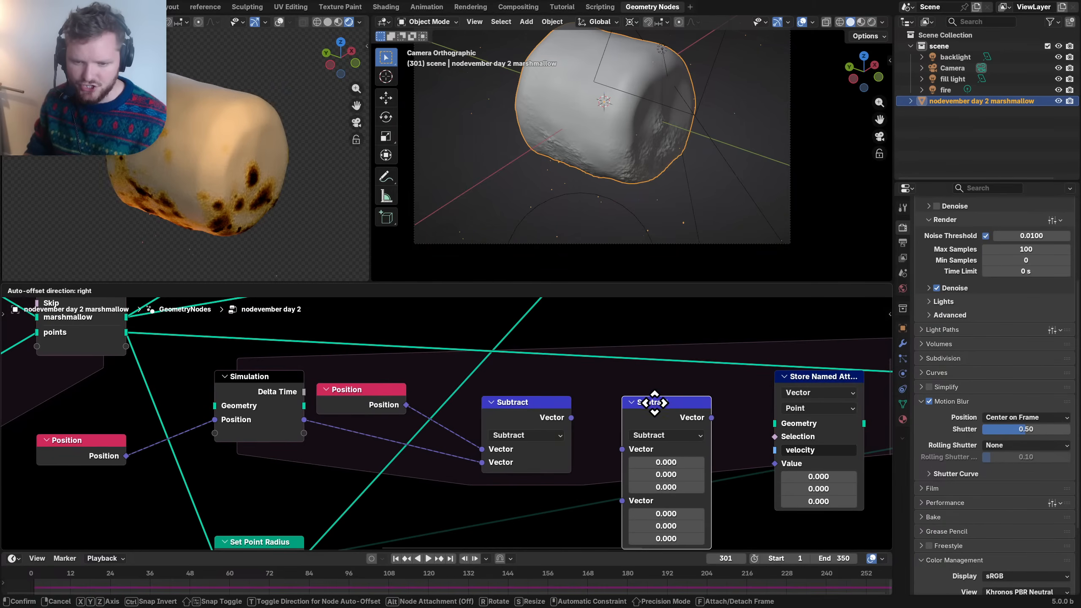
left_click(641, 402)
left_click_drag(571, 417, 610, 449)
left_click(642, 436)
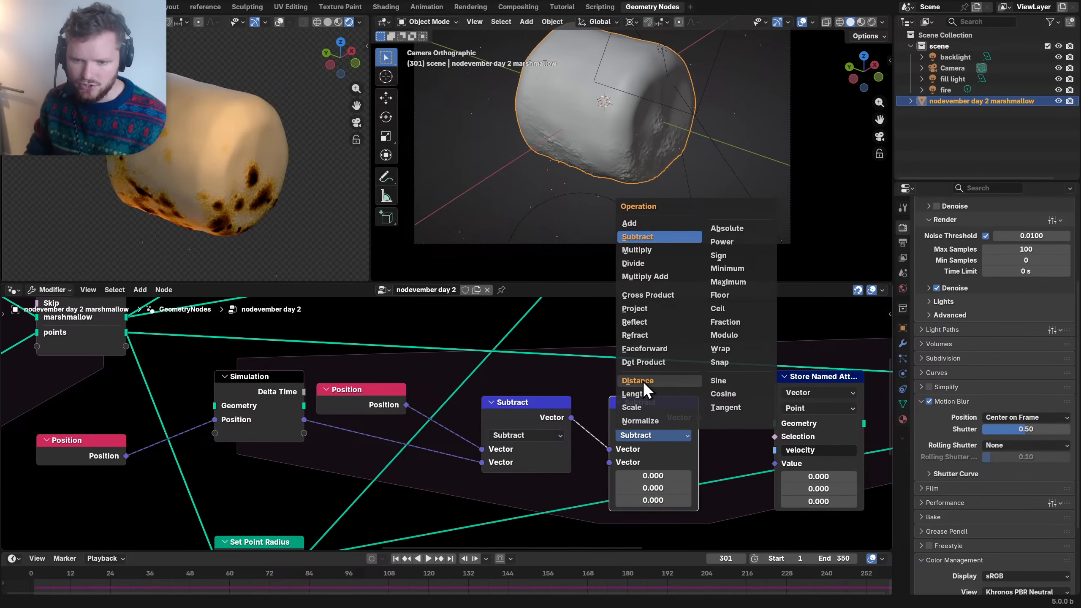
left_click(647, 265)
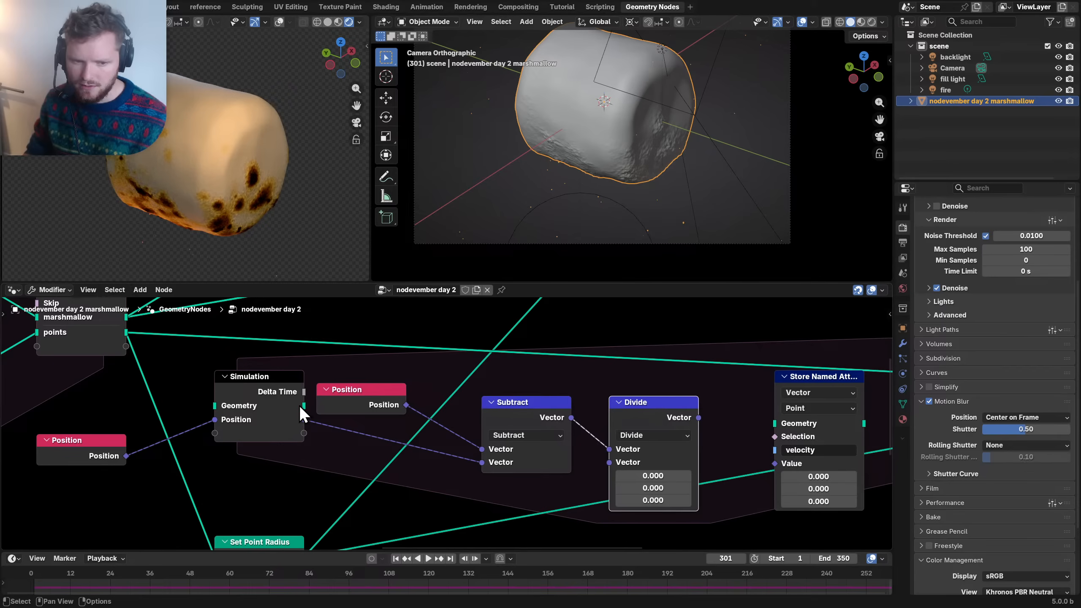
left_click_drag(304, 391, 613, 464)
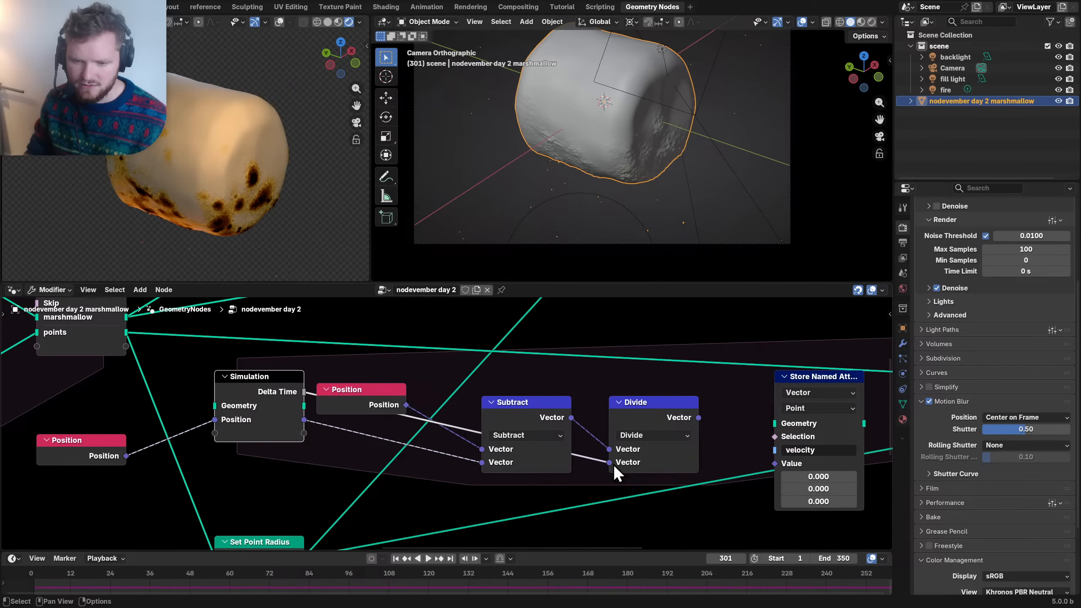
- Link the Divide result to the velocity attribute's Value, and the Store Named Attribute geometry to the Simulation output's Geometry
scroll(635, 447, "down", 2)
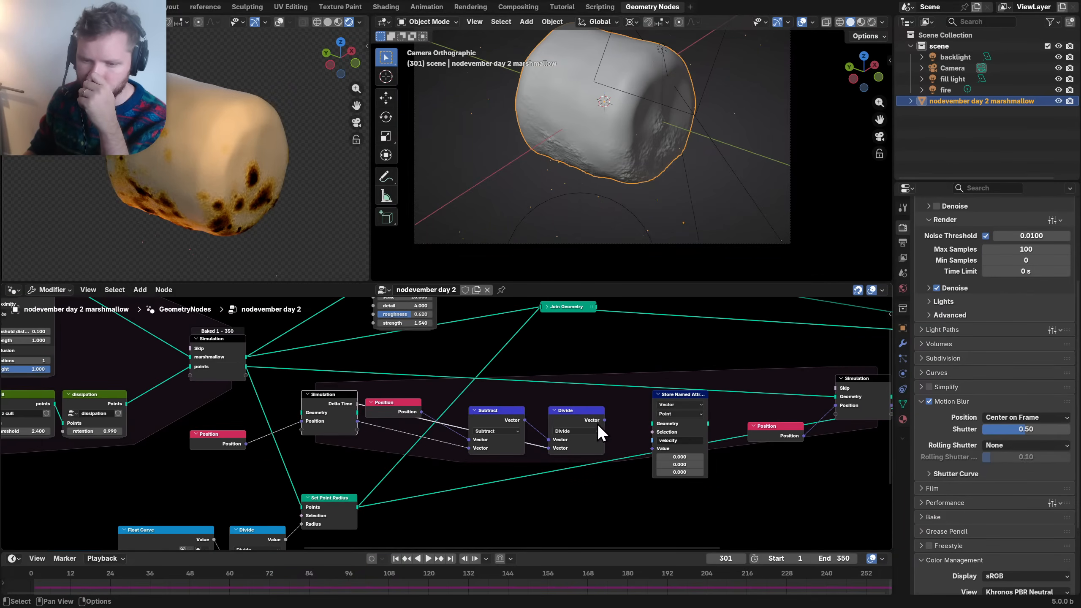
left_click_drag(604, 420, 652, 448)
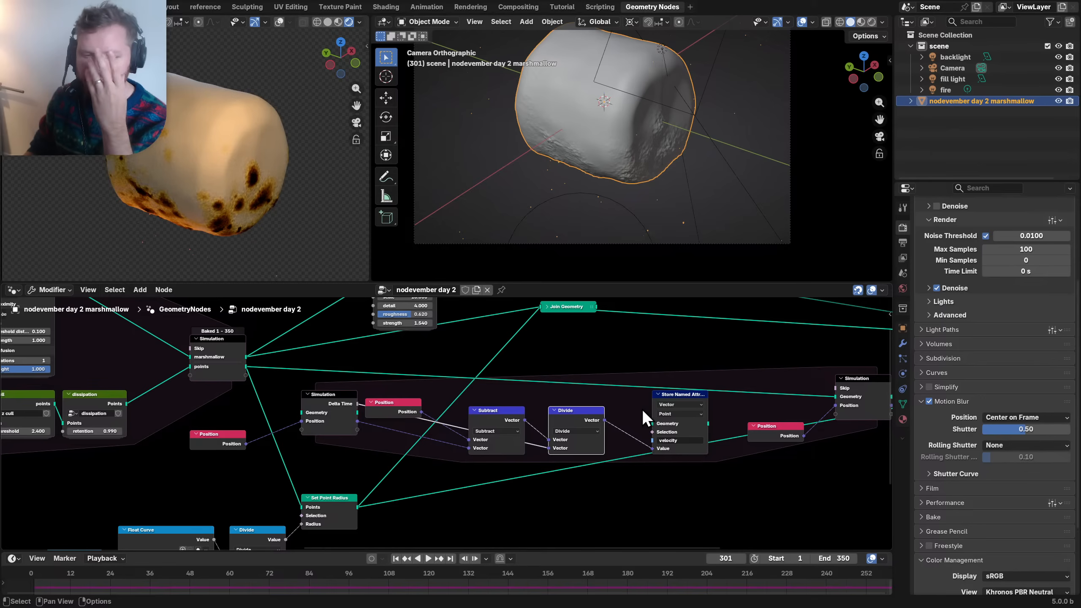
middle_click_drag(635, 433, 473, 438)
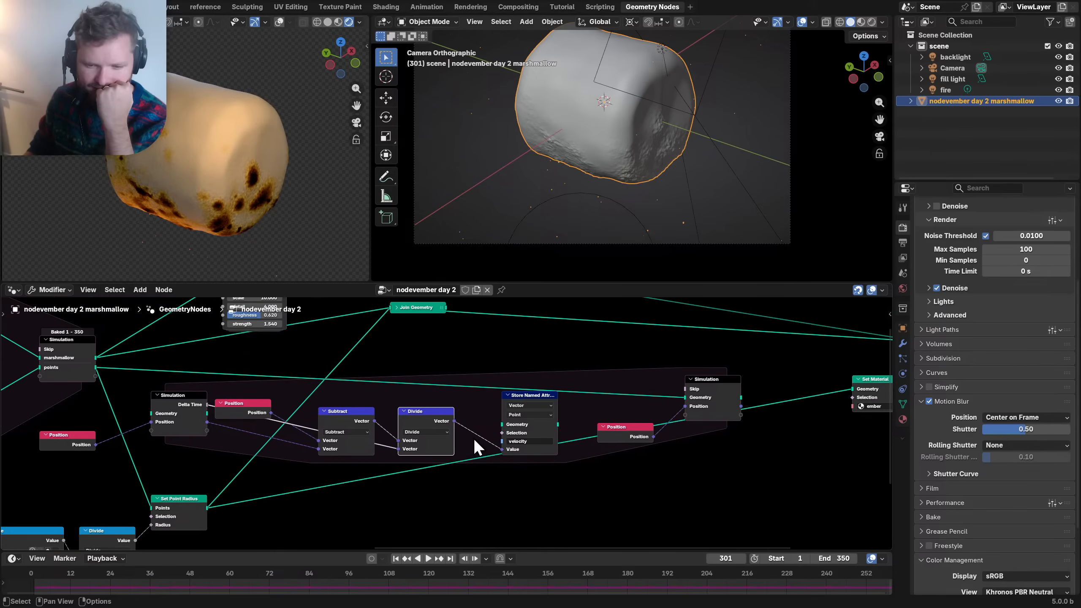
left_click_drag(245, 404, 256, 467)
left_click_drag(564, 488, 683, 398)
left_click_drag(638, 431, 620, 415)
- Arrange the current Position, Subtract, Divide and Store Named Attribute nodes compactly beside the Simulation input
left_click_drag(257, 471, 167, 452)
left_click(258, 445)
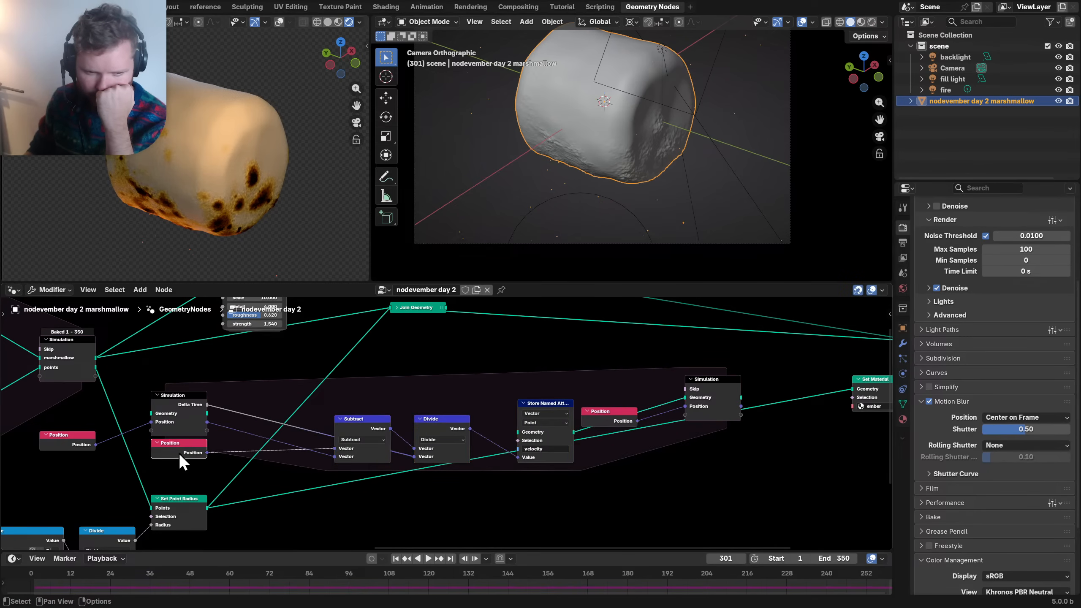
left_click_drag(368, 432, 279, 399)
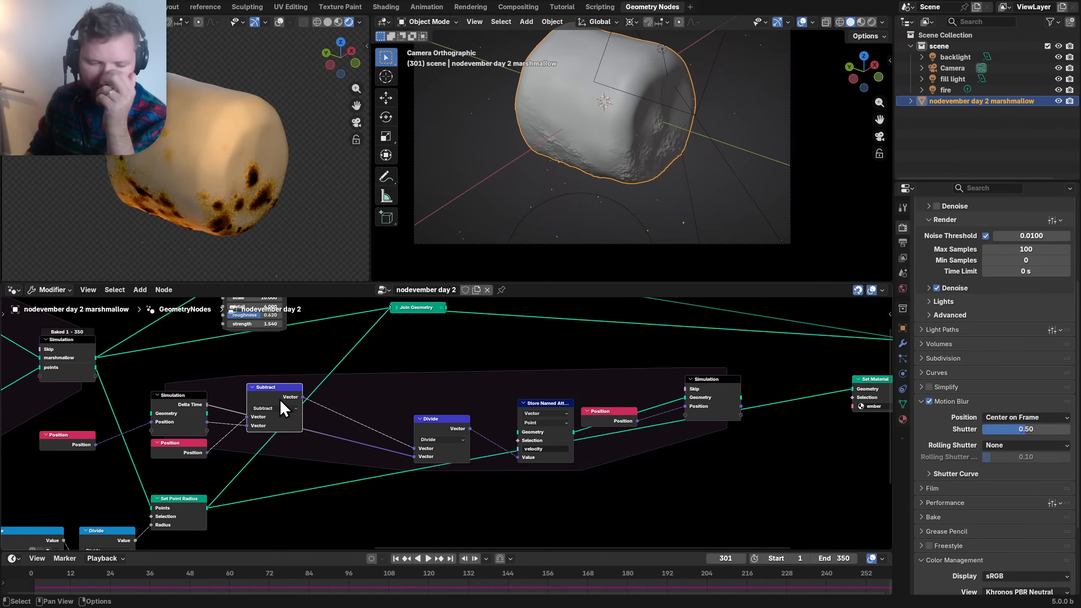
left_click_drag(447, 427, 375, 404)
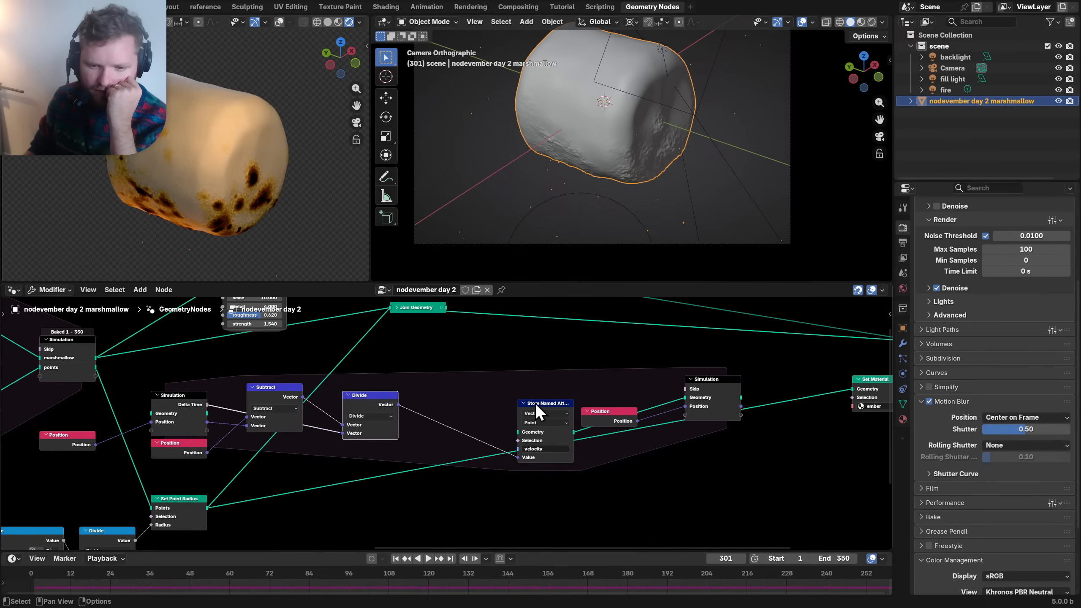
left_click_drag(534, 401, 428, 392)
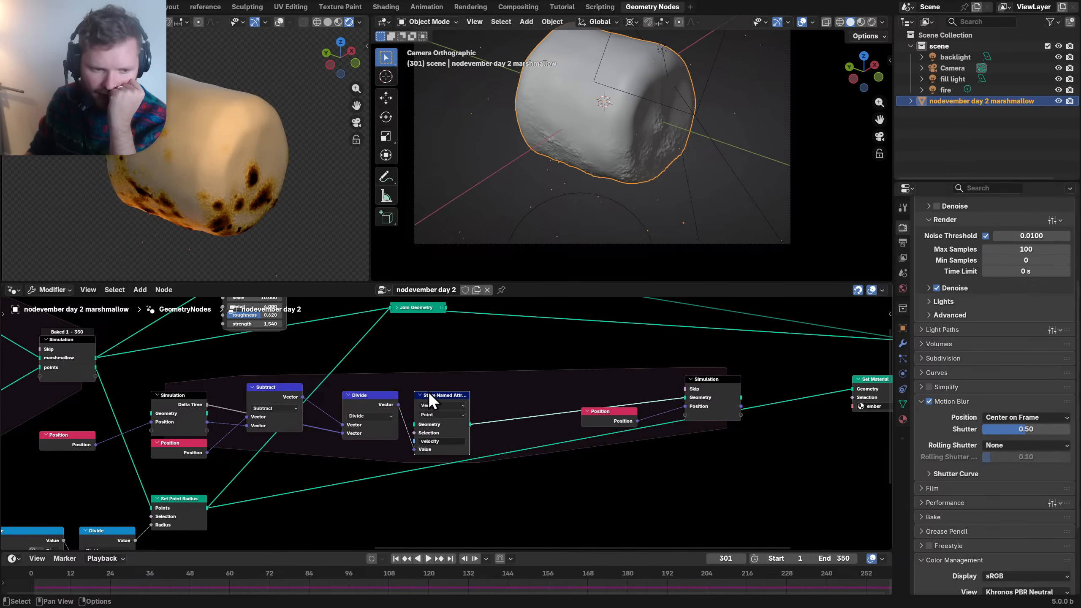
- Add a Set Position node below the velocity nodes, fed by the Simulation input's Geometry, and shift it farther along
middle_click_drag(227, 402, 346, 385)
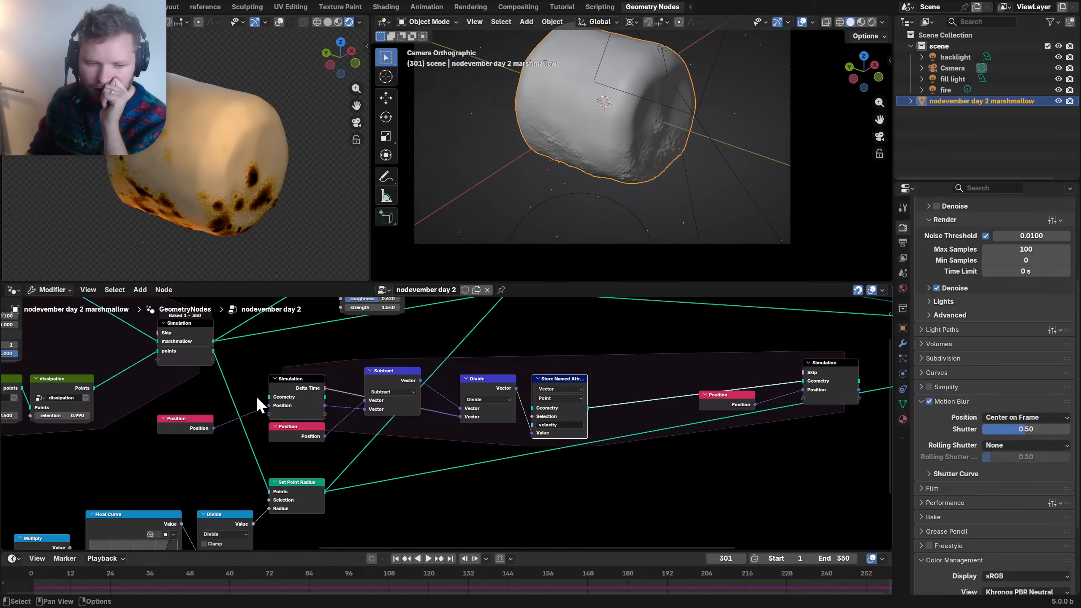
middle_click_drag(383, 388, 401, 369)
key("shift+a")
type("set pos")
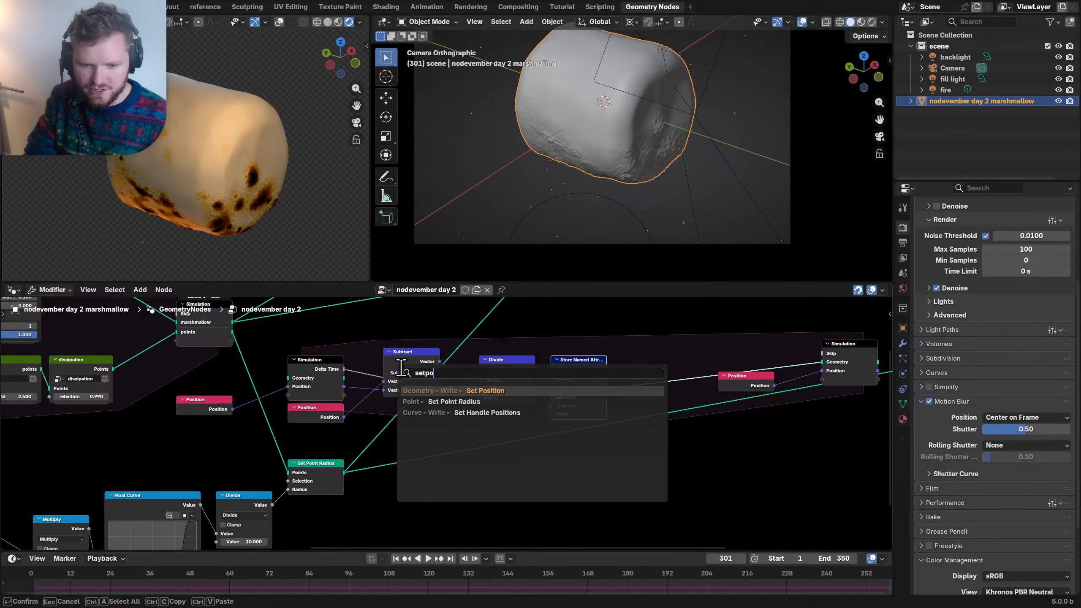
key("Return")
left_click(476, 460)
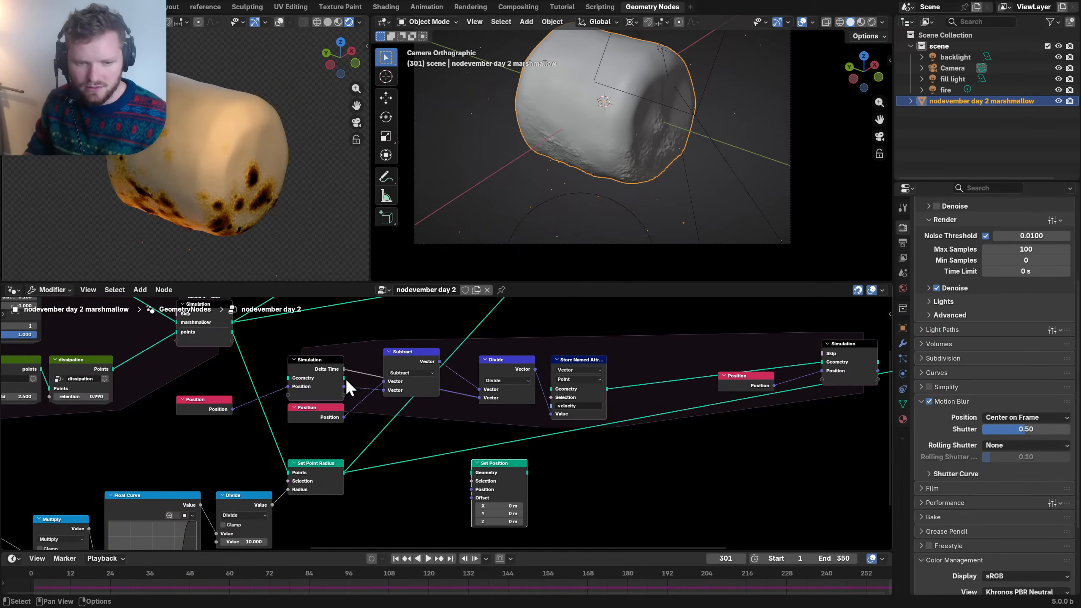
left_click_drag(345, 378, 473, 475)
middle_click_drag(461, 479, 449, 407)
left_click_drag(583, 453, 473, 409)
key("g")
left_click(513, 407)
- Add a Sample Index node set to Vector, and link the Set Point Radius points to its Geometry input
scroll(420, 414, "up", 1)
middle_click_drag(441, 386, 400, 429)
key("shift+a")
type("sampl")
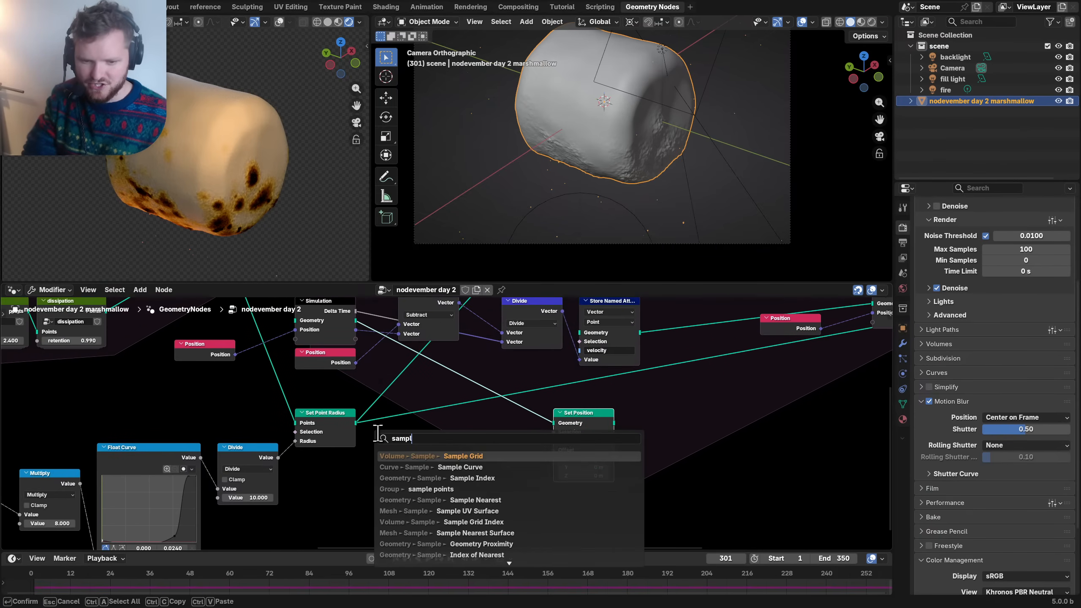
type("e in")
key("Return")
left_click(376, 434)
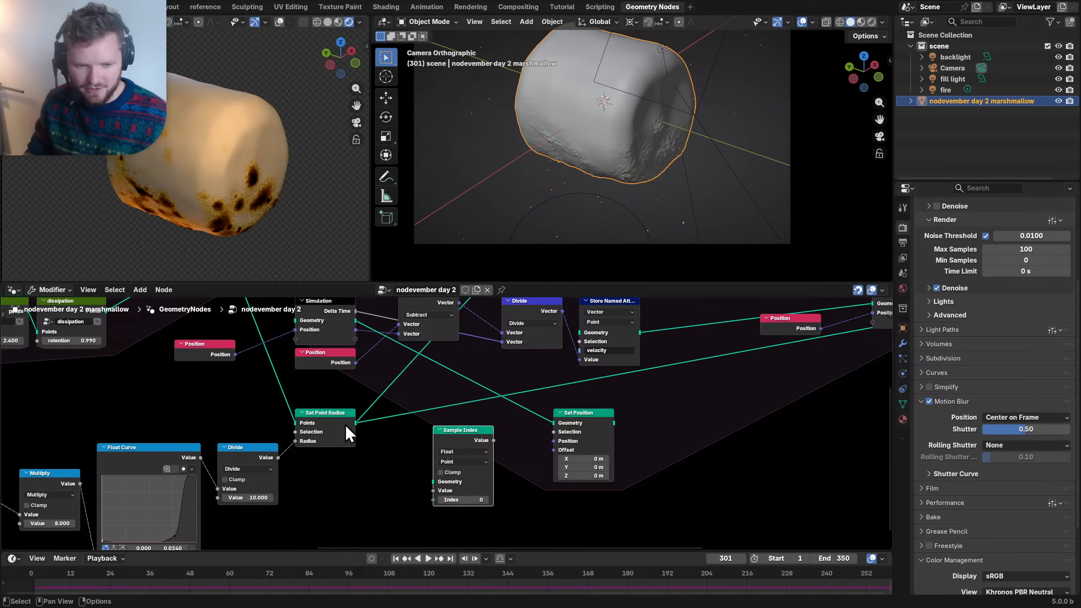
right_click_drag(346, 425, 453, 452, "alt")
left_click(453, 452)
key("v")
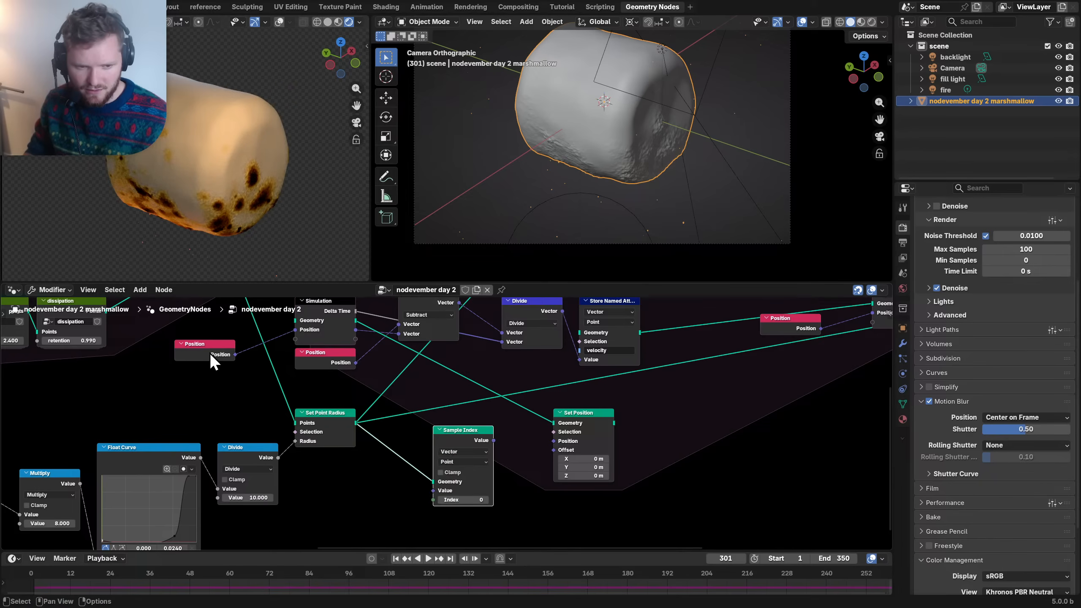
- Feed the Sample Index node a duplicated Position node as Value and a new Index node as Index, and move it closer
key("shift+d")
left_click(343, 486)
left_click_drag(365, 483, 432, 491)
middle_click_drag(382, 490, 406, 453)
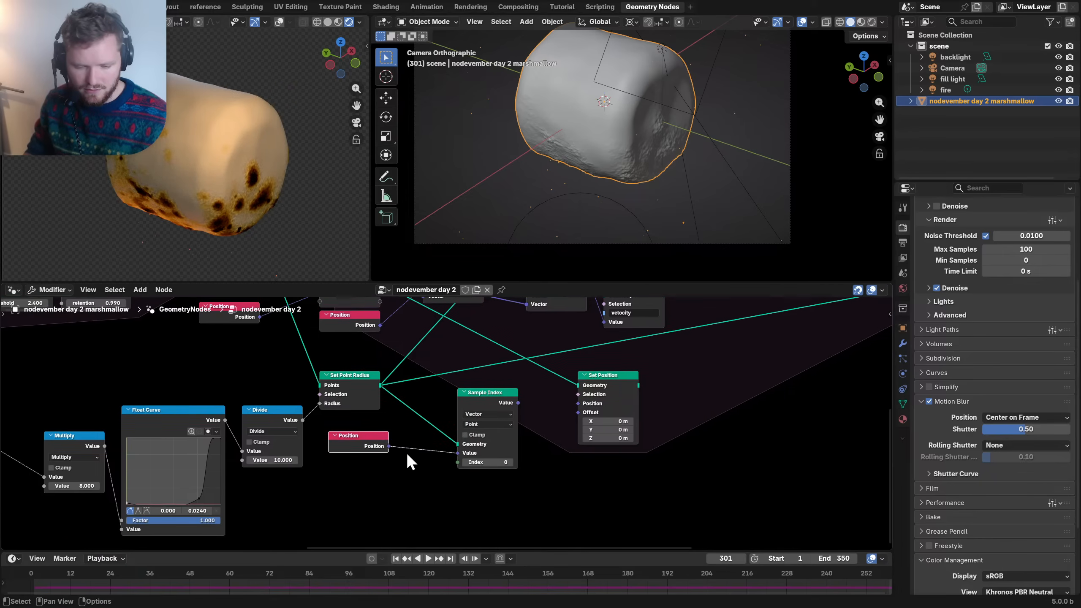
key("shift+a")
type("index")
key("Return")
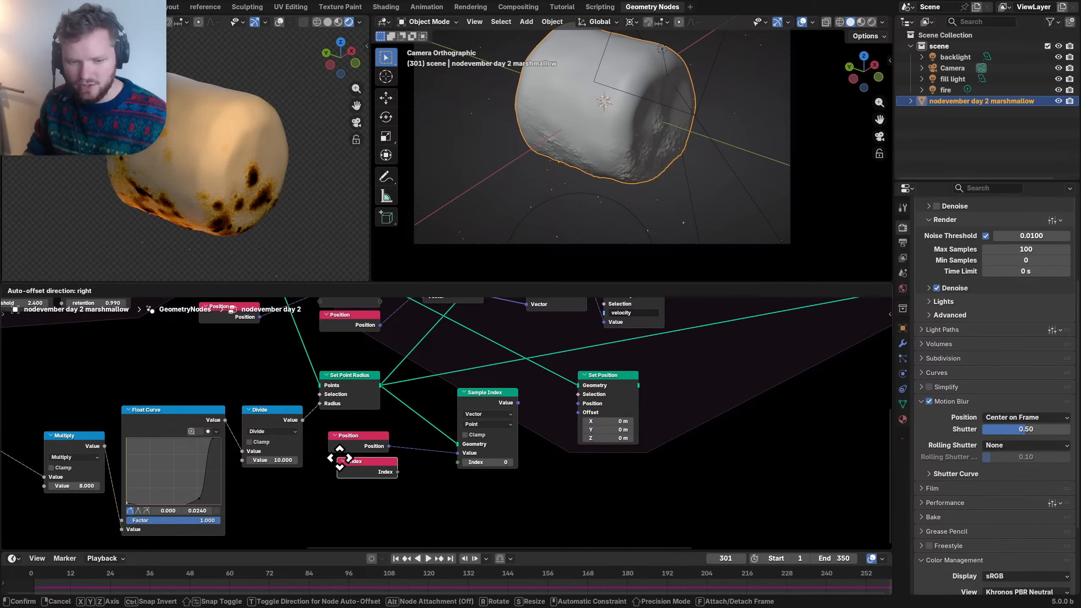
left_click(331, 461)
left_click_drag(388, 471, 460, 468)
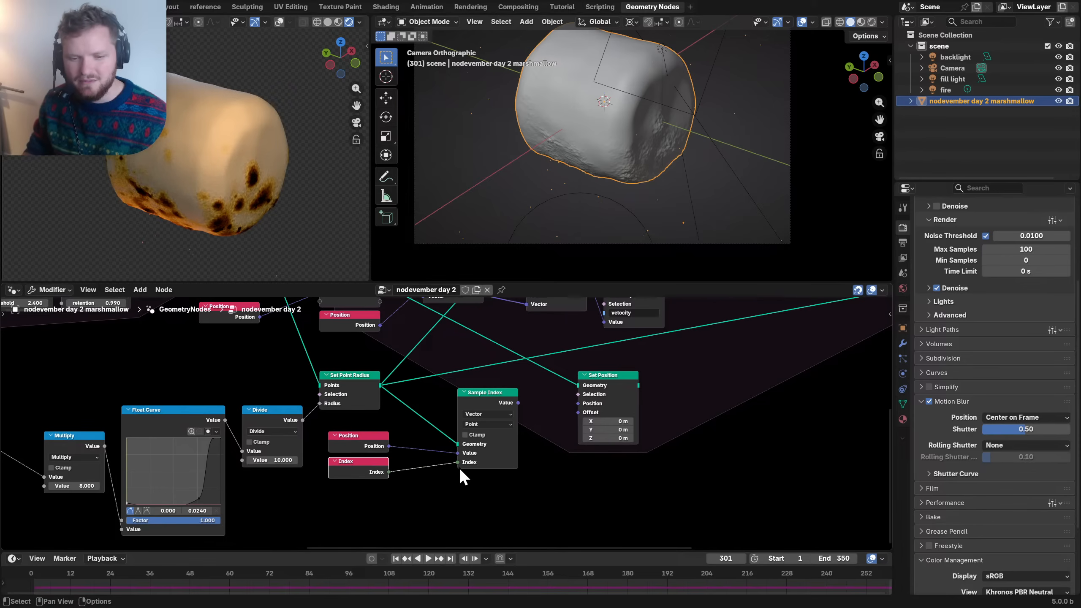
left_click_drag(486, 394, 451, 396)
middle_click_drag(458, 396, 422, 446)
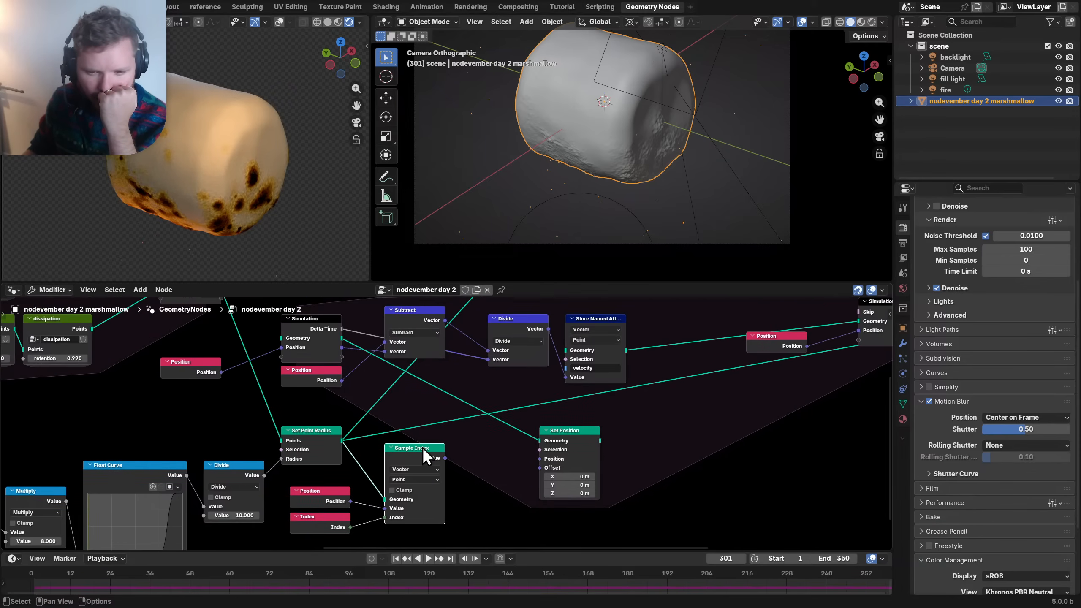
- Link the Sample Index value to Set Position's Position, and the Simulation input's Geometry to the Store Named Attribute node
left_click_drag(445, 458, 529, 460)
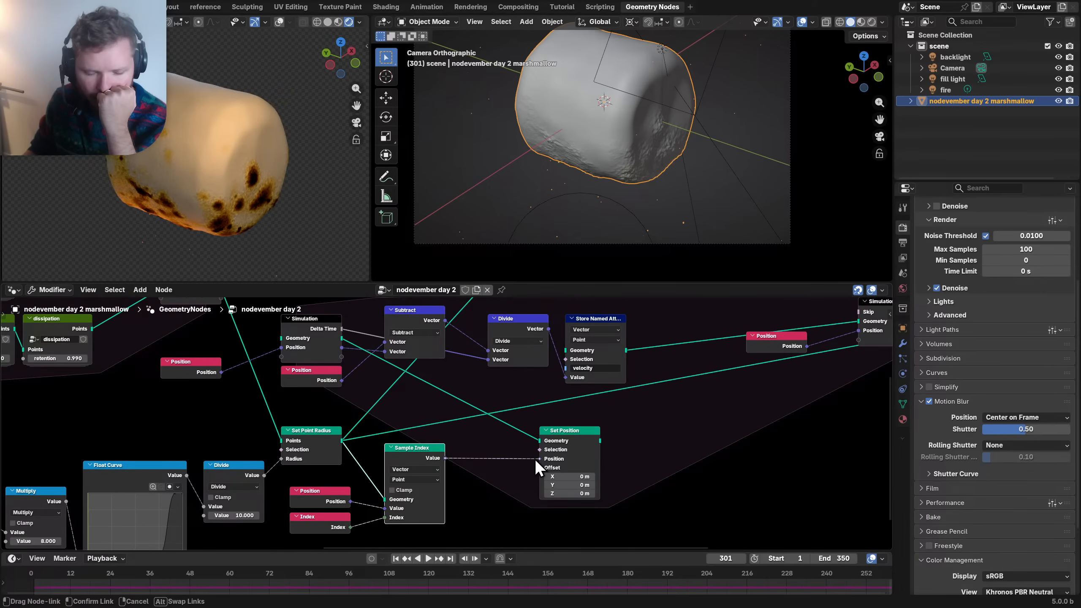
left_click_drag(534, 459, 539, 459)
left_click(557, 438)
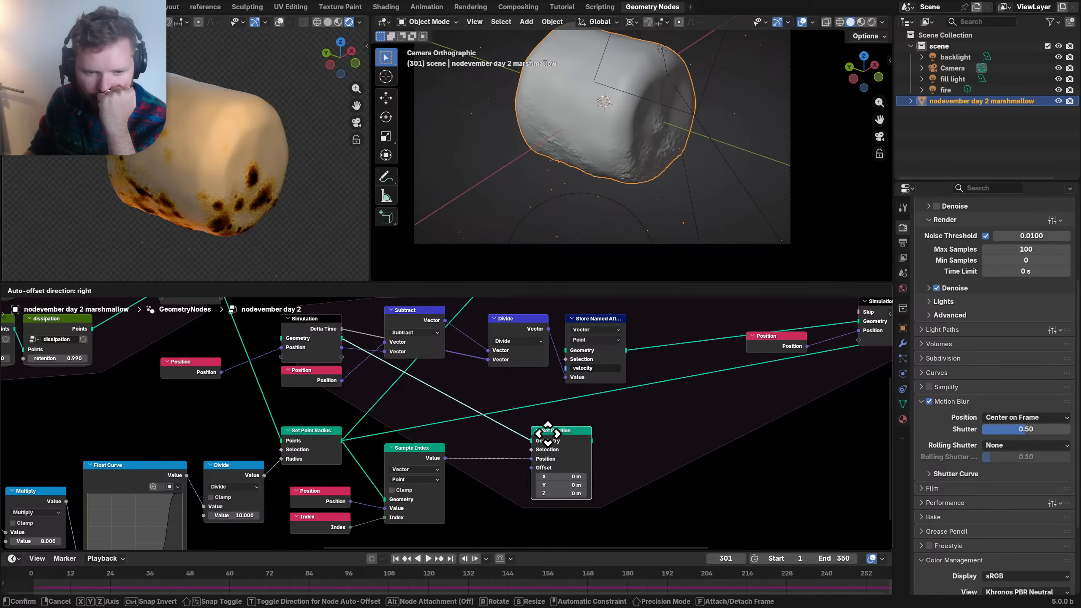
middle_click_drag(596, 433, 466, 444)
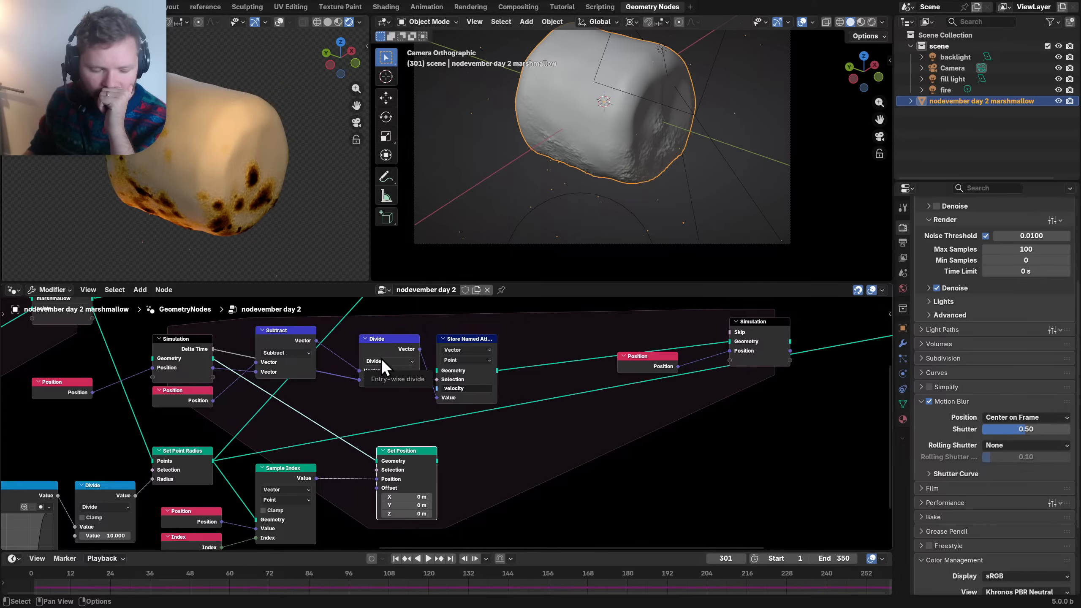
middle_click_drag(319, 374, 343, 367)
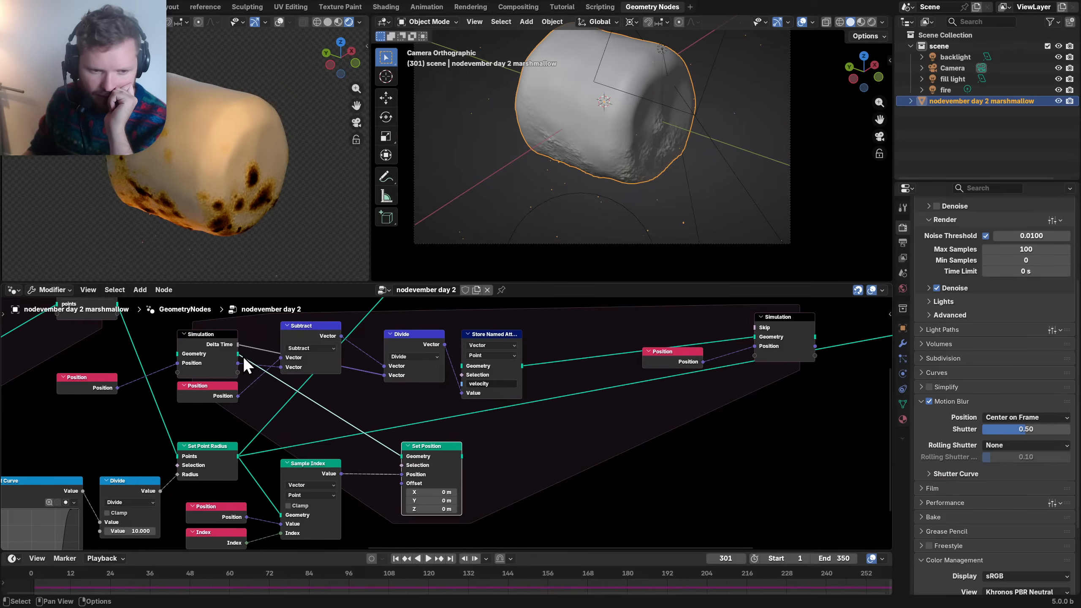
left_click_drag(242, 356, 467, 362)
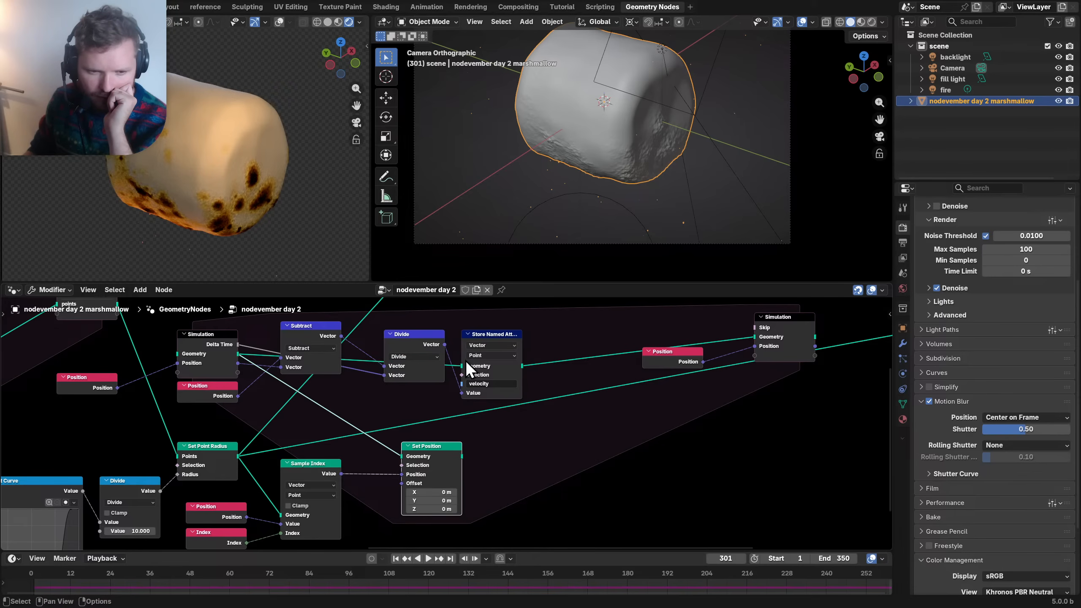
- Insert Set Position between Store Named Attribute and the Simulation output, and delete the Position node feeding that output
left_click_drag(422, 447, 534, 380)
left_click(519, 366)
left_click_drag(571, 417, 753, 337)
left_click(662, 358)
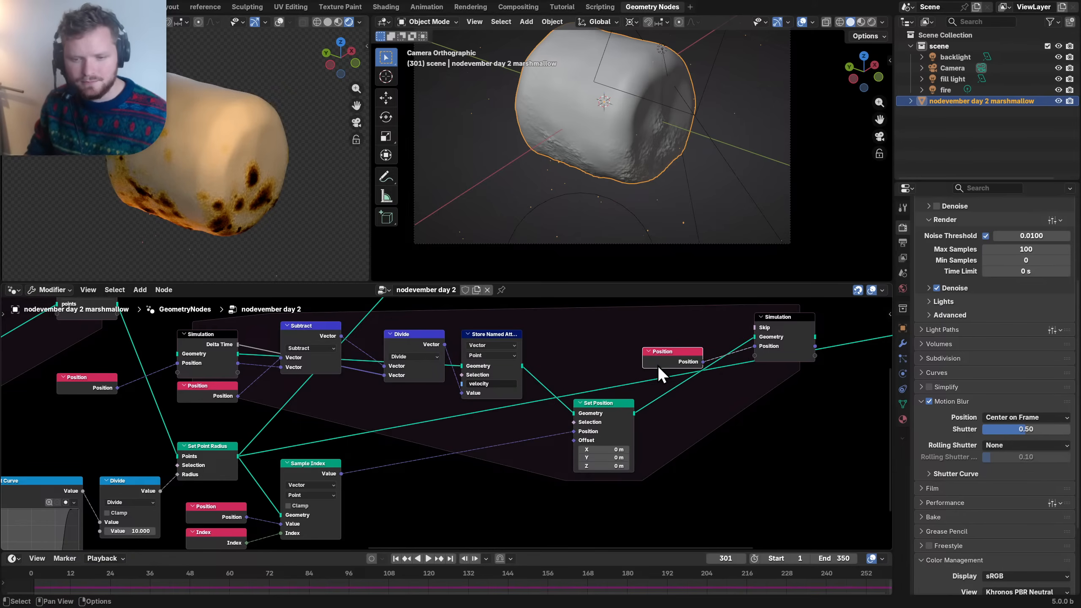
key("x")
- Raise the Set Position node and shift the Subtract, Divide and Store Named Attribute nodes down together
left_click_drag(597, 413, 326, 335)
mouse_move(327, 336)
left_mouse_down()
mouse_move(328, 353)
mouse_move(336, 344)
left_mouse_up()
left_click_drag(517, 426, 319, 353)
key("g")
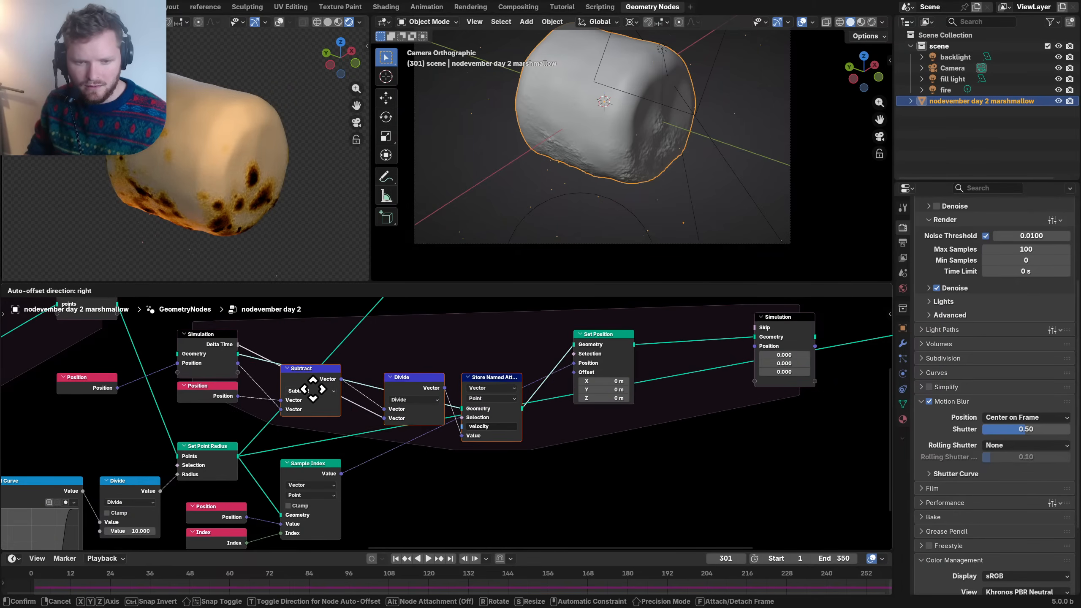
left_click(311, 404)
- Duplicate Set Position onto the Geometry link just after the Simulation input, and remove the original Set Position
left_click(606, 339)
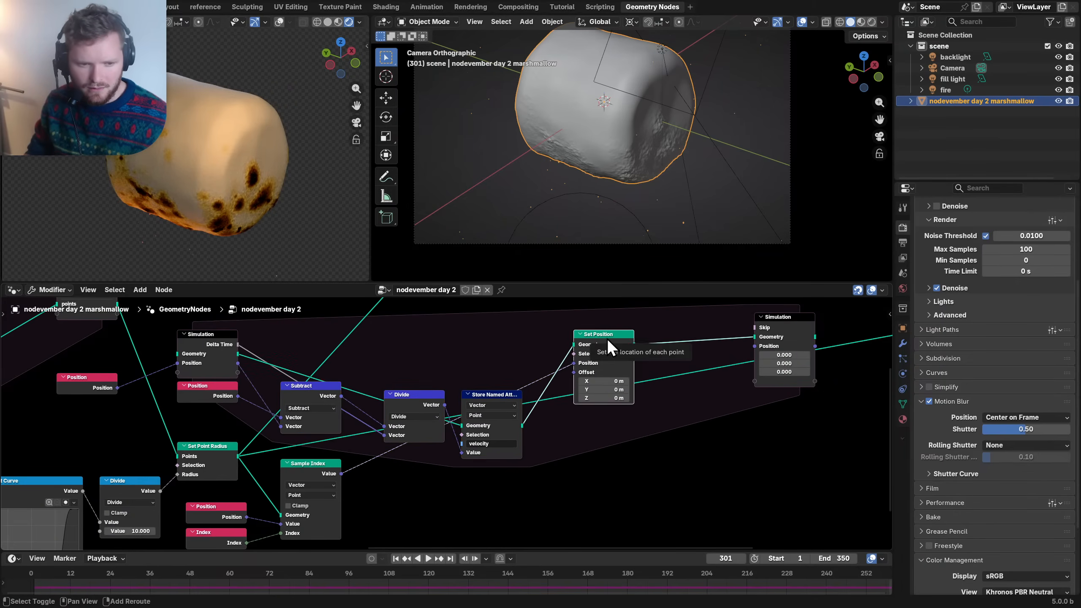
key("shift+d")
left_click(323, 362)
left_click_drag(640, 435, 606, 392)
key("ctrl+x")
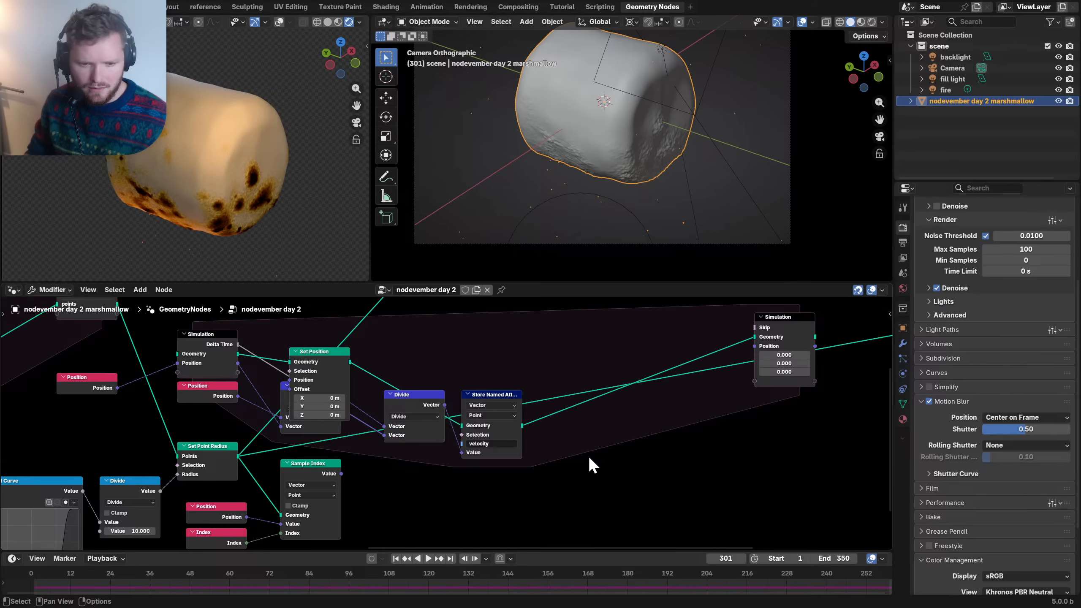
- Move the Subtract, Divide and Store Named Attribute nodes past Set Position, and nudge Set Position clear of the Simulation input
left_click_drag(559, 456, 312, 427)
key("g")
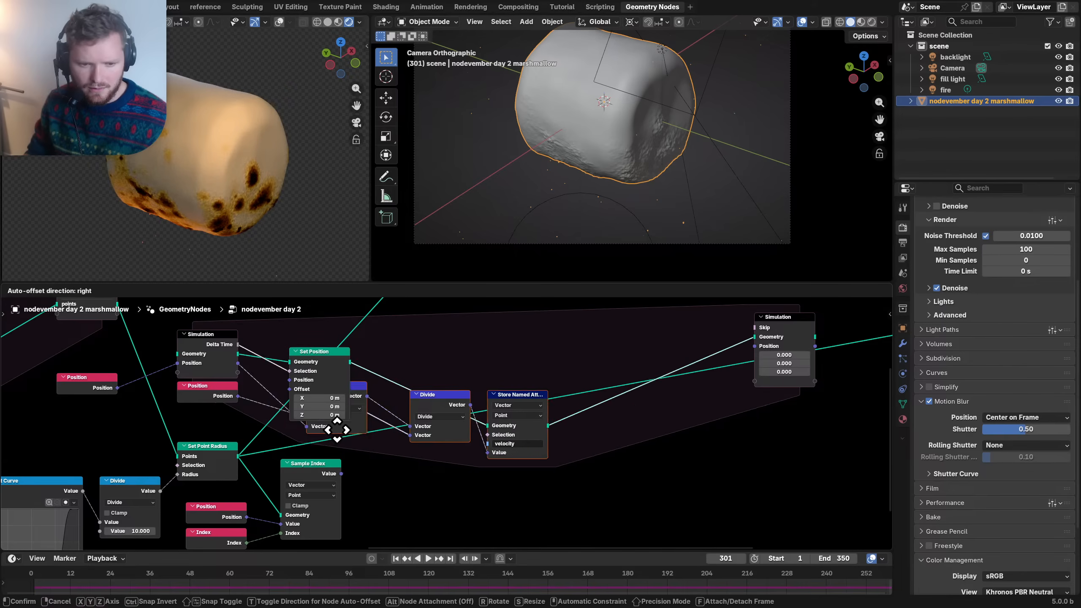
left_click(441, 369)
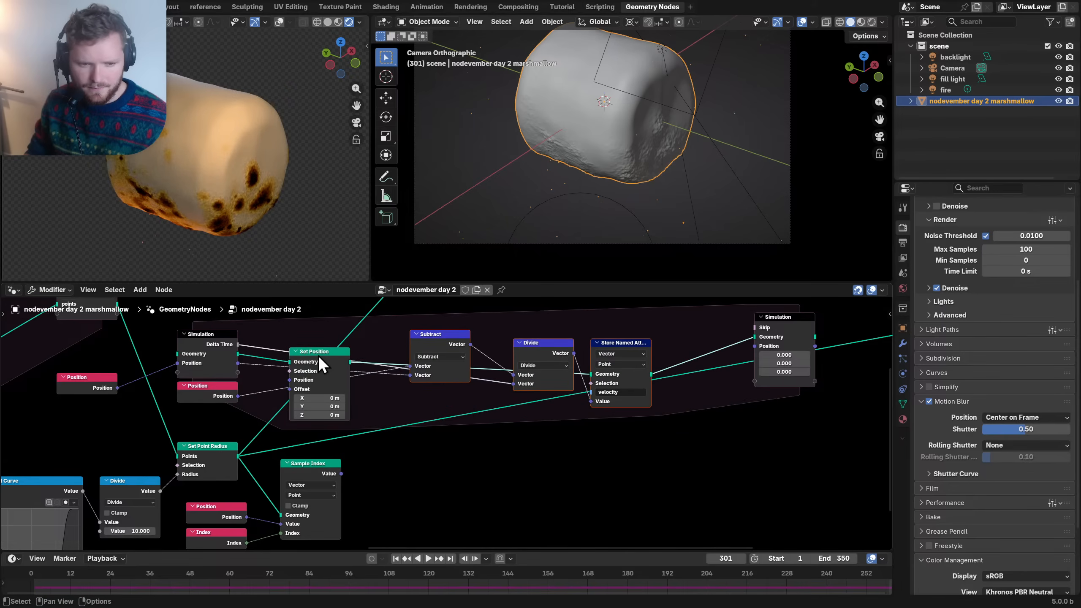
left_click_drag(323, 362, 366, 379)
- Shift the whole velocity simulation zone and its downstream nodes farther along, and bring the Radius, Multiply and Float Curve nodes after it
scroll(521, 410, "down", 6)
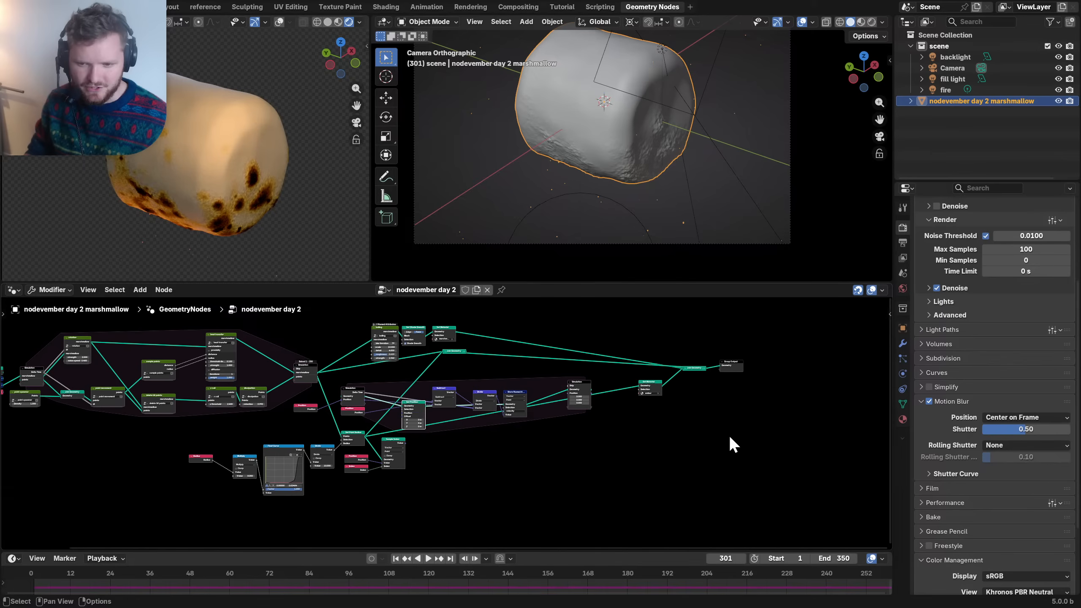
left_click_drag(792, 471, 330, 380)
key("g")
left_click(435, 391)
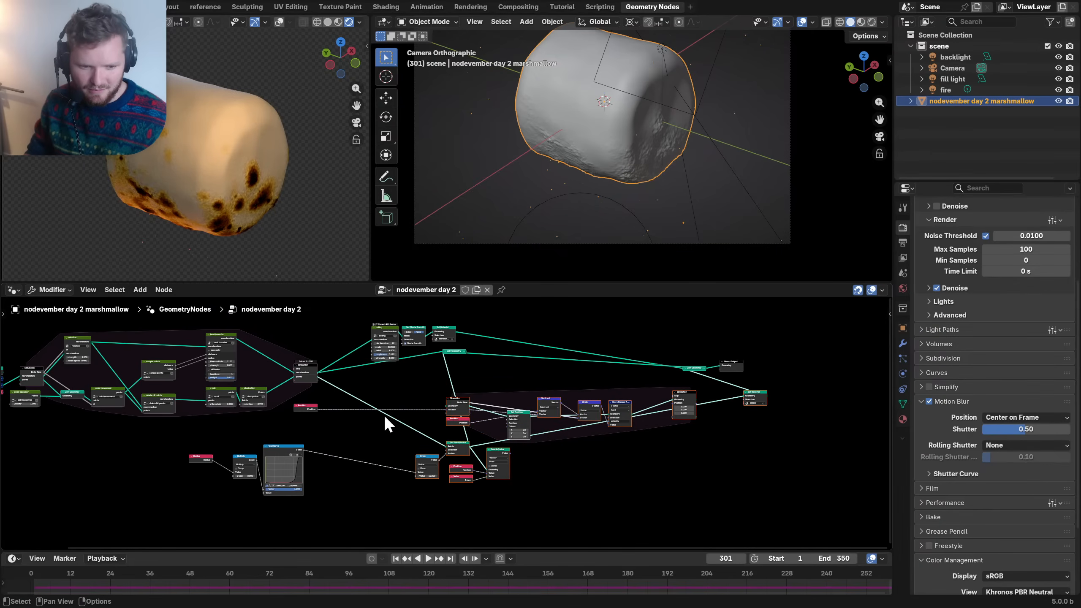
left_click_drag(380, 420, 129, 462)
key("g")
left_click(190, 483)
- Move the Simulation input, Set Point Radius, Sample Index and their feeding nodes away from Set Position to make room
scroll(435, 476, "up", 1)
scroll(390, 422, "up", 2)
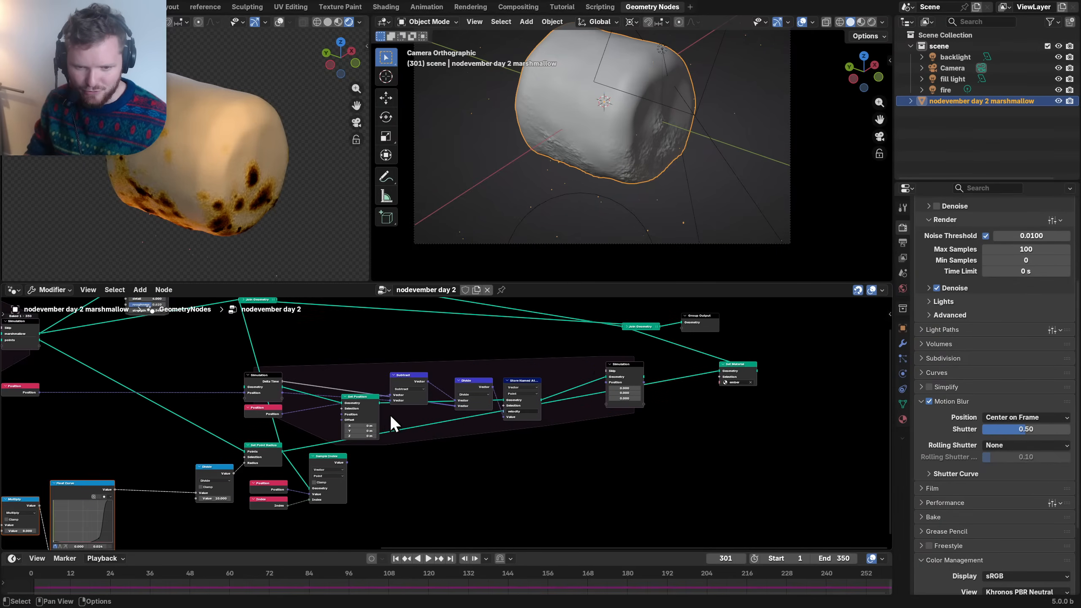
scroll(290, 478, "up", 1)
left_click_drag(180, 508, 368, 309)
key("g")
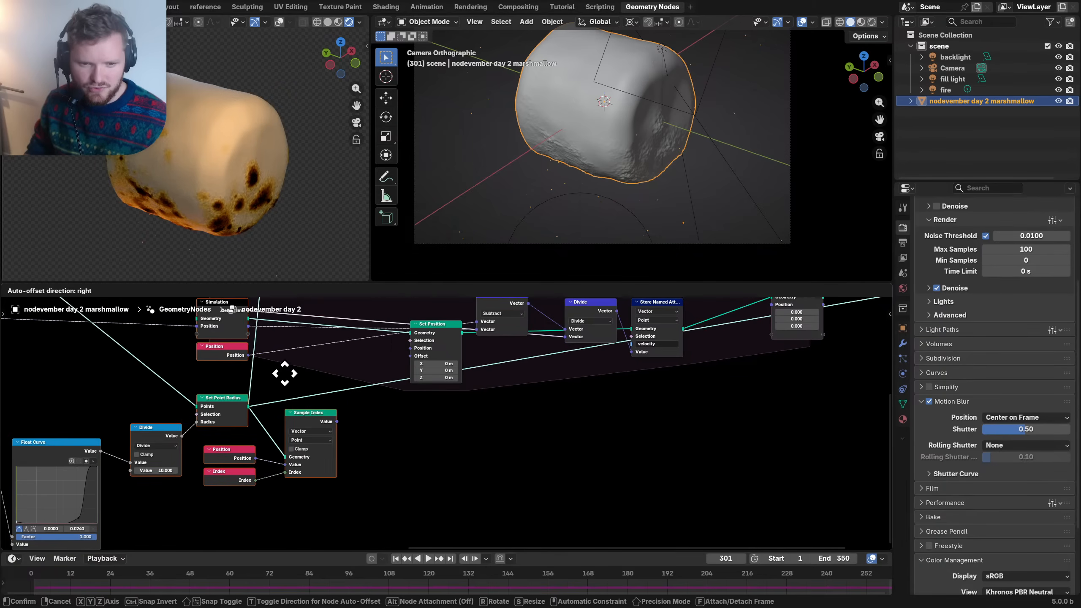
left_click(271, 374)
- Insert a Capture Attribute node between the Simulation input and Set Position, and feed it the Position node
middle_click_drag(371, 350, 368, 415)
scroll(349, 364, "up", 3)
key("shift+a")
type("capt")
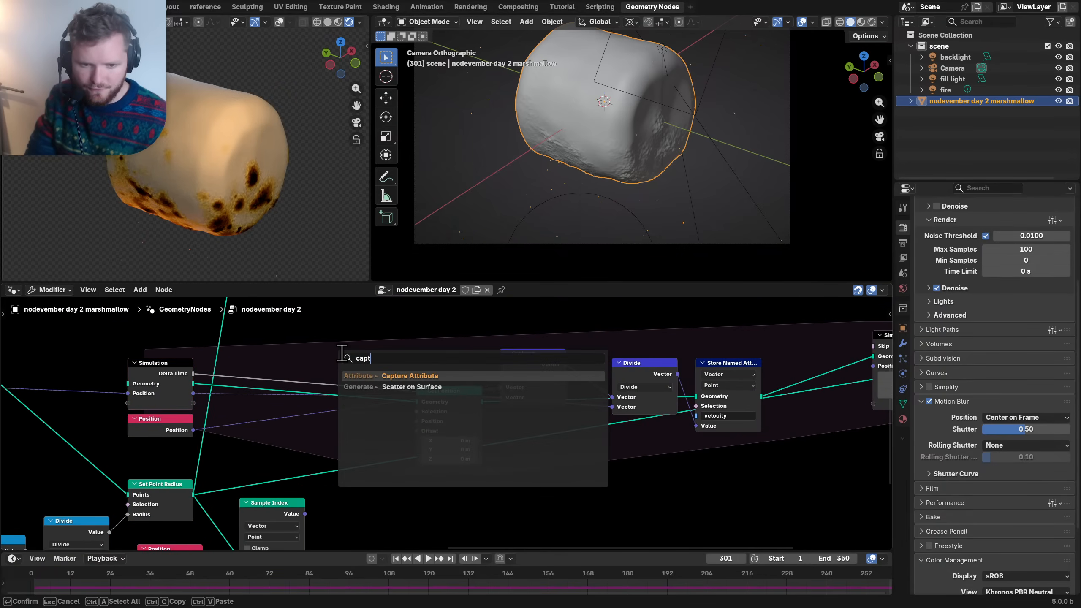
key("Return")
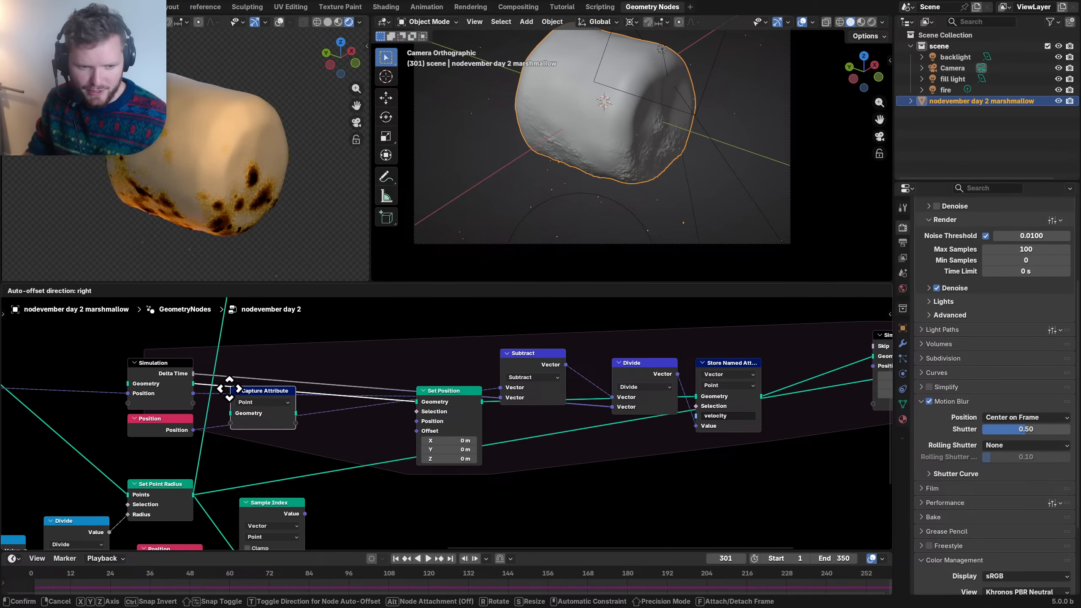
left_click(332, 360)
scroll(332, 359, "up", 1)
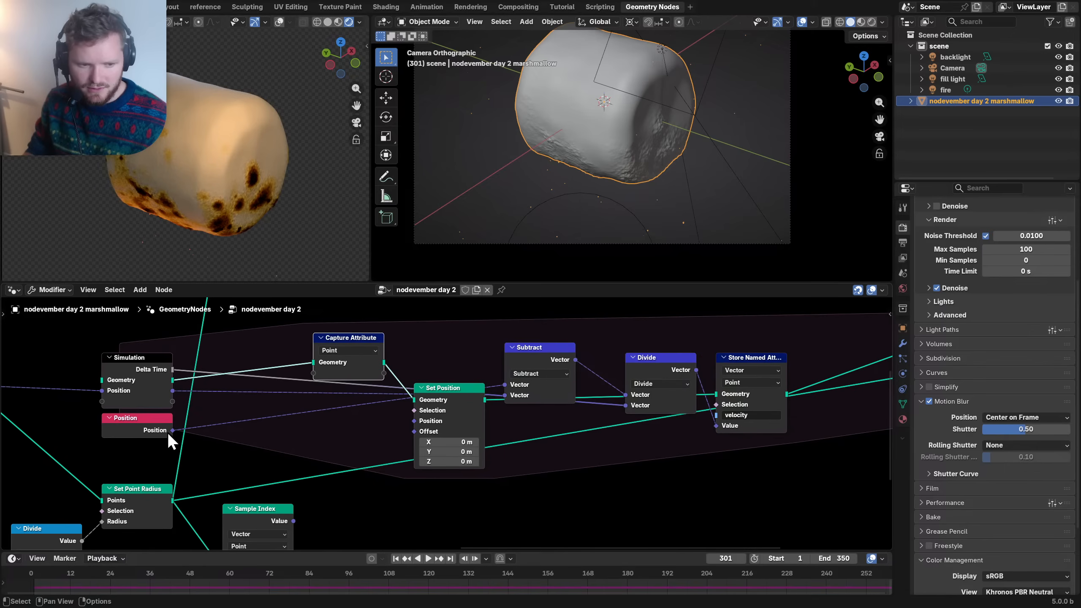
left_click_drag(172, 430, 314, 373)
- Link the Sample Index Value to Set Position's Position, and line Set Position up beside the Capture Attribute node
left_click_drag(446, 386, 445, 343)
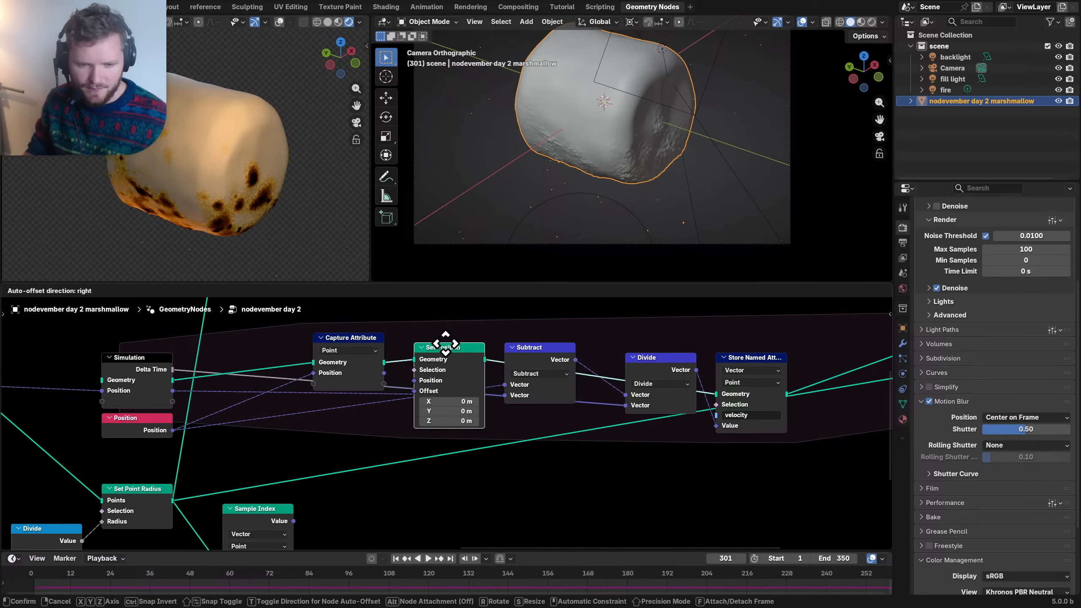
left_click(443, 339)
scroll(297, 453, "down", 2)
left_click_drag(300, 475, 421, 325)
middle_click_drag(359, 307, 268, 389)
left_click_drag(269, 389, 238, 379)
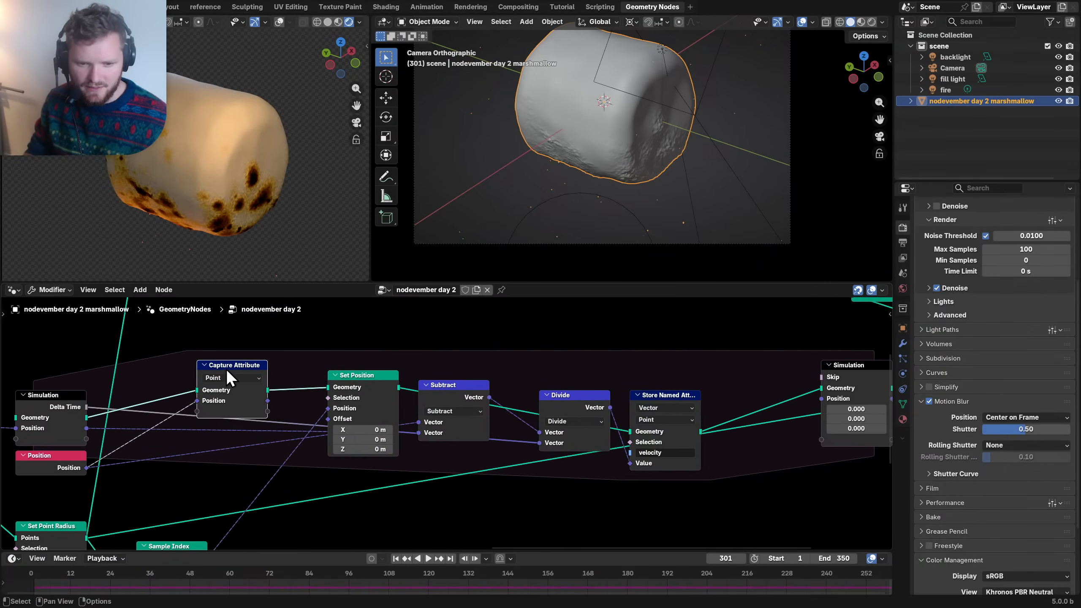
left_click_drag(357, 374, 306, 387)
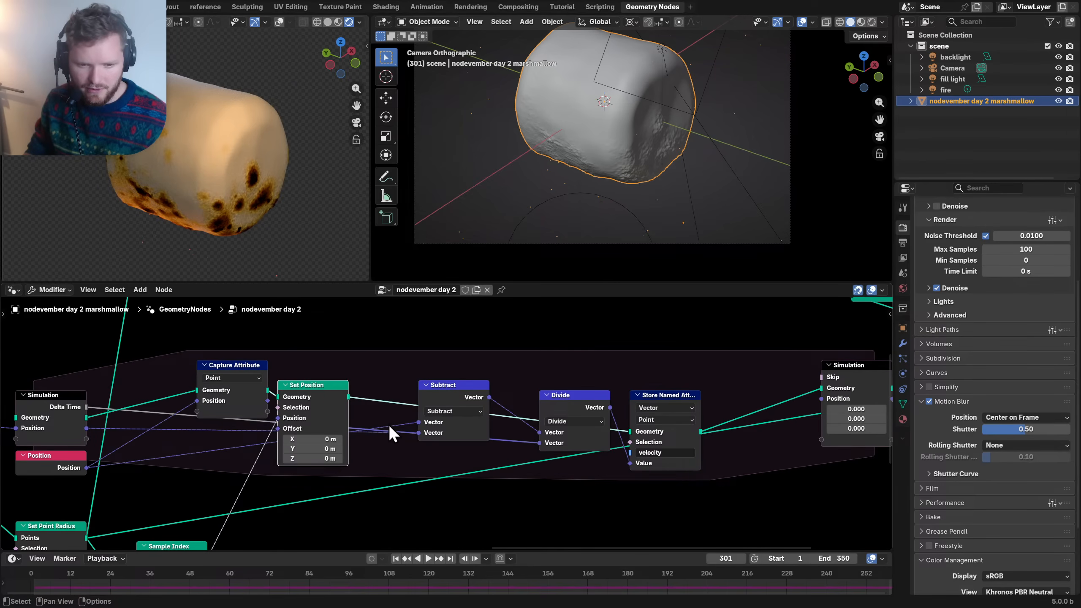
- Feed Subtract a duplicated Position node as first vector and the captured Position as second, and tidy the nodes around Set Position
left_click(50, 470)
key("shift+d")
left_click(377, 460)
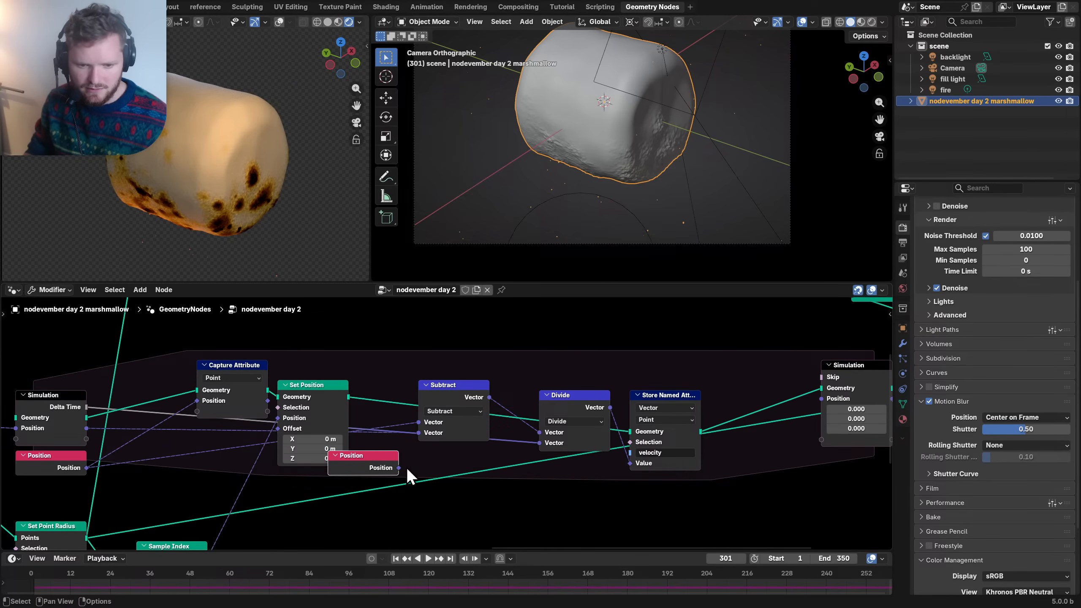
left_click_drag(398, 468, 414, 424)
left_click_drag(267, 402, 412, 435)
left_click_drag(309, 394, 309, 364)
left_click_drag(335, 459, 285, 459)
- Remove the Position item from the velocity zone's simulation state, and move the Simulation output closer to Store Named Attribute
middle_click_drag(557, 418, 339, 417)
middle_click_drag(586, 386, 447, 405)
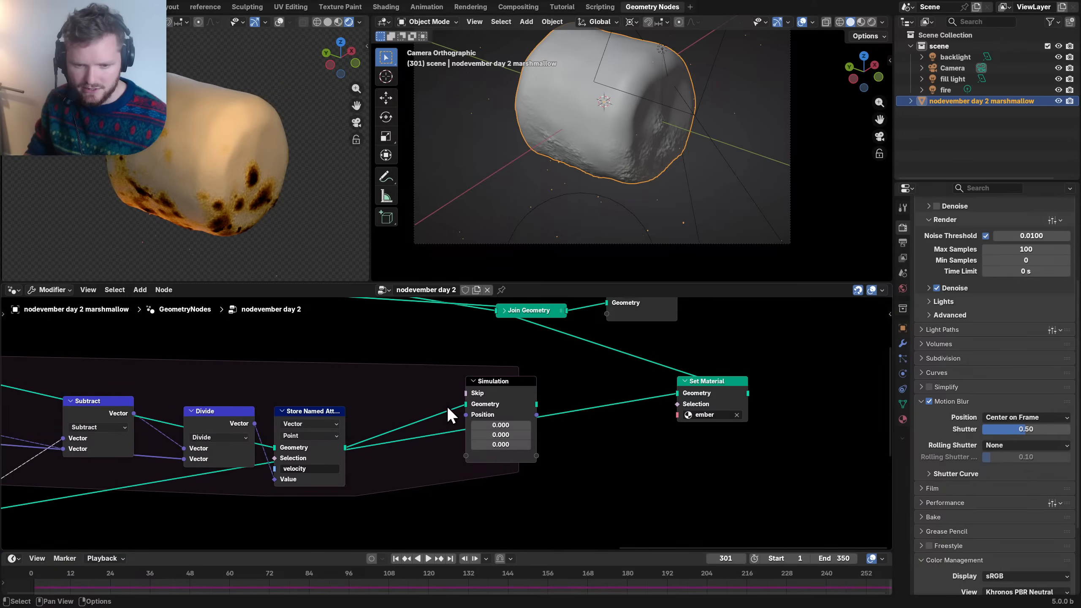
left_click(509, 389)
key("n")
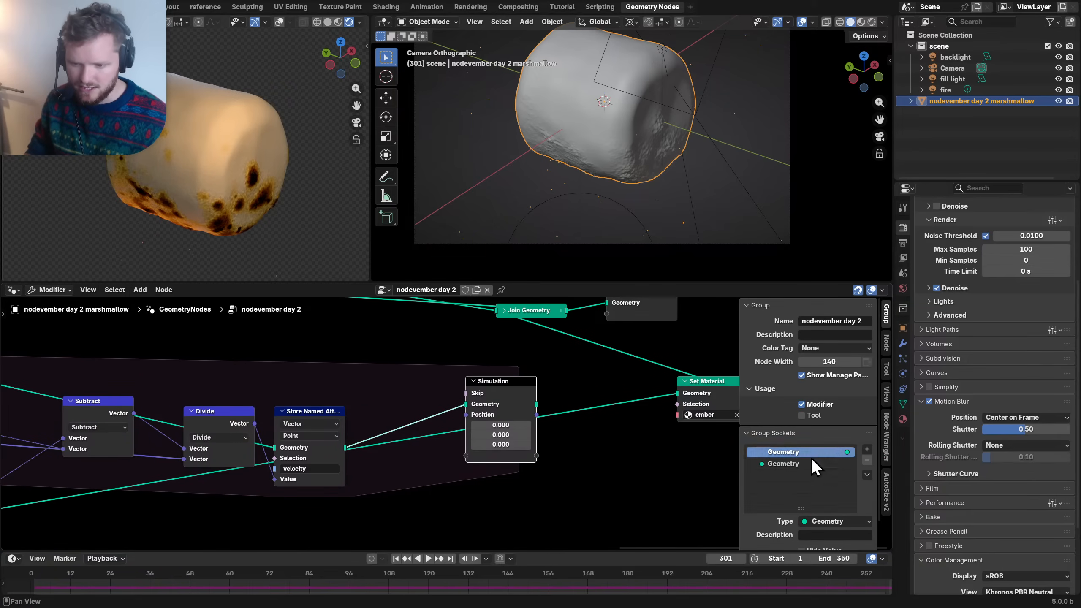
left_click(886, 341)
left_click(849, 443)
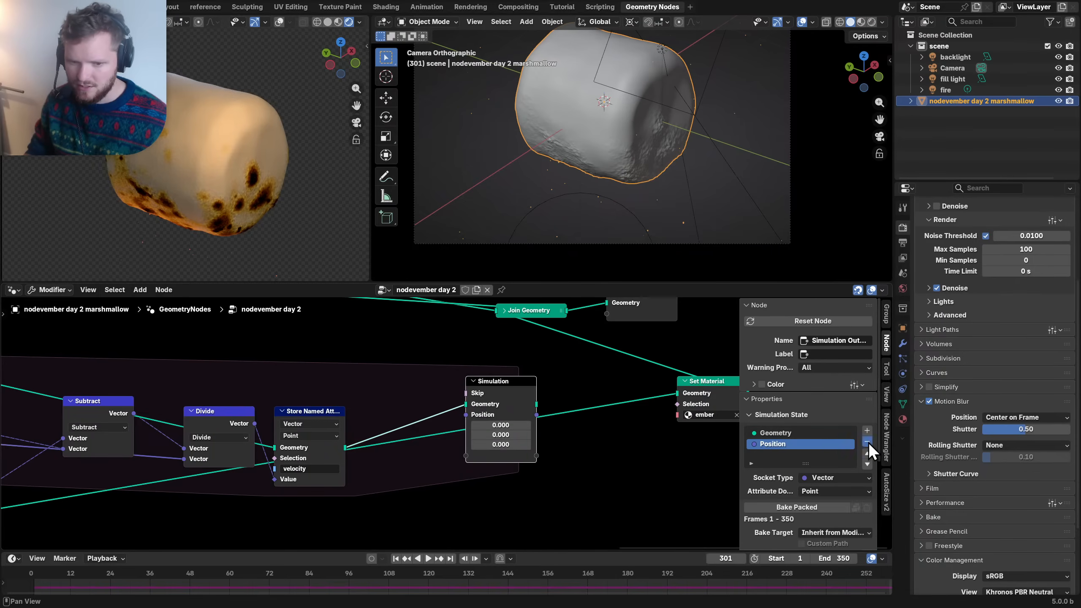
left_click(866, 442)
key("n")
left_click_drag(501, 388, 421, 407)
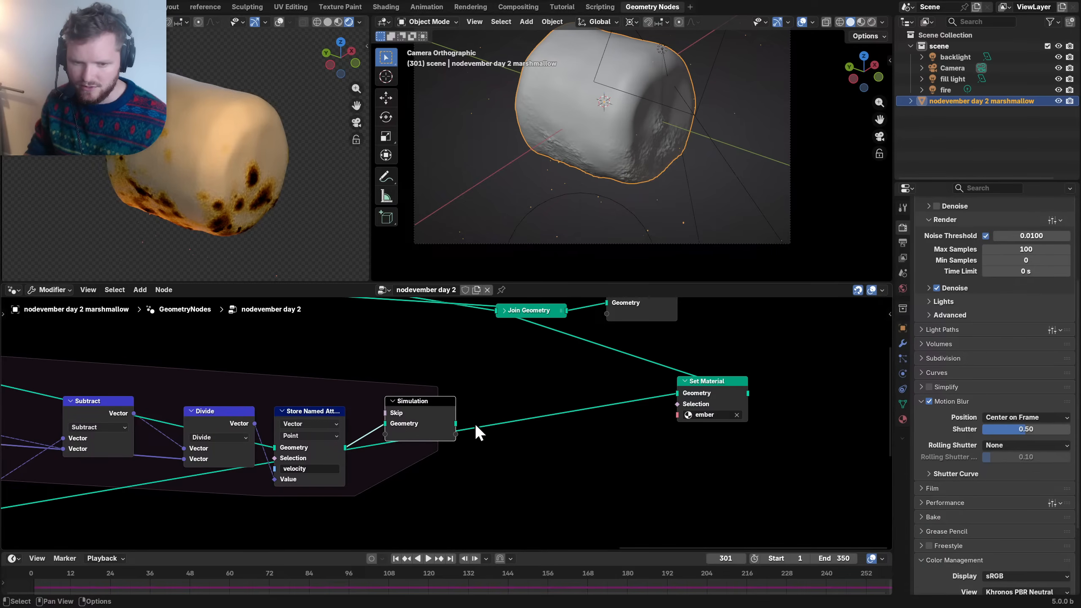
- Link the velocity Simulation output's Geometry to the ember Set Material node in place of the direct points link
middle_click_drag(476, 429, 357, 482)
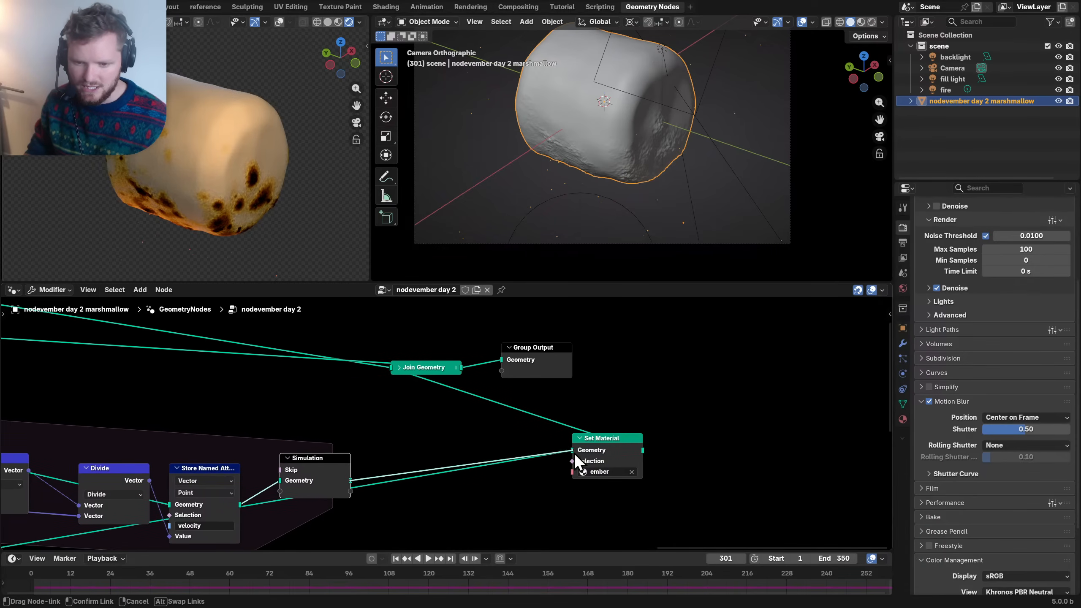
left_click_drag(572, 450, 588, 449)
left_click(554, 430)
left_click_drag(352, 479, 573, 450)
- Move the Group Output away, connect the ember Set Material directly to it, and save the file
left_click_drag(504, 349, 715, 347)
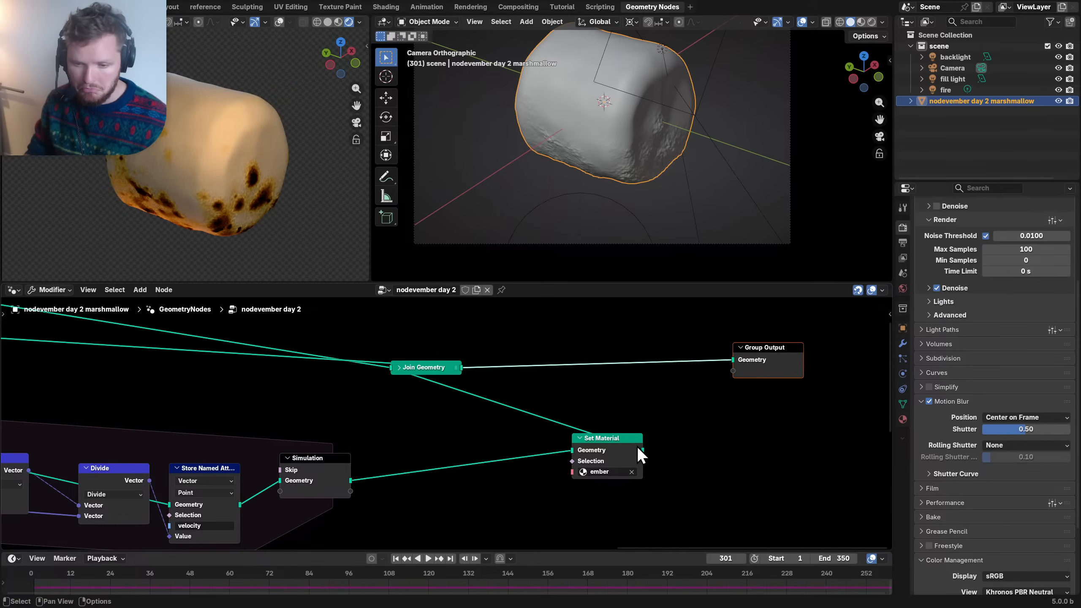
left_click_drag(640, 449, 736, 368)
scroll(505, 430, "down", 1)
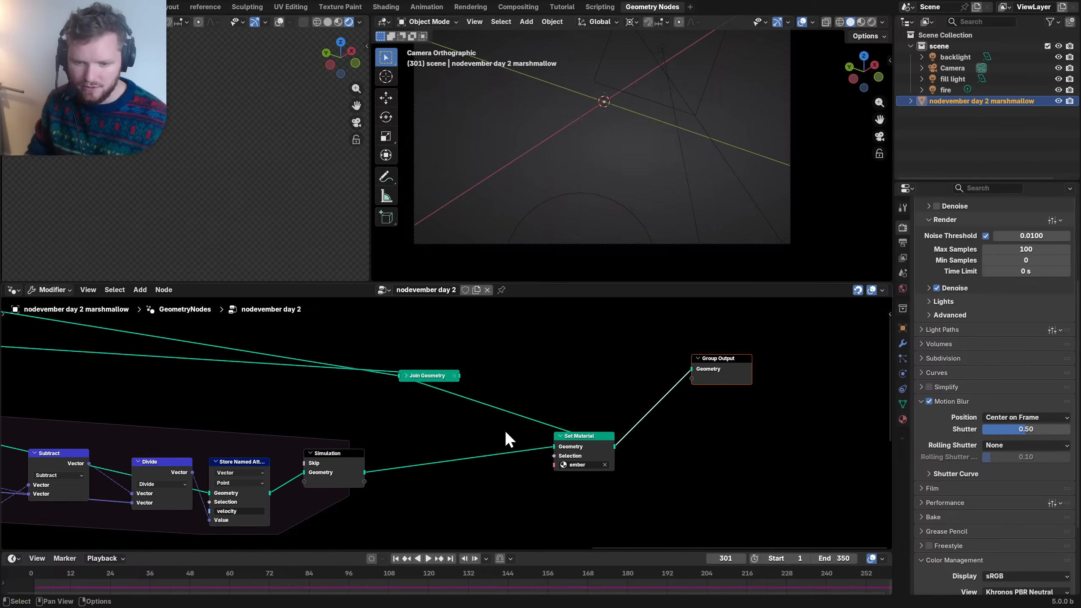
key("ctrl+s")
- Scrub the timeline to frames 95 and 116 to examine the ember points
left_click_drag(390, 568, 345, 572)
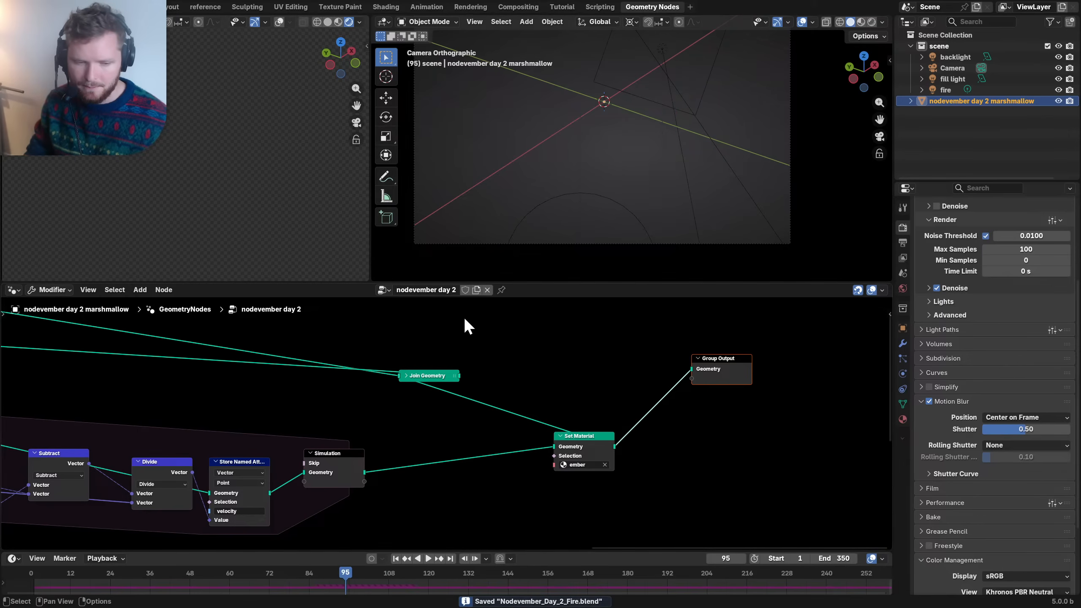
scroll(145, 472, "down", 7)
middle_click_drag(131, 481, 517, 436)
scroll(423, 447, "up", 2)
middle_click_drag(370, 430, 447, 427)
left_click(473, 469)
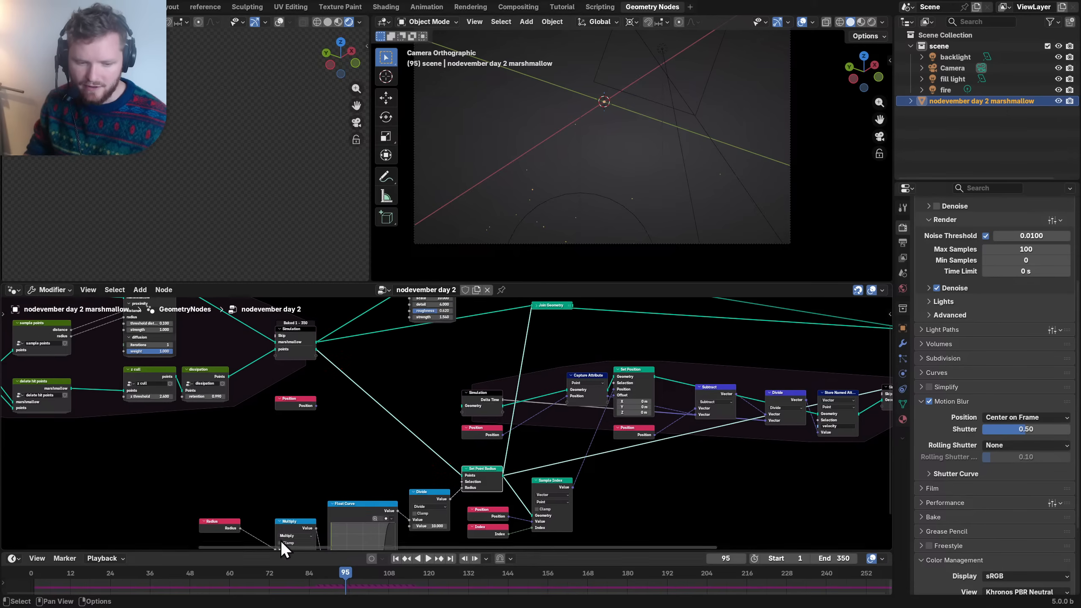
left_click_drag(232, 570, 417, 570)
scroll(550, 372, "up", 2)
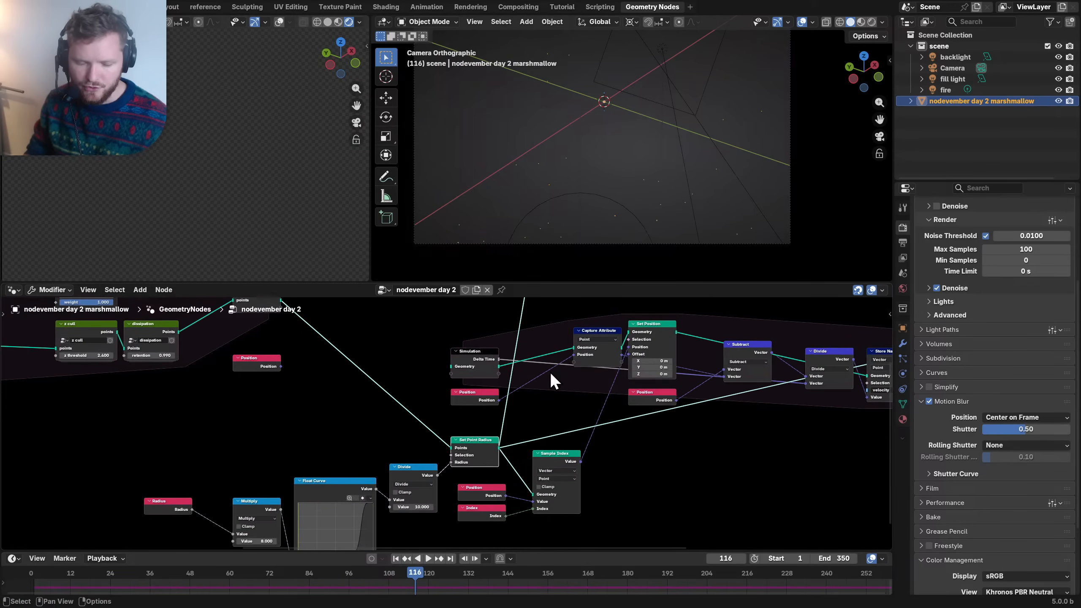
- Move the velocity zone's Simulation input and its Position node farther away from the Capture Attribute node
scroll(550, 372, "up", 4)
middle_click_drag(572, 368, 536, 335)
scroll(535, 336, "down", 5)
left_click_drag(137, 427, 523, 548)
middle_click_drag(549, 364, 519, 422)
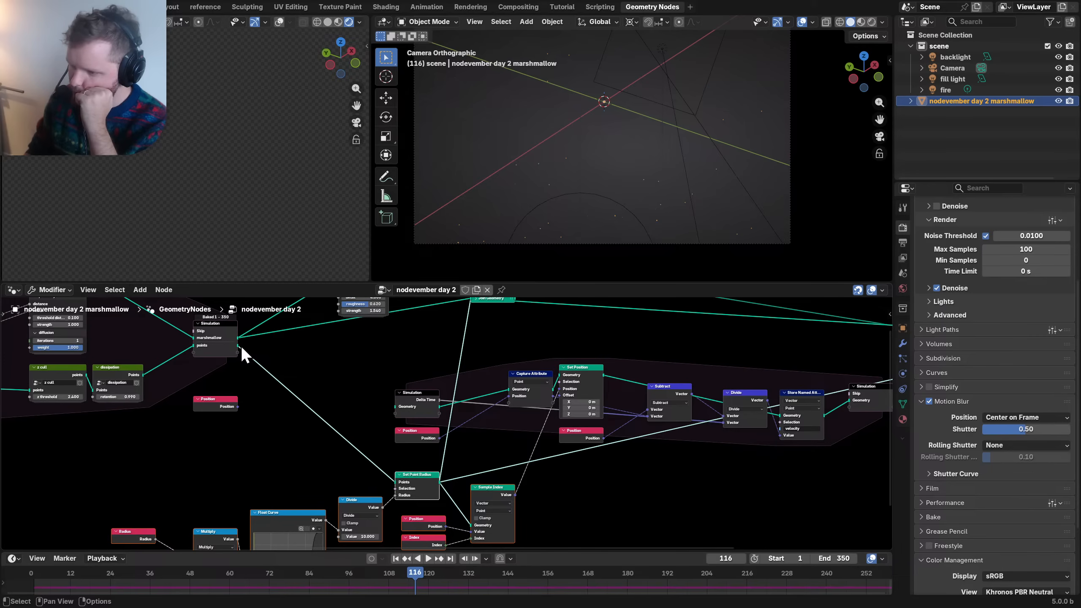
scroll(273, 364, "up", 4)
middle_click_drag(331, 368, 239, 390)
left_click_drag(252, 380, 309, 445)
left_click_drag(304, 405, 267, 384)
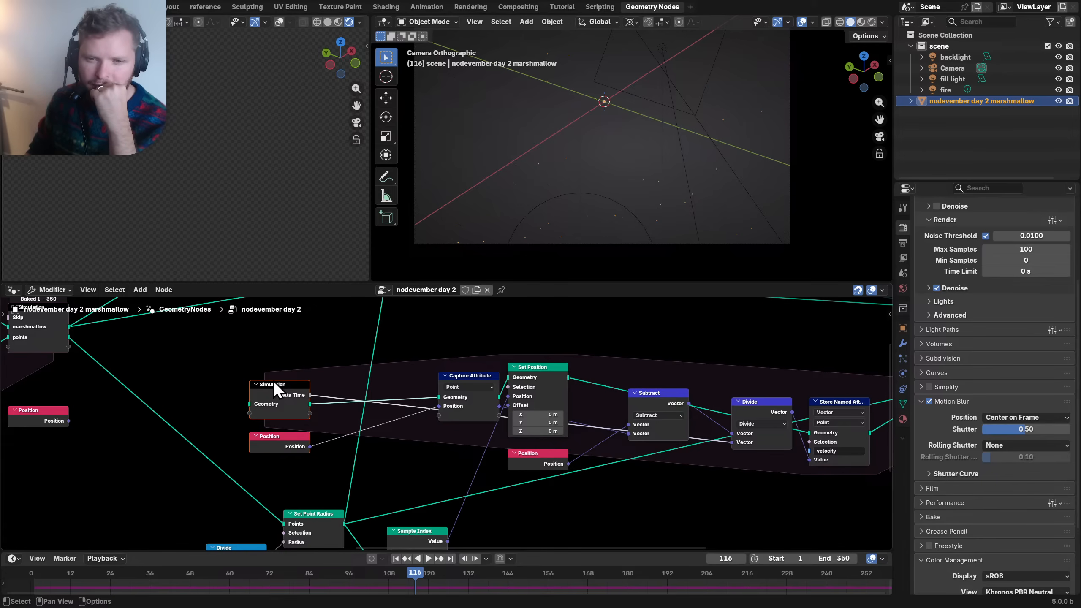
- Add a Set ID node and place it unconnected above the velocity zone's Simulation input
left_click(353, 358)
key("shift+a")
type("i")
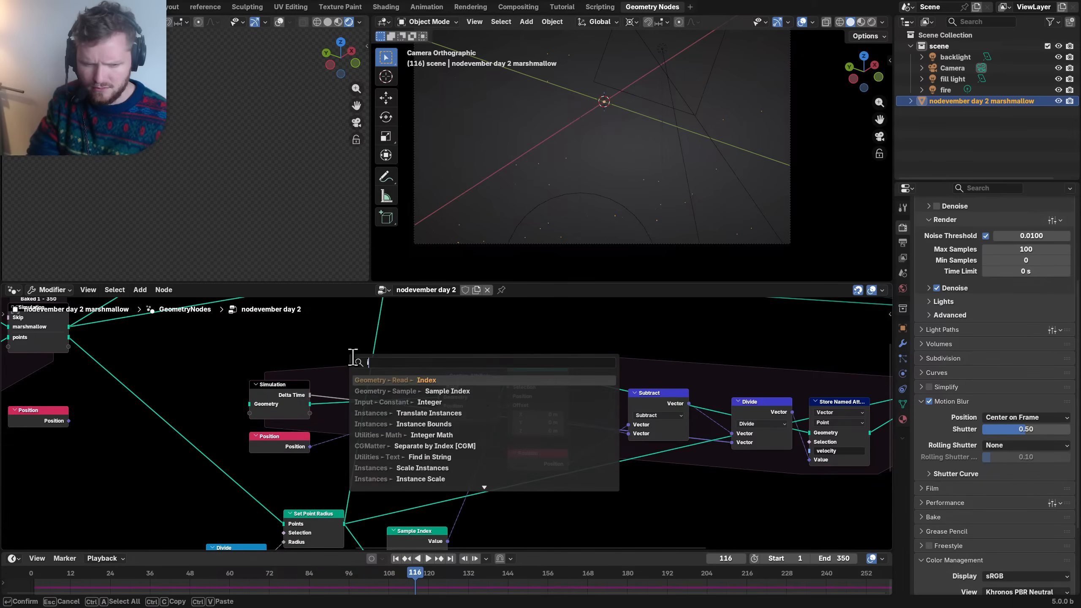
type("d")
key("Down")
key("Return")
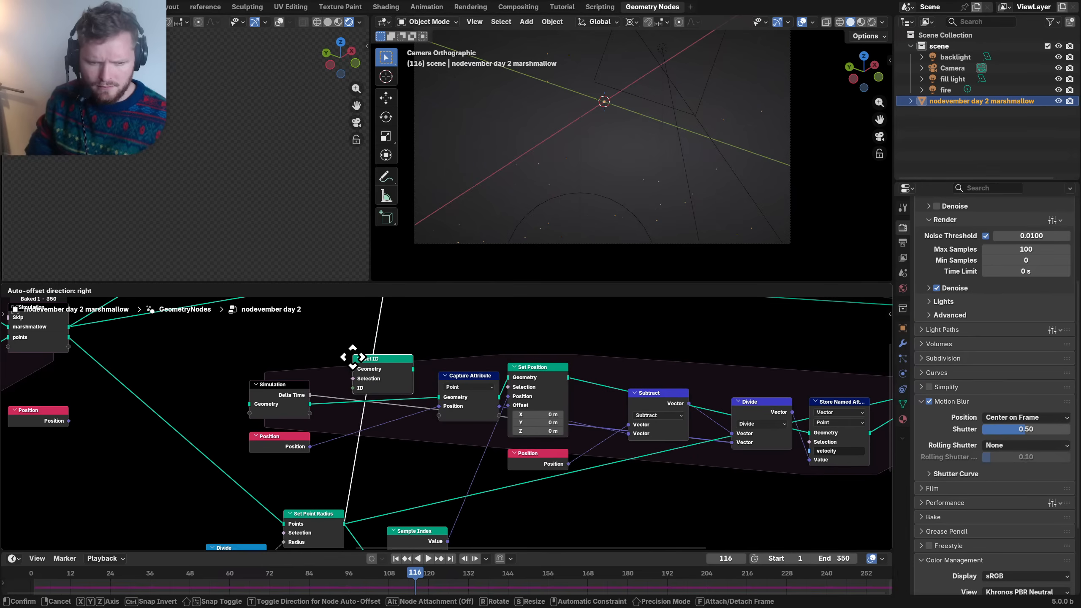
left_click(257, 332)
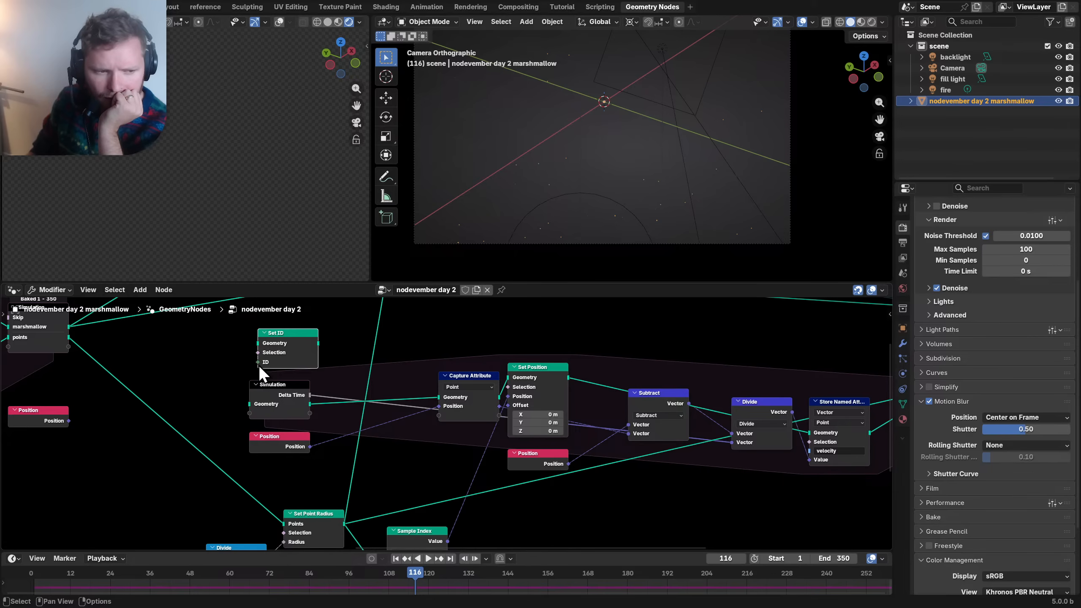
- Examine the node tree from the velocity zone back to the point spawner group in the marshmallow simulation zone
scroll(259, 365, "down", 1)
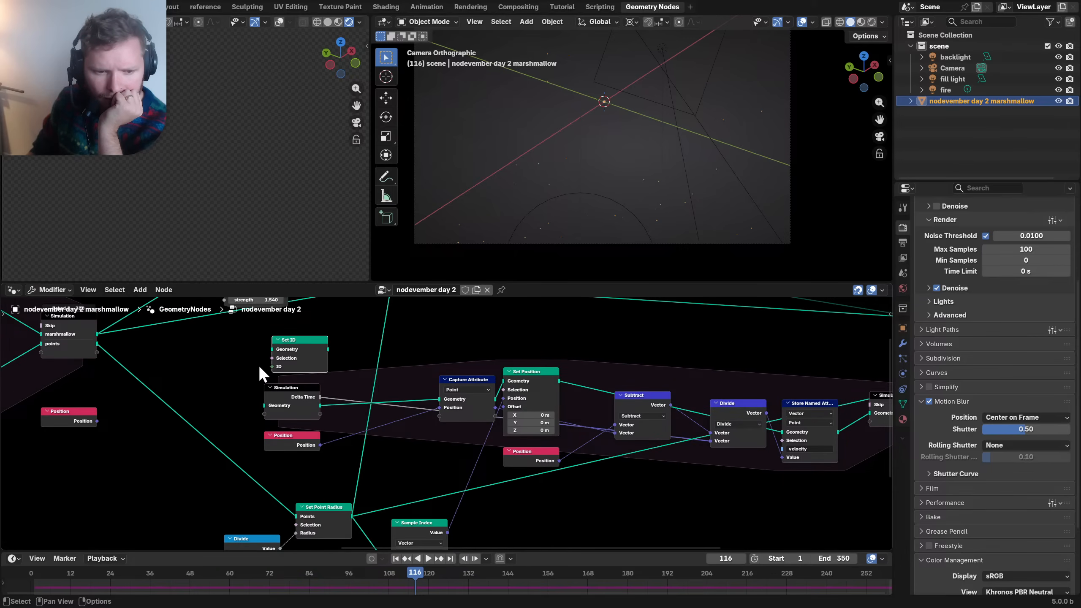
scroll(259, 365, "down", 3)
middle_click_drag(57, 371, 413, 378)
scroll(408, 377, "down", 1)
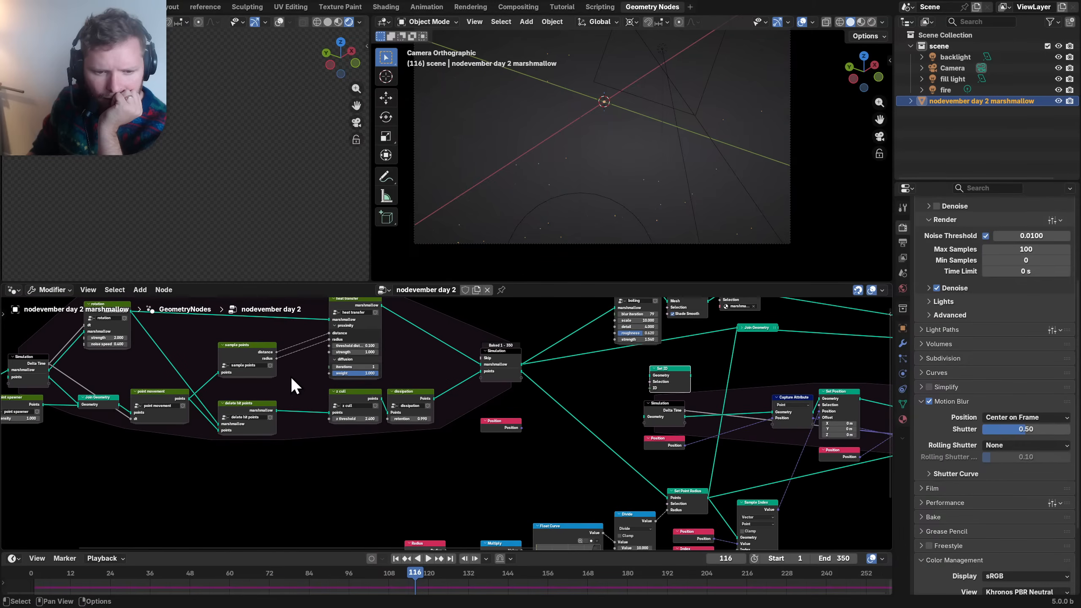
scroll(290, 376, "up", 1)
middle_click_drag(293, 380, 231, 376)
middle_click_drag(444, 375, 494, 403)
left_click_drag(186, 410, 192, 412)
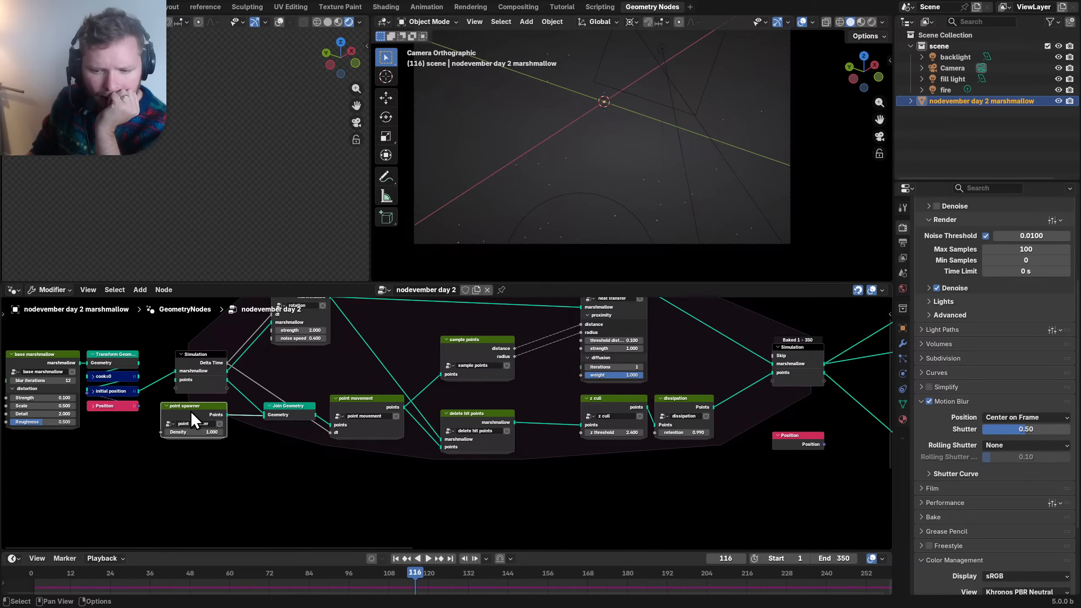
middle_click_drag(715, 433, 232, 387)
scroll(488, 391, "down", 7)
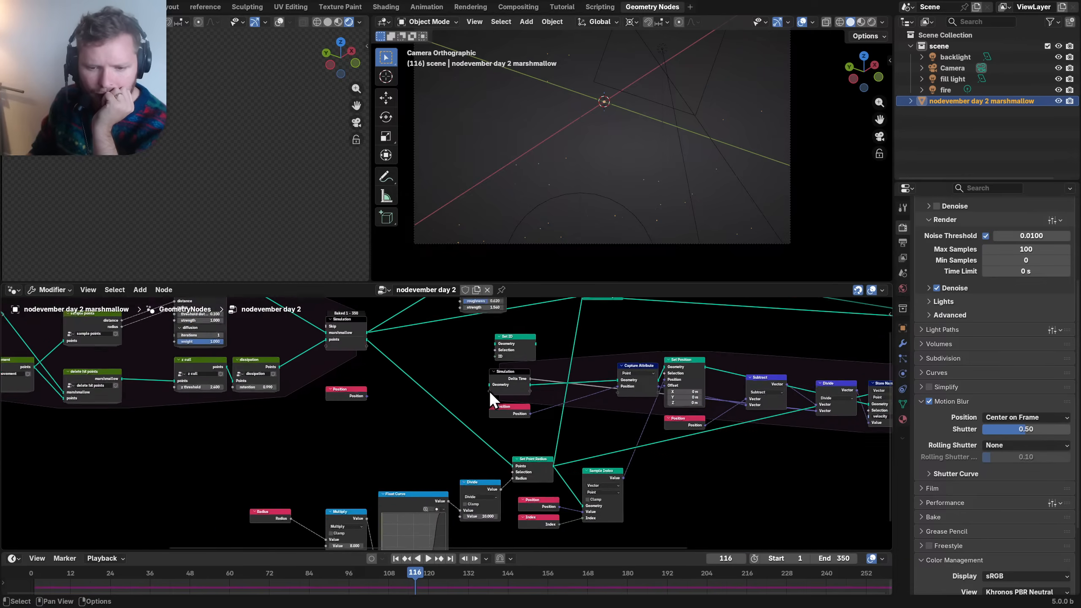
- Delete the velocity Simulation zone together with the Set Point Radius, Divide, Sample Index, Position and Index nodes beside it
middle_click_drag(530, 433, 350, 398)
left_click_drag(647, 505, 297, 370)
key("x")
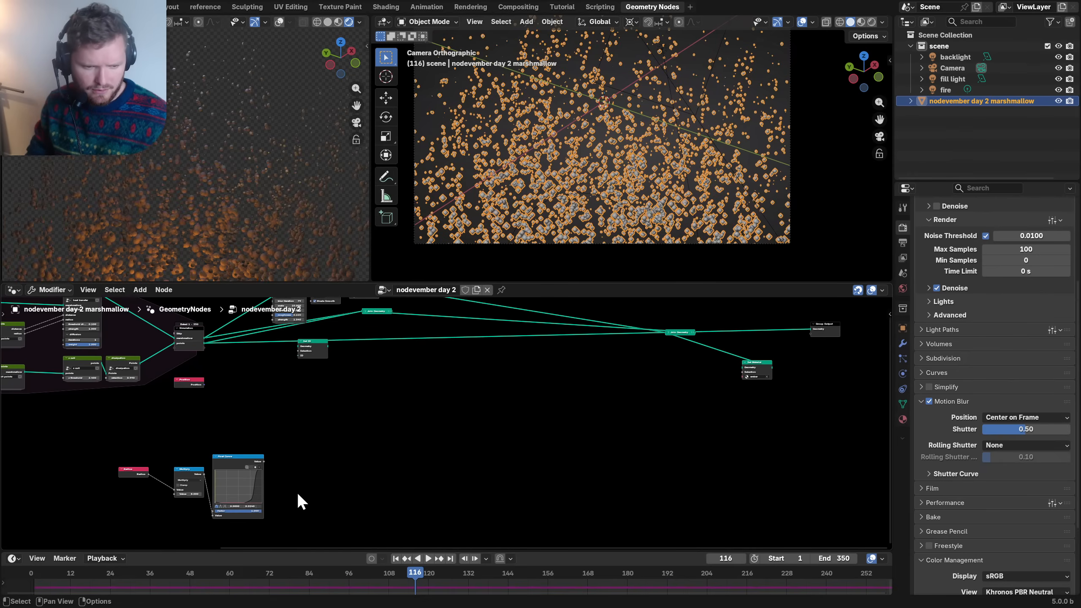
- Move the Radius, Multiply and Float Curve nodes closer to the simulation output and delete the Set ID node
left_click_drag(304, 507, 105, 445)
key("g")
left_click(172, 393)
scroll(296, 373, "up", 4)
middle_click_drag(296, 373, 316, 410)
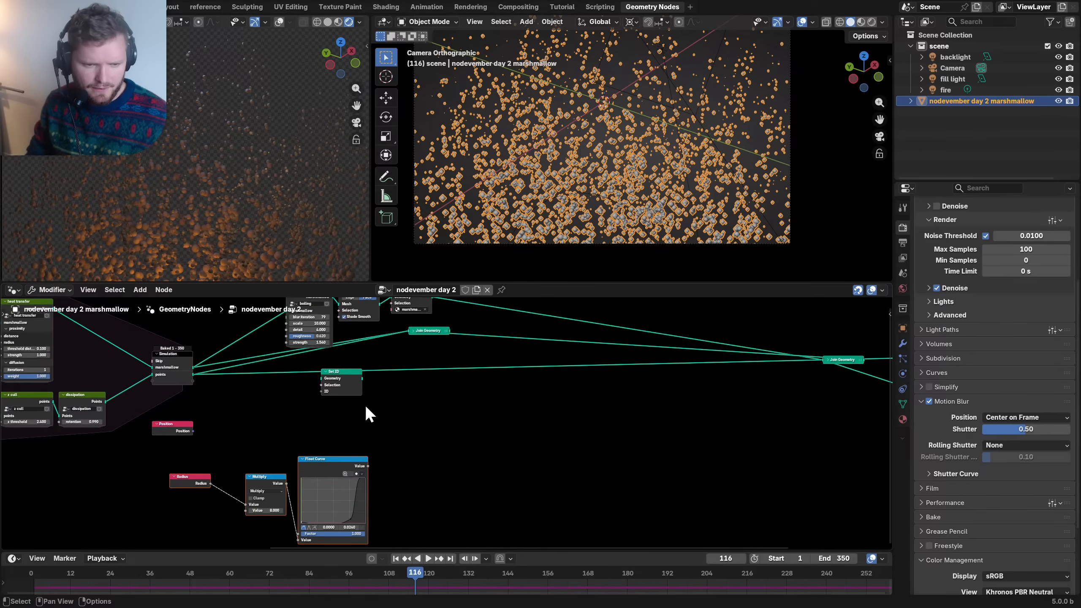
left_click(340, 382)
key("ctrl+x")
- Add a Set Point Radius node fed by the simulation's points output
key("shift+a")
type("set rad")
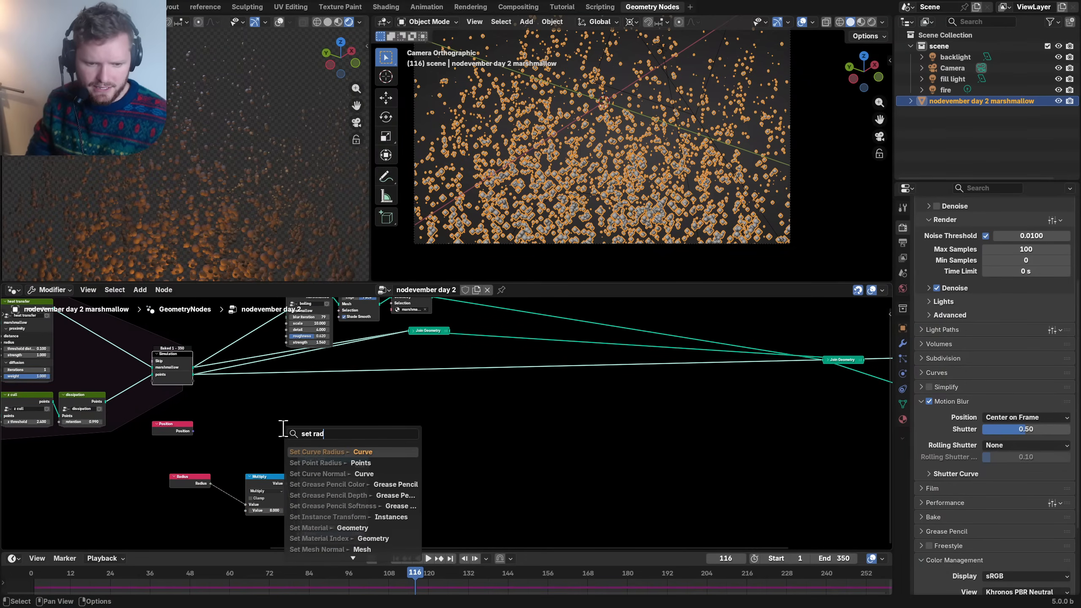
key("Down")
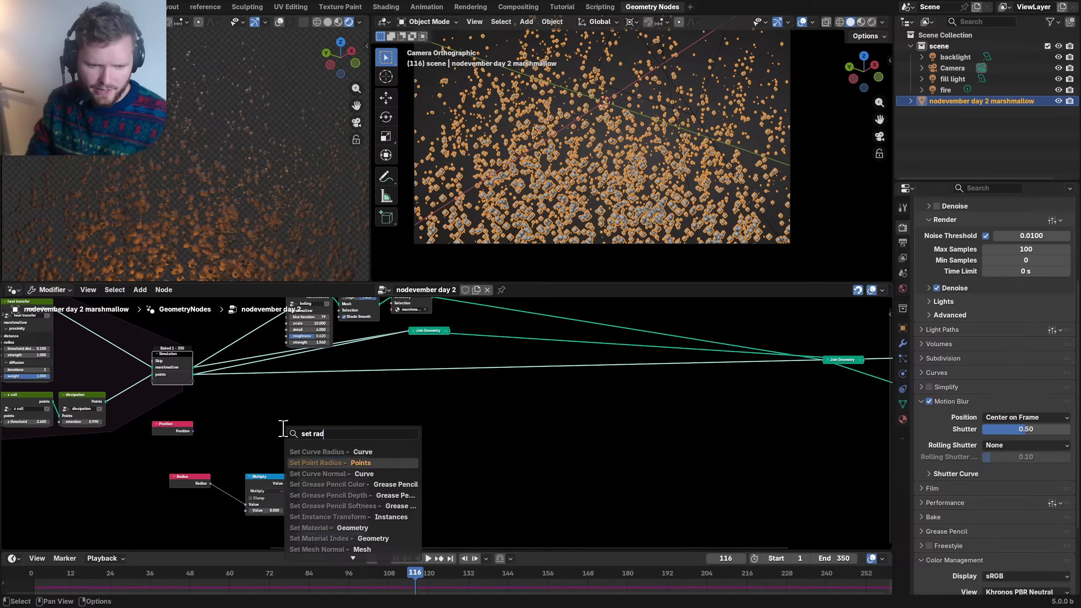
key("Return")
left_click(251, 411)
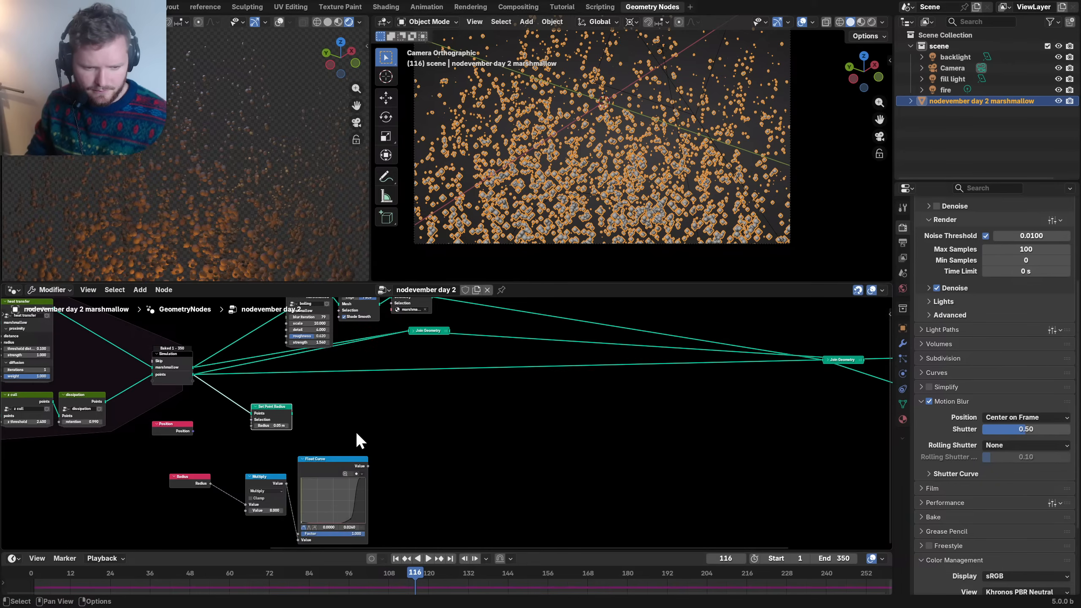
- Move the Radius, Multiply and Float Curve chain beneath the new Set Point Radius node and connect Float Curve to its Radius
left_click_drag(355, 431, 199, 510)
key("g")
left_click(230, 472)
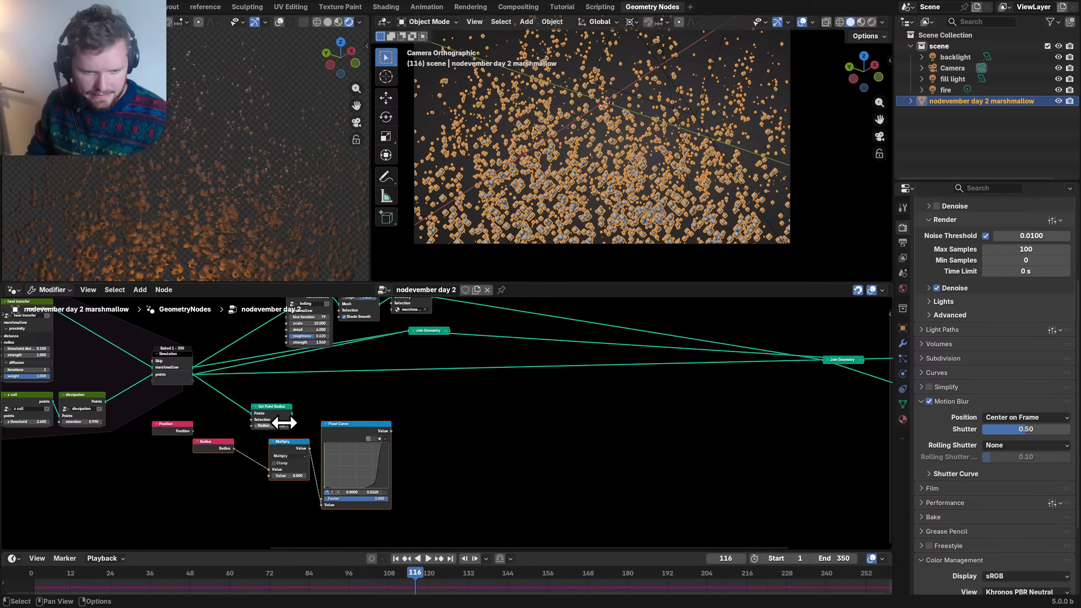
scroll(249, 414, "up", 2)
left_click_drag(205, 407, 387, 426)
- Delete the unused Position node near the simulation output and save the file
left_click(57, 424)
key("x")
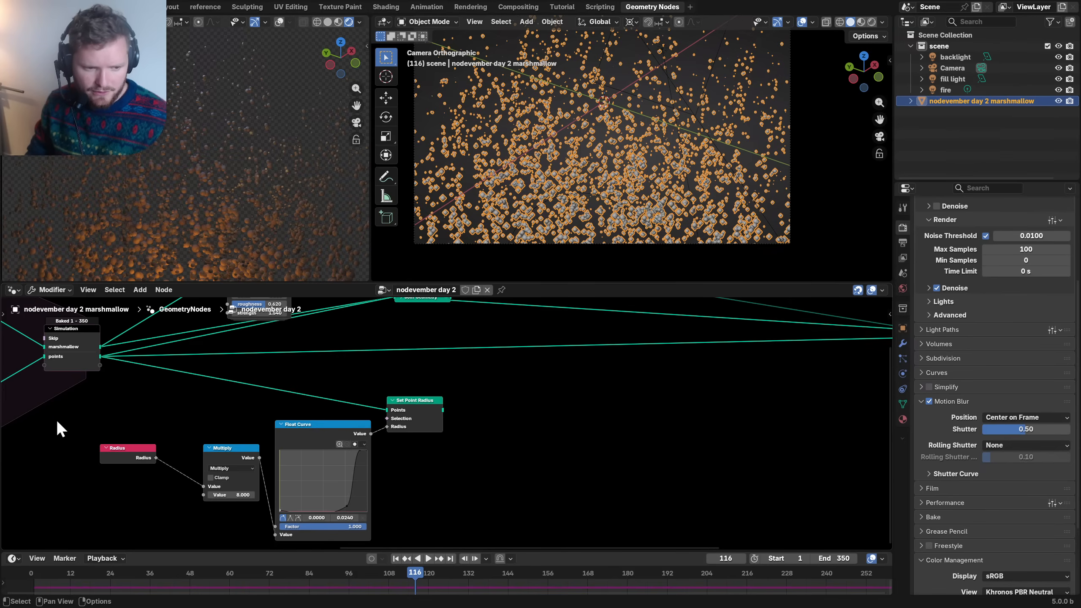
key("ctrl+s")
- Shift the nodes up to and including point movement away from the sample points group, and open the point movement group
scroll(279, 411, "down", 5)
middle_click_drag(170, 421, 549, 412)
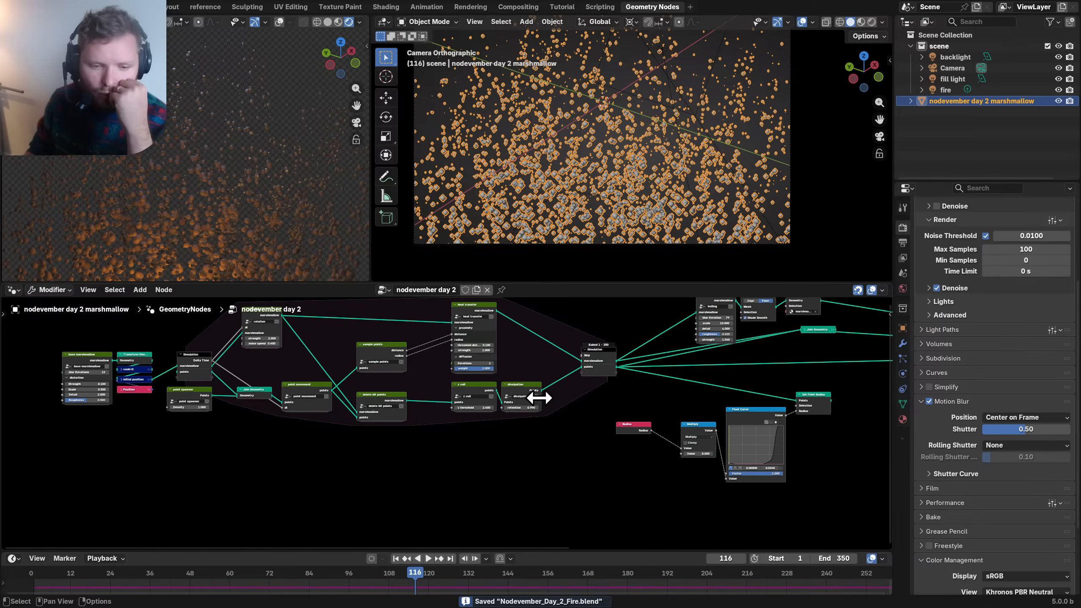
scroll(357, 392, "up", 3)
middle_click_drag(255, 369, 439, 375)
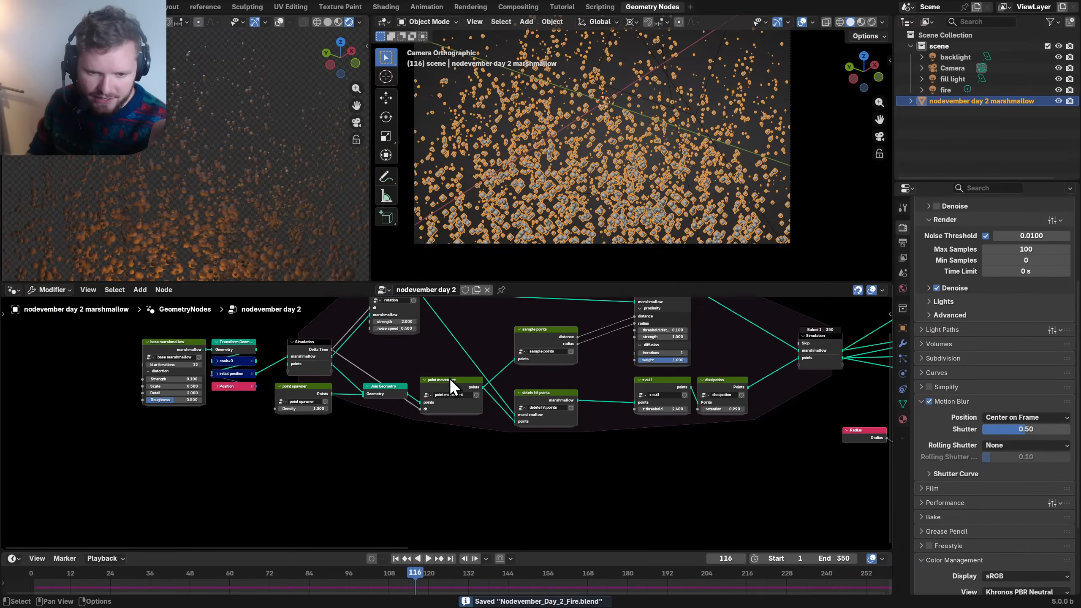
scroll(451, 375, "up", 3)
left_click(452, 375)
scroll(454, 384, "down", 3)
left_click_drag(182, 425, 439, 302)
left_click_drag(434, 387, 398, 386)
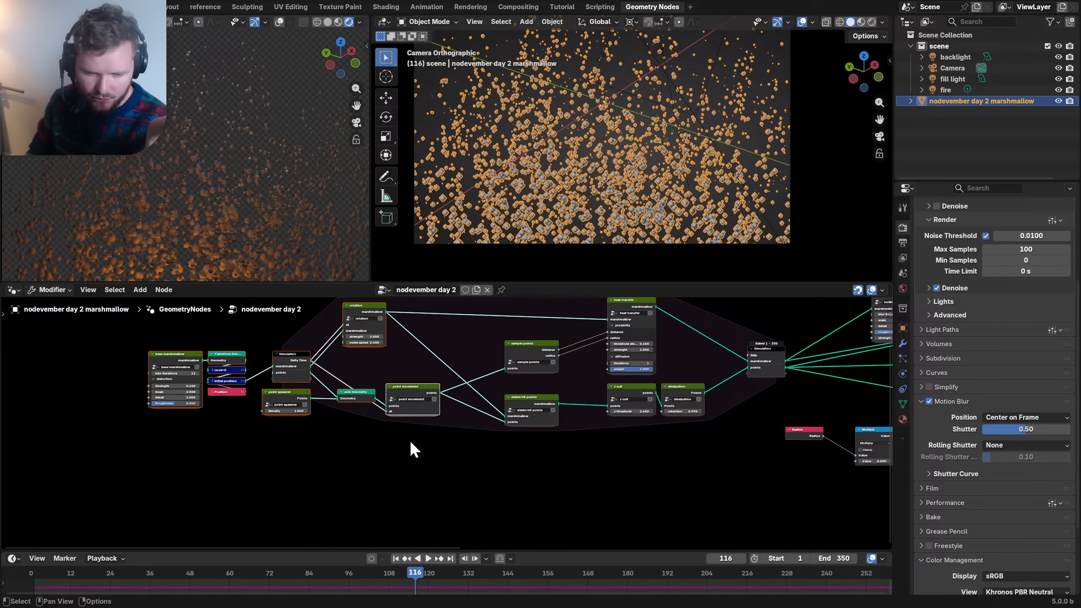
scroll(414, 401, "up", 2)
left_click(392, 371)
key("Tab")
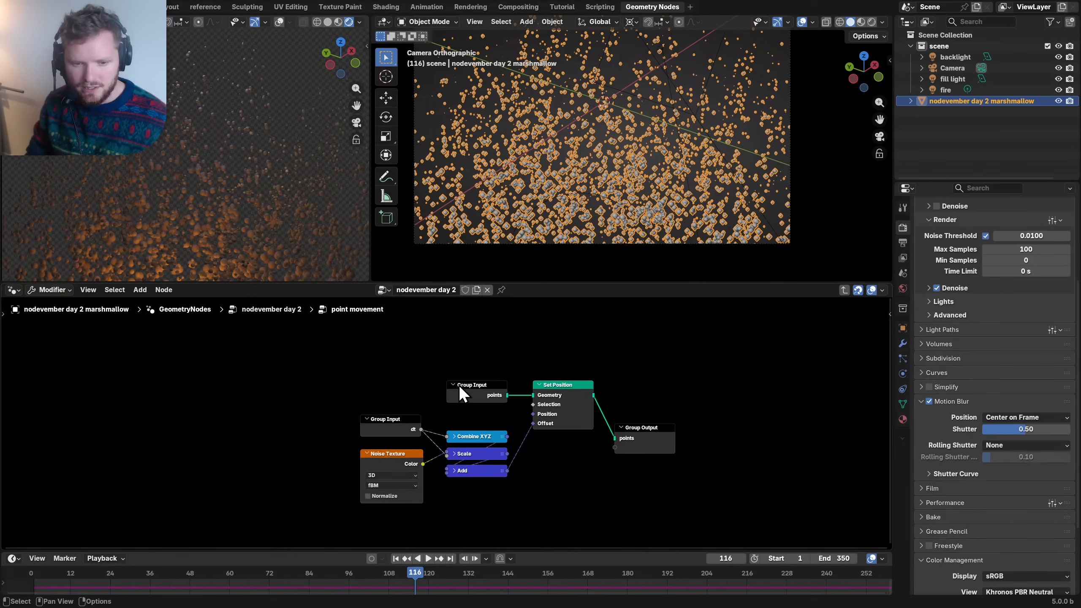
- Spread out the Set Position and Group Output nodes and insert a Store Named Attribute node between Group Input and Set Position
left_click_drag(519, 479, 454, 413)
key("g")
left_click(504, 398)
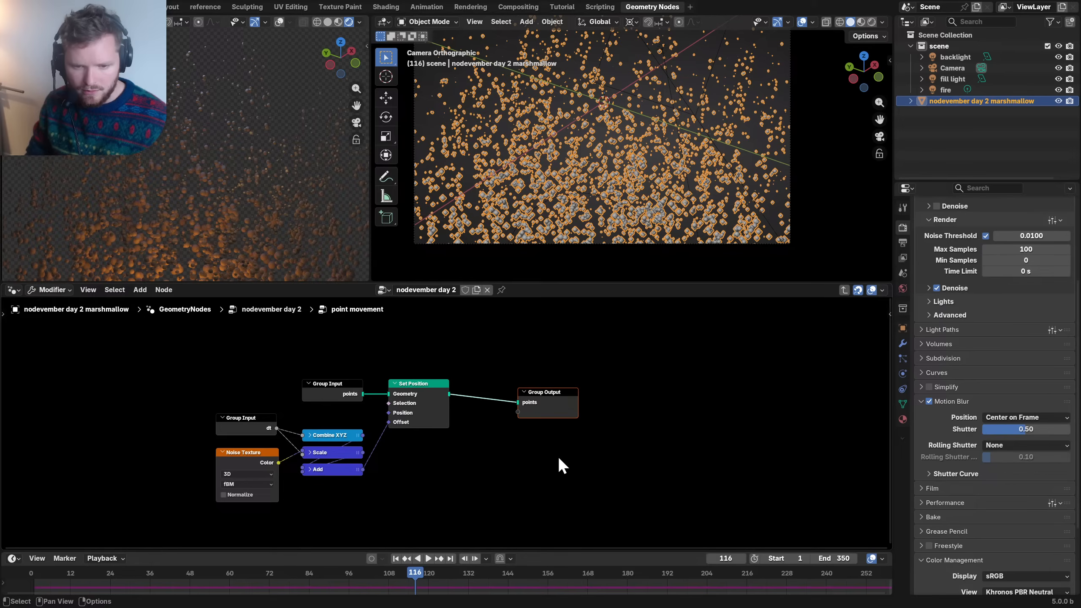
left_click_drag(409, 383, 473, 384)
key("shift+a")
type("store")
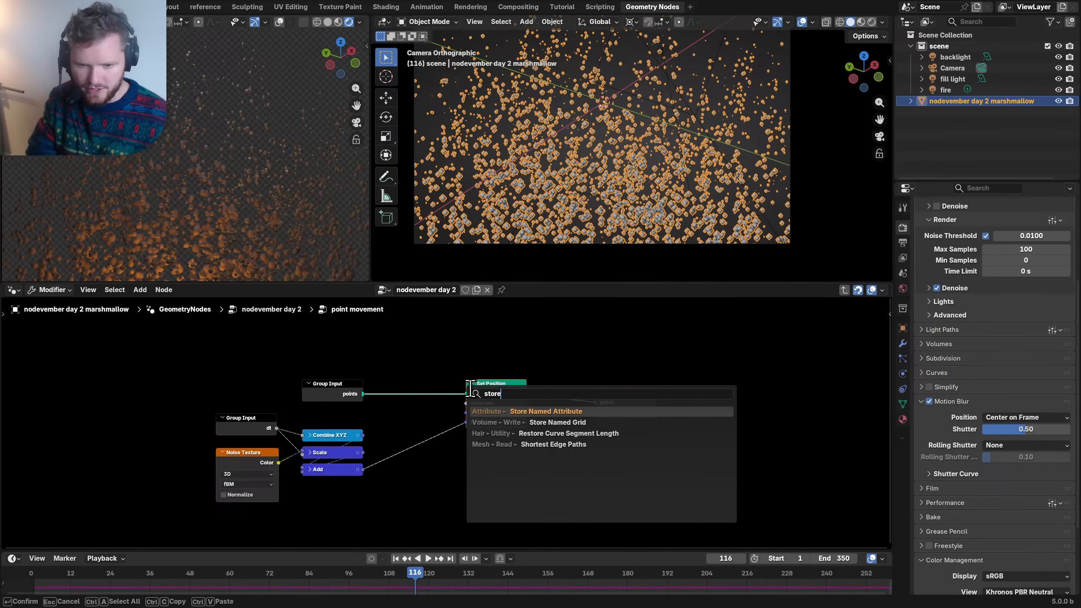
key("Return")
left_click(391, 376)
scroll(438, 424, "up", 2)
- Name the stored attribute velocity, set its data type to Vector, and connect the Add node's result to its Value
left_click(405, 412)
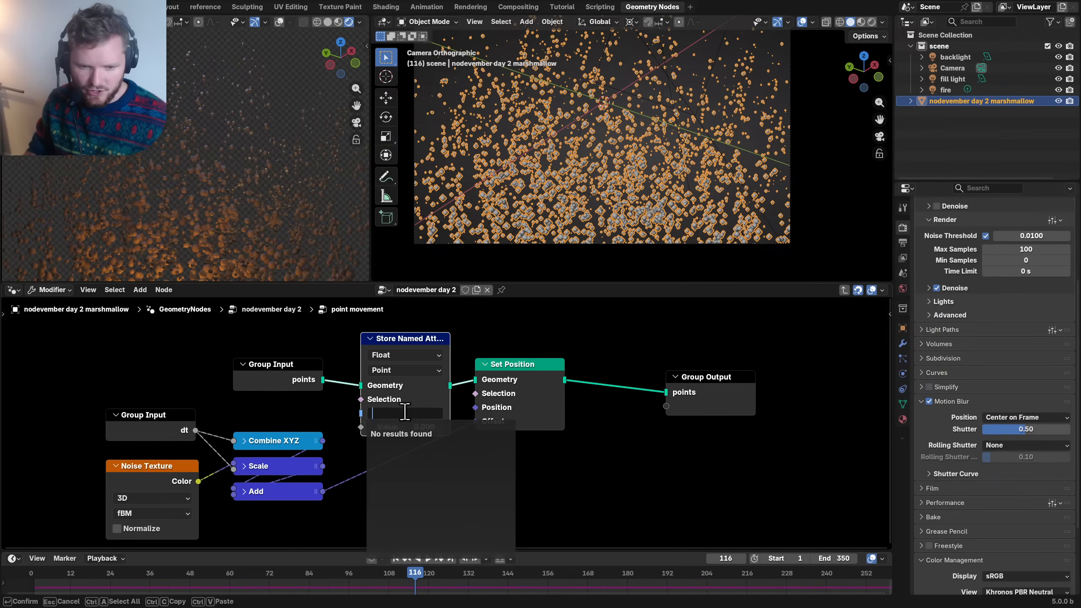
type("velocity")
key("Return")
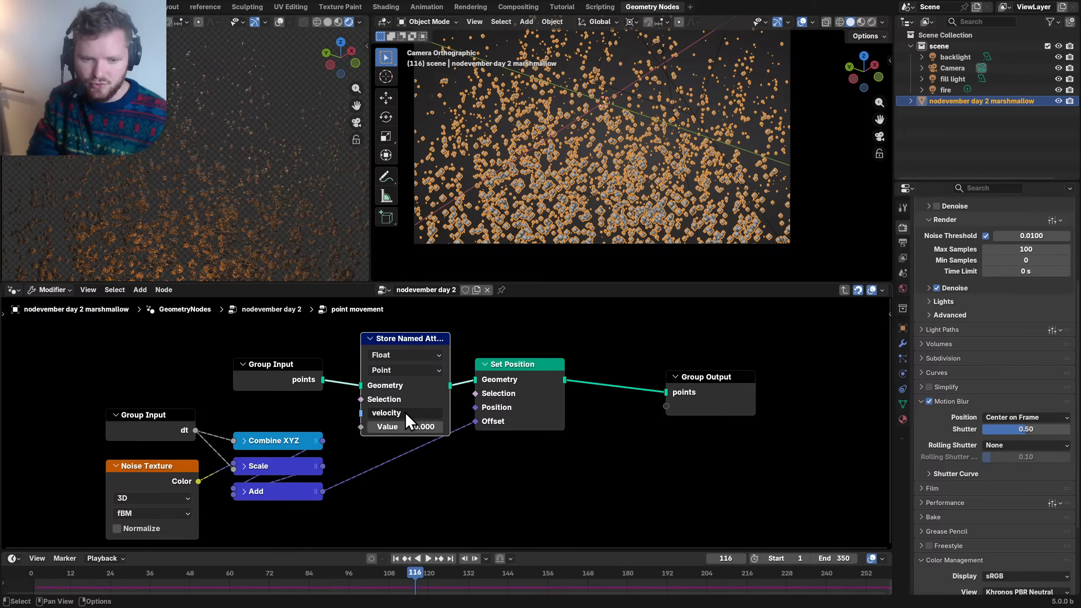
left_click(383, 353)
left_click(387, 411)
left_click_drag(322, 491, 361, 427)
- Realign Set Position and Group Output, and hide the unused sockets on Set Position
left_click_drag(760, 450, 495, 393)
key("g")
left_click(499, 381)
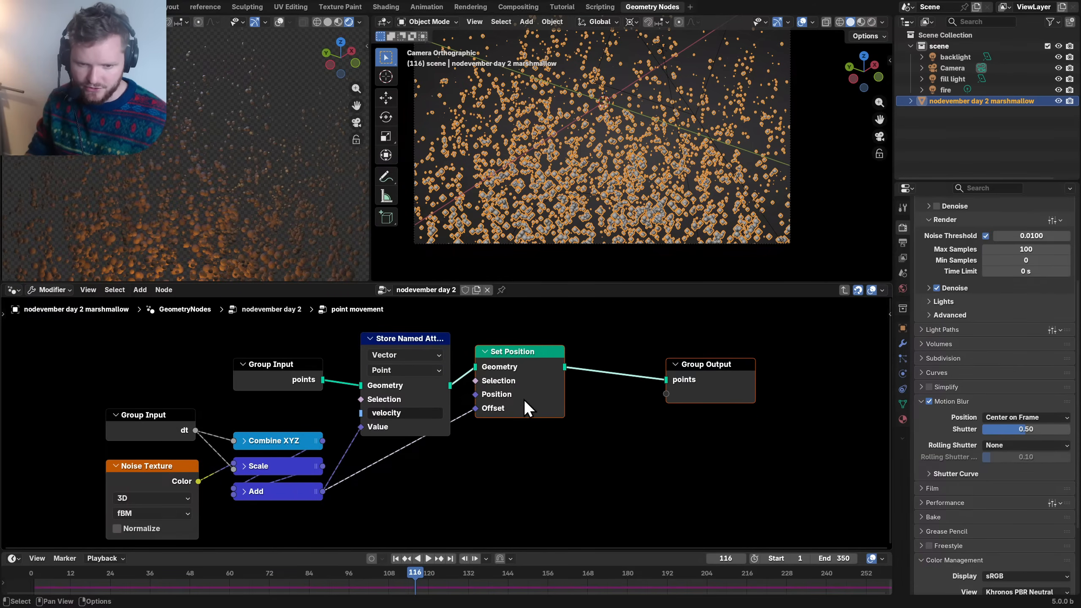
left_click(522, 355)
key("ctrl+h")
left_click(389, 348)
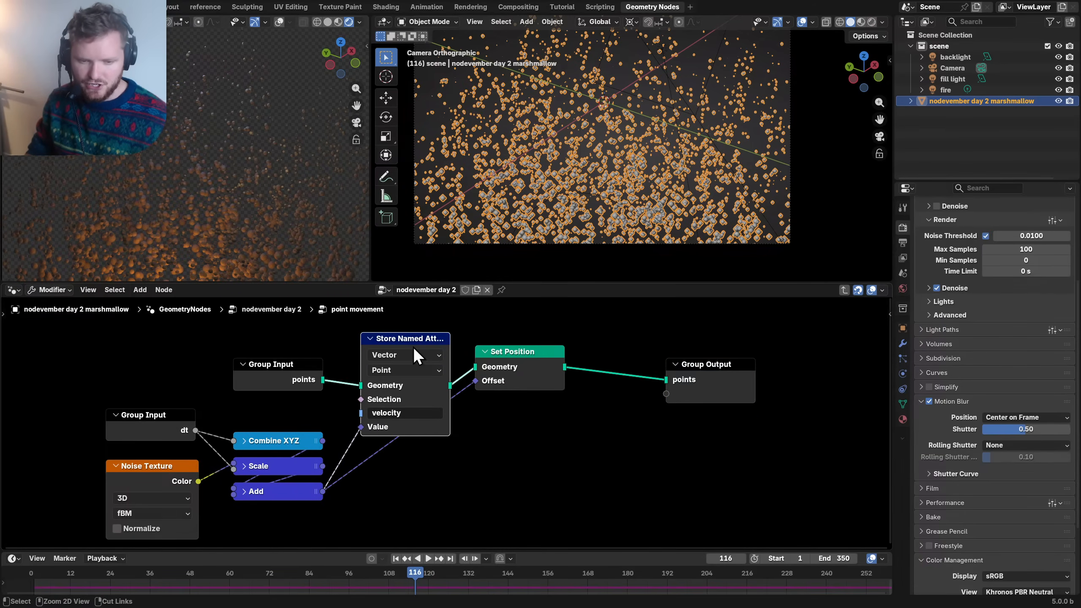
- Leave the point movement group and connect Set Point Radius to the ember Set Material node
key("Tab")
scroll(652, 412, "down", 15)
middle_click_drag(681, 411, 362, 404)
scroll(527, 420, "up", 7)
middle_click_drag(493, 413, 298, 415)
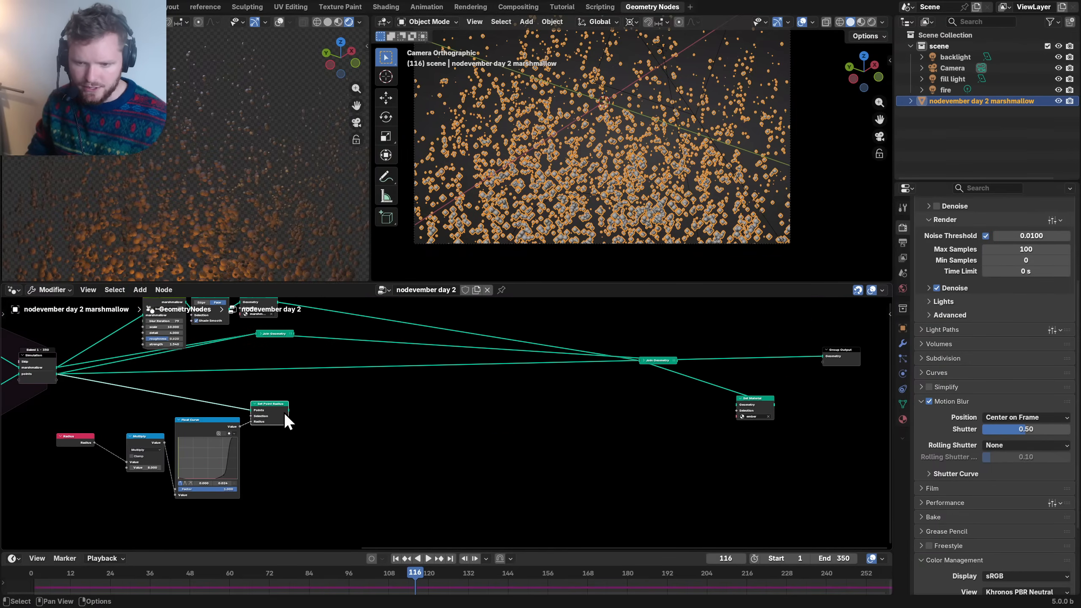
left_click_drag(288, 410, 737, 405)
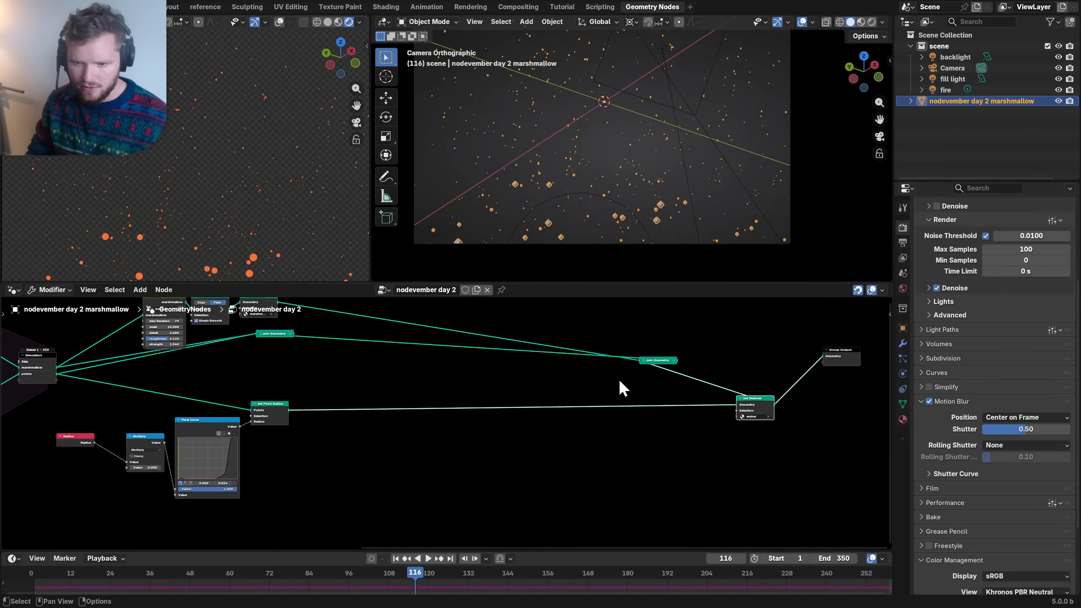
- Move the final Join Geometry, ember Set Material and Group Output nodes closer to the Set Point Radius node
left_click_drag(659, 361, 438, 329)
left_click_drag(674, 448, 884, 332)
key("g")
left_click(624, 339)
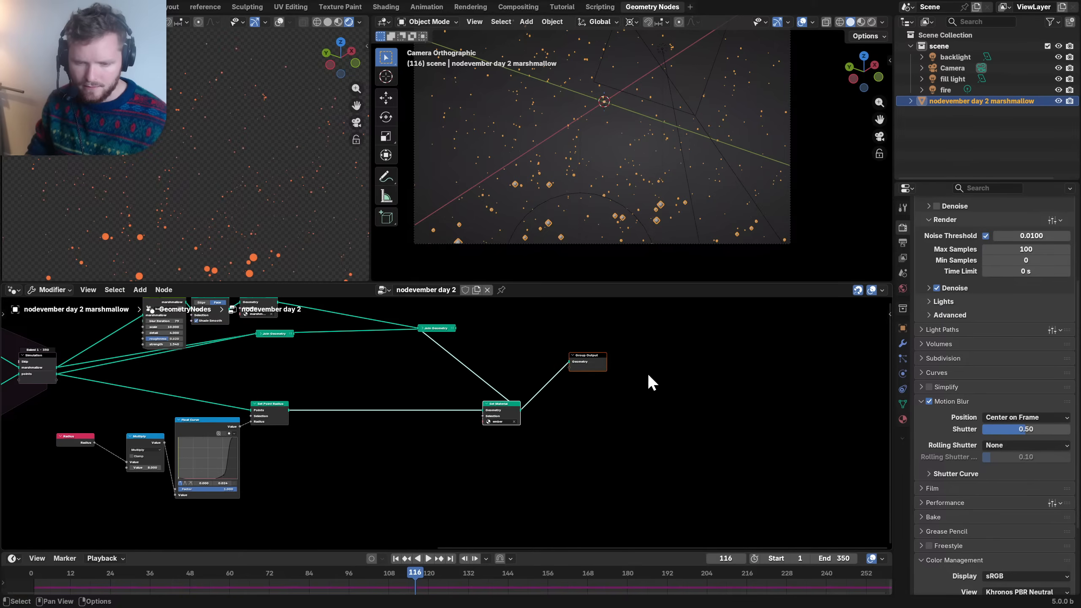
left_click_drag(662, 417, 559, 348)
key("g")
left_click(573, 412)
- Duplicate the Multiply node between Float Curve and Set Point Radius, and change the copy's operation to Divide
middle_click_drag(253, 420, 494, 382)
scroll(443, 415, "up", 4)
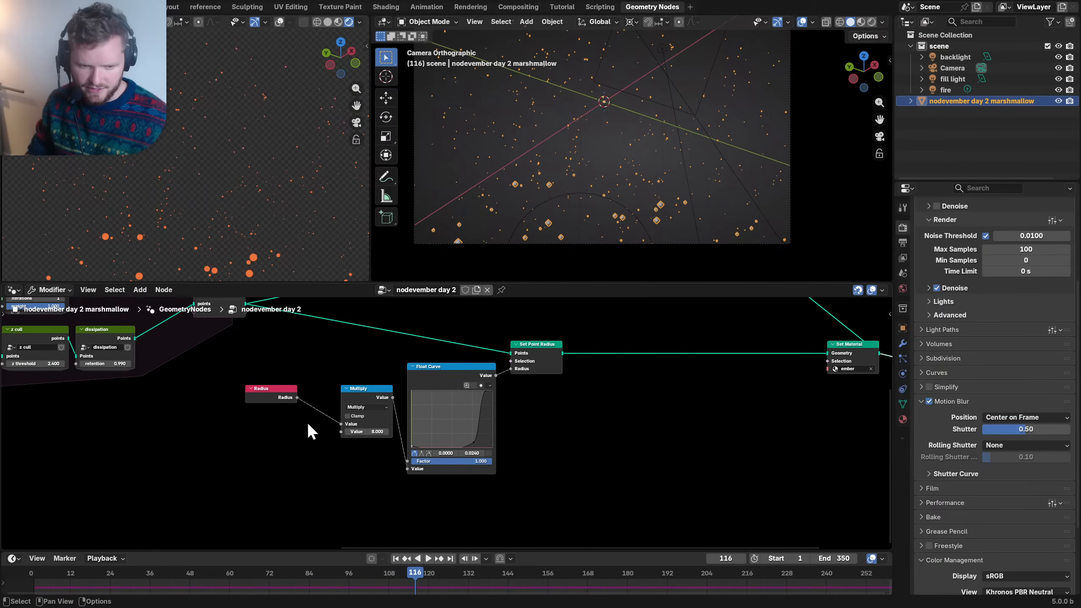
left_click_drag(522, 357, 617, 357)
left_click(347, 393)
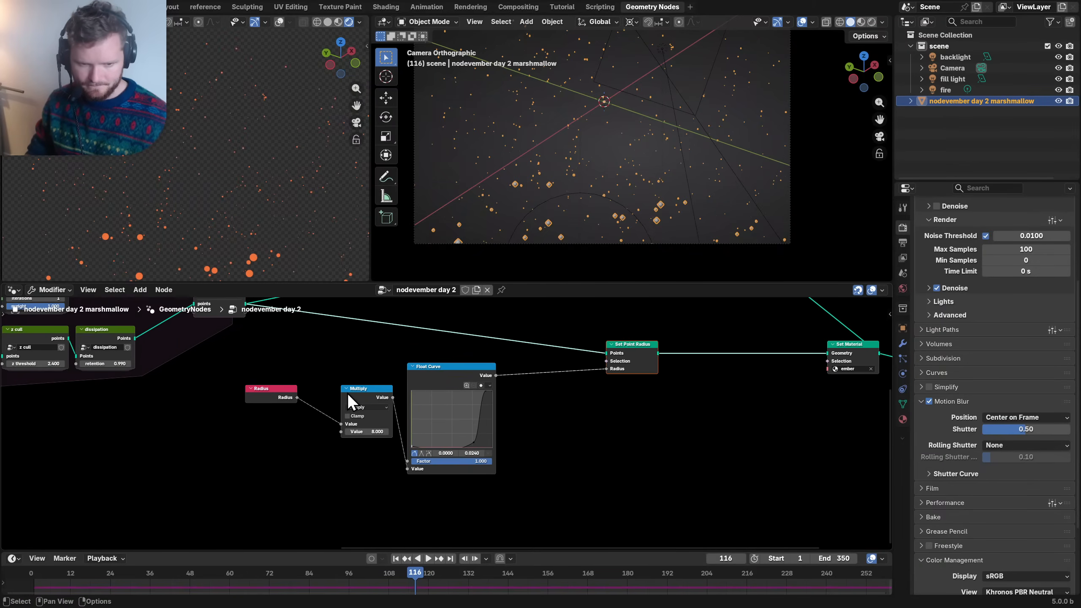
key("shift+d")
left_click(553, 388)
left_click(553, 388)
left_click(563, 419)
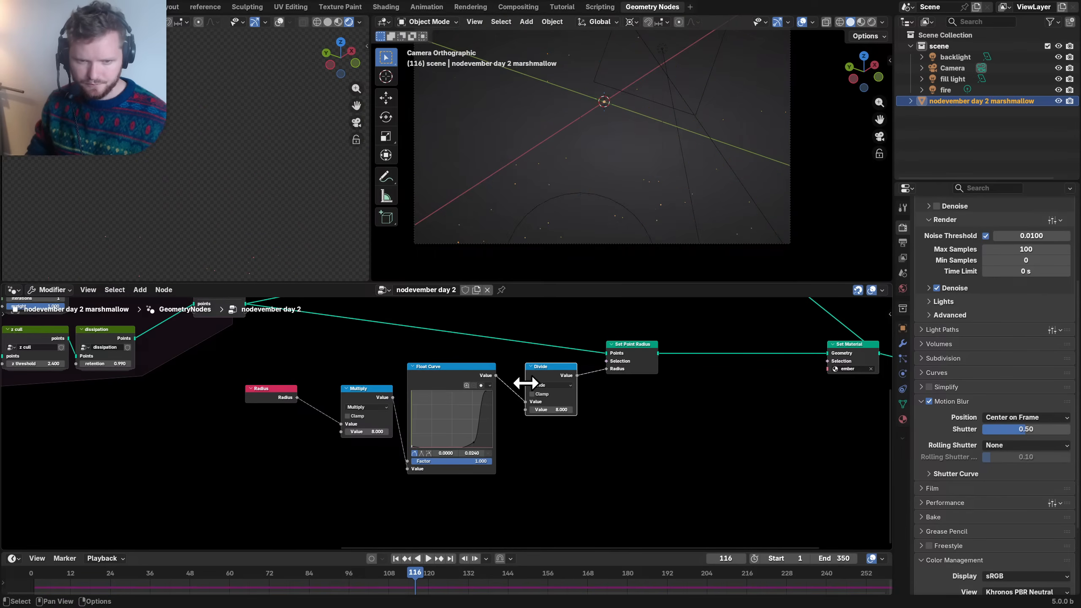
- Save the file and move the boiling, shading and Join Geometry nodes of the marshmallow branch away from the ember branch
key("ctrl+s")
scroll(250, 383, "down", 10)
middle_click_drag(300, 361, 393, 405)
scroll(563, 379, "up", 4)
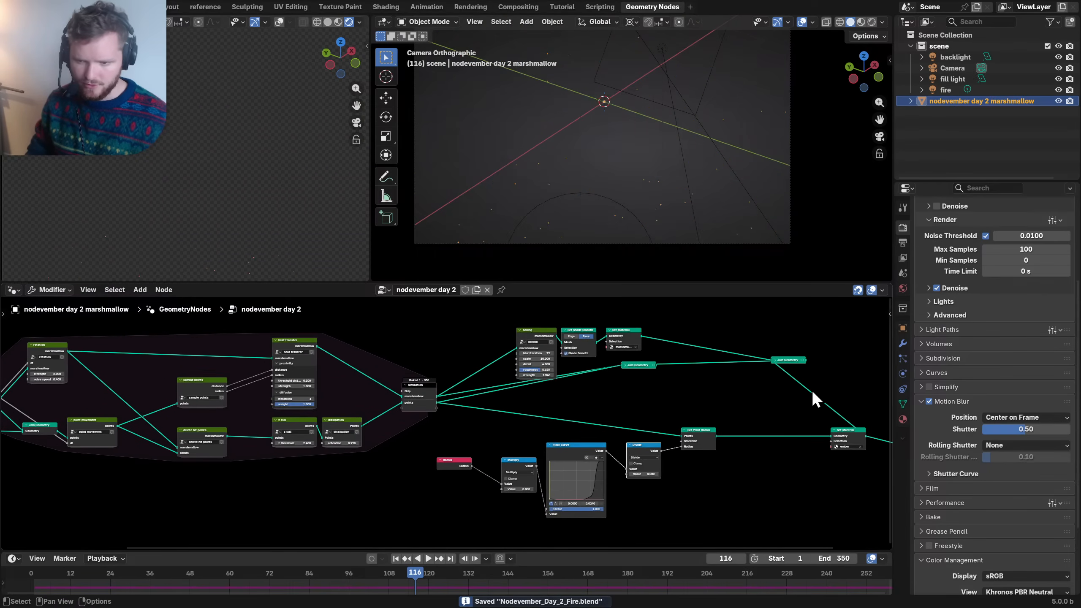
left_click_drag(811, 391, 476, 314)
key("g")
left_click(611, 334)
- Show the Simulation output node's bake settings, save the file, and rebake the object's simulation nodes
scroll(531, 367, "up", 5)
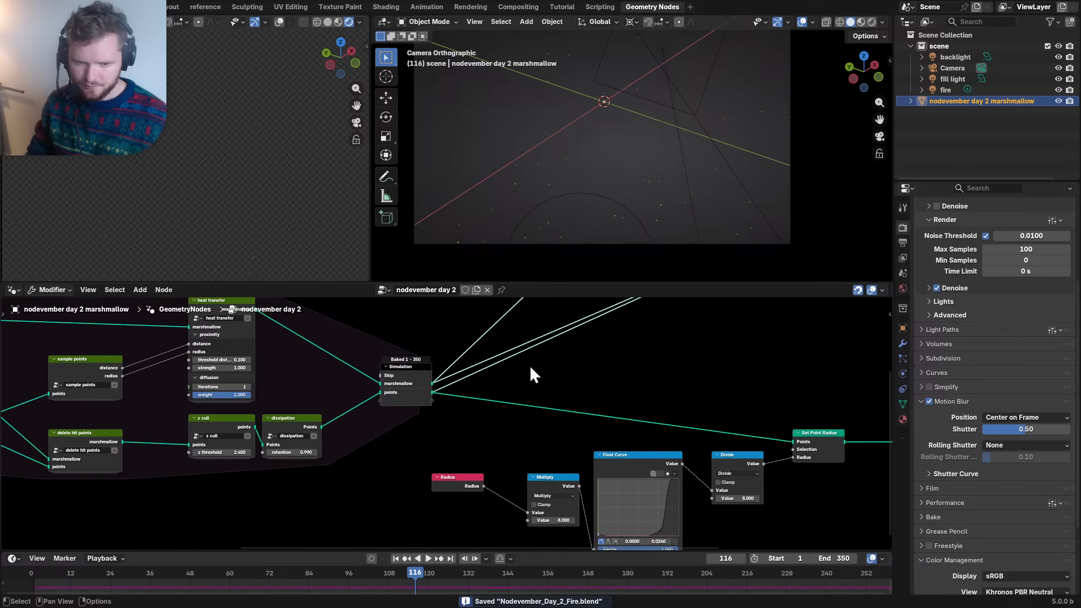
scroll(498, 370, "up", 2)
scroll(471, 364, "down", 1)
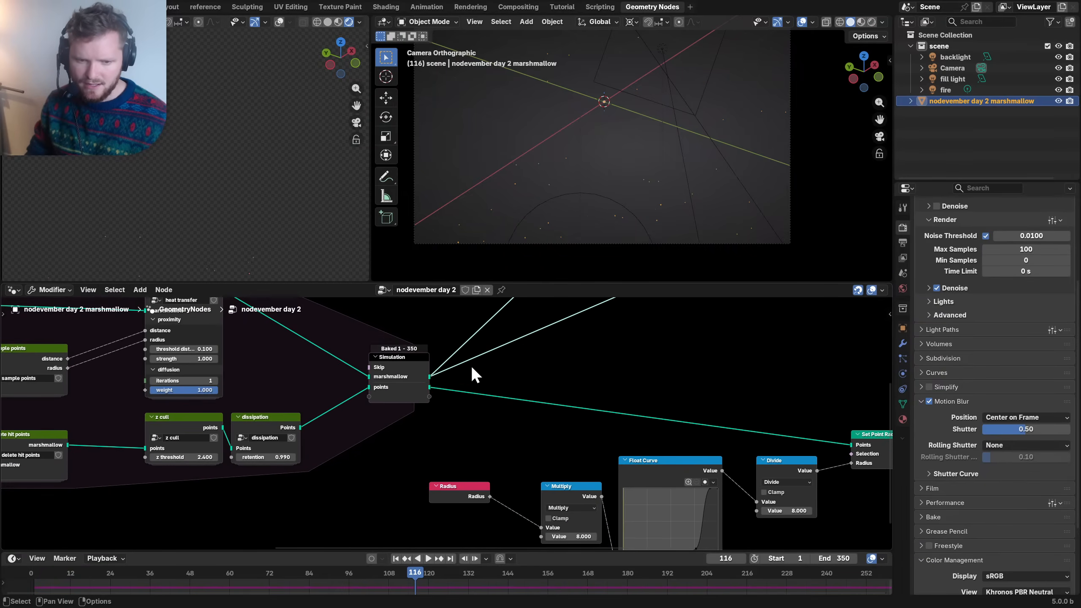
left_click(403, 357)
key("n")
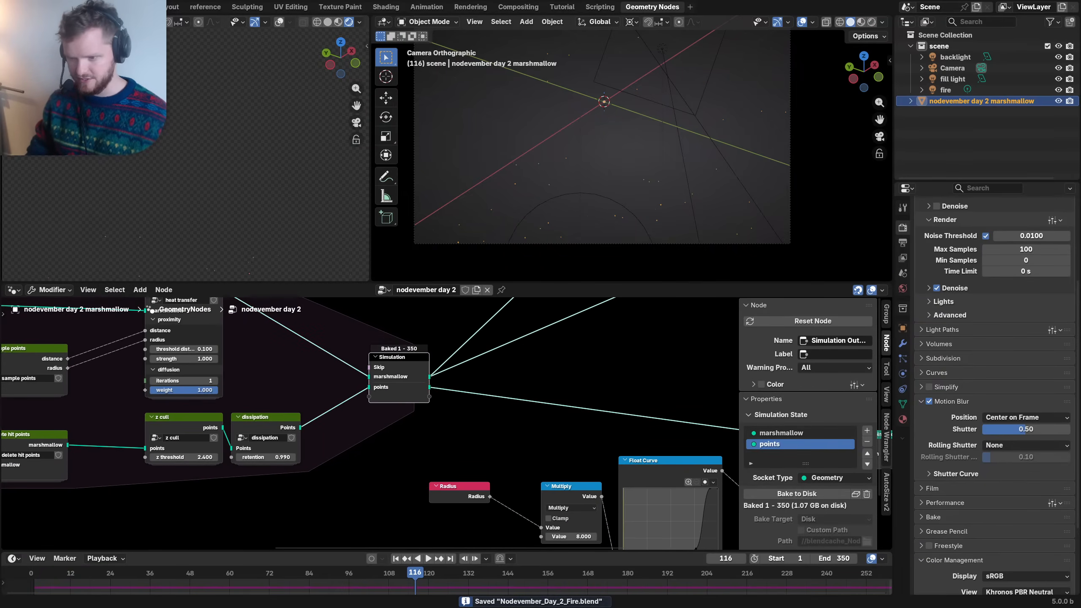
left_click(904, 373)
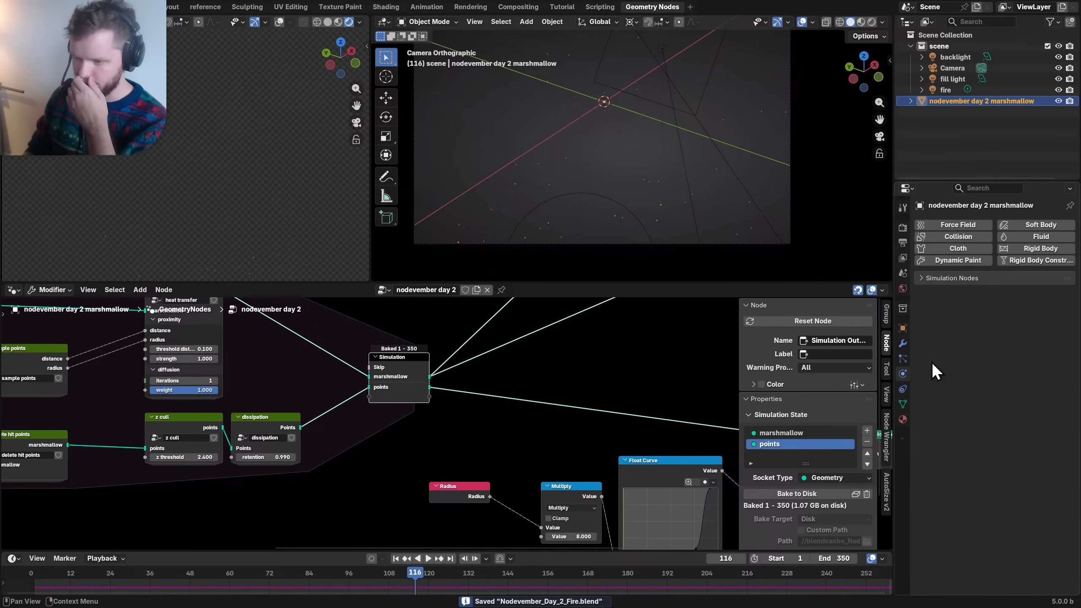
left_click(975, 277)
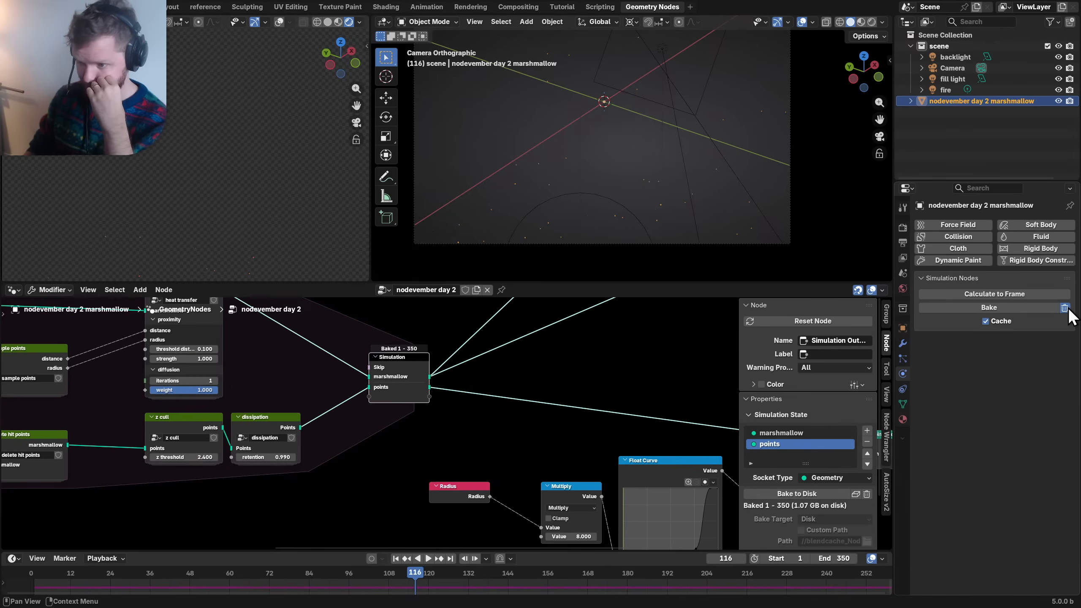
key("ctrl+s")
left_click(990, 308)
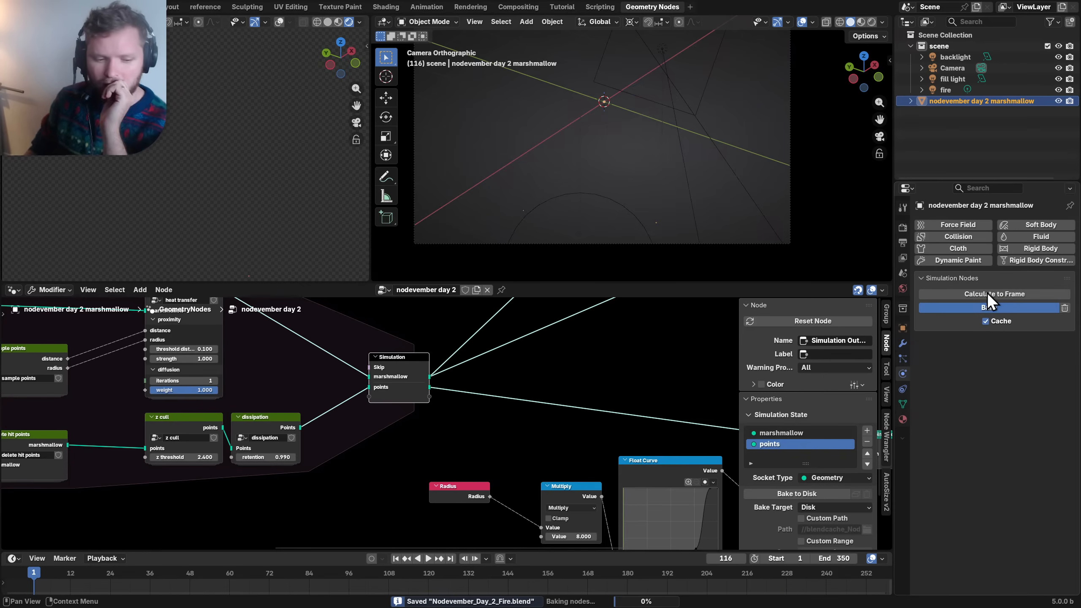
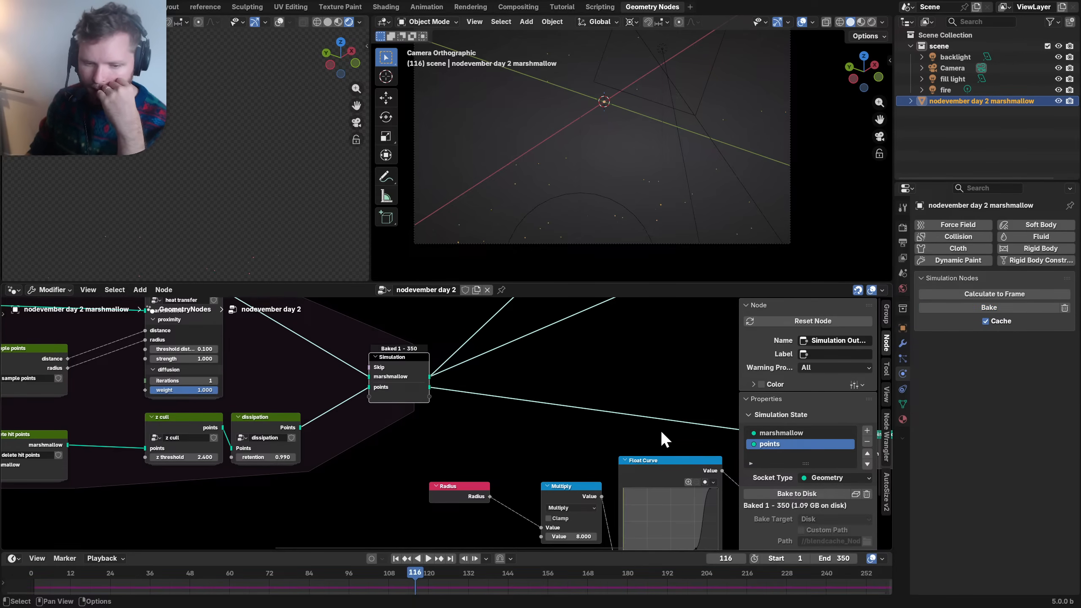
- Remove the final Join Geometry node so that only the ember Set Material node feeds the Group Output
scroll(655, 430, "down", 5)
middle_click_drag(696, 462, 378, 438)
scroll(590, 426, "up", 2)
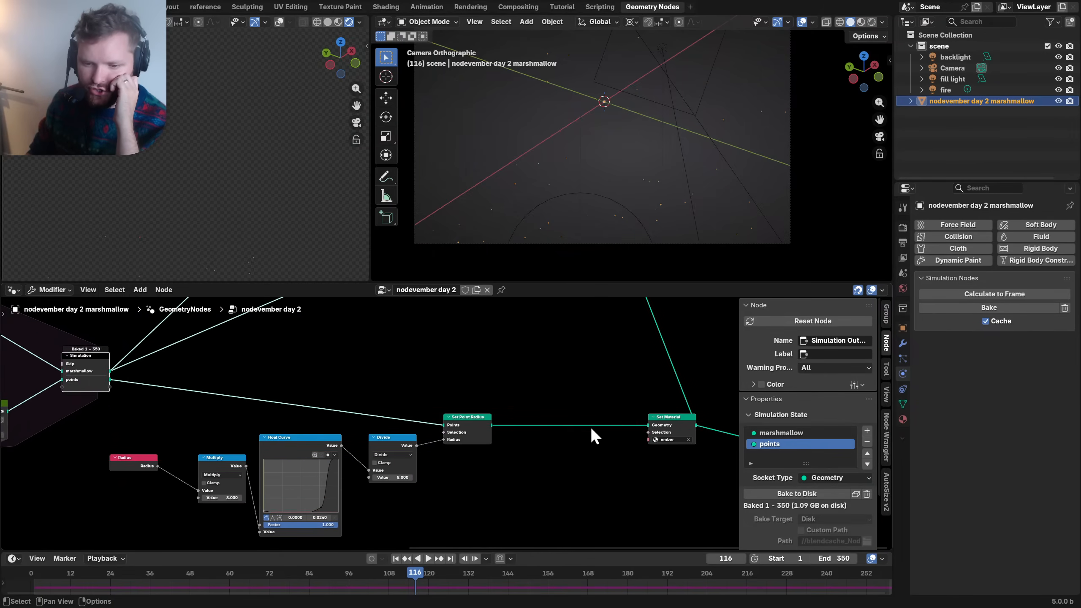
middle_click_drag(590, 426, 446, 405)
middle_click_drag(555, 367, 449, 457)
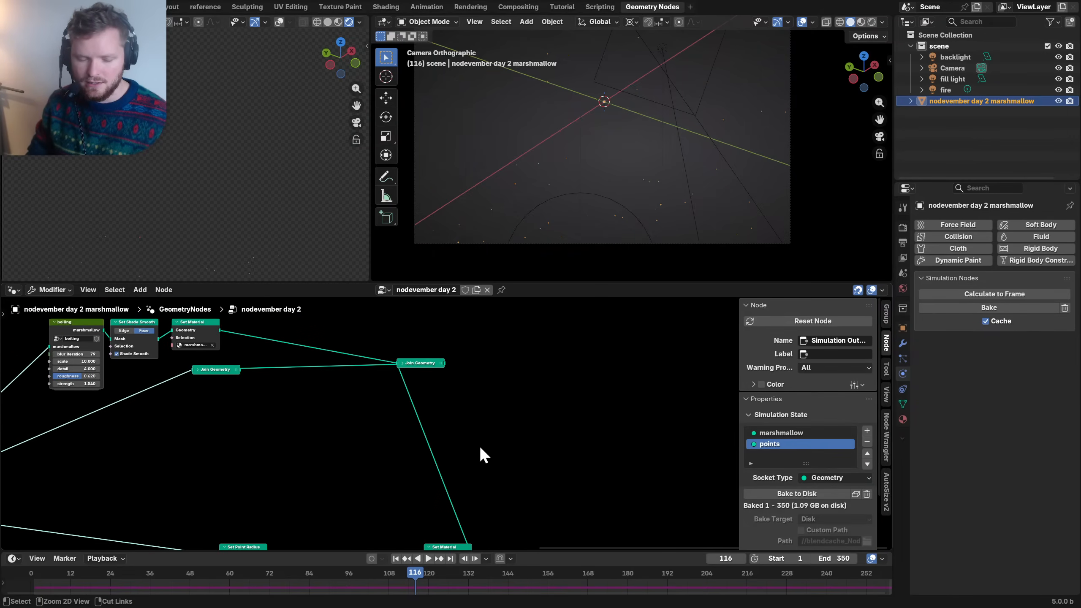
key("ctrl+x")
scroll(439, 401, "down", 2)
left_click_drag(315, 413, 284, 381)
key("x")
- Reposition the Group Output node, place the ember Set Material node closer to Set Point Radius, and save the file
middle_click_drag(519, 536, 510, 455)
scroll(510, 455, "up", 6)
left_click_drag(643, 490, 523, 411)
key("g")
left_click(527, 398)
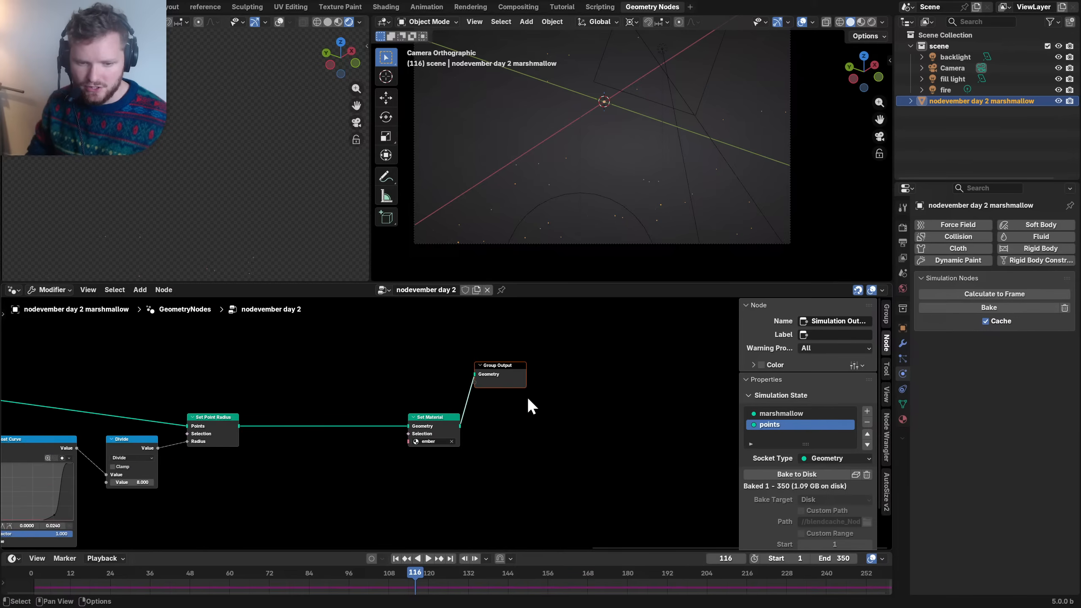
left_click_drag(451, 403, 533, 429)
key("g")
left_click(341, 399)
middle_click_drag(361, 394, 431, 421)
scroll(431, 421, "up", 3)
key("ctrl+s")
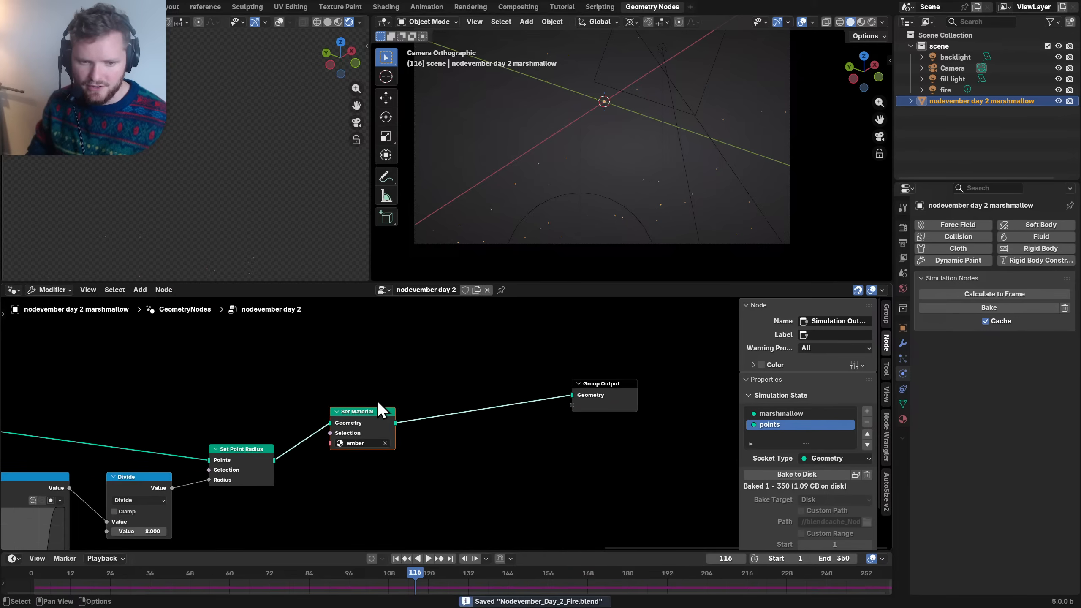
key("shift+a")
type("named")
key("Return")
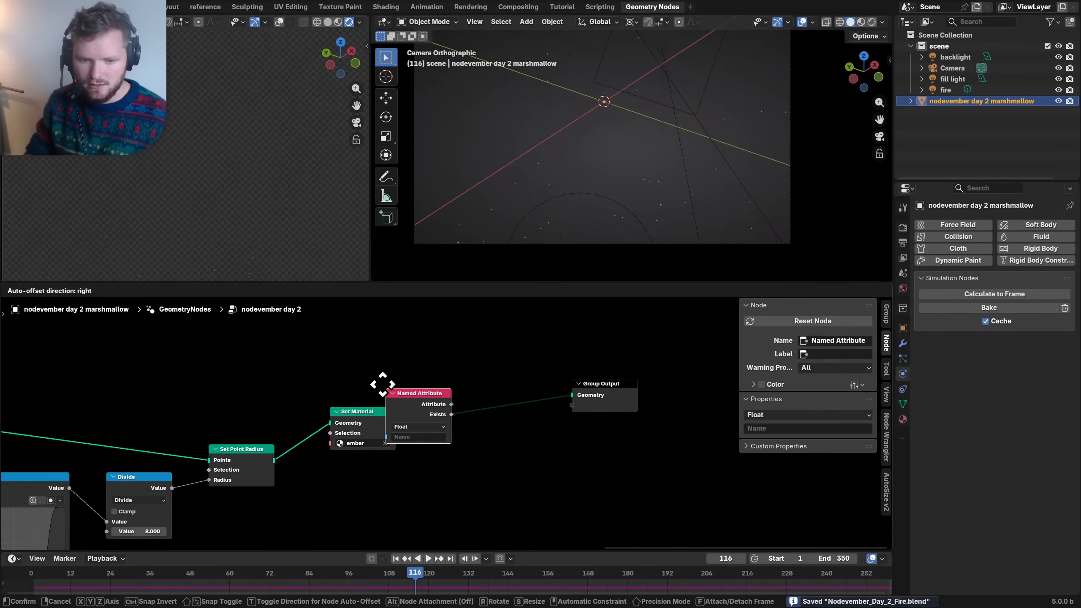
left_click(372, 311)
left_click(408, 364)
key("Escape")
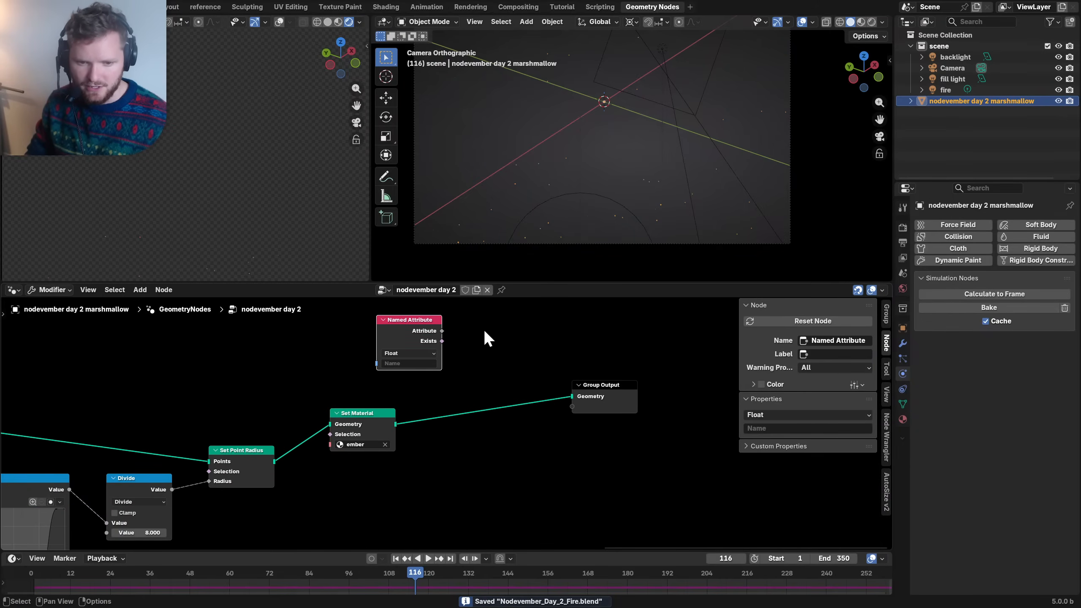
key("x")
- Set the value of the Divide node between Float Curve and Set Point Radius to 2
middle_click_drag(103, 466, 439, 361)
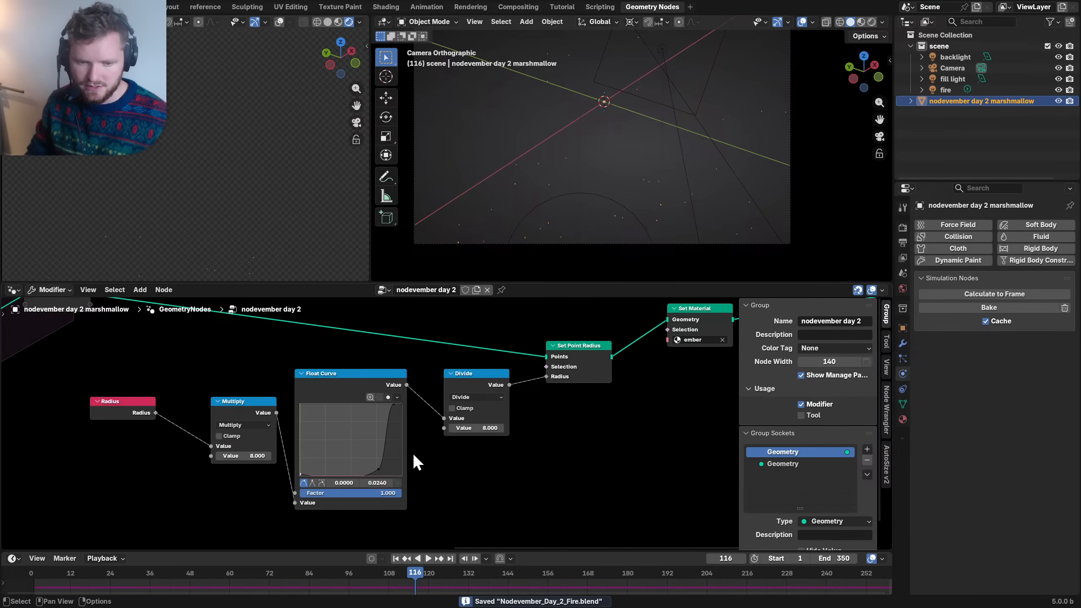
scroll(445, 425, "up", 3)
left_click(504, 428)
type("2")
key("Return")
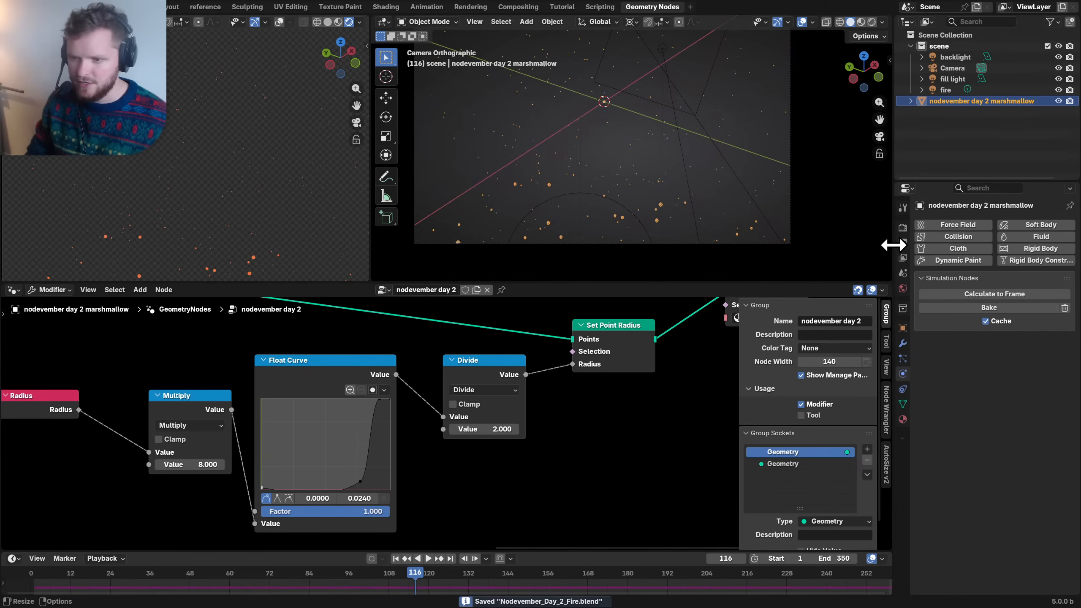
- Set the render's motion blur shutter to 10
left_click(903, 225)
scroll(974, 426, "down", 4)
left_click(1001, 495)
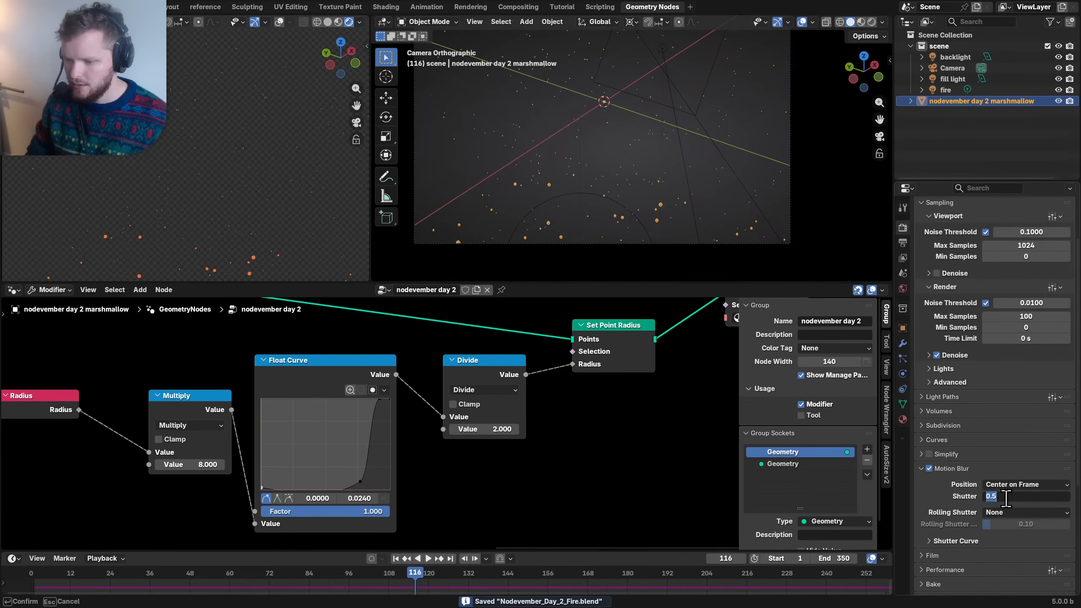
type("10")
key("Return")
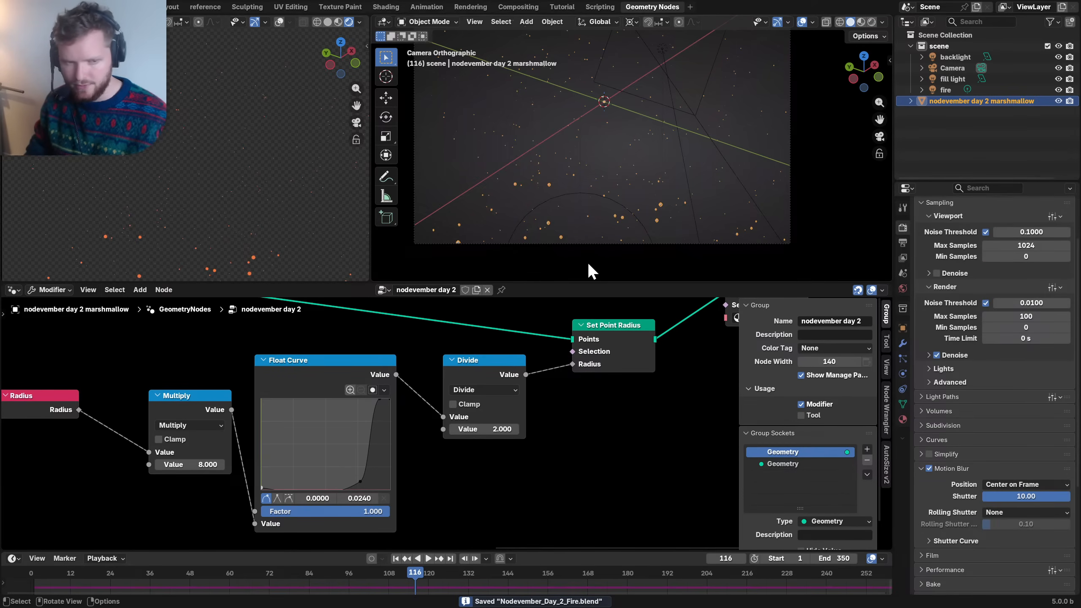
- Render the current frame and examine the motion blur on the embers up close before closing the render window
key("F12")
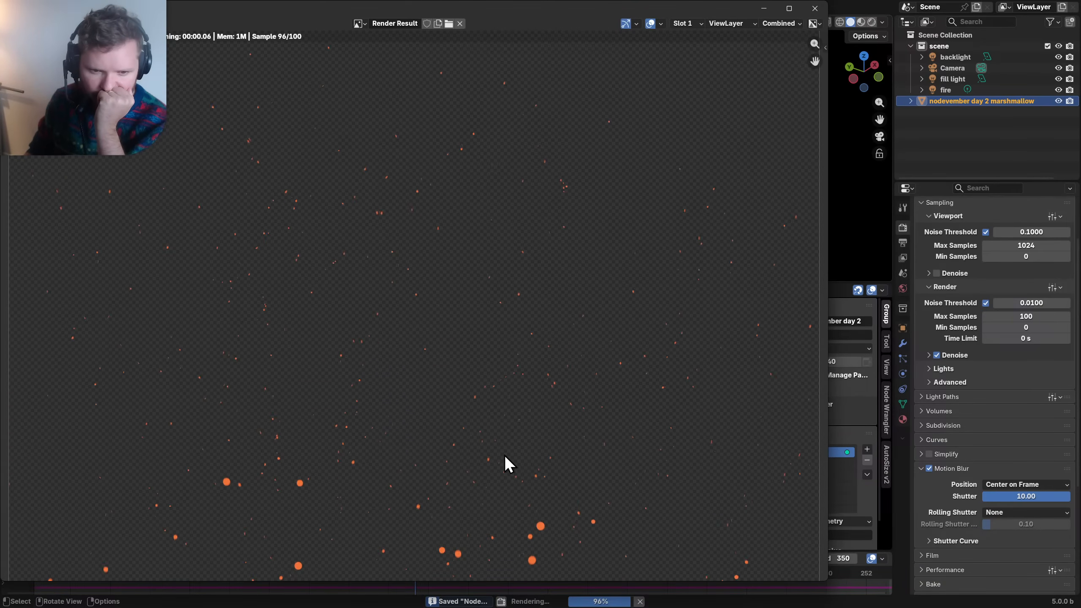
middle_click_drag(504, 454, 494, 310)
scroll(422, 370, "up", 5)
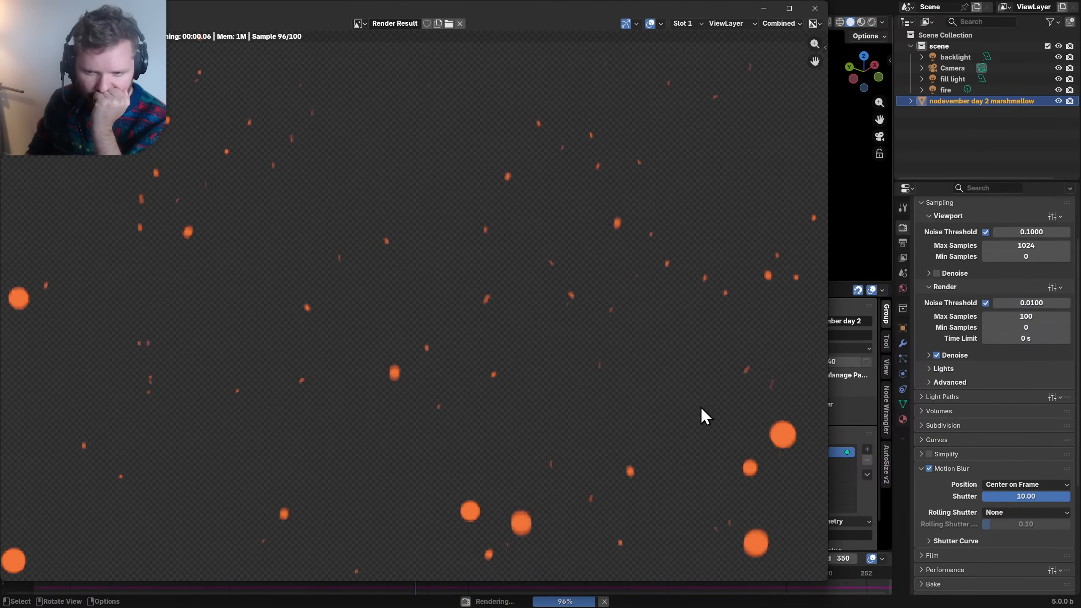
middle_click_drag(700, 406, 506, 334)
scroll(546, 304, "up", 4)
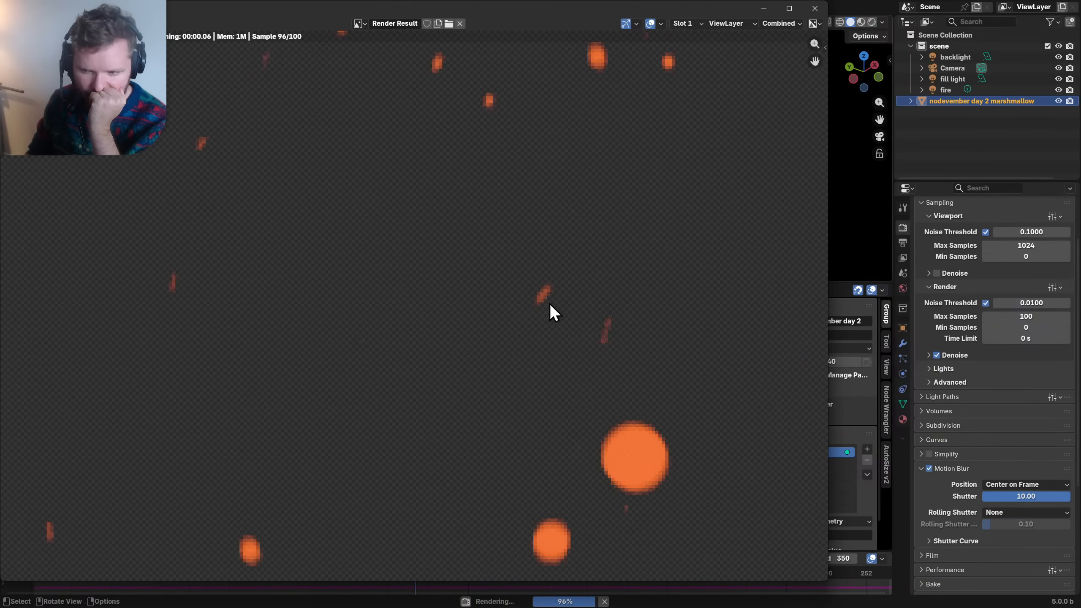
left_click(819, 12)
- Inside the point movement group, move Set Position away from the Store Named Attribute node, and return to the parent node tree
scroll(434, 446, "down", 5)
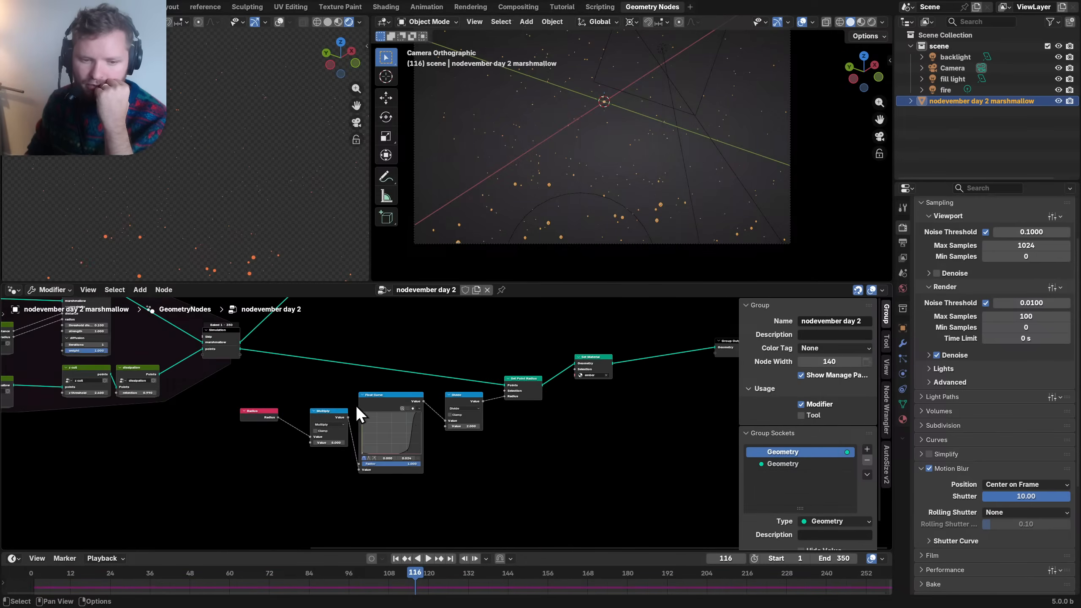
scroll(244, 377, "up", 4)
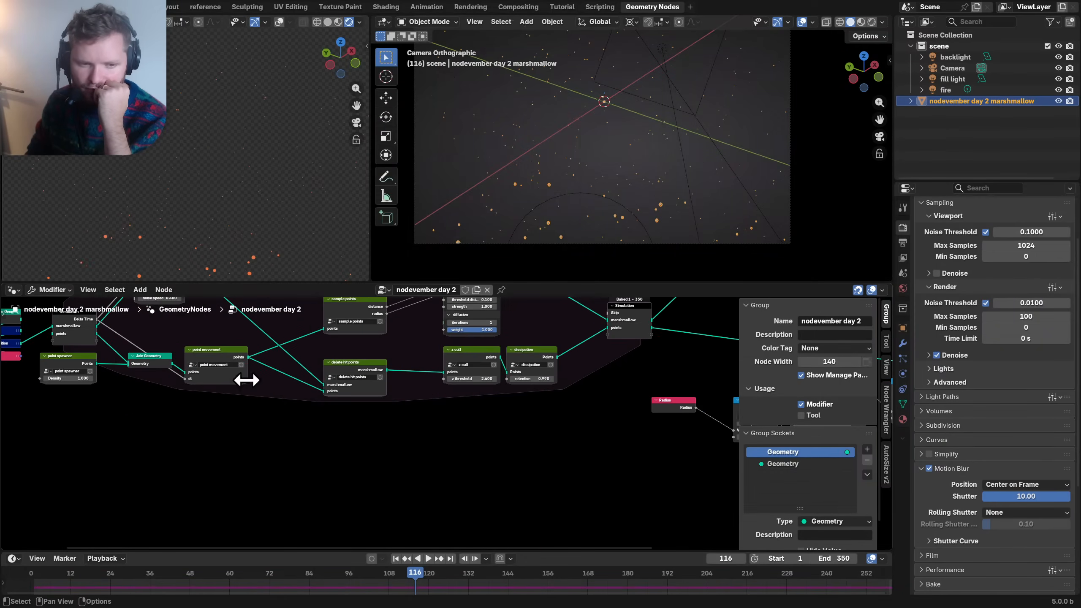
scroll(494, 355, "up", 2)
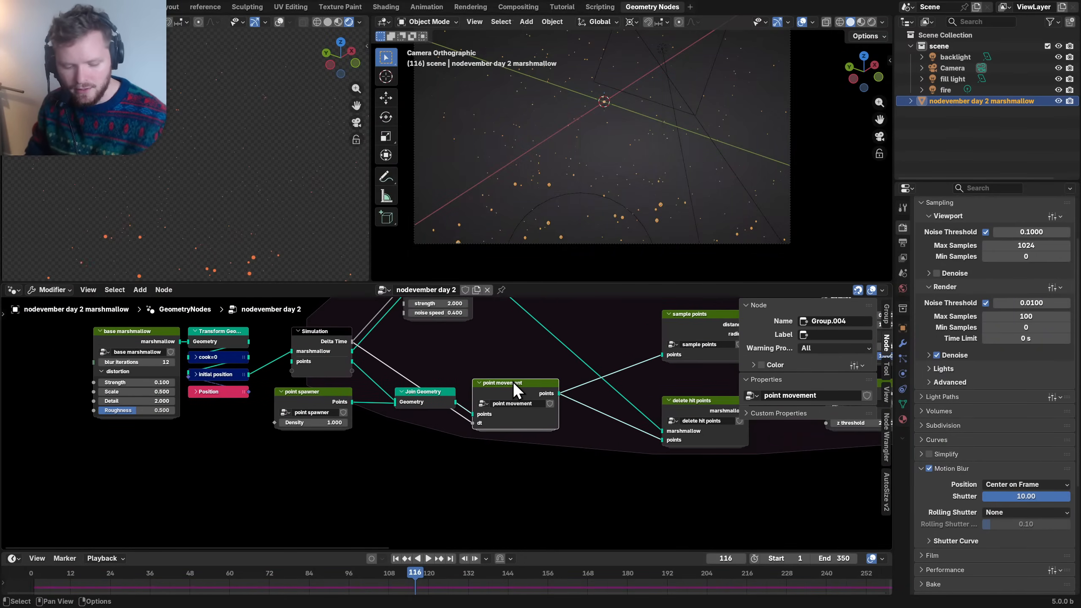
key("Tab")
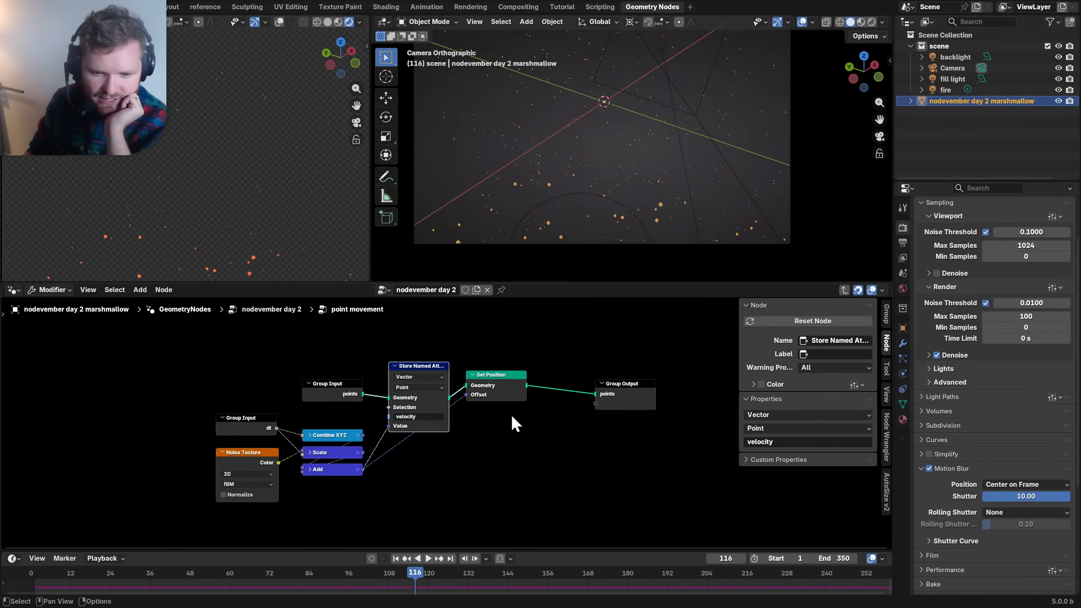
left_click(497, 382)
left_click_drag(496, 382, 531, 382)
left_click_drag(174, 515, 349, 434)
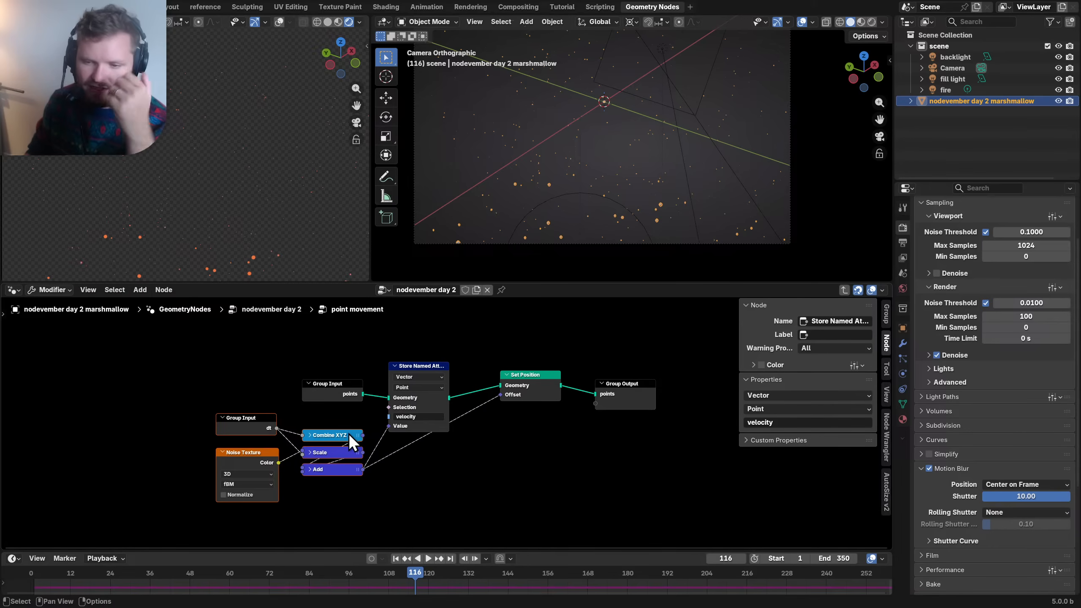
left_click(844, 290)
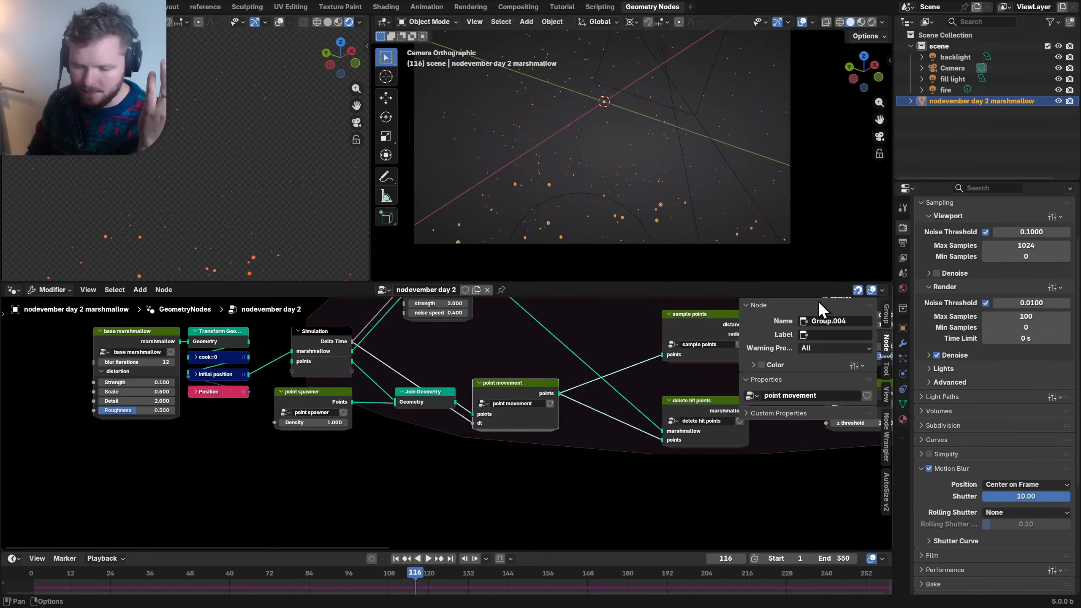
- Hide the node editor's sidebar, save the file, and add a dt node above the Float Curve of the ember branch
middle_click_drag(377, 379, 377, 375)
key("n")
scroll(468, 381, "up", 6)
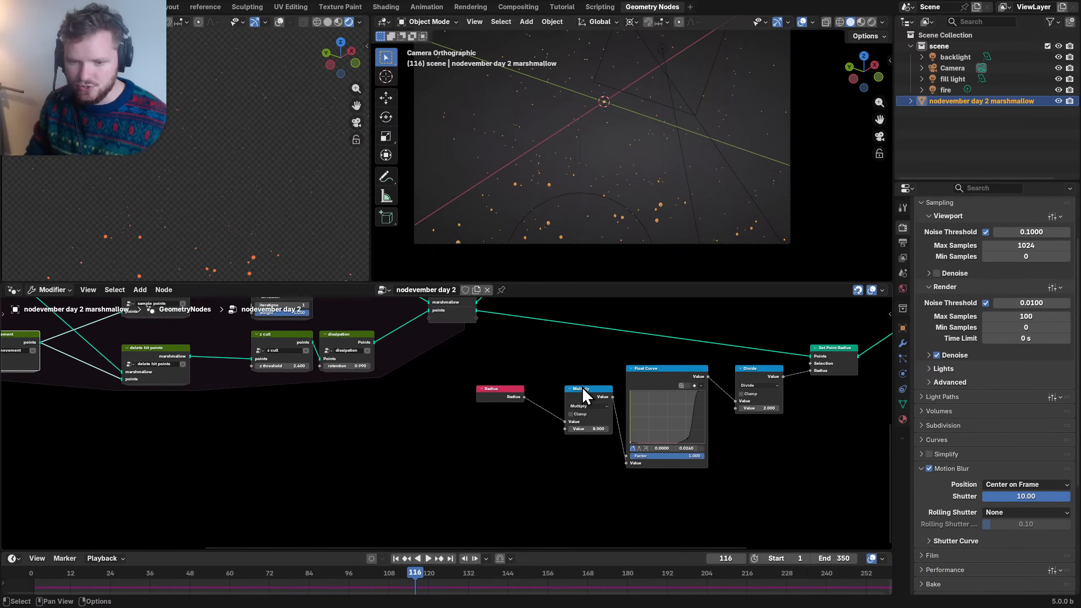
middle_click_drag(597, 386, 381, 426)
key("ctrl+s")
key("shift+a")
type("dt")
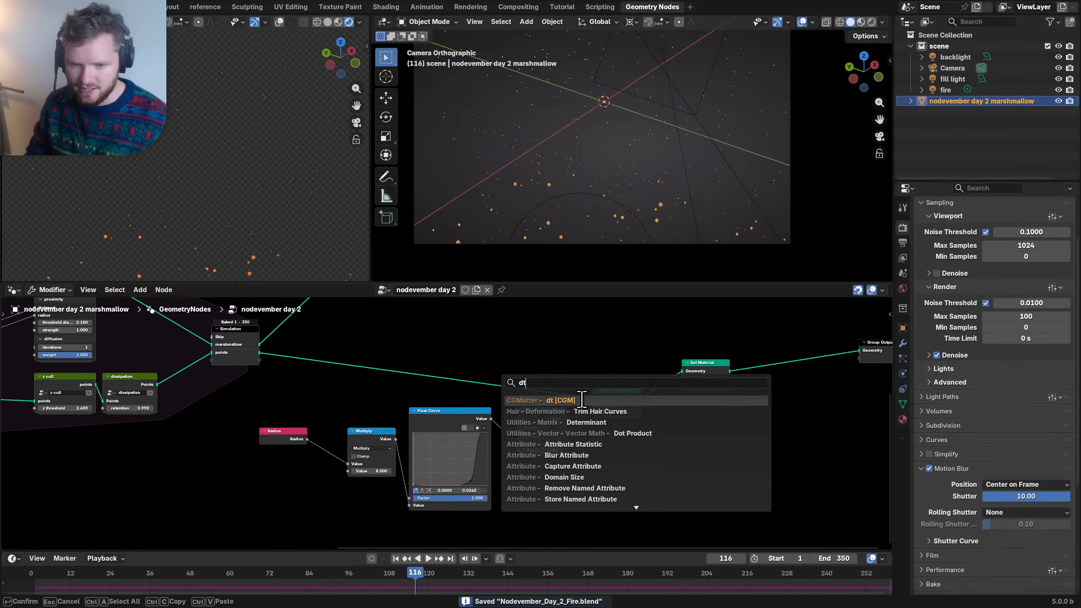
key("Return")
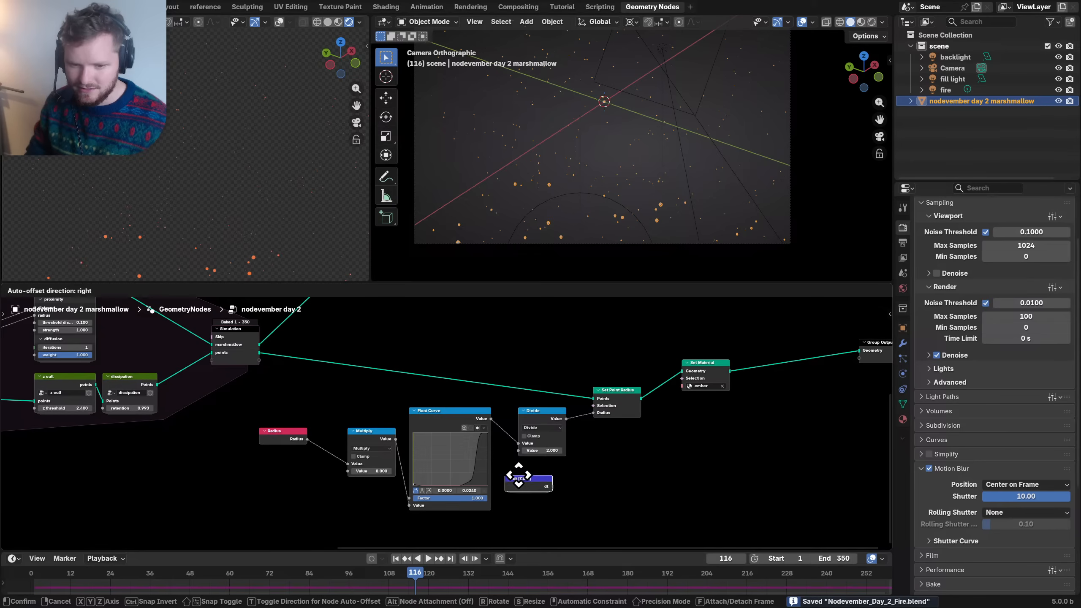
left_click(478, 327)
- Insert a Store Named Attribute node of type Vector between the Simulation output's points and Set Point Radius
middle_click_drag(776, 341, 628, 373)
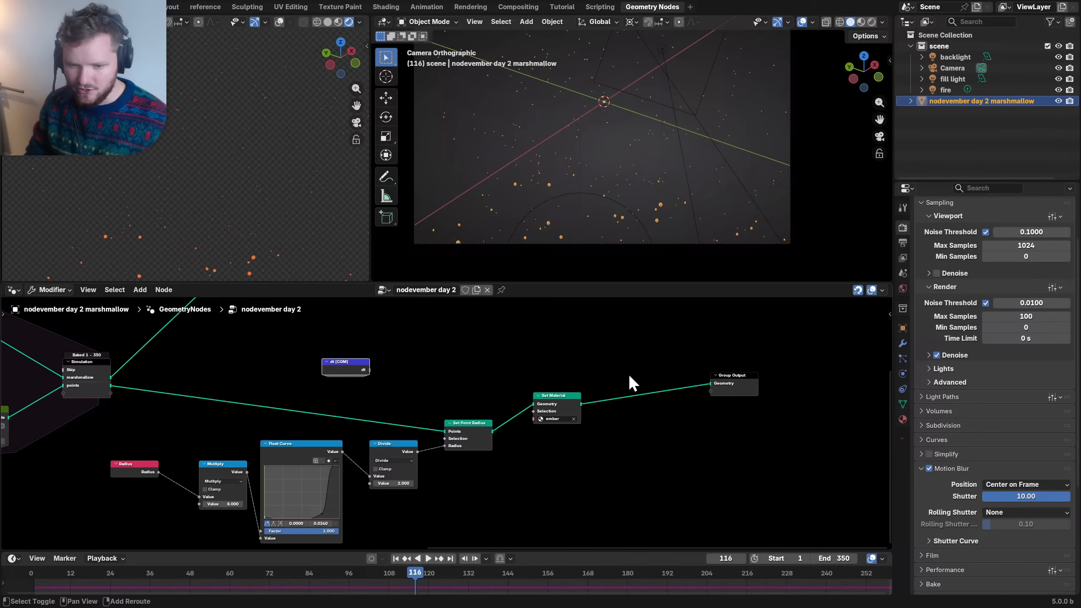
key("shift+a")
type("stor")
key("Return")
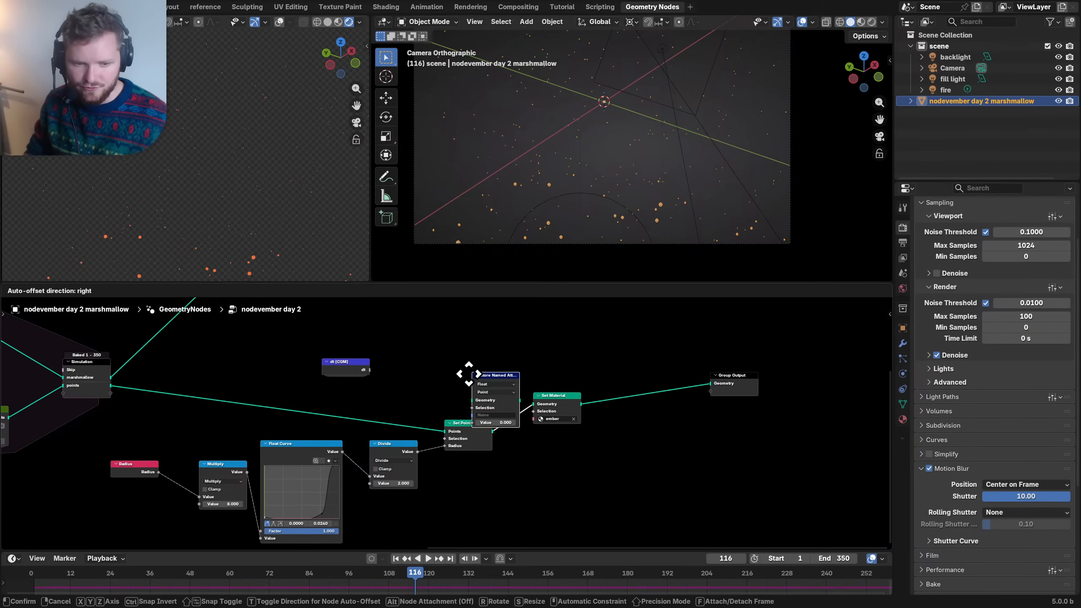
left_click(266, 376)
middle_click_drag(327, 385, 486, 388)
scroll(486, 387, "up", 5)
left_click(428, 361)
key("v")
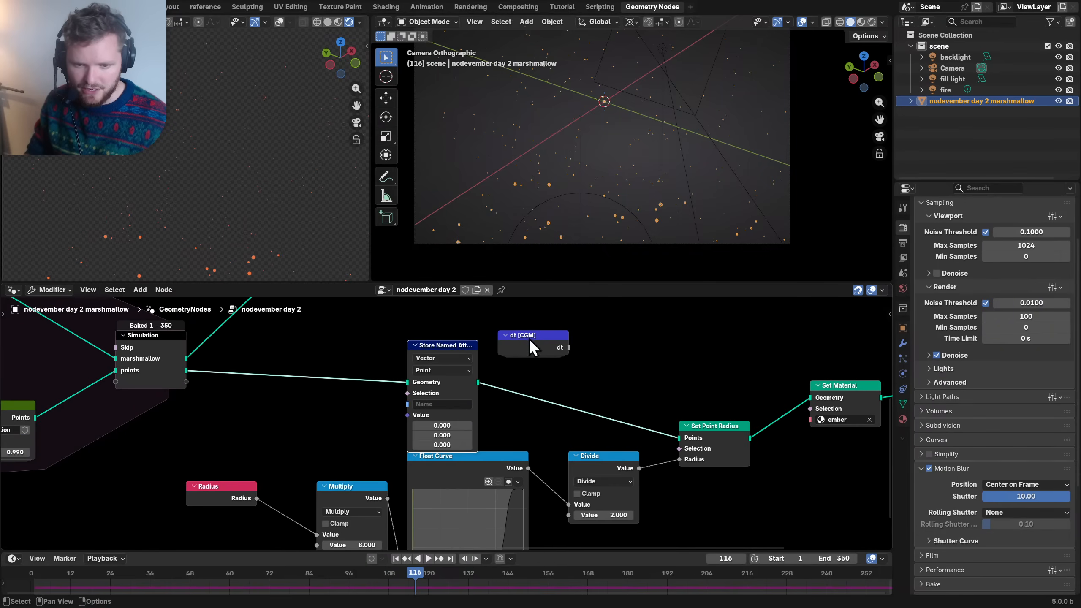
- Place the dt node near the Simulation output and move the ember radius nodes down to clear space below Store Named Attribute
left_click_drag(520, 339, 195, 402)
scroll(507, 409, "down", 5)
middle_click_drag(506, 409, 417, 358)
left_click_drag(580, 445, 405, 339)
key("g")
left_click(437, 415)
left_click_drag(366, 435, 234, 394)
key("g")
left_click(312, 467)
scroll(337, 417, "up", 5)
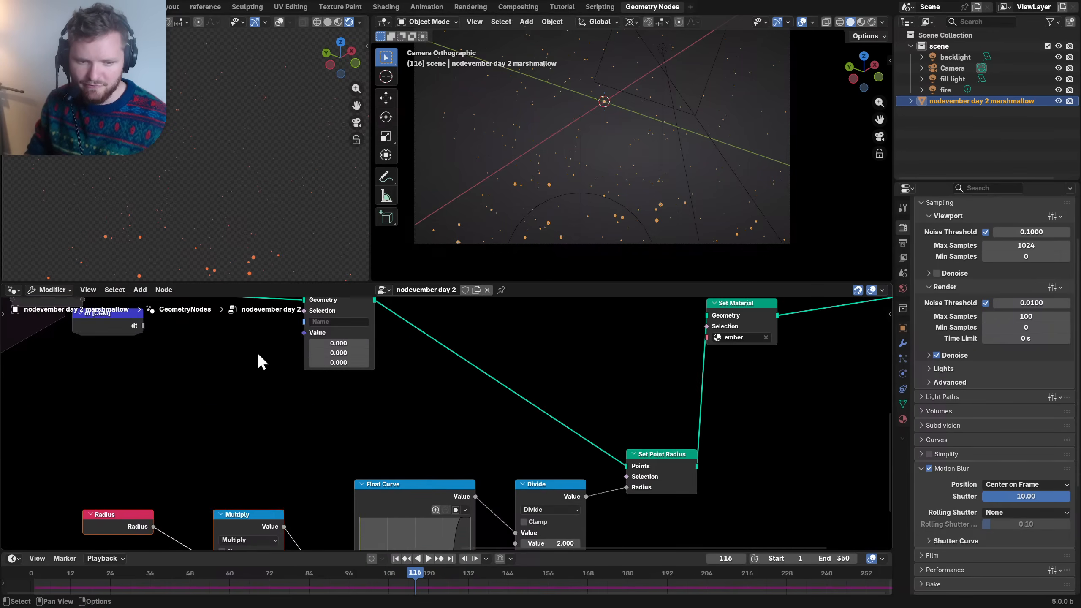
- Add a Named Attribute node of type Vector beside the dt node that reads the velocity attribute
middle_click_drag(207, 317, 423, 388)
scroll(424, 388, "up", 3)
key("shift+a")
type("named")
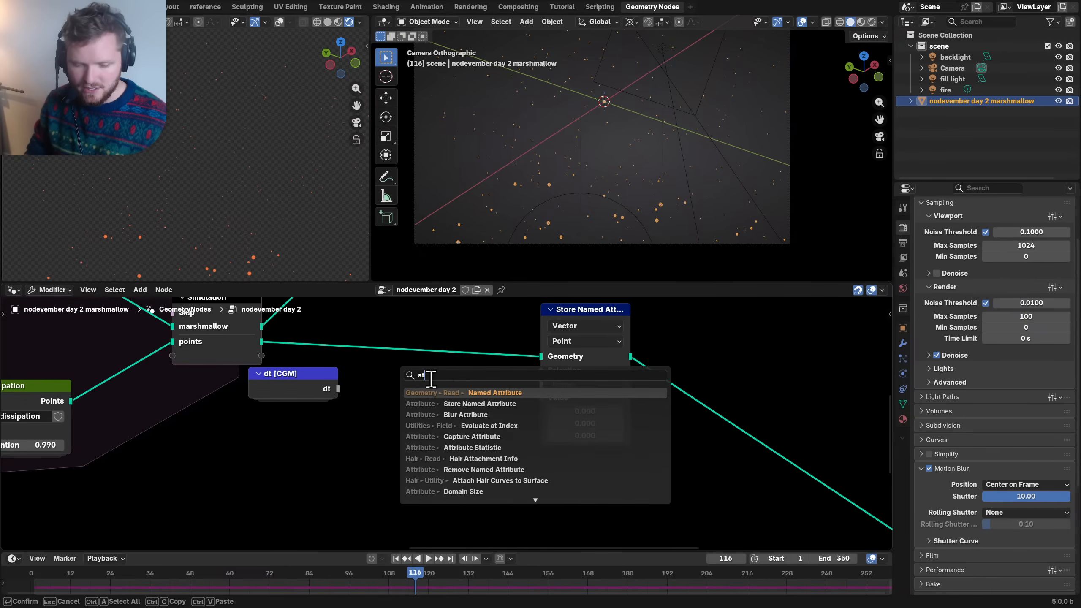
key("Return")
left_click(404, 398)
left_click(405, 416)
left_click(403, 434)
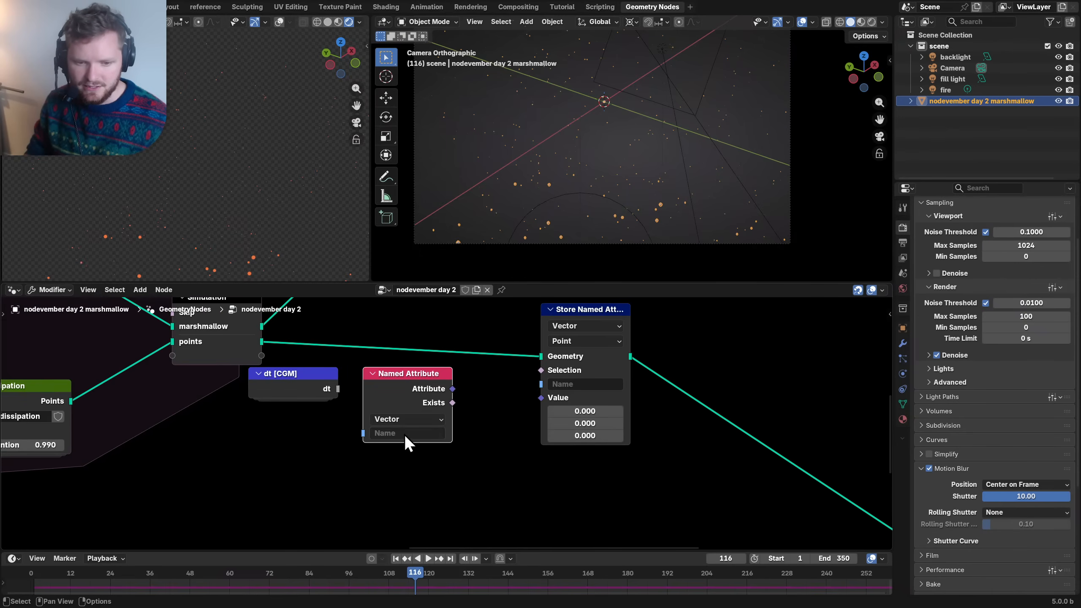
left_click(403, 433)
left_click(400, 455)
- Divide the velocity attribute by dt with a vector Divide node and connect the result to Store Named Attribute's Value
left_click_drag(403, 388, 419, 424)
type("div")
key("Return")
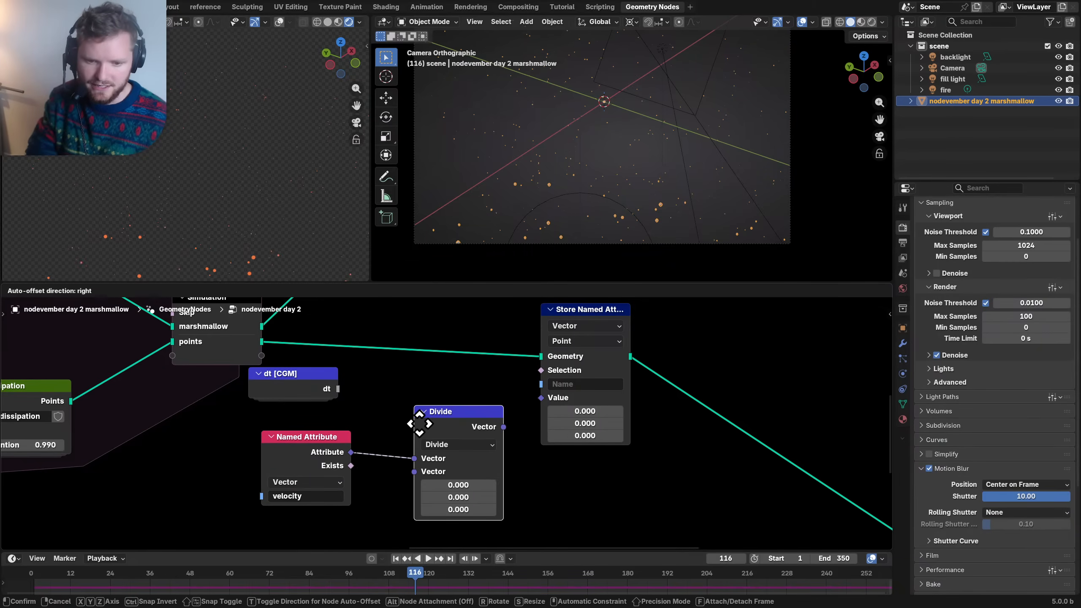
left_click(373, 375)
left_click_drag(338, 388, 363, 422)
left_click_drag(452, 375, 554, 393)
- Set the stored attribute's name to velocity and arrange the Named Attribute, dt and Divide nodes below the points link
left_click(568, 384)
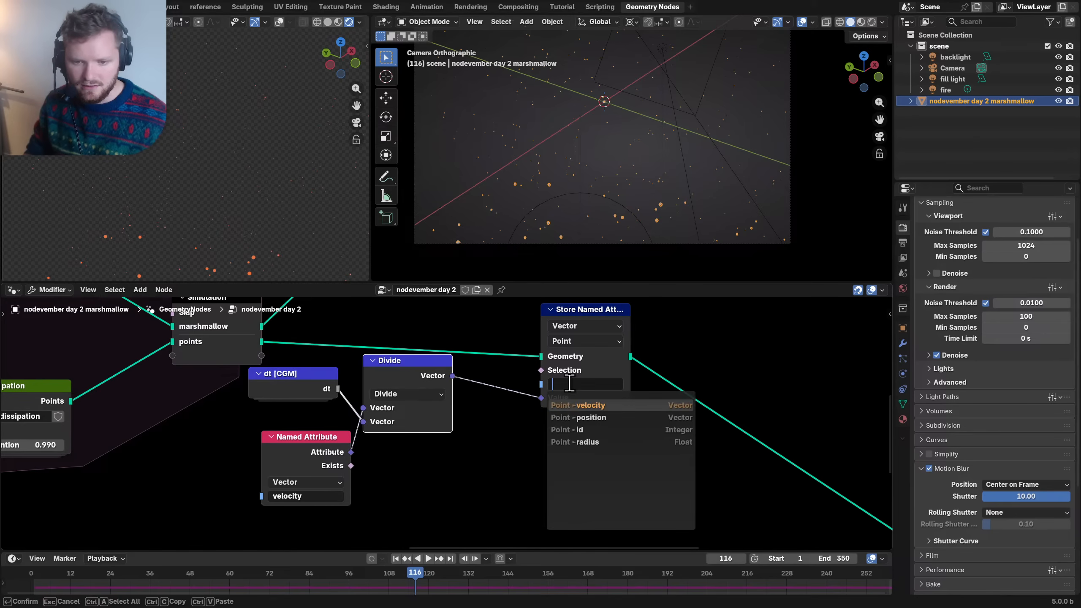
type("veloc")
key("Down")
key("Return")
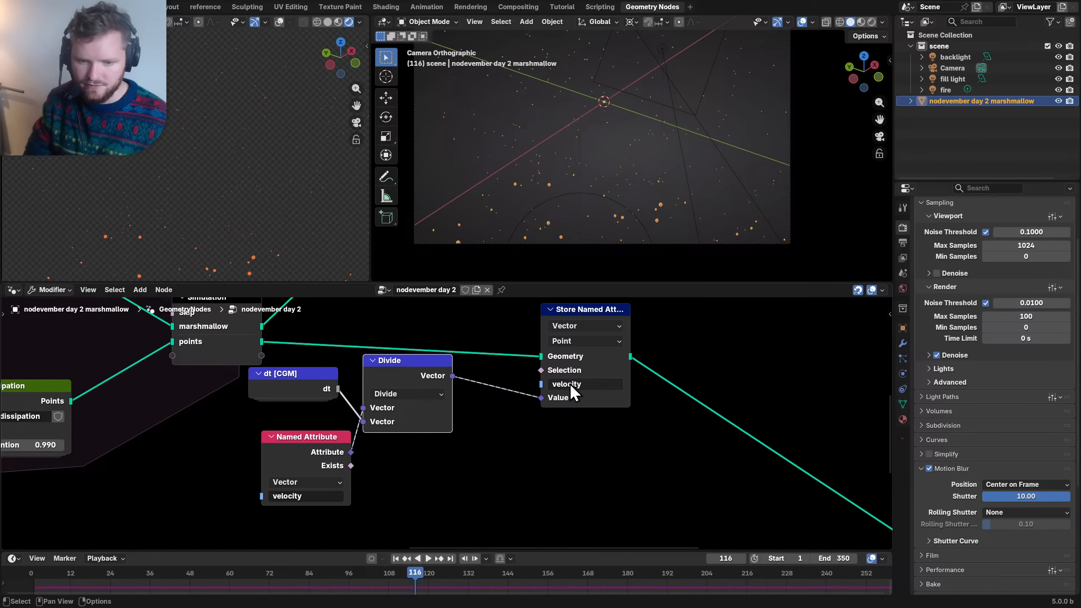
left_click_drag(303, 373, 315, 526)
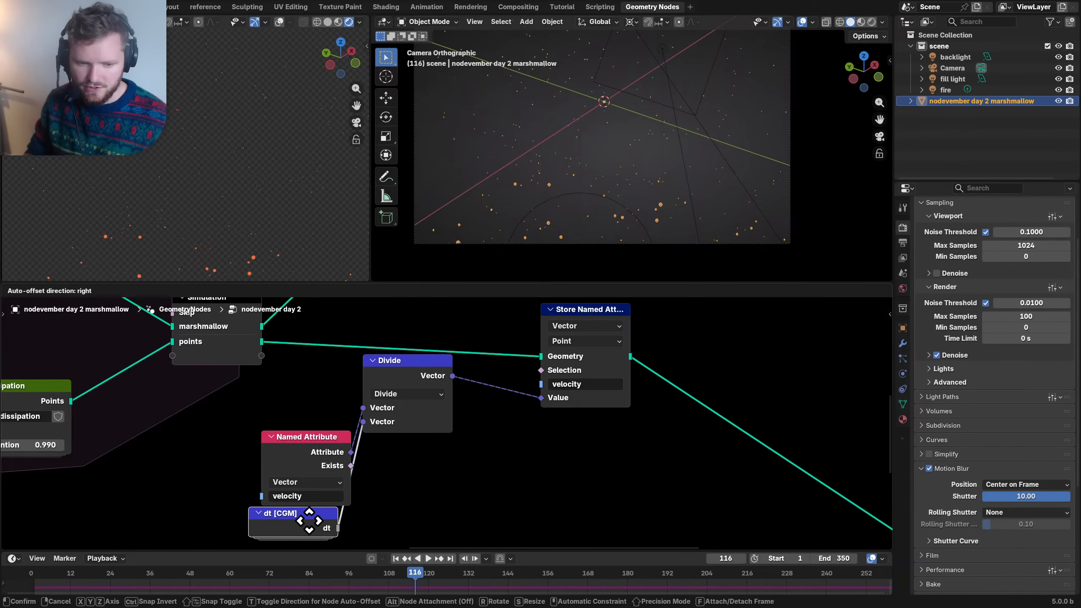
left_click_drag(385, 536, 256, 396)
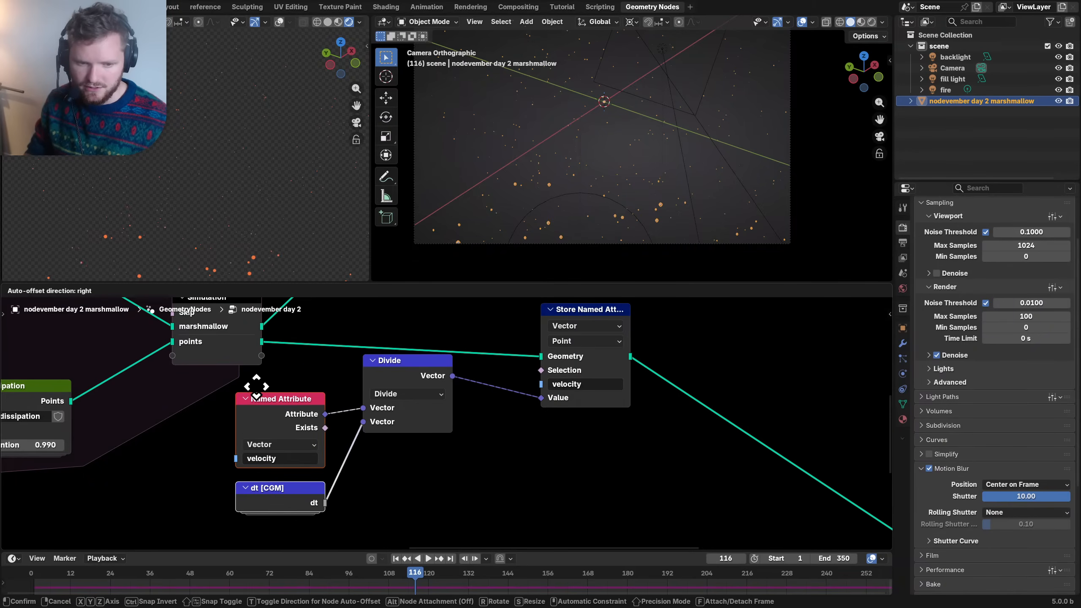
left_click_drag(400, 368, 387, 419)
- Save the file and render the current frame with the rescaled velocity
key("ctrl+s")
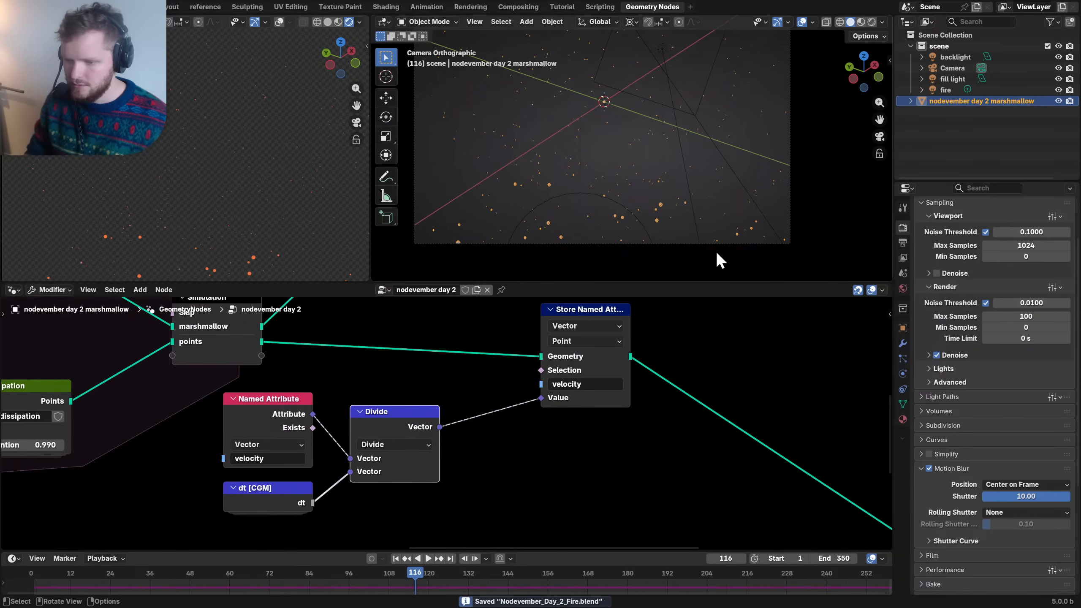
key("F12")
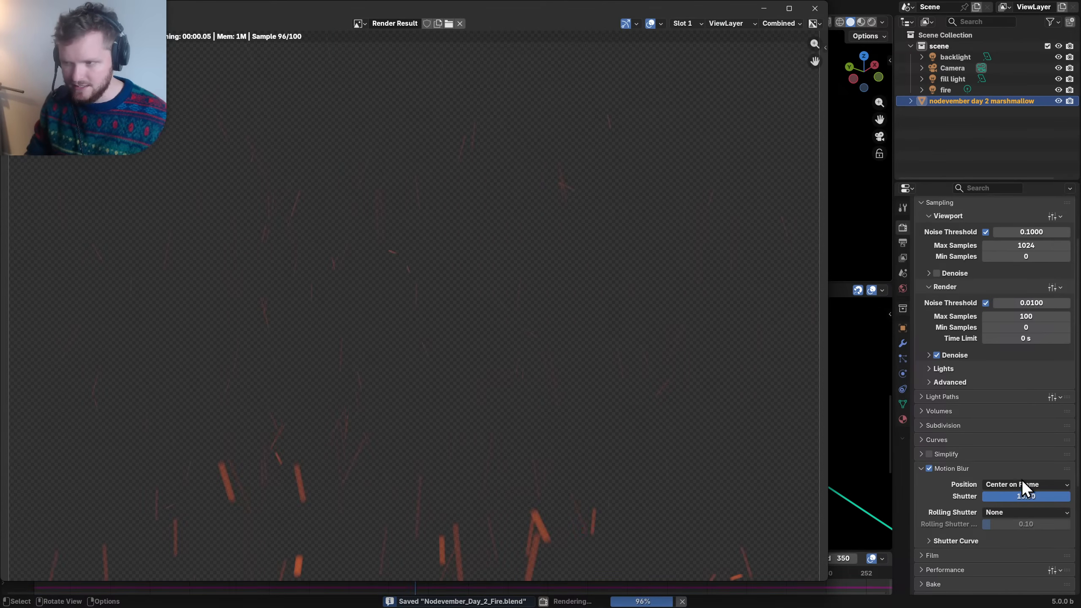
- Set the motion blur Shutter to 0.5, save the file and test-render the current frame
key("Escape")
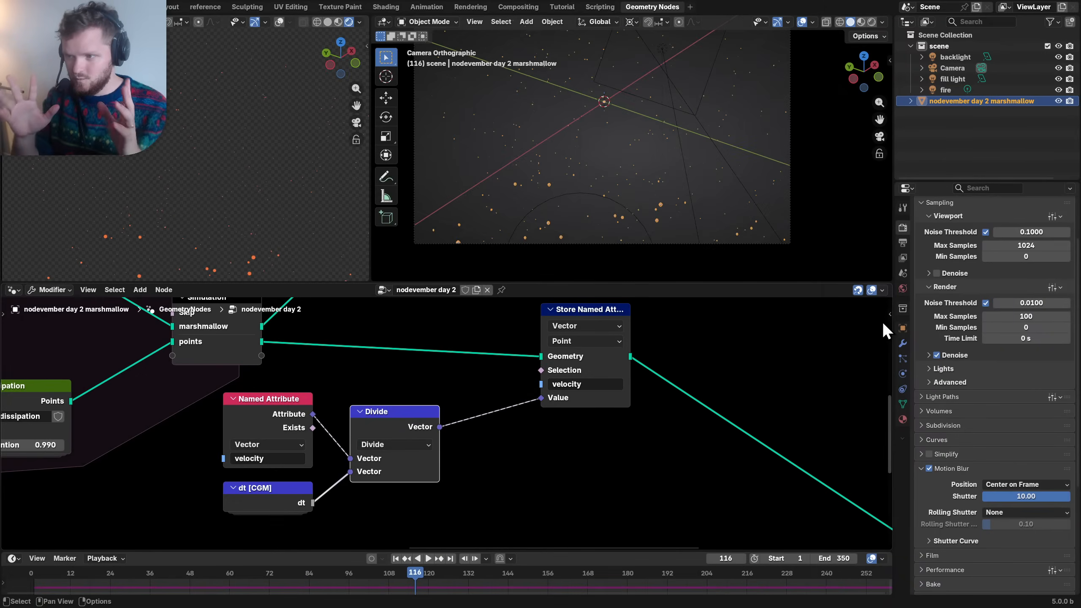
left_click(1031, 496)
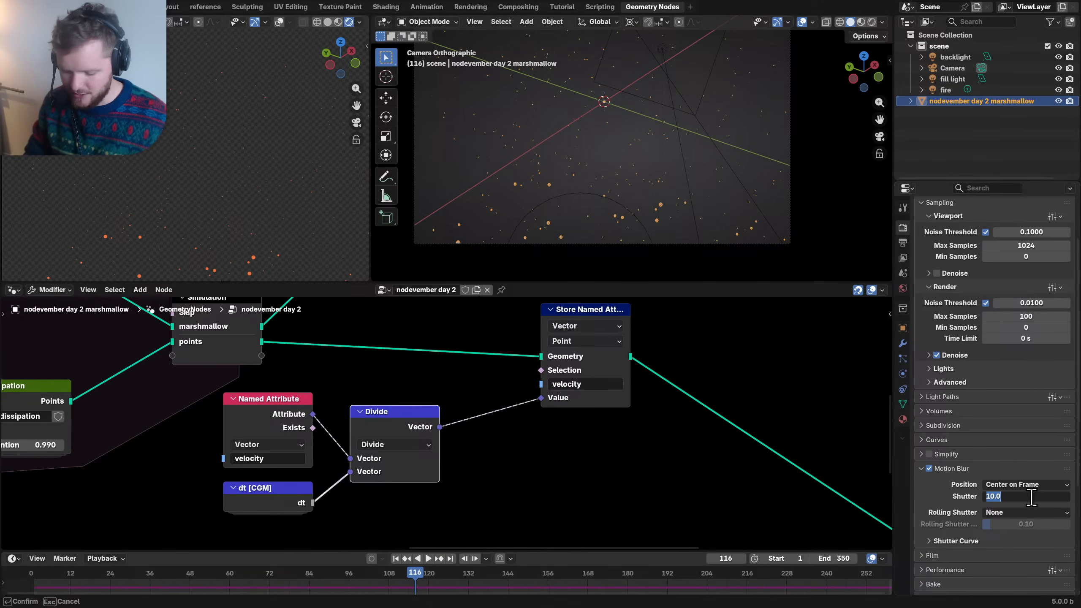
type("0.5")
key("Return")
key("ctrl+s")
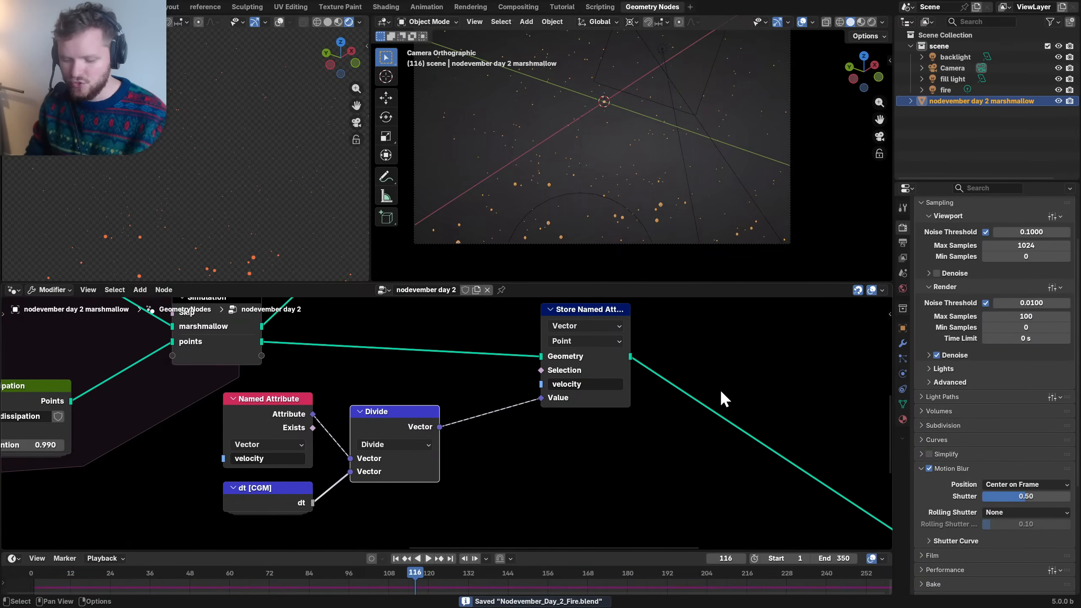
key("F12")
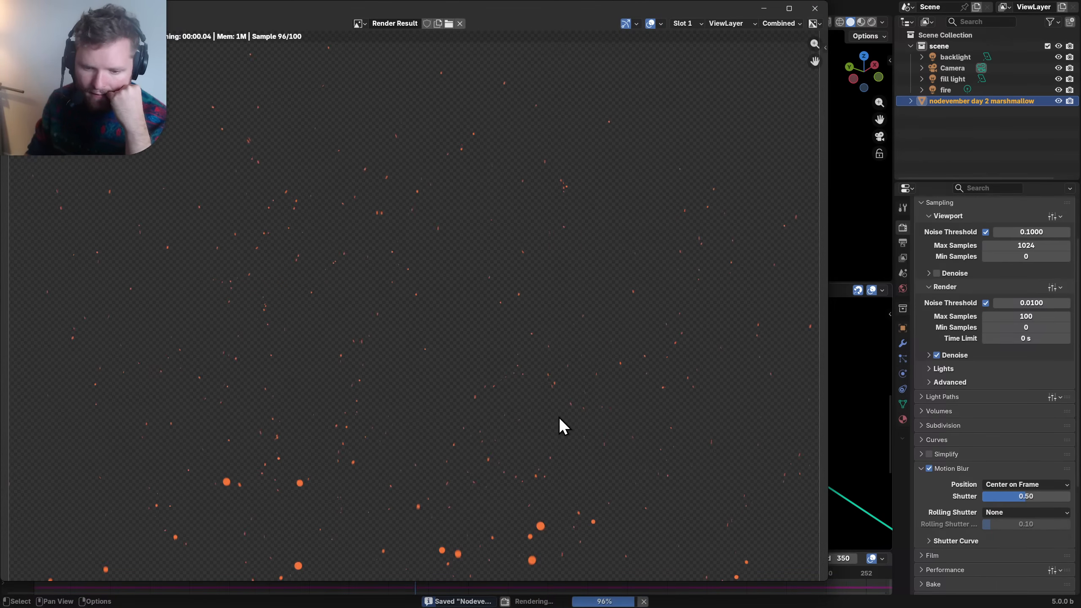
key("Escape")
- Move the Radius and Multiply nodes of the point radius chain up directly beneath the dt node
scroll(543, 417, "down", 6)
middle_click_drag(719, 425, 585, 379)
scroll(585, 379, "down", 4)
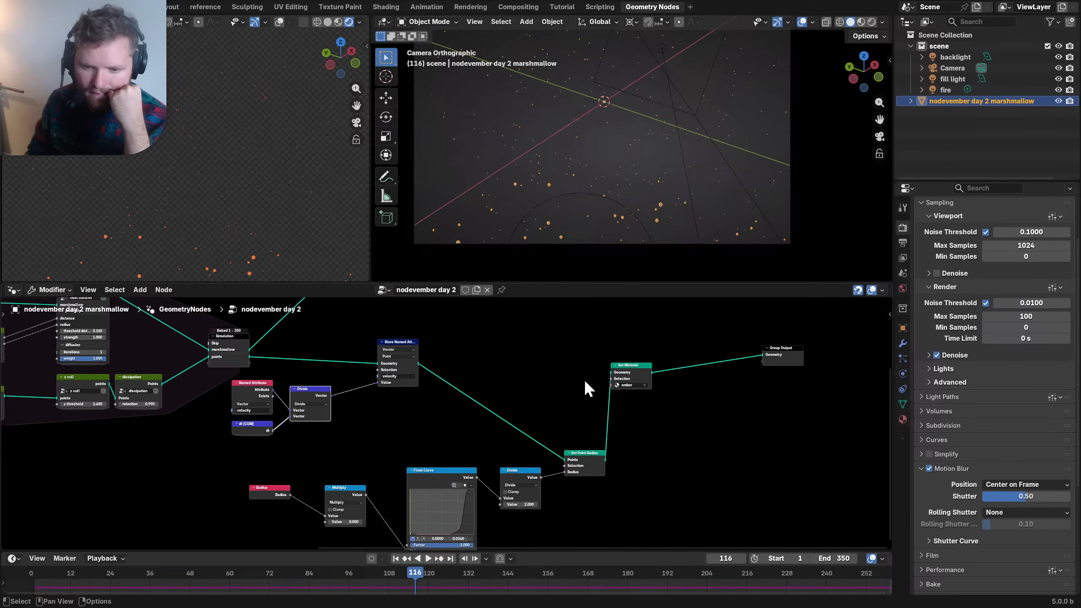
scroll(584, 379, "down", 1)
middle_click_drag(503, 440, 541, 406)
scroll(405, 457, "up", 5)
left_click_drag(334, 505, 384, 474)
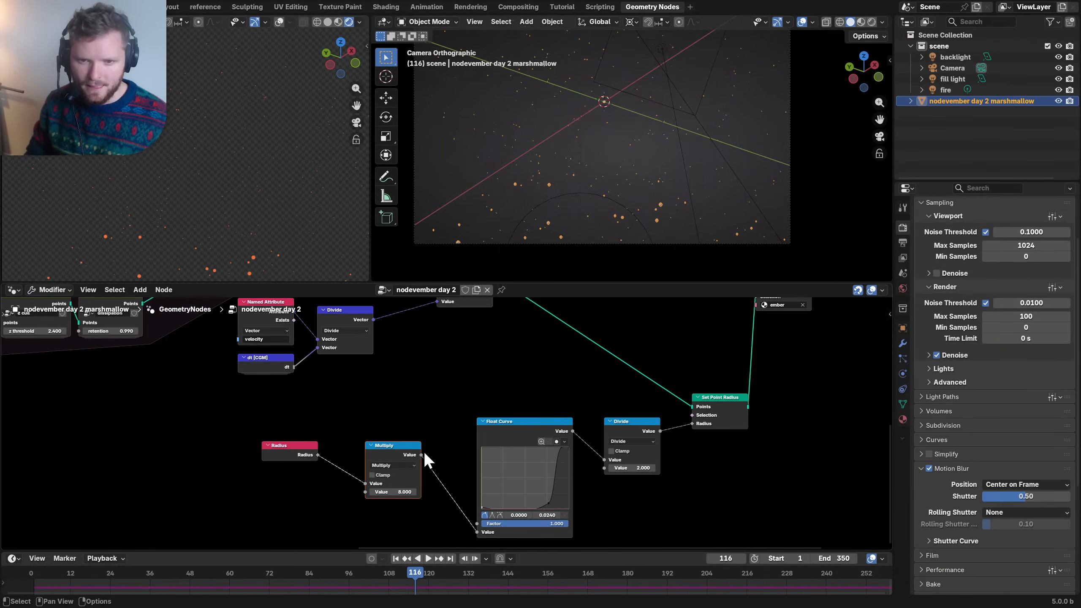
key("g")
left_click(375, 450)
left_click_drag(249, 511, 362, 452)
key("g")
left_click(349, 385)
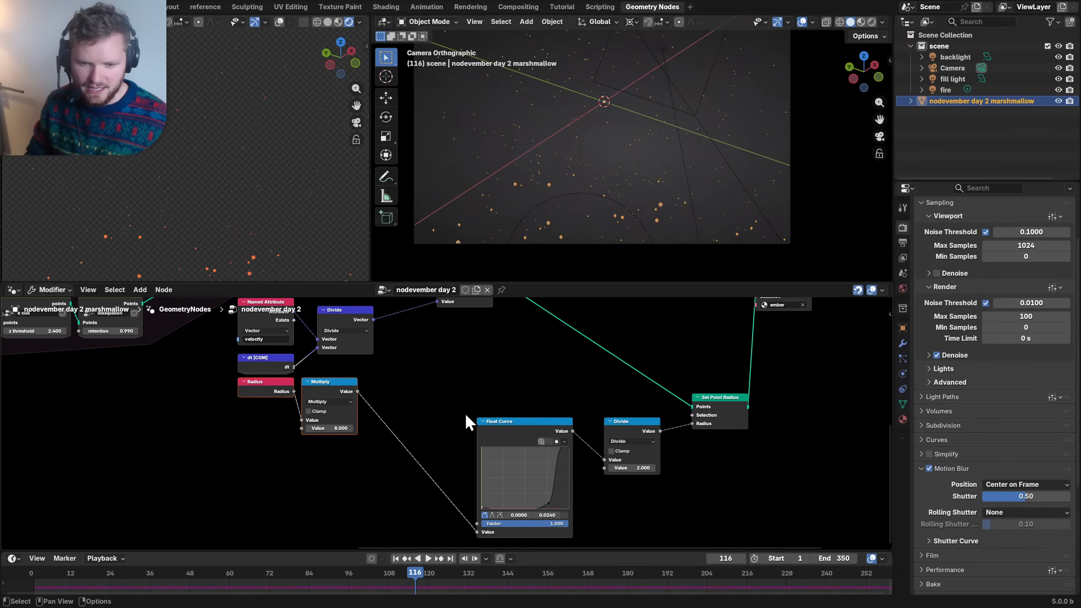
- Move the Float Curve, its Divide and the Set Point Radius node in beside the Multiply node
left_click_drag(530, 424, 419, 376)
left_click_drag(657, 440, 473, 452)
scroll(517, 398, "up", 3)
scroll(583, 425, "down", 3)
middle_click_drag(745, 409, 605, 468)
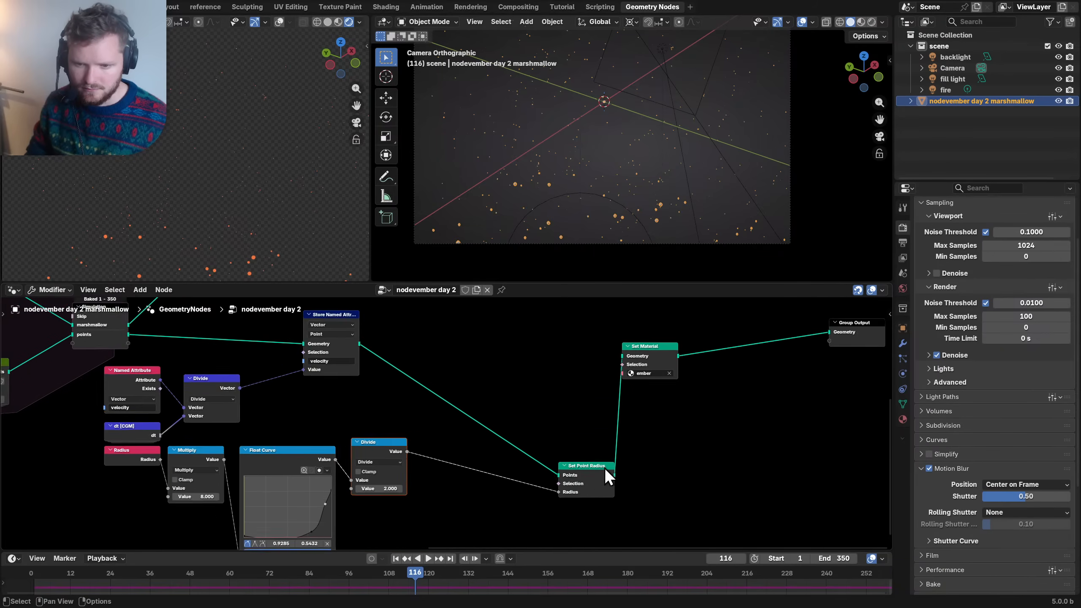
scroll(595, 468, "down", 2)
left_click_drag(547, 466, 476, 431)
- Lower the Float Curve's upper control point to about 0.91, 0.38, pull its end point down and save the file
scroll(446, 427, "up", 5)
scroll(279, 484, "up", 2)
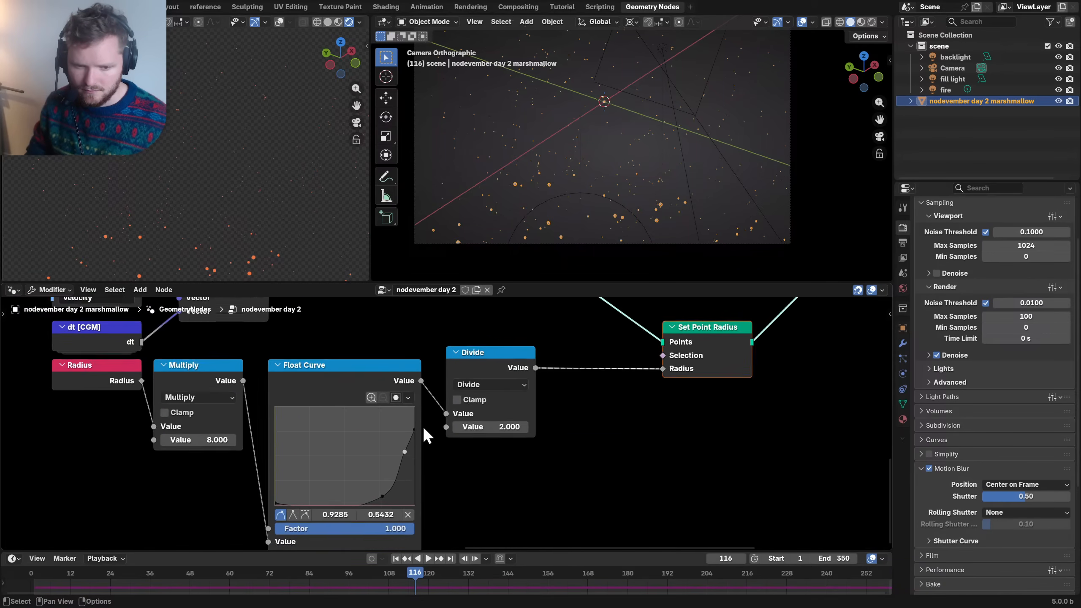
left_click_drag(399, 464, 398, 471)
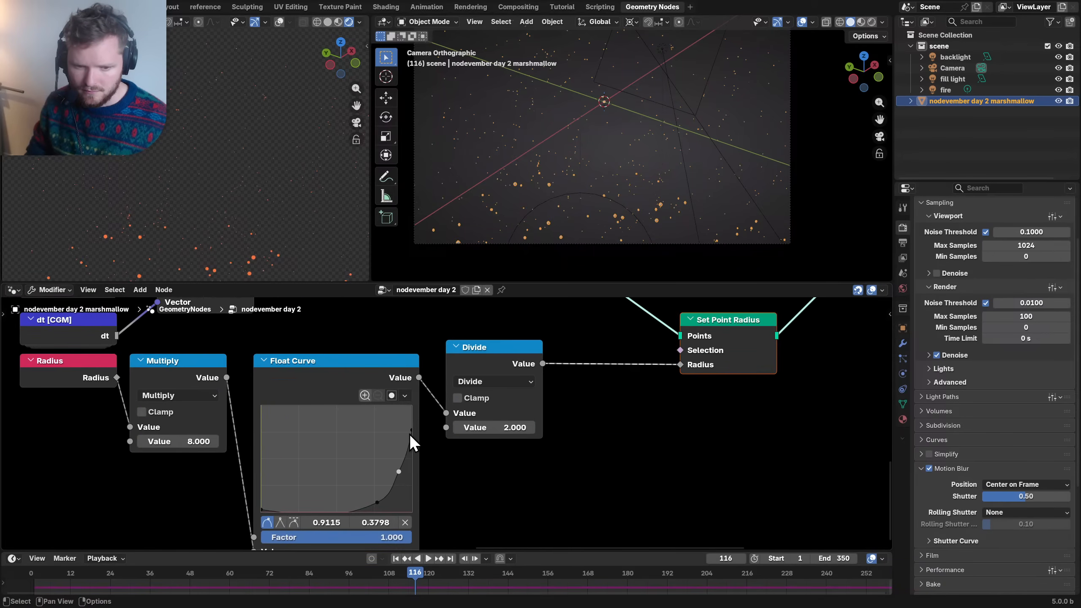
mouse_move(410, 434)
left_mouse_down()
mouse_move(411, 459)
mouse_move(420, 443)
left_mouse_up()
scroll(379, 509, "up", 2)
scroll(446, 421, "down", 7)
middle_click_drag(702, 345, 458, 467)
key("ctrl+s")
- Reposition the Set Point Radius, ember Set Material and Group Output nodes into a compact row
left_click_drag(530, 473, 484, 423)
key("g")
left_click(480, 404)
middle_click_drag(676, 374, 512, 480)
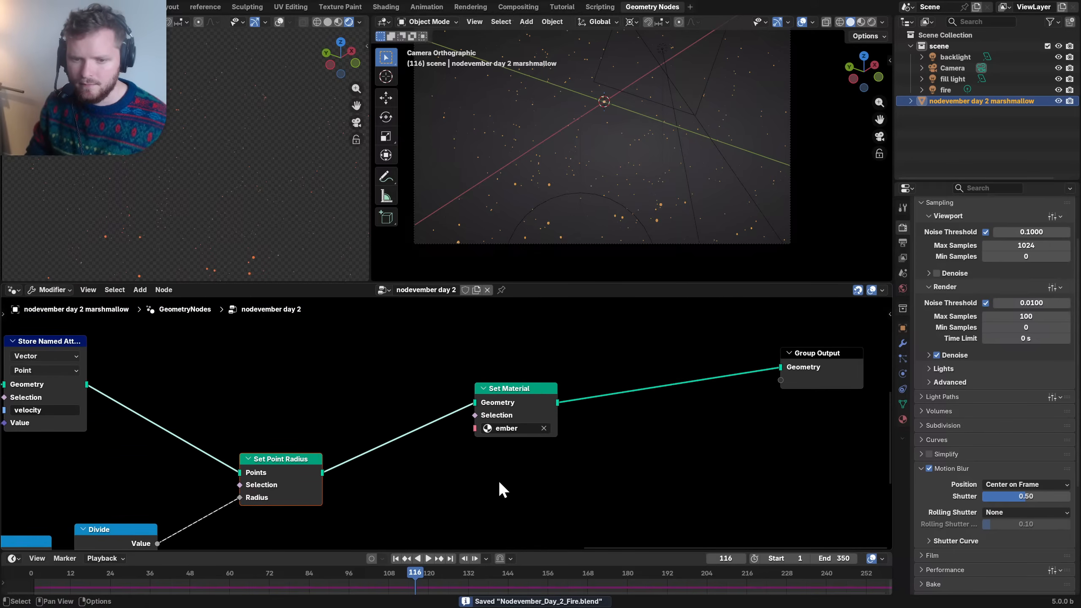
left_click_drag(499, 480, 837, 359)
key("g")
left_click(508, 447)
left_click_drag(760, 476, 619, 379)
key("g")
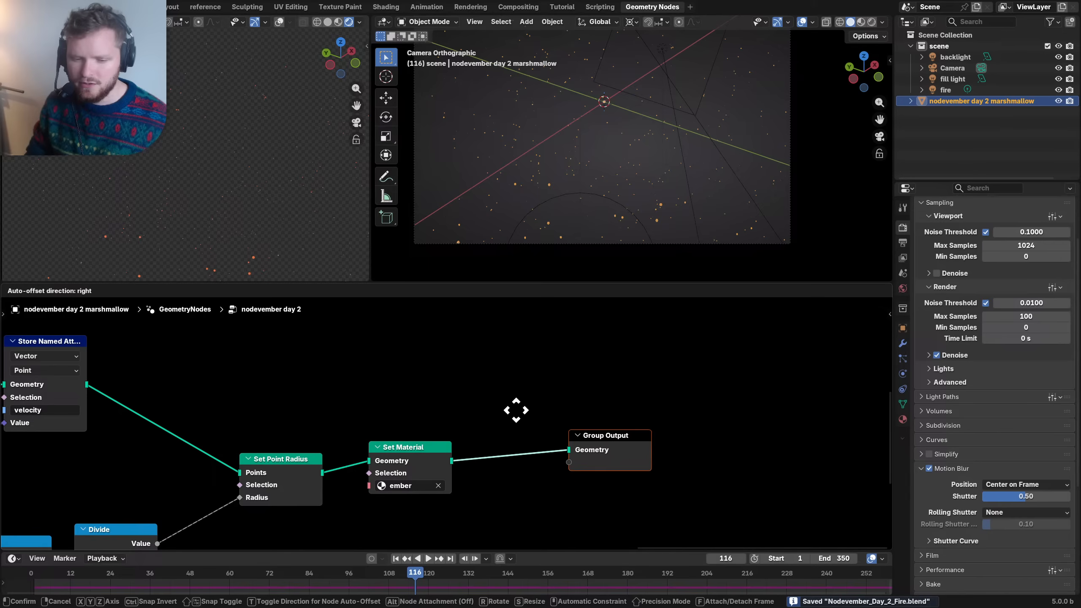
left_click(467, 415)
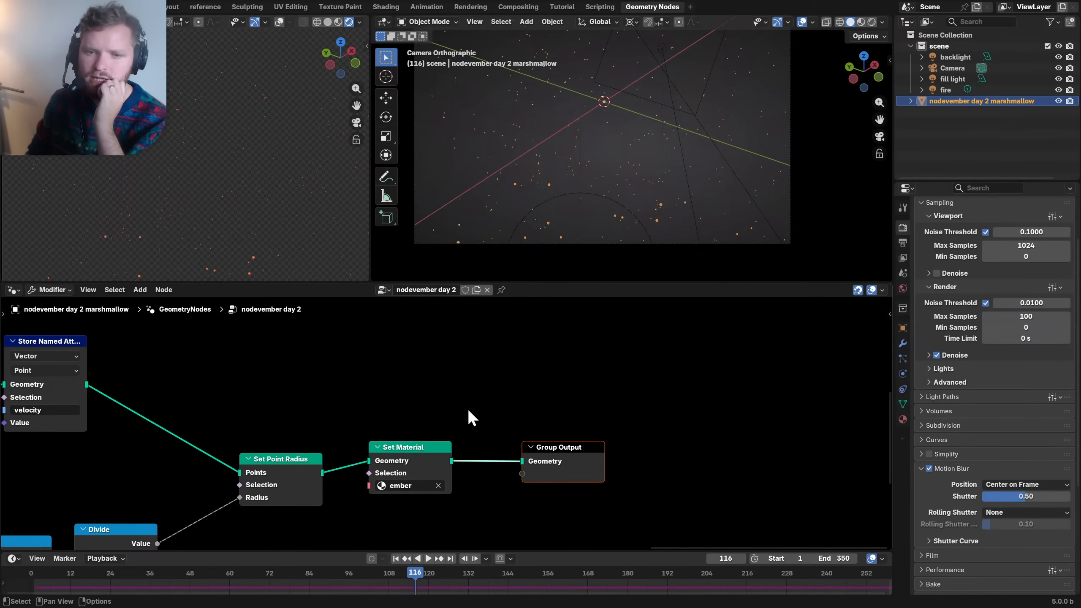
- Move the marshmallow branch's baking, Set Shade Smooth and Set Material nodes down just above Store Named Attribute
middle_click_drag(367, 446, 596, 403)
scroll(568, 399, "down", 2)
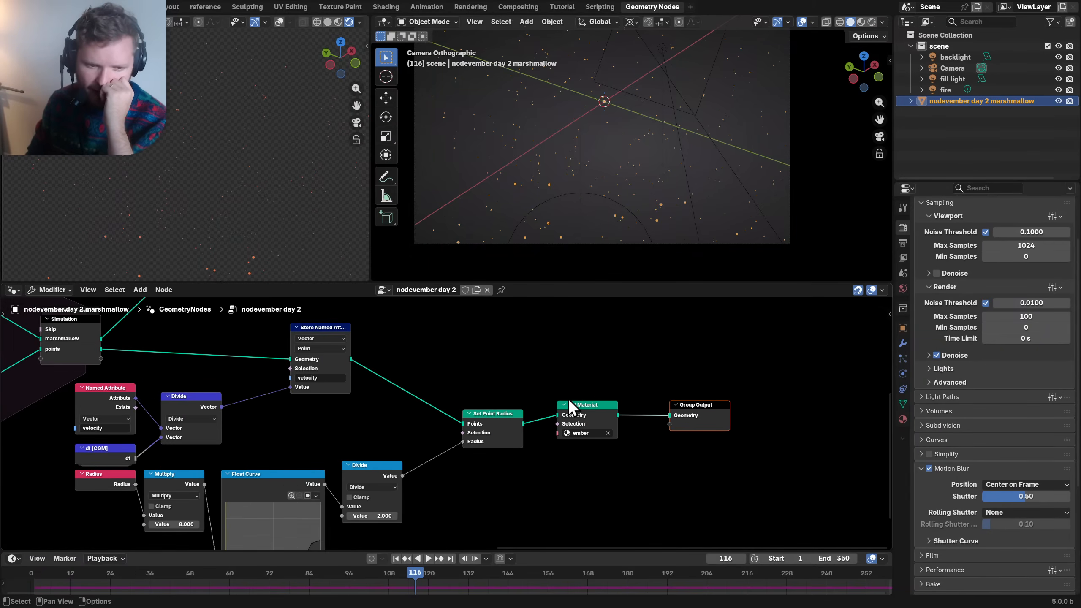
scroll(447, 420, "up", 4)
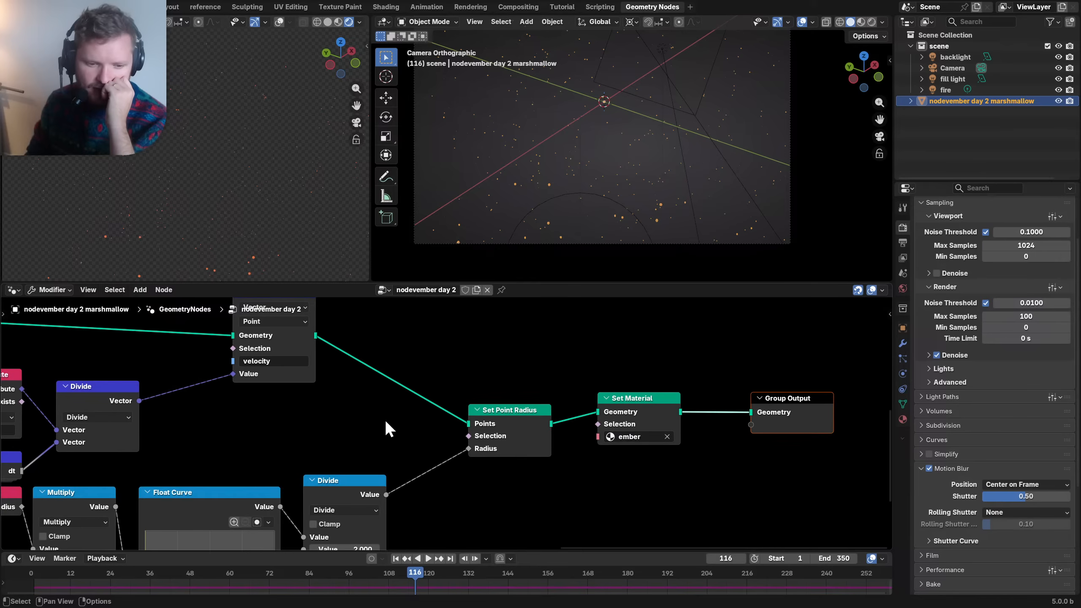
middle_click_drag(349, 421, 406, 441)
scroll(402, 441, "down", 8)
scroll(402, 441, "down", 6)
middle_click_drag(515, 347, 460, 410)
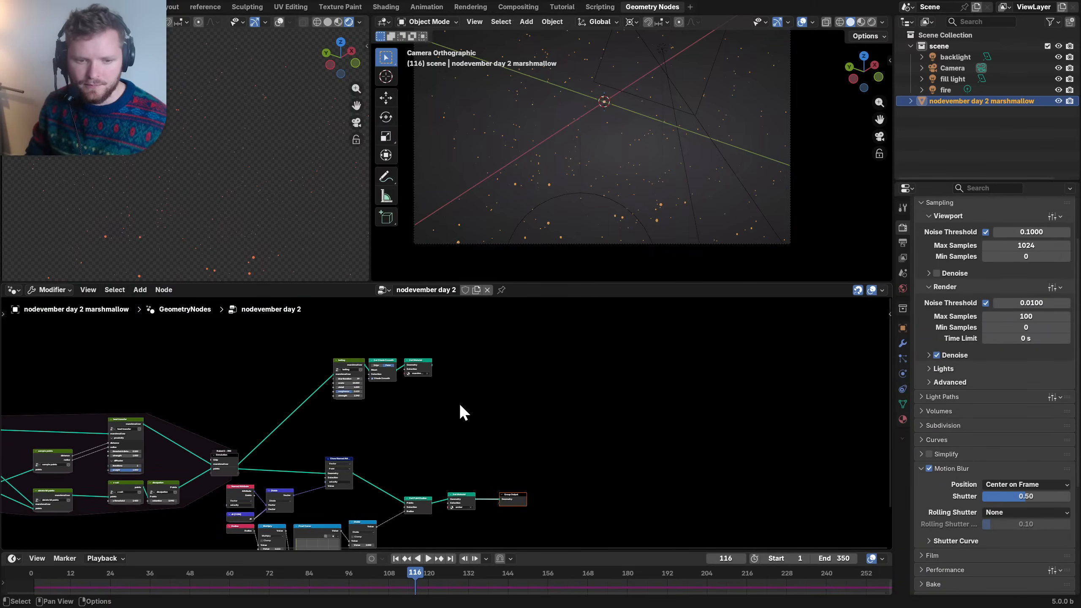
scroll(459, 408, "up", 5)
left_click_drag(453, 392, 293, 338)
key("g")
left_click(275, 417)
- Combine the ember and marshmallow Set Material outputs with Join Geometry and place Group Output beyond it
middle_click_drag(425, 507, 359, 428)
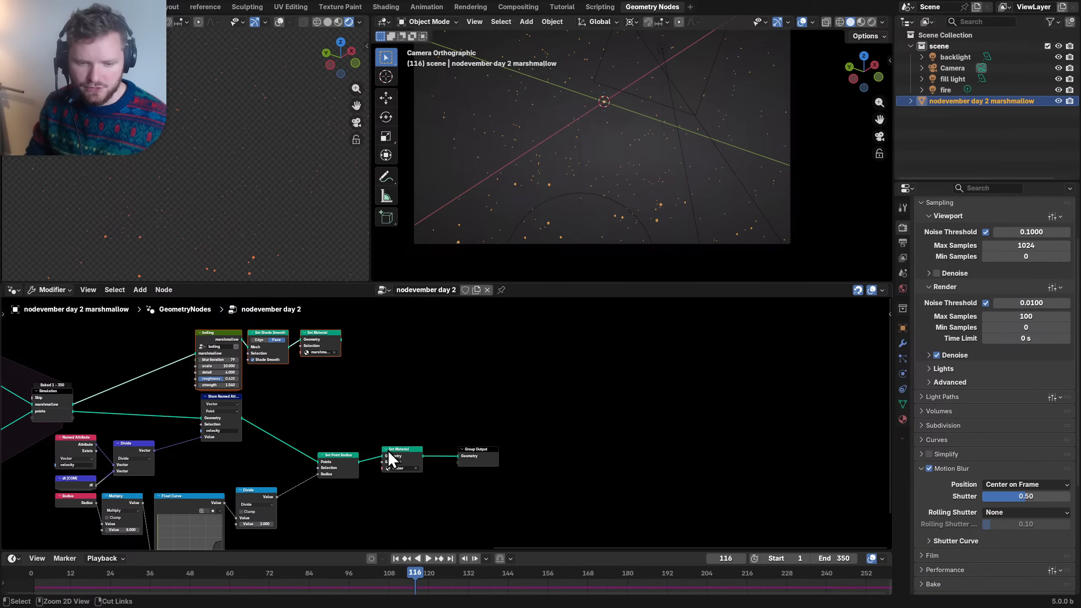
right_click_drag(388, 453, 309, 348, "ctrl+shift")
left_click_drag(476, 450, 580, 409)
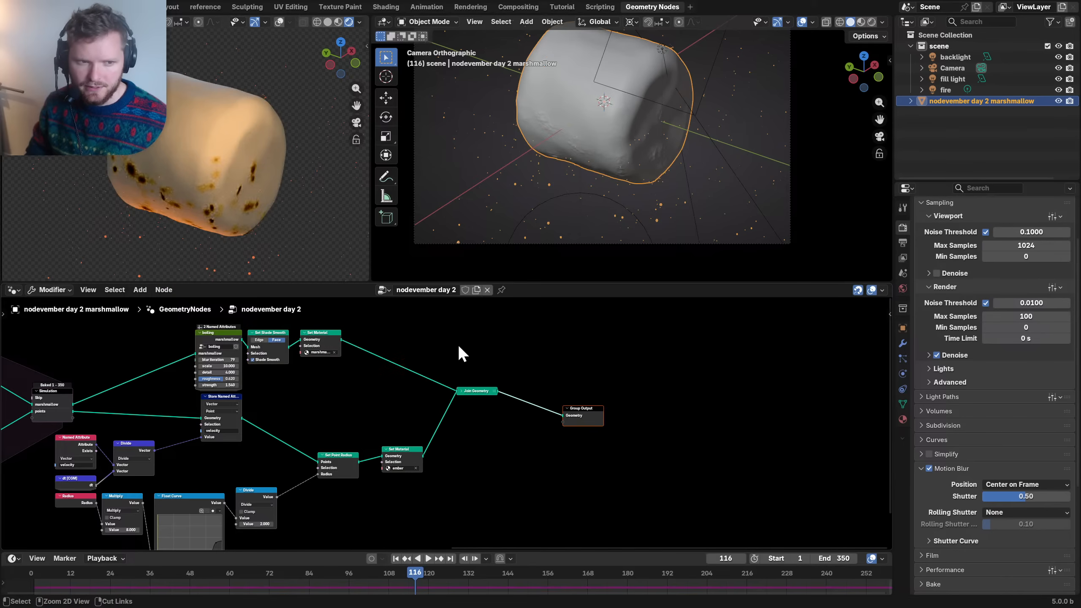
- Save the file, render the current frame with marshmallow and embers, and close the render window
key("ctrl+s")
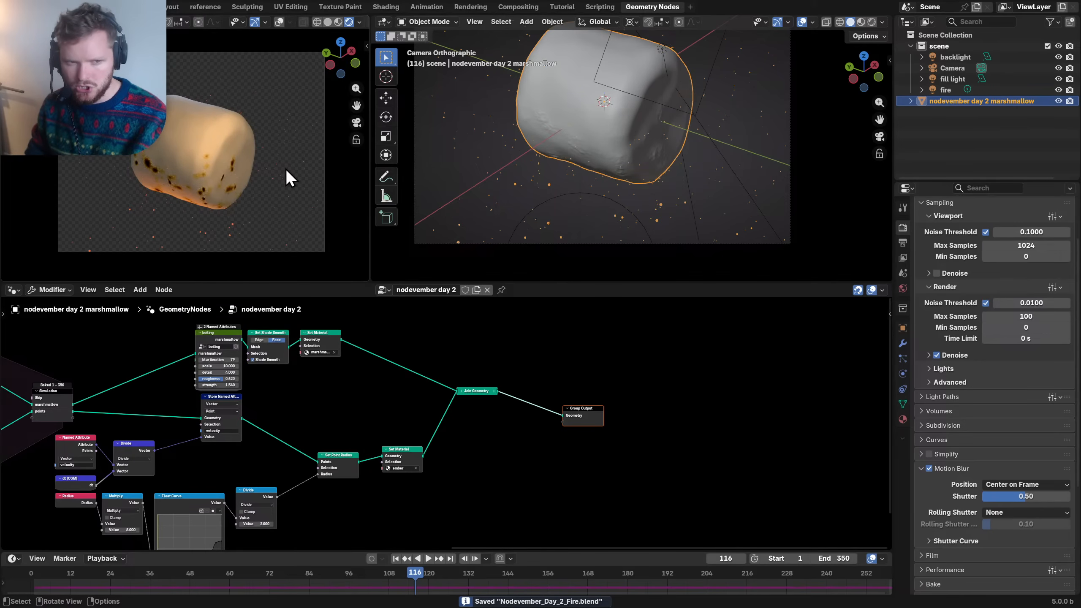
key("F12")
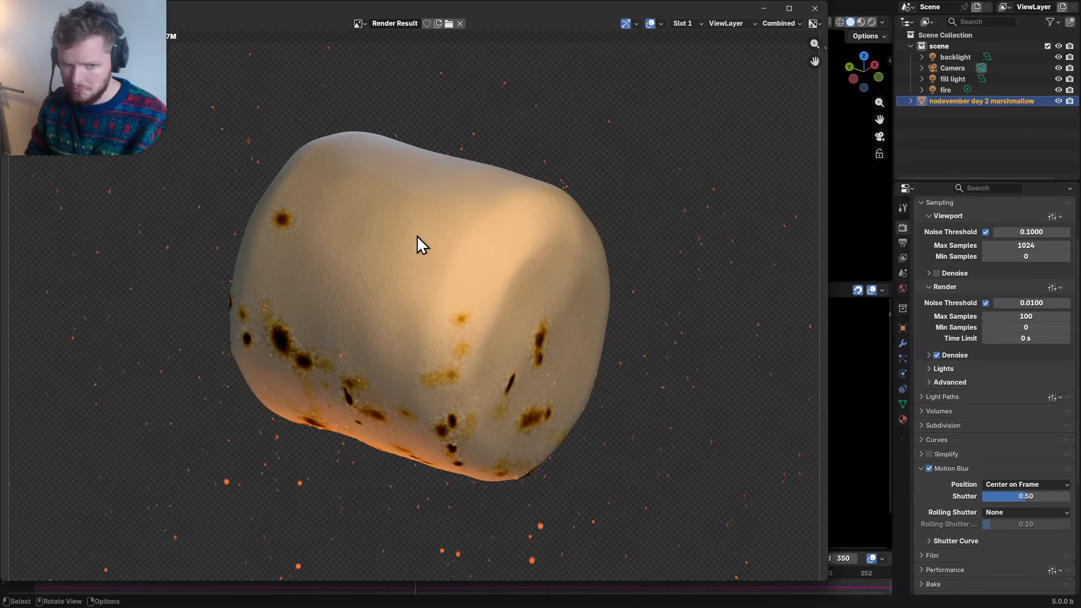
scroll(418, 236, "down", 3)
left_click(814, 9)
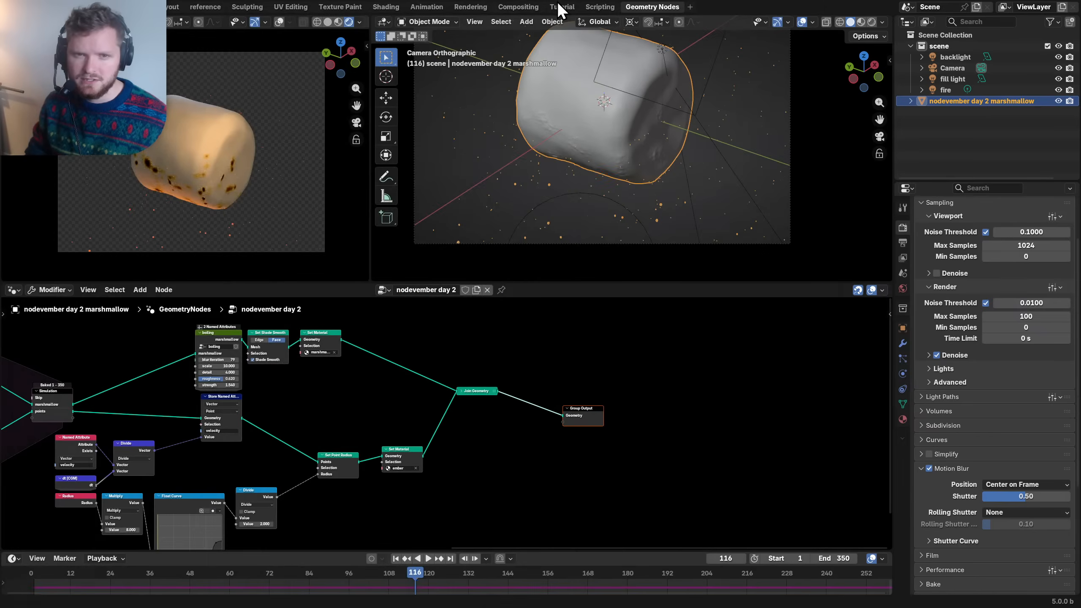
- Switch to the Compositing workspace, collapse the asset shelf and create a new compositor node tree
left_click(529, 7)
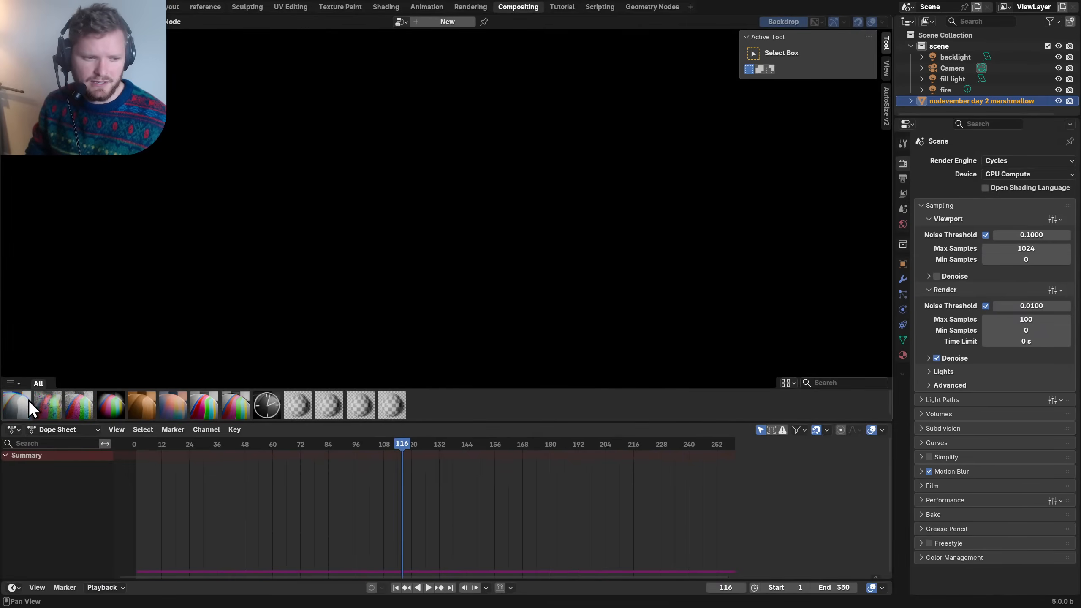
left_click_drag(58, 391, 61, 422)
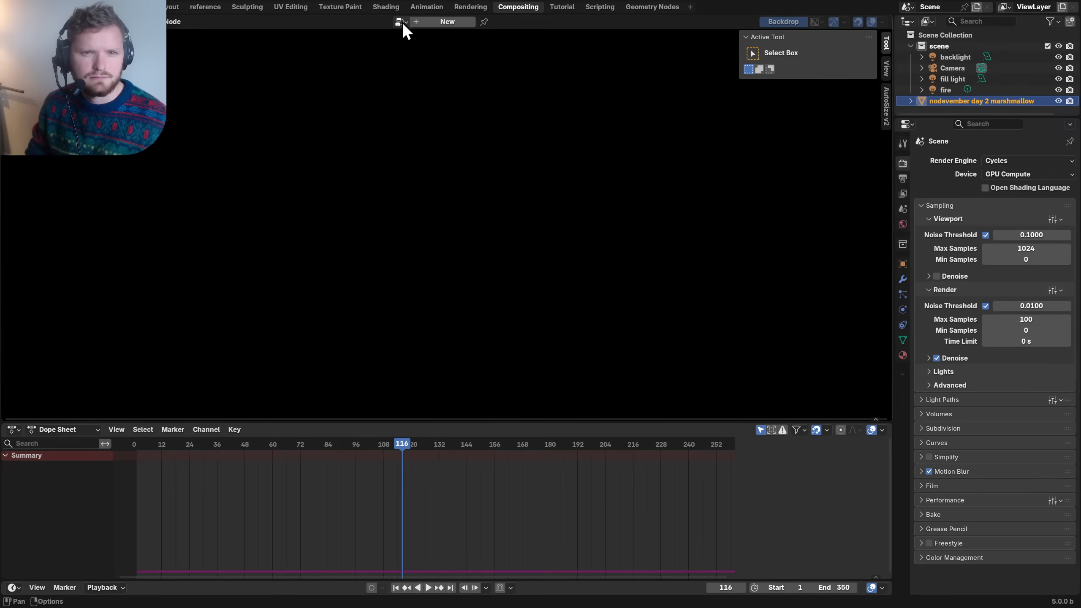
left_click(421, 22)
- Spread Render Layers and the Group Output and Viewer nodes apart, and shrink the backdrop image
left_click_drag(290, 245, 141, 246)
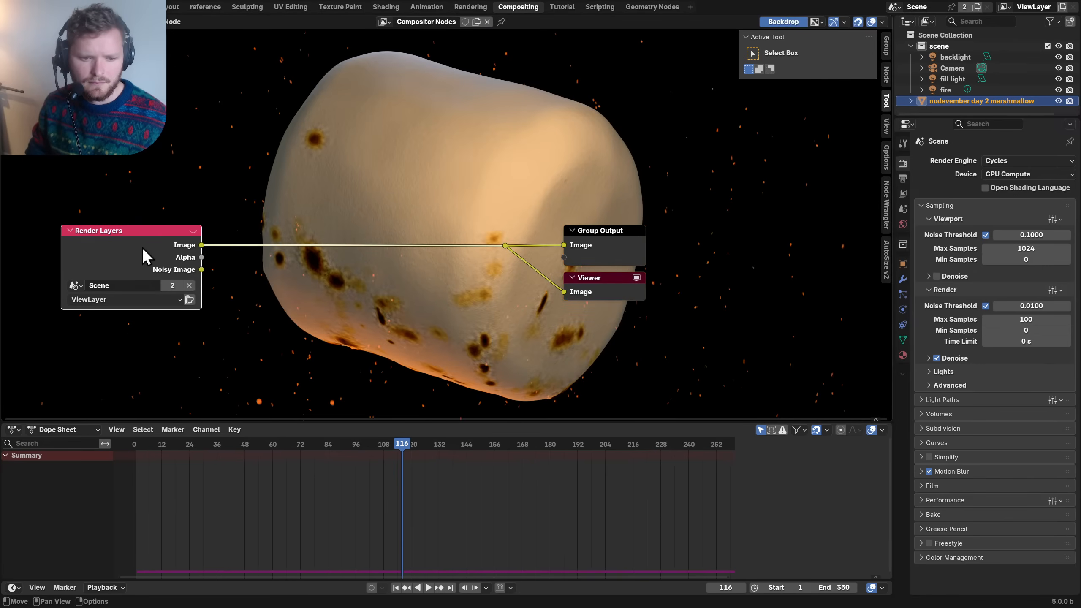
key("v")
key("v")
key("v")
left_click_drag(683, 344, 404, 208)
key("g")
left_click(578, 218)
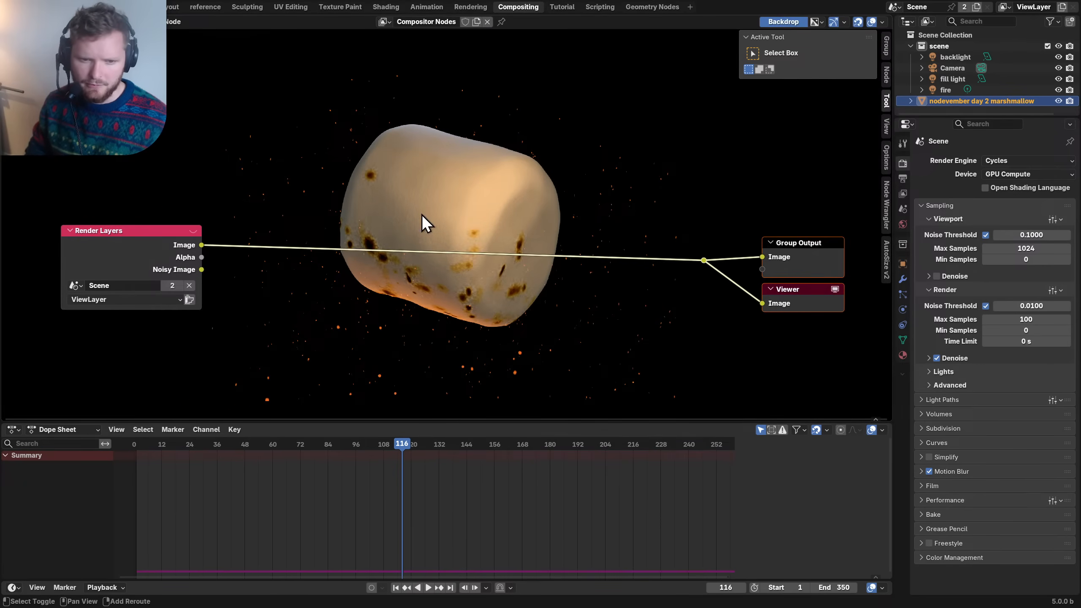
- Add a Glare node on the link after Render Layers and preview its Glare output in the Viewer
key("shift+a")
type("glare")
key("Return")
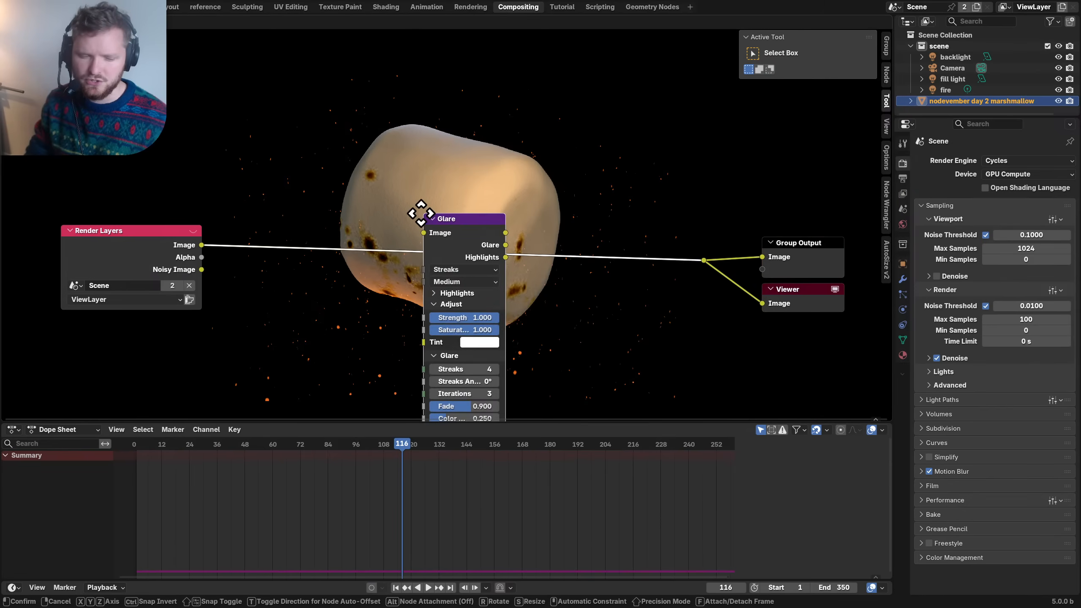
left_click(247, 220)
scroll(348, 244, "up", 2)
left_click(283, 236, "ctrl+shift")
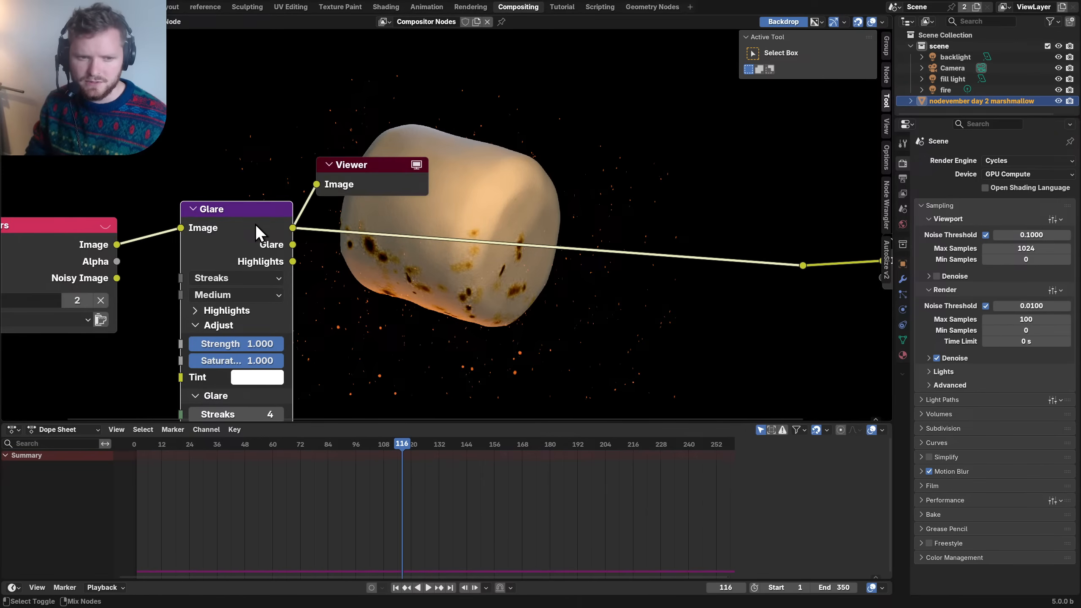
scroll(279, 252, "down", 3)
- Try a Strength of 0.2 on the Glare node and set it back to 1
left_click(246, 291)
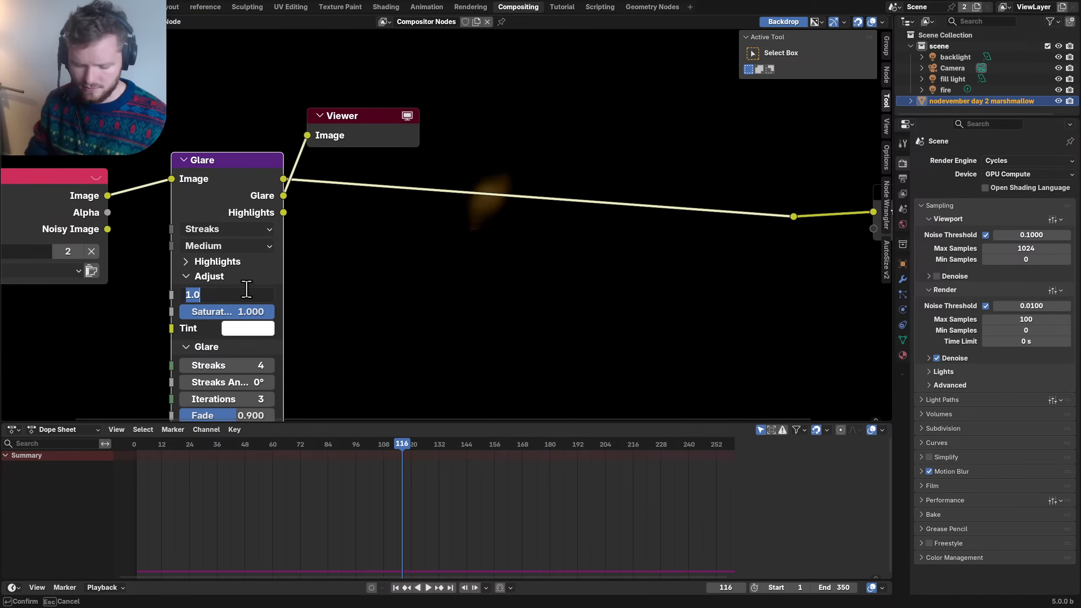
type(".2")
key("Return")
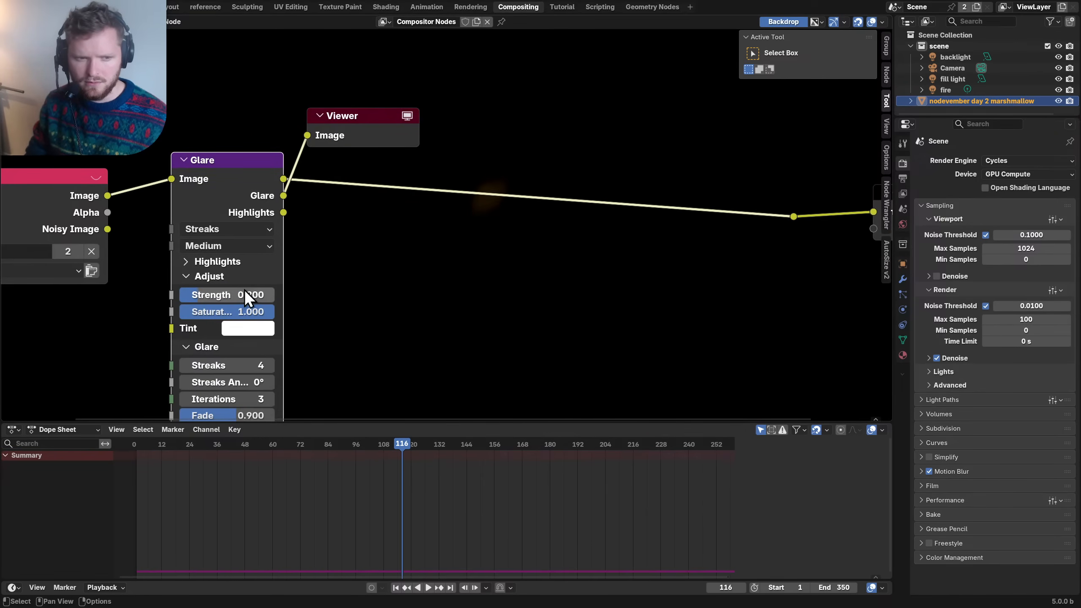
left_click(247, 290)
type("1")
key("Return")
- Set the Glare node's Highlights Threshold to 0.2 and change its type to Bloom
left_click(208, 264)
left_click(235, 283)
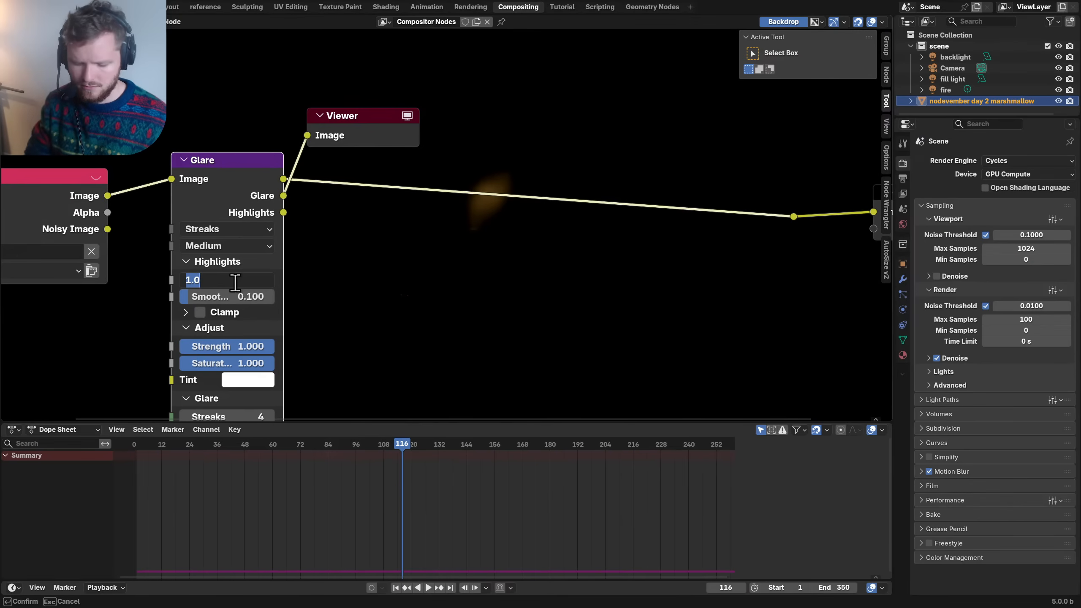
type(".2")
key("Return")
left_click(225, 230)
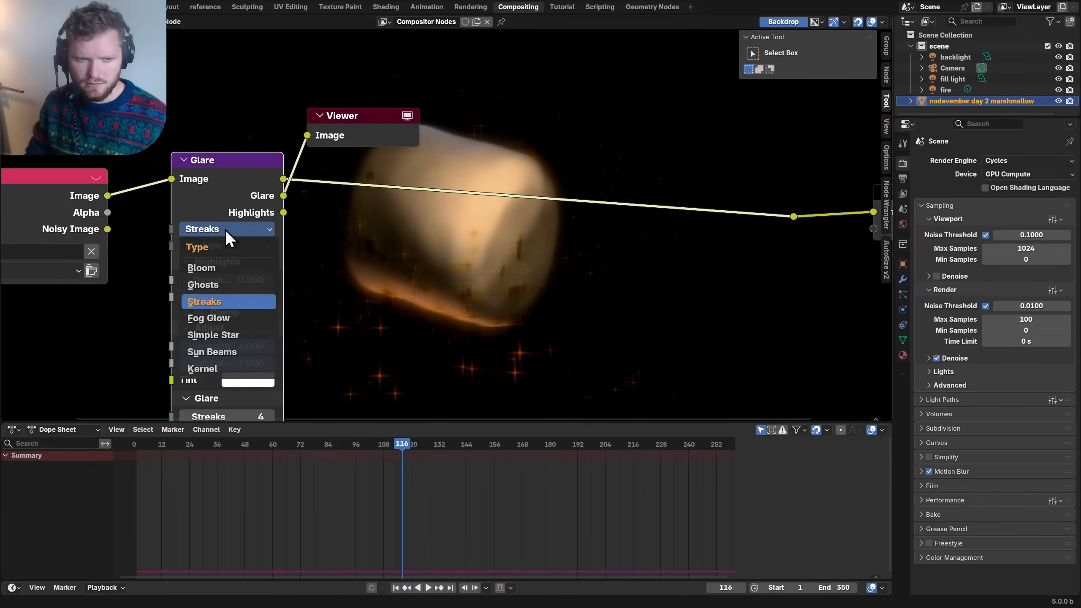
left_click(221, 268)
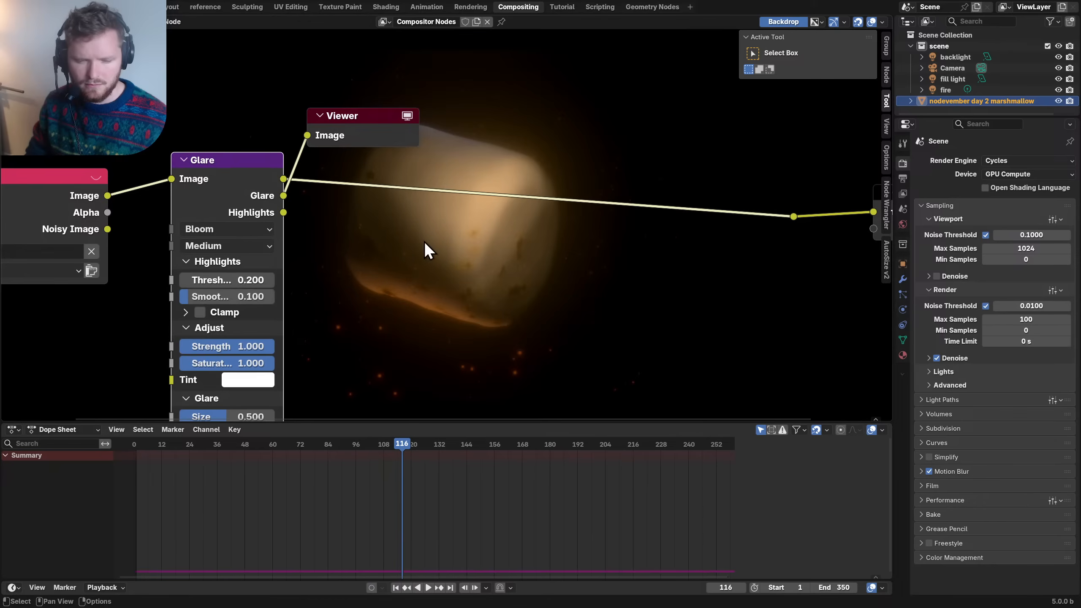
- Preview the Glare node's Image output and toggle the node's mute repeatedly to compare with and without bloom
scroll(424, 242, "down", 2)
middle_click_drag(346, 233, 304, 269)
left_click(258, 220, "ctrl+shift")
left_click(258, 219, "ctrl+shift")
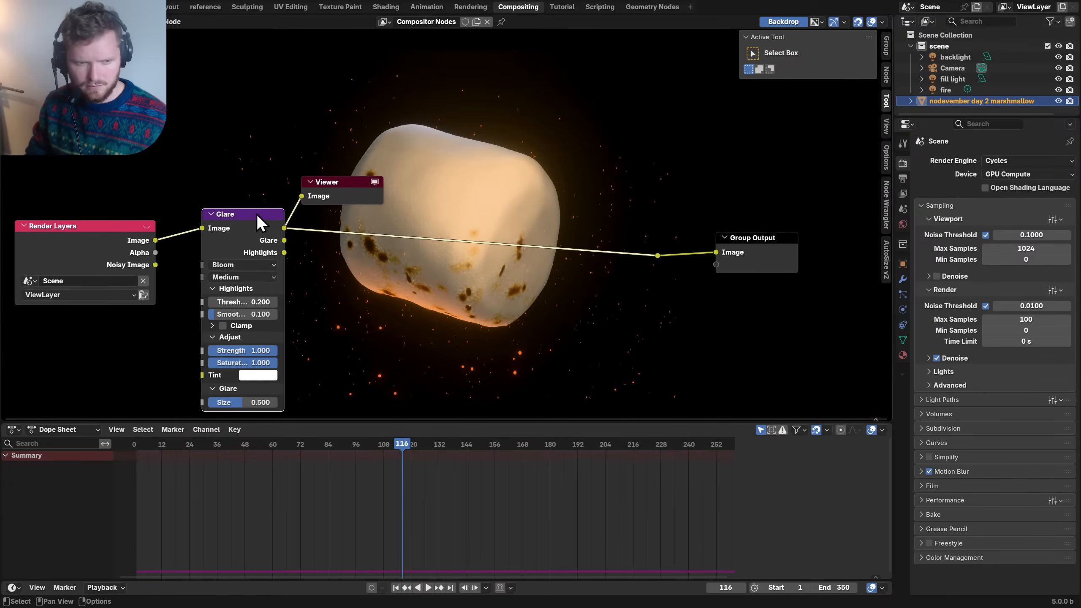
key("m")
key("m")
key("m")
key("m")
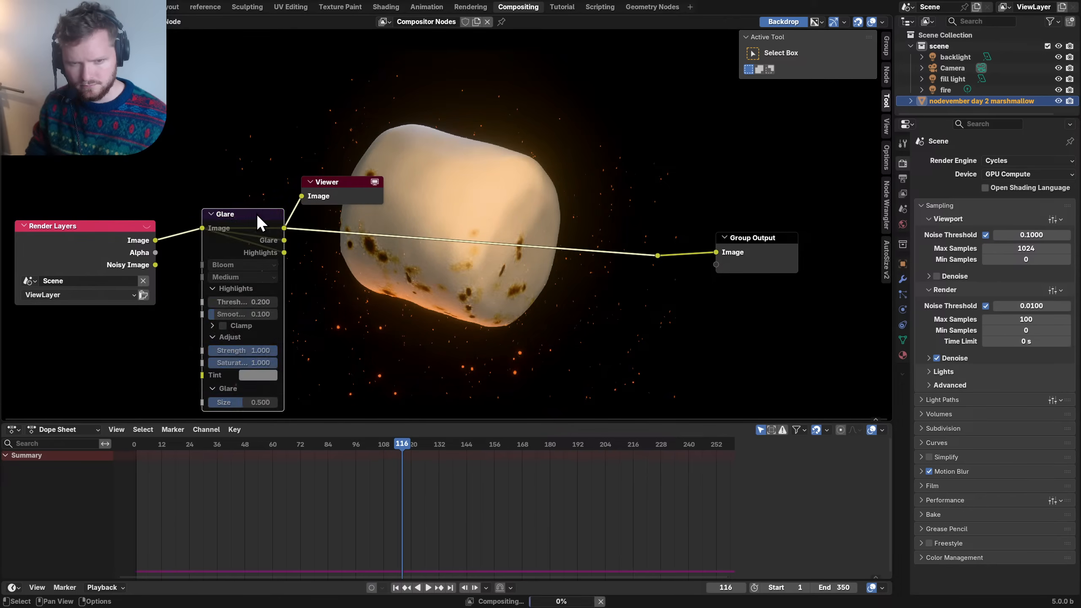
key("m")
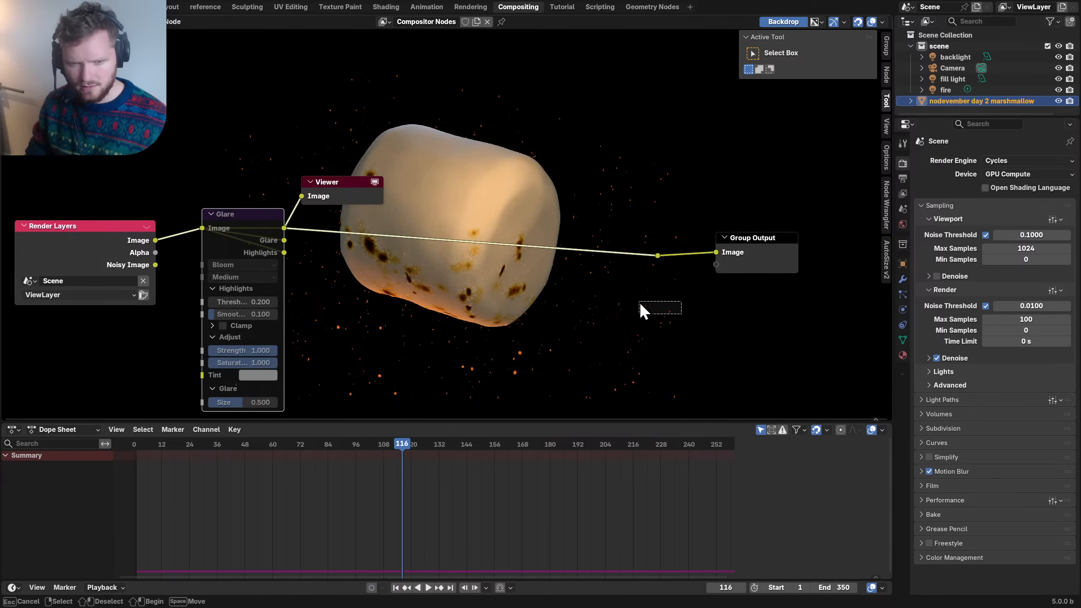
- Delete the Glare and Viewer nodes while keeping Render Layers linked to Group Output, move Render Layers closer, and save the file
left_click_drag(681, 313, 230, 172)
key("ctrl+x")
left_click_drag(120, 228, 435, 232)
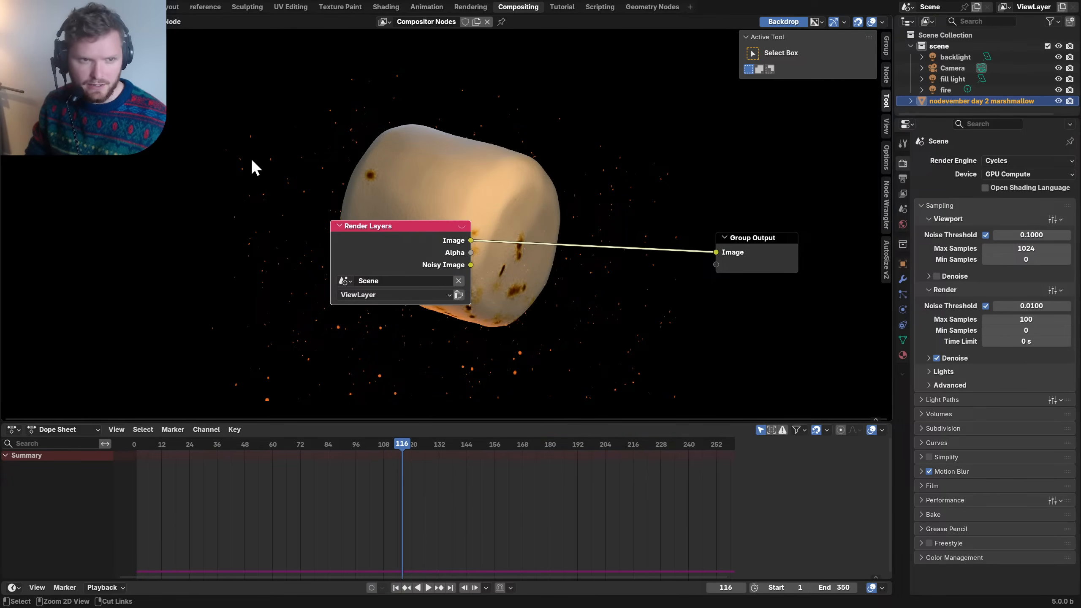
key("ctrl+s")
- Switch to the Geometry Nodes workspace, merge its two 3D viewports into the rendered one, and save the file
left_click(168, 8)
scroll(402, 258, "up", 4)
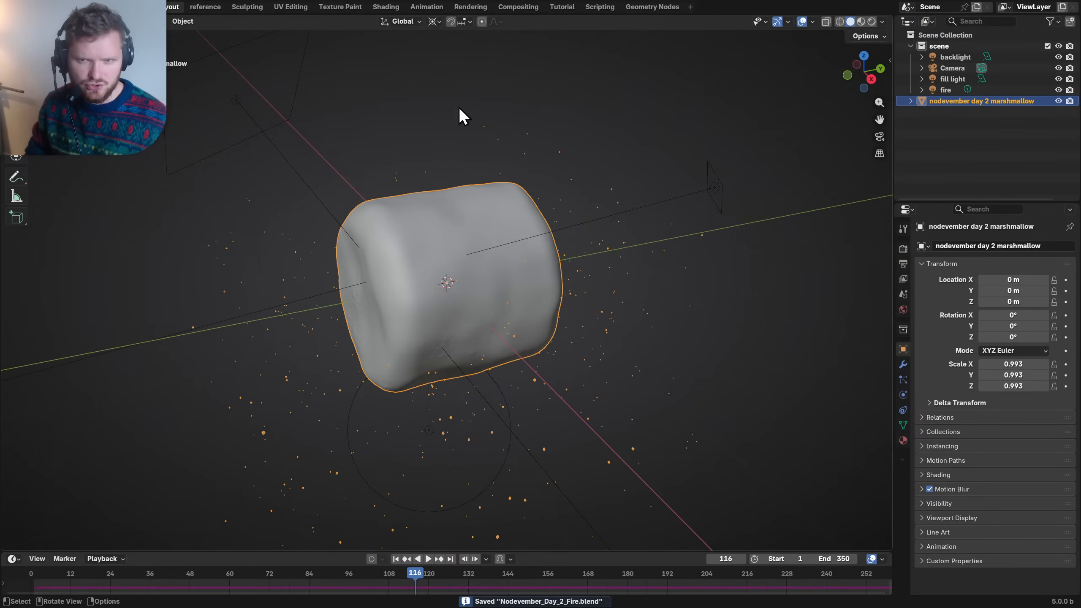
left_click(646, 7)
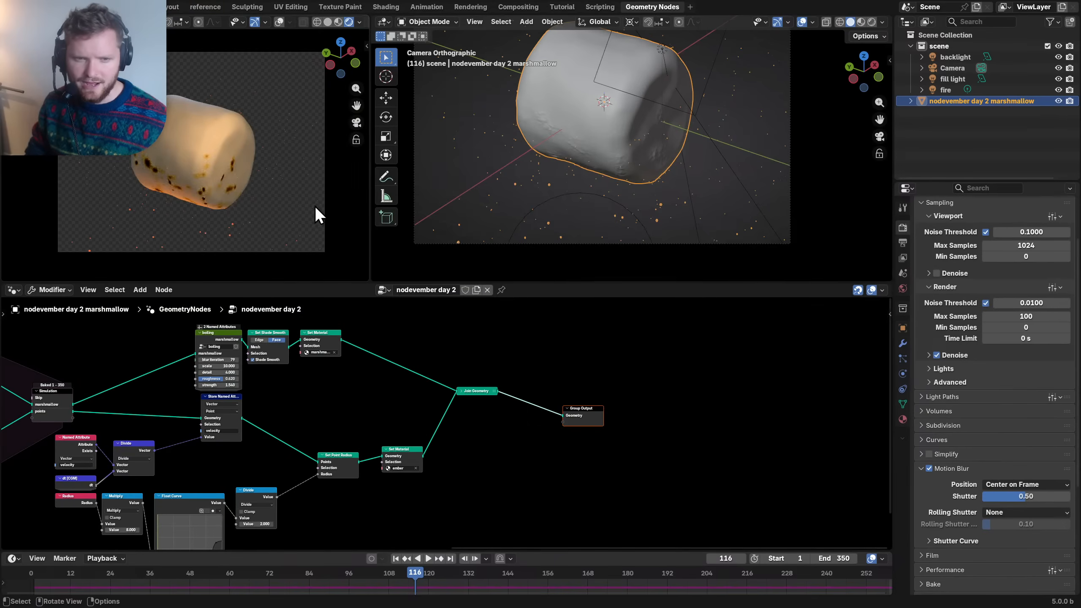
mouse_move(368, 279)
left_mouse_down()
mouse_move(382, 279)
mouse_move(421, 217)
left_mouse_up()
key("ctrl+s")
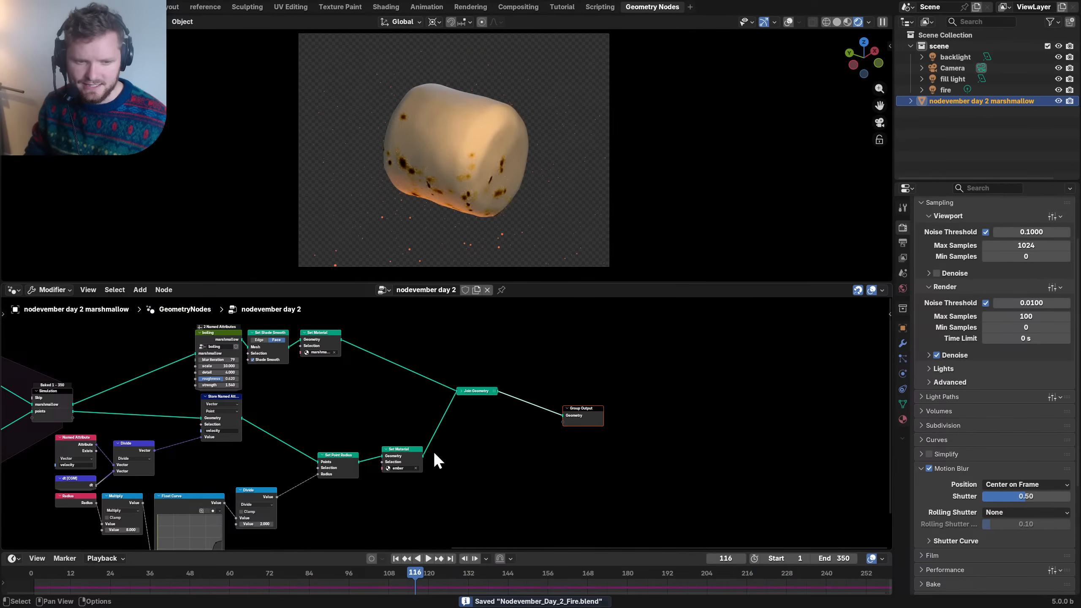
- Remove the Join Geometry node and the embers' Set Point Radius and Set Material nodes, keeping the marshmallow linked to Group Output
middle_click_drag(371, 402, 513, 404)
scroll(508, 415, "up", 2)
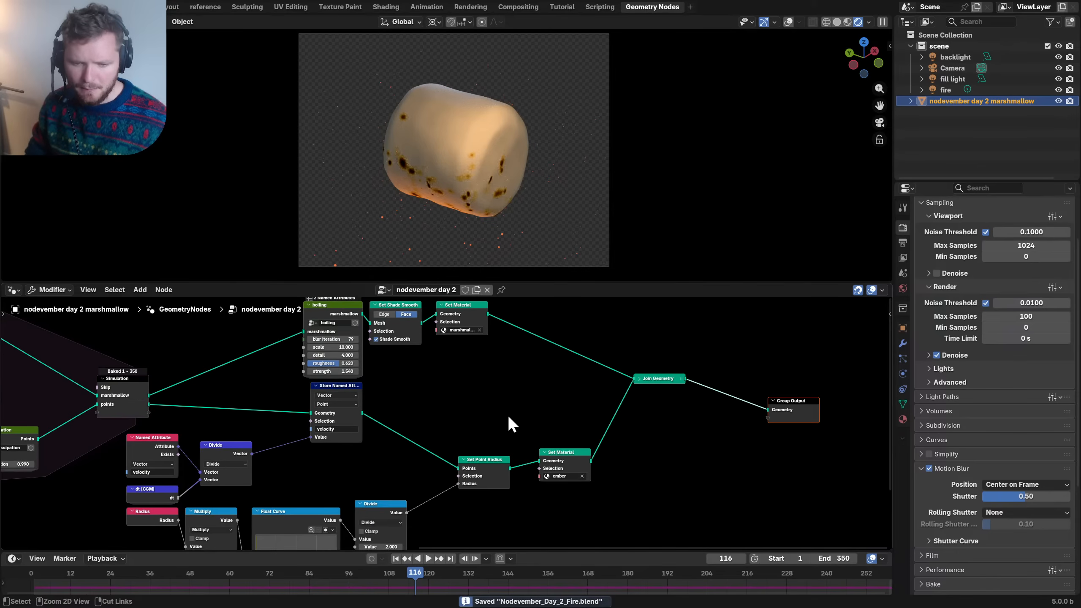
middle_click_drag(446, 429, 445, 389)
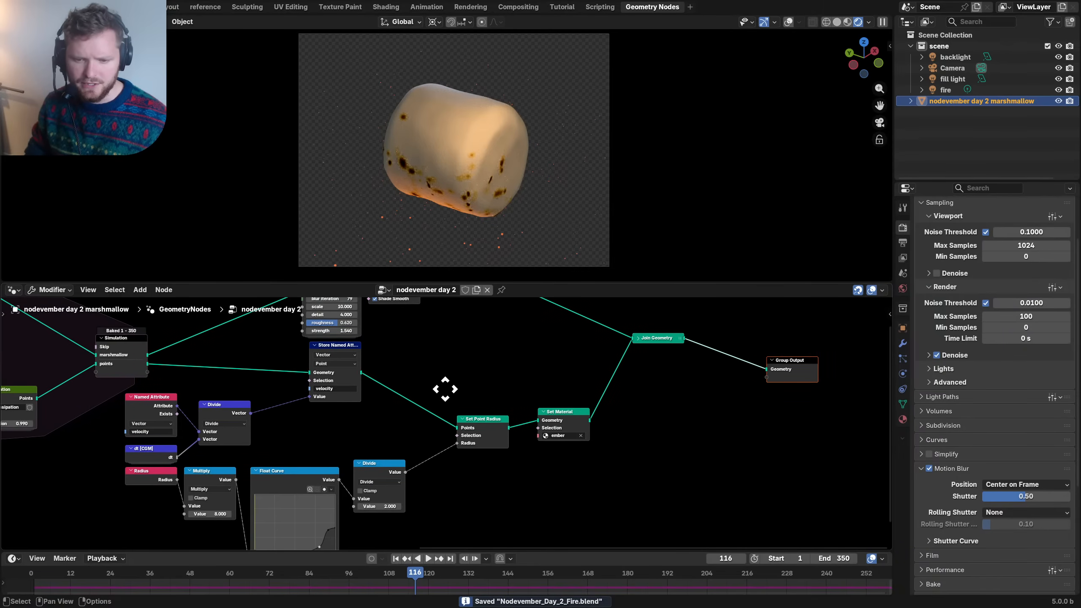
left_click_drag(560, 475, 488, 397)
left_click_drag(681, 435, 633, 338)
key("ctrl+x")
left_click_drag(583, 468, 469, 411)
key("x")
scroll(437, 449, "down", 2)
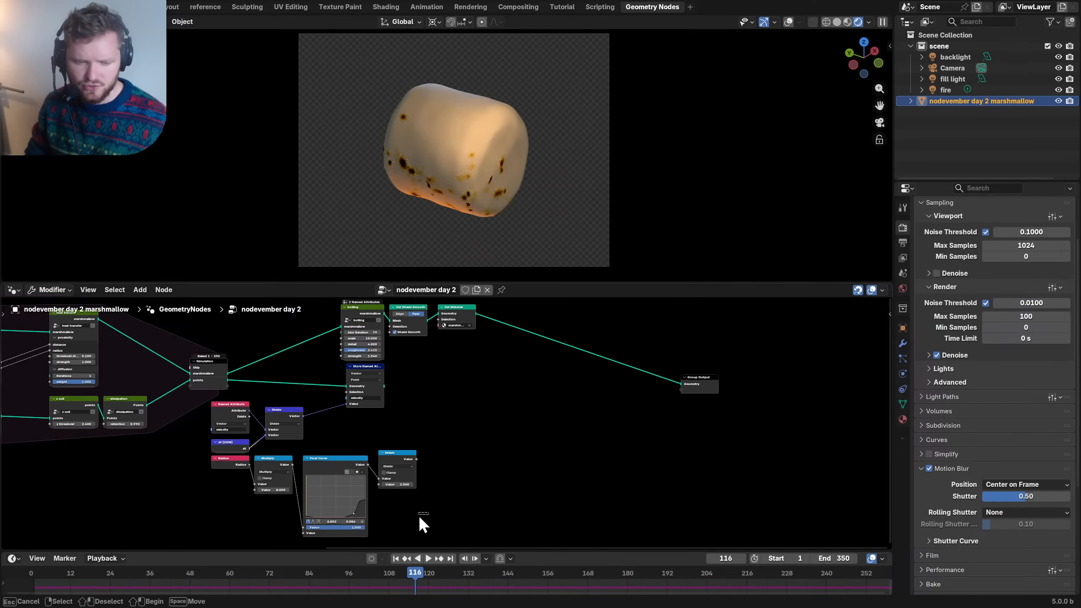
- Delete the remaining velocity and radius nodes of the embers after the simulation, including Store Named Attribute, Float Curve and both Divide nodes
left_click_drag(429, 512, 242, 385)
key("x")
middle_click_drag(575, 393, 429, 463)
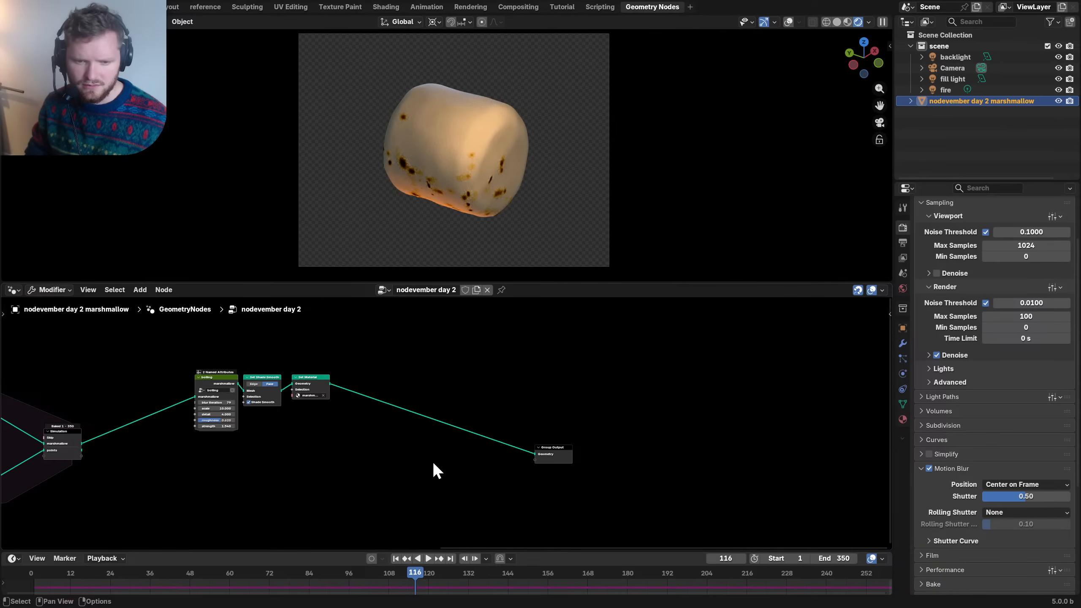
- Move Group Output beside Set Material, shift the whole boiling chain next to the simulation zone, and save the file
left_click_drag(447, 471, 590, 423)
key("g")
left_click(393, 372)
left_click_drag(390, 425, 206, 361)
key("g")
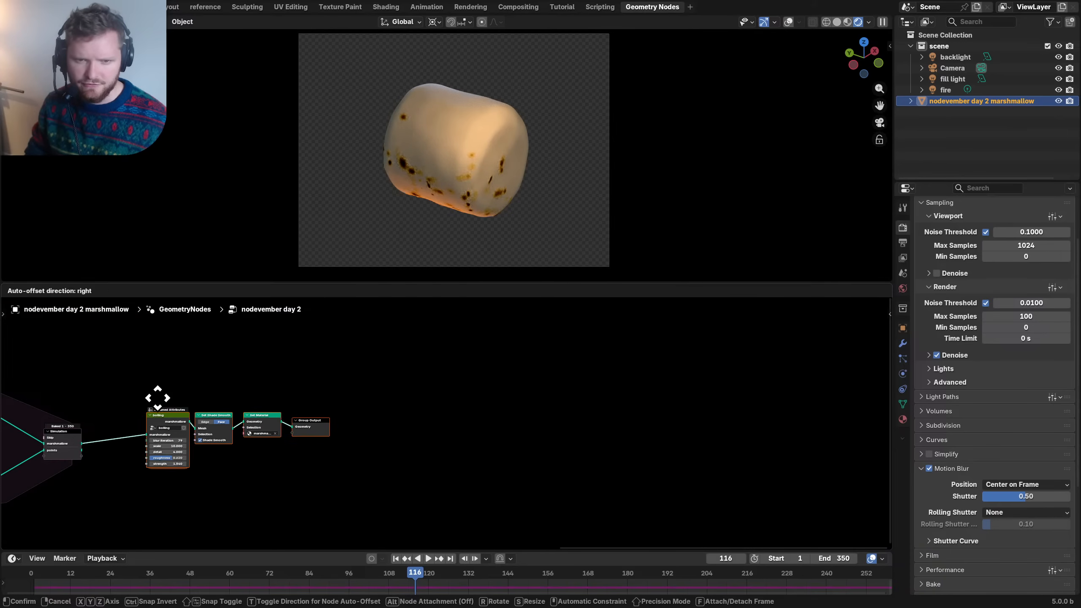
left_click(157, 398)
key("ctrl+s")
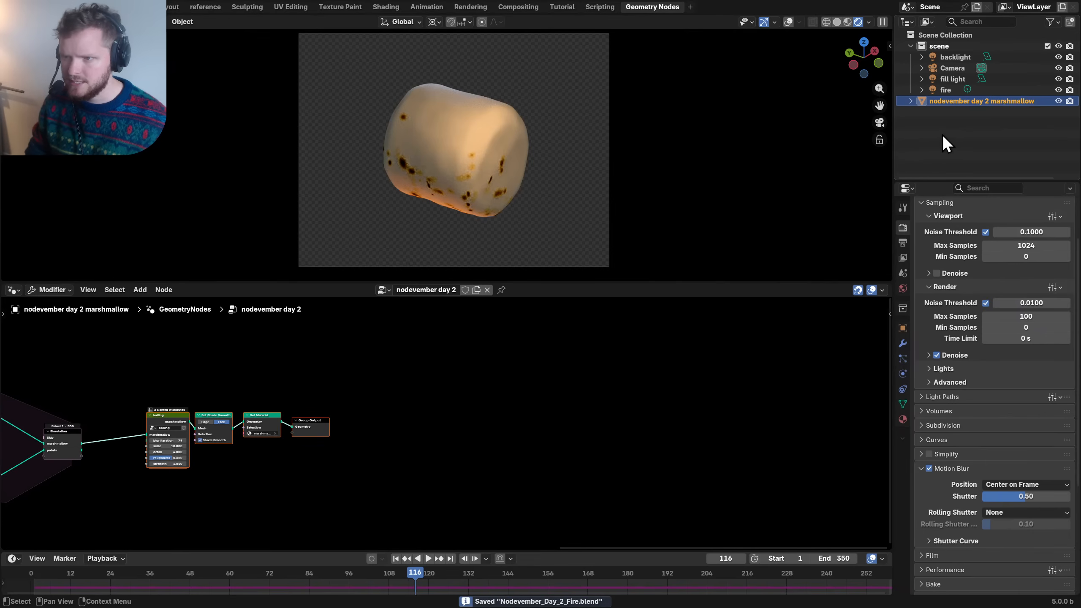
- Toggle the viewport visibility of the fire, backlight and fill light in turn to compare their contributions, and save the file
left_click(1059, 90)
left_click(1060, 90)
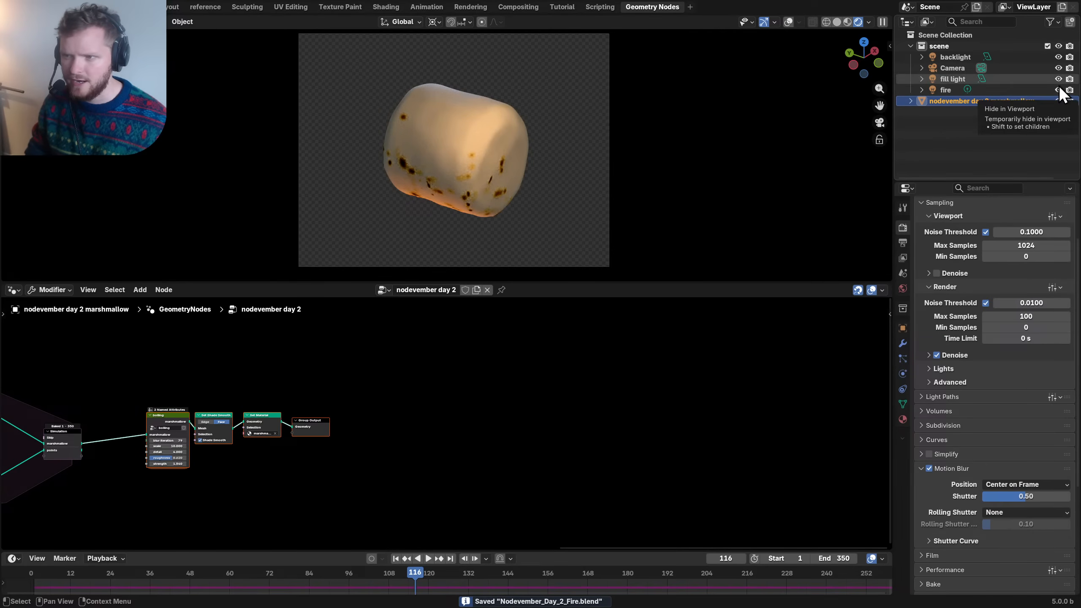
left_click(1059, 55)
left_click(1059, 55)
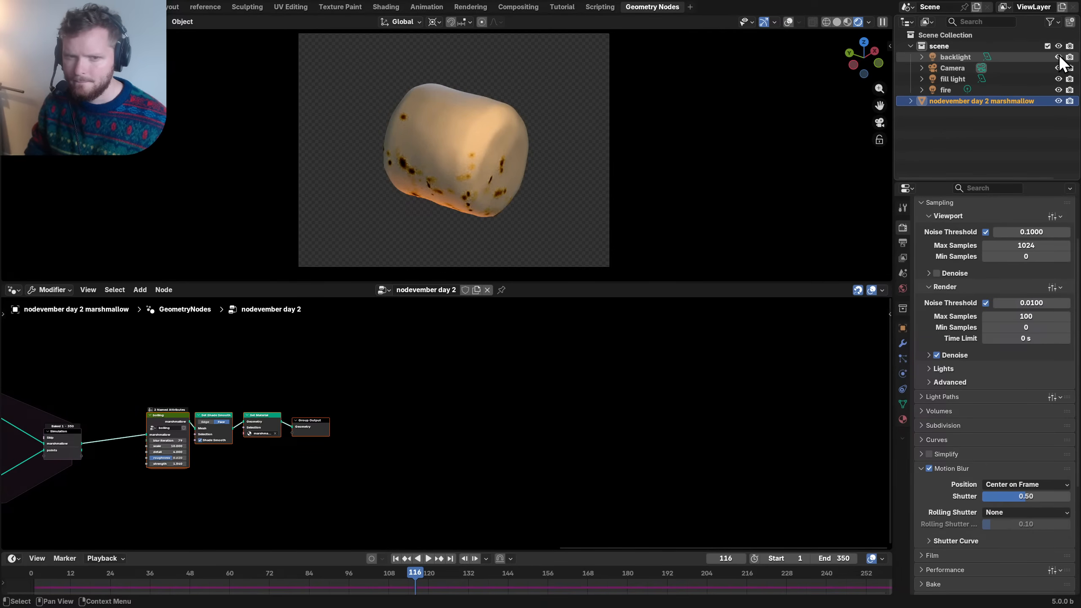
left_click(1058, 80)
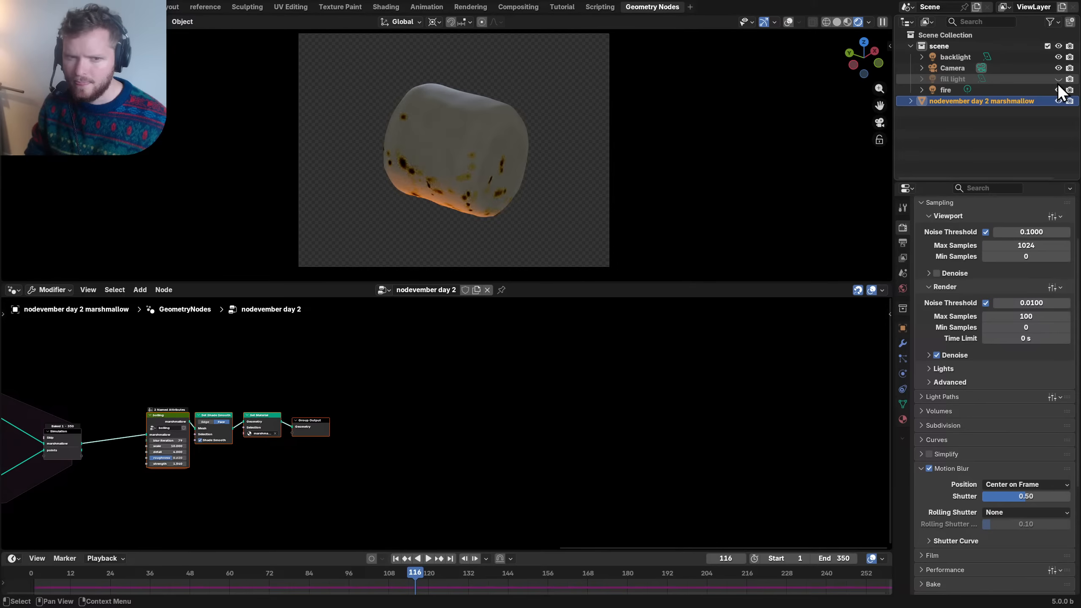
left_click(1058, 82)
left_click(1057, 57)
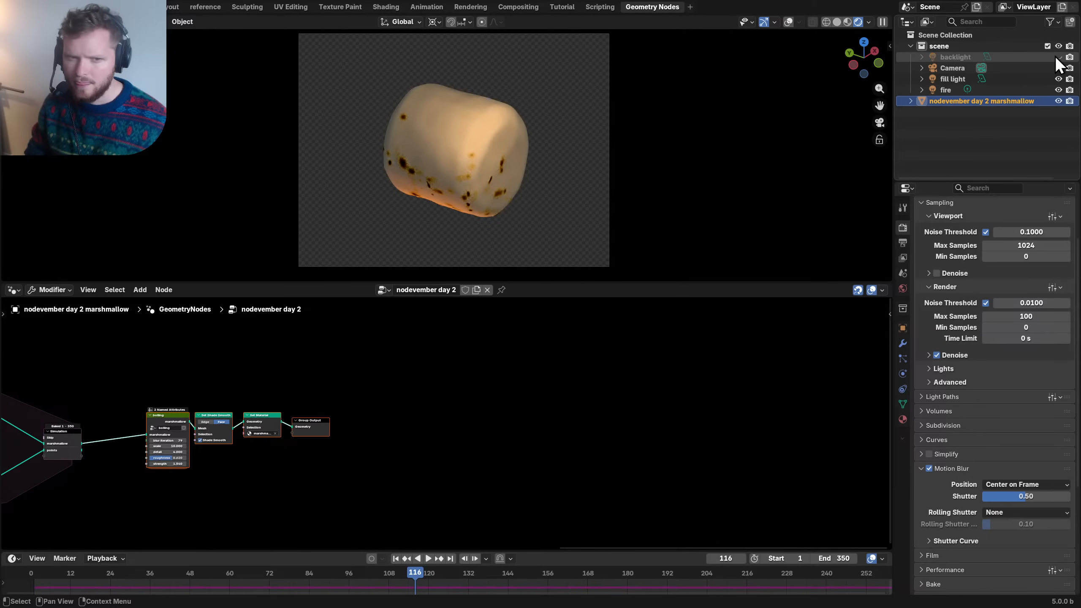
left_click(1057, 57)
key("ctrl+s")
- Examine the marshmallow's burnt spots up close, comparing solid shading with rendered shading
scroll(479, 173, "up", 5)
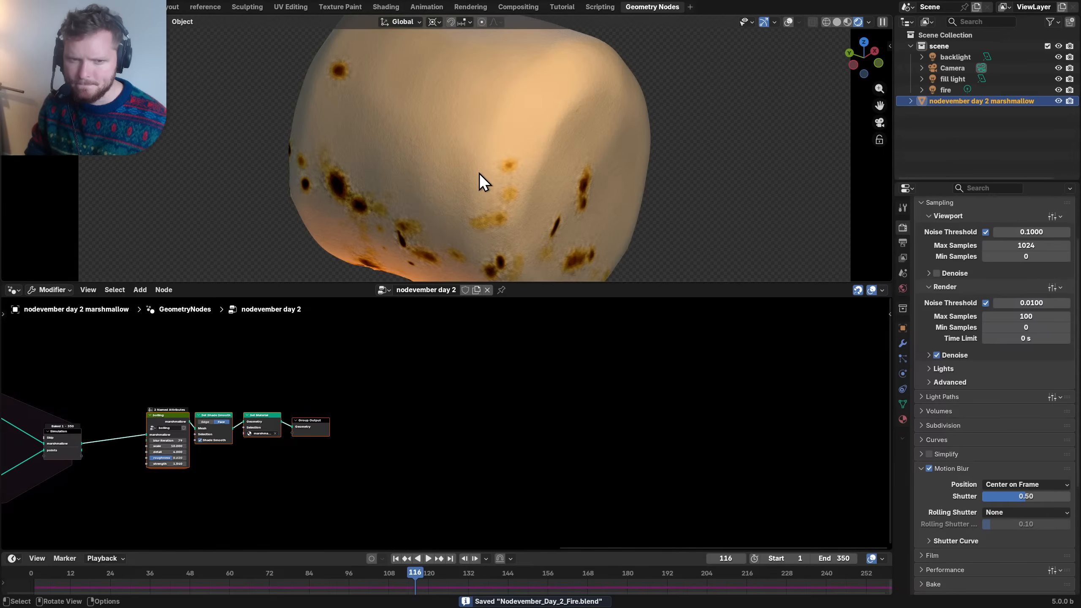
middle_click_drag(478, 182, 527, 147, "shift")
scroll(527, 147, "up", 2)
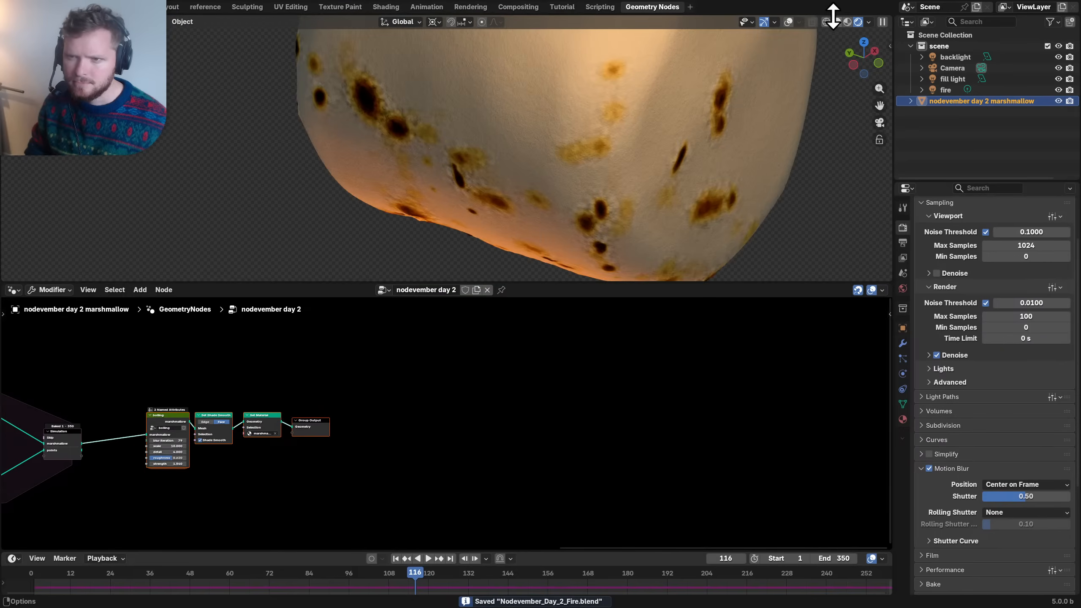
left_click(836, 22)
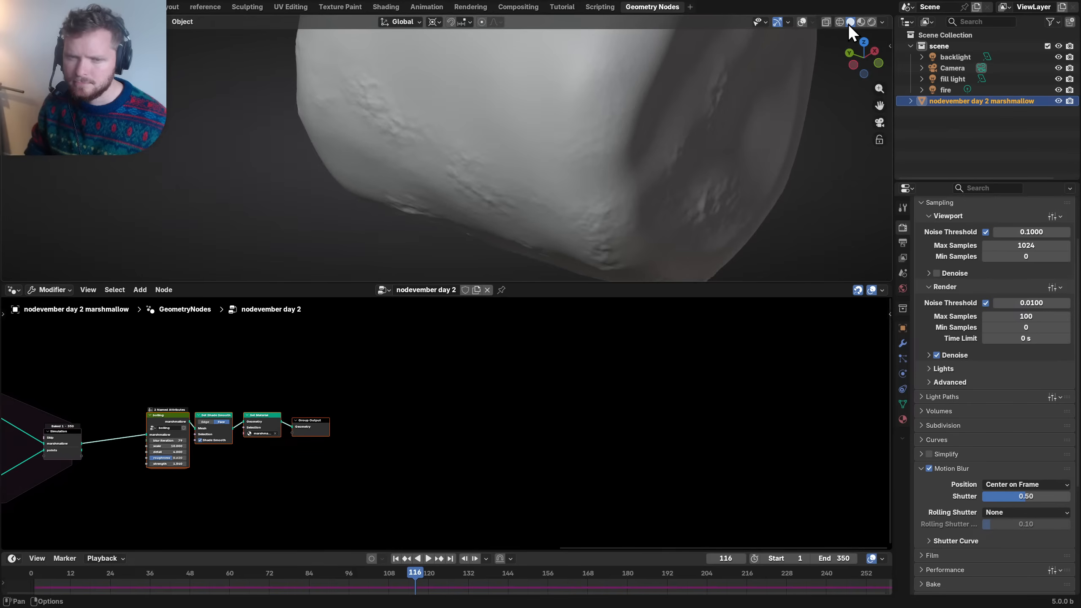
left_click(870, 22)
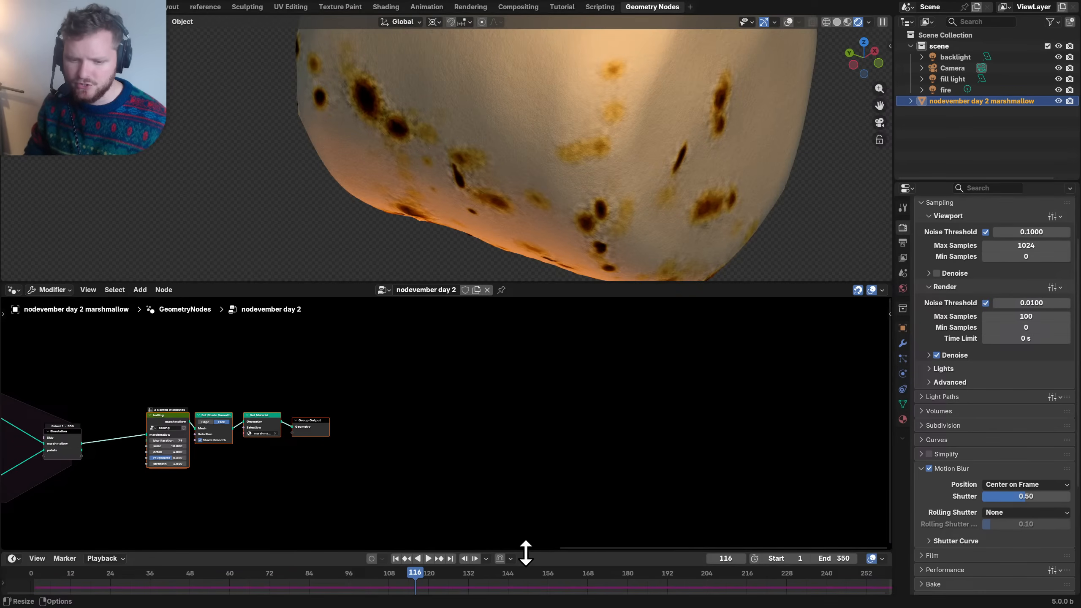
- Enlarge the timeline, scrub to frame 303, and inspect the charring on the marshmallow's underside
left_click_drag(528, 552, 527, 493)
scroll(505, 536, "down", 6)
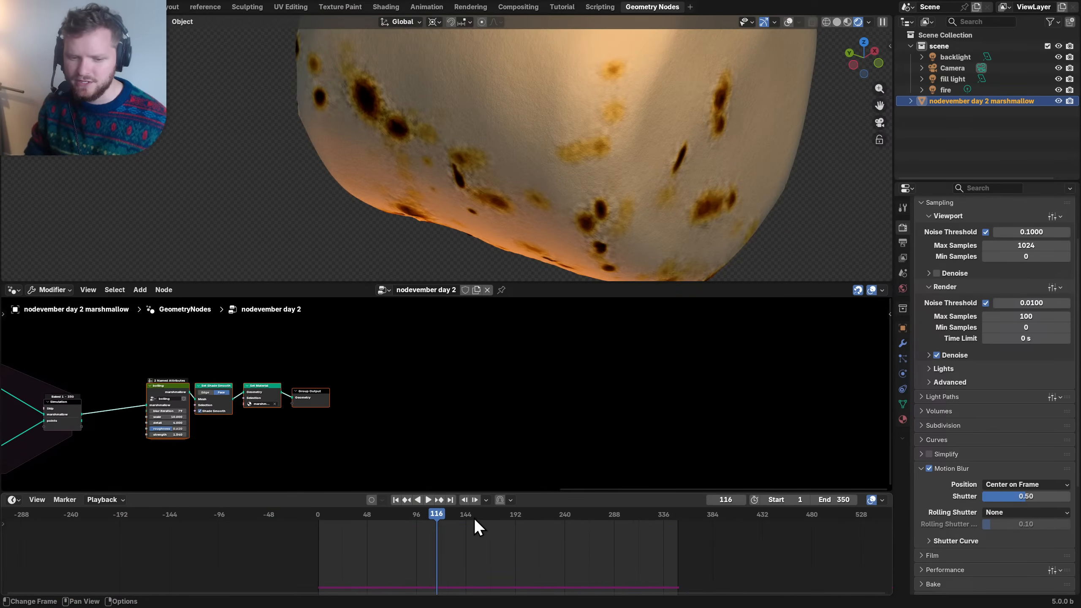
left_click_drag(471, 515, 629, 514)
scroll(534, 190, "down", 6)
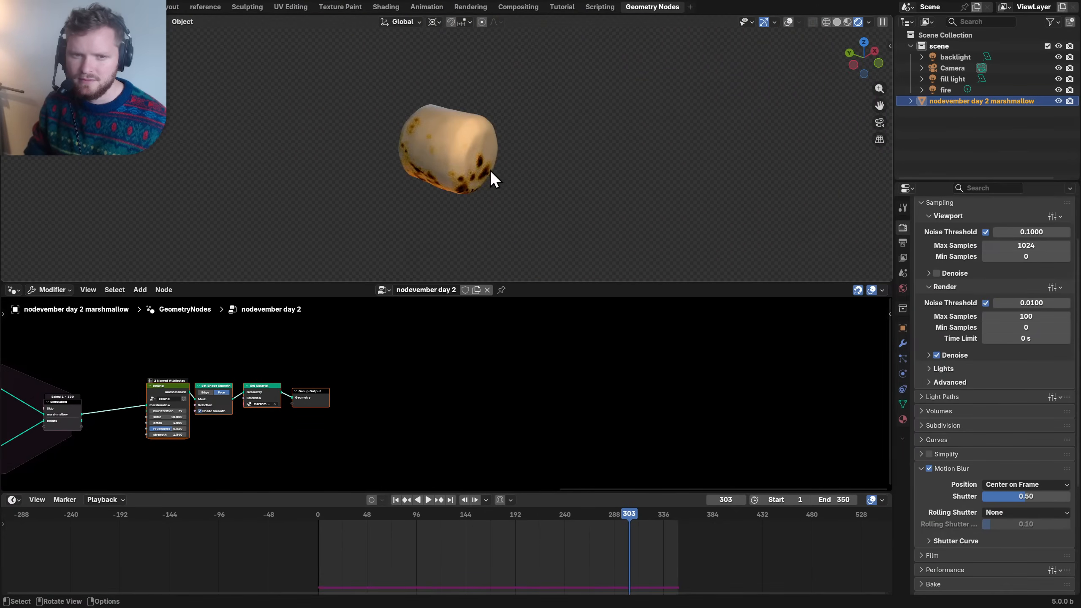
middle_click_drag(490, 170, 503, 93)
- Save the file and set the heat transfer node's diffusion iterations to 2
key("Home")
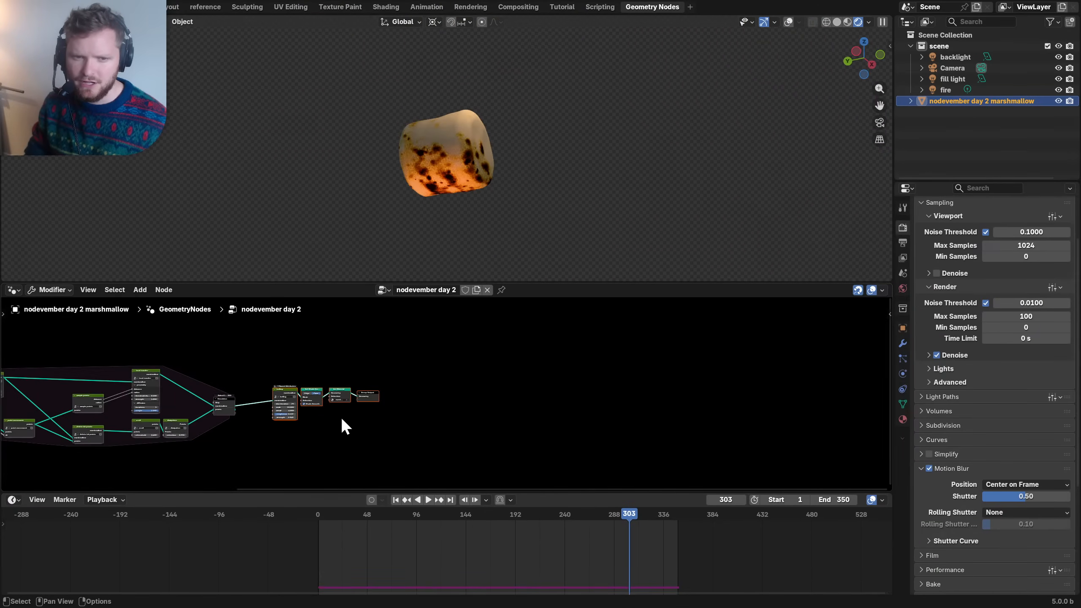
scroll(523, 415, "up", 8)
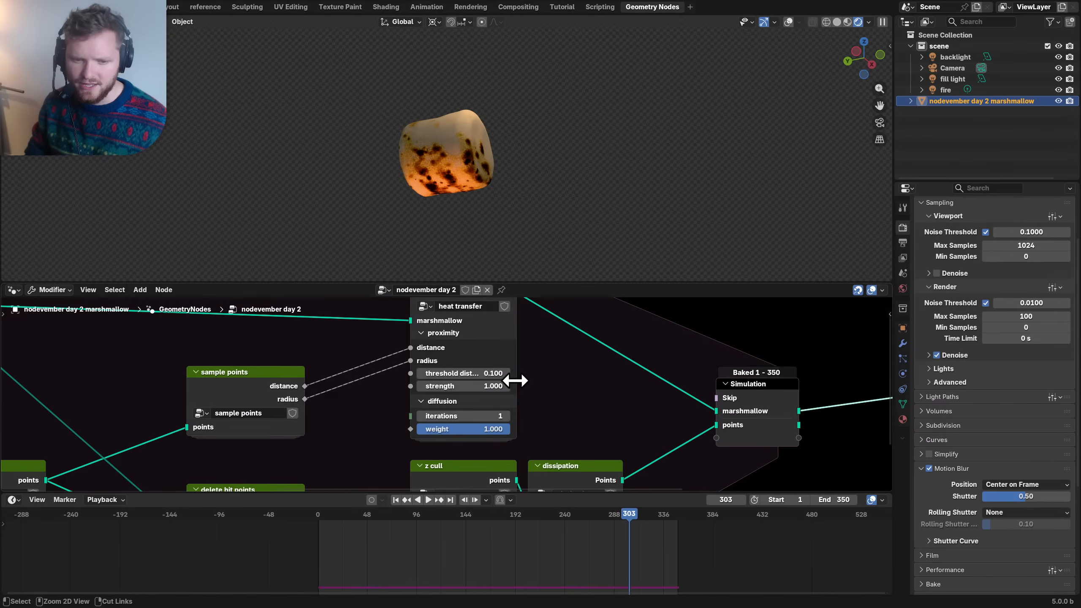
key("ctrl+s")
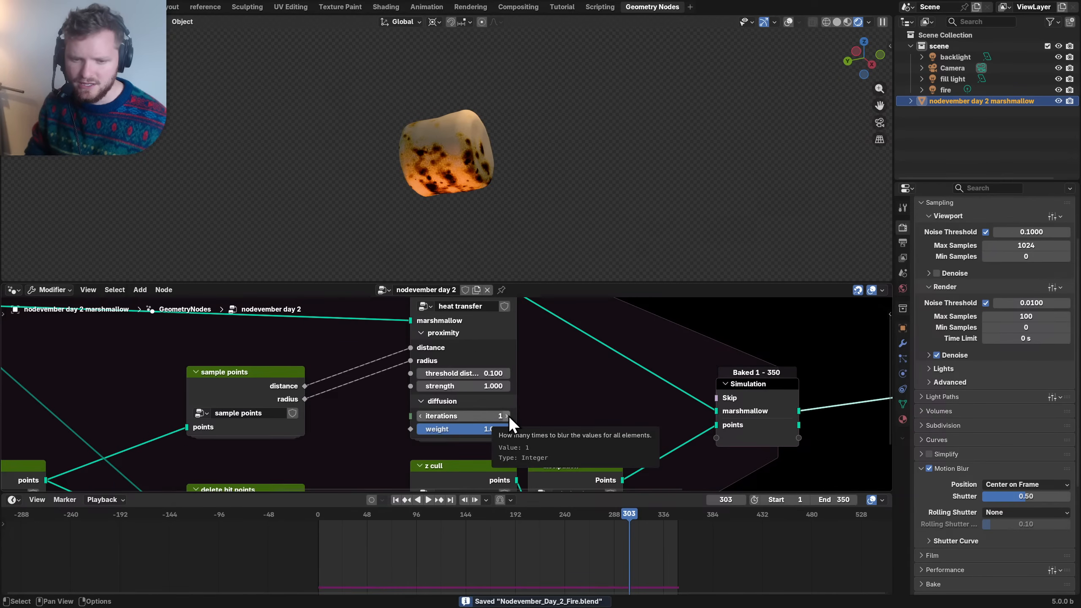
left_click(508, 415)
- Examine the charred surface's mesh detail and review the node tree from base marshmallow through boiling to Set Shade Smooth
scroll(476, 371, "down", 1)
scroll(470, 374, "down", 4)
middle_click_drag(155, 401, 535, 378)
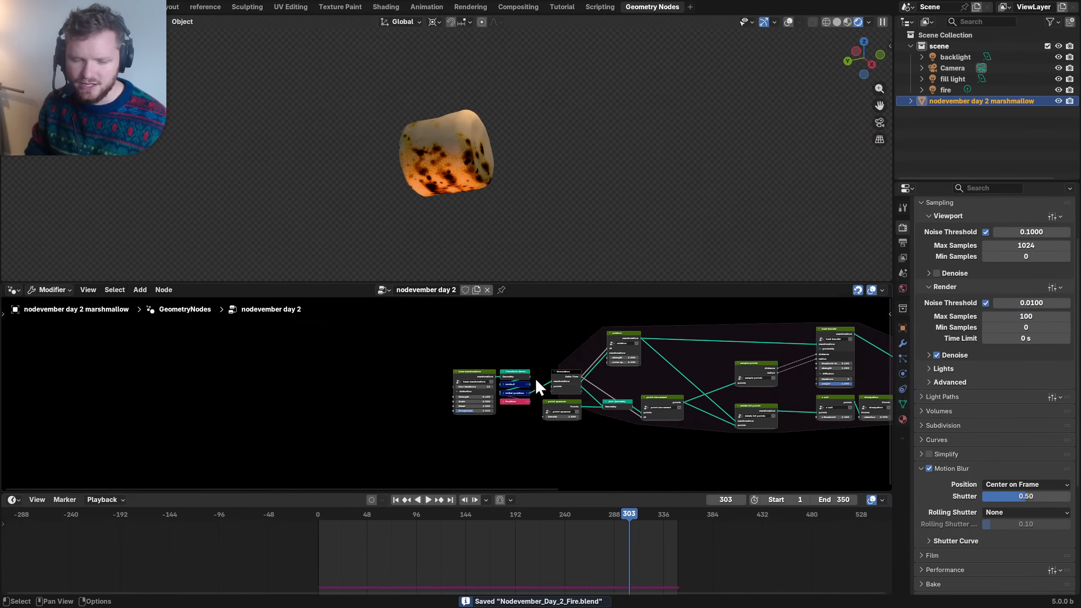
scroll(481, 381, "up", 4)
scroll(458, 194, "up", 8)
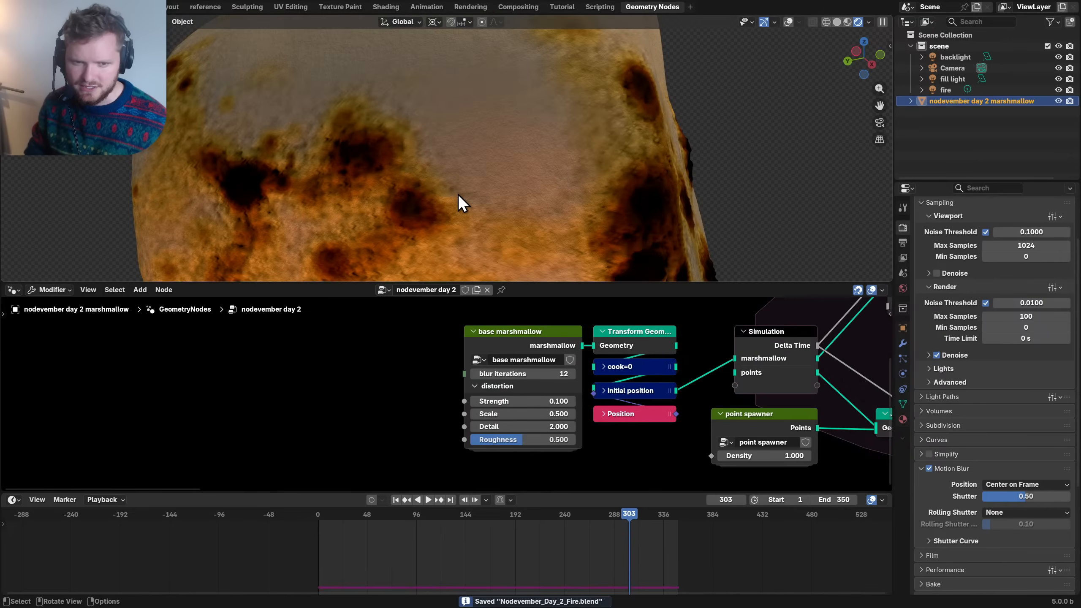
scroll(561, 345, "down", 5)
middle_click_drag(809, 366, 260, 368)
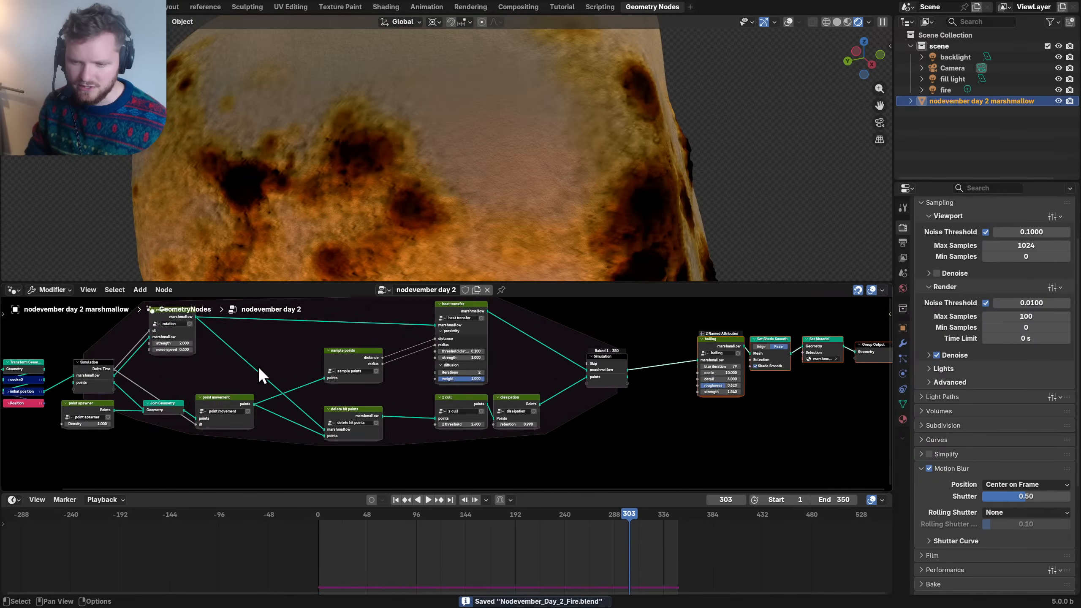
scroll(264, 368, "down", 4)
middle_click_drag(699, 352, 583, 354)
scroll(511, 363, "up", 4)
scroll(510, 363, "up", 2)
middle_click_drag(642, 314, 596, 435)
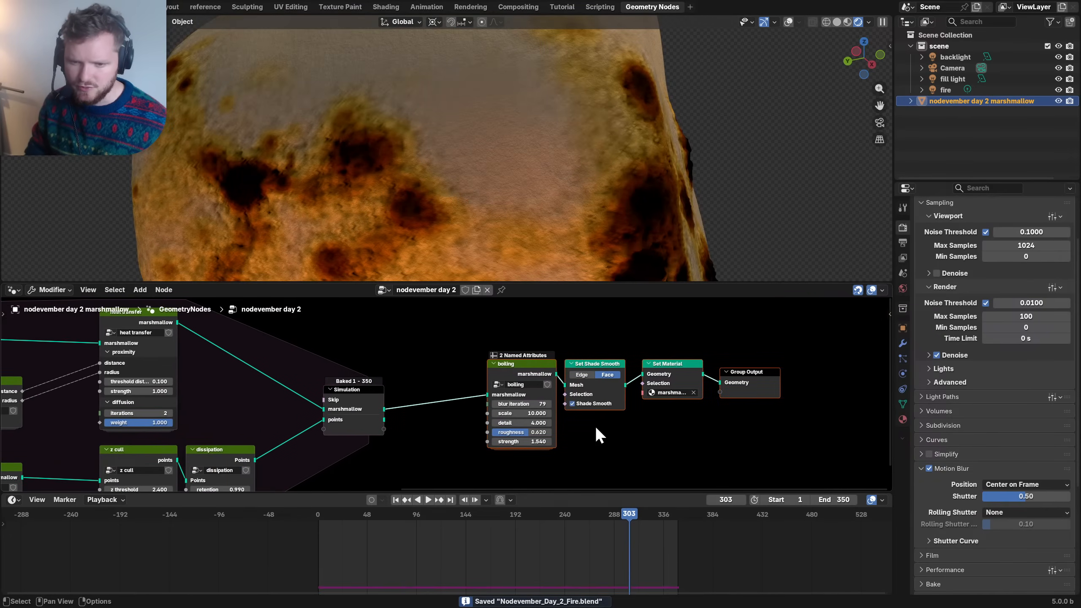
left_click(596, 366)
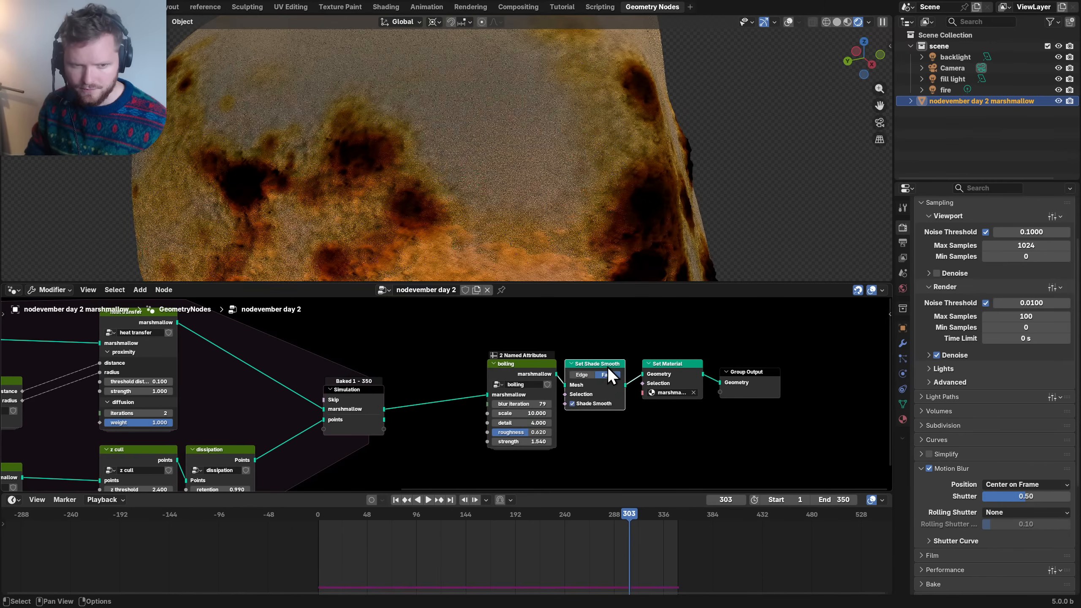
scroll(197, 315, "down", 3)
scroll(363, 169, "down", 5)
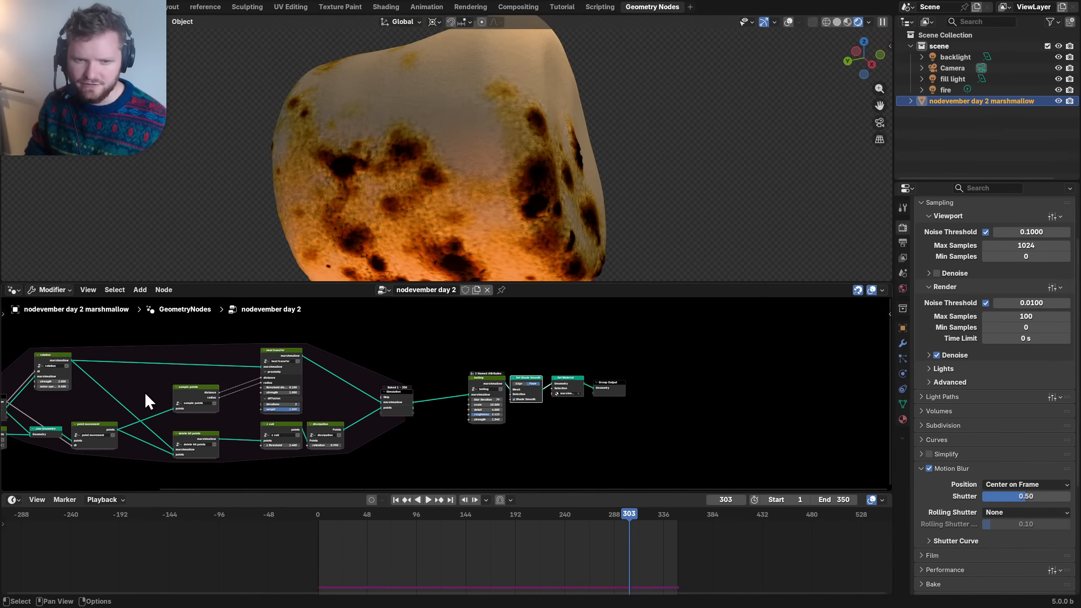
- Save the file, open the base marshmallow node group for editing, and go to frame 1
middle_click_drag(145, 398, 340, 370)
scroll(337, 364, "up", 3)
middle_click_drag(277, 408, 486, 396)
scroll(462, 386, "up", 5)
middle_click_drag(386, 326, 424, 377)
key("ctrl+s")
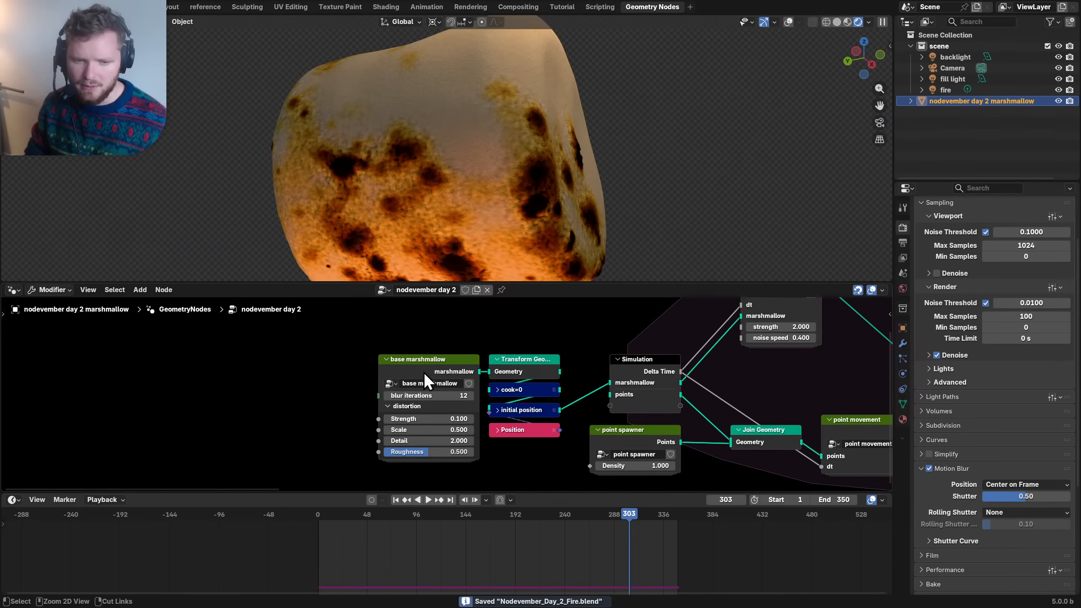
left_click(422, 366)
key("Tab")
key("shift+Left")
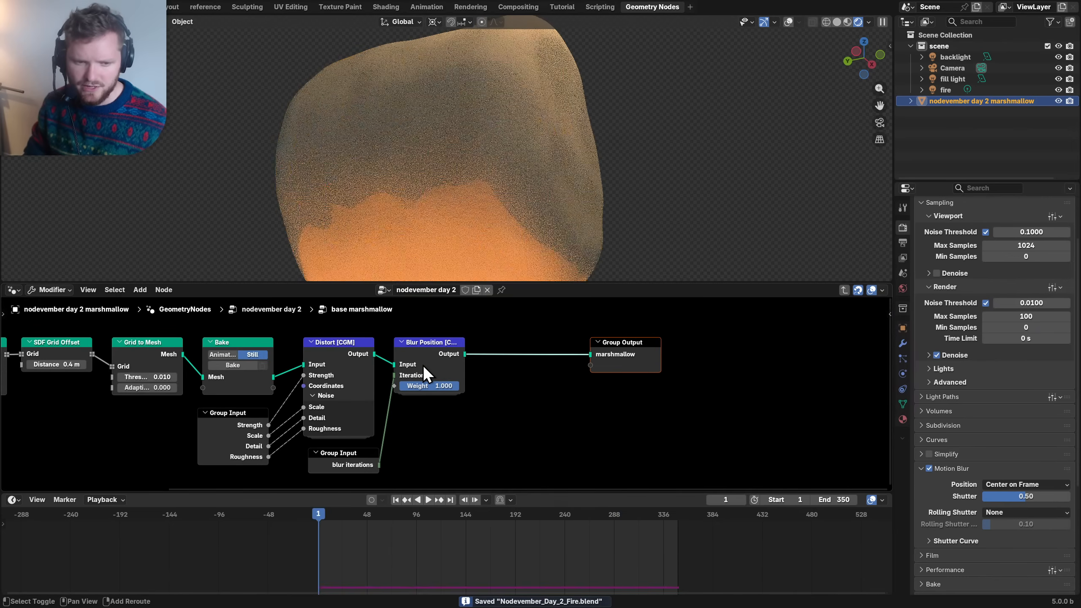
- Set the Voxel Size of the Mesh to SDF Grid node to 0.0075 m
middle_click_drag(239, 384, 568, 389)
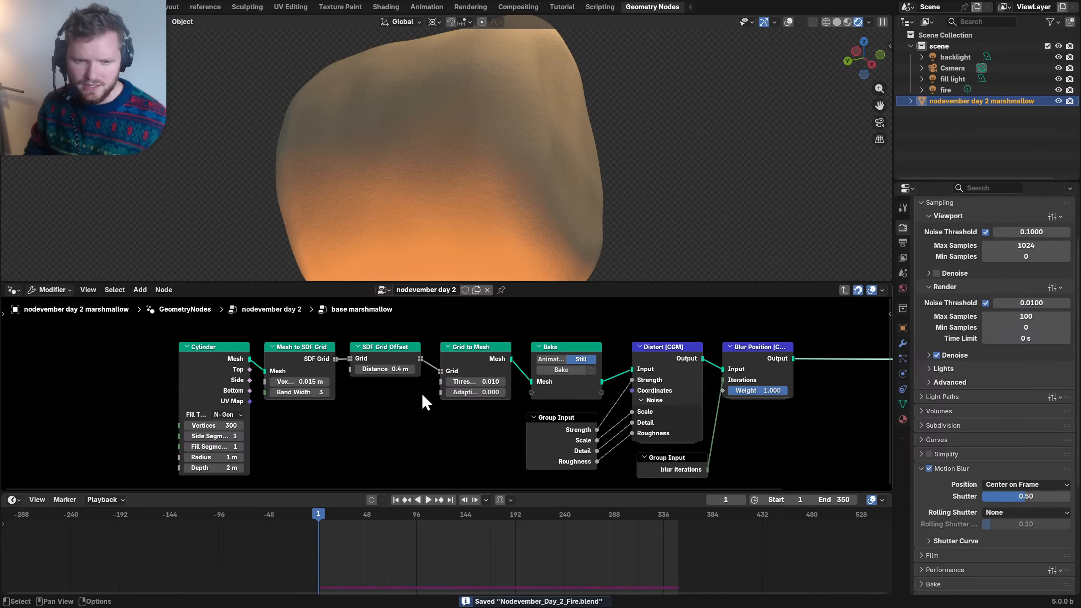
middle_click_drag(377, 403, 520, 399)
scroll(449, 381, "up", 3)
double_click(440, 374)
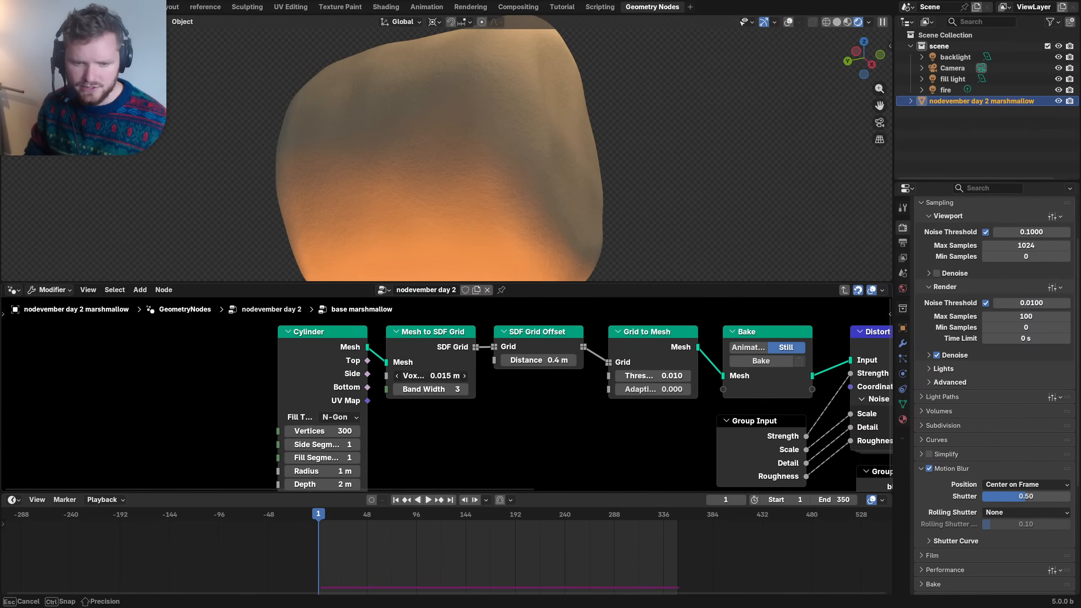
key("Return")
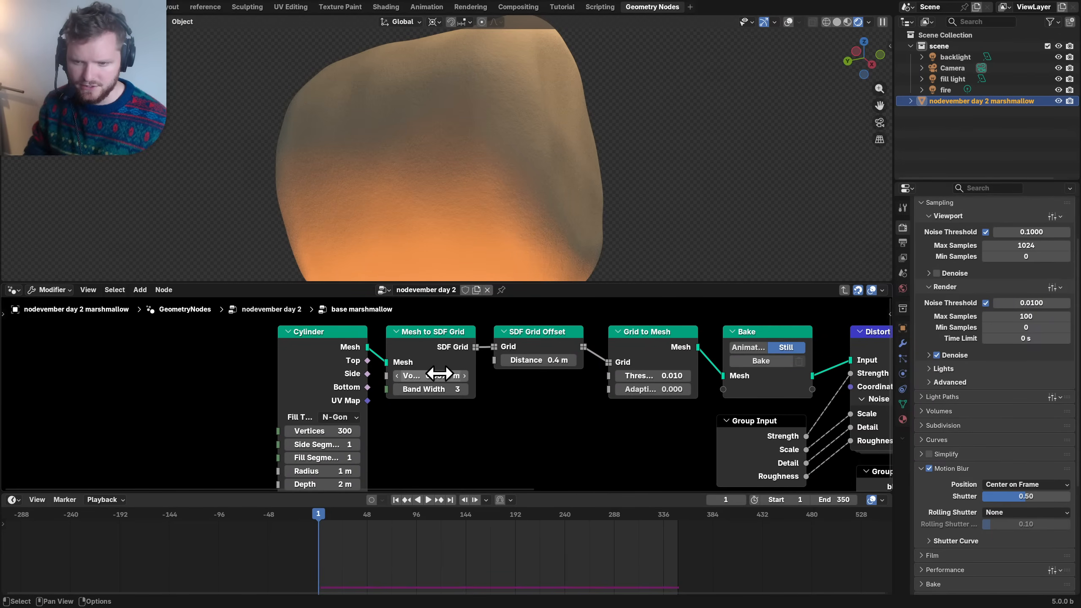
- Set the Threshold of the Grid to Mesh node to 0.005 and save the file
double_click(659, 373)
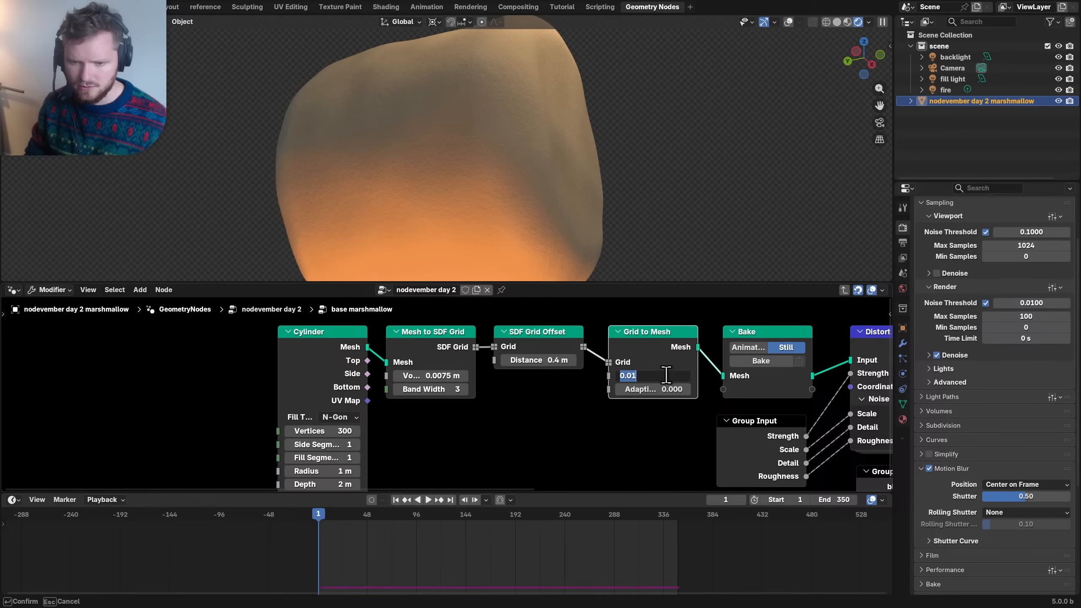
type("/2")
key("Return")
key("ctrl+s")
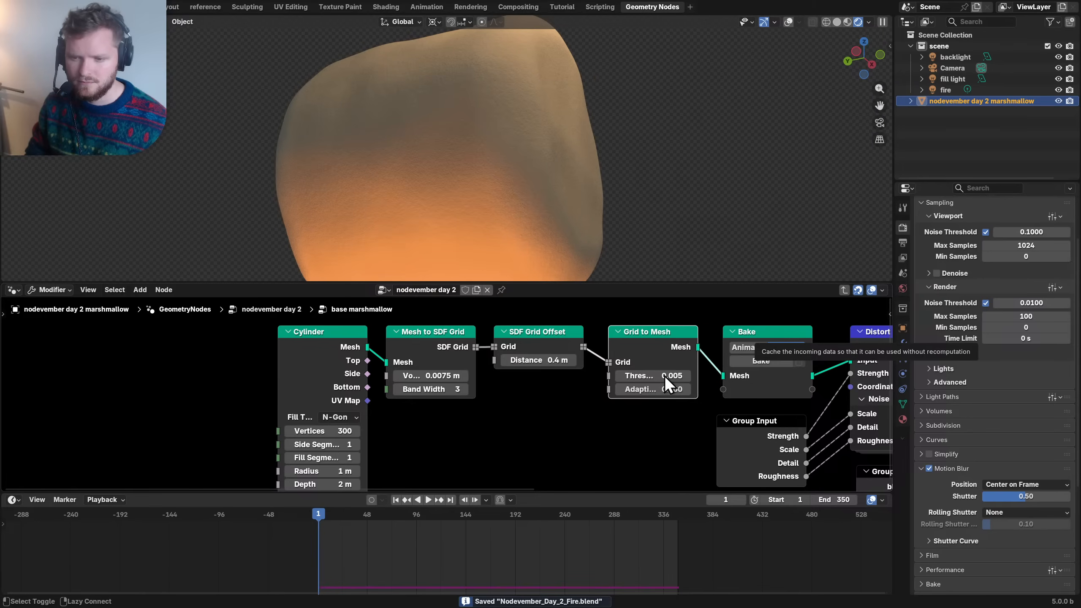
- Preview the Bake node's output and replace the Outliner with a slightly wider Spreadsheet editor showing the mesh data
scroll(663, 375, "down", 1)
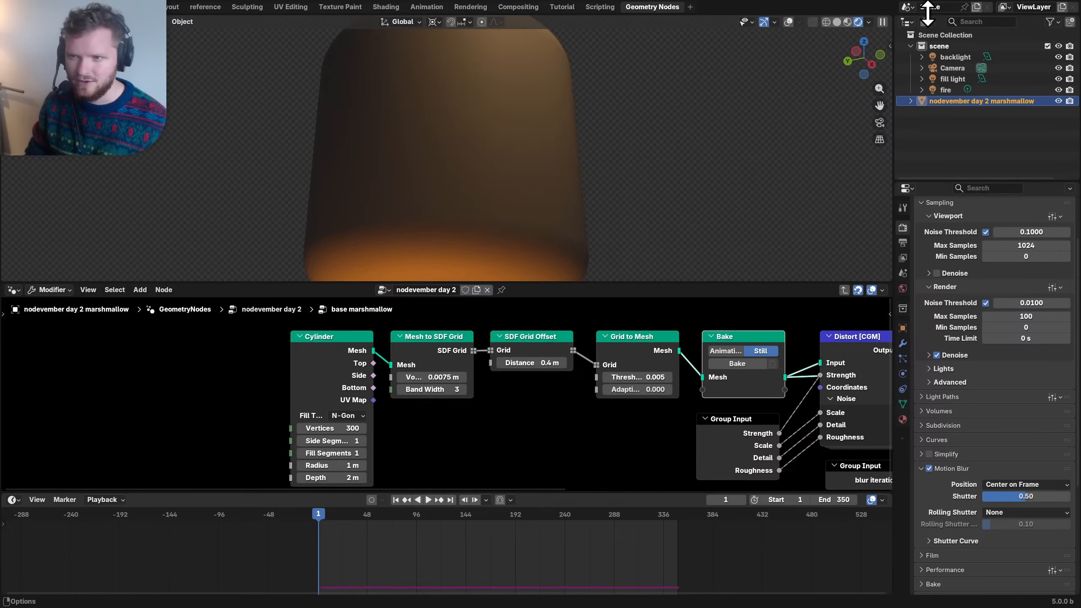
left_click(908, 20)
left_click(852, 98)
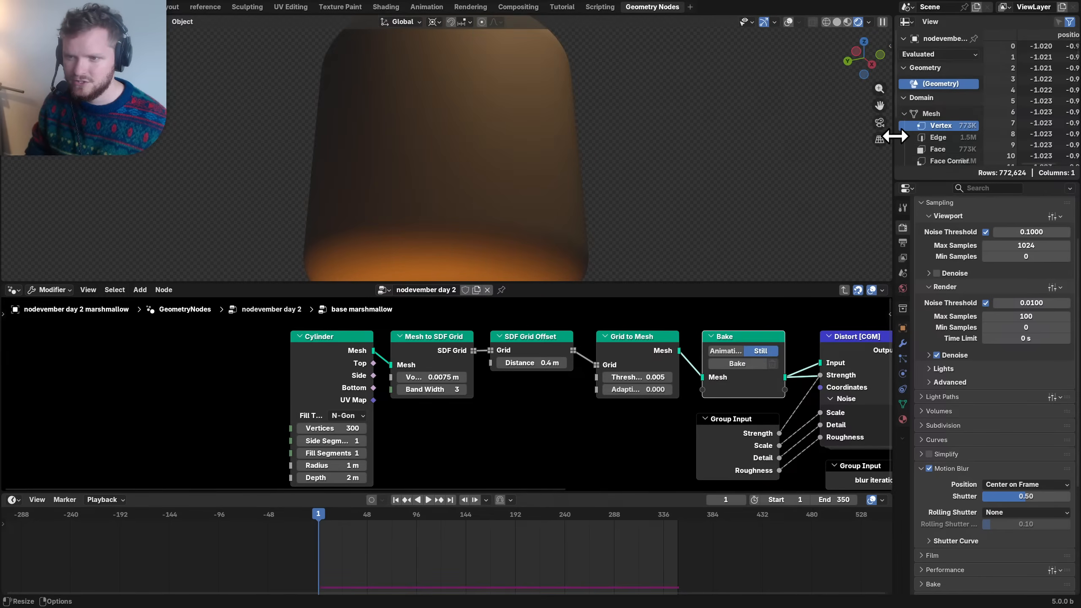
left_click_drag(895, 137, 864, 137)
- Bake the base marshmallow mesh as a still at the Bake node and preview the Blur Position node's output
middle_click_drag(719, 356, 490, 374)
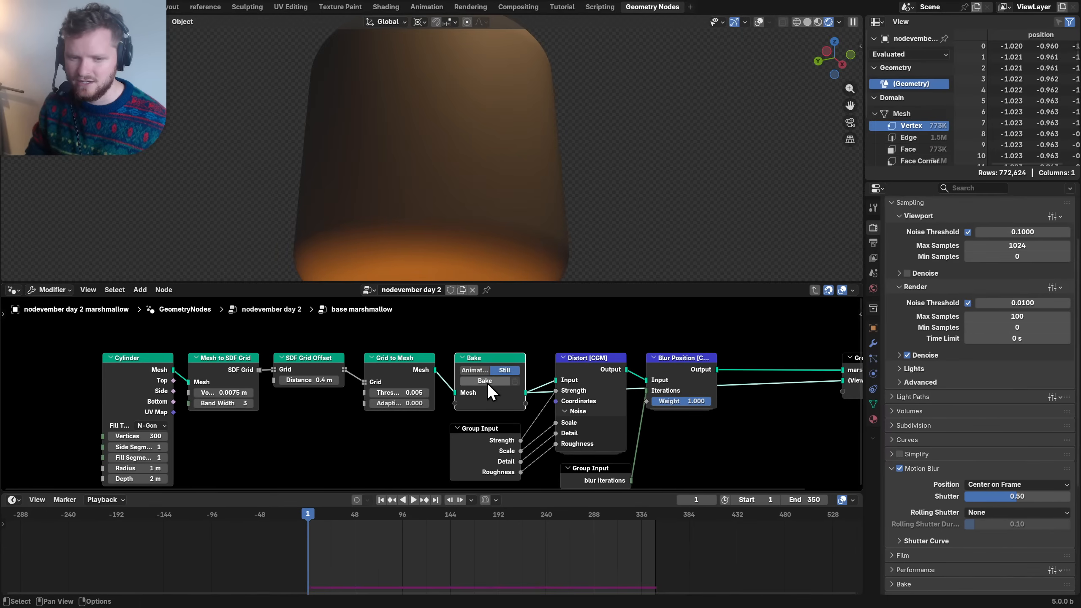
left_click(486, 383)
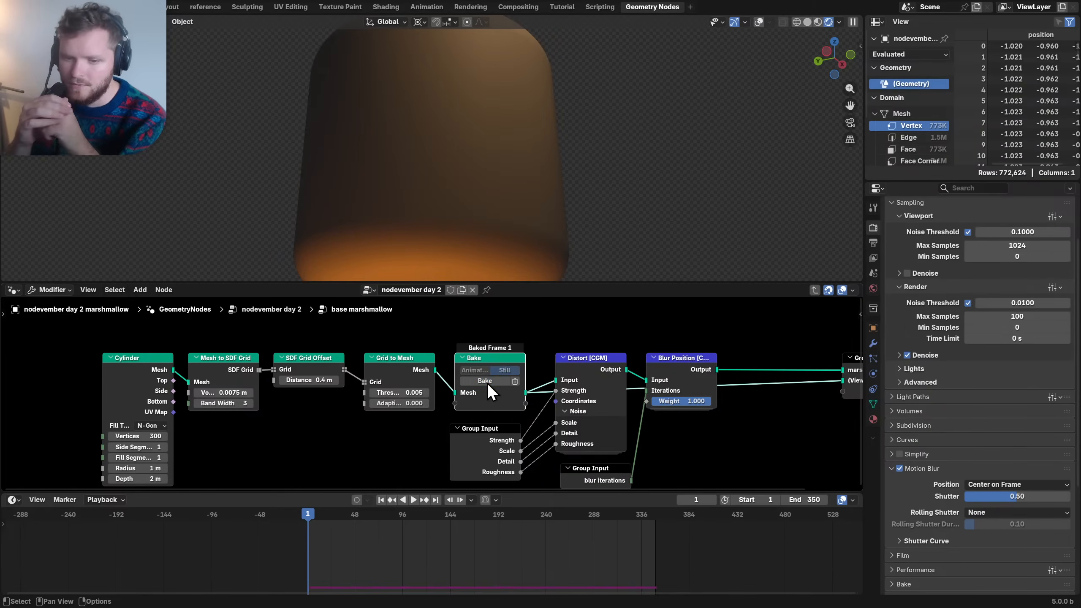
left_click(684, 360, "ctrl+shift")
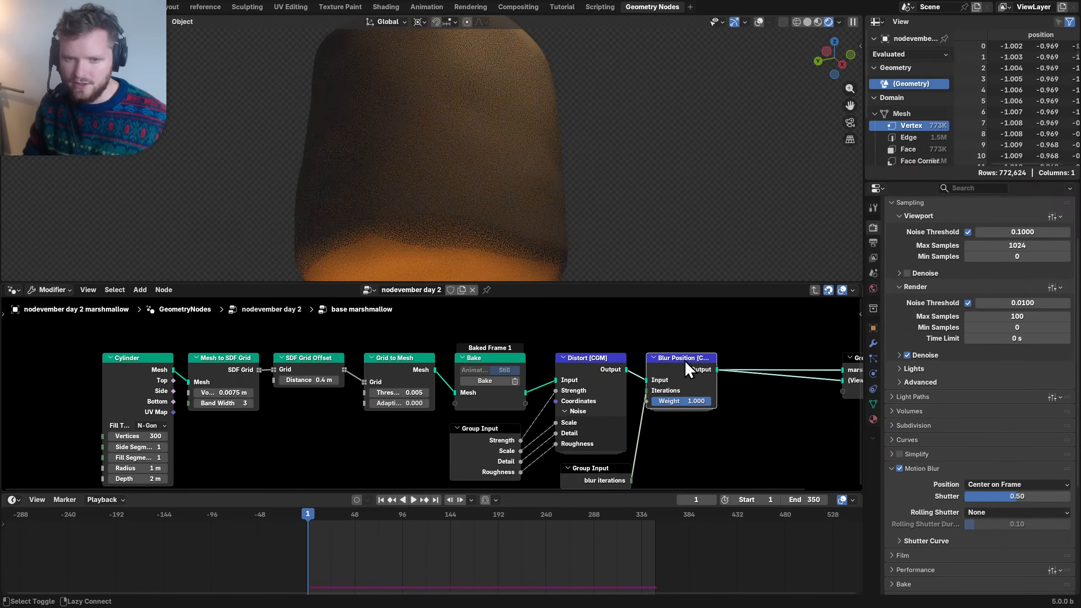
middle_click_drag(613, 424, 579, 377)
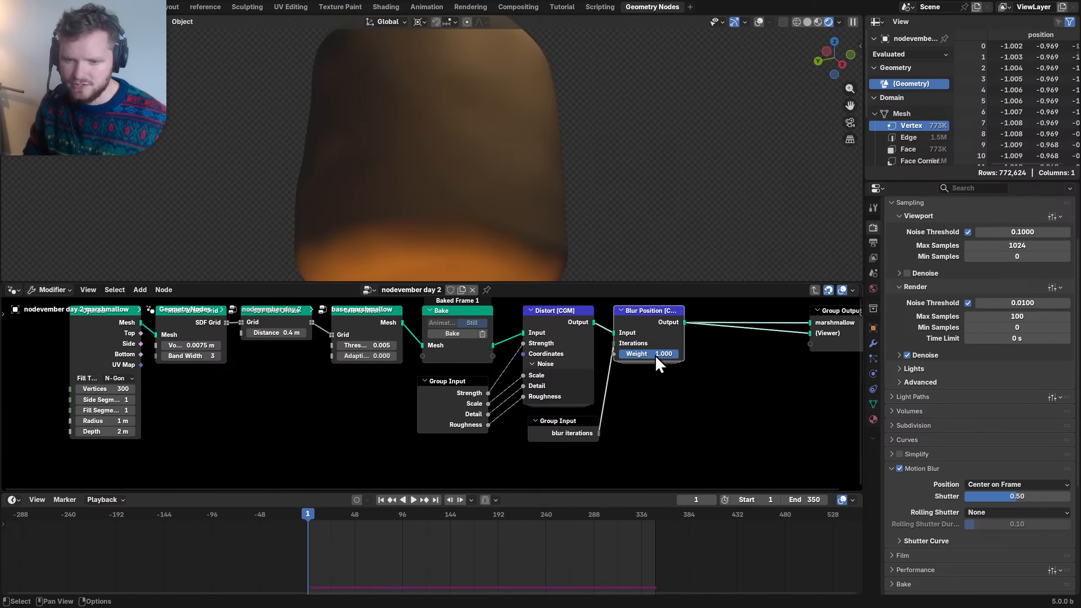
- Look inside the Blur Position group, return to the nodevember day 2 node tree, and save the file
key("Tab")
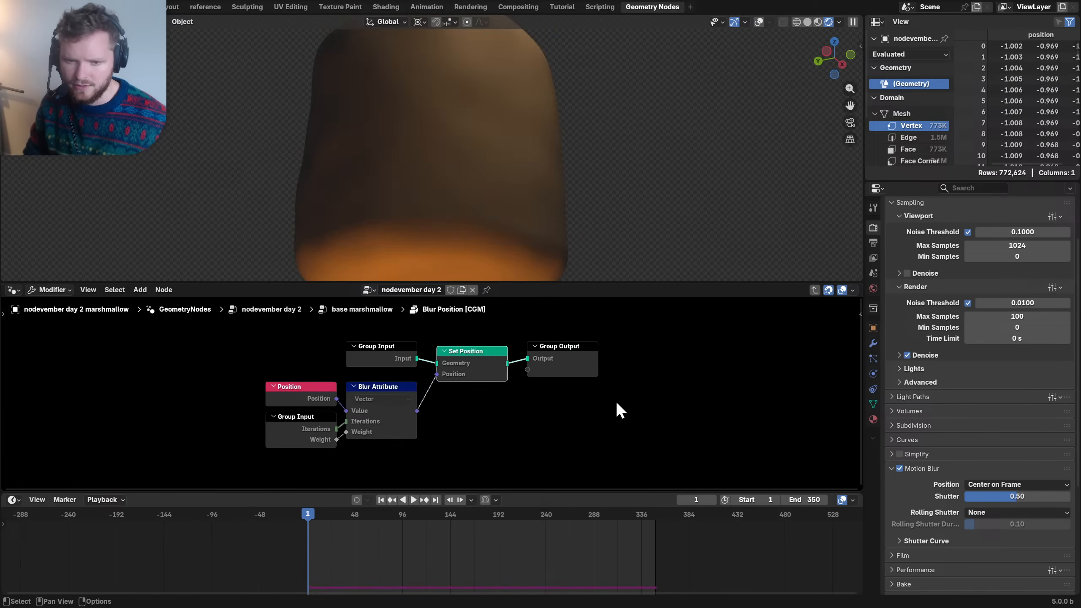
left_click(814, 290)
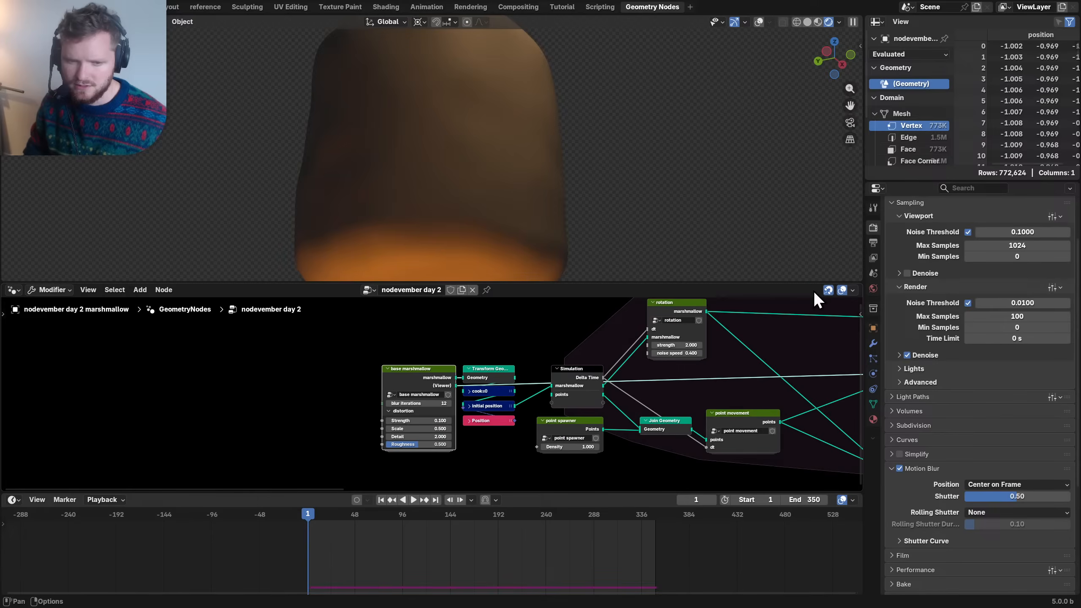
scroll(479, 414, "down", 3)
middle_click_drag(585, 378, 389, 375)
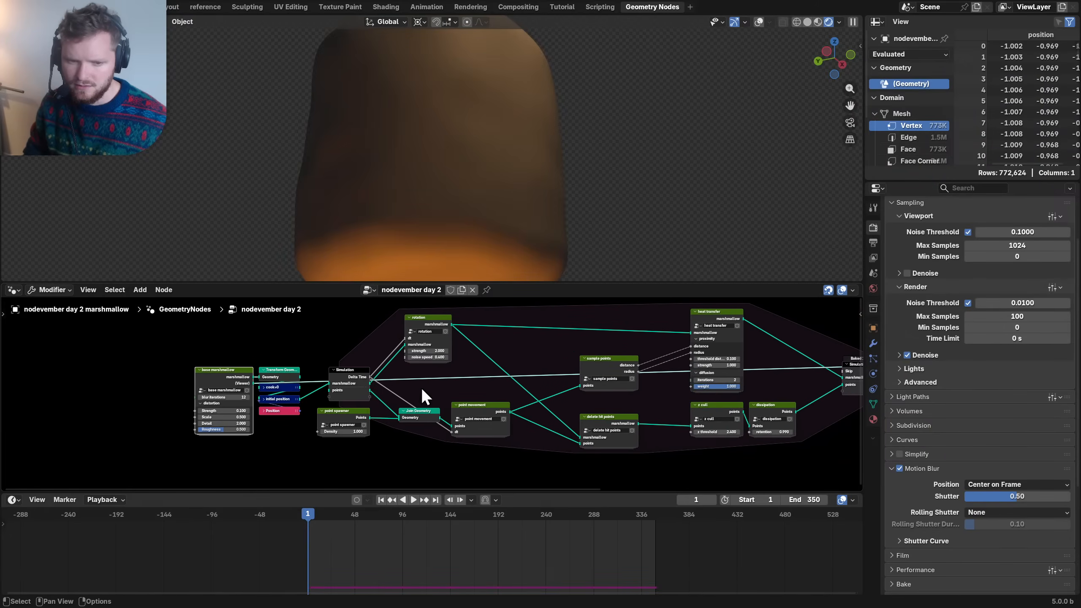
middle_click_drag(655, 386, 422, 367)
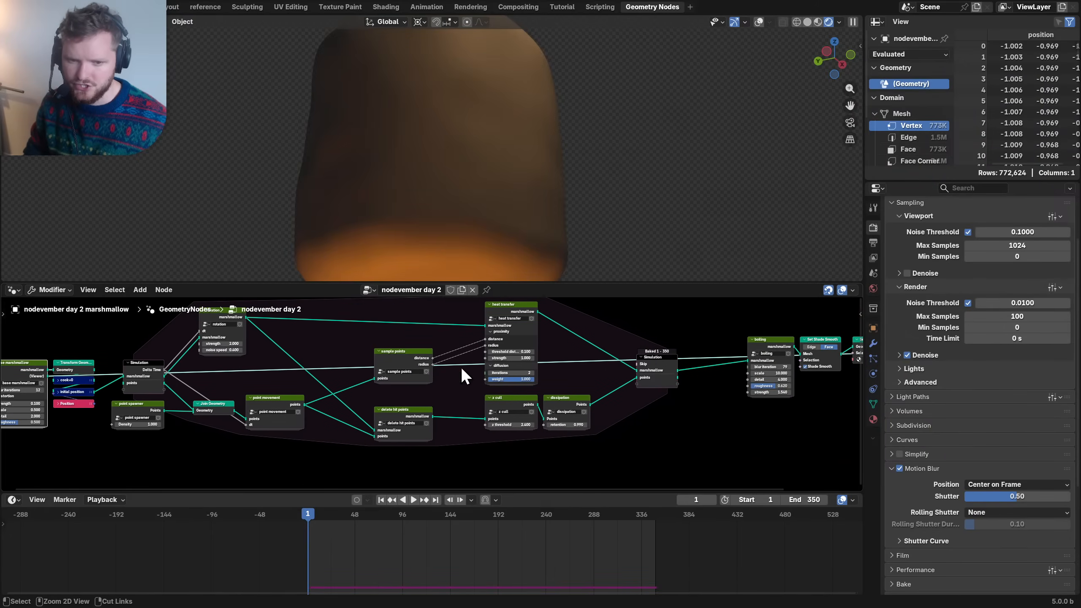
key("ctrl+s")
- Preview the simulation output, move the boiling, Set Shade Smooth and Set Material nodes up, and reconnect Set Material to the Group Output
middle_click_drag(688, 367, 410, 385)
left_click(388, 379, "alt+shift")
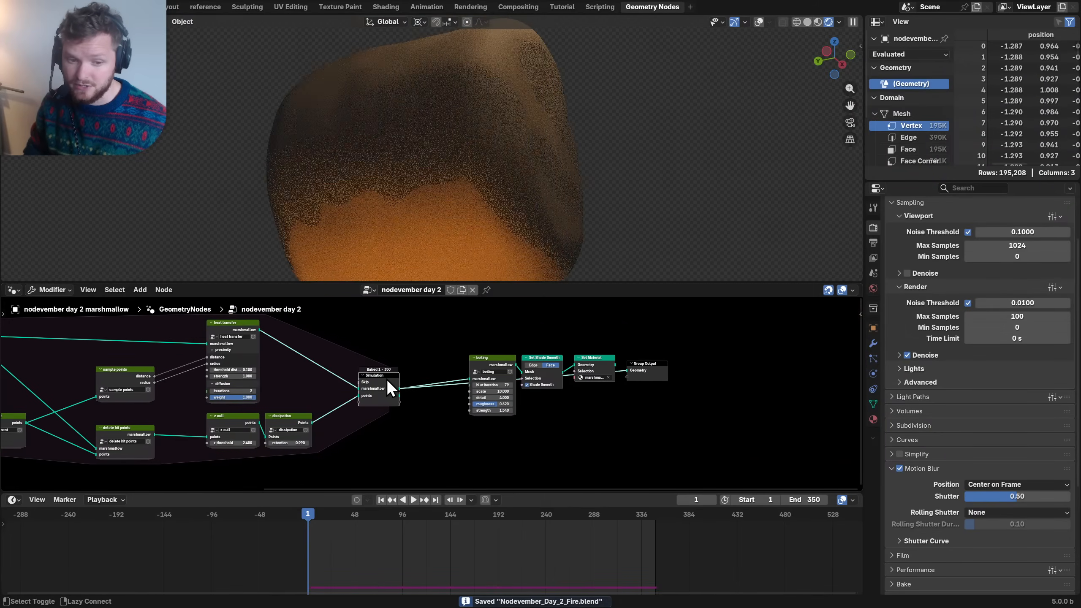
left_click_drag(616, 406, 461, 318)
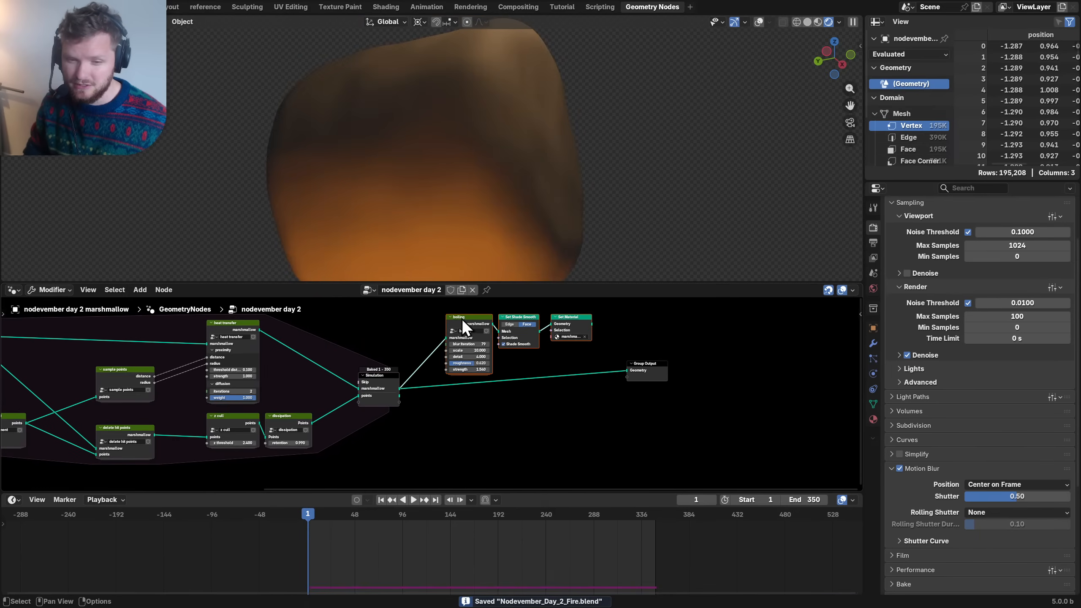
left_click(572, 319, "alt+shift")
middle_click_drag(408, 369, 510, 350)
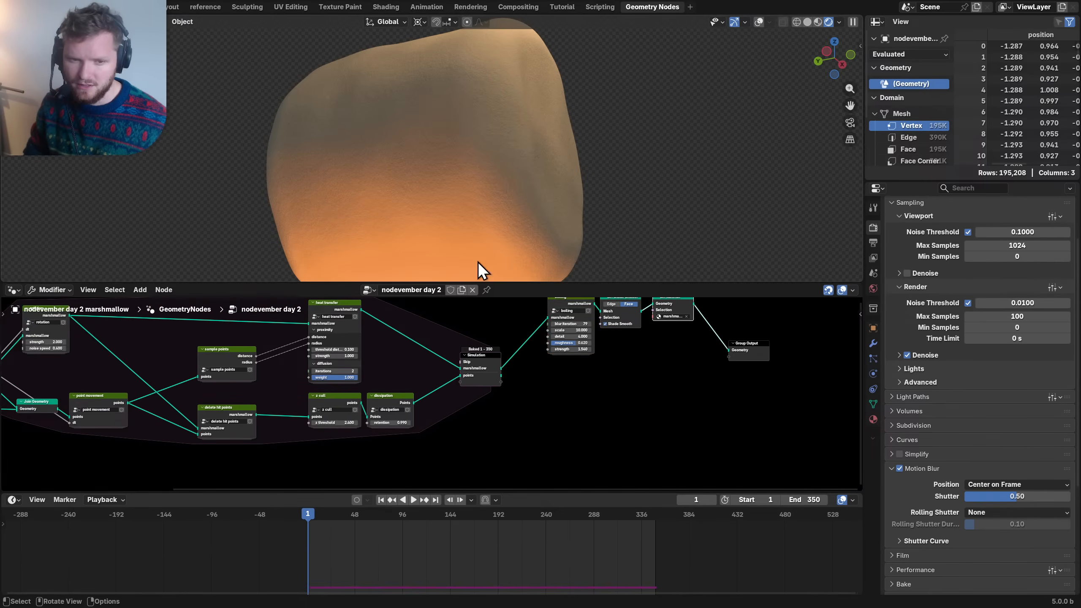
- Save the file and compare the marshmallow in the scene camera view with the roasted marshmallow reference photos
scroll(461, 171, "down", 4)
middle_click_drag(461, 170, 444, 216)
key("ctrl+s")
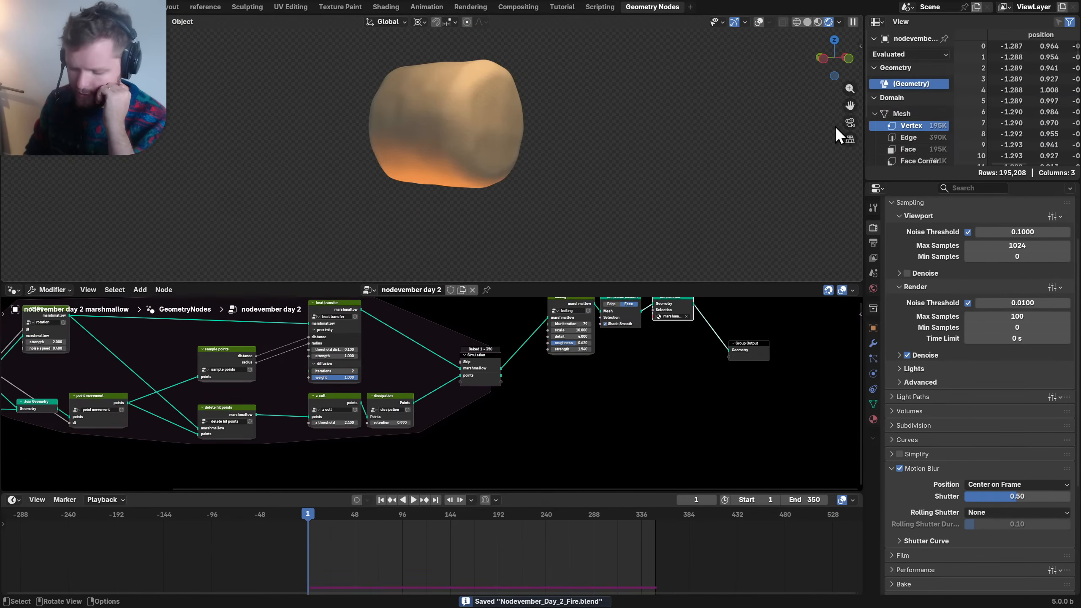
key("KP_0")
scroll(634, 166, "down", 5)
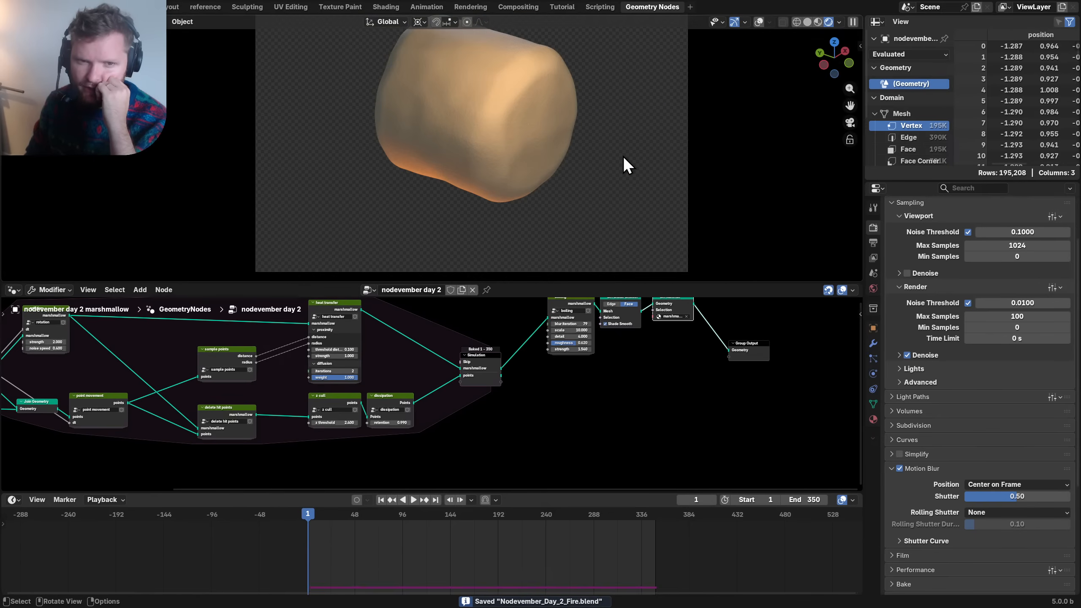
left_click(199, 7)
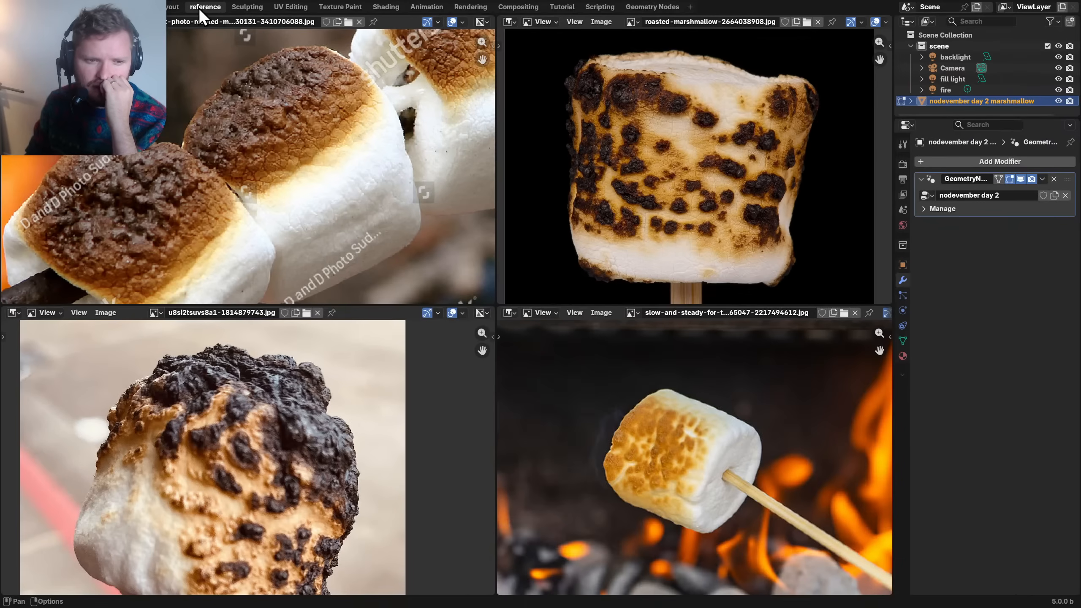
left_click(664, 9)
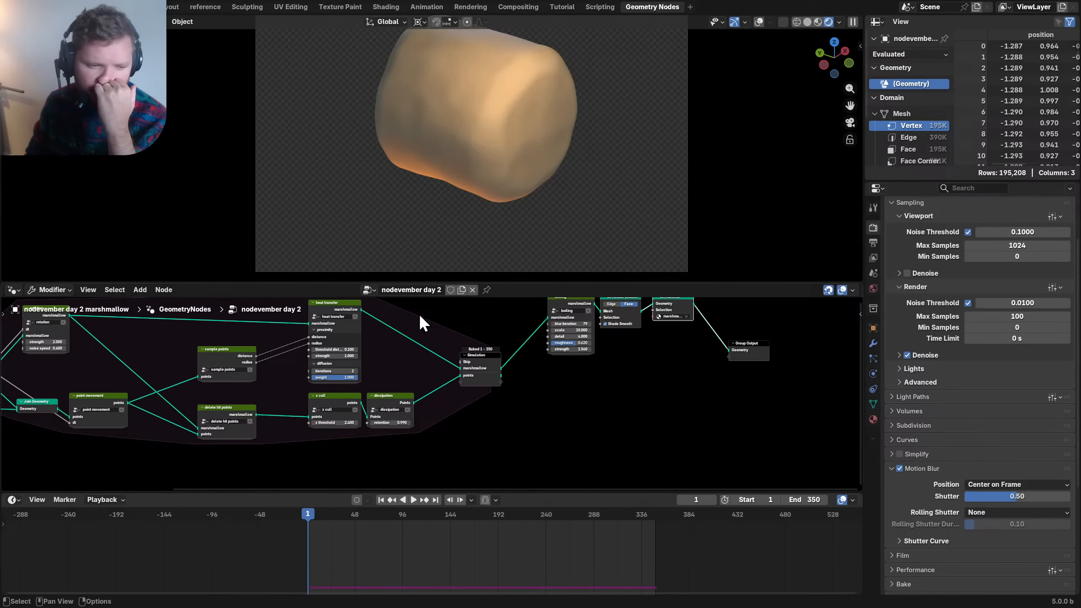
- Set the diffusion iterations of the heat transfer node to 3
middle_click_drag(170, 413, 515, 394)
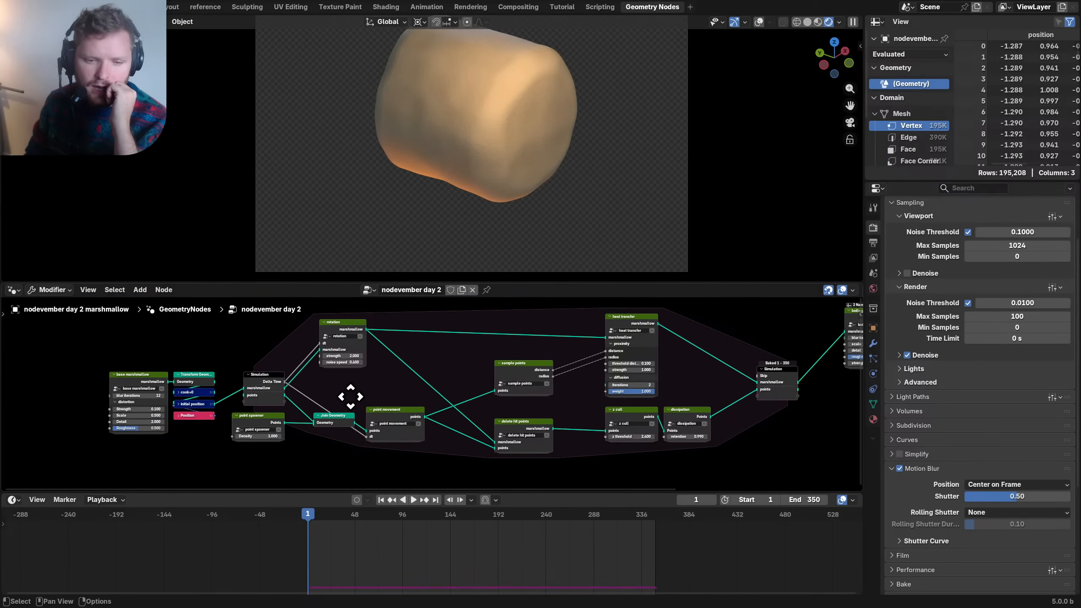
scroll(581, 343, "up", 2)
middle_click_drag(581, 343, 343, 343)
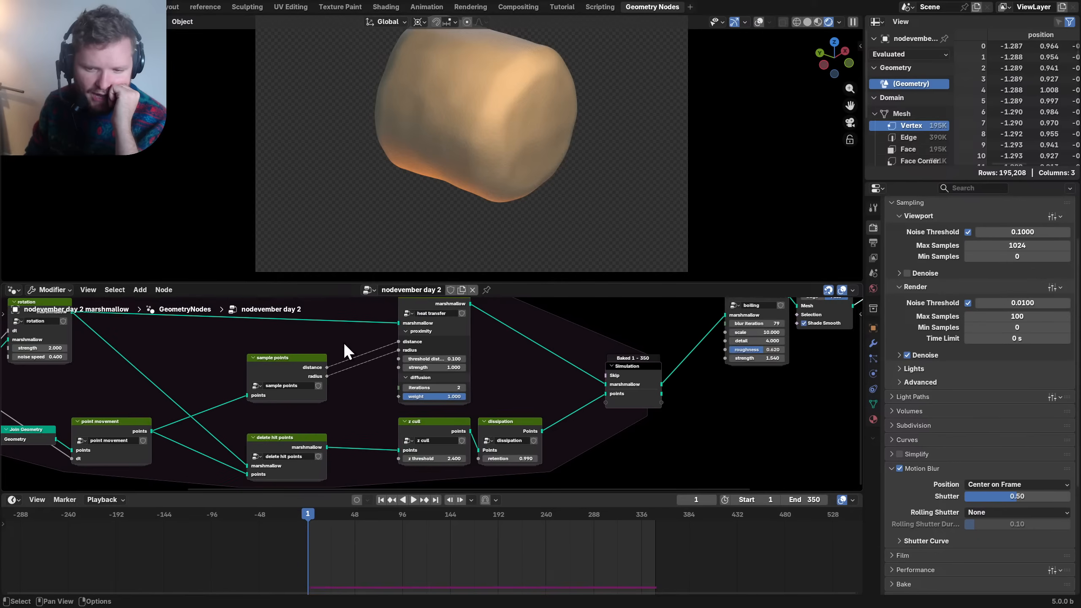
scroll(459, 374, "up", 3)
left_click(479, 385)
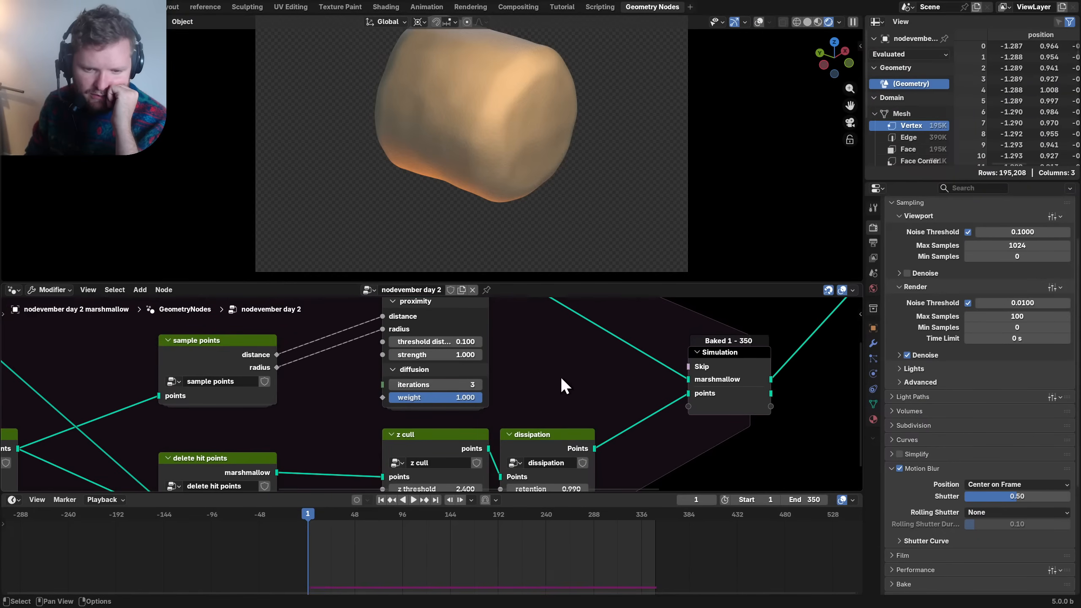
- Move the Group Output node up beside the Set Material node to tidy the end of the node tree
scroll(561, 376, "down", 3)
middle_click_drag(620, 352, 421, 371)
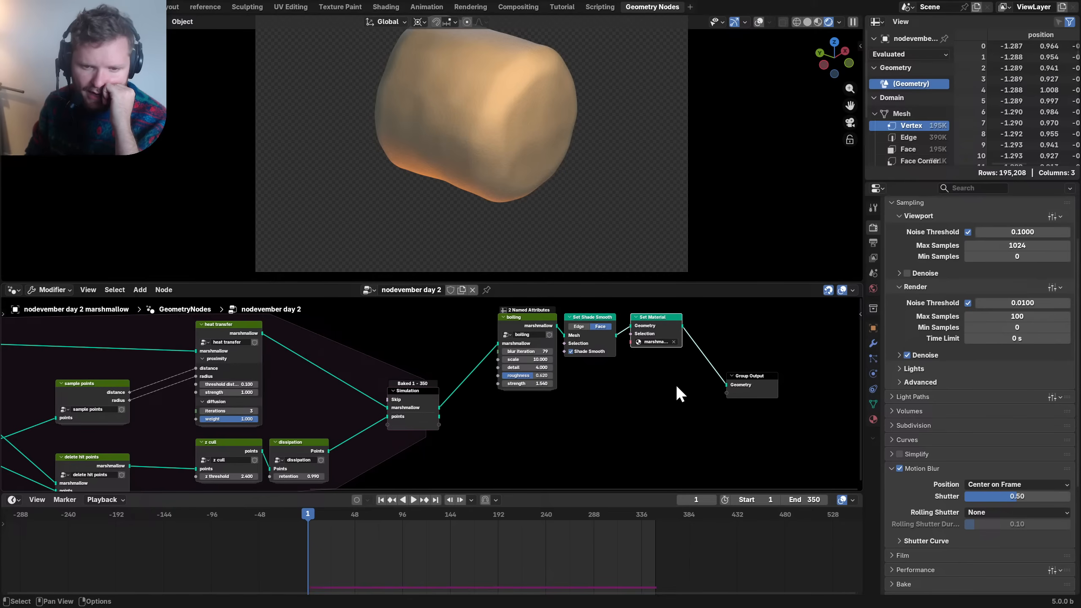
left_click_drag(747, 385, 711, 335)
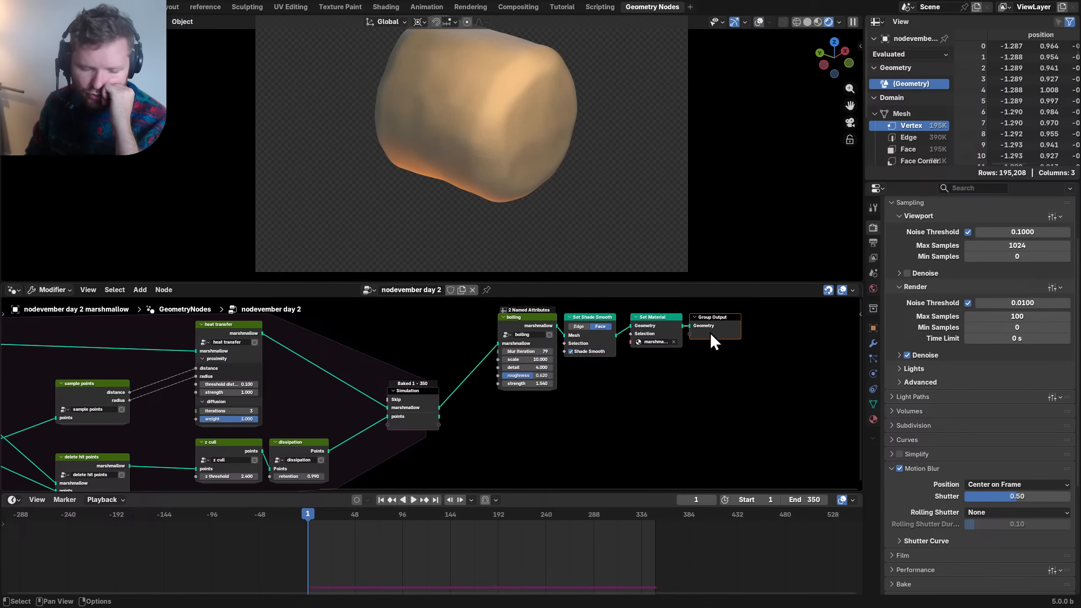
middle_click_drag(276, 404, 557, 360)
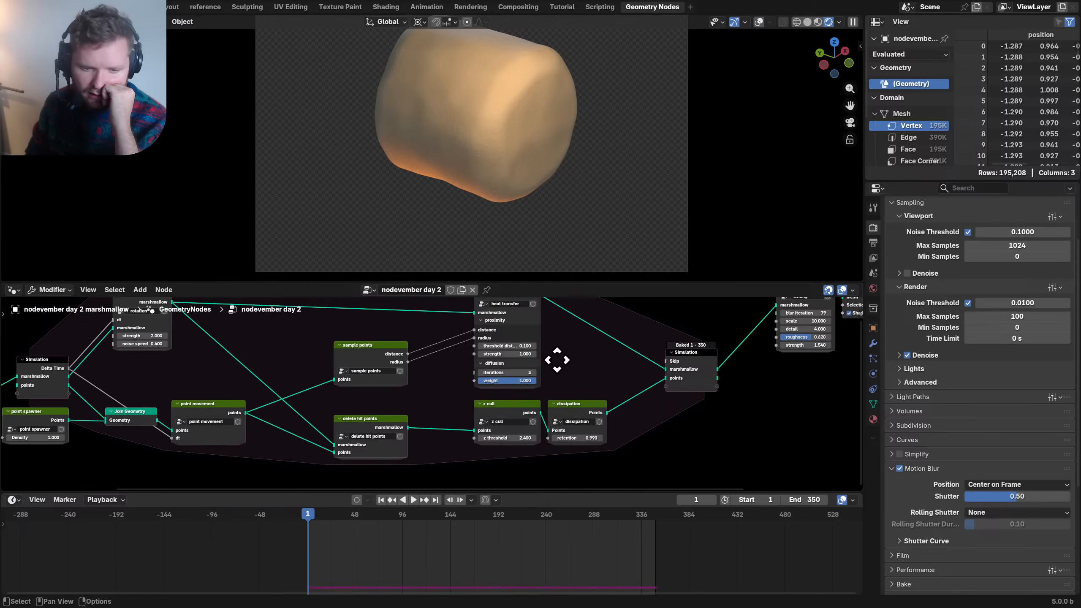
- Set the timeline's end frame to 600 and save the file
left_click(806, 500)
type("60")
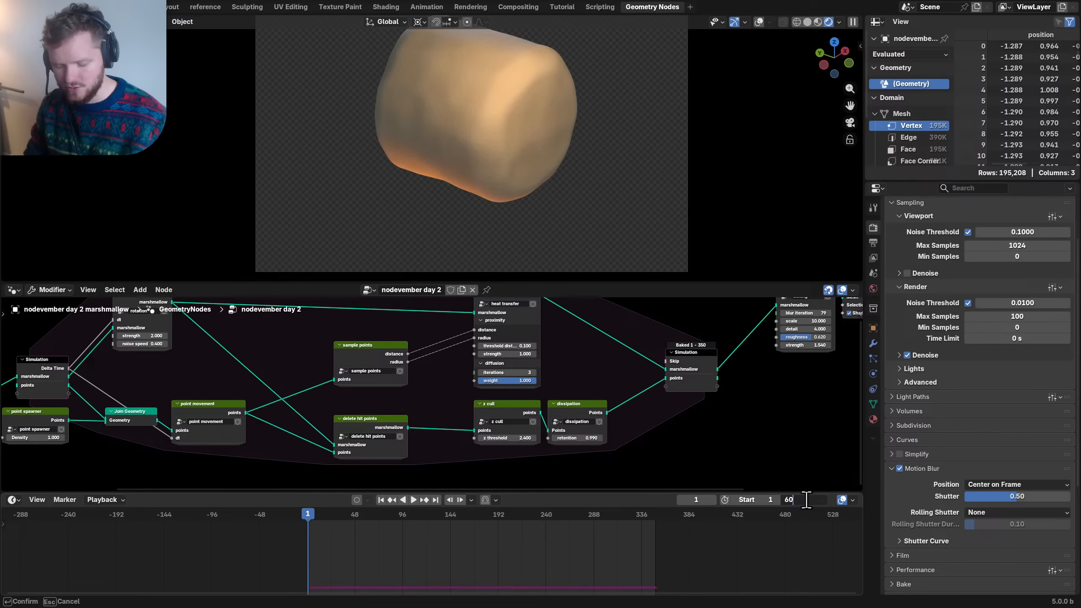
type("0")
key("Return")
key("ctrl+s")
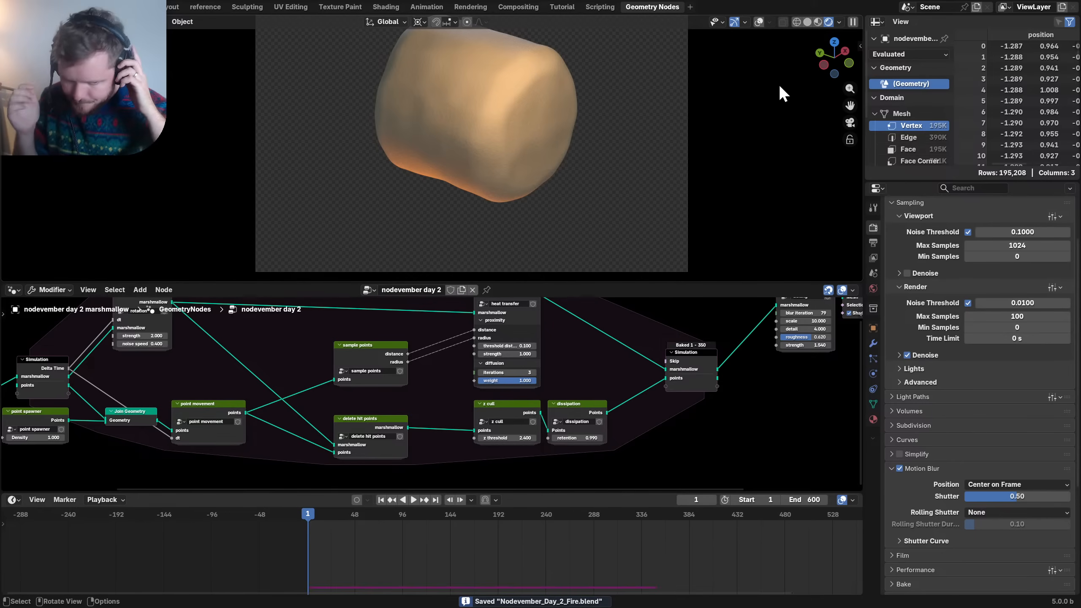
- Switch the viewport to solid shading, then give the node editor more height by shrinking the timeline, keeping the file saved
scroll(518, 136, "down", 1)
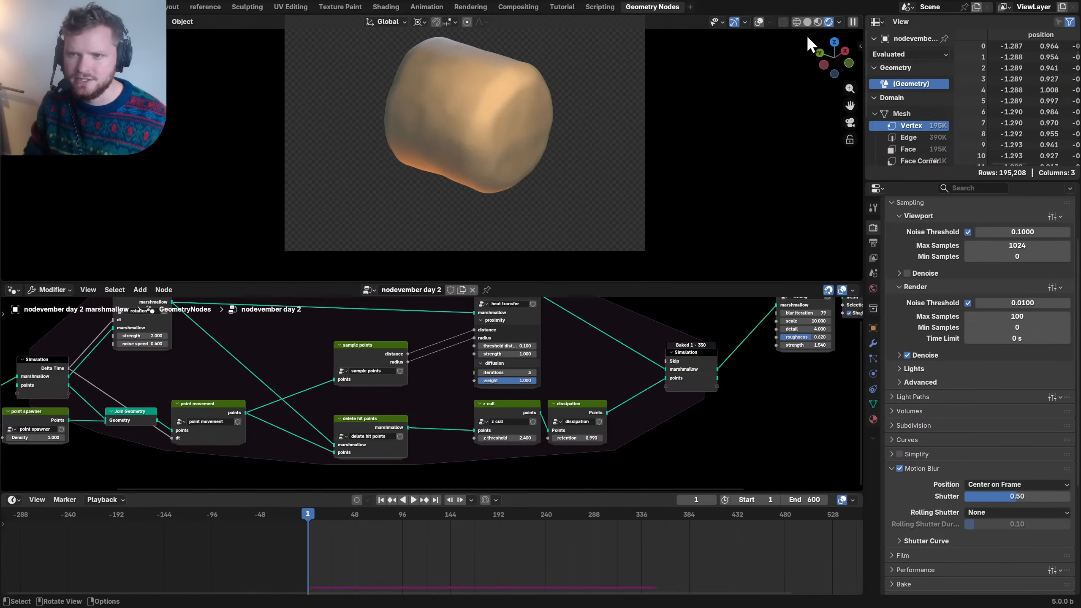
left_click(807, 22)
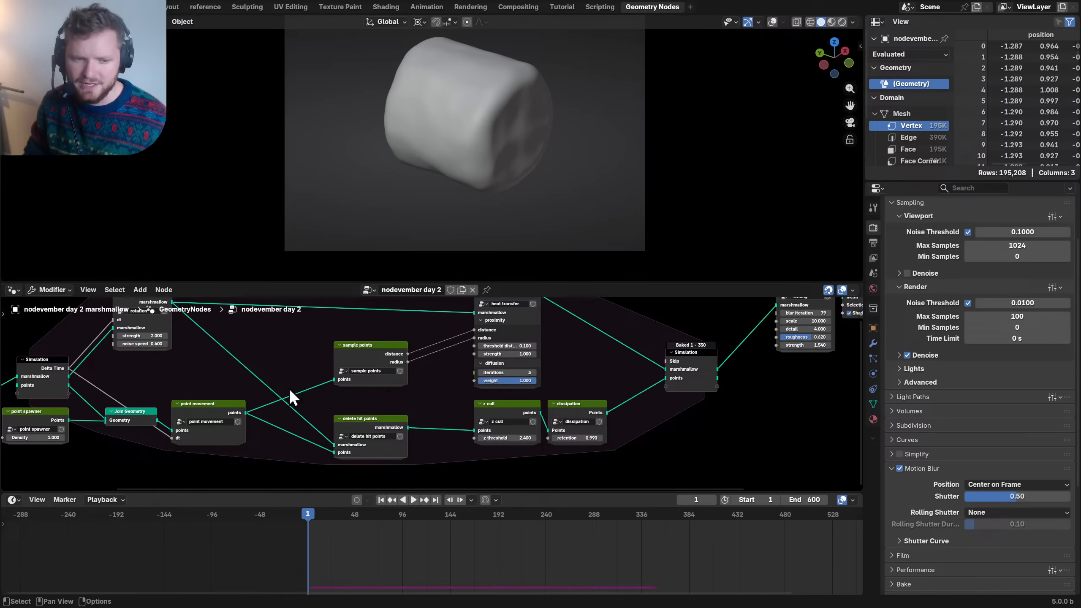
middle_click_drag(289, 394, 499, 374)
key("ctrl+s")
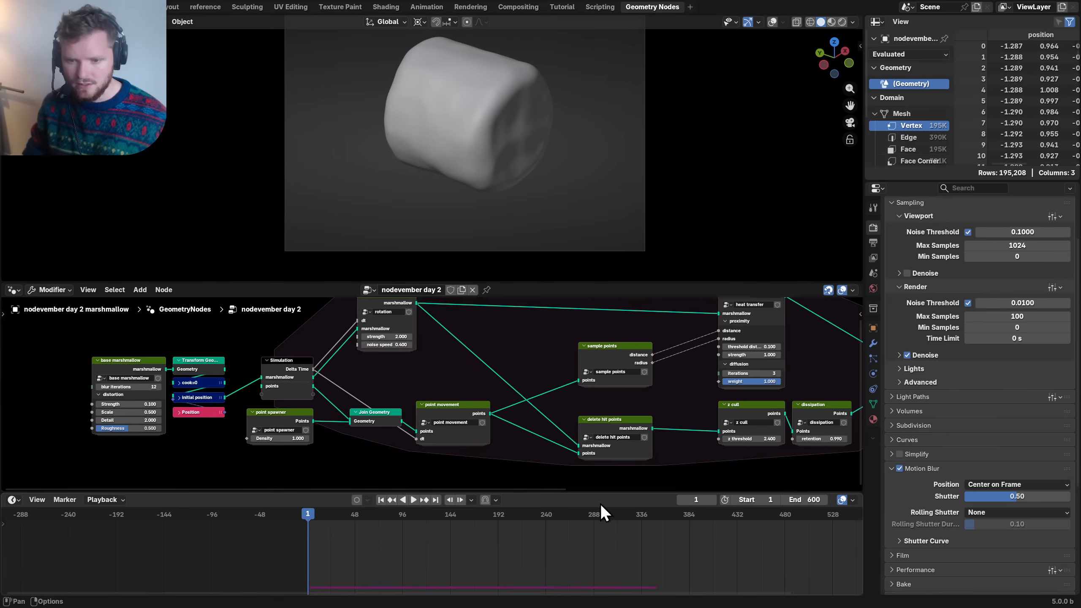
left_click_drag(545, 492, 538, 521)
key("ctrl+s")
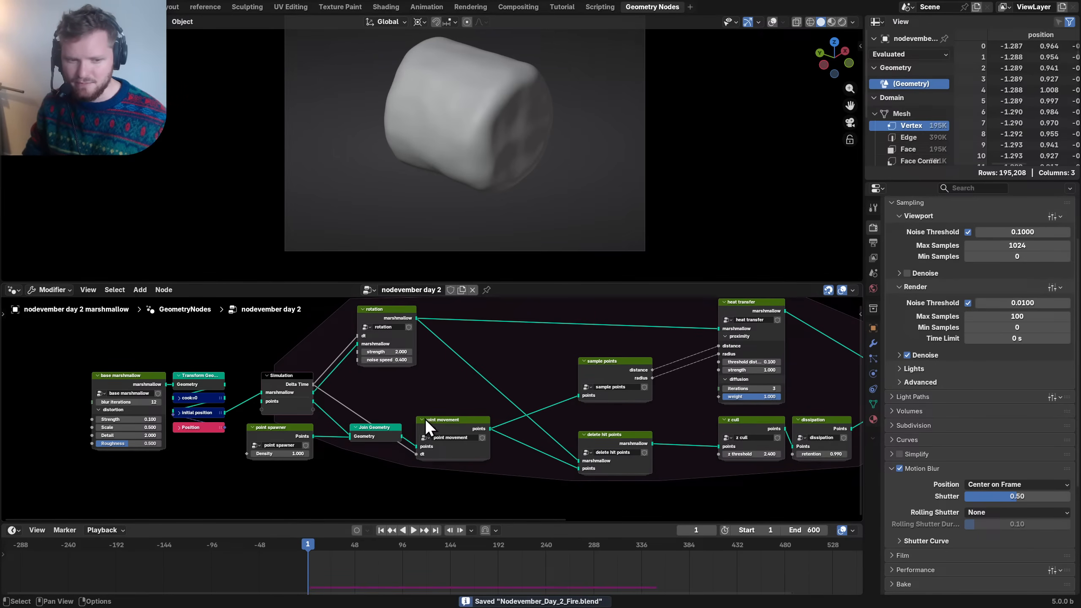
- Widen the Simulation input node slightly and save the file
scroll(305, 422, "down", 2)
middle_click_drag(536, 415, 253, 409)
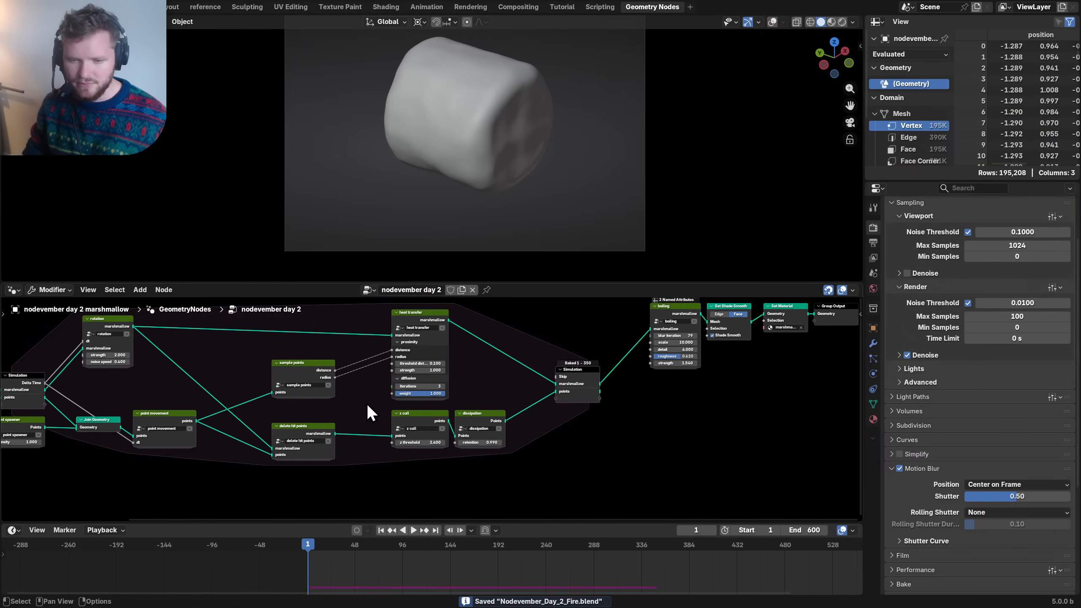
middle_click_drag(412, 399, 685, 394)
left_click(286, 422)
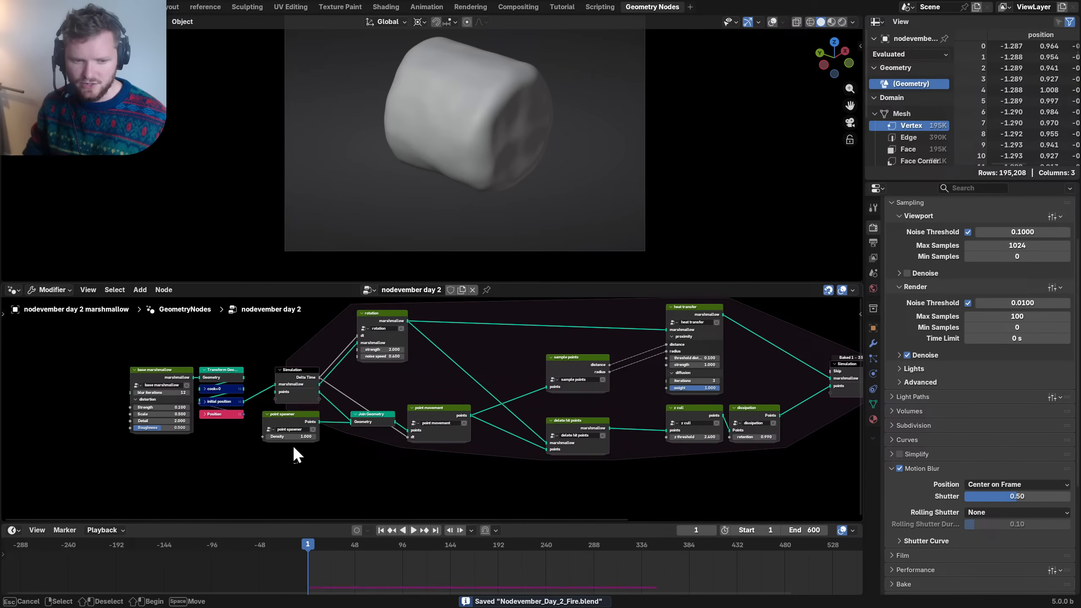
left_click_drag(273, 371, 263, 371)
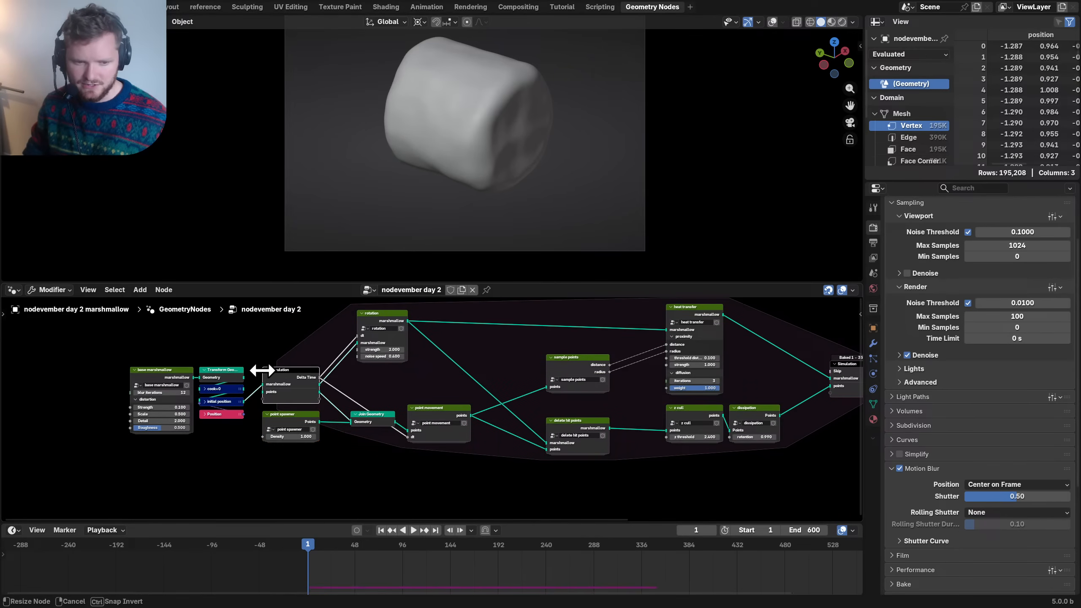
key("ctrl+s")
middle_click_drag(449, 366, 395, 410)
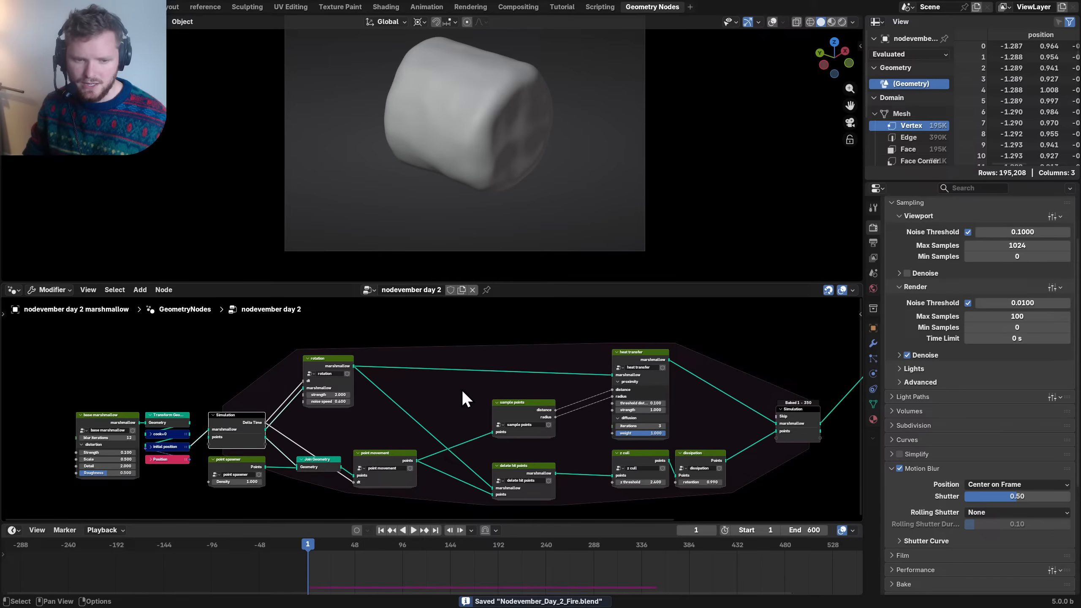
middle_click_drag(393, 351, 275, 343)
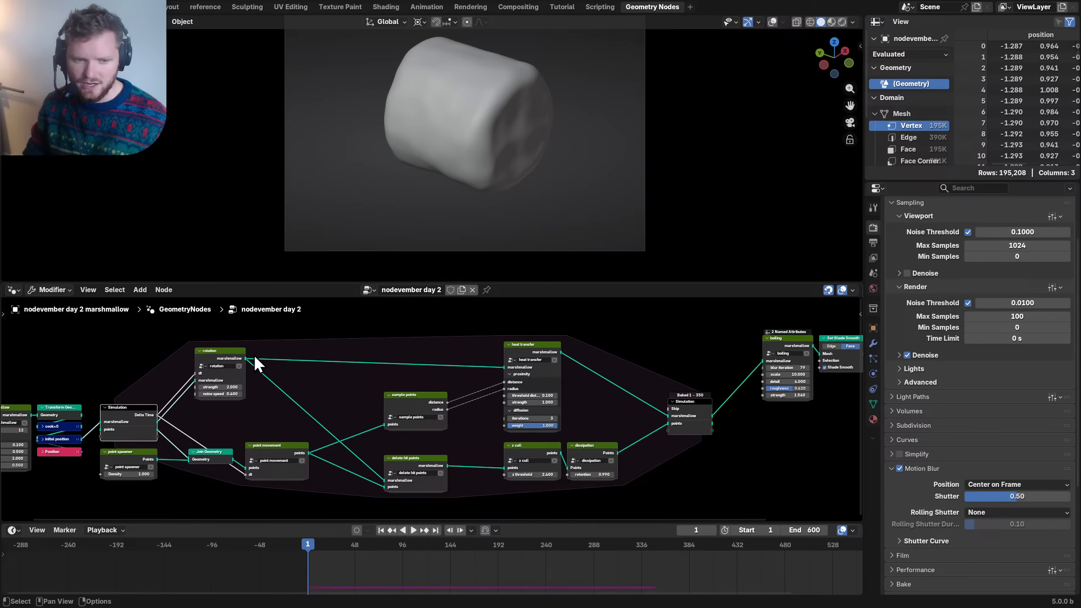
scroll(526, 445, "down", 2)
left_click_drag(584, 458, 311, 313)
key("g")
left_click(278, 398)
left_click_drag(179, 445, 241, 400)
key("g")
left_click(242, 423)
key("ctrl+z")
key("ctrl+z")
key("ctrl+z")
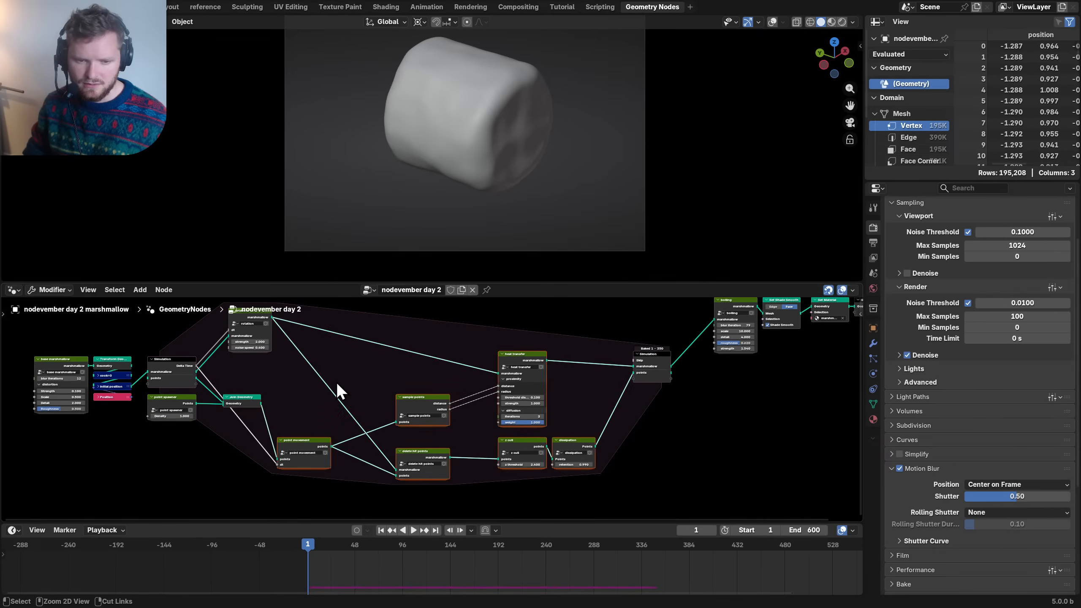
- Route the rotation node's marshmallow output directly into the Simulation output's marshmallow input and disconnect its points input
scroll(259, 399, "up", 3)
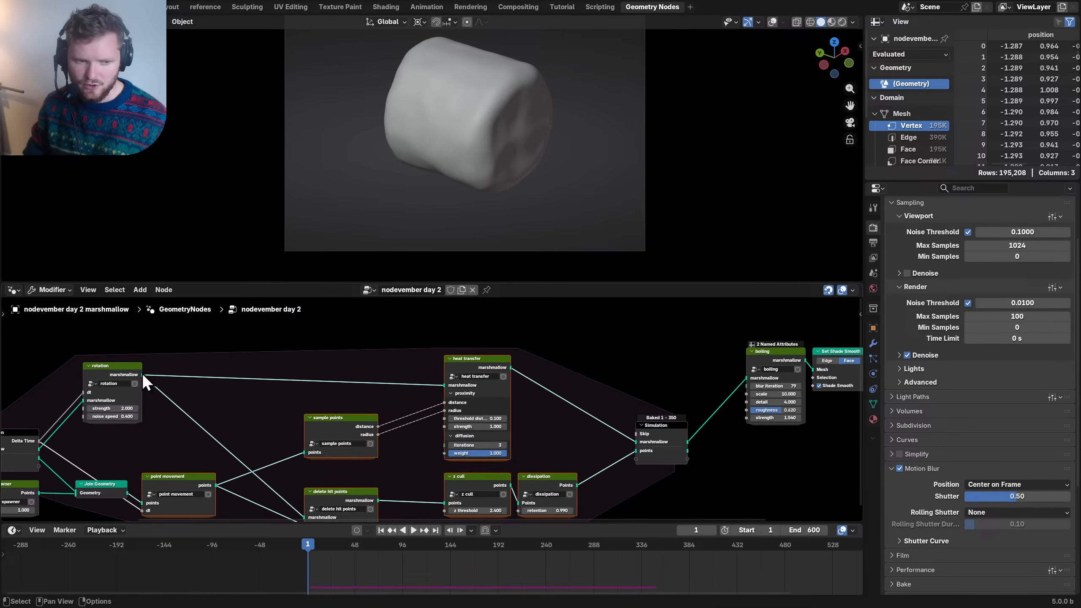
left_click_drag(142, 374, 590, 447)
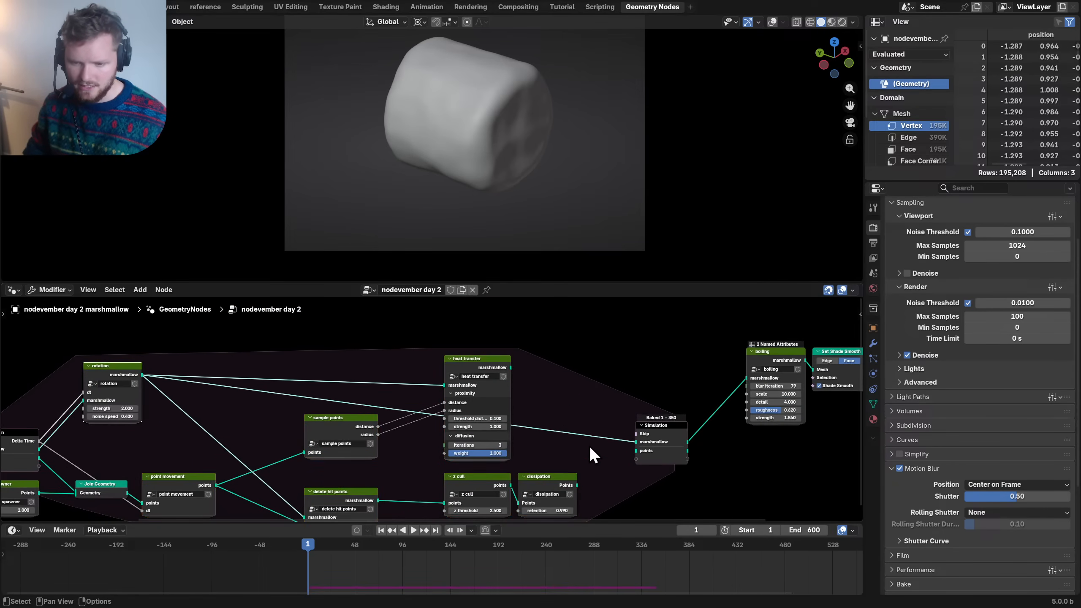
- Show the Simulation output node's properties in the node editor and delete its disk bake
left_click(860, 314)
left_click(857, 315)
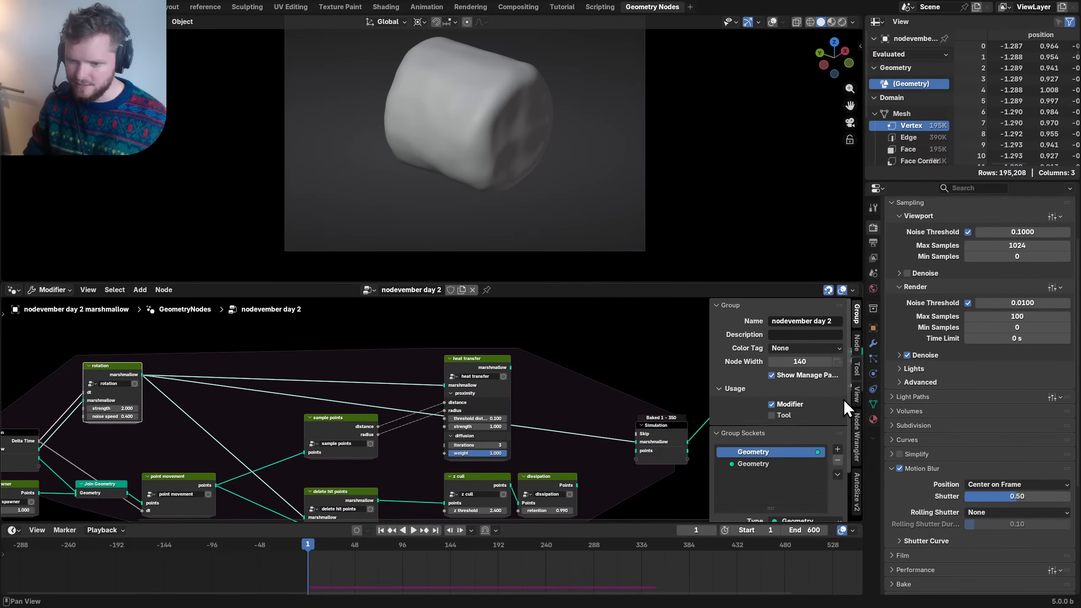
left_click(857, 341)
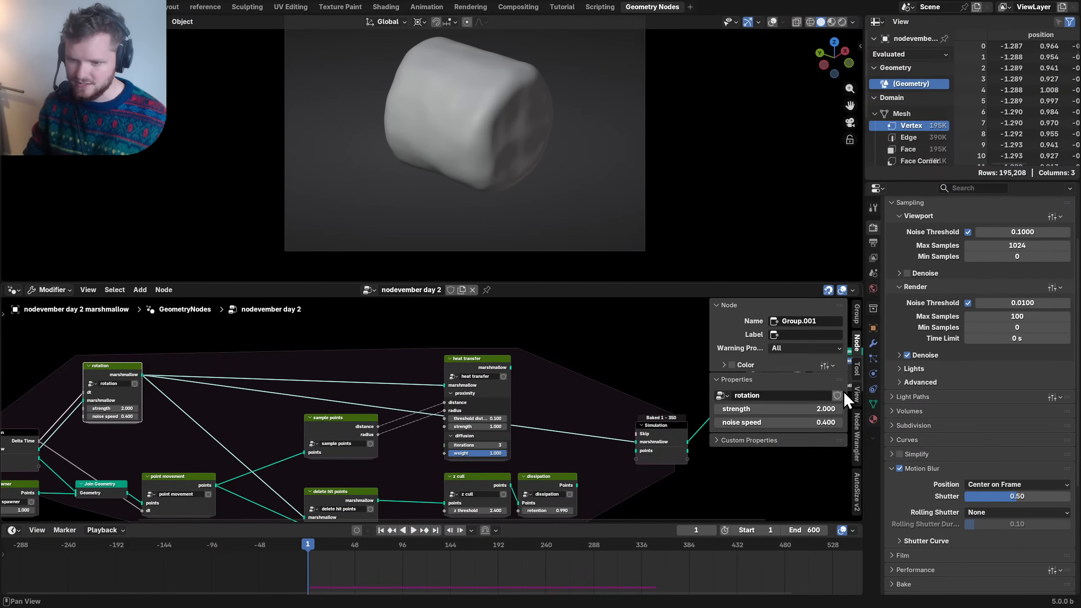
left_click(854, 364)
left_click(858, 343)
left_click(656, 427)
scroll(812, 415, "down", 4)
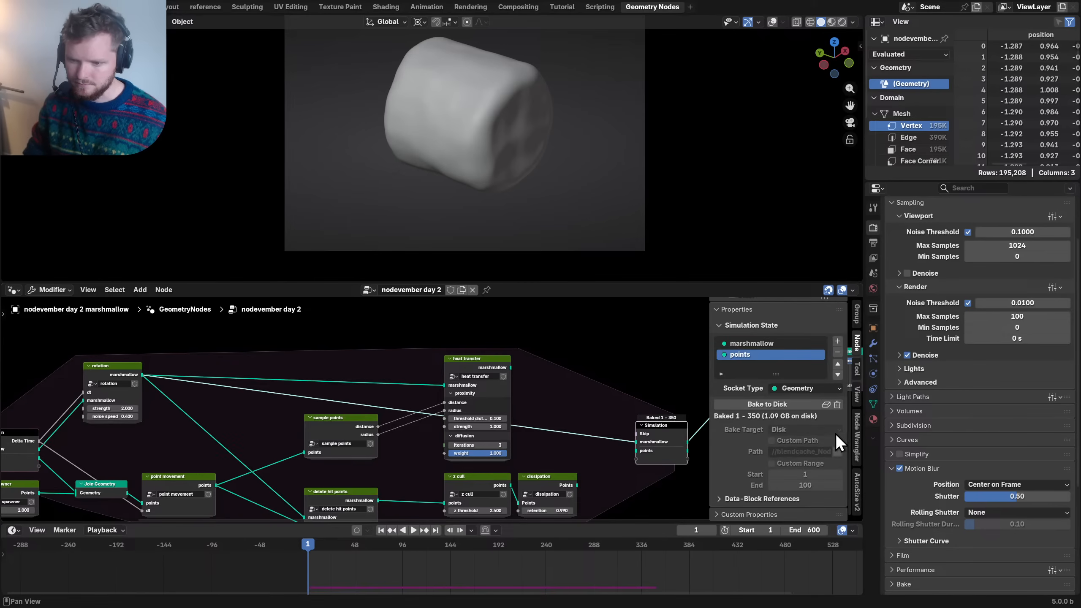
left_click(836, 404)
- Open the rotation node group, reveal the hidden sockets of Transform Geometry, and move the Group Output slightly farther from it
left_click(481, 360)
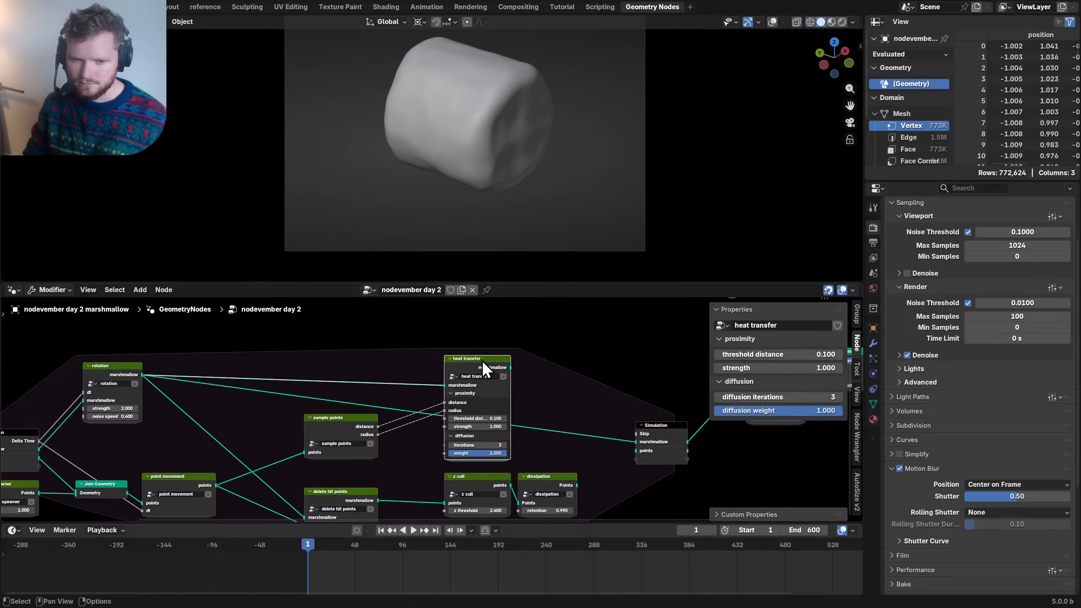
middle_click_drag(386, 386, 503, 404)
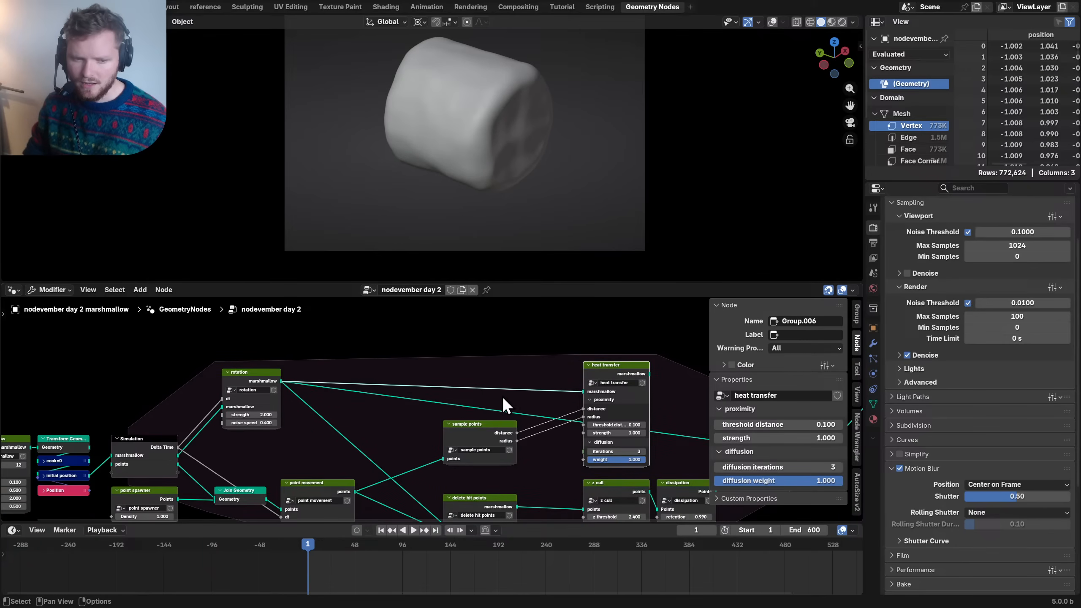
left_click(251, 381)
key("Tab")
middle_click_drag(458, 399, 417, 360)
left_click(417, 374)
key("ctrl+h")
scroll(446, 396, "up", 2)
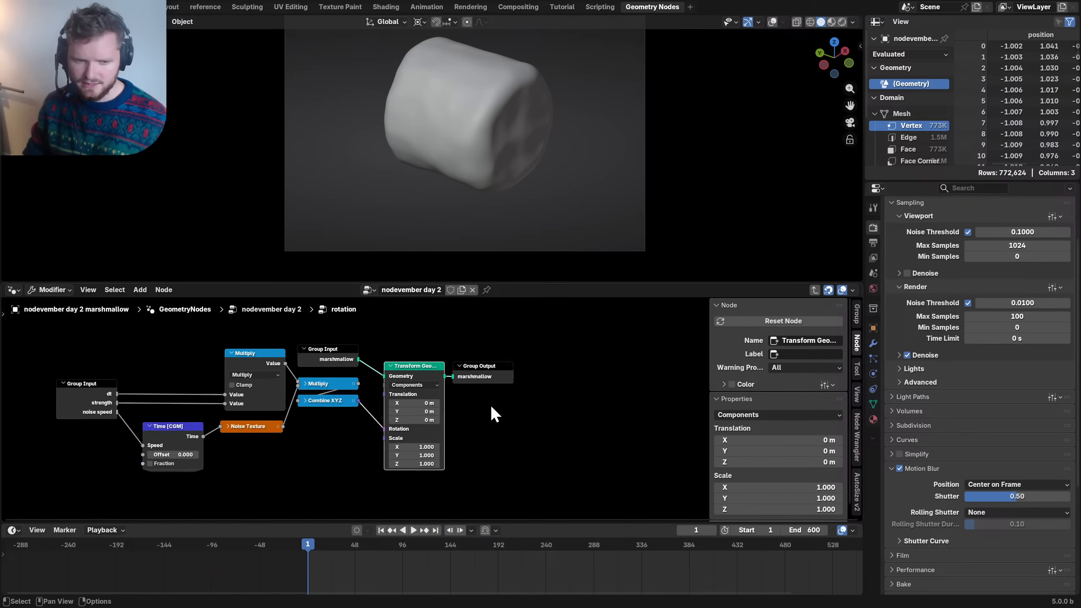
left_click_drag(477, 361, 498, 361)
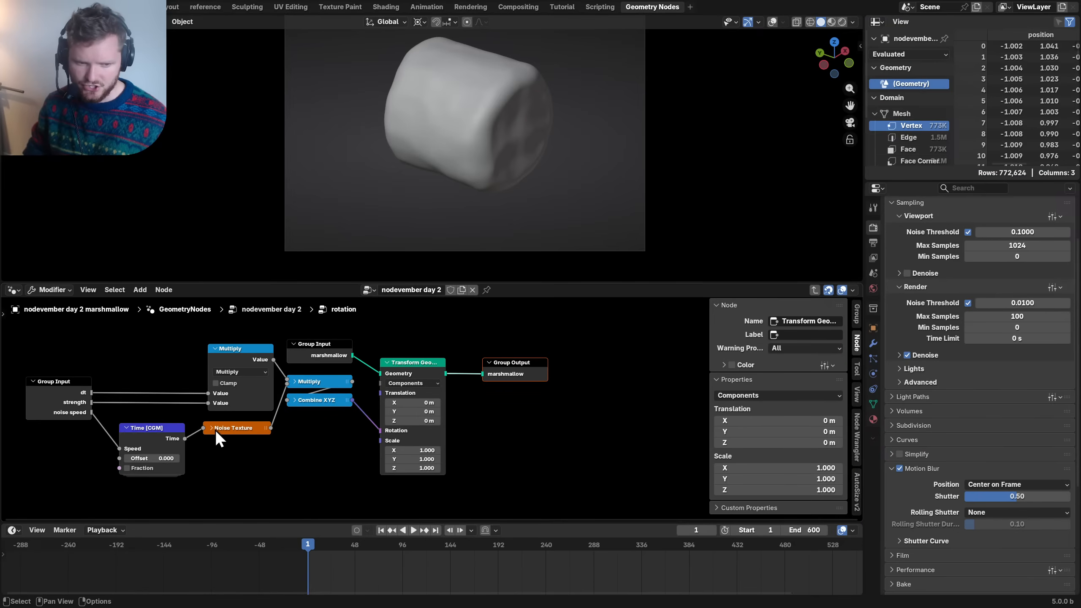
- Expand the Noise Texture node and duplicate it together with the Time [CGM] node, placing the copies below the originals
left_click(213, 428)
key("g")
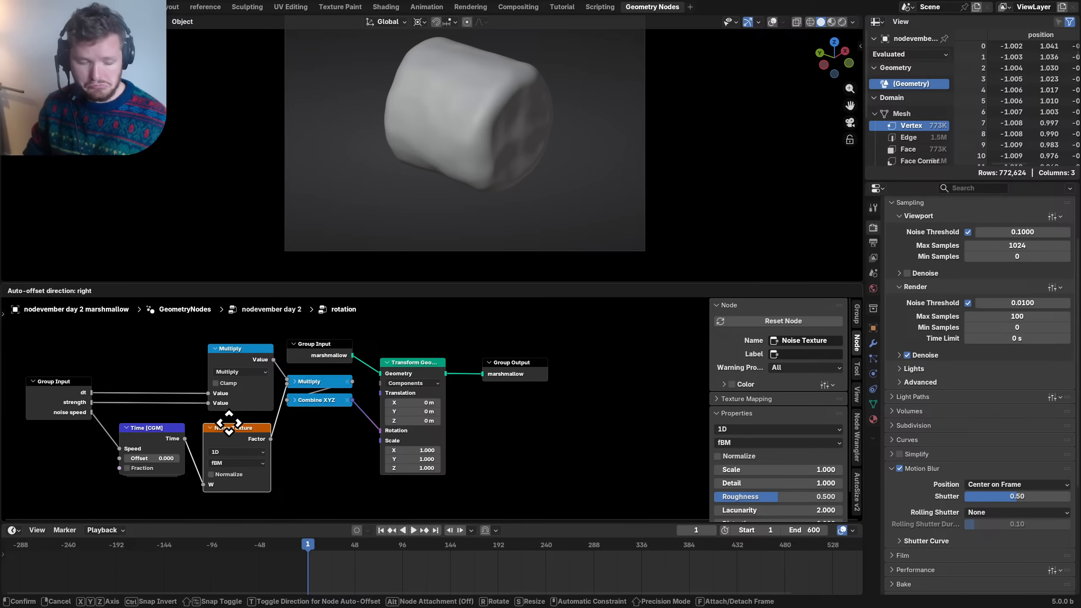
left_click(228, 423)
middle_click_drag(240, 464, 307, 361)
left_click_drag(296, 423, 241, 335)
key("shift+d")
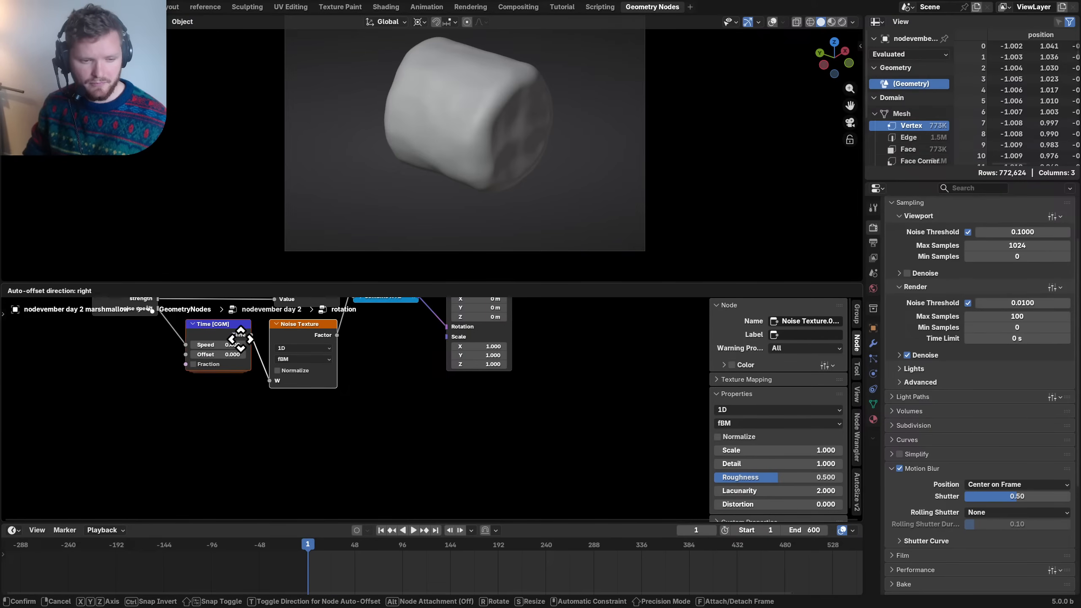
left_click(242, 400)
- Link the noise speed input to the duplicated Time node's Speed and set that node's Offset to 40
middle_click_drag(156, 305, 217, 376)
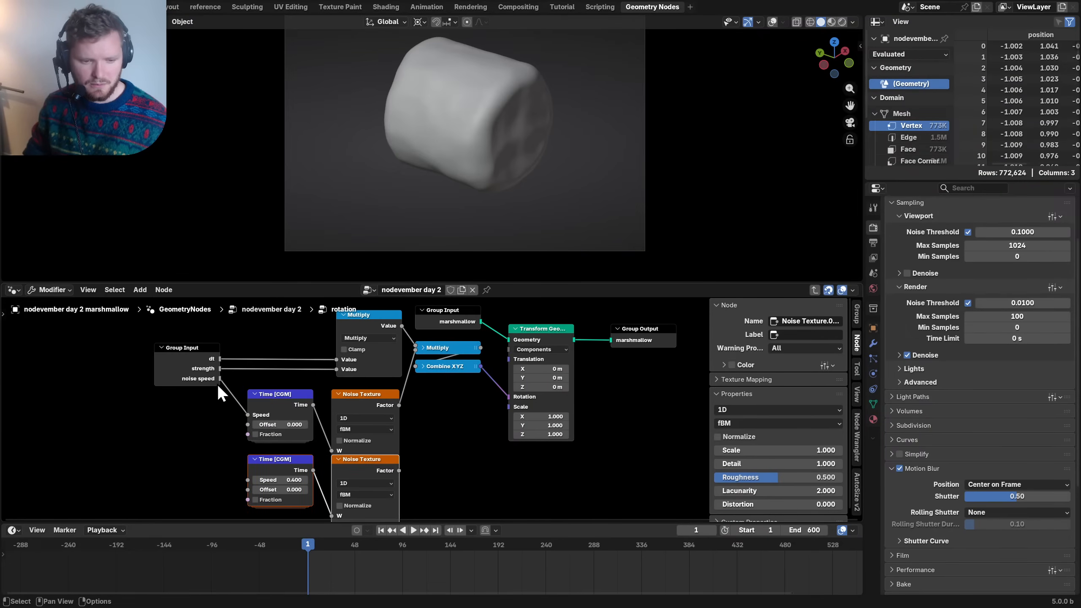
left_click_drag(219, 378, 248, 479)
left_click(281, 490)
type("40")
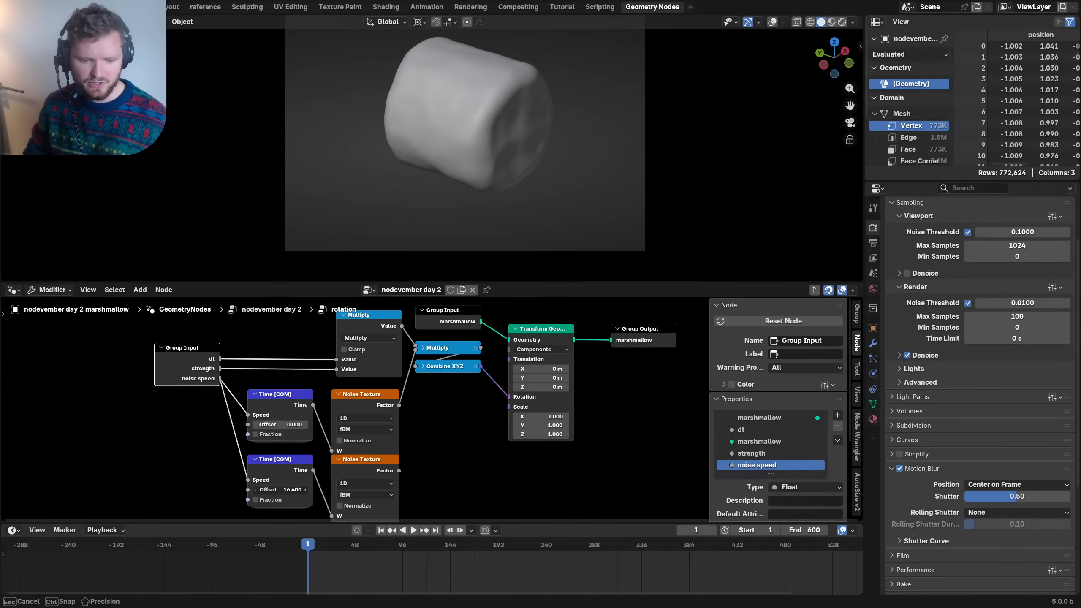
key("Return")
- Reveal the duplicated Noise Texture's hidden sockets and add a Vector Math node fed by its Color output
middle_click_drag(428, 449, 318, 434)
left_click(310, 415)
key("ctrl+h")
key("g")
left_click(310, 415)
left_click_drag(284, 441, 292, 436)
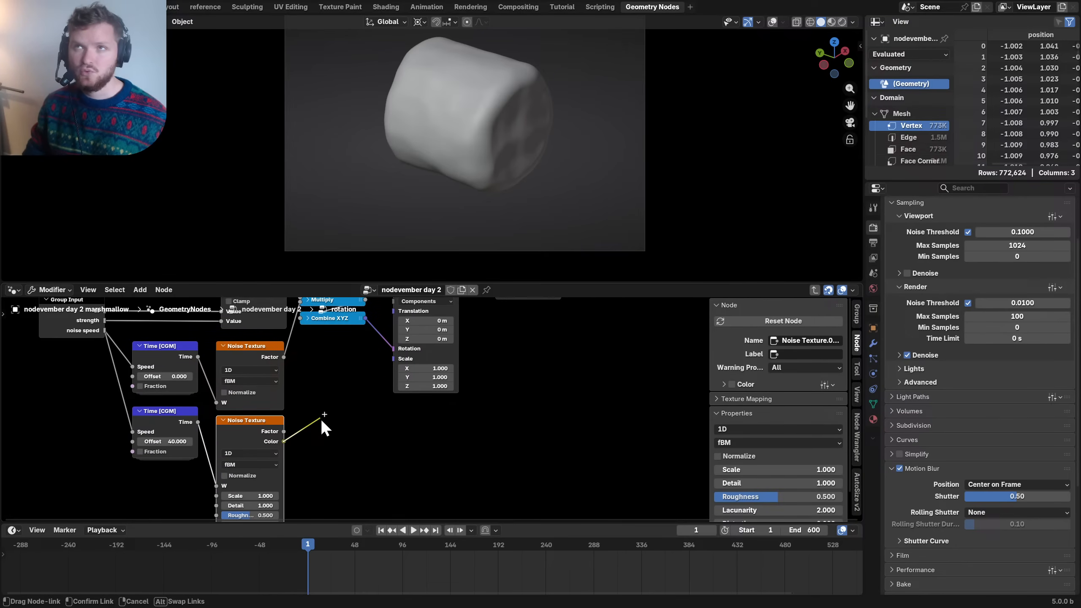
left_click_drag(321, 418, 321, 419)
type("vec")
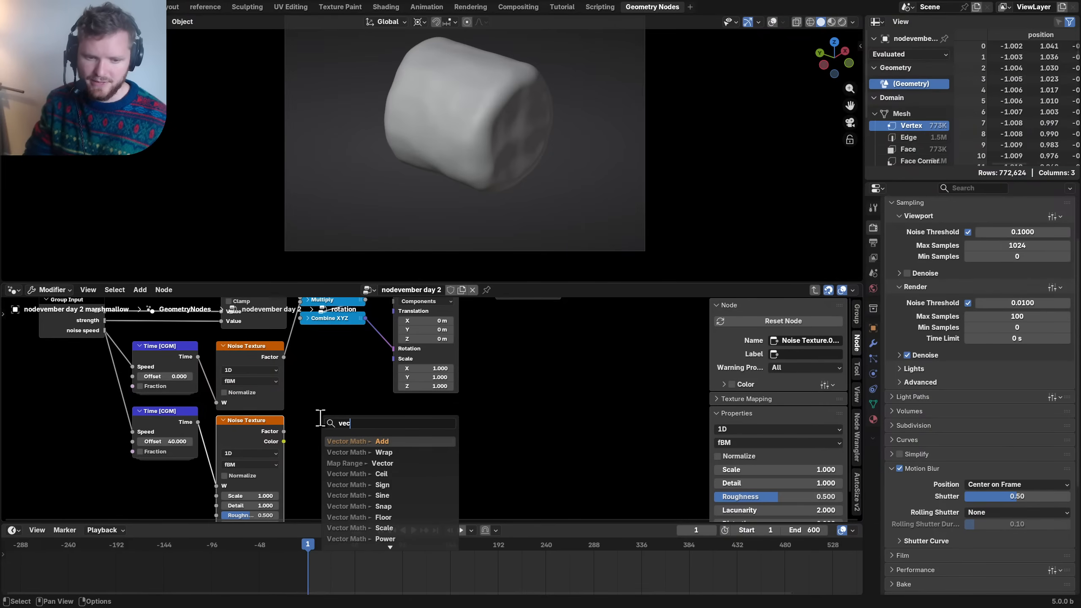
key("Return")
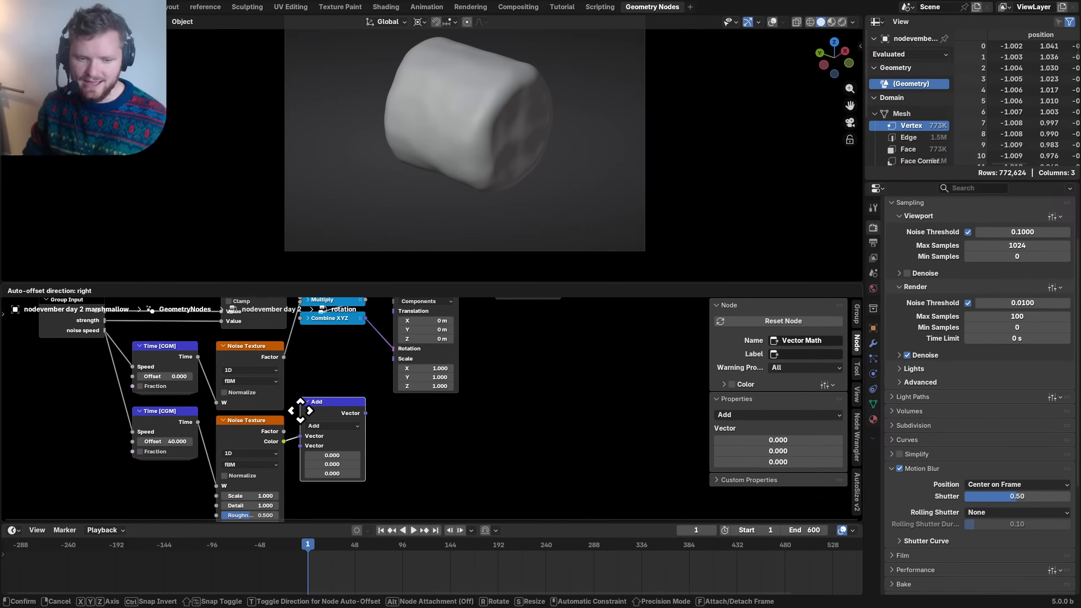
left_click(302, 409)
- Set the Vector Math node to Multiply with a second vector of 0.25, 0.25, 1
scroll(306, 417, "up", 2)
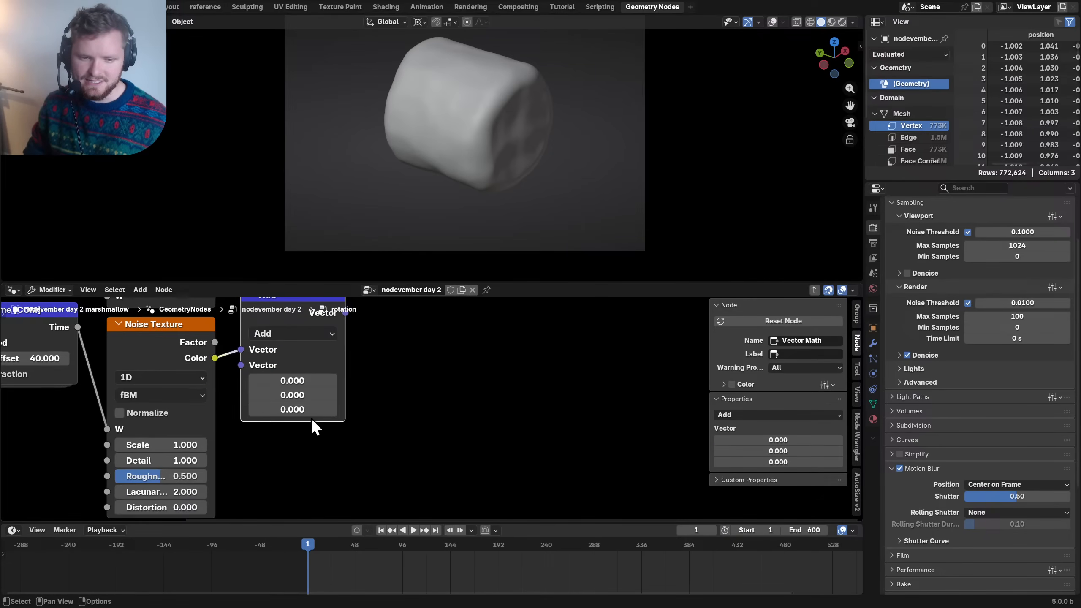
left_click(293, 333)
left_click(272, 116)
left_click_drag(293, 383, 292, 393)
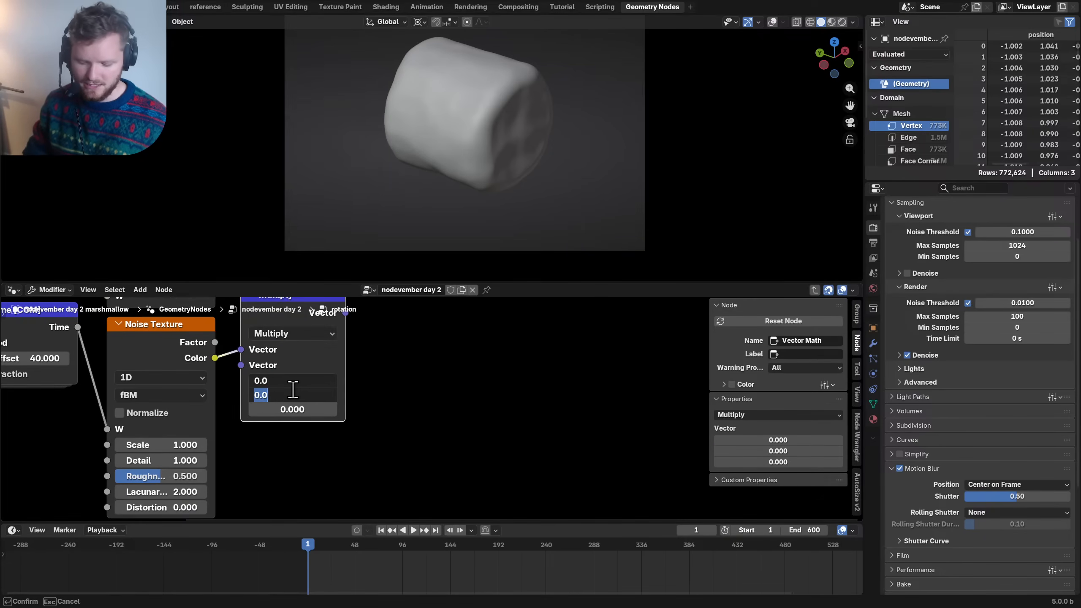
type(".25")
key("Return")
left_click(313, 409)
type("1")
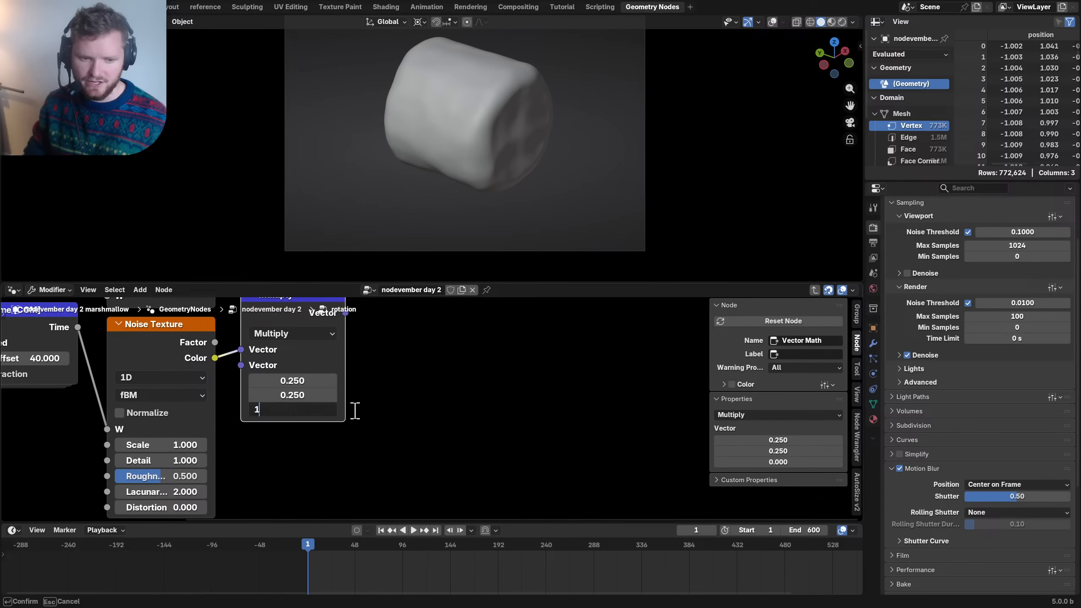
key("Return")
- Connect the vector Multiply node's output to the Translation input of Transform Geometry
scroll(369, 375, "down", 3)
middle_click_drag(370, 363, 339, 444)
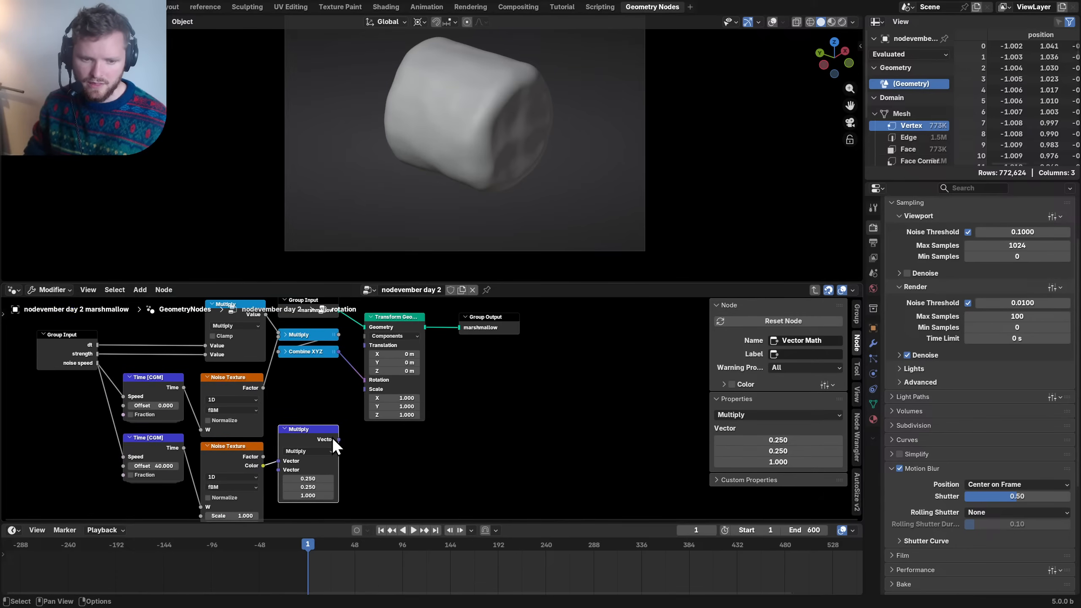
left_click_drag(338, 440, 362, 346)
- Play the animation and leave the camera view to examine how the marshmallow moves
key("space")
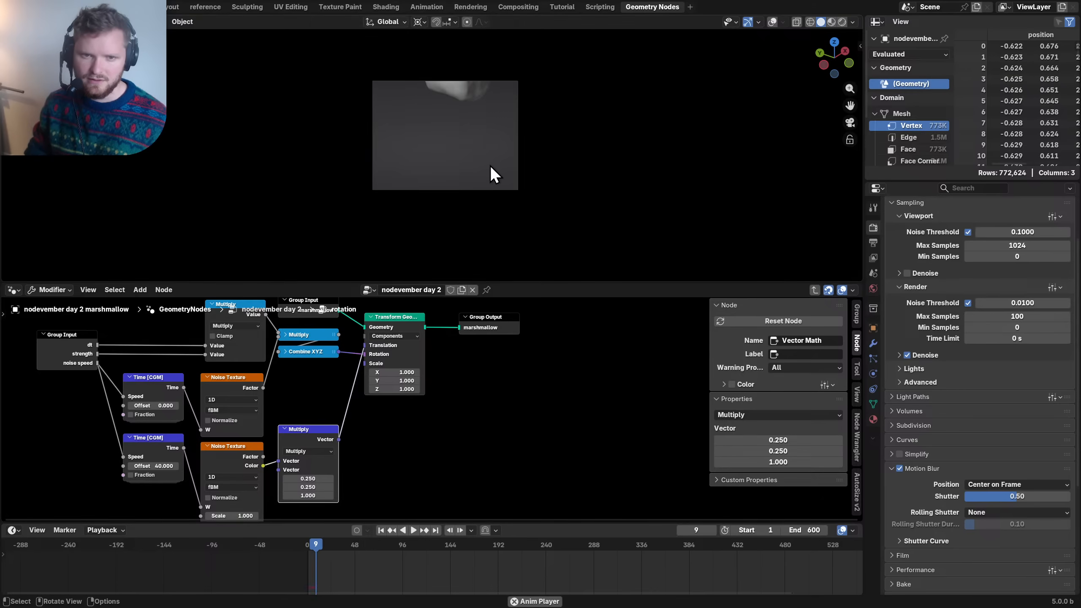
key("KP_0")
key("space")
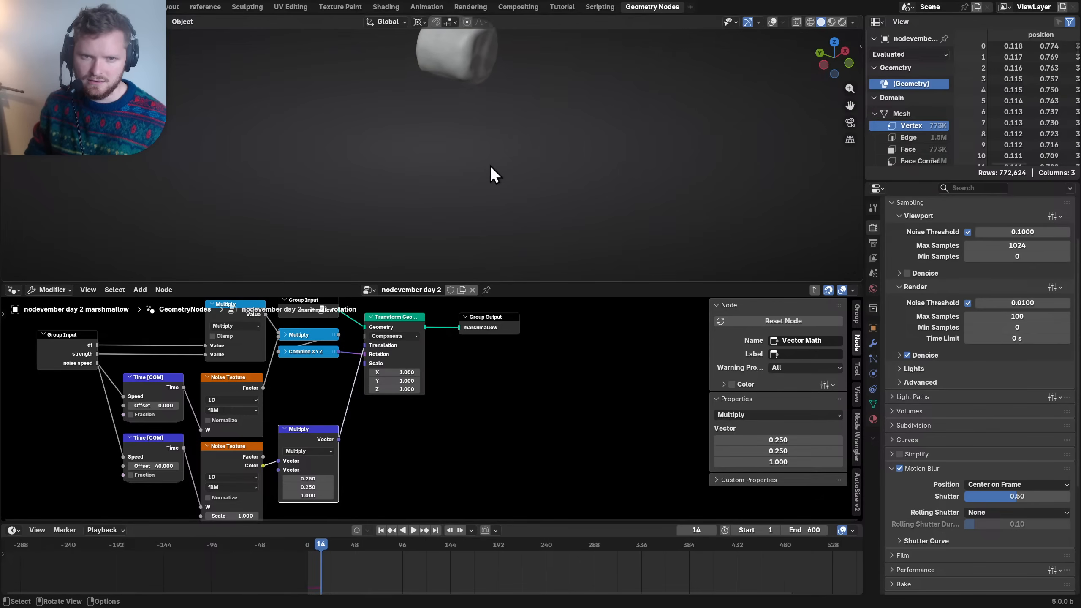
mouse_move(185, 476)
middle_mouse_down()
mouse_move(251, 410)
mouse_move(181, 472)
mouse_move(187, 460)
middle_mouse_up()
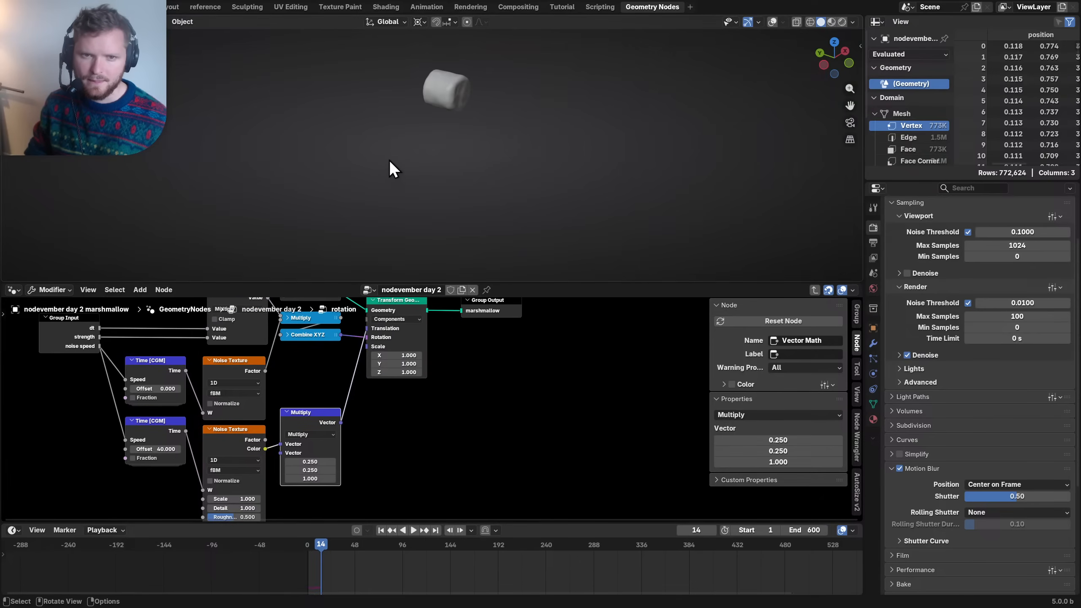
- Play the animation briefly and move the Transform Geometry and Group Output nodes farther from the Multiply node to make room
key("space")
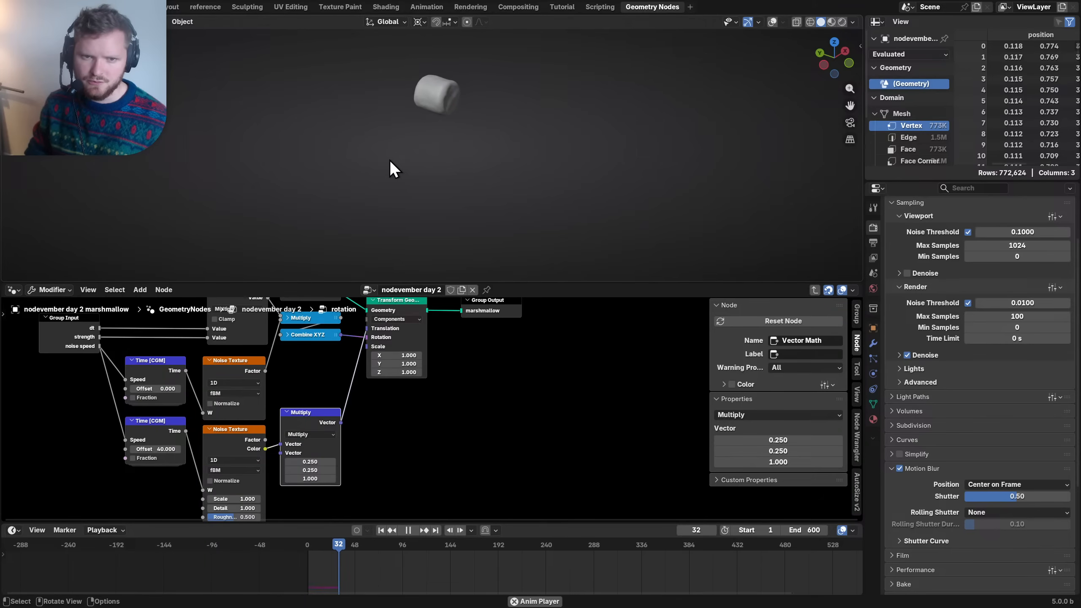
key("space")
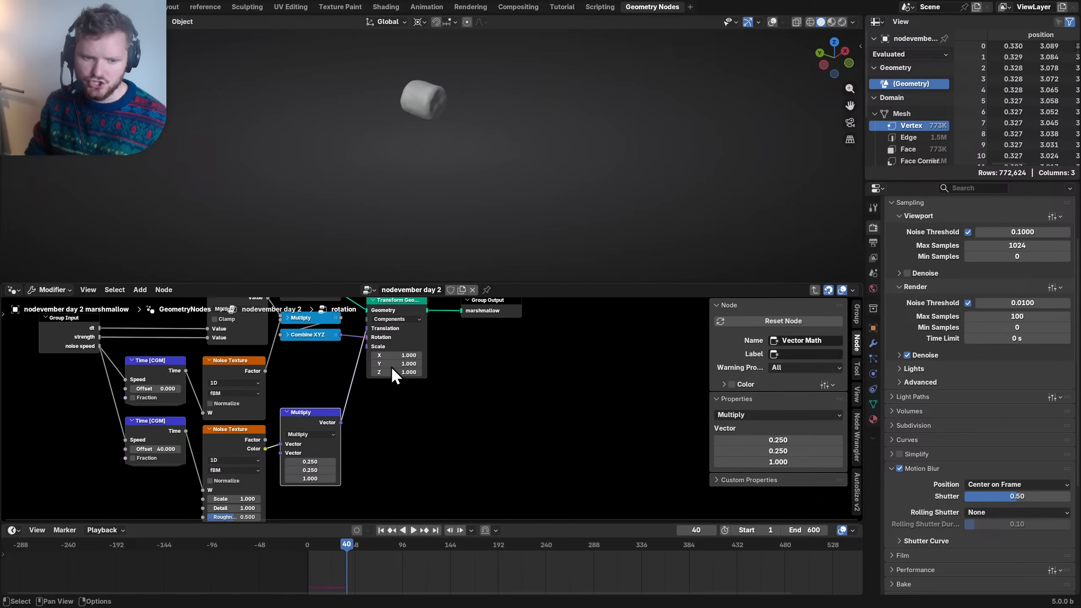
middle_click_drag(429, 359, 313, 438)
left_click_drag(371, 430, 266, 370)
key("g")
left_click(360, 372)
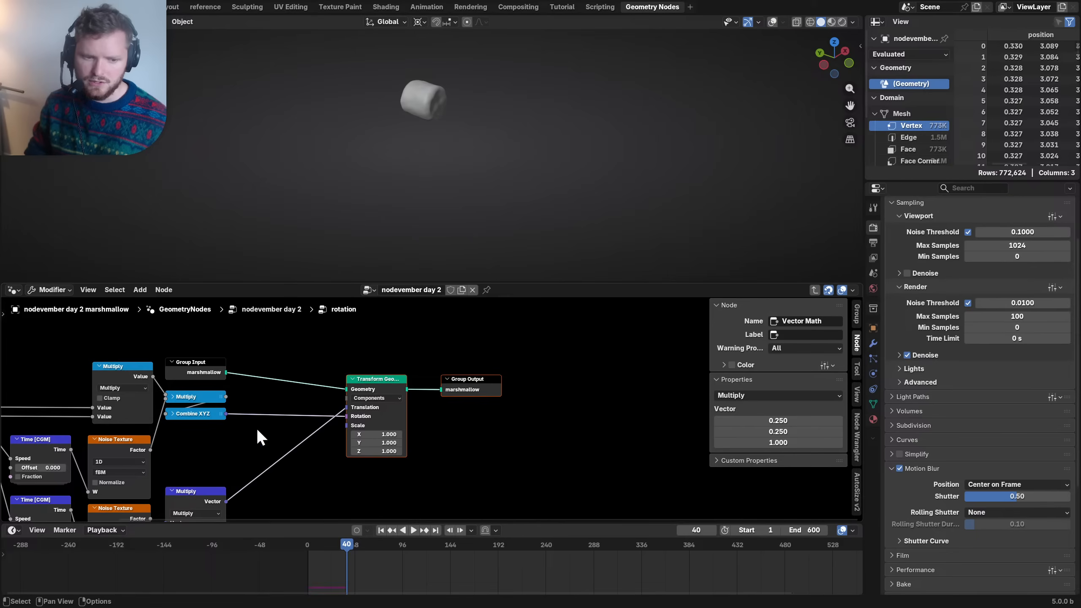
- Duplicate the vector Multiply node and insert the copy on the link to the Transform Geometry translation
middle_click_drag(214, 494, 310, 389)
scroll(311, 389, "up", 2)
scroll(311, 389, "up", 2)
key("shift+d")
left_click(336, 367)
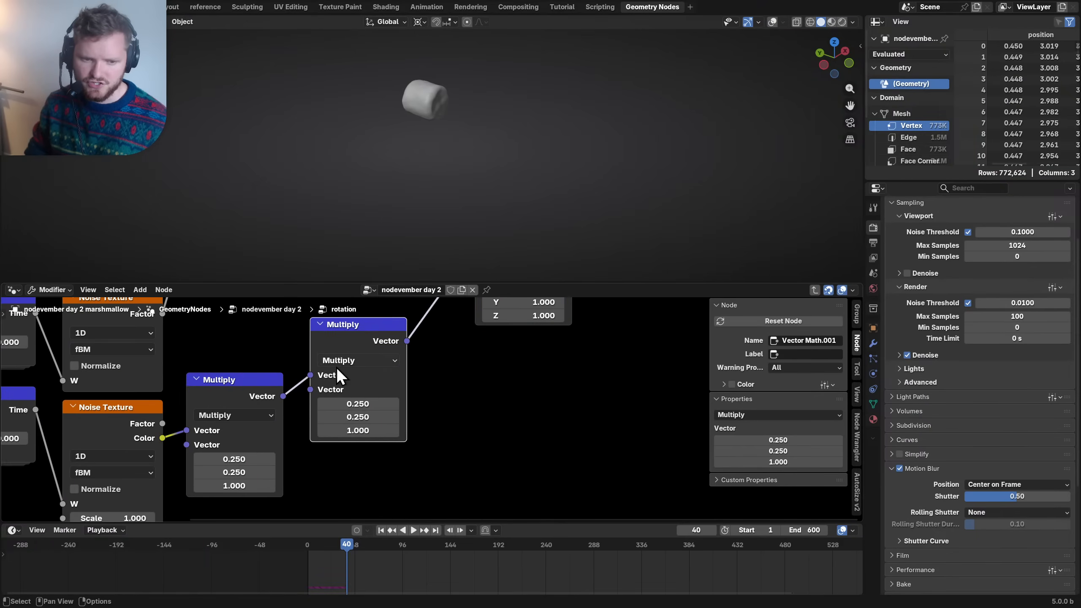
- Change the duplicated vector math node's operation to Scale with a factor of 0.15
left_click(341, 361)
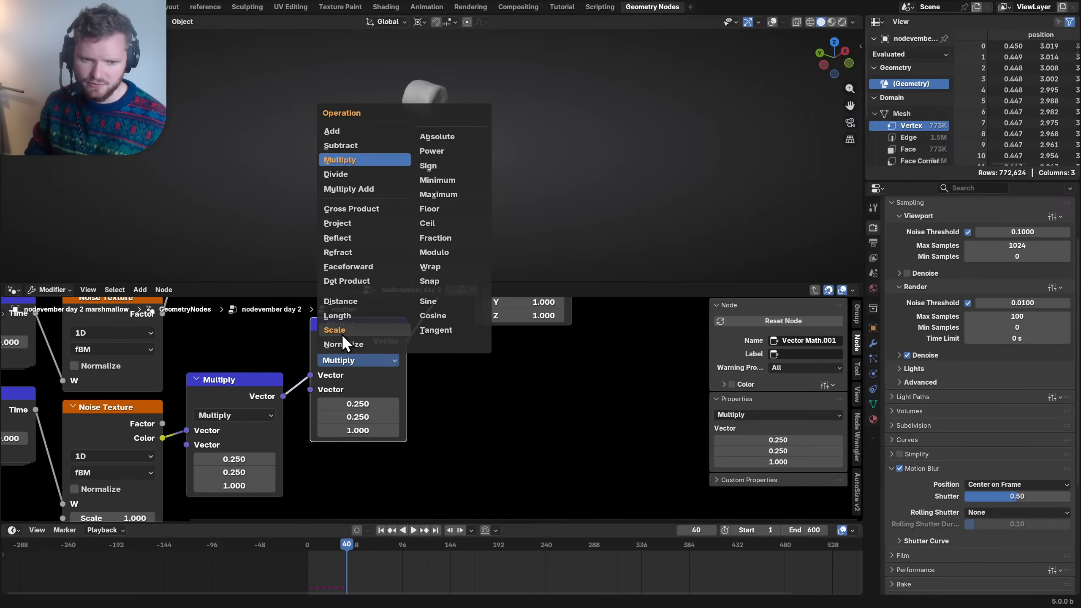
left_click(341, 331)
left_click(362, 390)
type(".")
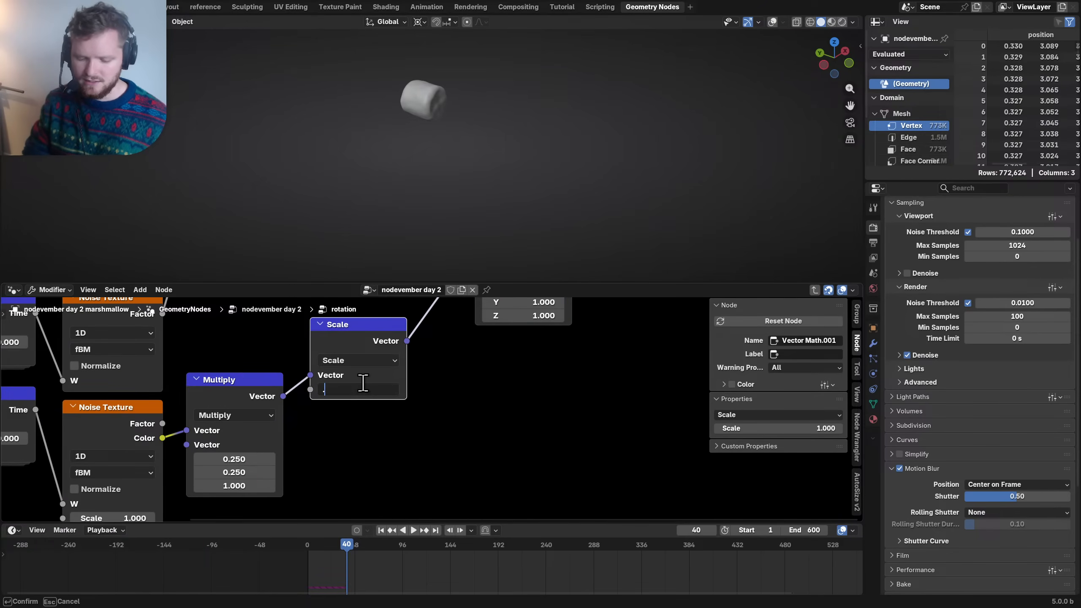
type("15")
key("Return")
- Play the animation from the first frame through the camera to examine the marshmallow's scaled movement
key("shift+Left")
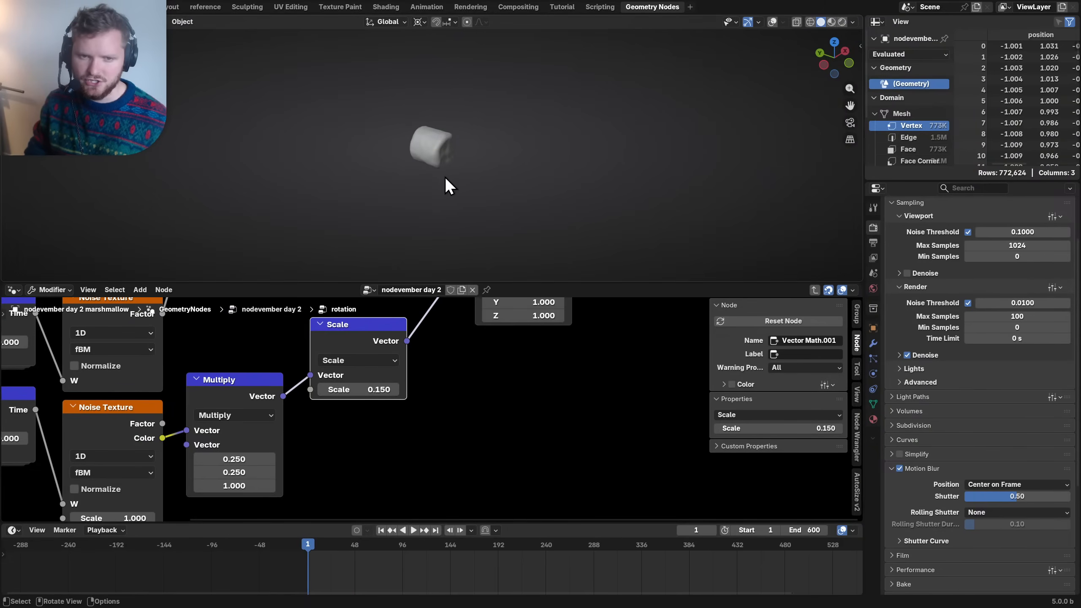
key("KP_0")
key("space")
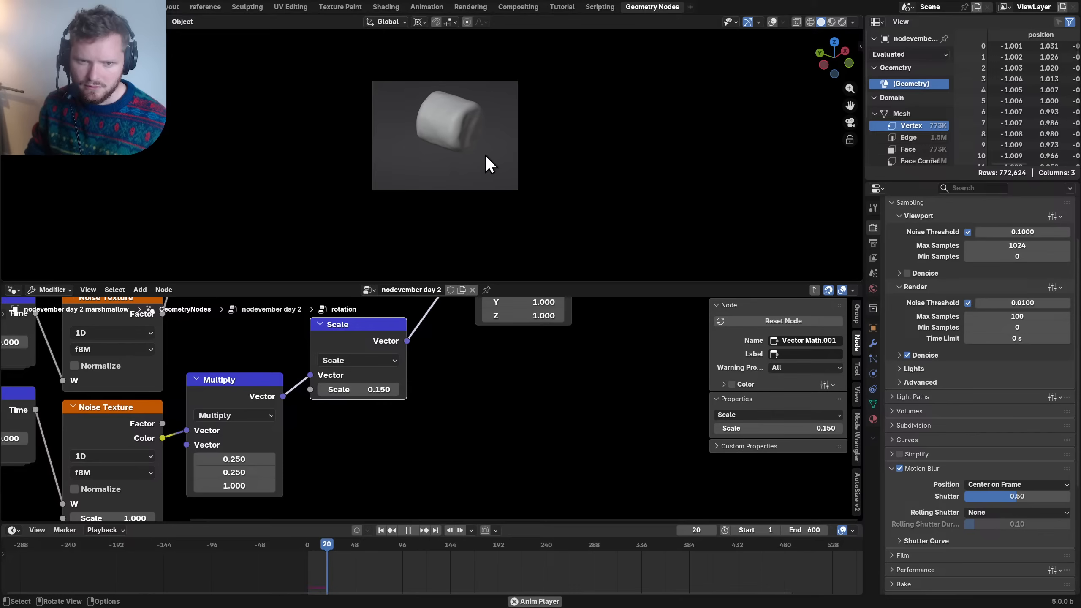
key("space")
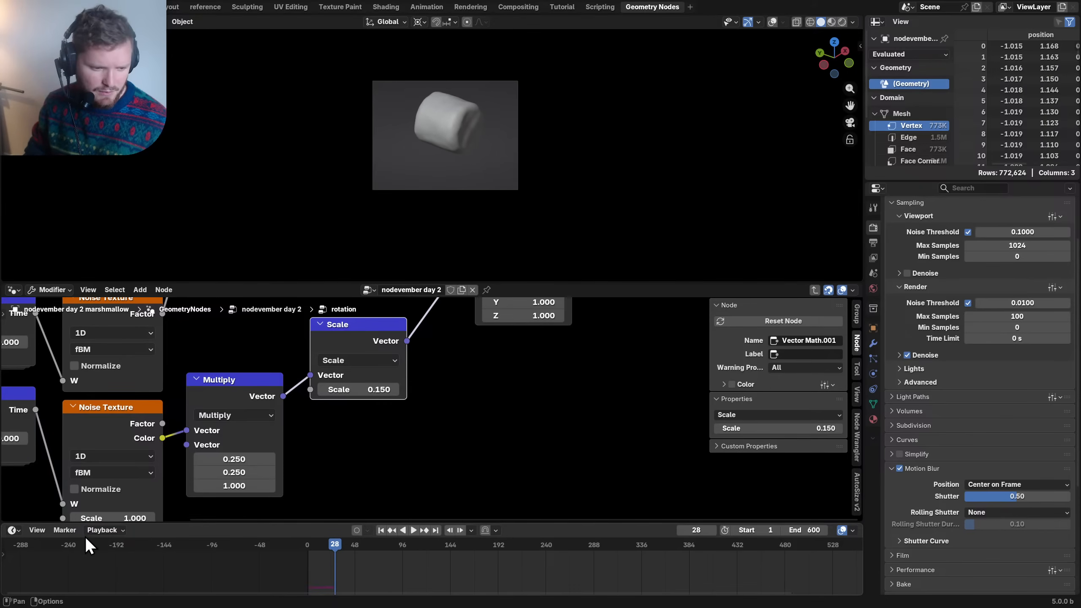
left_click(87, 530)
key("space")
scroll(462, 125, "up", 3)
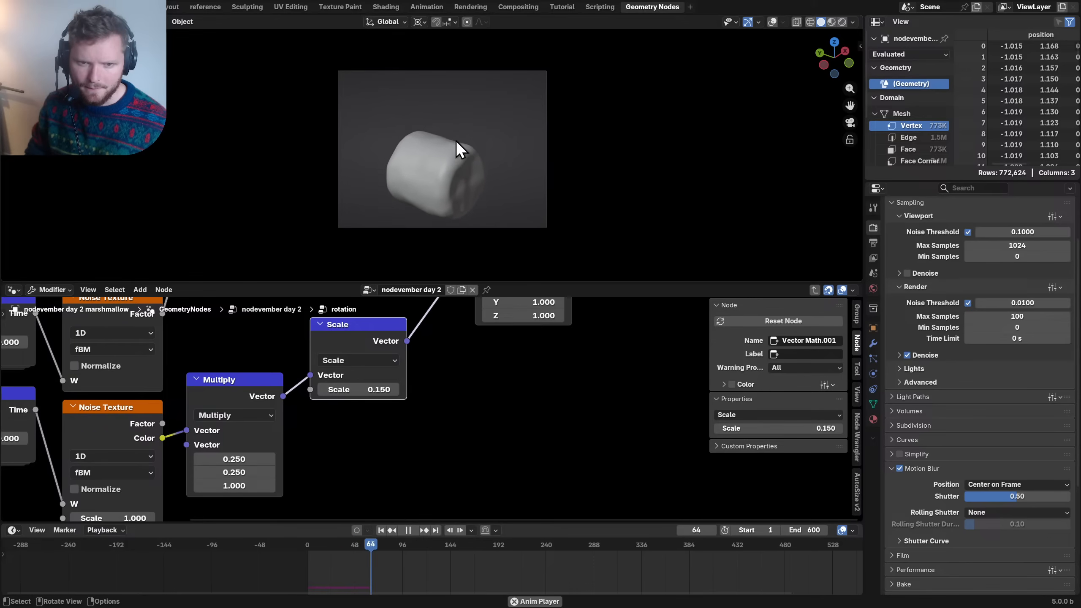
key("space")
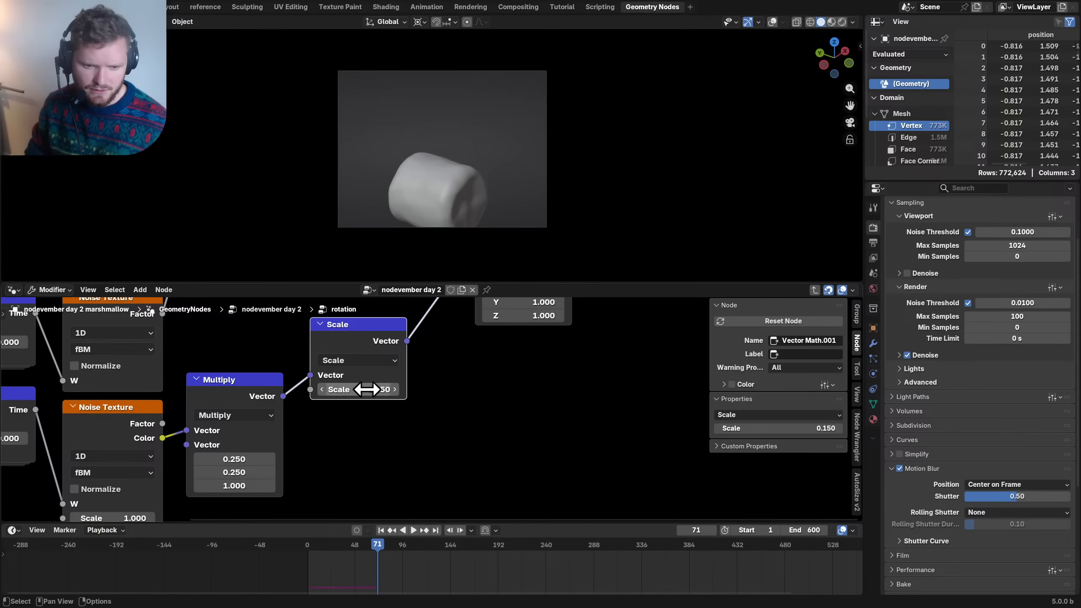
- Set the Scale node's factor to 0.075 and save the file
double_click(366, 389)
key("Return")
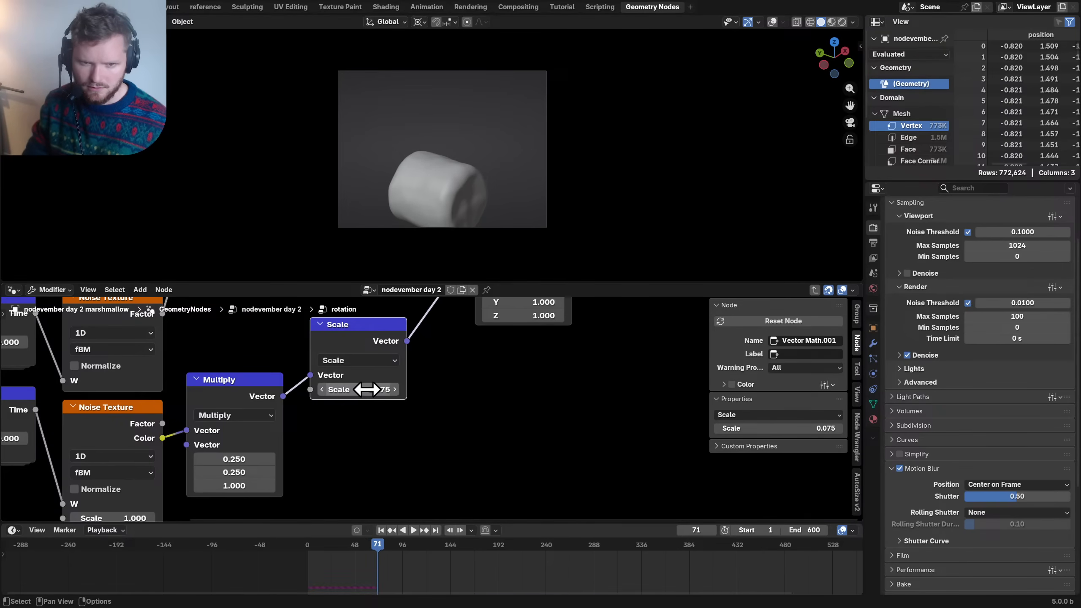
key("ctrl+s")
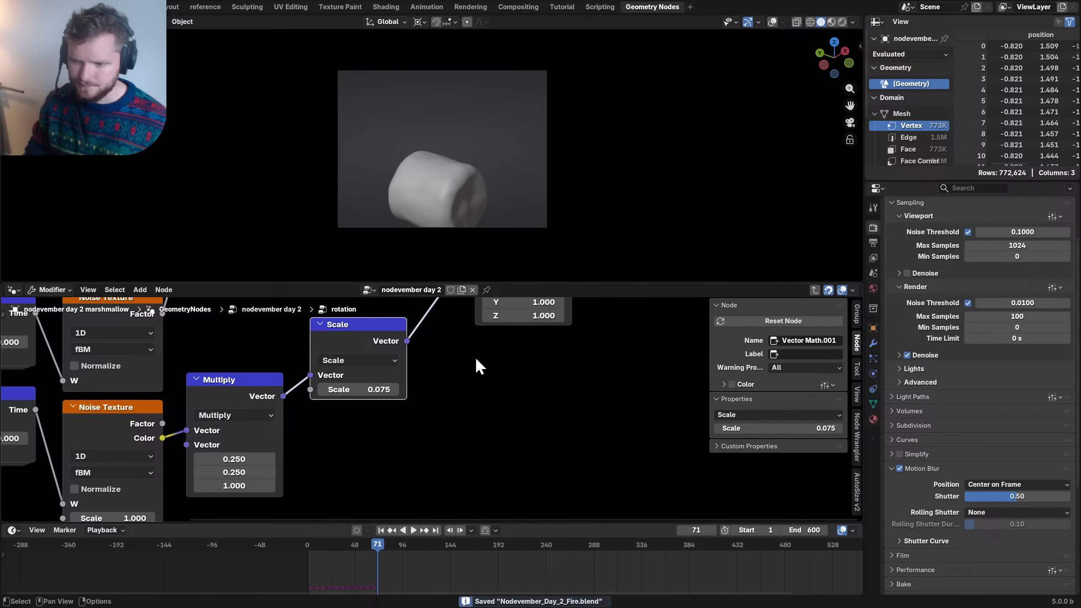
left_click(872, 374)
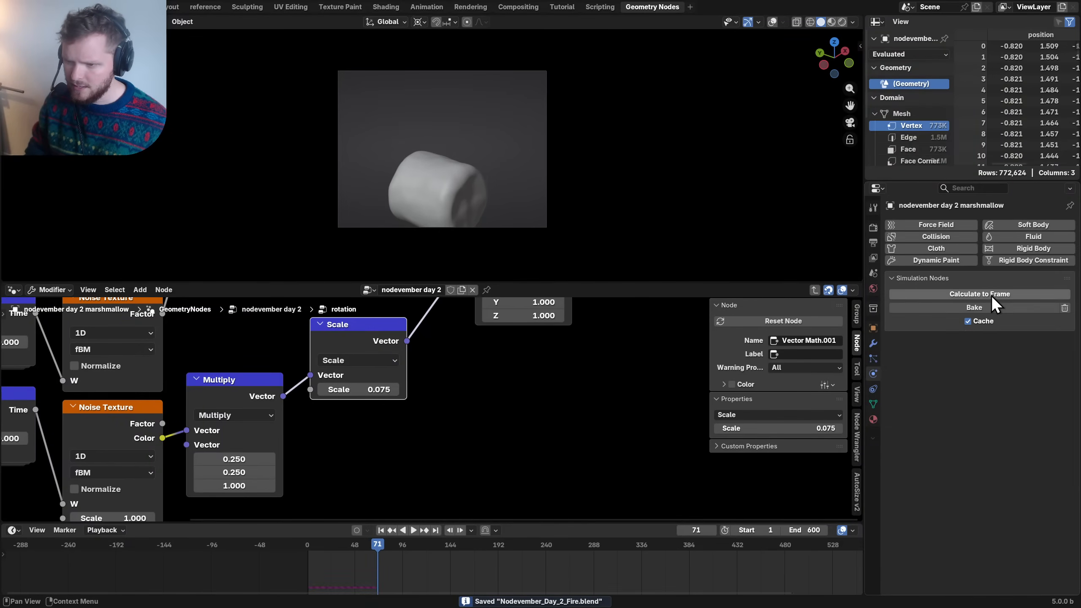
left_click(972, 312)
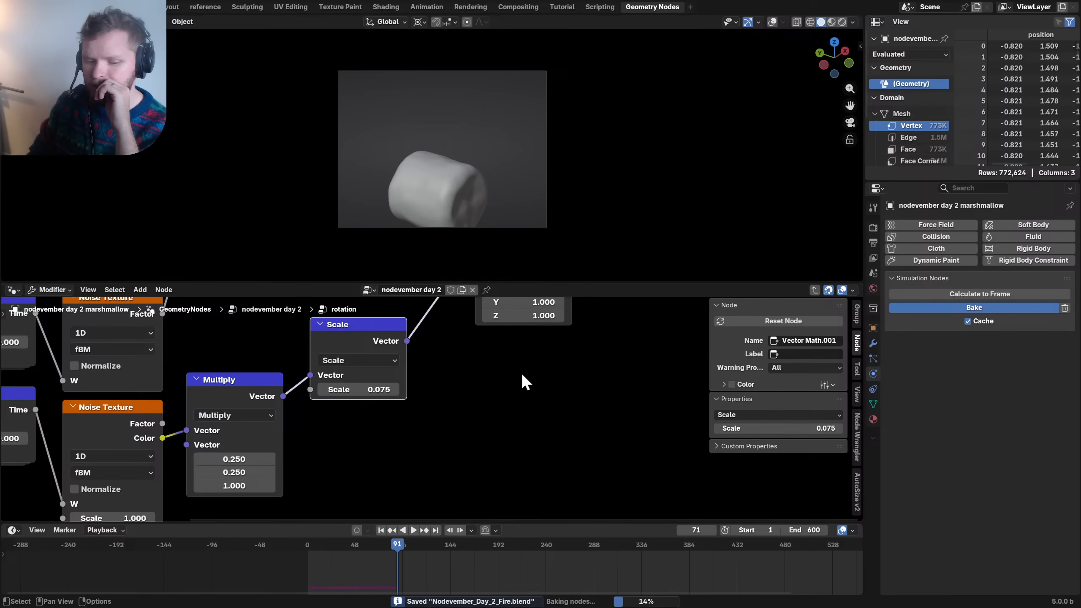
key("Escape")
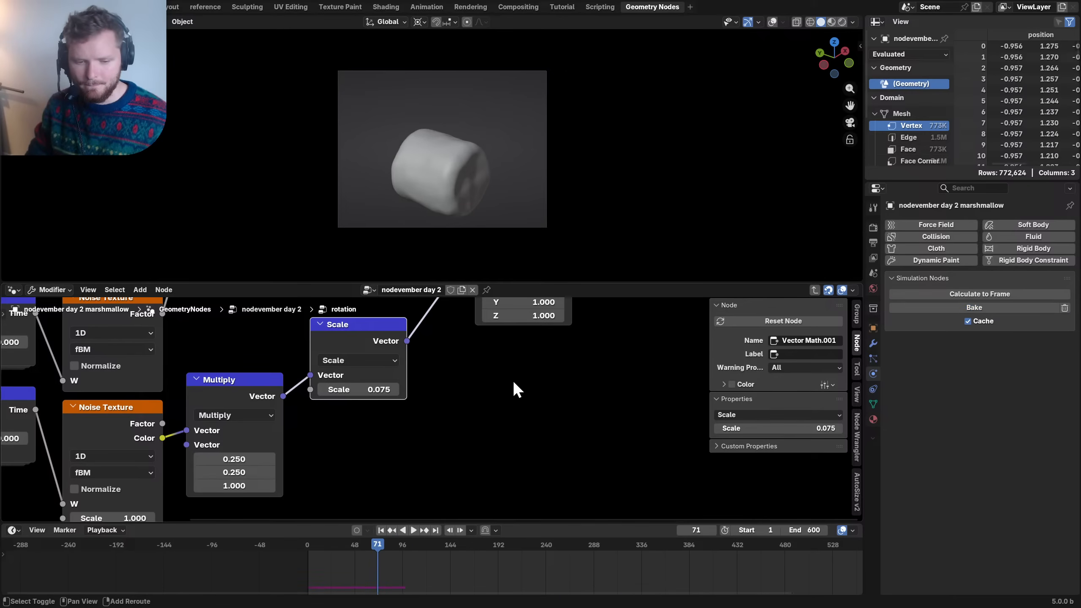
- Play the animation briefly from the first frame and set the playback sync to Frame Dropping
key("shift+Left")
key("space")
key("space")
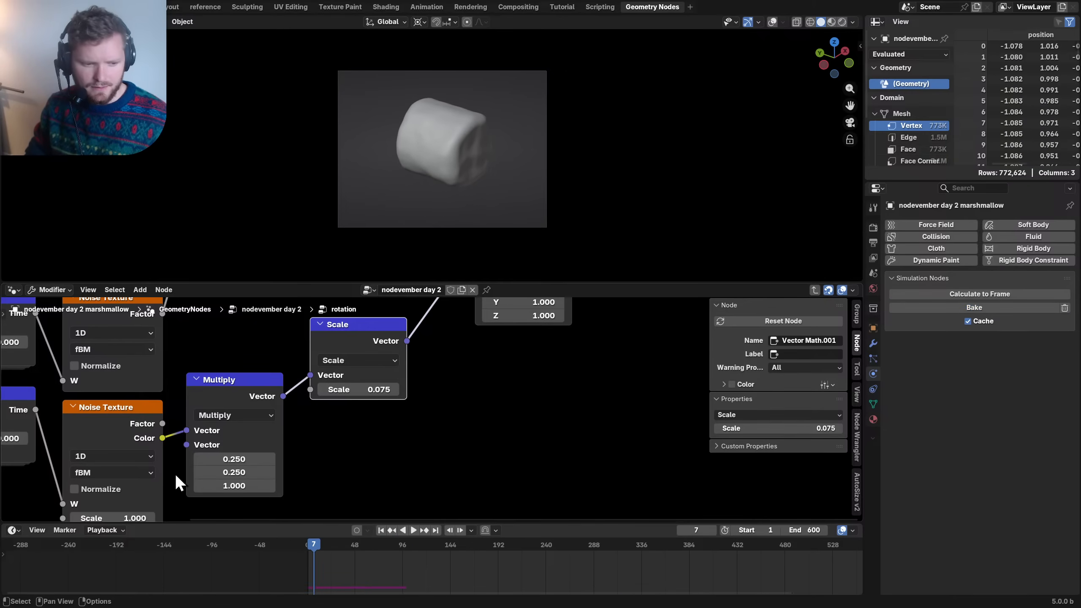
left_click(100, 530)
left_click(119, 320)
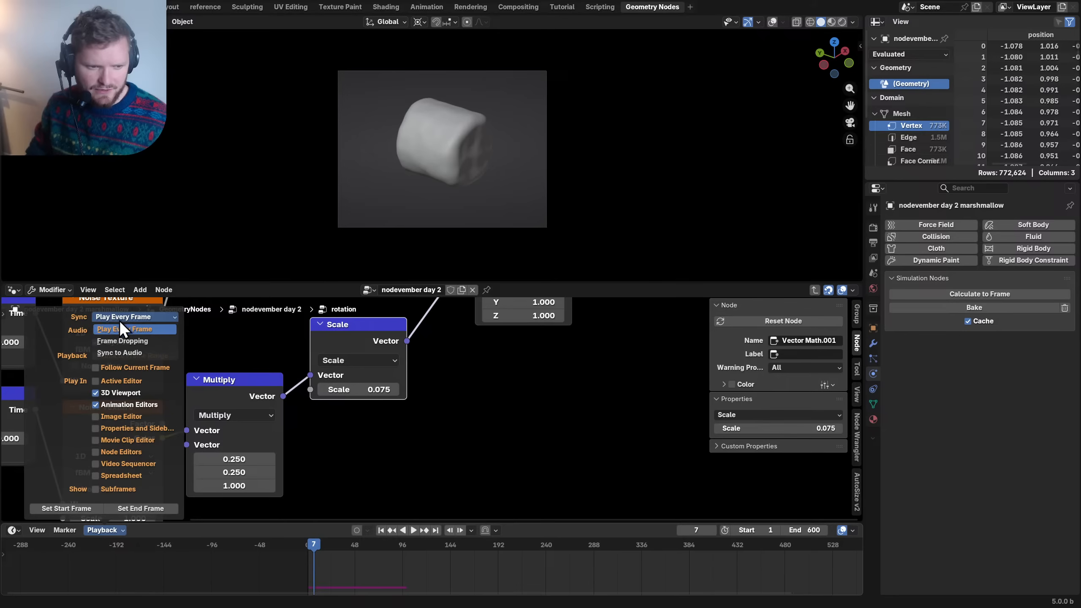
left_click(131, 338)
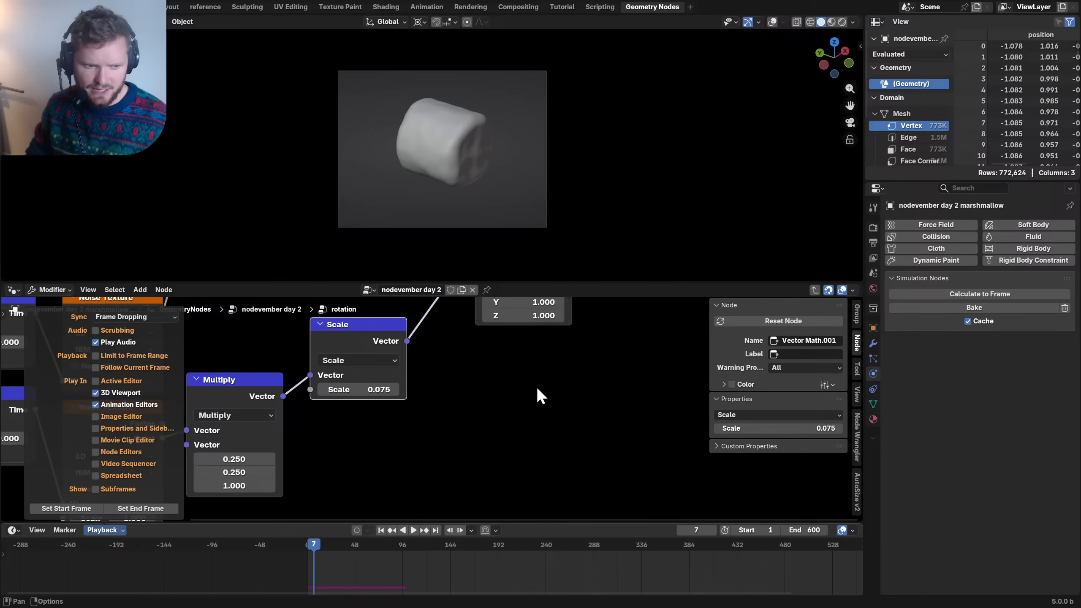
- Play the animation from the first frame again to judge the marshmallow's movement at real speed
key("shift+Left")
key("space")
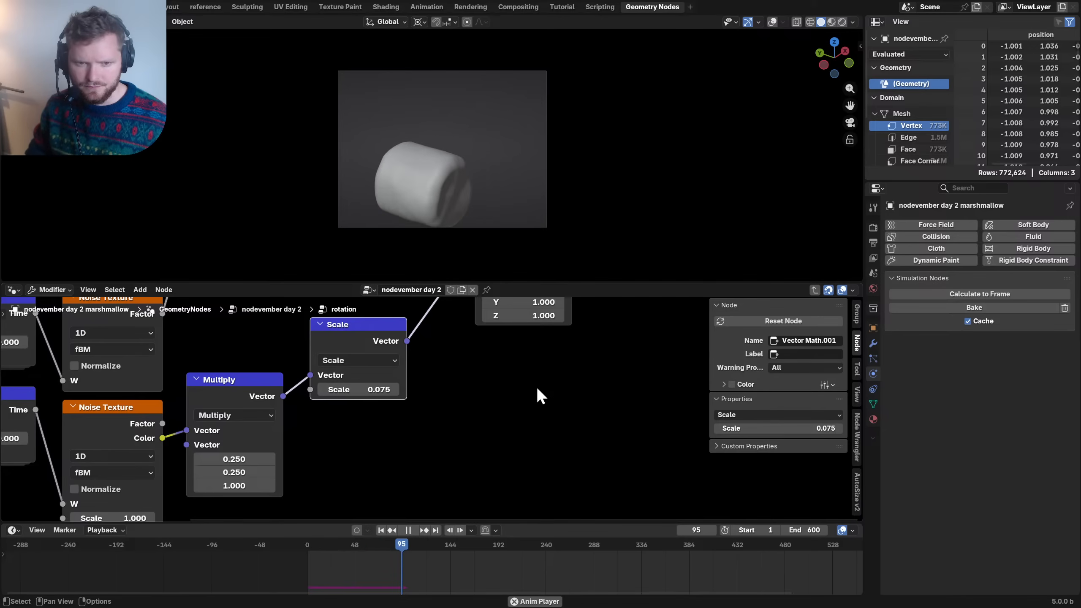
key("space")
- Divide the Scale node's factor by 2.5 to set it to 0.03
left_click(376, 390)
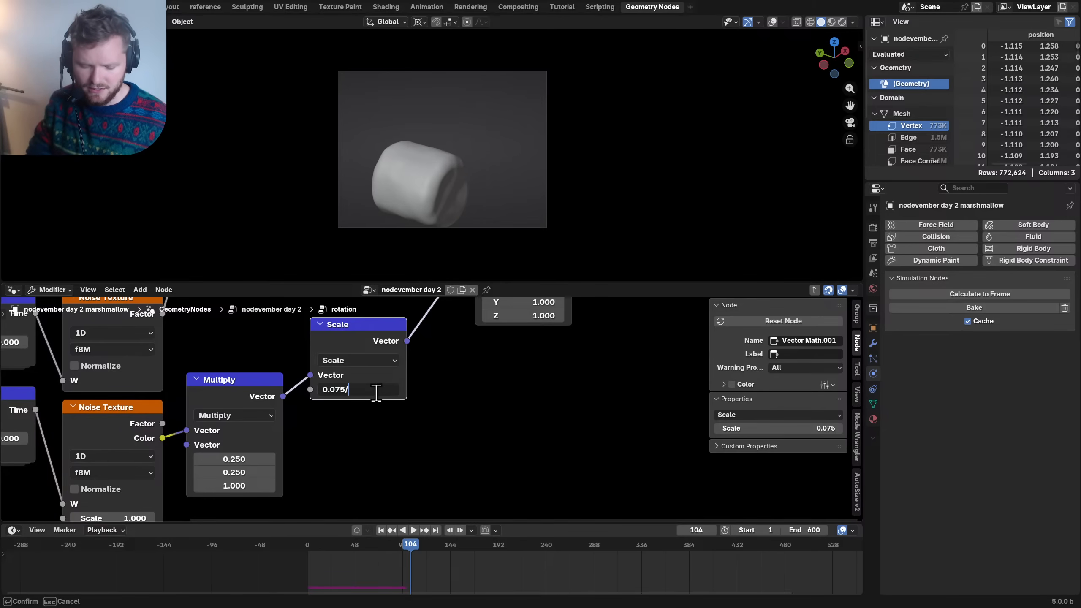
type("/2.5")
key("Return")
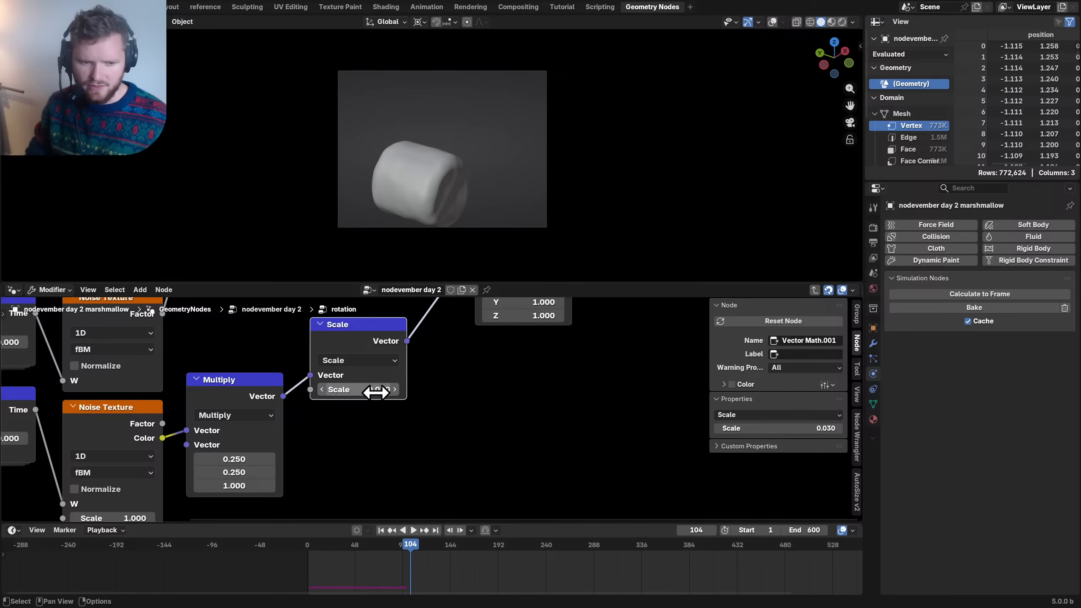
- Duplicate the Group Input node, place it below the vector Multiply node and reveal its hidden sockets
scroll(181, 377, "down", 3)
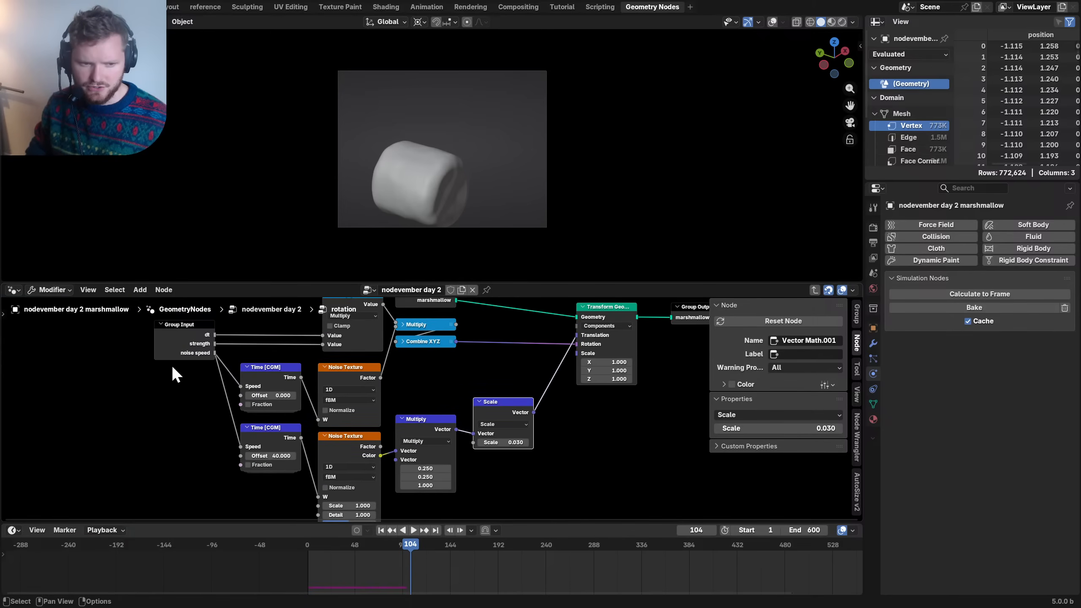
key("shift+d")
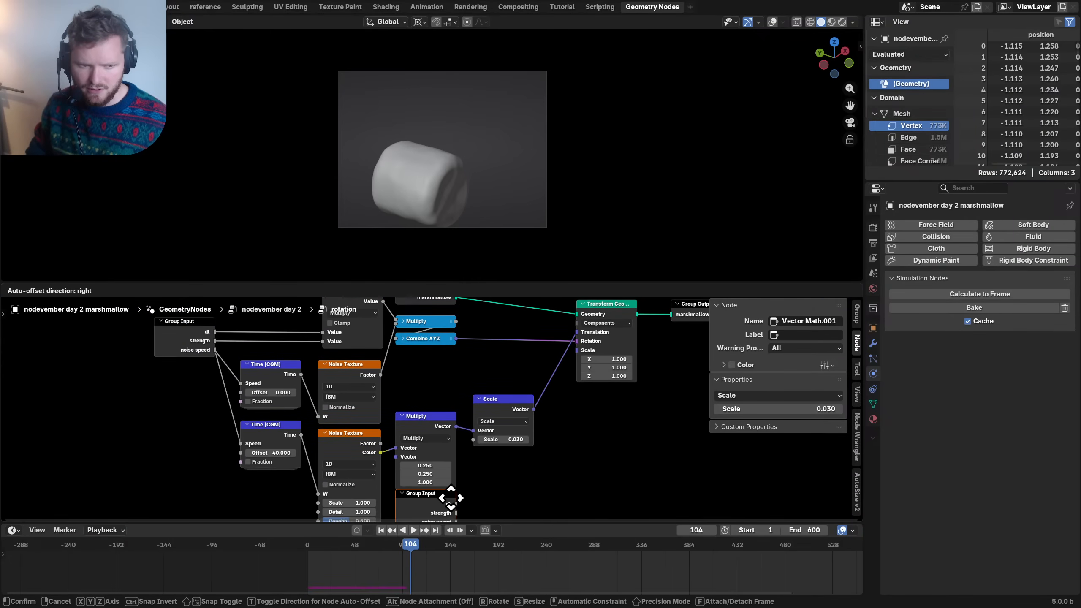
left_click(450, 497)
scroll(438, 430, "up", 3)
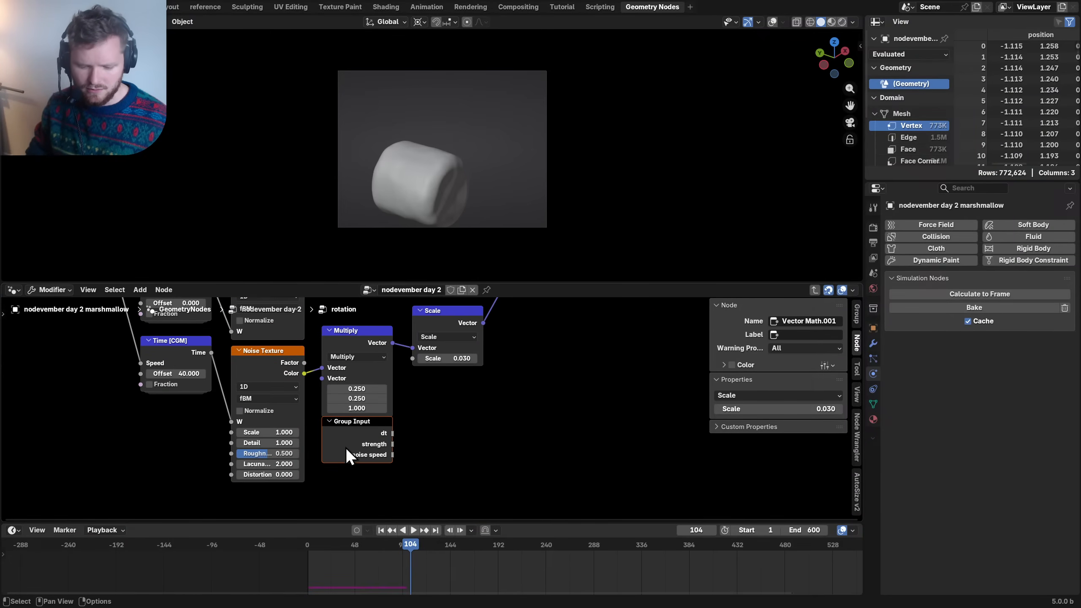
left_click(346, 448)
key("ctrl+h")
left_click_drag(346, 434, 346, 446)
middle_click_drag(172, 382, 169, 385)
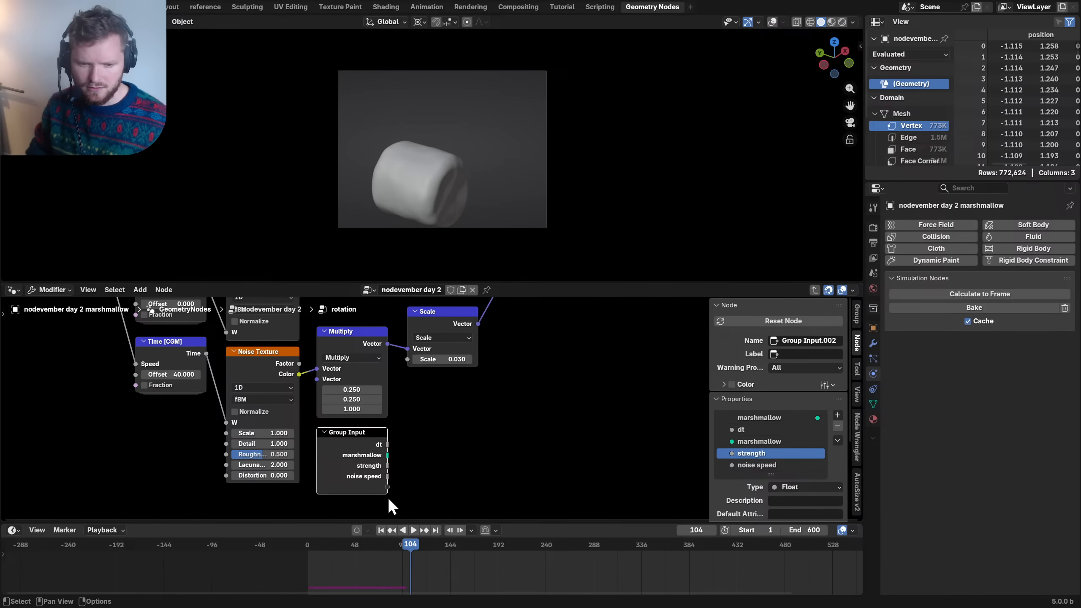
- Expose the Scale node's factor as a new group input and name it "translation strength"
left_click_drag(387, 487, 408, 359)
scroll(785, 449, "down", 1)
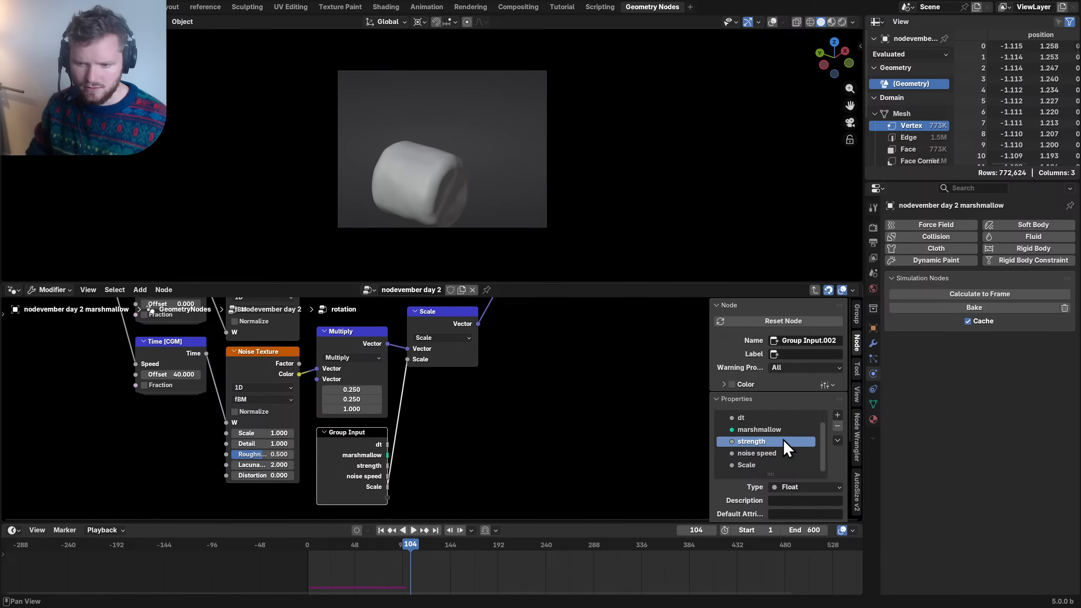
double_click(754, 464)
type("trans")
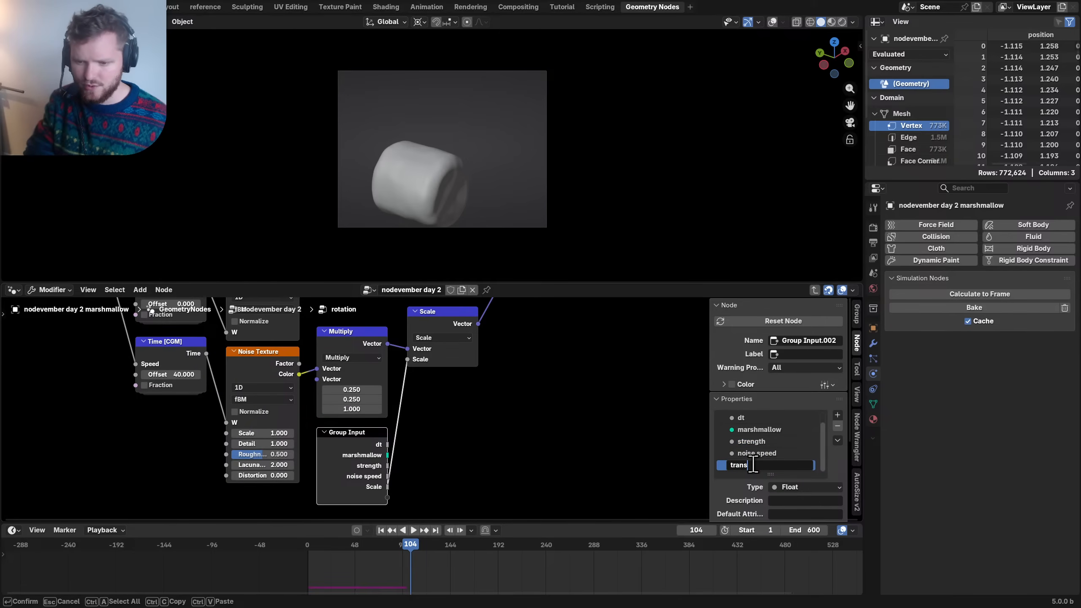
type("lation strengt")
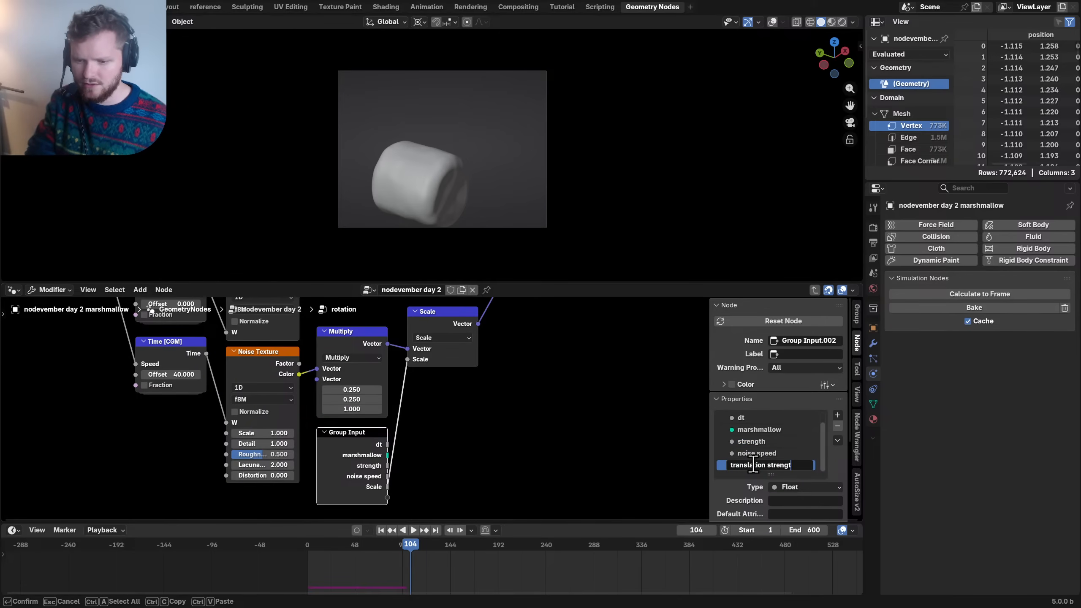
type("h")
key("Return")
- Rename the group input "strength" as "rotation strength"
double_click(759, 441)
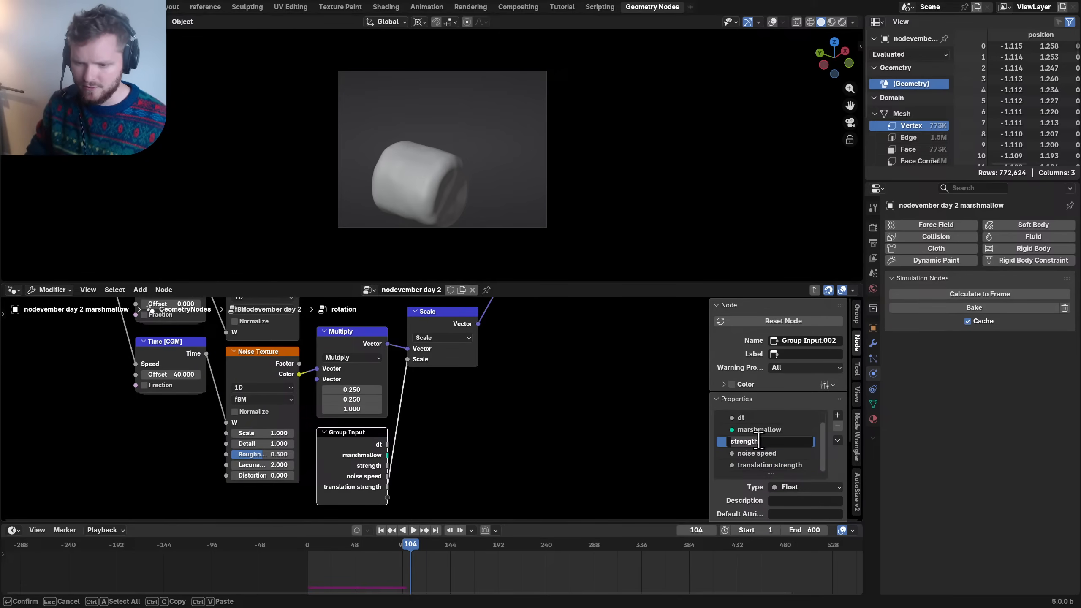
key("Home")
type("rot")
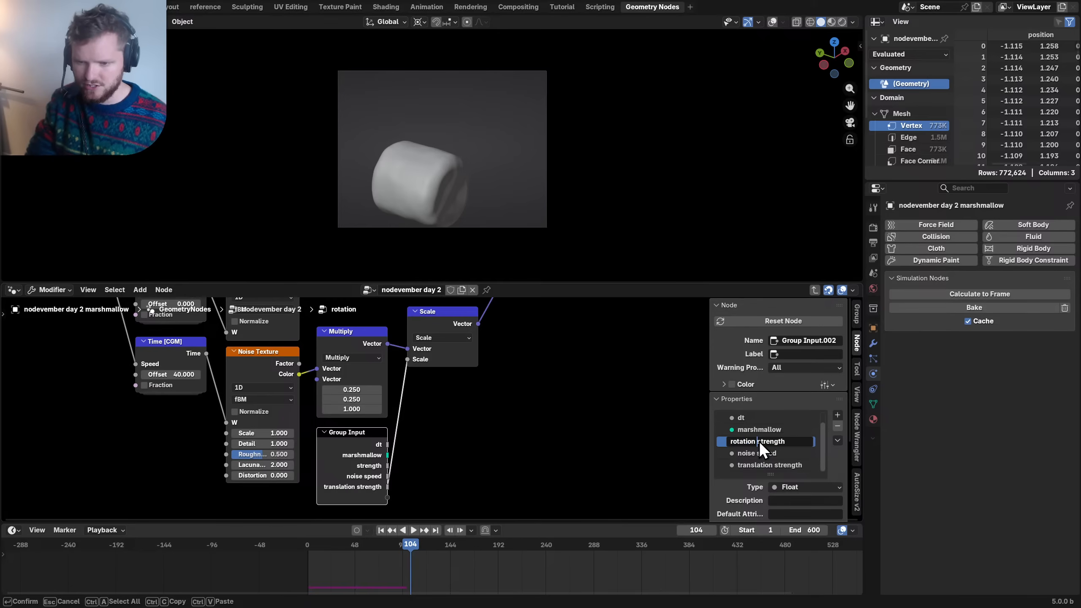
type("ation")
key("Return")
- Save the file with the Combine XYZ node expanded and return from the rotation group to its parent node group
middle_click_drag(394, 395, 370, 509)
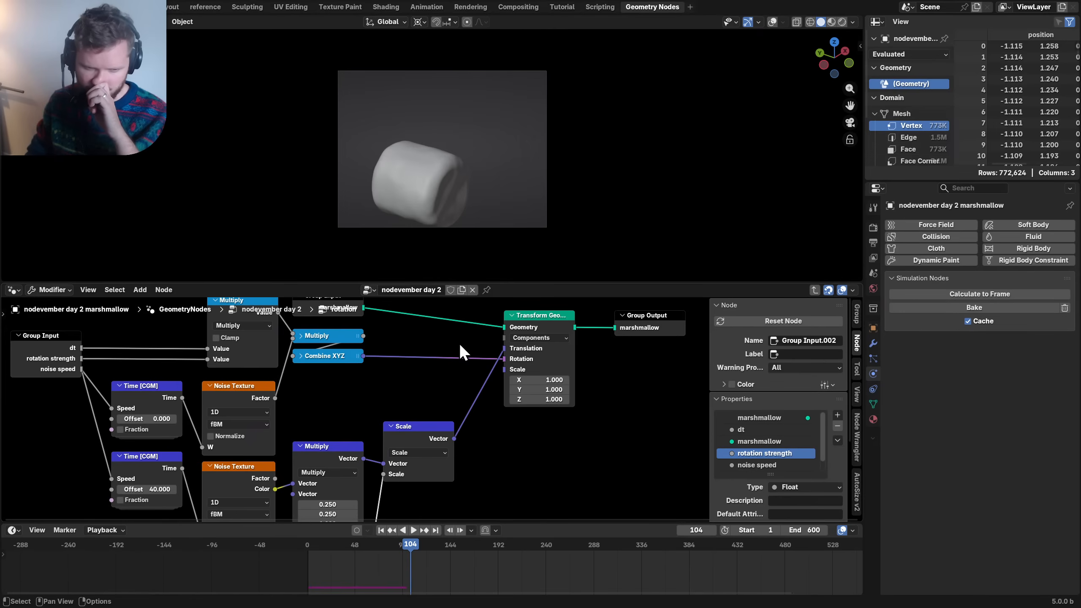
left_click(340, 360)
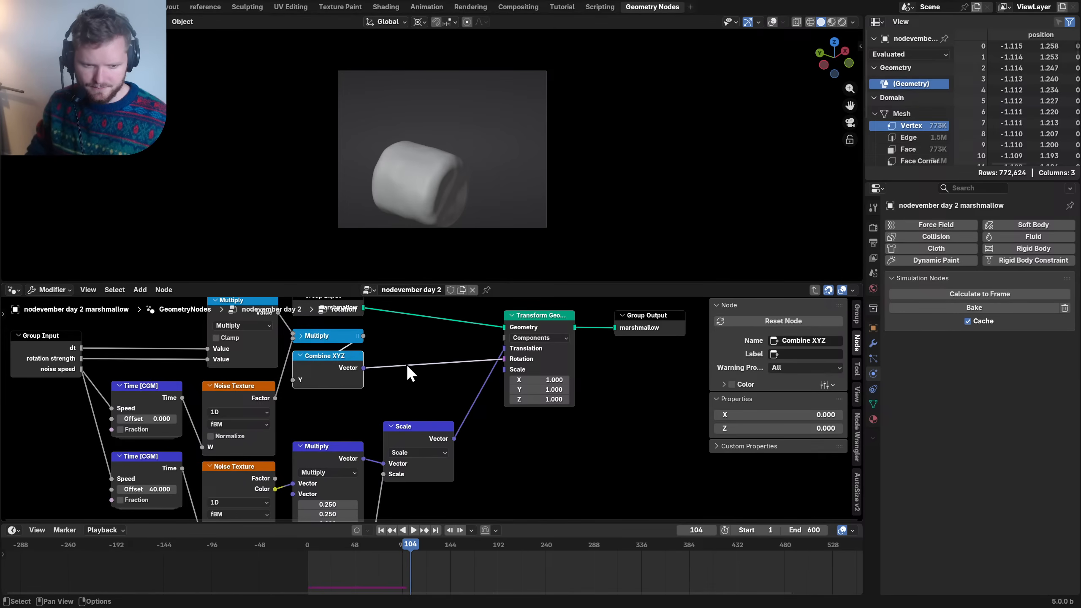
key("ctrl+s")
key("Tab")
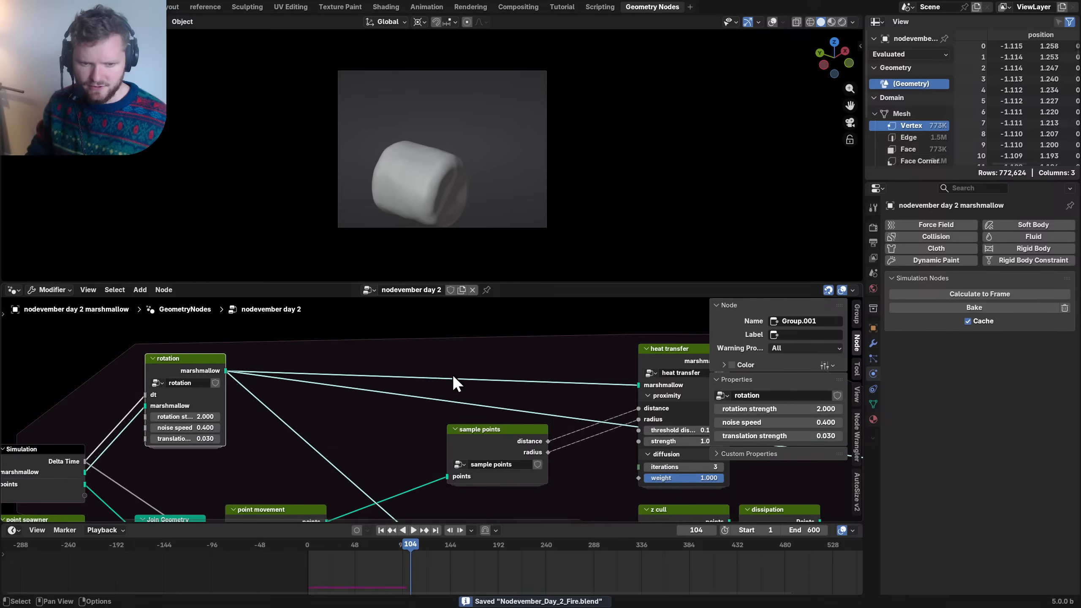
middle_click_drag(223, 426, 281, 408)
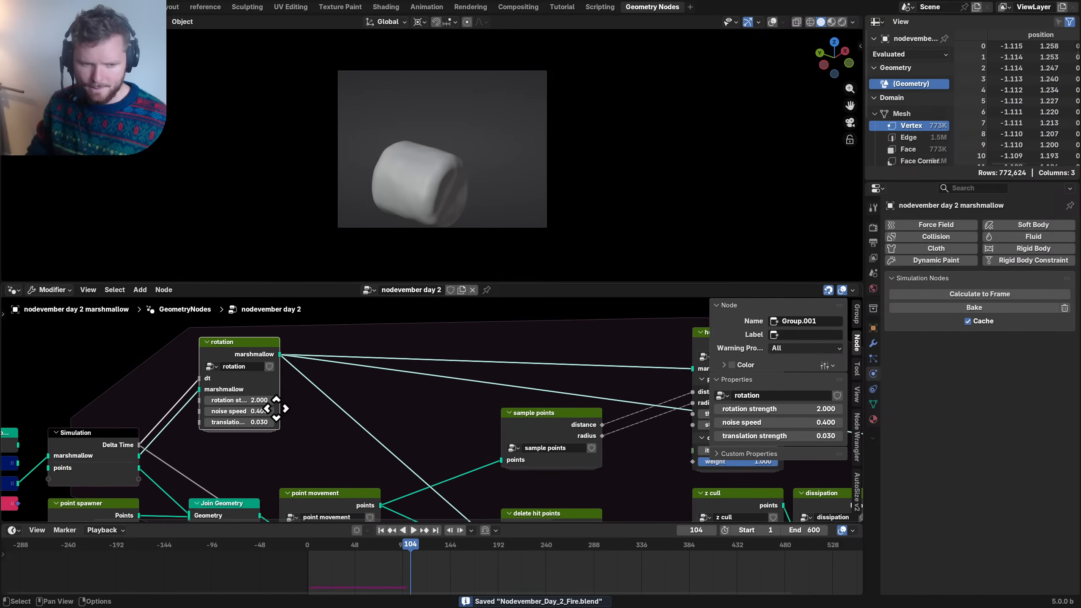
- Rename the rotation node group as "transform" and save the file
double_click(248, 364)
type("tran")
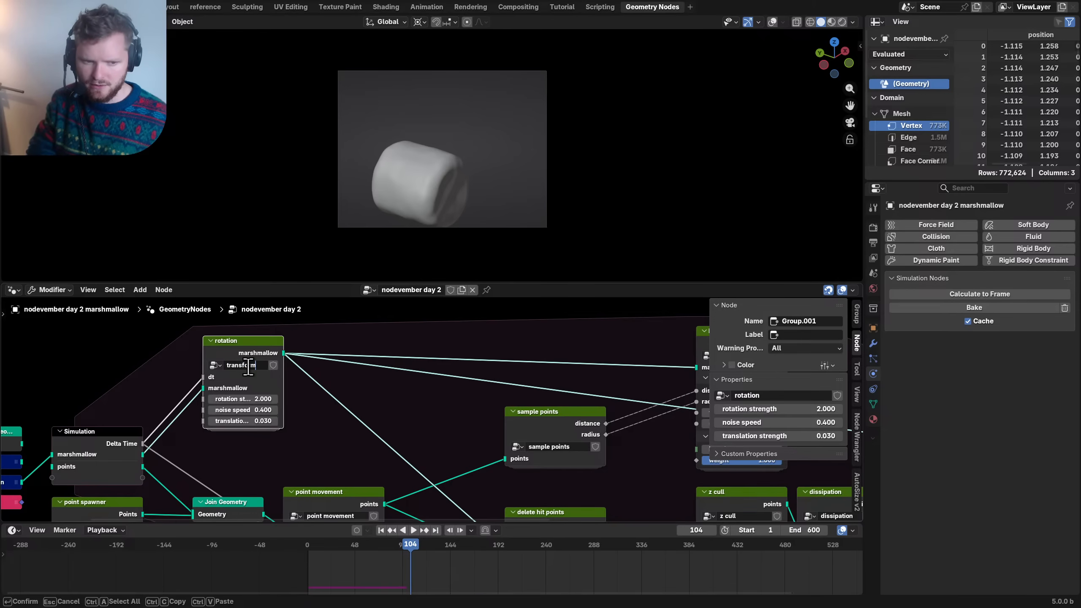
type("sform")
key("Return")
key("ctrl+s")
- Bake the marshmallow object's simulation nodes from its physics settings
scroll(443, 411, "down", 3)
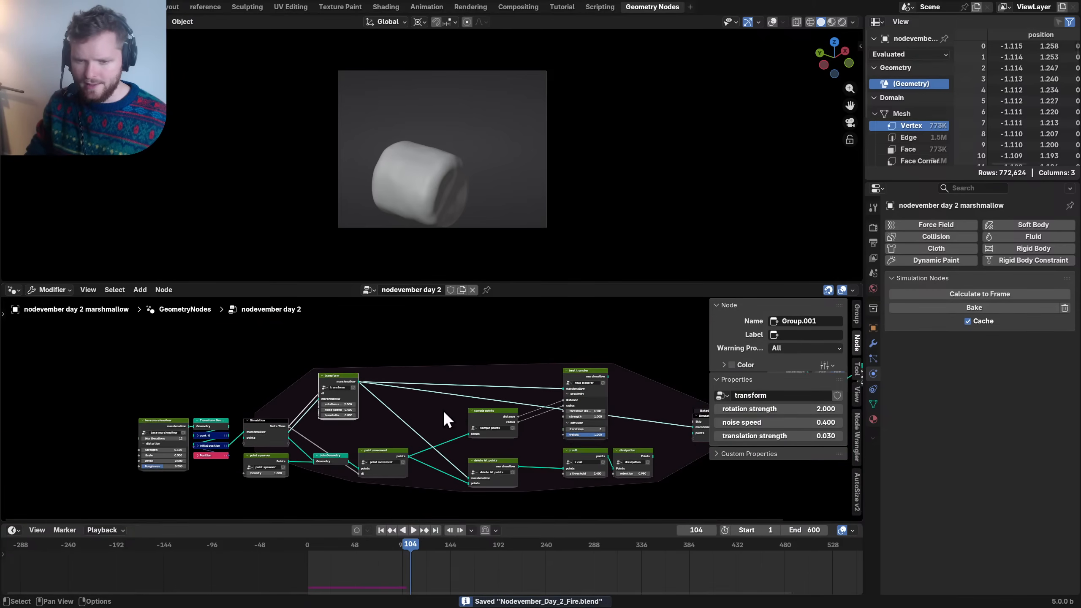
middle_click_drag(579, 421, 378, 400)
scroll(409, 387, "up", 2)
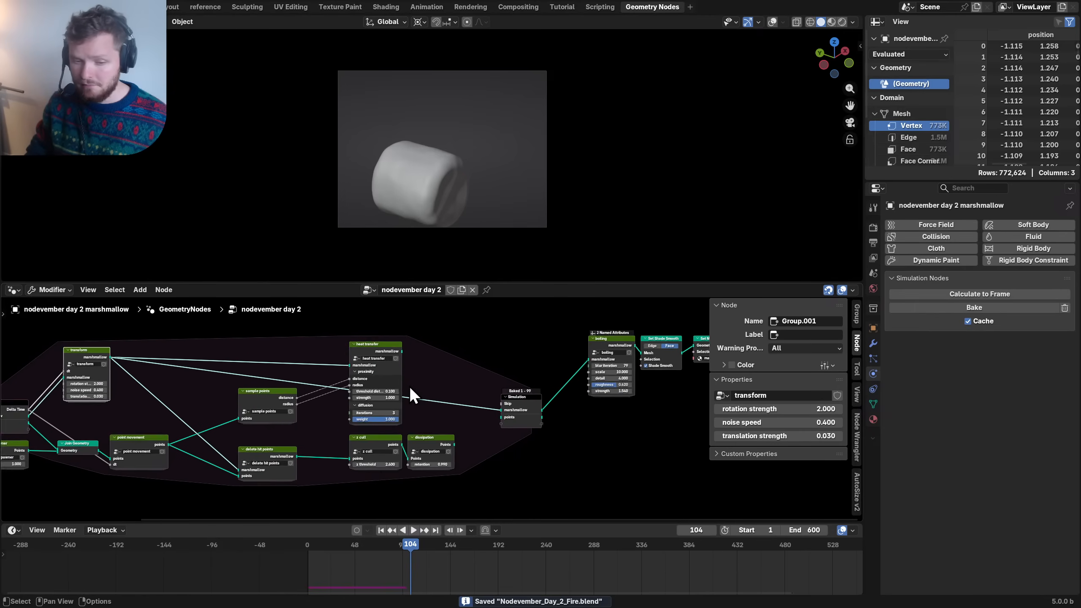
scroll(409, 386, "up", 1)
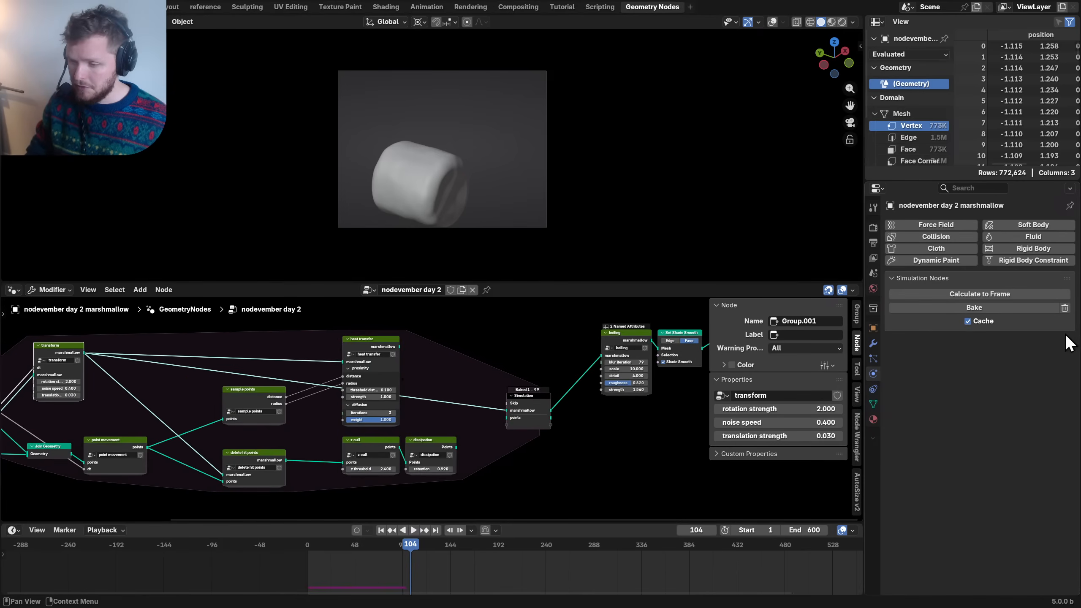
left_click(1012, 309)
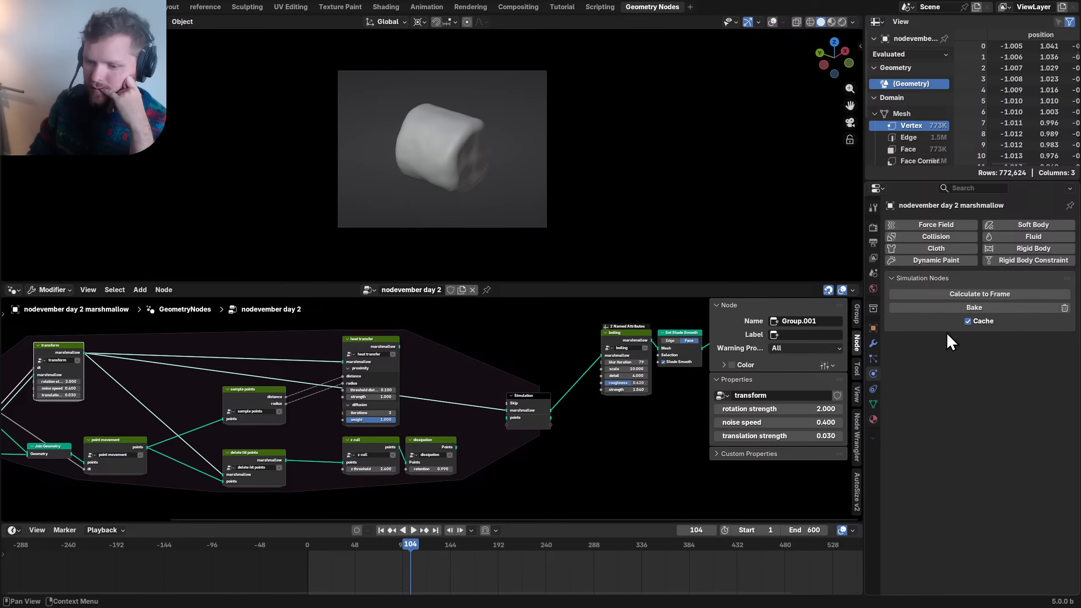
- Select the Simulation output node with its marshmallow state, save the file and bake the simulation to disk
left_click(855, 310)
scroll(819, 365, "down", 3)
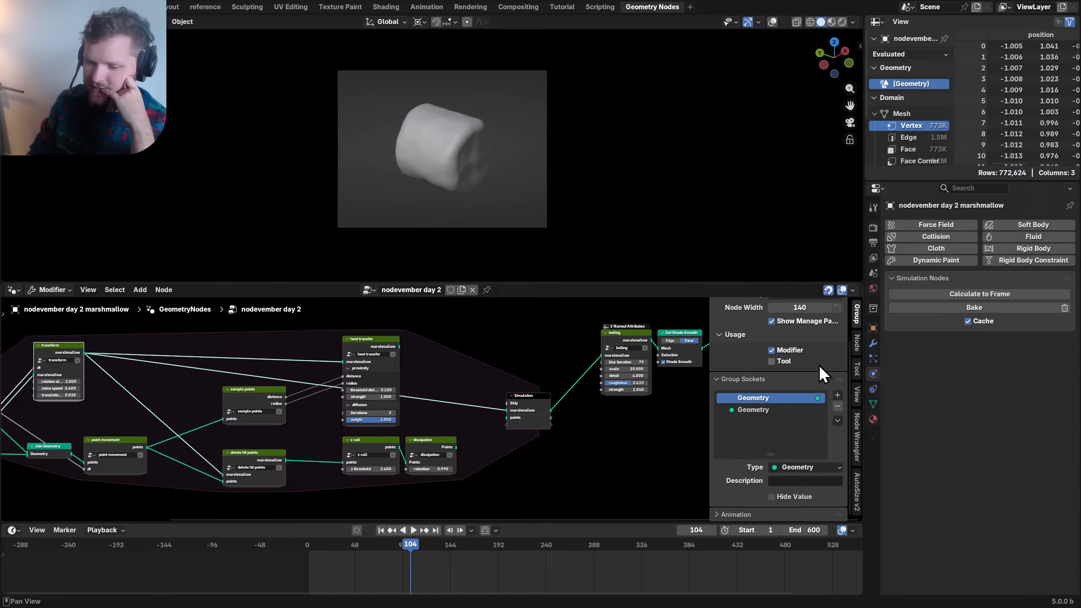
key("Home")
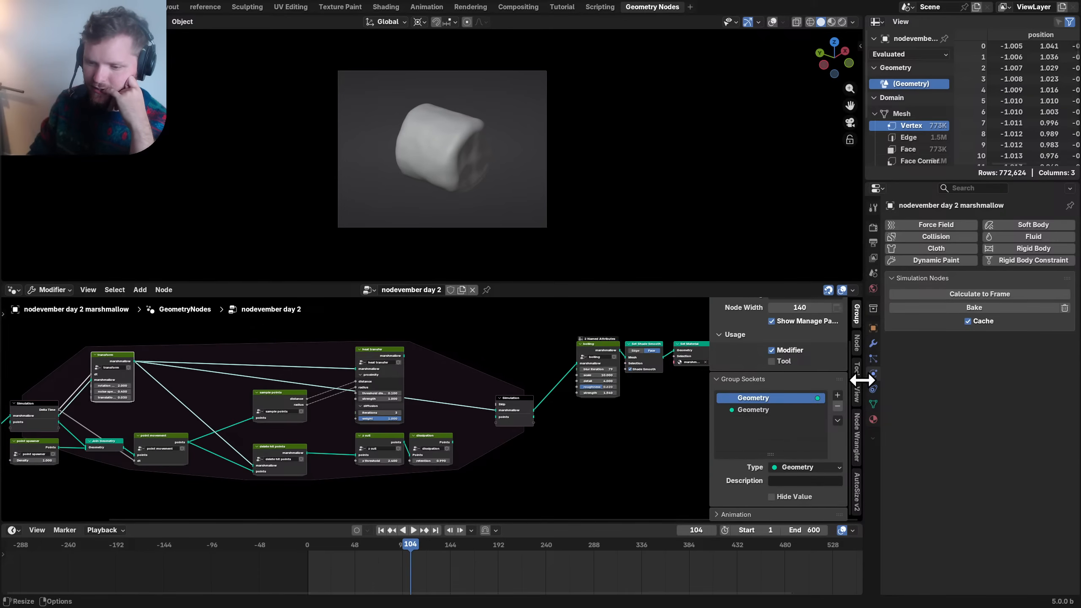
left_click(857, 339)
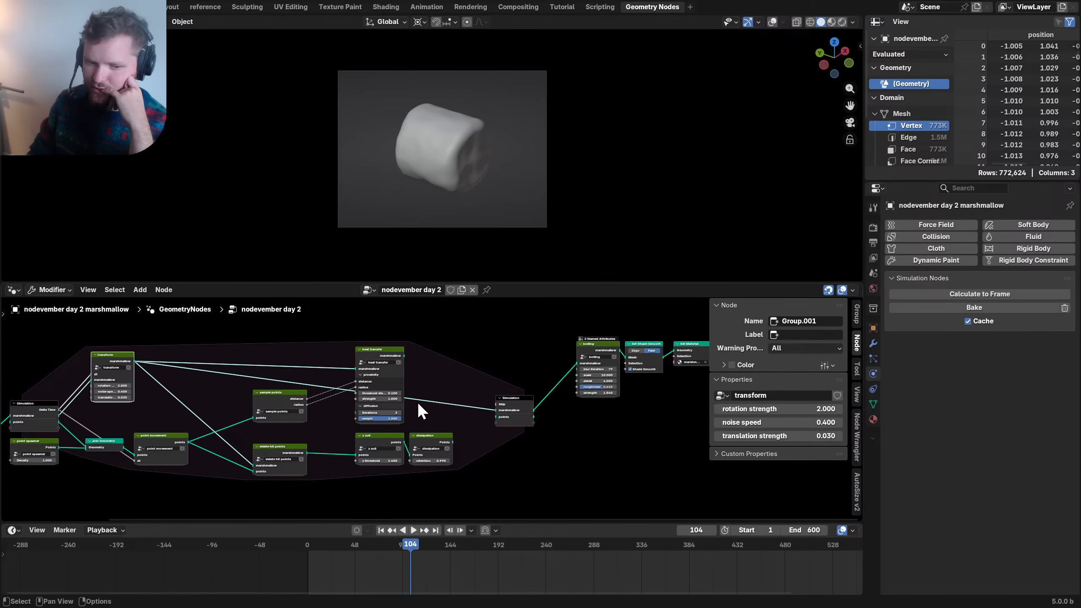
left_click(516, 398)
scroll(819, 400, "down", 3)
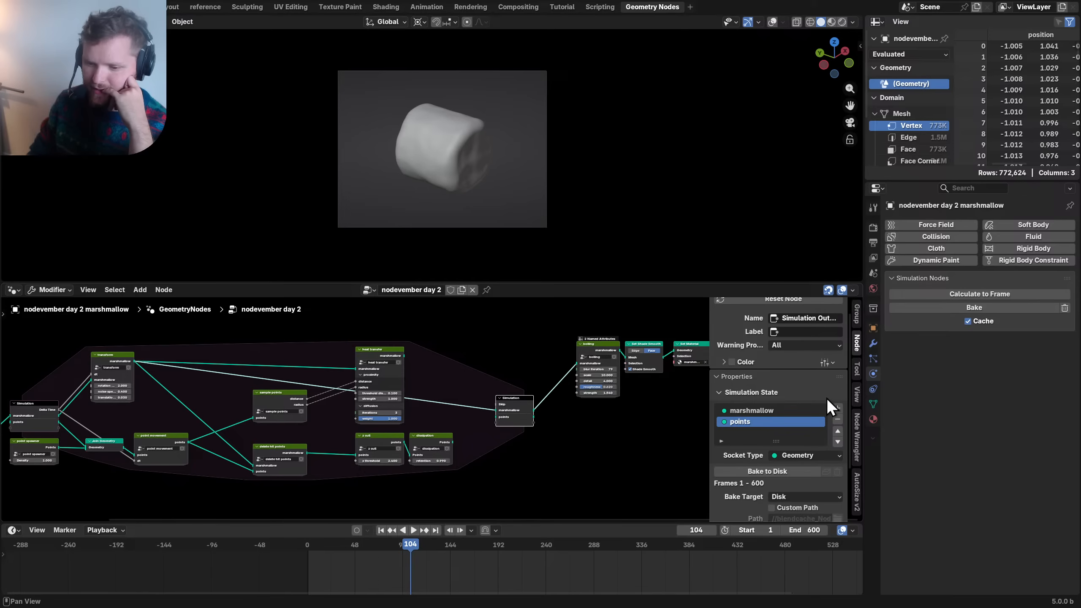
left_click(769, 388)
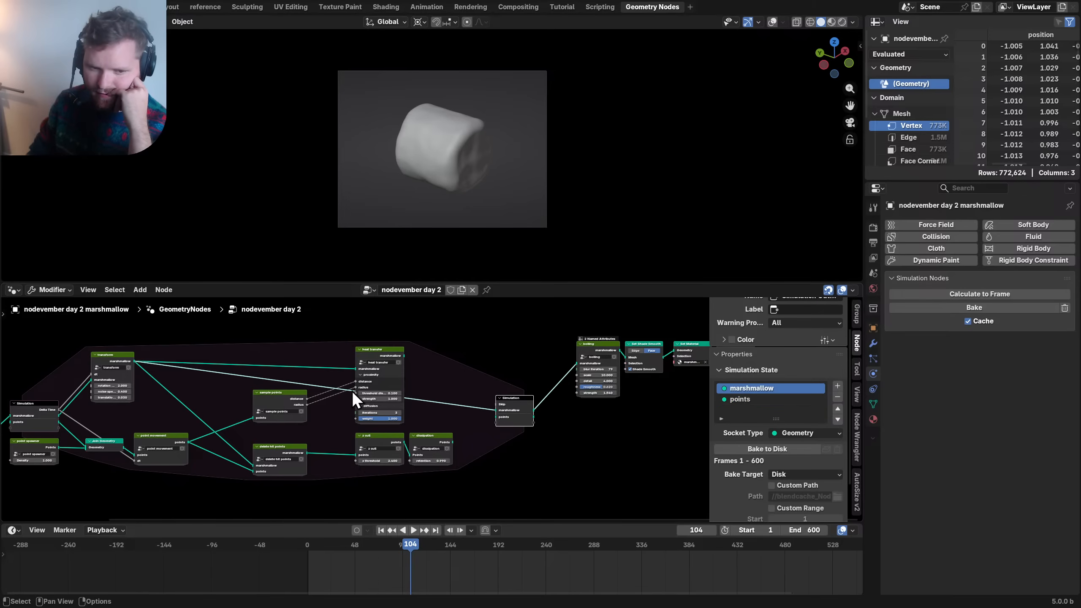
scroll(803, 442, "down", 2)
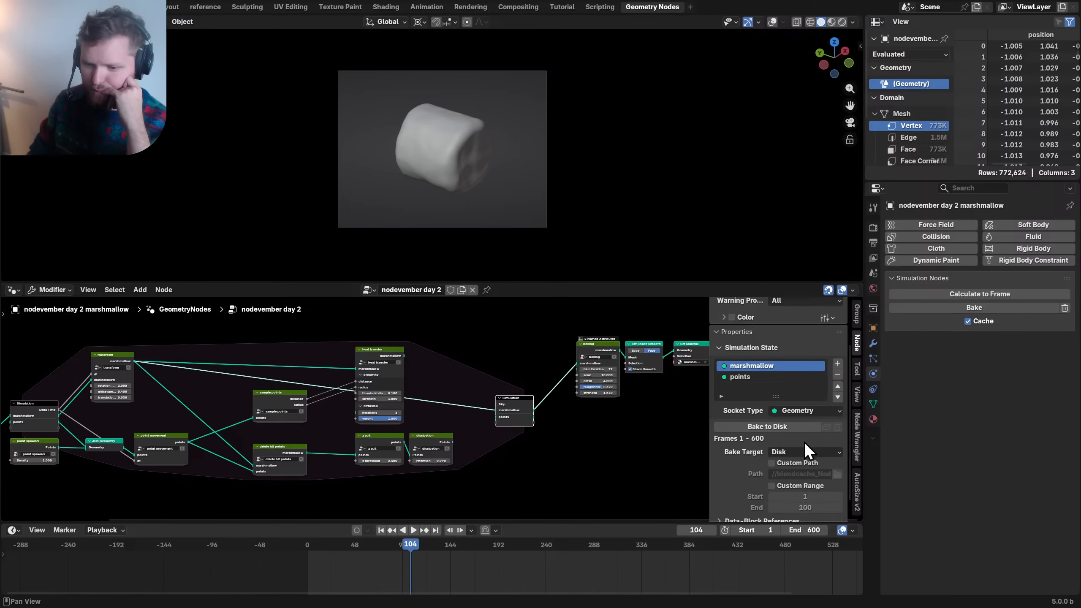
key("ctrl+s")
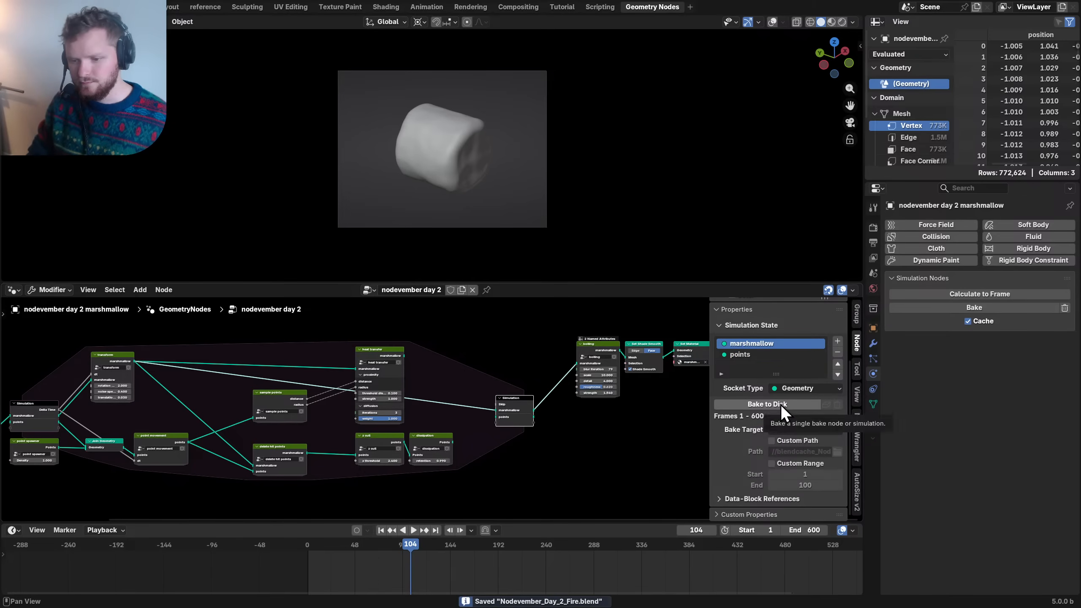
left_click(780, 404)
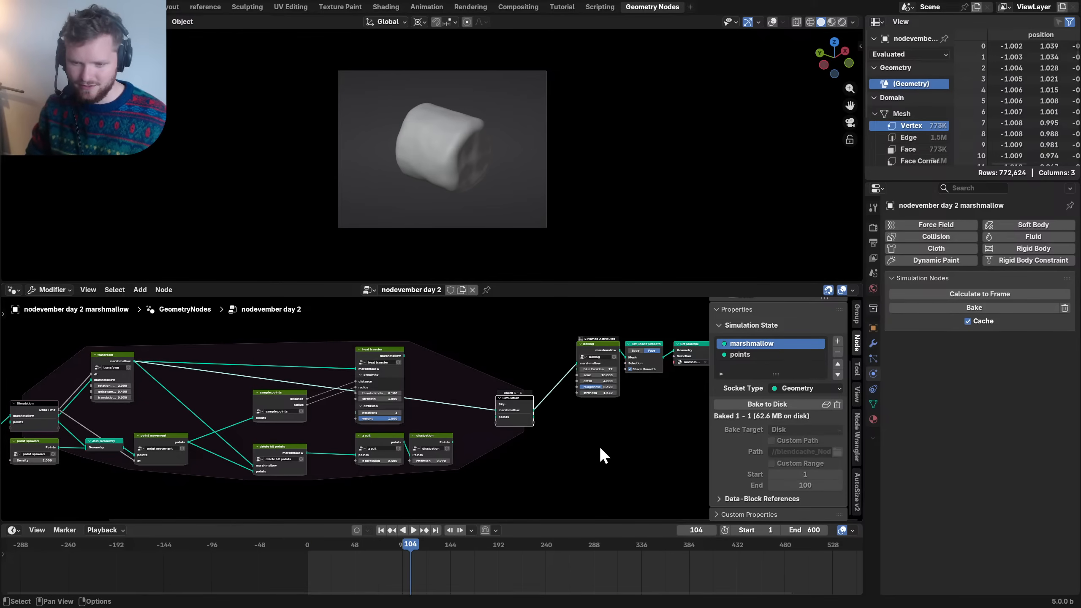
- Return to frame 1 and set the Mesh to SDF Grid voxel size to 0.015 m inside the base marshmallow group
key("shift+Left")
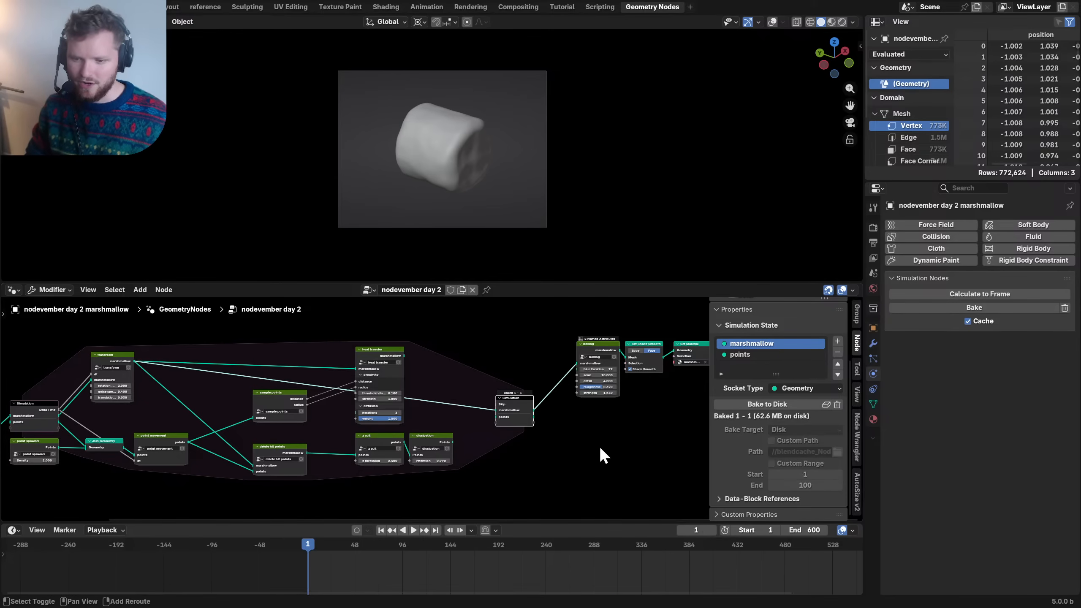
middle_click_drag(231, 458, 590, 440)
scroll(387, 404, "up", 5)
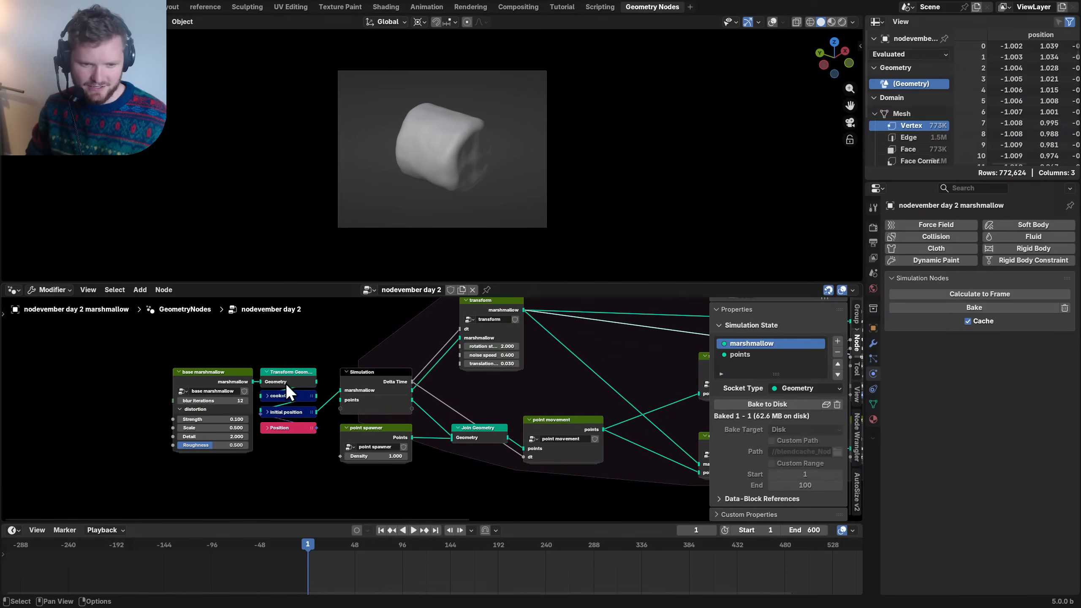
left_click(217, 376)
key("Tab")
scroll(233, 387, "up", 5)
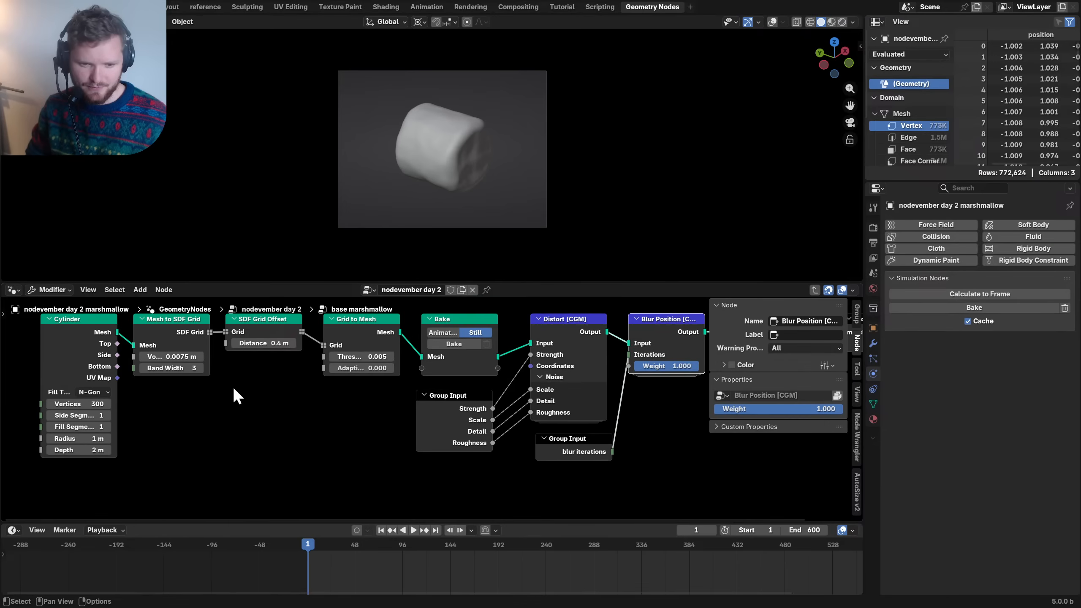
scroll(434, 407, "up", 1)
left_click(424, 396)
left_click(424, 396)
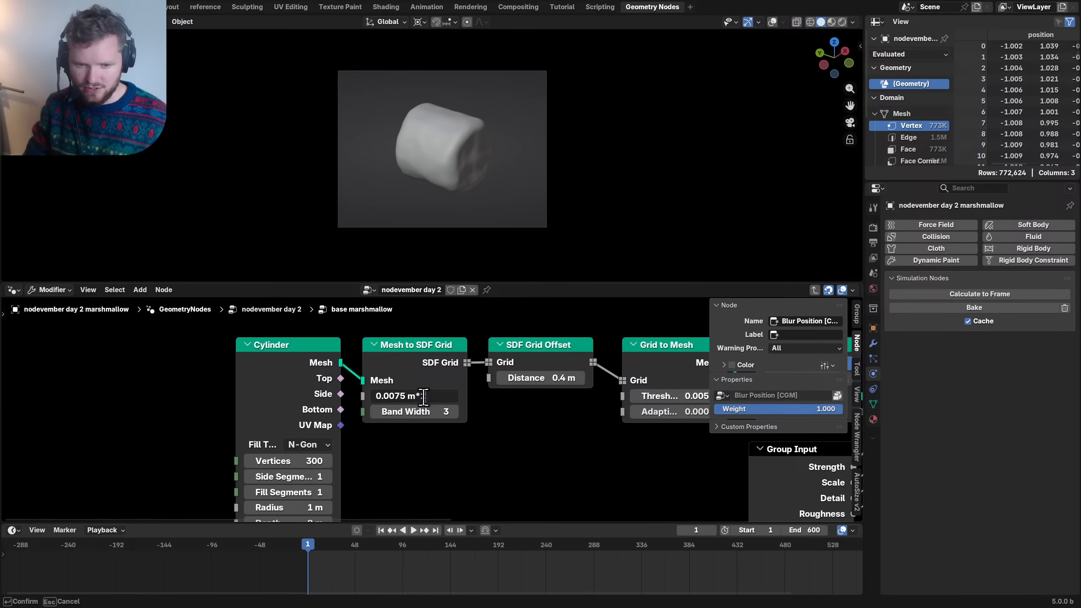
key("Return")
- Save the file and bake the still Bake node after Grid to Mesh in the base marshmallow group
scroll(425, 396, "down", 4)
middle_click_drag(558, 387, 291, 389)
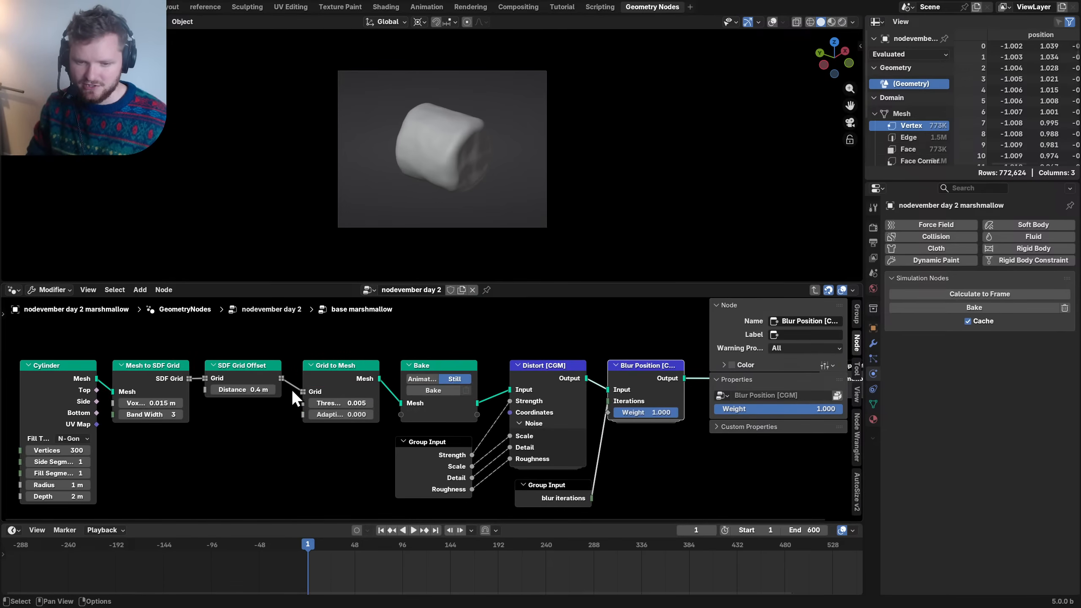
scroll(427, 387, "up", 4)
key("ctrl+s")
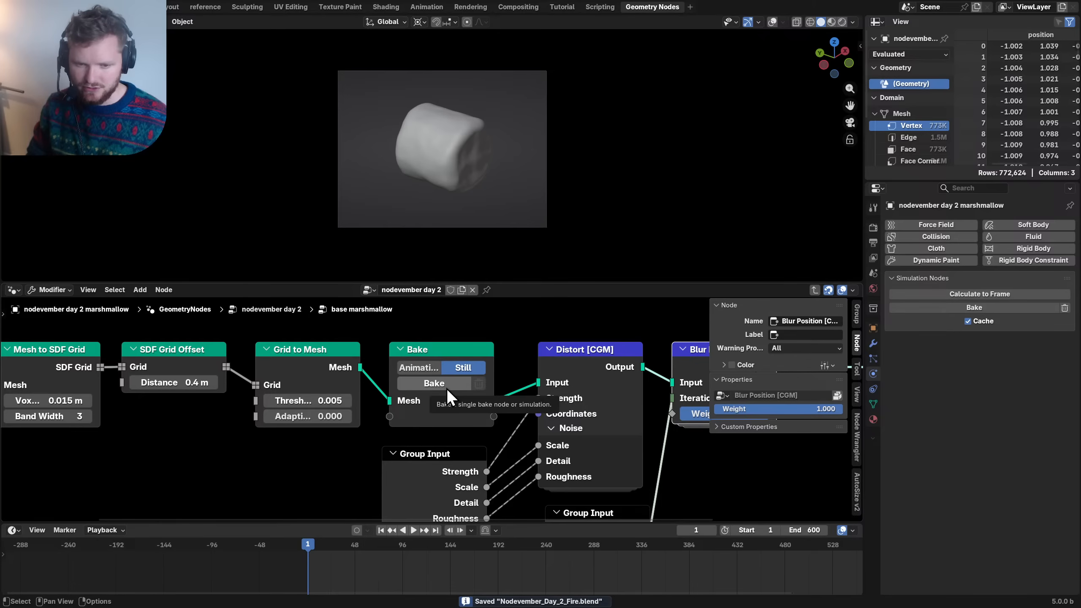
left_click(446, 384)
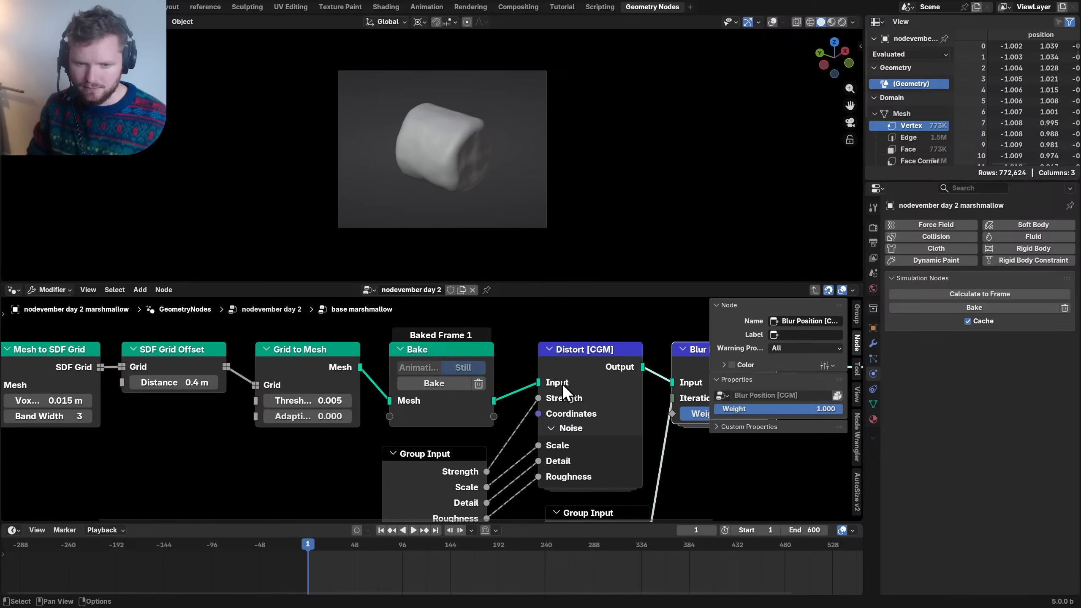
- Return to the parent nodevember day 2 node group
key("Tab")
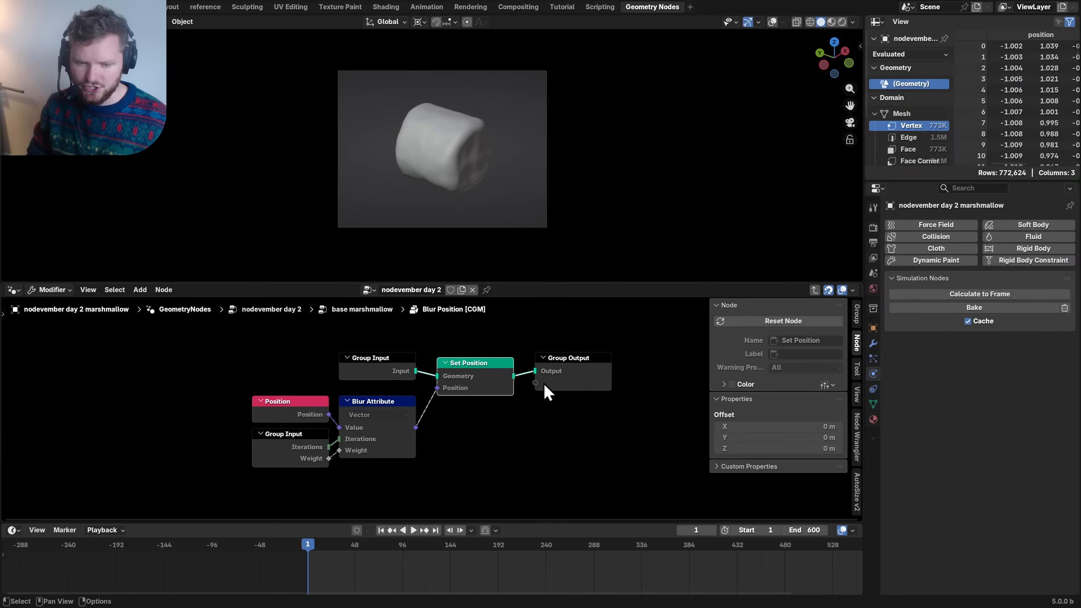
left_click(814, 290)
left_click(813, 290)
scroll(565, 381, "down", 3)
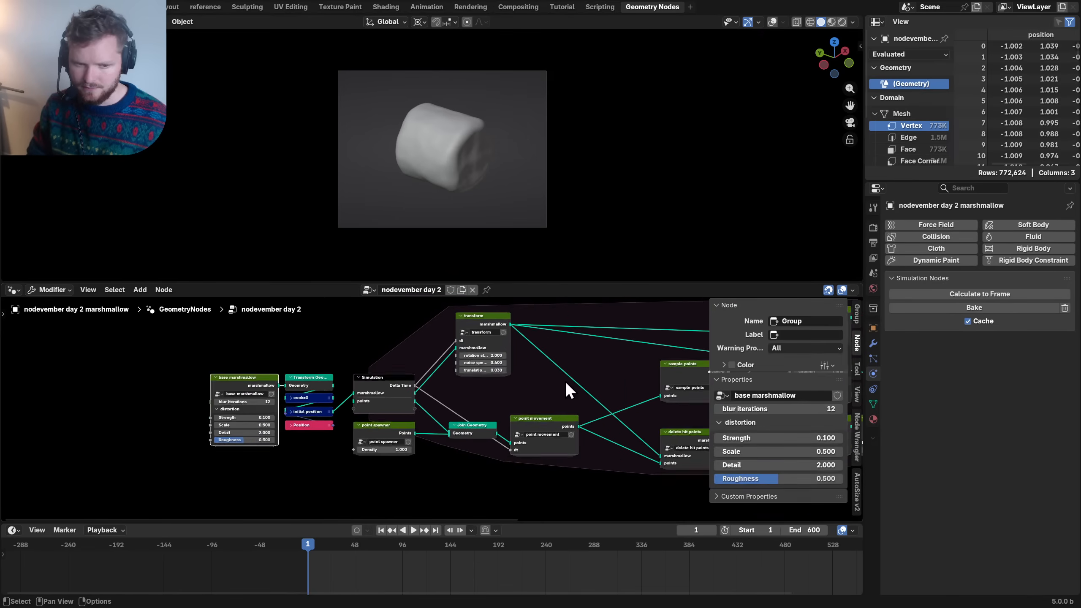
- Delete the Simulation output node's existing bake and bake the simulation to disk again
key("n")
scroll(613, 389, "down", 5, "ctrl")
left_click(625, 382)
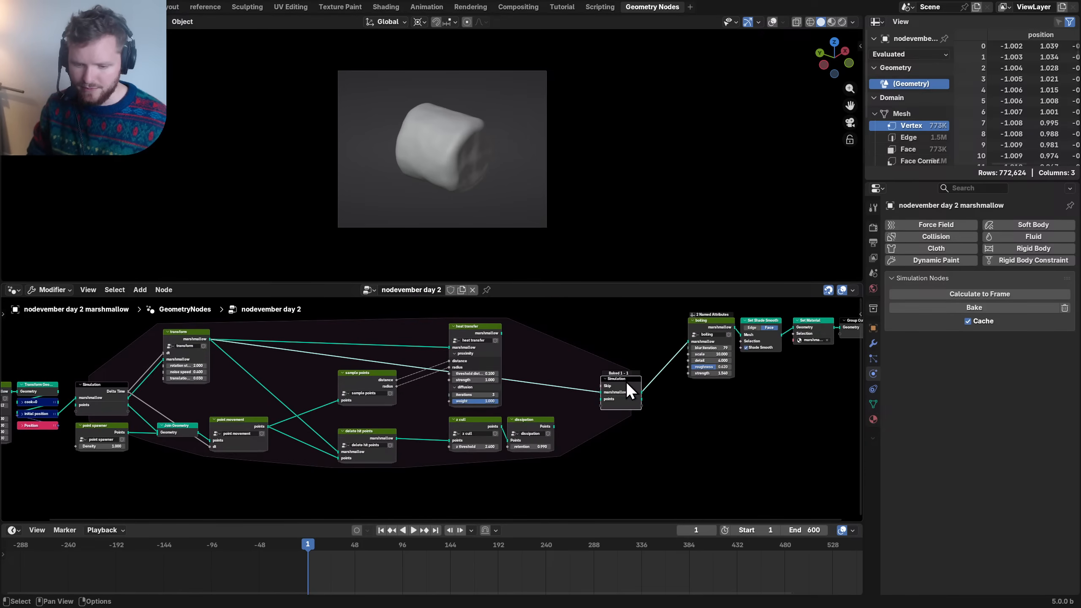
key("n")
scroll(817, 441, "down", 5)
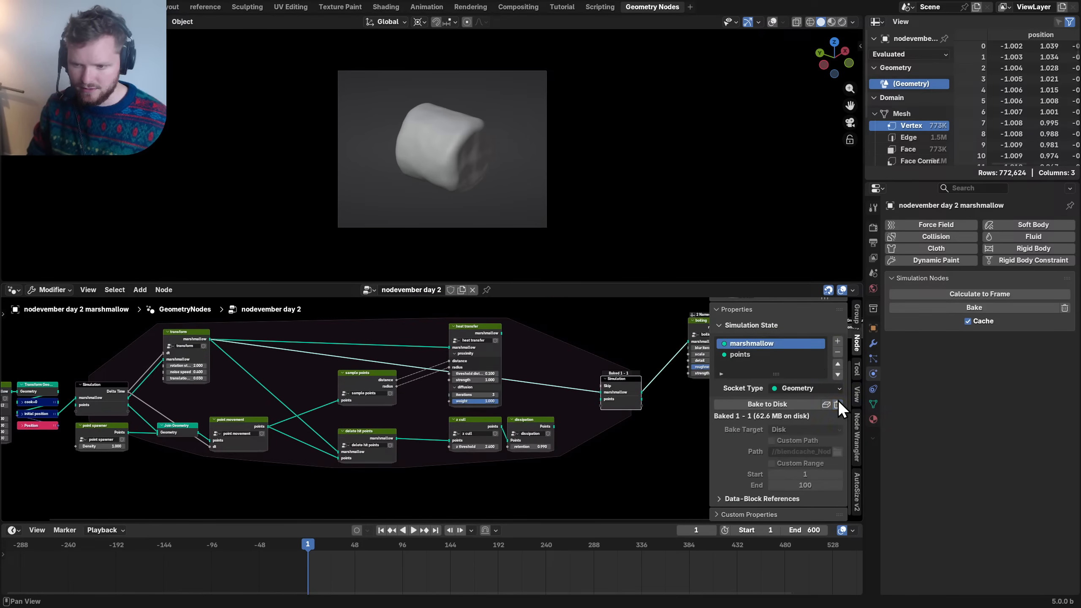
left_click(836, 404)
left_click(773, 404)
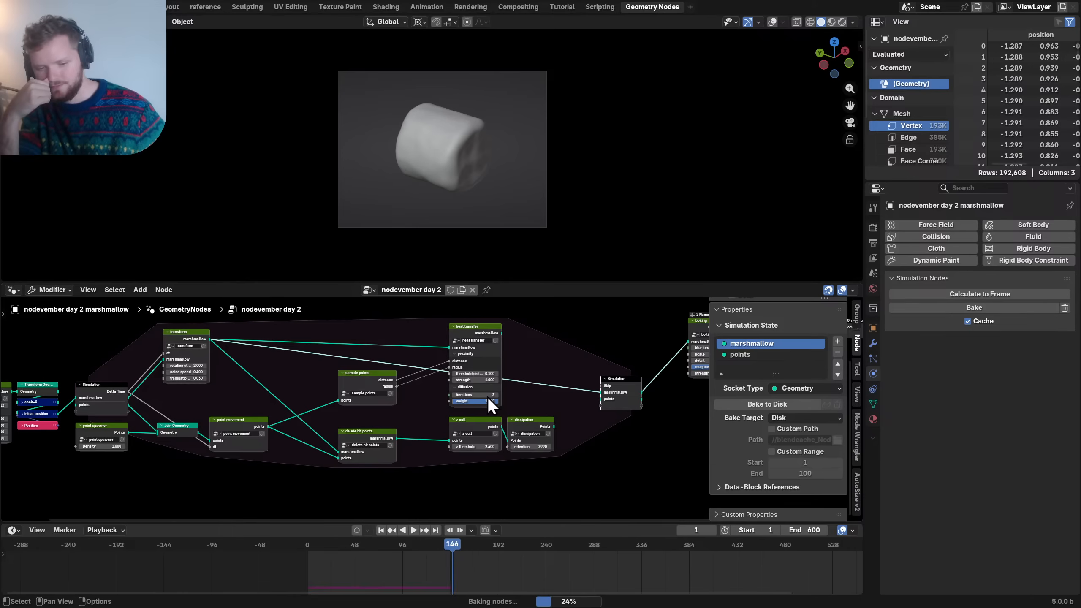
- Stop the bake, play back the baked marshmallow animation and halt at frame 97
key("Escape")
key("space")
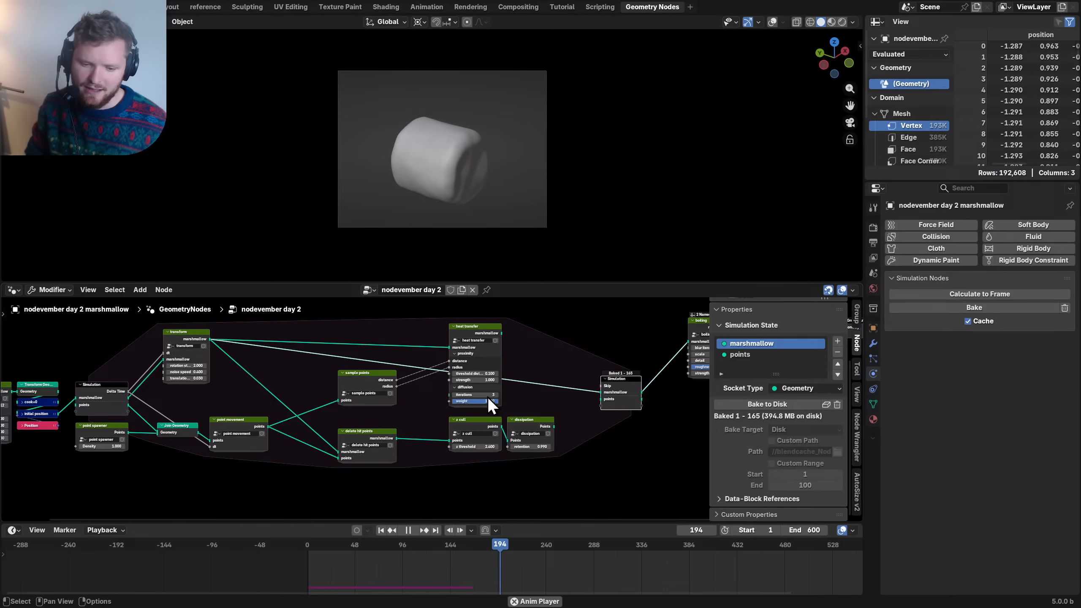
left_click_drag(408, 544, 404, 544)
key("space")
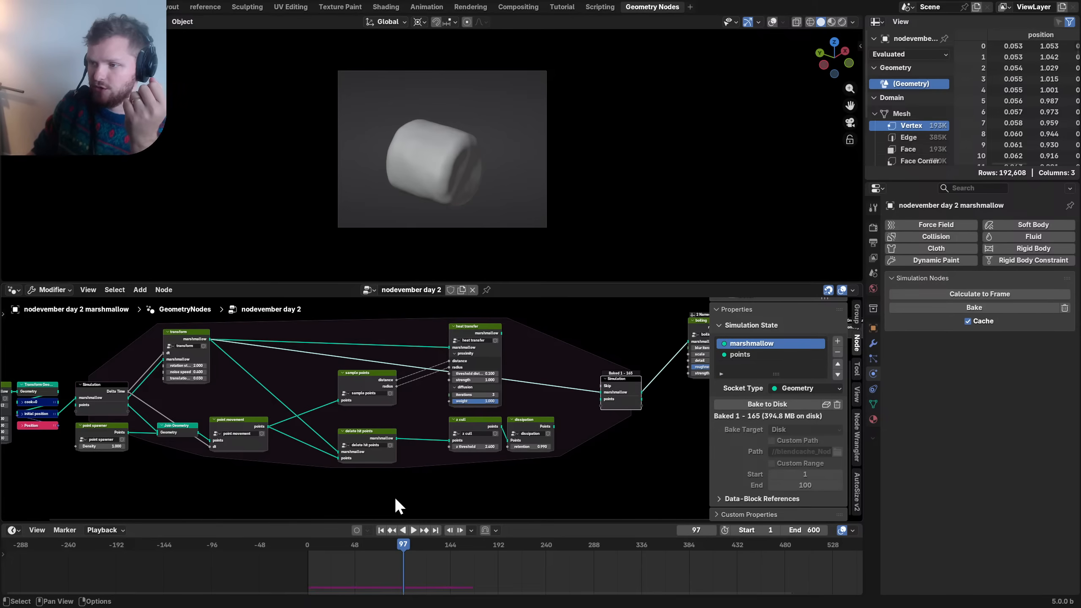
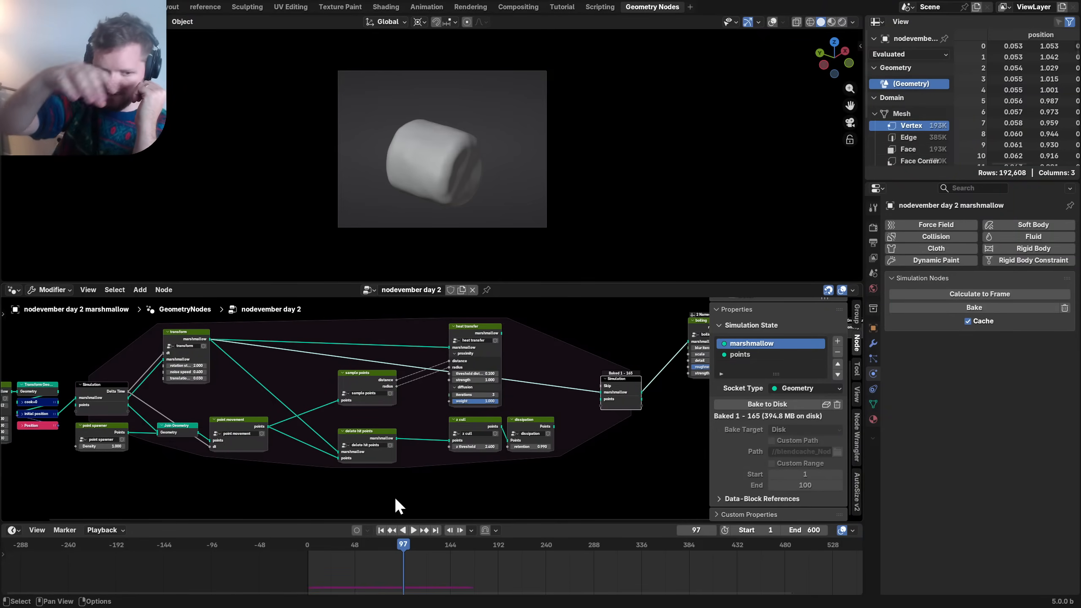
- Scrub the timeline back to frame 60 to check the marshmallow at an earlier baked frame
middle_click_drag(291, 434, 608, 397)
scroll(428, 401, "up", 4)
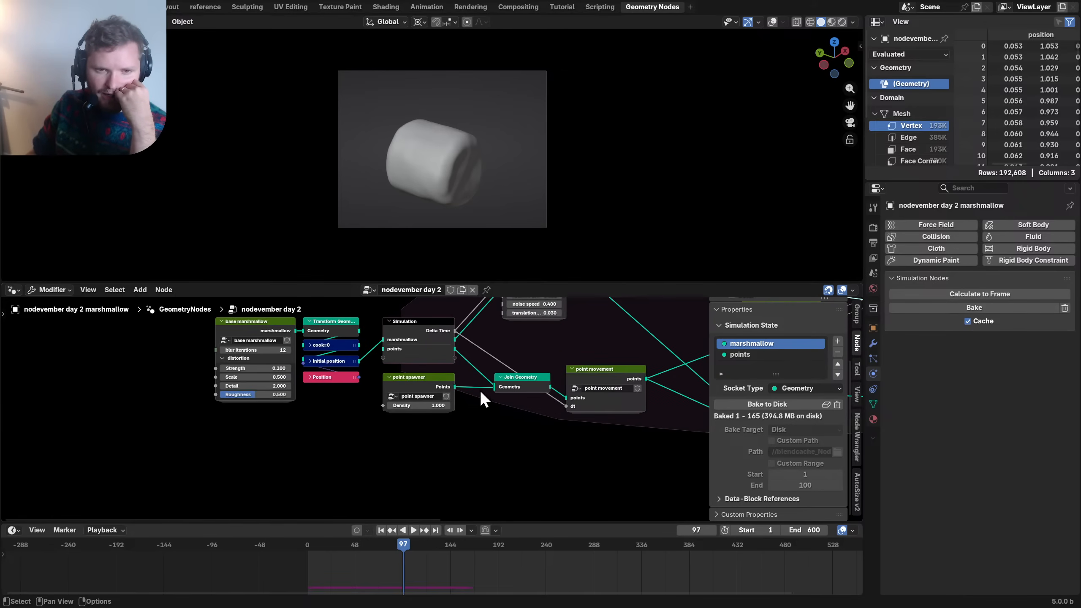
middle_click_drag(483, 393, 359, 404)
left_click_drag(403, 543, 366, 545)
scroll(447, 388, "down", 2)
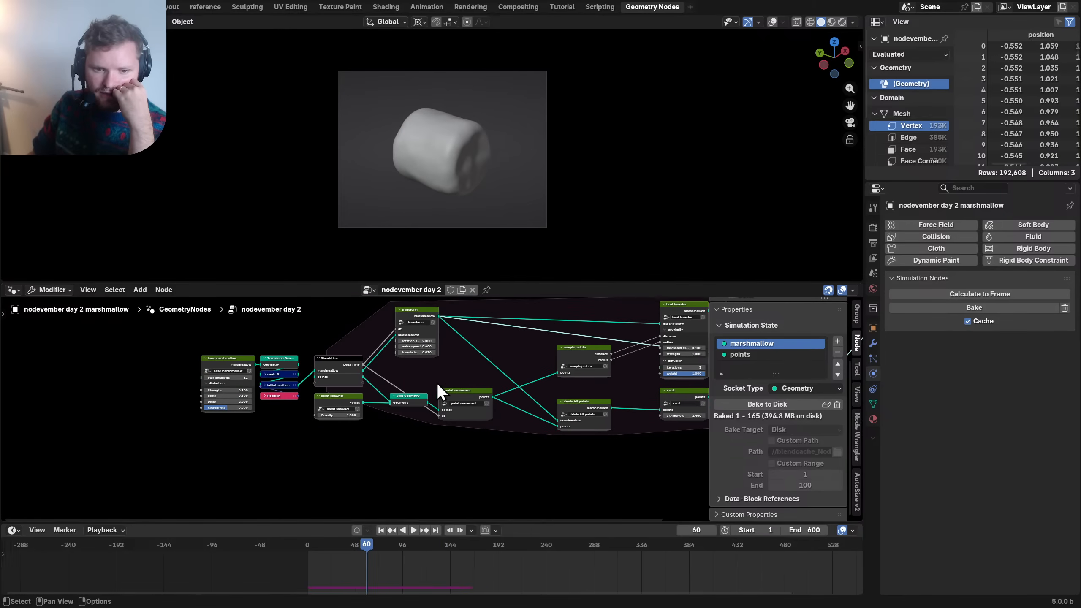
- Hide the node editor's sidebar and add a Cylinder mesh node below the dissipation node
middle_click_drag(437, 383, 235, 408)
left_click_drag(268, 425, 268, 427)
key("n")
middle_click_drag(275, 457, 383, 436)
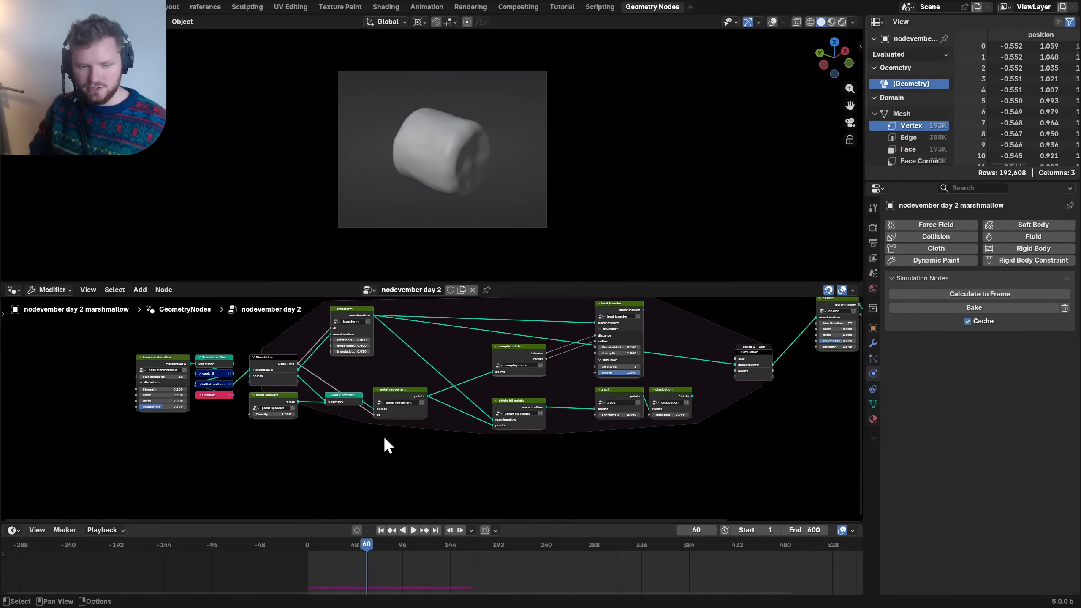
middle_click_drag(277, 436, 409, 427)
key("shift+a")
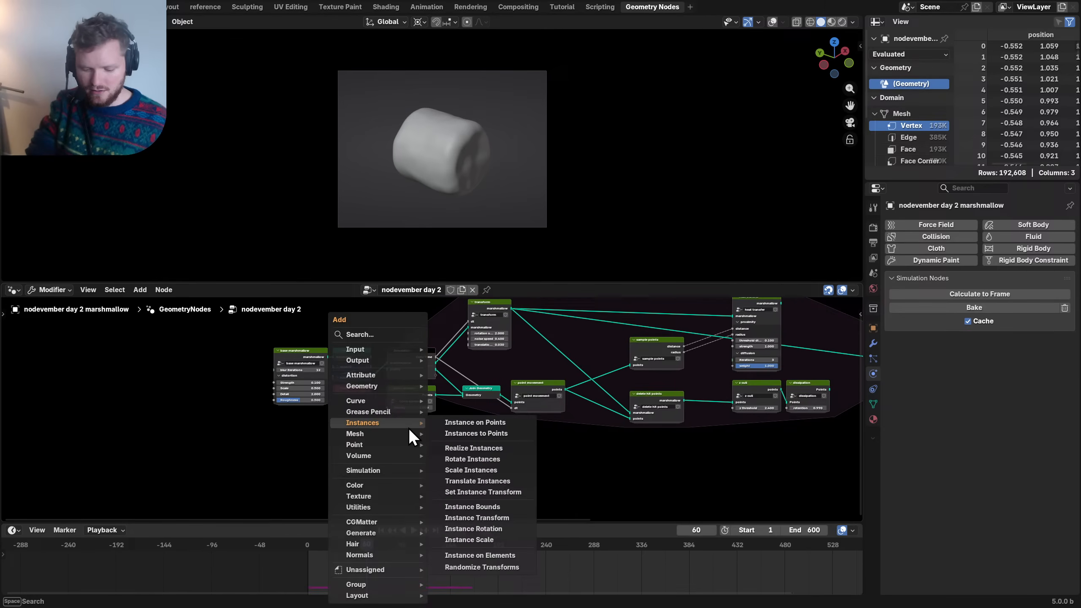
type("cyli")
key("Return")
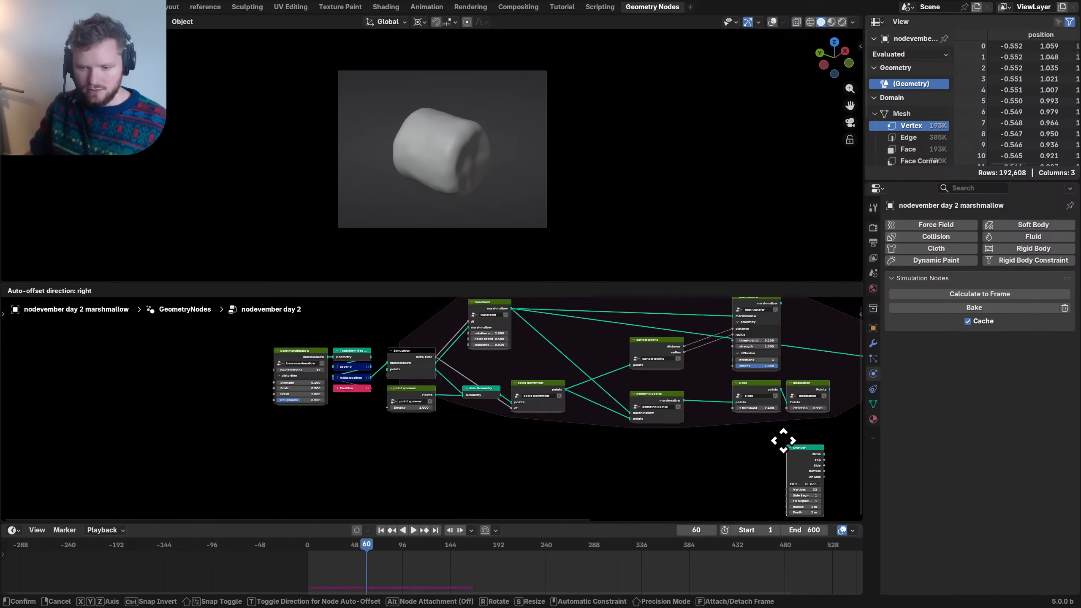
left_click(787, 441)
- Open a wide gap between the Simulation output and the boiling nodes, and move the Cylinder node beneath the Simulation output
middle_click_drag(788, 437, 425, 441)
scroll(597, 407, "down", 1)
left_click_drag(751, 390, 755, 331)
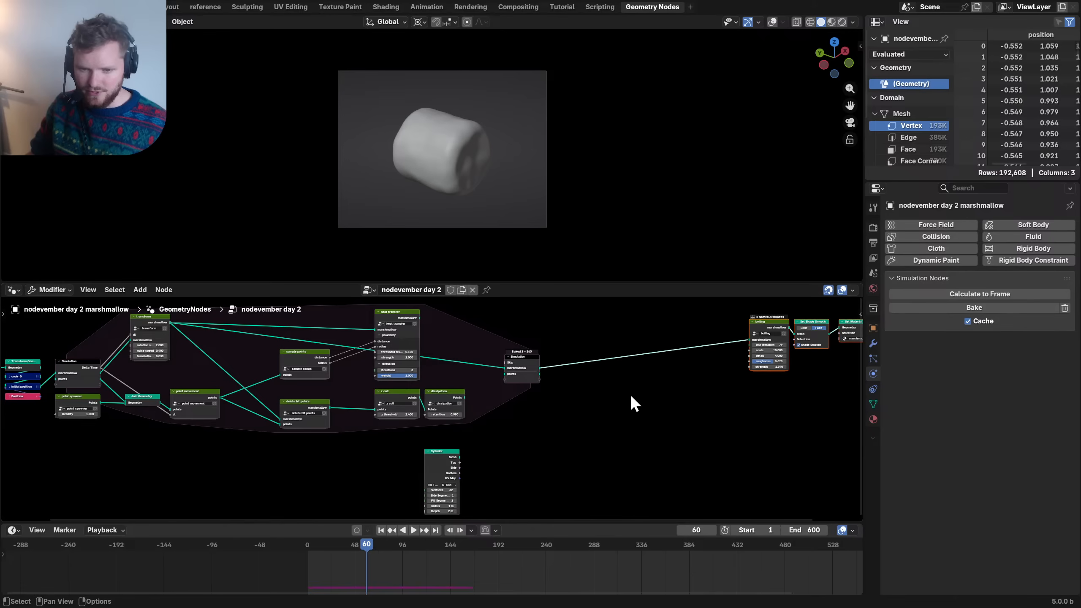
left_click_drag(511, 379, 482, 374)
left_click_drag(446, 454, 497, 404)
- Add a Join Geometry node combining the Simulation output's marshmallow with the Cylinder mesh, and feed it into the boiling node
key("shift+a")
type("join")
key("Return")
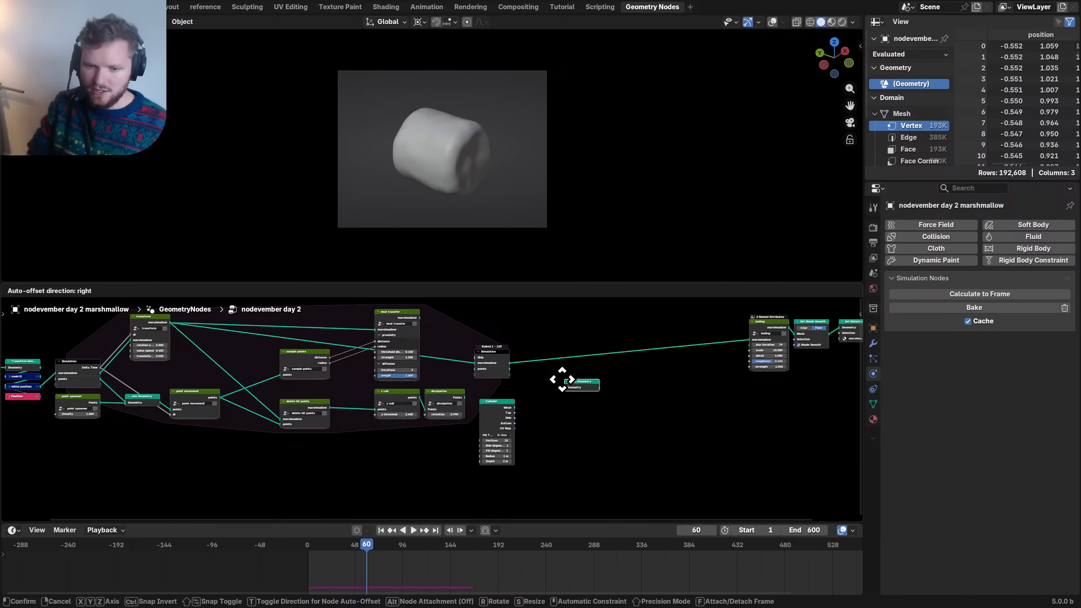
left_click(562, 382)
left_click_drag(509, 362, 585, 389)
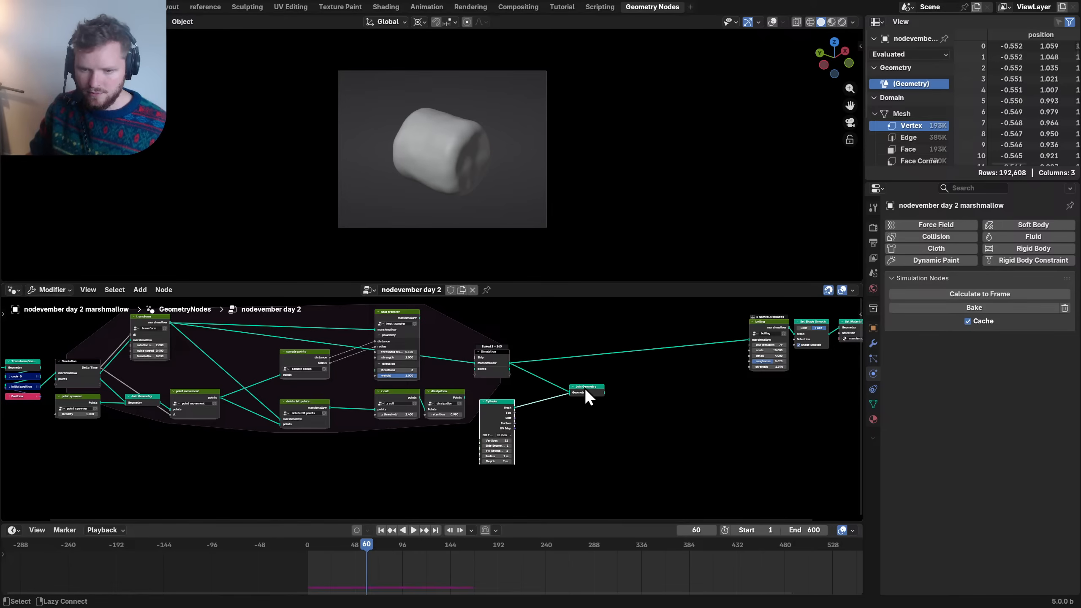
left_click(585, 388, "alt+shift")
- Set the Cylinder's radius to about 0.09 m and depth to about 6.69 m, and return to frame 1
scroll(545, 409, "up", 6)
middle_click_drag(551, 434, 493, 388)
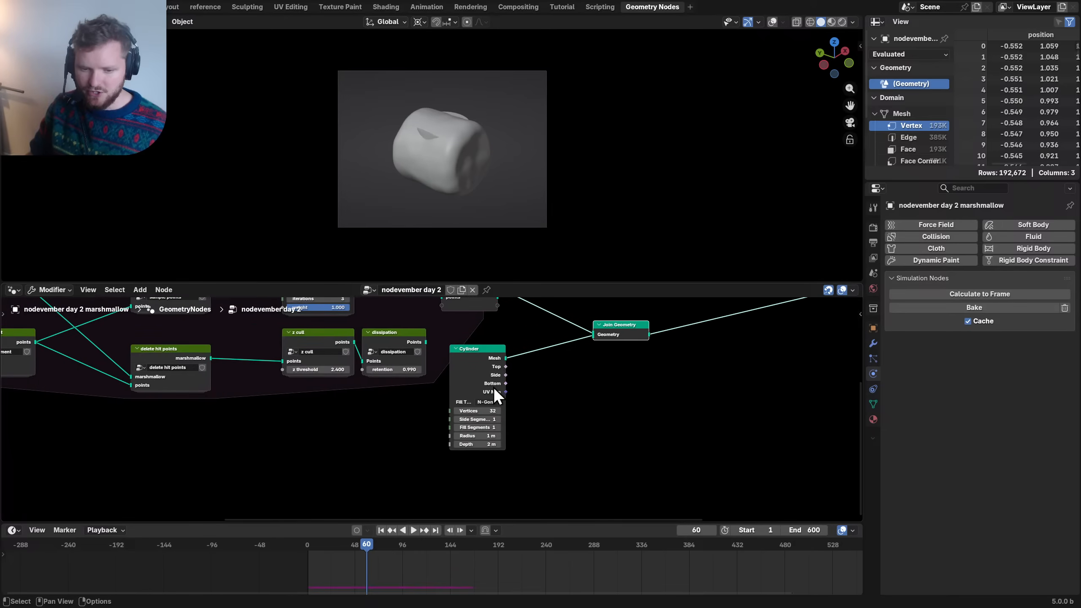
scroll(493, 387, "up", 2)
left_click_drag(493, 456, 463, 446)
key("shift+Left")
- Insert a Transform Geometry node after the Cylinder and set its X rotation to 90°
key("shift+a")
type("tra")
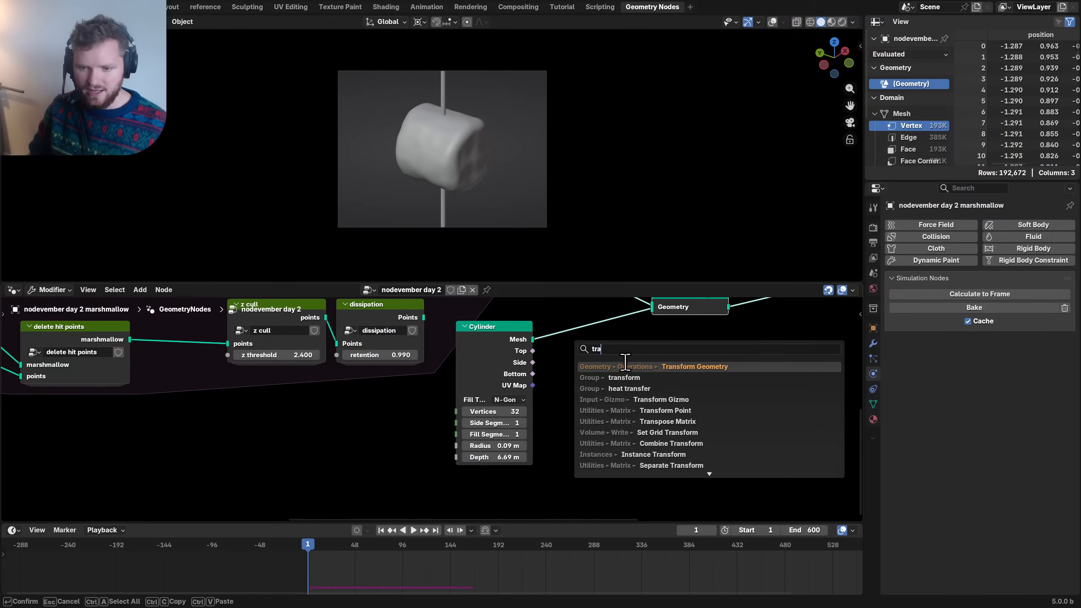
key("Return")
left_click(553, 325)
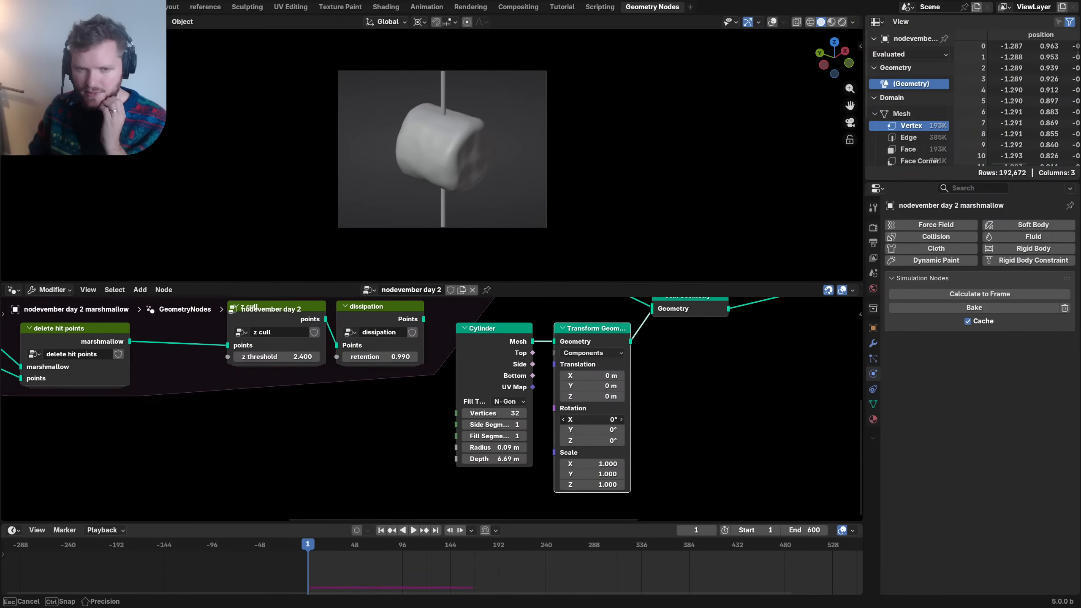
left_click_drag(591, 419, 617, 418)
left_click(616, 419)
type("9")
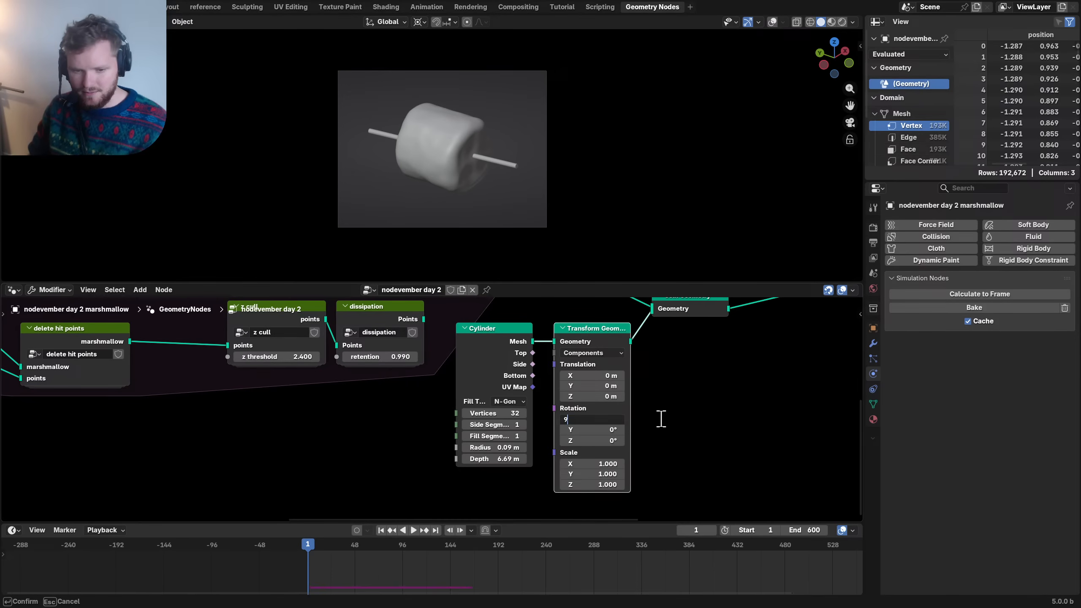
type("0")
key("Return")
- Lengthen the Cylinder to a depth of about 12.1 m and set its Y translation to about -3.28 m
left_click_drag(502, 459, 538, 459)
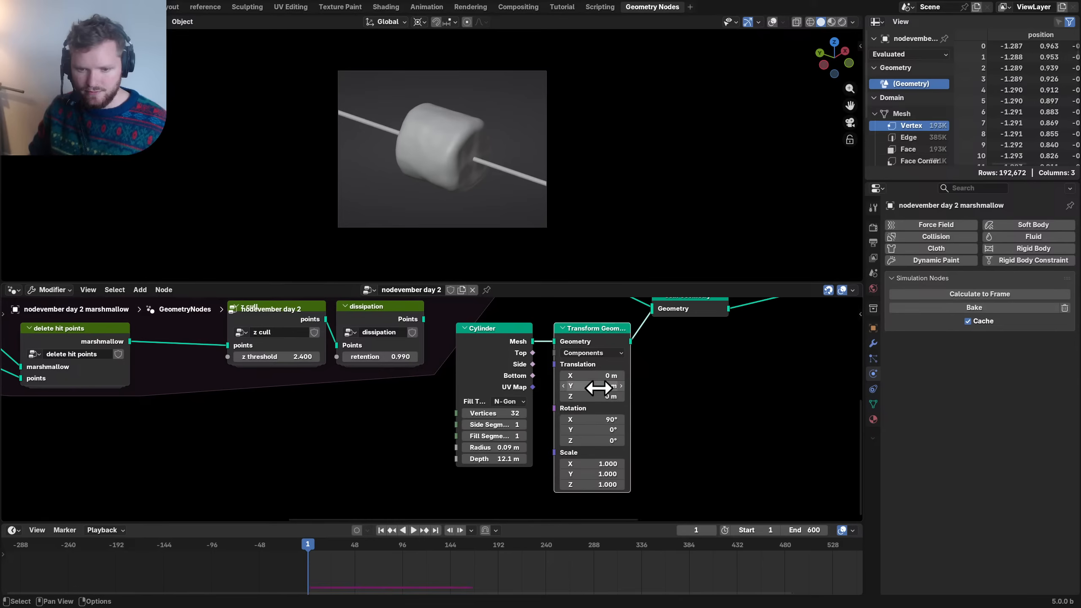
left_click_drag(596, 376, 621, 385)
key("ctrl+z")
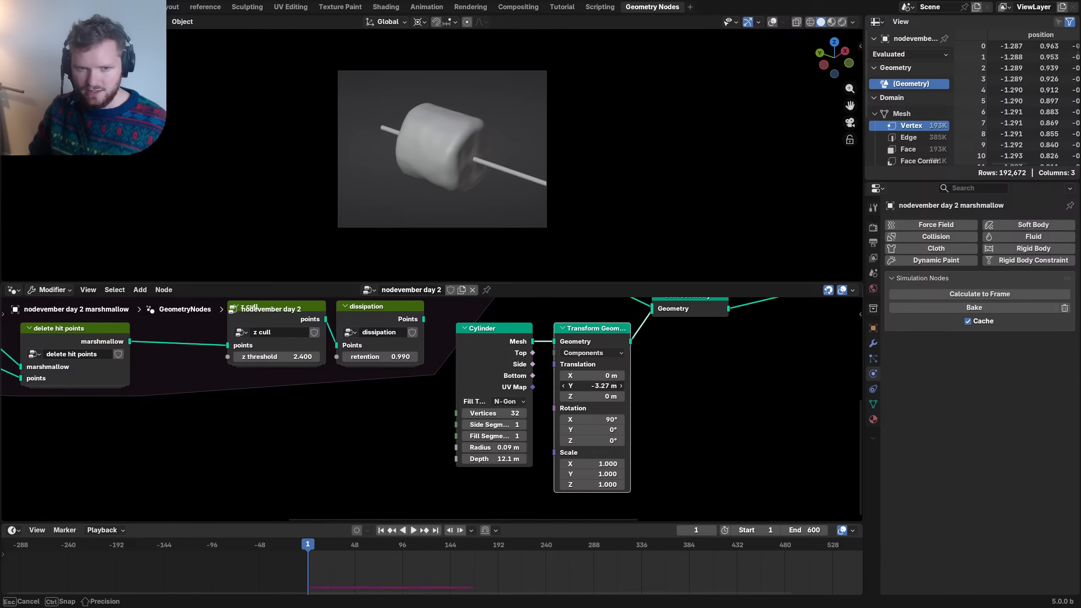
left_click_drag(597, 386, 595, 386)
- Move the Cylinder and its Transform Geometry node beneath the start of the simulation zone
scroll(429, 407, "down", 8)
left_click_drag(423, 429, 550, 401)
key("g")
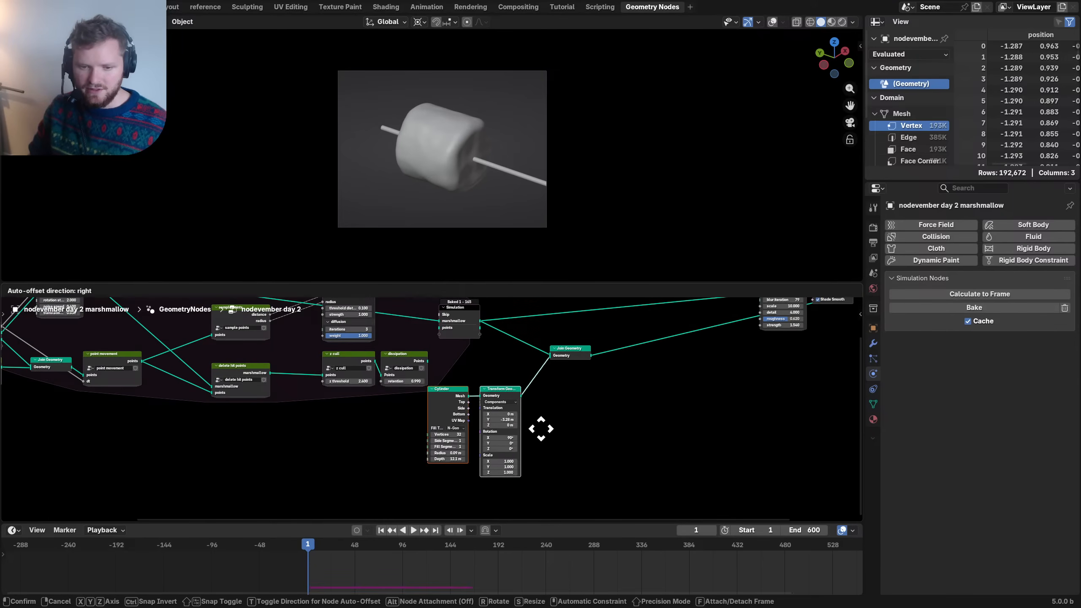
left_click(158, 396)
middle_click_drag(157, 395, 439, 407)
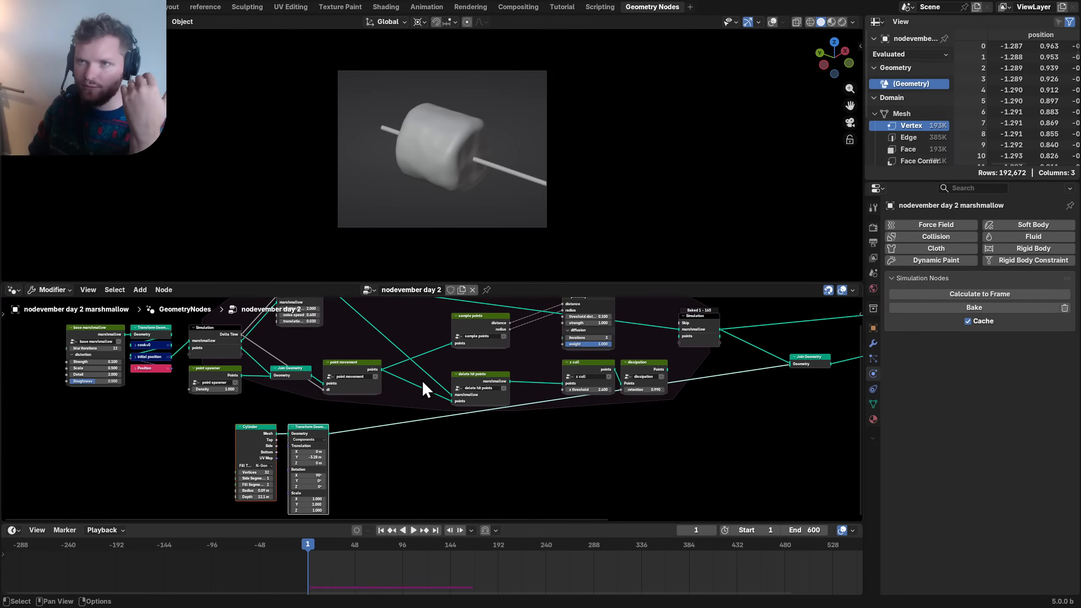
middle_click_drag(336, 399, 454, 436)
scroll(454, 436, "up", 2)
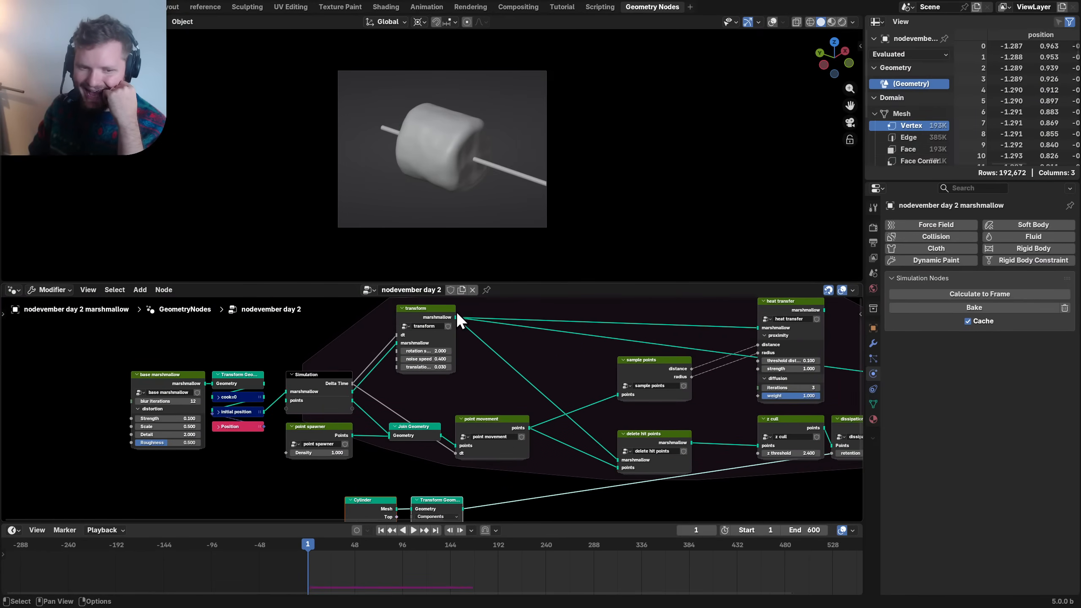
middle_click_drag(386, 439, 365, 399)
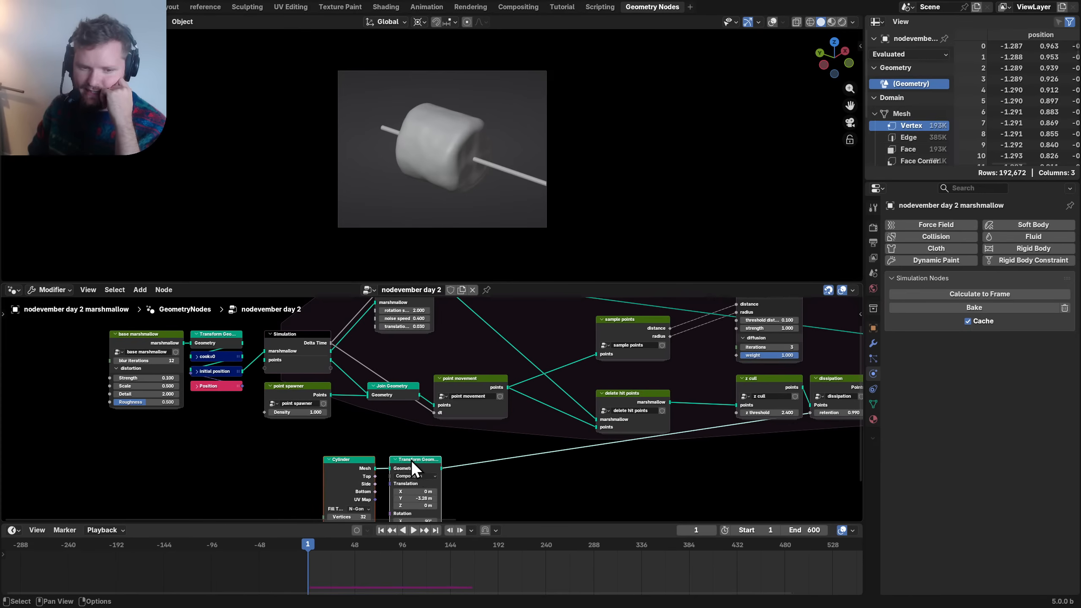
left_click_drag(411, 460, 340, 442)
scroll(425, 429, "down", 2)
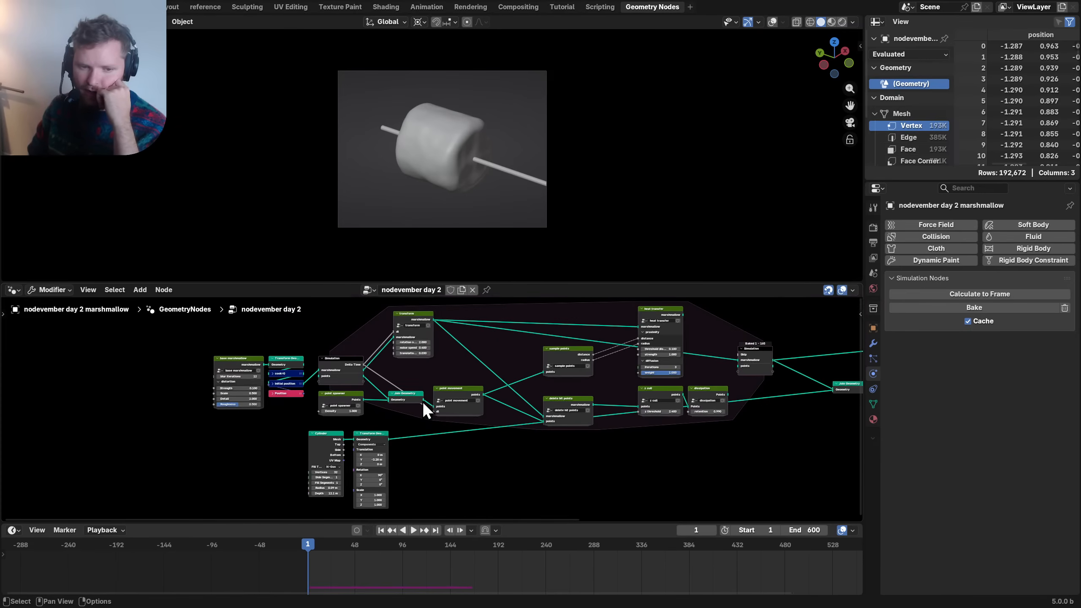
- Duplicate the transform group node and place the copy beneath the simulation zone, beside the Cylinder nodes
left_click(404, 317)
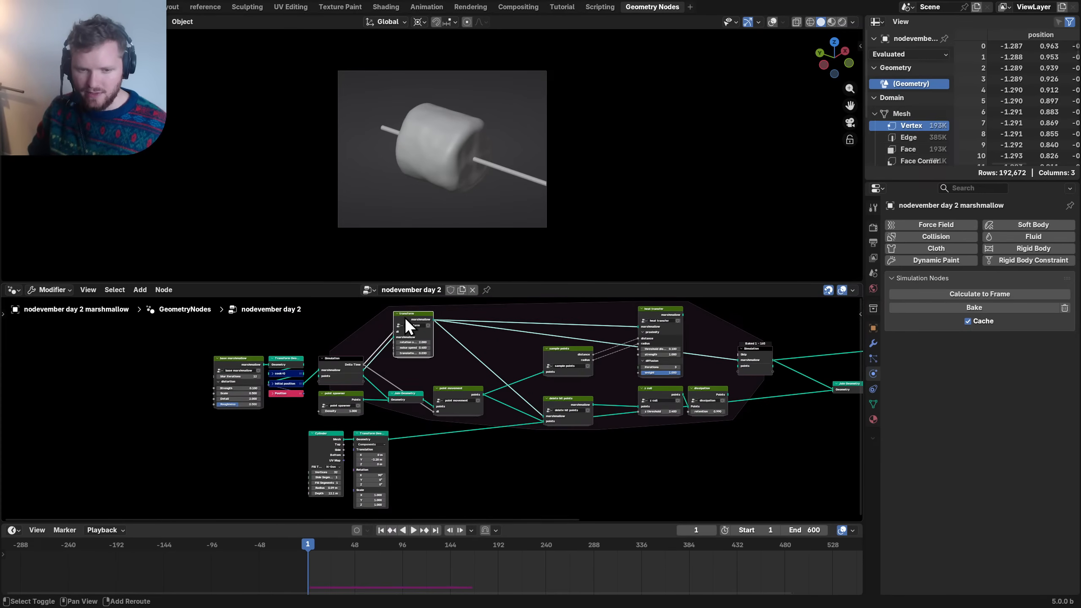
key("shift+d")
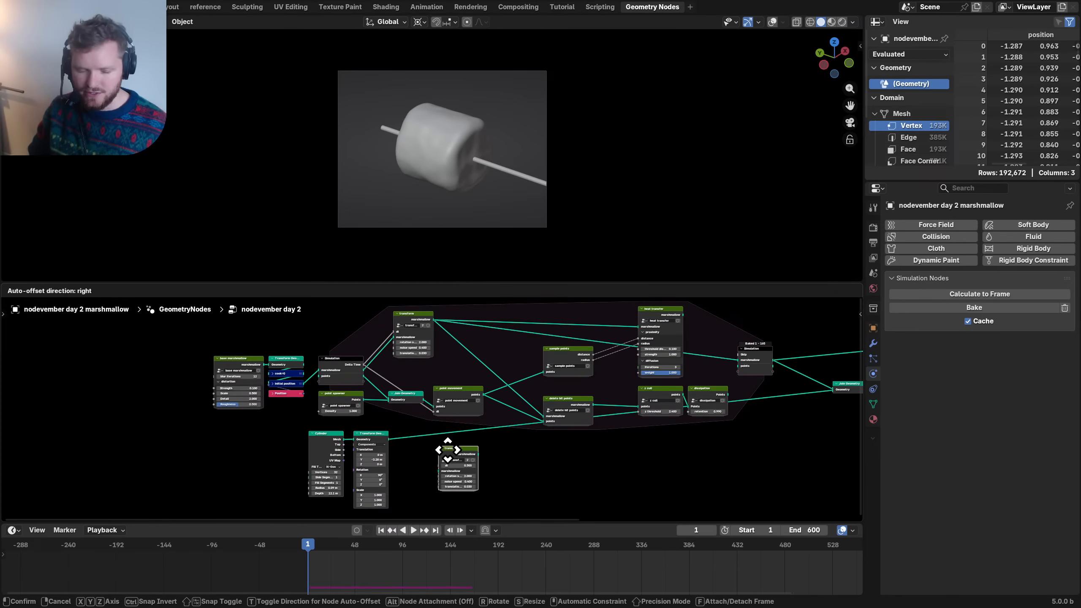
left_click(443, 452)
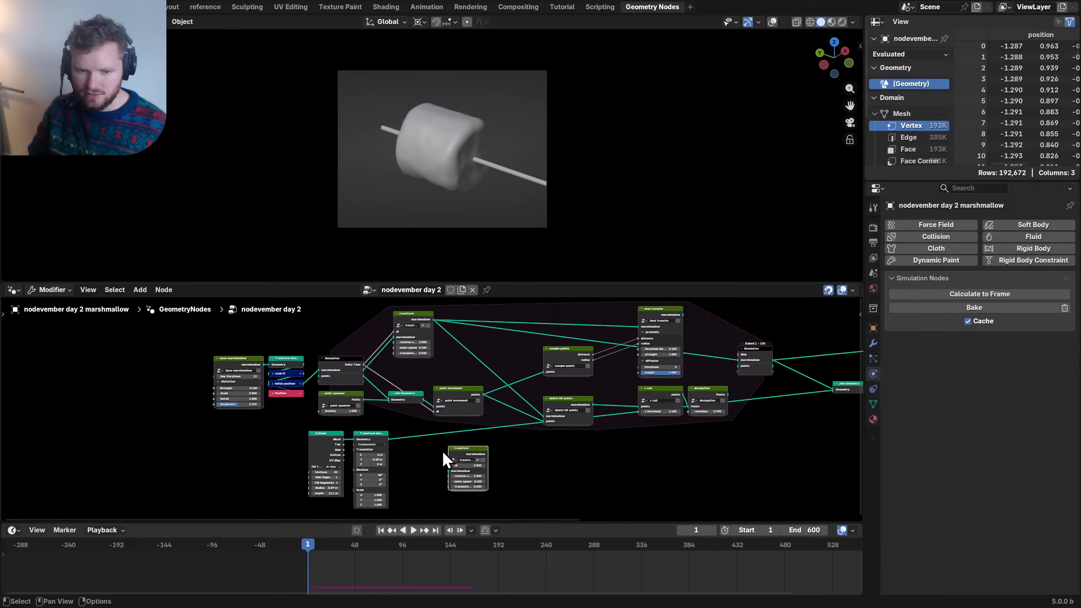
- Connect the transformed cylinder to the Simulation input as a new state item named "stick", and save the file
scroll(284, 426, "up", 3)
left_click_drag(258, 464, 407, 428)
left_click_drag(407, 428, 270, 371)
left_click_drag(325, 343, 324, 349)
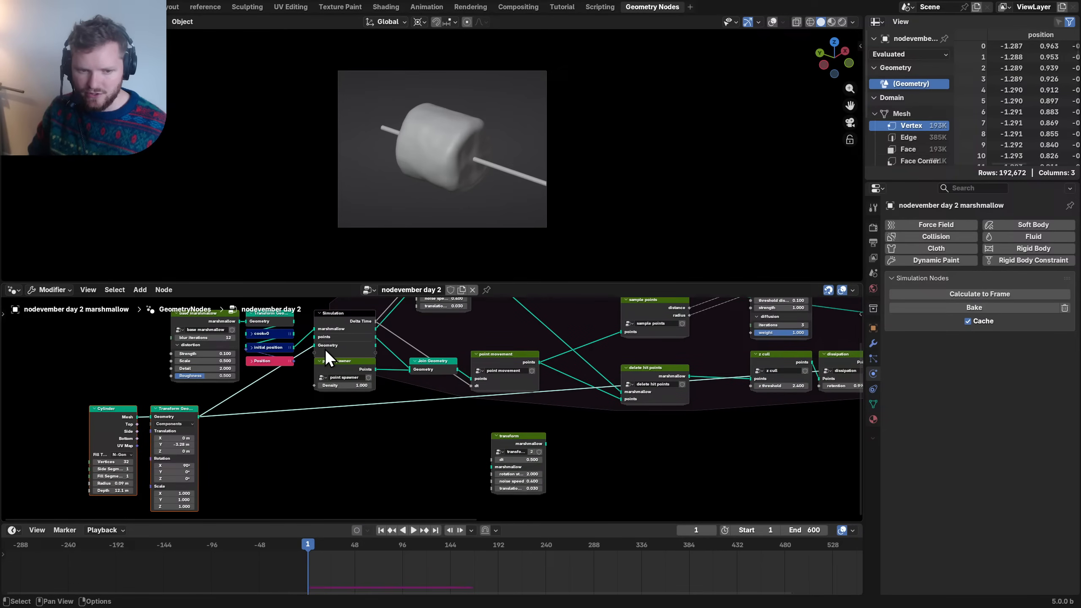
double_click(326, 347)
type("s")
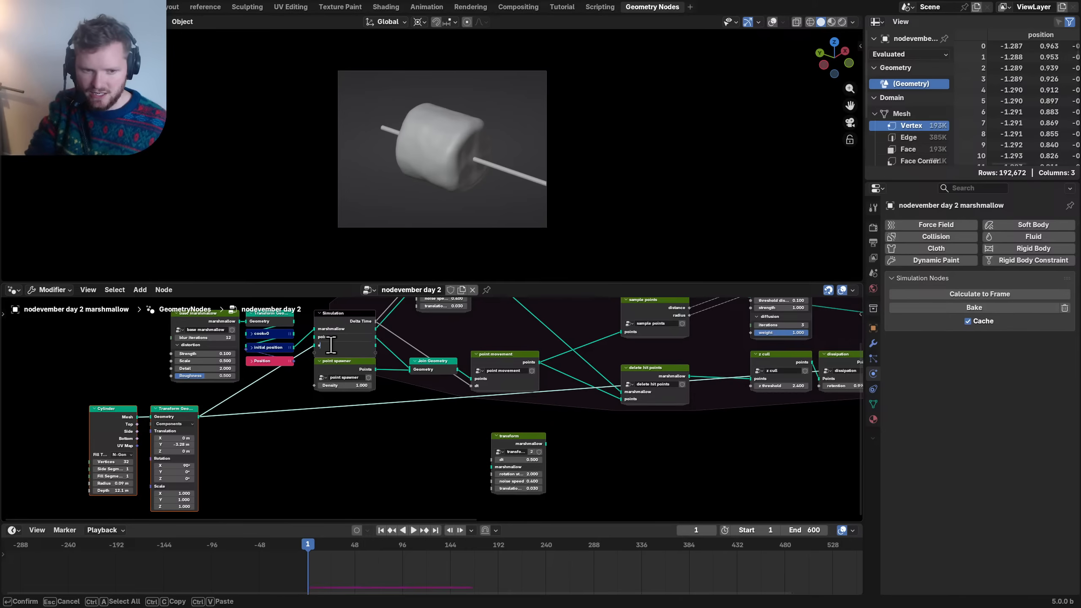
type("tick")
key("Return")
key("ctrl+s")
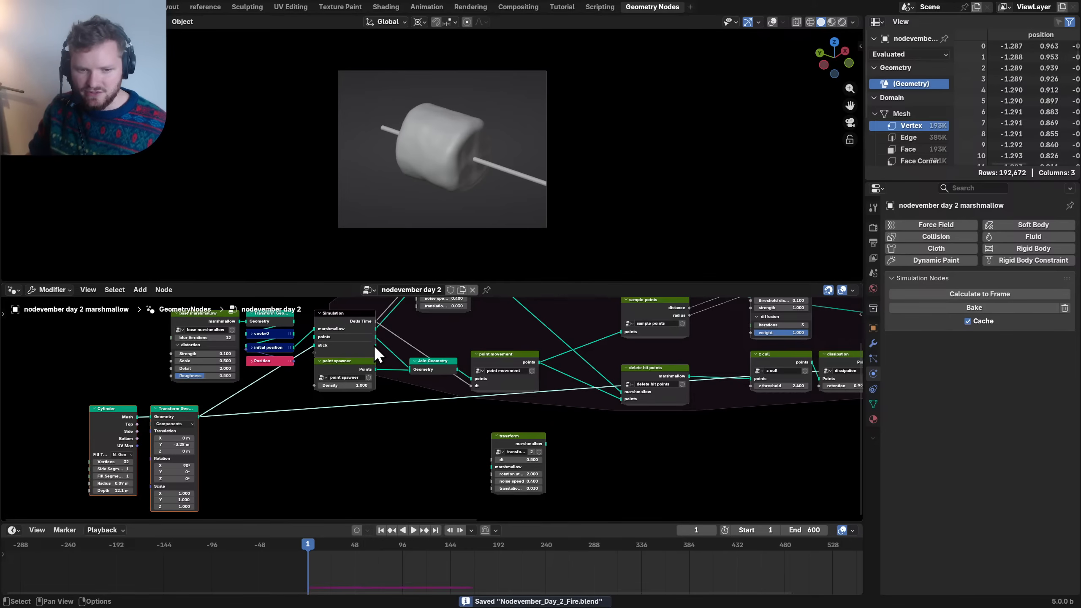
- Route the stick geometry from the Simulation input through the duplicated transform group to the Simulation output's stick socket
left_click_drag(374, 345, 492, 467)
middle_click_drag(554, 429, 217, 446)
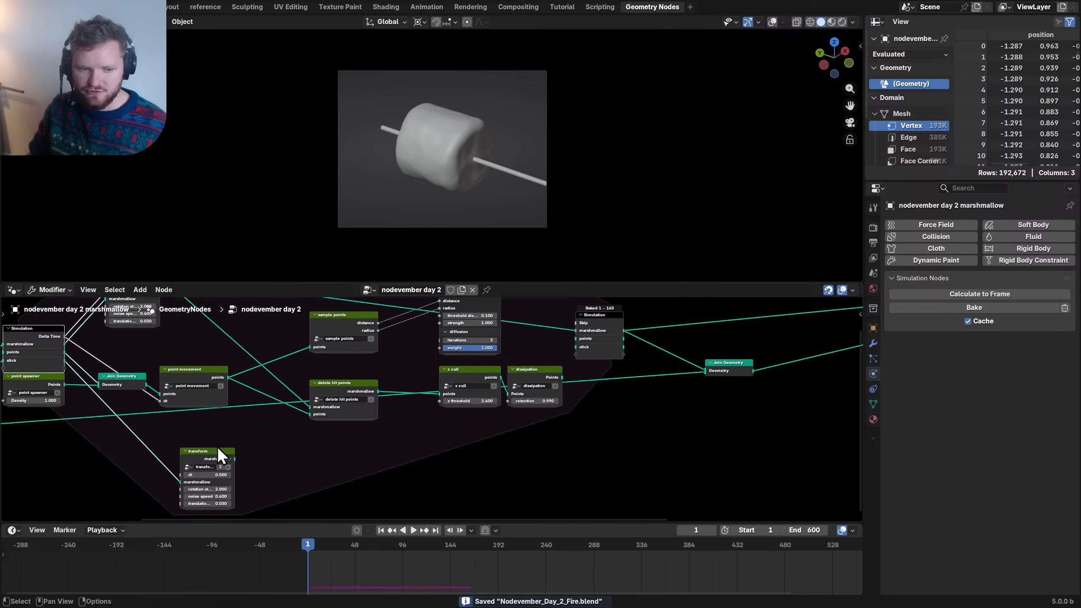
left_click_drag(235, 459, 576, 347)
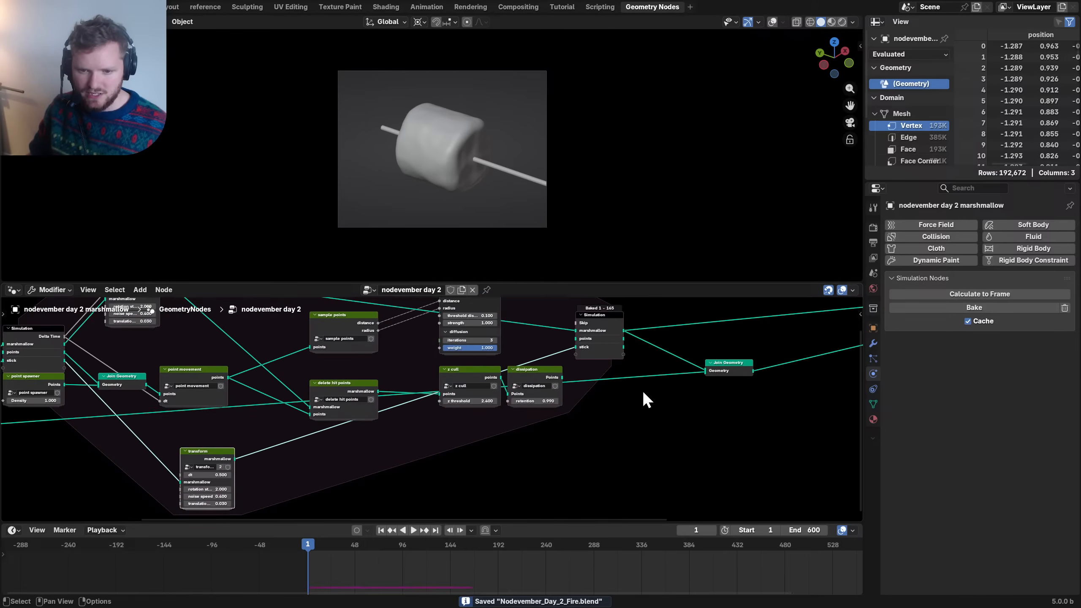
- Cut the cylinder's direct link to the Join Geometry node and connect the Simulation output's stick there instead
right_click_drag(642, 390, 648, 371, "ctrl")
left_click_drag(623, 346, 634, 352)
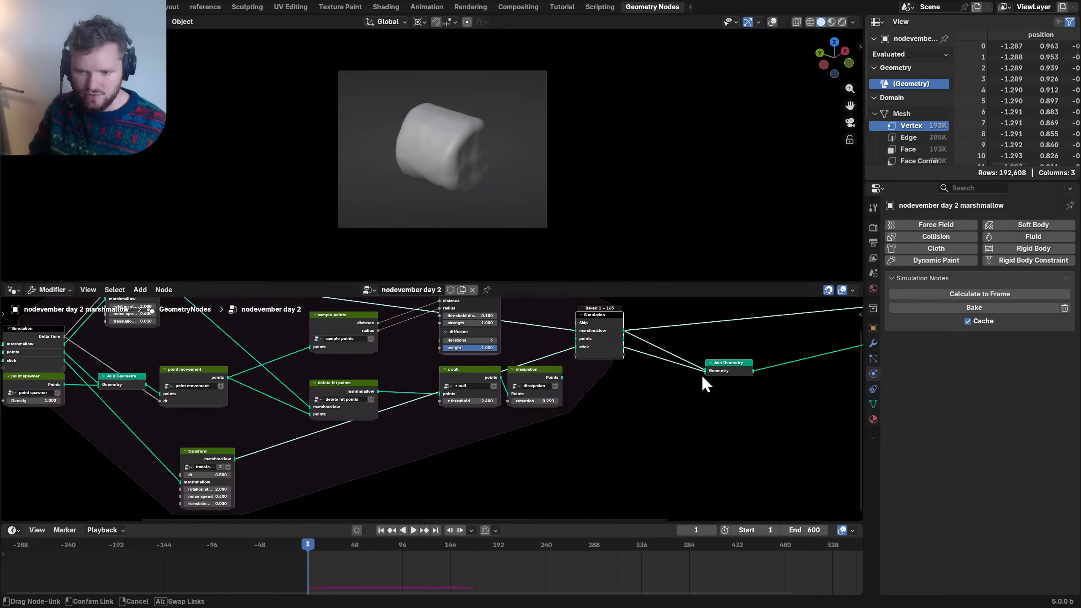
left_click_drag(703, 377, 703, 377)
- Delete the simulation's baked data from disk and move the stick's transform node just beneath point movement
key("n")
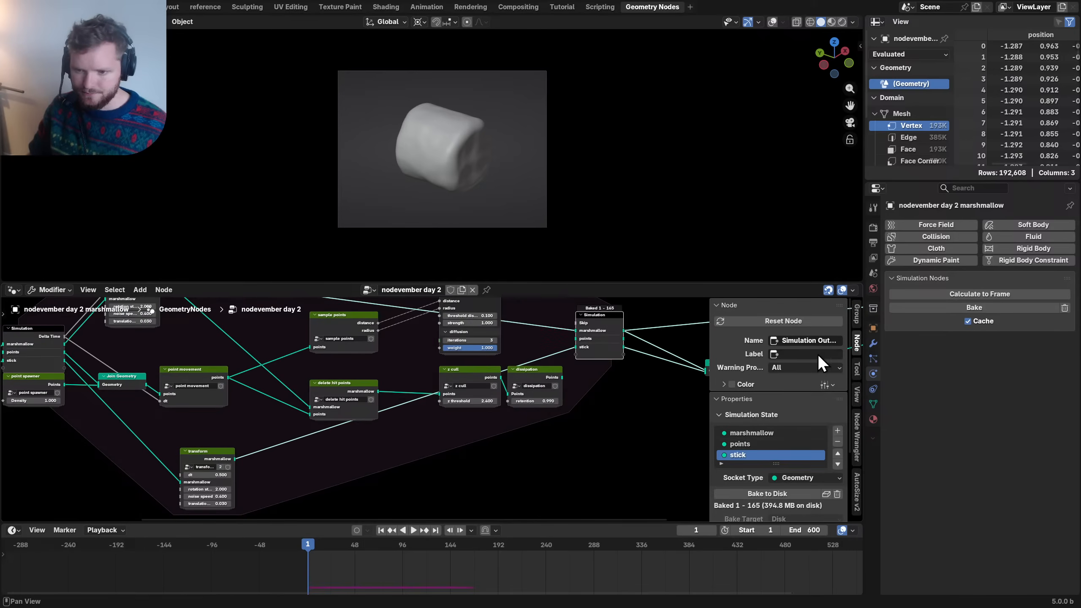
left_click(836, 495)
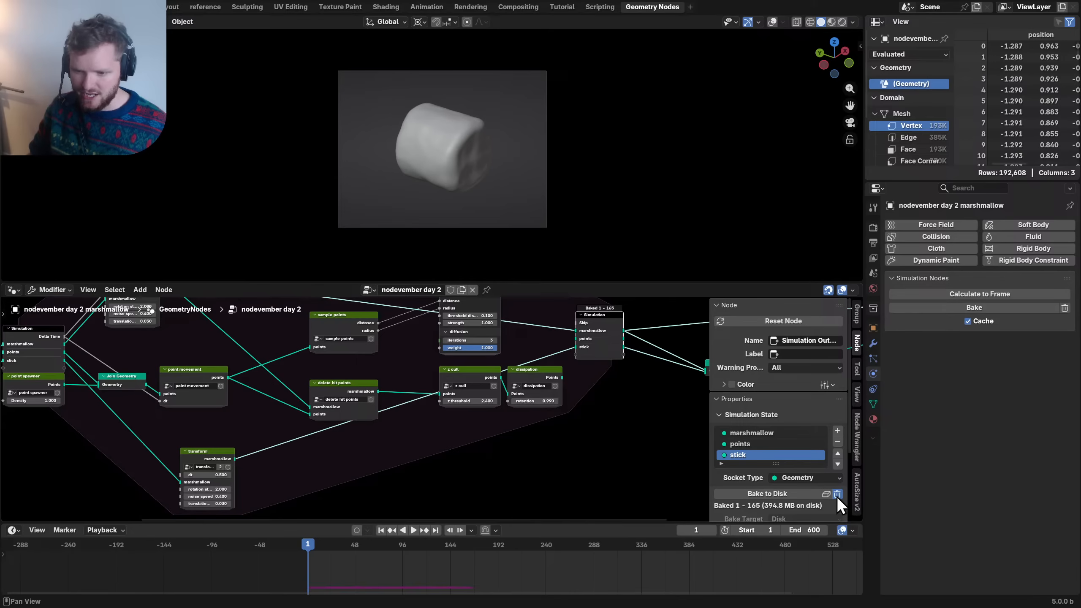
middle_click_drag(272, 459, 387, 421)
left_click(276, 364)
left_click(456, 447)
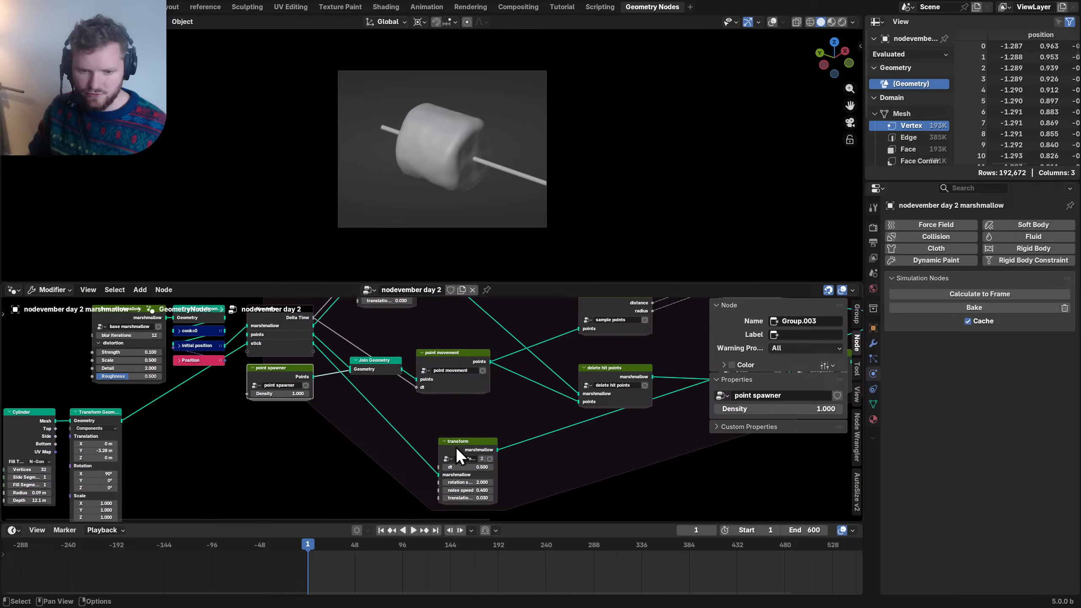
- Inspect the nodes inside the transform group, return to the parent node tree and hide the sidebar
key("Tab")
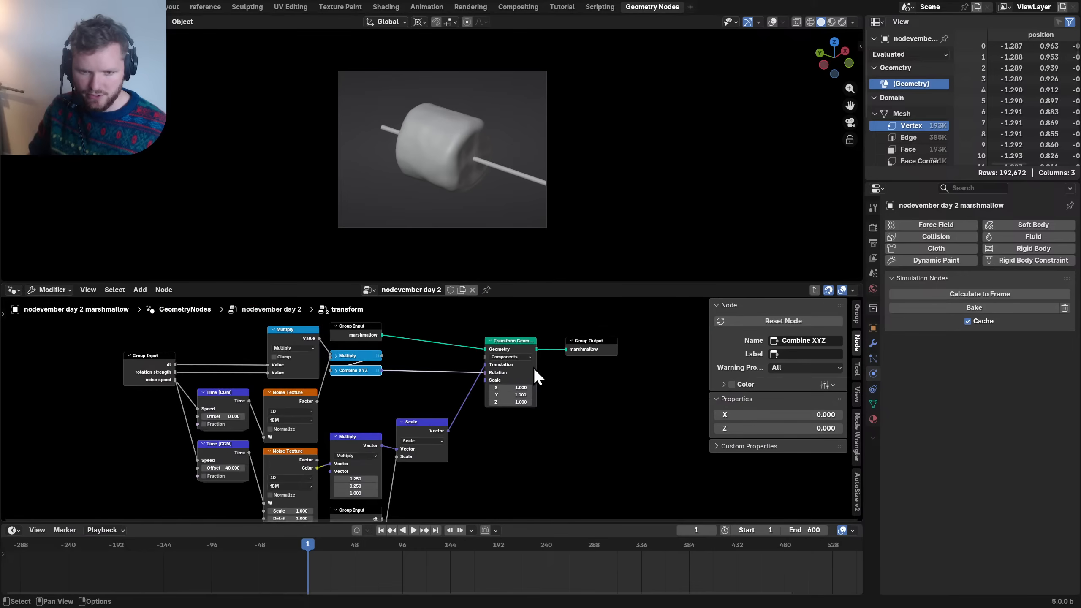
key("Tab")
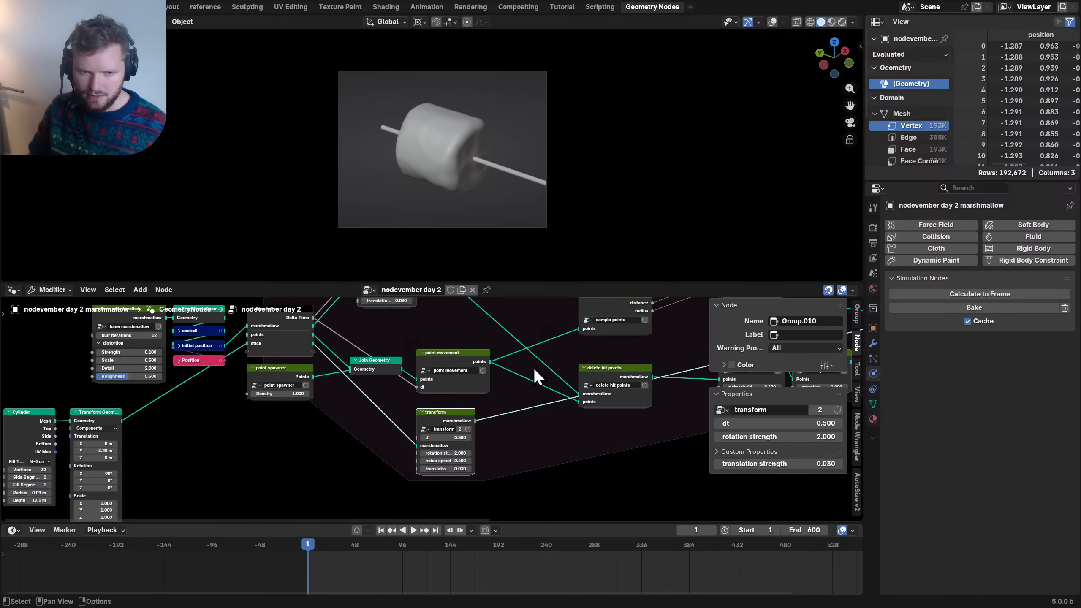
middle_click_drag(534, 443, 442, 442)
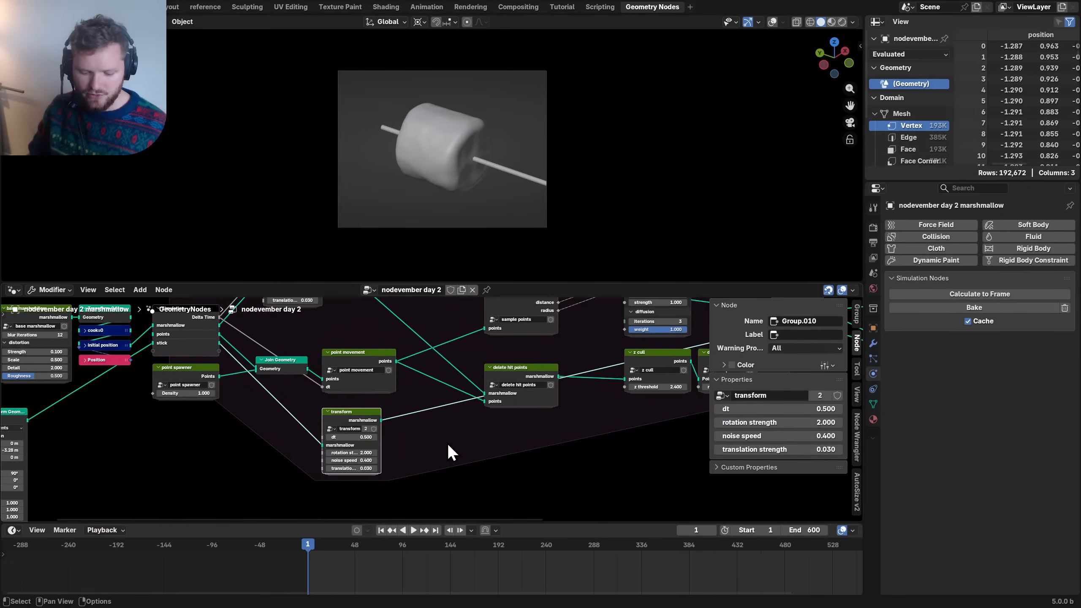
key("n")
left_click(461, 452)
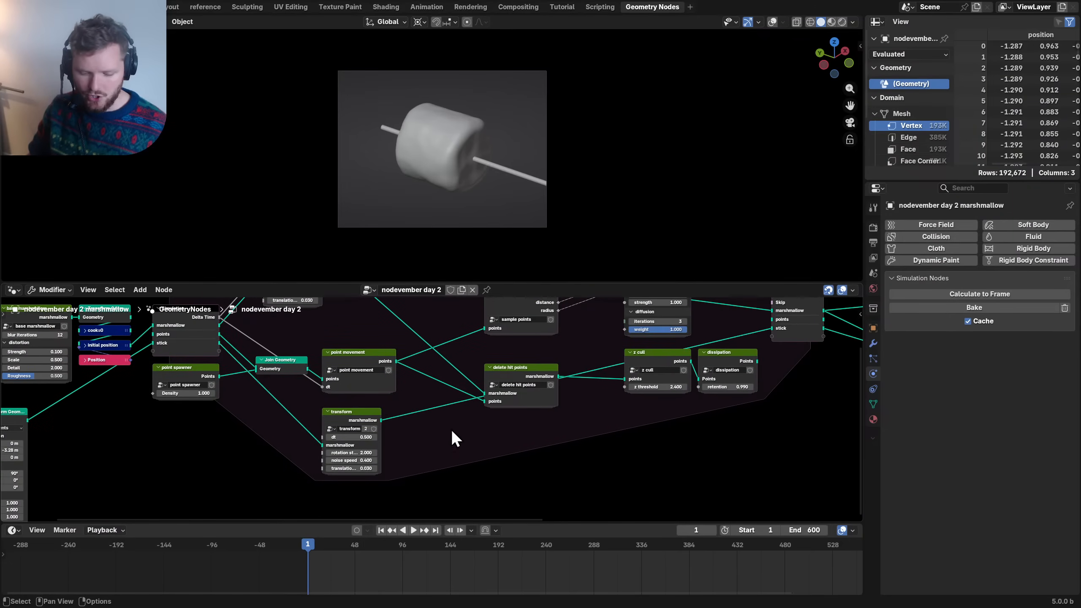
- Change the sync mode in the timeline's playback settings
left_click(109, 530)
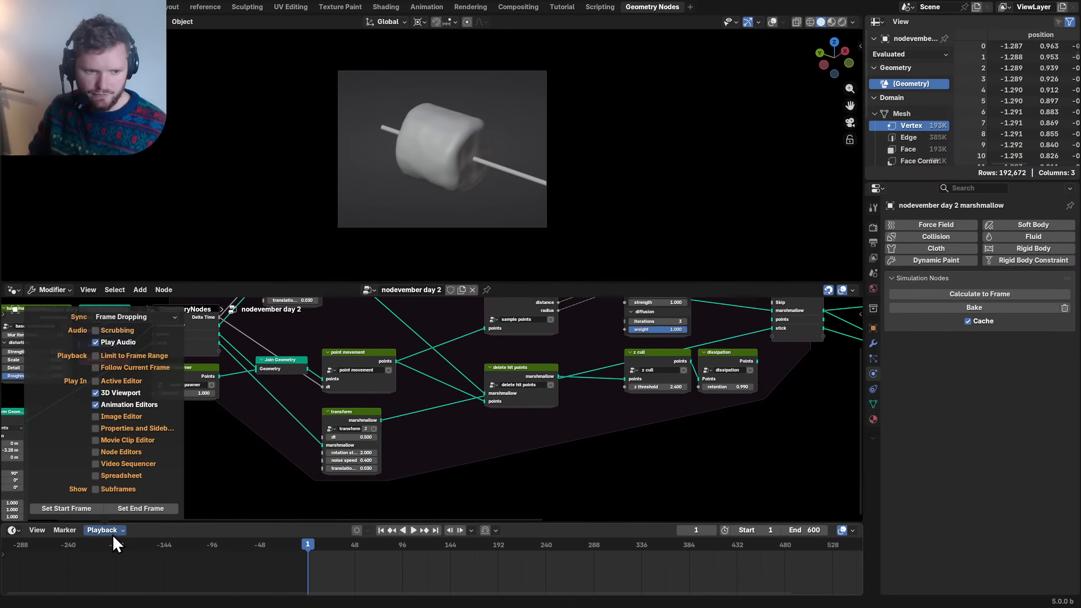
left_click(137, 317)
left_click(117, 330)
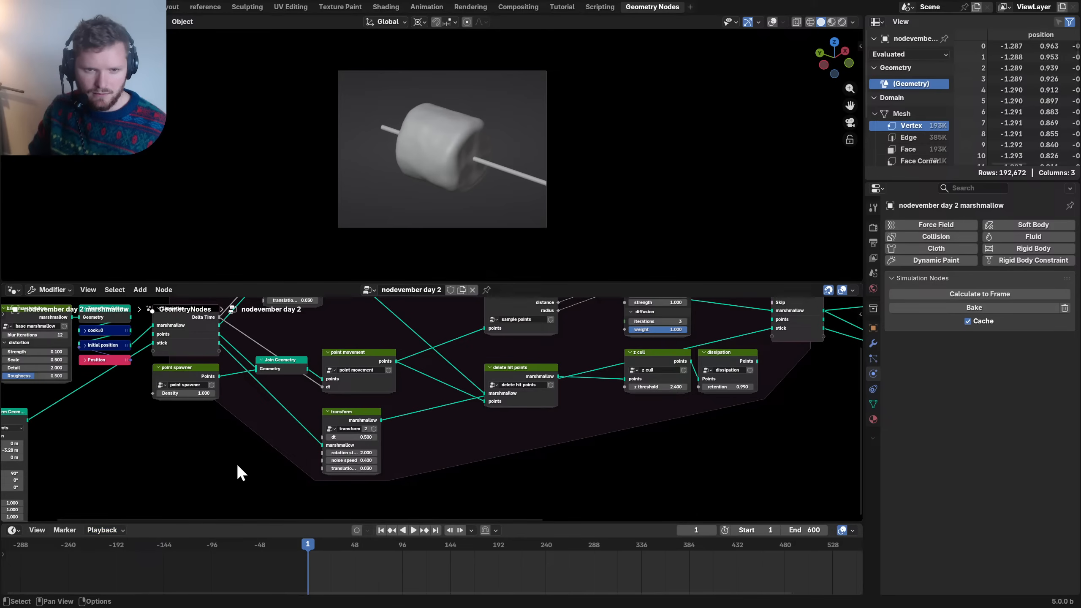
- Play the marshmallow and stick simulation, turn on the viewport overlays while checking the motion, and return to frame 1
key("space")
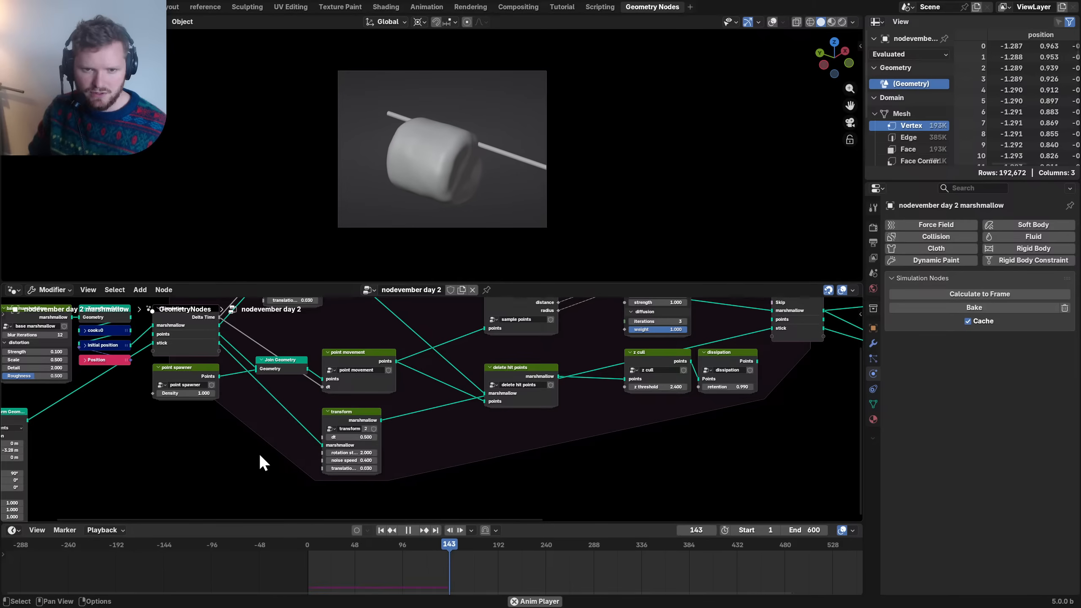
key("space")
left_click(772, 22)
key("space")
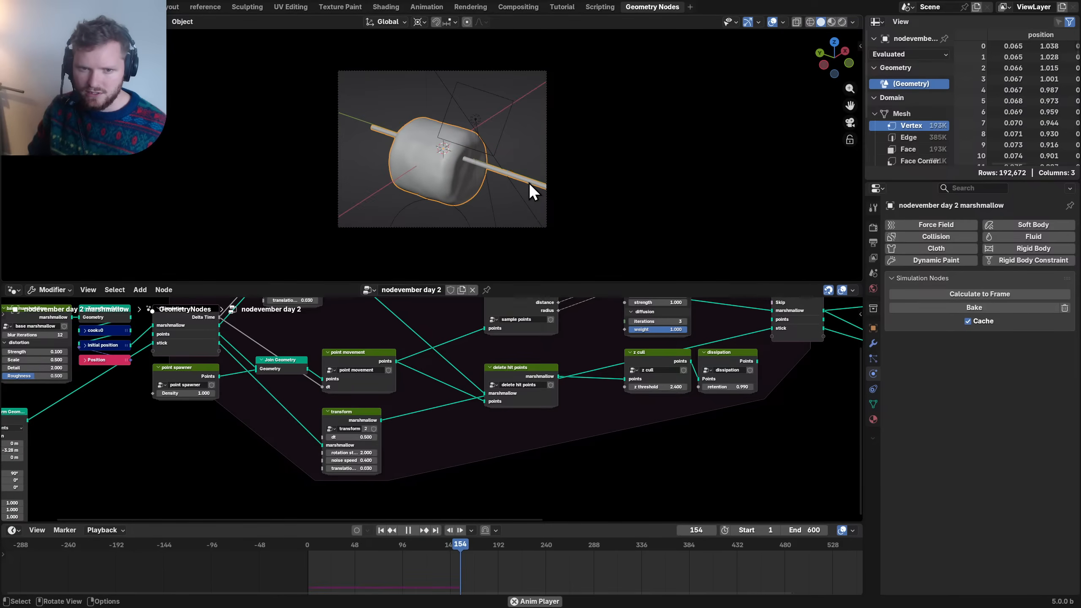
key("space")
key("shift+Left")
- Move the Cylinder and its Transform Geometry node further left, below the base marshmallow node, and save the file
middle_click_drag(188, 415, 328, 444)
left_click_drag(313, 445, 148, 417)
key("g")
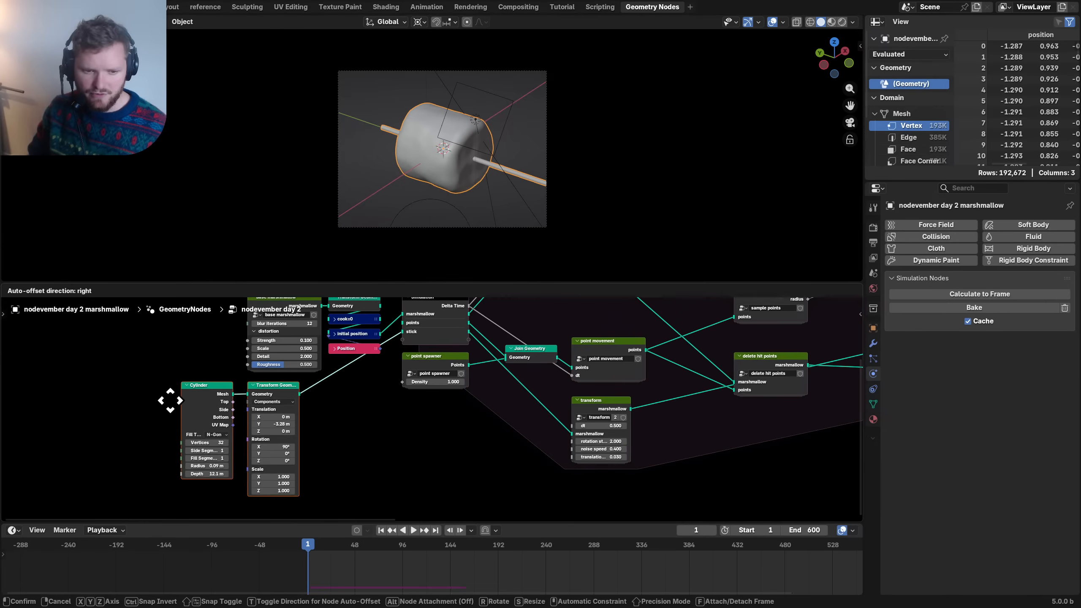
left_click(177, 401)
middle_click_drag(262, 391, 280, 455)
key("ctrl+s")
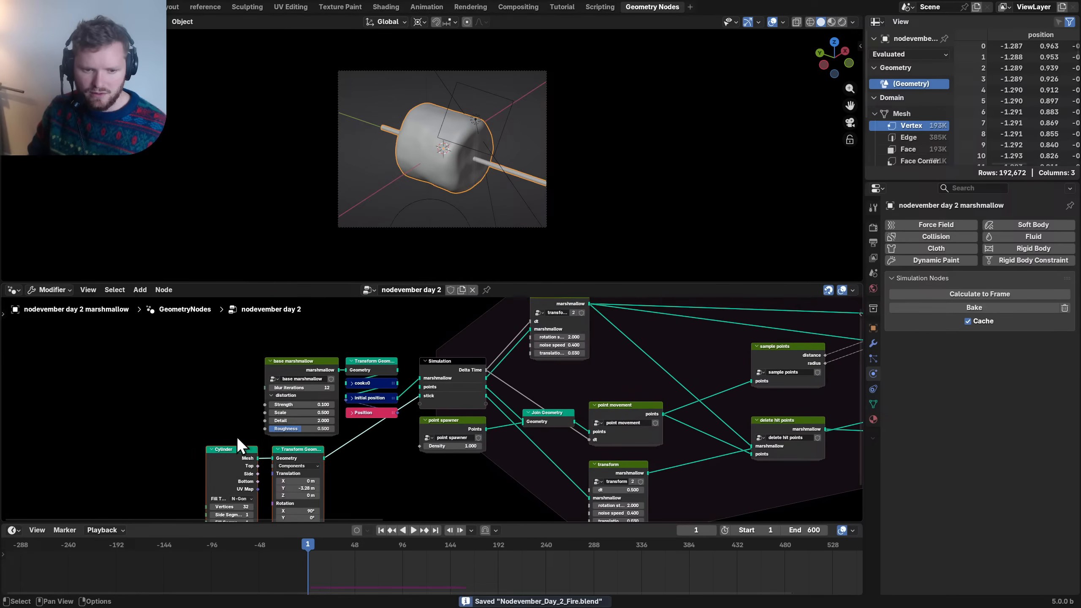
- Move the base marshmallow, Cylinder and their Transform Geometry nodes further left, away from the simulation zone
left_click_drag(146, 494, 379, 360)
key("g")
left_click(233, 352)
left_click(324, 346)
scroll(290, 361, "up", 4)
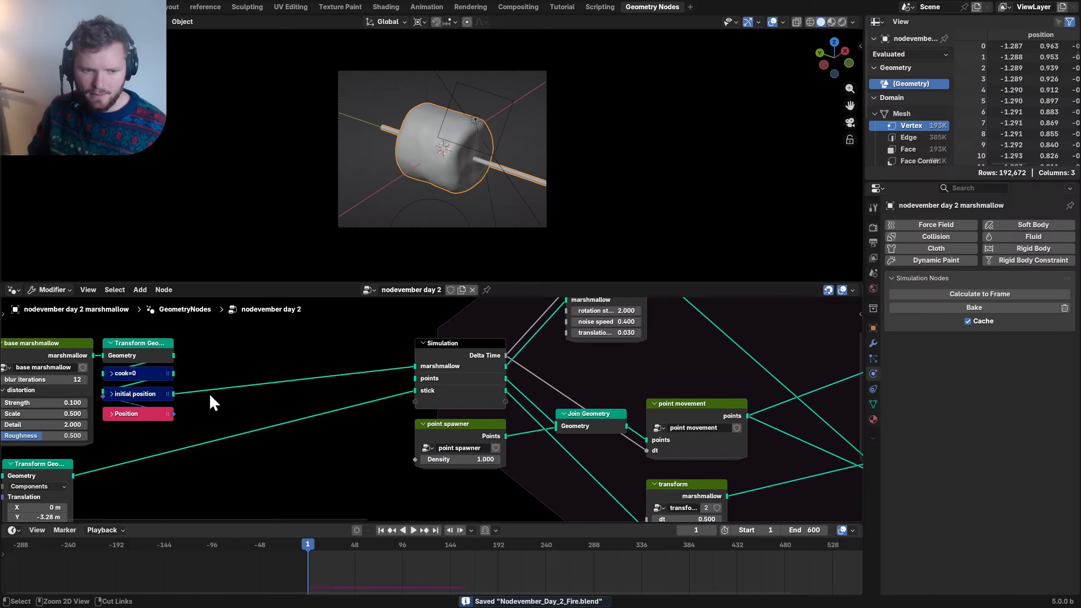
- Preview the marshmallow's initial position node and the stick's Transform Geometry node separately
left_click(145, 395, "alt+shift")
scroll(179, 393, "down", 3)
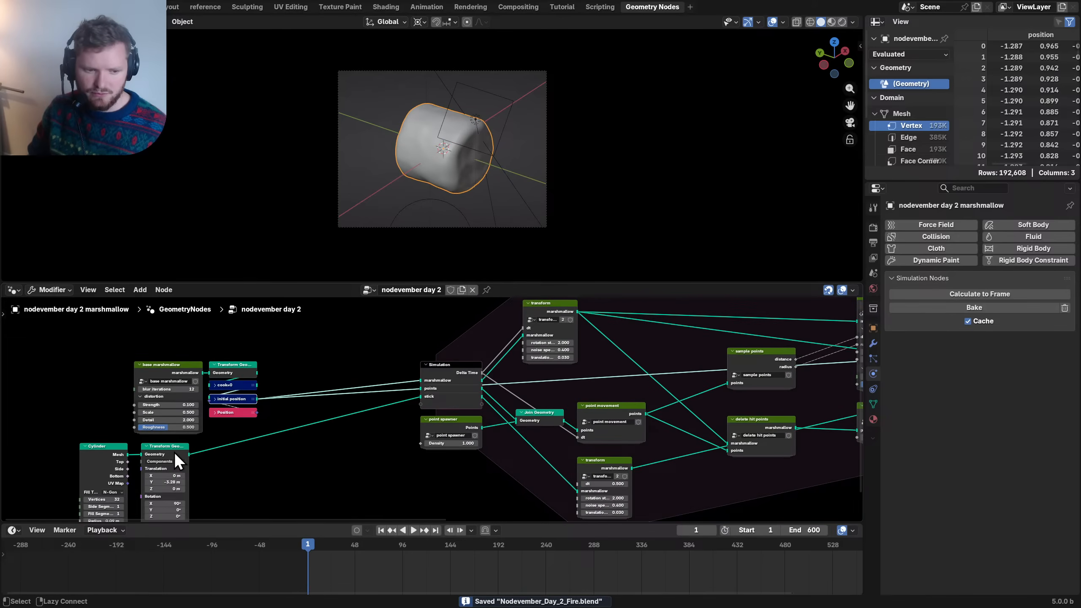
left_click(174, 452, "alt+shift")
middle_click_drag(634, 432, 320, 412)
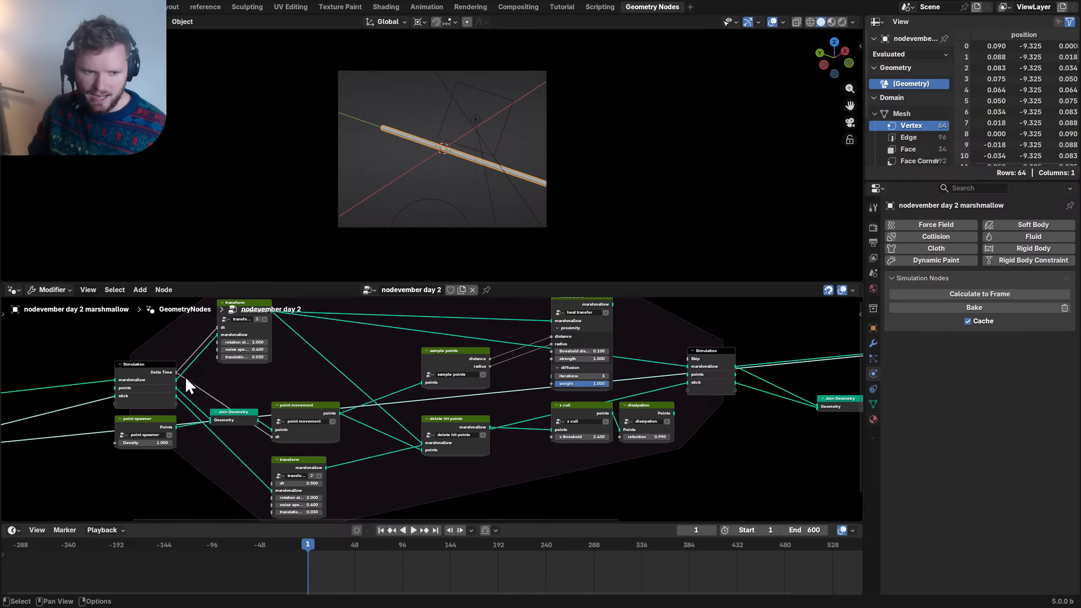
- Connect the simulation's Delta Time to the lower transform group's dt input and play the result from the Join Geometry node
left_click_drag(177, 373, 275, 484)
middle_click_drag(702, 399, 420, 409)
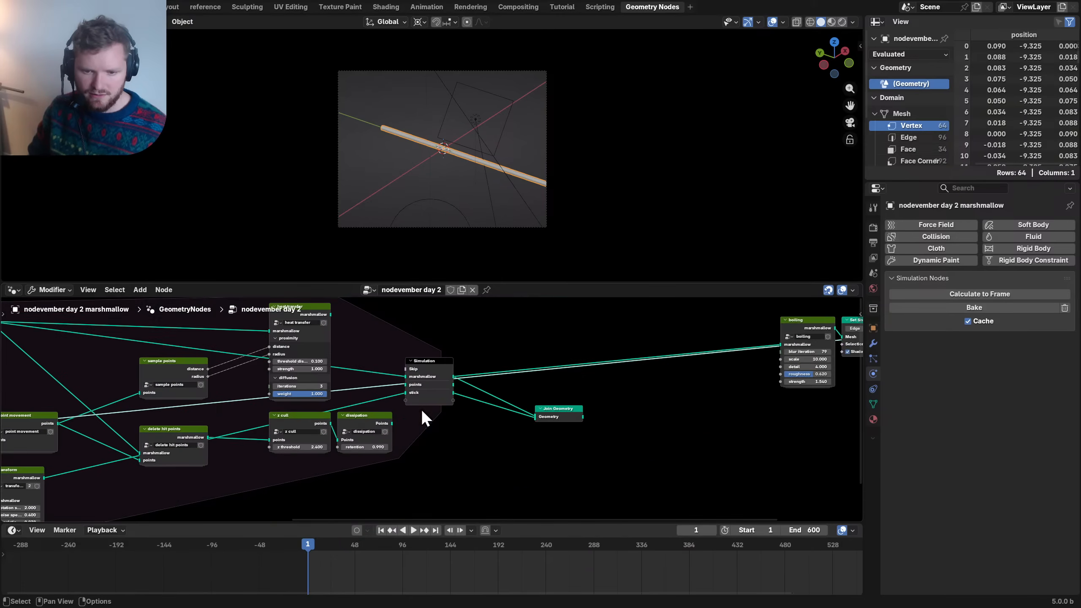
scroll(421, 408, "up", 1)
left_click(581, 412, "ctrl+shift")
key("space")
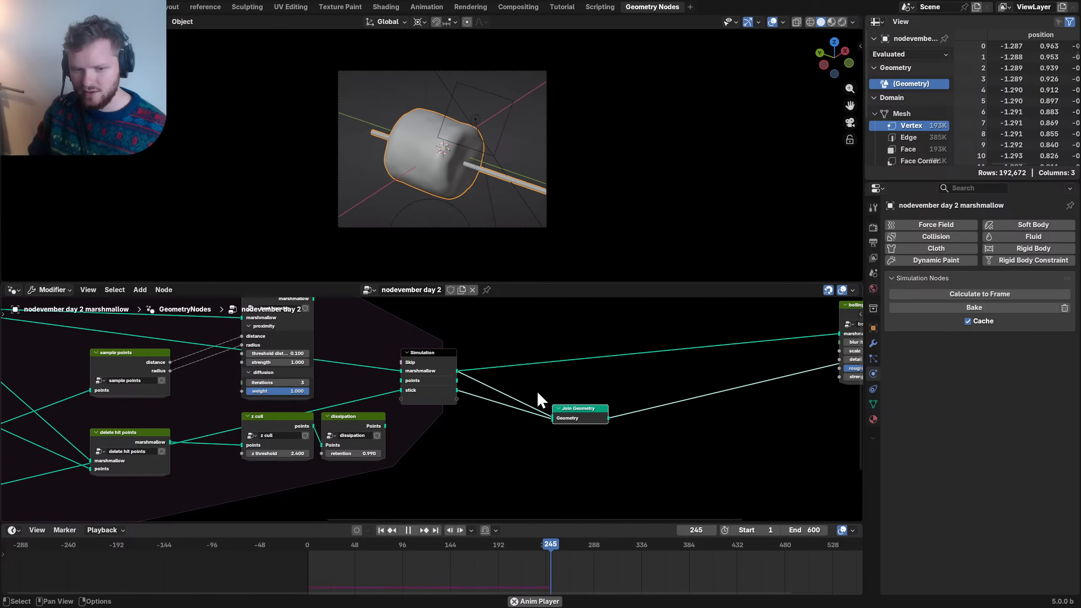
key("space")
- Reconnect the dissipation group's Points output to the points input at the end of the simulation zone
middle_click_drag(275, 408, 393, 395)
key("g")
left_click_drag(377, 475, 525, 367)
left_click(447, 428)
scroll(429, 336, "up", 2)
left_click_drag(428, 322, 514, 394)
- Arrange boiling, Set Shade Smooth and Set Material nearer the simulation output, with Join Geometry below and to the right of them
middle_click_drag(608, 424, 386, 411)
left_click_drag(494, 420, 517, 425)
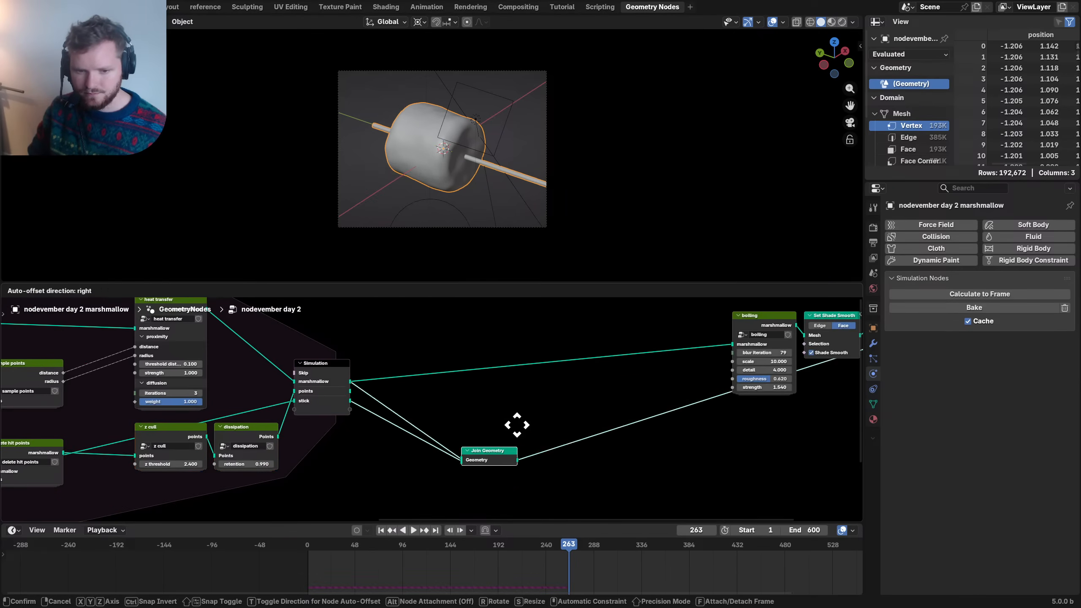
left_click(589, 458)
middle_click_drag(722, 374, 459, 402)
left_click_drag(407, 420, 678, 338)
key("g")
left_click(384, 352)
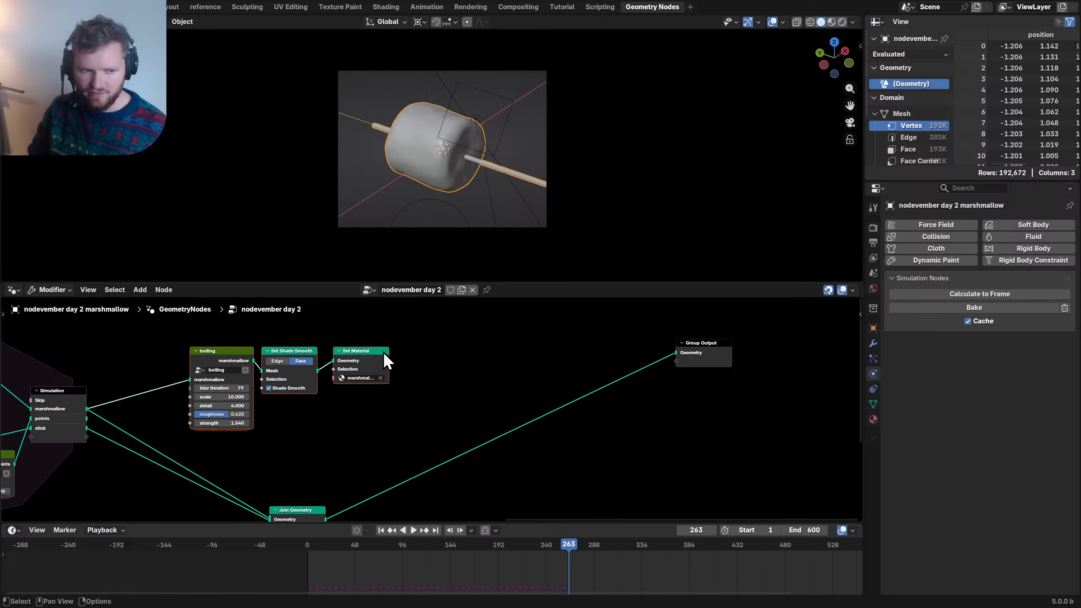
middle_click_drag(274, 425, 363, 384)
left_click_drag(382, 470, 540, 414)
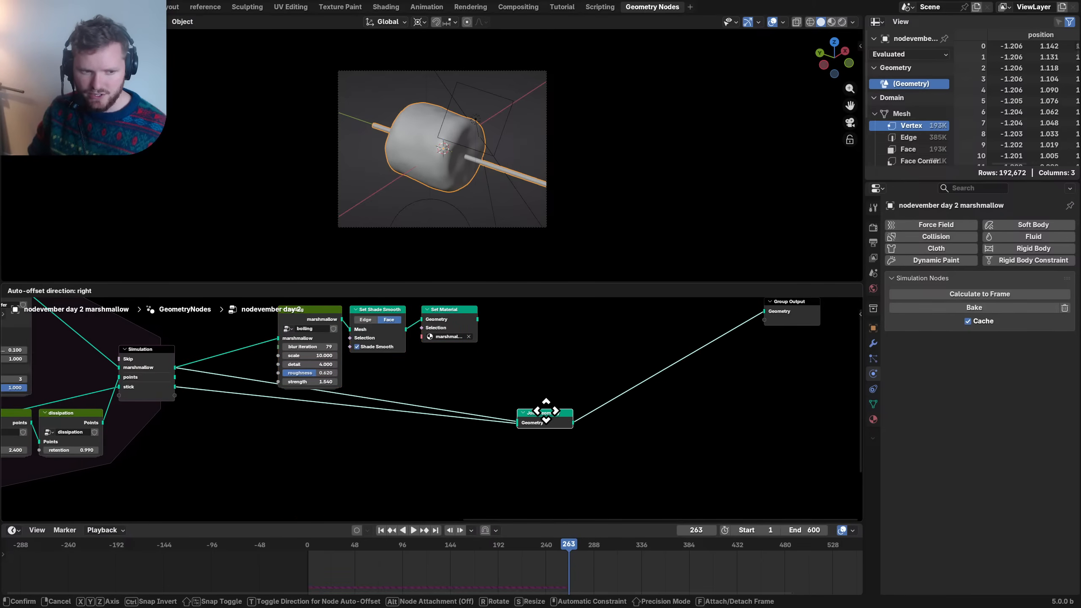
- Cut the simulation's direct marshmallow link into Join Geometry and connect Set Material to it instead, moving the boiling chain closer to the simulation
right_click_drag(395, 407, 411, 387, "ctrl")
left_click_drag(470, 384, 313, 326)
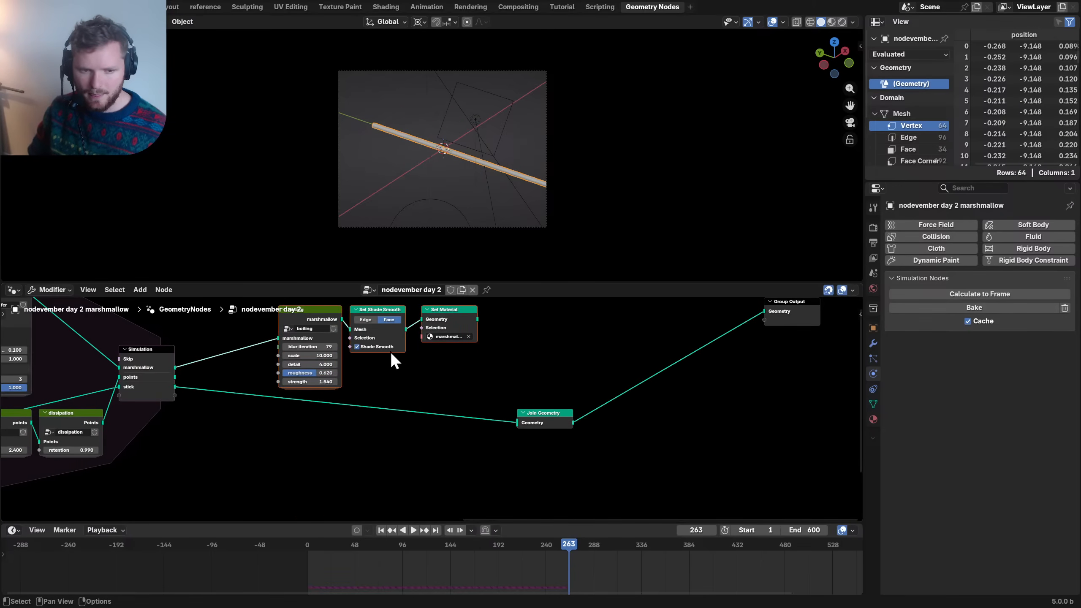
key("g")
left_click(309, 342)
middle_click_drag(178, 378, 129, 412)
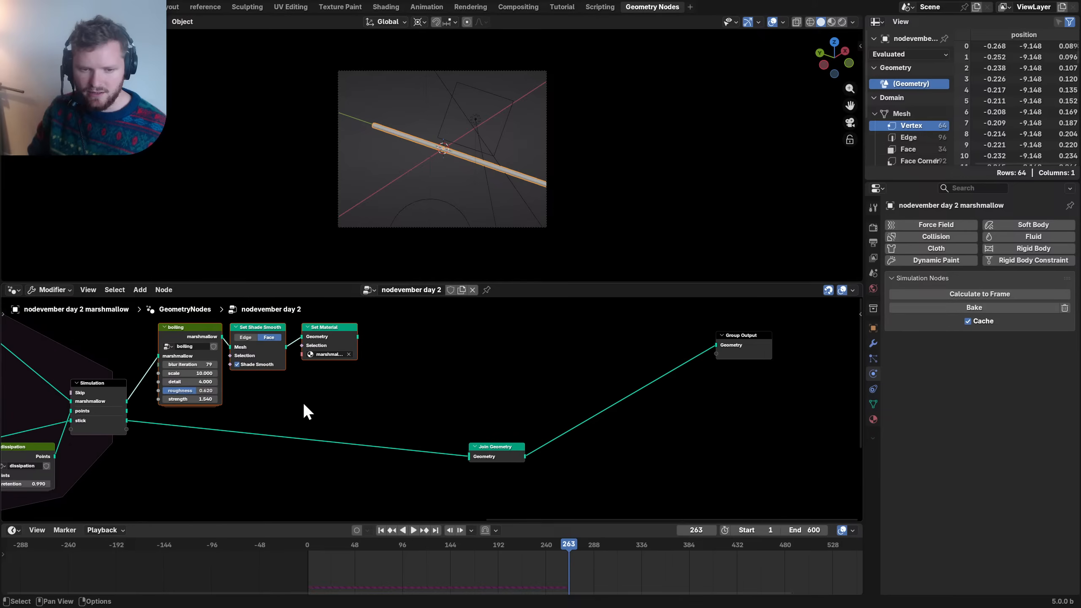
left_click_drag(358, 336, 469, 457)
- Connect the simulation's points output to Join Geometry and place Join Geometry and Group Output side by side after Set Material
left_click_drag(127, 410, 434, 373)
left_click_drag(757, 344, 517, 380)
left_click_drag(571, 420, 393, 344)
key("g")
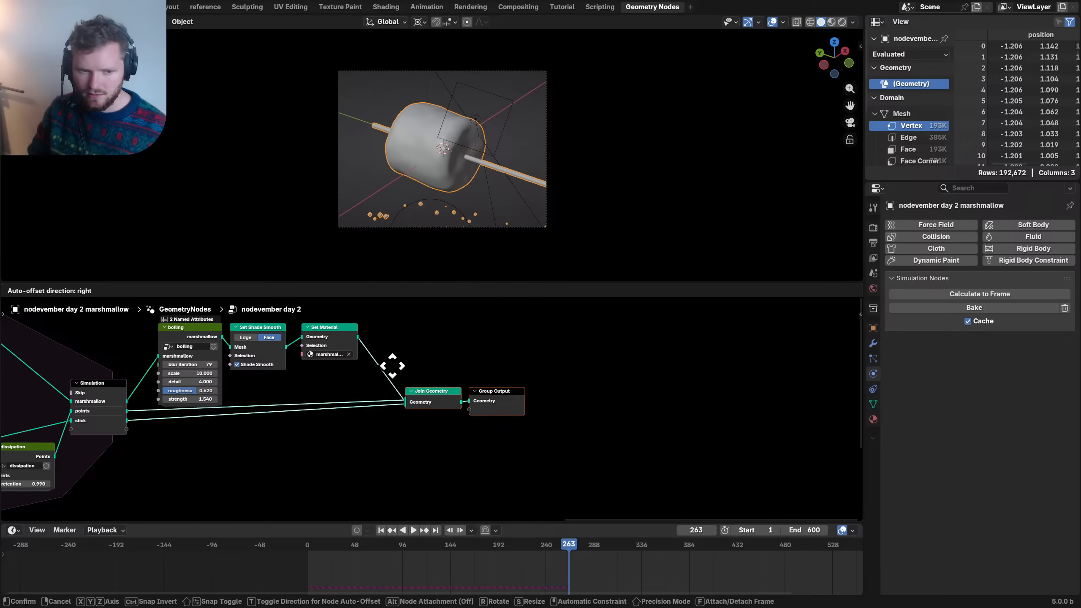
left_click(441, 398)
- Save the file and cut the simulation's points link into Join Geometry
scroll(293, 384, "down", 9)
middle_click_drag(279, 375, 417, 358)
scroll(452, 359, "up", 1)
middle_click_drag(452, 366, 336, 441)
key("ctrl+s")
scroll(337, 432, "up", 1)
middle_click_drag(289, 390, 243, 382)
scroll(244, 382, "up", 2)
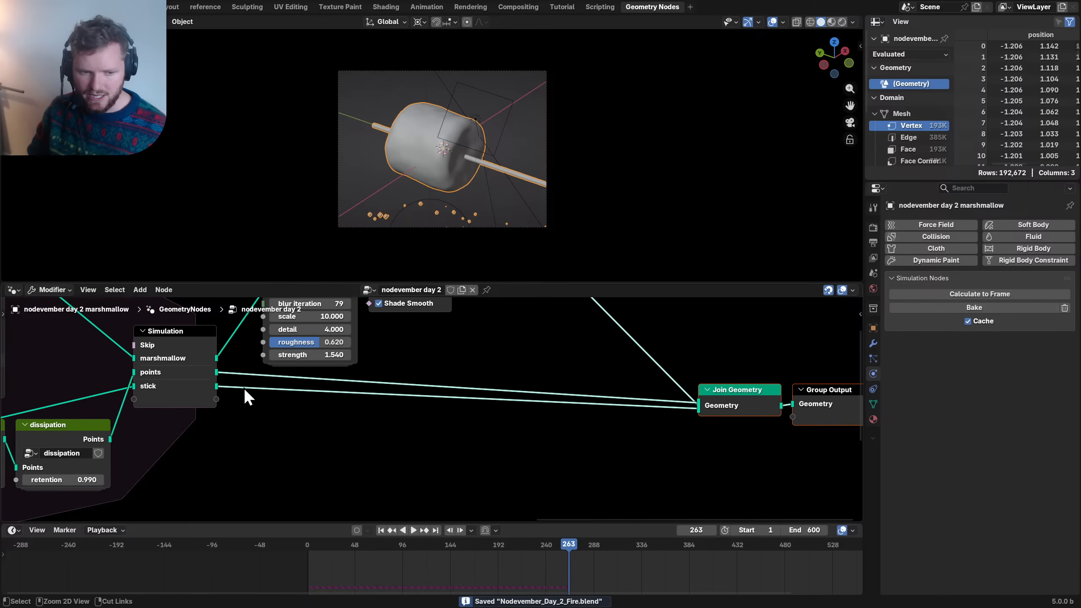
scroll(317, 396, "down", 5)
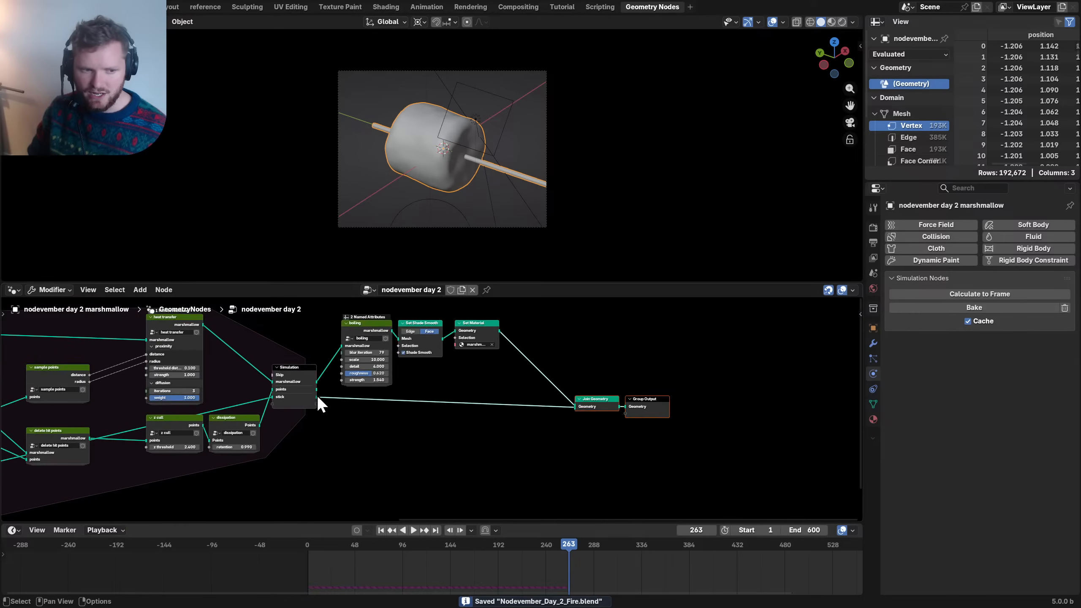
middle_click_drag(192, 409, 422, 396)
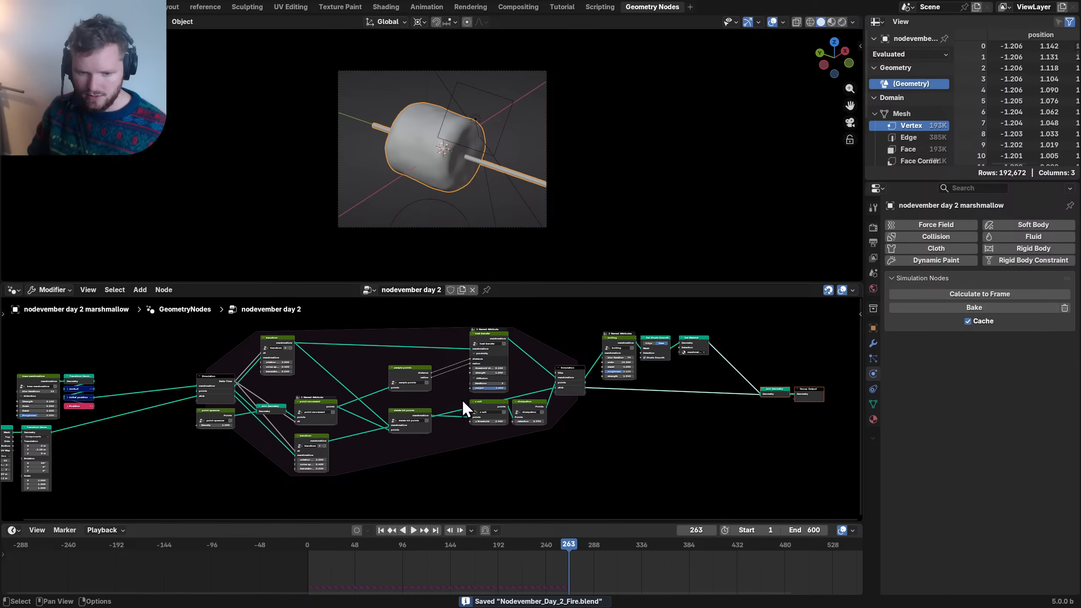
- Play the simulation from frame 1 and examine the marshmallow and stick from several angles, close up and from further away
key("shift+Left")
key("space")
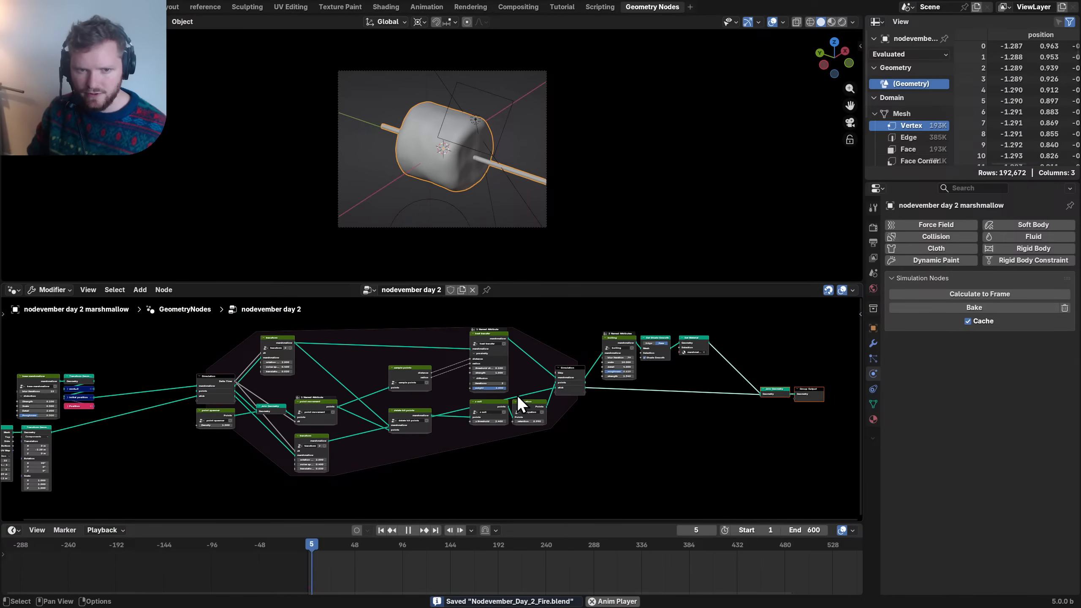
key("space")
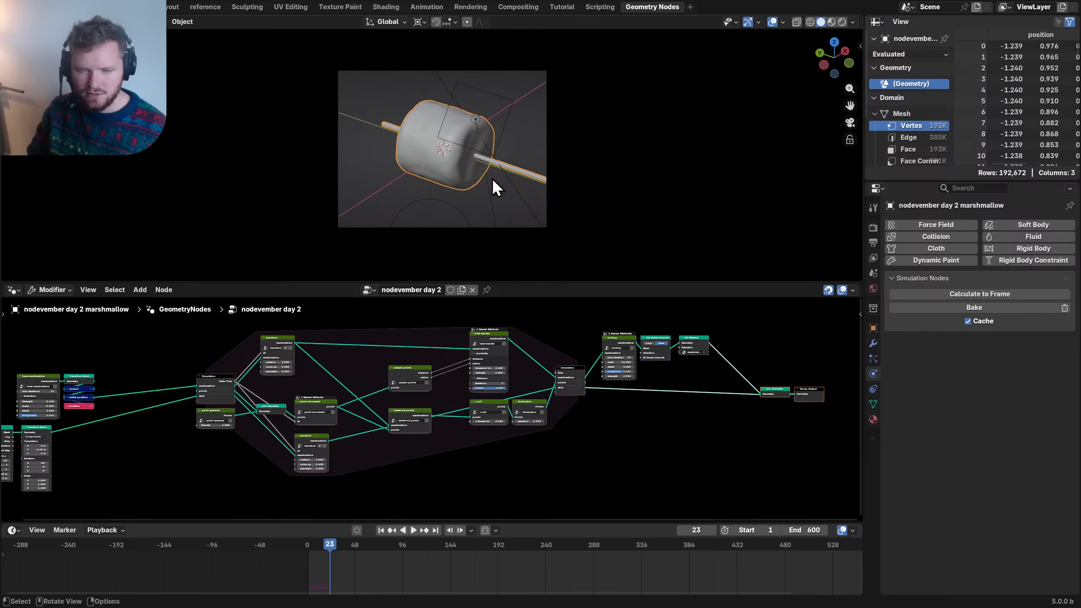
middle_click_drag(491, 179, 470, 143)
key("space")
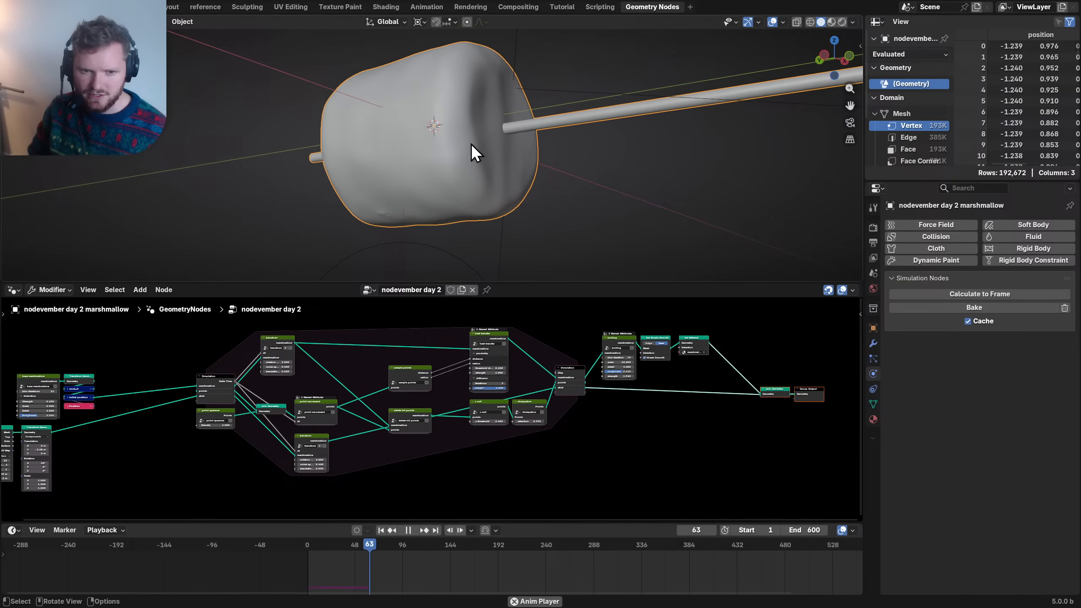
key("space")
scroll(439, 232, "up", 2)
middle_click_drag(440, 233, 432, 148)
key("space")
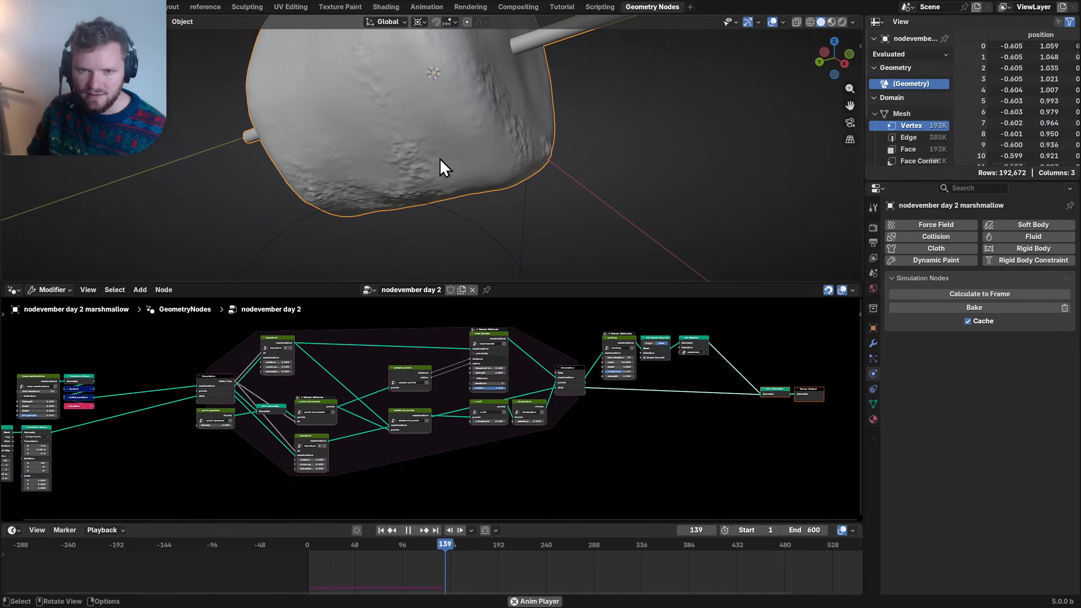
key("space")
scroll(439, 158, "down", 4)
middle_click_drag(446, 132, 465, 106)
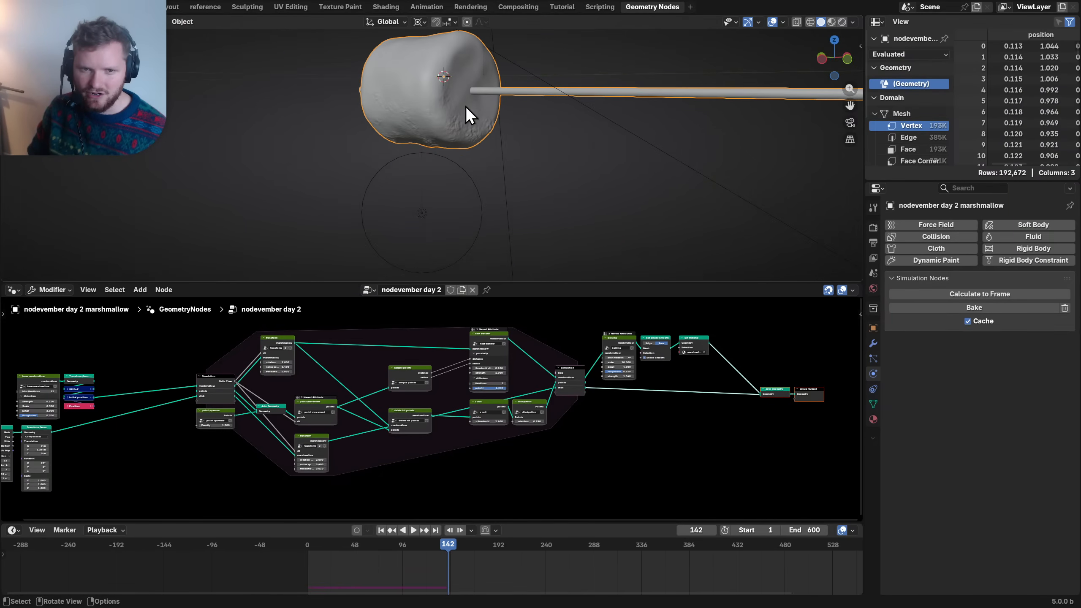
- Check the roasted marshmallow photos in the reference workspace, return to the Geometry Nodes workspace and continue playing the simulation
left_click(205, 7)
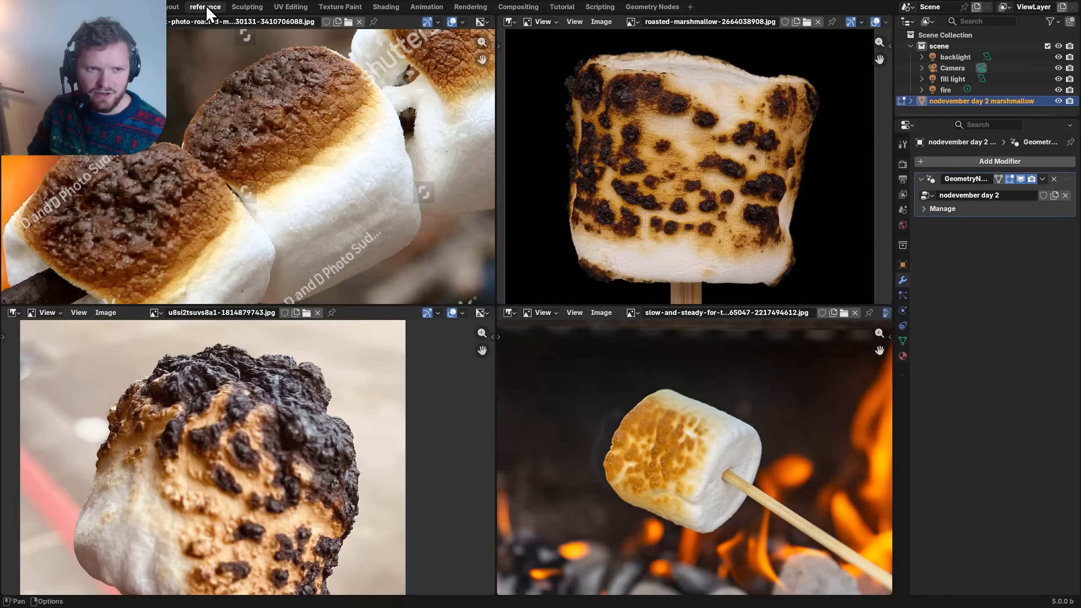
scroll(198, 207, "down", 3)
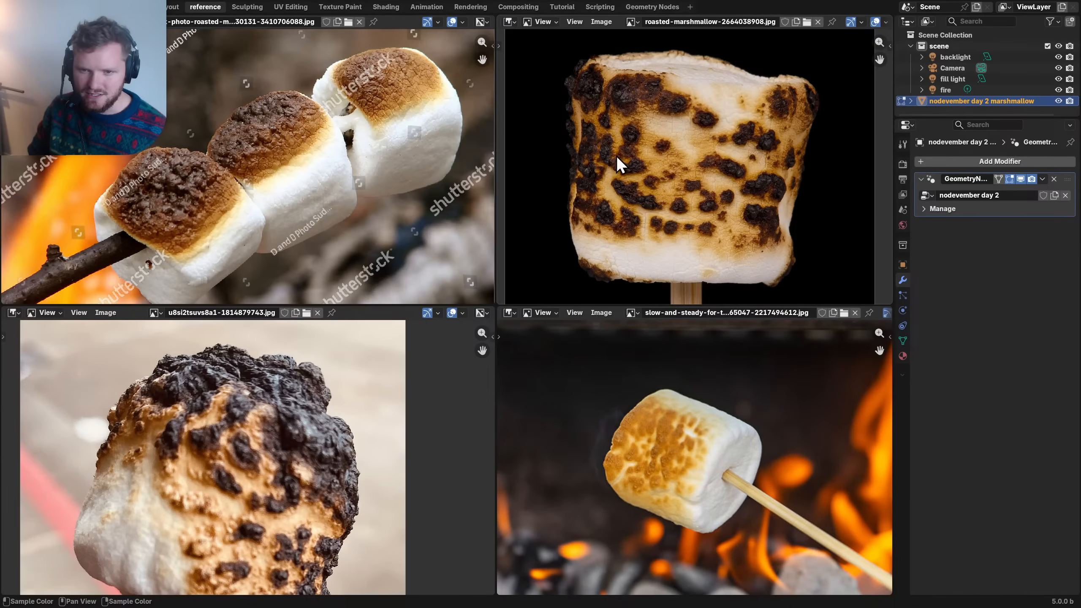
left_click(659, 5)
key("space")
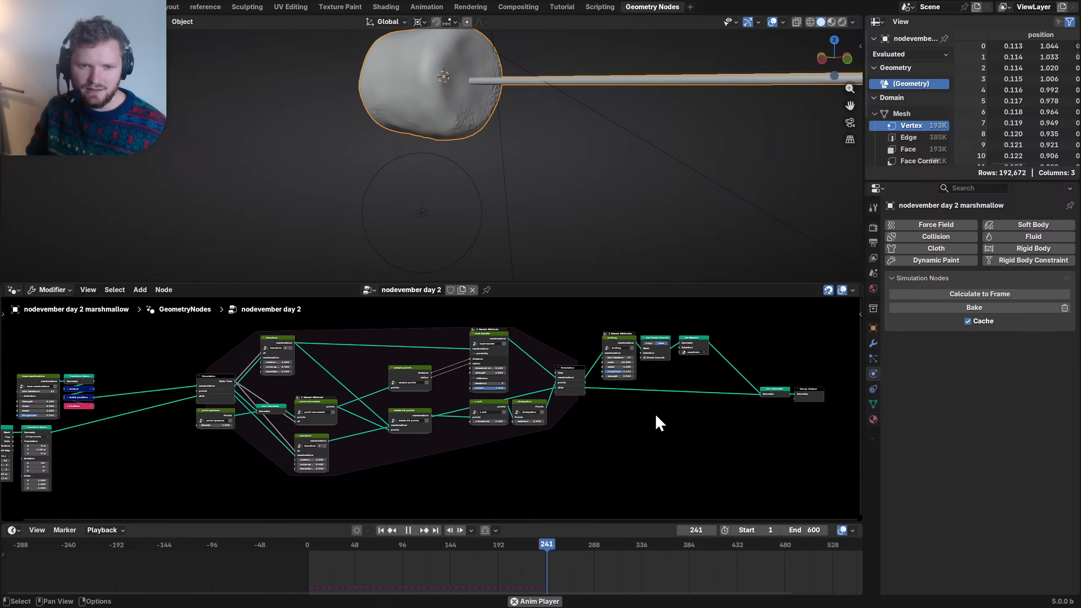
key("space")
- Move Join Geometry and Group Output up so they line up with the simulation's stick output
middle_click_drag(633, 387, 398, 433)
scroll(421, 438, "up", 3)
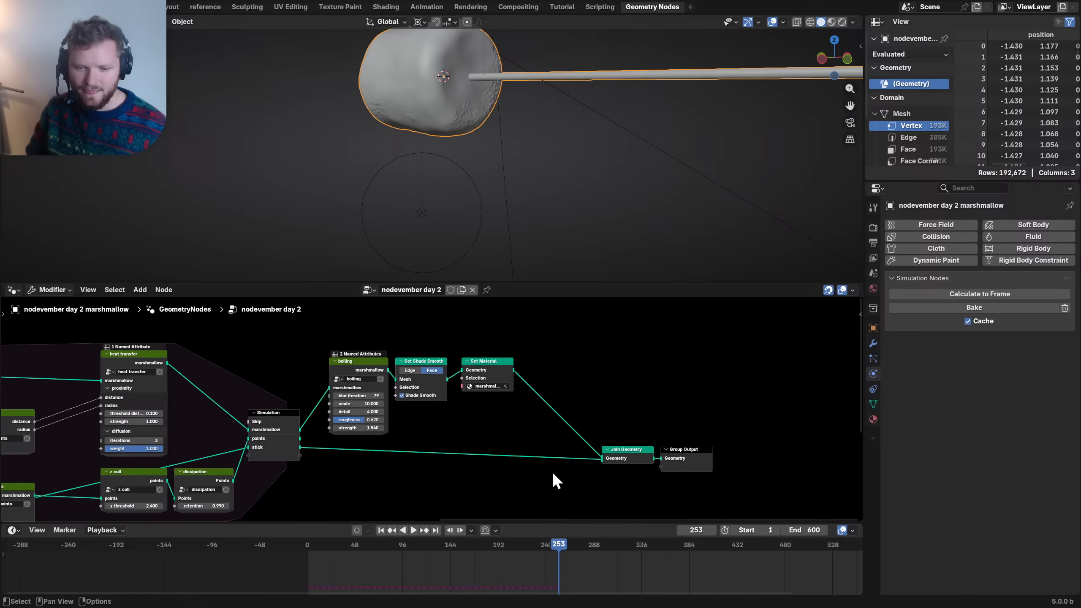
left_click_drag(564, 474, 646, 427)
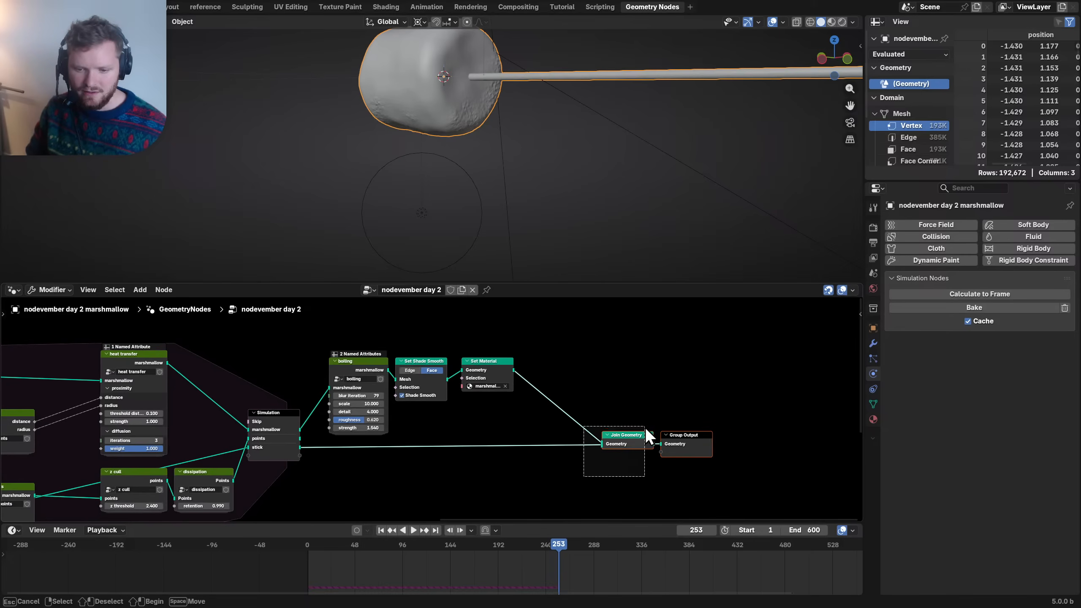
- Turn on the Timings overlay in the node editor and play the simulation to check how long each node takes
left_click(853, 290)
left_click(827, 381)
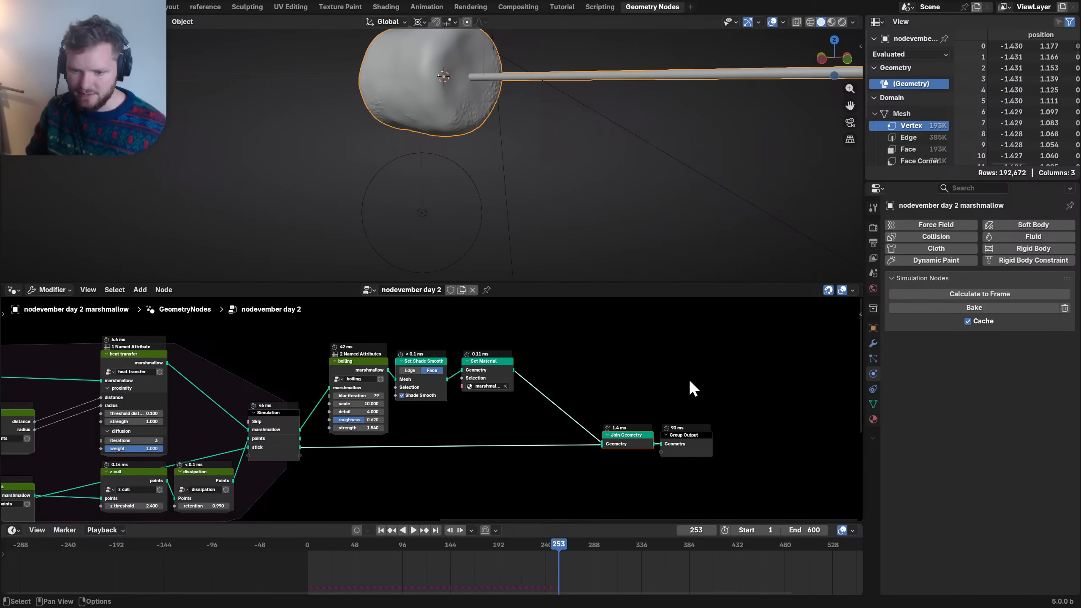
key("space")
key("space")
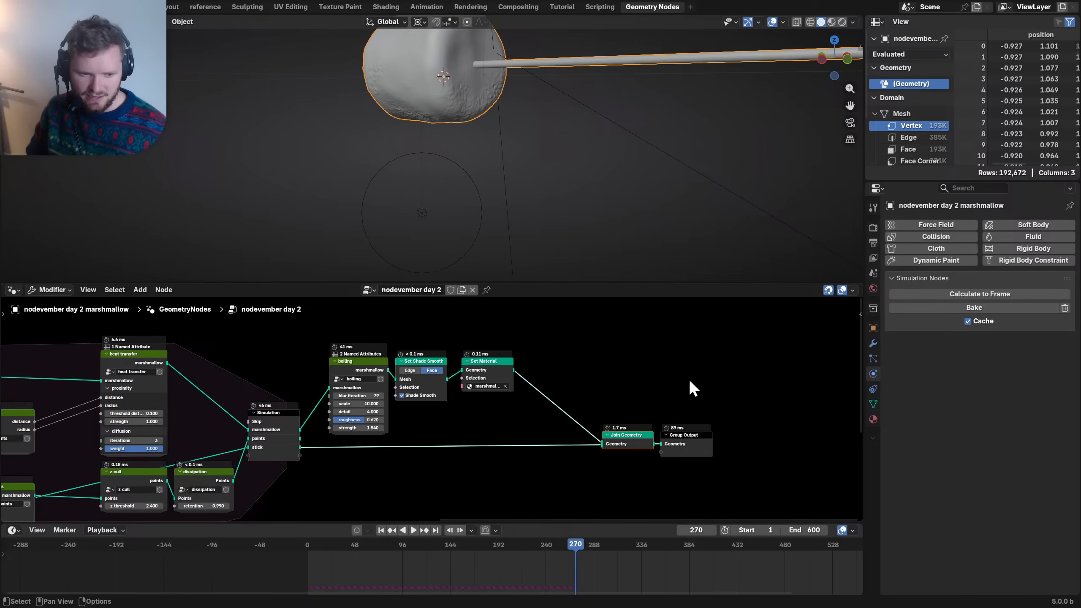
key("space")
key("space")
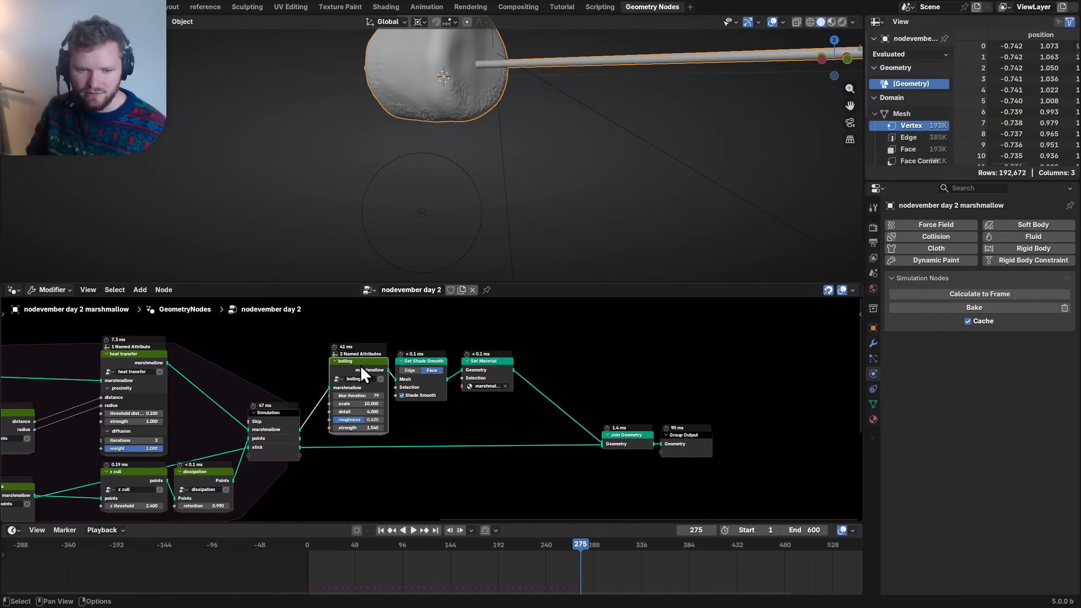
- Examine the node timings and the Noise Texture settings inside the boiling group, and return to the parent node tree
key("Tab")
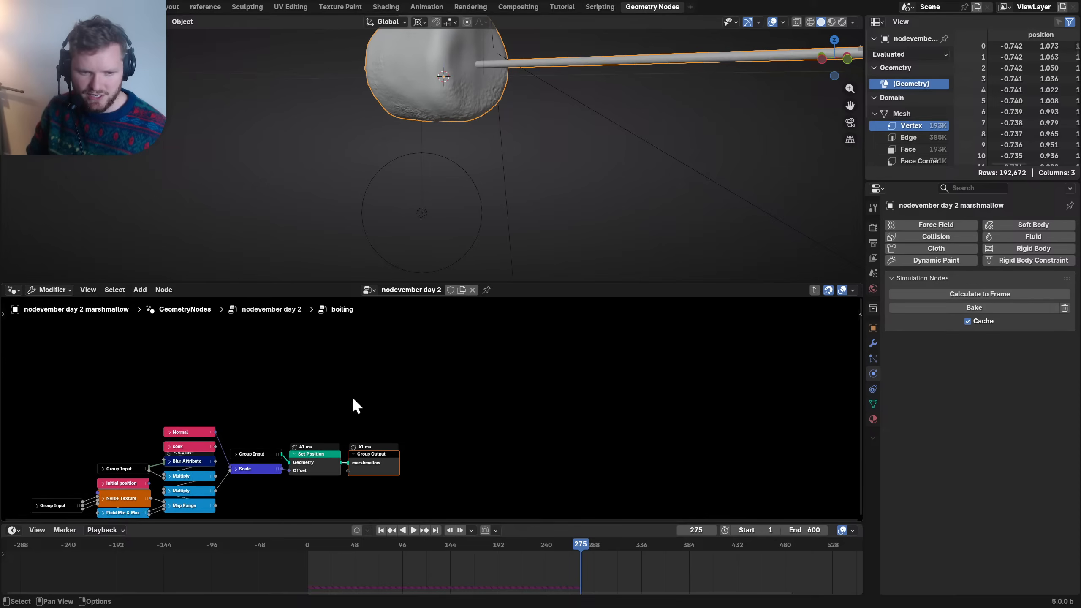
middle_click_drag(286, 424, 447, 335)
key("space")
key("space")
scroll(324, 405, "up", 2)
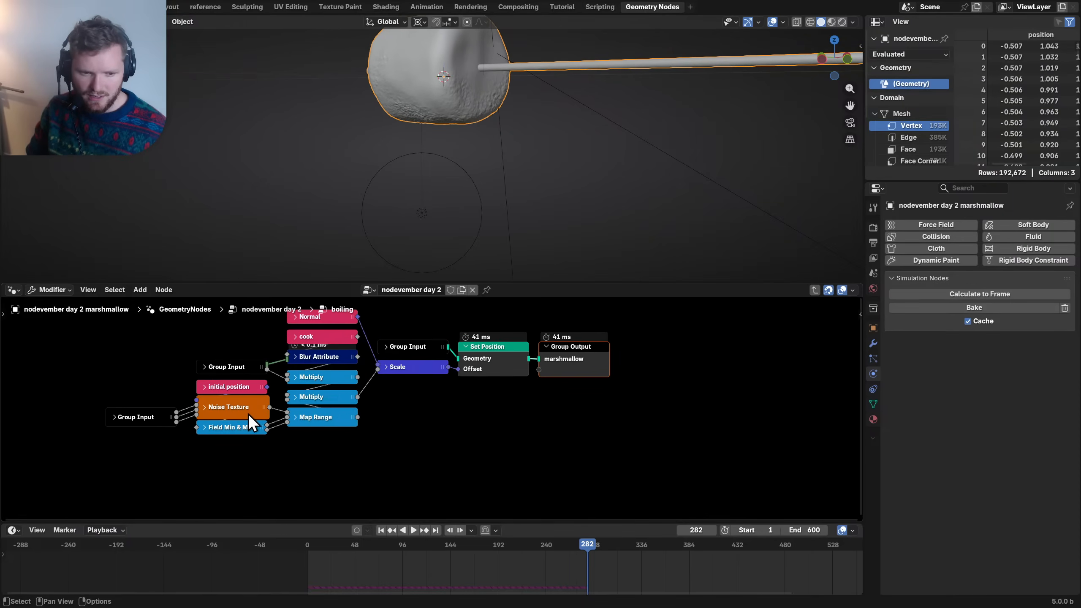
left_click_drag(247, 430, 247, 480)
left_click(205, 409)
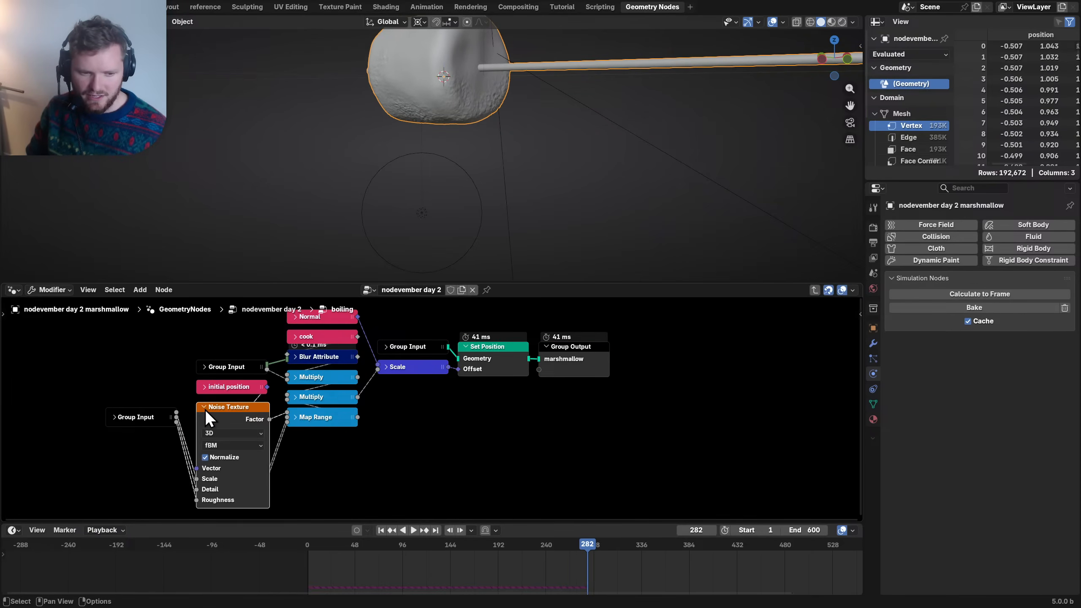
left_click(204, 409)
key("Tab")
- Try the boiling group's detail at 1.000 during playback, and set it to 3.000
key("space")
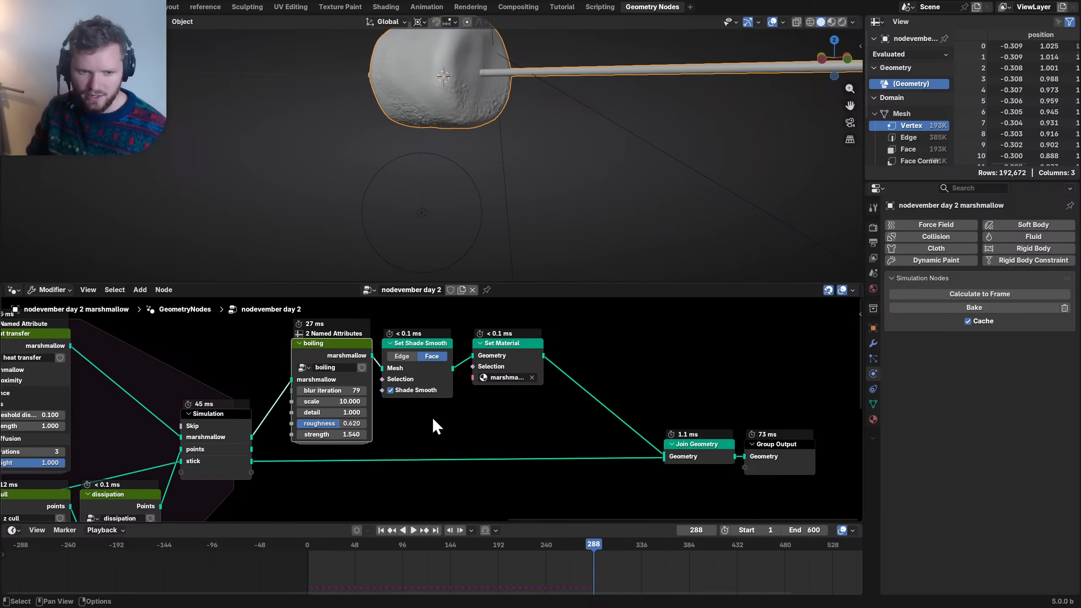
key("space")
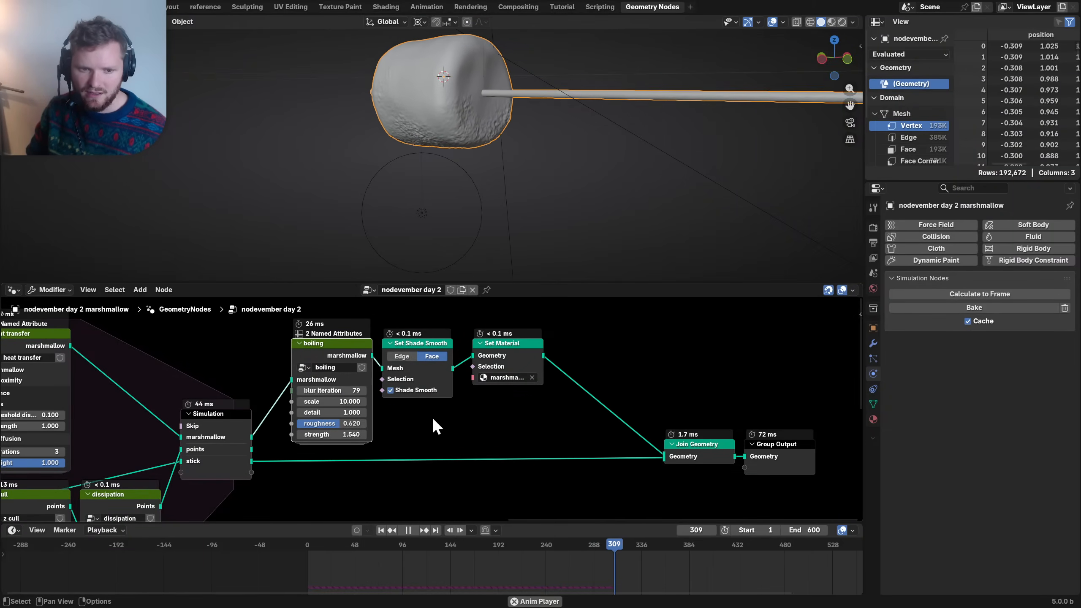
key("space")
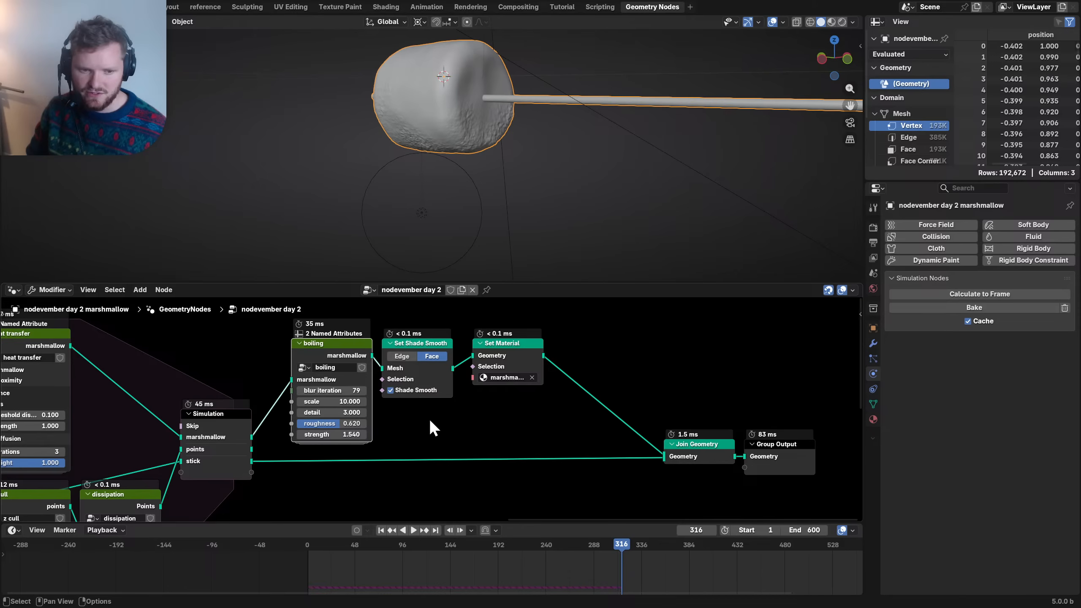
- Try the boiling group's blur iteration at 1 during playback
key("space")
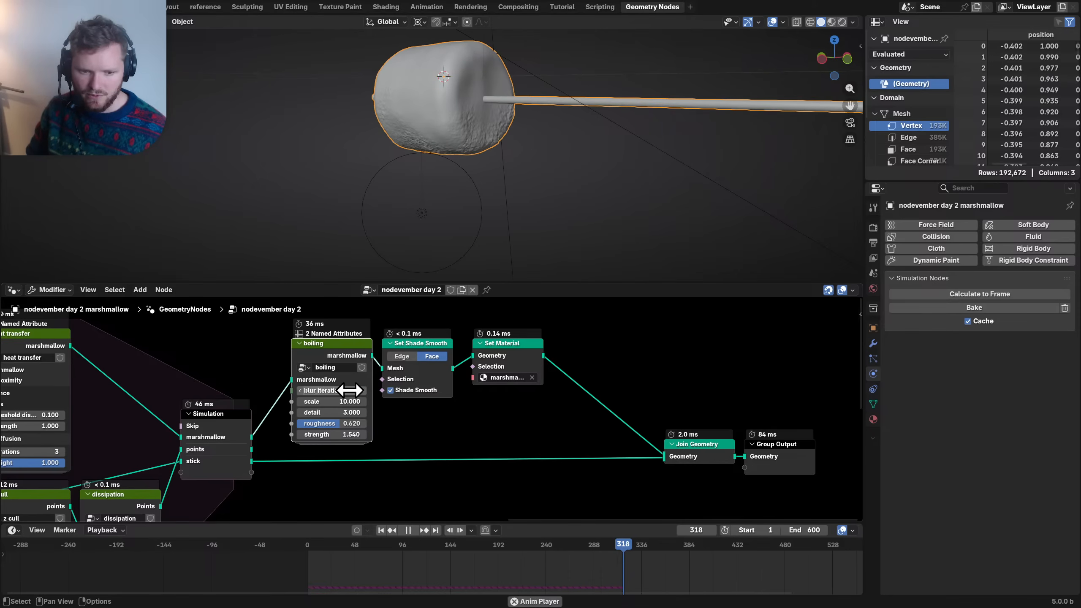
left_click(336, 391)
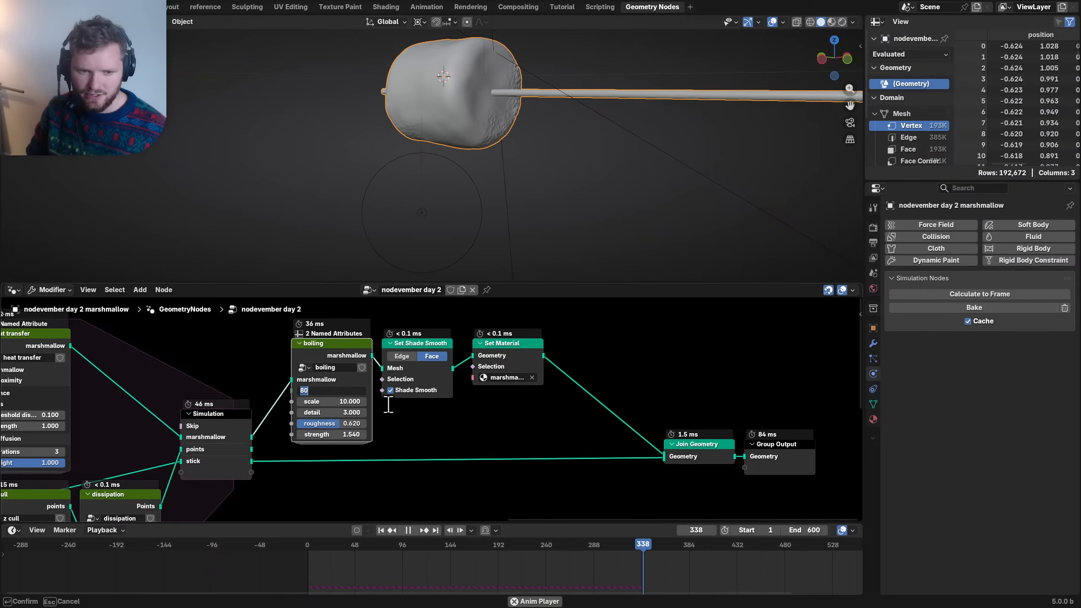
type("1")
key("Return")
key("space")
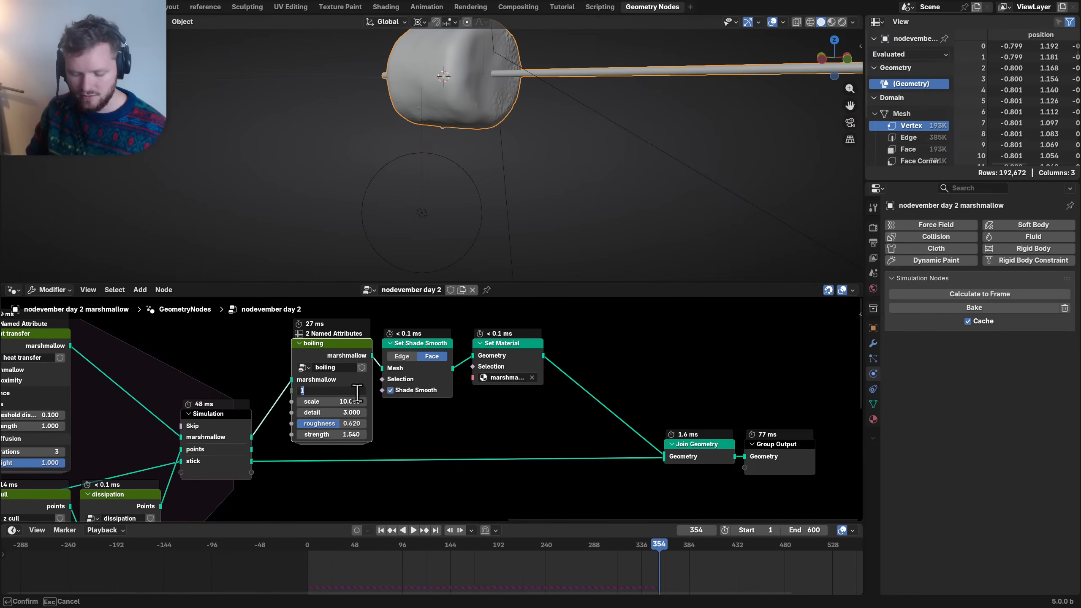
- Inside the boiling group set the Blur Attribute weight to 2.000, and set the group's blur iteration to 30 in the parent tree
key("Tab")
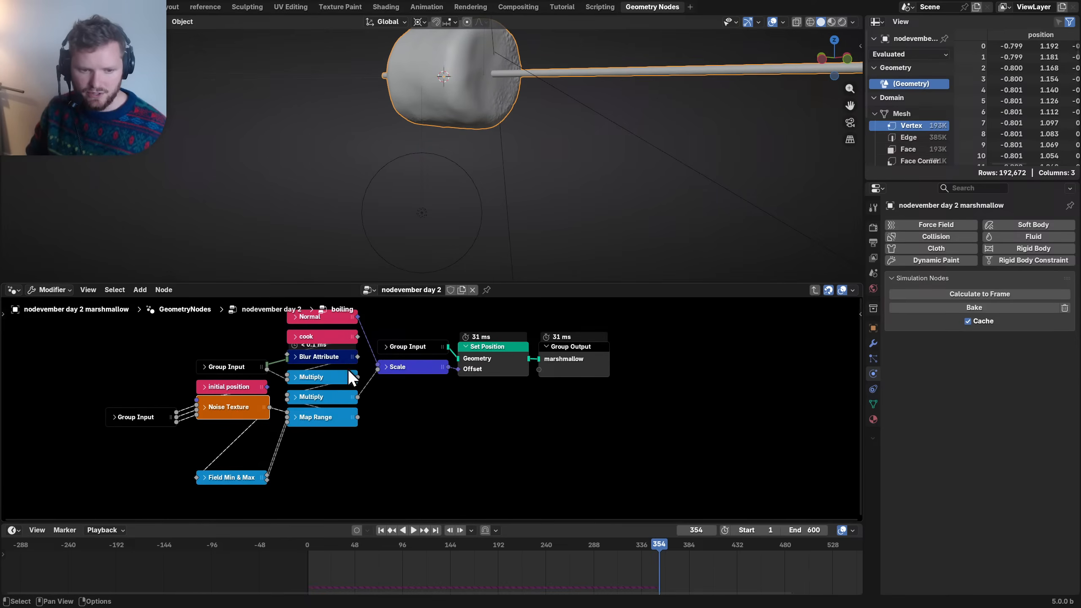
left_click(307, 358)
key("h")
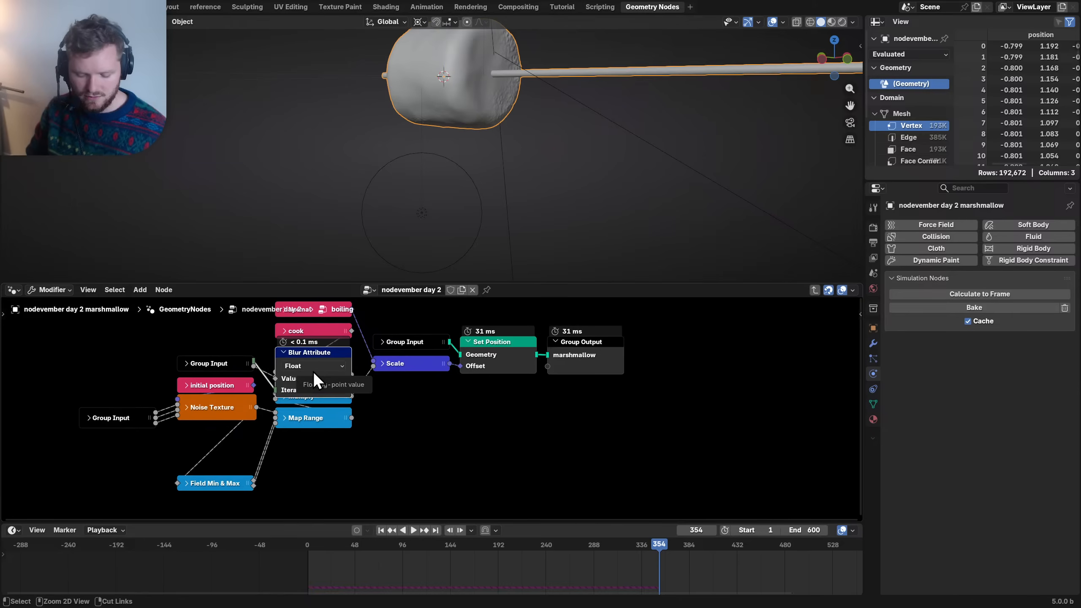
key("ctrl+h")
left_click(319, 400)
type("2")
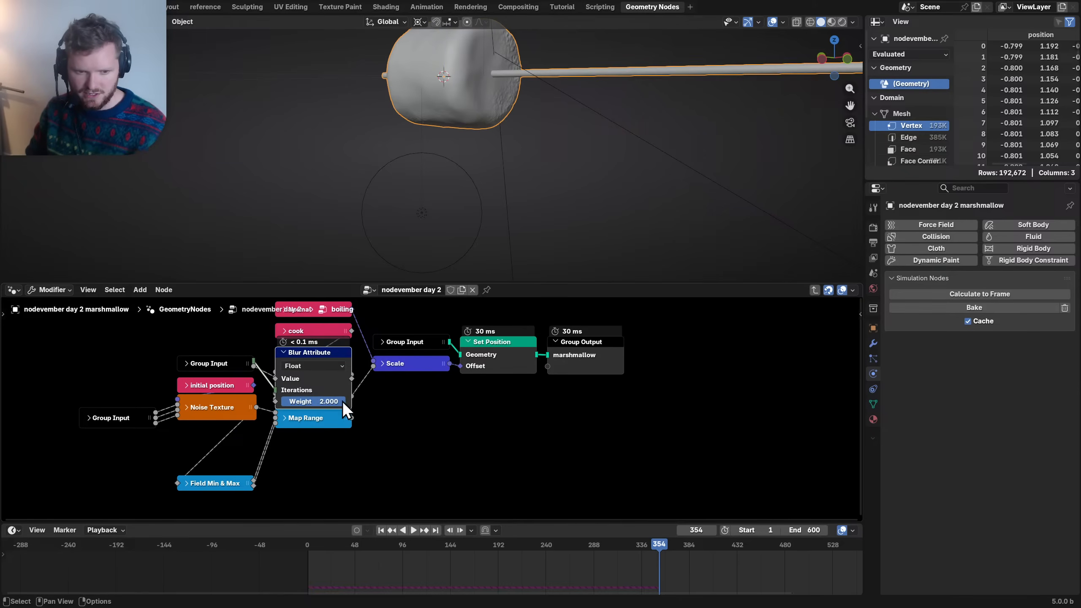
key("Tab")
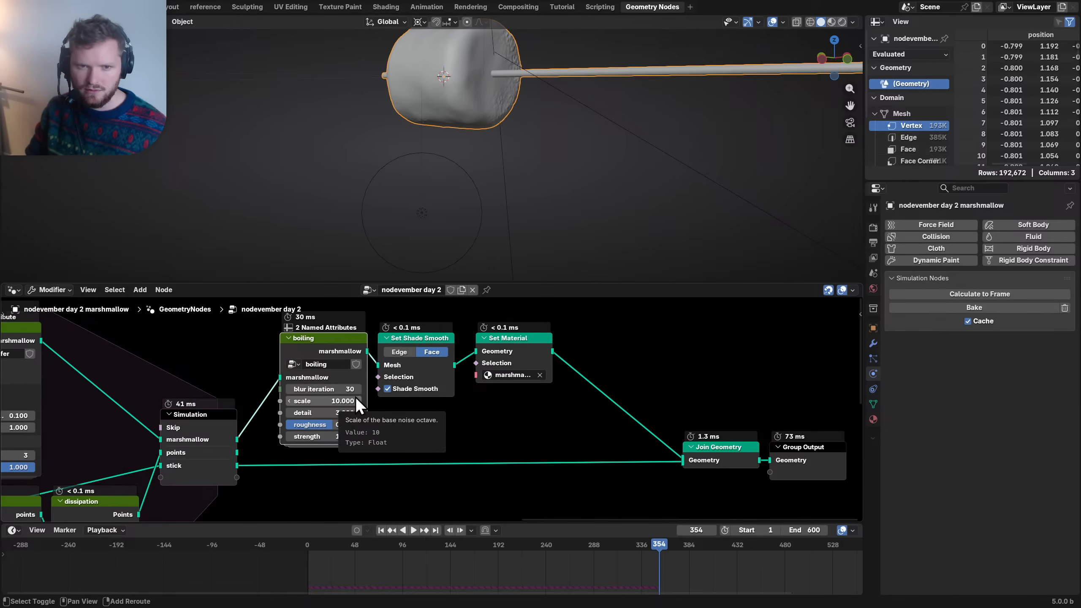
- Play the simulation from the first frame and inspect the boiling detail on the marshmallow's surface up close and in a maximized viewport
key("shift+Left")
key("space")
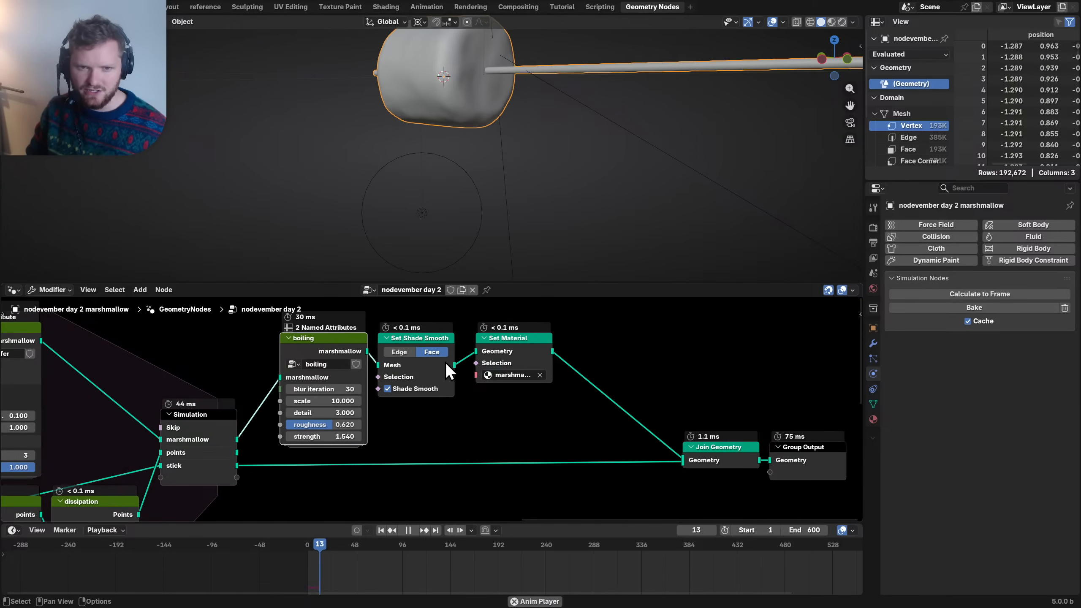
scroll(453, 104, "up", 2)
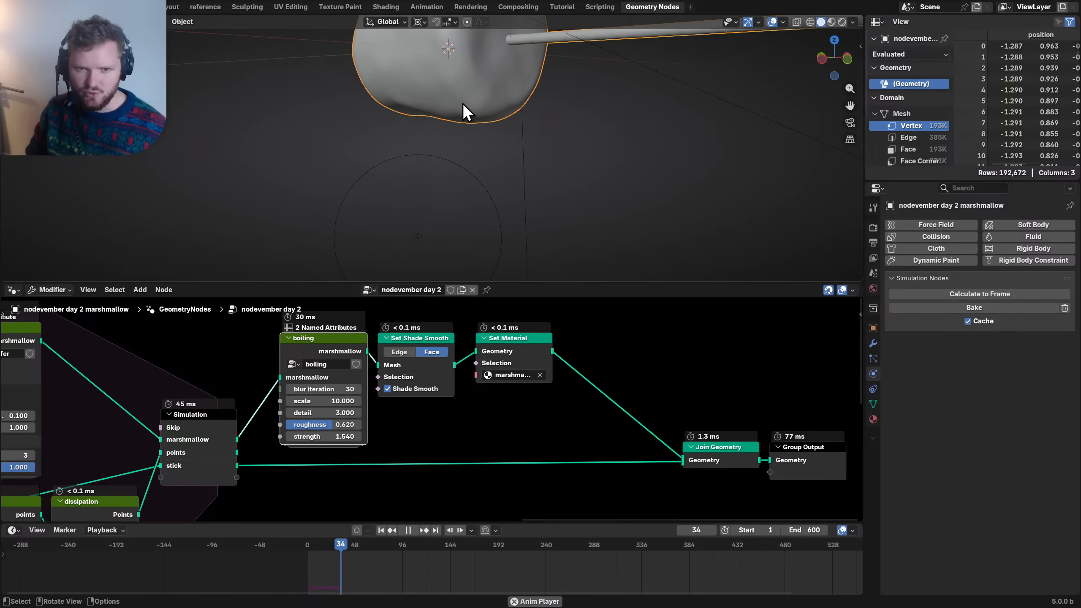
middle_click_drag(471, 96, 466, 131)
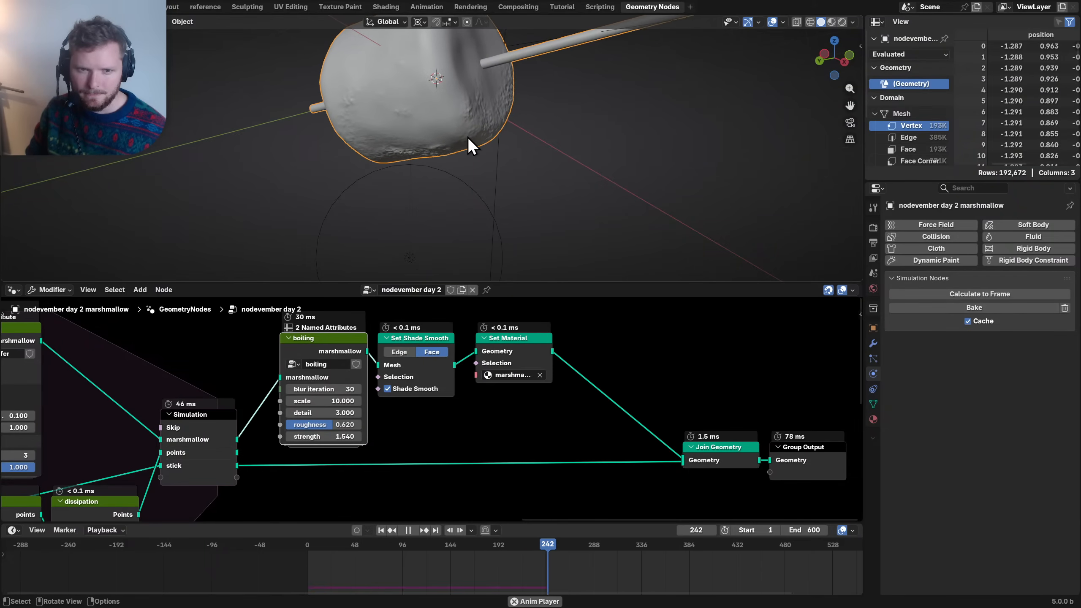
key("ctrl+space")
mouse_move(517, 202)
middle_mouse_down()
mouse_move(518, 183)
mouse_move(518, 201)
middle_mouse_up()
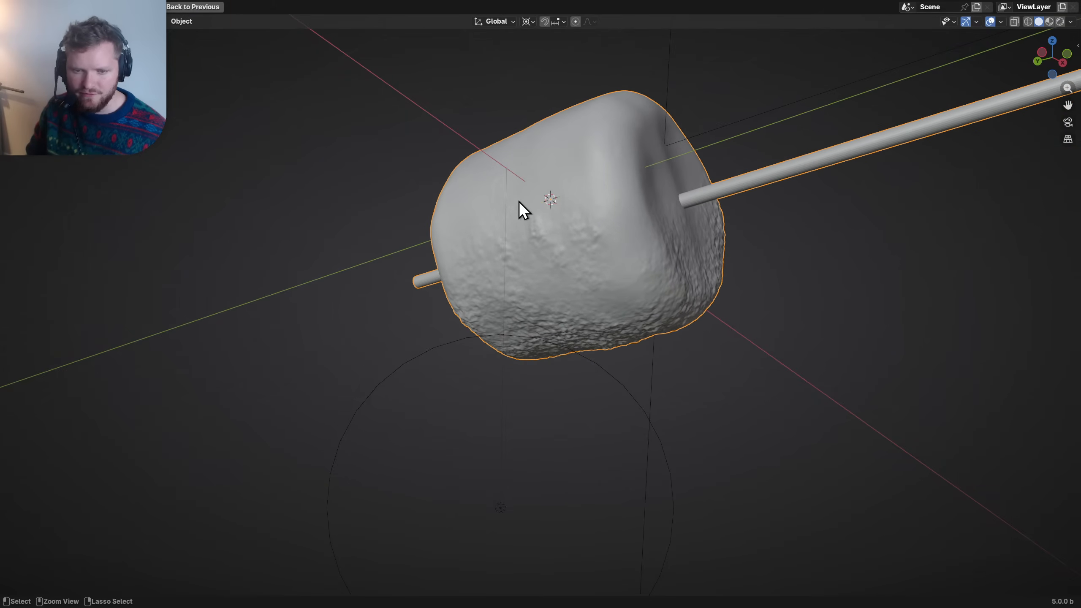
key("ctrl+space")
scroll(384, 299, "up", 5)
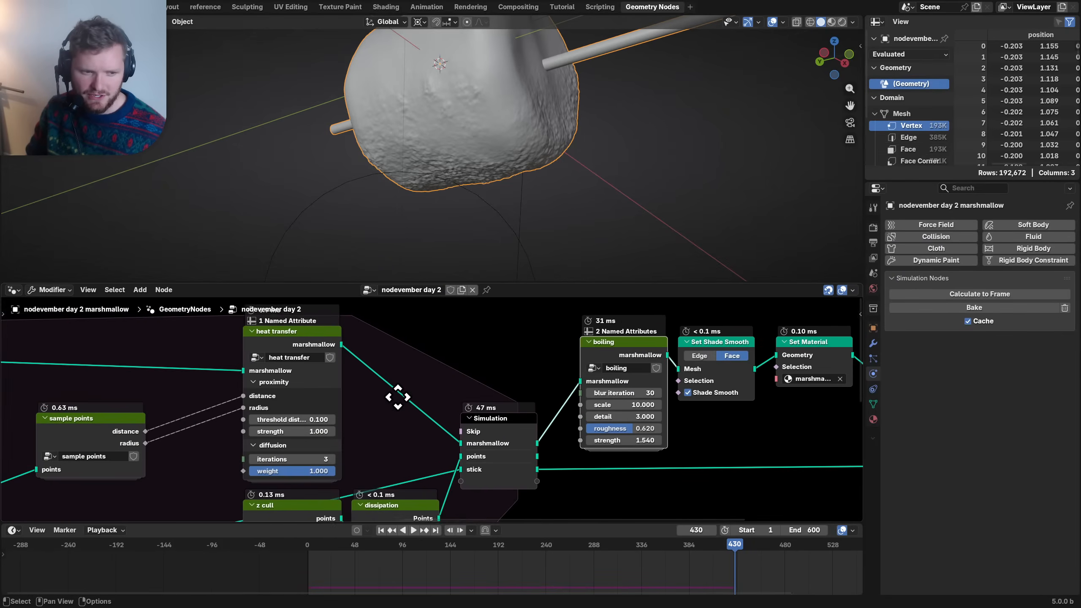
- Continue playback in the maximized viewport, switch it to rendered shading to check the toasted marshmallow, and restore the layout
left_click(311, 335)
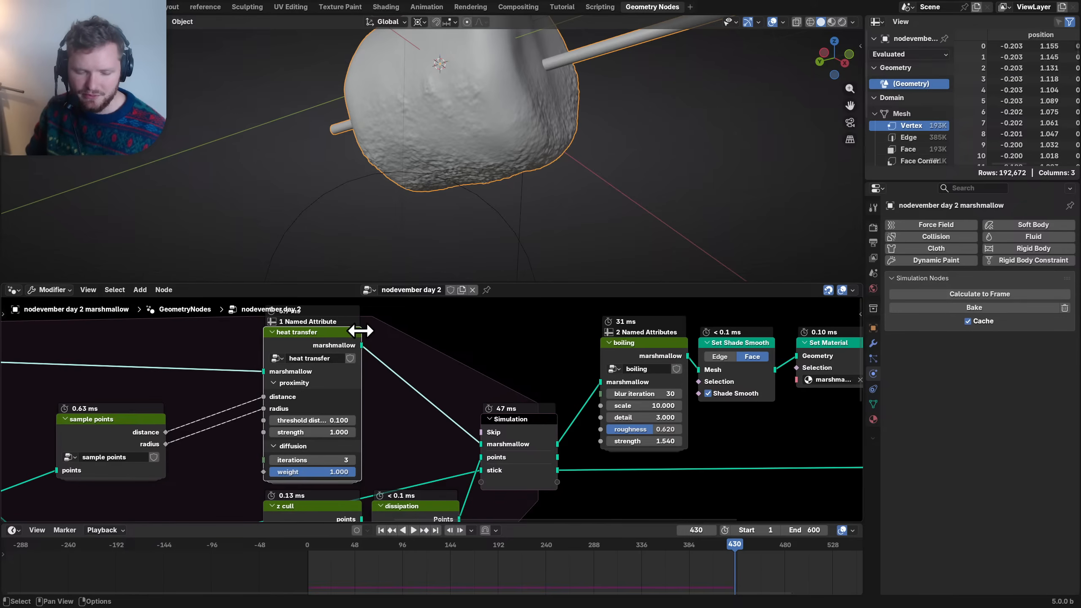
left_click_drag(365, 331, 366, 332)
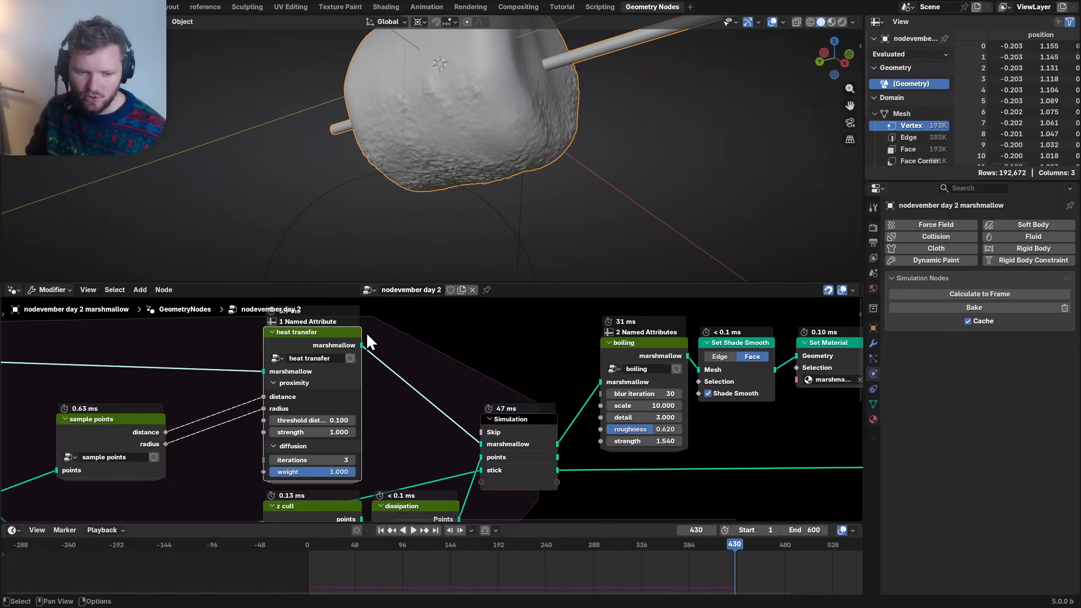
key("ctrl+space")
key("space")
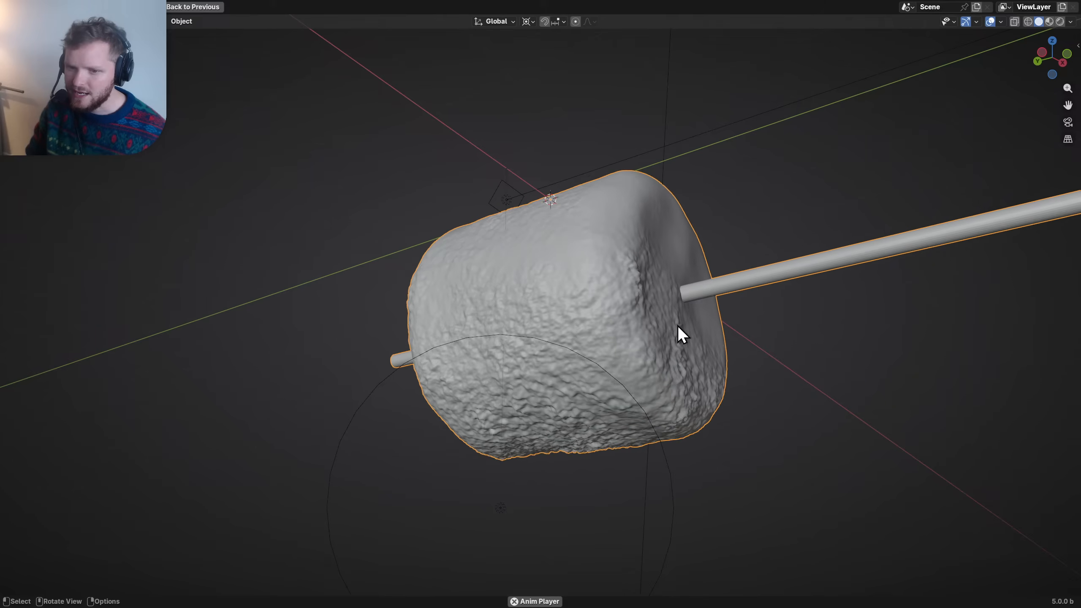
left_click(1060, 22)
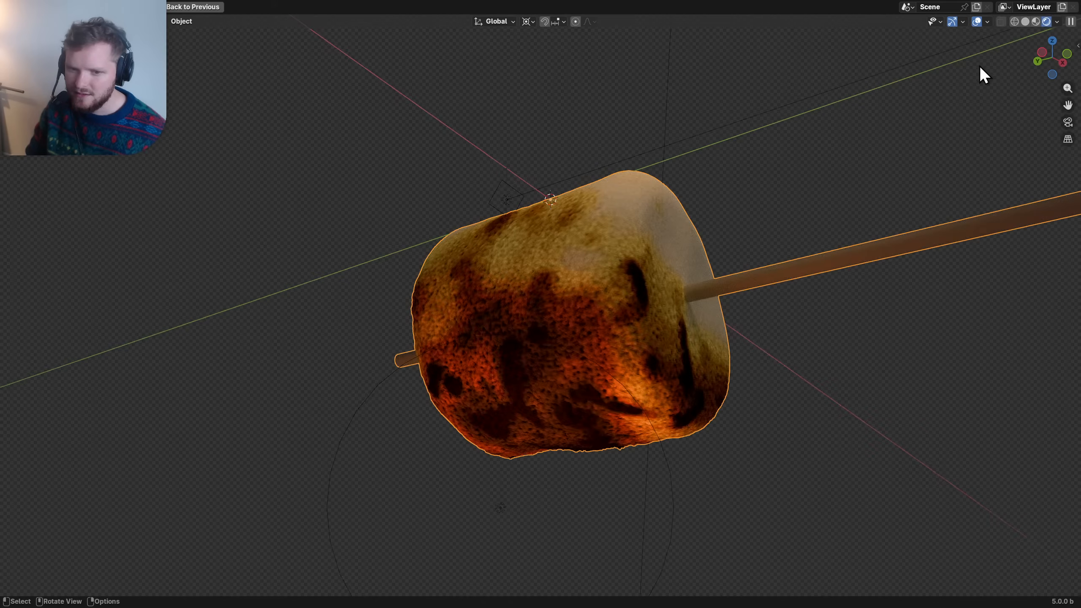
mouse_move(585, 244)
middle_mouse_down()
mouse_move(626, 300)
mouse_move(578, 236)
middle_mouse_up()
left_click(577, 236)
key("ctrl+space")
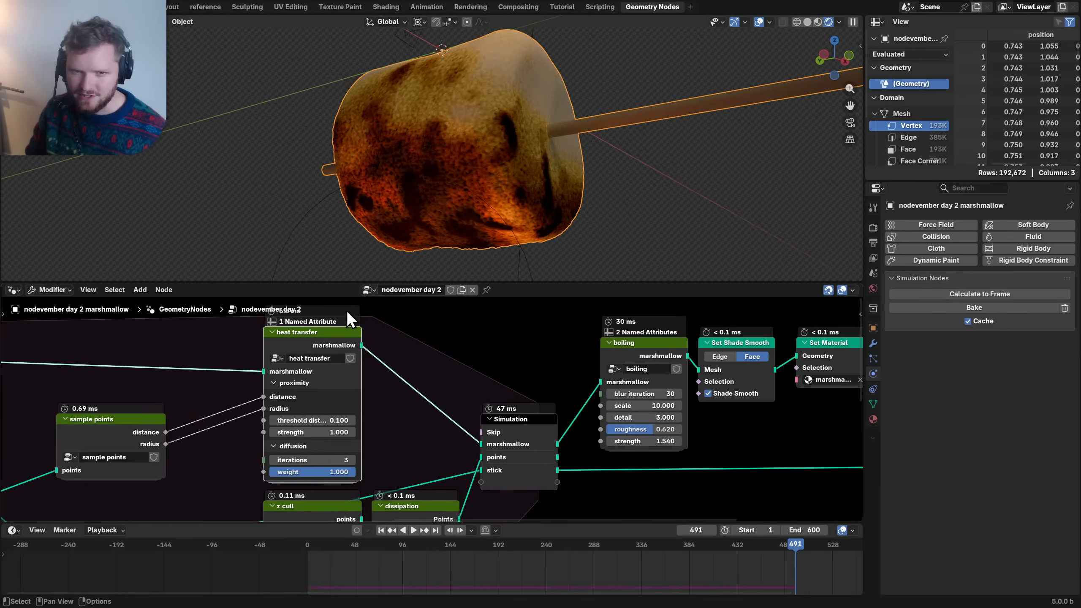
- Switch the node editor to shader nodes and display the marshmallow material around its color ramps
scroll(13, 291, "down", 1, "ctrl")
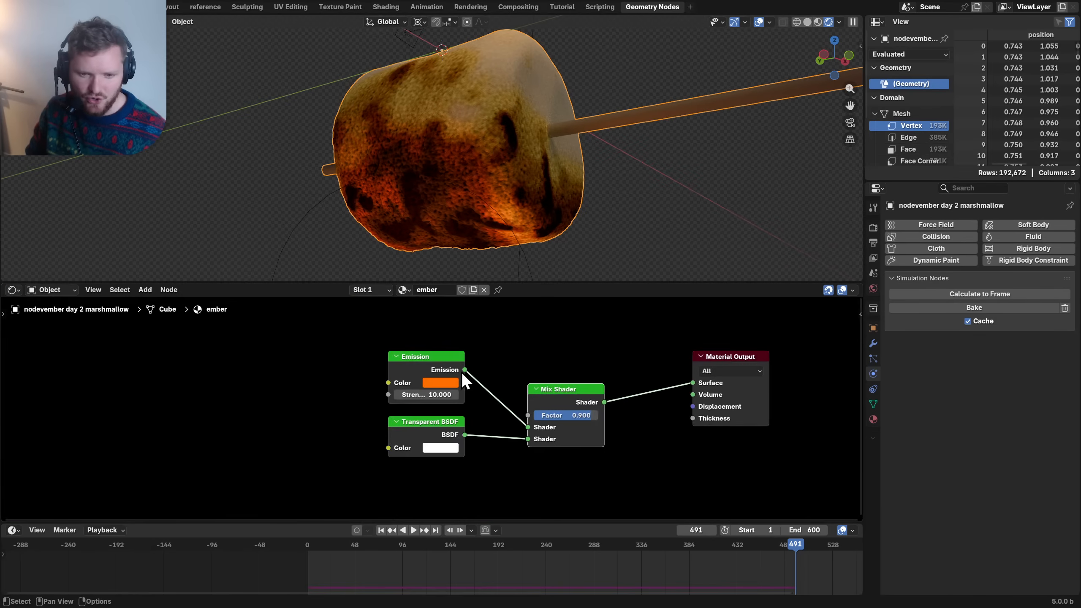
left_click(402, 290)
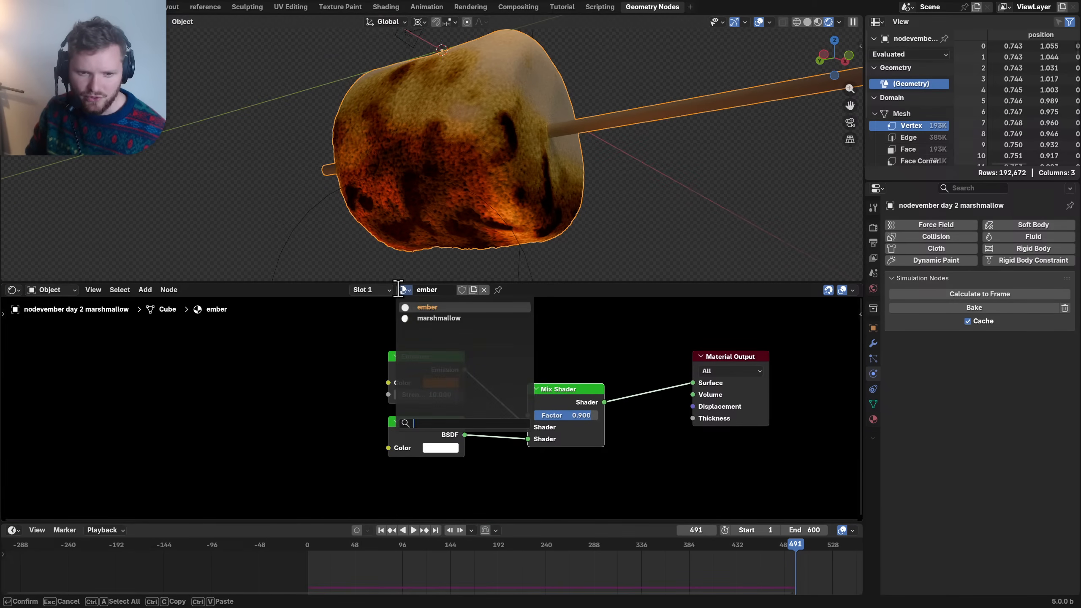
left_click(426, 319)
middle_click_drag(256, 331, 314, 454)
scroll(274, 410, "down", 3)
middle_click_drag(311, 382, 238, 401)
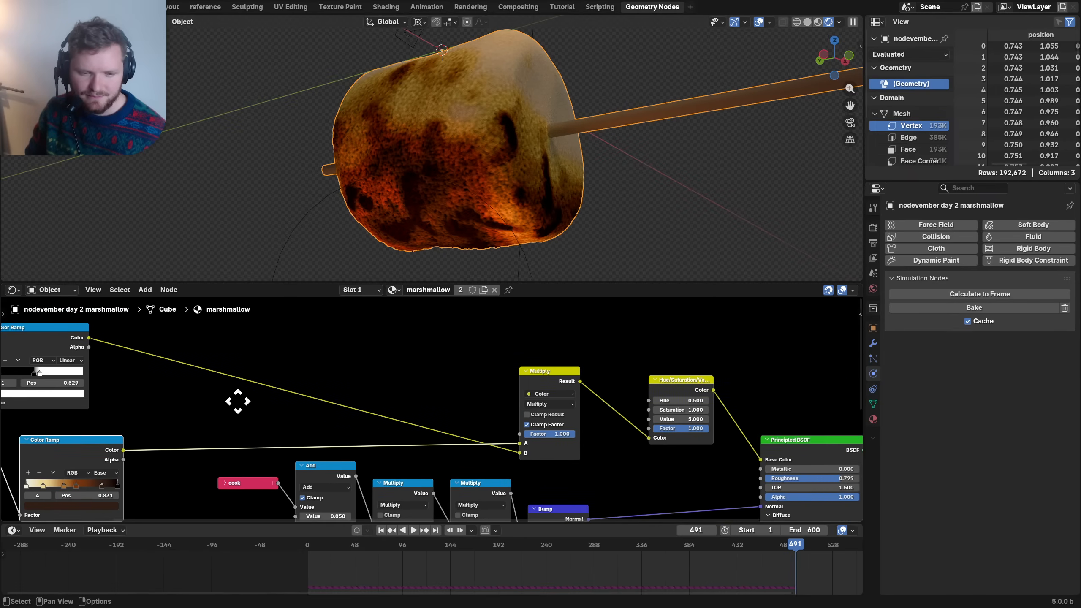
- Mute the color Multiply node feeding Hue/Saturation/Value, and play the simulation briefly to judge the material without it
left_click(545, 374)
key("m")
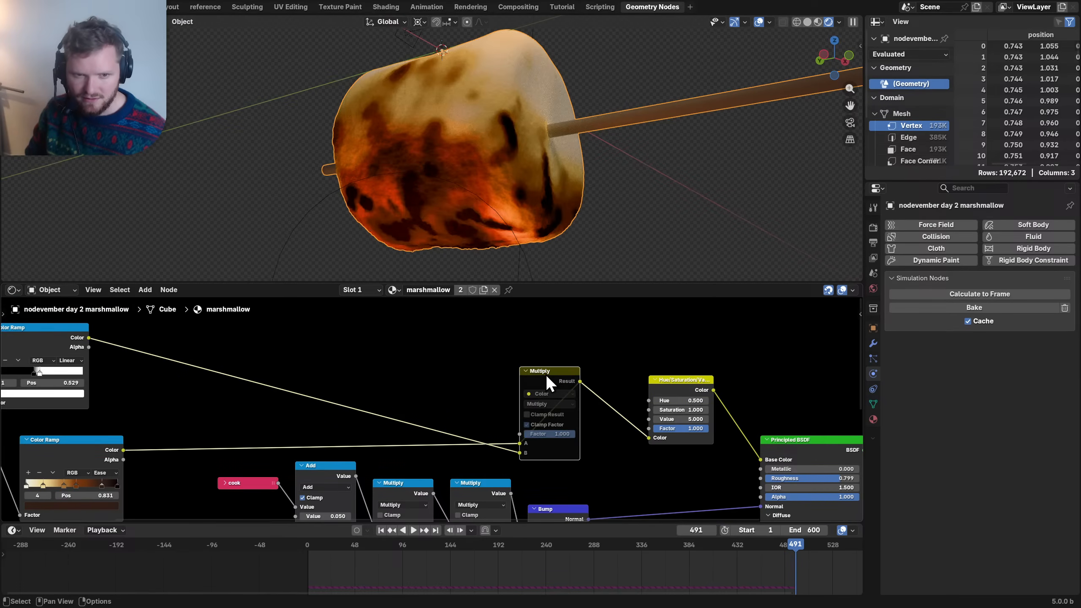
key("m")
key("m")
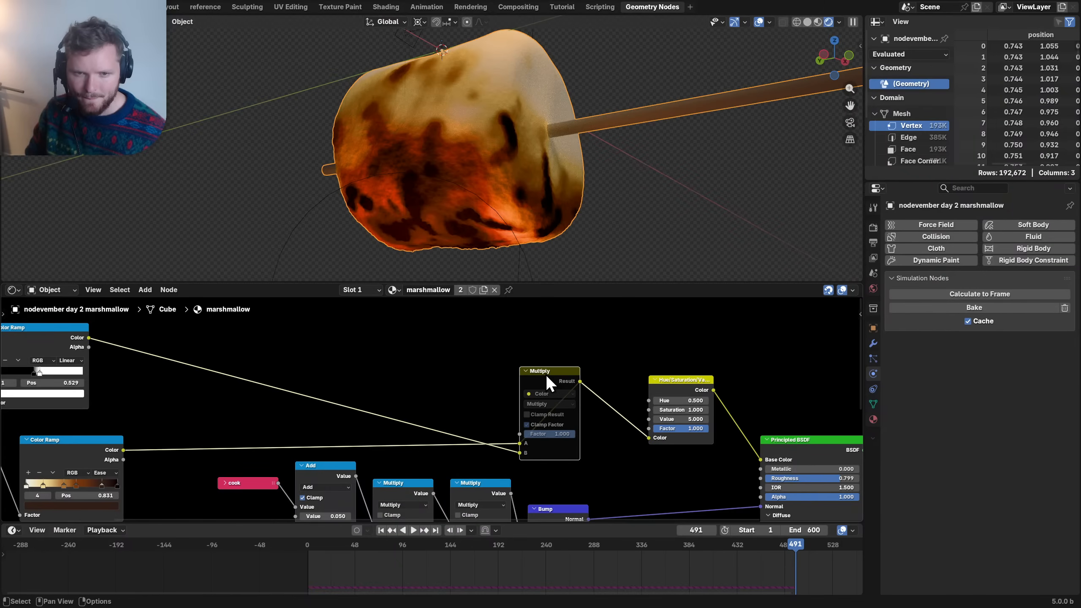
key("space")
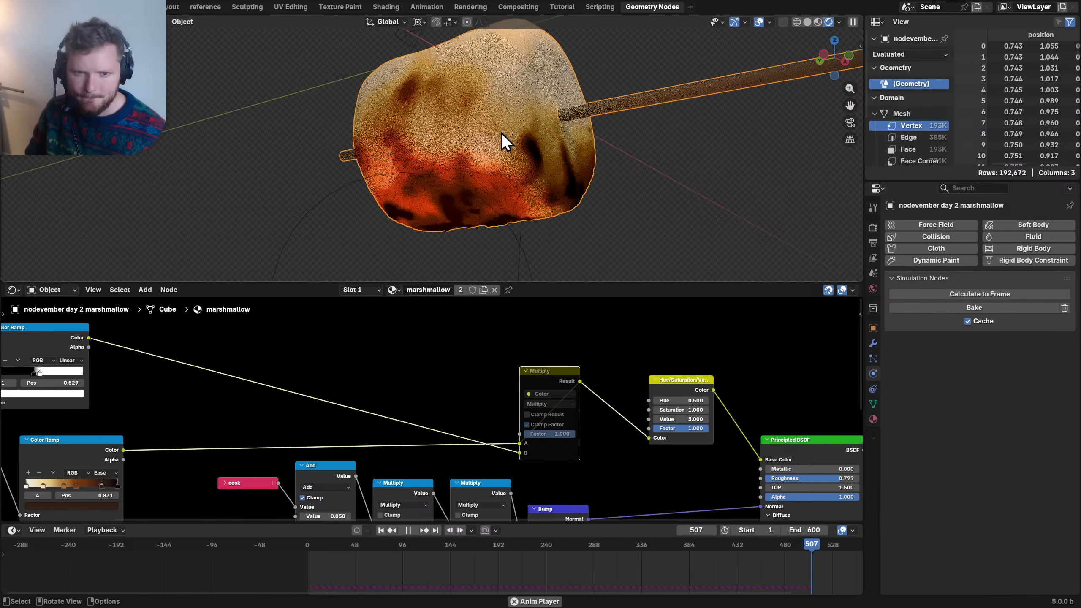
key("space")
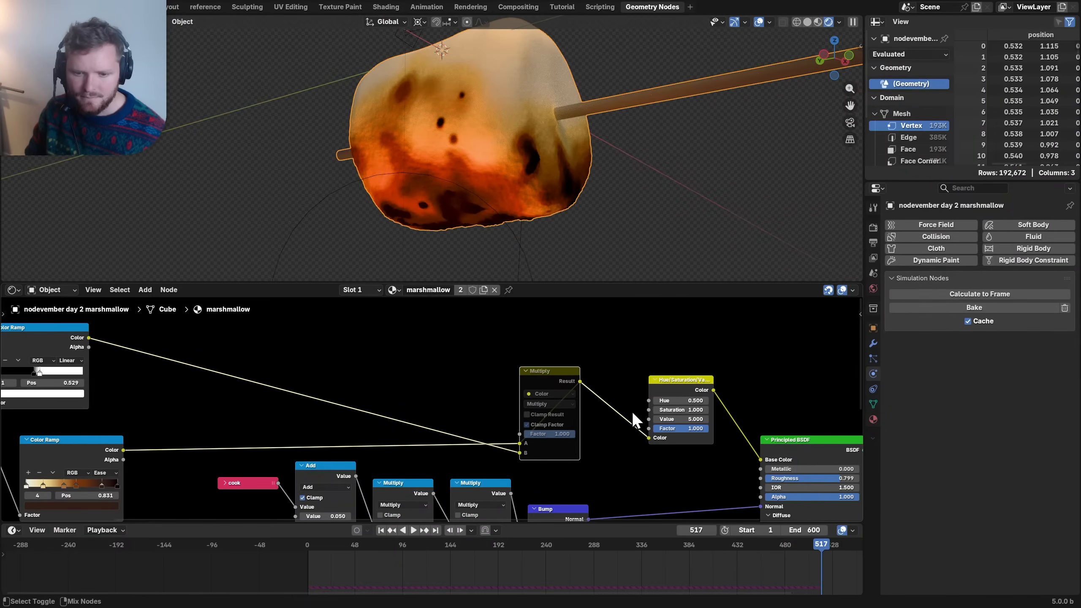
- Preview the Hue/Saturation/Value node's color directly on the material output, mute that node and check the color through playback
middle_click_drag(631, 410, 560, 379)
left_click(602, 355, "ctrl+shift")
key("m")
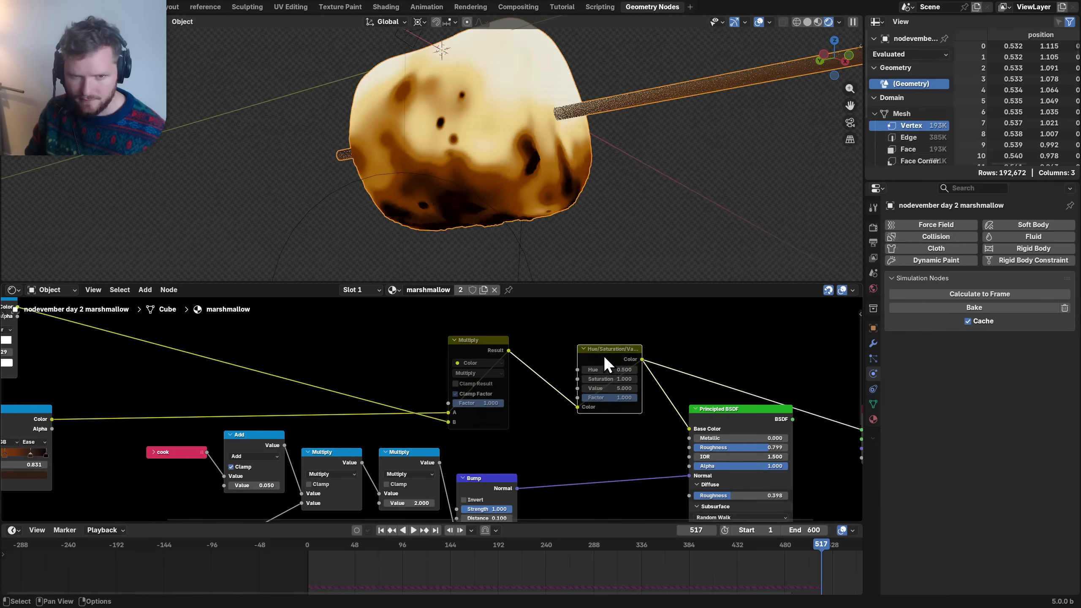
key("space")
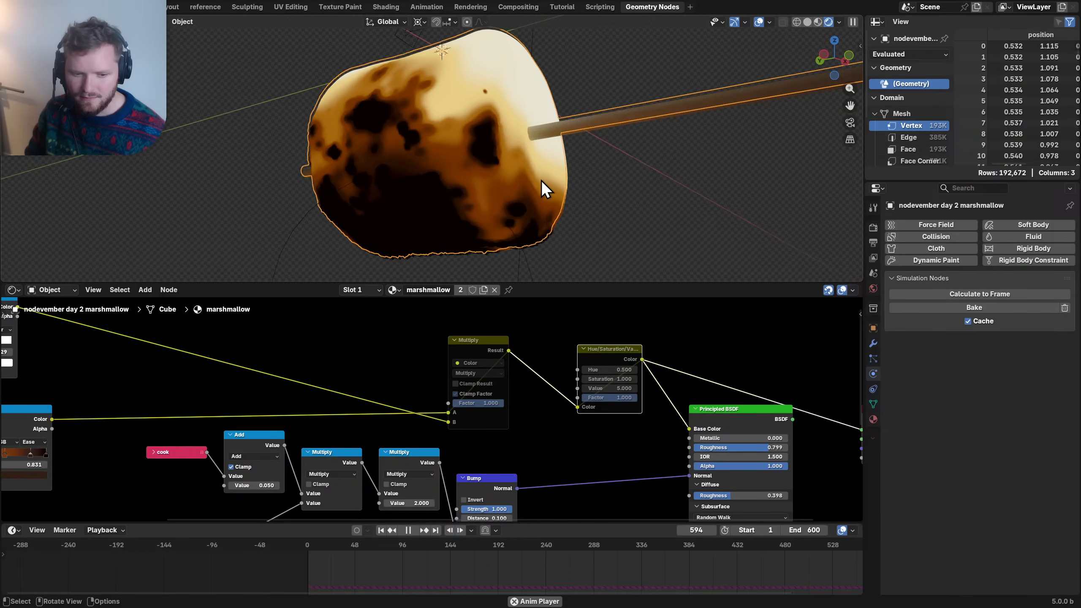
key("Escape")
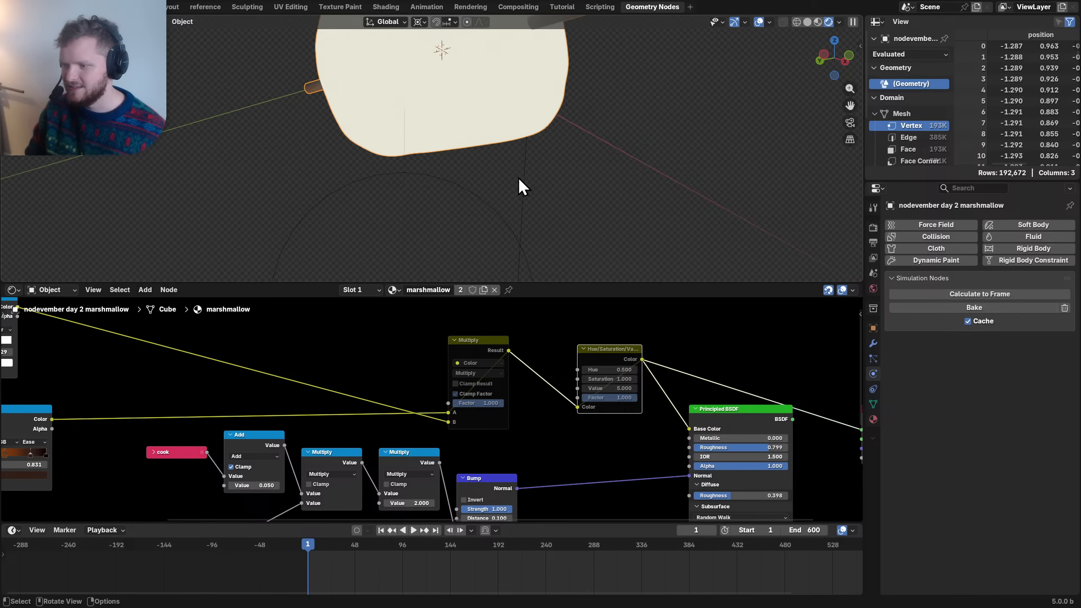
scroll(519, 178, "down", 5)
middle_click_drag(521, 186, 483, 172)
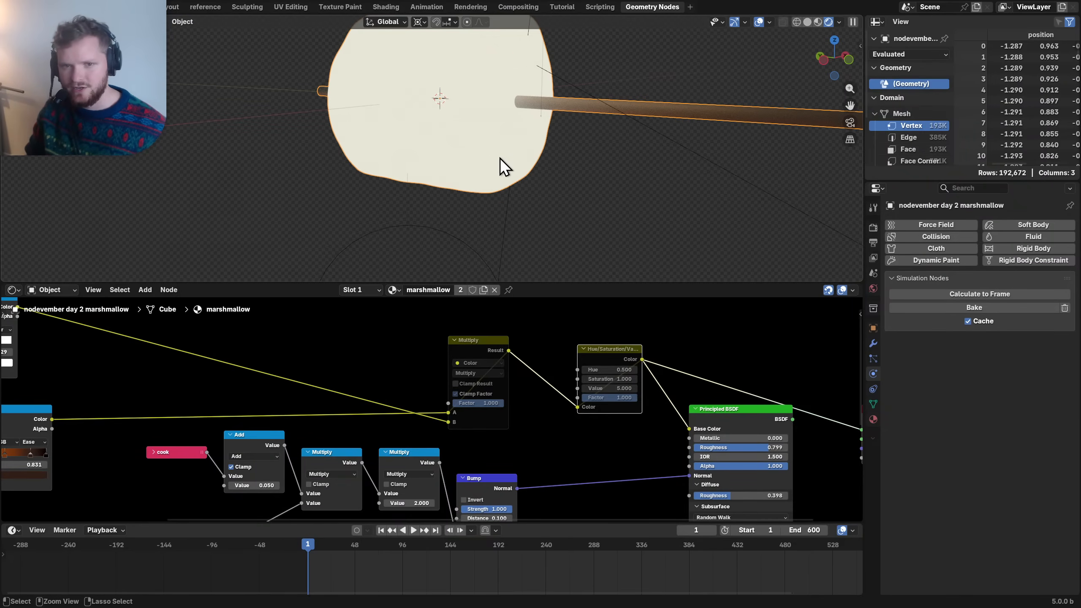
middle_click_drag(499, 157, 567, 183)
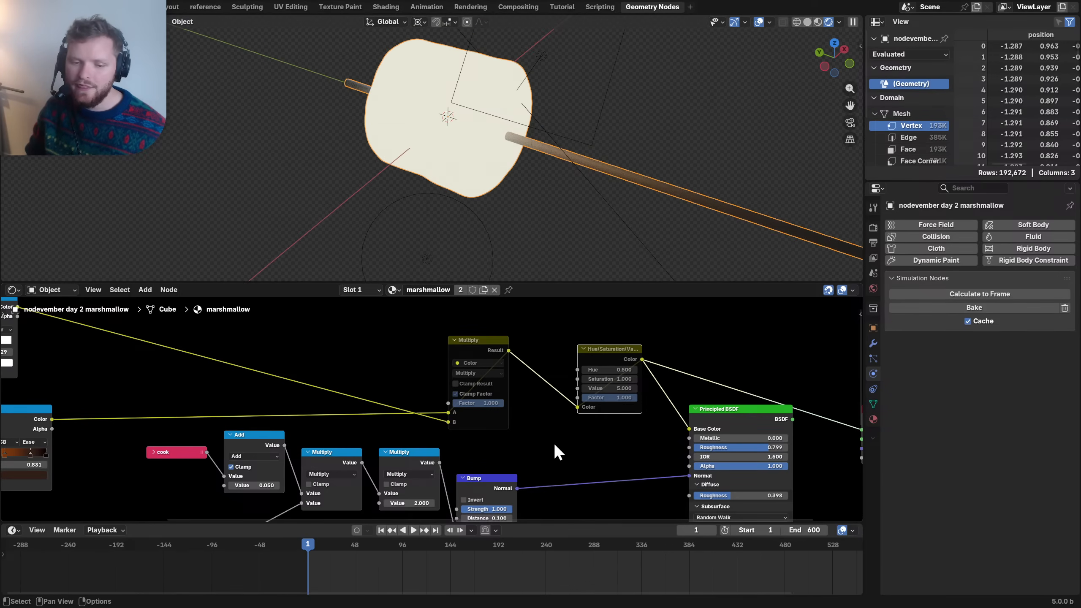
key("ctrl+space")
key("ctrl+space")
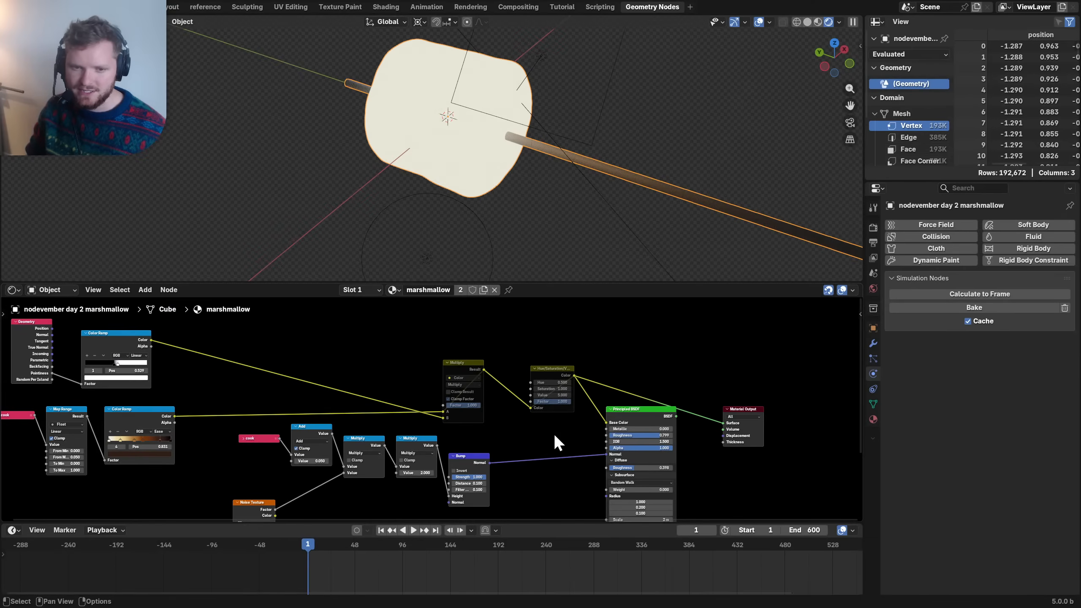
- Switch the node editor back to the nodevember day 2 geometry nodes and maximize it
left_click(14, 292)
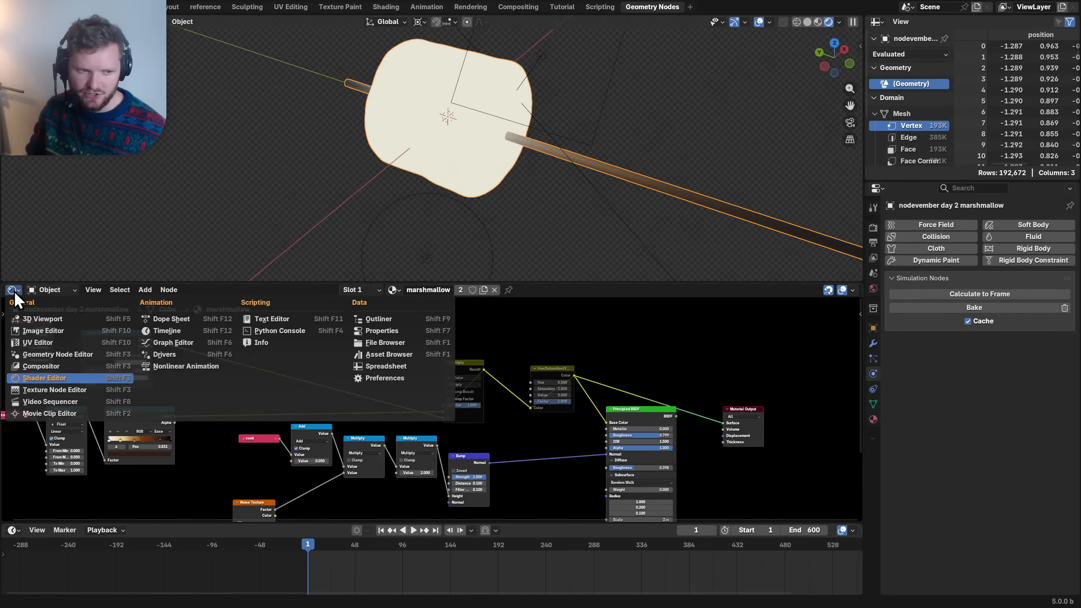
left_click(14, 292)
left_click(13, 290)
left_click(43, 434)
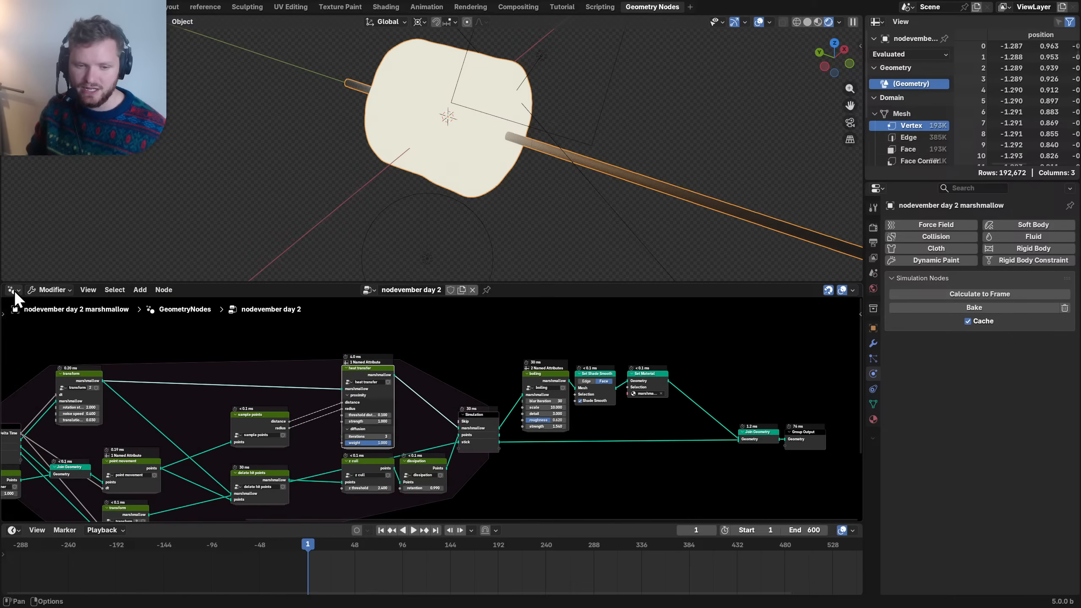
key("ctrl+space")
middle_click_drag(309, 337, 685, 361)
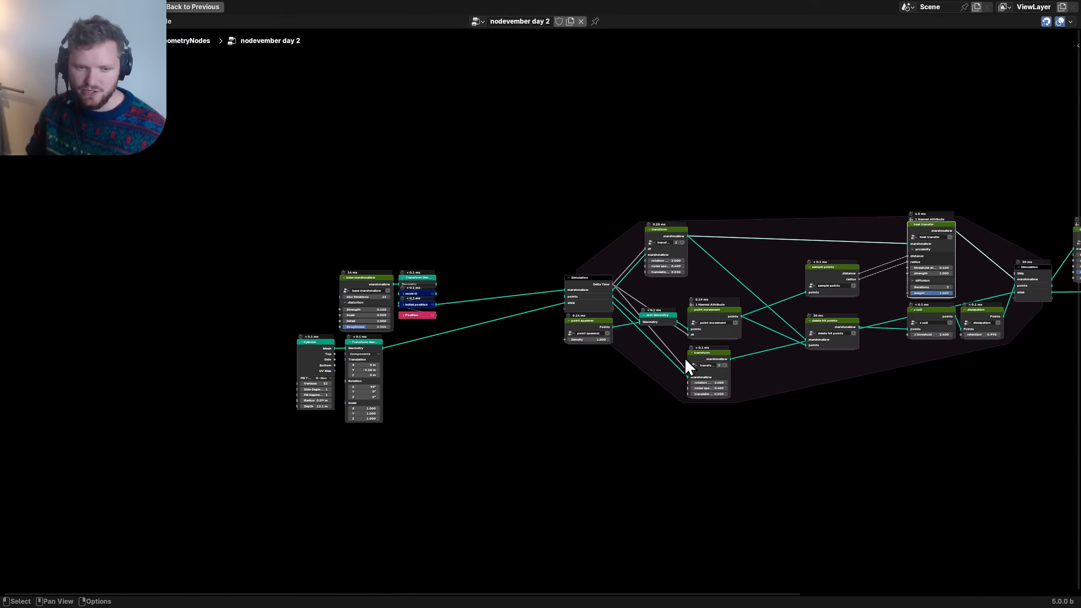
- Move the base marshmallow, cylinder and related input nodes closer to the start of the simulation zone, and save the file
scroll(502, 390, "up", 3)
left_click_drag(418, 404, 231, 258)
key("g")
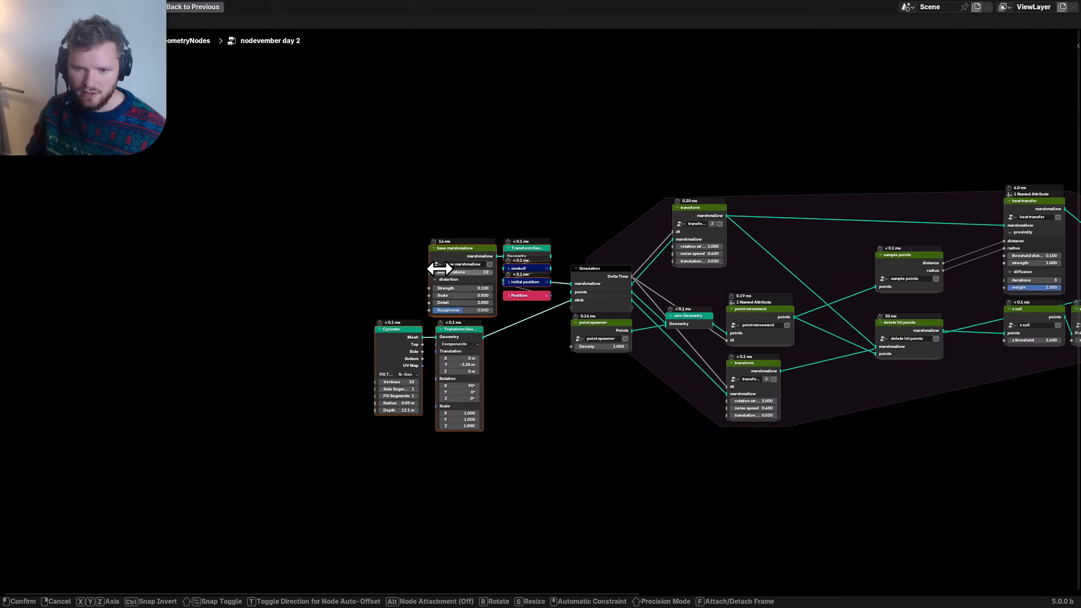
left_click(441, 268)
middle_click_drag(671, 267, 467, 291)
key("ctrl+s")
left_click(398, 297)
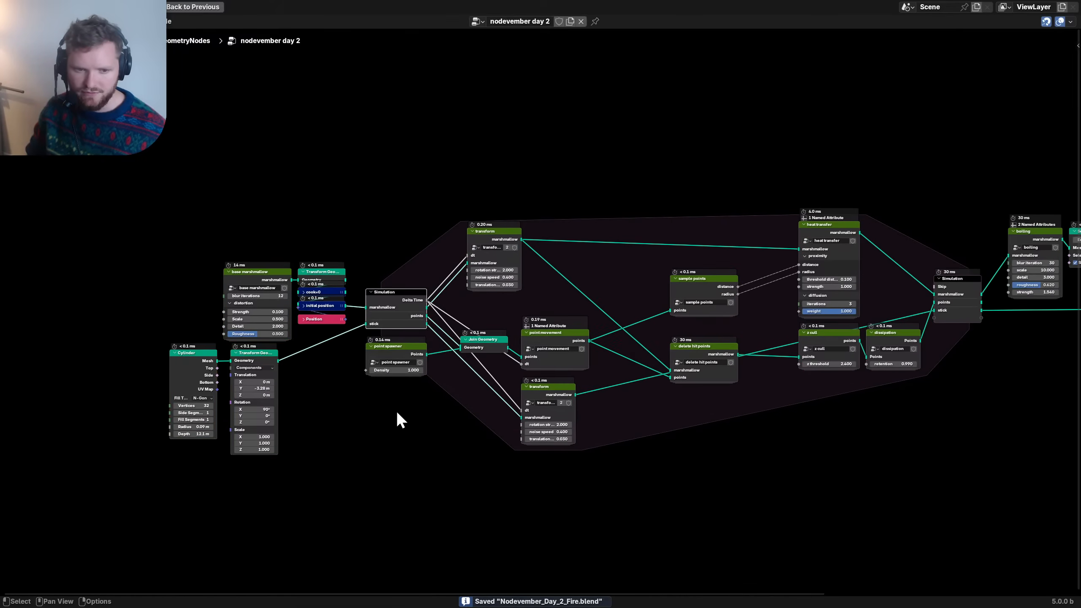
- Group the Cylinder and its Transform Geometry node into a new node group and name it stick
left_click_drag(330, 433, 167, 387)
key("g")
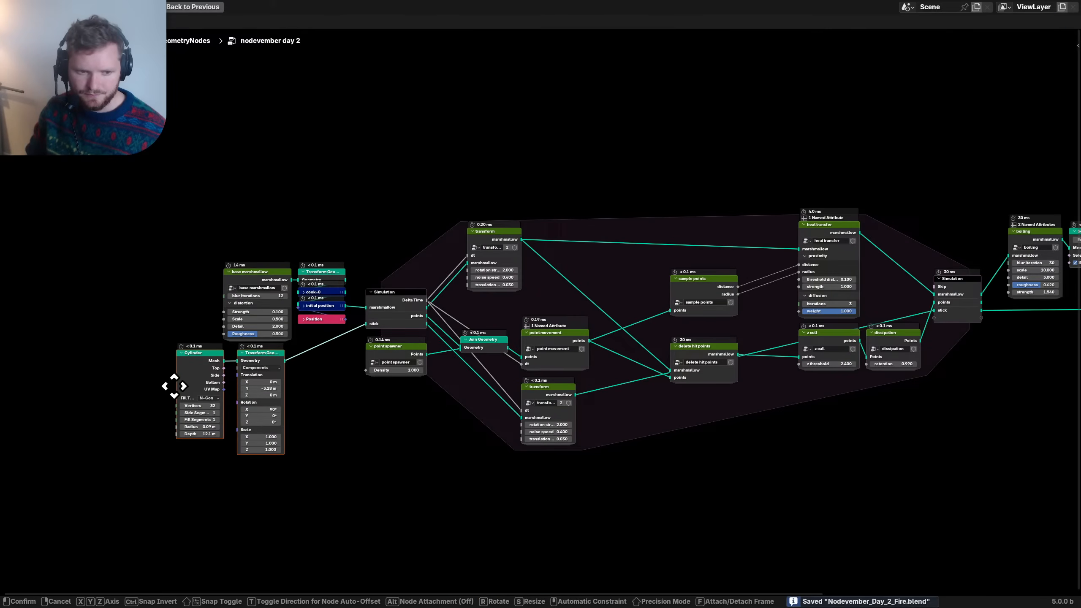
left_click(173, 387)
middle_click_drag(563, 313, 390, 331)
middle_click_drag(184, 344, 552, 341)
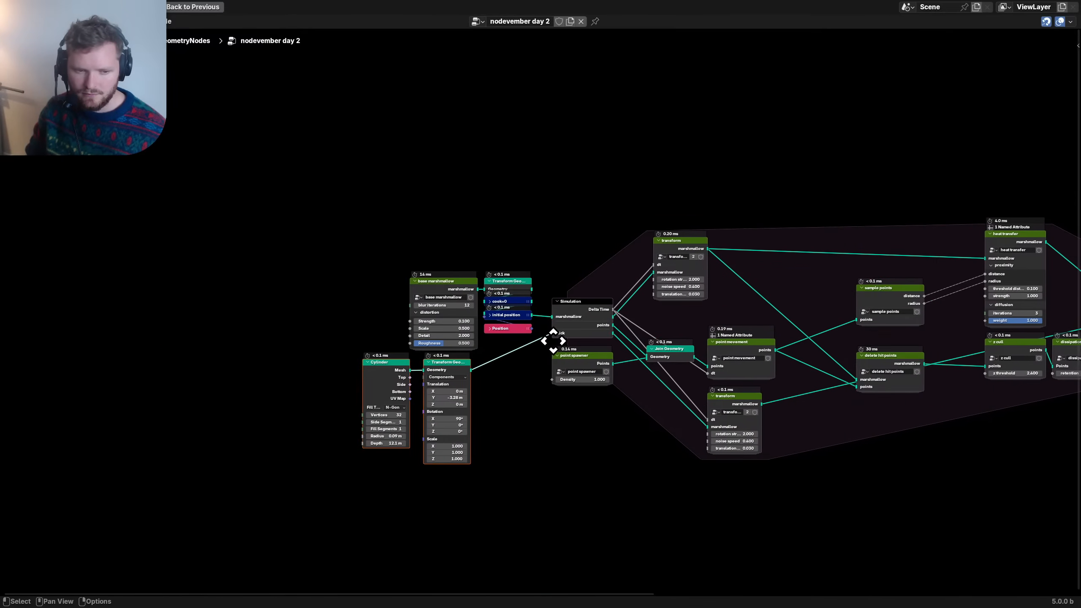
scroll(552, 340, "up", 8)
key("ctrl+g")
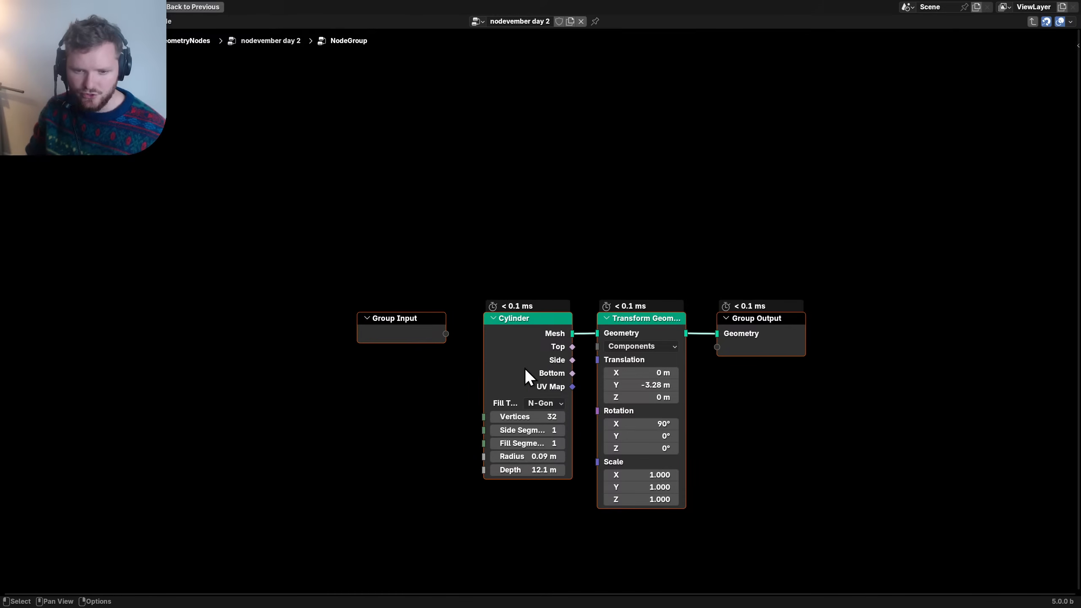
key("Tab")
left_click(313, 434)
type("stic")
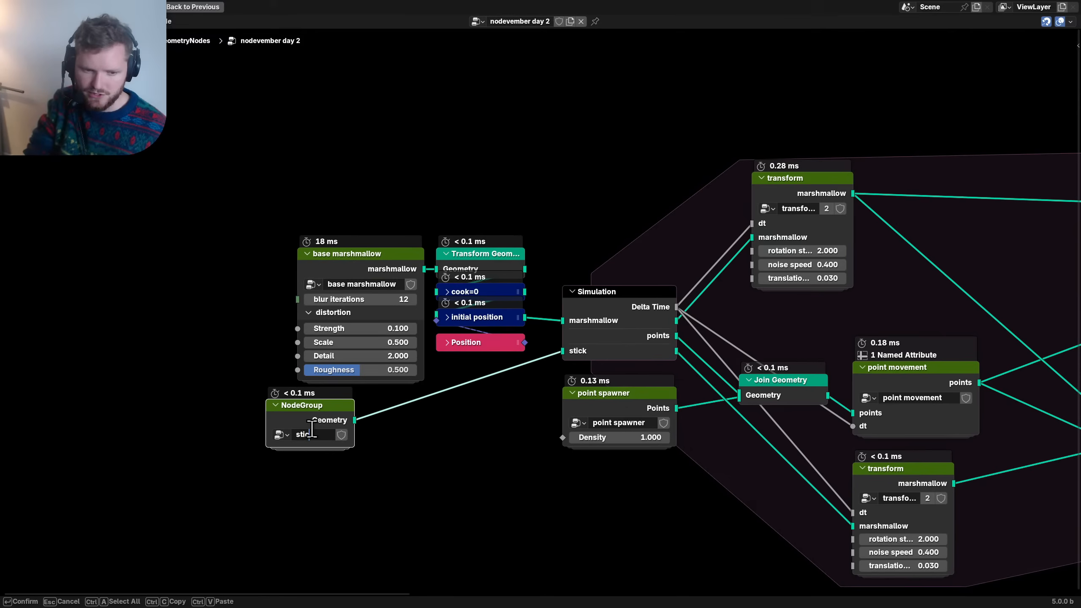
type("k")
key("Return")
- Turn off the node timings overlay in the node editor
left_click(1071, 21)
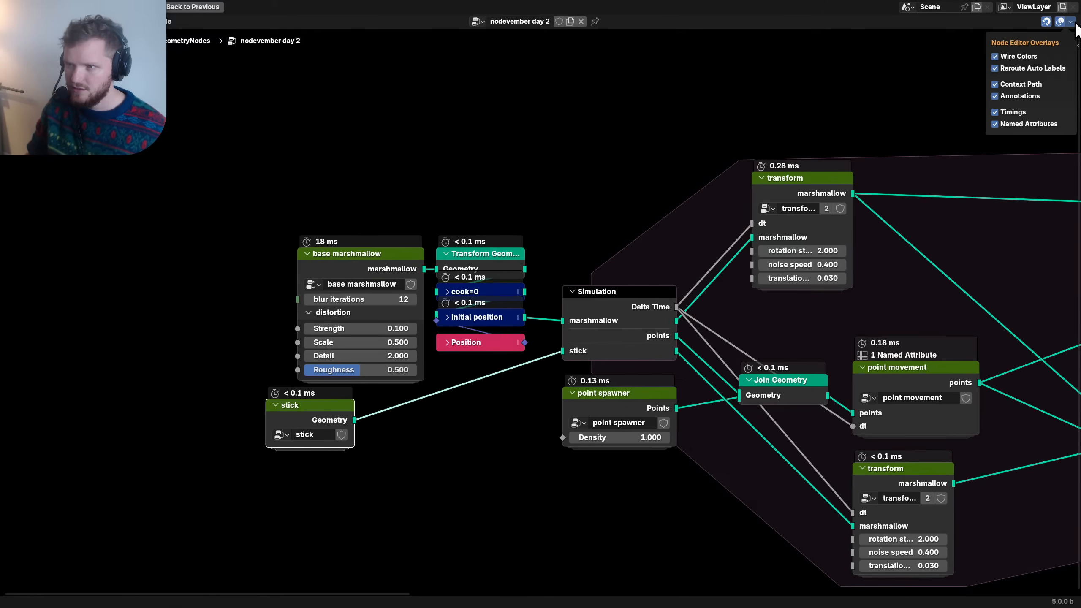
left_click(994, 112)
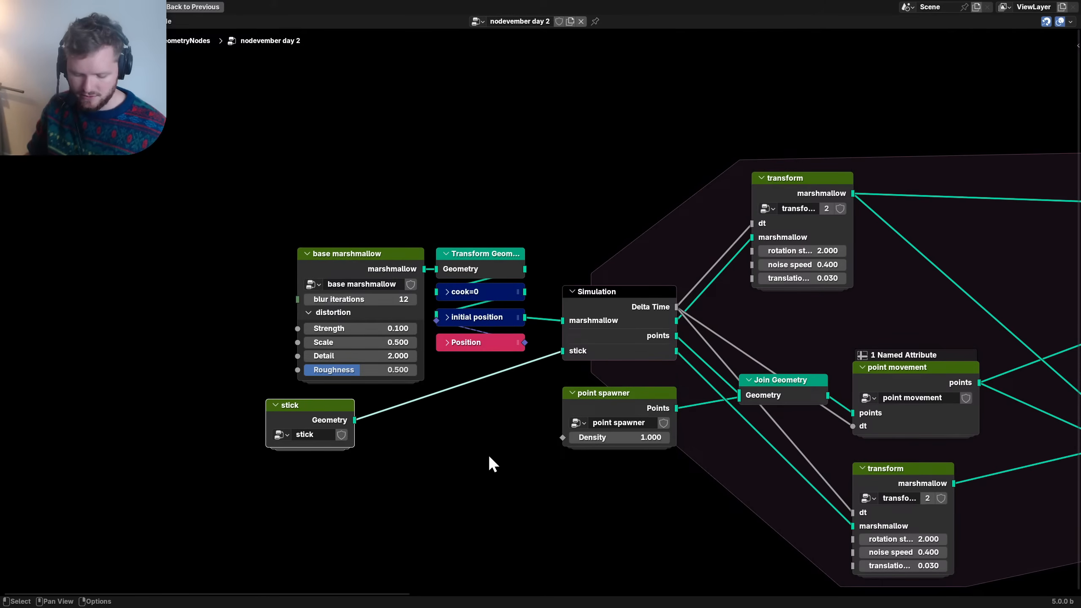
key("n")
key("n")
- Align the stick group directly under the base marshmallow node and widen it to the same width
key("g")
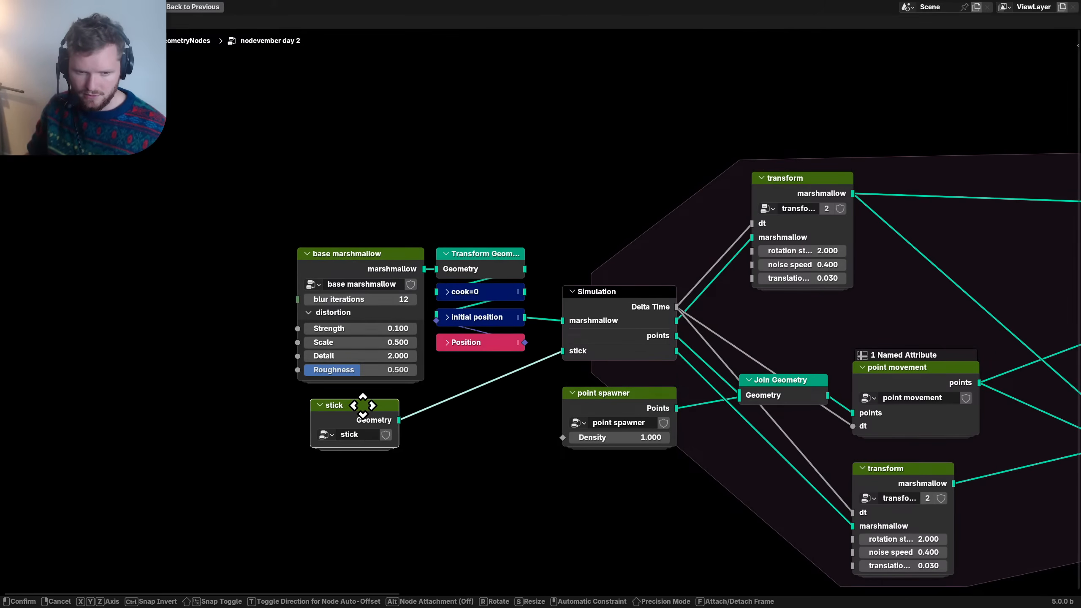
left_click(369, 423)
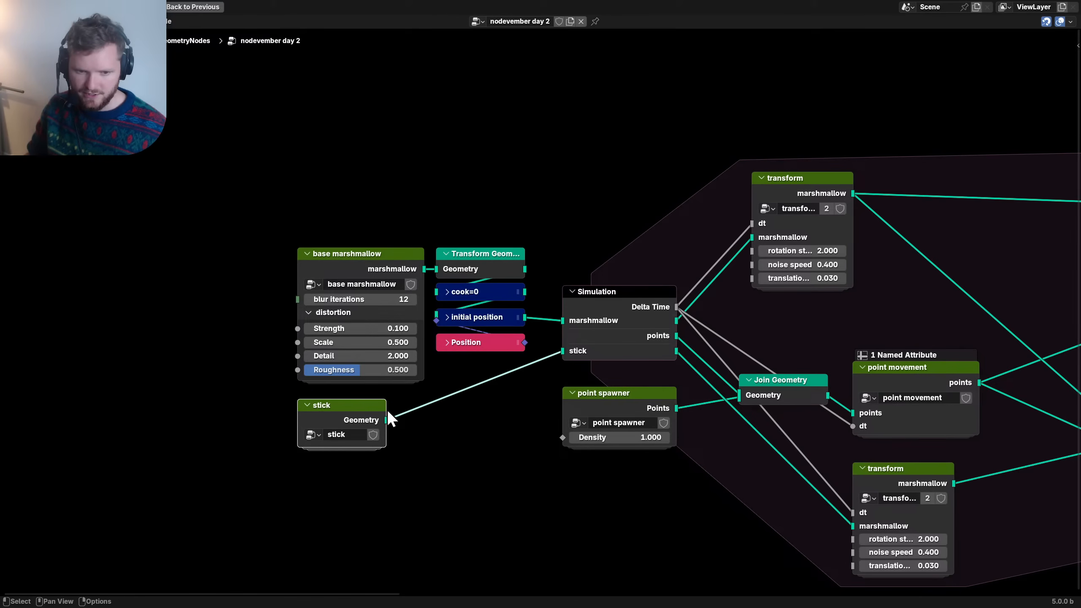
left_click_drag(386, 406, 424, 406)
scroll(702, 364, "down", 3)
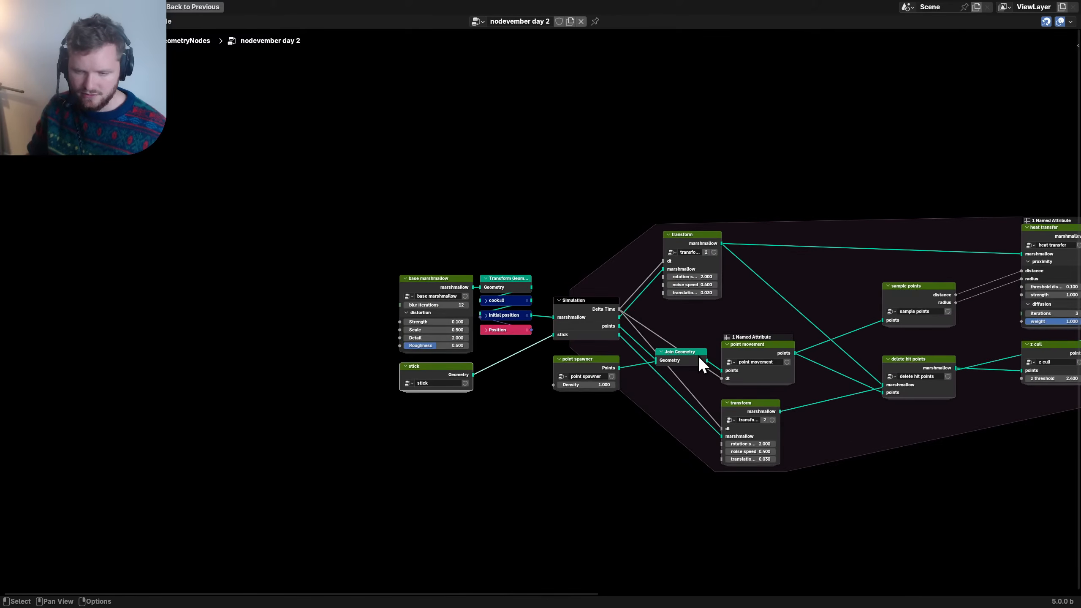
- Nudge the Join Geometry and point movement nodes slightly upward inside the simulation zone
middle_click_drag(700, 364, 531, 357)
scroll(494, 385, "up", 3)
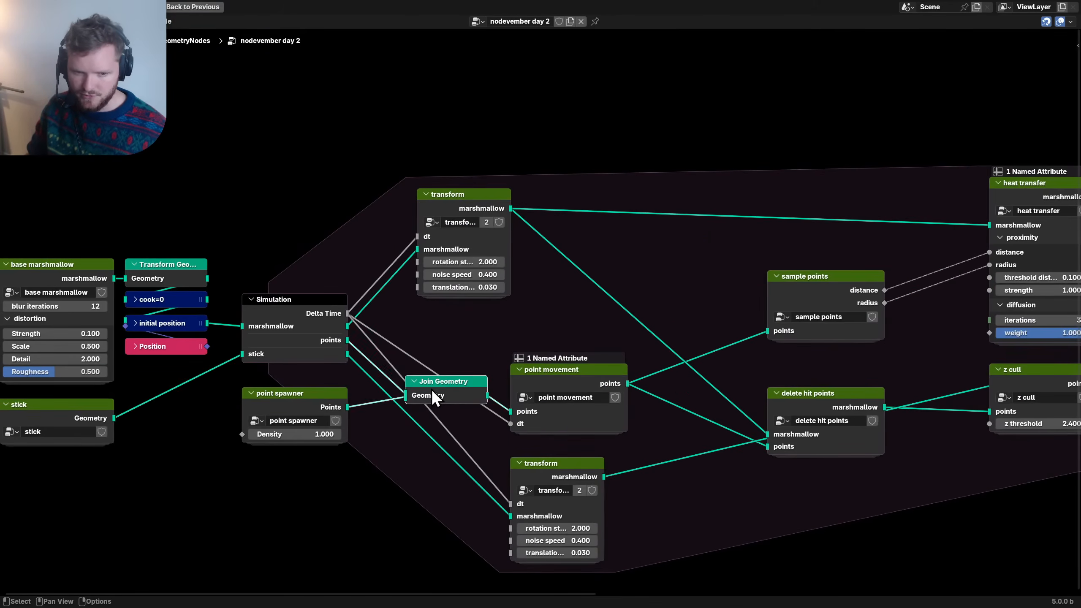
left_click_drag(430, 389, 431, 376)
left_click_drag(544, 382, 536, 375)
- Raise the heat transfer, z cull and dissipation nodes together near the end of the simulation zone
scroll(618, 360, "down", 2)
middle_click_drag(833, 337, 304, 359)
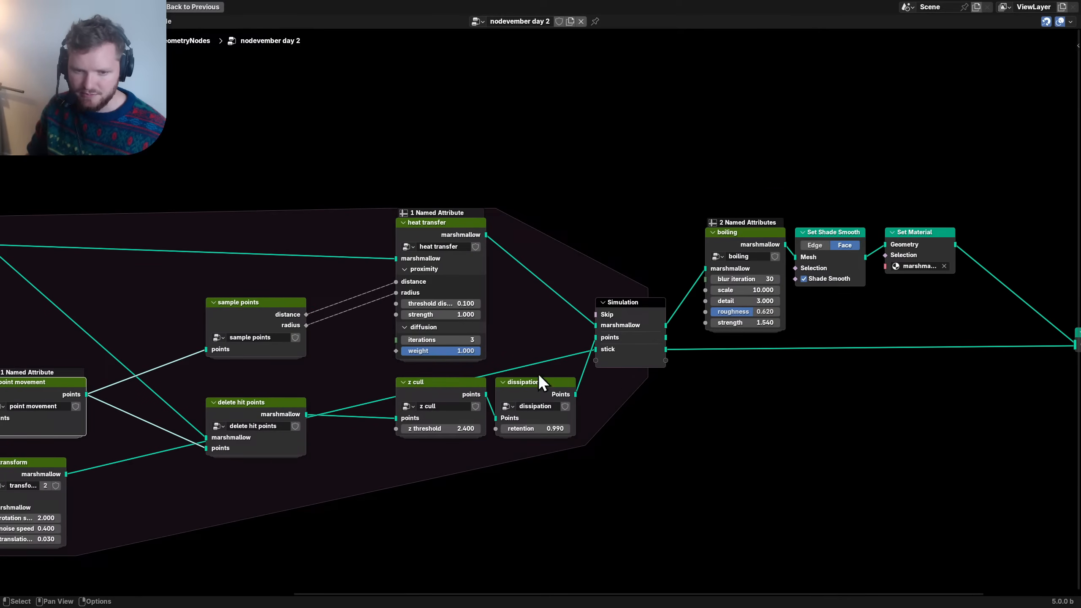
left_click_drag(442, 456, 487, 310)
left_click(456, 231, "shift")
- Stack the delete hit points node and the stick's transform node directly beneath sample points
middle_click_drag(319, 328, 416, 334)
left_click_drag(385, 413, 382, 379)
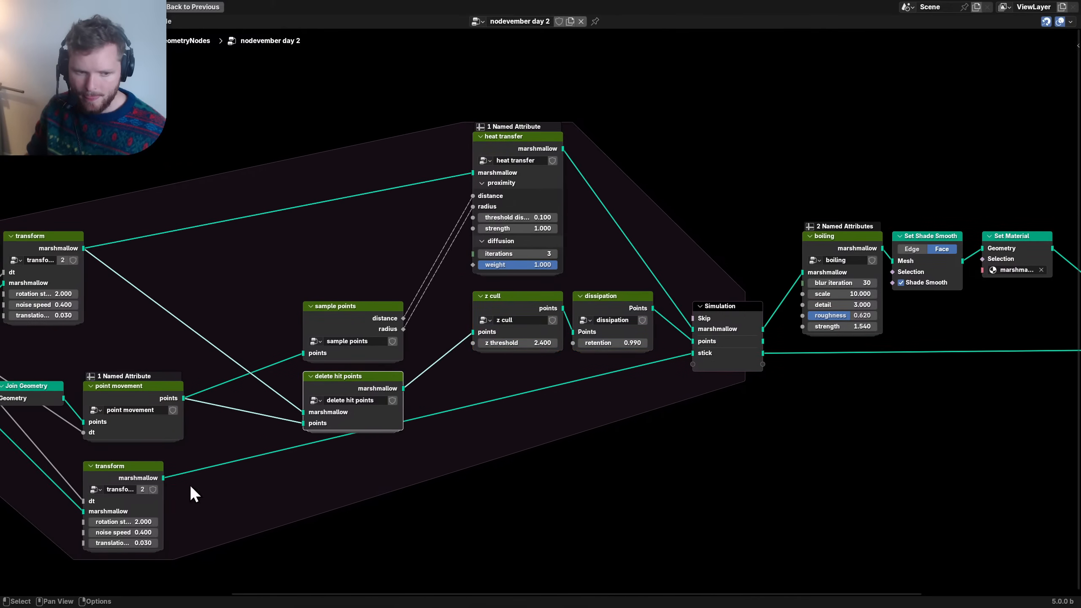
left_click_drag(117, 475, 300, 446)
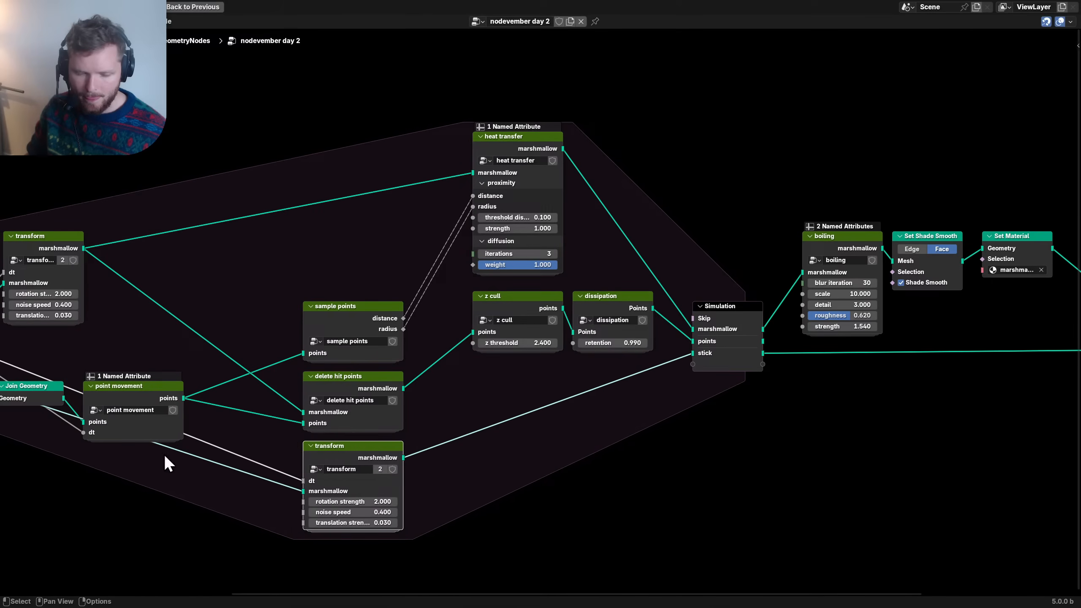
- Tuck the point spawner node closer beneath the simulation input node
middle_click_drag(169, 463, 527, 443)
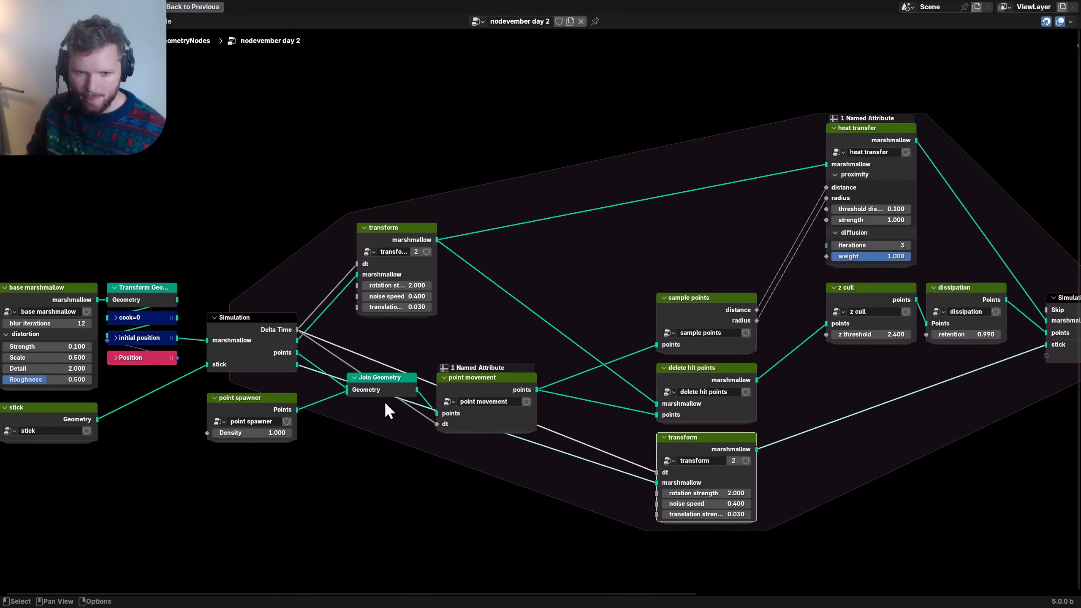
scroll(384, 401, "up", 1)
left_click_drag(230, 432, 229, 421)
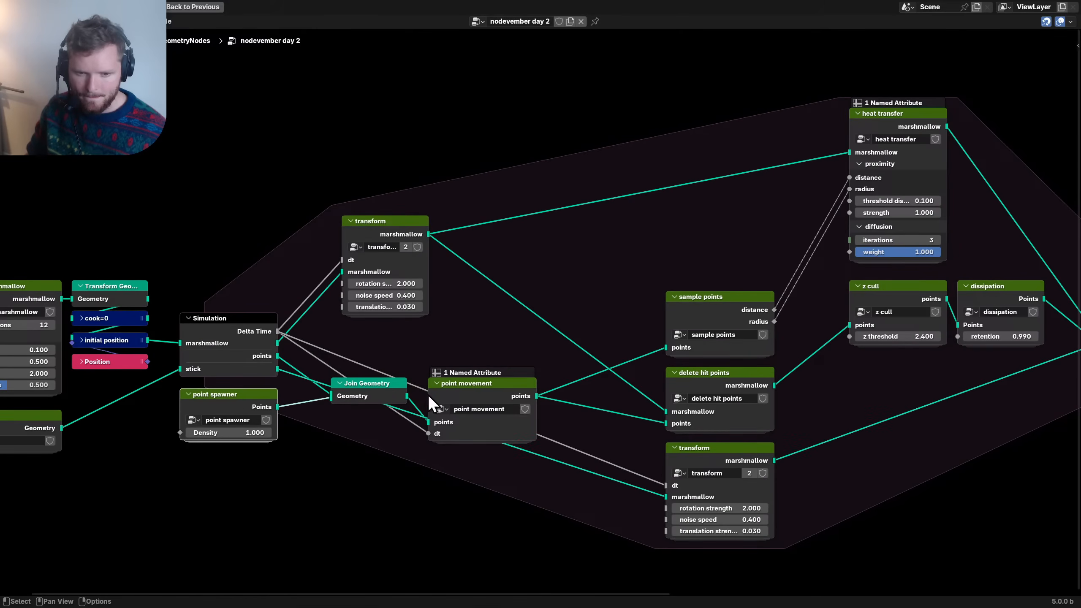
- Move point movement, the marshmallow's transform and Join Geometry closer to the sample points column
left_click_drag(468, 385, 533, 365)
middle_click_drag(615, 242, 588, 299)
left_click_drag(369, 291, 518, 204)
left_click_drag(574, 424, 560, 423)
left_click_drag(555, 322, 501, 262)
key("g")
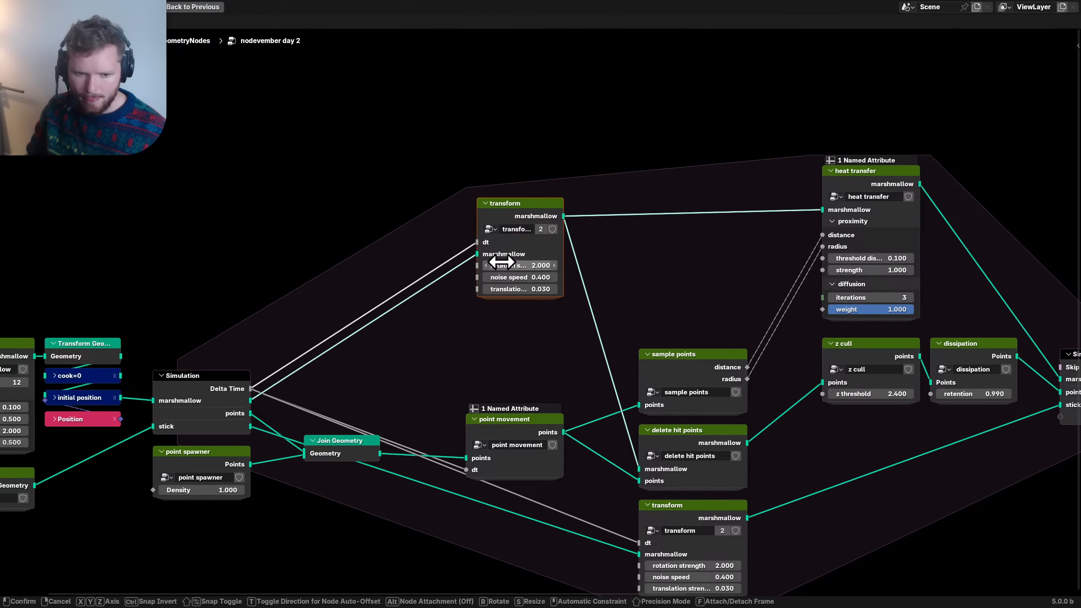
left_click(492, 263)
left_click_drag(328, 441, 405, 419)
- Route Delta Time to point movement and the stick's transform through one reroute placed below the point spawner, and save the file
middle_click_drag(354, 421, 420, 425)
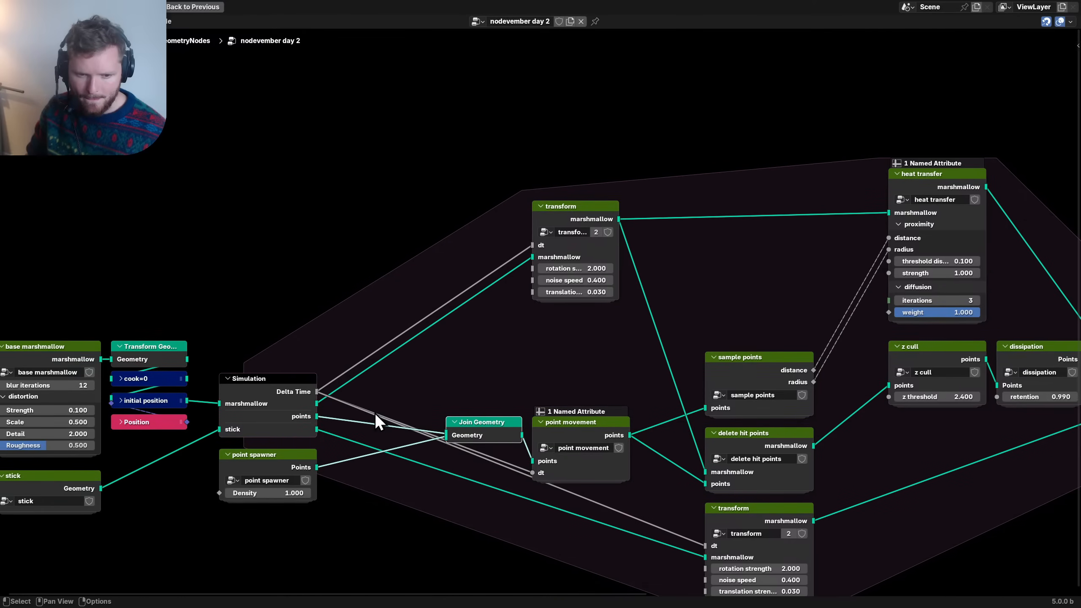
right_click_drag(359, 415, 367, 398, "shift")
middle_click_drag(398, 412, 387, 346)
key("g")
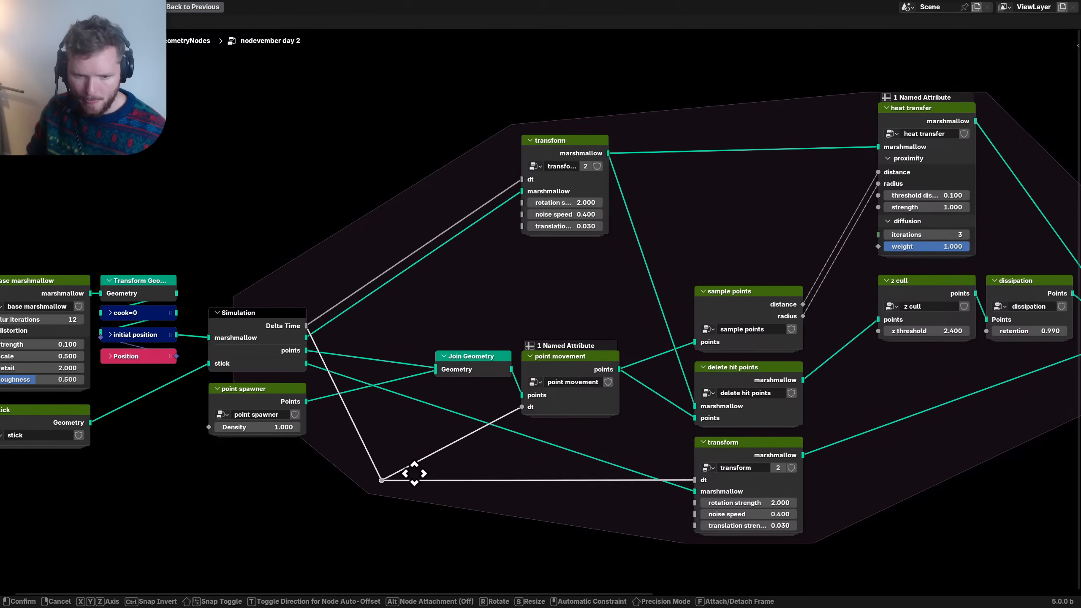
left_click(414, 473)
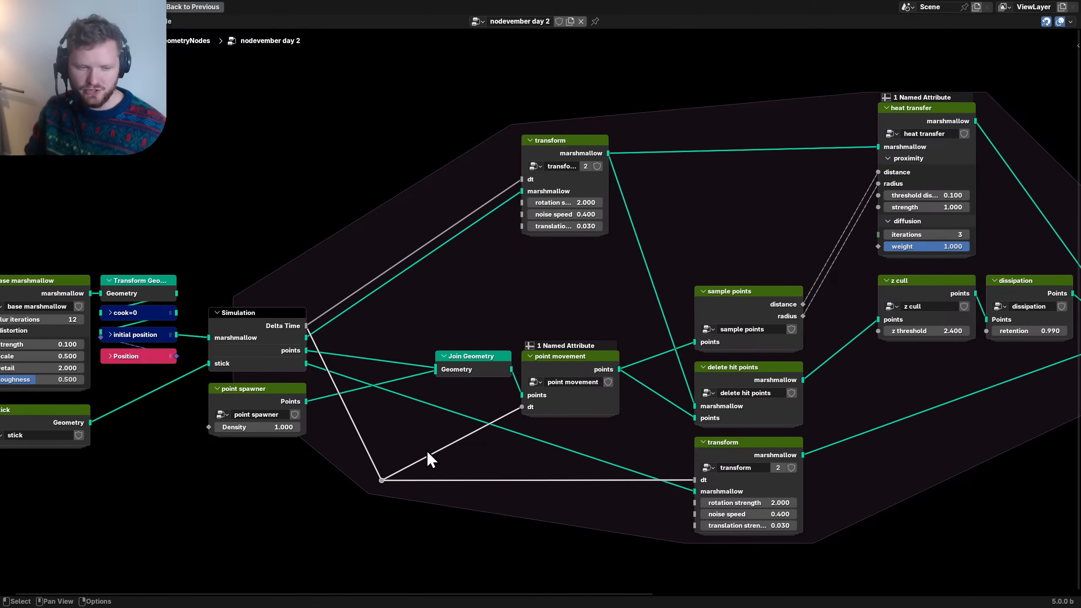
key("ctrl+s")
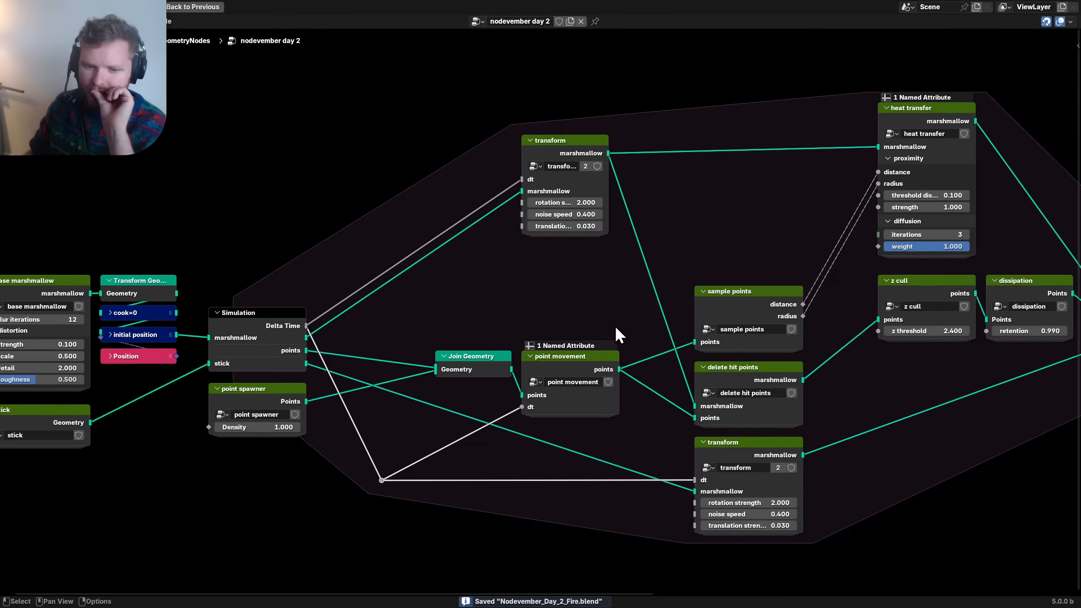
key("g")
left_click(413, 483)
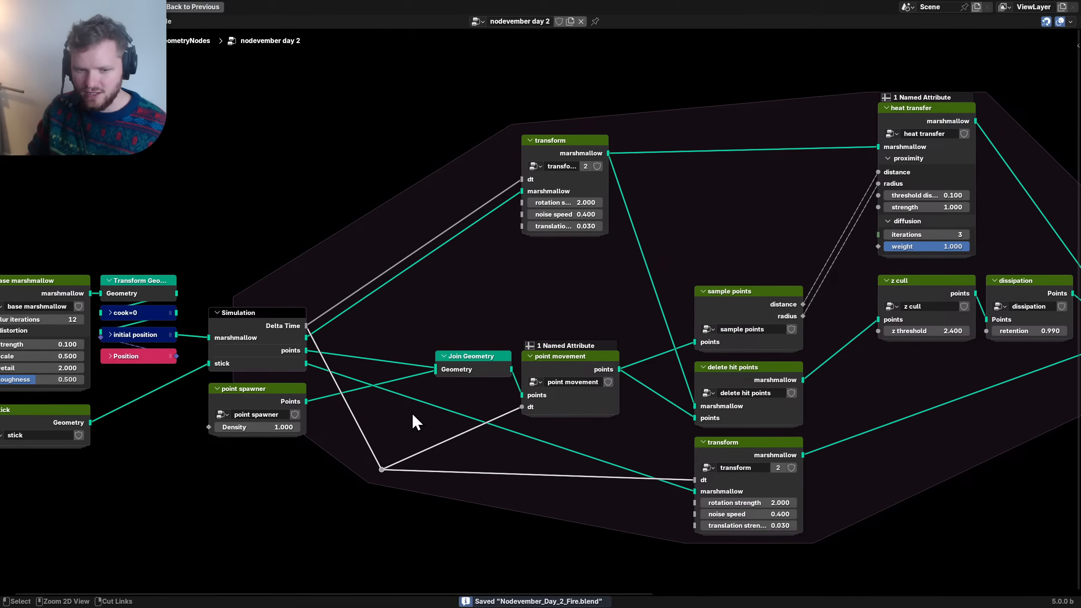
- Shift the Join Geometry node slightly away from point movement, keep it expanded, and save the file
left_click(473, 359)
key("g")
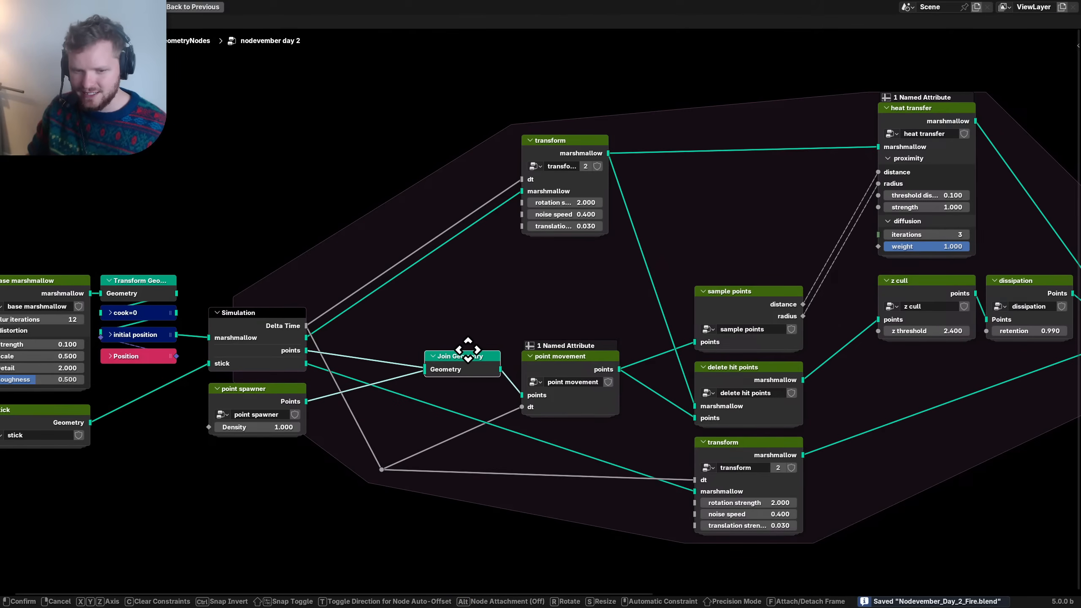
left_click(469, 349)
key("h")
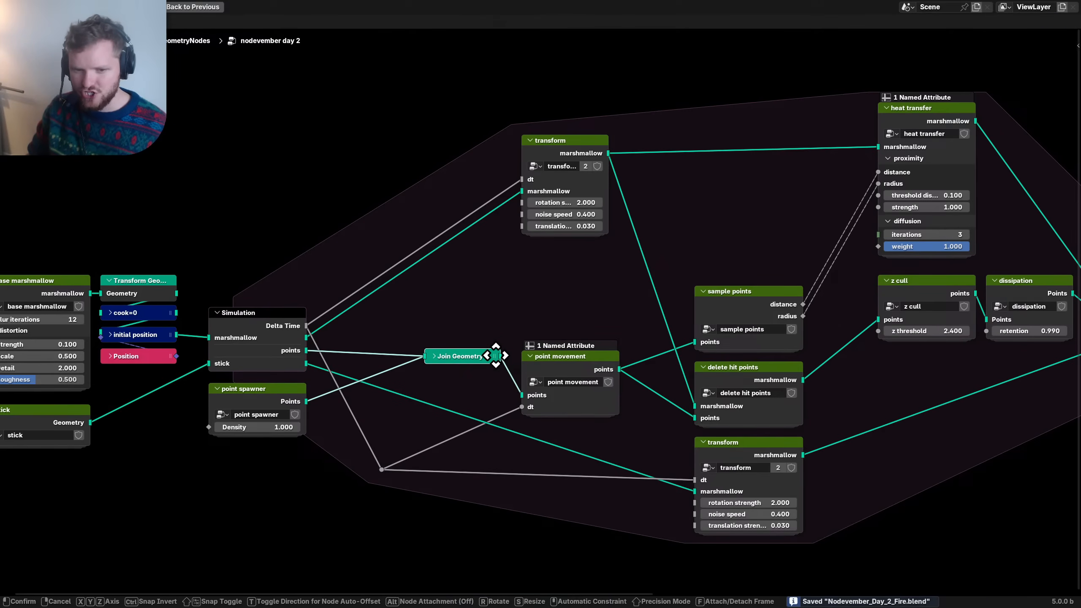
key("h")
middle_click_drag(537, 357, 352, 361)
key("ctrl+s")
- Lower sample points slightly and place the marshmallow's transform node just above point movement
scroll(652, 358, "down", 2)
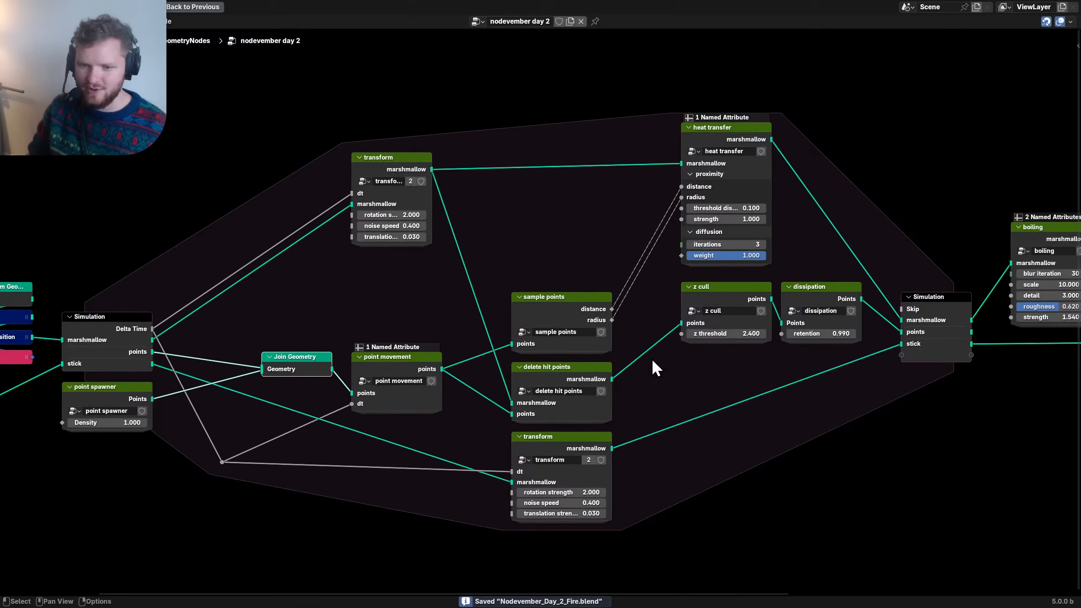
mouse_move(555, 298)
left_mouse_down()
mouse_move(555, 200)
mouse_move(559, 308)
left_mouse_up()
left_click_drag(406, 207, 406, 291)
- Add a reroute on the marshmallow link into heat transfer, place it above the transform node, and save the file
right_click_drag(523, 258, 493, 200, "shift")
key("g")
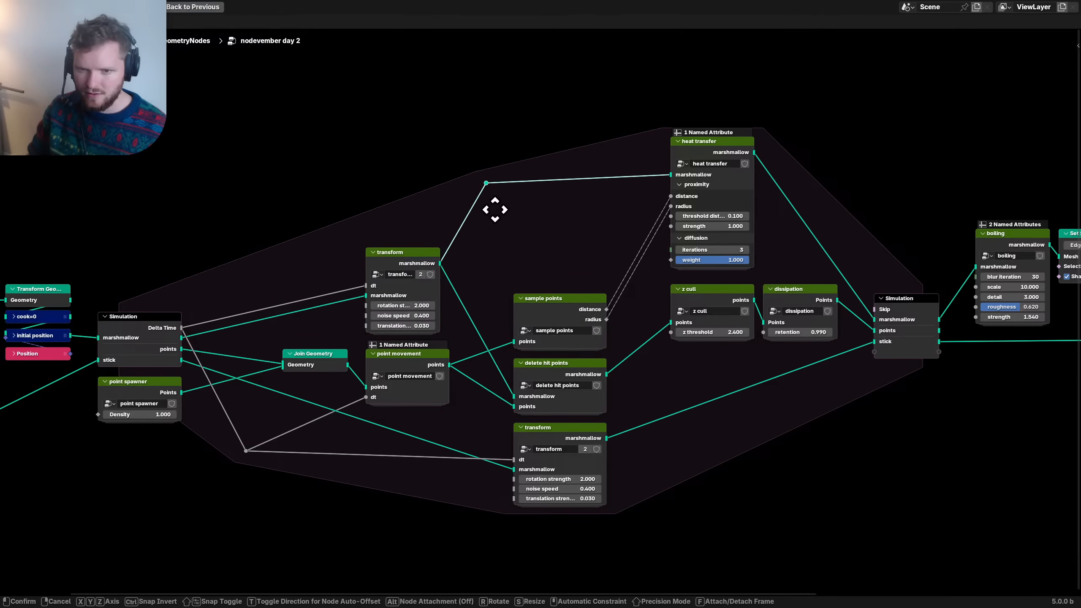
left_click(486, 200)
middle_click_drag(694, 275, 473, 274)
key("ctrl+s")
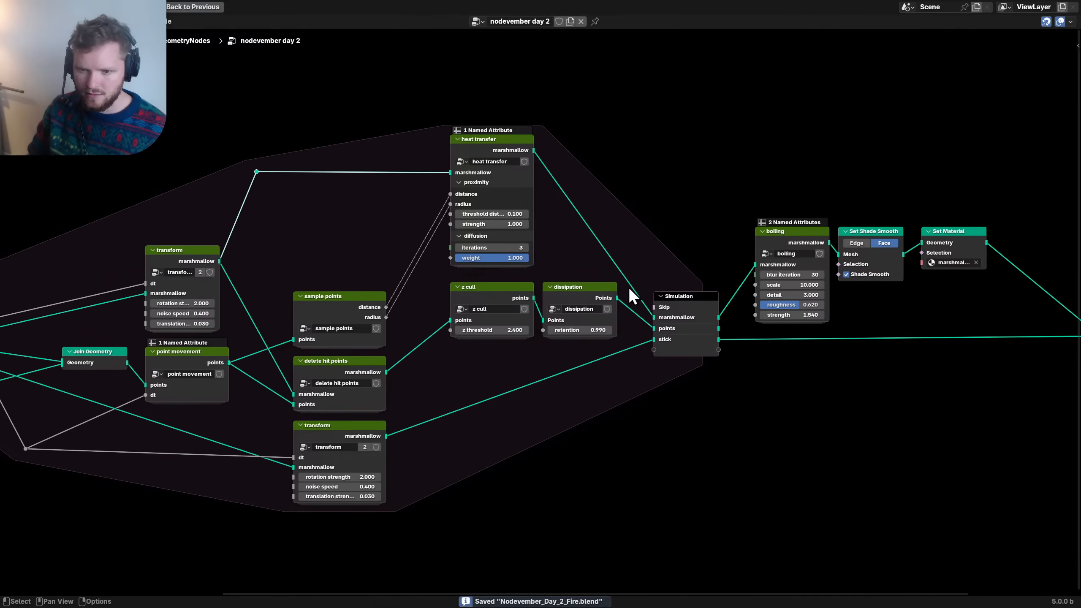
- Hide the unused sockets on the simulation output node
middle_click_drag(629, 288, 534, 305)
middle_click_drag(700, 336, 549, 363)
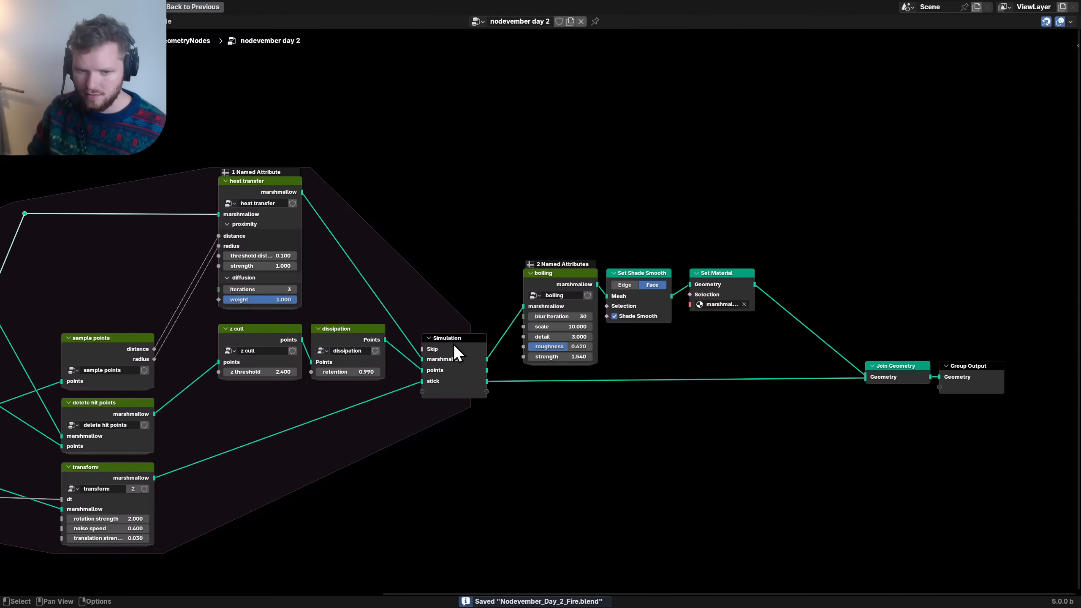
scroll(651, 351, "down", 1)
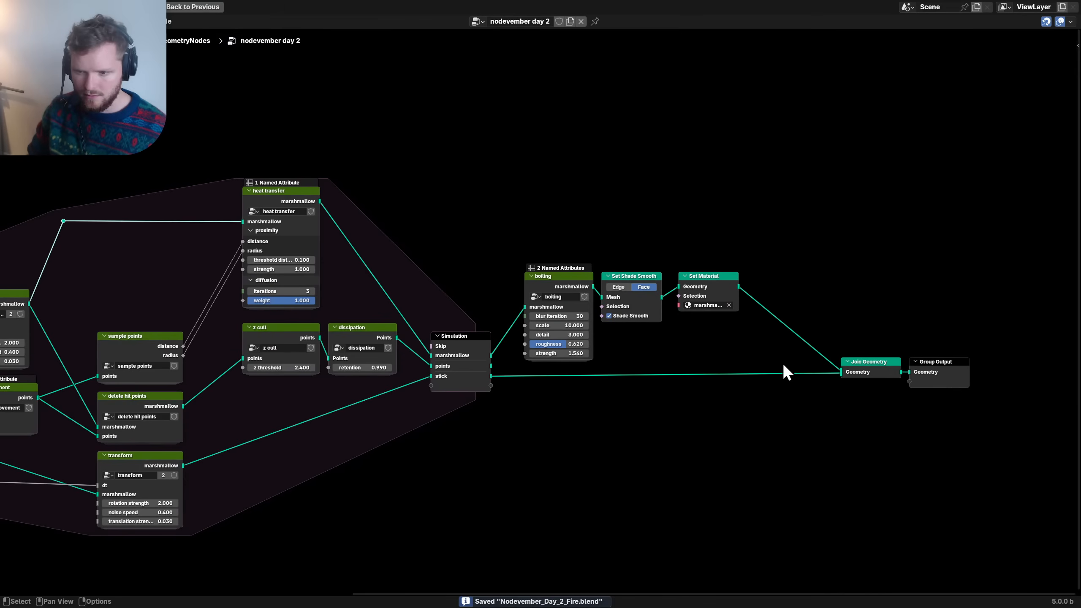
left_click_drag(831, 398, 960, 357)
left_click(469, 336)
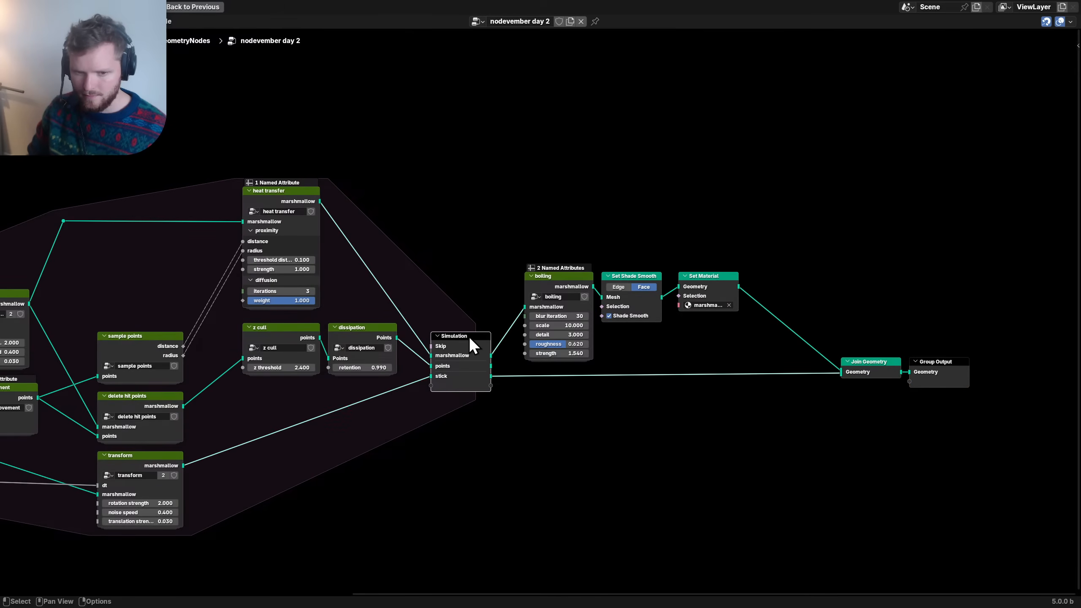
key("ctrl+h")
- Move the final Join Geometry and Group Output closer to Set Material, and raise the boiling, Set Shade Smooth and Set Material nodes slightly
left_click_drag(857, 395, 942, 355)
key("g")
left_click(869, 349)
left_click_drag(686, 352, 535, 262)
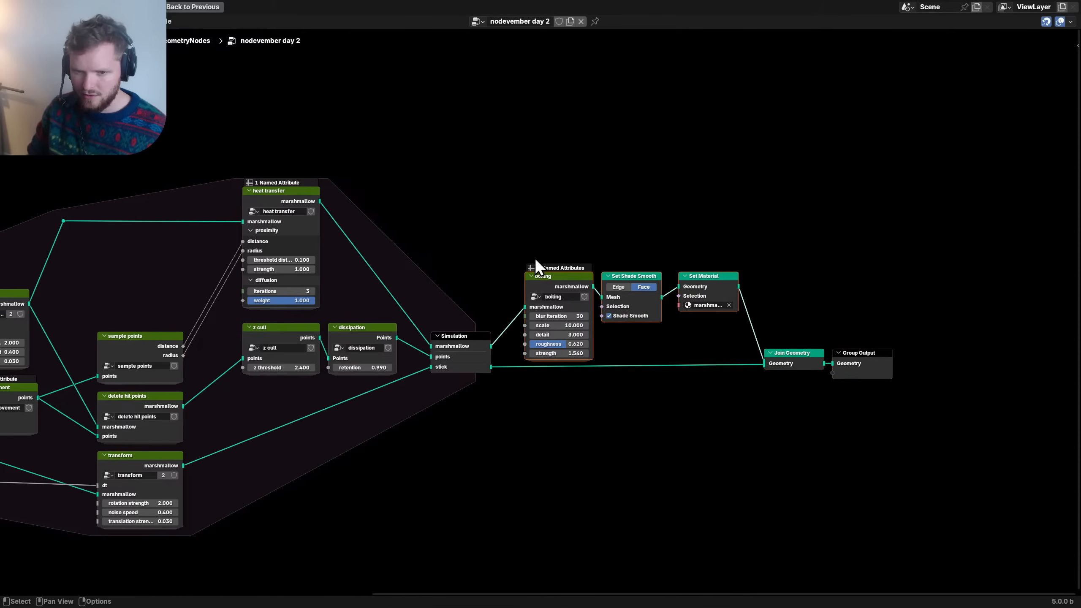
key("g")
left_click(531, 248)
- Copy the Transform Geometry, cook=0, initial position and Position nodes into the base marshmallow group
middle_click_drag(127, 352, 508, 342)
scroll(471, 334, "down", 1)
middle_click_drag(346, 341, 611, 331)
scroll(549, 334, "up", 1)
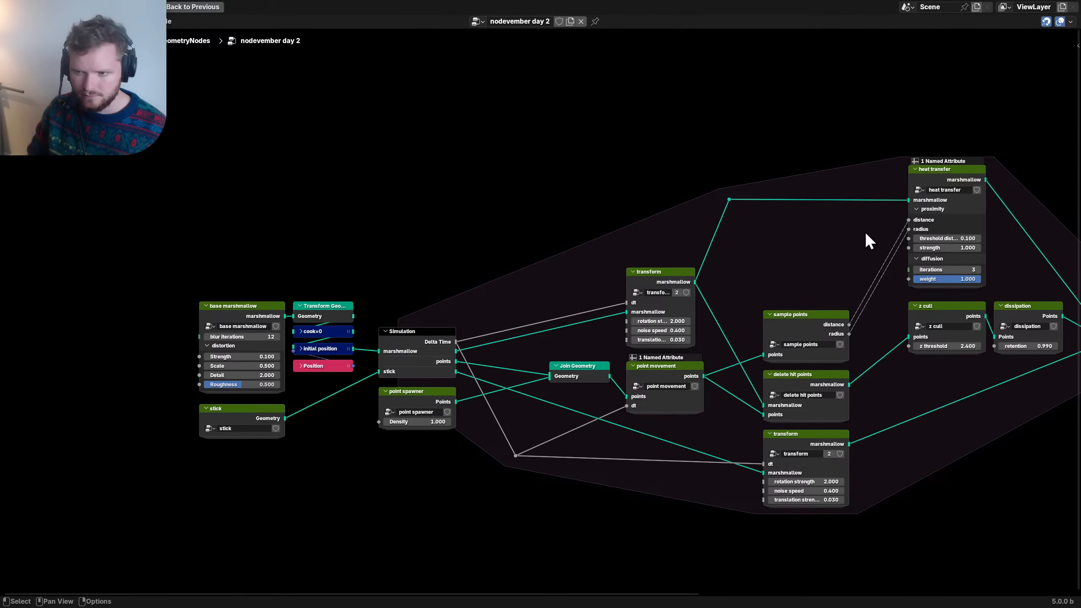
middle_click_drag(865, 234, 942, 226)
scroll(429, 332, "up", 1)
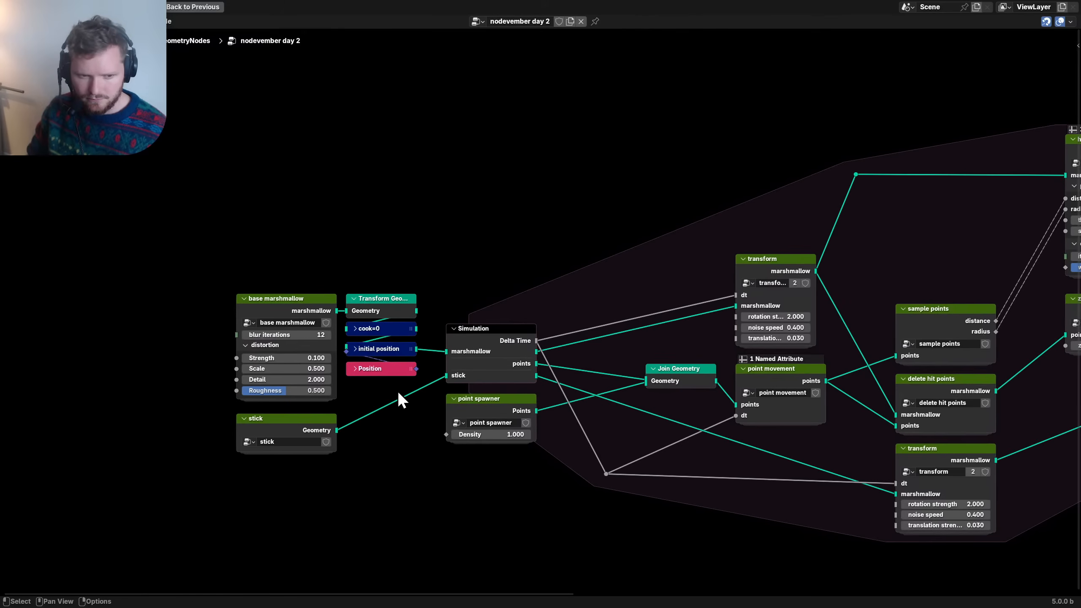
scroll(391, 343, "up", 1)
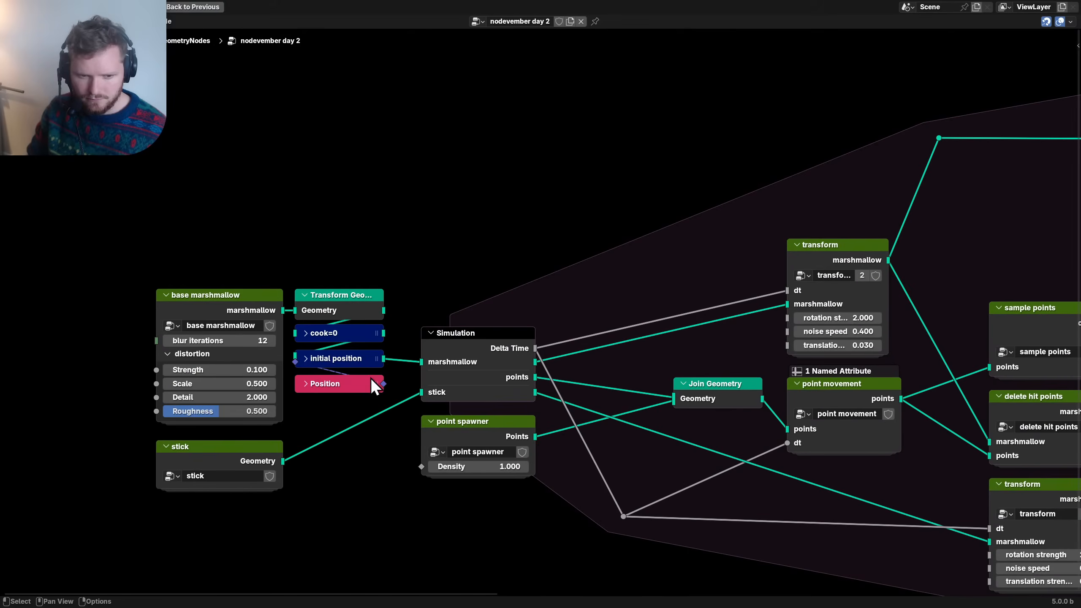
left_click_drag(359, 401, 341, 294)
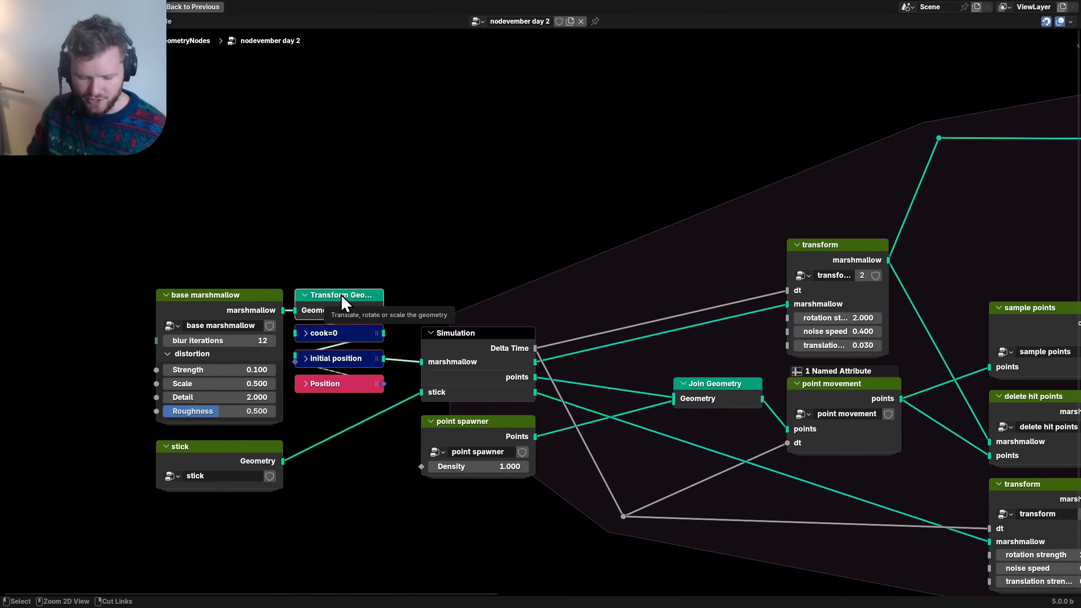
left_click(250, 303)
key("Tab")
left_click(800, 405)
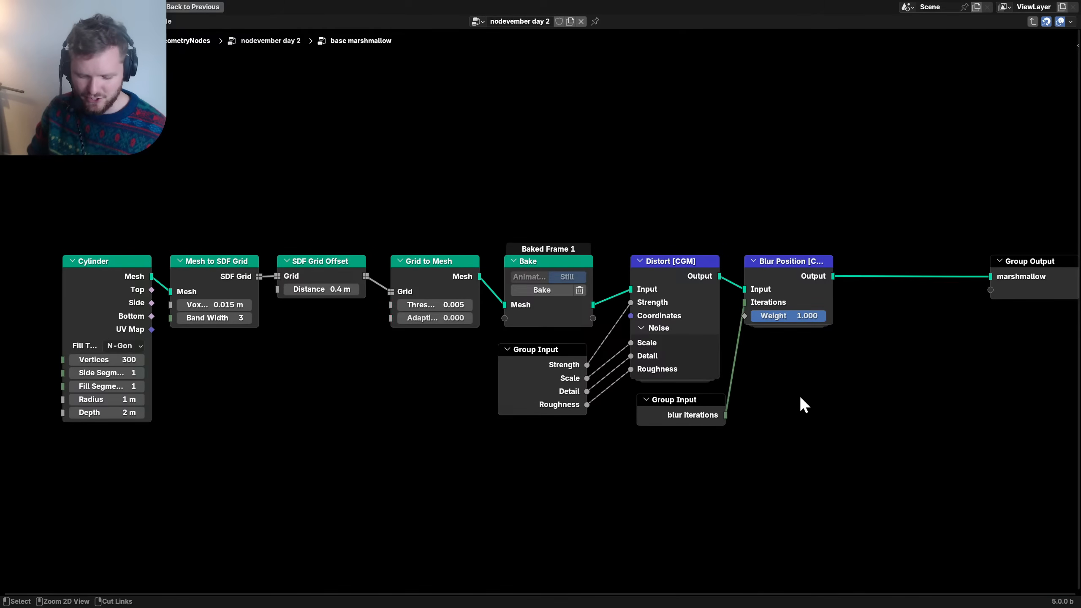
key("ctrl+v")
- Place the pasted nodes after Blur Position and wire Transform Geometry between Blur Position and the Group Output
middle_click_drag(788, 377, 470, 381)
left_click_drag(468, 371, 551, 339)
key("g")
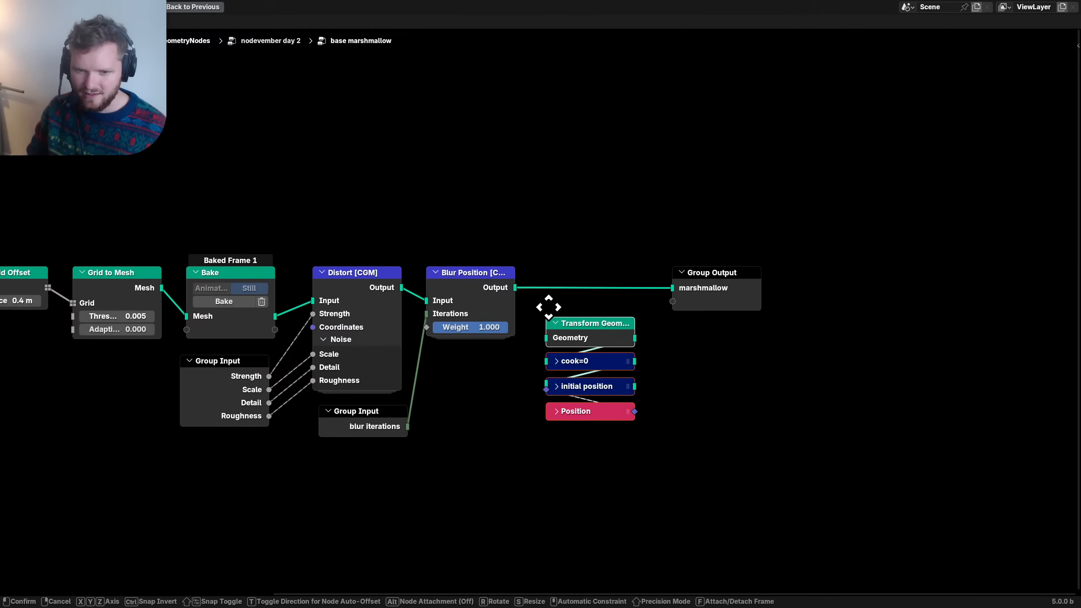
left_click(550, 307)
left_click_drag(516, 288, 548, 336)
left_click_drag(634, 338, 671, 290)
- Check Transform Geometry's hidden settings, hide them again, and line the node up with Blur Position
left_click(591, 324)
key("ctrl+h")
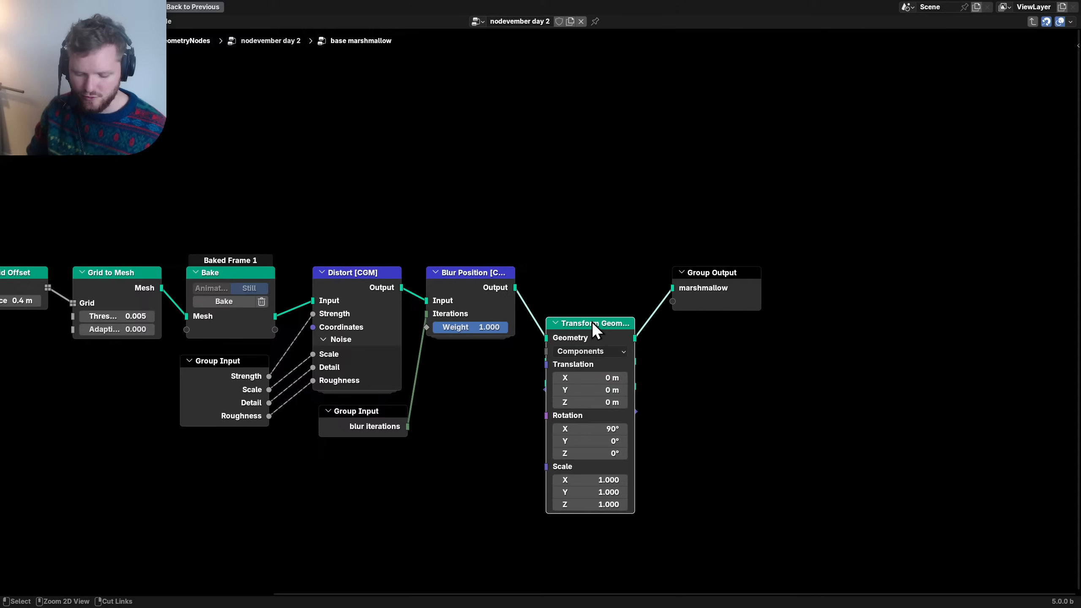
key("ctrl+h")
key("g")
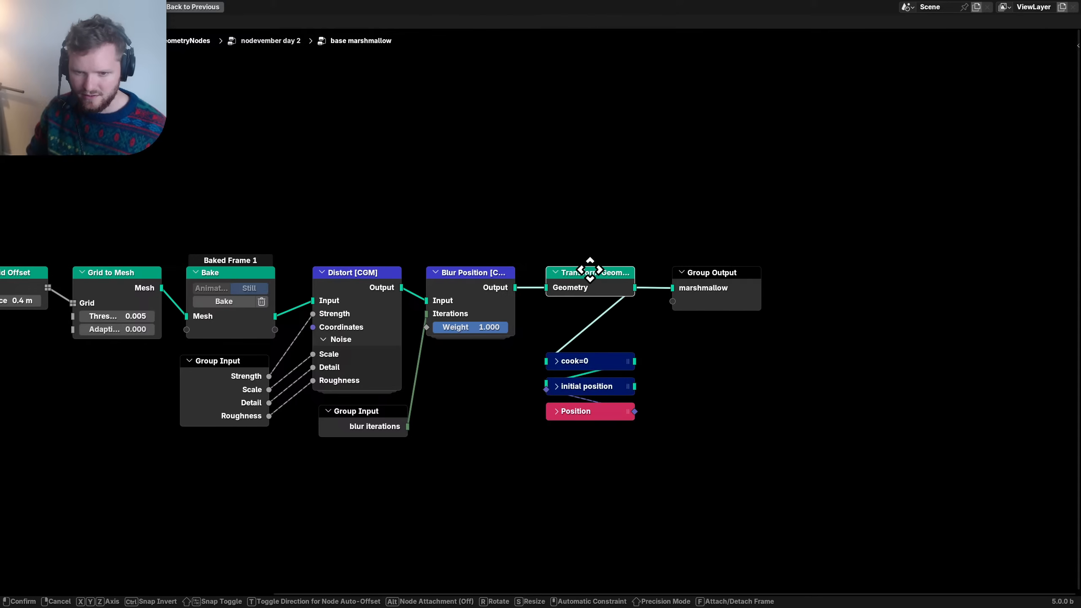
left_click(590, 270)
- Move cook=0, initial position and Position past Transform Geometry and connect the attribute chain to the Group Output
left_click_drag(543, 446, 608, 353)
key("g")
left_click(704, 337)
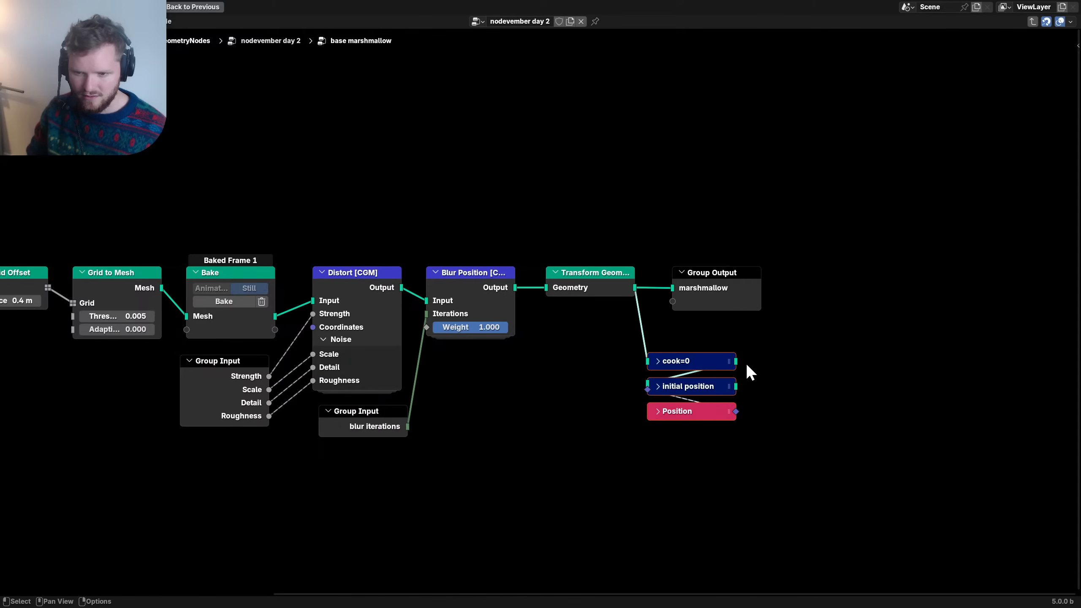
left_click_drag(737, 363, 672, 291)
- Space out the Group Output and align the pasted attribute nodes in the row after Transform Geometry
left_click_drag(716, 274, 839, 297)
key("g")
left_click_drag(737, 468, 582, 256)
left_click(683, 314)
key("g")
left_click(569, 259)
left_click_drag(829, 298, 778, 285)
- Return to the main node tree and dissolve its original Transform Geometry, cook=0, initial position and Position nodes
key("Tab")
left_click_drag(371, 447, 327, 270)
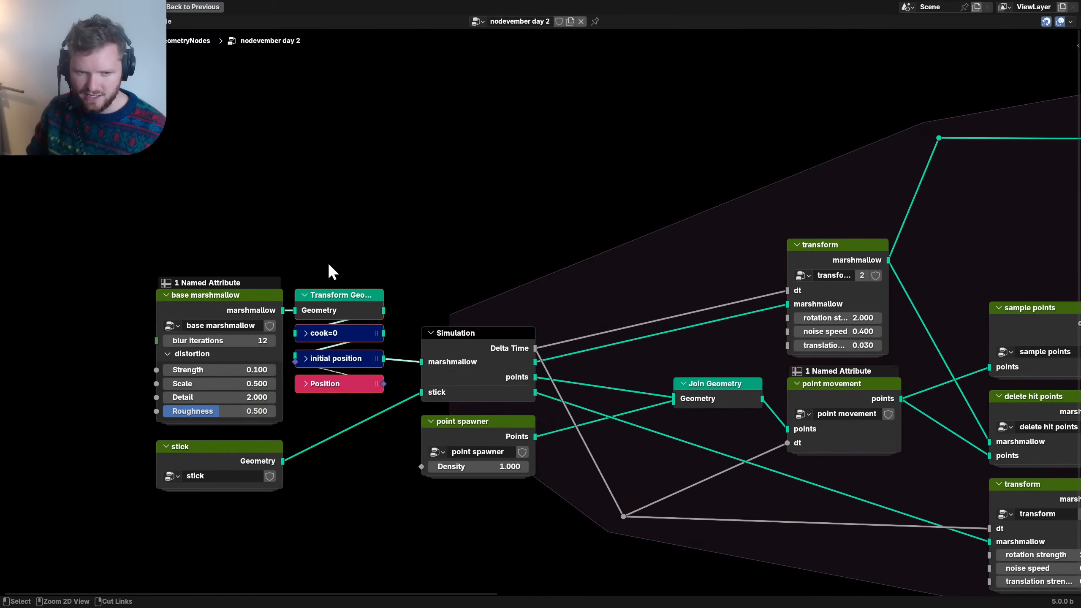
key("ctrl+x")
- Move the base marshmallow and stick nodes close to the simulation input and save the file
left_click_drag(307, 505, 213, 353)
key("g")
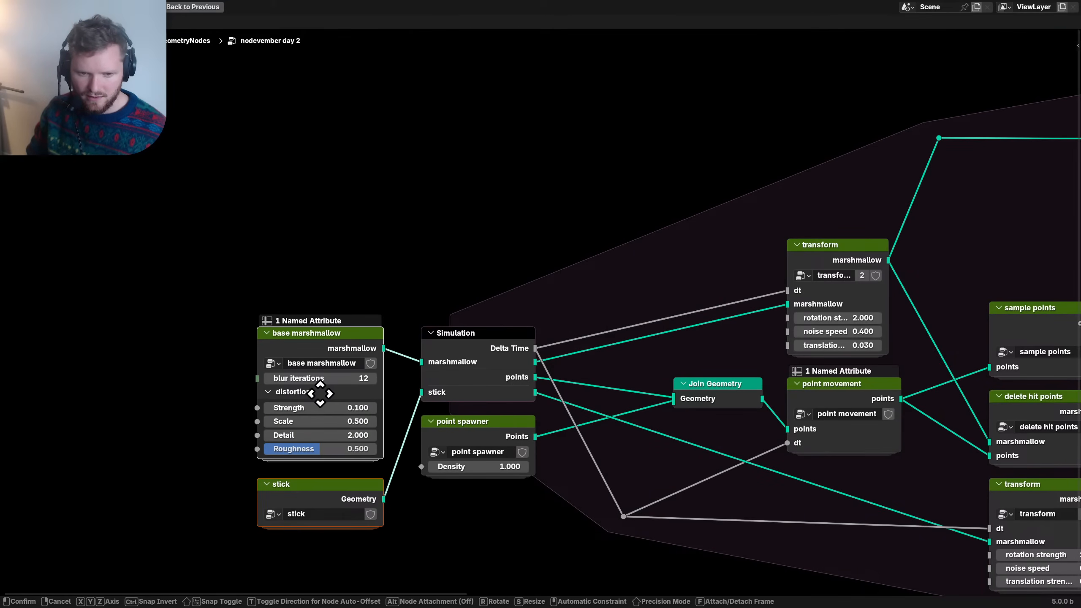
left_click(316, 392)
scroll(346, 469, "down", 1)
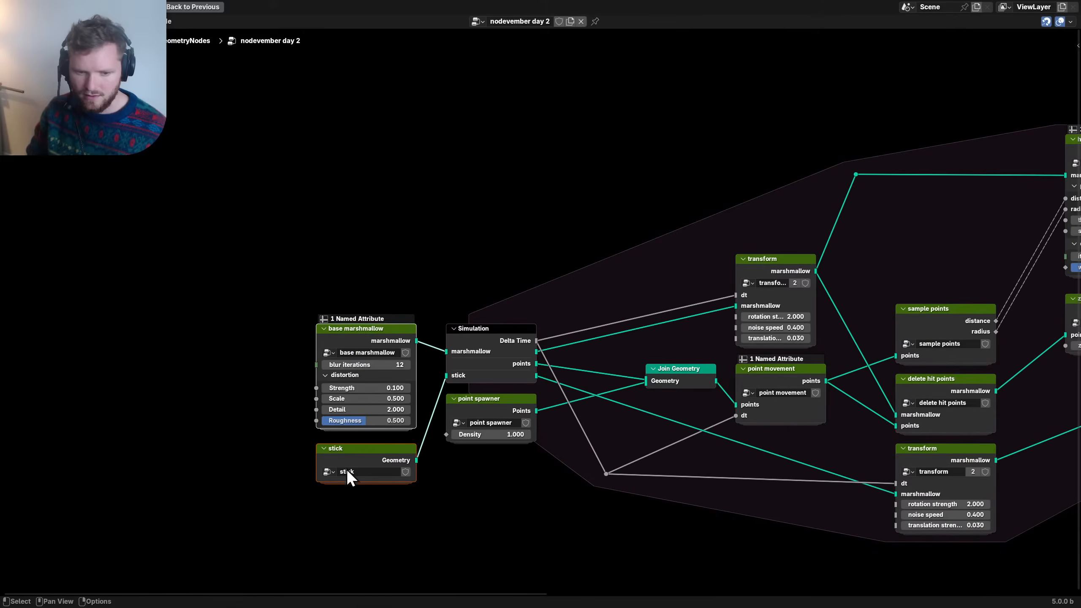
scroll(553, 408, "down", 1)
middle_click_drag(589, 379, 410, 352)
key("ctrl+s")
- Raise sample points toward heat transfer and move delete hit points up below it, roughly level with z cull
middle_click_drag(653, 353, 493, 371)
scroll(462, 343, "up", 1)
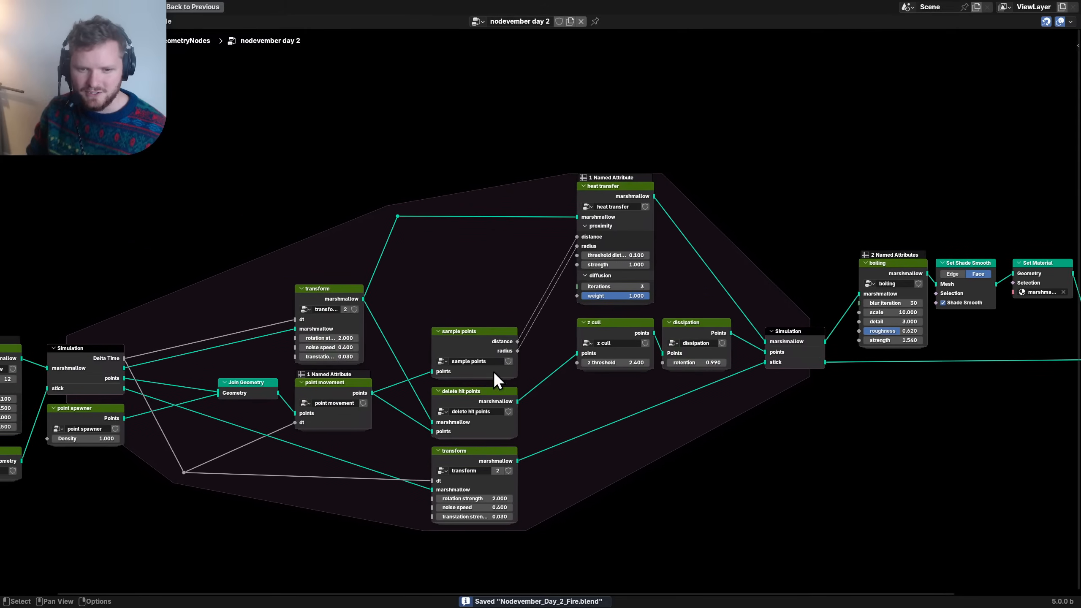
scroll(495, 327, "up", 1)
left_click(462, 341)
left_click_drag(461, 342, 460, 251)
left_click_drag(458, 419, 446, 371)
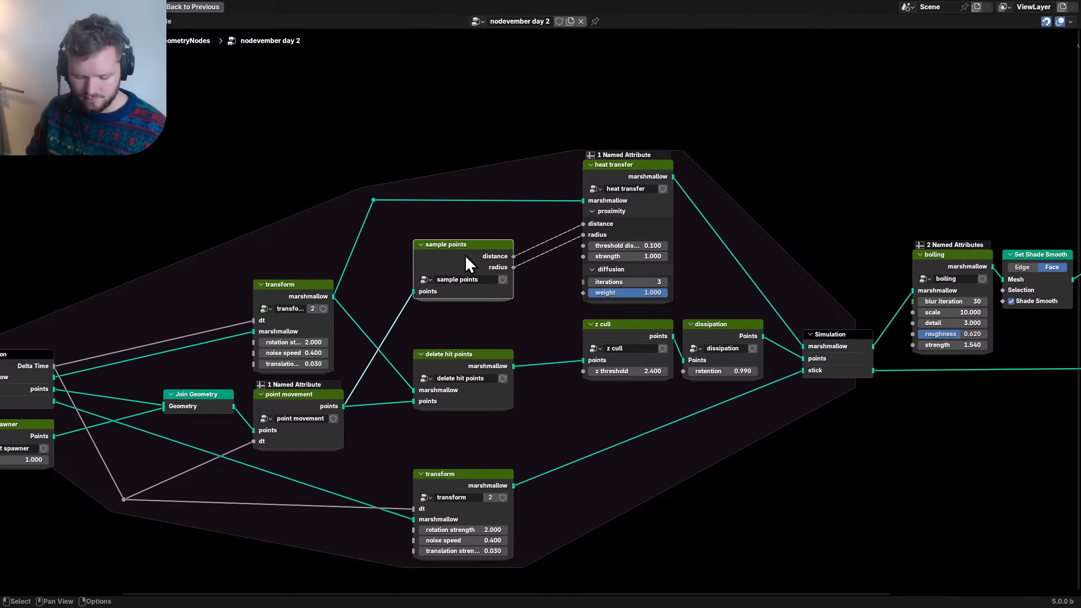
left_click_drag(465, 255, 465, 272)
- Raise the stick's transform node and the Delta Time reroute together, closer to the nodes above
middle_click_drag(429, 442, 506, 405)
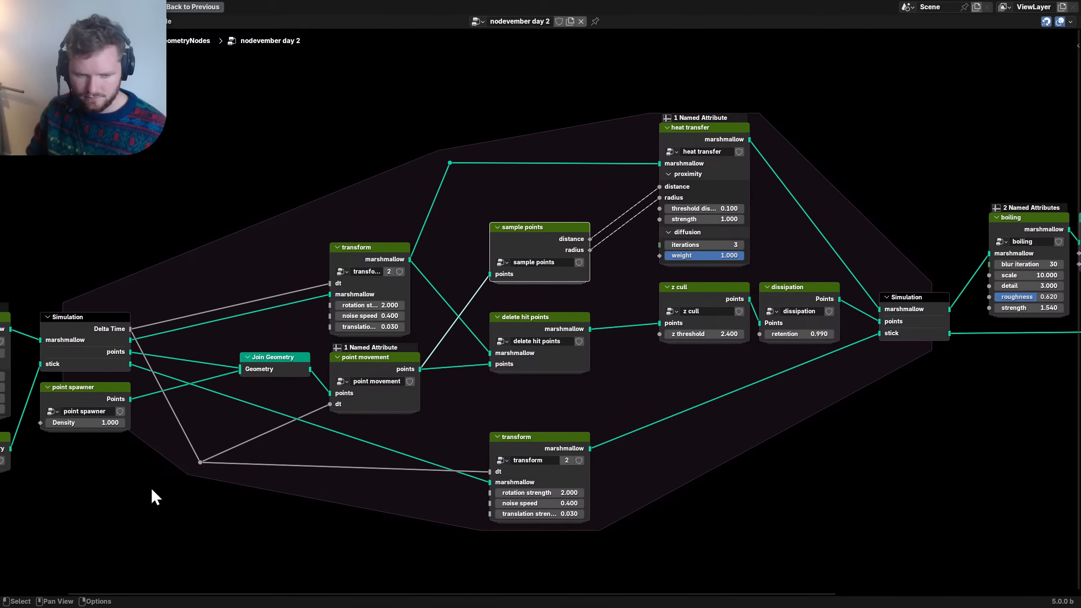
left_click_drag(174, 509, 532, 440)
key("g")
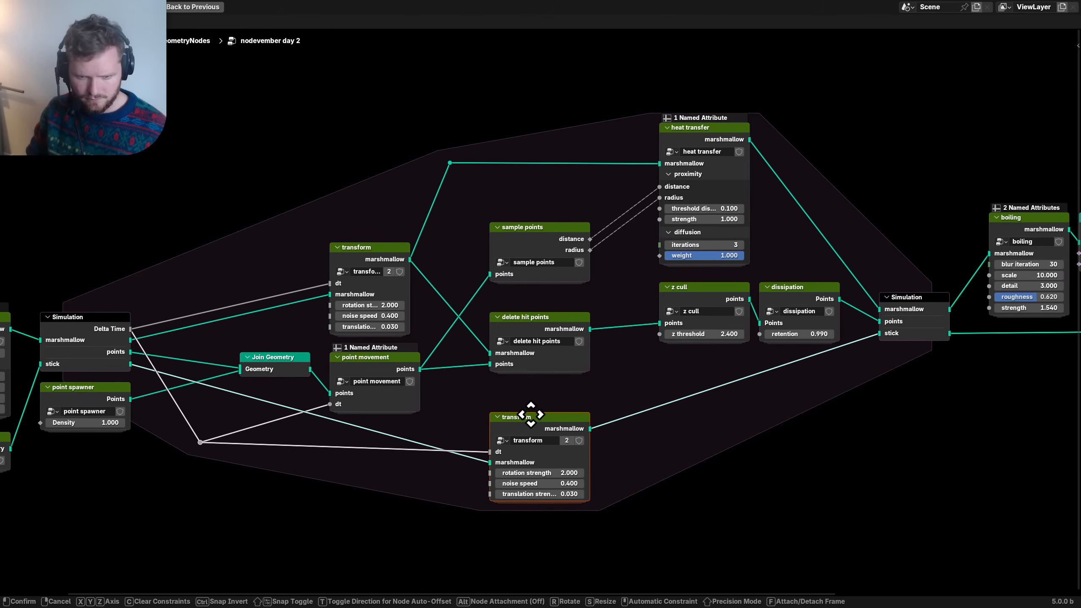
left_click(530, 414)
- Add a second reroute on the Delta Time links, place it just before point movement, and save the file
middle_click_drag(307, 447, 452, 443)
scroll(452, 443, "up", 1)
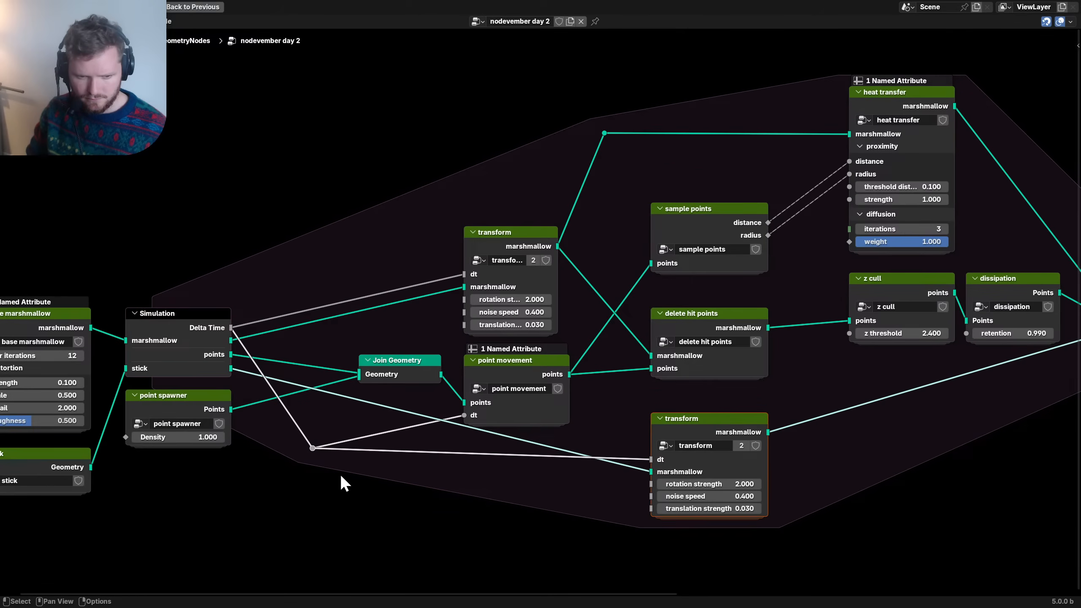
right_click_drag(373, 471, 363, 431, "shift")
key("g")
left_click(449, 445)
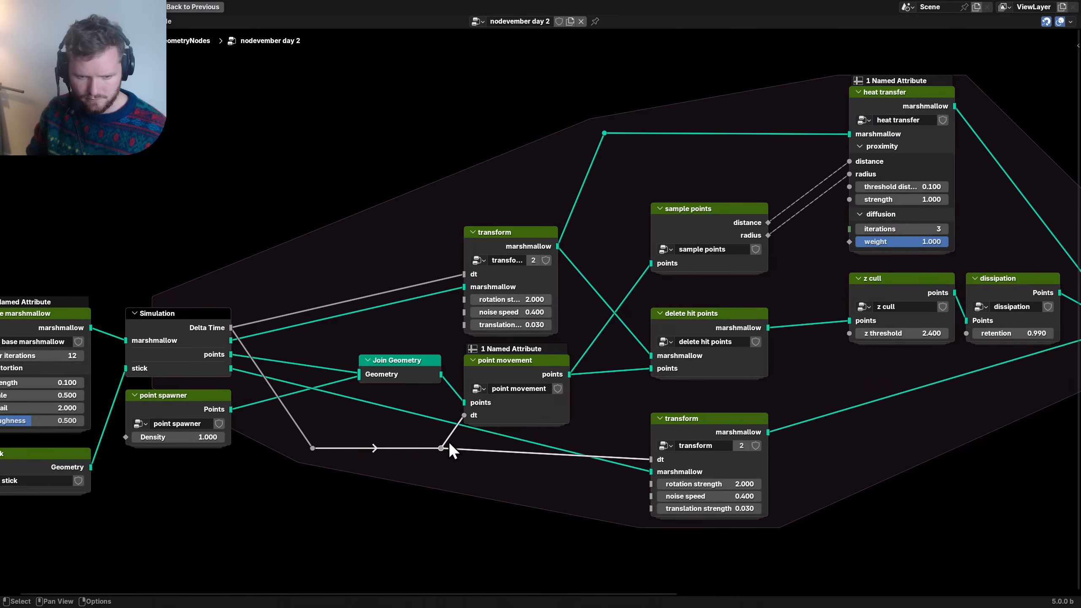
key("g")
left_click(409, 445)
scroll(438, 460, "down", 1)
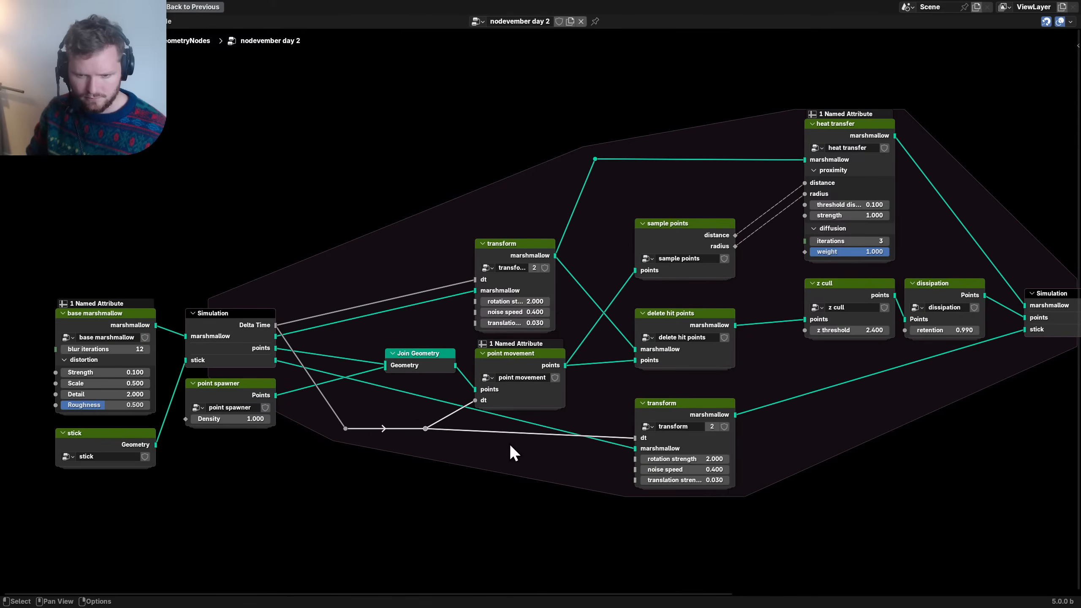
key("ctrl+s")
- Move heat transfer, z cull and dissipation closer to sample points, and align the marshmallow reroute with heat transfer's input
middle_click_drag(362, 379, 443, 408)
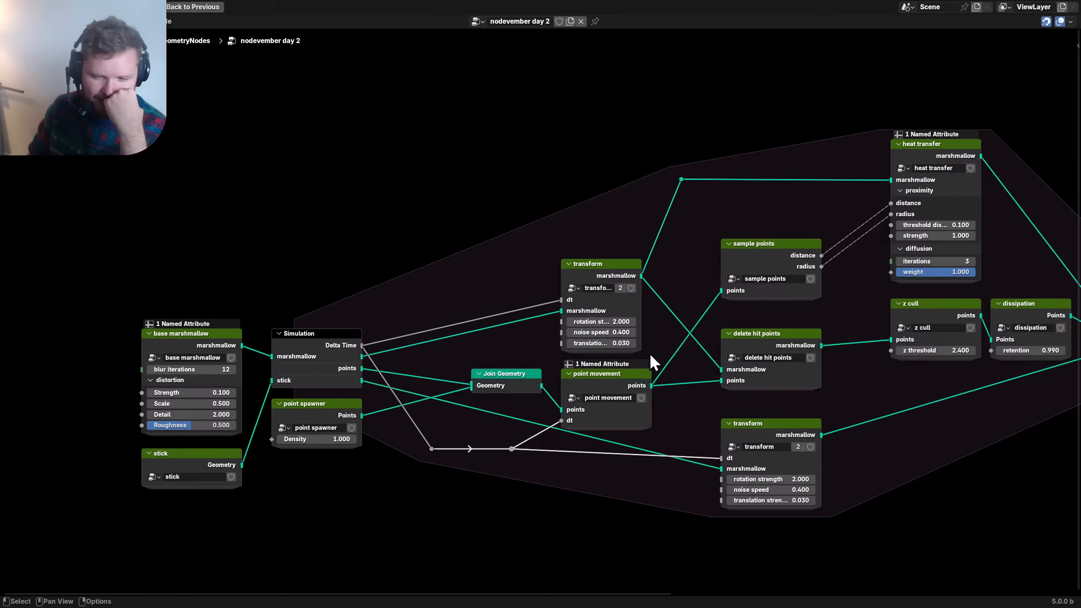
scroll(545, 354, "right", 10)
left_click_drag(589, 375, 676, 183)
key("g")
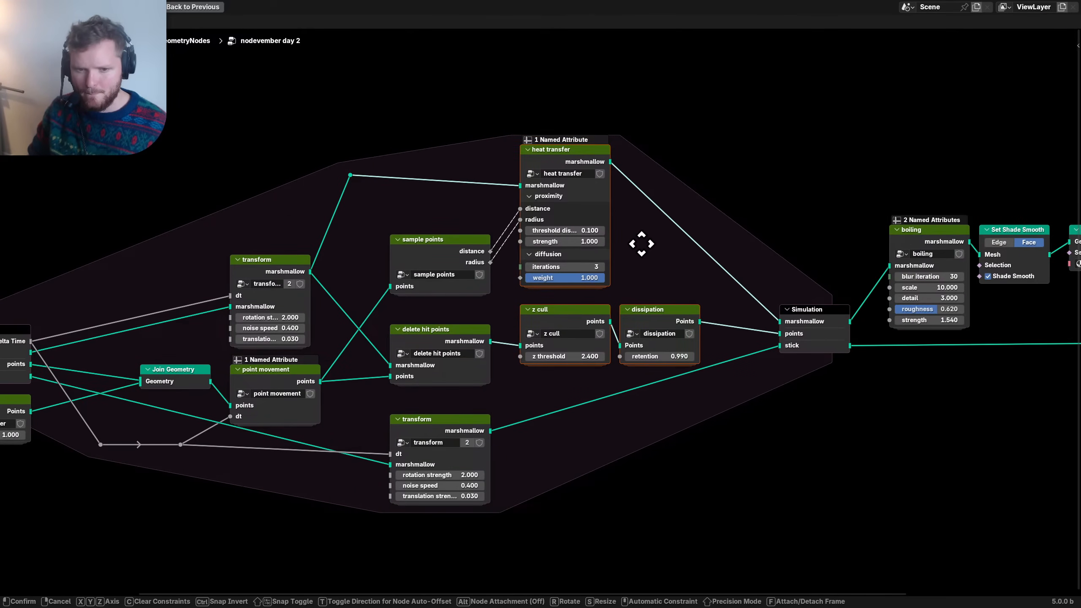
left_click(641, 242)
left_click_drag(373, 198, 331, 154)
key("g")
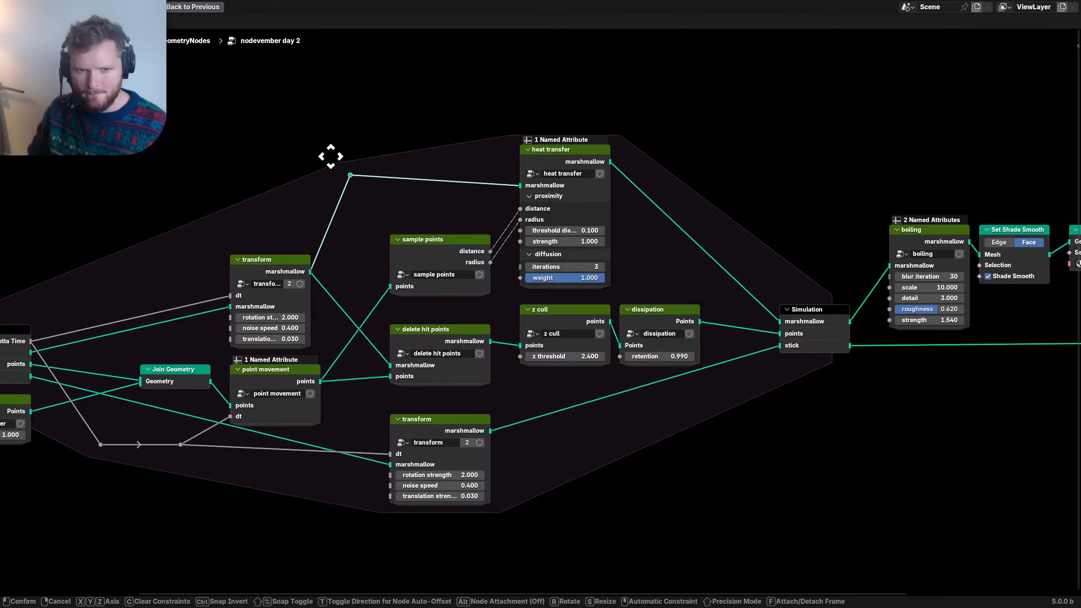
left_click(333, 164)
- Move the simulation output closer to dissipation, nudge the nodes at the end of the tree, and save the file
middle_click_drag(711, 259, 468, 259)
left_click_drag(562, 319, 542, 315)
scroll(612, 336, "down", 8)
left_click_drag(860, 361, 799, 293)
key("g")
left_click(806, 296)
key("ctrl+s")
scroll(483, 304, "up", 2)
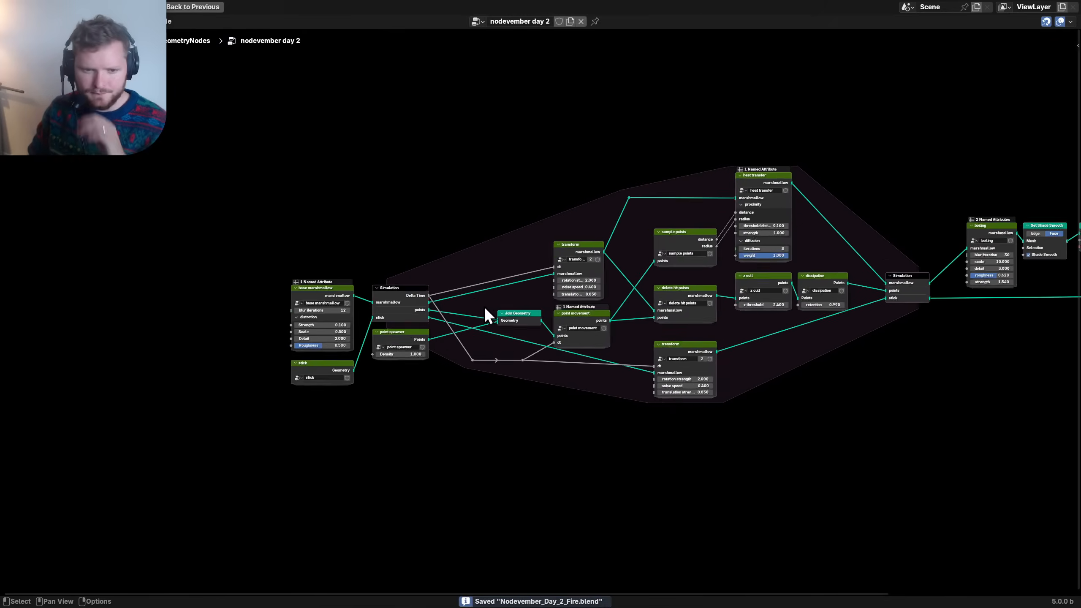
- Show the hidden sockets on the simulation input node and raise it slightly
scroll(482, 301, "up", 1)
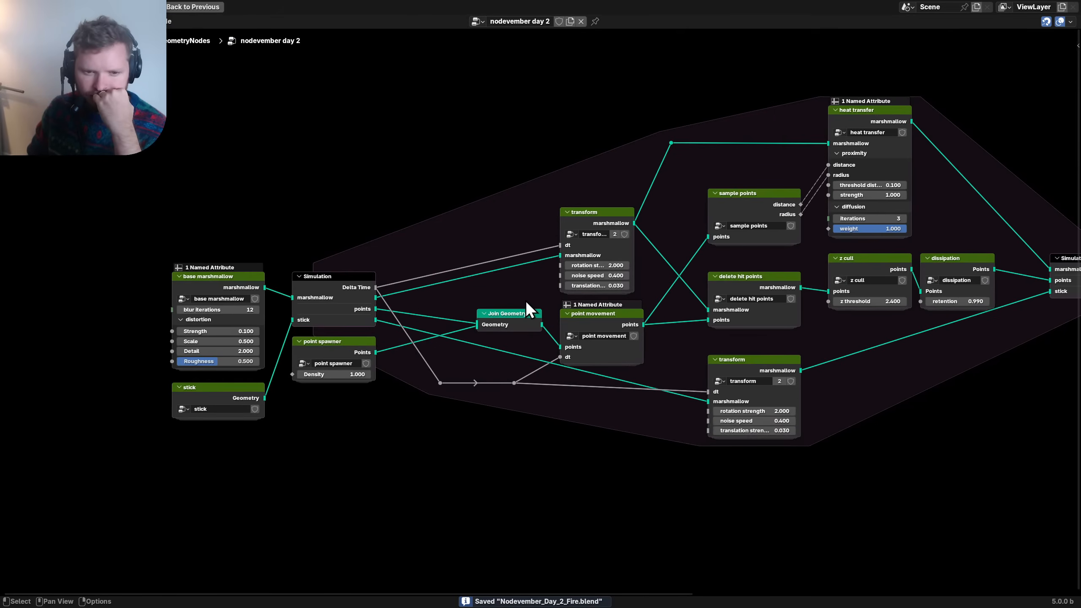
middle_click_drag(620, 303, 505, 303)
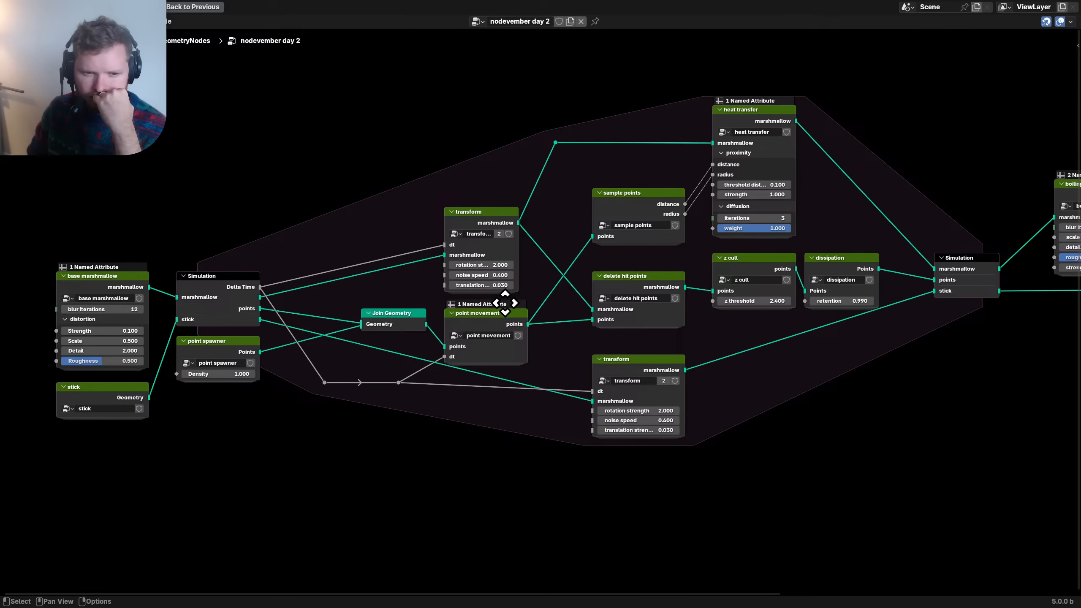
middle_click_drag(505, 302, 363, 302)
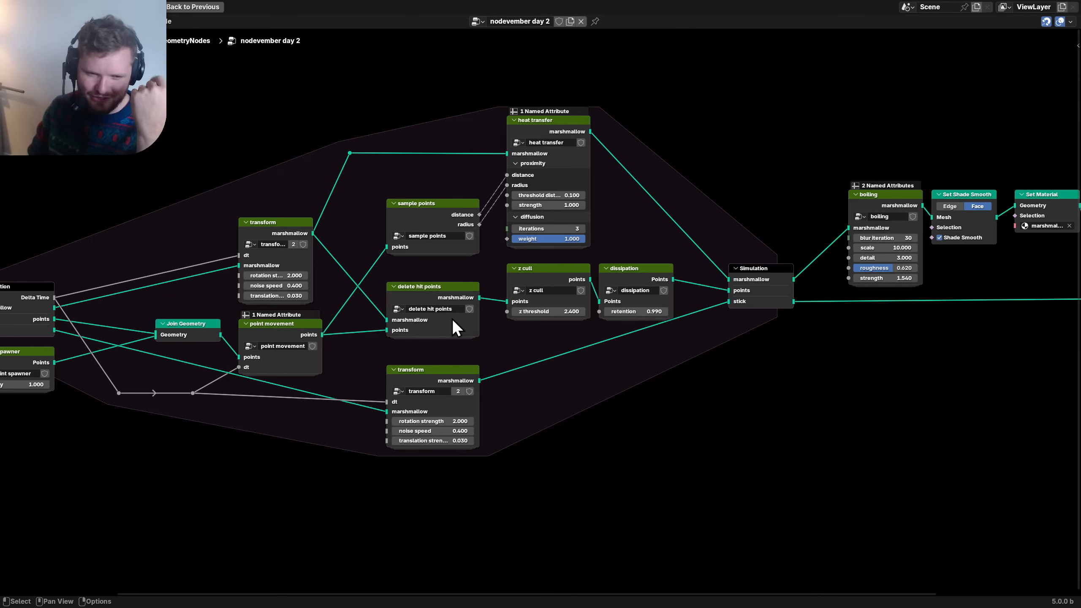
middle_click_drag(183, 323, 353, 322)
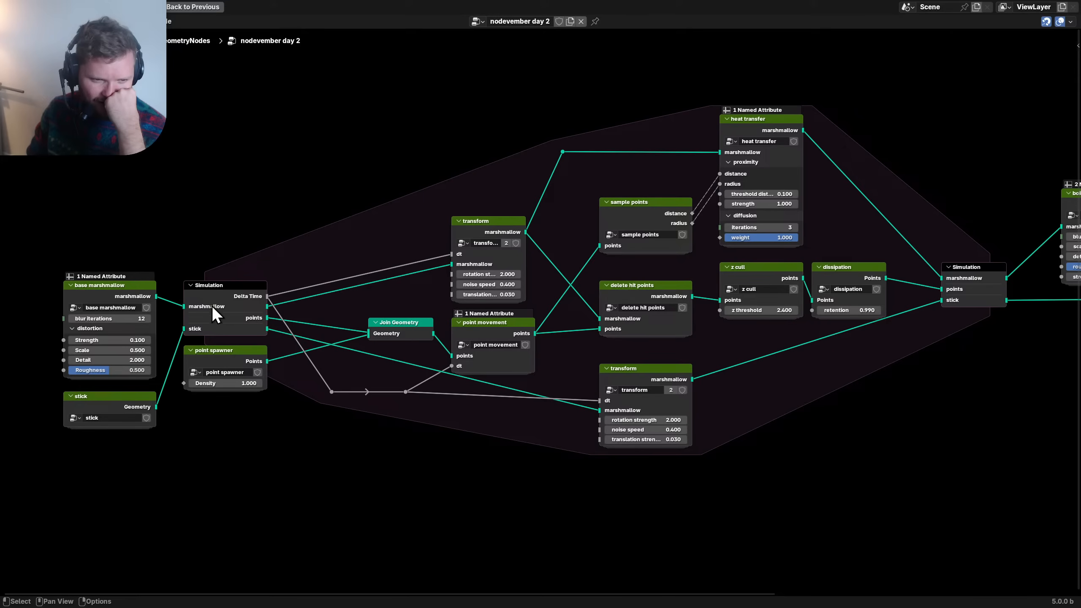
left_click(220, 291)
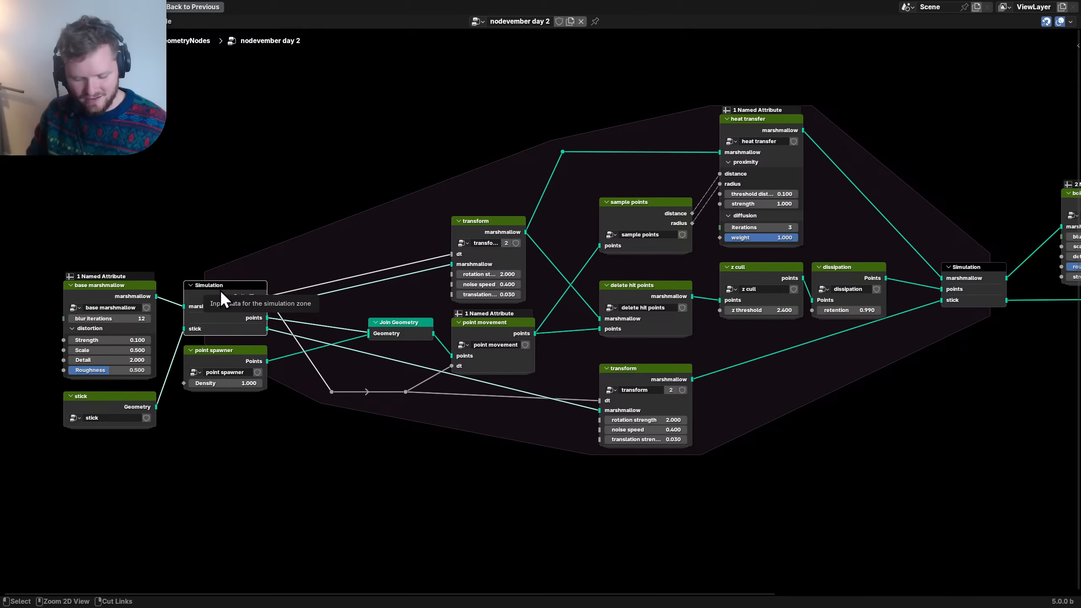
key("g")
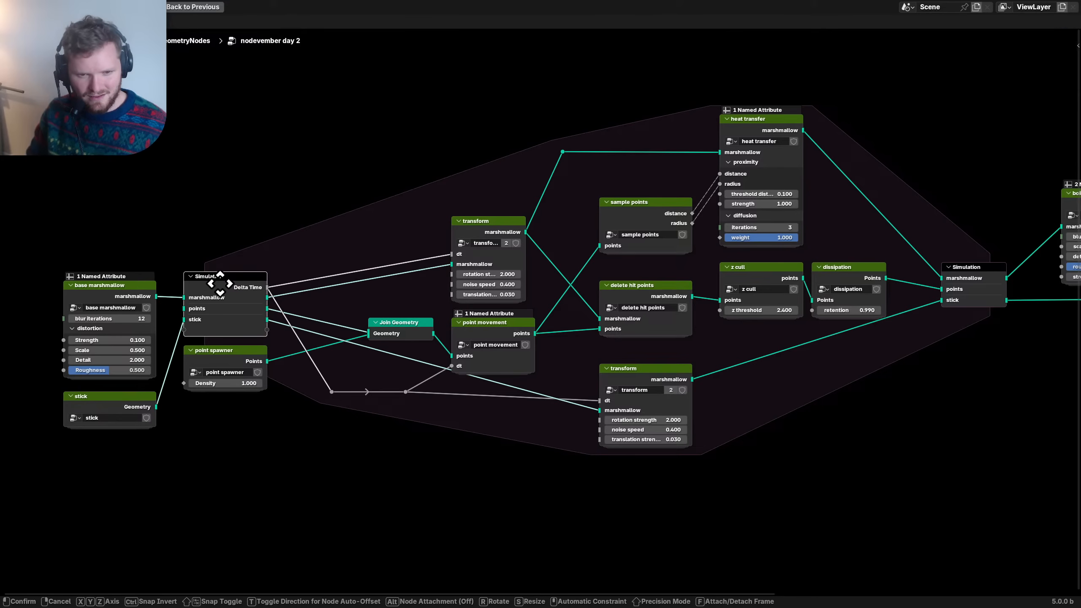
left_click(220, 284)
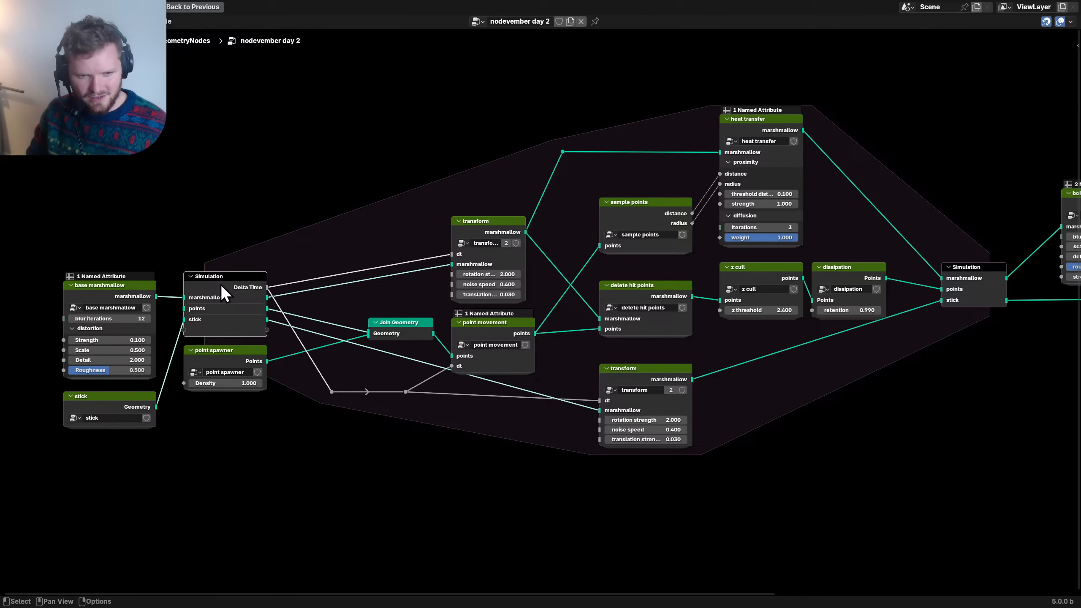
- Move base marshmallow and stick farther from the simulation input to make room, and save the file
middle_click_drag(167, 330, 452, 326)
left_click_drag(265, 454, 394, 306)
key("g")
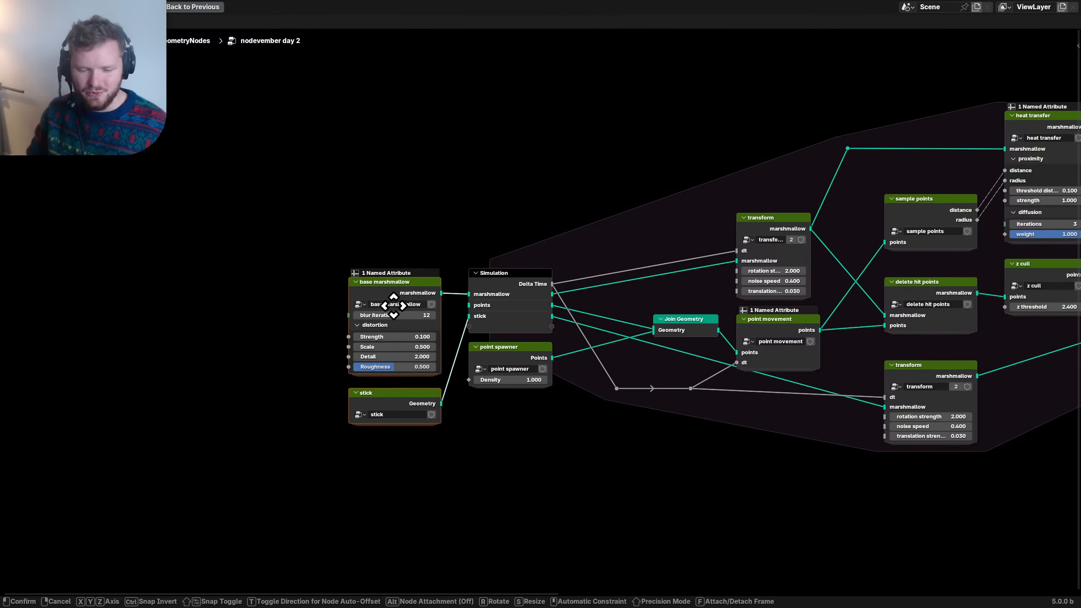
left_click(285, 306)
key("ctrl+s")
- Add a Combine Bundle node between base marshmallow and the simulation input, and connect the marshmallow output to it
scroll(366, 315, "up", 1)
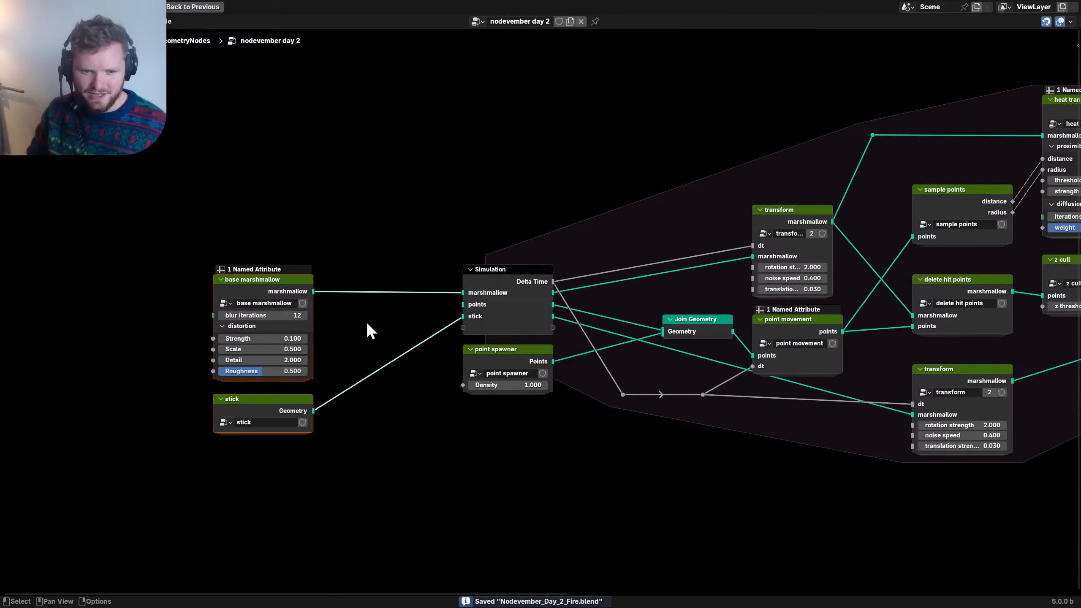
left_click(370, 332)
middle_click_drag(378, 331, 453, 317)
key("shift+a")
type("combin")
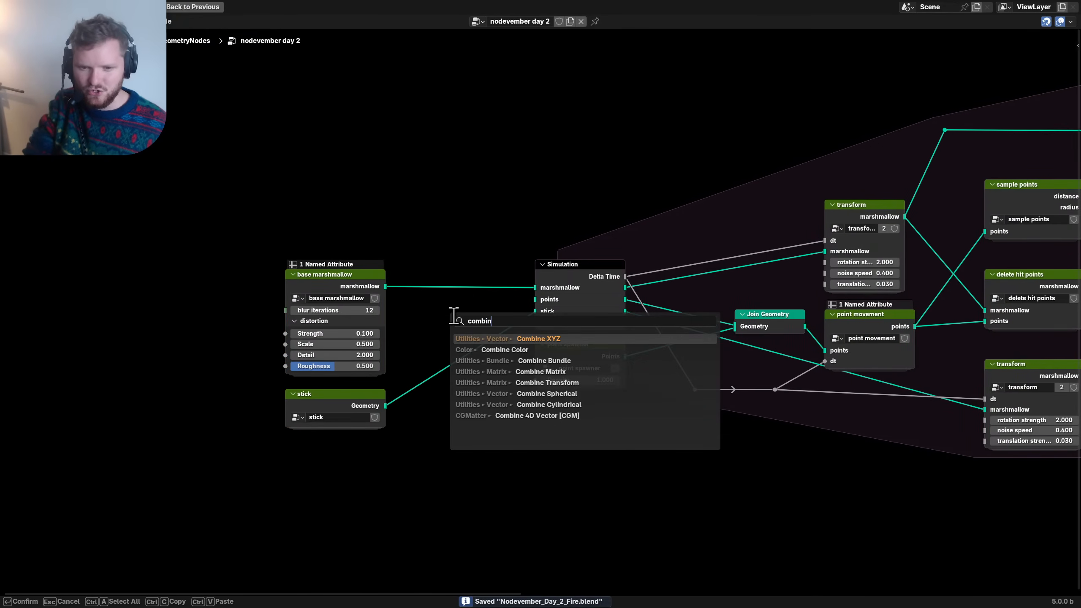
type("e bund")
key("Return")
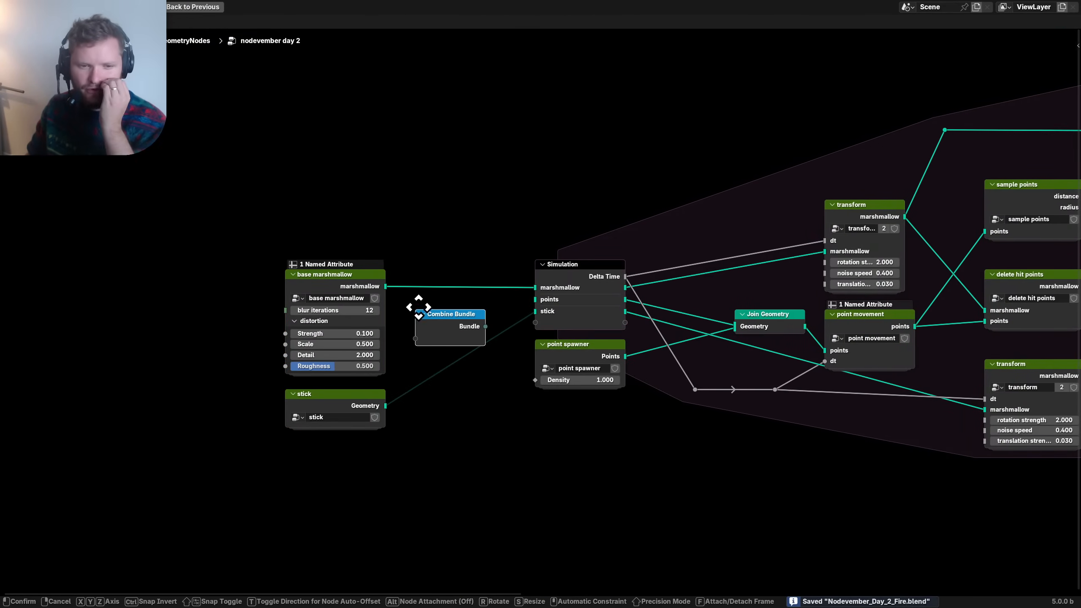
left_click(399, 296)
left_click_drag(388, 289, 416, 328)
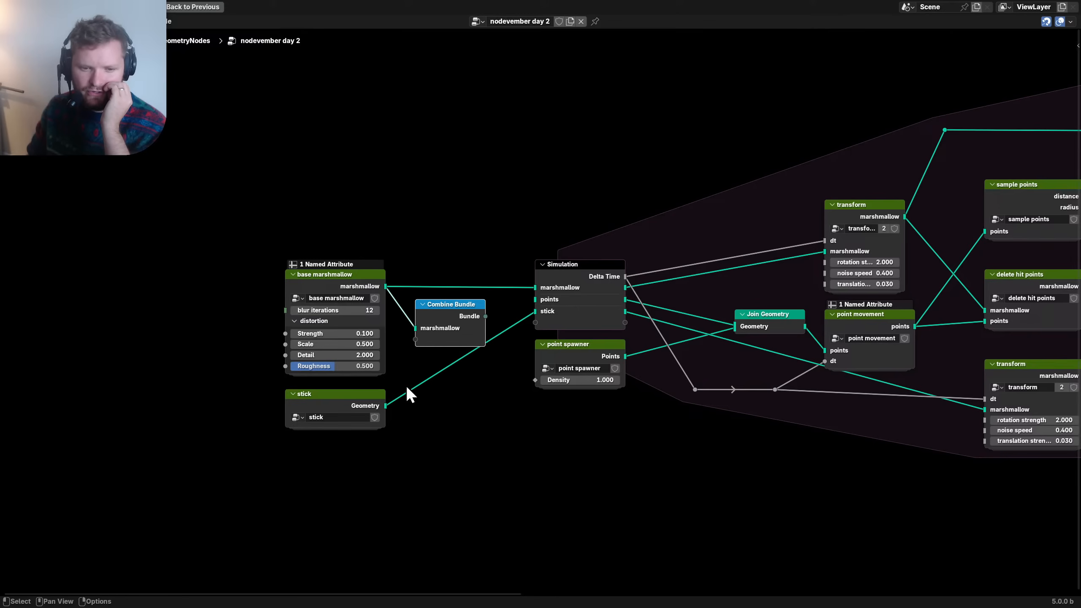
- Add a Points node below the Combine Bundle node and collapse it
left_click(561, 279)
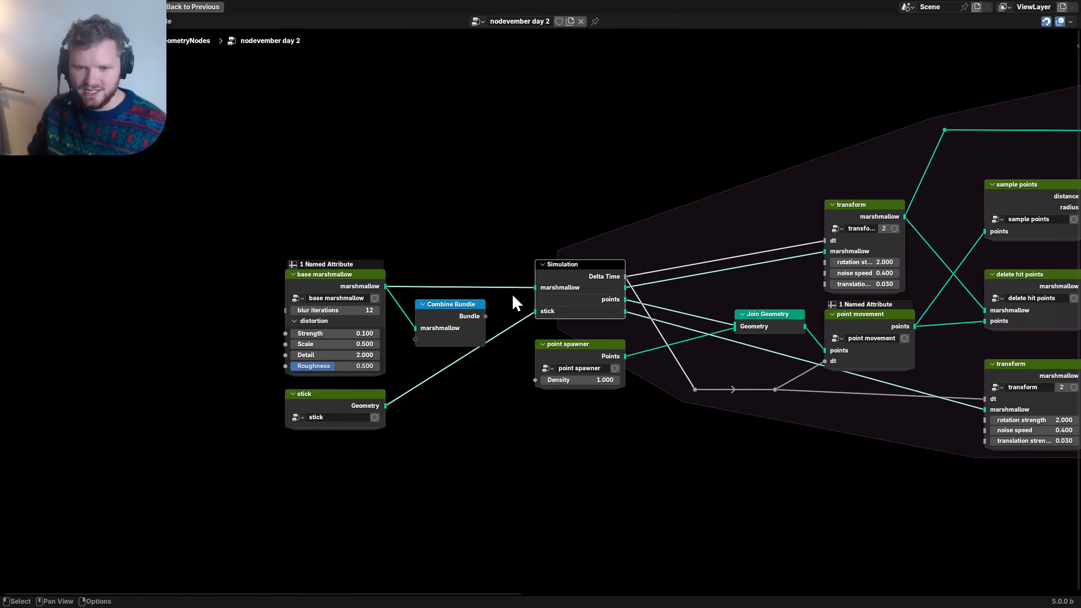
scroll(579, 302, "left", 3)
key("shift+a")
type("points")
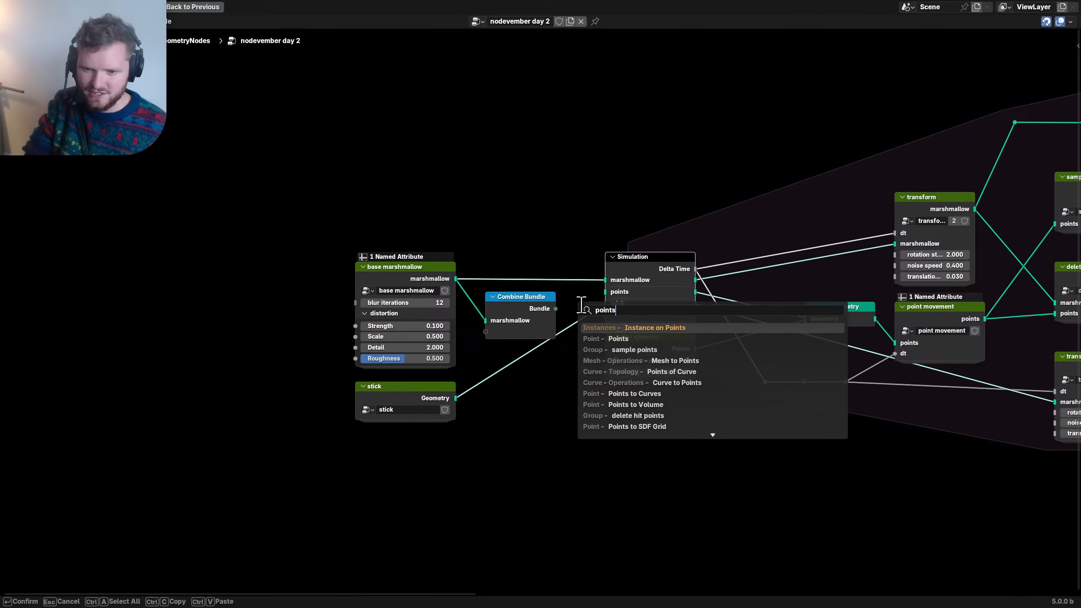
key("Down")
key("Return")
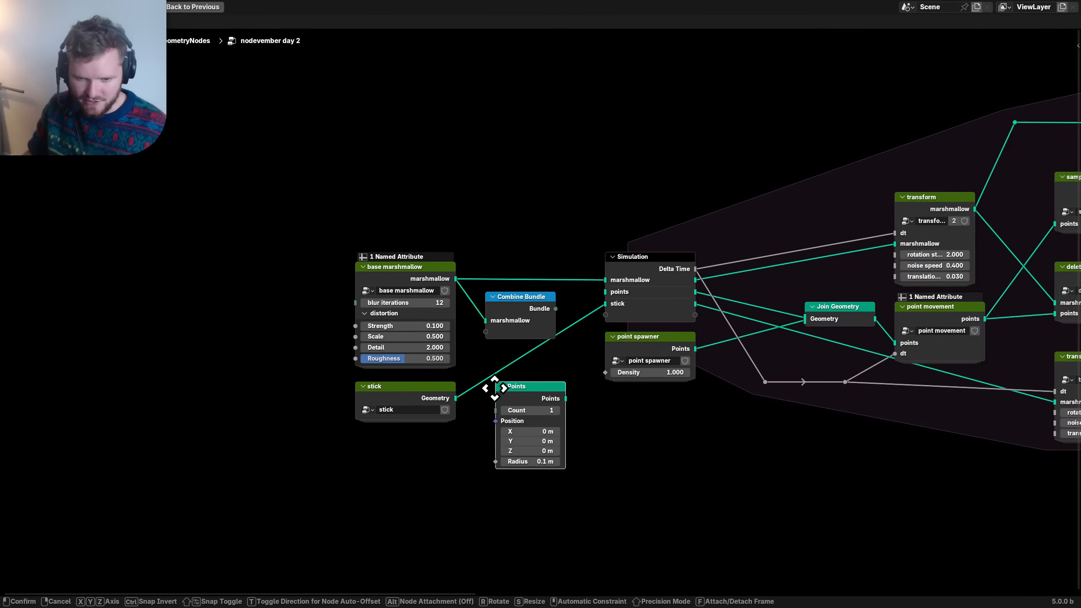
left_click(525, 422)
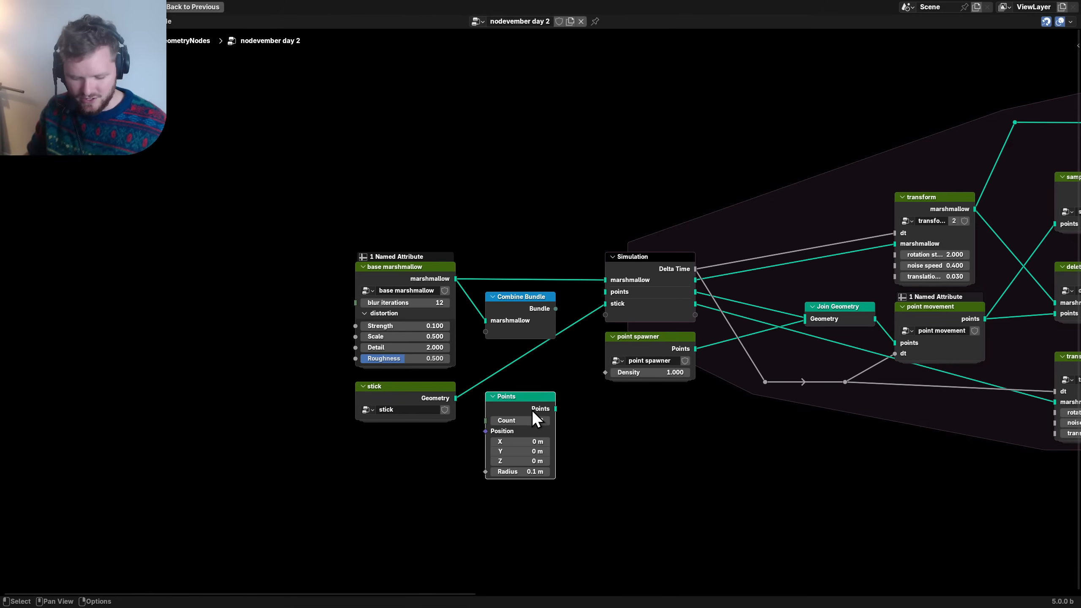
key("h")
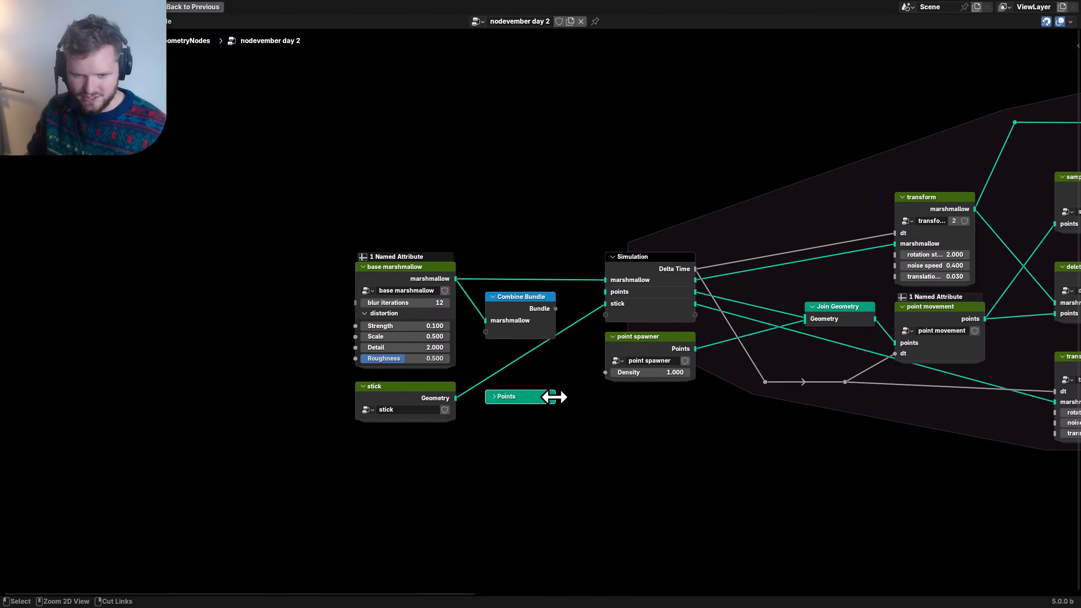
- Connect the Points node to Combine Bundle, raise base marshmallow, and place Points between base marshmallow and stick
left_click_drag(555, 398, 496, 338)
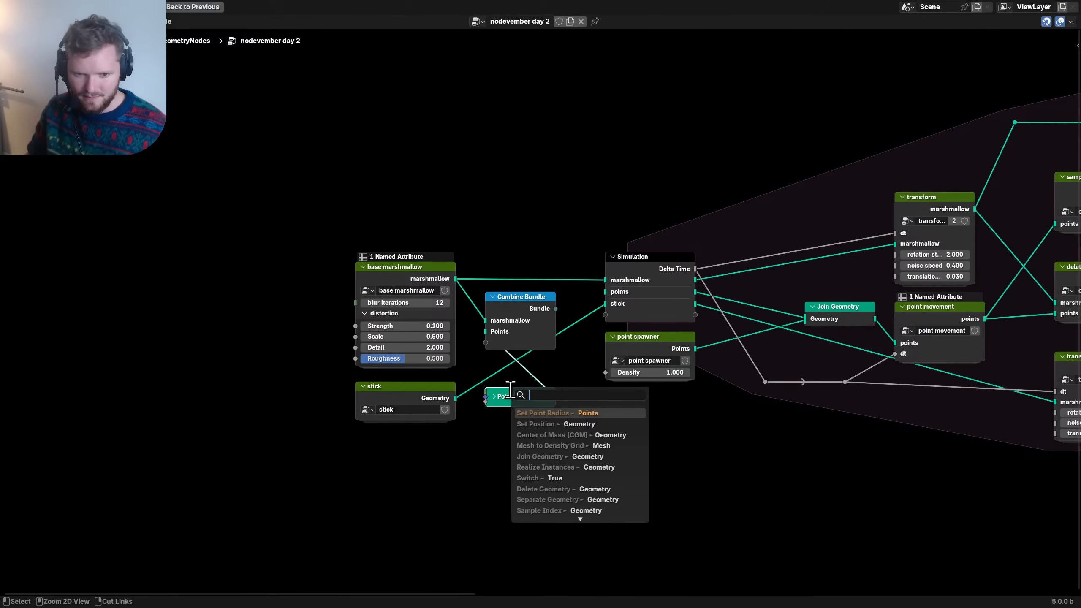
left_click_drag(515, 399, 385, 375)
left_click_drag(411, 268, 411, 228)
left_click_drag(401, 365, 431, 342)
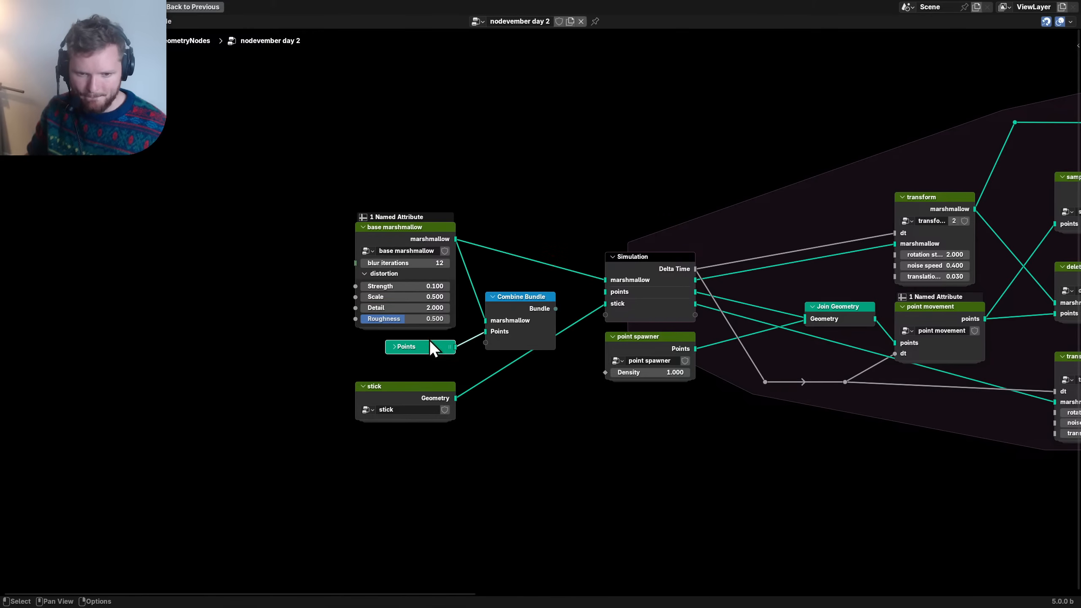
- Connect the stick node's geometry to Combine Bundle, rename that bundle item to stick, and save the file
key("Home")
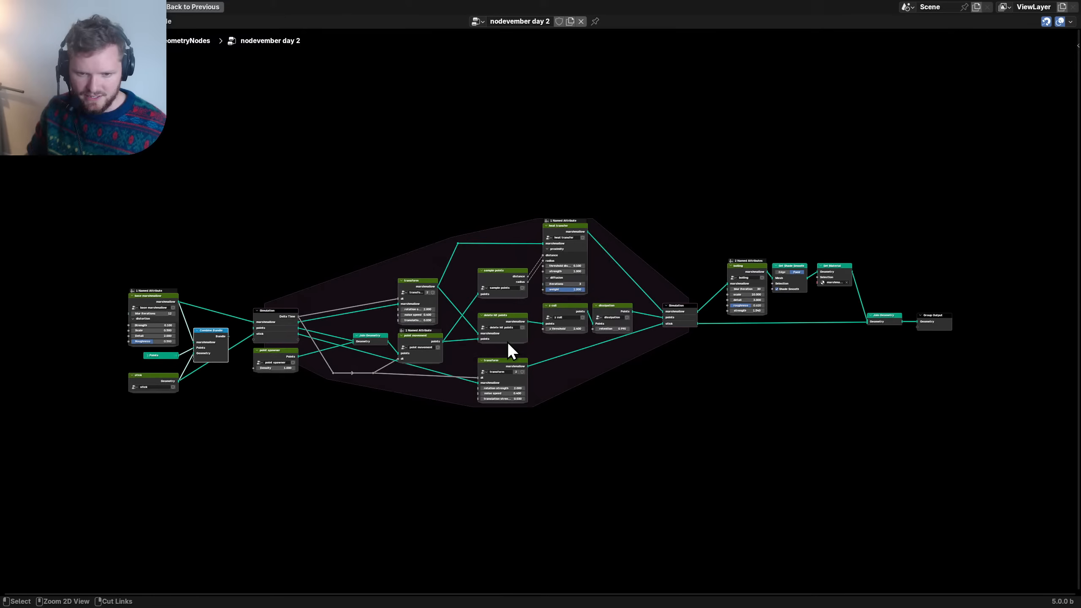
middle_click_drag(314, 370, 588, 355)
scroll(416, 345, "up", 9)
scroll(416, 347, "up", 4)
double_click(532, 349)
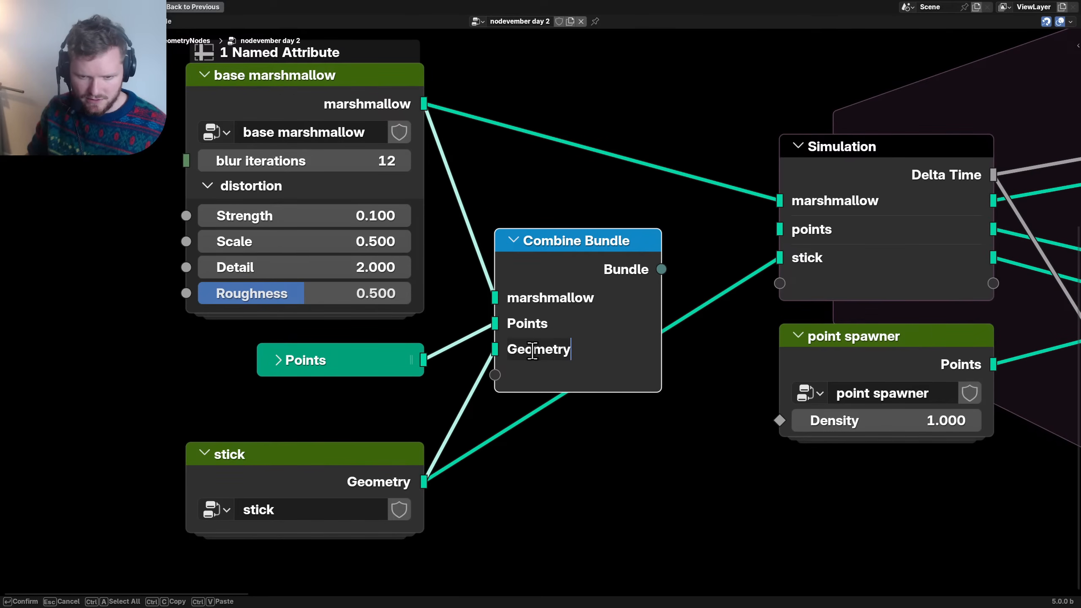
type("stick")
key("Return")
key("ctrl+s")
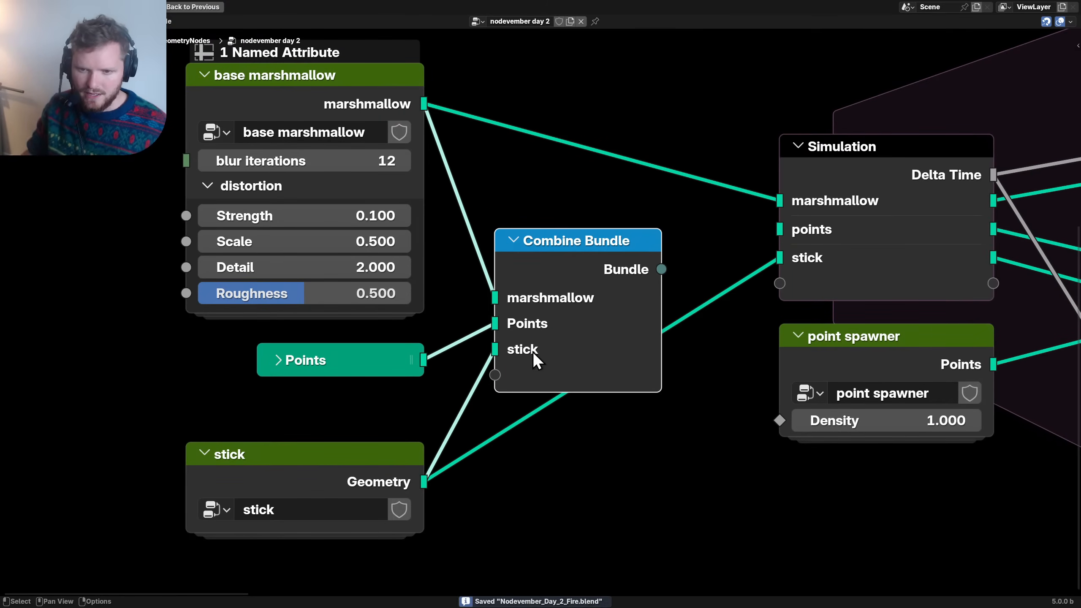
- Connect the combined bundle to a new simulation input socket and lower point spawner to clear the enlarged node
scroll(642, 299, "down", 2)
left_click_drag(590, 289, 693, 303)
middle_click_drag(702, 309, 441, 292)
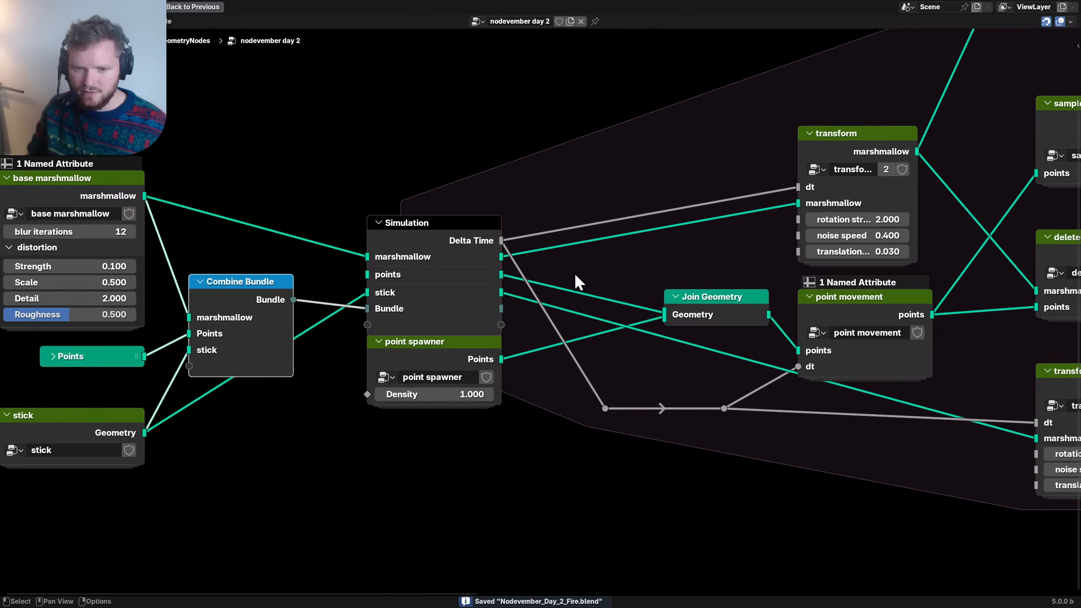
left_click_drag(439, 343, 437, 365)
- Add a Separate Bundle node inside the simulation zone, save the file, and feed it from the simulation's Bundle output
middle_click_drag(541, 263, 468, 317)
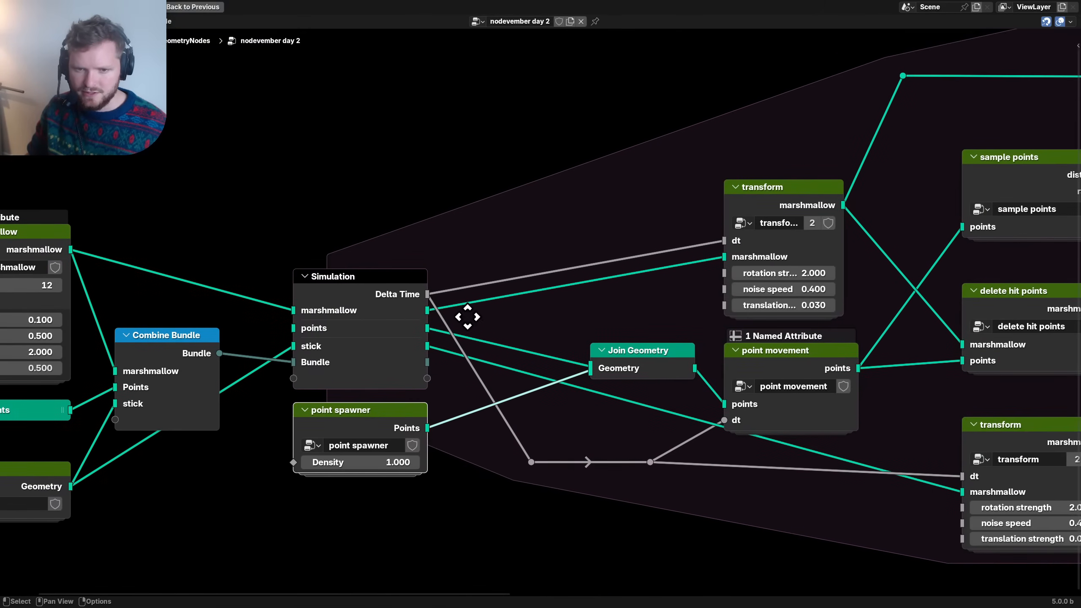
key("shift+a")
type("separat")
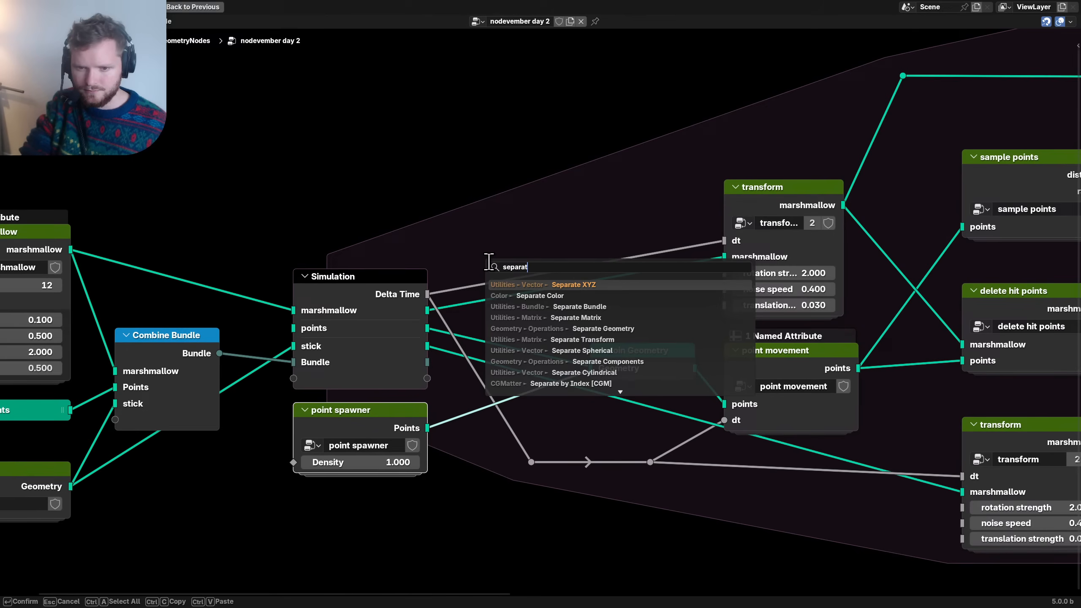
type("e bund")
key("Return")
left_click(491, 234)
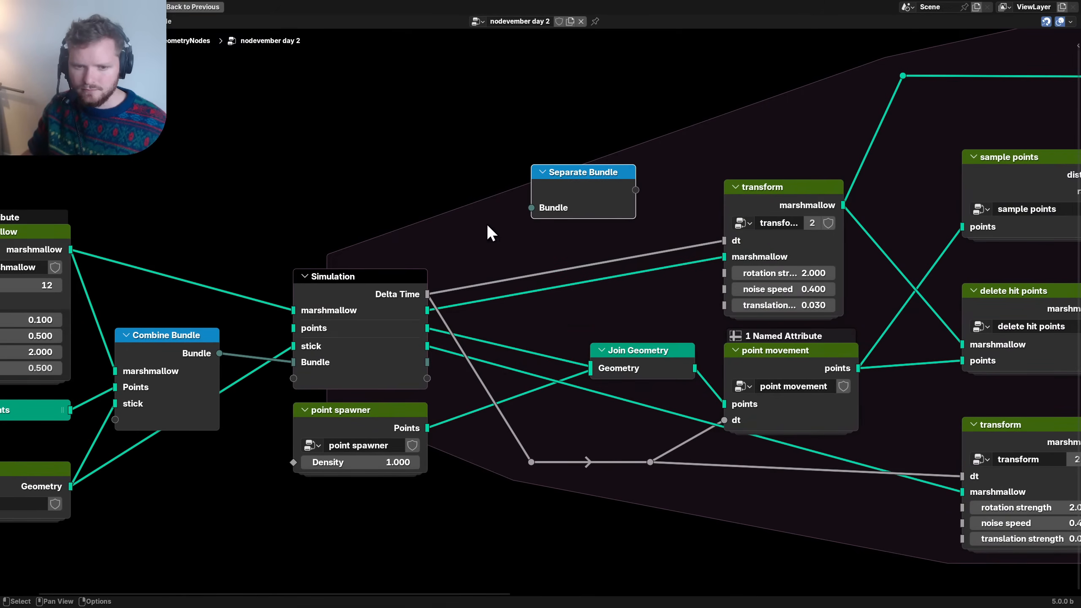
key("ctrl+s")
left_click_drag(427, 362, 532, 207)
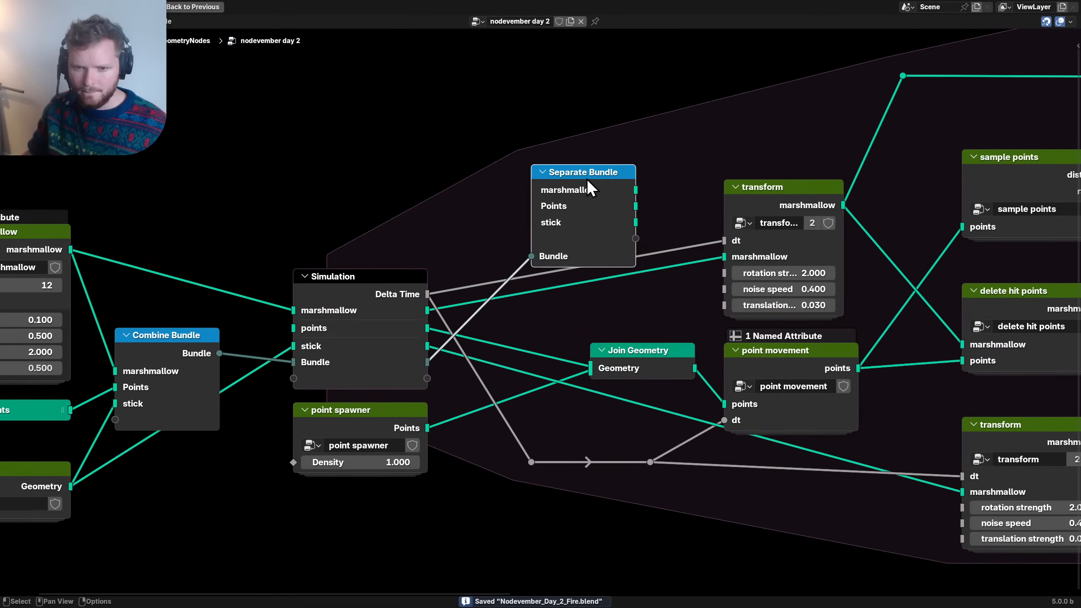
left_click_drag(587, 179, 557, 163)
- Connect Separate Bundle's marshmallow output to the upper transform, hide its unused sockets, and move it closer to that transform
middle_click_drag(643, 246, 580, 252)
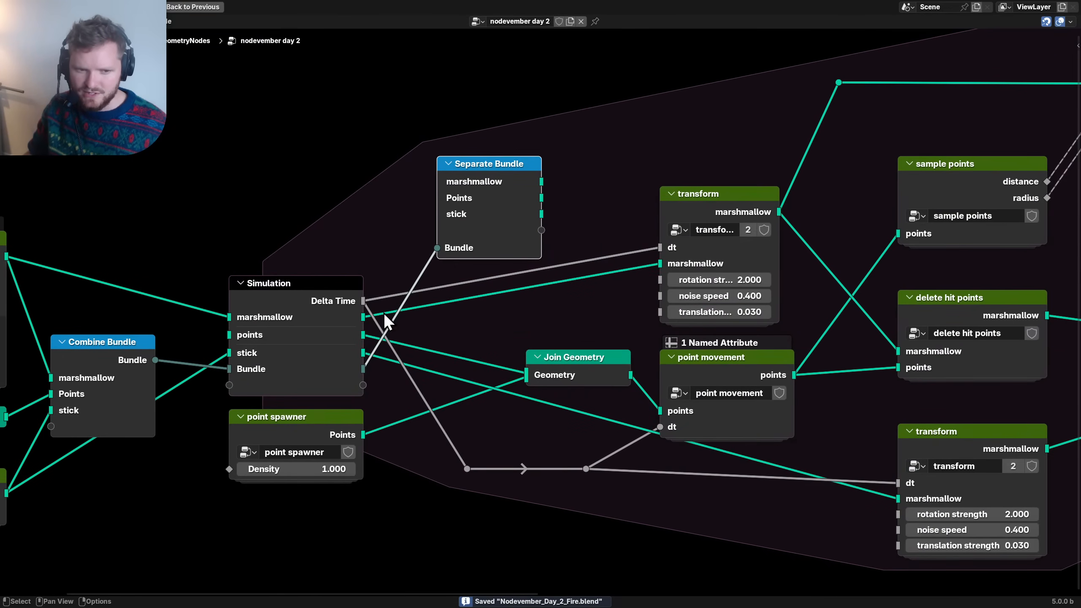
left_click_drag(541, 182, 659, 264)
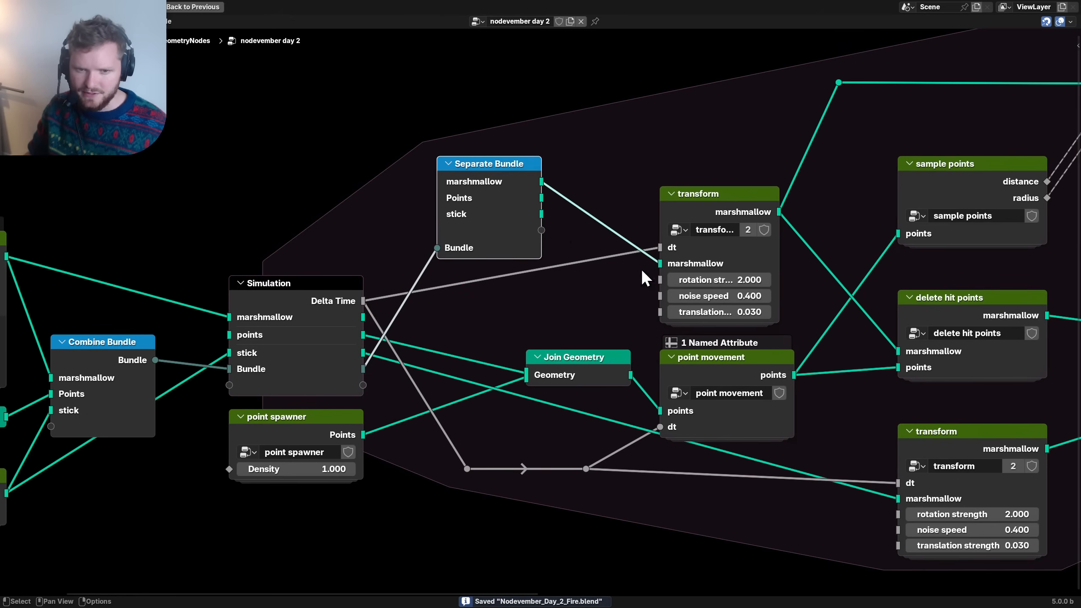
left_click_drag(484, 192, 517, 195)
middle_click_drag(508, 215, 512, 182)
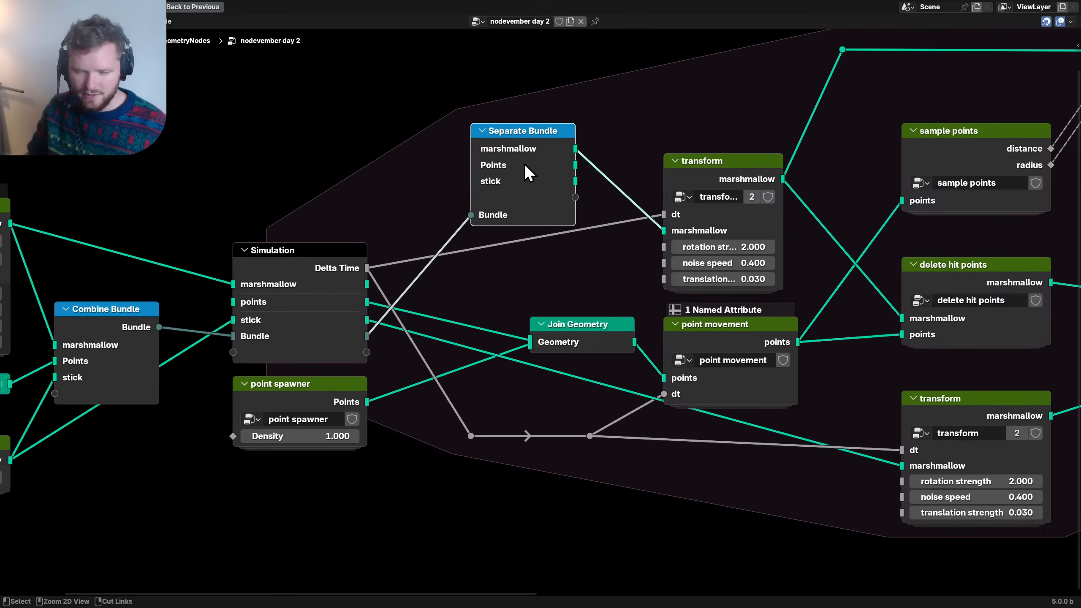
key("ctrl+h")
left_click_drag(530, 150, 558, 175)
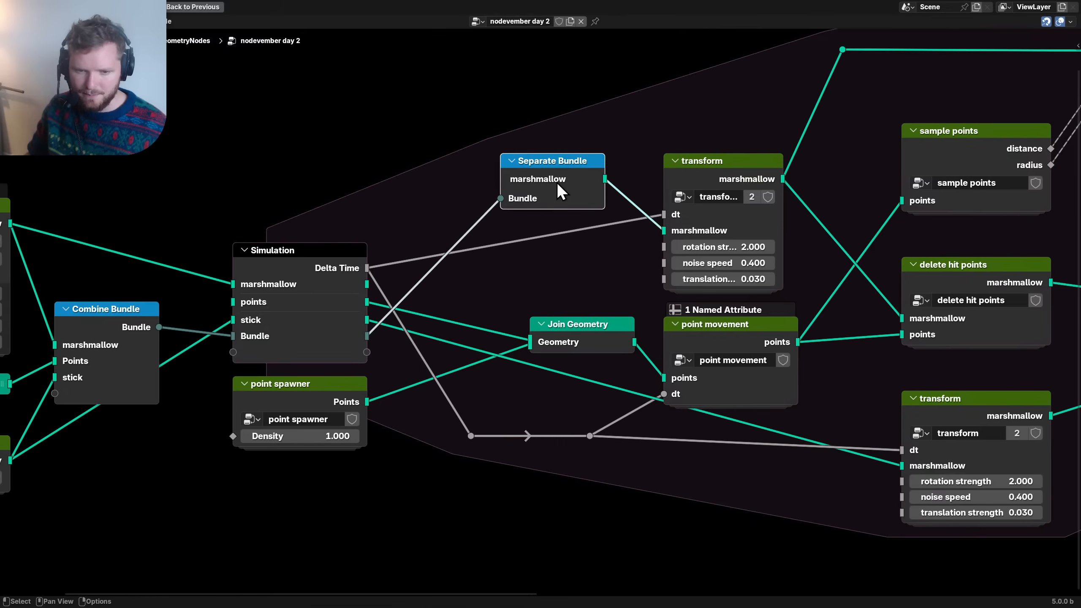
- Duplicate the Separate Bundle node above Join Geometry and feed the copy from the simulation's Bundle output
key("shift+d")
left_click_drag(552, 275, 559, 280)
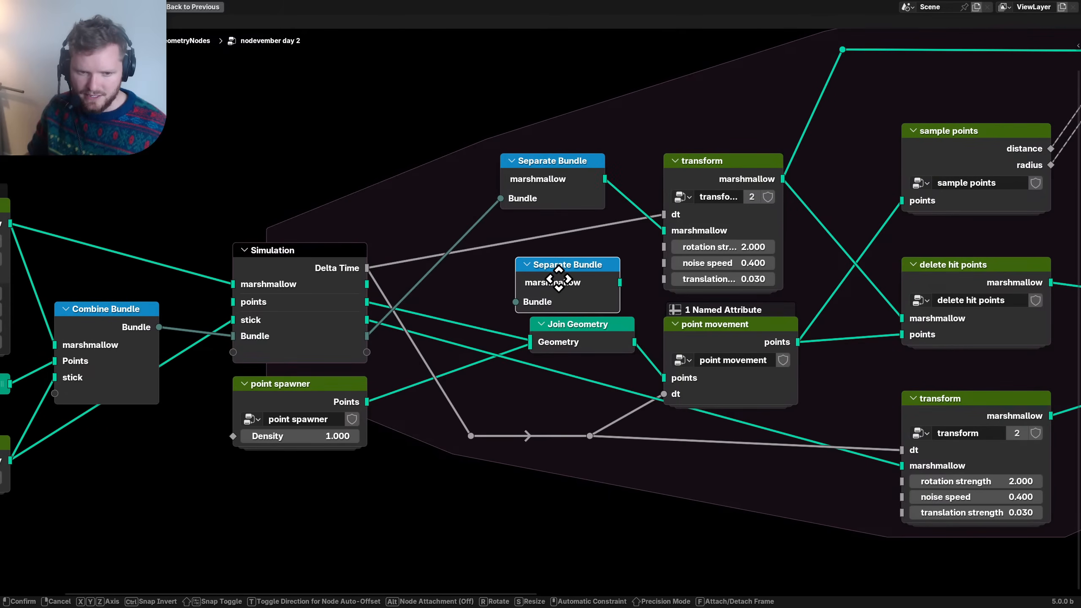
left_click(558, 279)
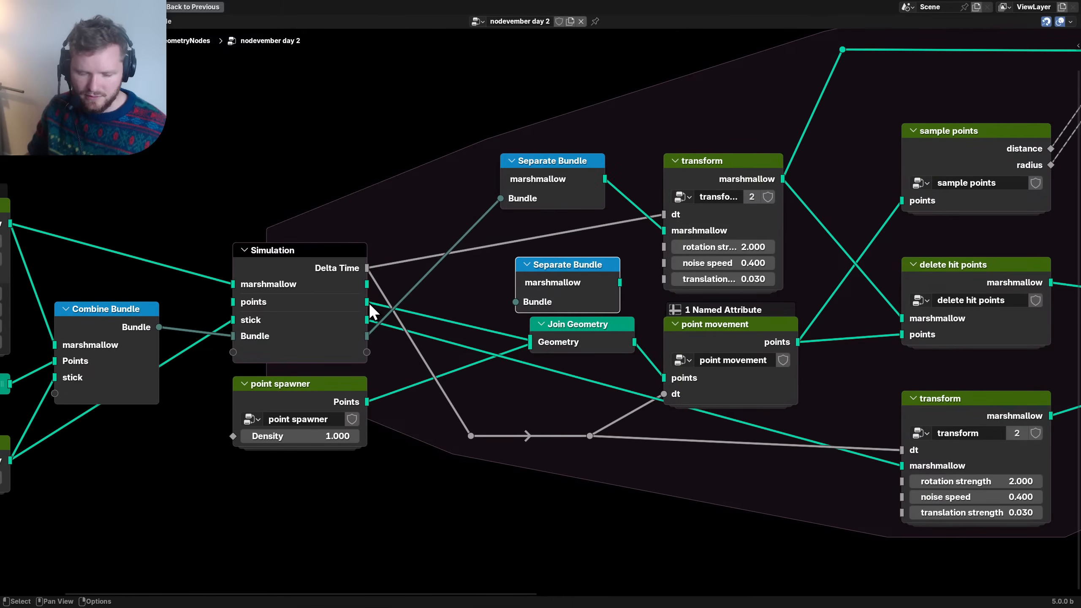
left_click_drag(367, 302, 478, 269)
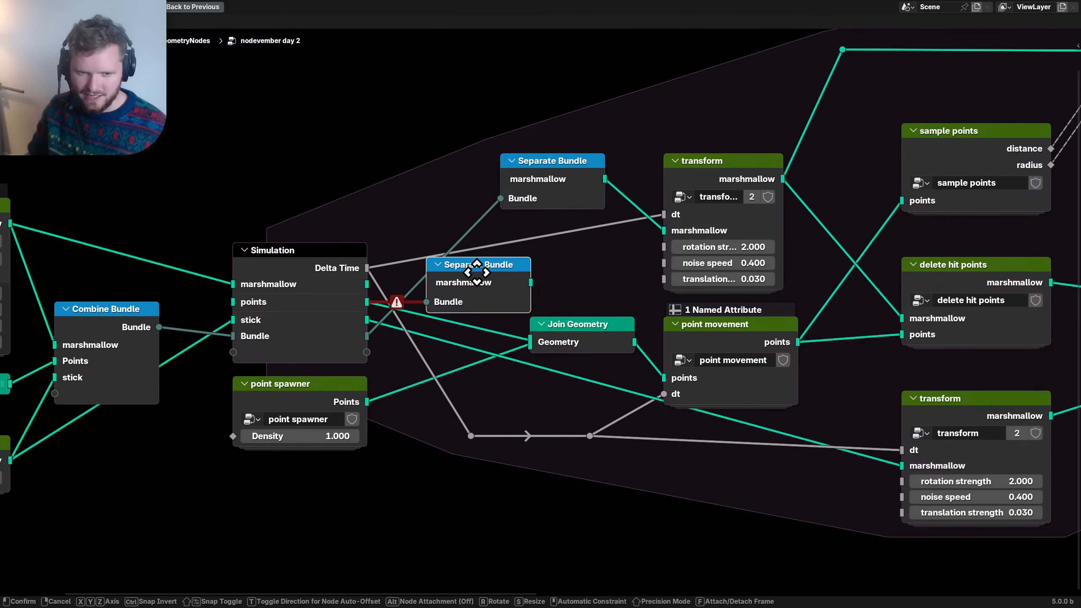
key("Escape")
left_click_drag(367, 337, 470, 302)
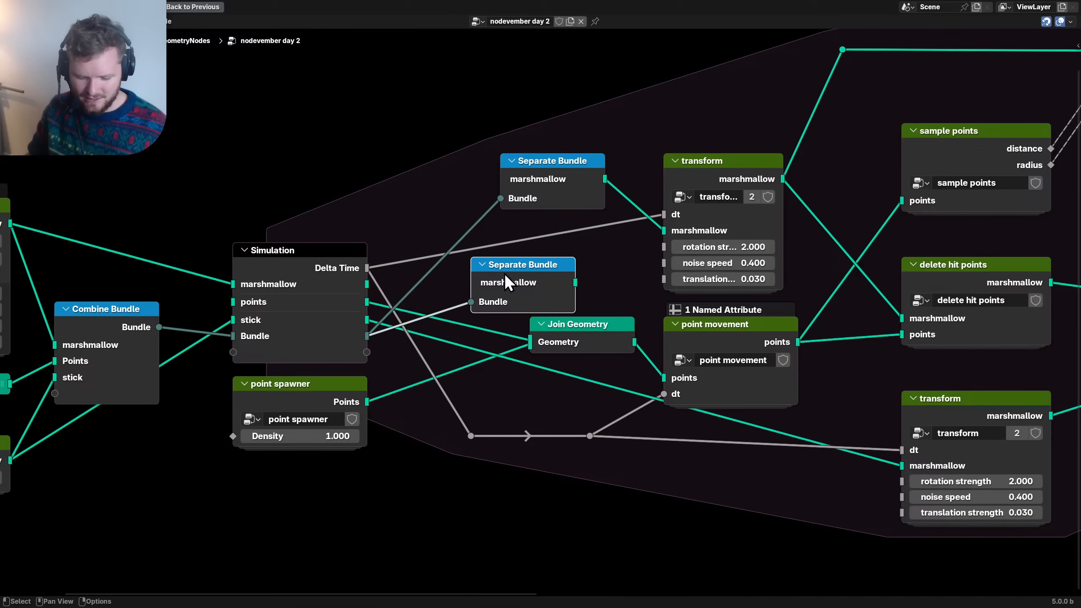
- Connect the copied Separate Bundle's Points output to Join Geometry, hide its unused sockets, and place it above Join Geometry
left_click_drag(539, 281, 433, 231)
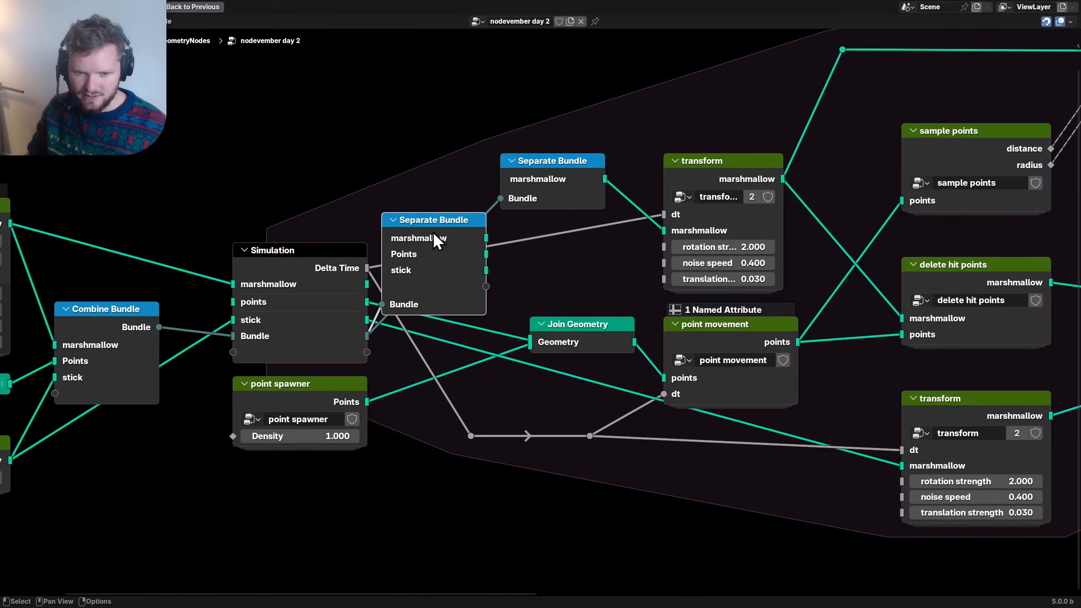
left_click_drag(485, 255, 531, 341)
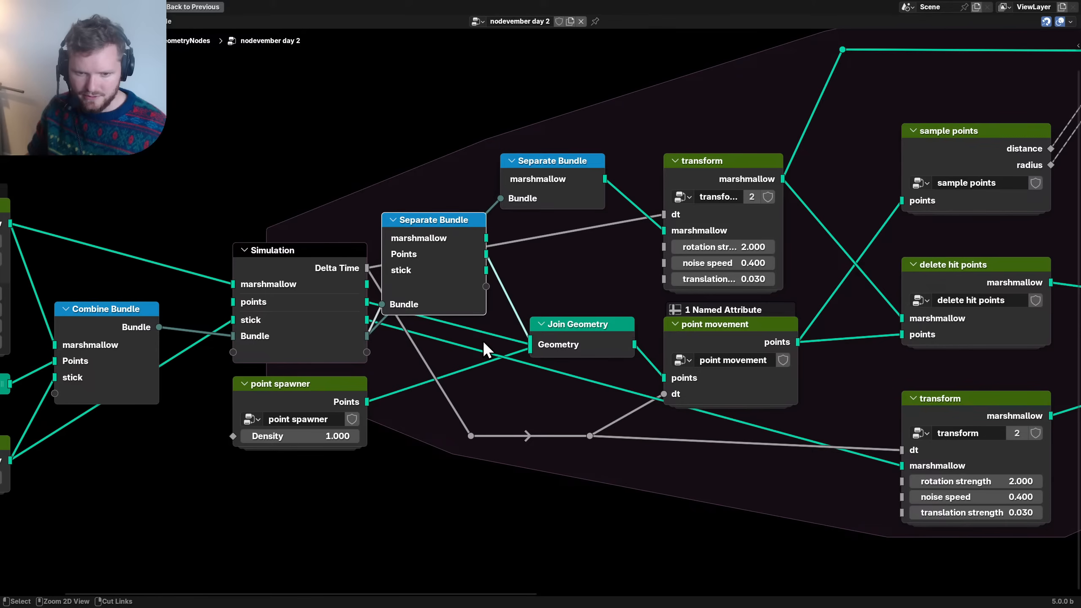
key("ctrl+h")
key("g")
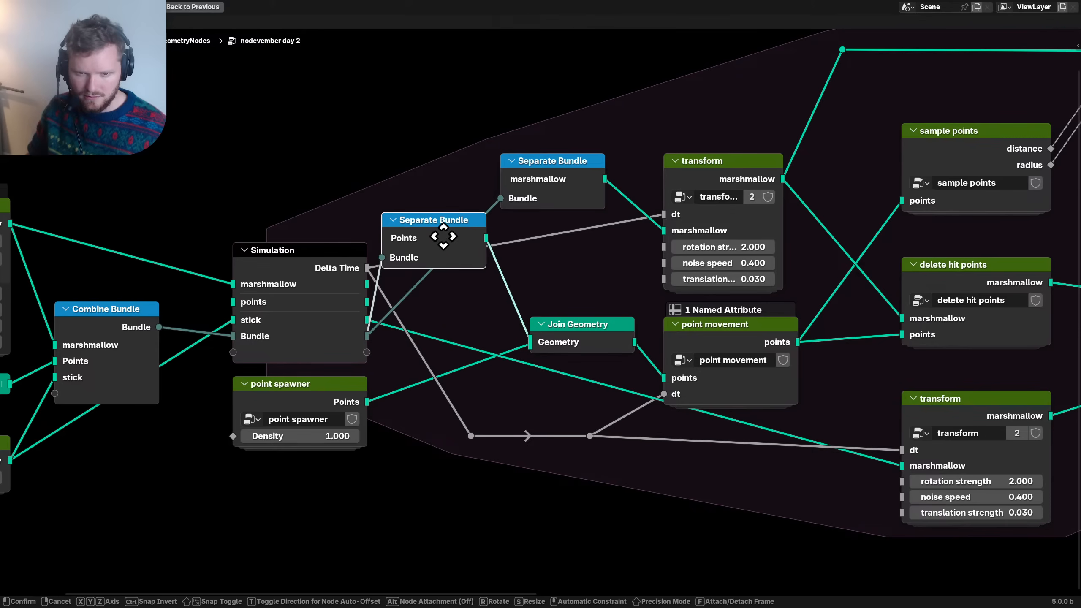
left_click(525, 250)
- Duplicate the points Separate Bundle node below point movement and feed the copy from the simulation's Bundle output
key("shift+d")
left_click(583, 459)
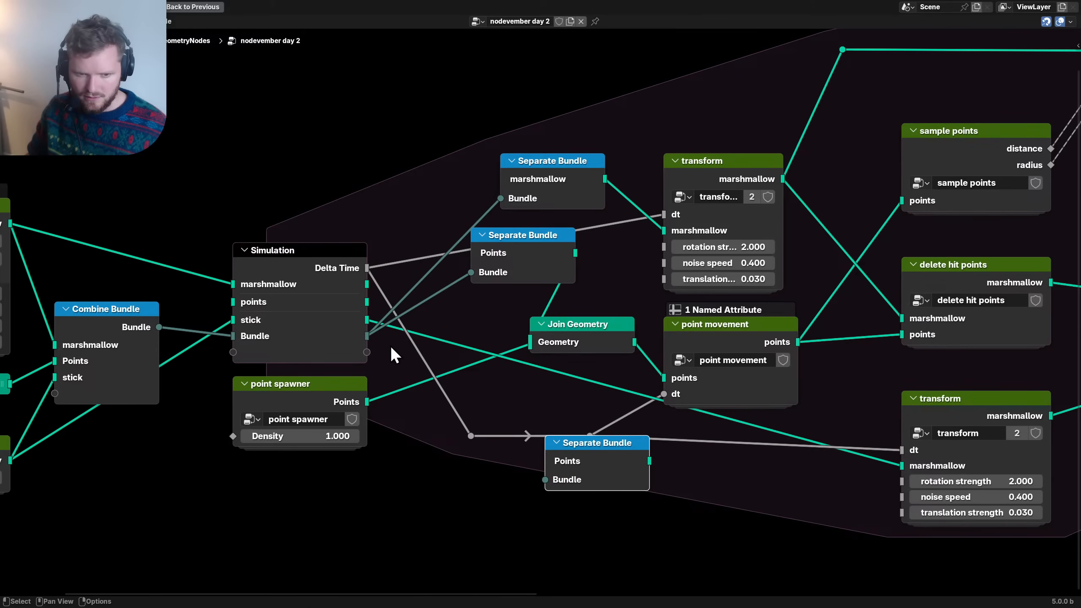
left_click_drag(366, 336, 544, 480)
left_click_drag(593, 446, 482, 436)
- Connect the lowest Separate Bundle's stick output to the lower transform, hide its unused sockets, and move it closer
key("ctrl+h")
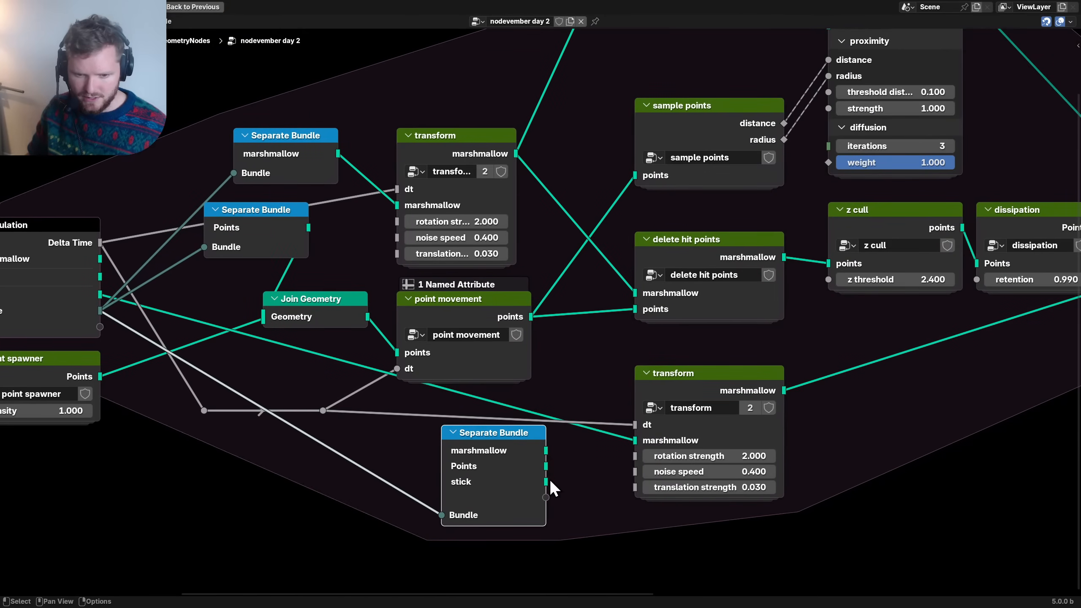
left_click_drag(546, 482, 635, 441)
key("ctrl+h")
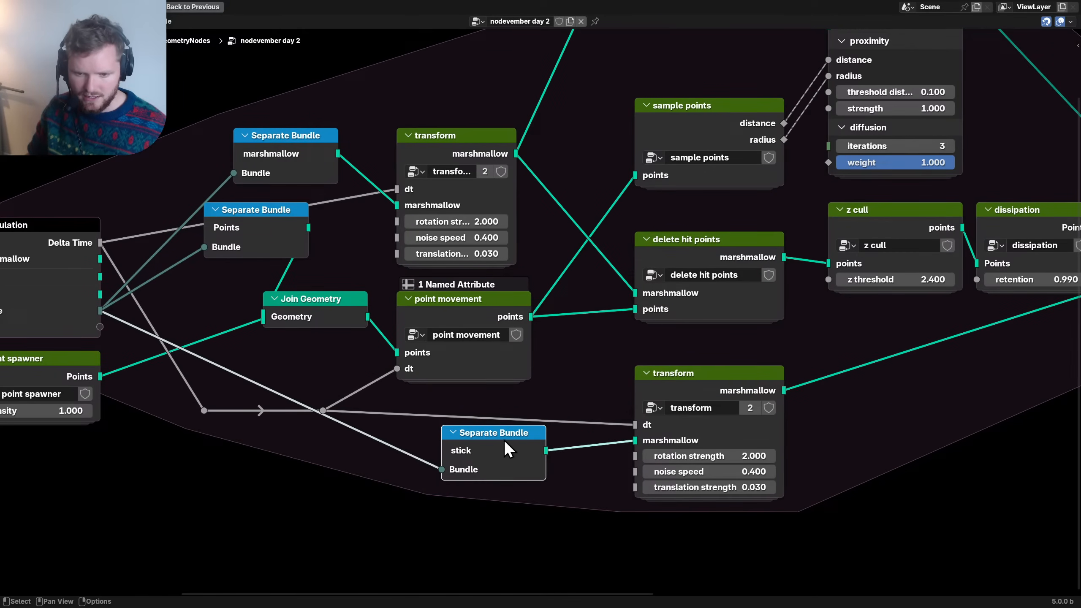
left_click_drag(505, 440, 550, 440)
- Move the simulation output and all nodes after it farther from dissipation to make room
scroll(613, 421, "down", 7)
middle_click_drag(678, 362, 490, 380)
middle_click_drag(907, 355, 572, 374)
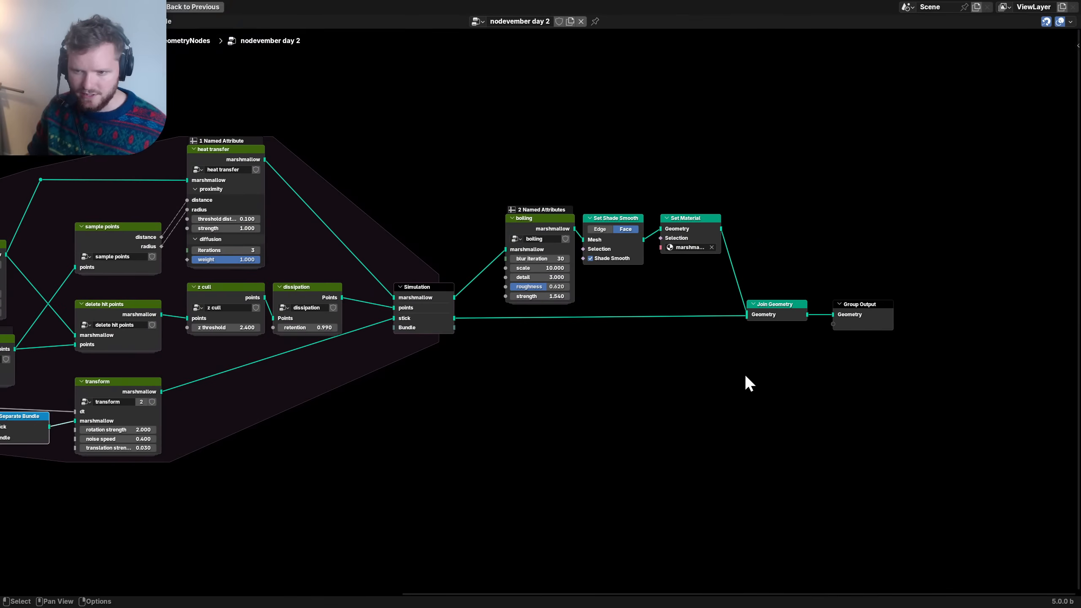
left_click_drag(881, 369, 431, 210)
key("g")
left_click(524, 210)
scroll(383, 255, "up", 6)
middle_click_drag(324, 267, 501, 269)
key("shift+a")
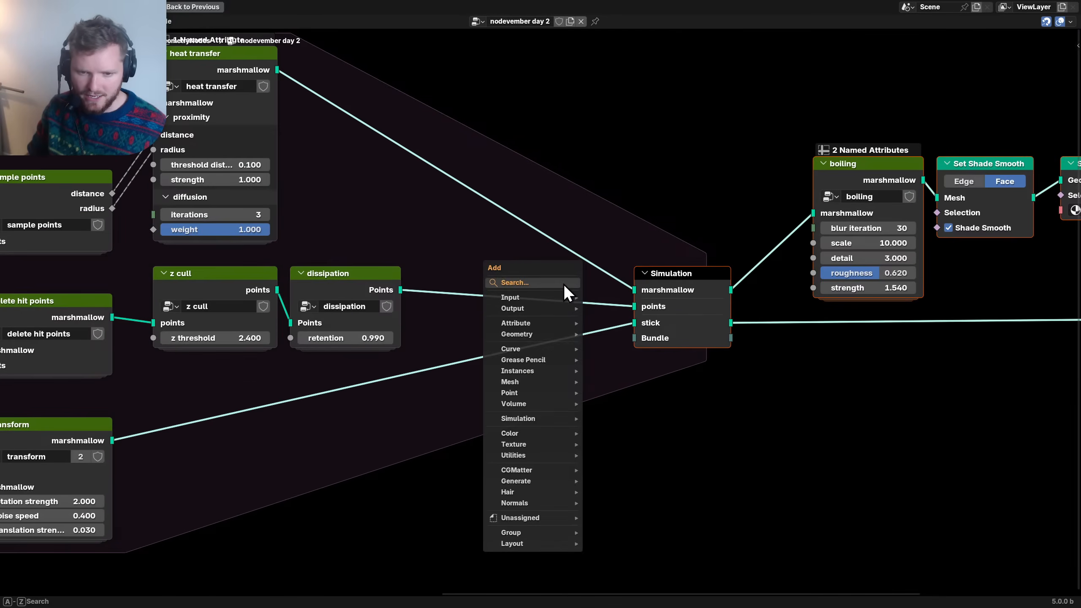
type("combine bu")
key("Return")
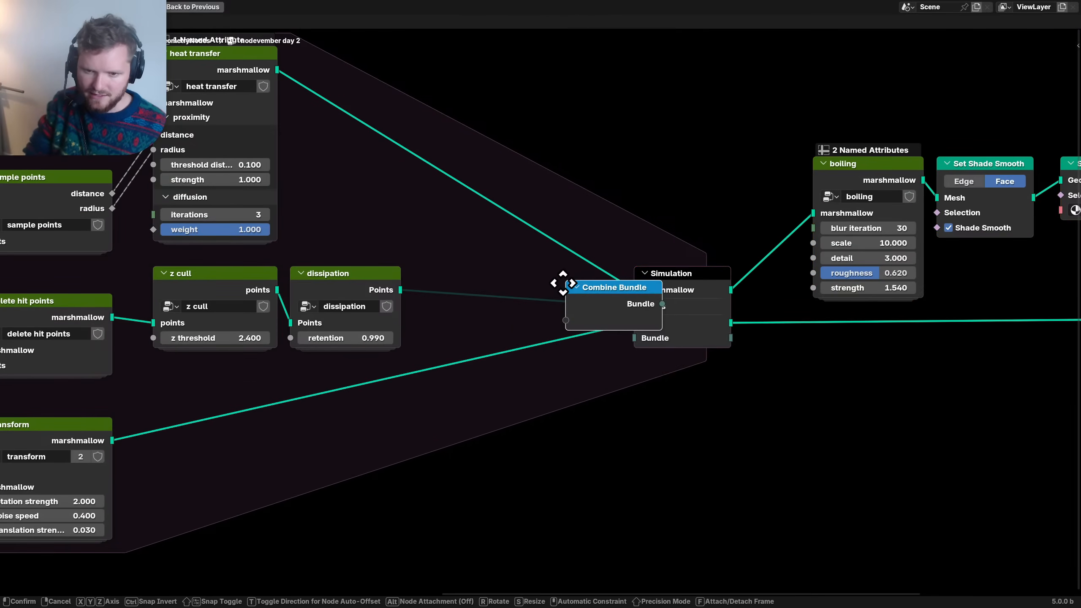
left_click(425, 227)
key("ctrl+s")
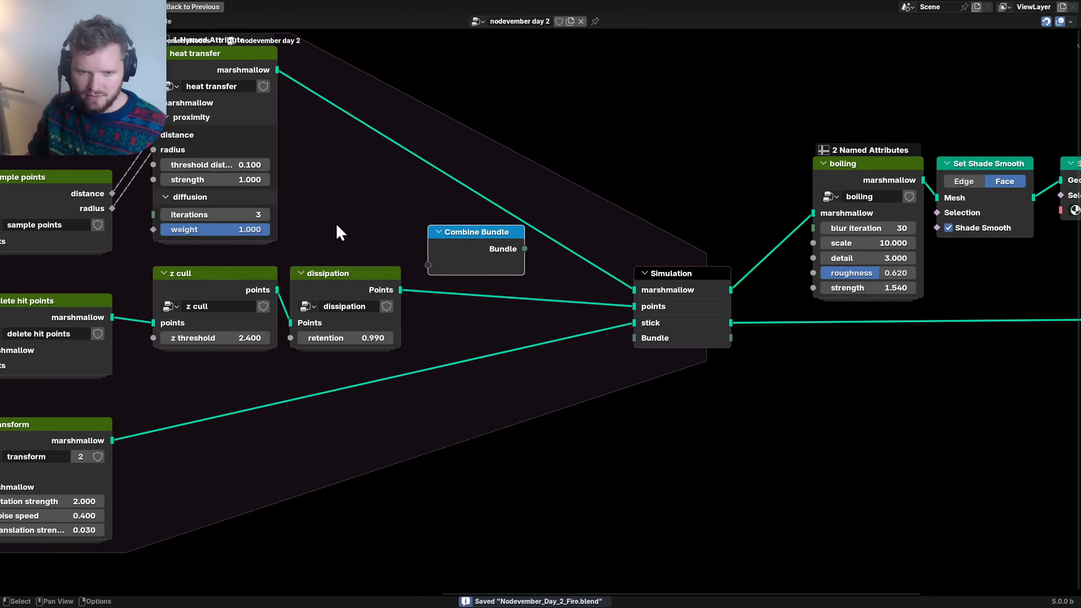
key("x")
- Add a Combine Bundle node between dissipation and the simulation output
key("shift+a")
type("sepa")
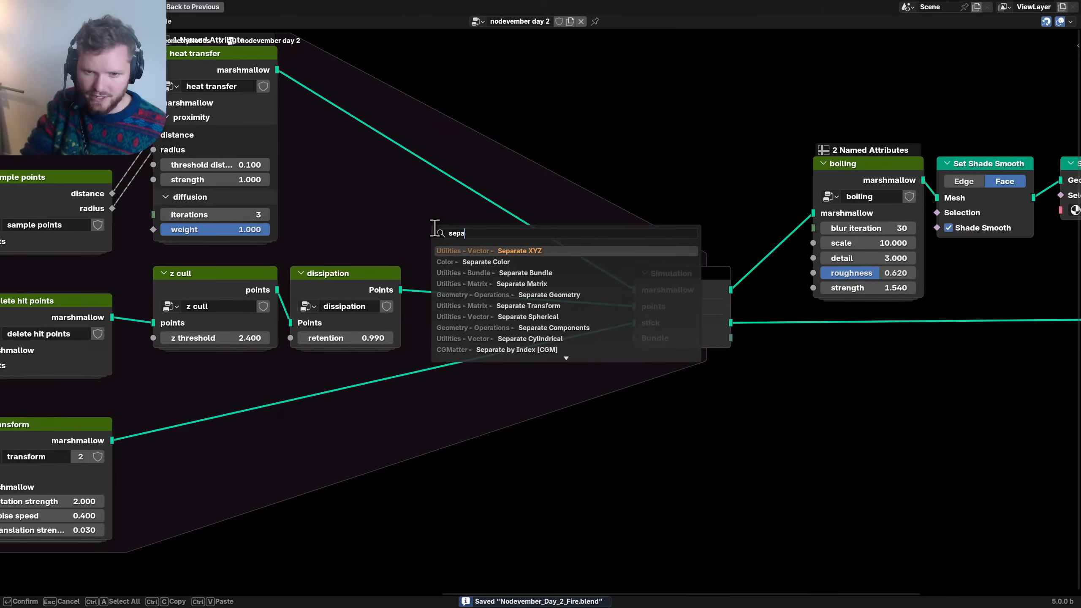
type("ra")
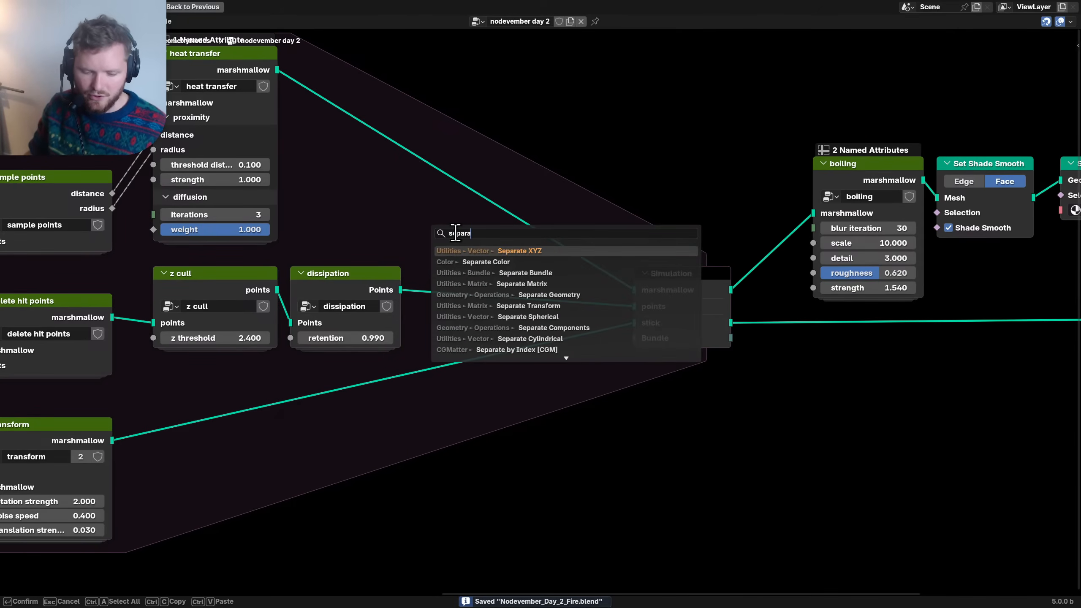
key("ctrl+a")
type("combine bu")
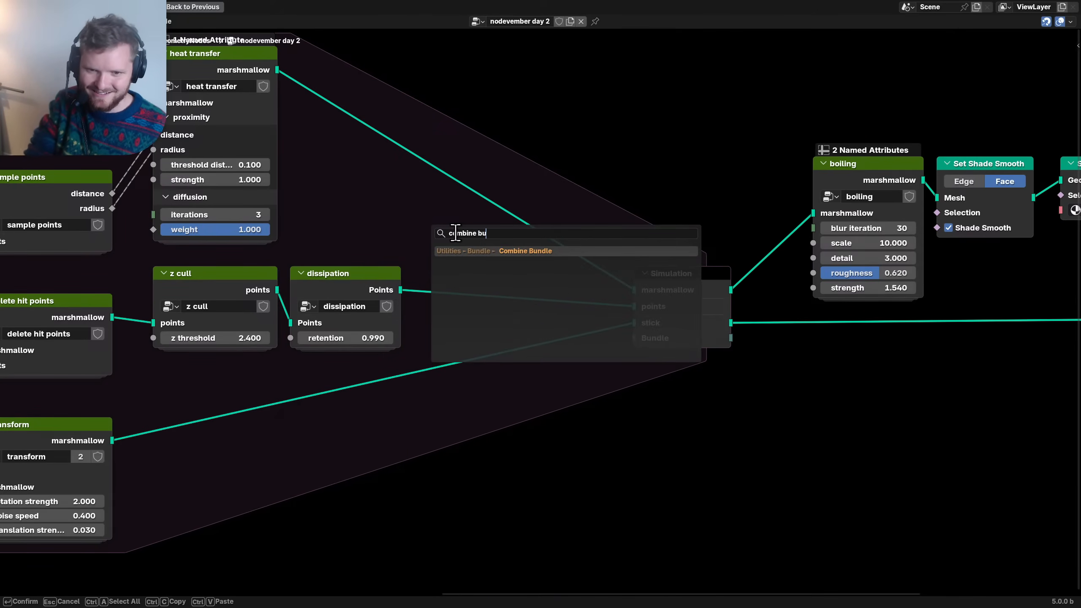
key("Return")
left_click(455, 232)
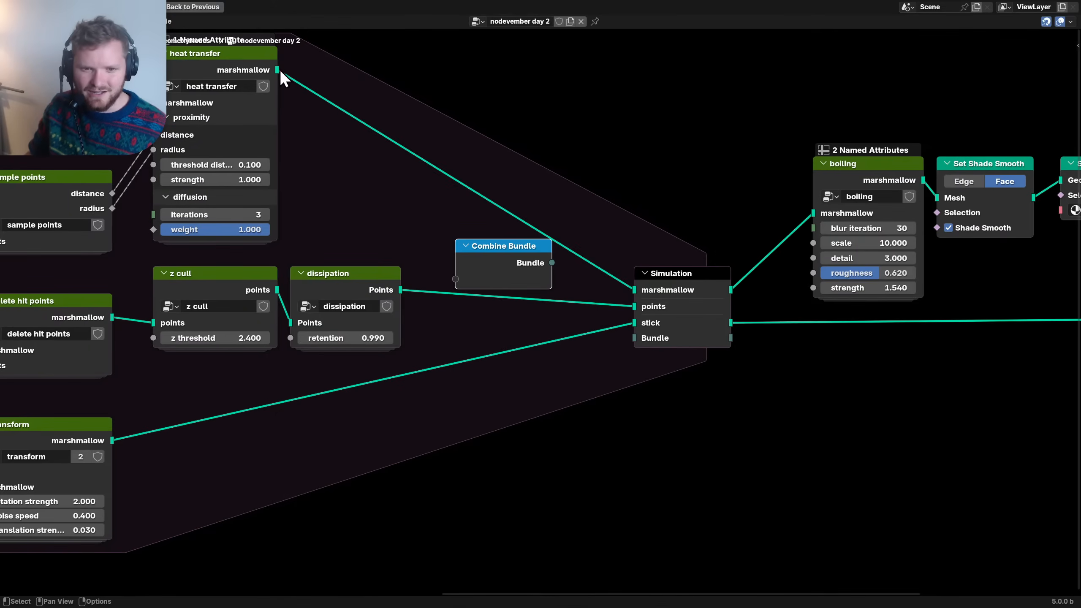
- Connect heat transfer, dissipation and the lower transform to the new Combine Bundle, and its Bundle output to the simulation output's Bundle socket
left_click_drag(277, 70, 455, 294)
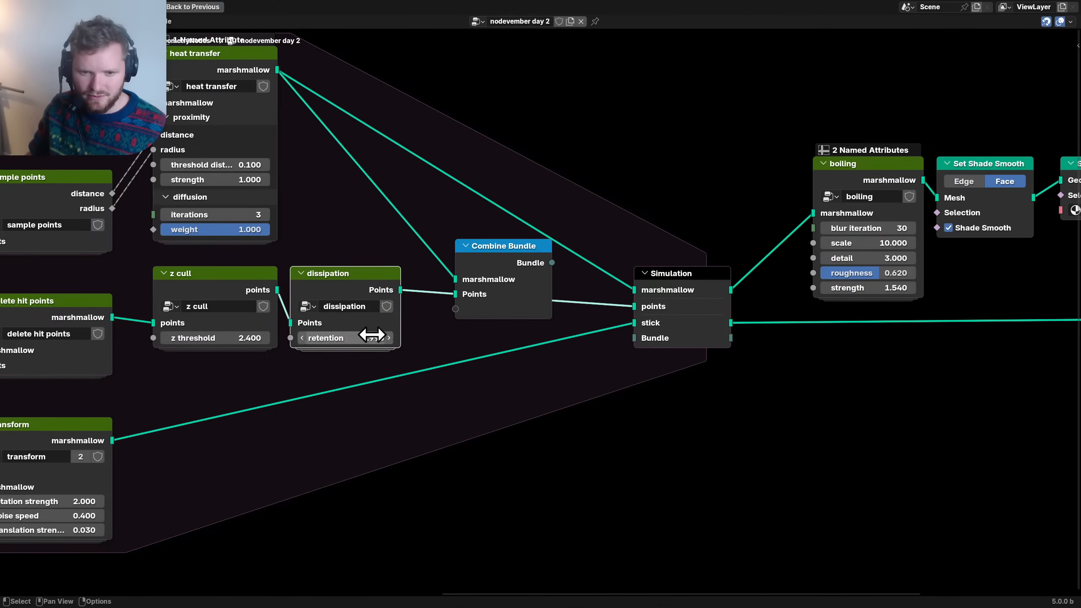
left_click_drag(111, 440, 455, 308)
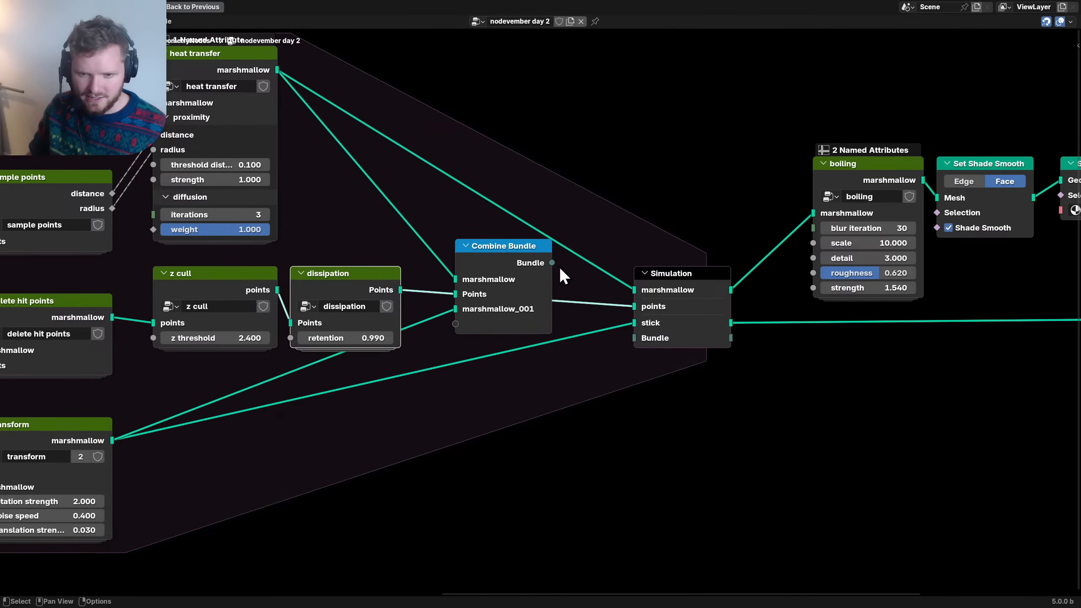
left_click_drag(559, 268, 634, 338)
scroll(452, 292, "down", 2)
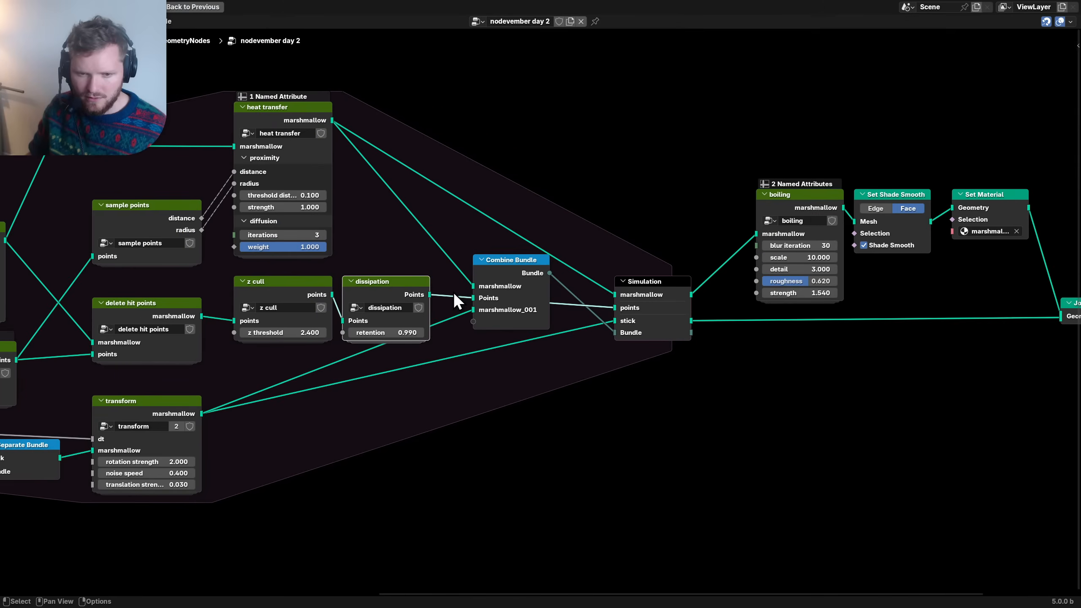
- Rename the new Combine Bundle's third input to stick and save the file
mouse_move(509, 310)
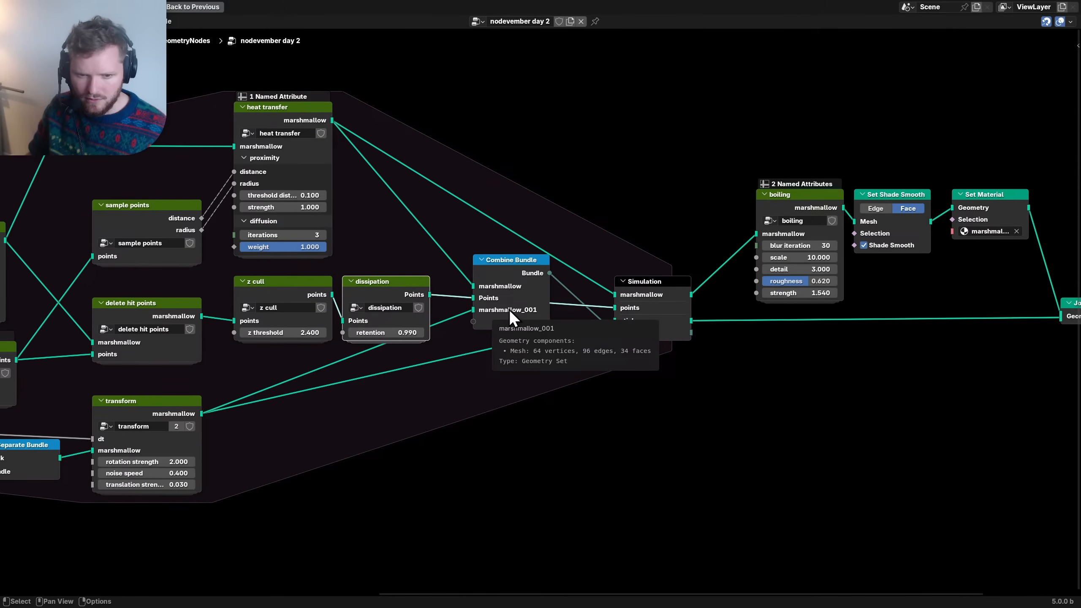
double_click(508, 309)
type("s")
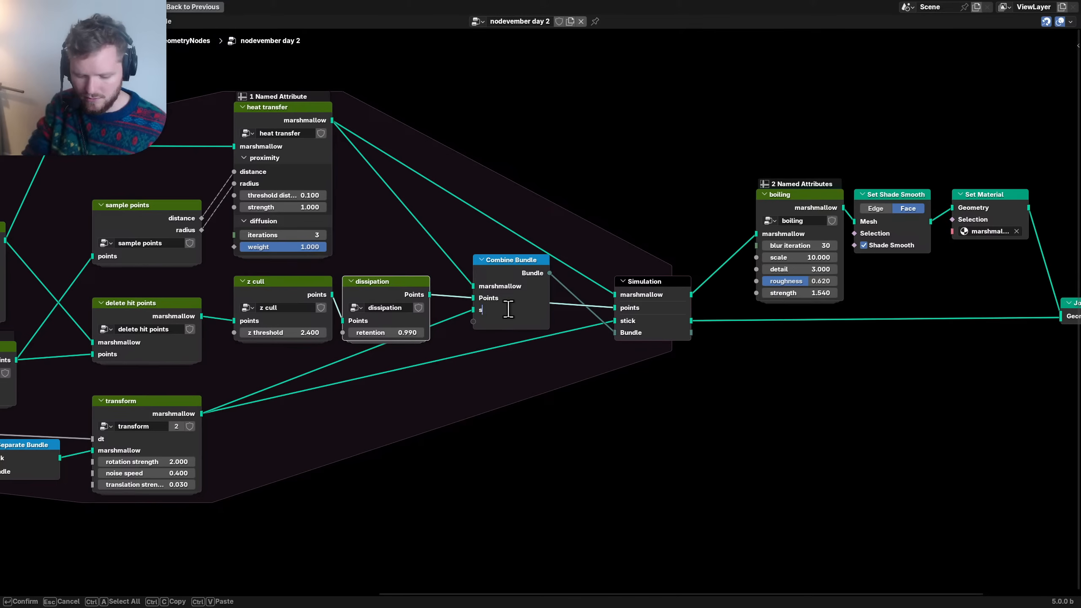
type("tick")
key("Return")
key("ctrl+s")
- Collapse the marshmallow Separate Bundle node, place it directly above the upper transform, and label it marshmallow
scroll(508, 309, "left", 10, "ctrl")
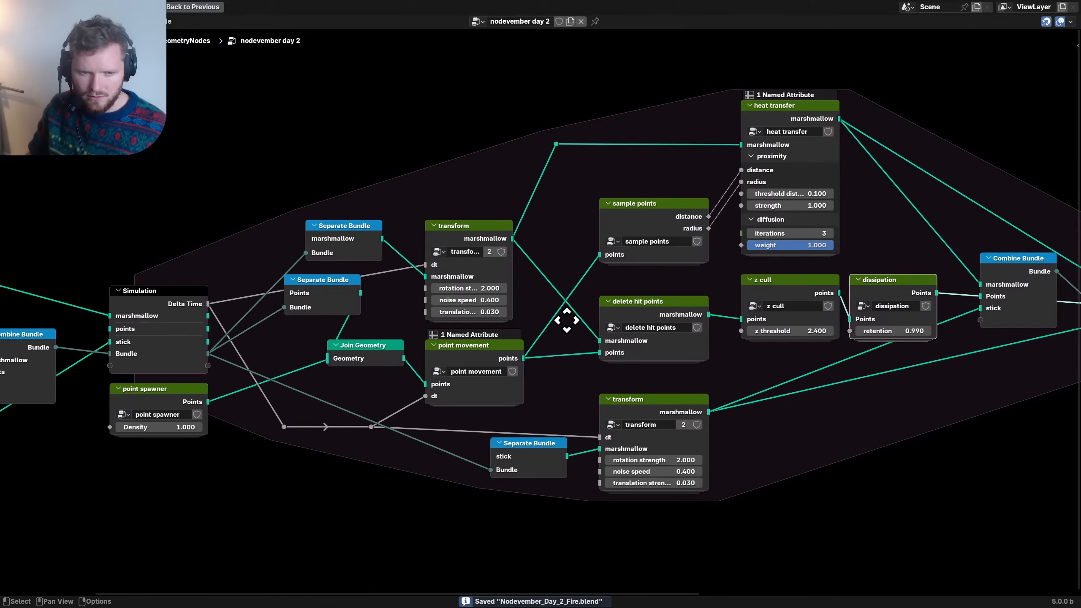
scroll(429, 343, "left", 4, "ctrl")
scroll(413, 255, "up", 3)
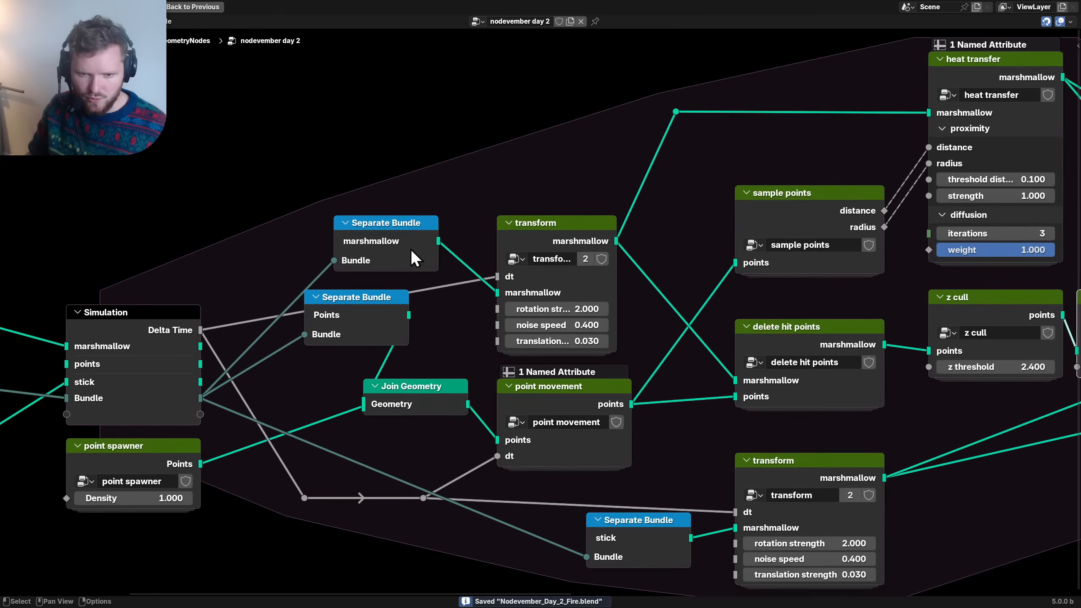
left_click(387, 277)
key("h")
key("g")
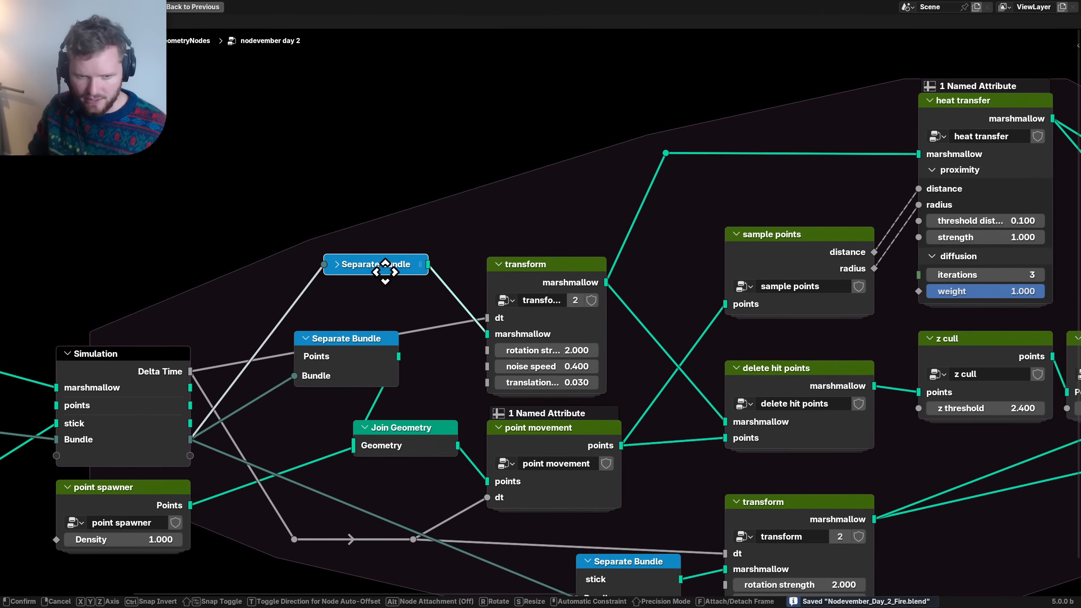
left_click(544, 241)
key("F2")
type("marshmallow")
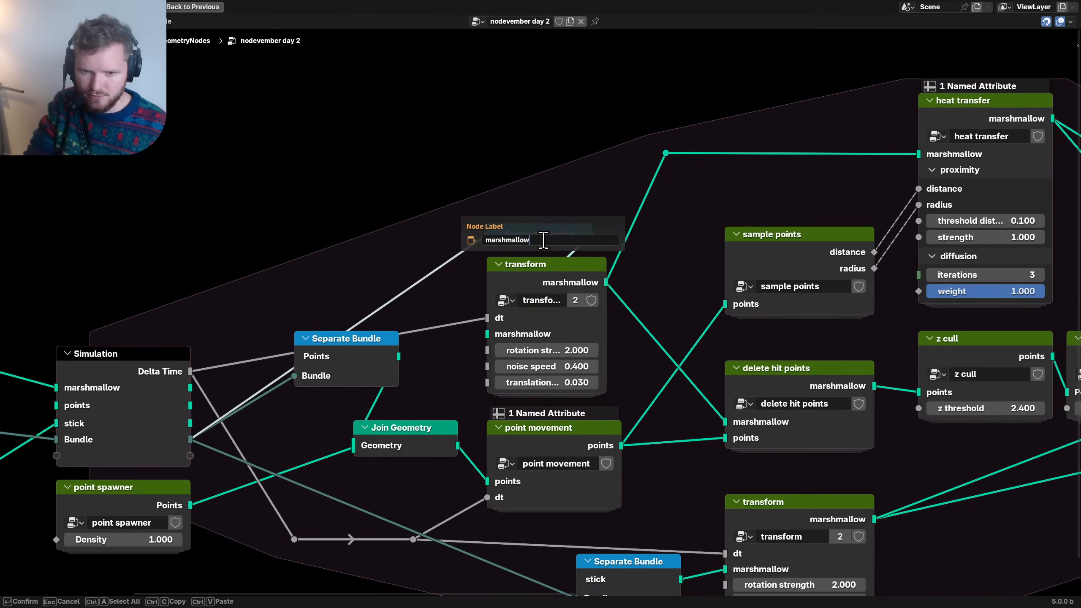
key("Return")
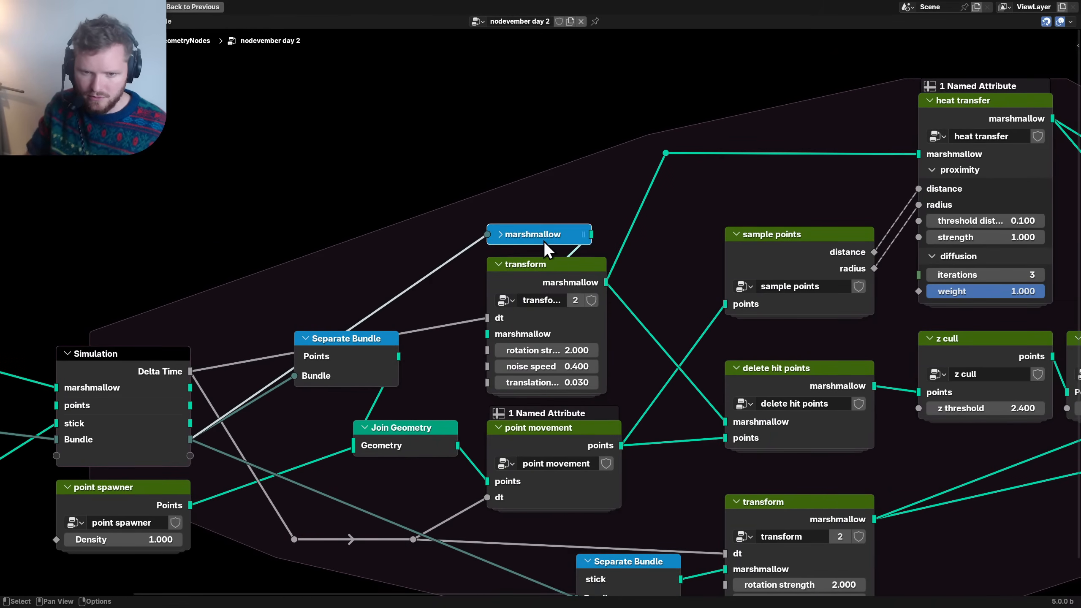
- Label the Separate Bundle node feeding Join Geometry points, collapse it, and place it directly above Join Geometry
left_click(357, 352)
key("g")
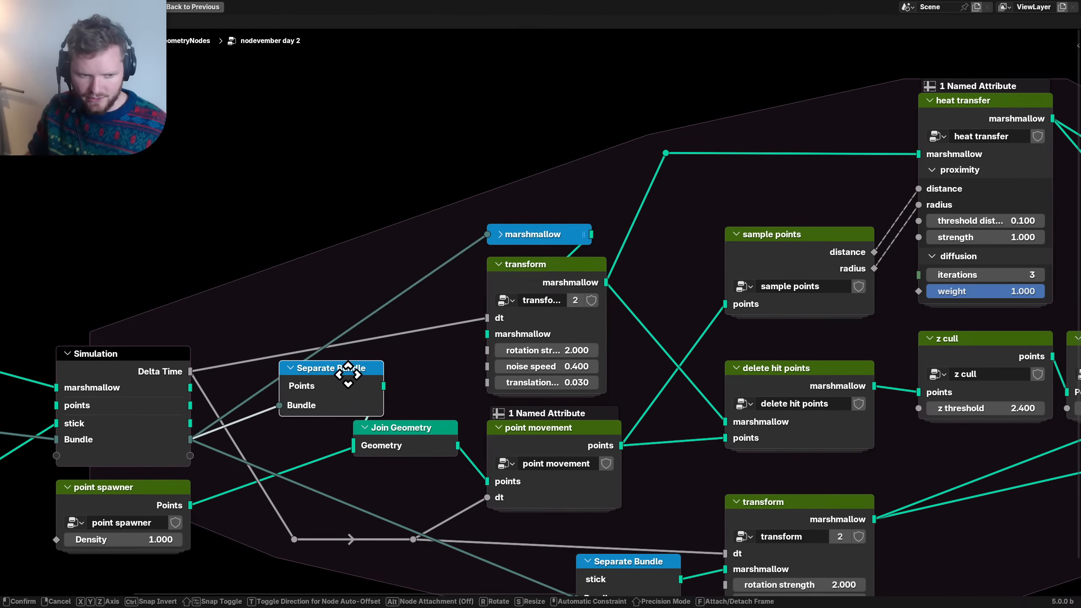
left_click(387, 359)
key("F2")
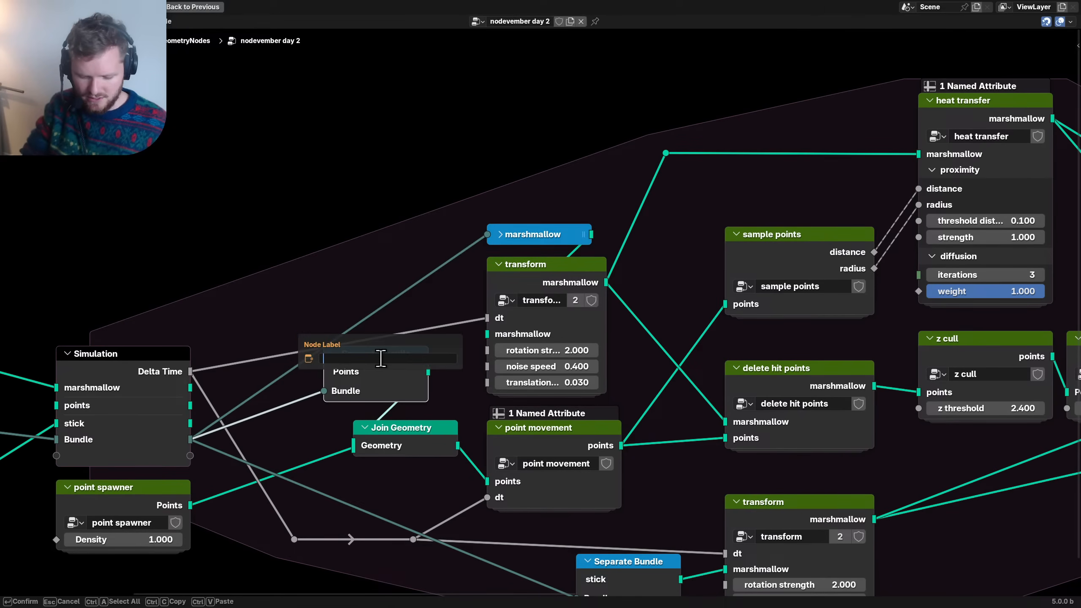
type("points")
key("Return")
key("h")
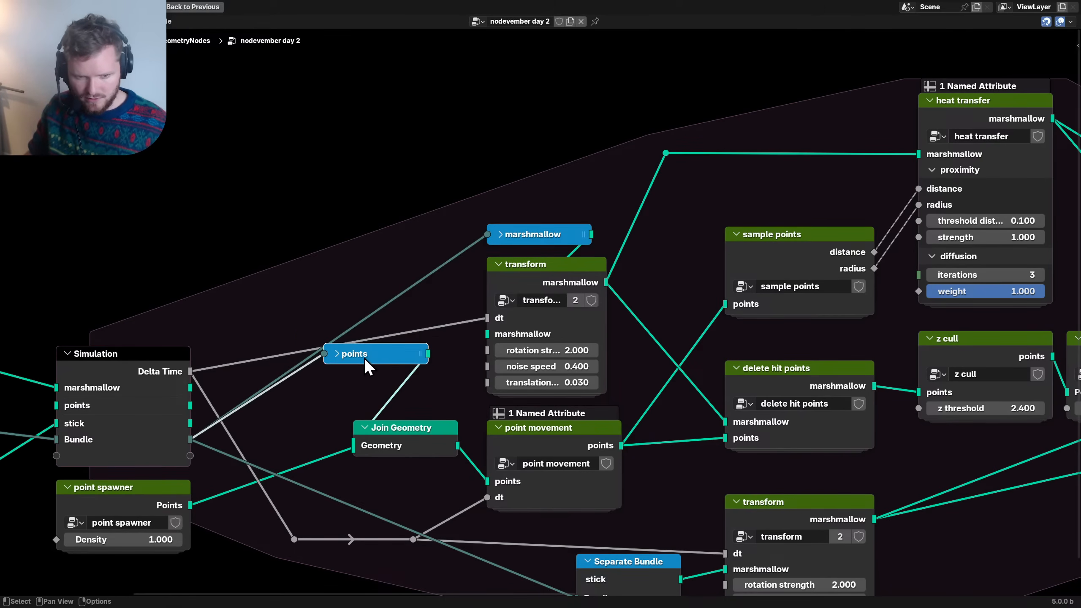
key("g")
left_click(390, 398)
- Label the lowest Separate Bundle node stick, collapse it, and move it closer to the lower transform
middle_click_drag(321, 432, 338, 378)
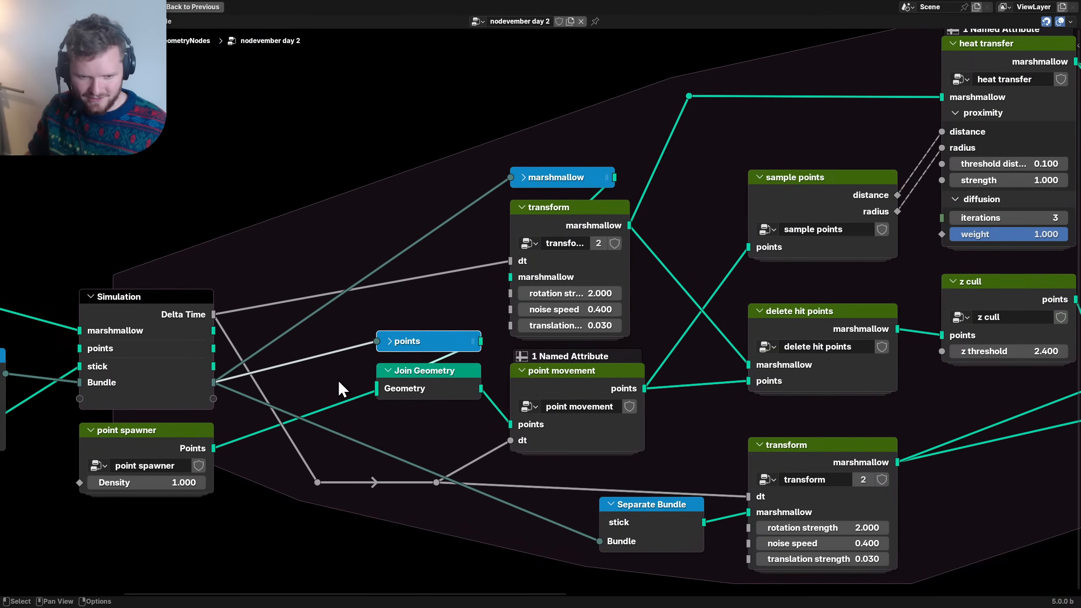
left_click(636, 508)
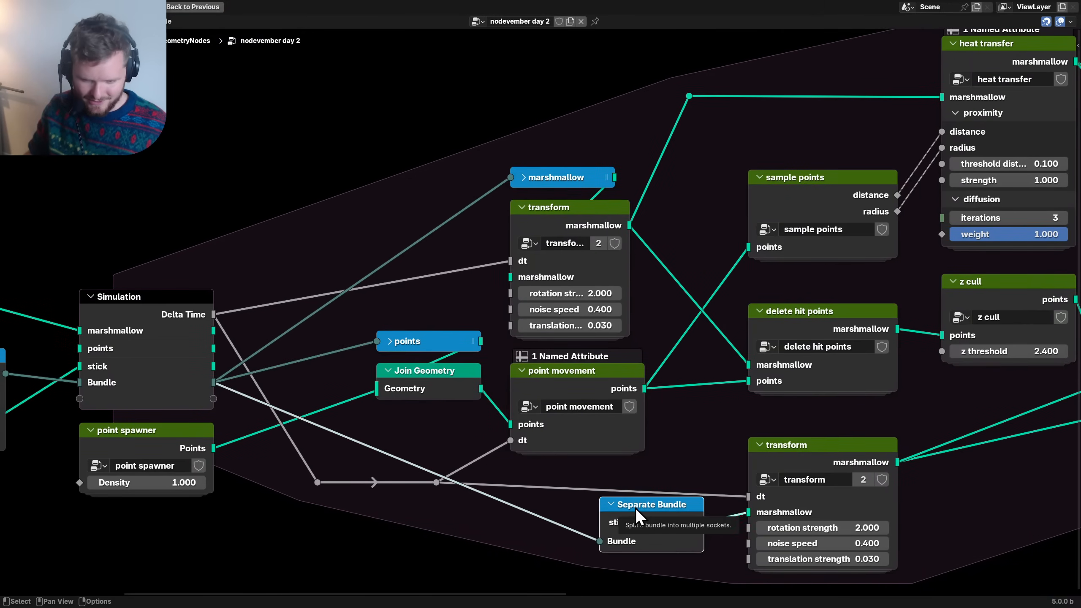
key("F2")
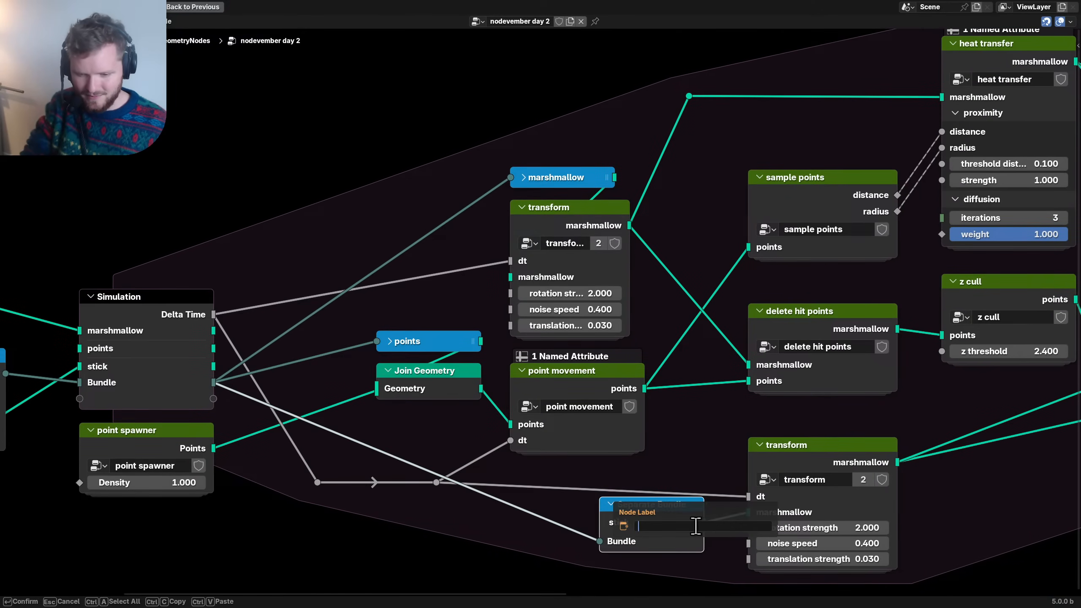
type("stick")
key("Return")
key("h")
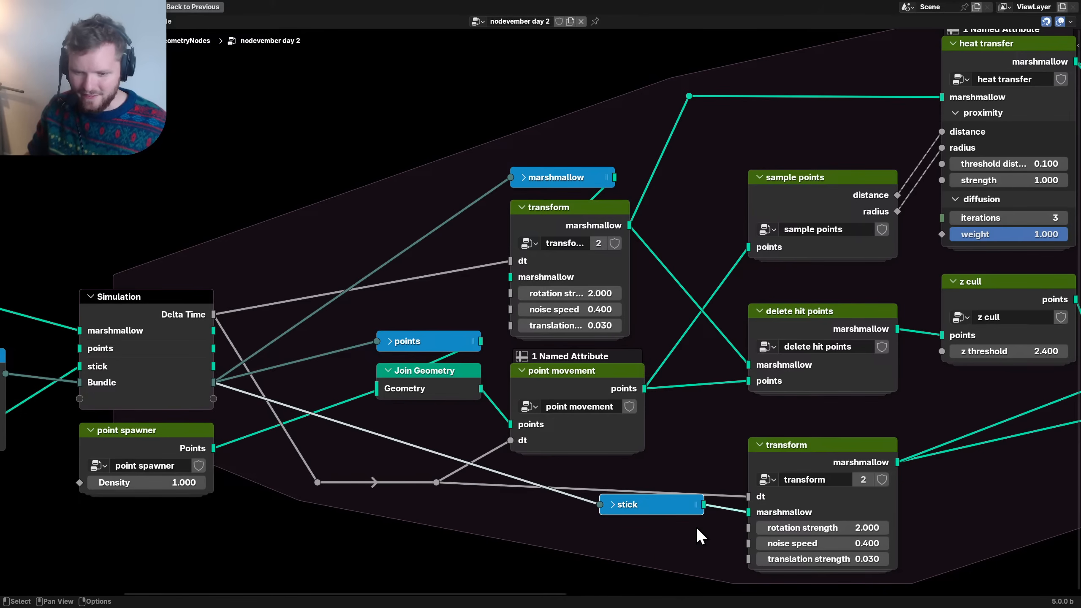
key("g")
left_click(670, 514)
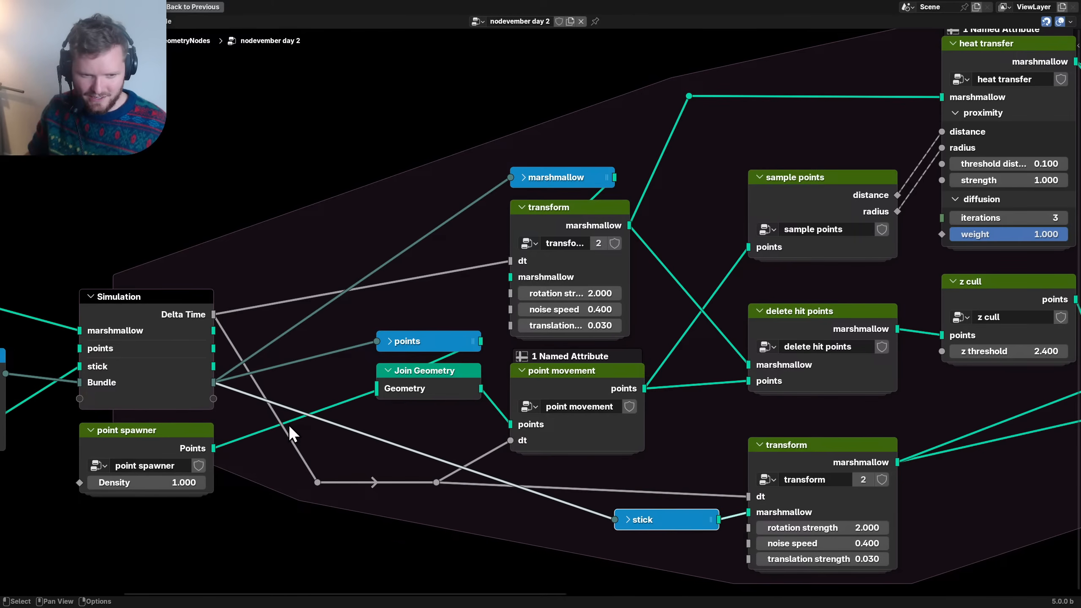
- Insert a shared reroute on the simulation input's three Bundle links and place it just before the points node
middle_click_drag(241, 412, 345, 444)
right_click_drag(324, 421, 327, 396, "shift")
key("g")
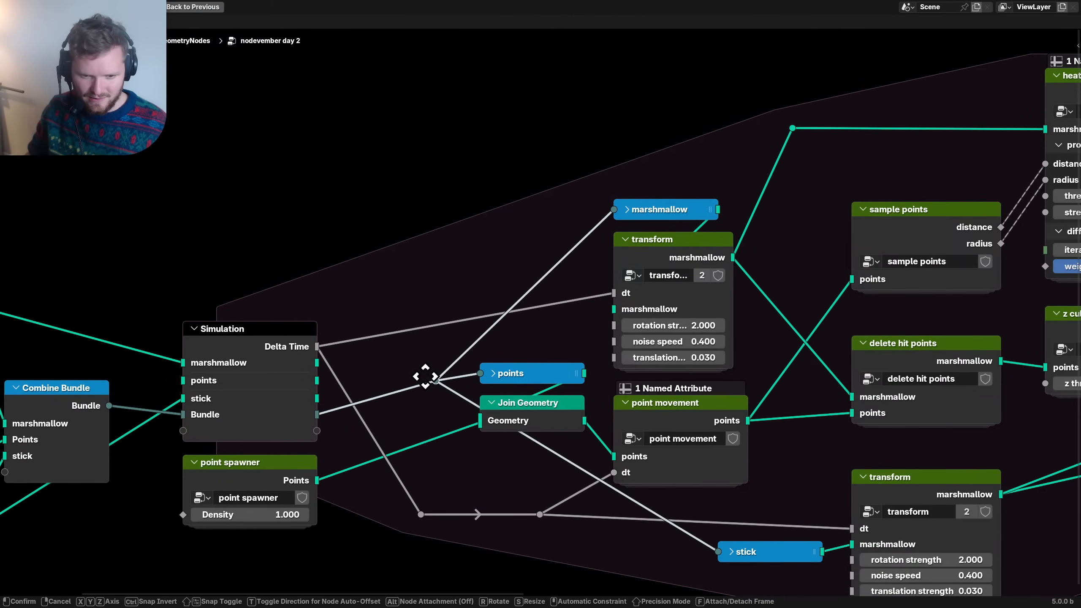
left_click(433, 384)
scroll(425, 386, "down", 2)
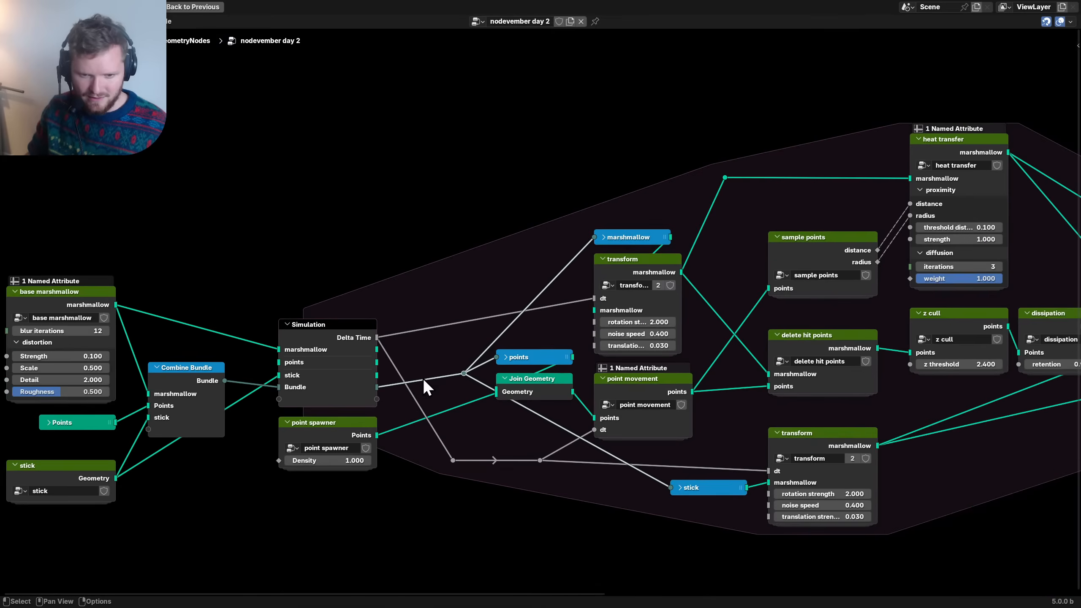
- Try removing the marshmallow and Points bundle items from the stick Separate Bundle node, and undo the last changes
middle_click_drag(501, 356, 350, 411)
key("n")
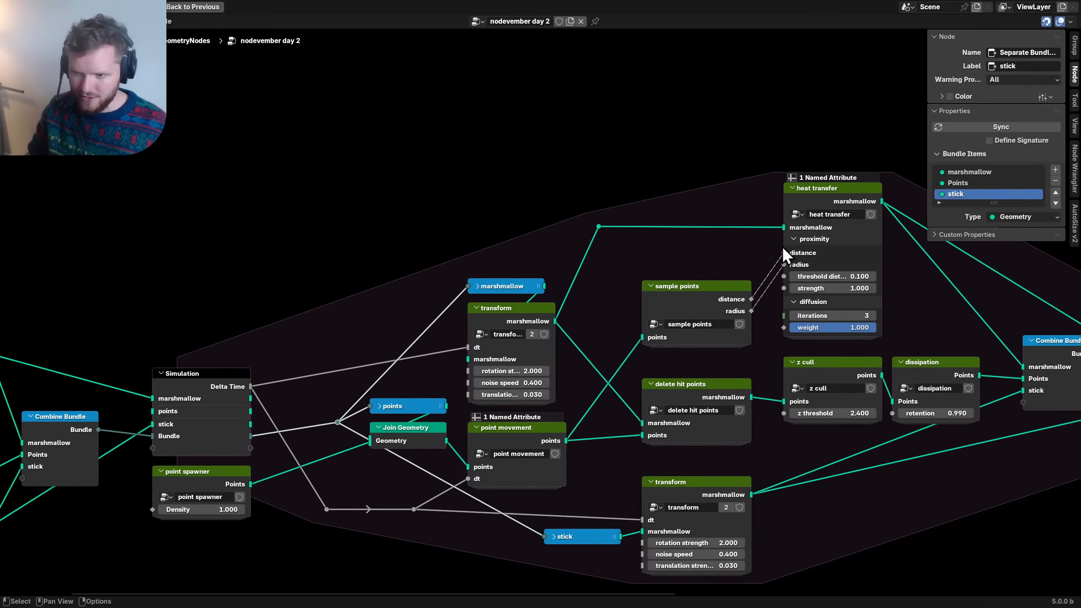
left_click(1055, 181)
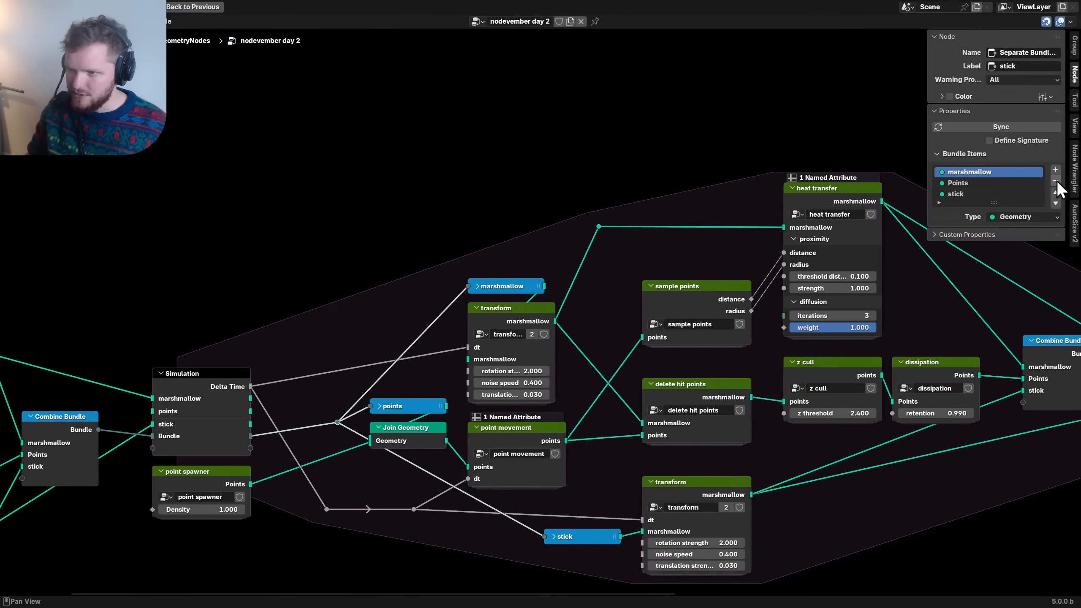
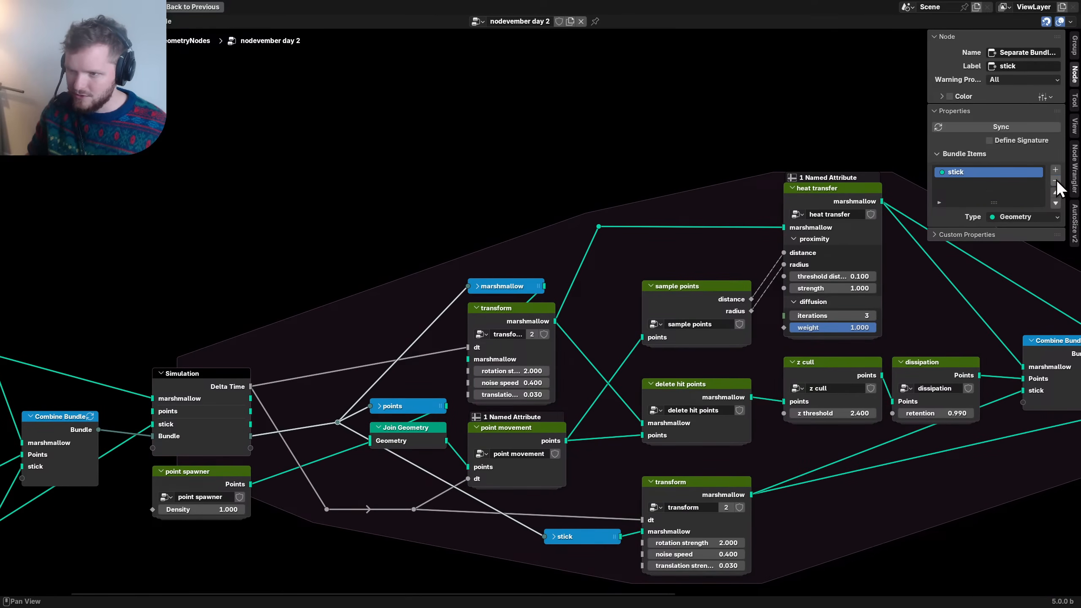
key("ctrl+z")
key("ctrl+z")
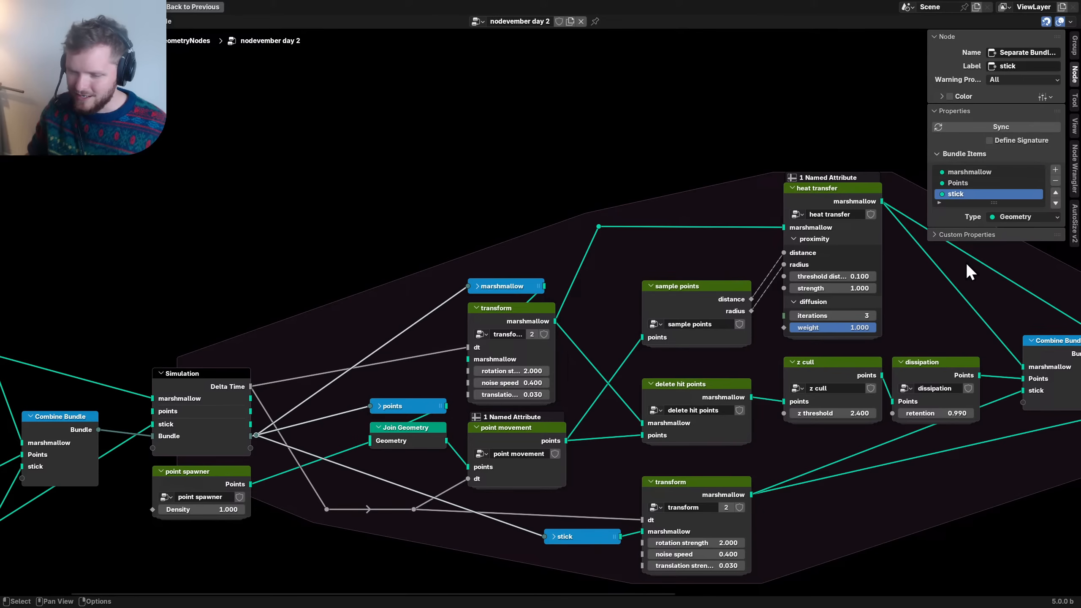
- Save the file, remove marshmallow, points and stick from the simulation state, and move the simulation output slightly closer to Combine Bundle
key("ctrl+s")
middle_click_drag(928, 360, 540, 353)
scroll(545, 354, "down", 1)
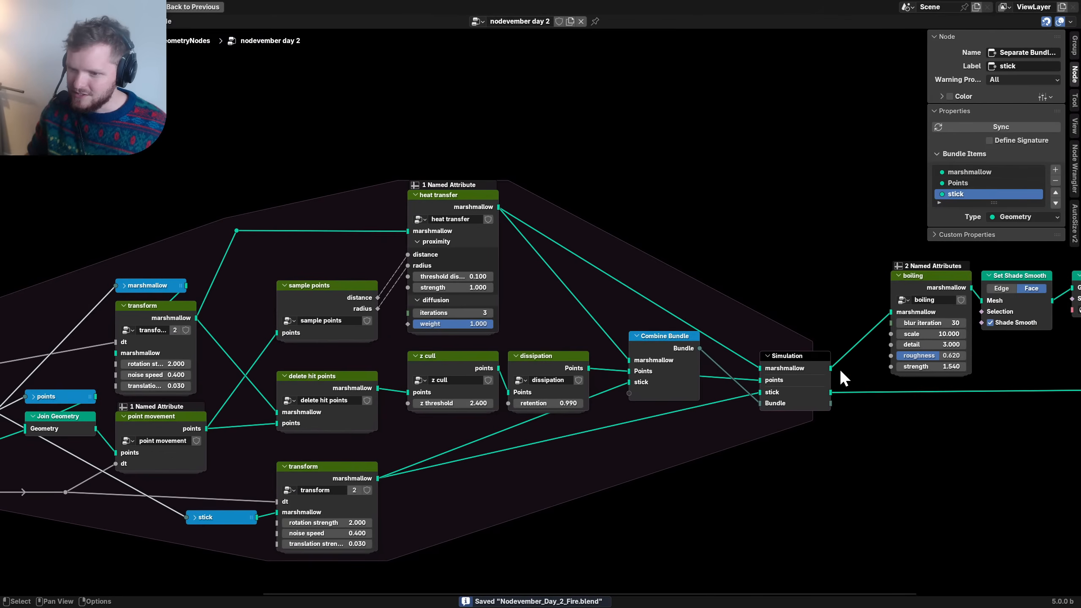
left_click(813, 362)
left_click(986, 165)
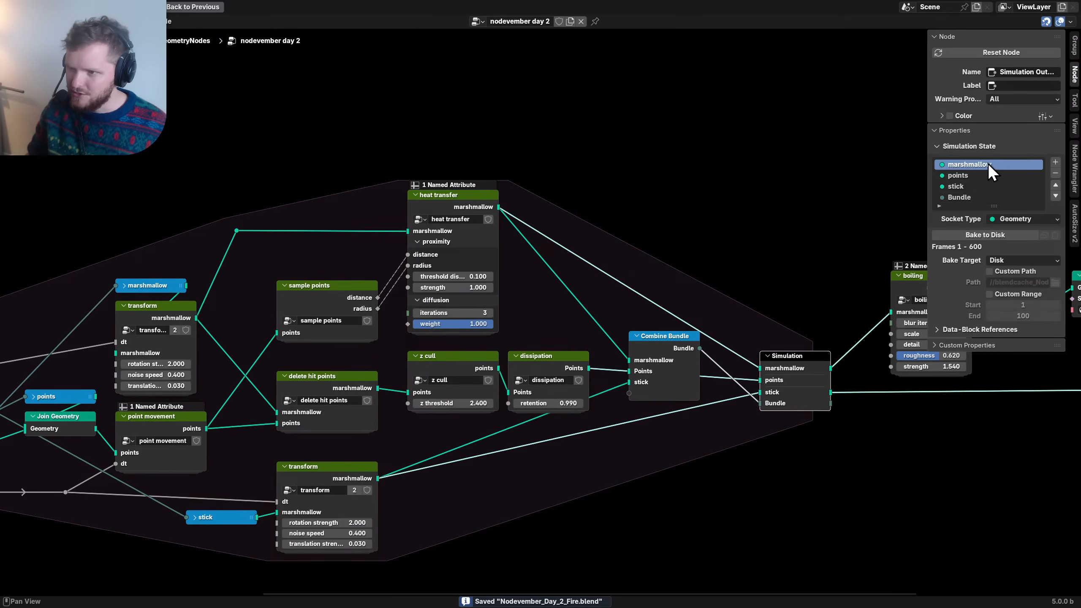
left_click(1054, 174)
left_click(1055, 173)
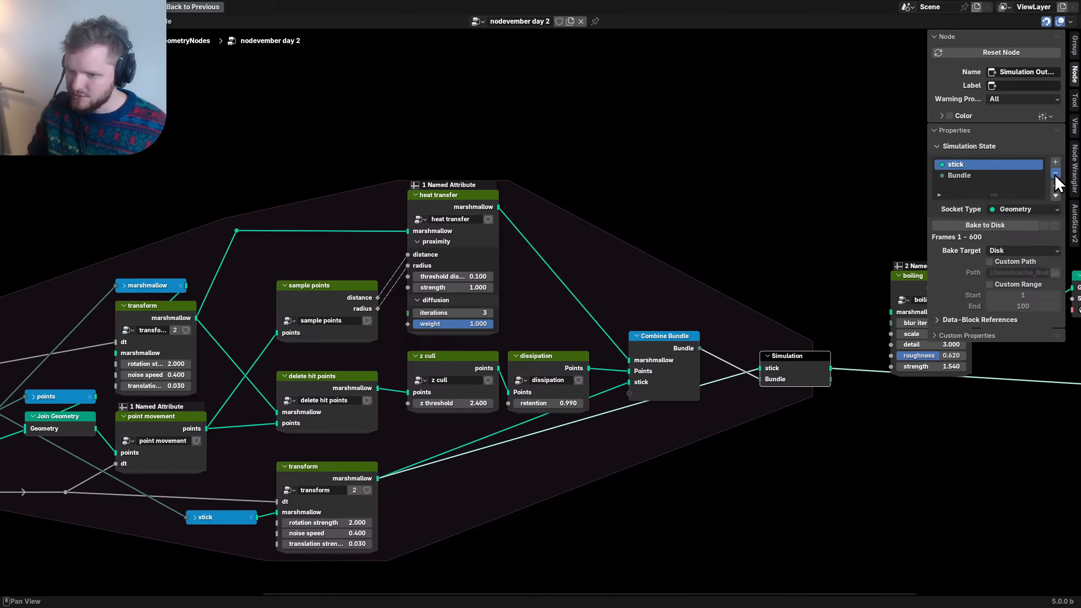
left_click(1055, 173)
left_click_drag(822, 392, 781, 348)
- Add a Separate Bundle node between the simulation output and boiling, slightly below them
middle_click_drag(835, 346, 560, 353)
key("shift+a")
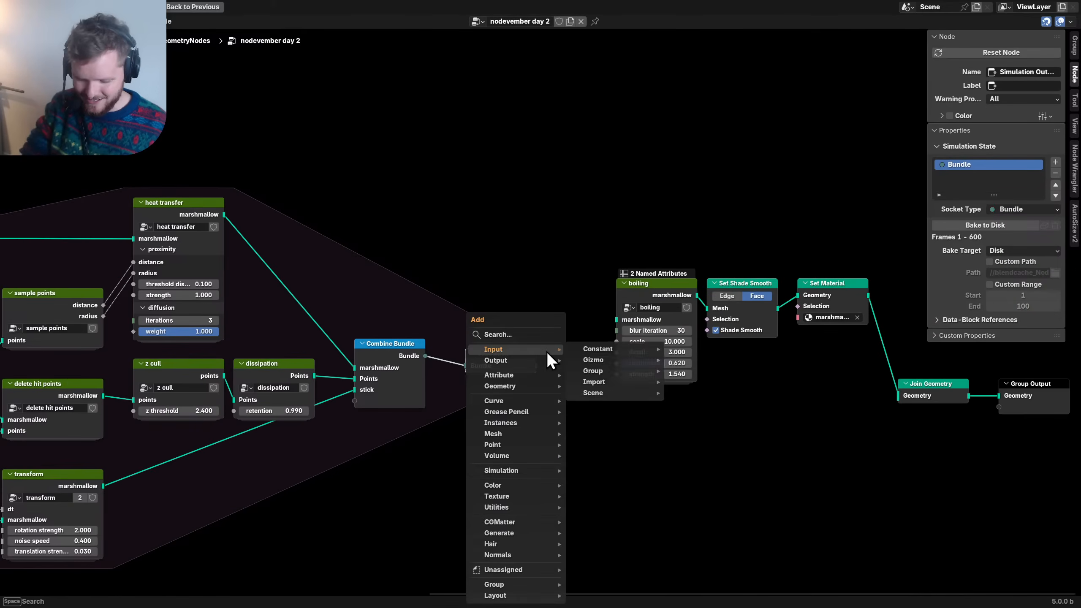
type("separa")
key("Down")
key("Down")
key("Return")
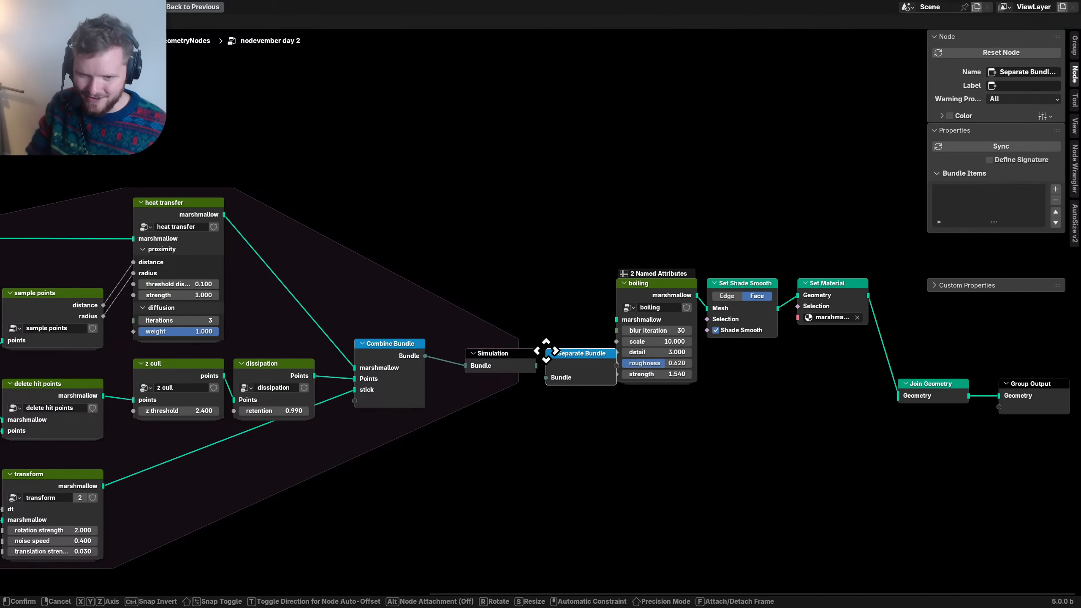
left_click(555, 384)
scroll(522, 325, "up", 5)
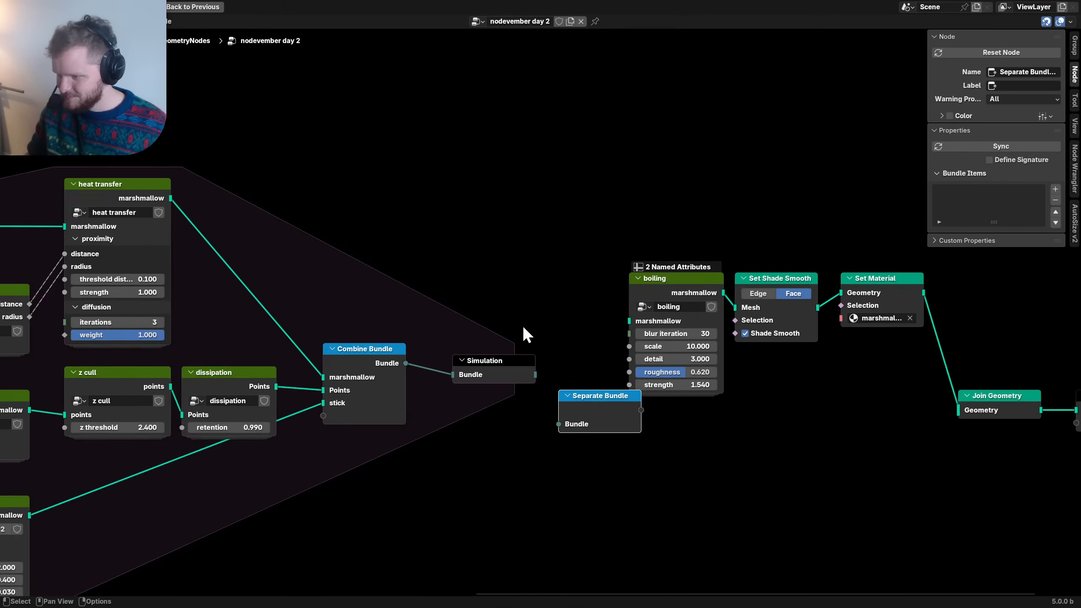
middle_click_drag(521, 320, 427, 318)
scroll(422, 342, "up", 1)
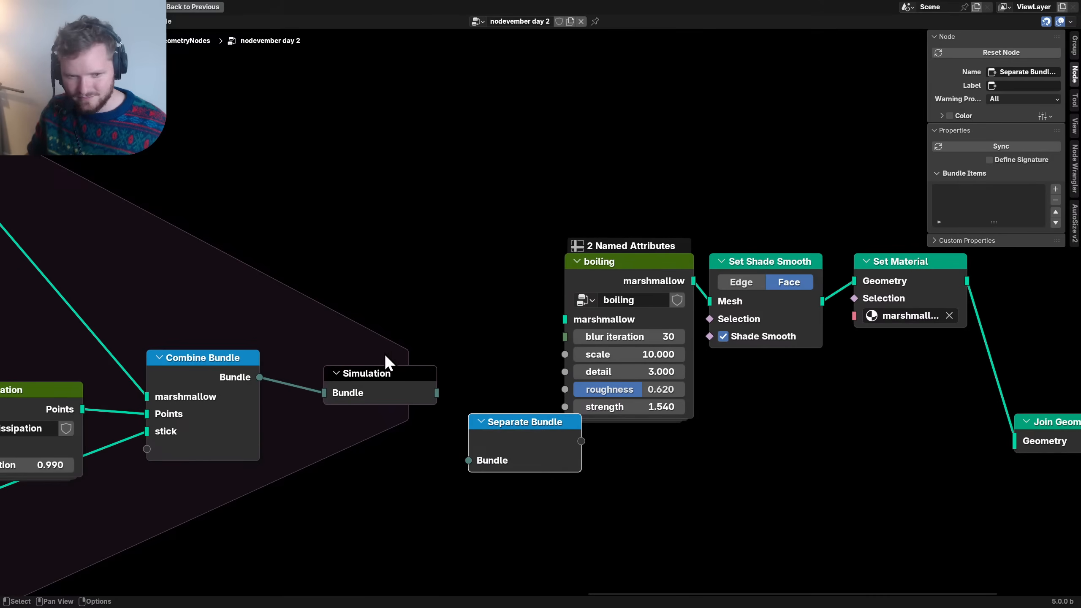
- Route the simulation's Bundle output through Separate Bundle's marshmallow output into boiling, and move boiling, Set Shade Smooth and Set Material clear of it
left_click_drag(437, 393, 469, 460)
scroll(728, 427, "down", 2)
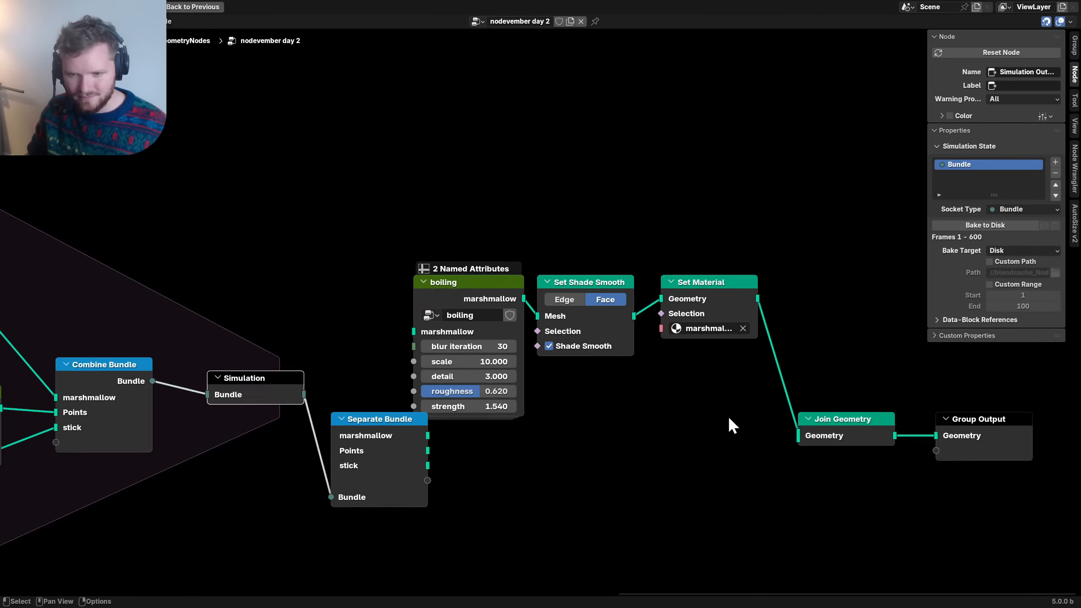
left_click_drag(388, 421, 375, 420)
left_click_drag(421, 427, 422, 334)
left_click_drag(711, 411, 462, 282)
key("g")
left_click(487, 255)
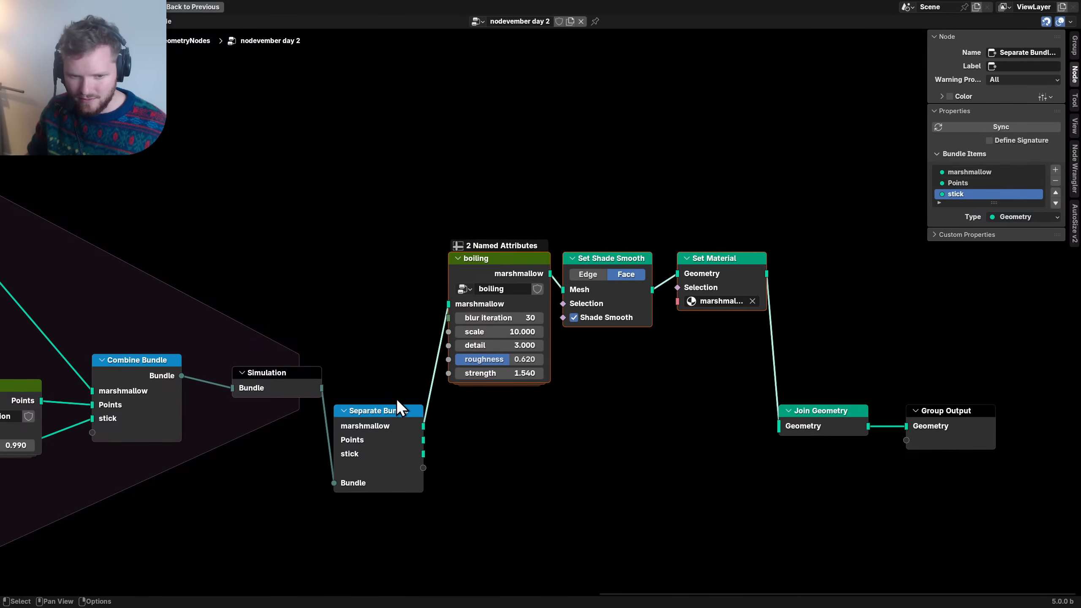
- Duplicate the Separate Bundle node, feed it the simulation's Bundle output, and connect its stick output to Join Geometry
left_click(397, 411)
key("shift+d")
left_click(543, 434)
left_click_drag(322, 388, 486, 509)
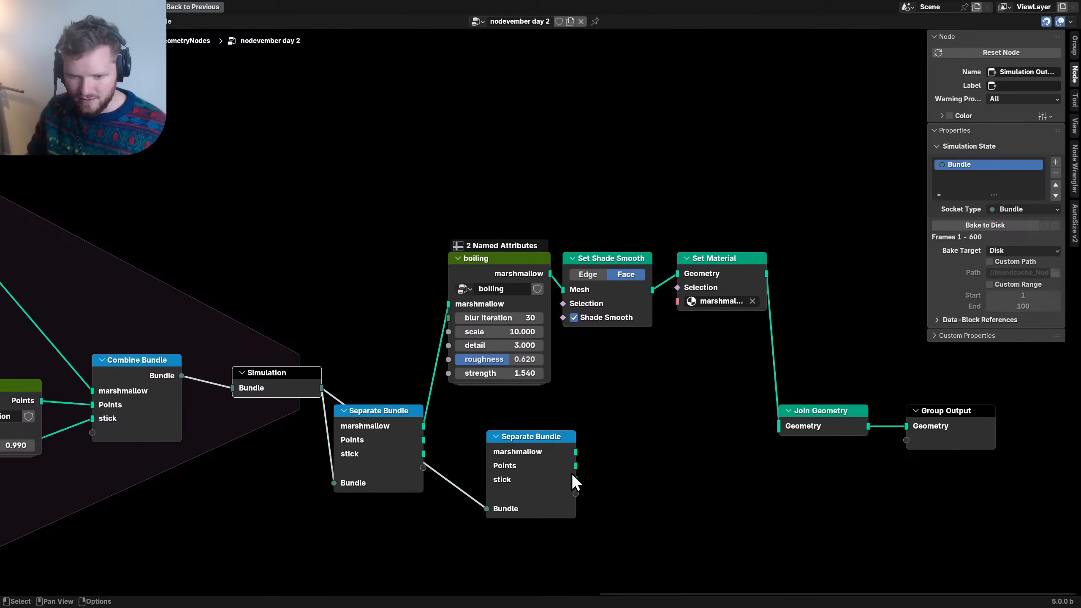
left_click_drag(576, 479, 796, 431)
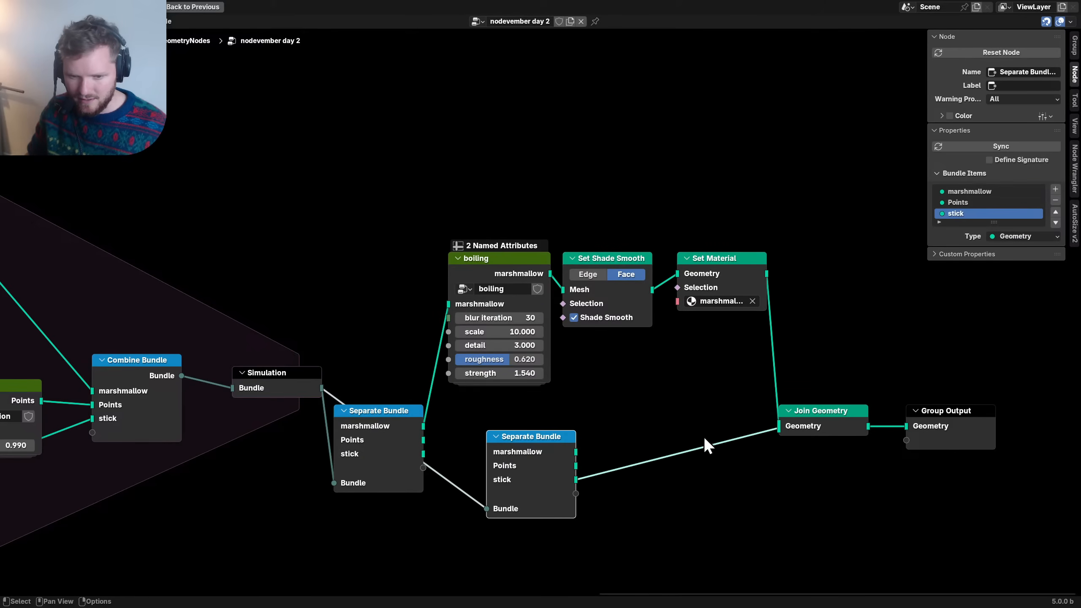
- Hide the unused sockets on both Separate Bundle nodes, then collapse the one feeding boiling and move it up beside boiling
key("ctrl+h")
left_click(375, 412)
key("ctrl+h")
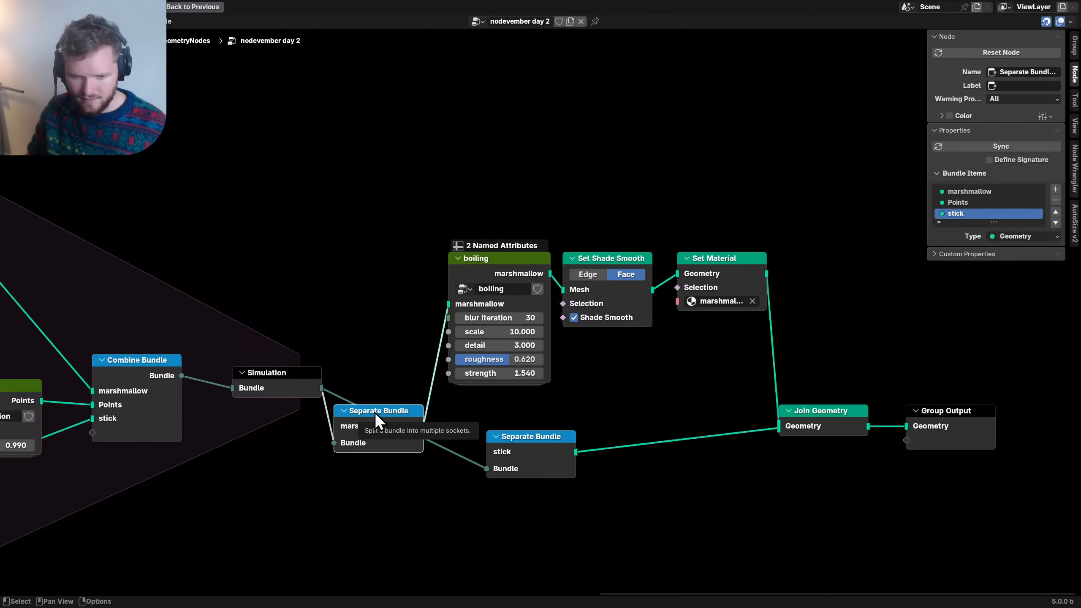
key("h")
key("g")
left_click(388, 248)
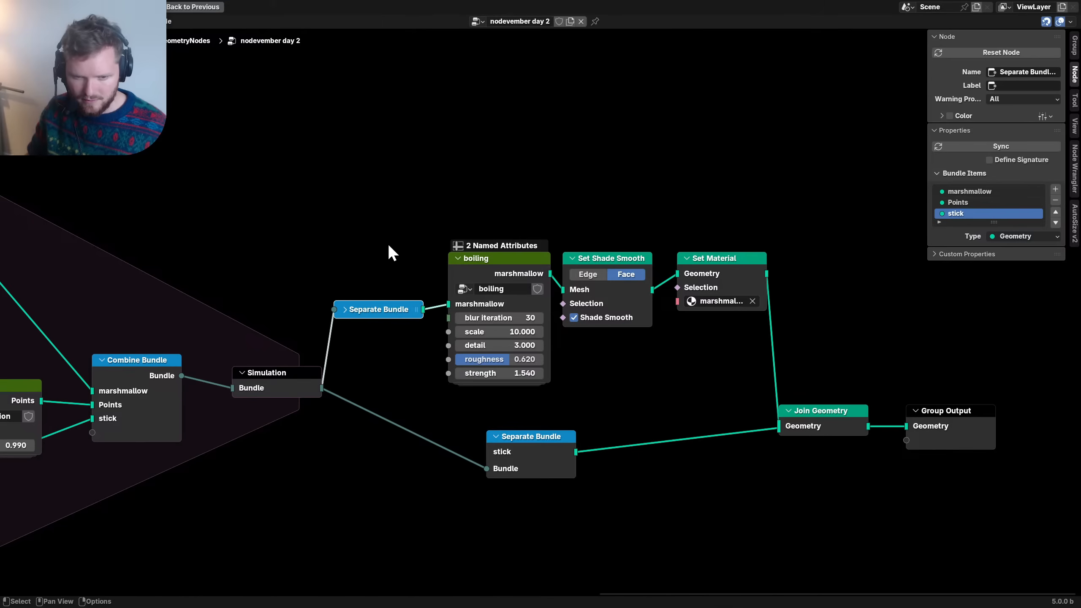
- Label the collapsed Separate Bundle node "marshmallow" and place it just above boiling
key("F2")
type("marshmallow")
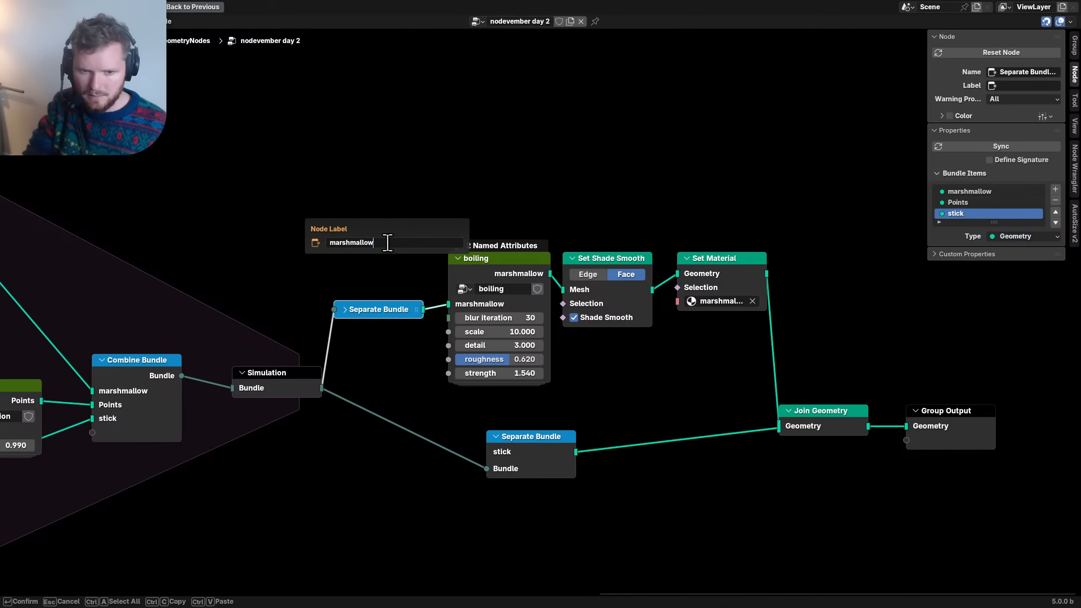
key("Return")
key("g")
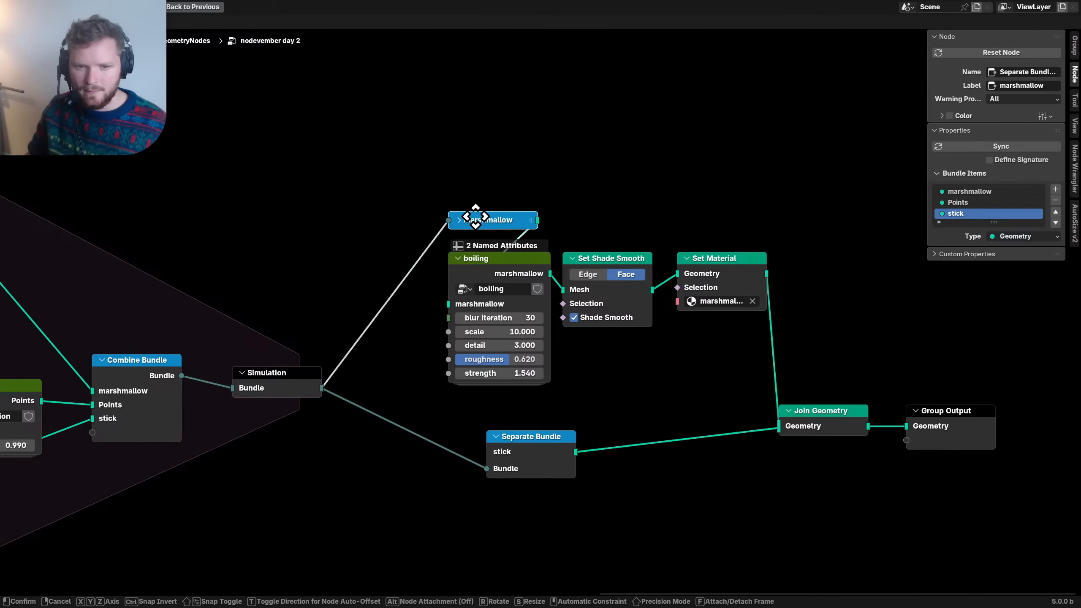
left_click(481, 226)
- Label the other Separate Bundle node "stick", collapse it, and place it directly below Join Geometry
left_click(534, 446)
key("F2")
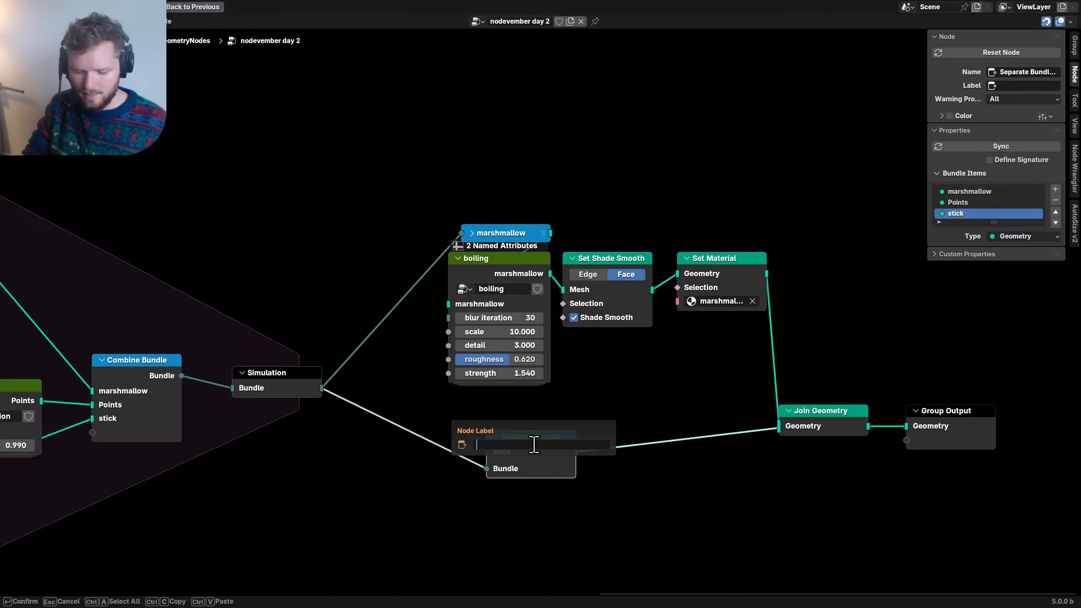
type("stick")
key("Return")
key("h")
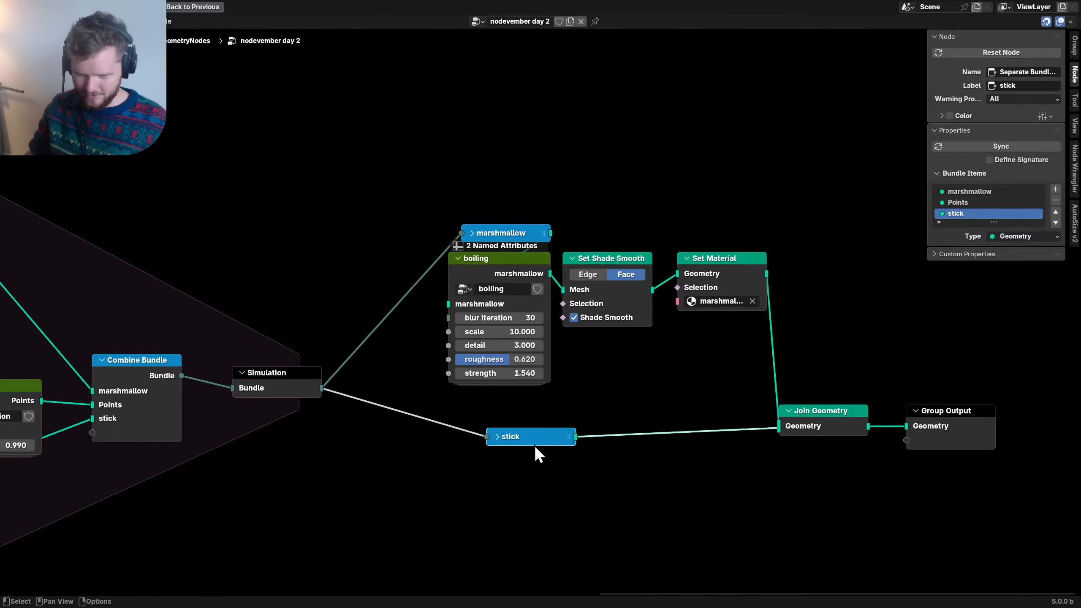
key("g")
left_click(833, 448)
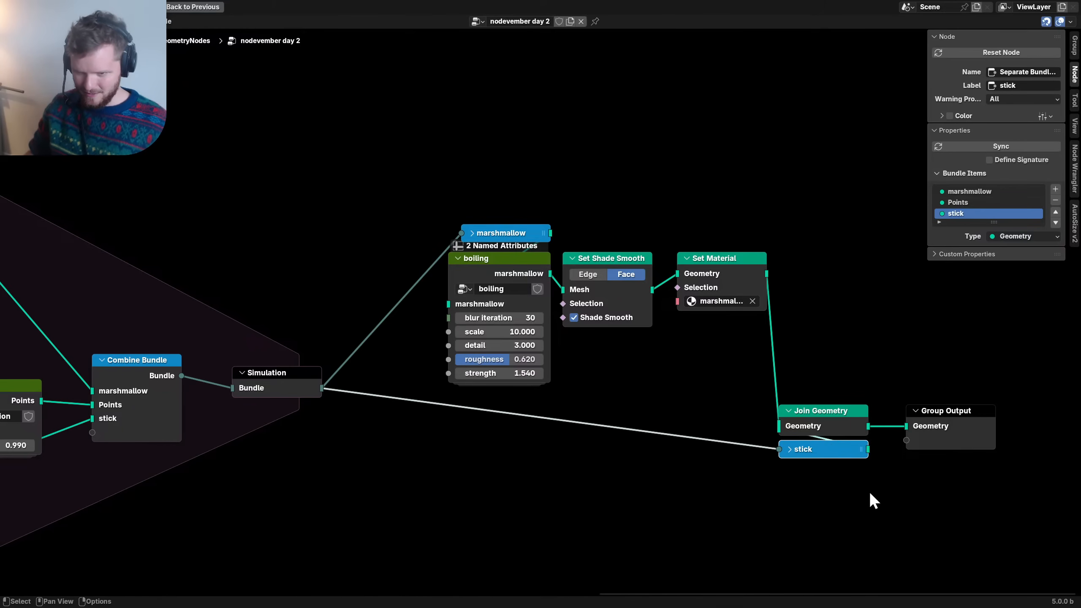
- Move the boiling, shade smooth and material chain closer to the simulation output, and align the marshmallow node with boiling's left edge
left_click_drag(395, 388, 737, 196)
key("g")
left_click(647, 193)
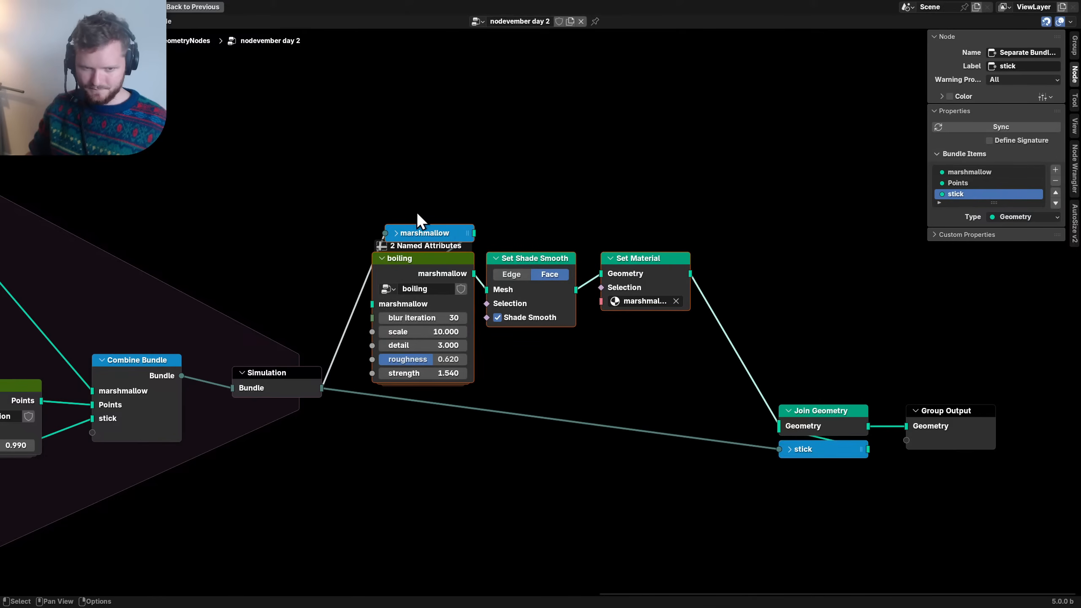
left_click(445, 229)
mouse_move(445, 229)
left_mouse_down()
mouse_move(431, 230)
mouse_move(464, 231)
left_mouse_up()
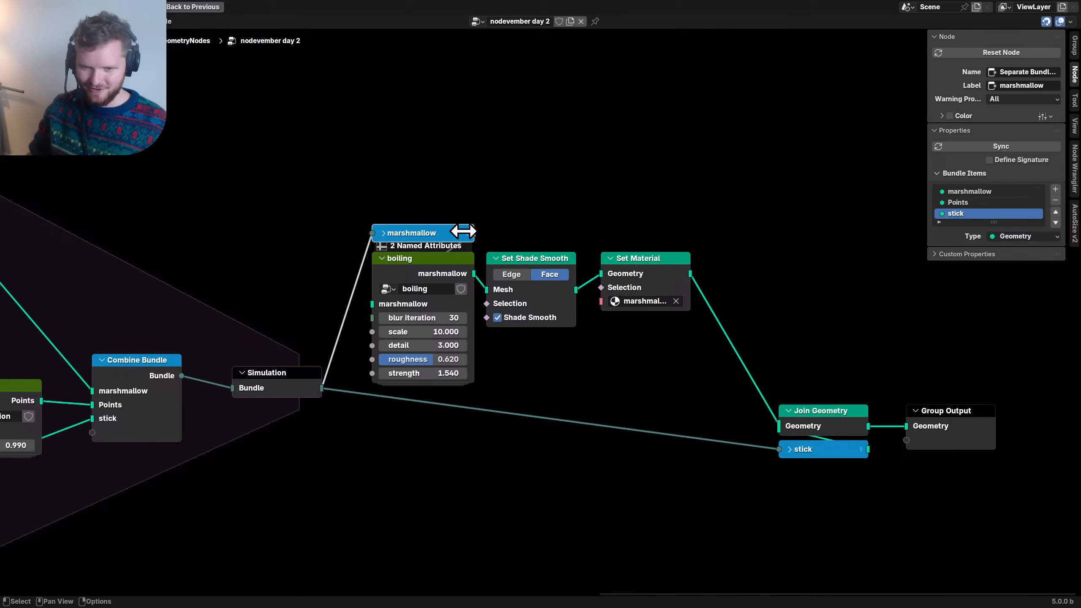
- Raise Join Geometry, stick, Group Output and the boiling chain relative to the simulation output, and save the file
left_click_drag(766, 494, 975, 418)
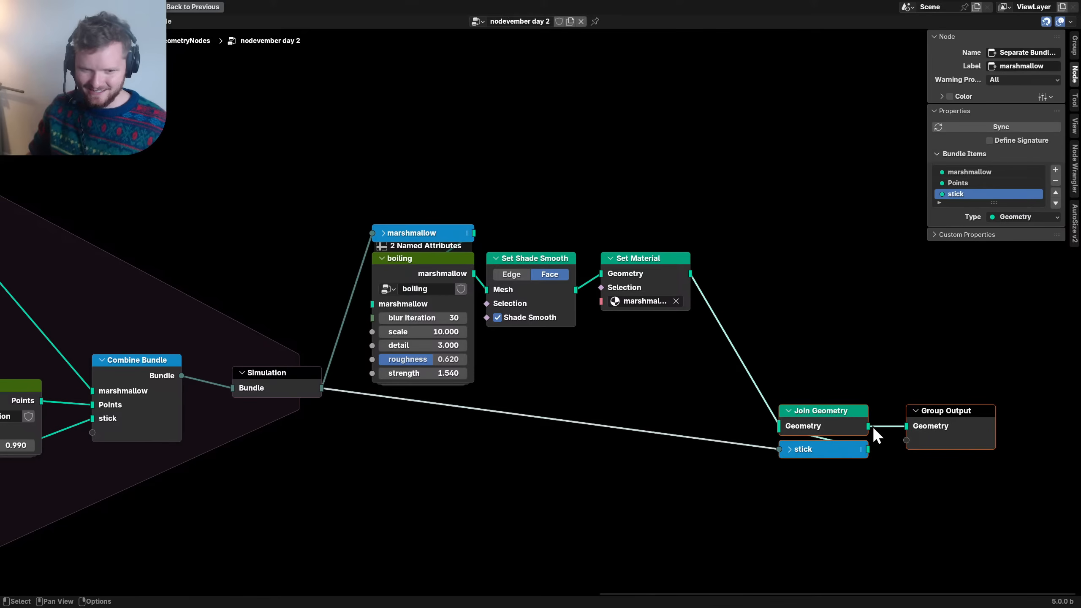
left_click_drag(823, 442, 811, 392)
left_click_drag(670, 374, 411, 202)
scroll(407, 233, "down", 8)
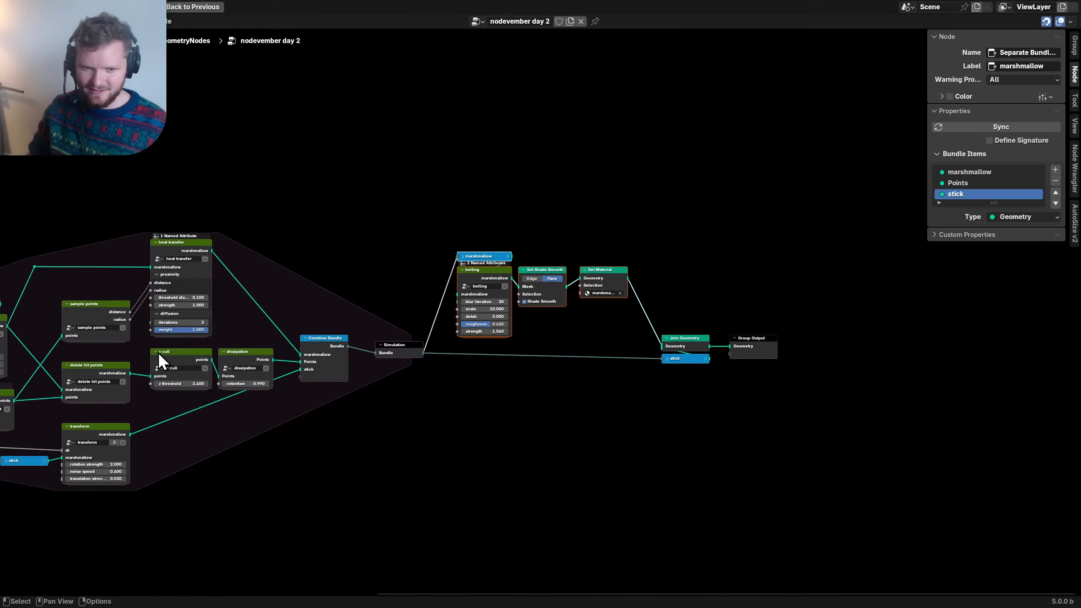
middle_click_drag(170, 351, 658, 334)
middle_click_drag(399, 333, 604, 323)
scroll(513, 346, "up", 3)
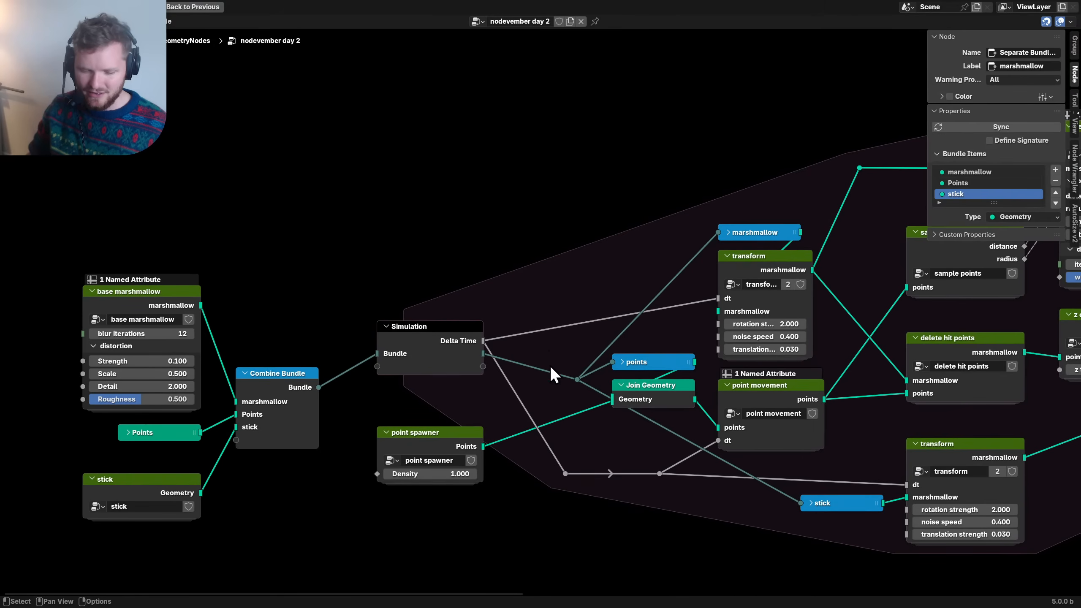
middle_click_drag(551, 368, 680, 339)
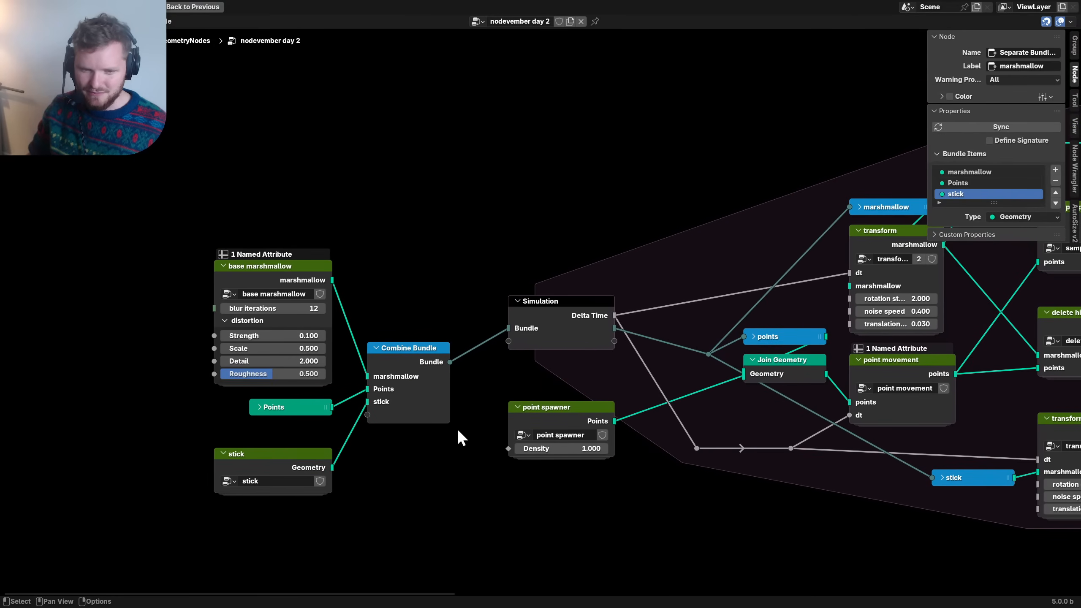
middle_click_drag(526, 407, 515, 380)
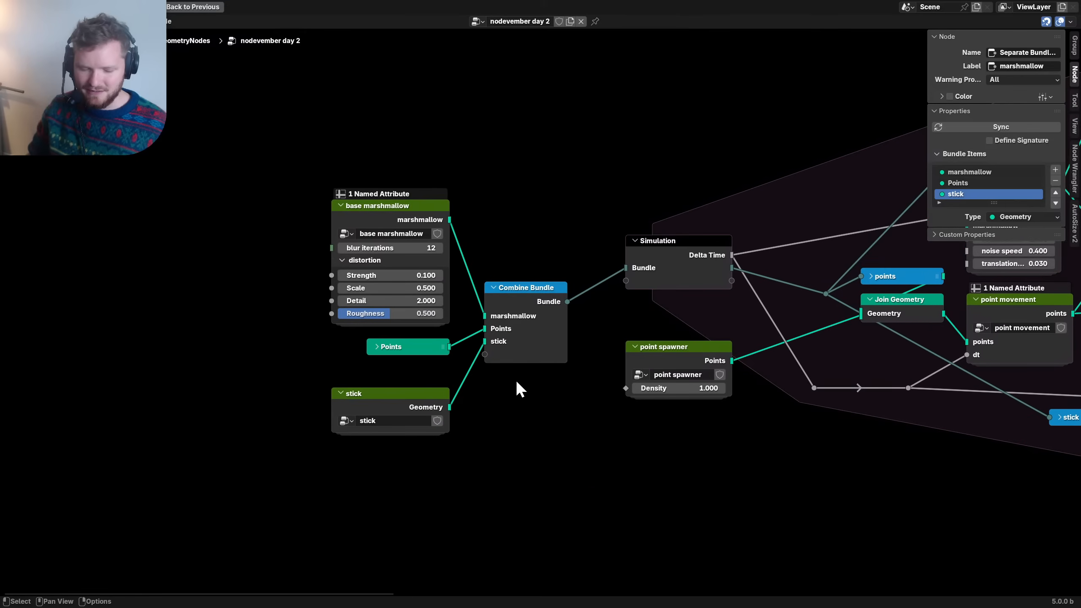
key("ctrl+s")
- Add a dt [CGM] node below the stick group and connect its dt output to Combine Bundle as a new item
key("shift+a")
type("dt")
key("Return")
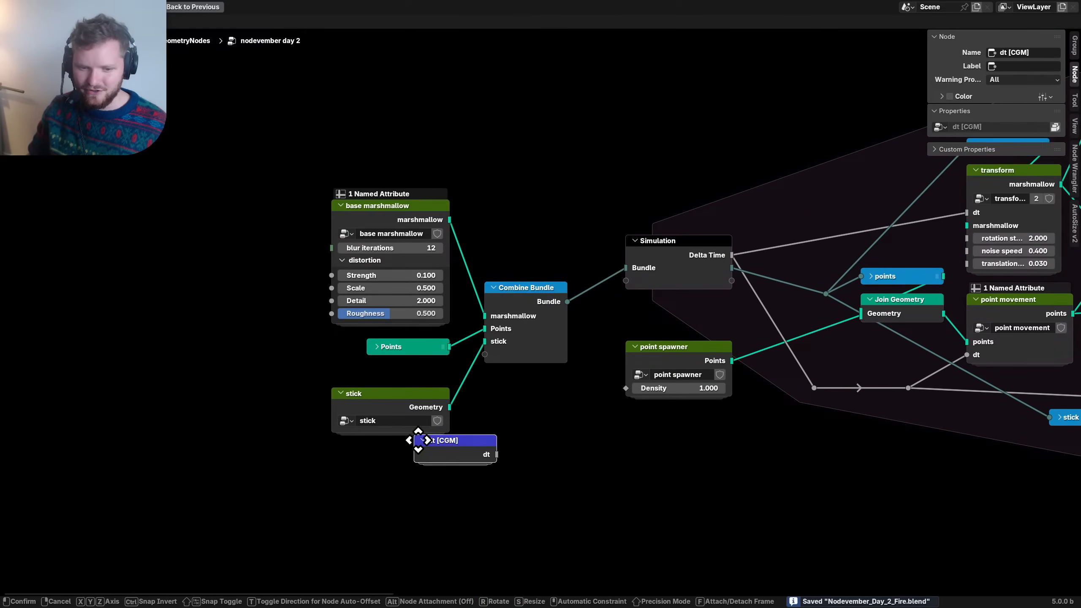
left_click(383, 452)
left_click_drag(449, 466, 485, 355)
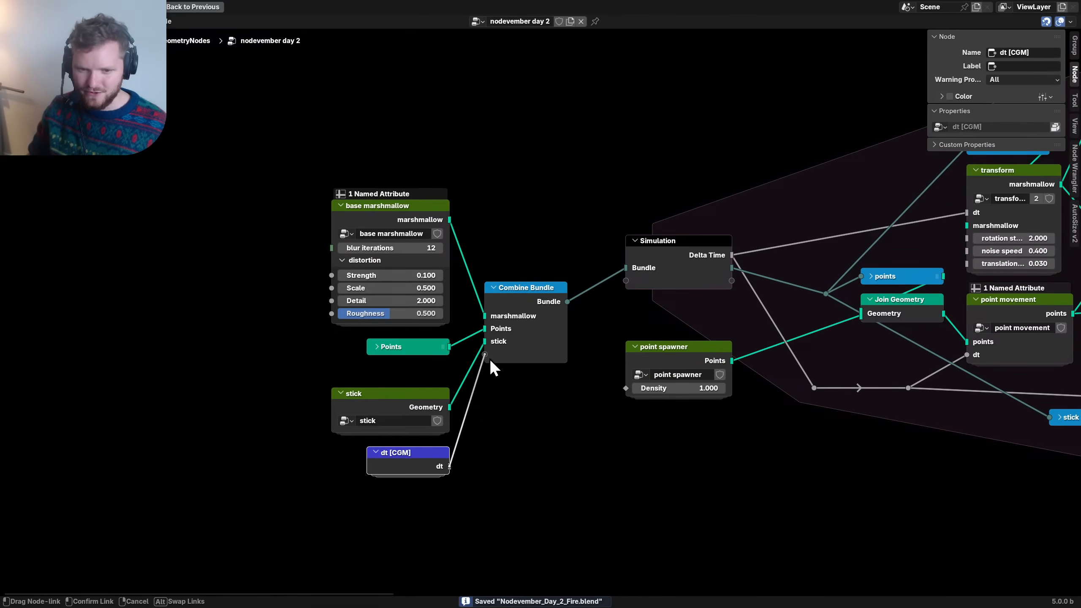
- Expand and sync the points Separate Bundle inside the simulation to include dt, and move it up above Join Geometry
middle_click_drag(686, 323, 348, 356)
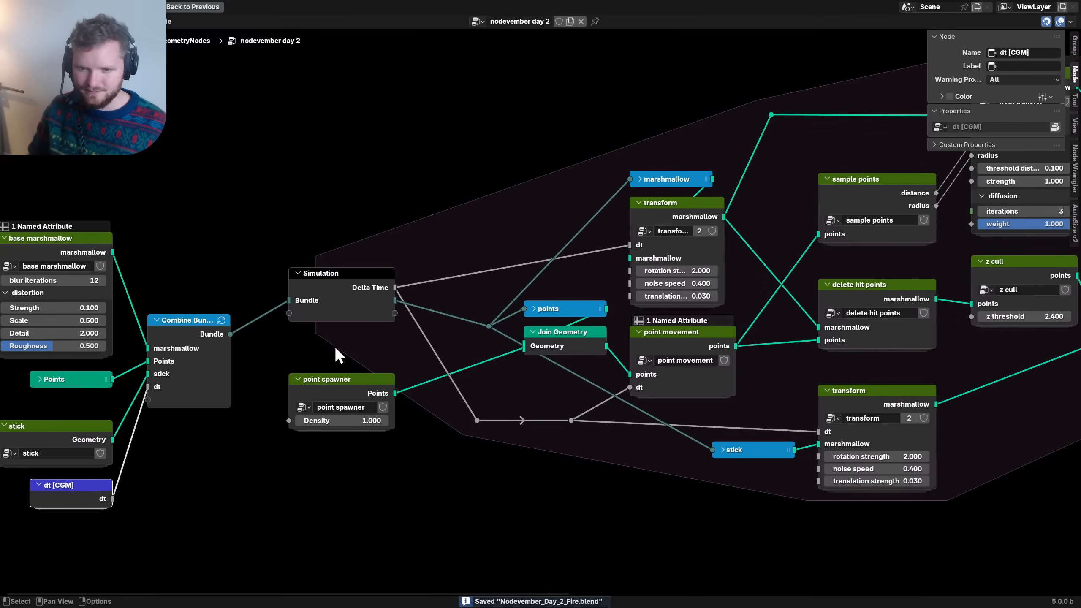
left_click(542, 312)
key("h")
left_click(597, 309)
left_click_drag(563, 314, 558, 280)
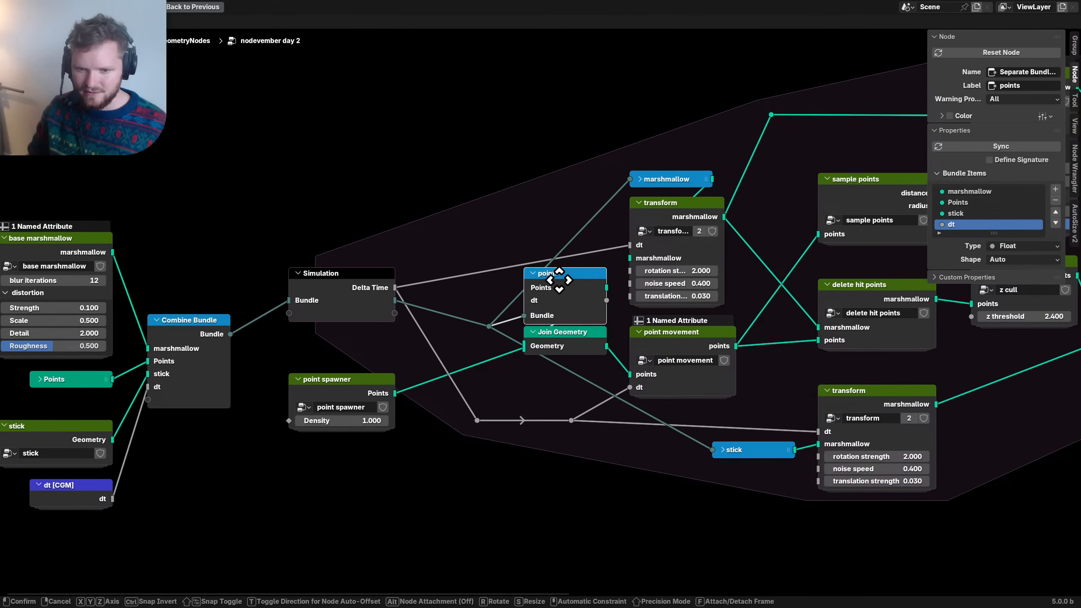
left_click(558, 275)
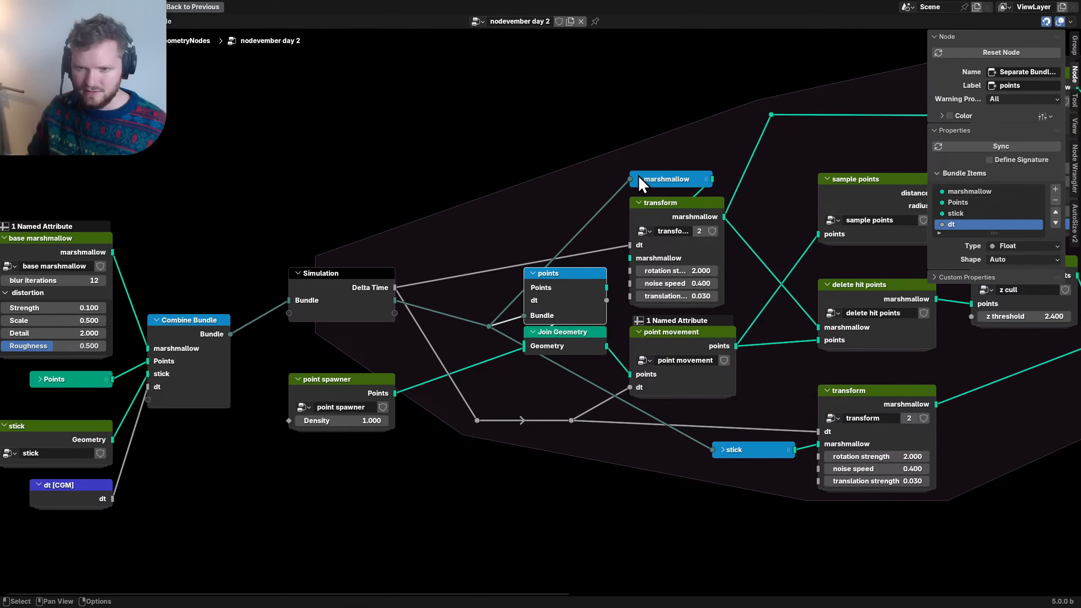
- Expand and sync the marshmallow Separate Bundle, connect its dt output to transform's dt input, and place it beside transform above points
left_click(638, 177)
left_click_drag(654, 175, 525, 164)
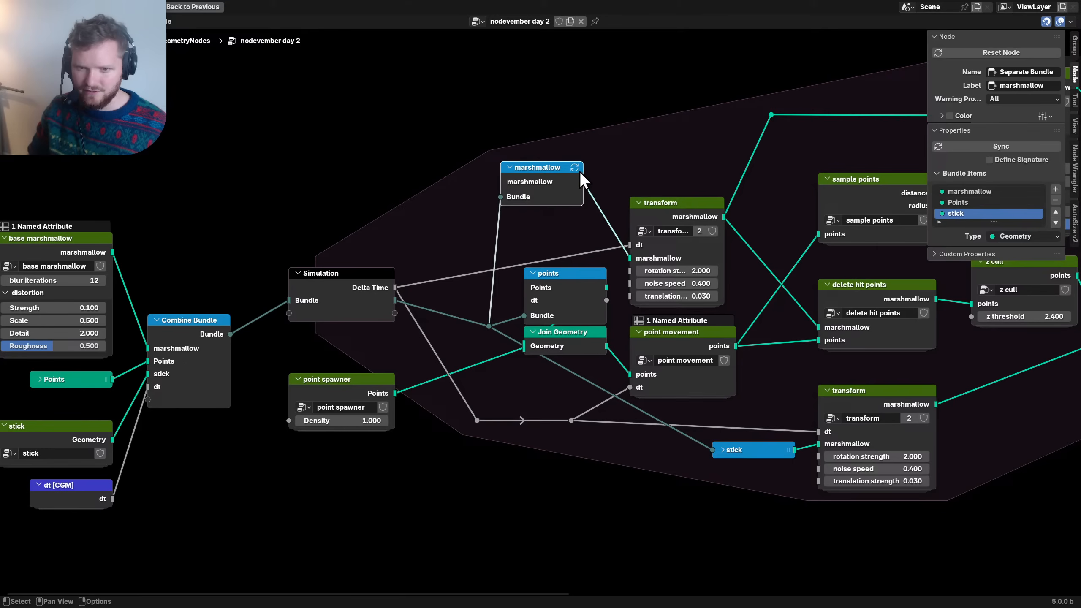
left_click(575, 167)
left_click_drag(584, 195, 629, 244)
left_click_drag(545, 178, 564, 218)
left_click(564, 218)
- Inside the transform group, reorder the input sockets so dt follows marshmallow, and return to the main node tree
left_click(647, 220)
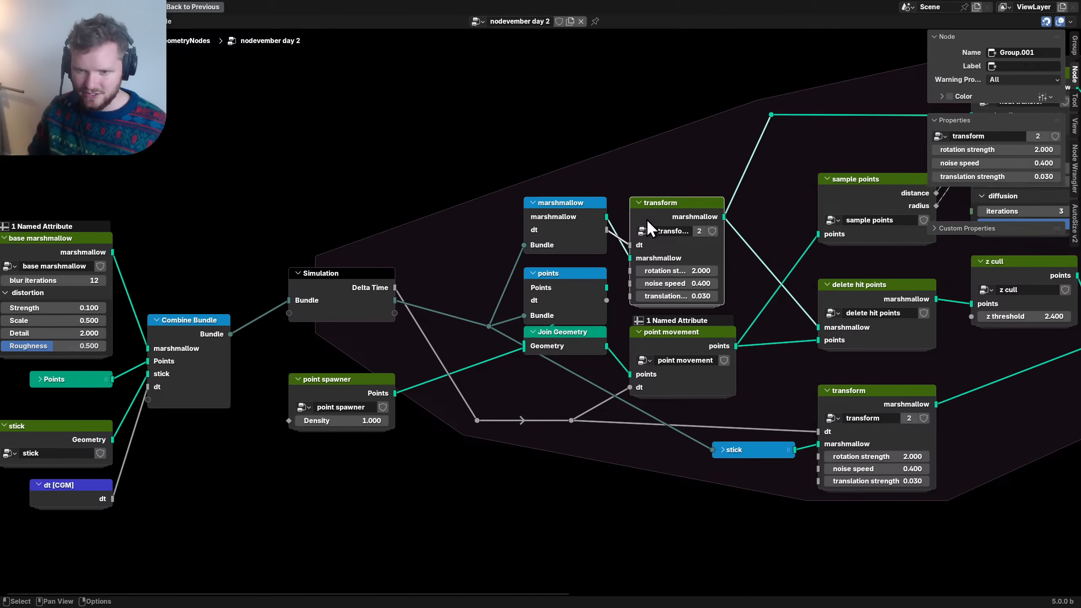
key("Tab")
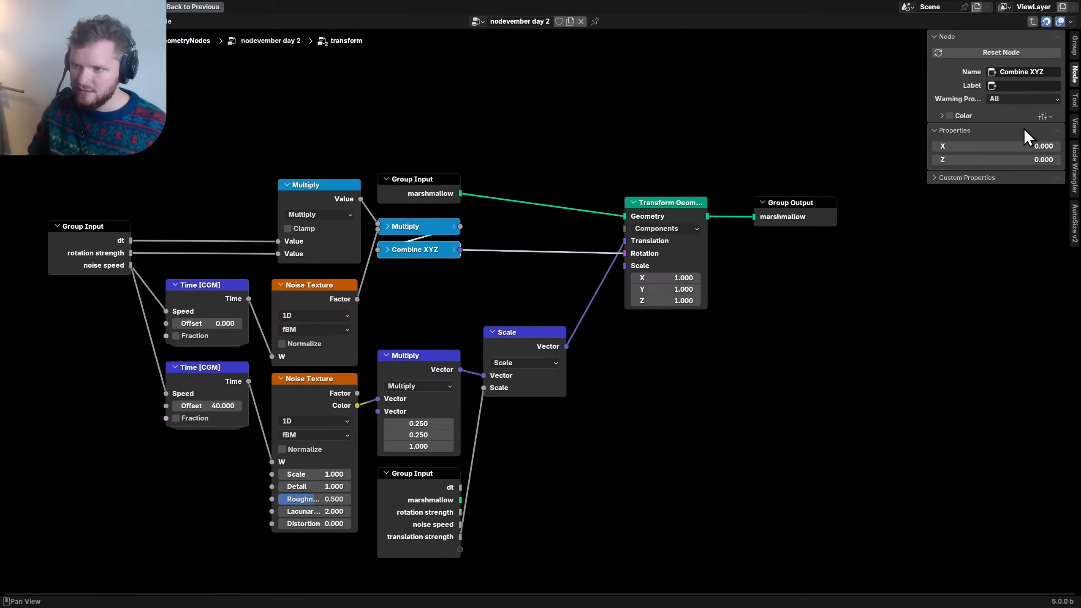
left_click(1074, 44)
mouse_move(973, 207)
left_mouse_down()
mouse_move(960, 193)
mouse_move(962, 203)
left_mouse_up()
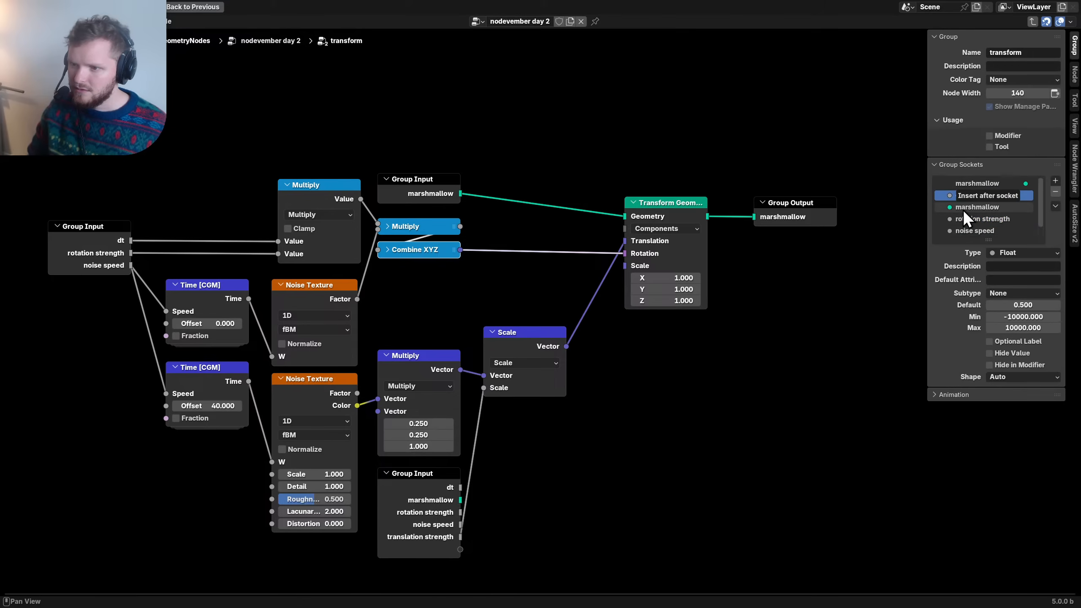
key("Tab")
scroll(538, 296, "down", 1)
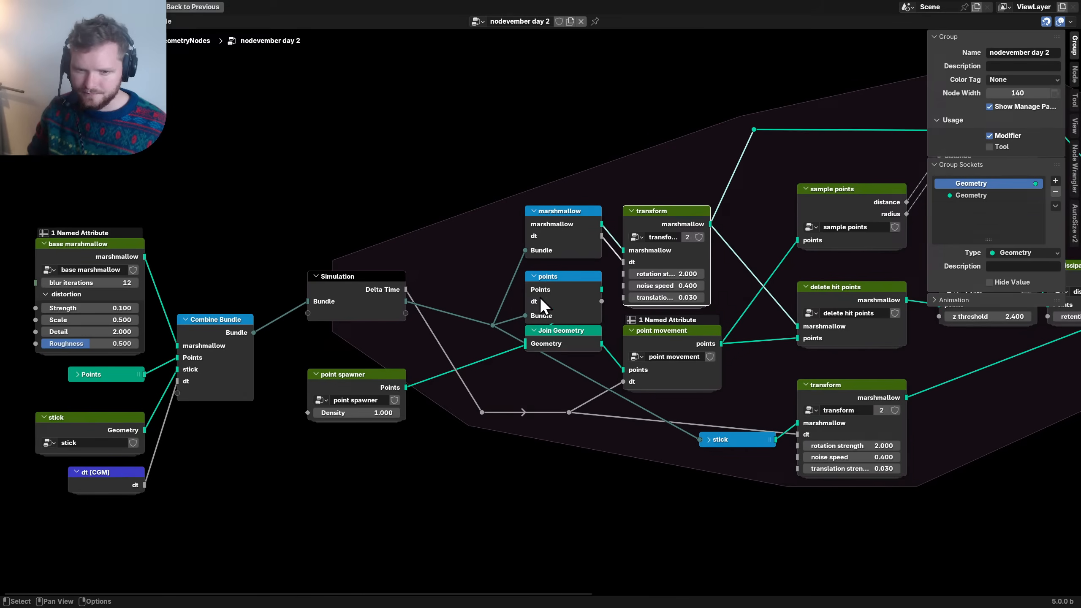
- Collapse the marshmallow and points Separate Bundle nodes, placing marshmallow beside transform's inputs and points just above Join Geometry
middle_click_drag(584, 270, 480, 268)
scroll(480, 269, "up", 3)
left_click(456, 210)
key("h")
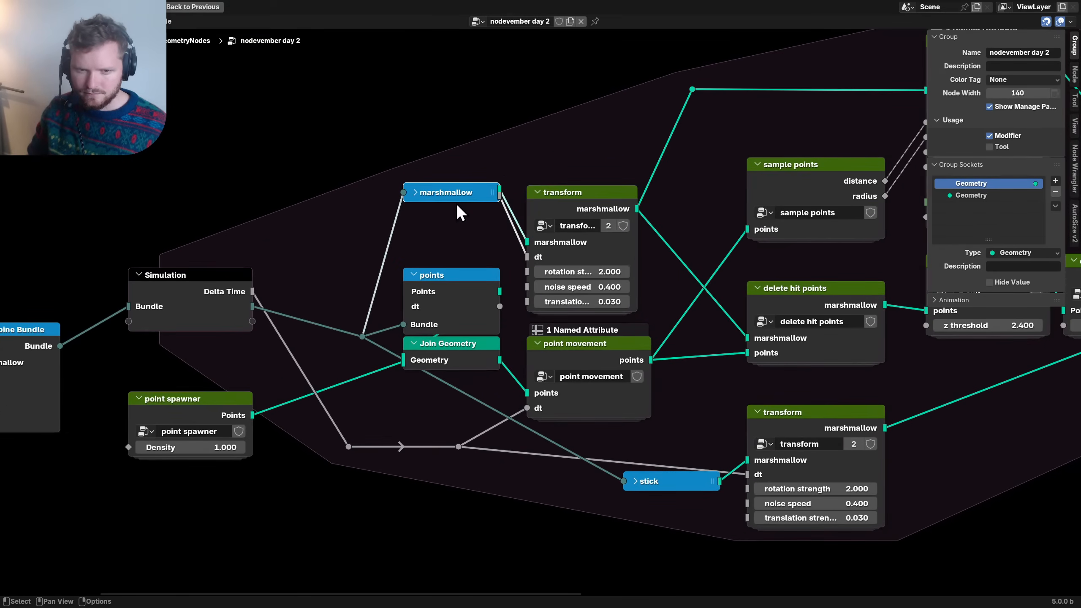
key("h")
left_click_drag(456, 203, 464, 258)
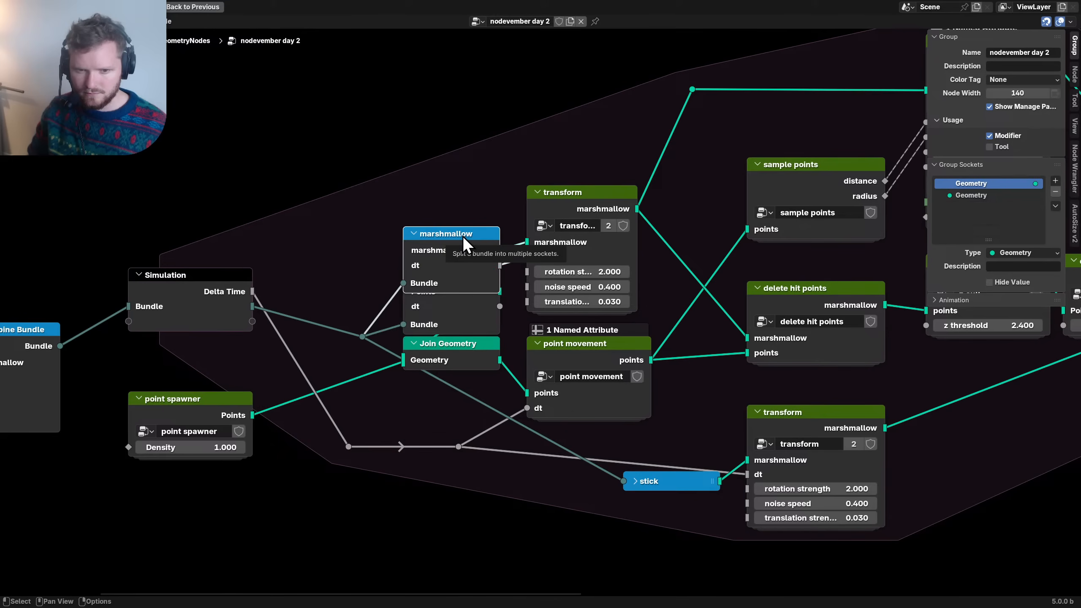
key("h")
left_click_drag(463, 236, 463, 315)
key("h")
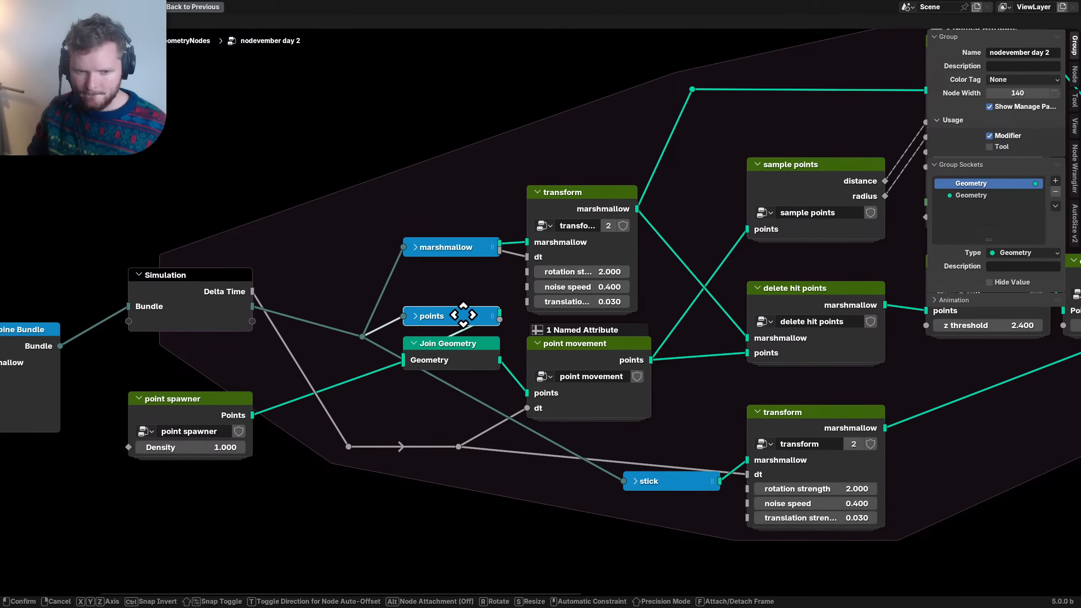
- Feed the lower transform node's dt input from the stick Separate Bundle node and place that node, collapsed, beside the transform
middle_click_drag(319, 390, 297, 351)
left_click_drag(642, 441, 543, 444)
key("h")
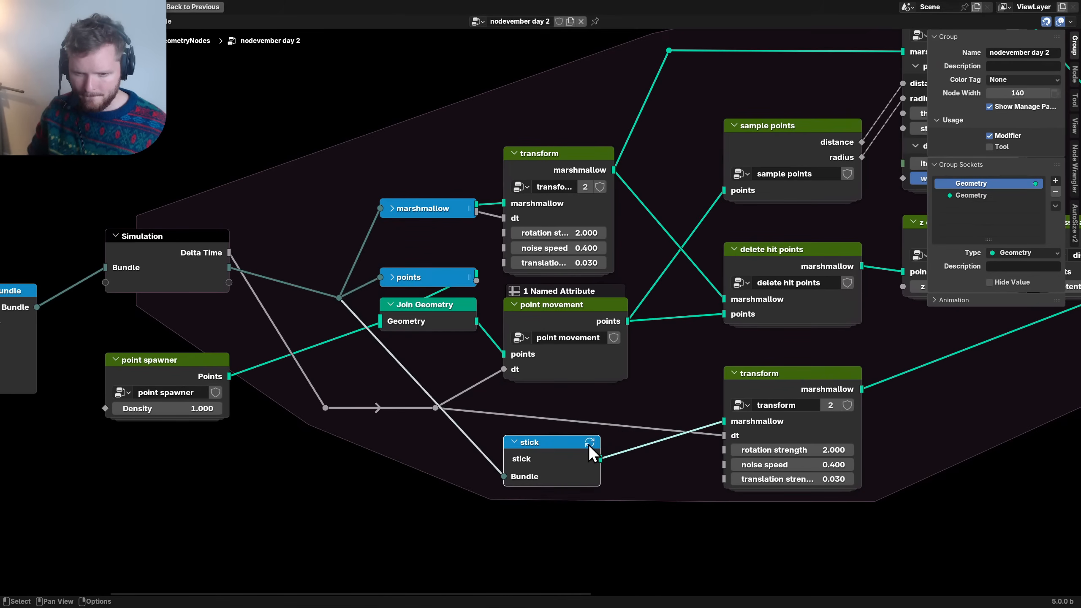
left_click(589, 443)
left_click_drag(600, 473, 718, 440)
key("h")
left_click_drag(553, 444, 638, 434)
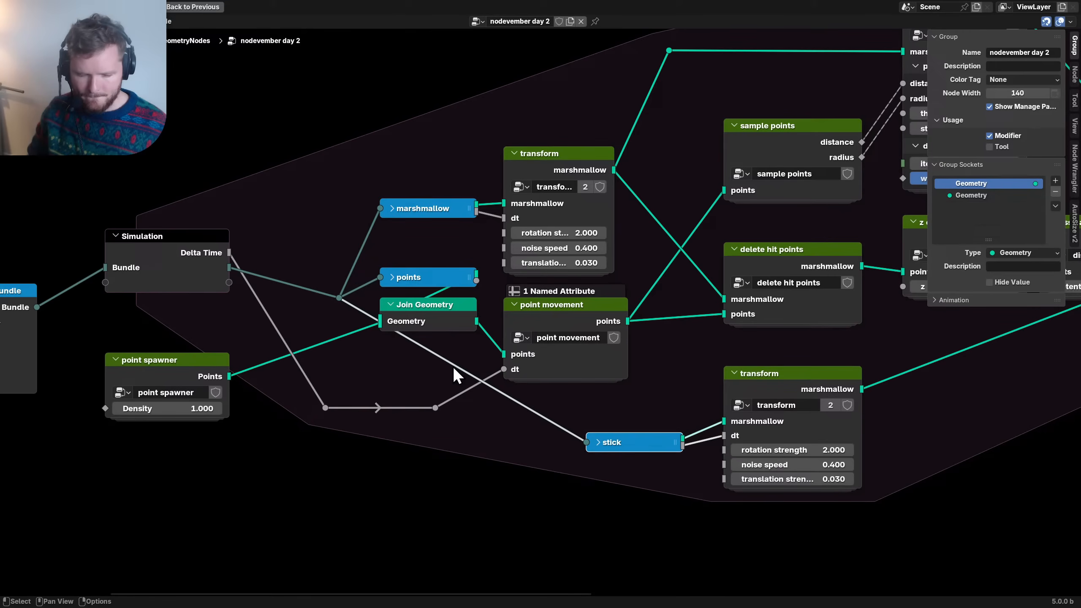
middle_click_drag(367, 400, 412, 410)
left_click_drag(348, 438, 509, 381)
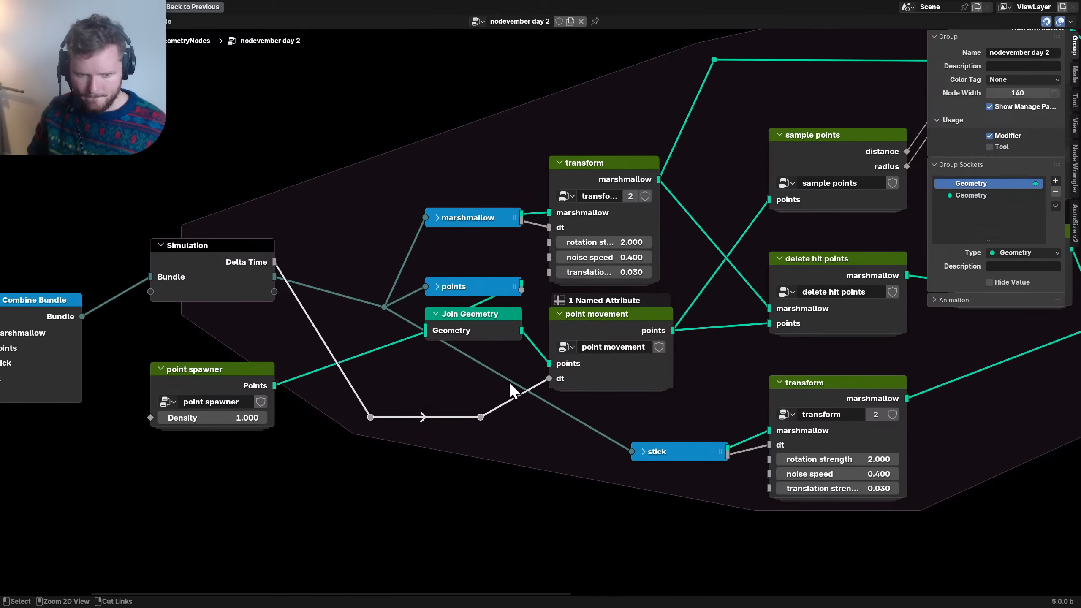
left_click(463, 290)
key("shift+d")
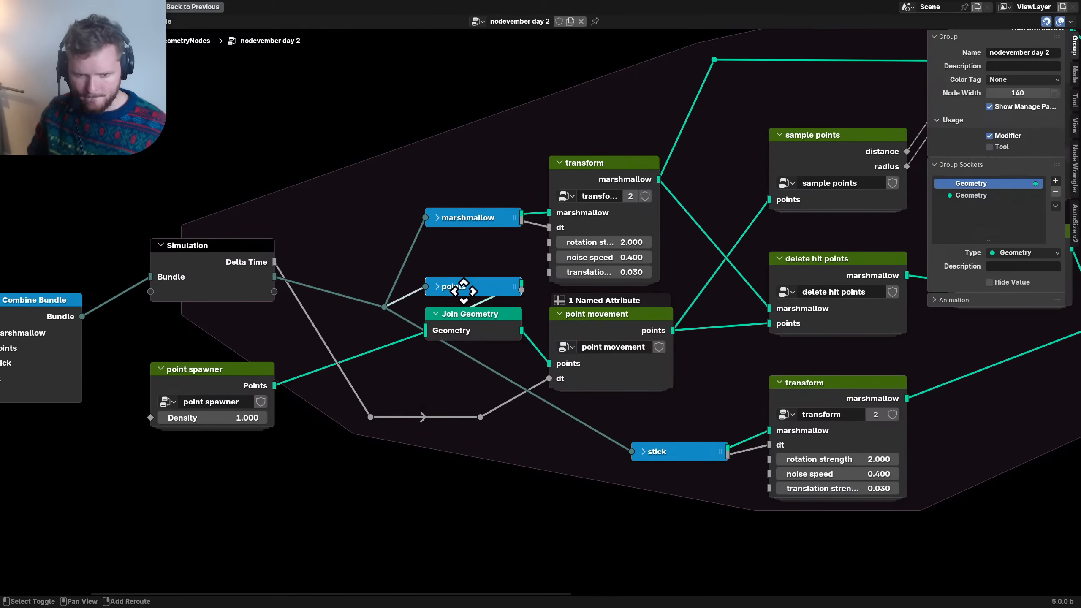
left_click(416, 377)
key("ctrl+z")
key("ctrl+z")
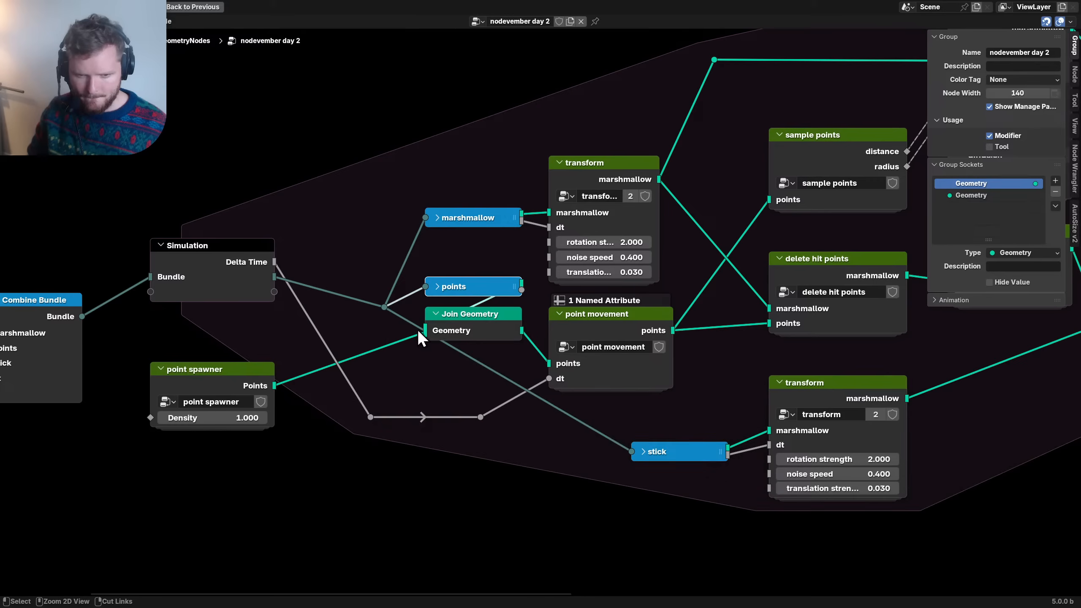
- Save the file and duplicate the points Separate Bundle node, wiring the copy from the bundle reroute to point movement's dt input
key("ctrl+s")
key("shift+d")
left_click(413, 383)
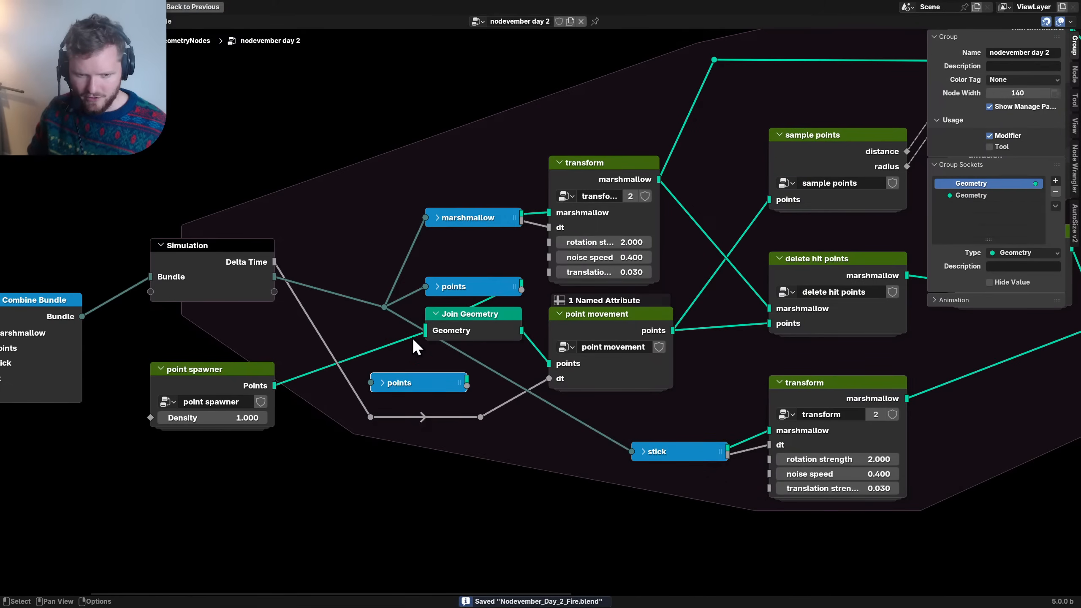
left_click_drag(386, 309, 375, 384)
left_click(383, 384)
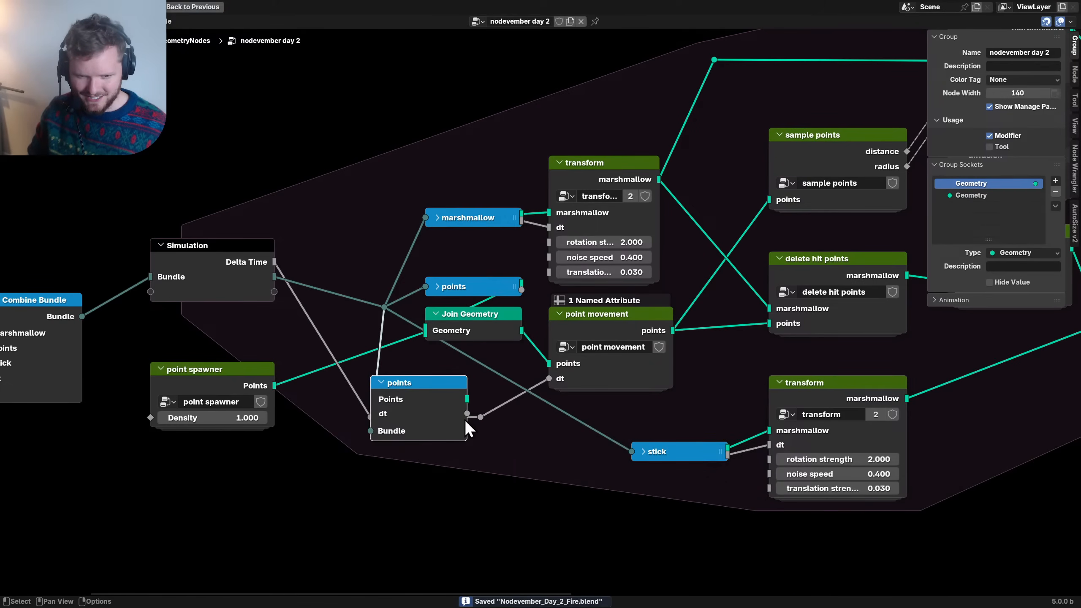
left_click_drag(467, 414, 549, 379)
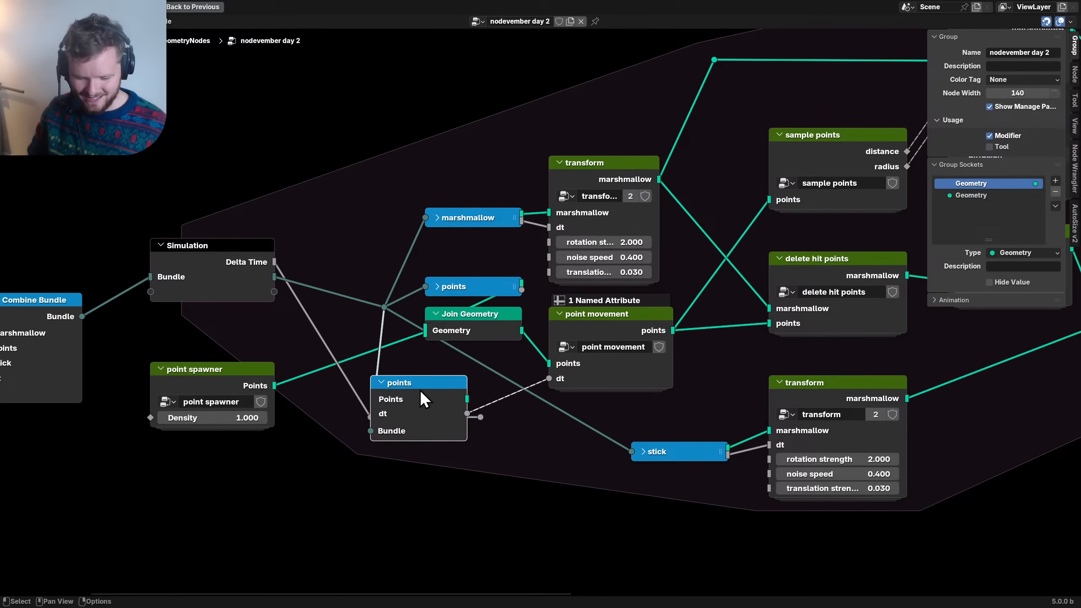
- Collapse the duplicated Separate Bundle node beneath Join Geometry and label it "dt"
key("h")
left_click_drag(418, 387, 480, 368)
key("F2")
key("Return")
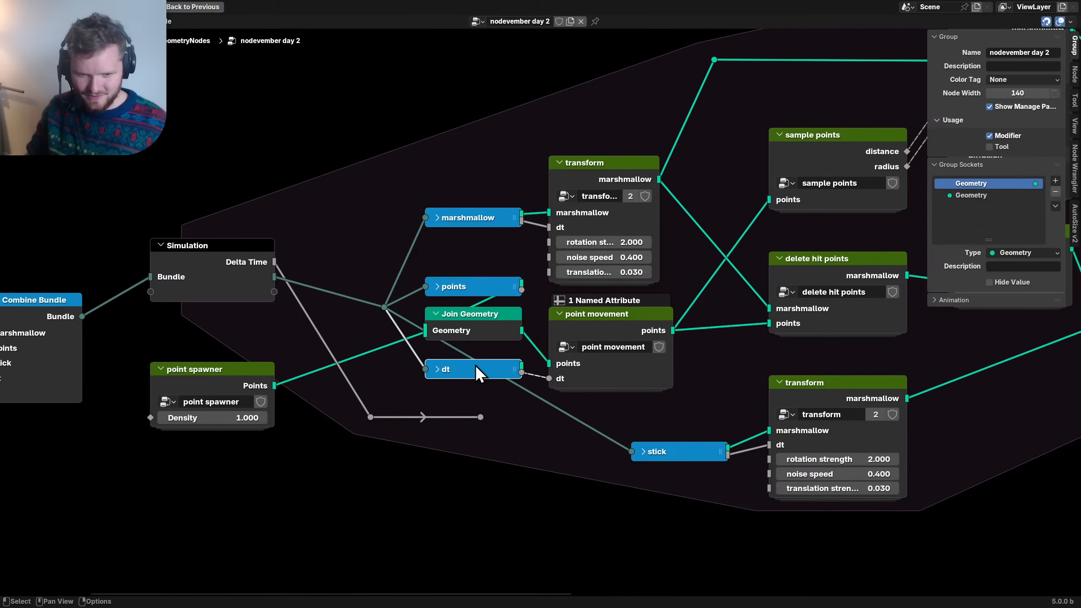
- Delete the two leftover Delta Time reroutes below the point movement branch
left_click_drag(506, 446, 350, 403)
key("x")
- Label the marshmallow Separate Bundle node "marshmallow + dt"
middle_click_drag(405, 288, 439, 350)
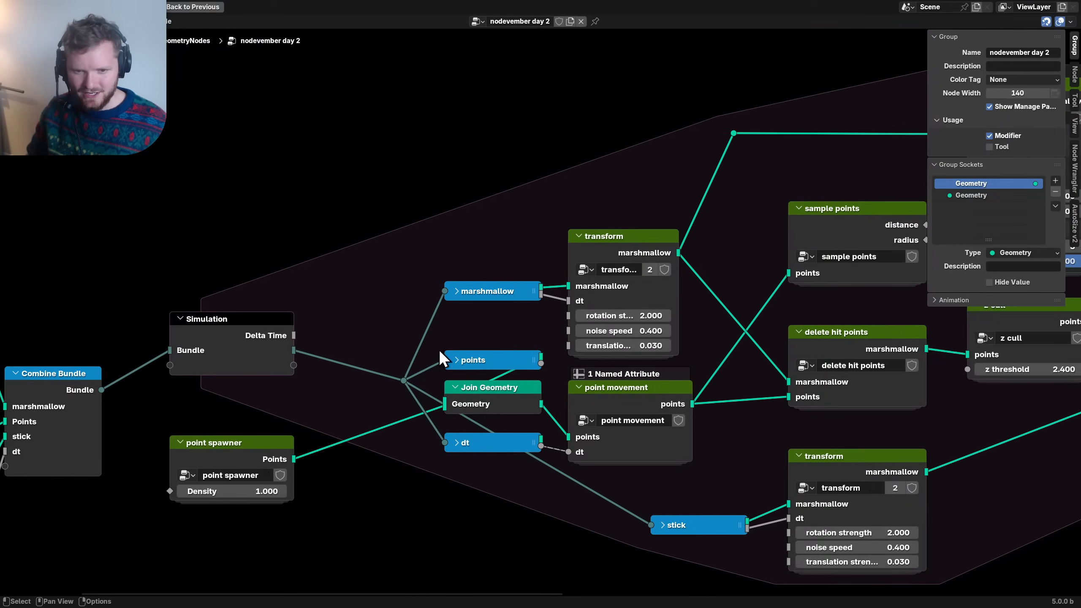
scroll(492, 284, "up", 1)
left_click(492, 284)
key("F2")
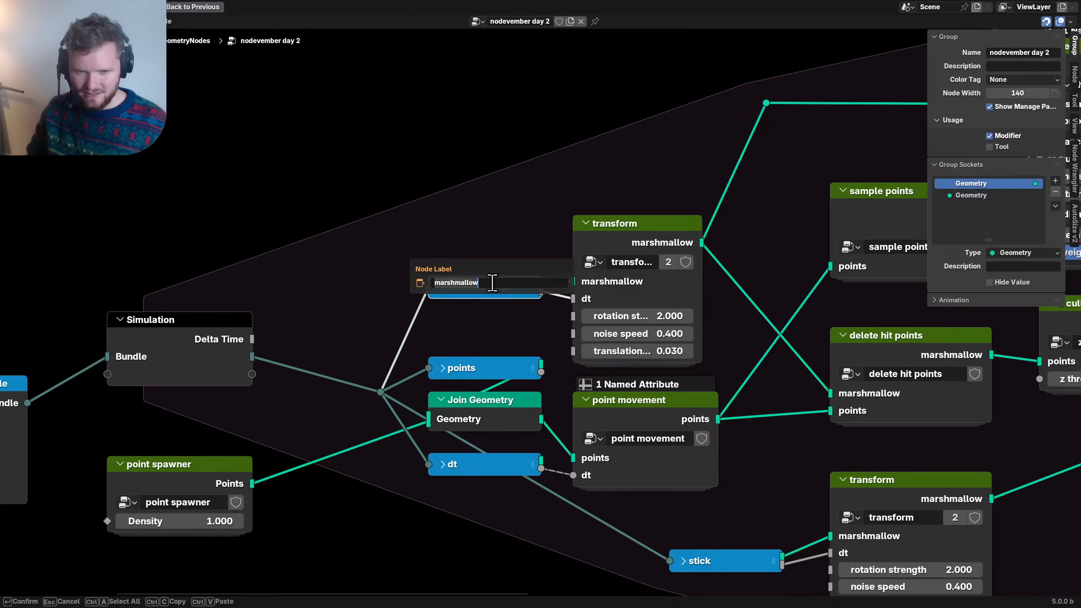
left_click(492, 283)
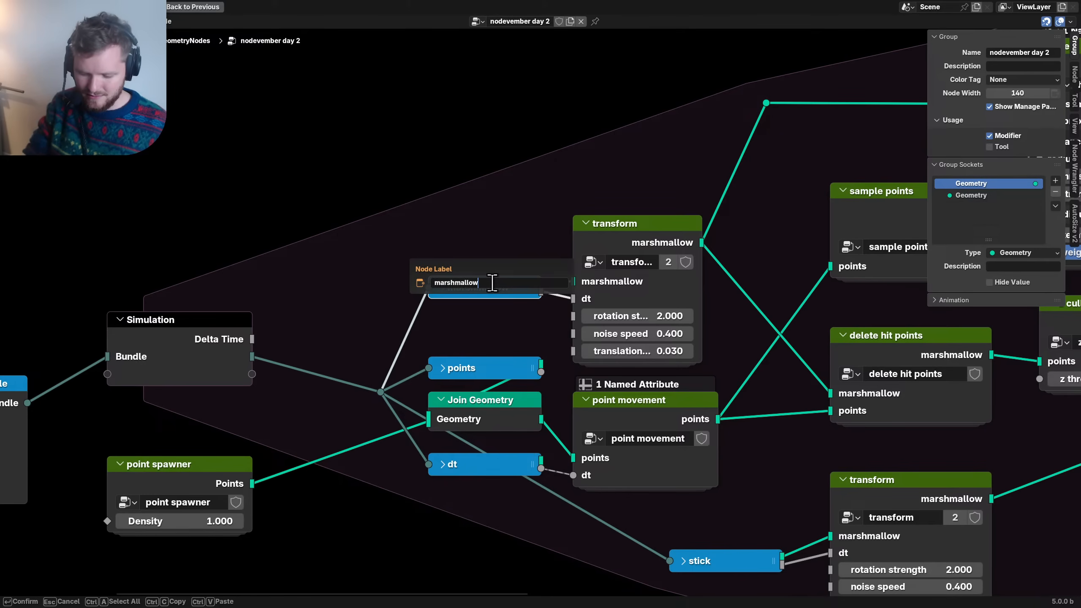
type("+ d")
key("Return")
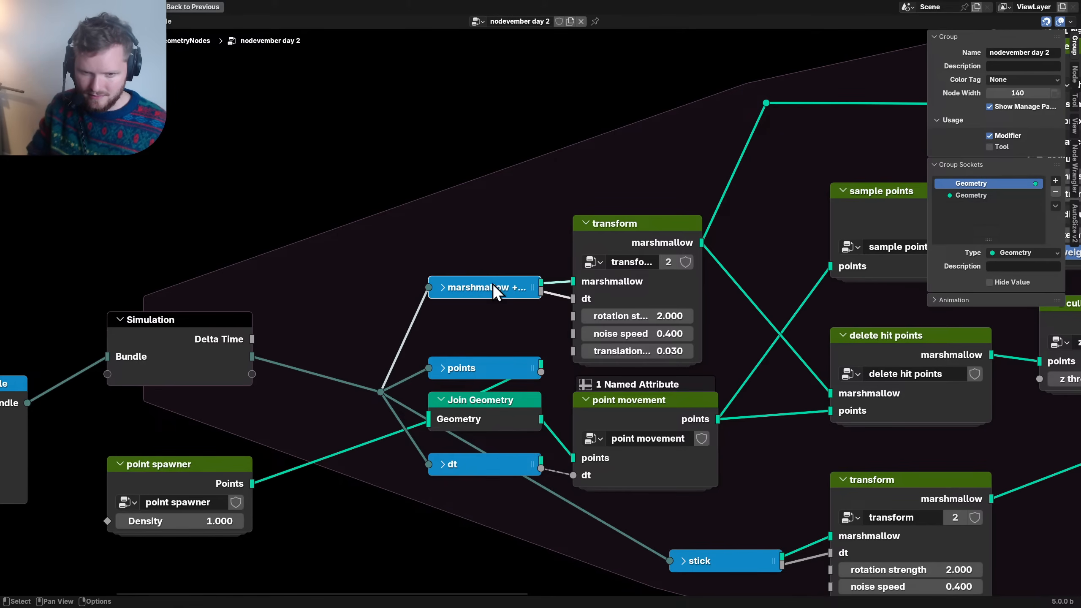
key("g")
left_click(485, 290)
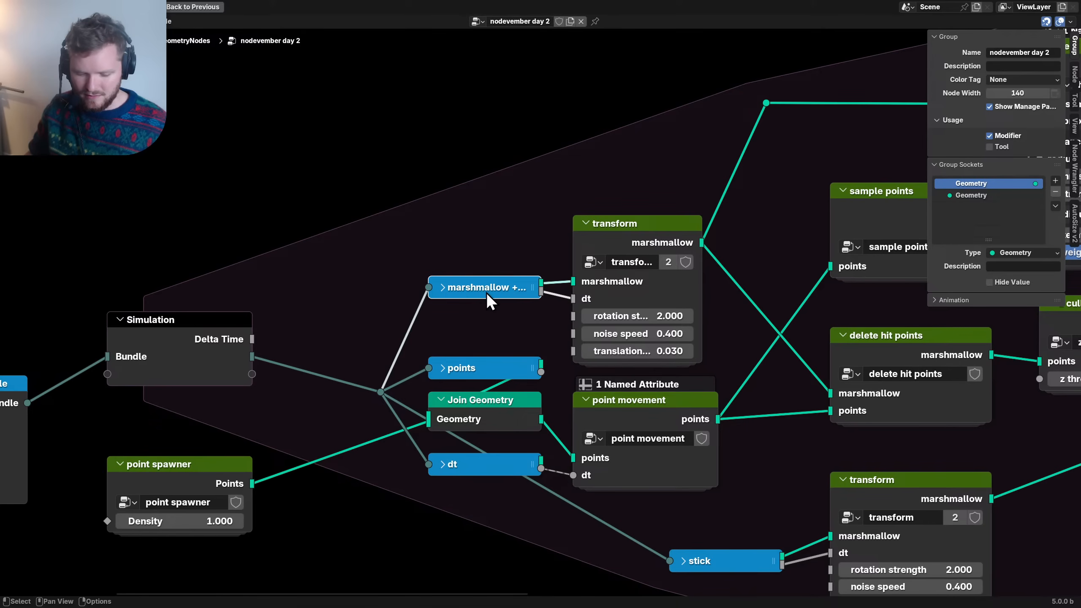
- Label the three Separate Bundle nodes feeding the upper transform, Join Geometry and point movement dt as "bundle"
key("F2")
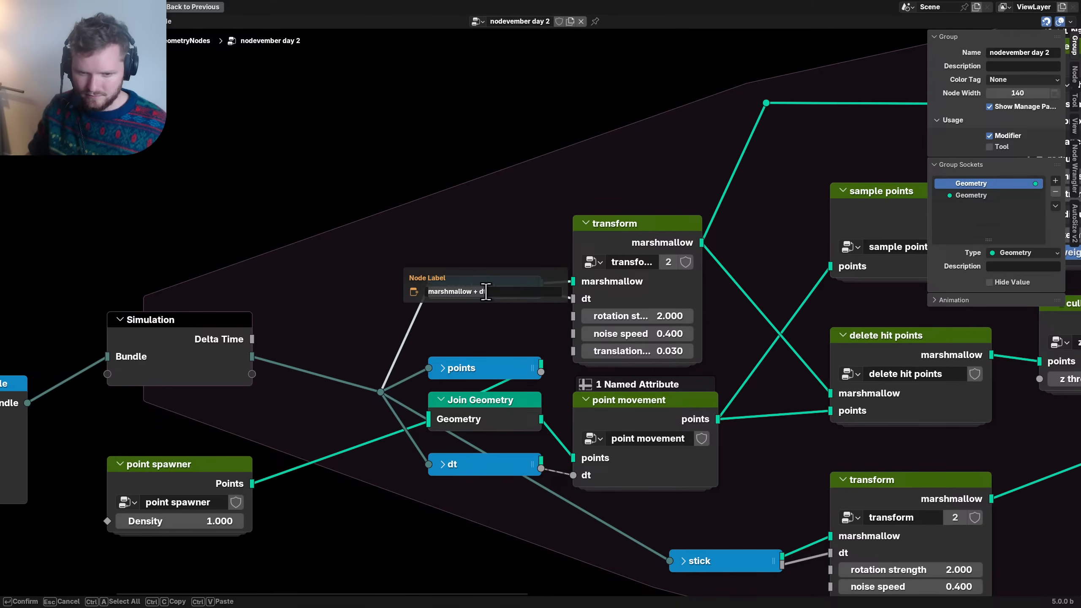
type("bundle")
key("Return")
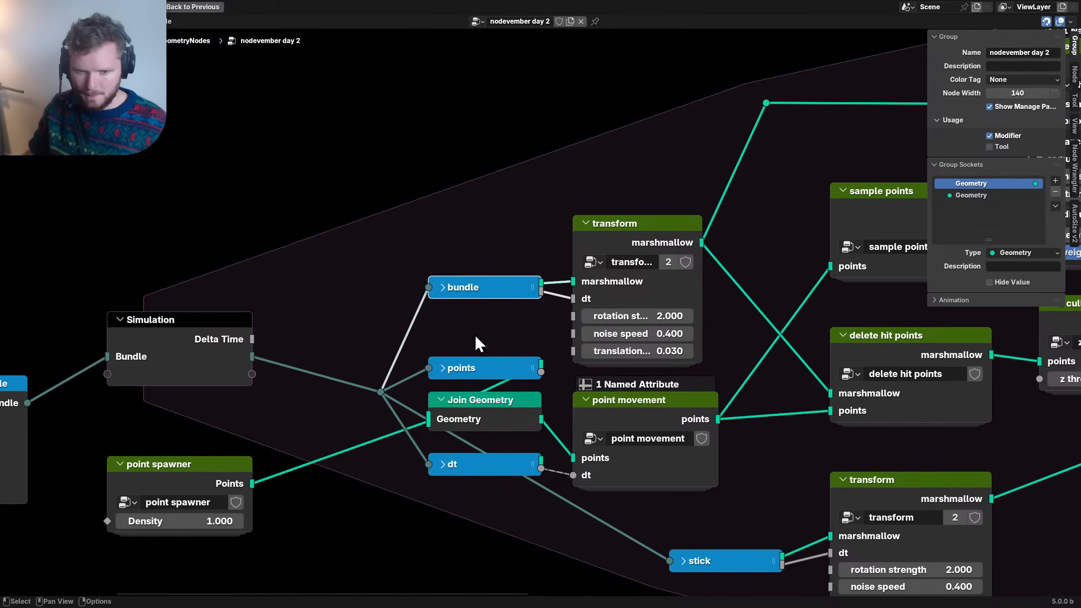
left_click(481, 364)
key("F2")
type("bundle")
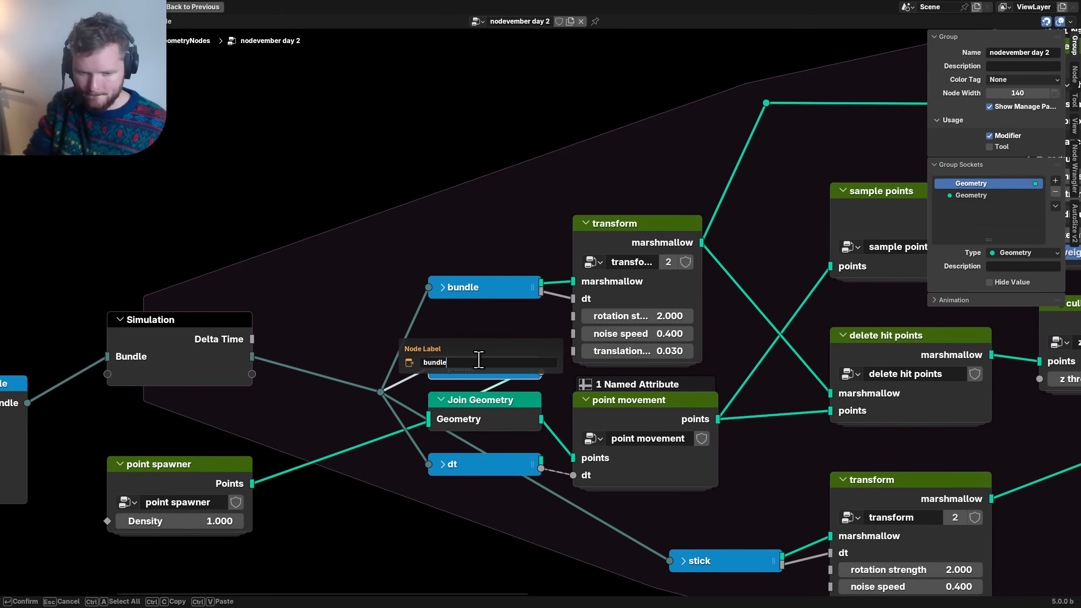
key("Return")
left_click(476, 464)
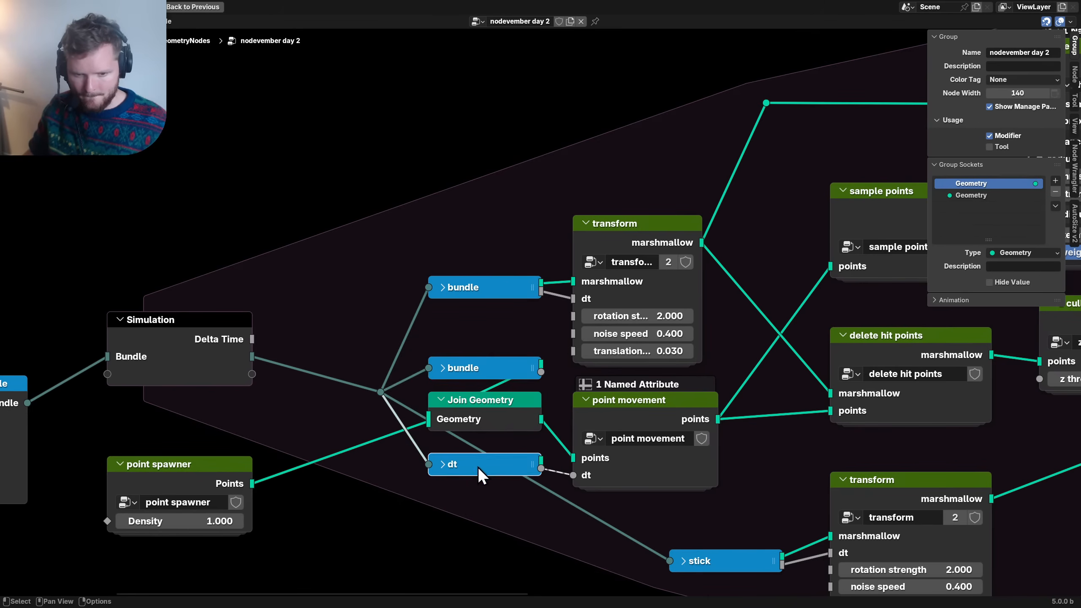
key("F2")
type("bundle")
key("Return")
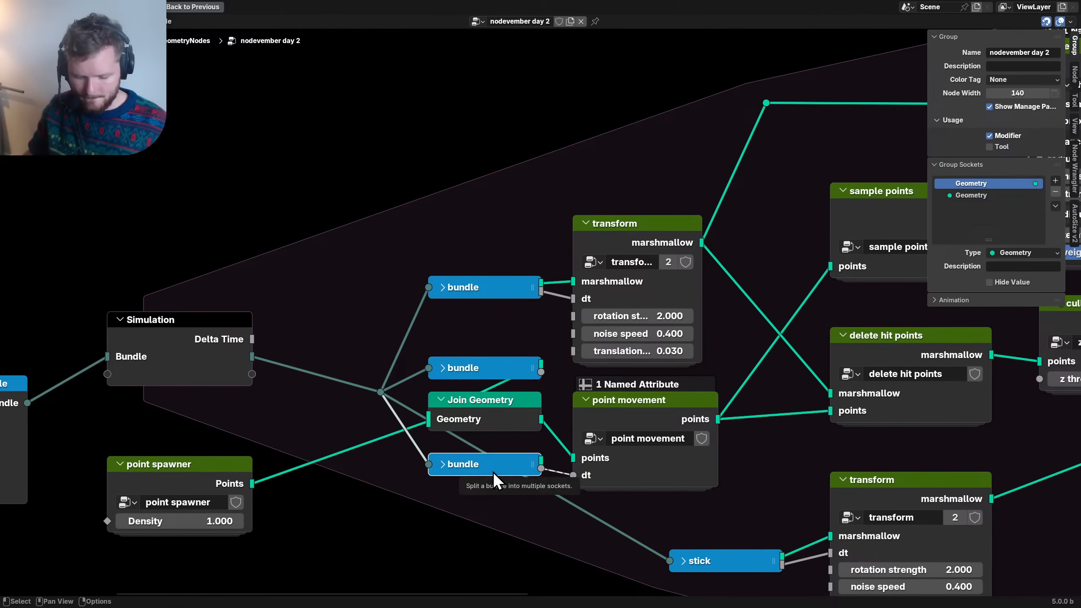
scroll(493, 471, "right", 10)
scroll(493, 471, "down", 4)
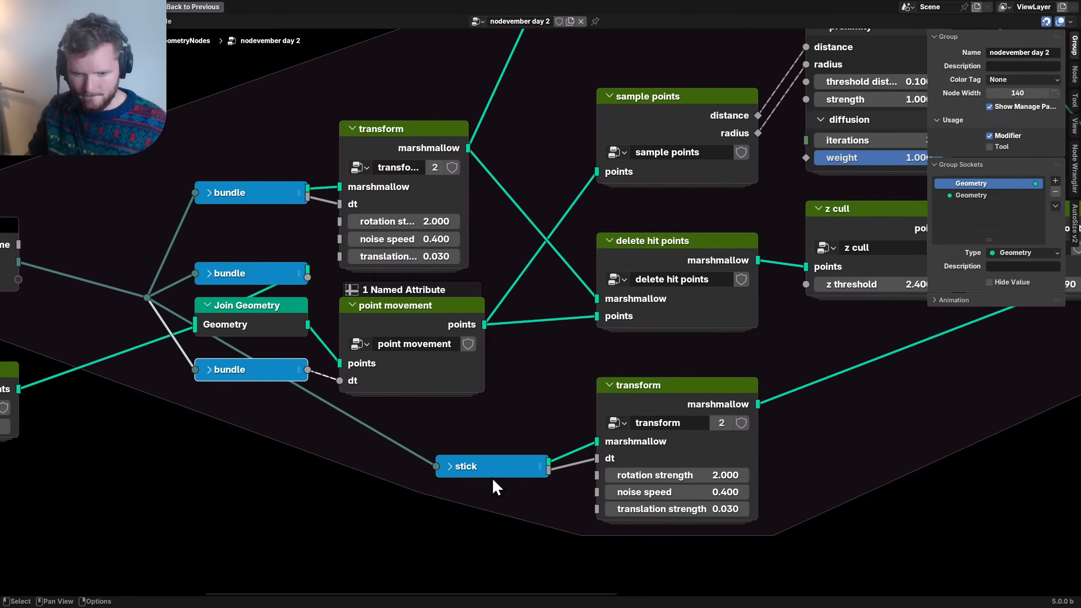
left_click(480, 458)
key("F2")
key("Return")
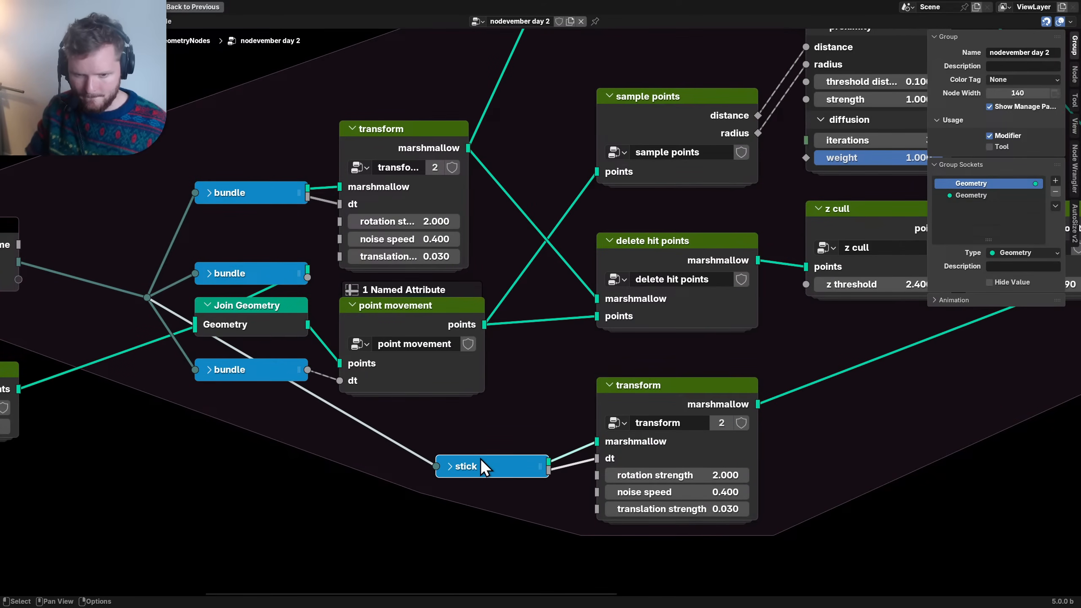
left_click(449, 467)
left_click(449, 467)
scroll(448, 470, "down", 4)
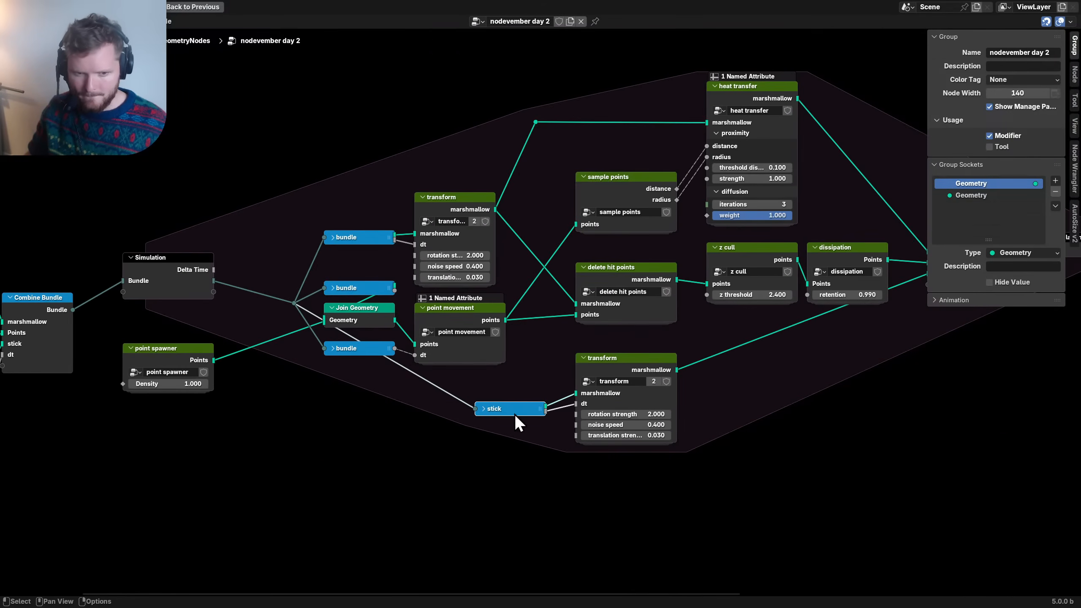
- Save the file and tighten the layout of the point spawner, Join Geometry and the bundle nodes around it
scroll(515, 424, "up", 2)
key("ctrl+s")
left_click_drag(393, 390, 384, 360)
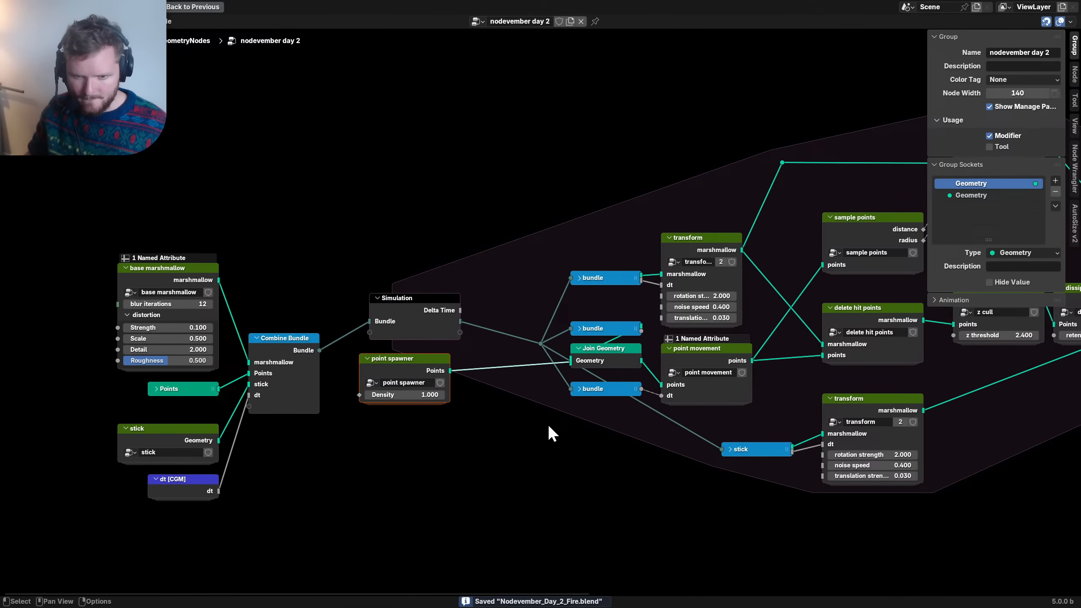
scroll(548, 424, "up", 2)
mouse_move(607, 360)
left_mouse_down()
mouse_move(611, 382)
mouse_move(611, 368)
left_mouse_up()
left_click_drag(637, 412, 633, 400)
left_click_drag(632, 441, 602, 350)
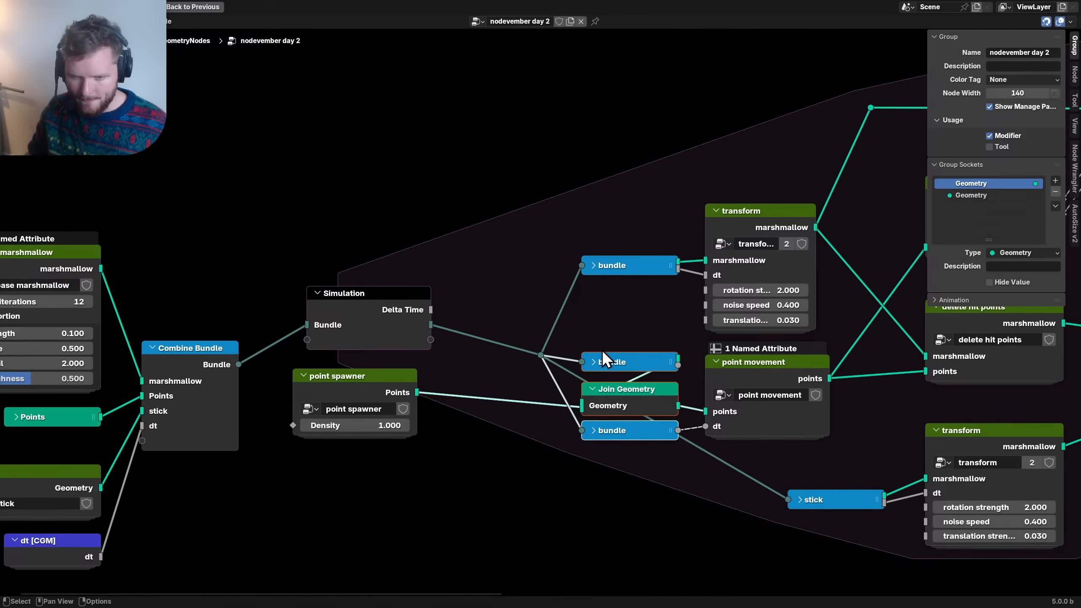
- Move the bundle reroute closer to the Simulation input node's Bundle output
left_click(617, 259)
key("b")
left_click_drag(511, 378, 557, 327)
key("g")
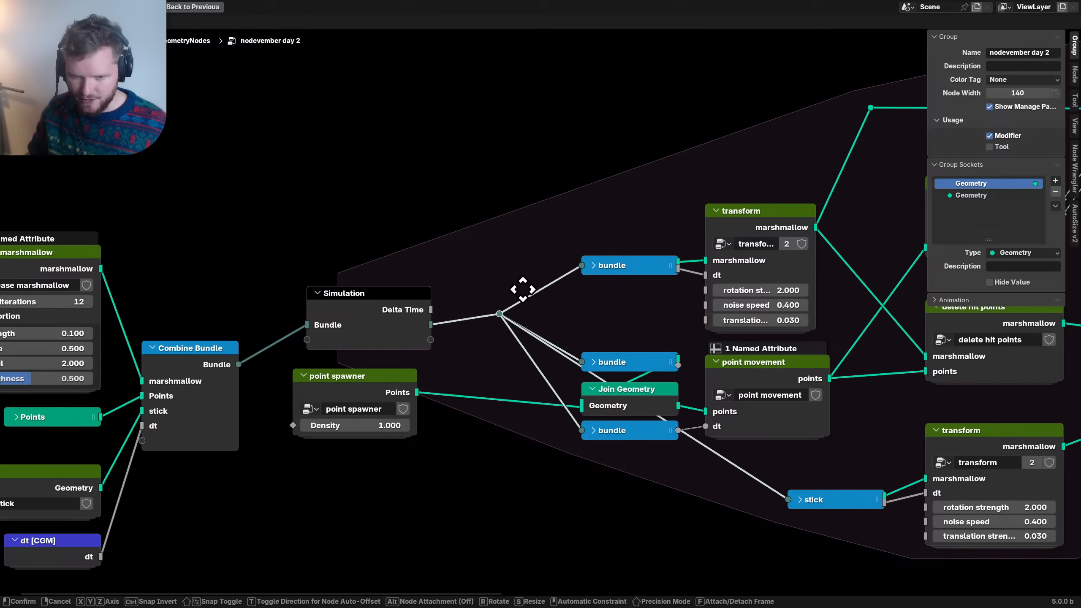
left_click(521, 291)
- Move the stick Separate Bundle and its transform node into line beneath the bundle nodes and point movement
middle_click_drag(668, 447, 530, 414)
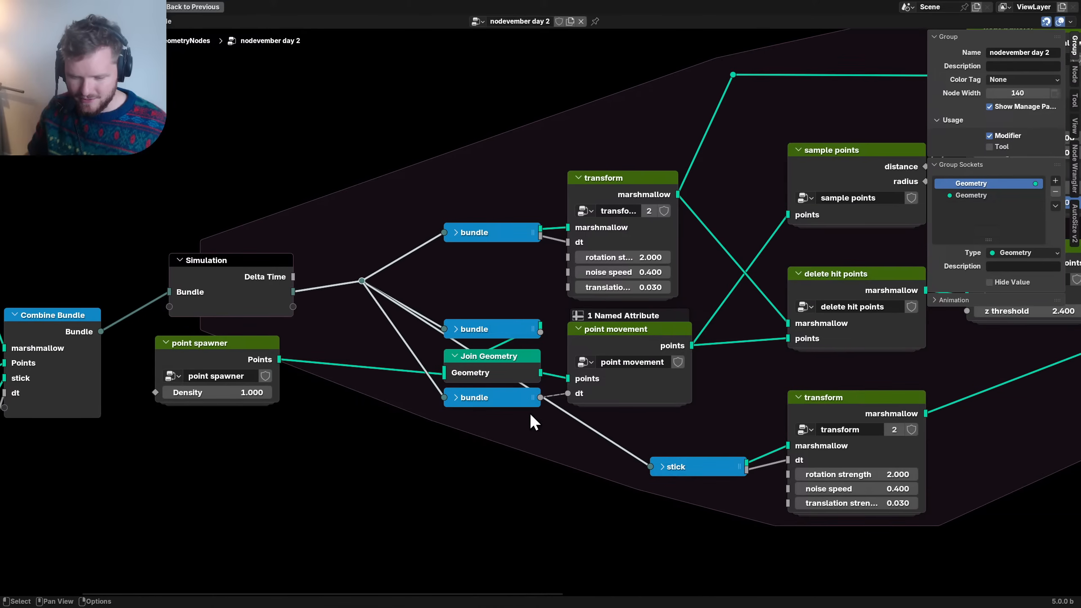
left_click_drag(620, 508, 862, 403)
key("g")
left_click(509, 419)
key("g")
left_click(634, 432)
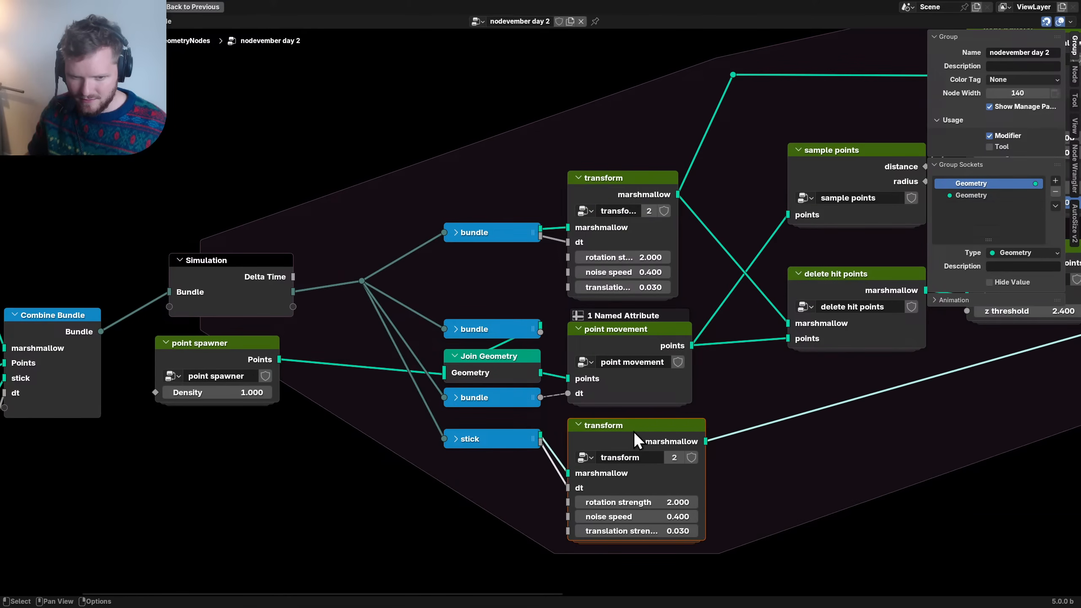
- Fine-tune the bundle reroute's position between the Simulation input node and the bundle nodes, and save the file
middle_click_drag(411, 452, 503, 475)
left_click_drag(421, 343, 462, 280)
key("g")
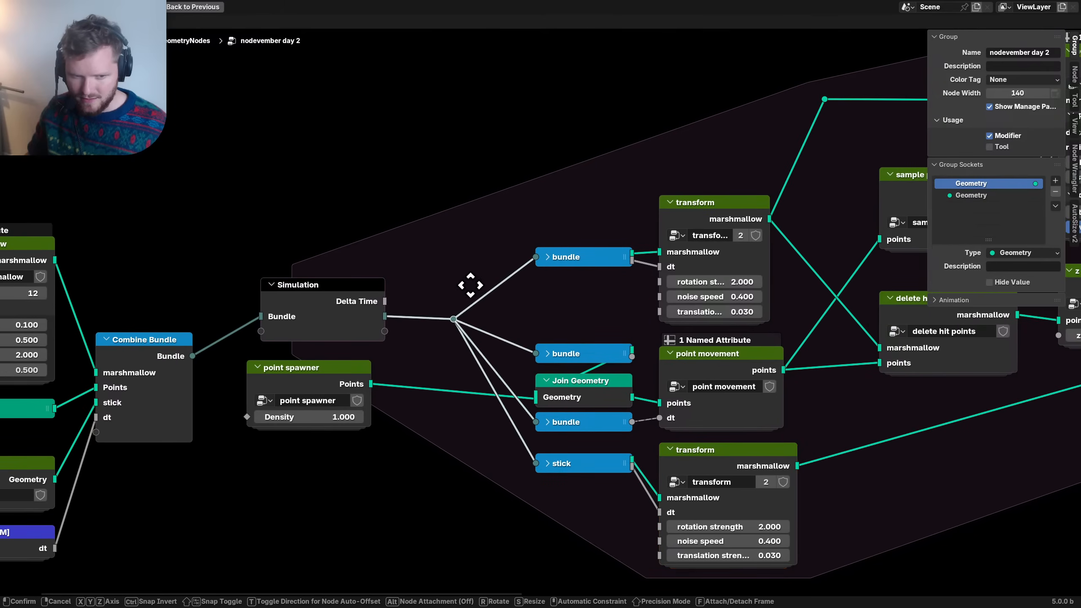
left_click(476, 292)
middle_click_drag(707, 324, 350, 342)
key("ctrl+s")
- Collapse the Combine Bundle node at the end of the simulation zone and bring the Simulation output node close to it
scroll(546, 342, "down", 7)
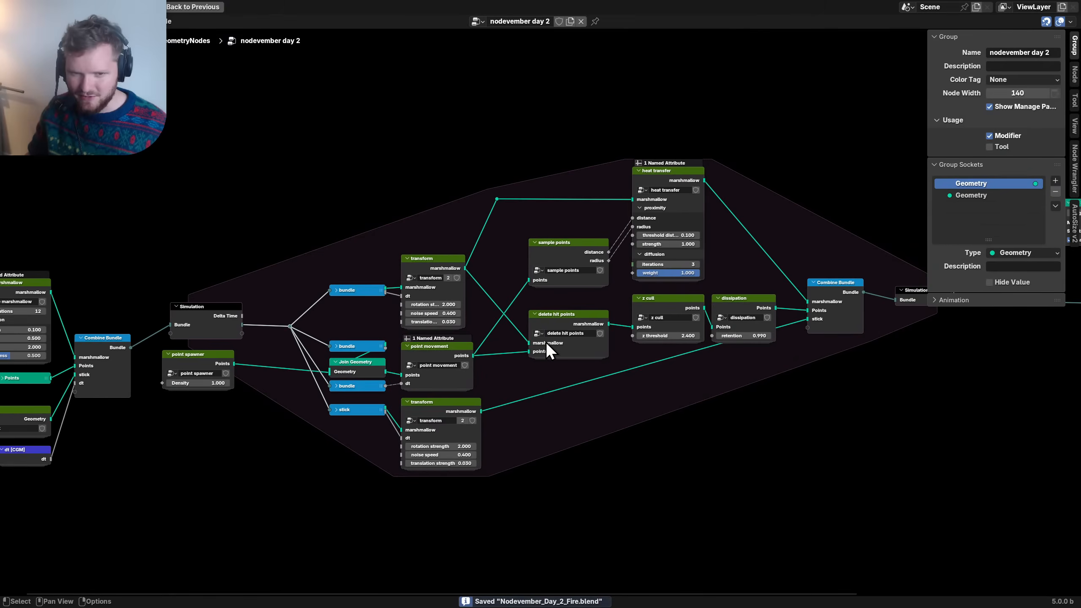
middle_click_drag(685, 322, 423, 348)
scroll(606, 345, "up", 3)
left_click(579, 298)
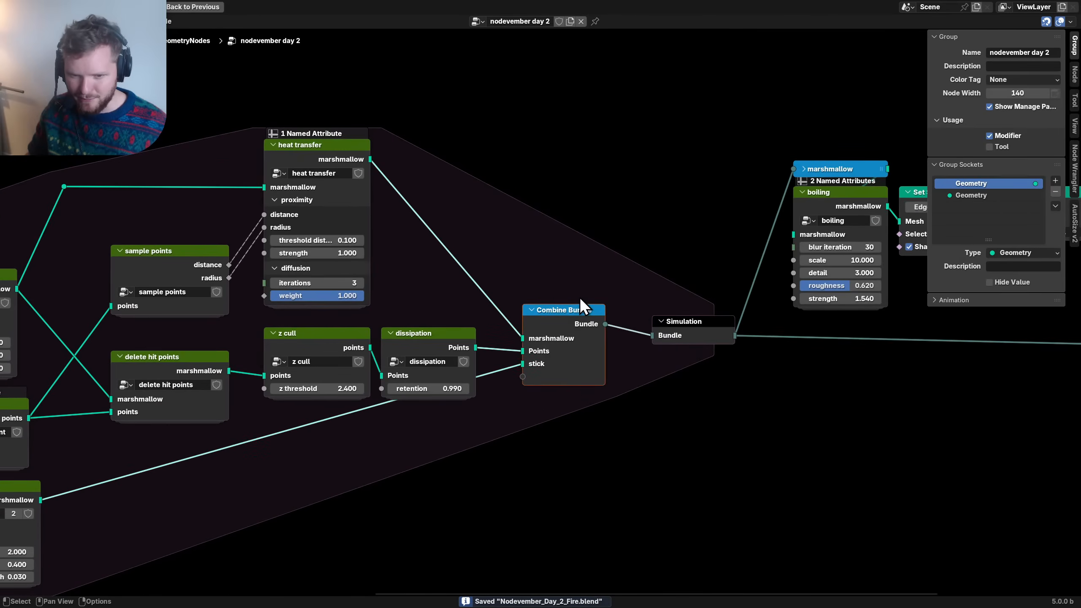
key("h")
key("g")
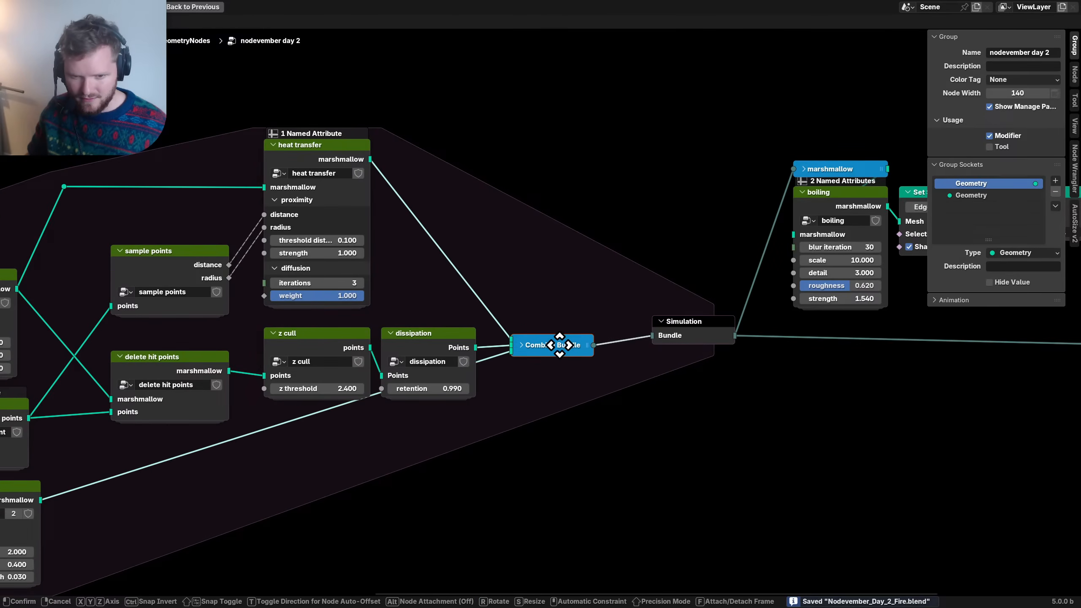
left_click(559, 355)
left_click_drag(694, 324, 646, 349)
left_click(647, 350)
- Reposition the nodes after the simulation, bringing the marshmallow, boiling, Set Shade Smooth and Set Material chain lower
middle_click_drag(788, 344, 380, 387)
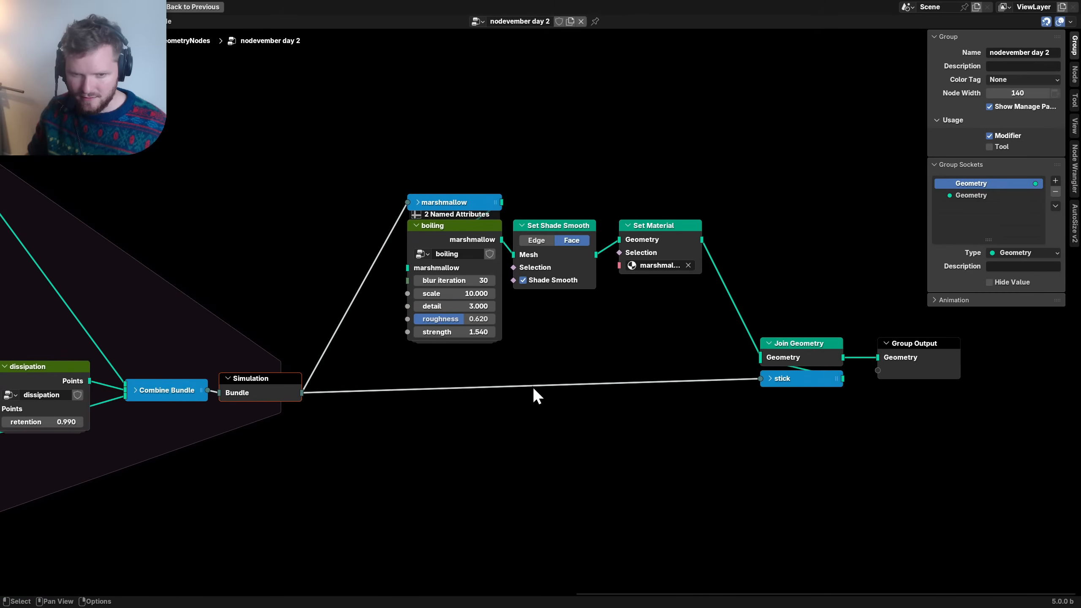
left_click_drag(911, 397, 391, 194)
key("g")
left_click(707, 343)
key("g")
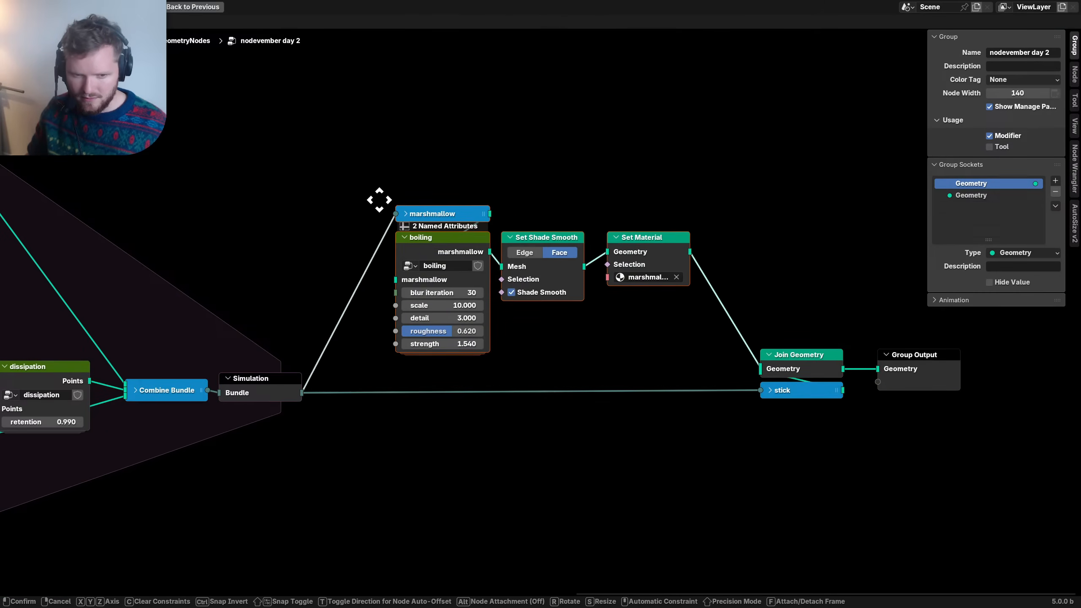
left_click(376, 219)
- Move the final Join Geometry, stick Separate Bundle and Group Output nodes closer to Set Material
left_click_drag(777, 419, 947, 311)
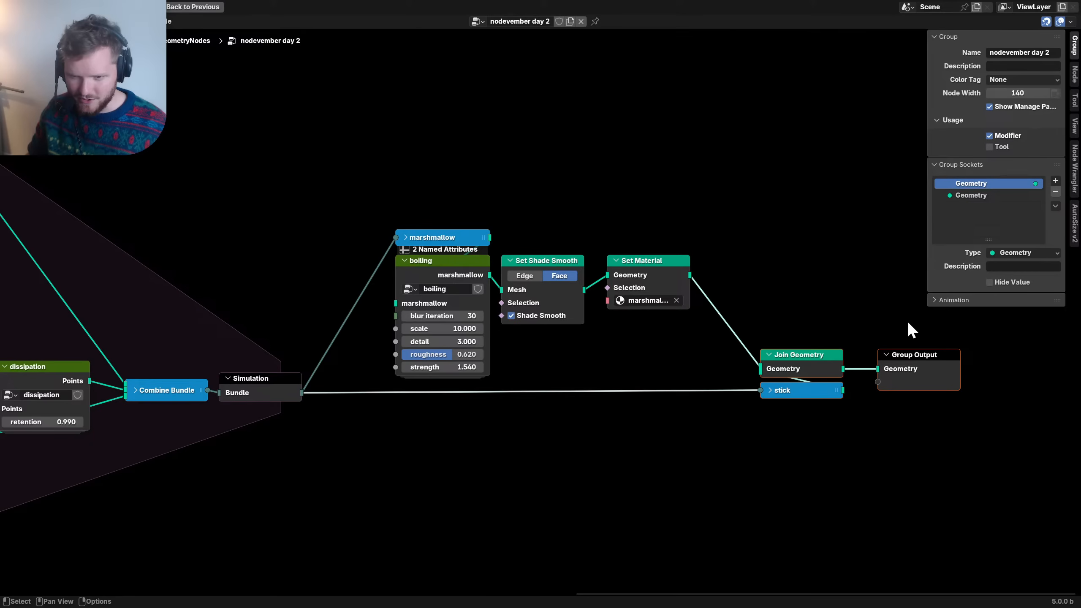
key("g")
left_click(863, 333)
left_click(700, 404)
- Hide the node editor's sidebar and save the file
key("n")
scroll(391, 399, "down", 10)
middle_click_drag(182, 413, 719, 368)
scroll(626, 370, "up", 5)
key("ctrl+s")
middle_click_drag(315, 406, 547, 392)
scroll(547, 393, "up", 3)
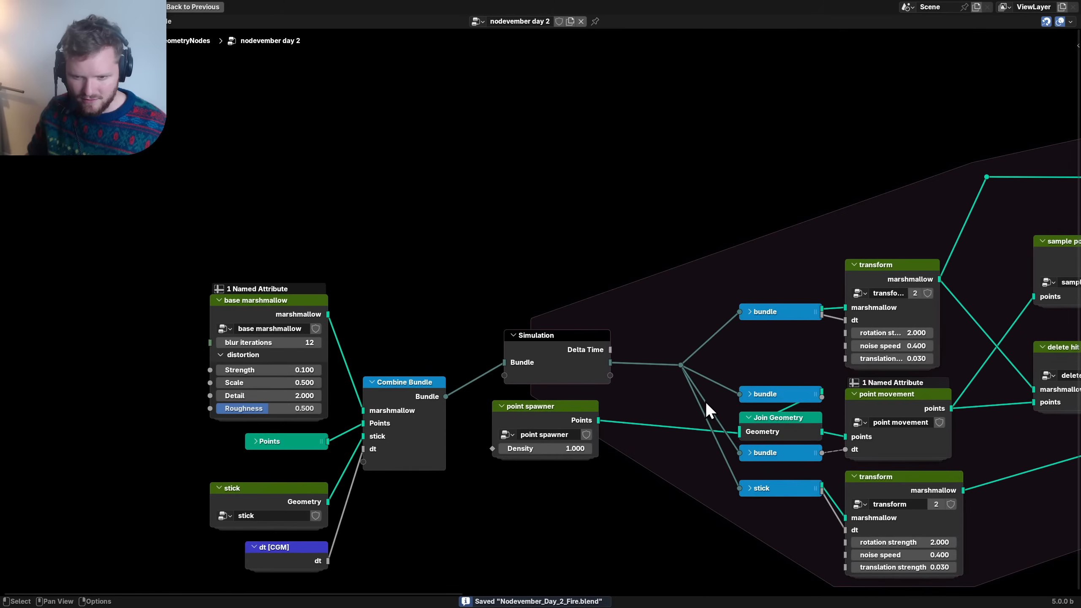
- Join the three lower bundle links in a reroute placed below the existing one, and move point spawner closer under the Simulation input
mouse_move(685, 410)
right_mouse_down("shift")
mouse_move(711, 367)
mouse_move(729, 367)
right_mouse_up("shift")
key("g")
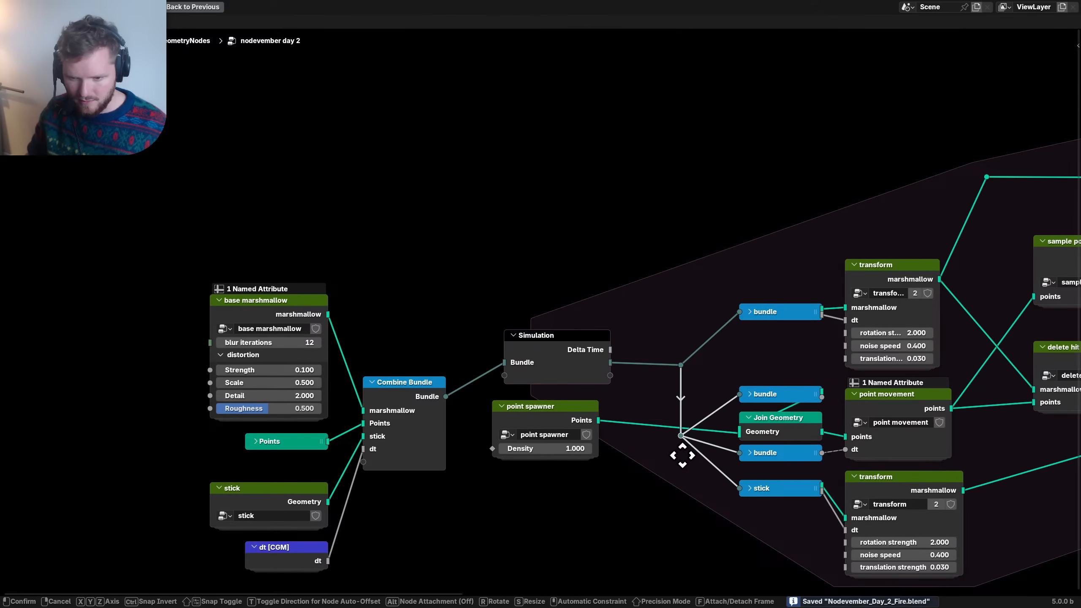
left_click(682, 448)
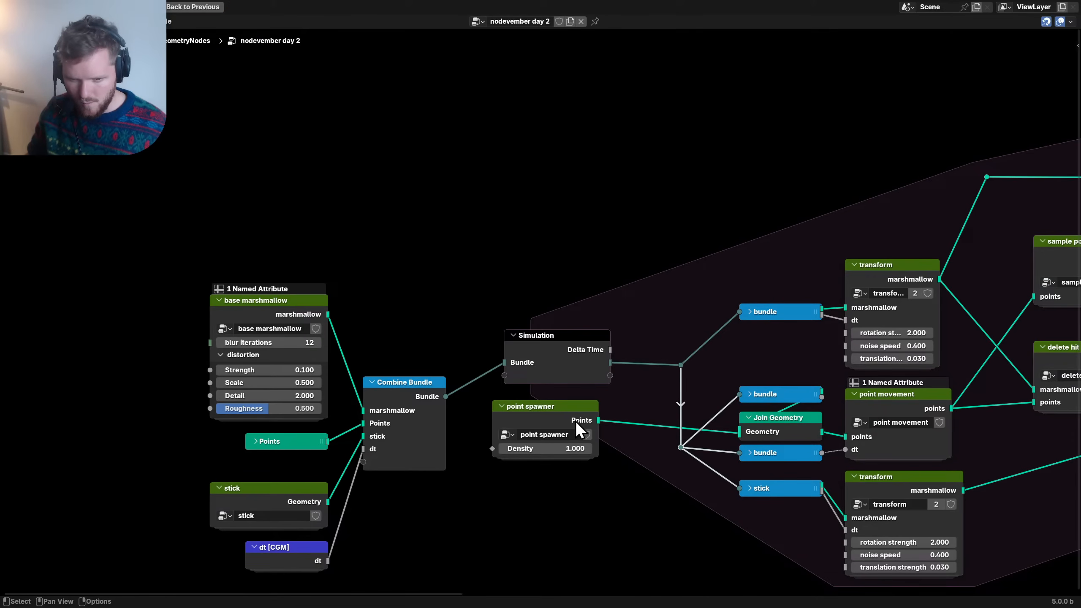
left_click_drag(580, 428, 564, 406)
- Collapse the Combine Bundle node that feeds the Simulation input
scroll(445, 459, "down", 2)
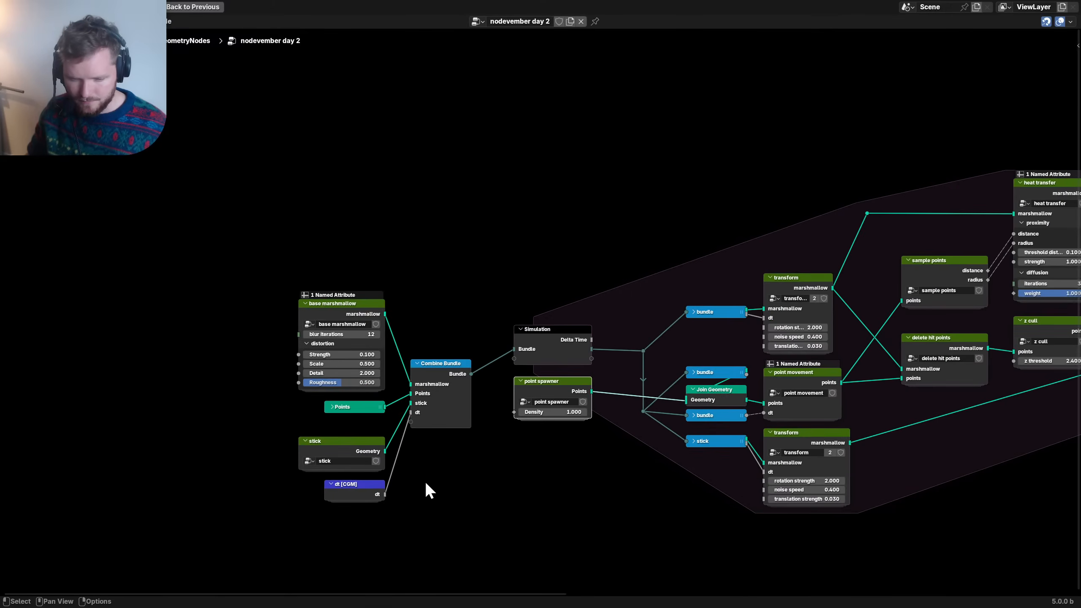
scroll(425, 481, "up", 1)
left_click(423, 373)
key("h")
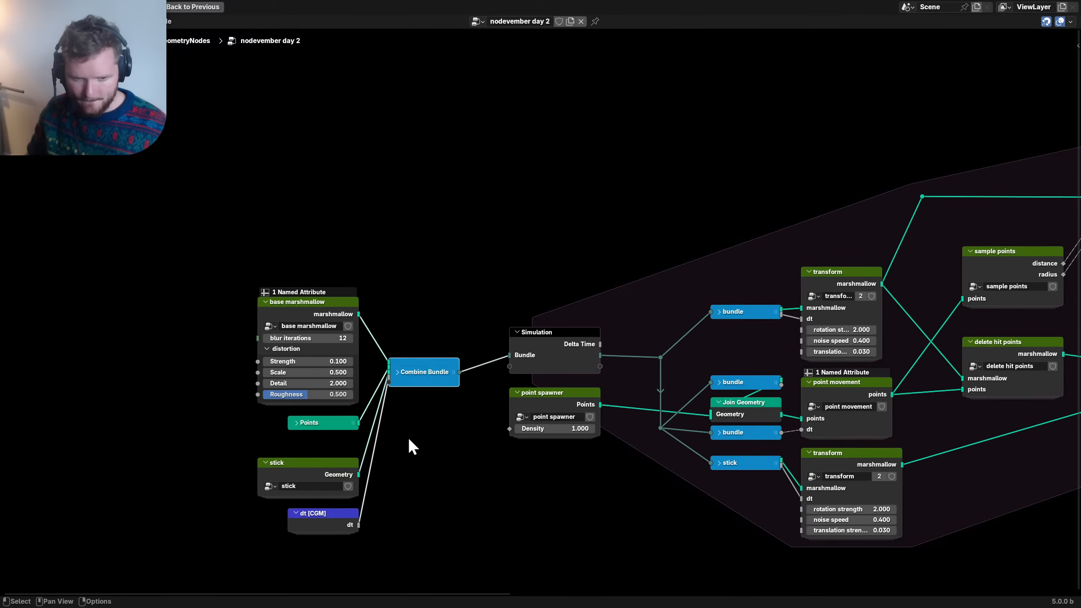
- Move Combine Bundle closer to the Simulation input, and compact and raise the base marshmallow, Points, stick and dt nodes beside it
left_click(328, 462)
key("g")
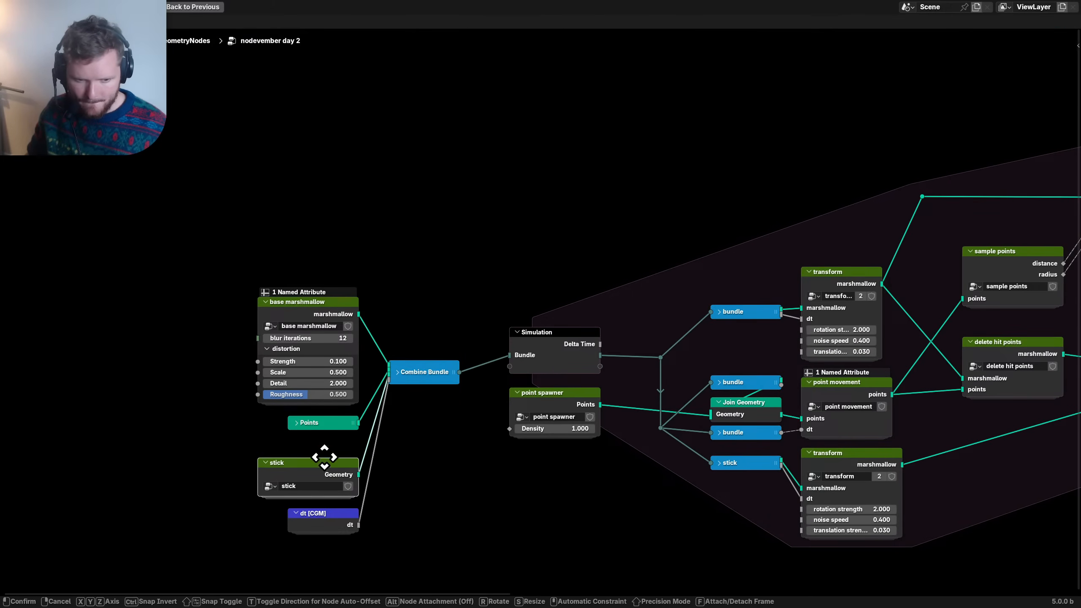
left_click(328, 444)
mouse_move(326, 511)
left_mouse_down()
mouse_move(326, 477)
mouse_move(325, 489)
left_mouse_up()
left_click_drag(417, 363, 437, 343)
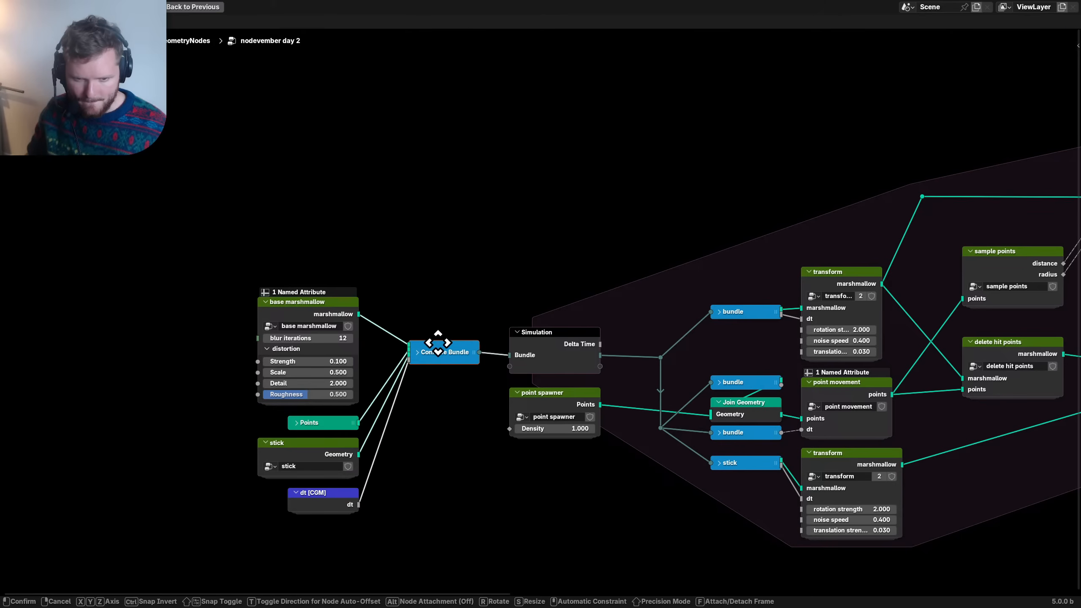
left_click(438, 343)
left_click_drag(393, 552, 271, 340)
key("g")
left_click(272, 310)
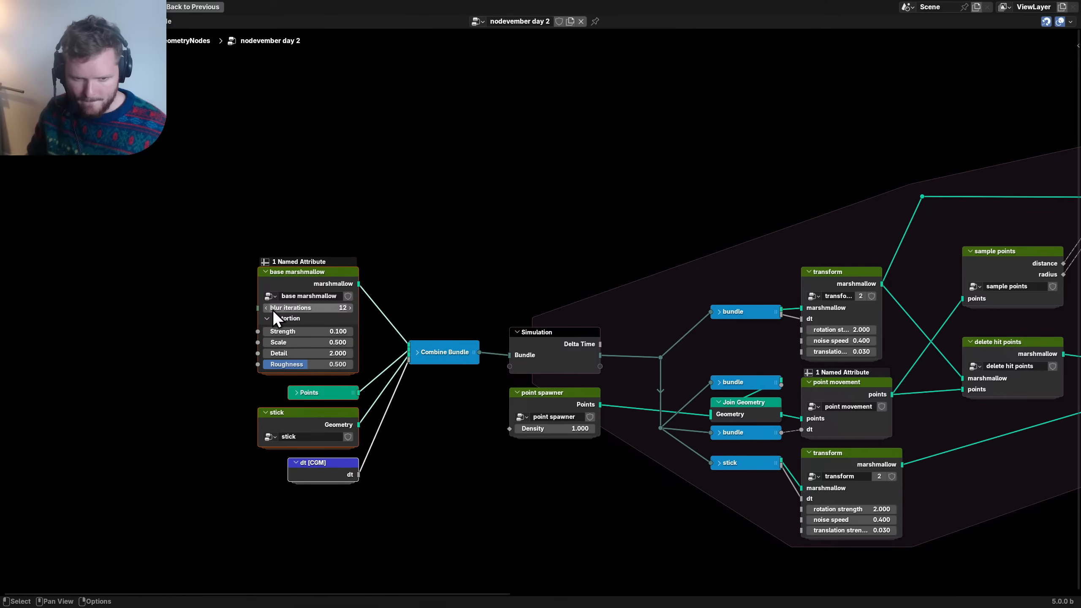
- Collapse the stick and dt nodes and stack them directly under Points
scroll(387, 400, "up", 2)
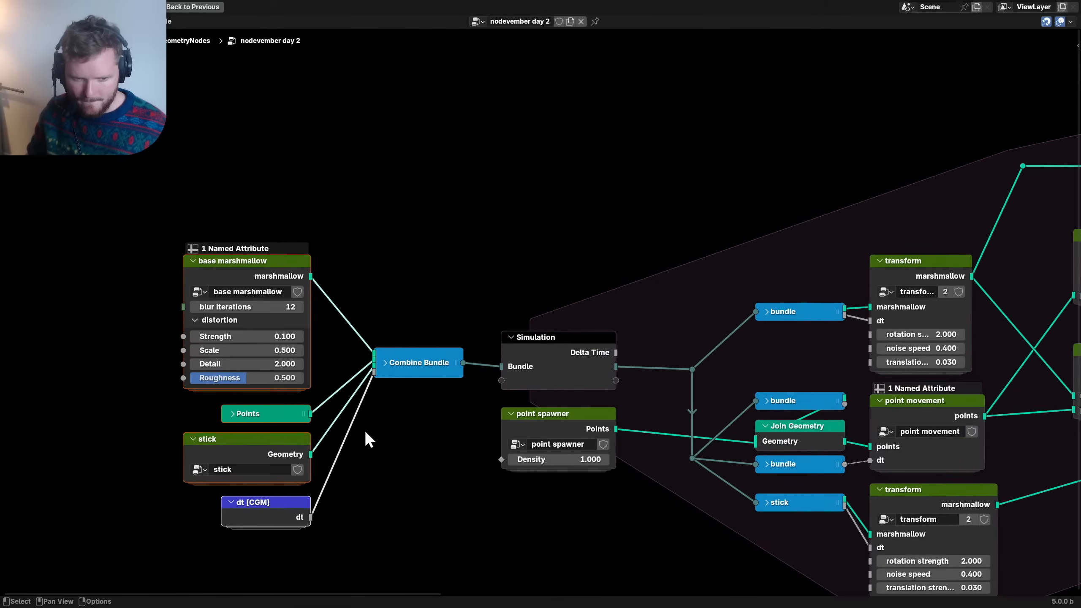
left_click(286, 453)
key("h")
mouse_move(303, 438)
left_mouse_down()
mouse_move(255, 439)
mouse_move(299, 436)
left_mouse_up()
left_click_drag(288, 506, 284, 484)
left_click(282, 469)
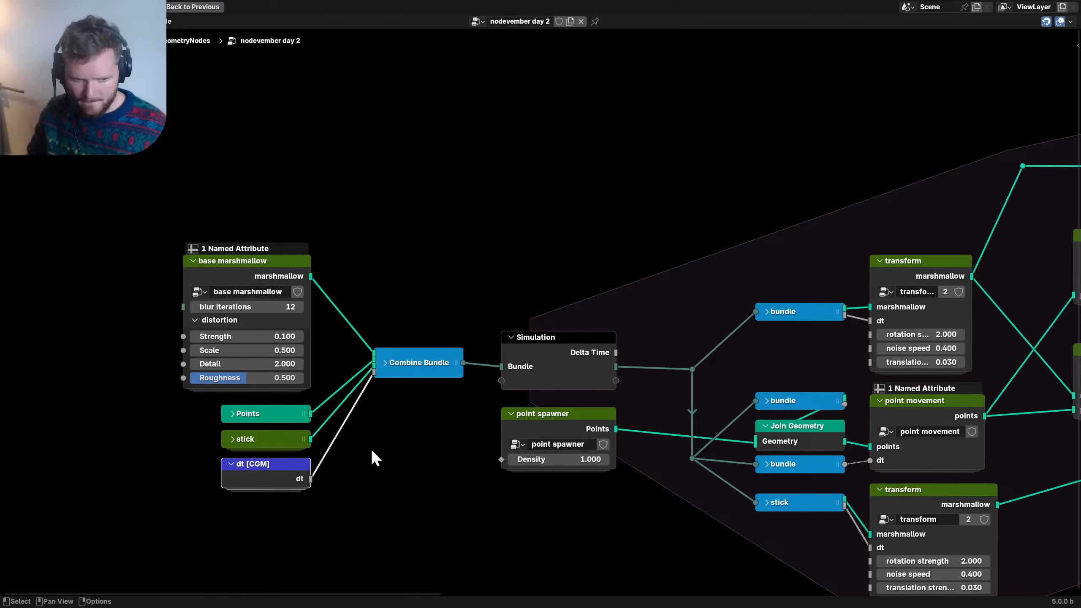
key("h")
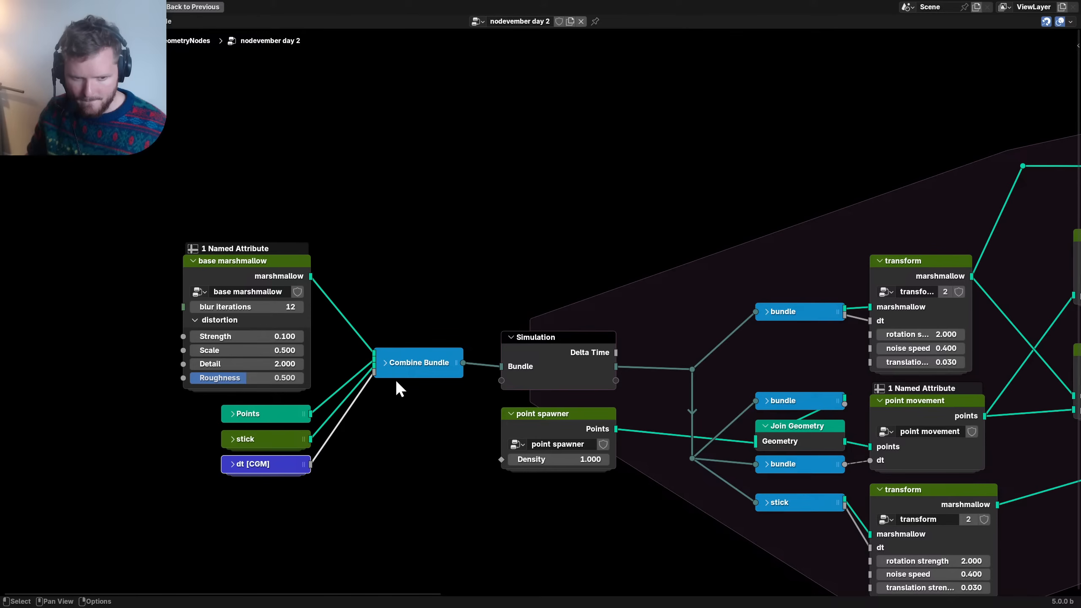
- Hide the Simulation input's unused sockets, move the node down just above point spawner, and save the file
scroll(425, 387, "down", 2)
scroll(352, 378, "up", 1)
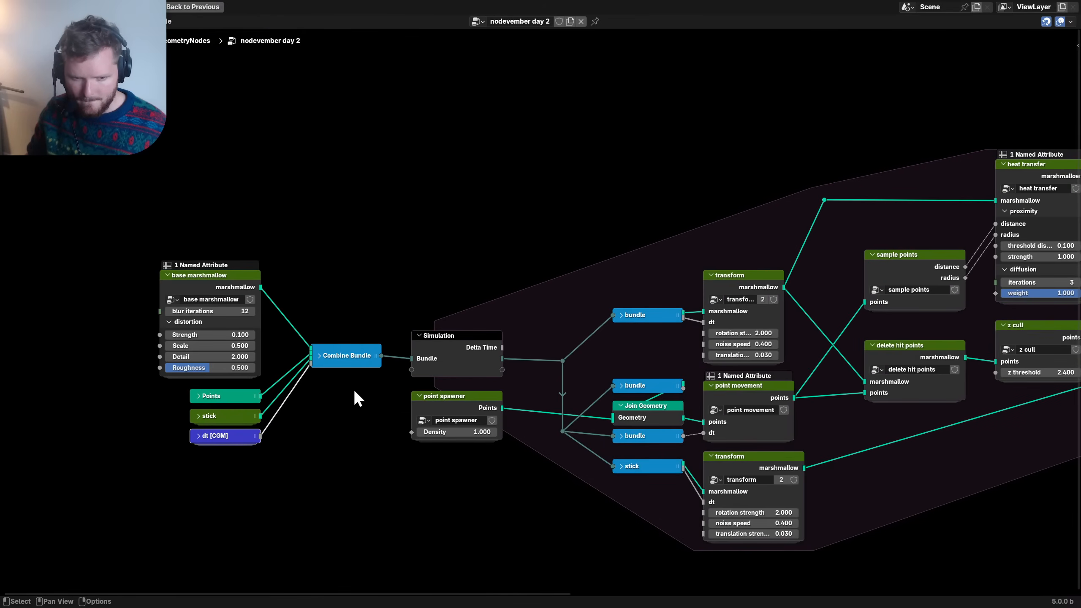
mouse_move(332, 347)
left_mouse_down()
mouse_move(332, 357)
mouse_move(332, 344)
left_mouse_up()
left_click(479, 338)
key("ctrl+h")
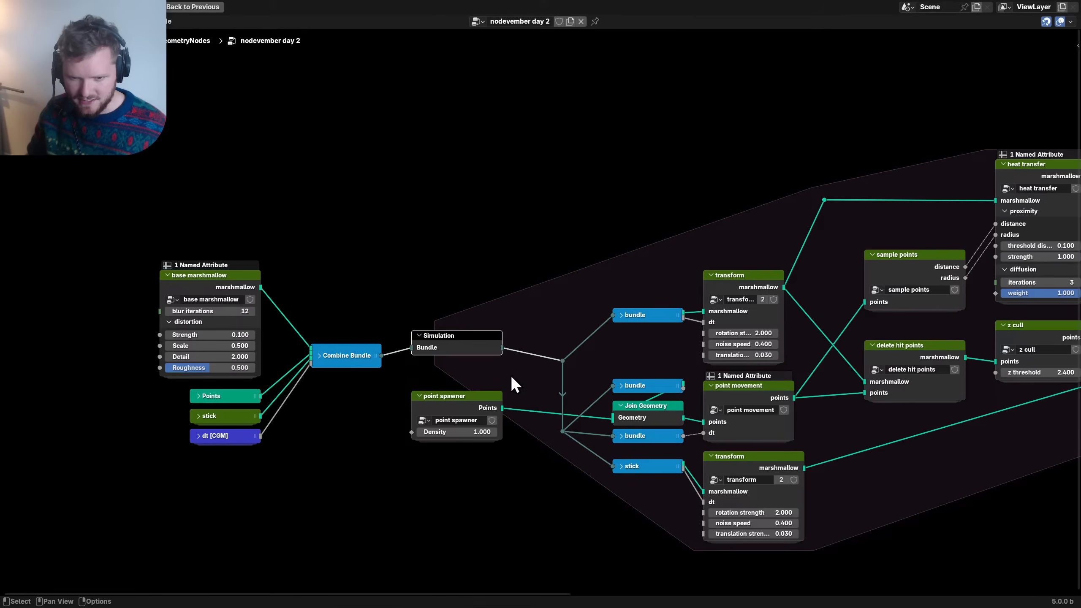
left_click_drag(473, 347, 473, 366)
left_click(466, 398)
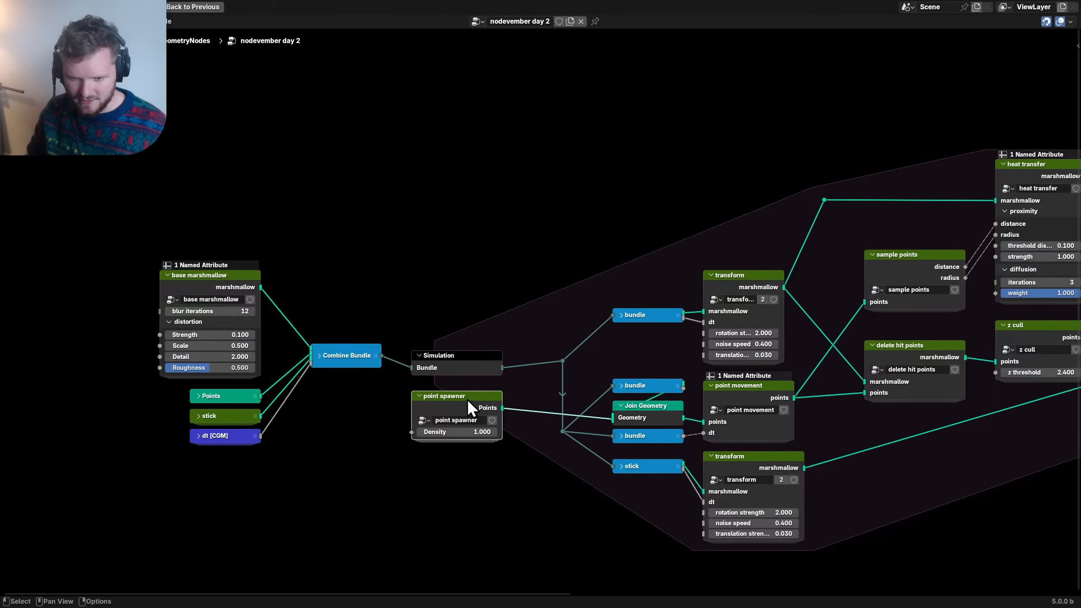
scroll(502, 383, "right", 5)
key("ctrl+s")
scroll(491, 336, "up", 2)
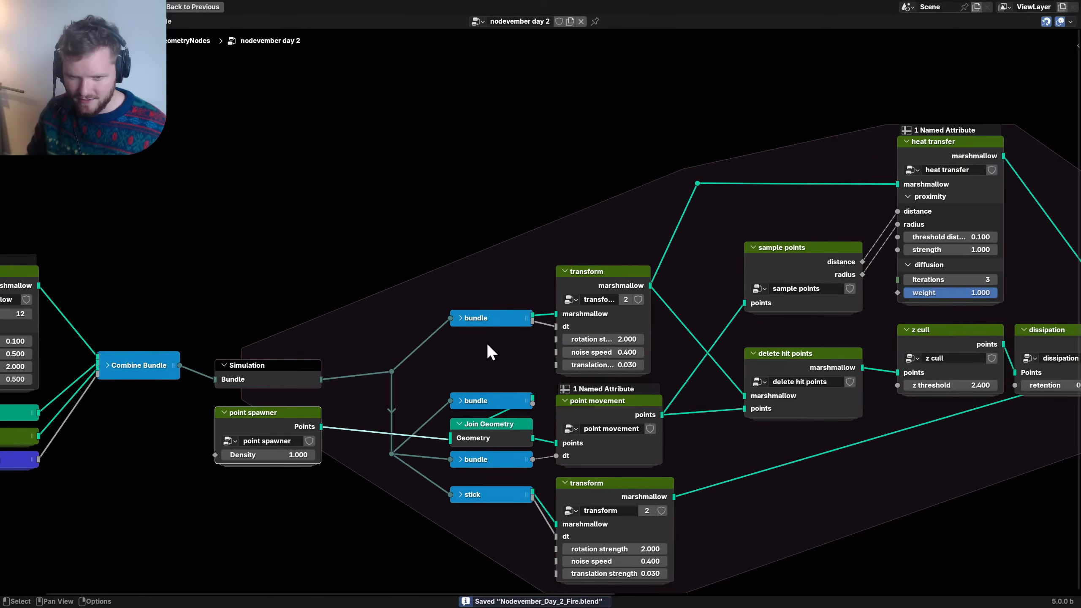
- Raise delete hit points toward sample points and align the delete hit points, z cull and dissipation row with Combine Bundle
scroll(487, 343, "right", 8)
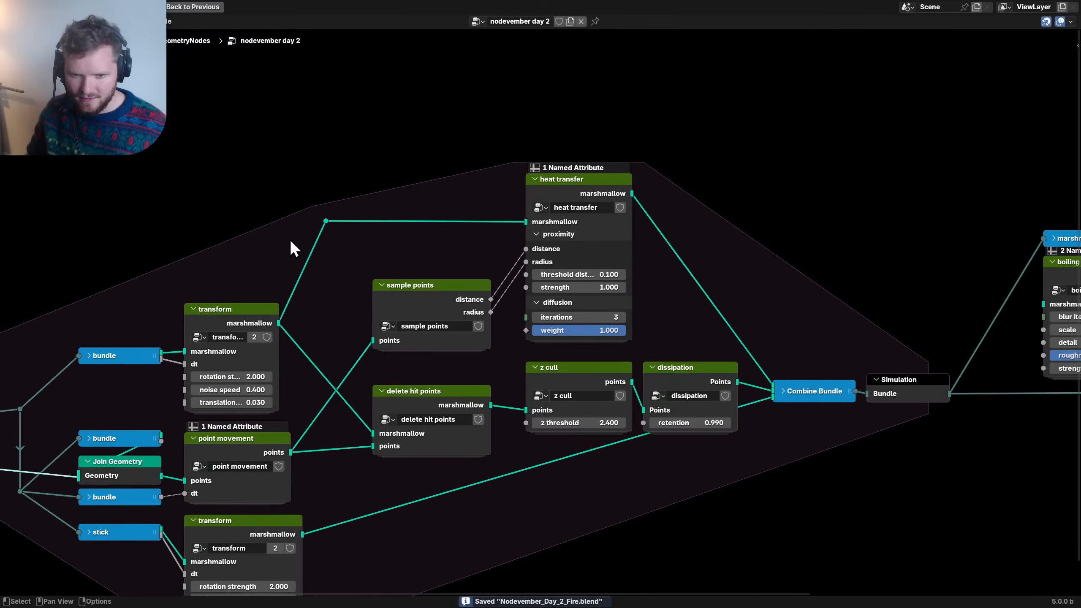
middle_click_drag(528, 319, 448, 280)
left_click_drag(323, 374, 323, 347)
middle_click_drag(325, 399, 342, 397)
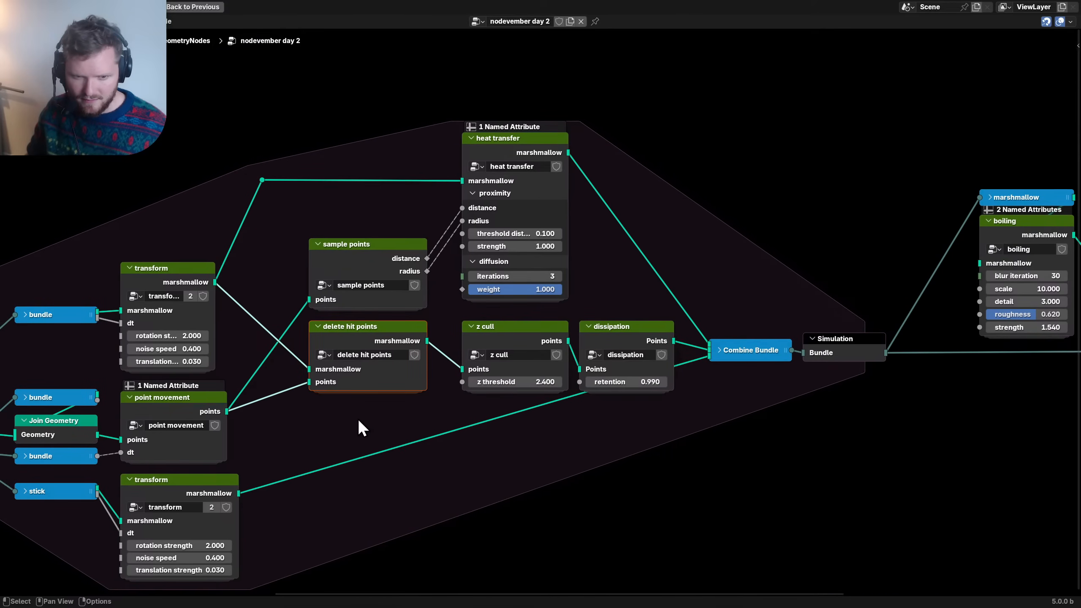
left_click_drag(359, 427, 596, 367)
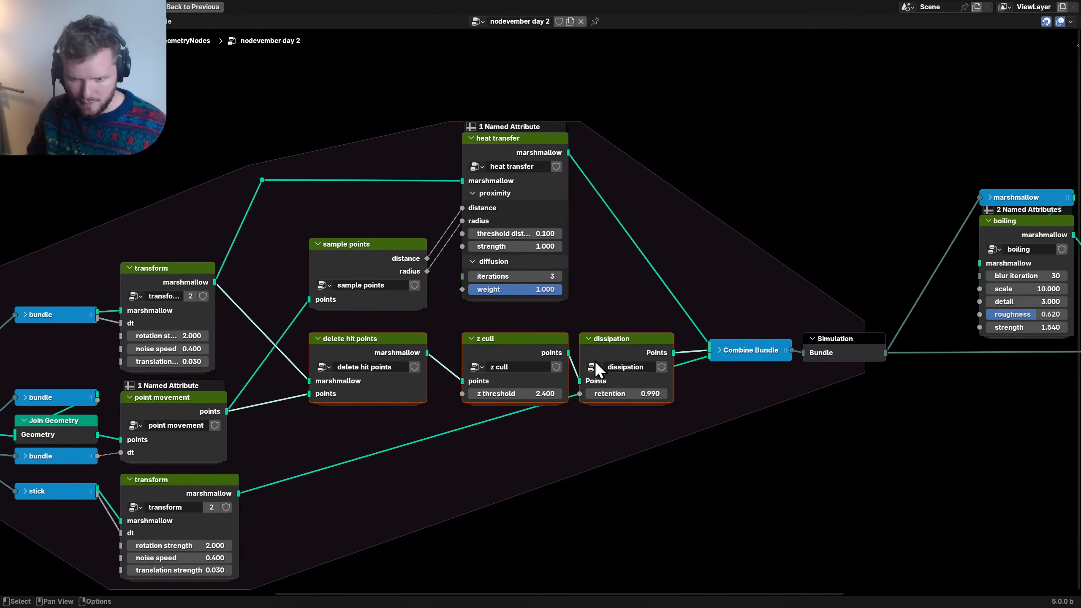
- Add a reroute to the stick transform's output link, place it below dissipation, and save the file
middle_click_drag(690, 356, 562, 355)
right_click_drag(212, 477, 204, 453, "shift")
key("g")
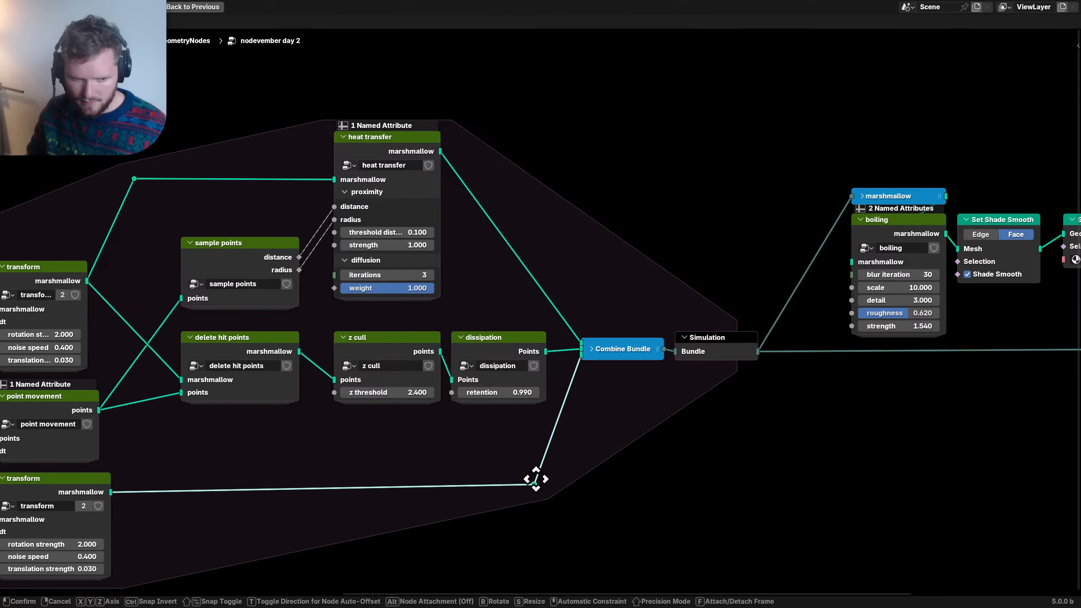
left_click(536, 479)
middle_click_drag(664, 372, 462, 389)
middle_click_drag(731, 333, 535, 373)
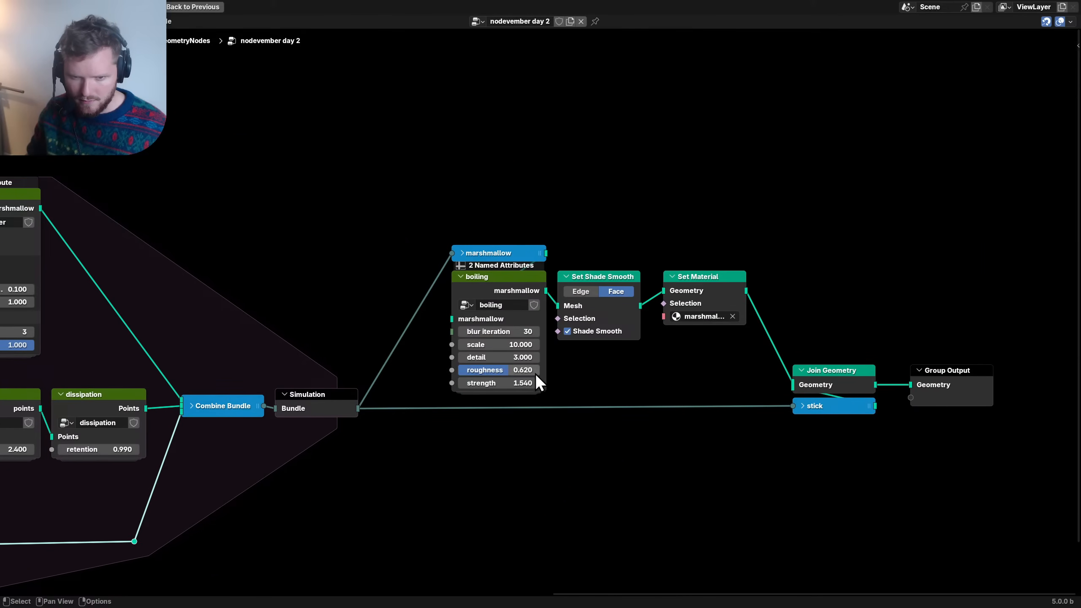
key("ctrl+s")
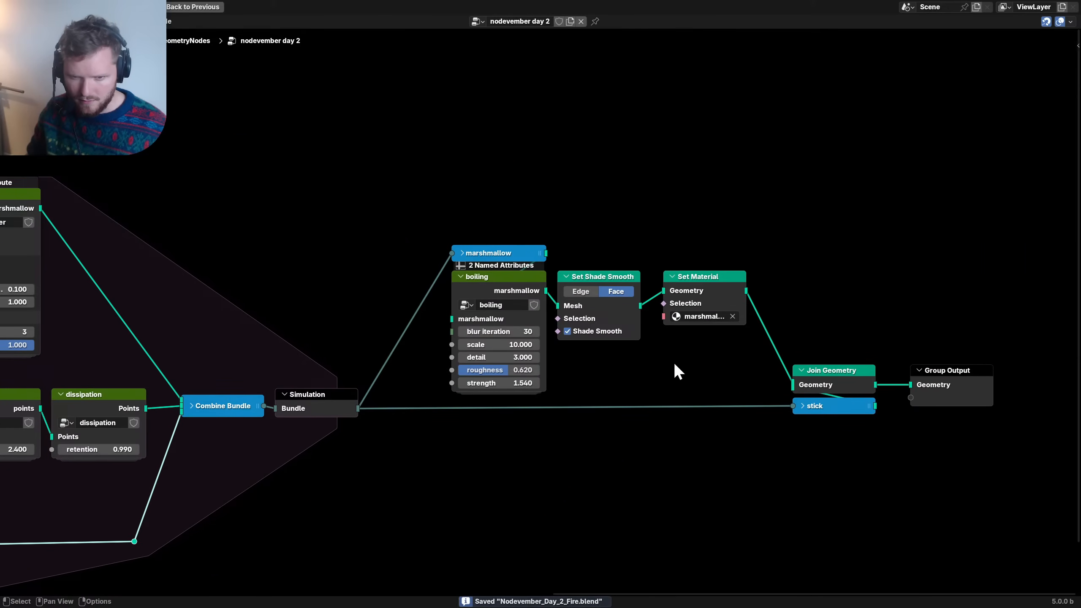
- Turn off the Named Attributes overlay in the node editor and save the file
left_click(1070, 22)
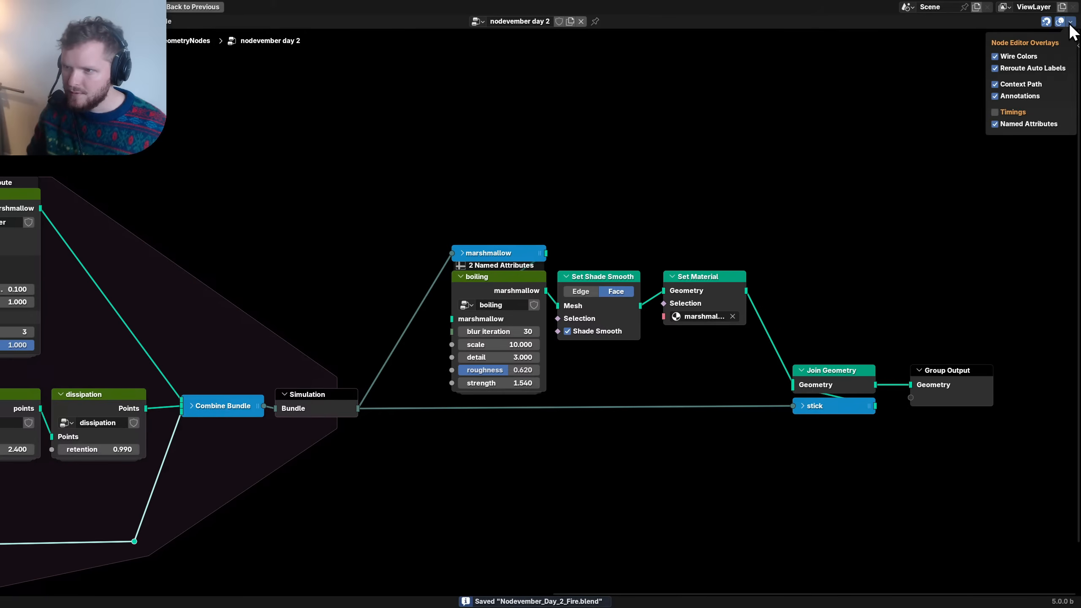
left_click(995, 124)
left_click(677, 417)
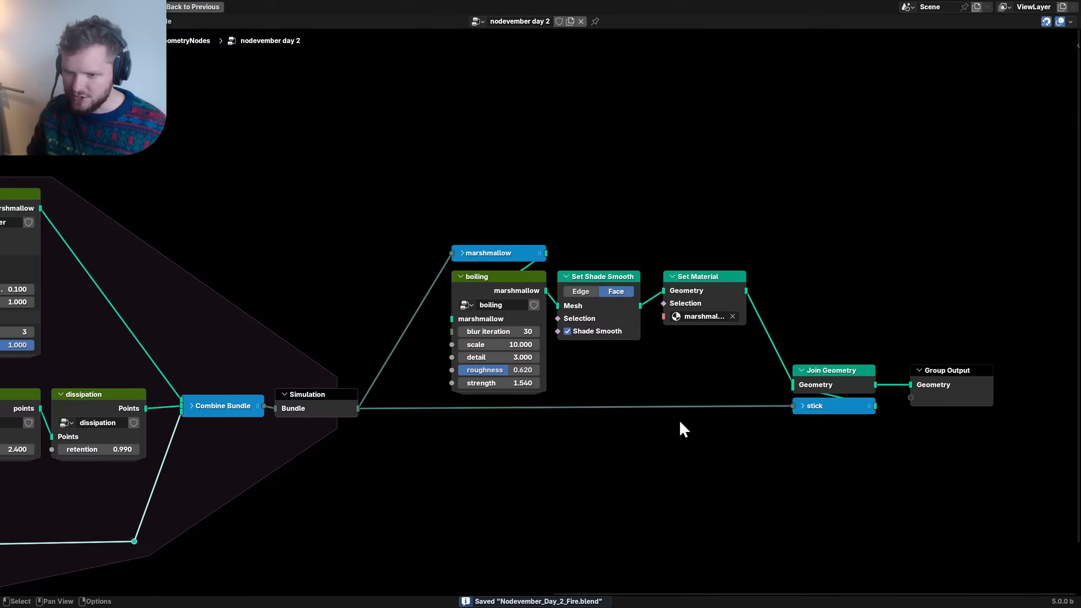
scroll(595, 405, "down", 3)
middle_click_drag(434, 376, 698, 348)
scroll(616, 351, "down", 3)
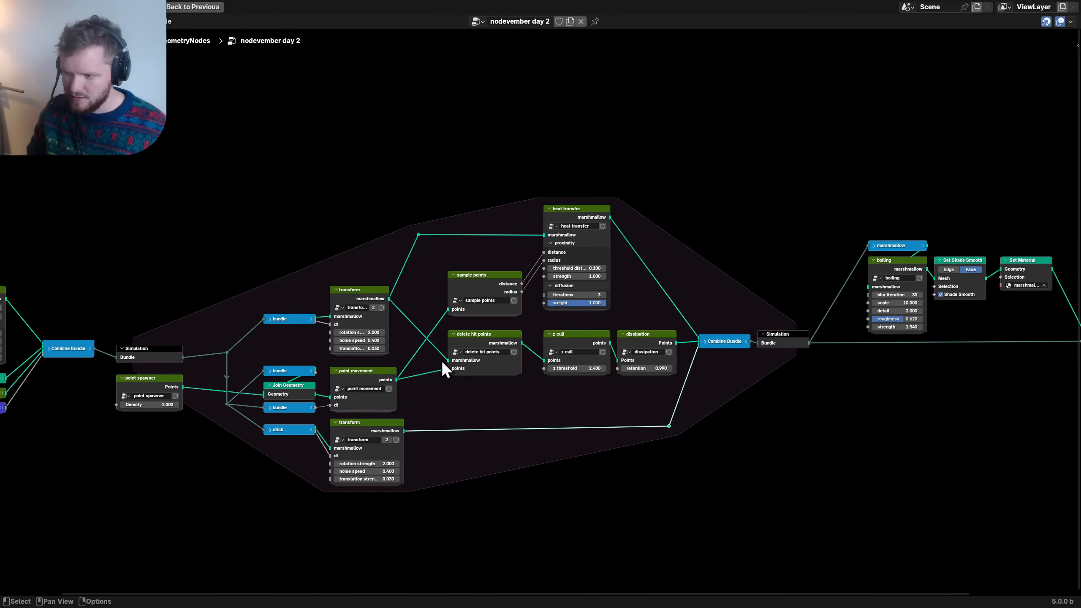
middle_click_drag(441, 360, 655, 345)
middle_click_drag(456, 357, 740, 340)
key("ctrl+s")
- Move Combine Bundle closer to the Simulation input, and bring the base marshmallow, Points, stick and dt nodes closer to it
scroll(621, 352, "down", 7)
scroll(581, 343, "up", 13)
left_click_drag(552, 364, 515, 316)
key("g")
left_click(528, 334)
left_click_drag(456, 449, 364, 301)
key("g")
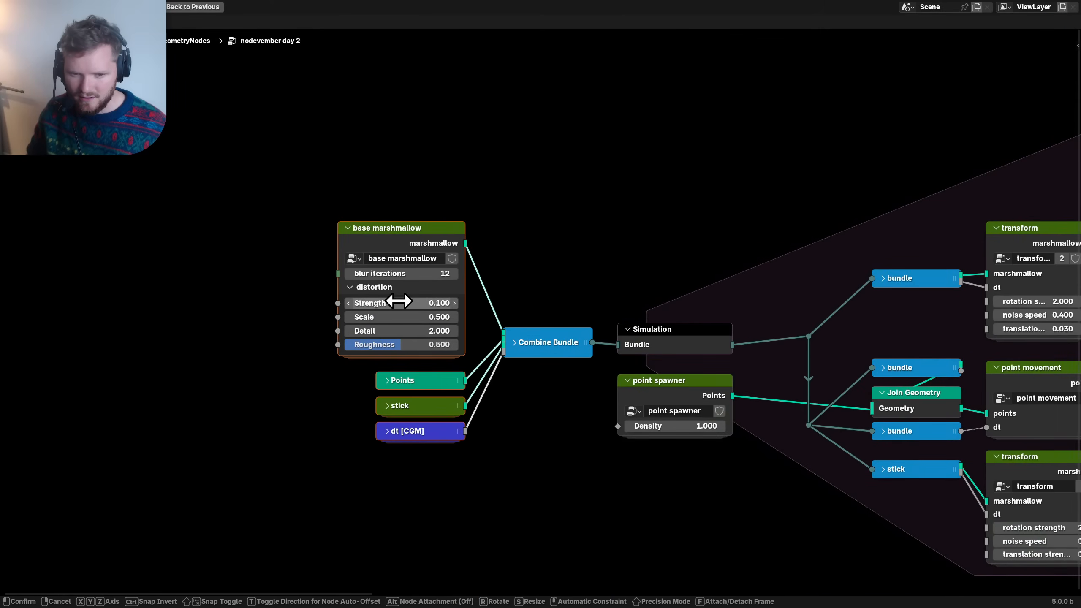
left_click(399, 301)
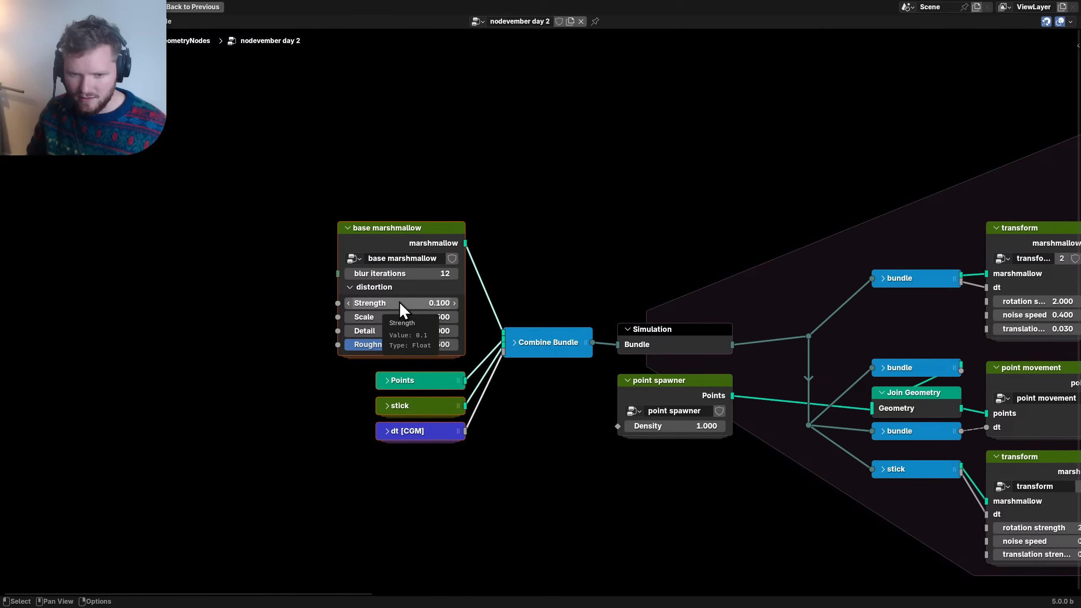
- Delete the Points node and hide the unused sockets of the initial Combine Bundle
scroll(398, 401, "up", 2)
left_click(395, 405)
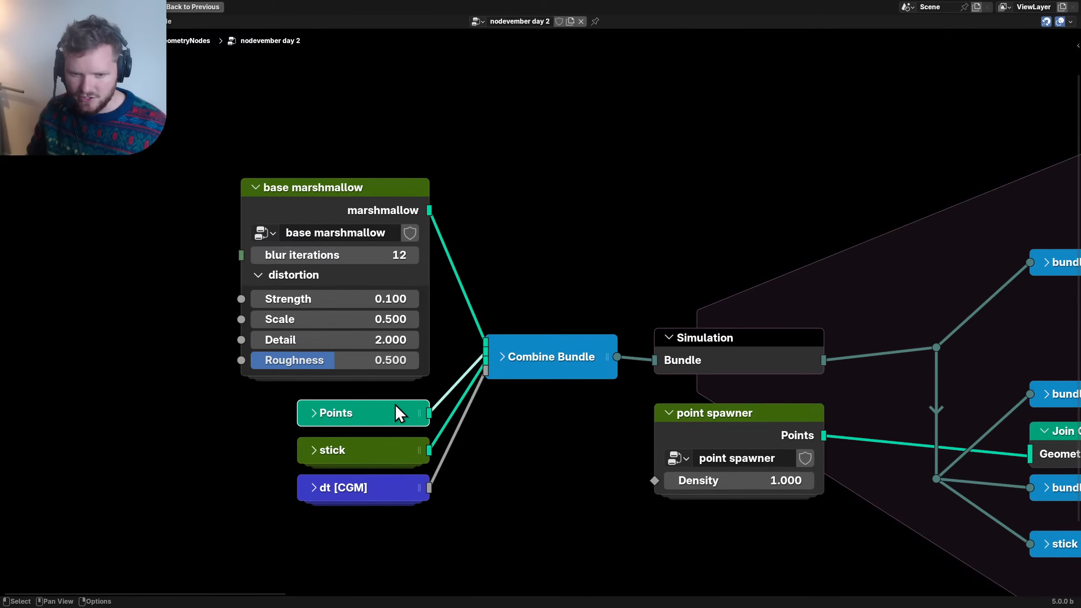
key("x")
left_click(554, 353)
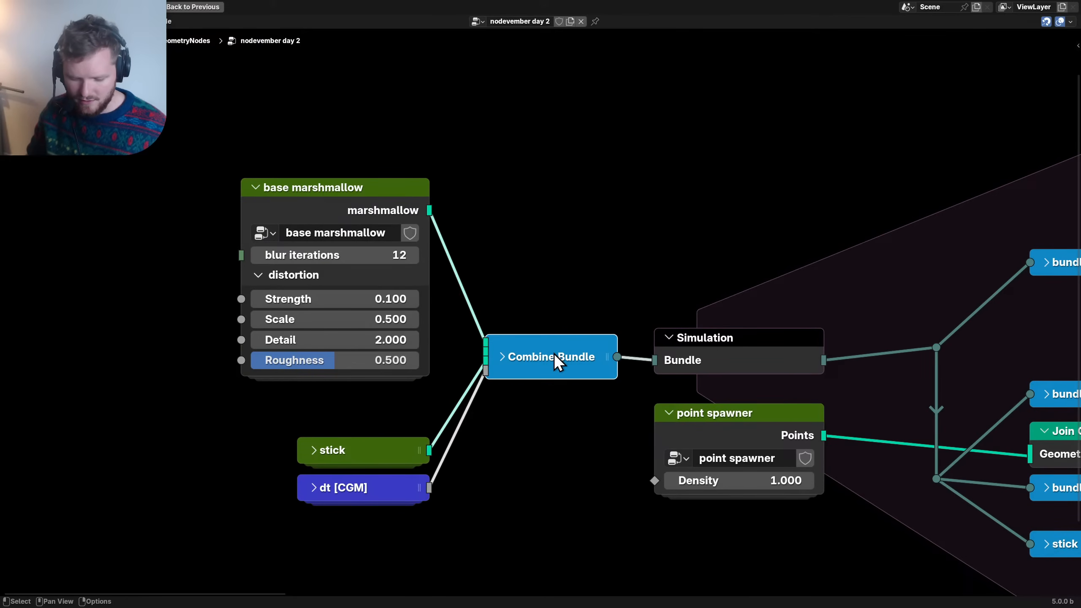
key("ctrl+h")
- Move stick and dt up under base marshmallow, and lower the three input nodes slightly beside Combine Bundle
left_click_drag(438, 523, 343, 441)
key("g")
left_click(341, 399)
scroll(426, 460, "down", 8)
left_click_drag(429, 463, 407, 290)
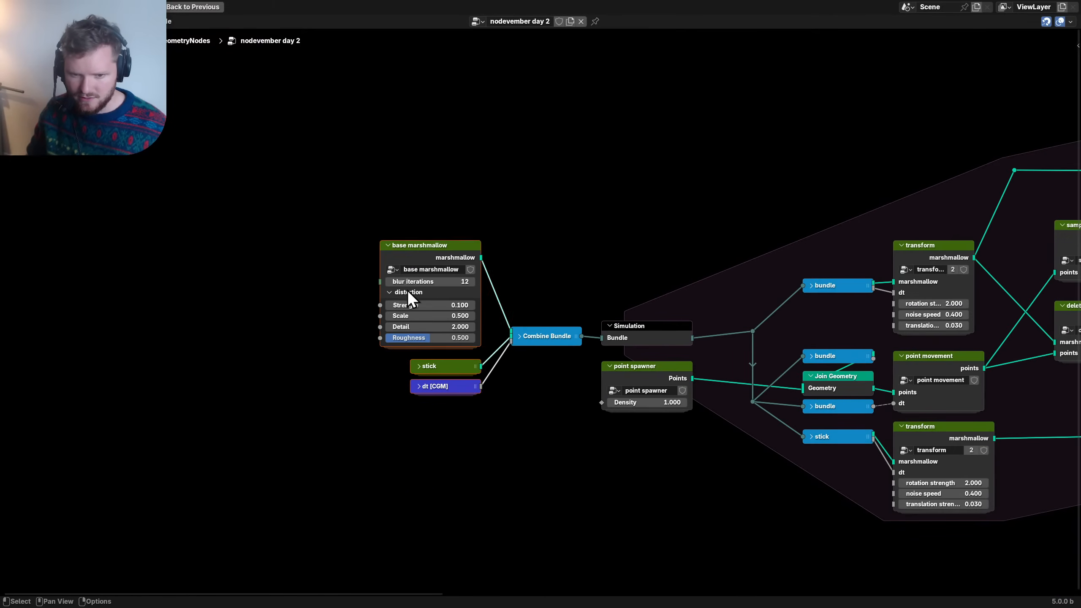
key("g")
left_click(408, 308)
- Raise the Simulation input slightly, and move Combine Bundle with its base marshmallow, stick and dt nodes up to match
middle_click_drag(759, 388, 535, 369)
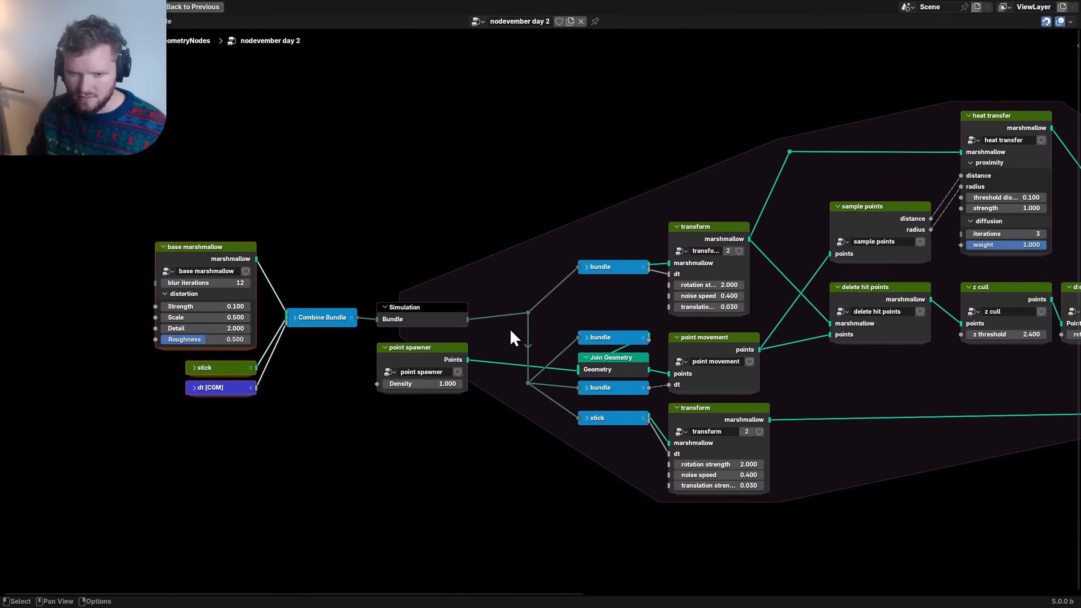
left_click(528, 312)
left_click_drag(436, 308, 433, 297)
left_click_drag(308, 421, 183, 279)
key("g")
left_click(182, 268)
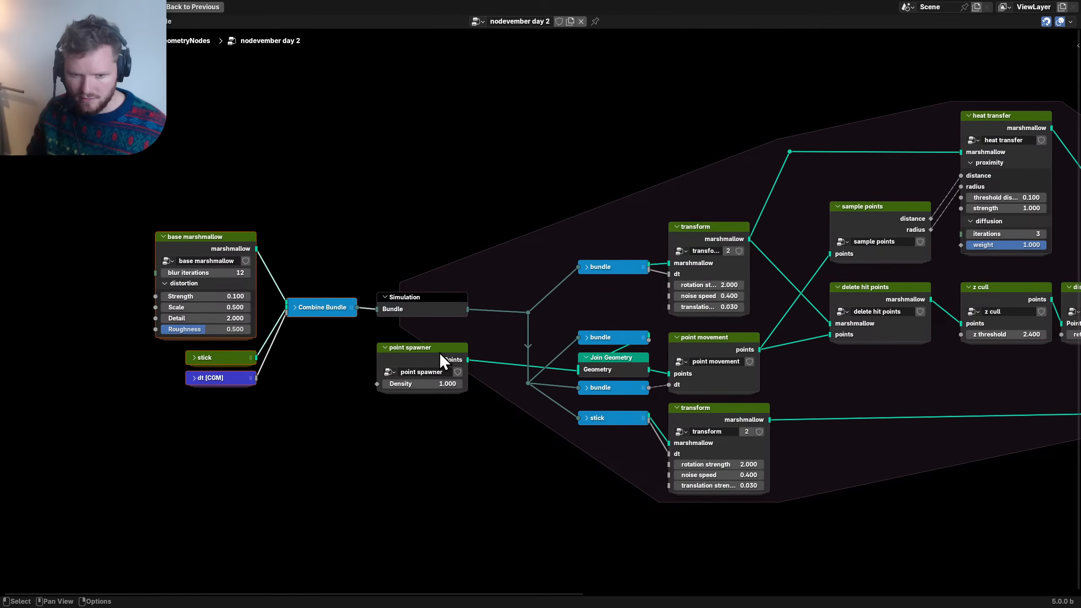
middle_click_drag(518, 384, 385, 362)
scroll(402, 360, "up", 1)
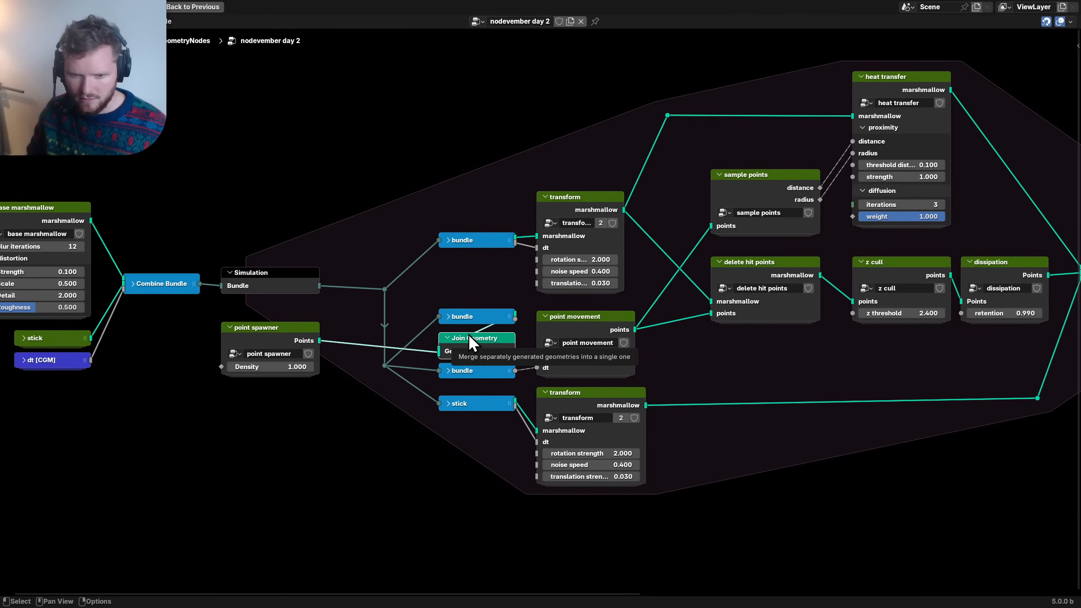
left_click(600, 326)
key("g")
left_click(603, 324)
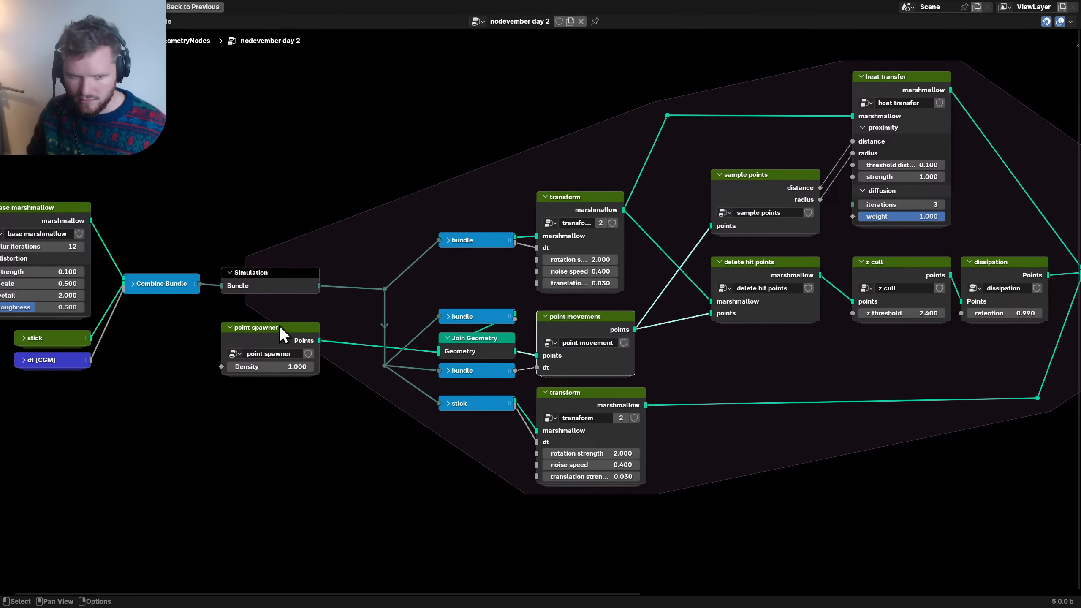
left_click(257, 335)
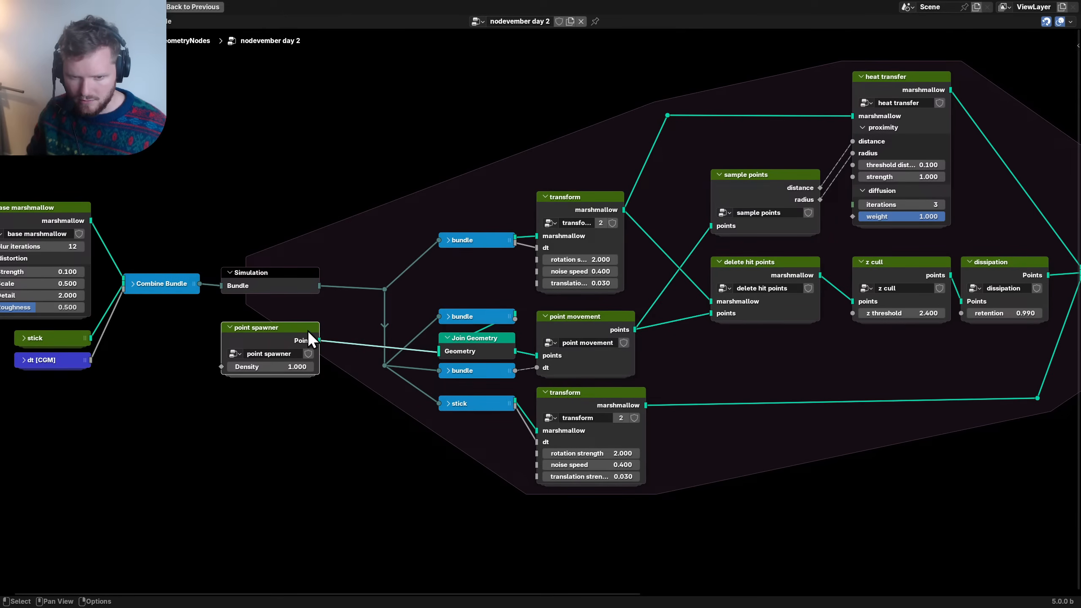
- Move sample points and delete hit points closer to the transform nodes, and bring heat transfer, z cull and dissipation closer to them
middle_click_drag(533, 330, 433, 350)
left_click_drag(369, 378, 408, 250)
key("g")
left_click(375, 276)
left_click_drag(484, 387, 651, 212)
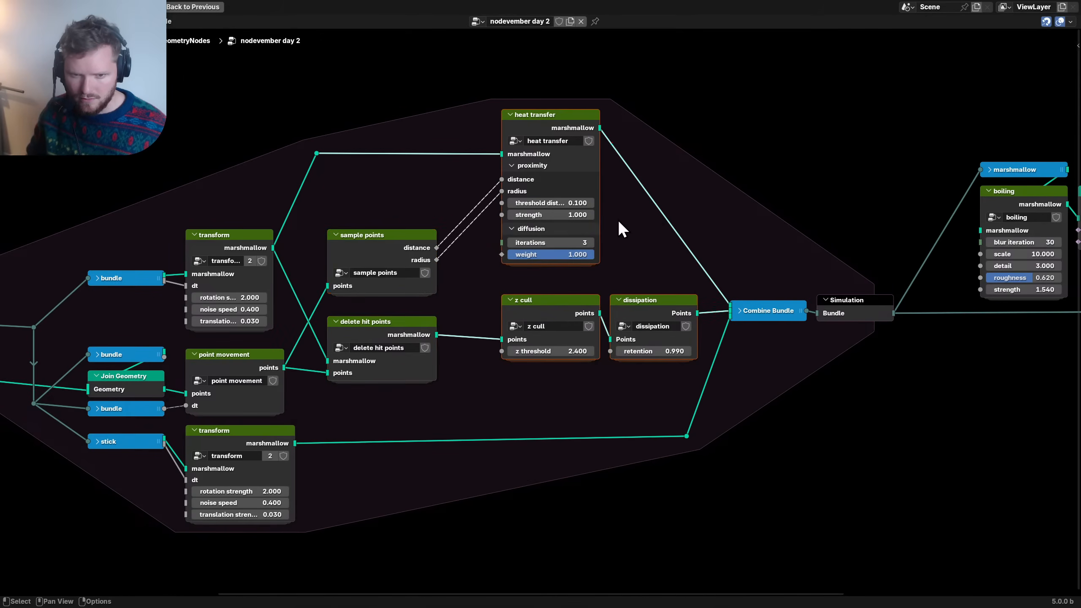
key("g")
left_click(575, 223)
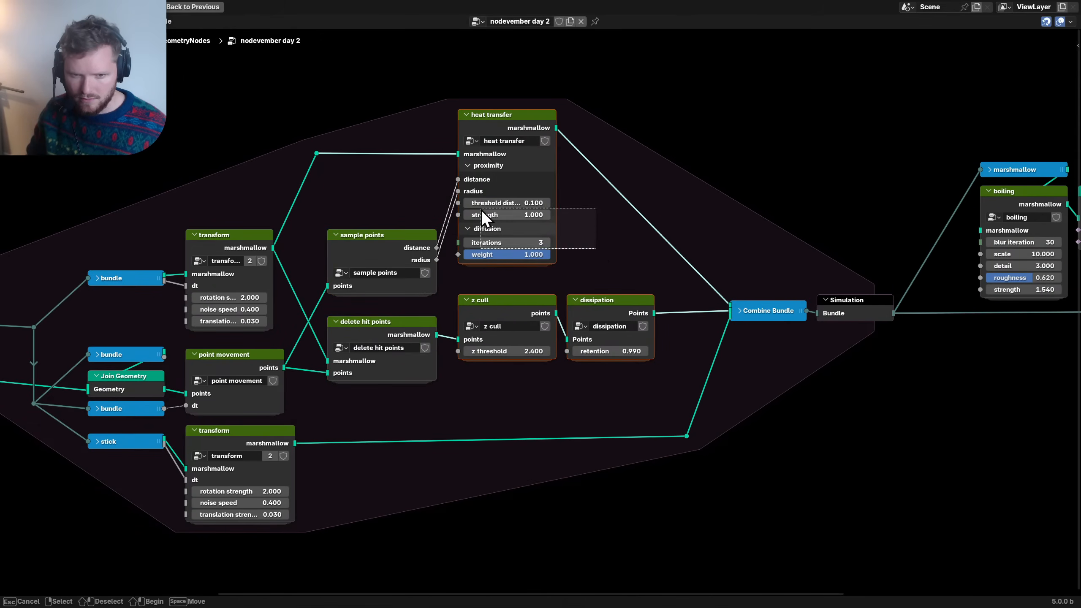
- Lower heat transfer and the reroute feeding its marshmallow input slightly
left_click_drag(481, 209, 481, 221)
key("b")
left_click_drag(289, 166, 351, 123)
key("g")
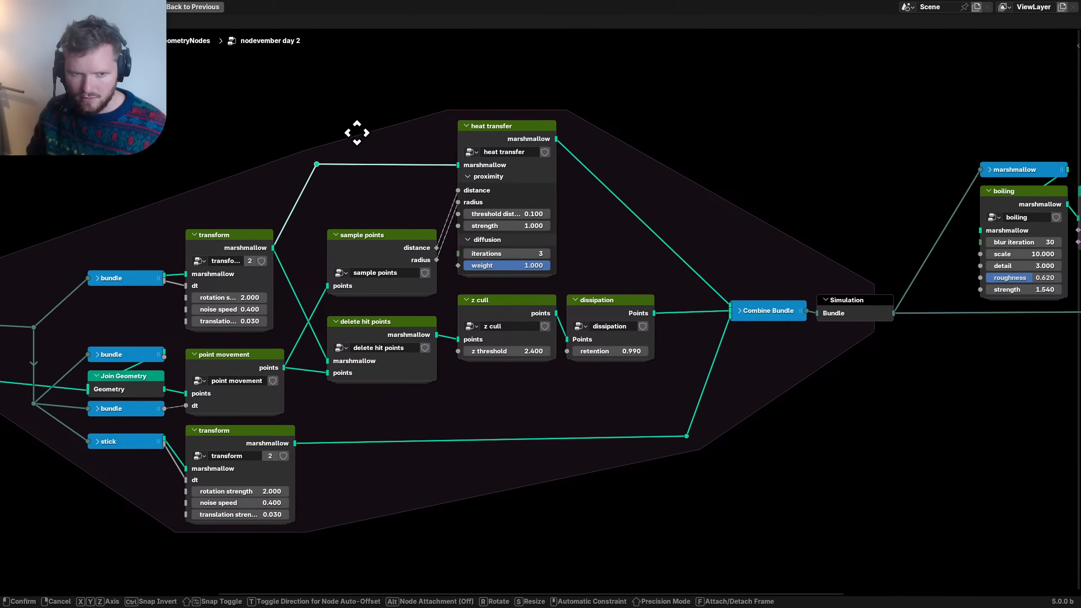
left_click(367, 140)
- Move the final Combine Bundle and the reroute from the lower transform closer to dissipation
middle_click_drag(660, 247, 503, 211)
left_click_drag(623, 413, 522, 233)
key("g")
left_click(501, 228)
left_click_drag(614, 322, 557, 252)
key("g")
left_click(558, 254)
- Move the output nodes from marshmallow and boiling through Group Output closer to the Simulation output, and save the file
middle_click_drag(849, 237, 448, 281)
left_click_drag(423, 367, 954, 172)
key("g")
left_click(880, 173)
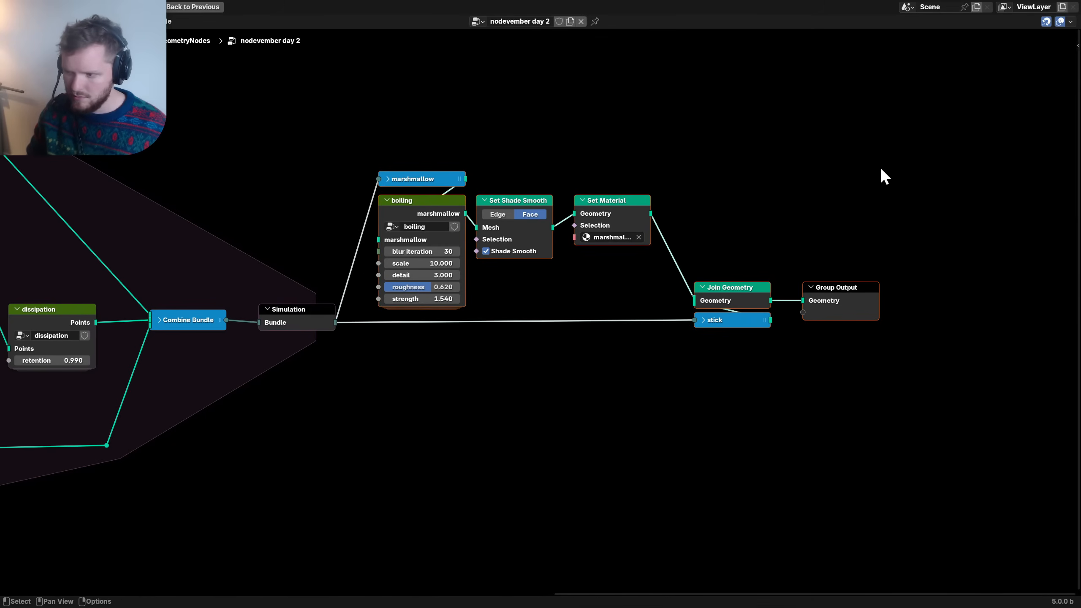
scroll(623, 254, "down", 2)
key("ctrl+s")
scroll(564, 267, "down", 1)
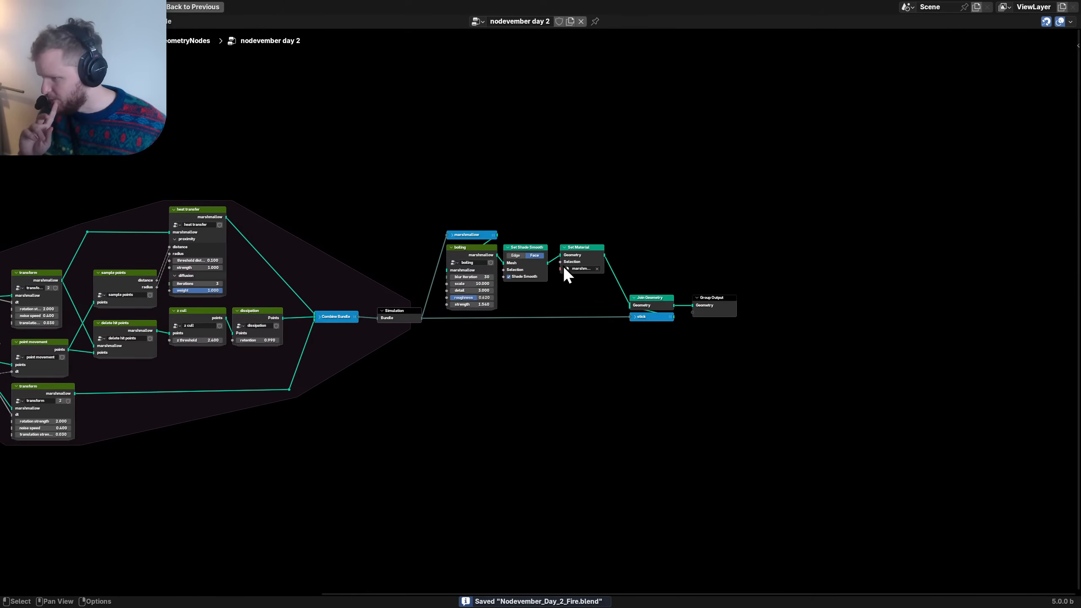
- Rename the stick node inside the simulation to bundle and save the file
middle_click_drag(159, 300, 620, 256)
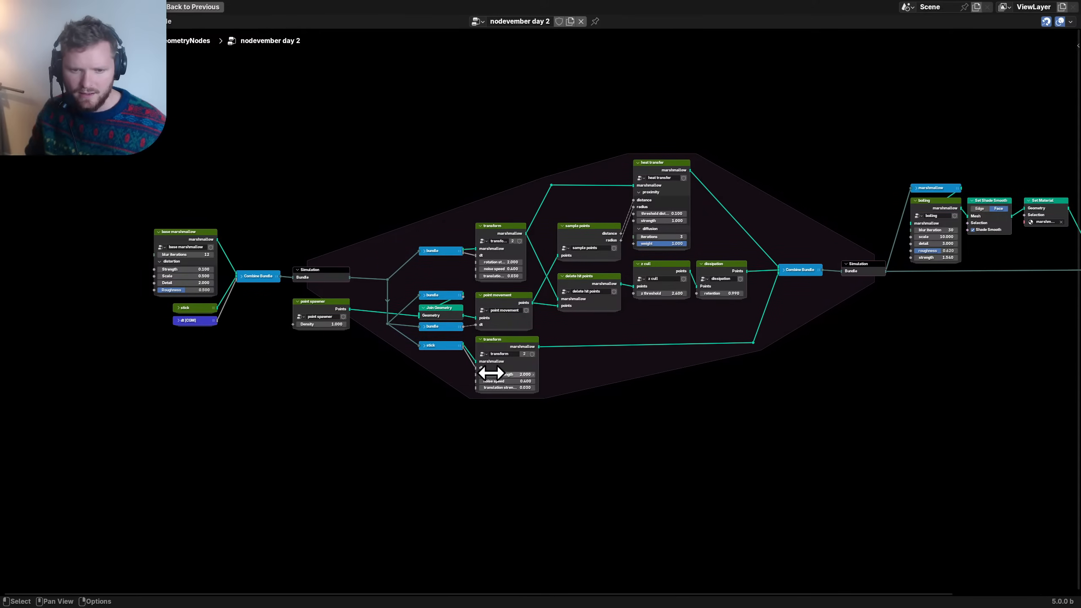
scroll(491, 372, "up", 3)
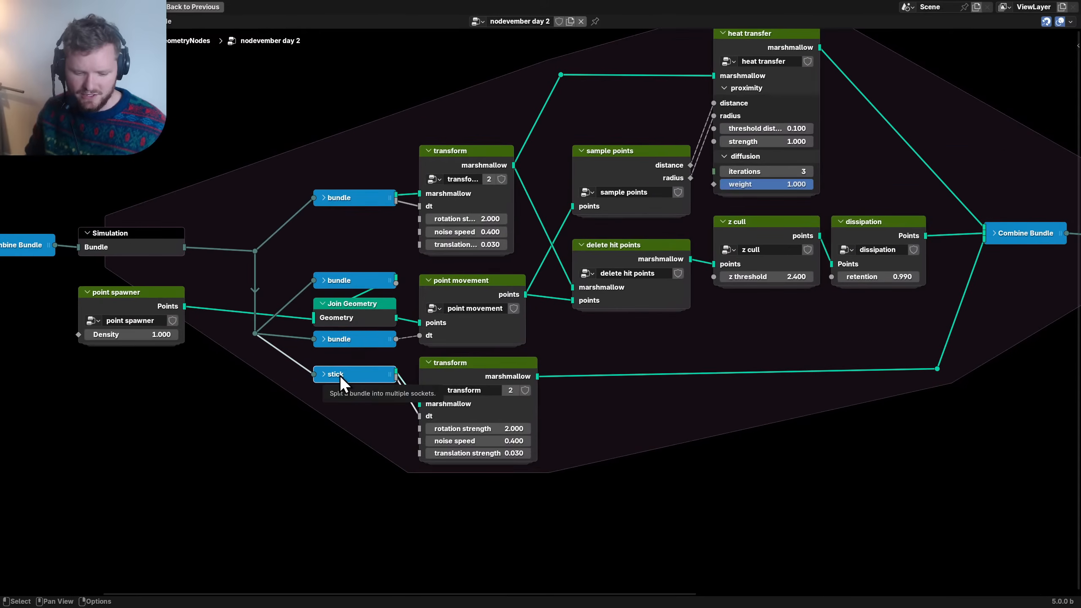
key("F2")
type("bundle")
key("Return")
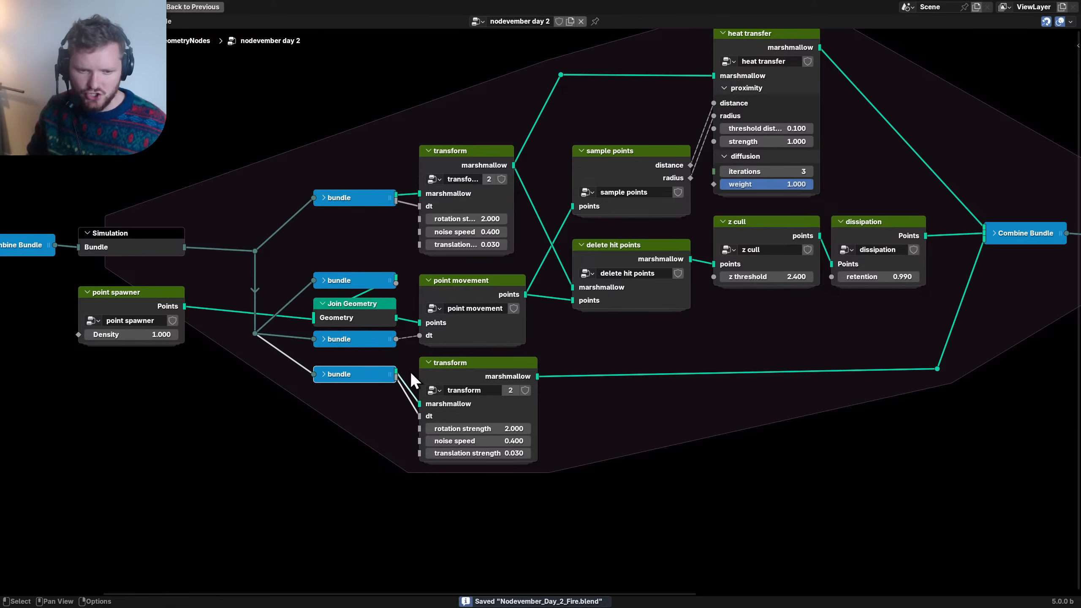
scroll(460, 353, "down", 2)
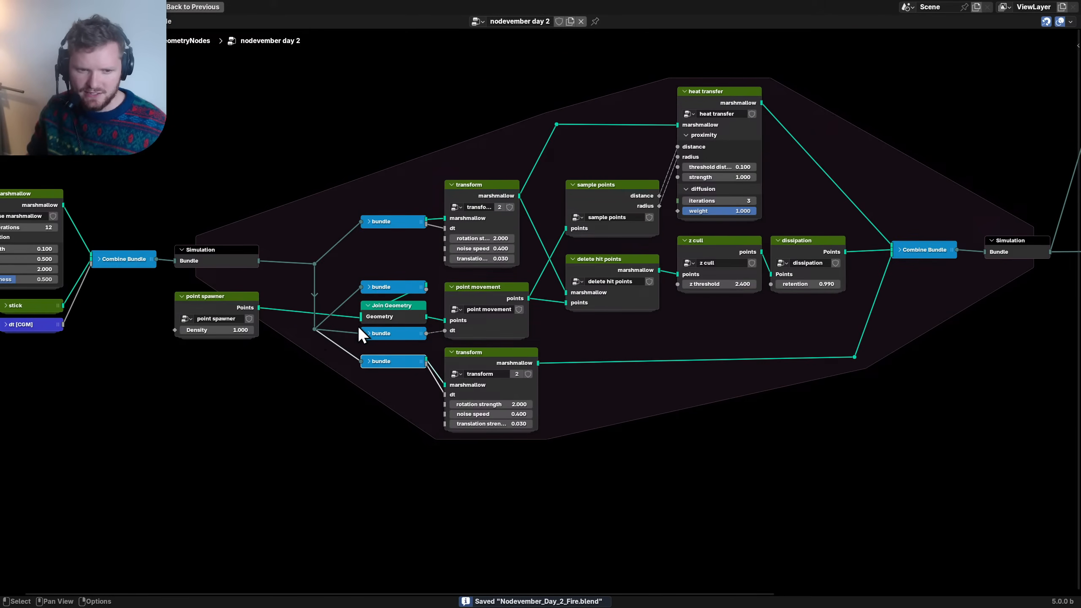
- Stack the three lower bundle nodes above Join Geometry, and move point spawner down beside Join Geometry
left_click(208, 300)
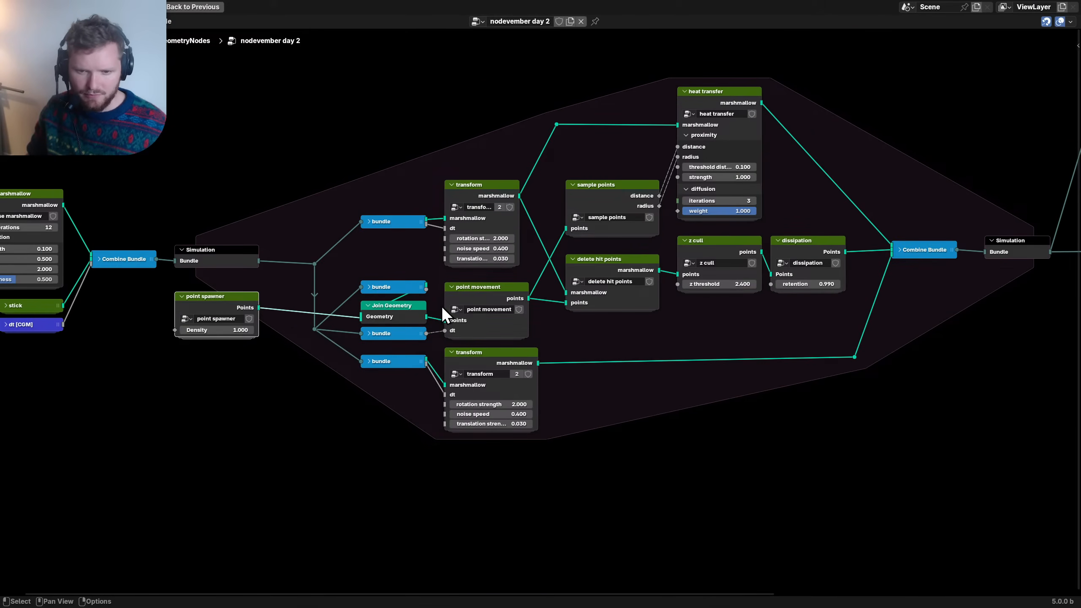
left_click_drag(365, 307, 366, 382)
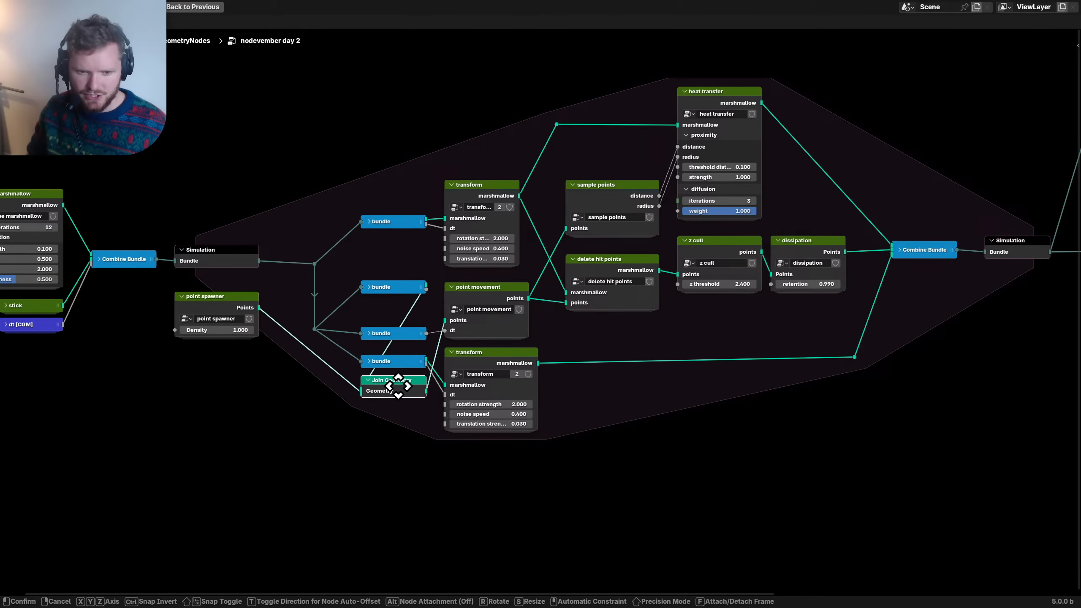
left_click_drag(398, 430, 394, 323)
left_click_drag(193, 294, 258, 351)
scroll(451, 347, "up", 2)
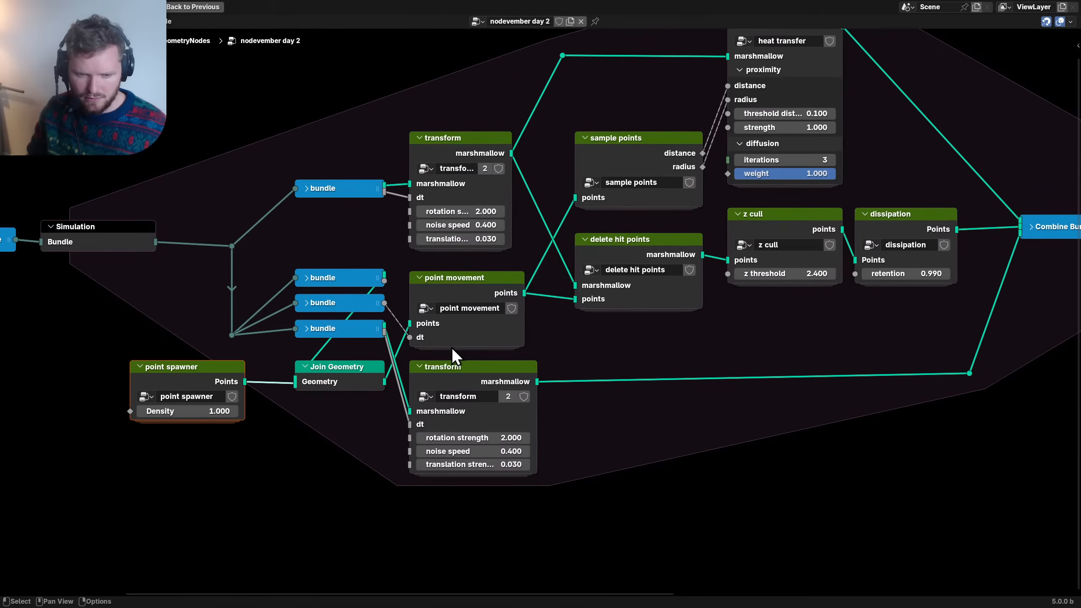
middle_click_drag(509, 321, 394, 345)
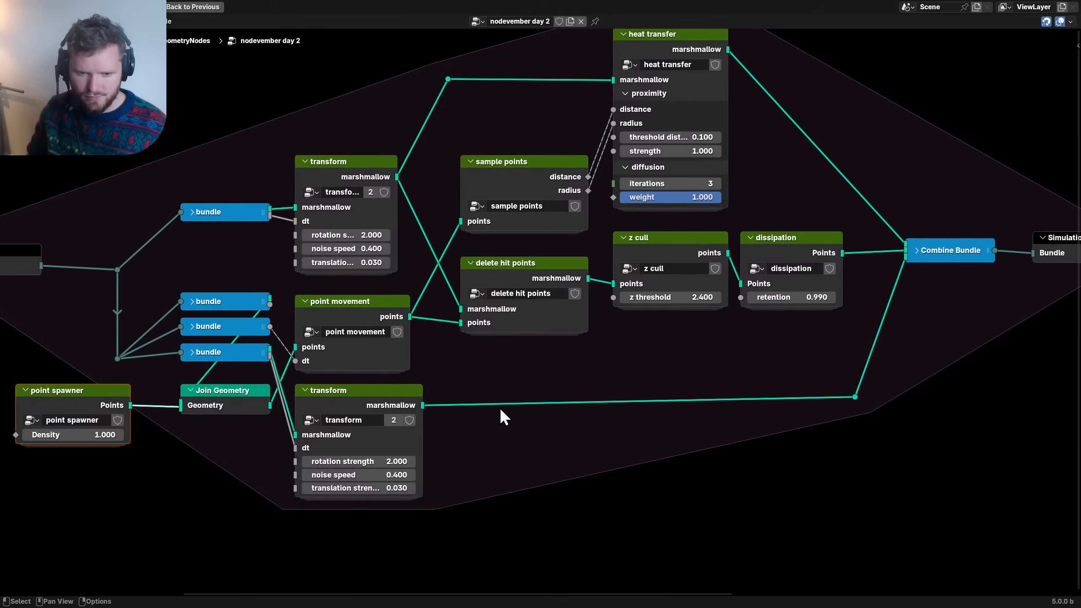
- Move the lowest transform node, its output reroute and its bundle node above the rest of the simulation nodes
left_click_drag(904, 465, 375, 389)
scroll(378, 398, "down", 2)
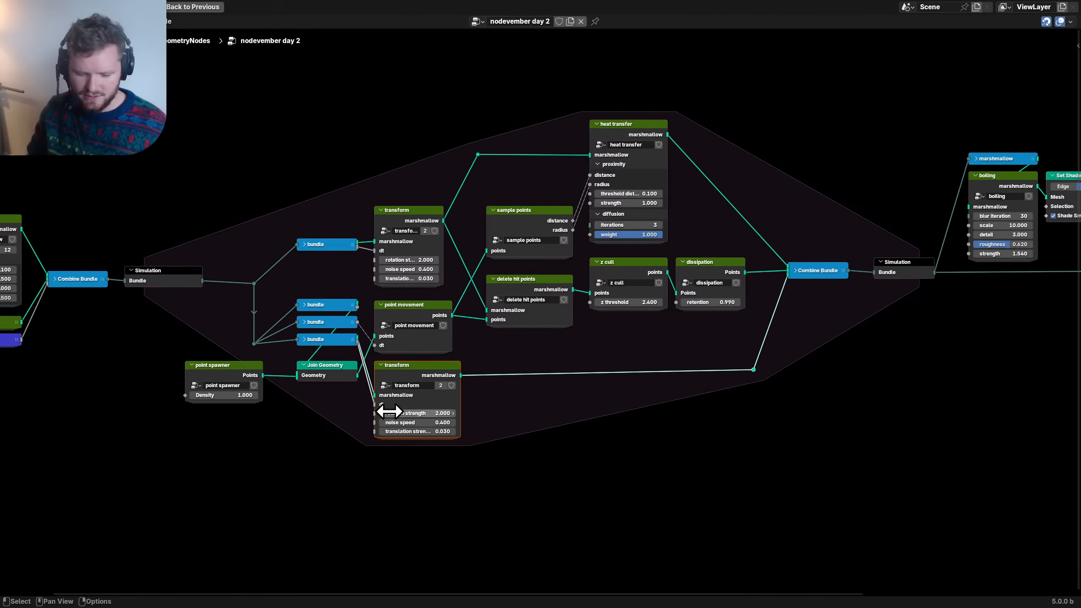
key("g")
left_click(390, 137)
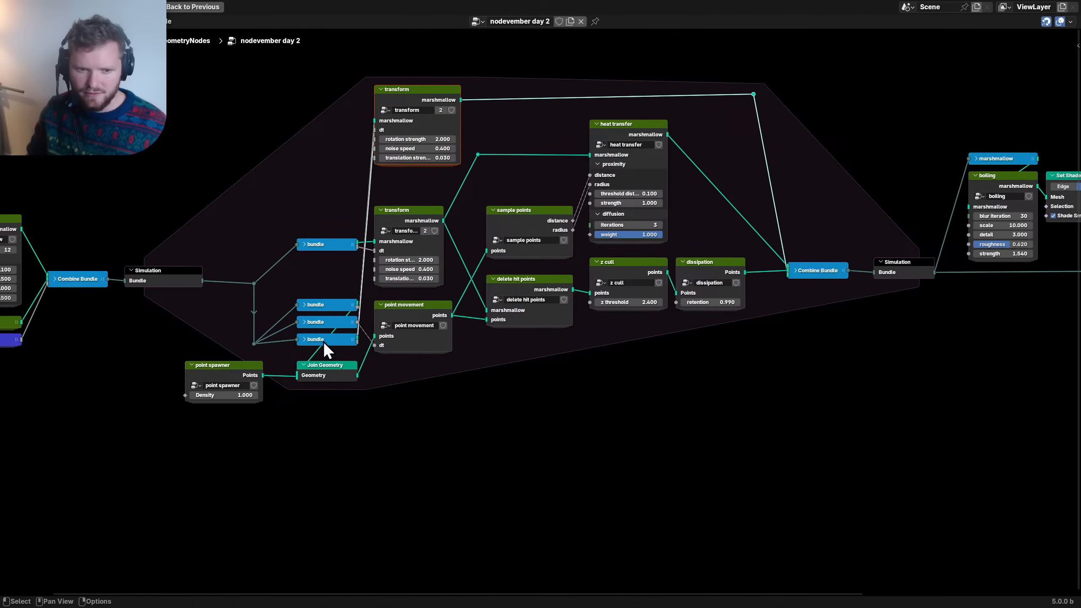
left_click_drag(323, 341, 323, 117)
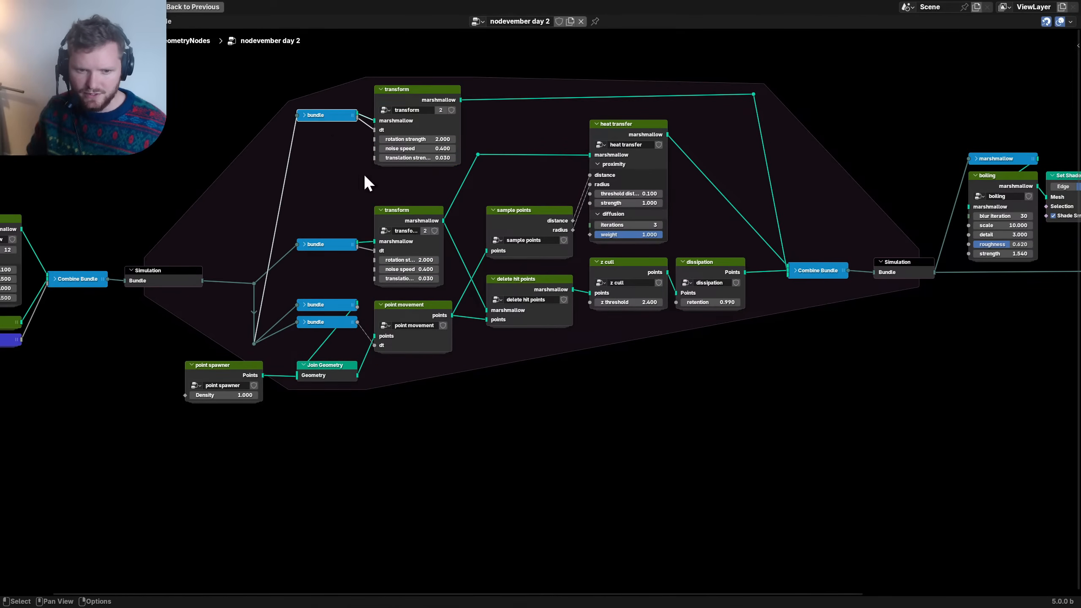
- Reorder the point movement group's inputs so that dt sits above points, and return to the parent node tree
scroll(393, 379, "up", 2)
left_click(336, 315)
key("Tab")
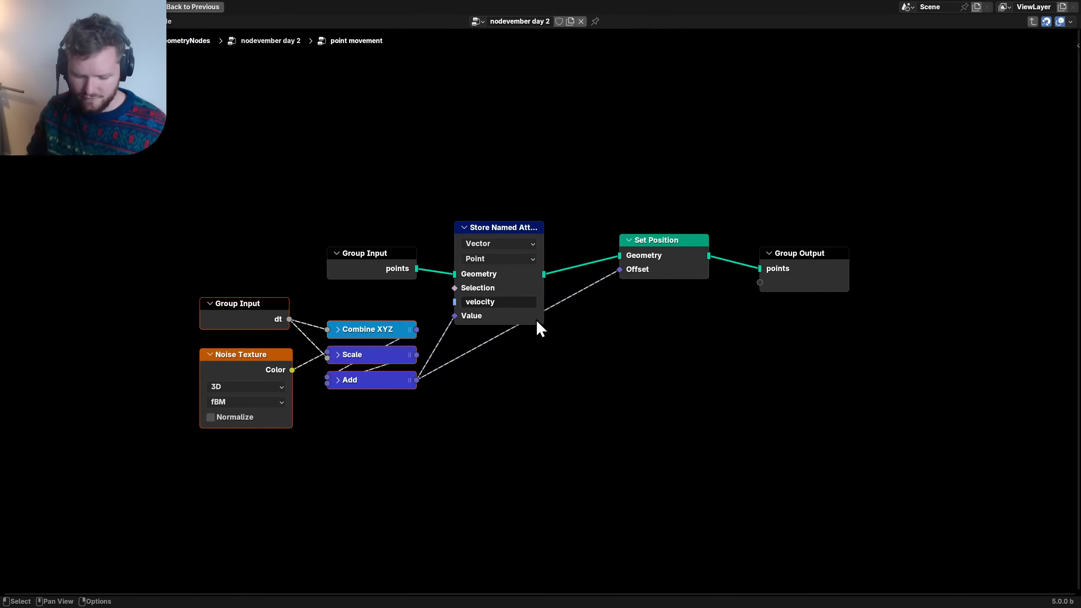
key("n")
left_click(963, 196)
left_click_drag(961, 198, 963, 210)
key("Tab")
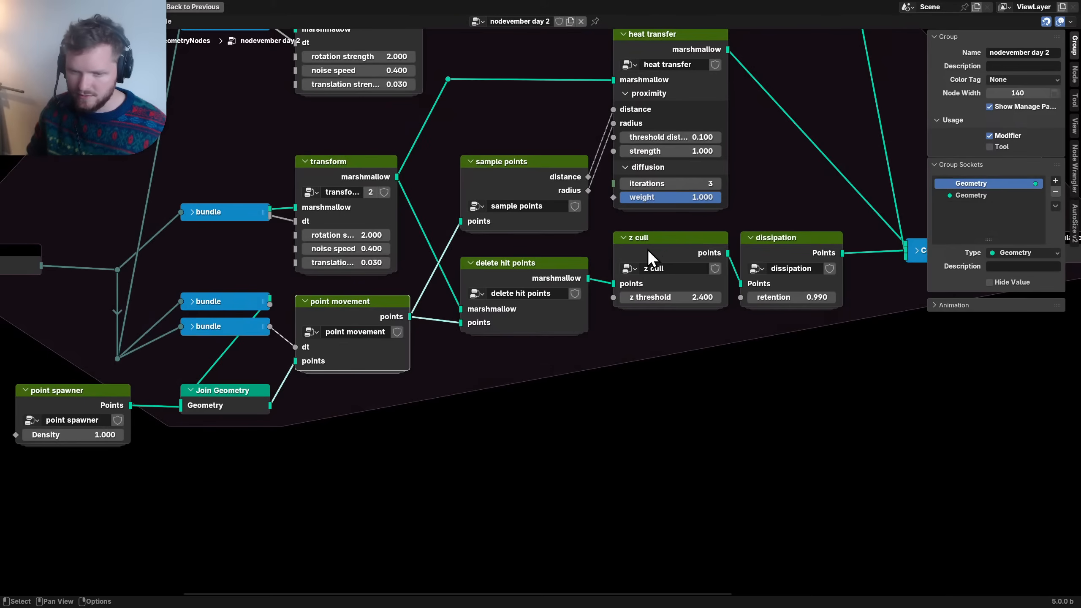
- Move Join Geometry up against the bundle nodes above it, and raise the lower bundle reroute slightly
middle_click_drag(316, 353, 501, 371)
left_click_drag(395, 402, 395, 361)
mouse_move(317, 387)
left_mouse_down()
mouse_move(308, 369)
mouse_move(314, 377)
left_mouse_up()
key("g")
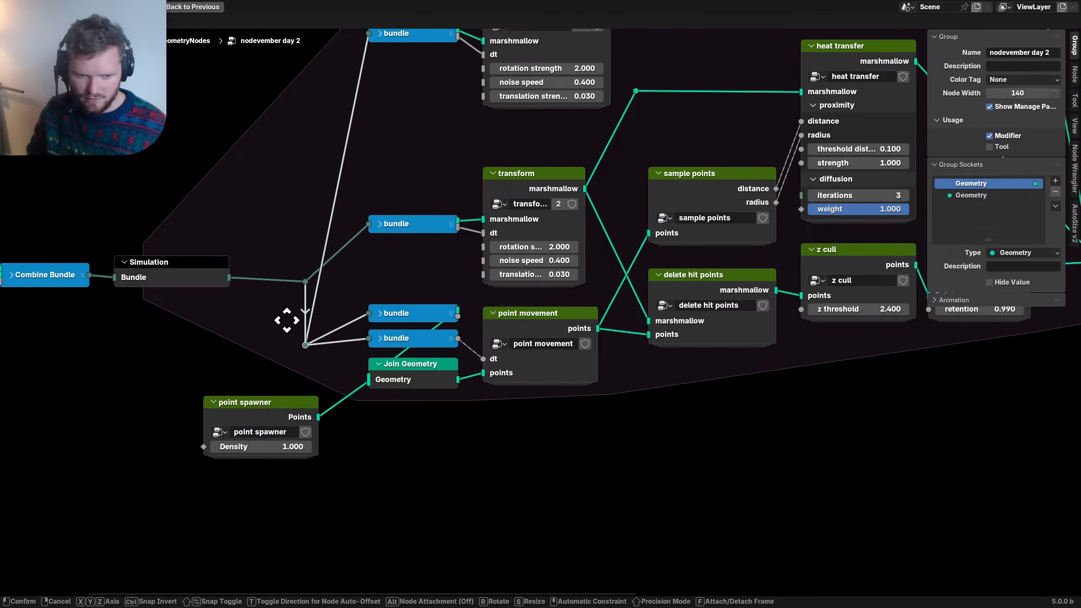
left_click(287, 314)
- Connect the topmost bundle node to the upper reroute, and shift the reroute before heat transfer closer to it
left_click_drag(303, 280, 367, 86)
left_click(569, 109)
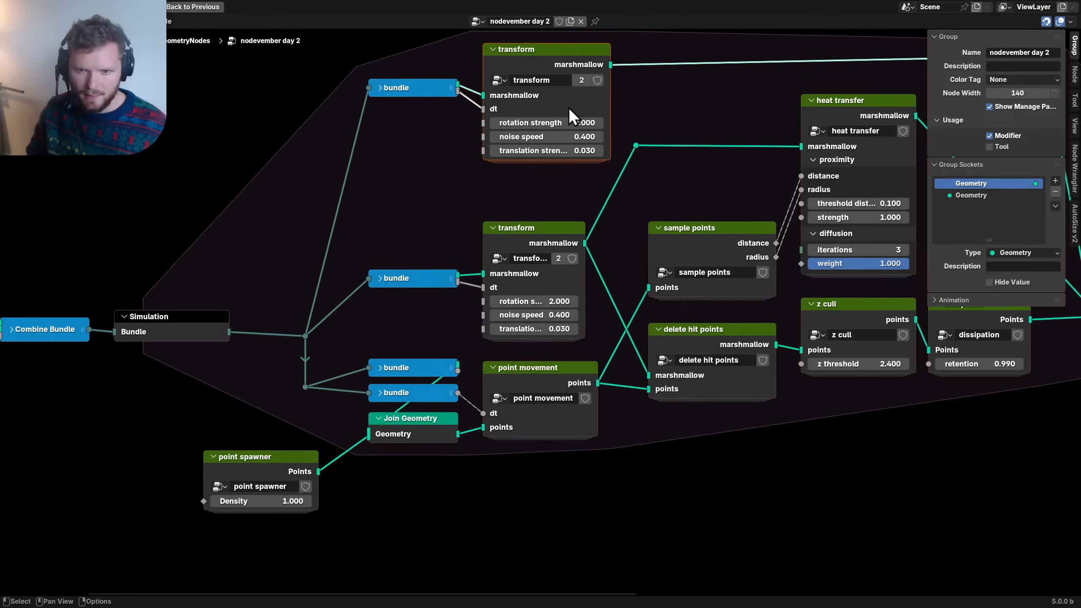
left_click_drag(633, 144, 659, 141)
- Move the topmost bundle and transform nodes down closer to the second transform node
left_click_drag(547, 189, 425, 66)
key("g")
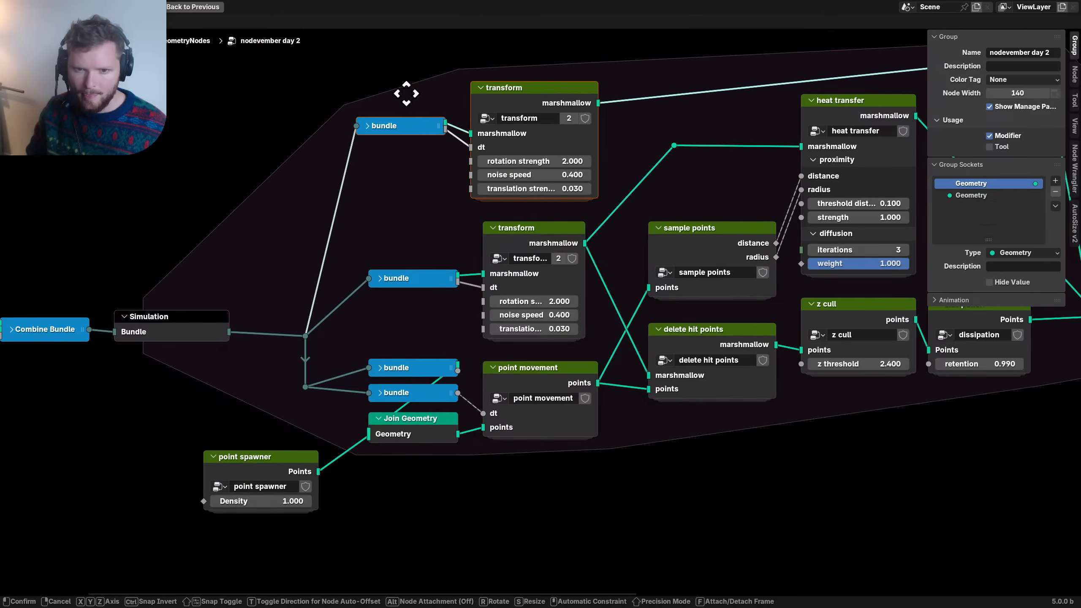
left_click(404, 101)
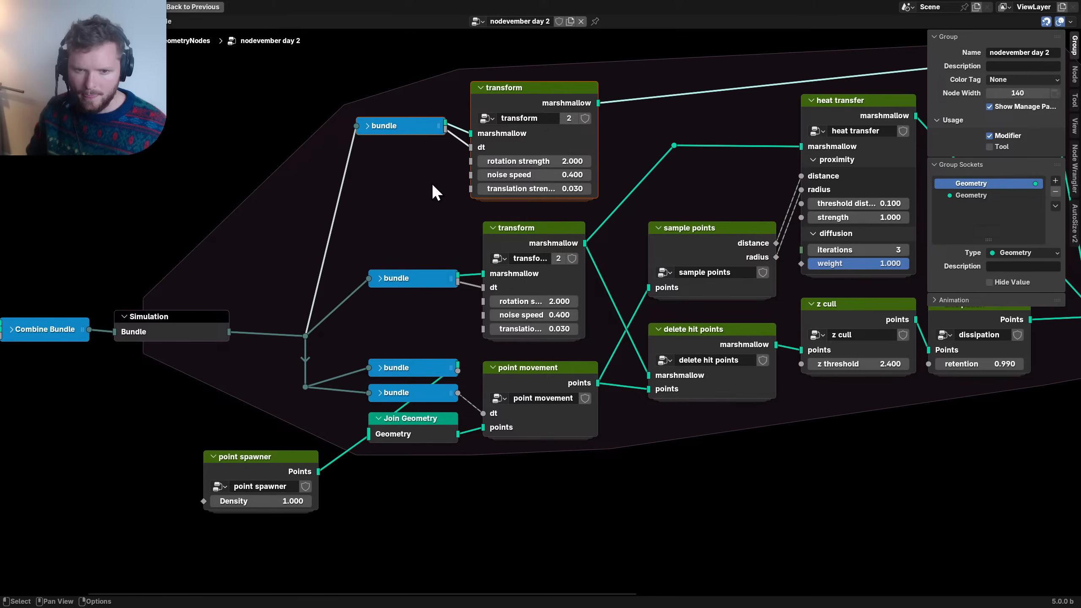
left_click(431, 183)
- Widen the second transform node to match the width of the transform above it
left_click(486, 235)
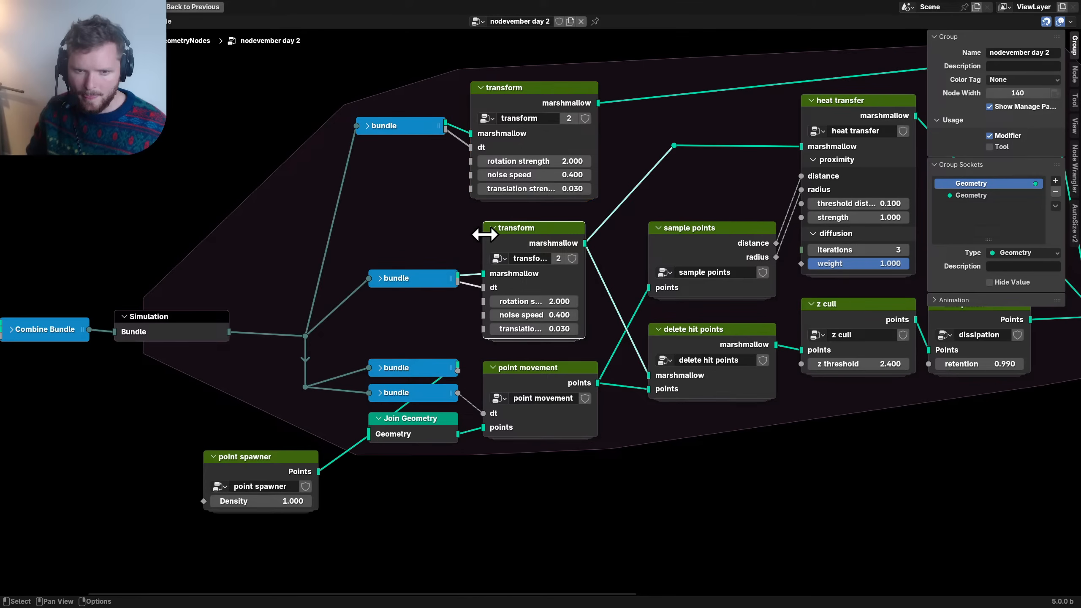
left_click_drag(482, 234, 461, 228)
key("g")
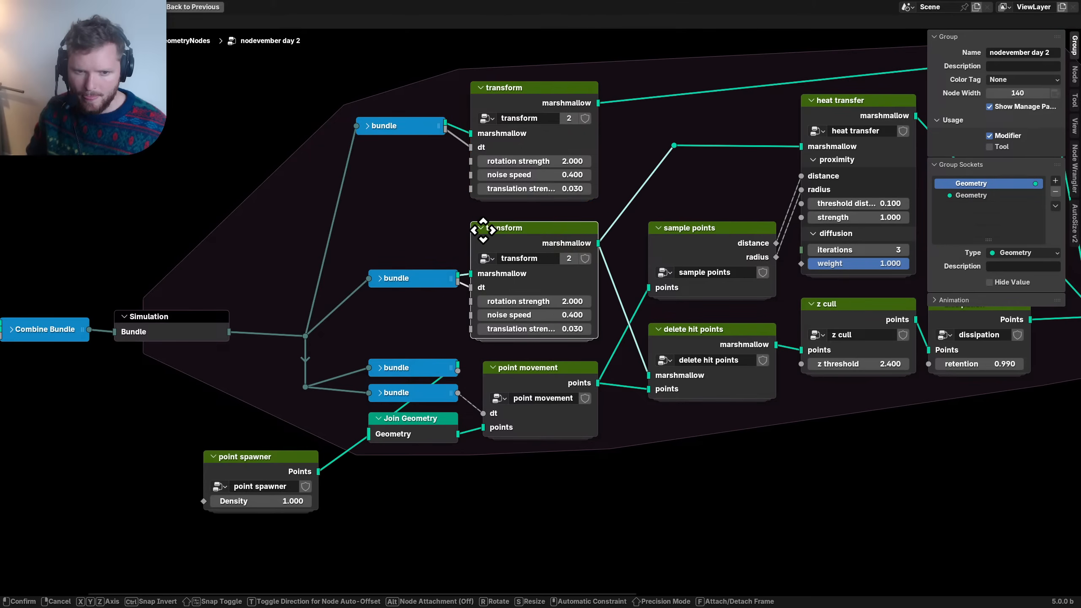
left_click(482, 230)
- Lower the bundle nodes of both transforms slightly, and align the topmost one with the bundle column
left_click(396, 263)
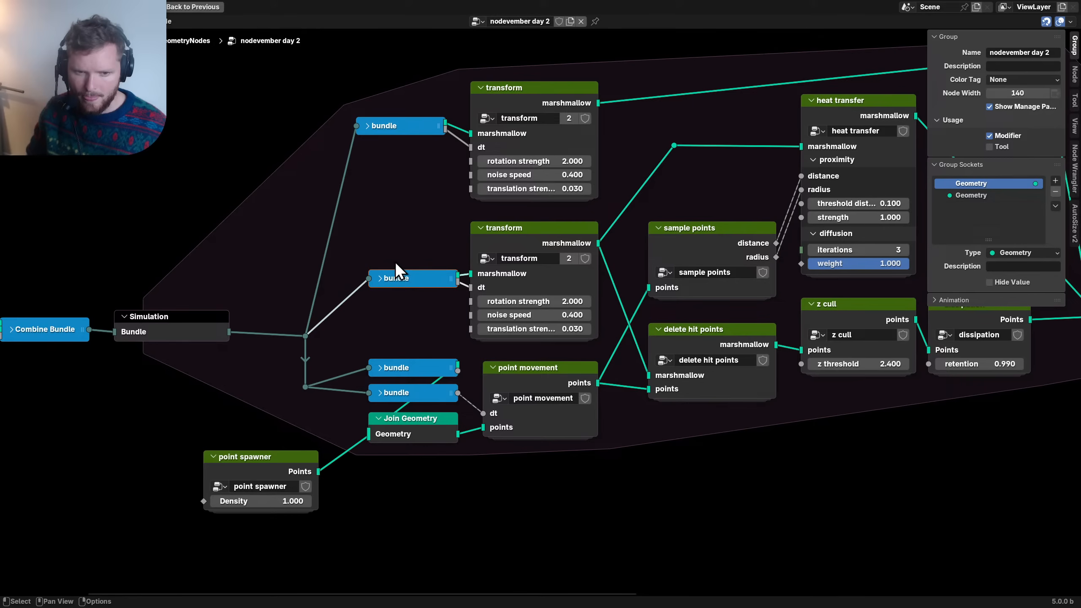
key("g")
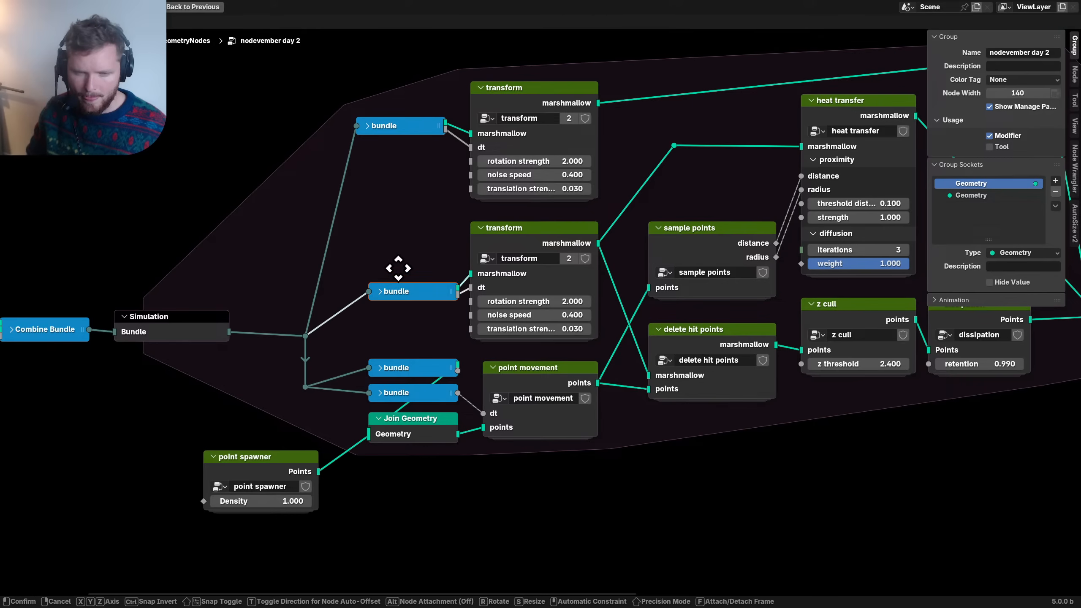
left_click(398, 268)
left_click(404, 126)
key("g")
left_click(441, 113)
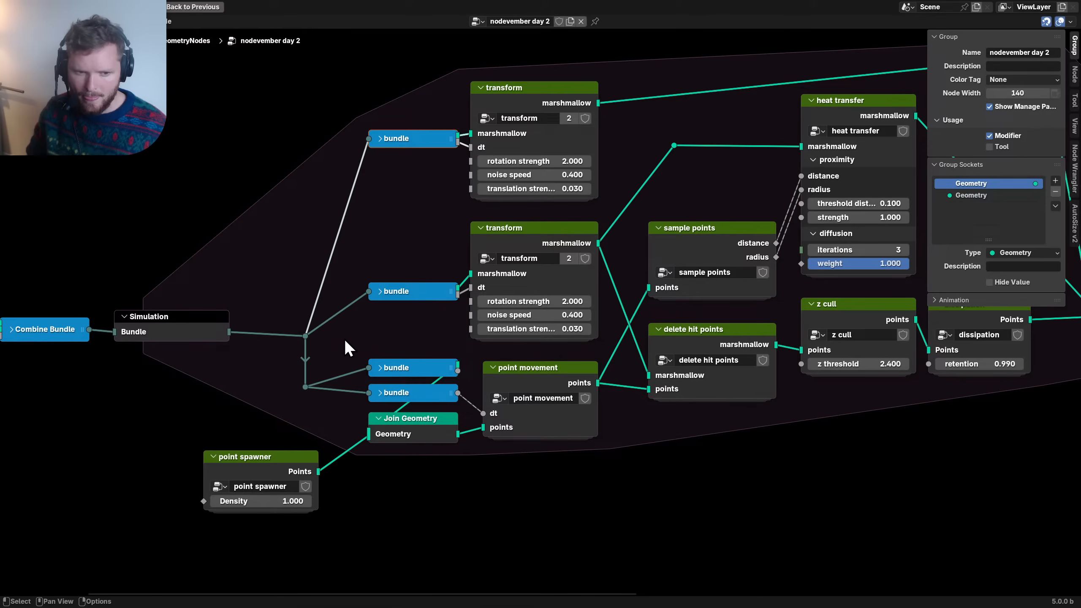
- Raise the upper reroute slightly, and lower the second transform's bundle to just above the other two bundles
left_click(305, 336)
key("g")
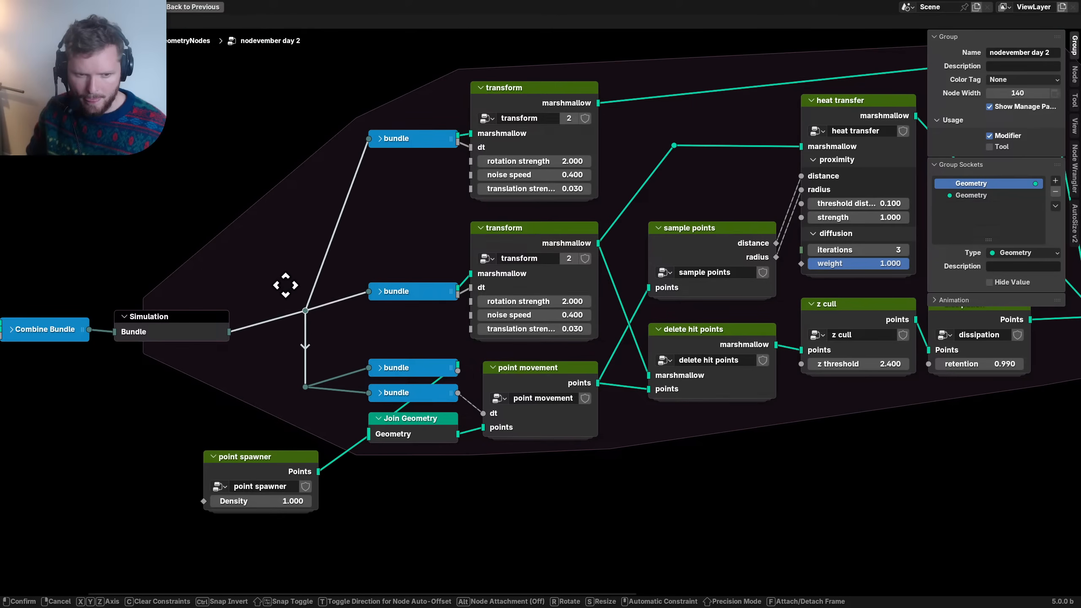
left_click(285, 306)
left_click(413, 293)
key("g")
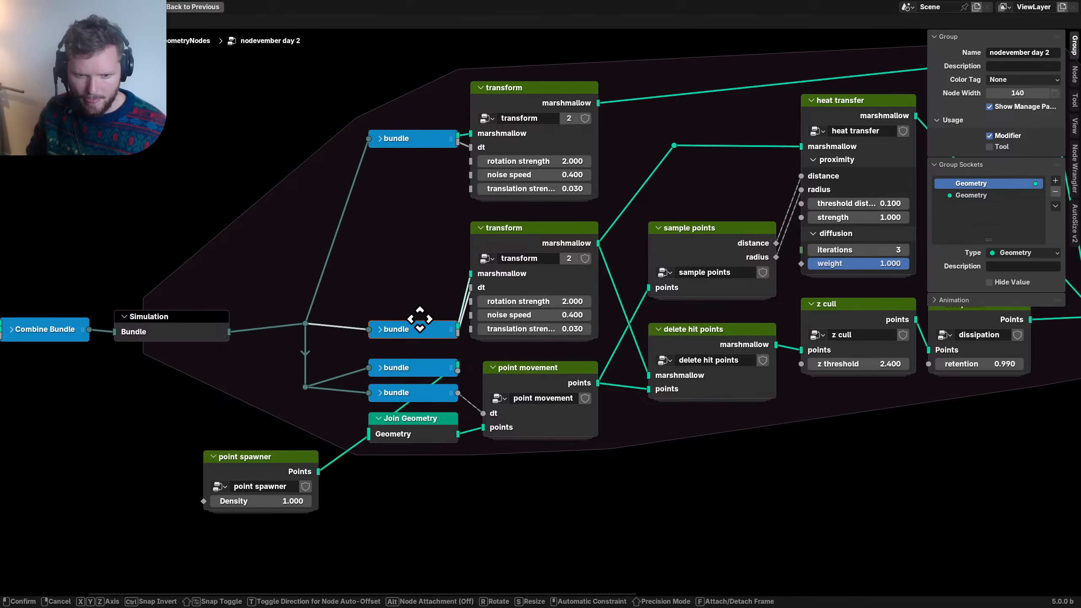
left_click(420, 327)
- Collapse the point movement node and move it down beside Join Geometry
scroll(507, 426, "up", 2)
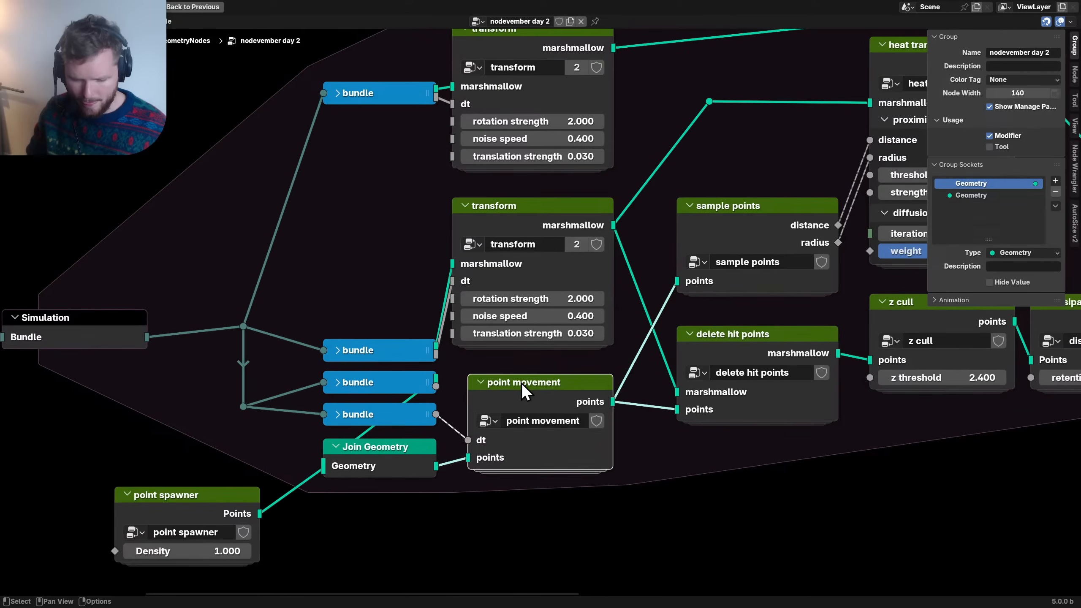
left_click(521, 383)
key("h")
key("g")
left_click(521, 440)
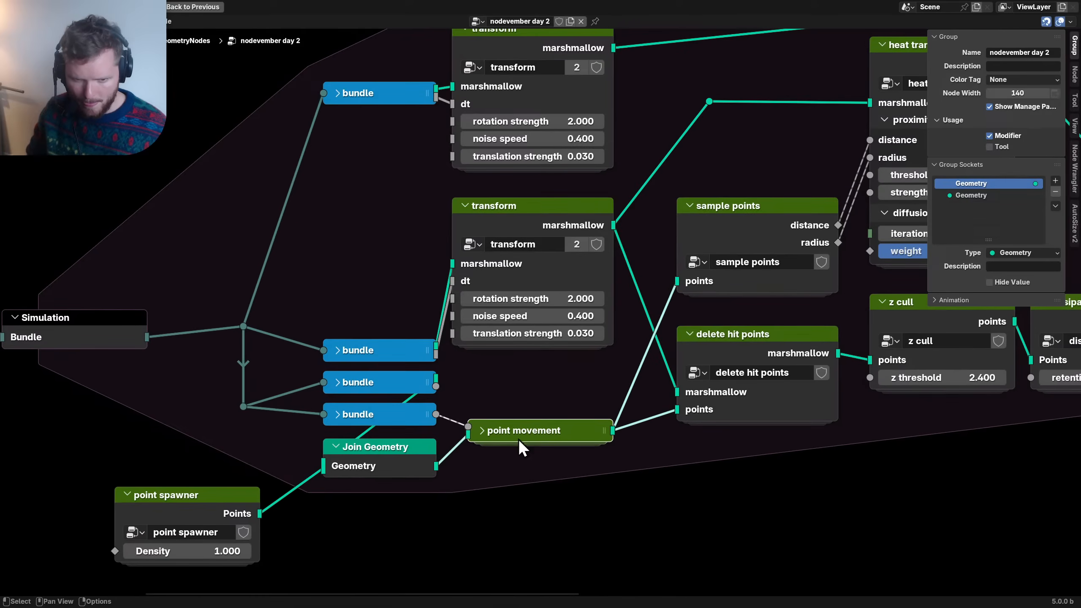
- Move the second transform node straight down to sit just above point movement
left_click(505, 265)
key("g")
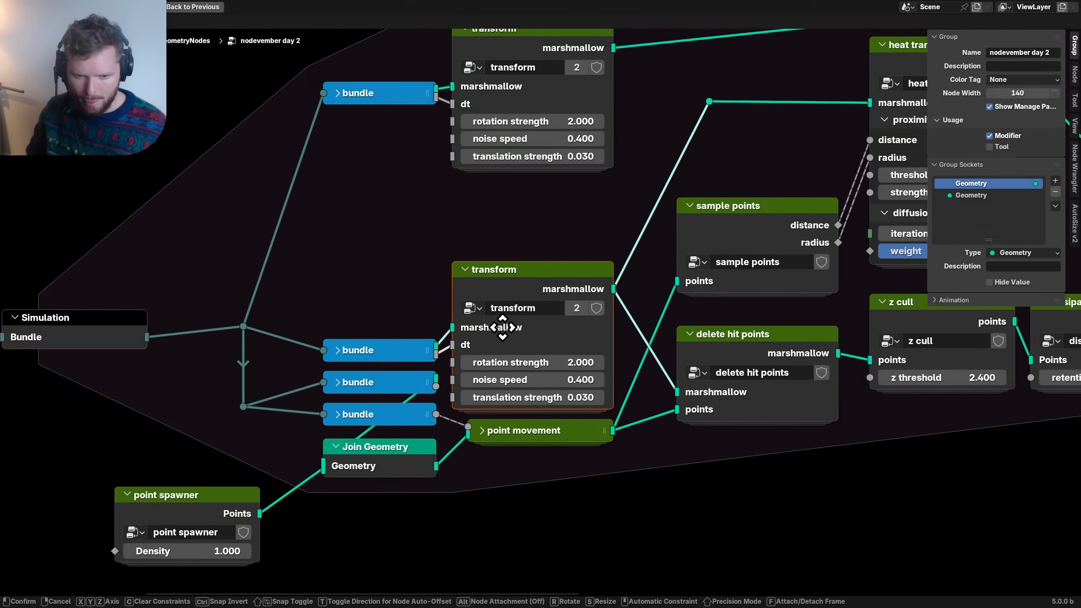
left_click(503, 328)
- Raise Join Geometry and its three stacked bundles slightly, and place point spawner under the Simulation input level with Join Geometry
middle_click_drag(383, 243, 459, 258)
left_click_drag(426, 505, 482, 350)
key("g")
left_click(481, 335)
left_click(250, 509)
key("g")
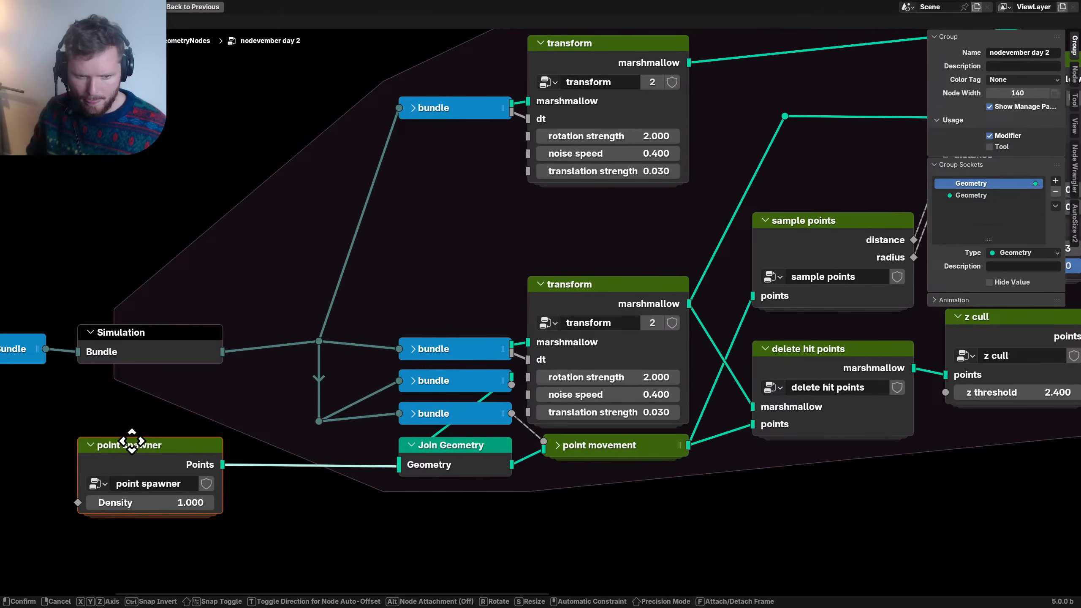
left_click(132, 445)
- Reconnect the highest of the three stacked bundles to the lower reroute, and dissolve the upper reroute
left_click_drag(318, 421, 394, 351)
left_click(319, 342)
key("ctrl+x")
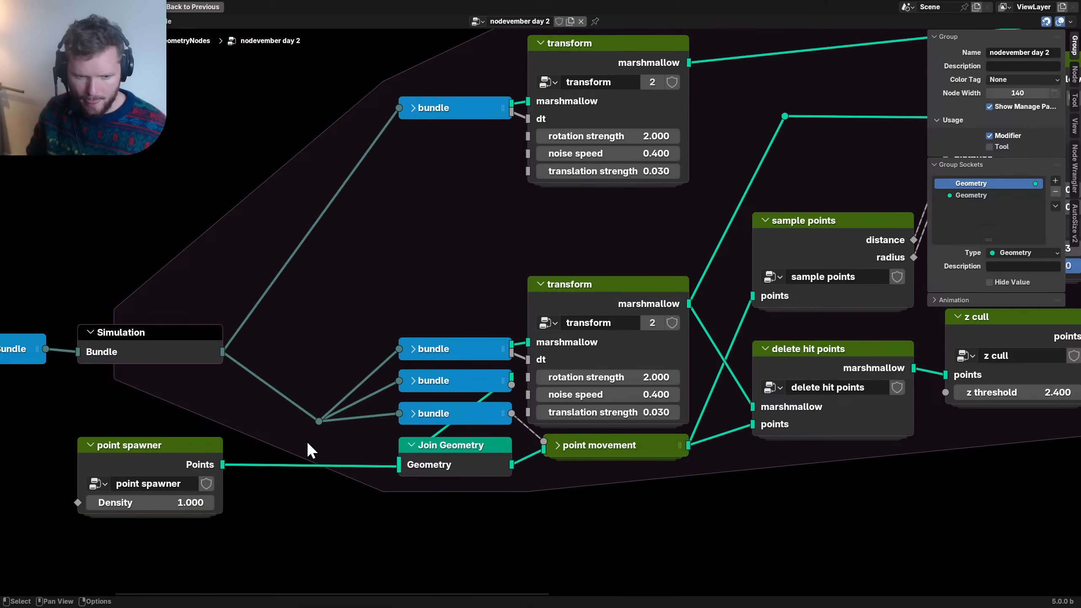
- Raise the remaining reroute to sit level with the three stacked bundle nodes
key("g")
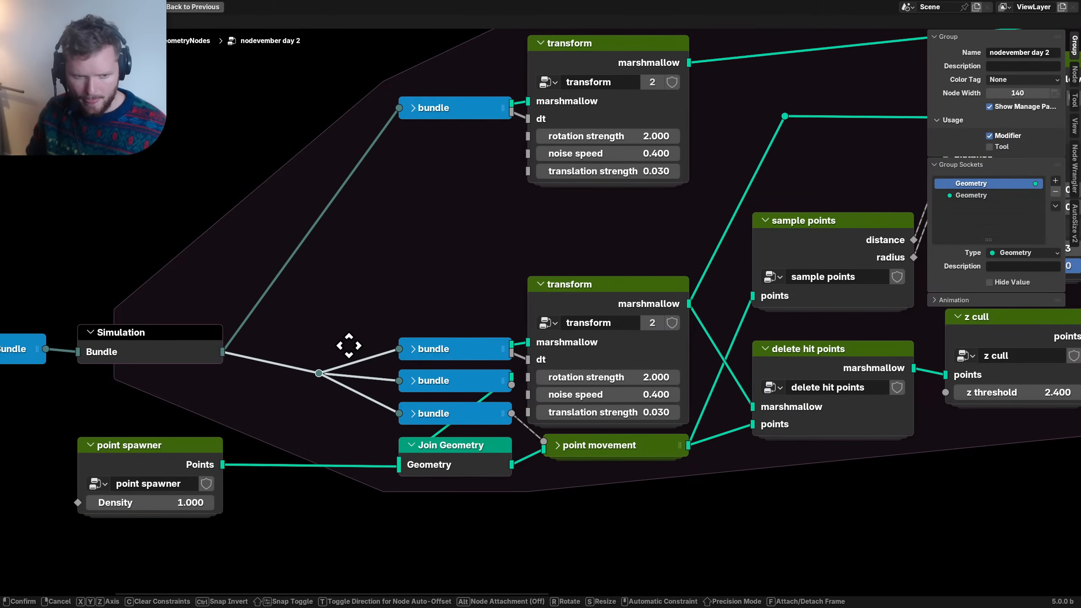
left_click(348, 346)
scroll(286, 371, "down", 3)
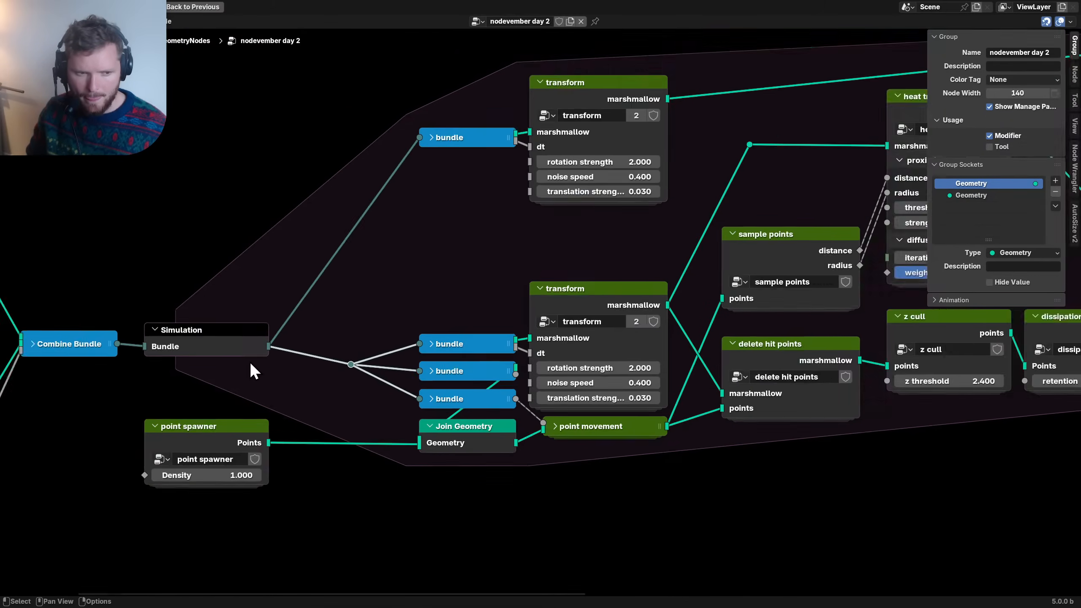
- Move the upper transform node and its bundle down to sit just above the second transform
left_click_drag(478, 248, 582, 167)
key("g")
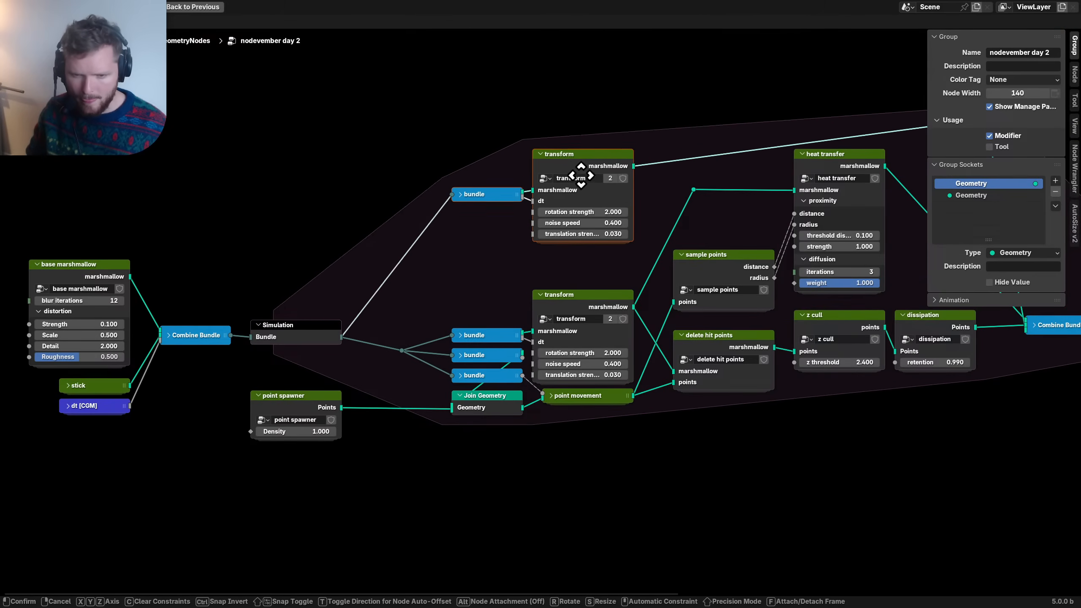
left_click(573, 218)
middle_click_drag(685, 214, 453, 229)
scroll(456, 229, "up", 4)
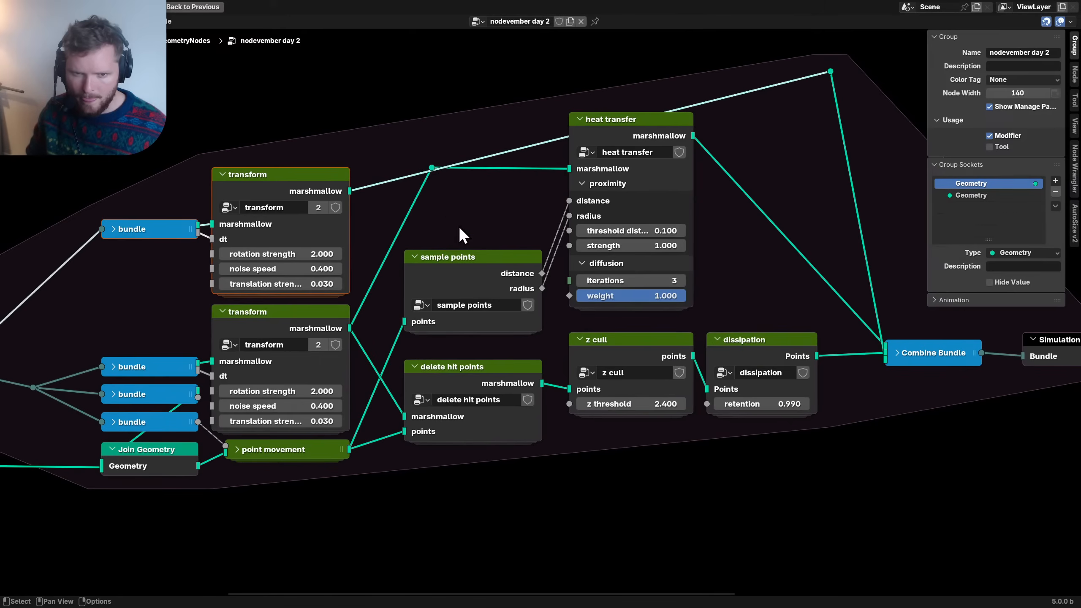
- Lower the reroute feeding heat transfer's marshmallow input slightly
left_click_drag(447, 204, 415, 143)
key("g")
left_click(415, 155)
middle_click_drag(553, 146, 468, 200)
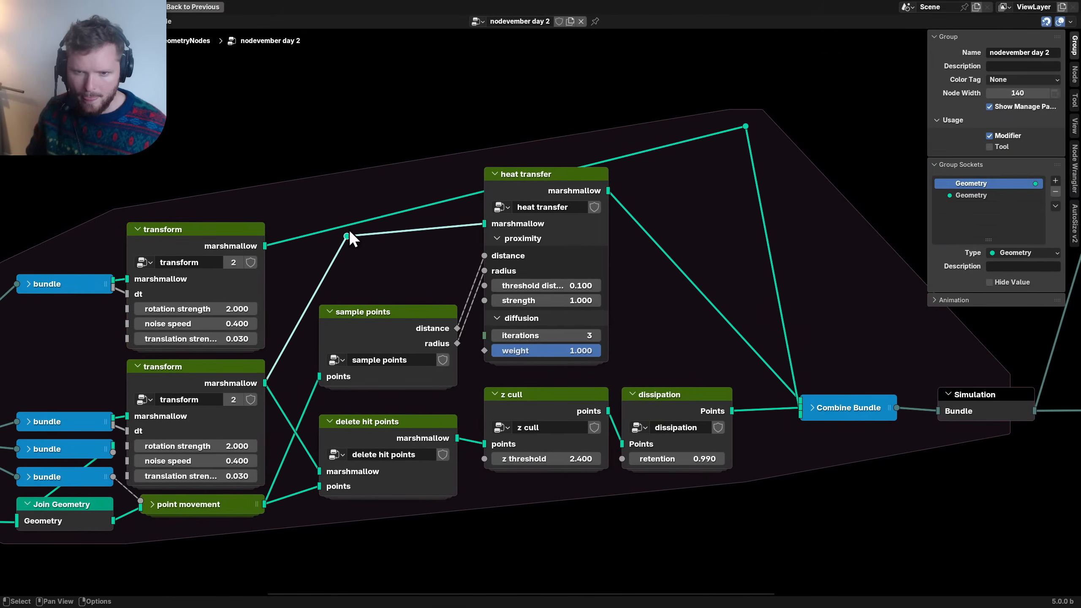
- Add a reroute on the upper transform's output link, raise it above heat transfer, and level the far reroute with it
right_click_drag(298, 246, 303, 228, "shift")
key("g")
left_click(307, 167)
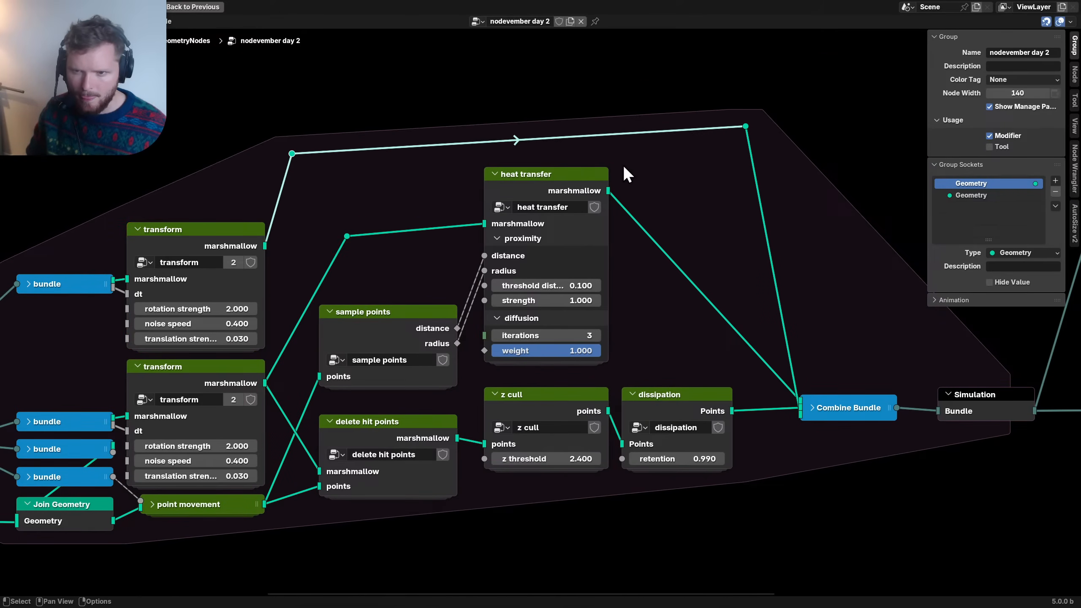
left_click_drag(698, 159, 775, 103)
key("g")
left_click(777, 135)
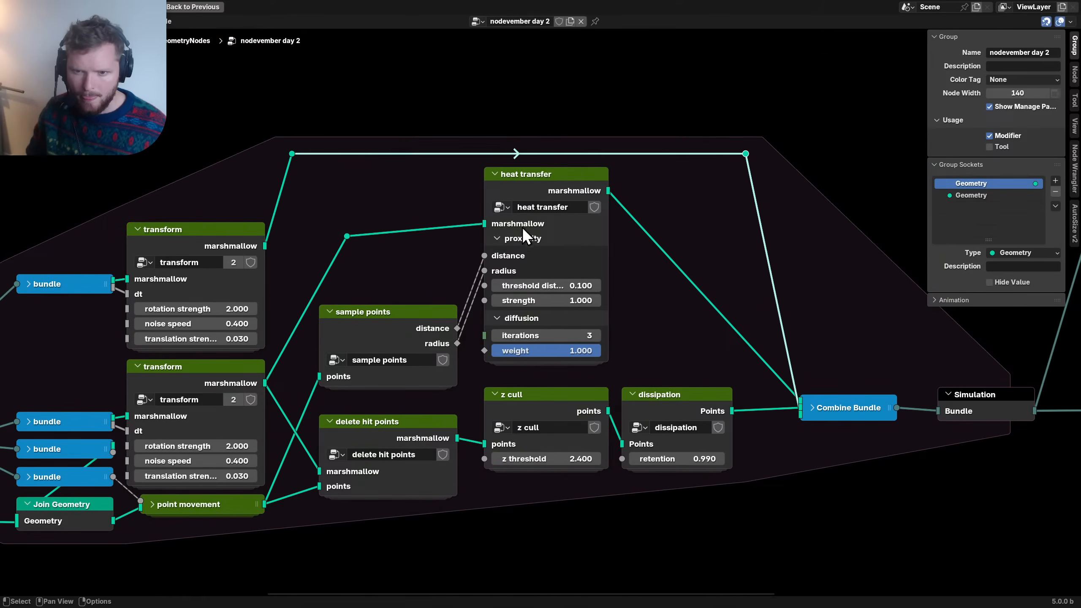
- Move sample points and delete hit points together closer to the second transform and point movement
scroll(522, 226, "down", 3)
scroll(395, 279, "down", 2)
middle_click_drag(339, 337, 456, 278)
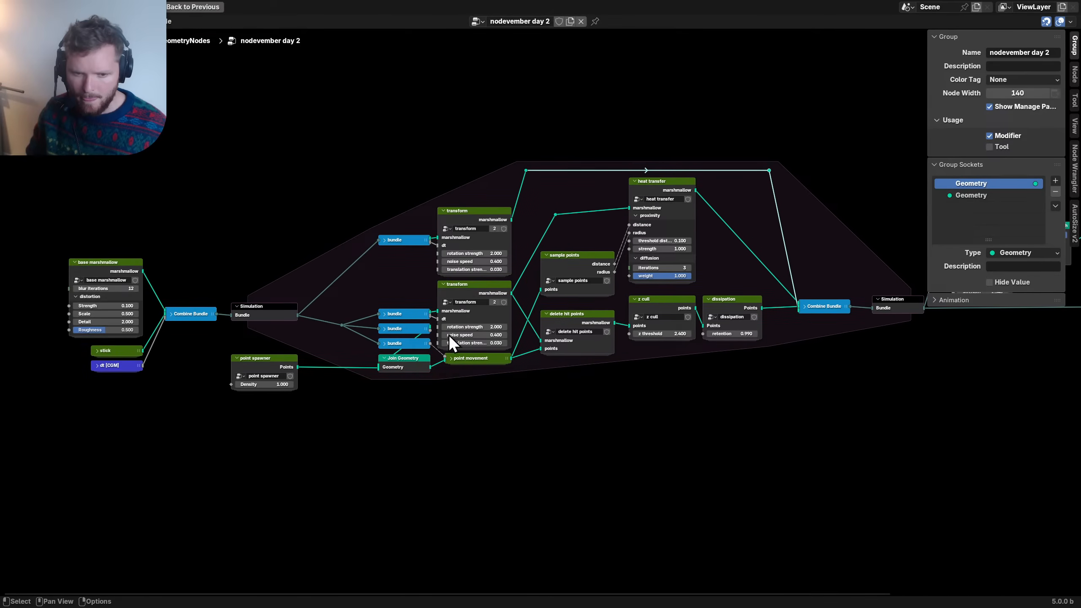
scroll(446, 341, "up", 6)
left_click_drag(463, 387, 485, 386)
left_click_drag(574, 424, 603, 239)
key("g")
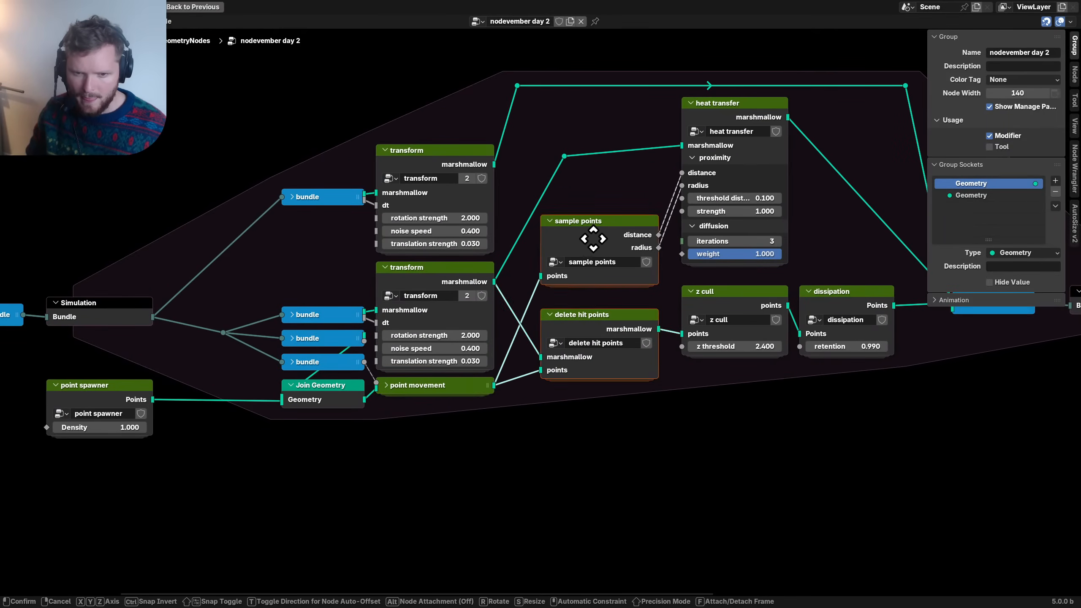
left_click(575, 258)
- Collapse the sample points and delete hit points nodes
key("h")
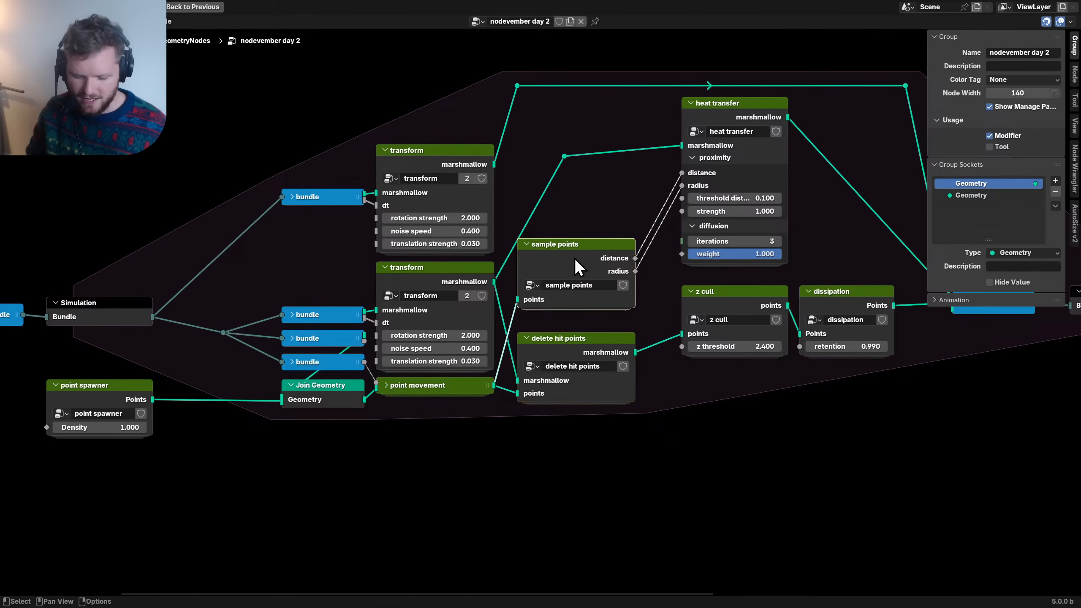
scroll(574, 259, "up", 2)
left_click(581, 345)
key("h")
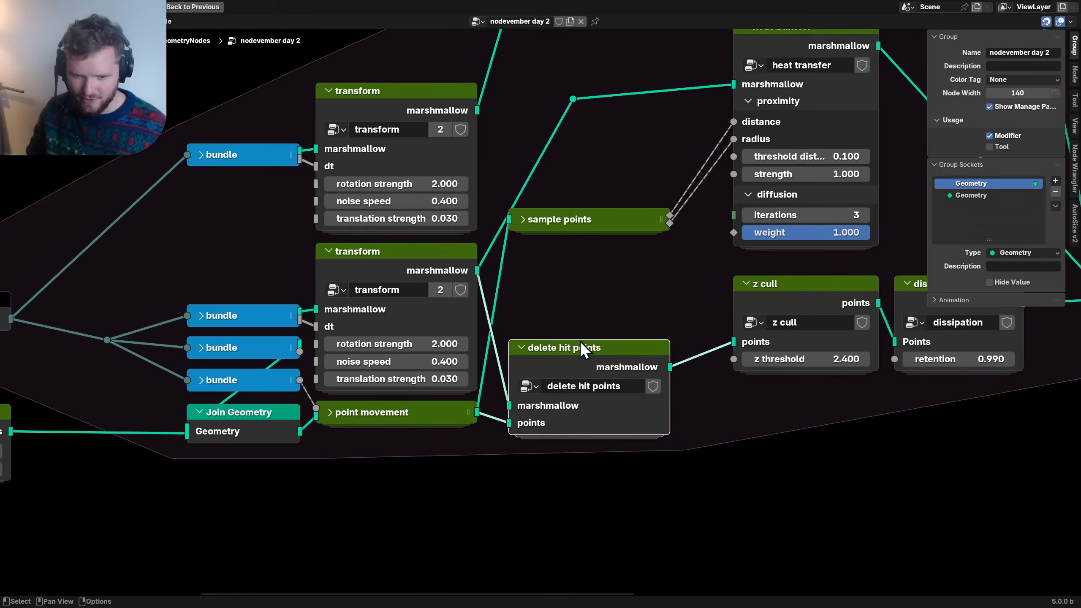
key("h")
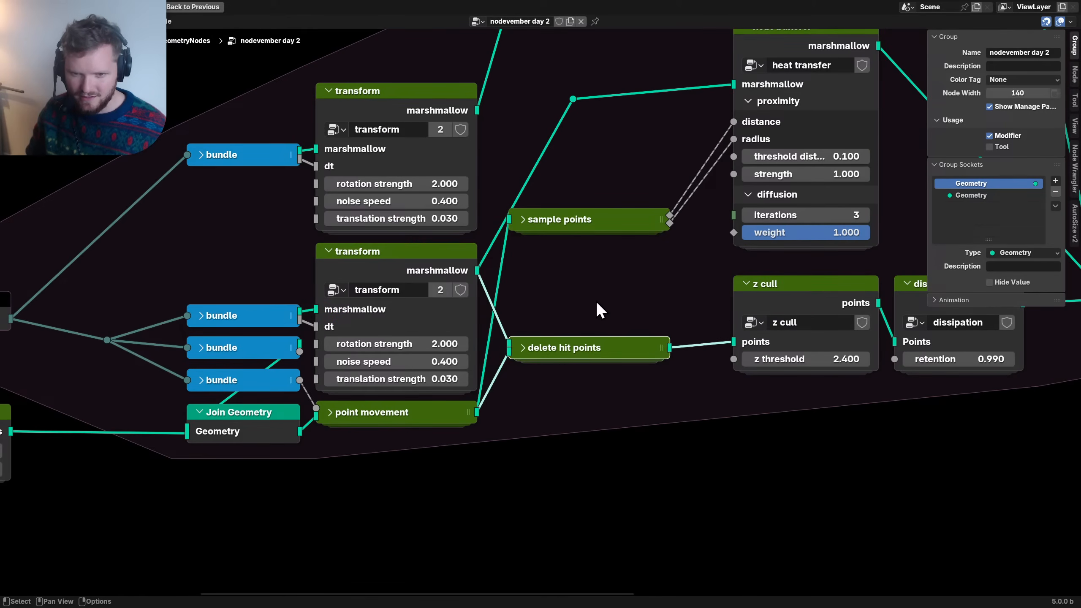
- Stack the collapsed delete hit points directly above sample points, beside the lower part of the second transform
left_click(581, 276)
left_click_drag(570, 233, 570, 317)
mouse_move(570, 374)
left_mouse_down()
mouse_move(571, 390)
mouse_move(574, 314)
mouse_move(575, 391)
left_mouse_up()
middle_click_drag(880, 174, 580, 268)
scroll(580, 267, "down", 3)
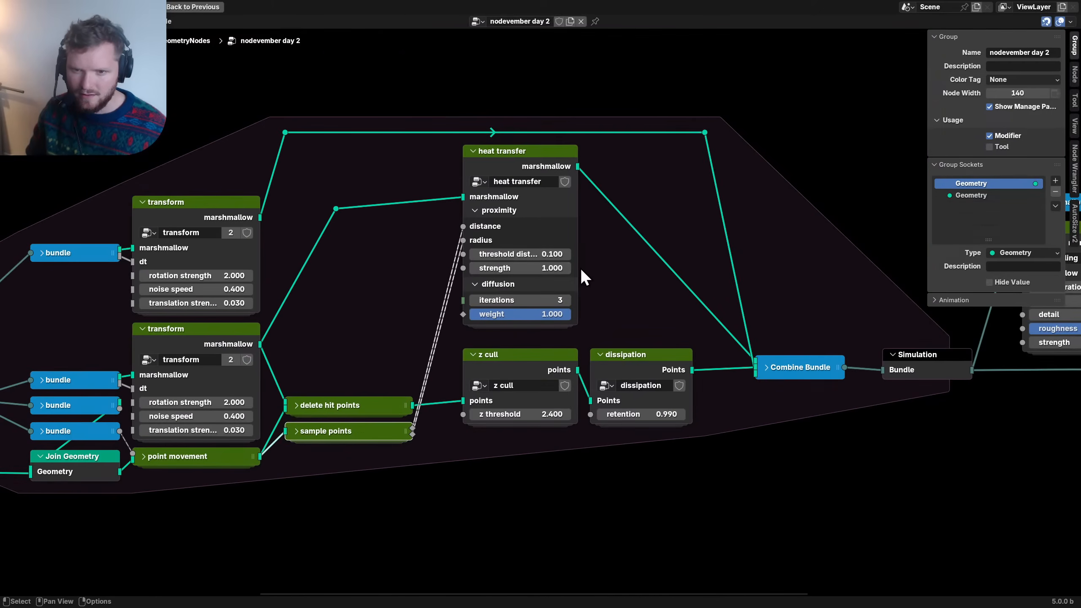
- Move heat transfer below z cull and dissolve the reroute on its incoming marshmallow link
left_click_drag(528, 179, 526, 471)
left_click_drag(317, 241, 369, 186)
key("ctrl+x")
- Raise z cull, dissipation and heat transfer together so heat transfer sits roughly level with the second transform
left_click_drag(474, 291, 642, 490)
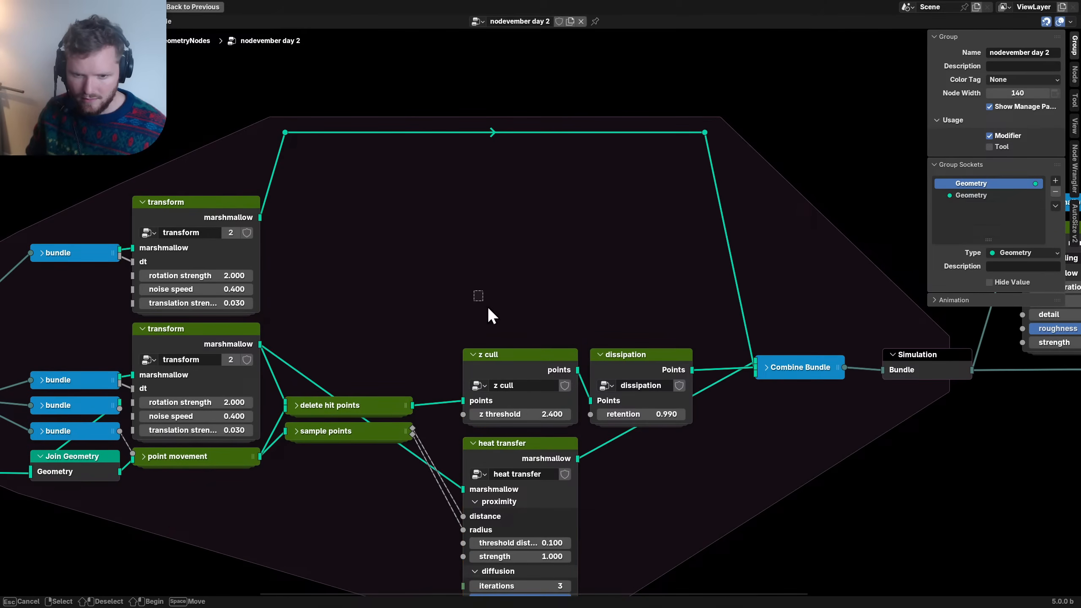
key("g")
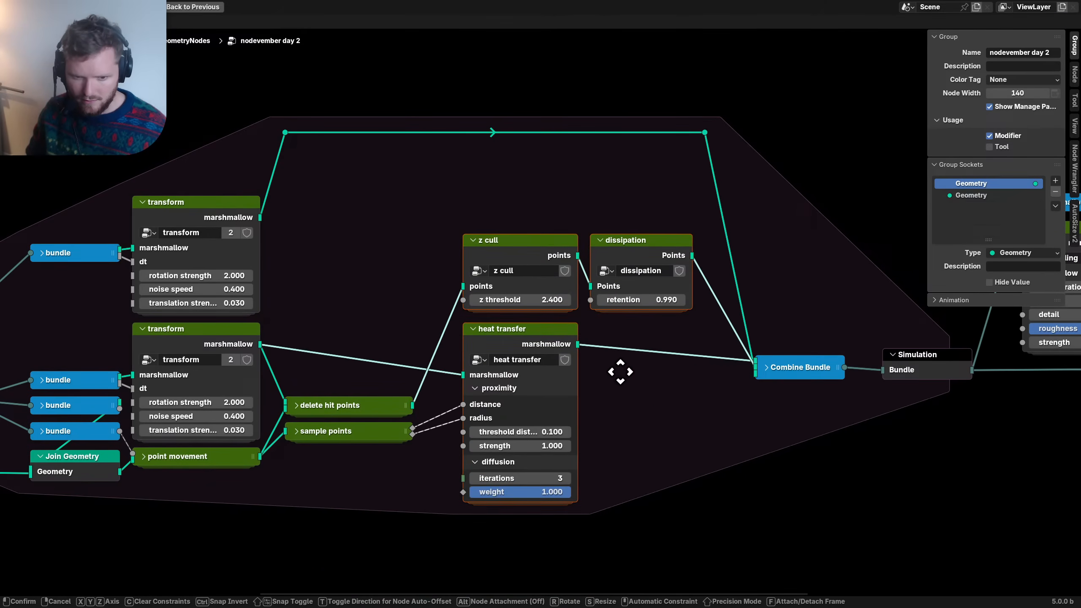
left_click_drag(620, 372, 619, 364)
left_click(620, 363)
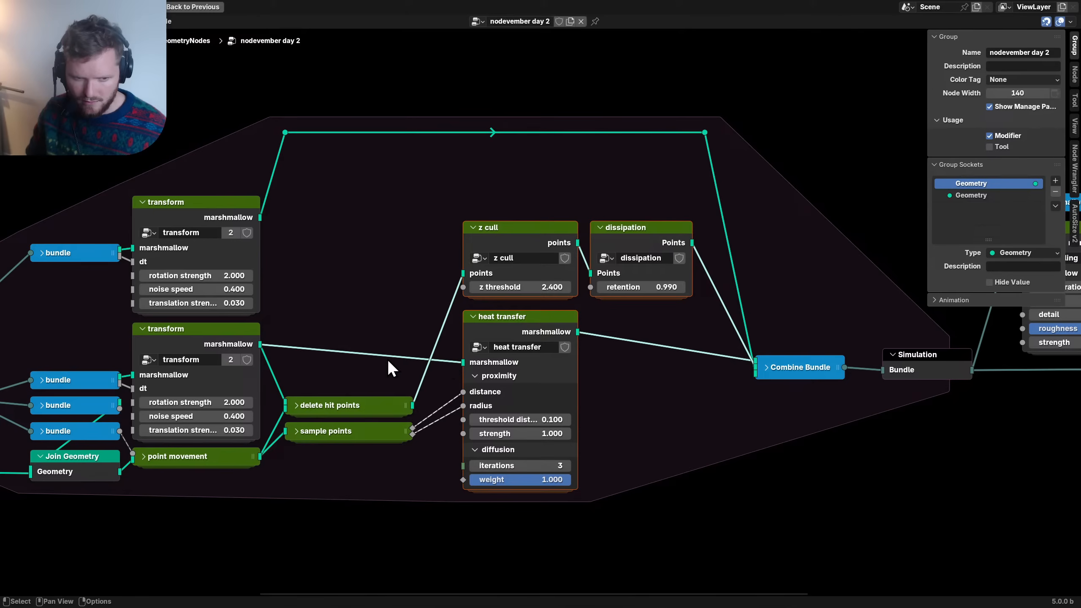
- Lower delete hit points and sample points together so they sit just above the level of point movement
scroll(387, 359, "up", 1)
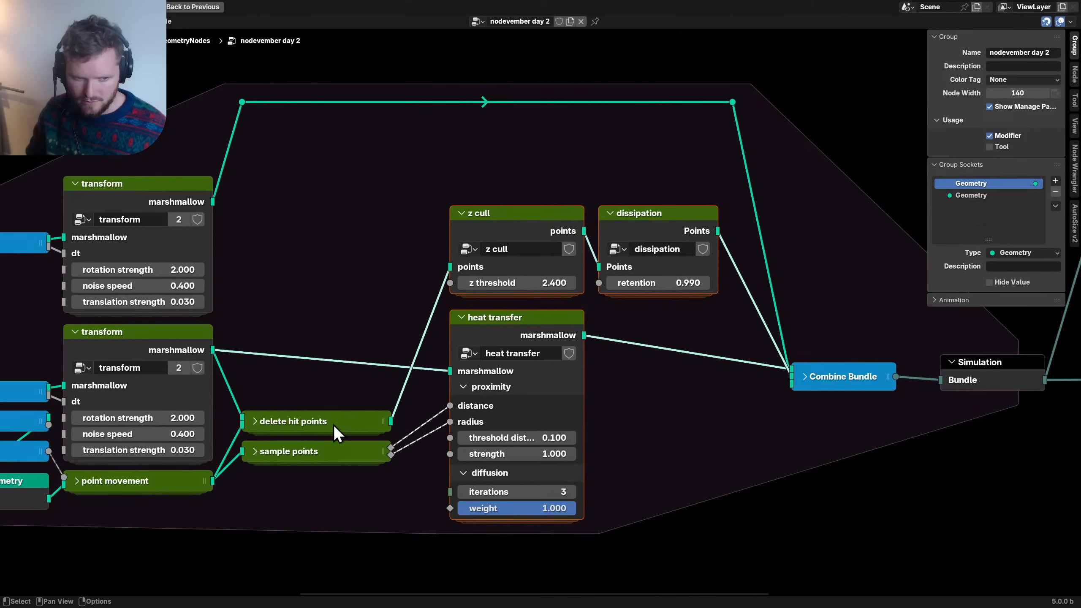
mouse_move(333, 423)
left_mouse_down()
mouse_move(338, 318)
mouse_move(330, 424)
left_mouse_up()
left_click_drag(299, 491, 290, 426)
left_click_drag(292, 423, 295, 439)
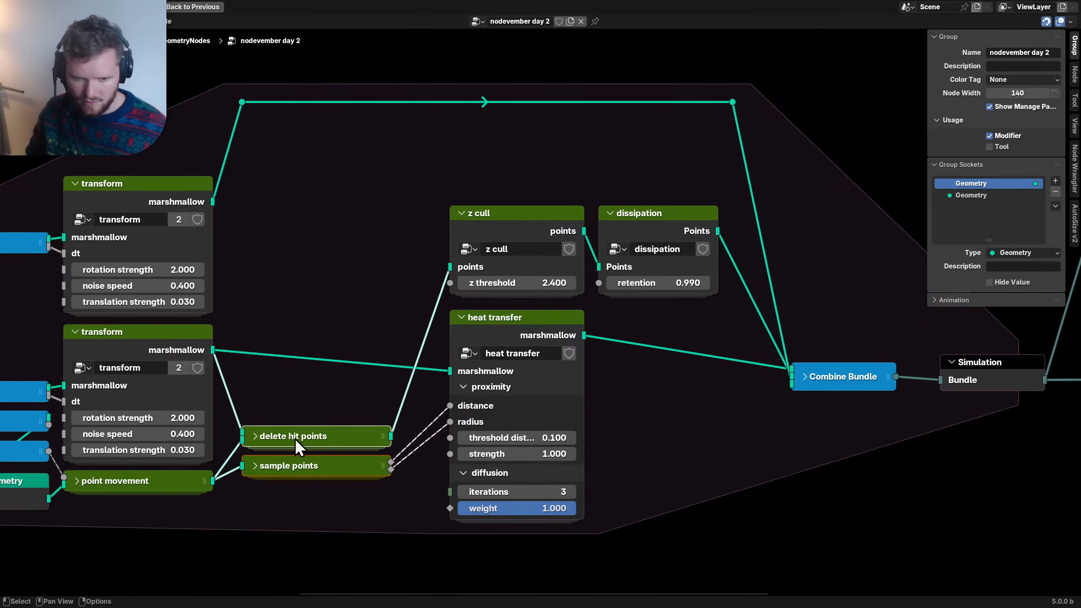
- Lower z cull, dissipation and heat transfer slightly so heat transfer's distance and radius inputs line up with sample points
left_click_drag(498, 327, 636, 252)
key("g")
left_click(634, 298)
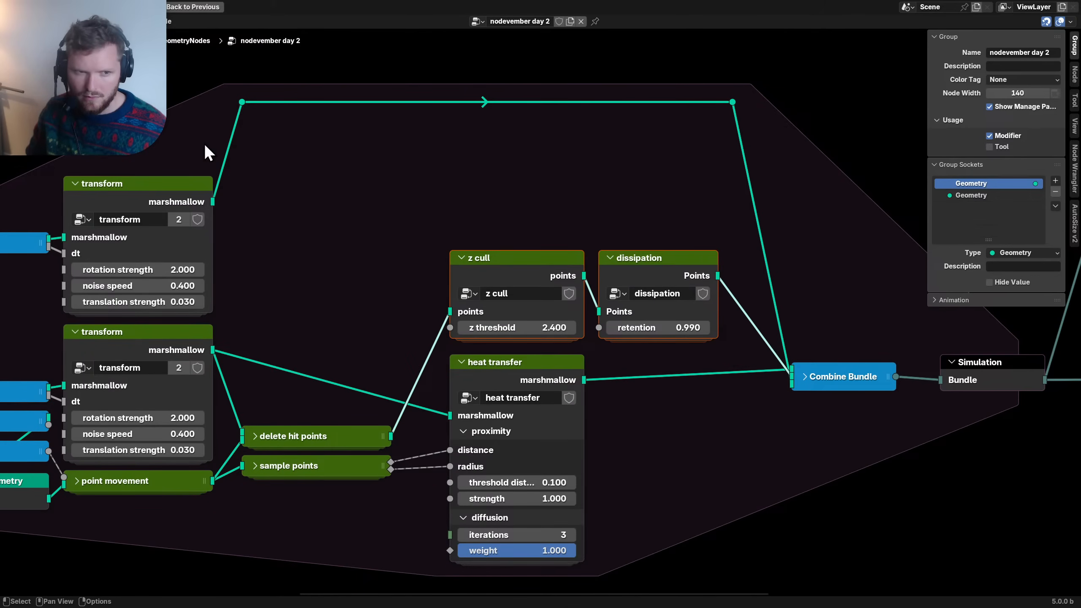
- Lower both reroutes on the upper link to the upper transform's output level, and dissolve the one nearest the transform
left_click_drag(216, 116, 505, 86)
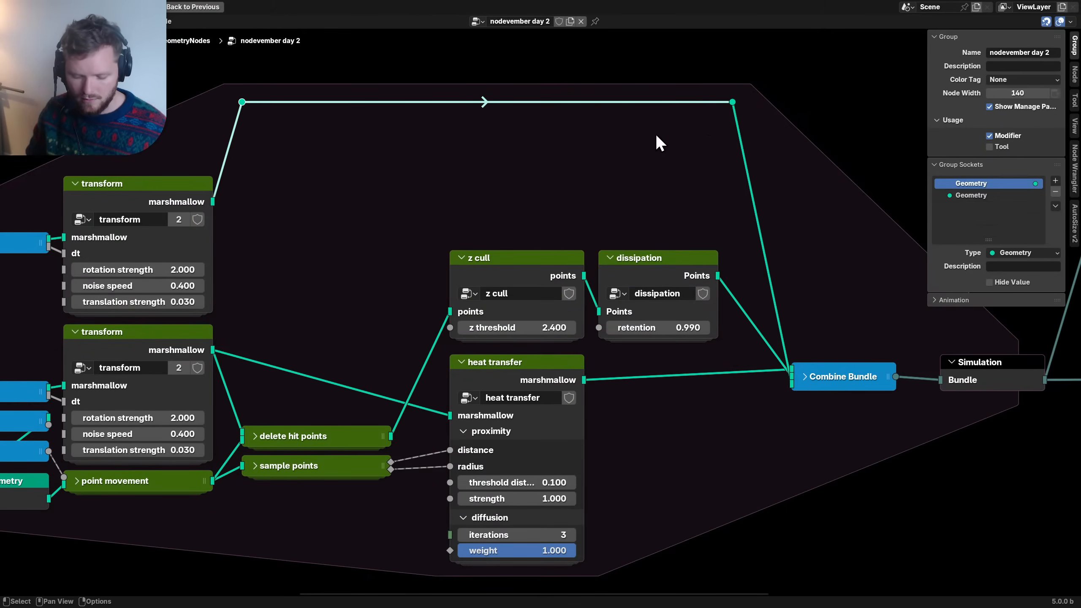
left_click_drag(668, 125, 775, 75)
key("g")
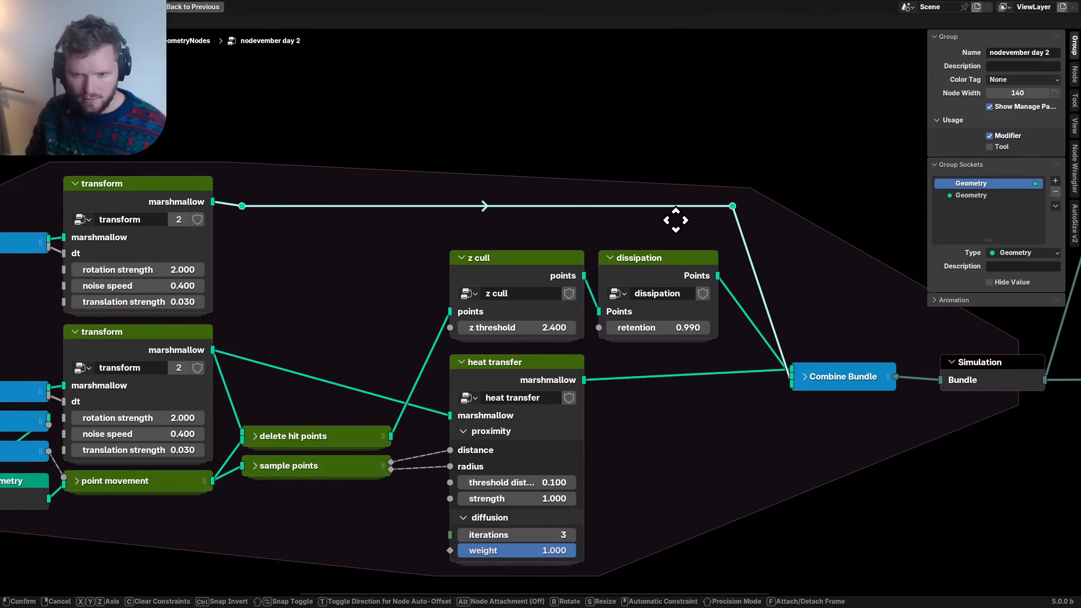
left_click(678, 218)
left_click_drag(296, 227, 226, 186)
key("ctrl+x")
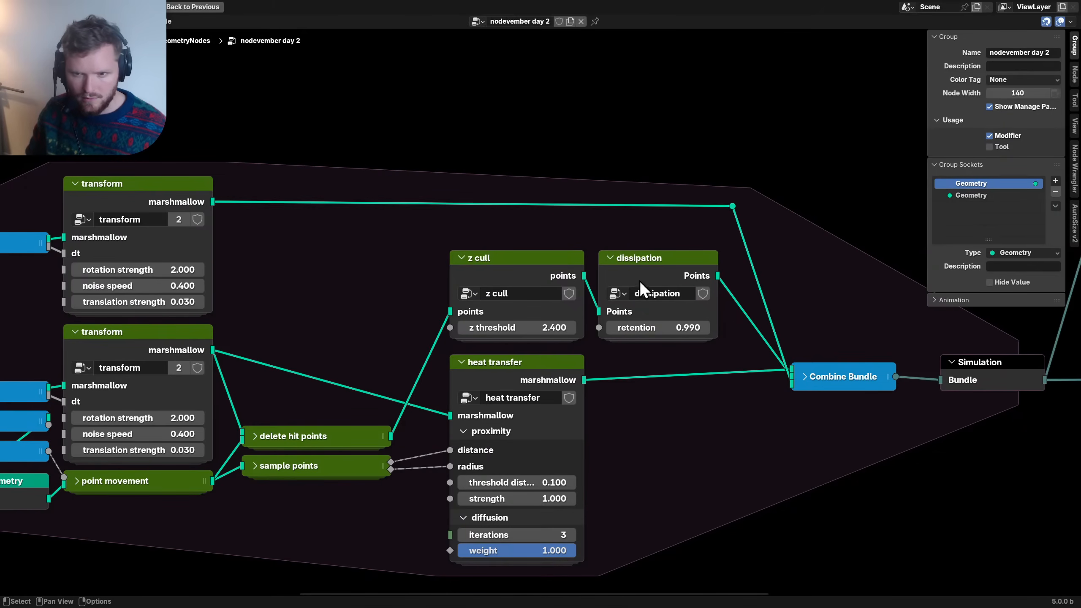
- Move the Simulation output node closer to the Combine Bundle that feeds it
middle_click_drag(748, 291, 595, 258)
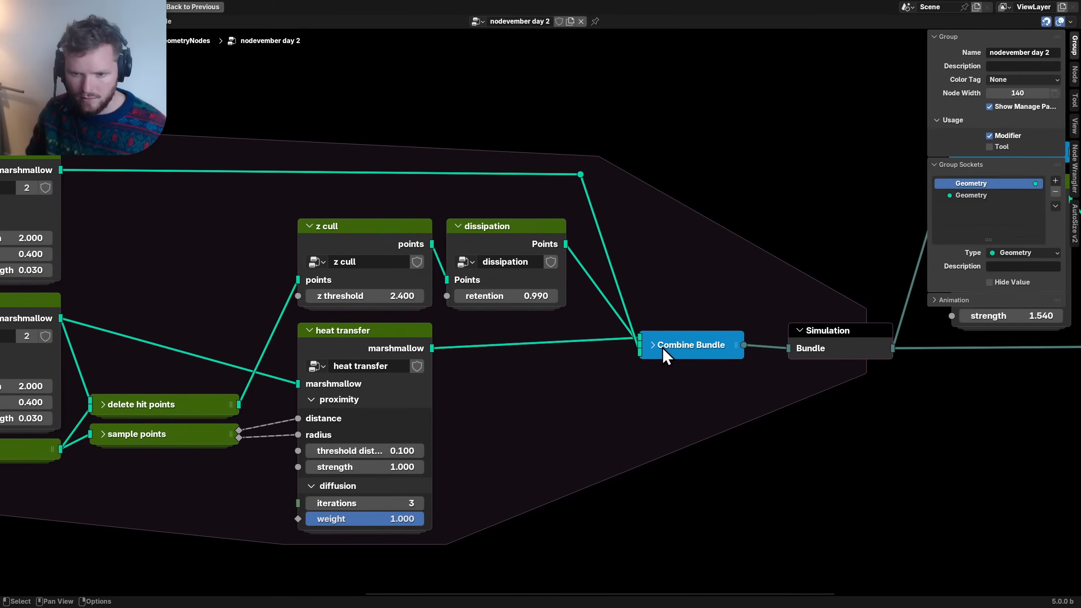
scroll(715, 352, "down", 4)
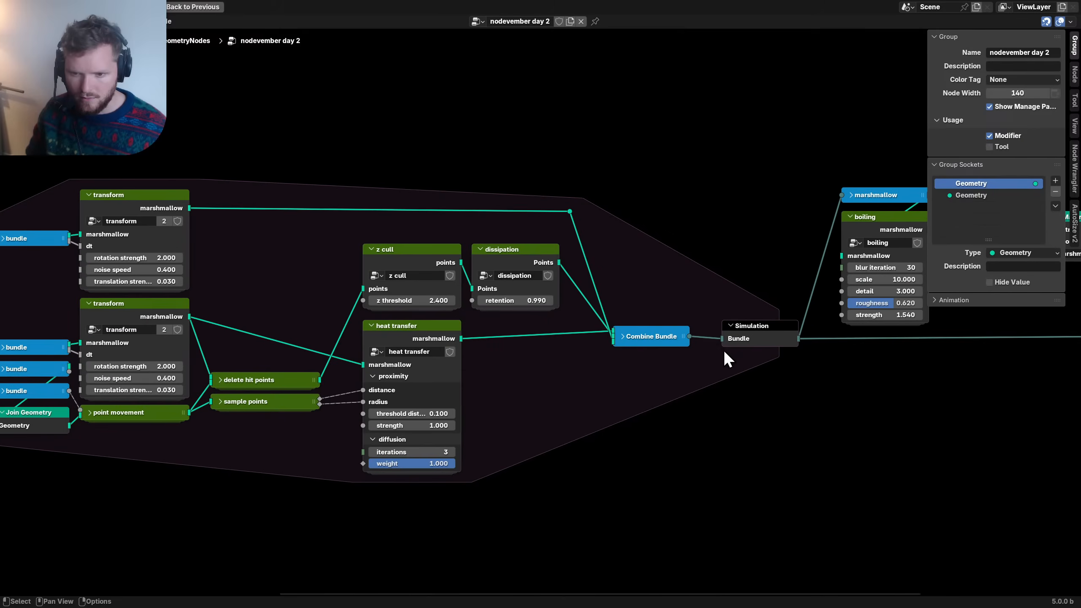
left_click_drag(729, 362, 770, 319)
key("g")
left_click(756, 323)
key("g")
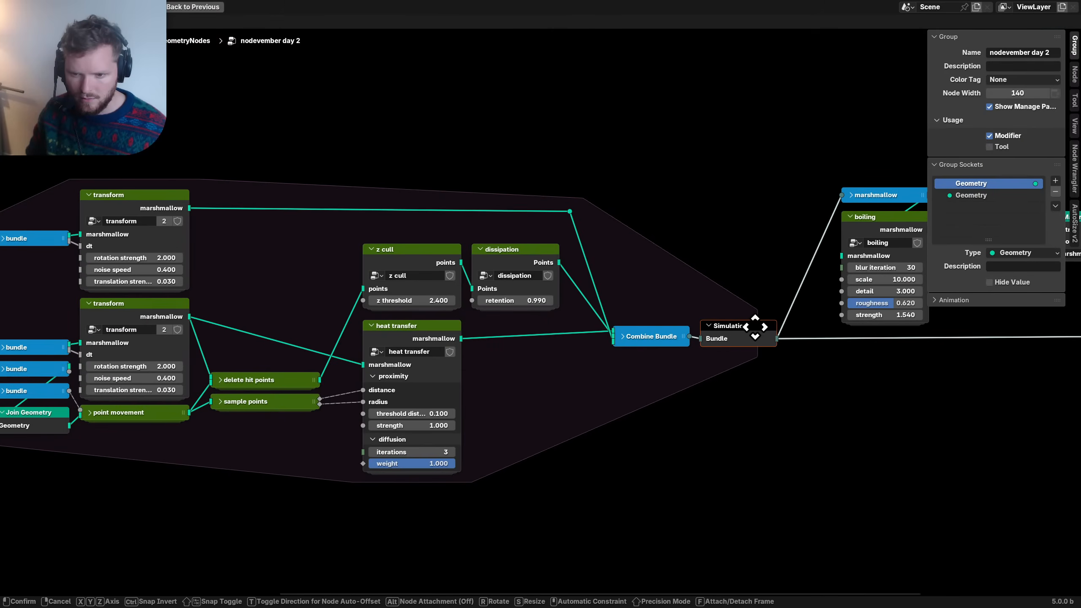
left_click(756, 326)
- Move the Simulation input and point spawner closer to the bundle nodes, and dissolve the reroute between them
middle_click_drag(468, 329, 719, 322)
middle_click_drag(439, 348, 594, 321)
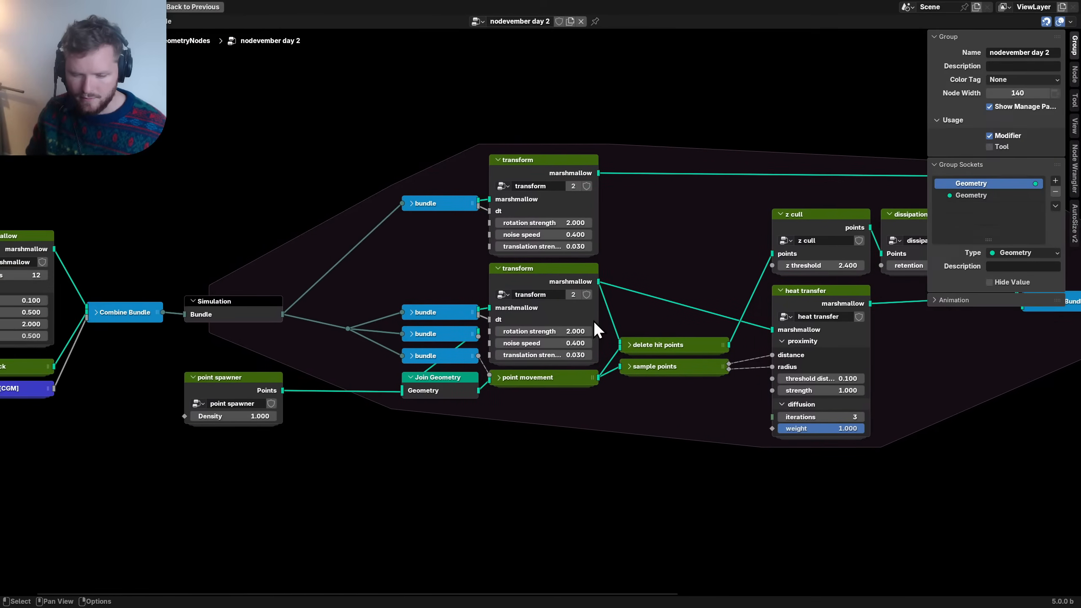
mouse_move(238, 376)
left_mouse_down()
mouse_move(237, 346)
mouse_move(241, 375)
left_mouse_up()
left_click(241, 375)
left_click(241, 313, "shift")
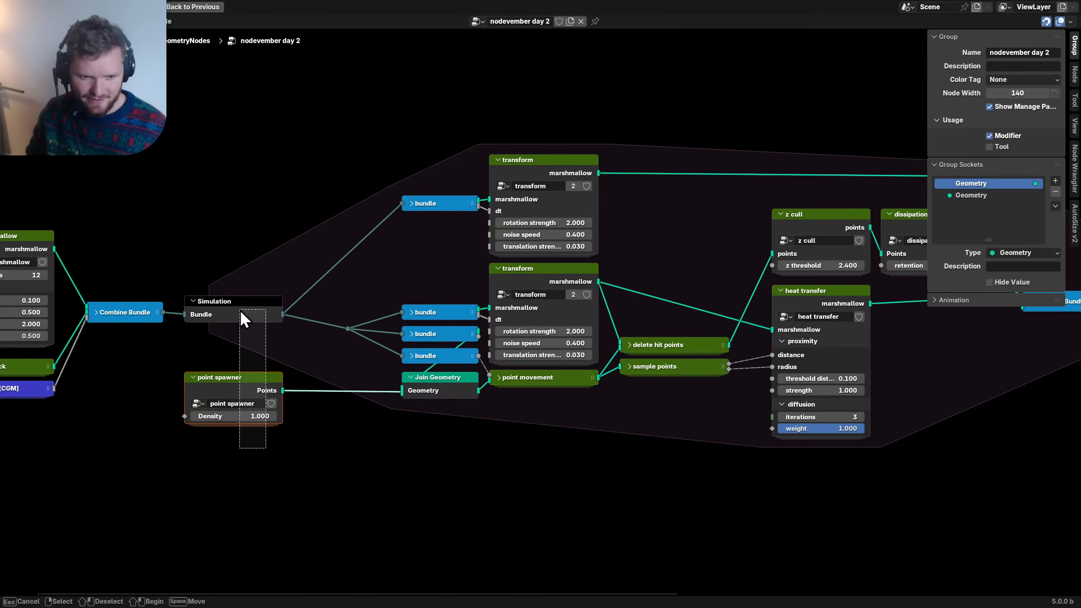
key("g")
left_click(285, 293)
left_click_drag(354, 342, 345, 316)
key("ctrl+x")
- Shift the Simulation input and point spawner horizontally a little further toward the bundle nodes
left_click_drag(352, 462, 281, 291)
key("g")
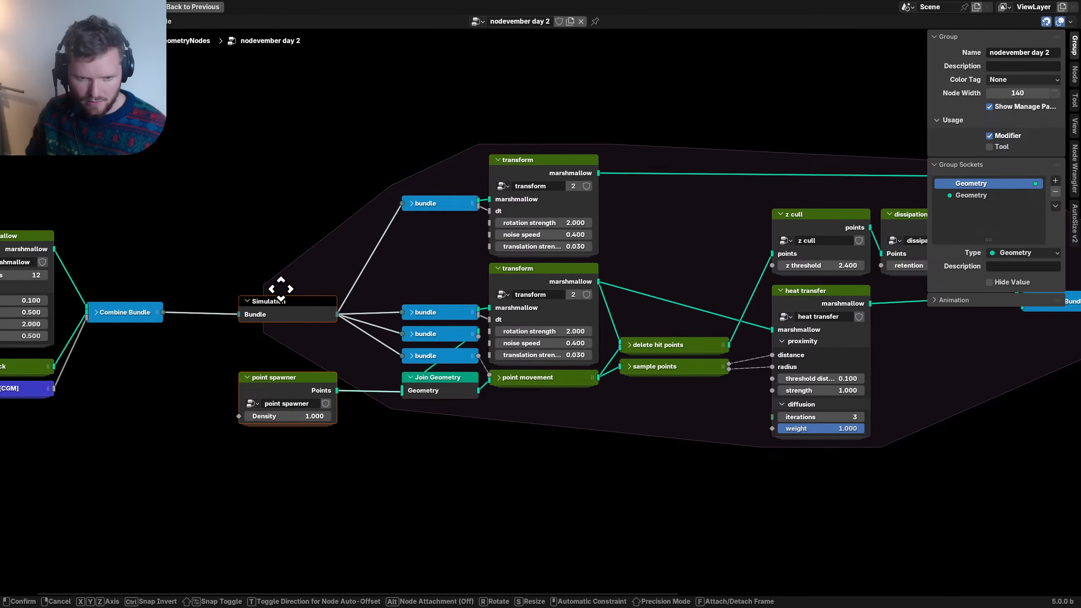
key("x")
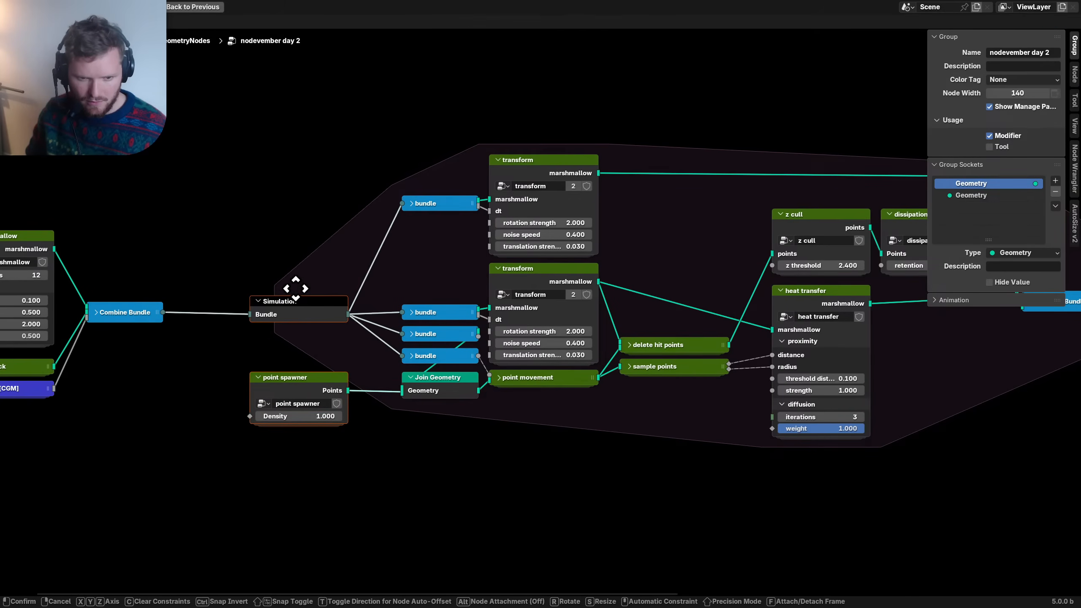
left_click(294, 289)
- Move base marshmallow, stick, dt and their Combine Bundle horizontally up against the Simulation input
middle_click_drag(172, 340, 470, 347)
left_click_drag(426, 429, 254, 268)
key("g")
key("x")
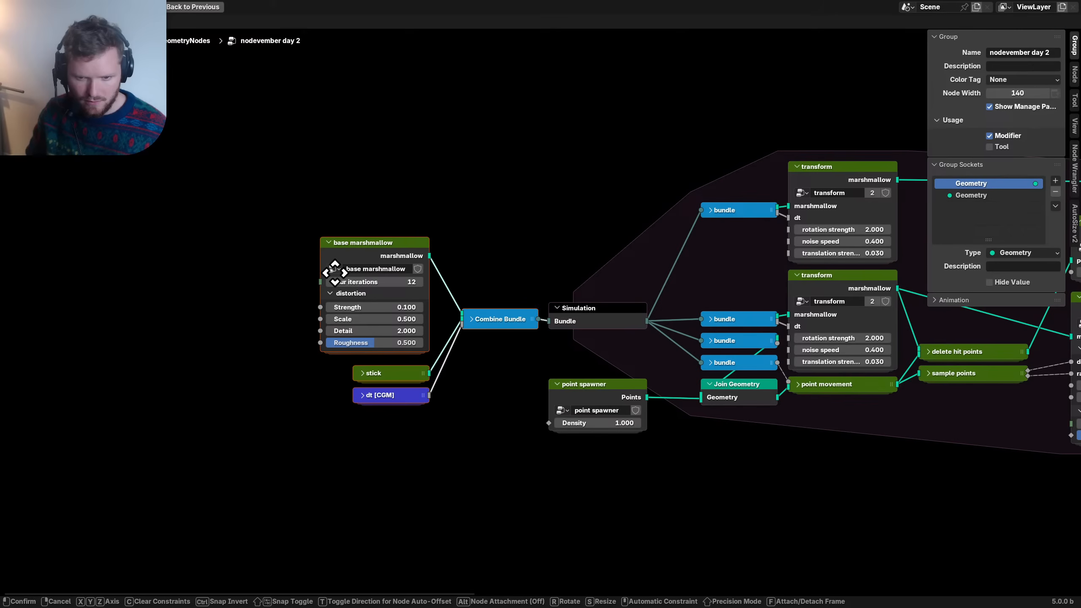
left_click(334, 273)
- Shift z cull, dissipation and heat transfer together slightly toward delete hit points and sample points
scroll(570, 317, "down", 7)
middle_click_drag(710, 313, 326, 310)
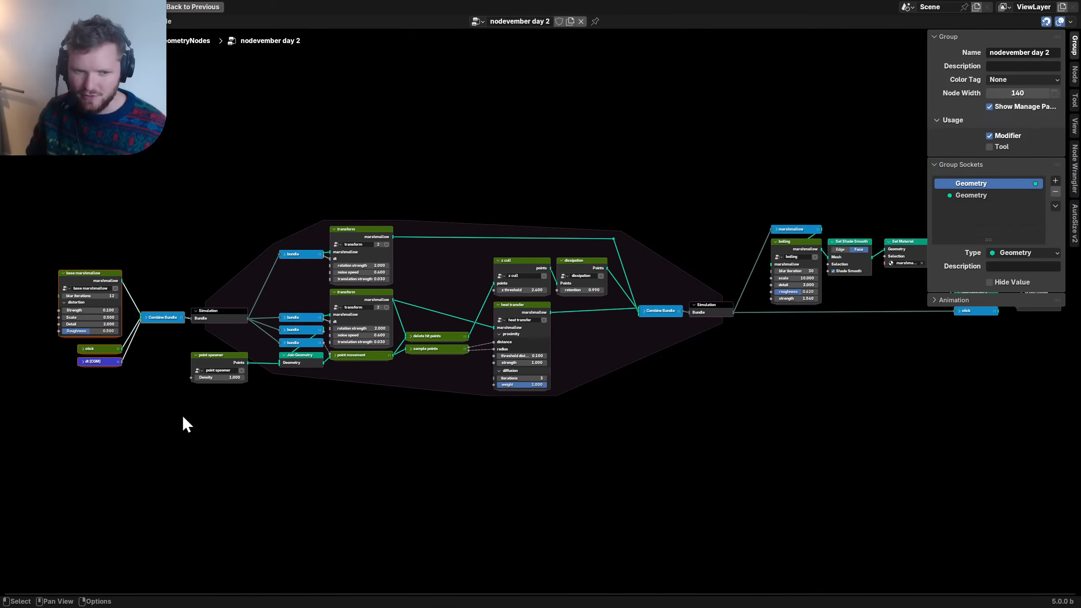
scroll(643, 268, "up", 3)
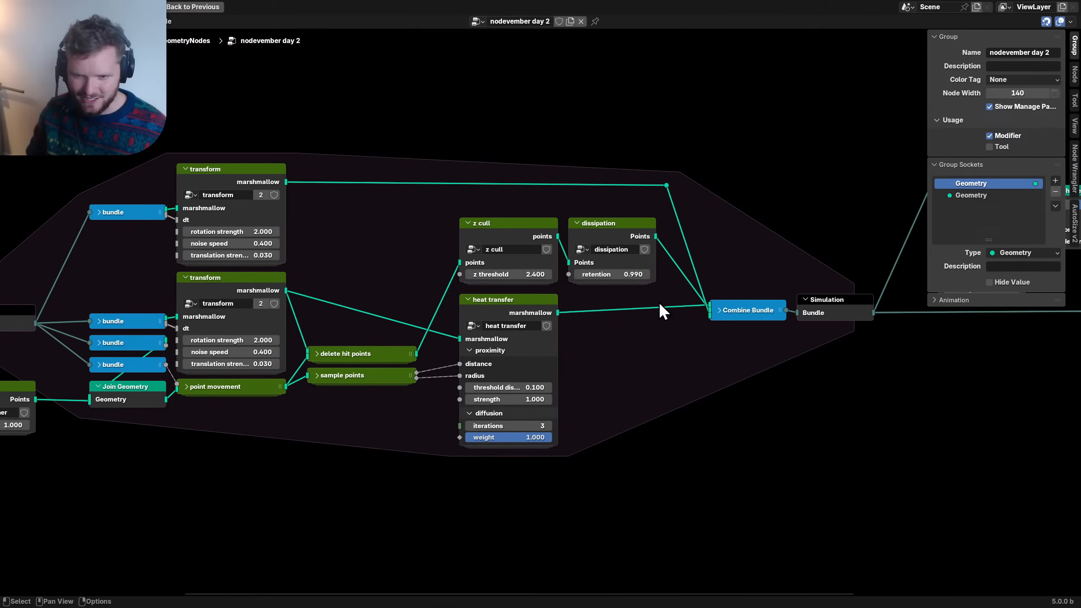
left_click_drag(617, 387, 431, 225)
key("g")
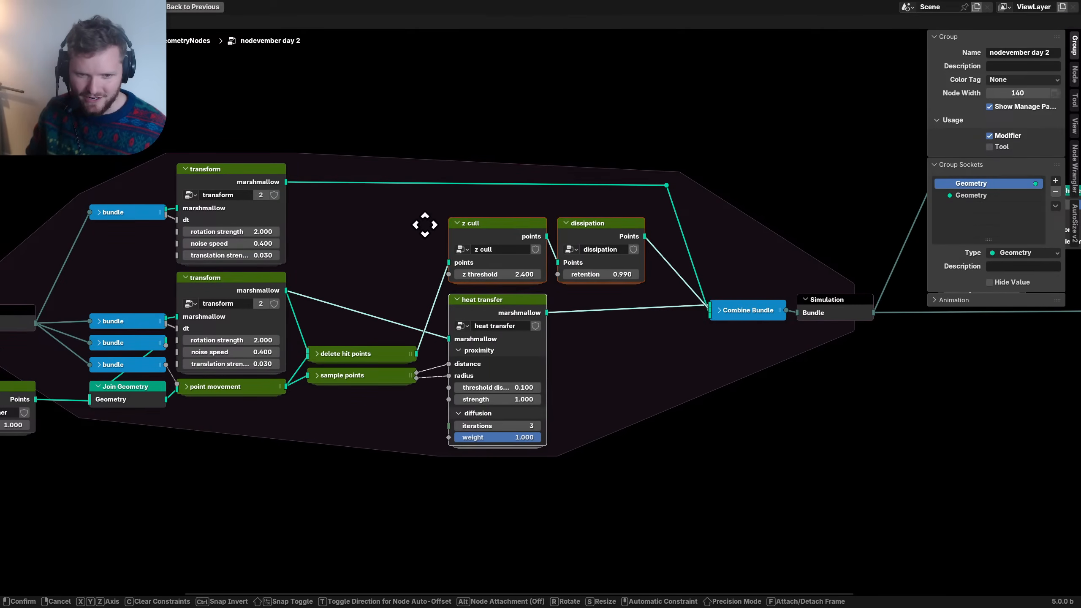
left_click(425, 224)
- Deselect all nodes and save the Blender file
scroll(581, 346, "up", 2)
left_click(584, 356)
key("ctrl+s")
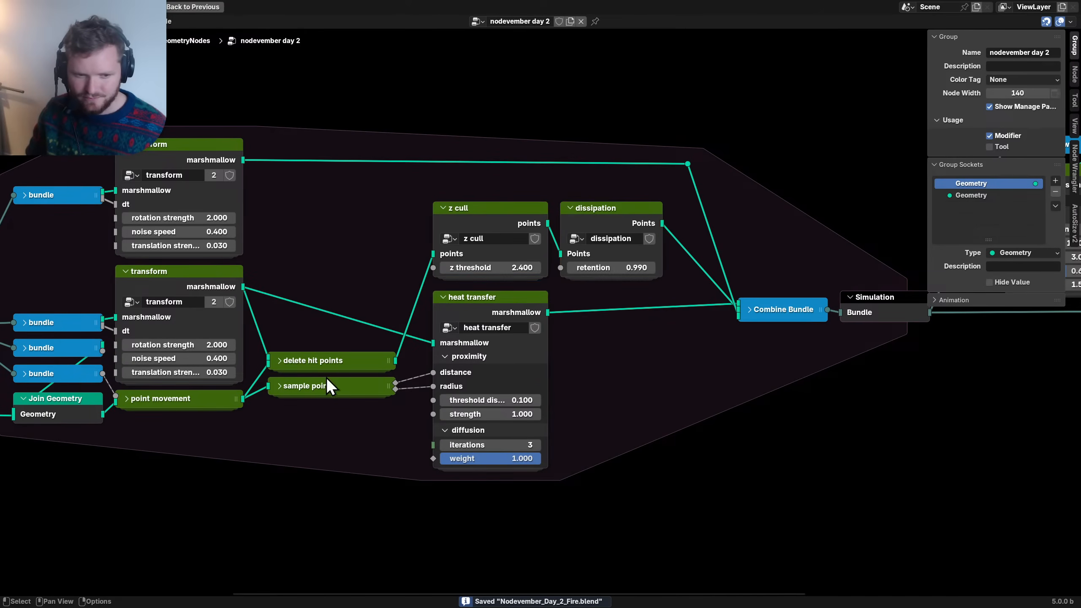
- Move the Combine Bundle inside the simulation slightly closer to heat transfer and dissipation
left_click_drag(326, 377, 298, 340)
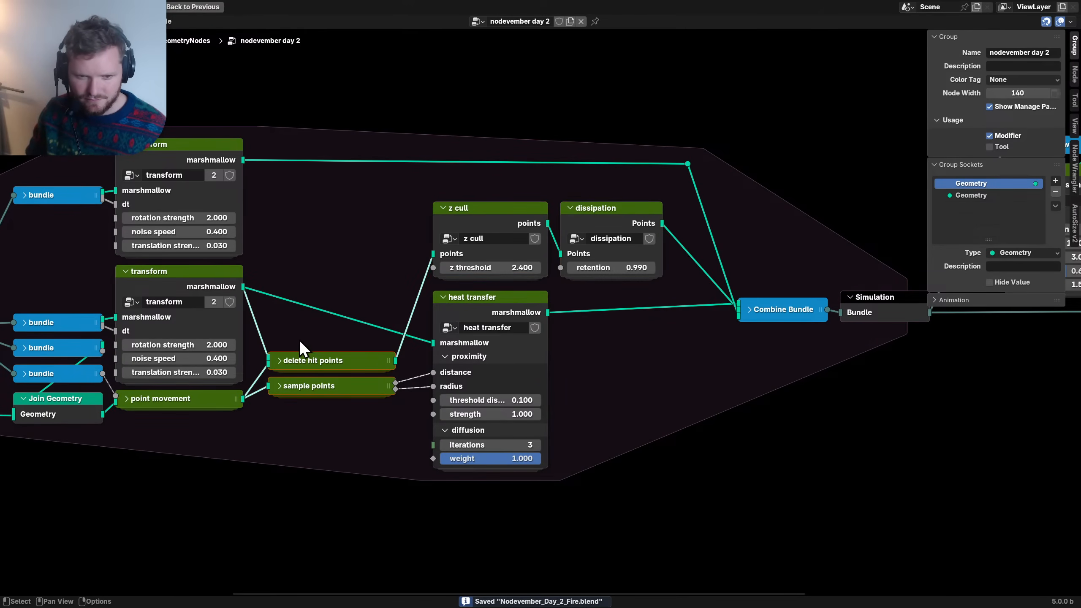
scroll(311, 266, "down", 1)
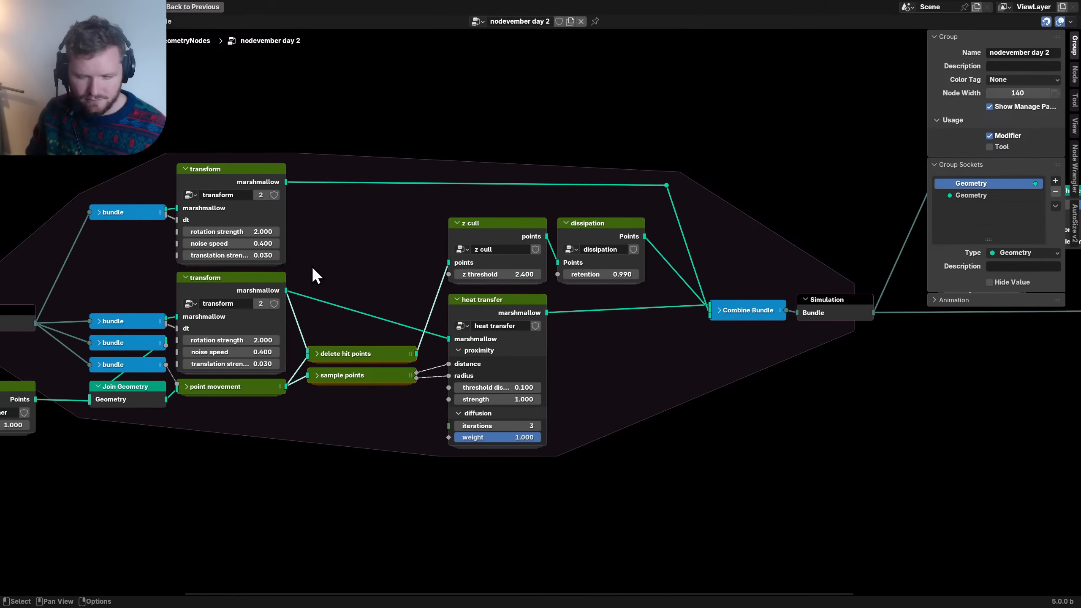
middle_click_drag(464, 262, 469, 314)
left_click_drag(551, 355, 535, 354)
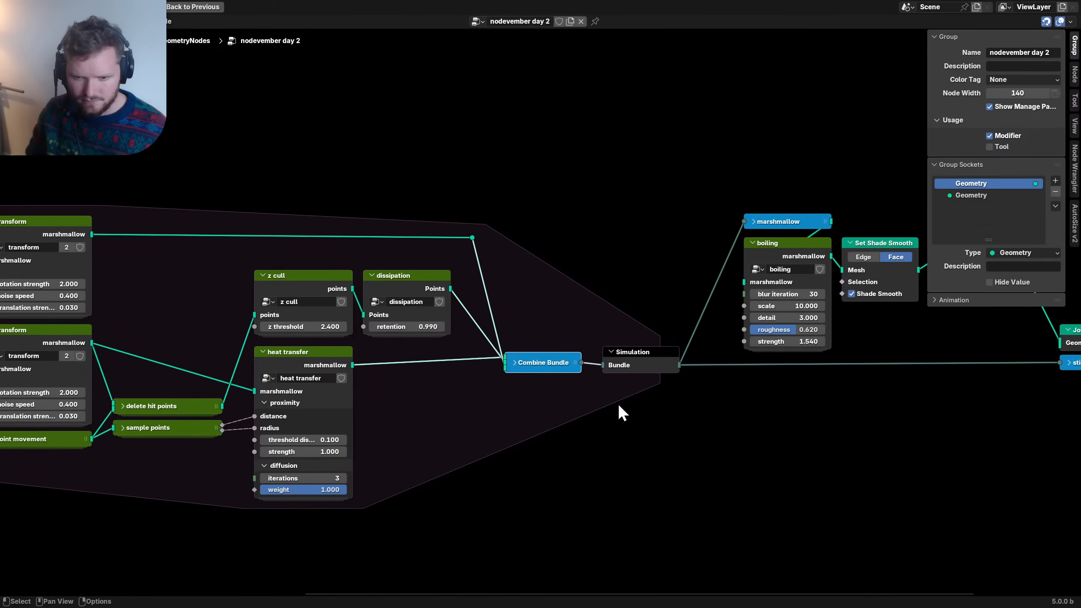
- Move the marshmallow and boiling nodes slightly closer to the Simulation output and save the file
middle_click_drag(738, 299, 478, 319)
left_click_drag(490, 399, 570, 227)
key("g")
left_click(552, 226)
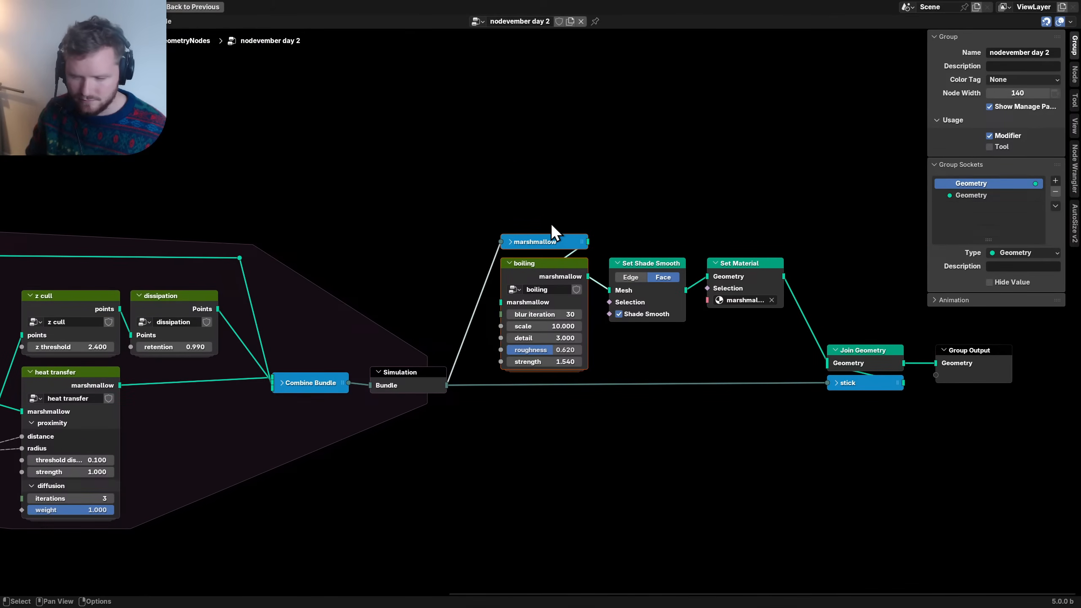
middle_click_drag(654, 264, 531, 276)
key("ctrl+s")
- Shift Set Shade Smooth, Set Material, Join Geometry, stick and Group Output closer to the boiling node and save the file
left_click_drag(513, 381, 642, 280)
key("g")
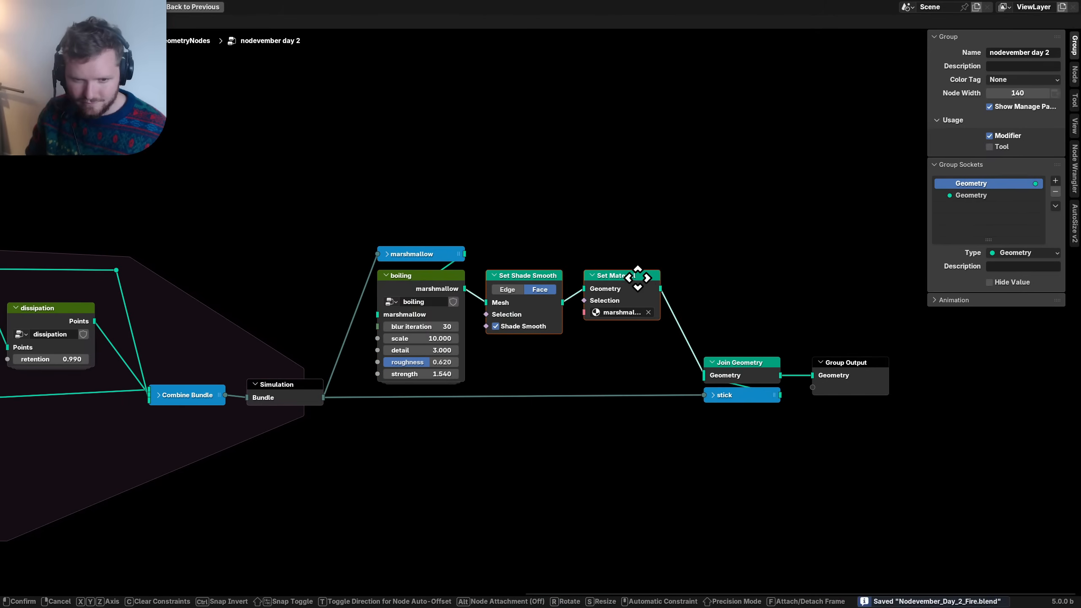
left_click(632, 278)
left_click_drag(681, 432, 765, 356)
key("g")
left_click(755, 355)
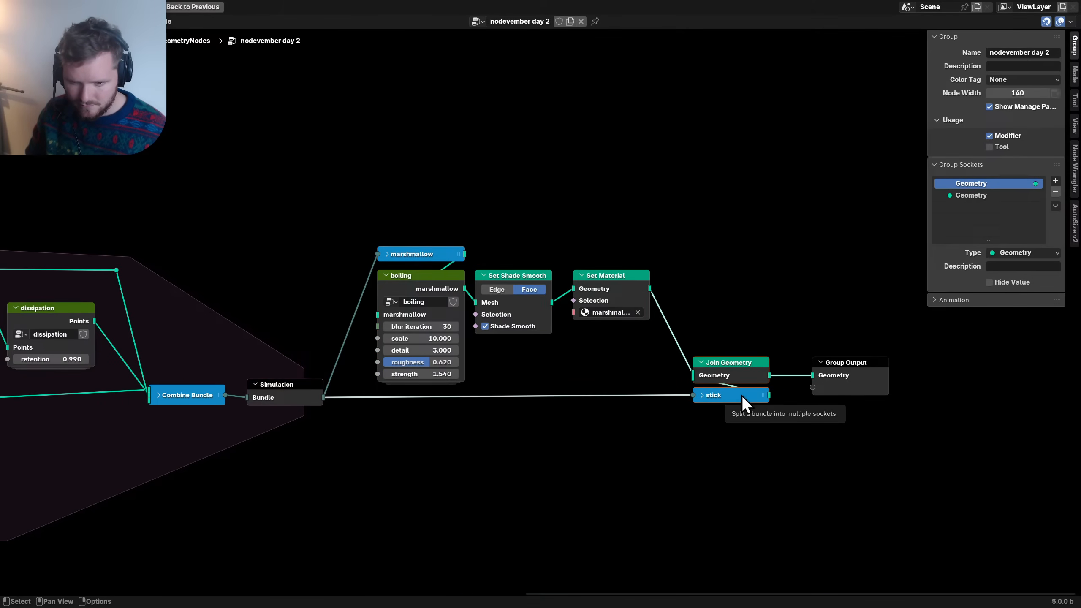
scroll(680, 362, "down", 1)
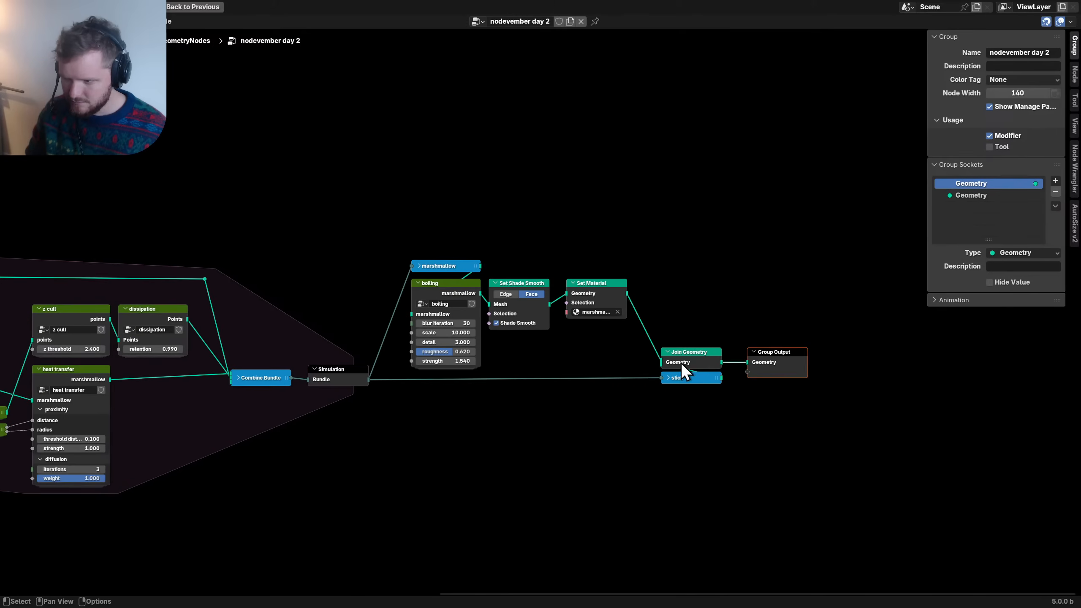
key("ctrl+s")
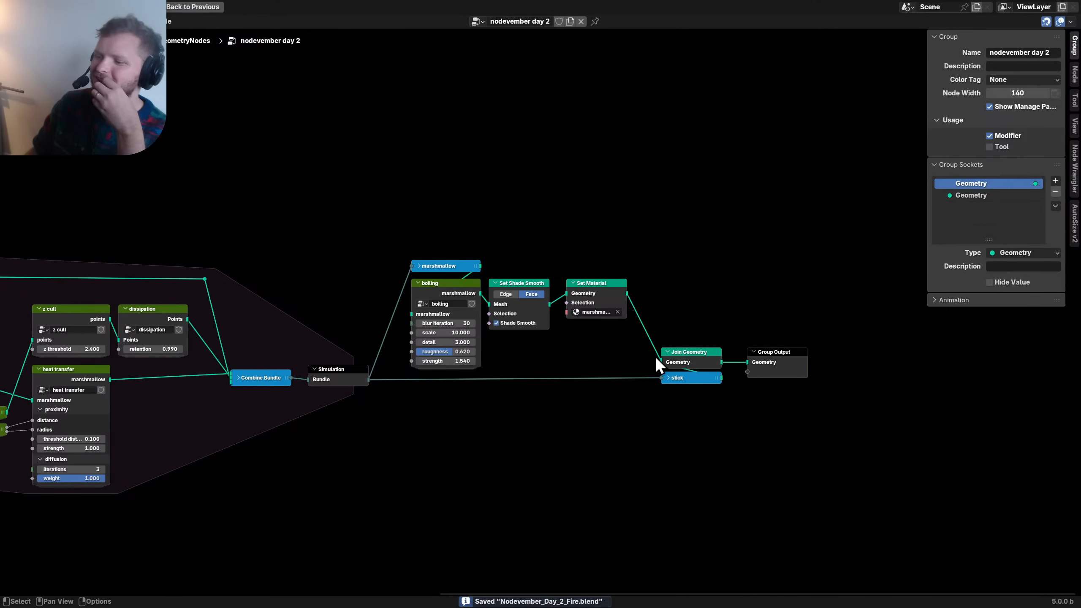
- Link dt from the lower transform's bundle node to point movement and delete the separate bundle node that supplied only dt
scroll(655, 356, "down", 3)
middle_click_drag(413, 374, 655, 341)
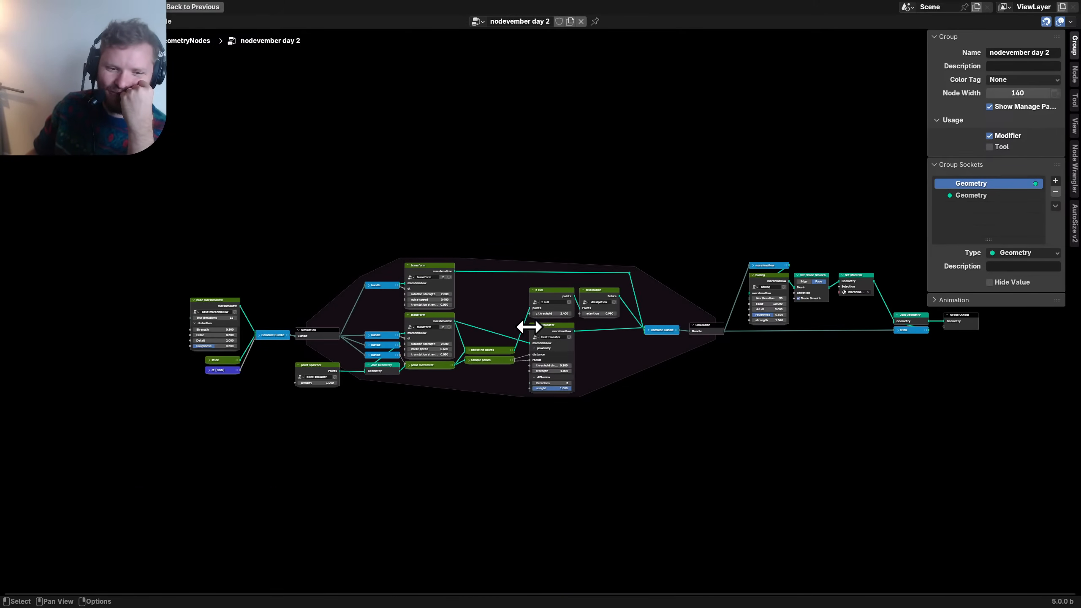
scroll(438, 315, "up", 3)
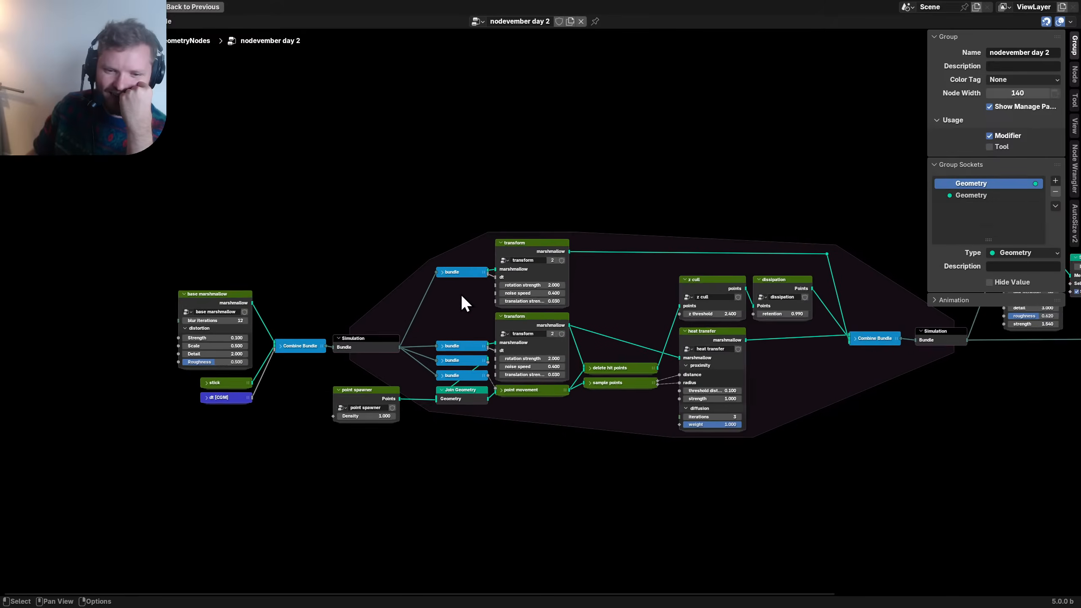
scroll(461, 296, "up", 2)
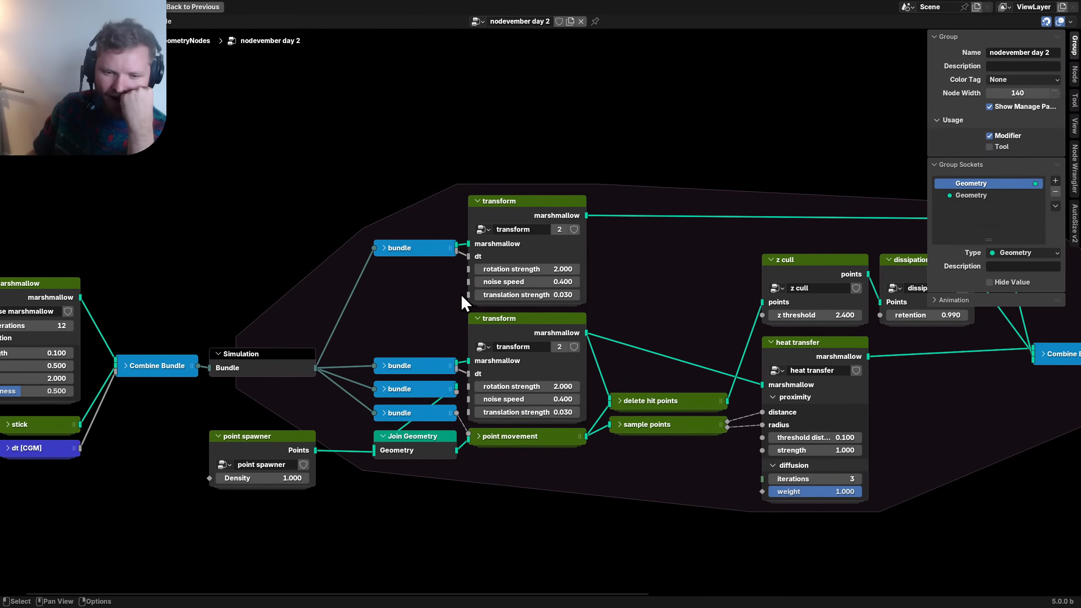
left_click(384, 413)
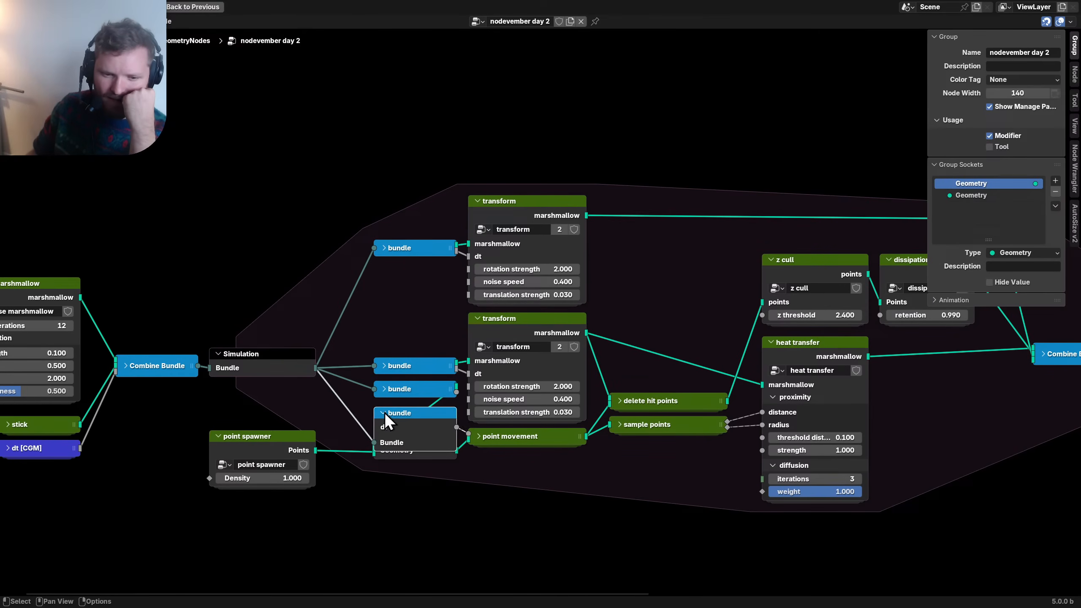
left_click(384, 412)
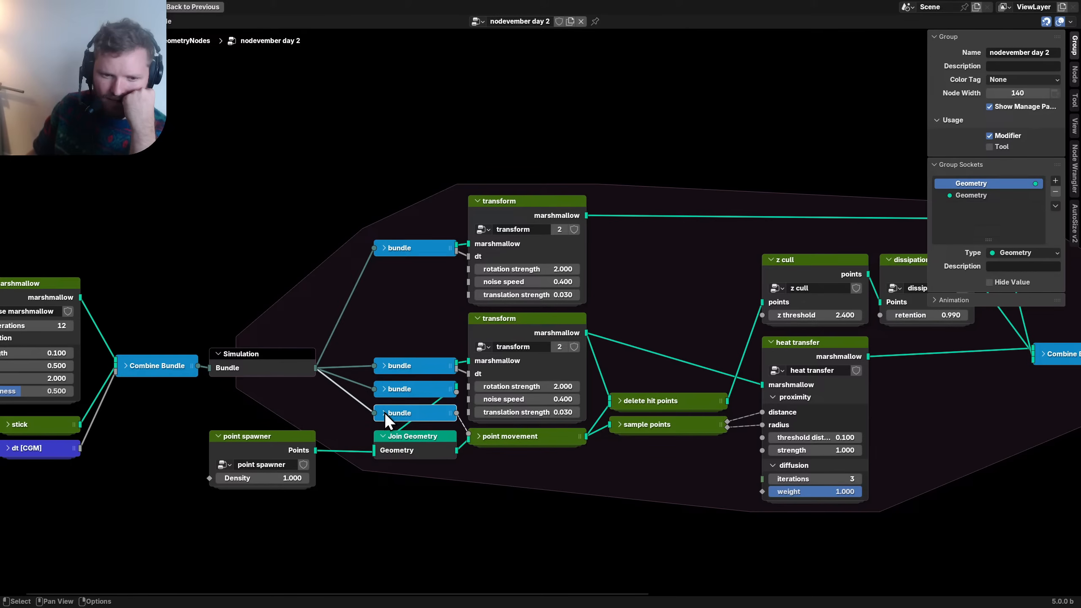
left_click(384, 365)
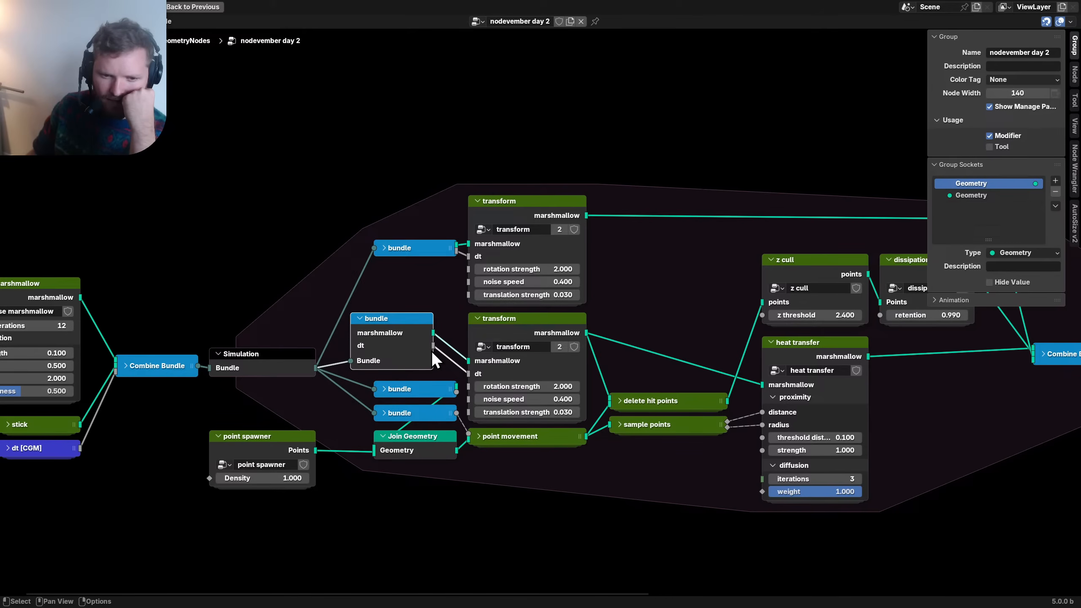
mouse_move(435, 349)
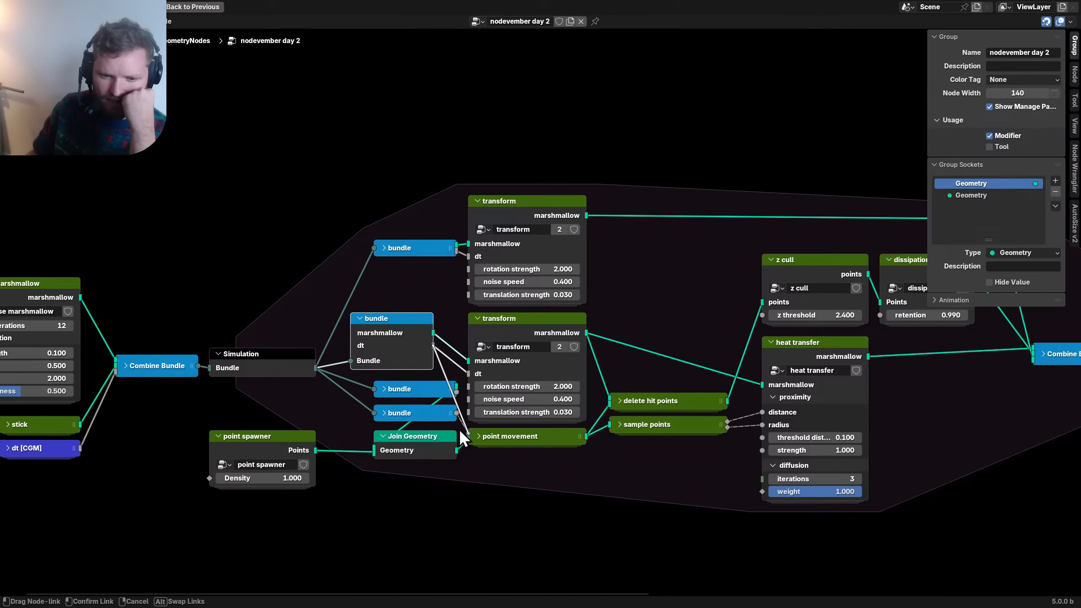
left_click(383, 411)
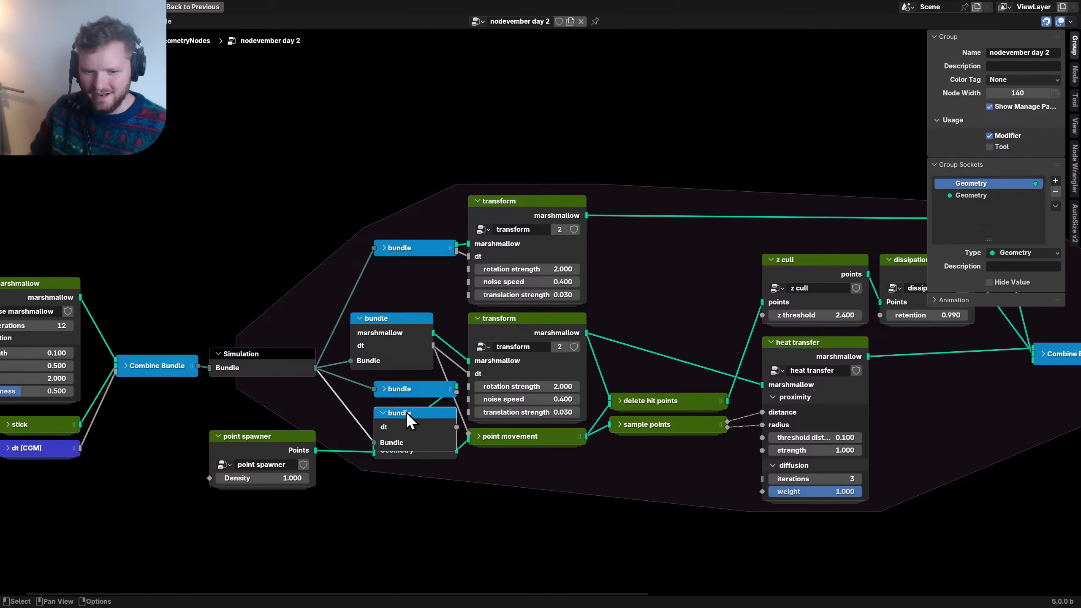
key("x")
- Link Points from the lower transform's bundle node to Join Geometry and delete the duplicate bundle node that supplied Points
left_click_drag(406, 391, 281, 391)
left_click(374, 390)
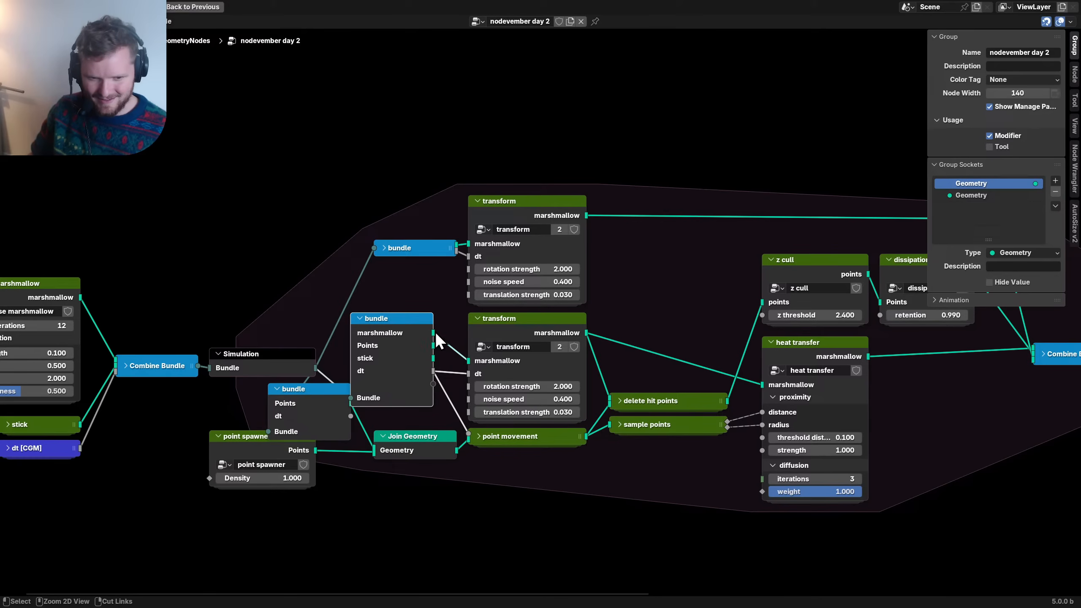
left_click_drag(434, 346, 374, 447)
left_click(308, 399)
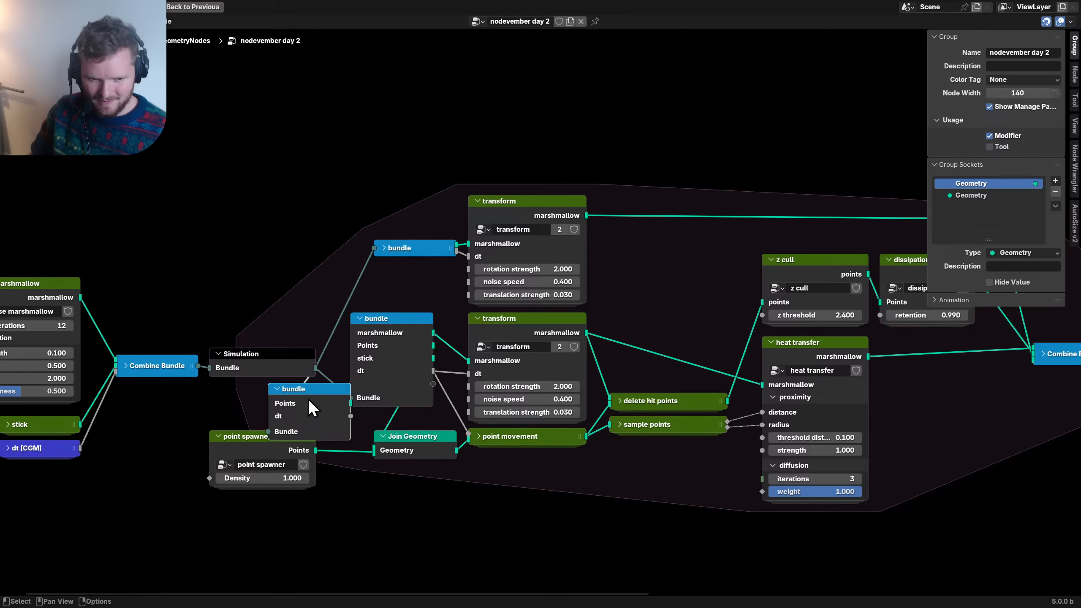
key("x")
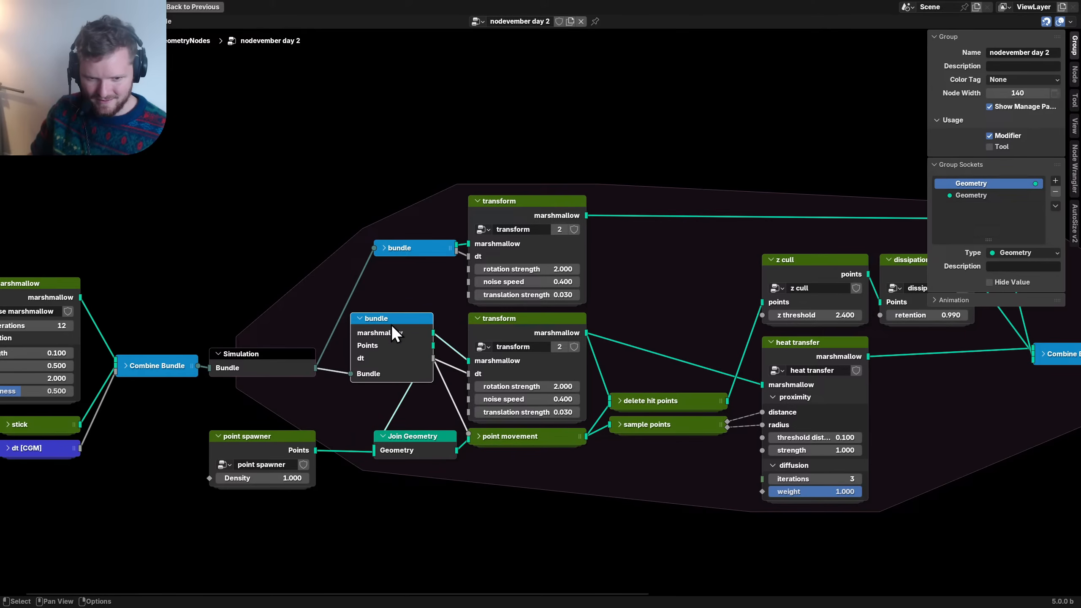
- Collapse the lower bundle node and stack it on top of Join Geometry beside the lower transform
left_click_drag(391, 325, 411, 373)
key("h")
left_click(412, 371)
key("g")
left_click_drag(422, 484, 427, 356)
left_click(388, 396)
key("g")
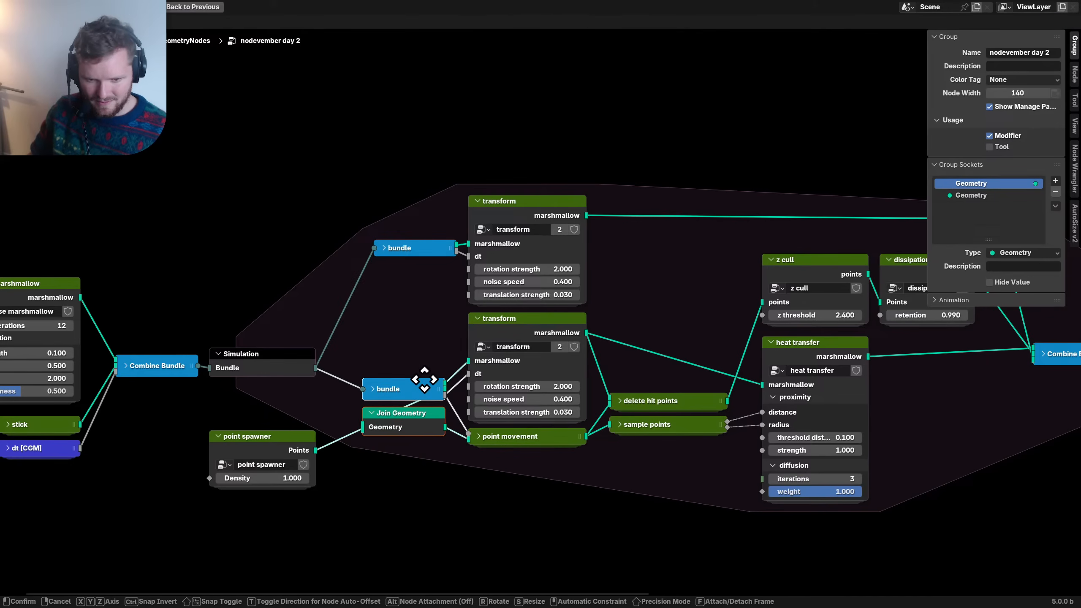
left_click(425, 379)
- Move point spawner up directly beneath the Simulation input and lower the upper bundle slightly beside its transform
left_click_drag(340, 476, 252, 434)
key("g")
left_click(255, 395)
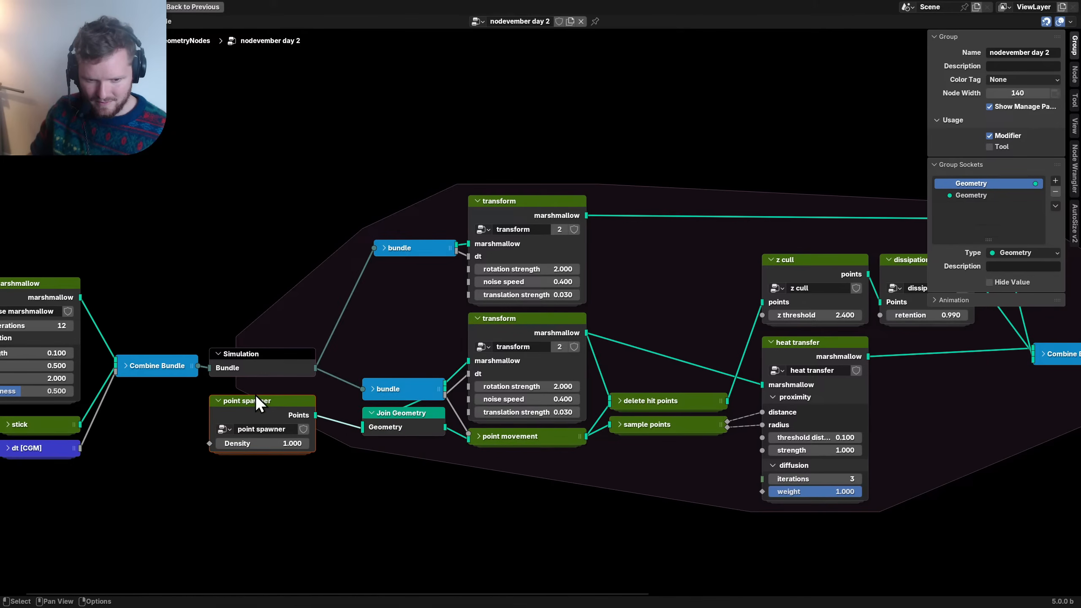
left_click_drag(379, 453, 417, 383)
key("g")
left_click(417, 383)
left_click(400, 246)
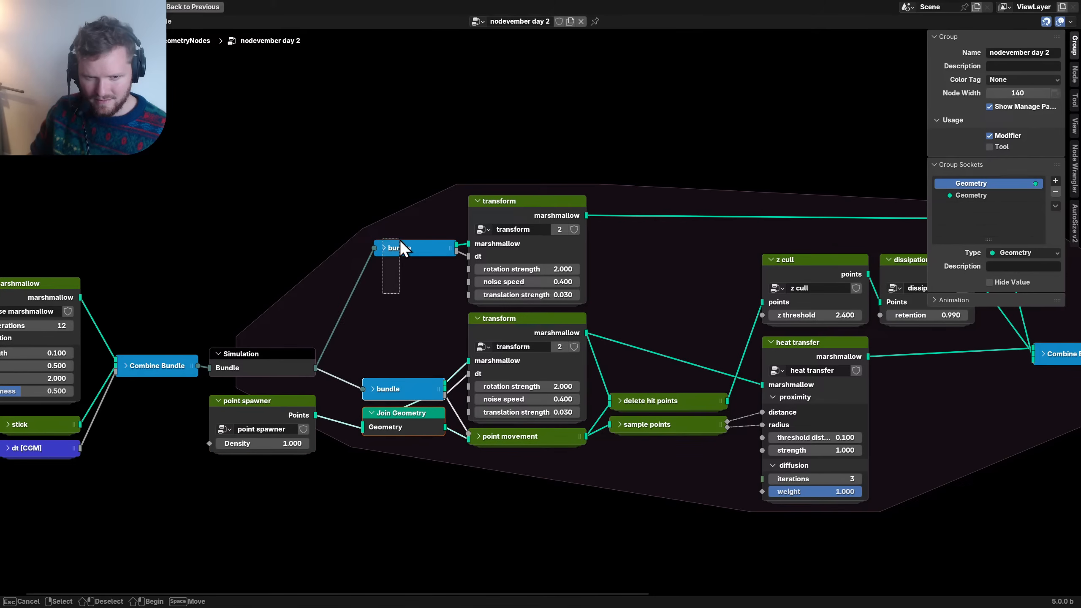
key("g")
left_click(397, 249)
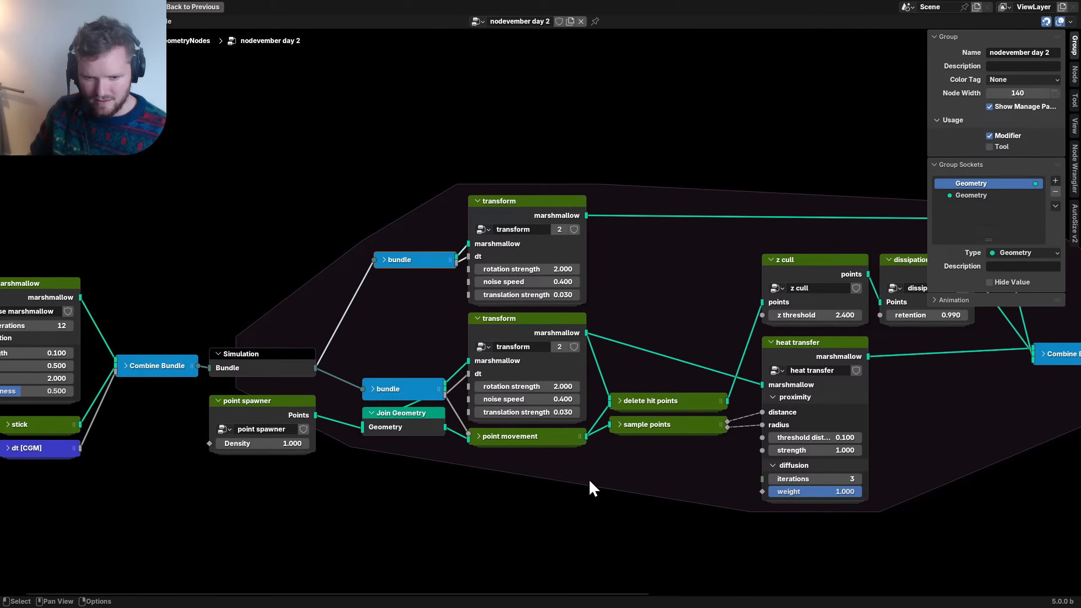
- Move both bundles, both transforms, Join Geometry, point movement, delete hit points and sample points down together, and save the file
left_click_drag(657, 480, 390, 215)
key("g")
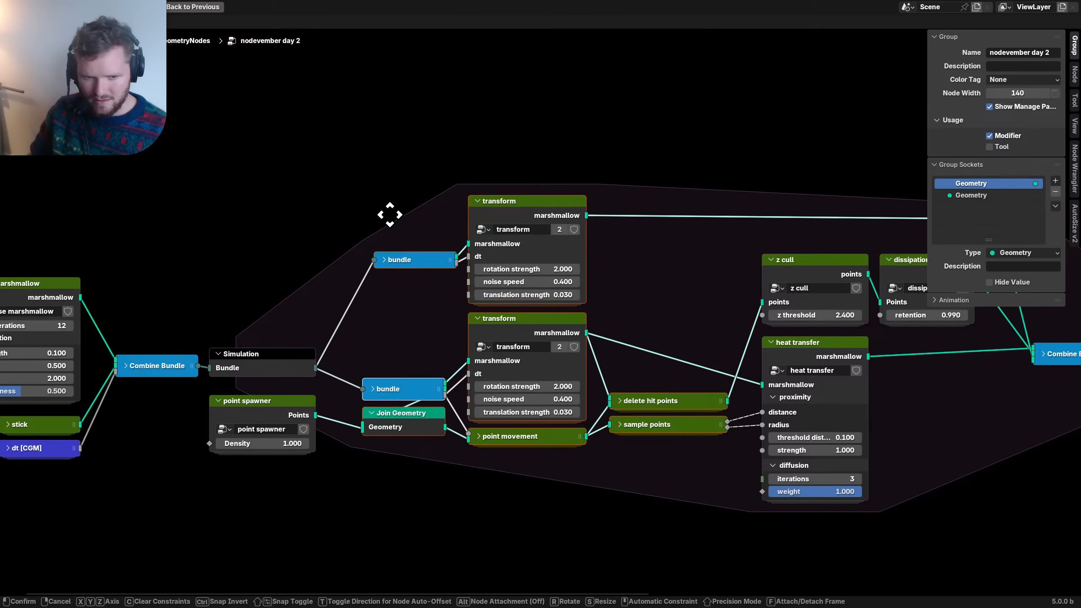
left_click(382, 250)
middle_click_drag(159, 396, 371, 381)
left_click(306, 480)
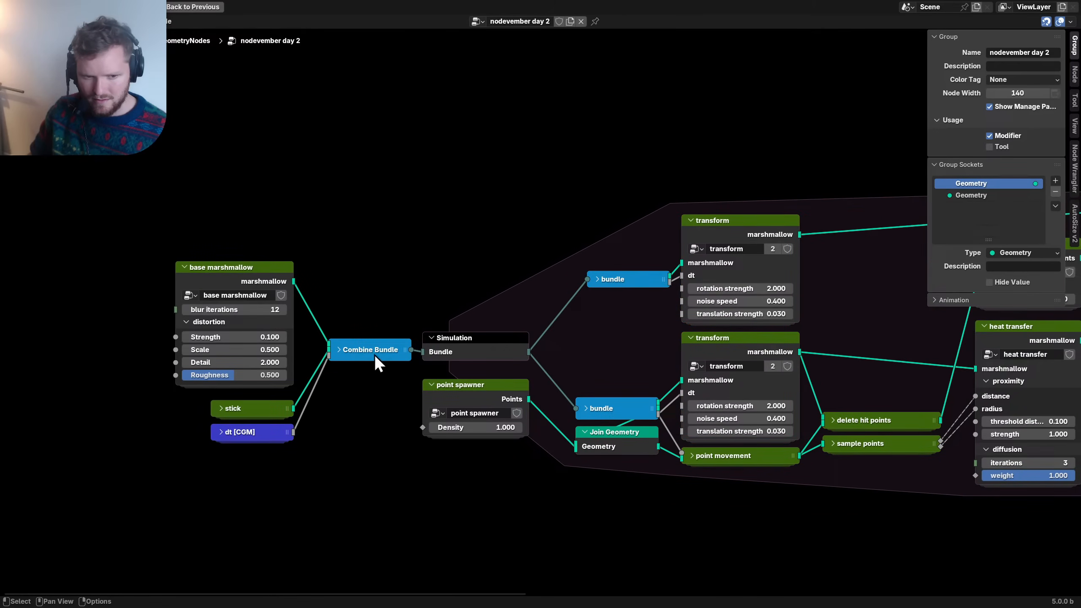
middle_click_drag(468, 367, 466, 338)
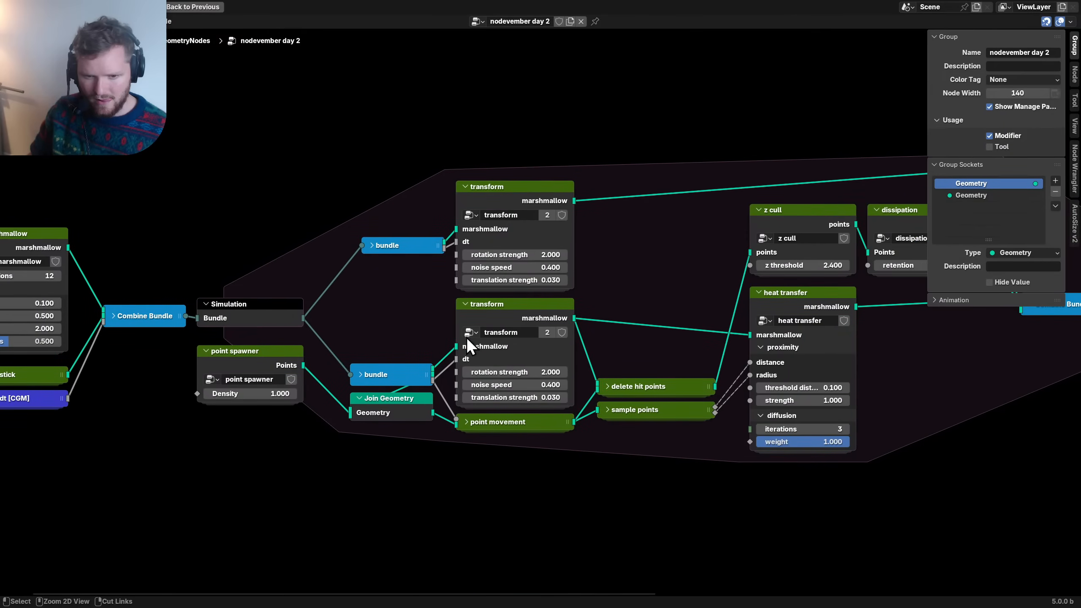
key("ctrl+s")
- Save the file and move the upper transform's reroute straight down roughly level with its marshmallow output
middle_click_drag(653, 390, 487, 403)
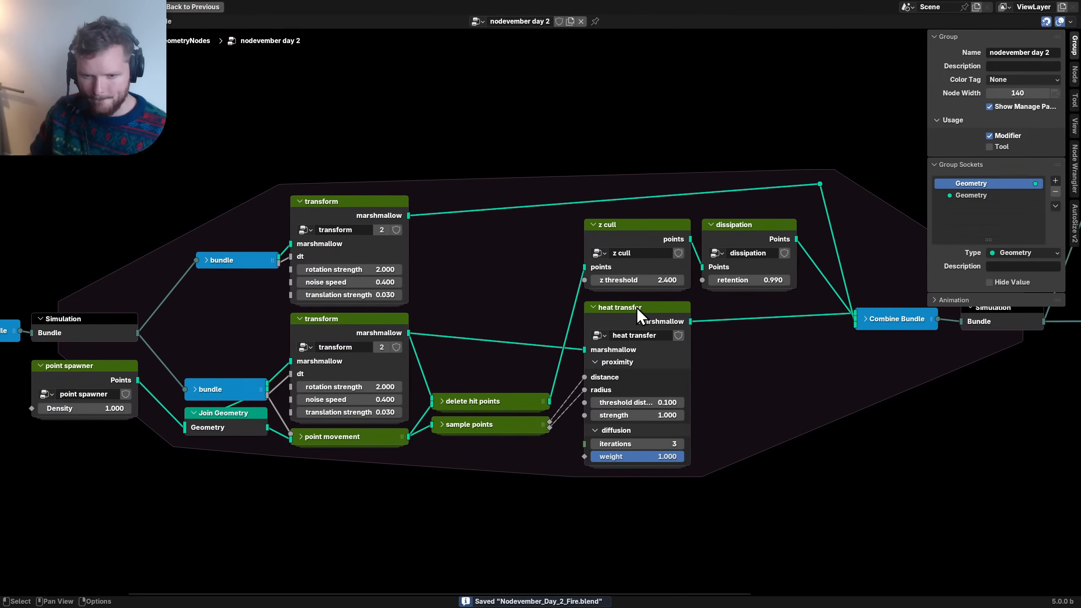
mouse_move(517, 408)
left_mouse_down()
mouse_move(522, 302)
mouse_move(517, 406)
left_mouse_up()
middle_click_drag(726, 322, 481, 343)
key("ctrl+s")
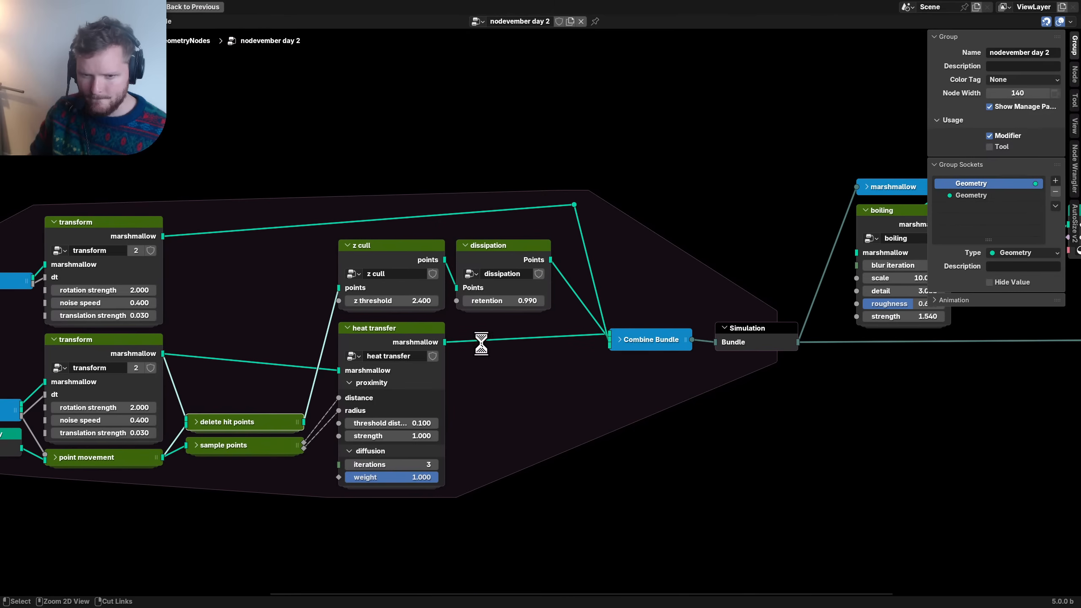
left_click_drag(546, 214, 610, 186)
key("g")
key("y")
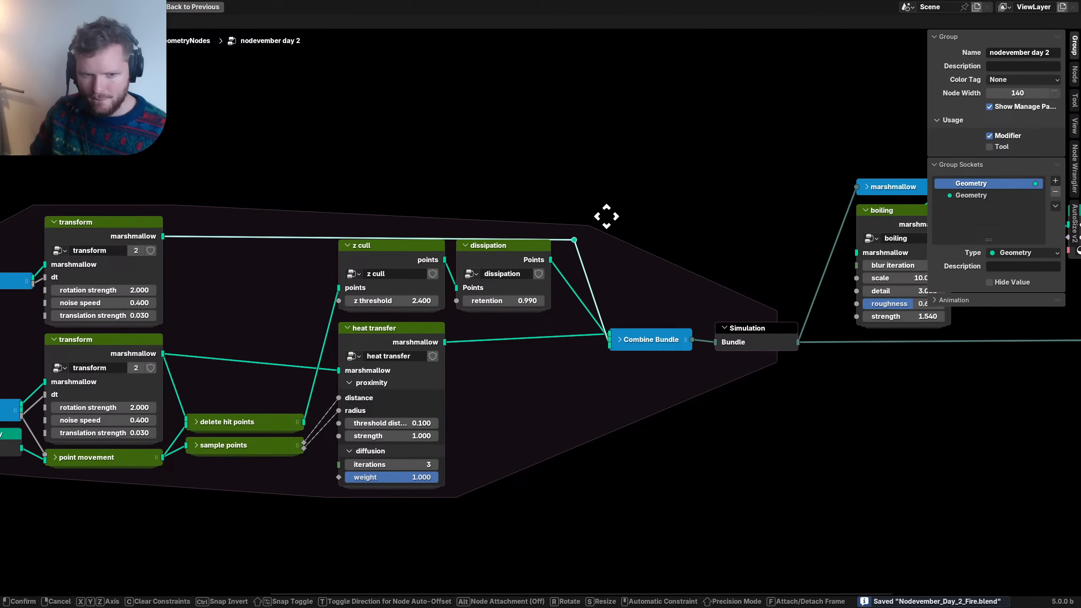
left_click(607, 216)
- Raise the upper bundle and transform slightly and realign the reroute with the transform's marshmallow output
middle_click_drag(225, 242, 489, 270)
left_click(270, 305, "shift")
key("g")
key("y")
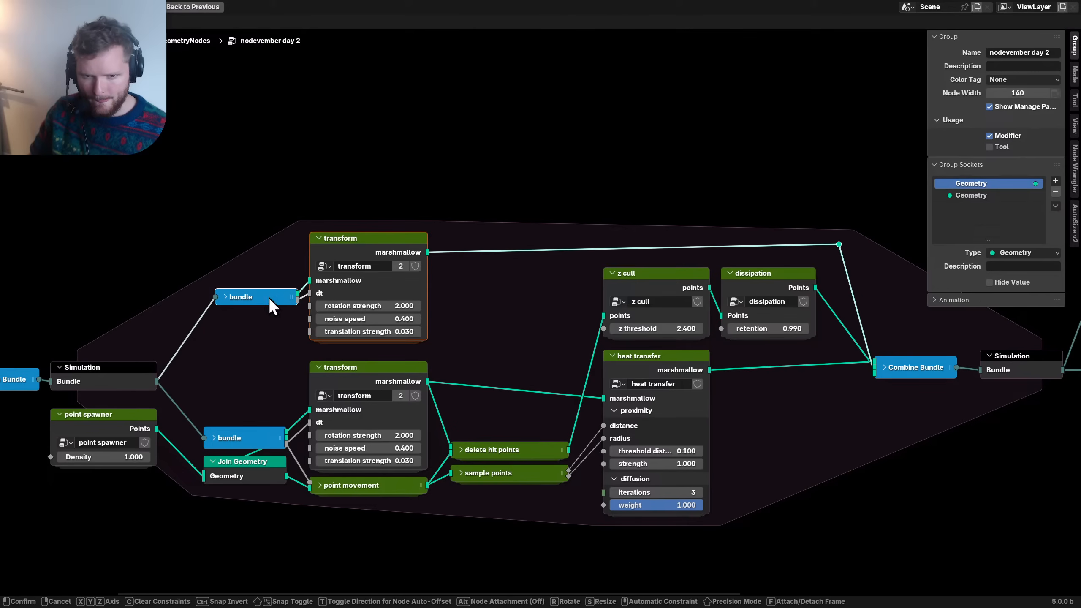
left_click(268, 297)
left_click(839, 244)
key("g")
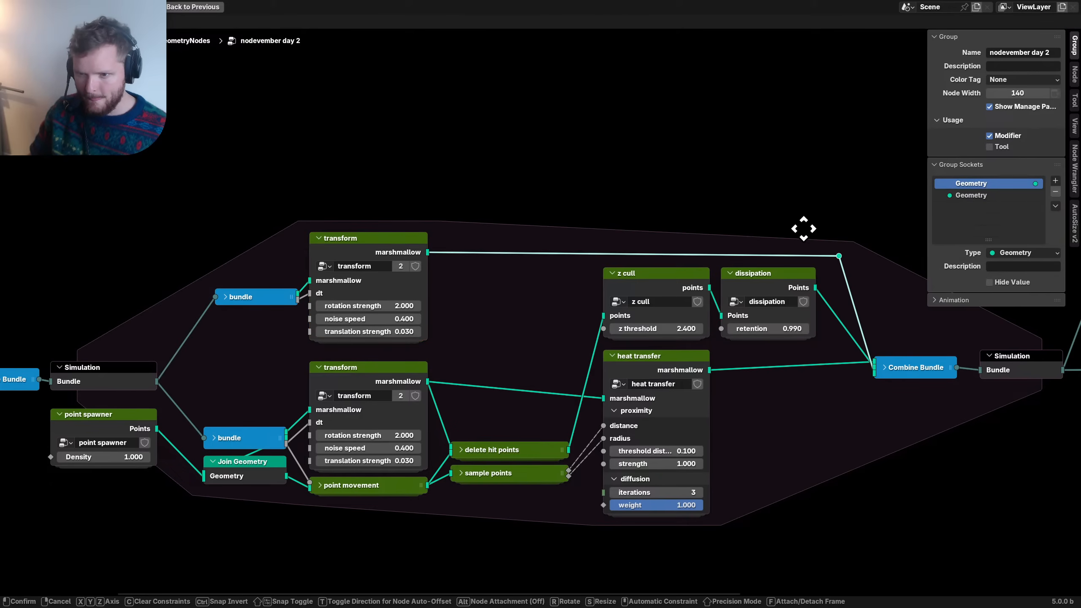
left_click(803, 229)
- Hide the sidebar, lower the inner Combine Bundle slightly and shift the Simulation output down and closer to it
middle_click_drag(815, 293, 655, 252)
key("n")
middle_click_drag(764, 319, 588, 361)
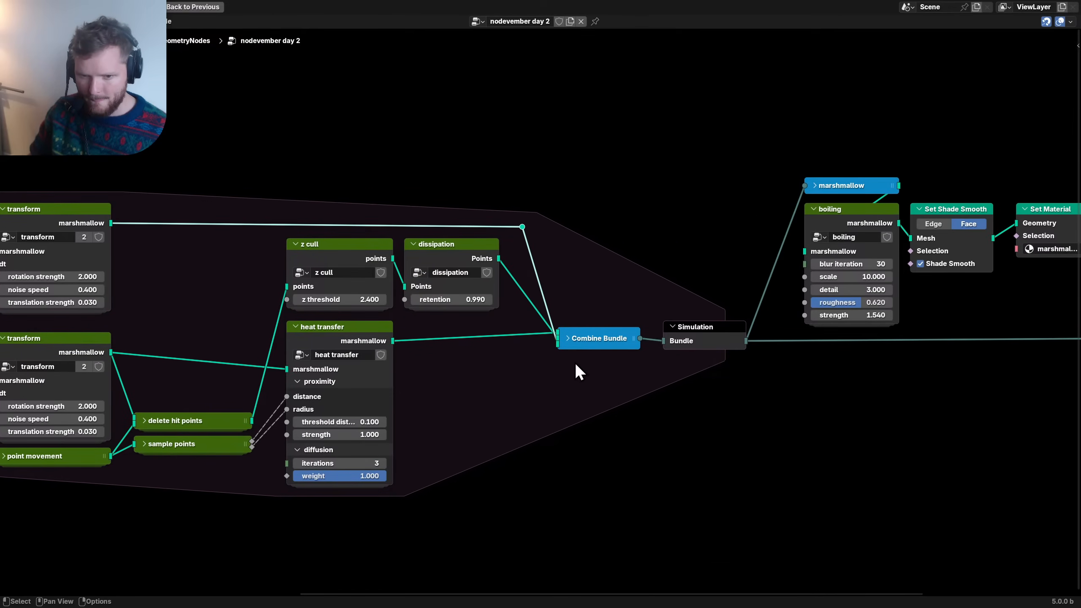
left_click_drag(604, 338, 607, 337)
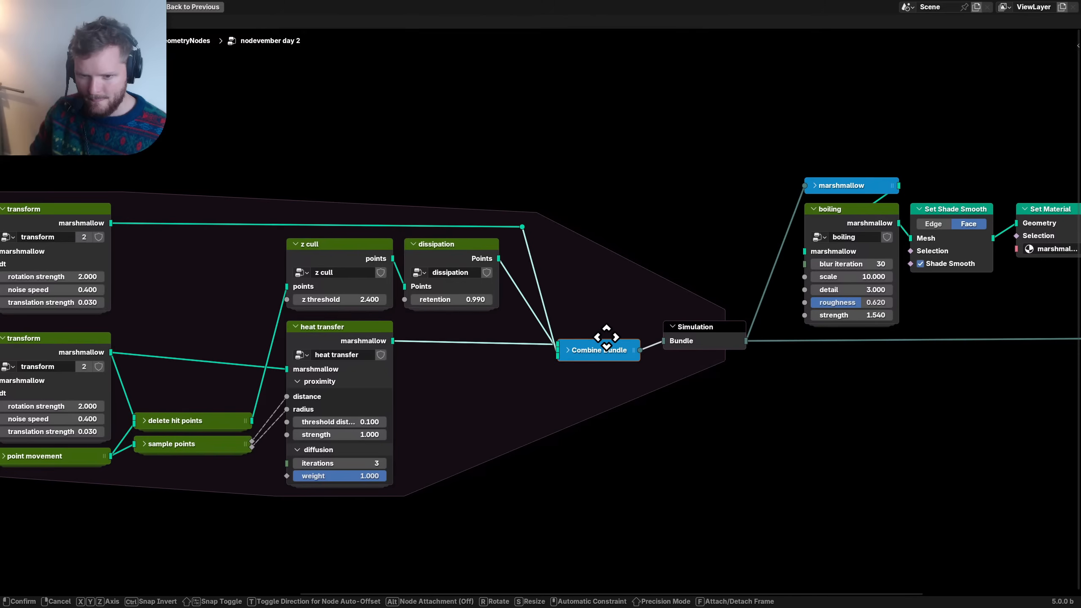
left_click(606, 337)
left_click(719, 336)
middle_click_drag(723, 344, 407, 345)
- Move marshmallow, boiling, Set Shade Smooth and Set Material together slightly closer to the Simulation output
left_click_drag(425, 398, 741, 162)
key("g")
left_click(687, 183)
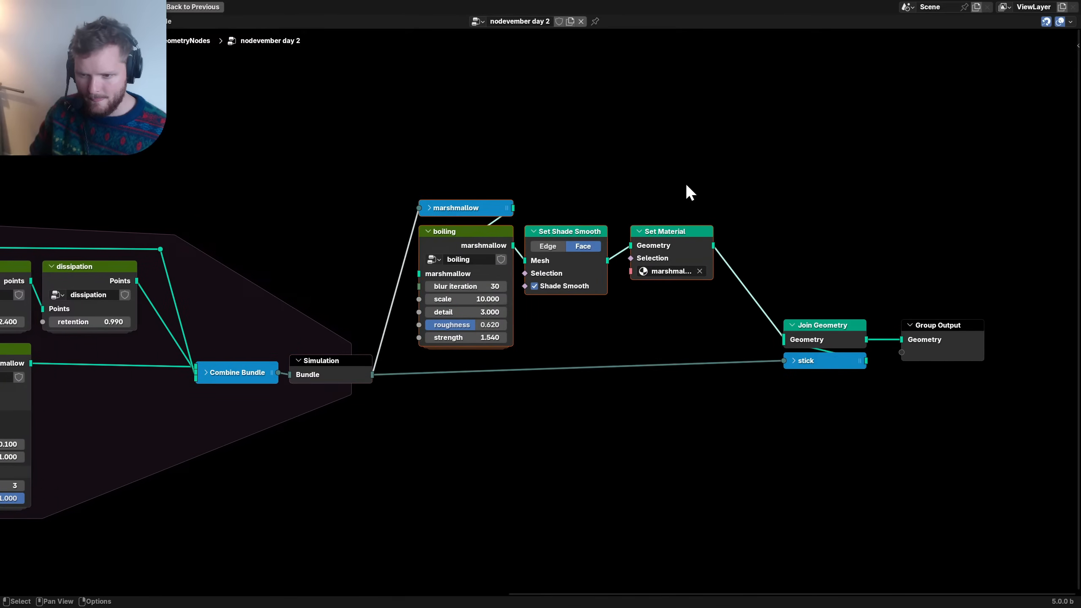
- Shift Join Geometry and stick slightly down and closer to Set Material, align Group Output beside them and save the file
left_click_drag(712, 403, 859, 309)
key("g")
left_click(847, 321)
left_click_drag(967, 333, 944, 333)
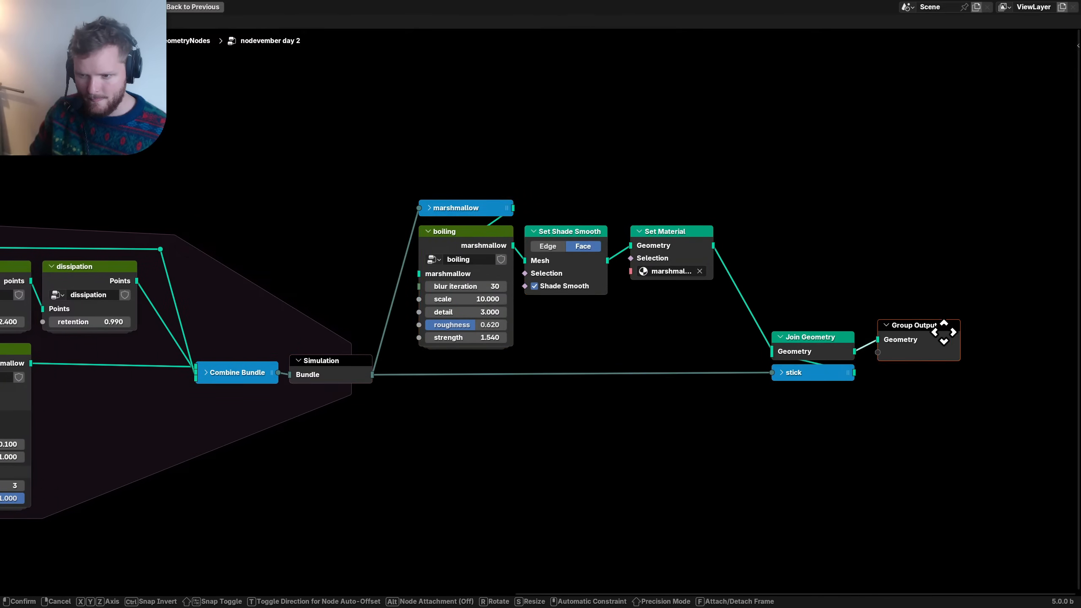
left_click(937, 337)
scroll(539, 315, "down", 3)
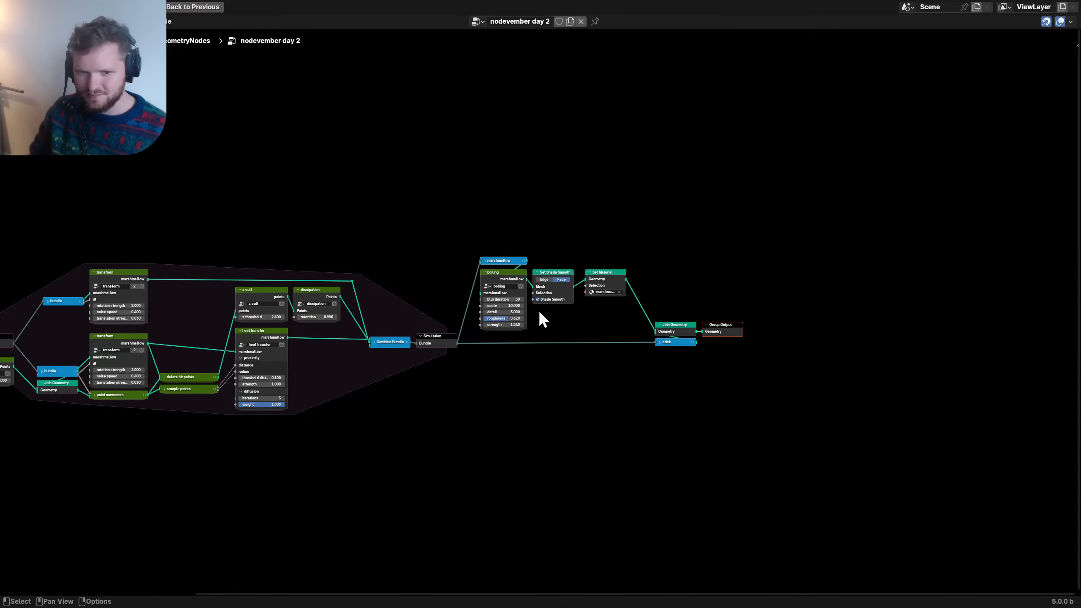
middle_click_drag(336, 377, 670, 321)
key("ctrl+s")
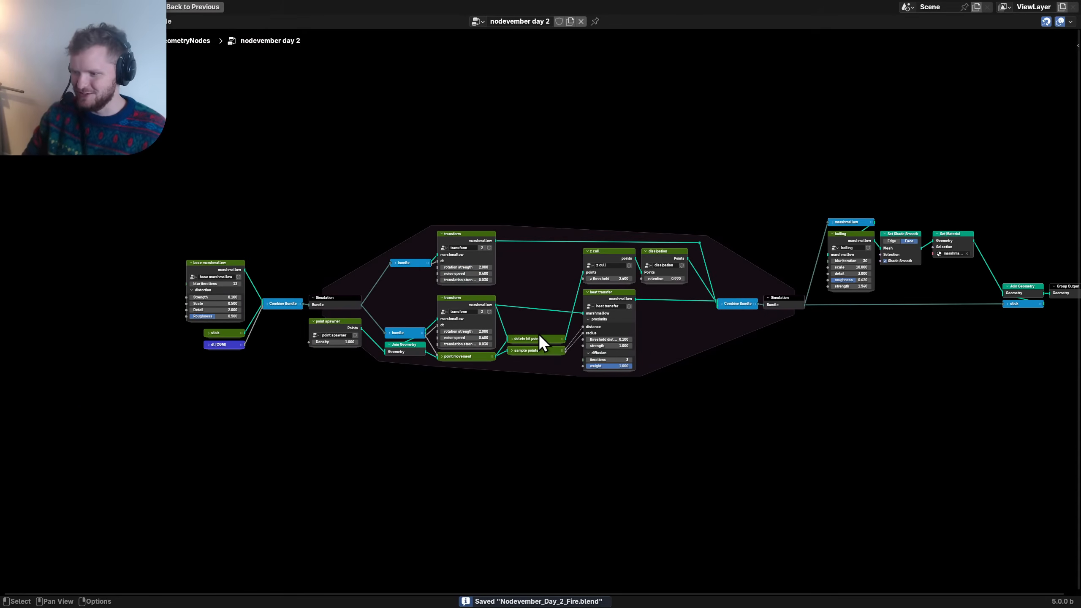
scroll(347, 339, "up", 2)
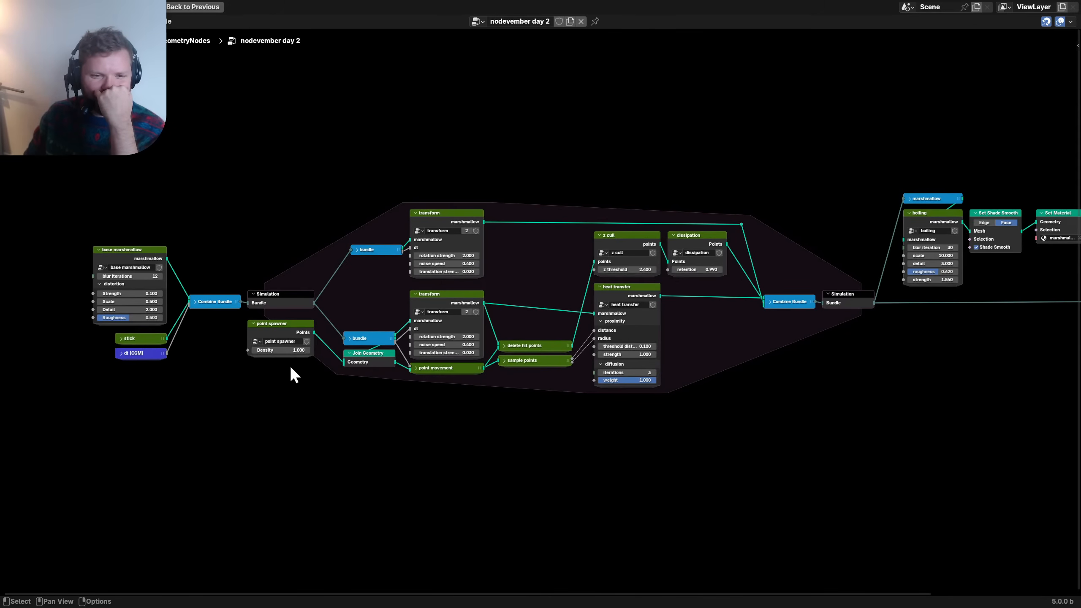
left_click_drag(288, 373, 135, 257)
left_click(336, 428)
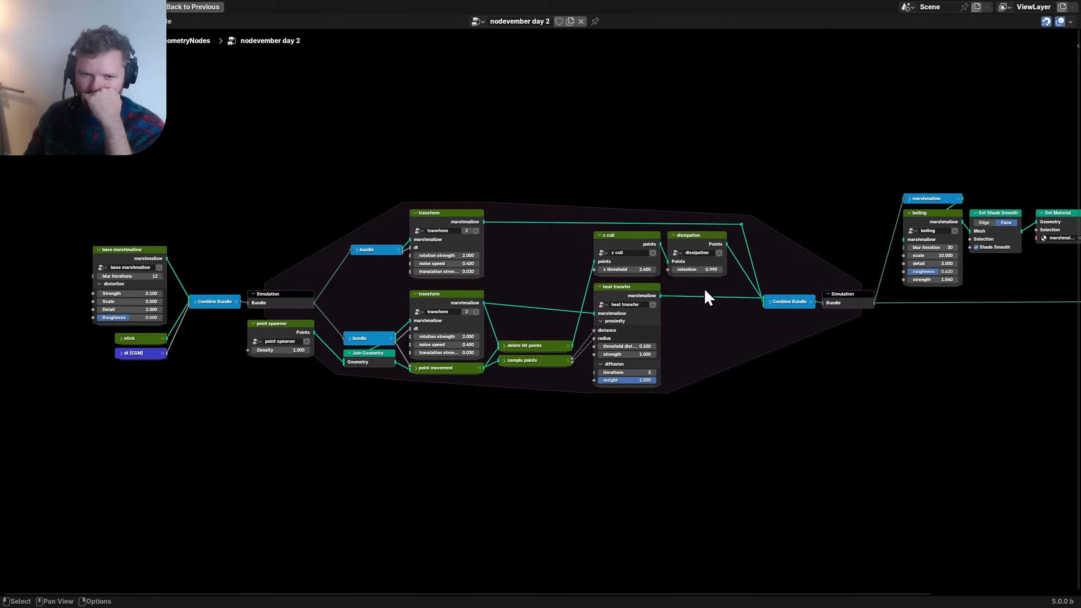
middle_click_drag(476, 300, 579, 313)
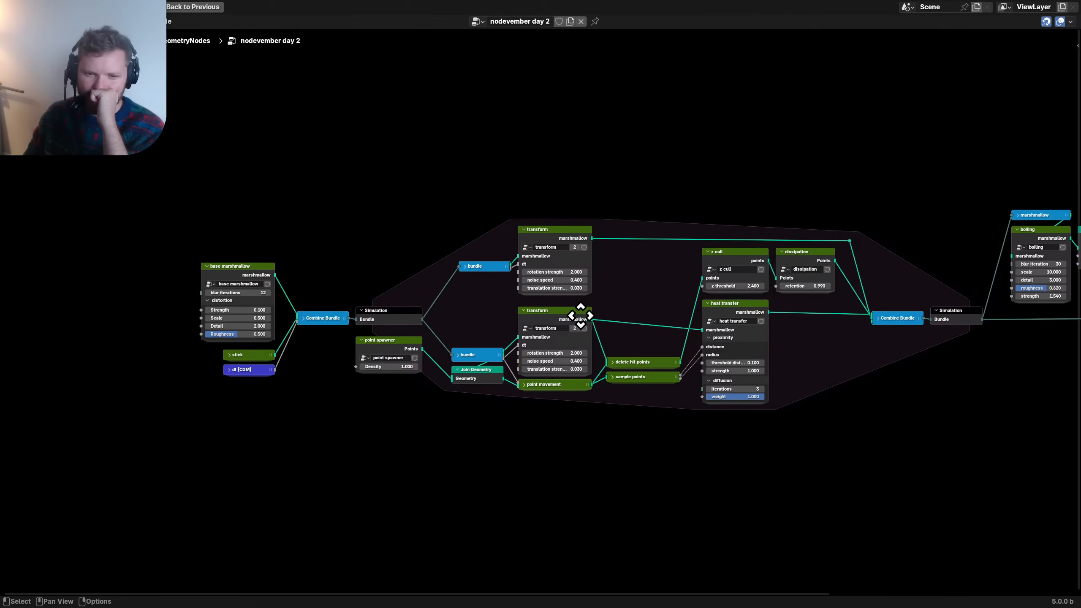
scroll(580, 313, "up", 2)
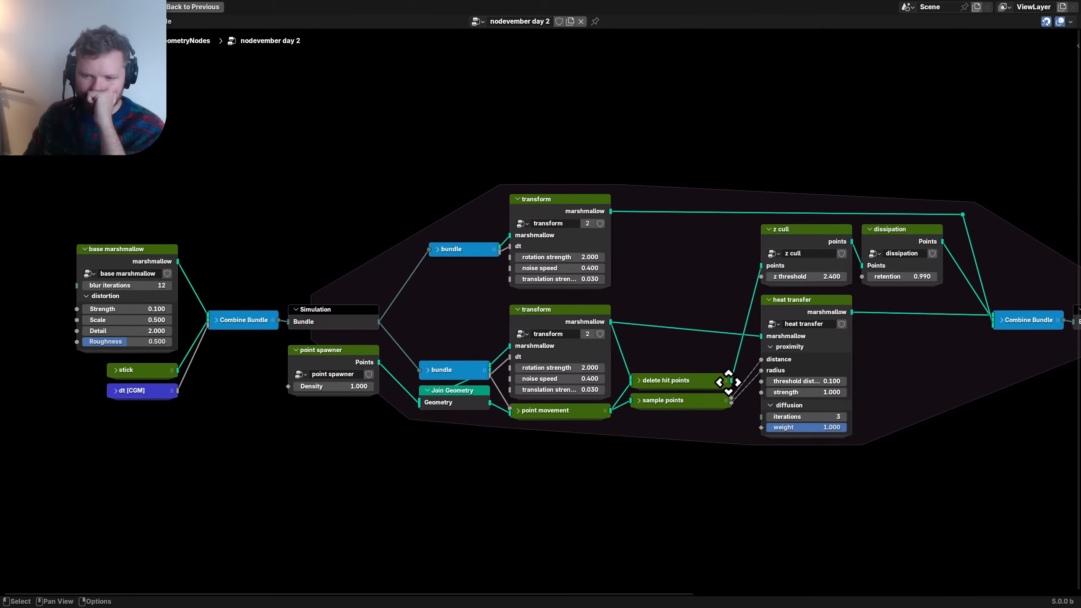
middle_click_drag(728, 382, 536, 403)
scroll(582, 381, "down", 1)
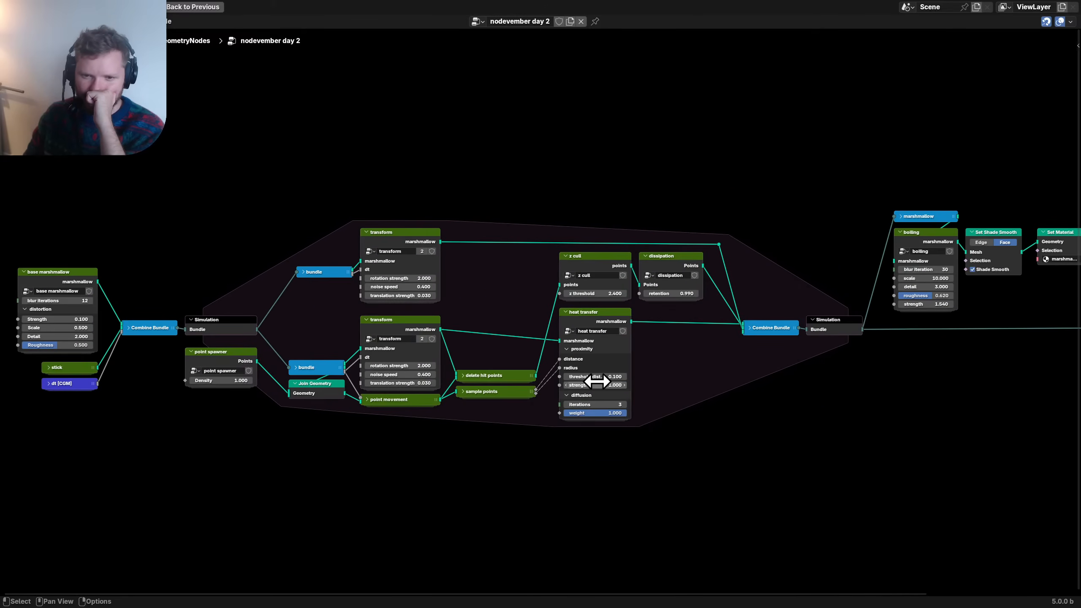
- Collapse the Set Shade Smooth and Set Material nodes and hide their unused sockets
middle_click_drag(710, 351, 249, 405)
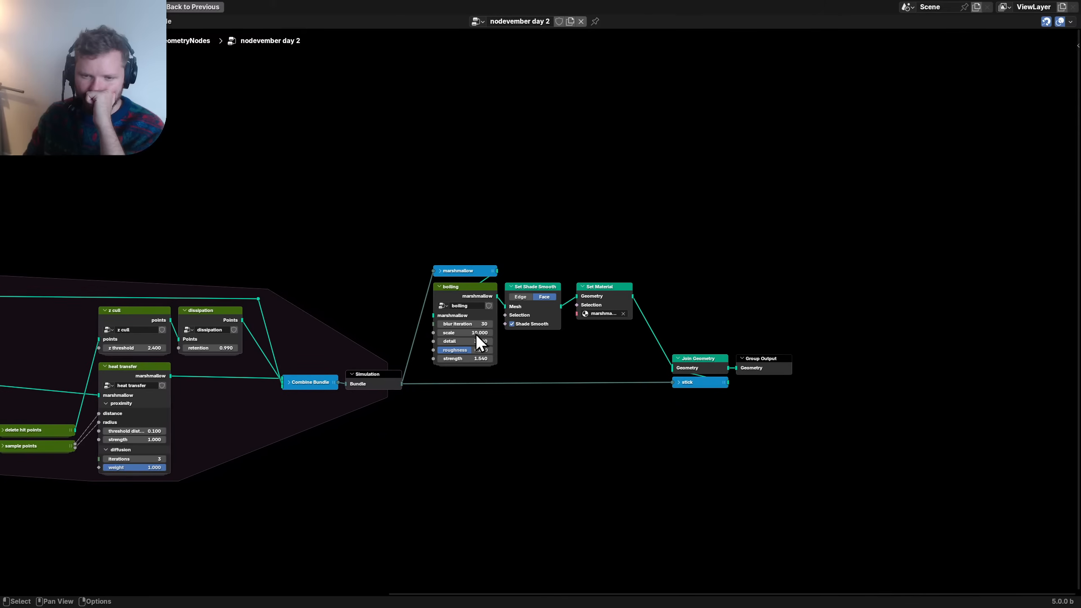
scroll(477, 335, "up", 2)
left_click(517, 268)
key("h")
left_click(626, 279)
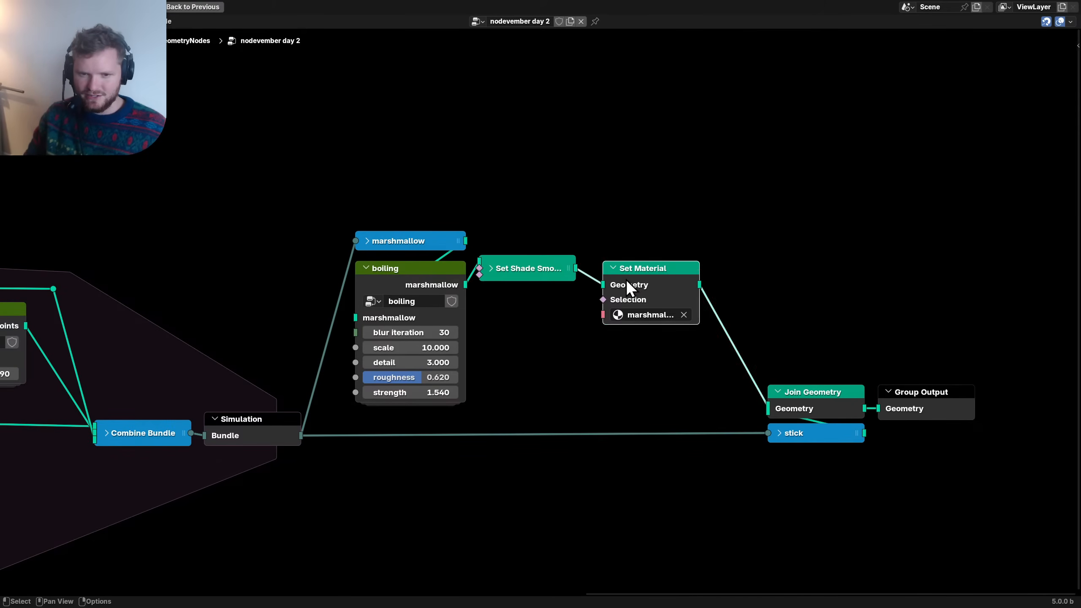
key("h")
left_click(512, 268)
key("ctrl+h")
left_click(631, 267)
key("ctrl+h")
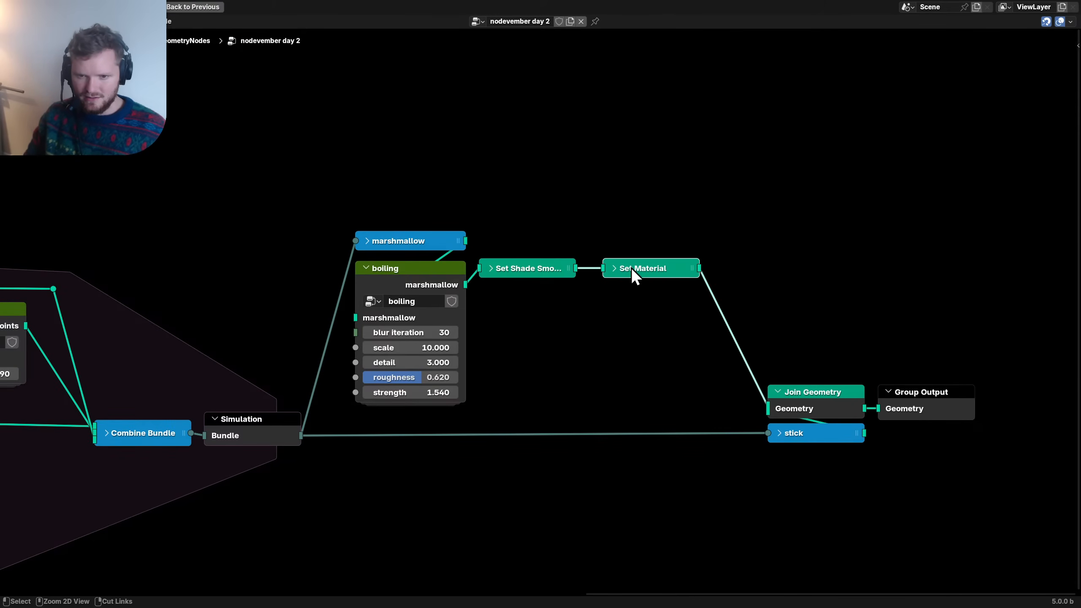
- Stack Set Material beneath Set Shade Smooth, and move Join Geometry and stick closer to boiling
left_click_drag(648, 270, 530, 302)
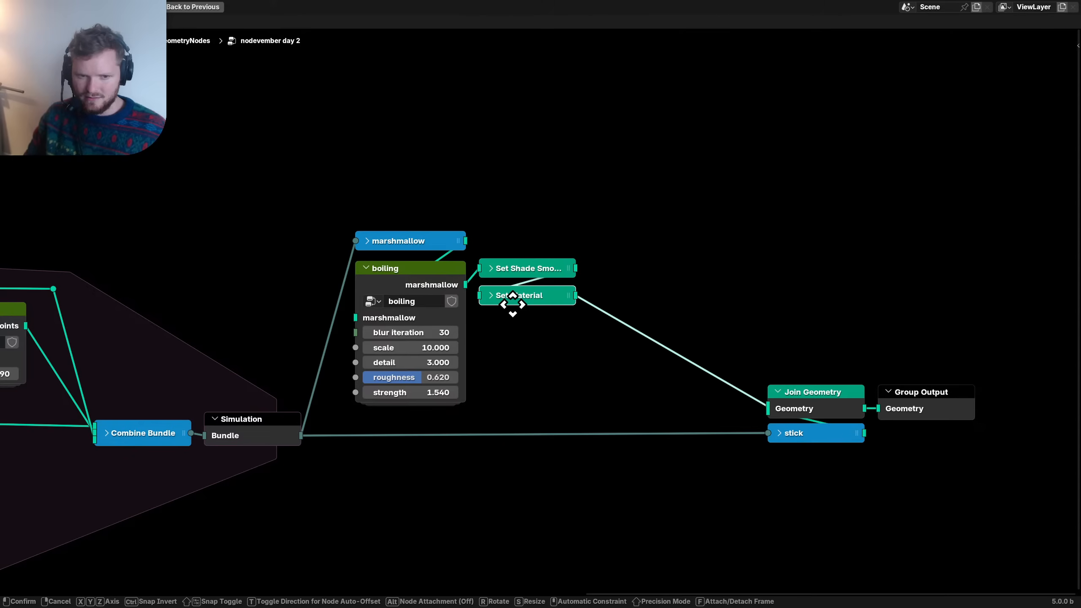
left_click(511, 303)
left_click_drag(798, 402, 689, 402)
left_click_drag(804, 435, 453, 447)
- Group Set Shade Smooth, Set Material and Join Geometry into a node group named combiner
left_click_drag(718, 452, 529, 240)
key("ctrl+g")
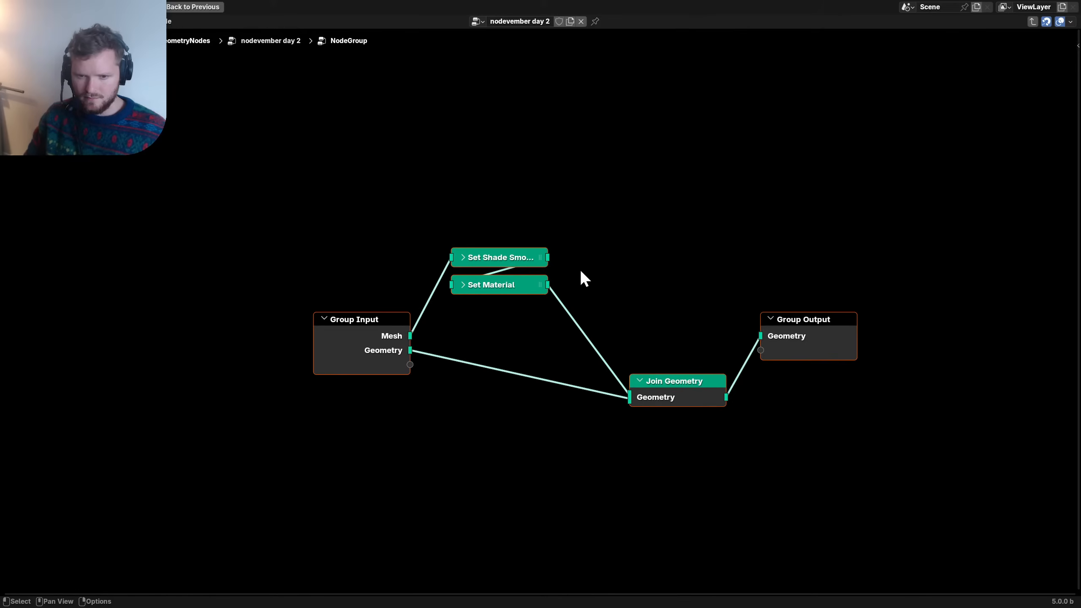
key("Tab")
double_click(608, 363)
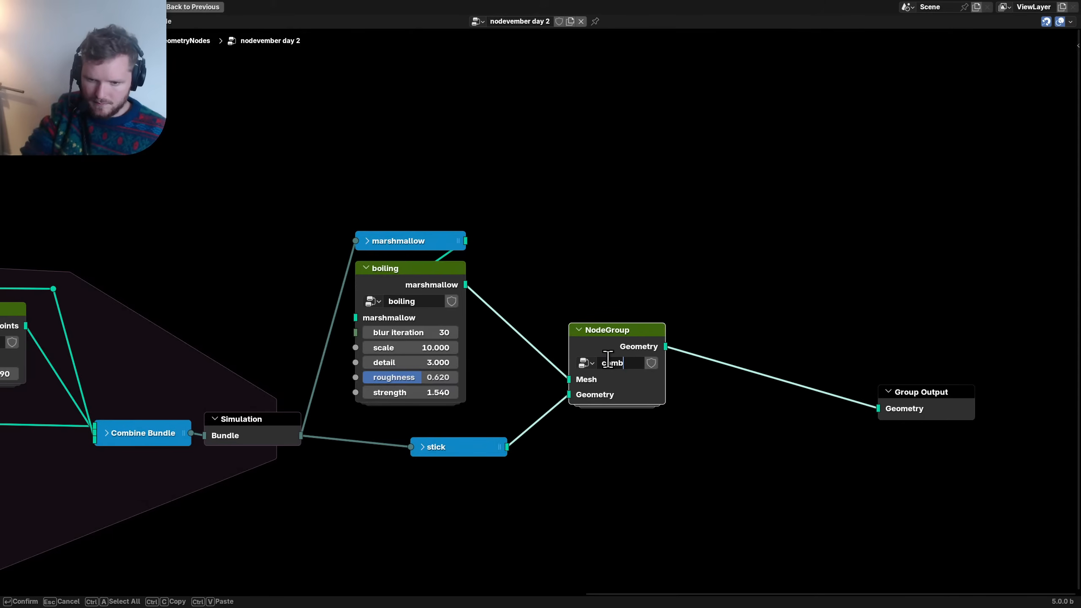
type("combiner")
key("Return")
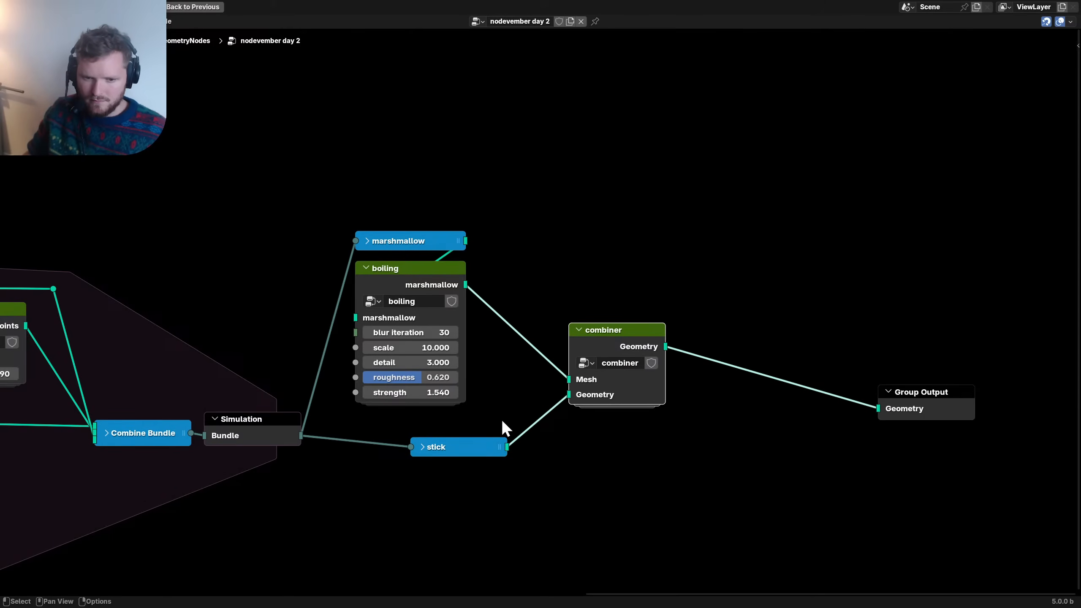
- Align the stick node directly beneath boiling and save the file
left_click_drag(452, 444, 411, 429)
scroll(154, 373, "down", 5)
middle_click_drag(237, 364, 731, 353)
scroll(519, 360, "up", 3)
key("ctrl+s")
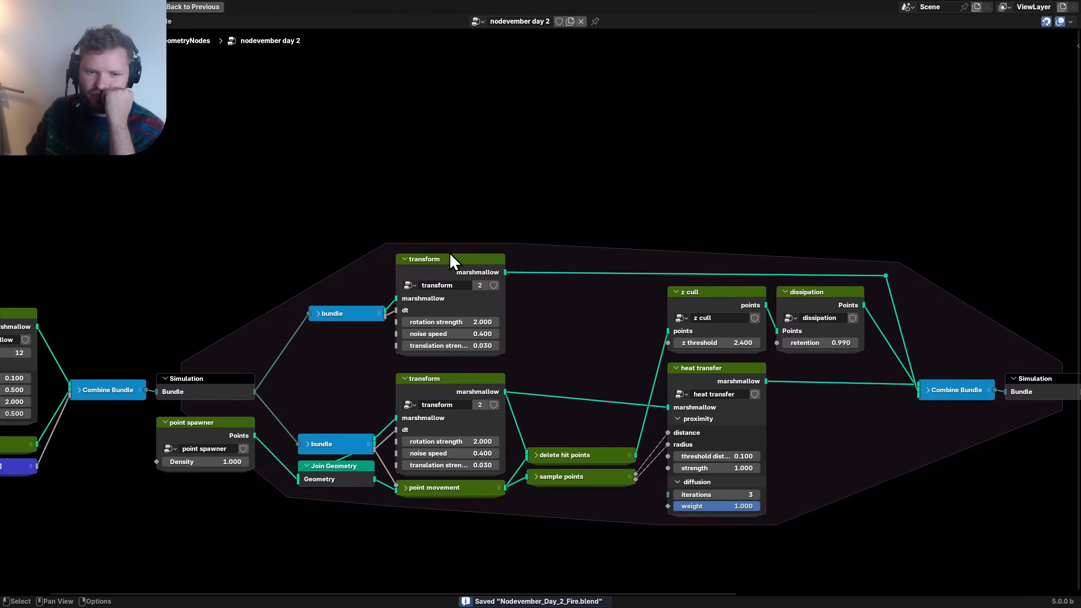
- Raise the lower bundle level with the lower transform's marshmallow input and move the upper transform slightly up
scroll(426, 324, "up", 2)
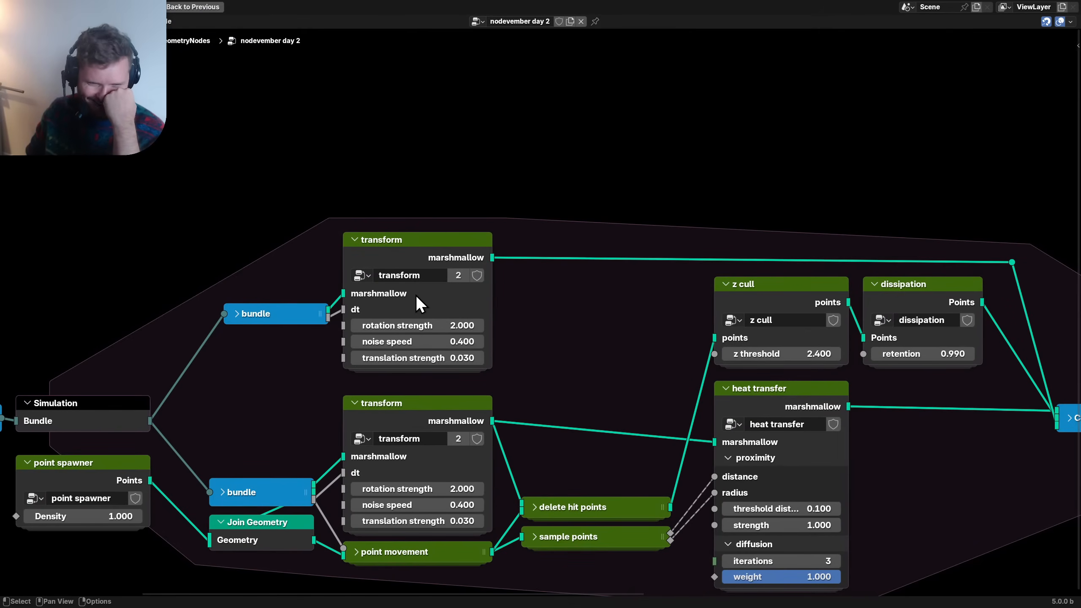
left_click_drag(283, 493, 279, 461)
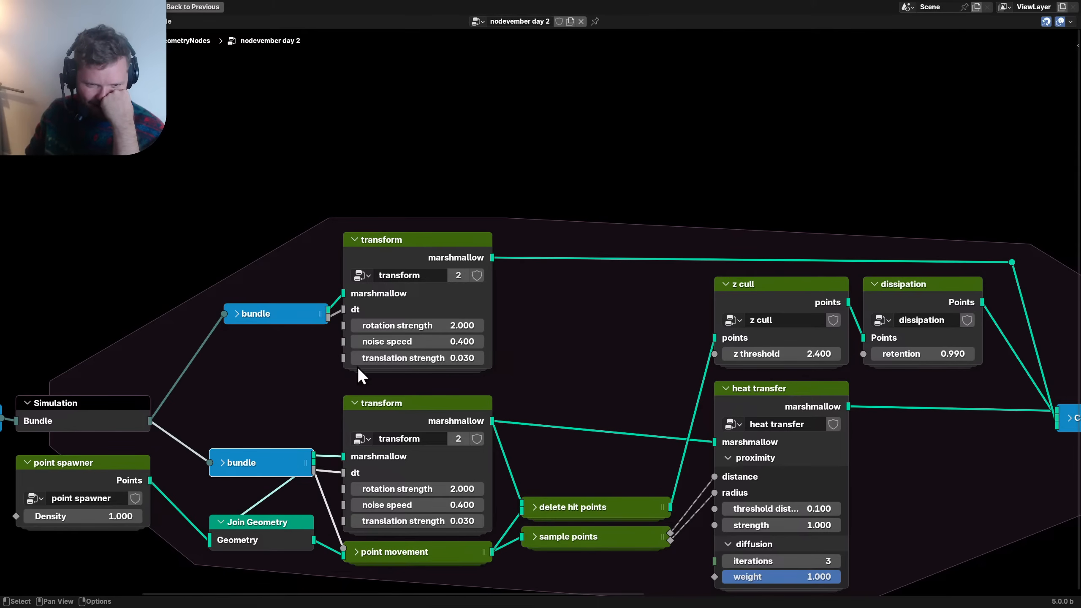
left_click(407, 244)
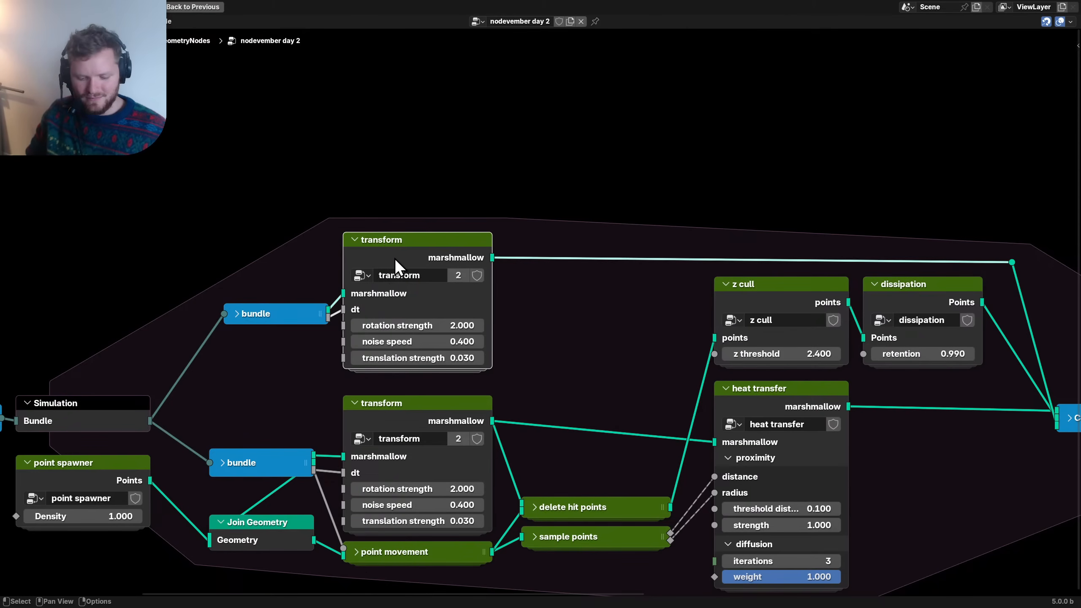
left_click_drag(395, 254, 395, 223)
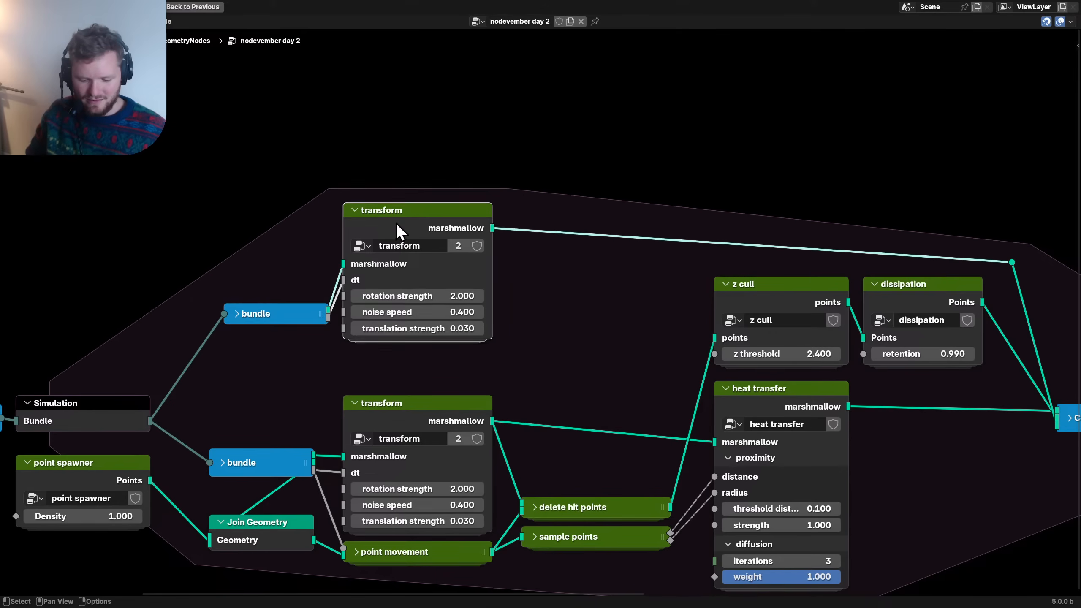
key("h")
key("h")
key("n")
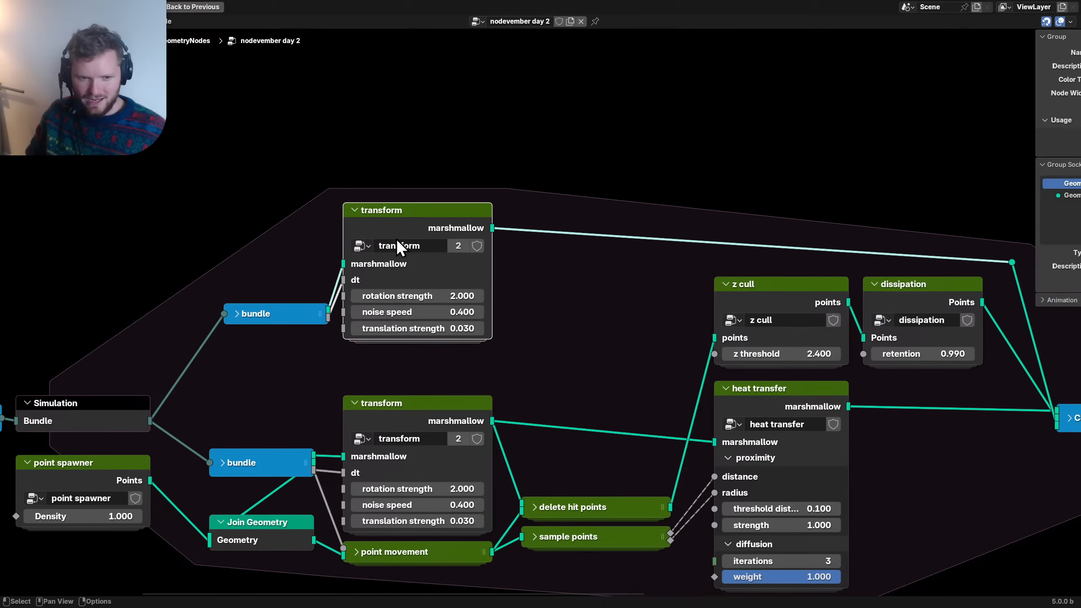
key("n")
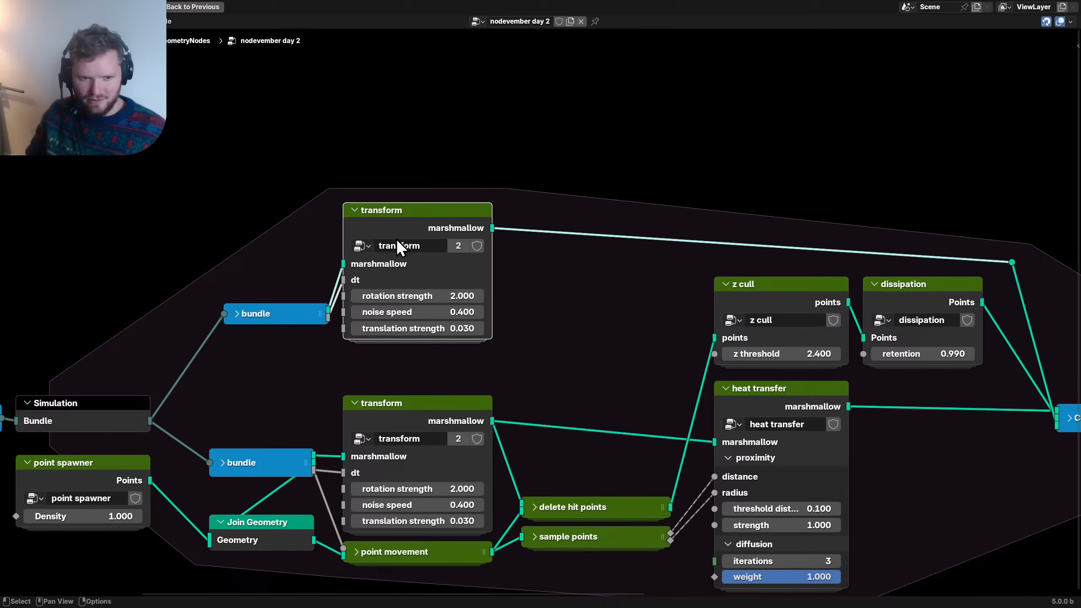
- Inside the transform group, line up the dt Group Input with the Multiply node's inputs, move it closer and save the file
key("Tab")
left_click_drag(350, 298, 334, 214)
key("ctrl+s")
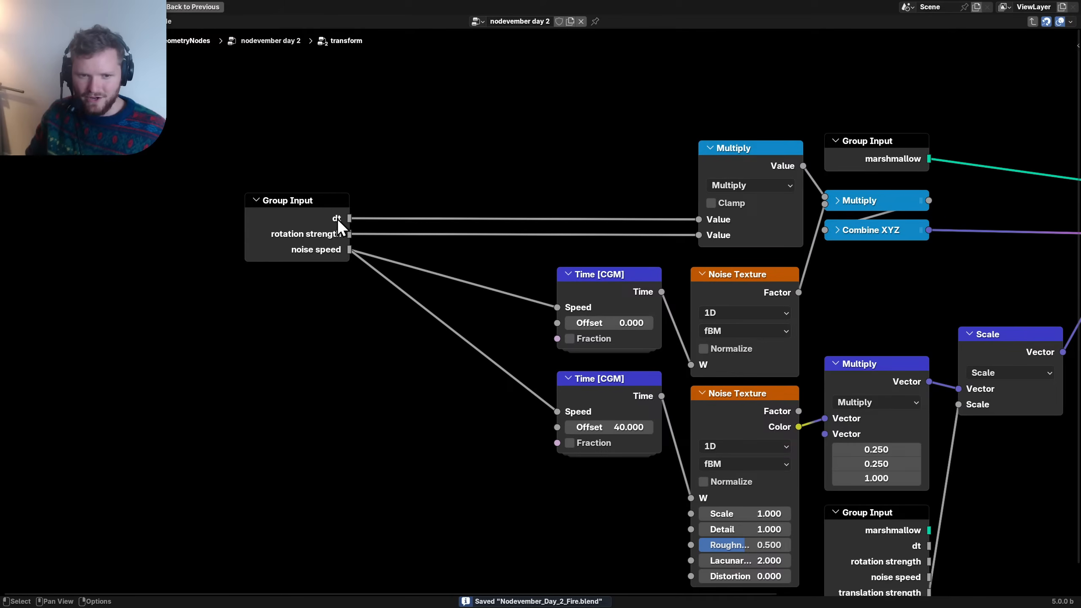
left_click_drag(289, 215, 400, 216)
key("Tab")
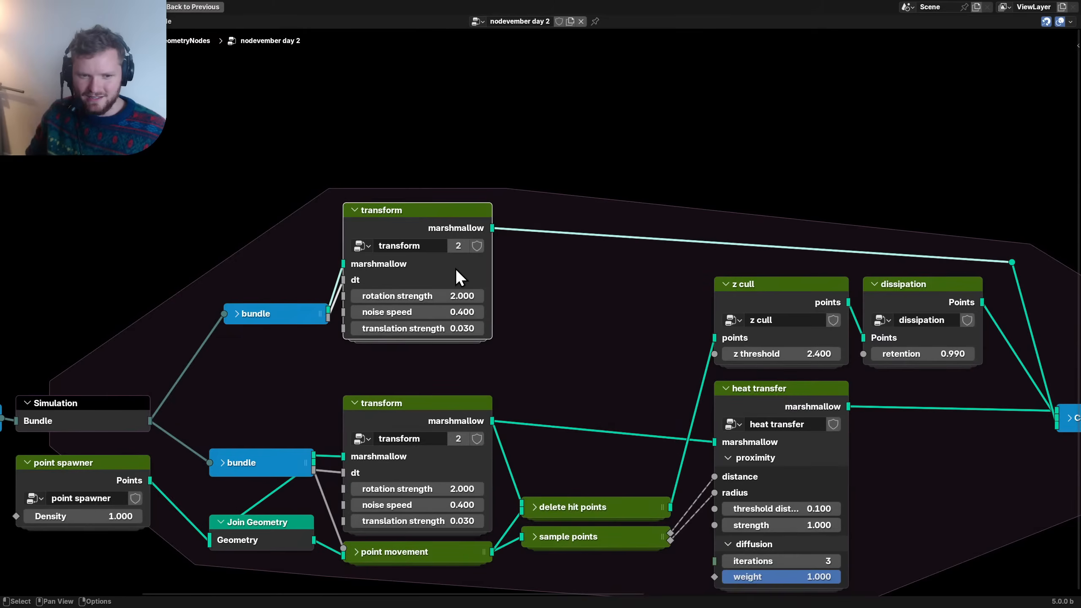
- Lower the upper transform to just above the lower one and shift it slightly up together with its bundle
scroll(455, 269, "down", 1)
key("g")
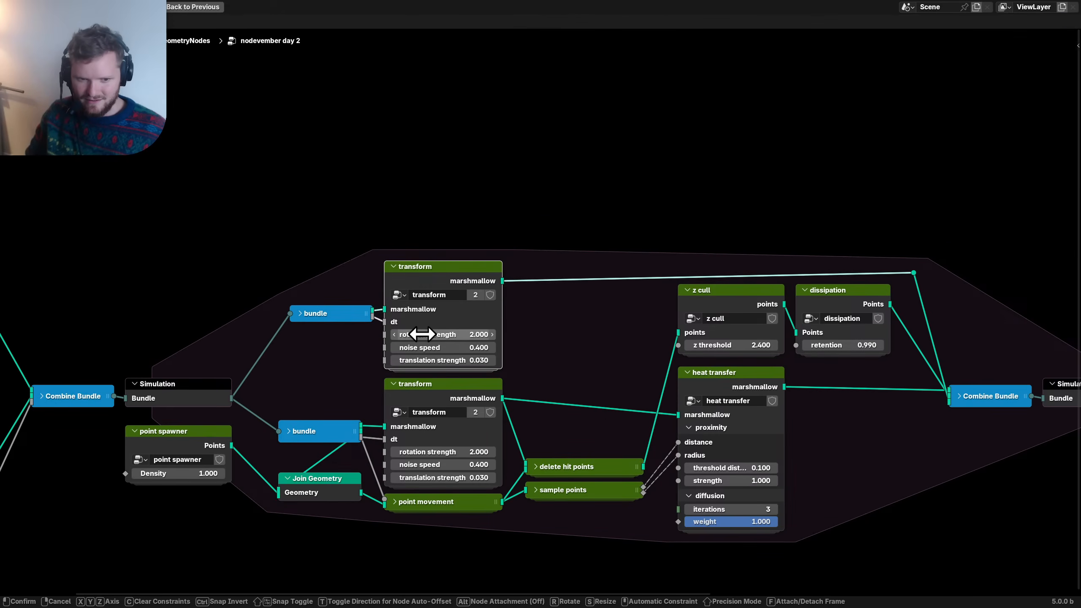
left_click(421, 338)
scroll(309, 326, "down", 5)
middle_click_drag(594, 325, 409, 354)
scroll(456, 332, "up", 3)
left_click_drag(305, 370, 121, 308)
key("g")
left_click(120, 300)
scroll(467, 341, "down", 3)
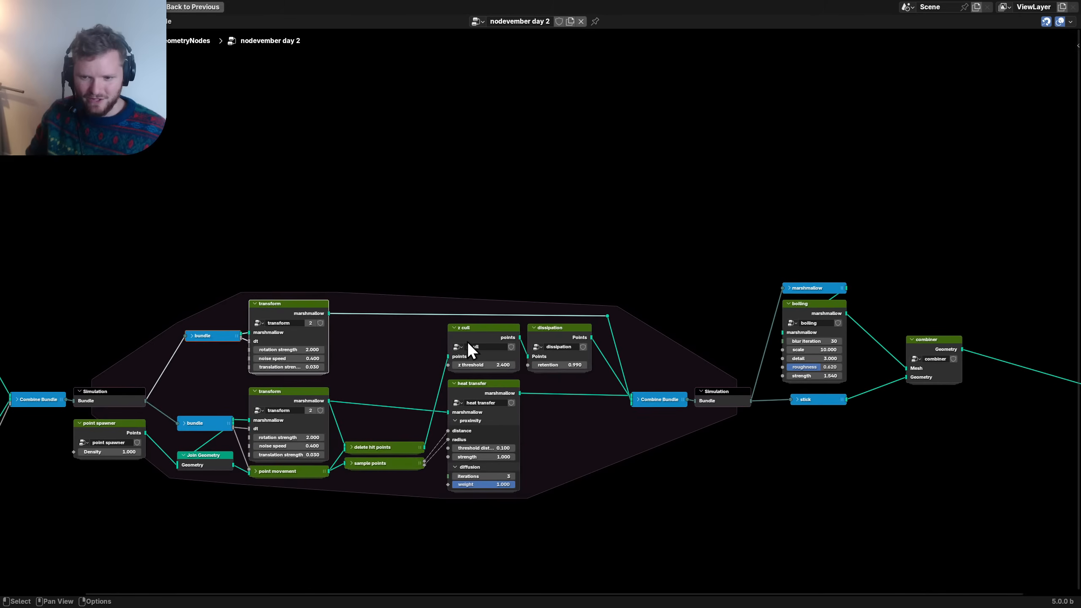
- Try stacking the Simulation output beneath the inner Combine Bundle and return it beside that node
middle_click_drag(612, 413, 432, 403)
scroll(566, 411, "up", 1)
scroll(566, 410, "up", 2)
left_click_drag(533, 431, 532, 387)
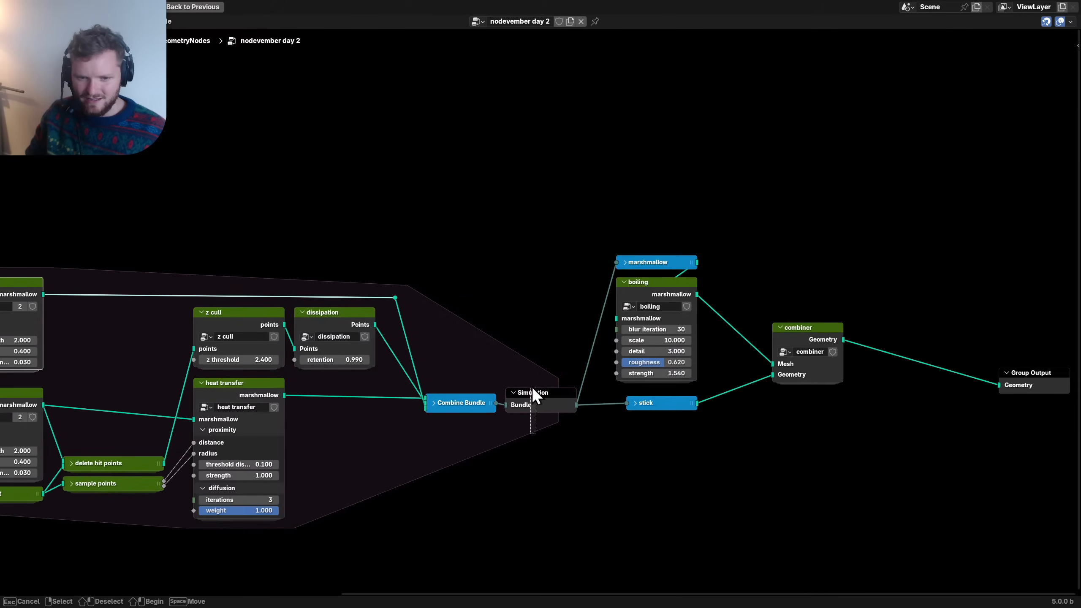
key("g")
left_click(482, 357)
left_click(535, 409)
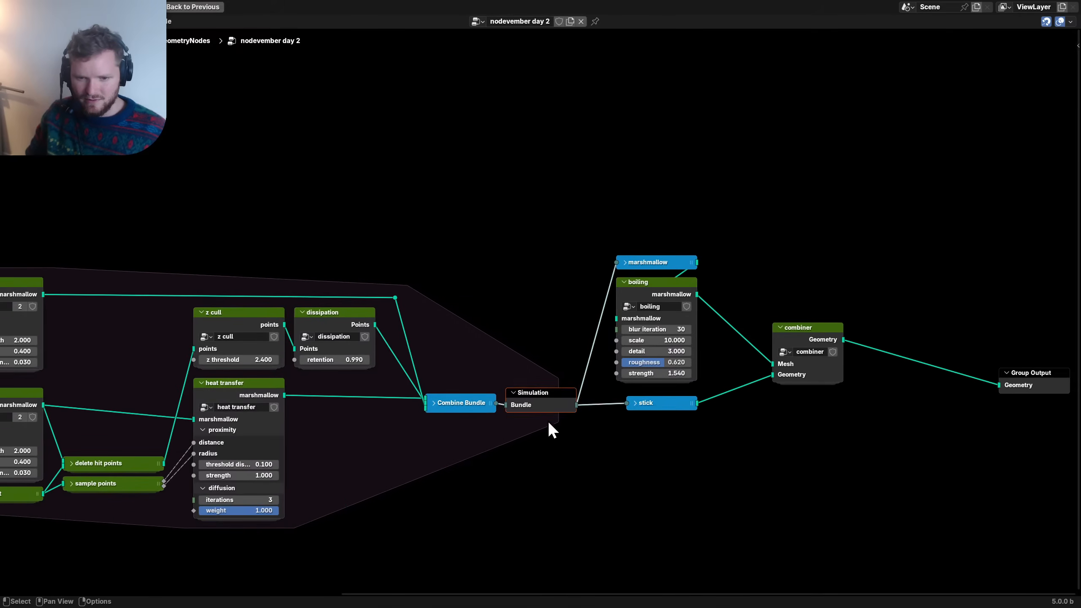
key("g")
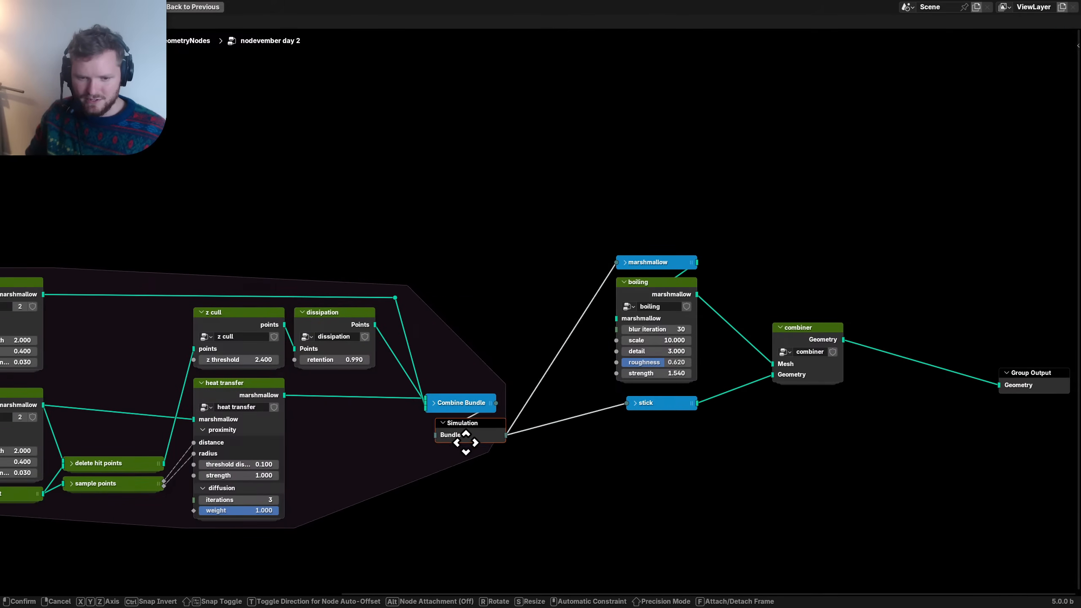
left_click(458, 439)
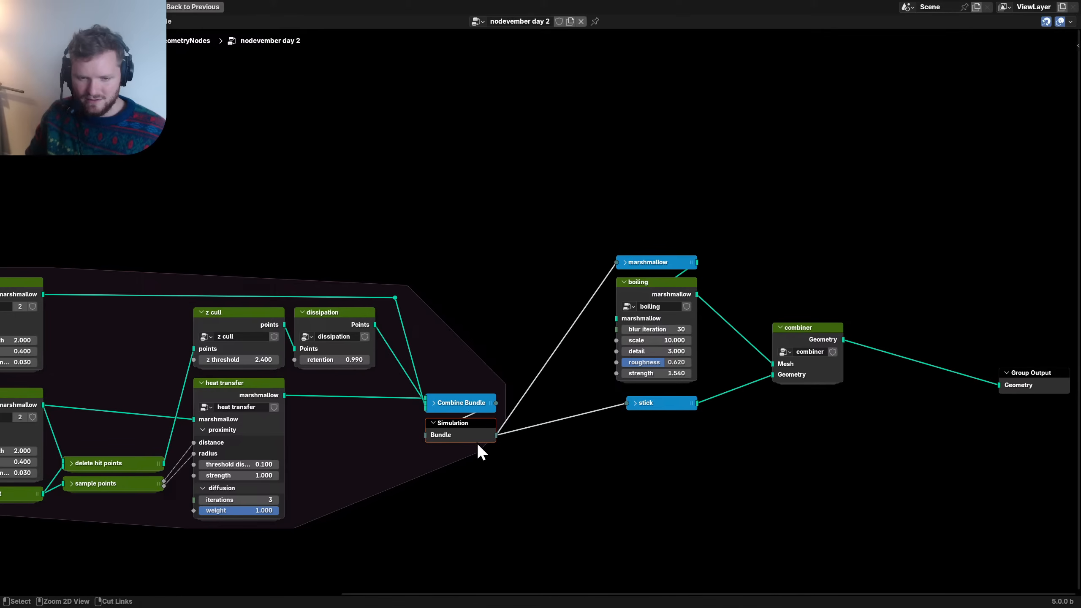
left_click_drag(477, 442, 552, 434)
- Resize the stick node to match boiling's width and move the combiner closer to both
scroll(560, 431, "down", 2)
scroll(616, 396, "up", 5)
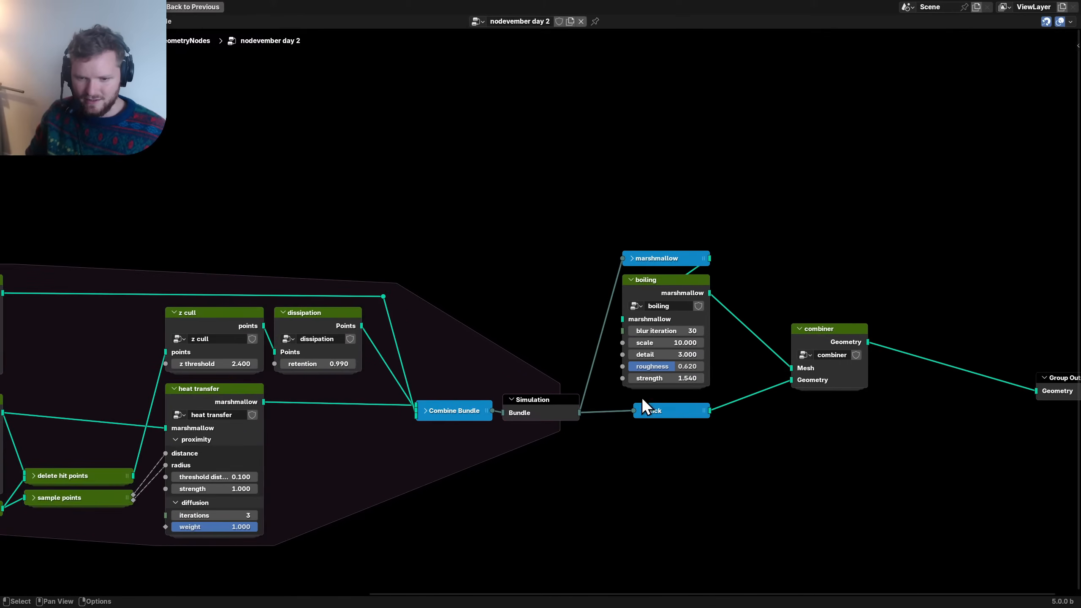
left_click_drag(505, 448, 550, 449)
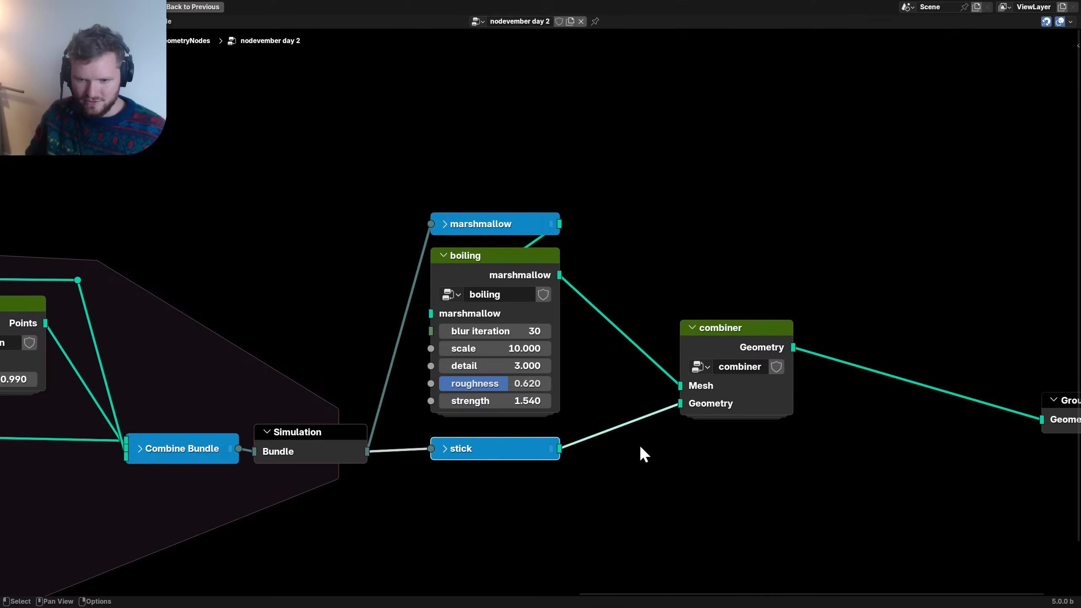
left_click_drag(641, 447, 731, 371)
key("g")
left_click(678, 367)
middle_click_drag(678, 333, 543, 348)
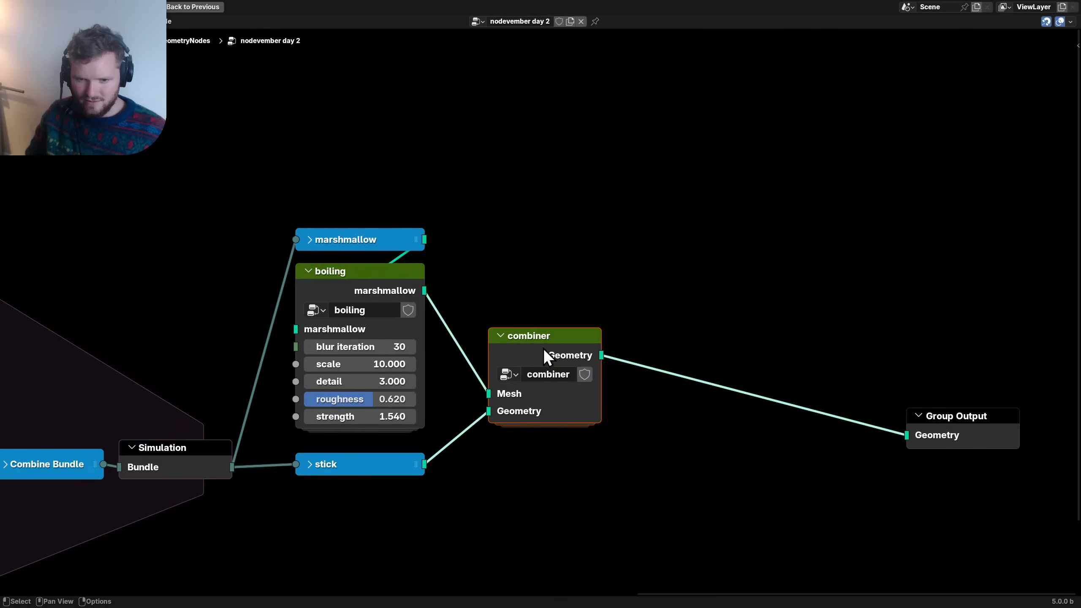
- In the combiner group, rename the Mesh input to marshmallow and the Geometry input to stick
left_click(546, 355)
key("Tab")
key("n")
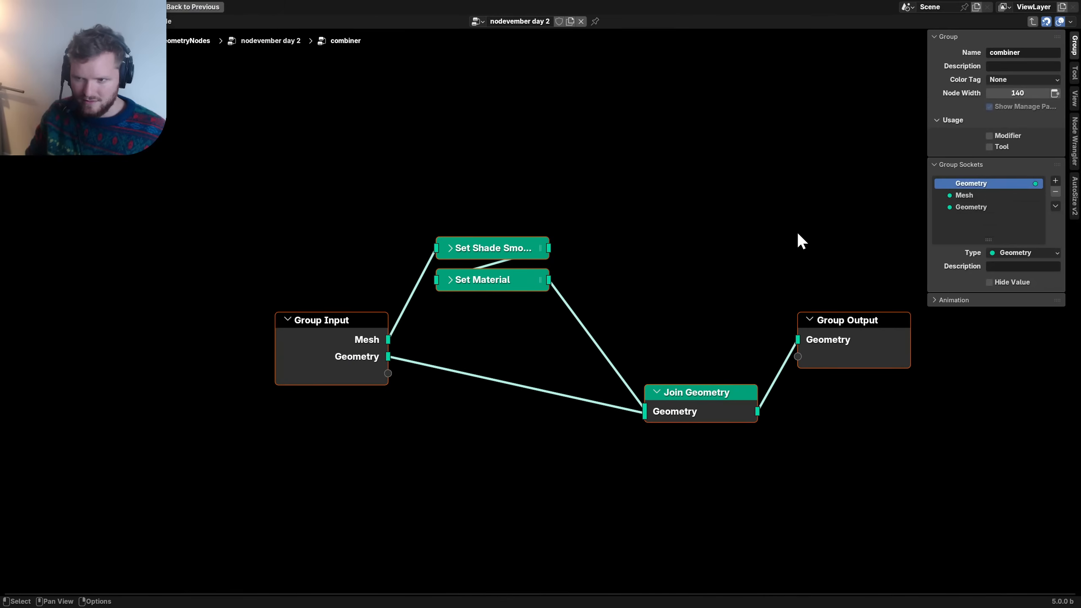
double_click(968, 195)
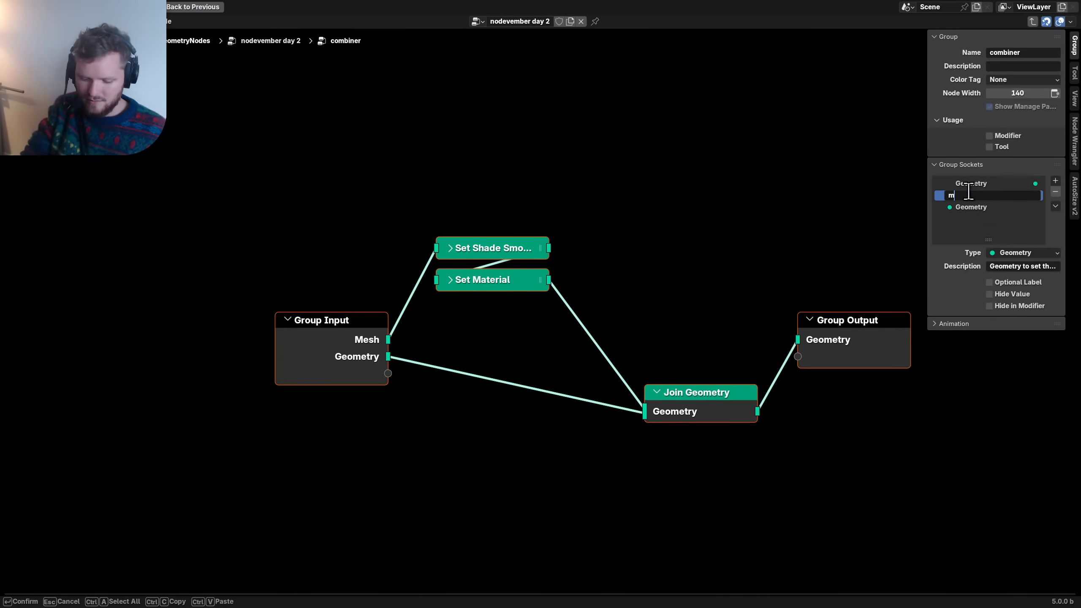
type("marshmallow")
key("Return")
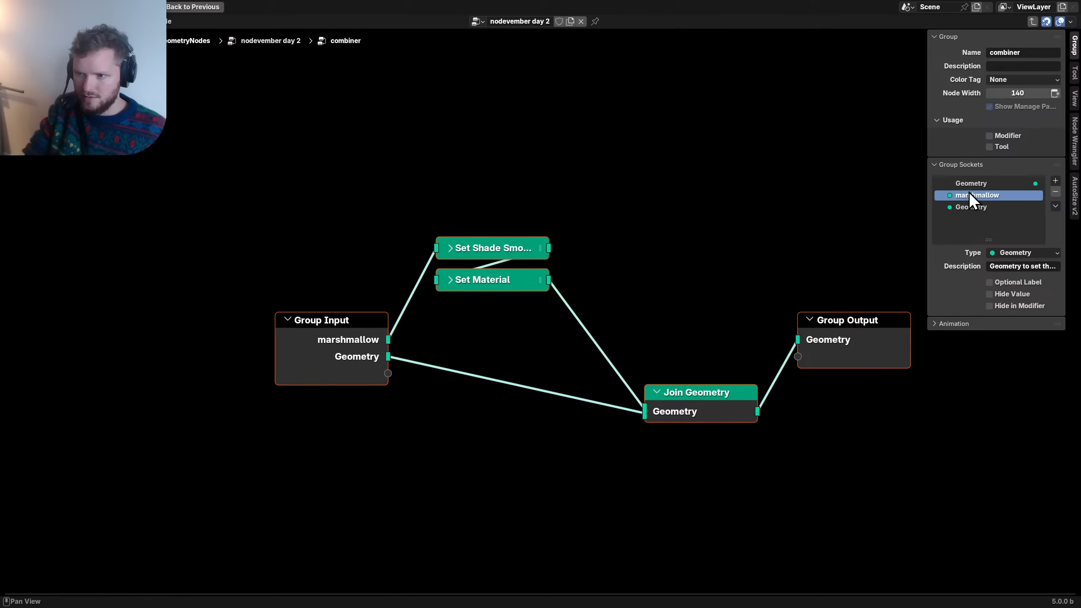
left_click(979, 208)
double_click(977, 207)
type("stick")
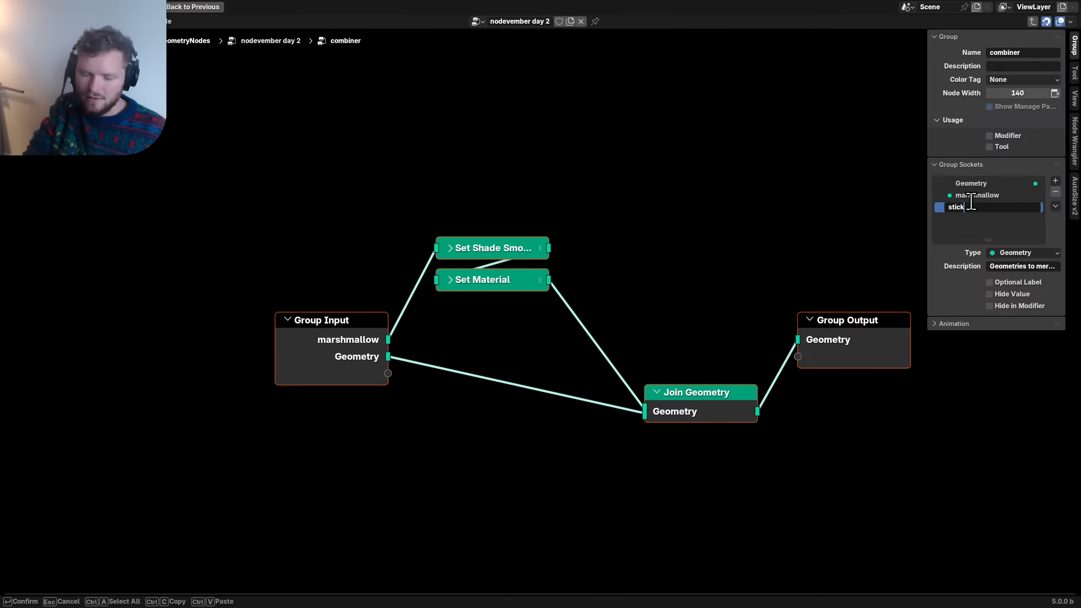
key("Return")
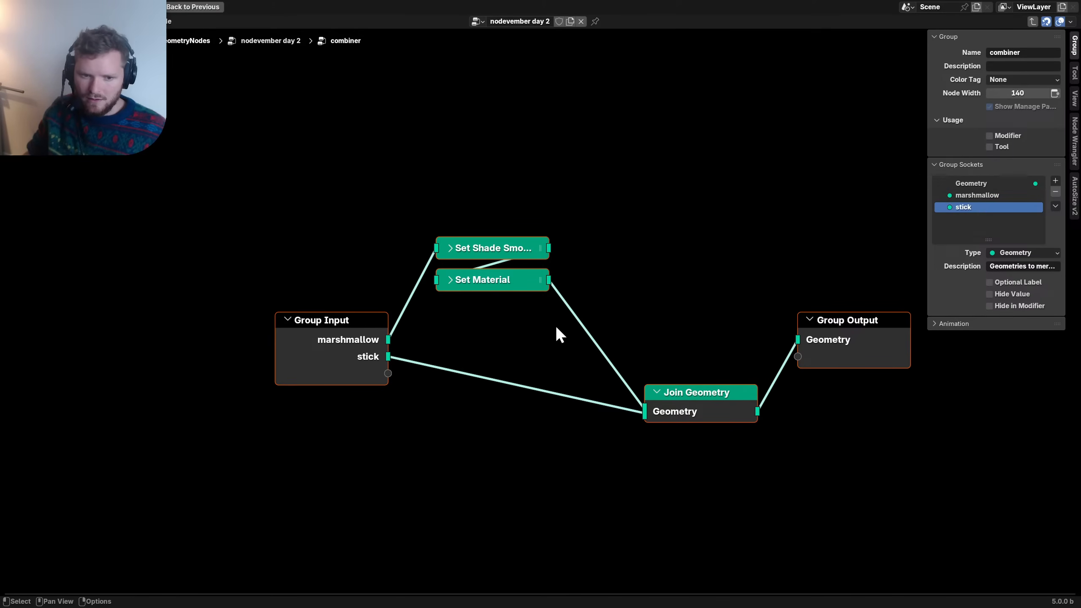
- Raise the Group Input beside Set Shade Smooth and feed stick into Join Geometry from a duplicated Group Input, cutting the original stick link
left_click_drag(296, 323, 306, 242)
key("shift+d")
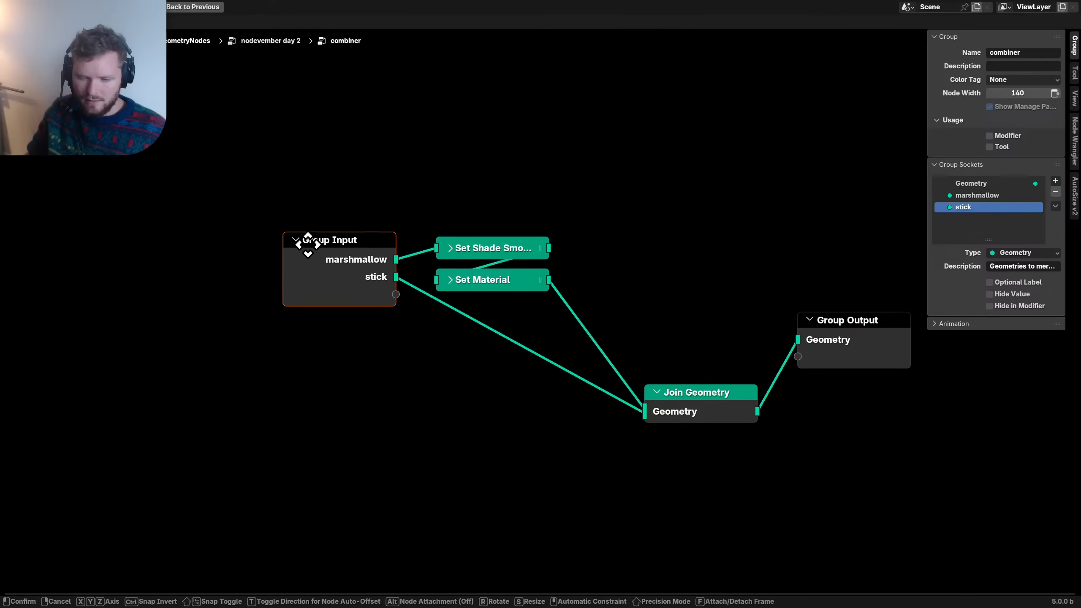
left_click(404, 388)
left_click_drag(492, 420, 642, 412)
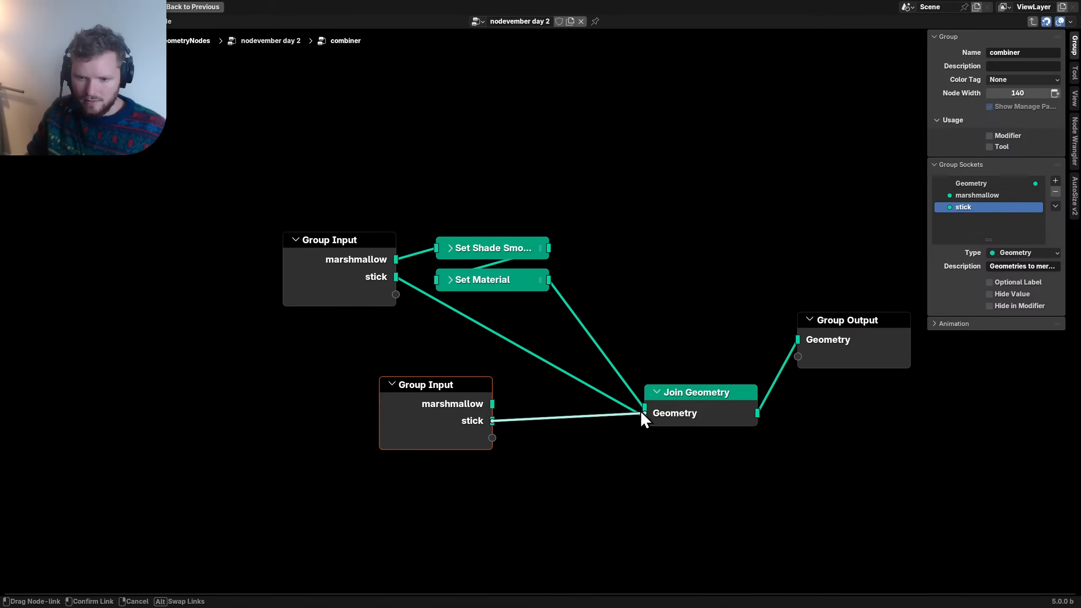
right_click_drag(540, 341, 527, 371, "ctrl")
- Hide the unused sockets on both Group Input nodes and align the stick one beneath the marshmallow one
left_click(424, 399)
key("ctrl+h")
left_click_drag(424, 399, 328, 345)
left_click(345, 274)
key("ctrl+h")
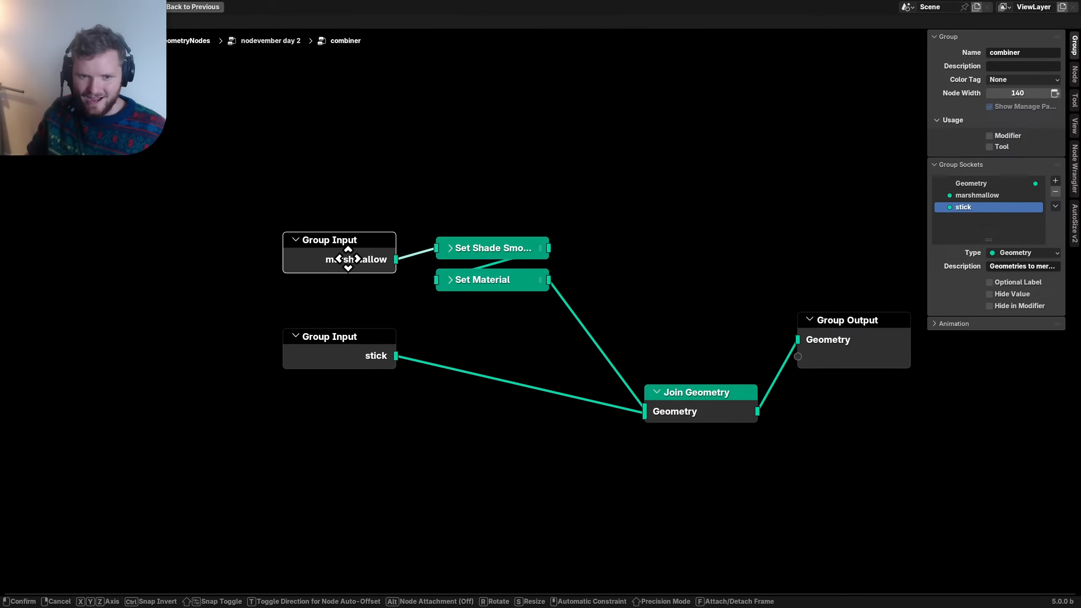
- Collapse both Group Inputs, stack them above and below the shade and material nodes, and move Join Geometry beside the stack
key("h")
left_click_drag(346, 242, 491, 226)
left_click(348, 354)
key("h")
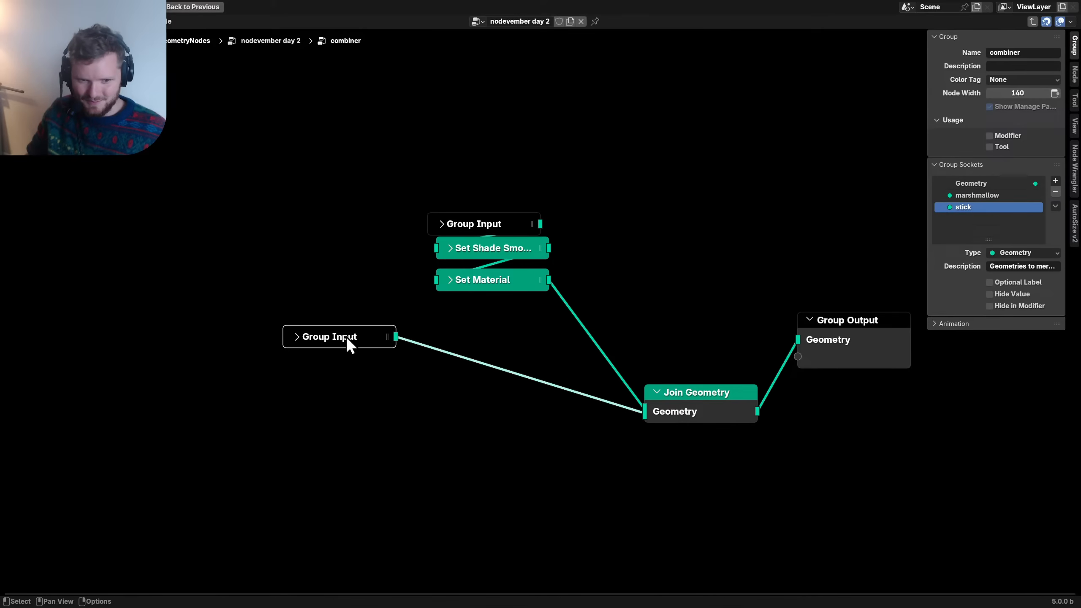
left_click_drag(349, 340, 474, 400)
left_click_drag(702, 415, 606, 315)
left_click_drag(471, 411, 488, 308)
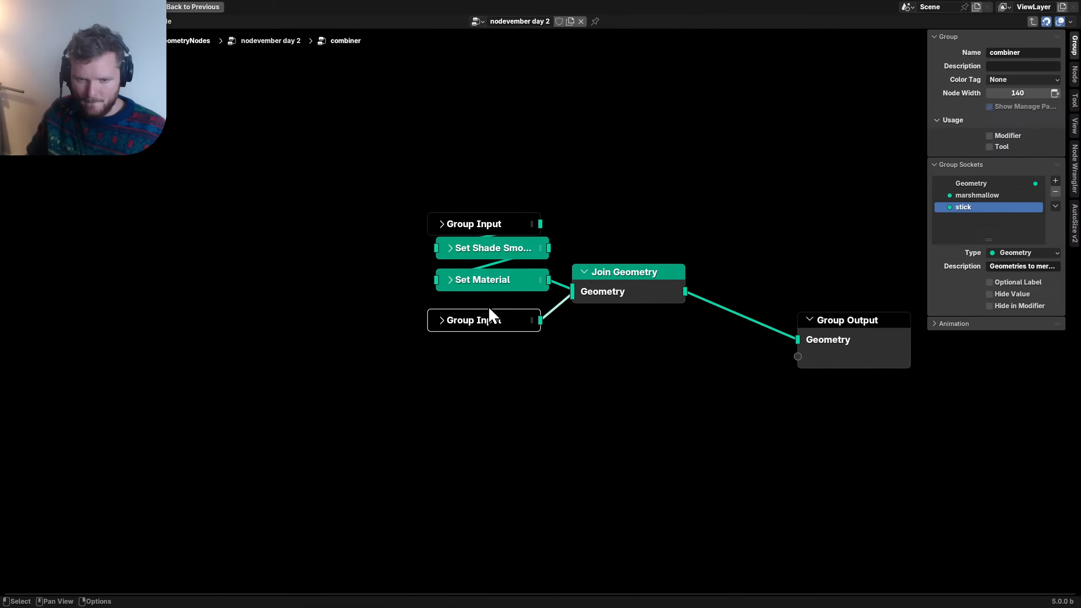
- Align Set Shade Smooth and Set Material with the two collapsed Group Inputs in one evenly spaced column
left_click_drag(367, 281, 480, 261)
key("g")
left_click(482, 219)
left_click(473, 223)
key("g")
left_click(473, 209)
key("g")
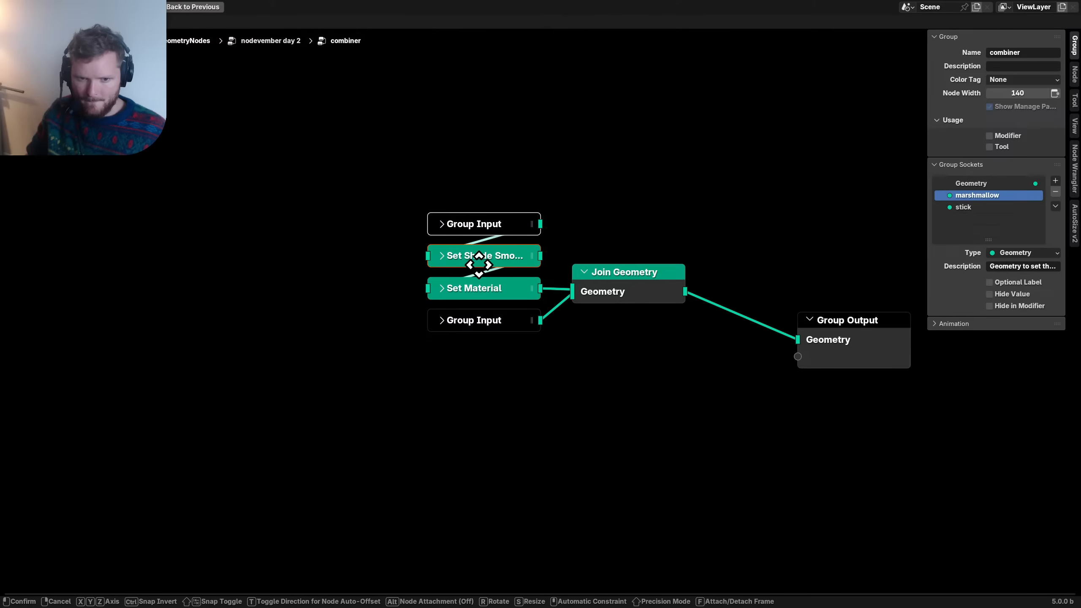
left_click(480, 267)
- Move the Group Output right beside Join Geometry and leave the combiner group
middle_click_drag(701, 296, 440, 326)
left_click_drag(511, 445, 638, 320)
key("g")
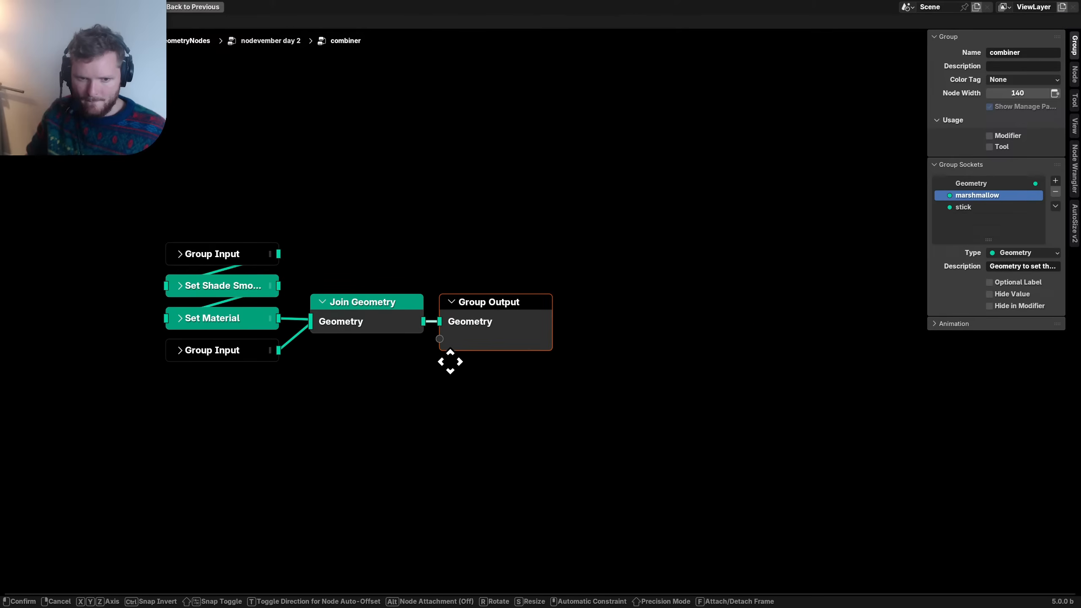
left_click(451, 362)
key("Tab")
- Move the main tree's Group Output close beside the combiner node
scroll(451, 361, "down", 3)
left_click_drag(663, 418, 813, 321)
key("g")
left_click(586, 370)
- Restore the full multi-editor layout, save the file and frame the whole node tree
middle_click_drag(230, 359, 663, 345)
middle_click_drag(375, 363, 584, 355)
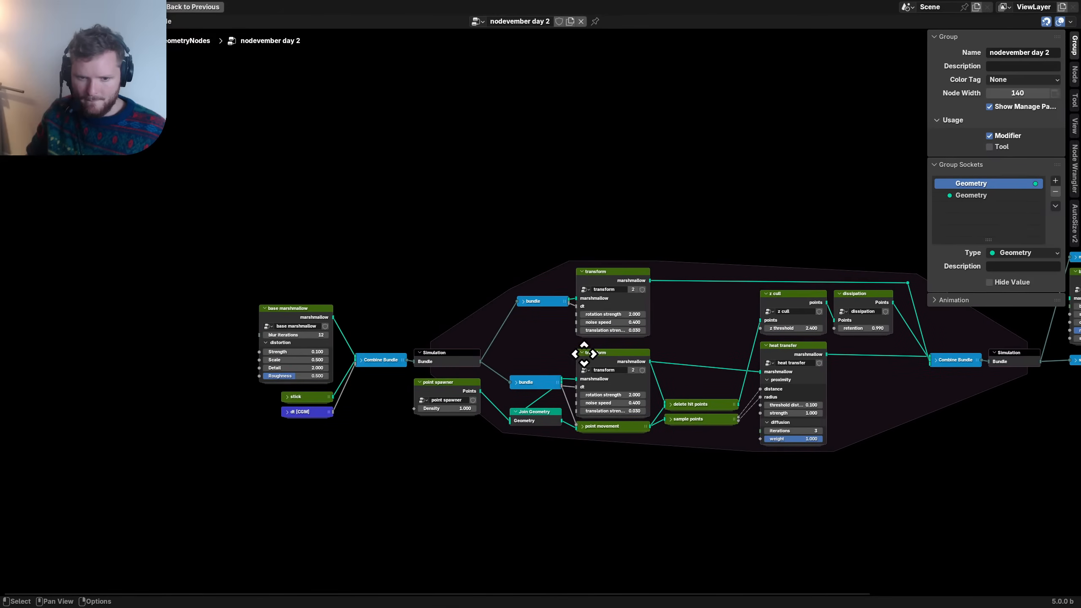
key("ctrl+space")
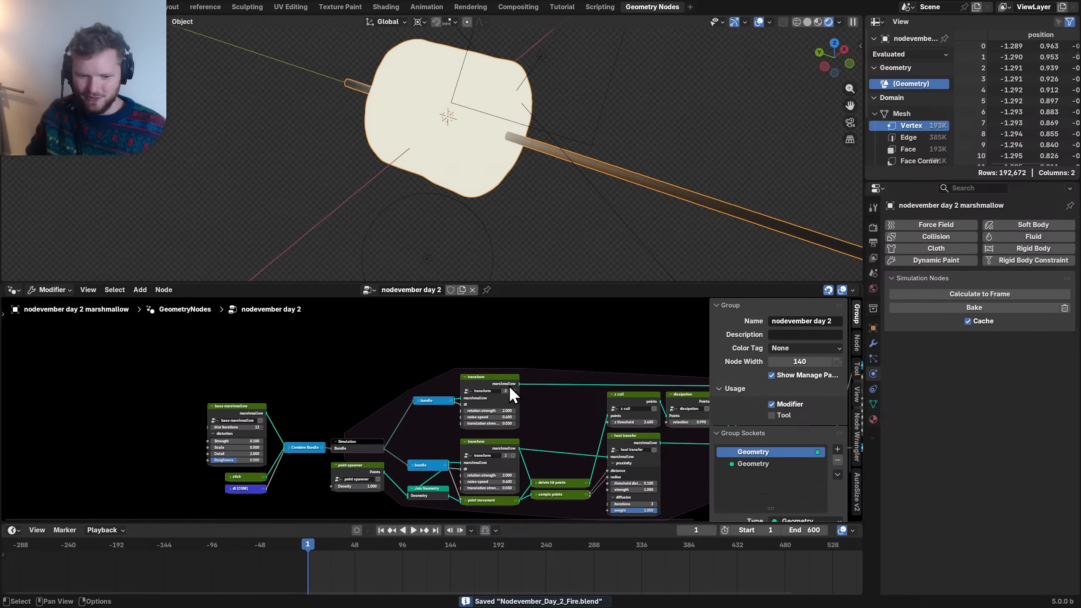
key("Home")
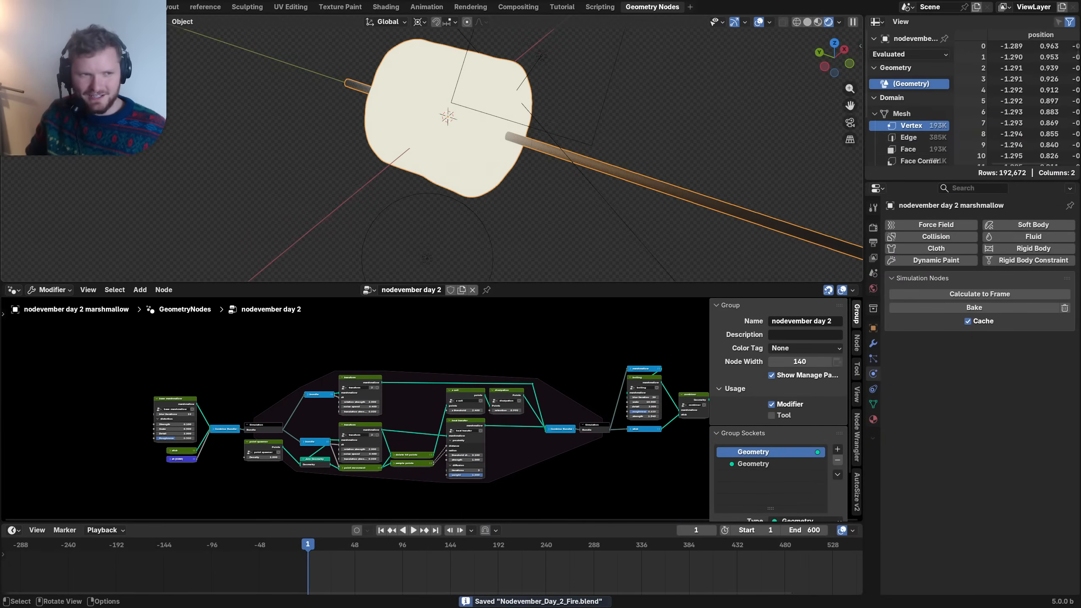
- Start baking the Simulation output to disk and stop the bake partway
scroll(814, 433, "down", 3)
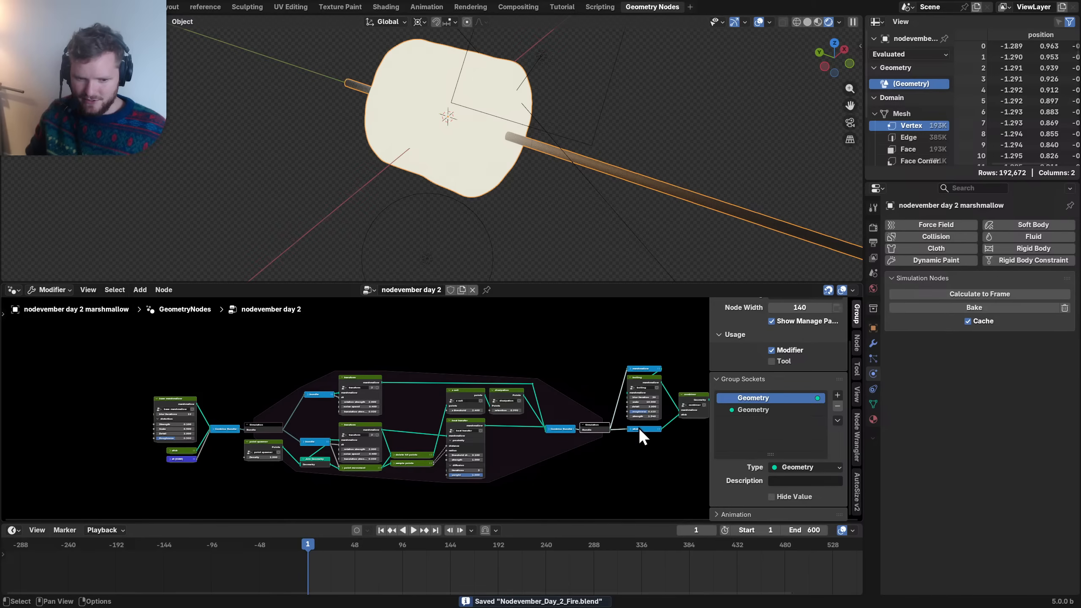
scroll(638, 427, "up", 4)
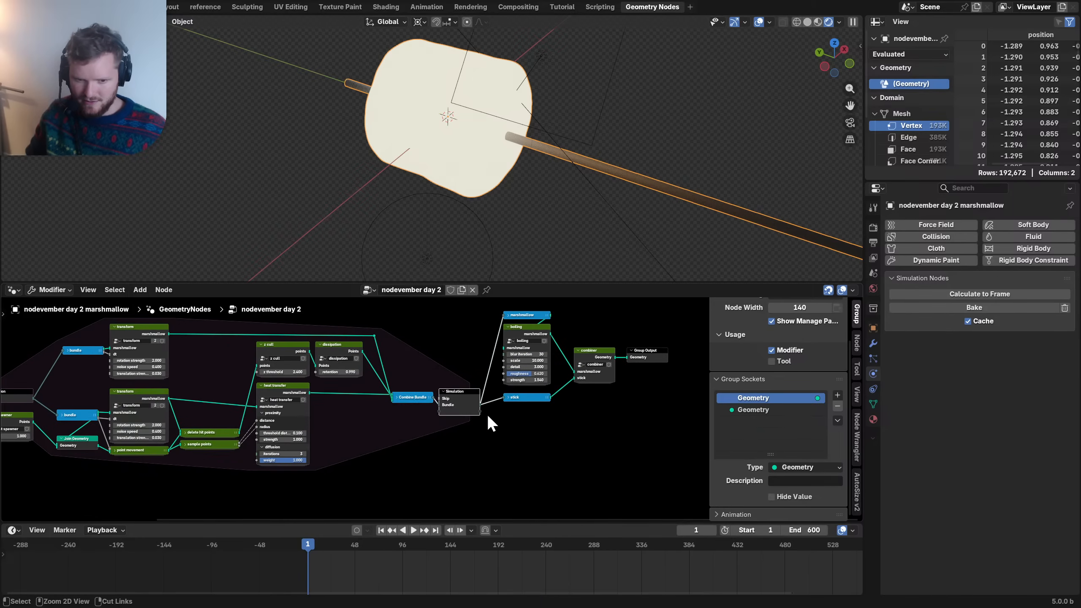
left_click(857, 337)
scroll(821, 418, "down", 4)
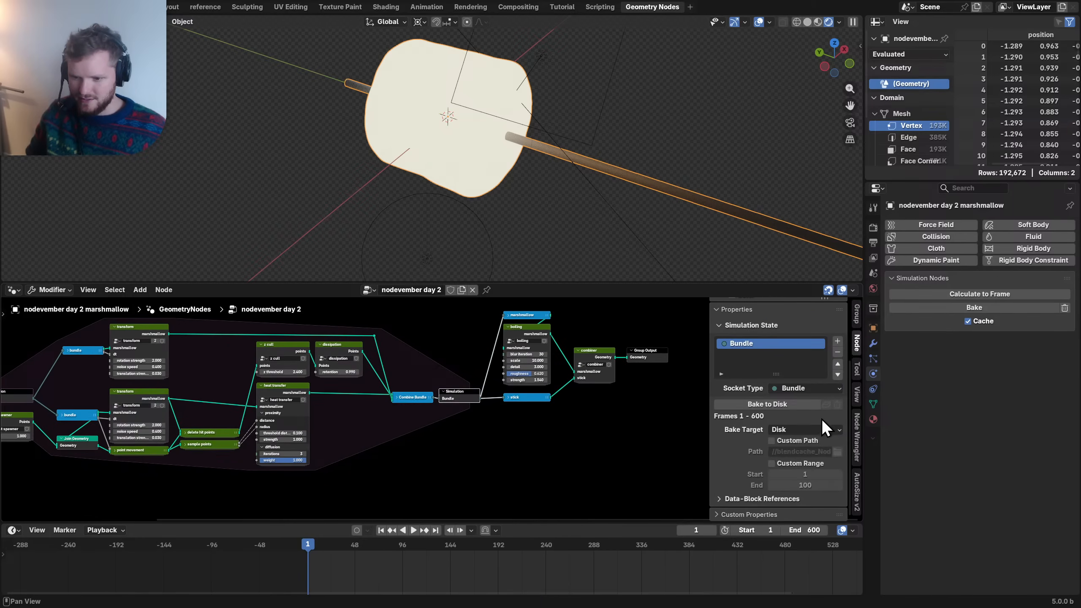
left_click(780, 406)
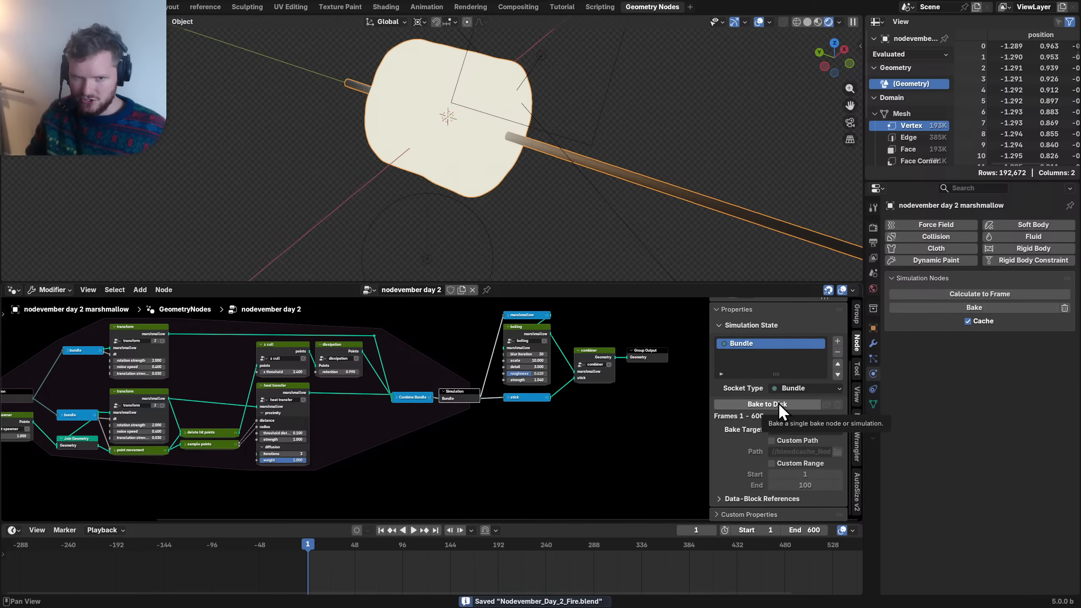
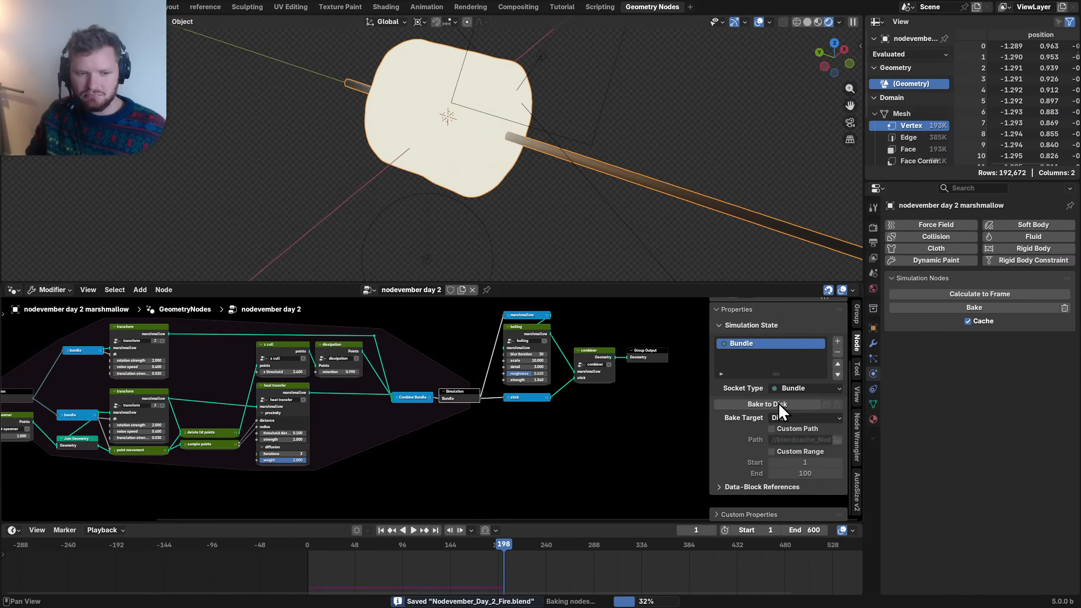
key("Escape")
- Scrub the baked simulation to frames 85 and 174 and examine the marshmallow from another angle
left_click_drag(308, 543, 391, 540)
middle_click_drag(434, 184, 463, 157)
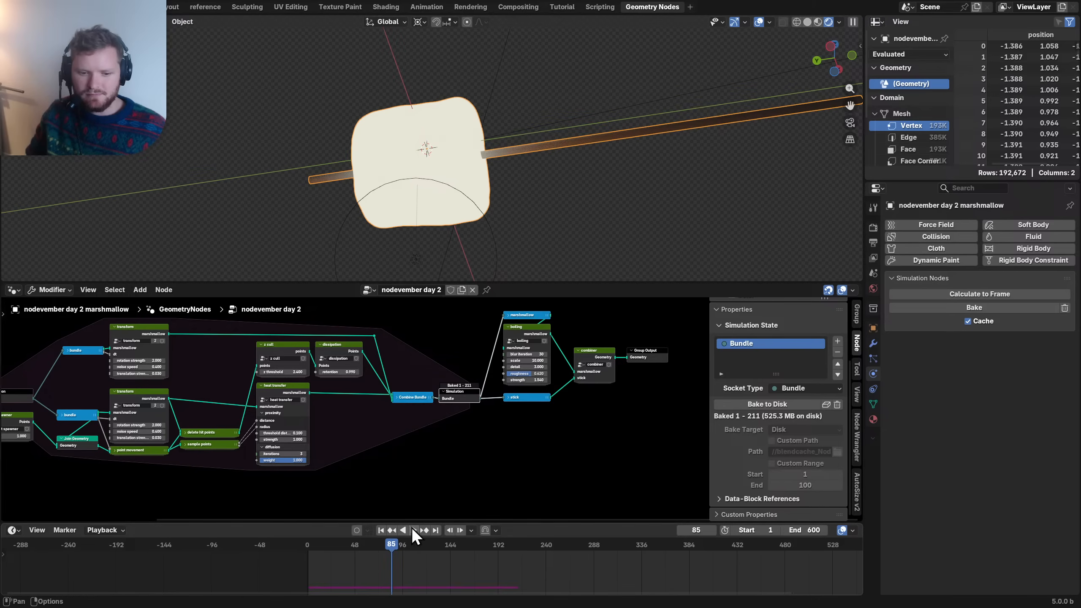
left_click_drag(394, 547, 480, 547)
middle_click_drag(217, 372, 324, 371)
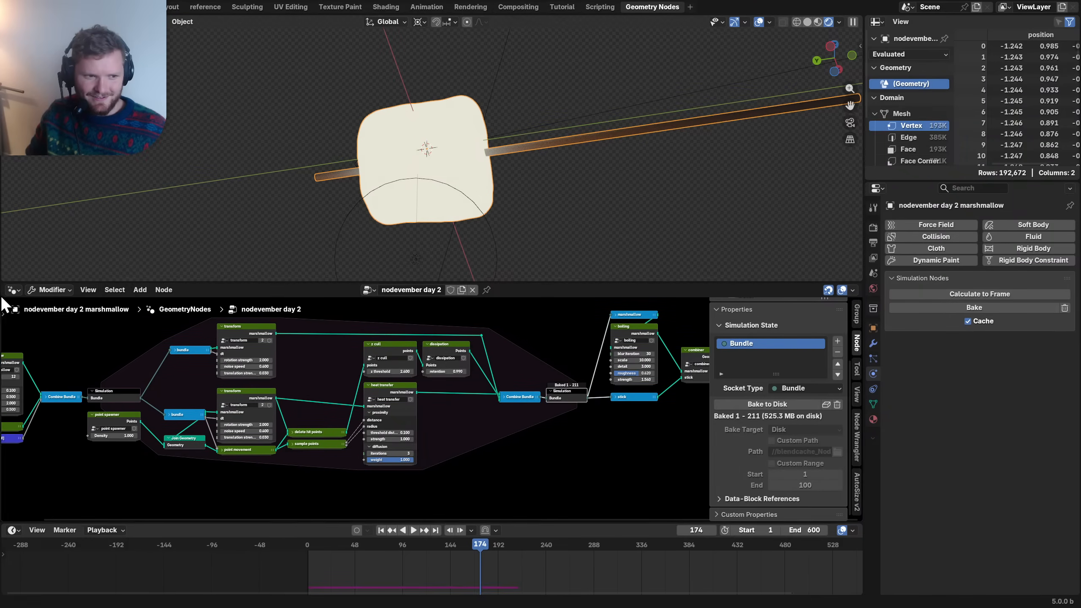
- Open the marshmallow material in the Shader Editor and preview the cook attribute and the Color Ramp it drives
left_click(16, 290)
key("shift+F3")
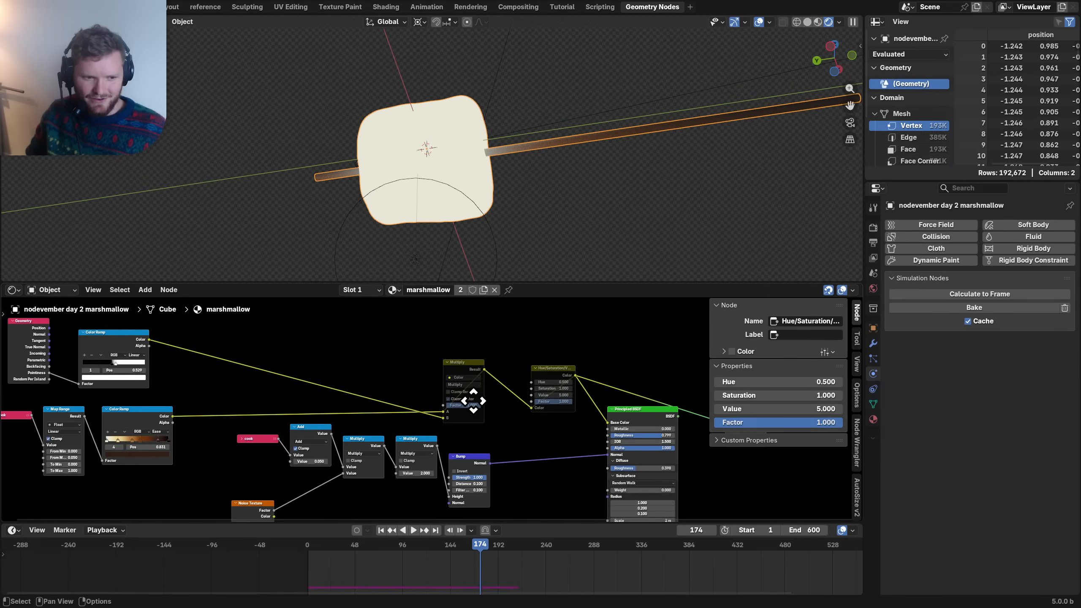
middle_click_drag(473, 400, 607, 402)
left_click(157, 407, "ctrl+shift")
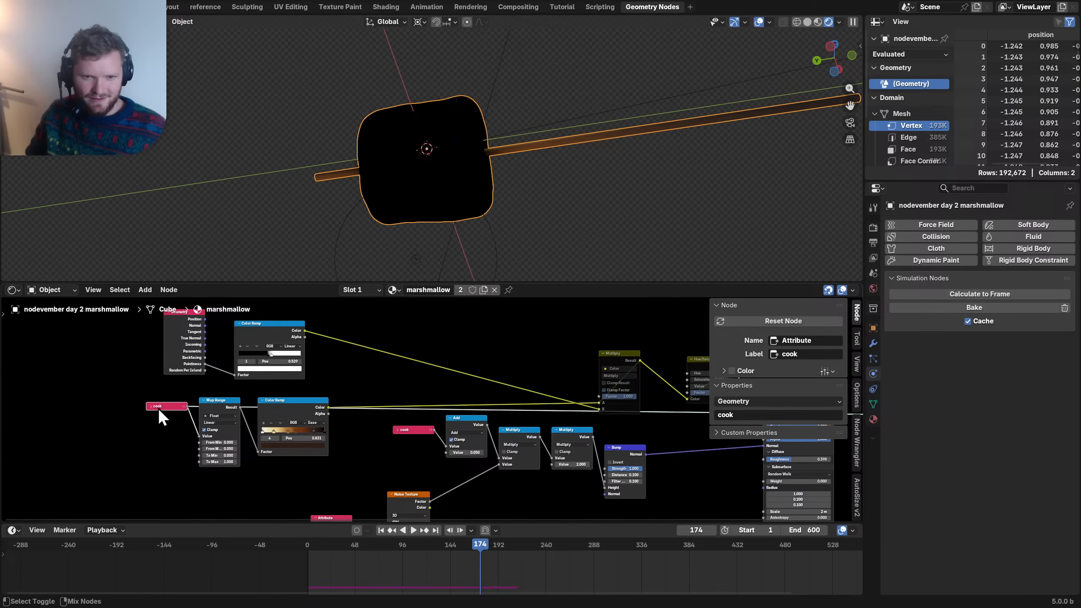
left_click(295, 408, "ctrl+shift")
middle_click_drag(614, 405, 284, 395)
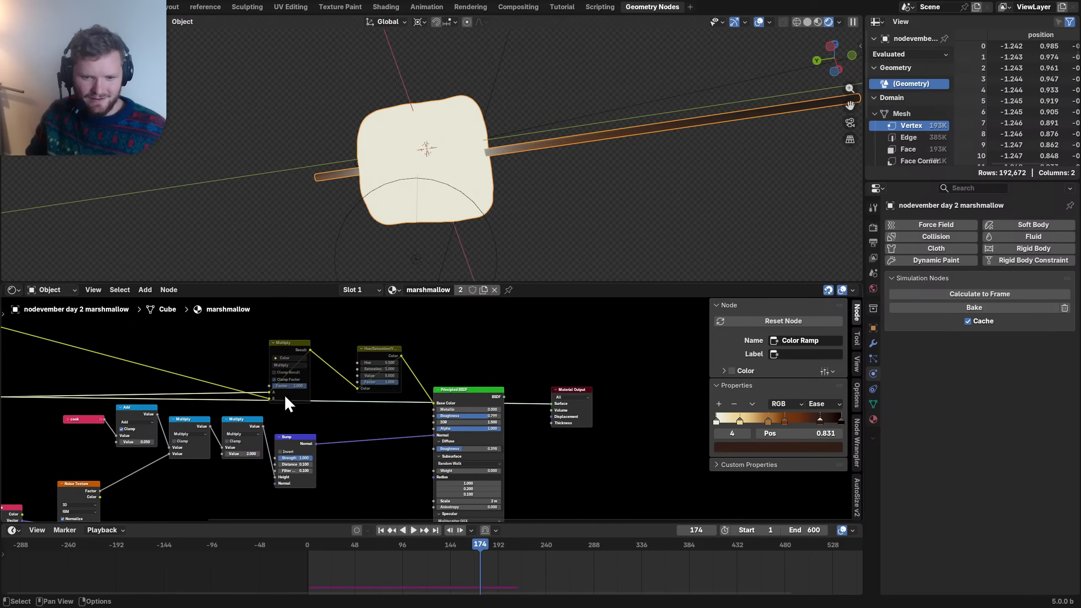
- Preview the Principled BSDF on the marshmallow, followed by the cook Color Ramp again
left_click(470, 395, "ctrl+shift")
middle_click_drag(32, 365, 257, 380)
middle_click_drag(146, 368, 291, 370)
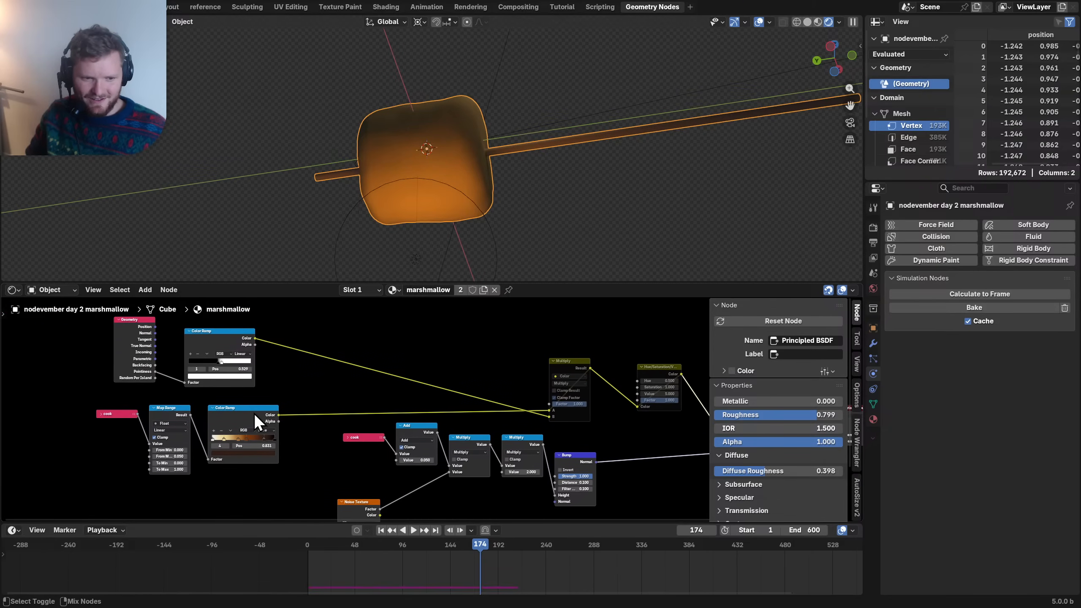
left_click(249, 414, "ctrl+shift")
- Save the file, switch back to the Geometry Node Editor and hide its sidebar
key("ctrl+s")
left_click(13, 290)
left_click(58, 354)
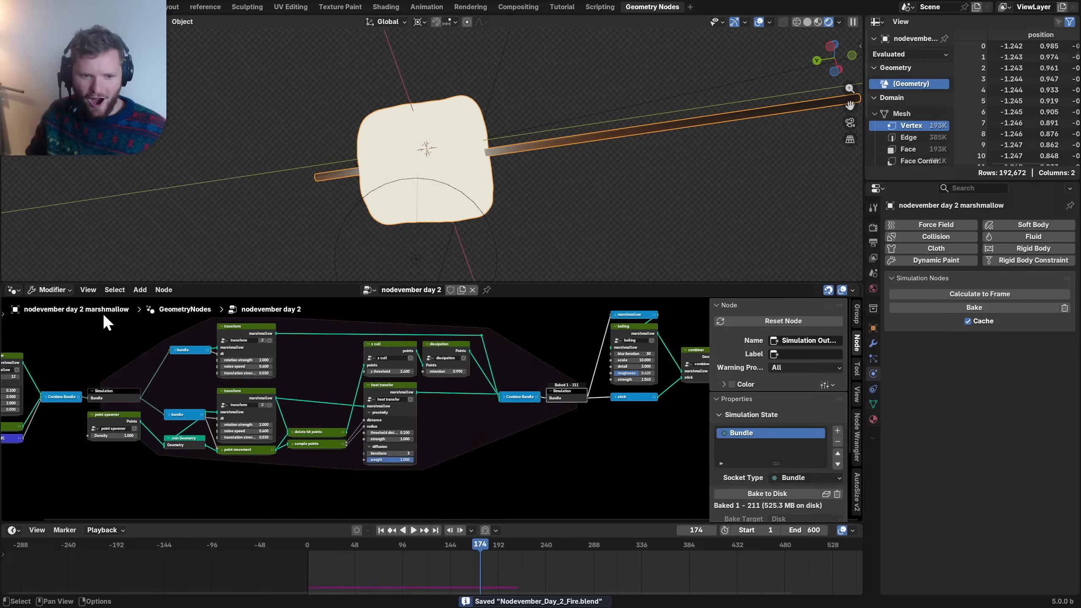
left_click(563, 446)
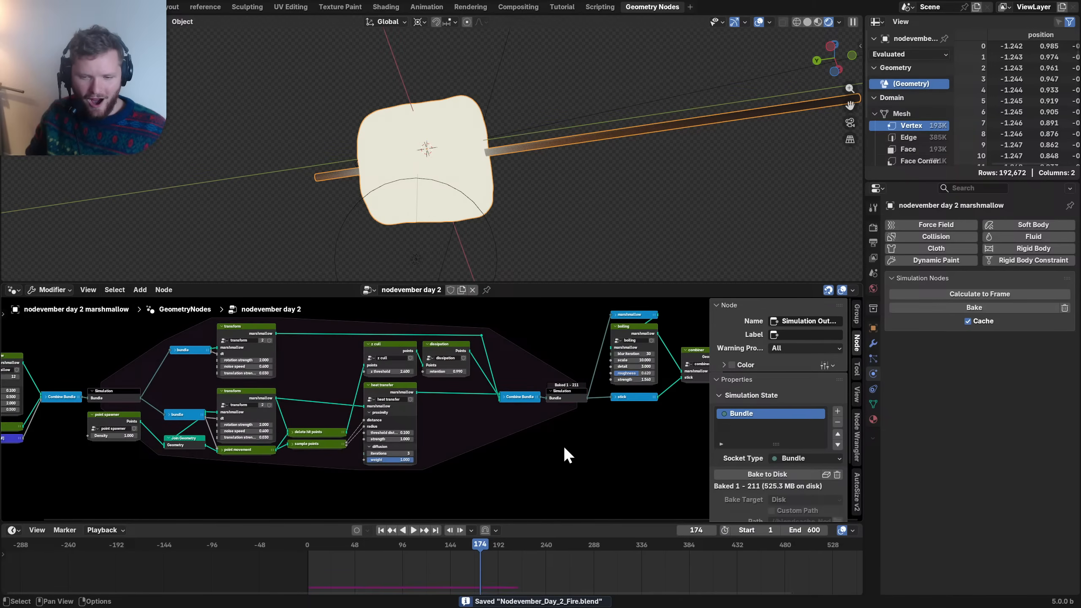
key("n")
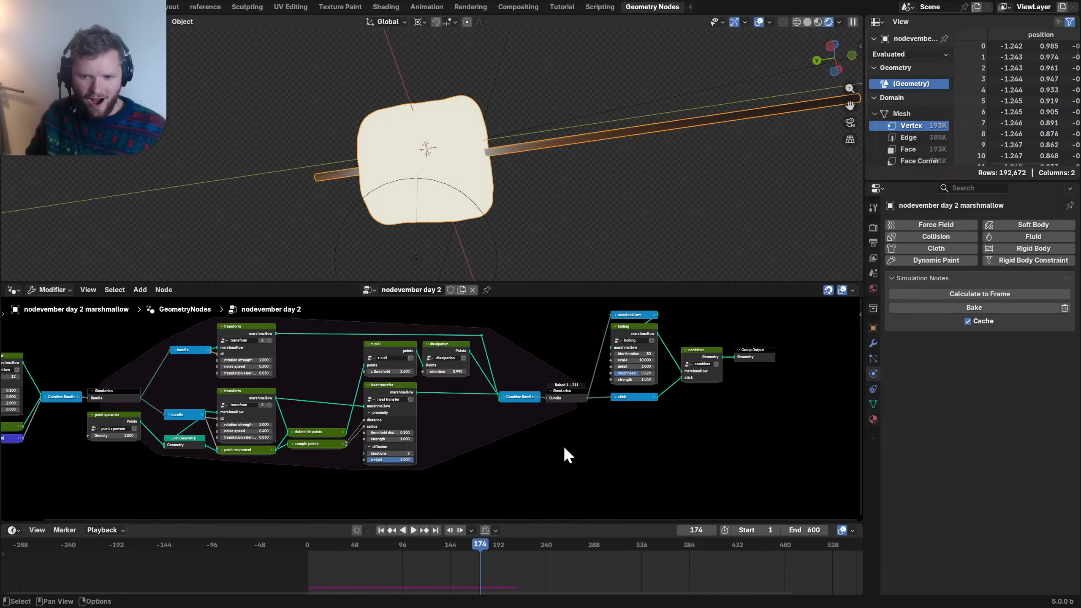
- Expand the marshmallow bundle node after the simulation, examine its sockets and collapse it again
middle_click_drag(611, 312, 427, 418)
scroll(427, 418, "up", 3)
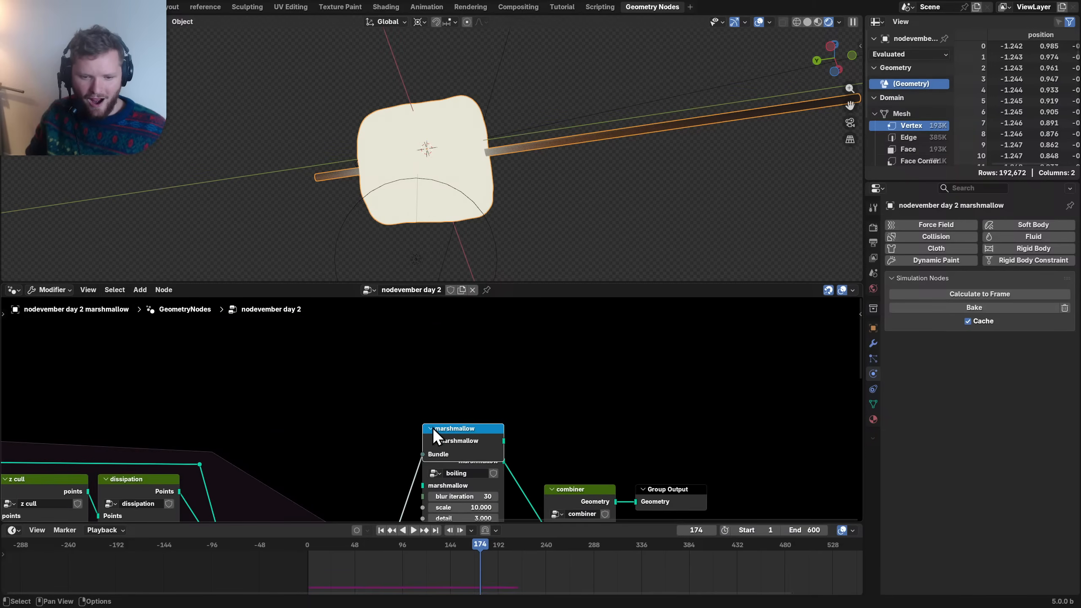
key("ctrl+h")
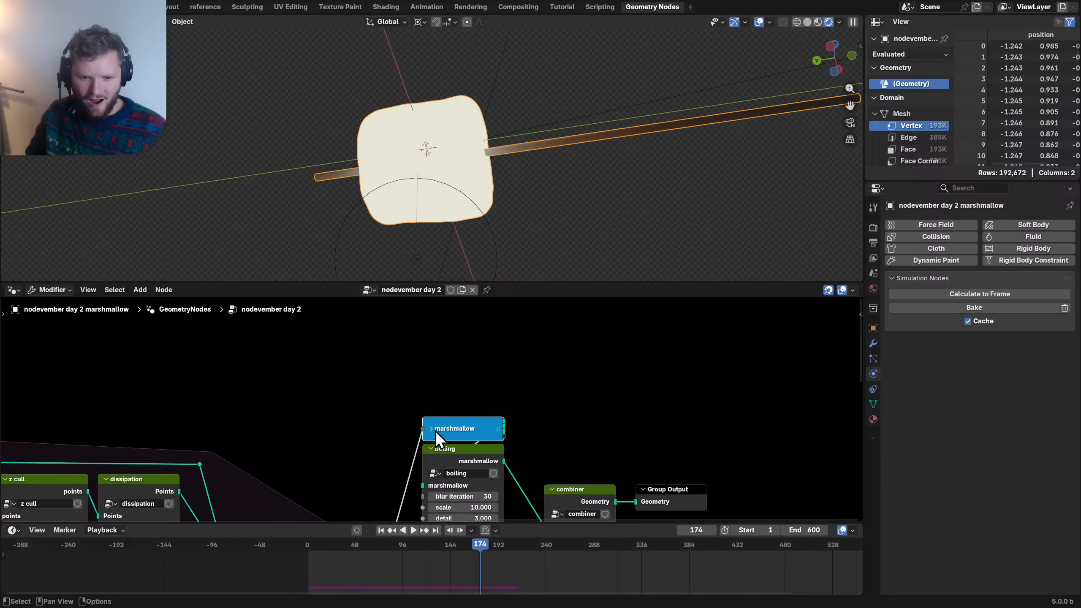
left_click(432, 429)
left_click(432, 429)
scroll(432, 429, "down", 5)
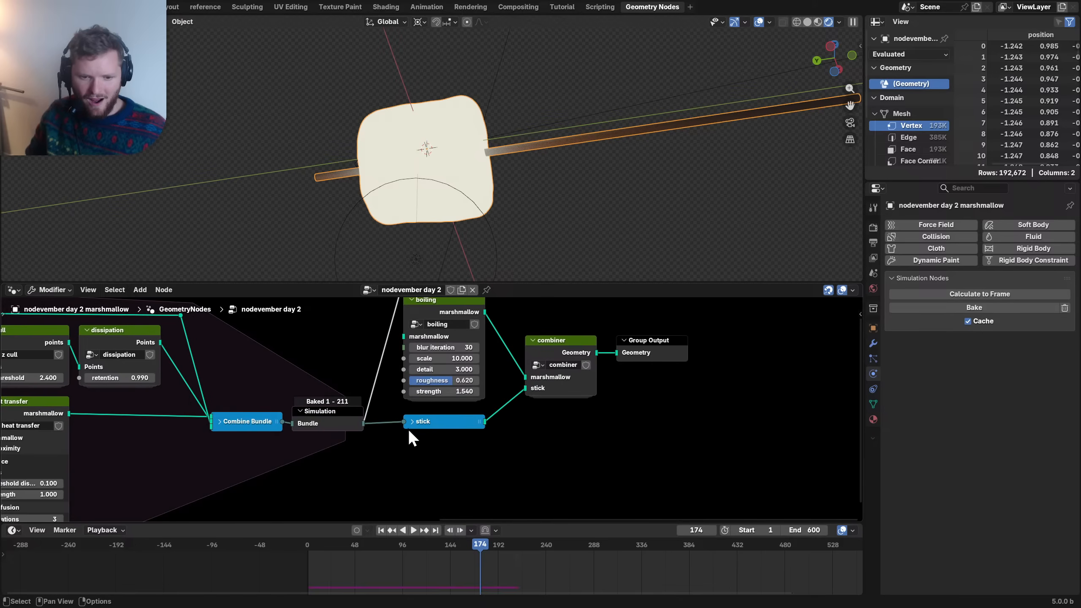
- Check the stick node's hidden sockets, collapse it again and save the file
left_click(412, 423)
left_click_drag(416, 423, 417, 423)
key("ctrl+h")
key("ctrl+h")
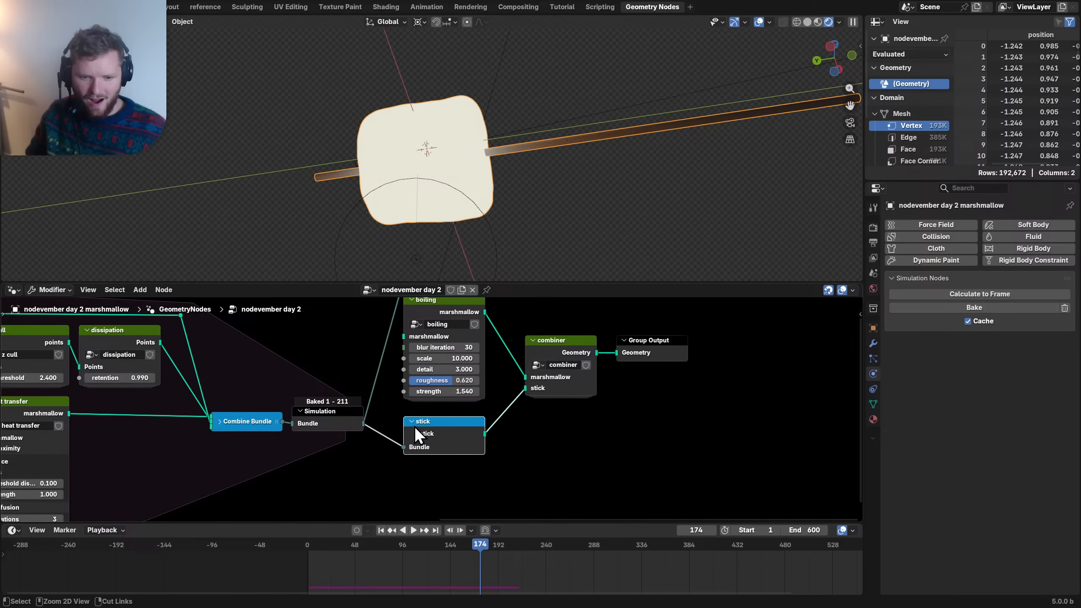
left_click(411, 424)
key("ctrl+s")
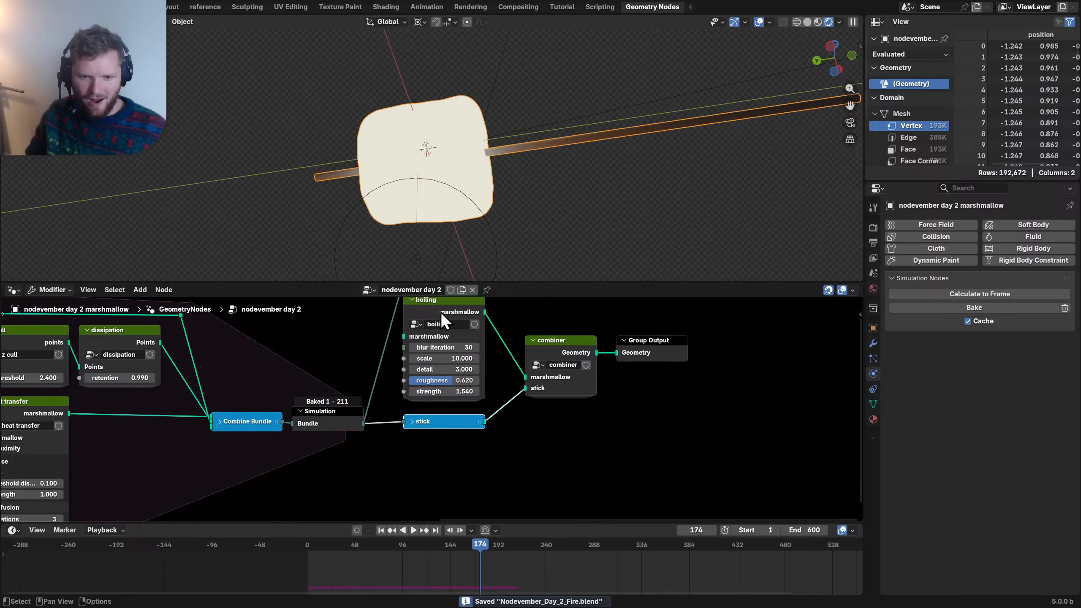
- Expand the inner Combine Bundle to examine its inputs and collapse it again
scroll(304, 390, "down", 1)
left_click(233, 421)
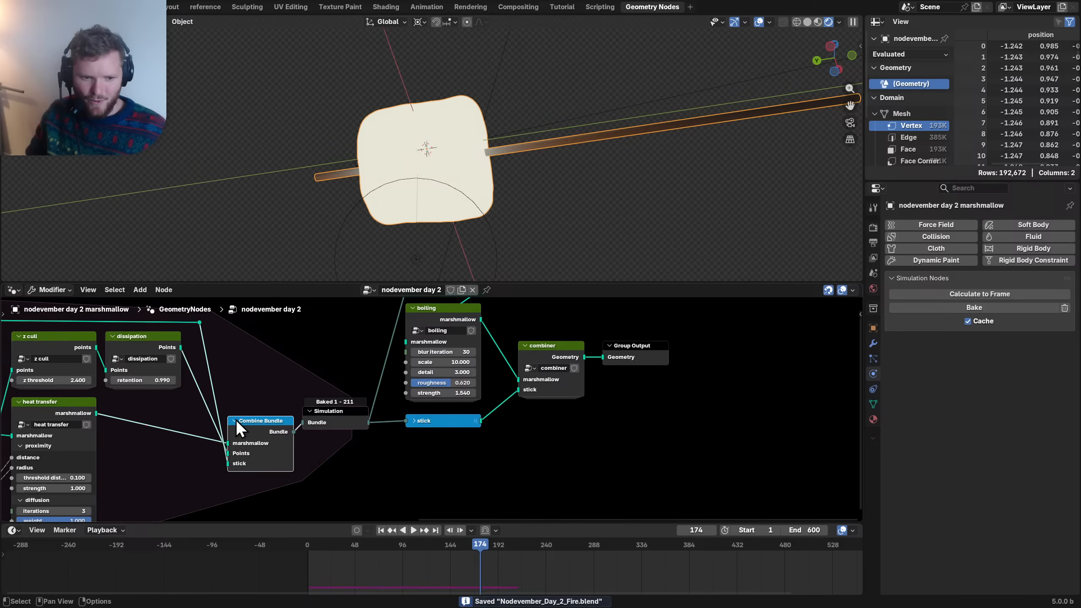
left_click(234, 420)
middle_click_drag(384, 391, 267, 419)
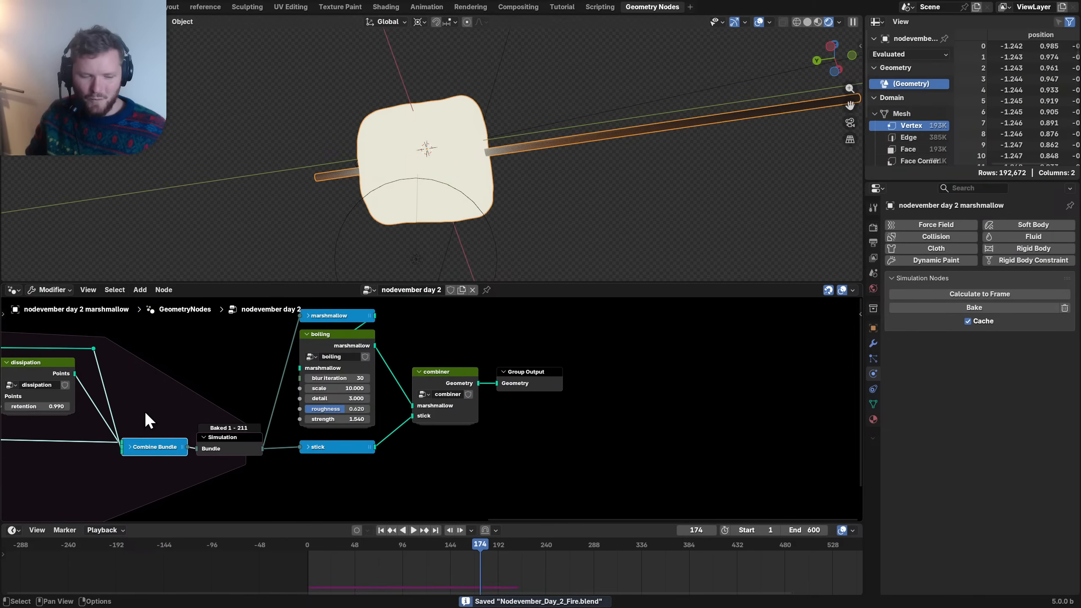
middle_click_drag(147, 417, 279, 405)
- Compare boiling's marshmallow output linked directly to the Group Output at frame 93 with the relinked combiner output
left_click_drag(572, 371, 573, 391)
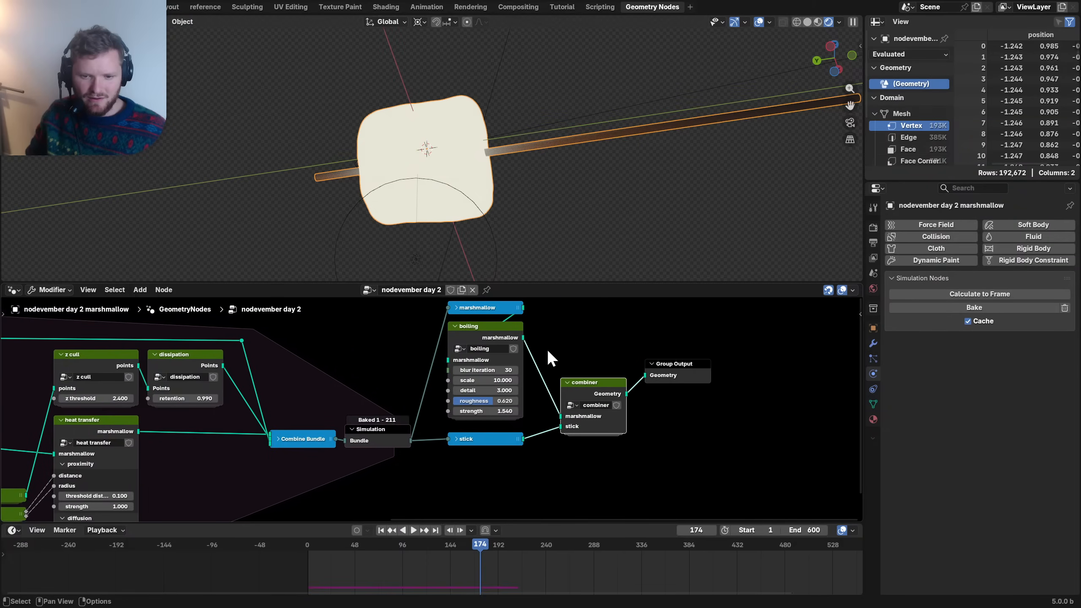
left_click_drag(523, 337, 653, 384)
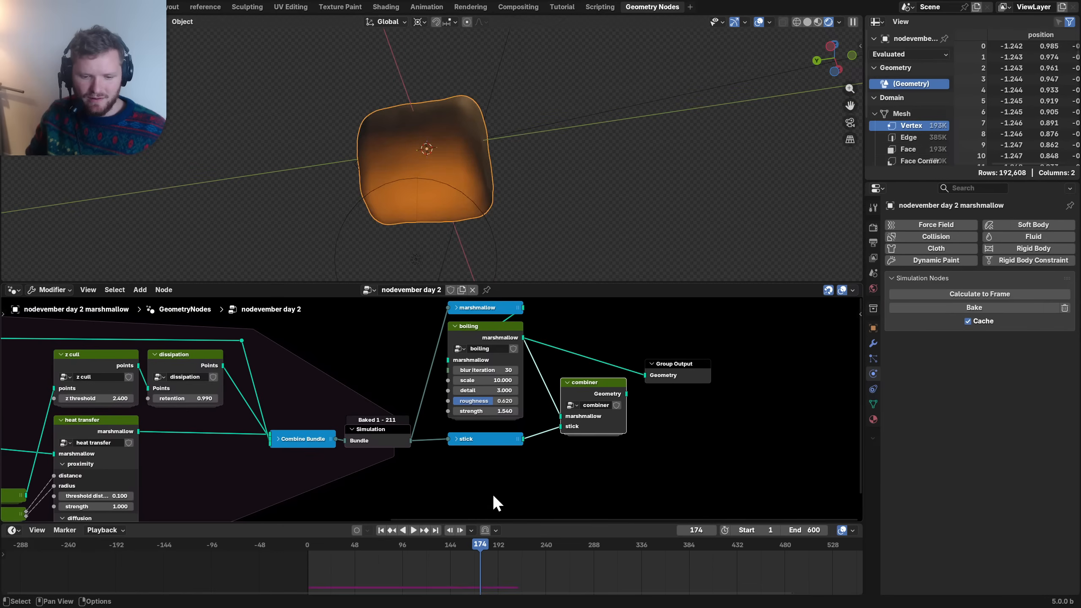
left_click_drag(478, 548, 398, 546)
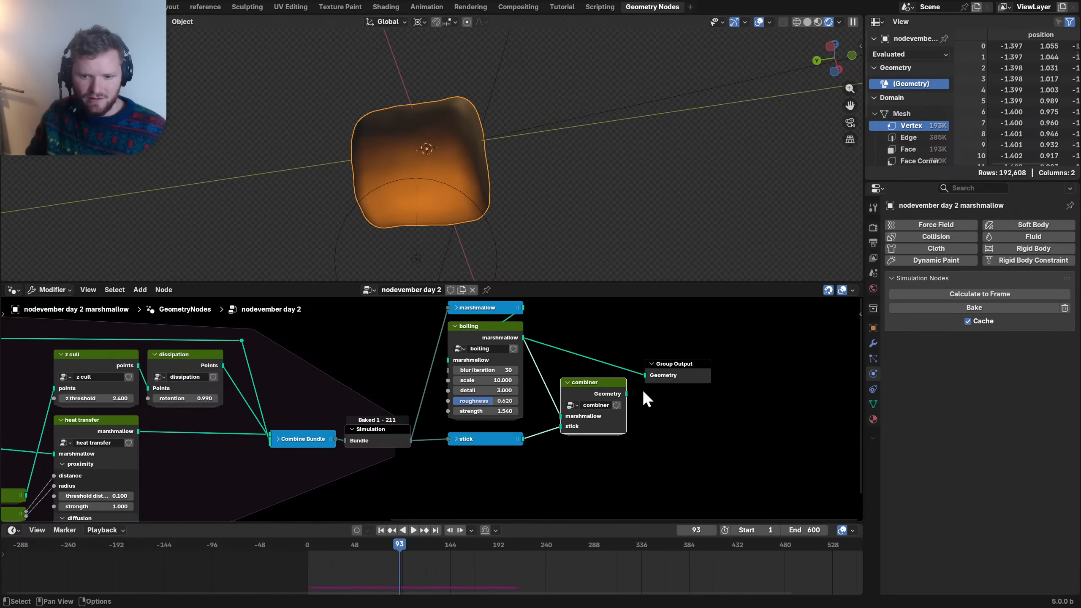
left_click_drag(626, 393, 693, 397)
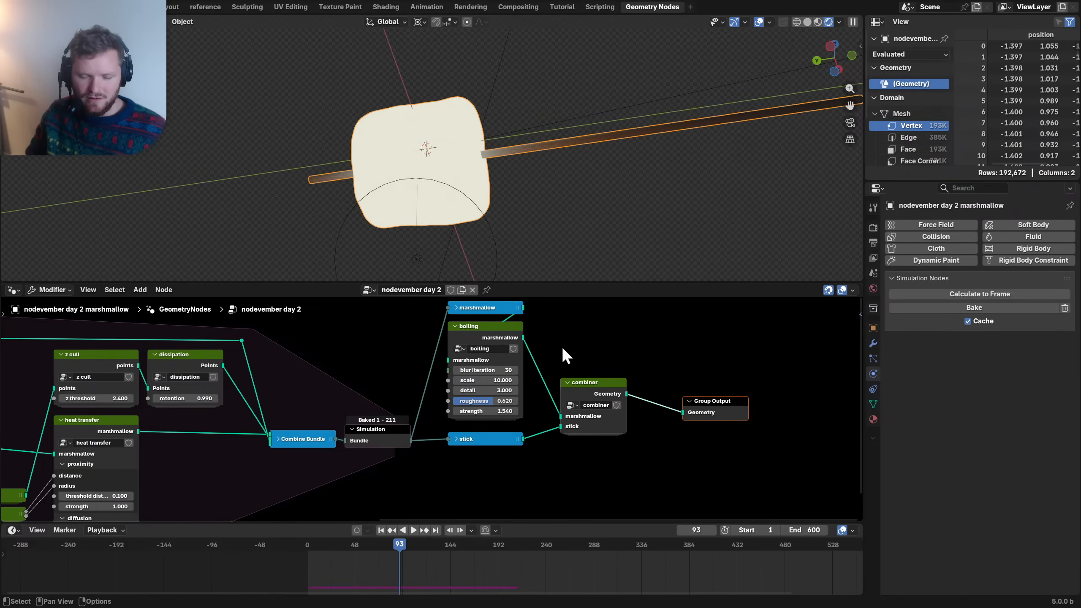
- Add a Named Attribute node reading the Float attribute "cook", preview it on the combiner output with a Viewer, and save the file
key("shift+a")
type("named")
key("Return")
left_click(496, 386)
scroll(496, 385, "up", 2)
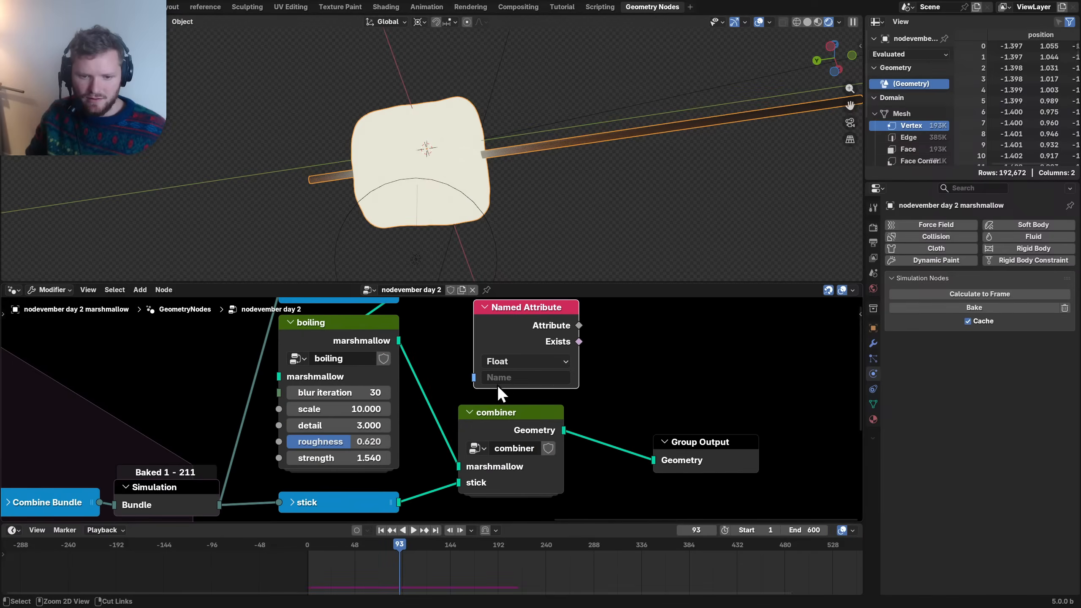
key("ctrl+s")
left_click(513, 377)
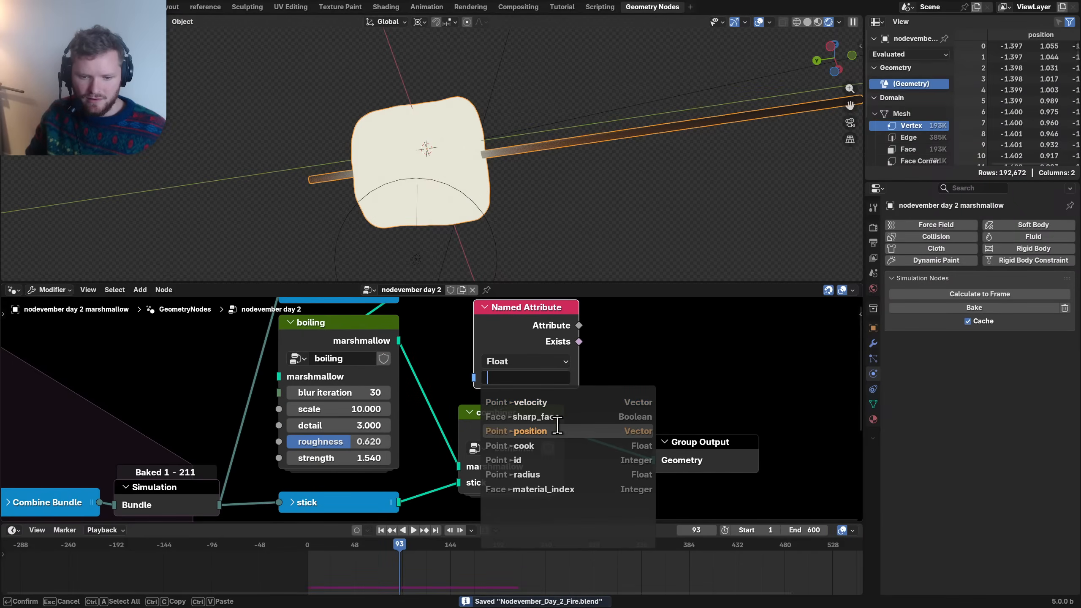
left_click(556, 446)
left_click(527, 329, "ctrl+shift")
left_click(511, 432, "ctrl+shift")
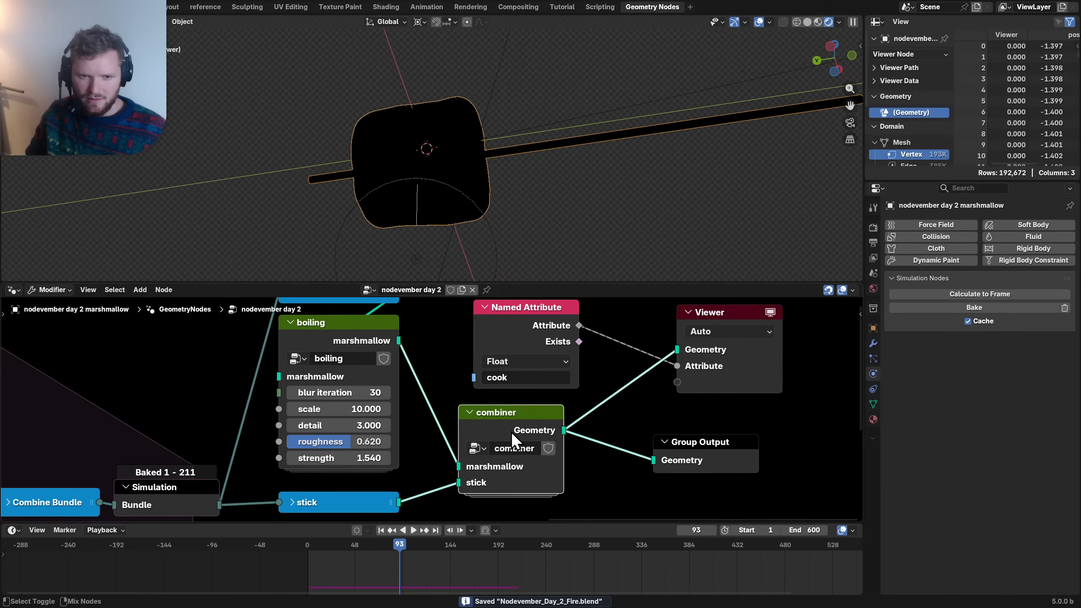
- Play the animation to inspect the previewed cook attribute on the marshmallow up to frame 186
scroll(447, 162, "up", 4)
middle_click_drag(438, 171, 443, 142)
key("space")
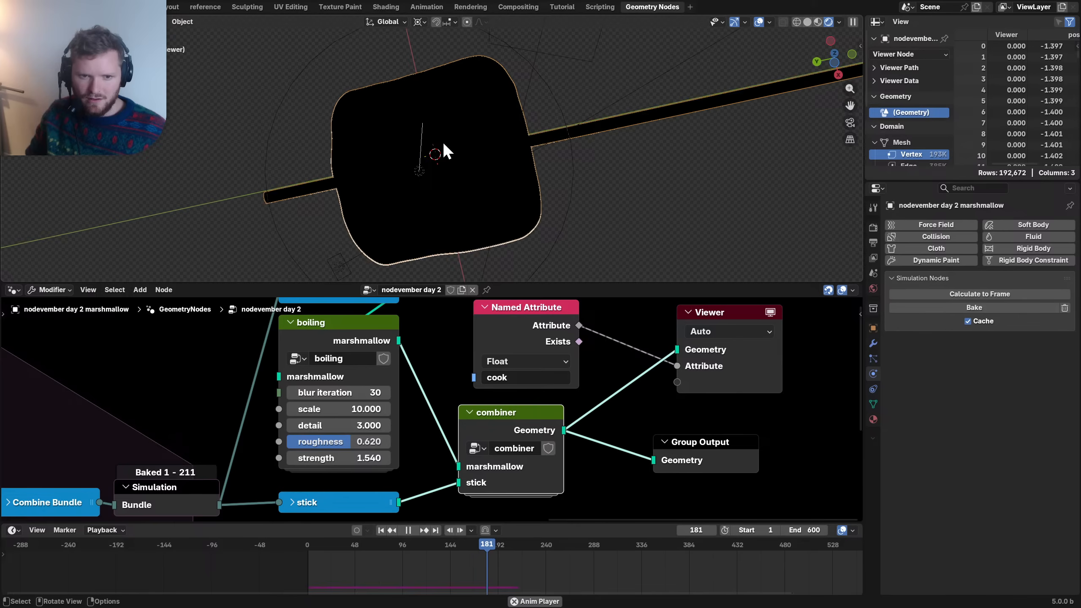
key("space")
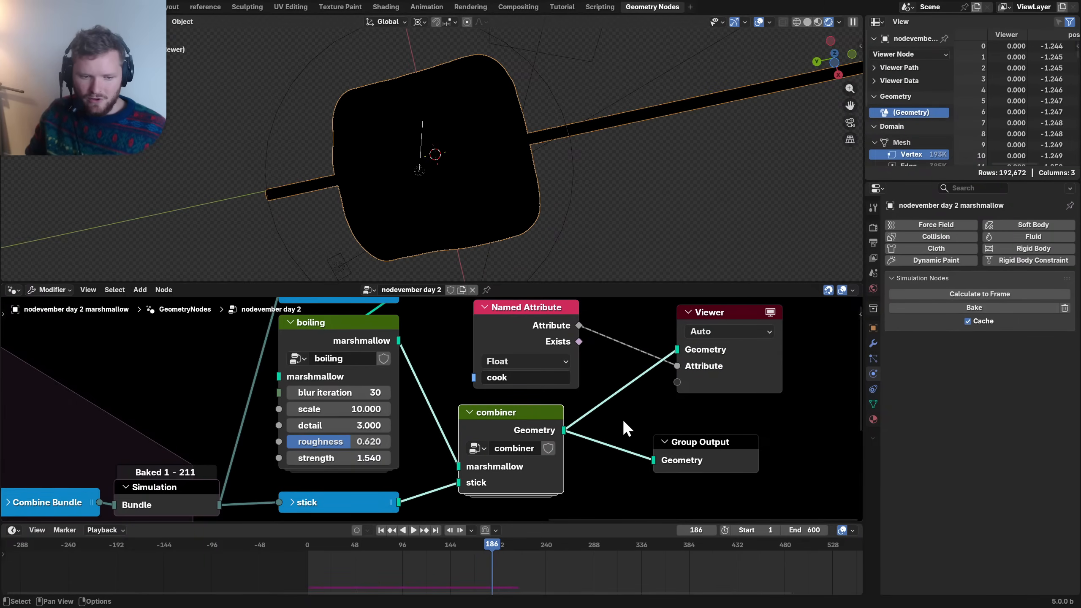
- Expand the Combine Bundle before the simulation with all its sockets shown, and shift the stick and dt nodes lower
scroll(622, 419, "down", 5)
scroll(294, 394, "up", 4)
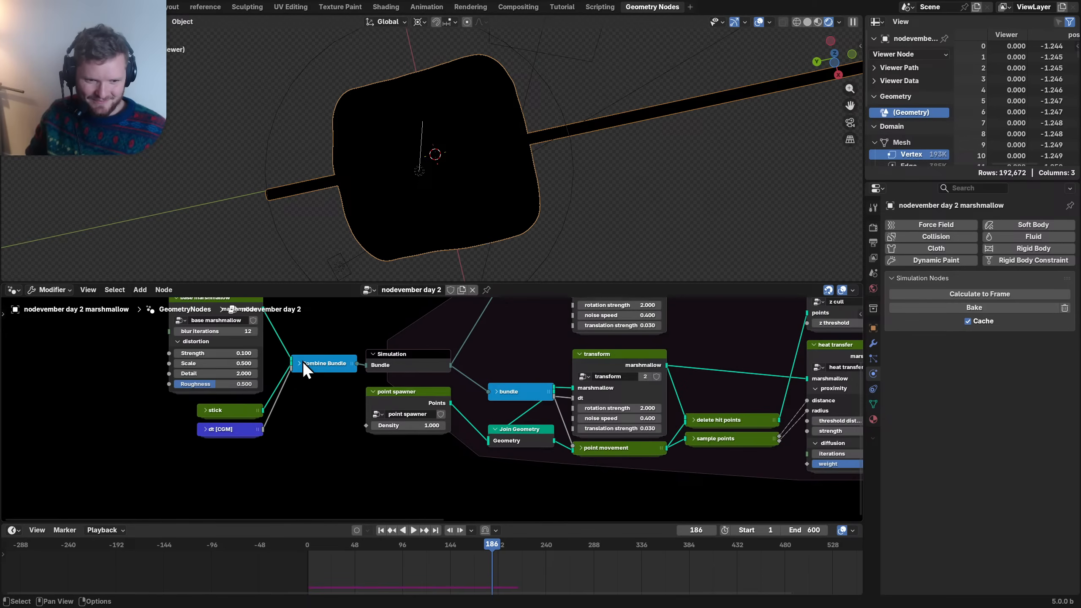
left_click(302, 363)
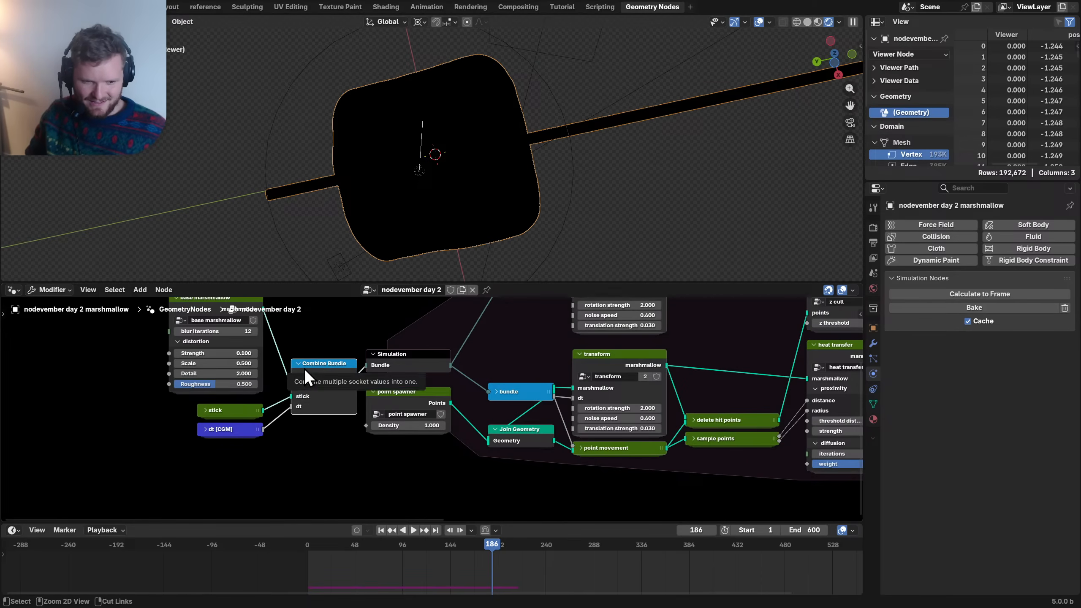
key("ctrl+h")
middle_click_drag(302, 421, 359, 415)
left_click_drag(334, 443, 276, 449)
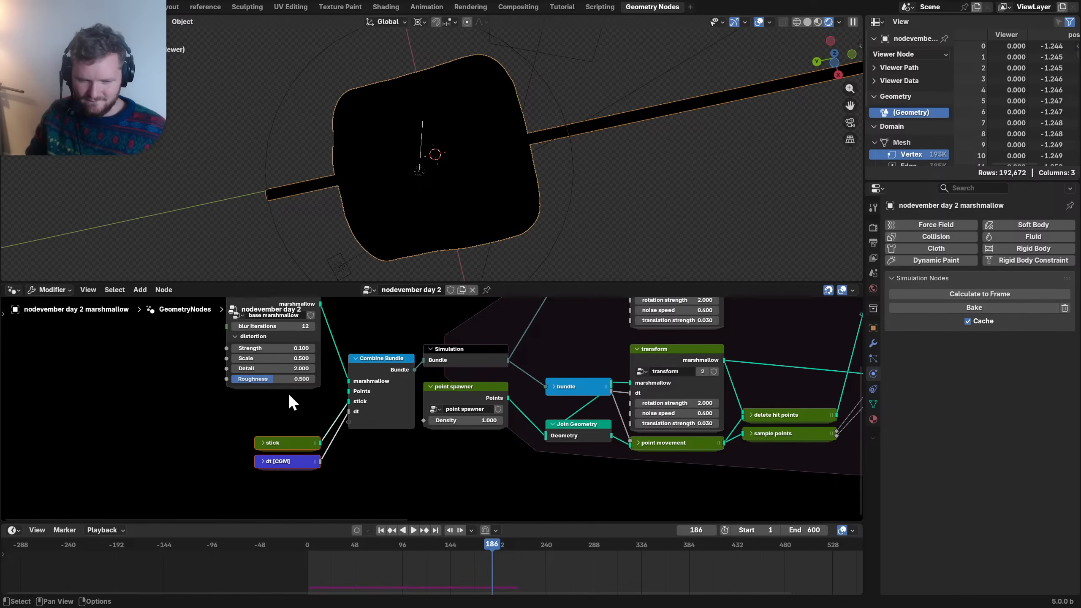
key("shift+a")
type("points")
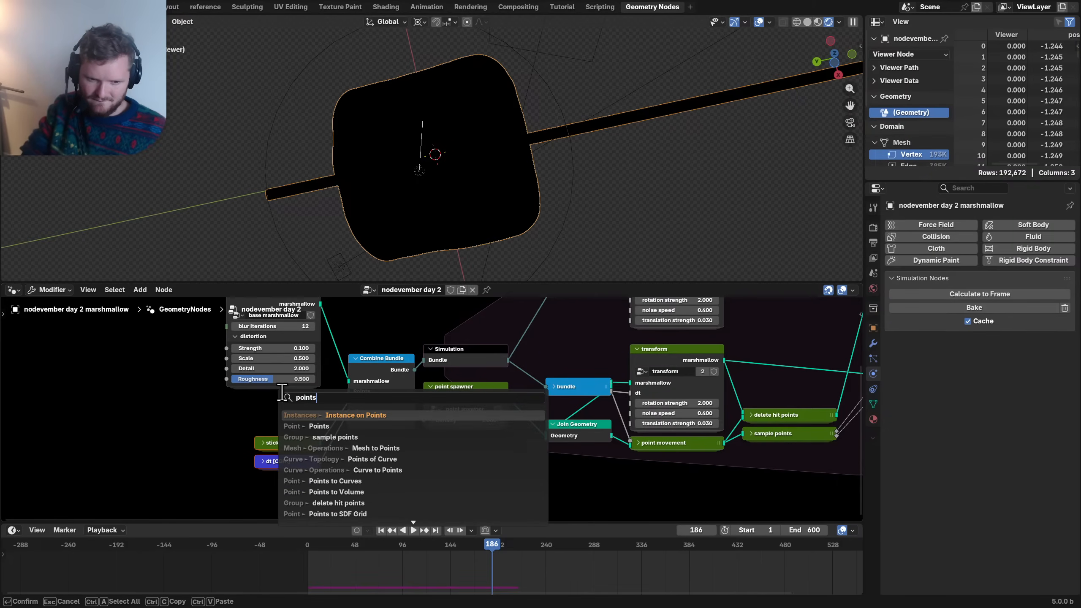
key("Down")
key("Return")
left_click(114, 395)
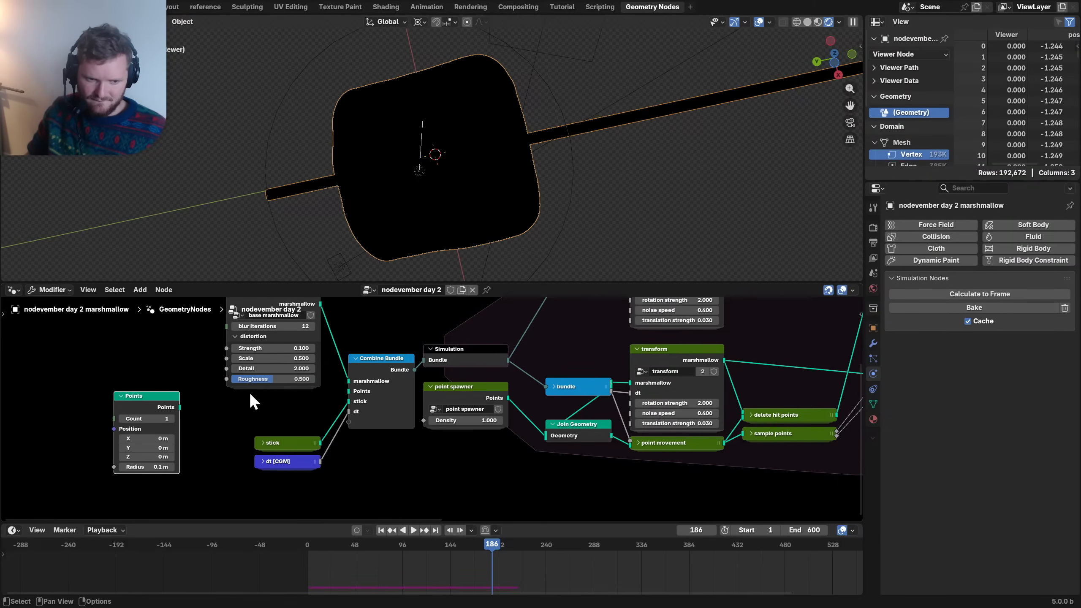
key("x")
- Save the file and add a Separate Bundle node after the simulation, fed by the simulation's Bundle output
scroll(445, 400, "down", 6)
scroll(518, 385, "up", 3)
middle_click_drag(830, 379, 292, 393)
scroll(427, 396, "up", 3)
key("ctrl+s")
key("shift+a")
type("separa")
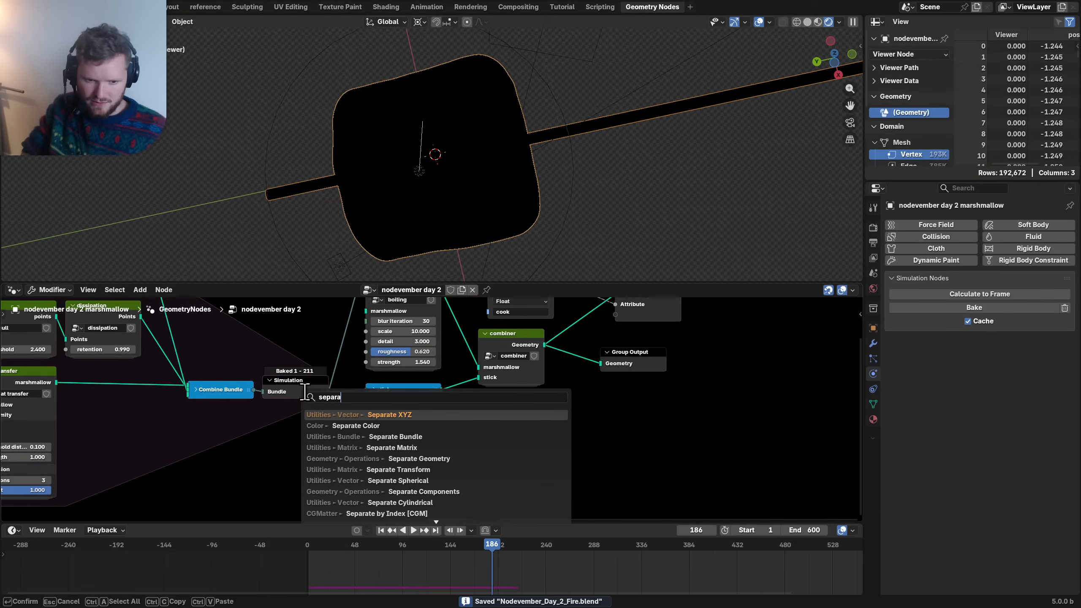
key("Down")
key("Down")
key("Return")
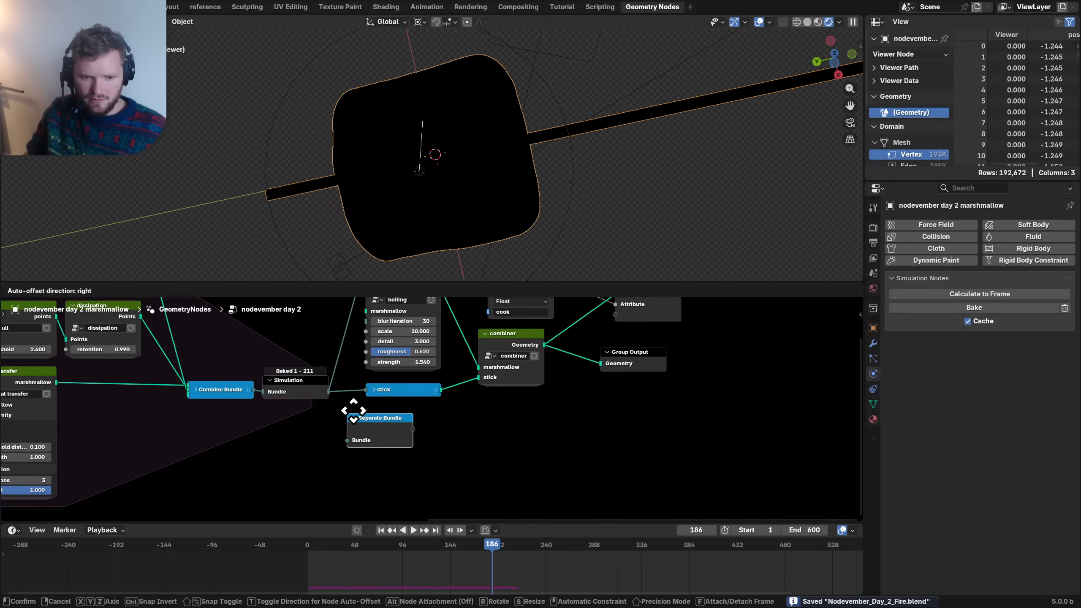
left_click(352, 410)
left_click_drag(327, 391, 373, 431)
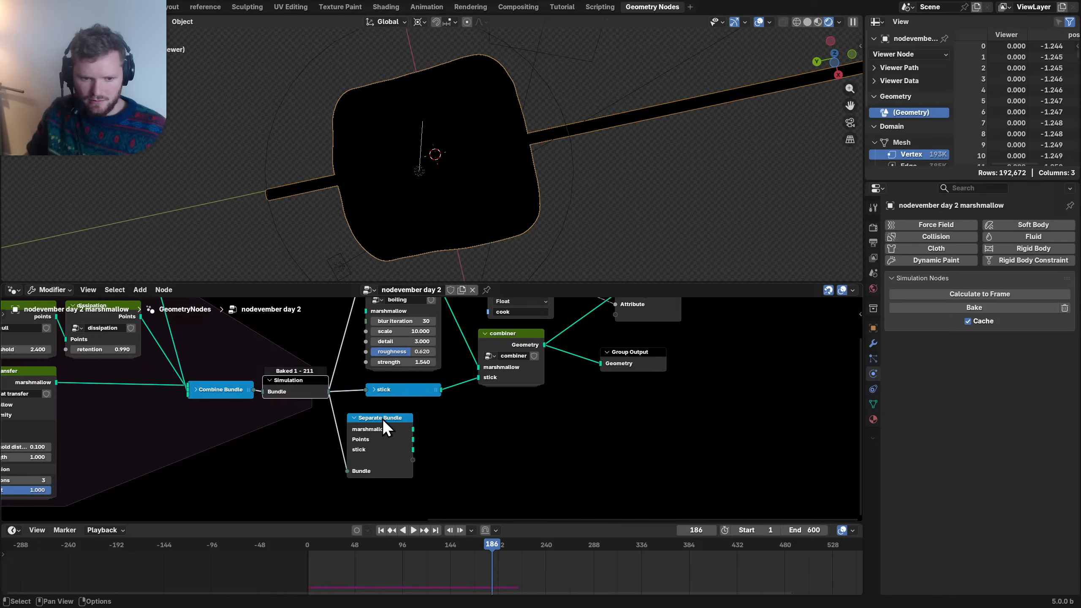
- Link the Separate Bundle's marshmallow output to the Group Output and go to frame 144
left_click(382, 418)
left_click(381, 417, "alt+shift")
left_click_drag(490, 545, 449, 545)
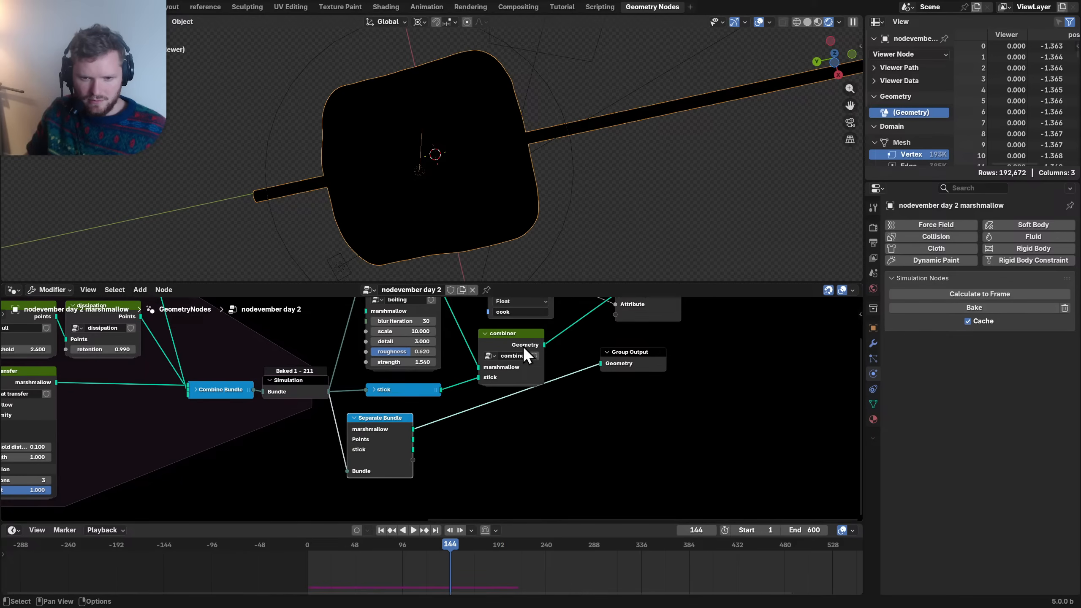
- Delete the cook Named Attribute and Viewer nodes, and check the marshmallow's colour at frame 124
middle_click_drag(523, 347, 467, 451)
left_click_drag(636, 427, 491, 373)
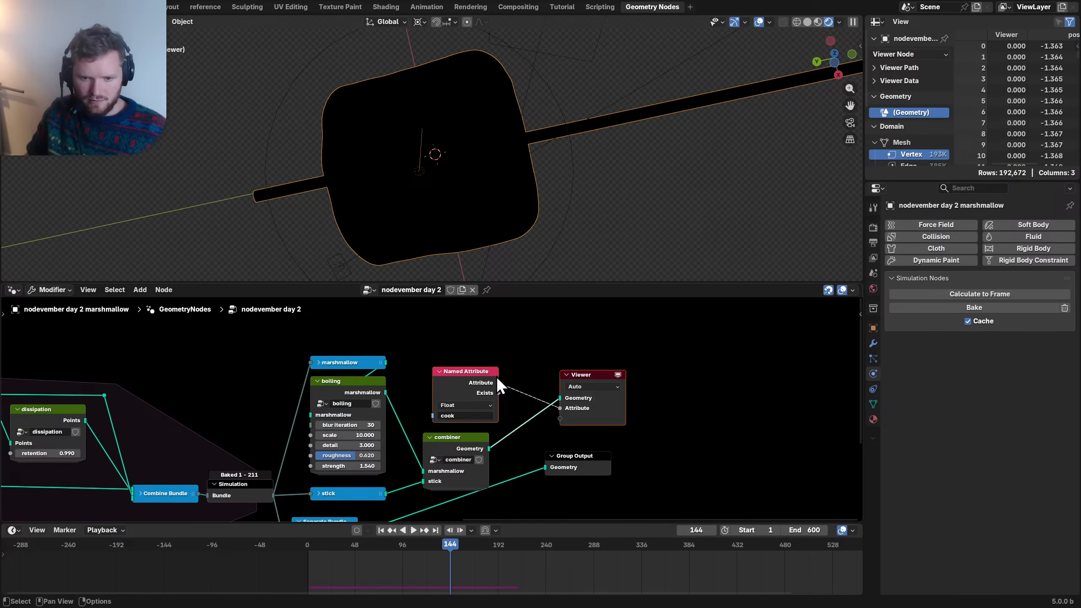
key("x")
middle_click_drag(414, 482, 425, 376)
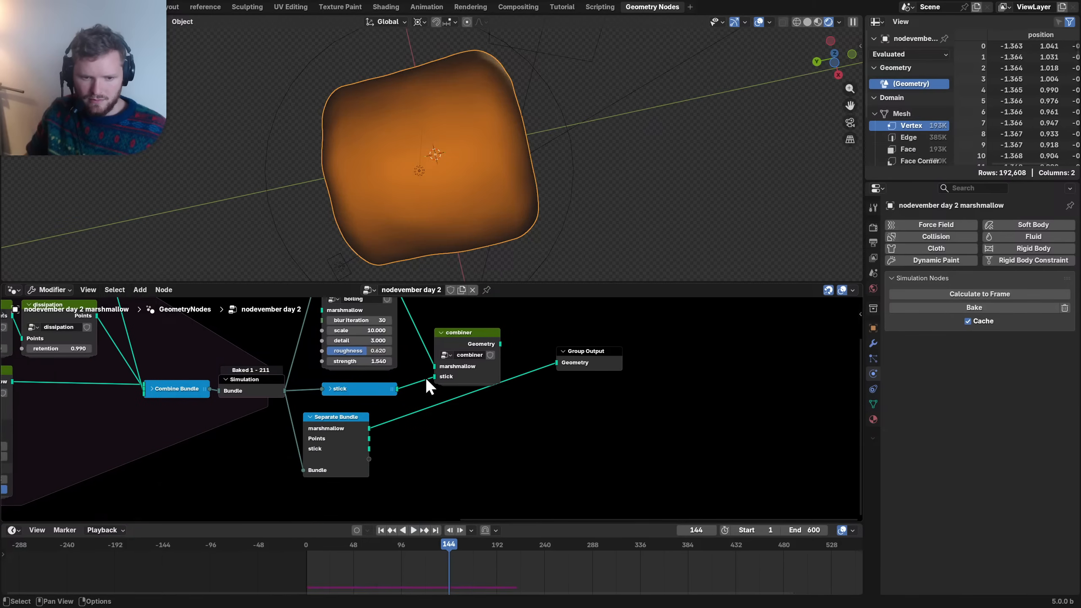
left_click_drag(402, 546, 429, 541)
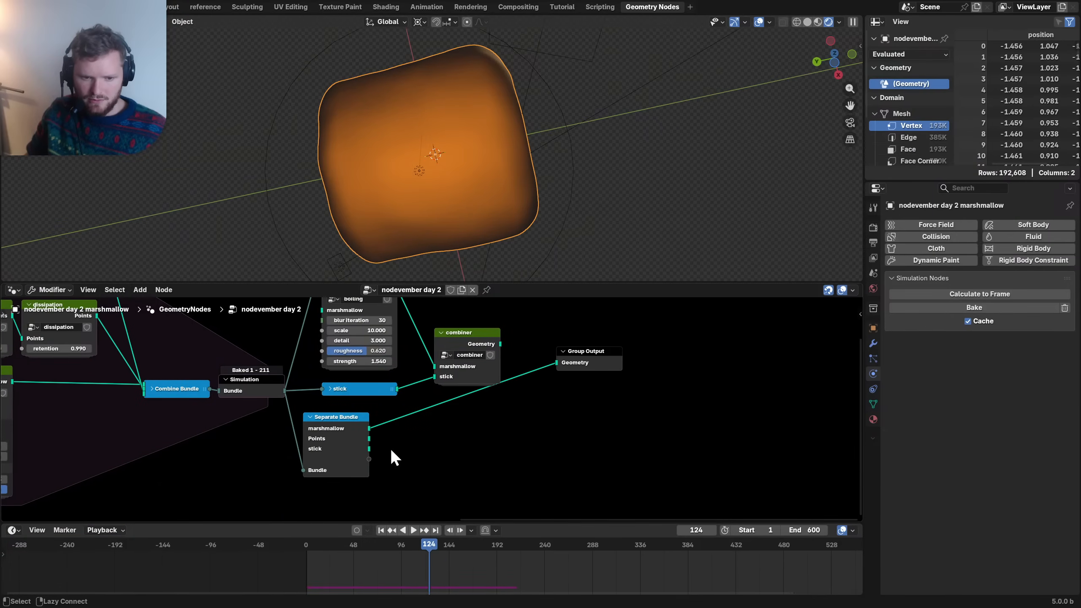
- Send the Separate Bundle's Points output to the Group Output and examine the points at frames 160 and 183
left_click(345, 419, "alt+shift")
scroll(406, 258, "down", 6)
middle_click_drag(440, 165, 455, 253)
left_click_drag(424, 548, 465, 541)
scroll(254, 405, "down", 4)
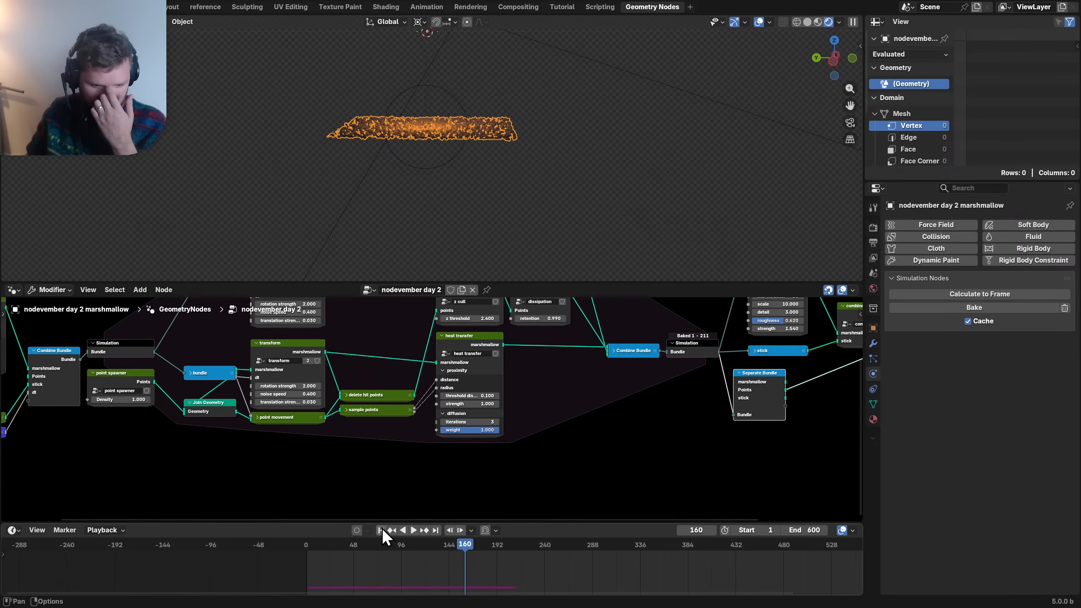
left_click_drag(442, 551, 488, 537)
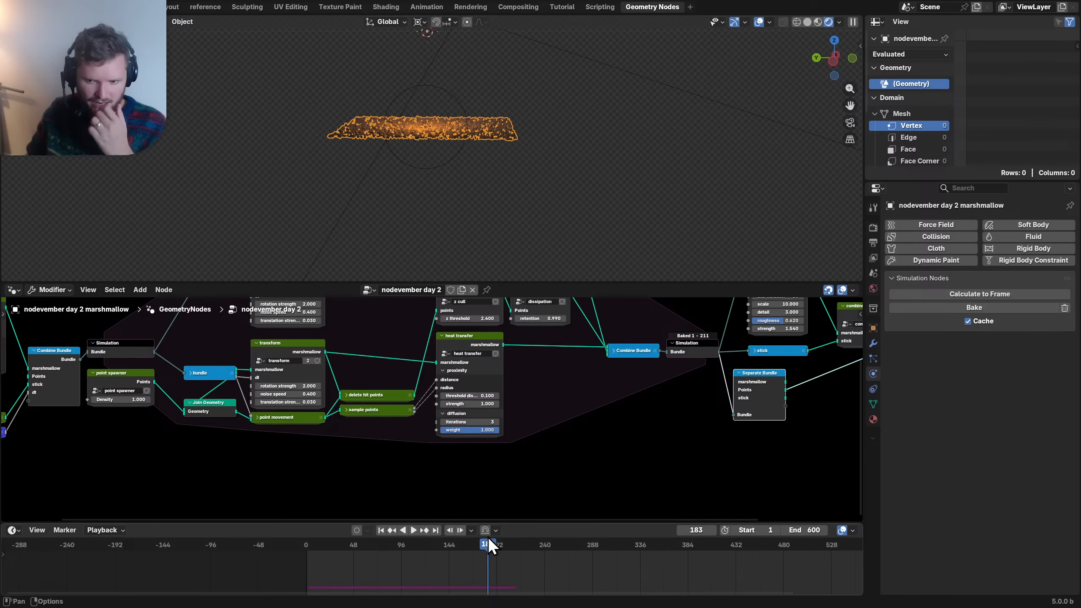
middle_click_drag(704, 422, 474, 429)
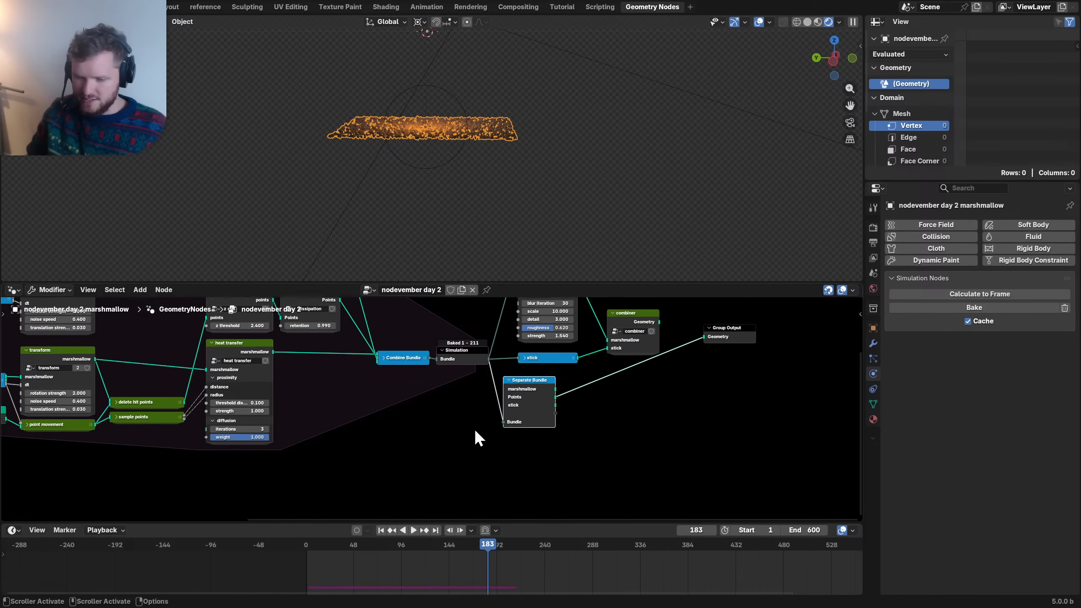
left_click(539, 387, "ctrl+shift")
left_click(522, 388, "ctrl+shift")
left_click(522, 388, "ctrl+shift")
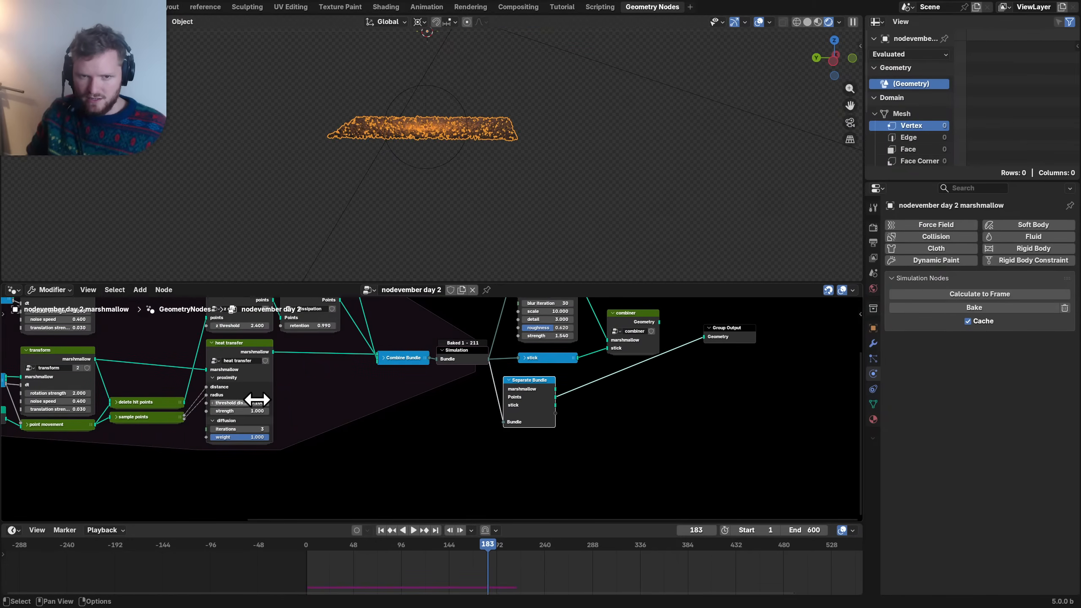
- Save the file with the start of the simulation zone in view
middle_click_drag(32, 414, 449, 419)
scroll(426, 417, "up", 2)
key("ctrl+s")
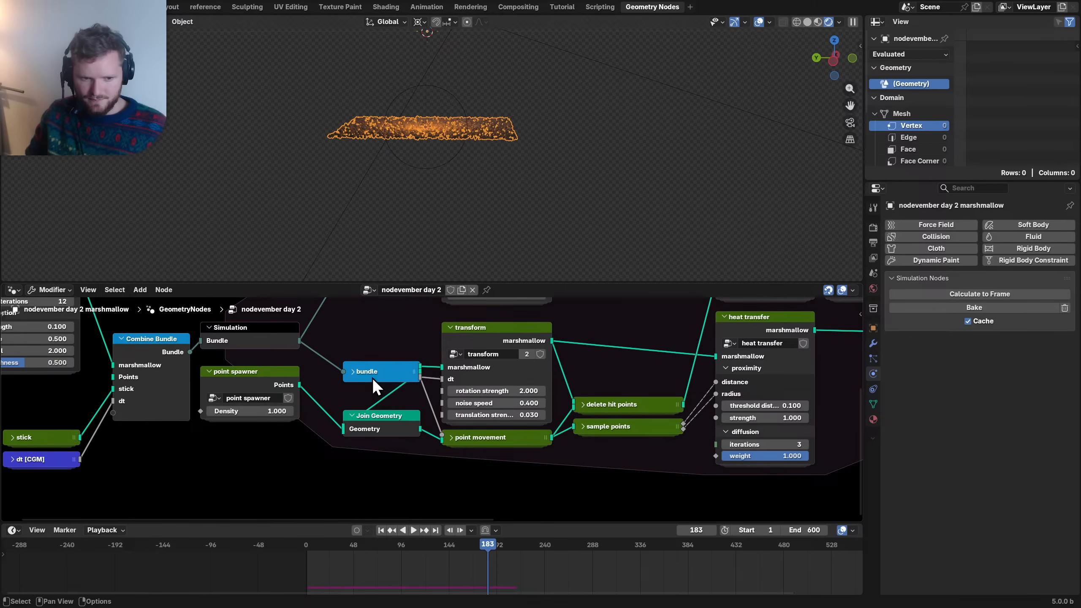
left_click_drag(372, 377, 310, 462)
left_click(342, 371)
middle_click_drag(330, 424, 326, 506)
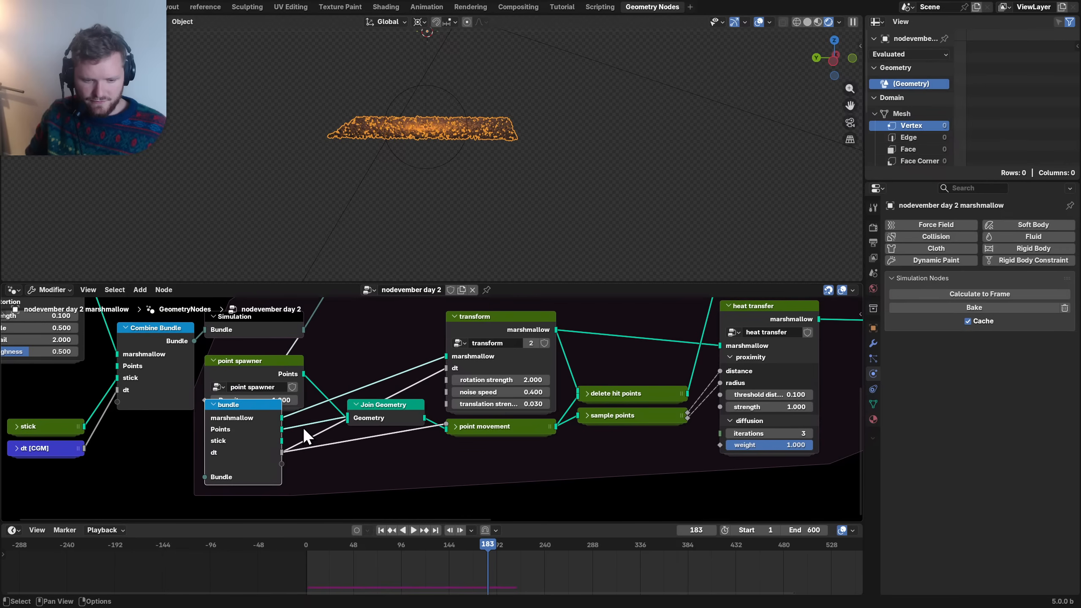
key("ctrl+z")
key("ctrl+z")
key("ctrl+z")
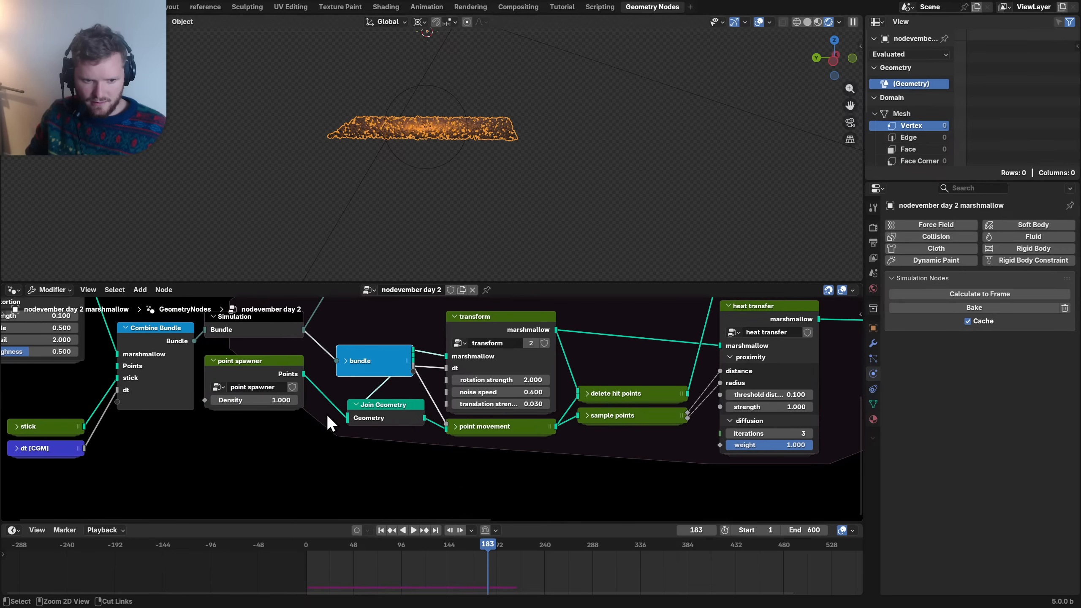
- Hide the bundle node's unused sockets and place the node directly above Join Geometry
key("ctrl+h")
left_click_drag(339, 363, 373, 386)
key("alt+a")
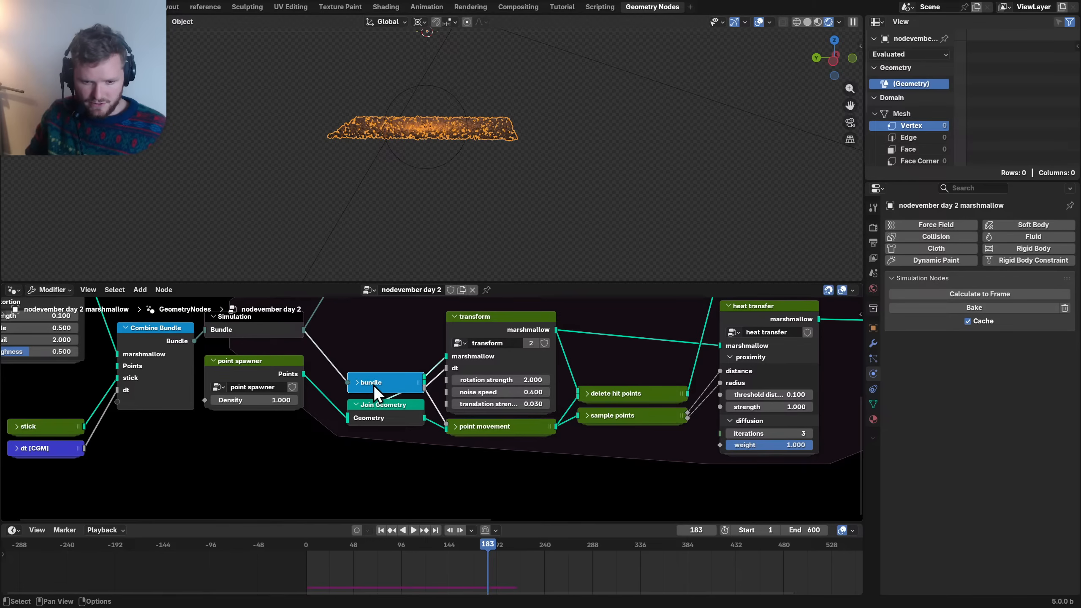
- Expand the point movement and bundle nodes in the simulation zone and raise the bundle node slightly
left_click(481, 431)
left_click(457, 426)
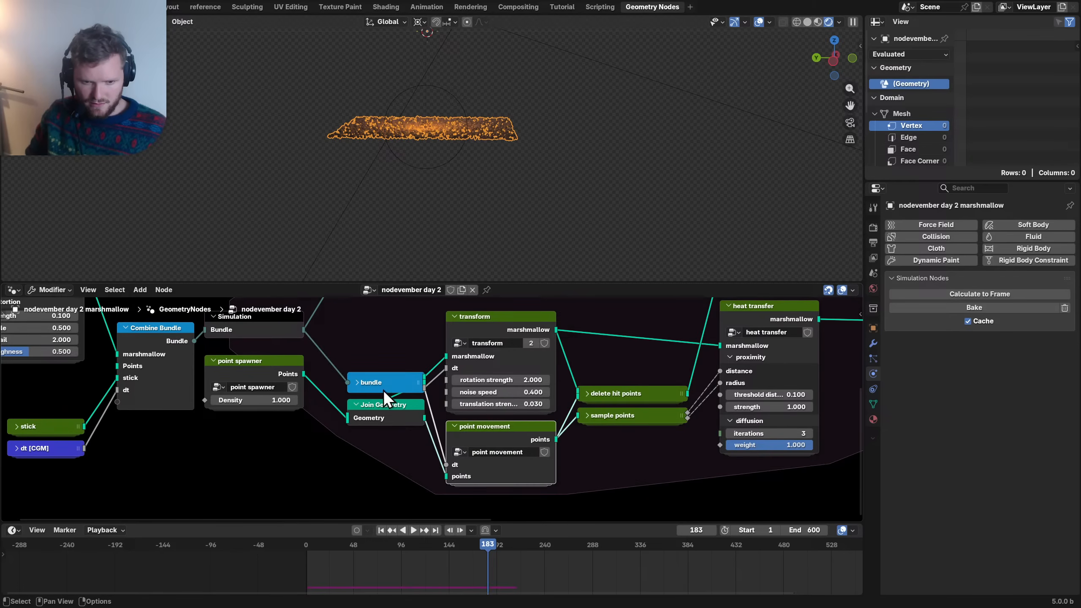
left_click(357, 384)
left_click_drag(356, 386, 356, 352)
- Move the stick and dt nodes up beside the Combine Bundle, and raise the bundle node clear of Join Geometry
middle_click_drag(239, 369, 446, 383)
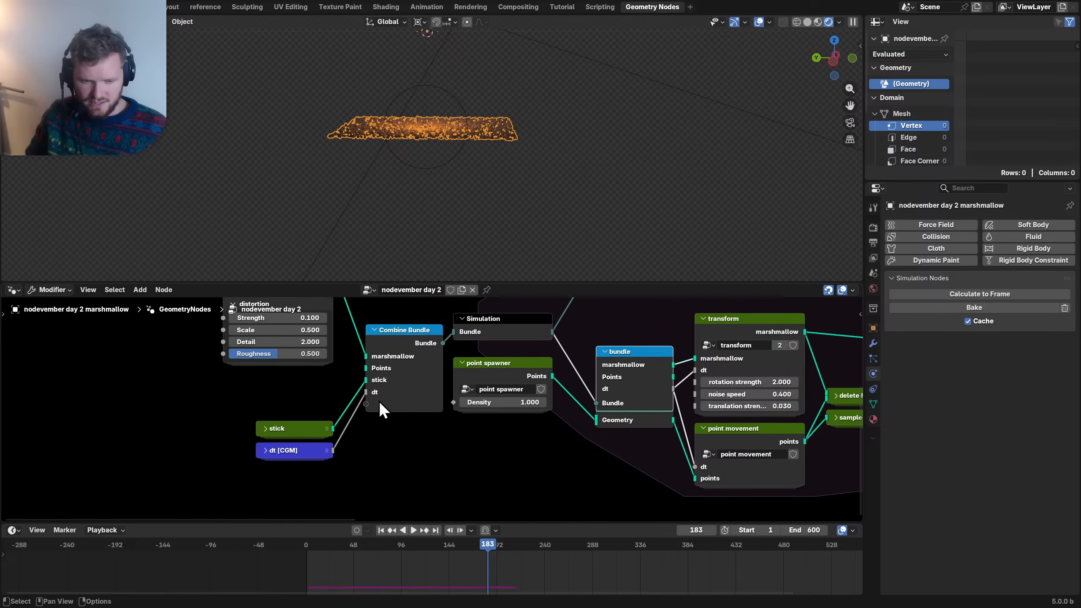
left_click_drag(304, 488, 299, 398)
key("g")
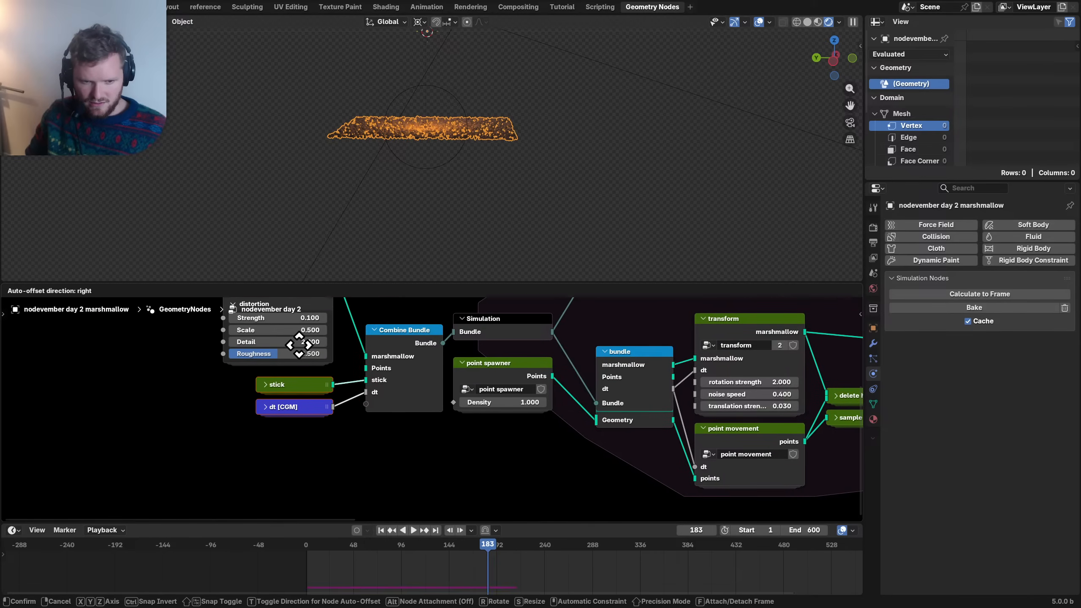
left_click(299, 345)
middle_click_drag(590, 382, 437, 405)
left_click_drag(457, 380, 458, 347)
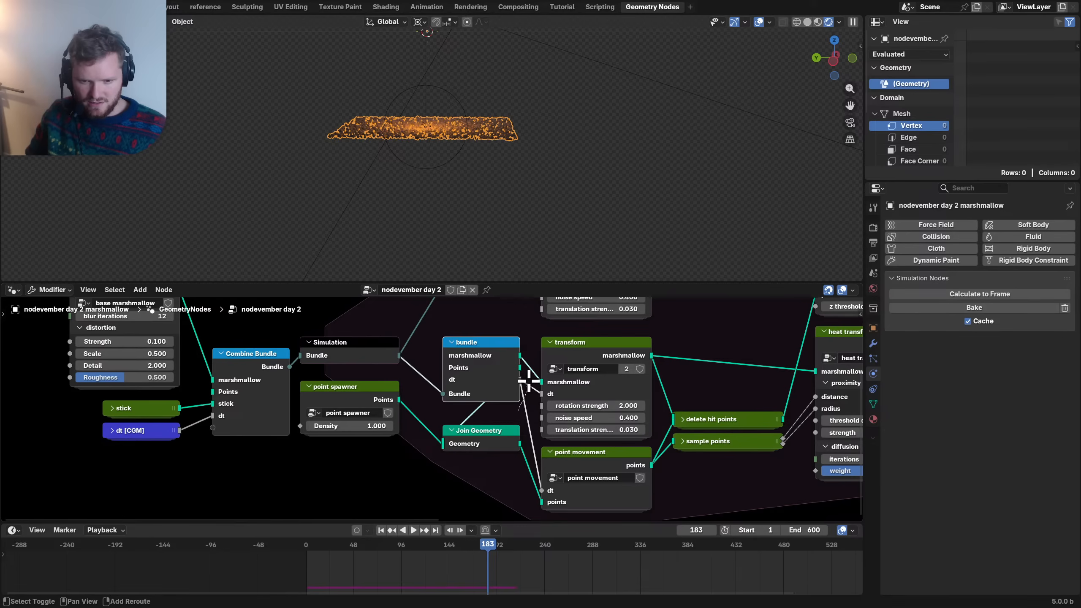
- Reveal the Simulation input's Delta Time and link it to the reroute feeding the dt inputs of transform and point movement
left_click(362, 353)
key("ctrl+h")
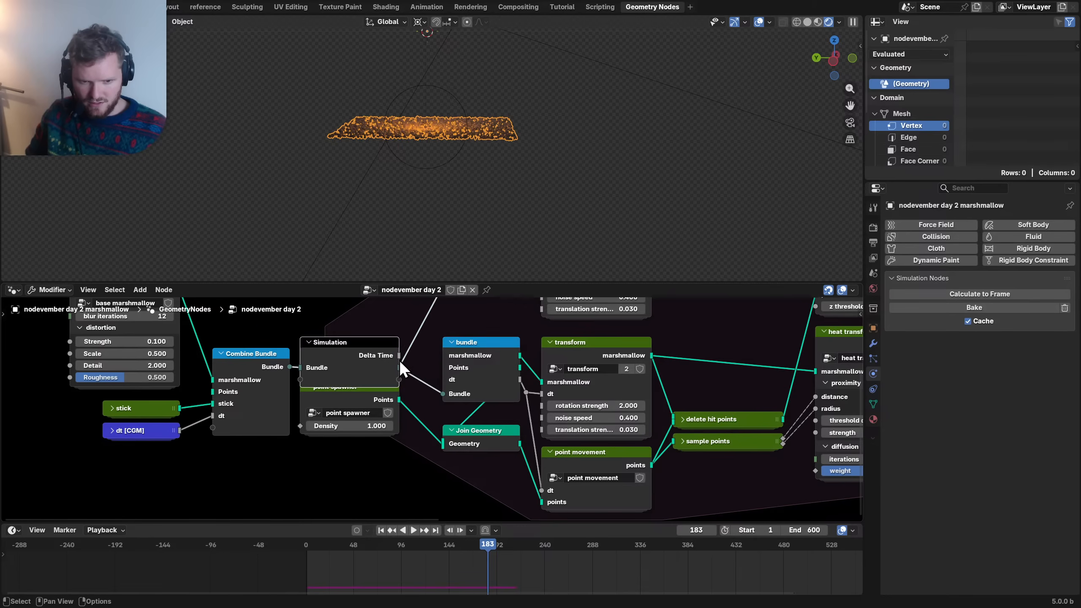
left_click_drag(398, 355, 528, 392)
key("ctrl+h")
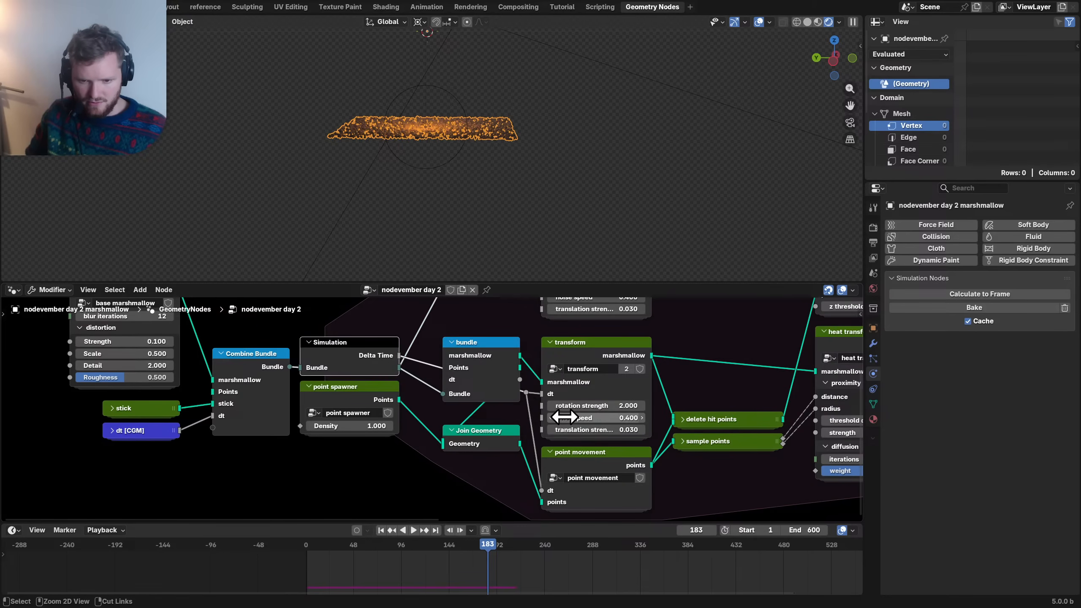
- Delete the simulation's bake and replay it from frame 1 to frame 77
key("n")
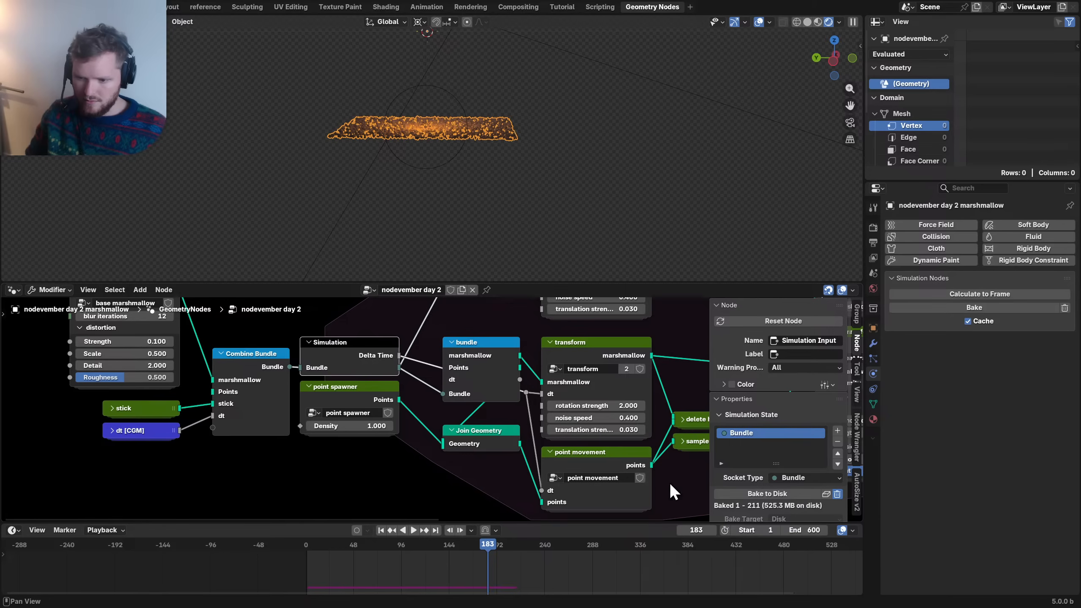
left_click(837, 494)
key("shift+Left")
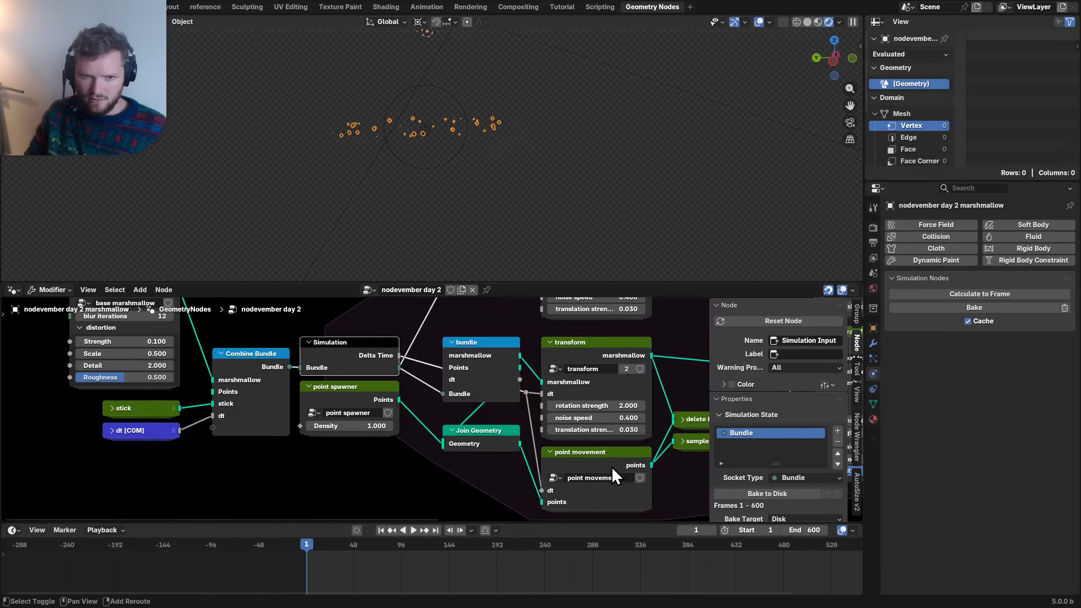
key("space")
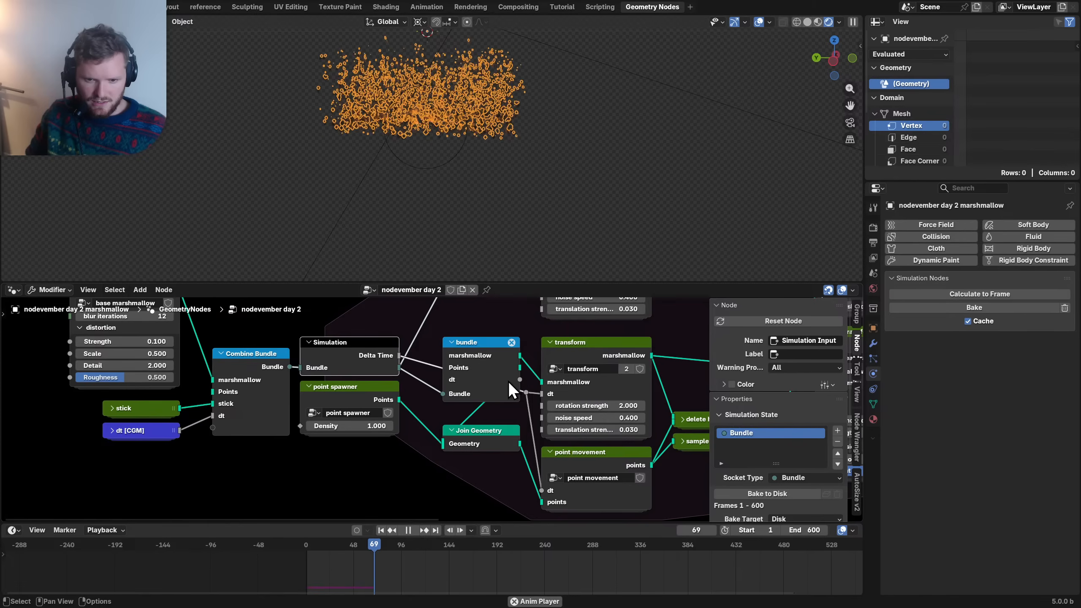
key("space")
- Nudge the bundle node away from the transform node and check its warning
left_click_drag(498, 344, 483, 337)
mouse_move(499, 343)
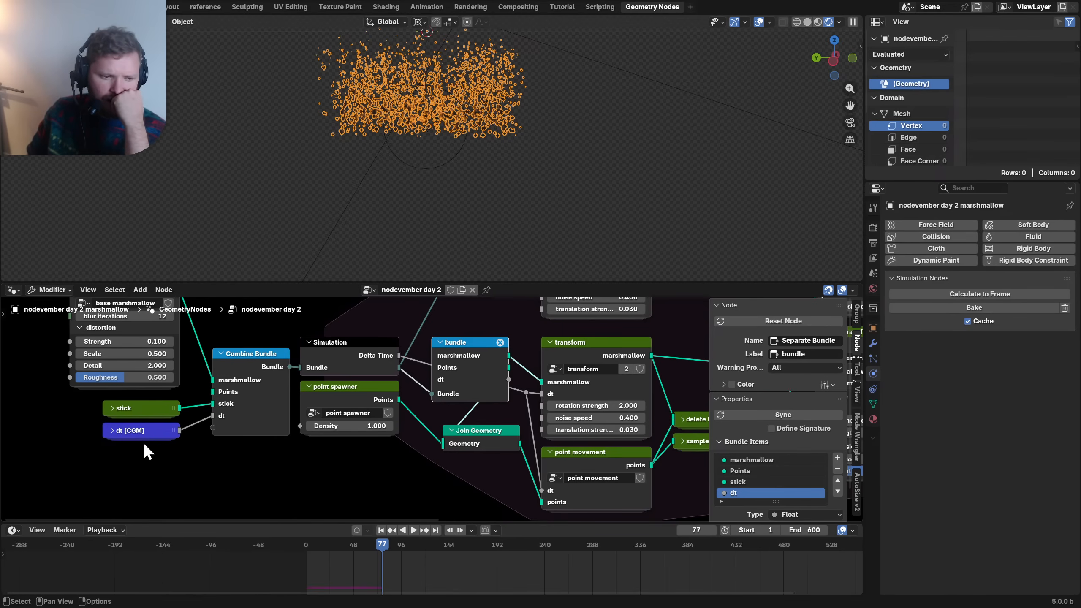
- Inspect the nodes inside the dt group that feeds the Combine Bundle
left_click(111, 433)
key("Tab")
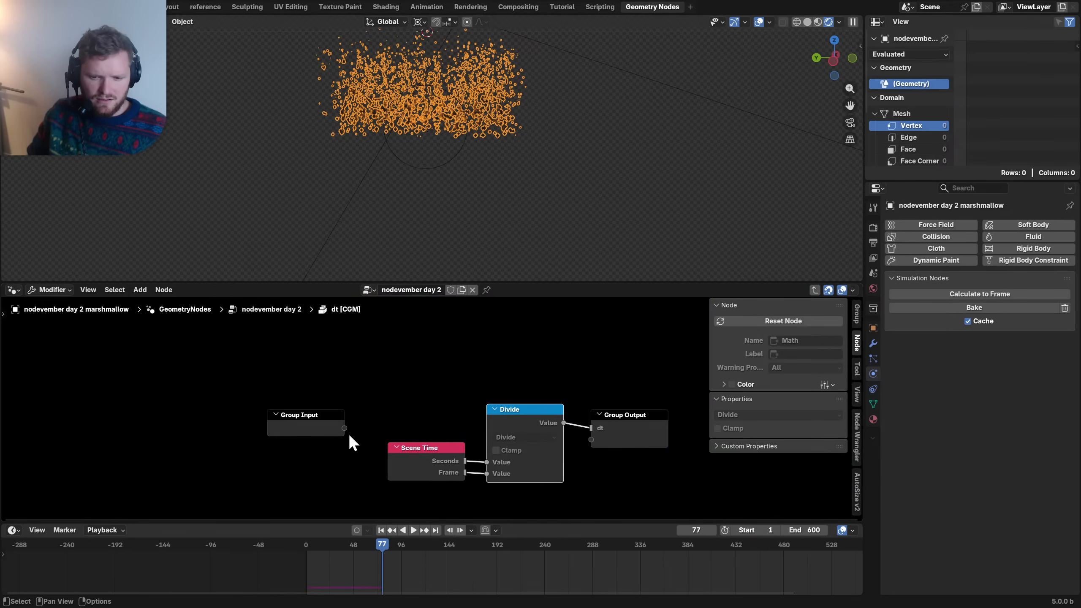
key("Tab")
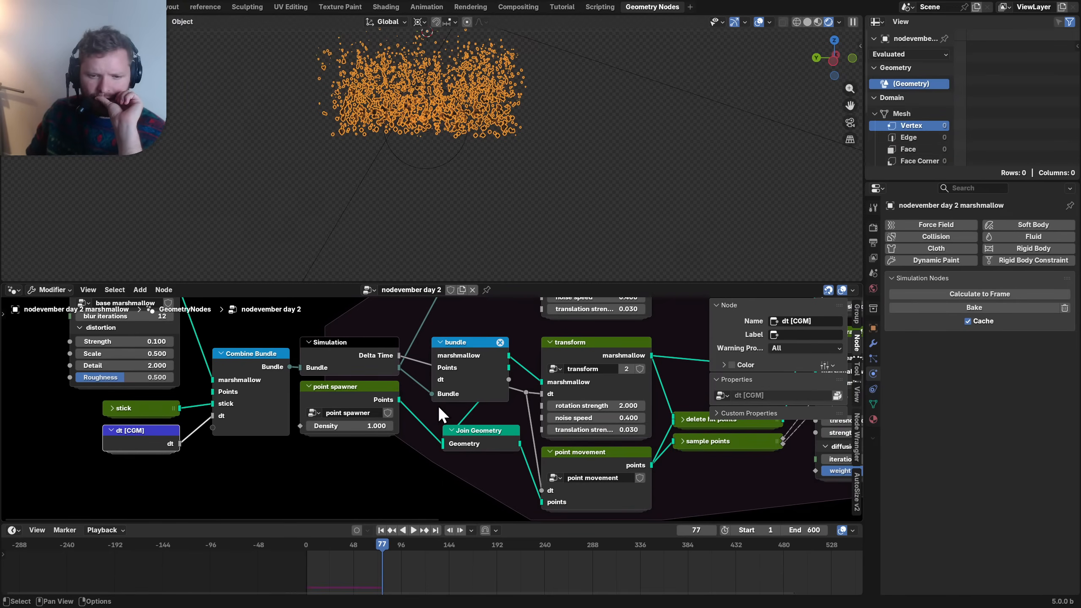
- Duplicate the dt node below Join Geometry and link it to the reroute feeding transform and point movement
middle_click_drag(478, 365, 370, 348)
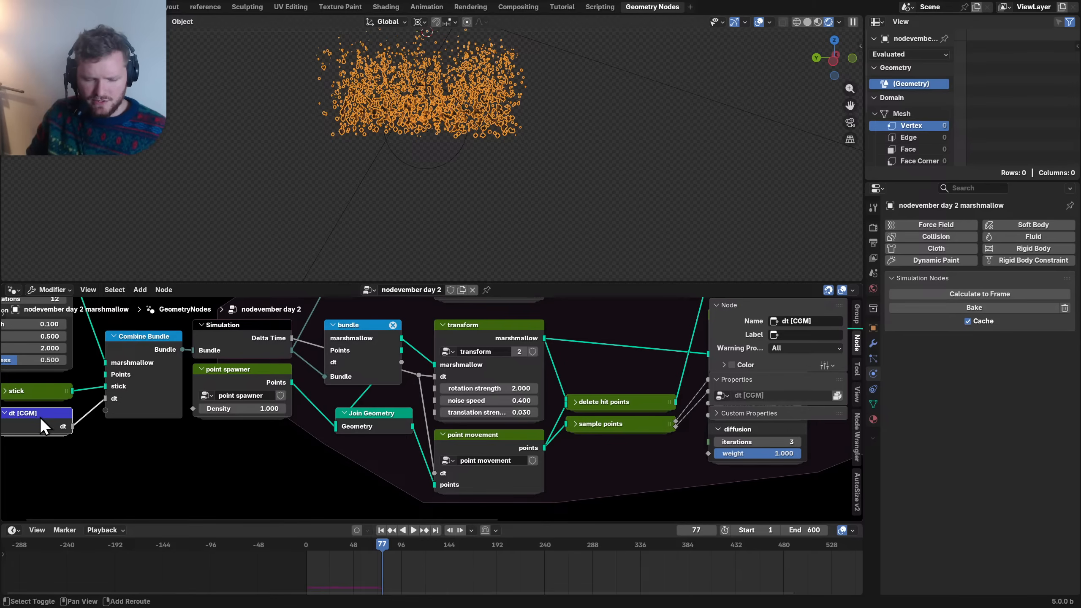
key("shift+d")
left_click(331, 457)
left_click_drag(368, 469, 424, 370)
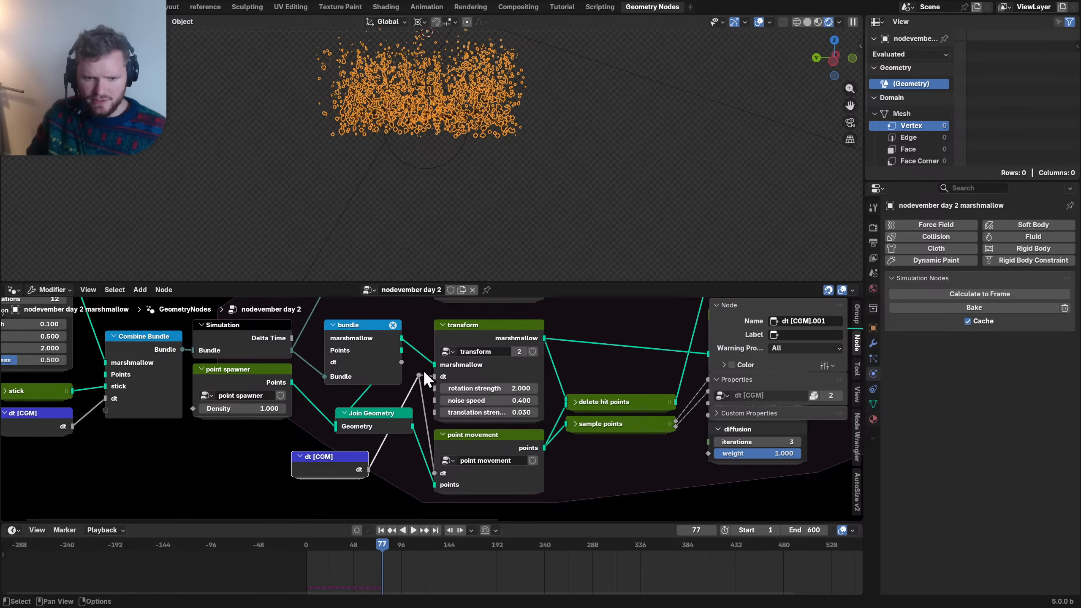
- Replay the simulation from frame 1 to frame 23 and save the file
key("shift+Left")
key("space")
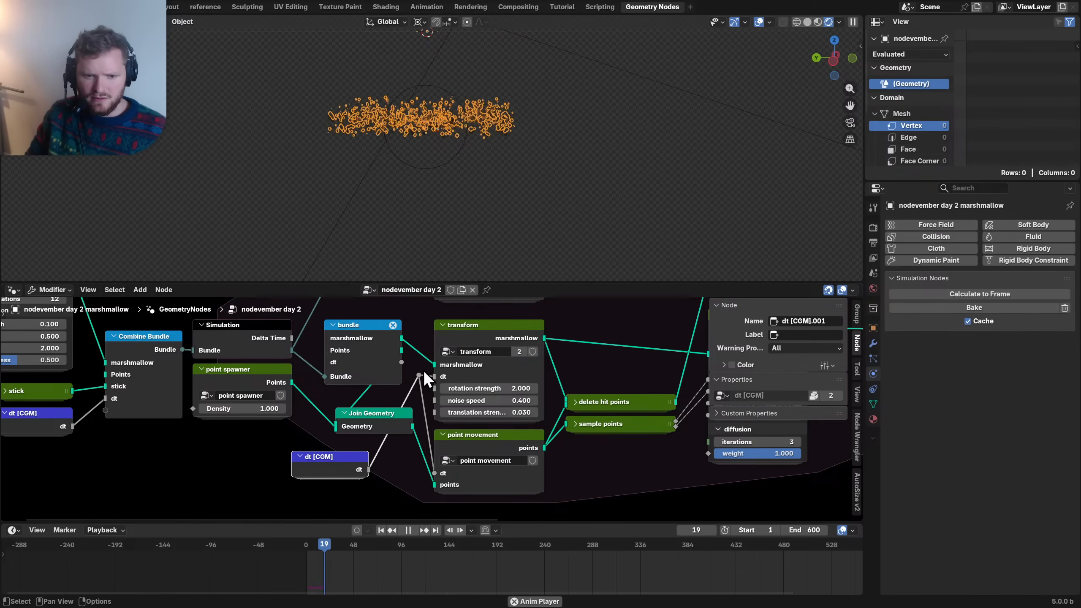
key("space")
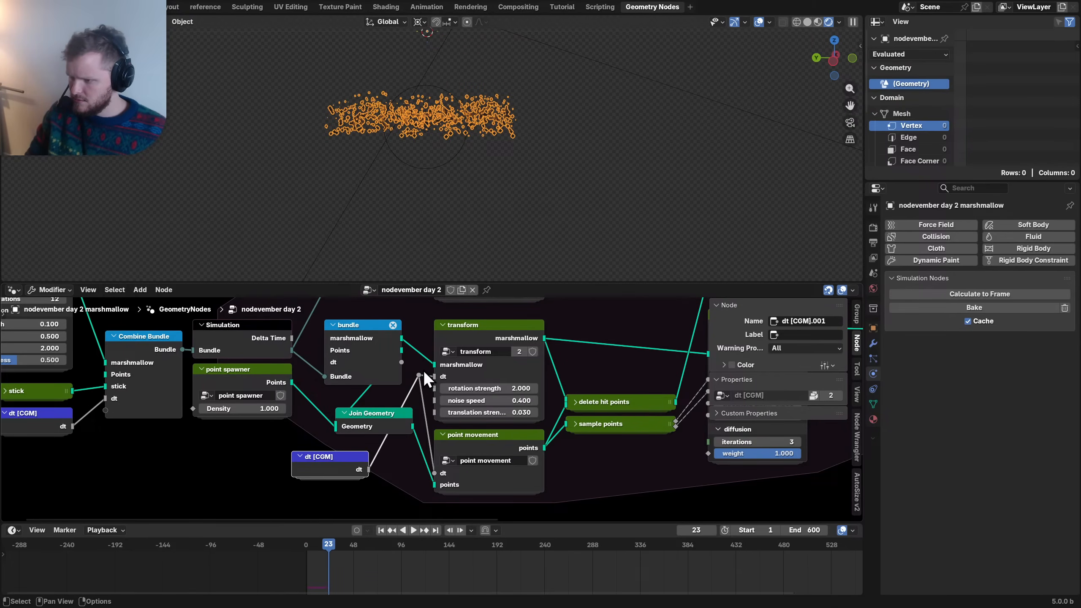
key("ctrl+s")
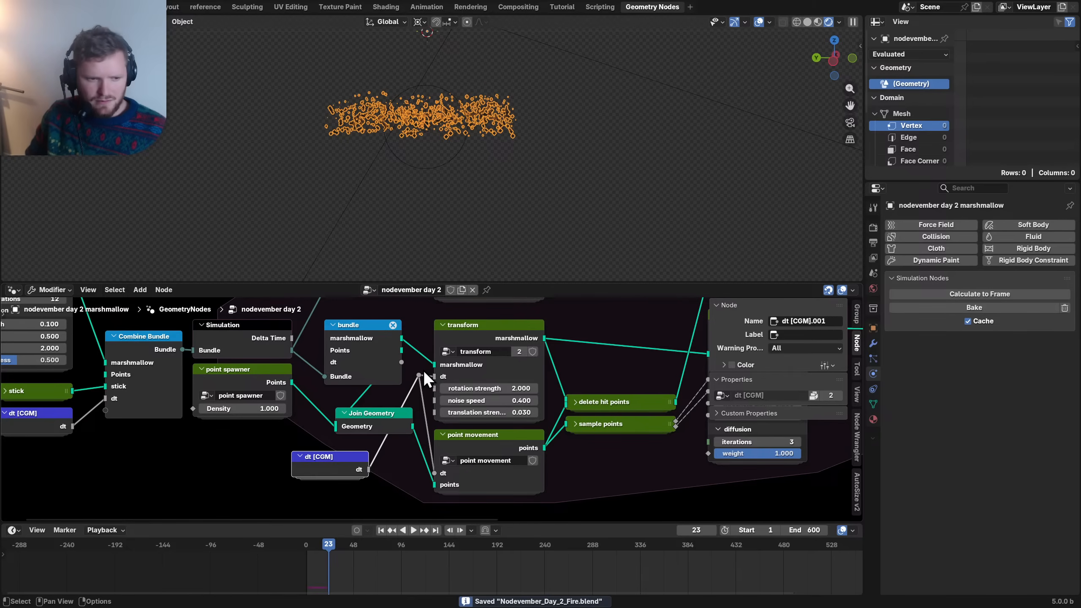
- Remove the dt item from the Combine Bundle feeding the simulation
middle_click_drag(118, 405, 174, 400)
left_click(94, 418)
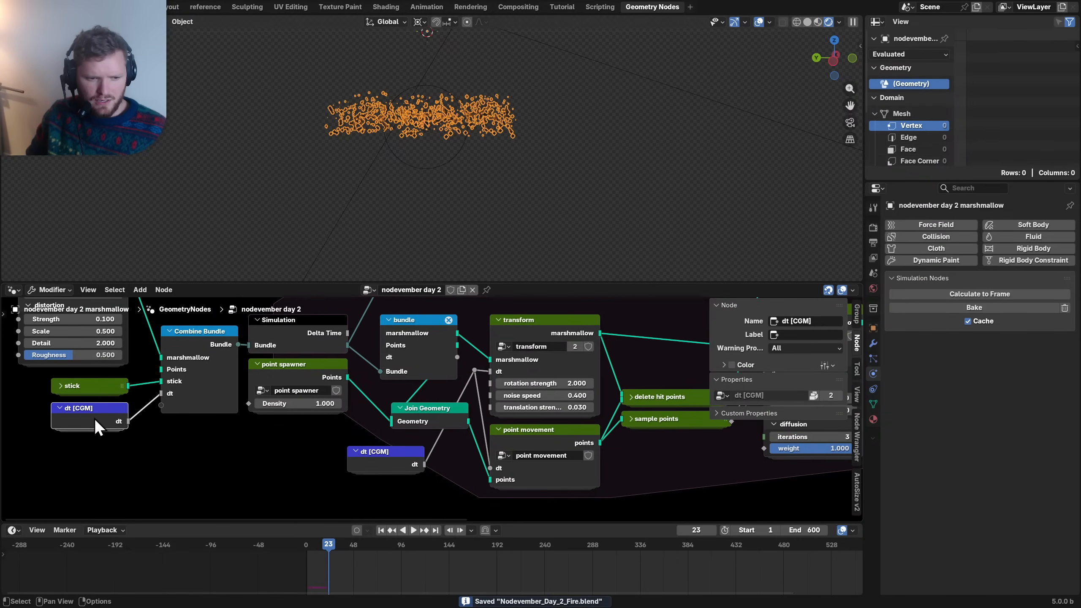
left_click(194, 347)
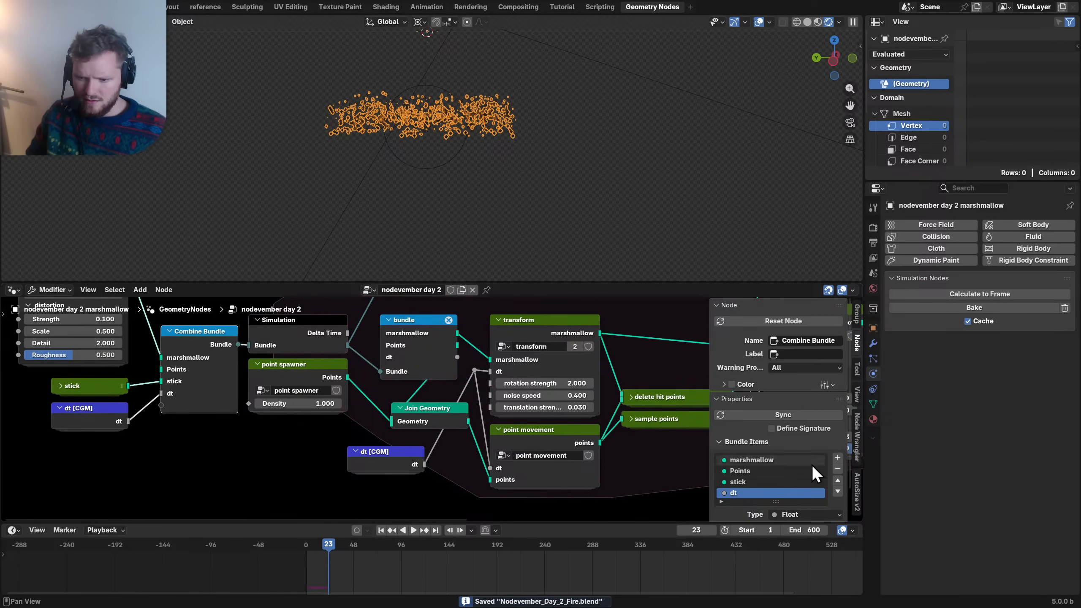
left_click(836, 468)
key("n")
middle_click_drag(222, 407, 344, 445)
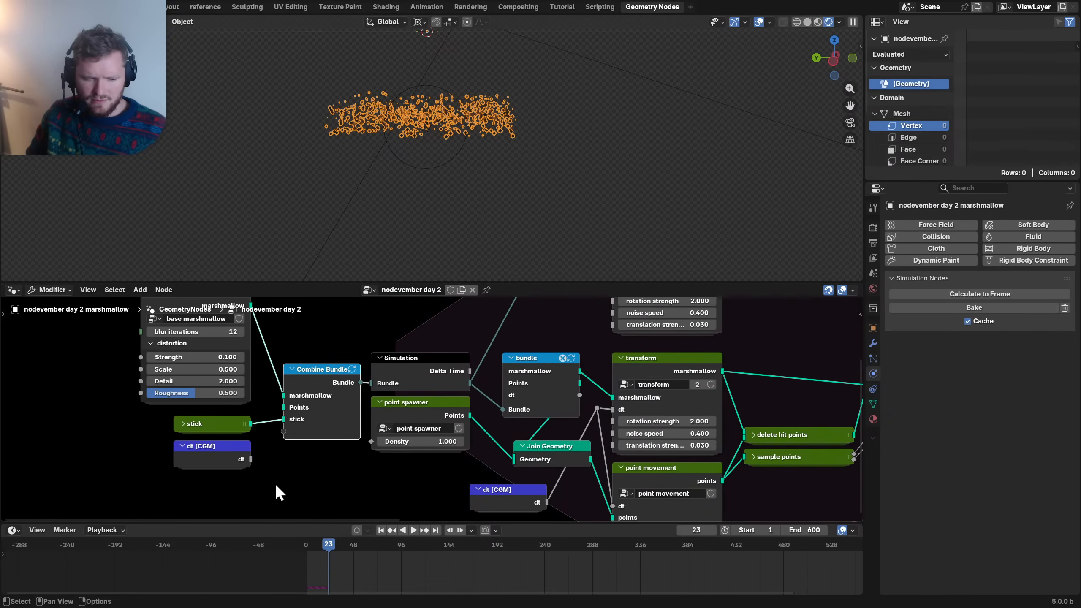
- Delete the disconnected original dt node and hide the Combine Bundle's unused sockets
left_click(180, 452)
key("x")
left_click(312, 366)
key("ctrl+h")
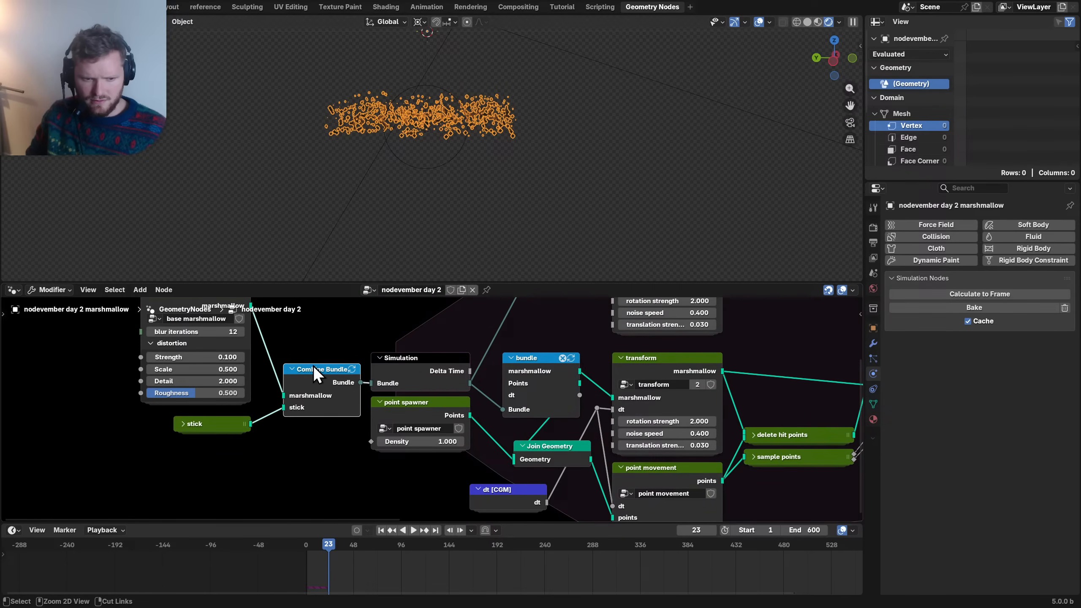
- Move the base marshmallow and stick nodes down, level with the Combine Bundle
scroll(273, 430, "down", 4)
left_click_drag(260, 448, 207, 355)
key("g")
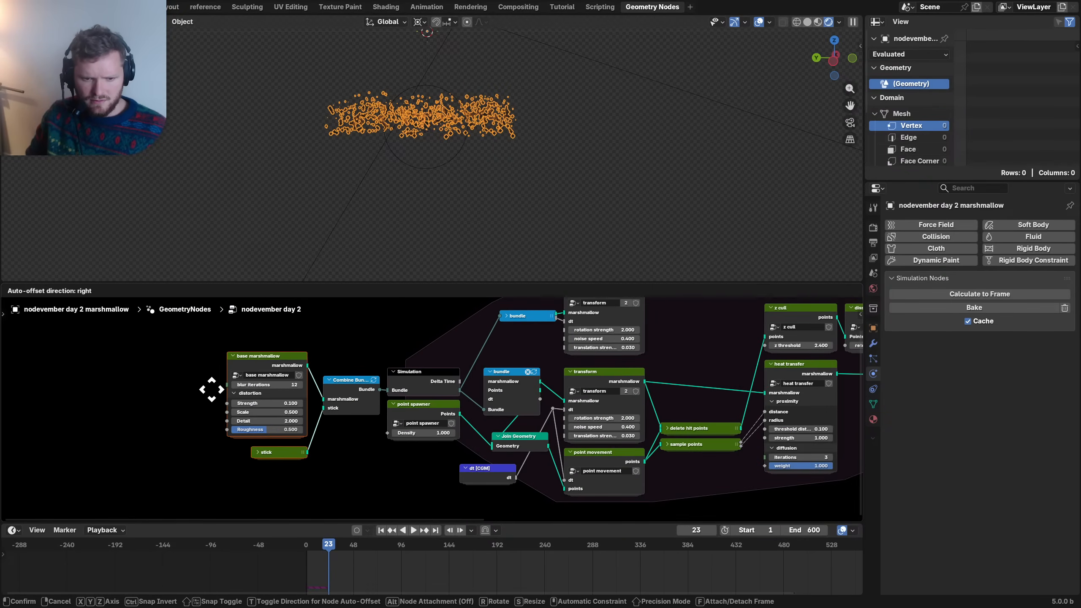
left_click(210, 387)
- Return to frame 1, sync the bundle nodes to drop dt, and hide the lower bundle node's unused sockets
scroll(532, 400, "up", 2)
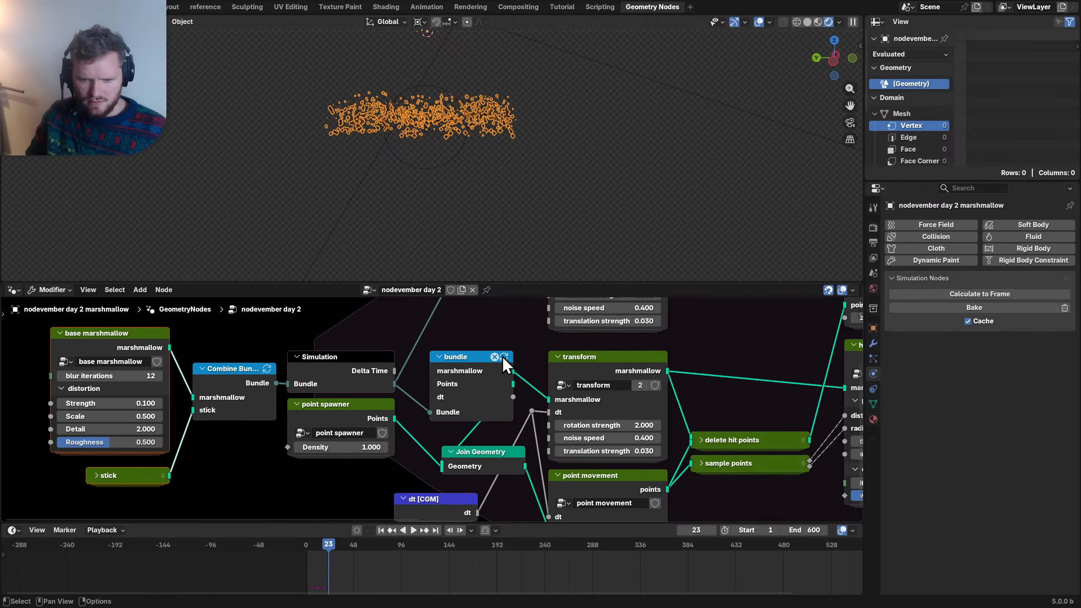
key("shift+Left")
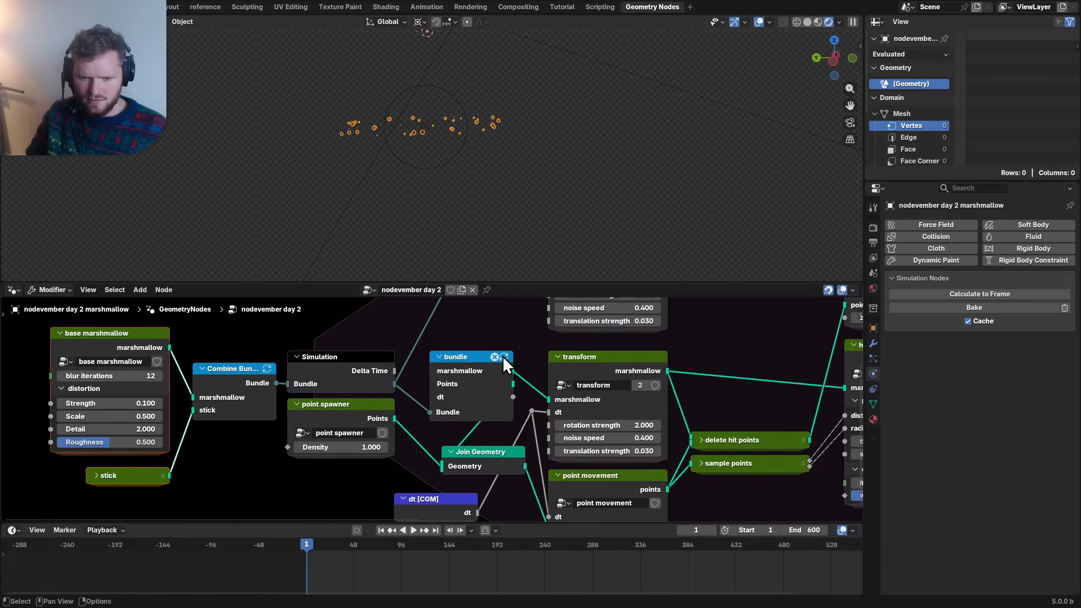
key("ctrl+h")
scroll(531, 401, "down", 2)
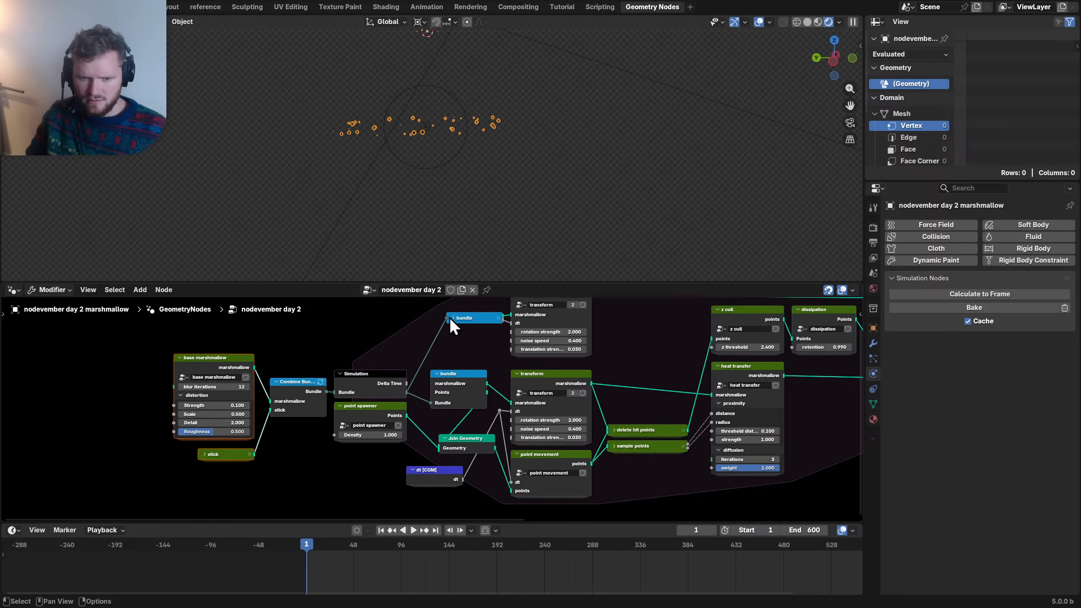
left_click(452, 318)
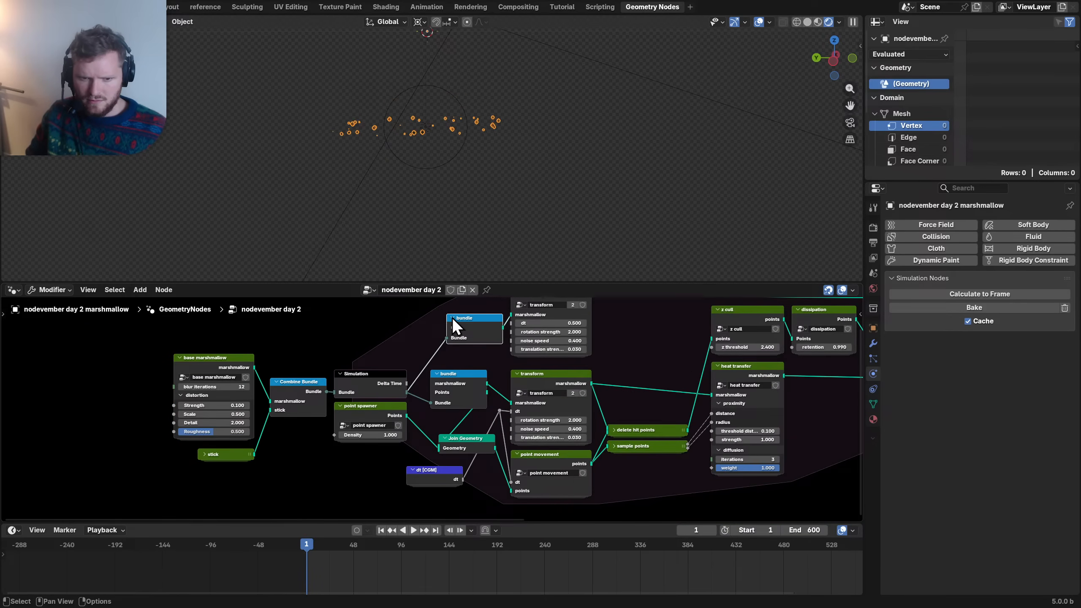
left_click(452, 317)
- Check the Combine Bundle at the simulation's end and the stick bundle, and play the animation to frame 10
middle_click_drag(706, 345, 466, 358)
left_click(495, 397)
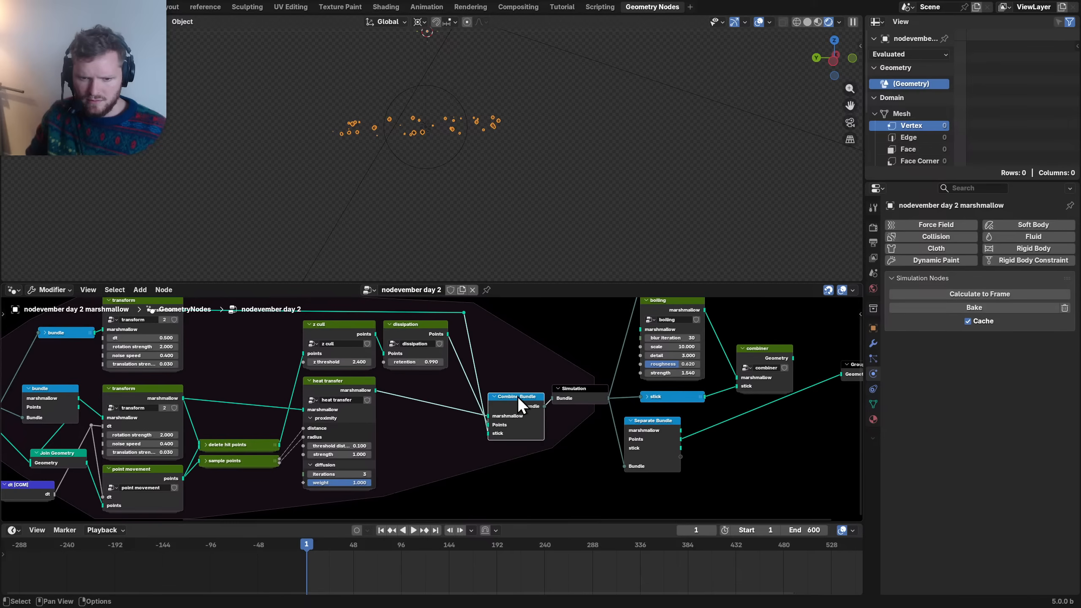
left_click(646, 396)
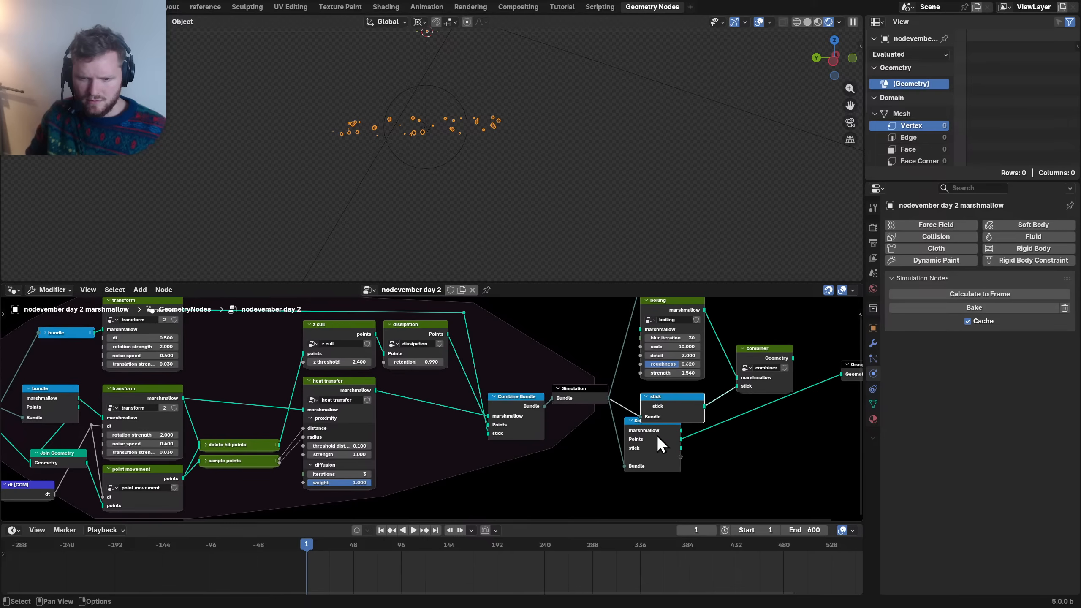
key("space")
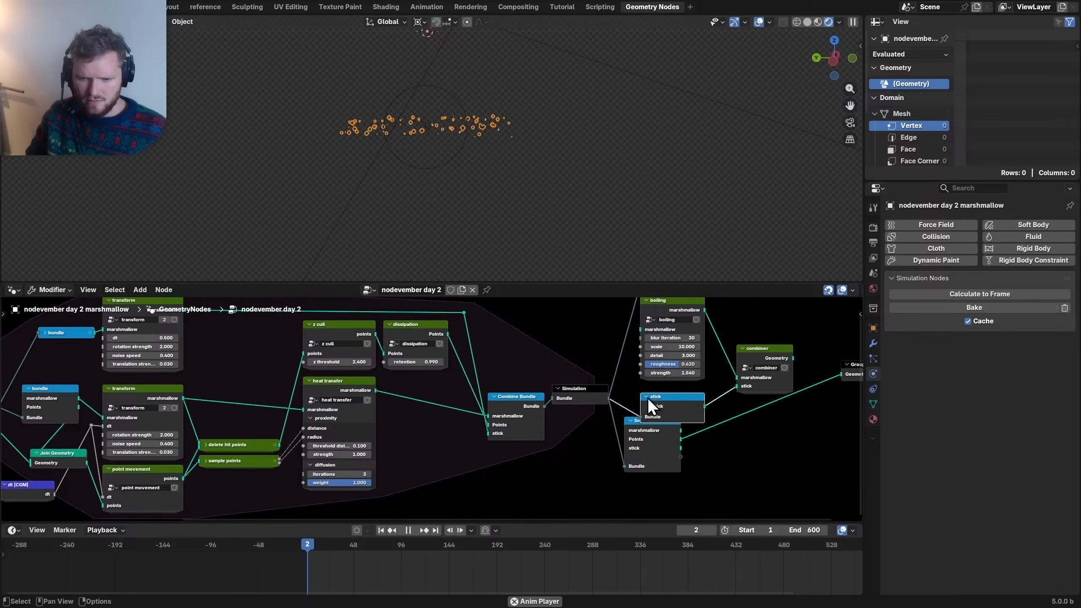
left_click(648, 397)
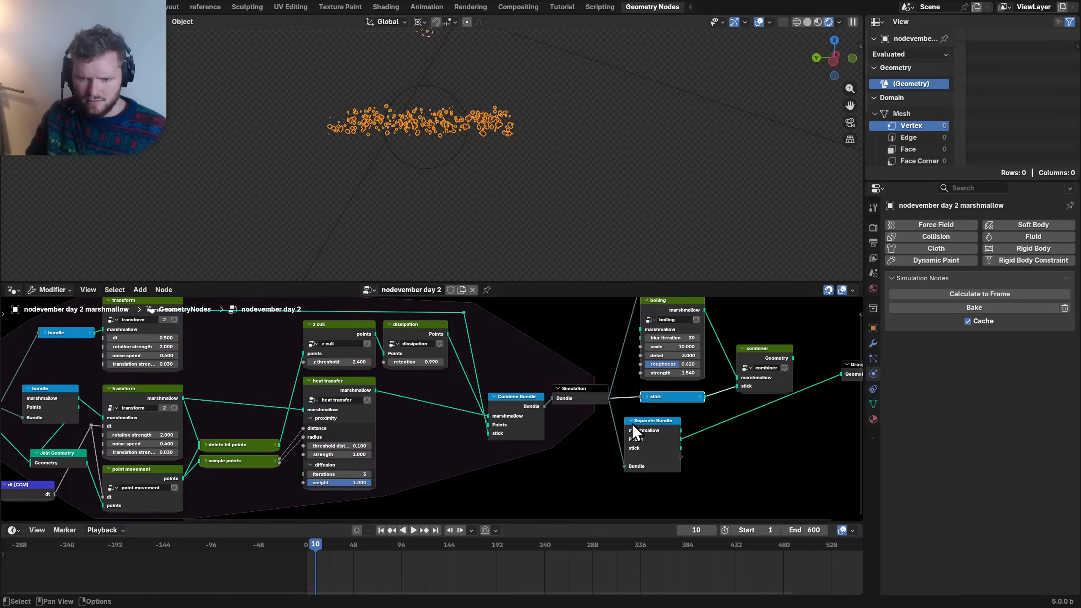
- Delete the Separate Bundle node that sends its Points to the Group Output
left_click(631, 423)
left_click_drag(658, 421, 676, 417)
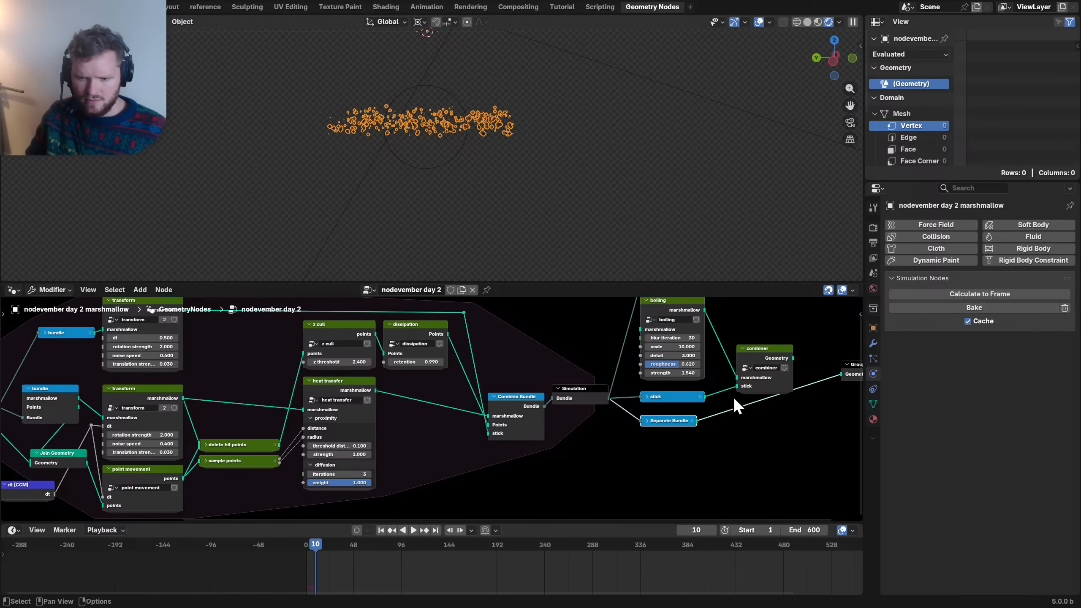
middle_click_drag(735, 400, 688, 412)
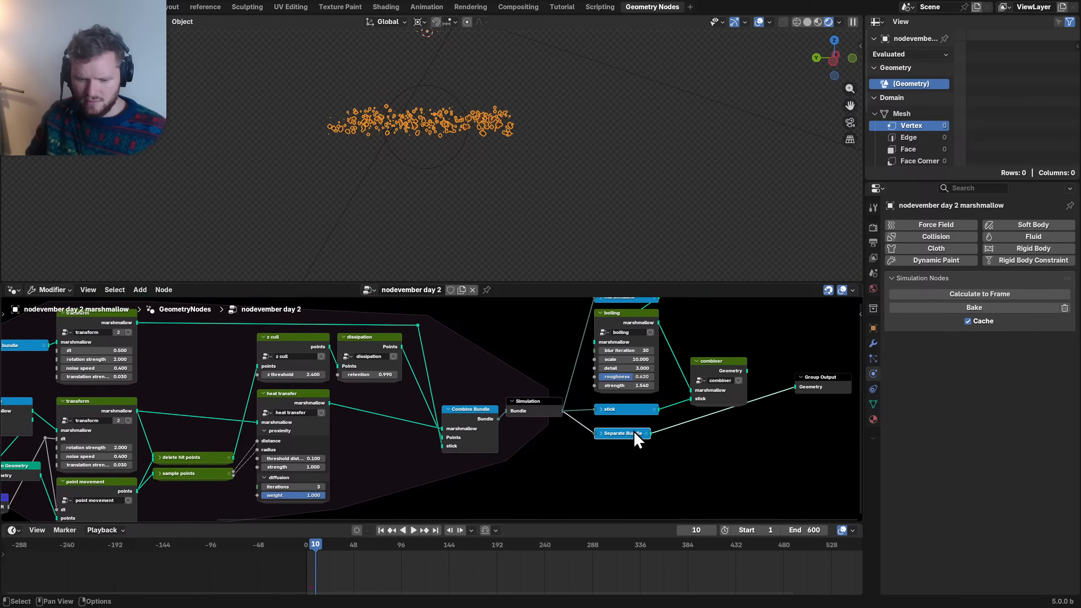
key("h")
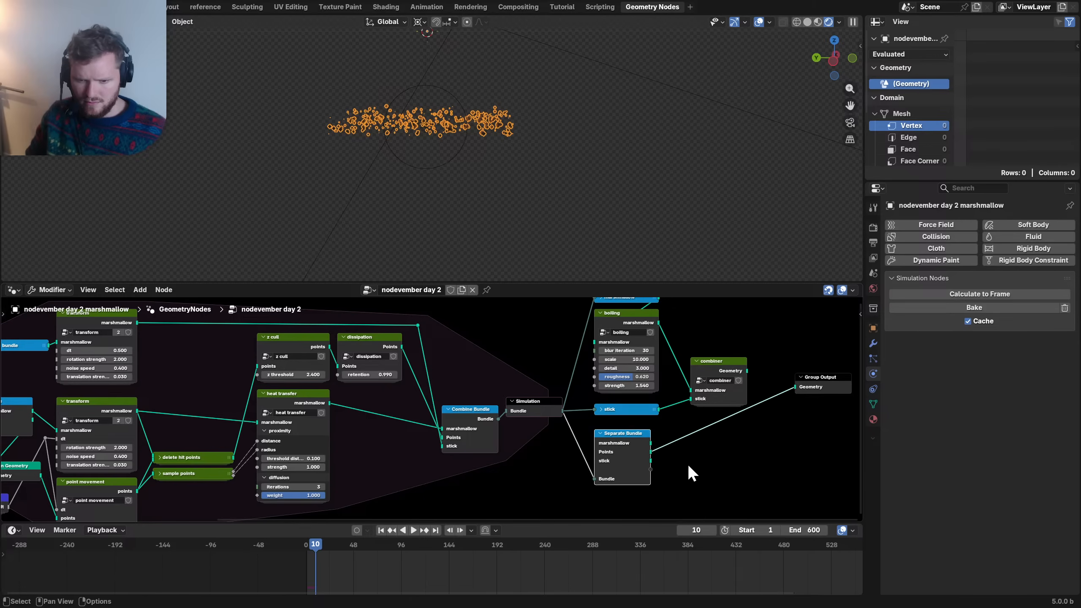
key("ctrl+x")
- Link the combiner's Geometry to the Group Output and save the file
left_click(716, 362, "ctrl+shift")
scroll(300, 389, "down", 5)
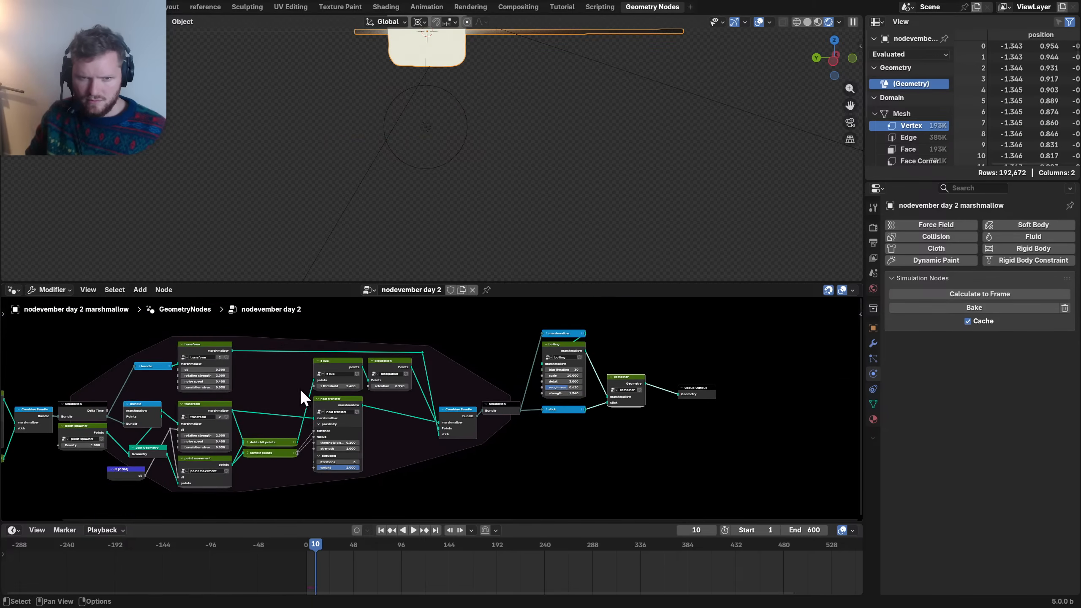
middle_click_drag(300, 389, 565, 370)
scroll(471, 391, "up", 3)
key("ctrl+s")
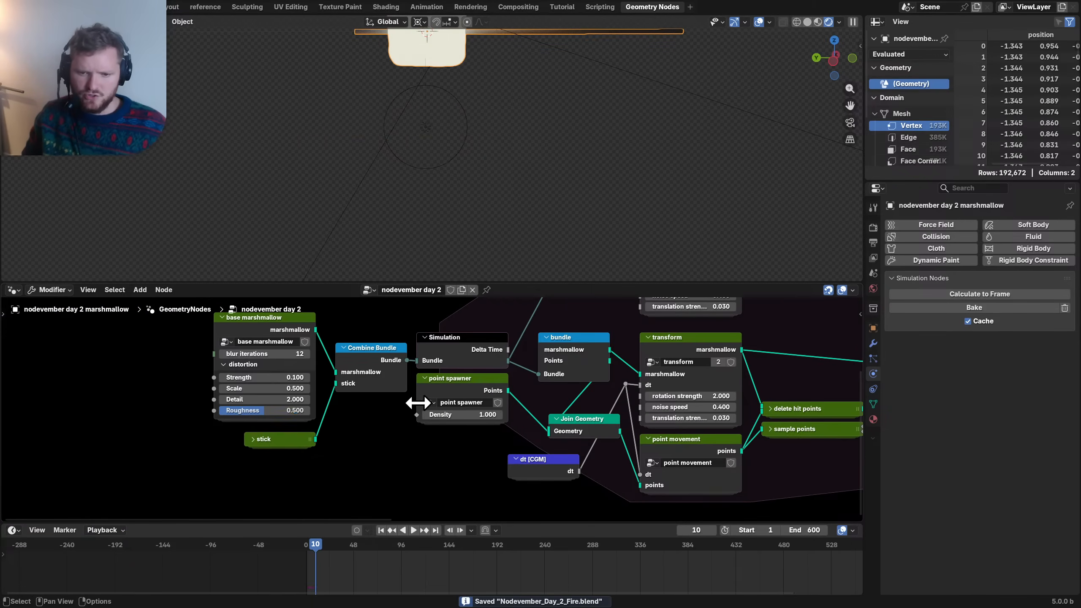
- Shift the dt node clear of Join Geometry, then collapse the lower bundle node and move it closer to transform
left_click_drag(529, 471, 495, 478)
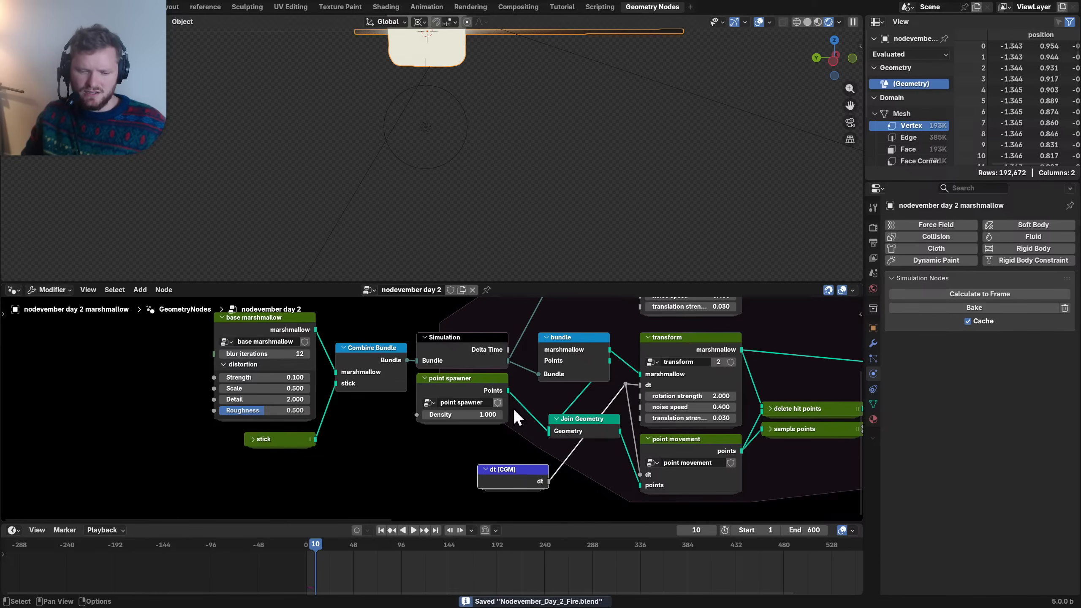
middle_click_drag(516, 415, 420, 440)
left_click(471, 402)
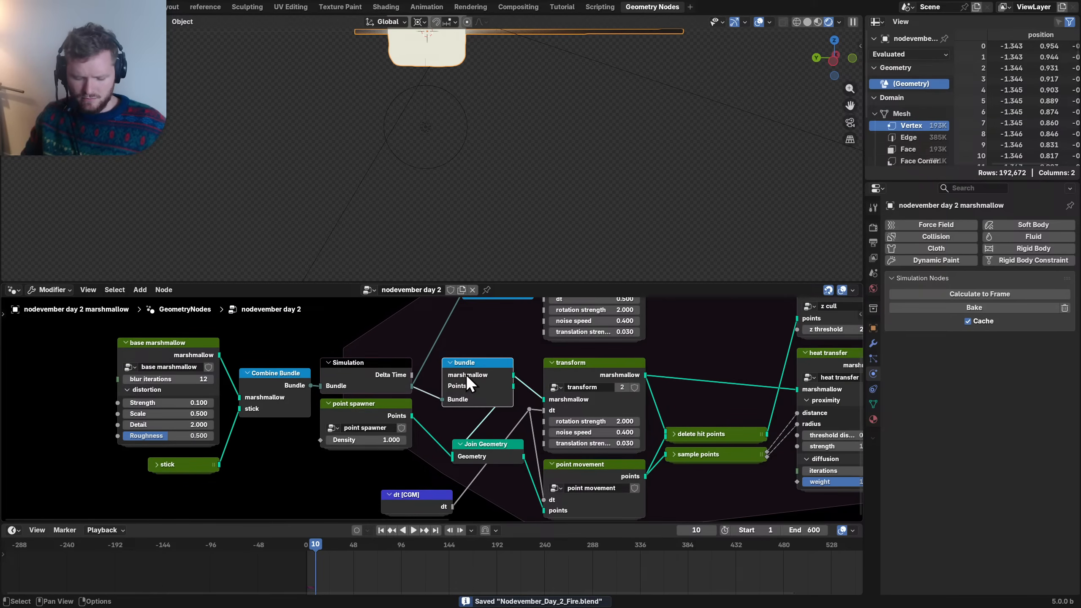
key("h")
left_click_drag(466, 374, 500, 376)
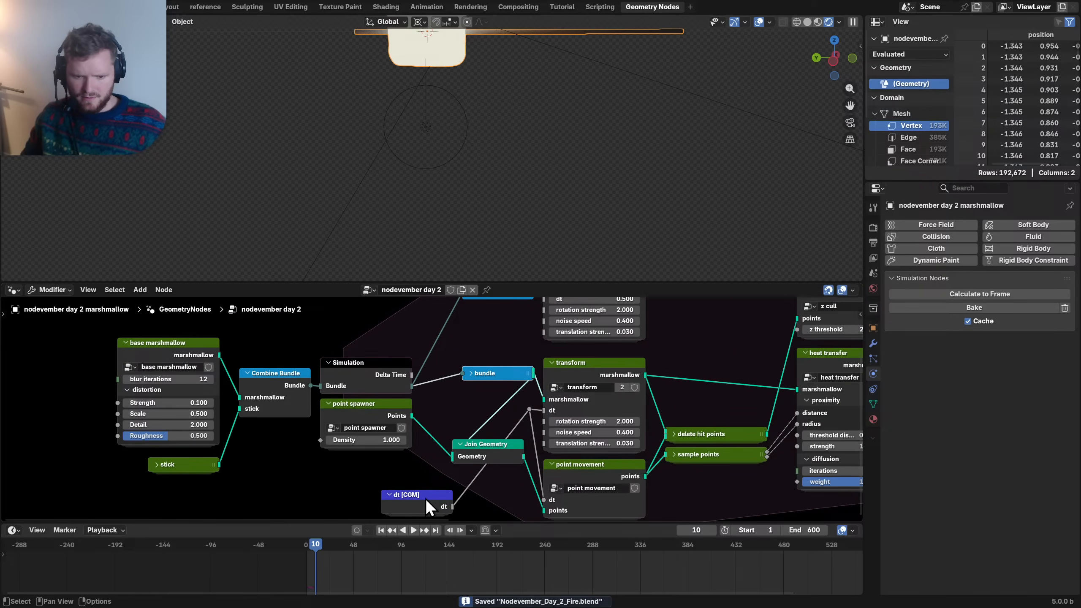
- Dissolve the reroute on the dt links and move the dt node directly above Join Geometry
left_click_drag(514, 421, 528, 406)
key("ctrl+x")
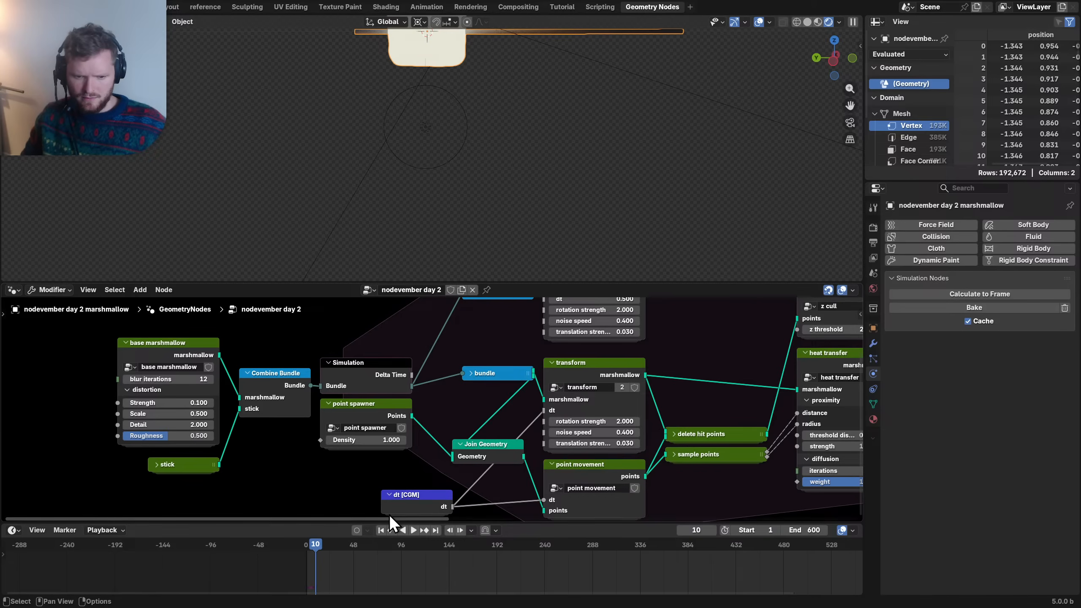
left_click_drag(390, 510, 461, 429)
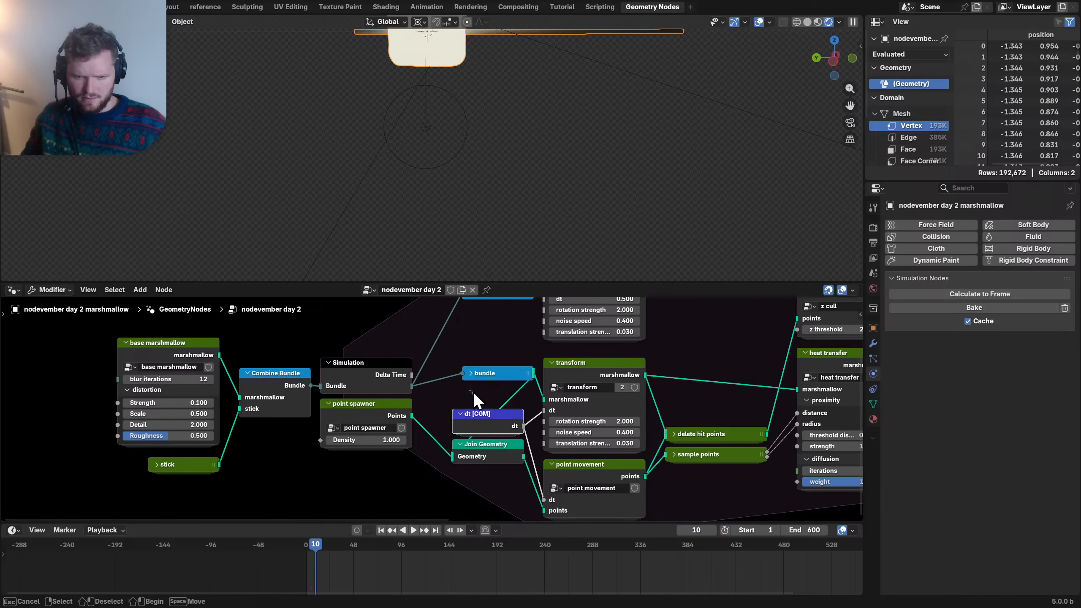
- Collapse the dt node and stack it with the bundle node, placing bundle above Join Geometry and dt below it
left_click_drag(473, 392, 491, 372)
key("g")
left_click(486, 385)
left_click(488, 416)
key("h")
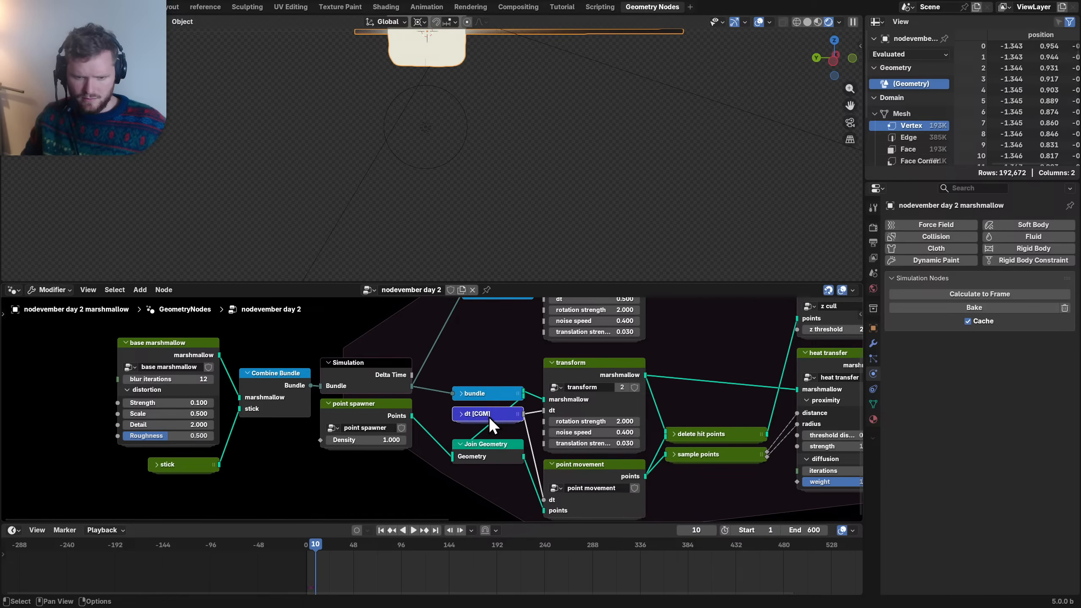
left_click_drag(503, 418, 503, 425)
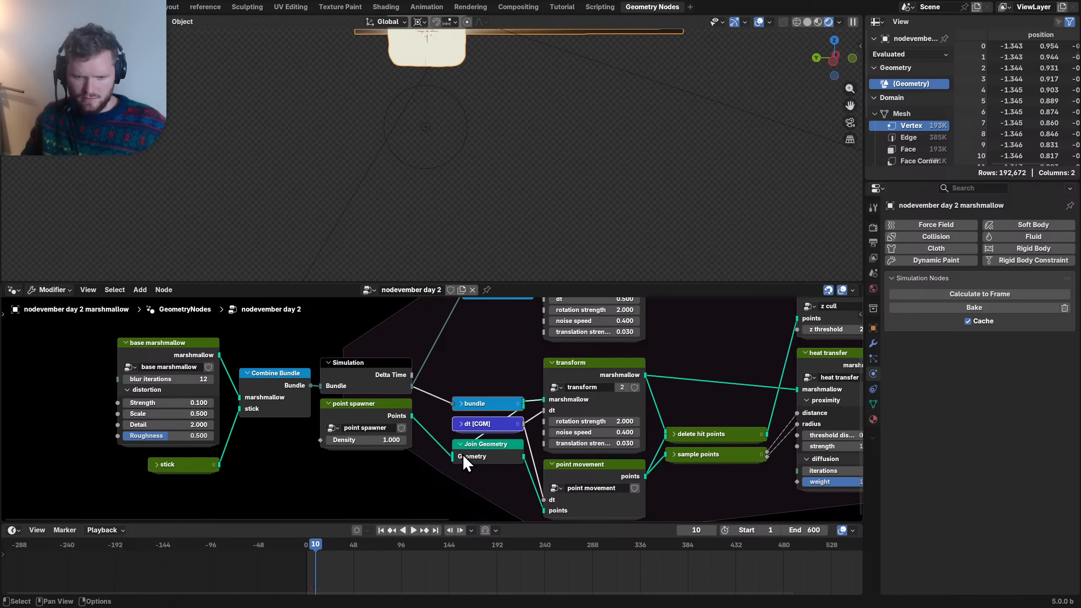
key("alt+a")
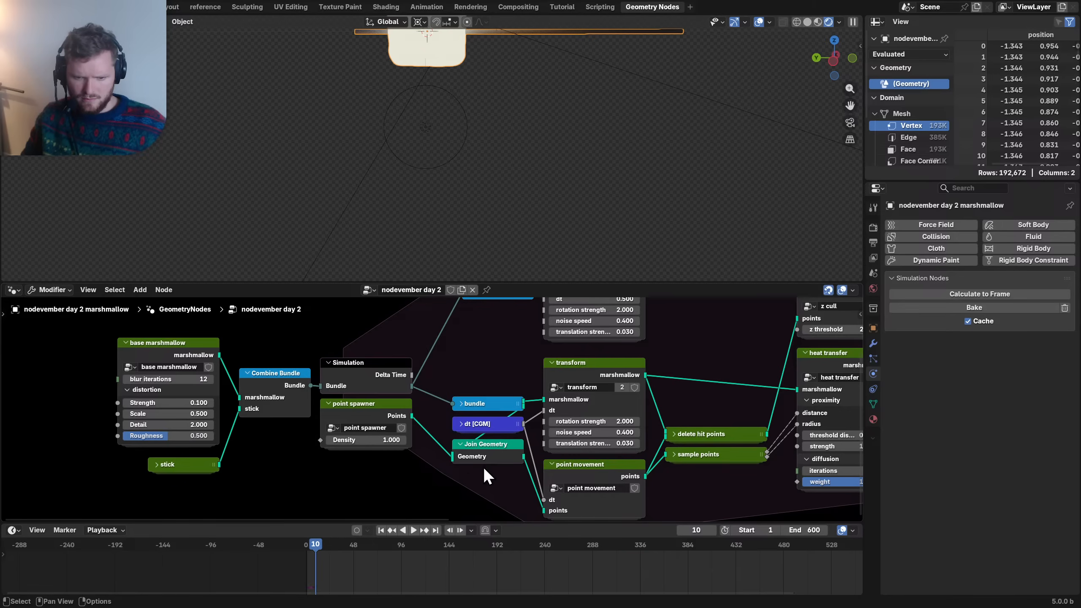
left_click_drag(493, 424, 496, 475)
- Reorder the transform group's inputs so that dt sits below translation strength
key("n")
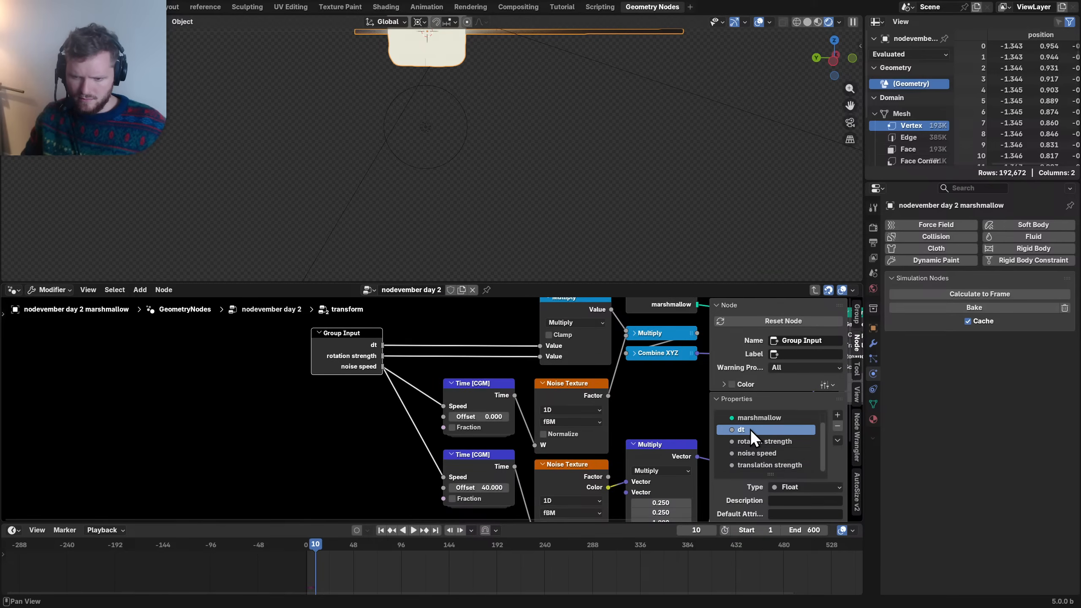
left_click_drag(750, 429, 750, 469)
key("Tab")
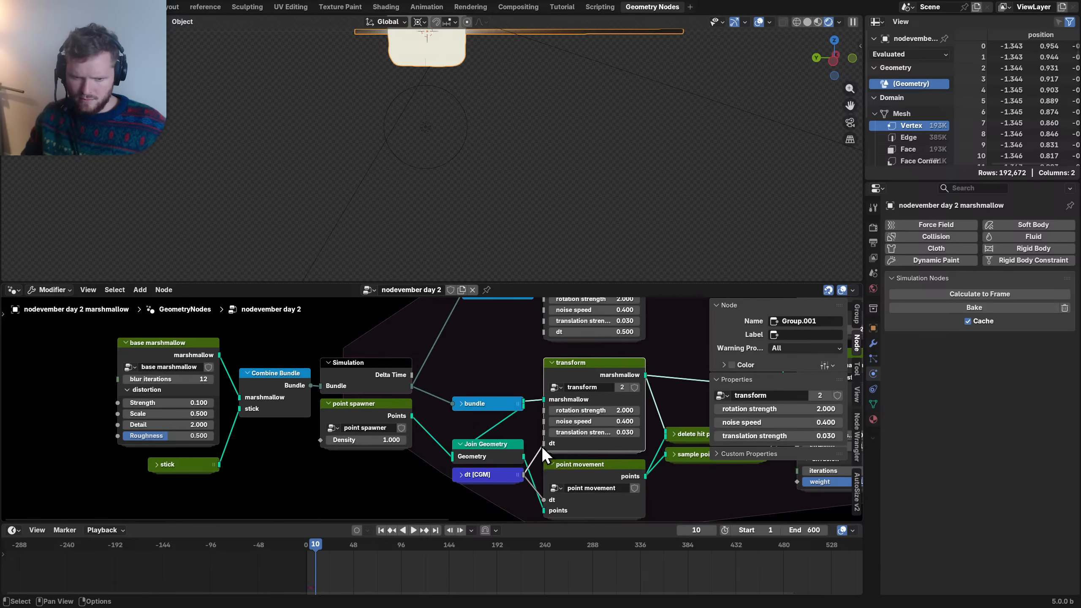
- Tighten the bundle, Join Geometry and dt nodes into one compact stack and lower it beside the lower transform group
left_click_drag(488, 504, 476, 441)
key("g")
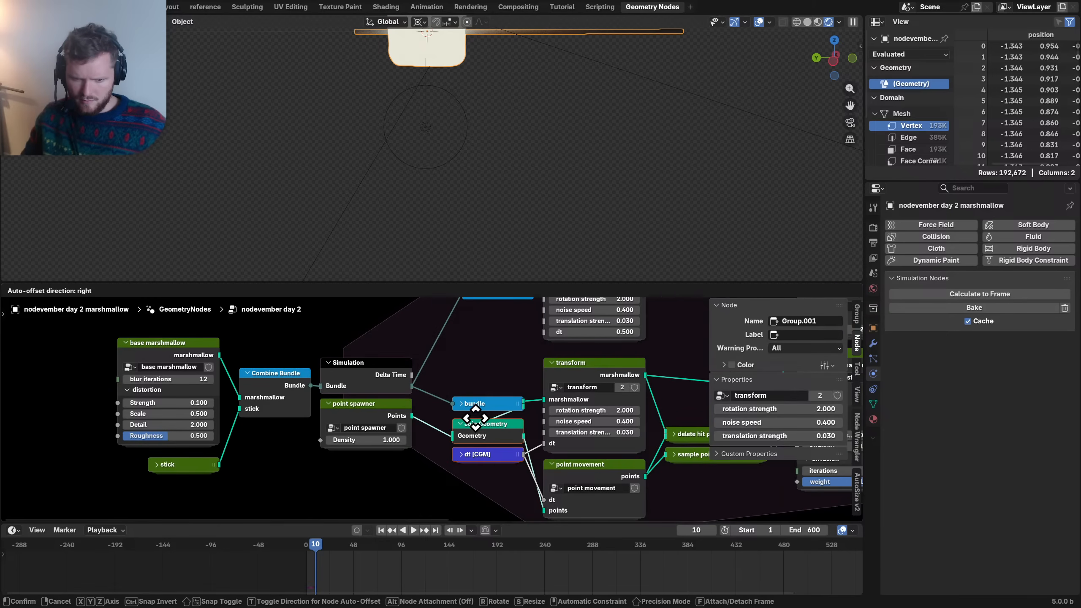
left_click(476, 417)
left_click_drag(461, 493, 504, 387)
key("g")
left_click(508, 408)
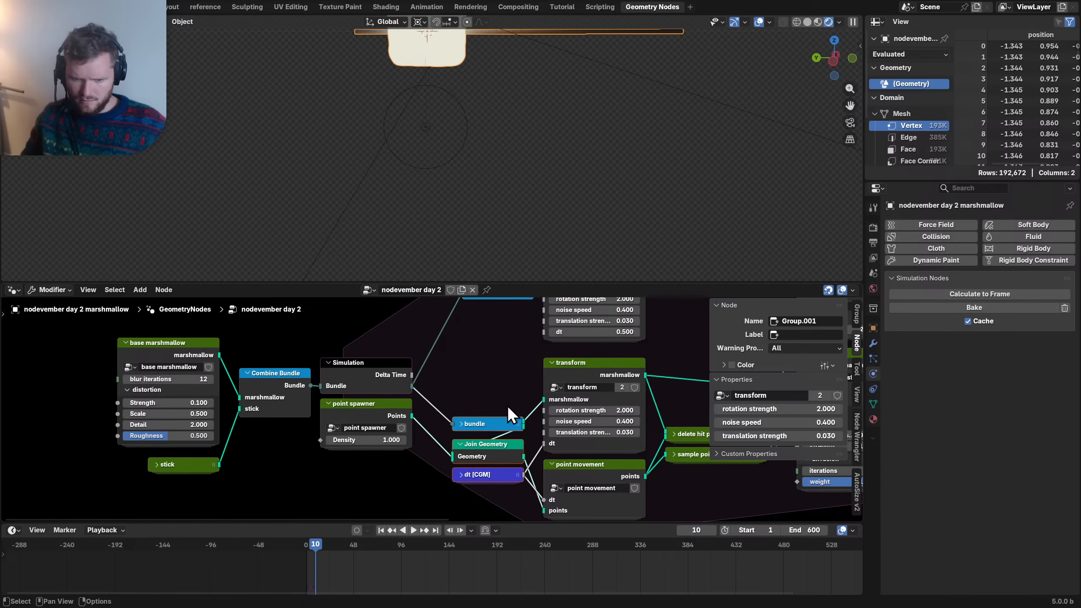
- Move Join Geometry beneath dt so the compact stack runs bundle, dt, Join Geometry
left_click(497, 456)
key("g")
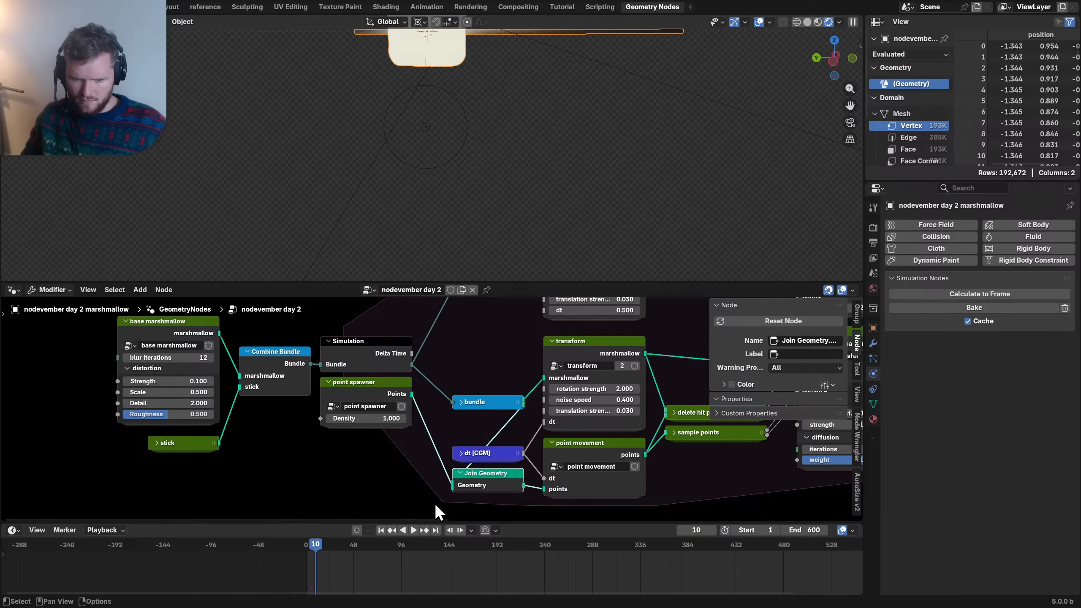
left_click(502, 408)
scroll(489, 421, "down", 2)
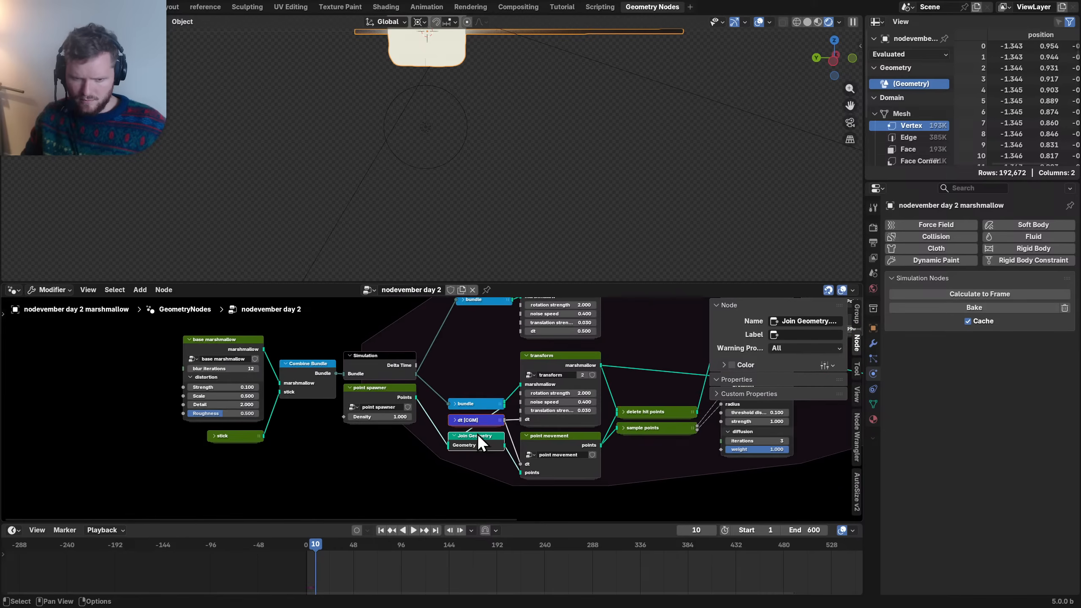
middle_click_drag(483, 422, 558, 447)
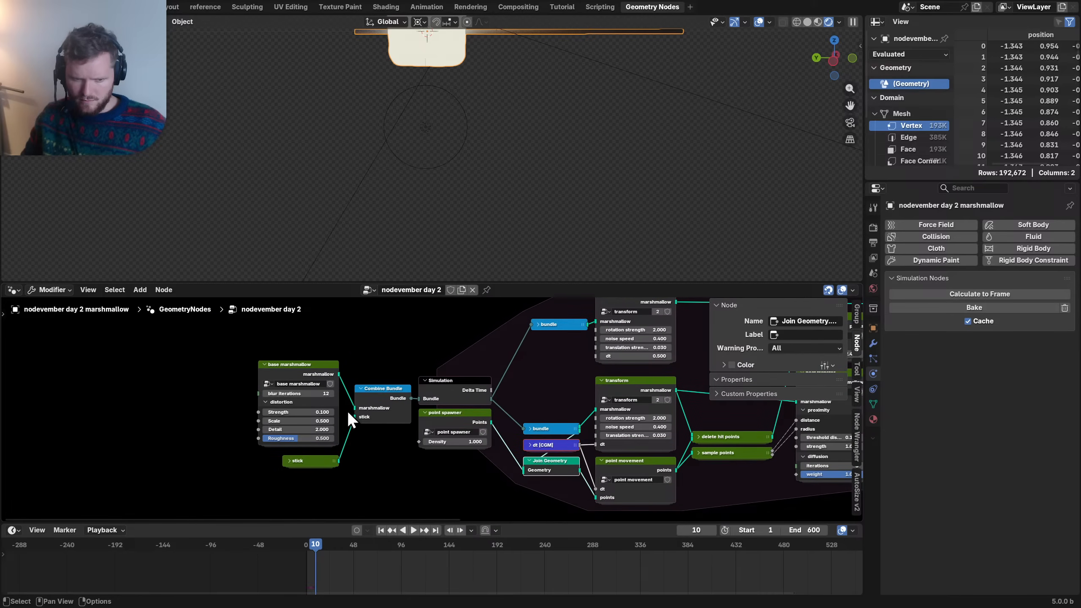
- Collapse and align the Combine Bundle node before the simulation, and hide the Simulation input's unused Delta Time socket
key("n")
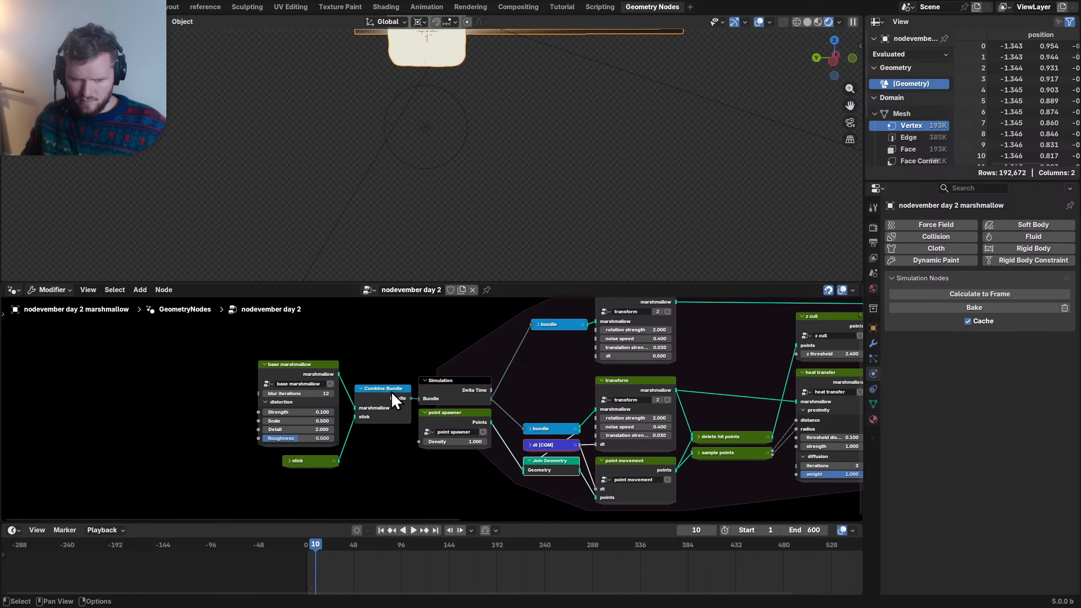
left_click(391, 391)
key("h")
key("g")
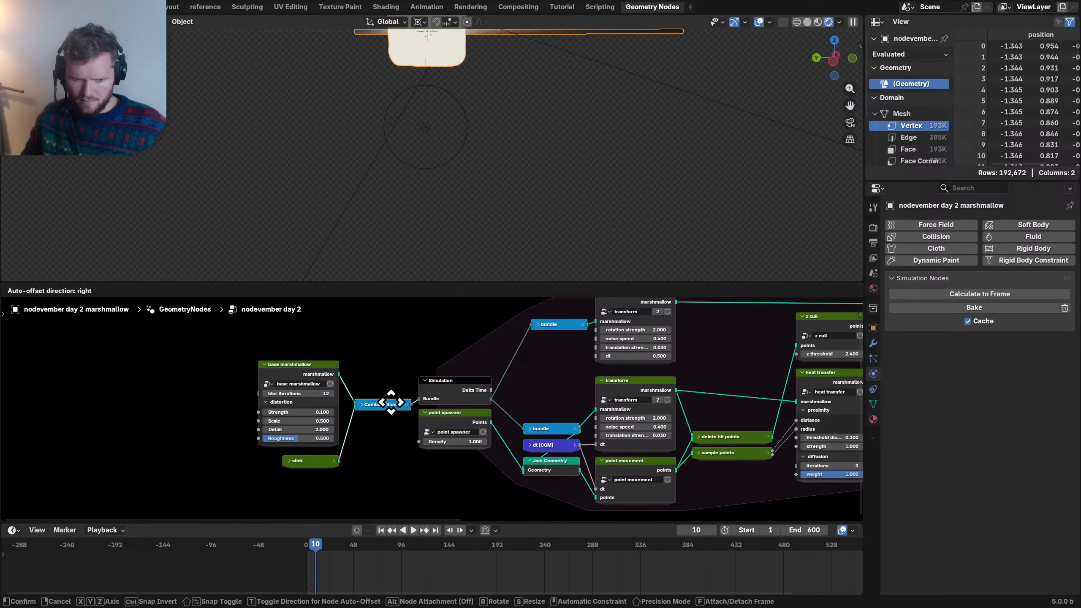
left_click(391, 410)
left_click(453, 391)
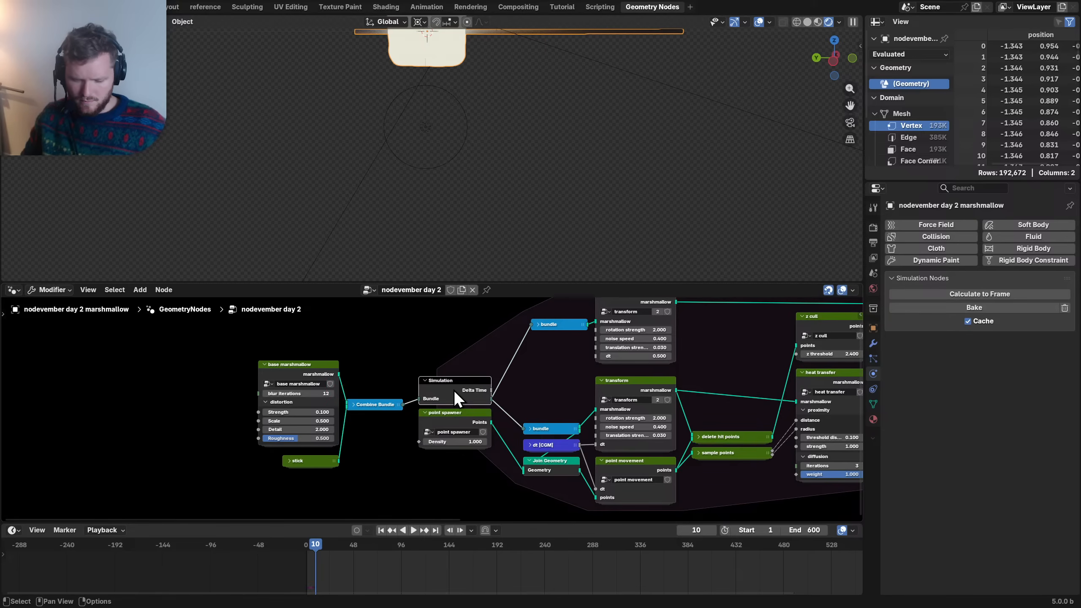
key("ctrl+h")
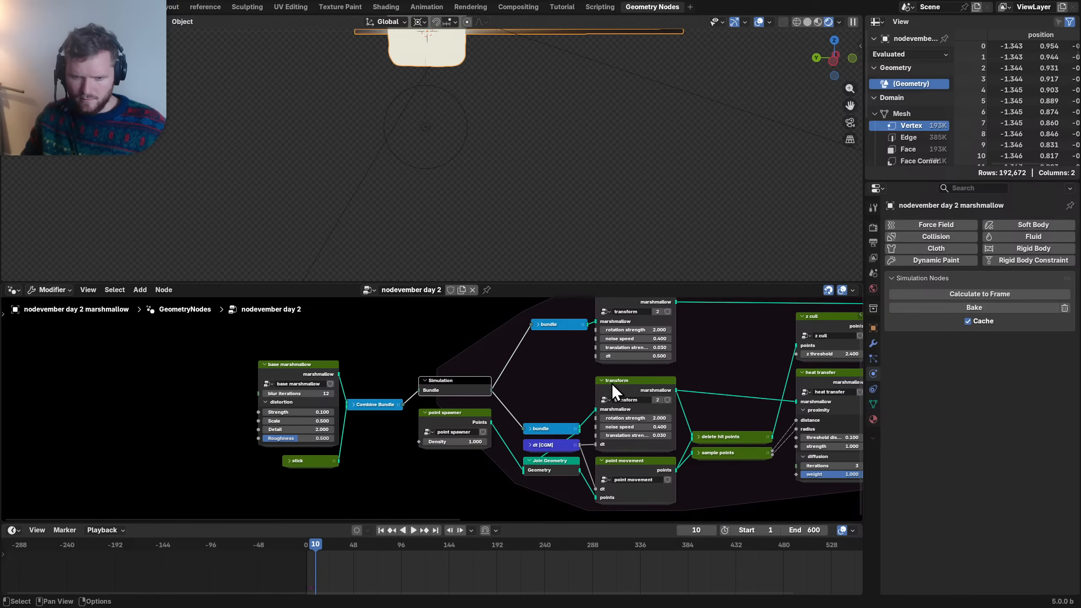
- Move the base marshmallow, stick and first Combine Bundle nodes closer to the Simulation input, and save the file
middle_click_drag(595, 388, 448, 398)
scroll(448, 399, "down", 2)
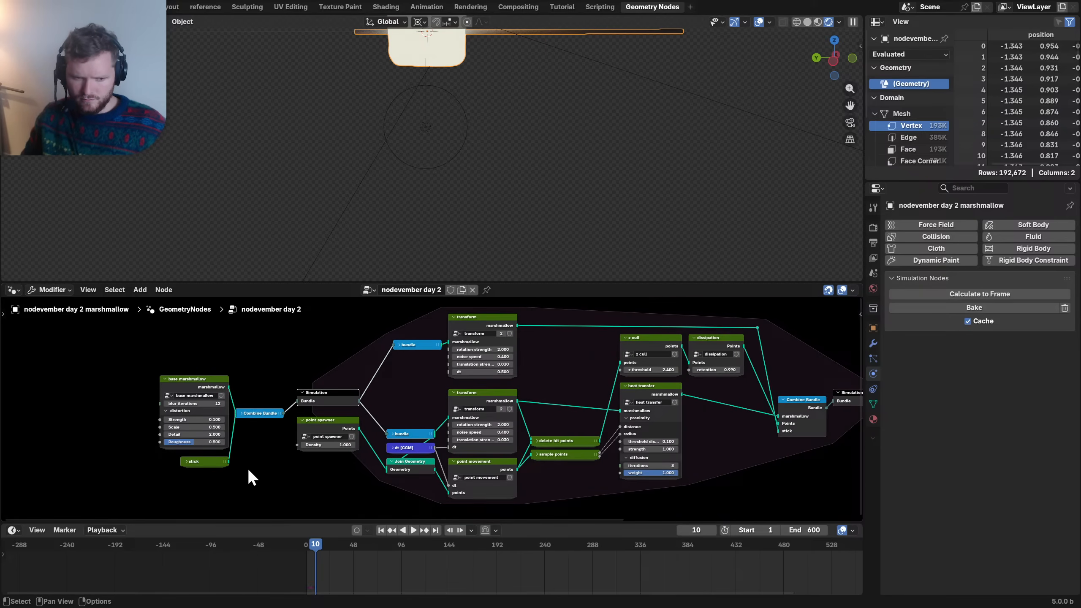
left_click_drag(249, 470, 159, 380)
key("g")
left_click(164, 366)
middle_click_drag(476, 377, 373, 380)
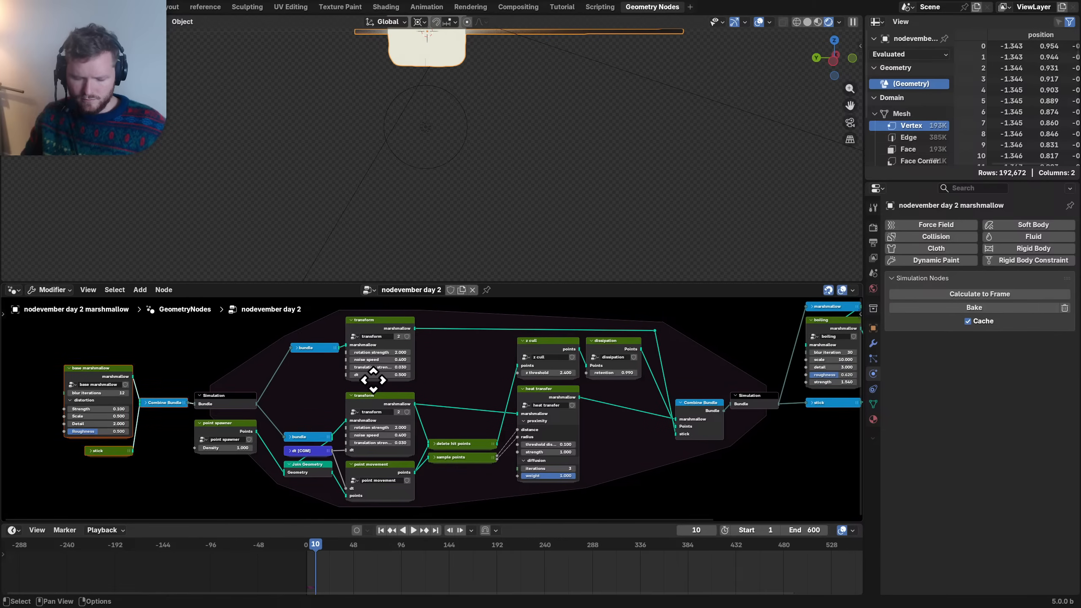
key("ctrl+s")
- Move heat transfer above z cull, and shift the final Combine Bundle and all nodes after it farther right to make room
middle_click_drag(541, 397, 505, 388)
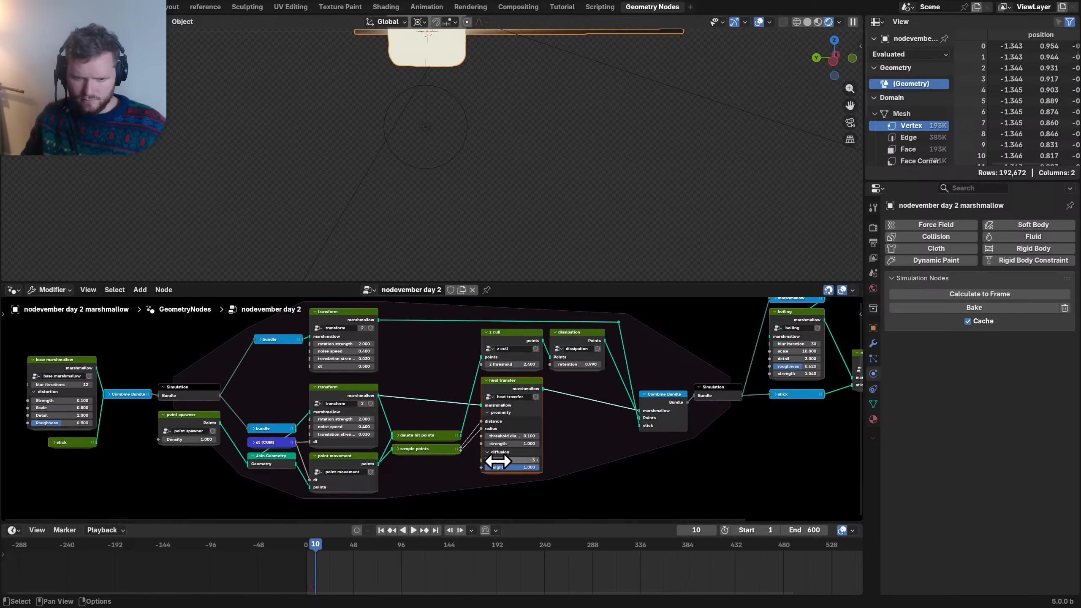
left_click_drag(497, 464, 497, 363)
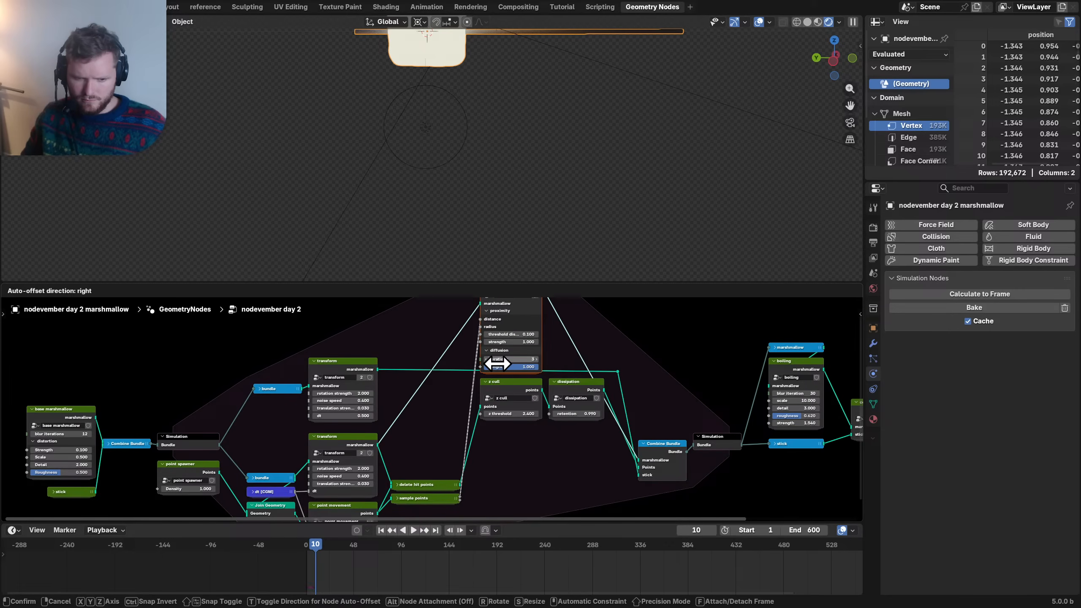
middle_click_drag(497, 363, 412, 359)
scroll(497, 438, "down", 6)
left_click_drag(756, 454, 518, 350)
key("g")
left_click(627, 352)
scroll(512, 442, "up", 2)
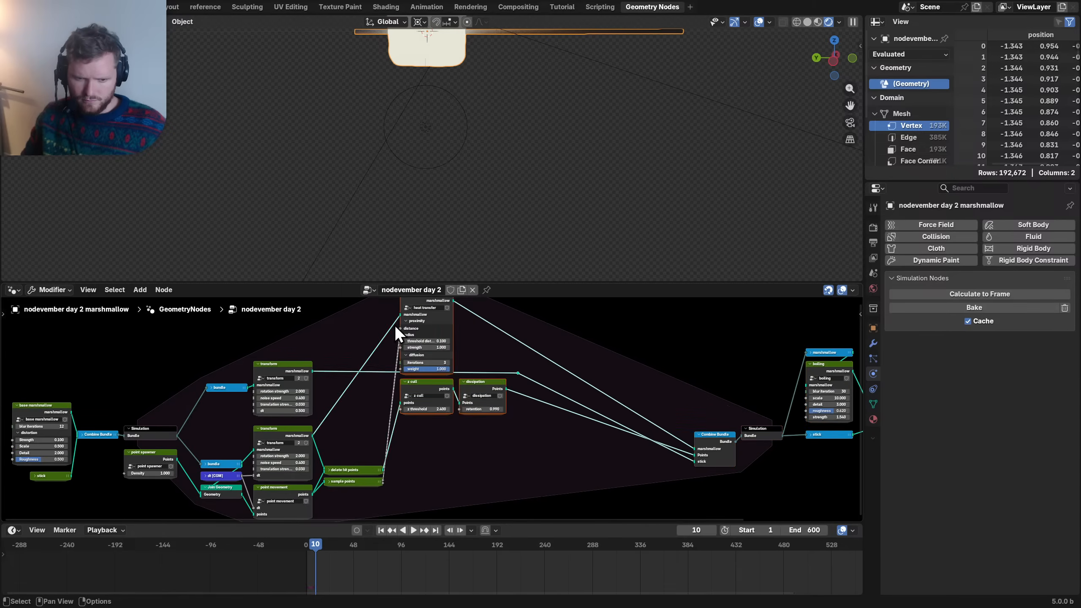
- Lower the heat transfer, z cull and dissipation nodes together, and raise the marshmallow reroute above heat transfer
left_click_drag(394, 324, 398, 403)
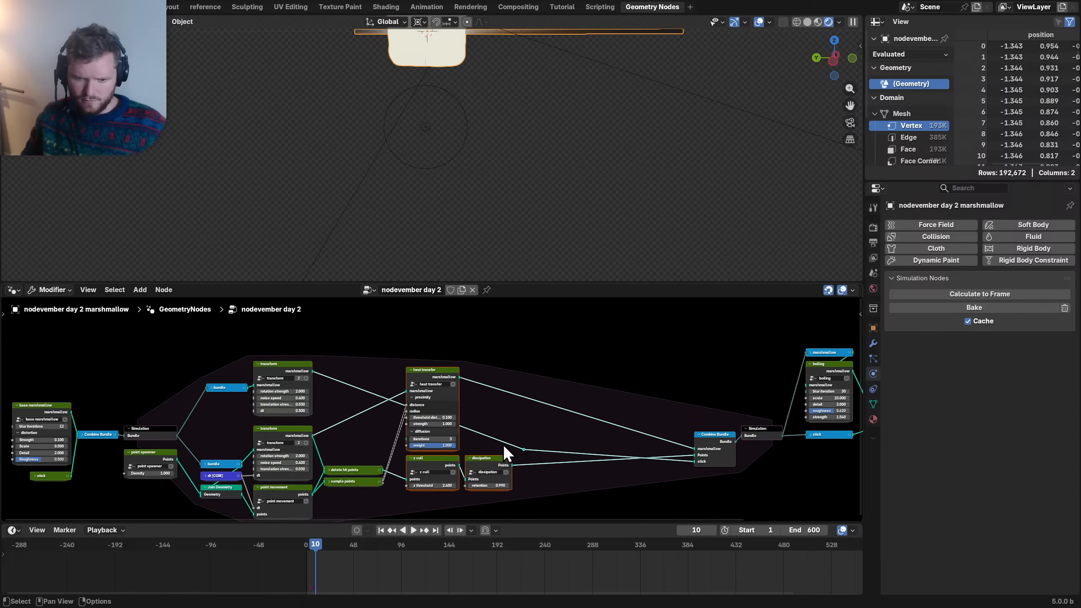
left_click_drag(524, 449, 497, 341)
scroll(443, 409, "up", 1)
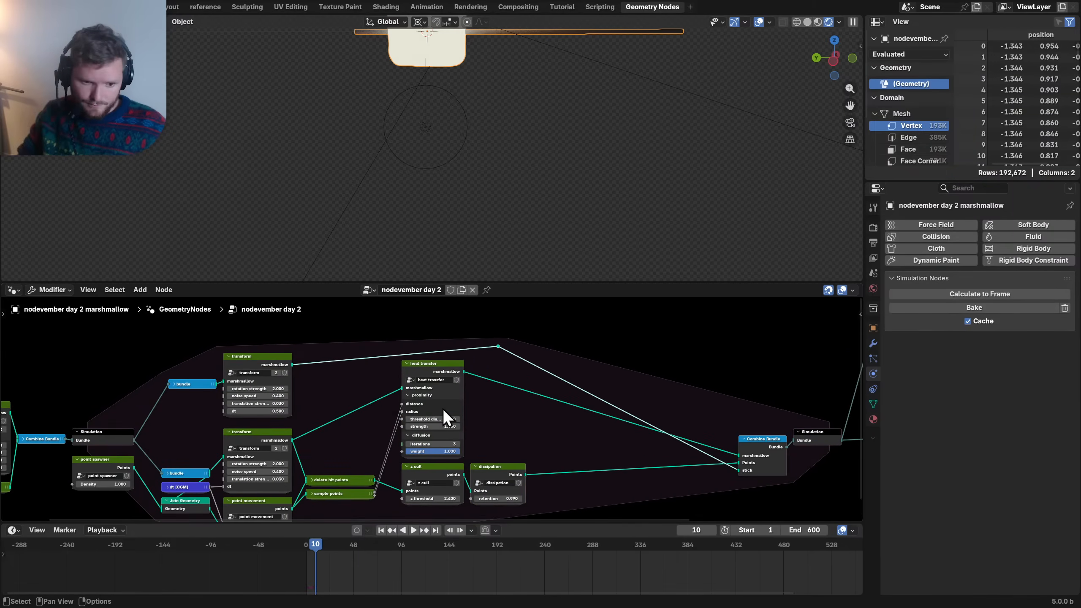
- Try placing sample points above delete hit points and lowering the pair beside z cull
left_click_drag(330, 494, 327, 467)
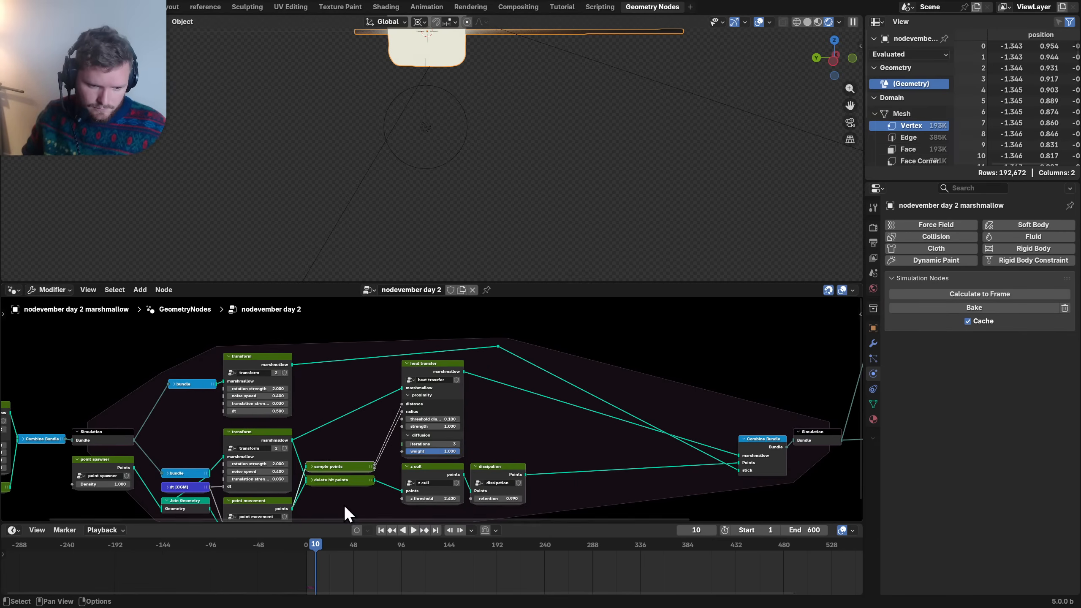
key("g")
left_click(324, 476)
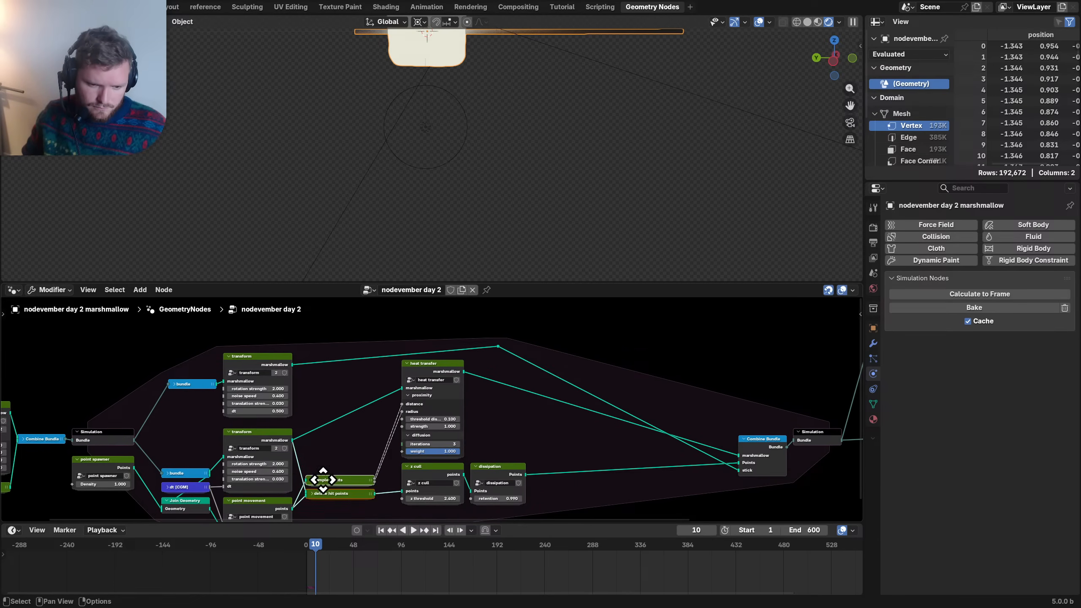
middle_click_drag(323, 479, 330, 449)
- Swap the pair back so that delete hit points sits above sample points
left_click_drag(332, 471, 344, 494)
left_click(331, 459)
key("g")
left_click(331, 486)
key("g")
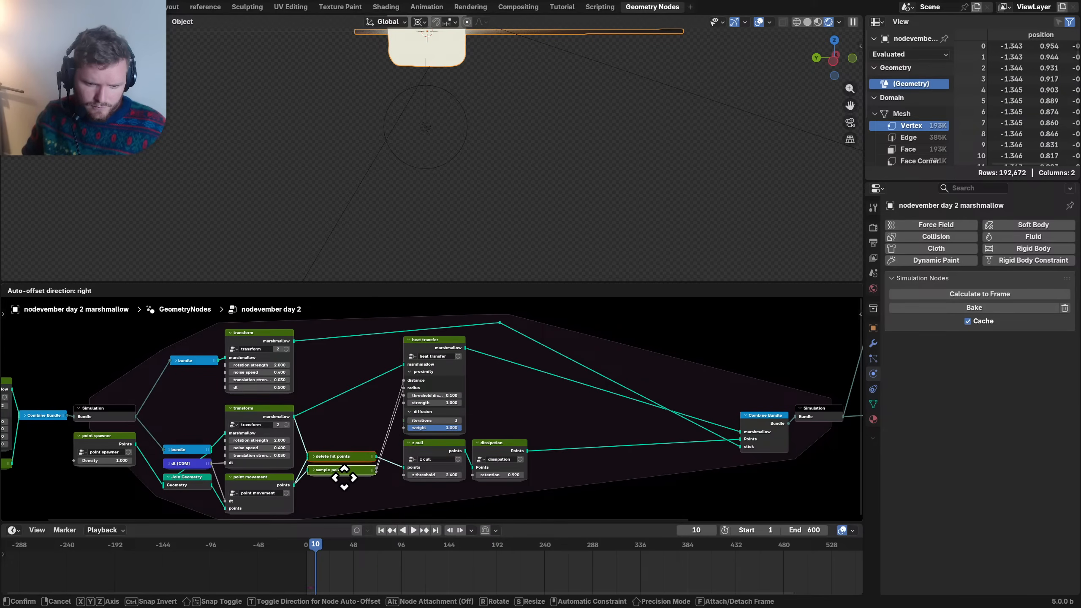
left_click(344, 476)
- Move the final Combine Bundle closer to dissipation, and add a reroute after the upper transform, level with the existing one
scroll(390, 403, "up", 1)
middle_click_drag(404, 384, 371, 383)
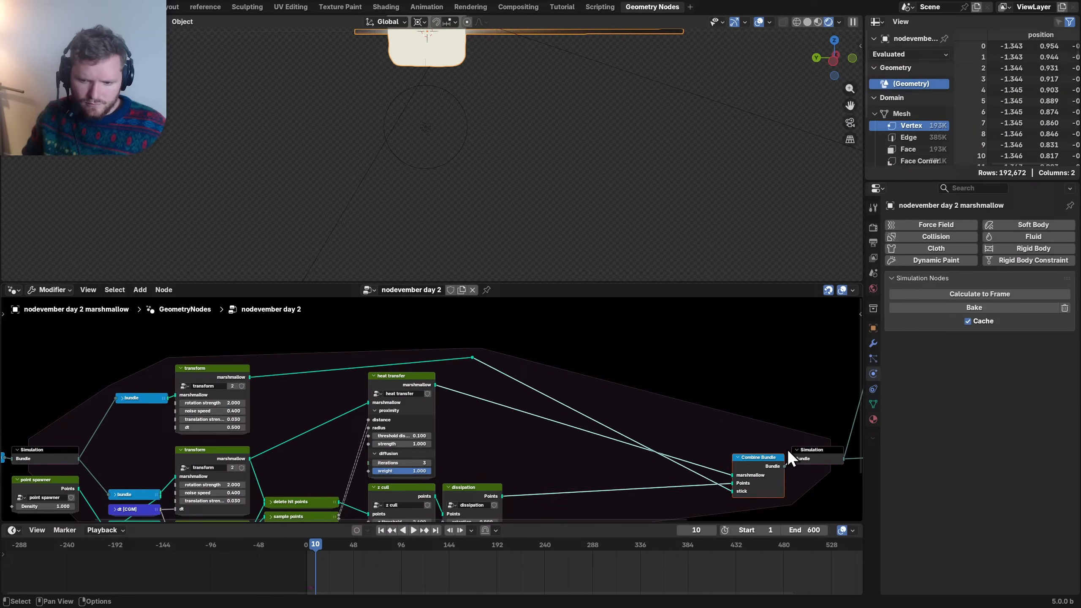
left_click_drag(783, 454, 653, 420)
right_click_drag(281, 350, 290, 383, "shift")
key("g")
left_click(289, 368)
scroll(570, 378, "up", 1)
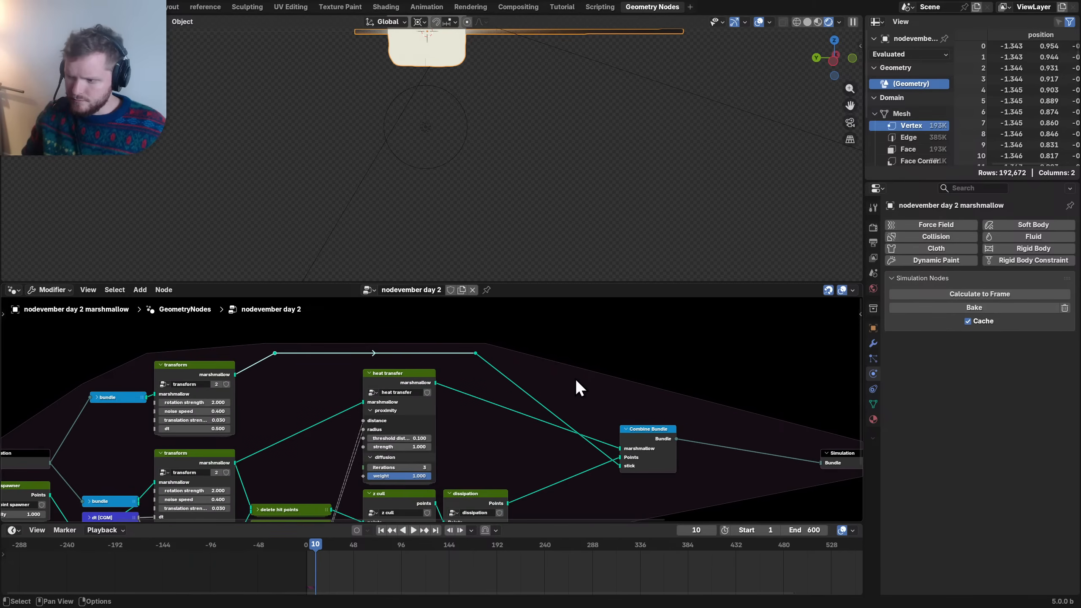
- Slide the second marshmallow reroute along X toward the final Combine Bundle
left_click_drag(529, 368, 452, 338)
key("g")
key("x")
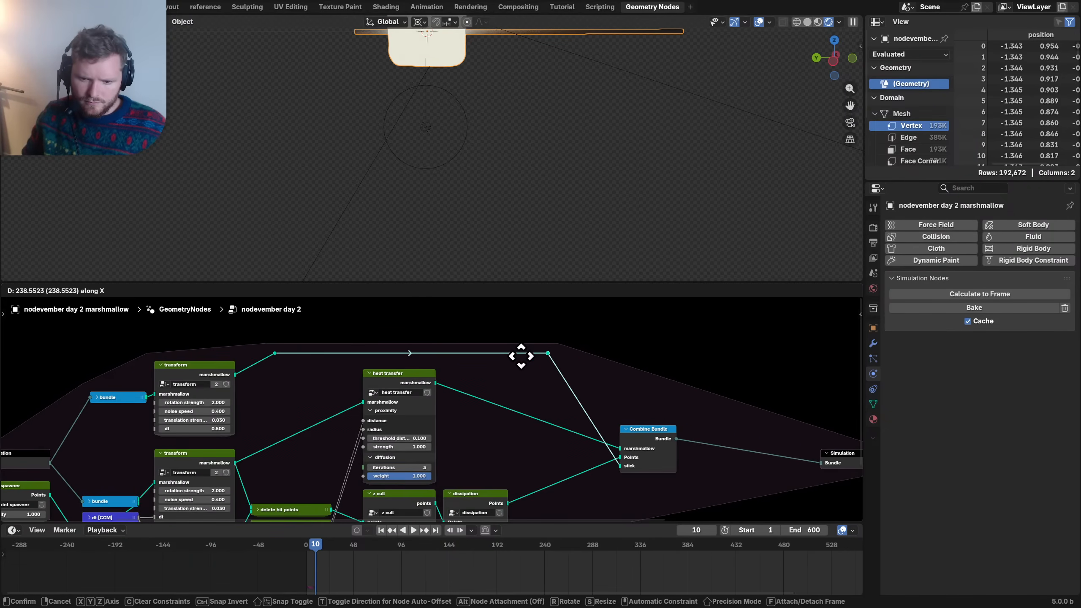
left_click(521, 357)
- Collapse the final Combine Bundle and place it just after dissipation, level with the Simulation output
middle_click_drag(440, 454, 473, 351)
scroll(474, 352, "down", 4)
left_click(613, 352)
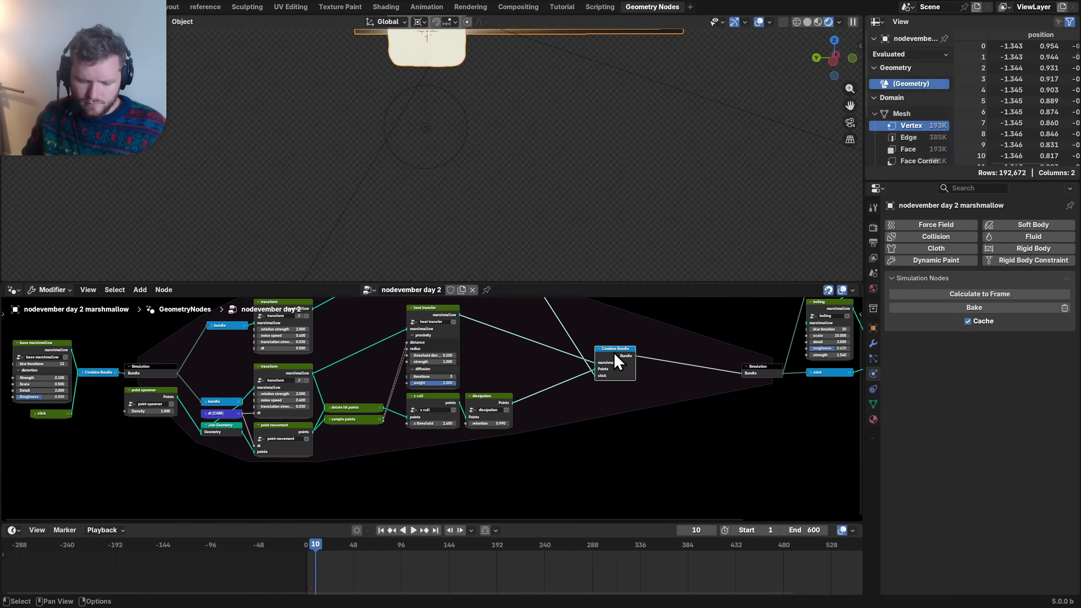
middle_click_drag(612, 352, 539, 417)
key("g")
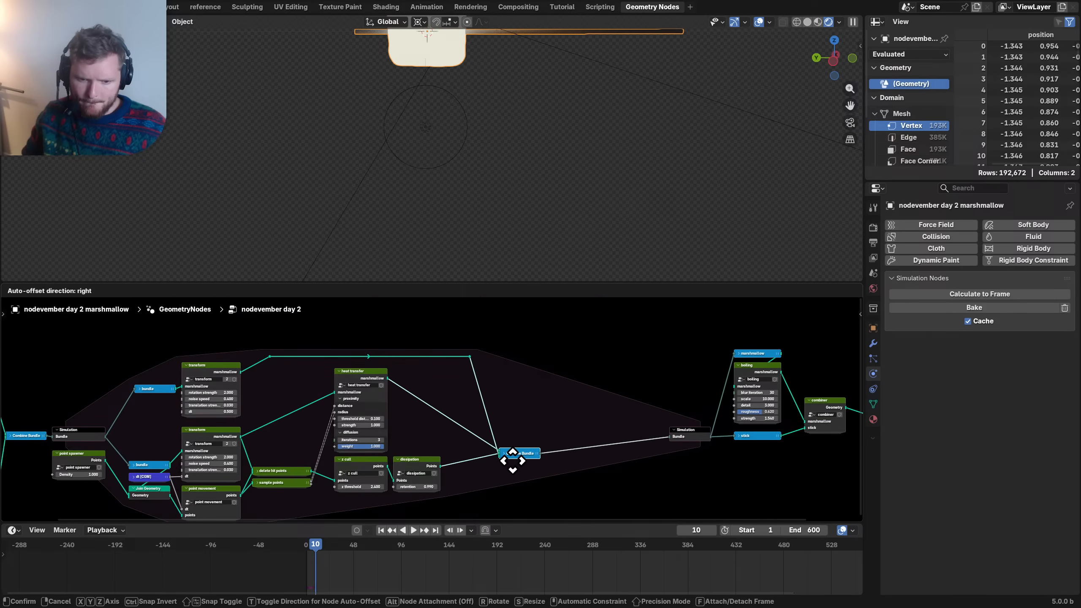
left_click(491, 443)
- Slide the second marshmallow reroute back along X to just above heat transfer's right edge
left_click_drag(423, 368, 500, 336)
key("g")
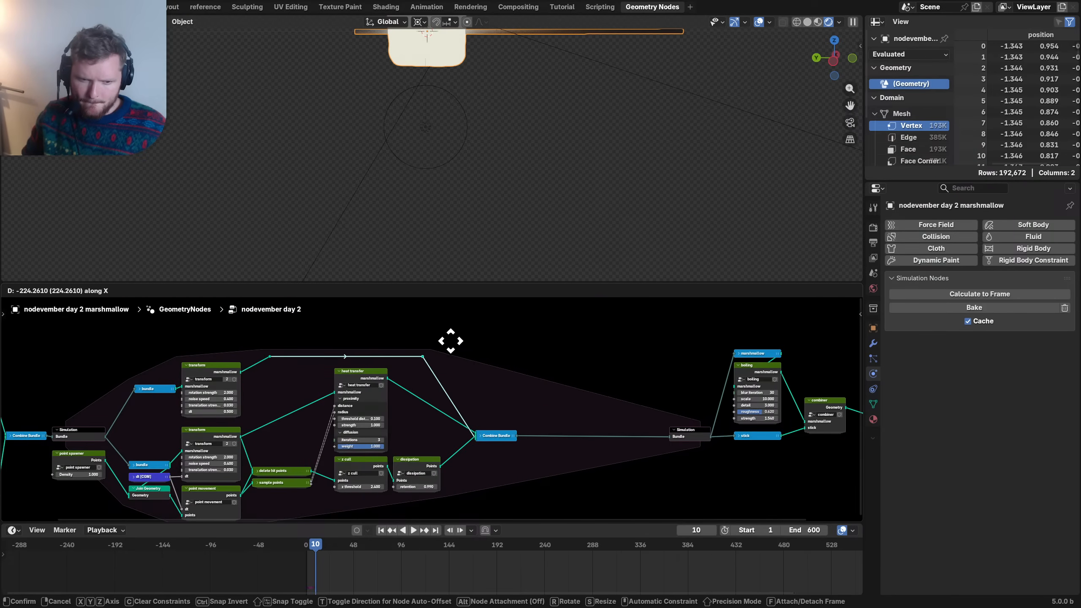
left_click(420, 340)
- Move the Simulation output node along X to sit close behind the final Combine Bundle
left_click_drag(640, 464, 710, 407)
key("g")
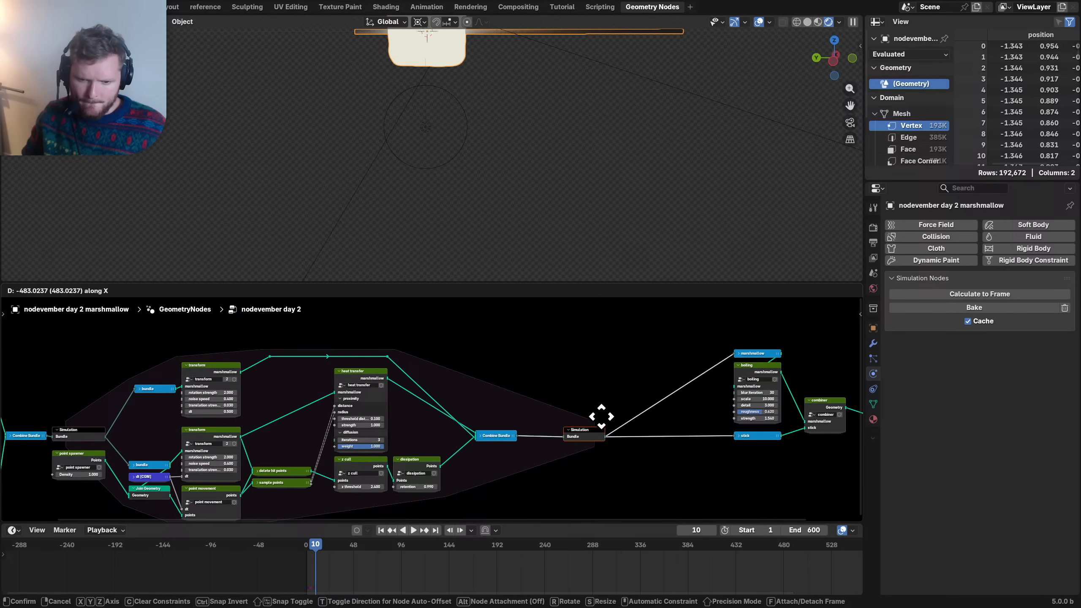
left_click(569, 423)
scroll(646, 405, "right", 5)
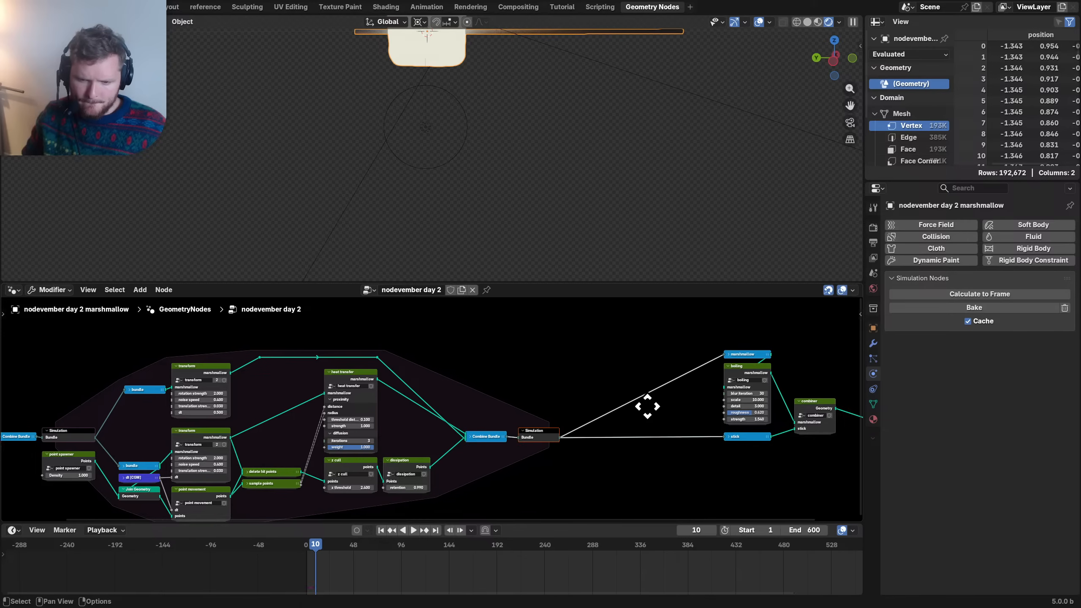
- Bring the marshmallow, boiling, stick, combiner and Group Output nodes along X close to the Simulation output, and save the file
left_click_drag(506, 473, 739, 354)
key("g")
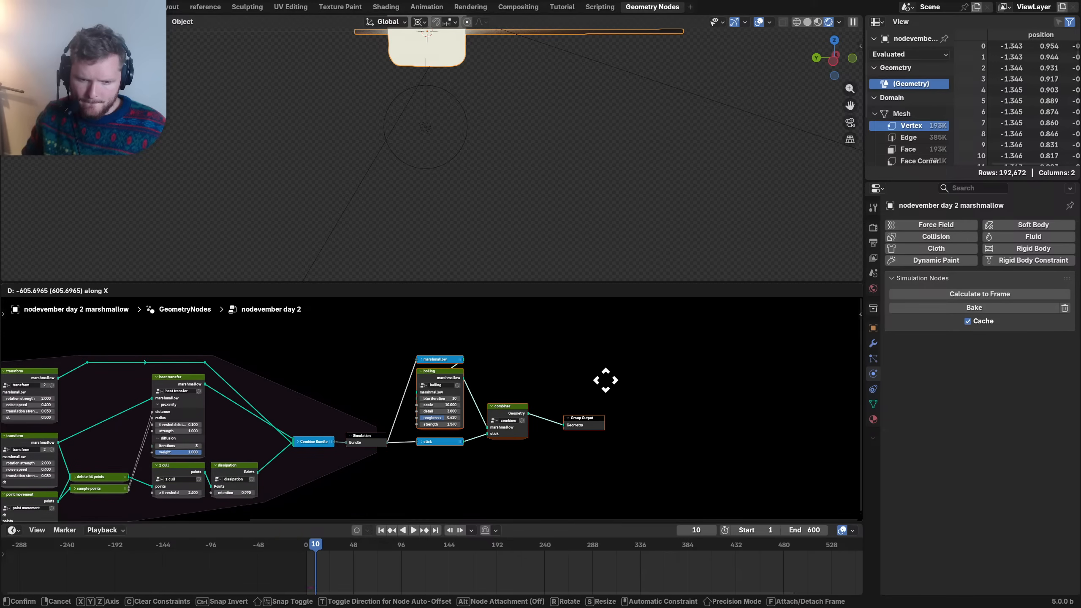
left_click(606, 380)
left_click(500, 473)
middle_click_drag(244, 458, 558, 415)
key("ctrl+s")
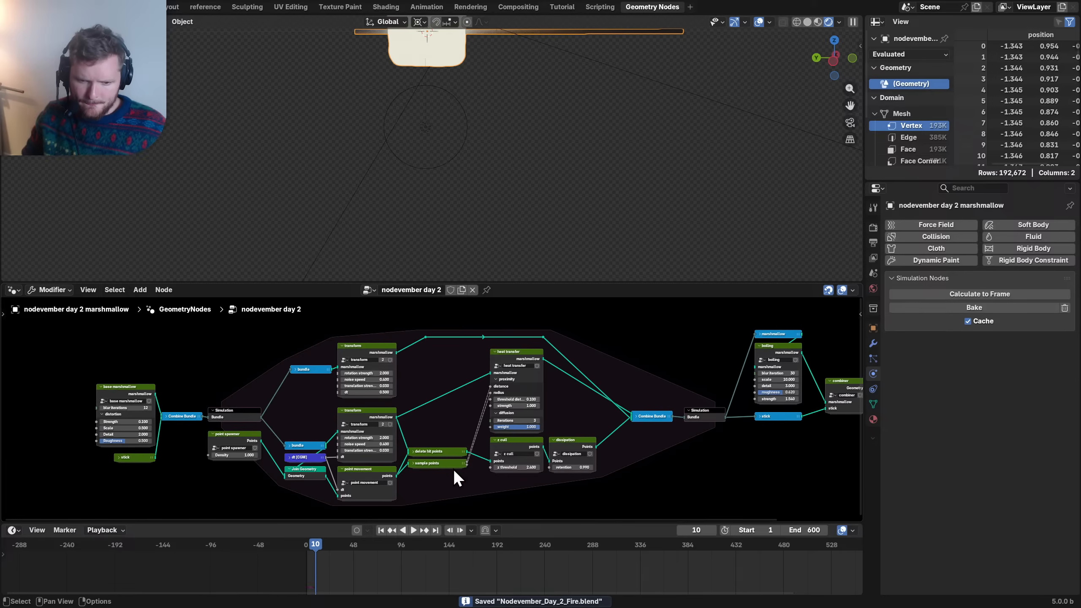
- Place the sample points node above delete hit points, between the point movement and z cull nodes
left_click_drag(453, 466, 432, 426)
key("g")
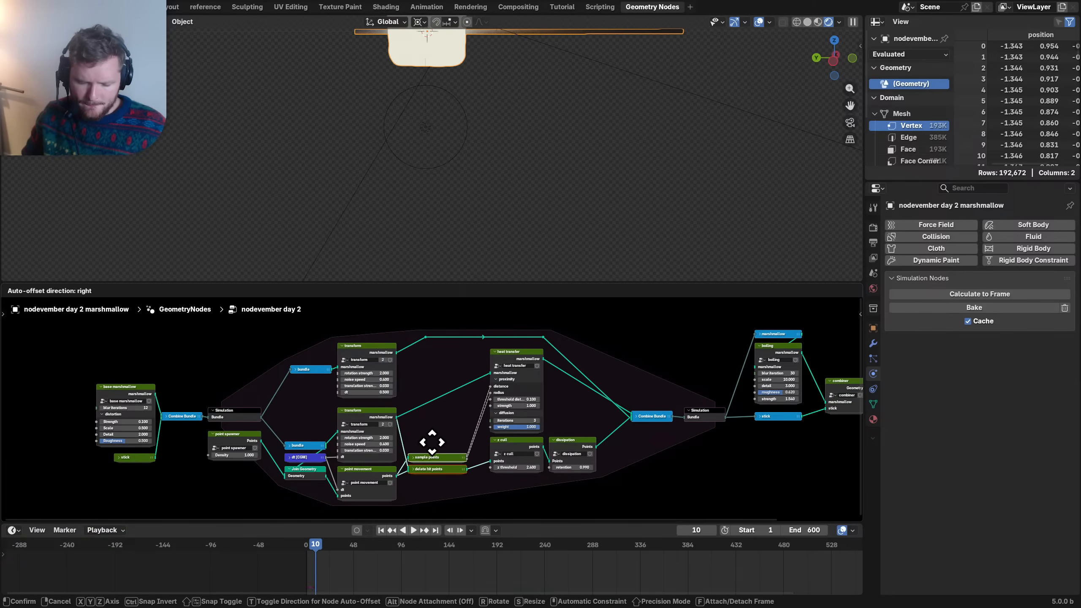
left_click(432, 442)
middle_click_drag(432, 472, 494, 443)
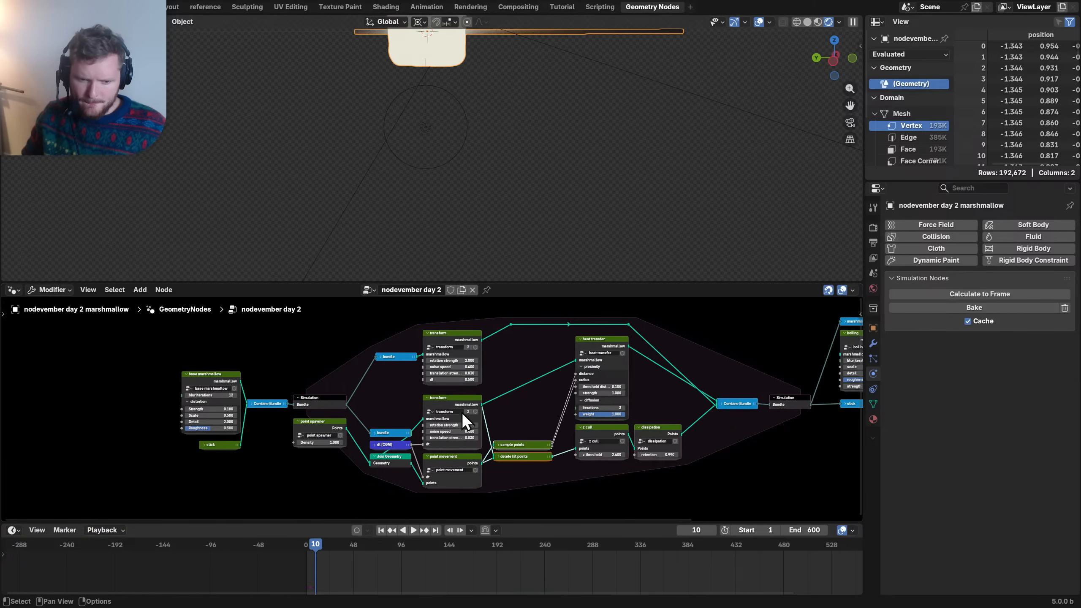
key("g")
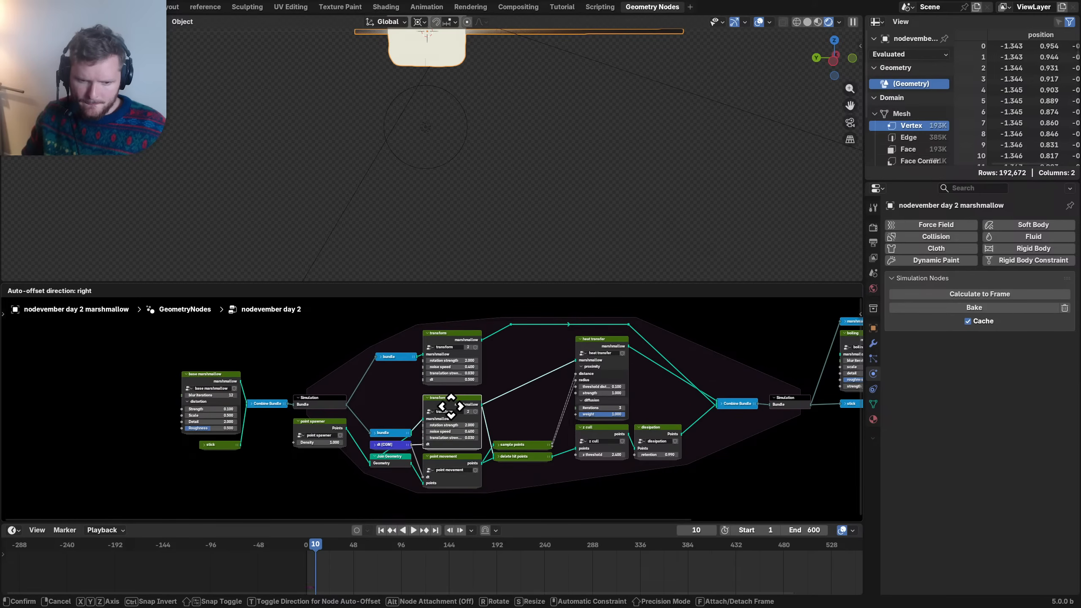
left_click(451, 407)
left_click(390, 447, "shift")
left_click(393, 434, "shift")
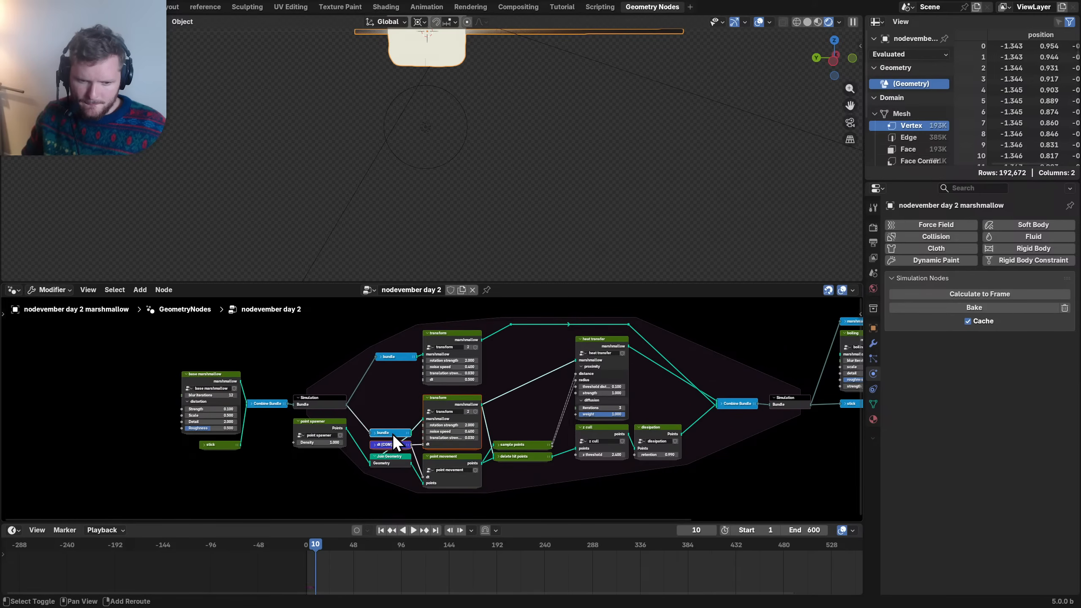
middle_click_drag(415, 414, 420, 355)
key("g")
right_click(431, 422)
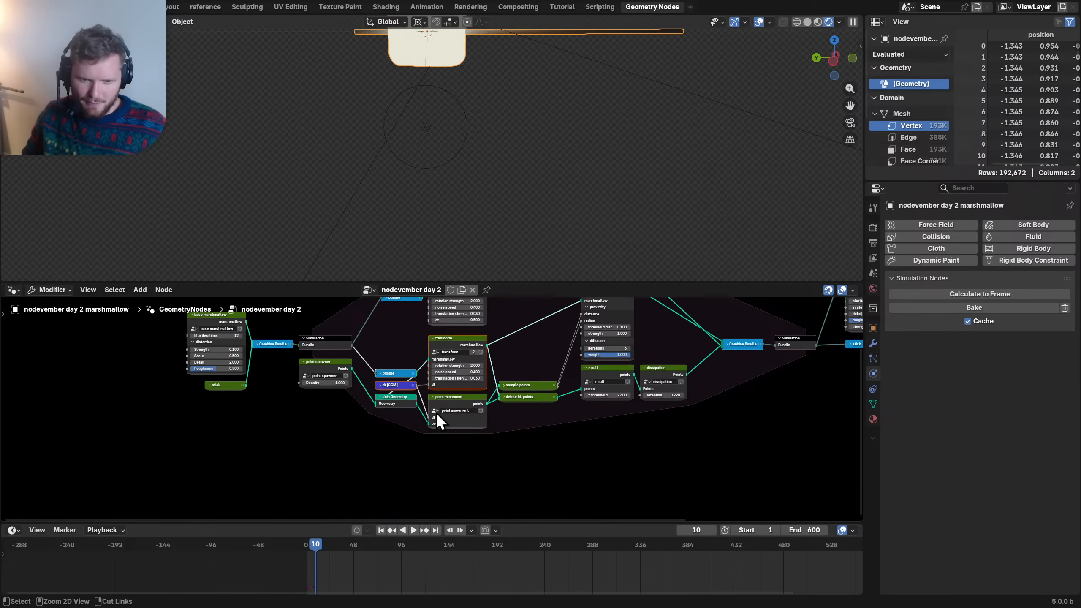
- Save the file with the tidied node layout
key("ctrl+s")
scroll(477, 417, "down", 3)
scroll(454, 421, "up", 2)
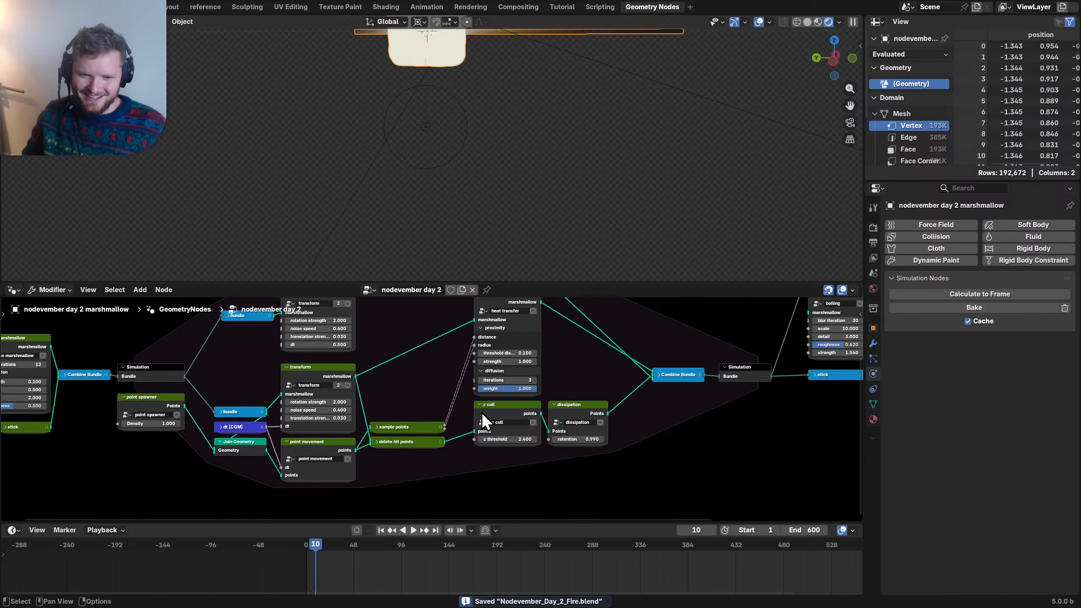
- Move the sample points and delete hit points nodes together slightly upward between the transform and z cull nodes
scroll(482, 412, "down", 2)
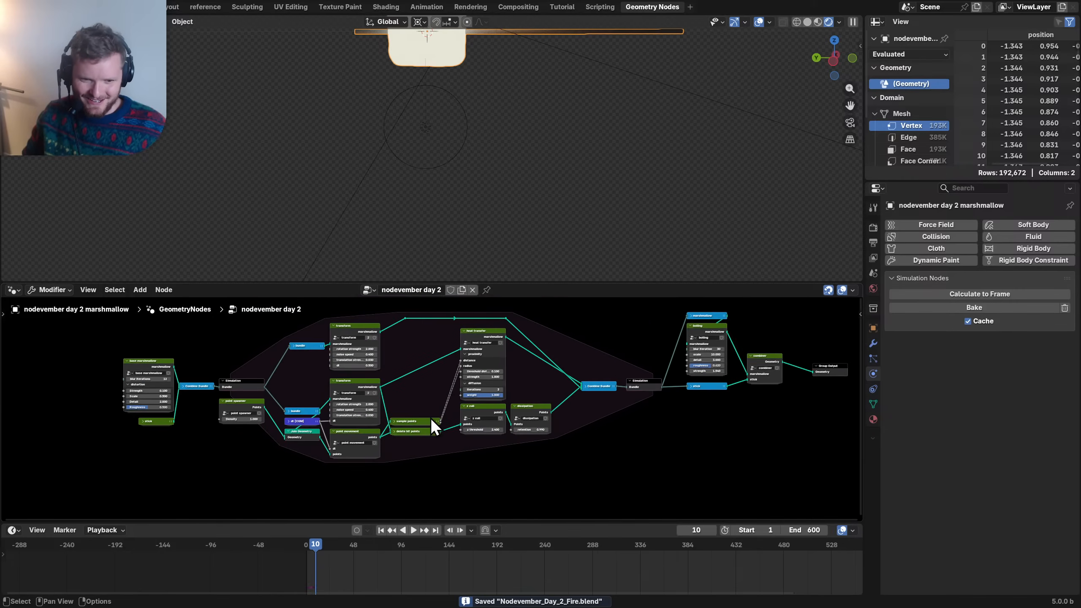
left_click_drag(416, 458, 396, 416)
key("g")
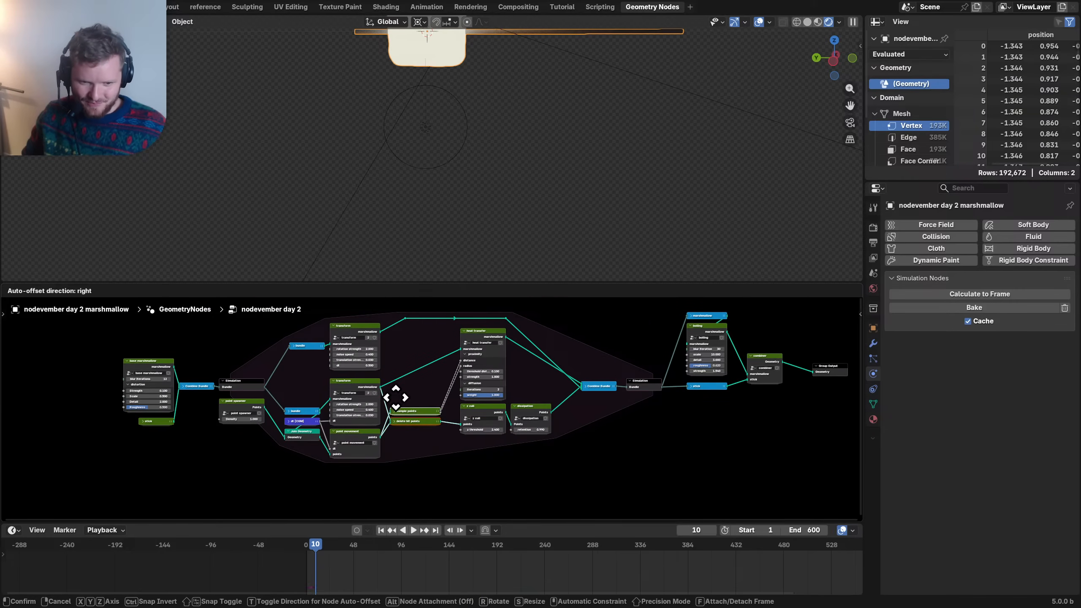
left_click(390, 402)
- Shift the marshmallow, boiling, stick and combiner nodes together along X, closer to the Simulation output
middle_click_drag(412, 402, 351, 428)
middle_click_drag(581, 433, 454, 443)
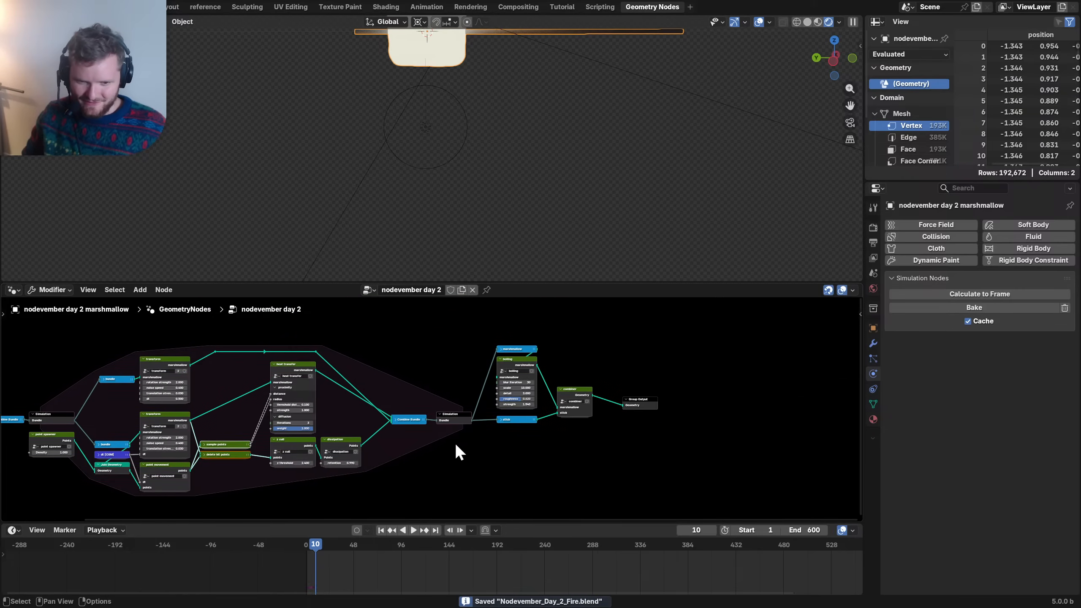
scroll(454, 443, "up", 1)
left_click_drag(608, 447, 489, 331)
key("g")
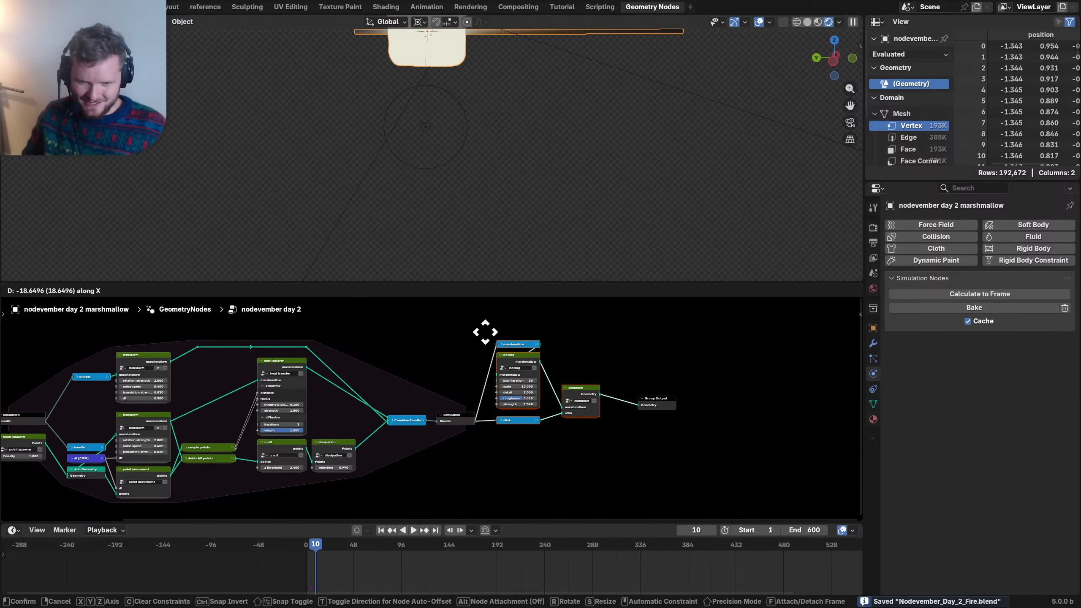
left_click(484, 331)
- Place the Group Output node close behind the combiner node, and save the file
left_click_drag(694, 445, 625, 384)
key("g")
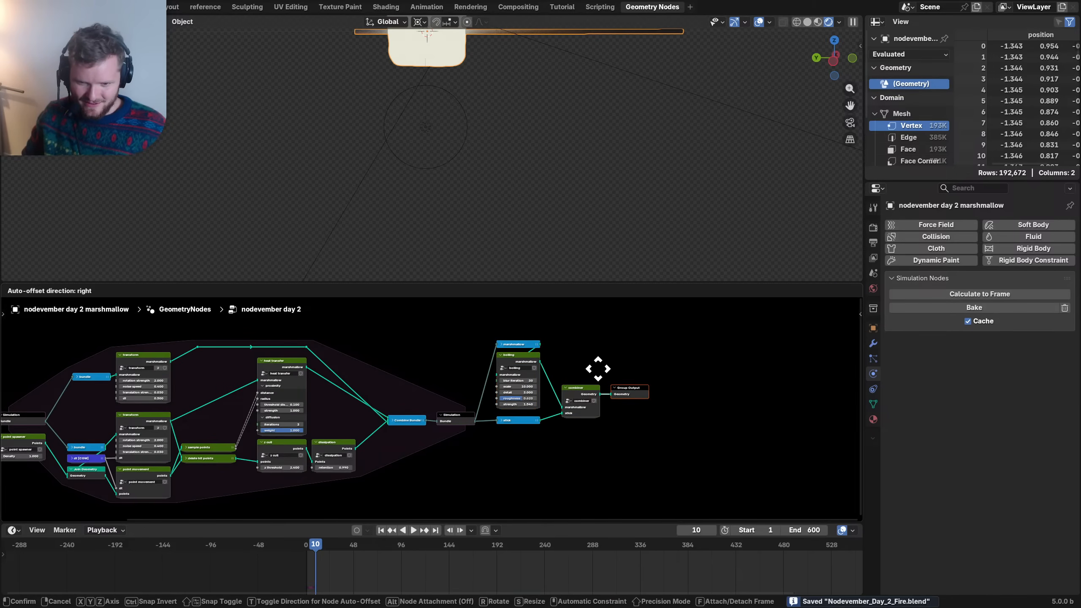
left_click(598, 367)
key("Home")
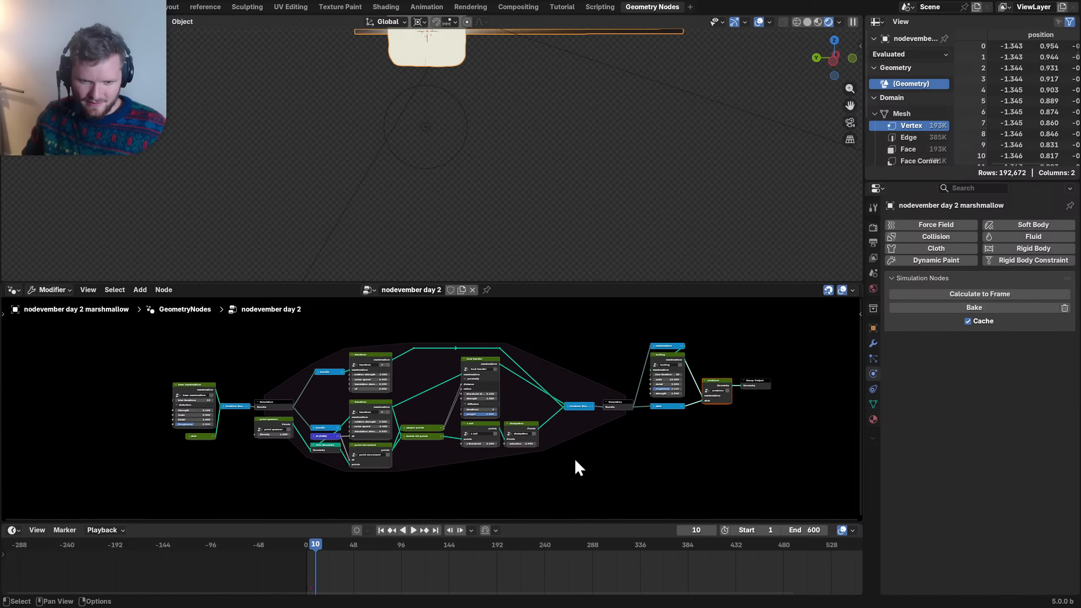
key("ctrl+s")
- Expand the collapsed Combine Bundle node before the Simulation output to show its bundle items, and save the file
left_click_drag(572, 404, 568, 404)
scroll(478, 434, "up", 5)
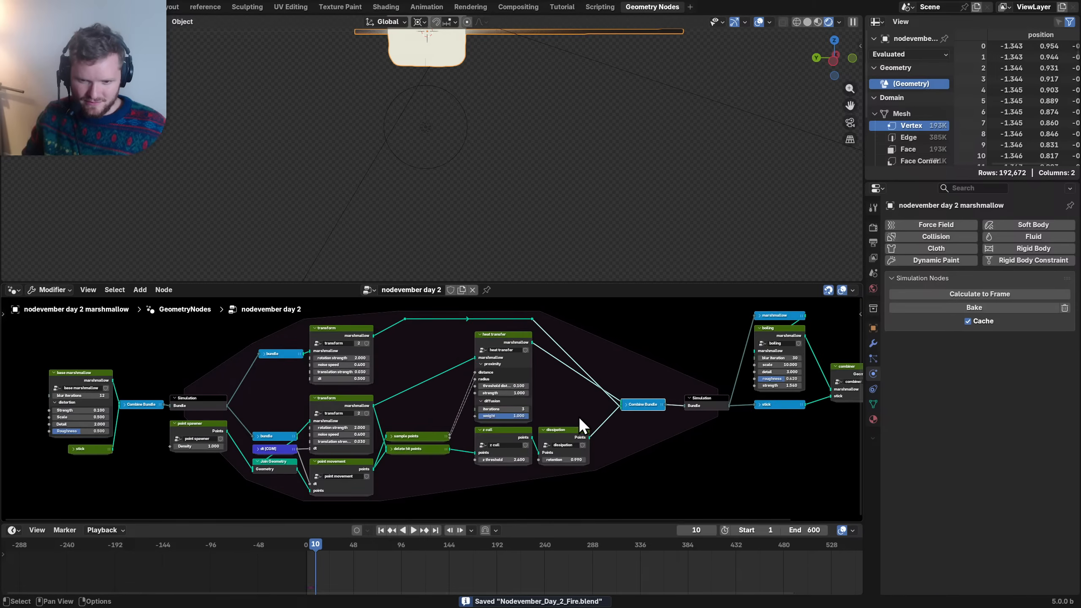
left_click(625, 404)
scroll(599, 409, "up", 2)
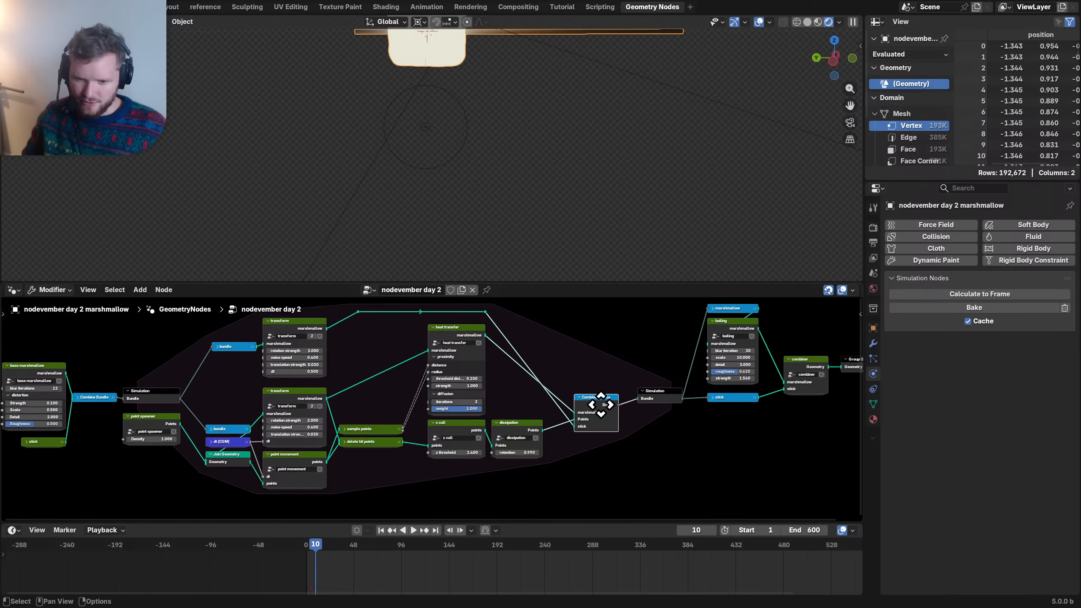
key("ctrl+s")
key("n")
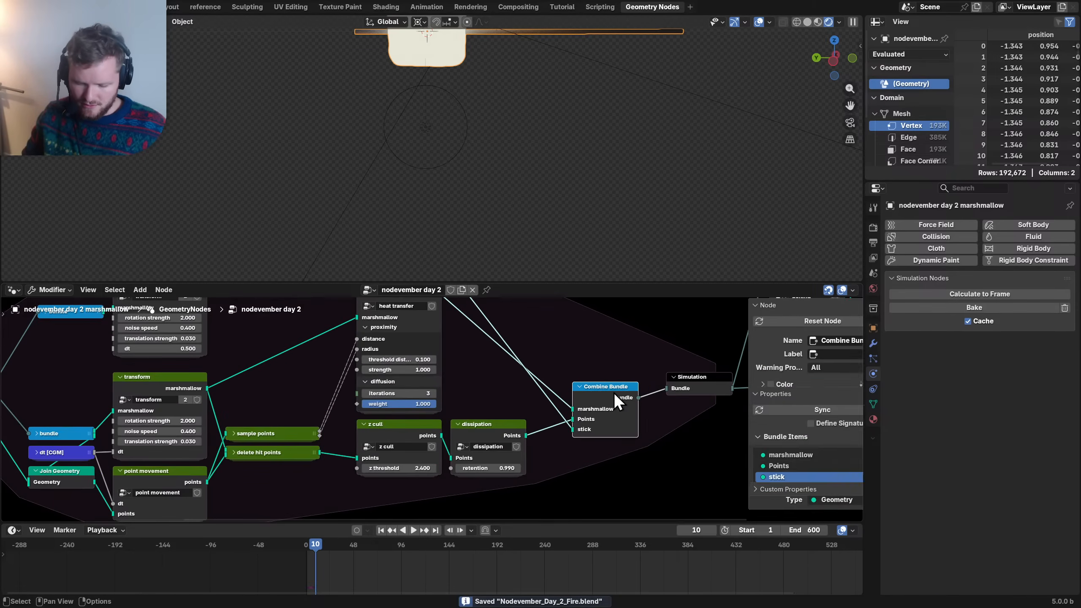
- Try the stick item above Points in the final Combine Bundle, restore the previous order, and save the file
left_click(745, 481)
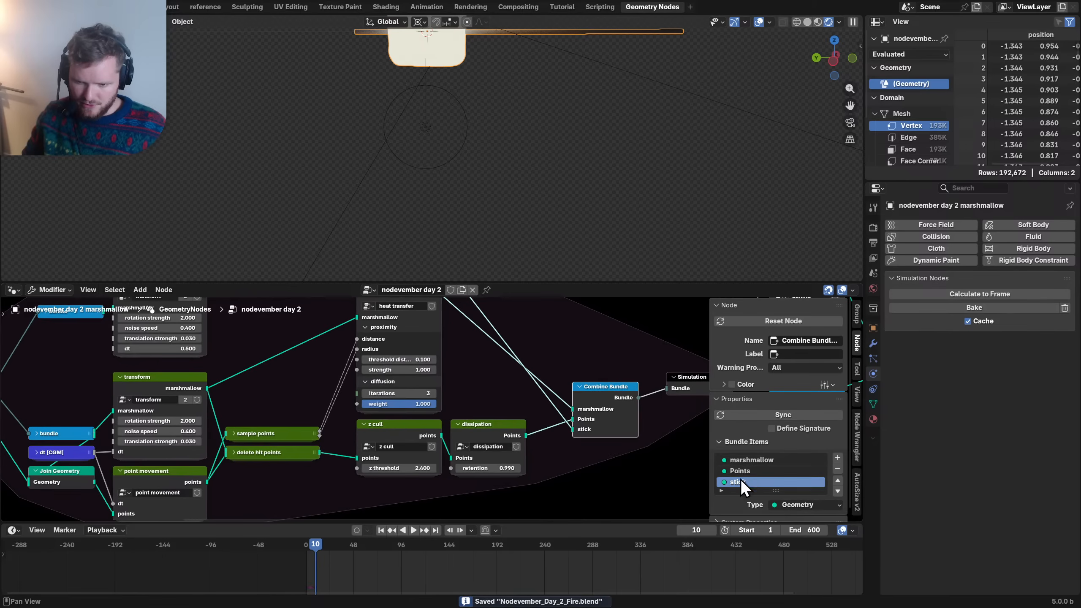
left_click(836, 479)
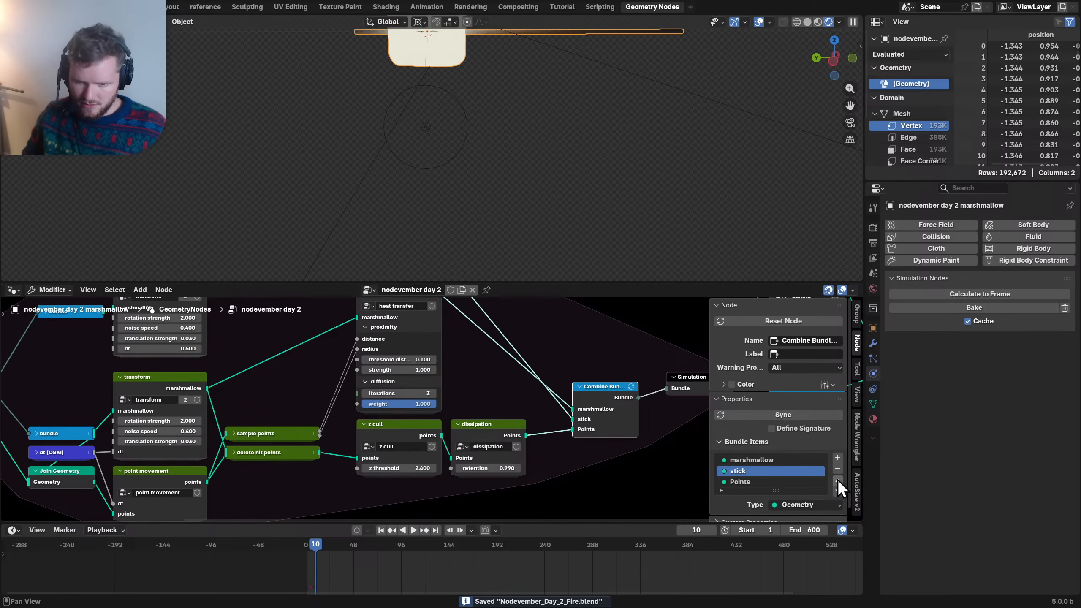
left_click(838, 490)
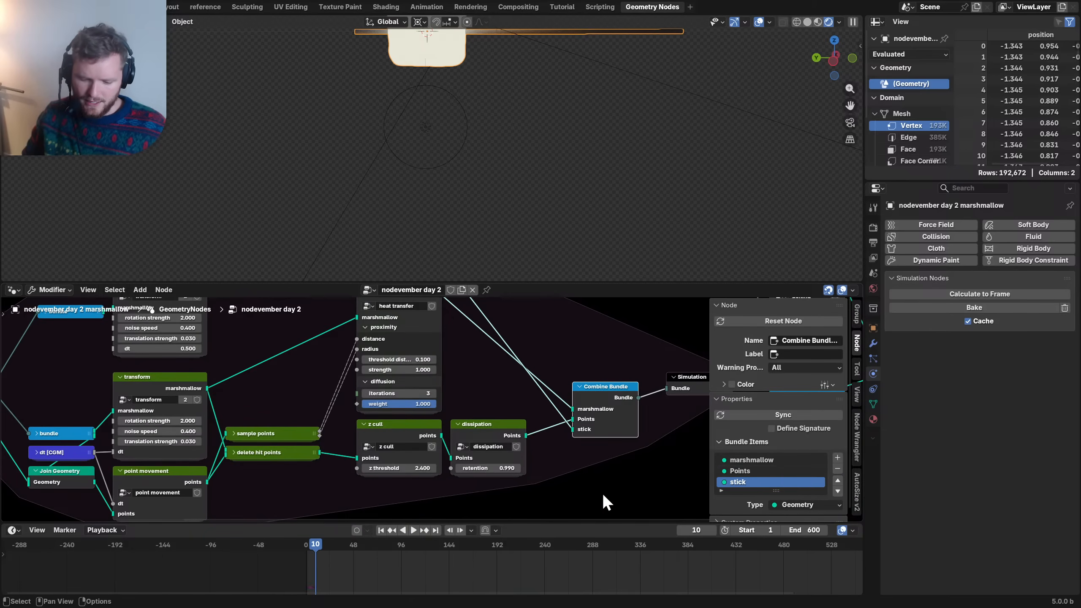
key("n")
middle_click_drag(569, 469, 441, 432, "ctrl")
key("ctrl+s")
- Reorder the bundle items of the final Combine Bundle so that stick comes first, above marshmallow and Points
left_click(562, 394)
key("n")
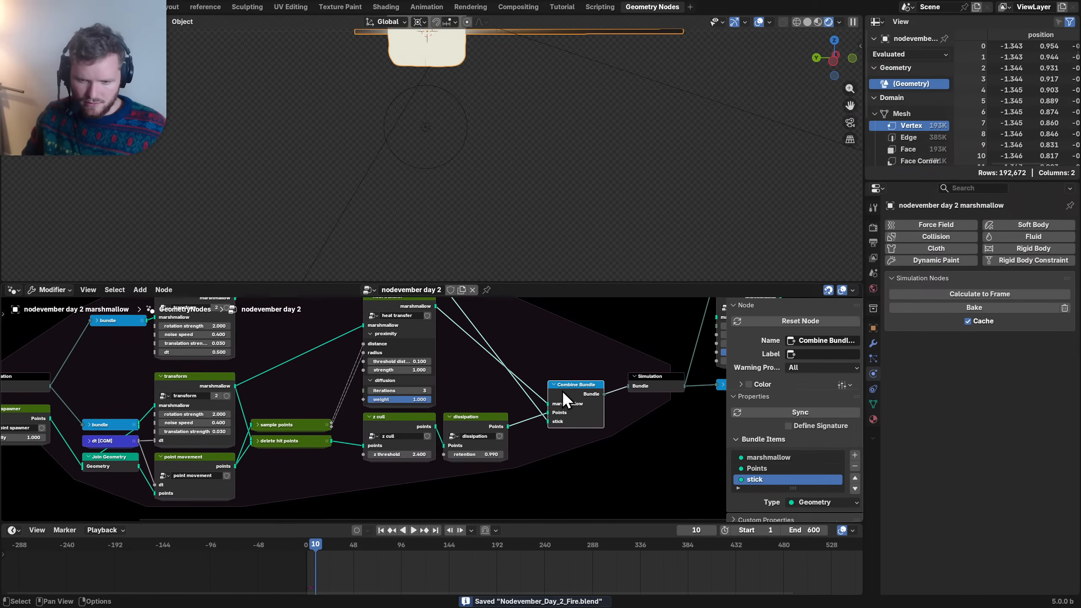
left_click(837, 480)
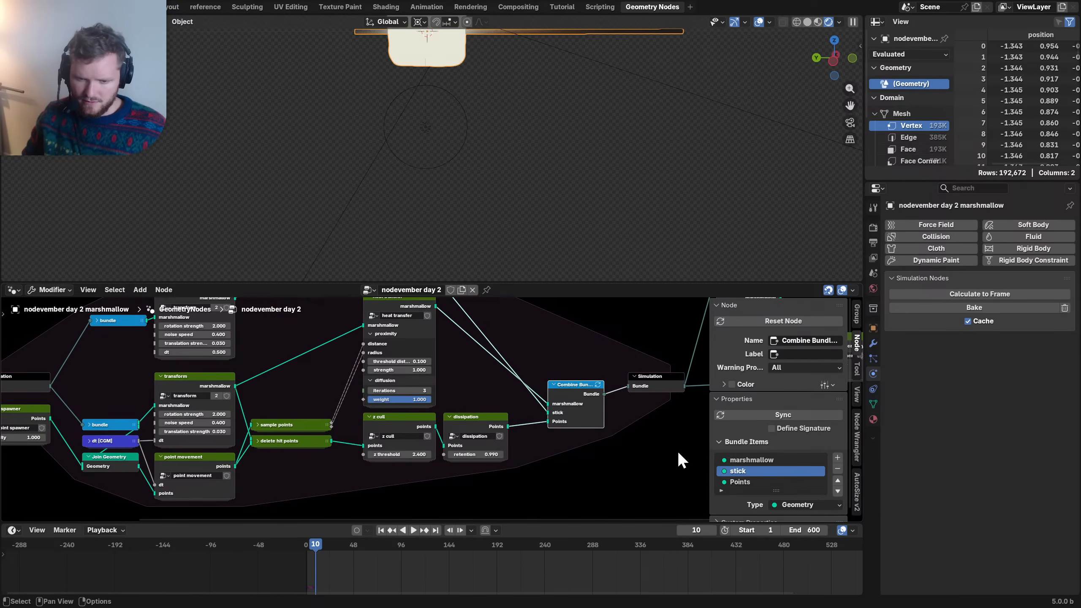
left_click(838, 480)
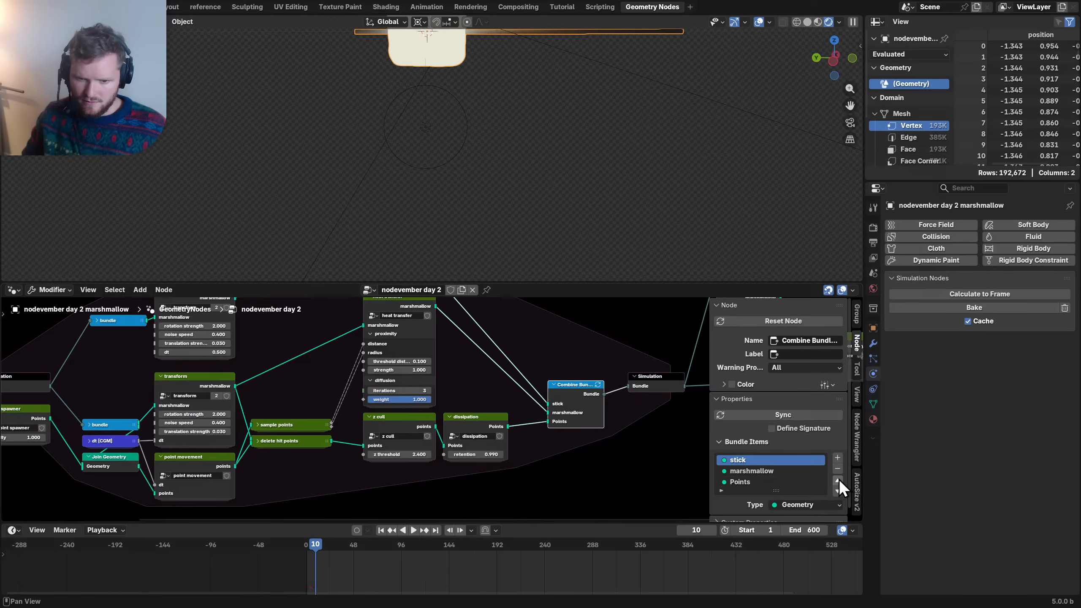
left_click(598, 387)
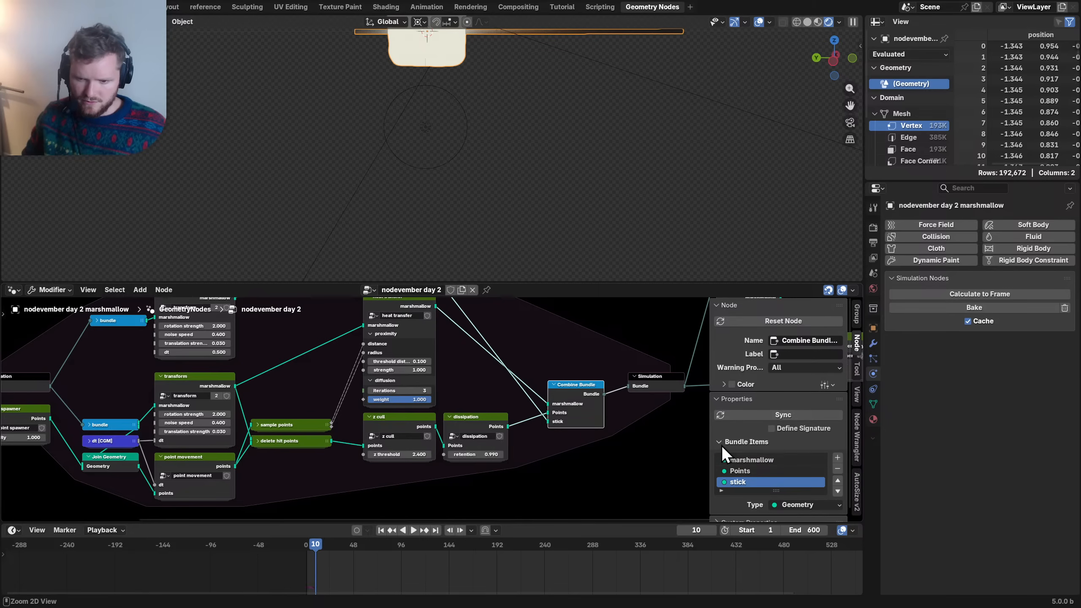
left_click(837, 481)
left_click(837, 481)
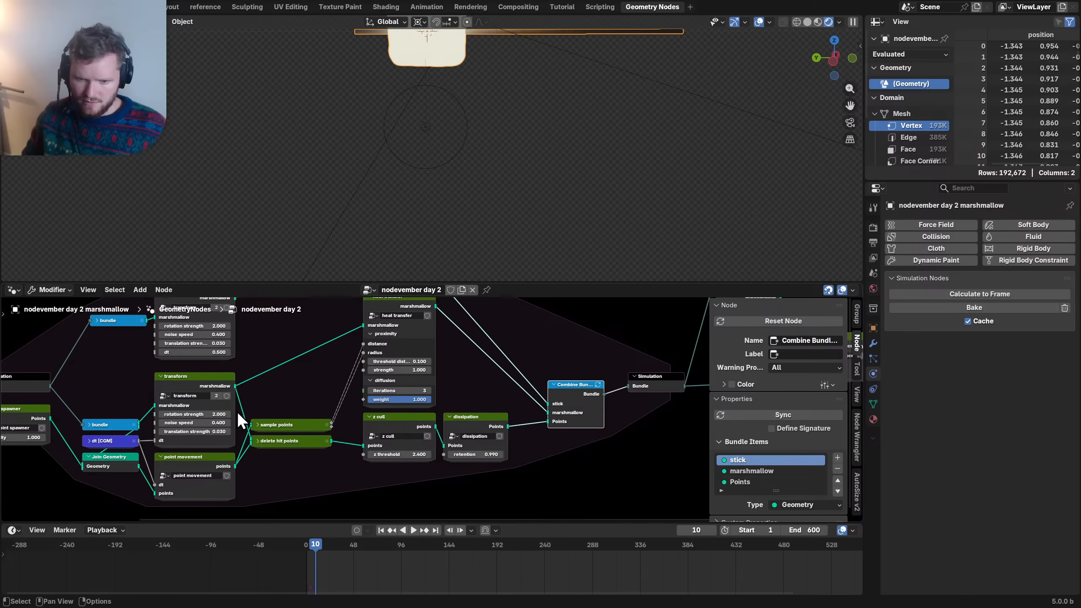
- Expand the Combine Bundle node feeding the Simulation input and put stick first in its bundle items, above marshmallow
middle_click_drag(172, 418, 531, 395)
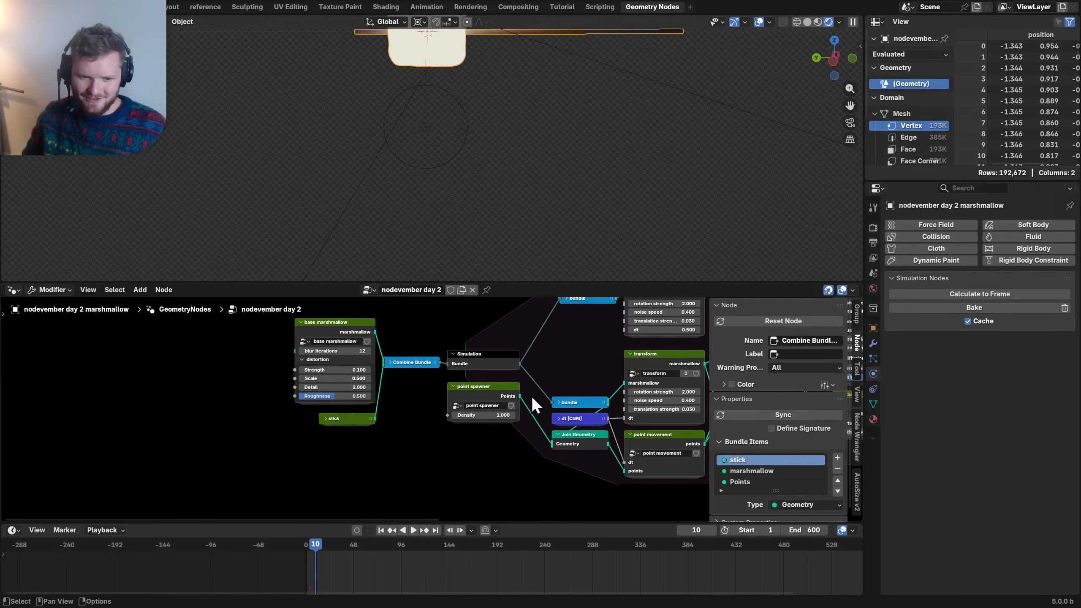
left_click(404, 360)
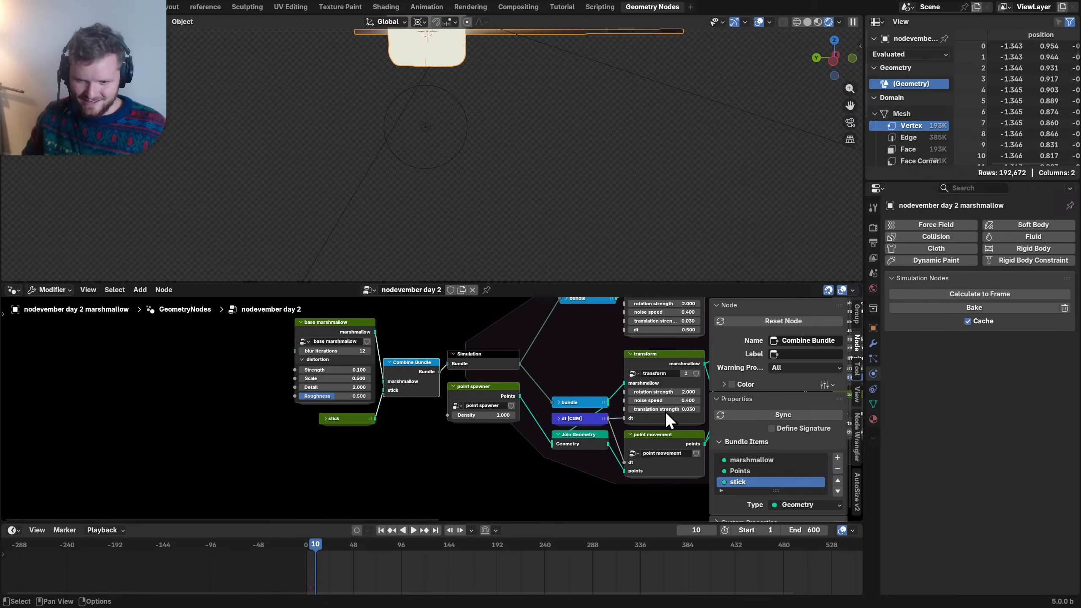
left_click(838, 479)
left_click(837, 479)
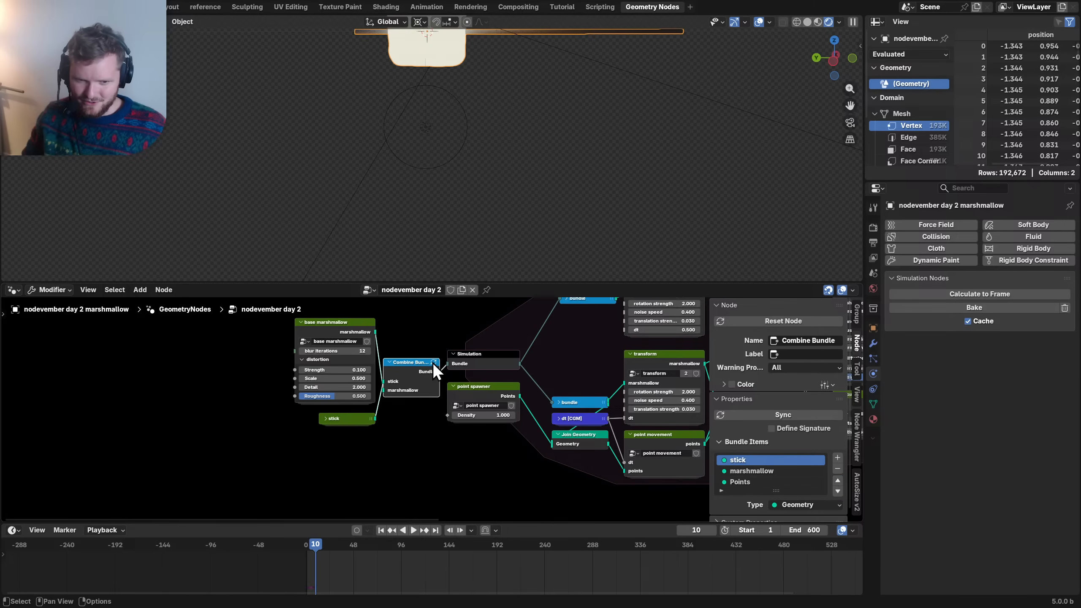
key("ctrl+z")
key("ctrl+z")
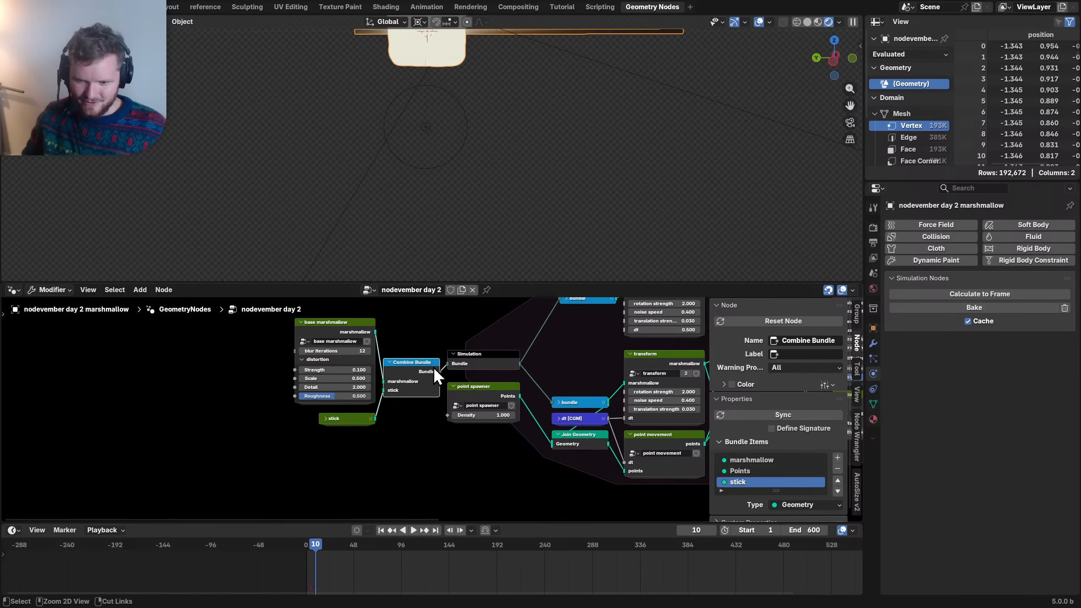
left_click(838, 480)
left_click(838, 480)
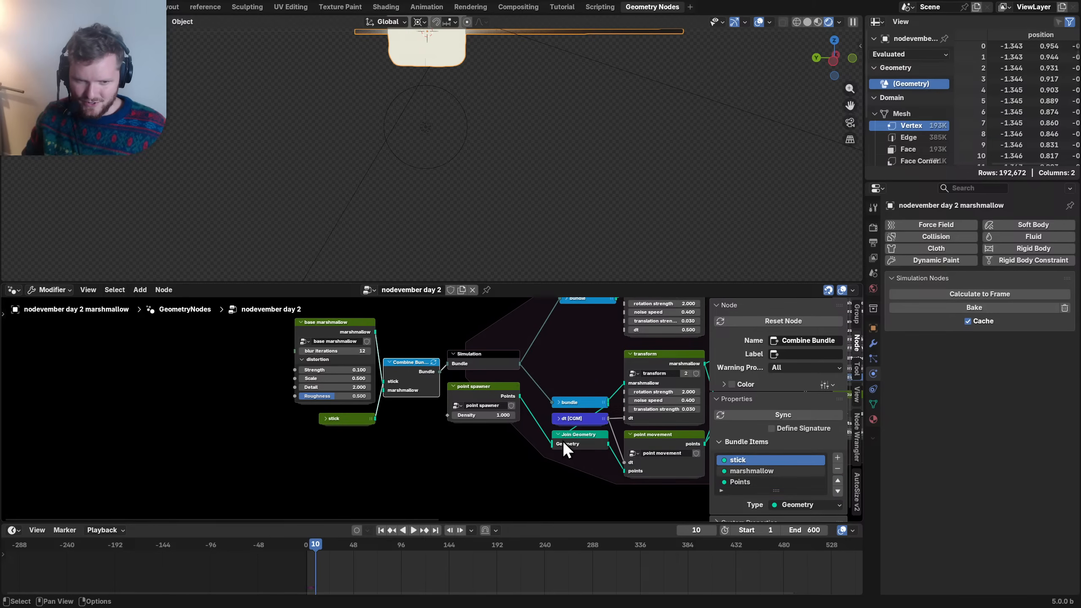
- Undo the last two edits around the Combine Bundle node at the end of the simulation zone
middle_click_drag(671, 422, 294, 417)
middle_click_drag(599, 386, 492, 399)
key("ctrl+z")
key("ctrl+z")
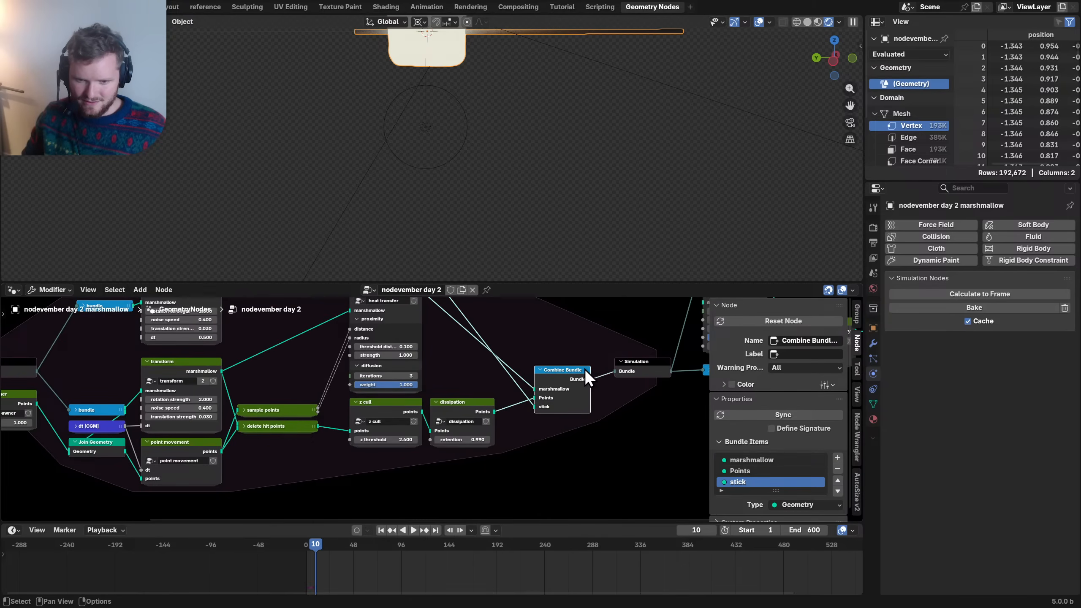
- Spread the base marshmallow, stick and Combine Bundle nodes farther out ahead of the Simulation input node
middle_click_drag(192, 385, 668, 388)
left_click(407, 376)
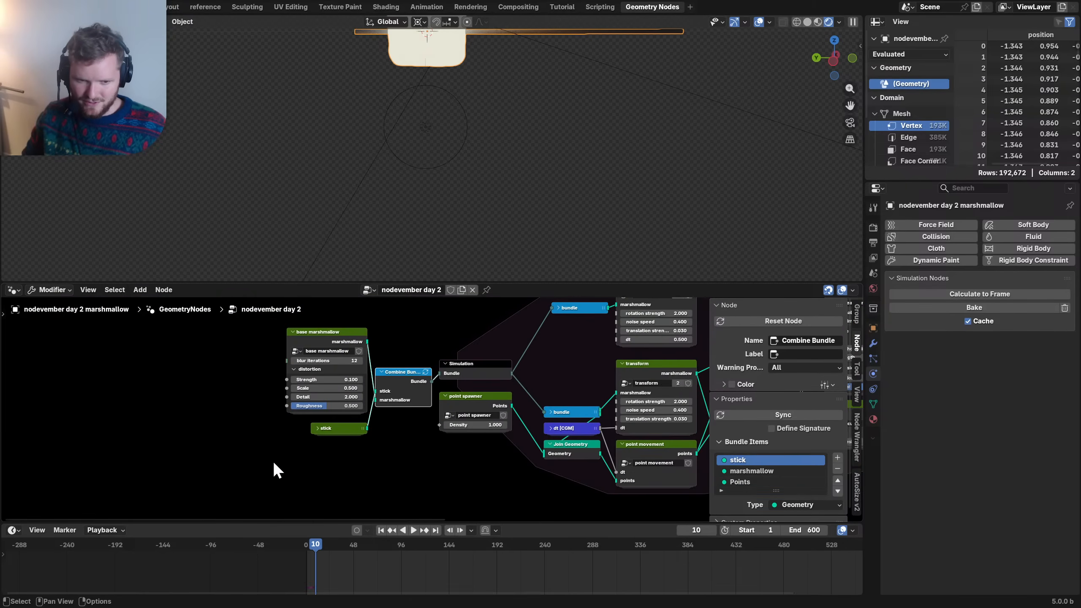
key("g")
key("x")
left_click_drag(273, 459, 359, 374)
left_click(263, 369)
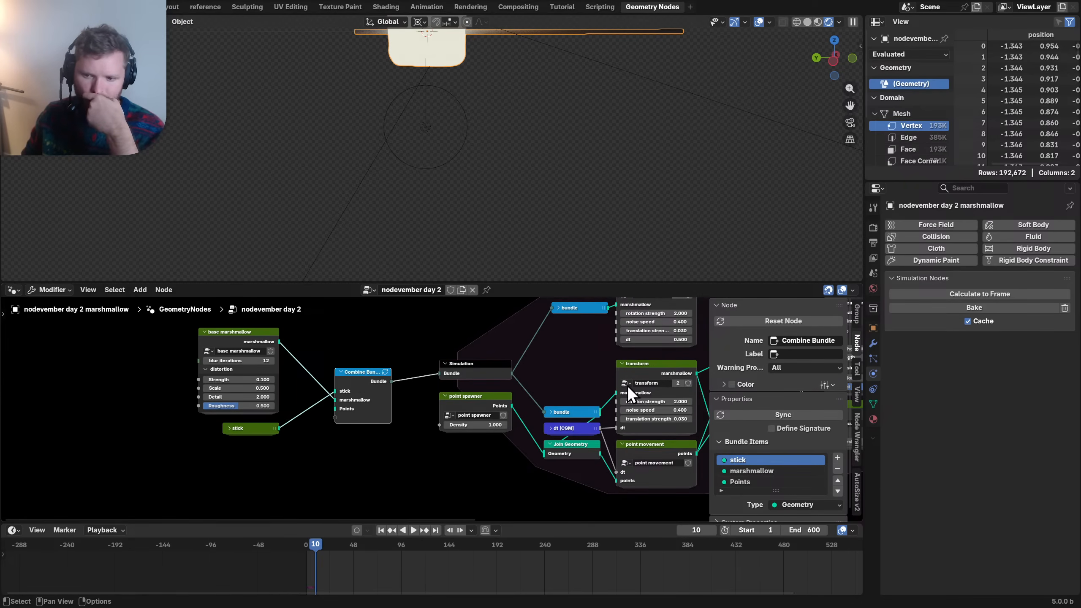
- Sync the Combine Bundle node feeding the simulation and reorder its bundle items to stick, marshmallow, Points
left_click(771, 428)
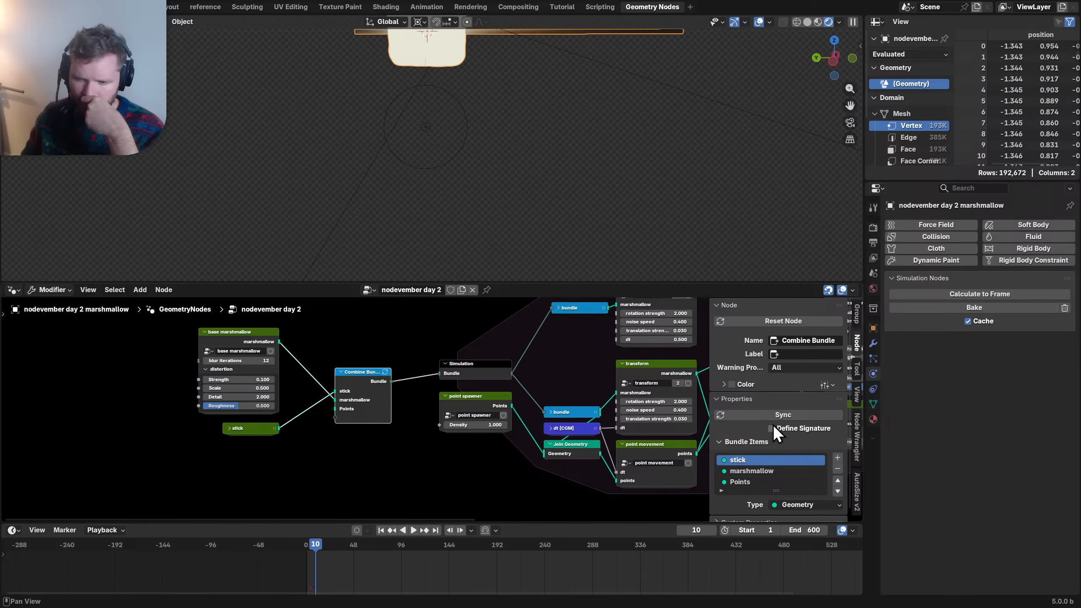
scroll(383, 415, "up", 2)
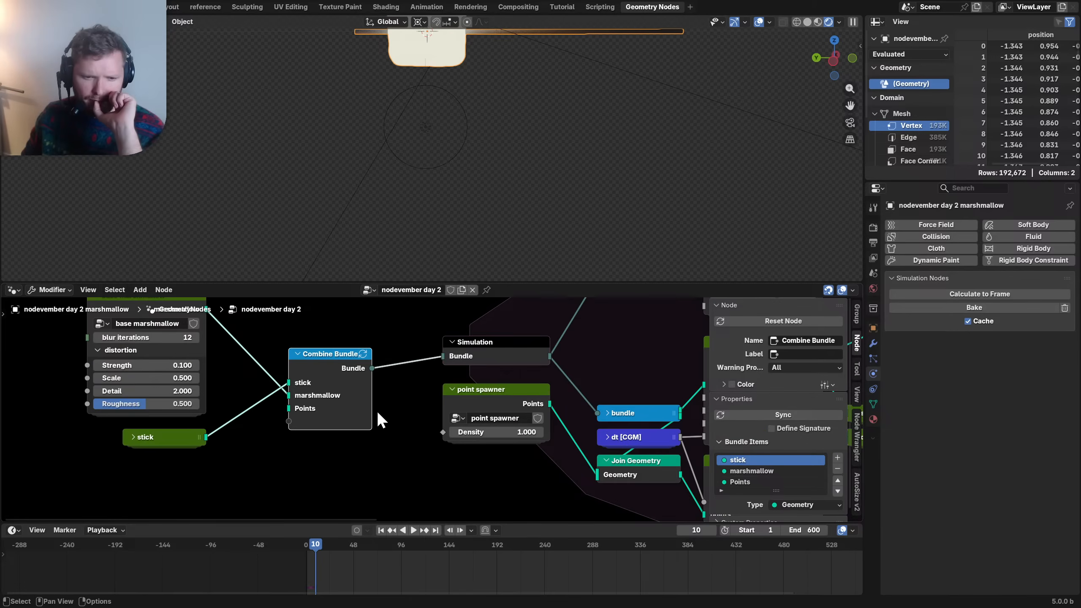
left_click(365, 355)
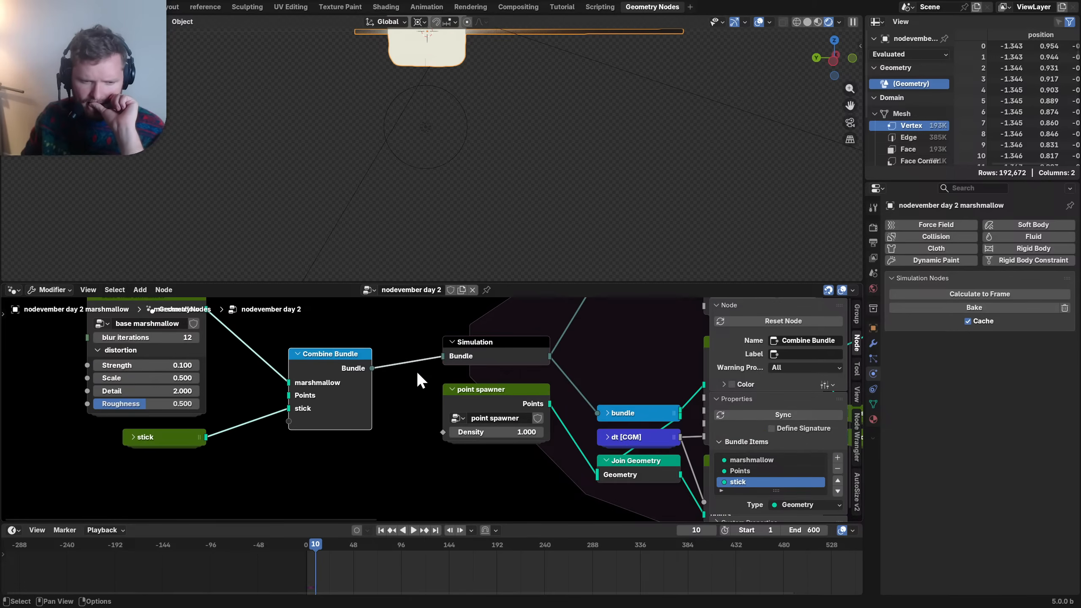
left_click(838, 481)
left_click(840, 482)
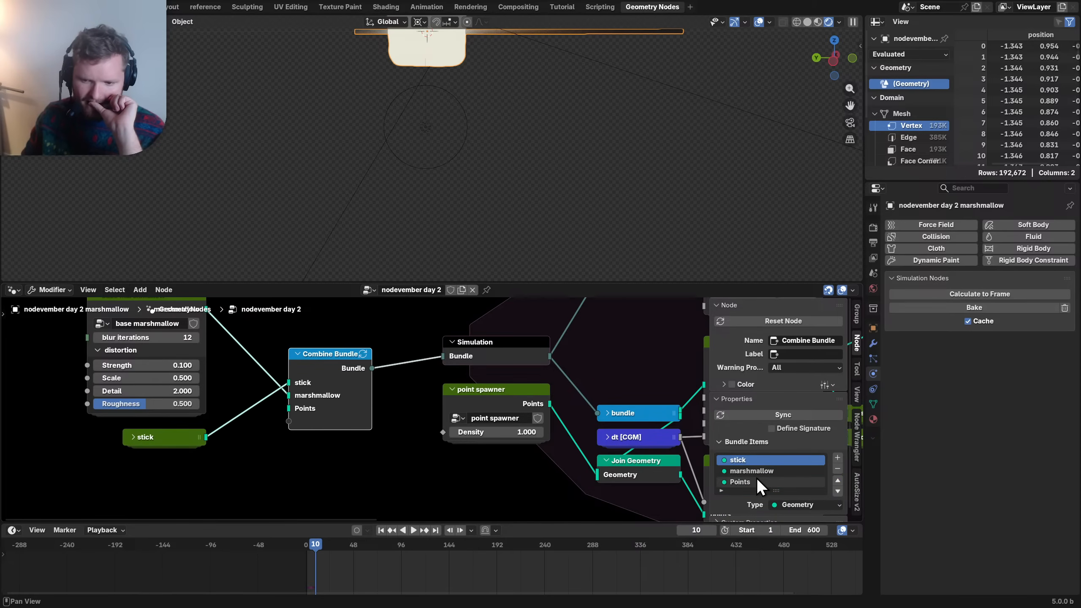
- Place the stick node above the base marshmallow node so their links no longer cross
scroll(442, 400, "down", 2)
middle_click_drag(223, 432, 339, 488)
left_click(339, 489)
left_click_drag(339, 489, 340, 350)
- Move the stick item to the top of the bundle items in the Combine Bundle node ending the simulation zone
middle_click_drag(568, 416, 280, 389)
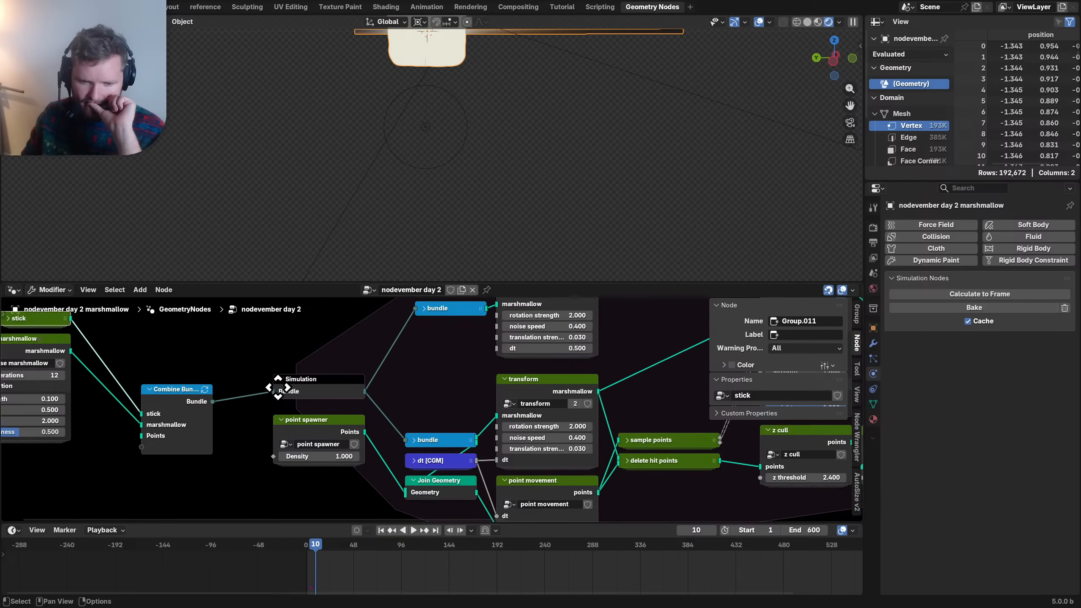
middle_click_drag(662, 411, 319, 381)
middle_click_drag(561, 395, 305, 393)
scroll(411, 366, "up", 5)
left_click(436, 358)
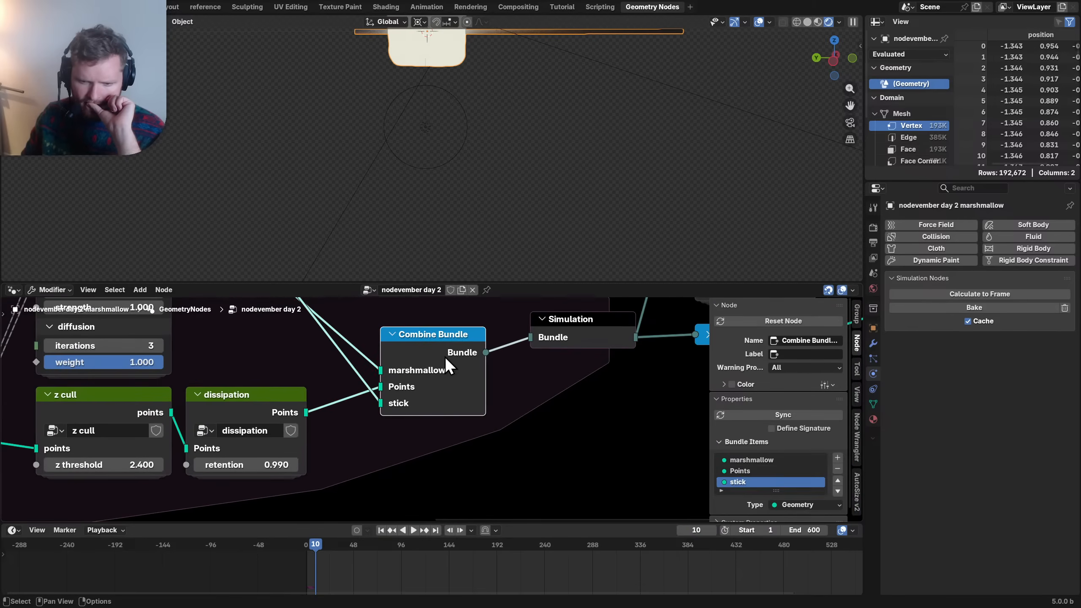
left_click(838, 482)
left_click(838, 482)
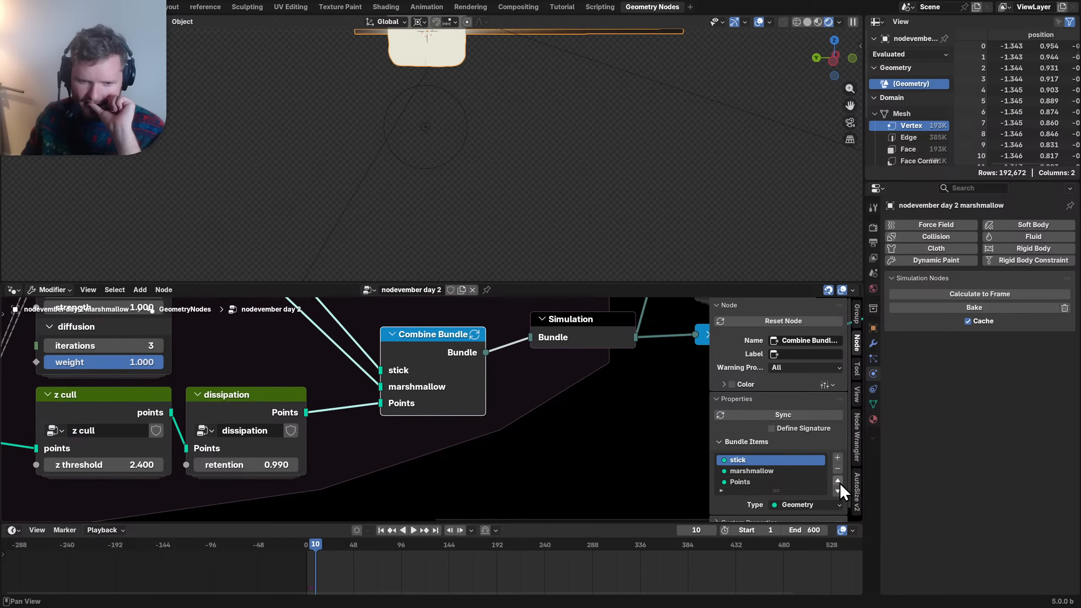
- Check the bundle items of the upper bundle node in the simulation zone, collapse it again and save the file
scroll(484, 417, "down", 1)
scroll(485, 421, "down", 3)
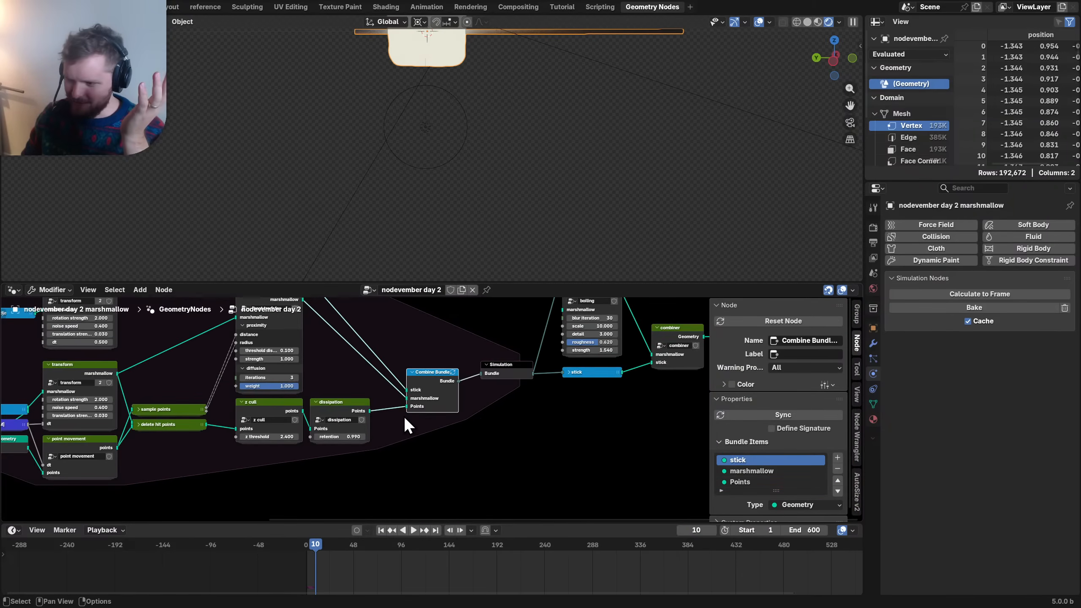
middle_click_drag(485, 417, 304, 456)
scroll(298, 452, "down", 5)
middle_click_drag(232, 437, 515, 432)
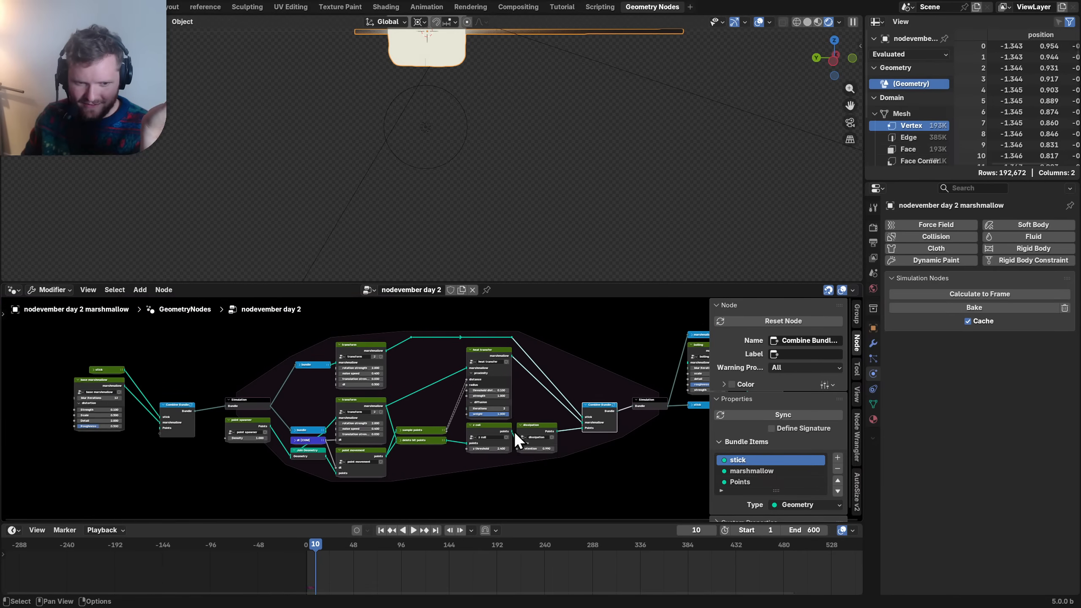
left_click(300, 367)
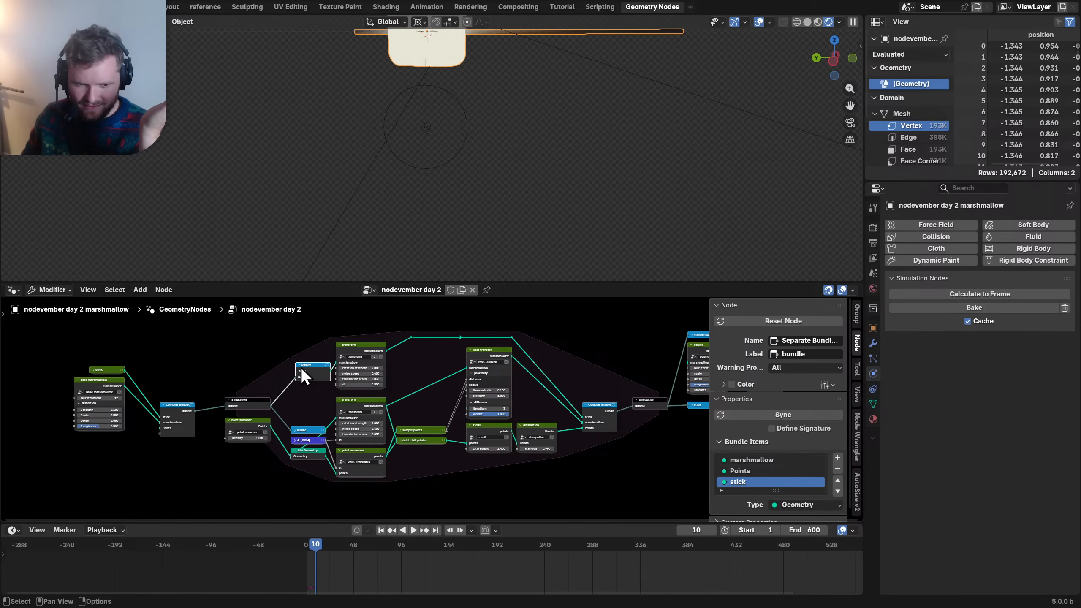
key("h")
middle_click_drag(247, 425, 456, 400)
scroll(416, 412, "up", 6)
middle_click_drag(380, 416, 387, 438)
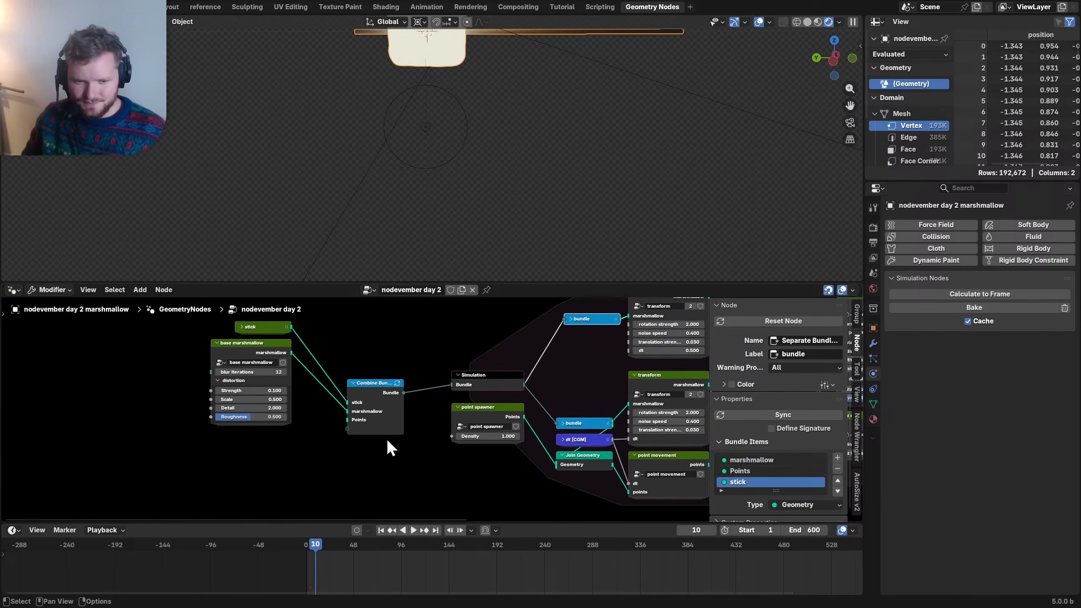
key("ctrl+s")
- Add a new Combine Bundle node above the existing one and connect the stick and base marshmallow outputs to it
key("shift+a")
type("combin")
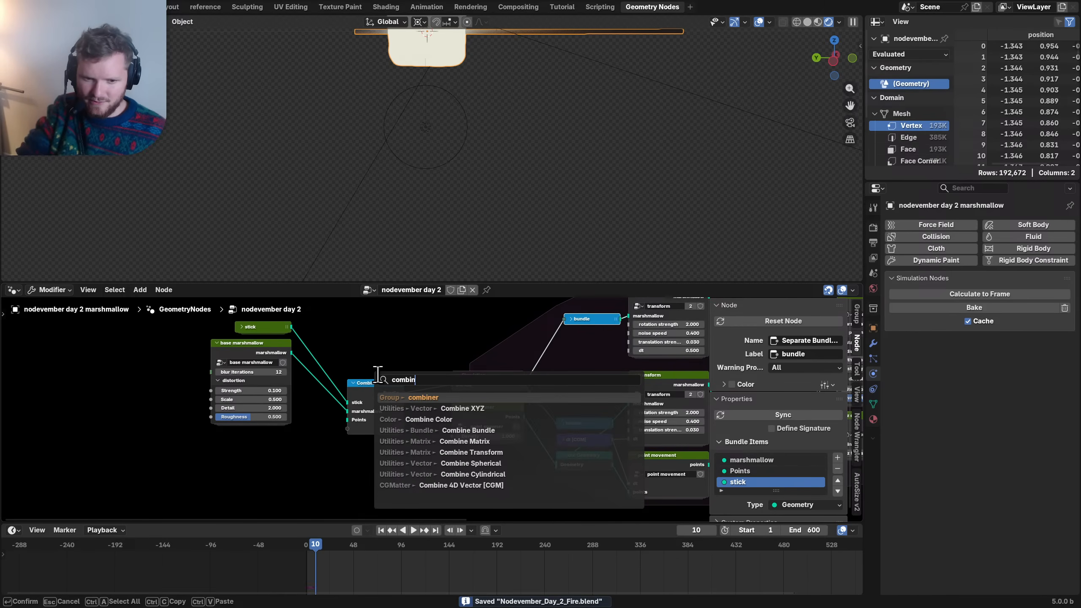
type("e bu")
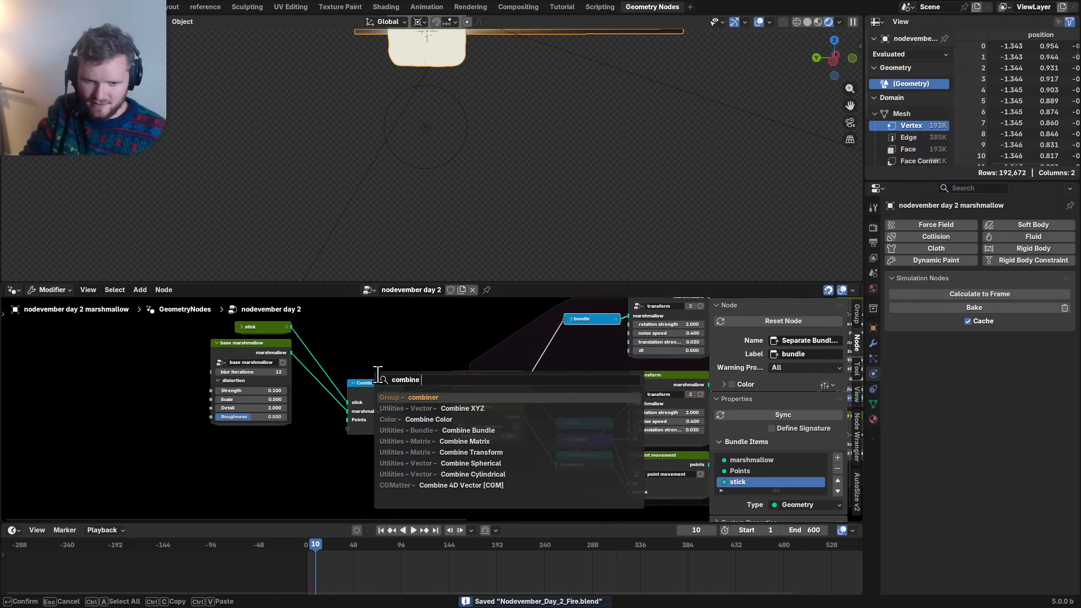
left_click(345, 334)
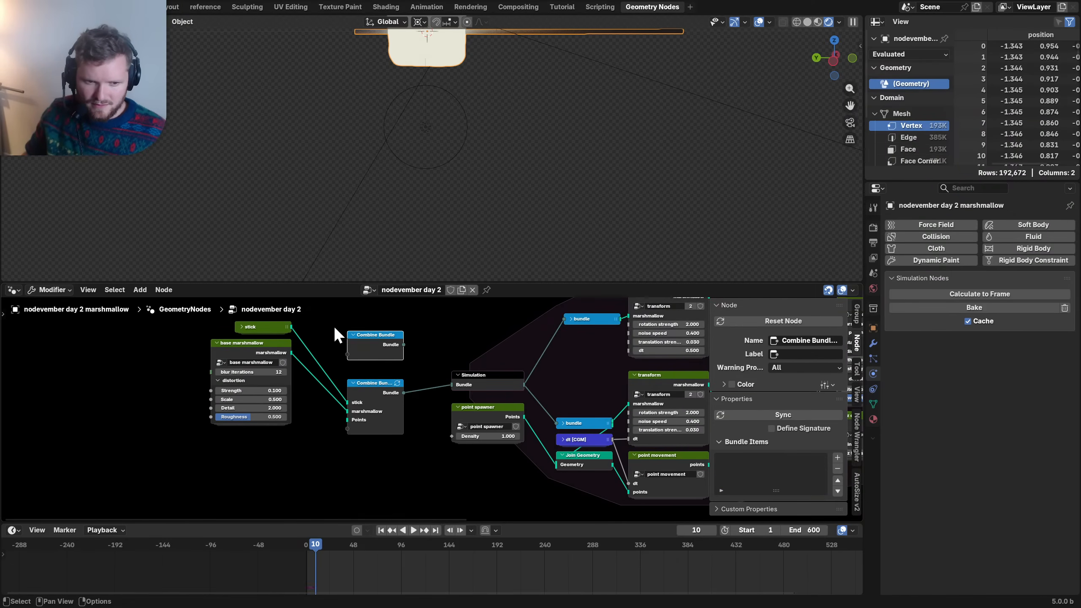
left_click(284, 327)
left_click_drag(290, 325, 350, 342)
- Give the new Combine Bundle a Points item using a temporary Points node, and connect its bundle to the Simulation input
type("points")
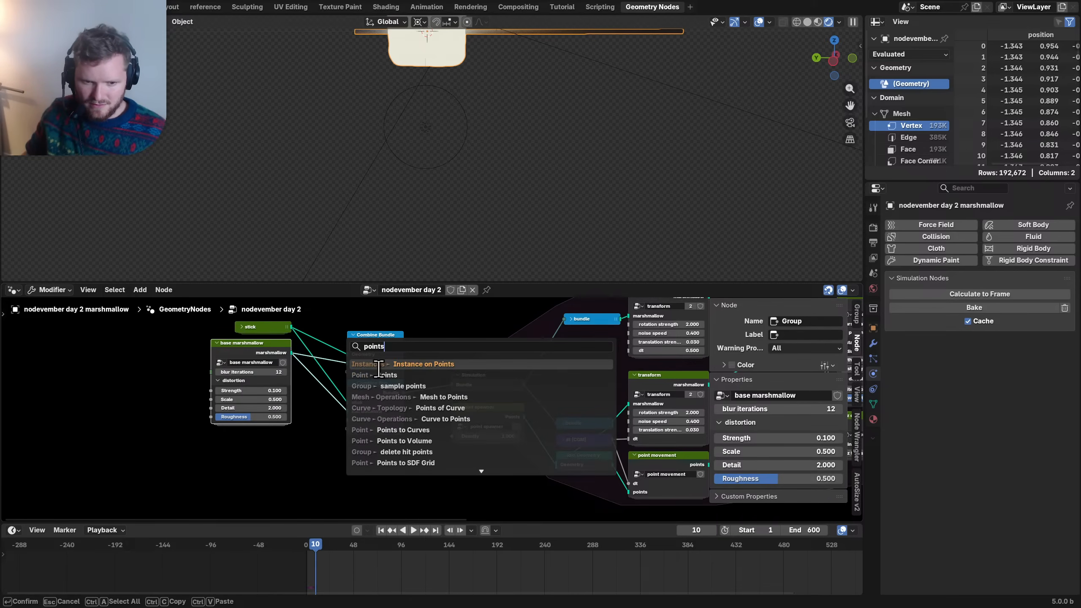
left_click(373, 378)
left_click(221, 436)
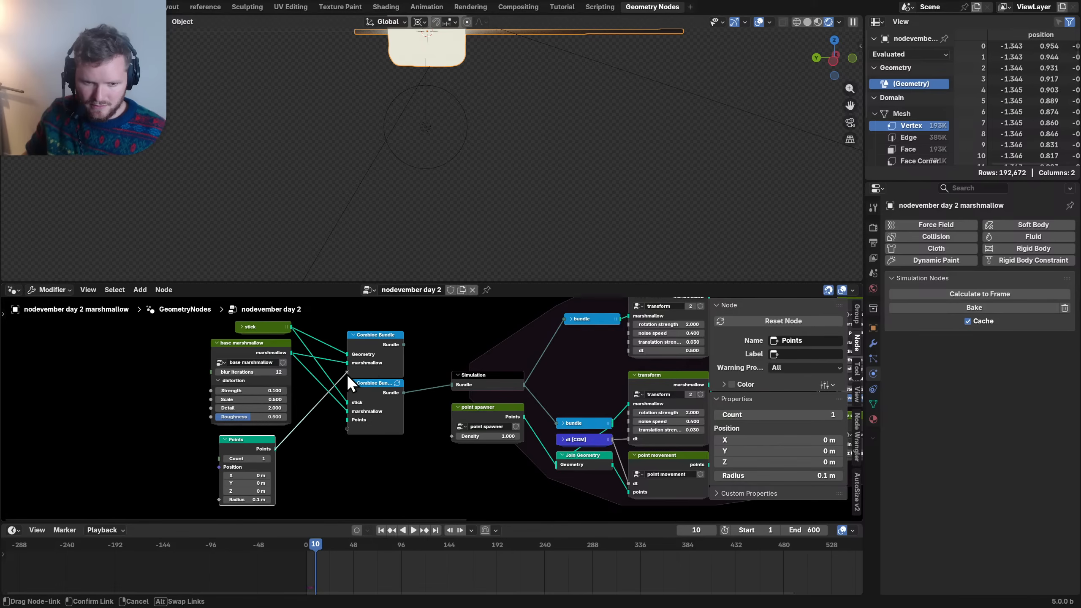
left_click_drag(346, 374, 346, 375)
key("x")
left_click_drag(403, 345, 450, 388)
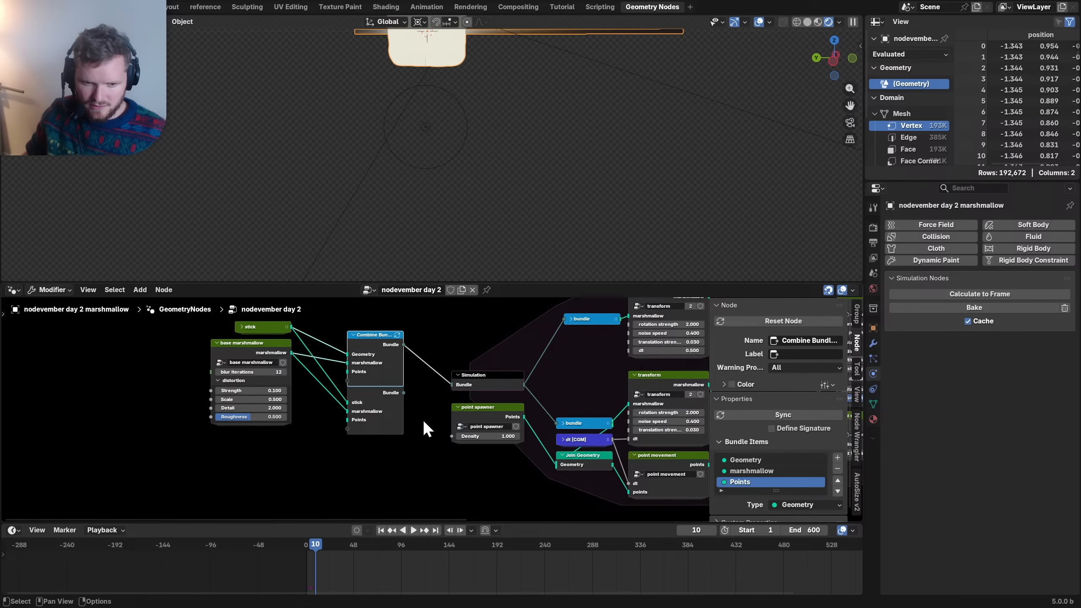
- Expand and sync both bundle nodes inside the simulation zone to the new bundle's items, raising the lower one
middle_click_drag(514, 381, 308, 380)
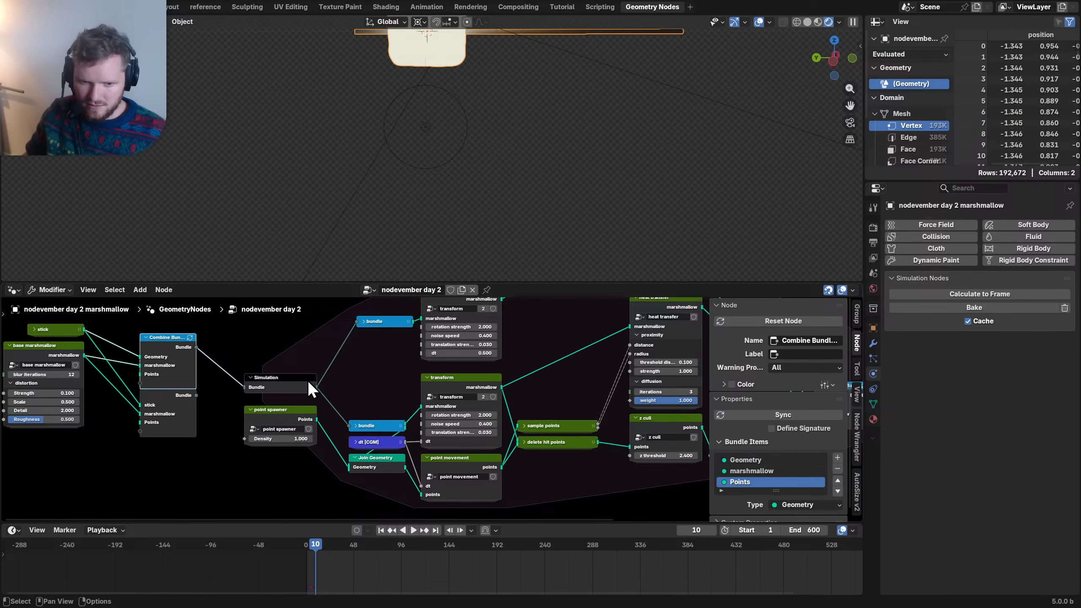
left_click(365, 323)
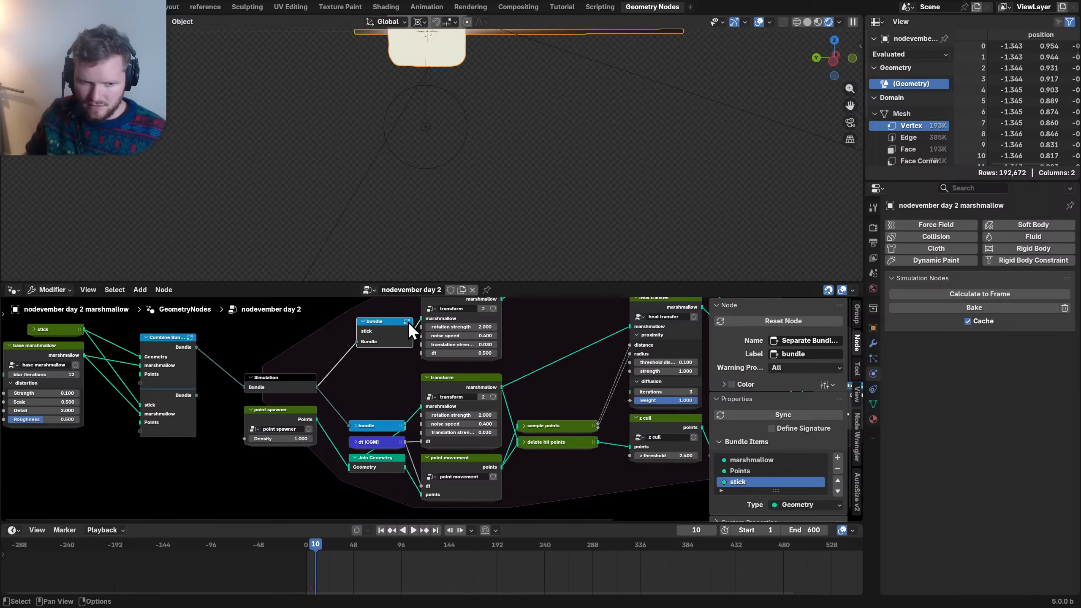
left_click(355, 426)
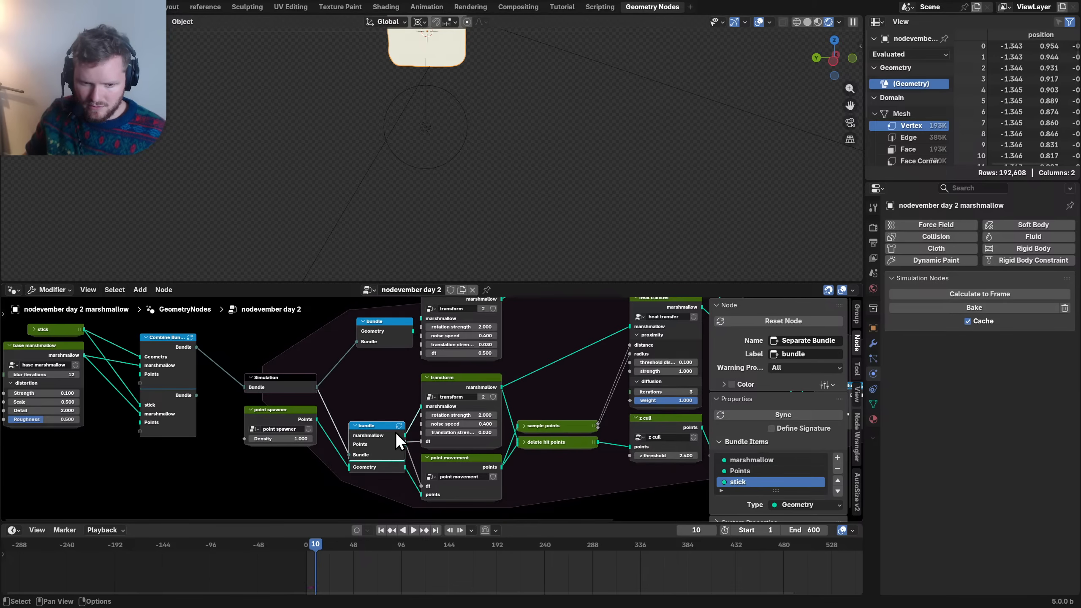
left_click_drag(377, 423, 377, 379)
left_click(377, 379)
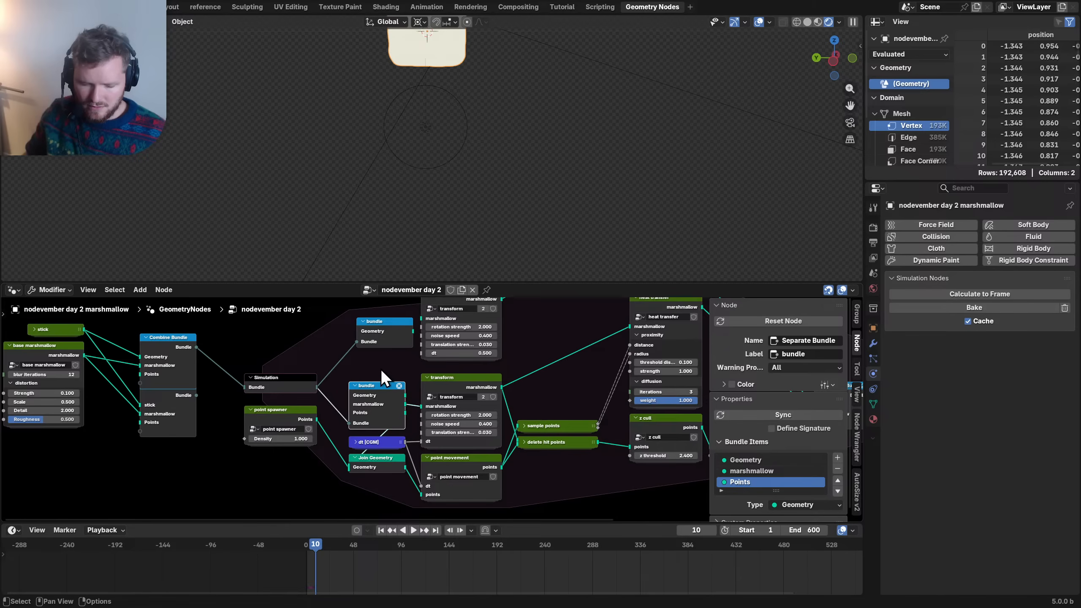
- Undo the bundle edits back to the original Combine Bundle with only its stick and marshmallow inputs shown
key("ctrl+z")
key("ctrl+z")
key("ctrl+z")
key("ctrl+z")
key("ctrl+z")
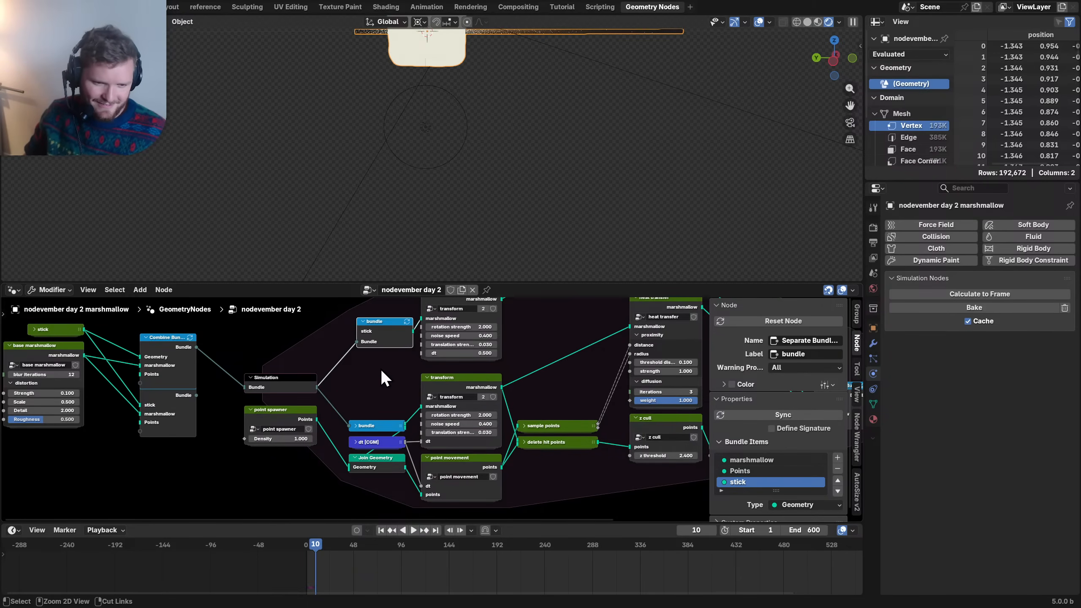
key("ctrl+z")
key("ctrl+z")
key("ctrl+z")
key("ctrl+z")
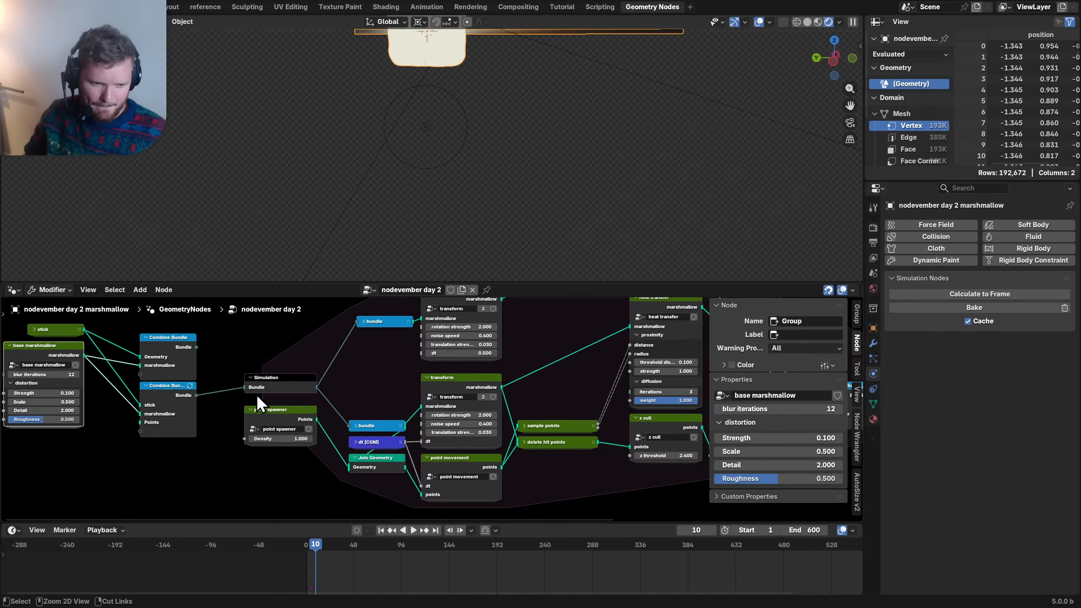
key("ctrl+z")
key("ctrl+z")
key("ctrl+z")
key("ctrl+z")
key("ctrl+z")
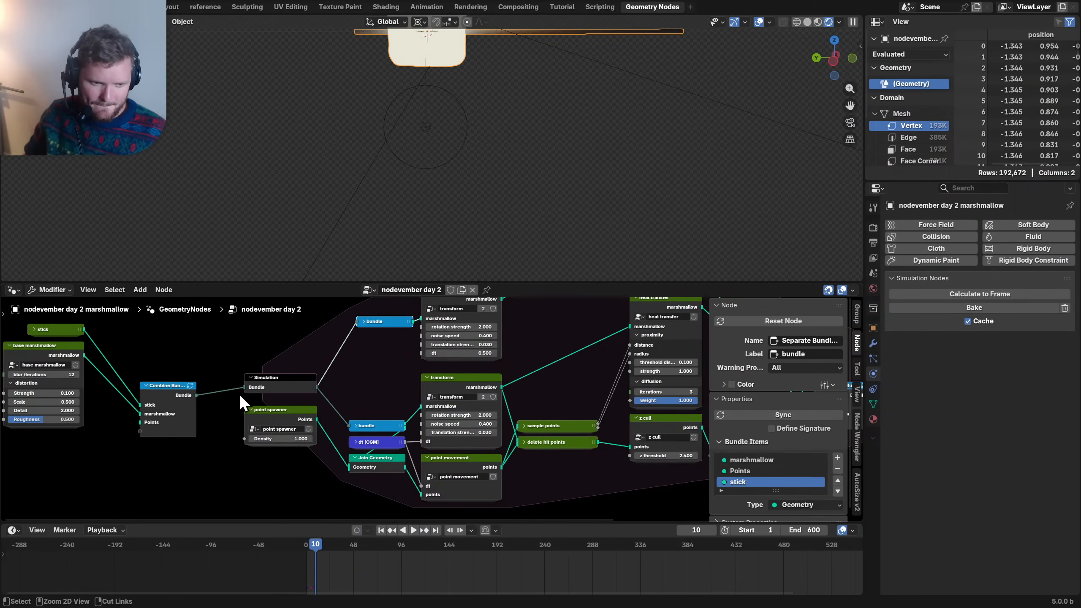
key("ctrl+z")
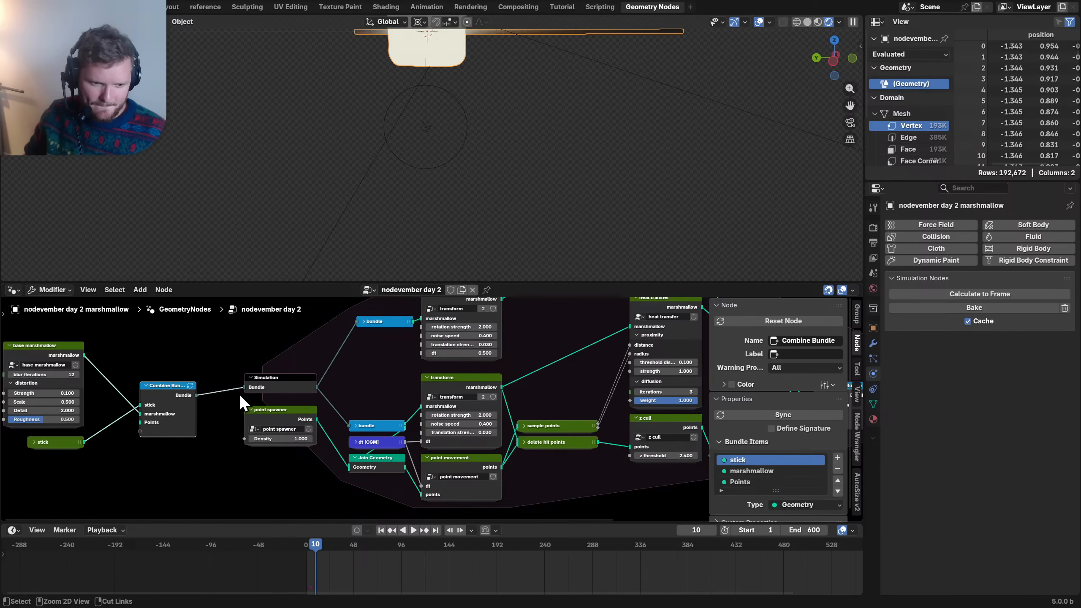
key("ctrl+z")
key("ctrl+z")
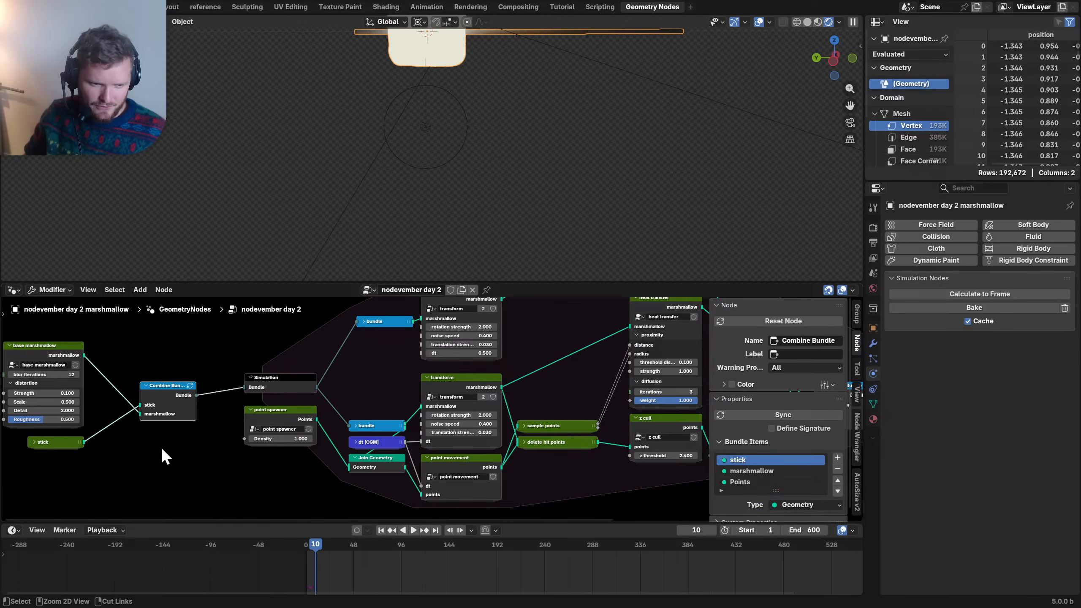
- Sync the Combine Bundle node feeding the simulation and shift it with its two source nodes closer to the Simulation input
middle_click_drag(160, 447, 299, 447)
left_click_drag(214, 459, 186, 434)
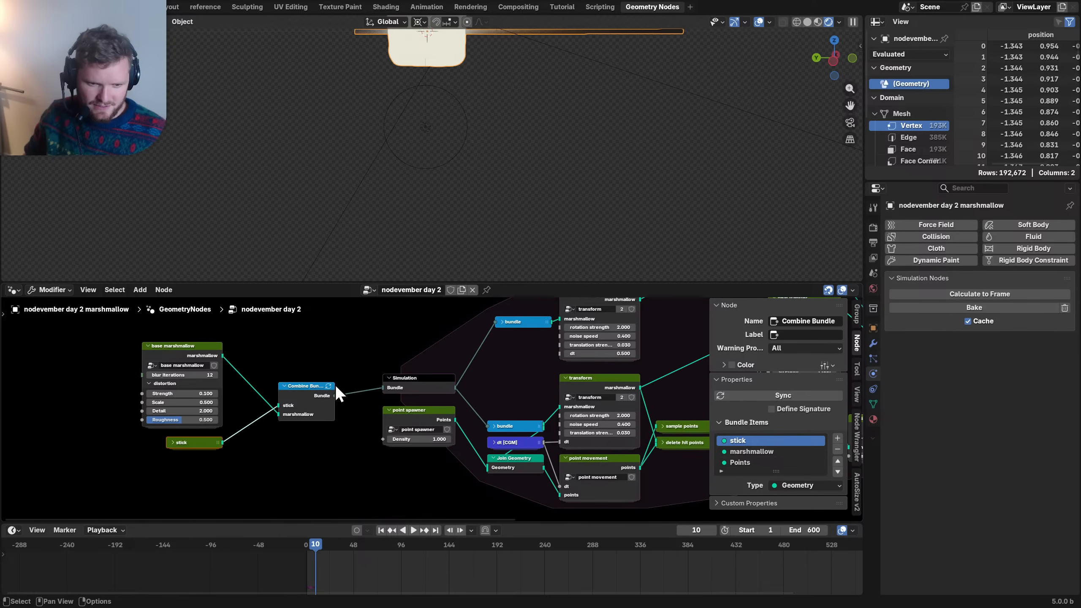
left_click(329, 385)
left_click_drag(323, 450, 280, 385)
key("l")
key("g")
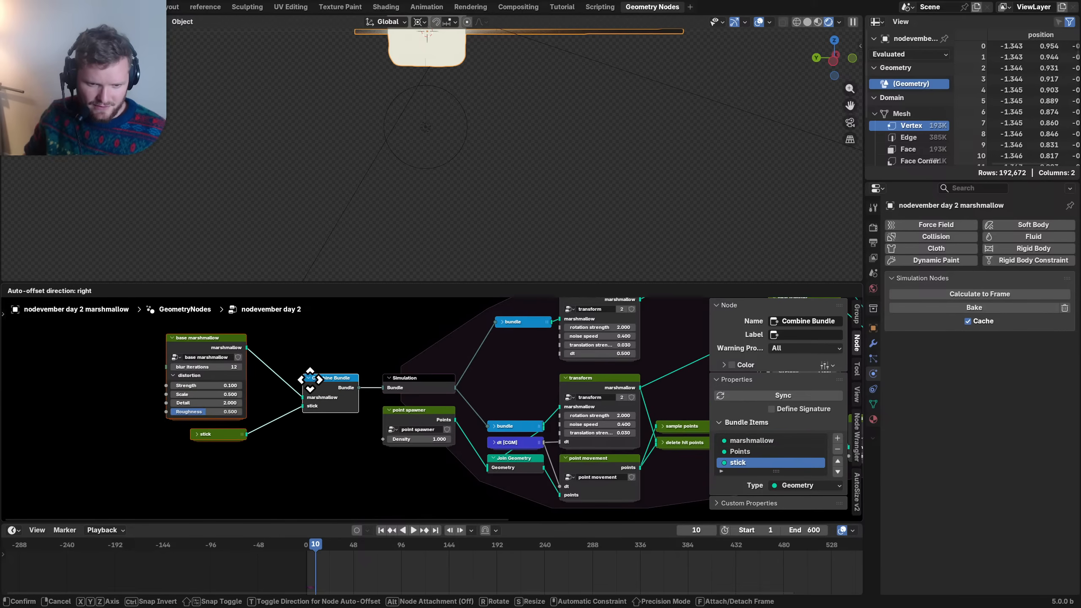
left_click(316, 379)
- Collapse the Combine Bundle node beside the Simulation input and bring the expanded base marshmallow and stick nodes close to it
key("h")
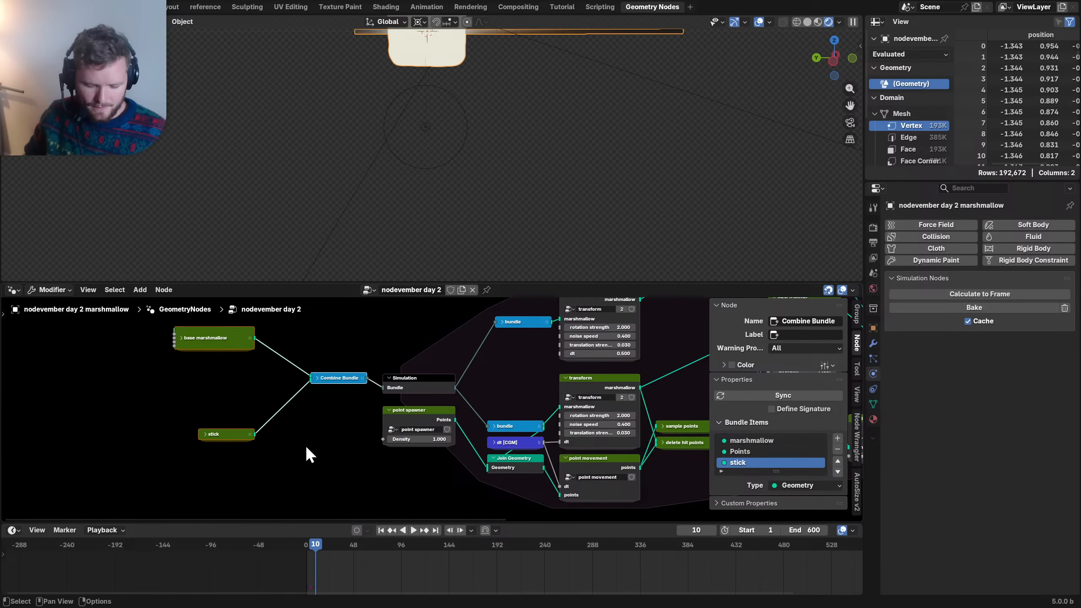
key("h")
left_click(336, 381)
key("h")
key("g")
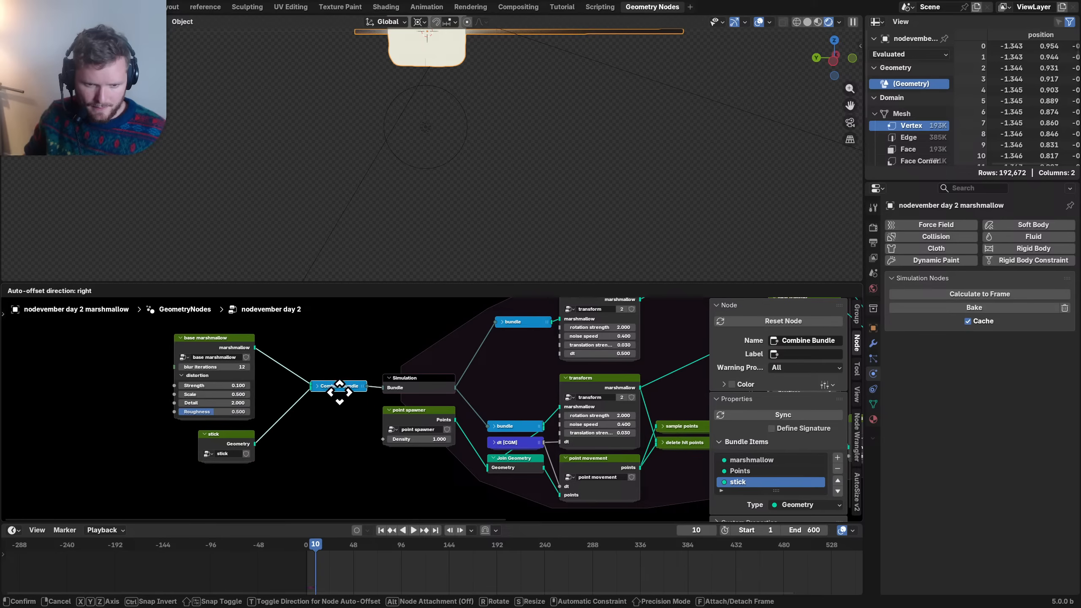
left_click(343, 389)
left_click_drag(294, 475, 190, 386)
key("g")
left_click(250, 384)
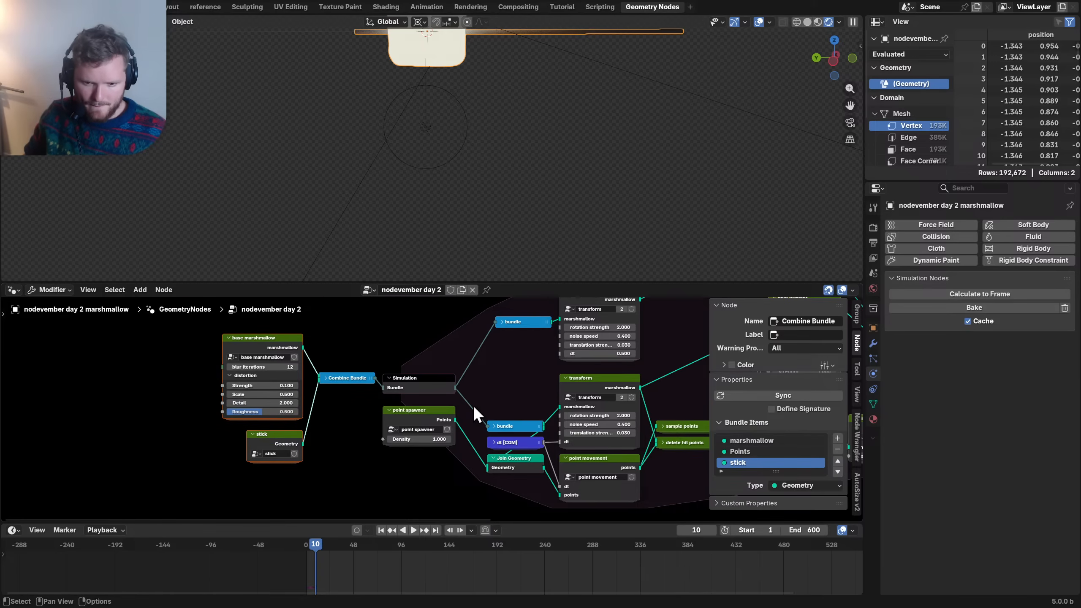
- Collapse the Combine Bundle node beside the Simulation output and nudge it into place
scroll(478, 401, "down", 14, "ctrl")
middle_click_drag(674, 400, 449, 404)
left_click(447, 409)
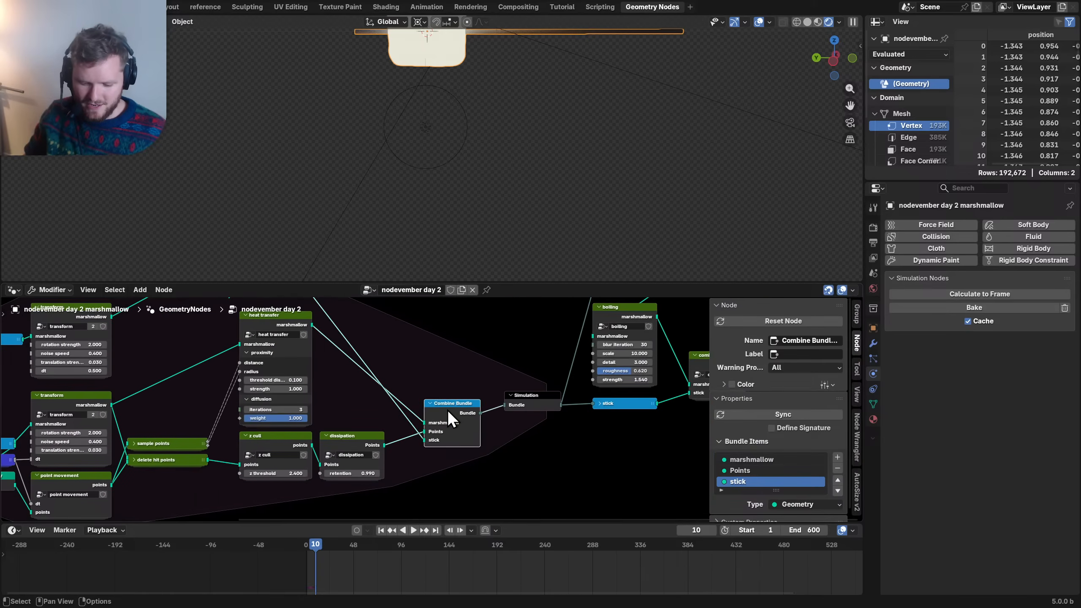
key("h")
key("g")
left_click(439, 405)
middle_click_drag(539, 388, 377, 413)
scroll(377, 413, "down", 2)
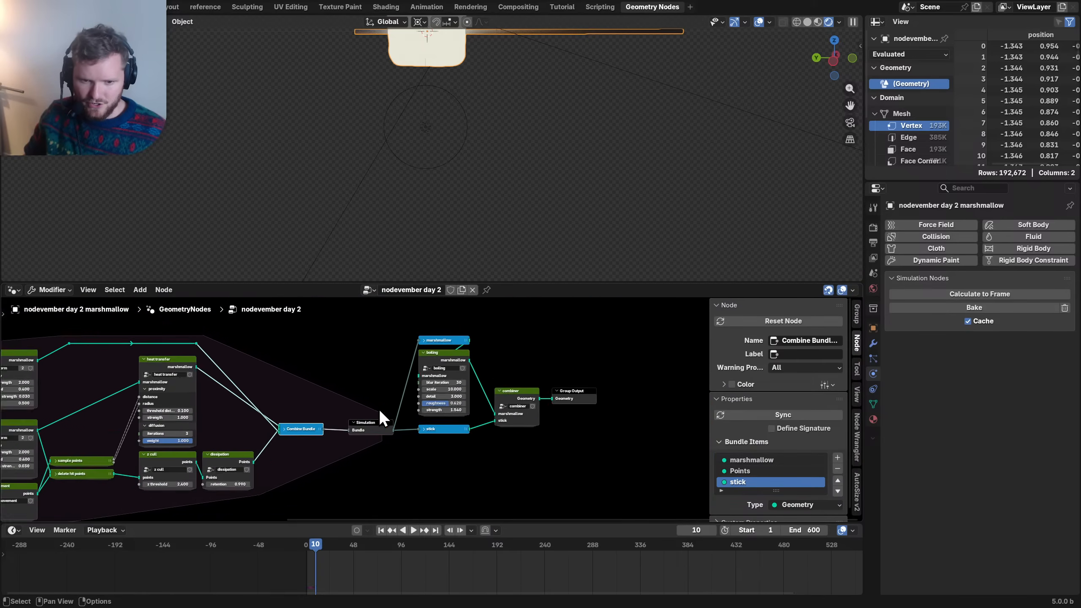
middle_click_drag(258, 406, 319, 402)
scroll(444, 130, "down", 4)
- Save the file and play the simulation from the first frame while viewing the marshmallow up close
middle_click_drag(444, 130, 436, 168, "shift")
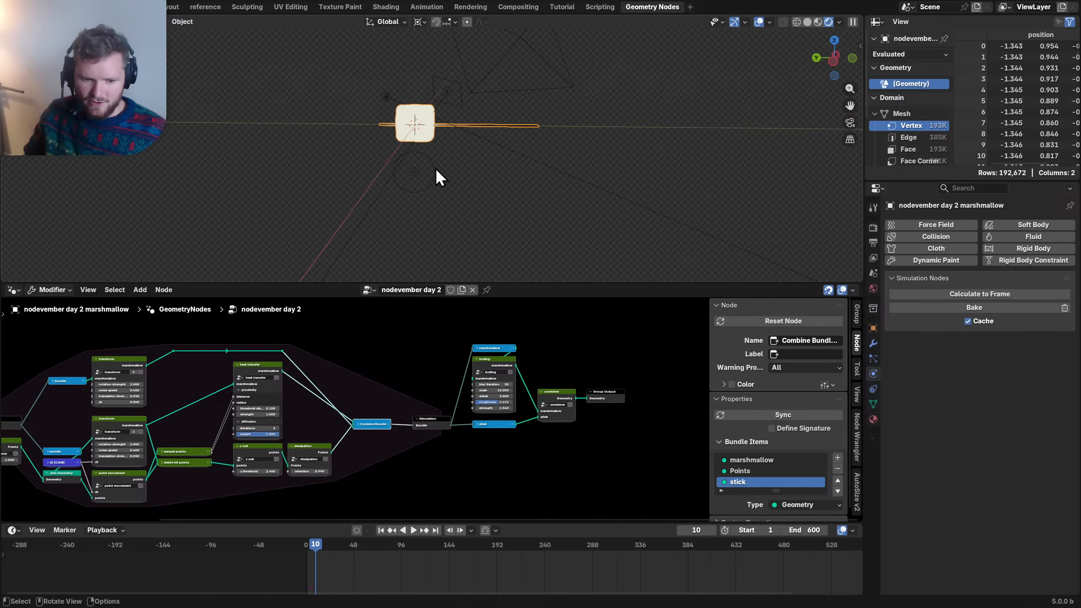
scroll(436, 168, "up", 3)
key("ctrl+s")
key("shift+Left")
key("space")
scroll(410, 117, "up", 2)
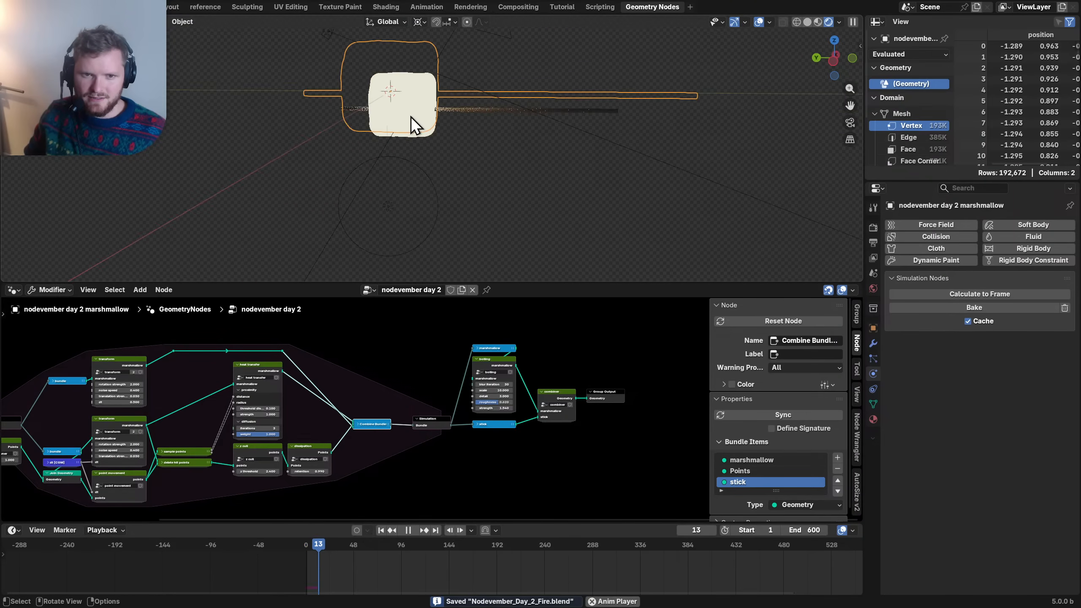
middle_click_drag(410, 116, 372, 101)
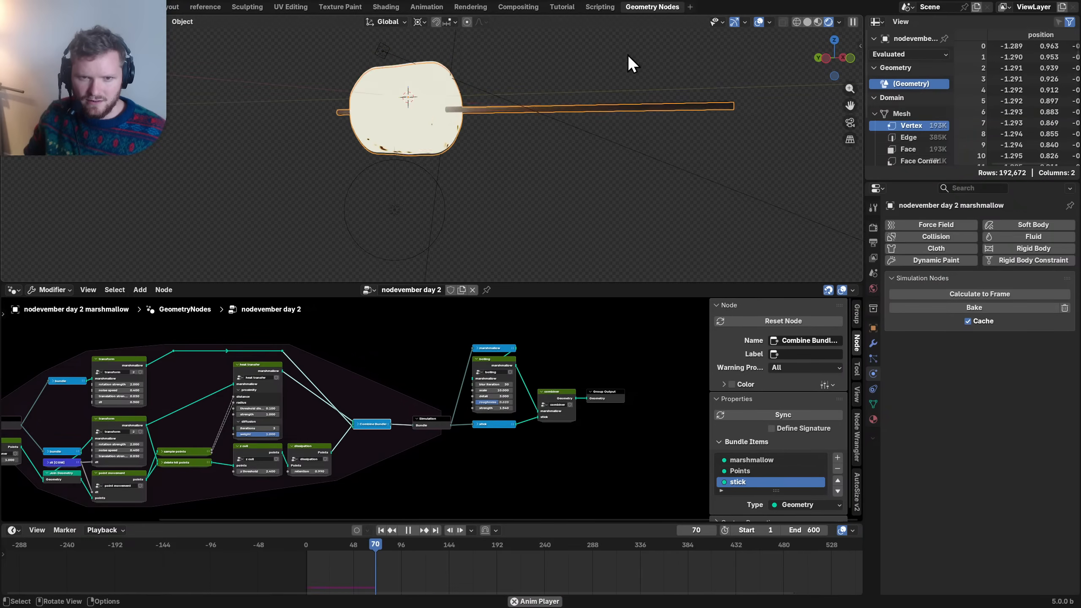
- Switch the viewport to Solid shading and continue playing the simulation in short bursts
key("space")
left_click(808, 22)
scroll(452, 124, "up", 3)
key("space")
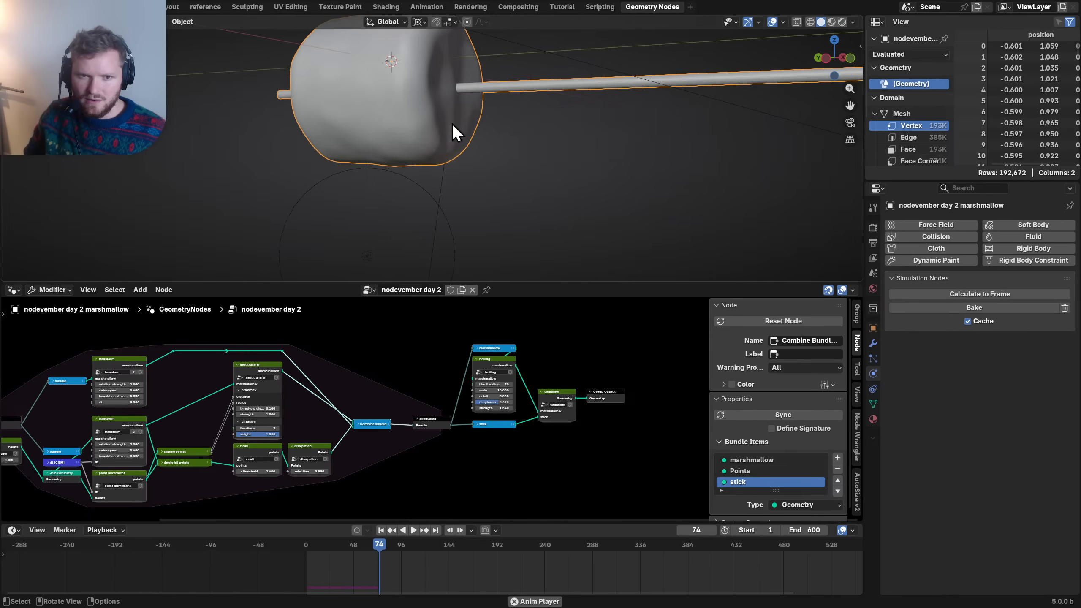
key("space")
scroll(416, 137, "down", 3)
key("space")
key("space")
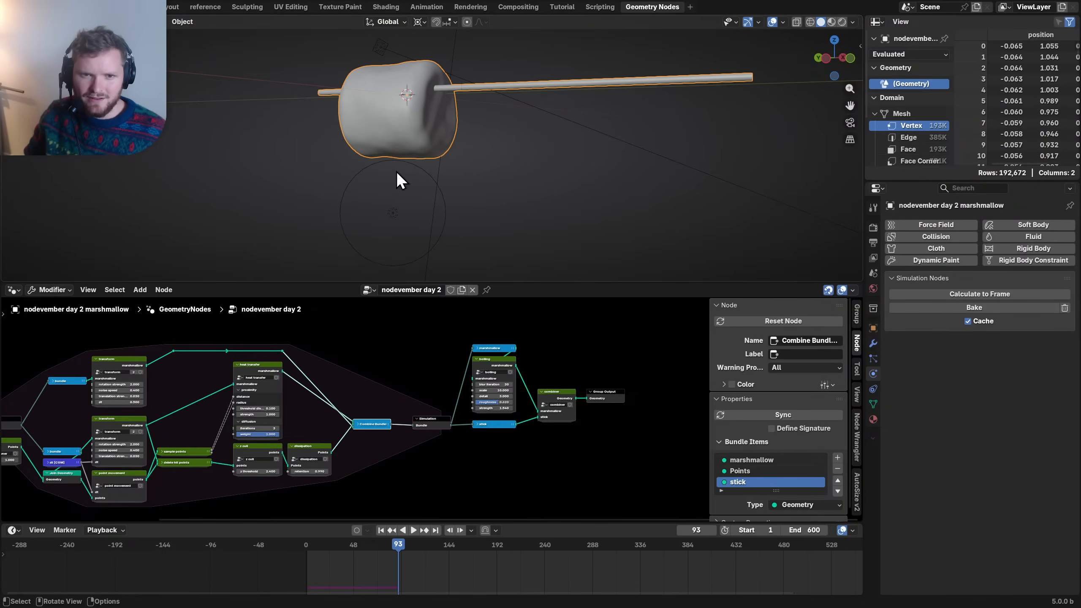
- Expand the lower bundle node in the simulation zone to check its outputs, and collapse it back above dt [CGM]
middle_click_drag(80, 426, 452, 369)
scroll(398, 383, "up", 2)
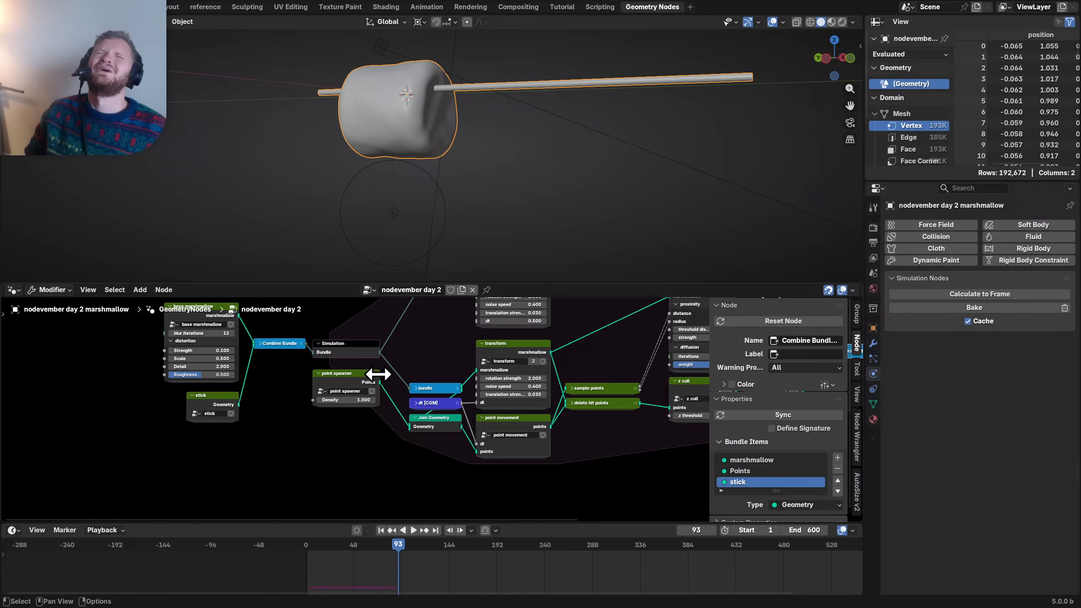
middle_click_drag(487, 381, 445, 357)
scroll(432, 367, "up", 2)
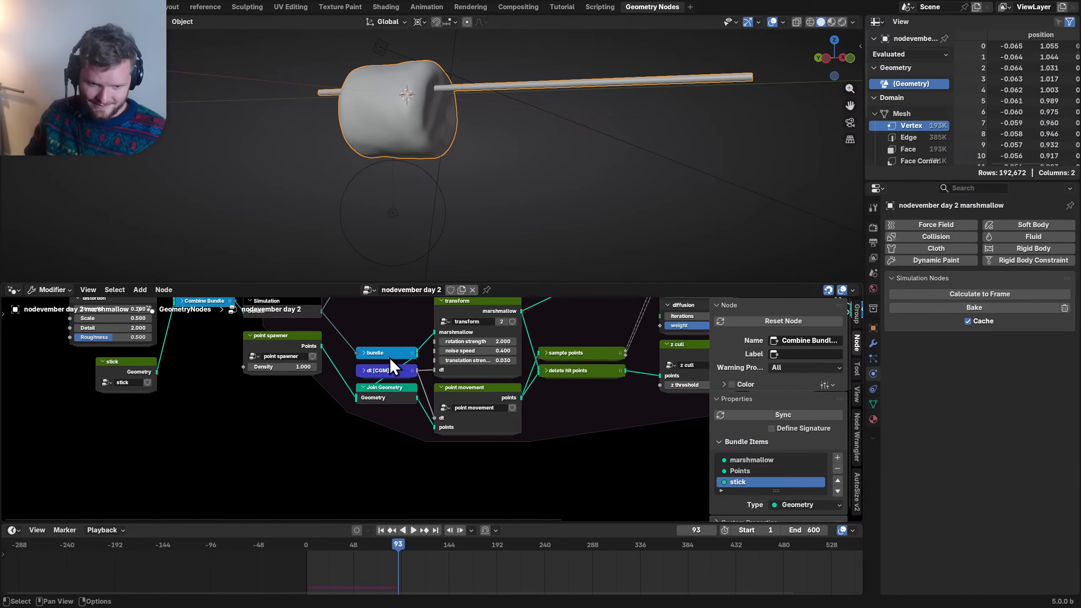
left_click(363, 355)
left_click(364, 353)
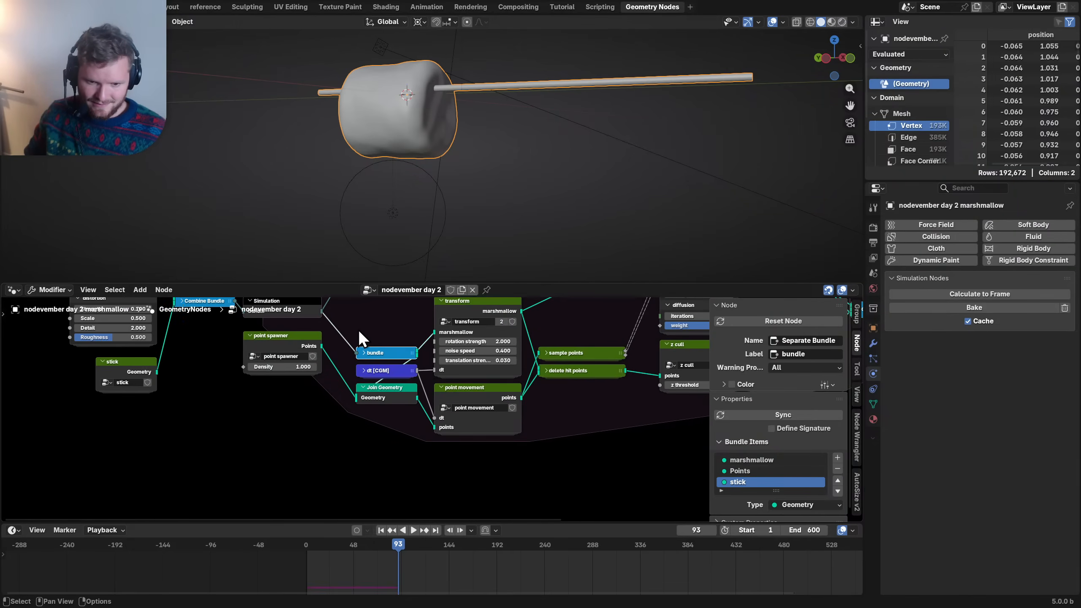
middle_click_drag(363, 348, 344, 392)
left_click(344, 397)
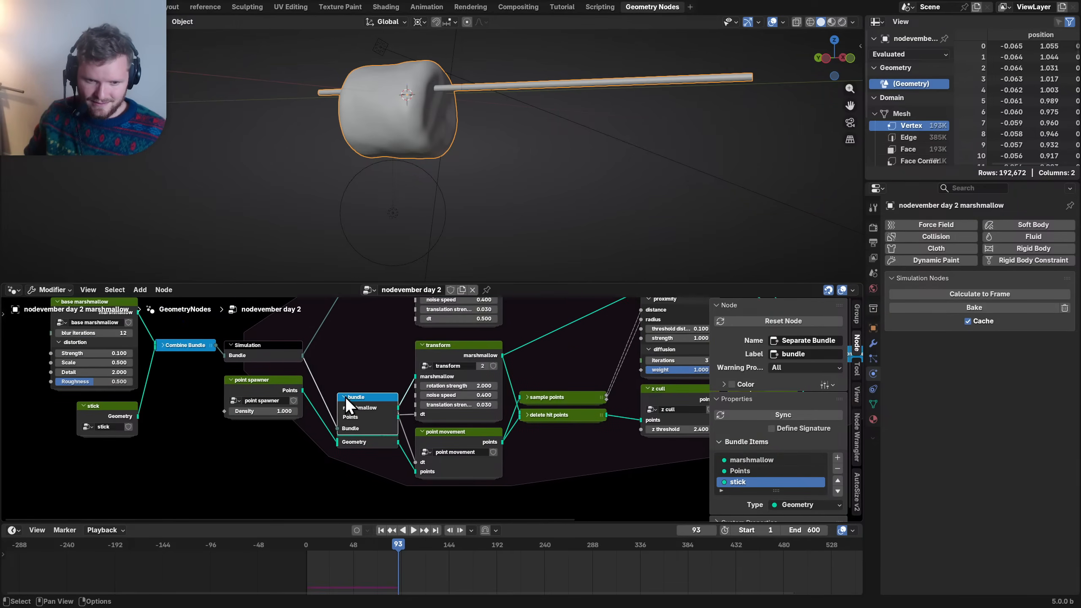
left_click_drag(363, 396, 363, 351)
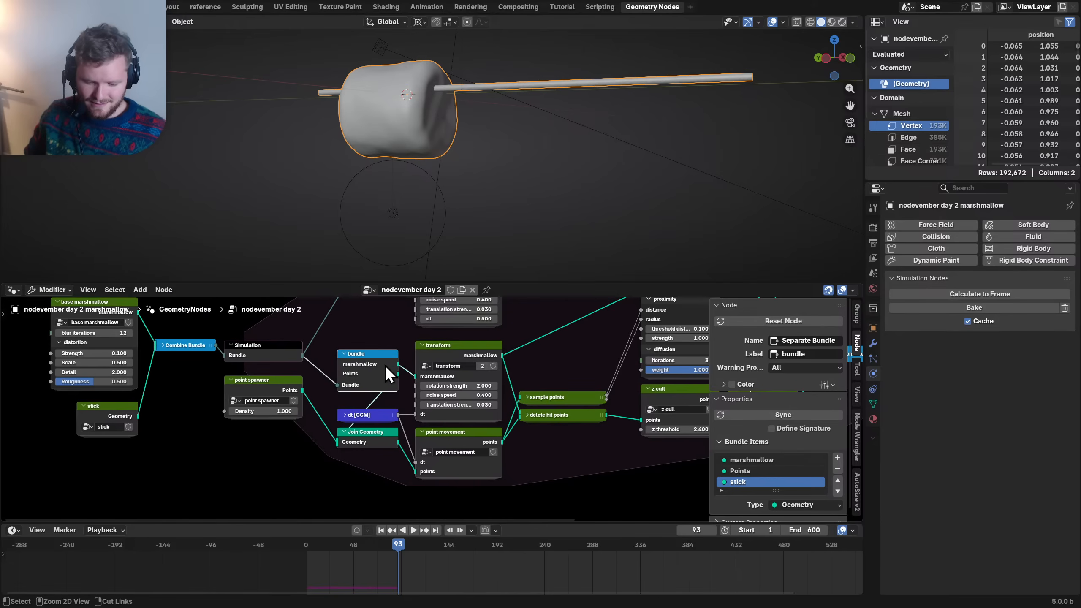
key("ctrl+h")
left_click_drag(422, 371, 369, 402)
key("h")
- Return to frame 1, connect the upper bundle's marshmallow output to the upper transform in place of stick, and collapse the bundle node
key("shift+Left")
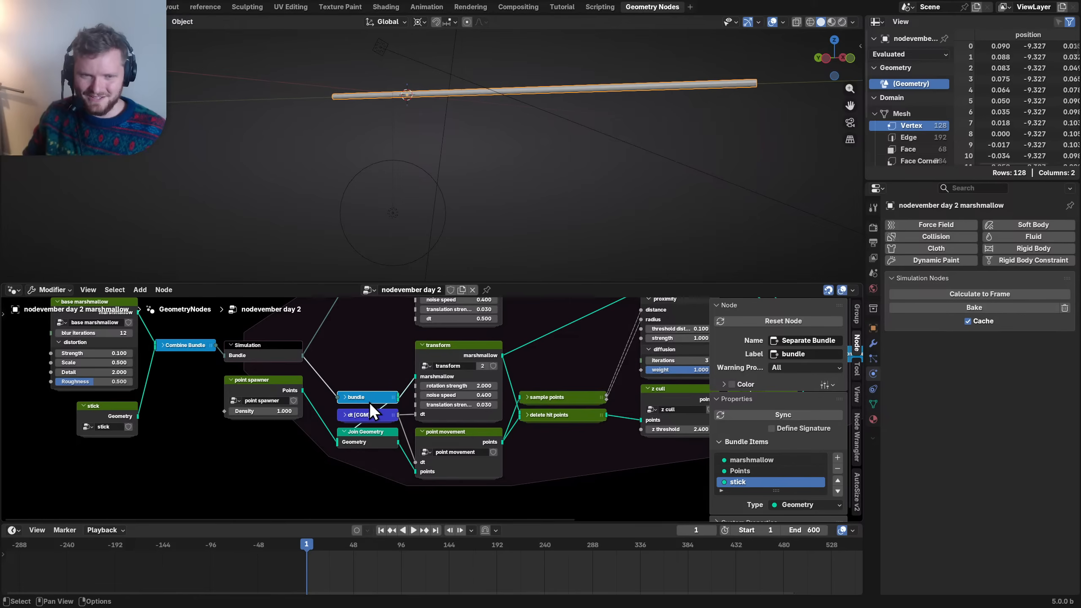
mouse_move(369, 402)
middle_mouse_down()
mouse_move(352, 420)
mouse_move(350, 412)
middle_mouse_up()
left_click(333, 360)
key("h")
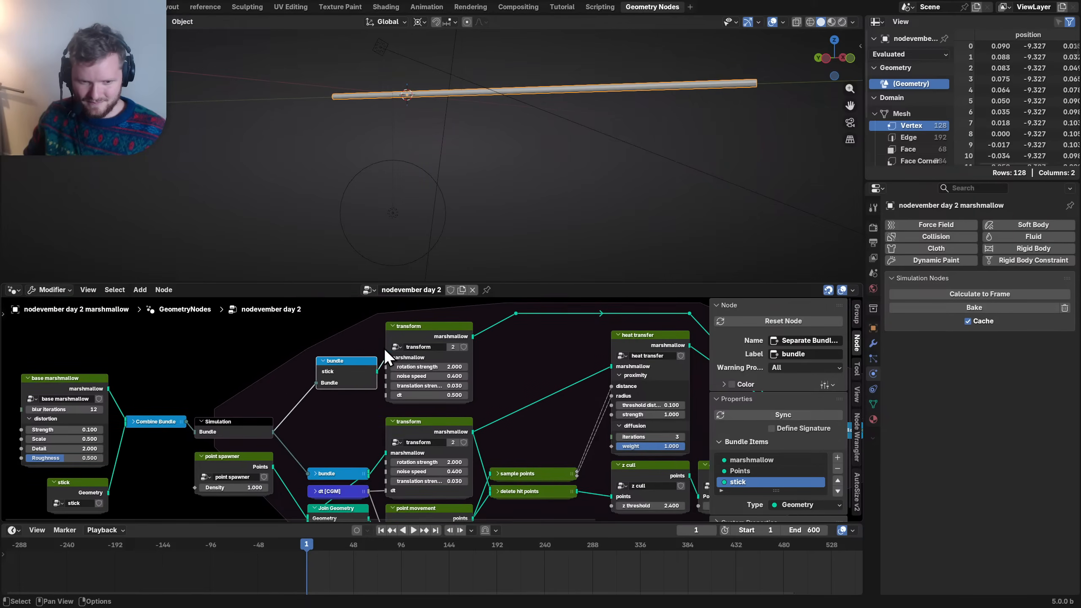
key("ctrl+h")
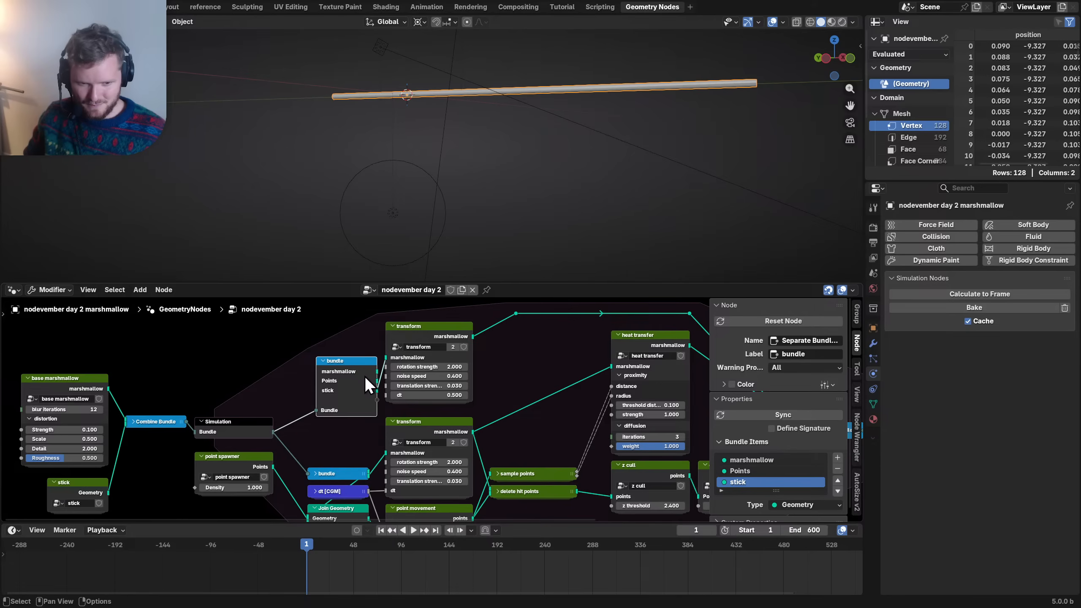
left_click_drag(377, 371, 387, 360)
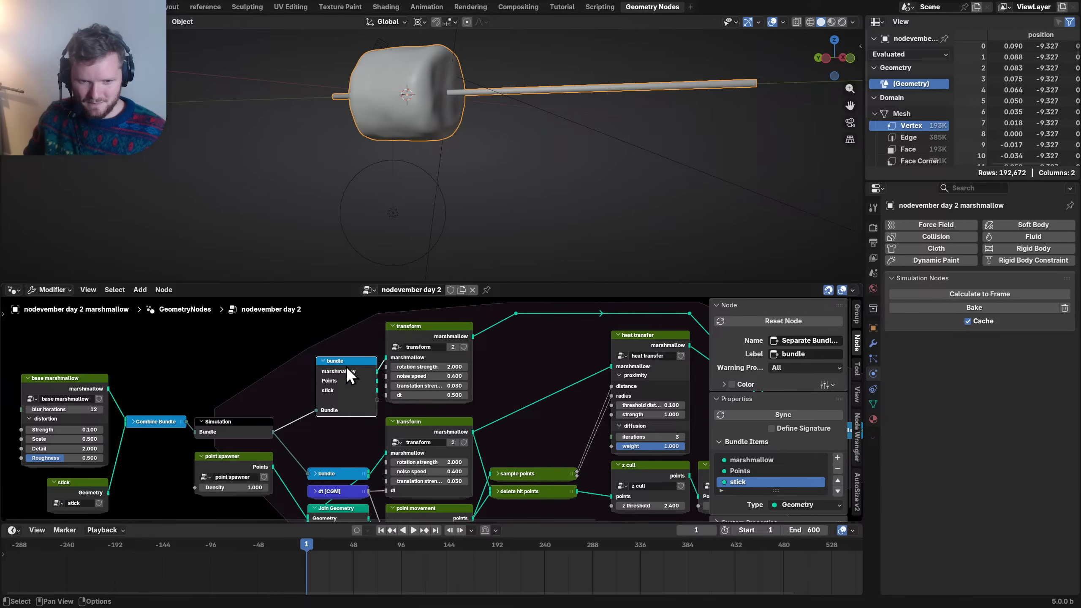
key("h")
middle_click_drag(359, 414, 225, 395)
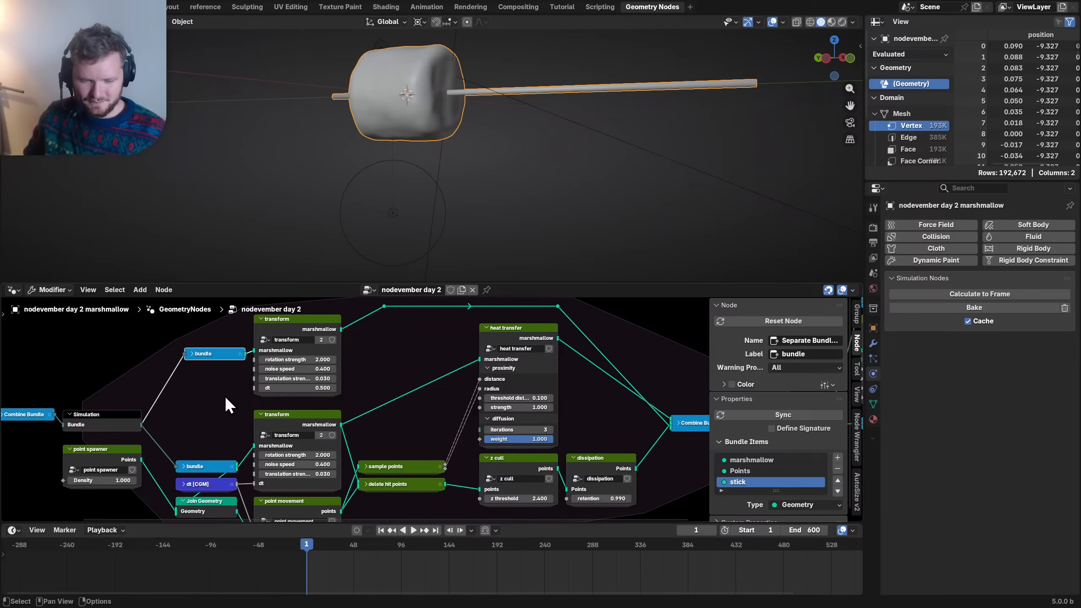
- Save the file and play the simulation while orbiting around the marshmallow
key("ctrl+s")
key("space")
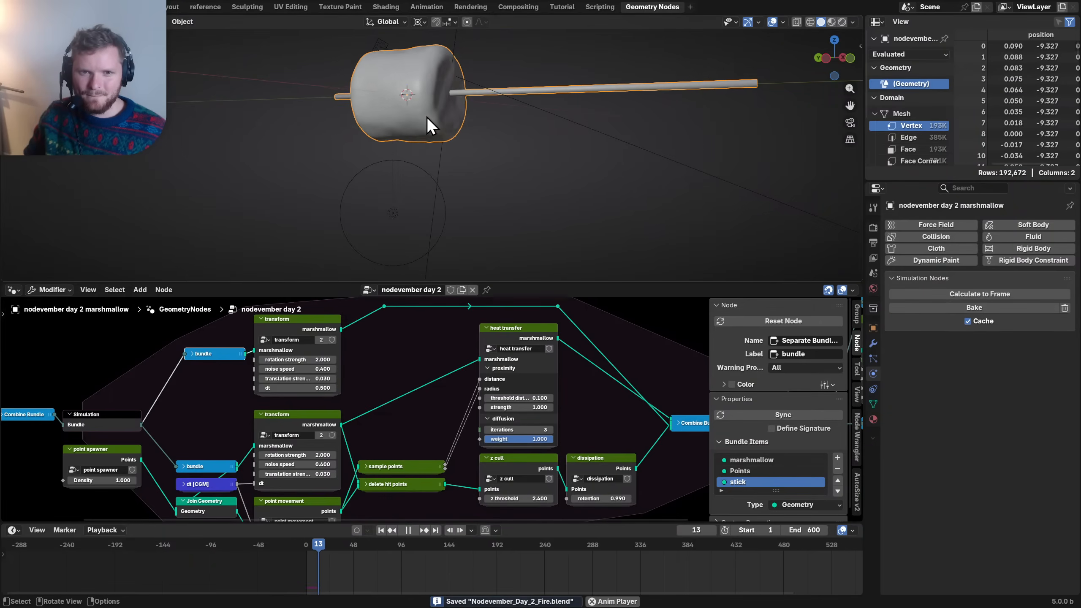
middle_click_drag(434, 108, 440, 54)
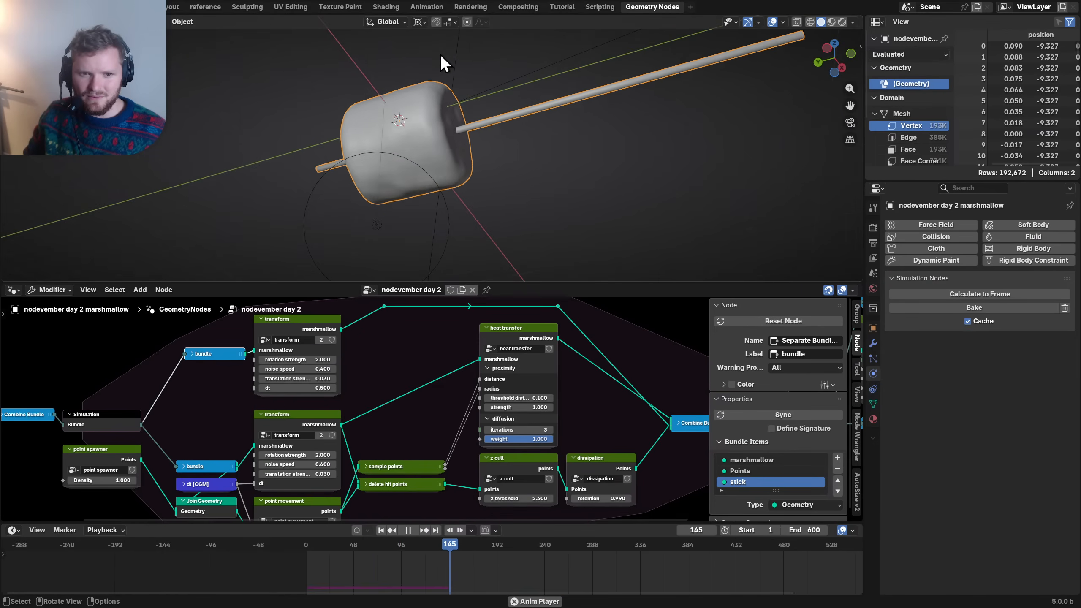
key("space")
- Duplicate the dt [CGM] node into the upper transform's dt input, and stack it under the collapsed upper bundle node
middle_click_drag(237, 319, 379, 321)
scroll(341, 346, "up", 2)
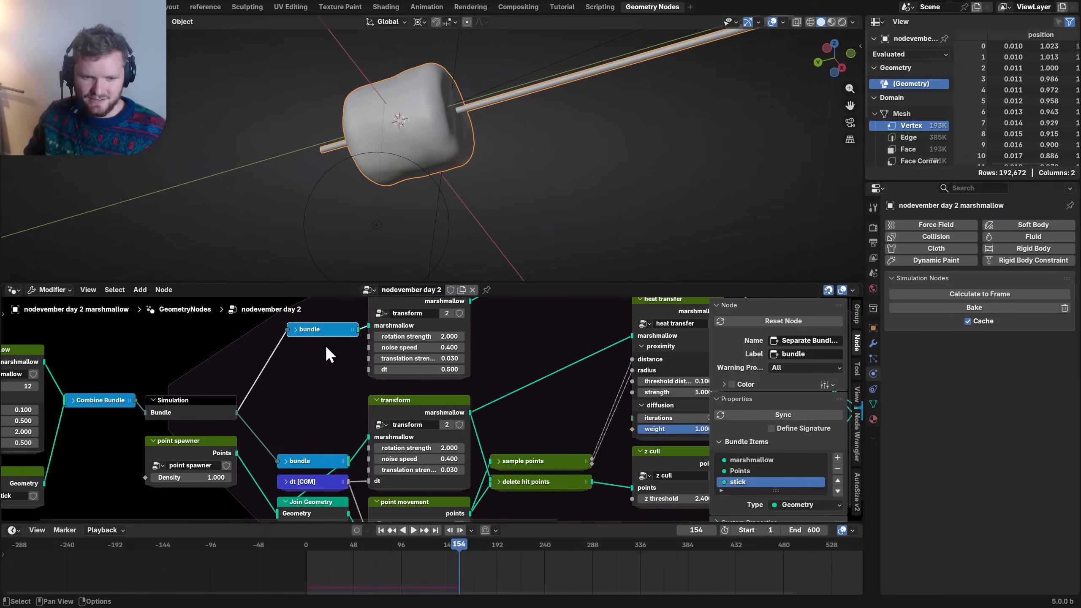
key("h")
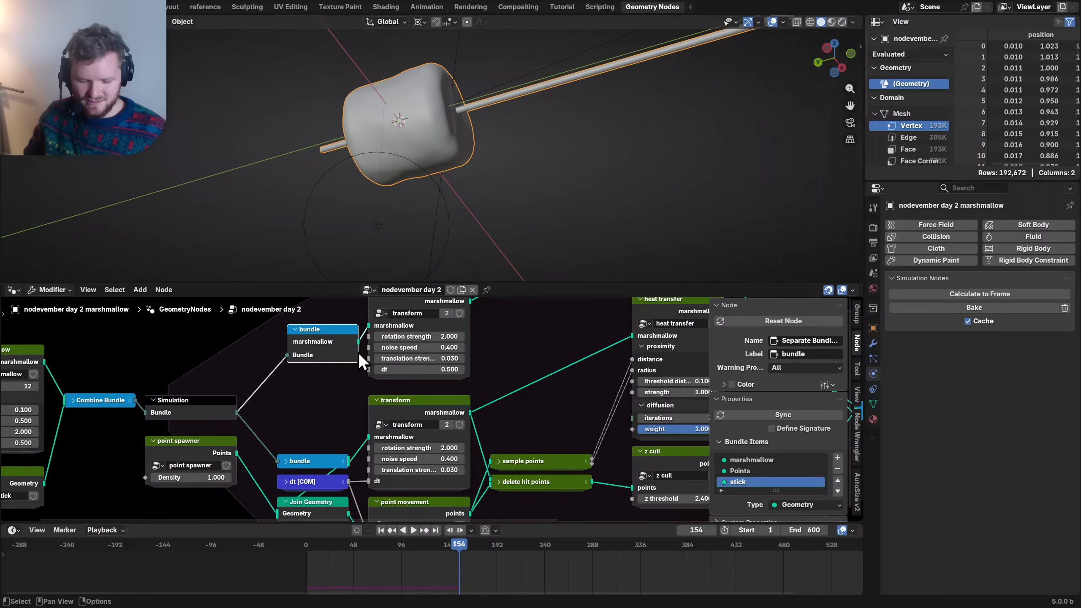
key("ctrl+h")
key("ctrl+h")
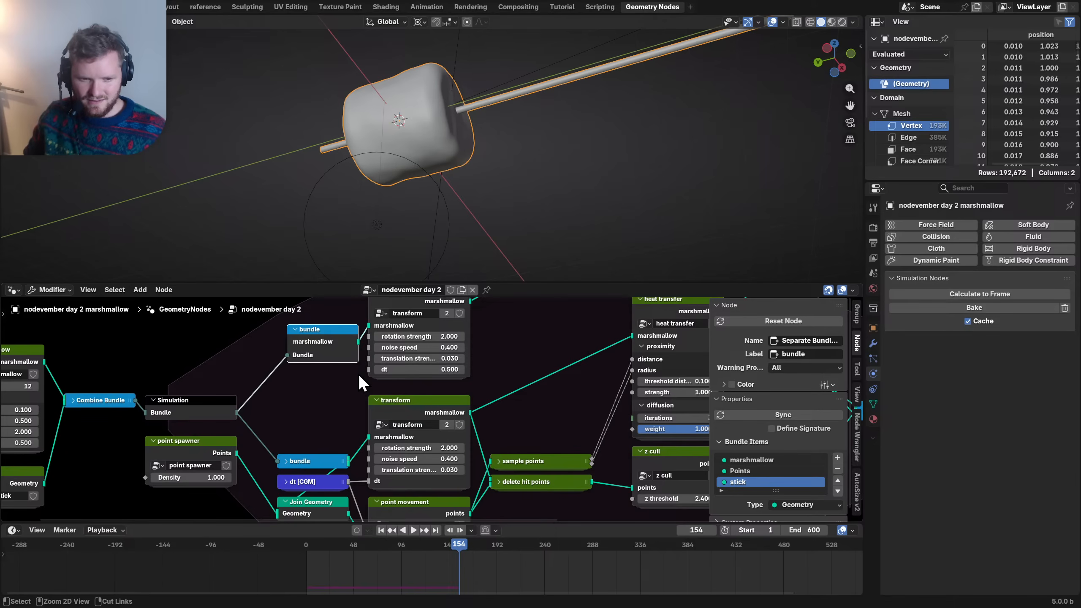
left_click(333, 477)
key("shift+d")
left_click(337, 375)
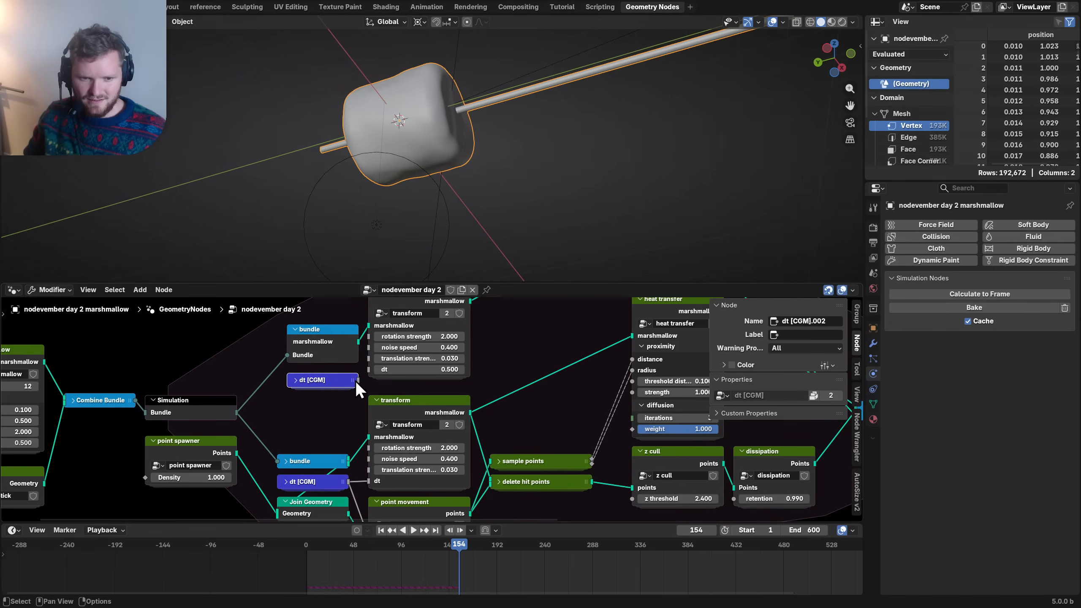
left_click_drag(358, 379, 330, 368)
left_click(323, 342)
key("h")
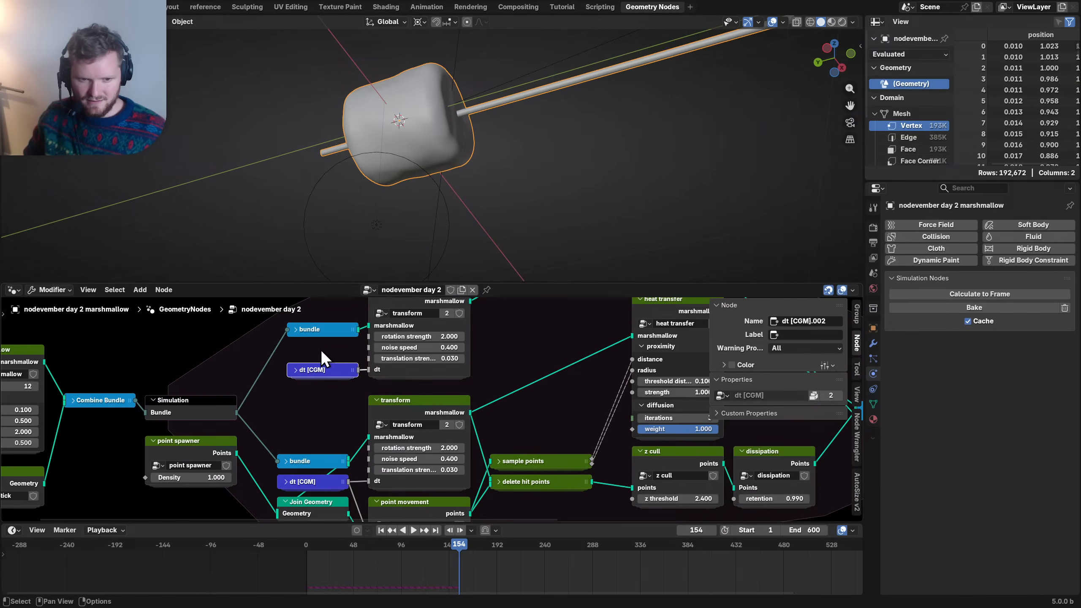
left_click_drag(334, 328, 332, 355)
- Replay the simulation from the first frame and save the file
key("shift+Left")
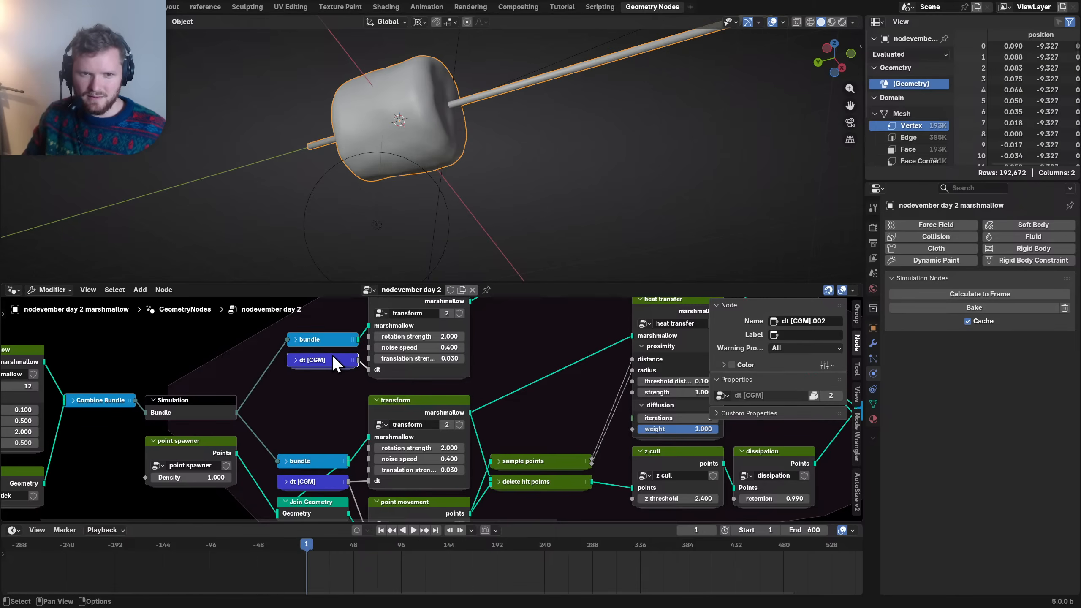
key("space")
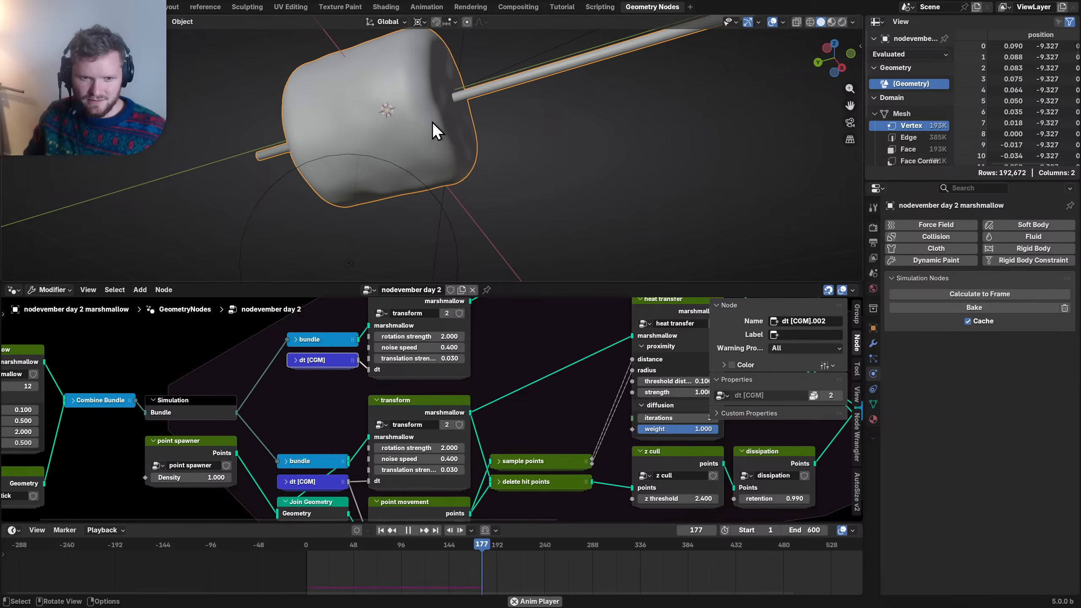
key("space")
key("Home")
scroll(543, 353, "right", 5)
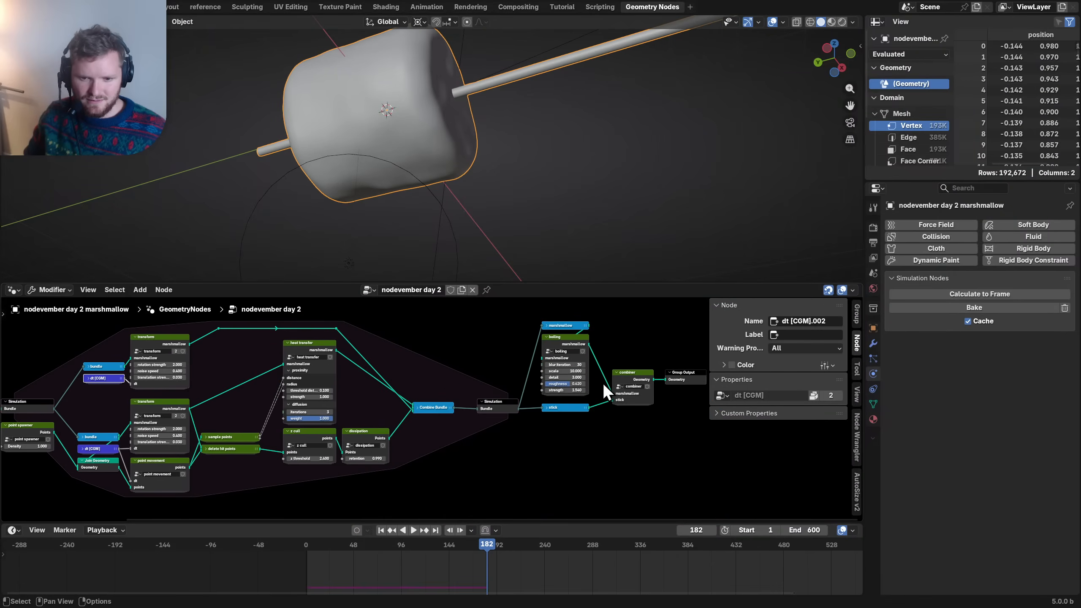
scroll(524, 370, "right", 2, "ctrl")
key("ctrl+s")
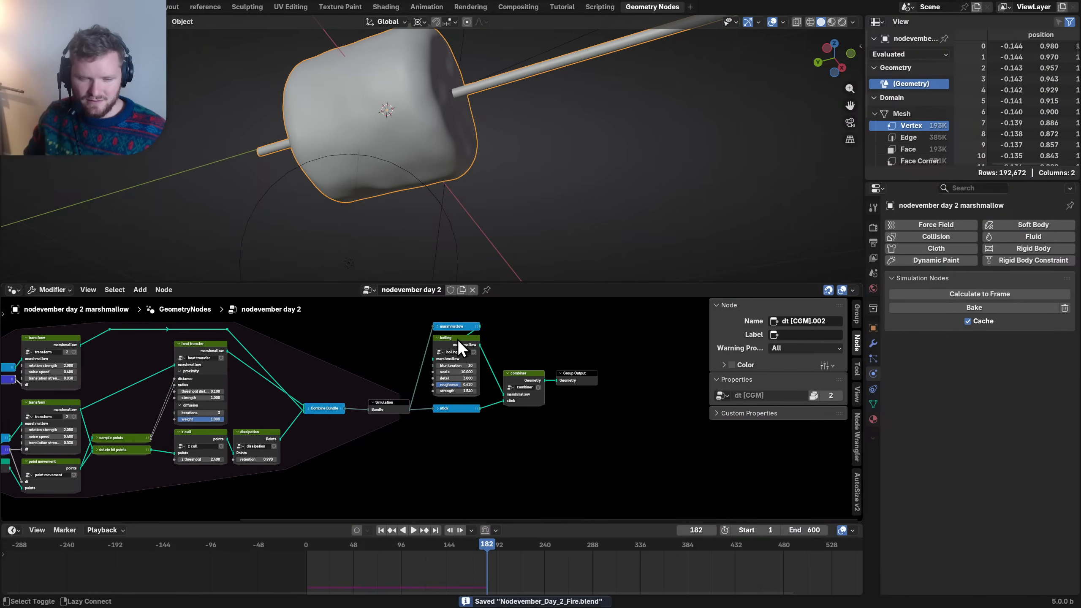
- Preview the boiling group's marshmallow output alone and play the animation briefly
left_click(457, 340)
key("space")
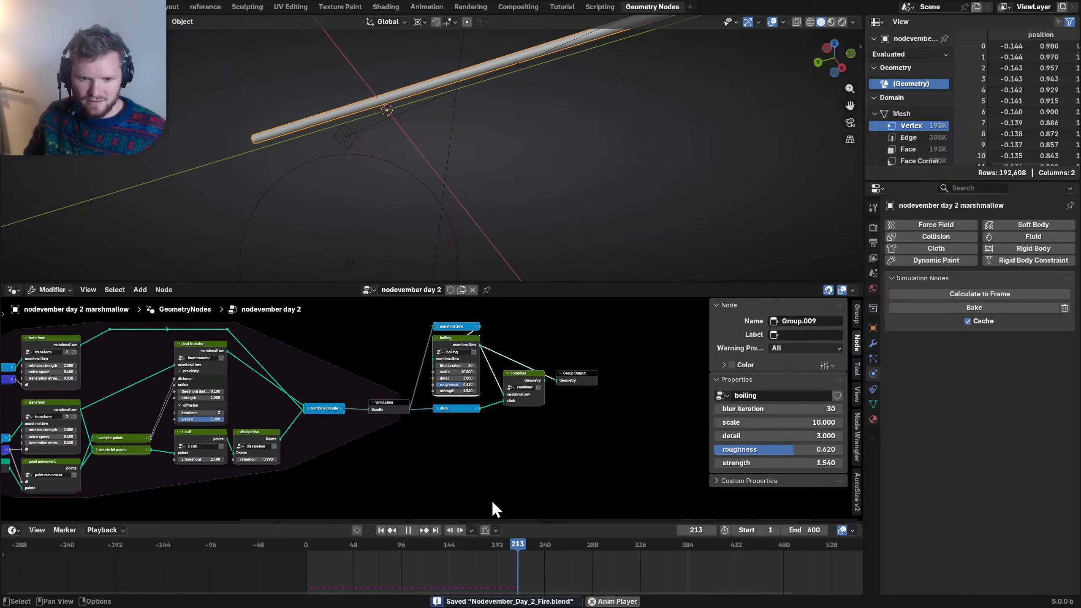
key("space")
- Check the marshmallow and stick bundle nodes after the simulation, and route the combiner's geometry back to the Group Output
left_click(453, 325)
key("h")
scroll(460, 349, "up", 2)
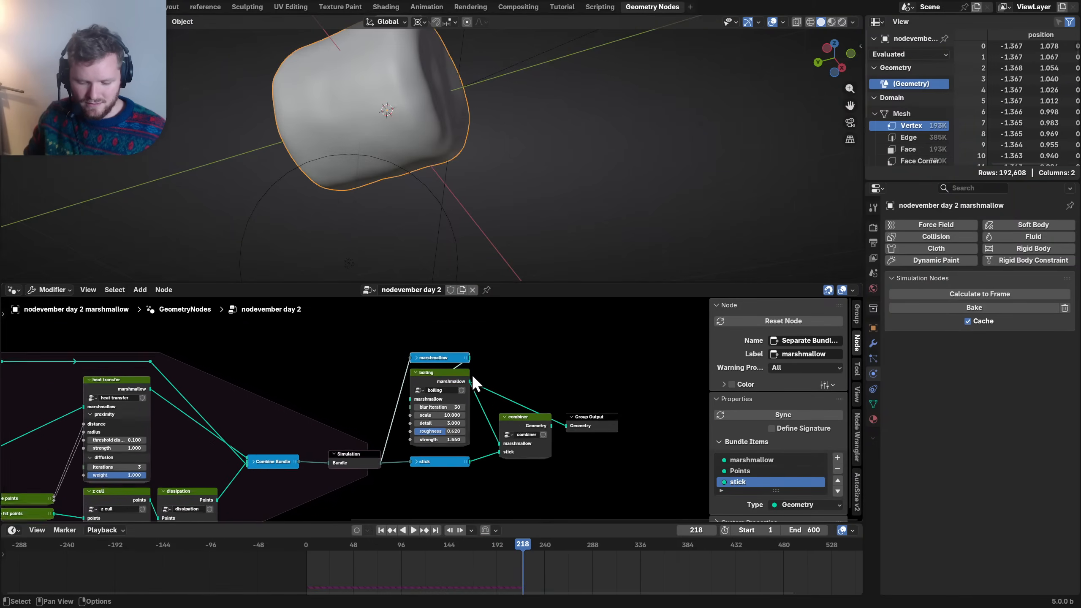
key("h")
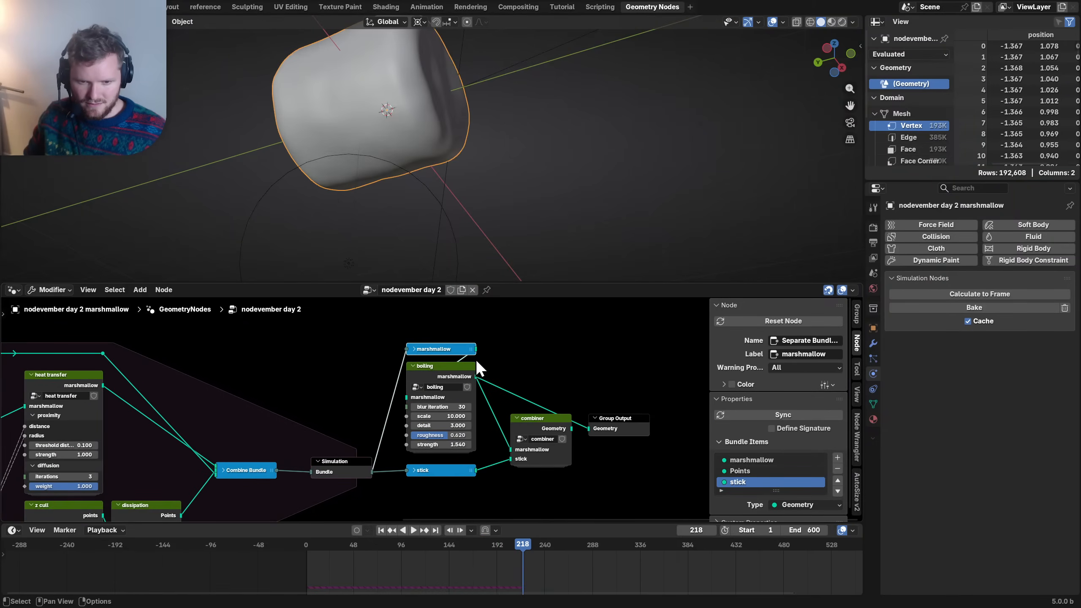
left_click(443, 473)
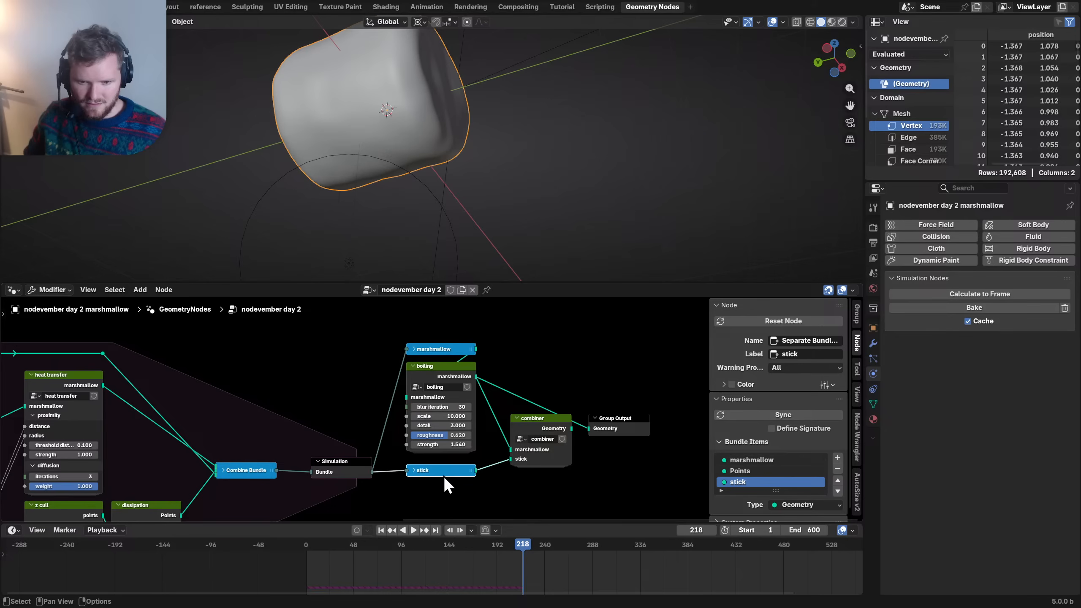
left_click(549, 426)
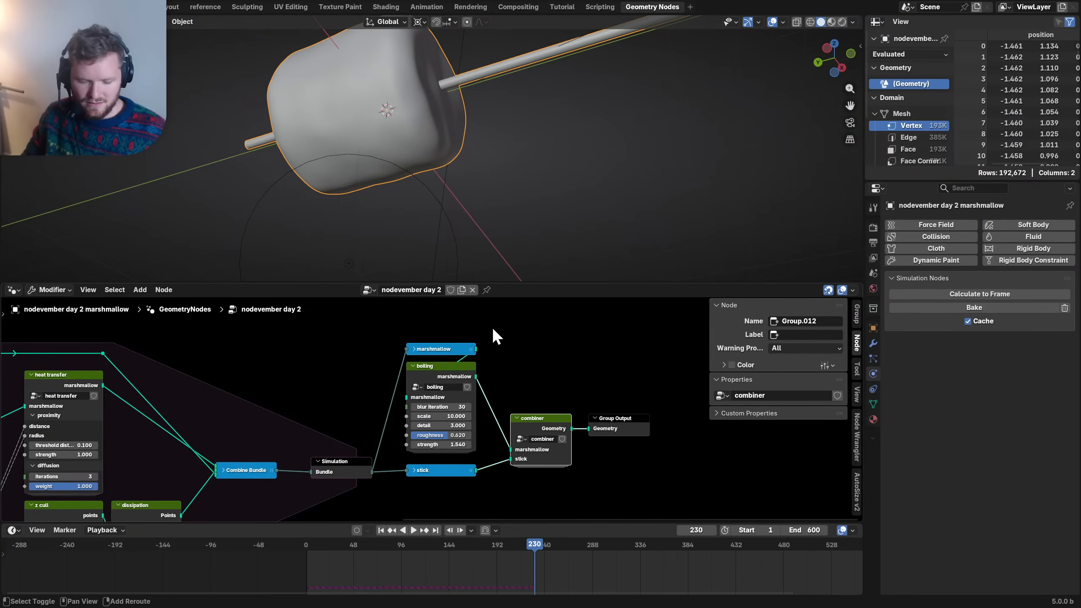
- Save the file at the first frame and play the simulation with the boiling group's output connected to the Group Output
key("shift+Left")
key("ctrl+s")
left_click(452, 374, "alt+shift")
key("space")
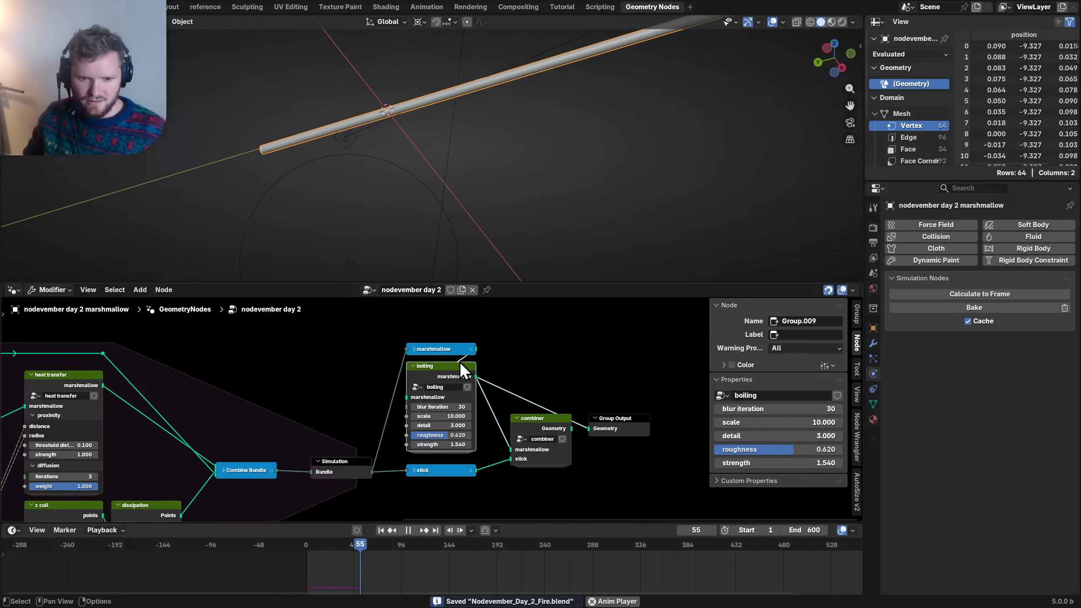
key("space")
- Delete the marshmallow bundle node that sits above the boiling group after the simulation
left_click_drag(637, 467, 424, 347)
key("g")
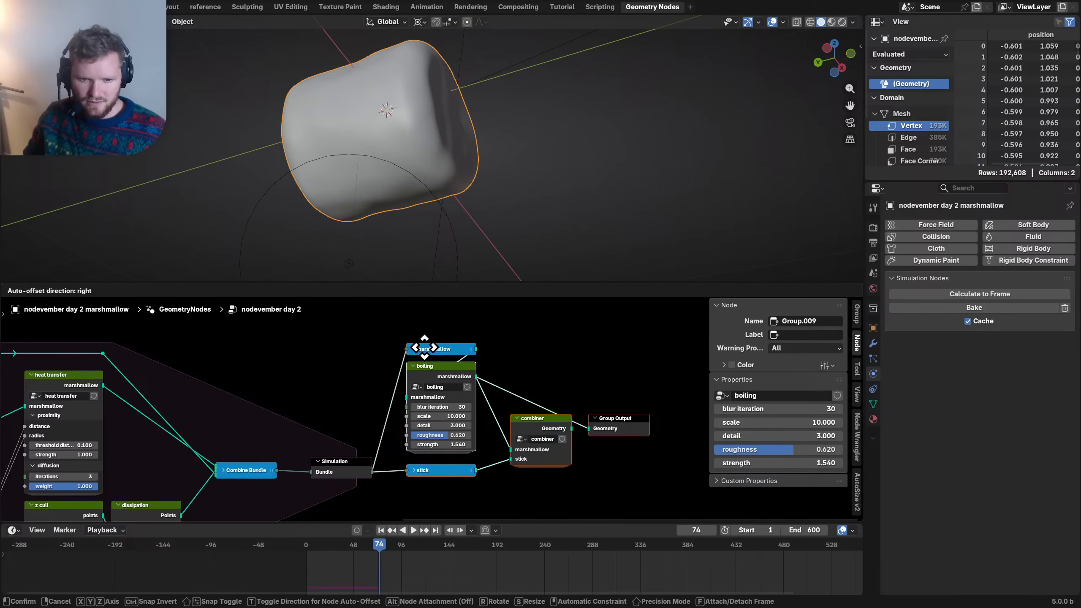
left_click(468, 349)
left_click(476, 350)
scroll(450, 364, "up", 3)
key("x")
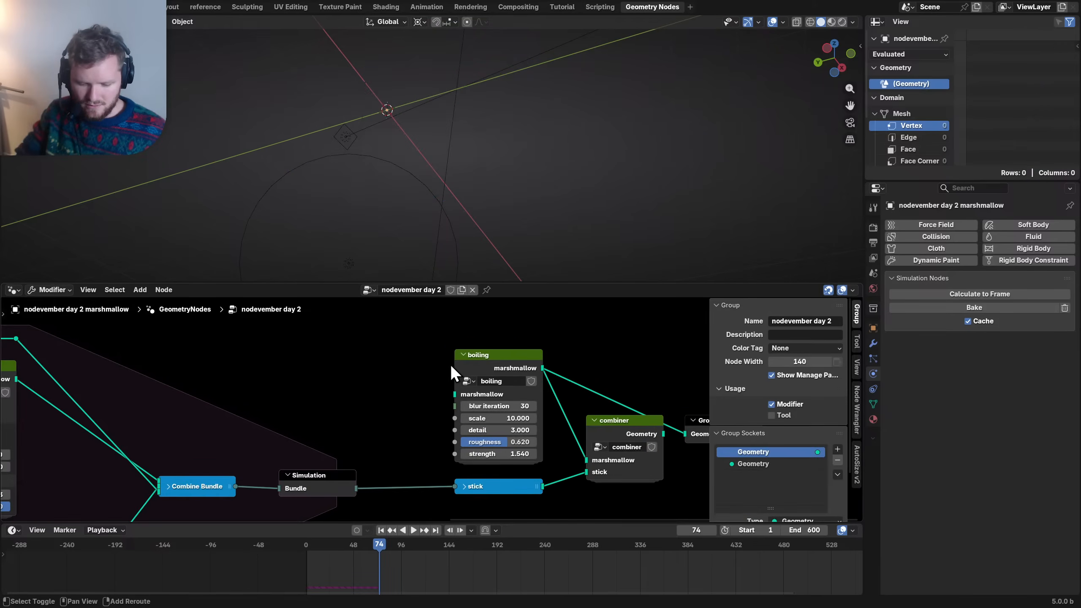
- Add a Separate Bundle node between the simulation output and the boiling group
key("shift+a")
type("split bu")
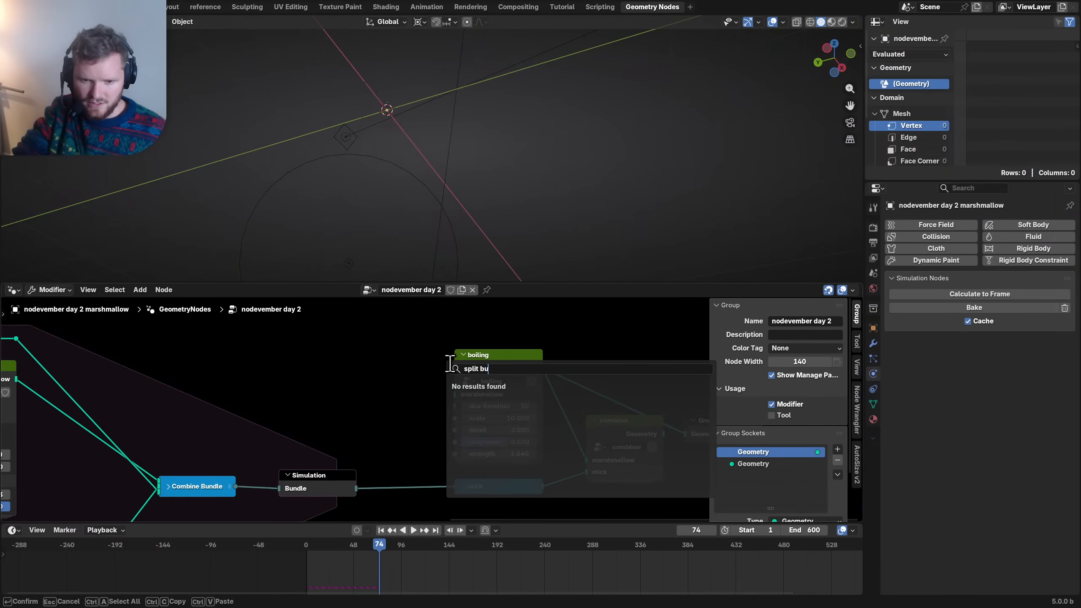
key("ctrl+a")
type("sep")
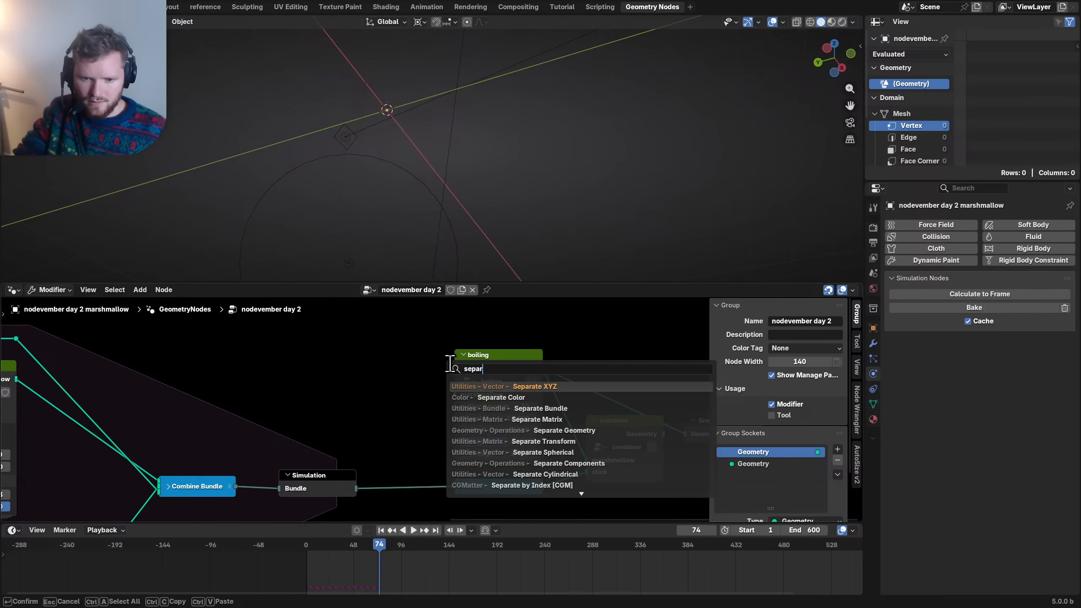
type("ar")
key("Down")
key("Down")
key("Return")
left_click(352, 367)
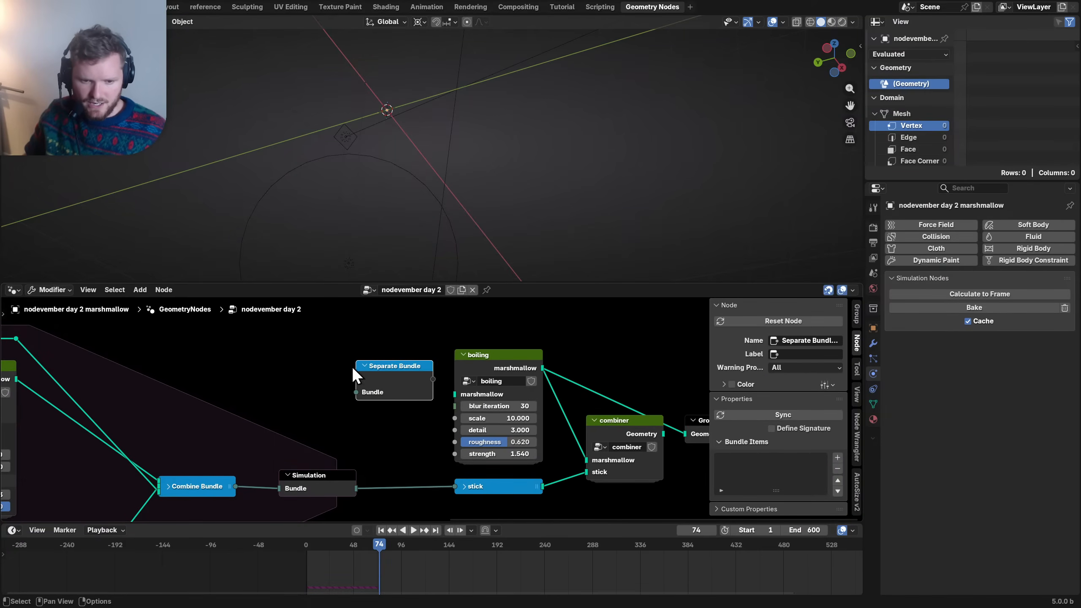
- Link the simulation's Bundle through the new Separate Bundle node's marshmallow output into boiling, and play from the first frame
left_click_drag(360, 485, 356, 395)
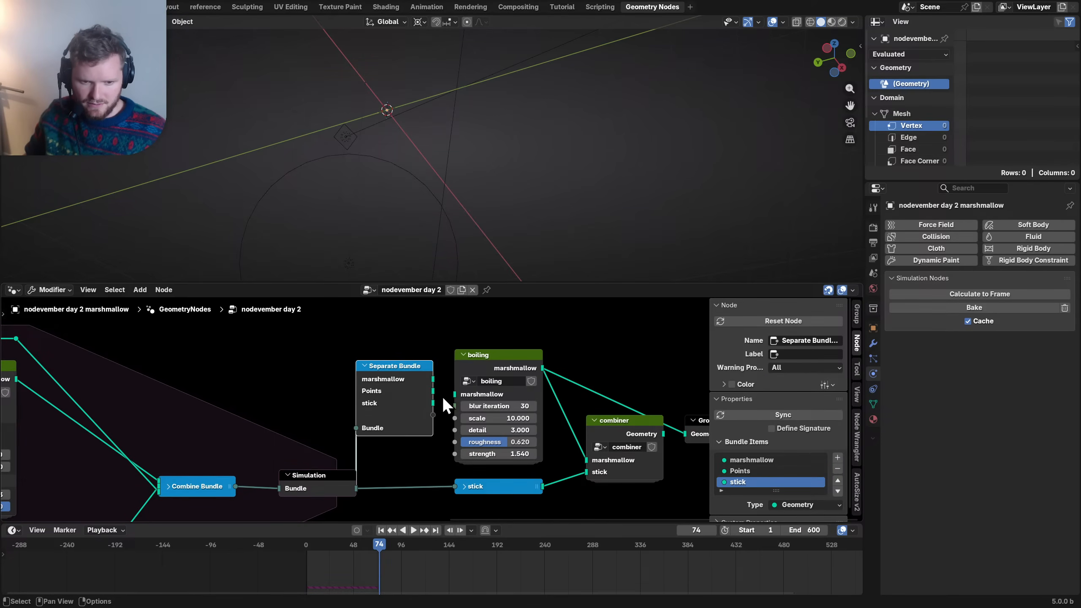
left_click_drag(433, 378, 449, 394)
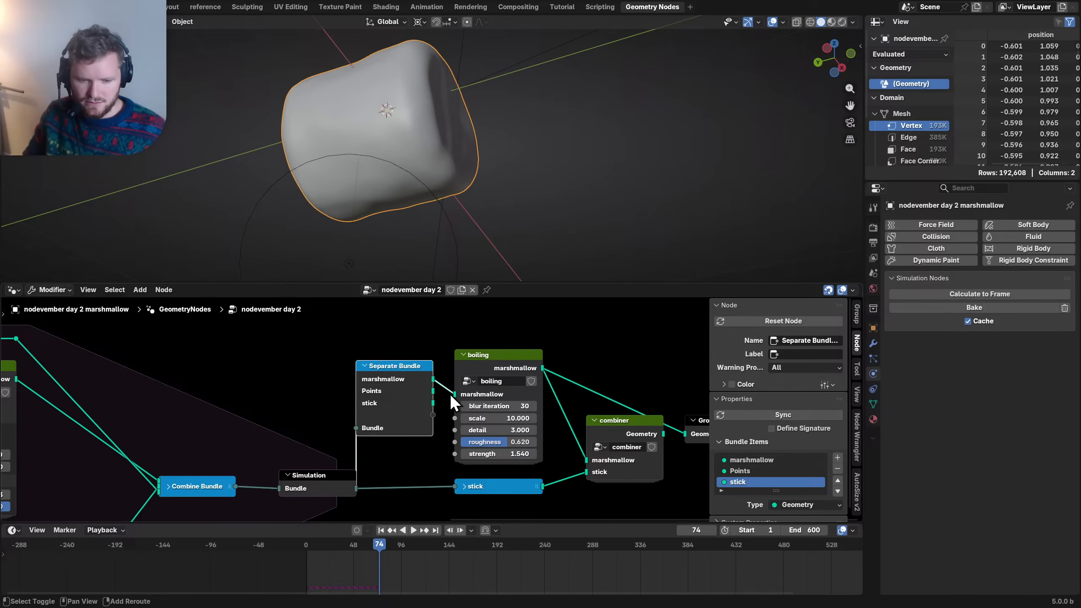
key("shift+Left")
key("space")
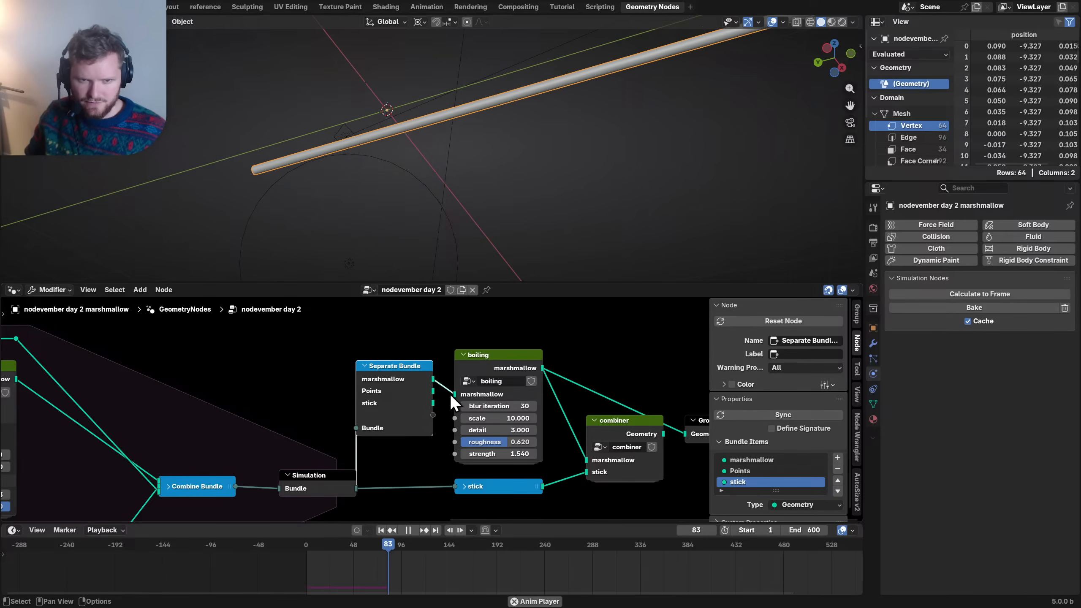
key("space")
- Expand the Combine Bundle node before the simulation to show its Points input, and move the base marshmallow group up
scroll(432, 406, "down", 2)
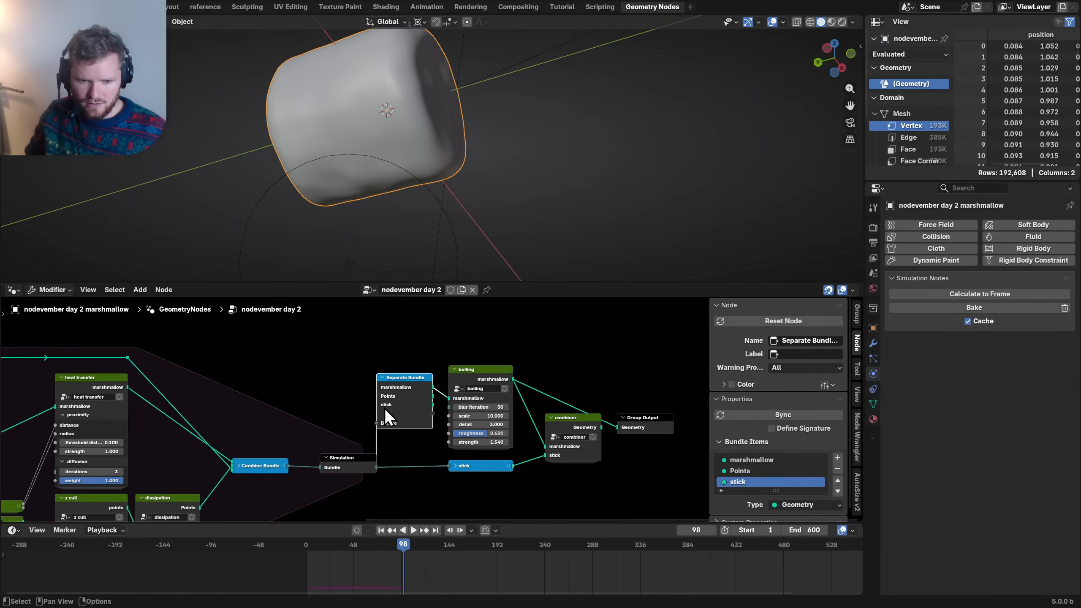
middle_click_drag(229, 429, 602, 407)
middle_click_drag(98, 417, 364, 378)
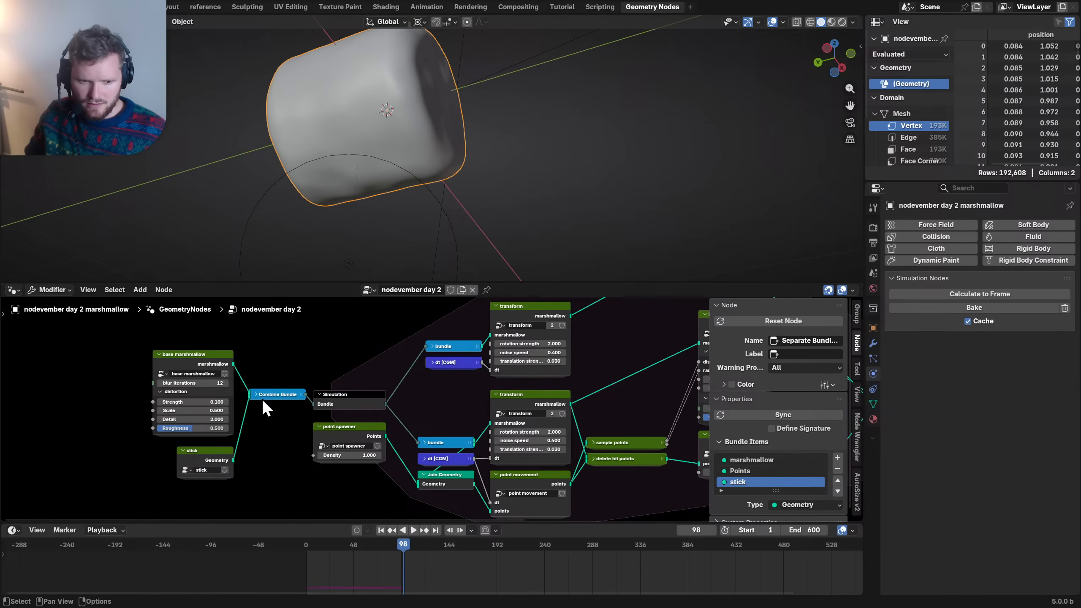
left_click(257, 396)
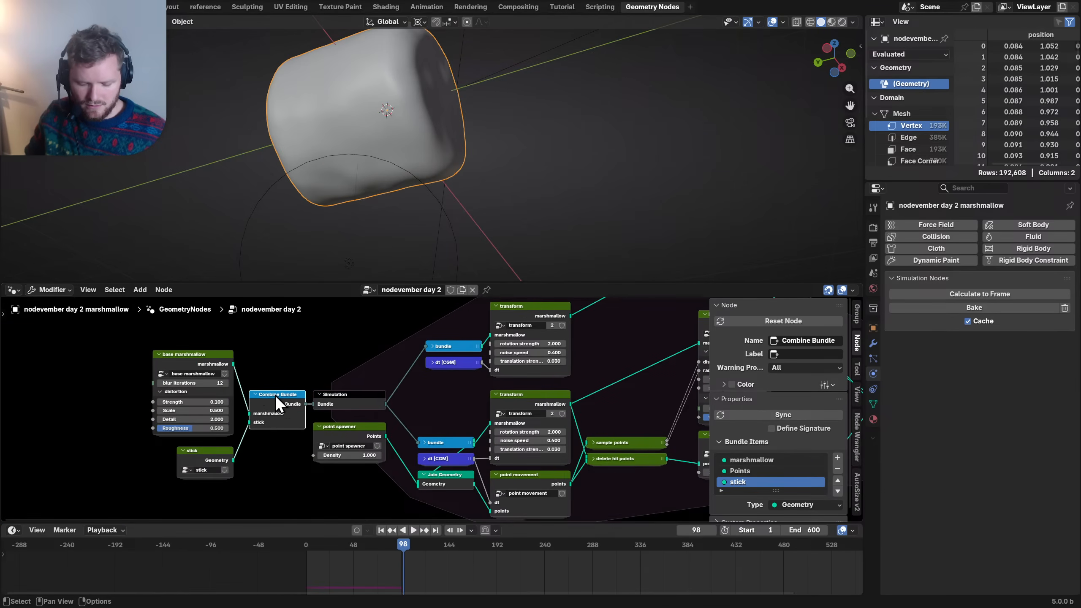
left_click_drag(225, 402, 227, 363)
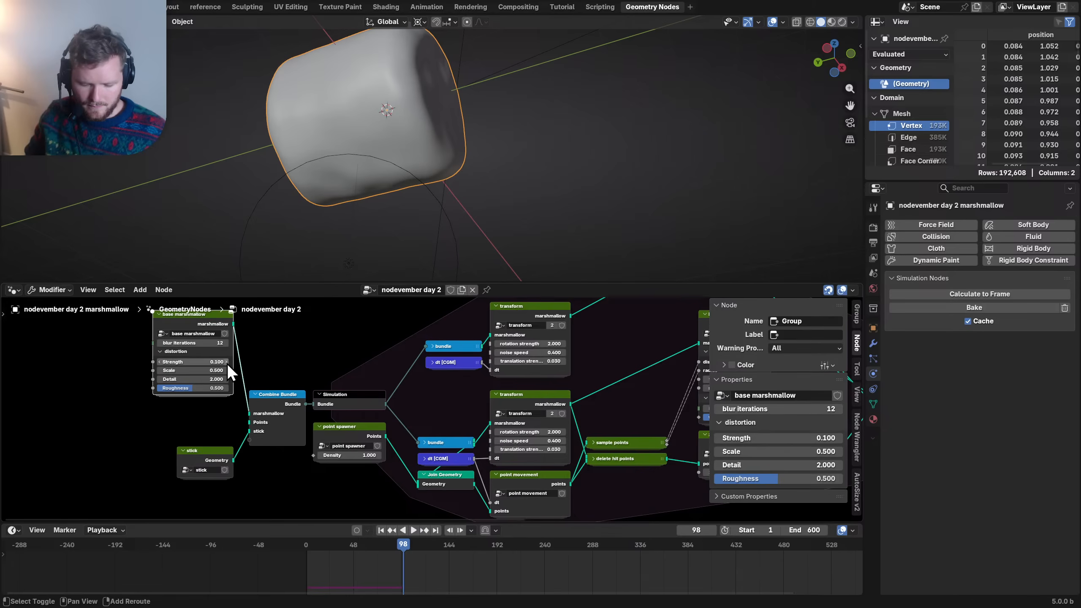
key("shift+a")
type("points")
key("Return")
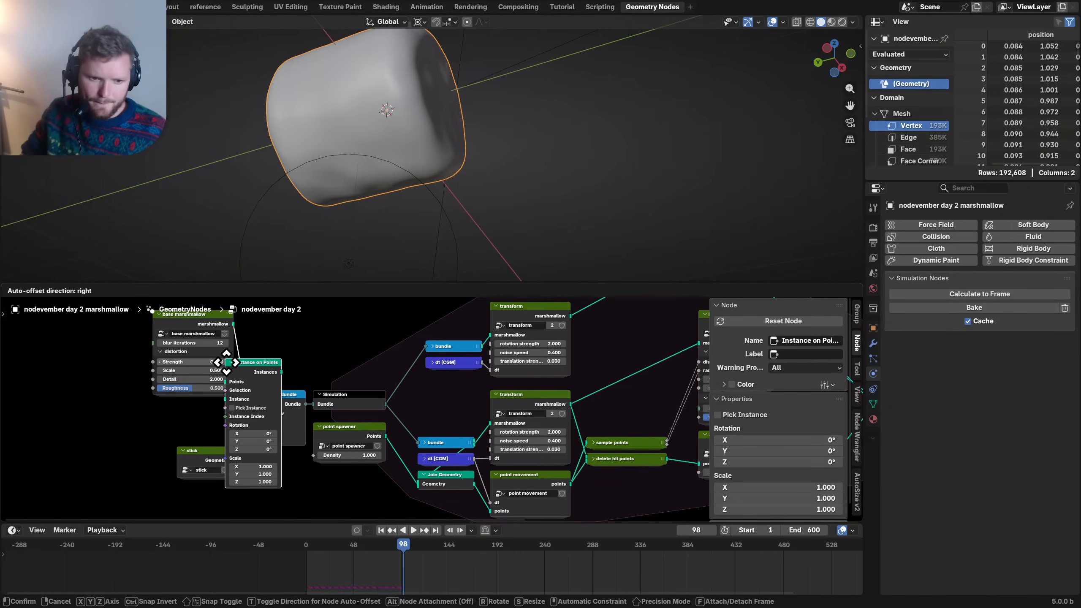
key("Escape")
key("shift+a")
type("p")
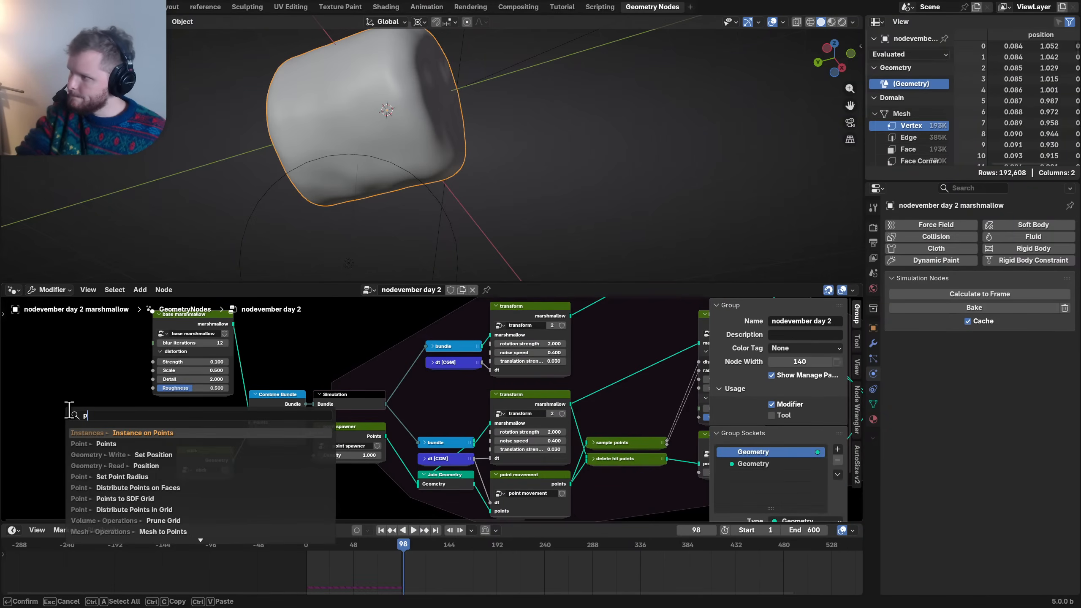
type("oints")
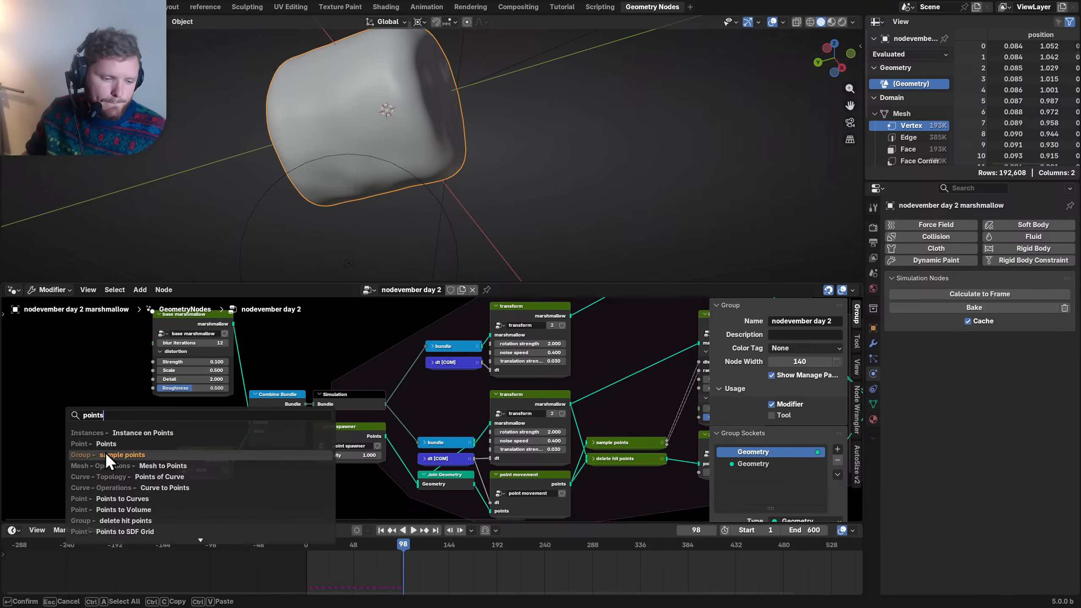
left_click(104, 453)
left_click(93, 445)
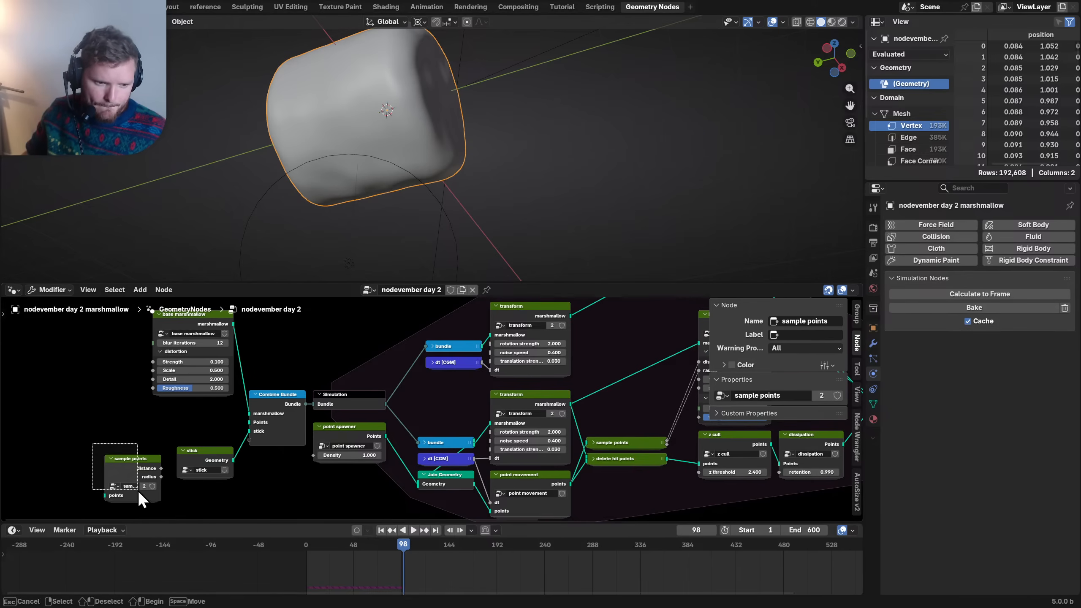
key("x")
- Add a Points node with Count 0 and connect it to the Points input of the Combine Bundle before the simulation
key("shift+a")
type("points")
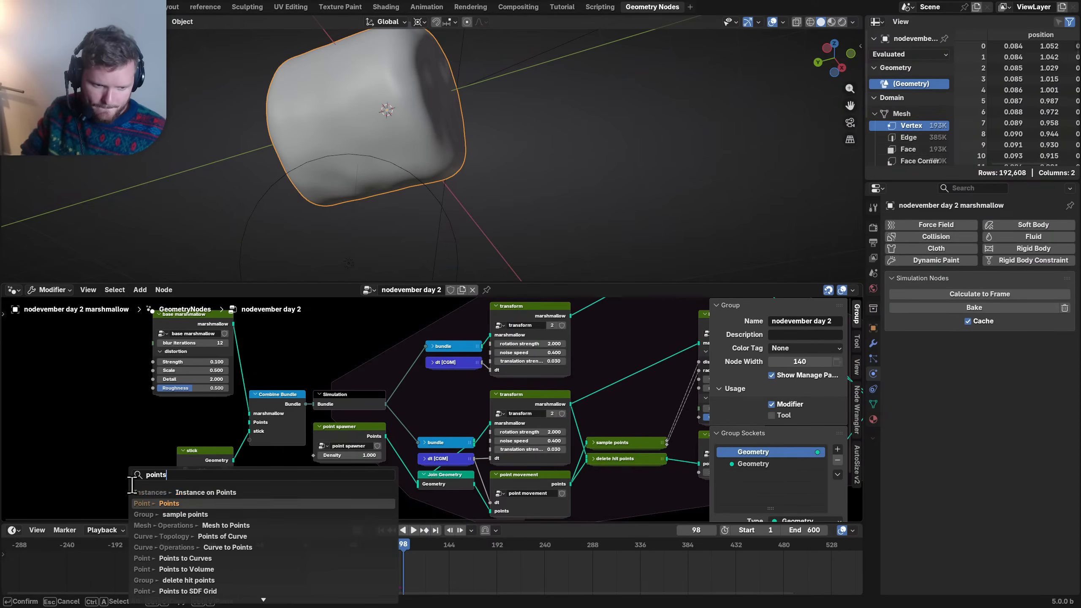
left_click(136, 504)
left_click(130, 439)
scroll(129, 437, "up", 1)
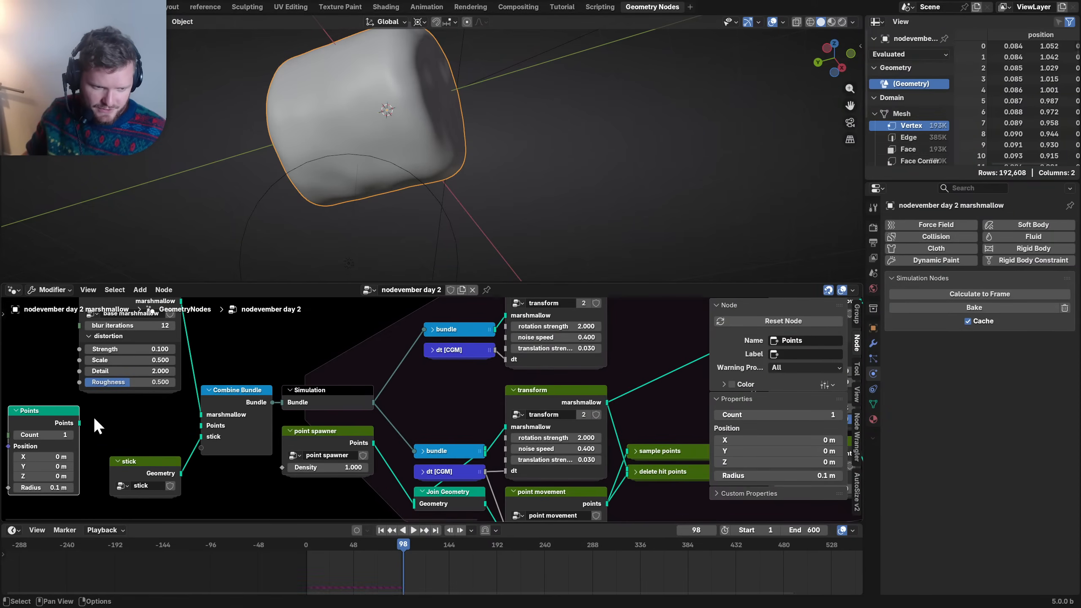
left_click_drag(80, 423, 201, 425)
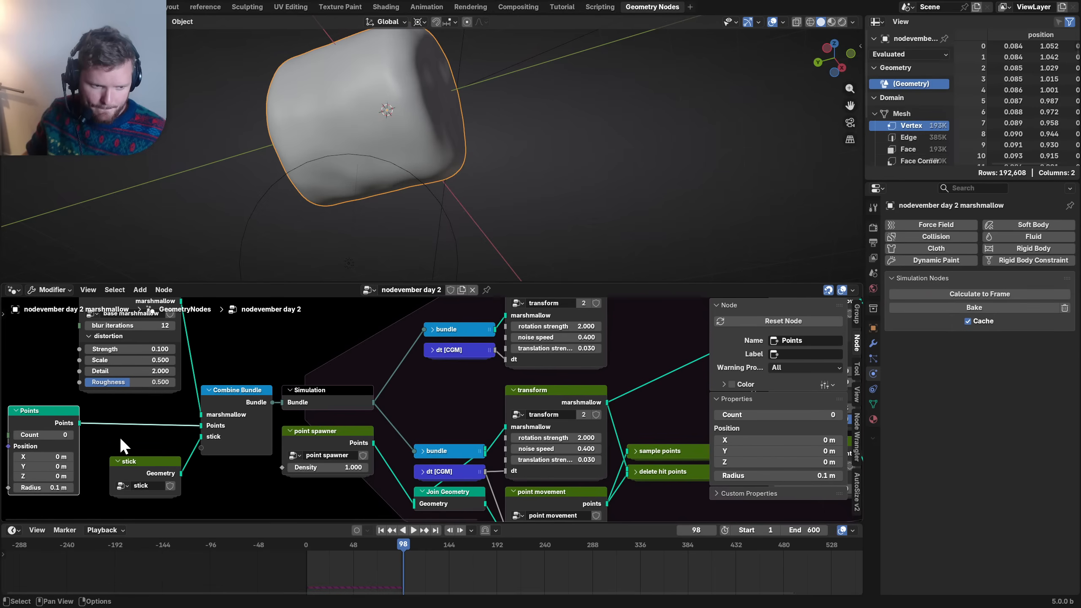
- Play the simulation from the first frame with the Points node connected, and save the file
key("shift+Left")
key("space")
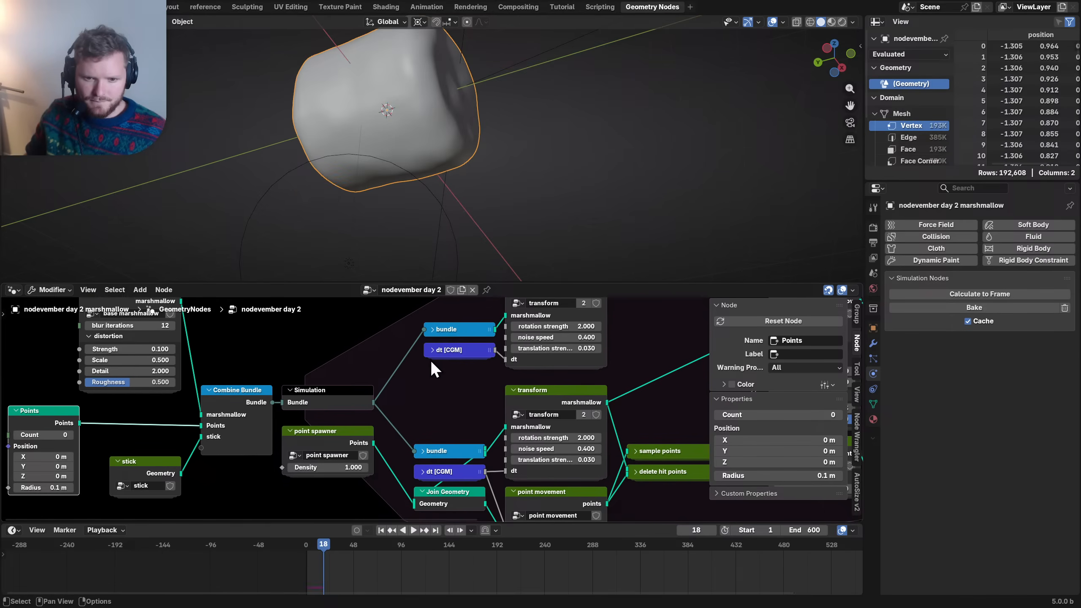
middle_click_drag(431, 360, 332, 370)
key("ctrl+s")
- Reveal the lower bundle node's marshmallow output, link it to the lower transform group's marshmallow input, and collapse the node
left_click(358, 339)
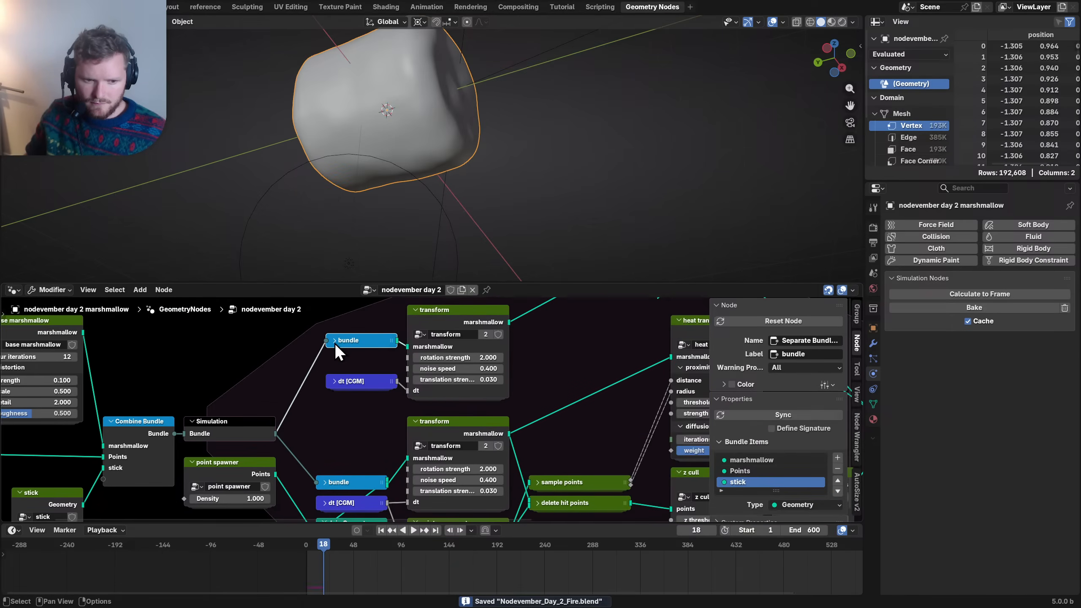
scroll(335, 343, "down", 5)
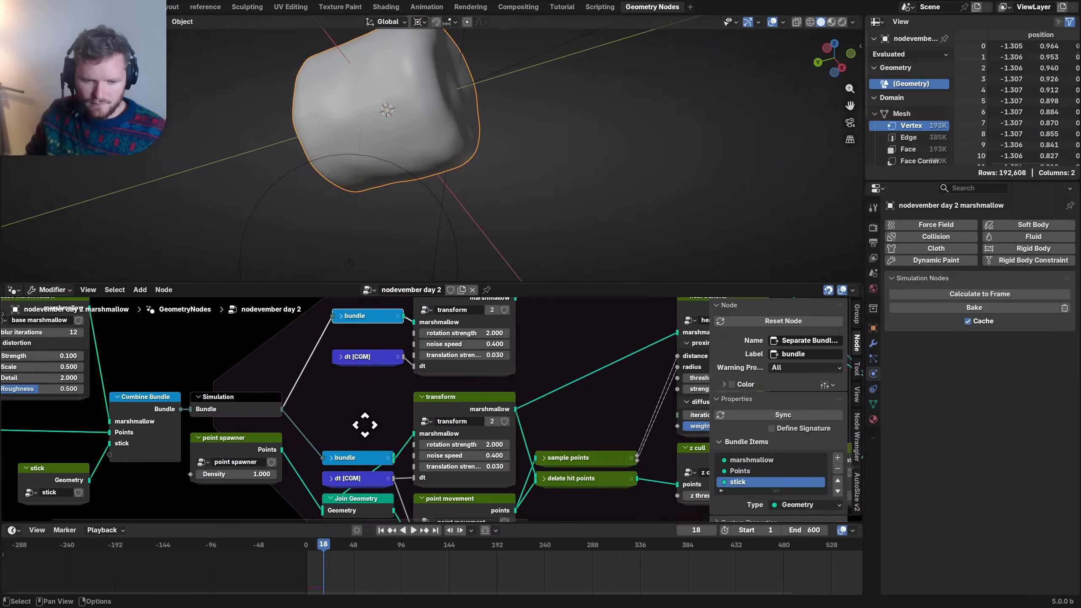
left_click(339, 412)
left_click_drag(353, 412, 343, 369)
middle_click_drag(482, 368, 399, 387)
scroll(399, 387, "up", 3)
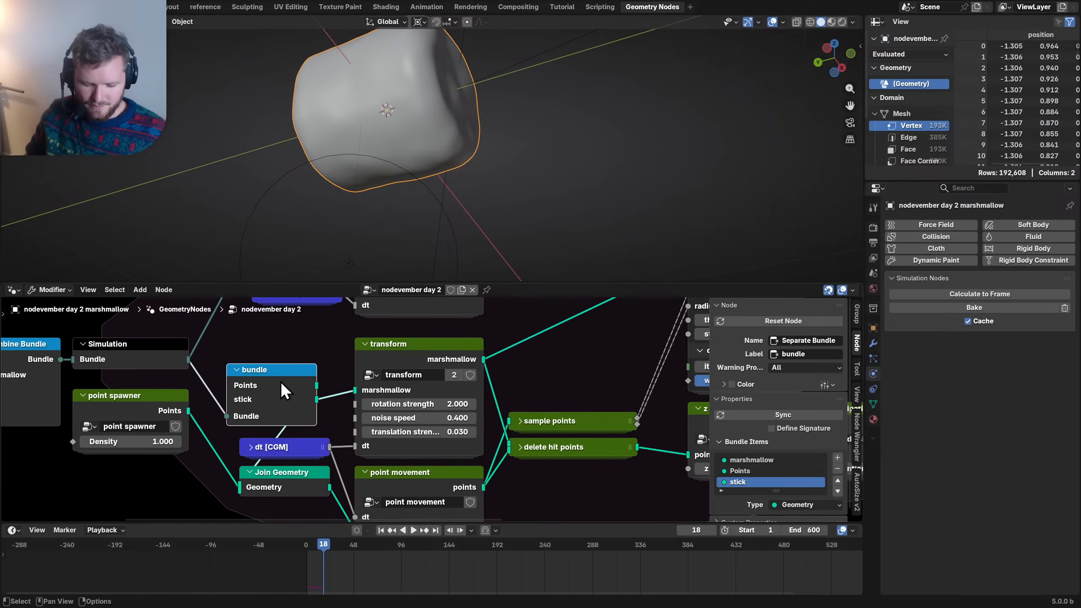
key("ctrl+h")
left_click_drag(346, 389, 346, 390)
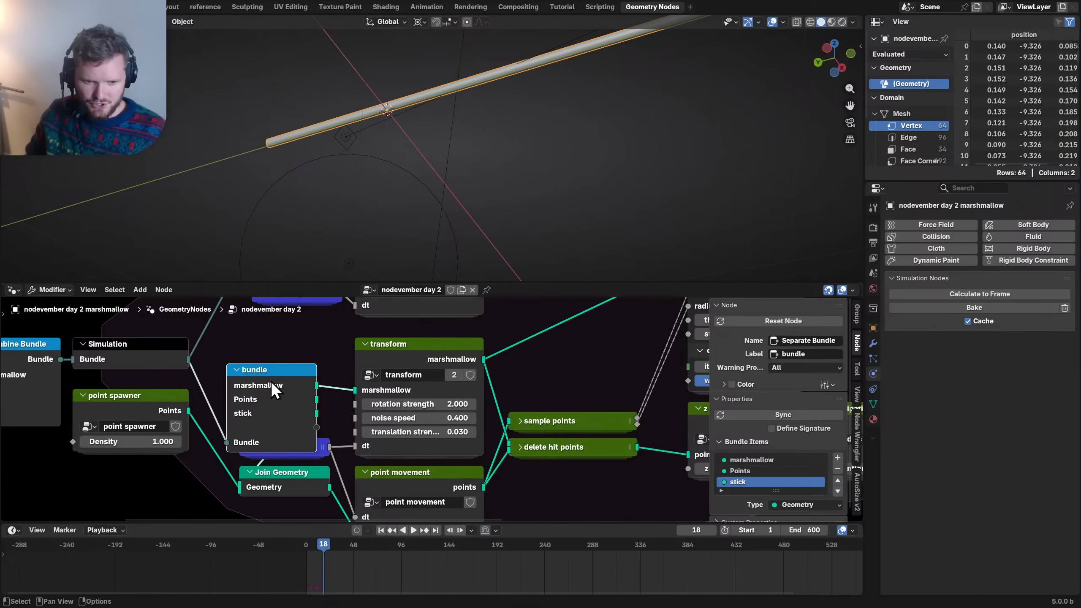
key("h")
- Check all sockets of the bundle node feeding the upper transform group, and collapse it again
left_click_drag(279, 363, 295, 409)
left_click(295, 409)
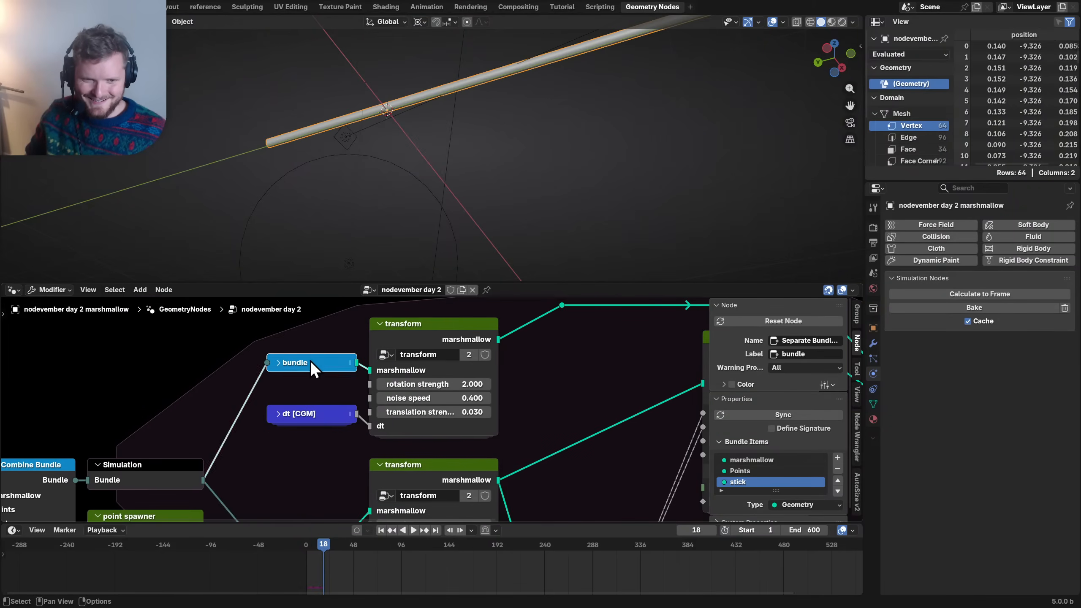
key("h")
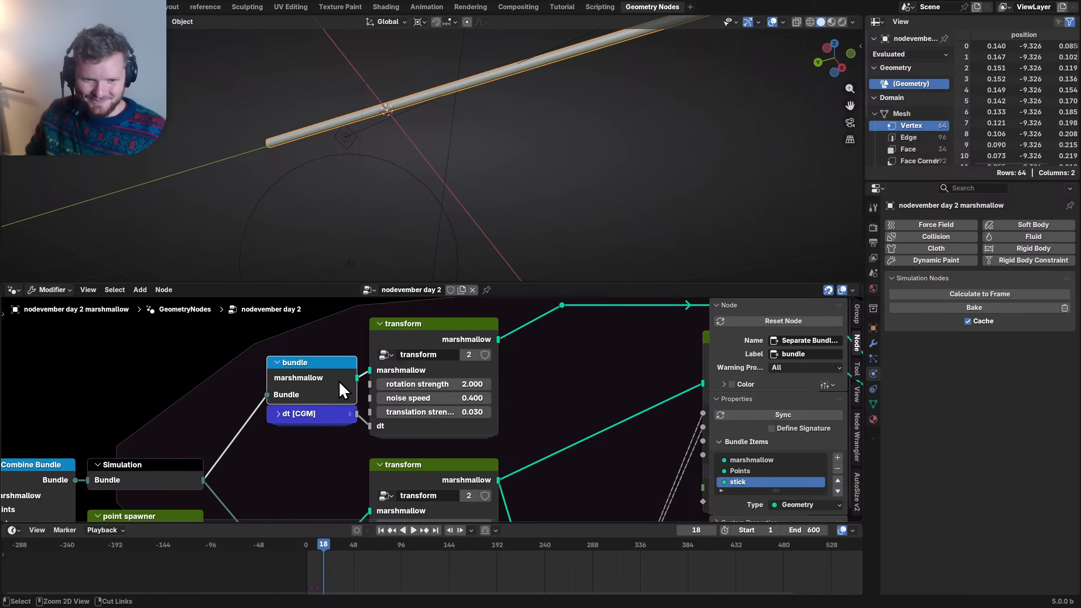
key("ctrl+h")
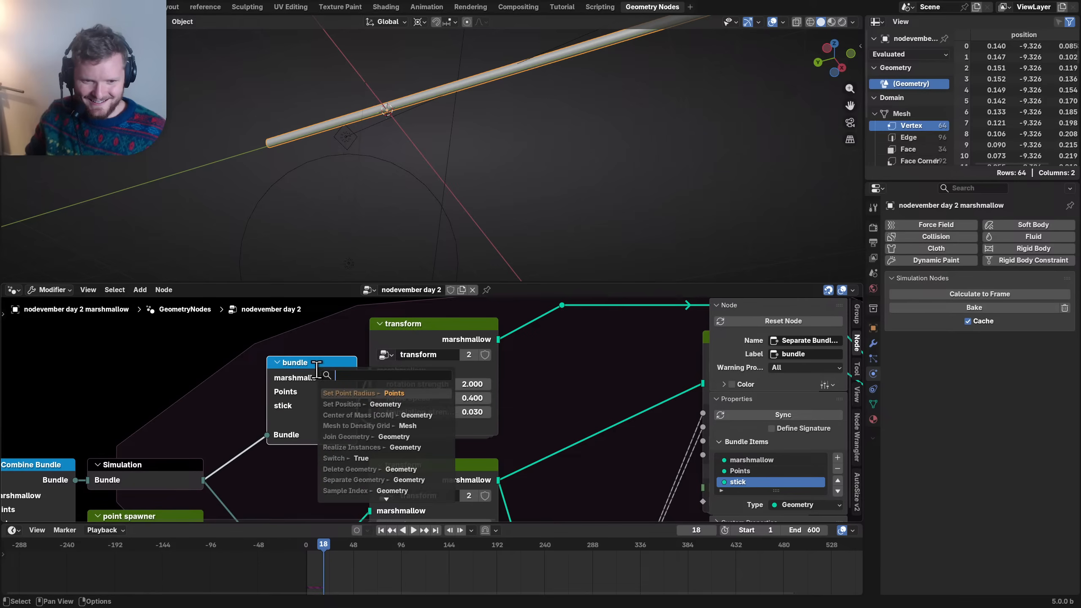
key("h")
- Replay the simulation from the first frame to check the marshmallow's motion
key("shift+Left")
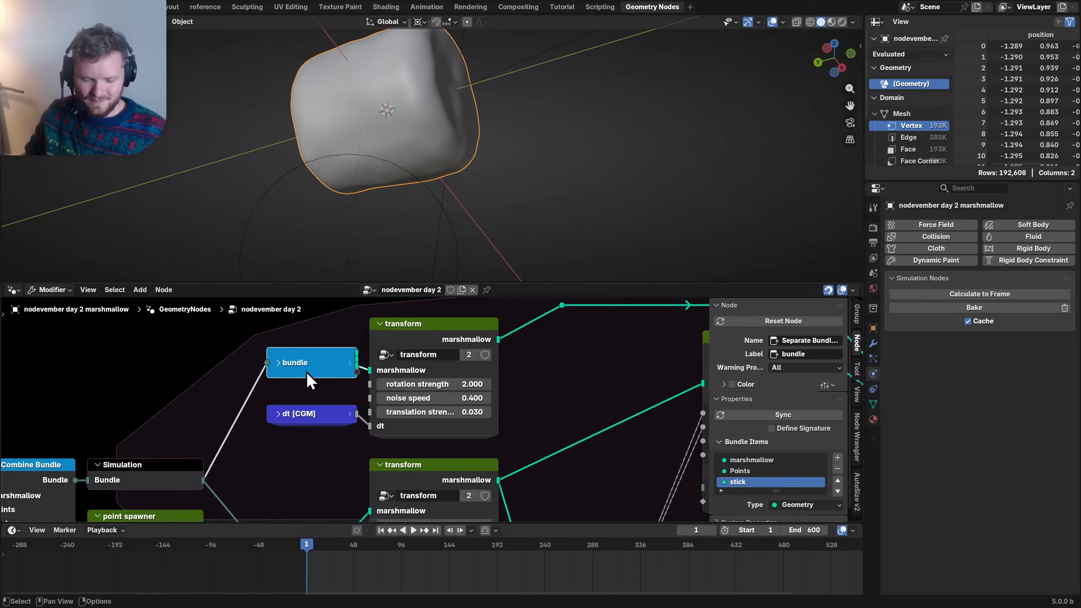
key("space")
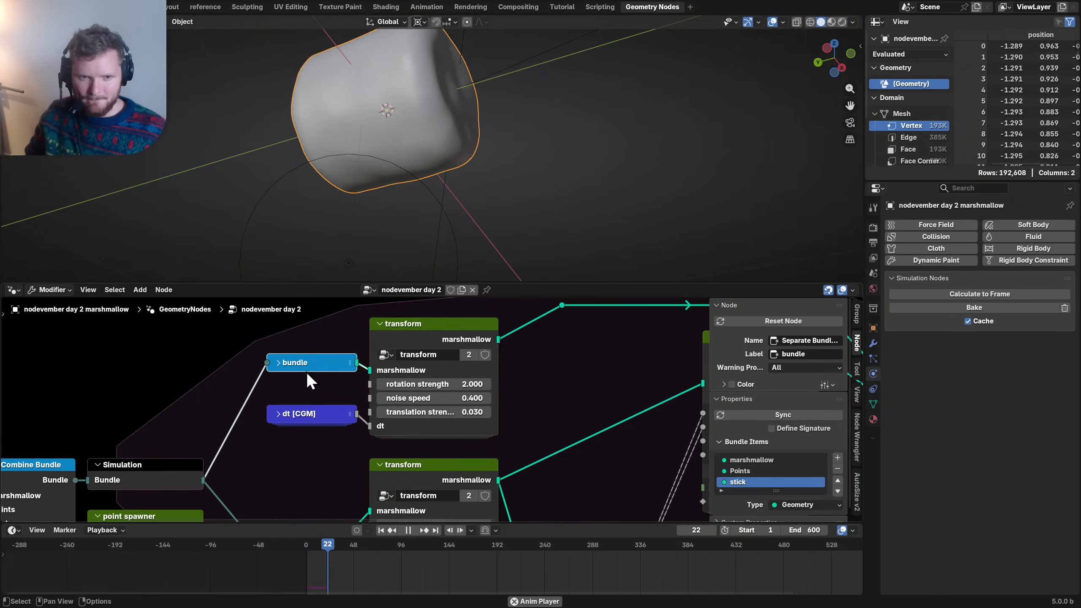
key("space")
- Route the combiner's Geometry to the Group Output and play the marshmallow and stick together
scroll(456, 393, "down", 6)
middle_click_drag(570, 394, 463, 397)
left_click(504, 409)
key("space")
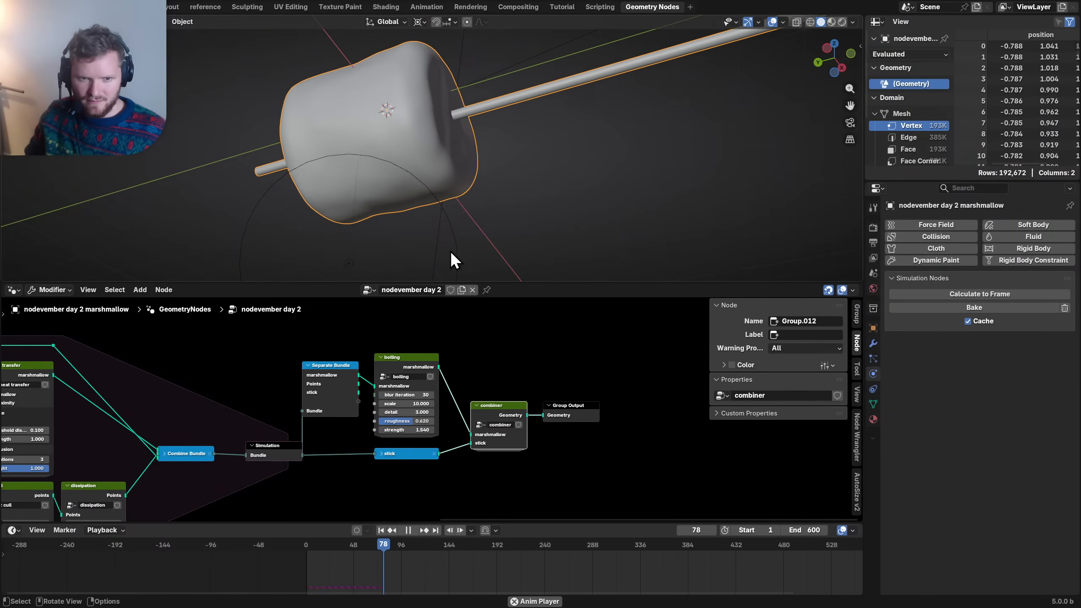
key("space")
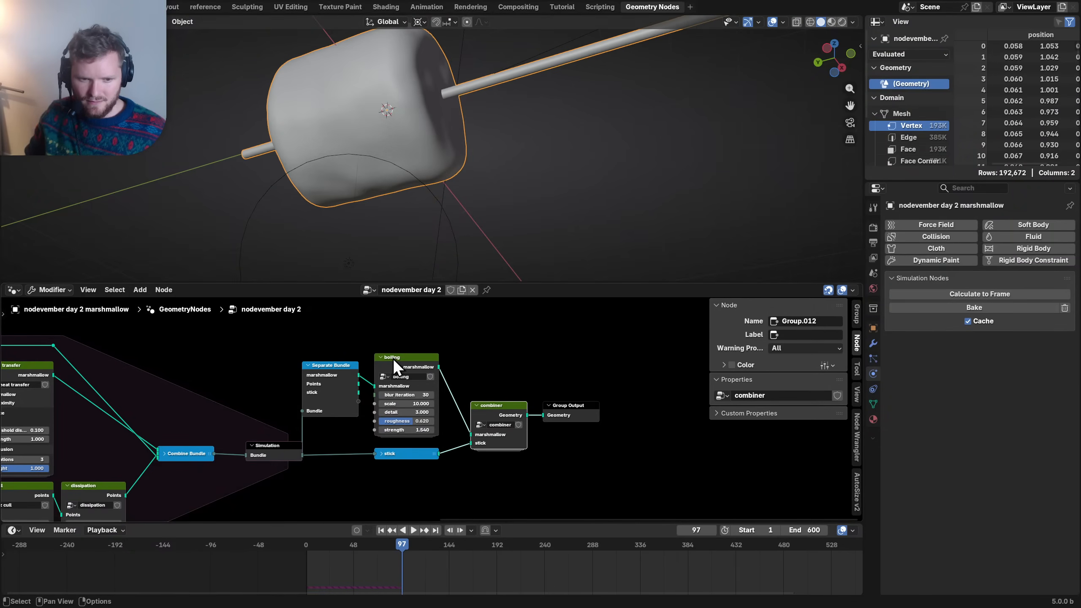
- Collapse the Separate Bundle node, place it beside the boiling group, and save the file
left_click(316, 365)
key("h")
left_click_drag(320, 365, 327, 366)
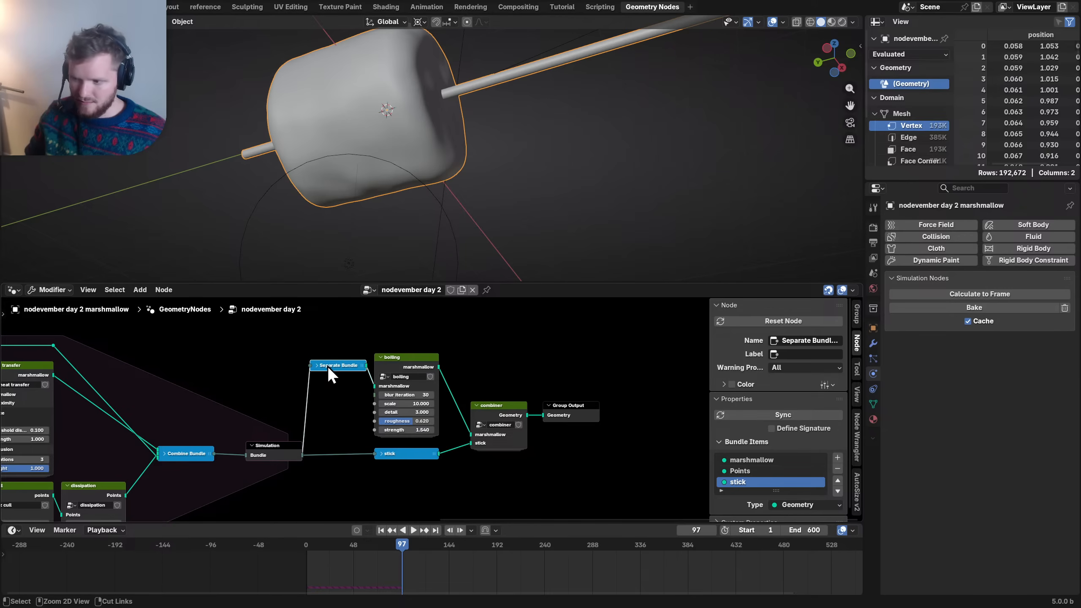
scroll(387, 366, "up", 2)
key("ctrl+s")
- Connect the boiling group's marshmallow output to the Group Output and play the animation briefly
left_click(413, 347)
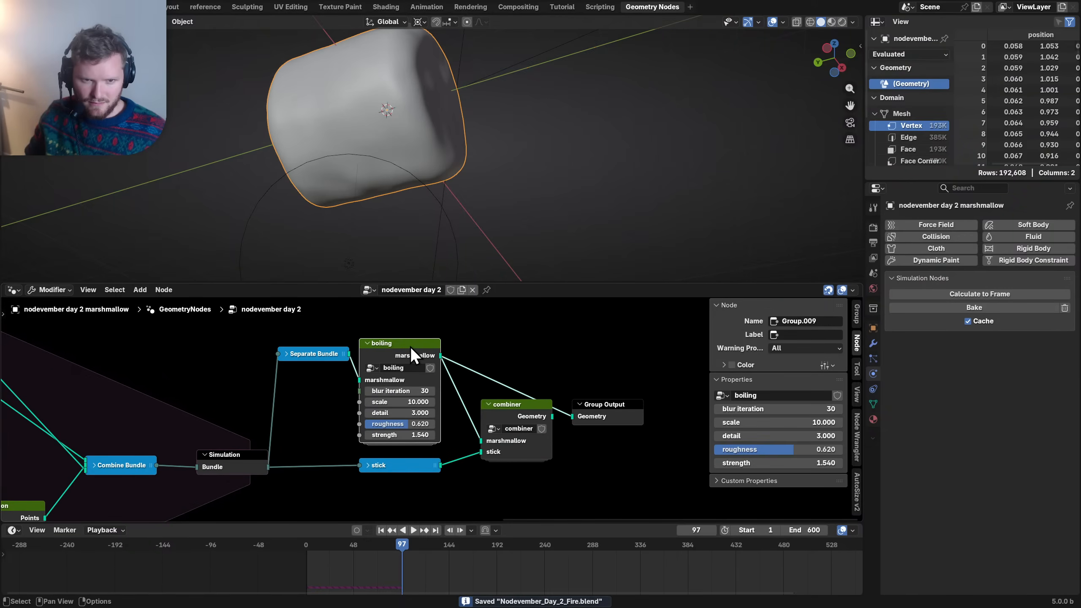
key("space")
key("space")
- Expand the Combine Bundle node at the end of the simulation zone to examine its inputs
scroll(375, 362, "down", 4)
middle_click_drag(134, 411, 385, 390)
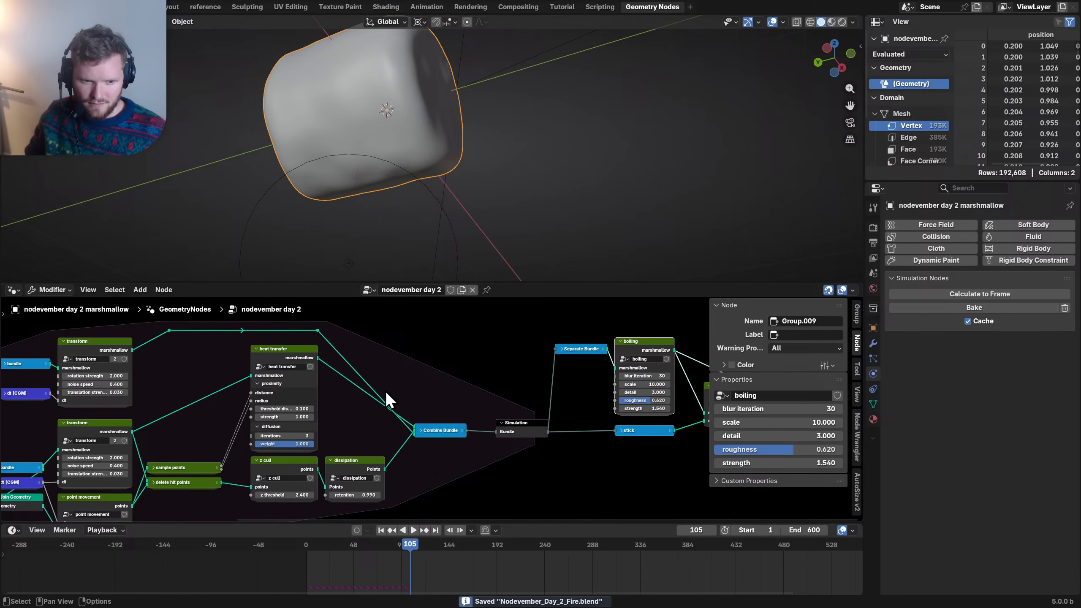
left_click(419, 424)
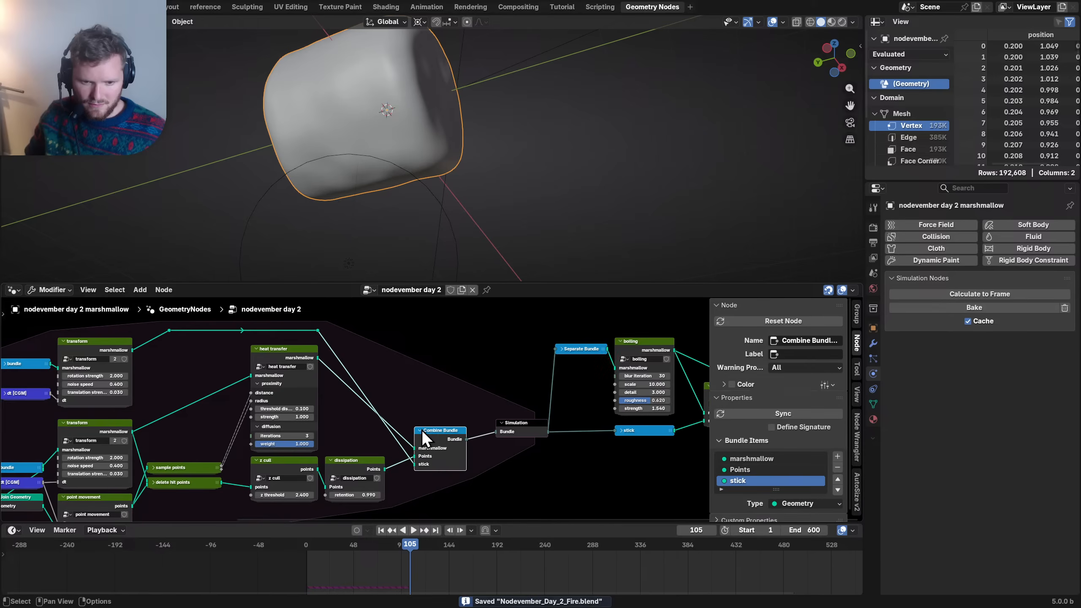
- Collapse the Combine Bundle node at the end of the simulation zone and play the animation
key("h")
scroll(429, 420, "up", 2)
scroll(424, 416, "down", 2)
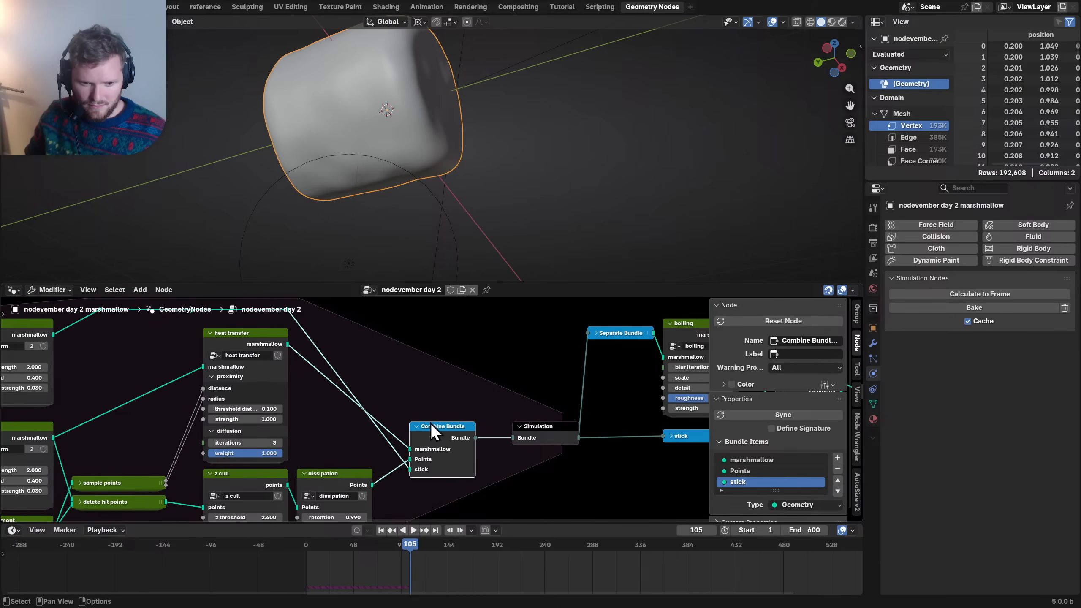
key("h")
key("space")
middle_click_drag(430, 427, 211, 405)
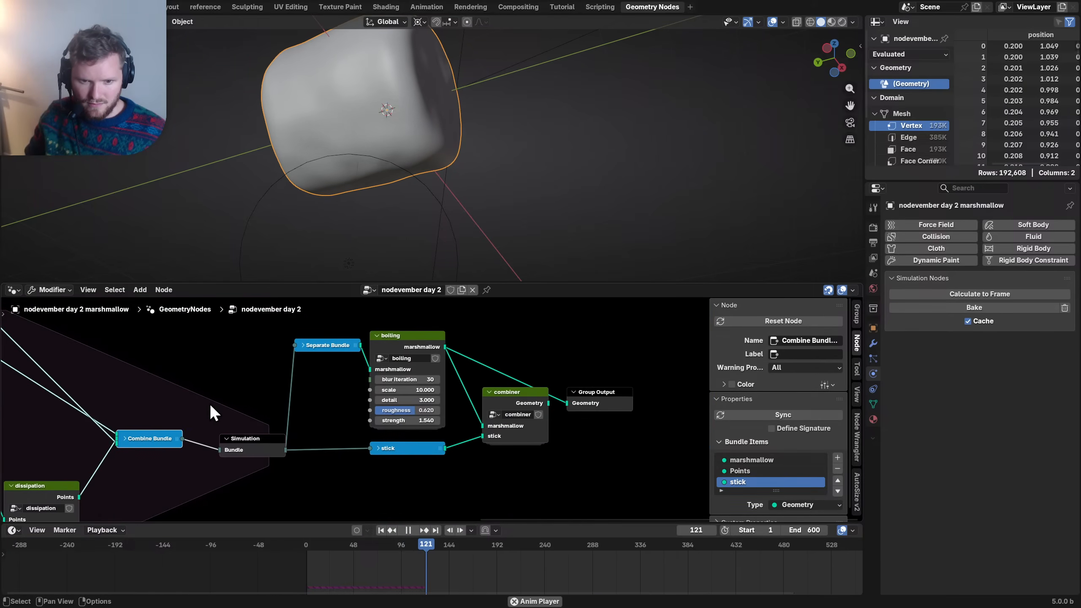
scroll(249, 406, "down", 1)
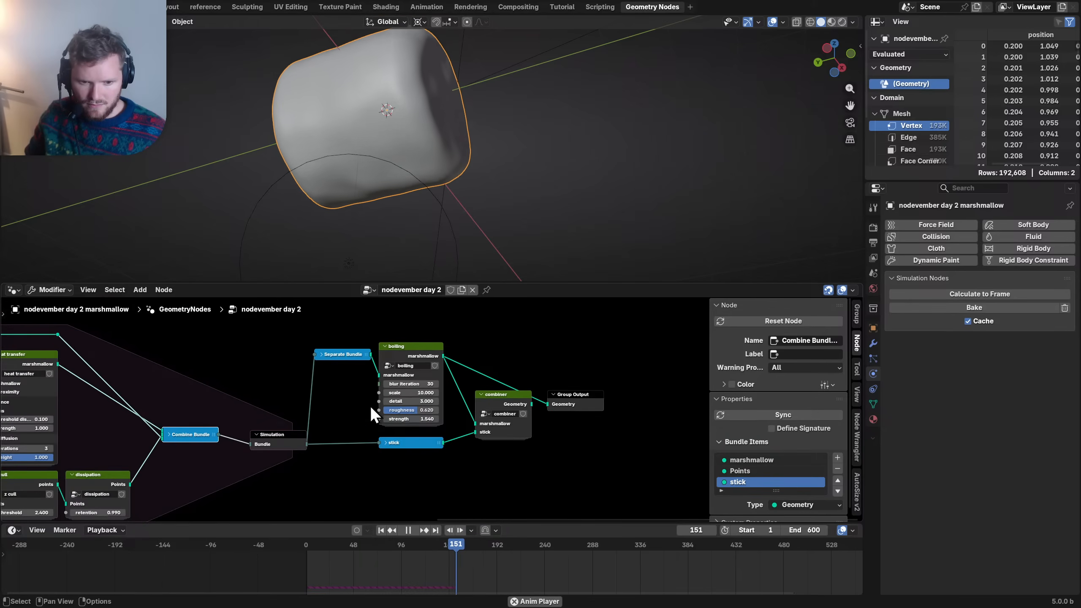
key("space")
- Duplicate the stick Separate Bundle node below the original, fed by the simulation's Bundle, and send its revealed marshmallow output to the Group Output
left_click(394, 442)
key("shift+d")
left_click(375, 466)
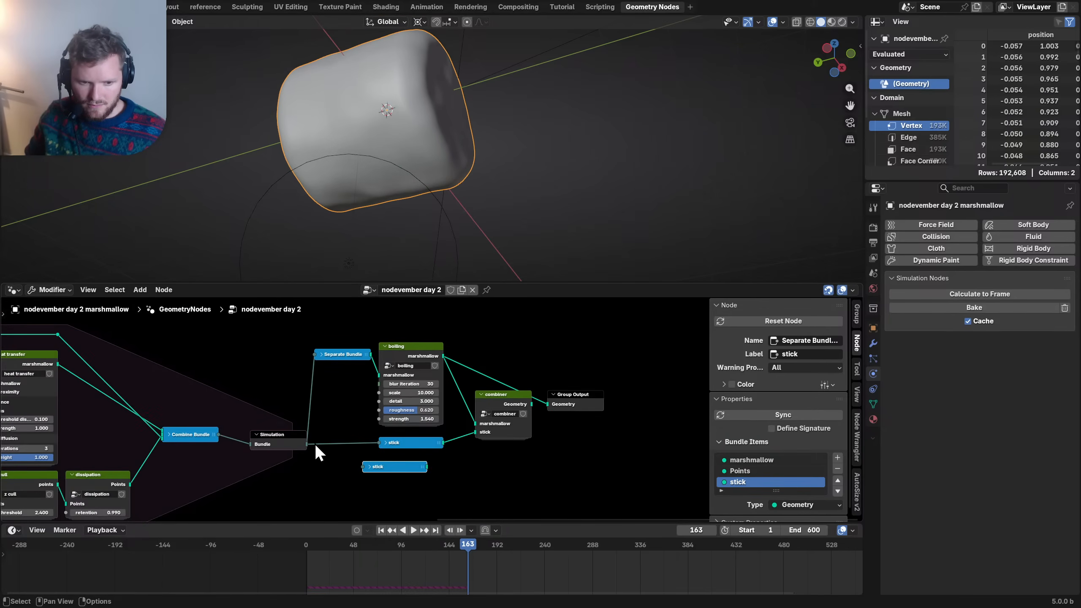
left_click(319, 354)
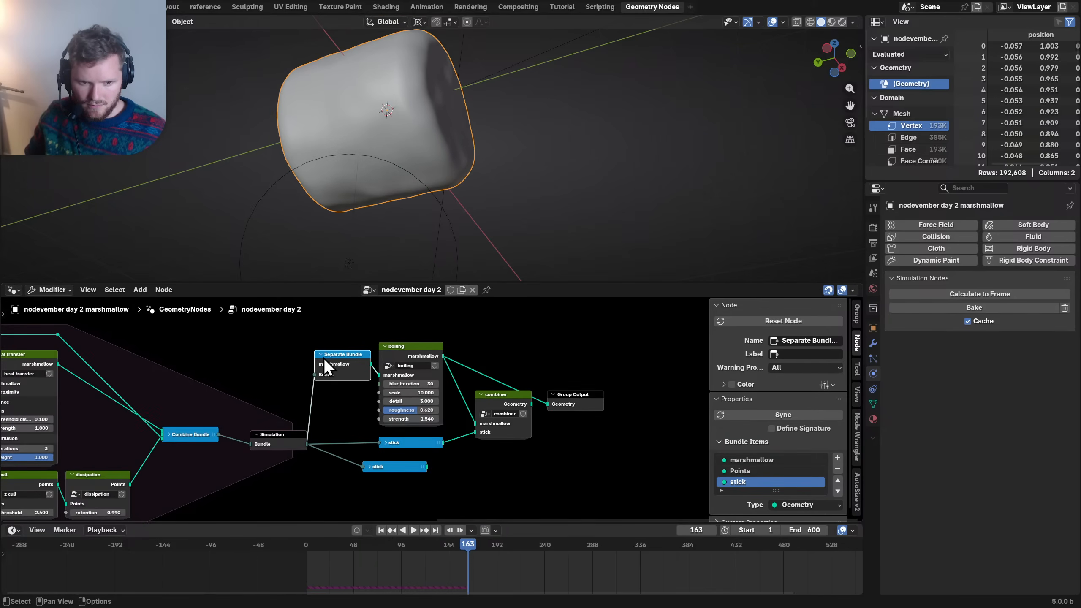
left_click(369, 466)
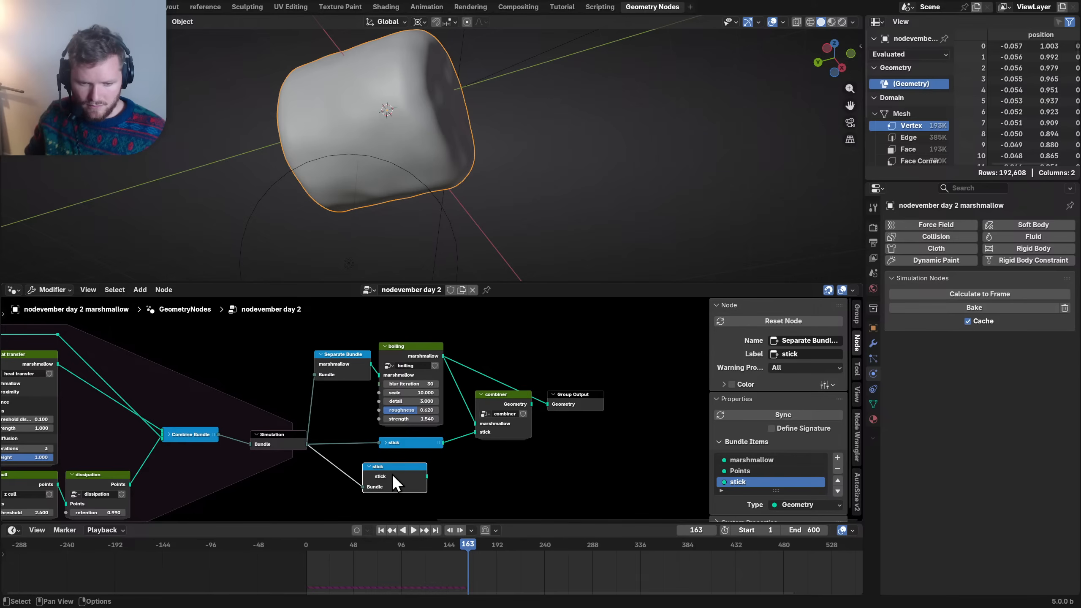
key("ctrl+h")
left_click(391, 474, "ctrl+shift")
- Play the raw marshmallow output from frame 1, pausing along the way to inspect its motion
key("space")
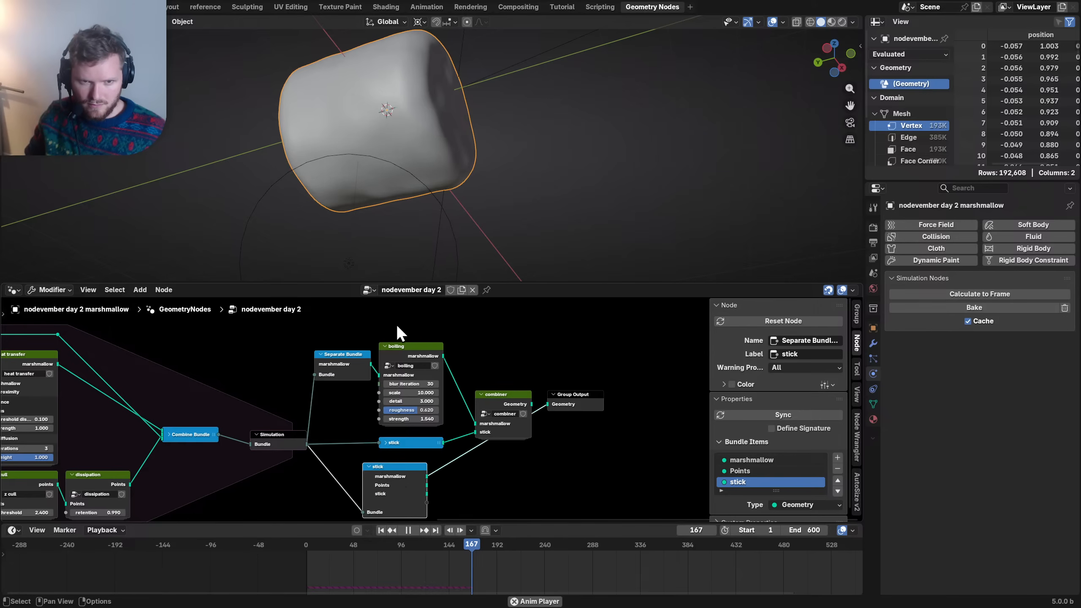
key("shift+Left")
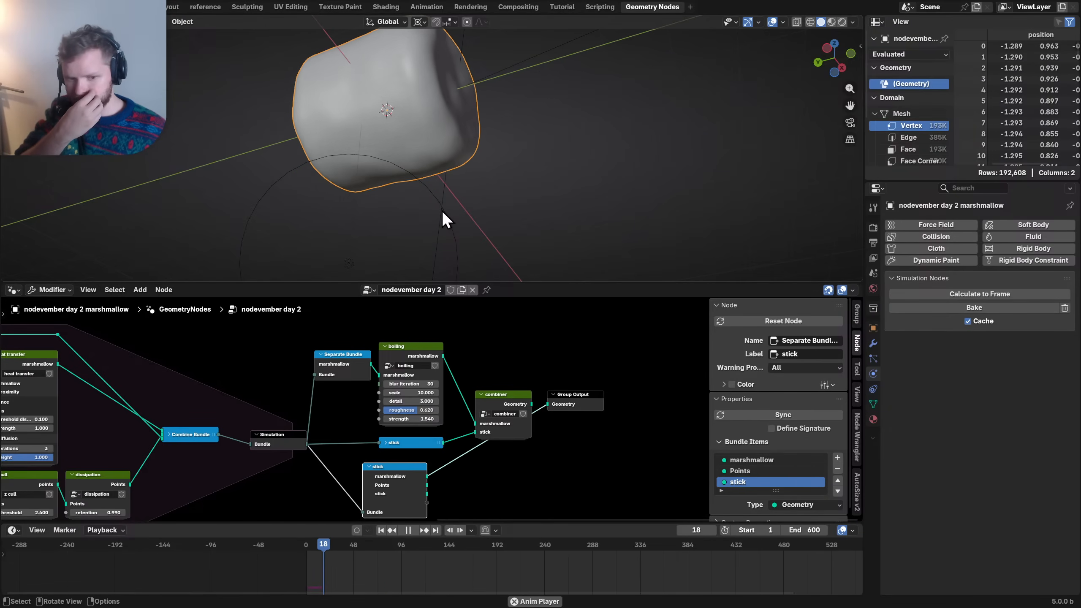
key("space")
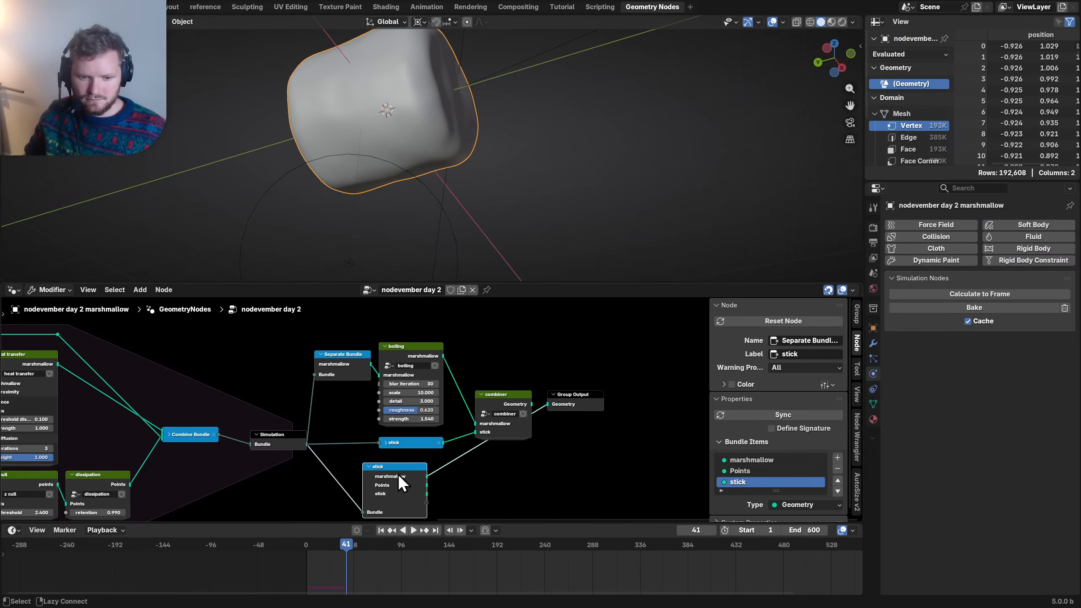
key("space")
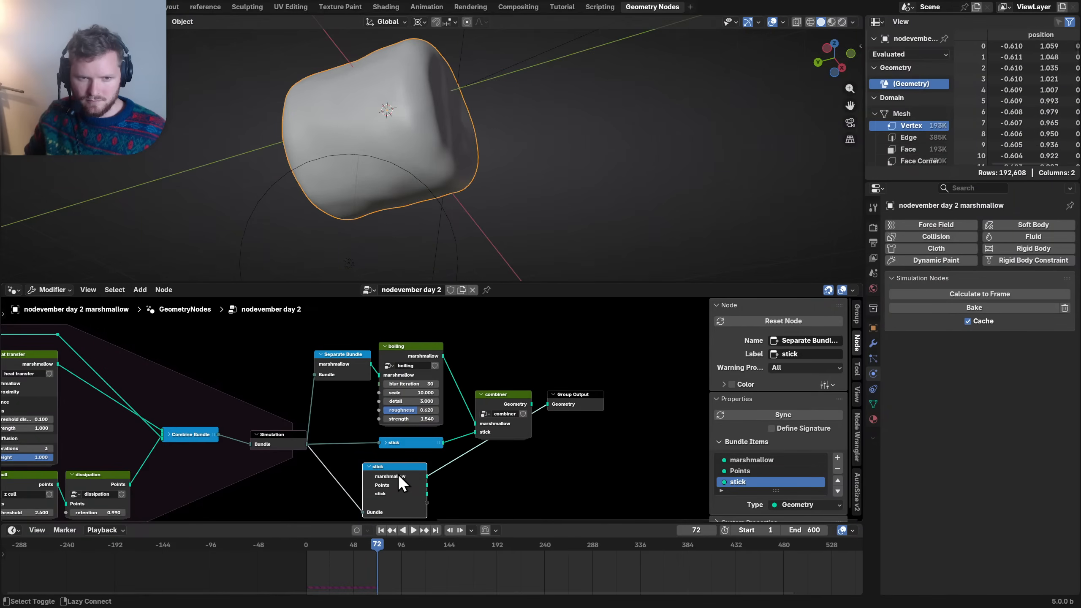
key("space")
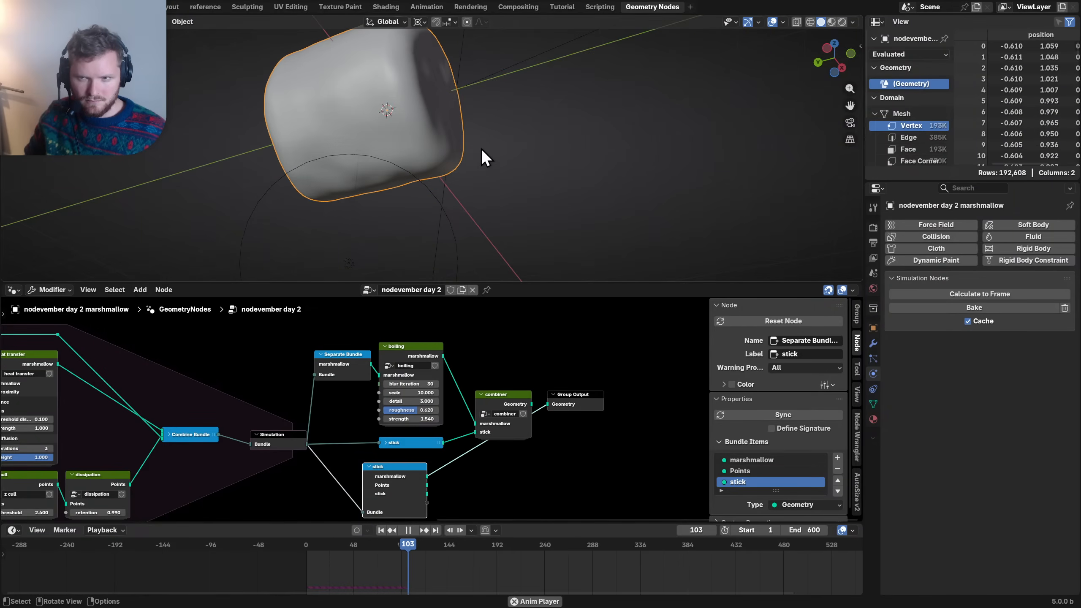
mouse_move(386, 149)
middle_mouse_down()
mouse_move(390, 109)
mouse_move(385, 144)
middle_mouse_up()
key("space")
- Save the file, expand the bundle node feeding the upper transform group, and move it slightly upward
scroll(328, 432, "down", 7)
middle_click_drag(94, 435, 413, 406)
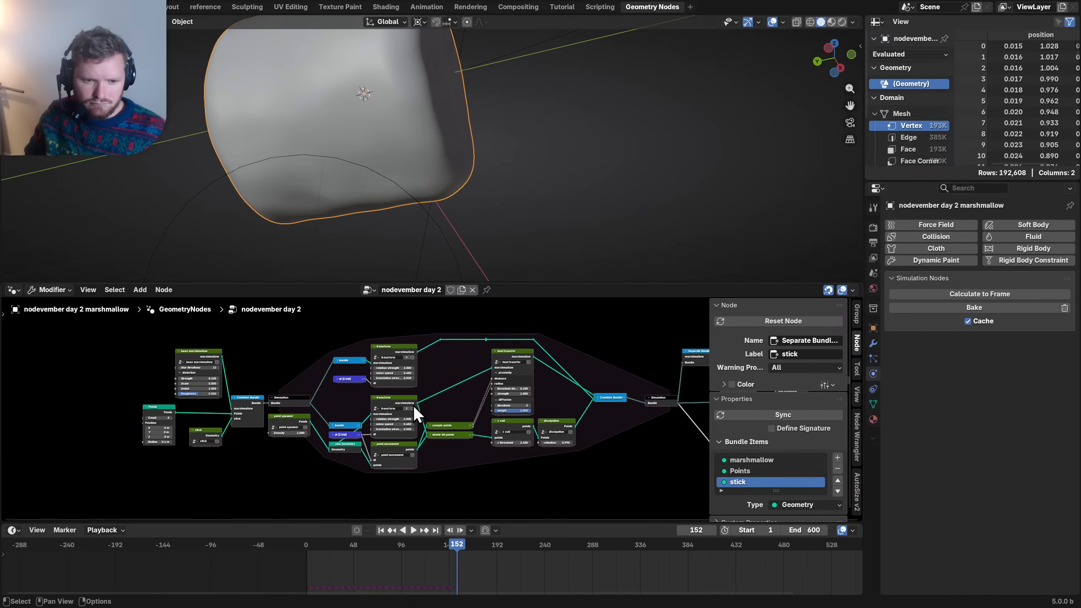
scroll(413, 405, "up", 1)
key("ctrl+s")
scroll(370, 384, "up", 3)
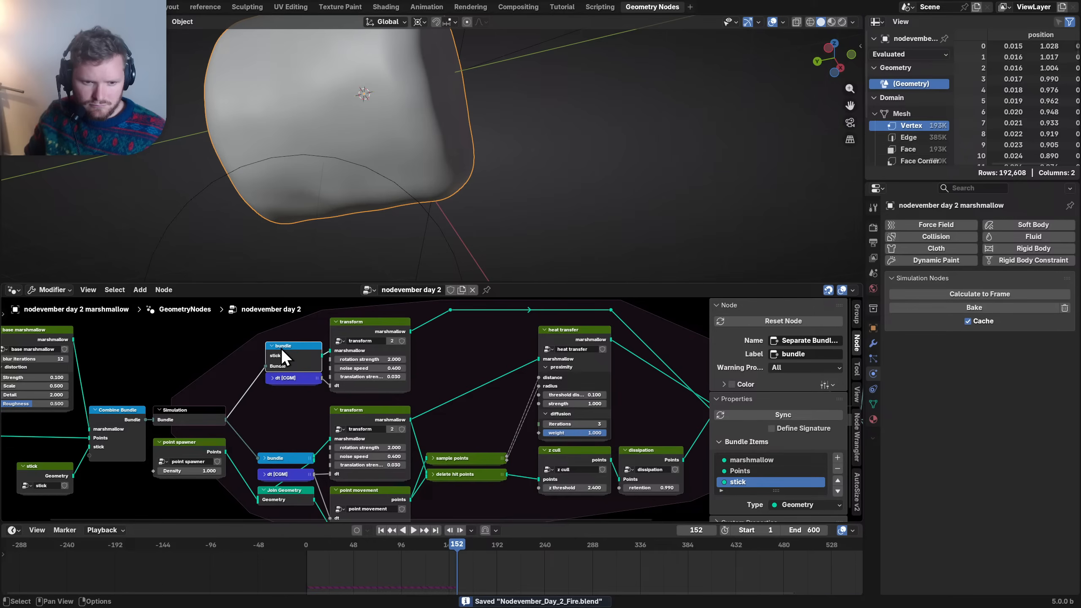
left_click_drag(280, 348, 283, 339)
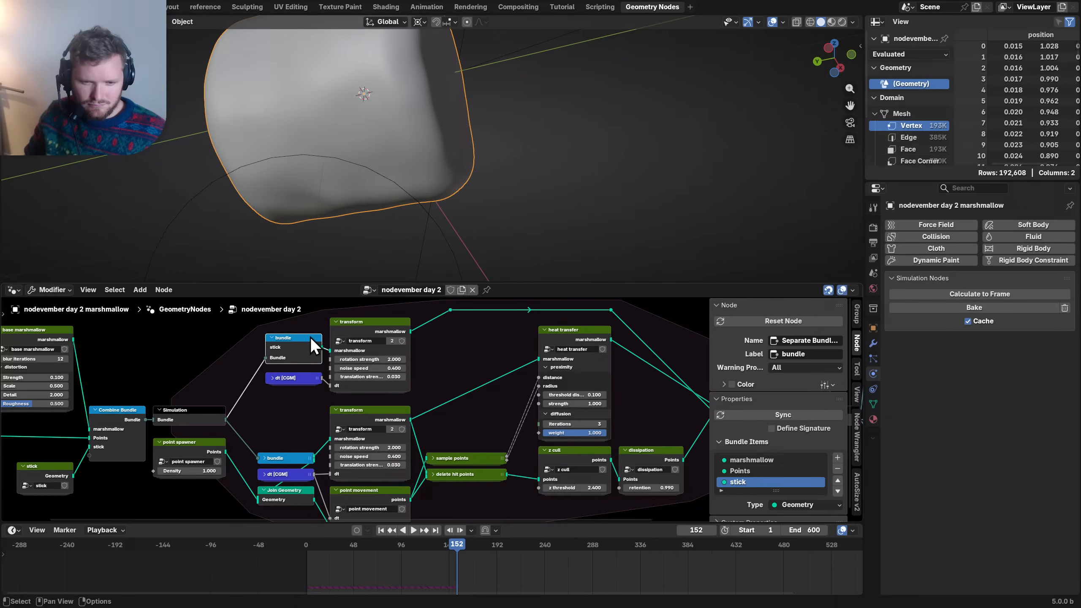
- Make the upper transform node group a single-user copy and rename it "stick transform"
left_click(392, 340)
left_click(377, 320)
double_click(376, 341)
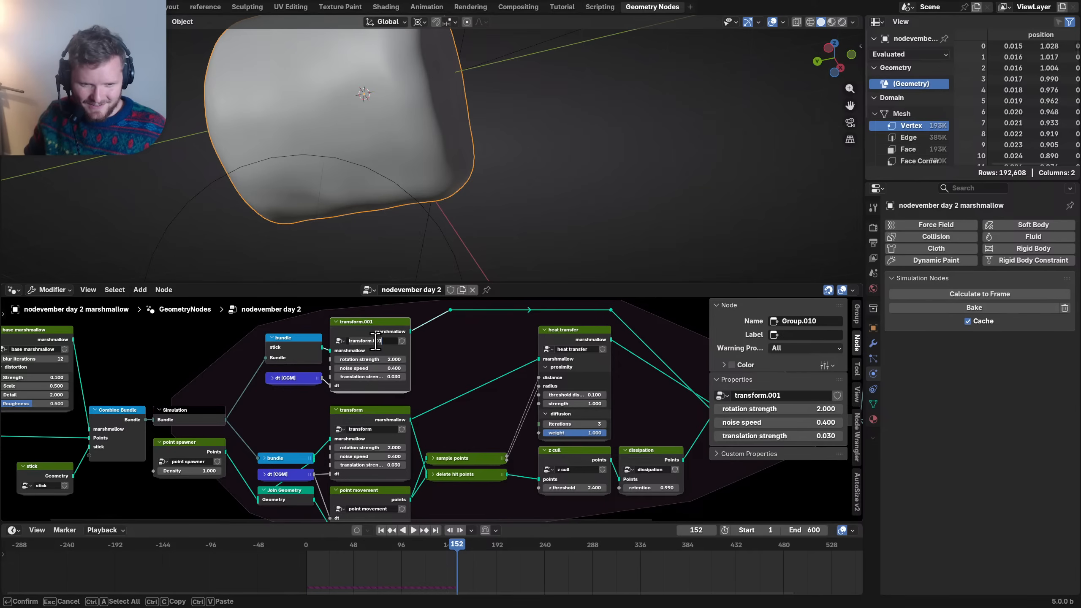
type("stick tran")
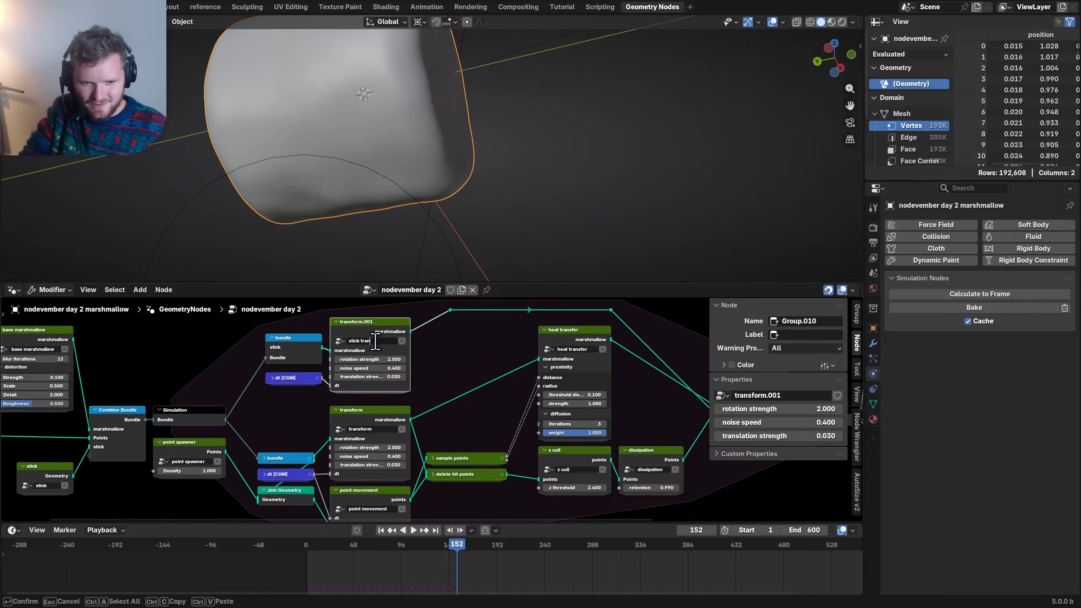
type("sform")
key("Return")
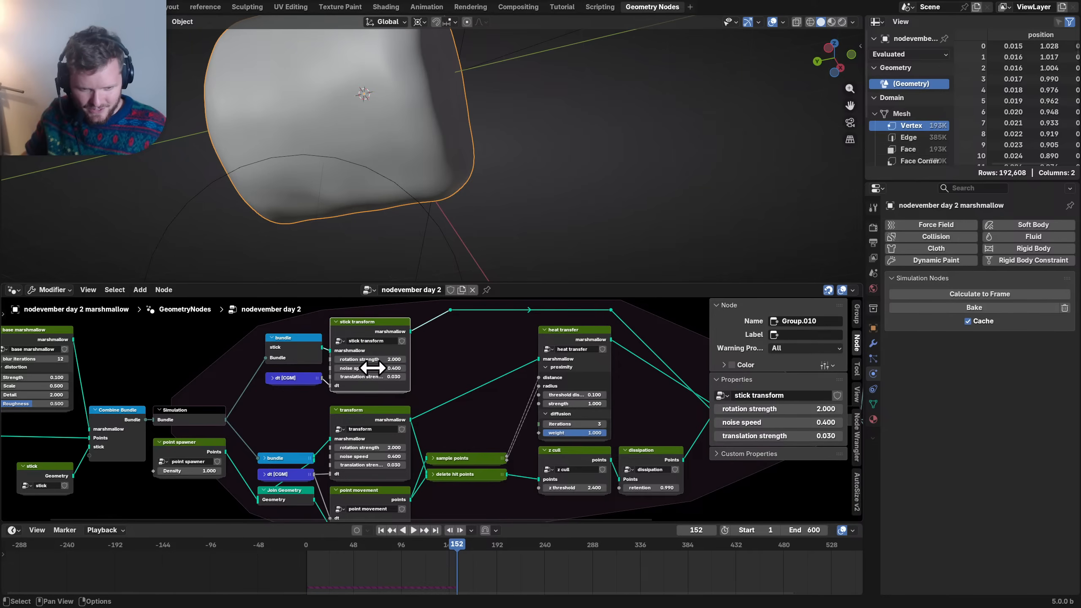
- Rename the lower transform node group "marshmallow transform"
double_click(364, 428)
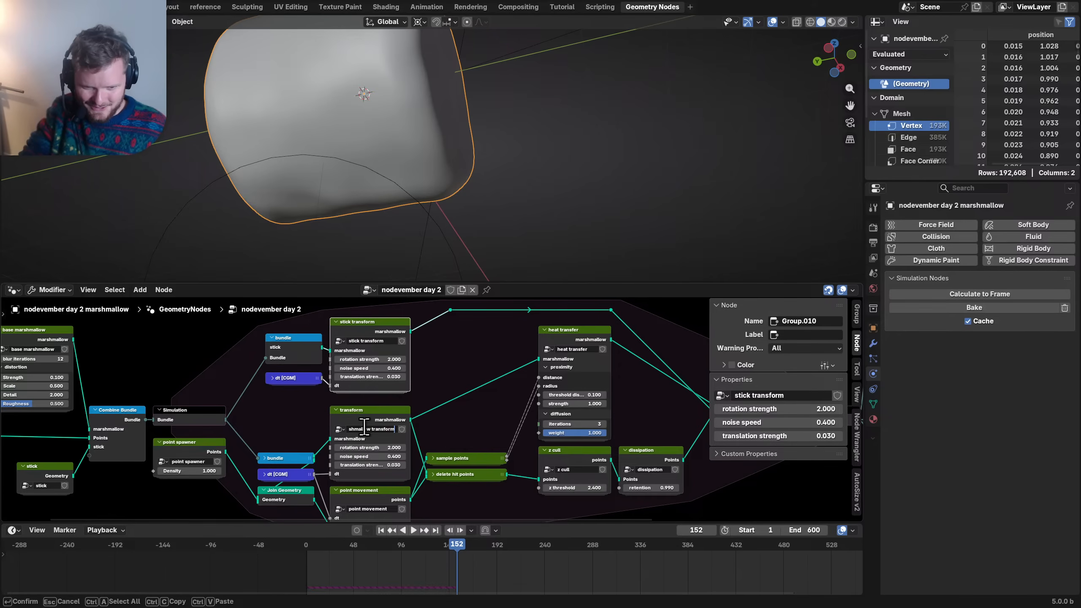
type("marshmallow transform")
key("Return")
- Expand the bundle node feeding the marshmallow transform group and move it up beside the Simulation input
left_click(267, 460)
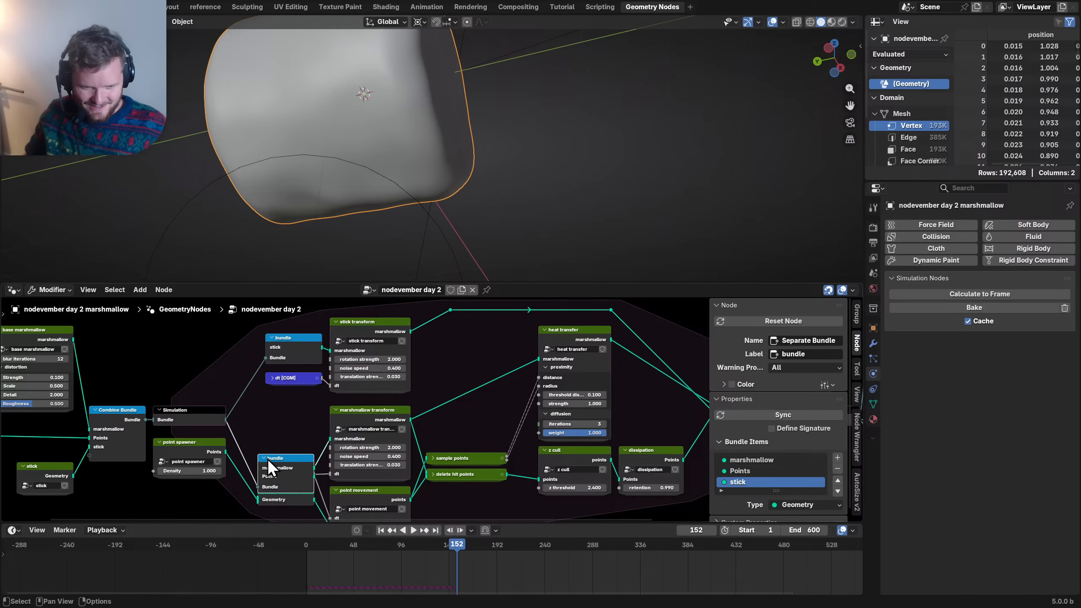
left_click_drag(267, 459, 249, 408)
left_click(250, 408)
- Shift the Simulation input, point spawner and all the nodes before them leftward along X to make room
middle_click_drag(72, 448, 242, 419)
left_click_drag(89, 485, 353, 324)
key("g")
key("x")
left_click(270, 327)
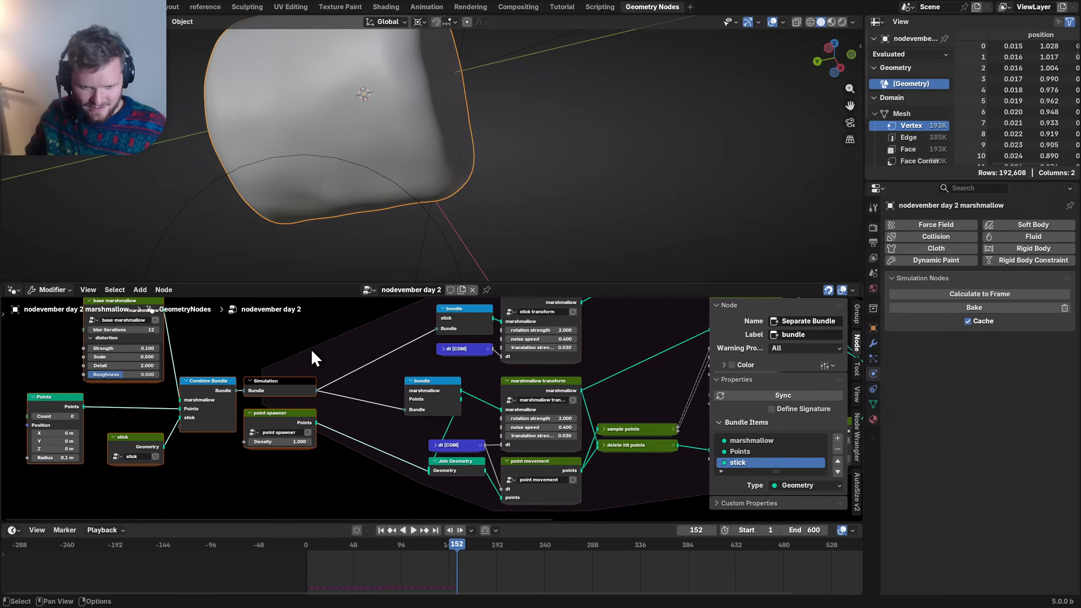
- Move the marshmallow and Points bundle node left, next to the Simulation input node
scroll(432, 409, "up", 3)
left_click_drag(413, 376, 324, 377)
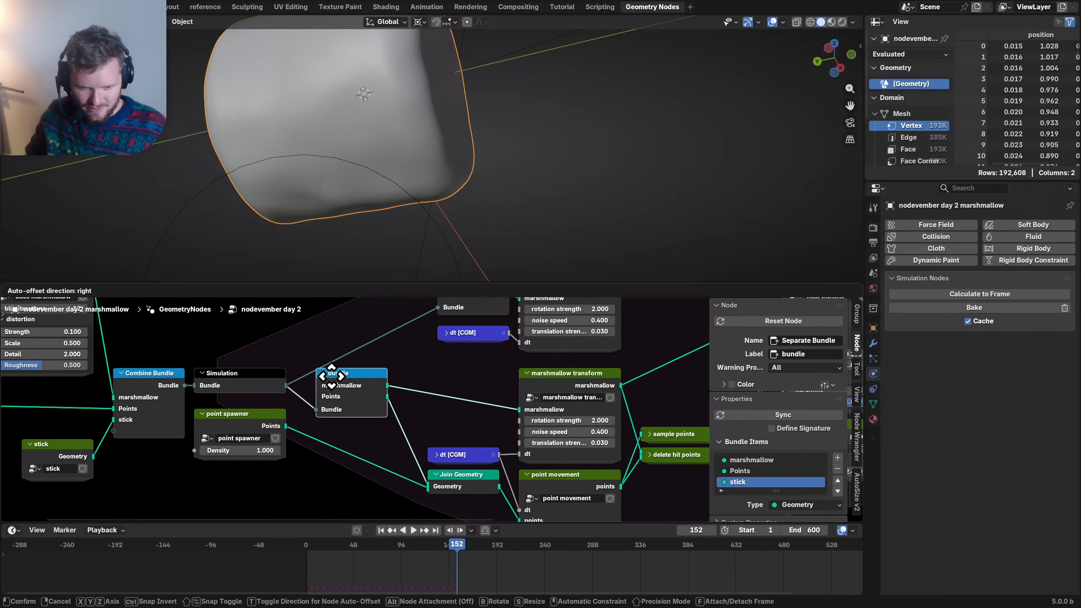
left_click(324, 376)
middle_click_drag(506, 392, 240, 418)
scroll(239, 419, "down", 1)
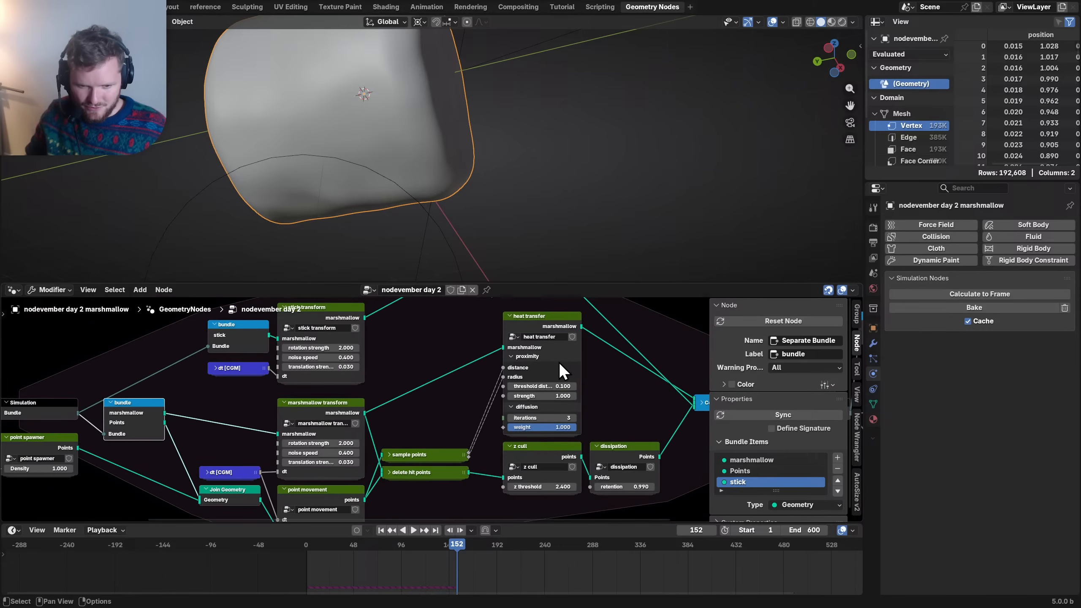
- Move the collapsed sample points group slightly up, away from delete hit points, and select the final Combine Bundle node
left_click_drag(417, 459, 417, 442)
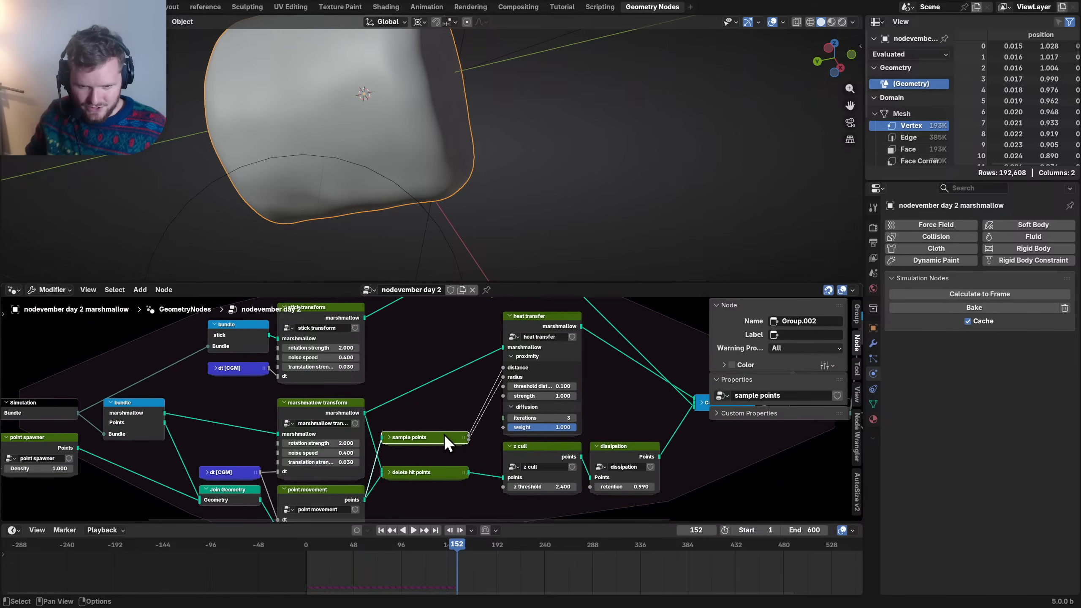
middle_click_drag(536, 442, 360, 461)
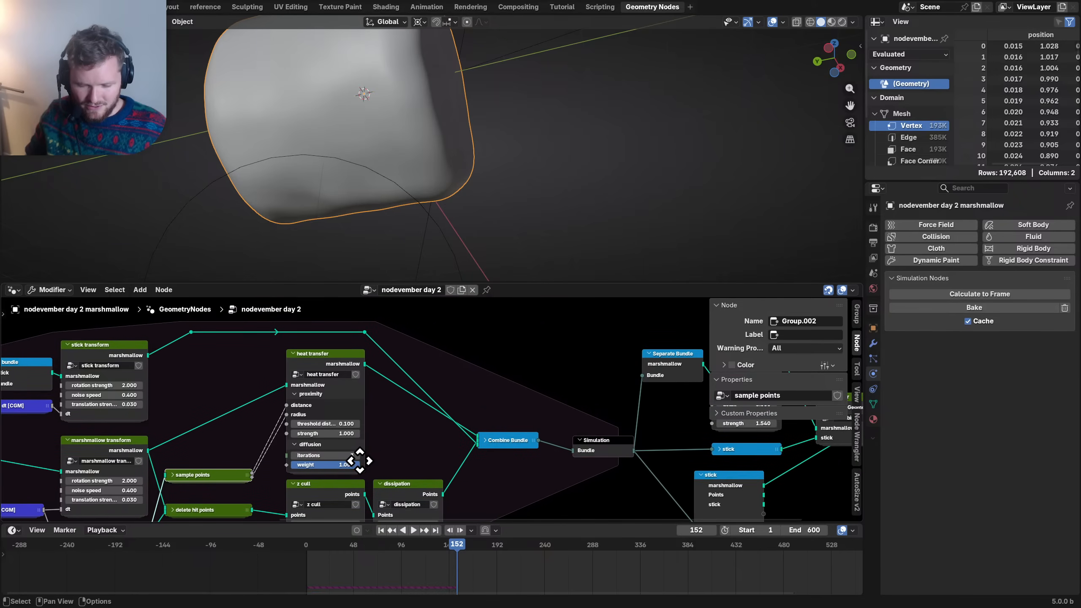
left_click(483, 442)
middle_click_drag(208, 433, 510, 421)
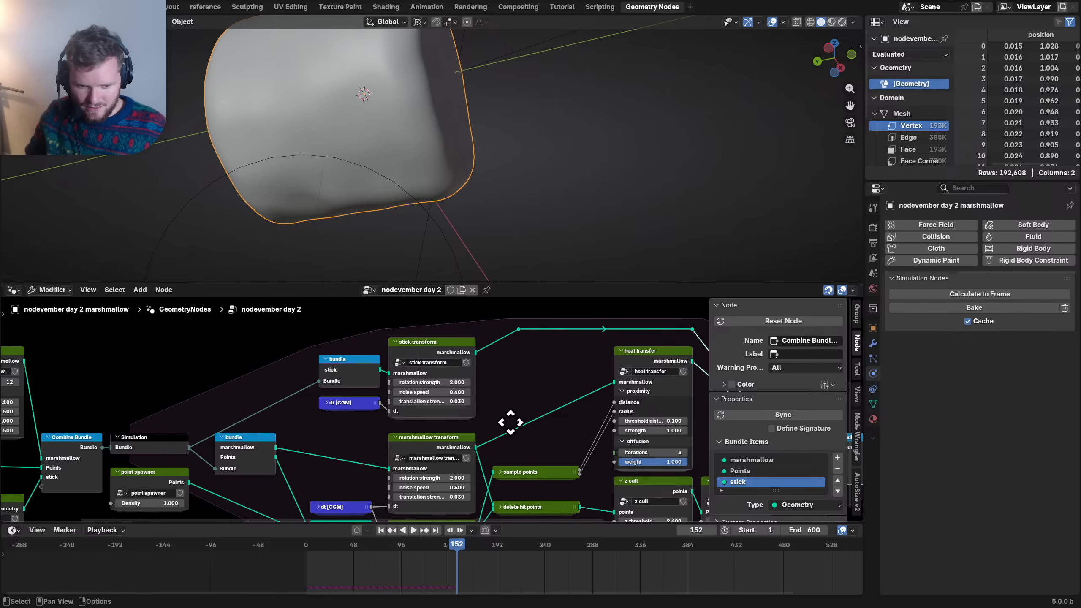
- Replay the simulation from frame 1 and save the file
key("shift+Left")
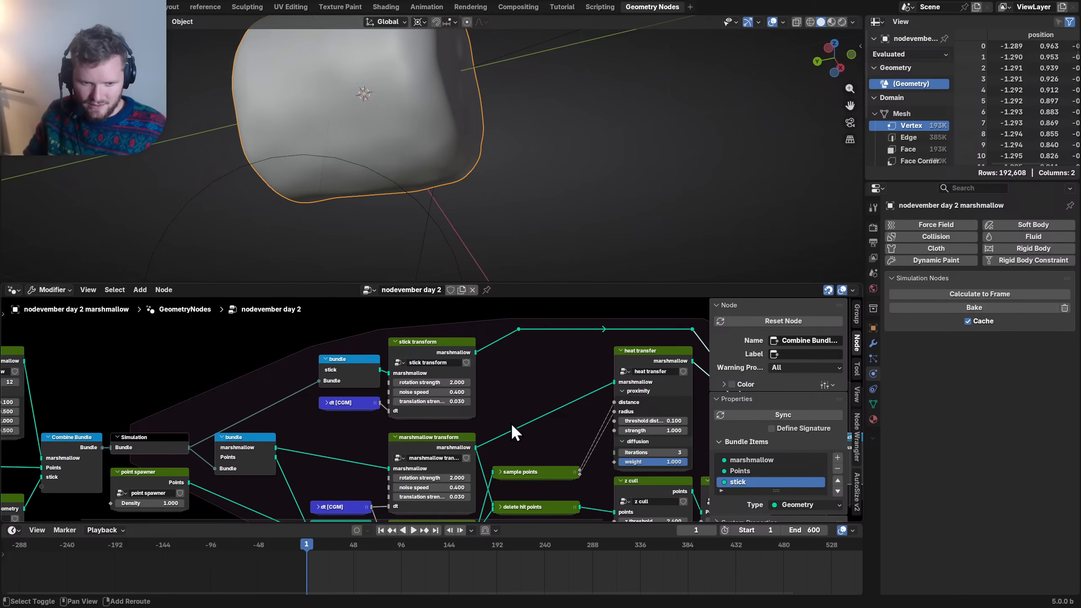
key("space")
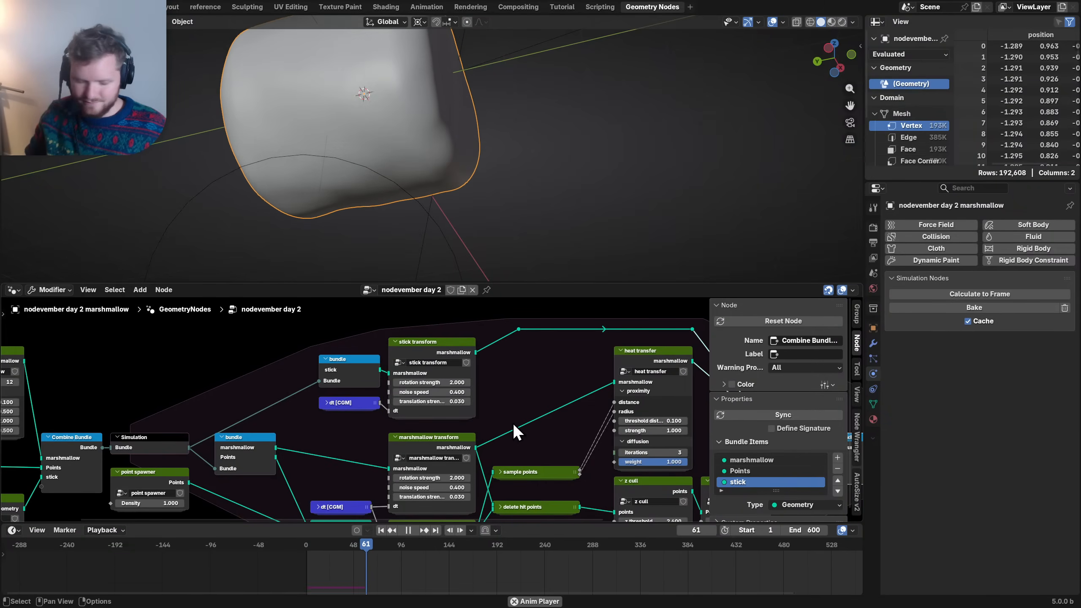
key("space")
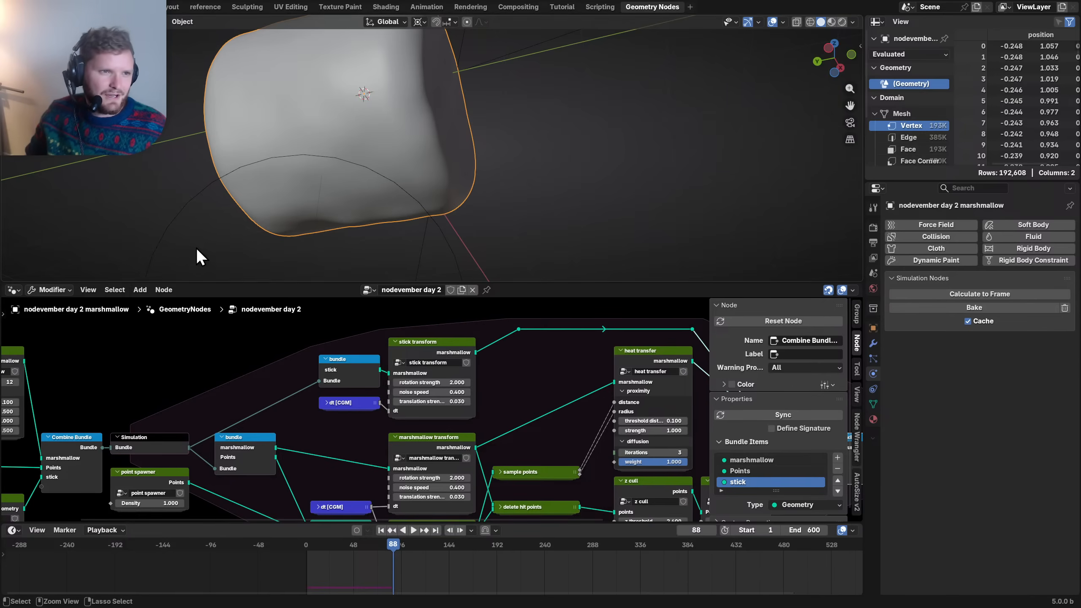
key("ctrl+s")
- Recover the auto-saved file Nodevember_Day_2_Fire_27696_autosave.blend and view its node tree
left_click(24, 7)
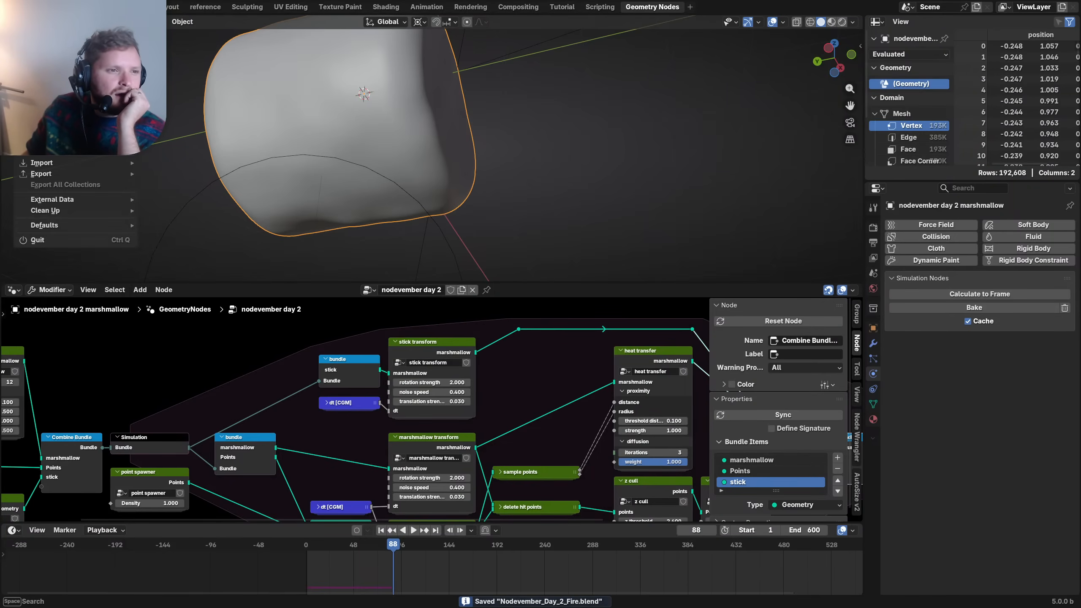
mouse_move(55, 42)
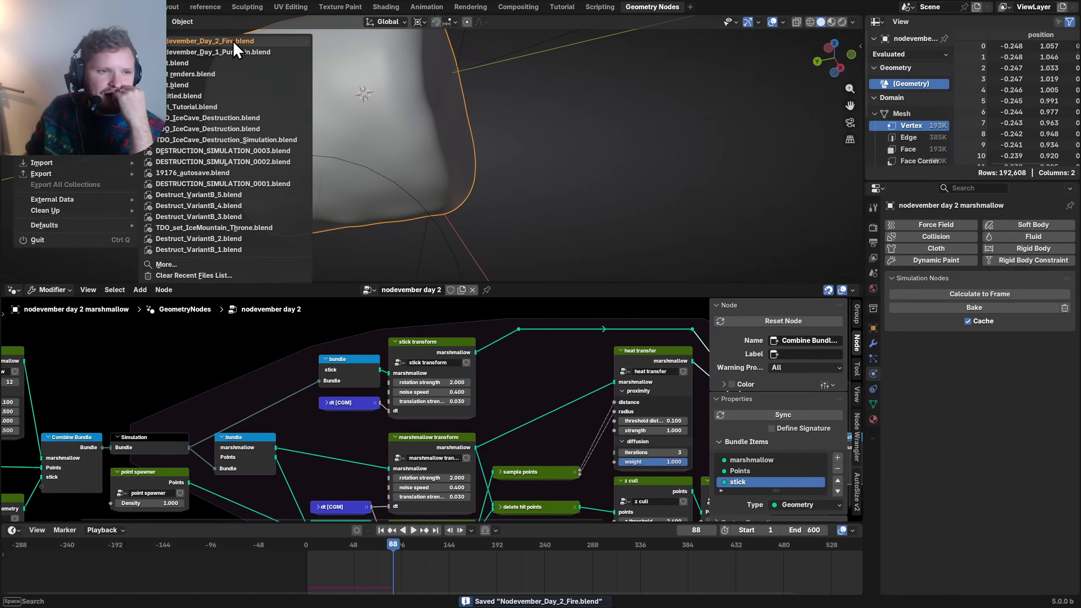
mouse_move(66, 172)
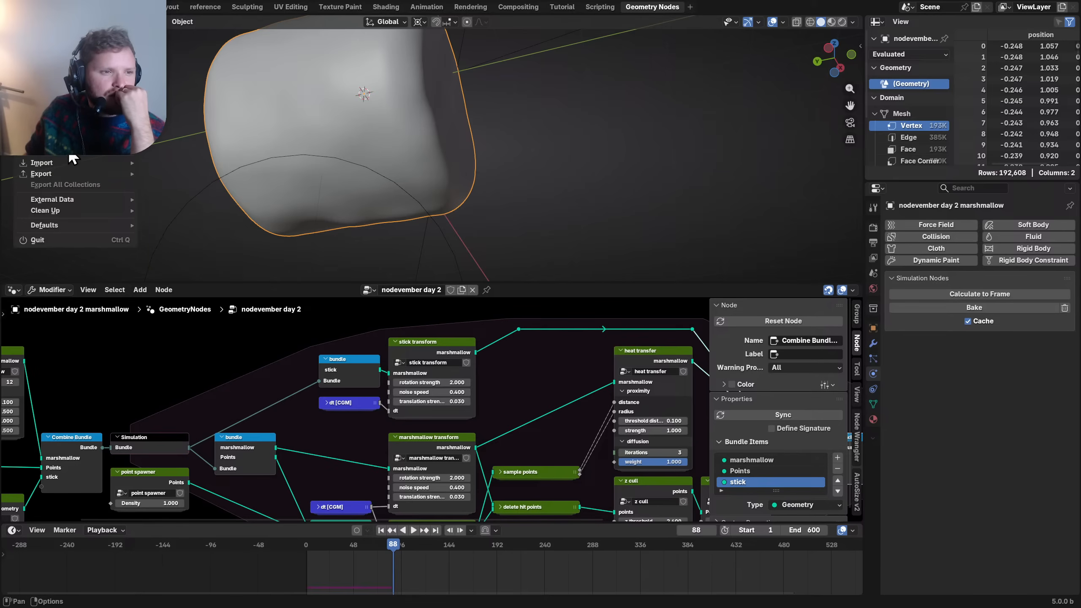
mouse_move(47, 63)
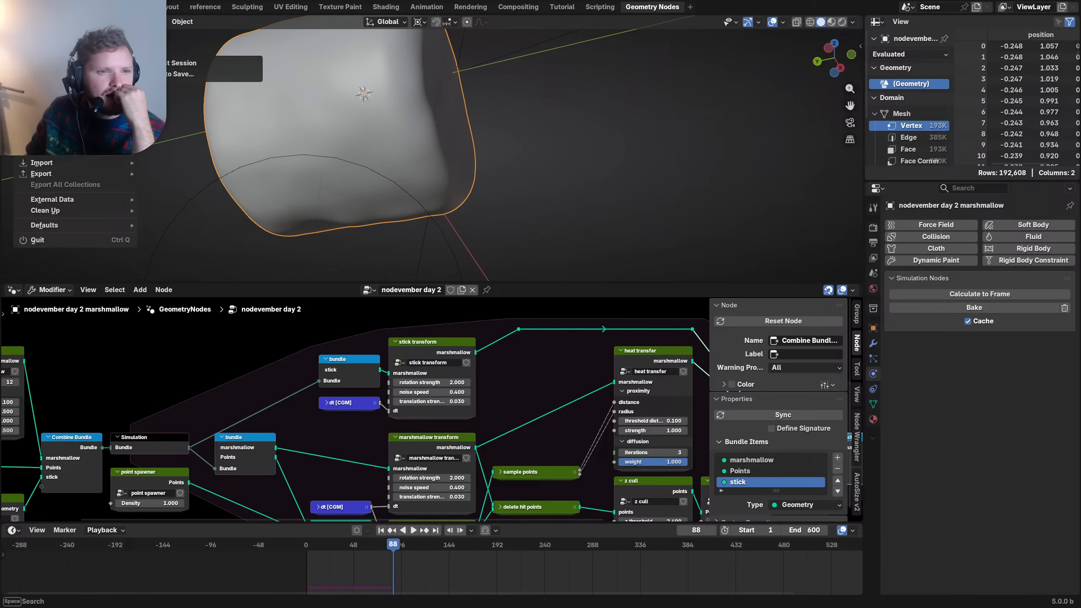
left_click(174, 74)
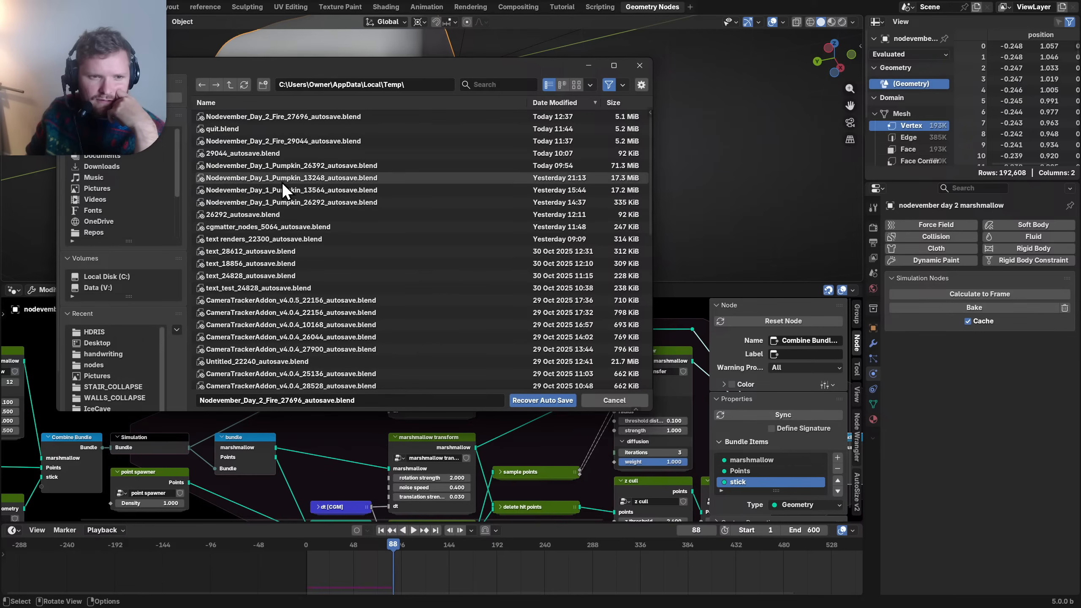
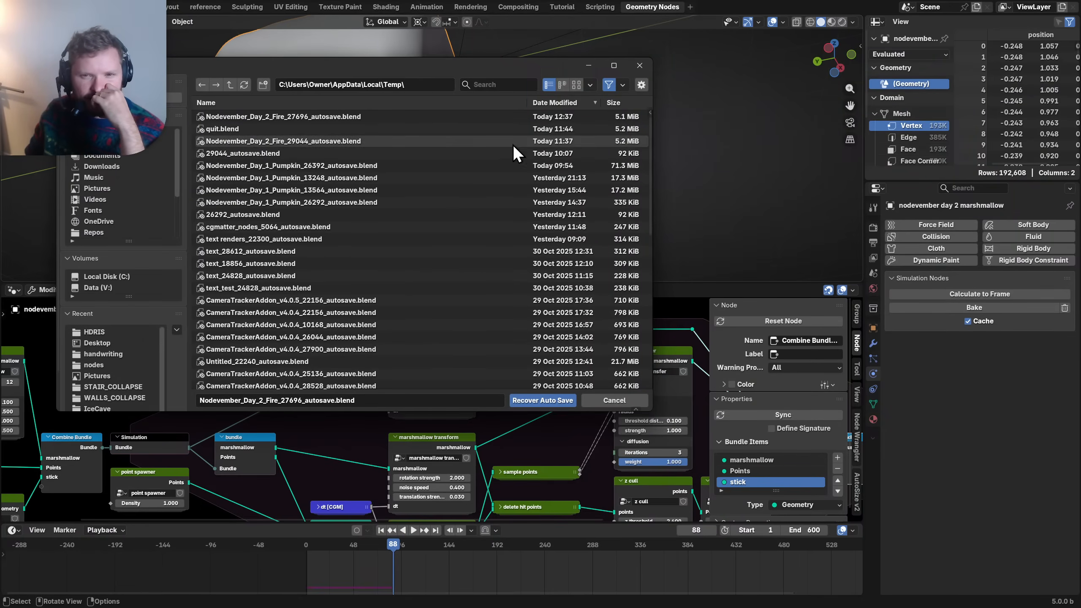
double_click(559, 121)
scroll(554, 339, "down", 8)
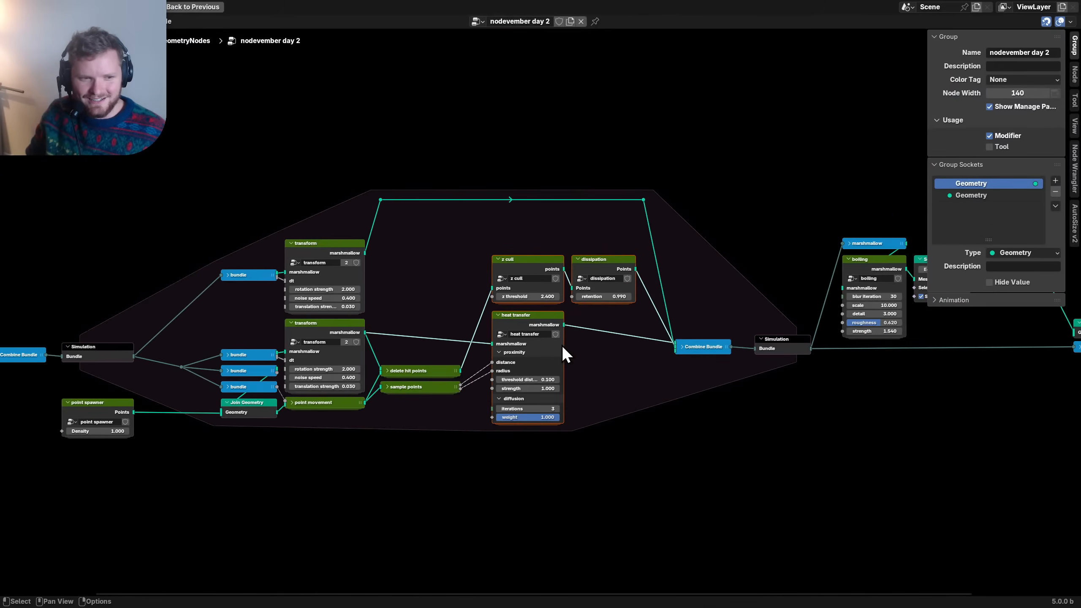
- Play the recovered file's simulation and examine the marshmallow and stick motion from below
left_click(598, 405)
key("ctrl+space")
key("space")
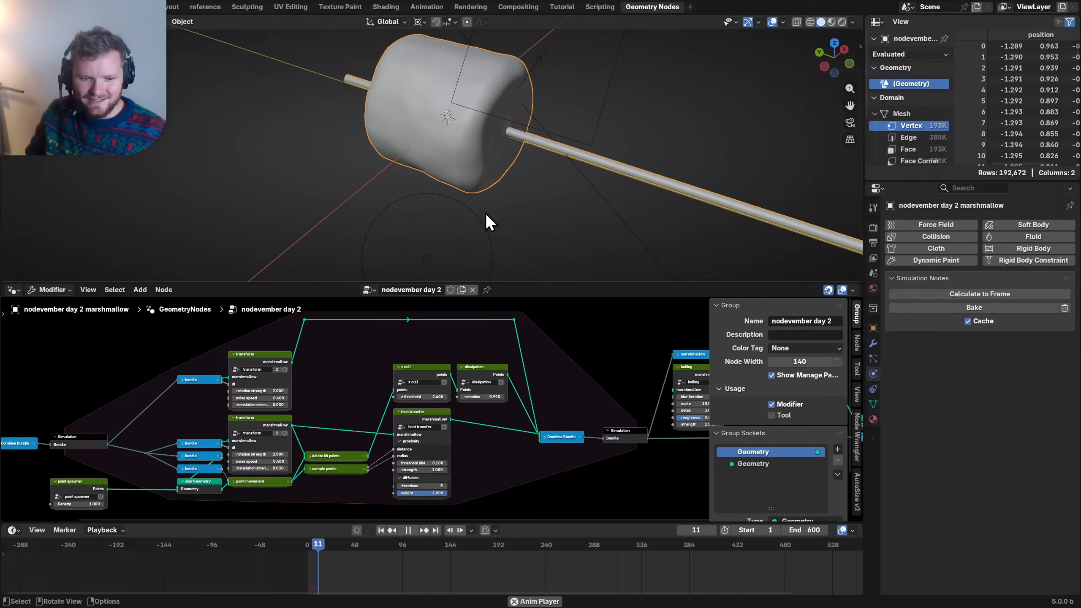
middle_click_drag(484, 212, 467, 107)
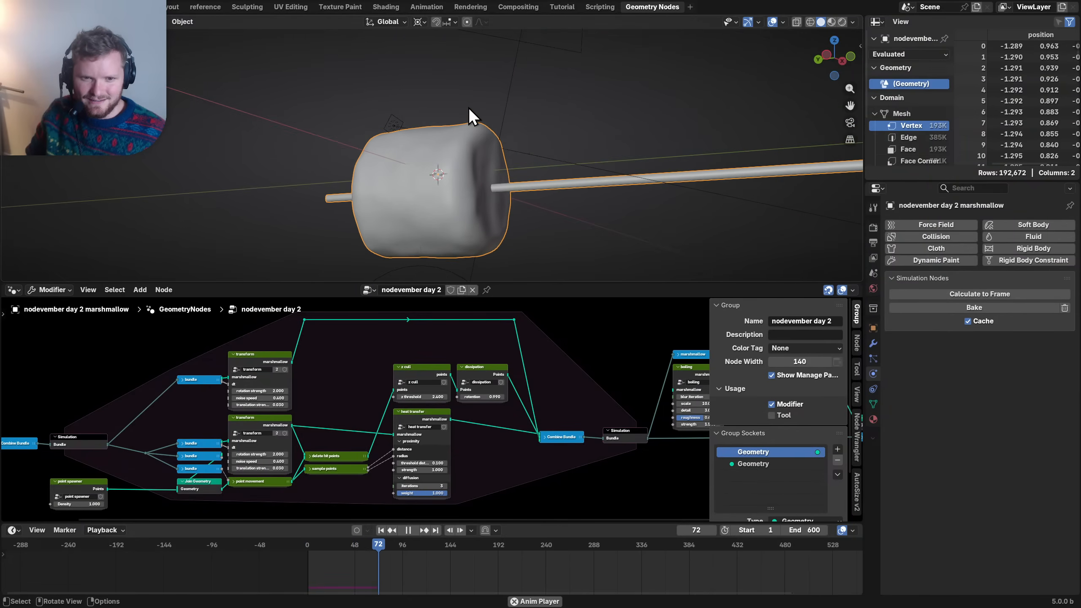
key("space")
middle_click_drag(464, 189, 464, 147)
key("space")
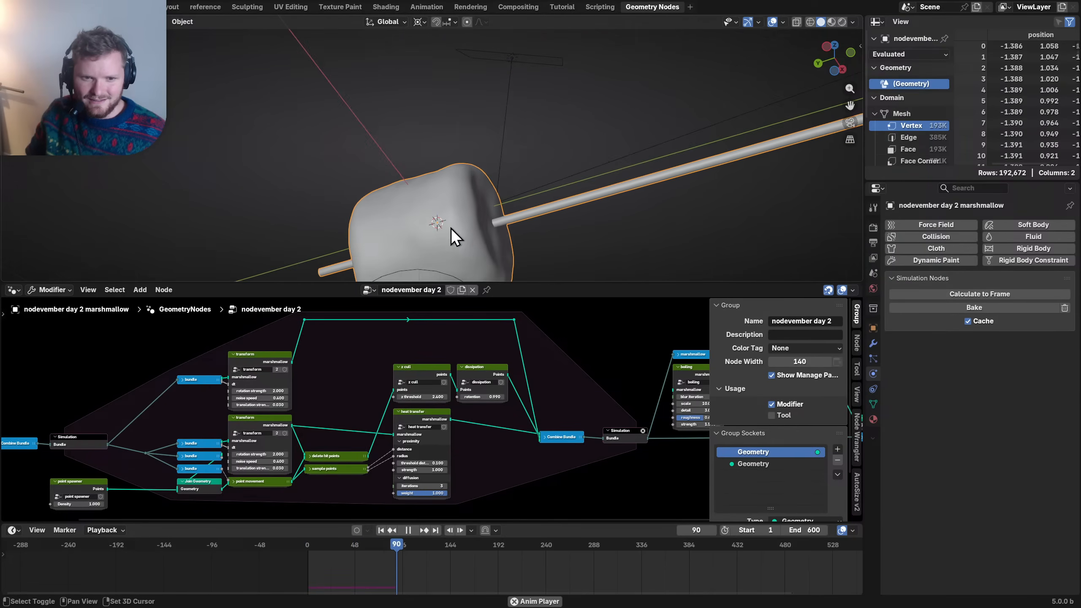
middle_click_drag(451, 228, 440, 139, "shift")
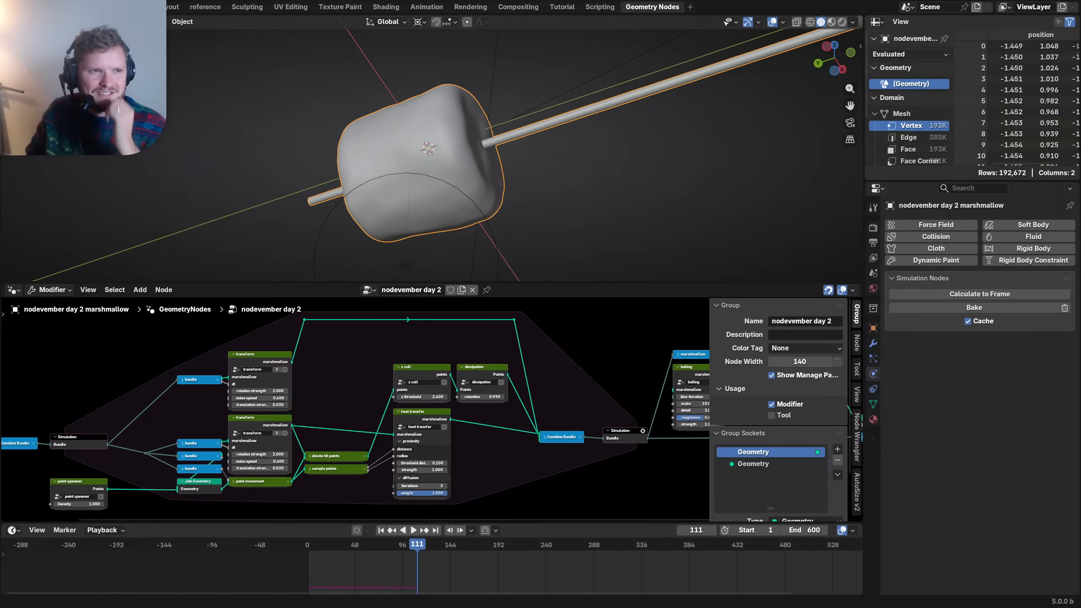
- Recover the auto-saved session file quit.blend from the Temp folder
left_click(24, 7)
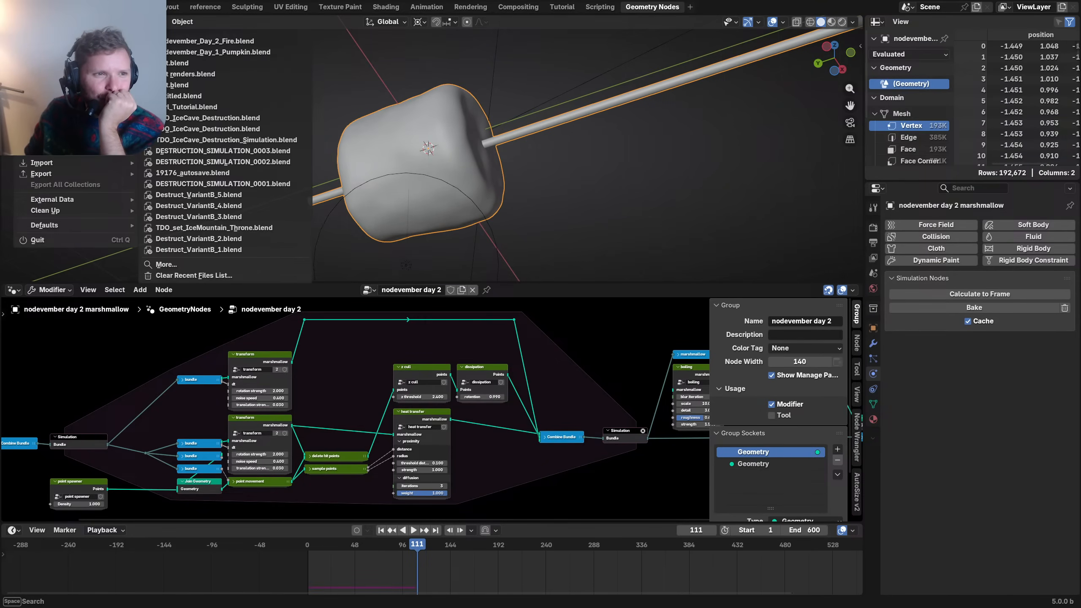
mouse_move(47, 62)
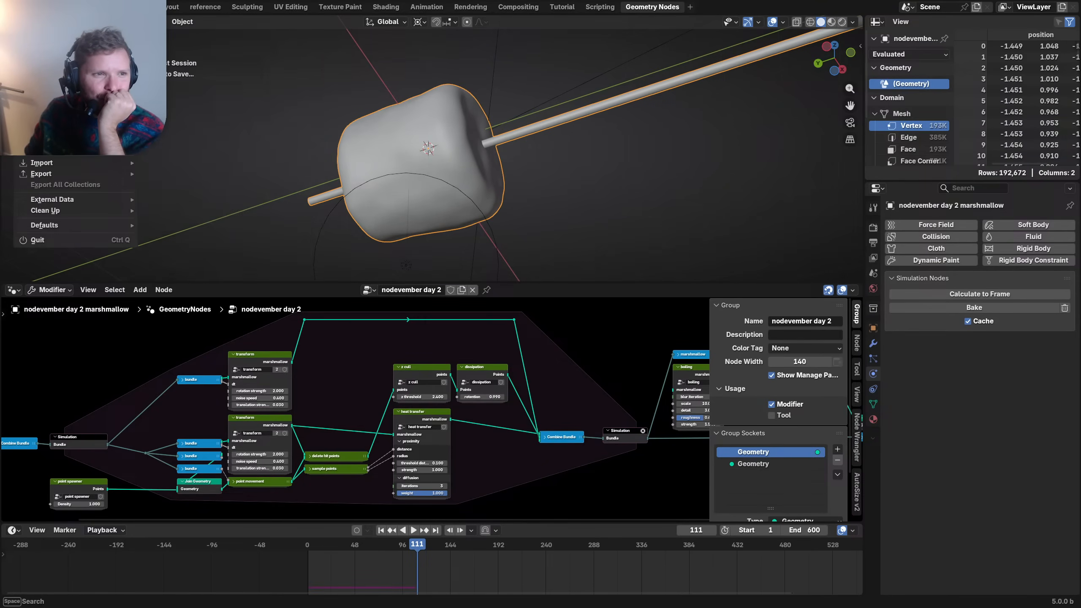
left_click(180, 75)
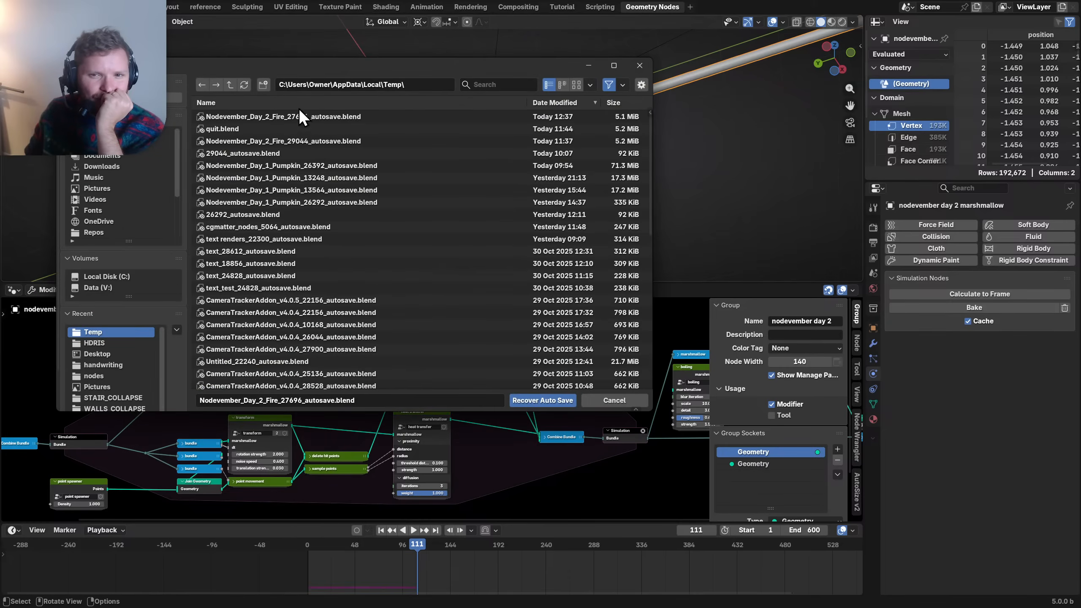
double_click(241, 128)
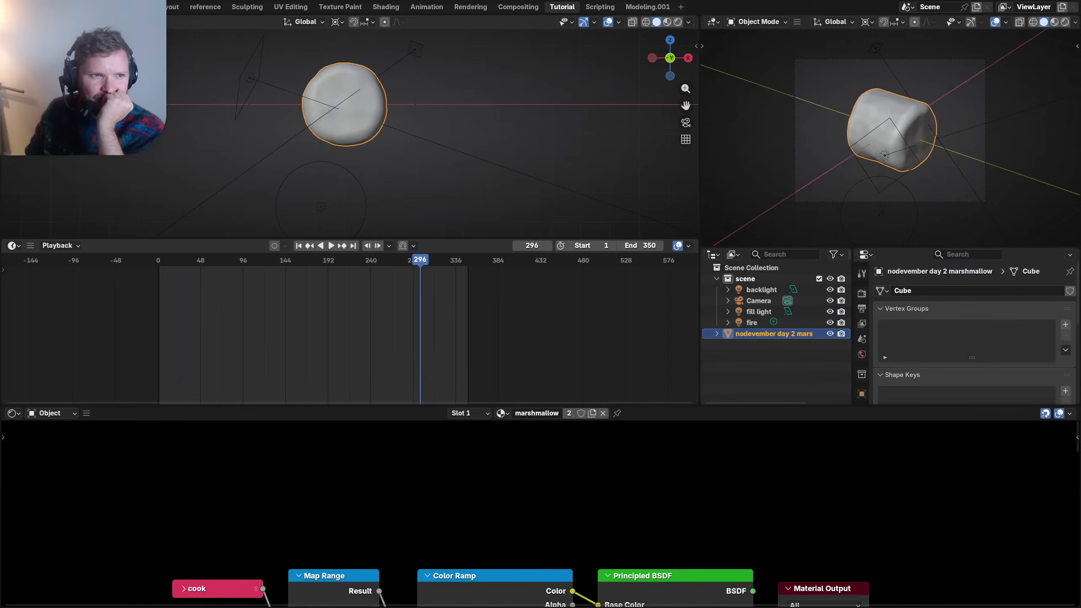
- Reopen Nodevember_Day_2_Fire.blend and play the simulation from frame 1 while viewing the output end of the node tree
left_click(23, 7)
mouse_move(49, 41)
left_click(167, 53)
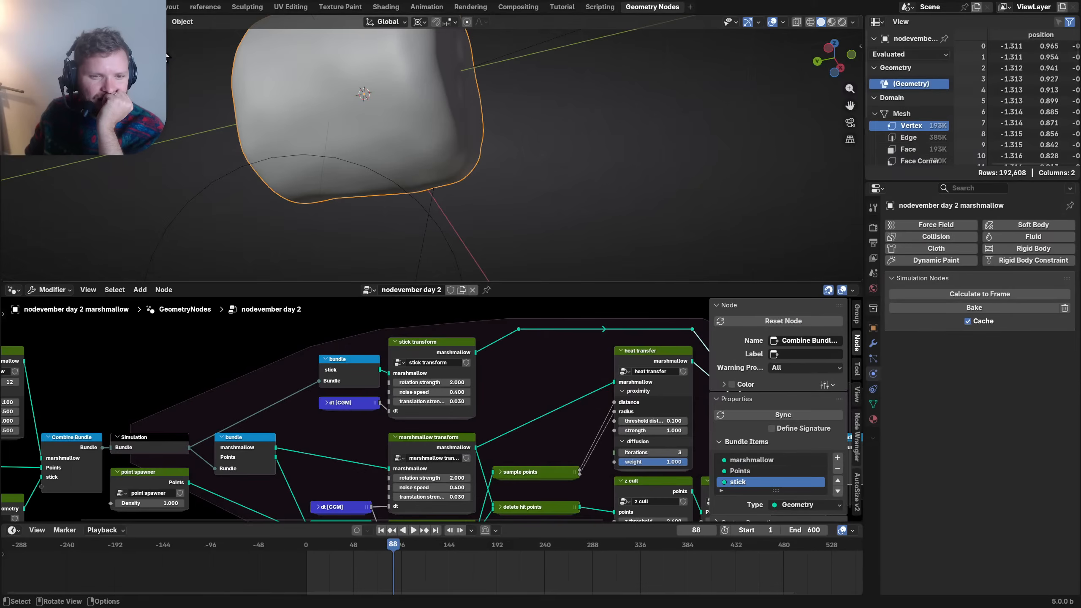
key("shift+Left")
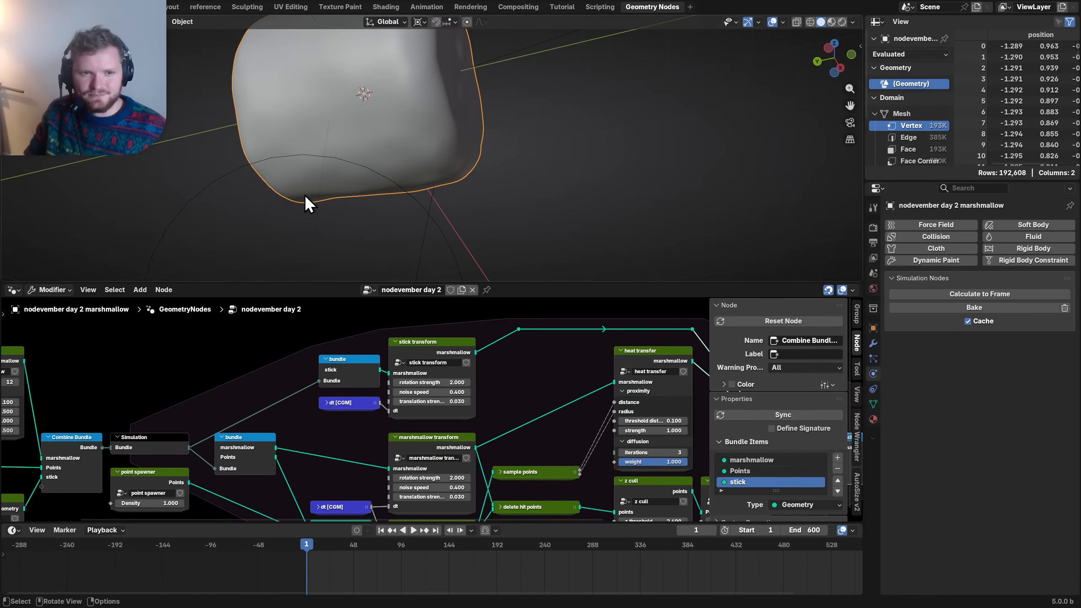
key("space")
scroll(489, 392, "down", 3)
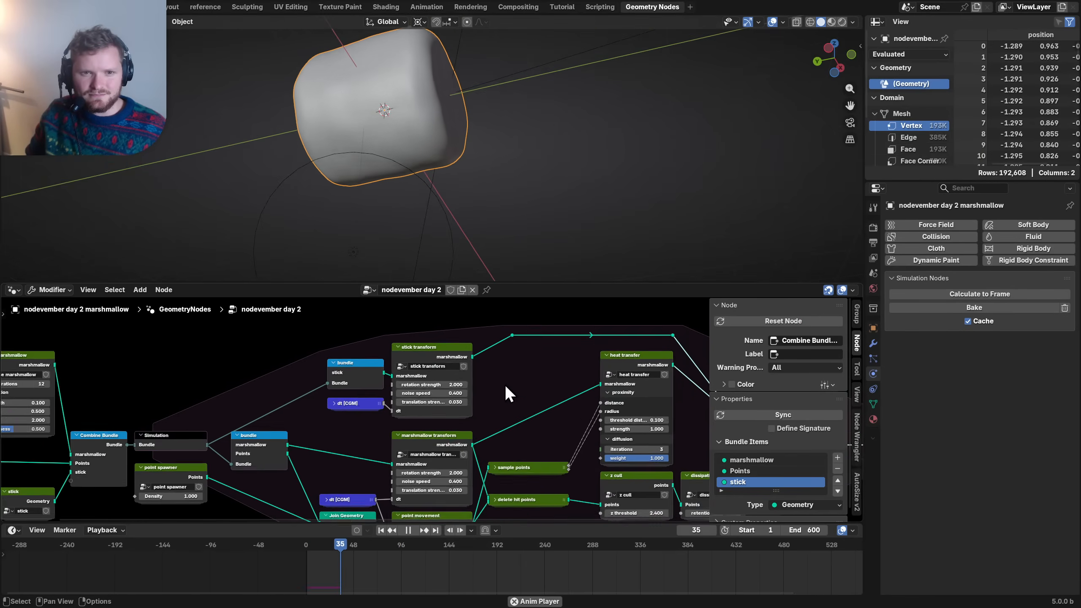
middle_click_drag(681, 402, 284, 378)
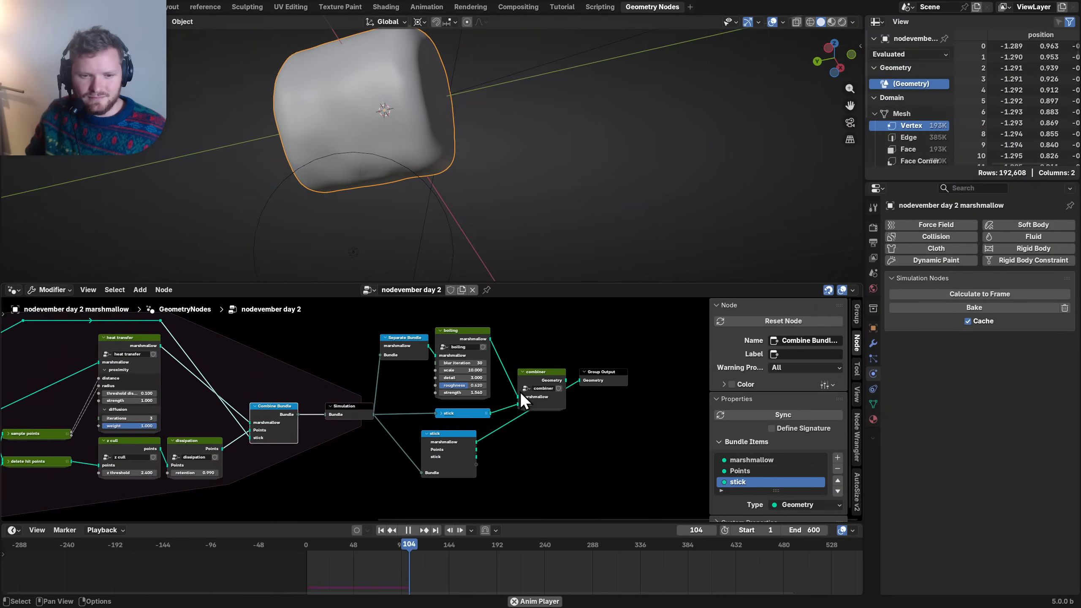
- Stop playback, move the Simulation output node closer to the final Combine Bundle node and save the file
key("space")
left_click_drag(357, 410, 338, 406)
key("ctrl+s")
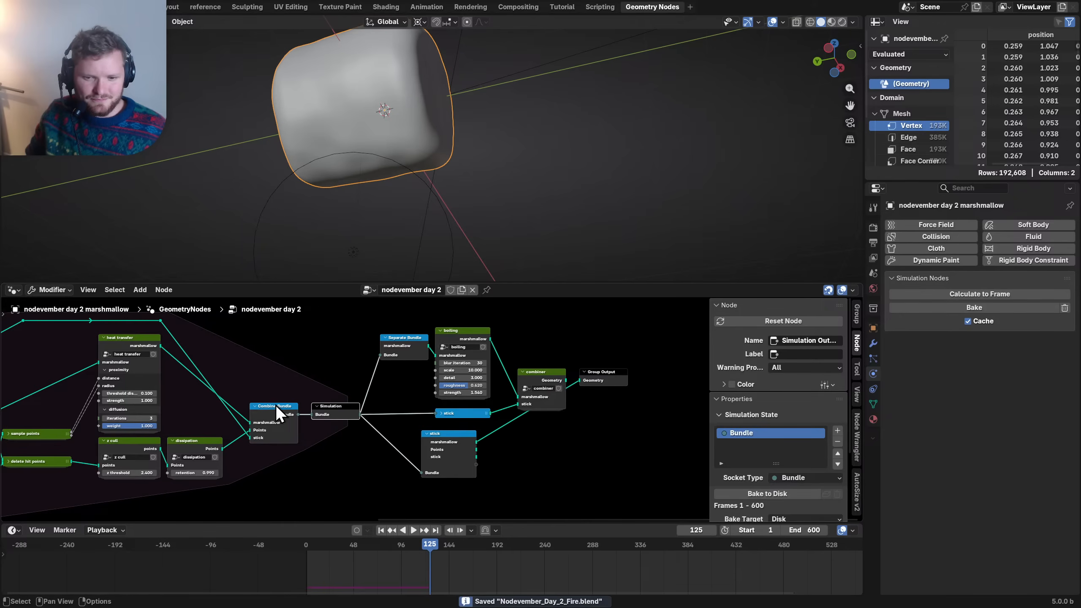
- Preview the combiner group through the Group Output while playing the simulation briefly
left_click(543, 379)
key("space")
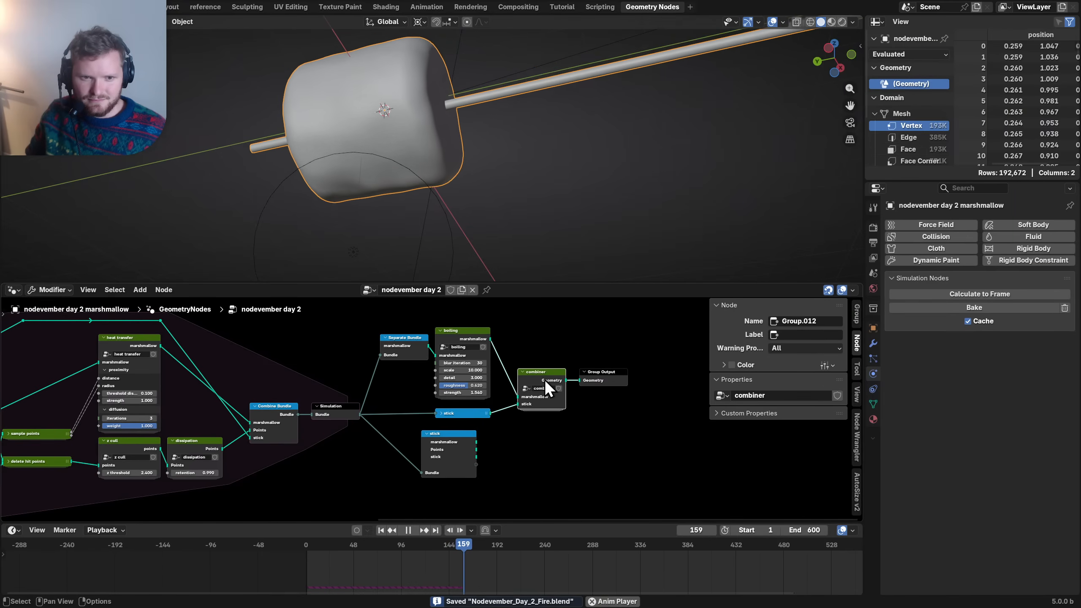
key("space")
scroll(487, 334, "up", 1)
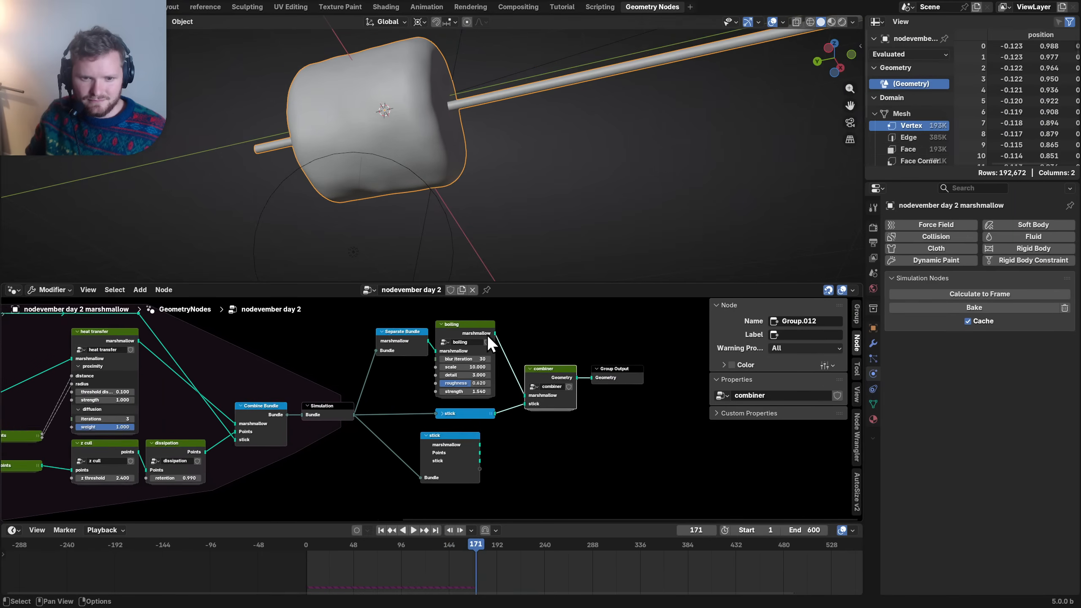
- Route the boiling group's marshmallow output to the Group Output, play a few frames and save the file
left_click(465, 323)
key("space")
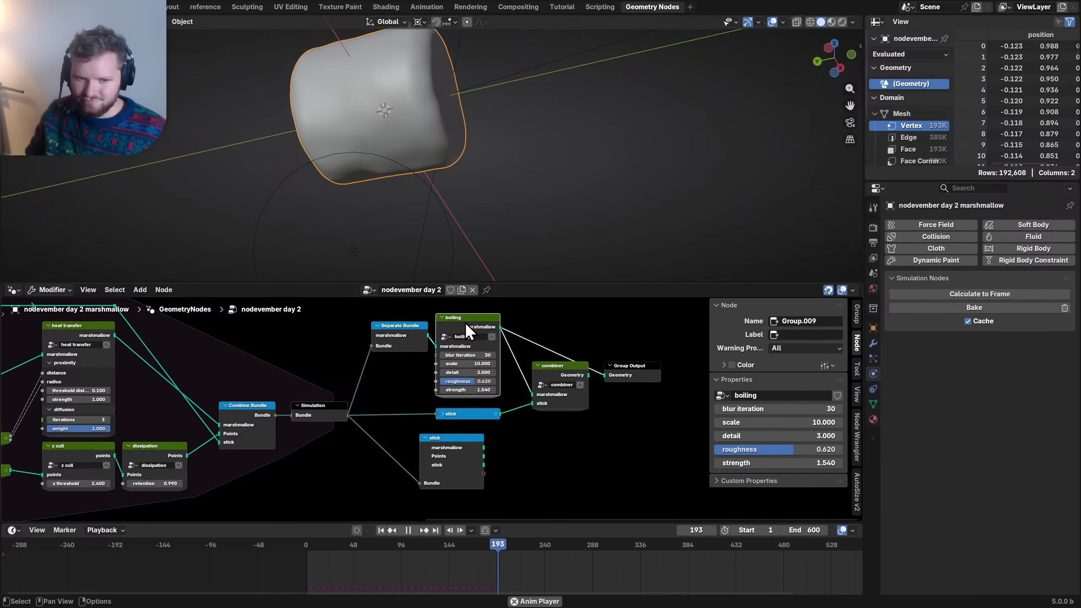
key("space")
key("ctrl+s")
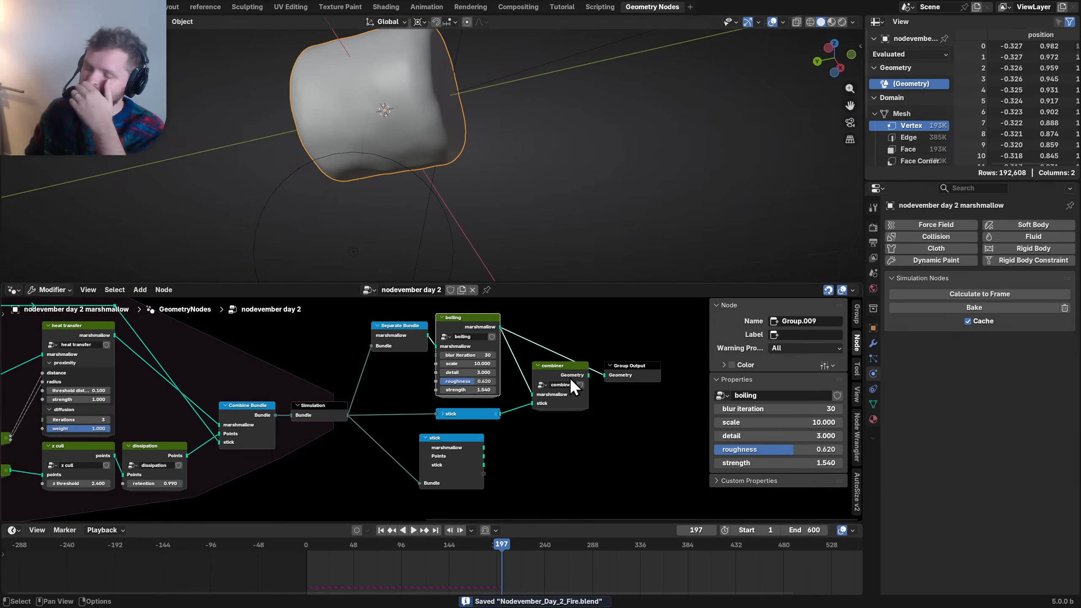
- Return to frame 1, preview the base marshmallow group through the Group Output and save the file
scroll(110, 450, "down", 7)
middle_click_drag(132, 420, 381, 403)
scroll(414, 387, "up", 5)
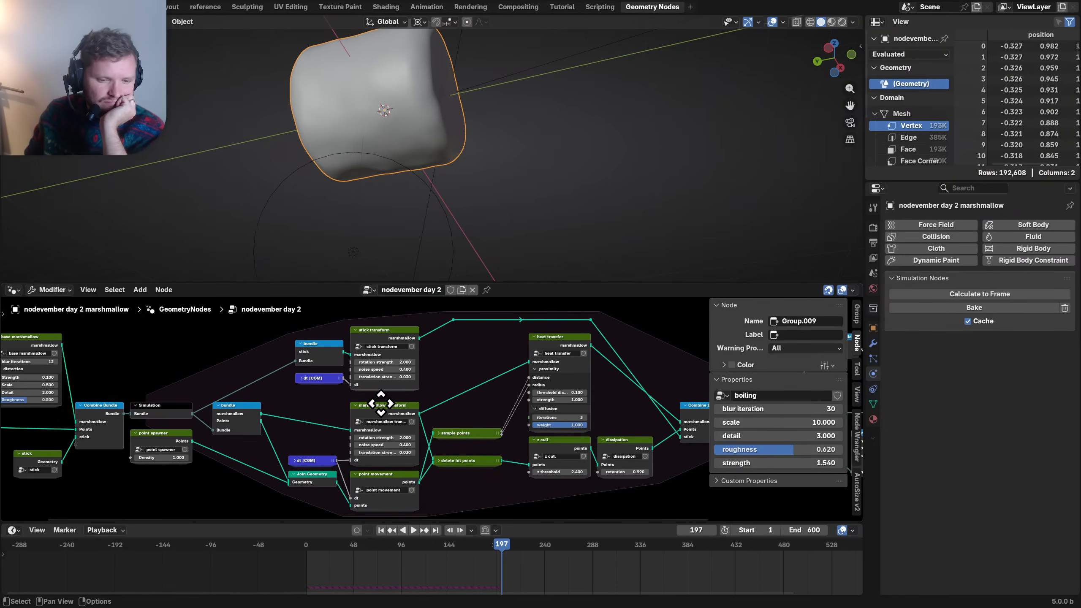
middle_click_drag(83, 414, 316, 422)
scroll(281, 388, "up", 3)
left_click(255, 428)
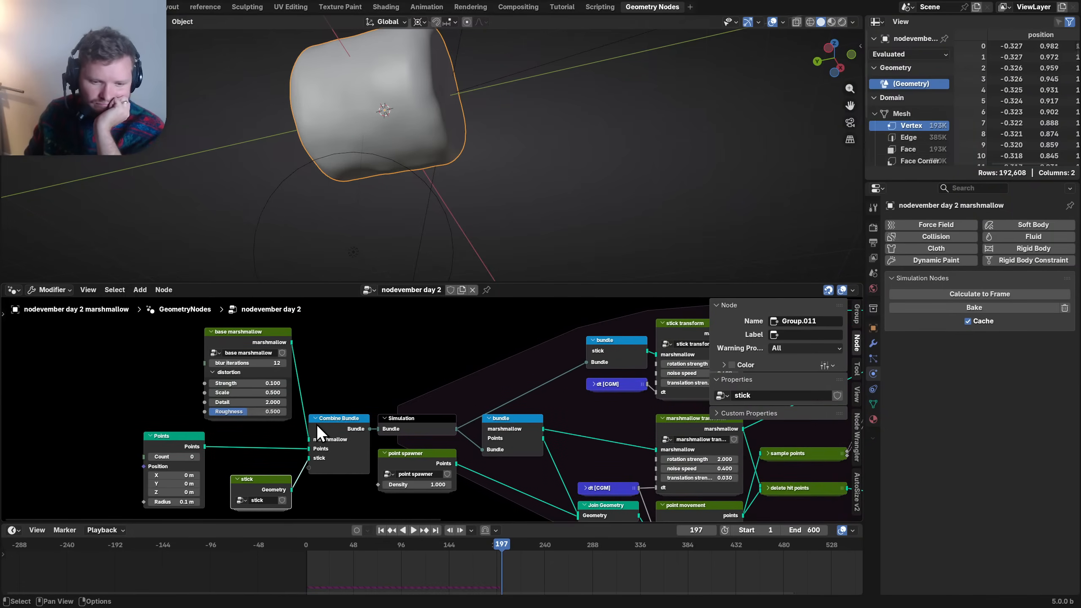
key("shift+Left")
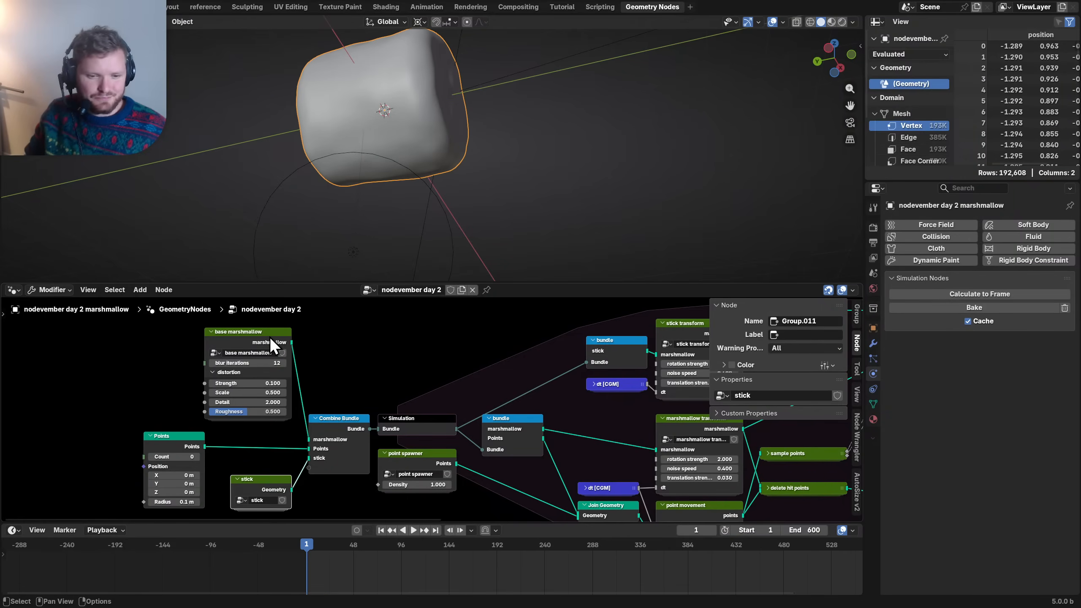
left_click(269, 336)
key("ctrl+s")
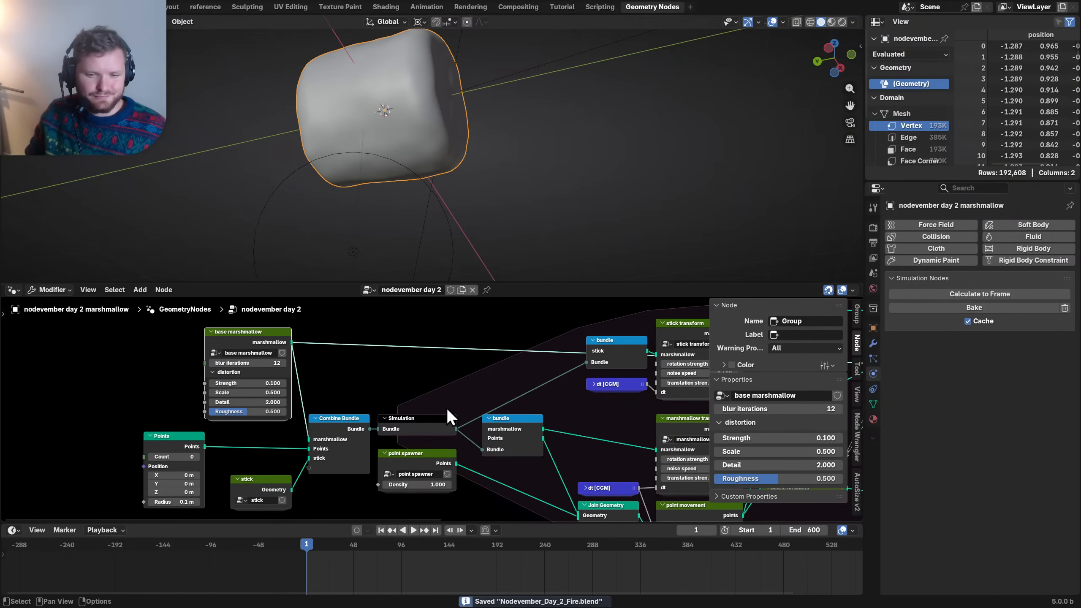
- Move the marshmallow and Points bundle node down, and nudge the Join Geometry node slightly lower
middle_click_drag(508, 395, 287, 396)
left_click_drag(293, 427, 294, 445)
middle_click_drag(402, 425, 341, 374)
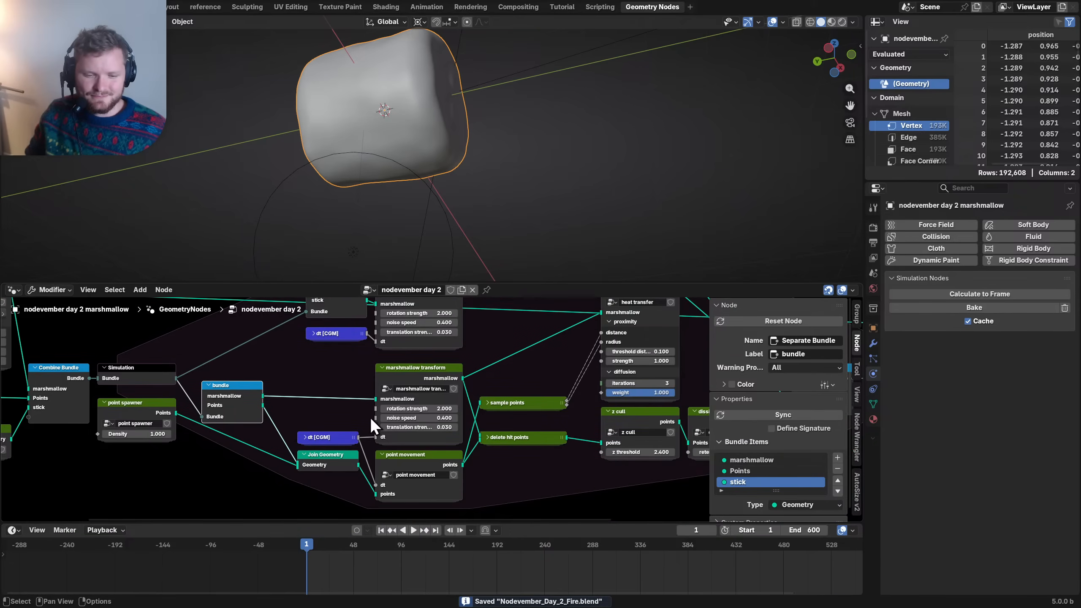
left_click(333, 464)
left_click_drag(333, 464, 334, 472)
- Shift the delete hit points group slightly right, keep it collapsed, and select the sample points group
middle_click_drag(455, 456, 362, 446)
scroll(424, 468, "up", 2)
left_click(411, 432)
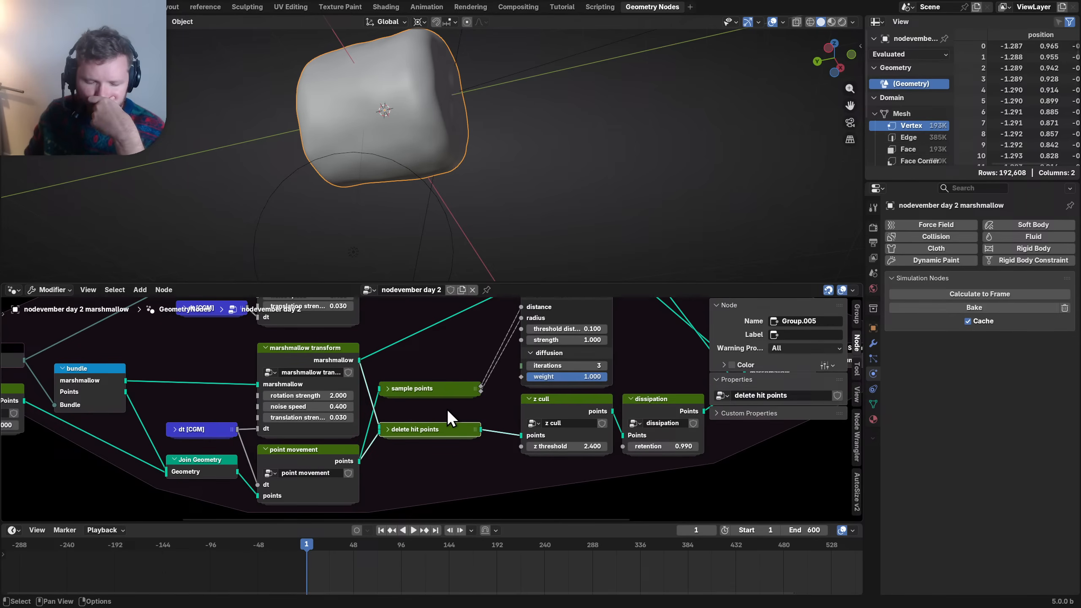
left_click(387, 430)
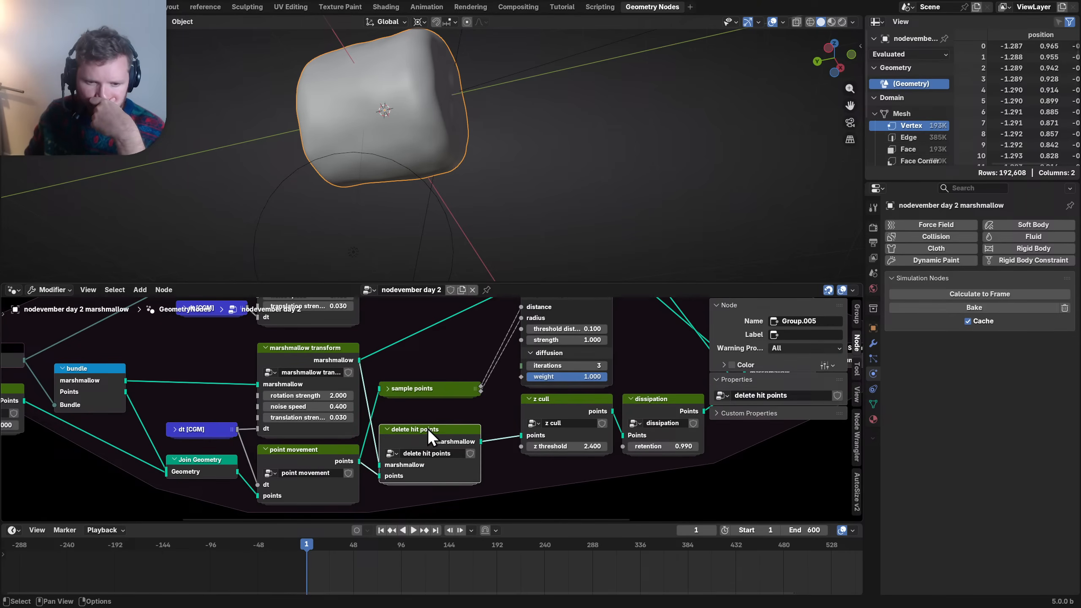
left_click_drag(427, 428, 437, 426)
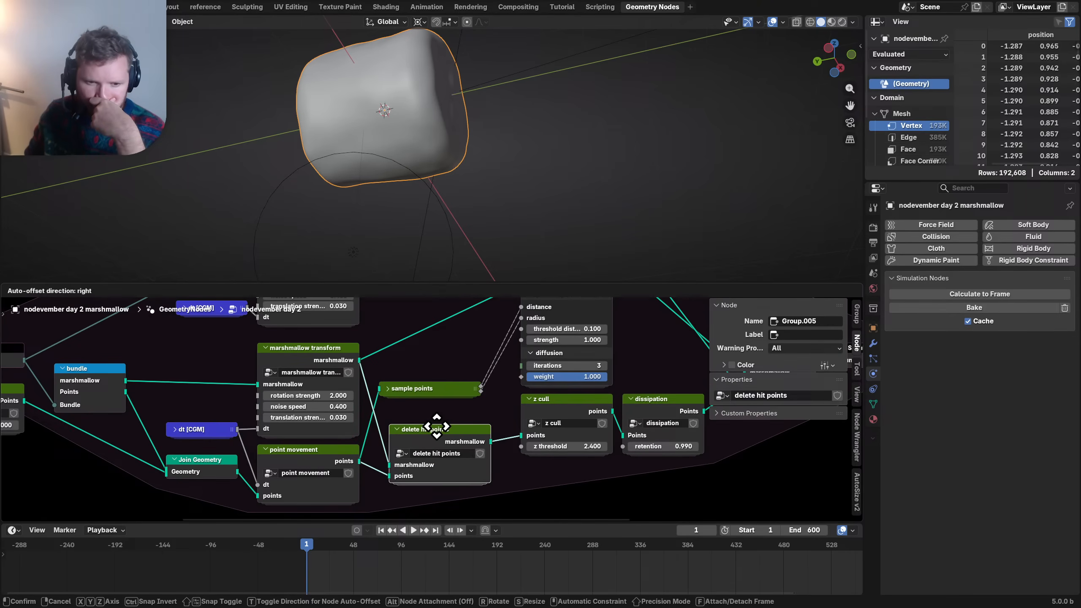
left_click(396, 429)
left_click(385, 389)
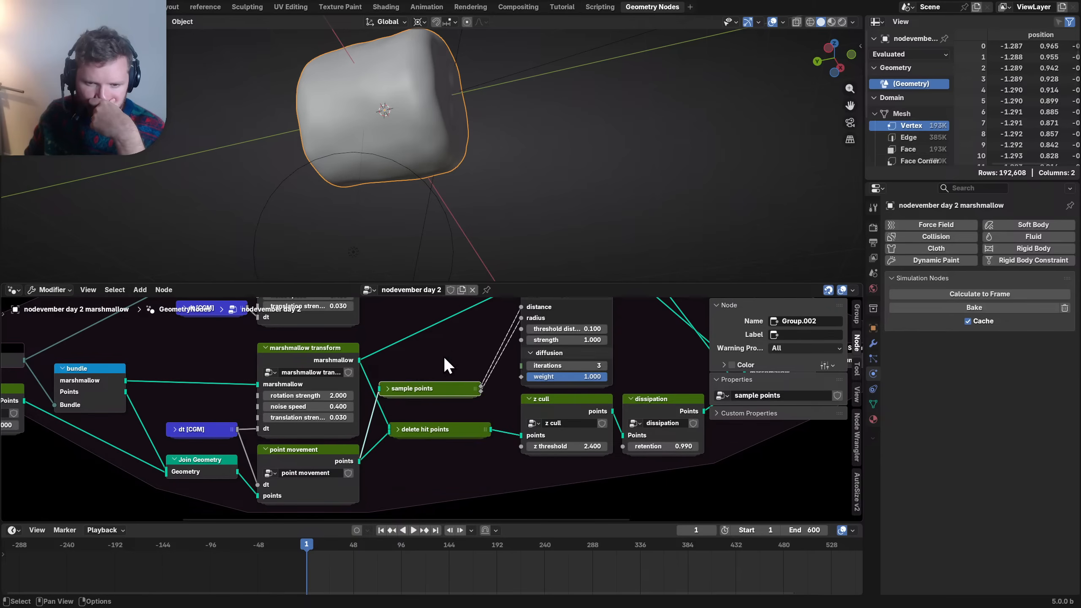
- Inside the stick transform group, rename both the output and input marshmallow geometry sockets to stick
middle_click_drag(443, 357, 456, 454)
left_click(340, 339)
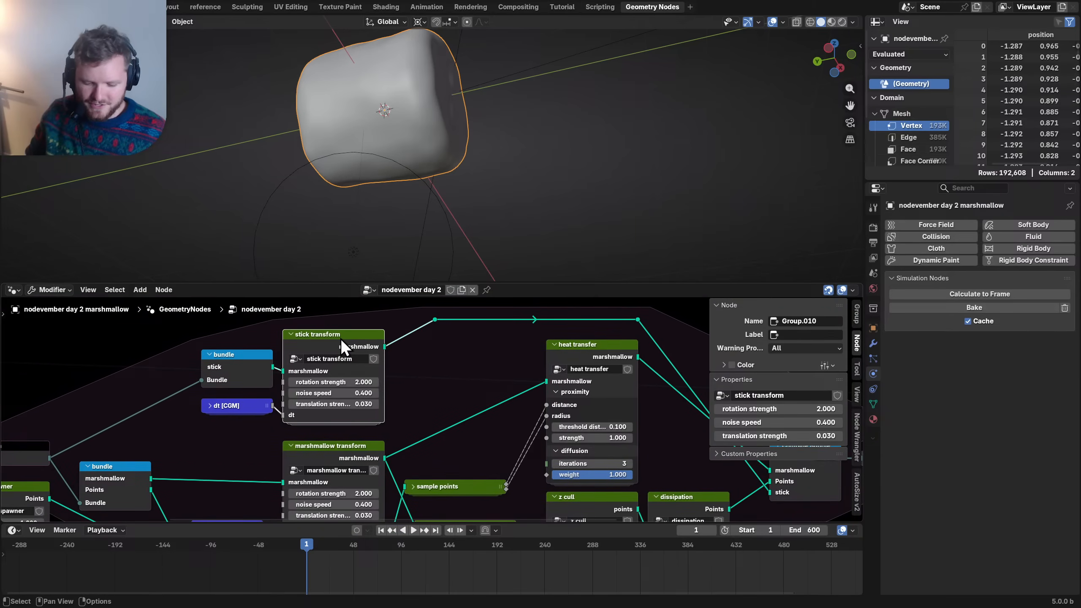
key("Tab")
left_click(760, 418)
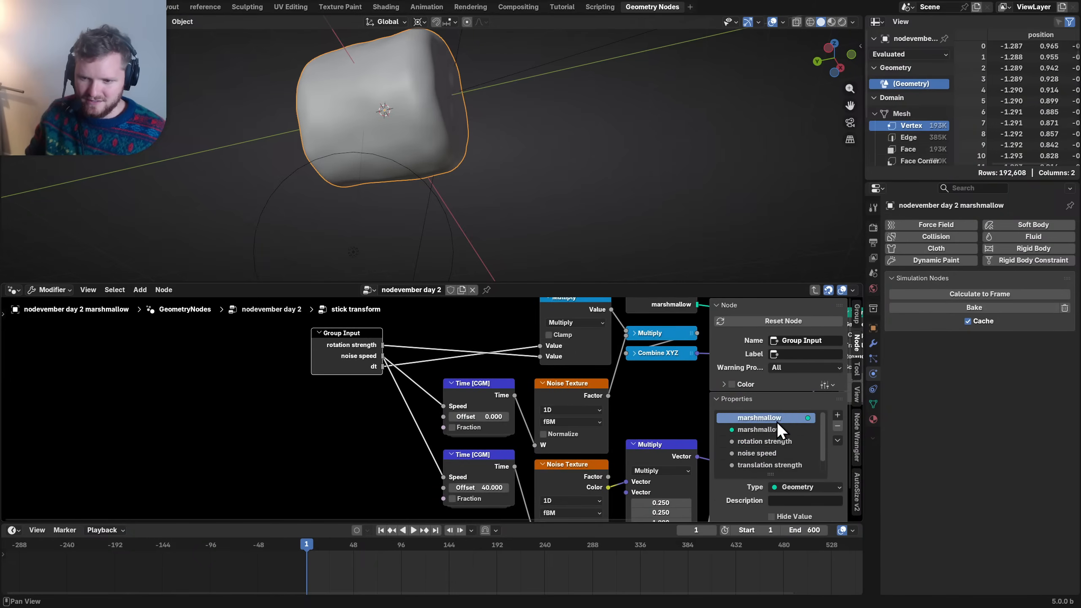
double_click(776, 417)
type("stick")
key("Return")
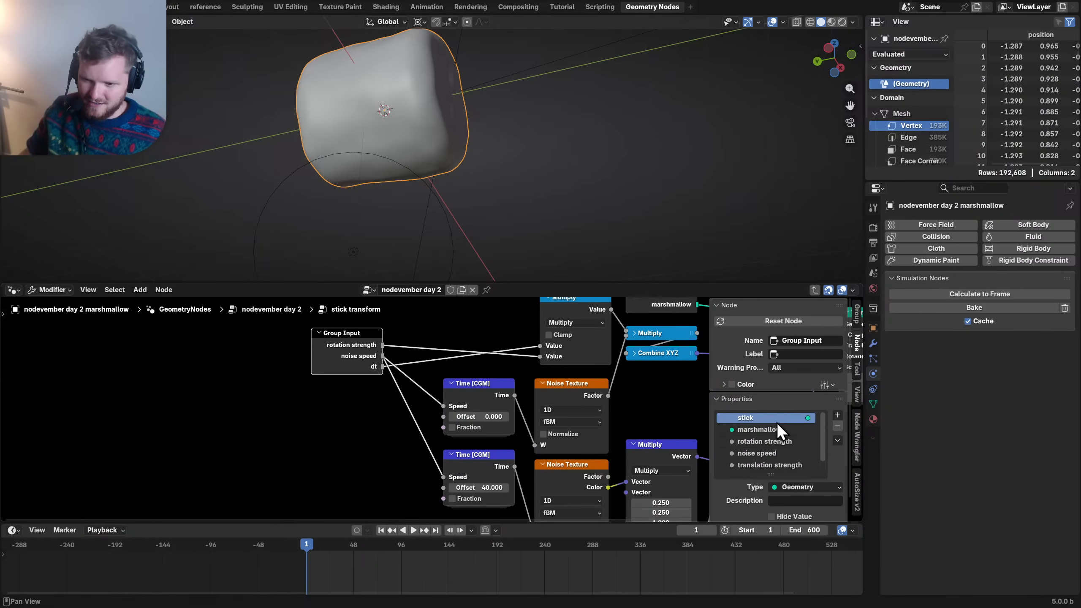
double_click(753, 429)
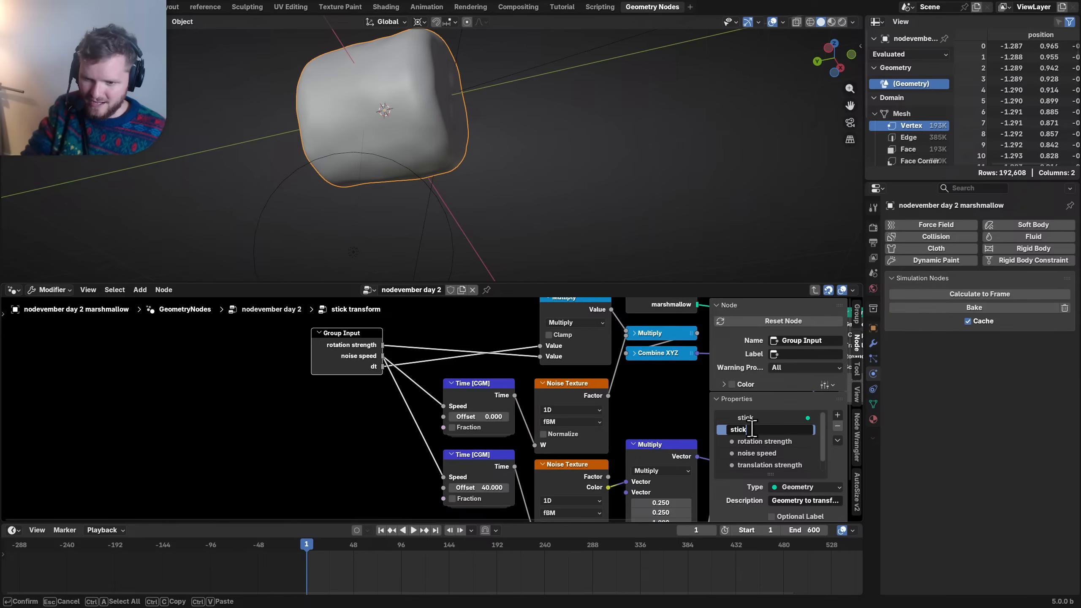
key("Return")
- Hide the node editor's sidebar, exit the stick transform group and save the file
key("h")
key("h")
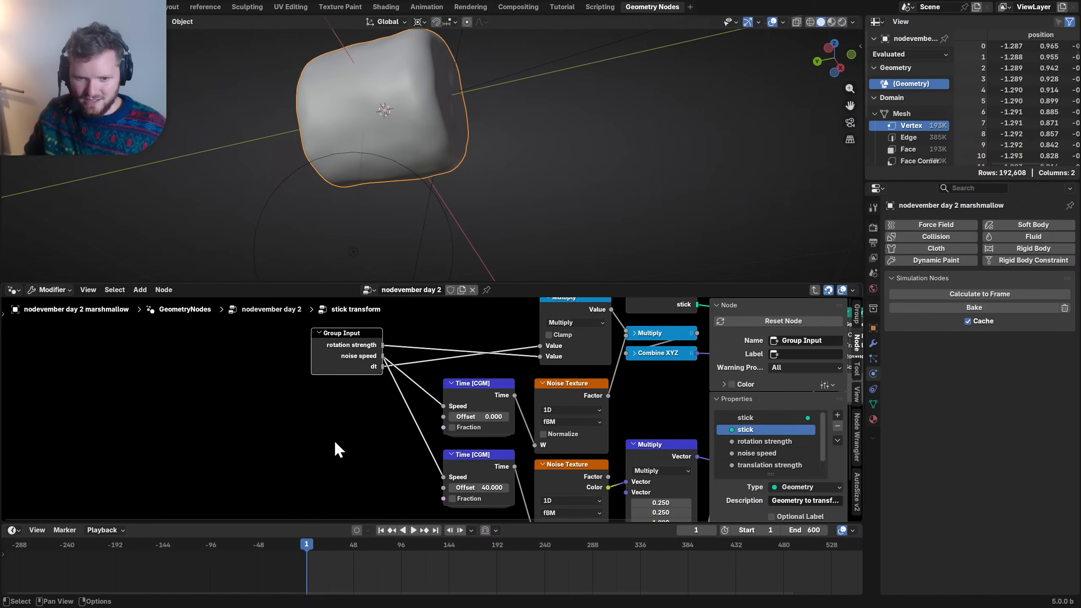
key("n")
key("ctrl+space")
key("ctrl+space")
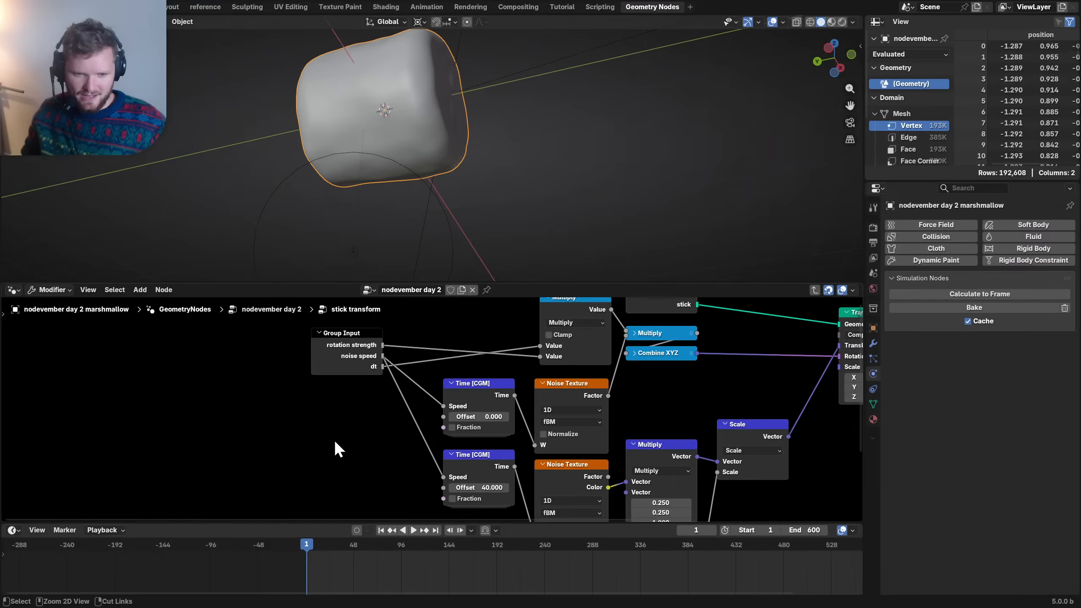
key("Tab")
key("ctrl+s")
- Preview the boiling group's marshmallow through the Group Output again and start playback from frame 1
scroll(395, 437, "down", 1)
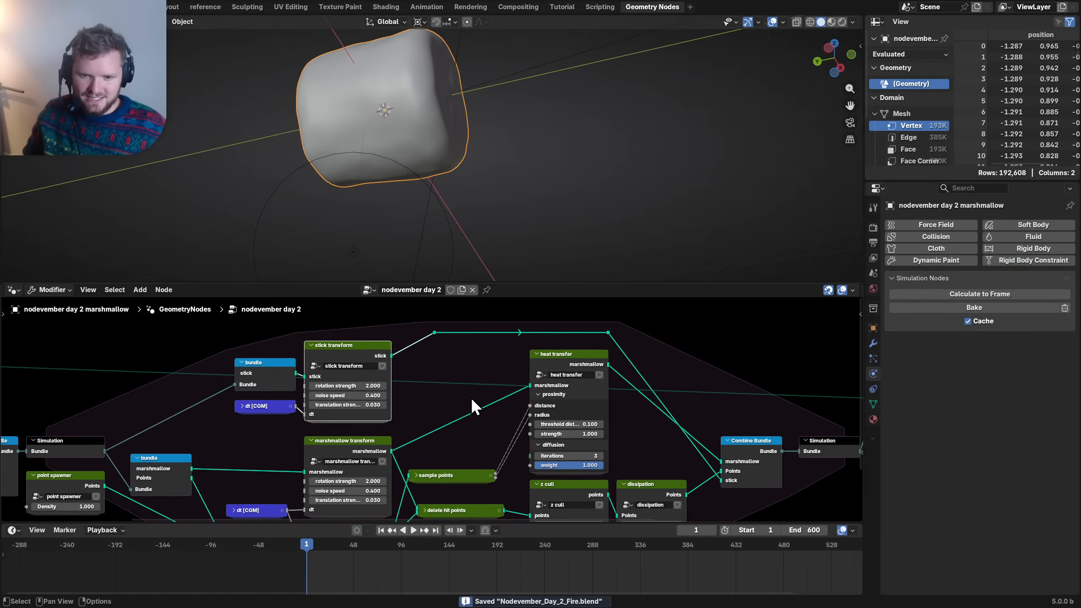
middle_click_drag(542, 389, 431, 378)
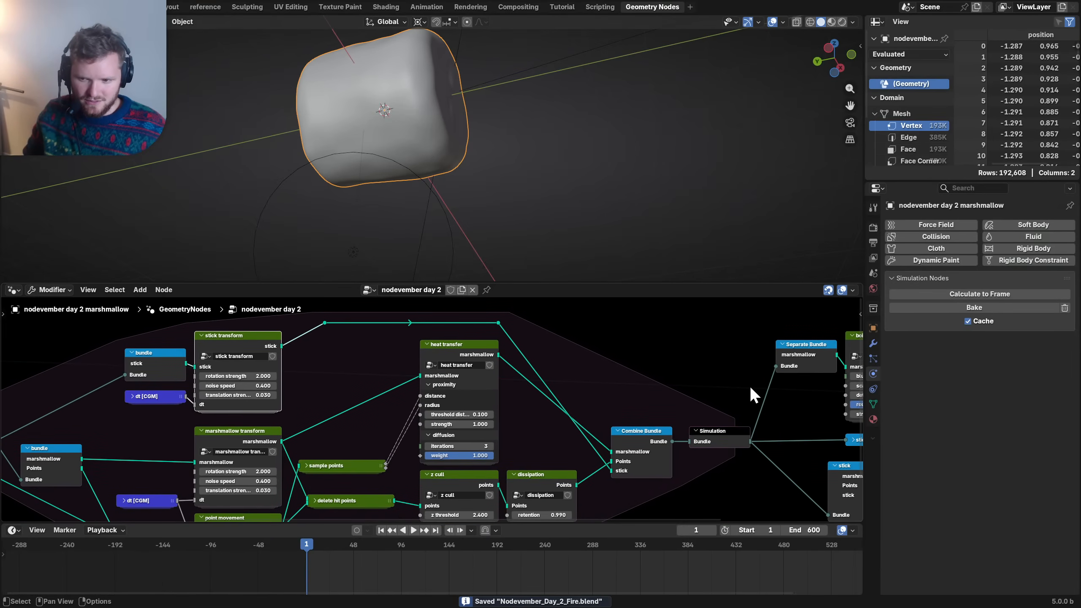
middle_click_drag(750, 386, 386, 384)
left_click(525, 336, "ctrl+shift")
key("space")
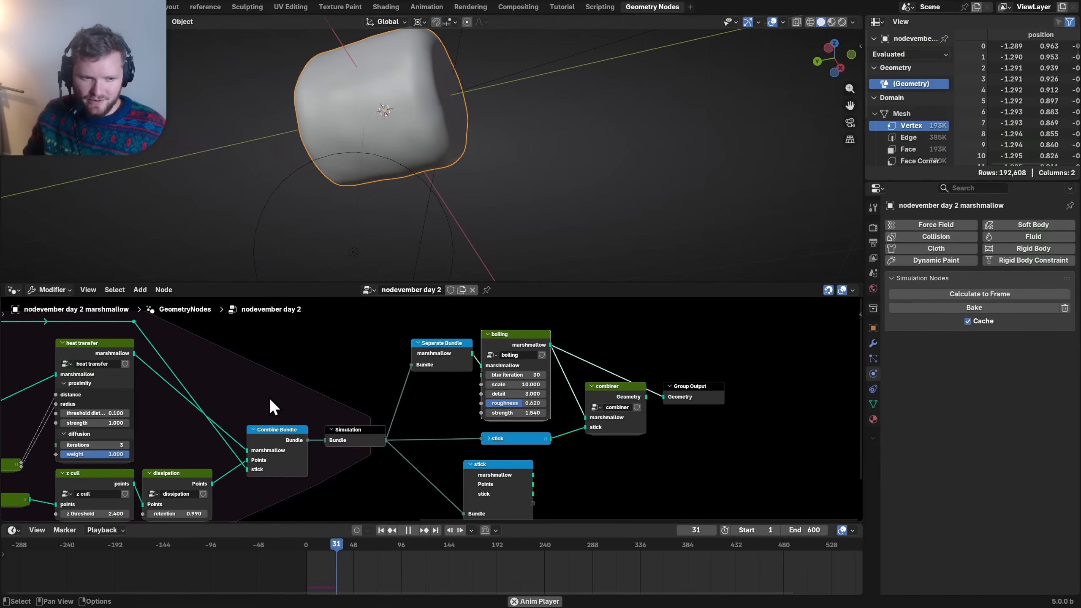
- Play the simulation on in short stretches to check the boiling marshmallow's movement, and pause it
key("space")
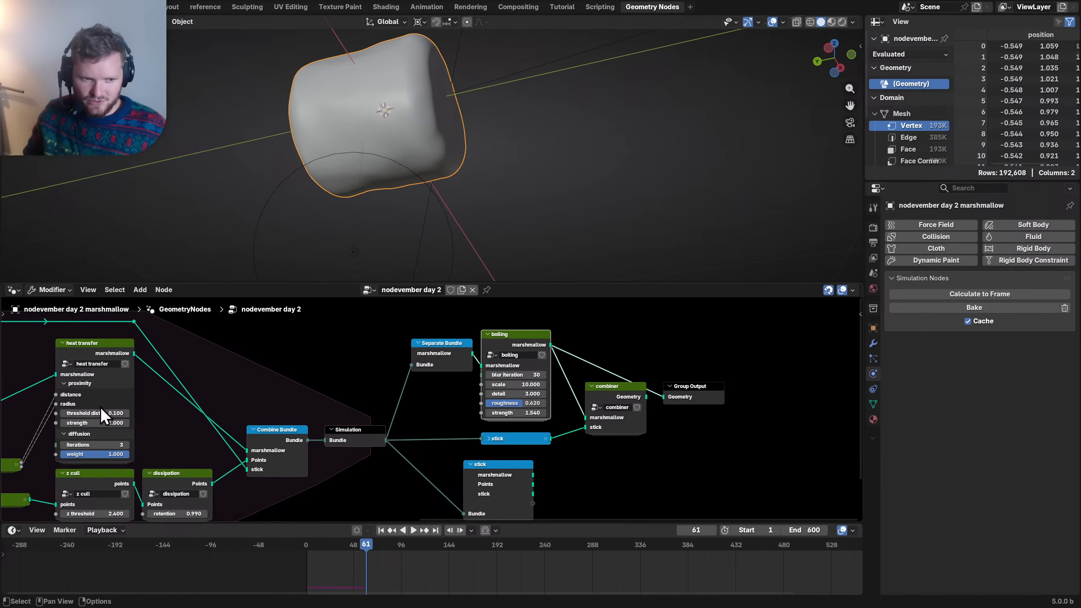
middle_click_drag(99, 407, 300, 400)
key("space")
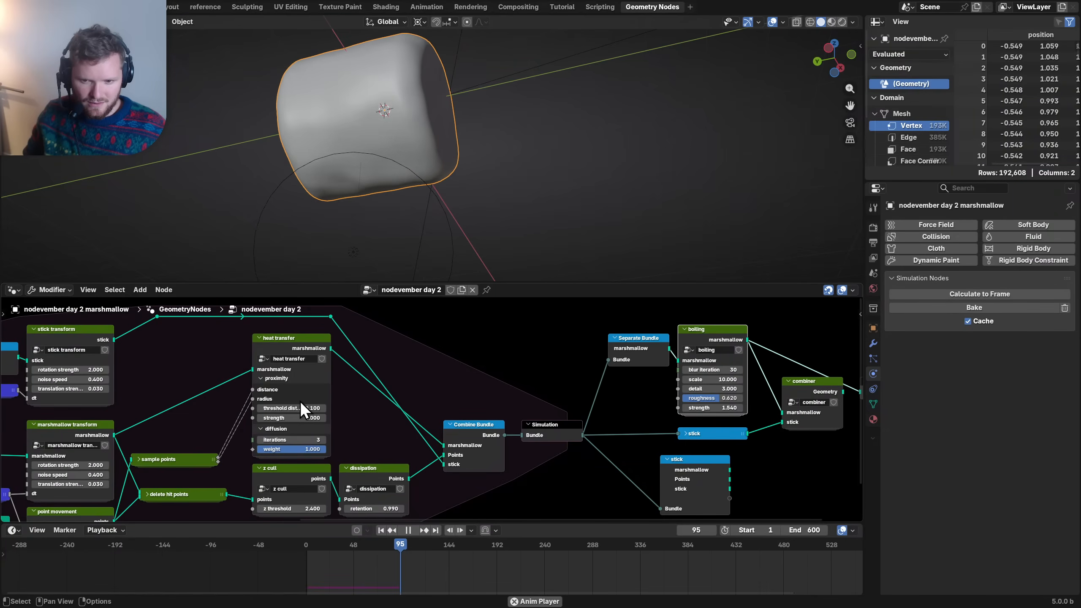
key("space")
- Add a Named Attribute node above the boiling group, preview the Separate Bundle's marshmallow, and set the attribute name to cook
middle_click_drag(772, 345, 482, 371)
key("shift+a")
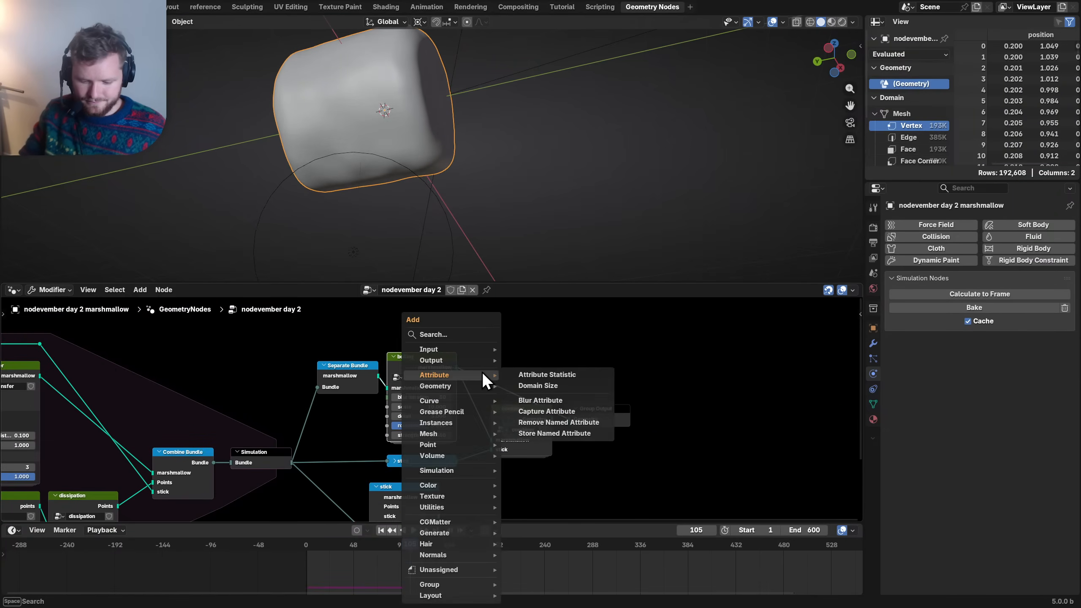
type("named")
key("Return")
left_click(413, 296)
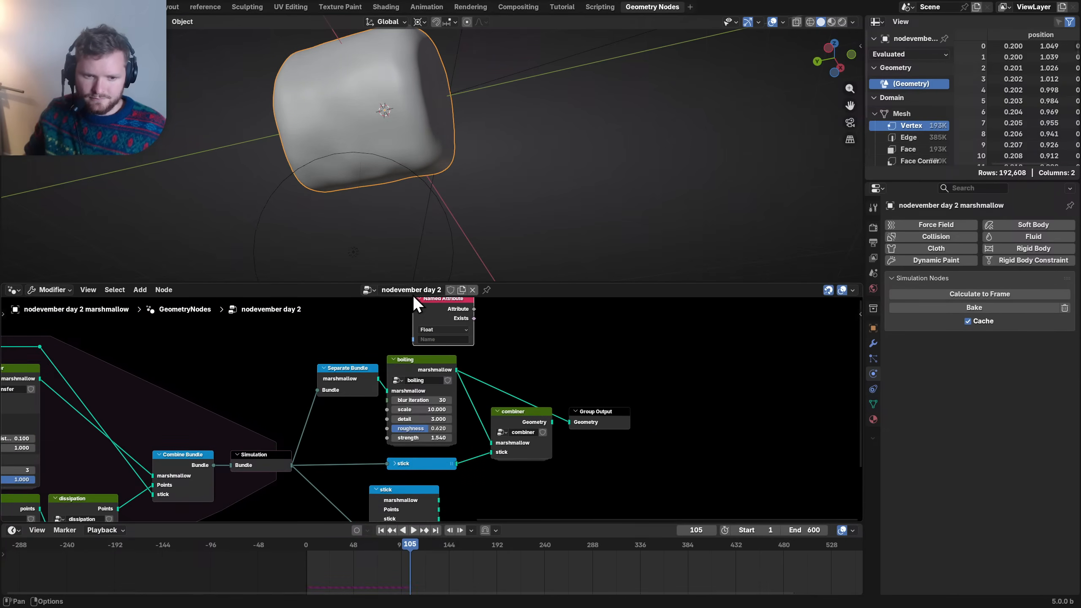
left_click(350, 373, "ctrl+shift")
left_click(442, 339)
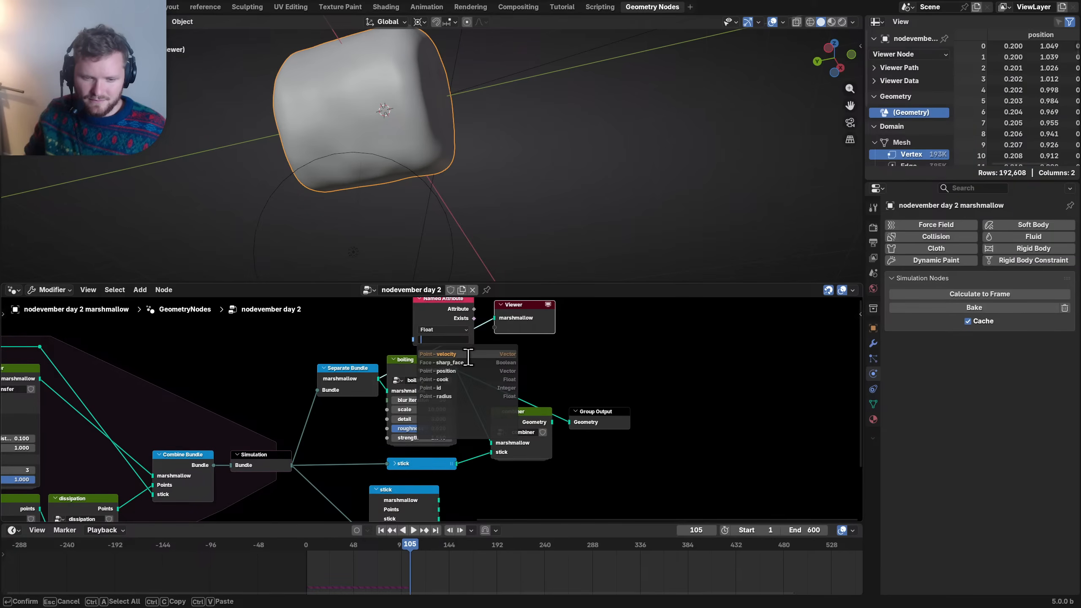
left_click(461, 379)
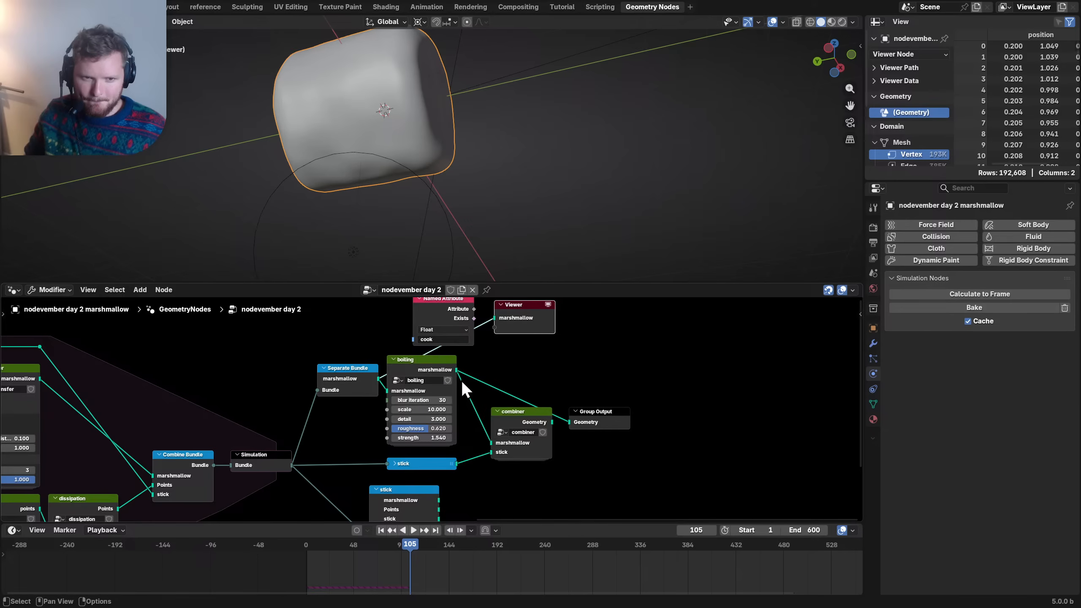
- Preview the cook attribute on the marshmallow in the Viewer and play the simulation on
left_click(429, 306, "ctrl+shift")
key("space")
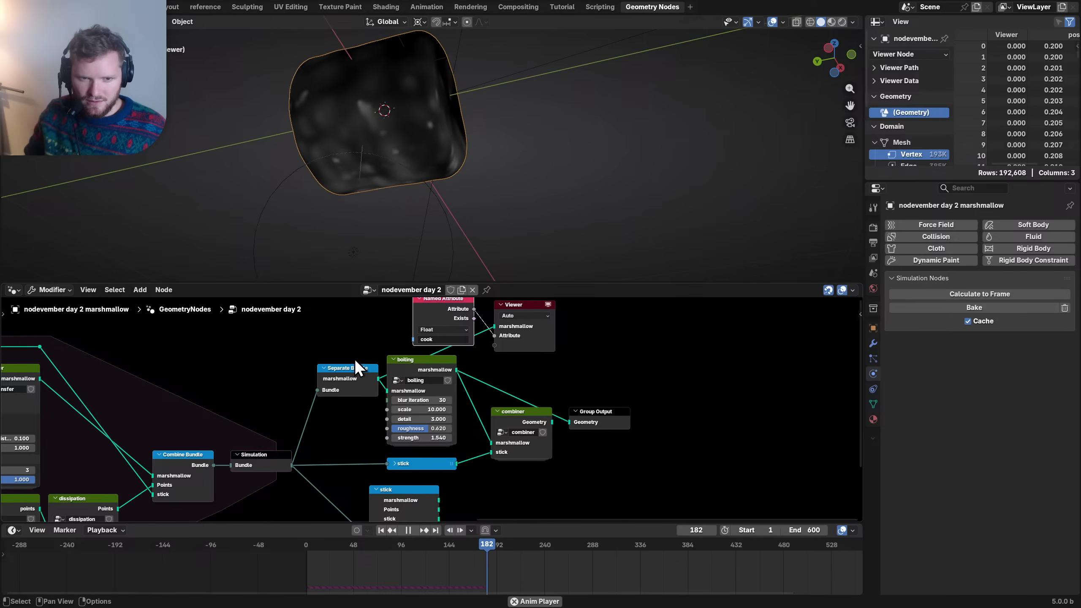
key("space")
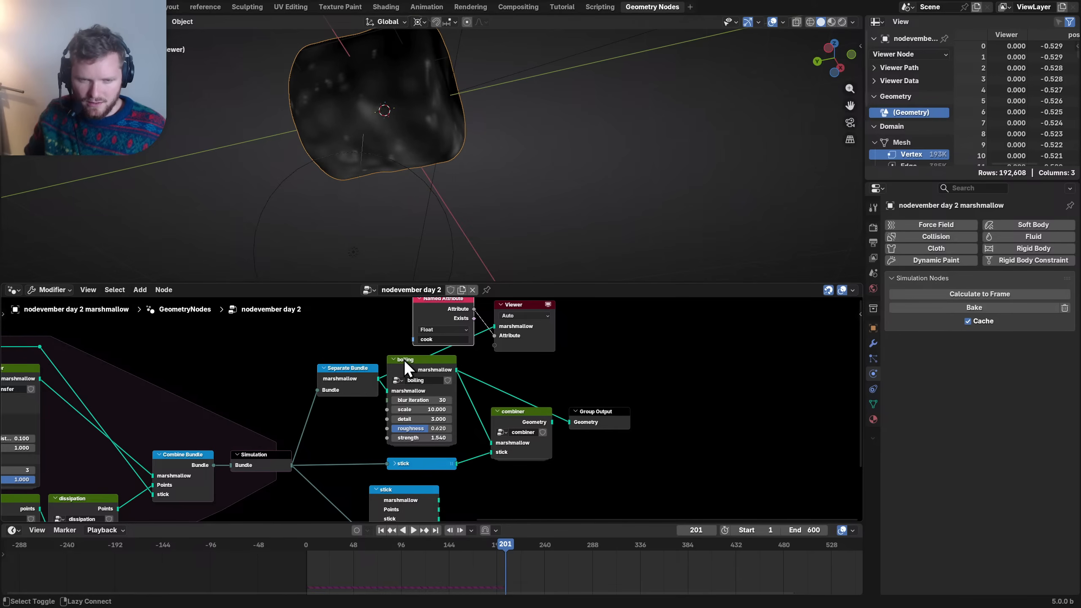
- Delete the cook Named Attribute node and the Viewer node
left_click(404, 360)
left_click_drag(554, 359, 463, 316)
key("x")
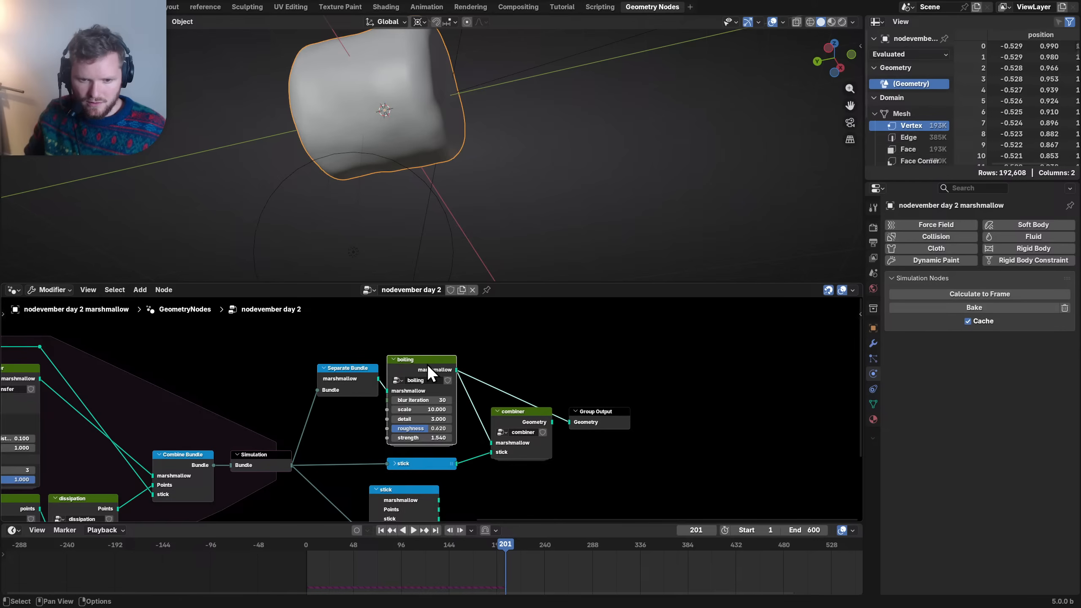
- Move the Group Output node up so it sits level with the boiling group's marshmallow output
left_click_drag(603, 441, 586, 402)
key("g")
left_click(603, 340)
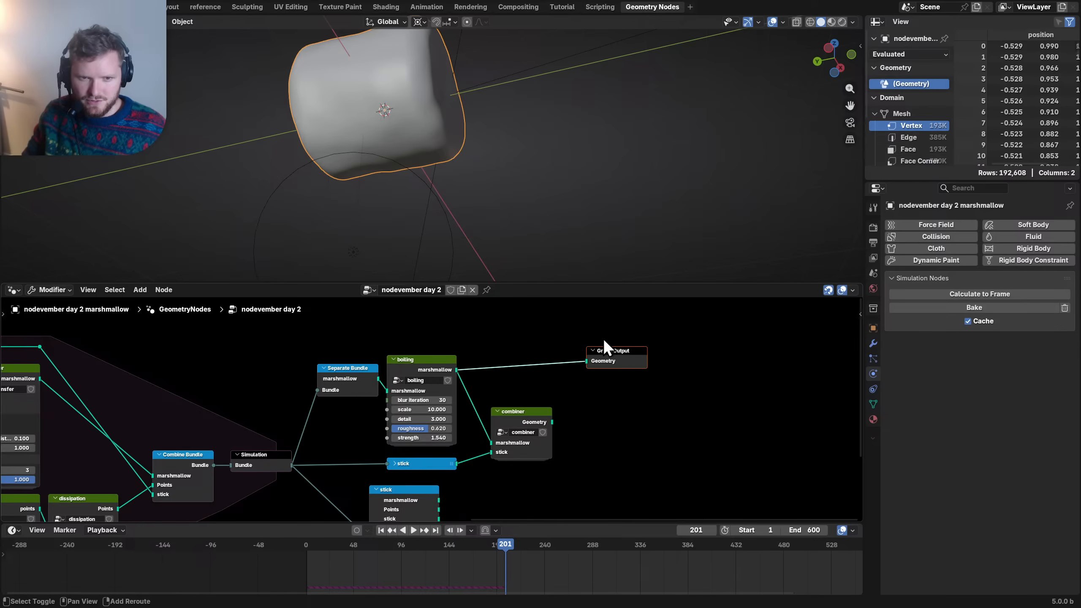
- Replay the simulation from frame 1 to check the boiling output, and pause it
key("shift+Left")
key("space")
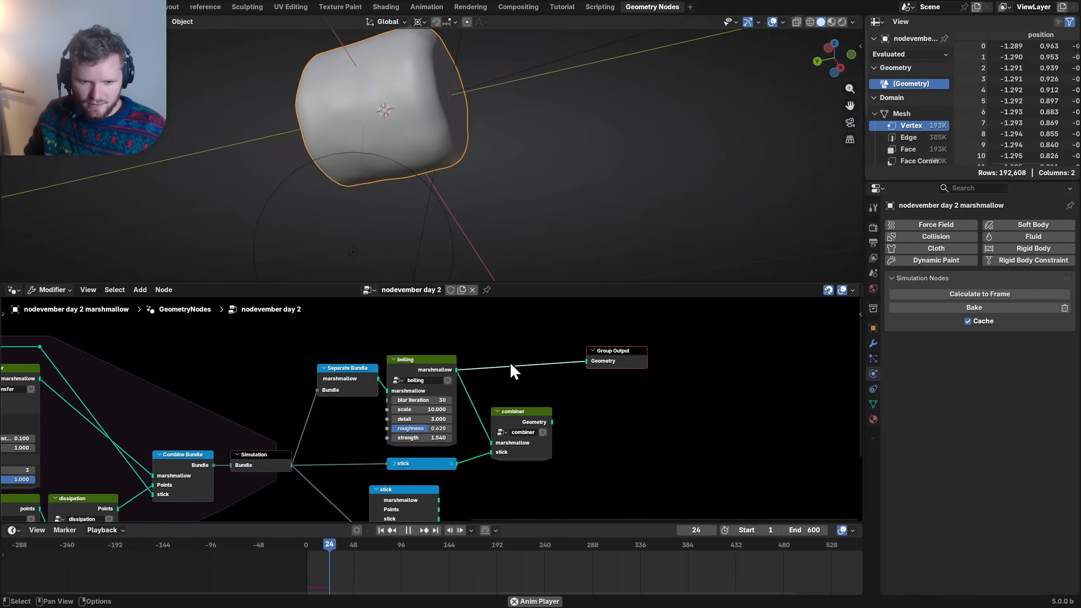
left_click(429, 375)
key("space")
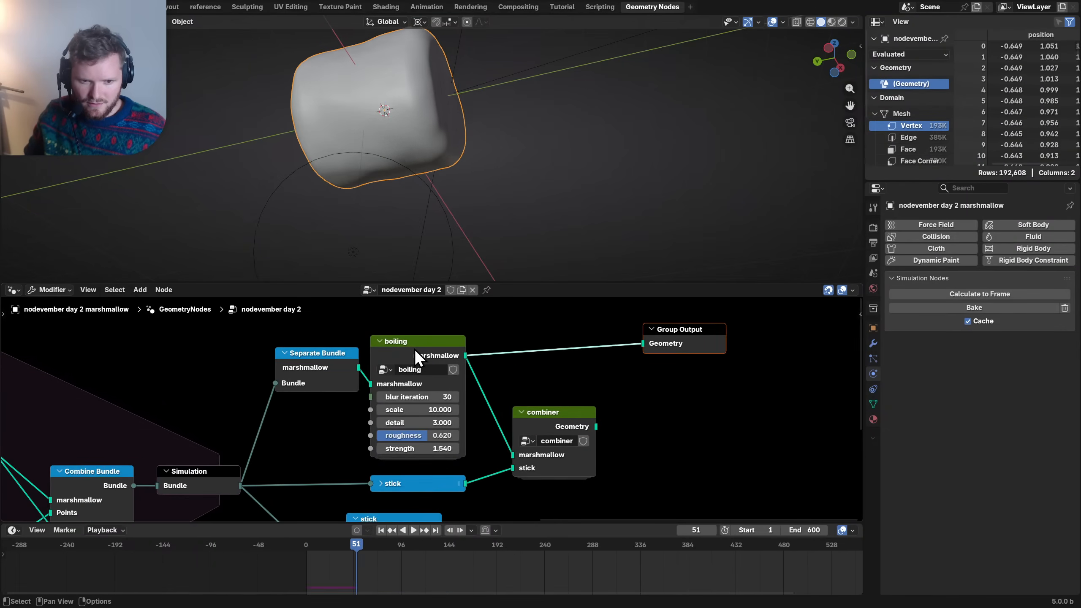
- Open the boiling group, expand the Group Input feeding Set Position and move it slightly up above Scale
key("Tab")
middle_click_drag(280, 394, 420, 379)
scroll(396, 394, "up", 4)
left_click_drag(315, 394, 280, 372)
middle_click_drag(550, 344, 482, 400)
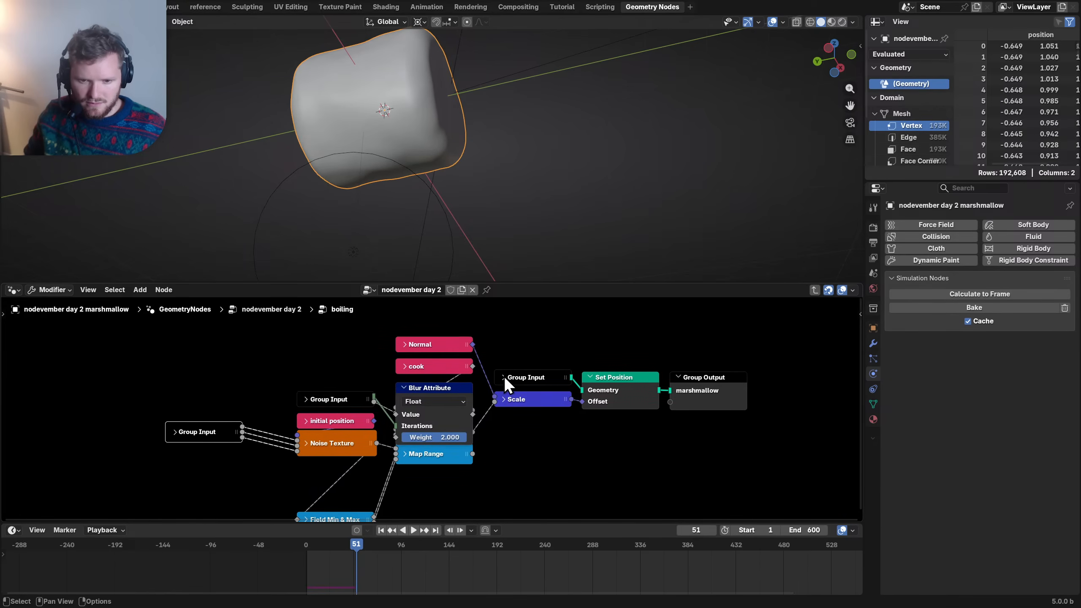
left_click(503, 377)
left_click_drag(523, 375, 524, 349)
- Move the Set Position and Group Output nodes right to leave space after the Scale node
middle_click_drag(717, 393, 549, 401)
left_click_drag(562, 426, 454, 370)
key("g")
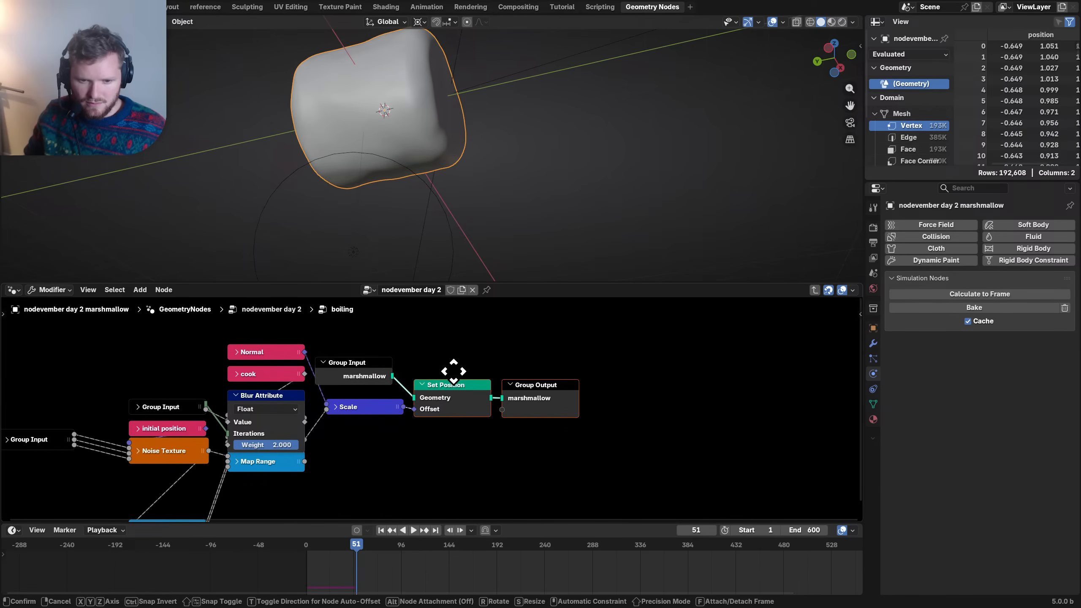
left_click(542, 369)
- Duplicate the Scale node into the Set Position offset link and turn the copy into an Add with X 4.700
left_click(374, 403)
key("shift+d")
left_click(463, 402)
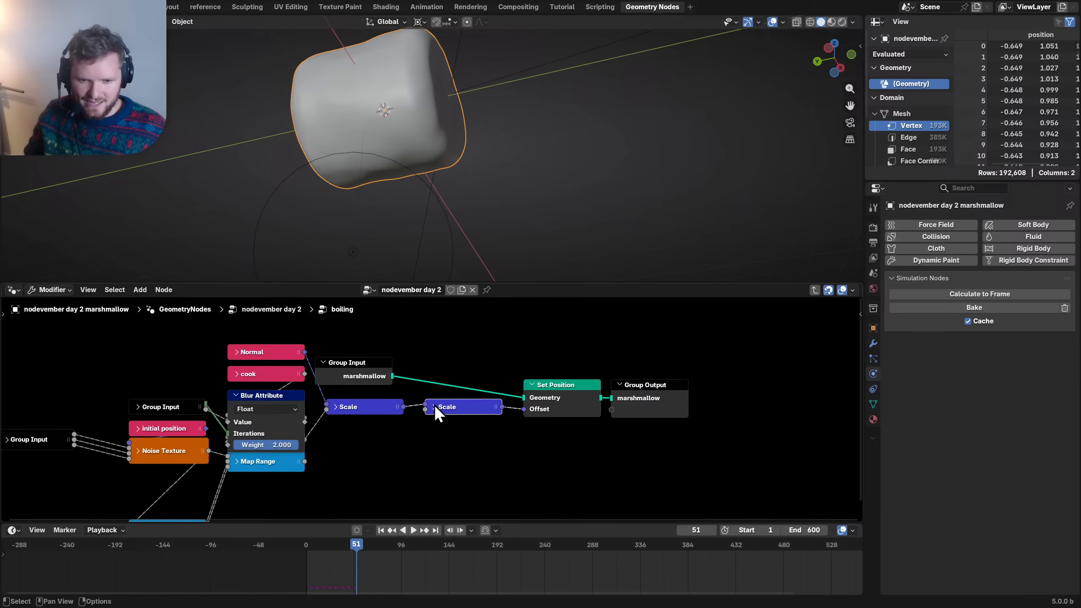
left_click(434, 406)
key("BackSpace")
left_click_drag(474, 467, 494, 467)
- Play the simulation from frame 1 with the added offset, and remove the Add node while keeping its link
key("shift+Left")
key("space")
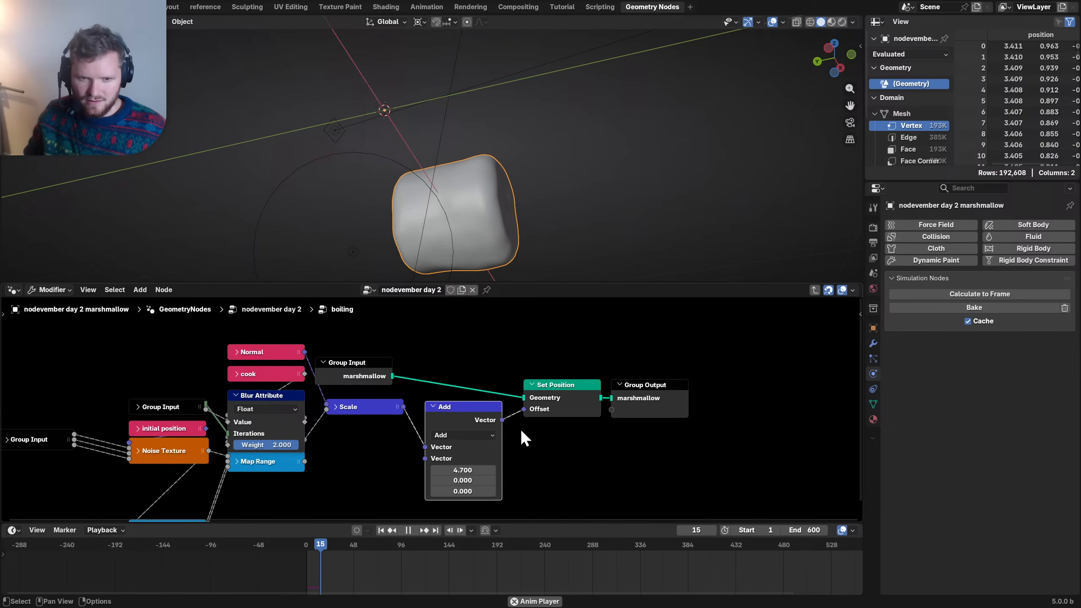
key("ctrl+x")
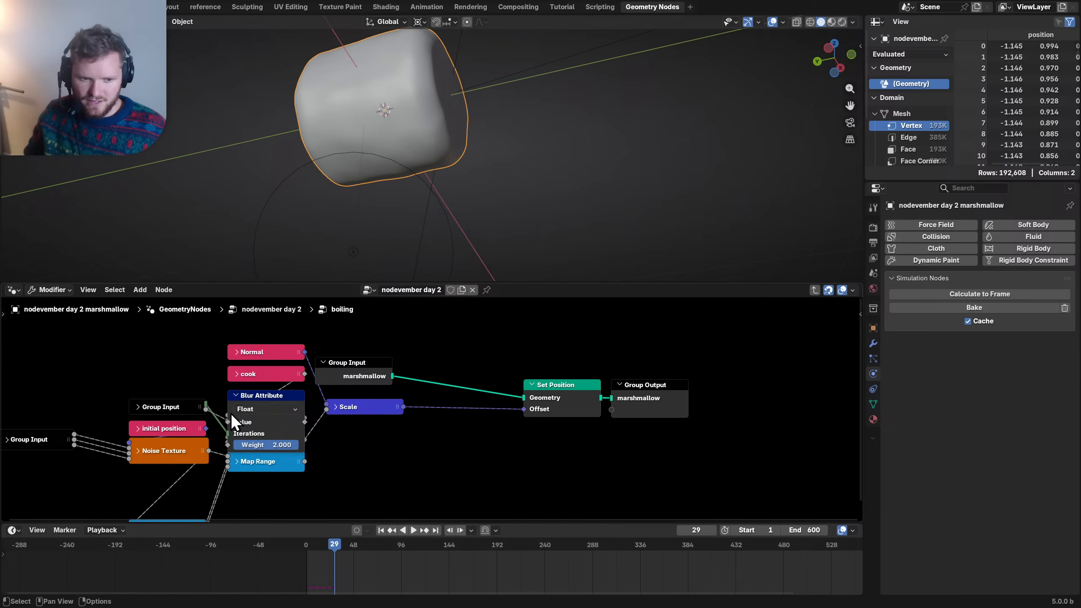
- Move the Normal and cook nodes left above the smaller Group Input, and lower Map Range clear of Blur Attribute
middle_click_drag(253, 402, 367, 382)
left_click_drag(296, 355, 385, 317)
key("g")
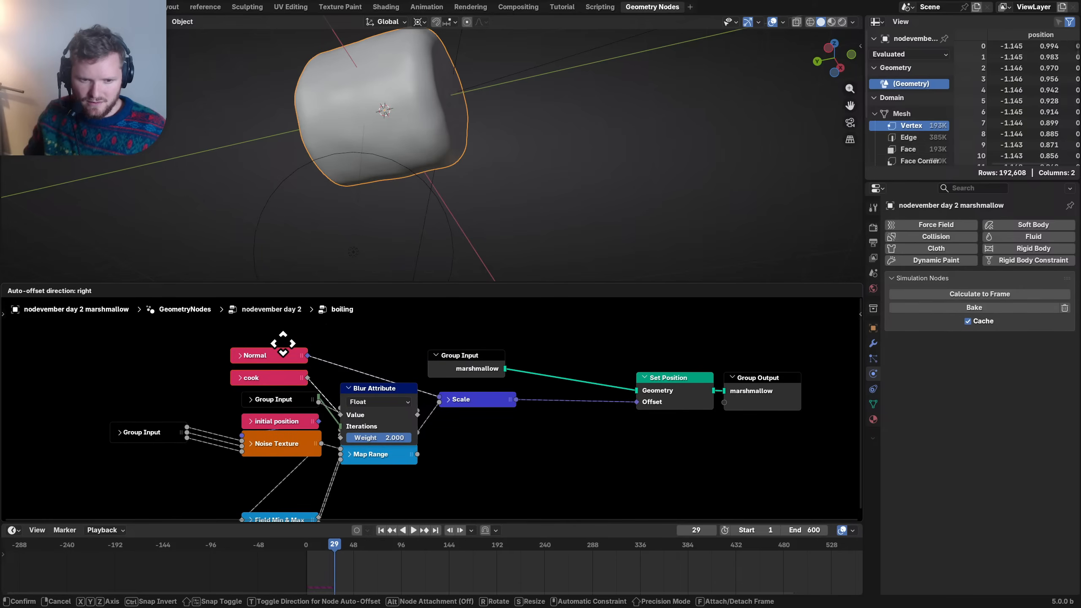
left_click(287, 331)
left_click(252, 366)
left_click(251, 366)
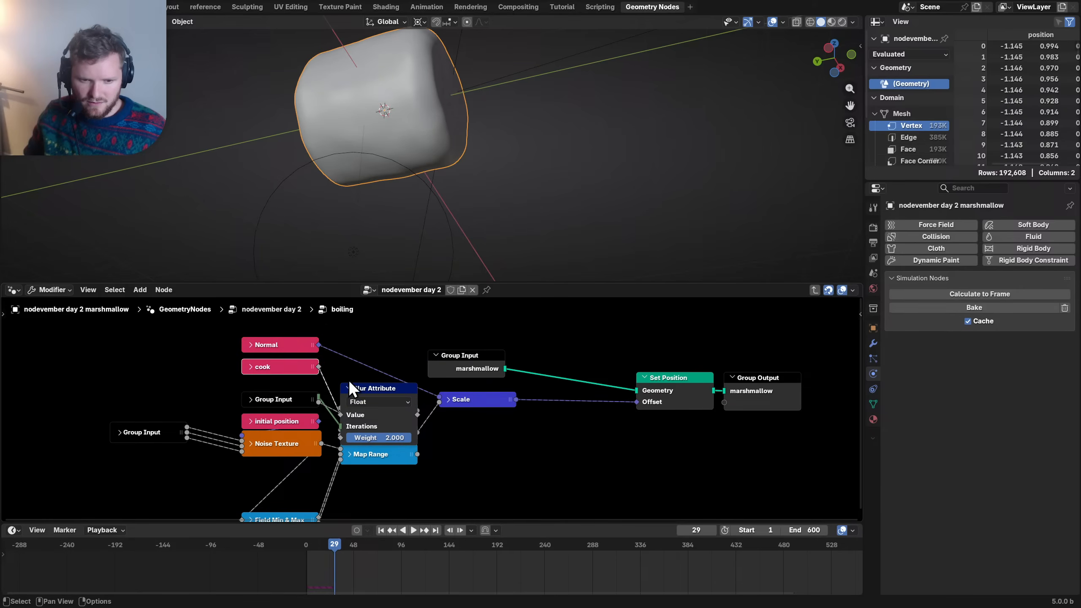
left_click_drag(361, 453, 362, 476)
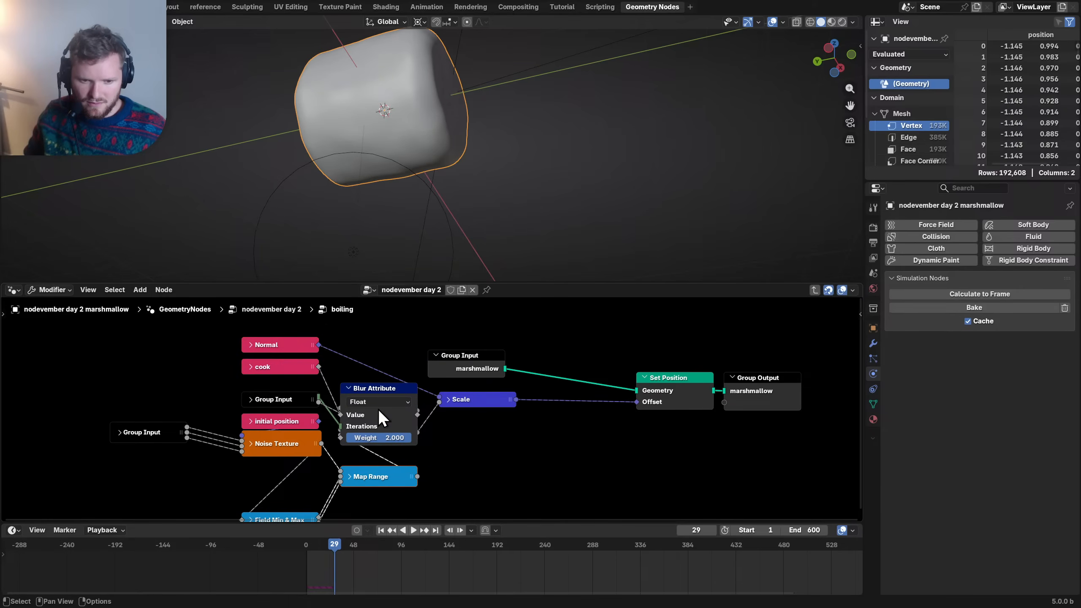
- Move the marshmallow Group Input, Scale, Set Position and Group Output nodes further right, away from Blur Attribute
left_click_drag(755, 431, 451, 354)
key("g")
left_click(572, 354)
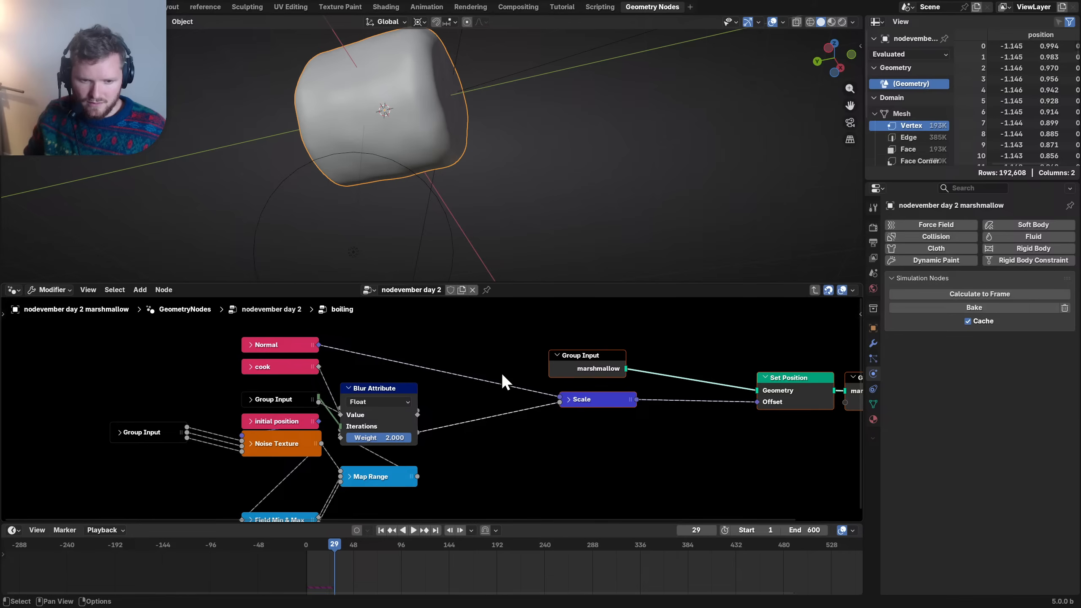
- Try a Blur Attribute weight of 1.000, playing the simulation from frame 1 and pausing it
left_click(402, 402)
left_click(406, 435)
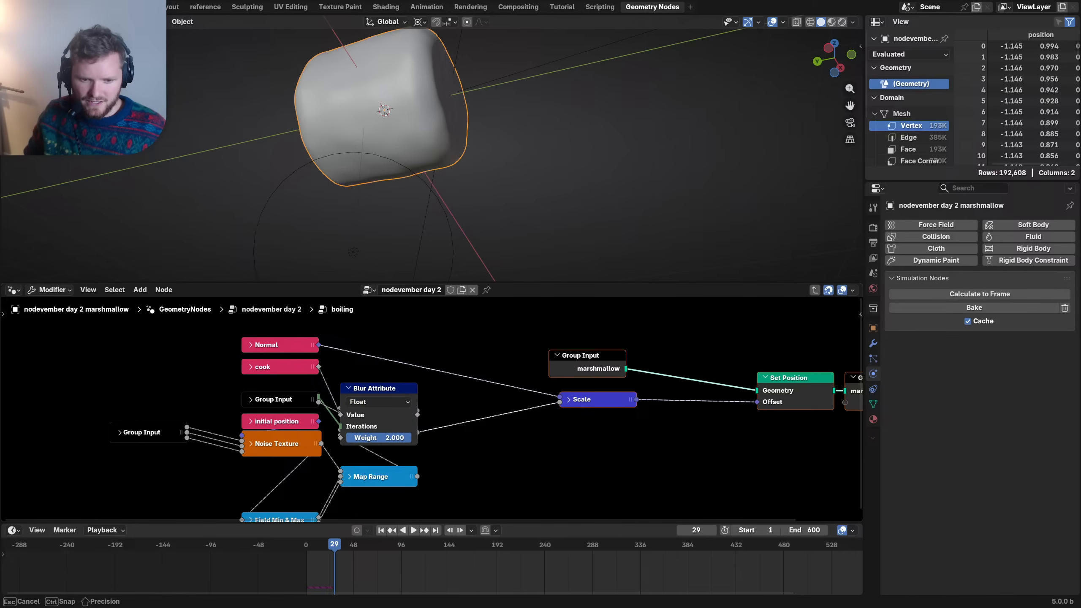
left_click(480, 432)
key("shift+Left")
key("space")
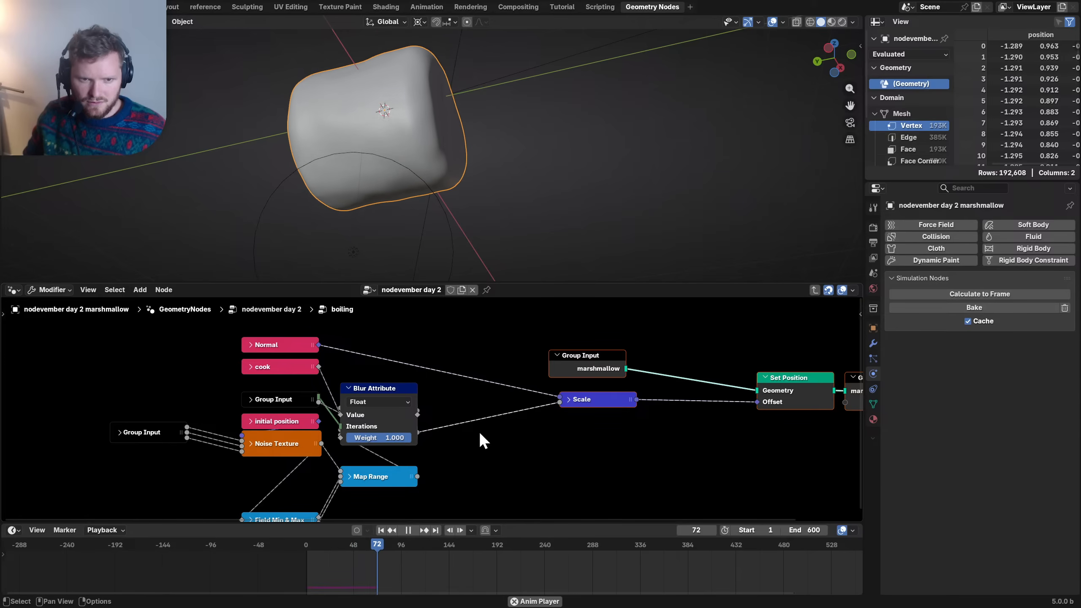
key("space")
- Set the Blur Attribute's weight to 2, keep the initial position node collapsed, and save the file
left_click_drag(378, 437, 458, 439)
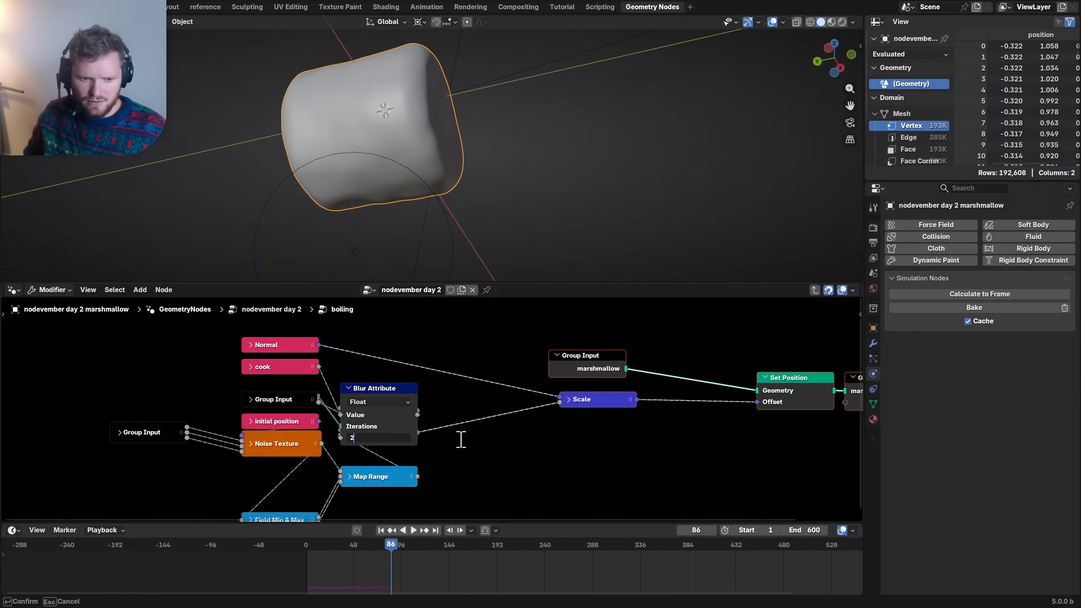
left_click(255, 421)
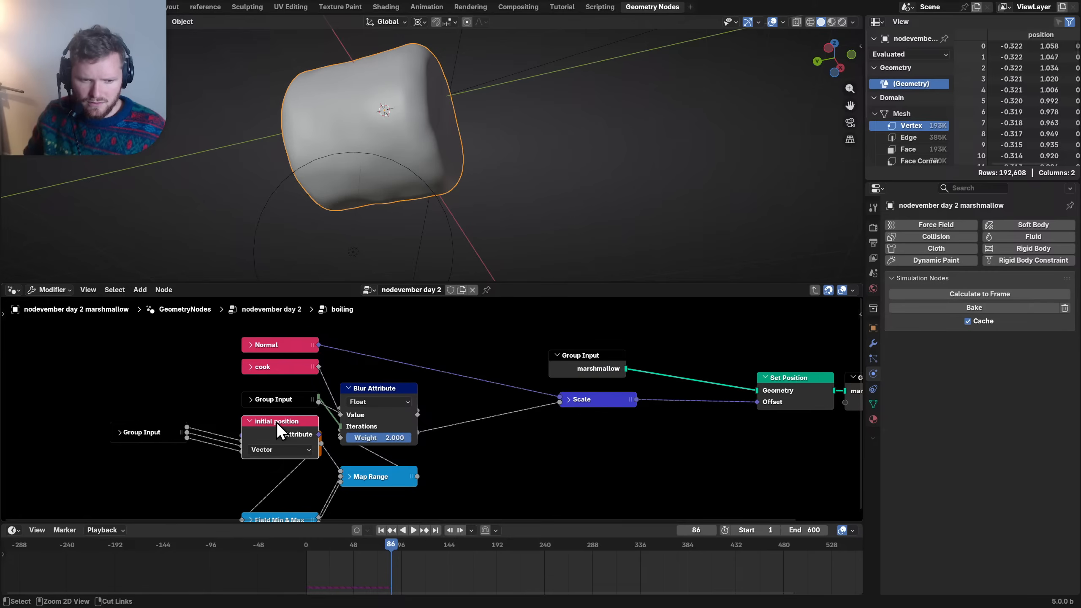
key("h")
key("ctrl+s")
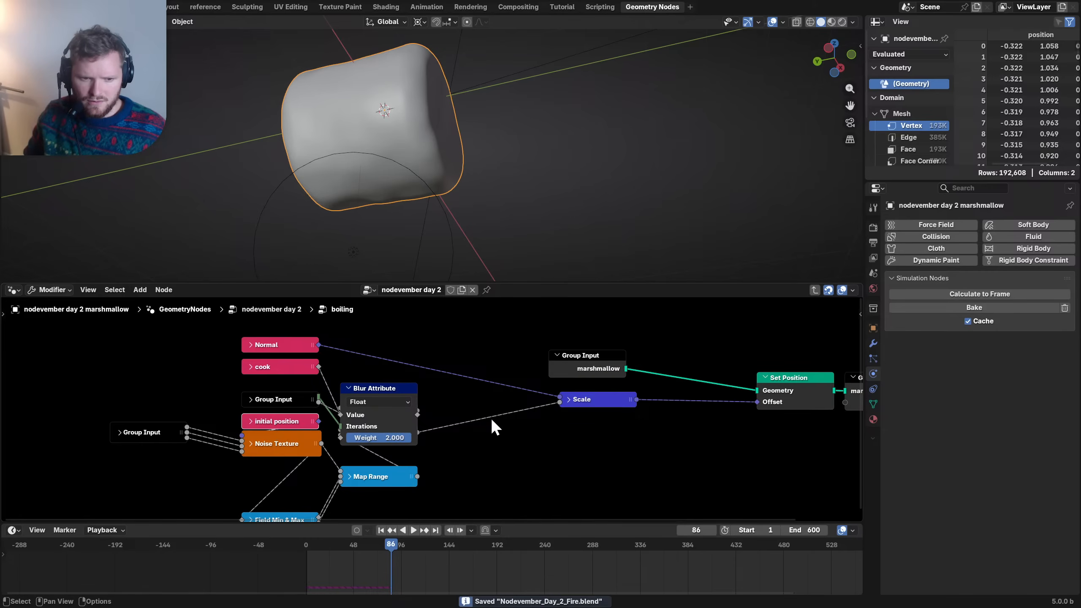
- Try linking the cook attribute directly to the Scale node's scale input
middle_click_drag(418, 393, 350, 400)
left_click(311, 404)
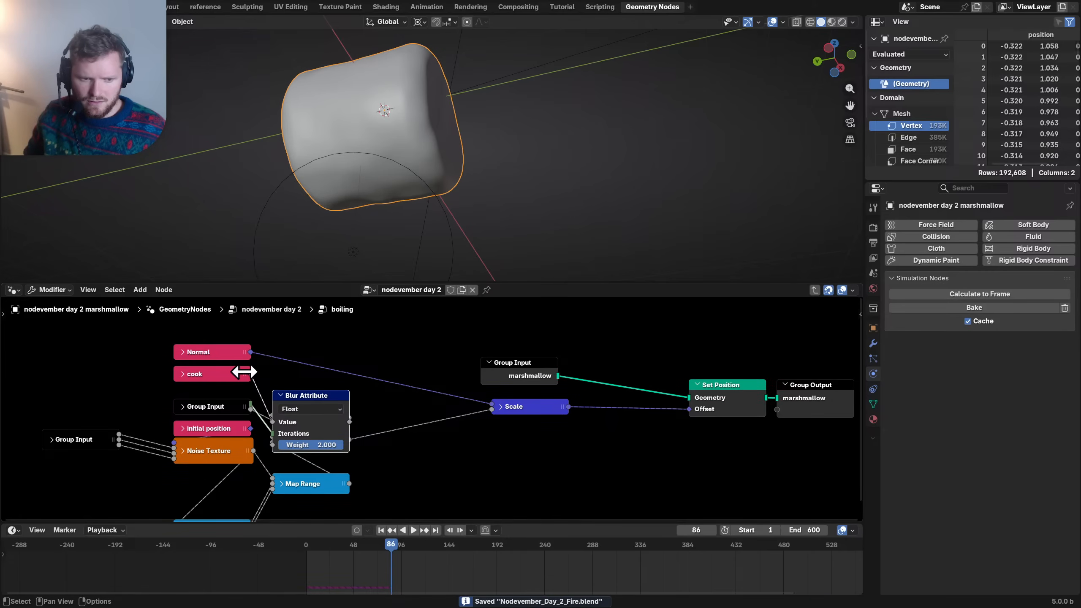
left_click_drag(251, 374, 493, 408)
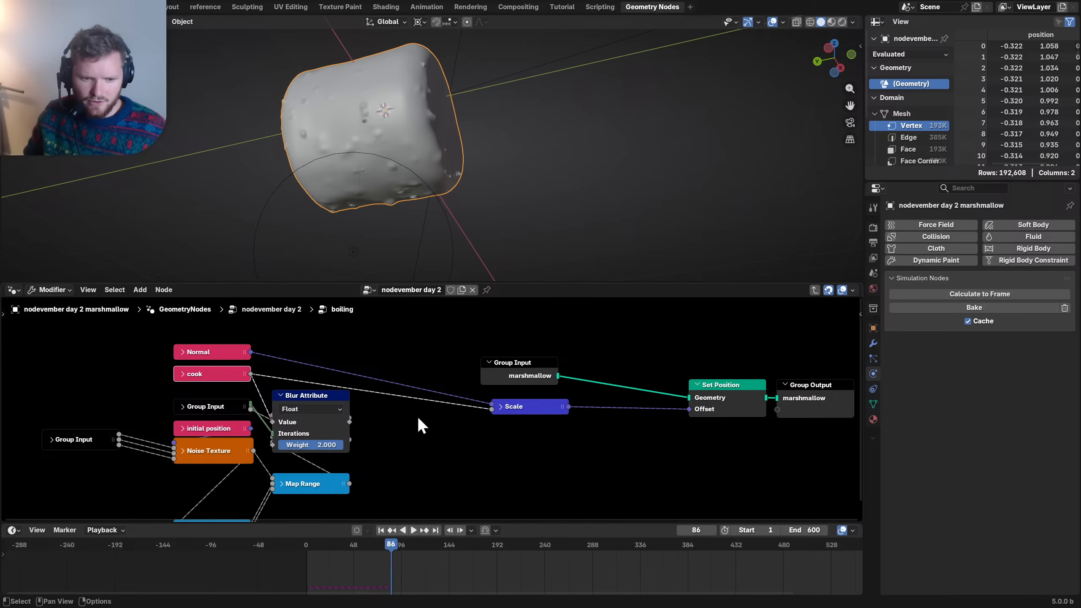
- Lower Map Range and move Blur Attribute right to uncover the two Multiply nodes, leaving the lower one collapsed
middle_click_drag(370, 462, 380, 435)
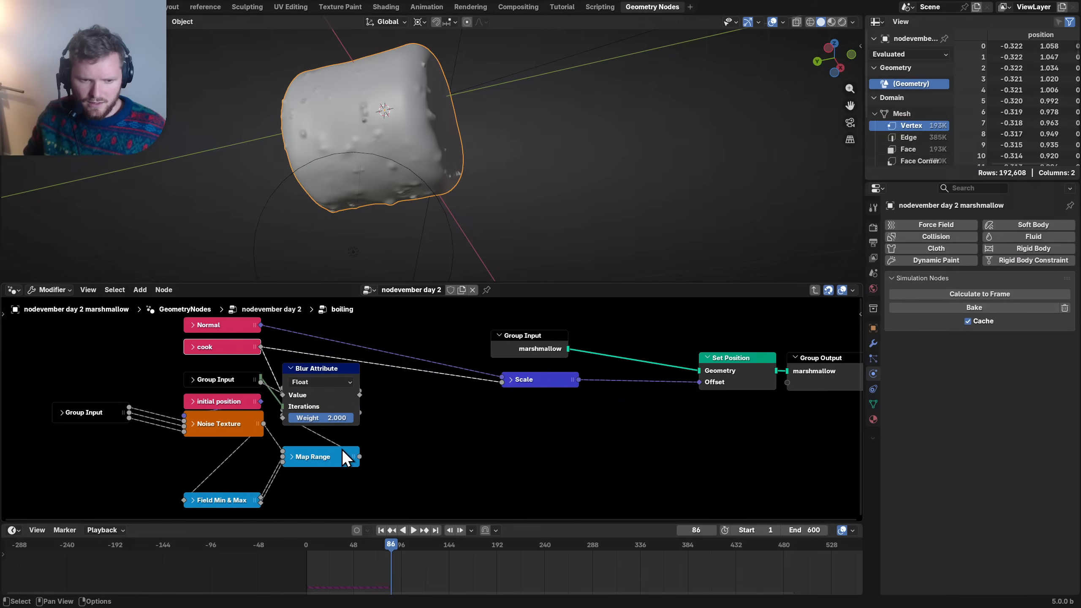
left_click_drag(341, 452, 340, 466)
left_click_drag(338, 371, 448, 382)
left_click(292, 413)
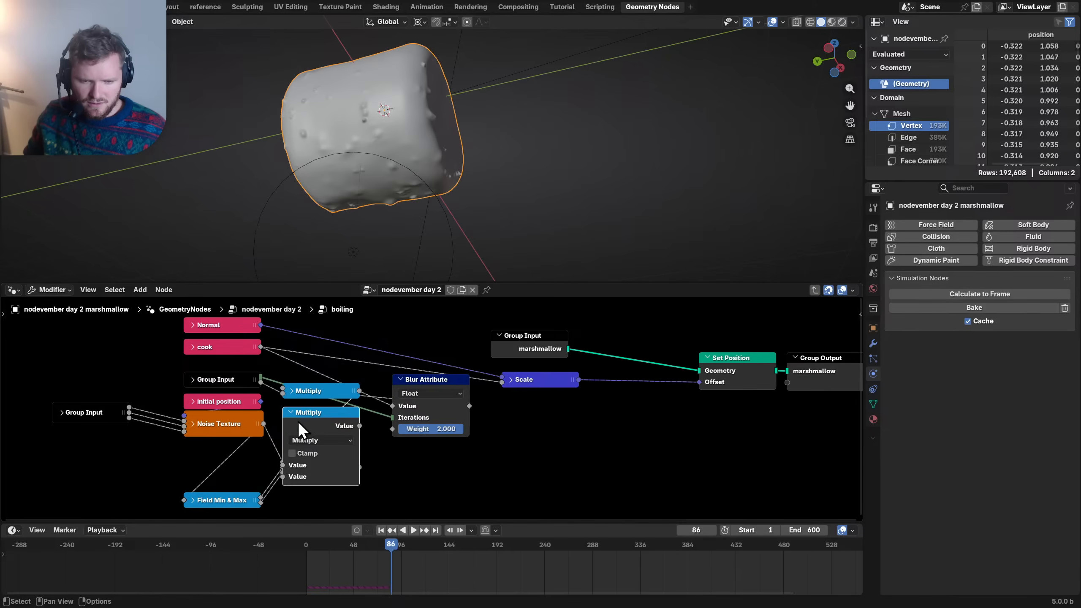
left_click(294, 410)
middle_click_drag(297, 407, 300, 412)
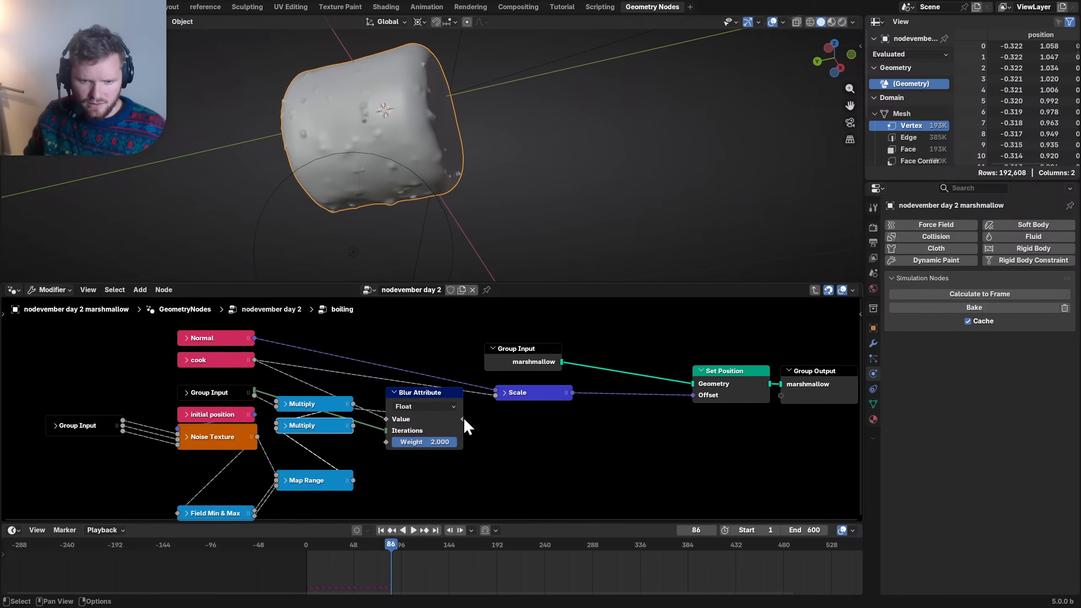
- Link Blur Attribute's value output to the Scale node's scale input, play the simulation on, and return to the boiling group with Blur Attribute selected
left_click_drag(463, 419, 495, 401)
key("space")
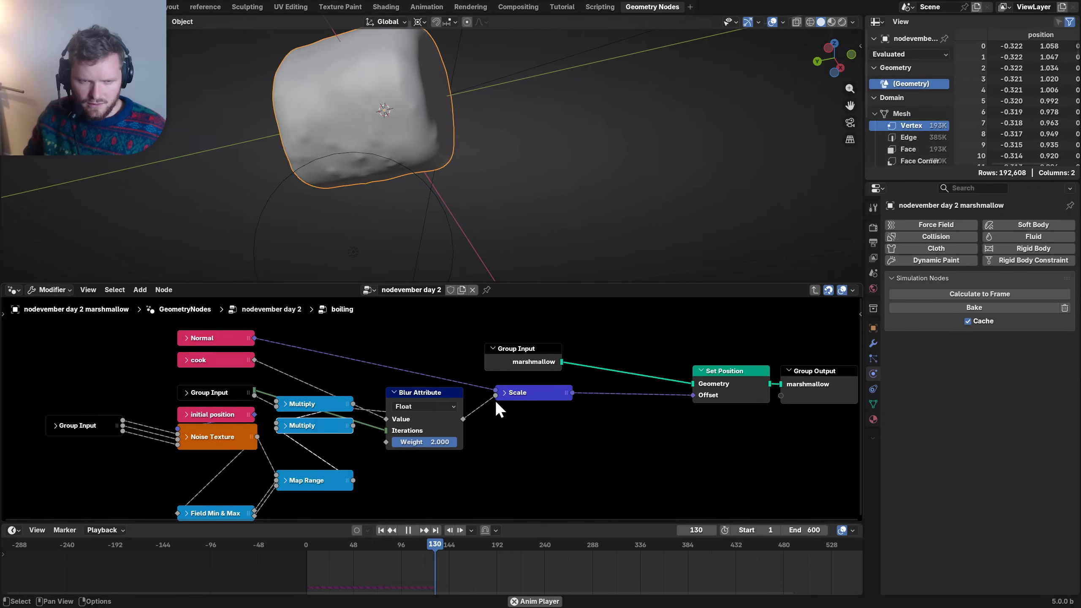
key("Tab")
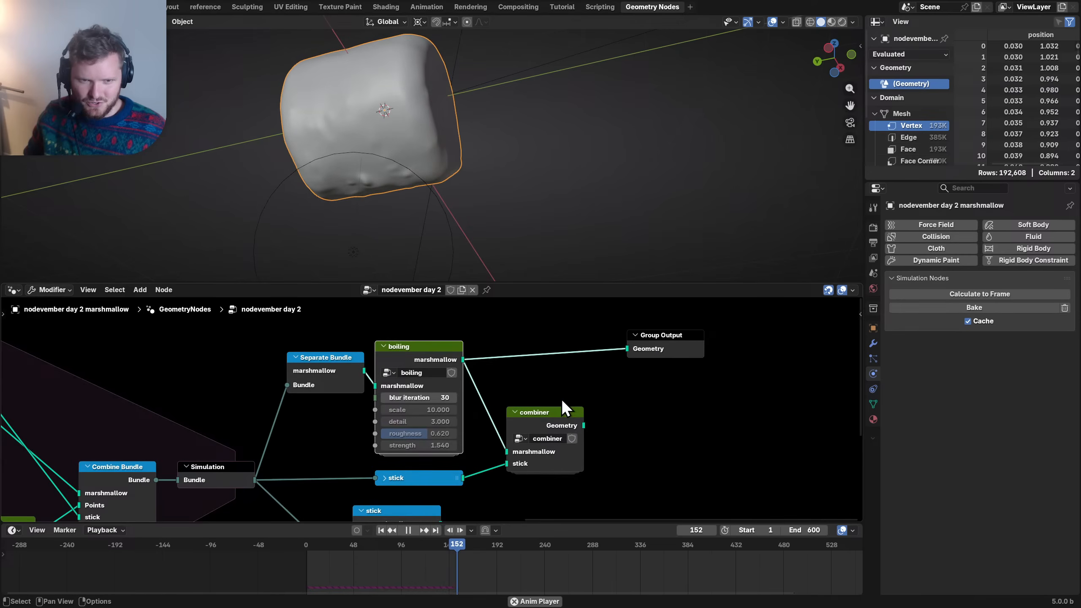
key("space")
key("Tab")
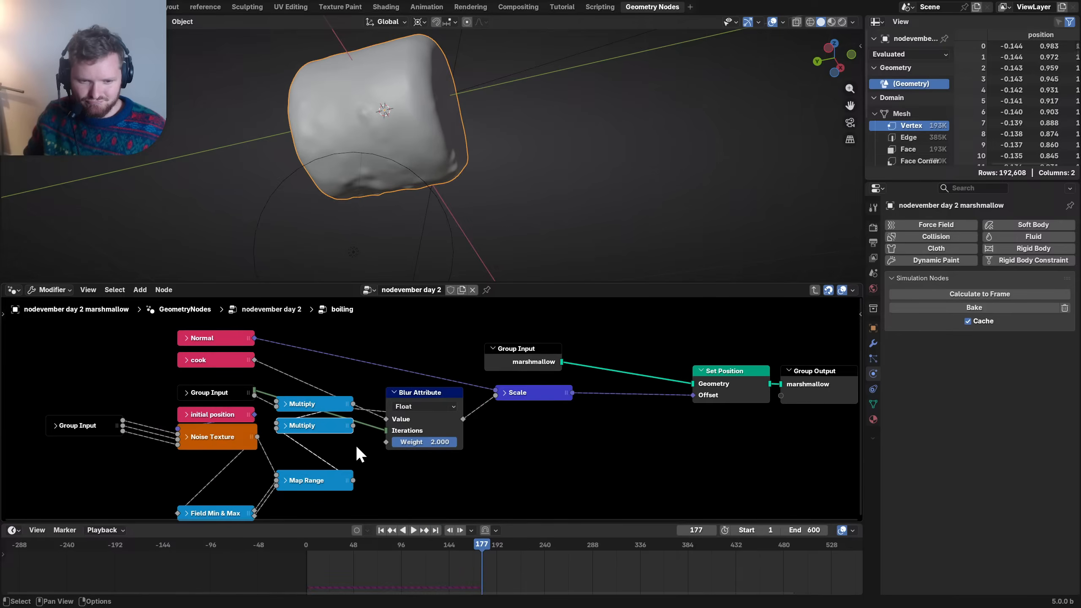
left_click_drag(420, 392, 422, 389)
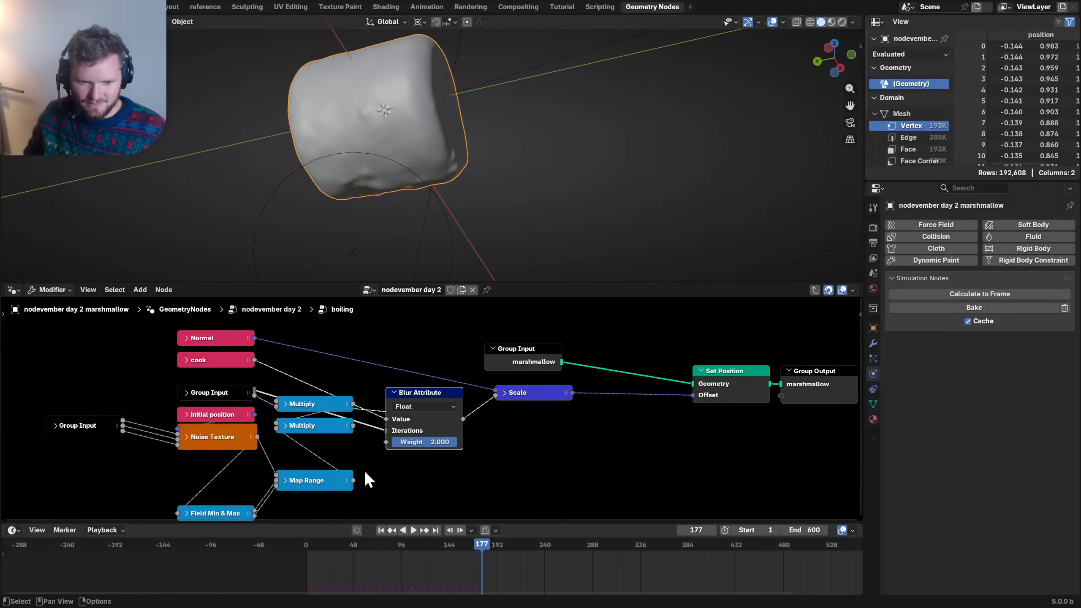
- Lower the upper Multiply node, then try linking the second Multiply's output to Blur Attribute's Value input
left_click_drag(325, 401, 324, 421)
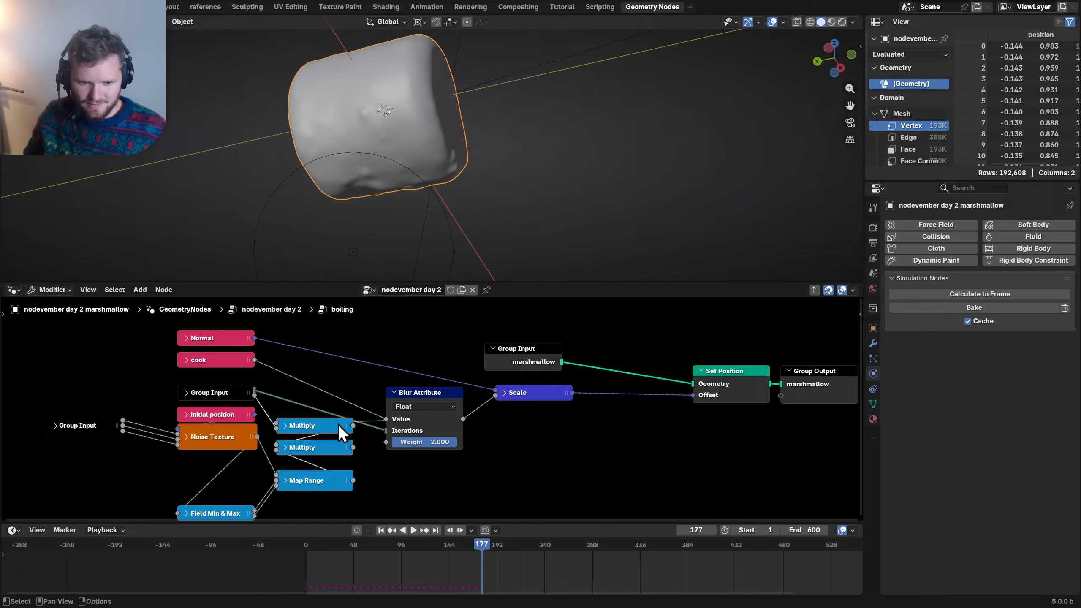
left_click(337, 446)
key("h")
mouse_move(331, 452)
left_mouse_down()
mouse_move(192, 452)
mouse_move(319, 452)
left_mouse_up()
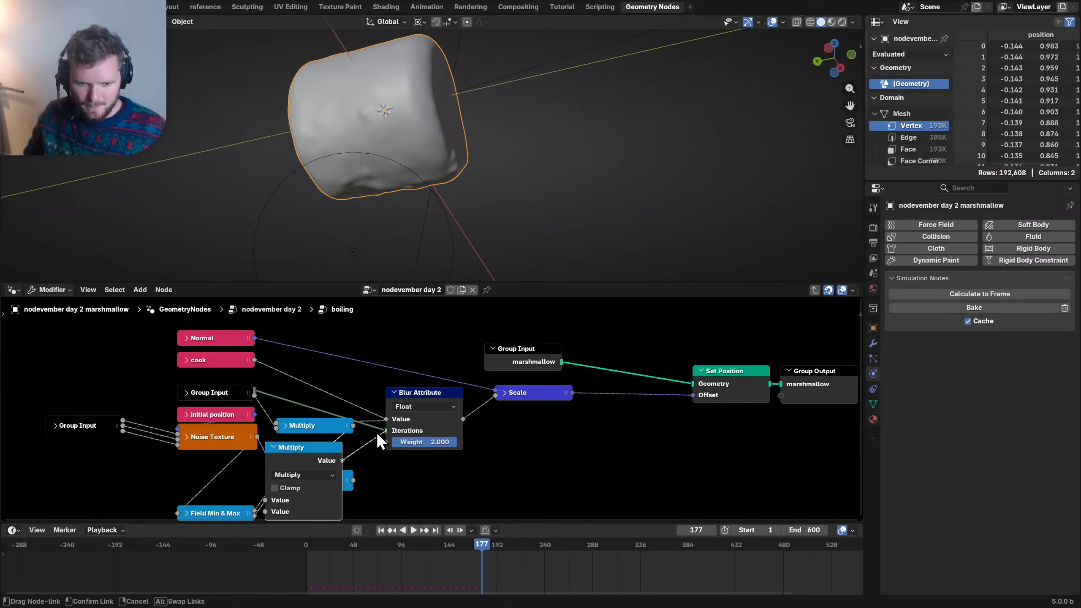
left_click_drag(377, 433, 385, 419)
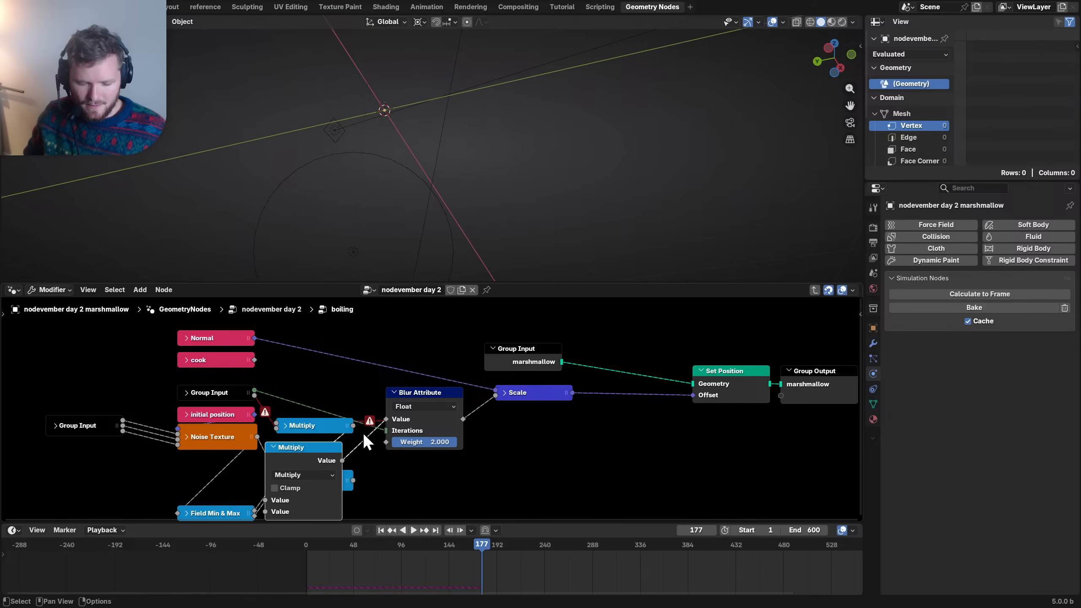
key("h")
- Shift Scale, Group Input, Set Position and Group Output right, and move Blur Attribute right into the opened space
middle_click_drag(579, 426, 379, 425)
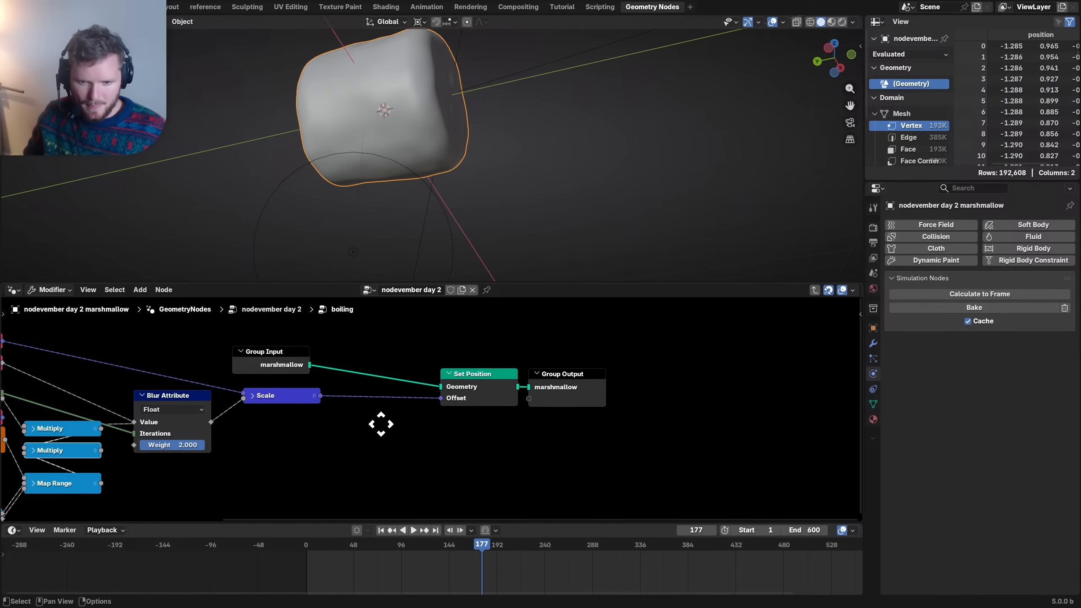
left_click_drag(565, 454, 244, 339)
key("g")
left_click(486, 342)
left_click_drag(292, 465, 145, 392)
key("g")
left_click(255, 392)
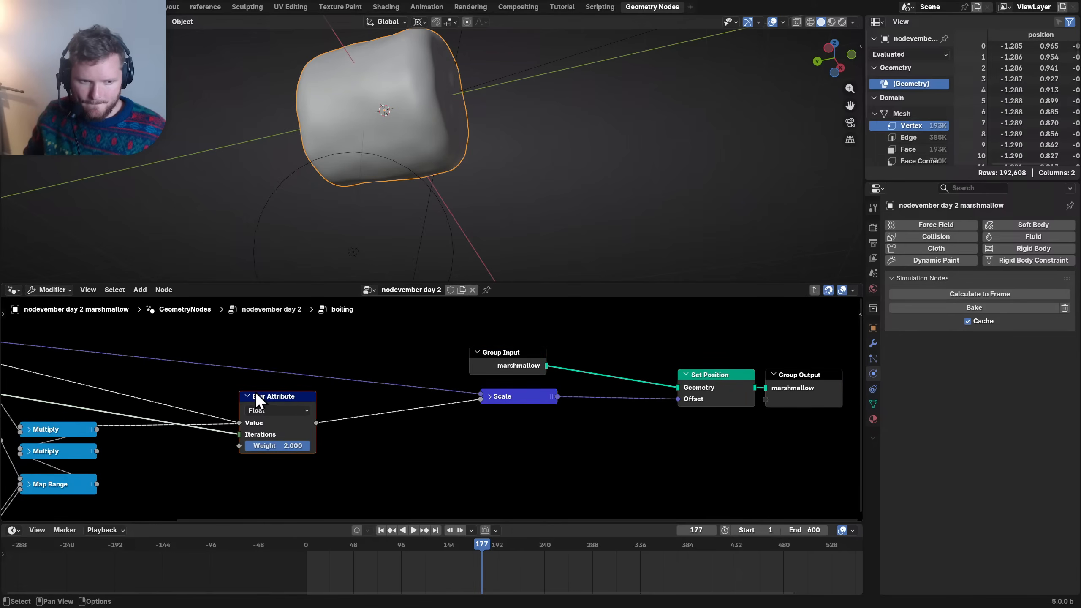
- Place the cook node just above the Multiply nodes, bring Blur Attribute back beside it, and save the file
middle_click_drag(100, 407, 362, 389)
left_click_drag(211, 377, 326, 346)
left_click_drag(532, 381, 426, 375)
key("ctrl+s")
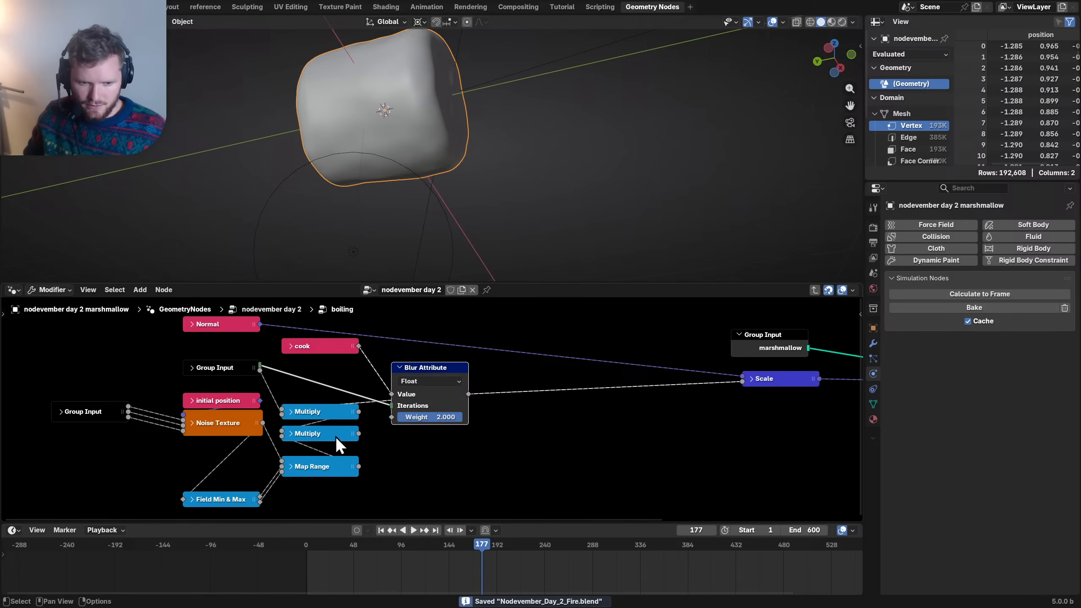
- Expand the upper Multiply node and move it between Blur Attribute and Scale, below their link
left_click(290, 412)
left_click_drag(306, 415, 623, 409)
middle_click_drag(520, 430, 494, 412)
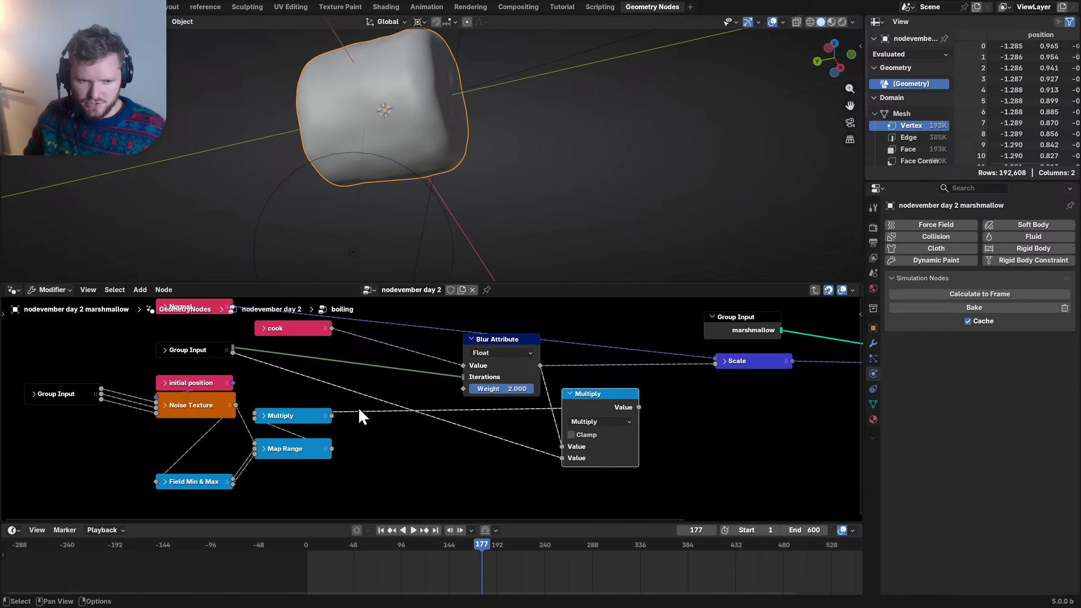
key("Tab")
key("Tab")
- Move the second Multiply and Map Range beside the expanded Multiply, link the second Multiply's output to Scale's scale input, and save
left_click_drag(300, 414, 717, 415)
left_click_drag(303, 455, 621, 488)
middle_click_drag(749, 404, 580, 434)
left_click_drag(578, 444, 546, 400)
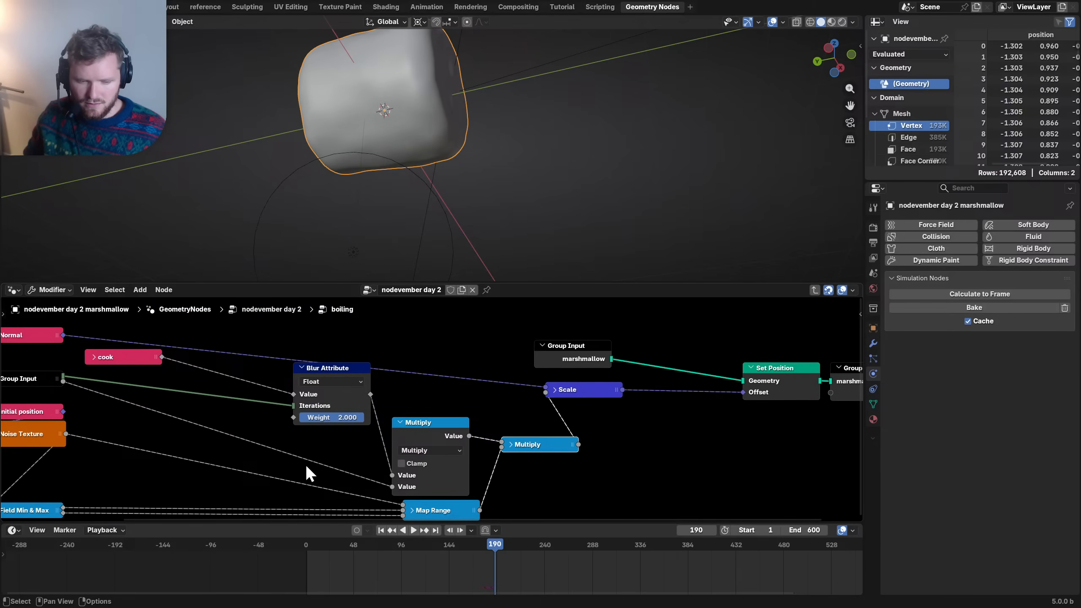
middle_click_drag(306, 465, 456, 418)
key("ctrl+s")
- Move Field Min & Max right, between Noise Texture and Map Range, keeping both it and Noise Texture collapsed
left_click(205, 437)
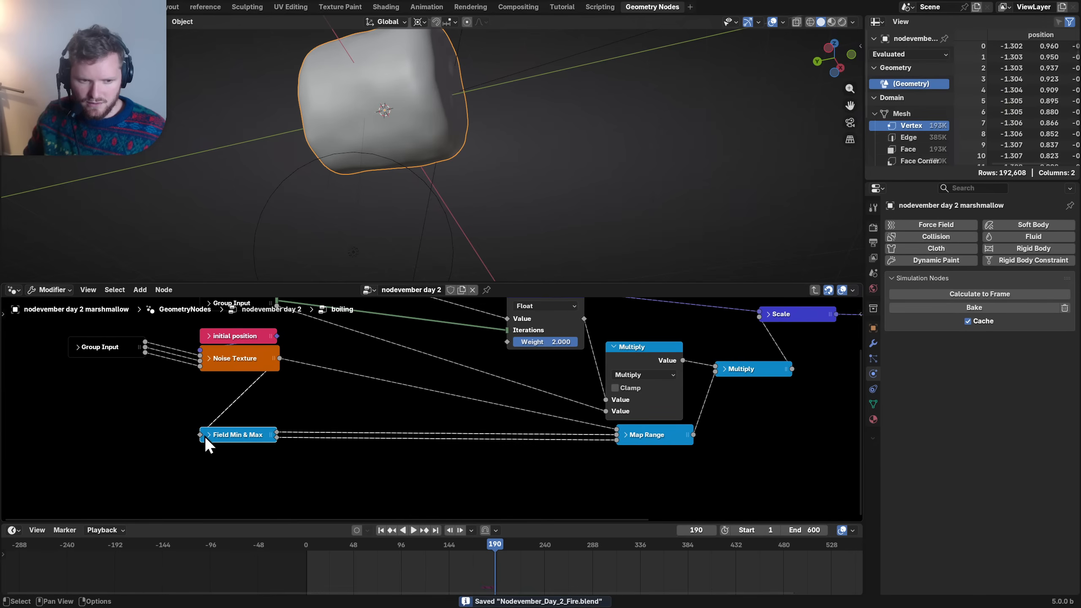
left_click(211, 359)
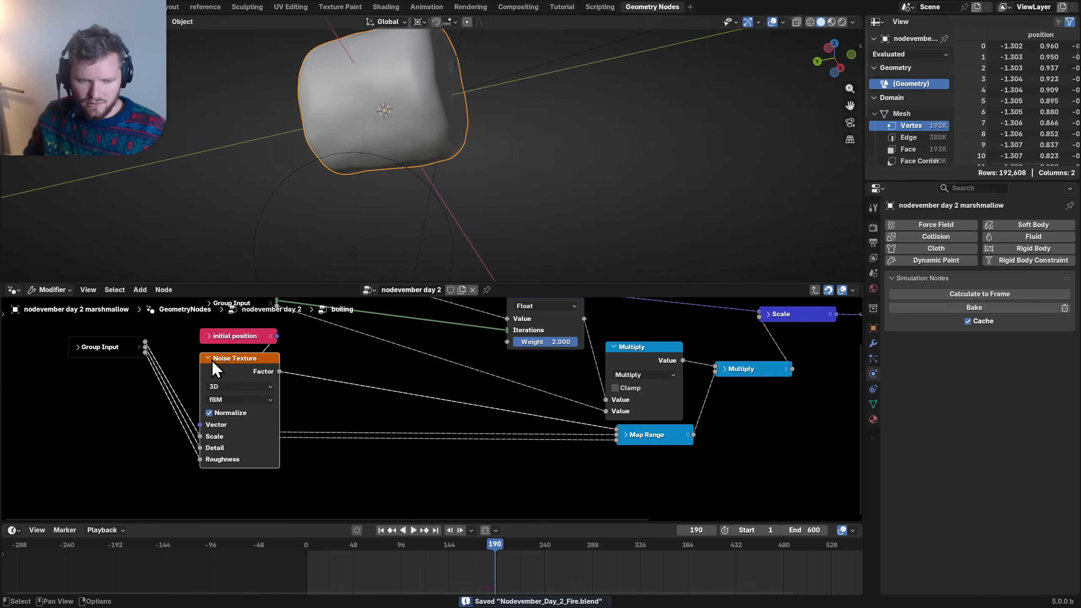
left_click(211, 360)
left_click_drag(230, 441, 438, 418)
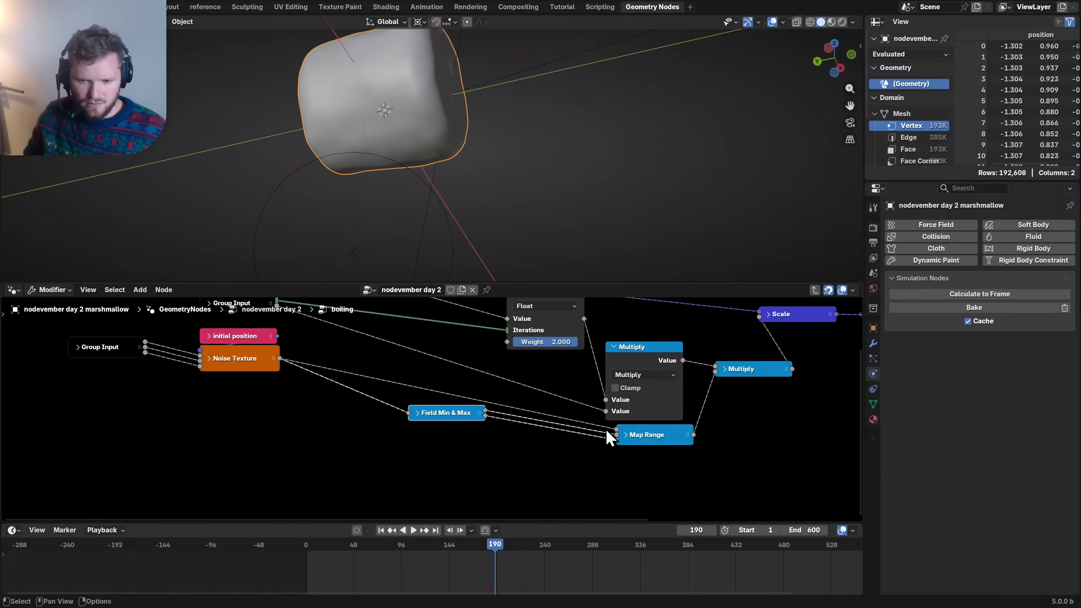
- Expand Map Range, reveal its hidden To Min and To Max inputs, and place it below the expanded Multiply
left_click(625, 435)
left_click_drag(629, 433, 621, 408)
middle_click_drag(539, 427, 534, 368)
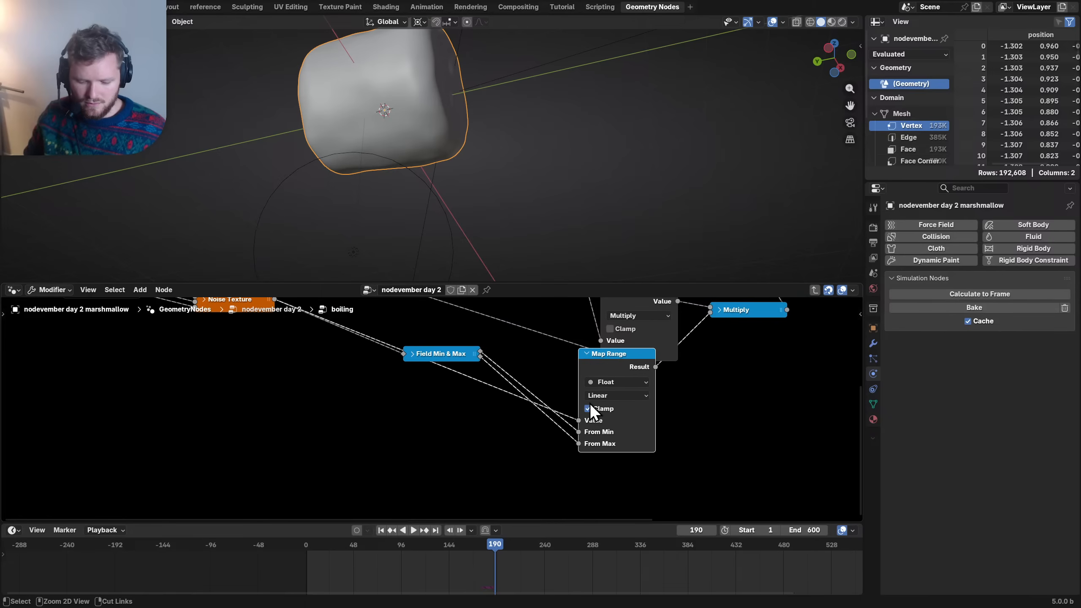
key("ctrl+h")
left_click_drag(595, 361, 596, 383)
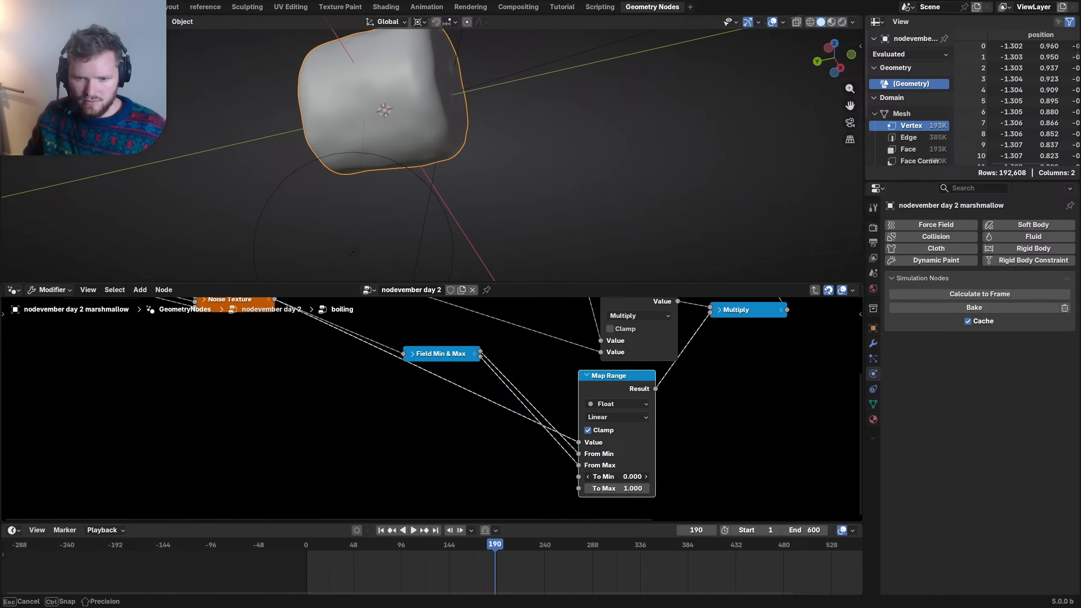
- Test Map Range with To Min at 1.000 during playback from the first frame, and reset To Min to 0
key("space")
key("shift+Left")
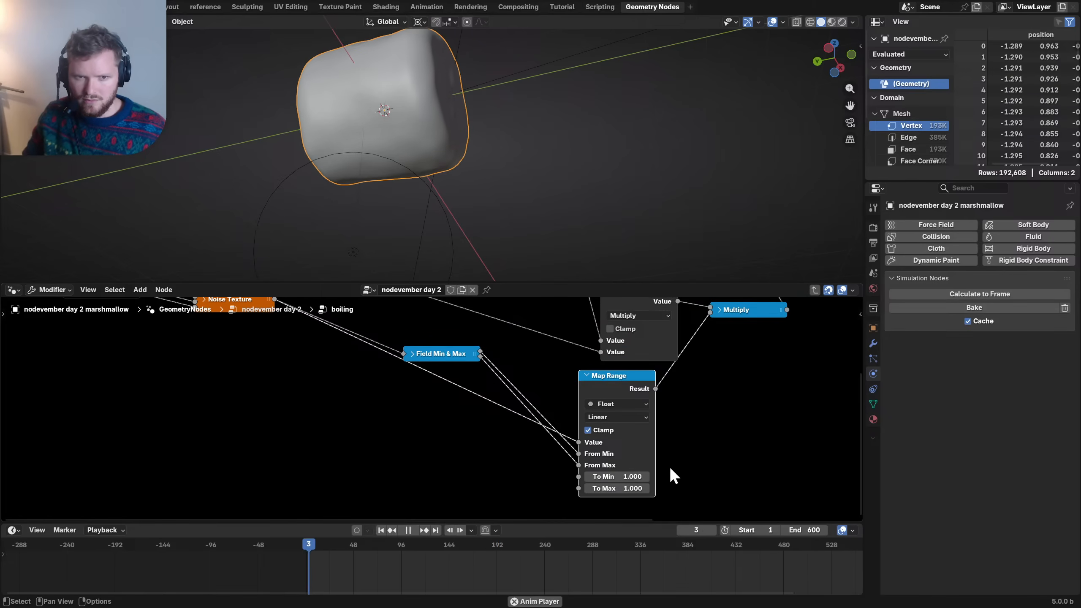
left_click(626, 473)
type("0")
key("Return")
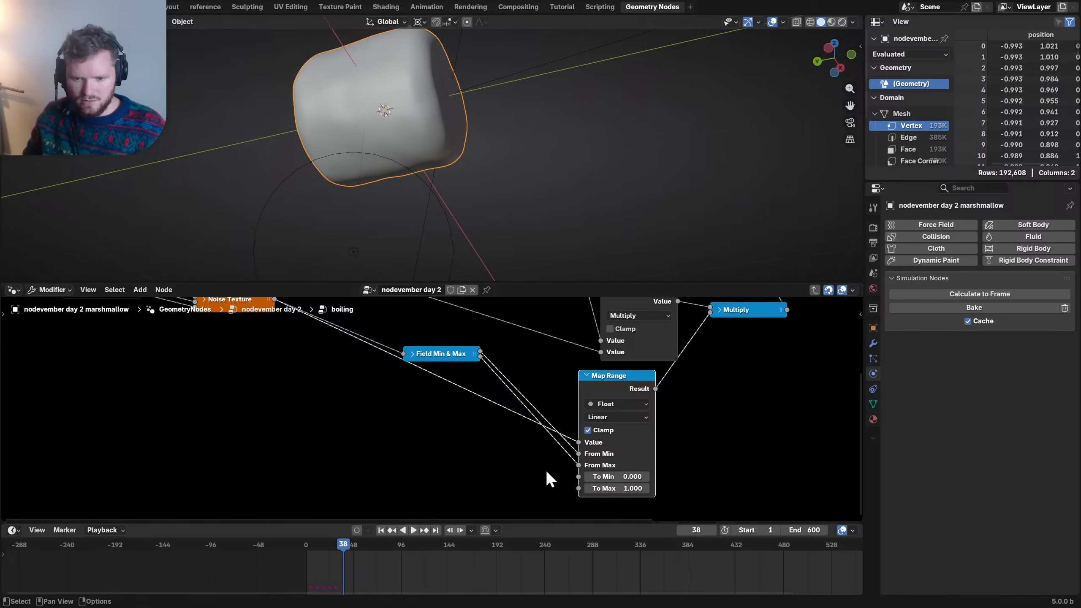
- Move the Noise Texture node further down below initial position and save the file
middle_click_drag(291, 399, 374, 465)
left_click_drag(318, 366, 316, 403)
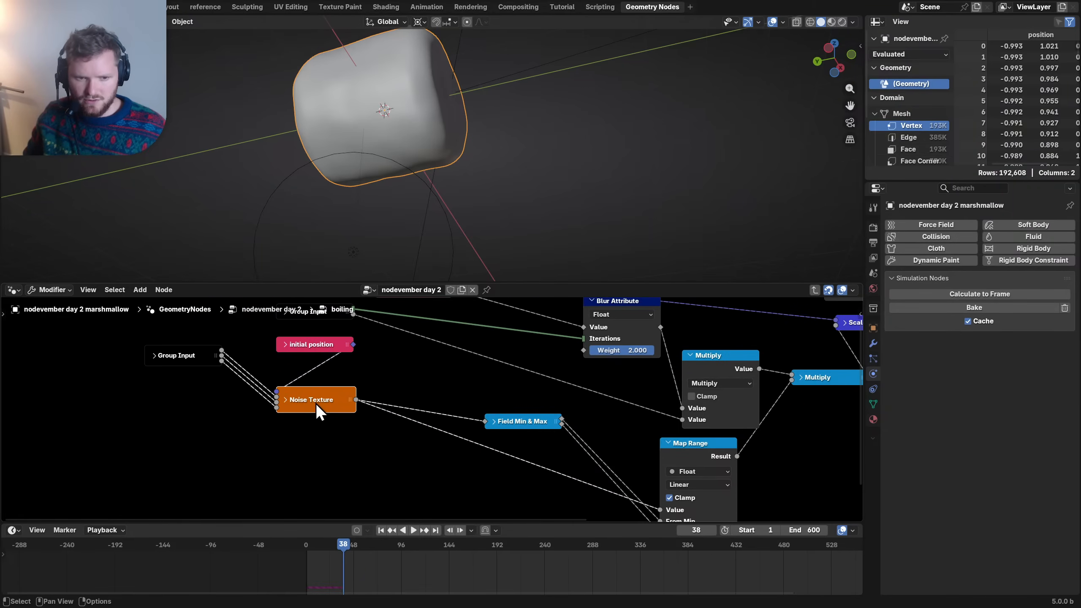
middle_click_drag(328, 379, 288, 434)
key("ctrl+s")
- Preview the initial position attribute on the group's incoming marshmallow geometry with a Viewer
scroll(288, 399, "down", 3)
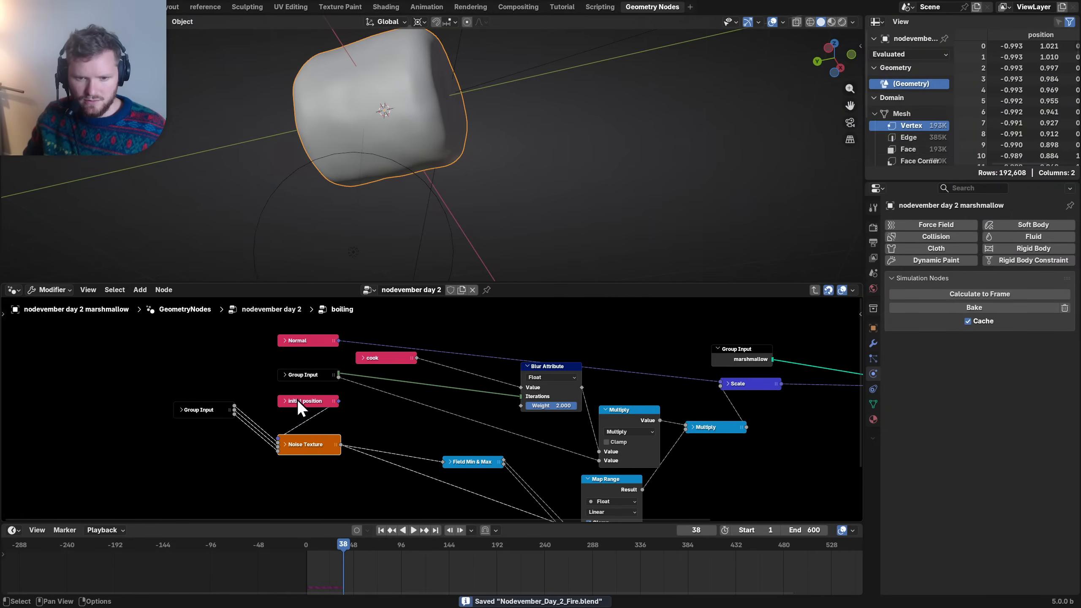
left_click(321, 399, "ctrl+shift")
left_click(754, 352, "ctrl+shift")
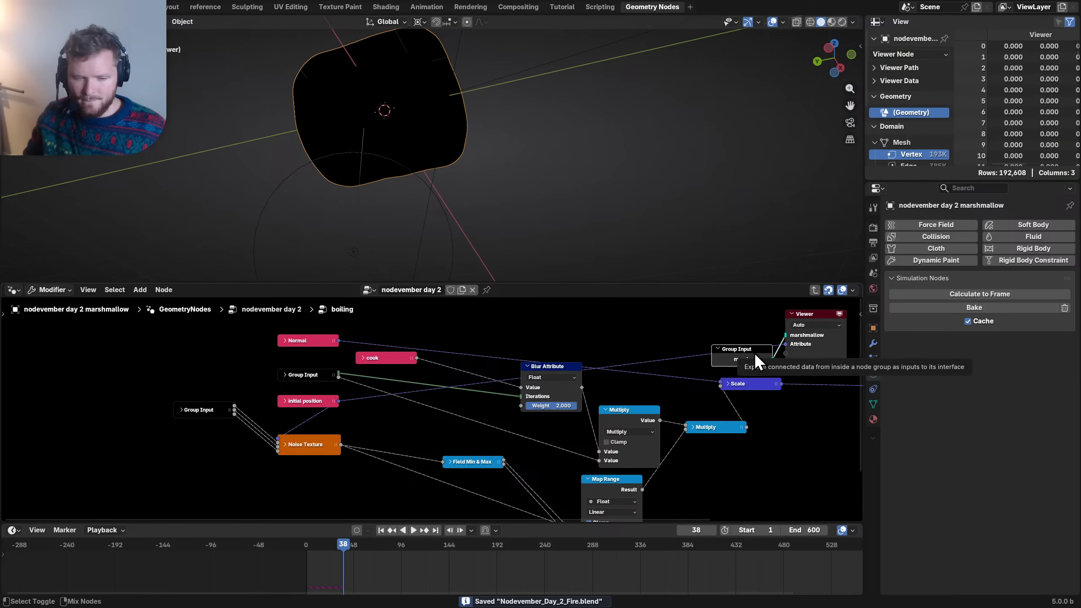
middle_click_drag(208, 414, 323, 400)
left_click(333, 405, "ctrl+shift")
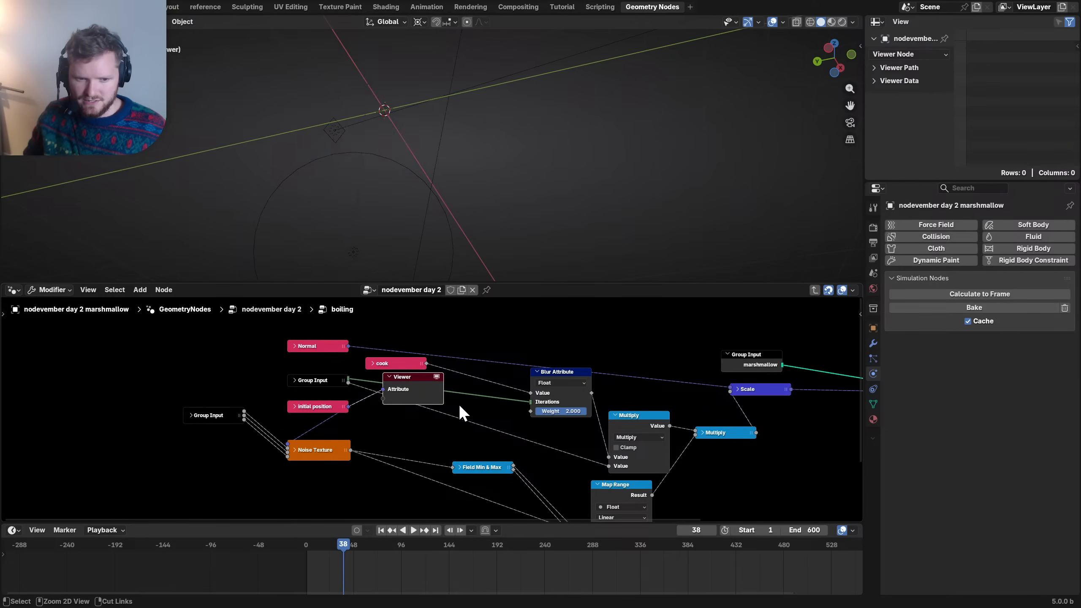
- Leave the boiling group, open the base marshmallow group, frame all its nodes and return to frame 1
key("Tab")
scroll(354, 410, "down", 8)
middle_click_drag(68, 421, 490, 360)
scroll(315, 398, "up", 6)
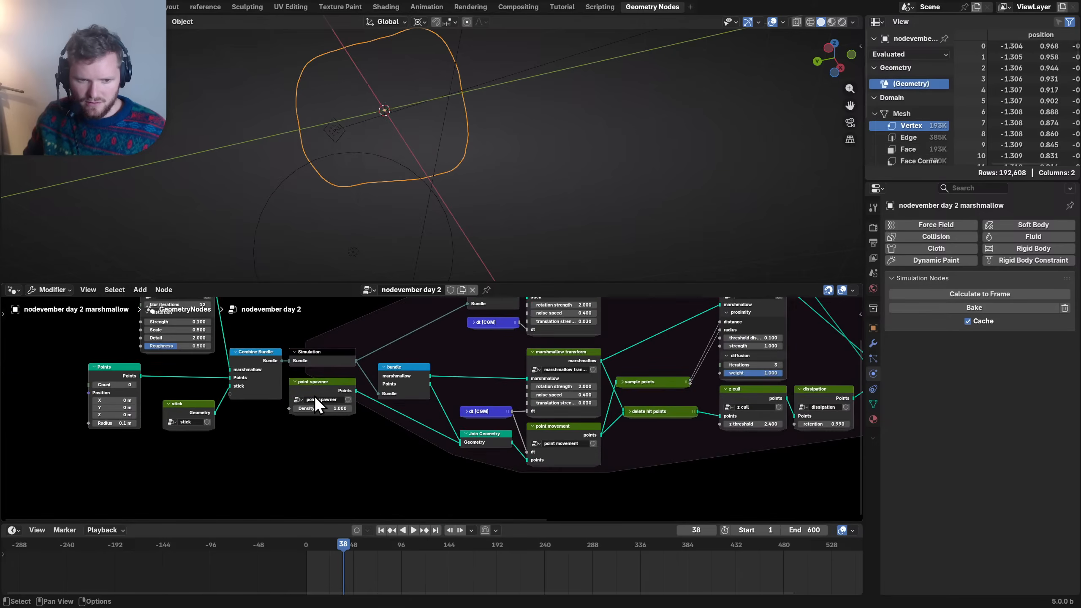
middle_click_drag(314, 396, 517, 402)
scroll(494, 399, "up", 2)
middle_click_drag(425, 359, 449, 433)
key("Tab")
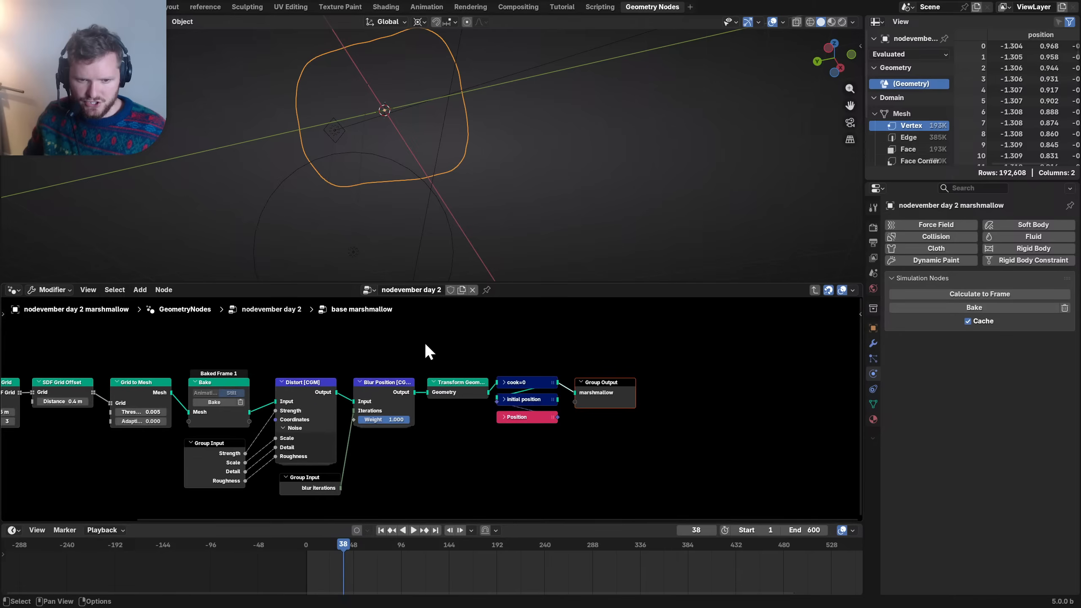
key("Home")
key("shift+Left")
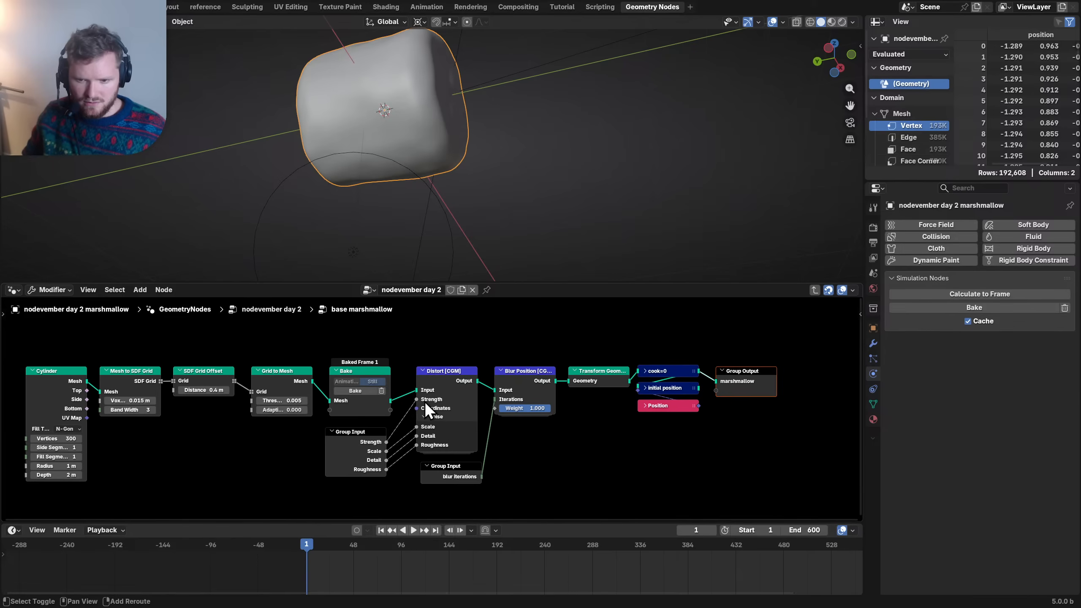
- Move Group Output right and insert a duplicate of the Bake node between cook=0 and Group Output
middle_click_drag(732, 400, 576, 405)
key("g")
key("x")
left_click(635, 368)
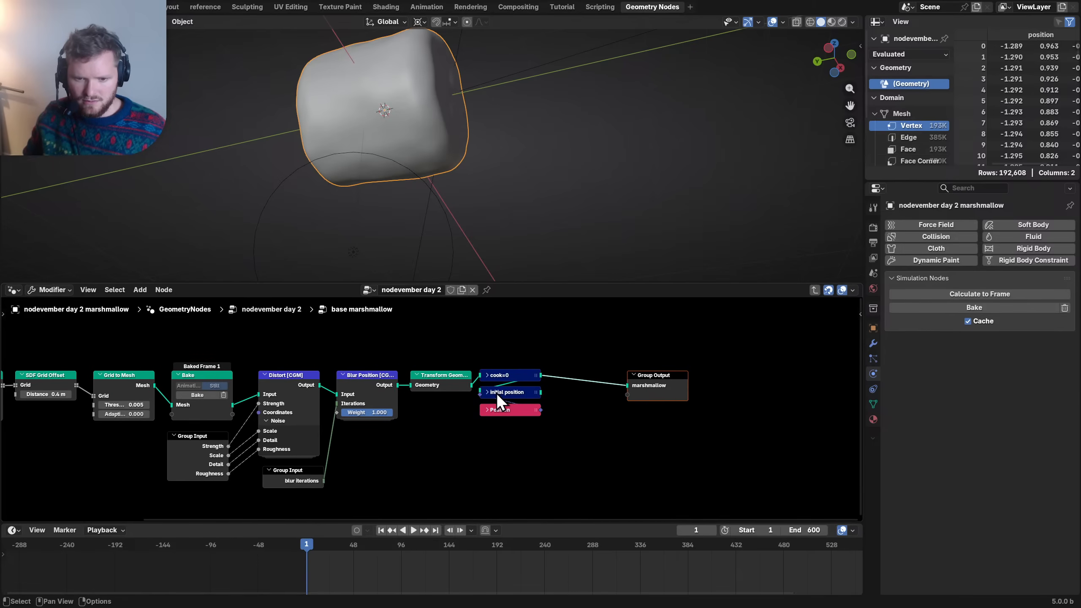
left_click(488, 393)
left_click(194, 376)
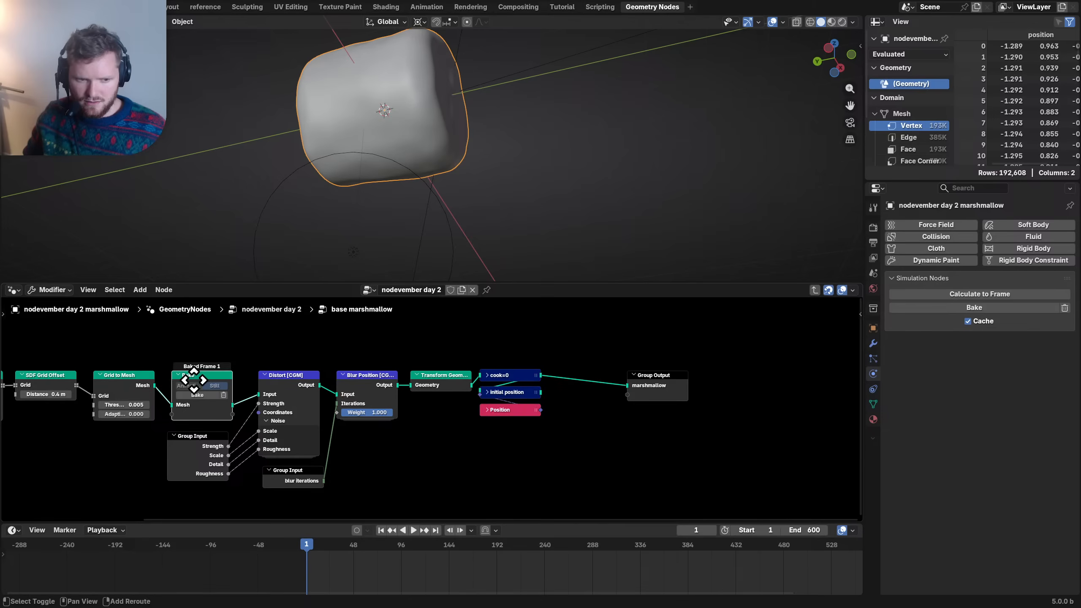
key("shift+d")
left_click(576, 376)
- Delete the original Bake node while keeping Grid to Mesh linked to Distort, and bake the new Bake node
left_click(209, 377)
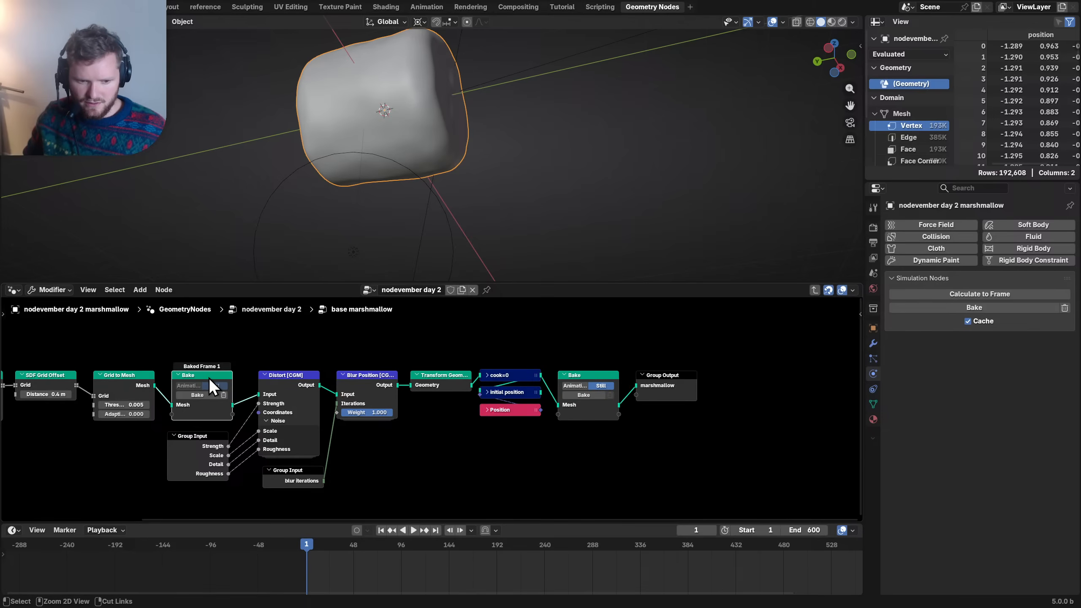
key("ctrl+x")
left_click(591, 395)
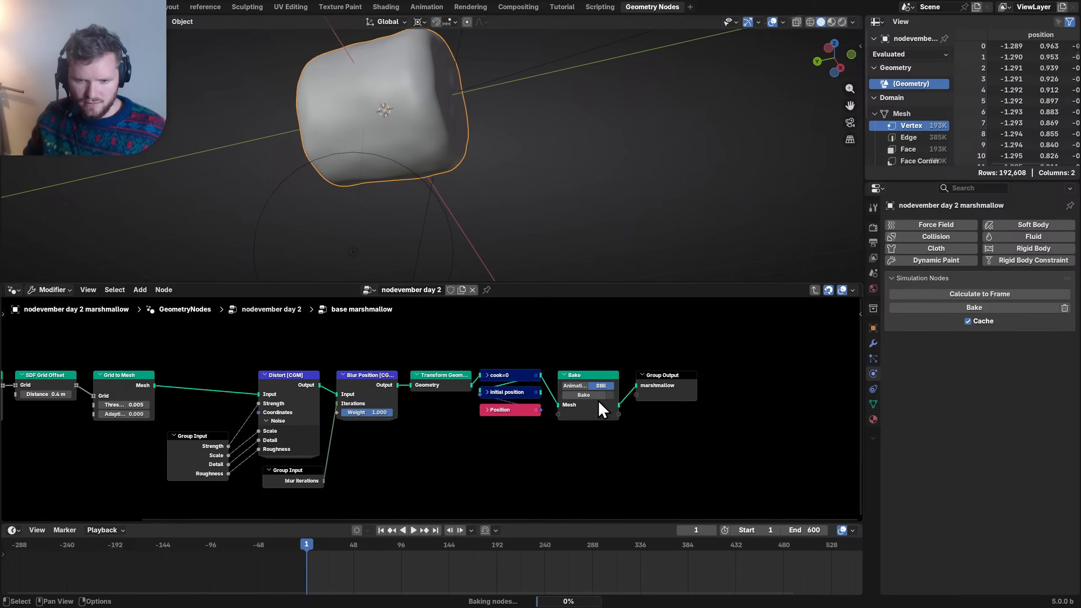
- Return to the nodevember day 2 tree and play the simulation to check the boiling displacement
key("Tab")
scroll(608, 411, "down", 8)
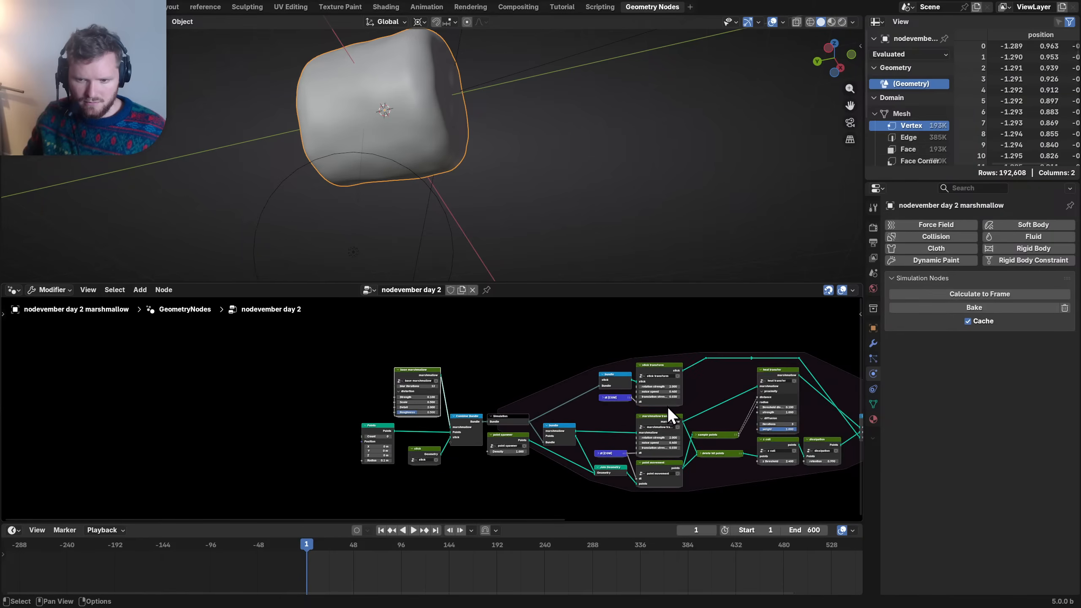
middle_click_drag(667, 406, 240, 400)
key("space")
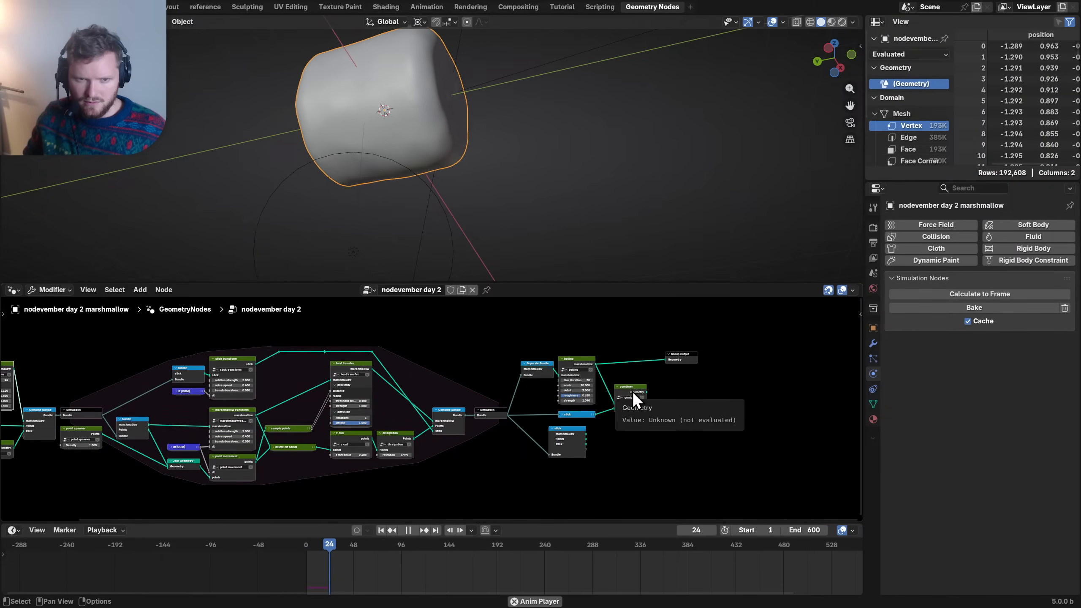
scroll(634, 392, "up", 2)
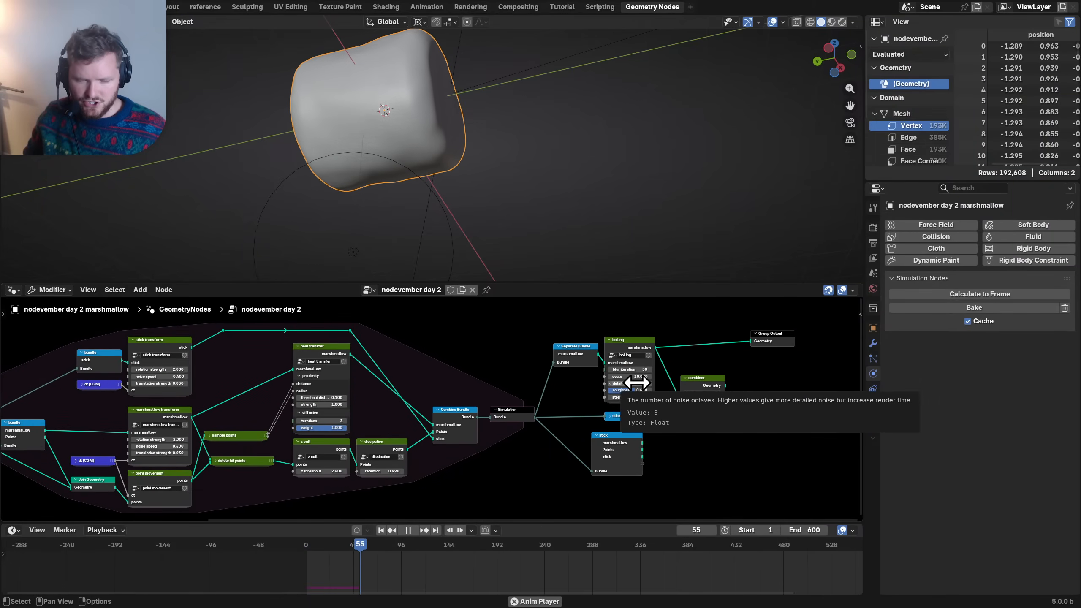
key("space")
middle_click_drag(633, 380, 555, 391)
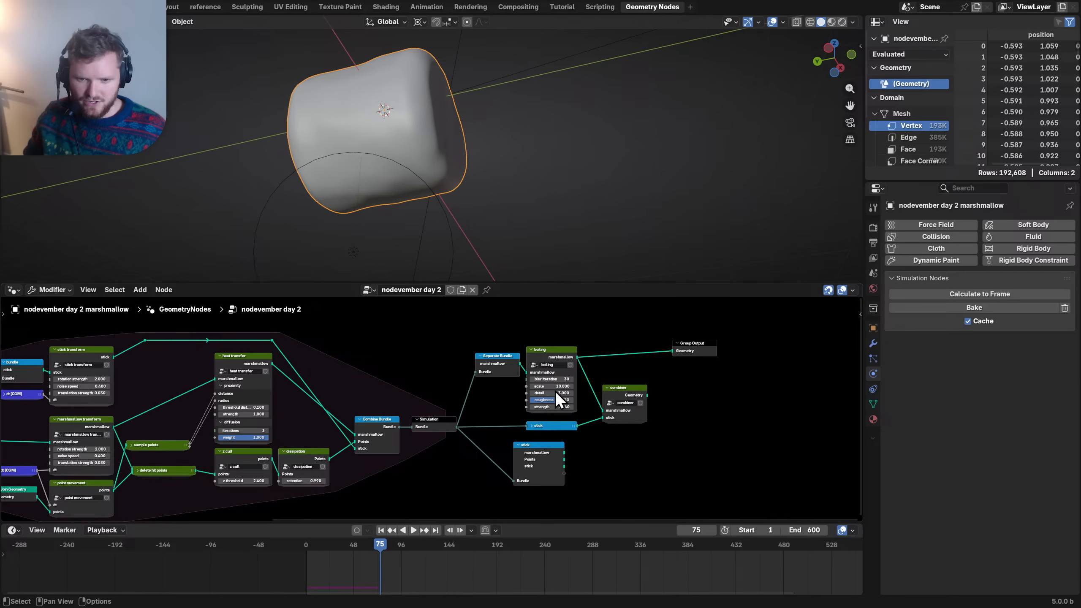
- Shift the boiling, stick, combiner and Group Output nodes right to open a gap after Separate Bundle
middle_click_drag(549, 353, 421, 401)
left_click_drag(617, 502, 464, 401)
key("g")
left_click(436, 382)
- Add a Named Attribute node above Separate Bundle and inspect its list of available attribute names
scroll(435, 381, "up", 2)
key("shift+a")
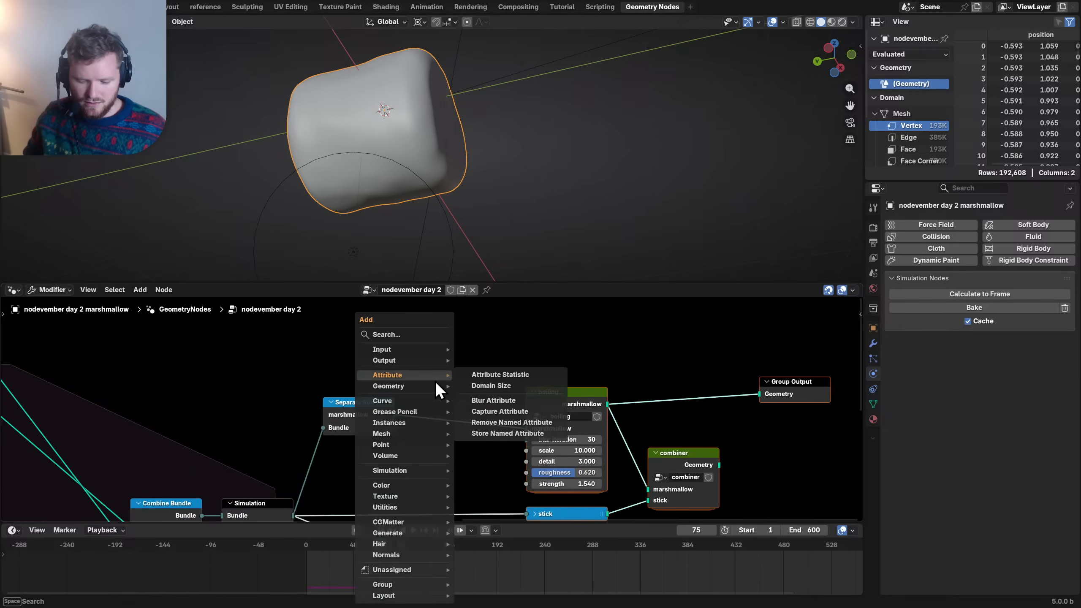
type("att")
key("Return")
left_click(345, 351)
left_click(338, 368)
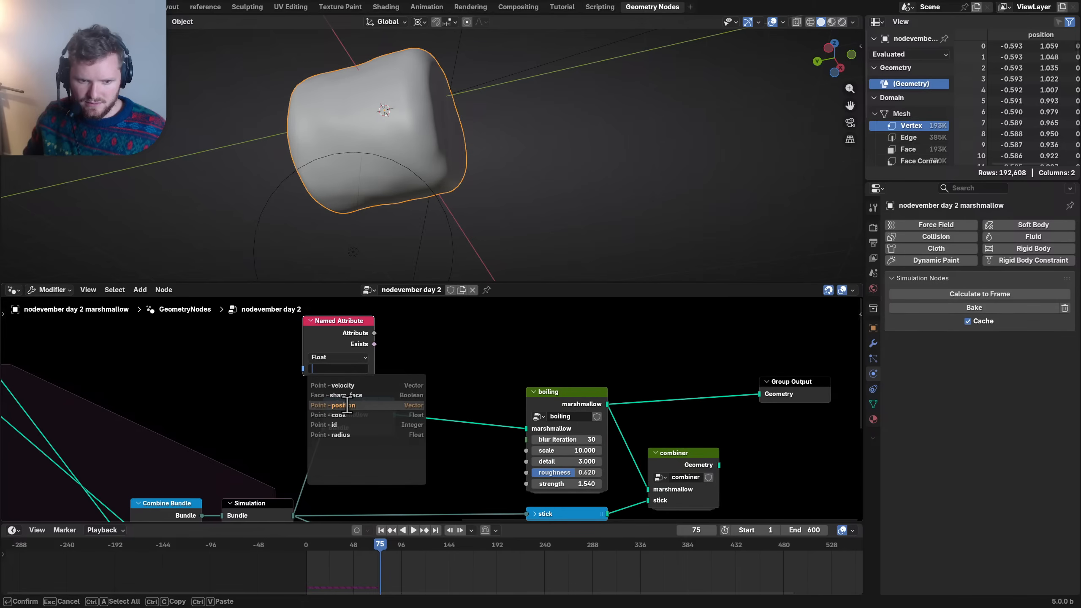
left_click(384, 354)
- Save the file and open the base marshmallow group at the start of the node tree
scroll(426, 403, "down", 8)
middle_click_drag(47, 428, 471, 405)
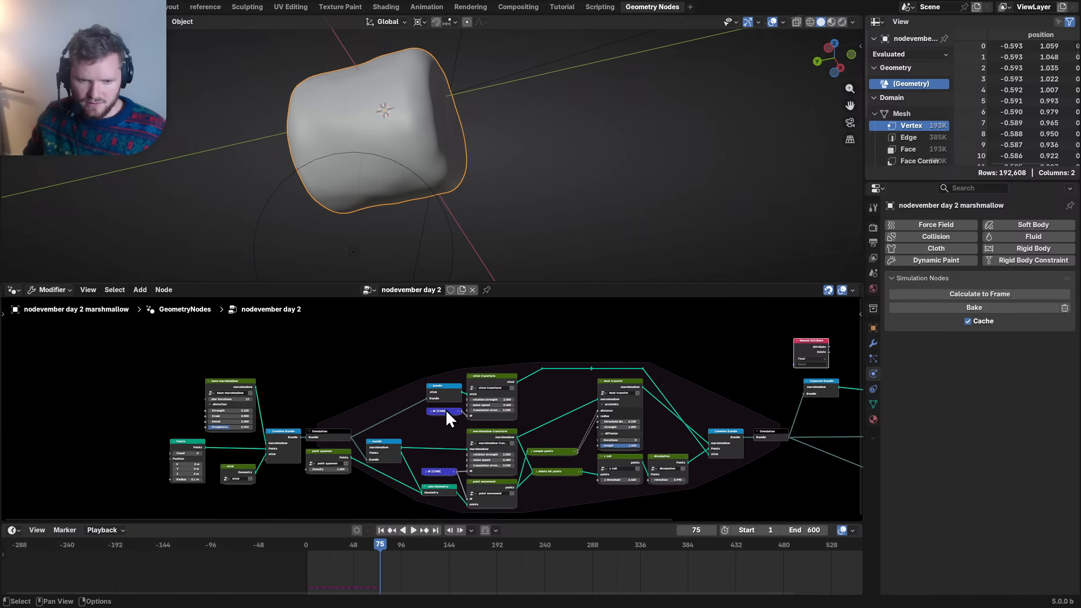
middle_click_drag(270, 444, 495, 407)
scroll(499, 405, "up", 9)
key("ctrl+s")
middle_click_drag(480, 324, 450, 407)
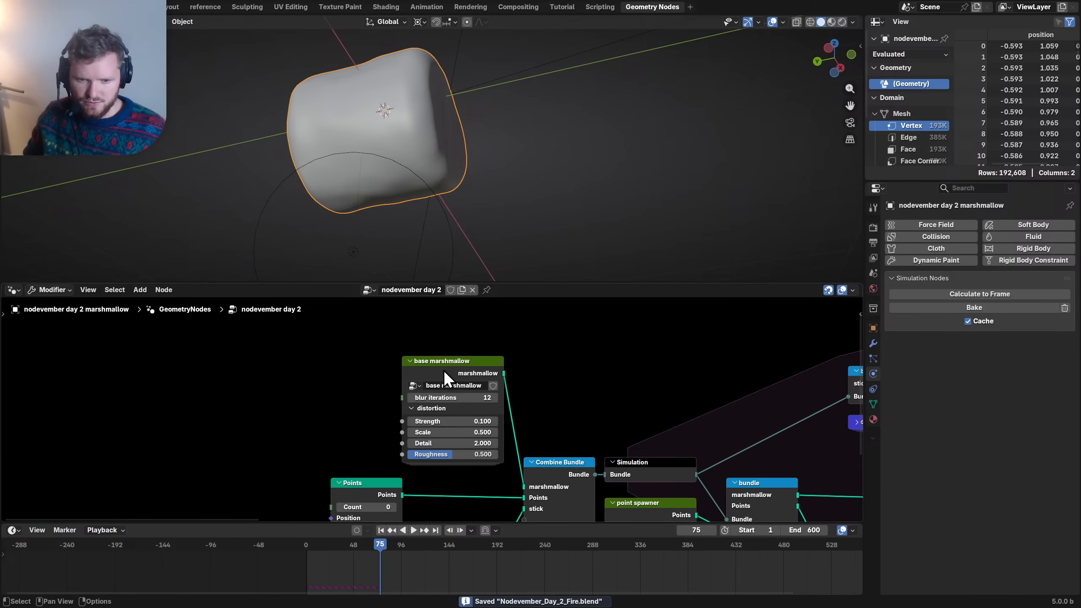
left_click(443, 362)
key("Tab")
- In base marshmallow, inspect the initial position node's stored attribute settings and reposition the Position node below it
left_click_drag(728, 404, 690, 369)
left_click(496, 389)
left_click(498, 389)
left_click_drag(509, 411, 500, 460)
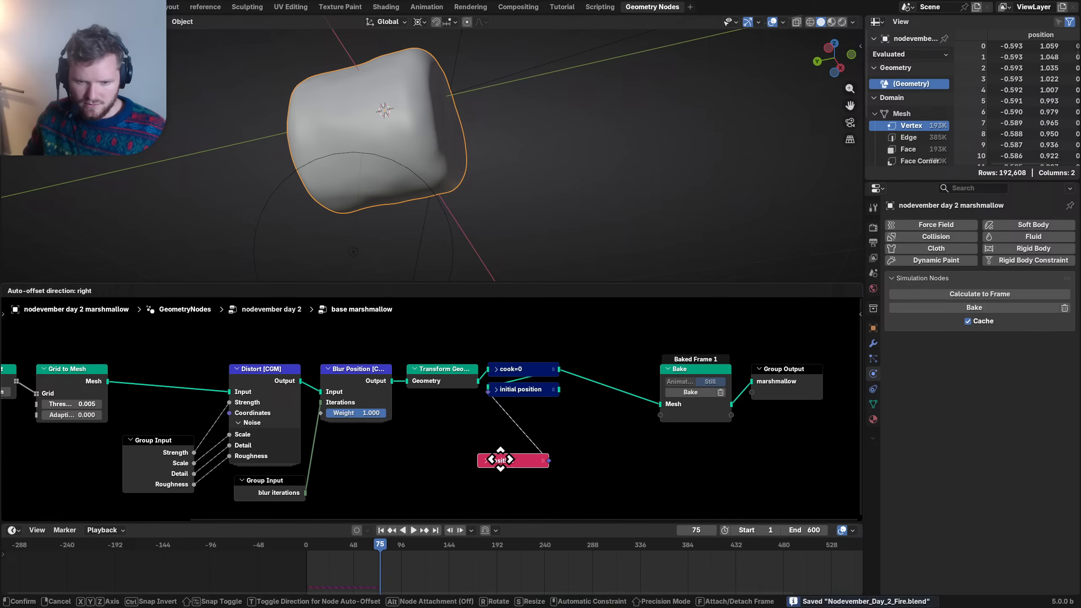
left_click(497, 388)
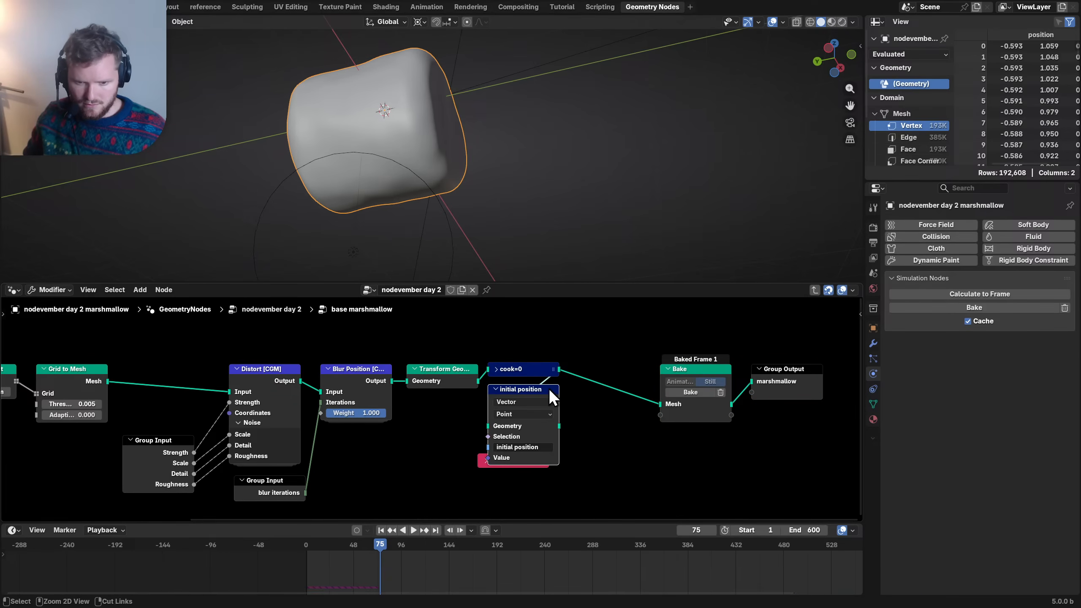
left_click(495, 389)
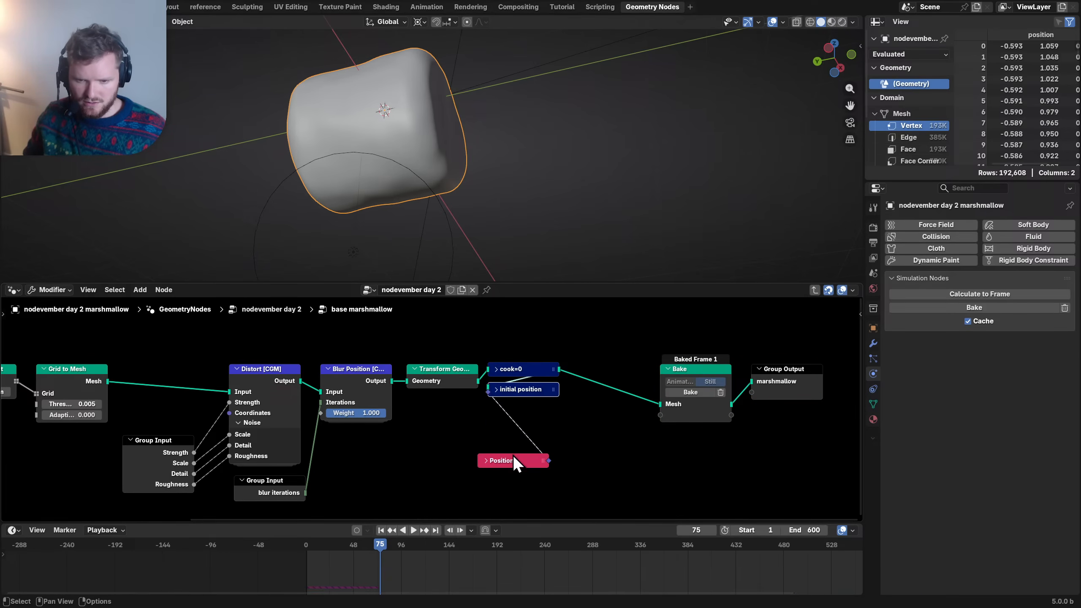
left_click_drag(512, 454, 523, 424)
left_click(528, 390)
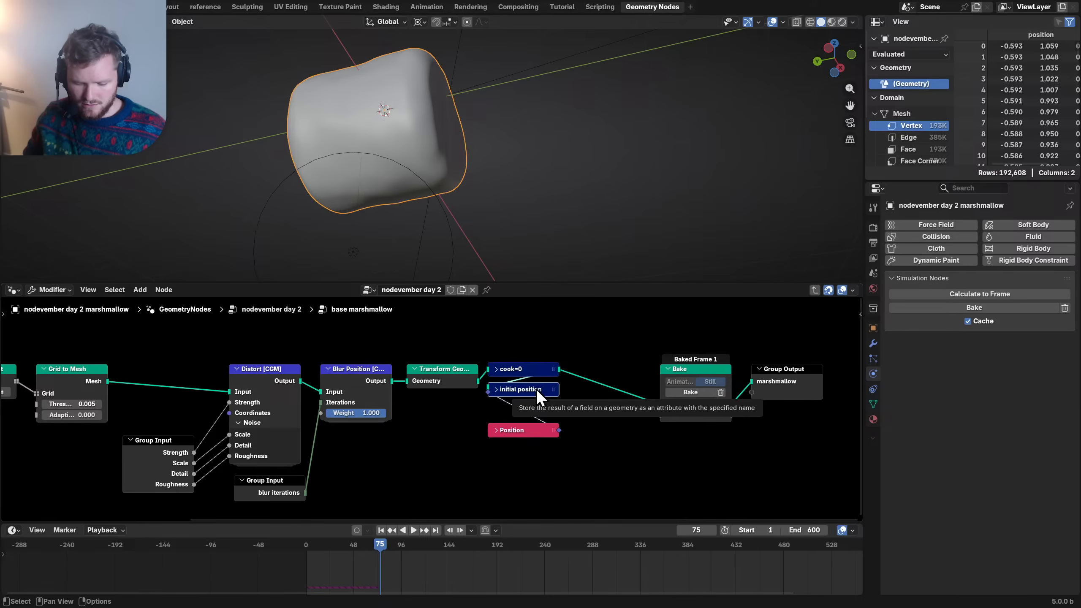
- Link the initial position node's Geometry output to the Bake node's Mesh input, and collapse the initial position node again
key("h")
key("ctrl+h")
left_click_drag(559, 426, 648, 404)
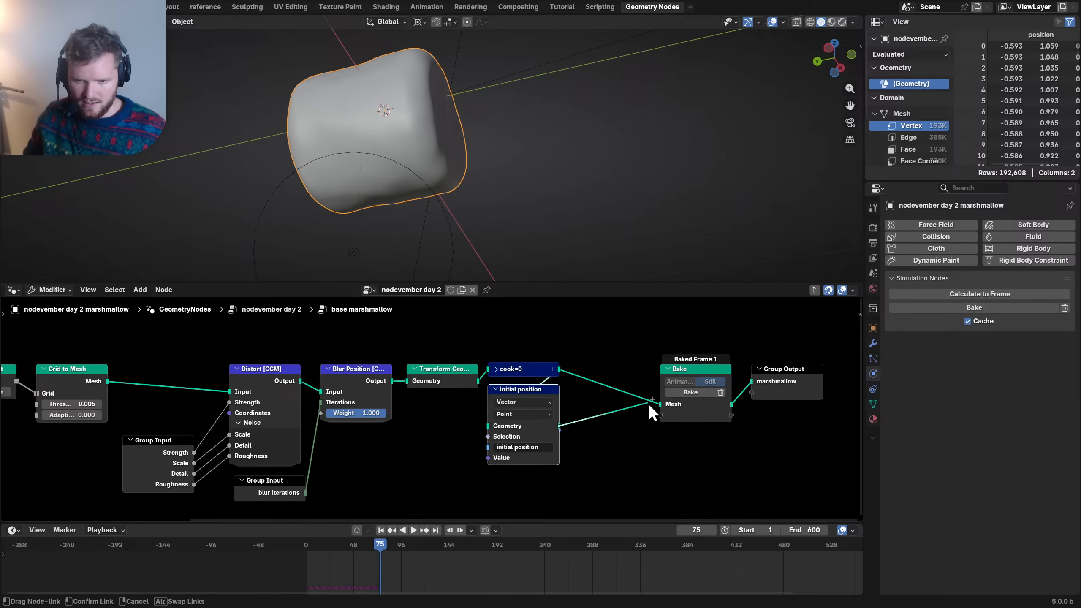
left_click(522, 400)
key("h")
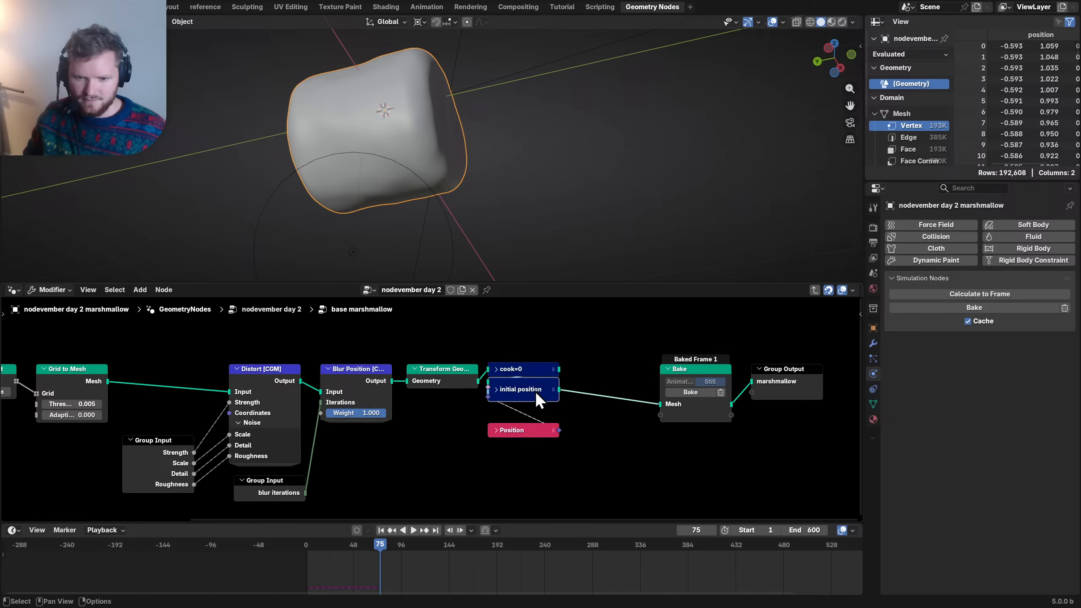
key("alt+a")
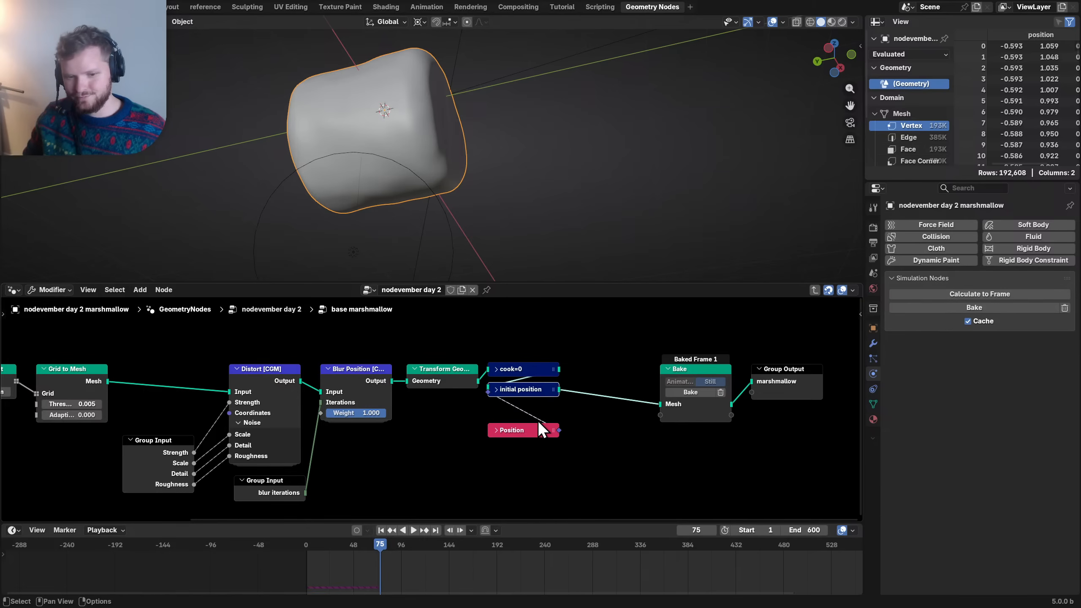
- Tuck the Position node directly under initial position and move the Bake and Group Output nodes closer to them
left_click_drag(530, 430, 530, 409)
left_click_drag(638, 442, 795, 375)
key("g")
left_click(719, 371)
- Return to the nodevember day 2 tree, save the file, and play the simulation from frame 1 to check the marshmallow
key("Tab")
key("Home")
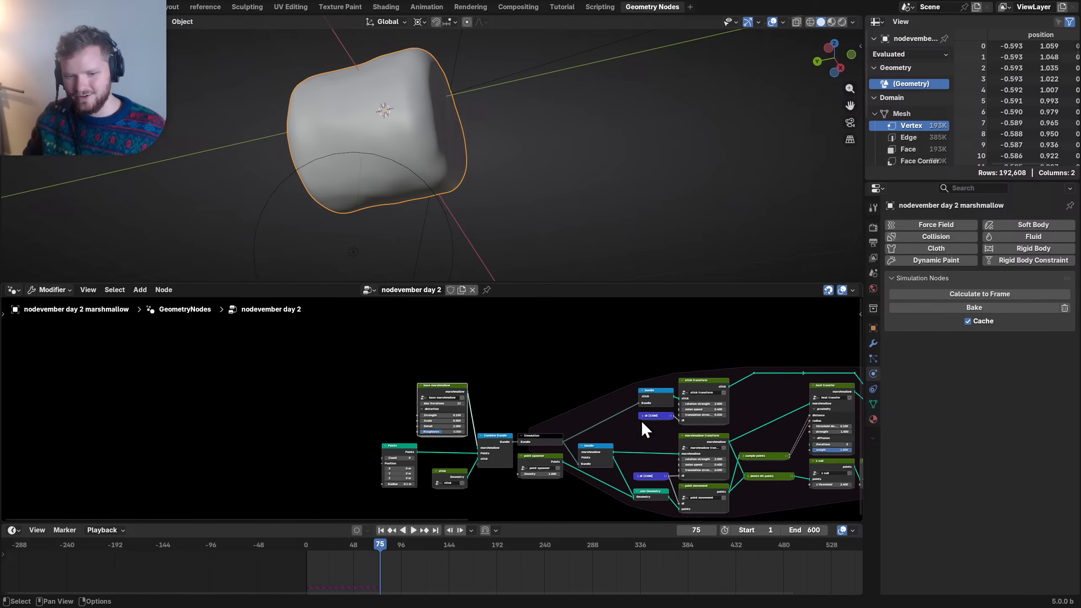
middle_click_drag(565, 397, 392, 390)
key("ctrl+s")
key("shift+Left")
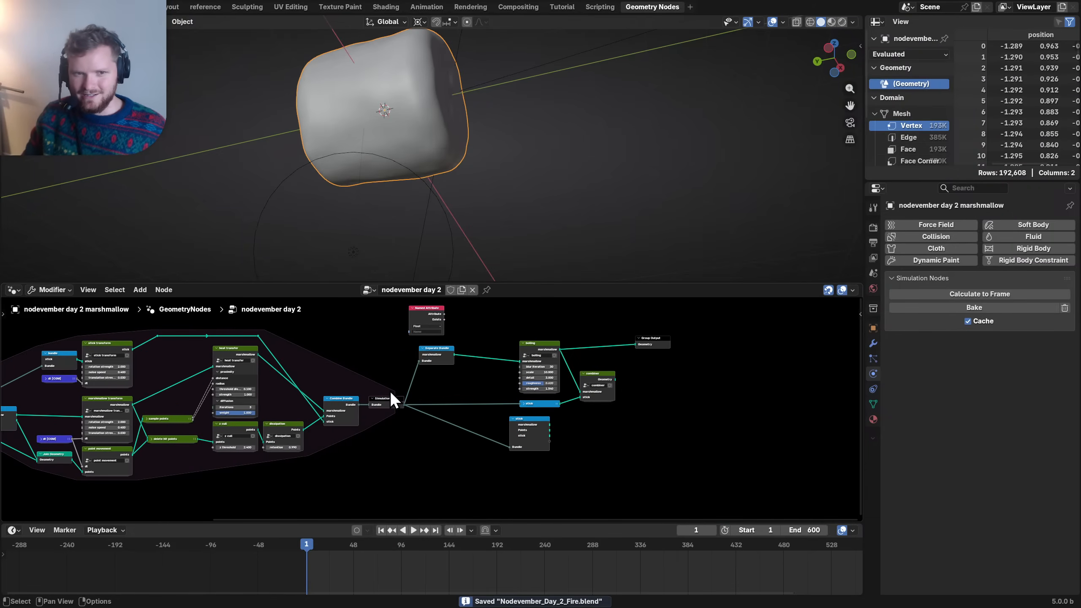
key("space")
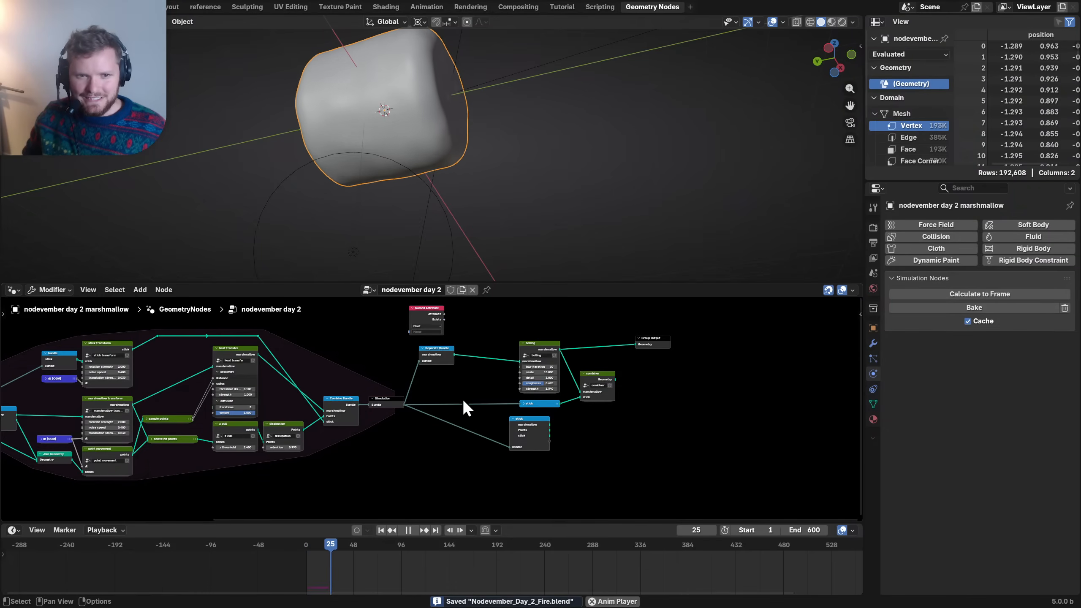
scroll(513, 385, "up", 3)
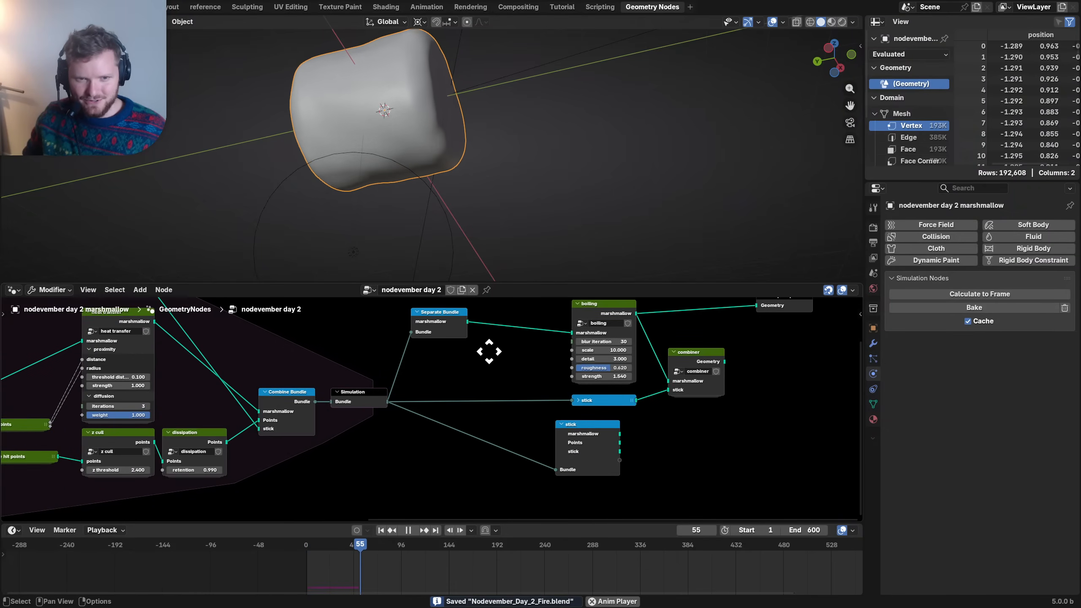
middle_click_drag(487, 350, 397, 369)
key("space")
- Attach a Viewer node to the Separate Bundle node's marshmallow output to inspect its attributes
middle_click_drag(348, 338, 371, 402)
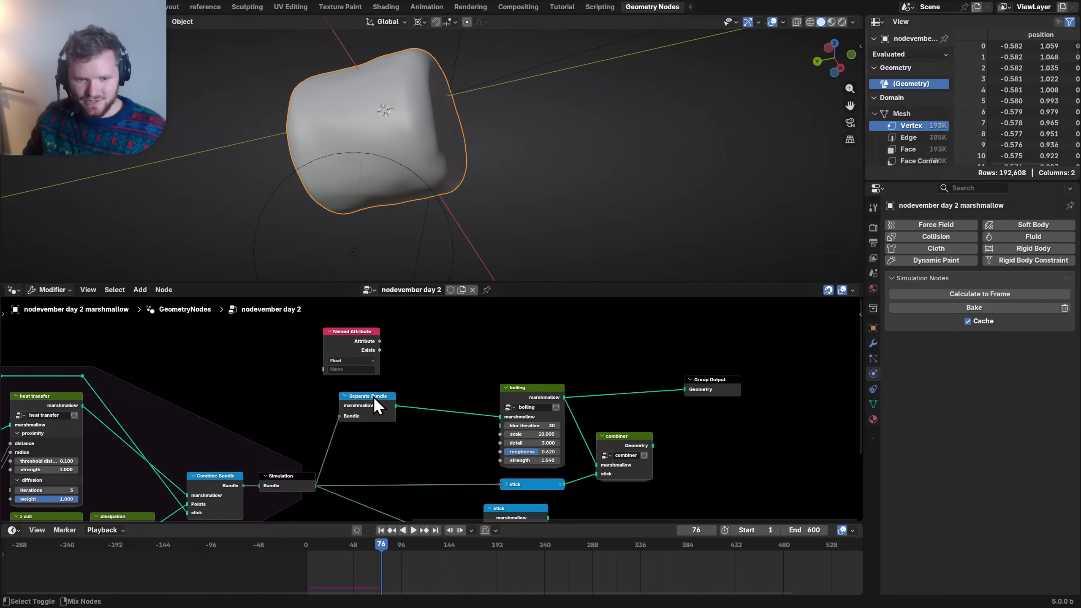
left_click(373, 397, "ctrl+shift")
left_click(363, 369)
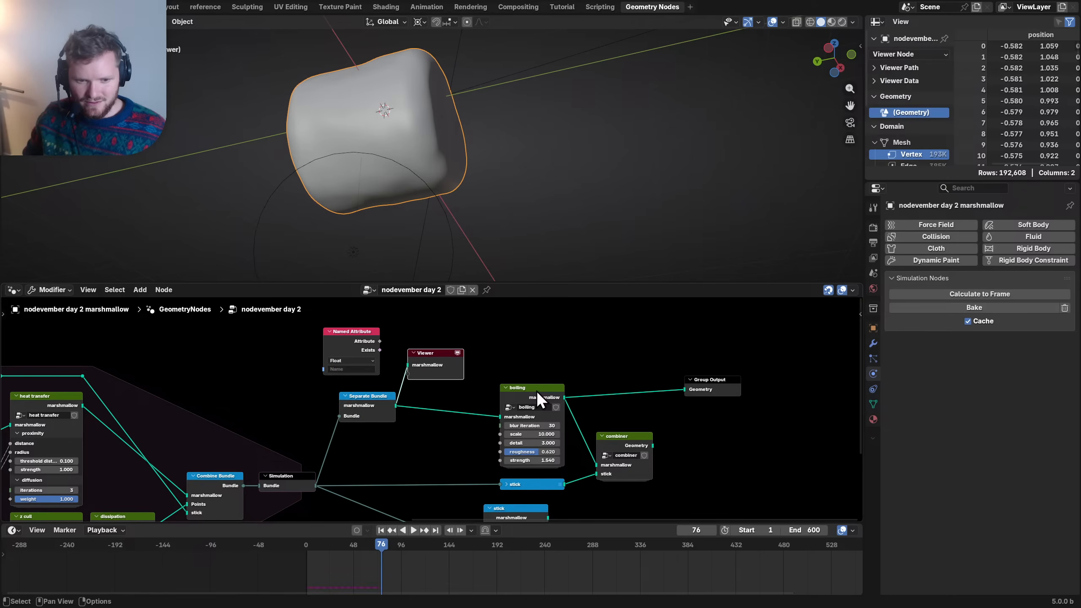
- Go back to frame 1, re-bake the Bake node inside the base marshmallow group, and return to the parent tree
scroll(426, 410, "down", 2)
key("Home")
key("shift+Left")
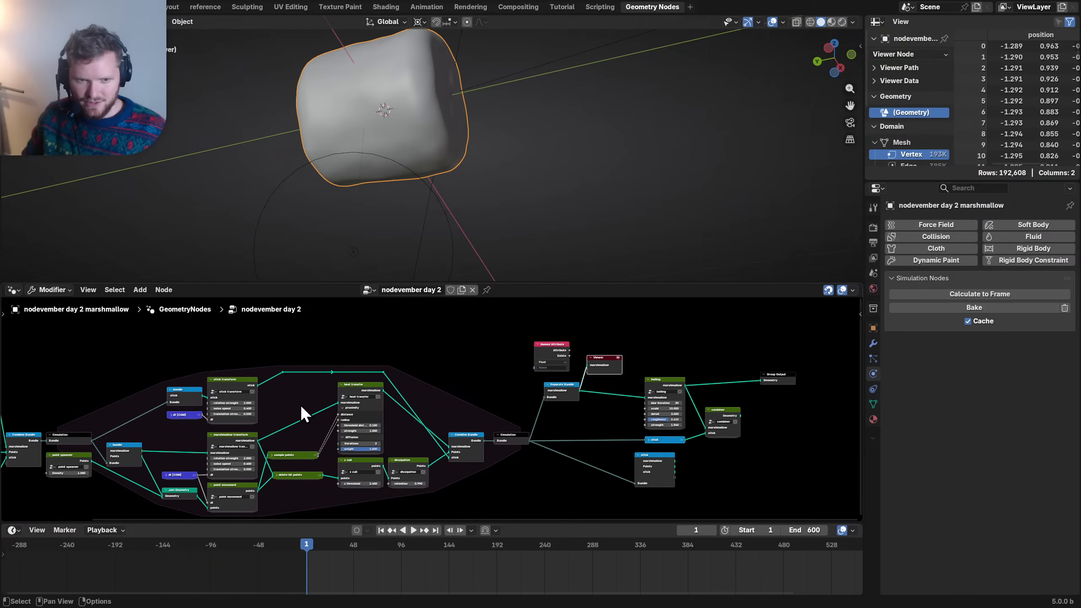
middle_click_drag(289, 409, 496, 375)
scroll(375, 325, "up", 3)
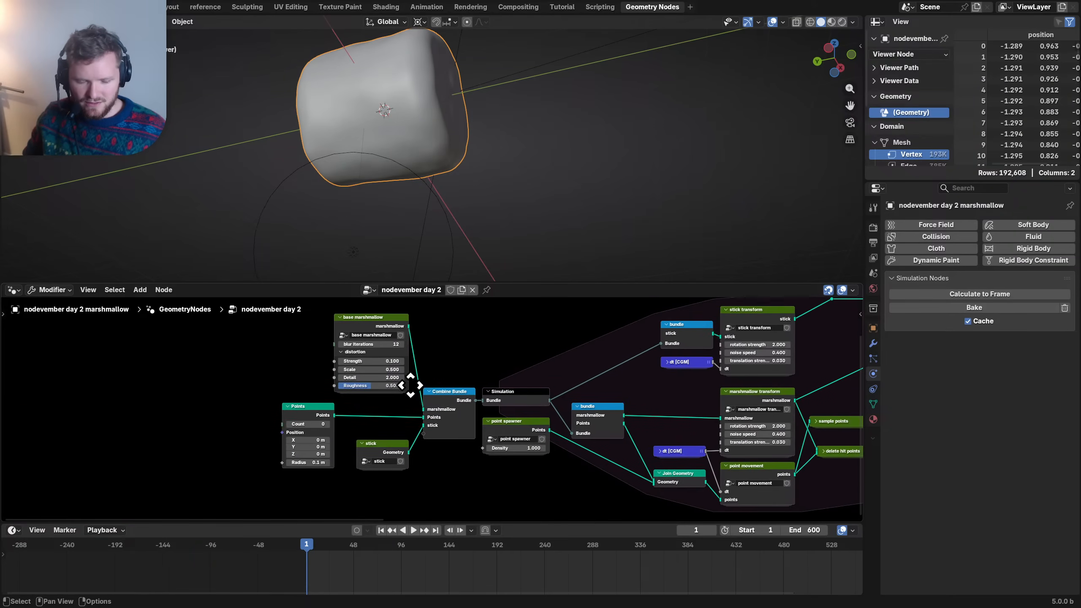
key("Tab")
key("Tab")
key("Tab")
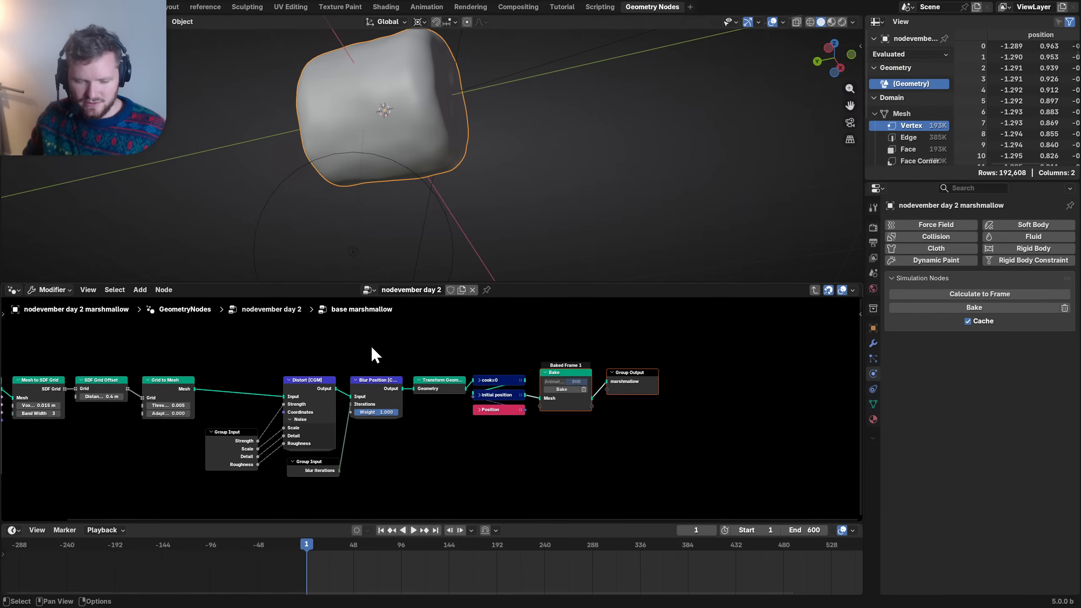
left_click(563, 390)
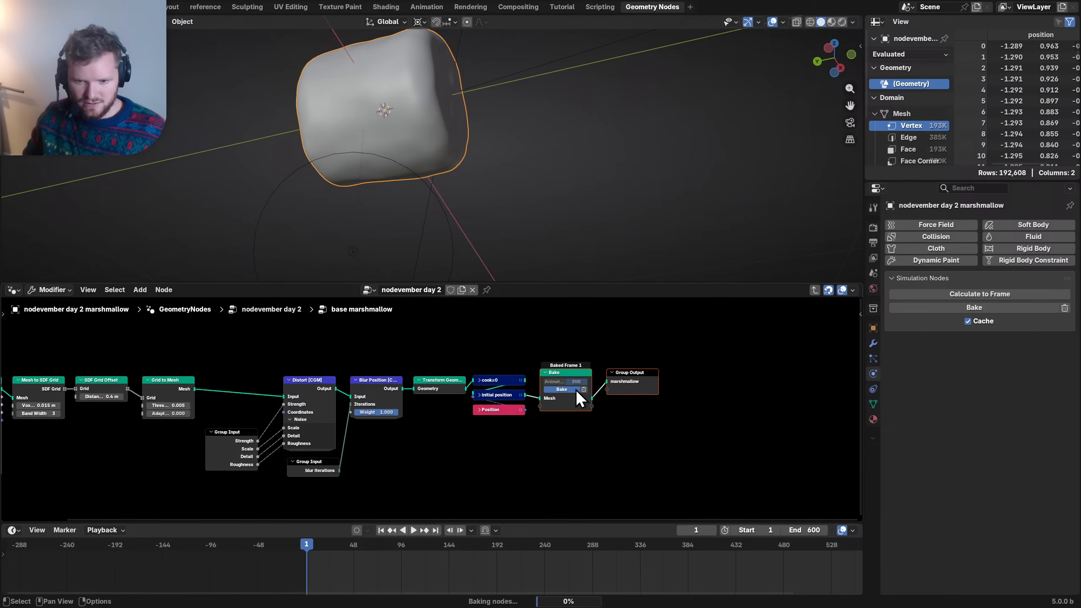
key("Tab")
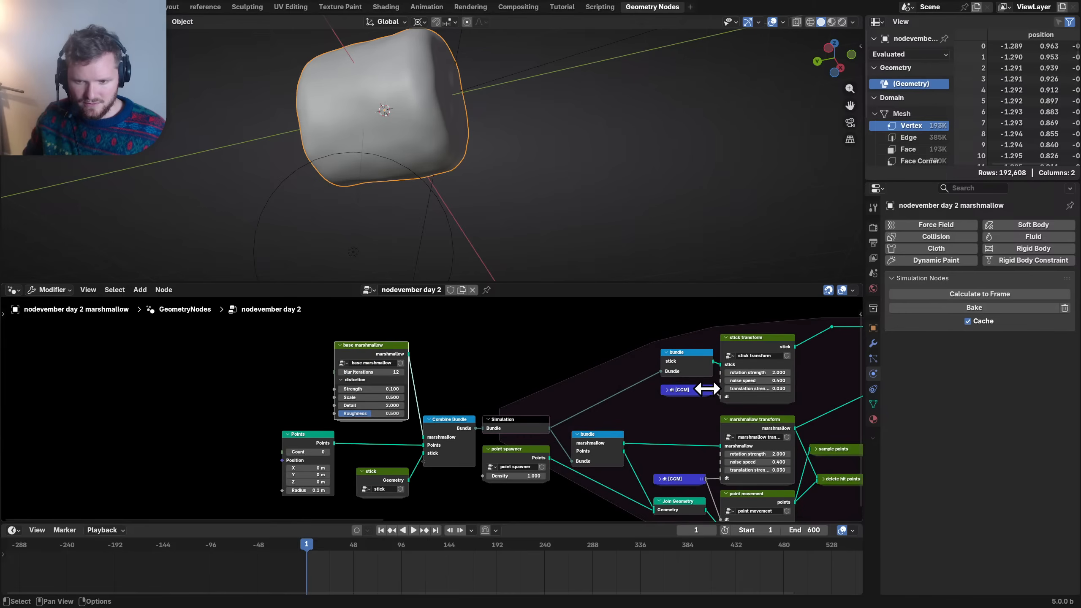
- Bake the Simulation zone to disk from its output node's properties, and stop the bake early
scroll(571, 379, "up", 3)
left_click(689, 402)
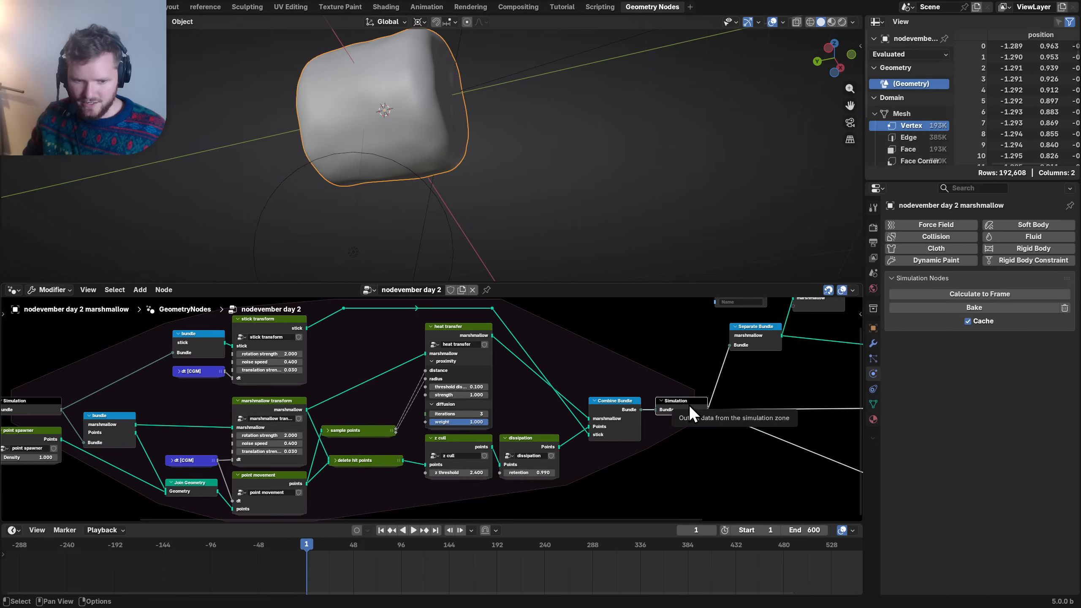
key("n")
scroll(800, 464, "down", 2)
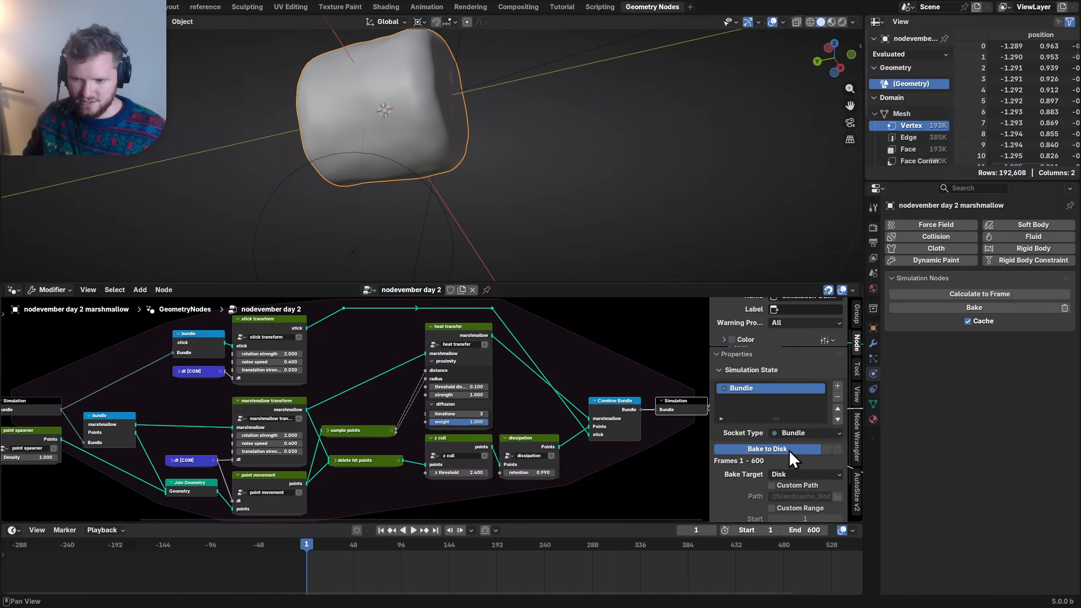
left_click(788, 449)
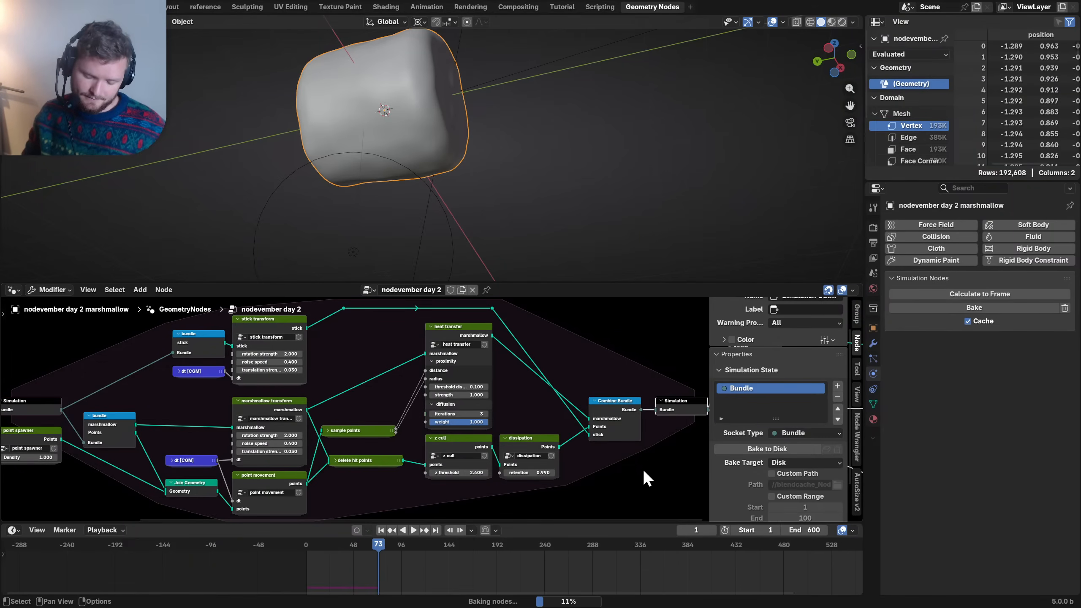
key("Escape")
- Scrub the baked simulation around frames 73 to 75 to examine the boiling displacement, and hide the node properties
left_click_drag(407, 538, 379, 541)
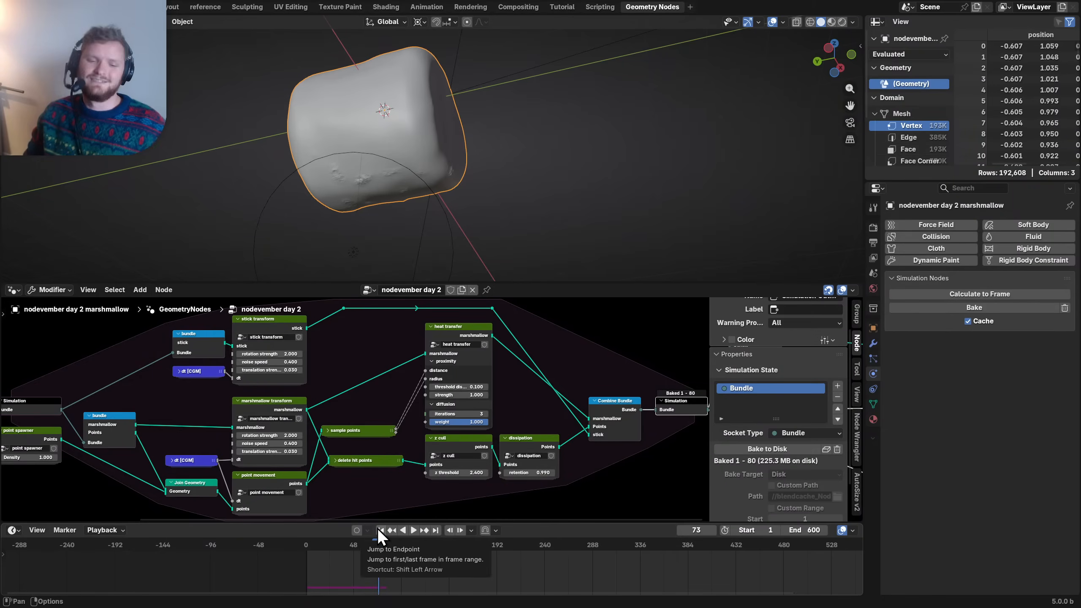
mouse_move(368, 539)
left_mouse_down()
mouse_move(355, 541)
mouse_move(380, 537)
left_mouse_up()
key("n")
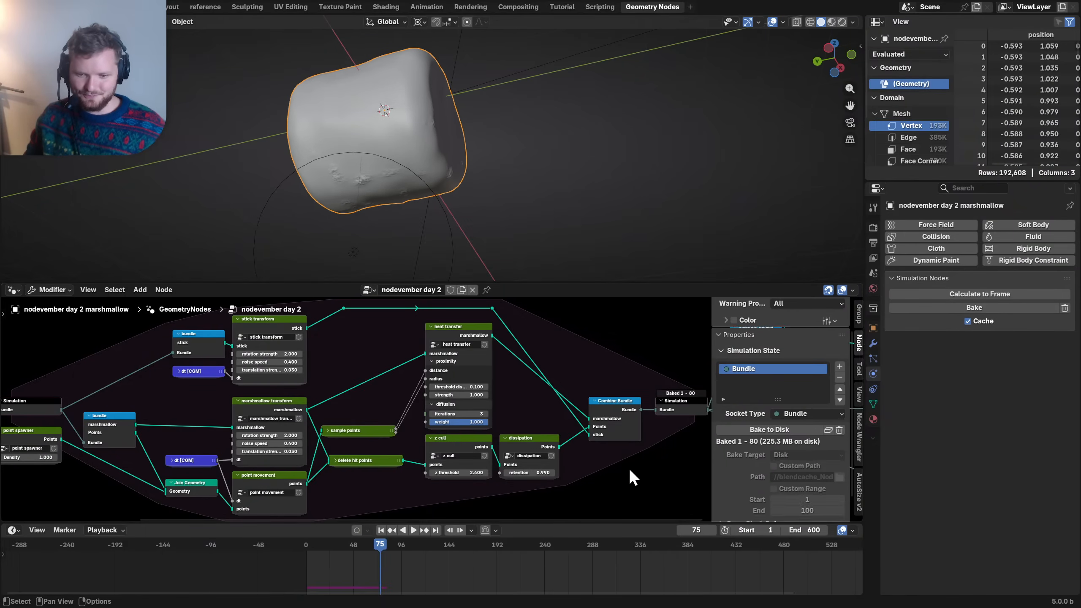
- Link the combiner's Geometry to the Group Output and play on to frame 85 to view marshmallow and stick together
middle_click_drag(737, 437, 364, 434)
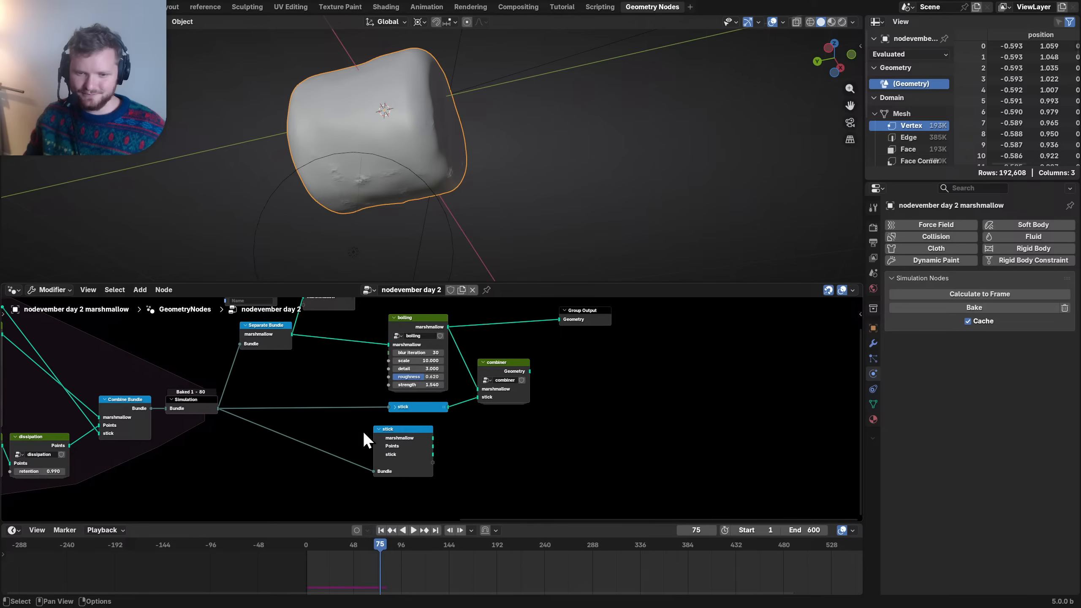
left_click(498, 367, "ctrl+shift")
key("space")
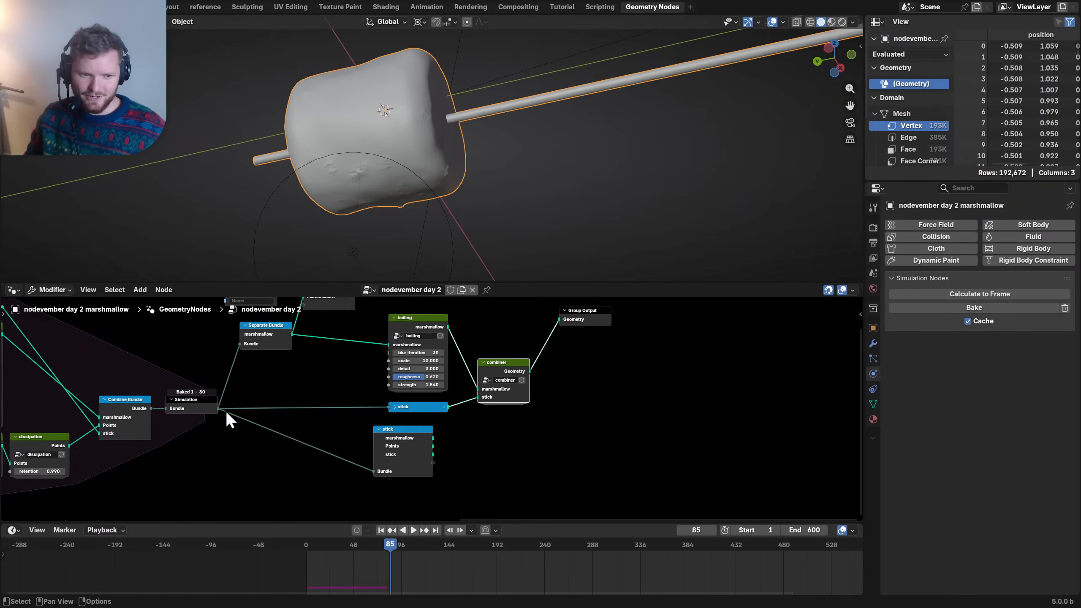
- Show the baked Simulation output node's properties and review the layout of the whole simulation zone
left_click(187, 404)
key("n")
scroll(244, 410, "down", 5)
middle_click_drag(244, 410, 483, 408)
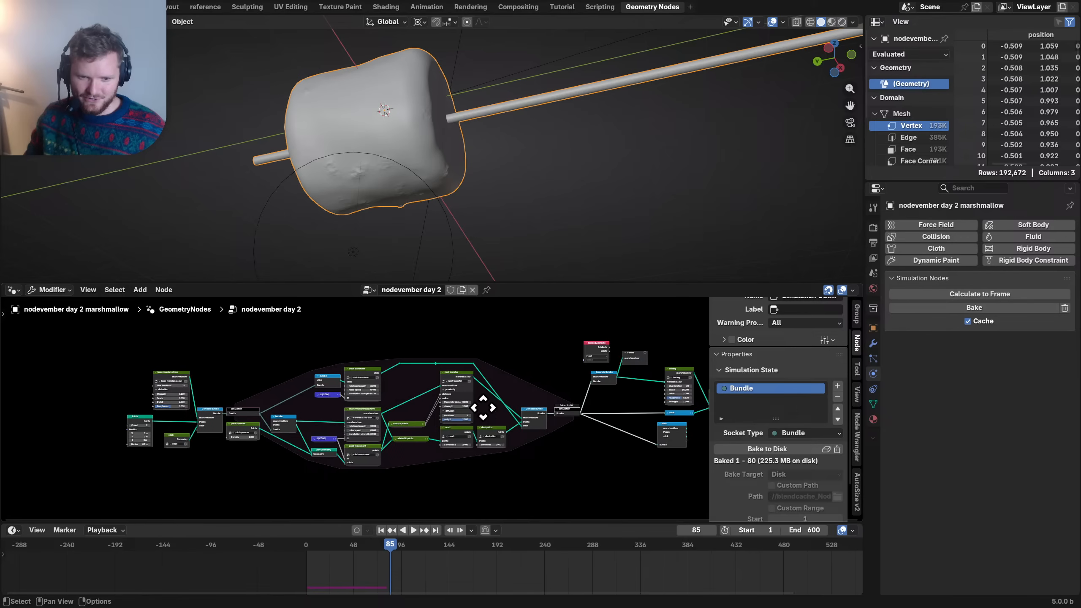
scroll(559, 398, "up", 3)
- Shift the reroute above heat transfer slightly along X toward Combine Bundle, and save the file
left_click(499, 331)
key("g")
key("x")
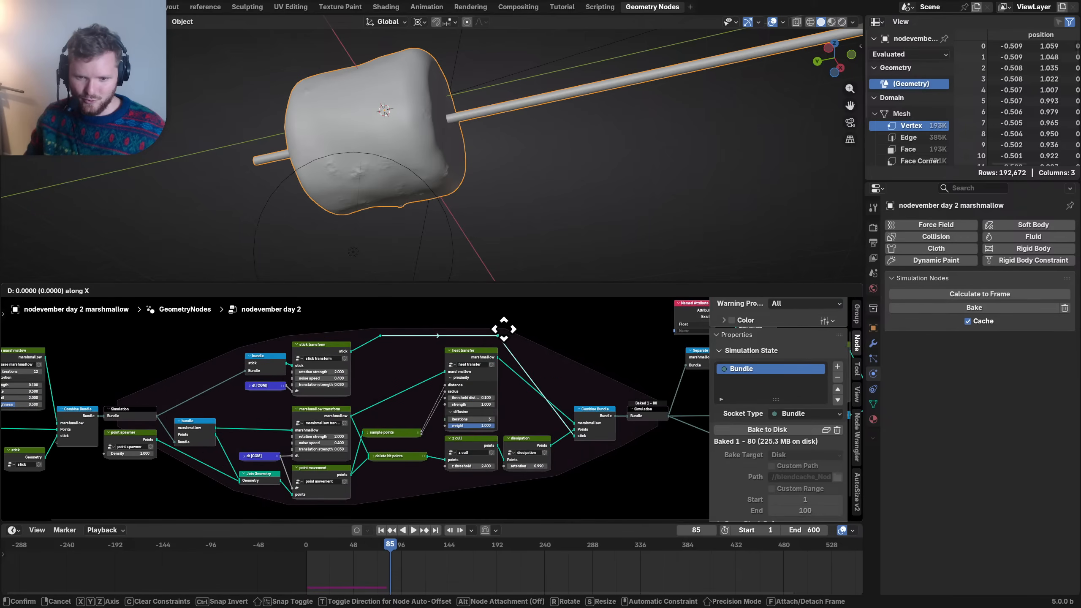
left_click(510, 332)
middle_click_drag(668, 431, 490, 410)
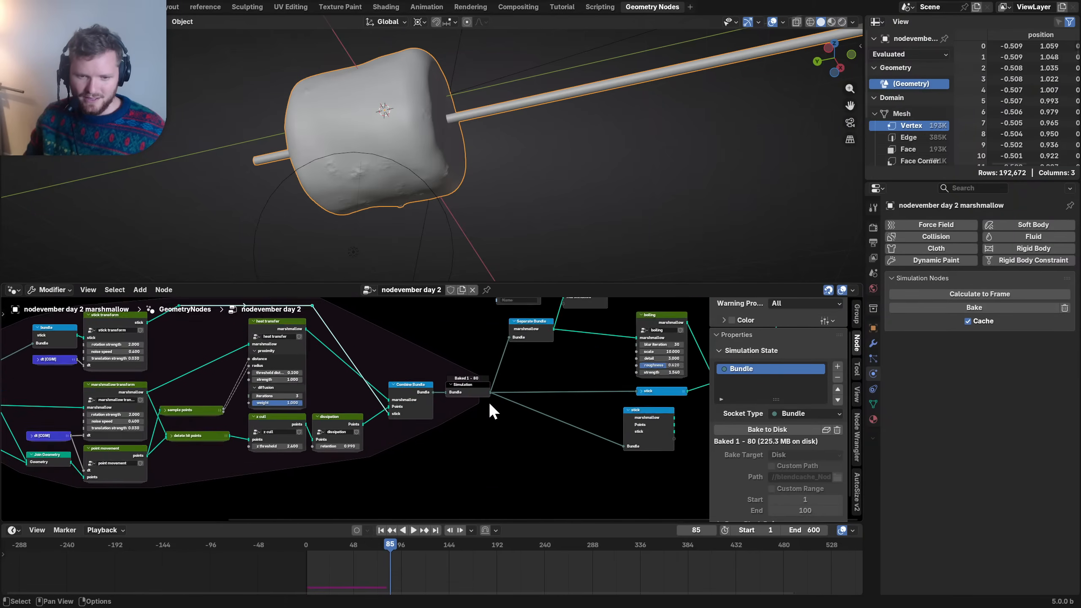
scroll(433, 401, "up", 5)
key("ctrl+s")
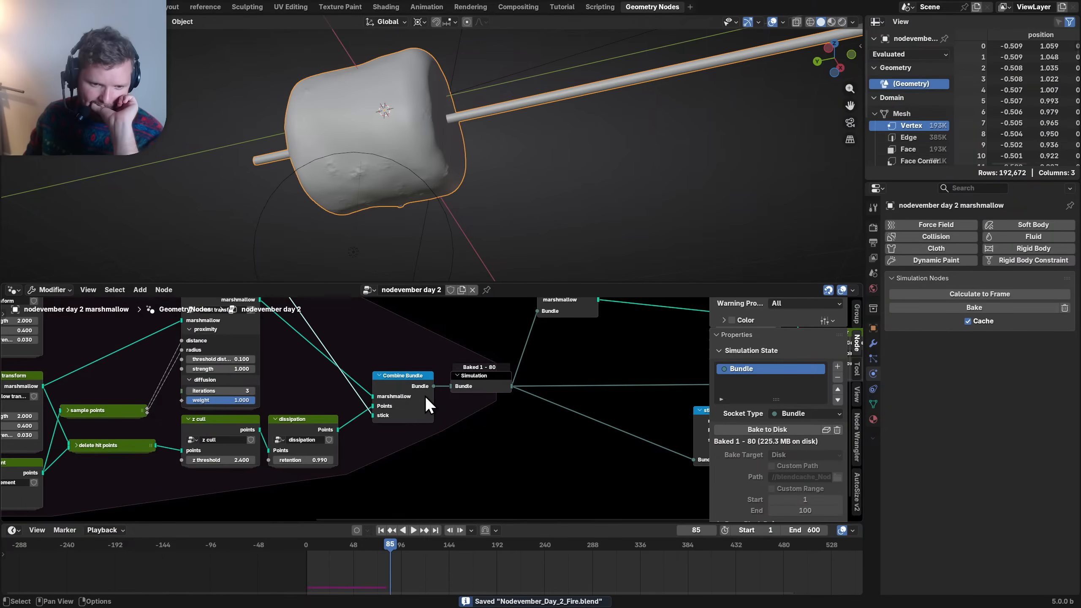
- Move the Simulation output and all downstream nodes away from Combine Bundle to open a gap, and save the file
scroll(424, 396, "down", 3)
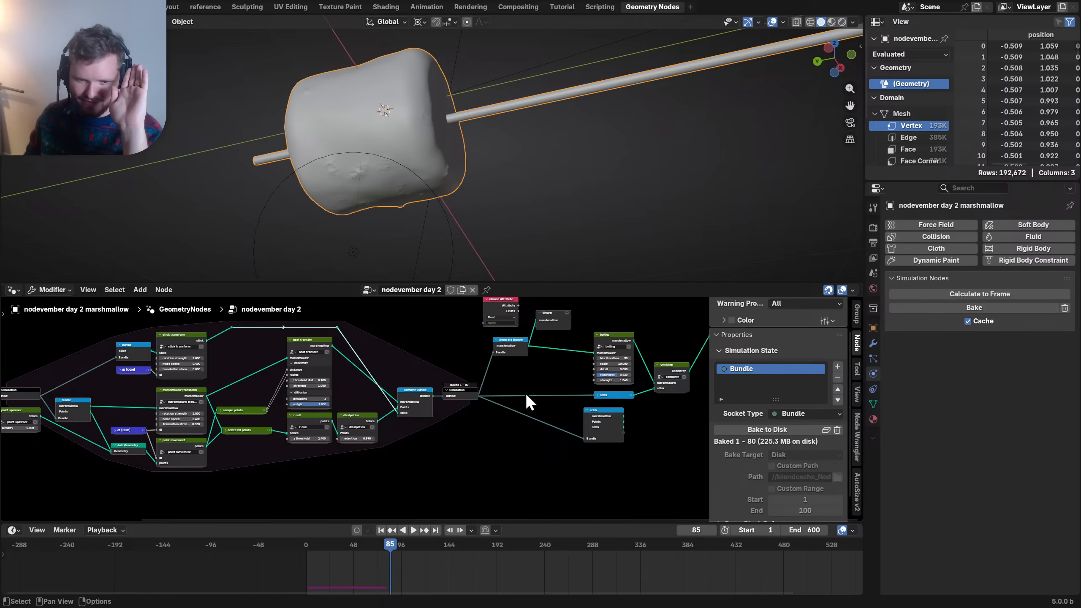
middle_click_drag(525, 393, 337, 423)
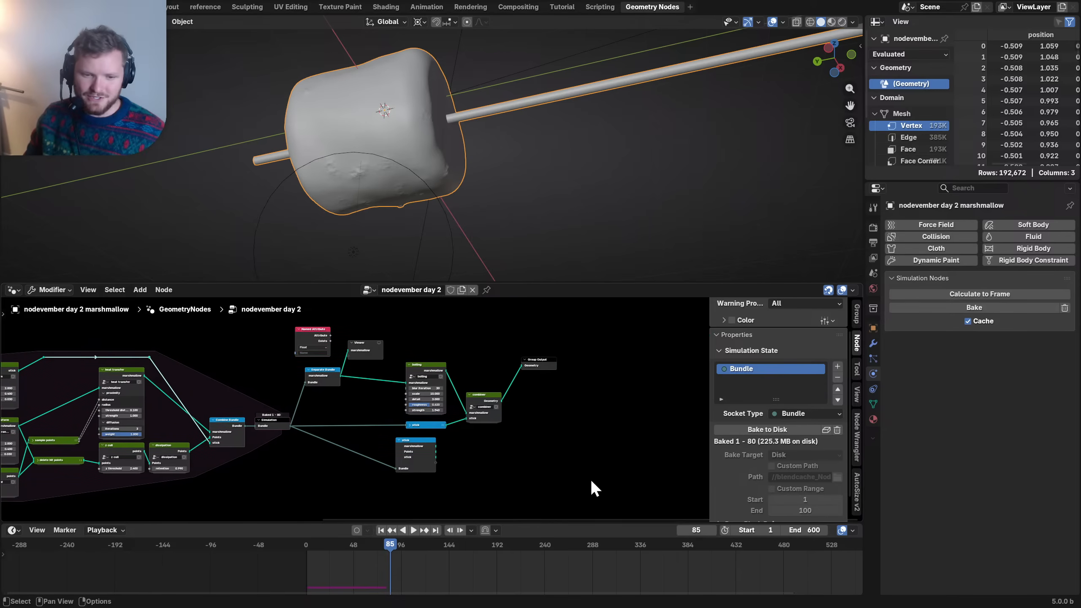
left_click_drag(587, 477, 280, 334)
key("g")
left_click(372, 332)
scroll(234, 387, "up", 5)
middle_click_drag(177, 396, 471, 363)
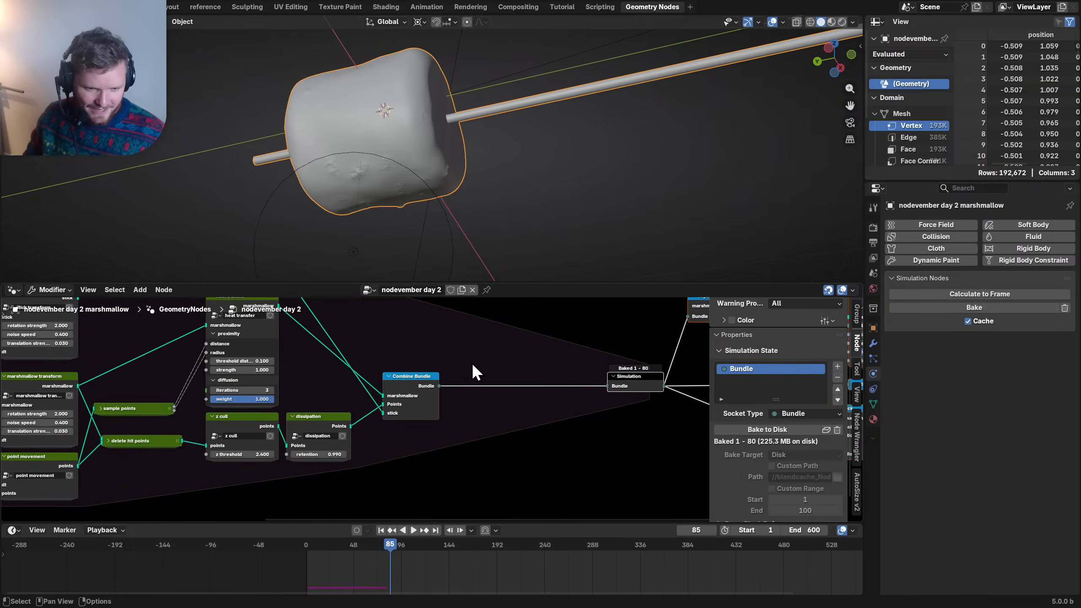
scroll(442, 373, "up", 3)
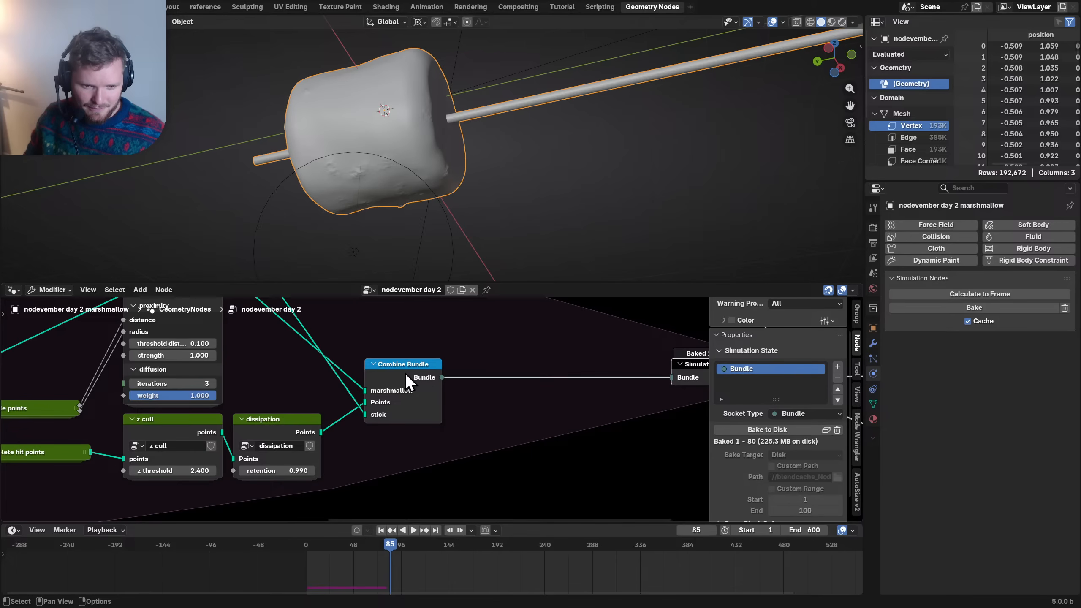
middle_click_drag(405, 373, 431, 462)
key("ctrl+s")
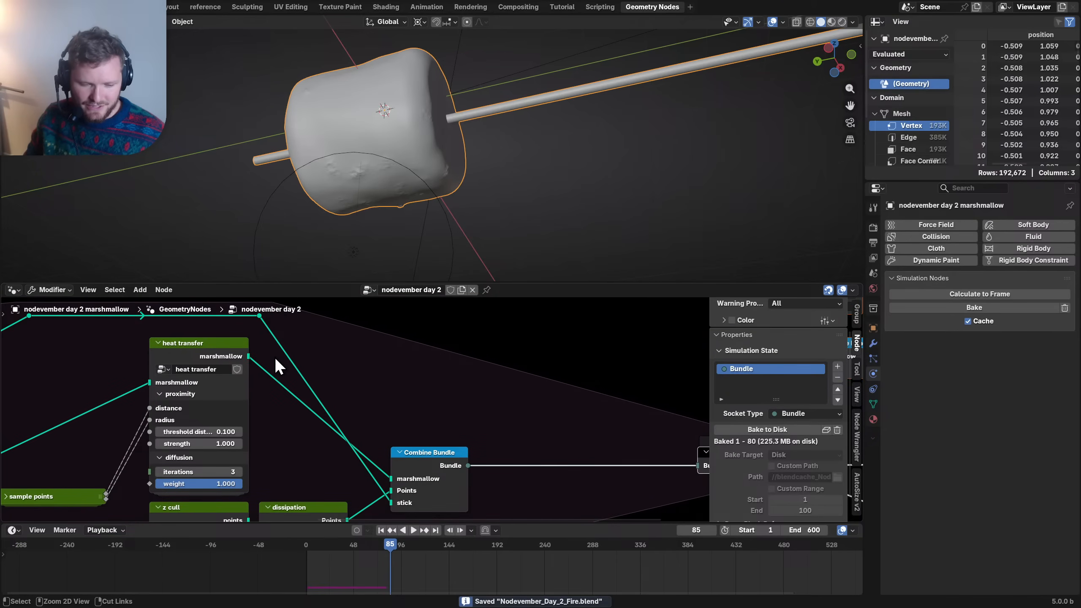
- Cut the reroute's link into Combine Bundle's stick input and select the Combine Bundle node
right_click_drag(325, 351, 326, 351, "ctrl")
left_click_drag(432, 454, 419, 452)
middle_click_drag(418, 452, 355, 394)
key("shift+a")
type("sp")
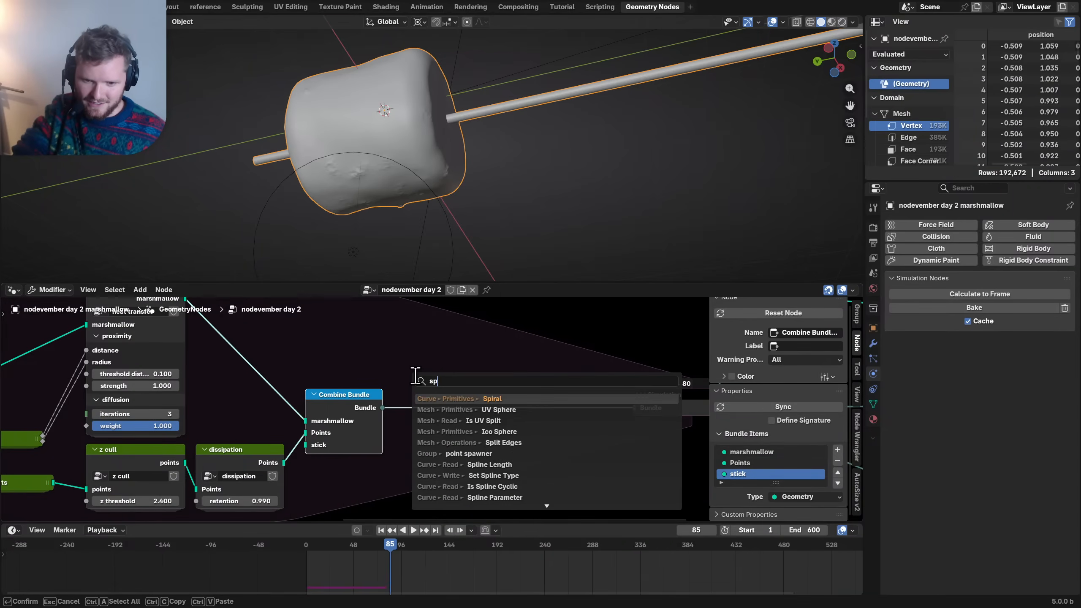
type("lit bunsepar")
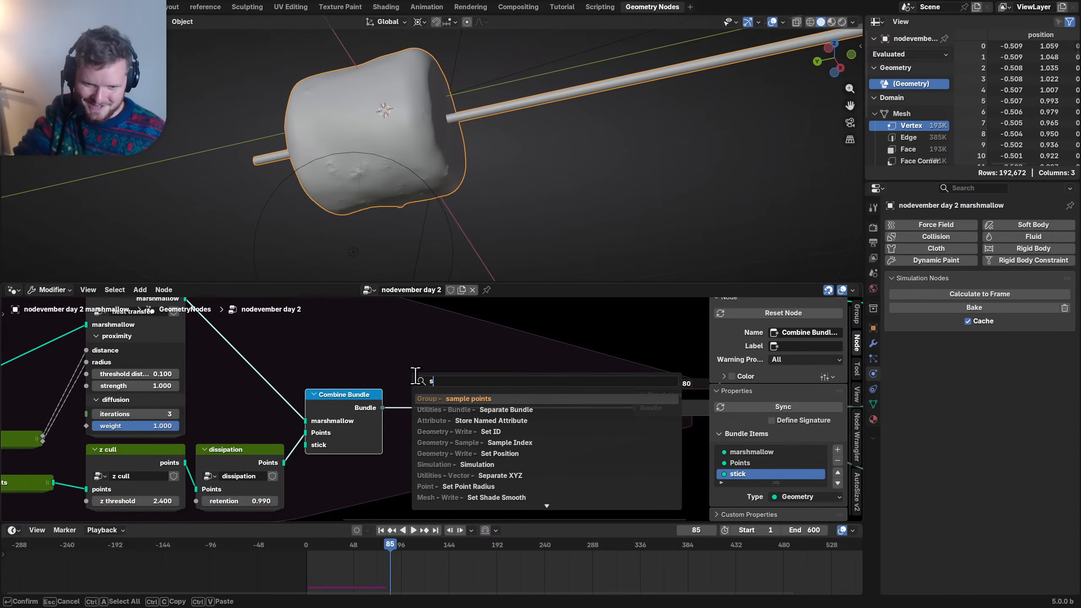
key("Down")
key("Down")
key("Return")
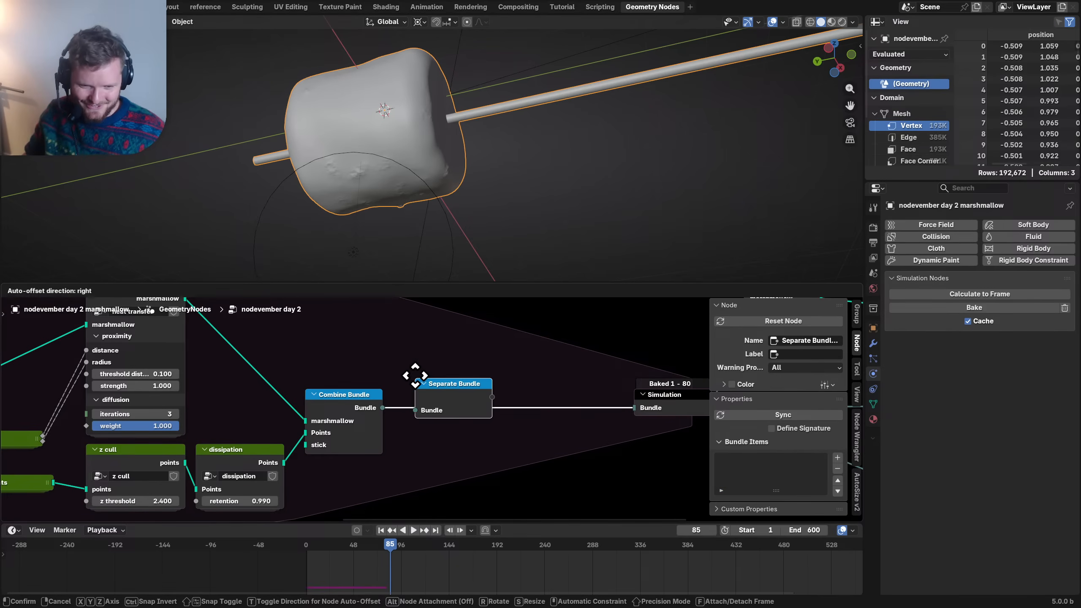
left_click(401, 427)
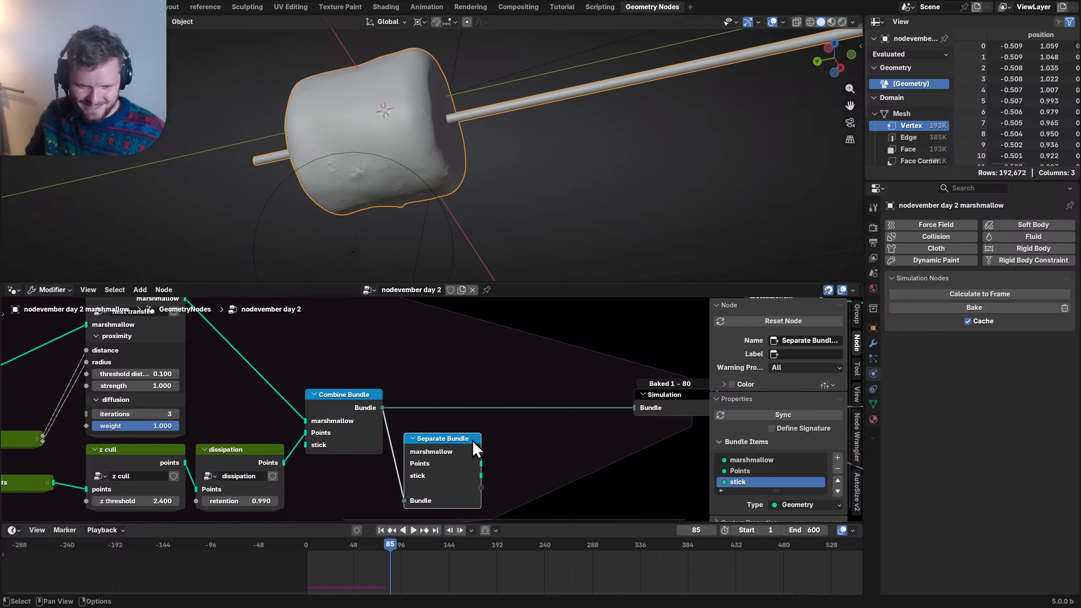
middle_click_drag(472, 440, 388, 418)
key("shift+a")
type("co")
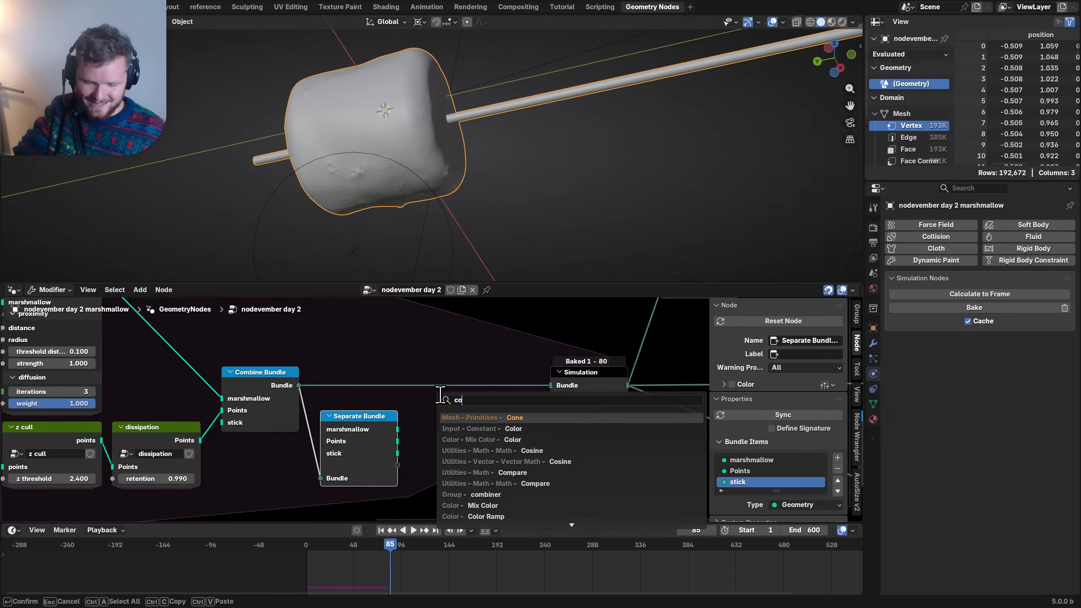
type("mbine bun")
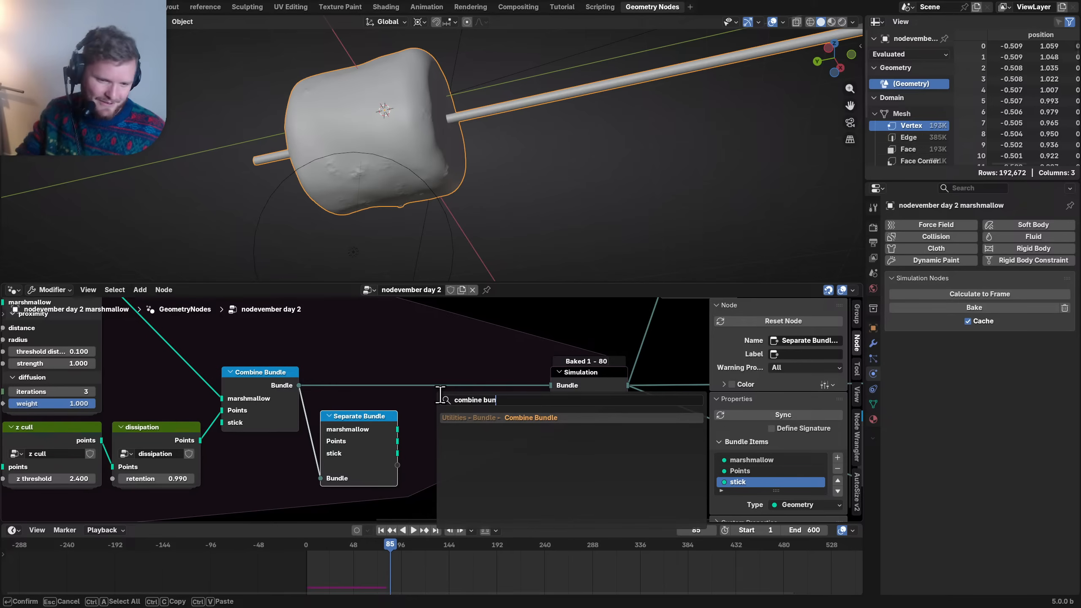
key("Escape")
key("x")
- Reconnect the reroute above heat transfer to the stick input of Combine Bundle
middle_click_drag(239, 380, 389, 451)
scroll(389, 451, "down", 4)
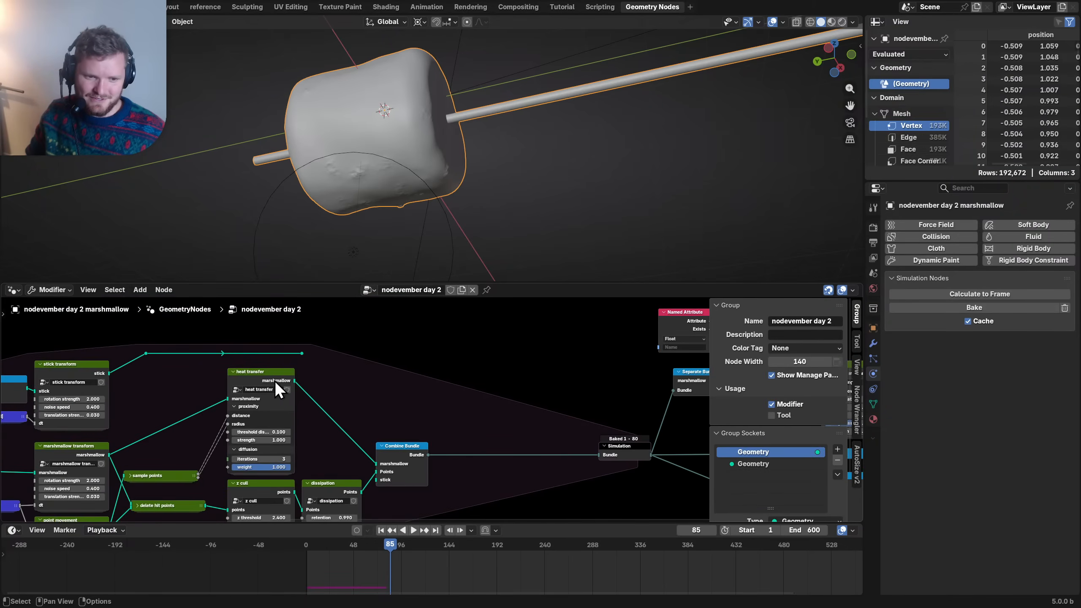
left_click_drag(302, 353, 375, 483)
- Move the Simulation output and all downstream nodes back along X, close to Combine Bundle
scroll(449, 483, "down", 6)
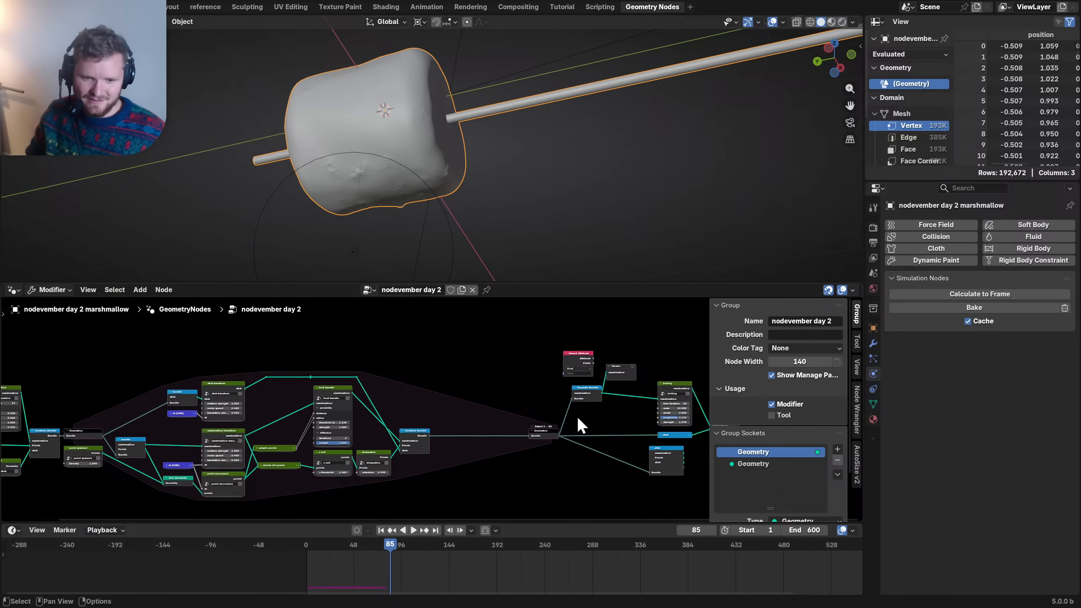
middle_click_drag(577, 415, 325, 410)
left_click_drag(255, 499, 604, 337)
key("g")
key("x")
left_click(513, 344)
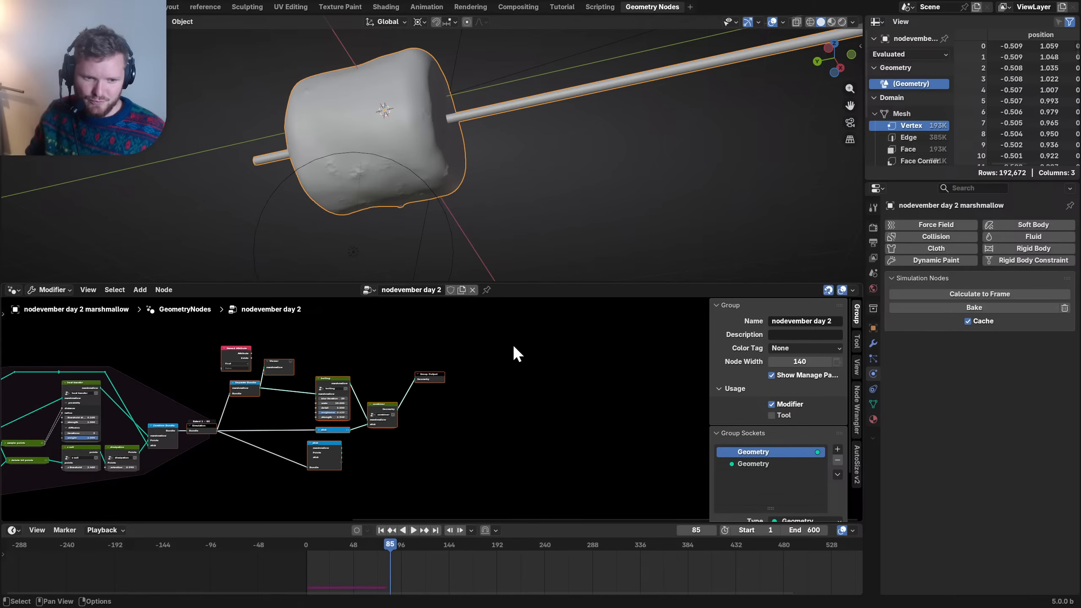
- Delete the Viewer and Named Attribute nodes above the Separate Bundle node
scroll(338, 386, "up", 6)
middle_click_drag(337, 386, 456, 382)
left_click(356, 338)
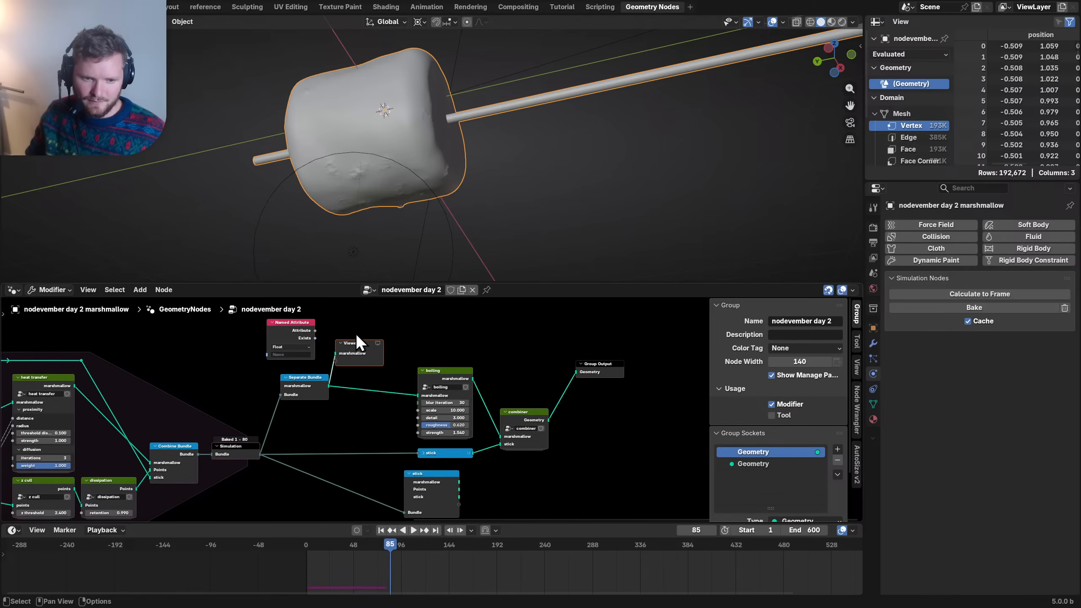
key("x")
left_click_drag(356, 335, 301, 341)
key("x")
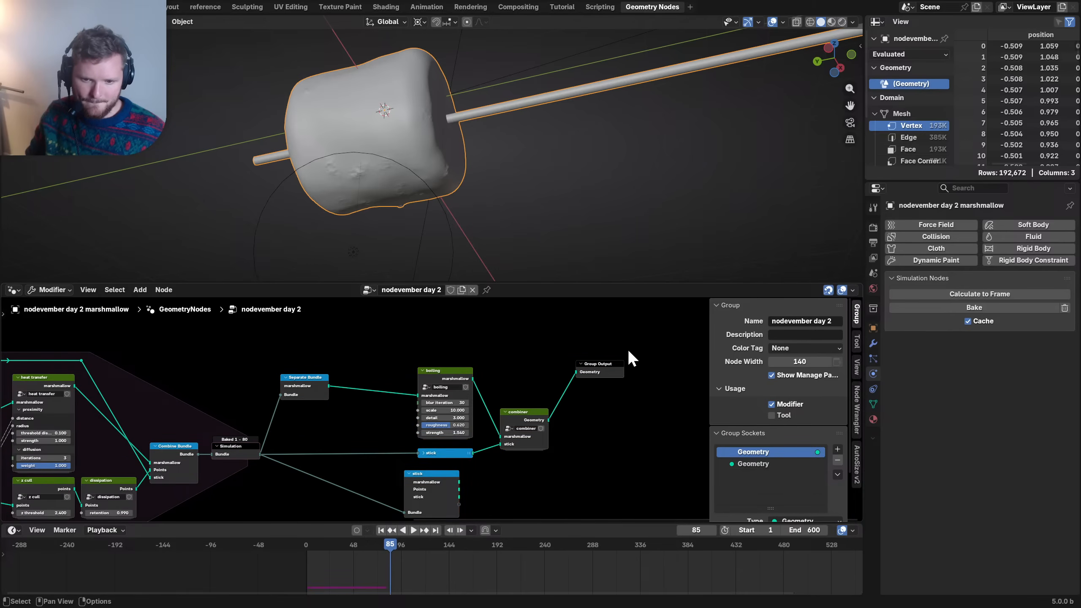
- Move the boiling, stick, combiner and Group Output nodes closer to the Separate Bundle node
left_click_drag(637, 341, 447, 480)
key("g")
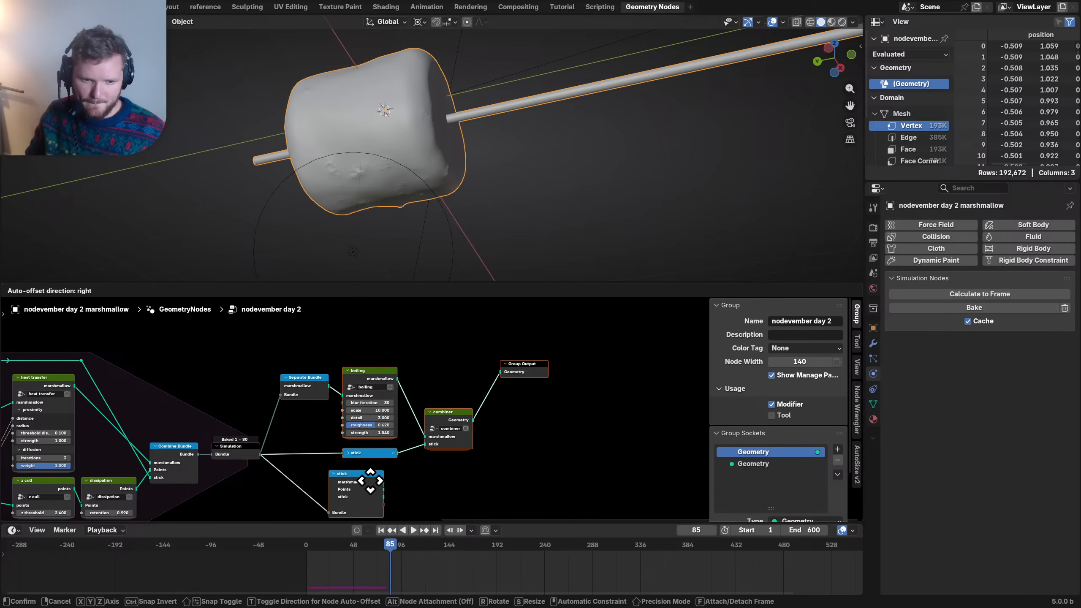
left_click(367, 483)
- Delete the unused expanded stick Separate Bundle node and place Group Output right beside combiner
middle_click_drag(396, 469, 392, 437)
scroll(399, 448, "up", 1)
left_click(336, 453)
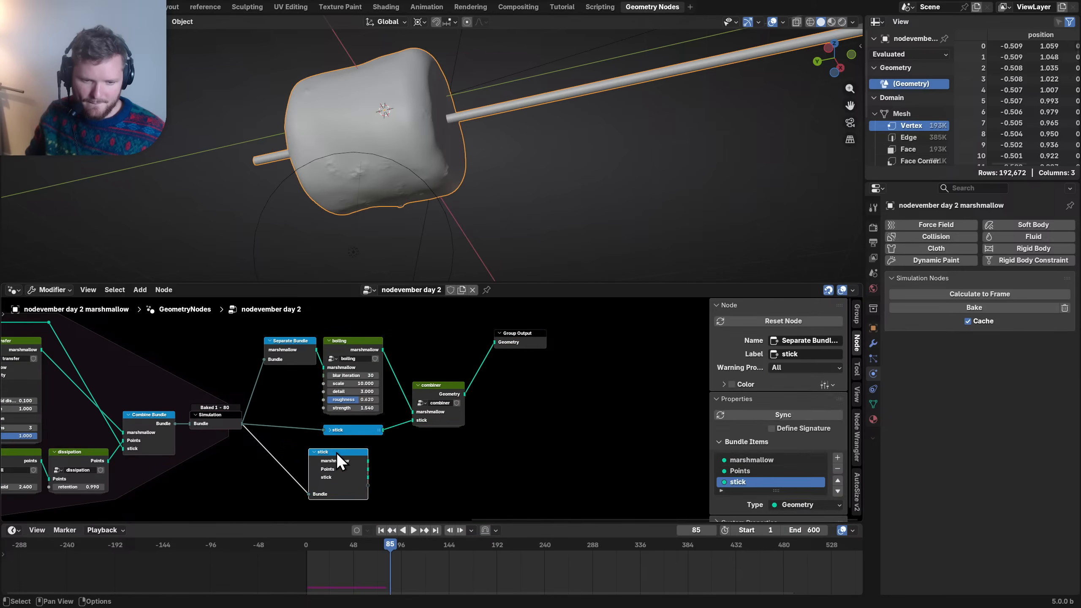
key("x")
left_click_drag(520, 334, 495, 385)
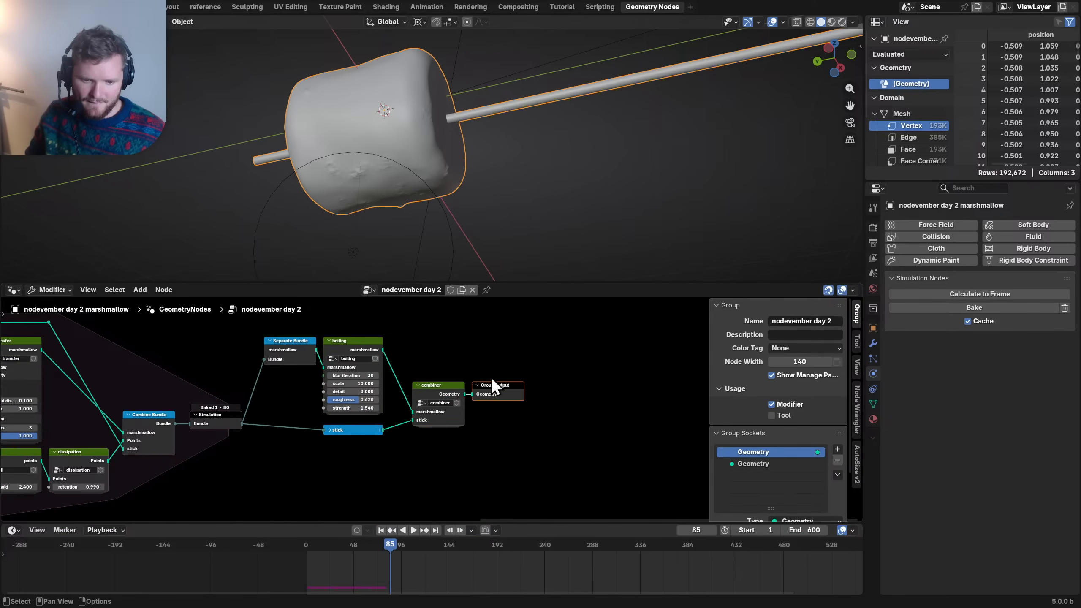
- Save the file and replace the simulation's old bake with a new bake to disk, stopping it at frame 243
middle_click_drag(159, 432, 336, 417)
left_click(395, 401)
key("ctrl+s")
scroll(787, 439, "down", 4)
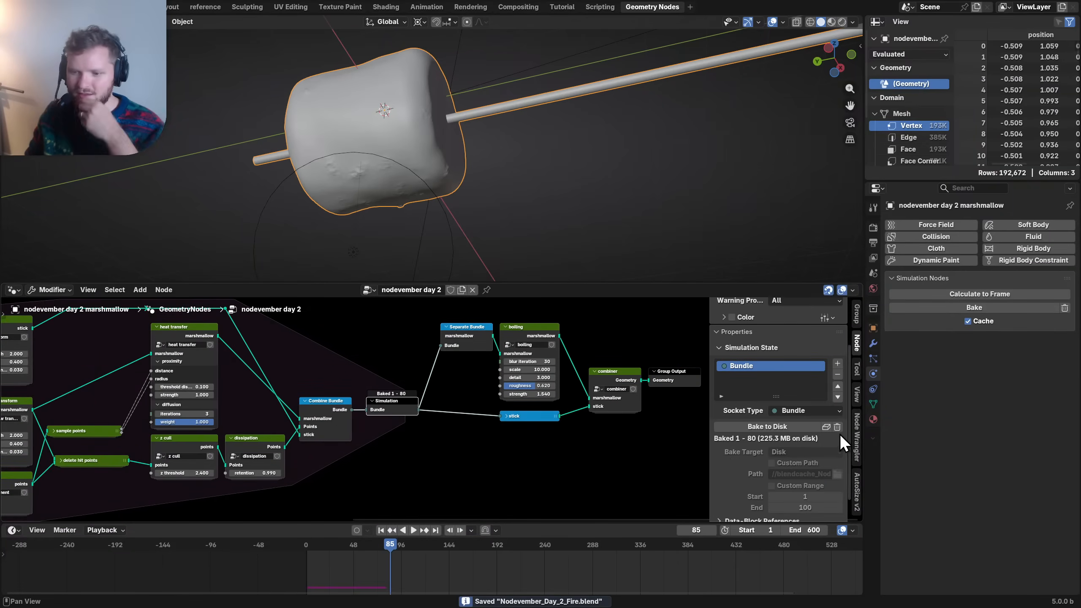
left_click(837, 426)
left_click(785, 425)
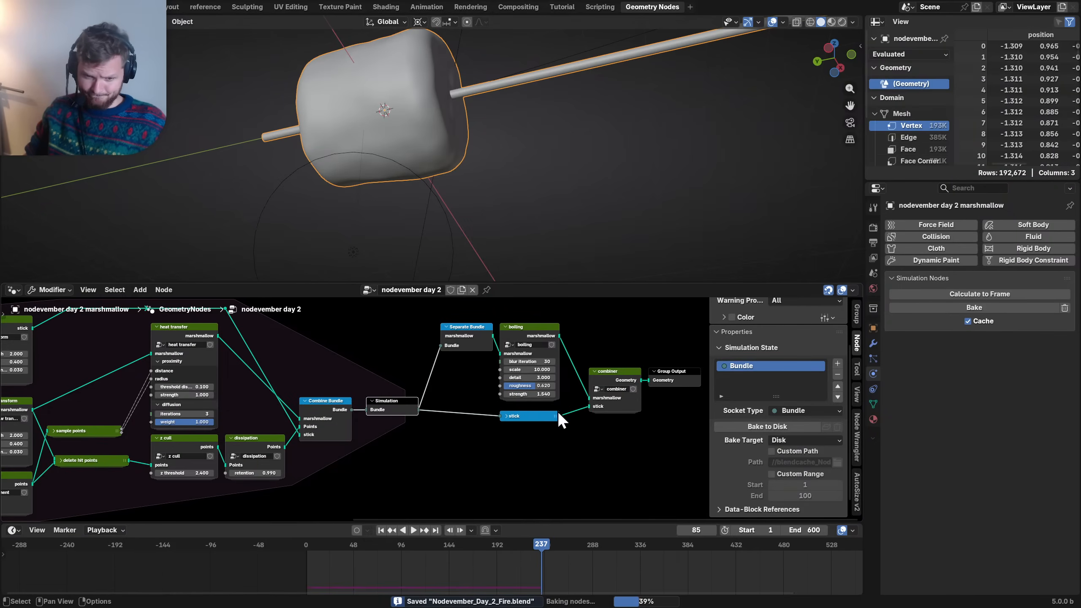
key("Escape")
- Go to frame 223 and show the 3D viewport in Rendered shading
left_click_drag(377, 538, 528, 546)
left_click(841, 22)
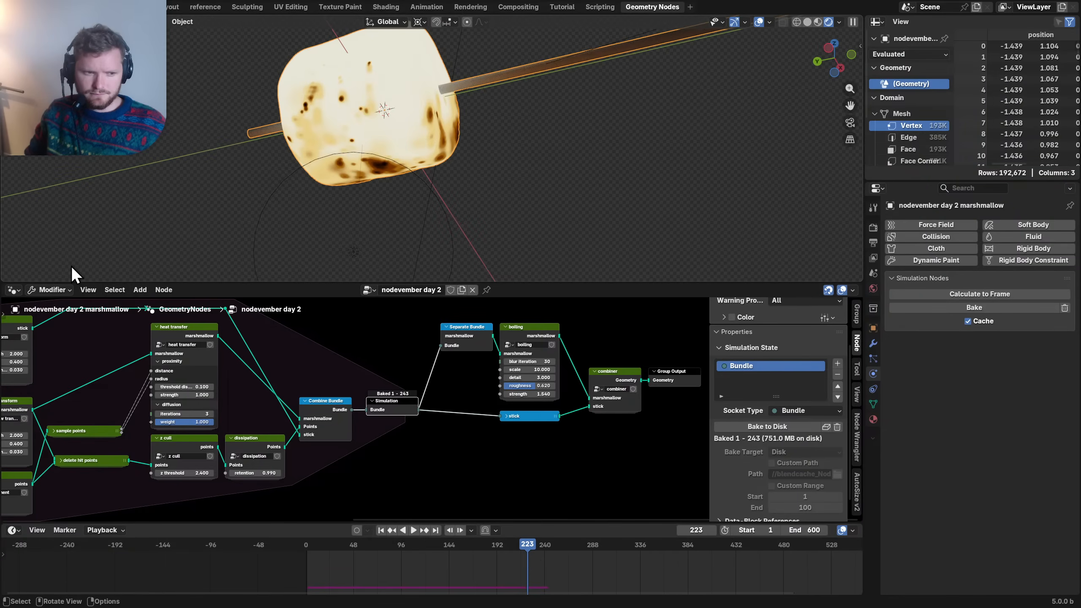
- In the Shader Editor, delete the marshmallow material's Multiply mix node and the Geometry and Color Ramp nodes feeding it pointiness
left_click(14, 292)
key("s")
middle_click_drag(535, 381, 254, 357)
left_click(328, 332)
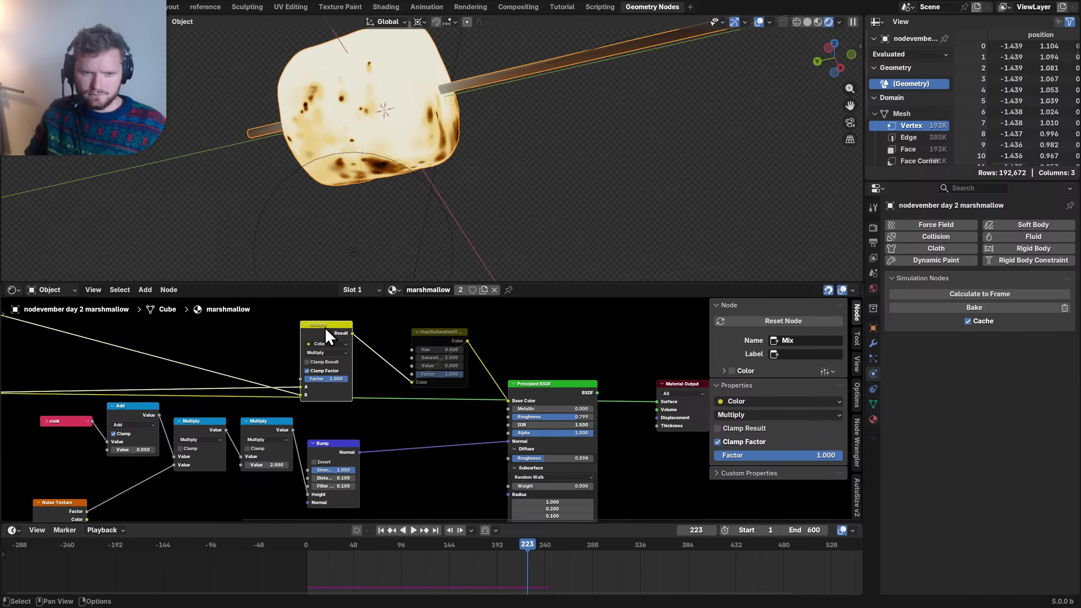
middle_click_drag(328, 332, 547, 373)
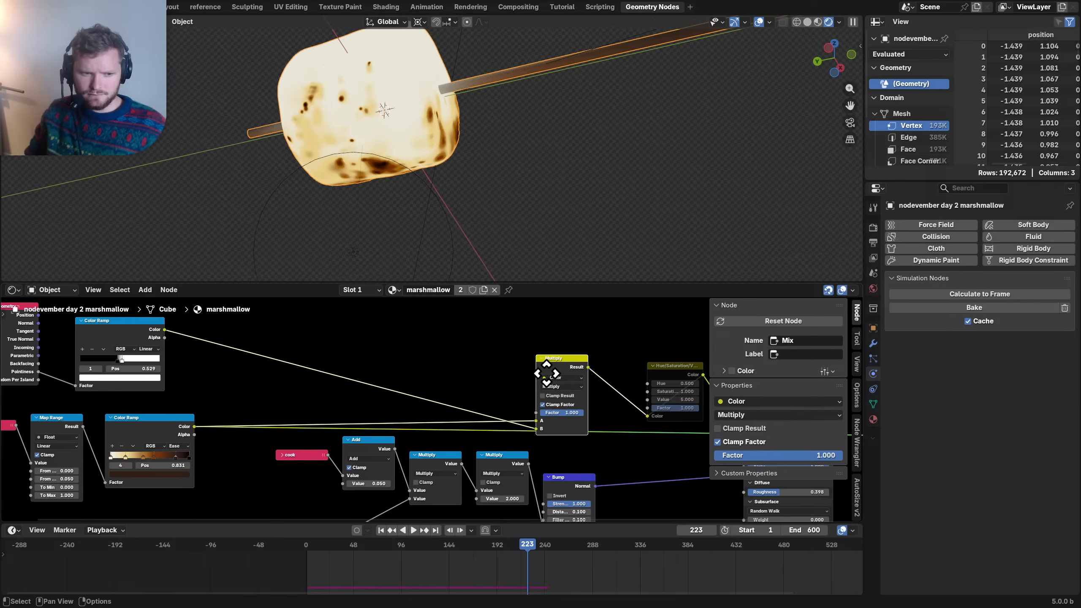
key("ctrl+x")
left_click_drag(12, 334, 11, 333)
key("x")
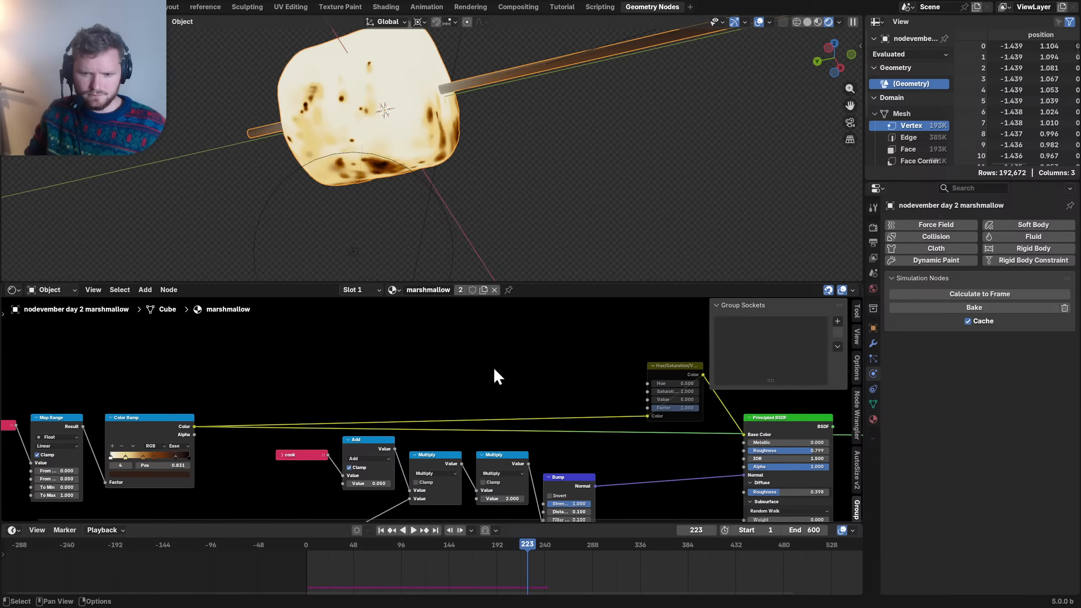
- Connect the Principled BSDF shader to the Material Output so the viewport renders the full material
middle_click_drag(493, 367, 350, 357)
left_click(525, 356)
left_click(650, 409, "ctrl+shift")
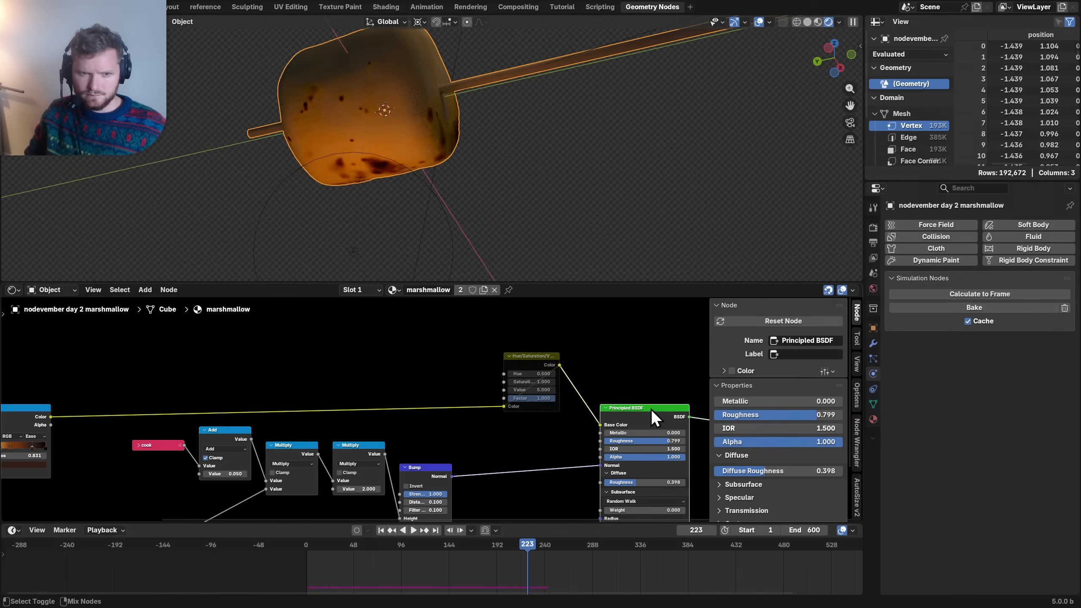
- Unmute the Hue/Saturation/Value node, move it away from the Principled BSDF, and set its Value to 2
left_click(527, 354)
key("m")
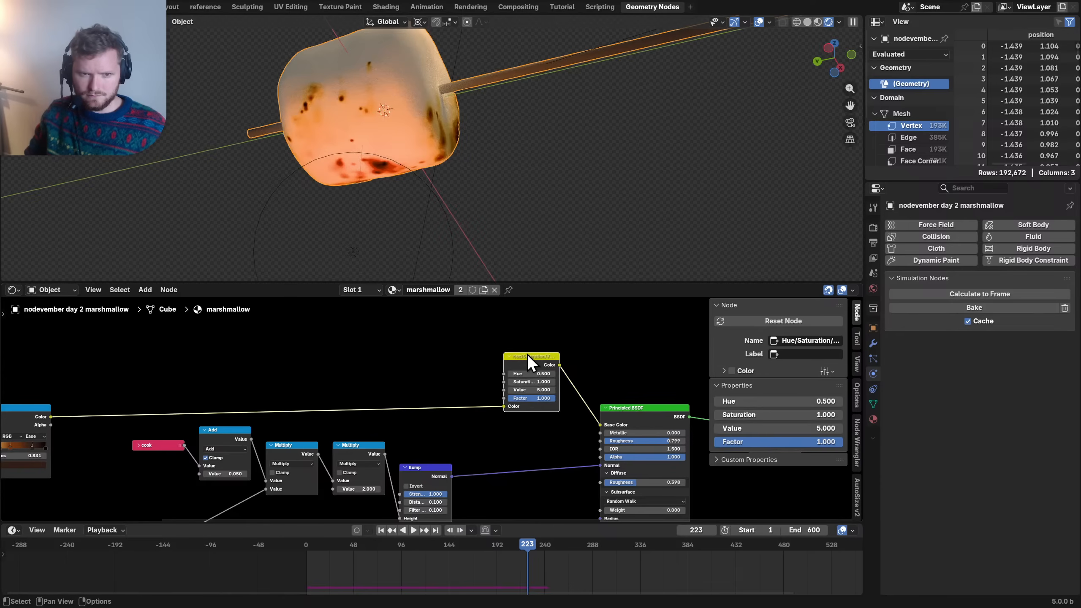
left_click_drag(527, 354, 437, 376)
scroll(461, 414, "up", 2)
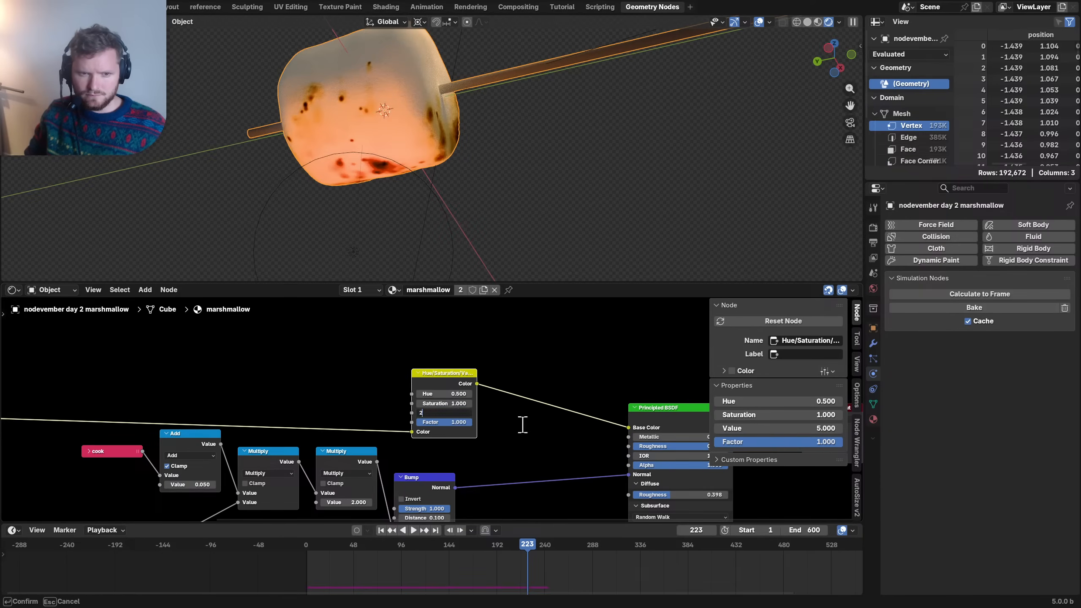
key("ctrl+x")
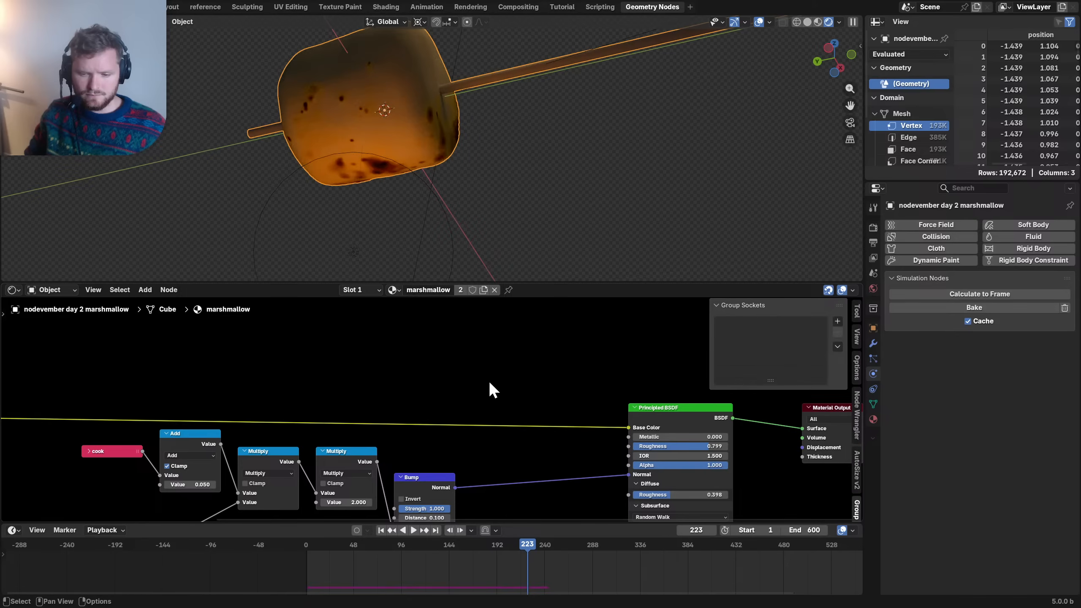
middle_click_drag(607, 423, 480, 389)
key("ctrl+z")
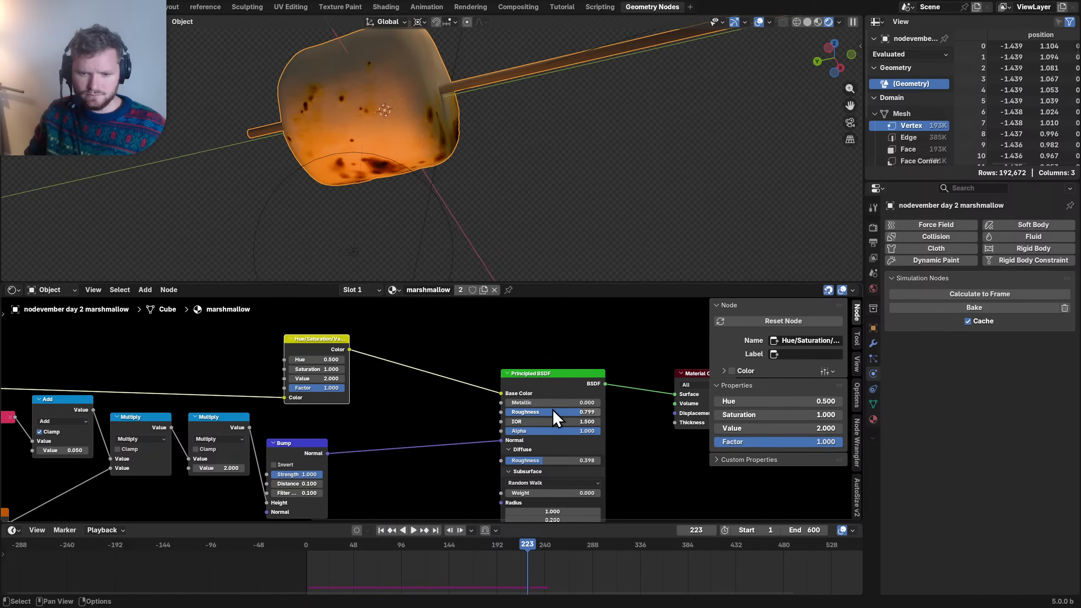
- Raise the Principled BSDF's diffuse roughness to about 0.724, check the marshmallow from other angles, and save the file
left_click_drag(553, 412, 582, 412)
mouse_move(583, 459)
left_mouse_down()
mouse_move(641, 460)
mouse_move(502, 459)
mouse_move(568, 459)
mouse_move(550, 493)
mouse_move(619, 493)
mouse_move(537, 493)
left_mouse_up()
key("Escape")
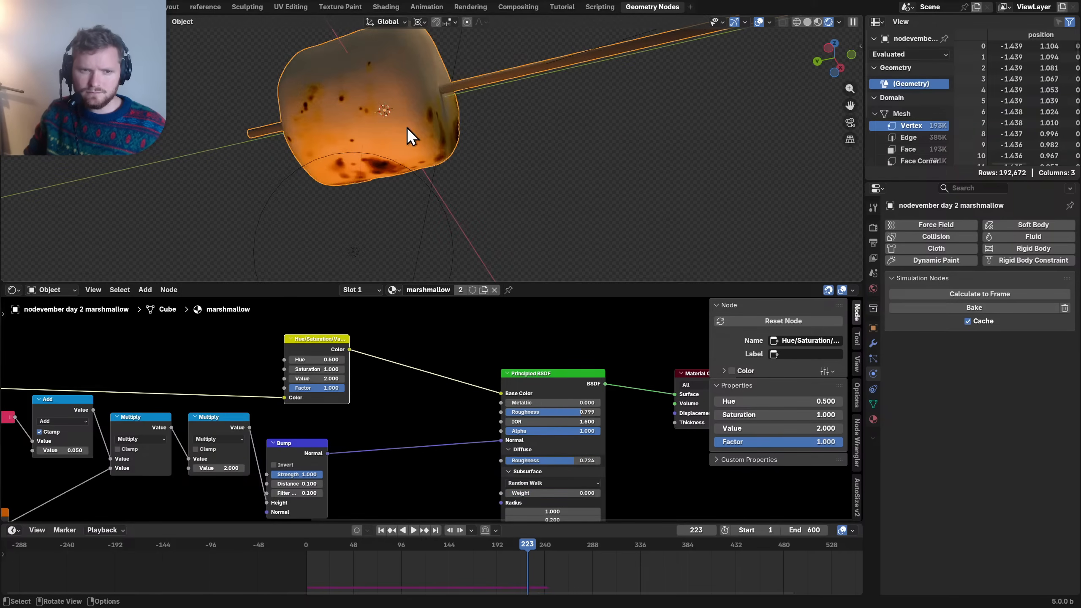
middle_click_drag(405, 96, 426, 193)
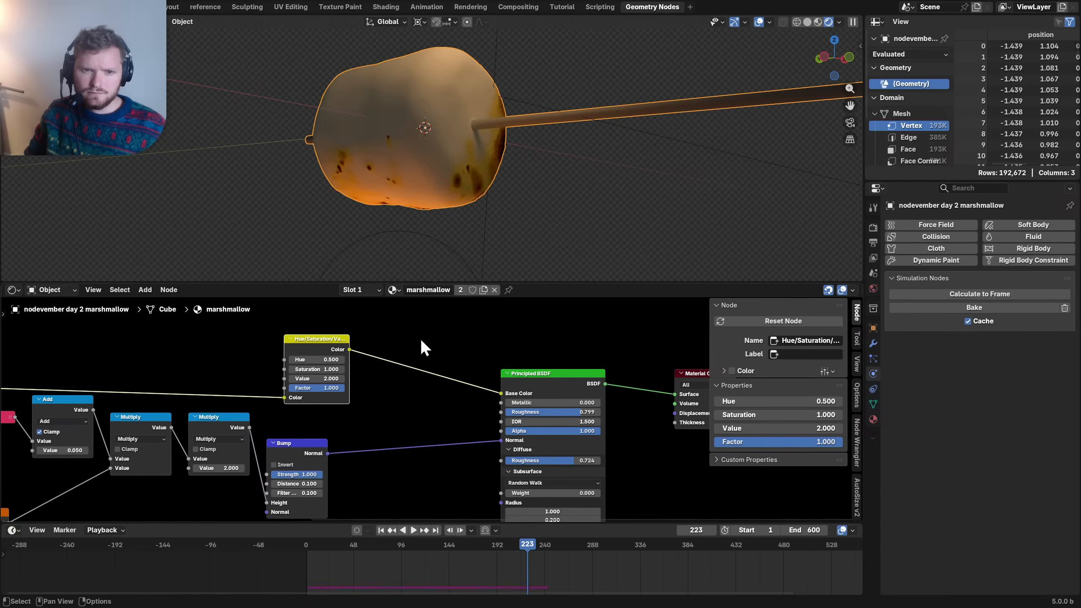
middle_click_drag(420, 338, 382, 297)
middle_click_drag(399, 212, 415, 159)
scroll(414, 385, "up", 2)
scroll(414, 387, "up", 1)
key("ctrl+s")
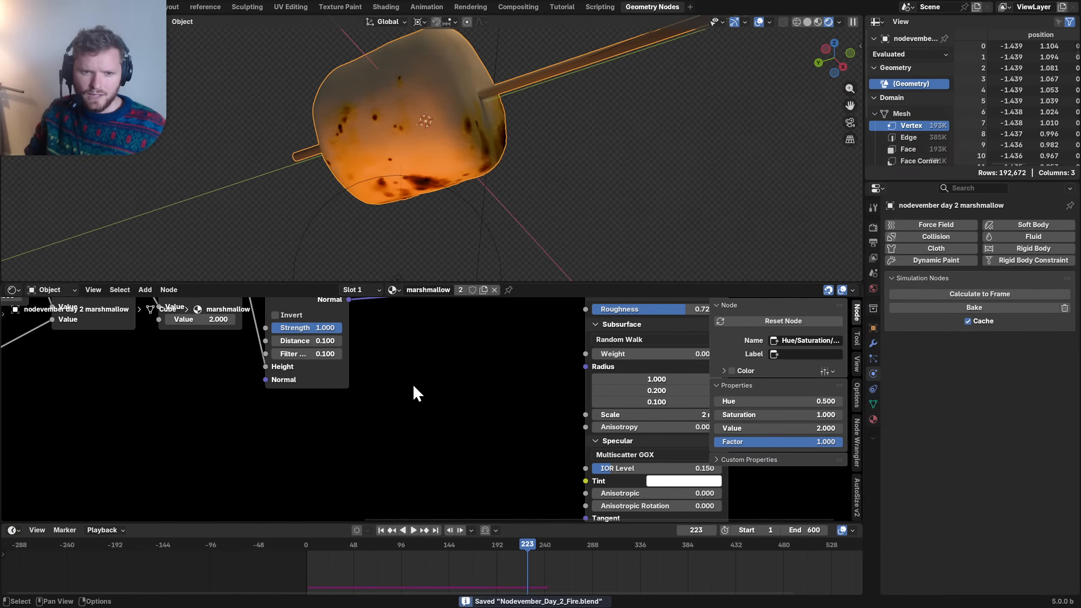
- Set the Add node's value after cook in the bump chain to 0 and save the file
middle_click_drag(431, 385, 658, 469)
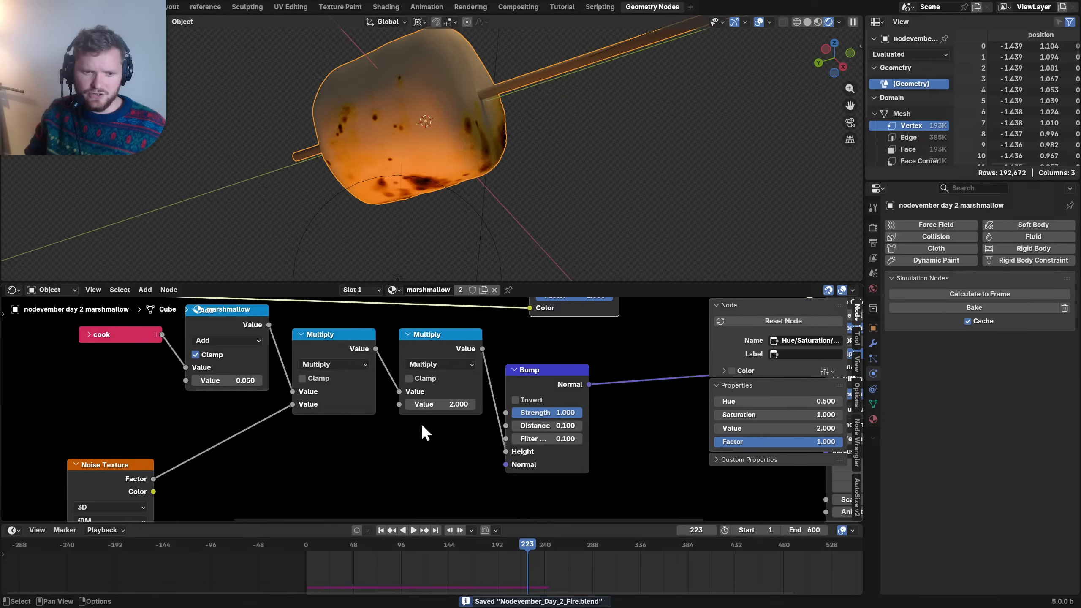
scroll(420, 423, "down", 4)
middle_click_drag(244, 418, 392, 433)
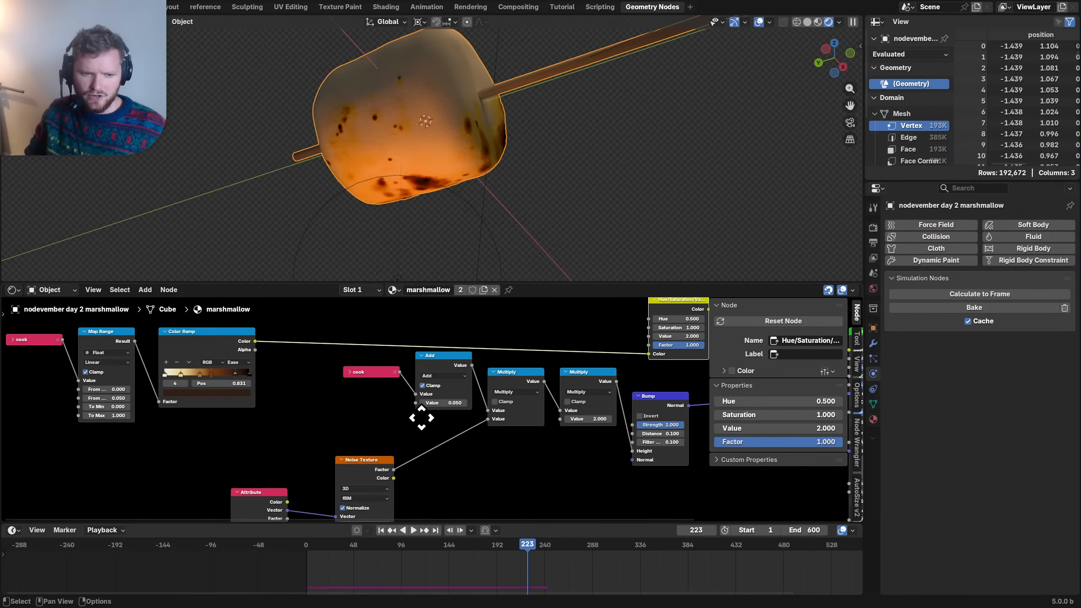
left_click(441, 403)
type("0")
key("Return")
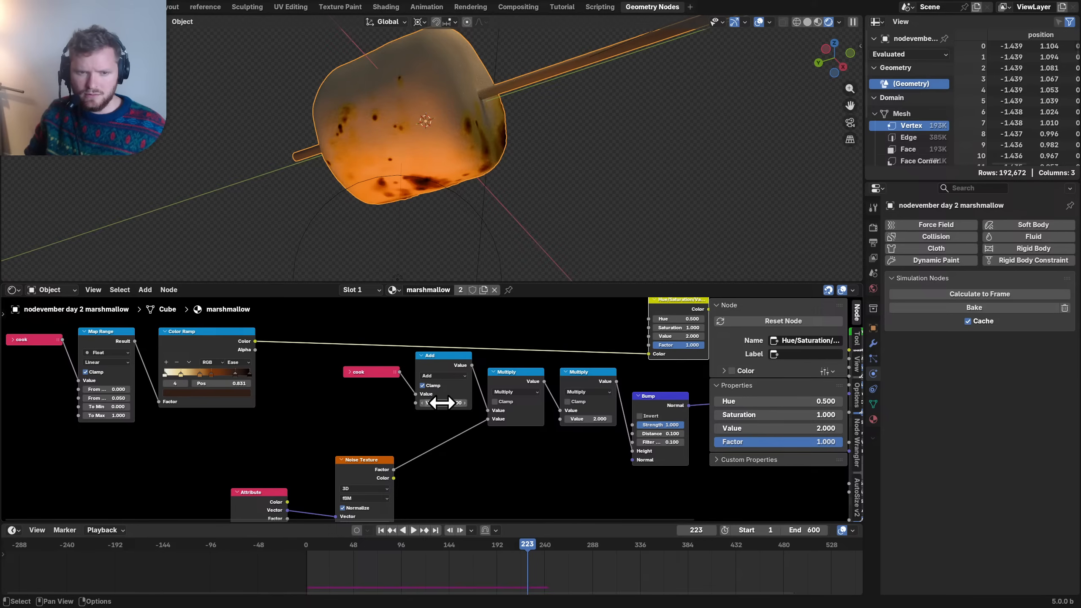
middle_click_drag(250, 416, 475, 424)
scroll(424, 424, "up", 3)
key("ctrl+s")
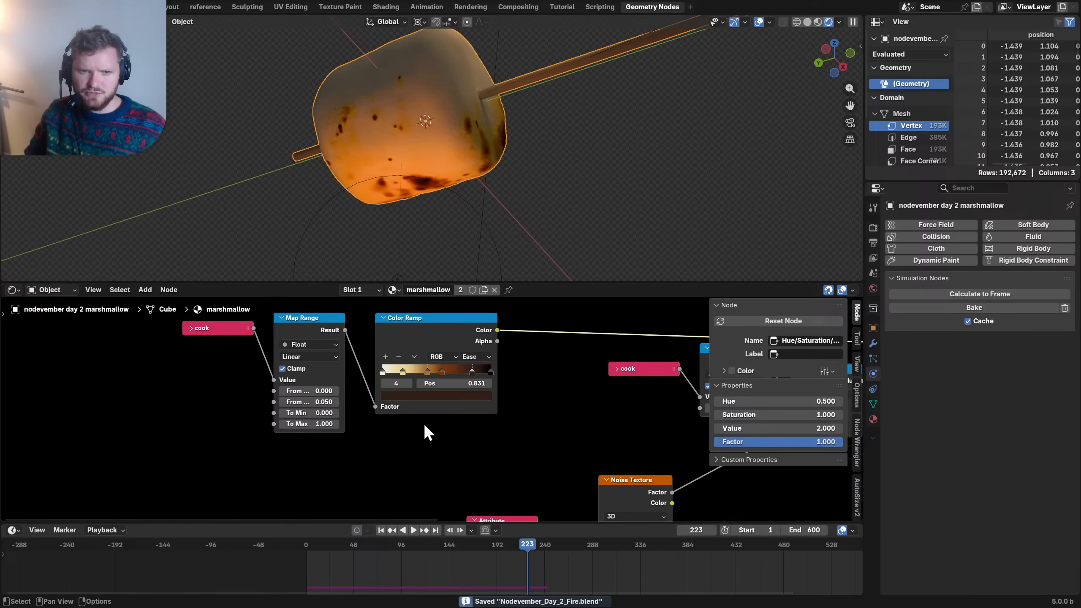
- Set the scene's end frame to 2000
left_click(805, 529)
type("2000")
key("Return")
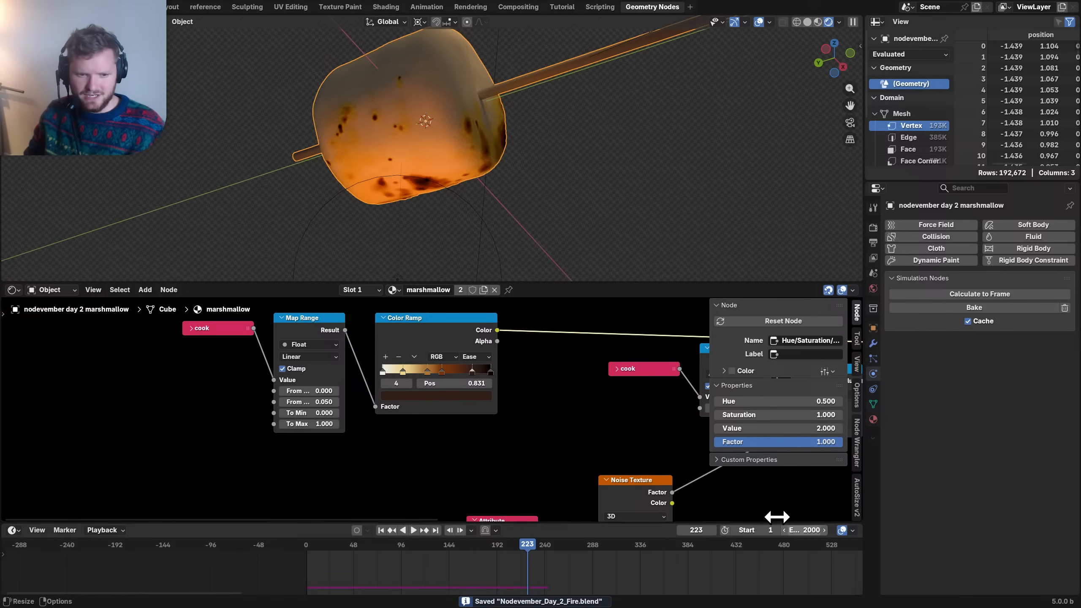
- Set From Max to 0.080 on the Map Range between cook and the Color Ramp, and inspect the marshmallow up close
scroll(434, 422, "up", 4)
mouse_move(413, 424)
left_mouse_down()
mouse_move(460, 424)
mouse_move(419, 424)
left_mouse_up()
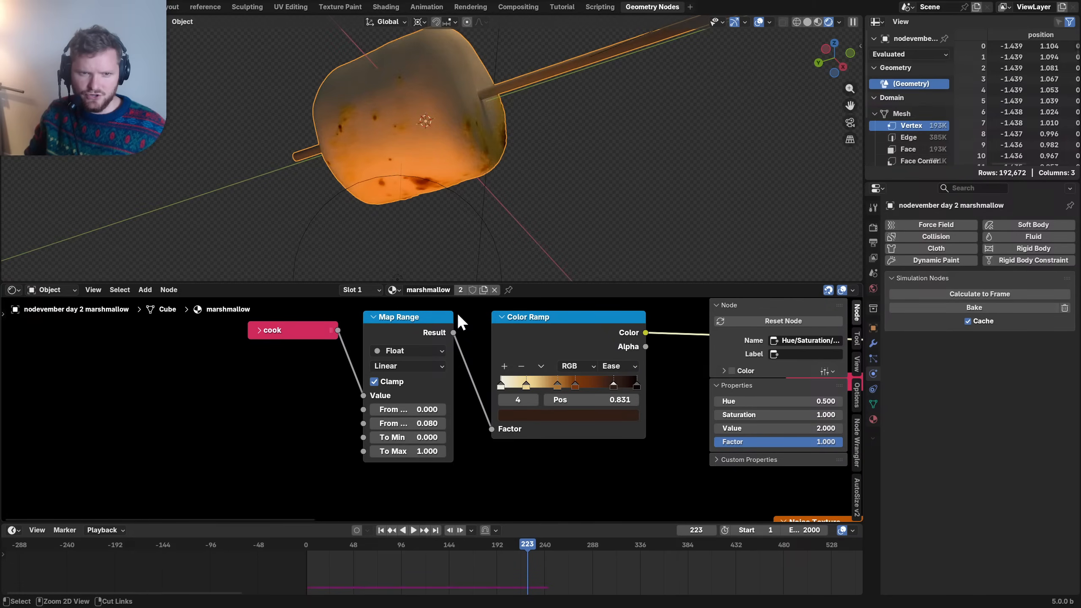
scroll(385, 129, "up", 4)
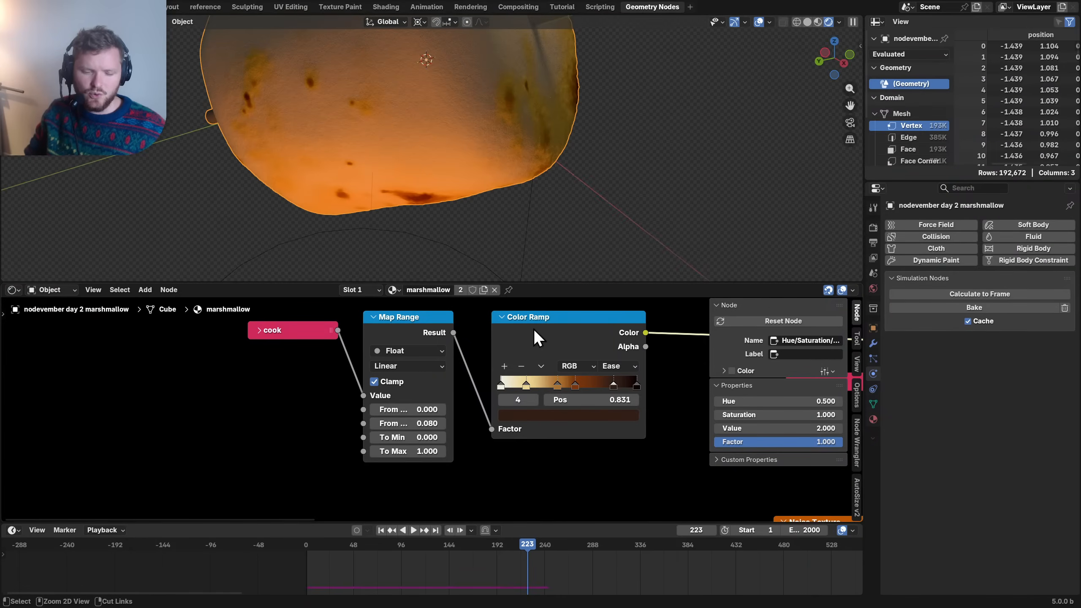
- Set From Max to 0.100 on the Map Range between cook and the Color Ramp, and save the file
left_click_drag(420, 423, 420, 424)
left_click(419, 423)
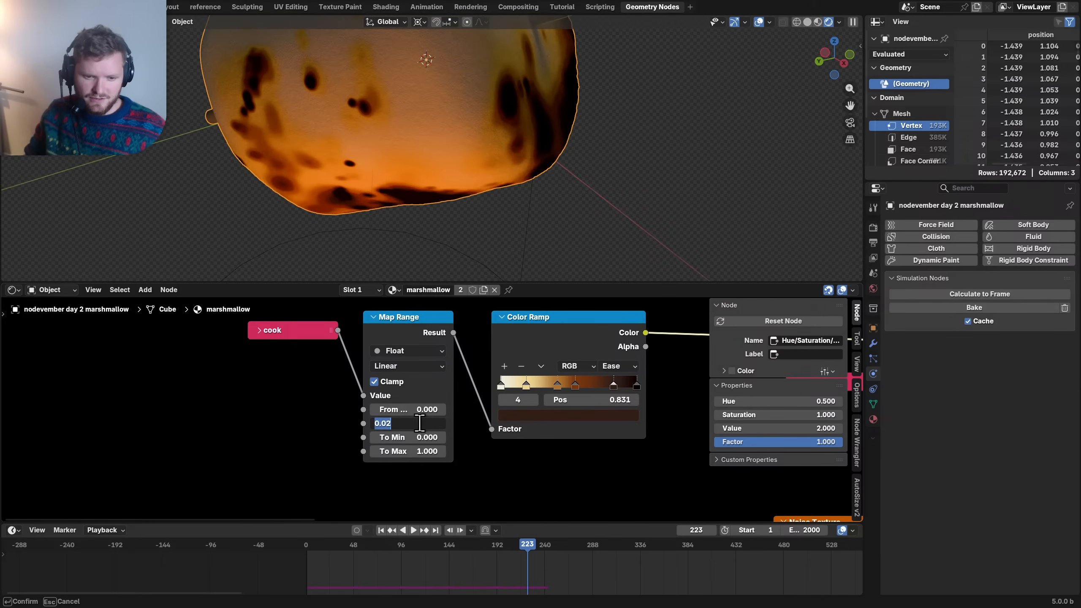
key("BackSpace")
key("BackSpace")
type("1")
key("Return")
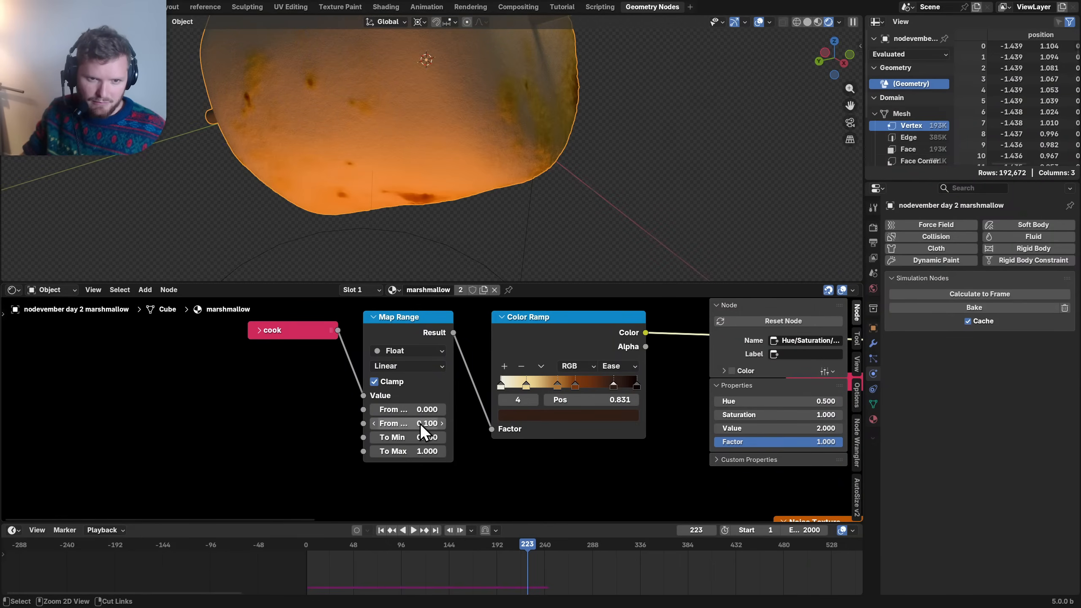
key("ctrl+s")
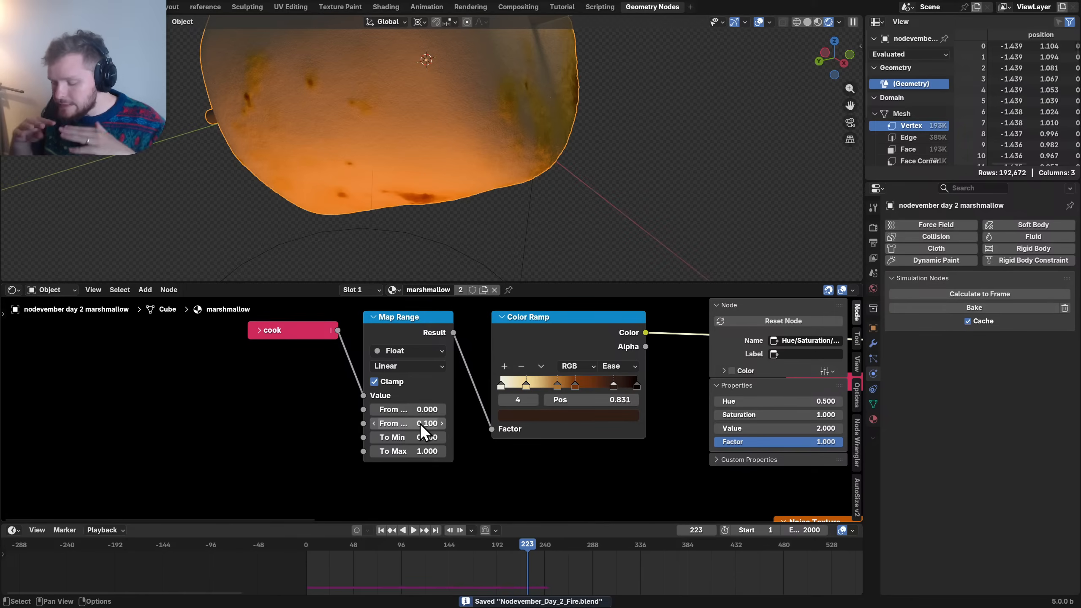
- Switch the shader editor to the nodevember day 2 geometry node tree, save the file, and delete the Simulation Output's existing bake
left_click(591, 473)
scroll(592, 475, "down", 15)
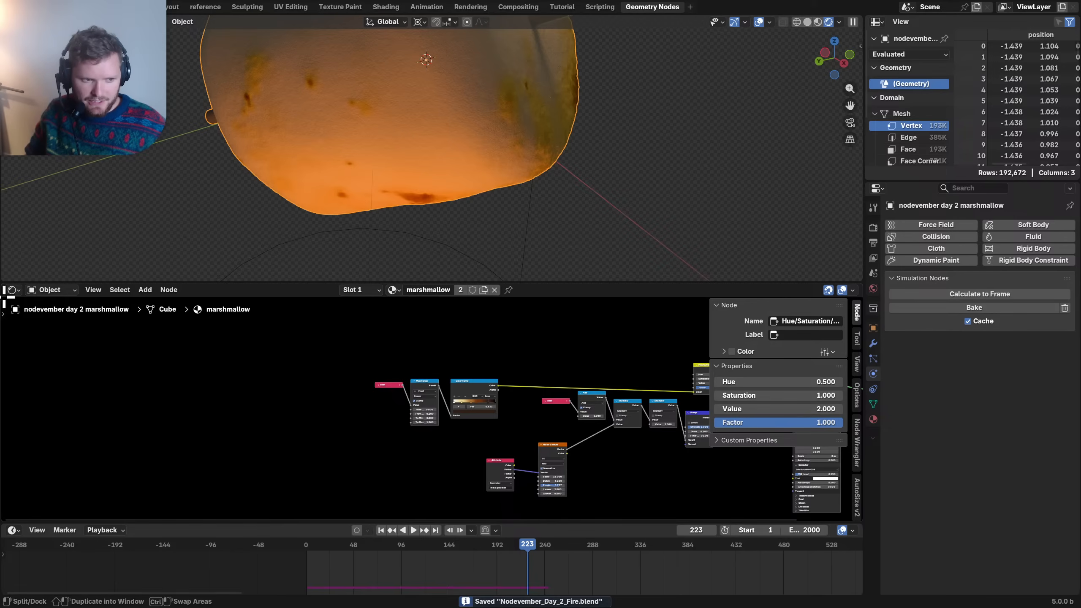
left_click(12, 289)
left_click(47, 374)
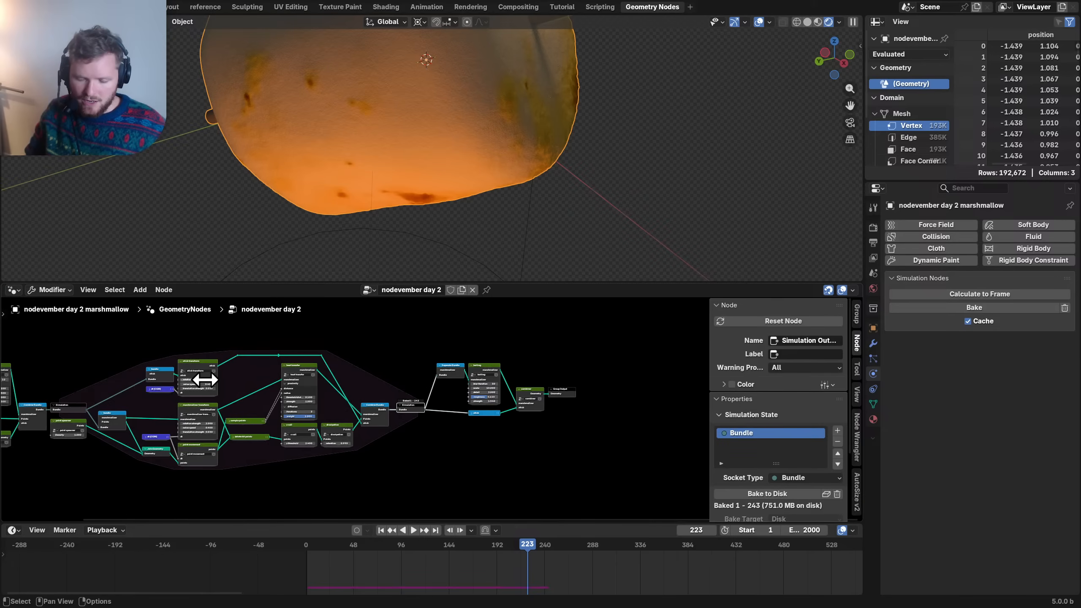
scroll(255, 381, "down", 1)
middle_click_drag(625, 457, 622, 421)
scroll(630, 424, "up", 2)
key("ctrl+s")
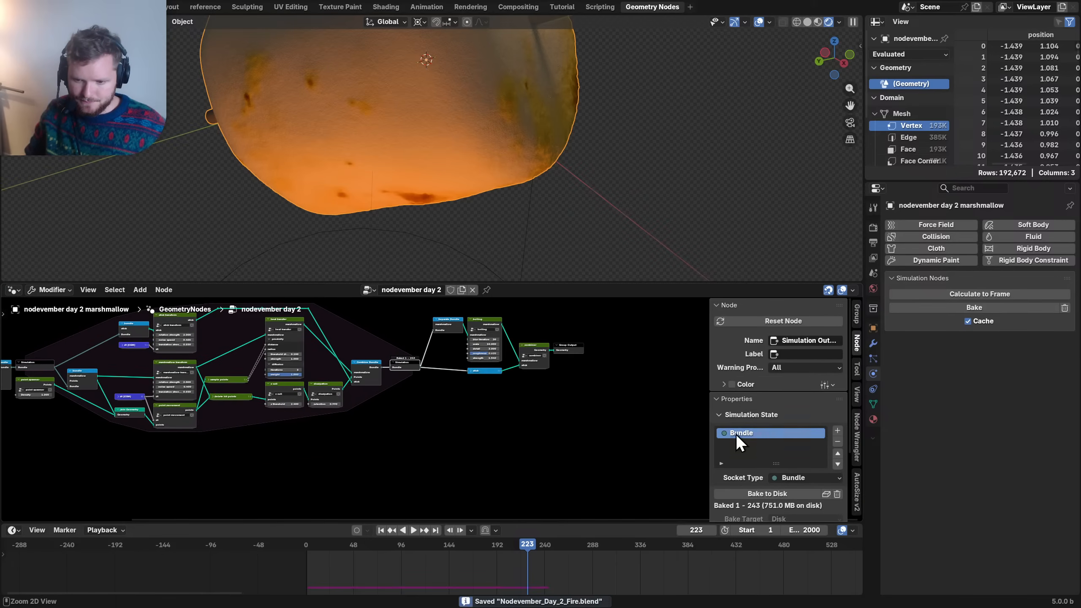
left_click(841, 494)
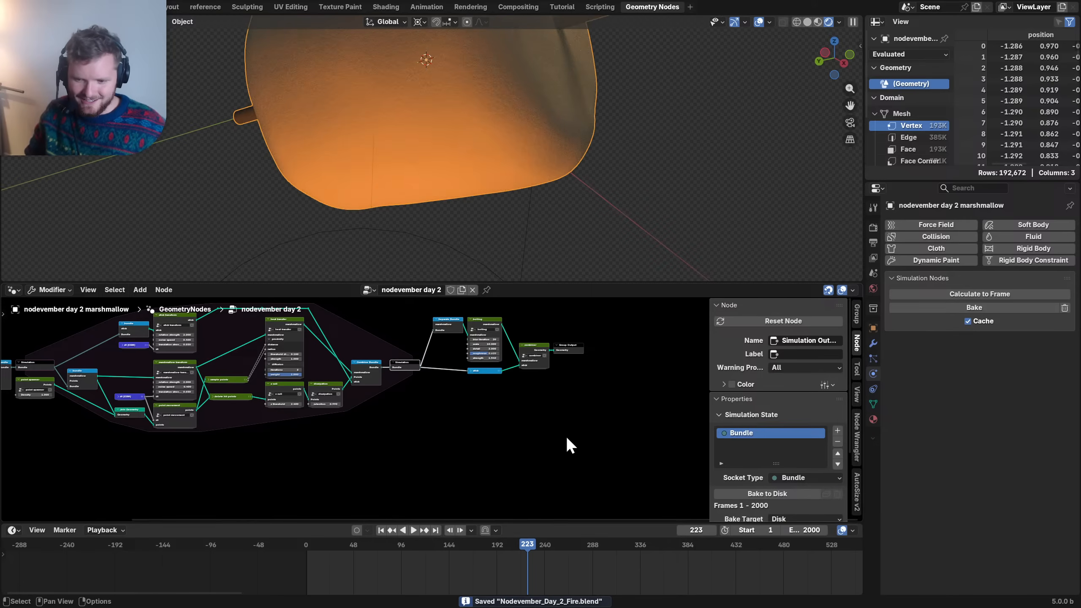
left_click(525, 406)
middle_click_drag(524, 406, 581, 425)
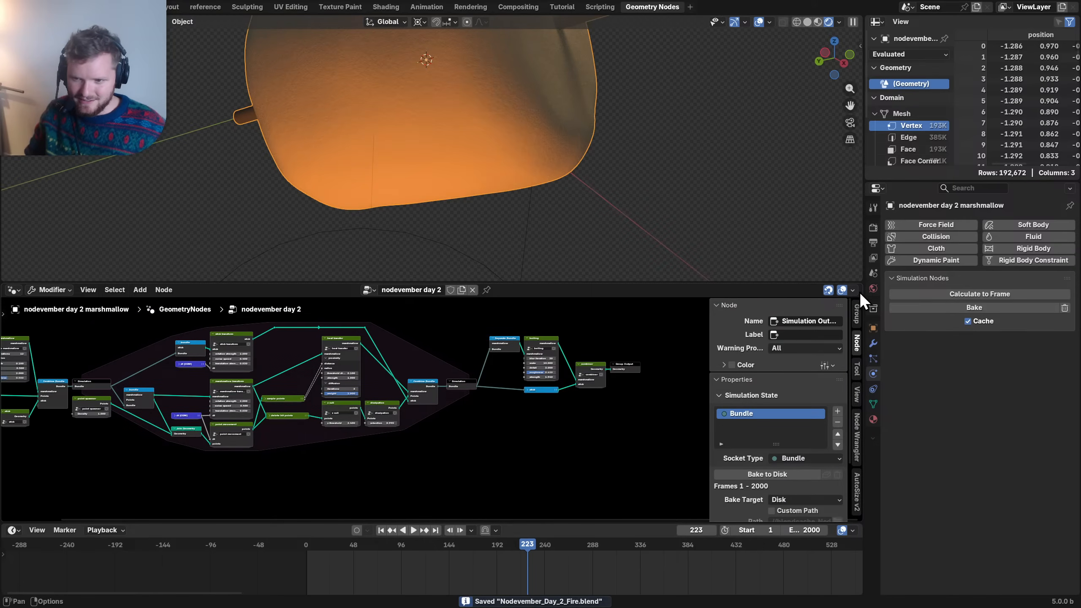
- Purge the unused data-blocks from the file
left_click(22, 7)
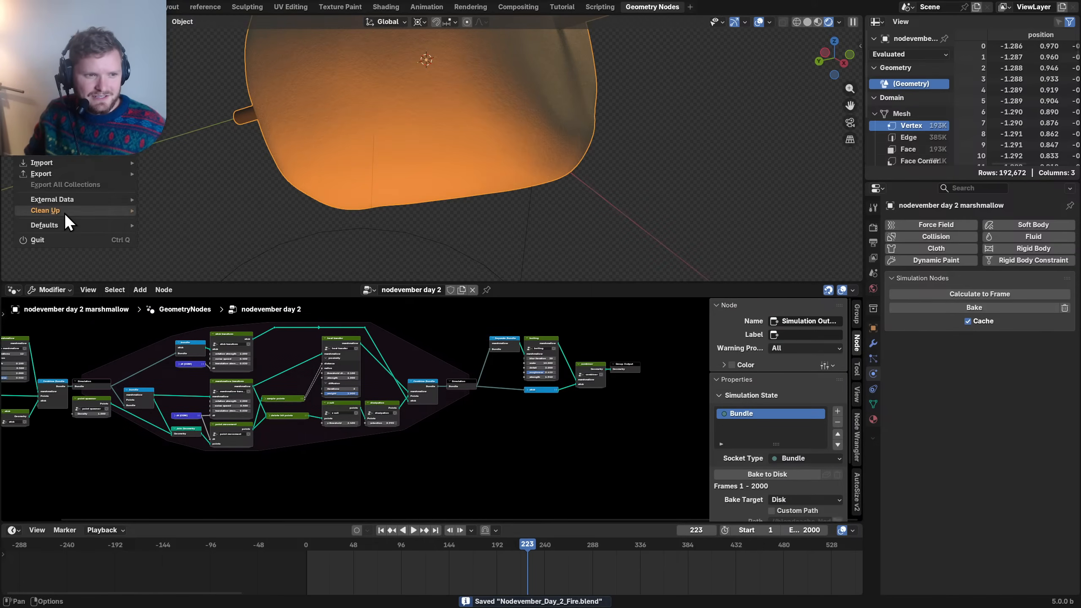
mouse_move(64, 210)
left_click(168, 209)
left_click(150, 281)
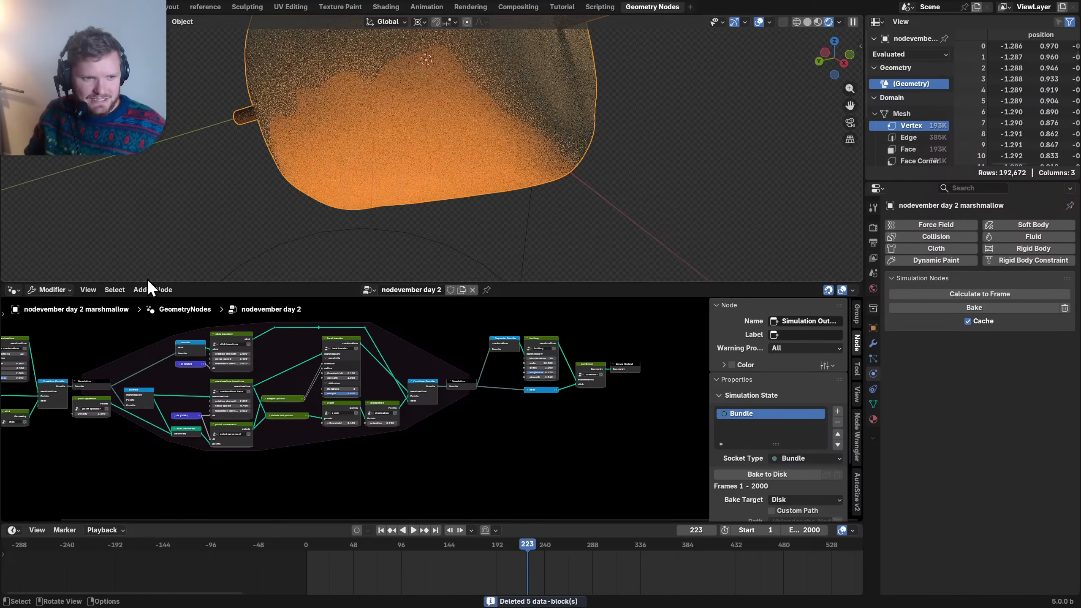
- Bake the simulation to disk for frames 1 to 2000, enlarge the timeline, and scrub to frame 980
left_click(772, 475)
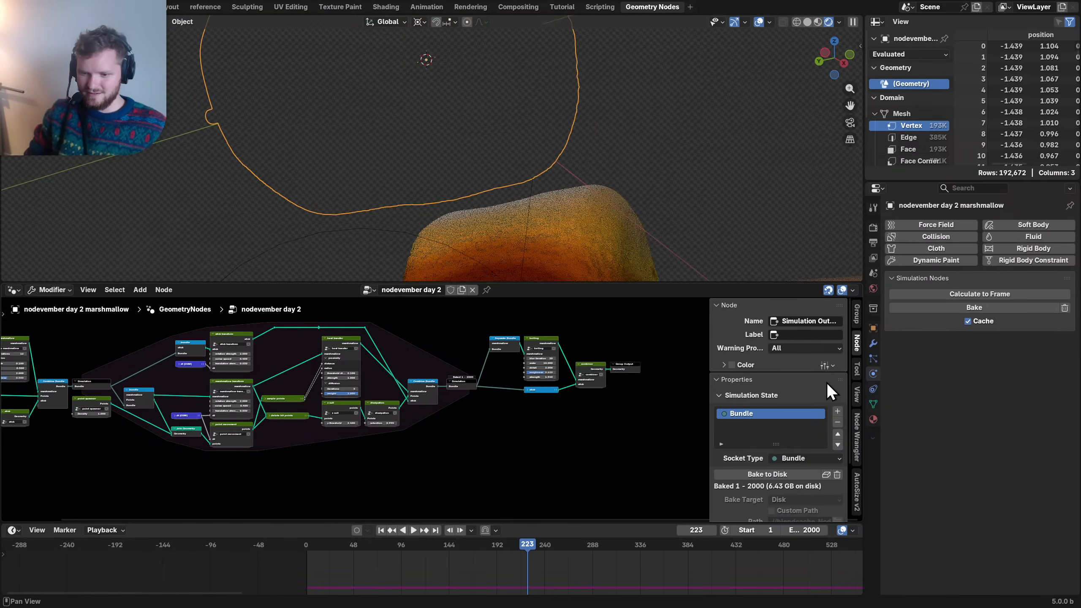
scroll(443, 160, "down", 4)
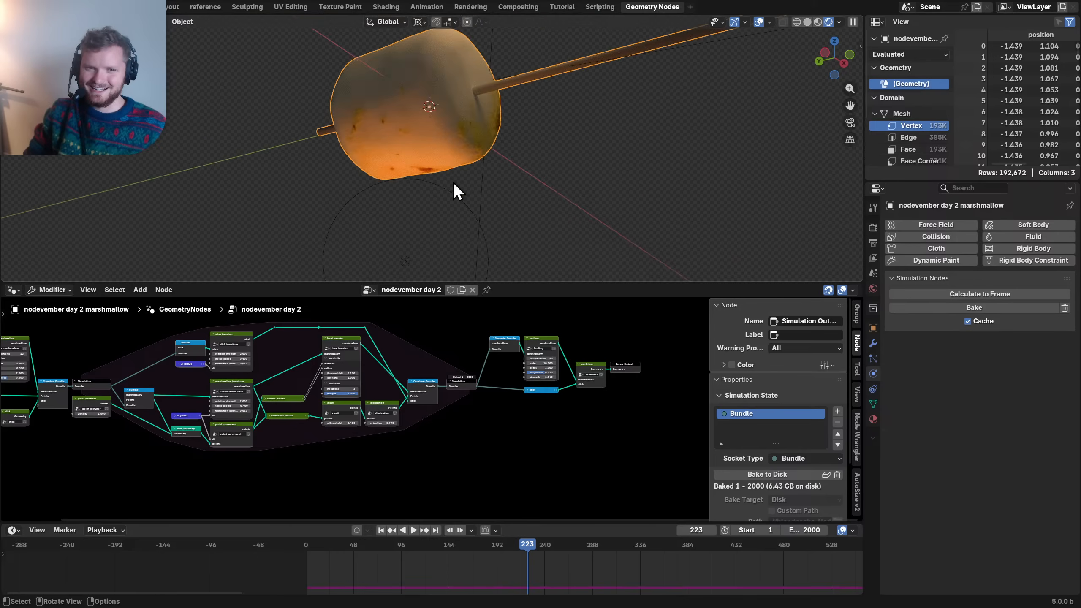
left_click_drag(557, 521, 538, 481)
scroll(634, 534, "down", 4)
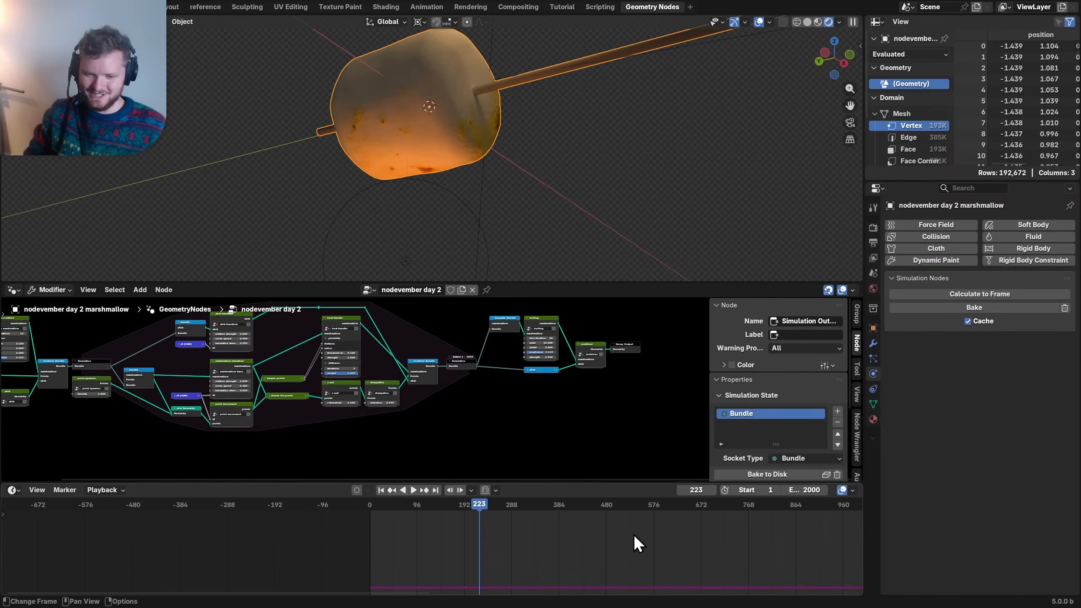
scroll(610, 524, "down", 6)
middle_click_drag(429, 172, 431, 191, "shift")
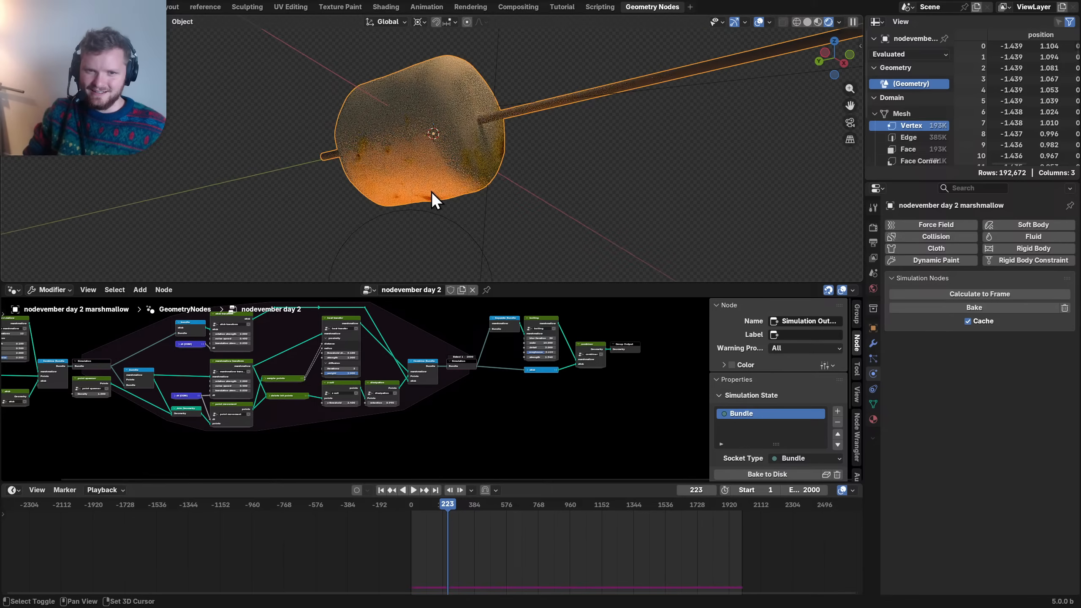
left_click_drag(421, 503, 573, 509)
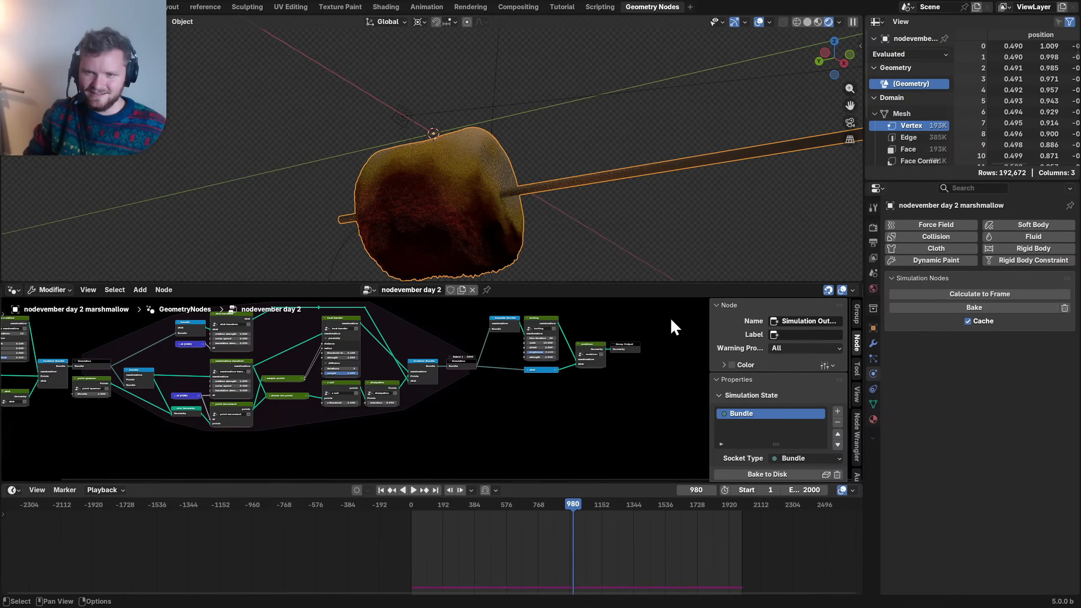
- Switch the viewport to solid shading, scrub to frame 1186, and examine the marshmallow's displaced surface up close
left_click(806, 21)
mouse_move(466, 214)
middle_mouse_down()
mouse_move(512, 150)
mouse_move(506, 168)
middle_mouse_up()
scroll(506, 168, "up", 3)
left_click_drag(505, 508, 609, 502)
scroll(579, 183, "down", 3)
middle_click_drag(578, 183, 523, 111)
scroll(524, 111, "up", 3)
scroll(580, 298, "up", 5)
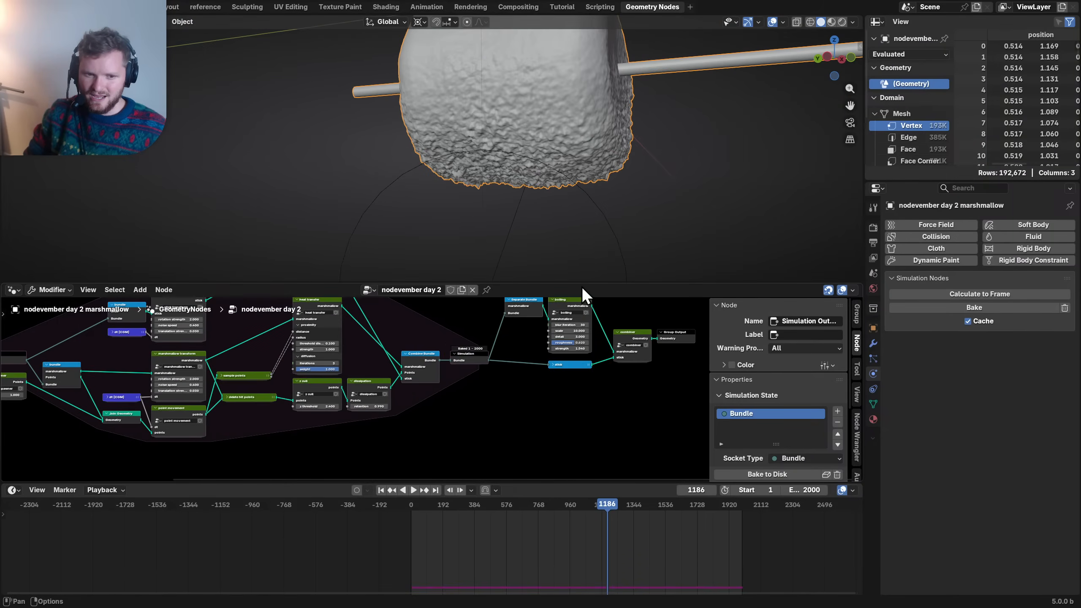
- Try a blur iteration of 1 on the boiling node
scroll(569, 371, "up", 1)
left_click(469, 355)
type("1")
key("Return")
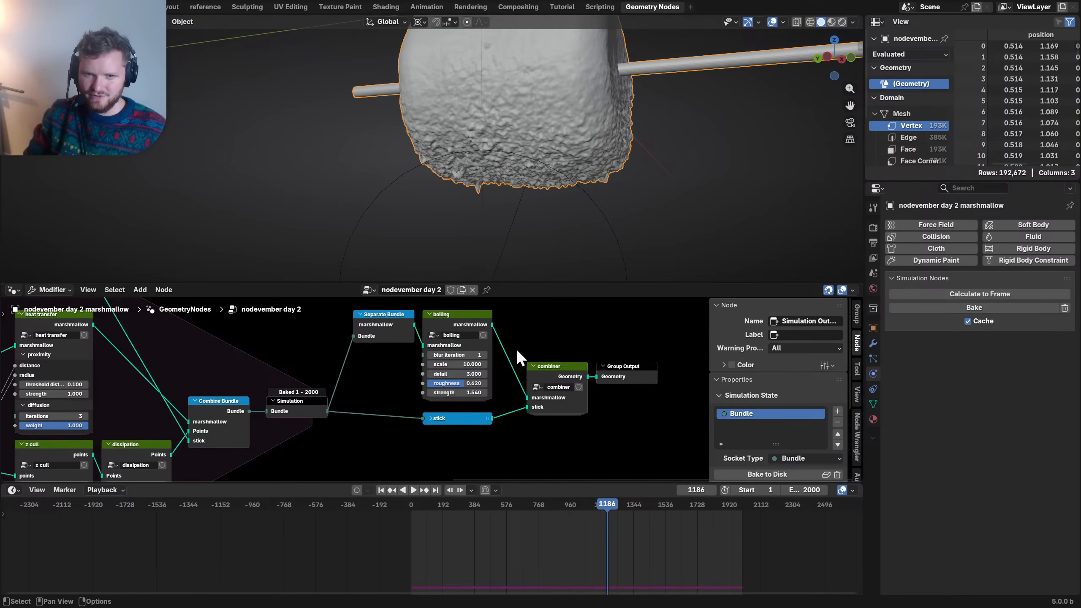
- Set the boiling node's blur iteration to 30 and its scale to 5
middle_click_drag(492, 362, 454, 399)
scroll(454, 400, "up", 1)
scroll(452, 399, "up", 1)
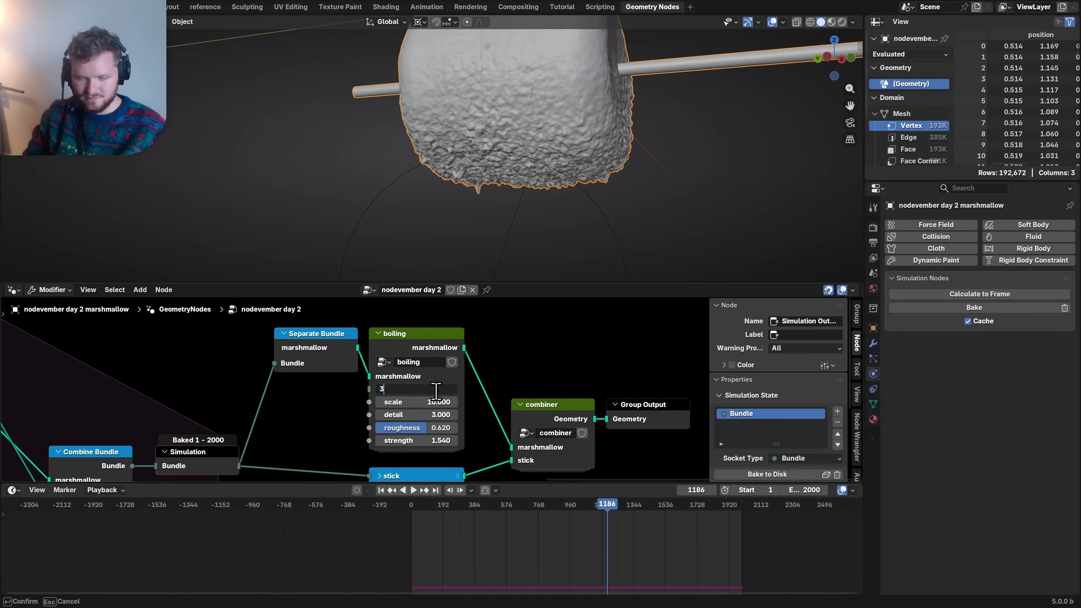
left_click(443, 402)
type("5")
key("Return")
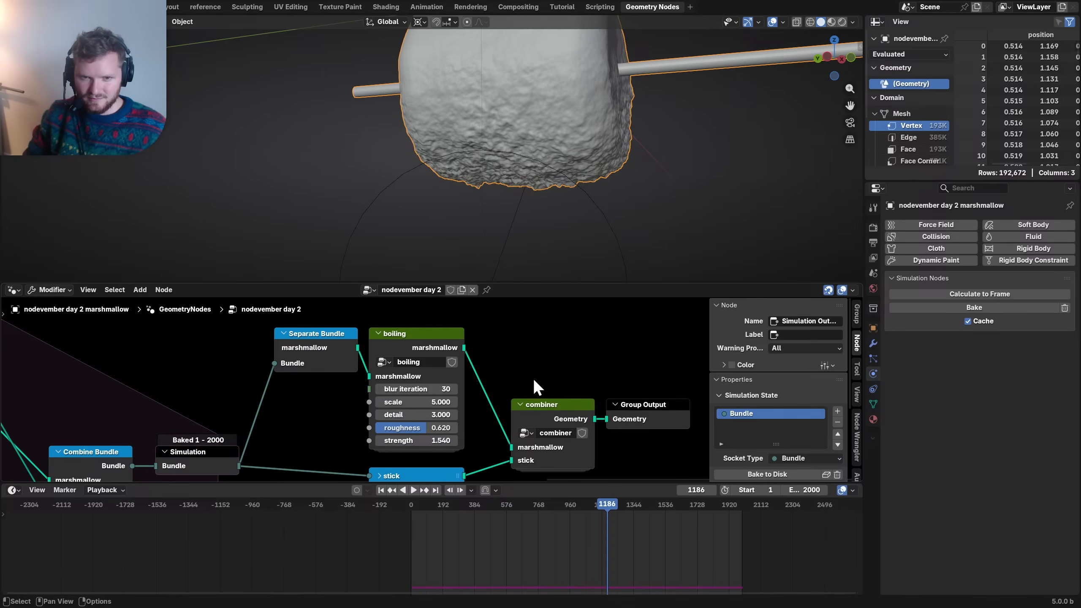
- Set the boiling node's detail to 5.6 and its roughness to 0.625, checking the marshmallow from another angle
middle_click_drag(506, 116, 528, 141)
scroll(426, 416, "up", 2)
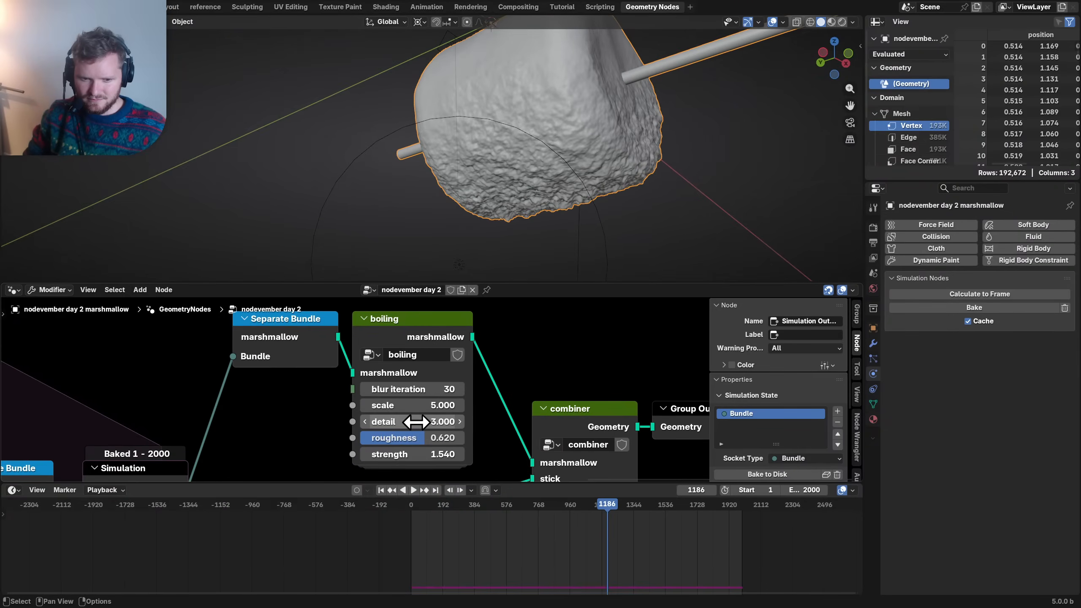
left_click_drag(415, 421, 437, 421)
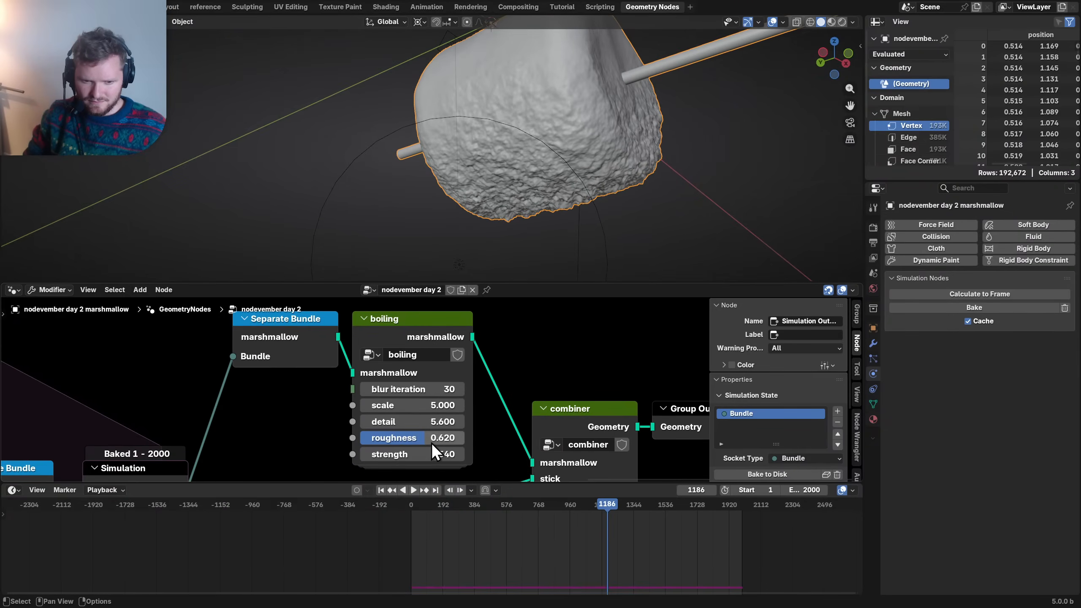
left_click_drag(432, 443, 393, 438)
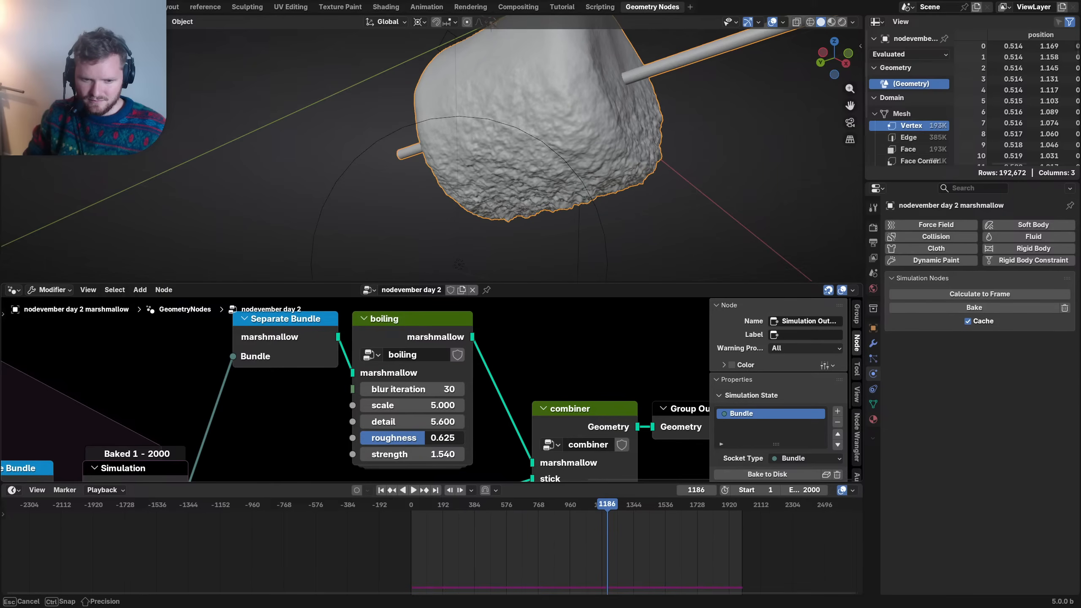
- Set the boiling node's strength to 1.2
scroll(519, 357, "down", 6)
middle_click_drag(522, 408, 461, 381)
left_click_drag(529, 430, 344, 406)
scroll(344, 405, "up", 1)
scroll(344, 405, "up", 1)
type("1.54")
key("Return")
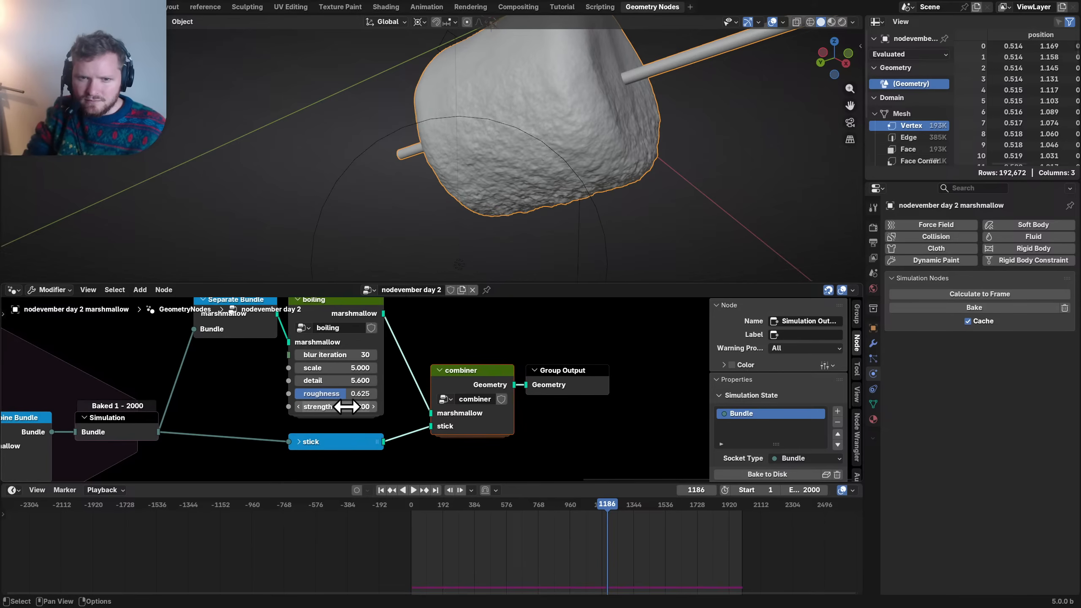
left_click(345, 406)
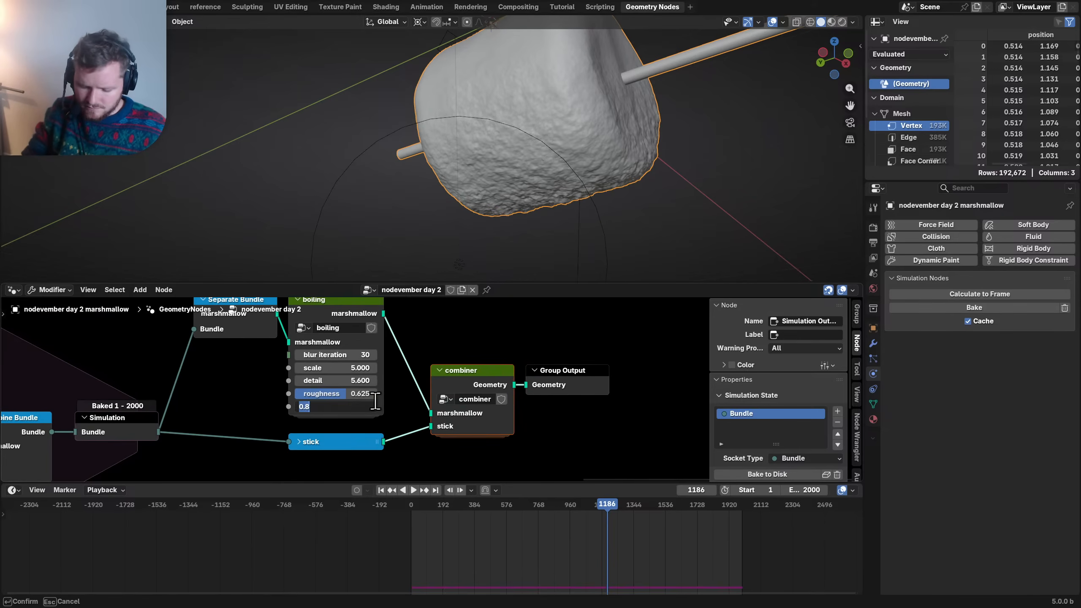
key("Return")
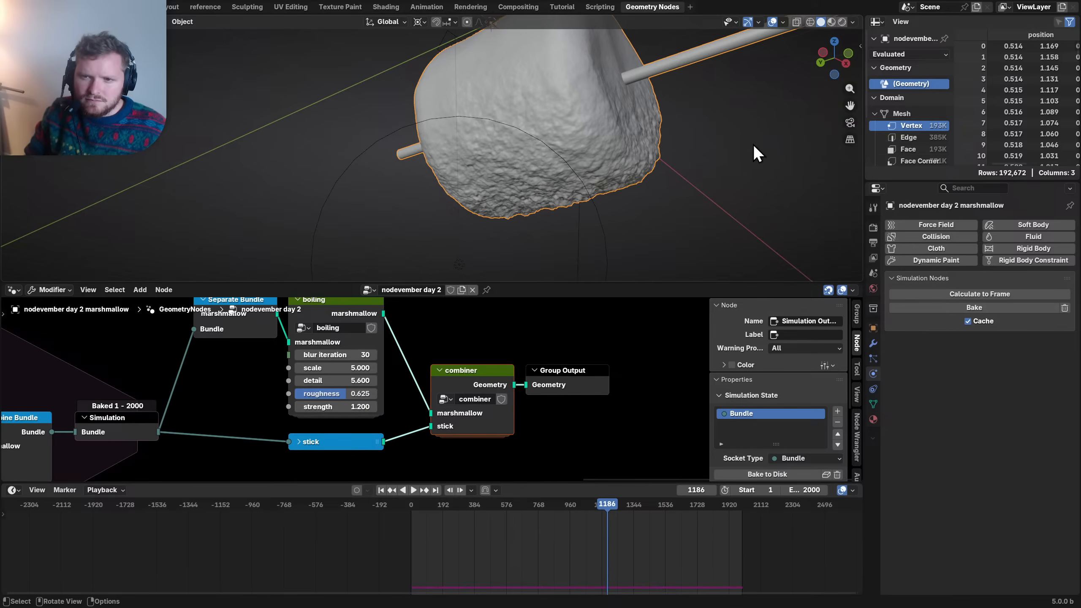
- Advance to frame 1286, hide the viewport overlays, and compare the marshmallow in rendered and solid shading
left_click(843, 22)
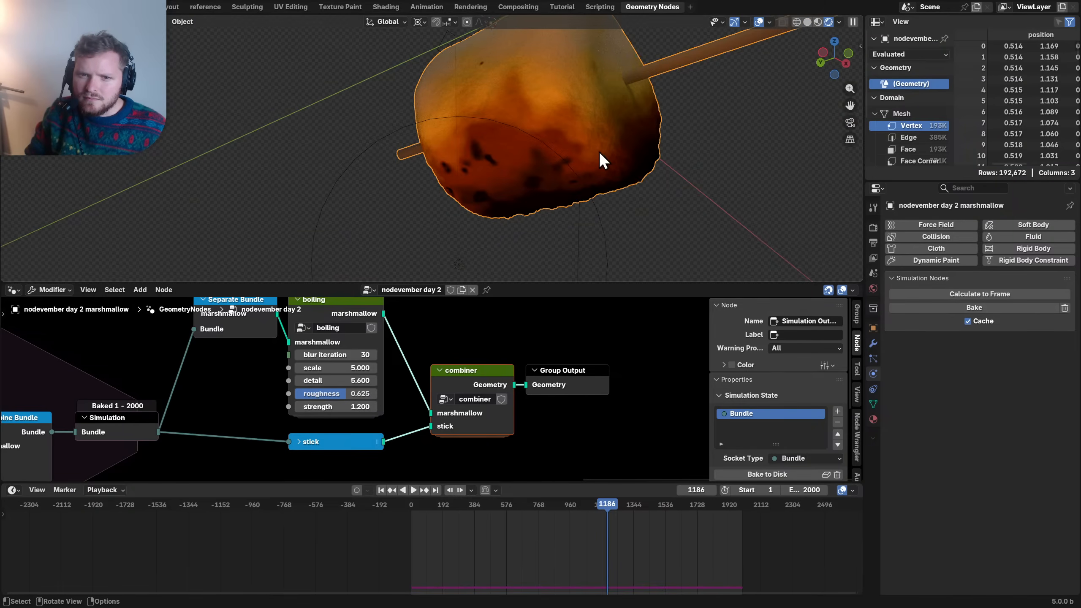
left_click_drag(605, 517, 623, 511)
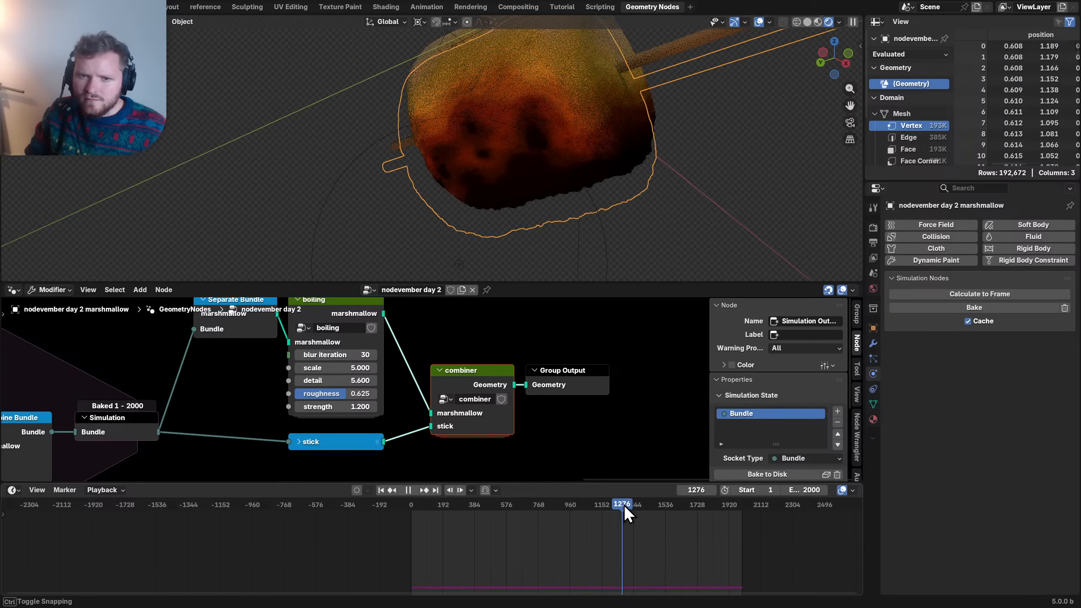
left_click(759, 23)
scroll(553, 106, "down", 4)
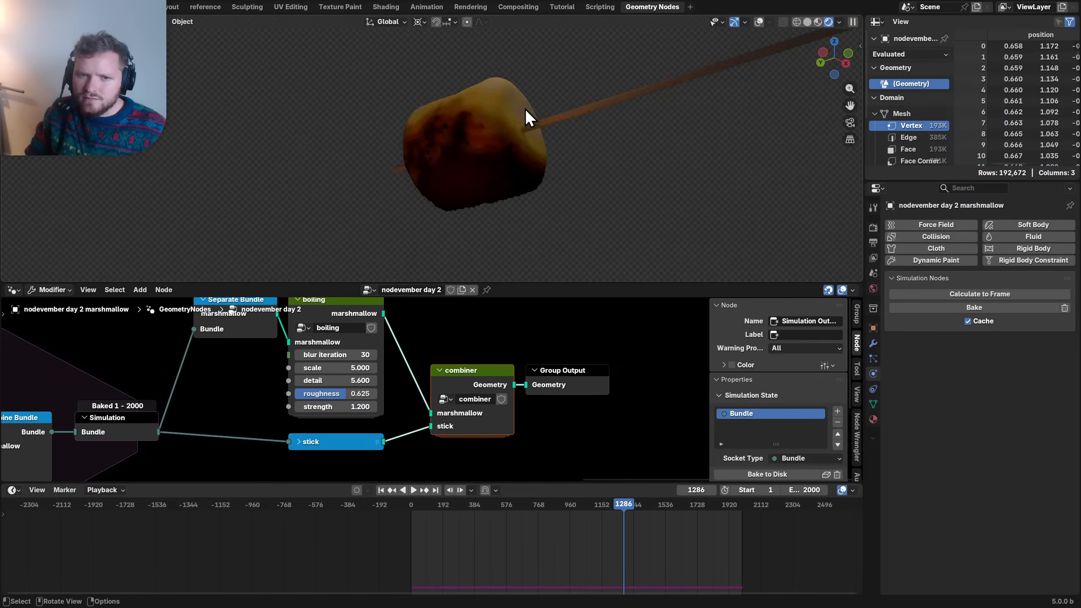
middle_click_drag(526, 107, 461, 174)
scroll(502, 143, "up", 4)
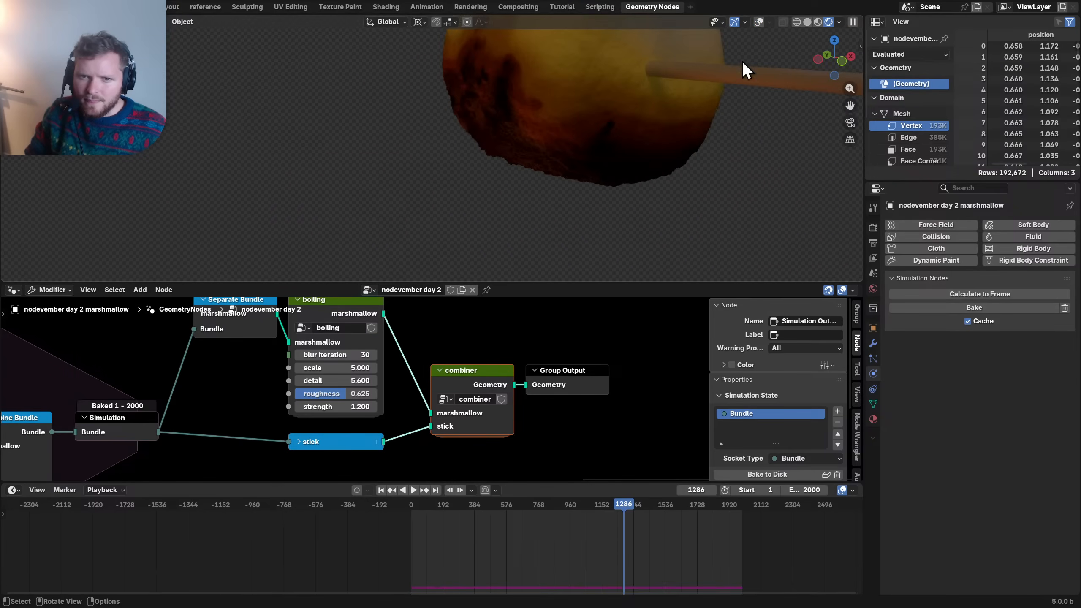
left_click(806, 22)
mouse_move(553, 112)
middle_mouse_down("shift")
mouse_move(532, 158)
mouse_move(623, 120)
mouse_move(617, 129)
middle_mouse_up("shift")
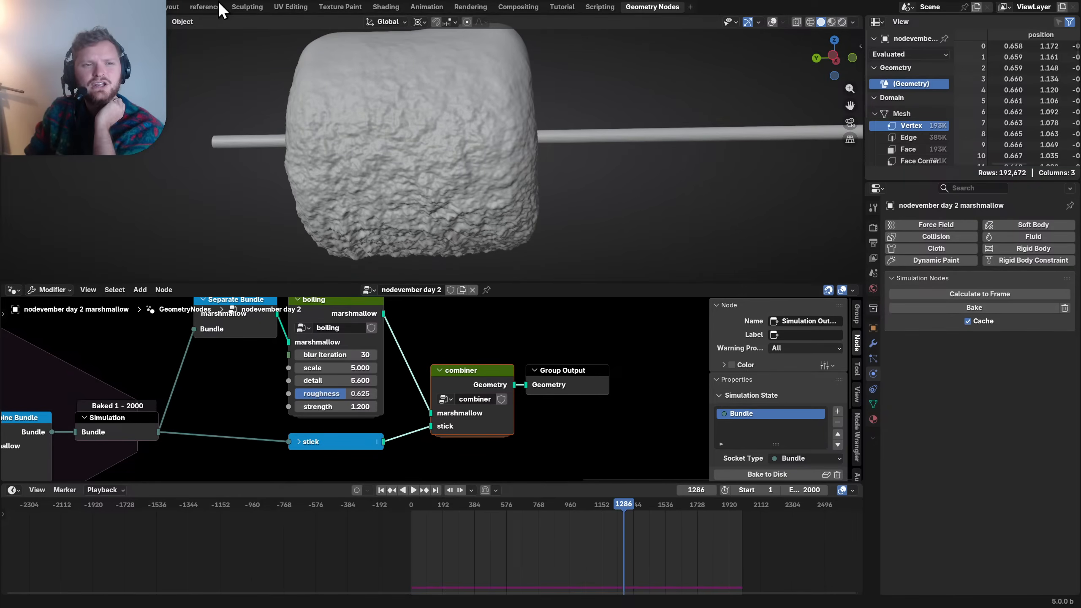
- Open stock-photo-roasted-marshmallows-on-the-campfire-24930131-3410706088.jpg from the Desktop folder in the reference workspace and examine the toasted crust
left_click(204, 7)
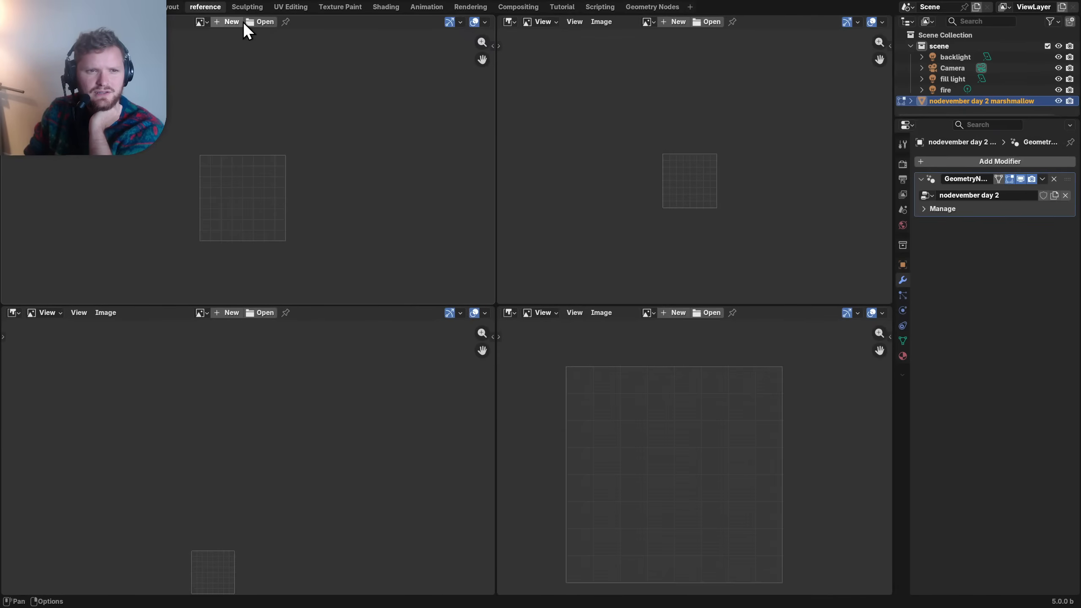
left_click(263, 21)
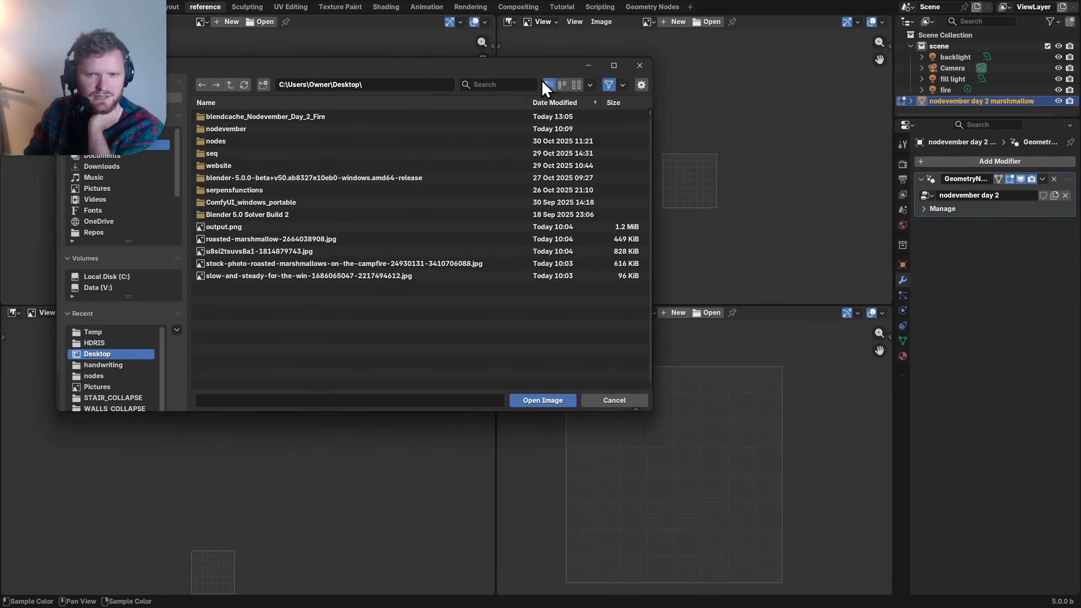
left_click(579, 87)
double_click(547, 219)
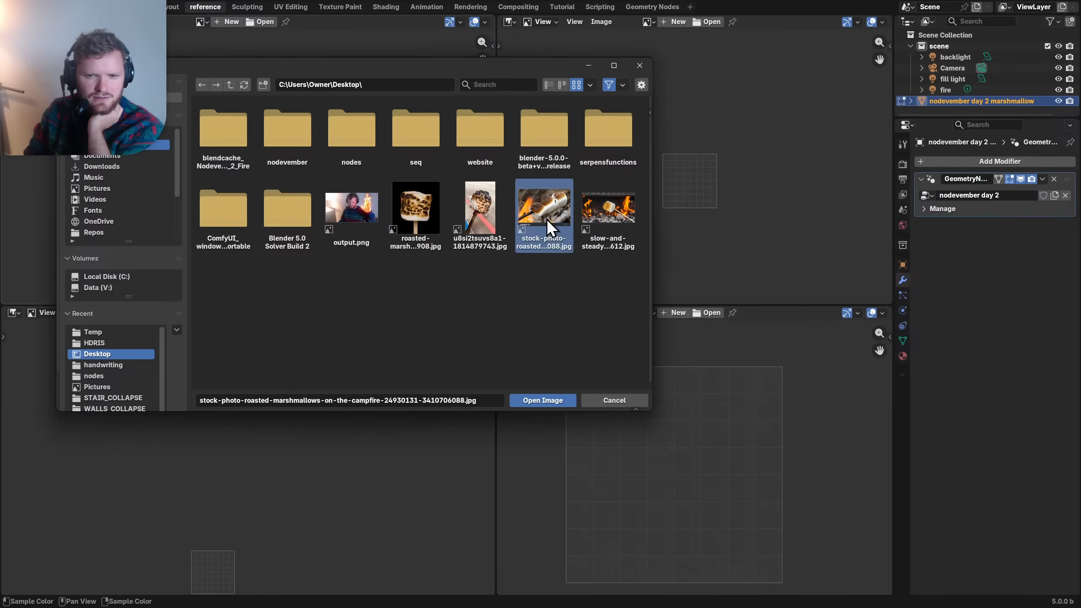
scroll(268, 181, "up", 4)
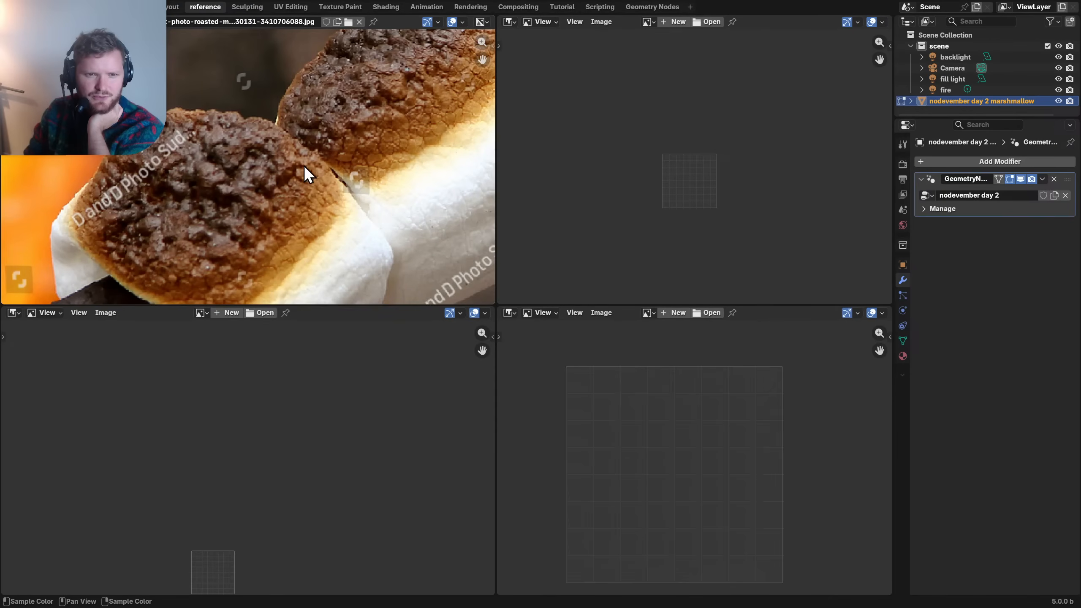
scroll(264, 192, "down", 4)
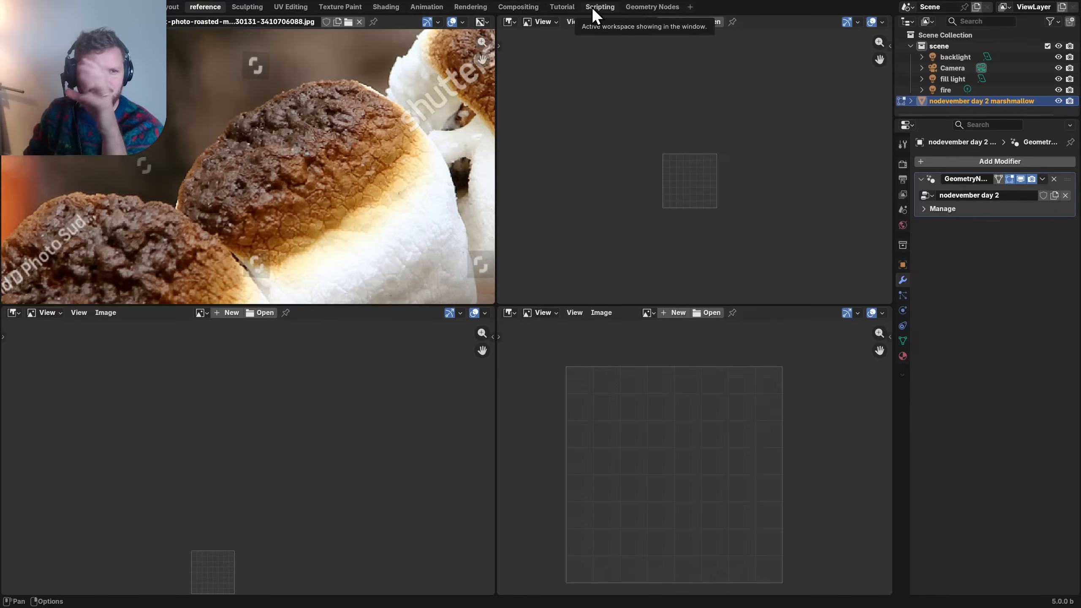
- Return to the Tutorial workspace, switch its shader node area to the geometry node tree, and save the file
left_click(554, 9)
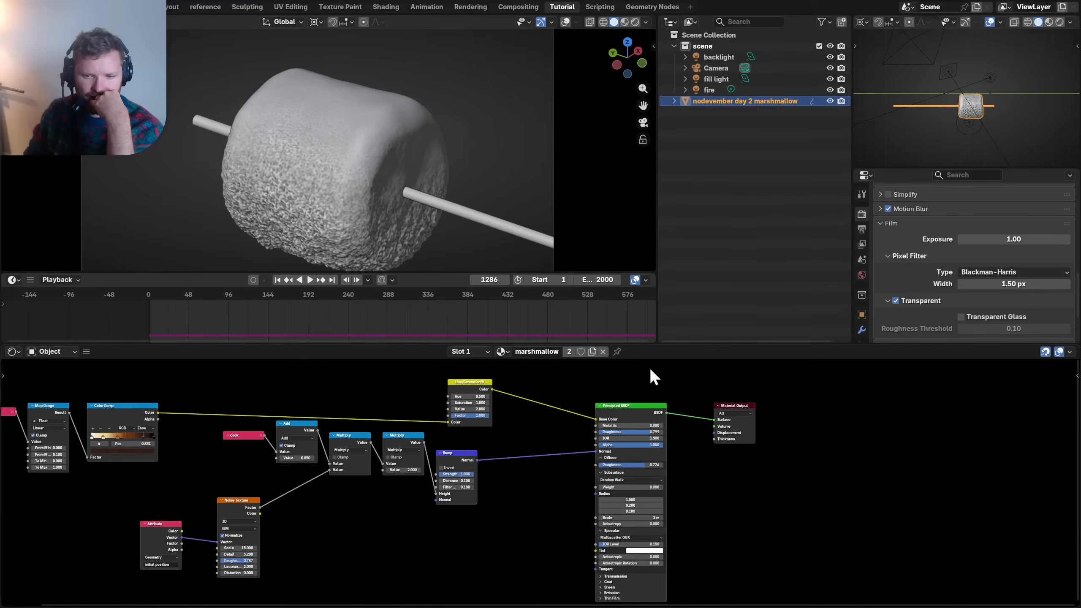
left_click(12, 352)
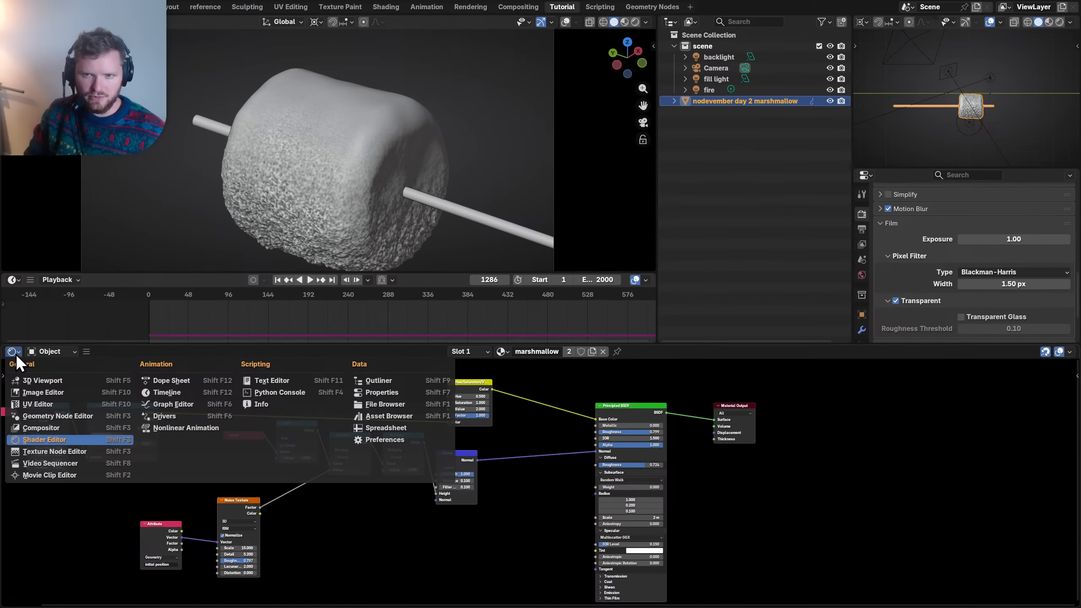
left_click(57, 416)
scroll(419, 464, "up", 3)
key("ctrl+s")
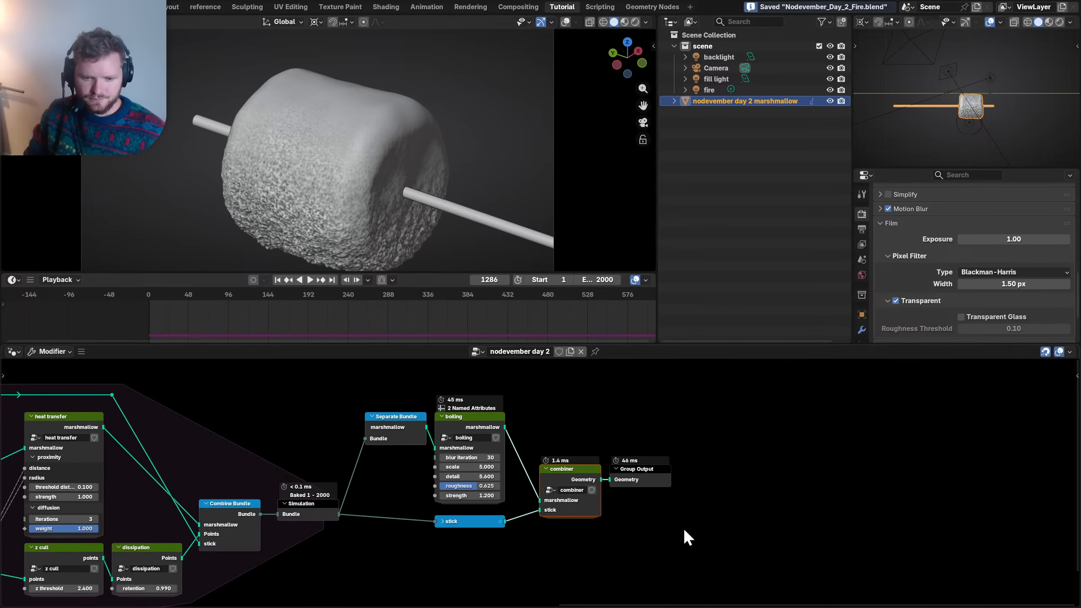
scroll(467, 437, "up", 2)
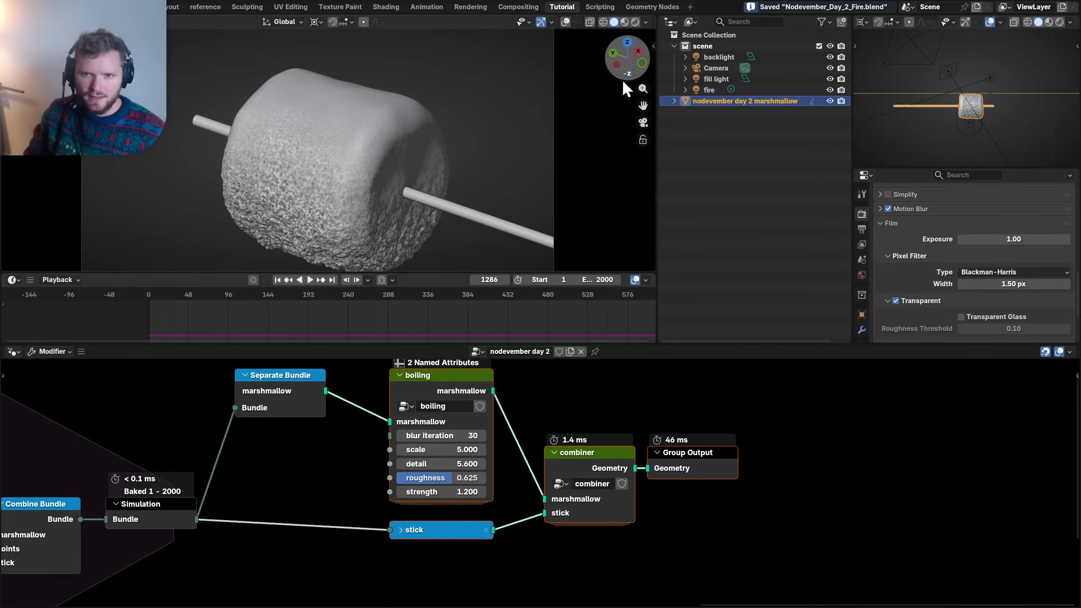
- Turn off cavity shading in the main solid view and inspect the marshmallow's boiled surface up close
left_click(646, 22)
left_click(595, 338)
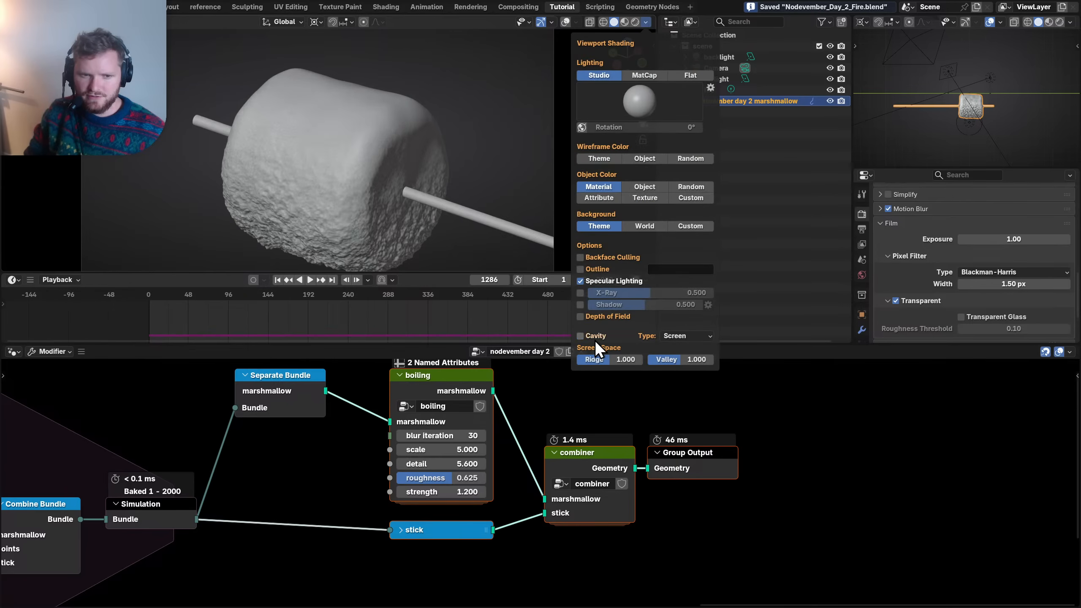
scroll(315, 202, "up", 1)
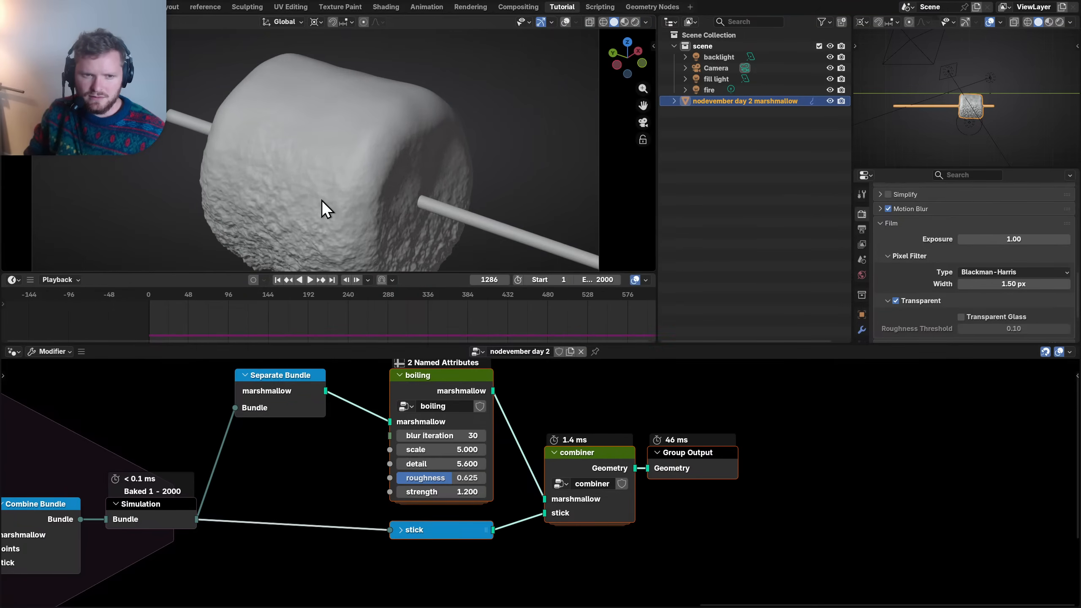
middle_click_drag(321, 200, 363, 133)
scroll(355, 142, "up", 5)
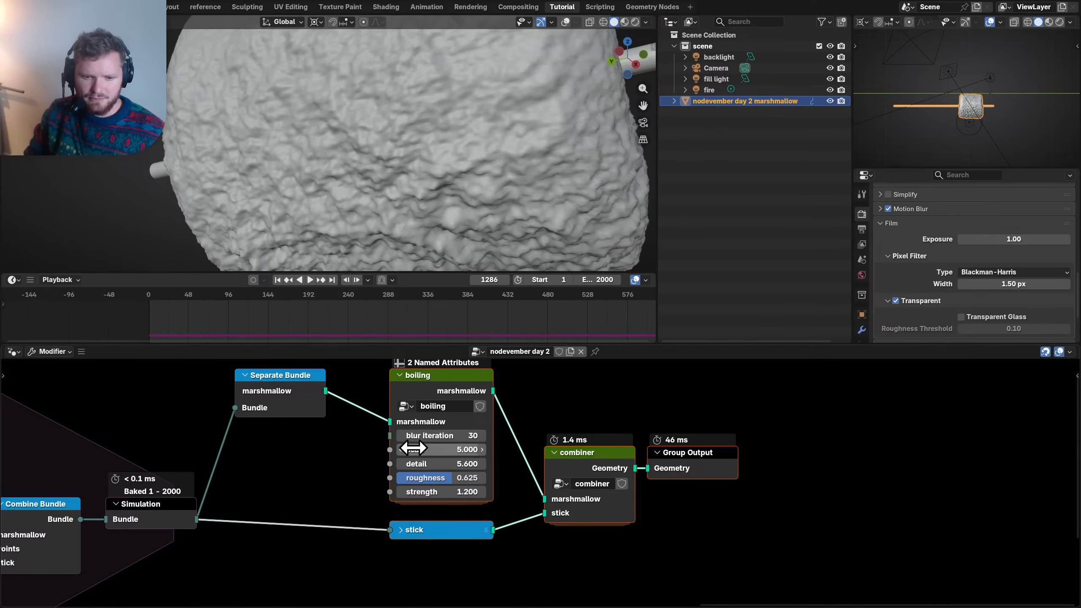
- Set the boiling node's strength to 0.6 and check the marshmallow from another angle
left_click(448, 498)
type(".")
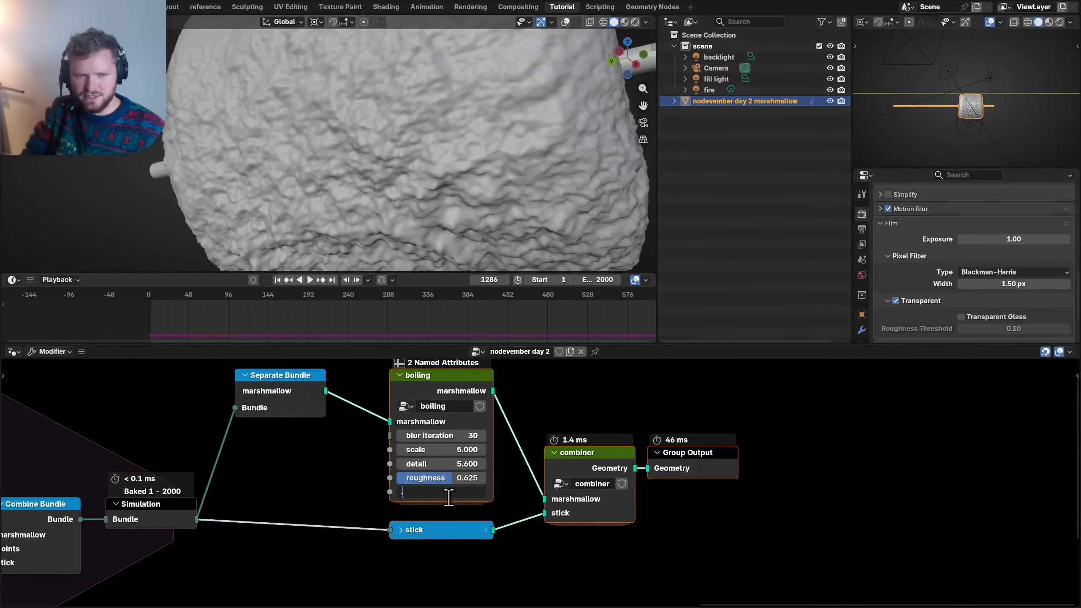
type("6")
key("Return")
scroll(375, 196, "down", 5)
middle_click_drag(353, 111, 319, 149)
- Move the combiner and Group Output nodes away from the boiling node, and open the boiling group for editing
left_click_drag(568, 452, 658, 464)
left_click(445, 386)
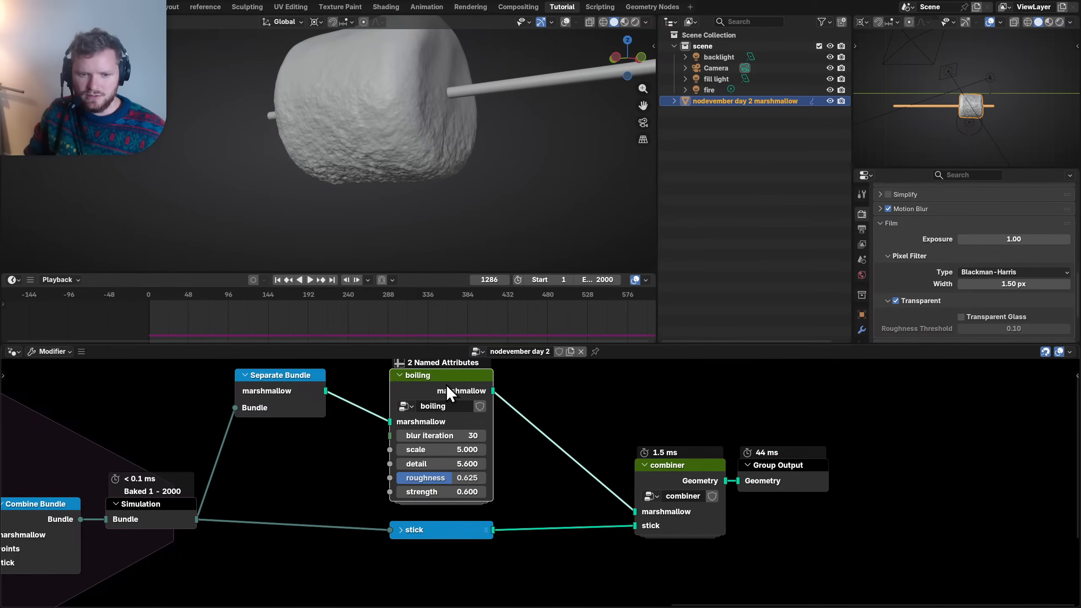
key("Tab")
scroll(549, 492, "down", 8)
middle_click_drag(619, 474, 496, 443)
scroll(651, 487, "up", 3)
middle_click_drag(345, 499, 490, 487)
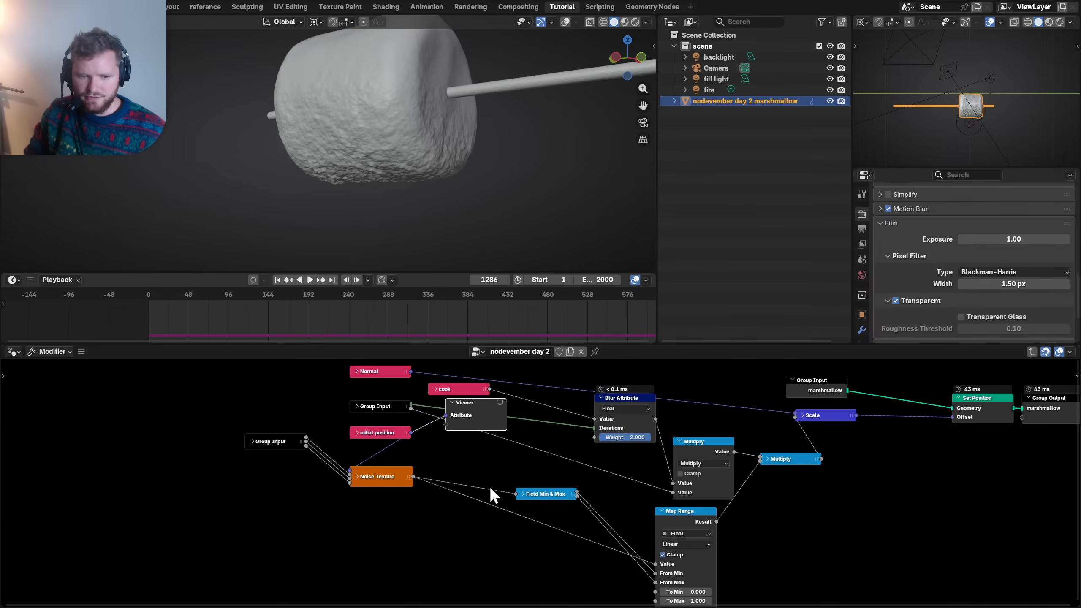
- Expand the Noise Texture and Field Min & Max nodes and line them up with Group Input and Map Range
left_click_drag(268, 440, 241, 474)
middle_click_drag(499, 466, 348, 466)
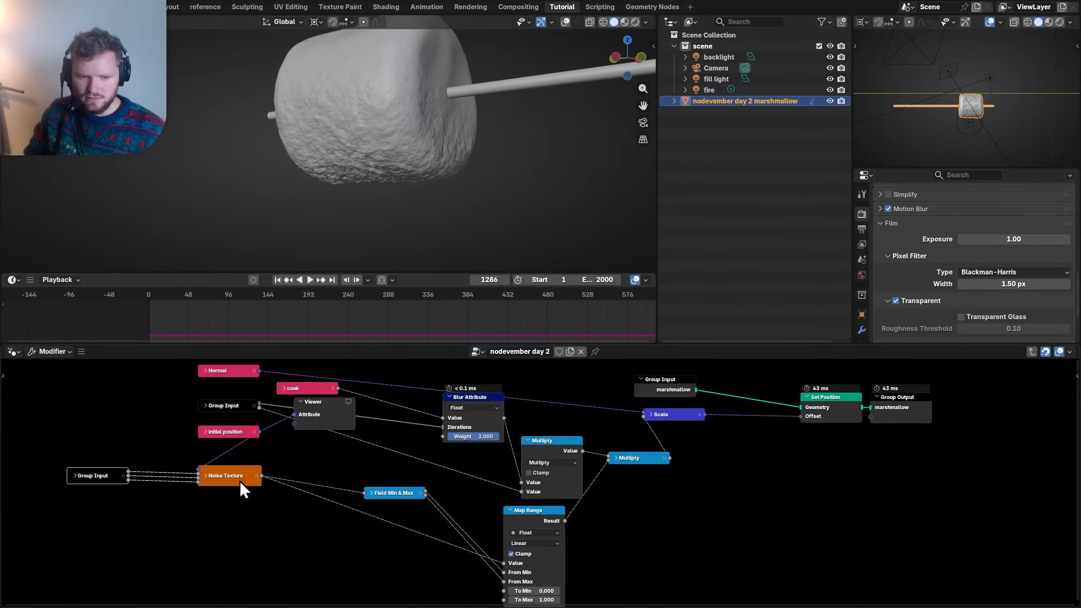
left_click(239, 479)
key("h")
left_click_drag(377, 492, 298, 475)
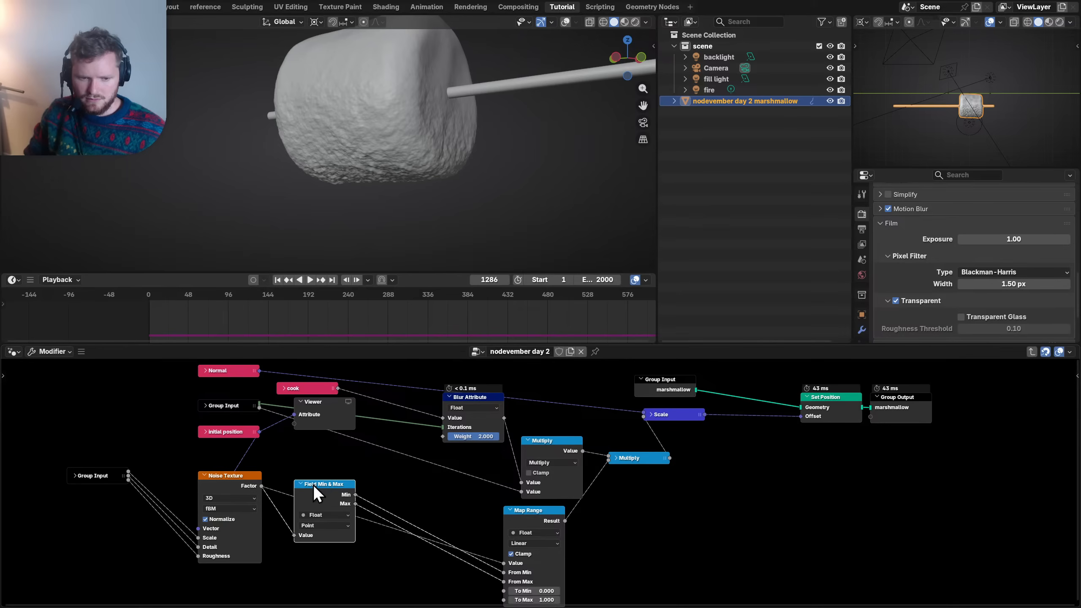
key("h")
left_click_drag(523, 506, 336, 507)
middle_click_drag(697, 468, 482, 504)
- Shift the Scale, final Multiply, Set Position and output nodes farther along, and raise the Blur Attribute and first Multiply nodes
left_click_drag(791, 501, 441, 428)
key("g")
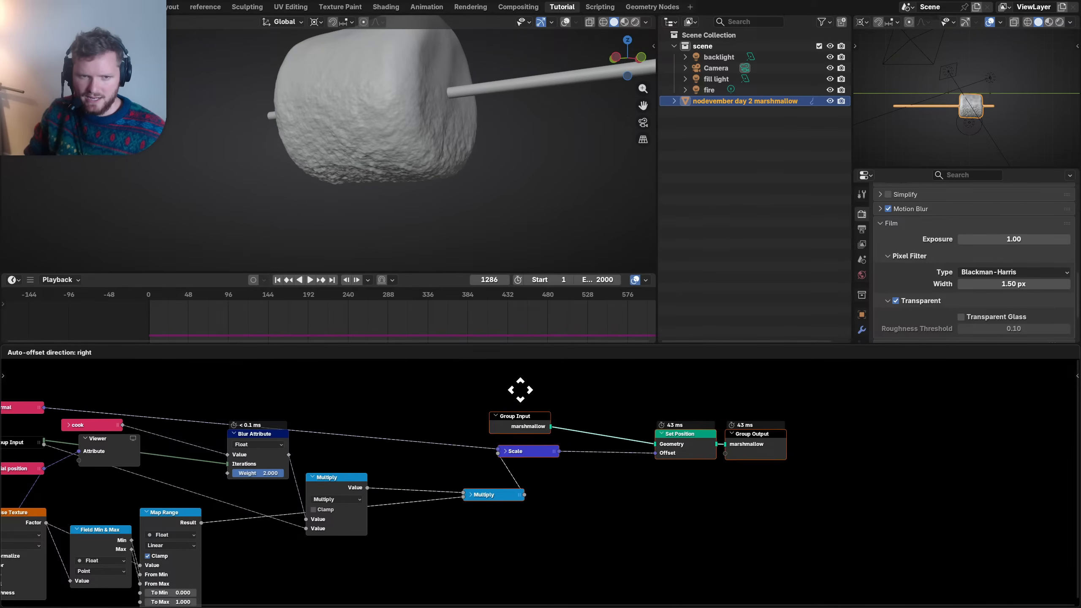
left_click(580, 391)
left_click_drag(228, 443, 204, 428)
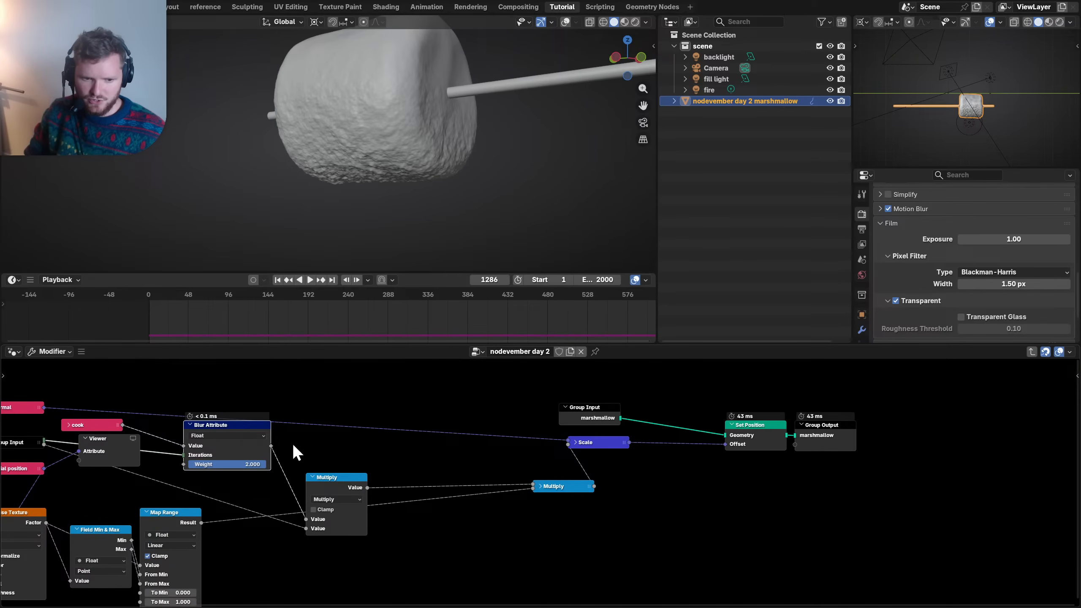
left_click_drag(327, 475, 335, 441)
- Add a Voronoi Texture node near the Map Range node in the boiling group and save the file
middle_click_drag(200, 506, 366, 411)
scroll(331, 443, "up", 2)
key("shift+a")
type("voron")
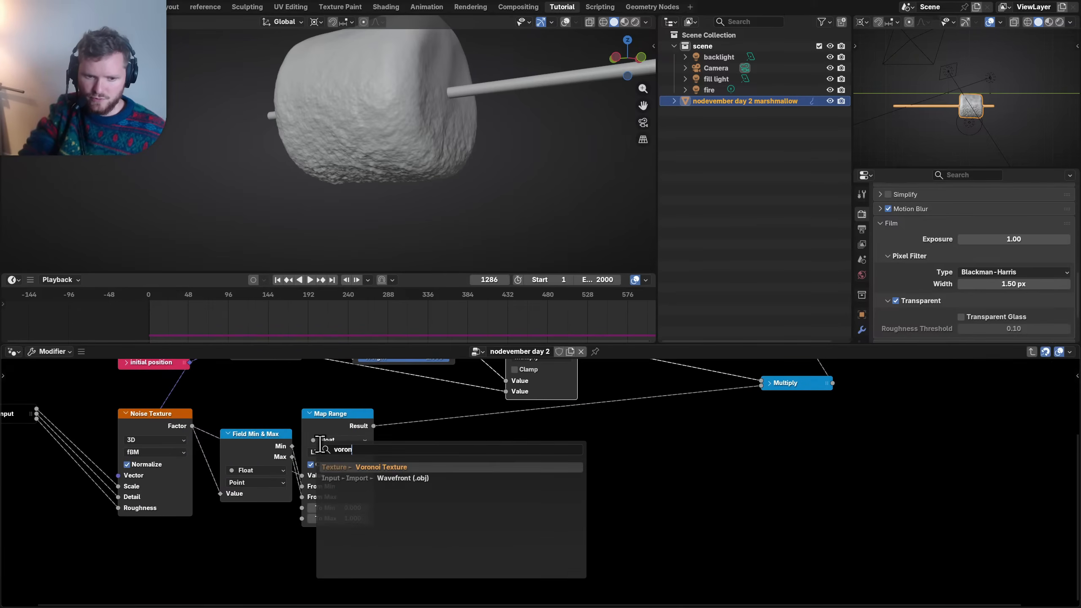
key("Return")
left_click(403, 445)
key("ctrl+s")
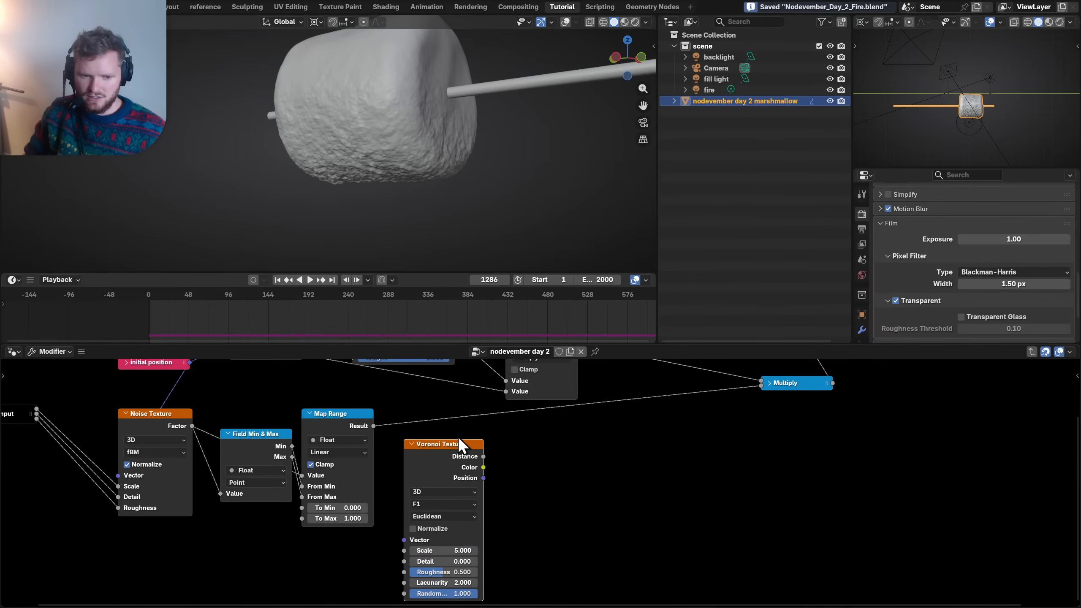
middle_click_drag(483, 448, 320, 500)
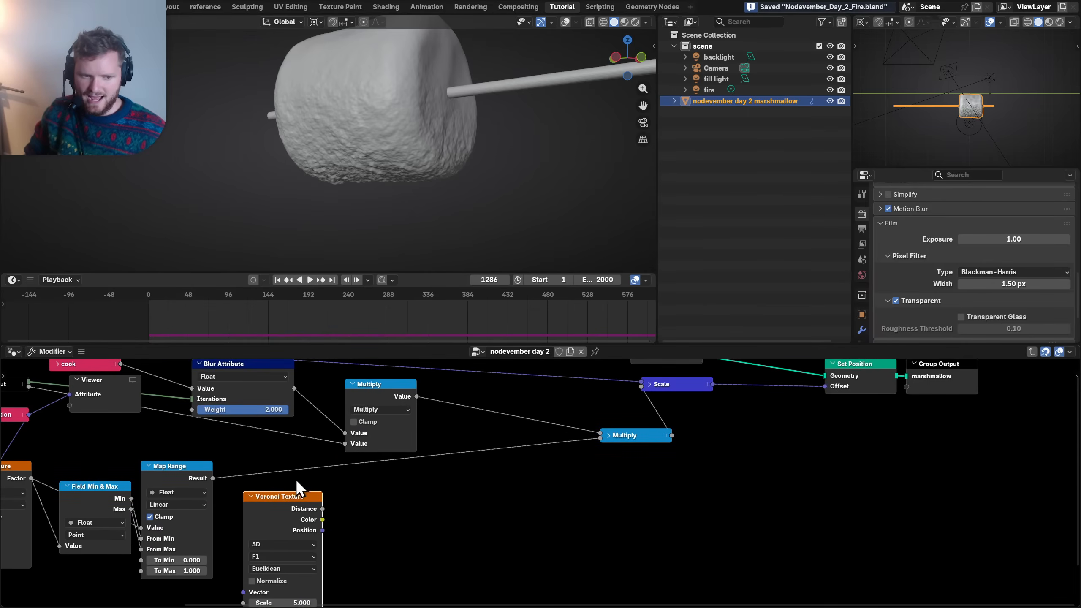
left_click(88, 499)
key("shift+d")
left_click(468, 504)
key("x")
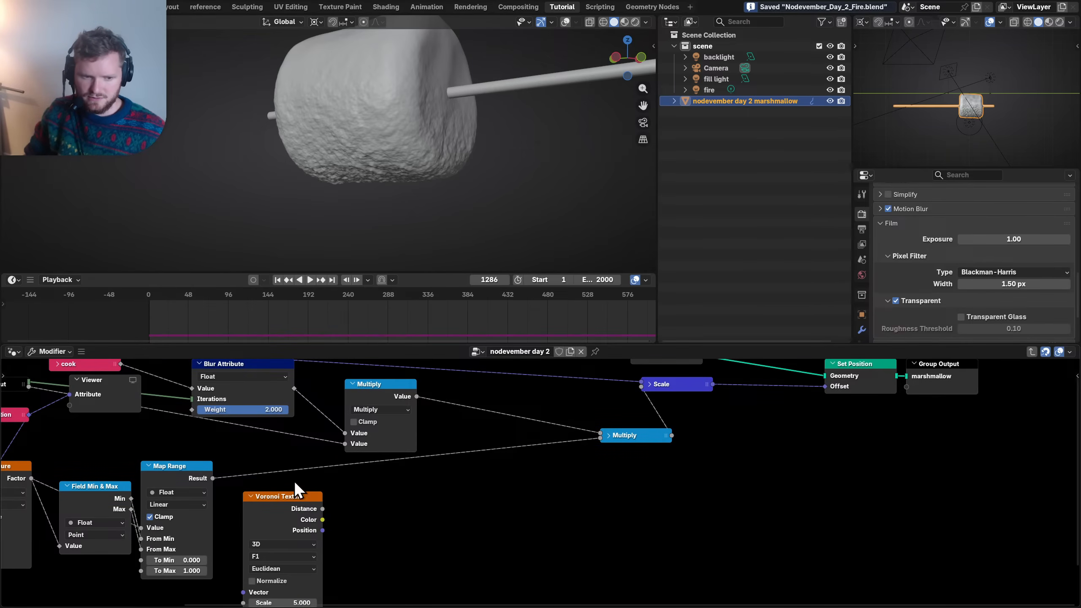
- Insert a duplicated Multiply node after Map Range, change it to Add, and connect the Voronoi distance to its second value
left_click(629, 438)
key("shift+d")
left_click(450, 460)
left_click(444, 457)
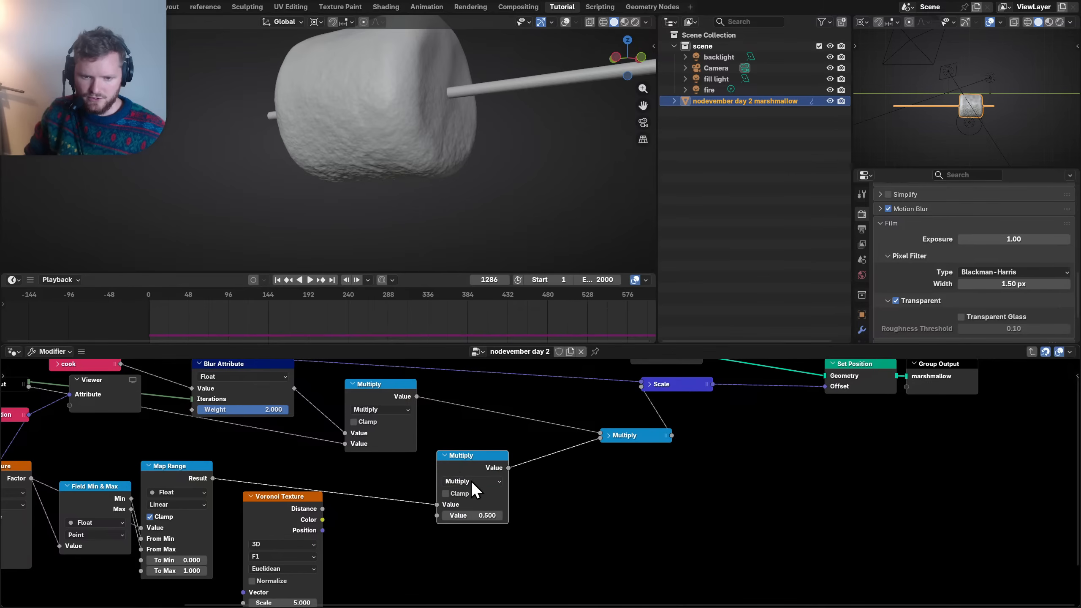
left_click(471, 481)
key("a")
left_click_drag(439, 519, 437, 516)
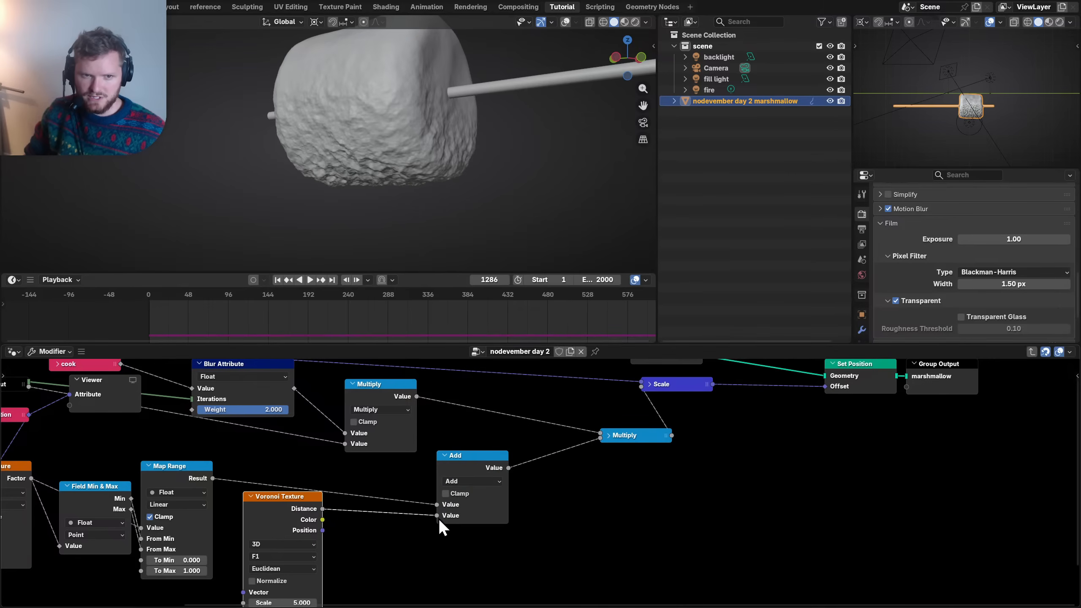
- Compare the marshmallow's surface from a closer angle with the Add node muted and unmuted
scroll(374, 147, "up", 2)
middle_click_drag(374, 146, 361, 123)
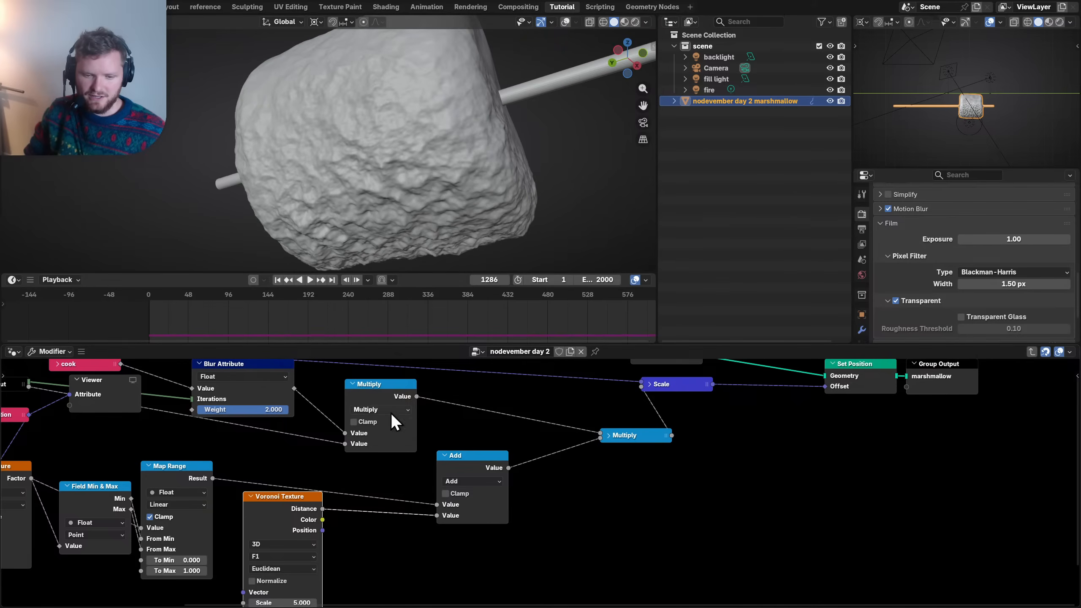
key("m")
key("m")
- Move the Voronoi Texture below Map Range and insert a duplicated Map Range between its distance output and the Add node
middle_click_drag(271, 522, 339, 454)
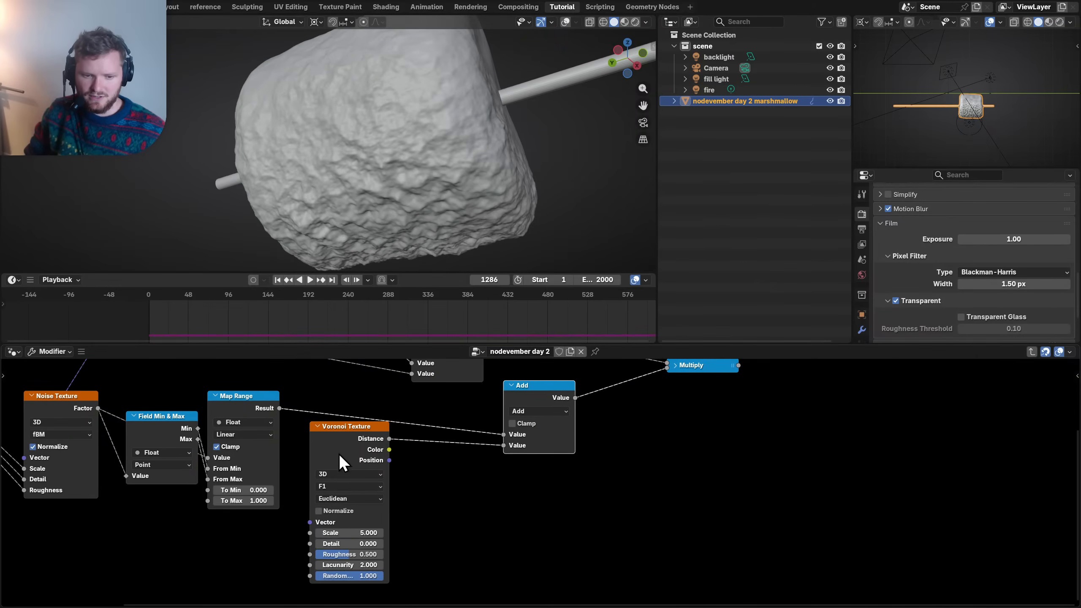
scroll(339, 454, "up", 3)
left_click(280, 434)
left_click_drag(281, 443, 125, 569)
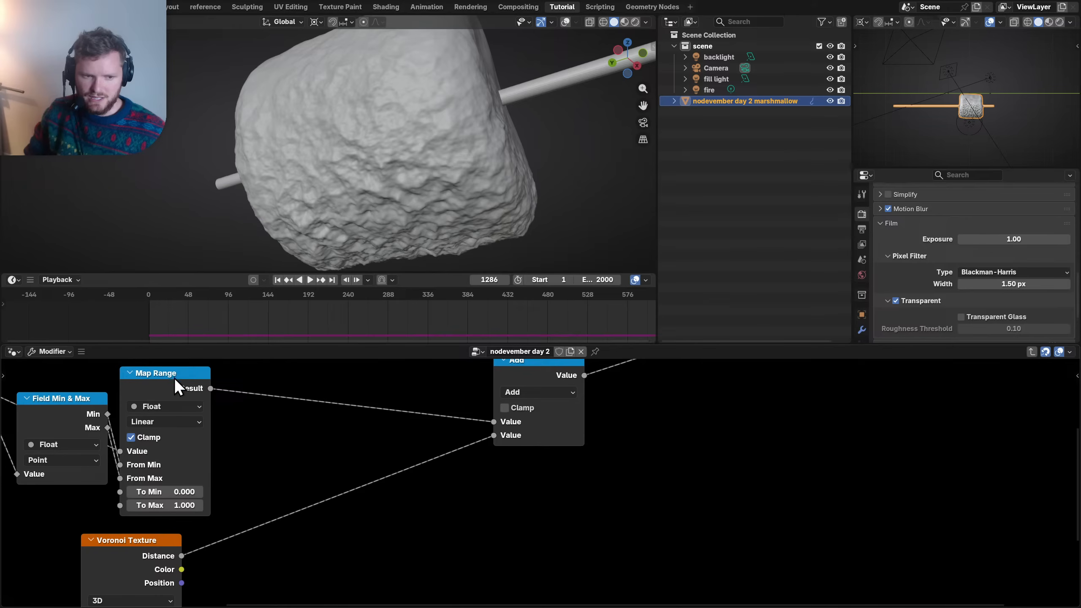
left_click(175, 379)
key("shift+d")
left_click(330, 456)
- Invert the Voronoi distance by setting the new Map Range's To Min to 1 and To Max to 0
middle_click_drag(299, 515, 319, 444)
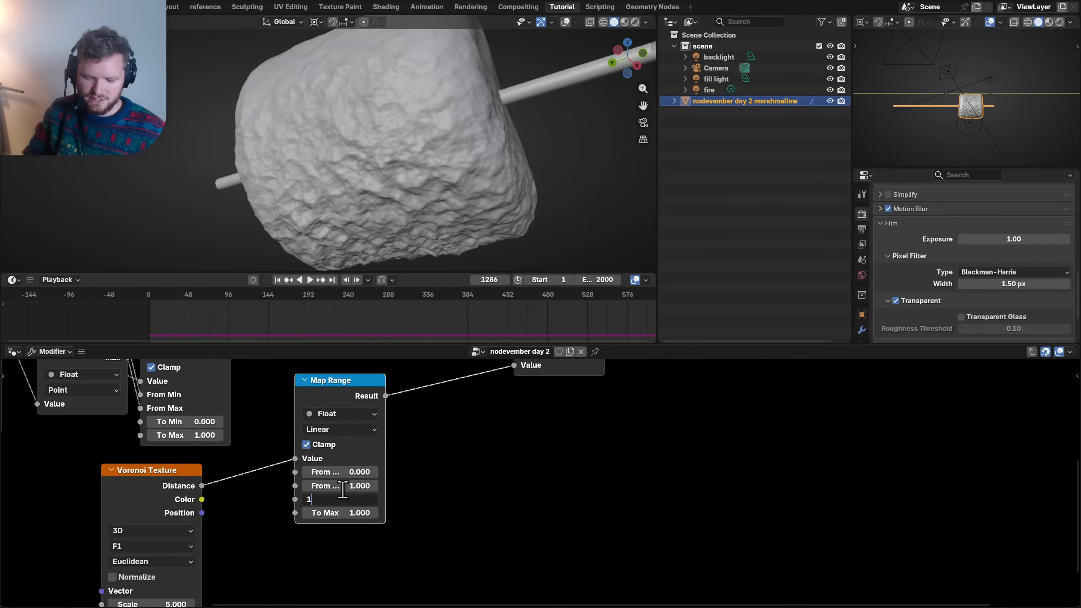
key("Tab")
type("0")
key("Return")
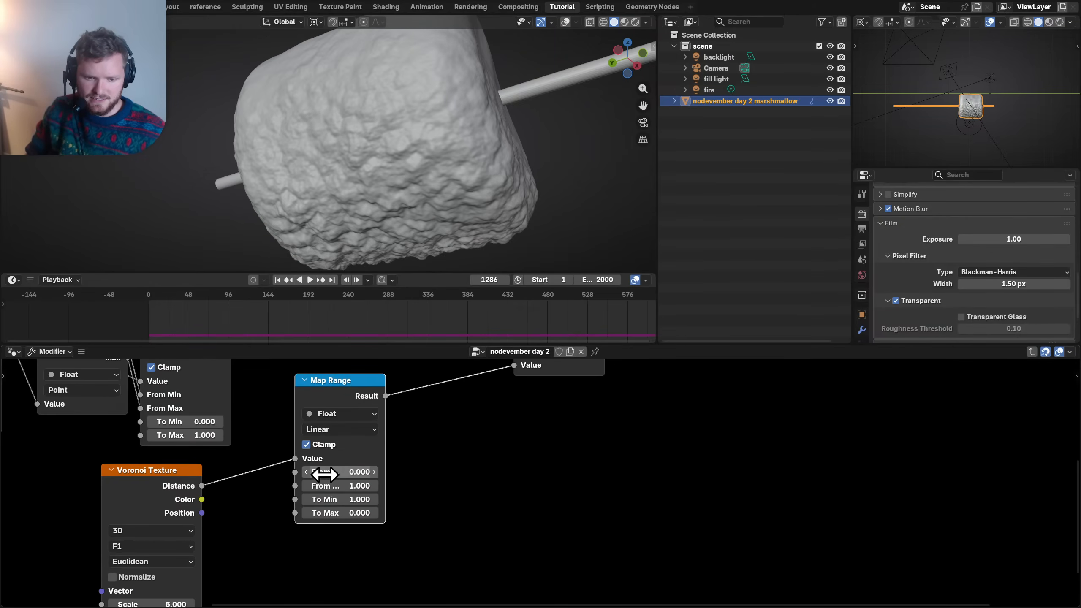
- Set From Max to 0.510 on the Map Range node fed by the Voronoi Texture, and set the texture's Detail to 3.800
left_click_drag(340, 485, 311, 486)
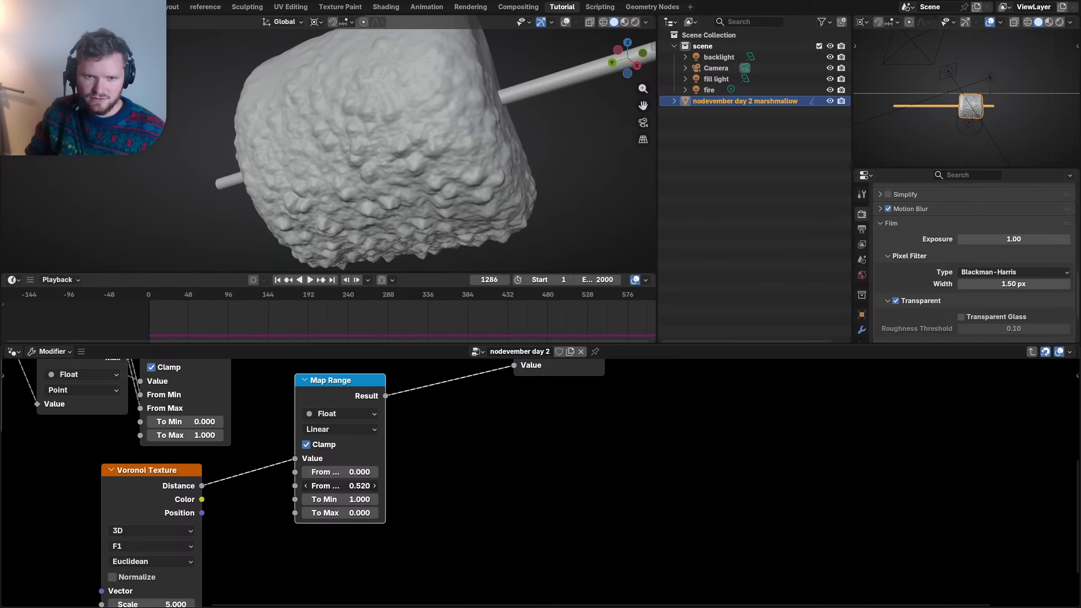
middle_click_drag(194, 569, 271, 496)
scroll(342, 496, "up", 1)
scroll(390, 190, "up", 3)
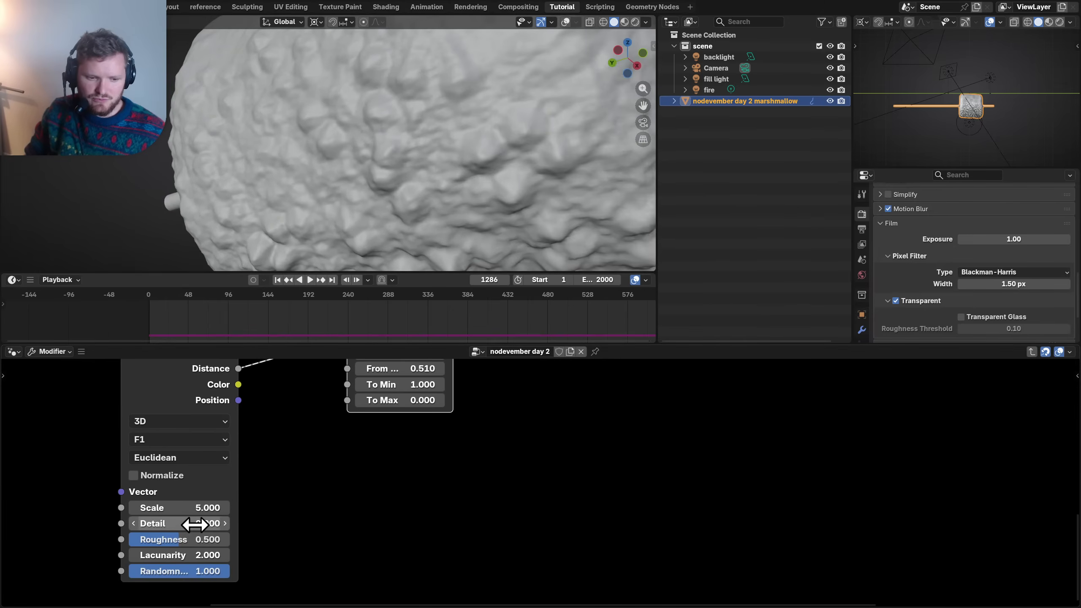
left_click_drag(195, 525, 230, 525)
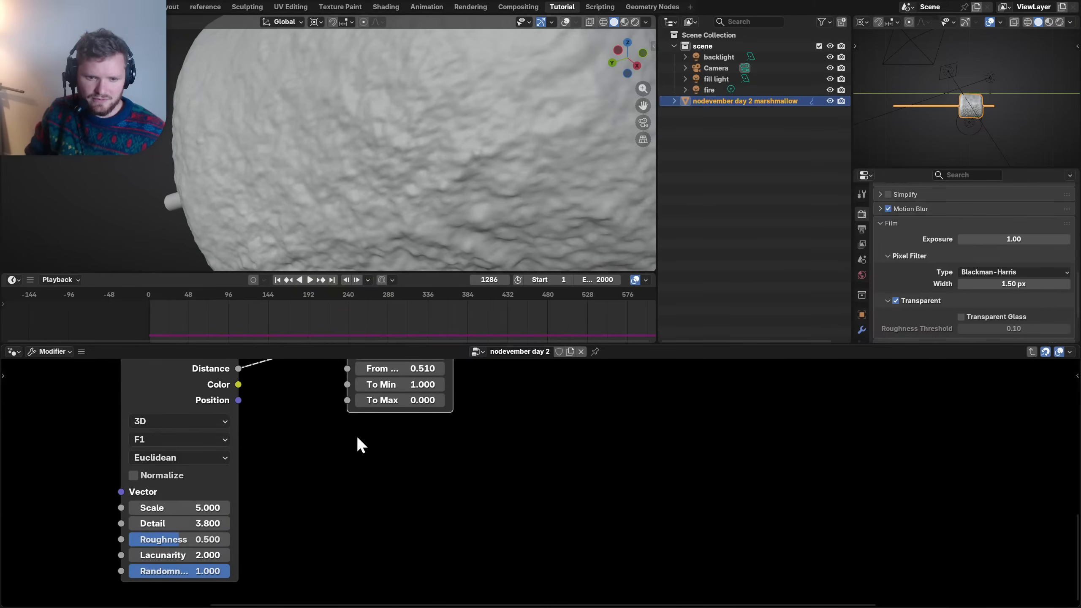
- Set the Map Range node's From Max to 1.100 and the Voronoi Texture's Roughness to 0.589
middle_click_drag(357, 440, 339, 523)
left_click_drag(389, 453, 415, 452)
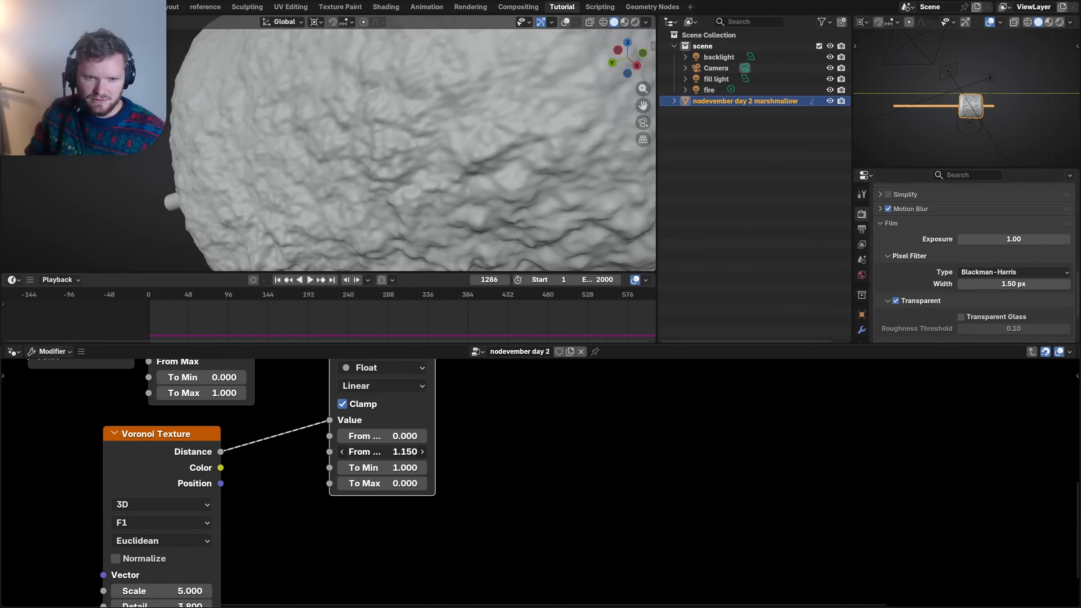
middle_click_drag(233, 568, 267, 483)
left_click_drag(193, 538, 202, 537)
middle_click_drag(485, 408, 382, 543)
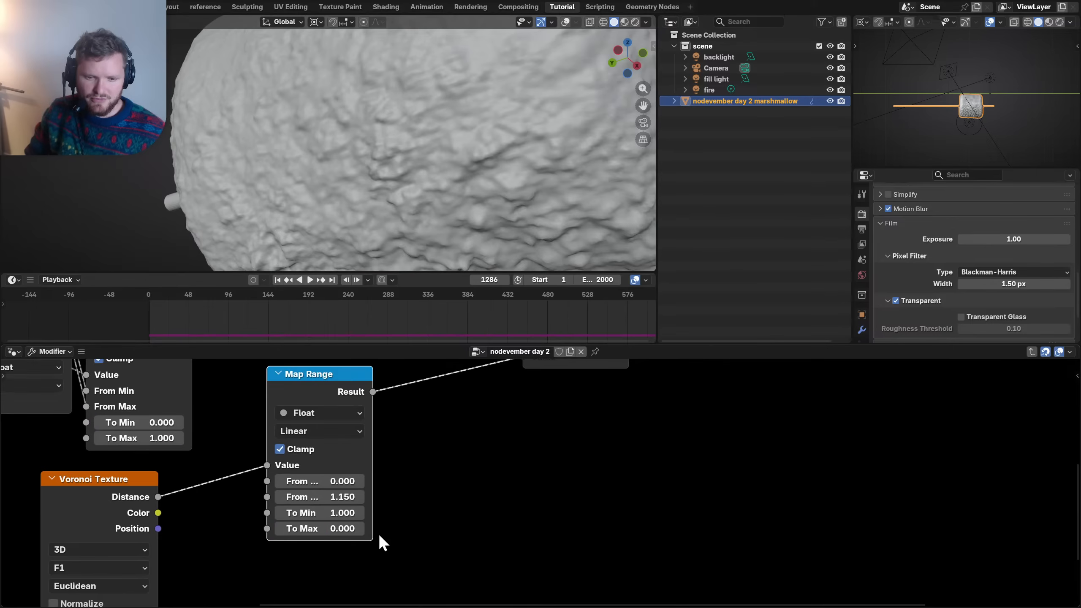
left_click_drag(319, 497, 311, 496)
- Set the Voronoi Texture's Scale to 7.100
middle_click_drag(171, 541, 302, 427)
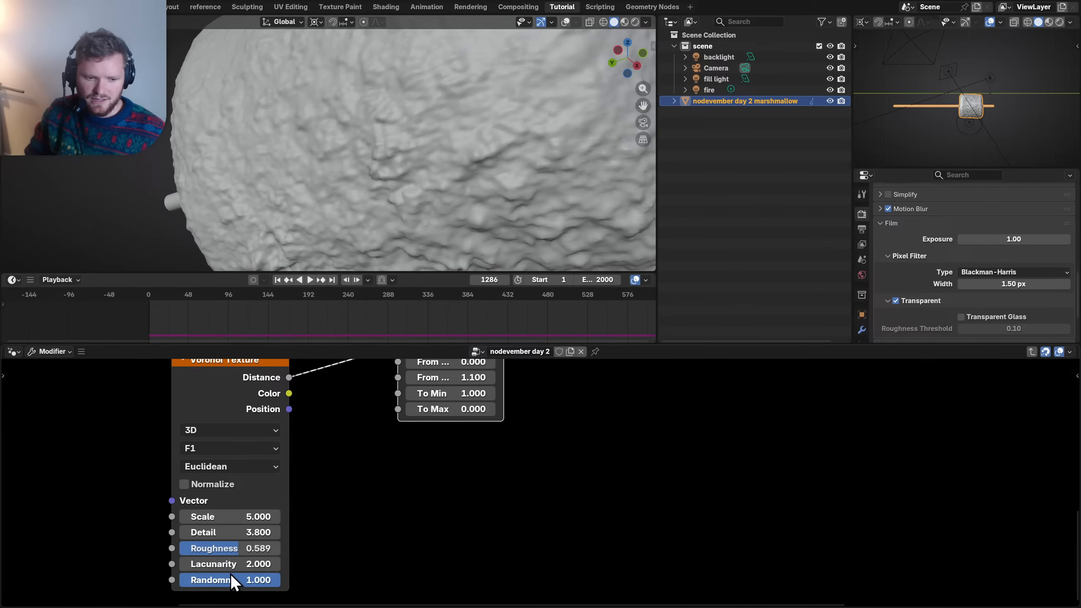
mouse_move(230, 580)
left_mouse_down()
mouse_move(136, 580)
mouse_move(238, 580)
left_mouse_up()
left_click_drag(212, 516, 247, 517)
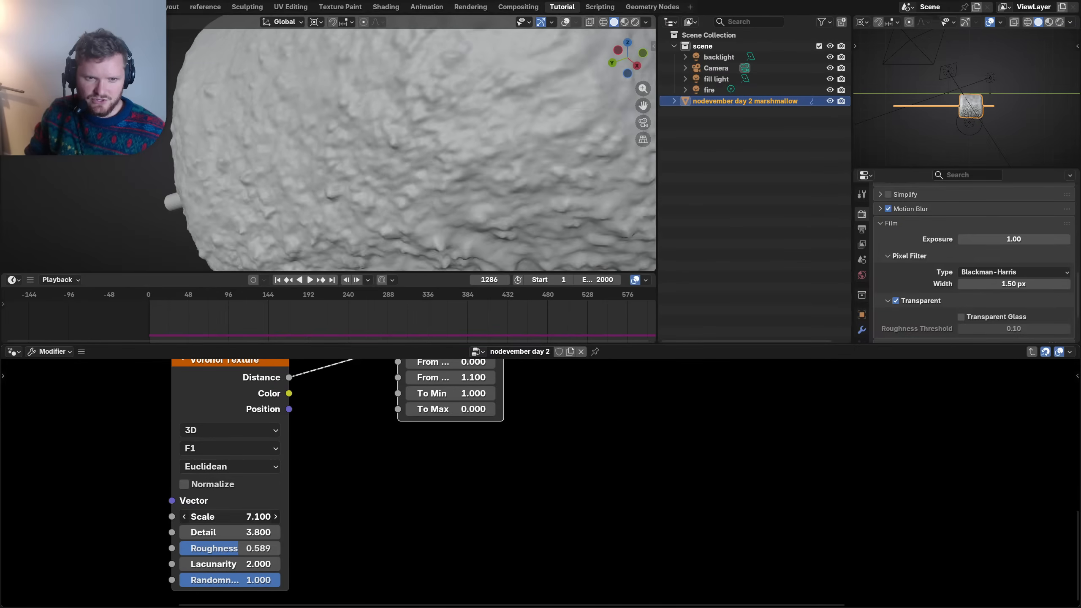
- Mute and unmute the Add node to compare the marshmallow surface with and without its added displacement
scroll(417, 201, "down", 6)
middle_click_drag(490, 366, 259, 540)
left_click(373, 414)
key("m")
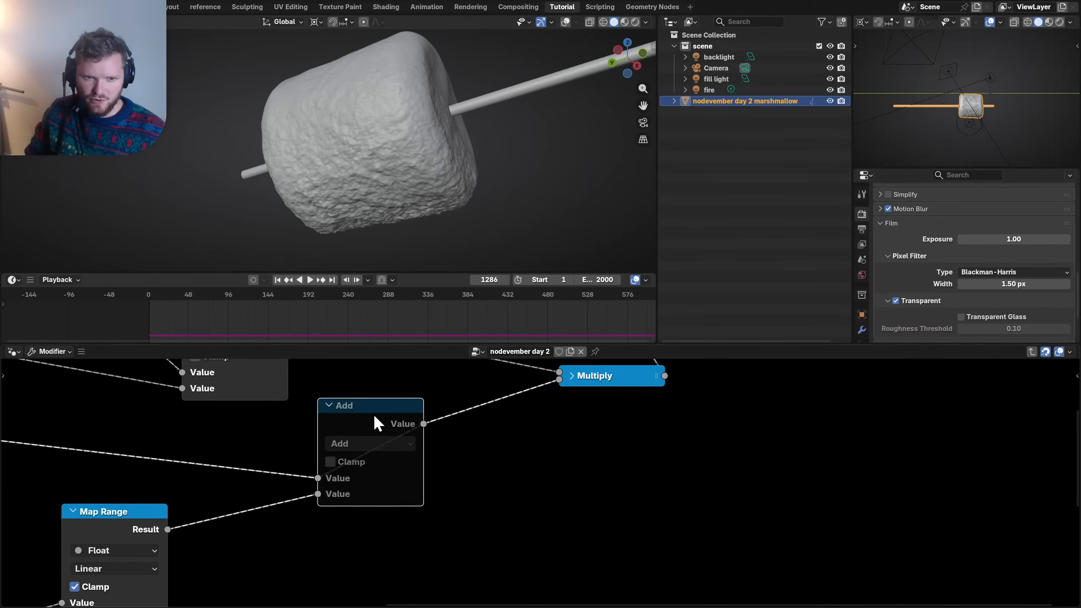
key("m")
scroll(380, 226, "up", 4)
key("m")
key("m")
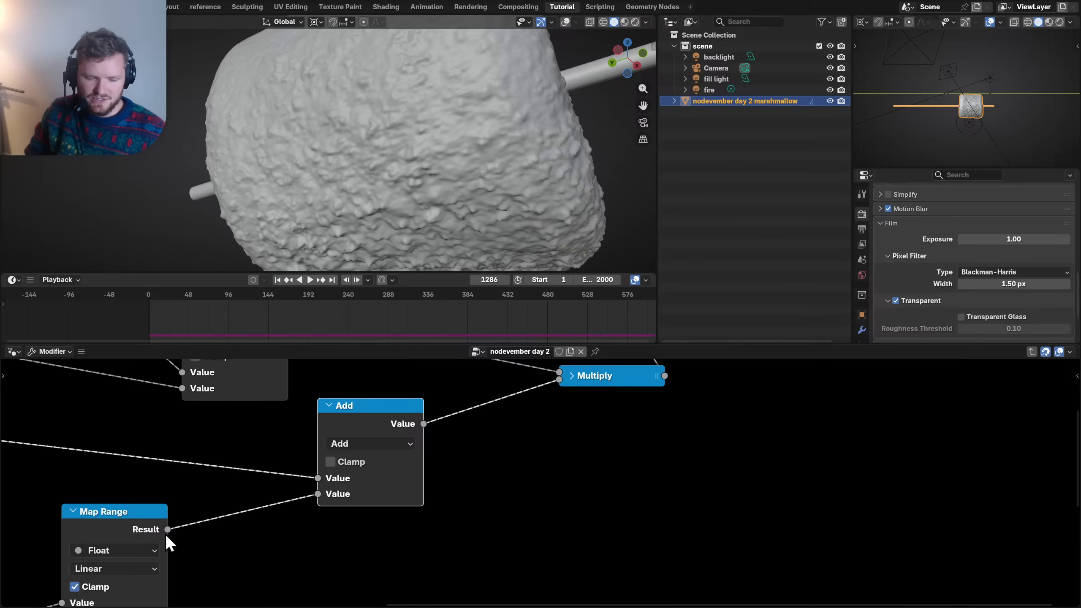
middle_click_drag(169, 540, 404, 438)
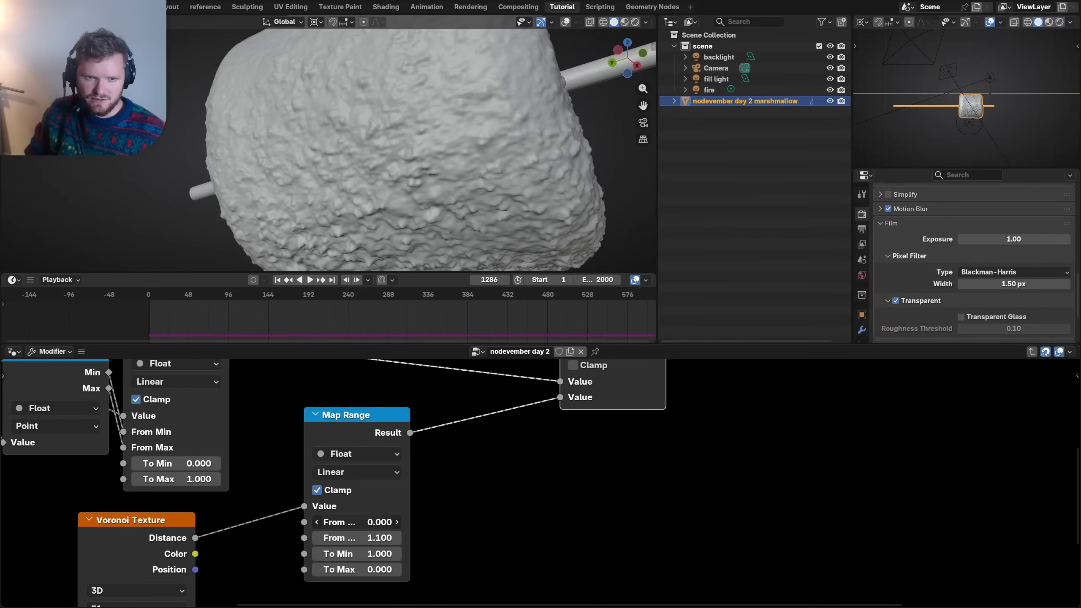
key("ctrl+z")
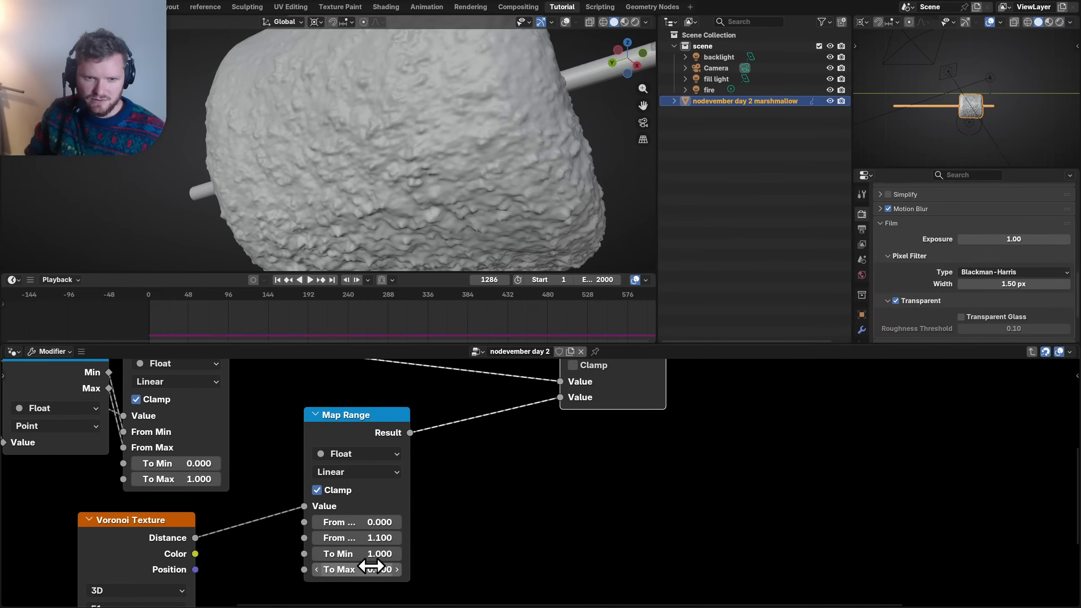
left_click_drag(371, 566, 409, 566)
key("ctrl+z")
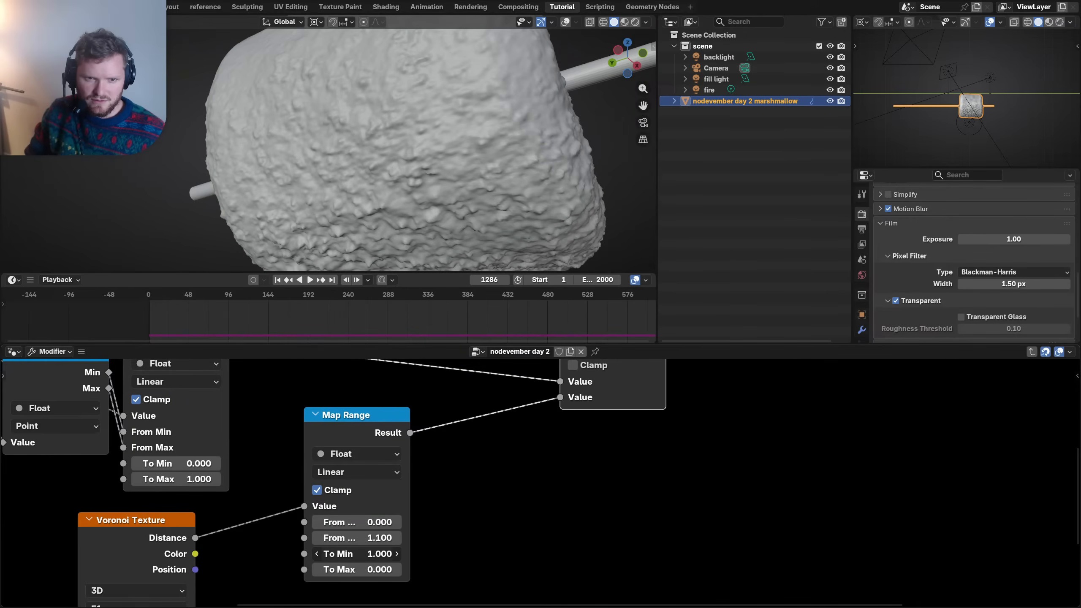
key("ctrl+z")
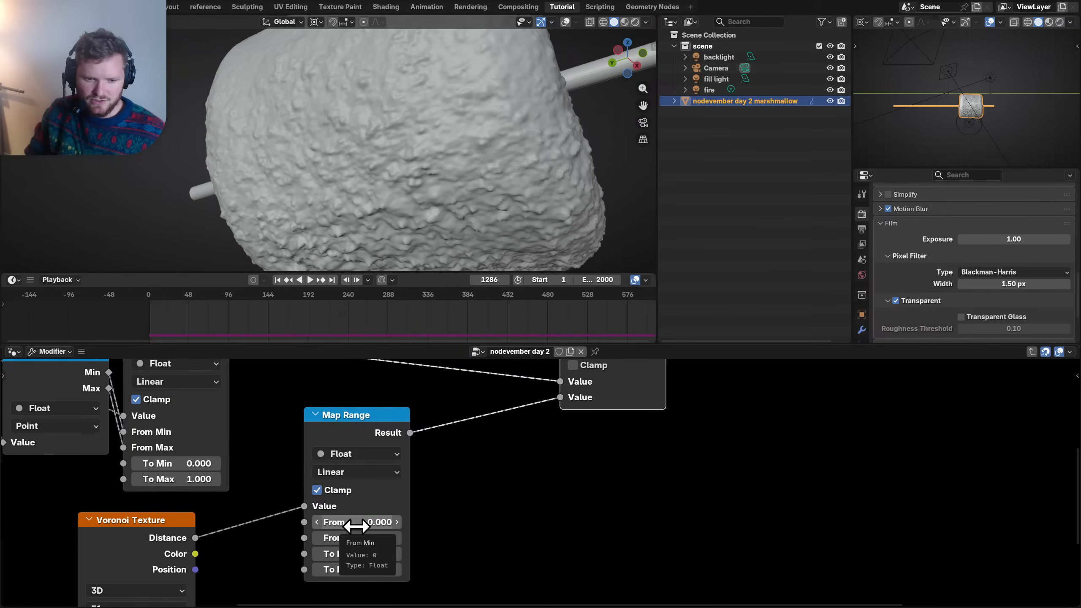
- Set From Max to 1.260 on the Voronoi's Map Range node and examine the marshmallow in Rendered shading
left_click_drag(367, 536, 388, 537)
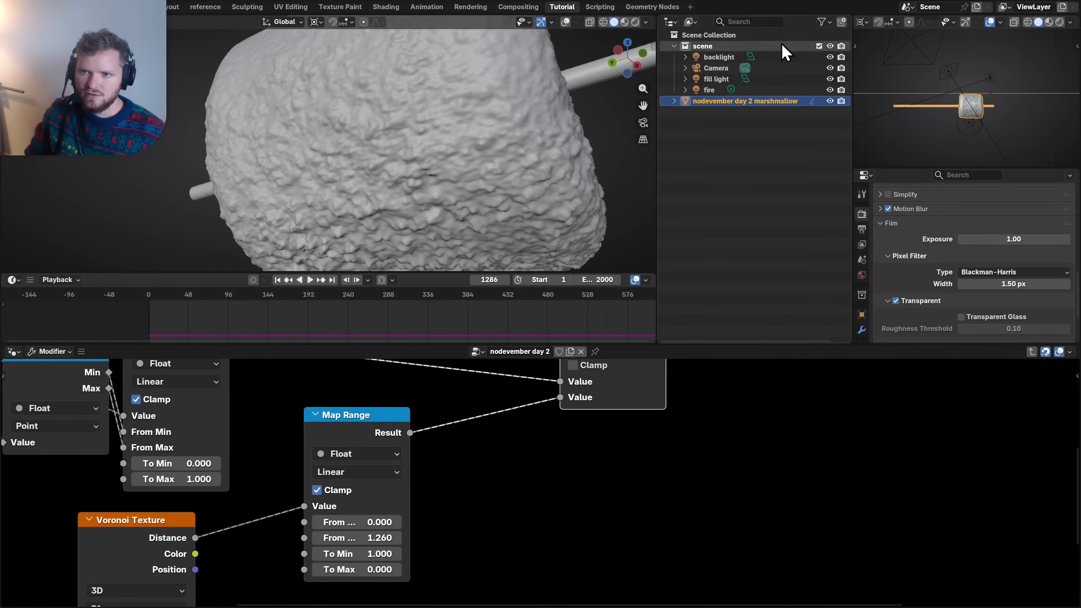
left_click(635, 22)
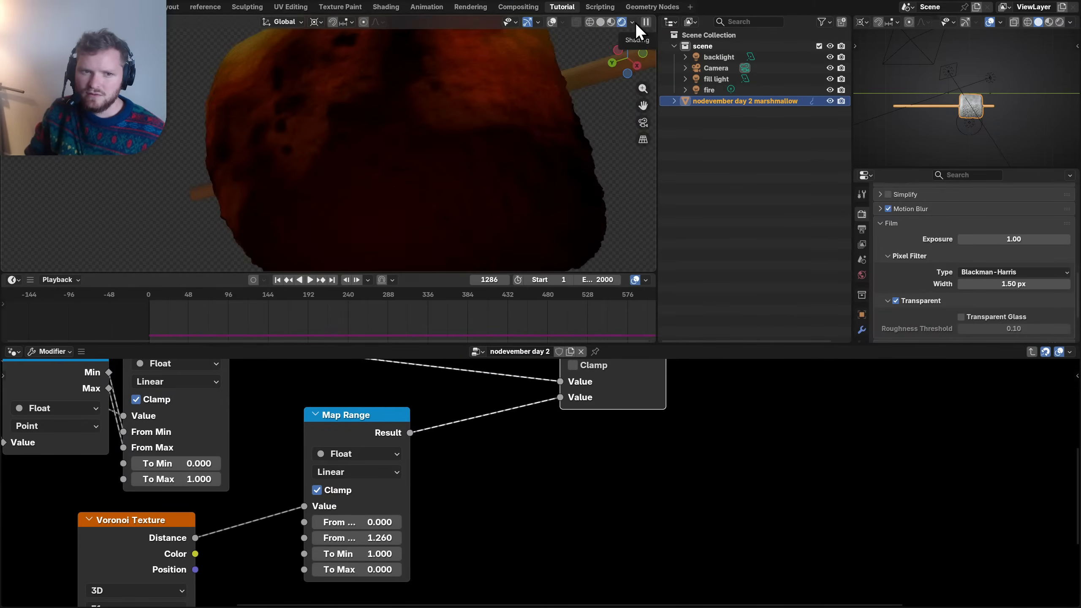
middle_click_drag(426, 102, 422, 142)
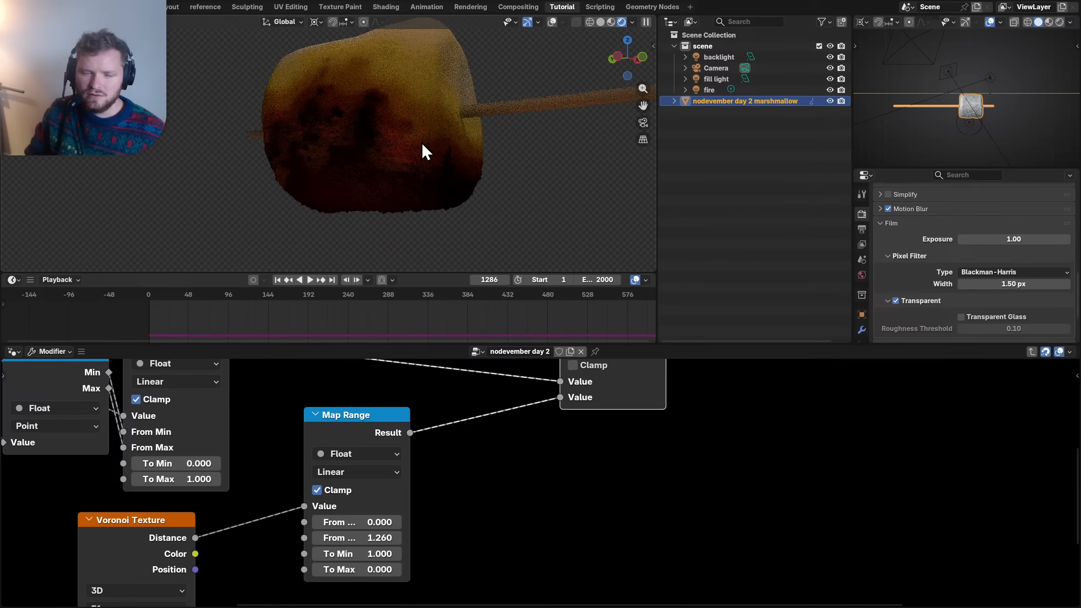
scroll(452, 141, "up", 2)
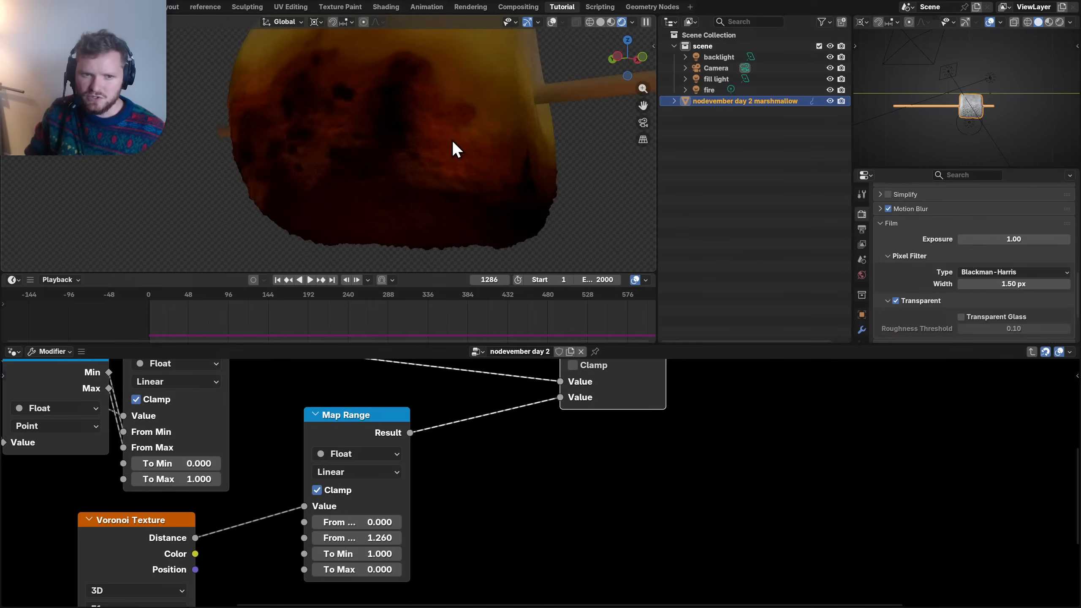
- In the marshmallow material's shader nodes, recolor the color ramp's last stop at position 1.000 to dark red
left_click(14, 354)
key("s")
scroll(272, 430, "down", 15)
middle_click_drag(190, 470, 426, 472)
scroll(458, 454, "up", 15)
middle_click_drag(351, 425, 362, 507)
scroll(357, 386, "up", 2)
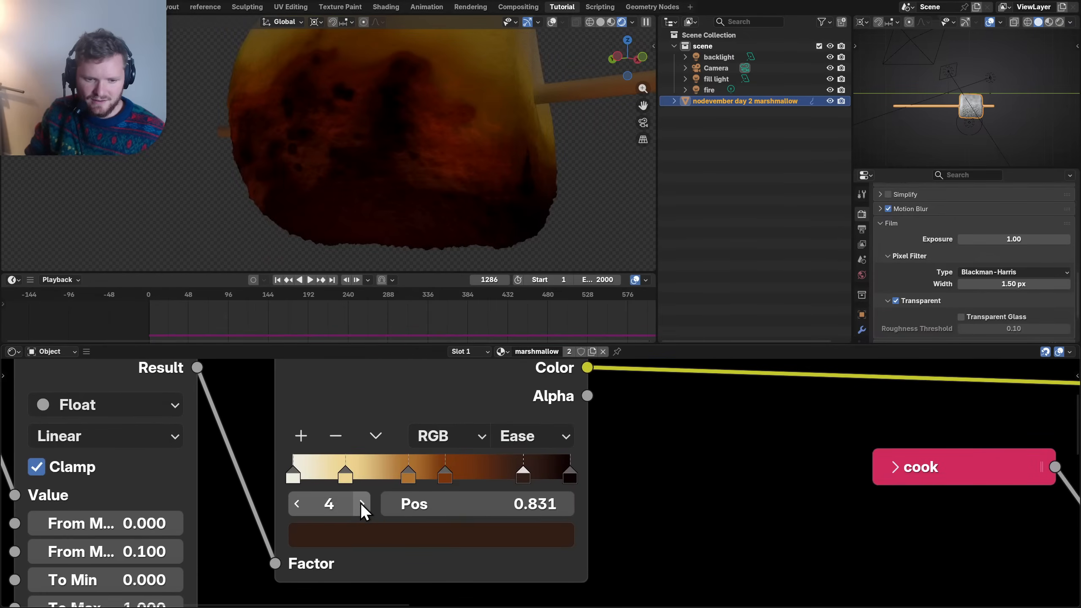
left_click(364, 507)
left_click(461, 536)
left_click_drag(528, 279, 526, 252)
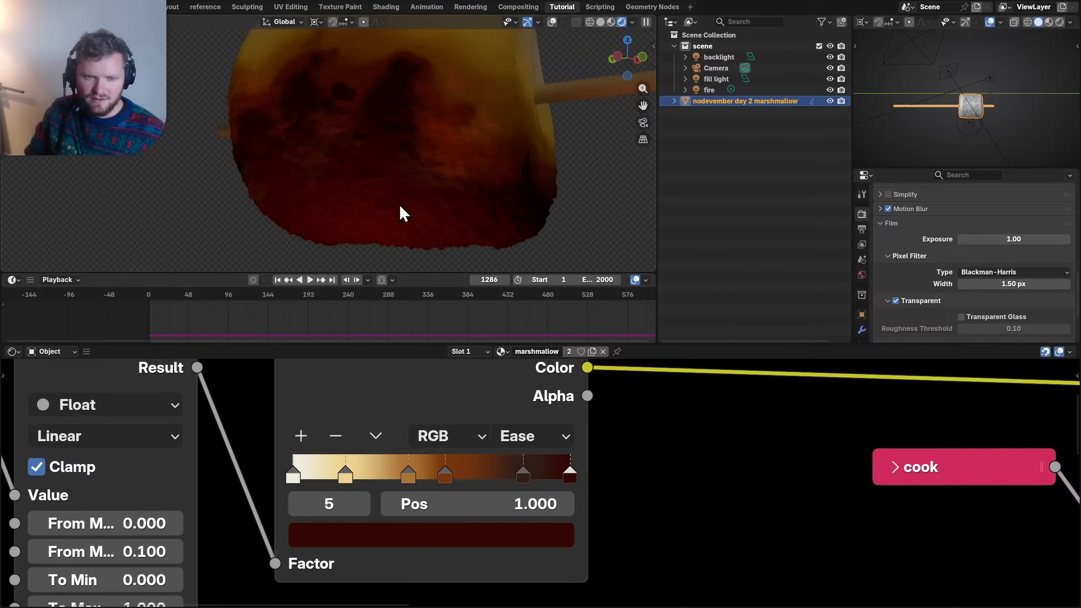
mouse_move(399, 204)
middle_mouse_down()
mouse_move(382, 126)
mouse_move(403, 208)
middle_mouse_up()
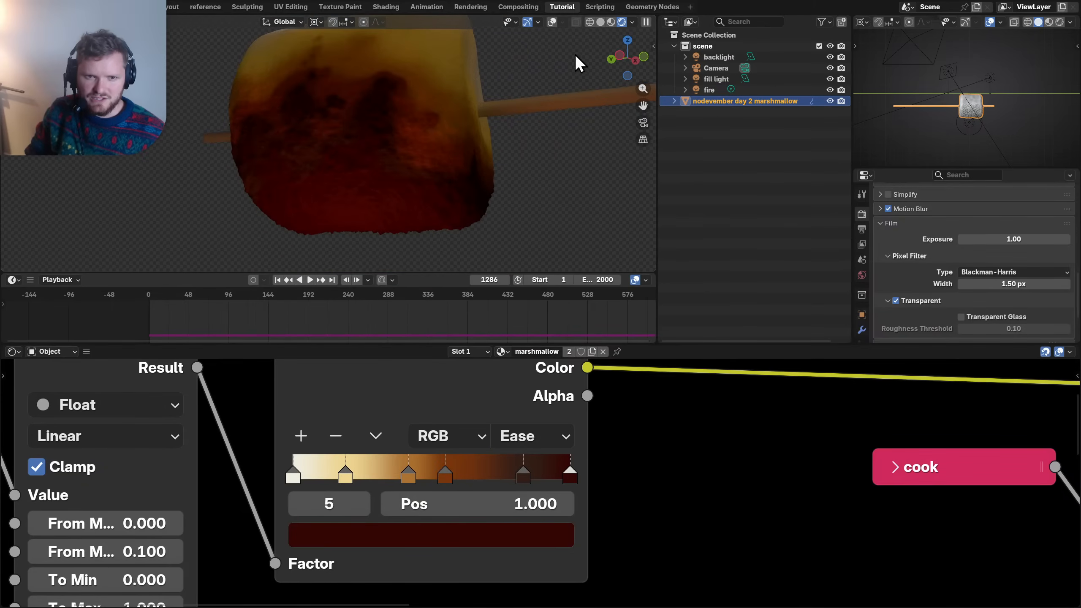
- Switch the viewport back to Solid shading and open the boiling node group in the Geometry Node Editor
left_click(599, 21)
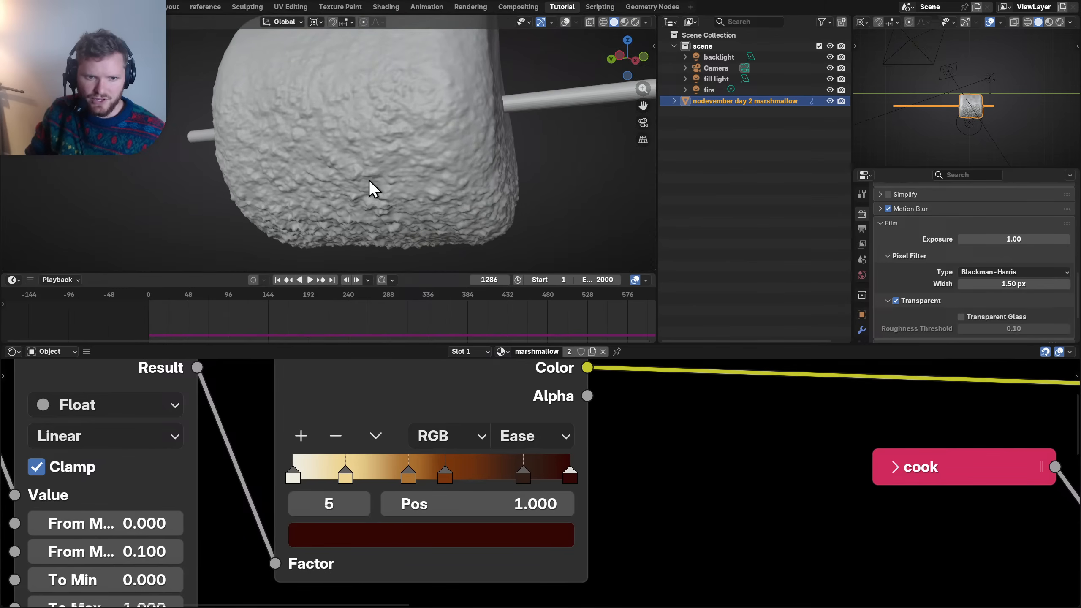
scroll(12, 352, "up", 1, "ctrl")
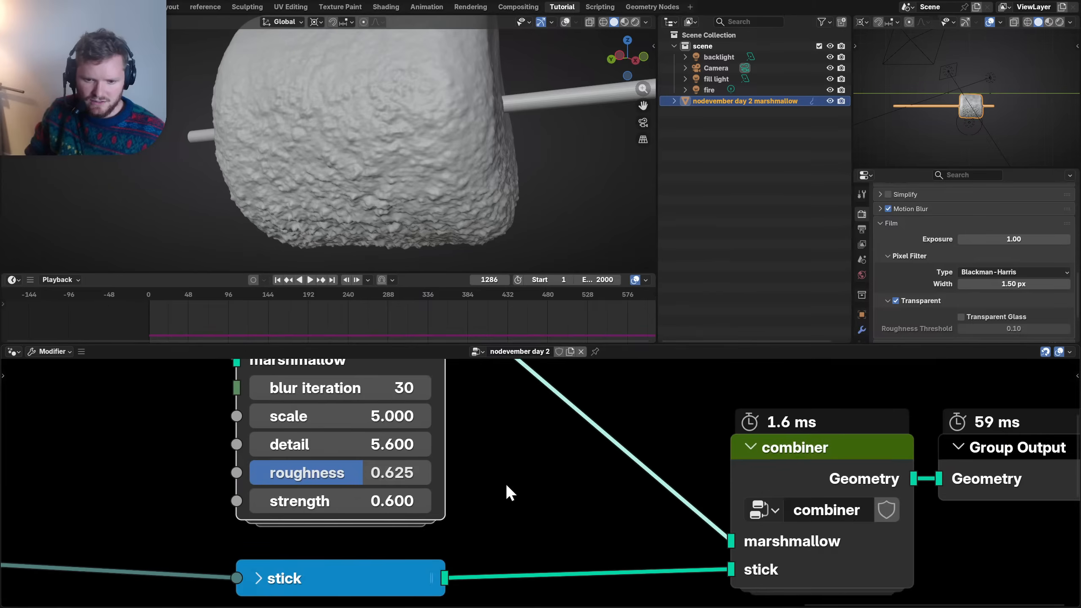
scroll(702, 445, "down", 7)
key("Tab")
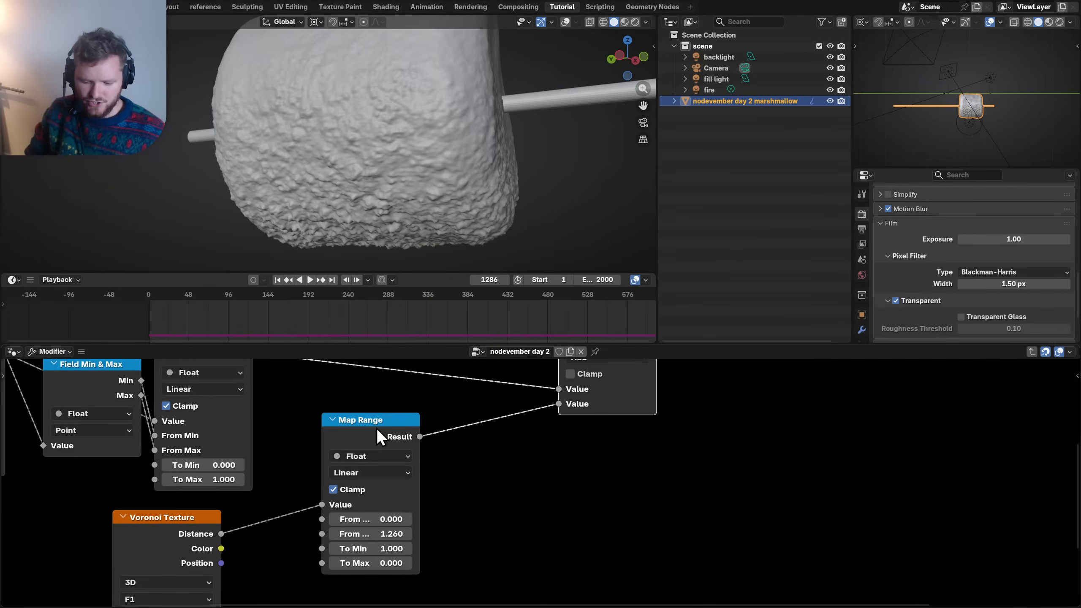
- Toggle the Add node's mute state in the boiling group to inspect its effect on the surface bumps
middle_click_drag(512, 416, 459, 488)
key("m")
key("m")
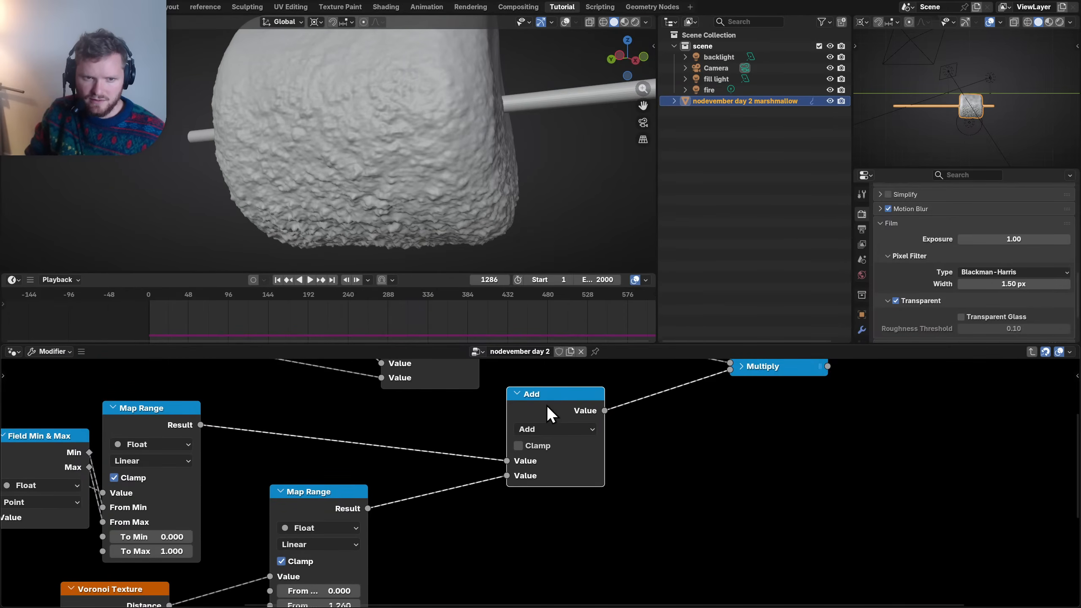
key("m")
key("m")
scroll(372, 209, "up", 4)
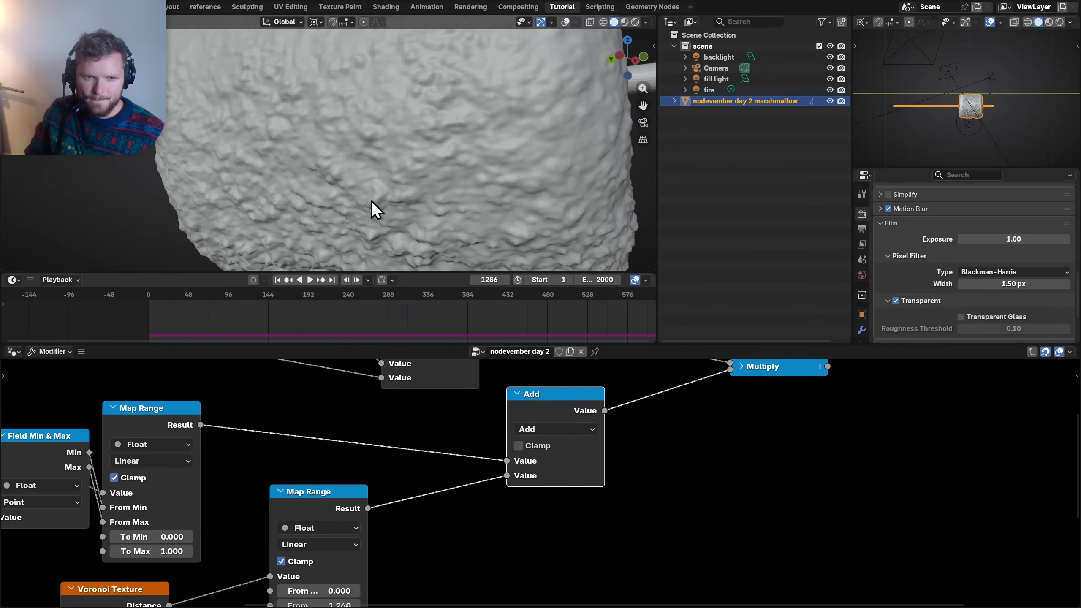
- Set the Voronoi Texture's Scale to 8.100 and Detail to 15.000, and save the file
scroll(372, 205, "up", 1)
middle_click_drag(191, 438, 361, 315)
middle_click_drag(284, 499, 362, 410)
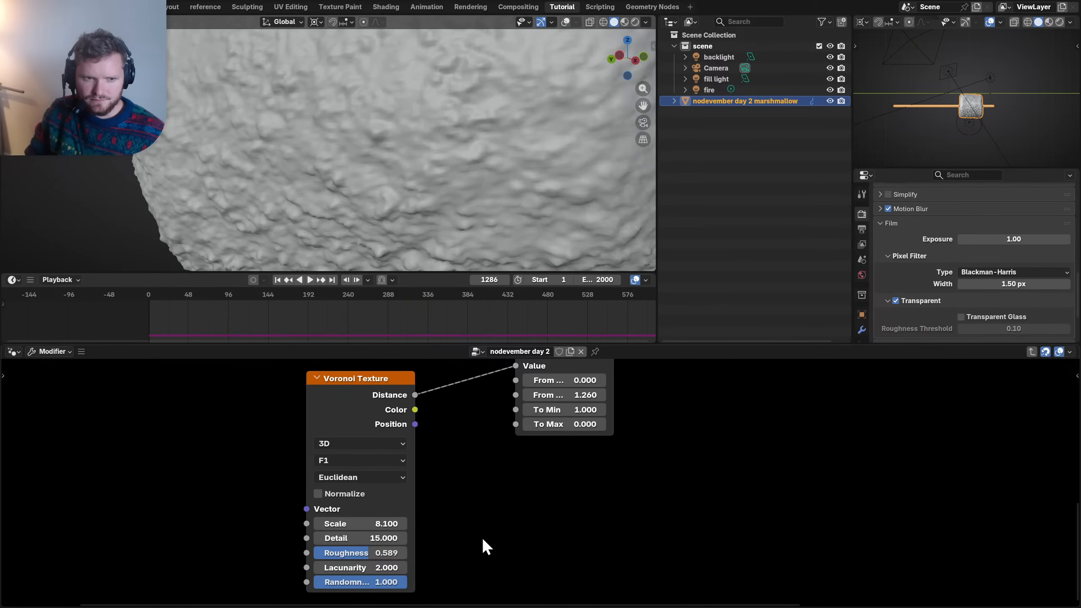
scroll(430, 207, "down", 5)
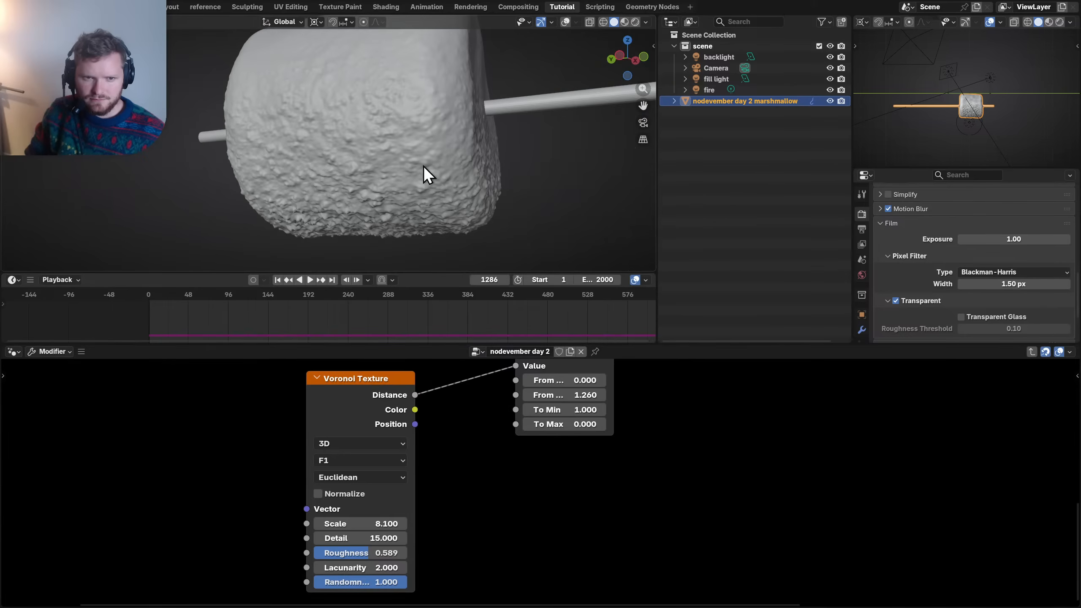
middle_click_drag(427, 213, 413, 187)
key("ctrl+s")
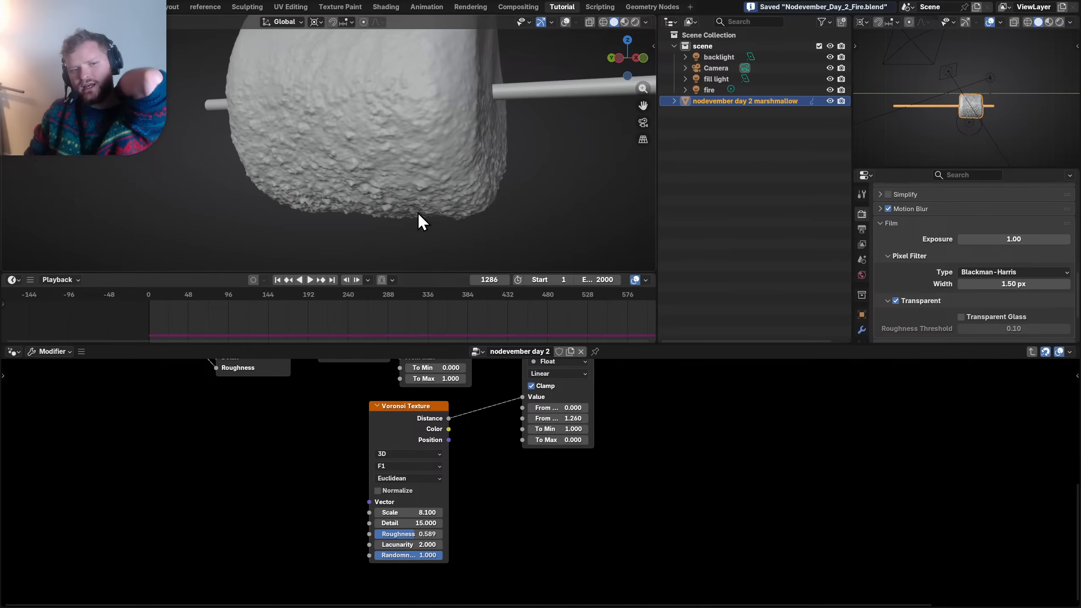
- Exit the boiling group, move the boiling, stick, combiner and Group Output nodes away from Separate Bundle, and save the file
scroll(415, 468, "down", 8)
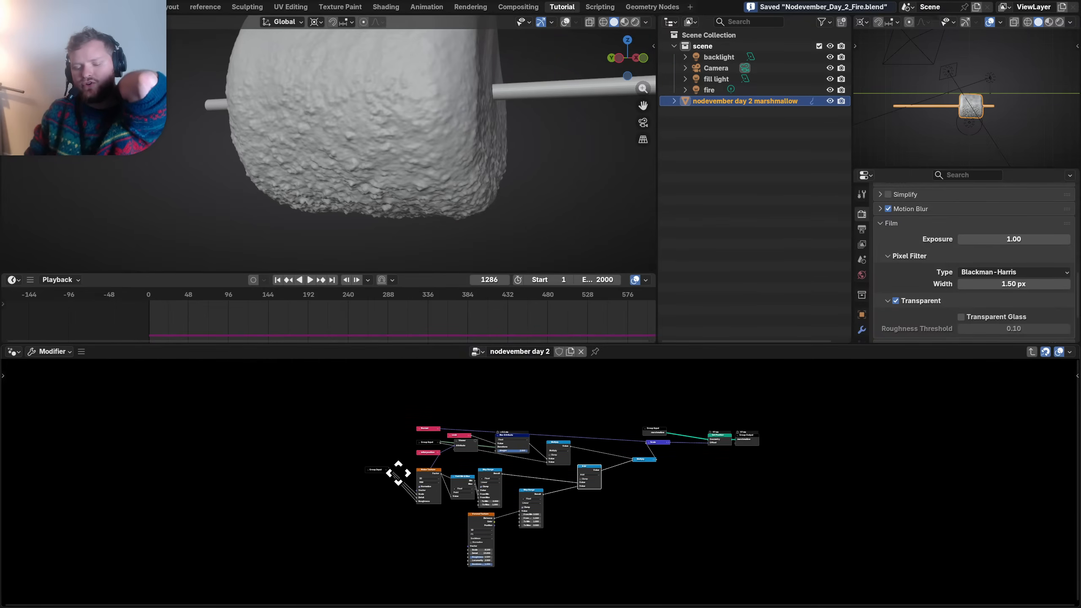
scroll(422, 448, "up", 4)
key("Tab")
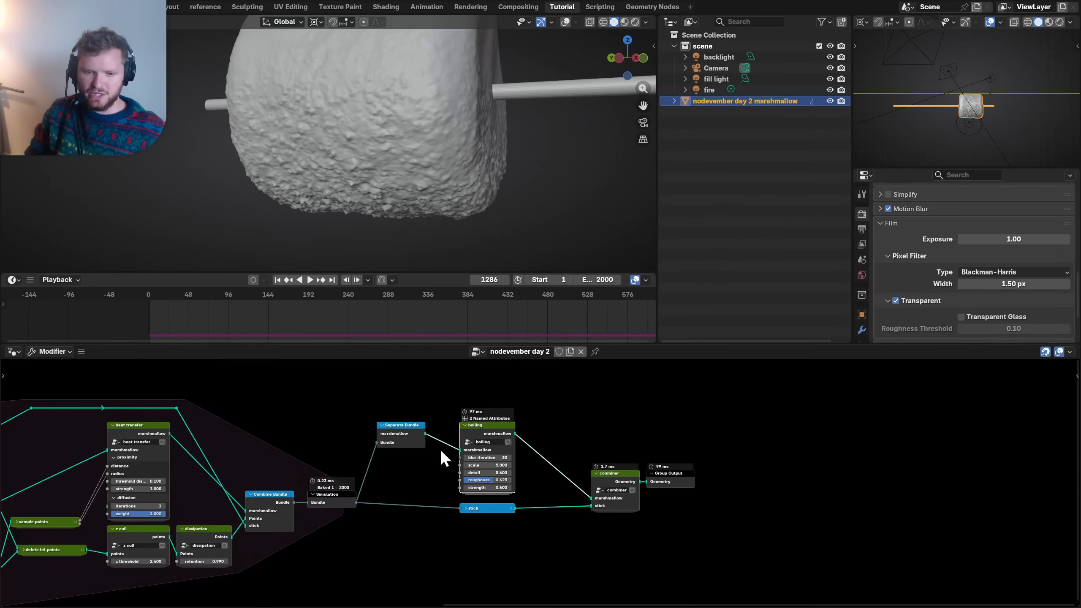
left_click_drag(523, 530, 352, 428)
key("g")
left_click(441, 431)
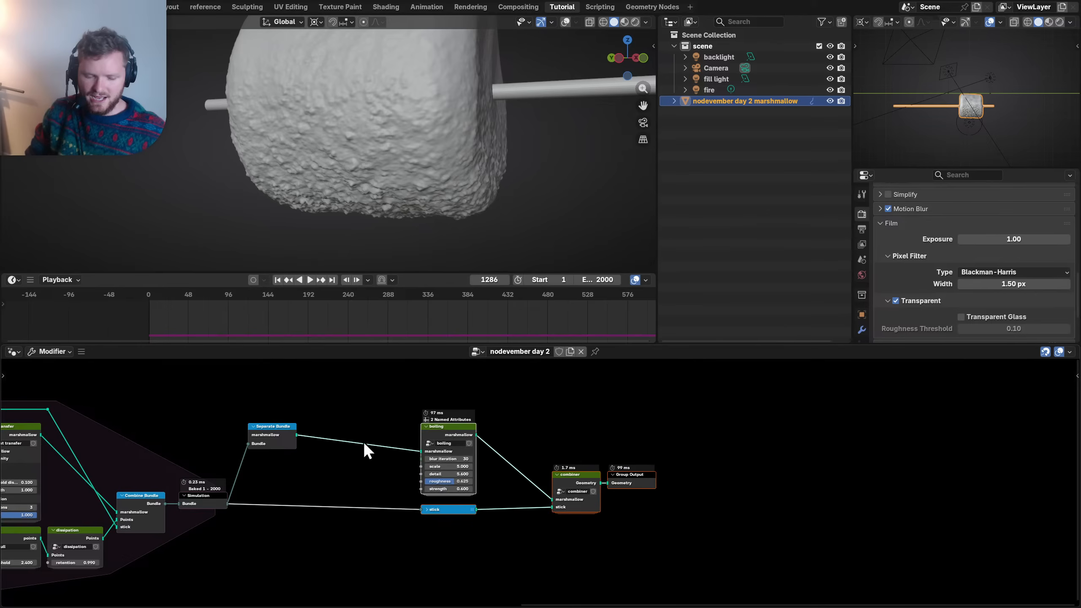
middle_click_drag(411, 453, 598, 472)
scroll(598, 472, "up", 6)
key("ctrl+s")
- Insert a Subdivide Mesh node at level 1 between the Separate Bundle and boiling nodes and inspect the surface detail
key("shift+a")
type("sub")
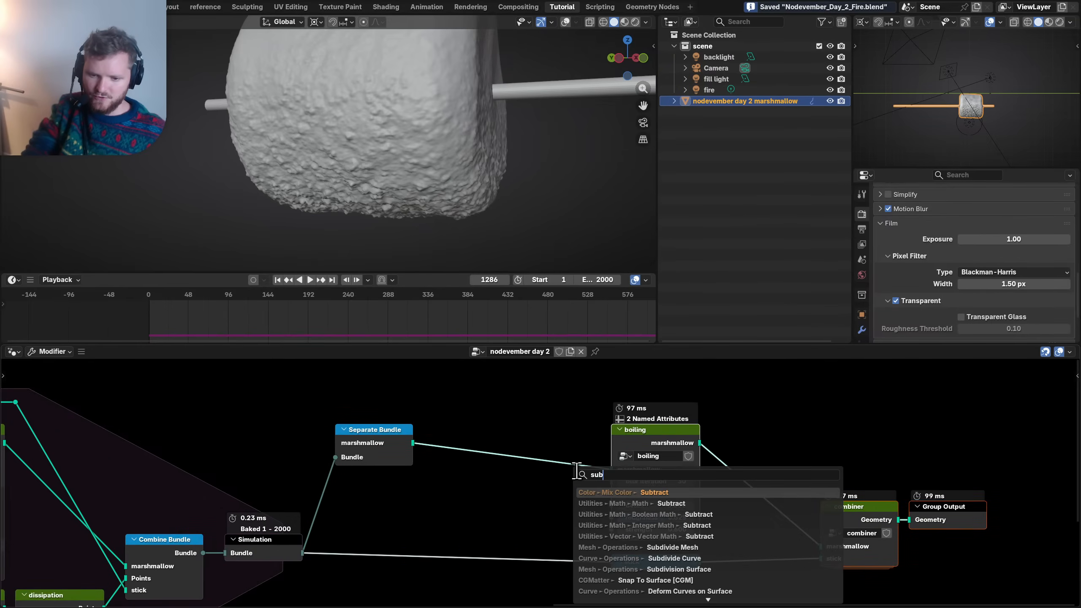
type("di")
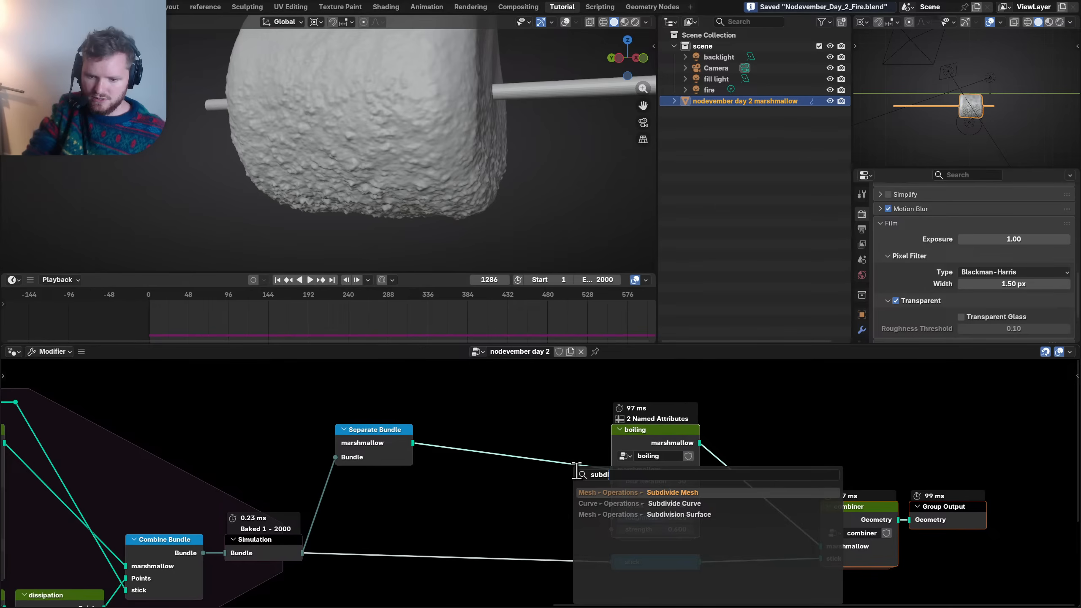
key("Return")
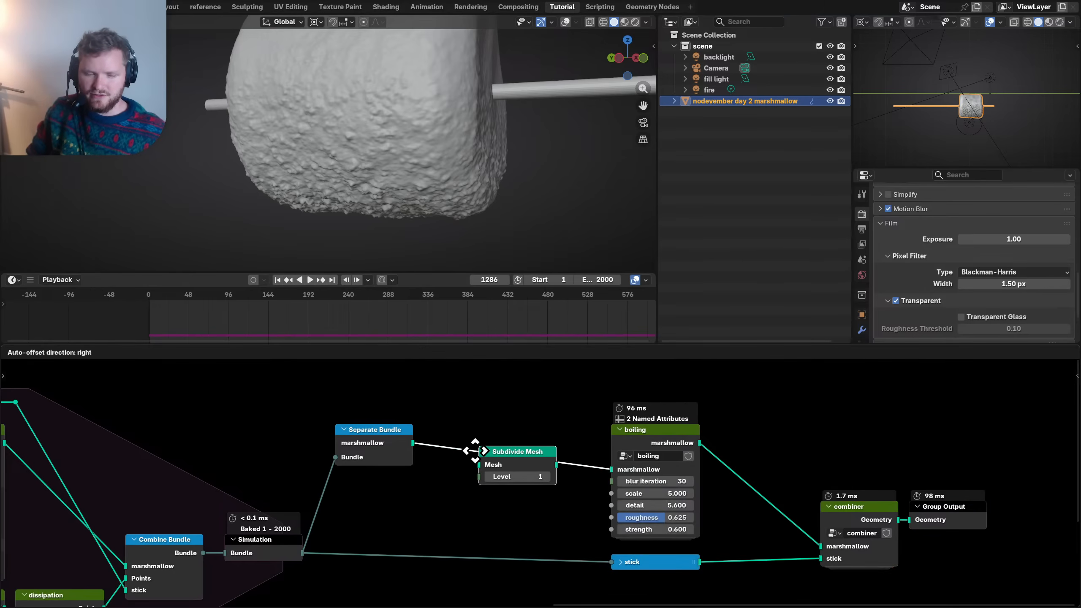
scroll(331, 159, "up", 3)
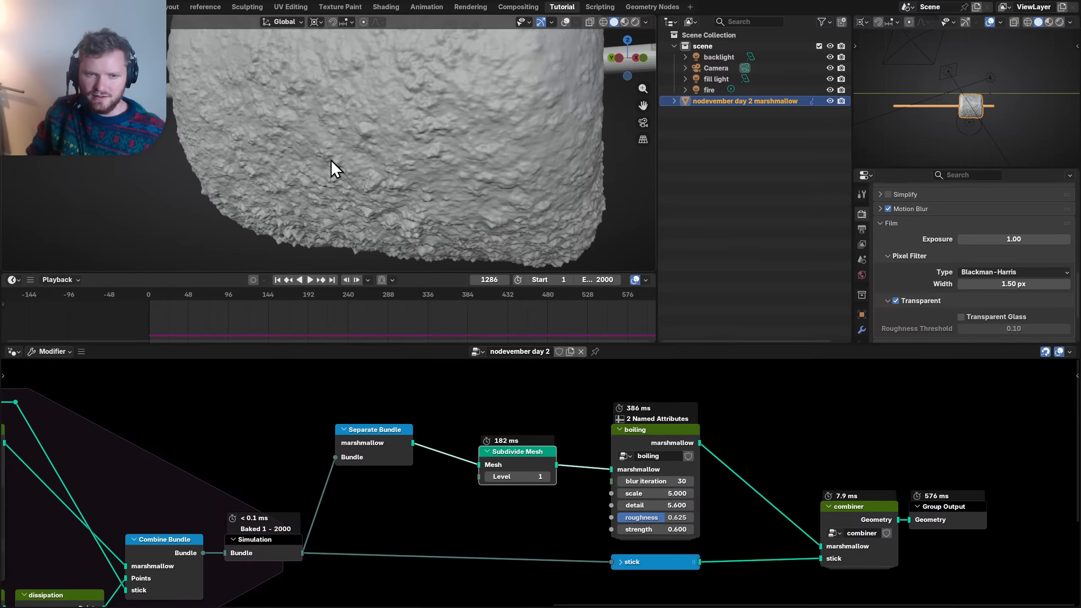
- Toggle the Subdivide Mesh node's mute state and compare the marshmallow's surface detail with and without the subdivision
middle_click_drag(331, 160, 314, 111)
scroll(341, 157, "up", 1)
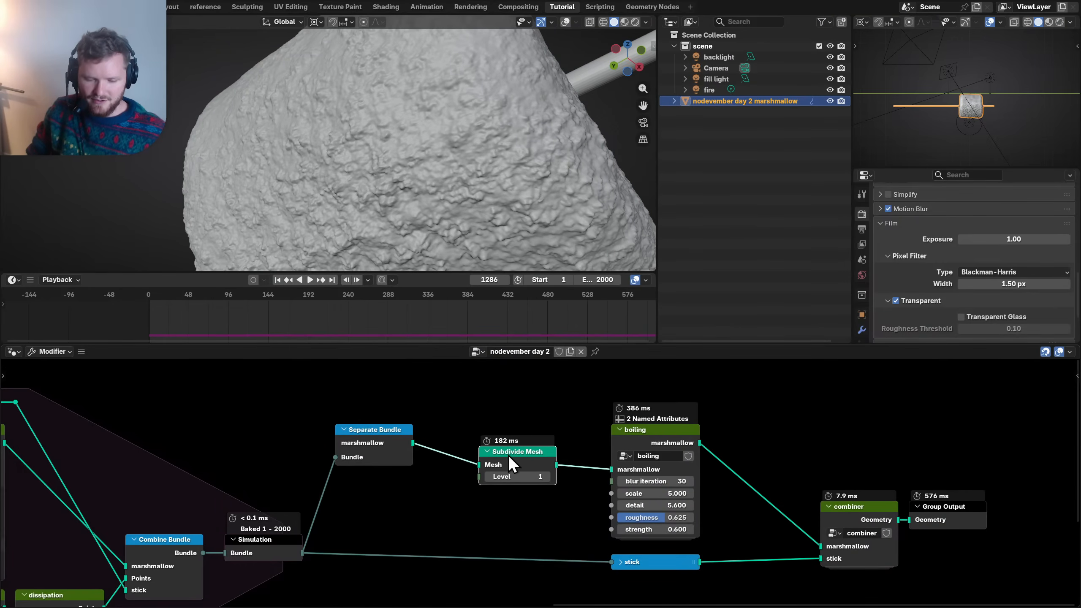
key("m")
key("m")
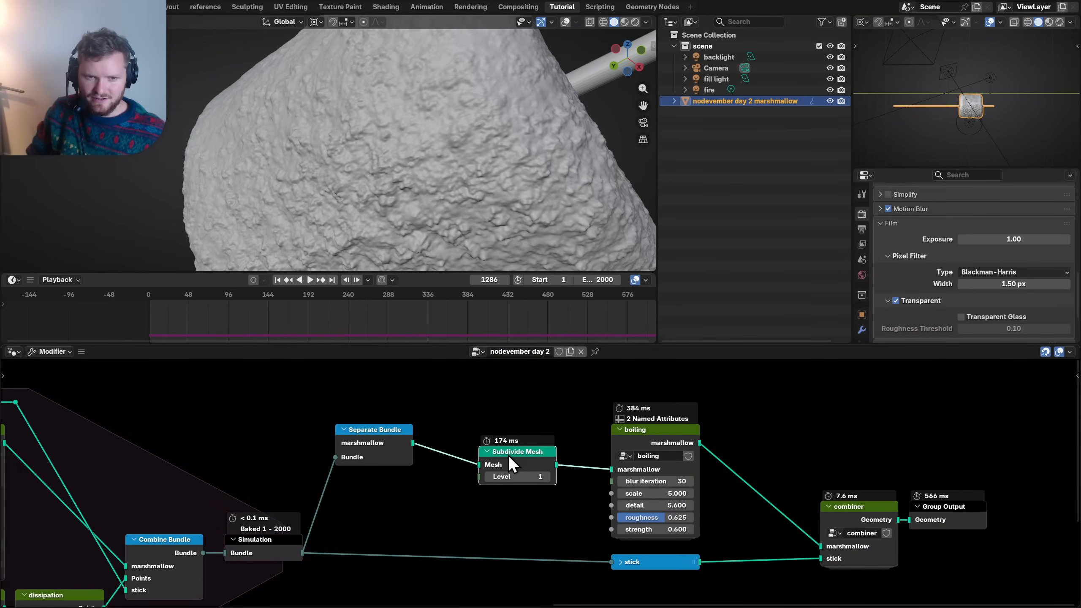
key("m")
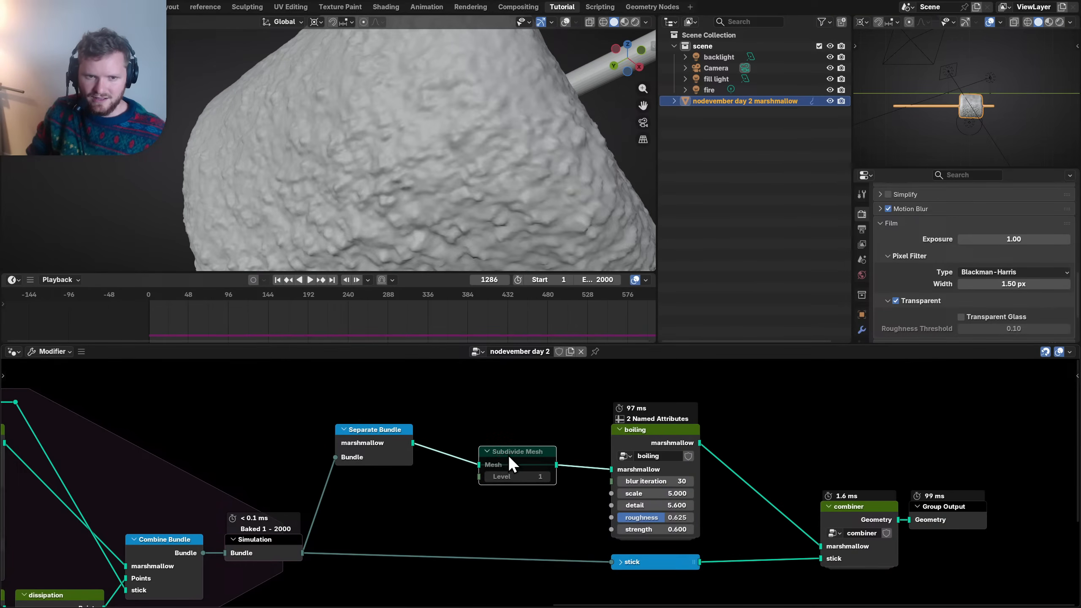
key("m")
- Enter the boiling group and toggle the Add node's mute state to compare the surface with and without the Voronoi contribution
left_click(658, 428)
key("Tab")
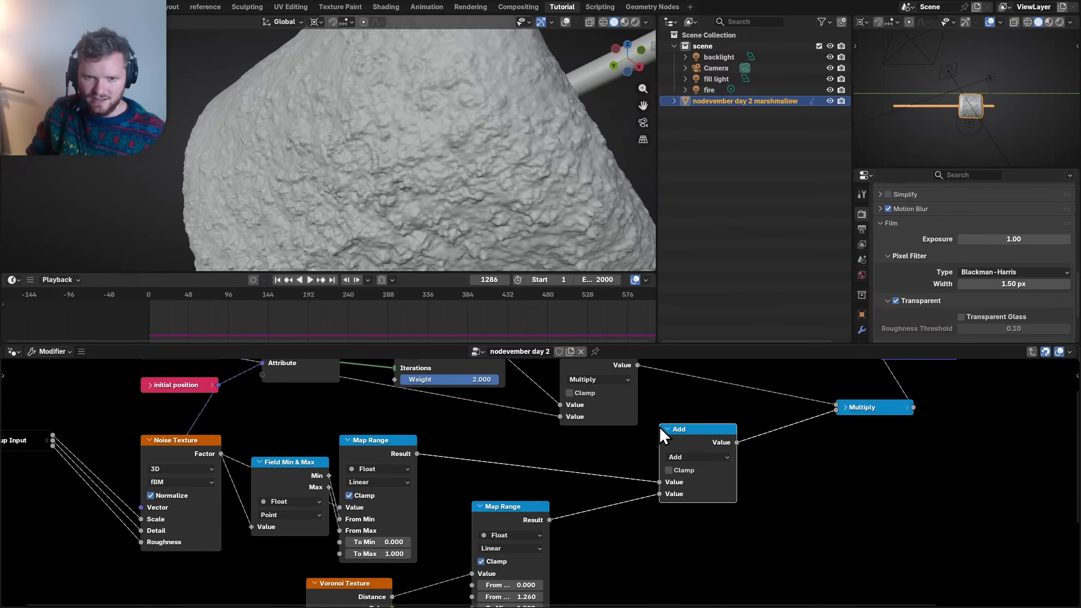
key("m")
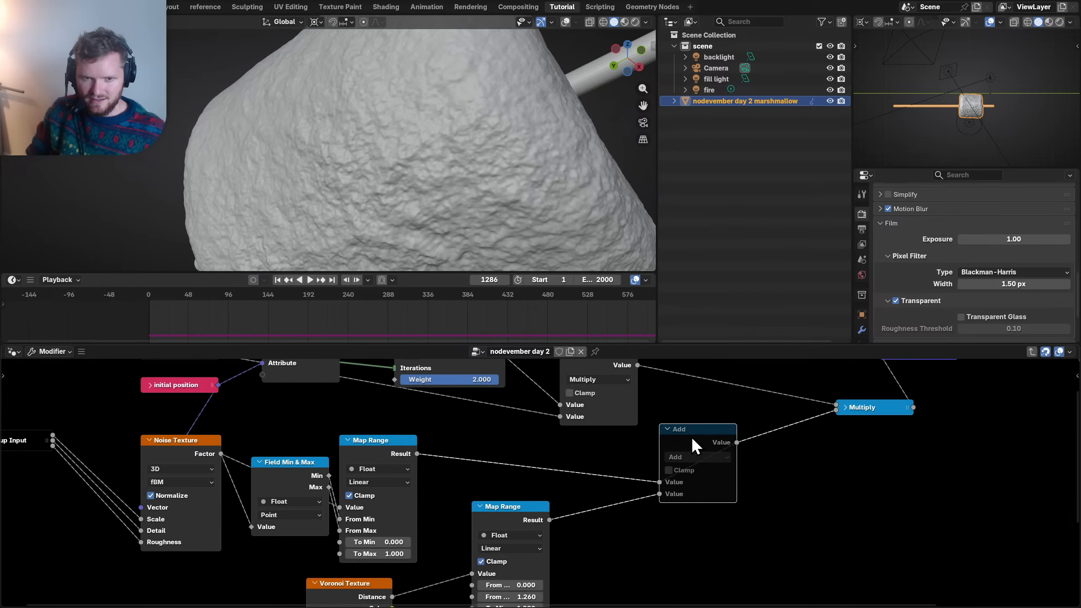
key("m")
- Set To Min to 0.700 on the Map Range node fed by the Voronoi Texture
scroll(379, 459, "down", 5)
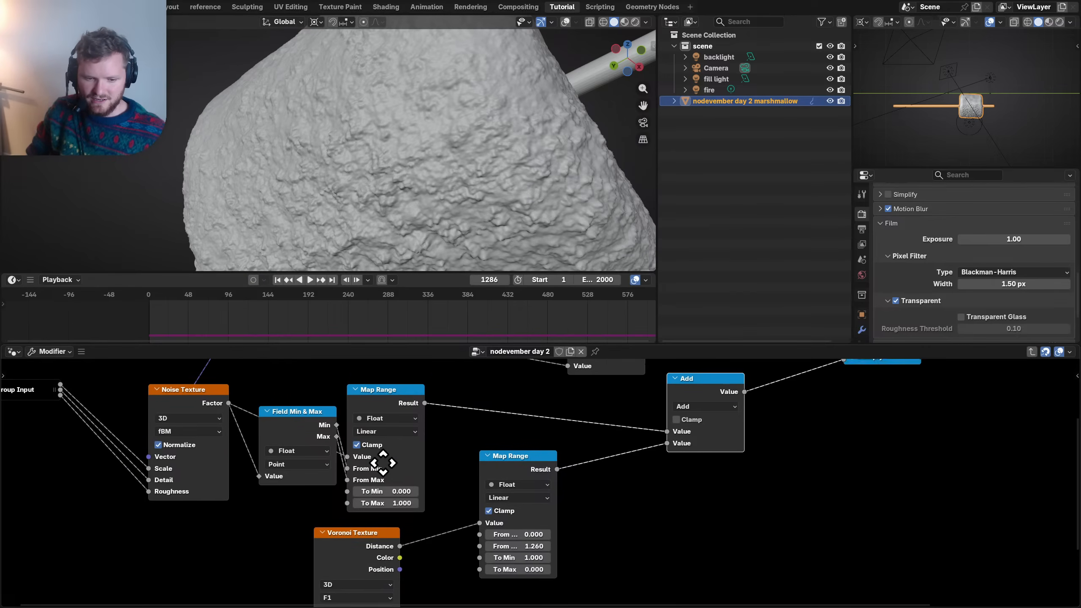
scroll(540, 481, "up", 1)
left_click(556, 529)
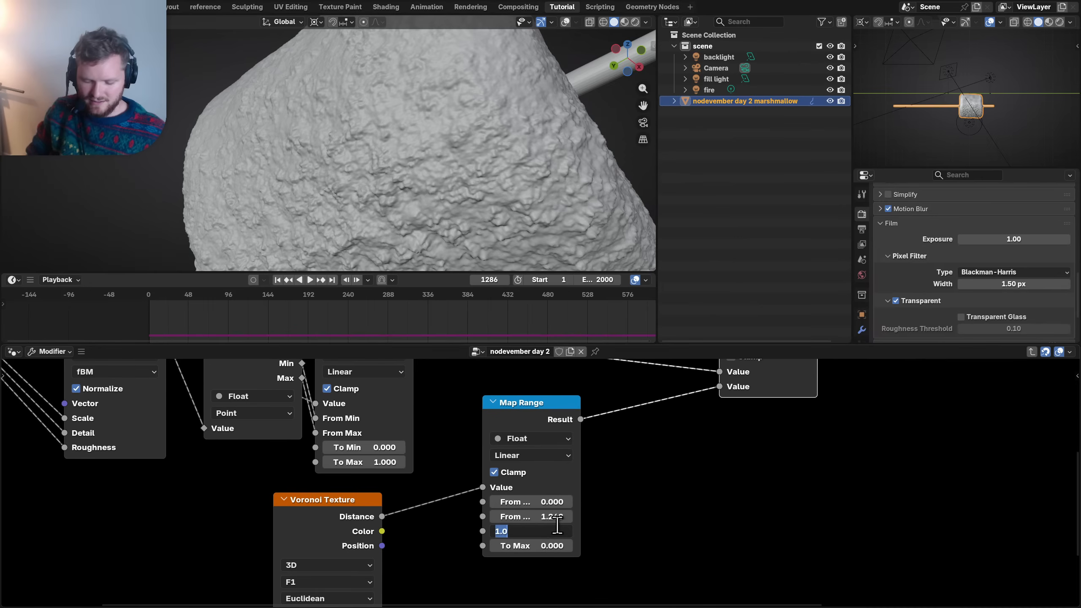
type("0")
key("Return")
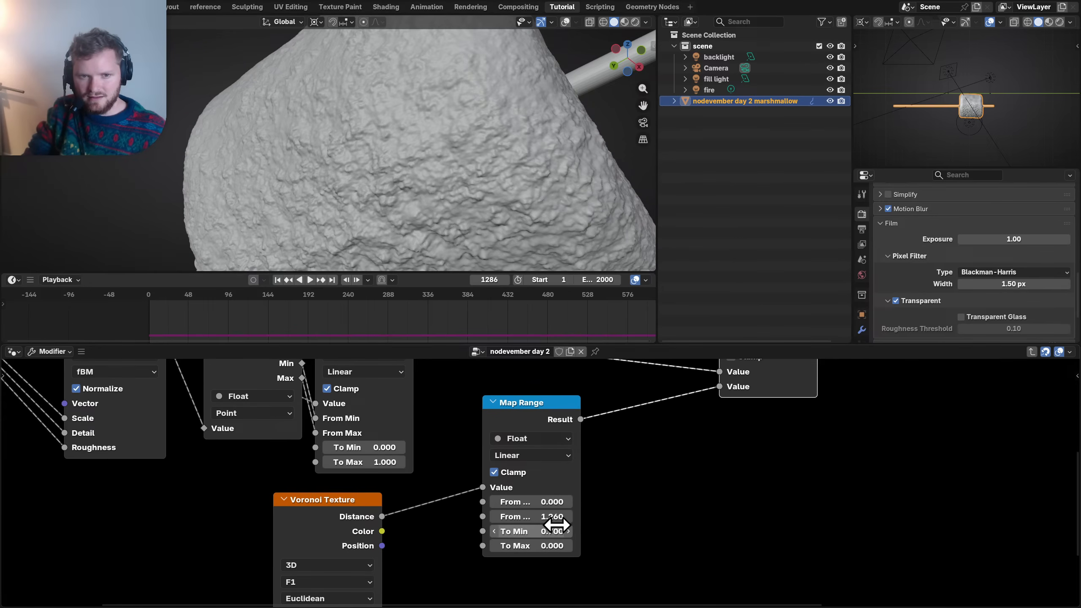
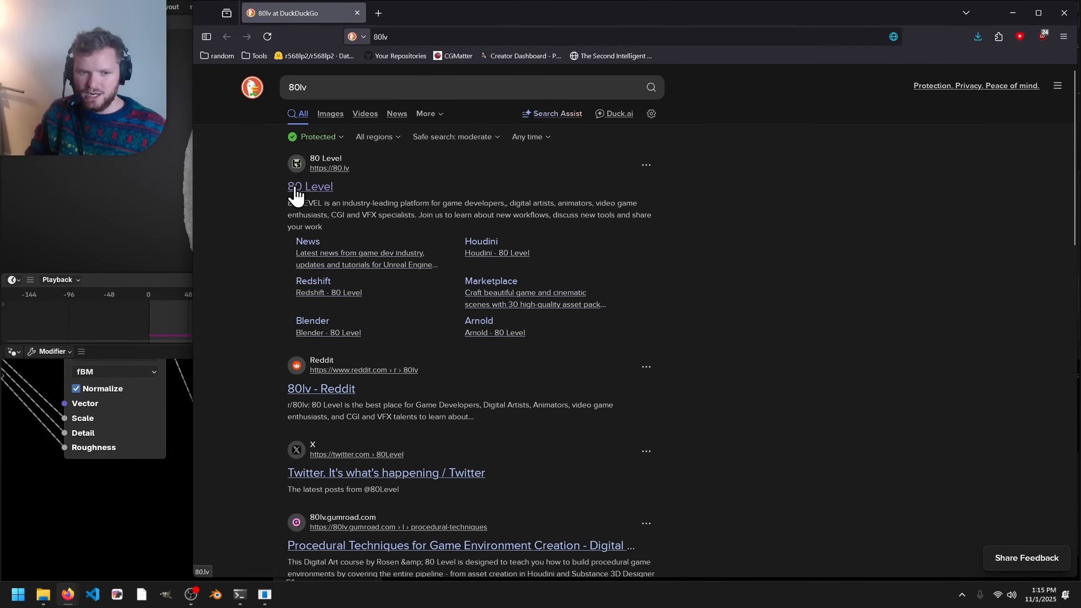
- In the browser, search for "80lv cgmatter geometry nodes" and open the Introduction to Blender Geometry Nodes course page
left_click(355, 91)
type("cgmatter")
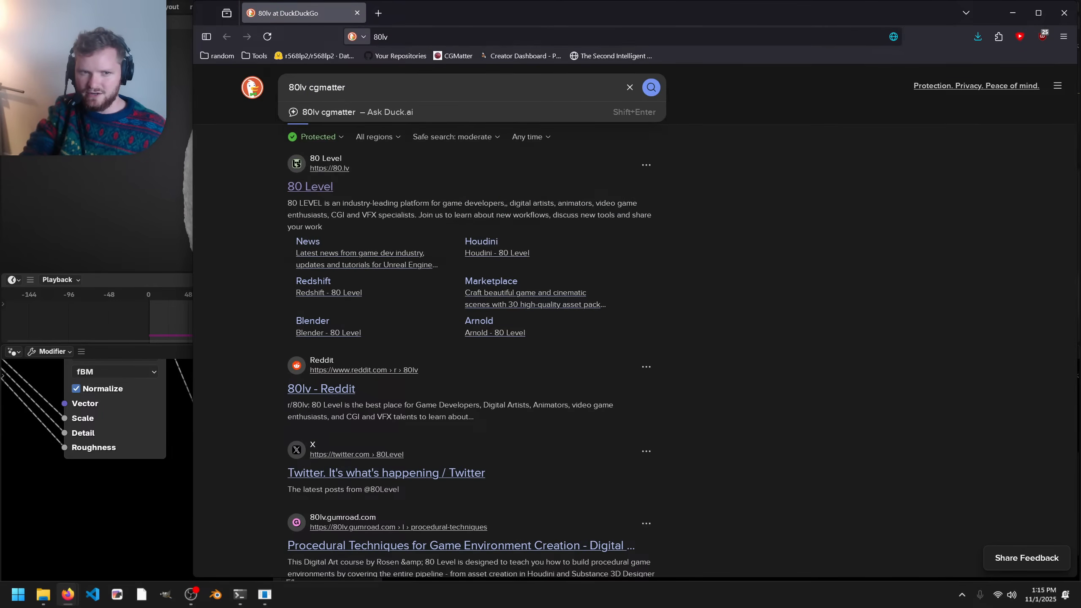
type(" geometry nodes")
key("Return")
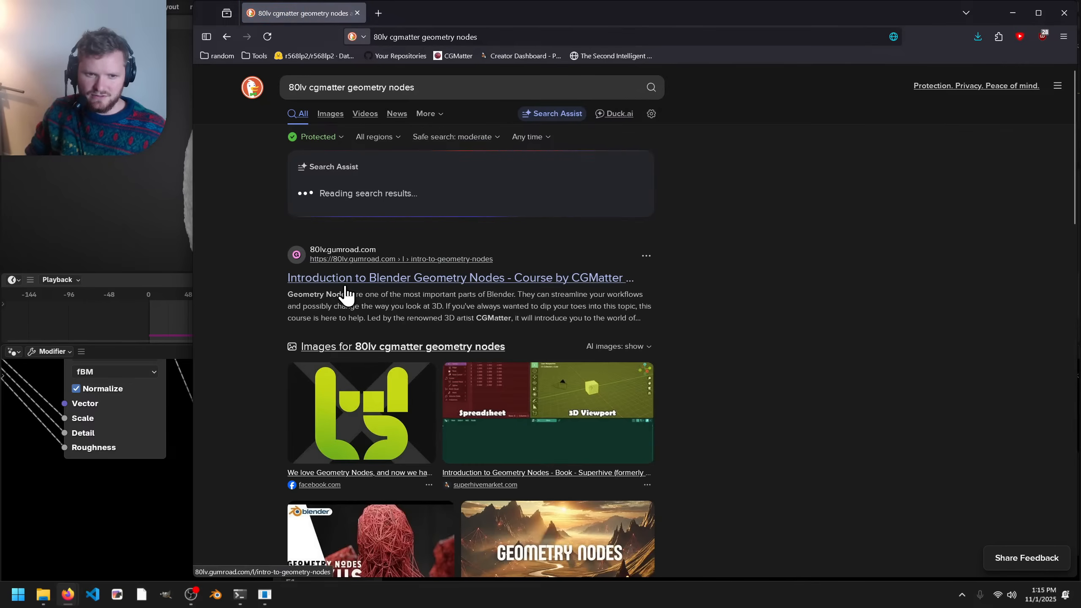
left_click(343, 279)
- Look through the course page's description, outline and purchase details, and close the browser to return to Blender
scroll(297, 256, "down", 15)
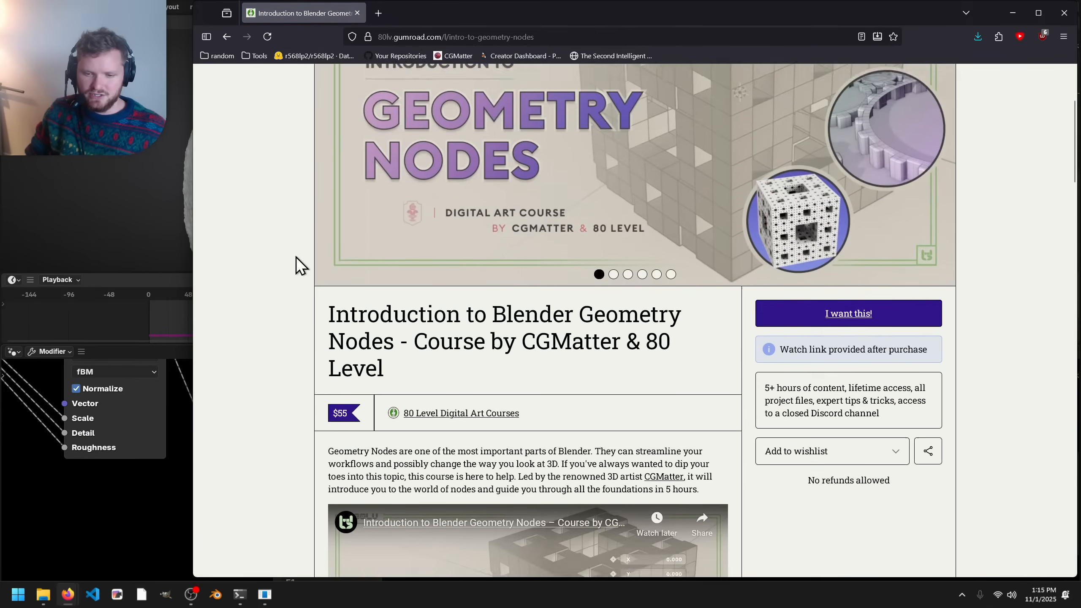
scroll(296, 257, "down", 15)
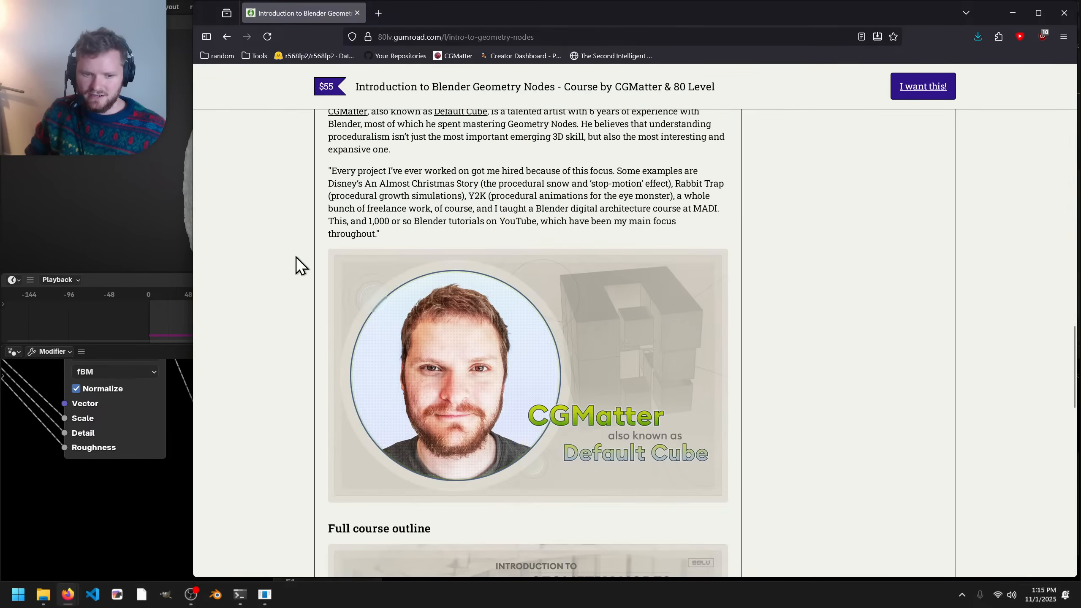
scroll(296, 257, "down", 8)
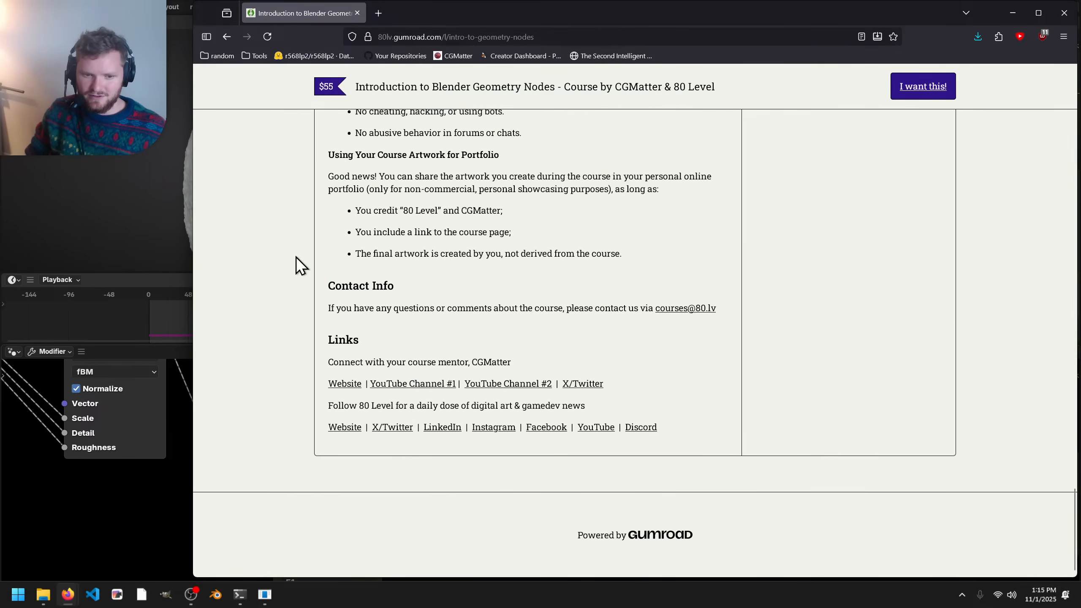
scroll(296, 256, "up", 20)
scroll(295, 256, "up", 15)
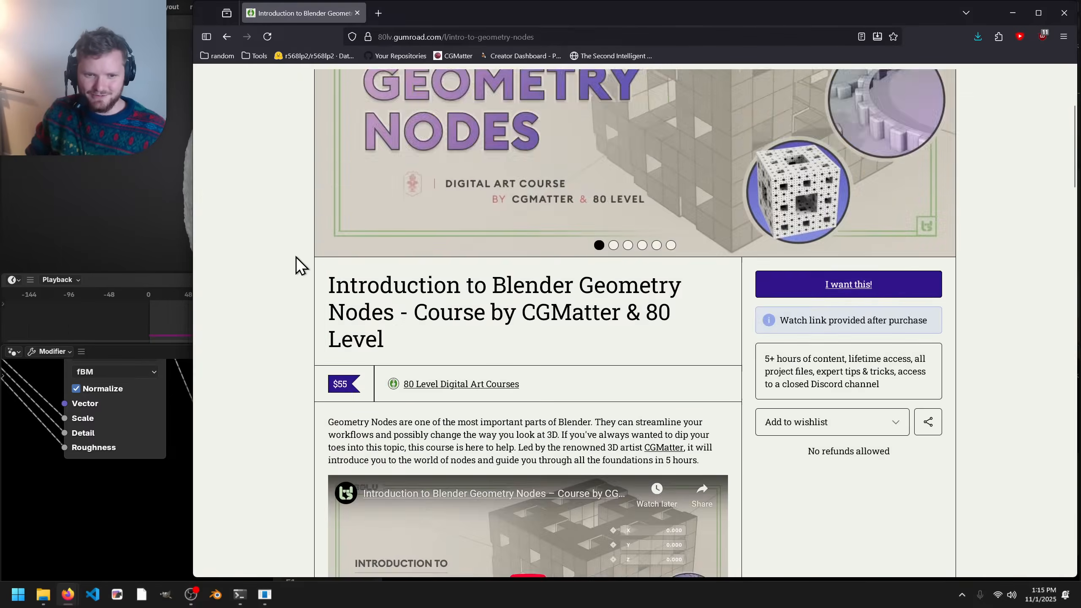
scroll(296, 257, "down", 17)
scroll(299, 270, "up", 10)
scroll(298, 270, "up", 10)
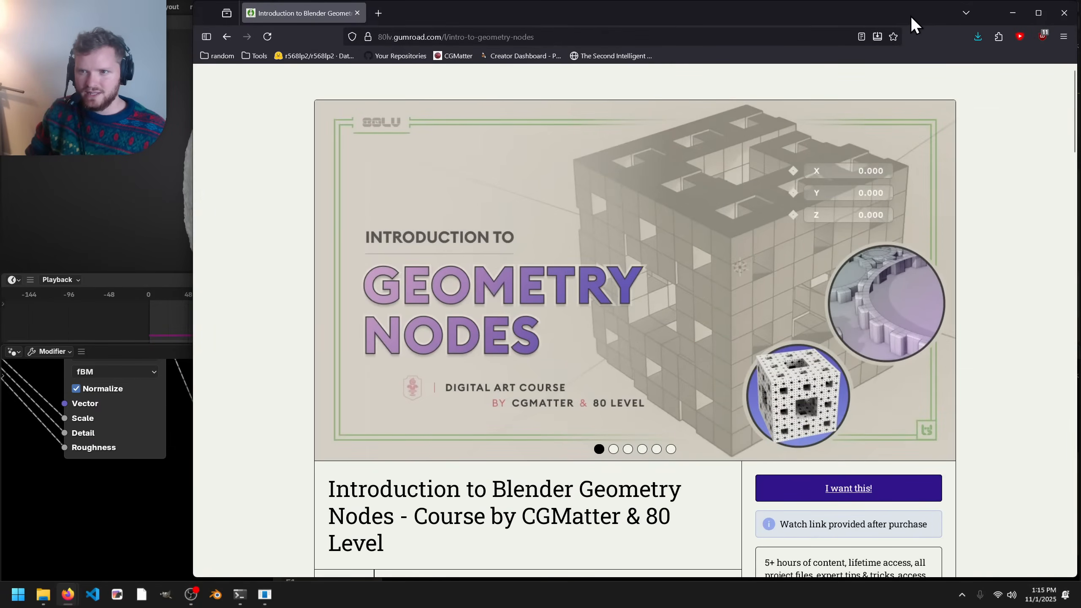
scroll(660, 242, "down", 8)
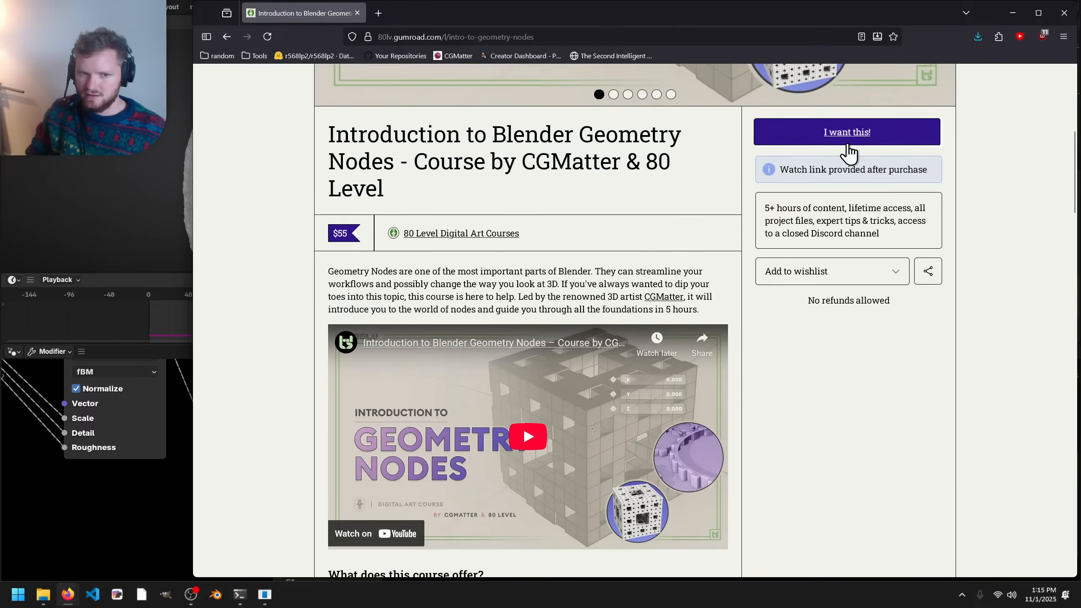
scroll(574, 159, "up", 8)
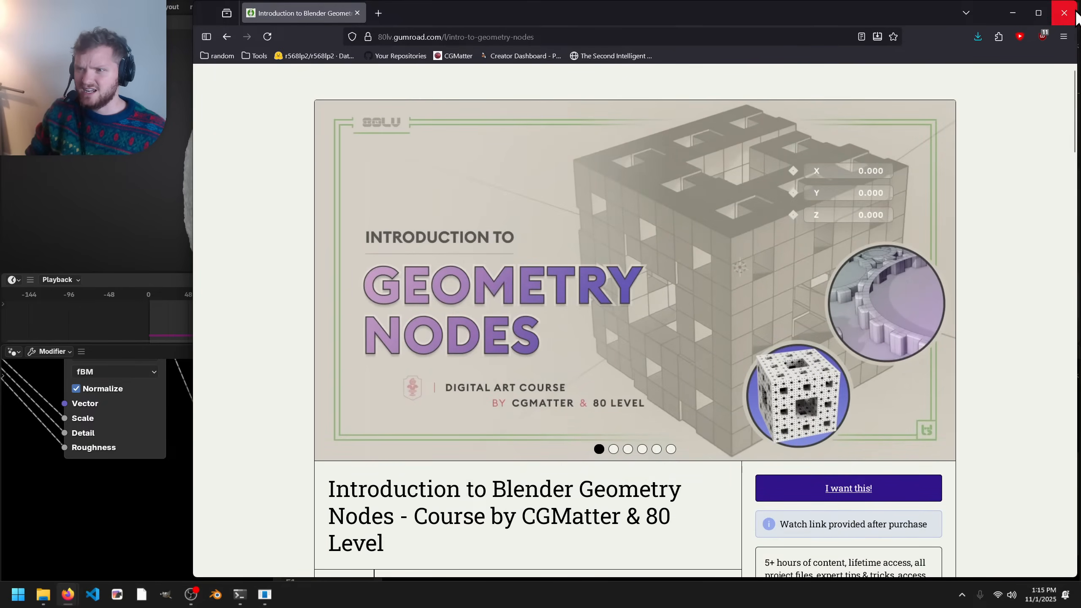
left_click(1064, 13)
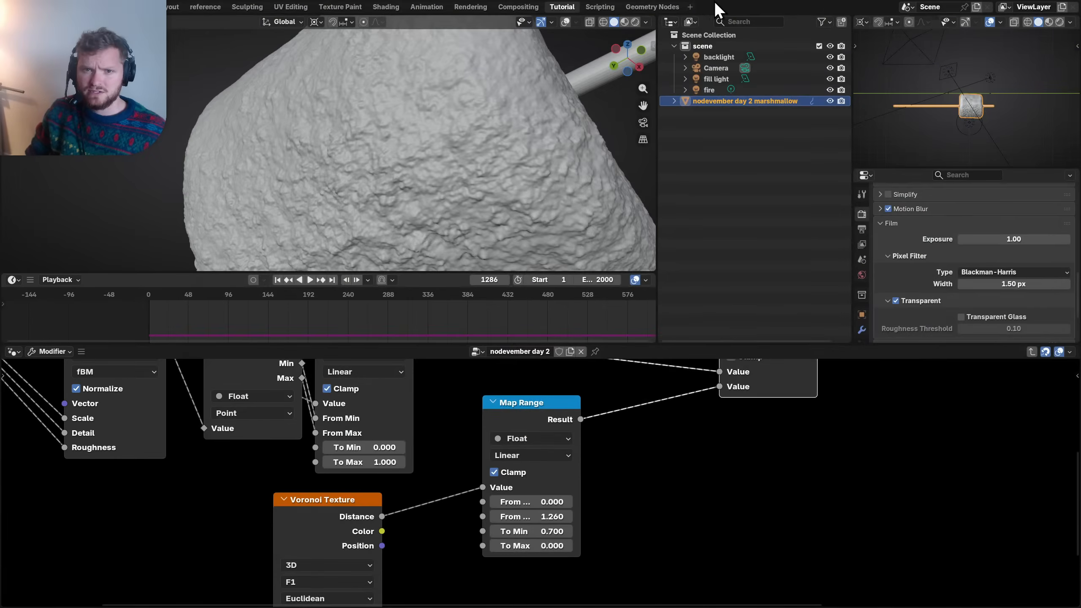
- Try Detail values of 8.000 and 4.000 on the Voronoi Texture
left_click(648, 484)
middle_click_drag(430, 550, 484, 437)
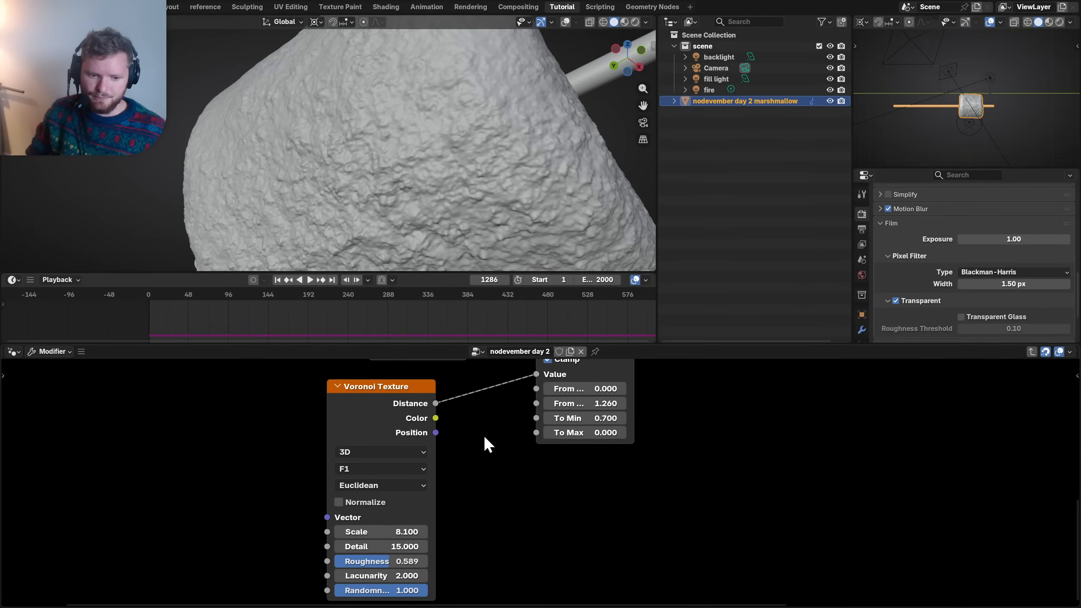
left_click(399, 547)
type("8")
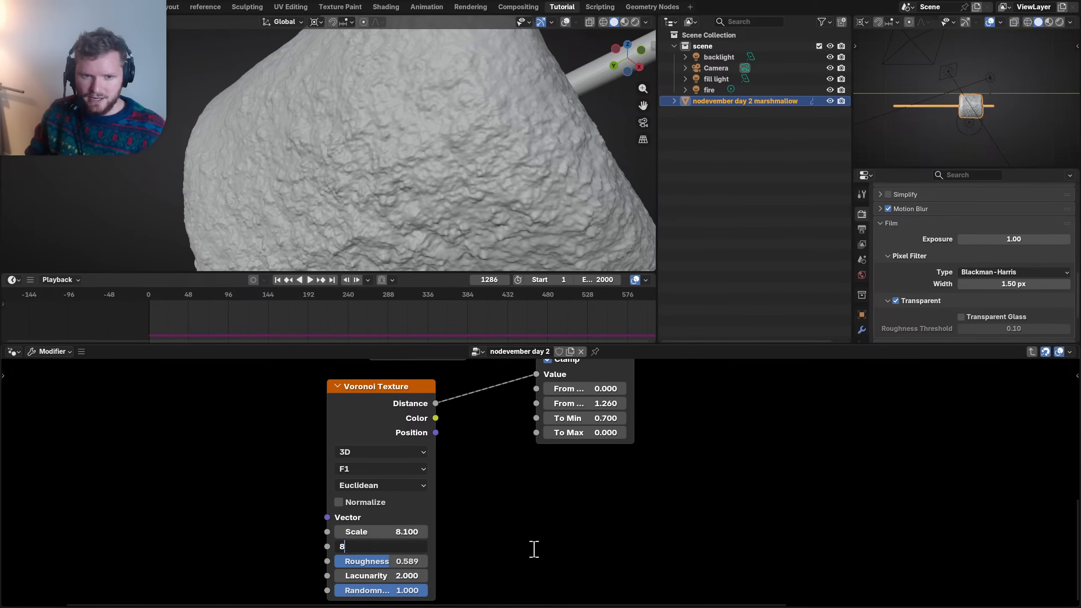
key("Return")
middle_click_drag(500, 453, 470, 485)
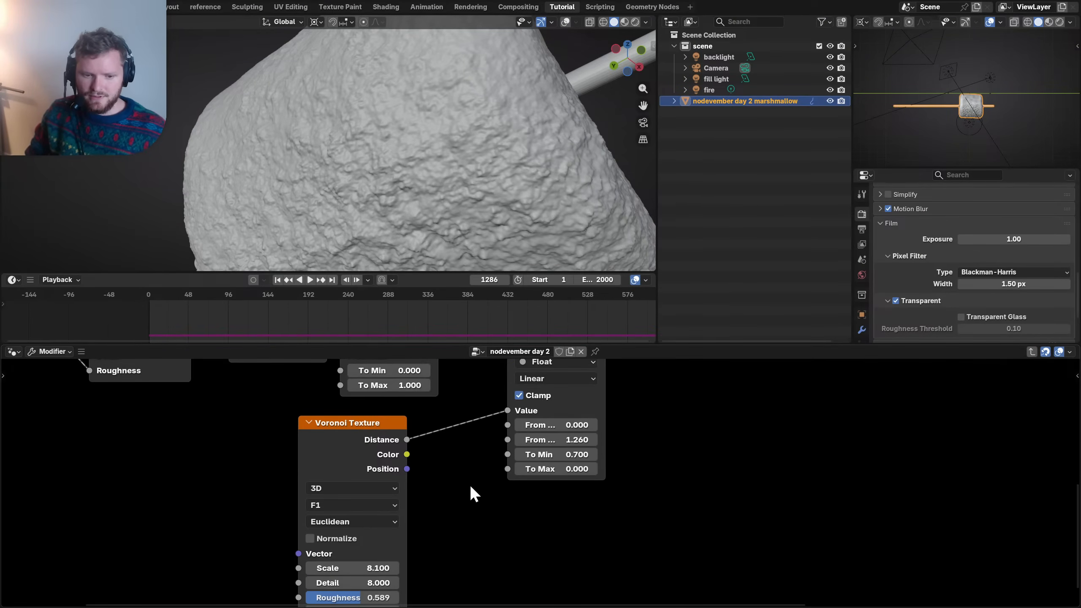
left_click(369, 582)
type("4")
key("Return")
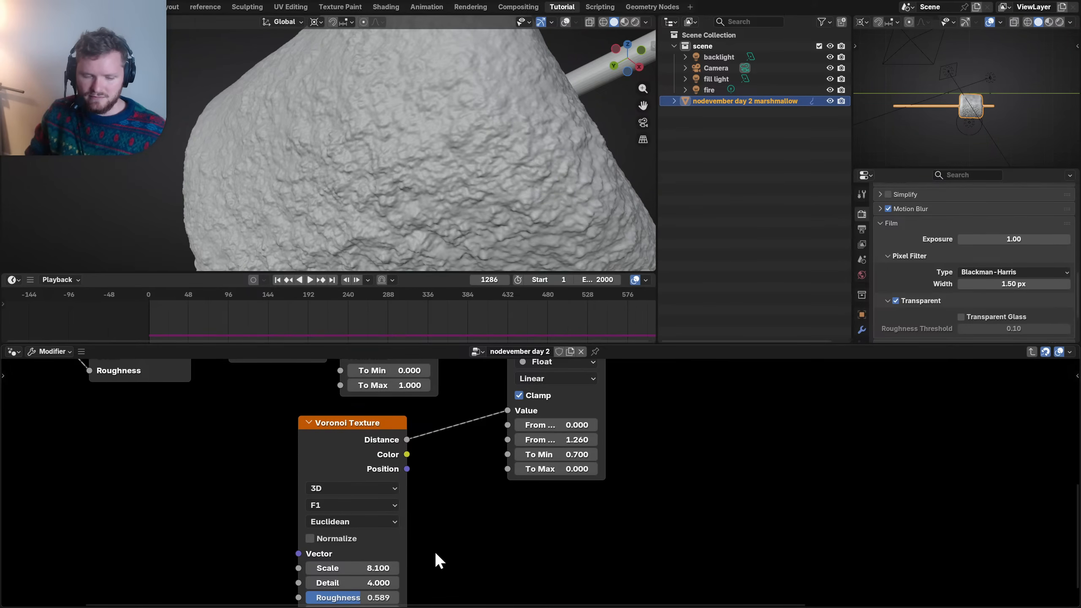
- Set the Voronoi Texture's Detail to 5.000
middle_click_drag(435, 552, 495, 469)
left_click(428, 500)
type("5")
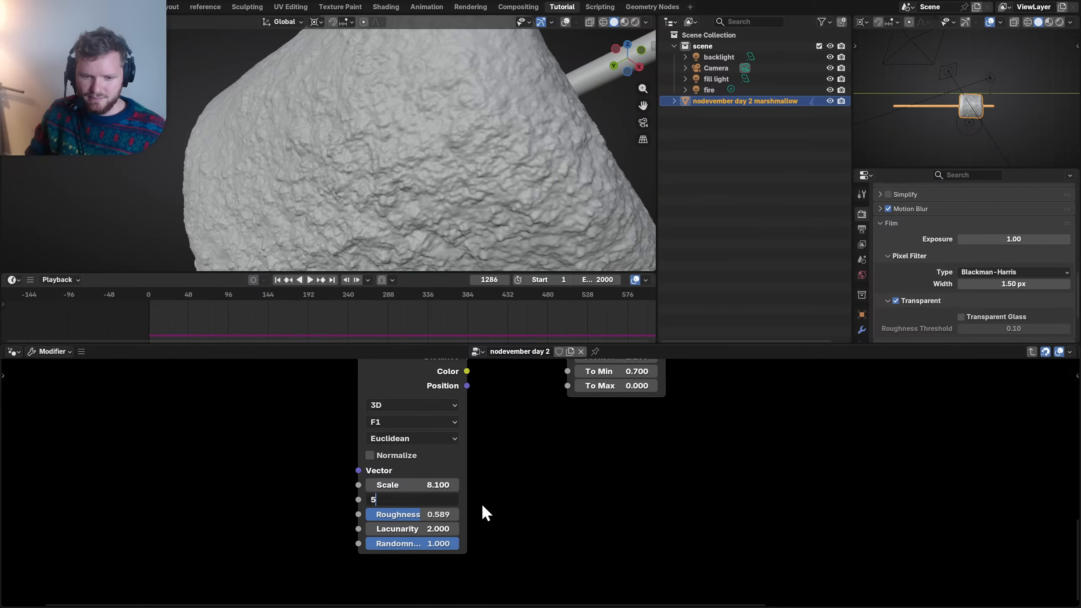
key("Return")
- Try Roughness values of 0 and 0.750 on the Voronoi Texture
left_click_drag(421, 514, 365, 515)
left_click(401, 515)
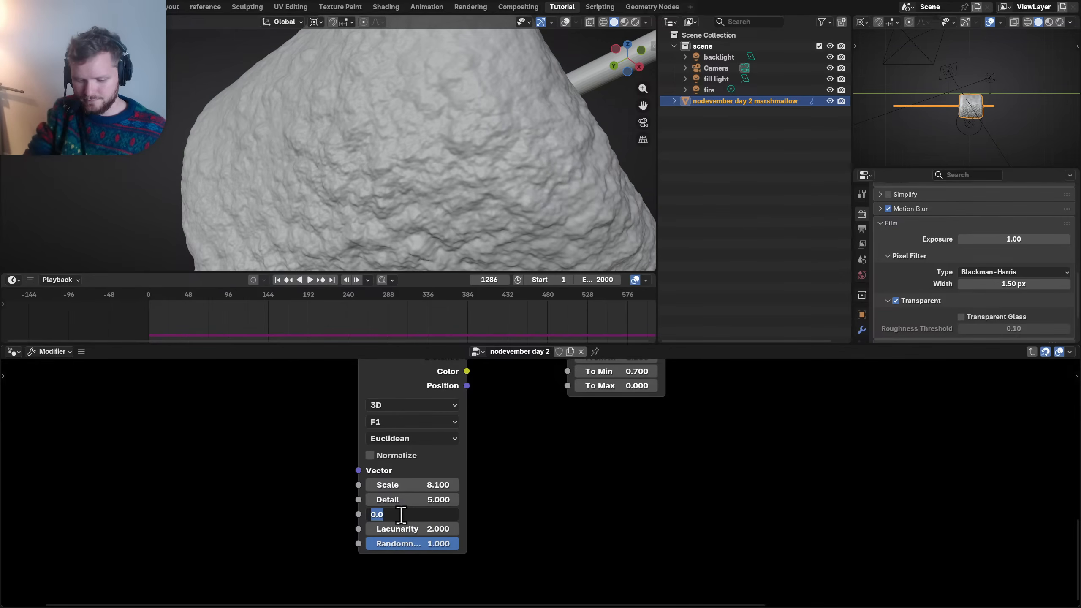
type(".75")
key("Return")
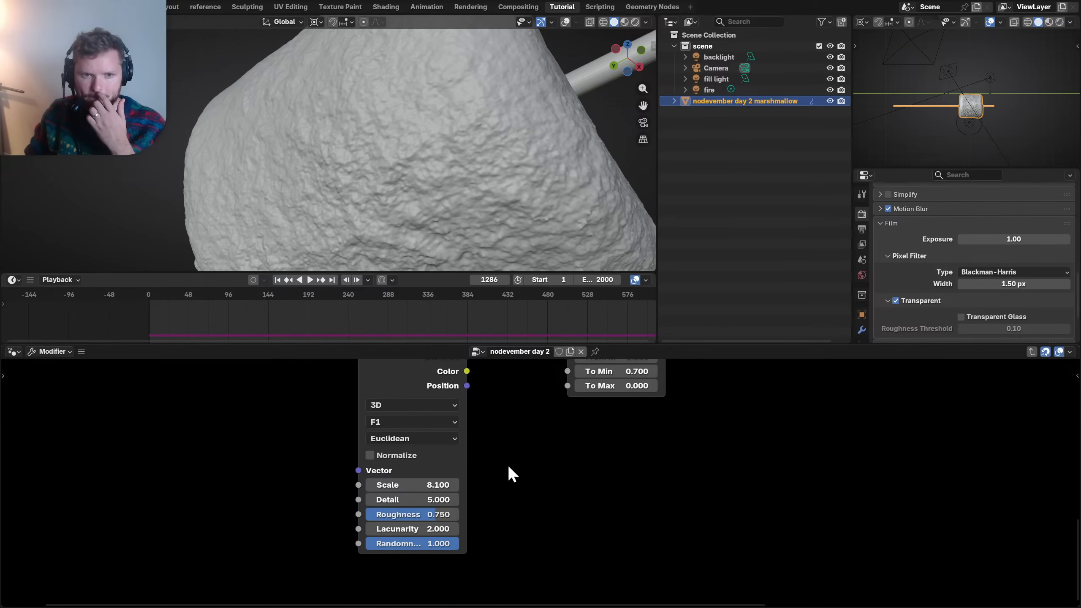
- Set the Voronoi Texture's Roughness to 0.5
scroll(508, 464, "down", 5)
middle_click_drag(613, 378, 509, 478)
left_click(602, 421)
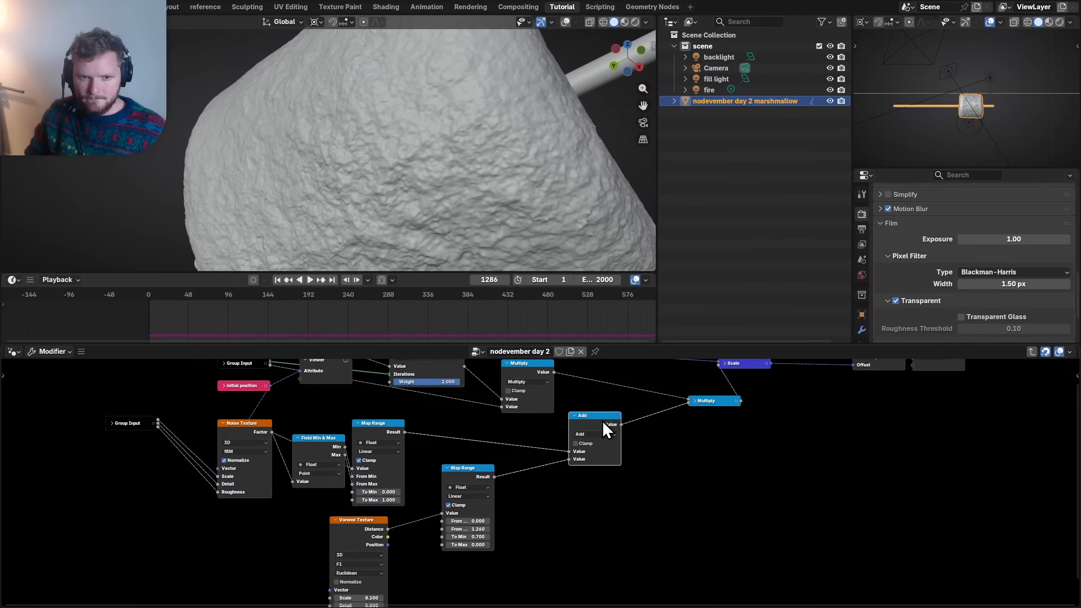
middle_click_drag(365, 489, 446, 390)
scroll(446, 391, "up", 5)
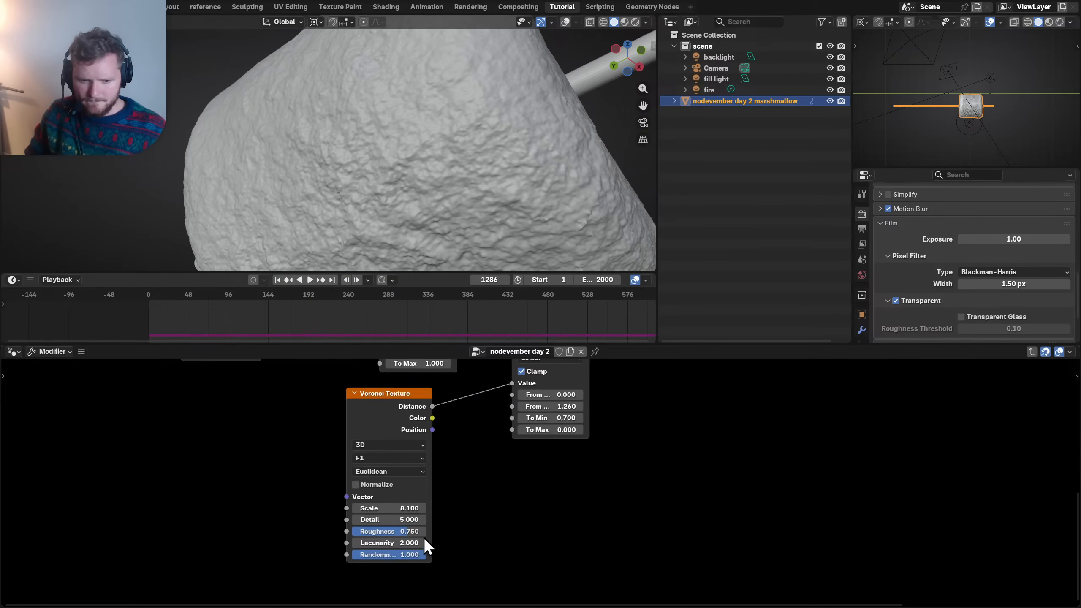
left_click(407, 533)
key("BackSpace")
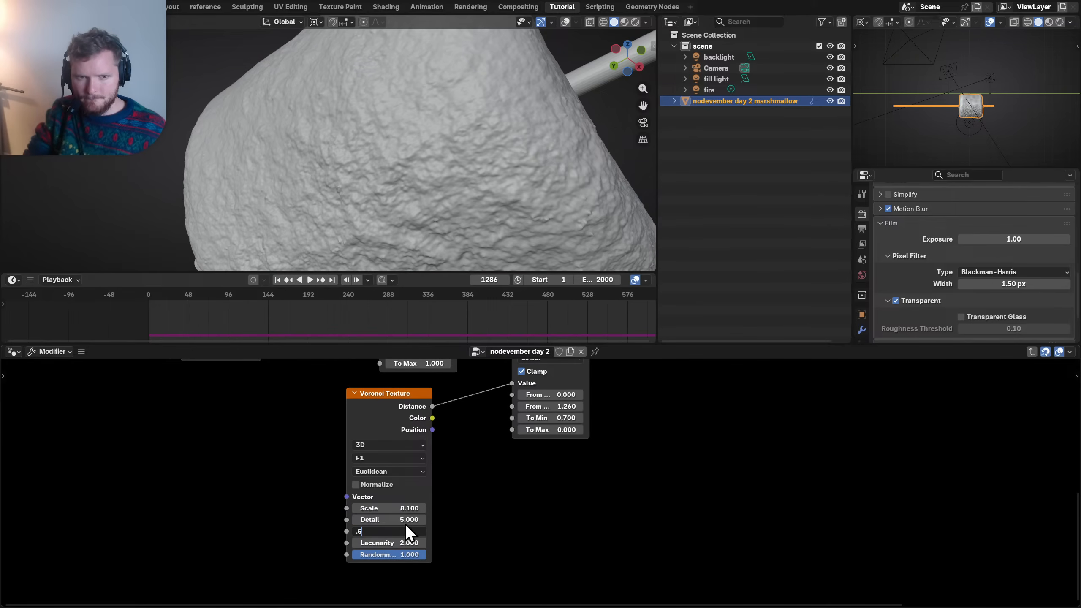
type(".5")
key("Return")
- Set From Max to 0.9 on the Map Range node fed by the Voronoi Texture
middle_click_drag(603, 398, 404, 443)
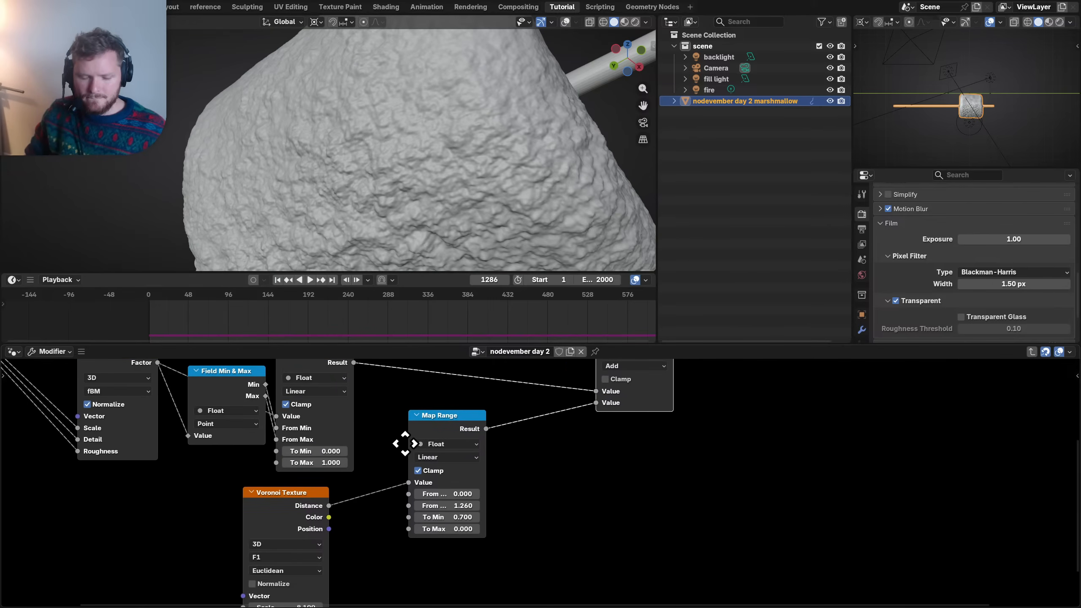
scroll(438, 471, "up", 1)
left_click(440, 512)
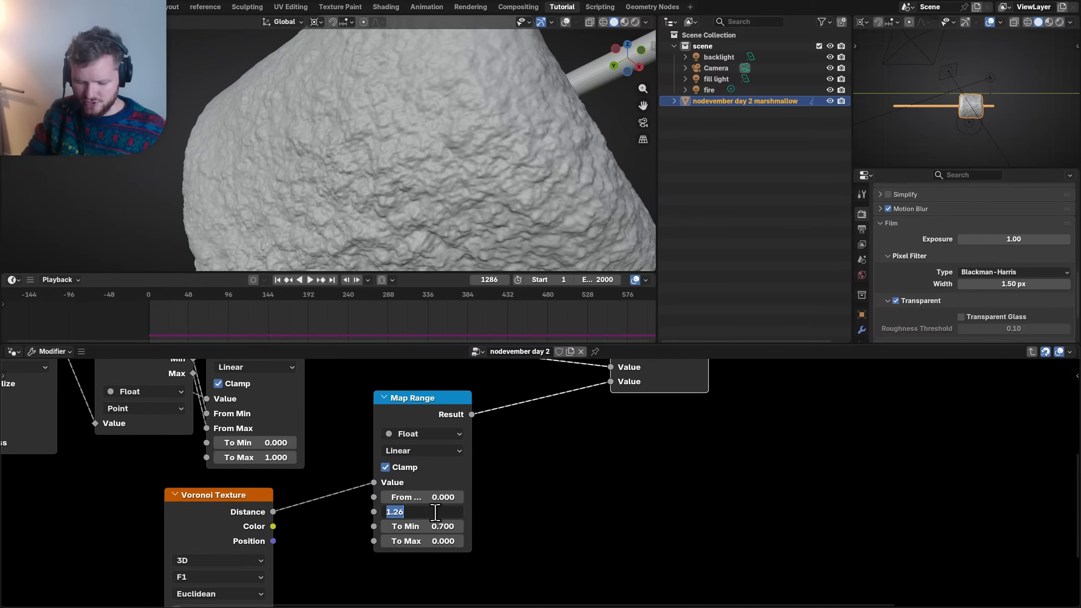
type(".9")
key("Return")
- Connect the Voronoi Map Range's Result directly to the collapsed Multiply node's second input, bypassing Add, and inspect the isolated bumps
middle_click_drag(592, 440, 442, 541)
scroll(424, 440, "down", 2)
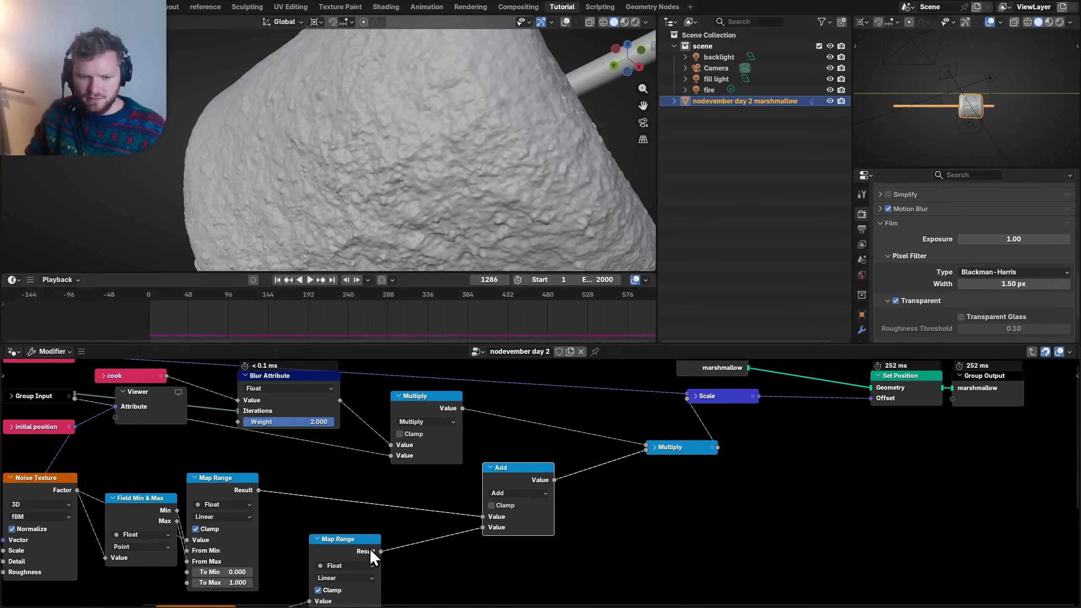
mouse_move(378, 552)
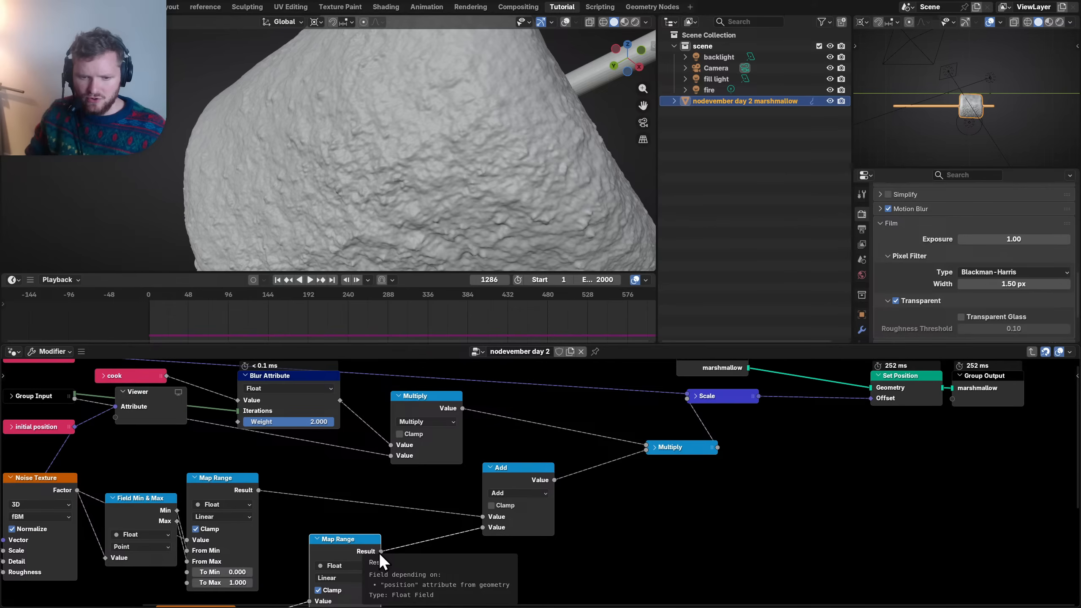
left_click_drag(380, 551, 641, 453)
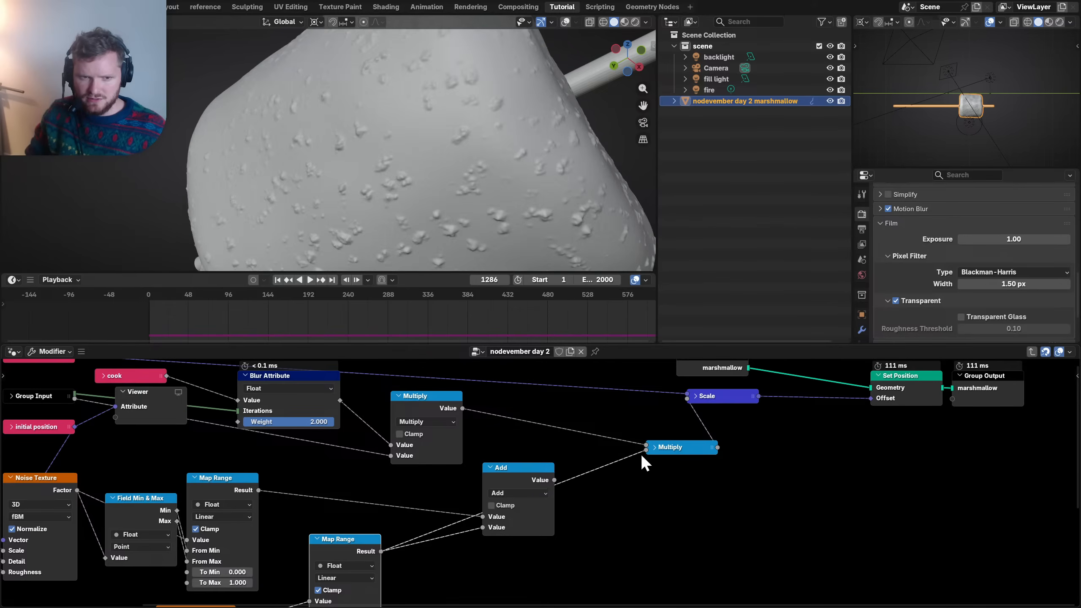
scroll(425, 188, "down", 2)
mouse_move(423, 183)
middle_mouse_down()
mouse_move(437, 160)
mouse_move(429, 174)
middle_mouse_up()
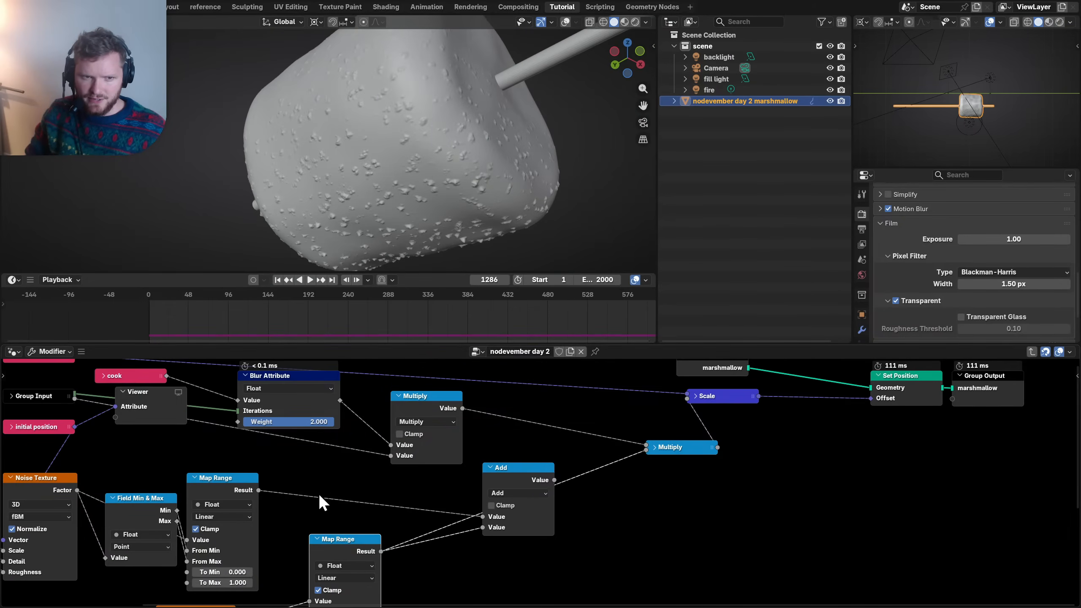
- Preview the Voronoi Texture's Color output on the Group Input's marshmallow geometry with a Viewer node
middle_click_drag(318, 494, 366, 456)
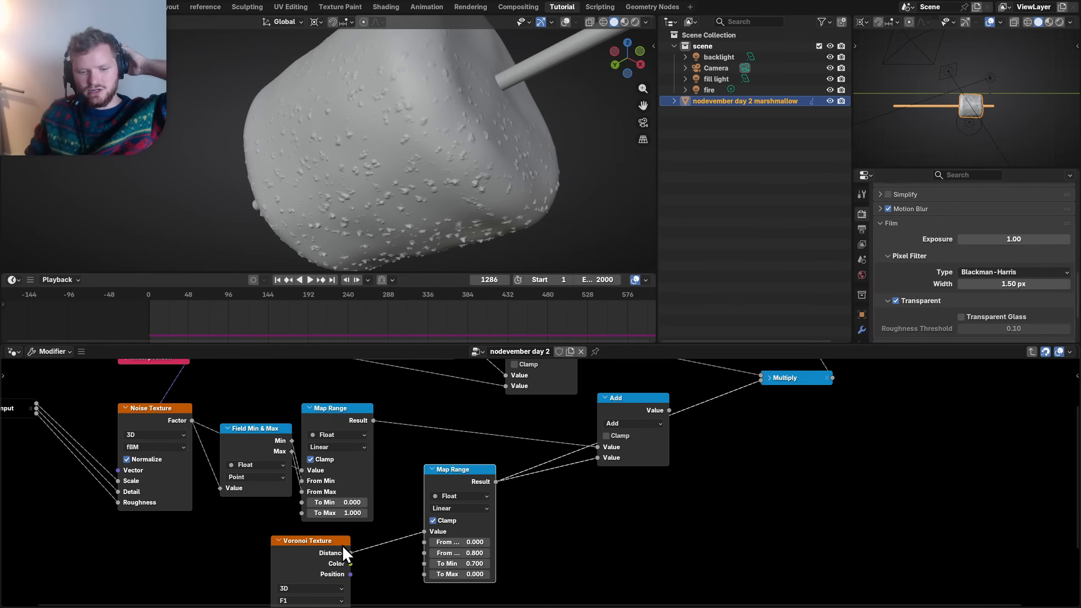
scroll(341, 546, "down", 4)
middle_click_drag(371, 528, 322, 553)
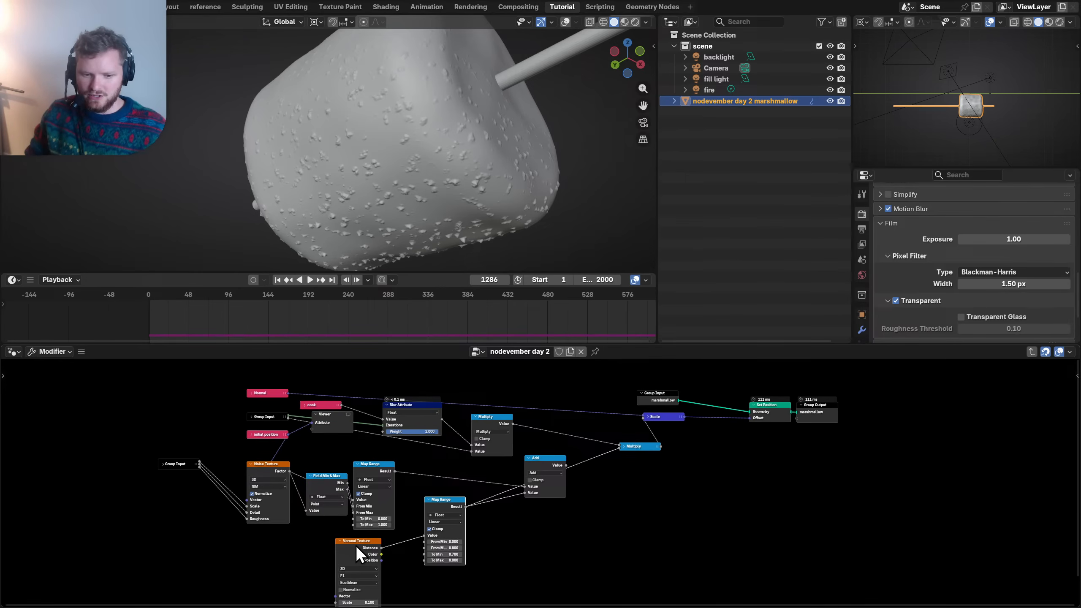
left_click(356, 546, "ctrl+shift")
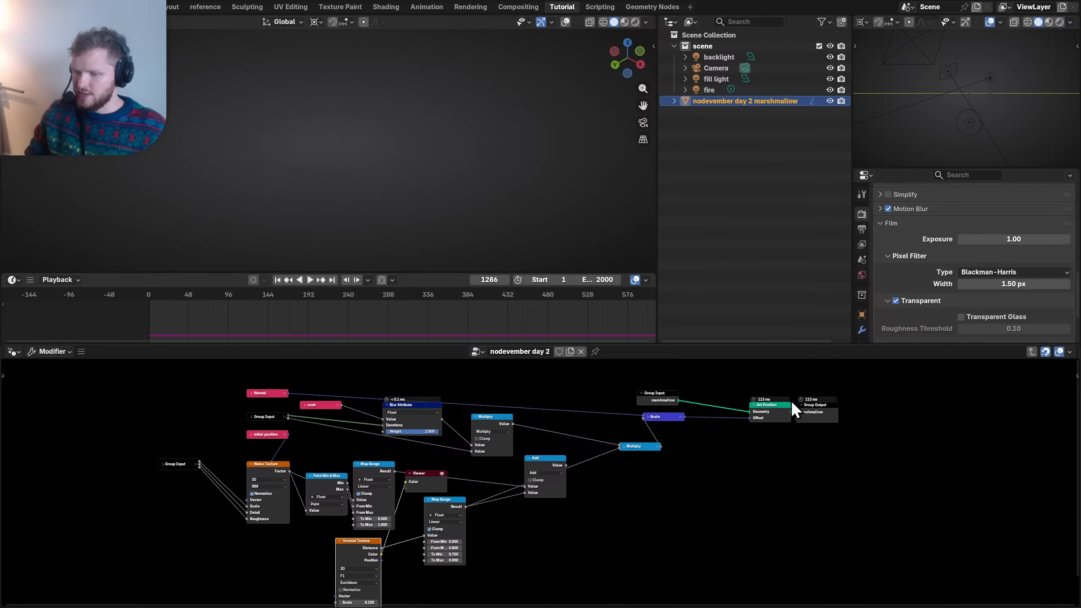
left_click(765, 406, "ctrl+shift")
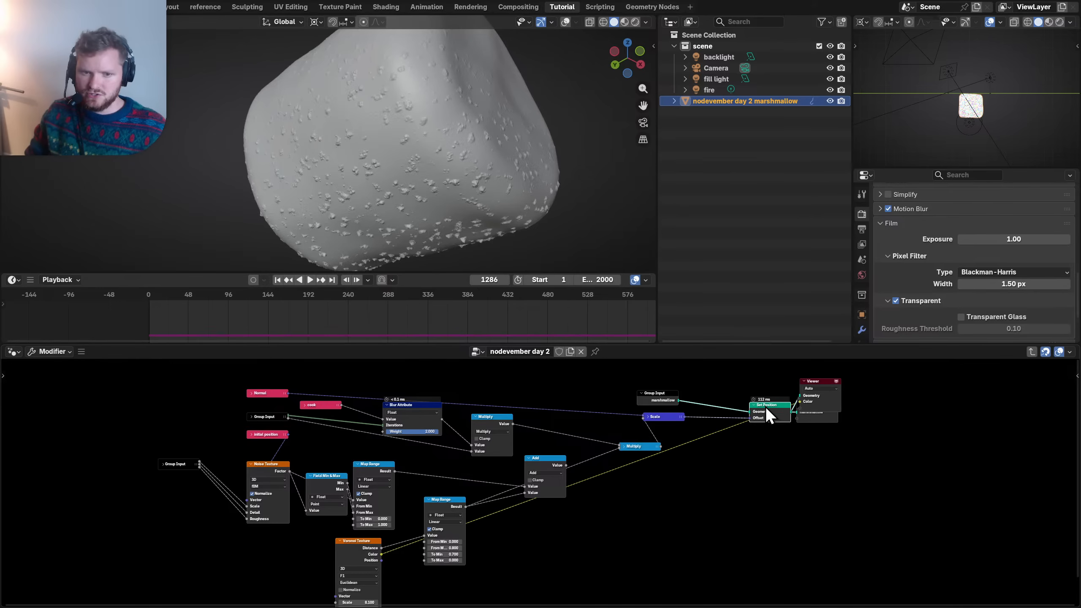
left_click(360, 551, "ctrl+shift")
left_click(359, 551, "ctrl+shift")
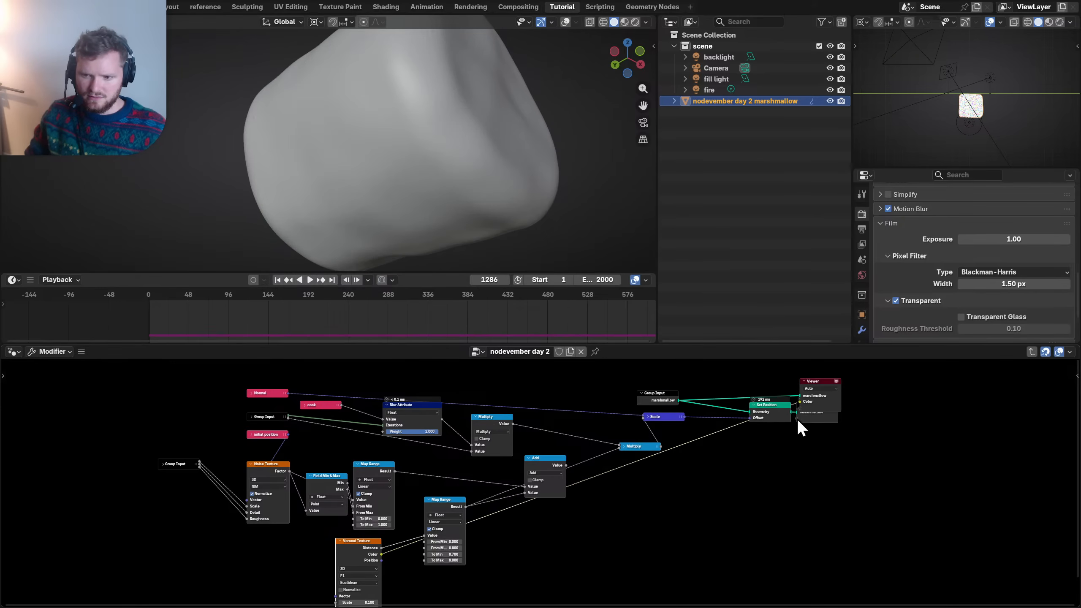
- Show the viewport overlays to inspect the Voronoi cell colors on the marshmallow, and delete the Viewer node
left_click_drag(814, 385, 817, 385)
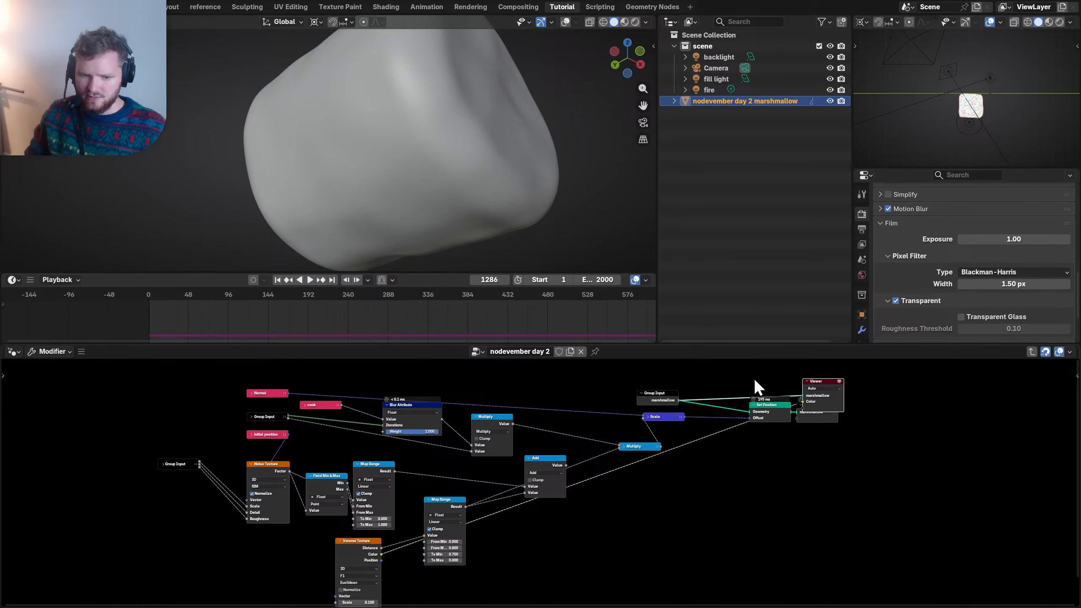
middle_click_drag(834, 385, 728, 440)
left_click_drag(727, 439, 675, 427)
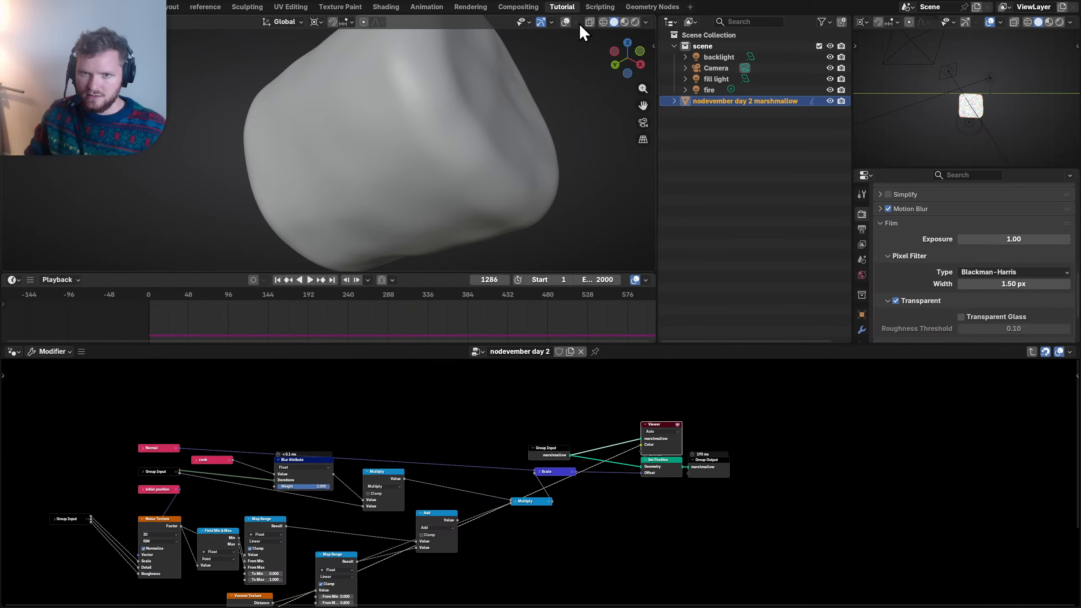
left_click(566, 21)
scroll(409, 149, "up", 5)
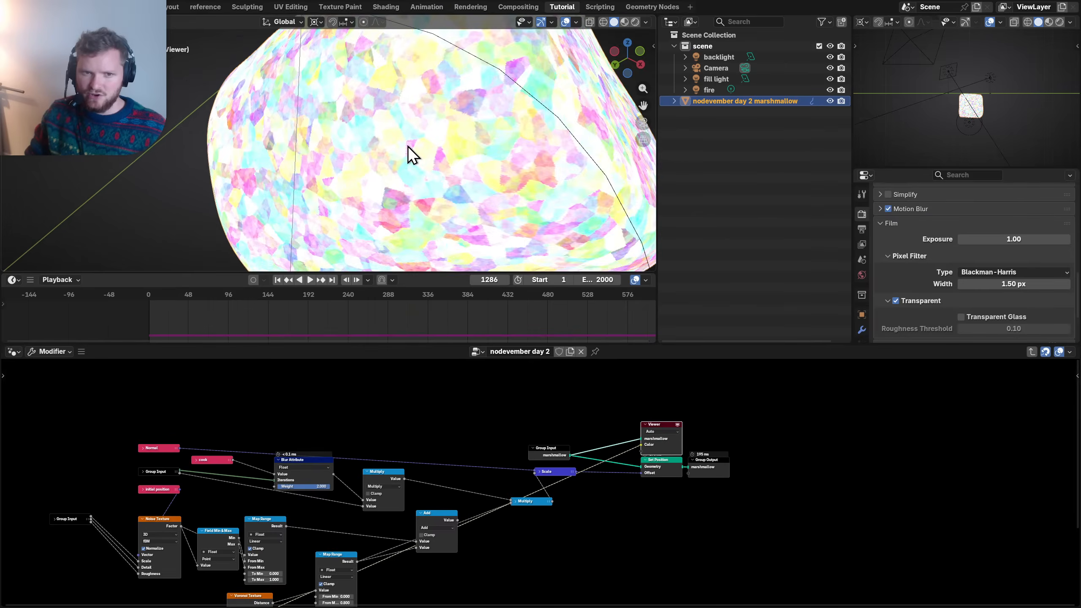
mouse_move(255, 551)
middle_mouse_down()
mouse_move(257, 525)
mouse_move(246, 542)
middle_mouse_up()
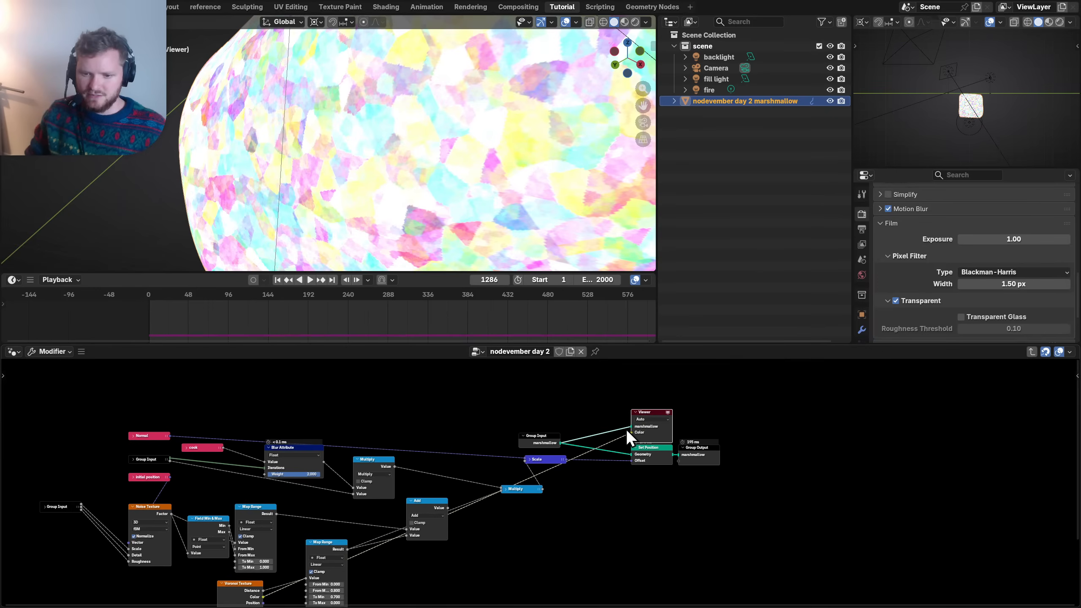
key("x")
- Space the Voronoi Texture away from its Map Range and connect its Color output to the Map Range's To Min
middle_click_drag(377, 545, 422, 461)
scroll(429, 465, "up", 2)
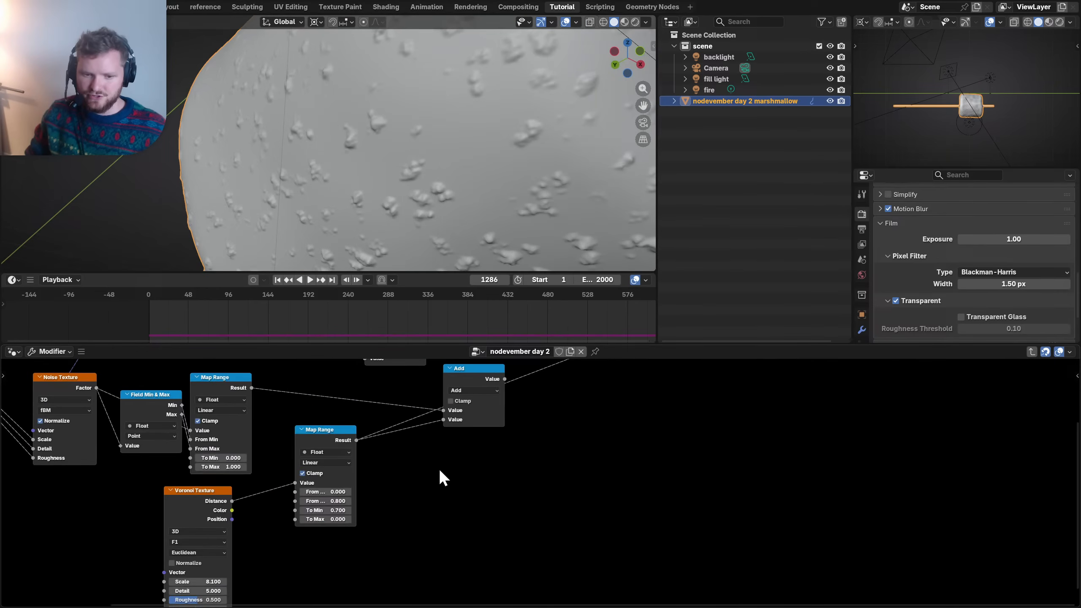
left_click_drag(308, 453, 317, 471)
scroll(373, 443, "up", 3)
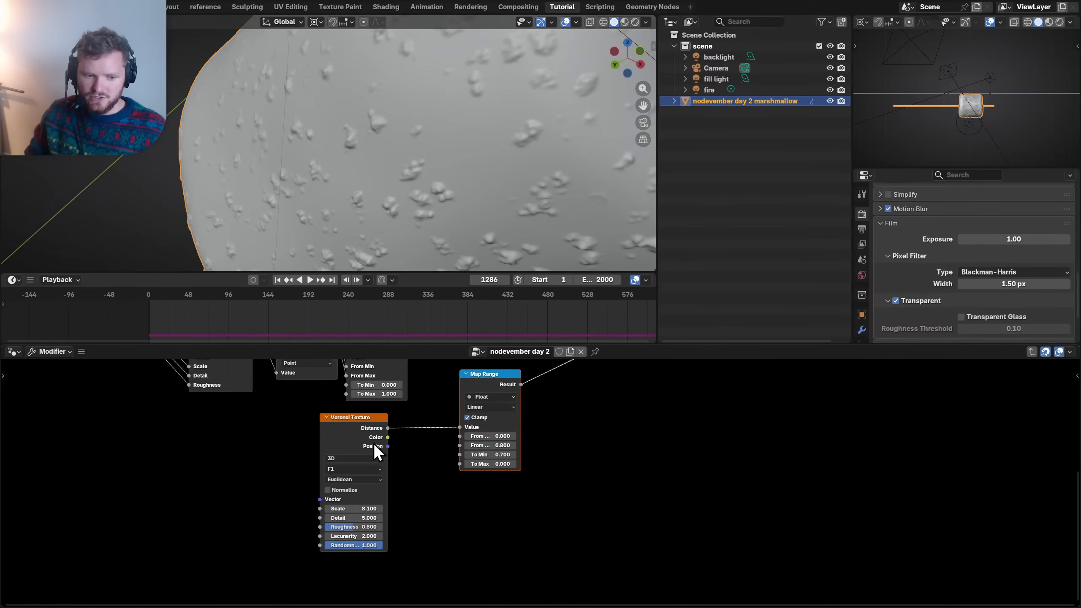
left_click_drag(235, 390, 100, 388)
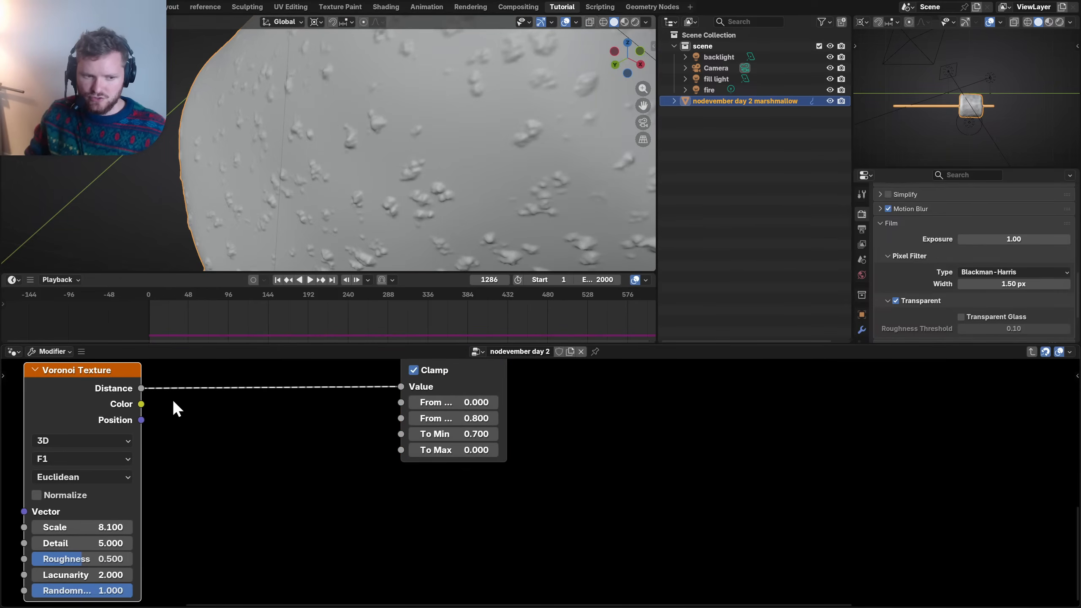
middle_click_drag(172, 399, 294, 421)
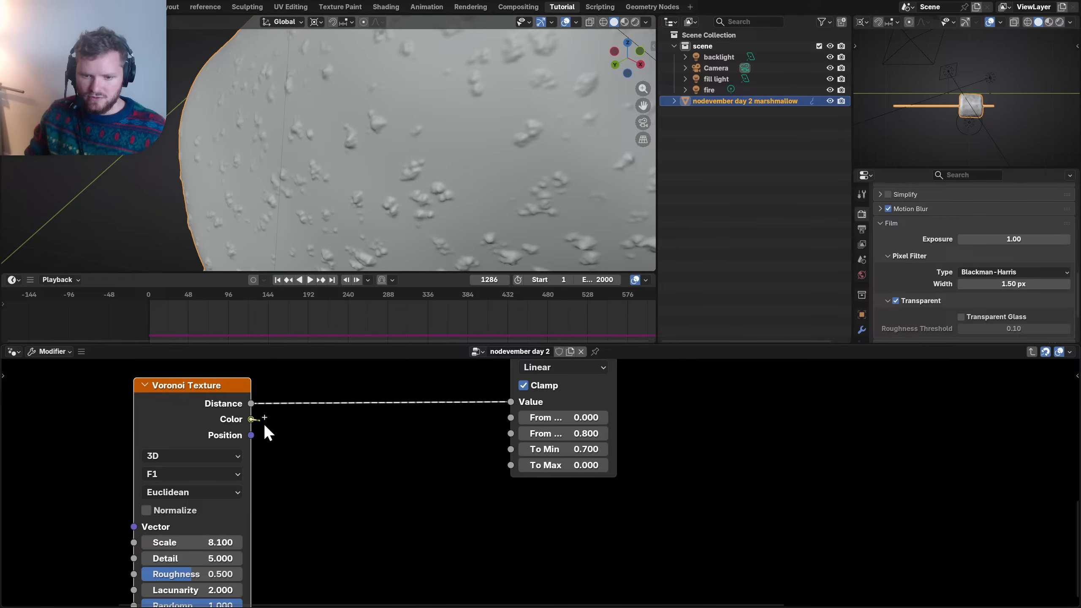
left_click_drag(345, 444, 512, 450)
scroll(480, 223, "down", 4)
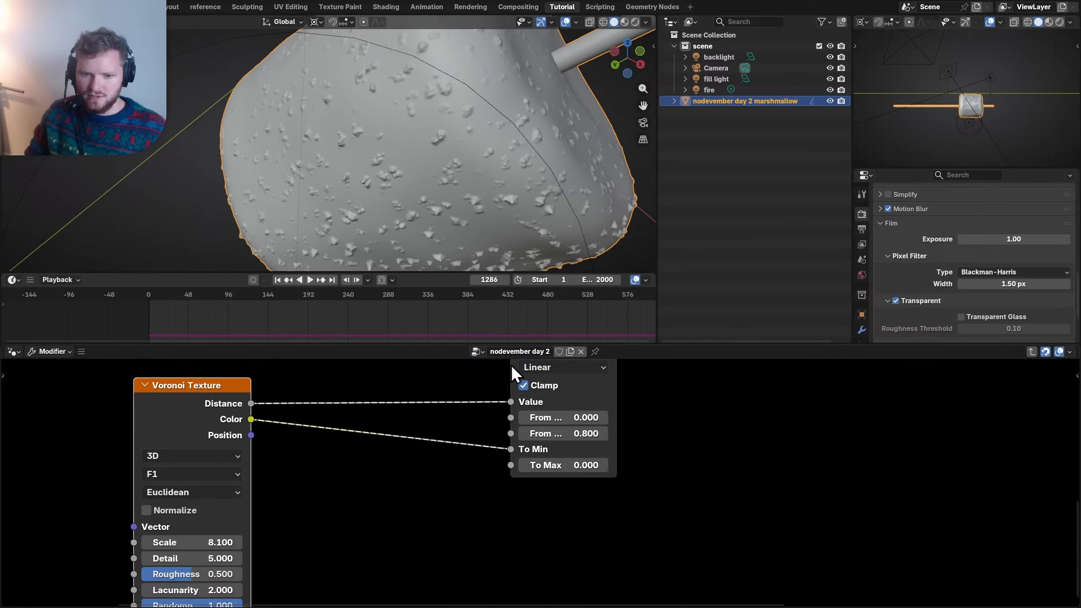
key("ctrl+z")
key("ctrl+shift+z")
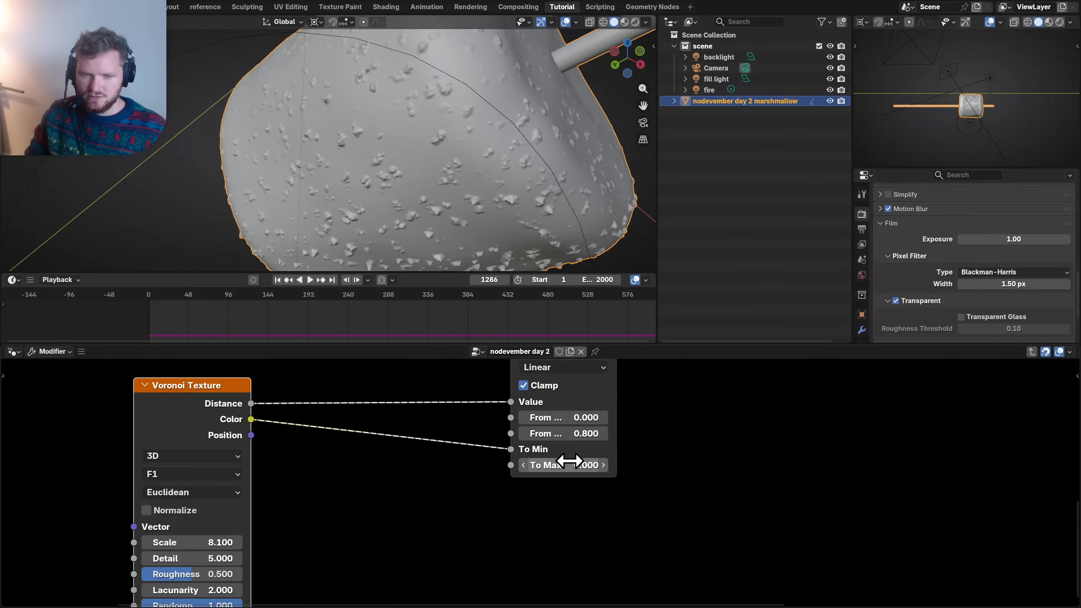
- Try other To Max and From Min values on the Voronoi Map Range and undo them
mouse_move(553, 465)
left_mouse_down()
mouse_move(597, 465)
mouse_move(534, 464)
left_mouse_up()
key("ctrl+z")
key("ctrl+z")
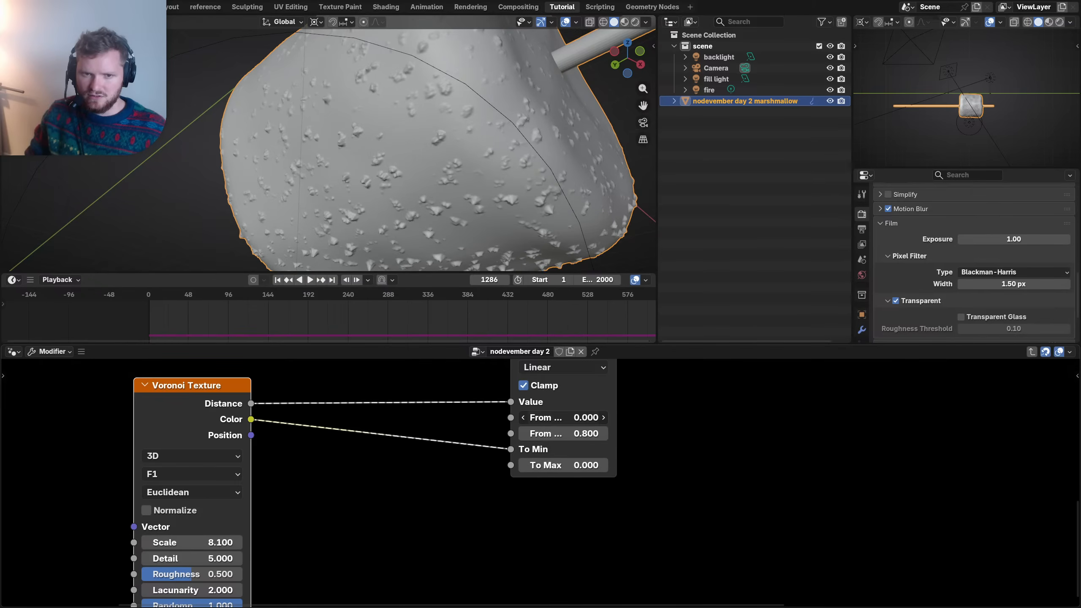
left_click_drag(572, 416, 568, 416)
key("ctrl+z")
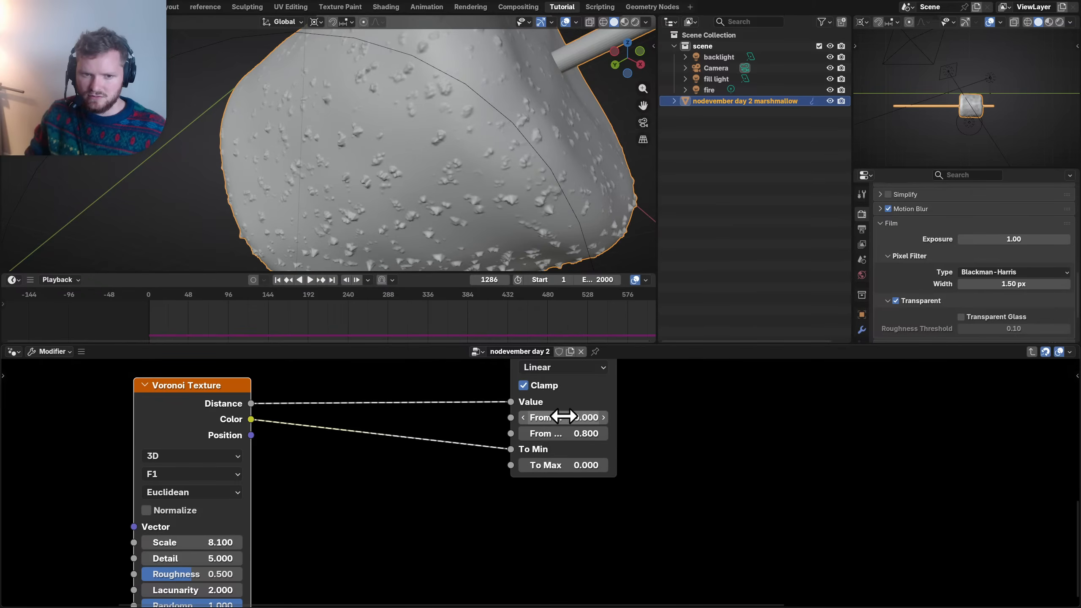
- Try a Detail of 3 on the Voronoi Texture, and settle on a Detail of 2
middle_click_drag(266, 543, 297, 495)
left_click(238, 510)
type("3")
key("Return")
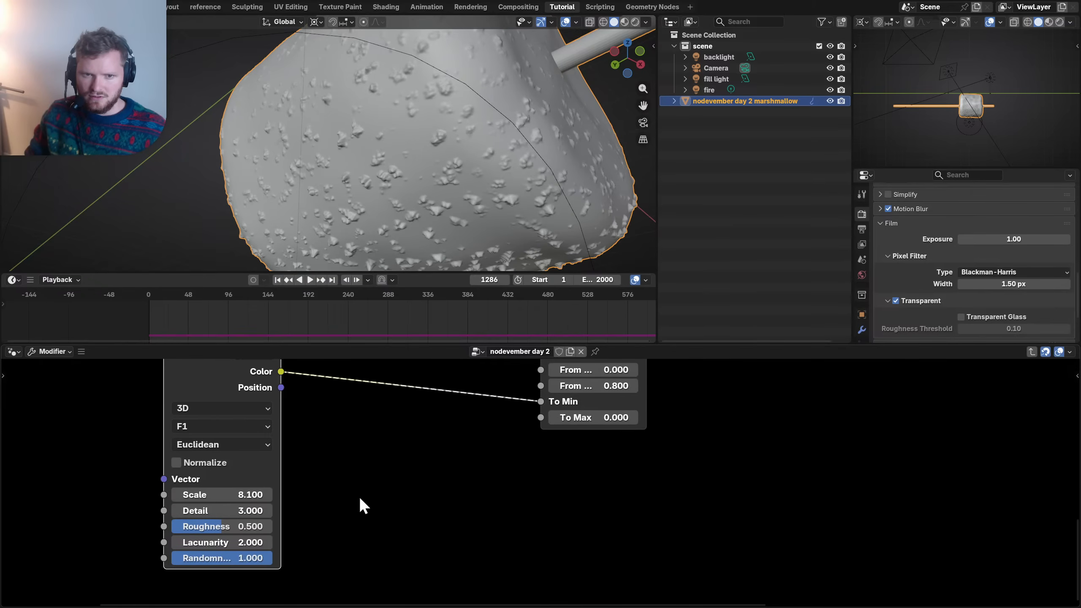
left_click(241, 510)
type("2")
key("Return")
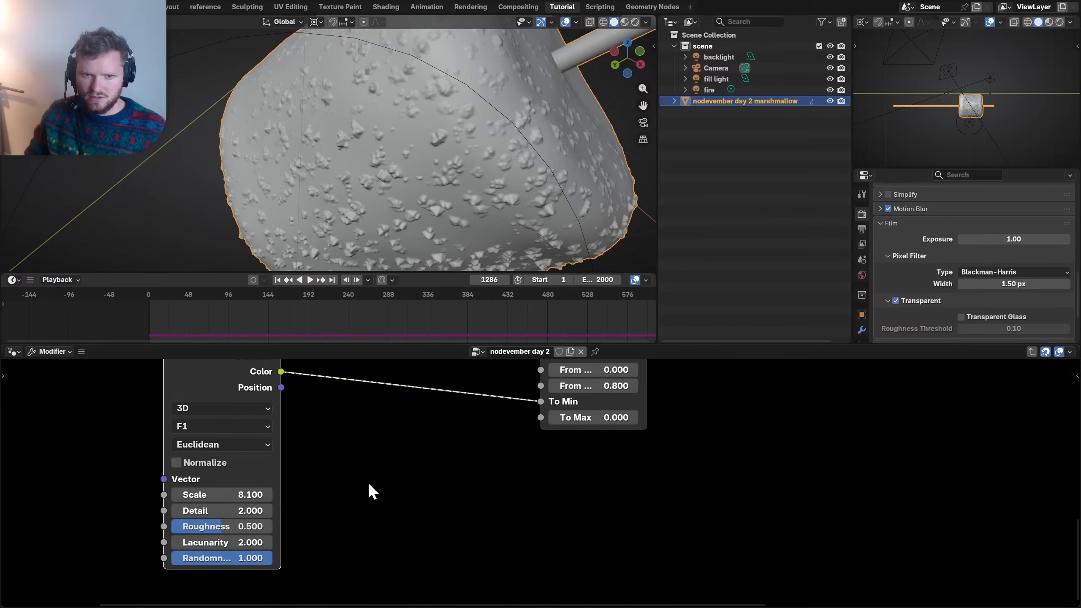
- Try Smoother Step interpolation on the Voronoi Map Range and undo it
scroll(417, 165, "up", 3)
scroll(417, 165, "up", 2)
middle_click_drag(429, 178, 457, 101)
middle_click_drag(568, 385, 477, 503)
left_click(476, 438)
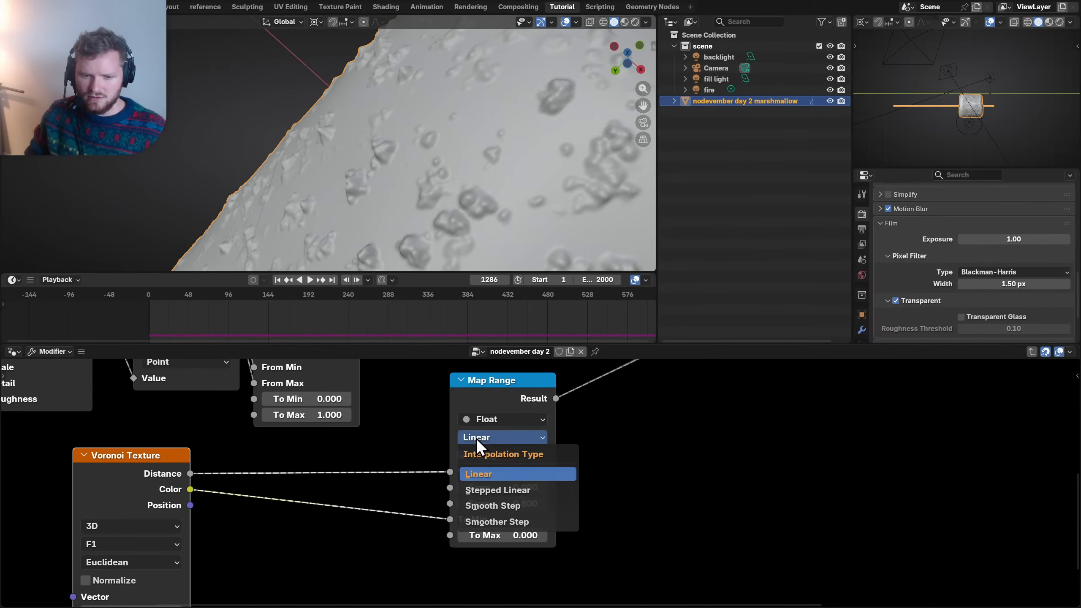
left_click(504, 526)
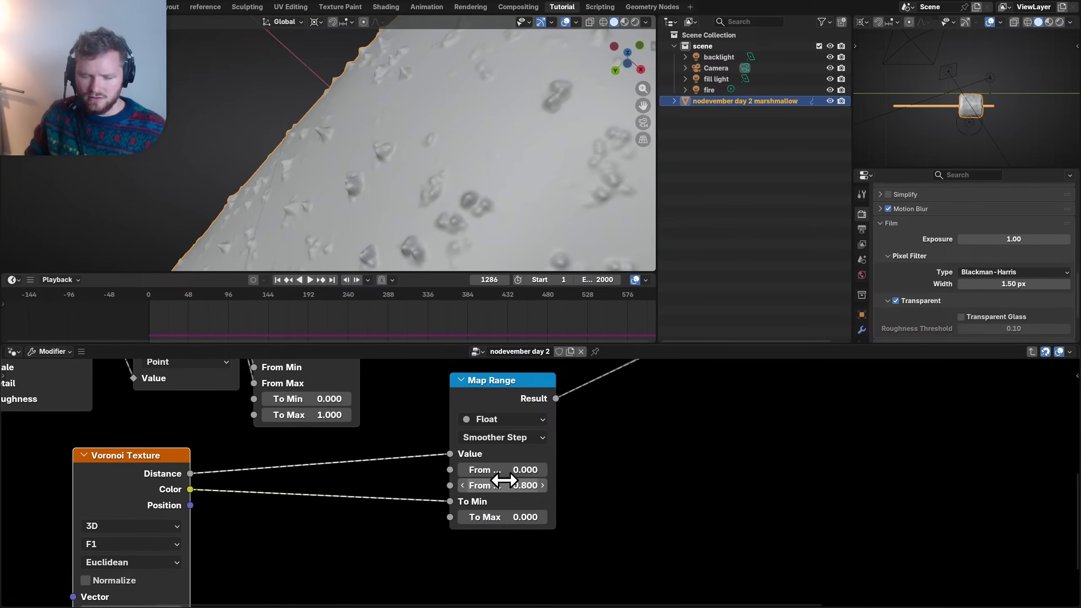
key("ctrl+z")
middle_click_drag(324, 484, 407, 449)
key("shift+a")
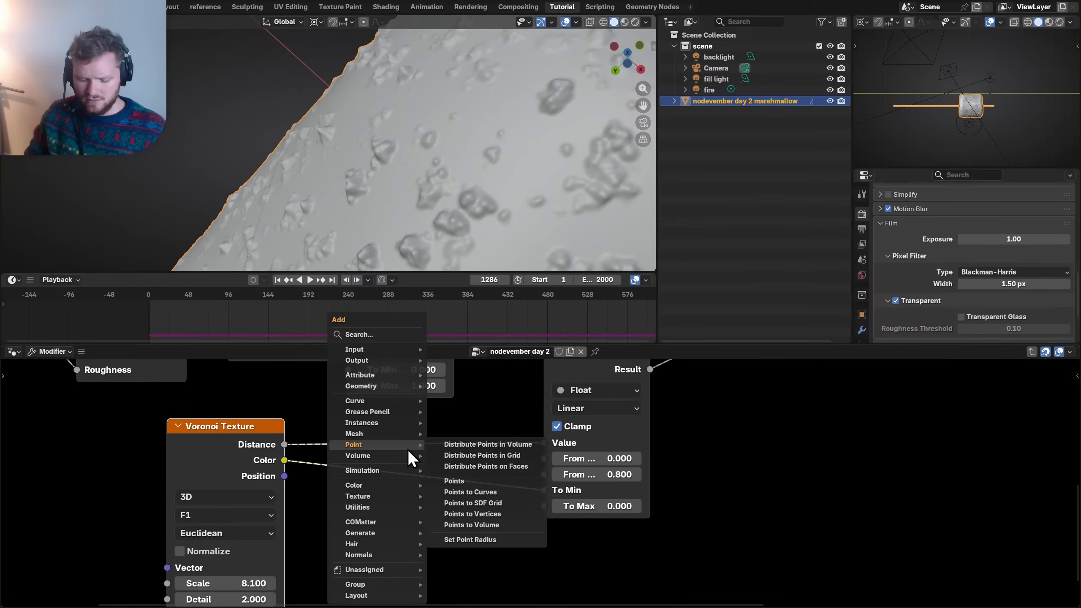
type("rgb c")
key("Return")
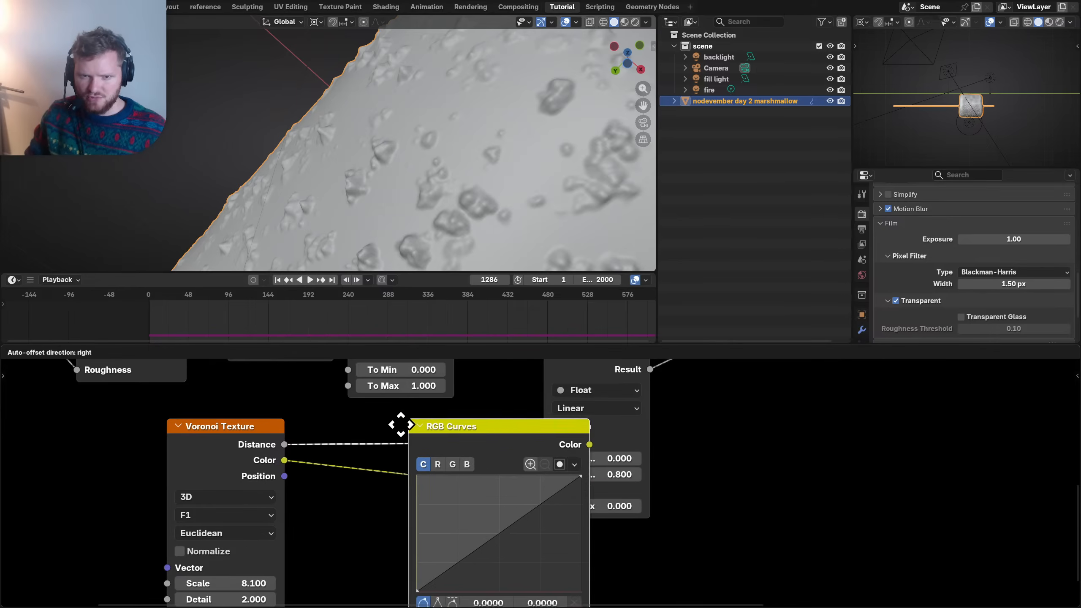
key("Escape")
- Insert a Float Curve between the Voronoi Distance and the Map Range Value, and bend it down through a point at 0.6462, 0.3605
key("shift+a")
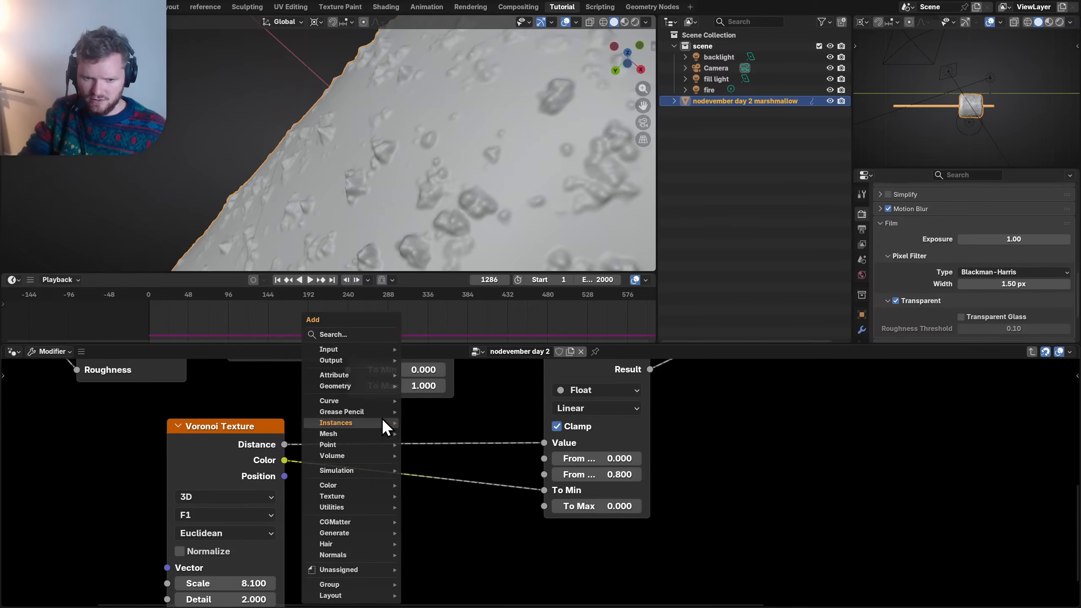
type("float")
key("Return")
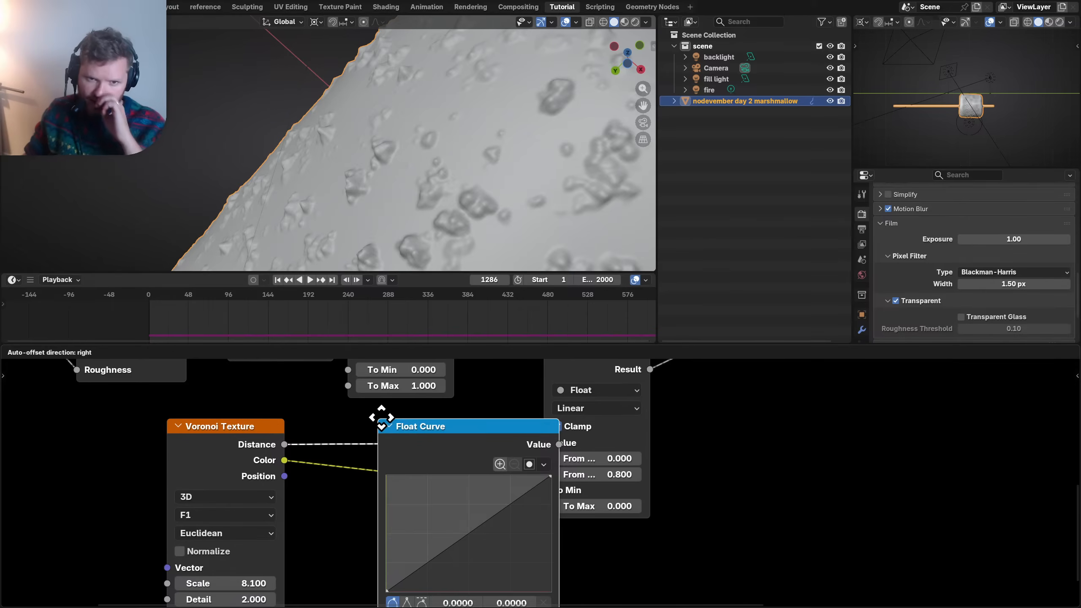
left_click(340, 417)
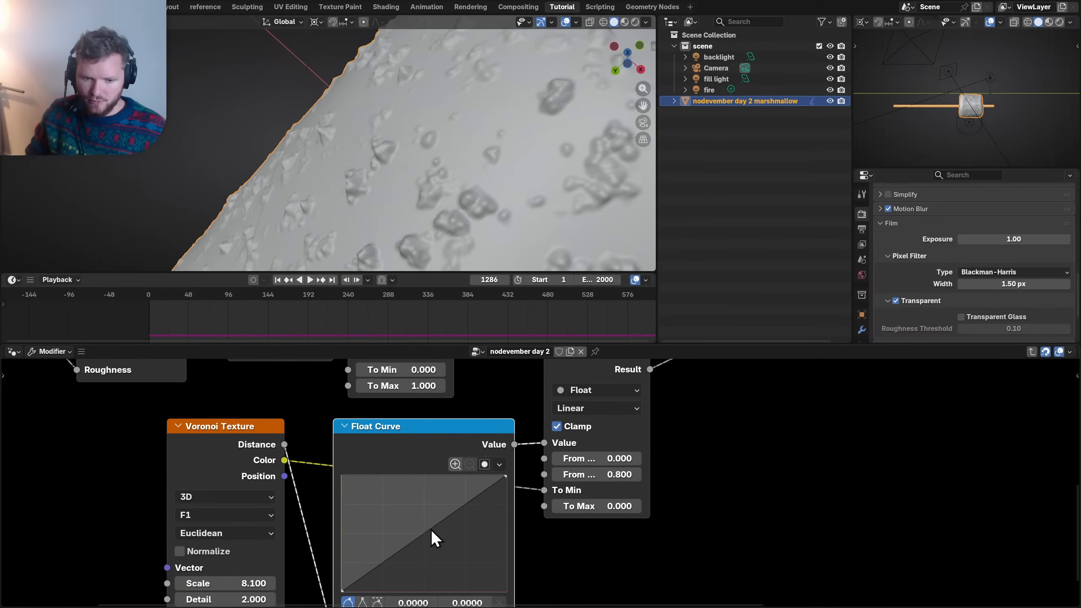
left_click_drag(431, 528, 448, 551)
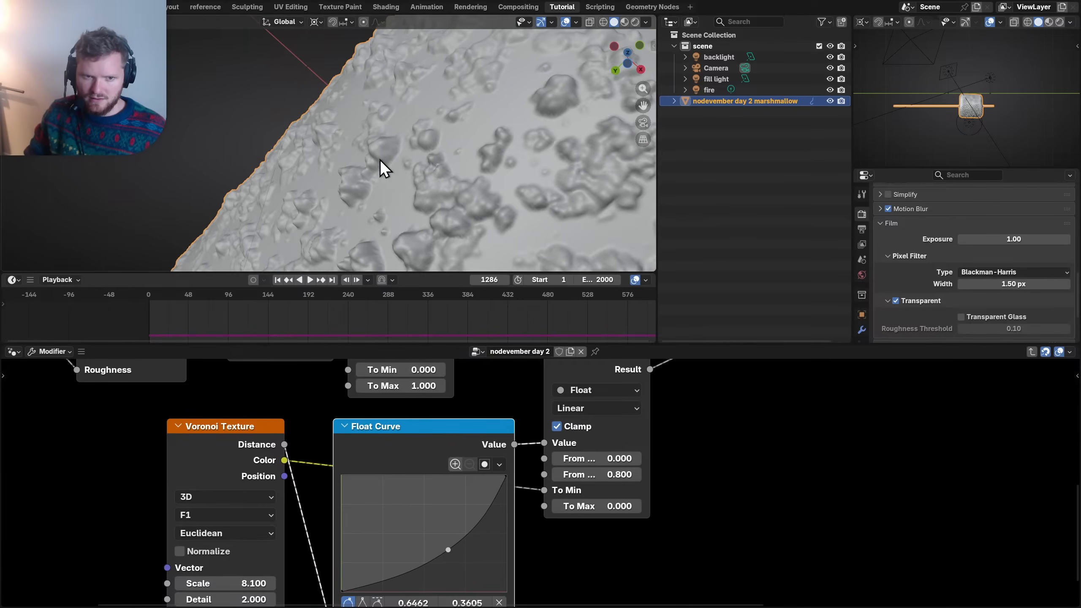
- Compare the marshmallow's bumps with the Float Curve muted and unmuted
scroll(380, 159, "down", 7)
middle_click_drag(399, 134, 402, 200)
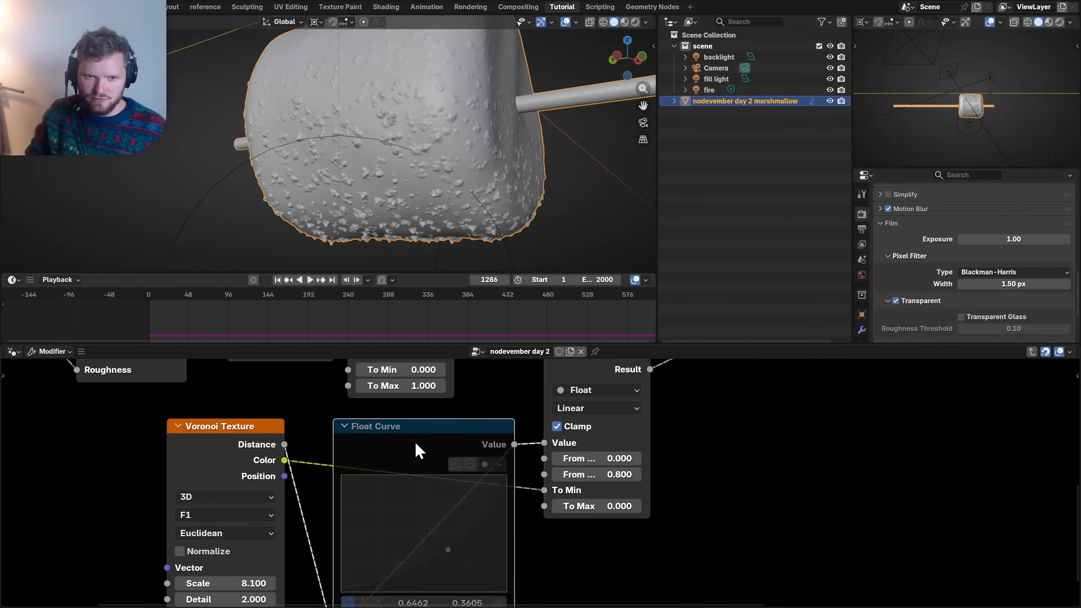
scroll(449, 157, "down", 3)
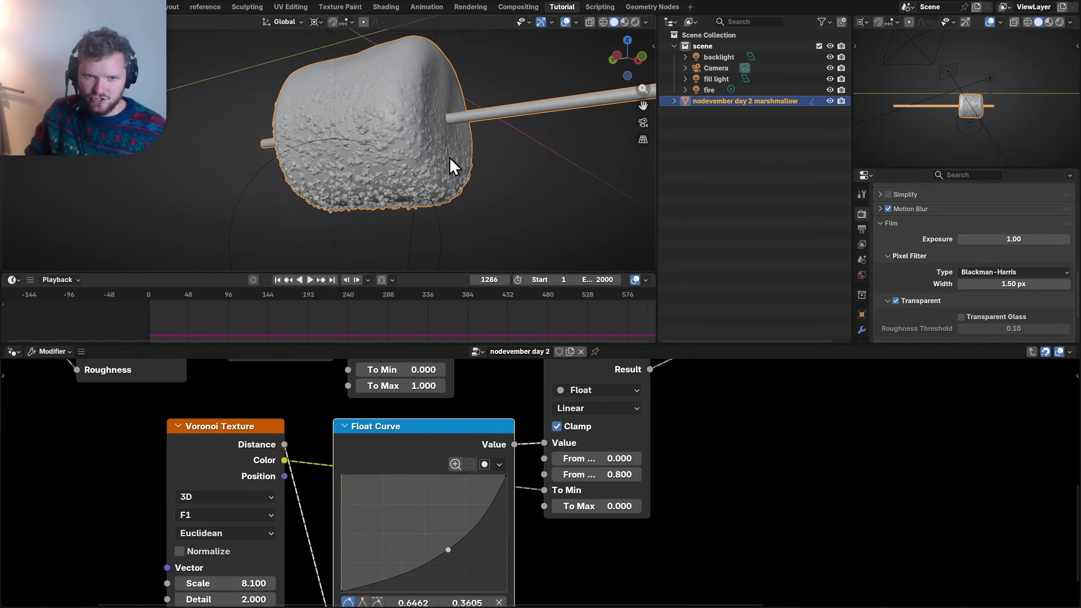
middle_click_drag(449, 157, 436, 173)
- Reconnect the Add node's Value to the collapsed Multiply node's second input and inspect the combined displacement
scroll(541, 474, "down", 6)
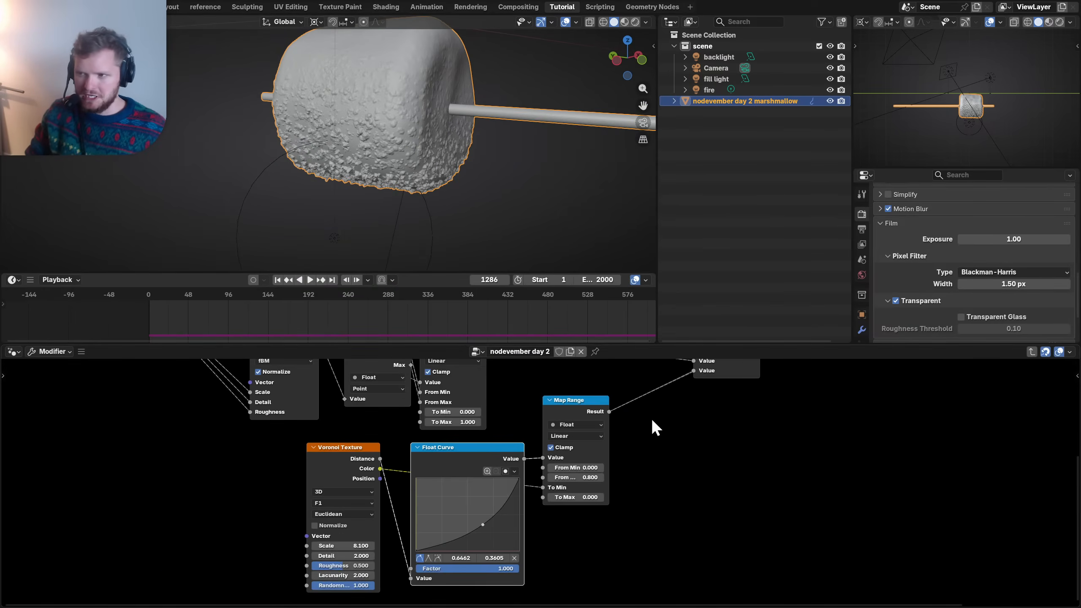
middle_click_drag(647, 416, 466, 497)
left_click_drag(584, 407, 663, 384)
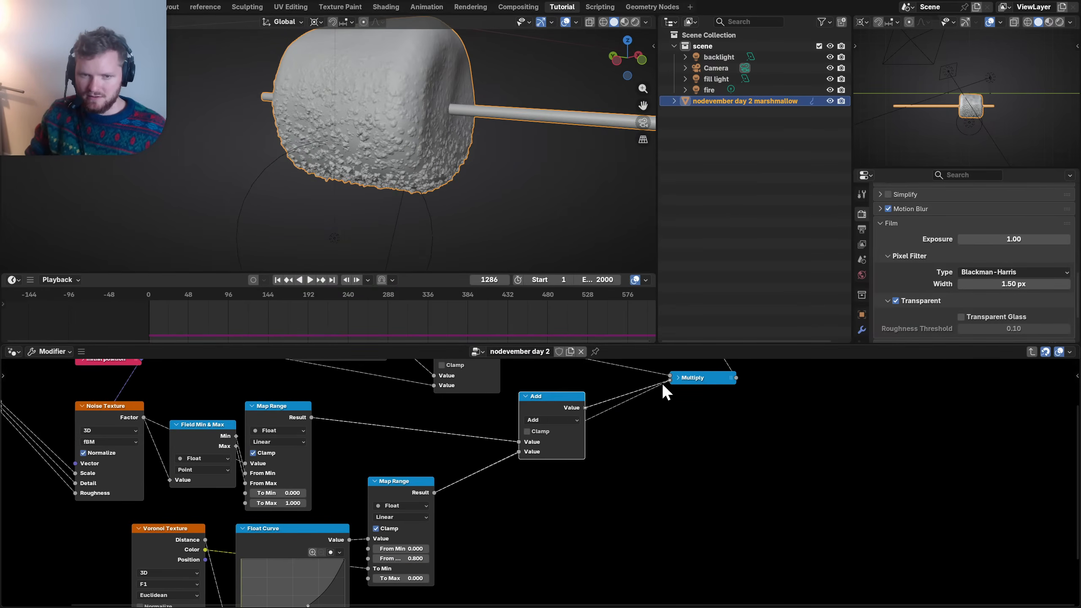
scroll(382, 215, "up", 3)
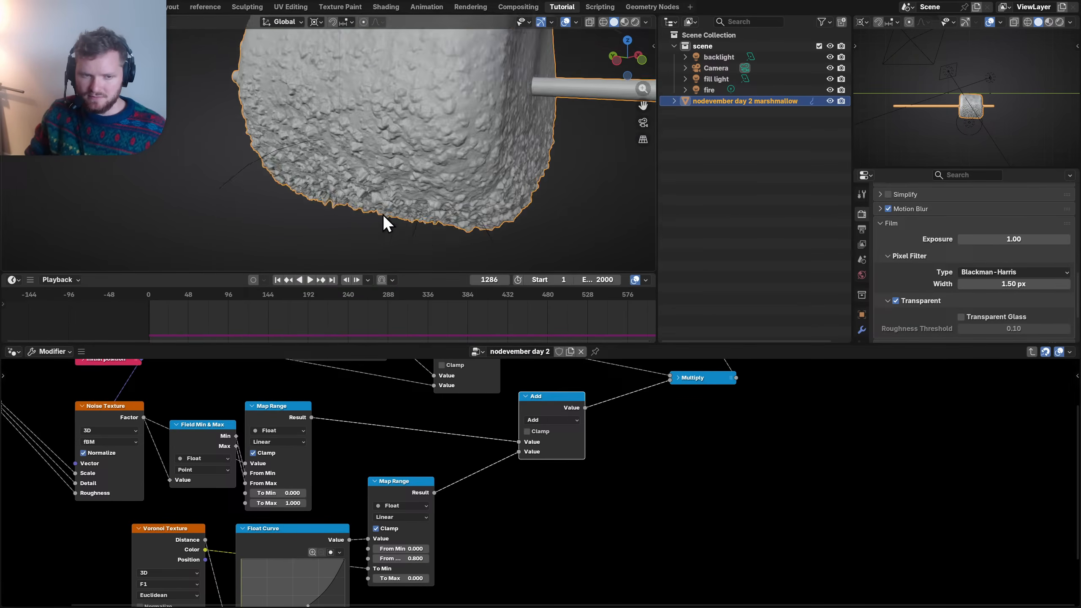
middle_click_drag(382, 215, 386, 193)
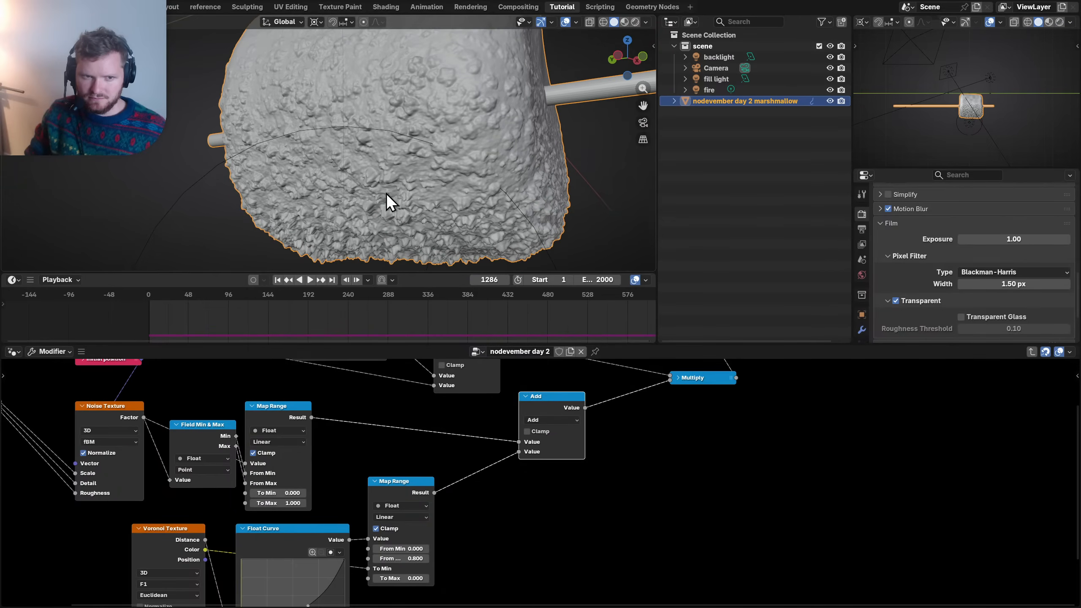
- Step out of the boiling group to view the parent node tree, and return inside the group
scroll(508, 425, "down", 1)
middle_click_drag(508, 426, 497, 476)
key("Tab")
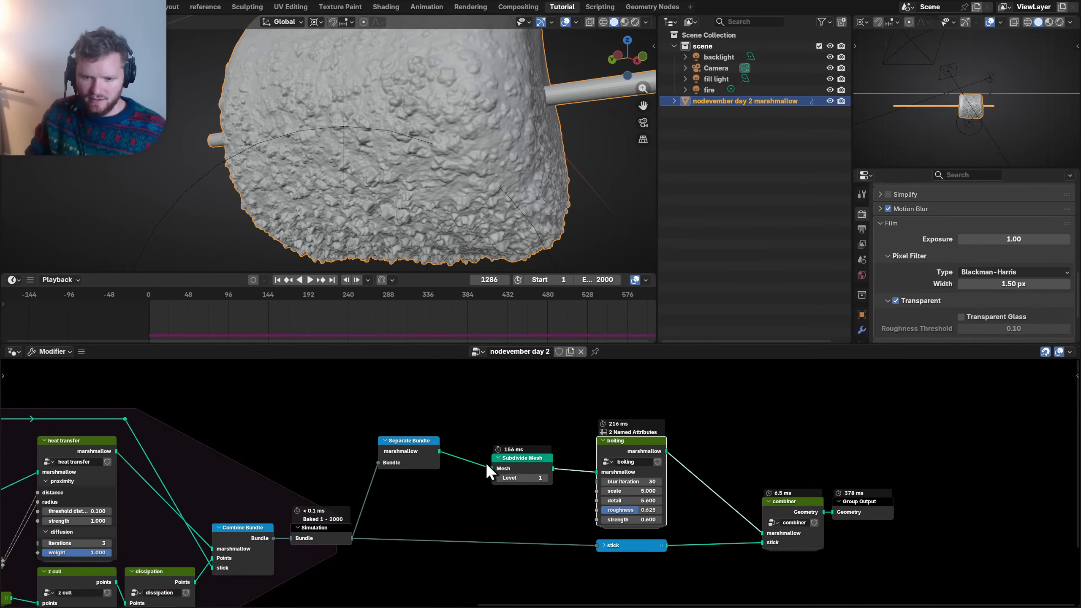
key("Tab")
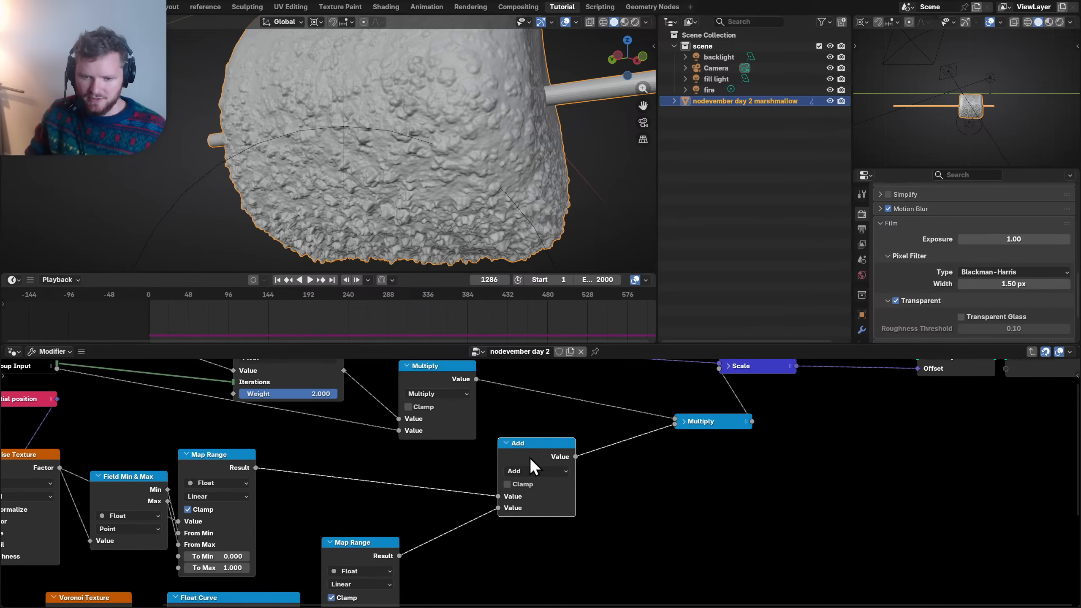
- Reposition the Blur Attribute and Set Position nodes to tidy the displacement node tree
middle_click_drag(423, 500, 604, 487)
scroll(587, 485, "down", 3)
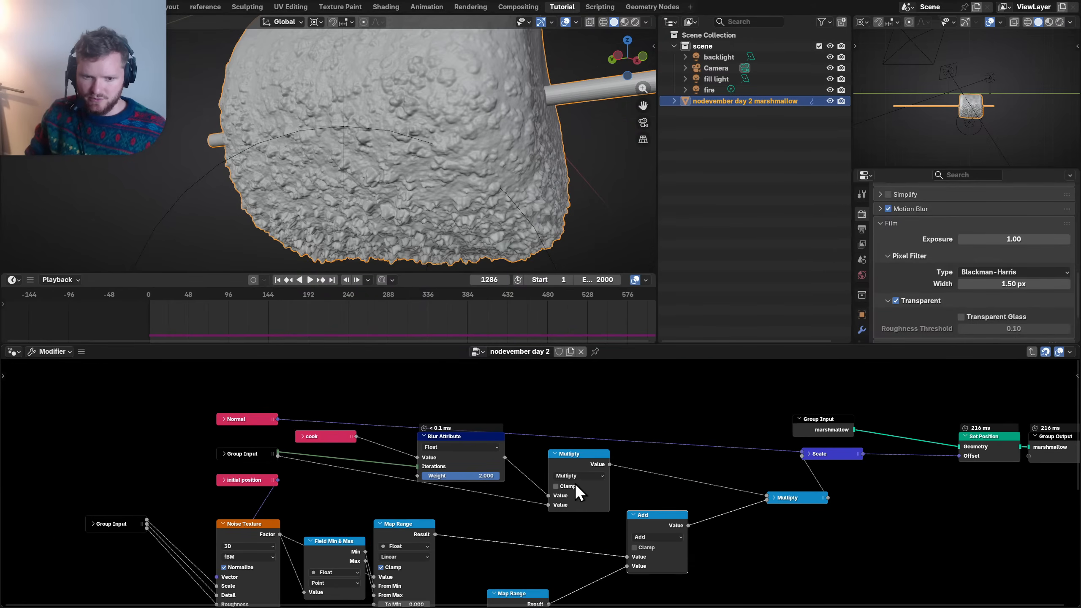
left_click_drag(453, 434, 442, 433)
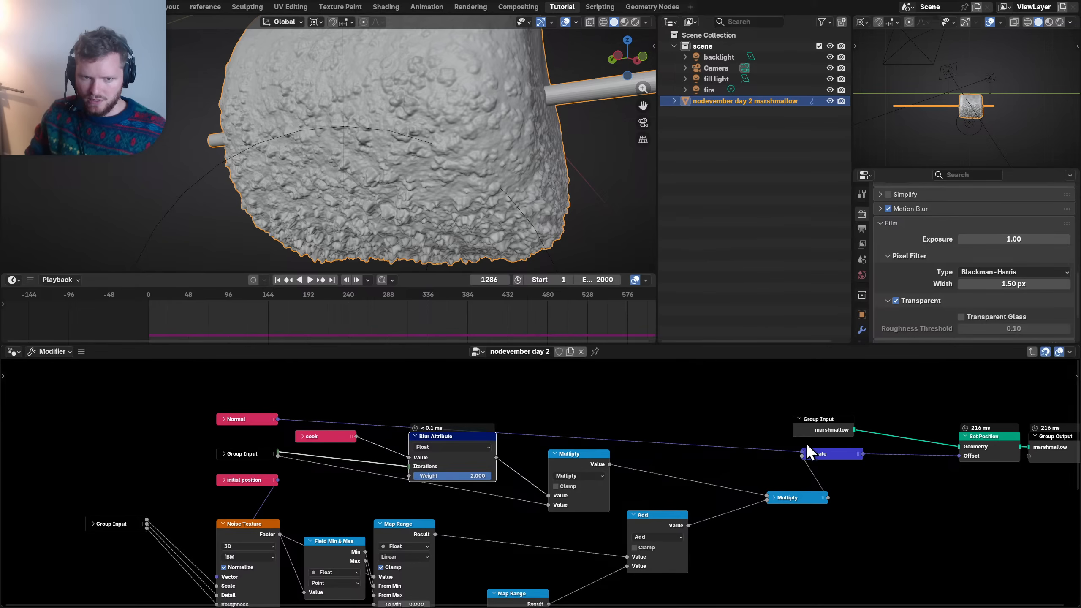
middle_click_drag(812, 453, 570, 454)
left_click_drag(665, 427, 604, 410)
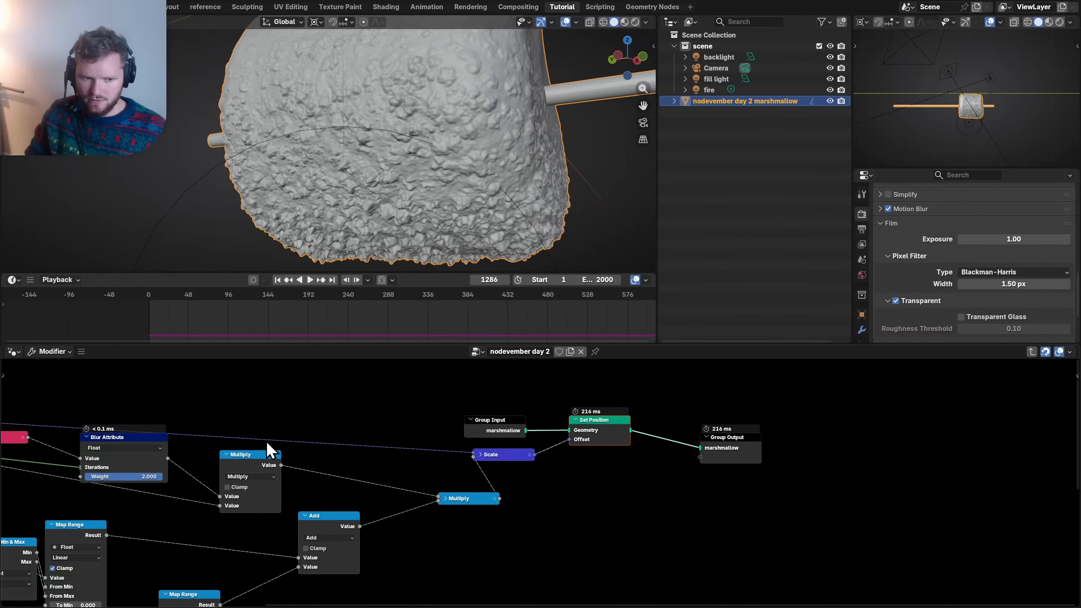
- Try a Blur Position node between Set Position and Group Output, then remove it while keeping the geometry connection
key("shift+a")
type("blur pos")
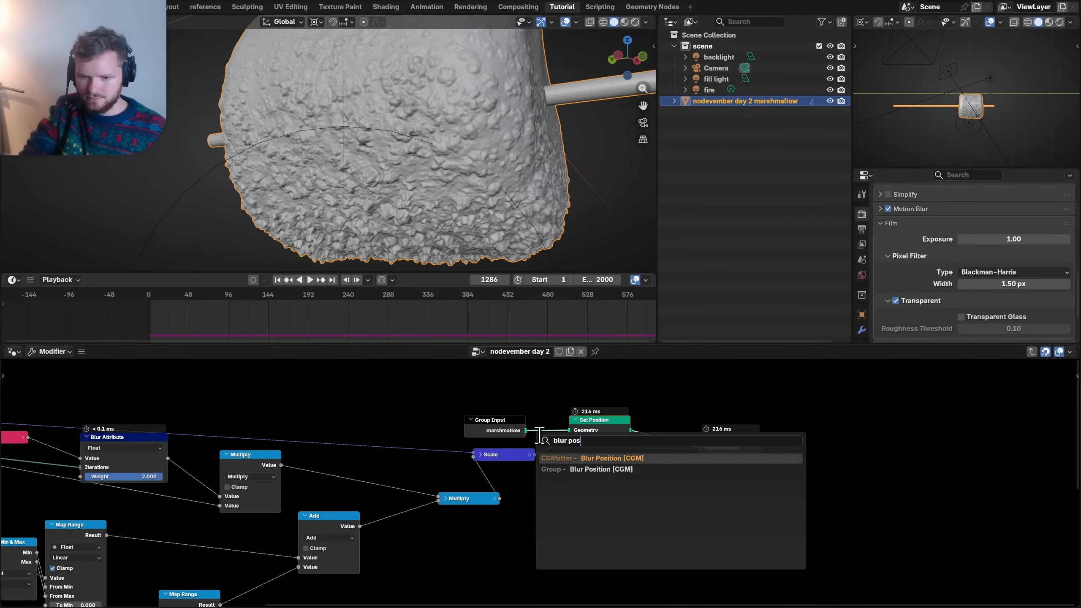
key("Return")
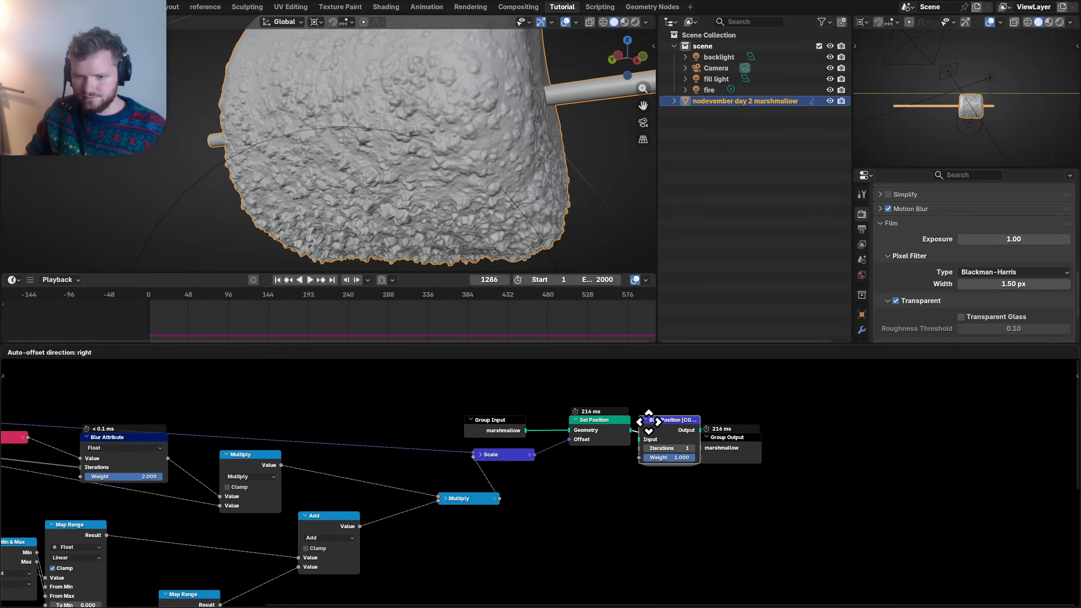
left_click(648, 422)
middle_click_drag(648, 422, 470, 437)
scroll(535, 452, "up", 5)
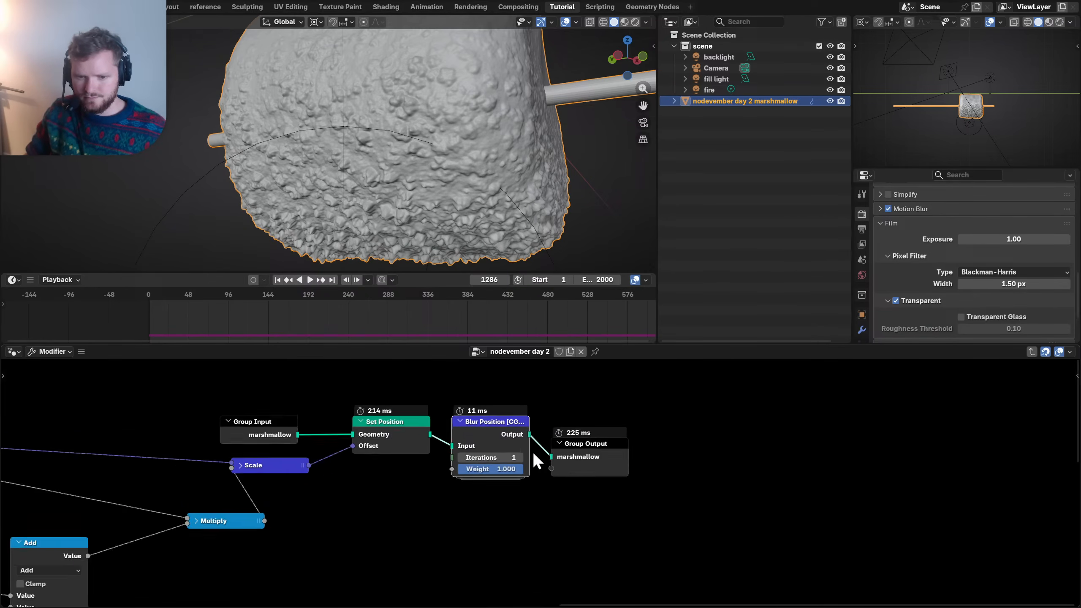
scroll(414, 171, "up", 3)
scroll(413, 170, "down", 2)
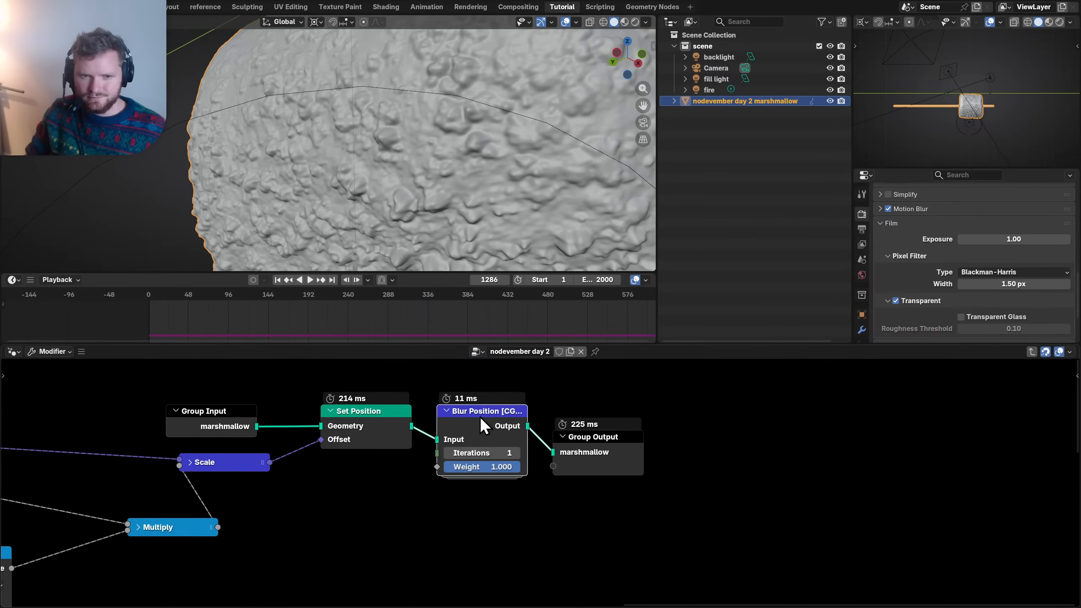
key("ctrl+x")
left_click_drag(617, 431, 538, 411)
- Insert a Multiply math node with value 0.7 between the Voronoi branch's Map Range Result and the Add node's second Value
scroll(262, 463, "down", 8)
middle_click_drag(232, 513, 476, 418)
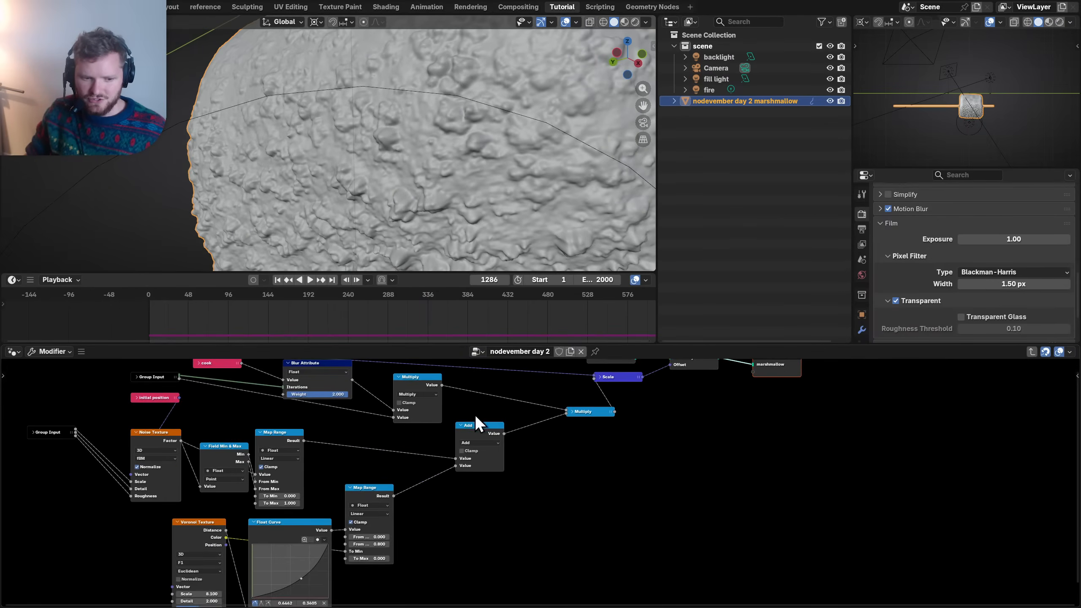
scroll(348, 502, "up", 4)
scroll(457, 438, "up", 4)
middle_click_drag(348, 502, 444, 495)
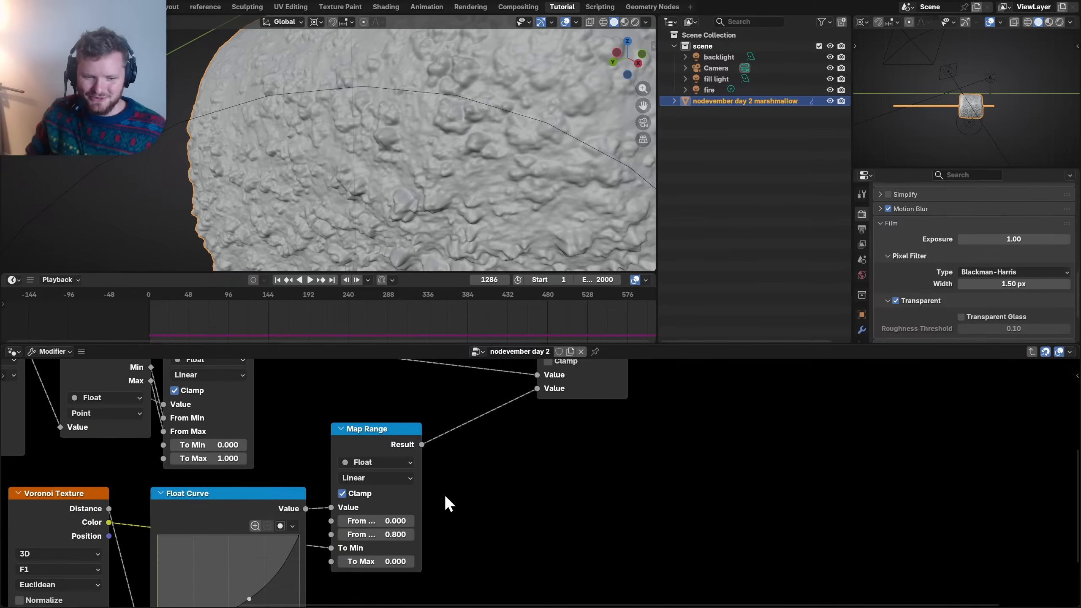
scroll(443, 493, "down", 2)
key("shift+a")
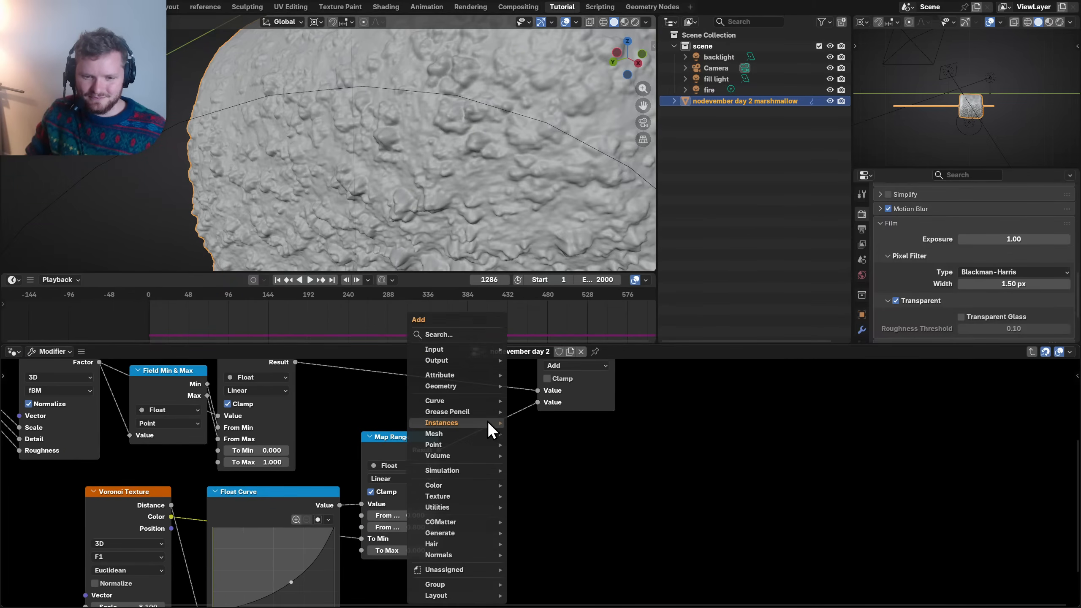
mouse_move(490, 423)
type("add")
key("Return")
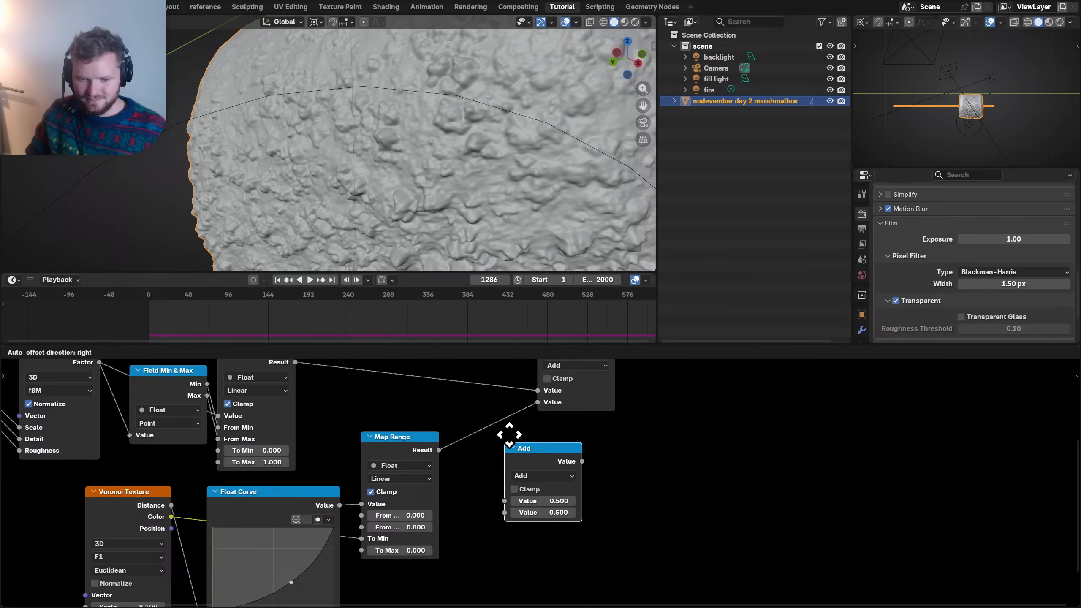
left_click(472, 419)
left_click(495, 453)
key("m")
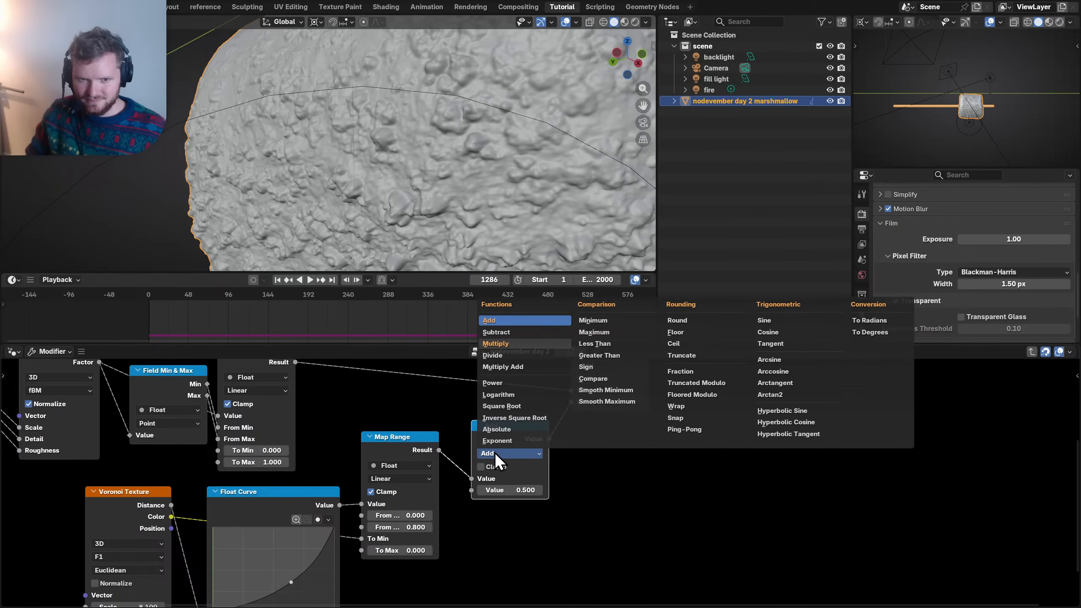
left_click(521, 491)
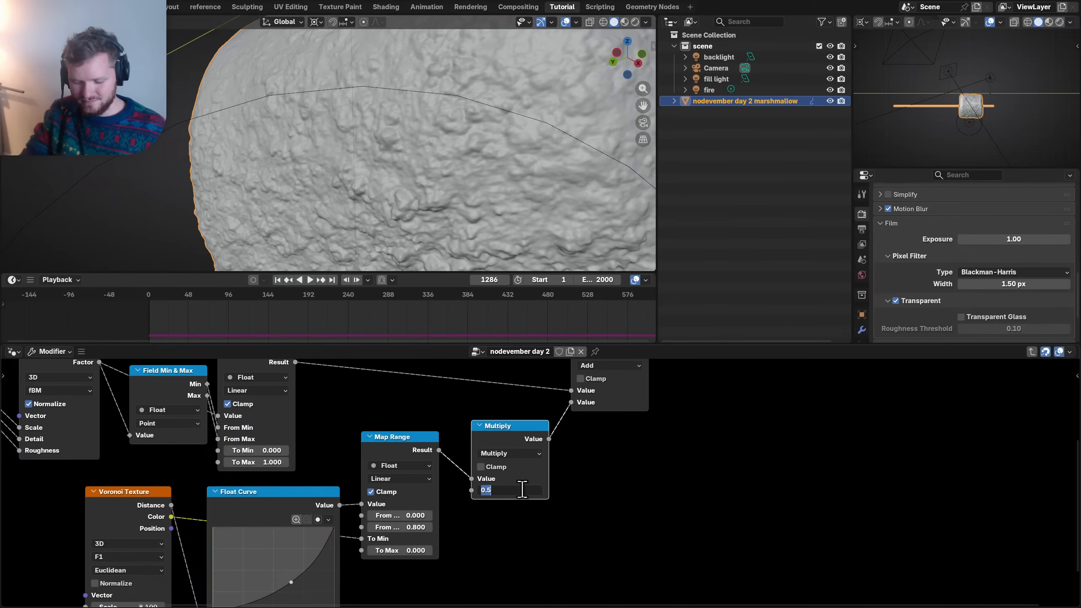
key("Return")
- Show the marshmallow in rendered shading and hide the fill light, camera and backlight, leaving the fire light on
scroll(480, 117, "down", 8)
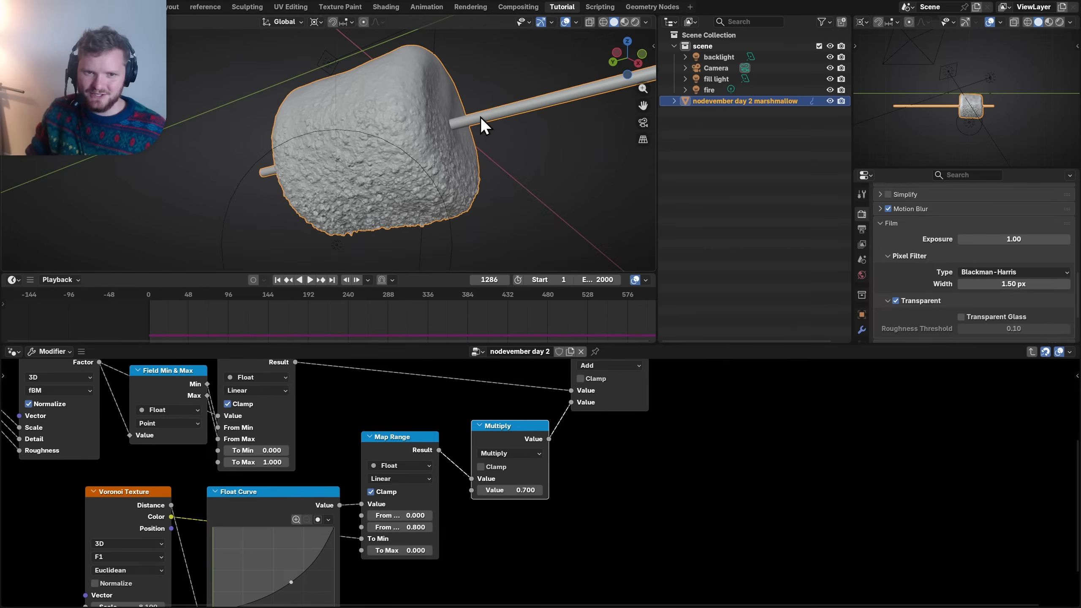
left_click(636, 22)
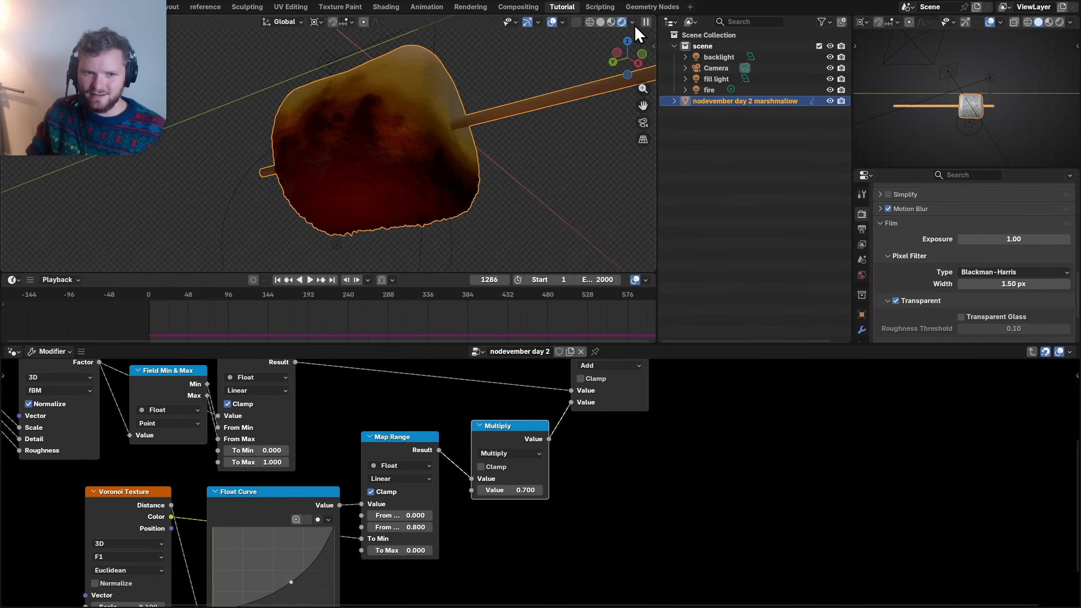
middle_click_drag(451, 137, 398, 195)
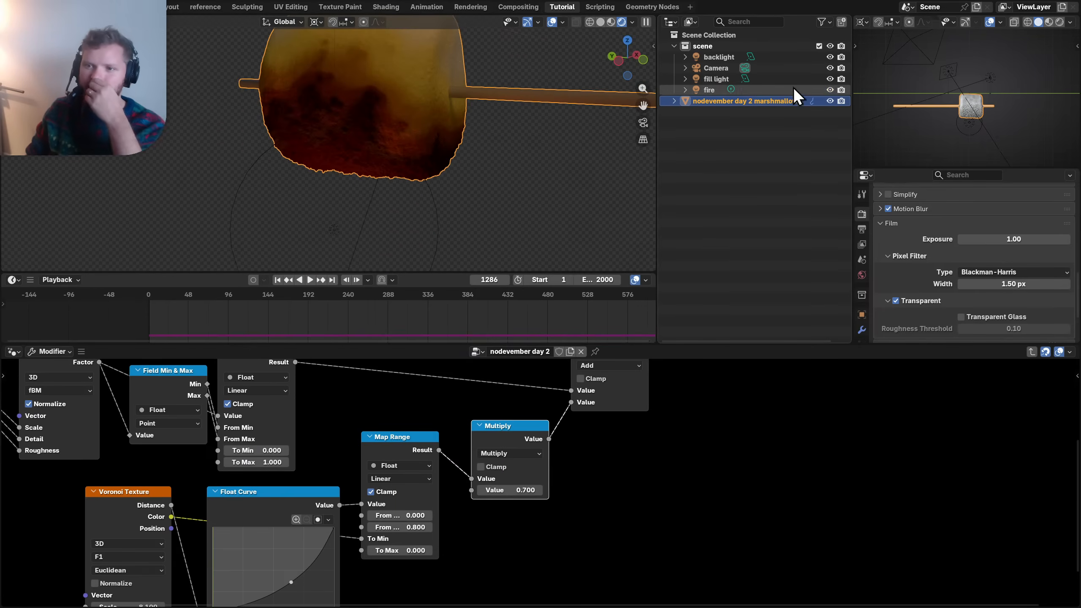
left_click(831, 78)
left_click(830, 66)
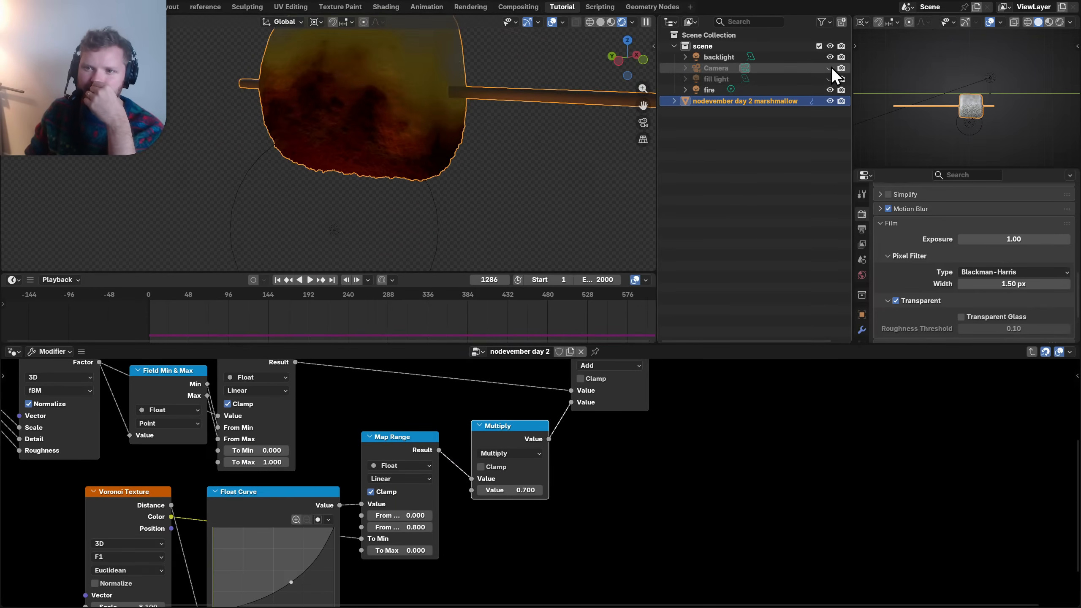
left_click(831, 56)
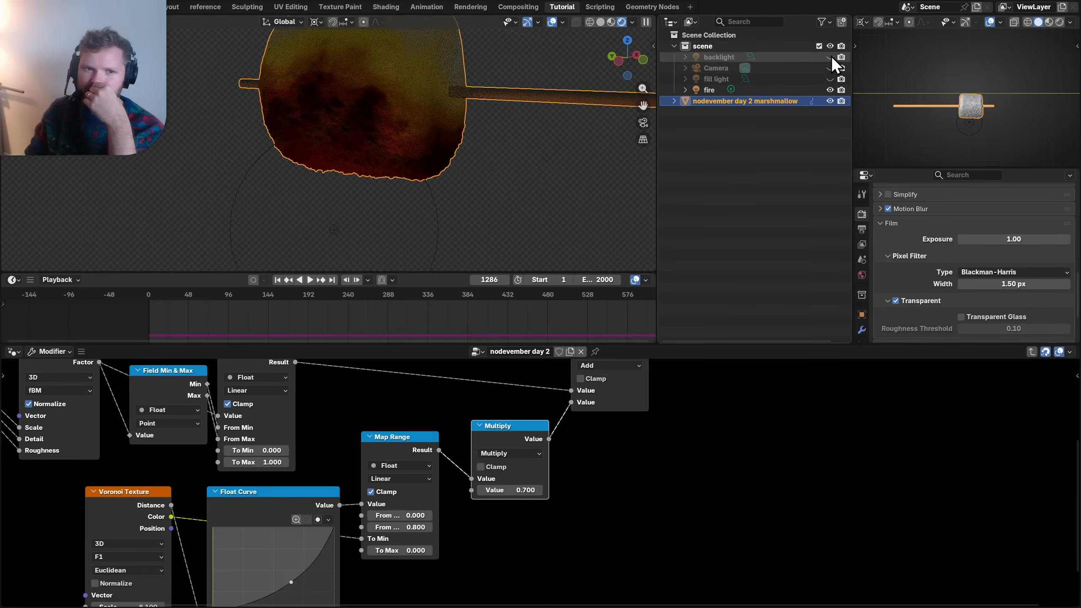
- Switch the node editor to the marshmallow's shader, preview the Hue/Saturation/Value color alone, and restore the Principled BSDF output
left_click(13, 351)
left_click(46, 460)
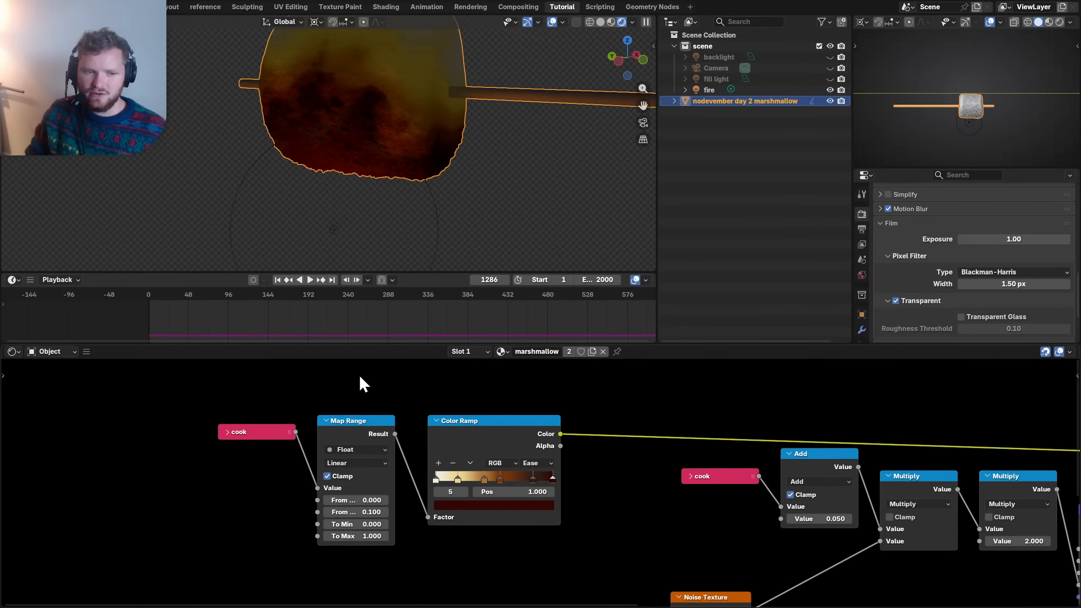
scroll(439, 145, "down", 4)
middle_click_drag(898, 442, 339, 441)
scroll(791, 439, "down", 1)
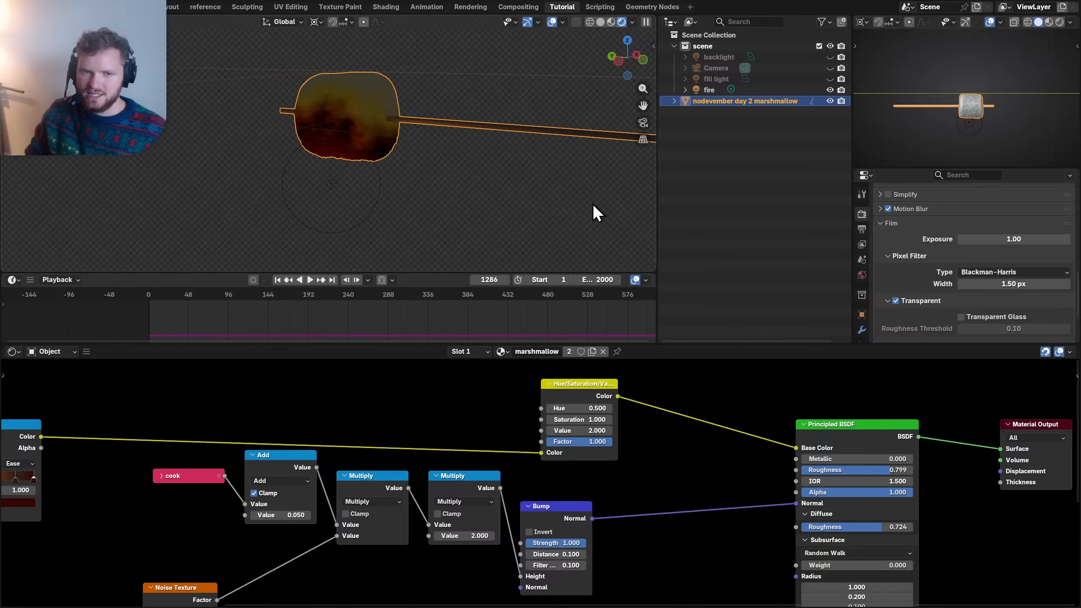
left_click(601, 391, "ctrl+shift")
scroll(380, 130, "up", 3)
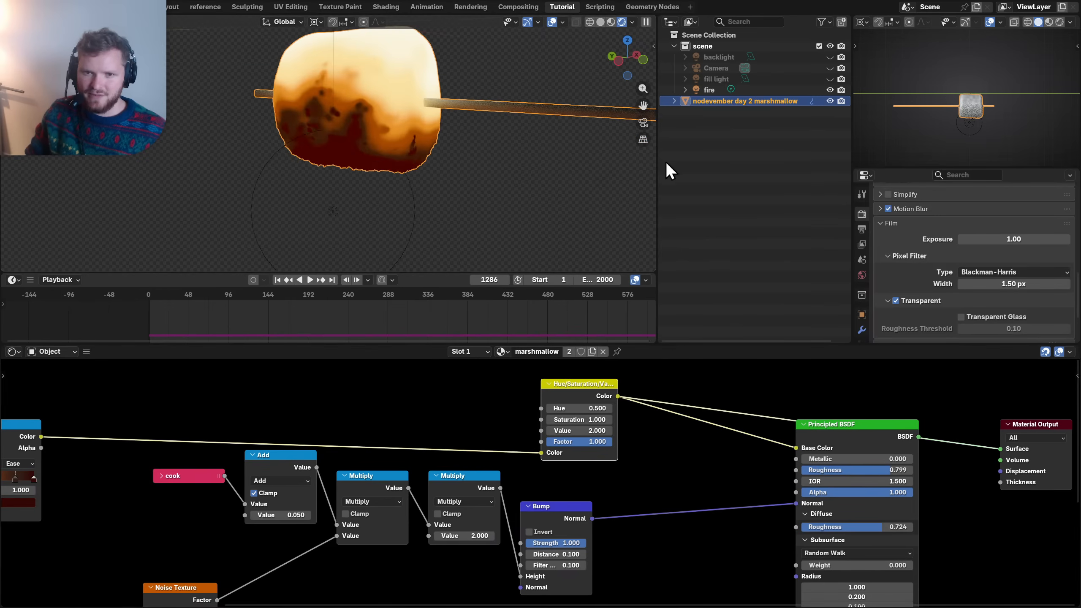
left_click(872, 428, "ctrl+shift")
- Add a second Principled BSDF with default settings, connect it to the Material Output, and inspect the lit bumps up close
middle_click_drag(969, 471, 660, 451)
key("shift+a")
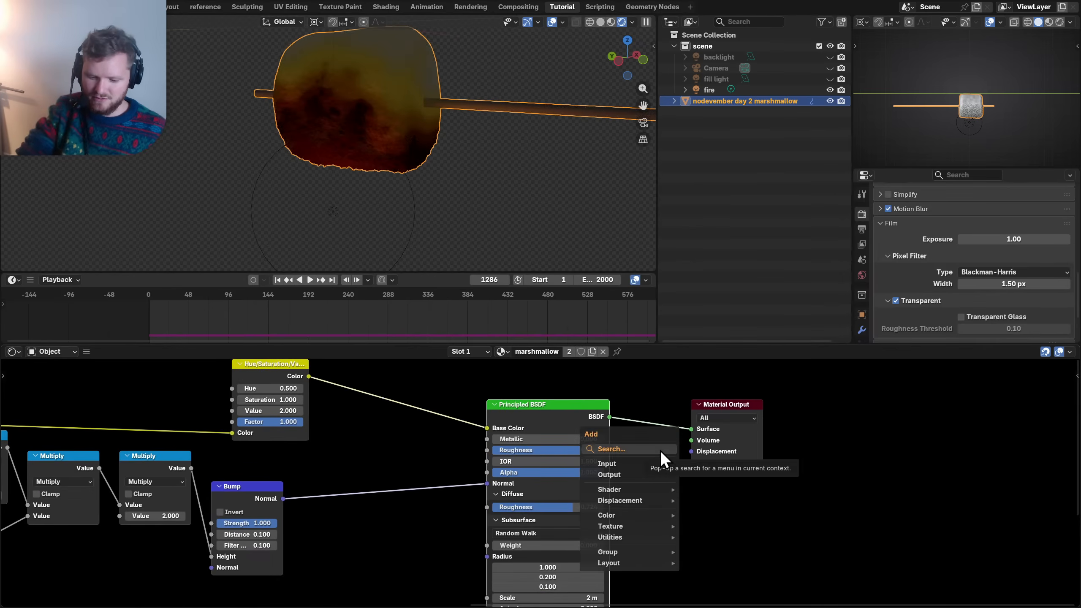
type("prin")
key("Return")
left_click(674, 480)
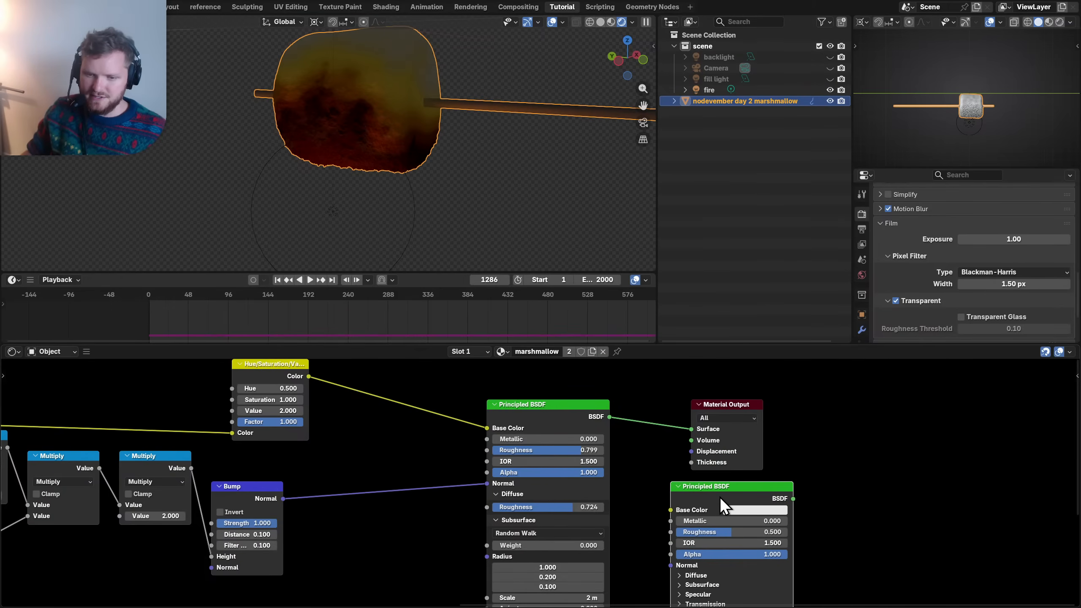
left_click(720, 497, "ctrl+shift")
scroll(372, 129, "up", 5)
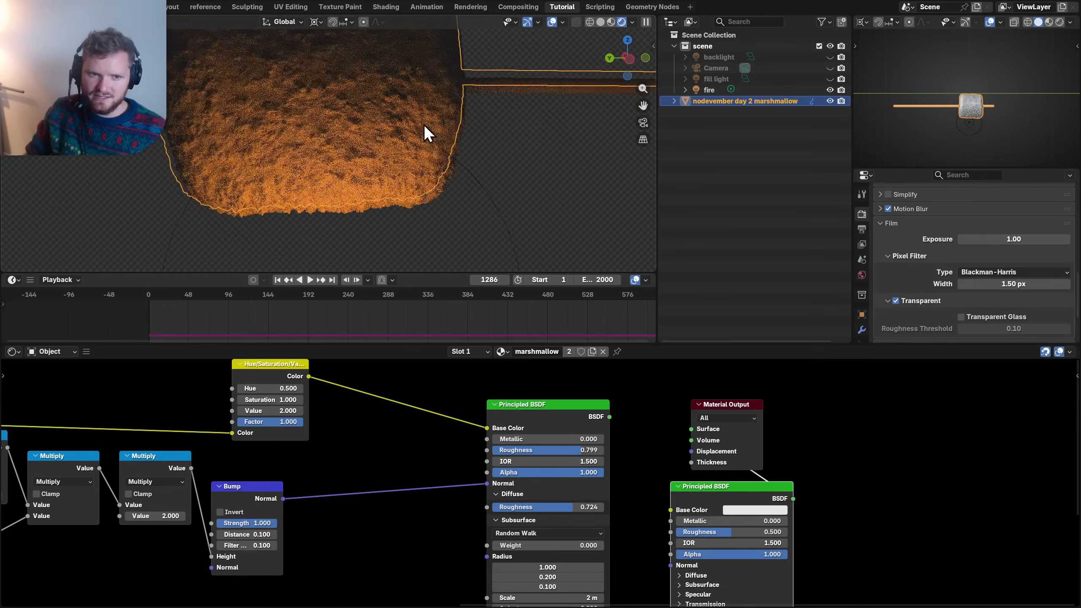
mouse_move(424, 125)
middle_mouse_down()
mouse_move(452, 152)
mouse_move(410, 177)
mouse_move(378, 150)
mouse_move(409, 107)
mouse_move(416, 119)
middle_mouse_up()
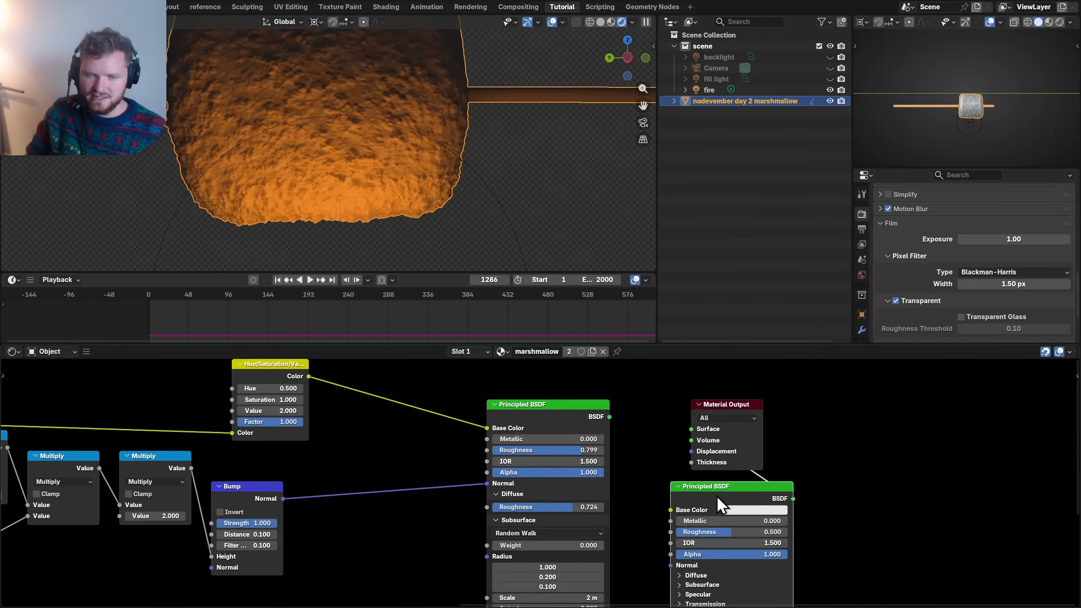
- Set the fire point light's radius to 0.5 m
left_click(712, 90)
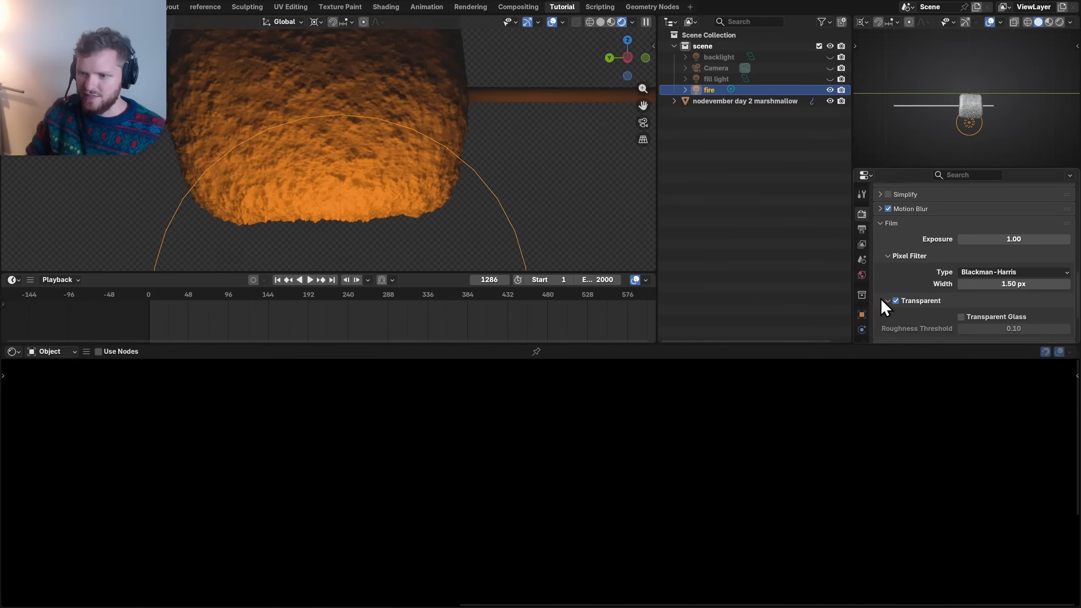
scroll(878, 300, "down", 3)
scroll(864, 330, "down", 2)
left_click(862, 315)
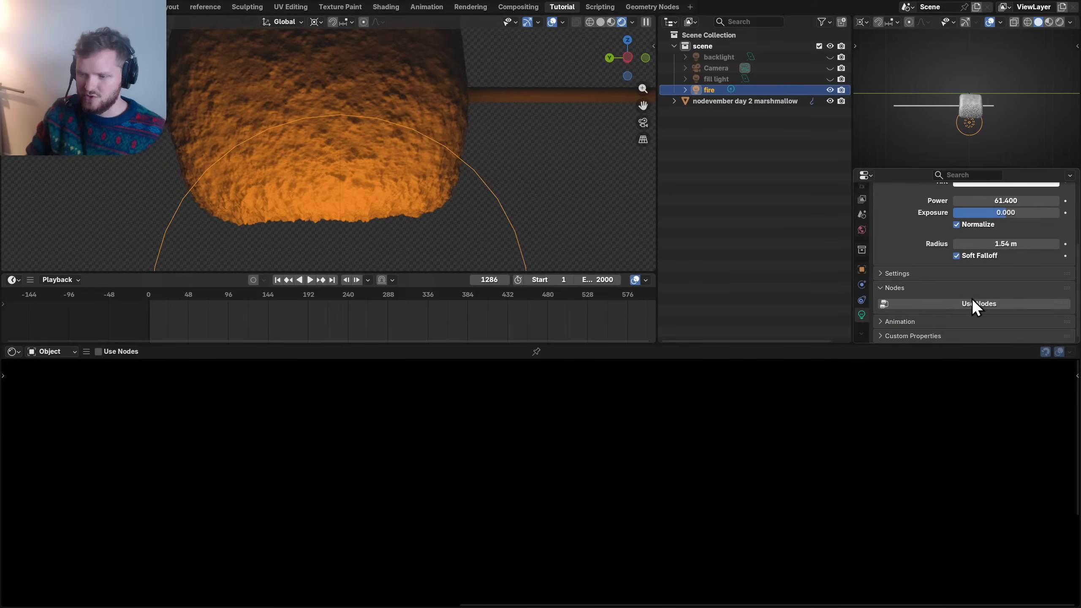
scroll(972, 297, "up", 4)
left_click(1004, 311)
type(".")
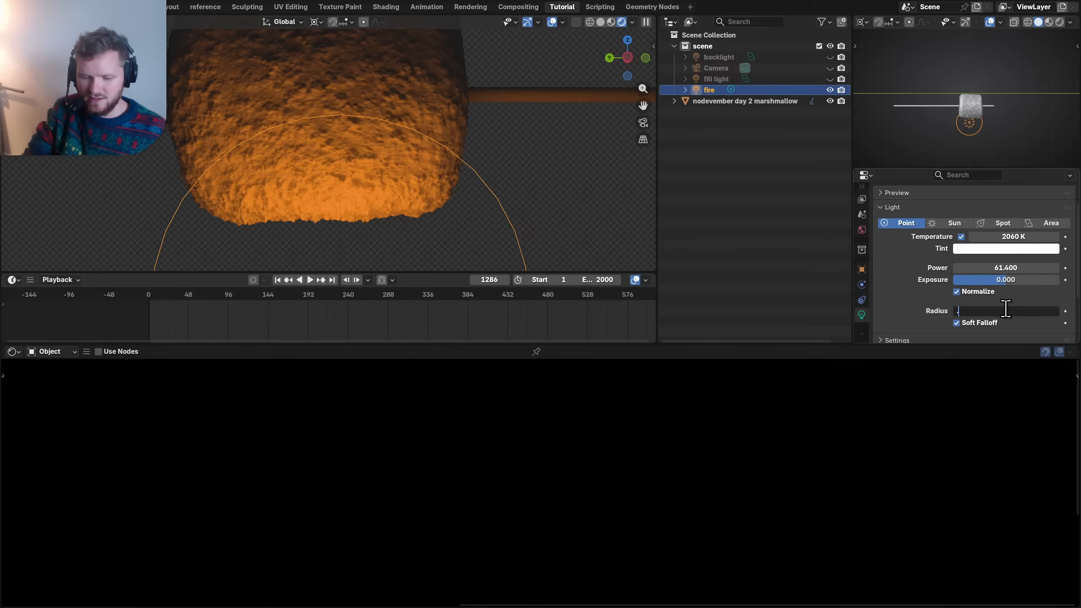
type("5")
key("Return")
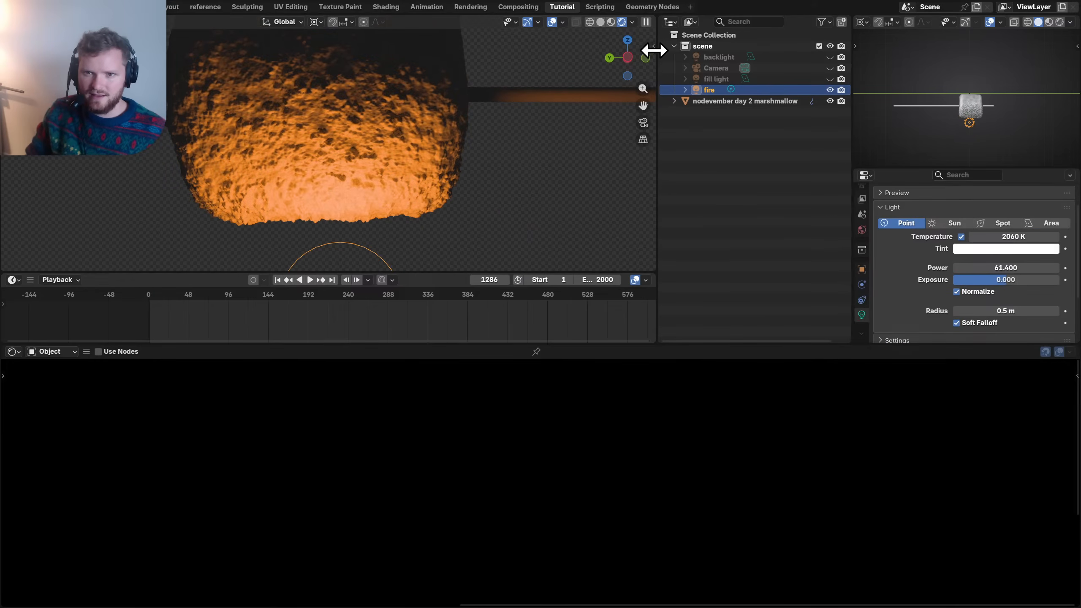
- From an axis-aligned side view, move the fire light about 0.97 m down and 0.19 m along X, away from the marshmallow
left_click(645, 58)
key("g")
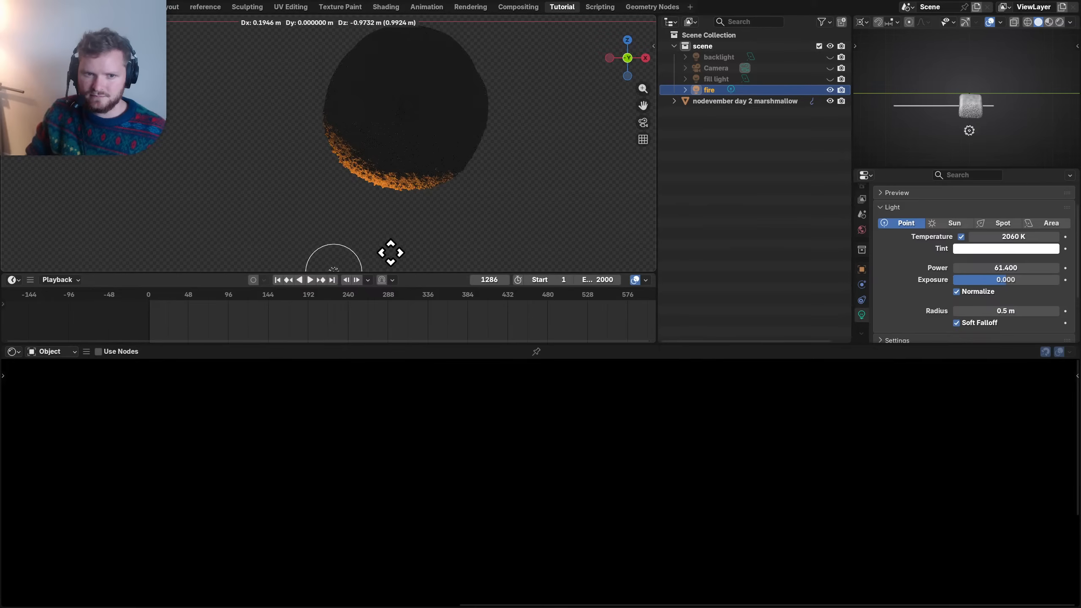
left_click(389, 251)
- Select the marshmallow and compare its original Principled BSDF with the plain default one under the fire light
middle_click_drag(381, 138, 349, 133)
left_click(350, 133)
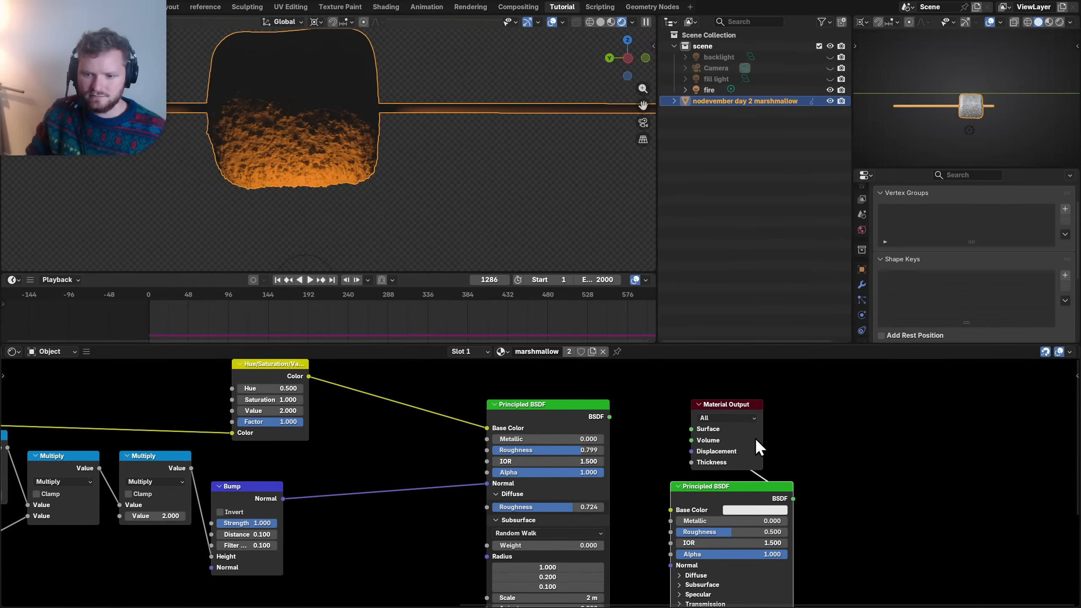
left_click(559, 413, "ctrl+shift")
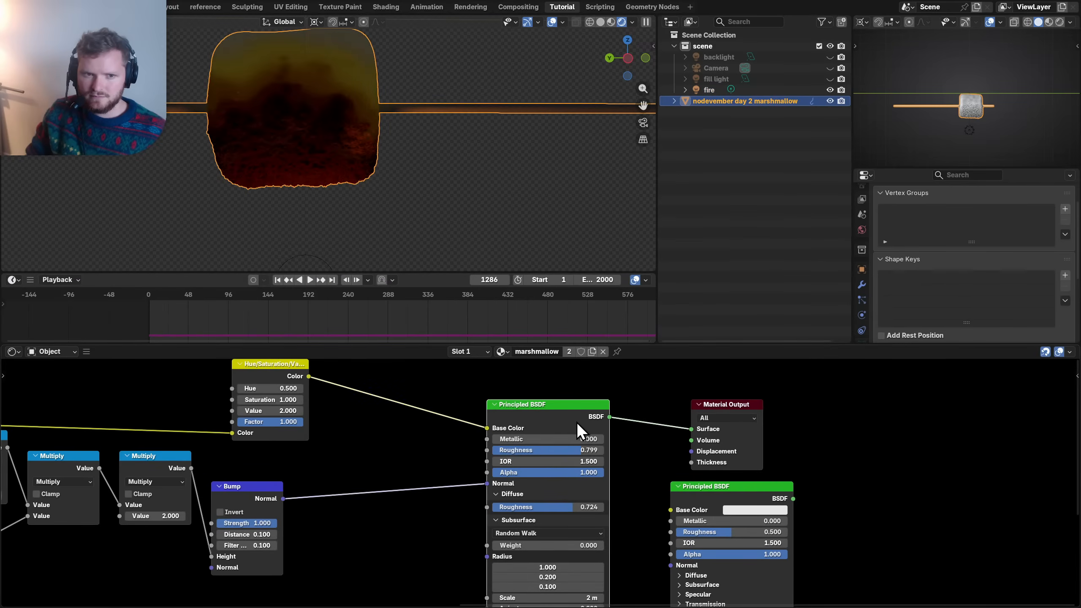
left_click(714, 497, "ctrl+shift")
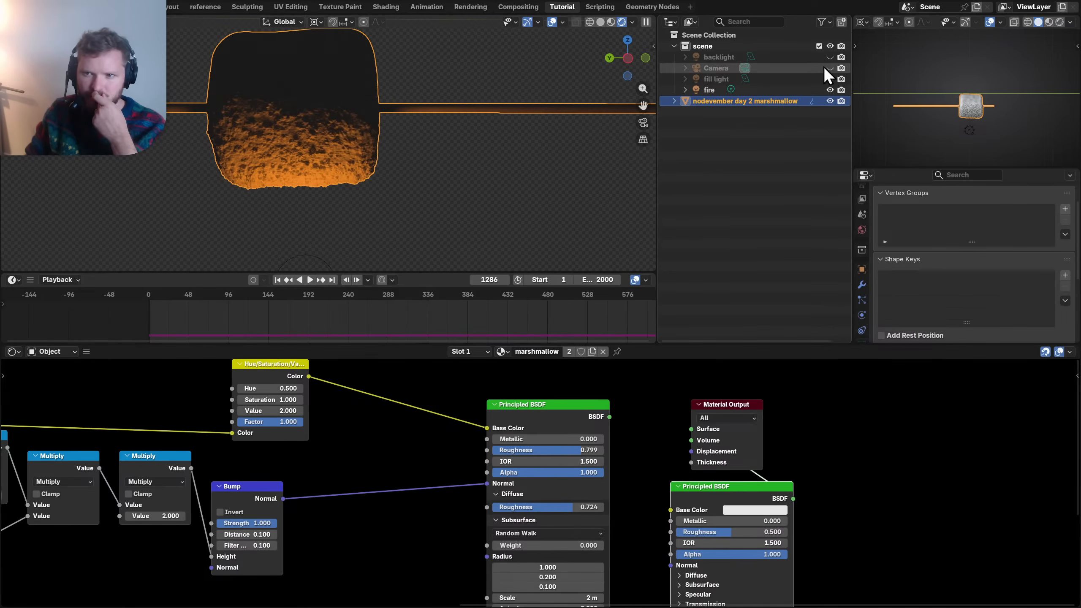
- Unhide the fill light and backlight, and view the marshmallow through the camera
left_click(829, 79)
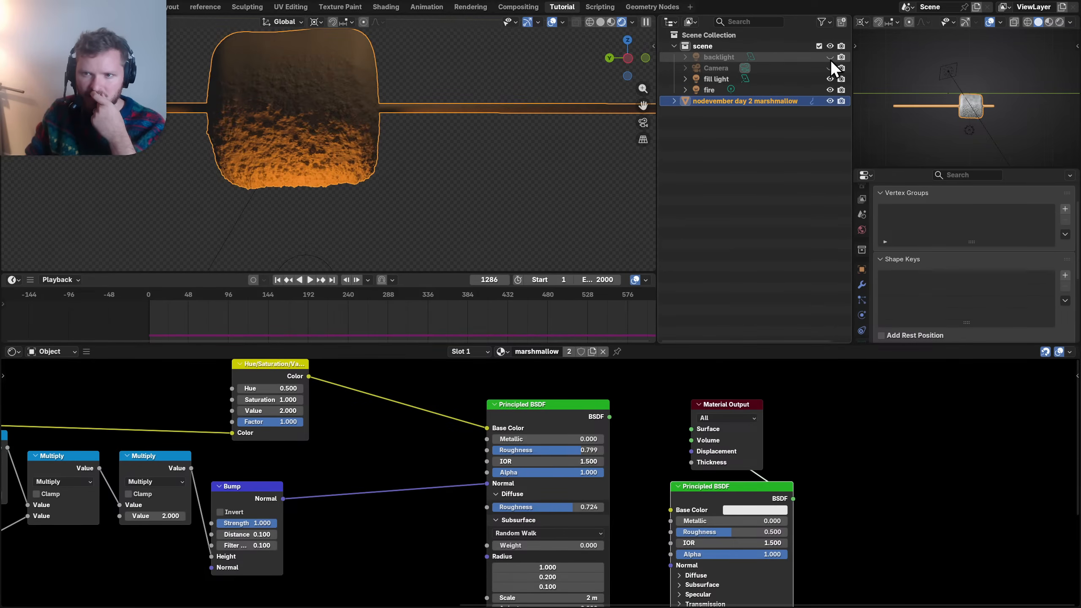
left_click(830, 58)
left_click(645, 122)
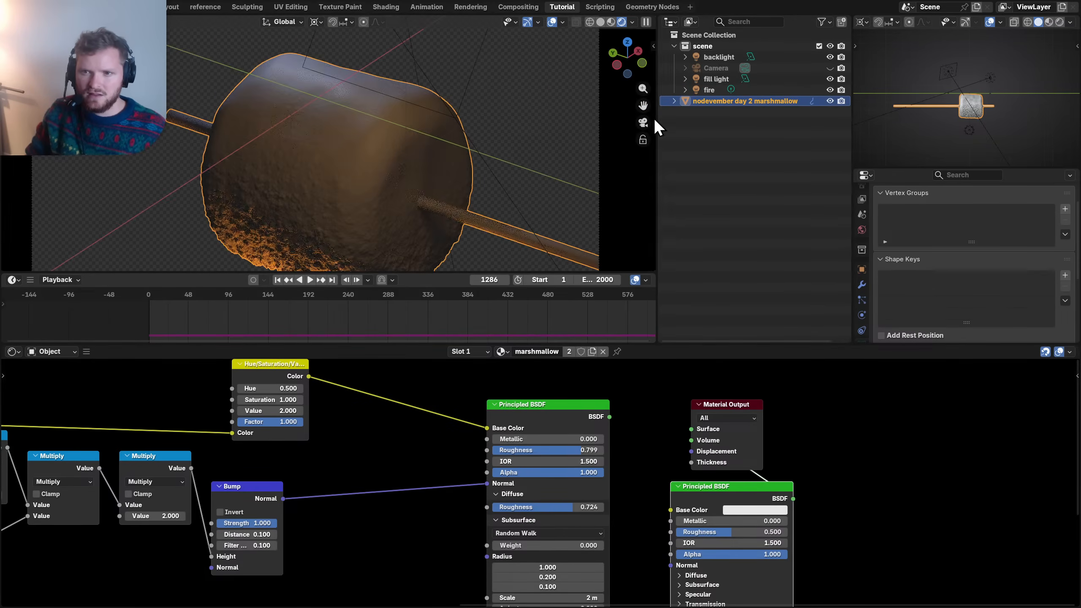
- Hide the backlight and briefly toggle the fire and fill lights to judge how each one lights the marshmallow
left_click(830, 55)
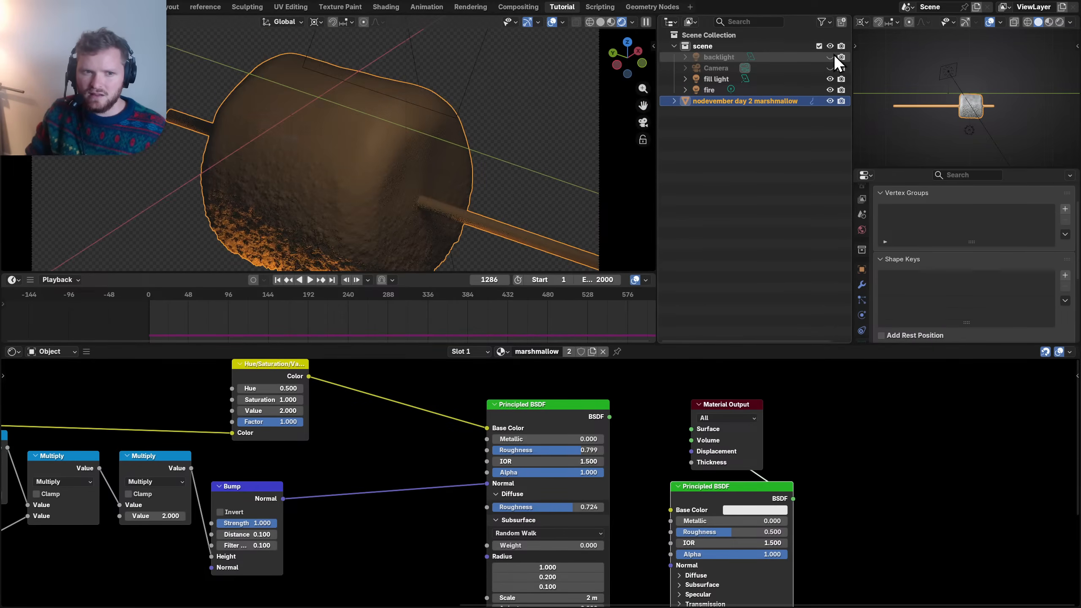
left_click(829, 89)
left_click(829, 90)
left_click(831, 79)
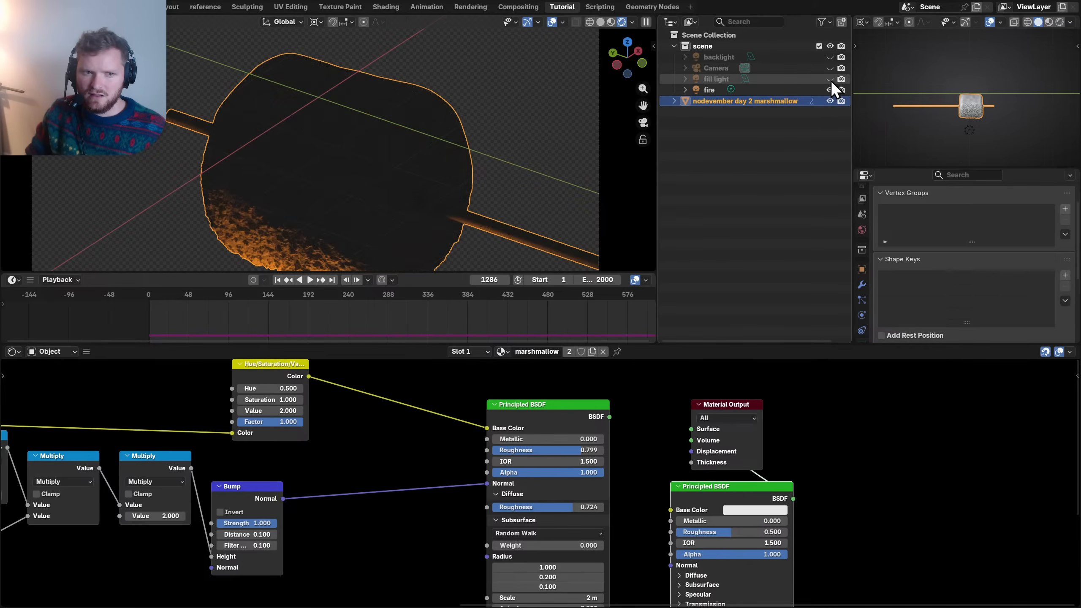
left_click(831, 81)
- Set the fill light's power to 20 and its size to 1.5 m
left_click(706, 80)
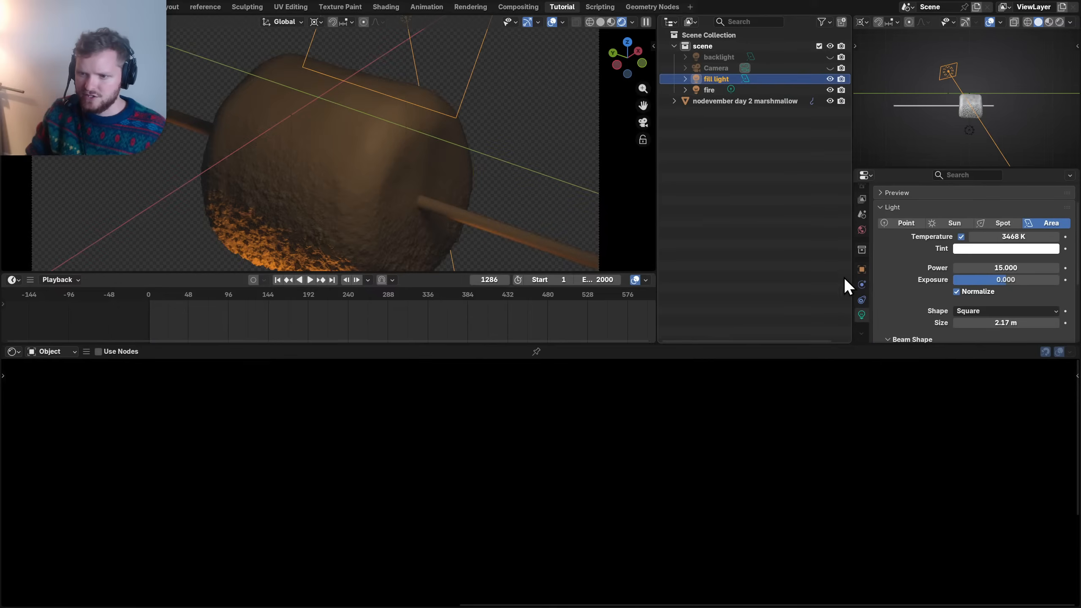
left_click(997, 268)
type("20")
key("Return")
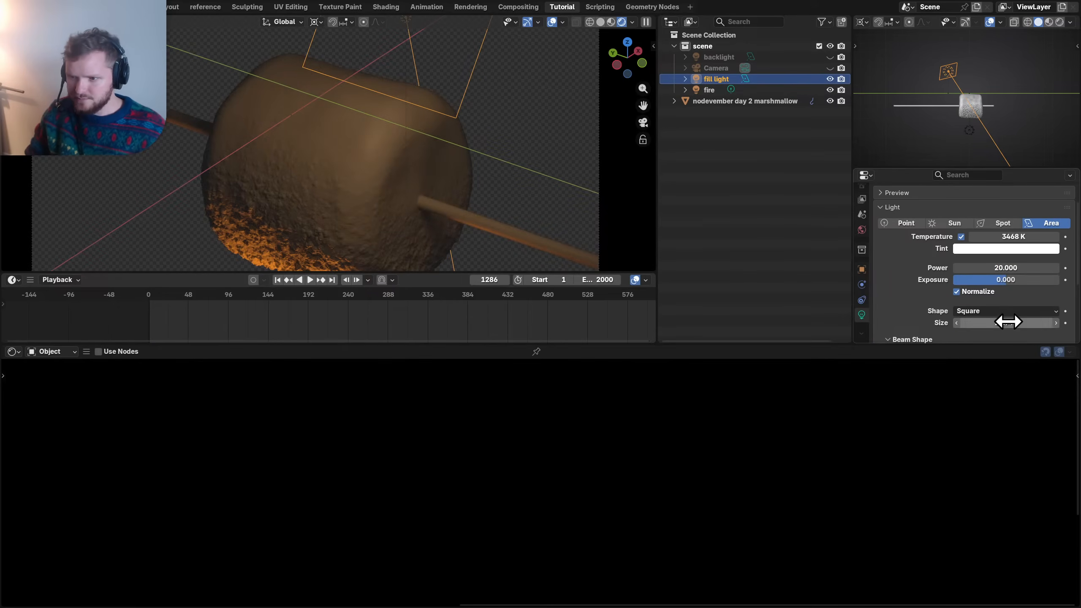
left_click(1007, 322)
type("1.")
key("Return")
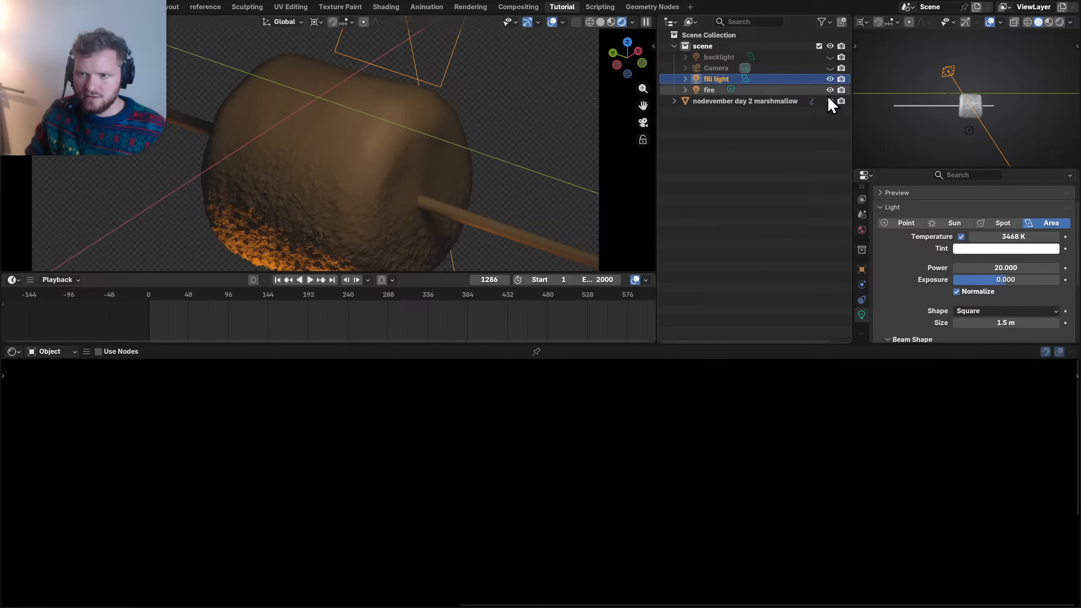
- Unhide the backlight and set its size to 0.2 m
left_click(829, 56)
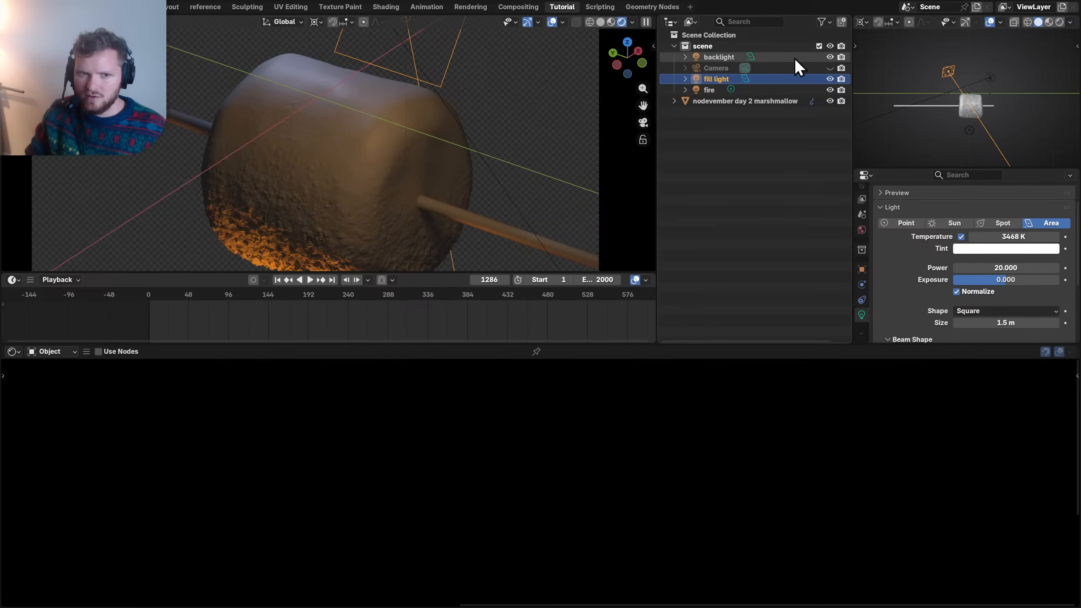
left_click(732, 56)
left_click(1010, 324)
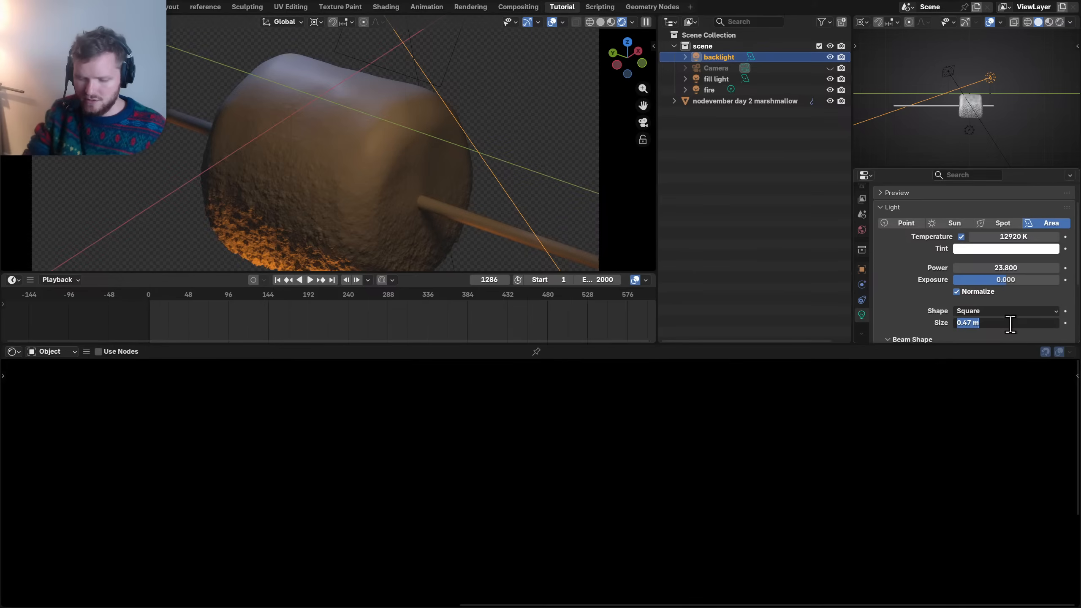
type("1")
key("Return")
left_click_drag(1010, 324, 1044, 324)
key("ctrl+z")
- Set the backlight's power to 12 and its colour temperature to 5312 K
left_click(1012, 267)
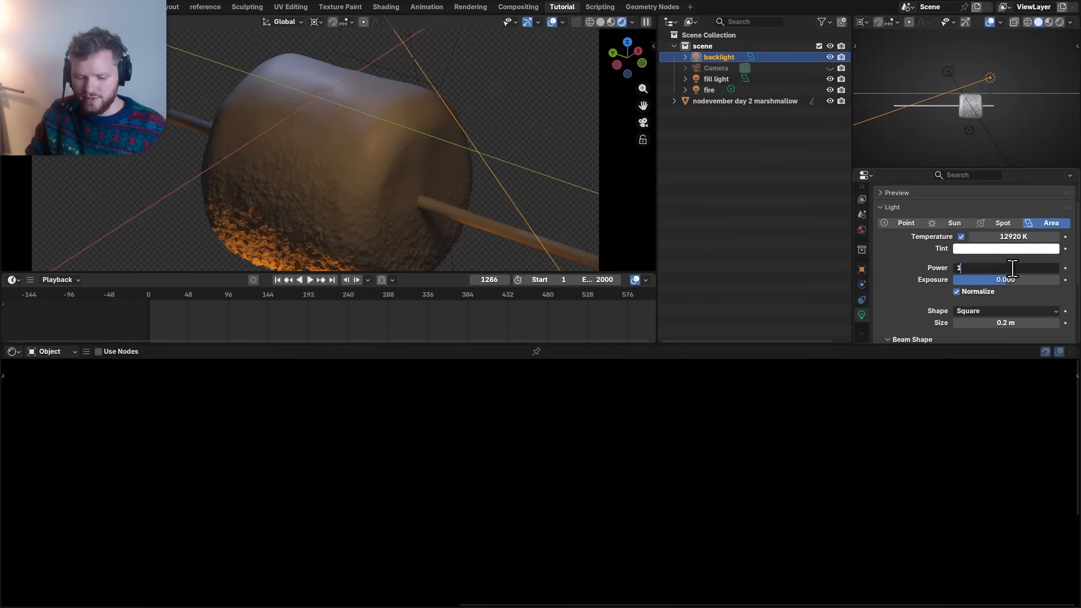
key("Return")
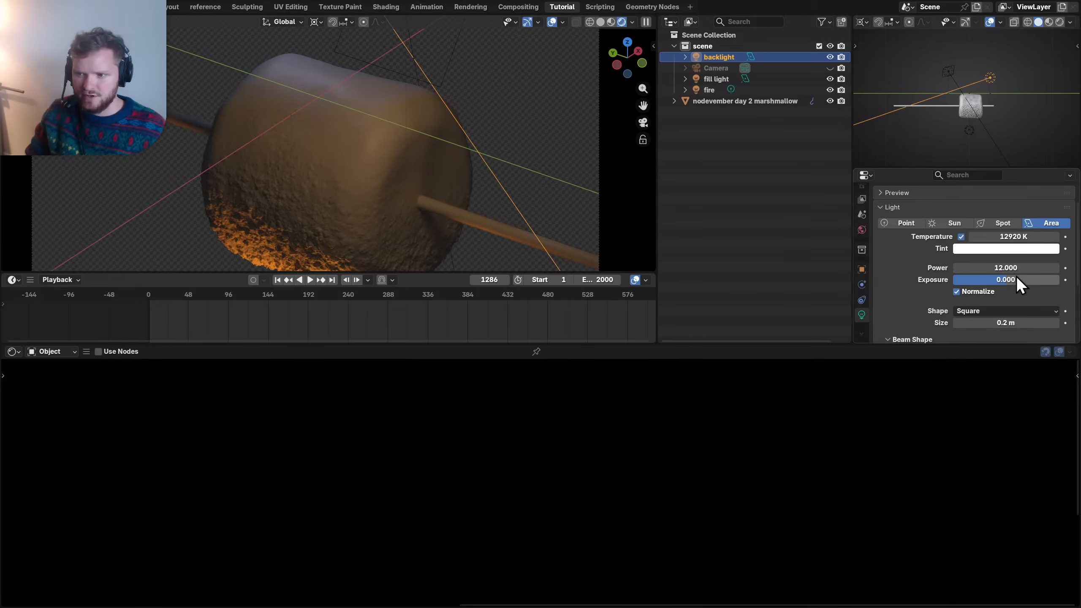
left_click_drag(1010, 237, 1021, 238)
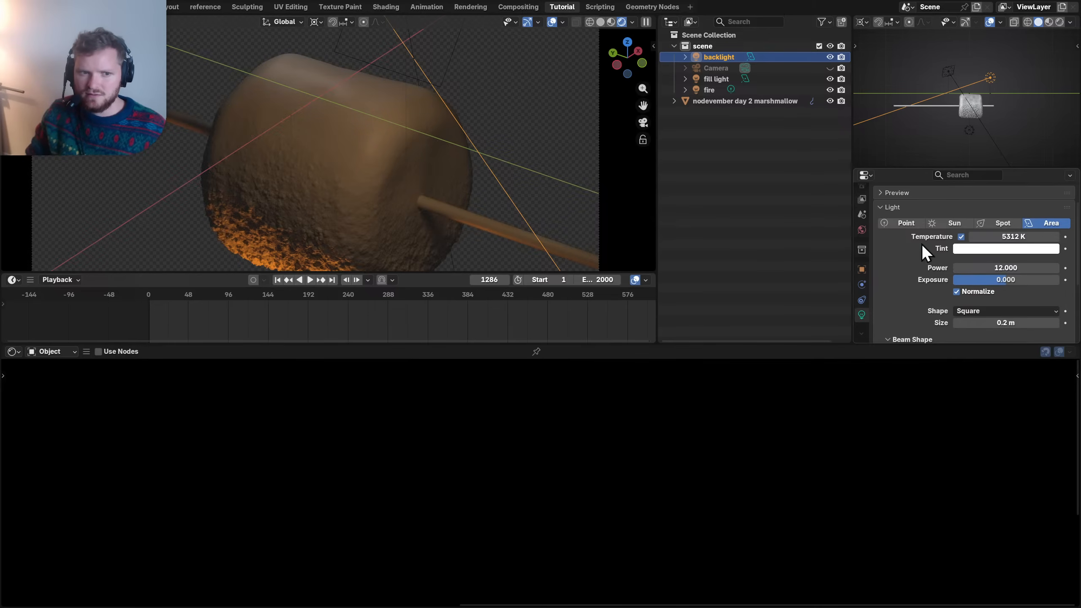
- Select the marshmallow and connect the Bump node's Normal output to the Normal input of the plain Principled BSDF
scroll(392, 163, "down", 3)
left_click(375, 149)
scroll(397, 154, "up", 3)
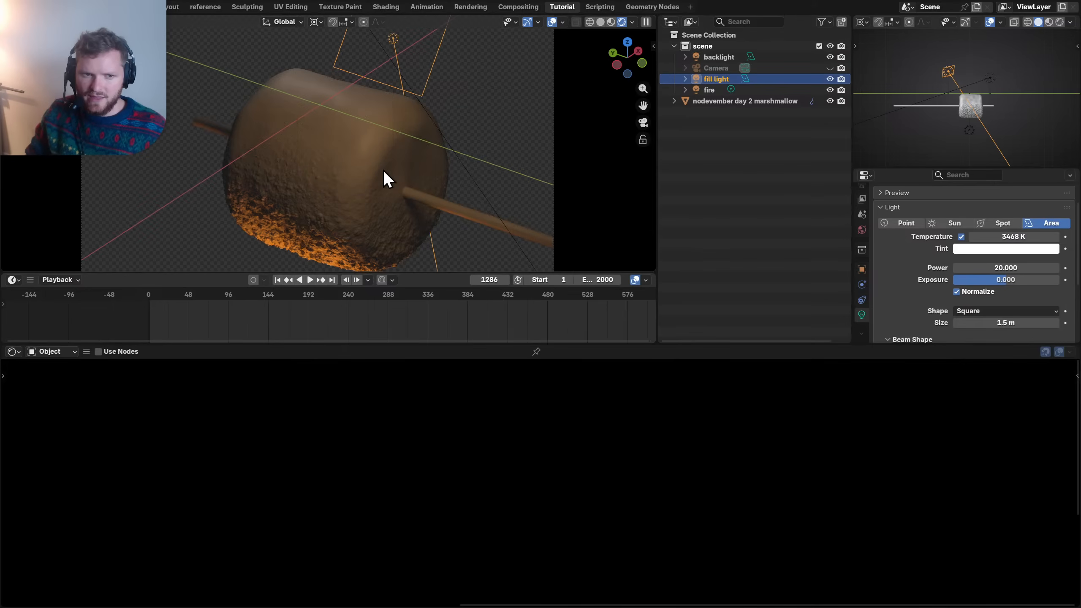
left_click(361, 149)
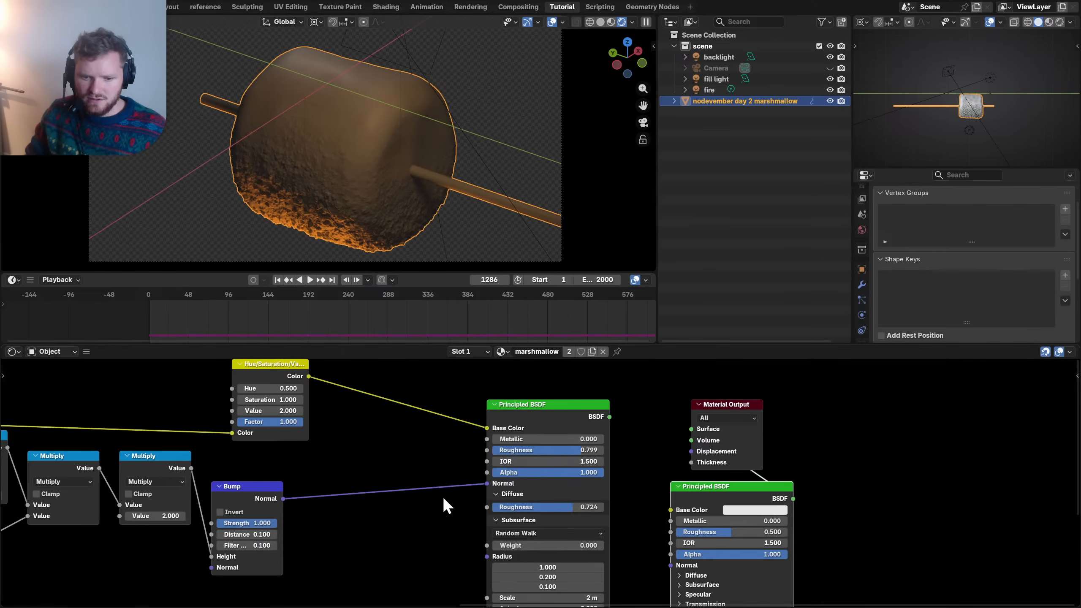
left_click_drag(282, 499, 670, 565)
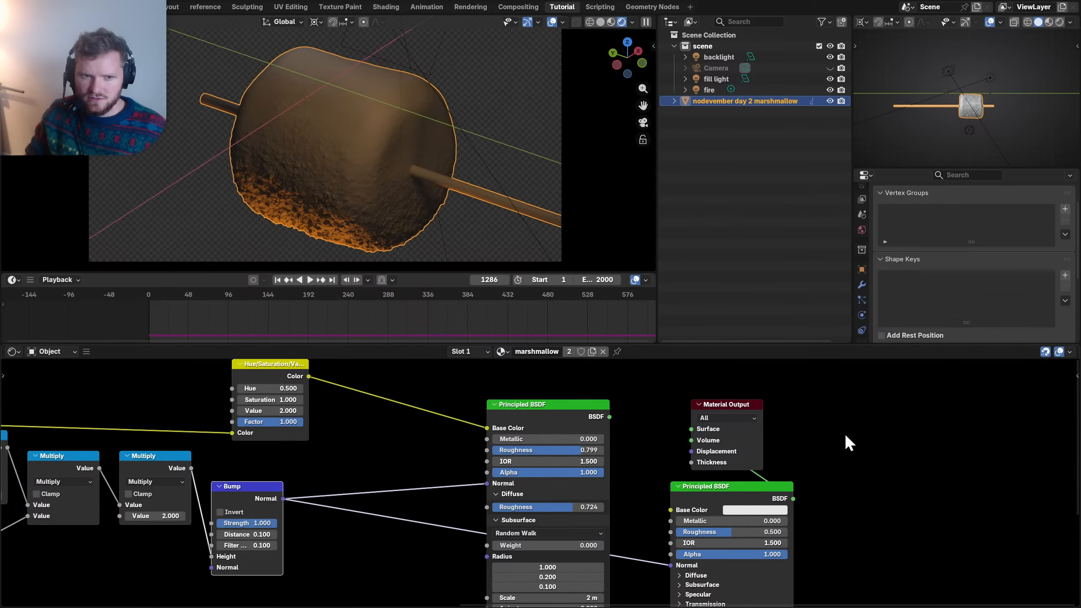
- Move the Material Output node clear of the plain Principled BSDF and hide the overlays in the rendered viewport
left_click_drag(872, 435, 695, 444)
key("g")
left_click(823, 428)
left_click(553, 22)
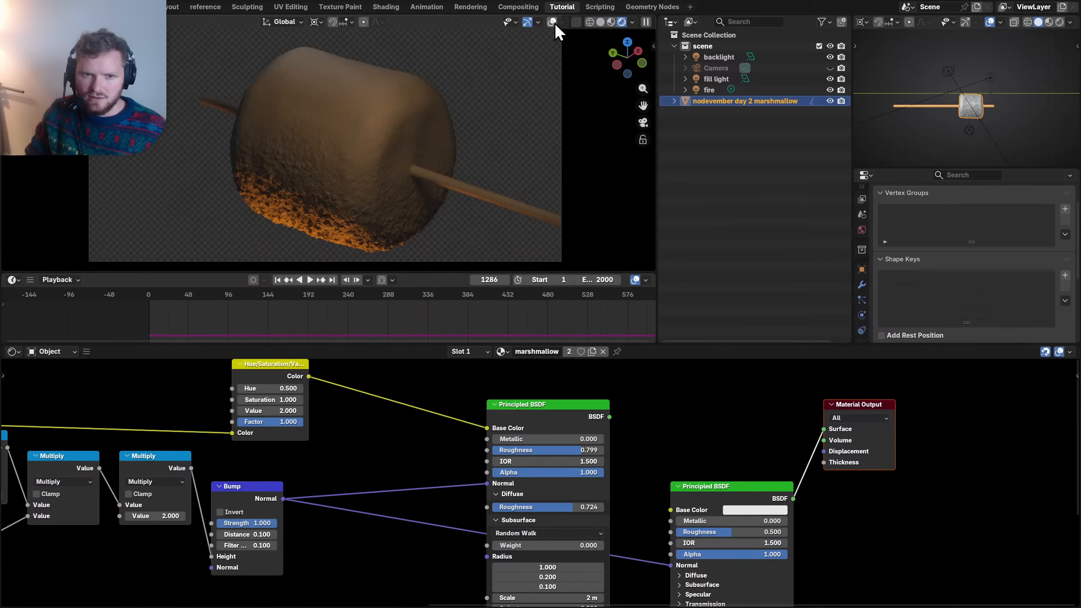
- Compare the marshmallow's surface up close with and without the bump on the plain Principled BSDF, restoring the cut link
scroll(366, 103, "up", 5)
scroll(371, 113, "up", 2)
middle_click_drag(371, 113, 364, 162, "shift")
middle_click_drag(426, 483, 336, 414)
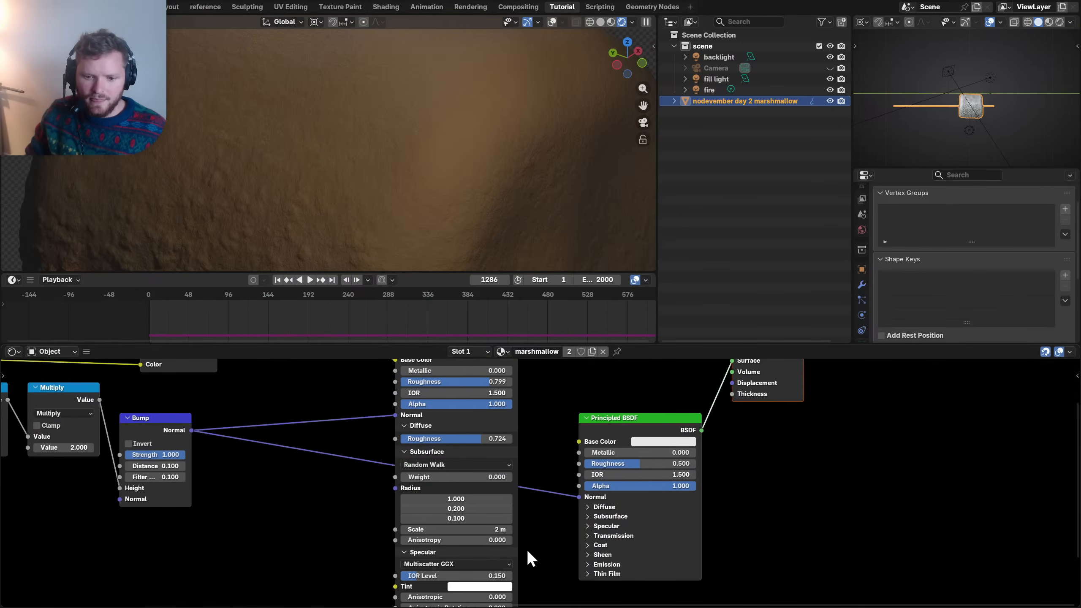
right_click_drag(557, 527, 558, 428, "ctrl")
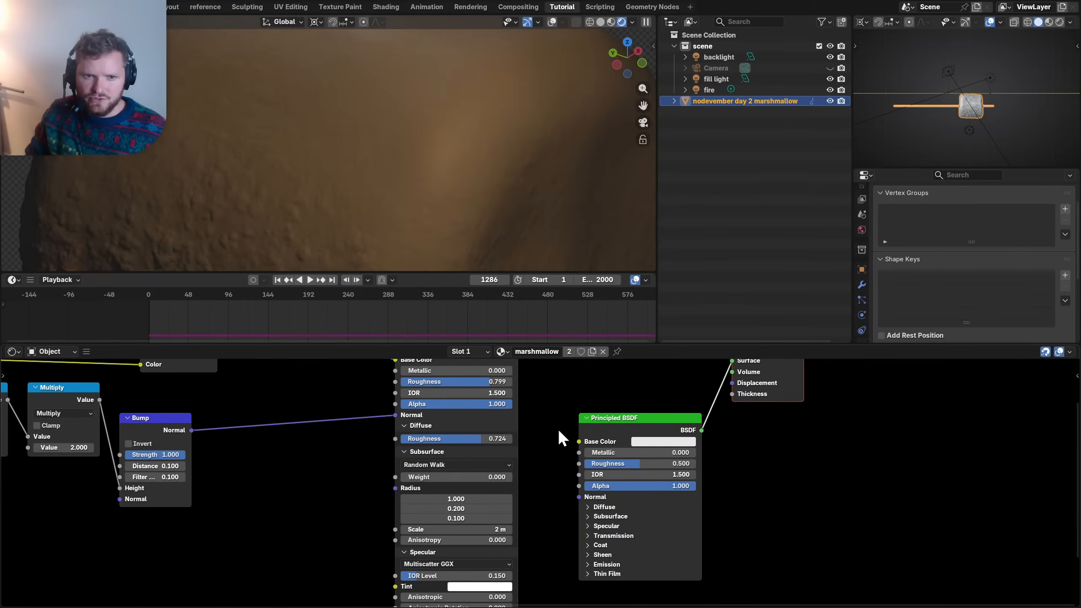
key("ctrl+z")
scroll(558, 429, "down", 2)
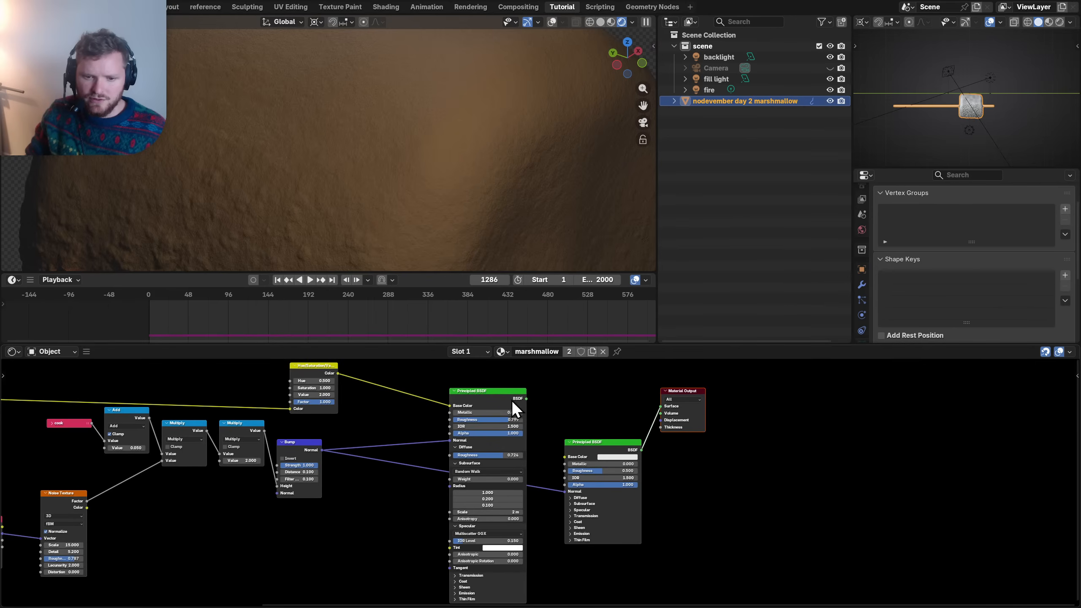
- Connect the original Principled BSDF to the Material Output's Surface and delete the plain Principled BSDF
left_click_drag(527, 399, 660, 406)
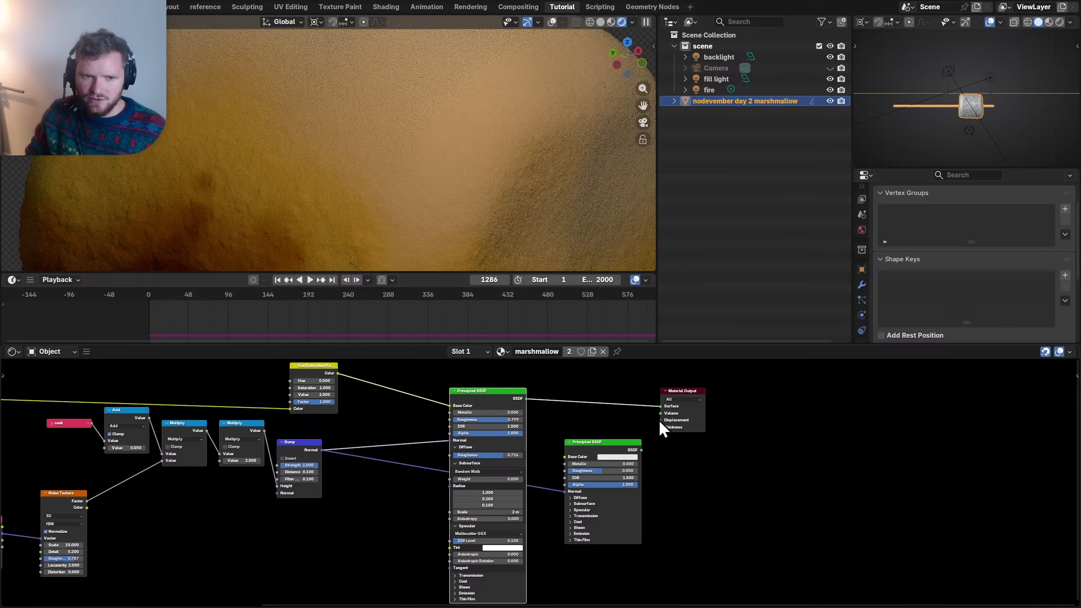
right_click_drag(684, 490, 586, 488, "ctrl")
key("x")
scroll(417, 130, "down", 5)
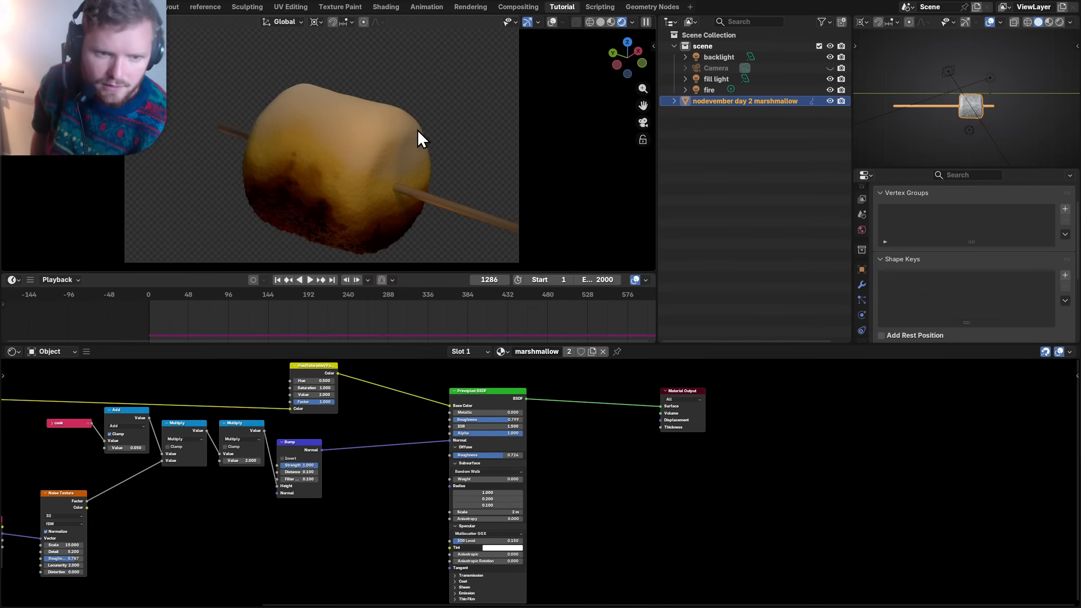
- In the marshmallow's colour ramp, make the last stop black and move stop 4 to position 0.891
middle_click_drag(160, 442, 384, 418)
scroll(196, 425, "up", 2)
middle_click_drag(233, 427, 553, 448)
scroll(557, 460, "up", 12)
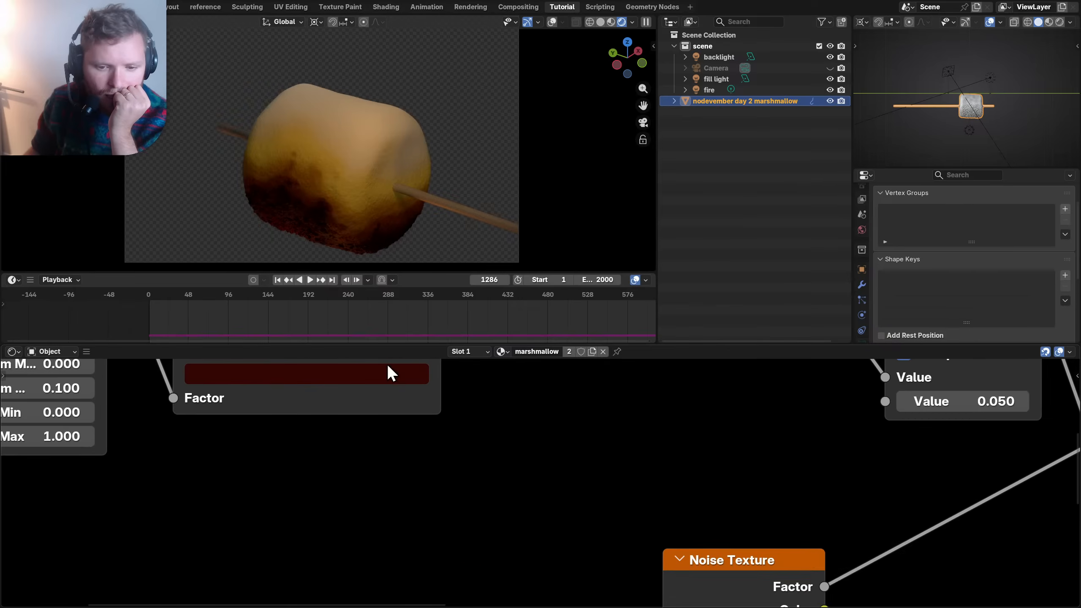
middle_click_drag(389, 367, 528, 504)
left_click(457, 516)
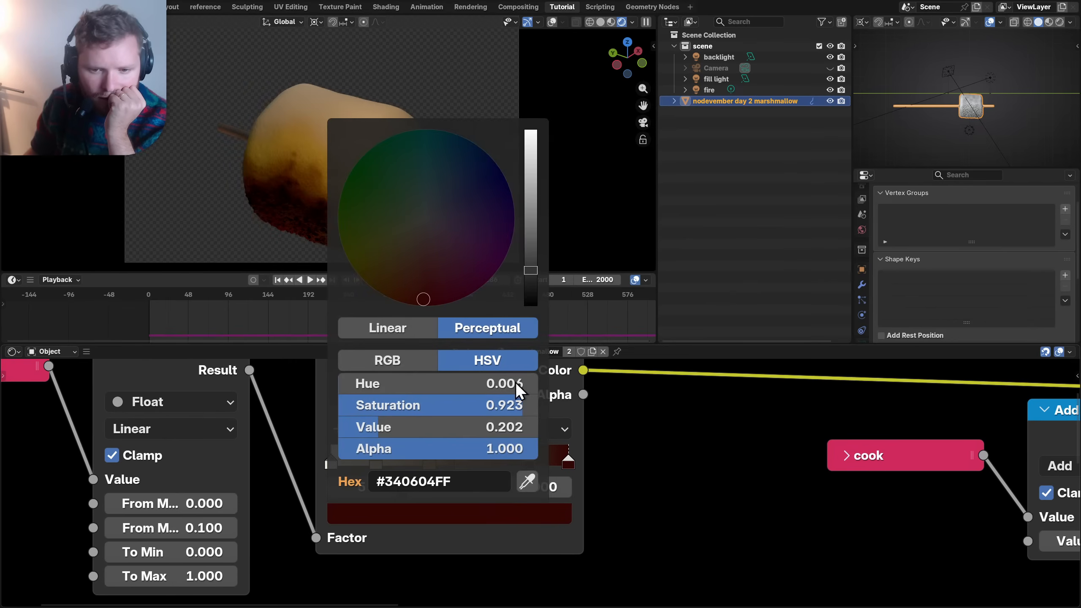
left_click_drag(532, 295, 531, 309)
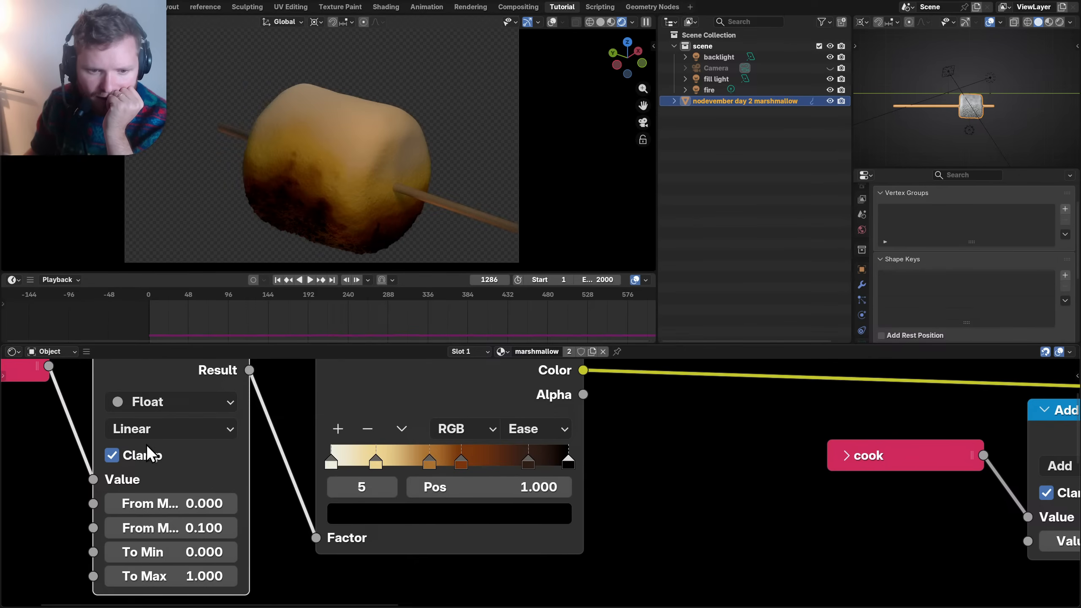
left_click(335, 487)
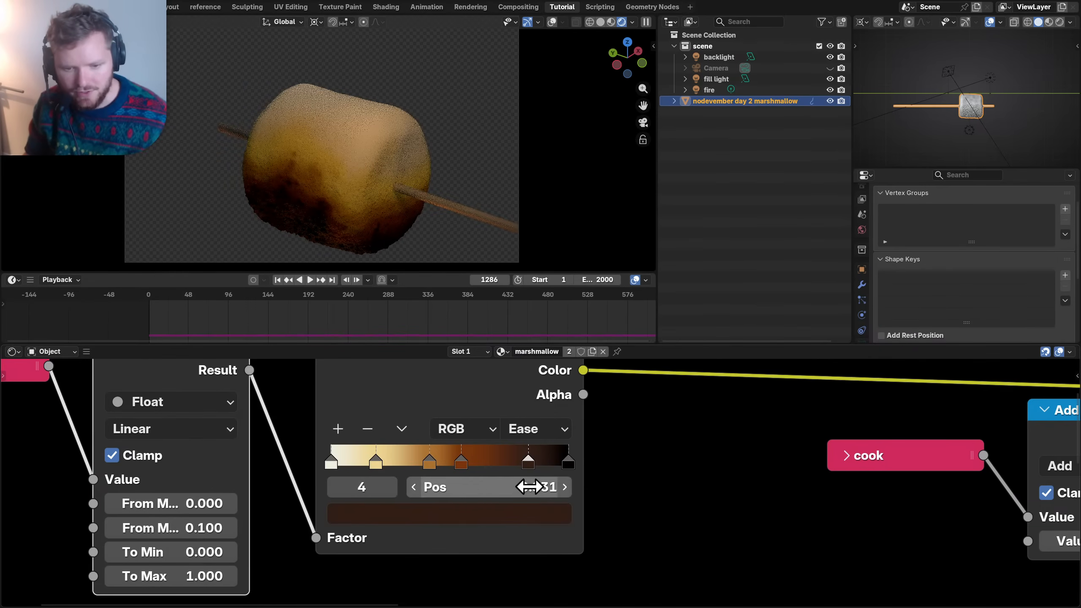
left_click_drag(536, 487, 564, 486)
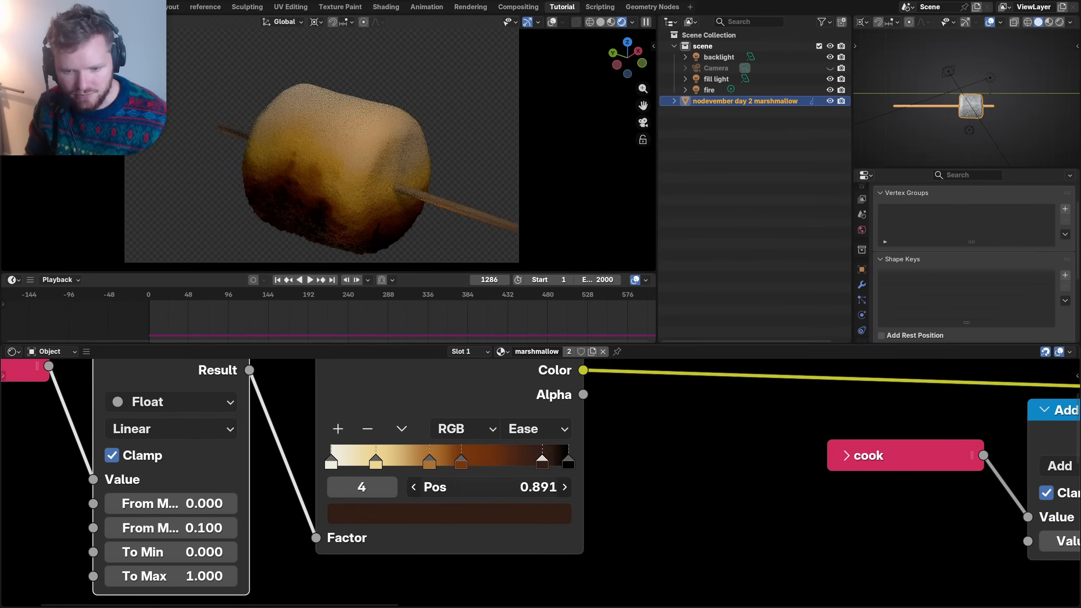
- View the marshmallow's burnt side at frame 348 and move colour ramp stop 5 to position 0.930
left_click(372, 297)
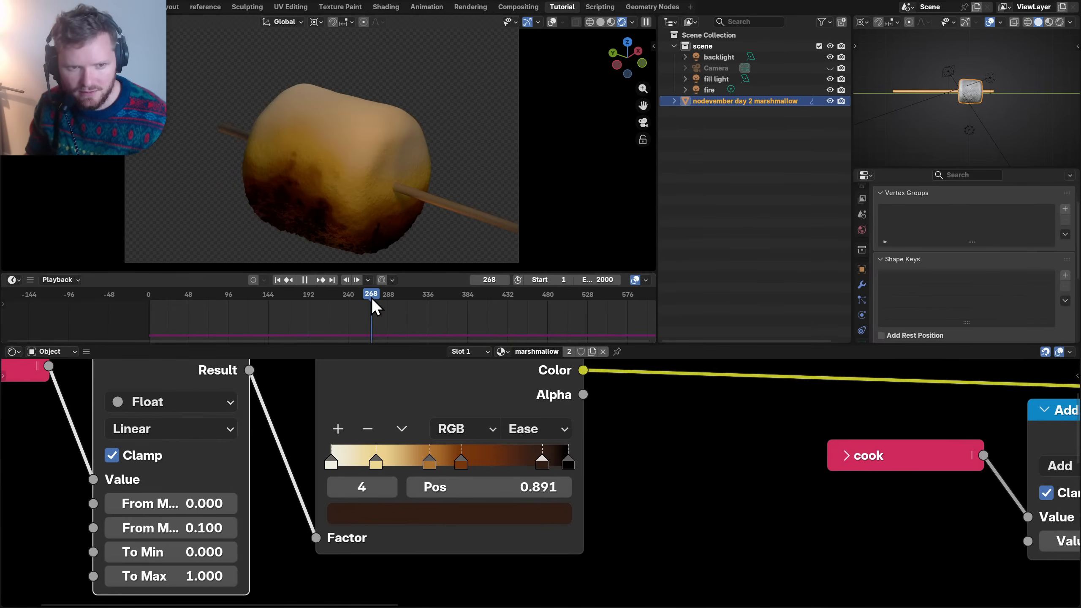
left_click(438, 297)
middle_click_drag(344, 132, 149, 106)
scroll(371, 186, "up", 3)
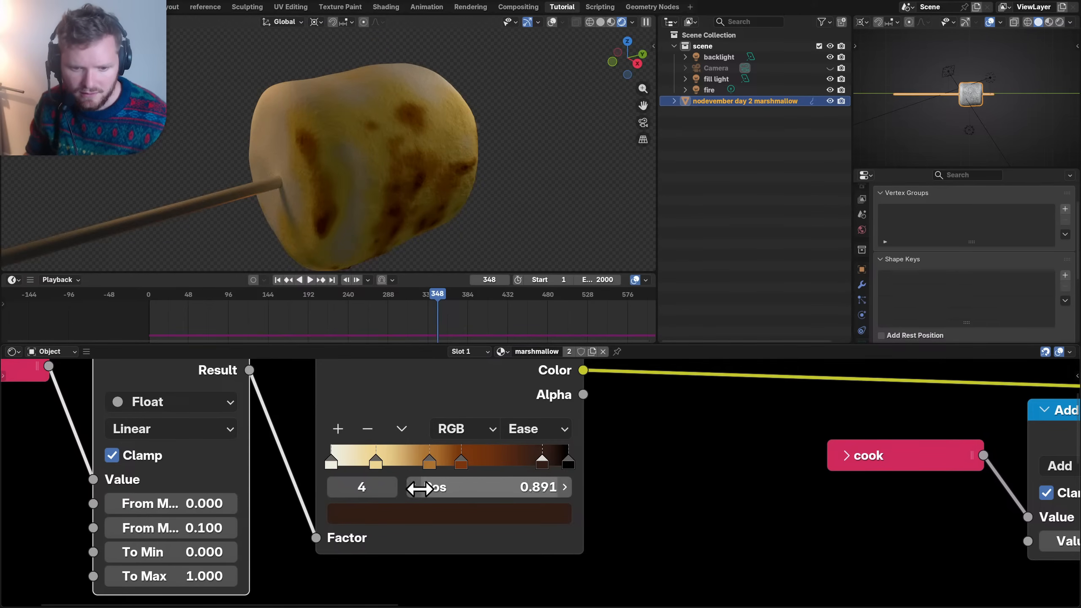
left_click(391, 488)
mouse_move(524, 485)
left_mouse_down()
mouse_move(508, 487)
mouse_move(519, 489)
left_mouse_up()
- Inspect the burnt patches at frames 387 and 425, trying colour stop 5 nearer the ramp's end and undoing that move
left_click(471, 299)
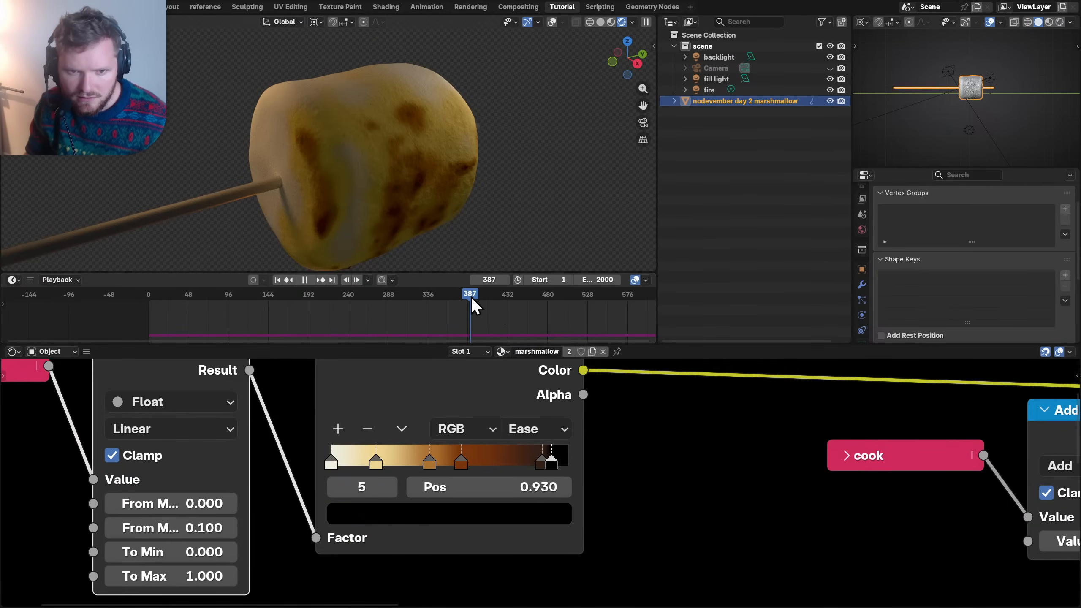
middle_click_drag(458, 217, 238, 130)
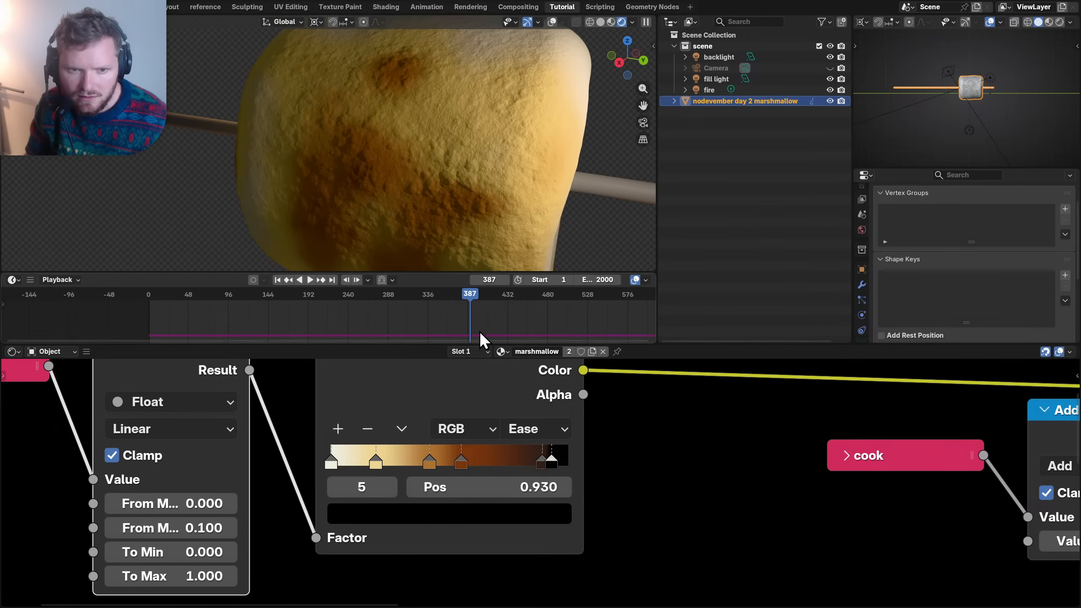
left_click(502, 293)
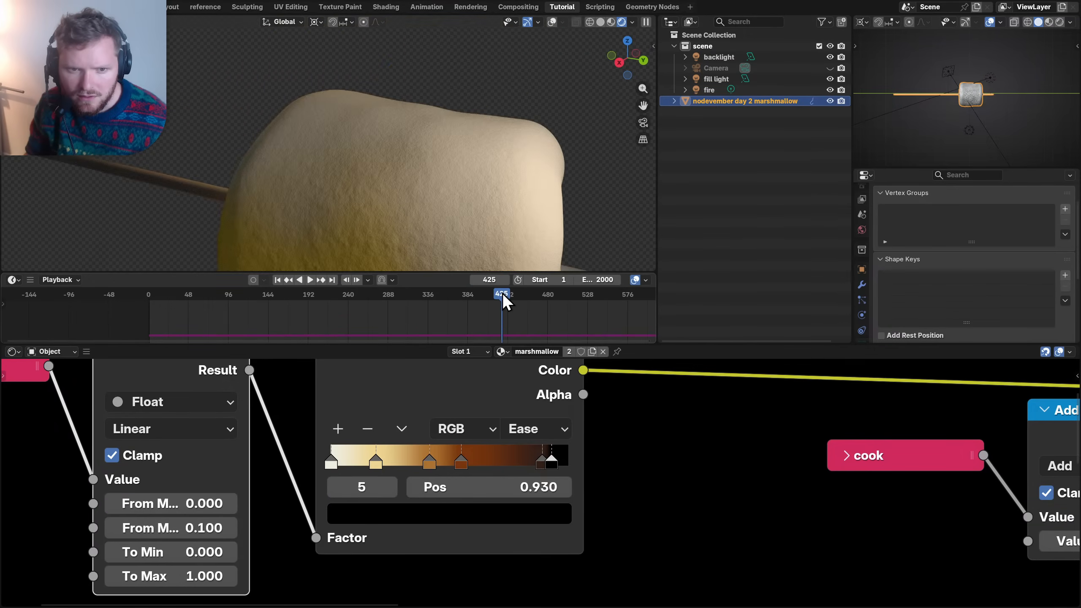
middle_click_drag(362, 256, 400, 174)
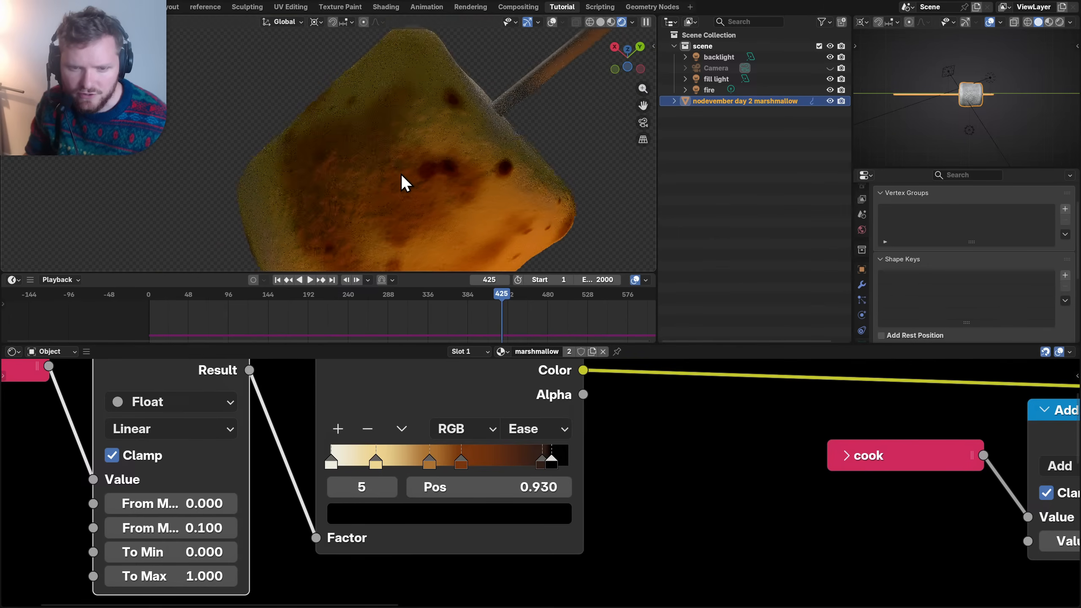
left_click_drag(537, 489, 562, 490)
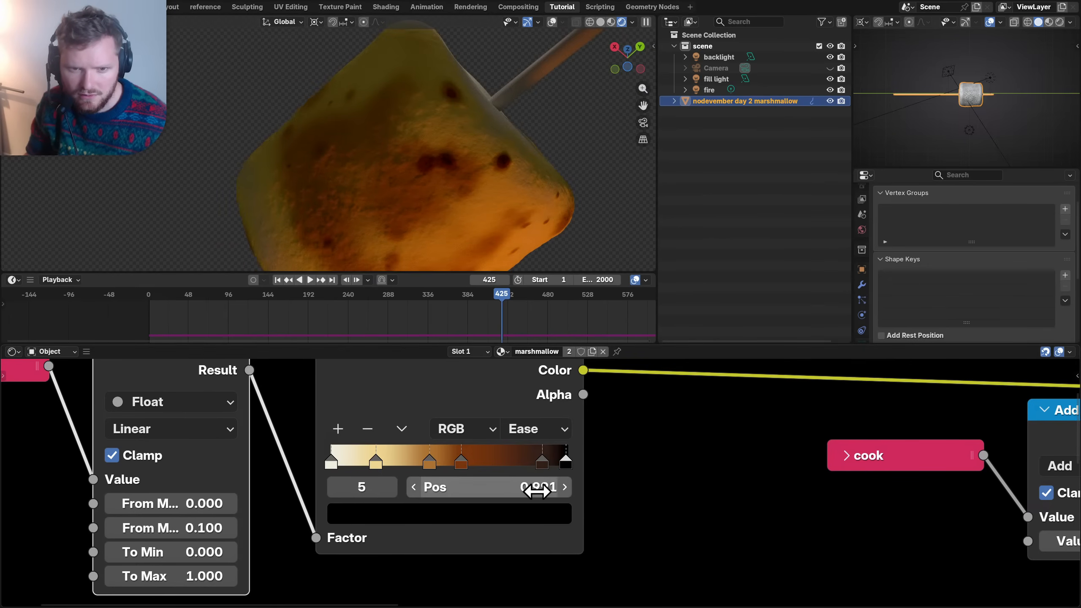
key("ctrl+z")
- Try 0.15 as the From Max of the Map Range node feeding the colour ramp, and settle on 0.06
middle_click_drag(213, 519, 317, 515)
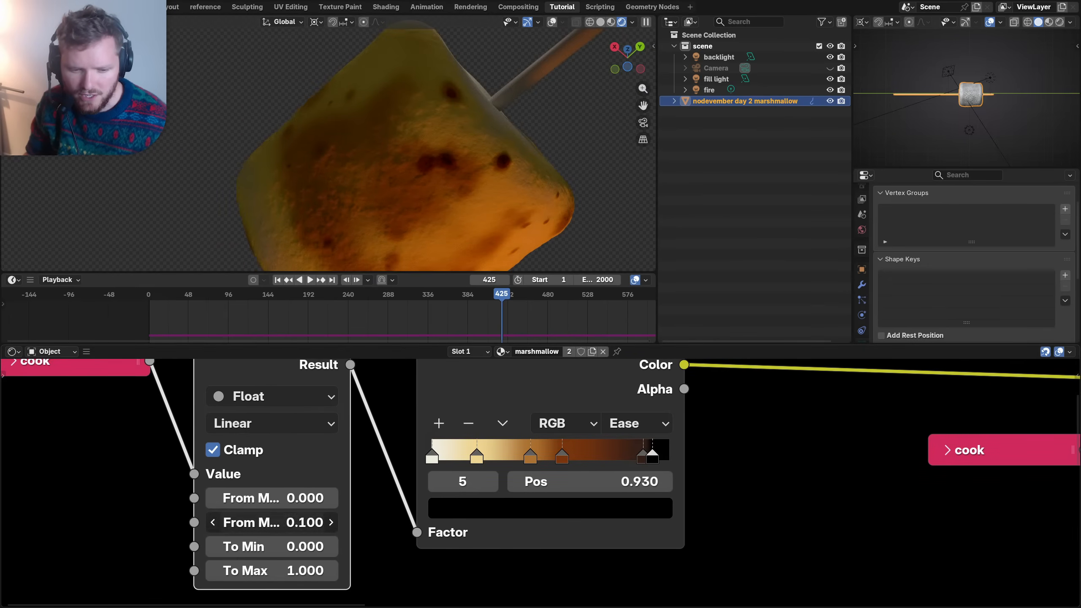
left_click(311, 522)
type(".15")
key("Return")
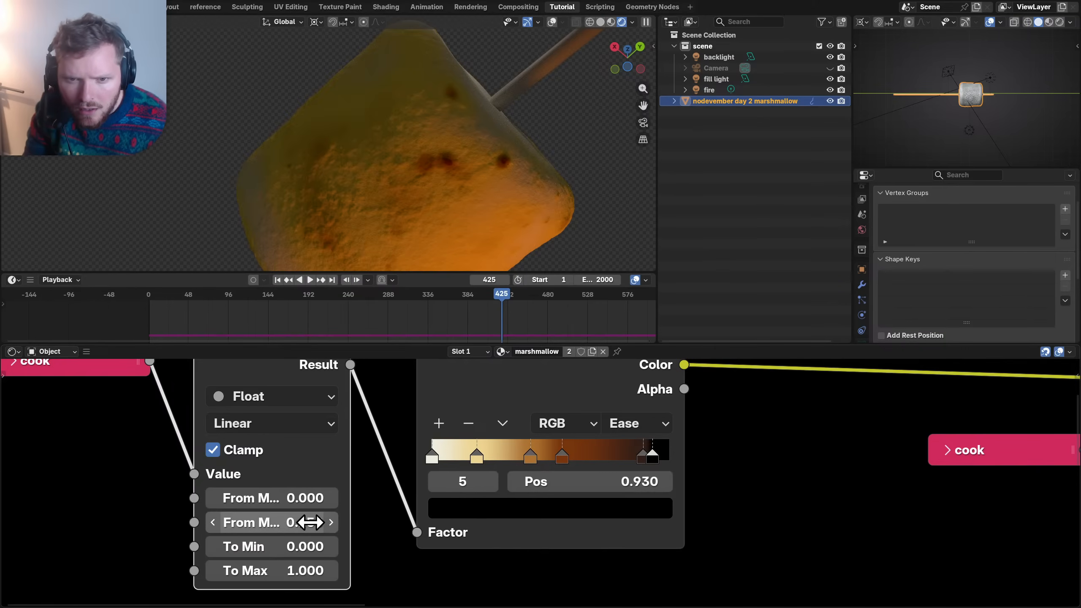
left_click(311, 522)
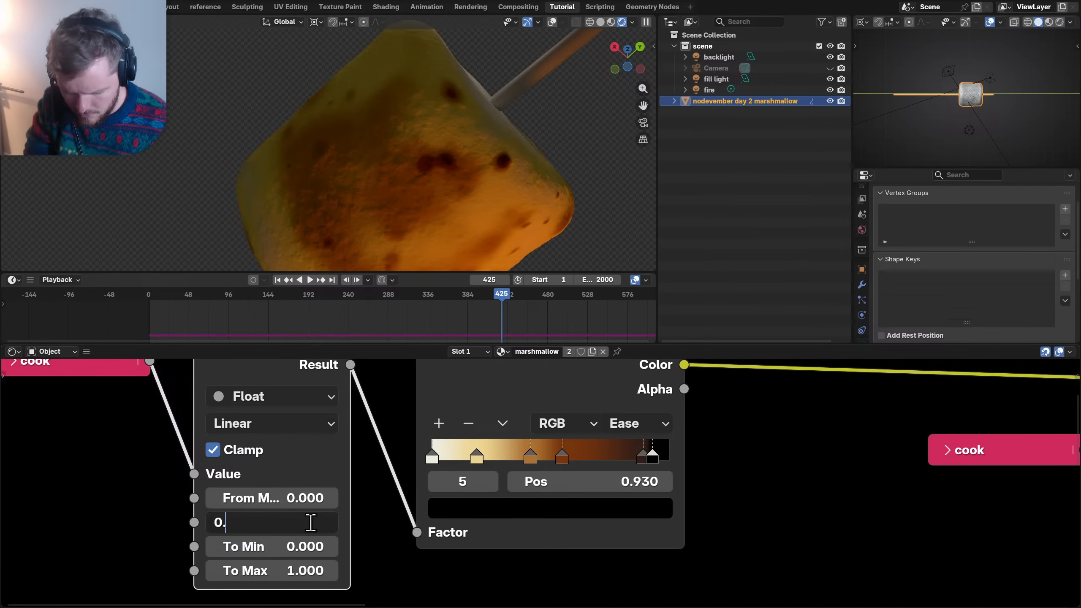
type("0.06")
key("Return")
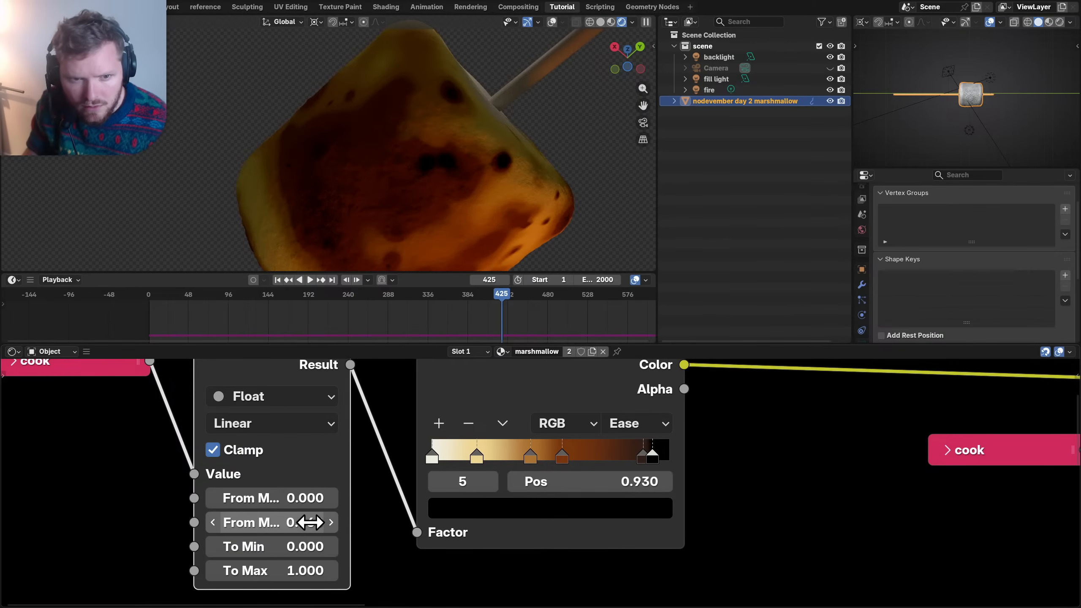
- Undo the last From Max change on the Map Range node and move the cook attribute and Map Range nodes away from the Color Ramp
key("ctrl+z")
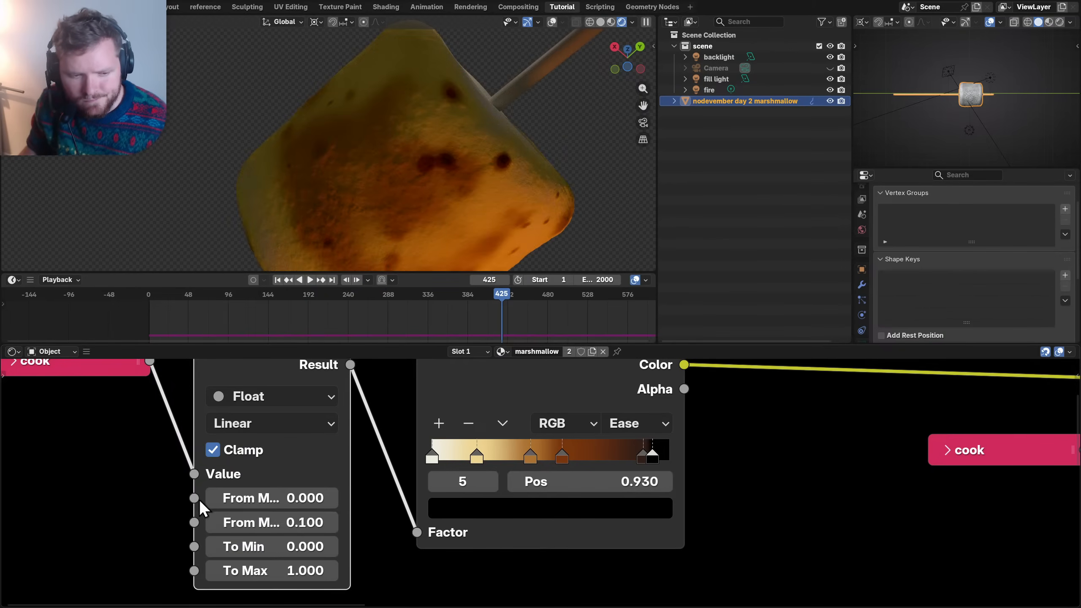
scroll(188, 496, "down", 3)
left_click(234, 412)
left_click_drag(253, 416, 97, 411)
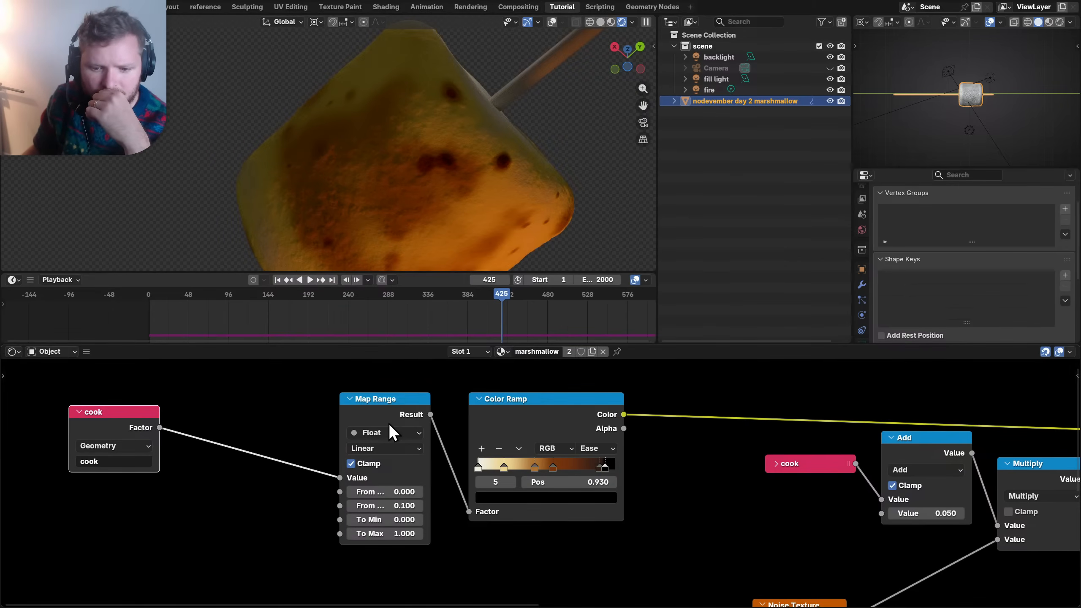
left_click_drag(390, 413, 325, 412)
- Try Smoother Step interpolation on the cook Map Range node and undo it
left_click(329, 445)
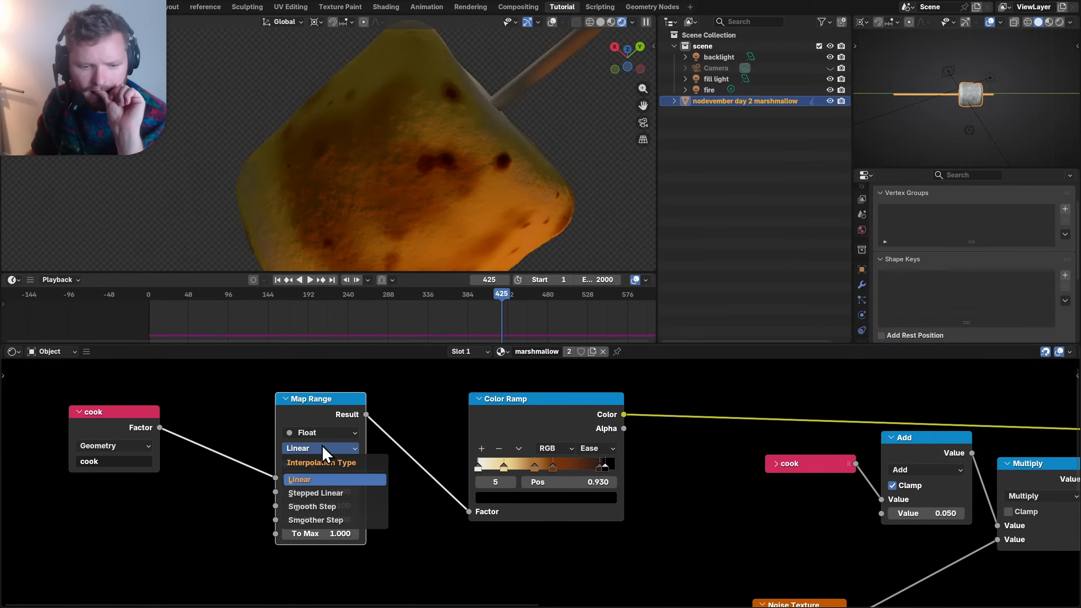
left_click(316, 521)
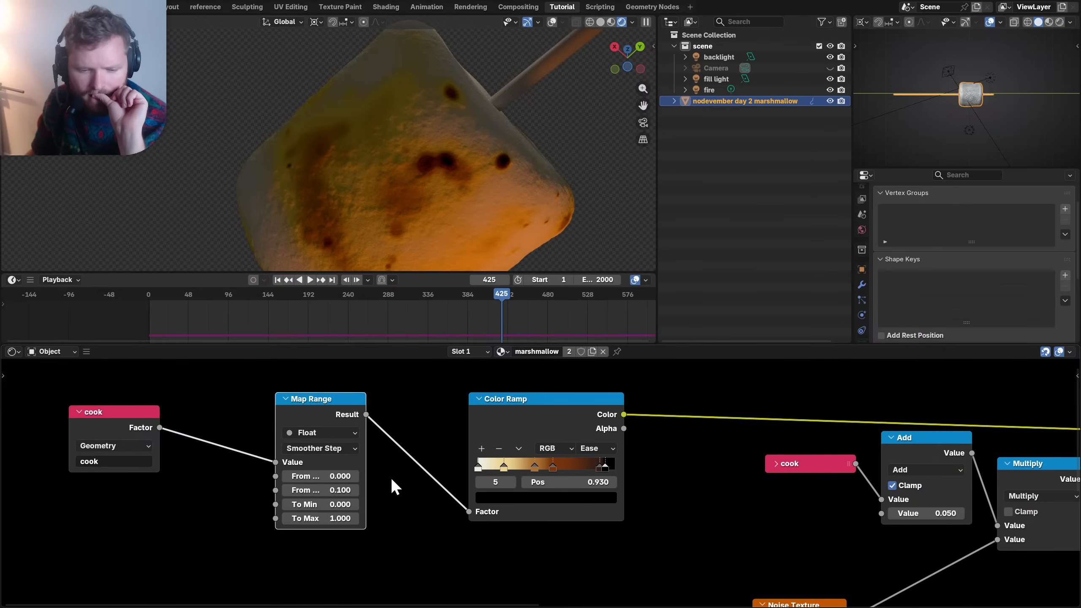
mouse_move(330, 490)
left_mouse_down()
mouse_move(315, 490)
mouse_move(353, 490)
mouse_move(329, 494)
left_mouse_up()
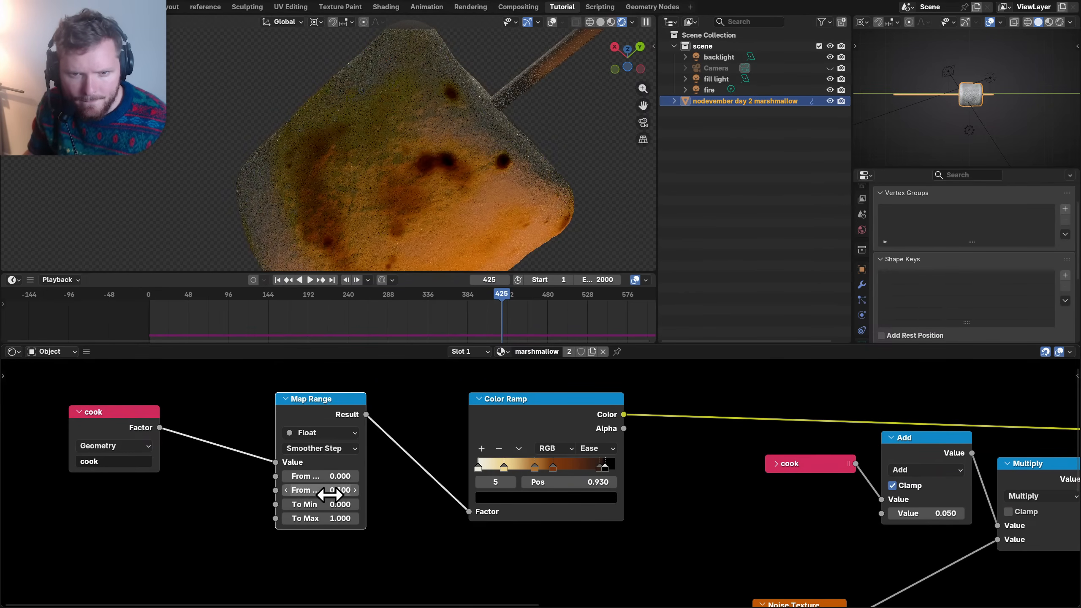
key("ctrl+z")
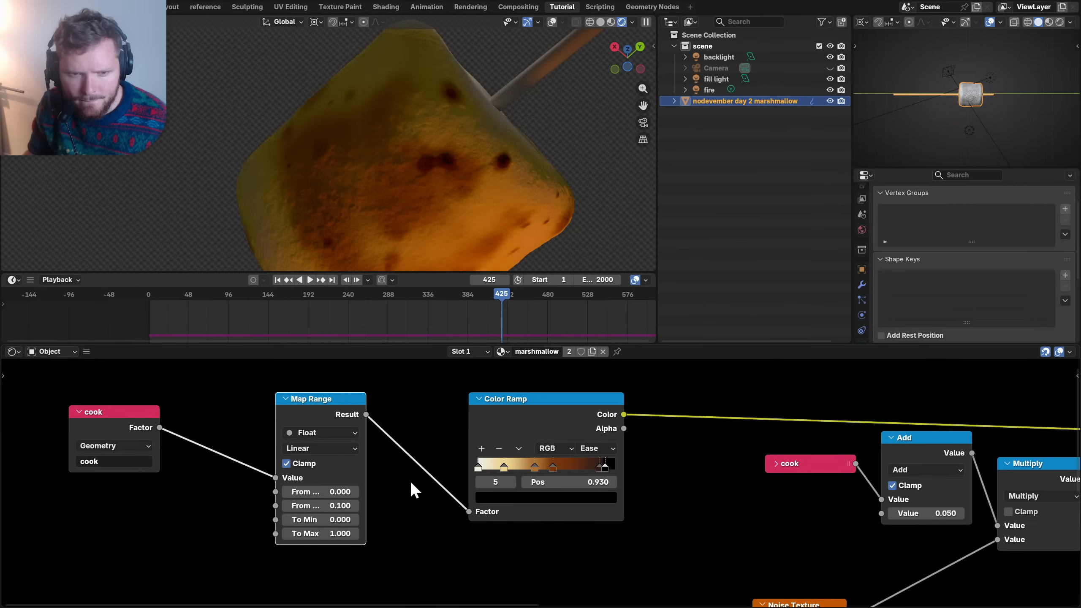
- Reposition the Map Range node, place the cook attribute node farther from it, and save the file
key("g")
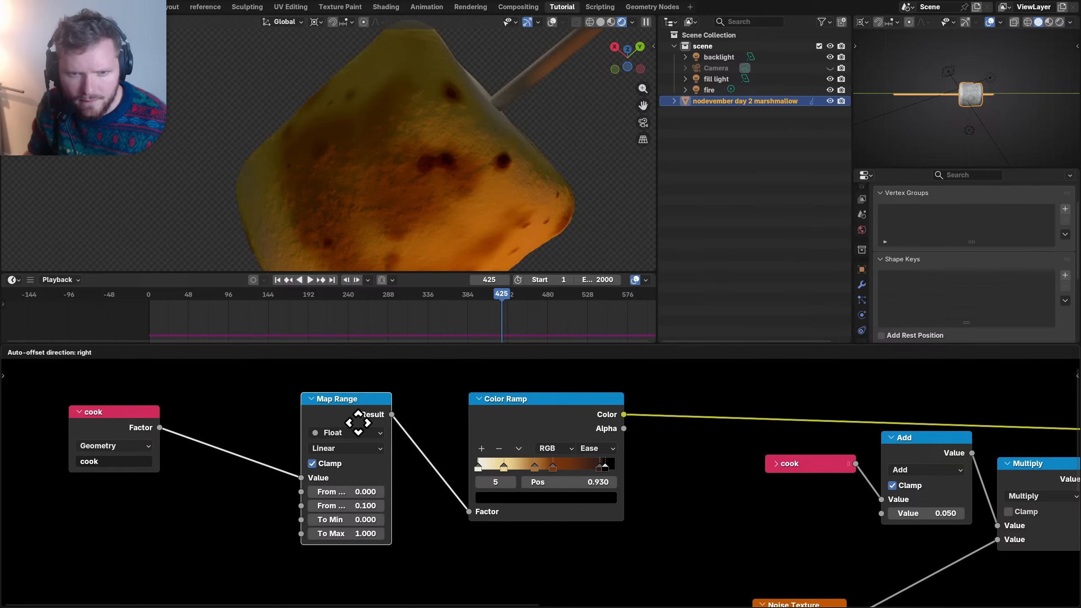
left_click(358, 423)
middle_click_drag(165, 467, 382, 448)
left_click_drag(347, 392, 283, 404)
key("ctrl+s")
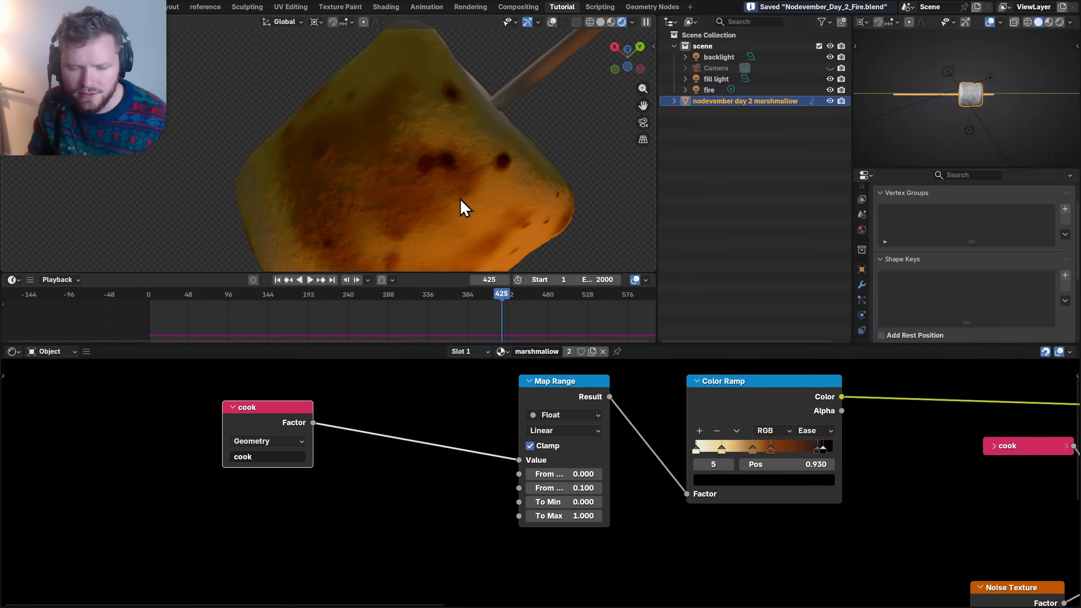
- Move the initial position Attribute and Noise Texture nodes below the cook nodes and preview the noise on the marshmallow
scroll(460, 197, "up", 1)
middle_click_drag(460, 198, 465, 221)
scroll(483, 459, "down", 3)
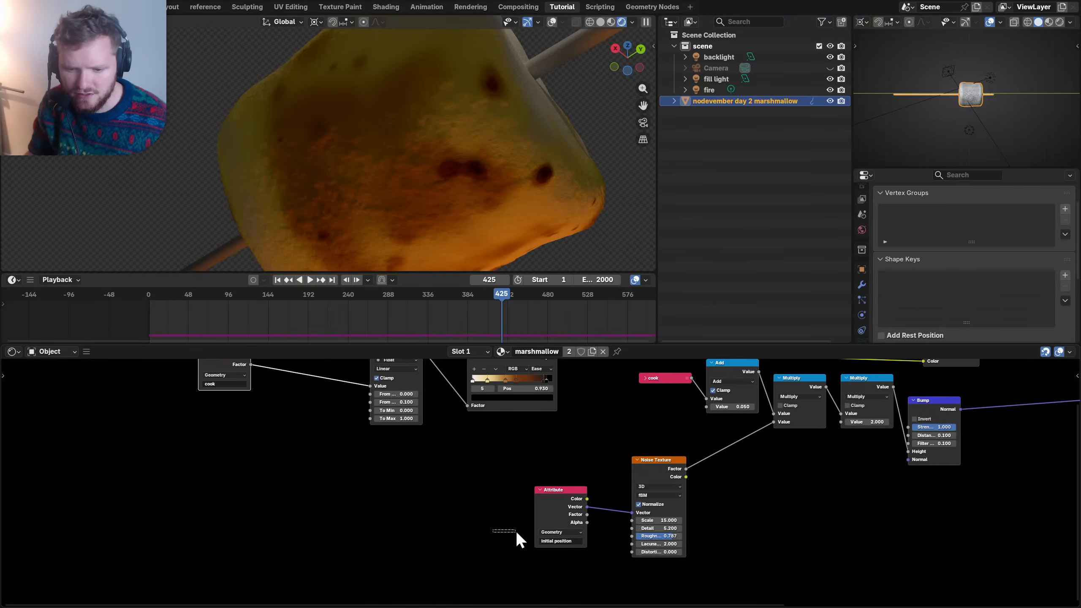
left_click_drag(566, 513, 182, 506)
left_click_drag(657, 460, 263, 467)
left_click(263, 468, "ctrl+shift")
middle_click_drag(380, 461, 389, 511)
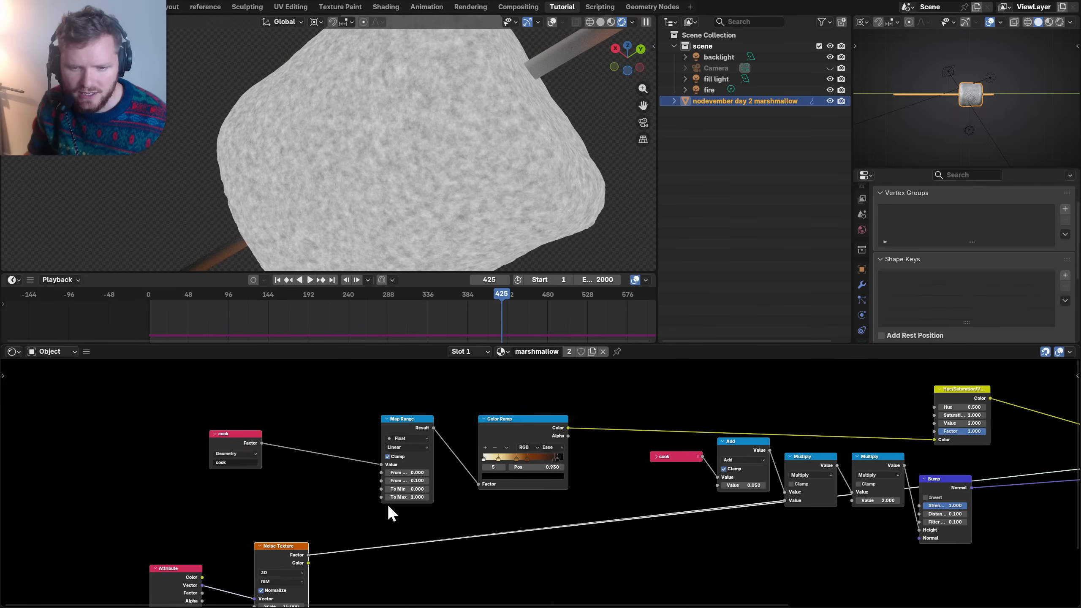
- Move the Map Range next to the cook node and insert a Math node set to Multiply between it and the Color Ramp
left_click(422, 439)
left_click_drag(423, 438, 326, 445)
scroll(370, 434, "up", 2)
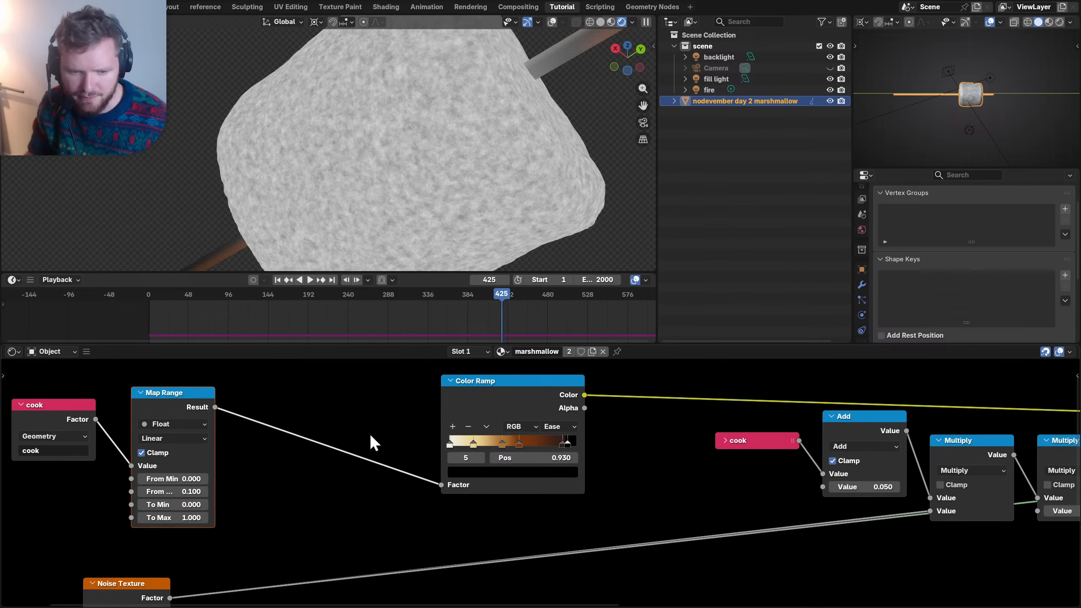
key("shift+a")
type("math")
key("Return")
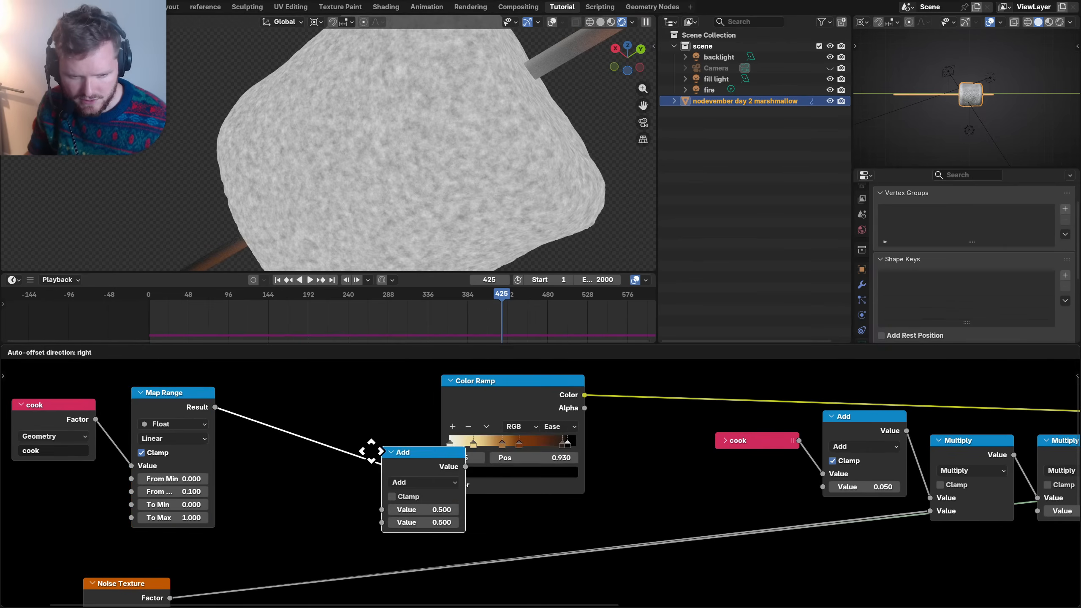
left_click(296, 454)
left_click(296, 458)
key("m")
- Connect the Noise Texture's Factor to the Multiply node's second value and compare the Color Ramp output with Multiply muted and unmuted
middle_click_drag(216, 527, 284, 467)
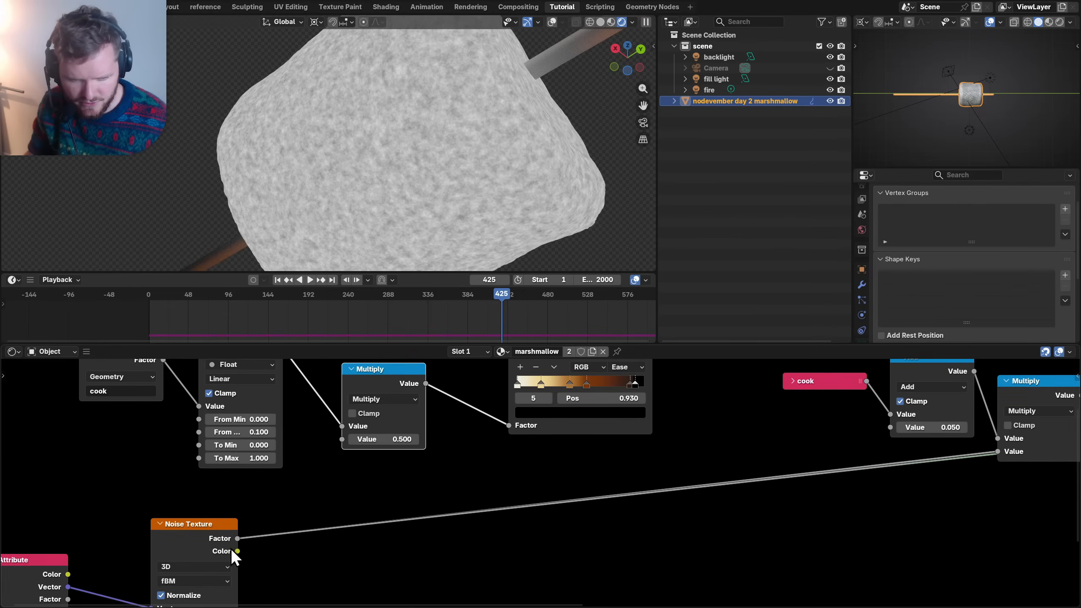
left_click_drag(237, 539, 299, 474)
middle_click_drag(558, 405, 383, 469)
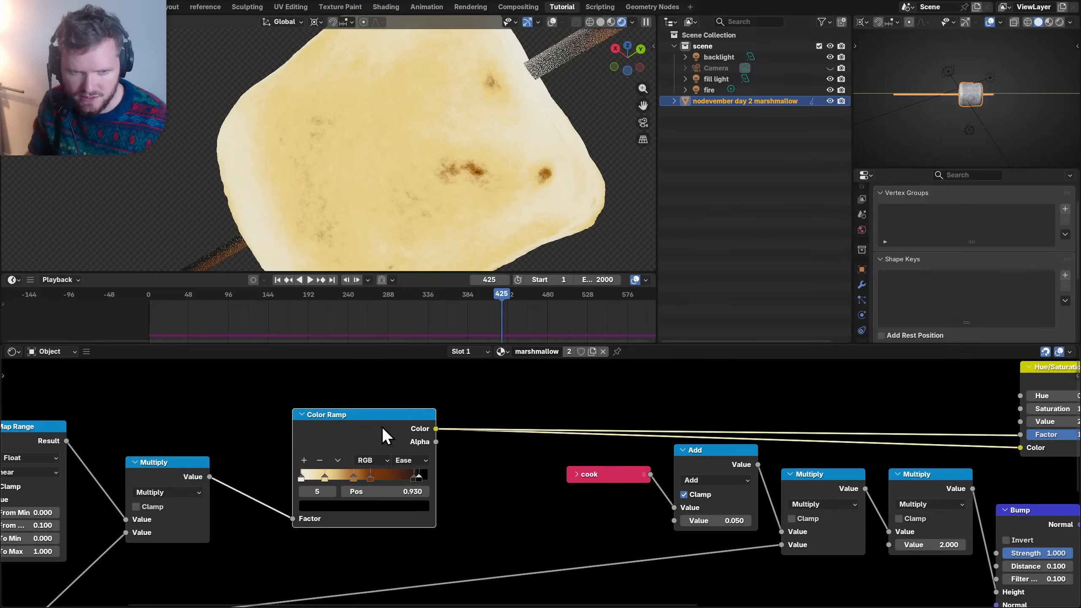
middle_click_drag(618, 440, 737, 374)
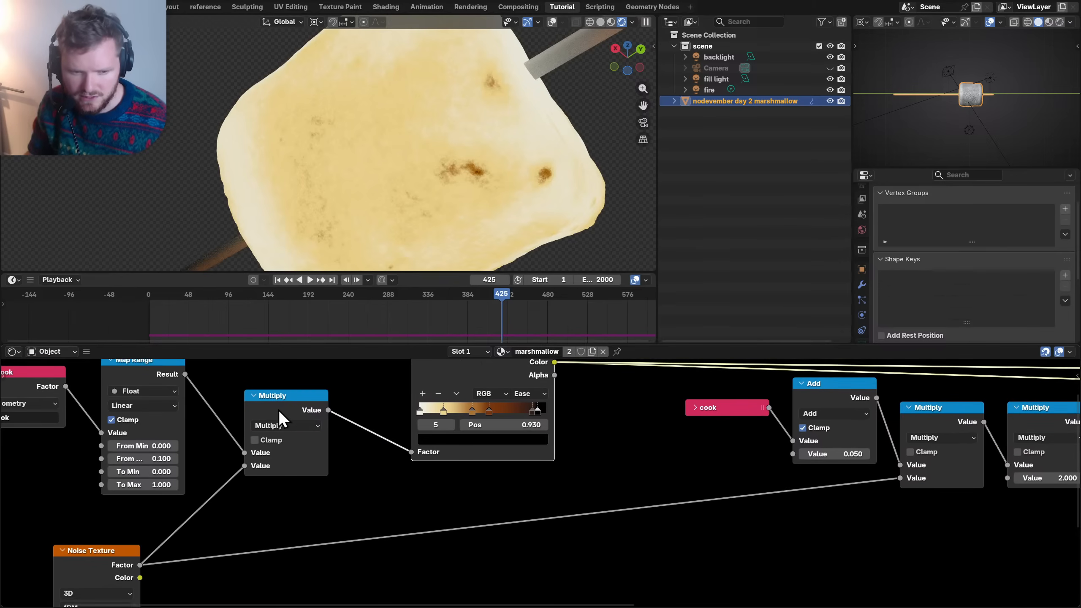
key("m")
key("m")
key("m")
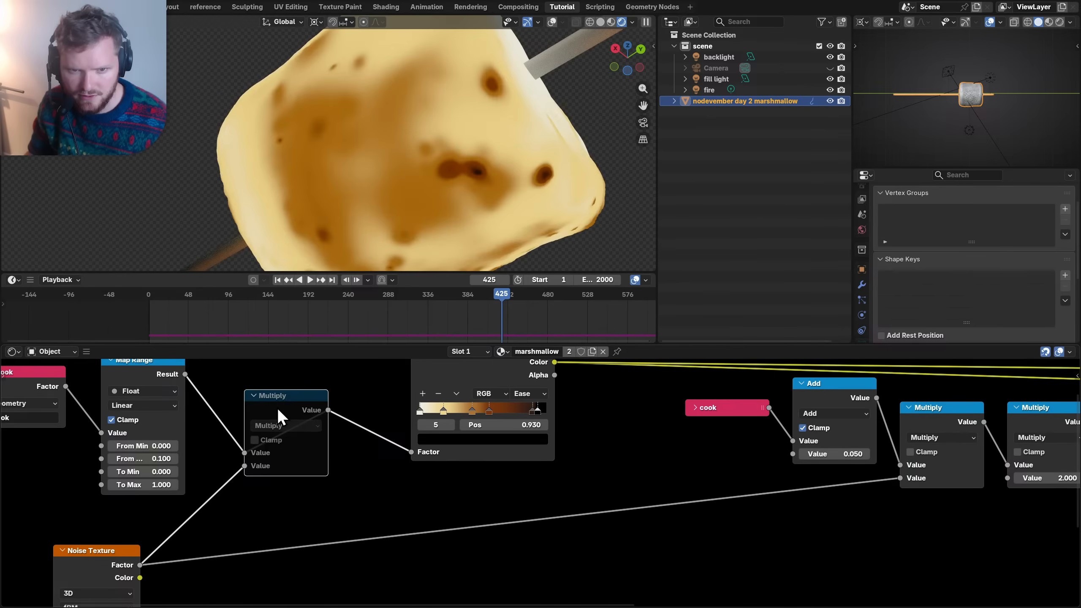
key("m")
- Rearrange the noise and cook node groups to open up space in front of the new Multiply node
middle_click_drag(87, 500, 318, 394)
left_click_drag(134, 440, 298, 499)
key("g")
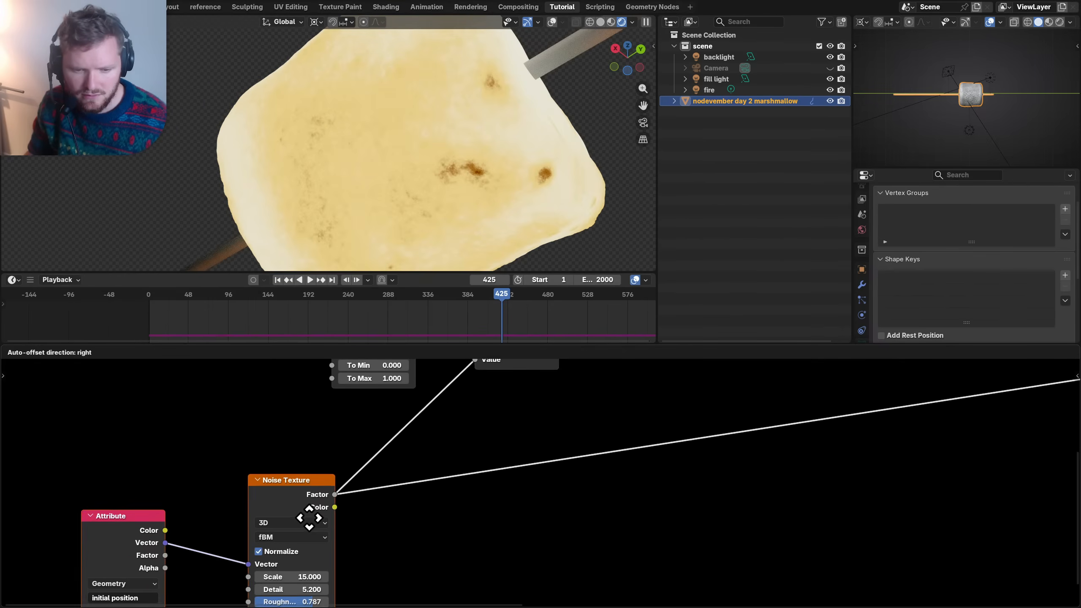
left_click(264, 520)
middle_click_drag(325, 414, 314, 477)
left_click_drag(268, 434, 363, 362)
key("g")
left_click(214, 384)
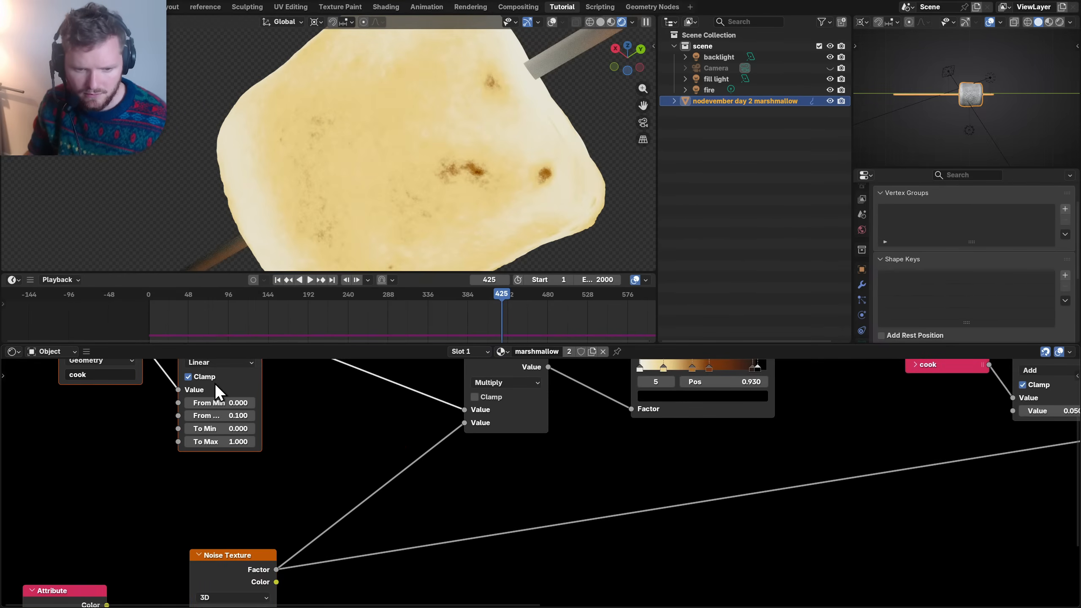
- Duplicate the Map Range onto the link from noise to Multiply and set its From Min to 0.4 and From Max to 0.6
key("shift+d")
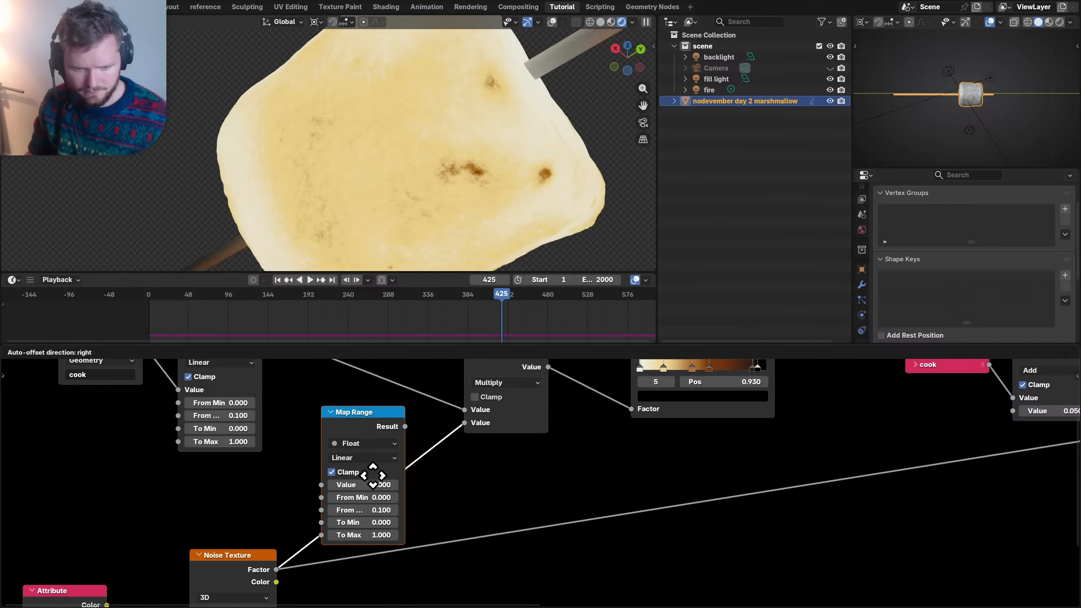
left_click(359, 454)
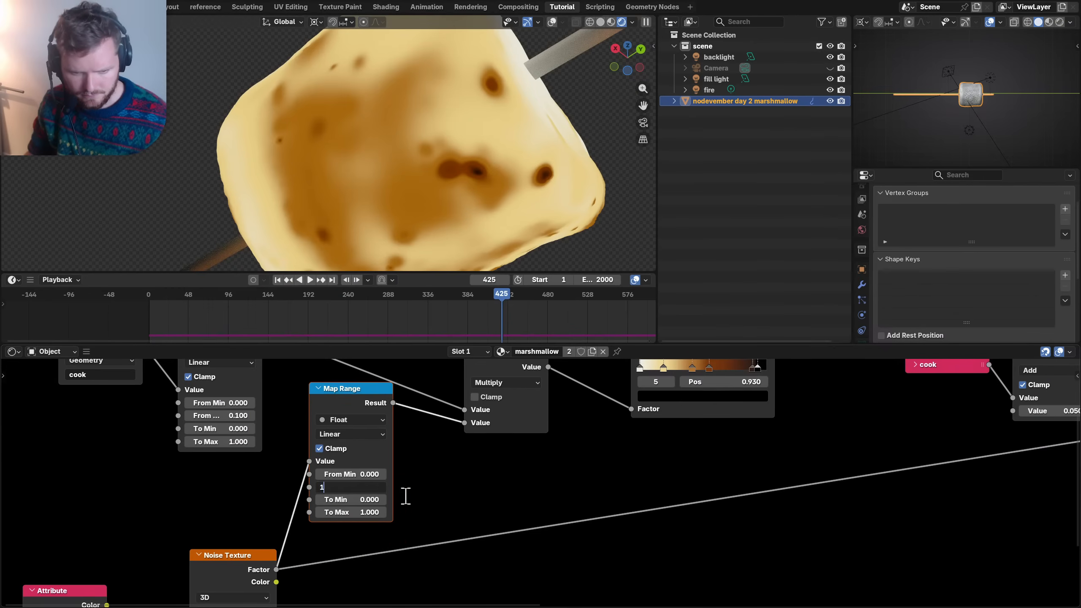
left_click(362, 475)
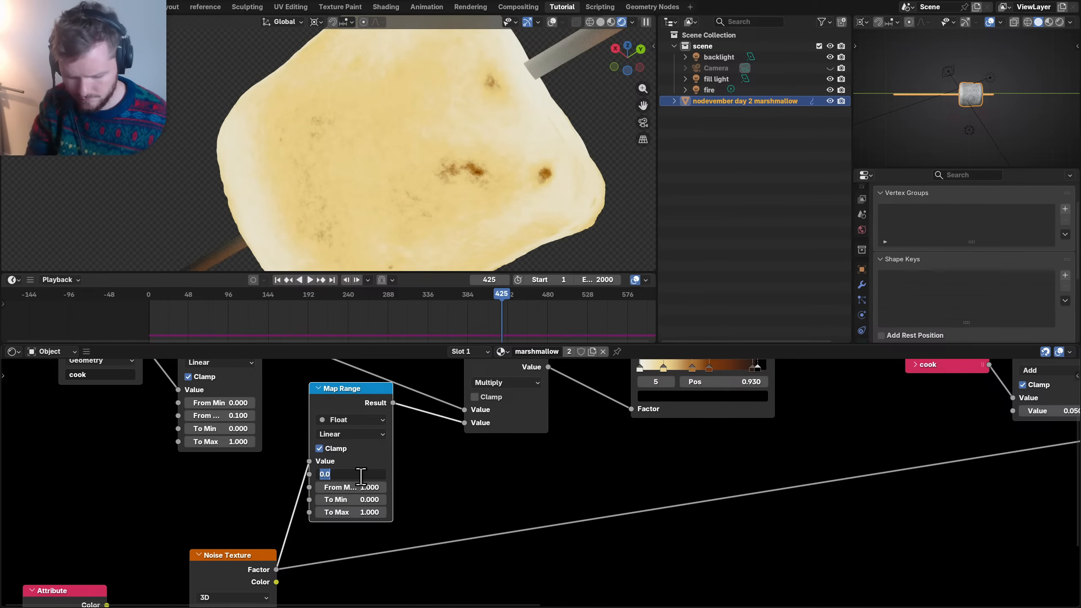
type(".4")
key("Tab")
type(".6")
key("Return")
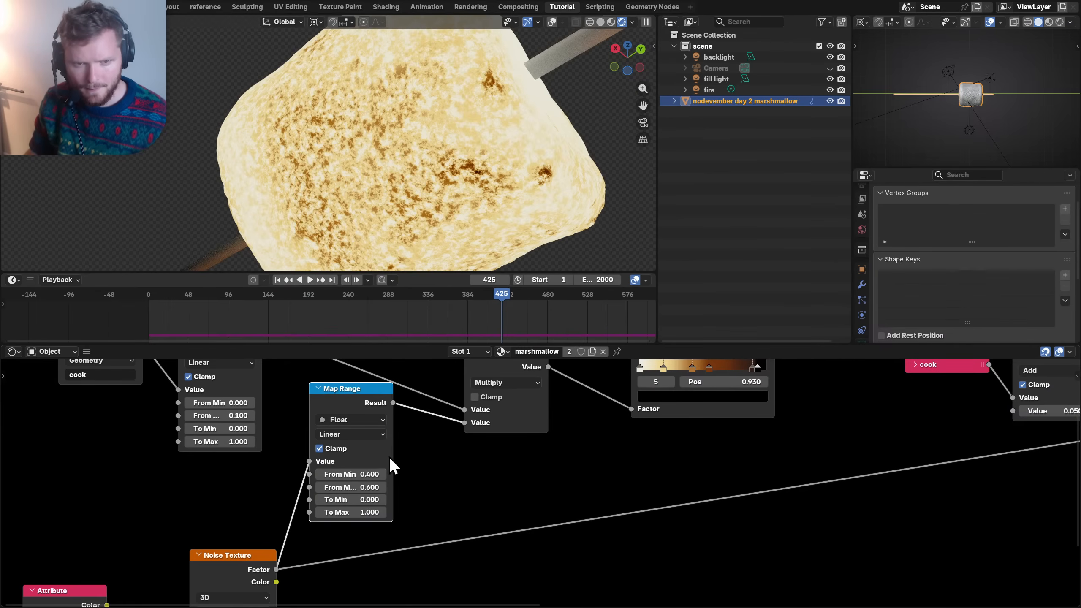
- Try 0.5 as the noise Map Range's To Min and compare the burn pattern with Multiply muted and unmuted
middle_click_drag(451, 425, 388, 517)
left_click(436, 452)
key("m")
key("m")
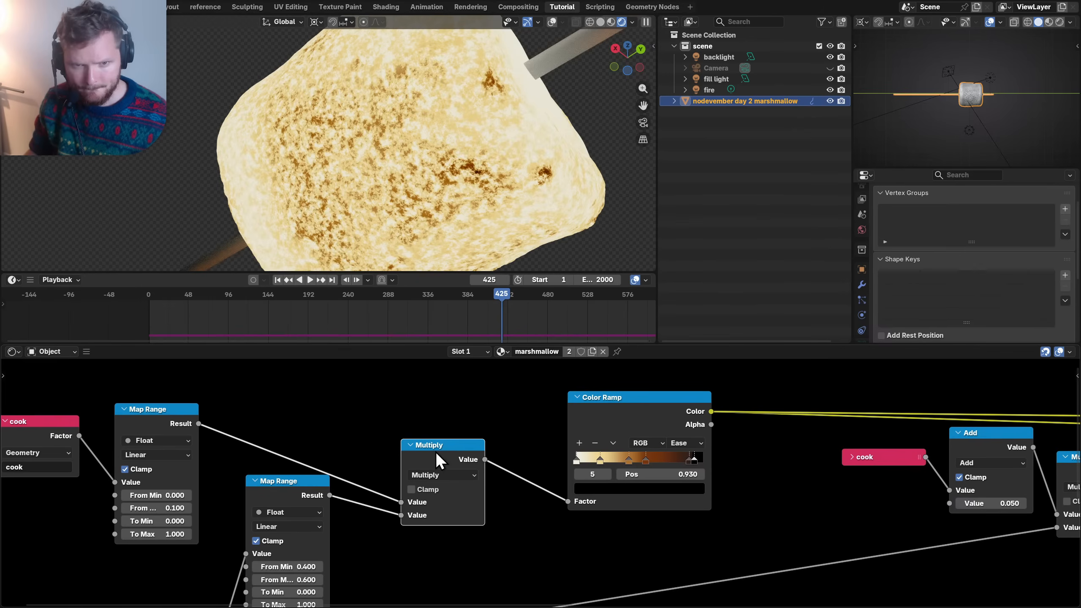
middle_click_drag(256, 594, 322, 473)
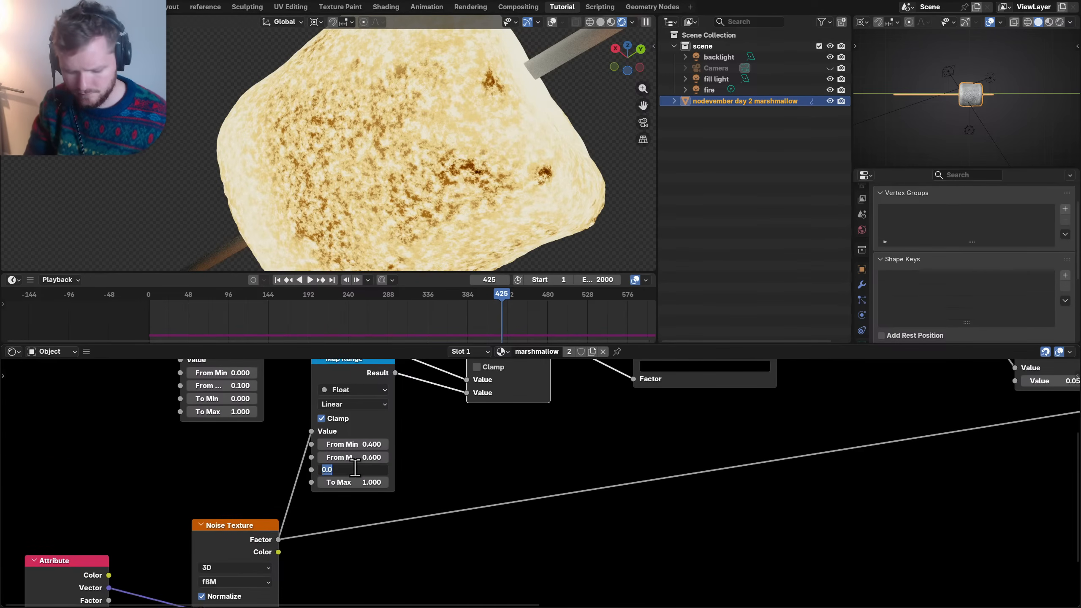
type(".5")
key("Return")
middle_click_drag(493, 394, 453, 485)
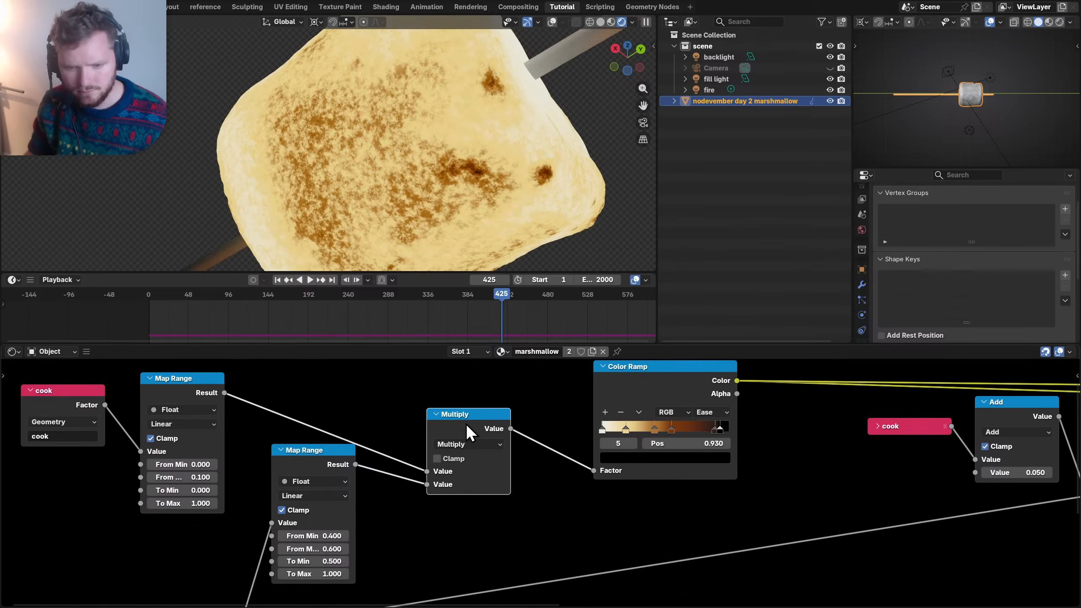
key("m")
key("m")
- Duplicate the Noise Texture, feed it the Attribute's Vector, and connect its Factor to the noise Map Range's Value
middle_click_drag(466, 422, 424, 445)
left_click_drag(367, 483, 415, 531)
key("shift+d")
left_click(318, 405)
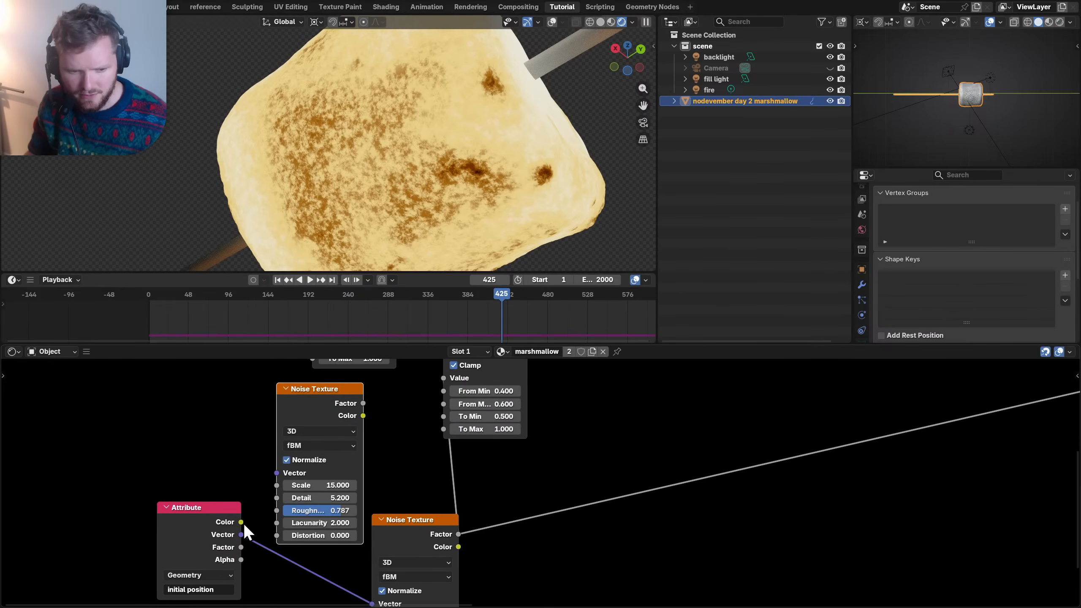
left_click_drag(241, 535, 276, 473)
middle_click_drag(364, 419, 332, 464)
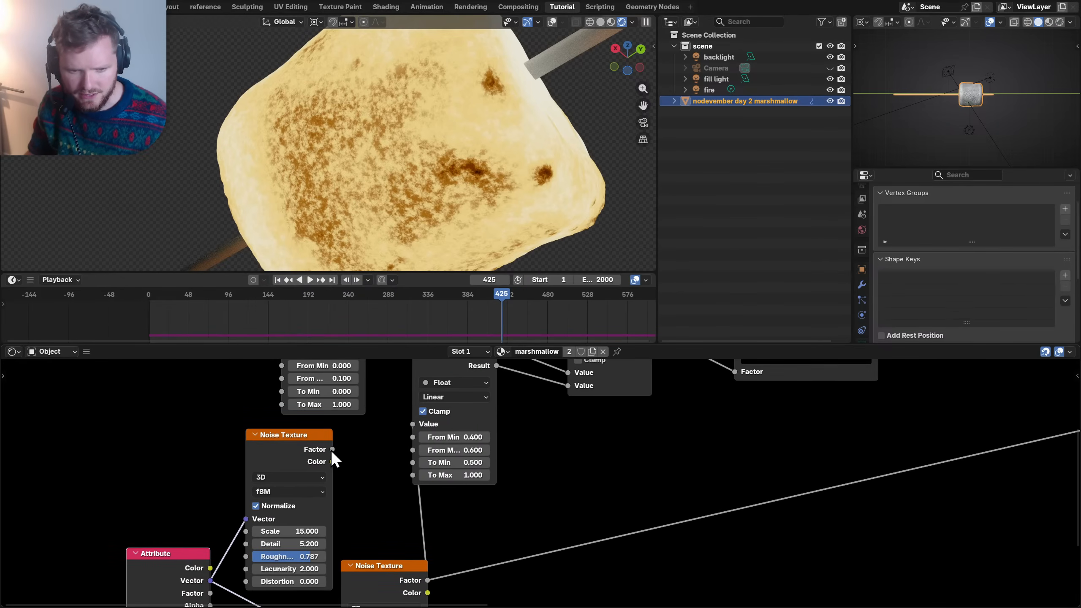
left_click_drag(331, 450, 413, 424)
- Set the duplicated Noise Texture's Detail to 6.1 and Roughness to 1, trying Scale 5 and undoing it
middle_click_drag(335, 481, 418, 419)
scroll(398, 453, "up", 2)
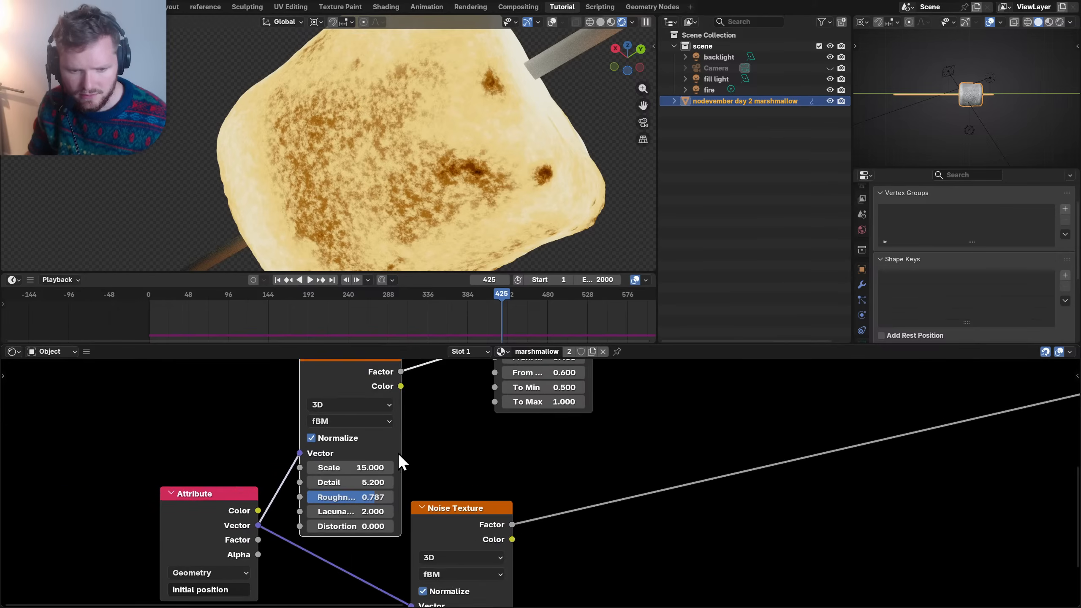
scroll(398, 453, "up", 1)
mouse_move(331, 500)
left_mouse_down()
mouse_move(355, 500)
mouse_move(340, 482)
left_mouse_up()
left_click(326, 465)
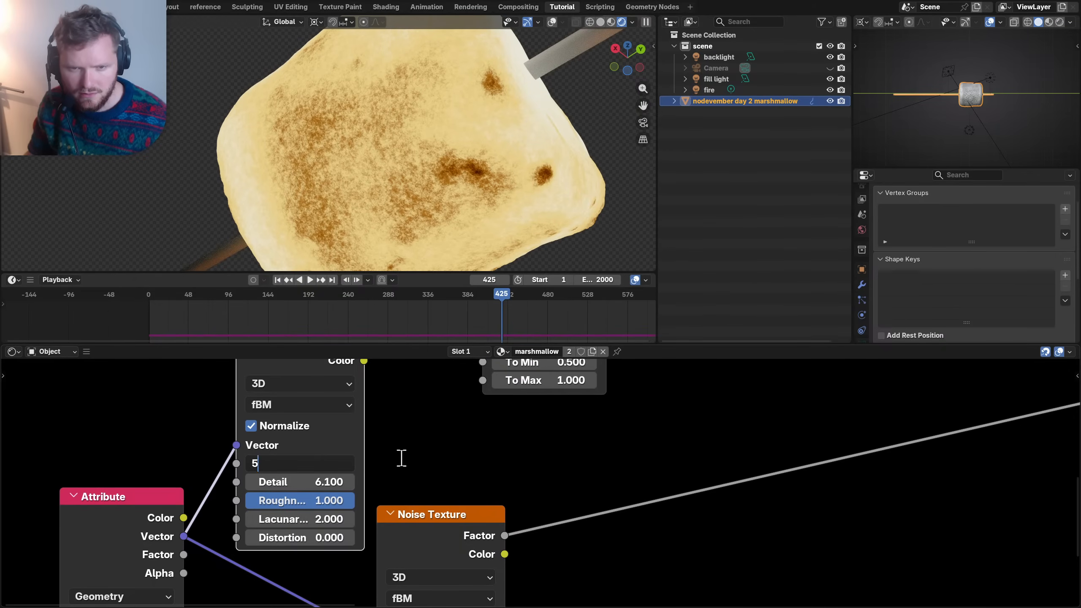
type("5")
key("Return")
key("ctrl+z")
- Set the noise Map Range's To Min to 0.8 and compare the burnt colour with Multiply muted and unmuted
middle_click_drag(494, 401, 375, 509)
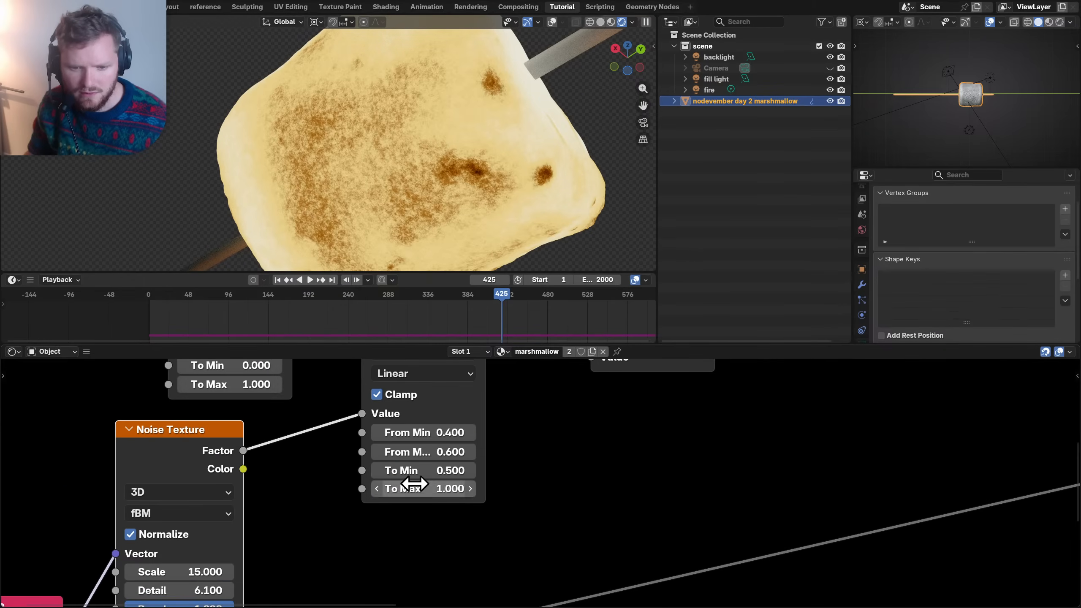
left_click(423, 471)
type("0.8")
key("Return")
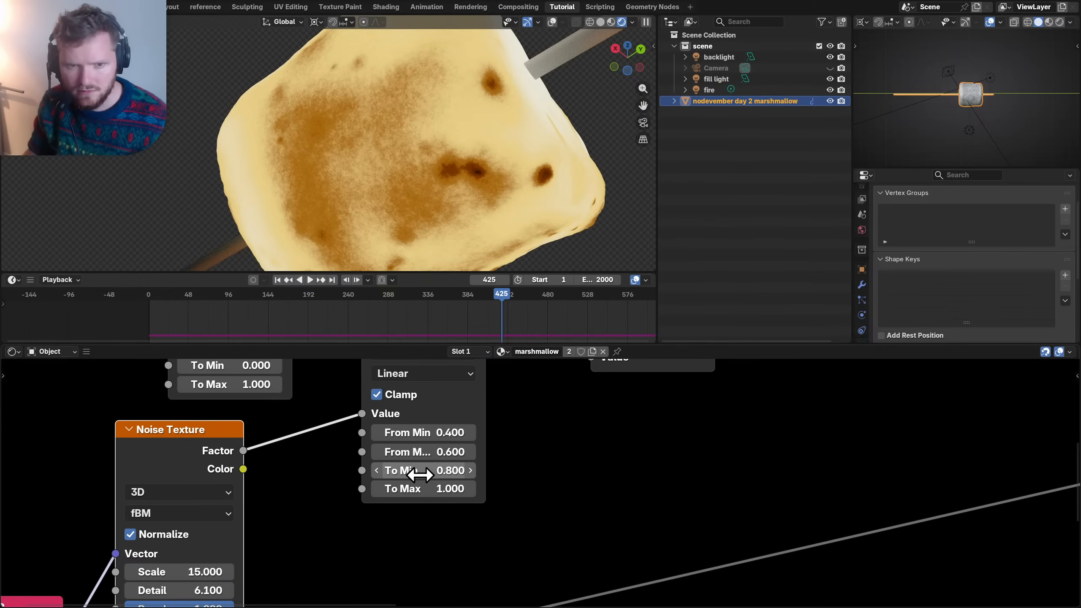
scroll(505, 413, "down", 4)
middle_click_drag(499, 399, 396, 513)
left_click(493, 446)
key("m")
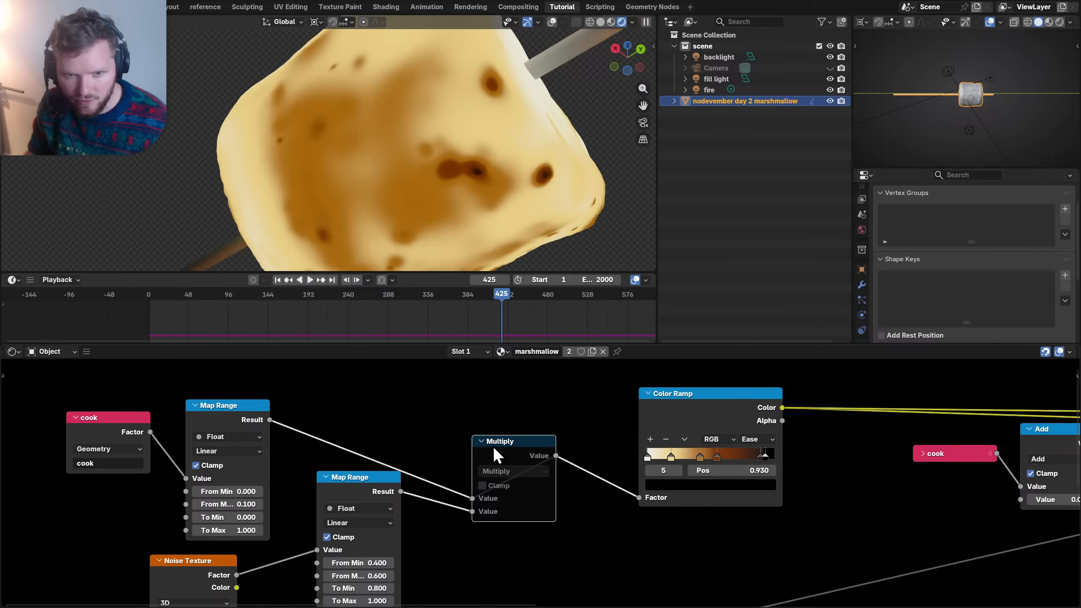
key("m")
key("m")
key("m")
- Switch the preview from the Color Ramp back to the marshmallow's full lit shader
scroll(493, 446, "down", 7)
middle_click_drag(859, 453, 383, 461)
left_click(729, 446, "ctrl+shift")
middle_click_drag(729, 446, 693, 470)
scroll(489, 459, "up", 2)
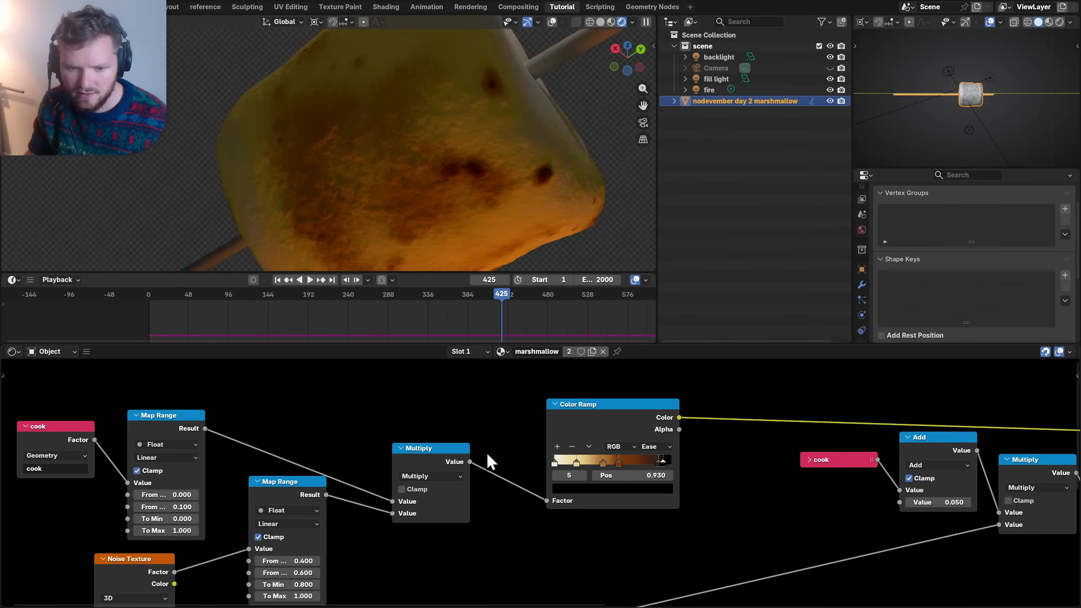
- Compare the lit marshmallow with the Multiply node muted and unmuted, and move ahead to frame 659
left_click(434, 461)
key("m")
key("m")
key("m")
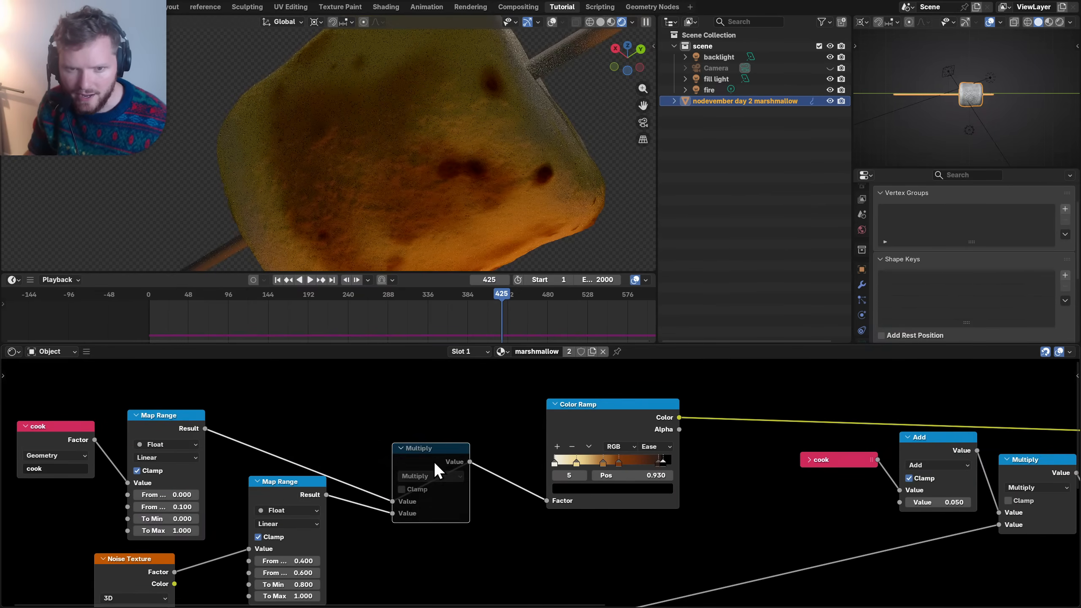
key("m")
scroll(501, 311, "down", 4)
left_click(511, 297)
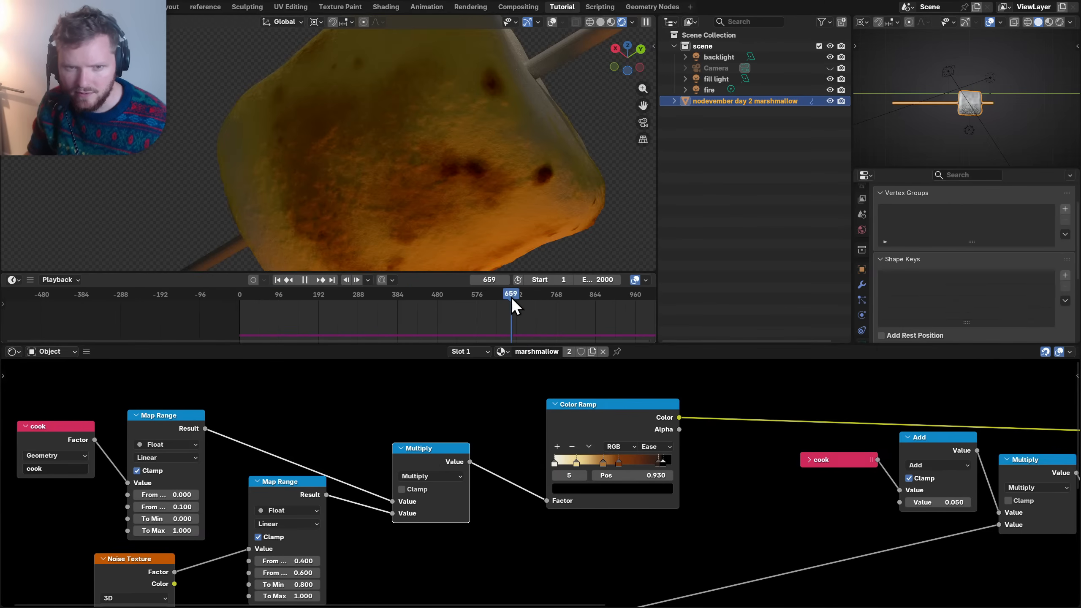
- Check the marshmallow's burn at frame 758, and go back to frame 716 to examine its burnt underside
left_click(552, 299)
mouse_move(478, 196)
middle_mouse_down()
mouse_move(526, 222)
mouse_move(468, 186)
mouse_move(478, 208)
middle_mouse_up()
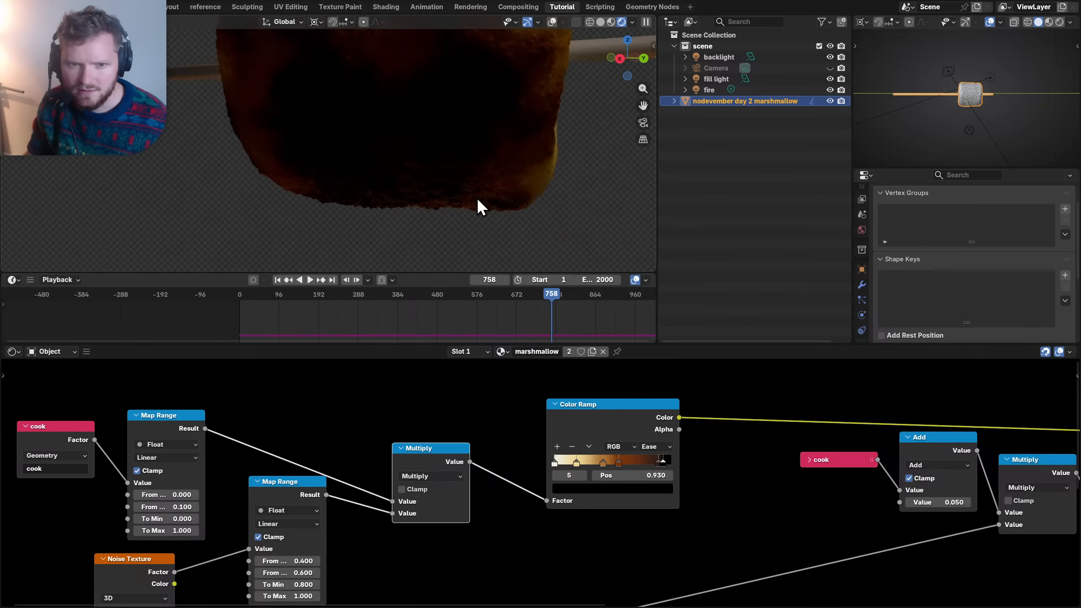
left_click(535, 295)
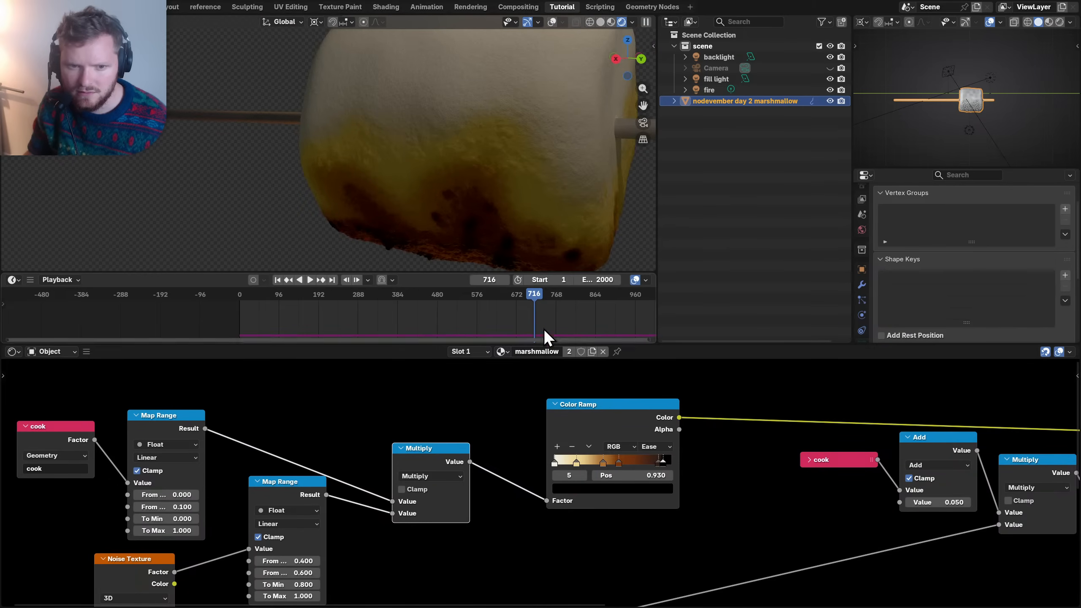
middle_click_drag(532, 255, 455, 159)
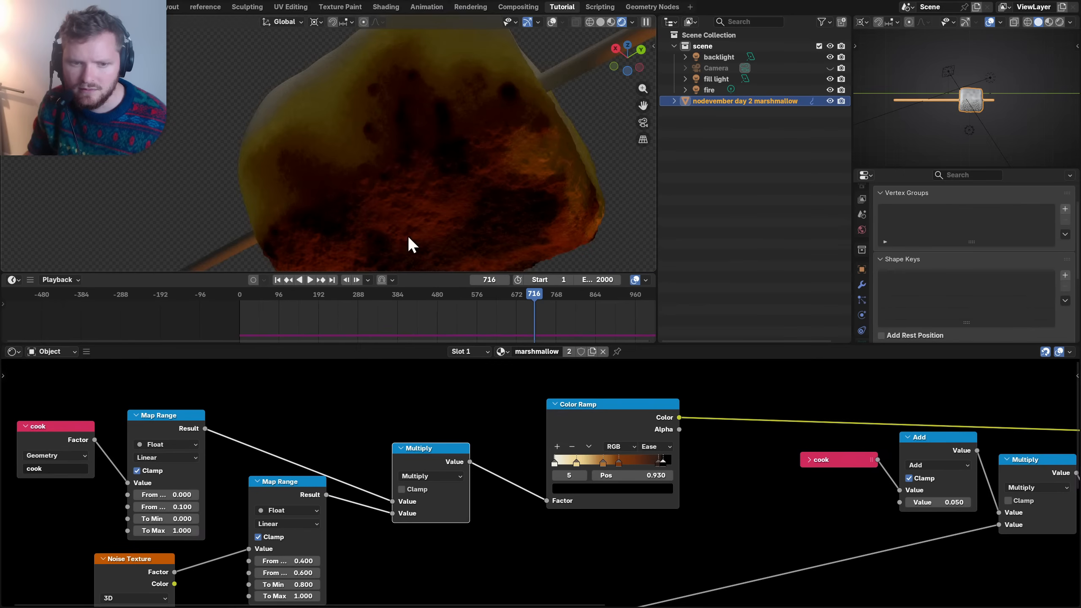
- Brighten the World shader's Background colour to a light grey and examine the evenly lit marshmallow
left_click(34, 352)
left_click(43, 389)
scroll(540, 480, "up", 2)
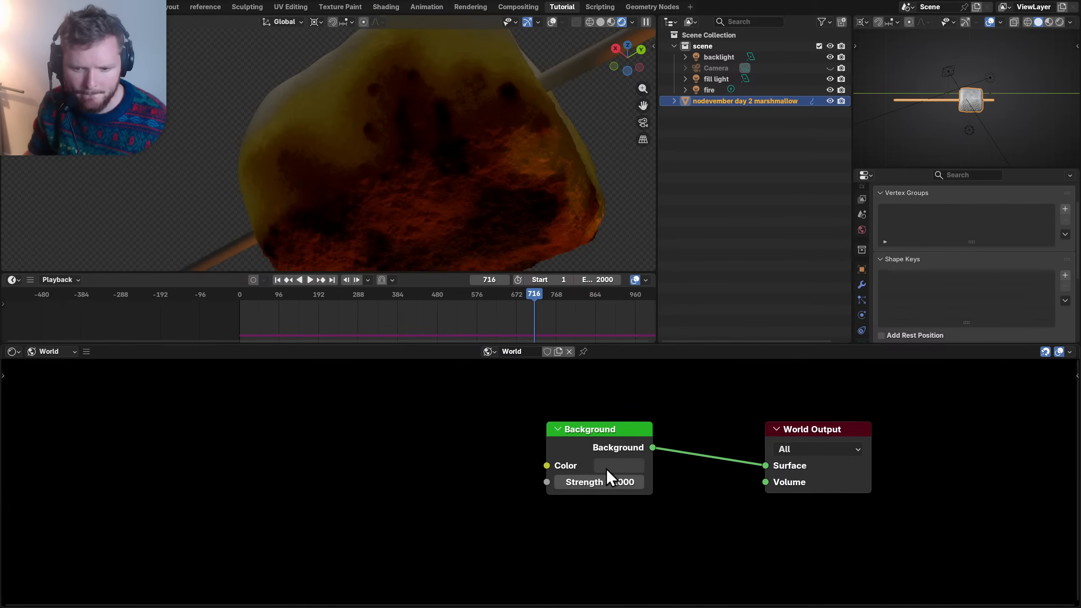
left_click(609, 469)
scroll(730, 313, "up", 9)
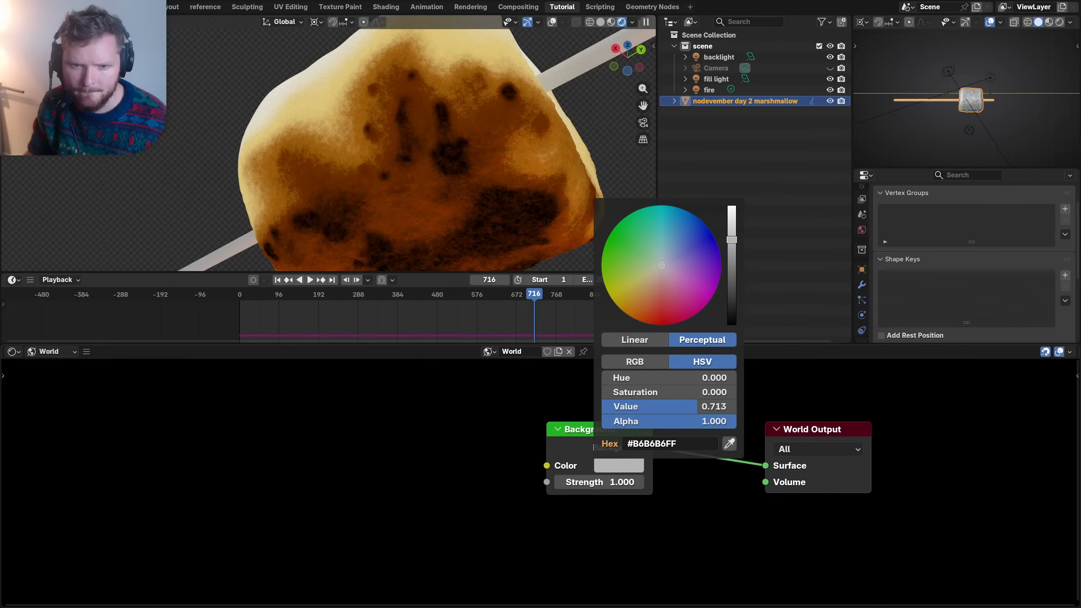
left_click_drag(732, 239, 732, 232)
scroll(419, 170, "down", 3)
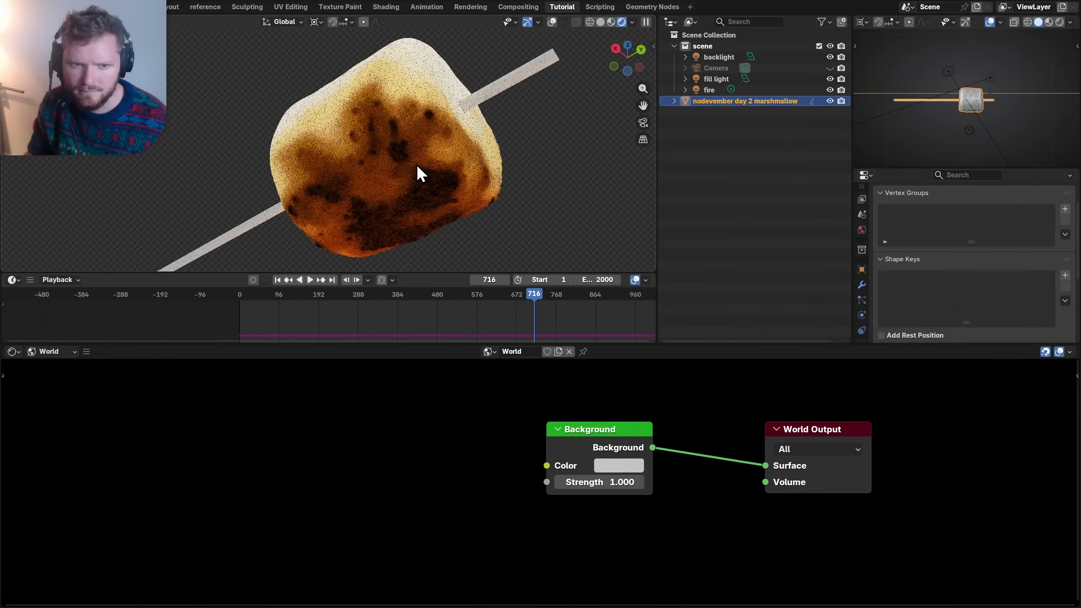
middle_click_drag(418, 167, 391, 170)
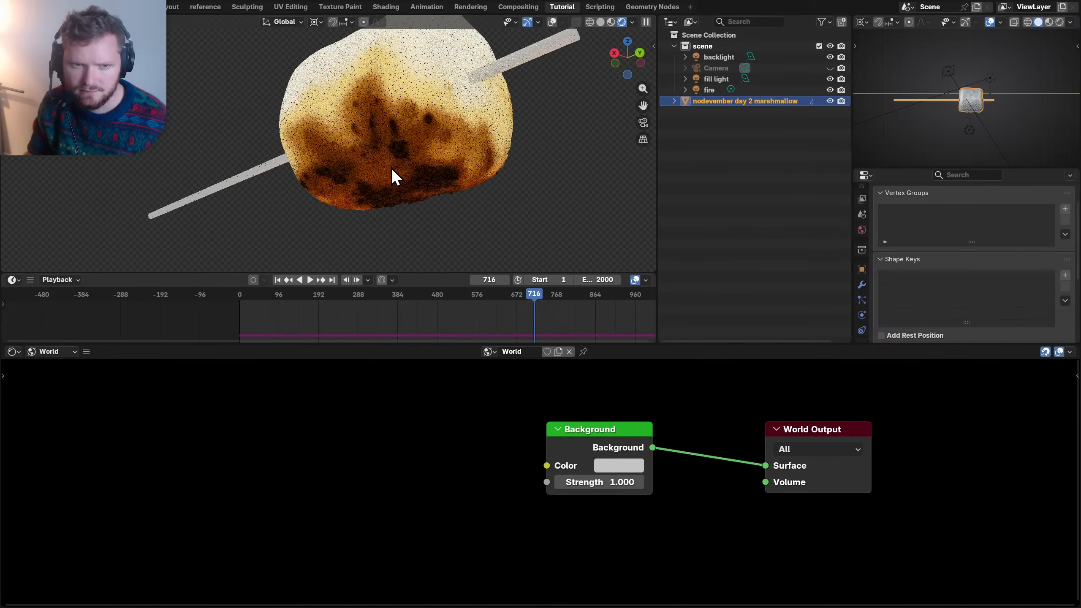
scroll(391, 166, "up", 4)
- Return from the World shader to the marshmallow's object material nodes
left_click(12, 352)
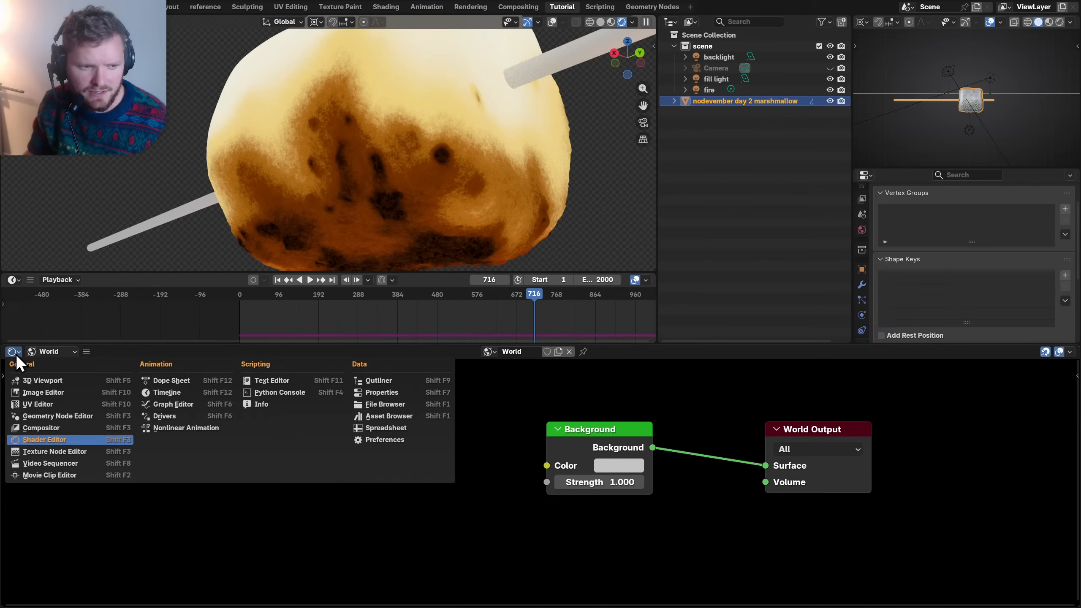
left_click(15, 354)
left_click(51, 351)
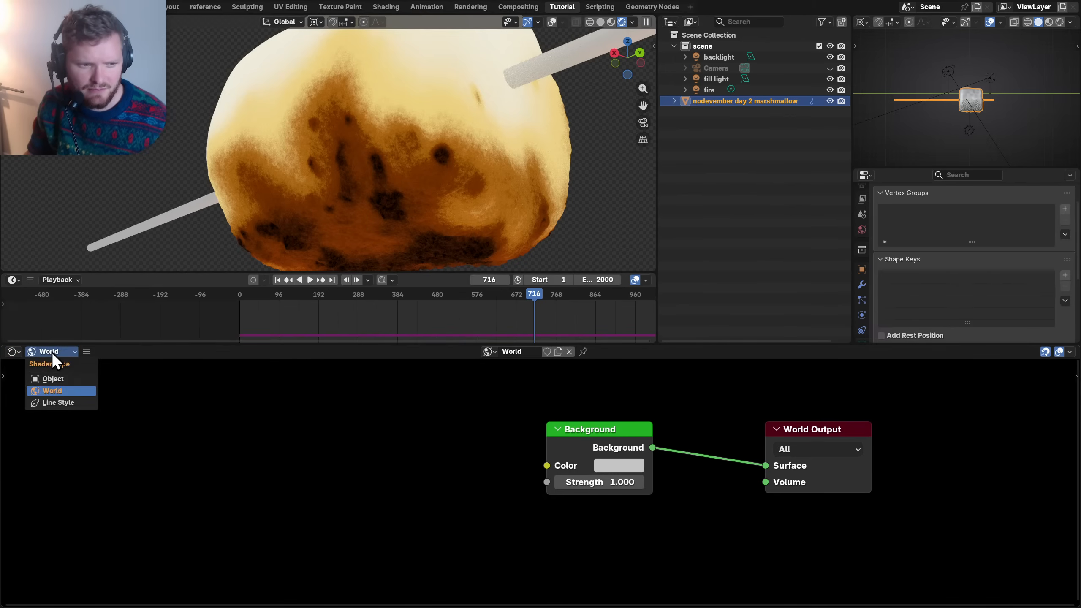
left_click(52, 378)
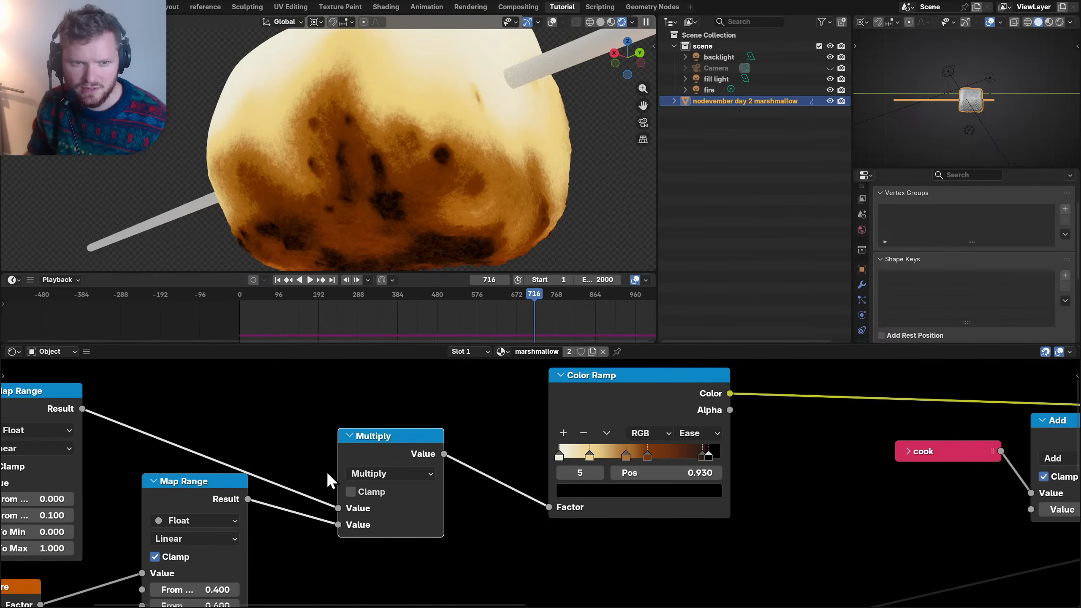
- Set the noise Map Range's From Min to 0.3 and From Max to 0.7
middle_click_drag(329, 481, 537, 377)
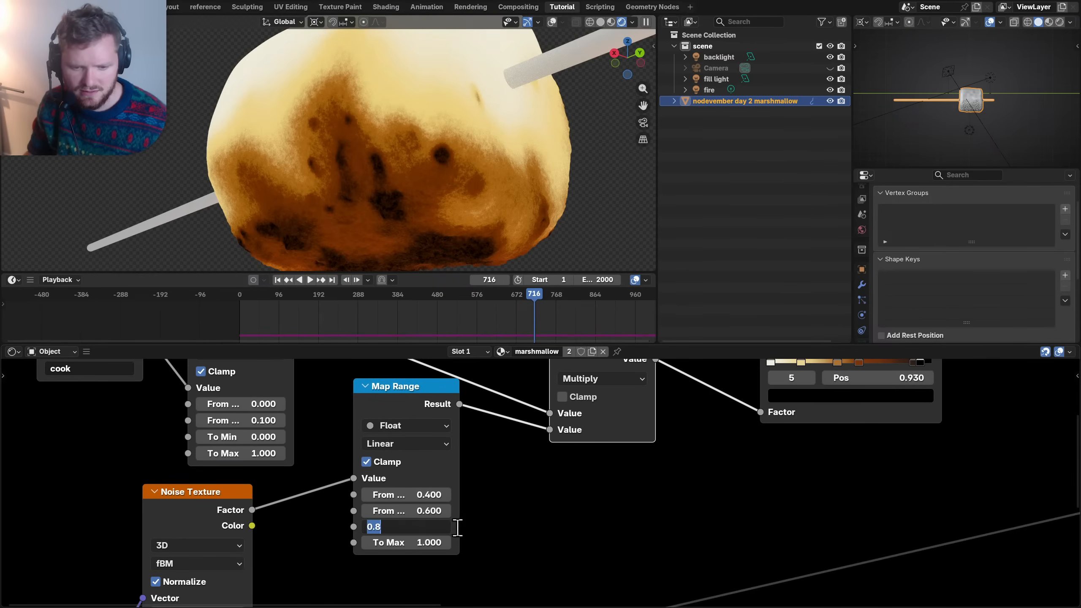
key("Return")
left_click(427, 494)
type(".")
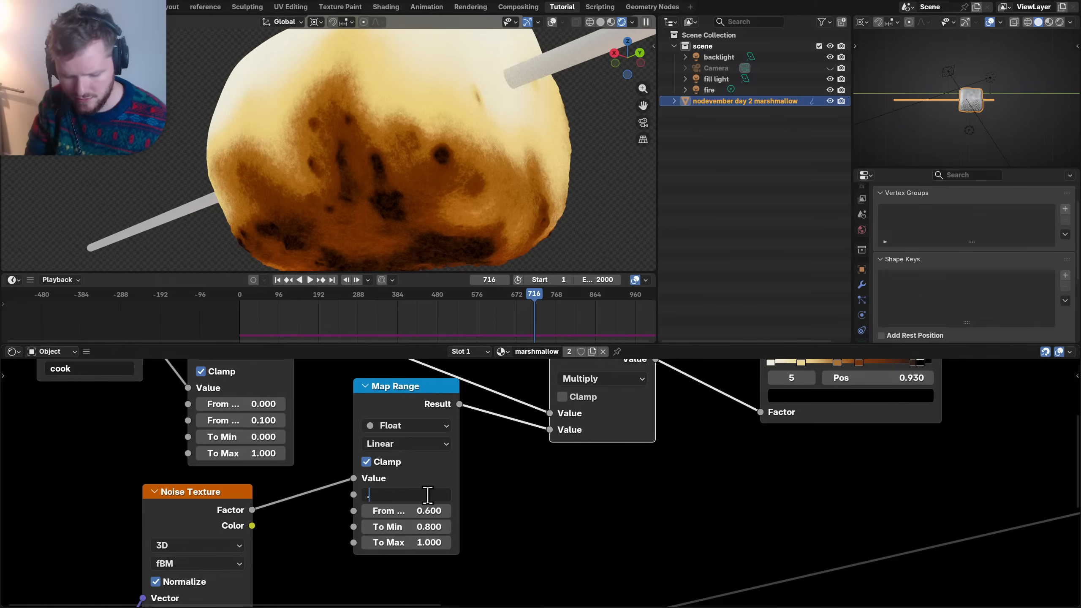
type("3")
key("Tab")
type(".7")
key("Return")
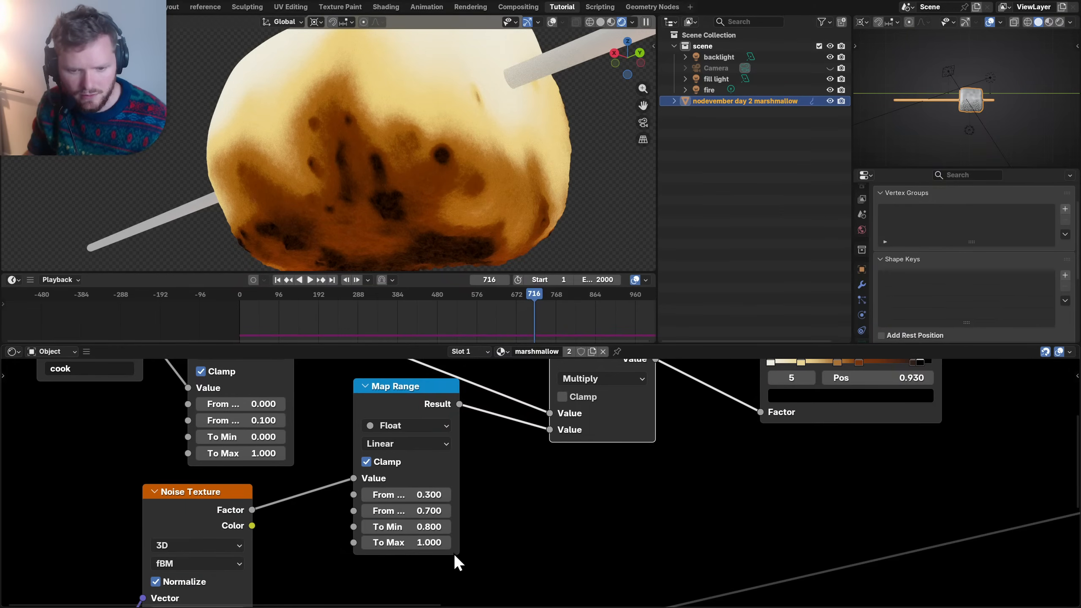
- Try 0.9 for the noise Map Range's To Min, and settle on 0.835
left_click(419, 528)
type(".")
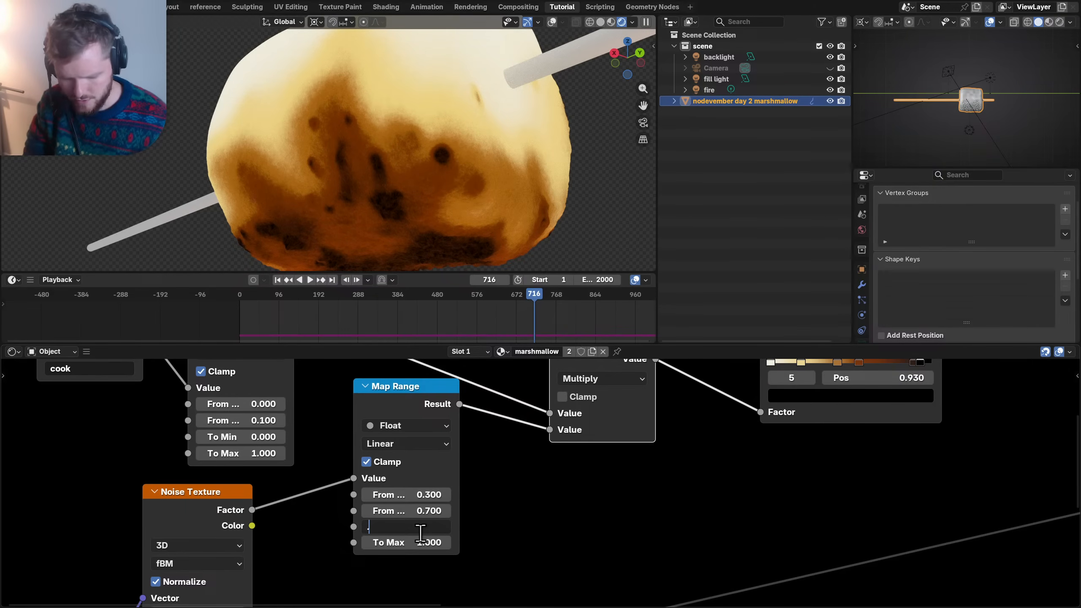
type("9")
key("Return")
middle_click_drag(500, 397, 548, 451)
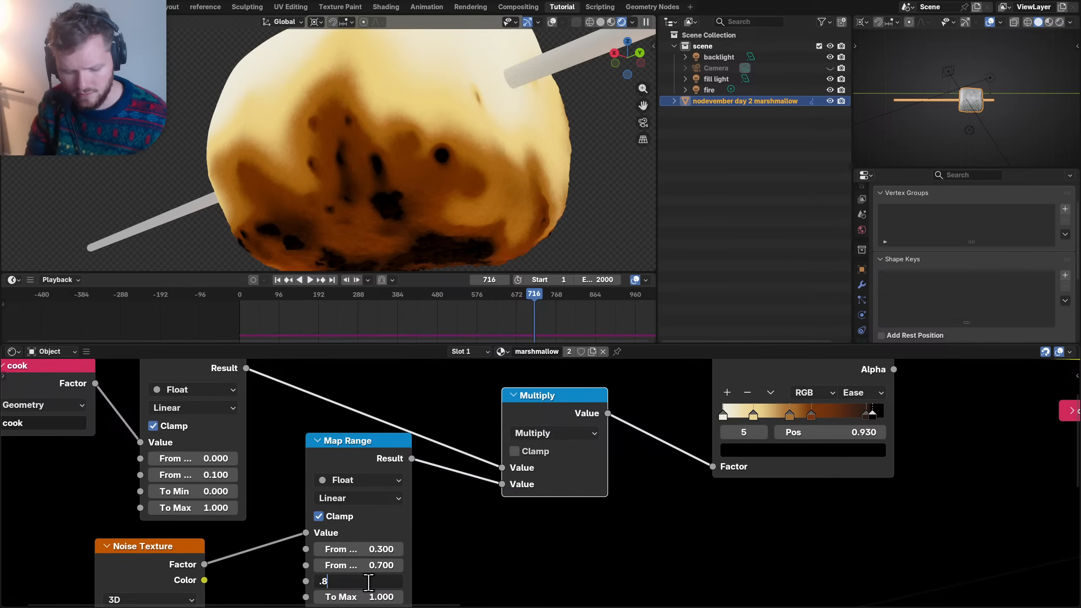
type("35")
key("Return")
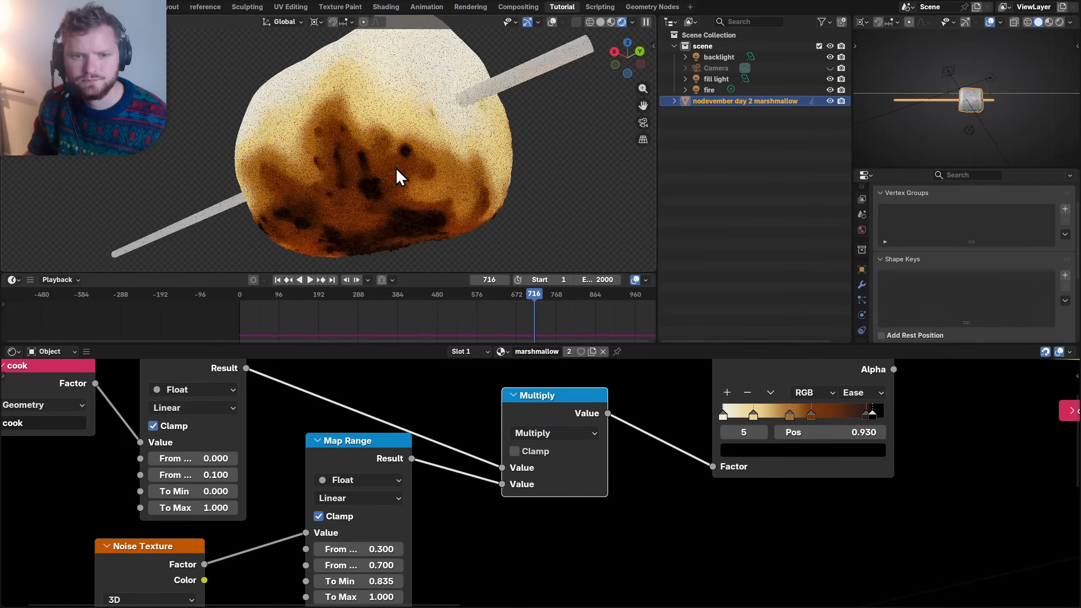
- Examine the burnt patches on the marshmallow up close and save the file
middle_click_drag(396, 169, 403, 134)
middle_click_drag(403, 189, 404, 125, "shift")
scroll(410, 191, "up", 3)
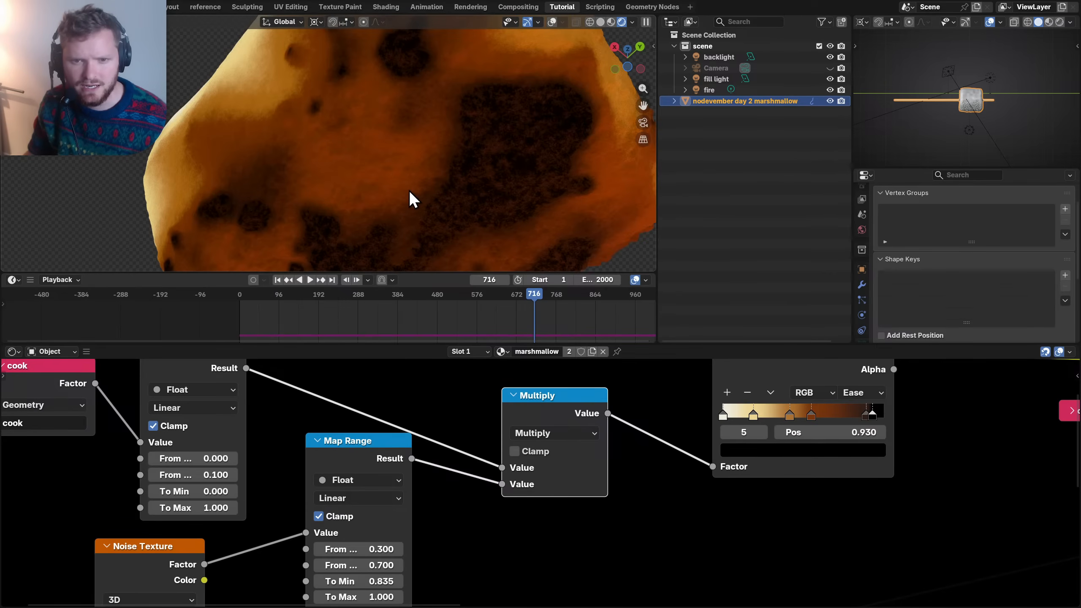
key("ctrl+s")
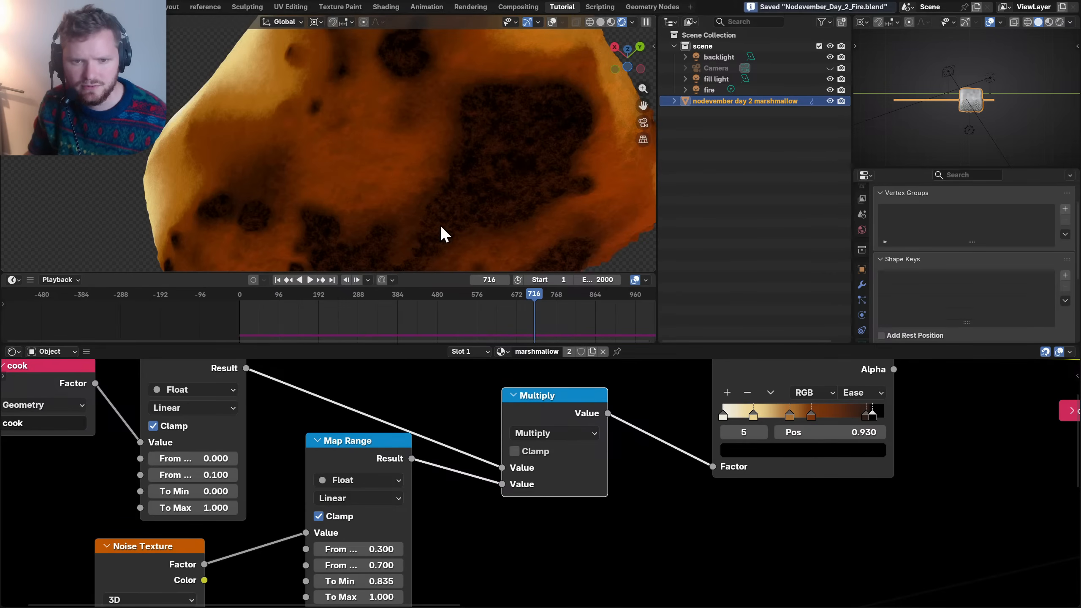
- Try shifting the dark brown stop of the burn Color Ramp, undo it, and look over the marshmallow again
left_click(540, 404)
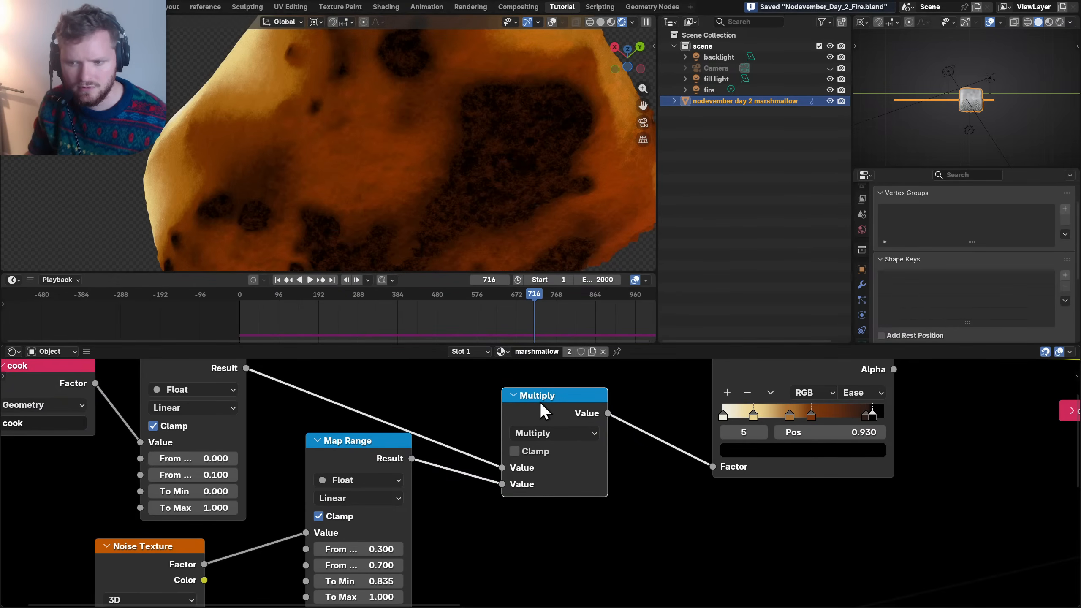
middle_click_drag(700, 404, 458, 438)
scroll(562, 454, "up", 4)
left_click(464, 462)
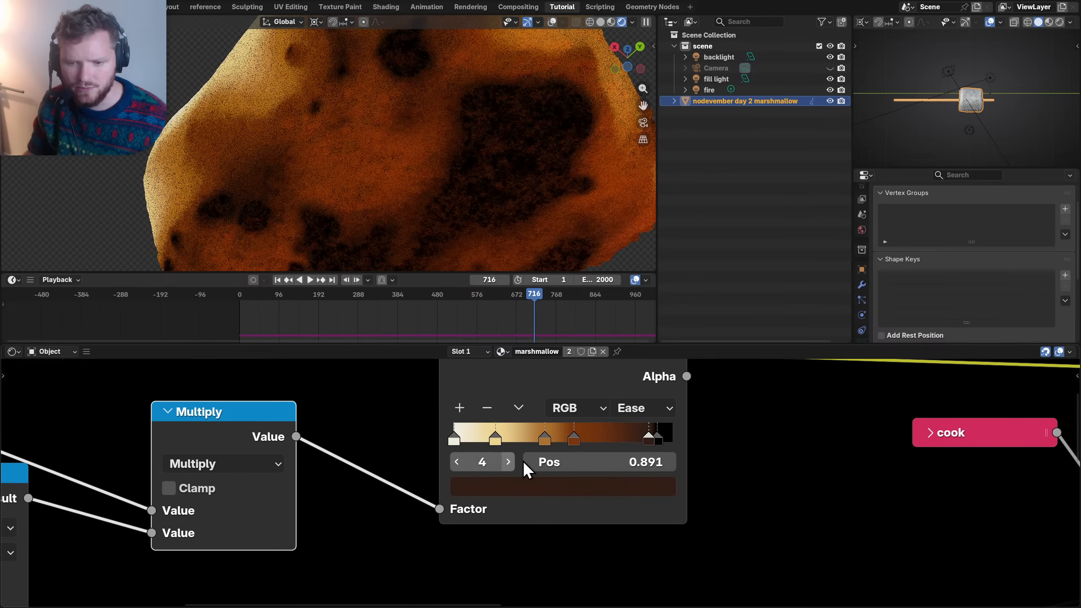
left_click_drag(590, 462, 617, 461)
left_click(510, 463)
key("ctrl+z")
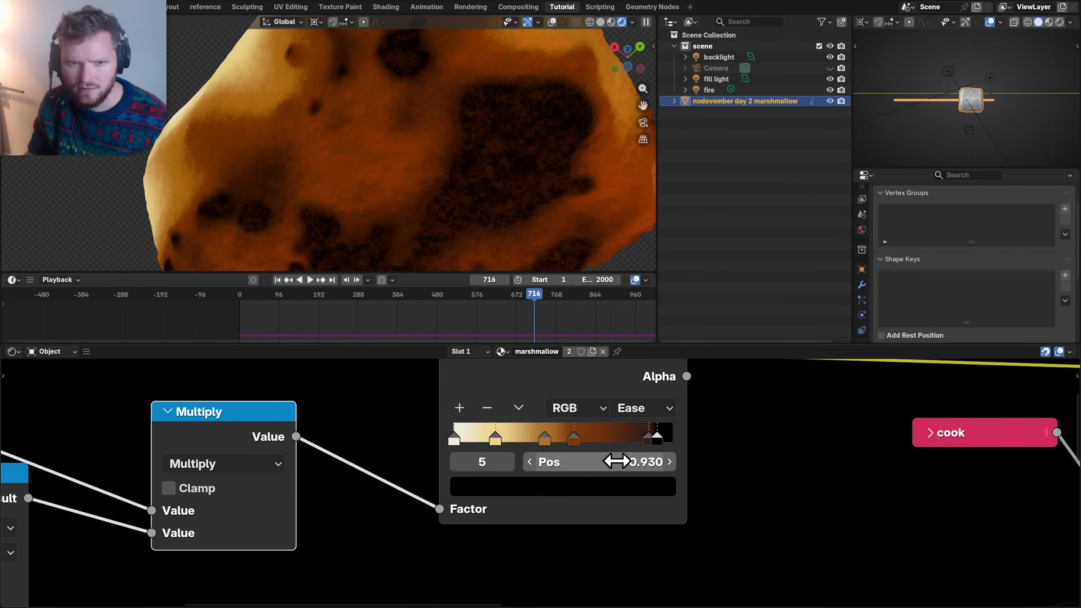
scroll(513, 165, "down", 3)
middle_click_drag(393, 82, 407, 170)
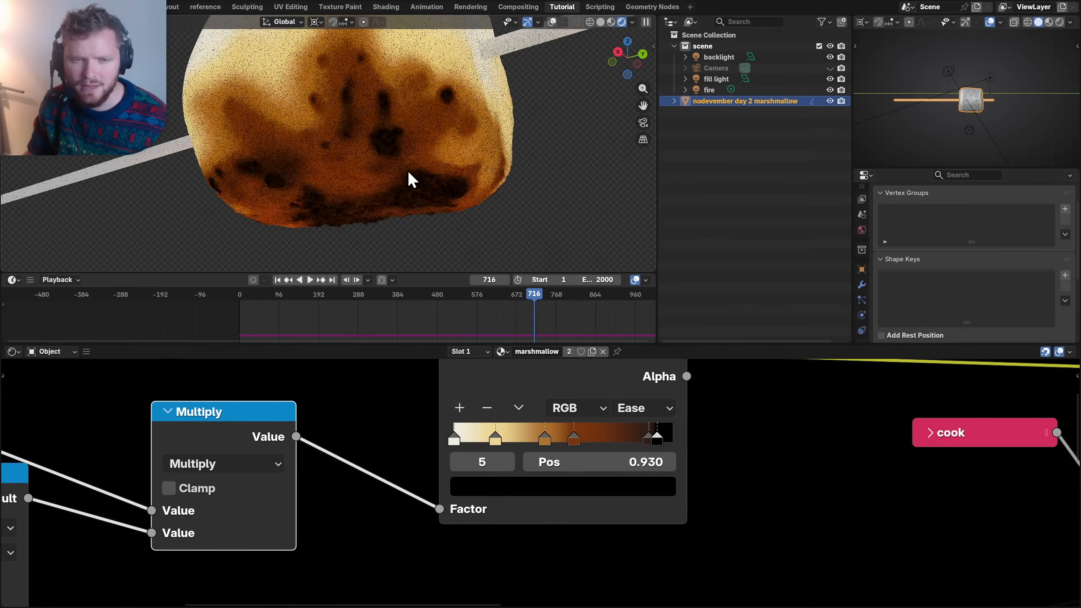
scroll(489, 452, "down", 3)
scroll(469, 444, "up", 2)
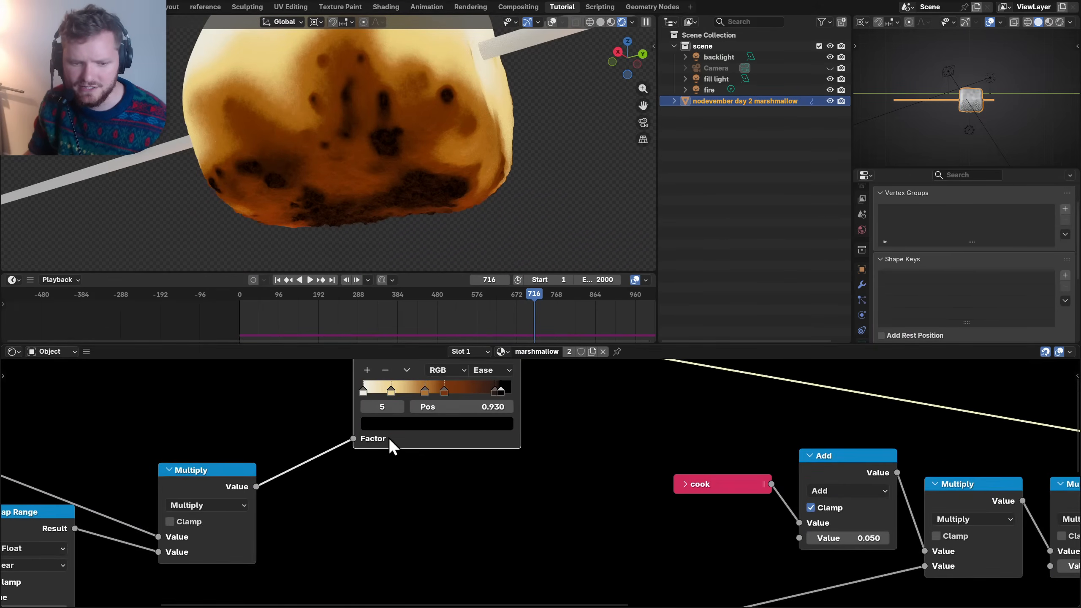
middle_click_drag(391, 442, 546, 418)
key("shift+a")
type("vor")
key("Return")
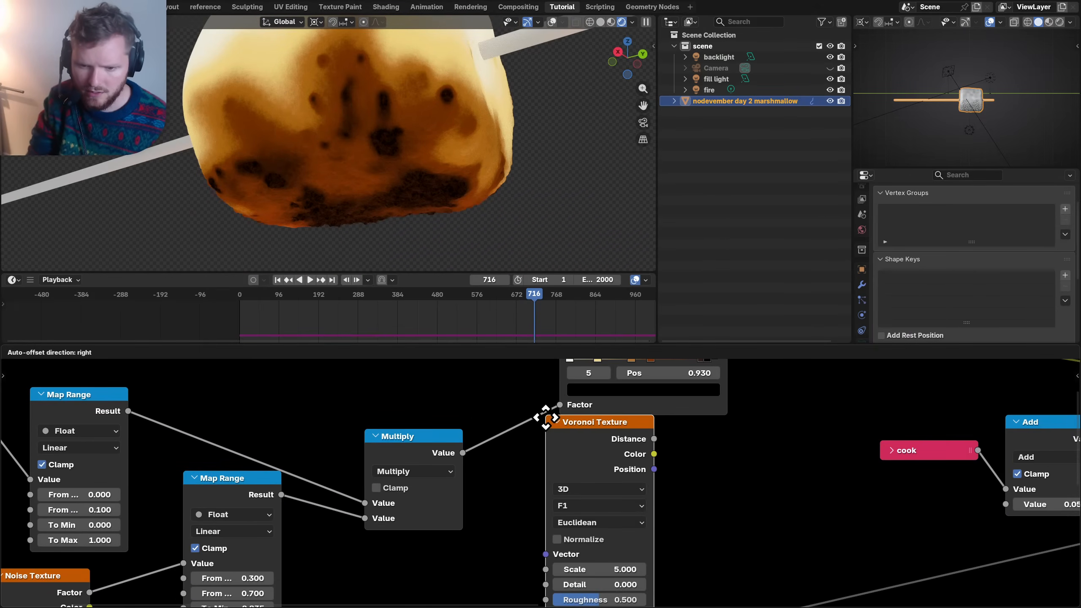
left_click(532, 432)
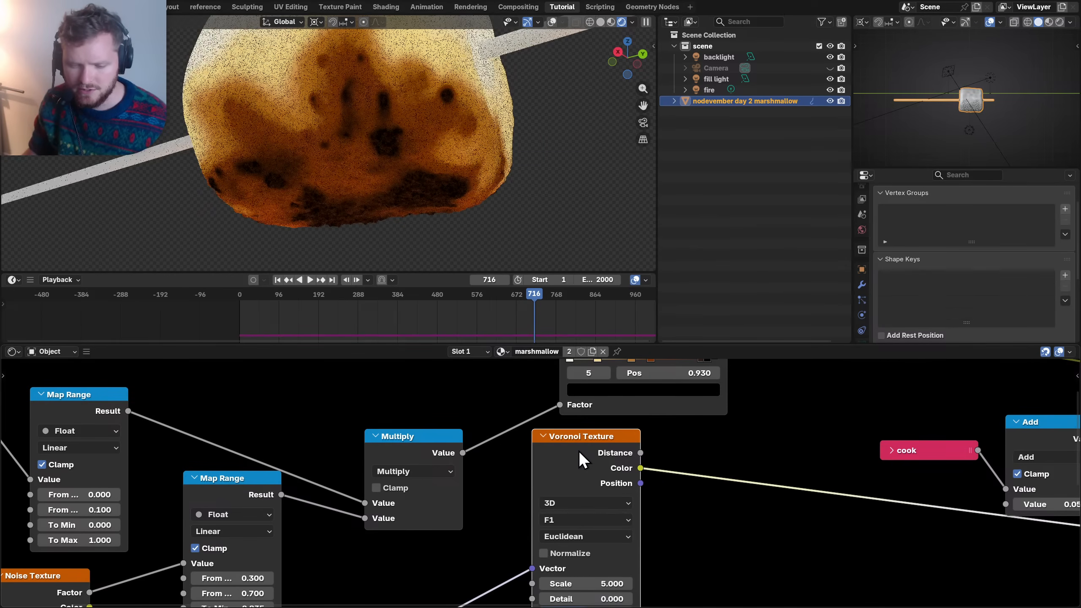
key("ctrl+z")
- Add a Voronoi Texture node in free space beside the cook attribute node and preview its Distance output on the marshmallow
scroll(576, 449, "down", 3)
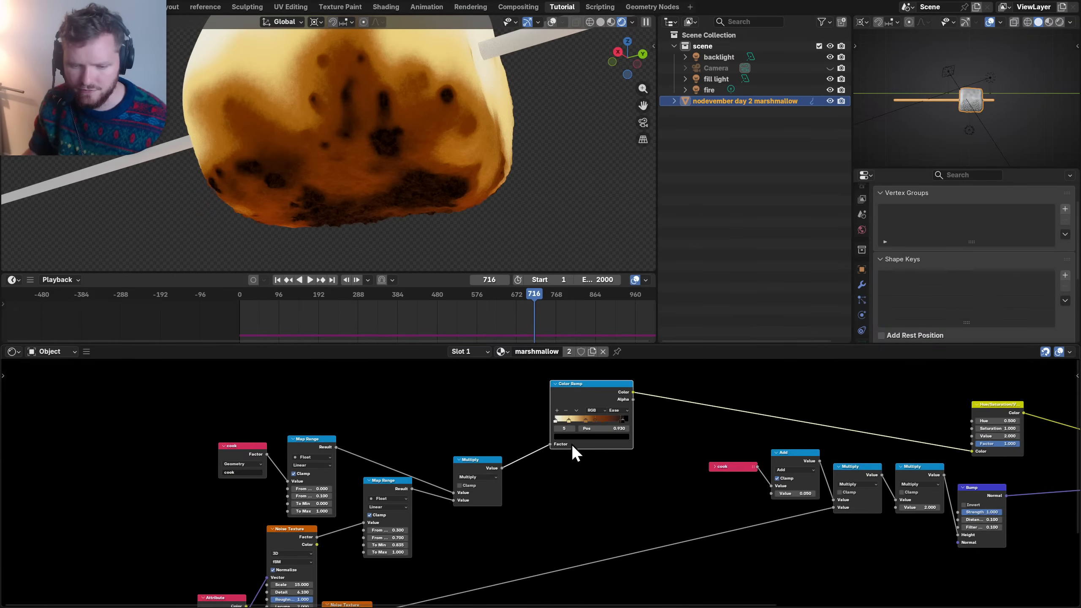
key("shift+a")
type("vor")
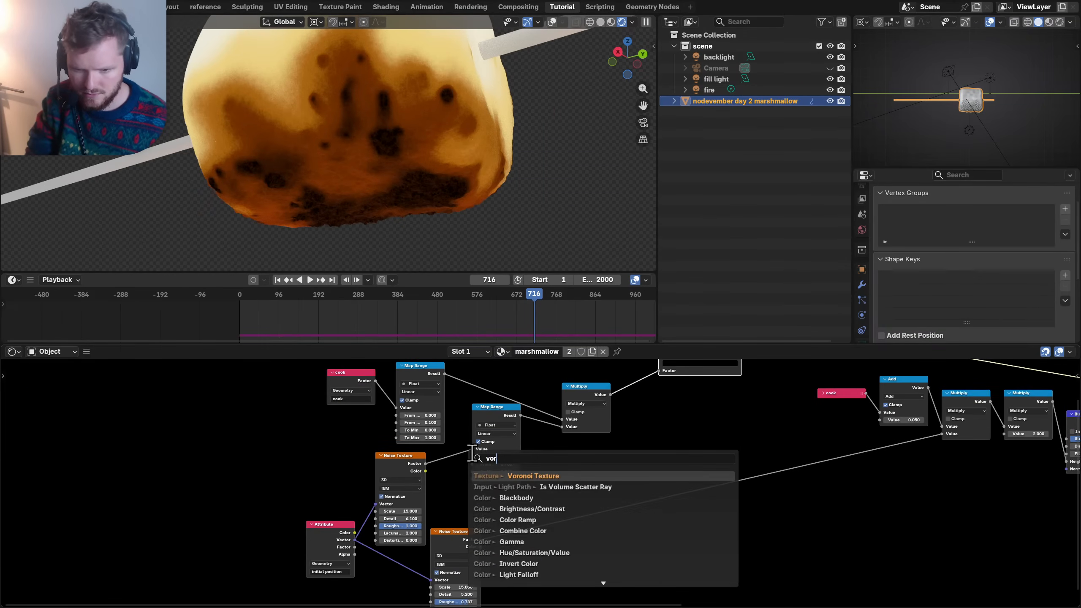
key("Return")
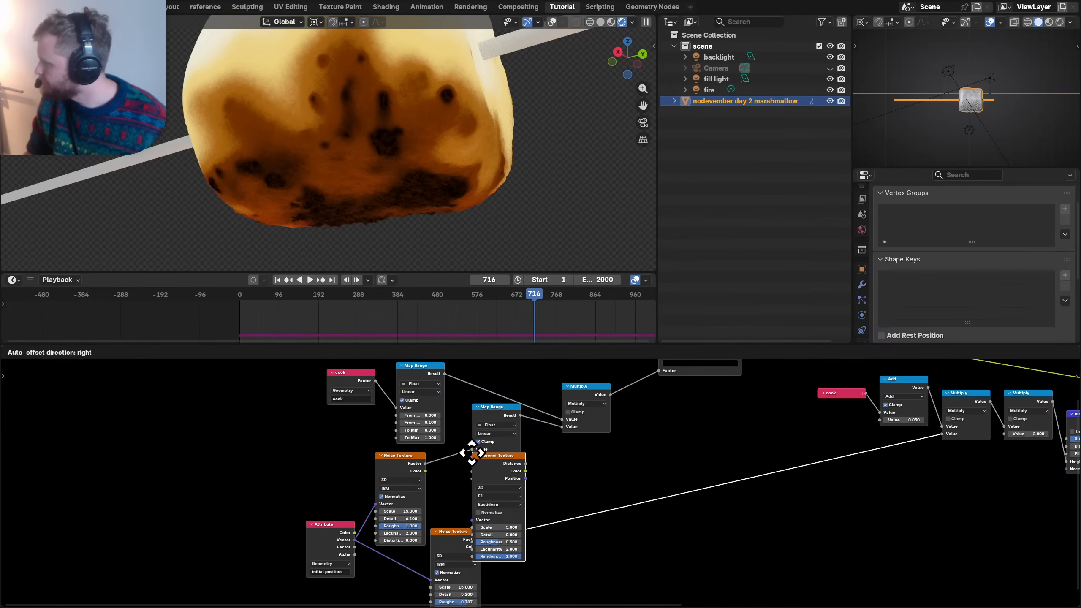
left_click(237, 400)
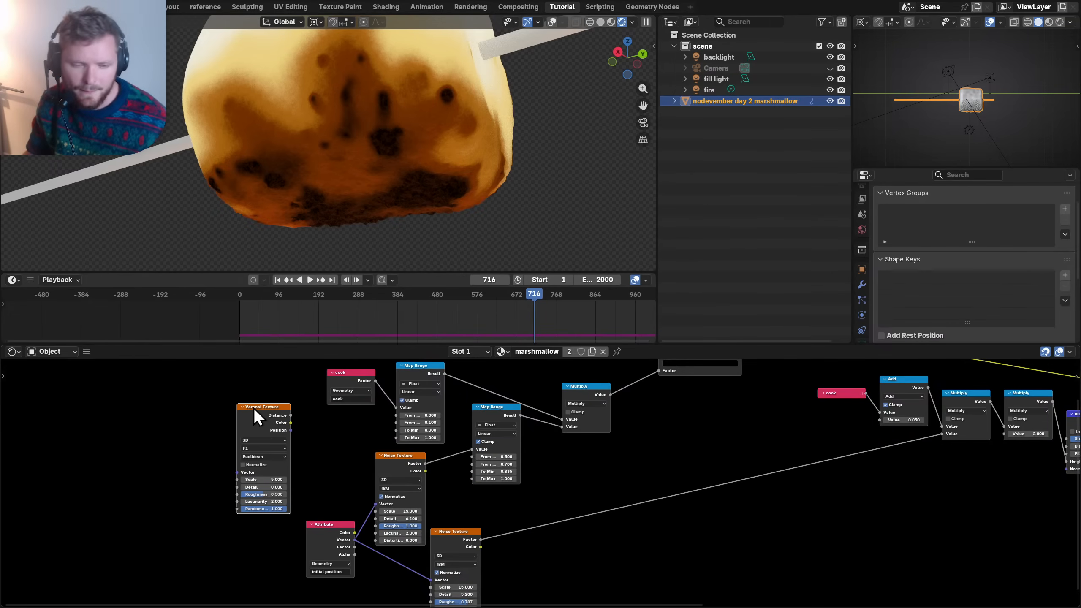
left_click(253, 407, "ctrl+shift")
scroll(272, 415, "up", 1)
middle_click_drag(272, 415, 405, 393)
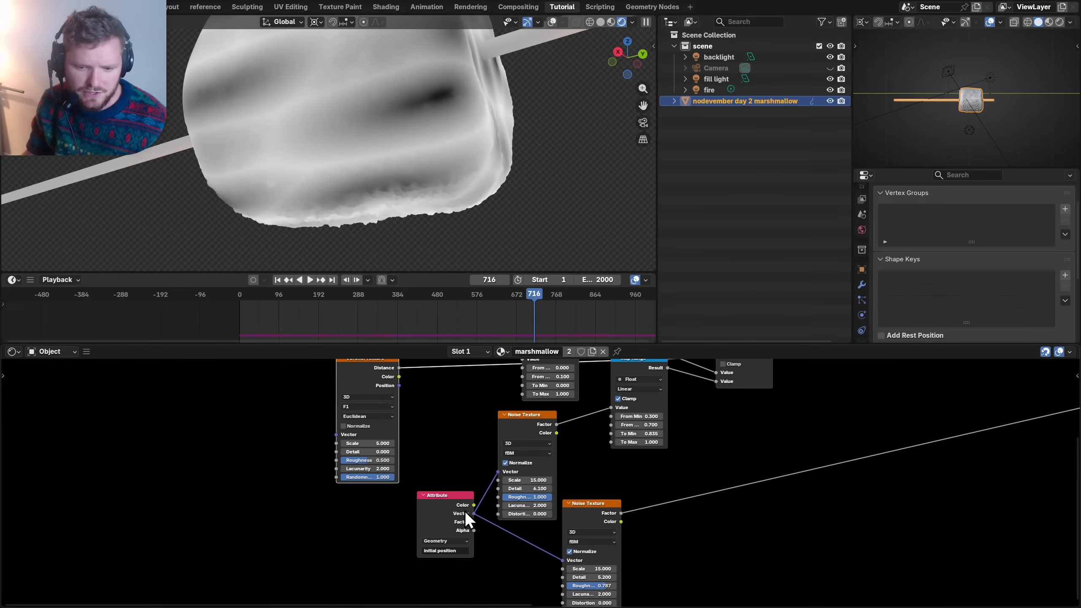
- Feed the initial position vector into the Voronoi Texture and insert a duplicate of the noise Map Range after its Distance output
left_click_drag(429, 510, 298, 414)
scroll(386, 408, "up", 2)
left_click(718, 403)
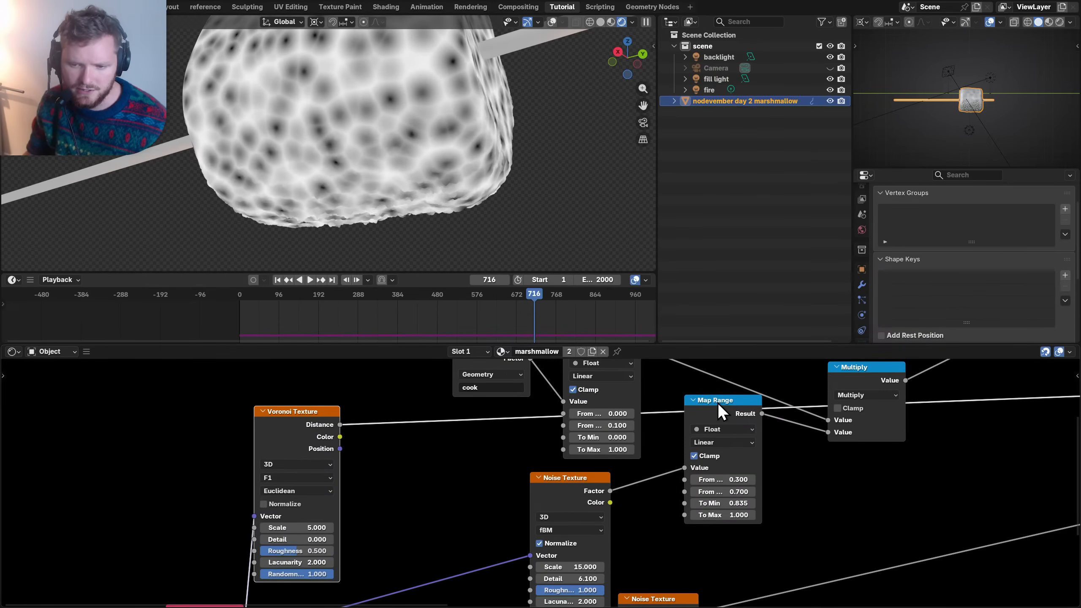
key("shift+d")
left_click(413, 404)
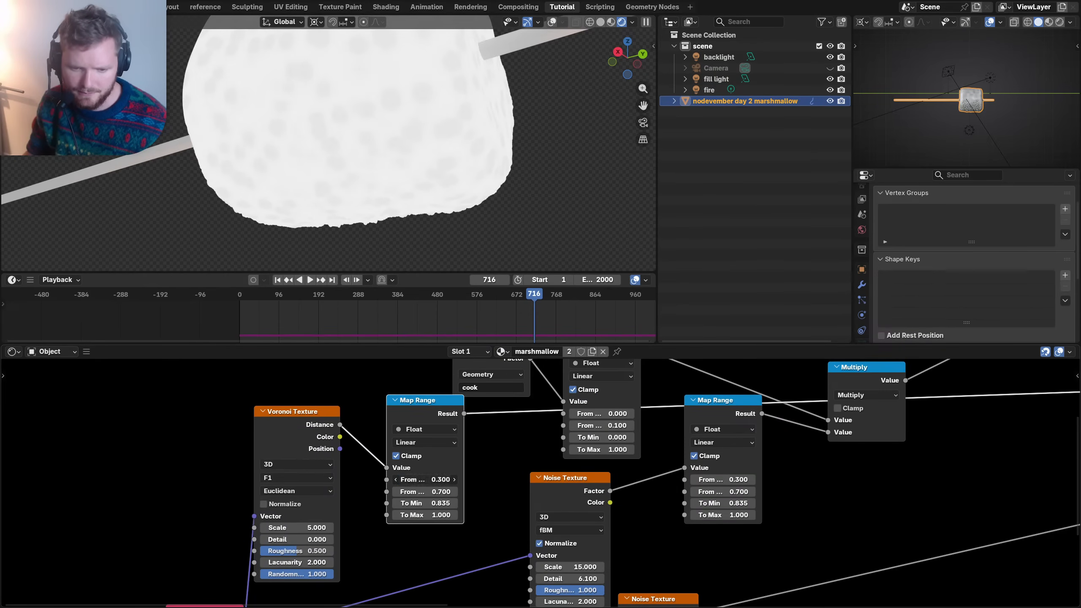
- Invert the Voronoi Map Range by mapping 0–1 to To Min 1 and To Max 0
key("Tab")
type("1")
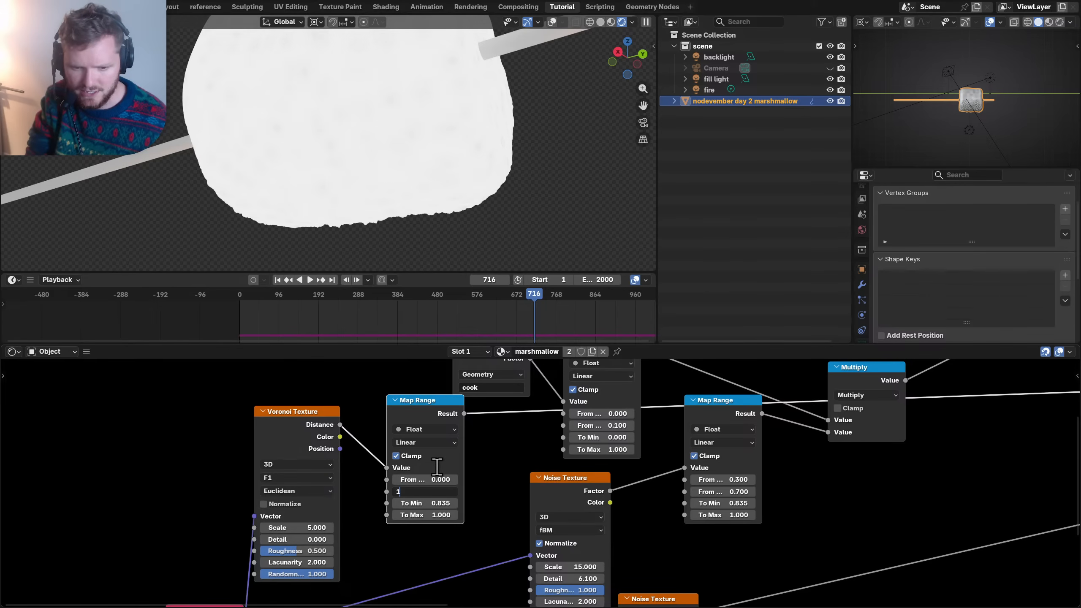
key("Tab")
type("1")
key("Tab")
type("0")
key("Return")
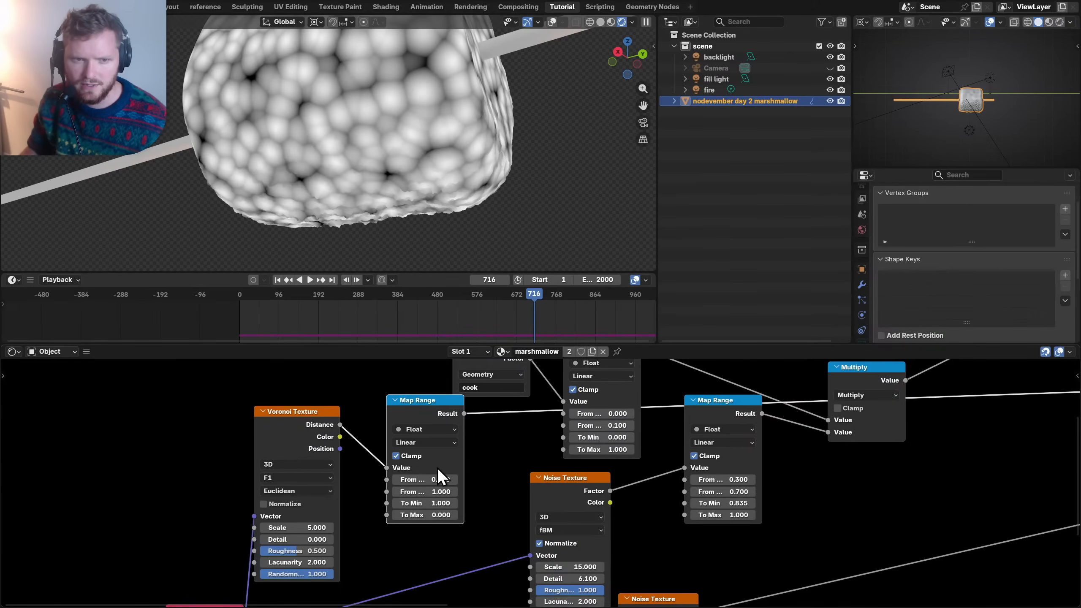
- Set the Voronoi Map Range's From Max to 0.36 and the Voronoi Texture's Scale to 35.1
scroll(437, 467, "up", 3)
left_click_drag(403, 493, 373, 494)
left_click_drag(231, 541, 360, 541)
scroll(515, 451, "down", 2)
- Rearrange the math nodes, raising the burn's Multiply node and placing the Voronoi Map Range beneath it
key("g")
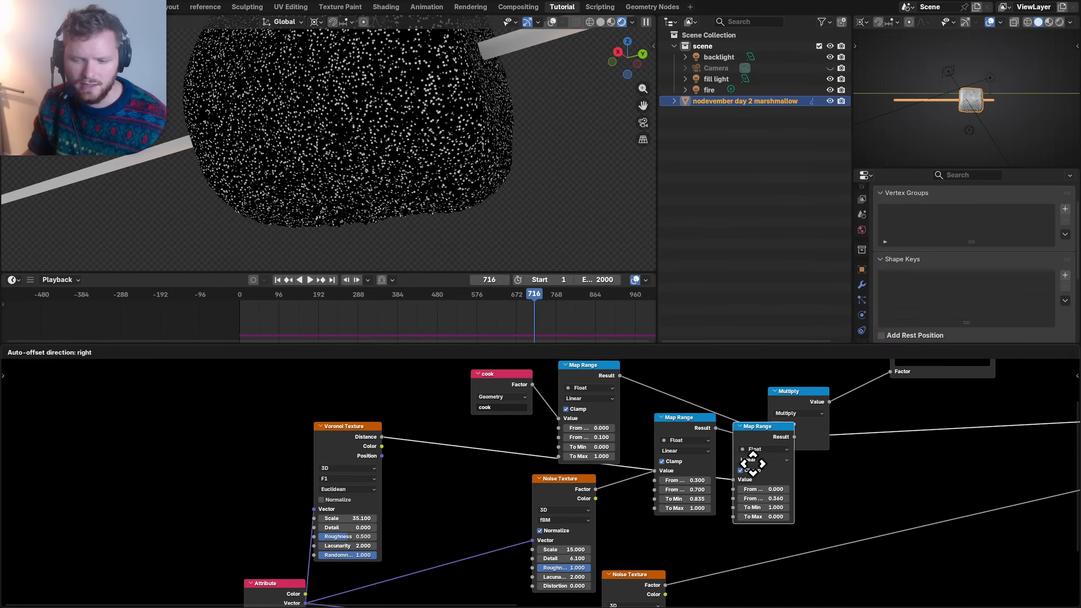
left_click(840, 462)
middle_click_drag(834, 406, 626, 490)
left_click_drag(587, 474, 568, 414)
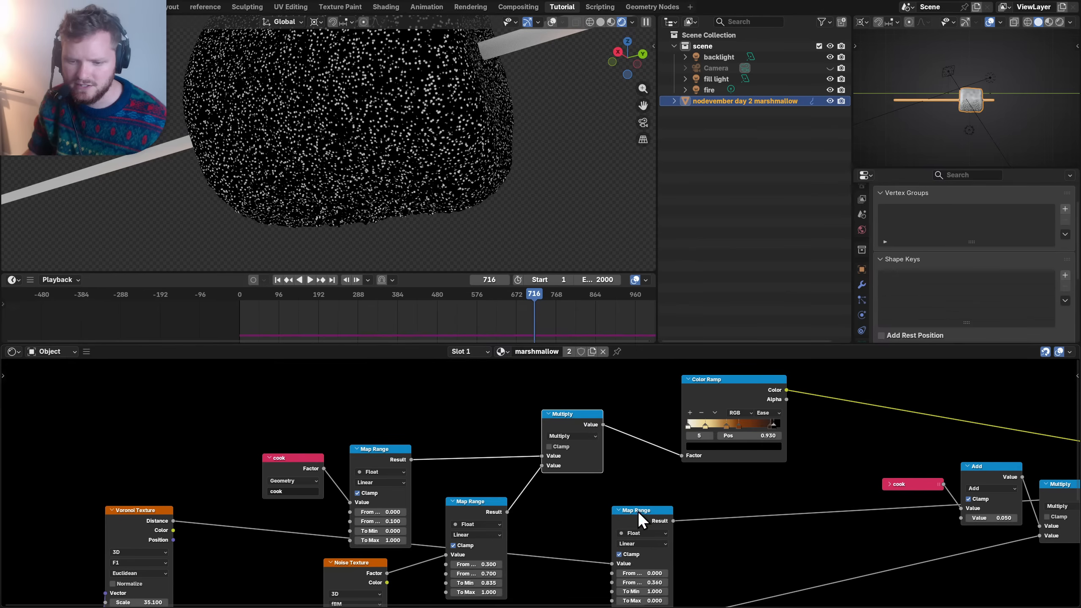
left_click_drag(638, 511, 568, 512)
- Insert a duplicate of the Multiply node before the Color Ramp, set it to Add, and feed the Voronoi Map Range into it
scroll(610, 419, "up", 2)
left_click(564, 402)
key("shift+d")
left_click(671, 408)
left_click(671, 417)
key("a")
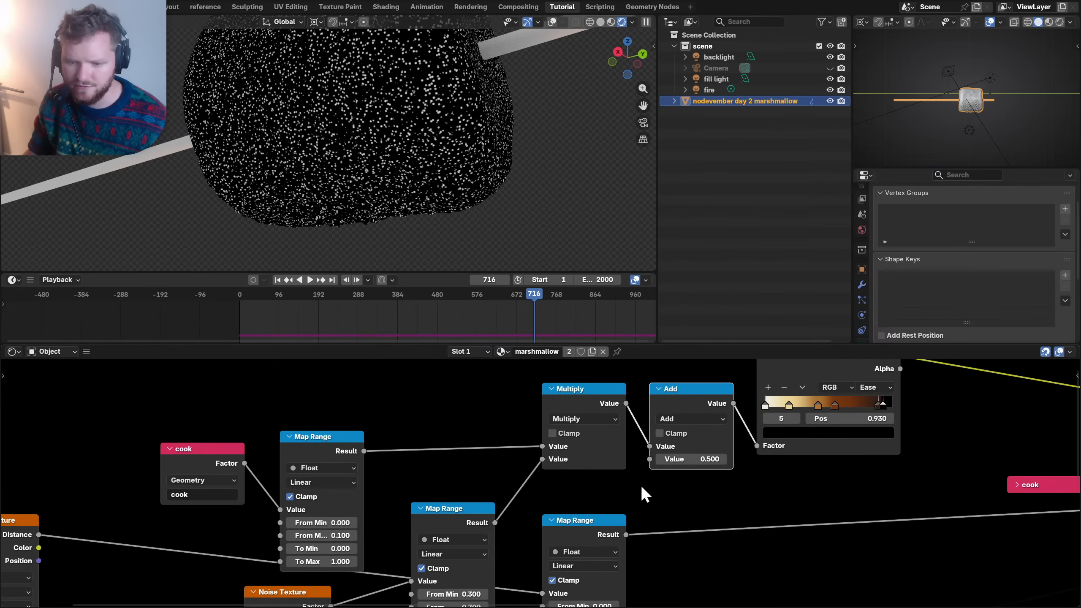
scroll(642, 466, "down", 3)
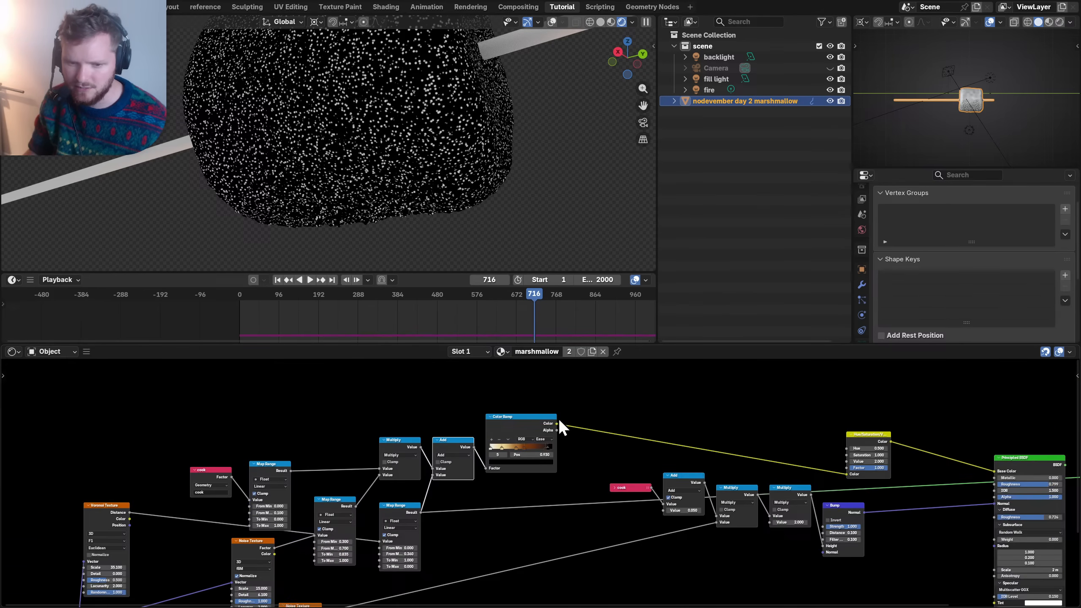
- Preview the Color Ramp's output on the marshmallow and inspect the spots up close
left_click(517, 424, "ctrl+shift")
scroll(393, 167, "up", 5)
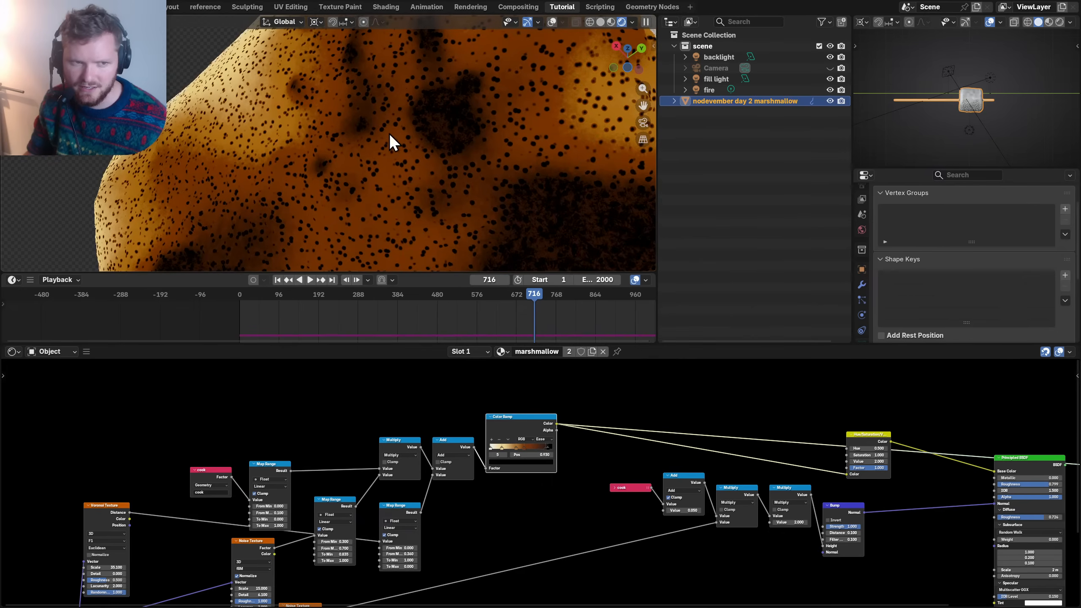
scroll(466, 466, "up", 1)
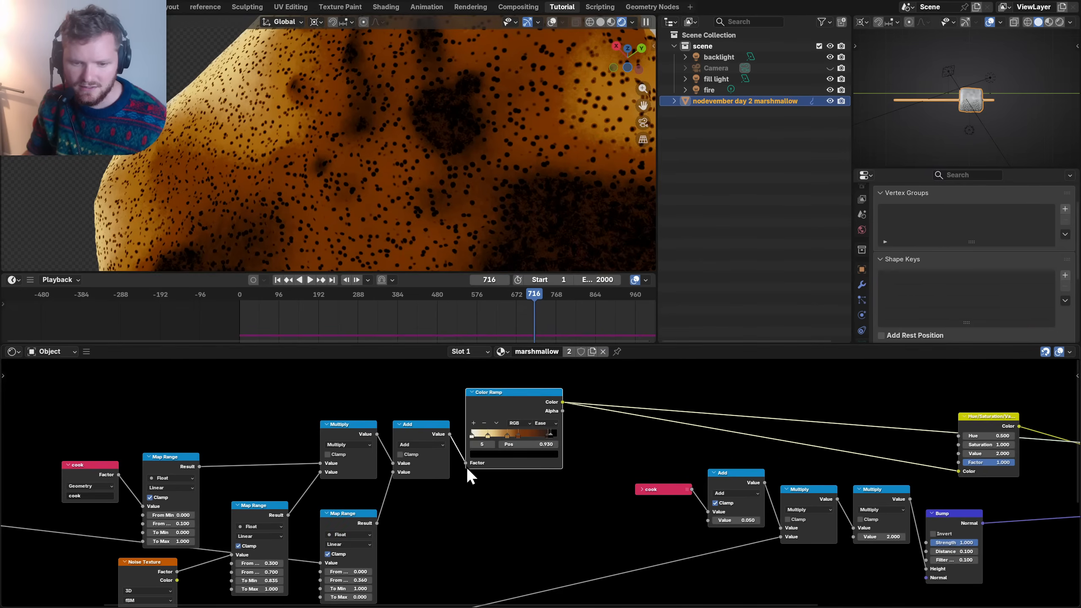
- Try Multiply and Subtract as the operation of the math node before the Color Ramp
left_click(428, 445)
key("m")
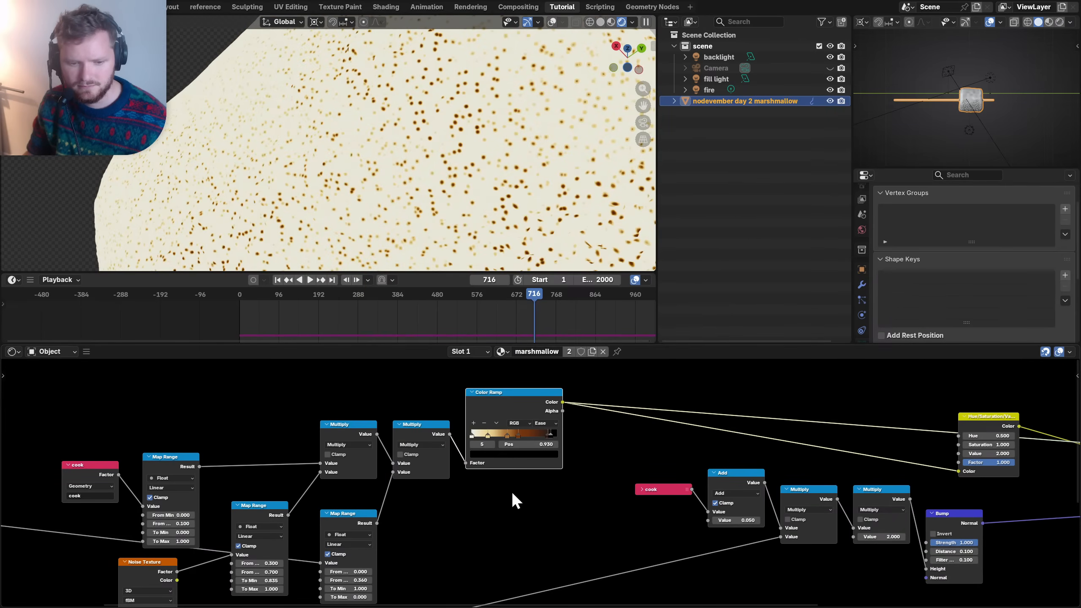
scroll(441, 487, "up", 1)
middle_click_drag(459, 481, 504, 467)
left_click(460, 427)
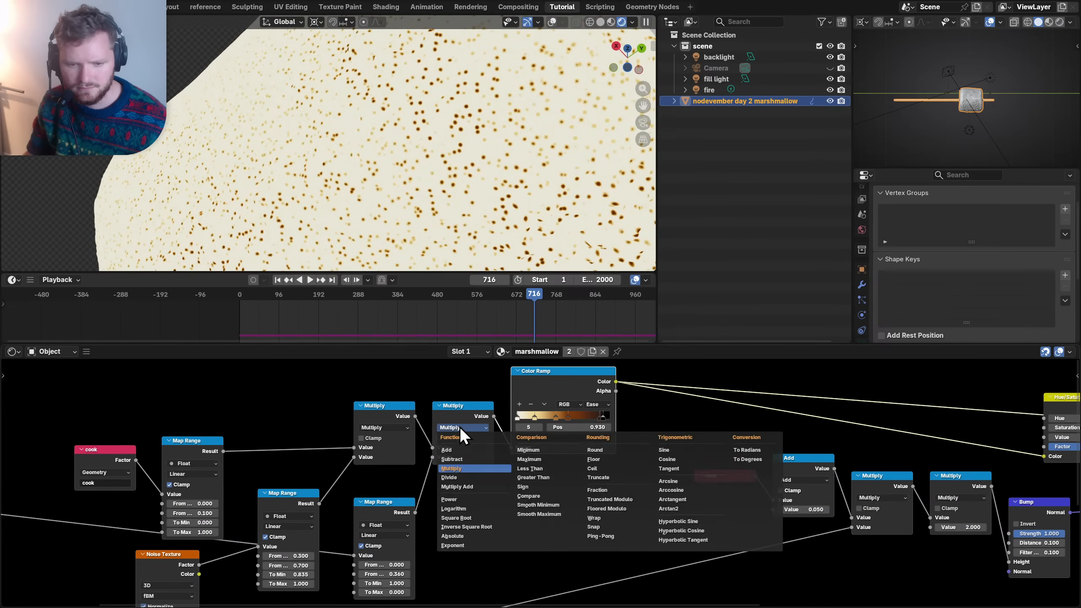
key("s")
- Enable Clamp on the math node before the Color Ramp, move it toward the ramp, and set its operation to Multiply
scroll(442, 421, "up", 1)
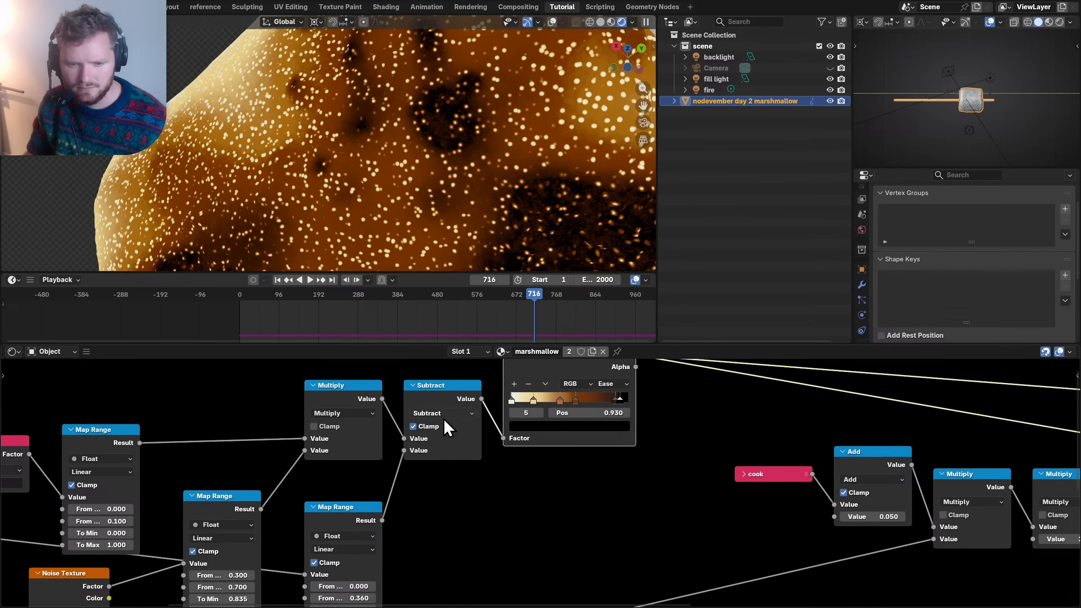
left_click_drag(438, 432, 494, 420)
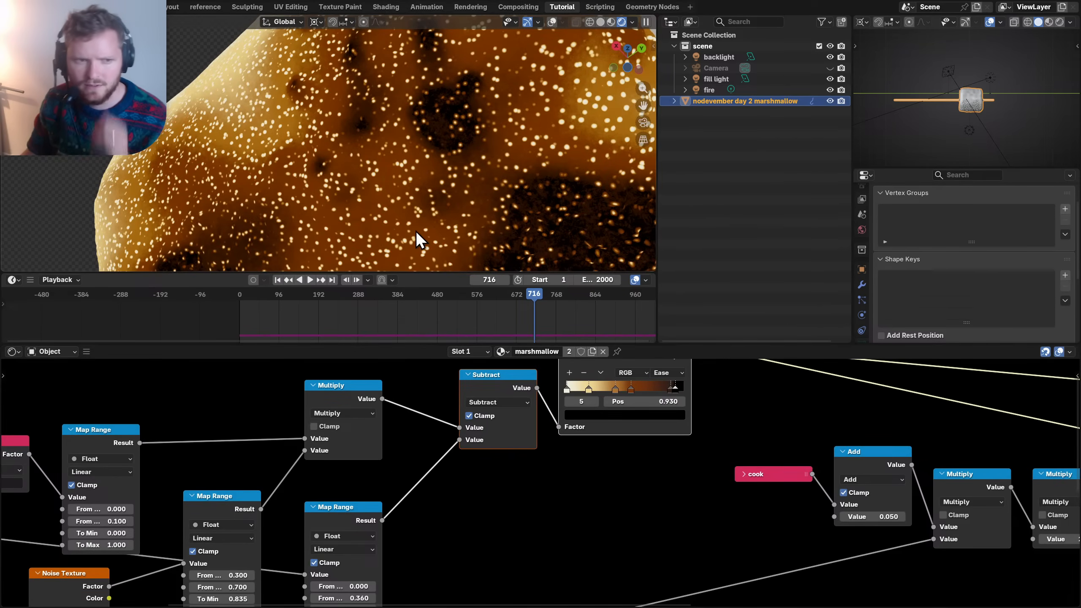
left_click(499, 401)
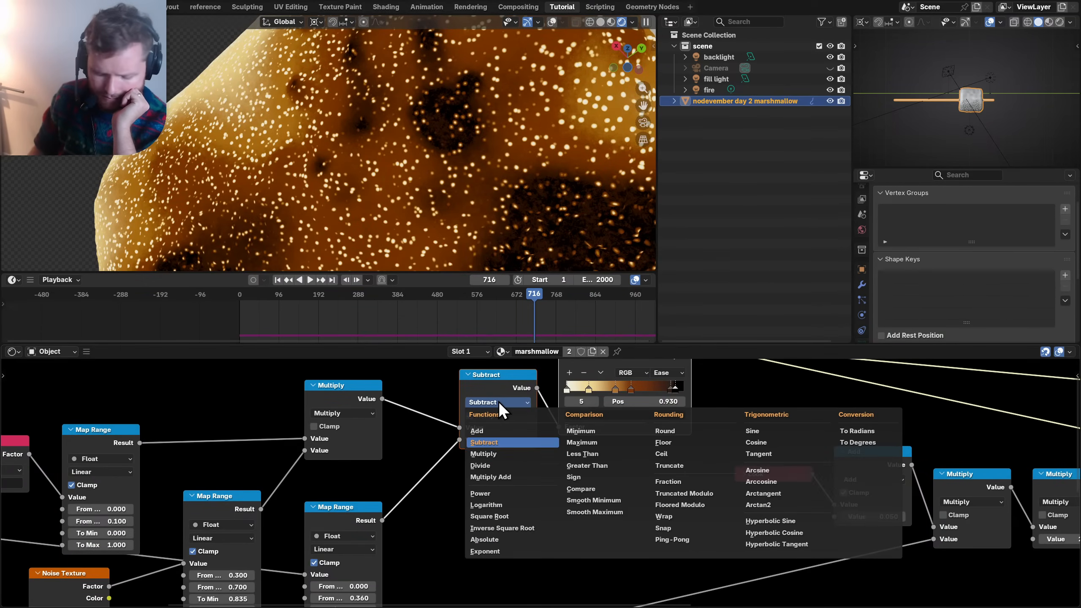
key("m")
scroll(401, 127, "down", 5)
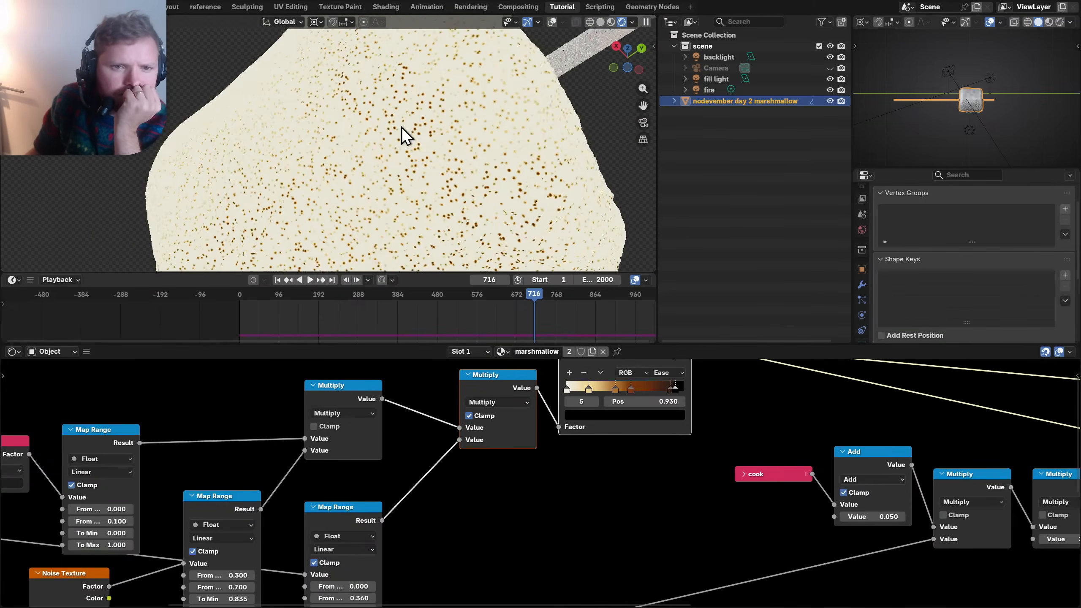
middle_click_drag(392, 121, 405, 148)
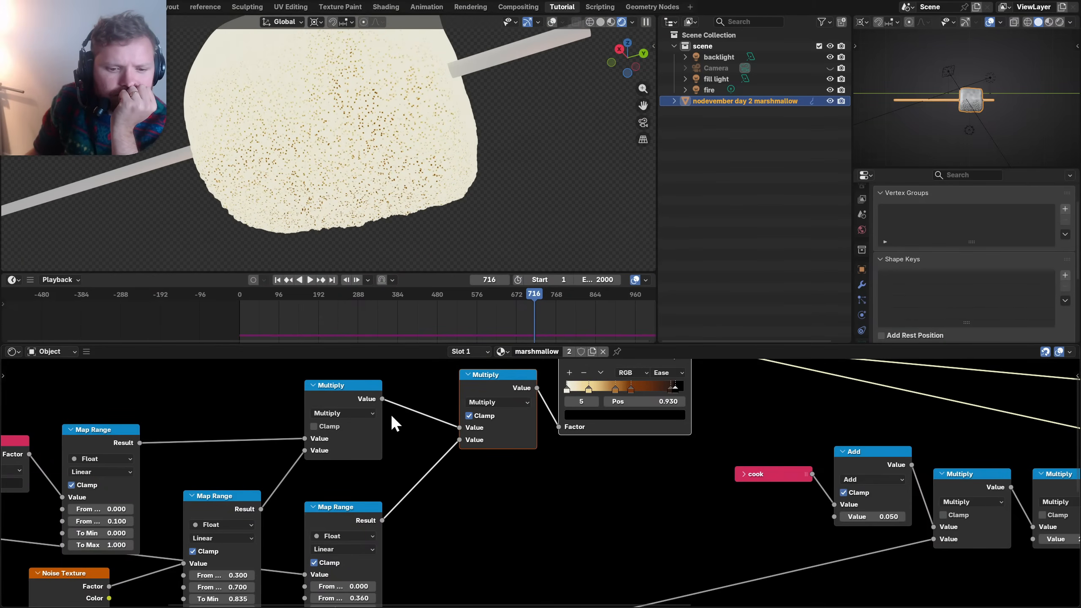
- Set the Voronoi Map Range's From Max to 1.46 and check the burn pattern on the marshmallow
middle_click_drag(326, 556, 383, 472)
left_click_drag(399, 514, 446, 514)
middle_click_drag(344, 204, 323, 133)
middle_click_drag(462, 406, 316, 510)
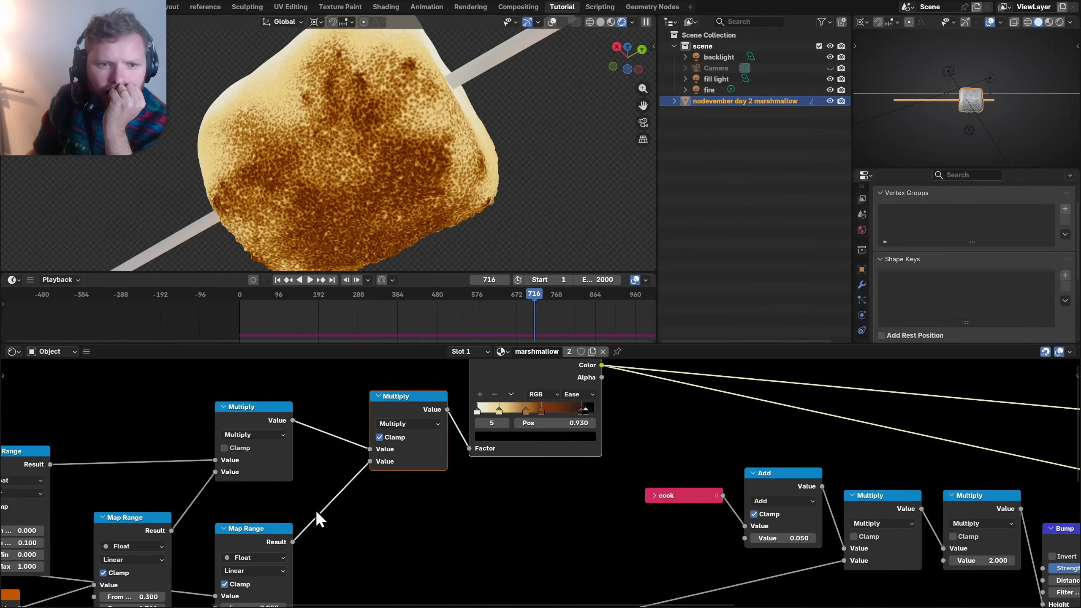
- Try a higher From Min on the Voronoi Map Range and undo it
left_click(398, 398)
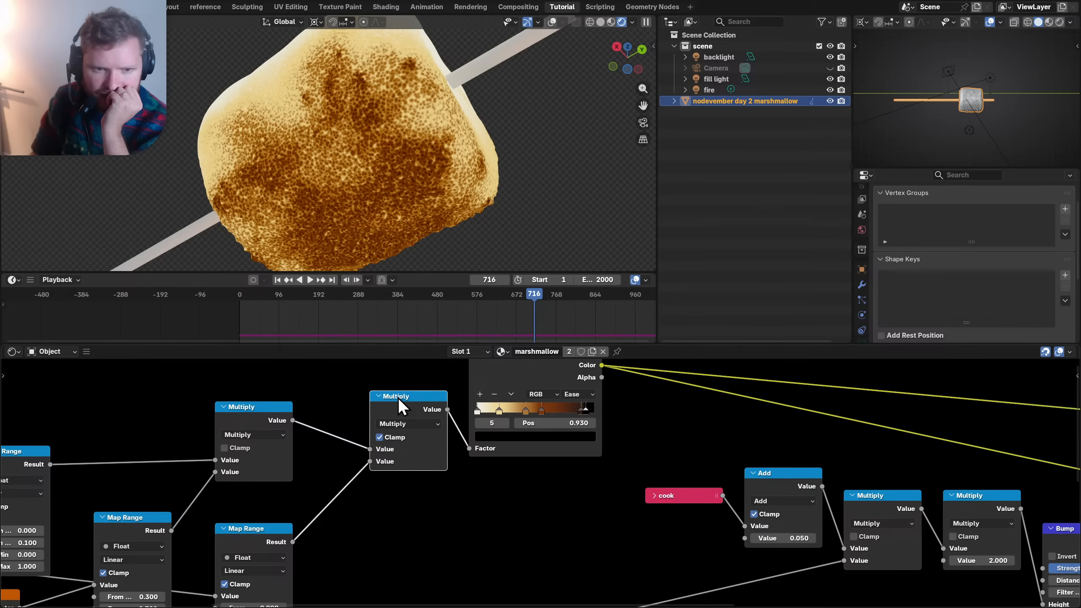
scroll(348, 422, "down", 5)
scroll(348, 422, "left", 5)
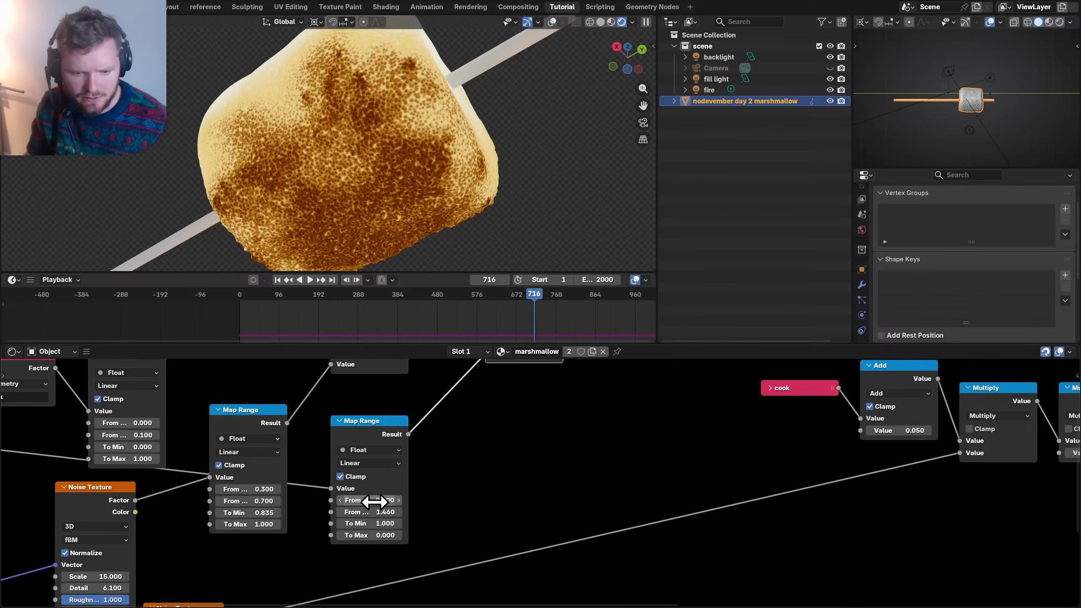
left_click_drag(375, 502, 395, 500)
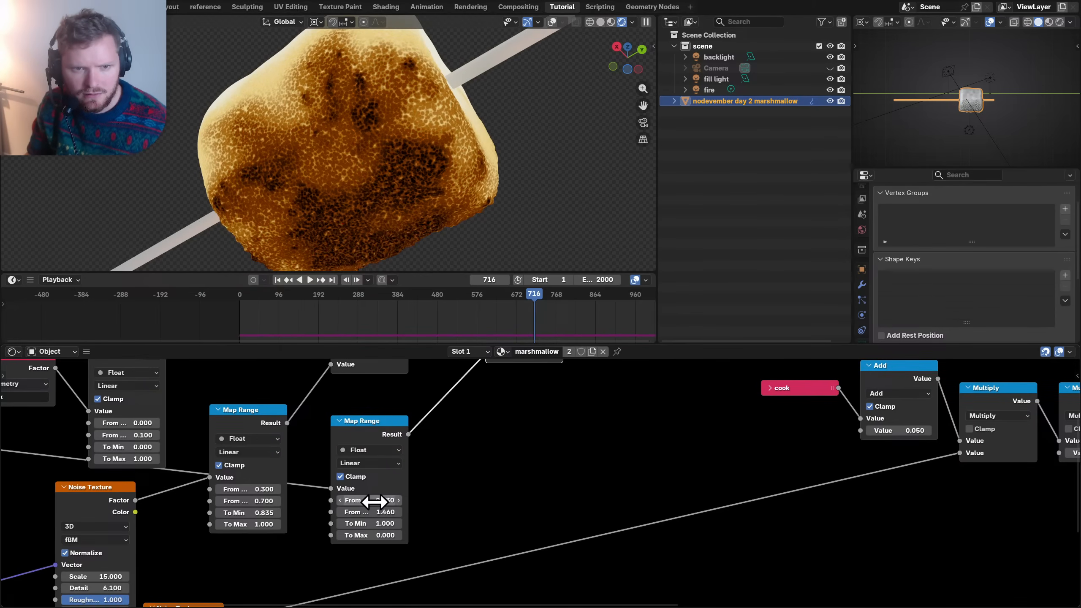
key("ctrl+z")
- Try a To Max of 0.36 on the Voronoi Map Range and undo it
scroll(368, 156, "up", 3)
middle_click_drag(398, 474, 416, 414)
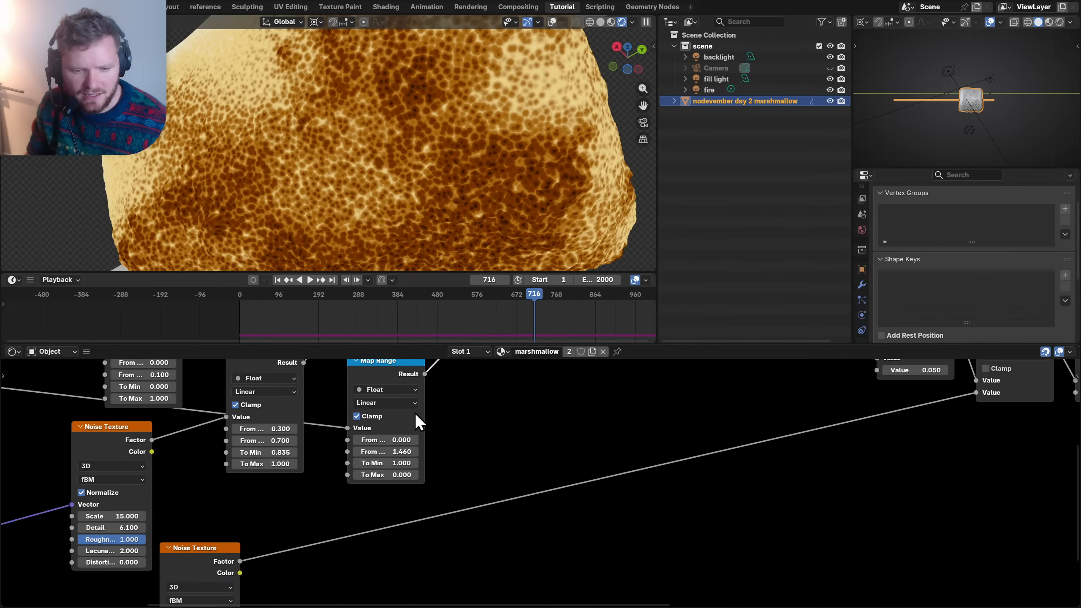
left_click_drag(386, 475, 402, 475)
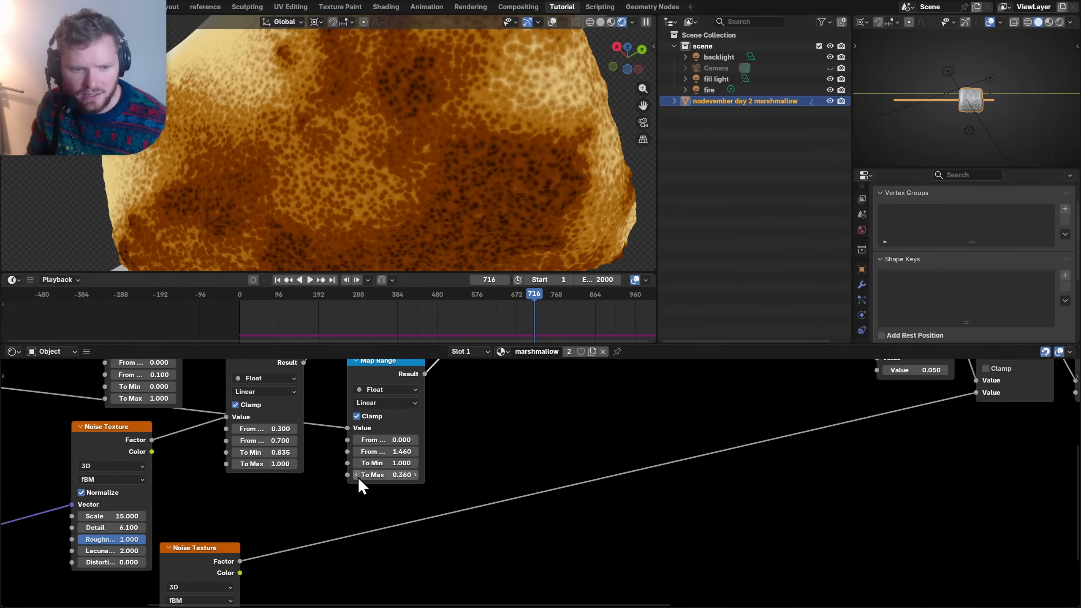
key("ctrl+z")
- Move the Noise Texture nodes lower and shift the Voronoi Texture to tidy the graph
middle_click_drag(153, 493, 386, 462)
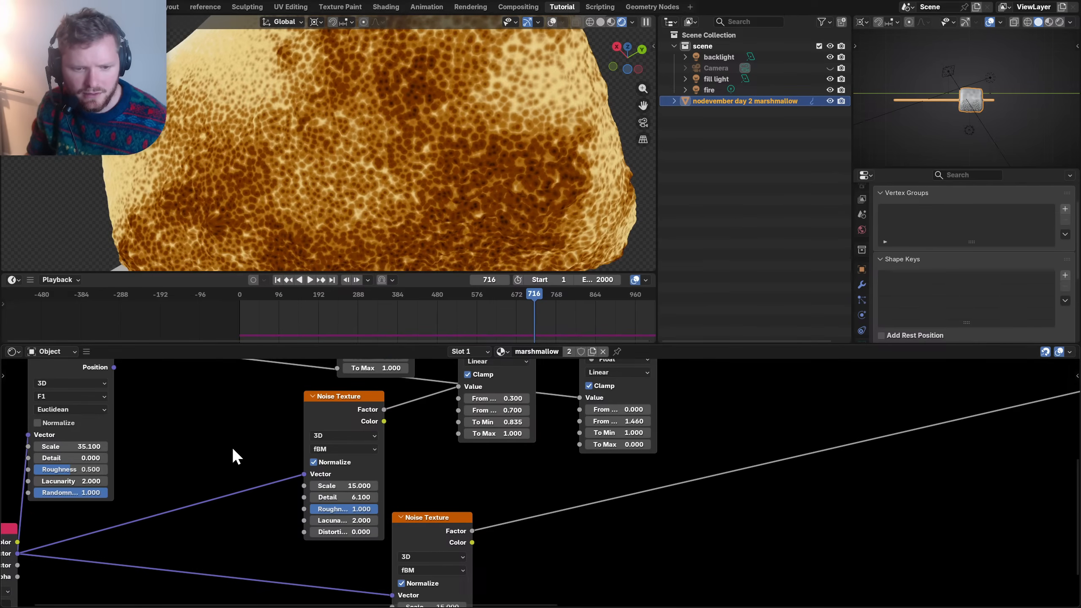
scroll(299, 438, "down", 2)
left_click_drag(472, 557, 382, 501)
key("g")
left_click(389, 583)
left_click_drag(223, 449, 301, 441)
- Try a higher Detail on the Voronoi Texture and undo it
scroll(264, 440, "up", 7)
middle_click_drag(255, 440, 573, 484)
scroll(472, 496, "up", 4)
left_click_drag(420, 515, 452, 538)
key("ctrl+z")
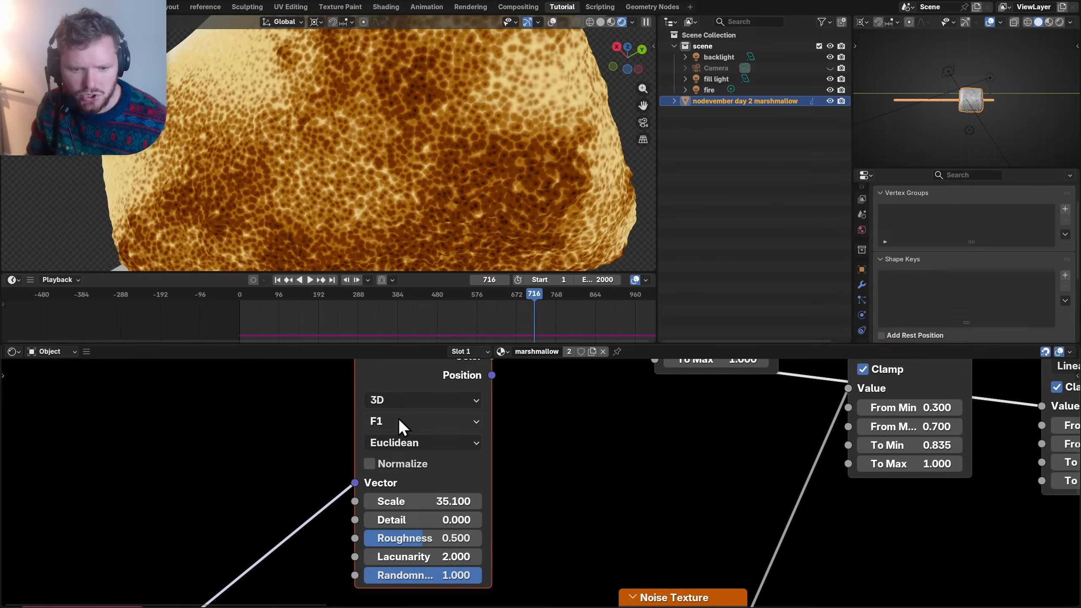
- Try the Smooth F1 feature output on the Voronoi Texture and undo it
left_click(398, 419)
left_click(398, 503)
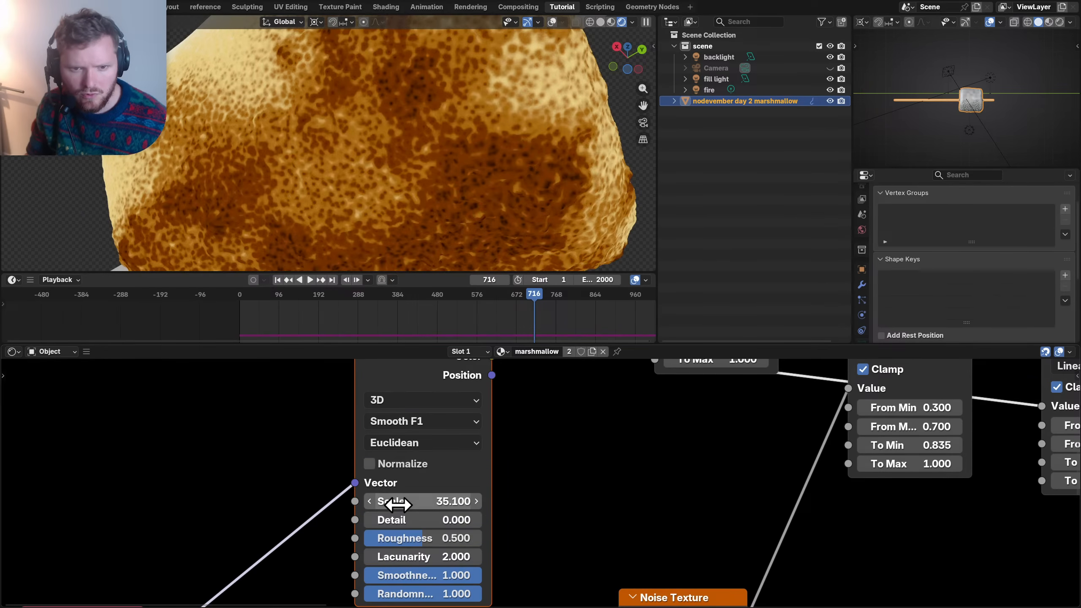
key("ctrl+z")
- Try the Distance to Edge feature output on the Voronoi Texture and examine the marshmallow from far and near
left_click(397, 425)
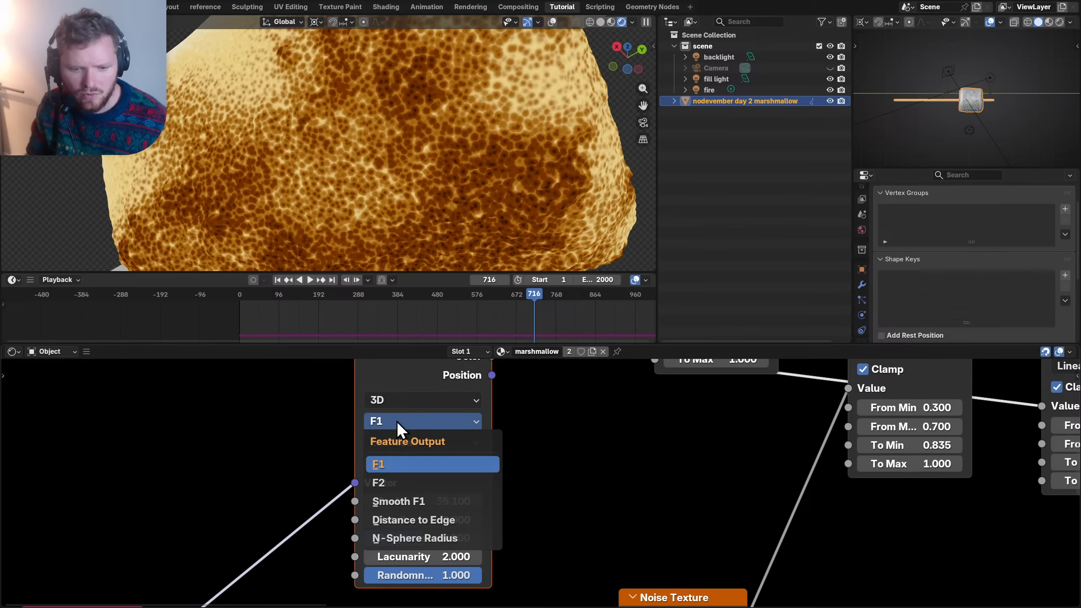
left_click(411, 523)
scroll(414, 215, "down", 5)
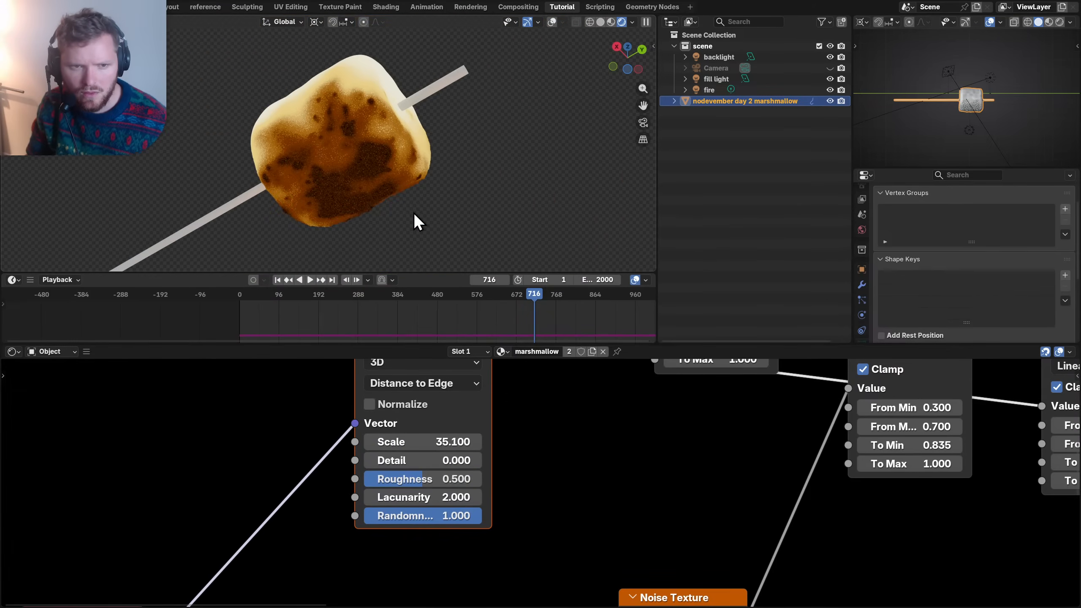
scroll(415, 217, "up", 5)
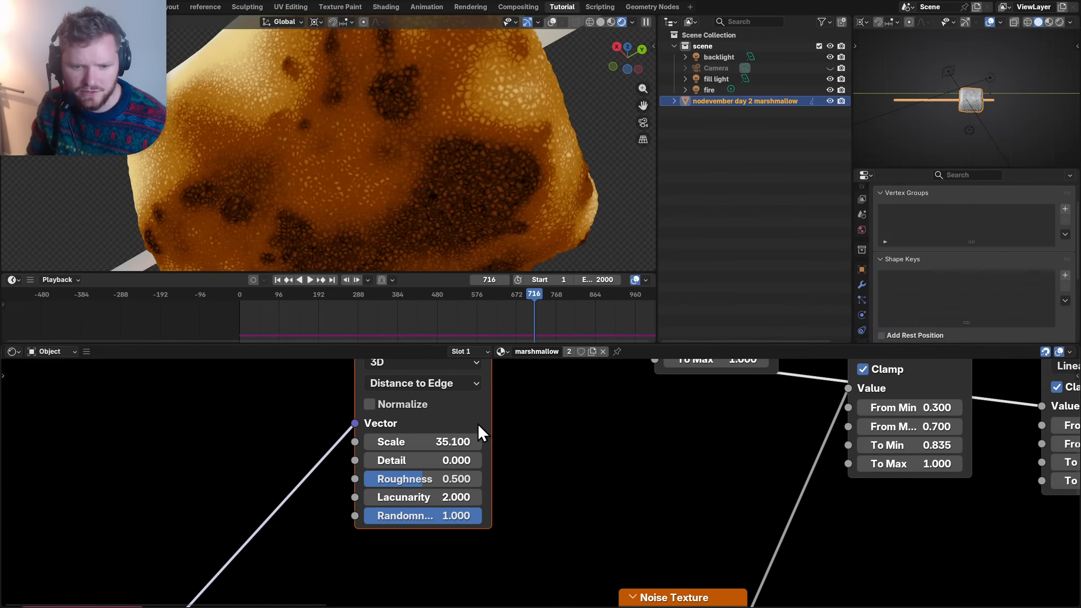
- Try a From Min of 0.41 on the Voronoi Map Range, and undo back to the Voronoi Texture's F1 feature
scroll(481, 436, "down", 4)
middle_click_drag(561, 421, 526, 423)
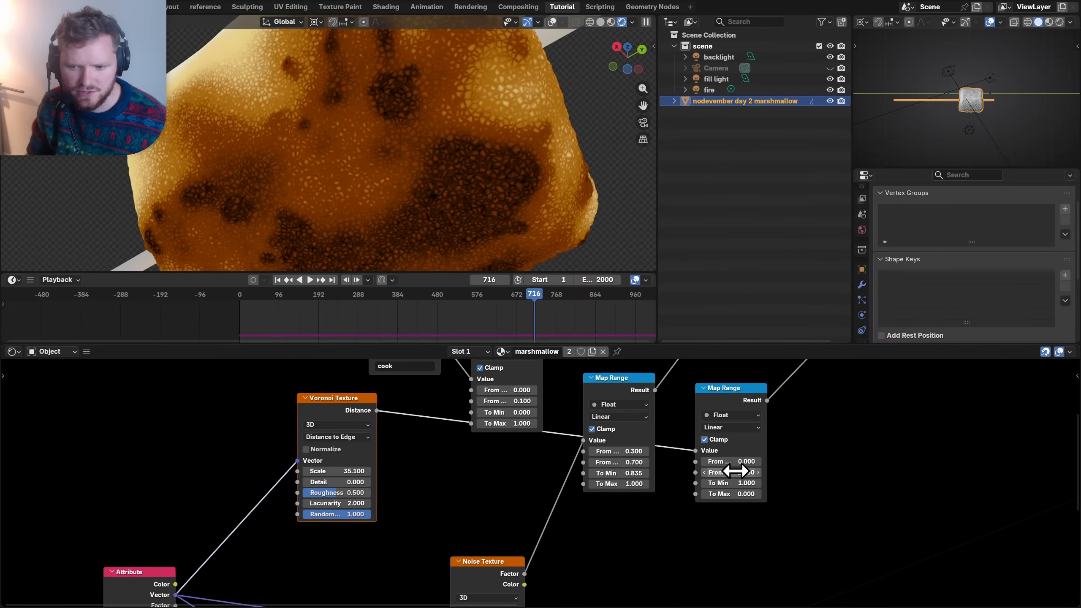
left_click_drag(733, 473, 761, 463)
key("ctrl+z")
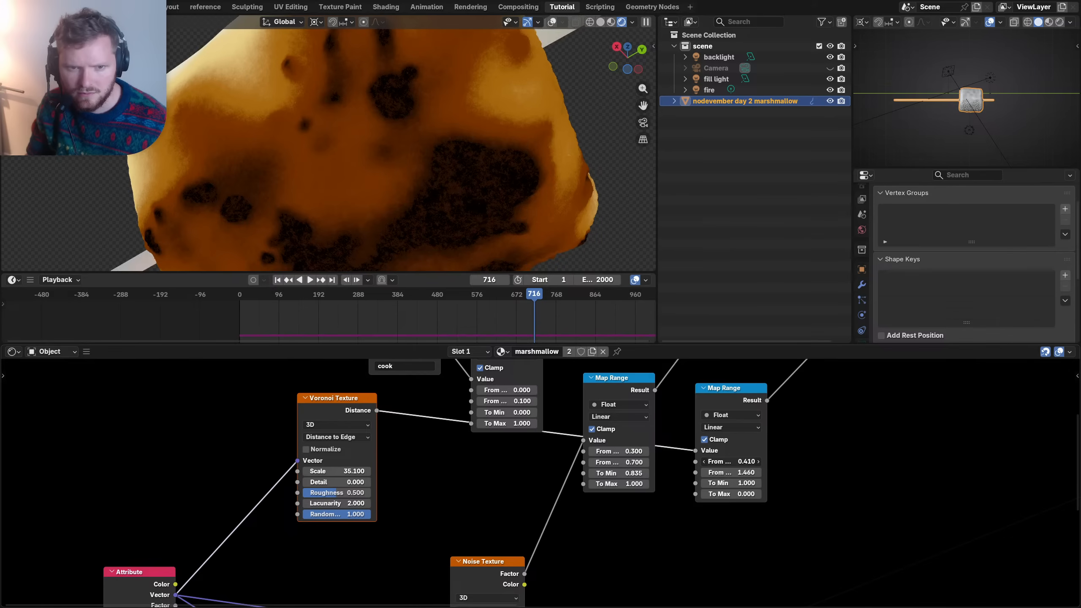
key("ctrl+z")
key("ctrl+z")
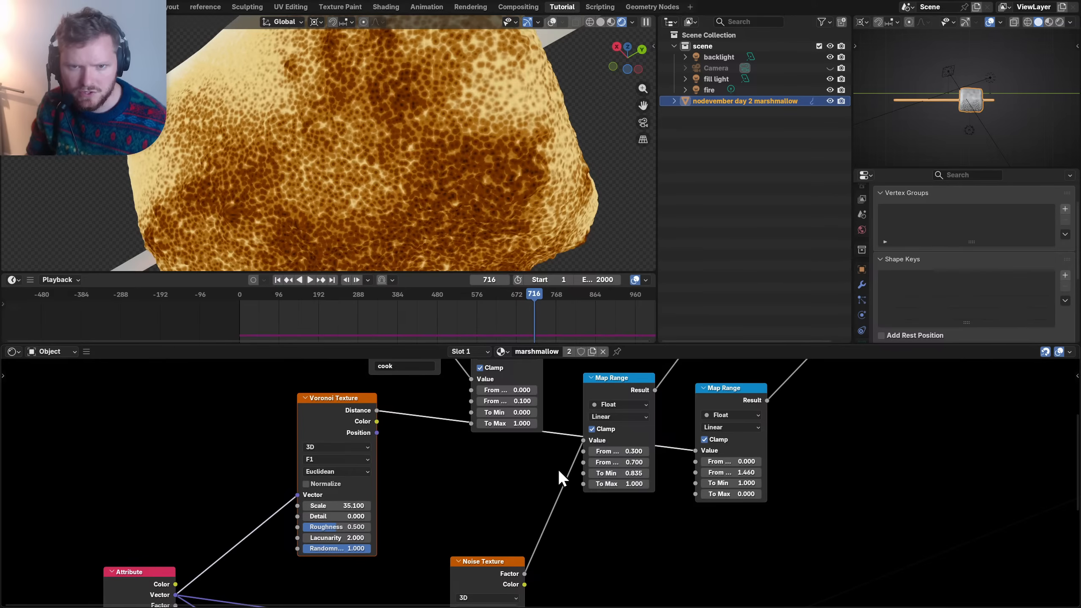
- Try the F2 feature output on the Voronoi Texture, undo it, and keep the 3D dimensions
scroll(395, 449, "up", 3)
left_click(247, 448)
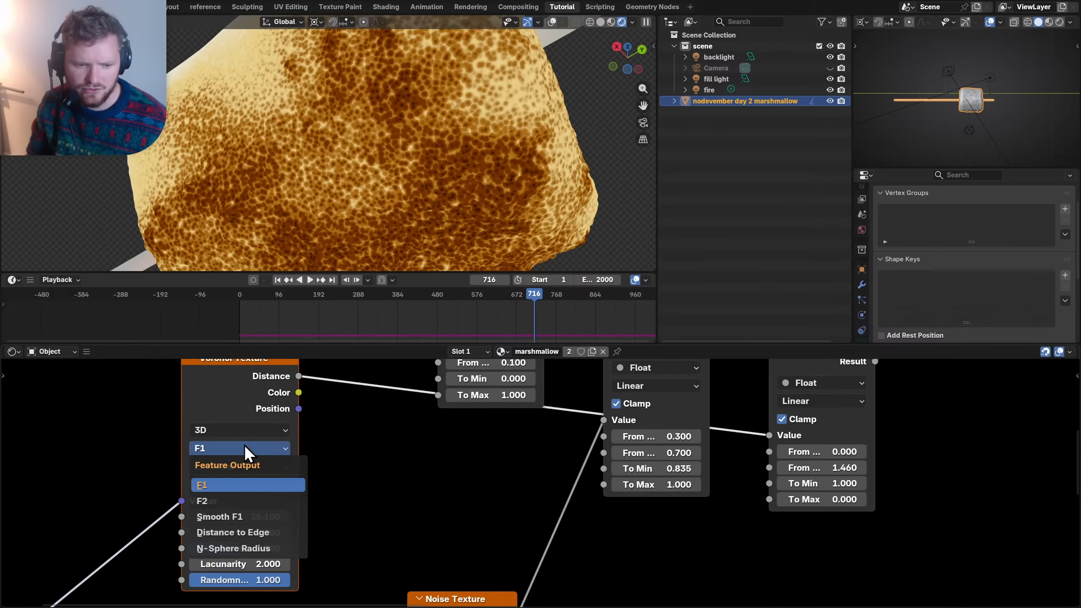
left_click(199, 498)
key("ctrl+z")
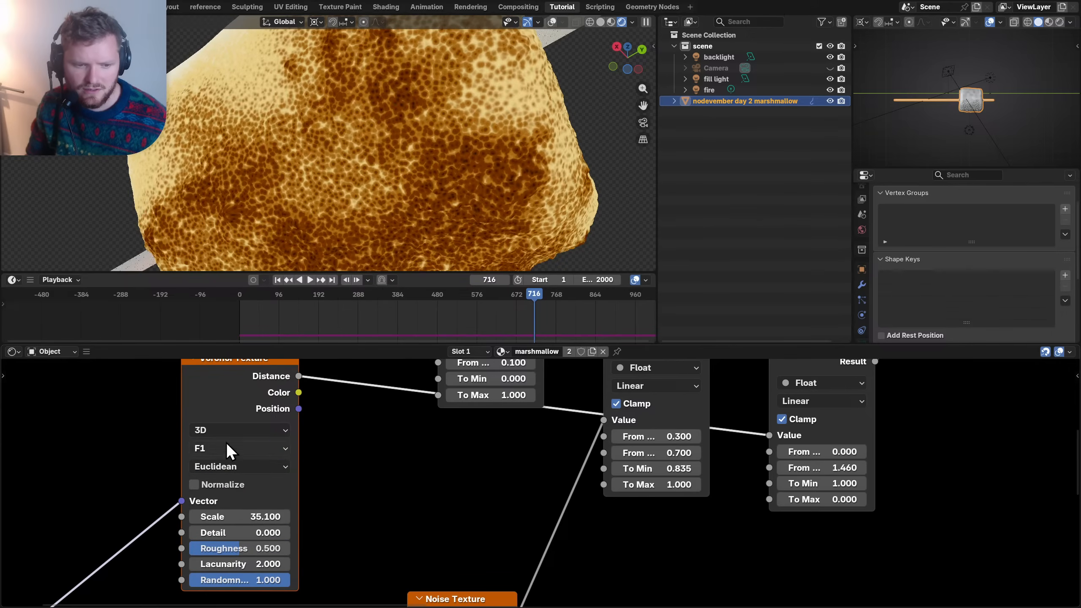
left_click(217, 428)
left_click(208, 423)
- Try the Manhattan and Minkowski distance metrics and the Normalize option on the Voronoi Texture, restoring Euclidean without Normalize
left_click(206, 466)
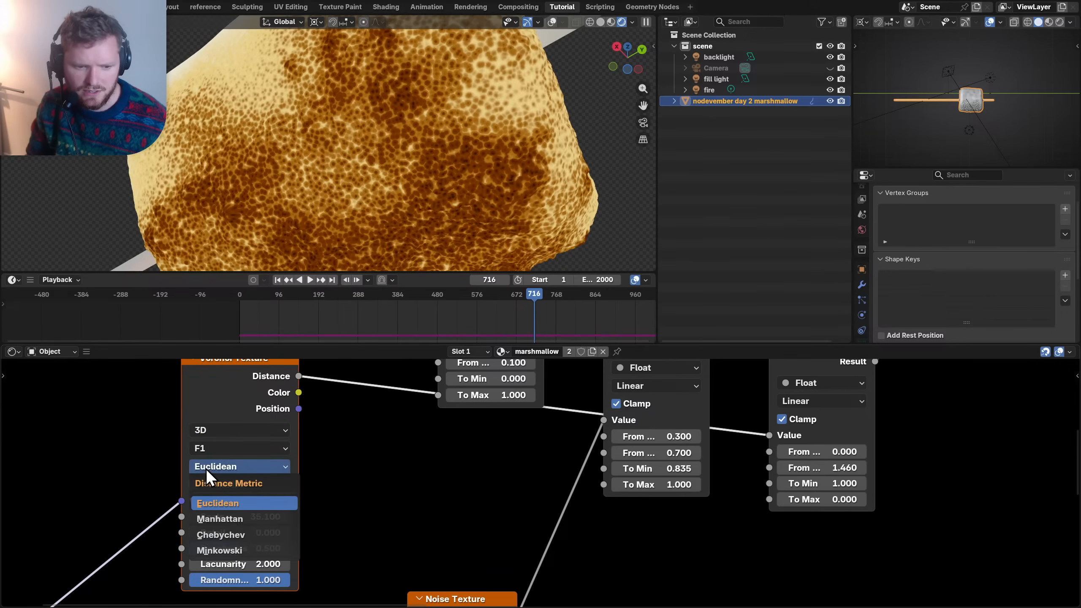
left_click(231, 516)
left_click(222, 470)
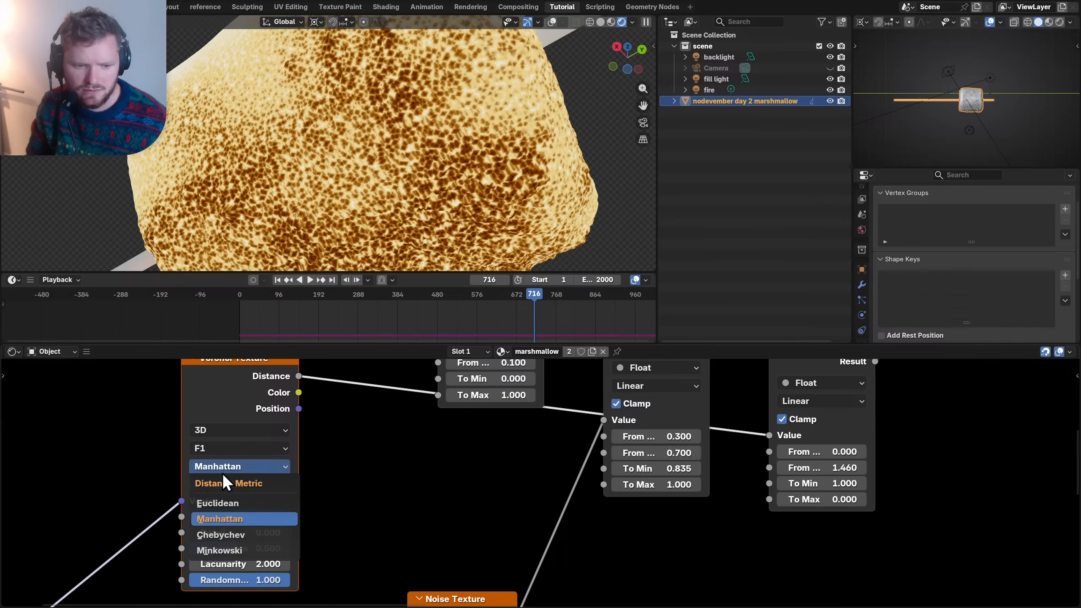
left_click(226, 550)
left_click(227, 468)
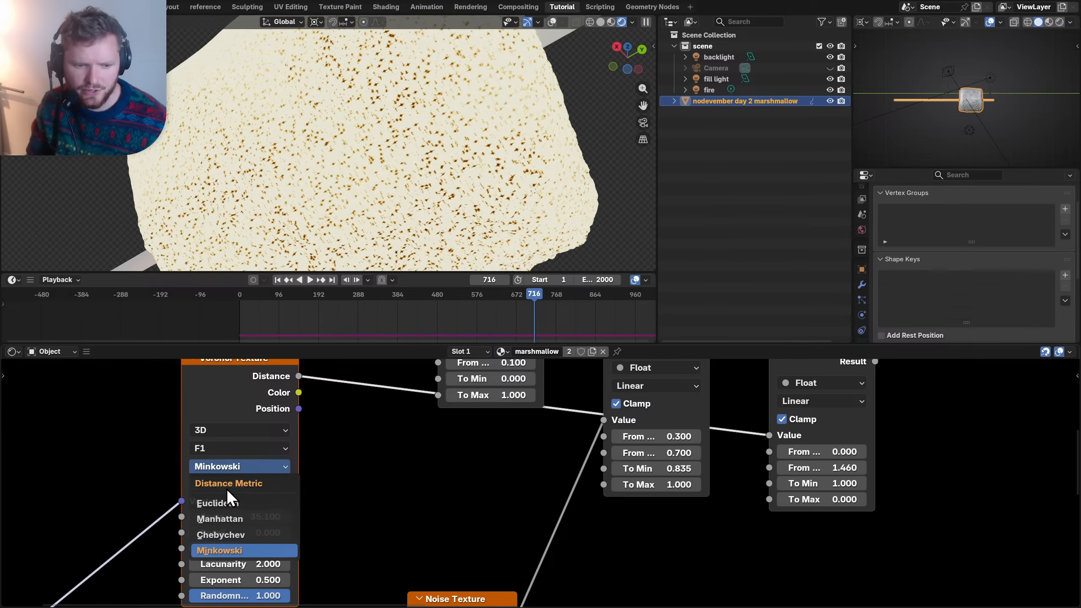
left_click(224, 505)
left_click(201, 485)
left_click(200, 485)
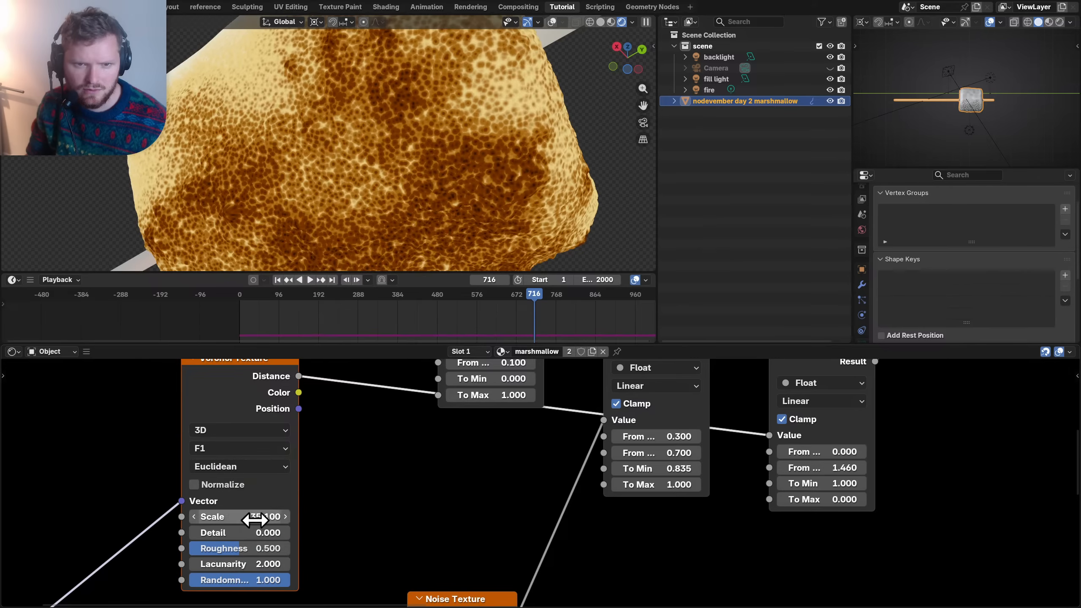
- Save the file and set the Voronoi Texture's Detail to 0.72
middle_click_drag(288, 537, 345, 468)
scroll(336, 469, "up", 1)
key("ctrl+s")
left_click_drag(260, 464, 322, 463)
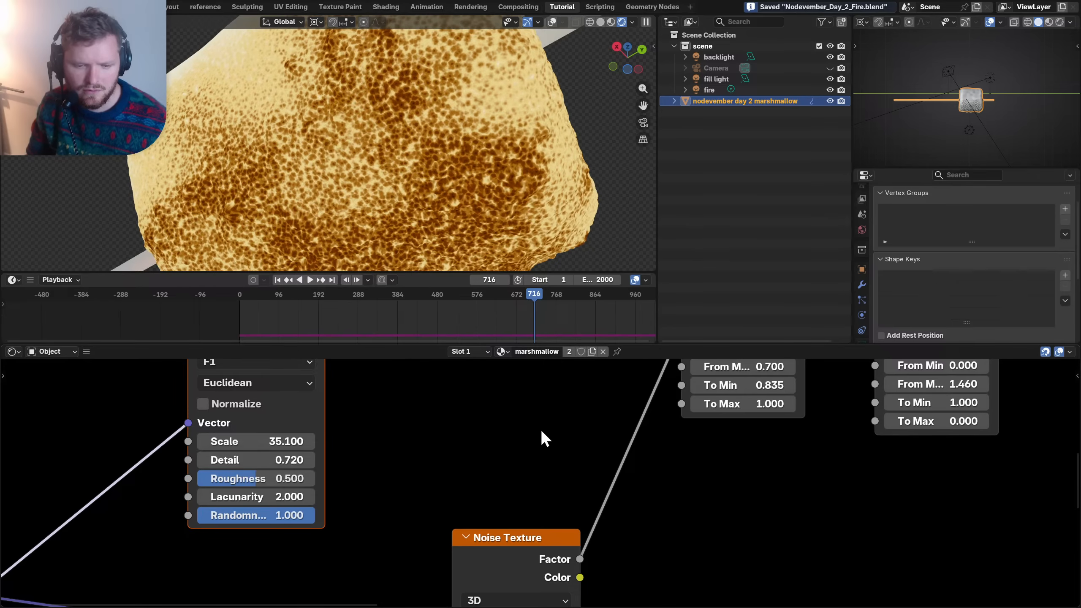
- Try a From Max of 2.55 on the Voronoi Map Range and compare the burn against the last Multiply node before the Color Ramp
scroll(540, 428, "down", 3)
left_click_drag(691, 461, 721, 461)
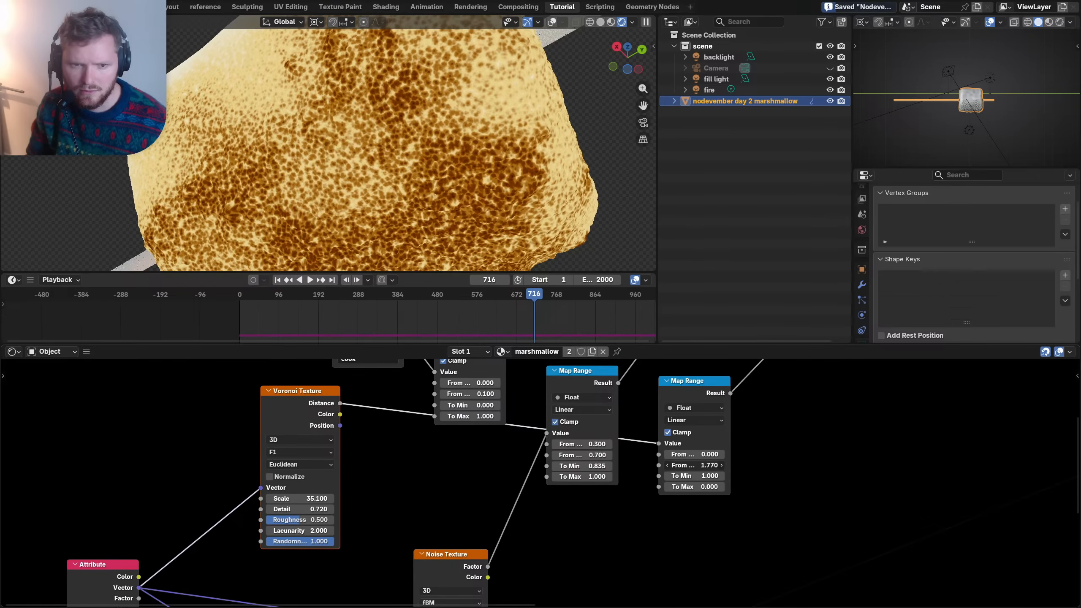
middle_click_drag(749, 438, 339, 561)
middle_click_drag(523, 449, 491, 500)
left_click(396, 442)
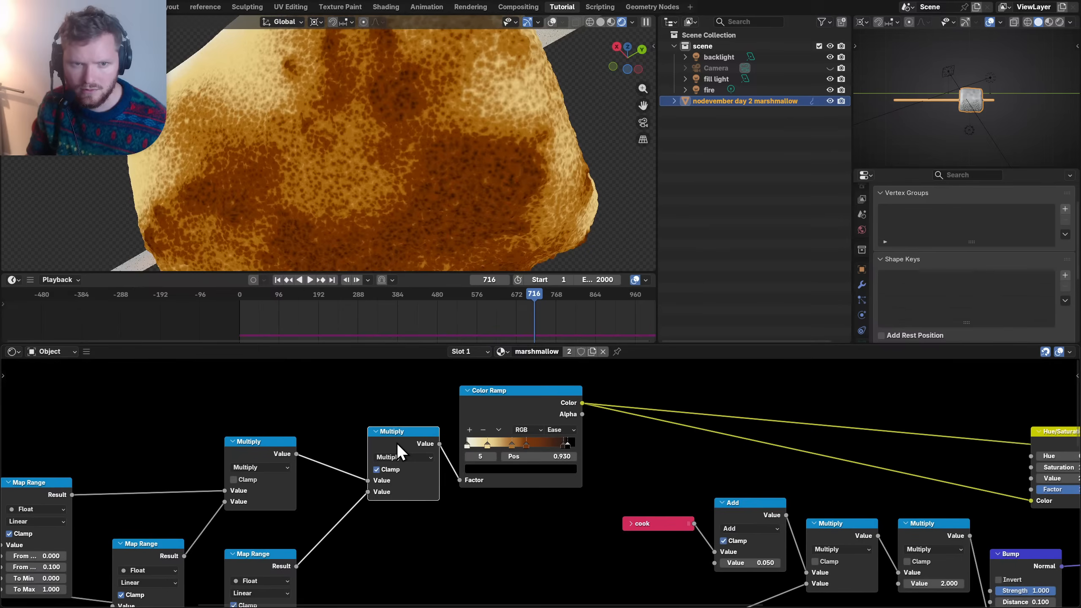
- Try driving the Voronoi Texture's Vector from the Noise Texture's Color, with the Voronoi Map Range's From Max set to 1
middle_click_drag(101, 486, 387, 435)
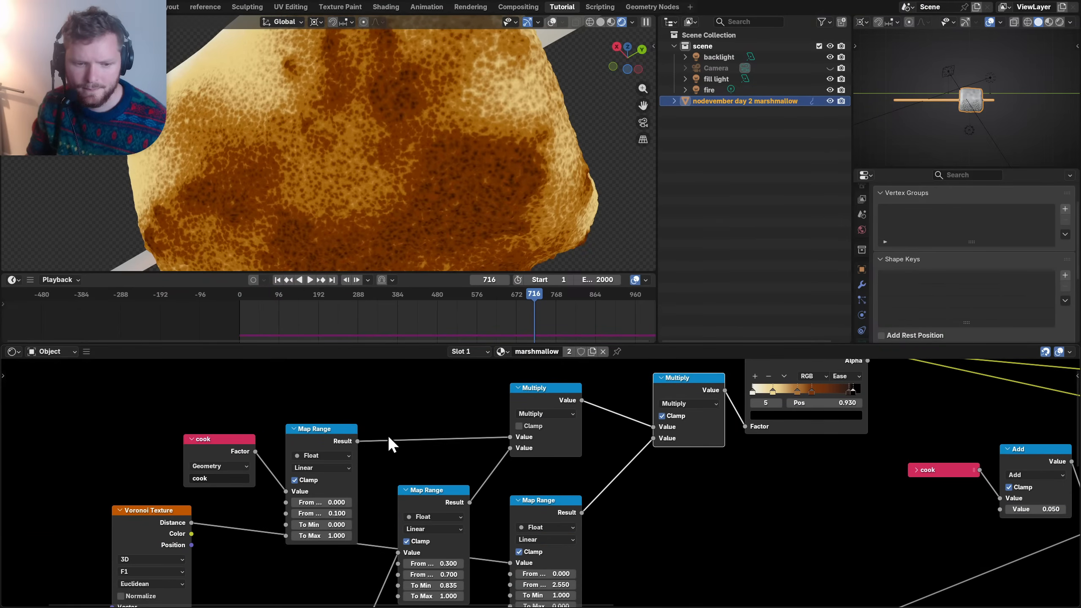
scroll(388, 435, "down", 1)
middle_click_drag(283, 492, 488, 398)
scroll(376, 436, "down", 4)
middle_click_drag(406, 484, 493, 456)
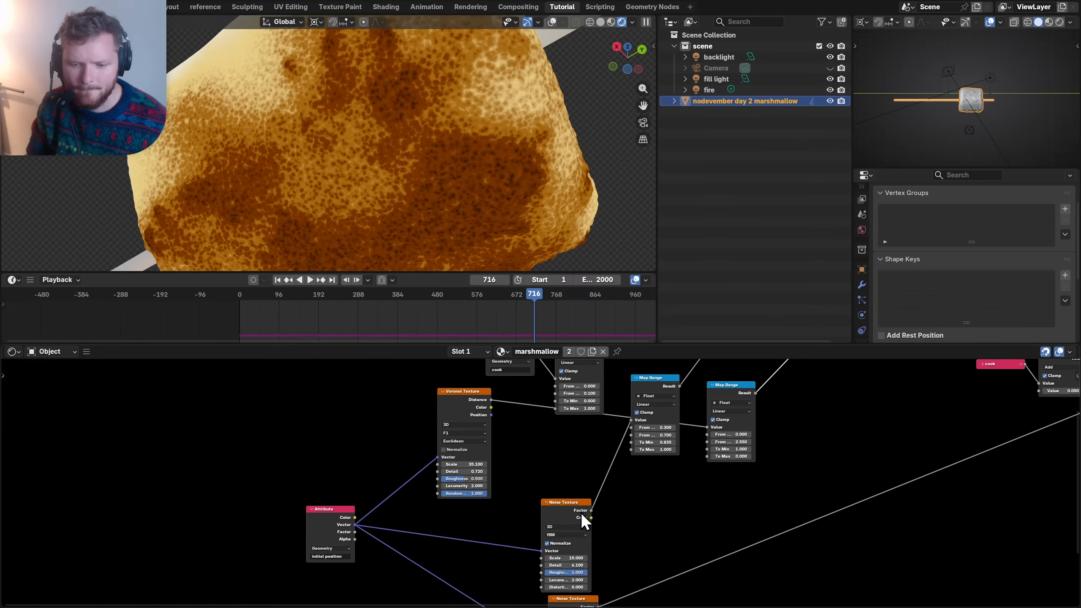
left_click_drag(591, 518, 433, 458)
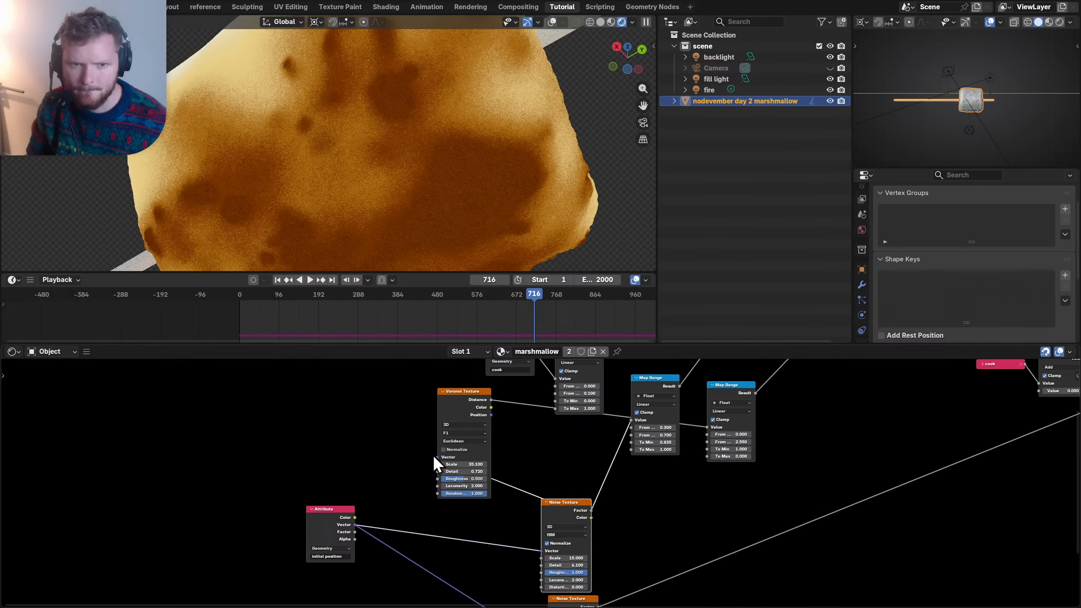
middle_click_drag(573, 442, 432, 471)
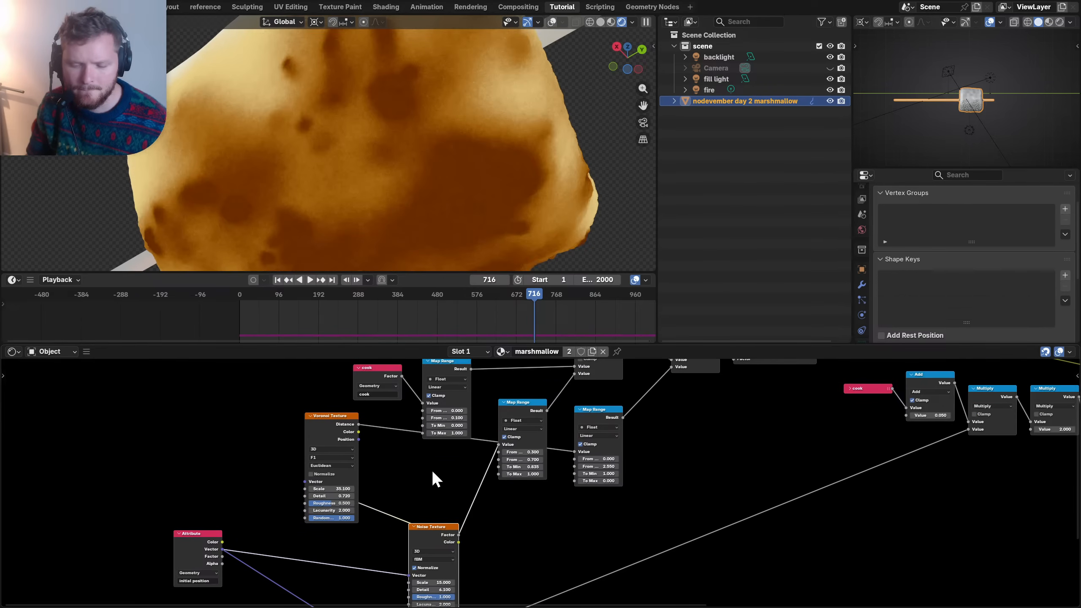
double_click(599, 465)
type("1")
key("Return")
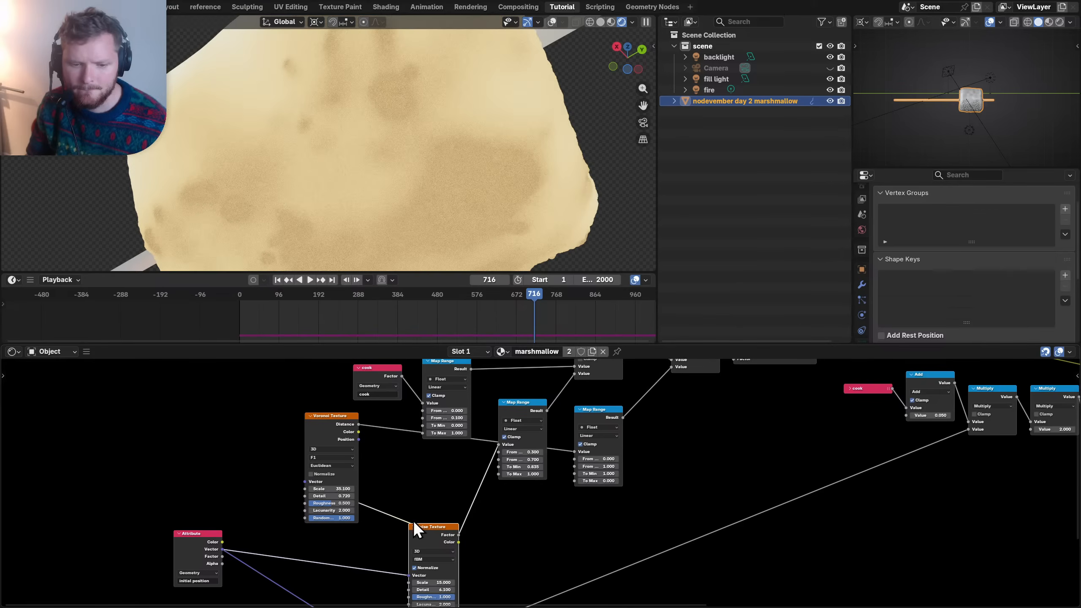
- Cut the noise link into the Voronoi Texture and reconnect the initial position Attribute's Vector to its Vector input
right_click_drag(418, 481, 418, 481, "ctrl")
middle_click_drag(384, 485, 438, 463)
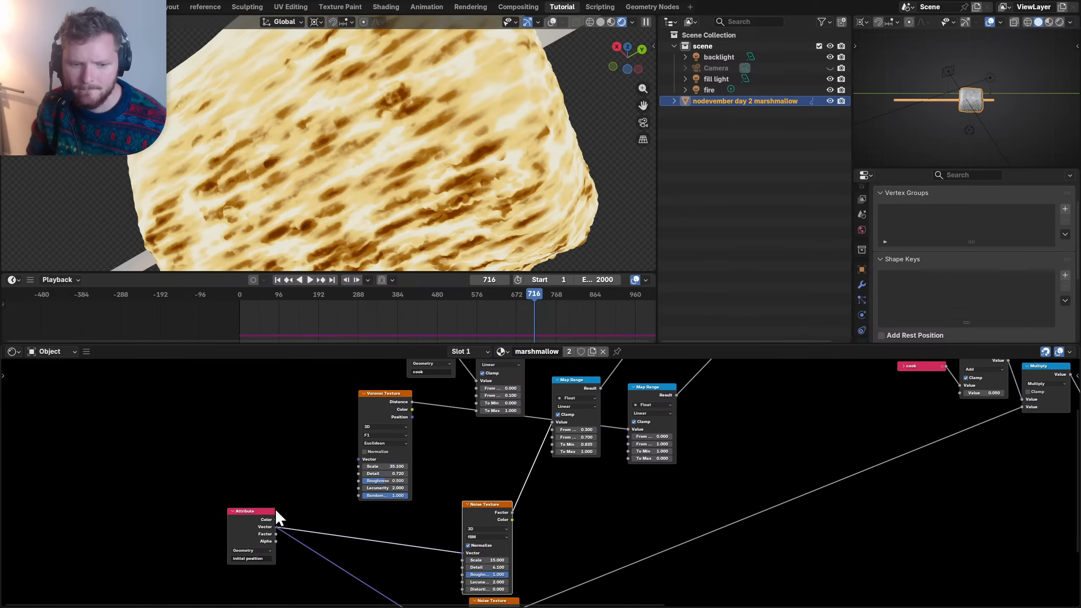
left_click_drag(276, 526, 358, 459)
- Set the Voronoi Map Range's From Max to 2.76 and From Min to 0.55, and the Voronoi Texture's Scale to 51.8
scroll(658, 424, "up", 1)
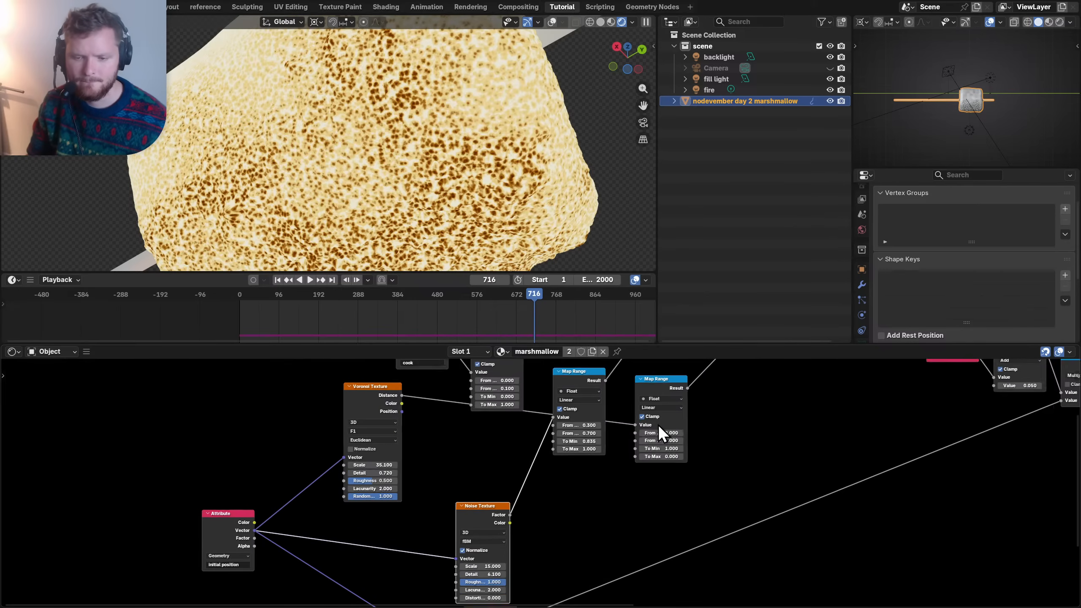
middle_click_drag(642, 420, 602, 466)
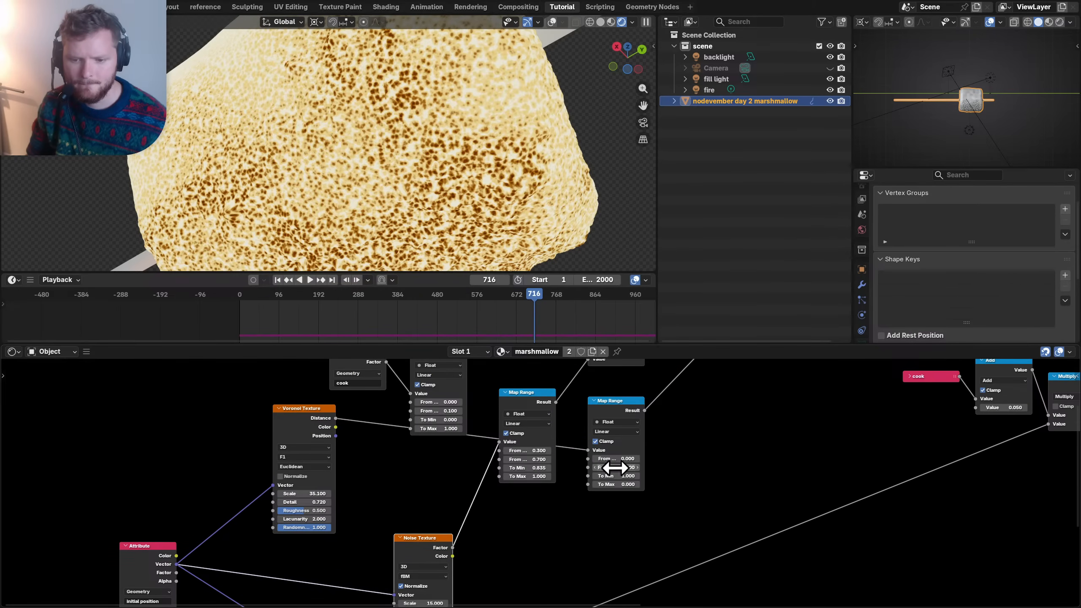
left_click_drag(615, 467, 658, 466)
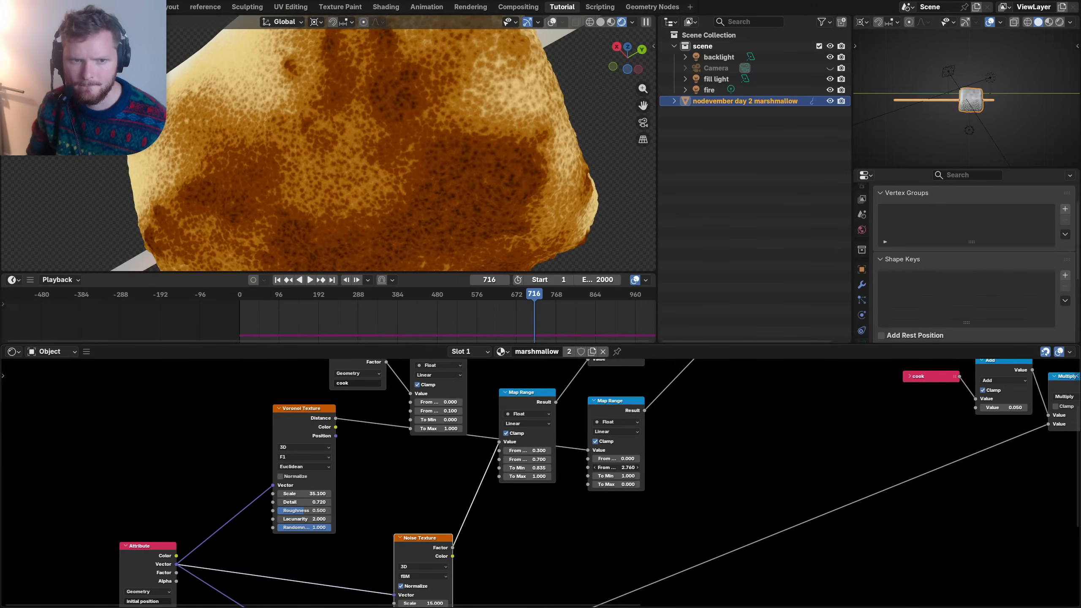
scroll(651, 462, "up", 2)
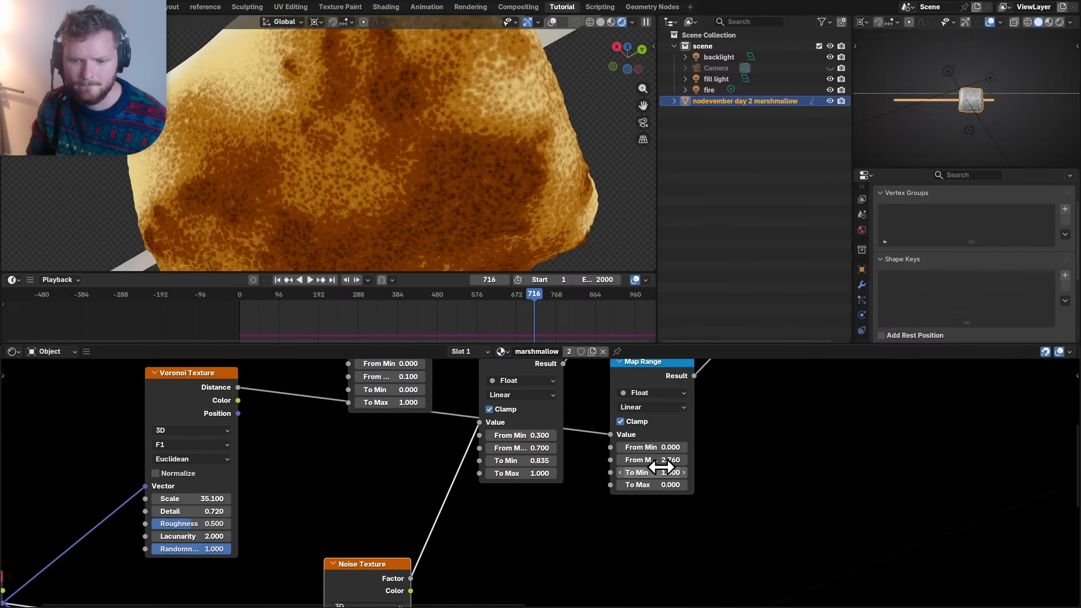
scroll(666, 464, "up", 1)
left_click_drag(670, 441, 681, 441)
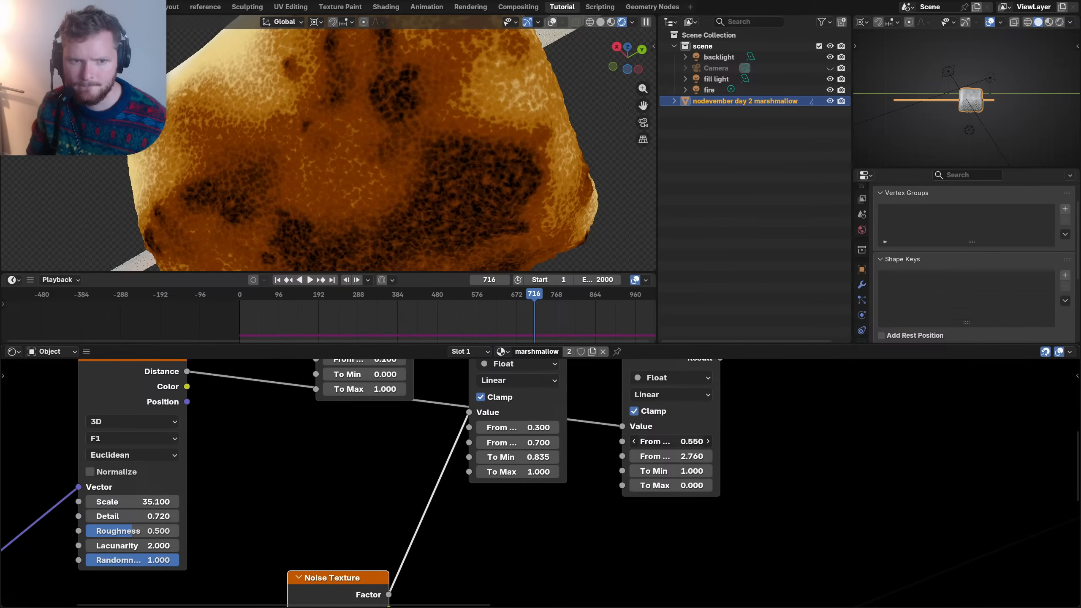
scroll(581, 417, "down", 3)
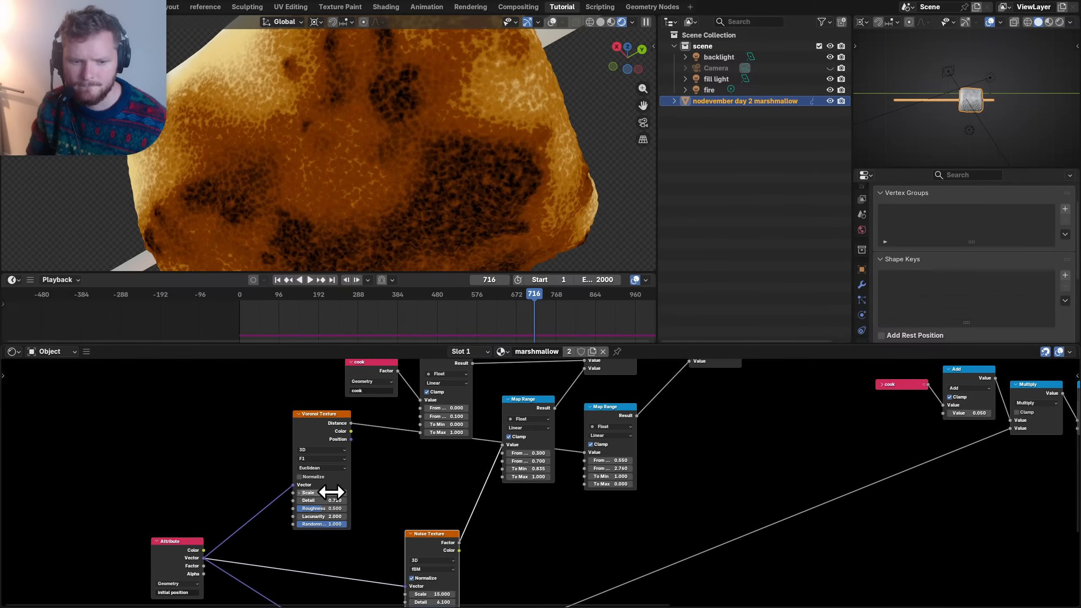
left_click_drag(336, 493, 390, 492)
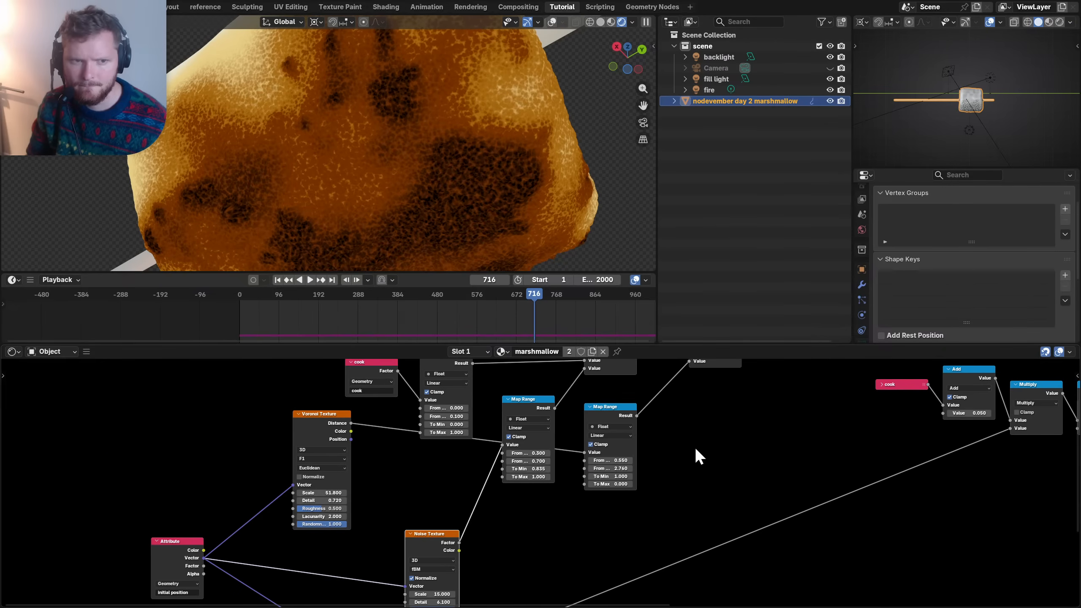
- Compare the marshmallow's burn with the Multiply before the Color Ramp active and muted
middle_click_drag(767, 375, 533, 467)
left_click(486, 412)
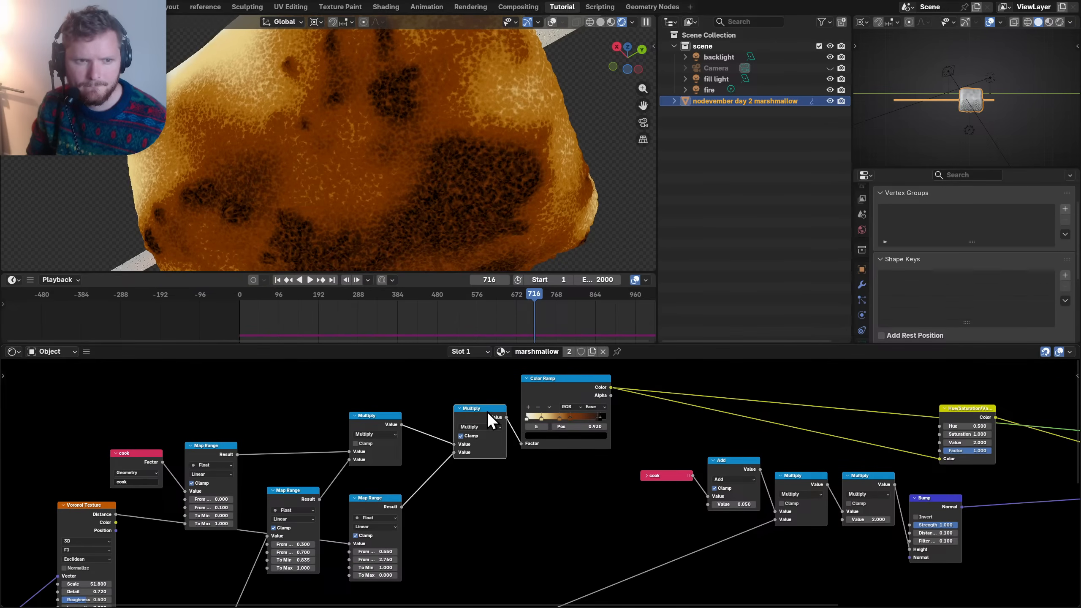
scroll(596, 425, "down", 3)
scroll(481, 452, "up", 2)
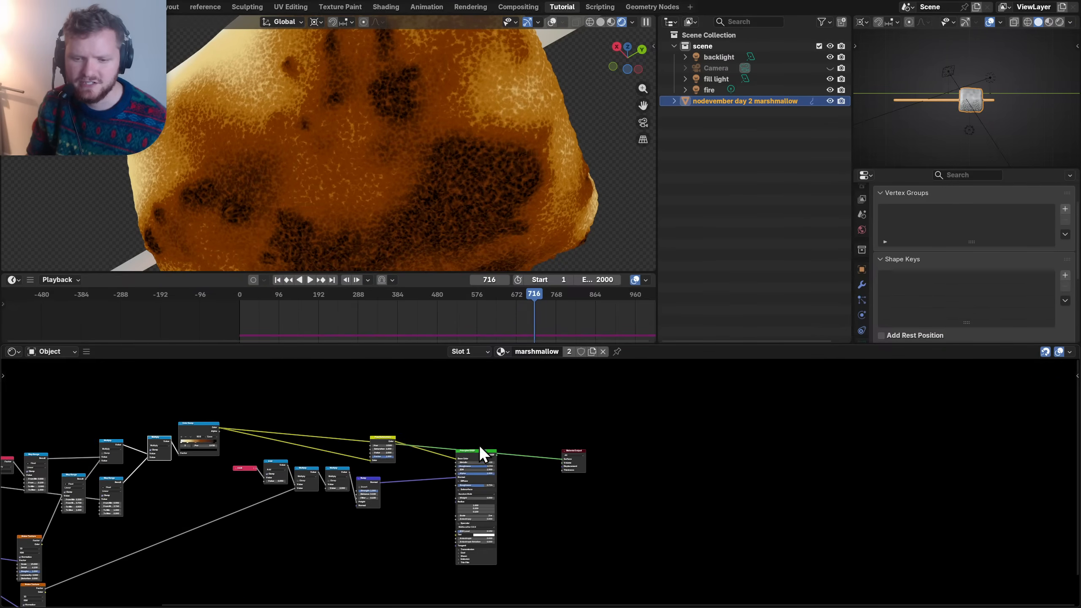
scroll(426, 230, "down", 4)
middle_click_drag(425, 230, 399, 216)
scroll(350, 170, "up", 2)
scroll(350, 170, "up", 1)
middle_click_drag(178, 434, 399, 419)
scroll(400, 419, "up", 5)
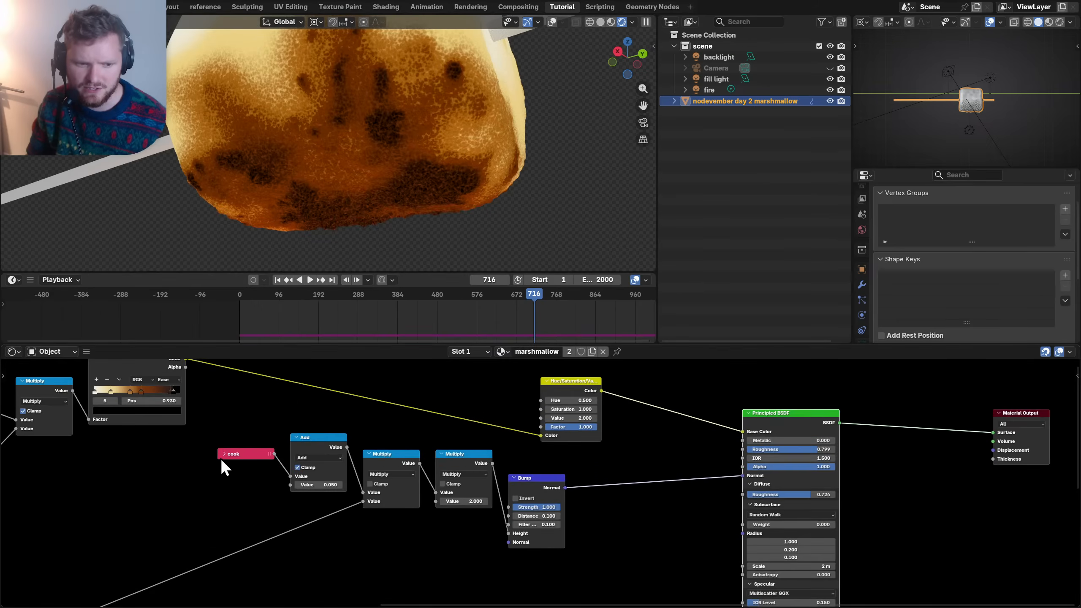
middle_click_drag(74, 459, 552, 487)
scroll(552, 487, "up", 3)
left_click(501, 405)
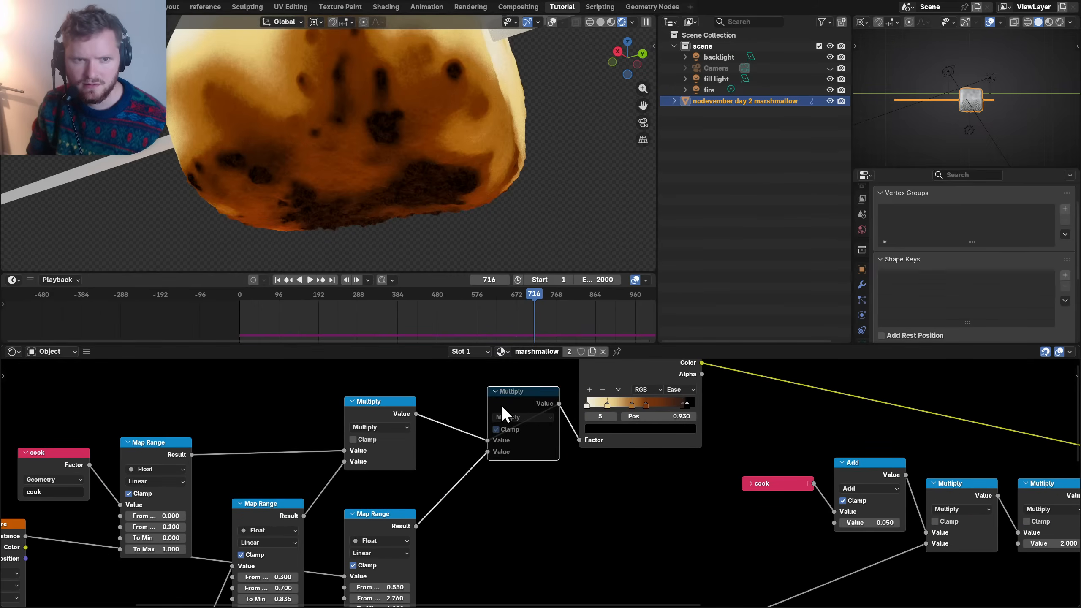
- Space out the Color Ramp and the Voronoi Multiply, and insert a Mix node on the link between them
middle_click_drag(531, 417, 359, 491)
left_click_drag(417, 427, 570, 417)
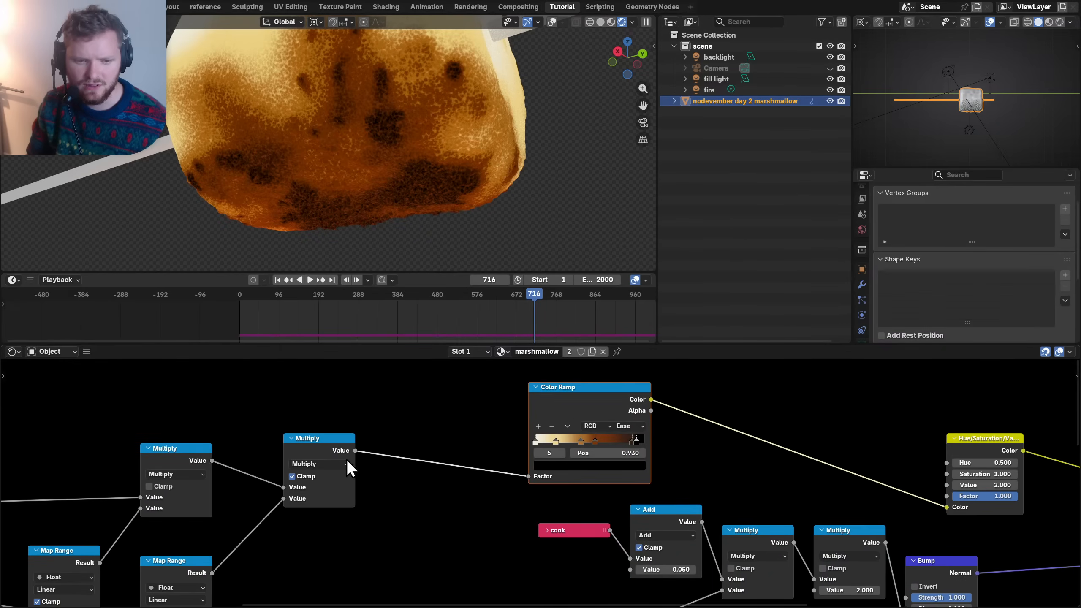
left_click_drag(318, 438, 296, 488)
key("shift+a")
type("mix")
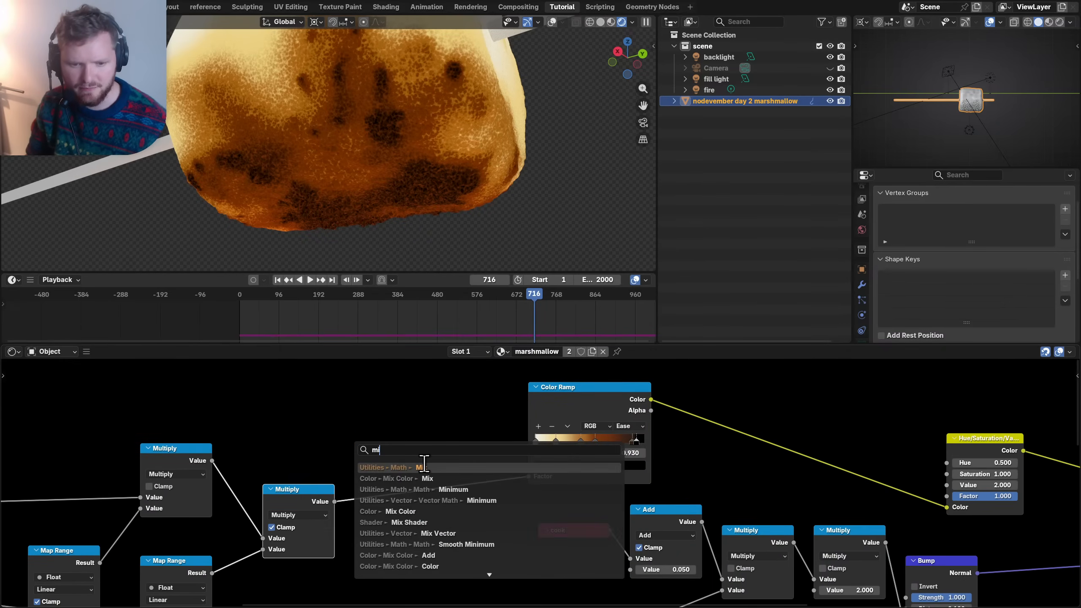
key("Return")
left_click(387, 442)
- Connect the noise-broken Multiply's Value to the Mix node's A input, set its Factor to 0.306, and compare with the Mix muted
left_click_drag(210, 459, 334, 502)
left_click_drag(301, 499, 301, 542)
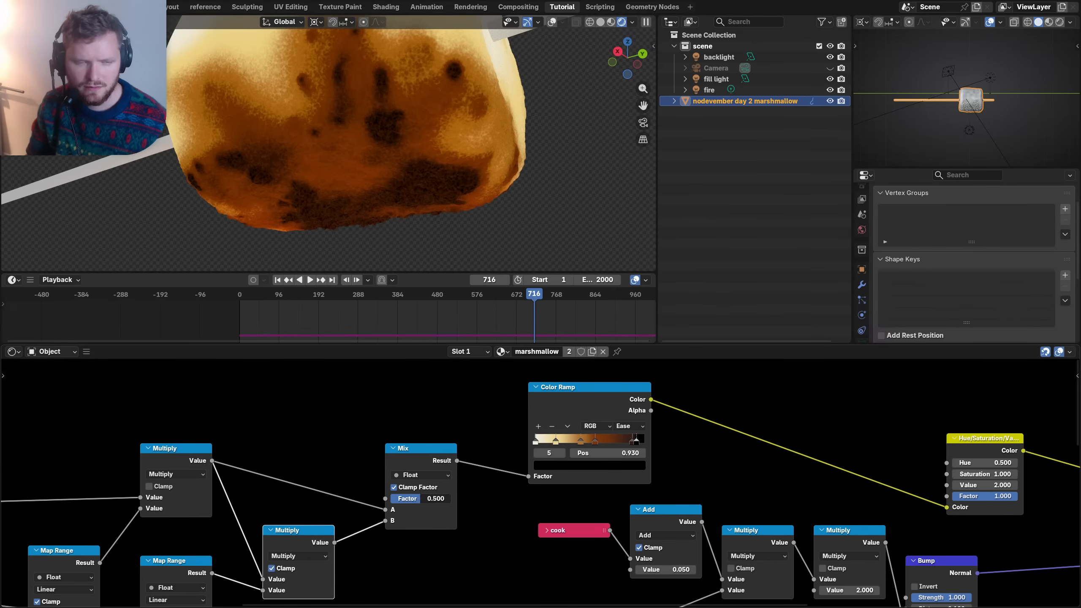
mouse_move(420, 499)
left_mouse_down()
mouse_move(390, 498)
mouse_move(450, 498)
mouse_move(409, 498)
left_mouse_up()
middle_click_drag(376, 233, 379, 188)
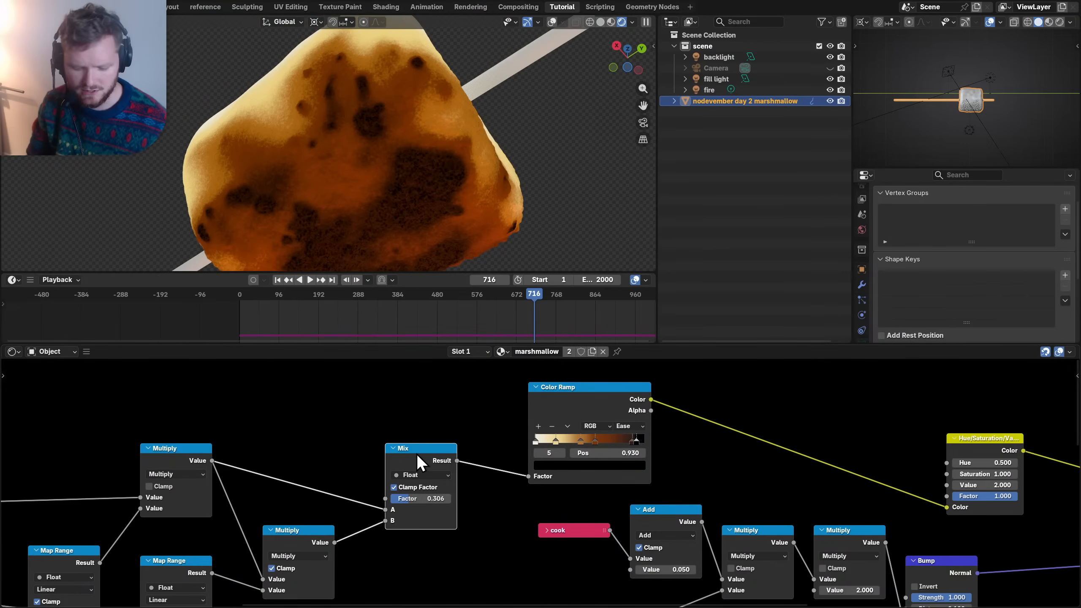
key("m")
key("m")
- Move the Voronoi Texture below its Map Range, and shift the bump chain's cook, Add and first Multiply nodes away from the second Multiply
scroll(360, 539, "down", 5)
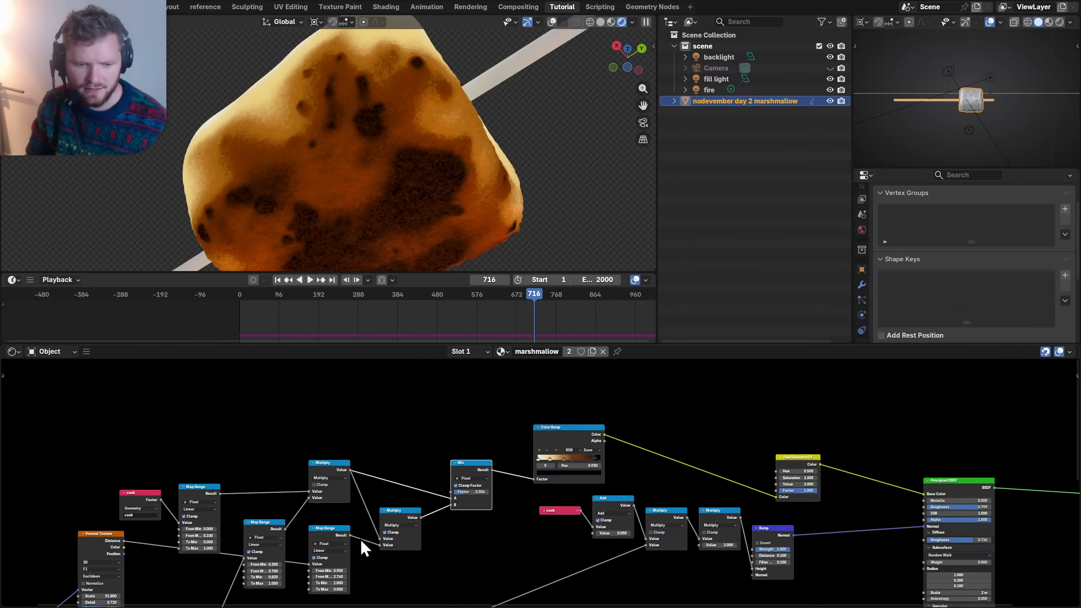
left_click_drag(129, 435, 337, 461)
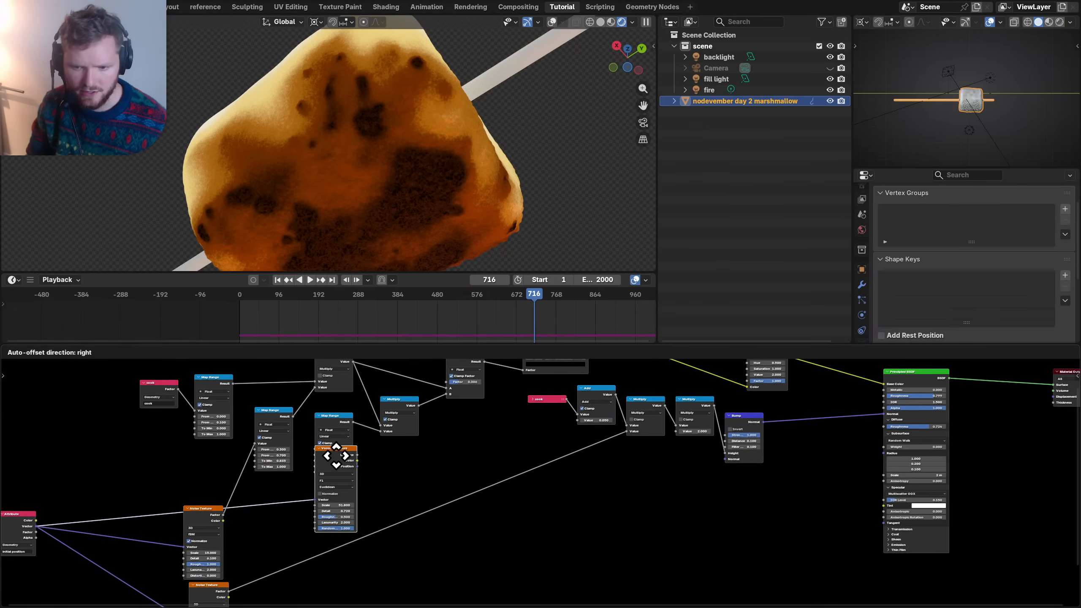
scroll(431, 461, "up", 1)
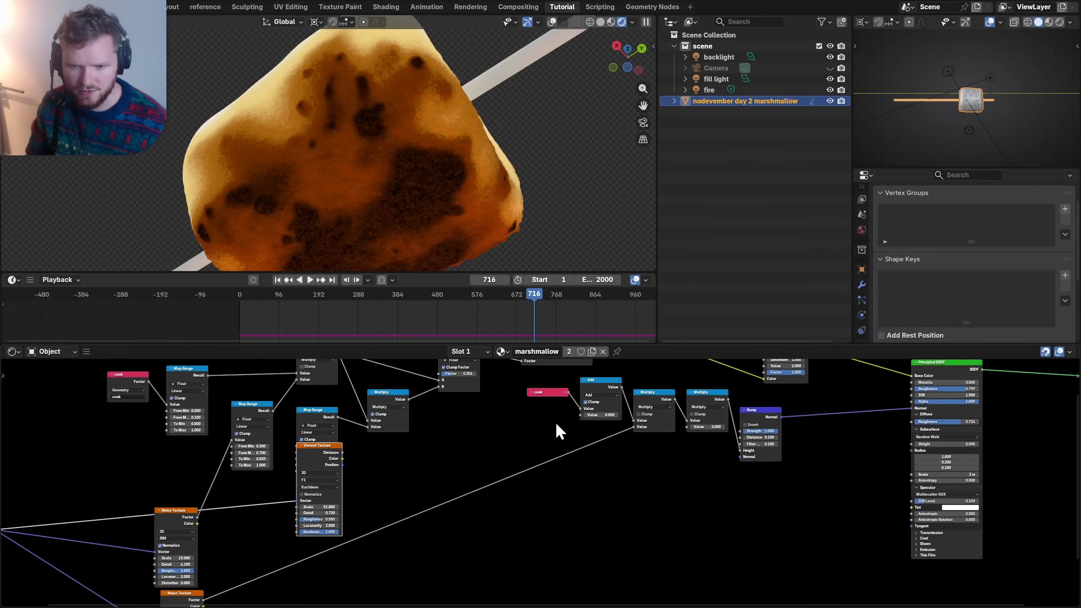
left_click_drag(584, 417, 643, 384)
key("g")
left_click(530, 408)
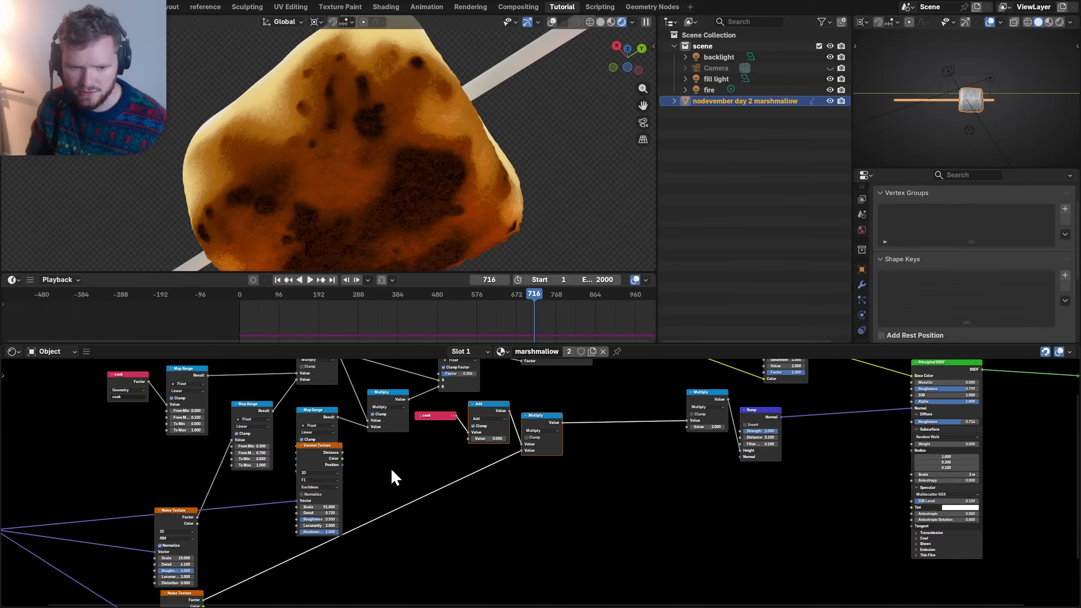
- Duplicate the bump chain's first Multiply onto its outgoing link and feed the Voronoi Texture's Distance into the copy's second Value
middle_click_drag(391, 469, 390, 464)
left_click(553, 410)
key("shift+d")
left_click(641, 398)
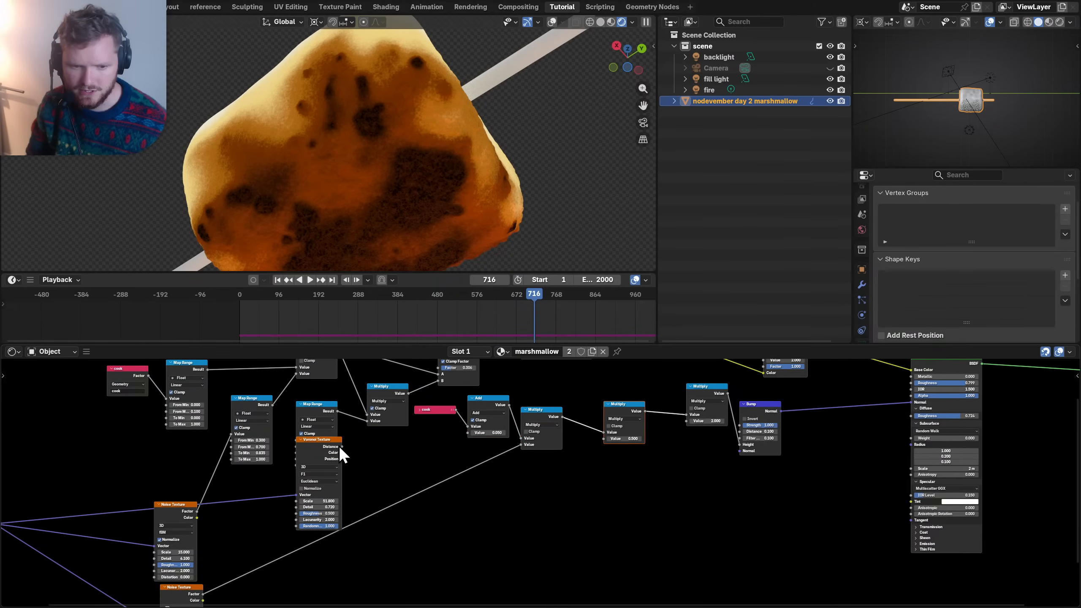
left_click_drag(342, 446, 605, 439)
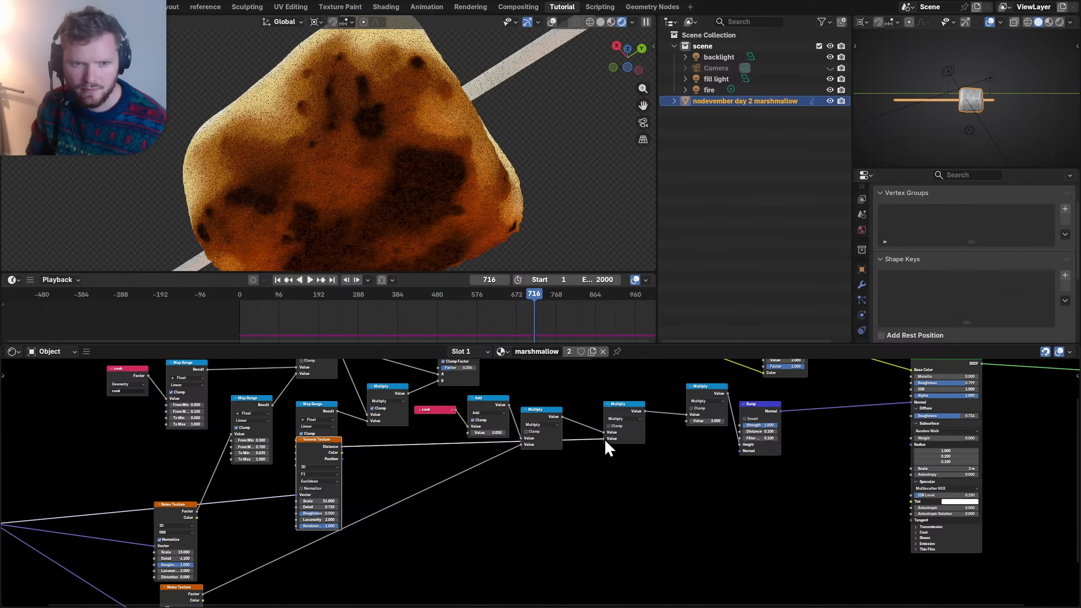
- Inspect the bump detail up close and compare it against the new Voronoi Multiply node
scroll(376, 201, "up", 6)
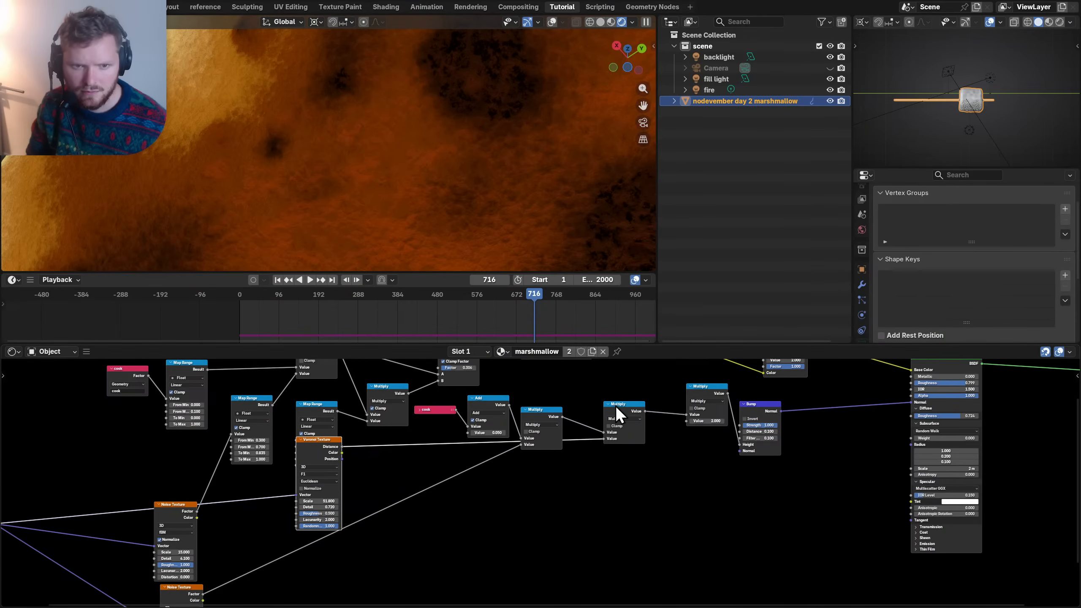
left_click(618, 405)
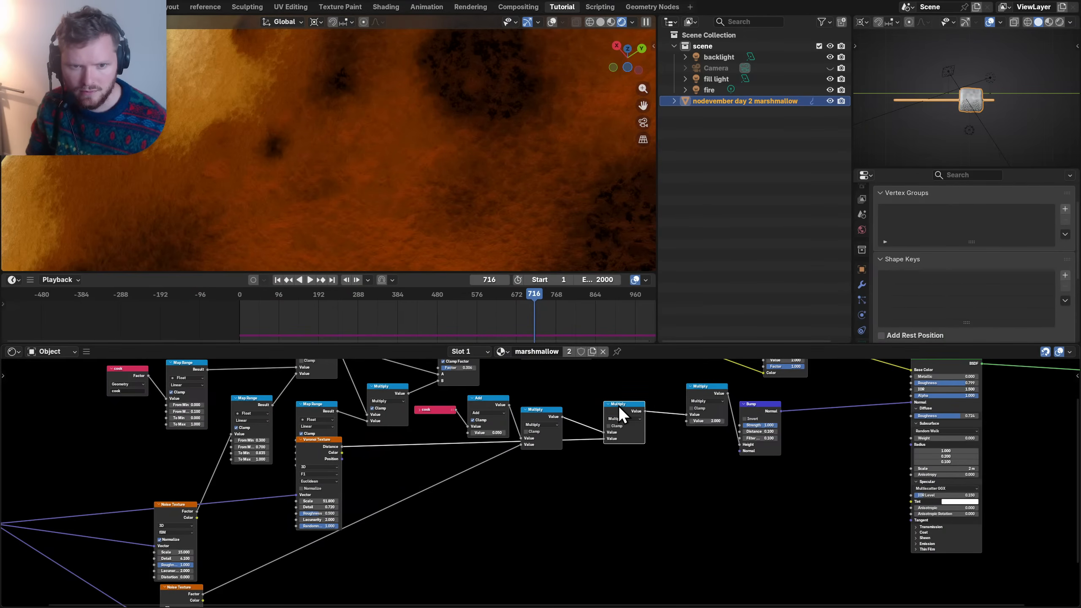
middle_click_drag(402, 152, 390, 185, "ctrl")
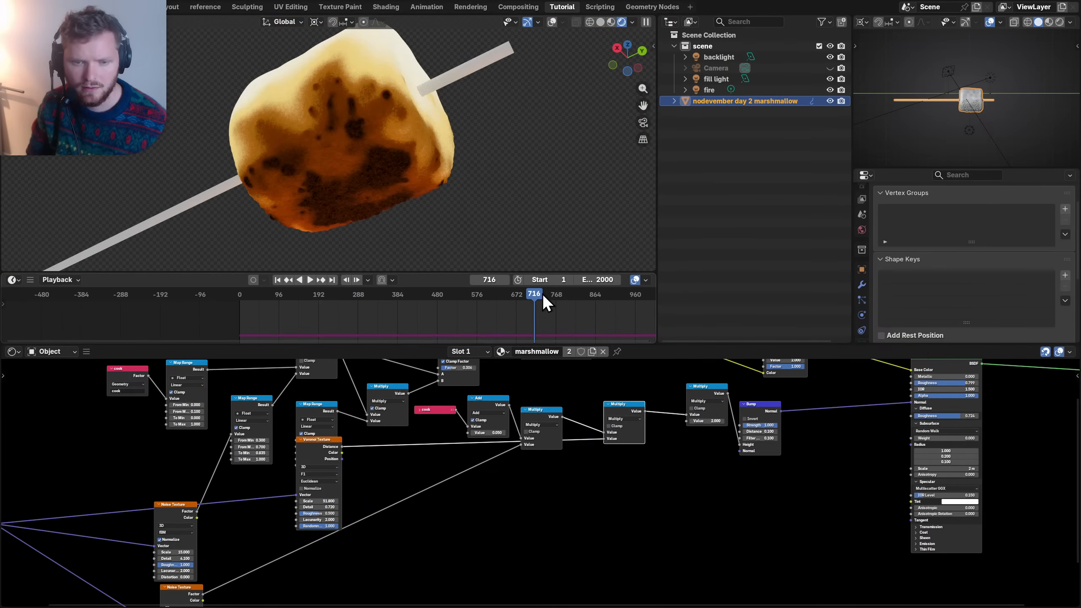
- Go to frame 839 and review the roasted marshmallow alongside its shader nodes
left_click(585, 301)
scroll(506, 315, "down", 3)
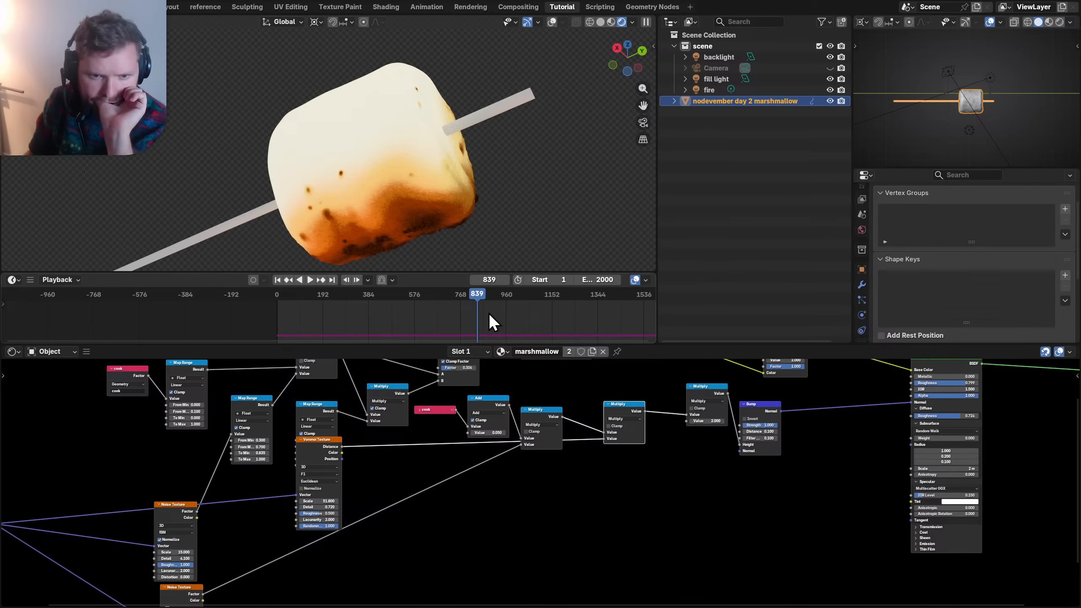
middle_click_drag(804, 409, 522, 466)
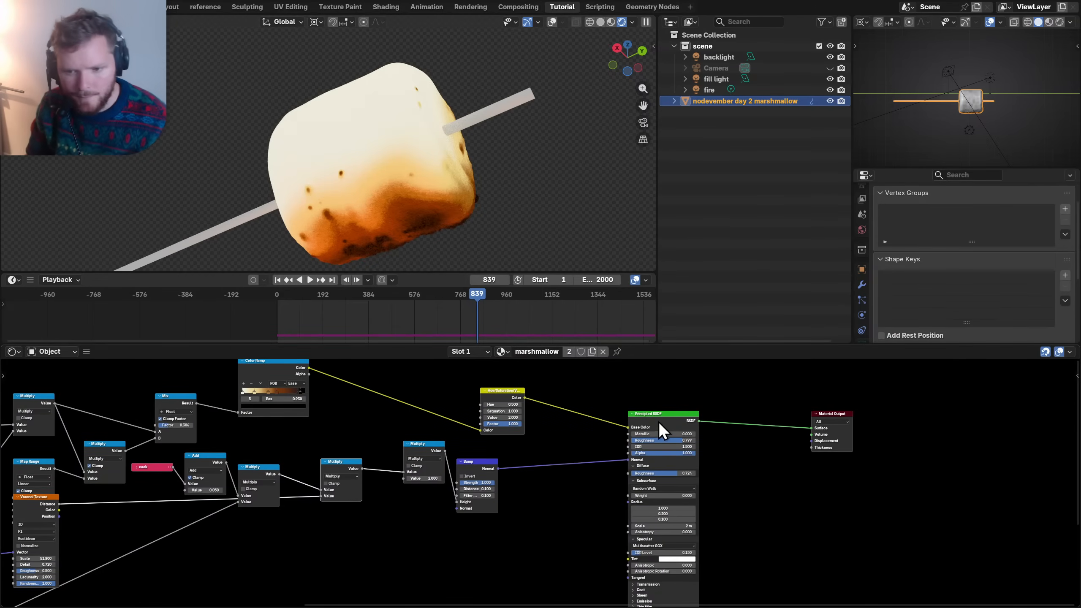
middle_click_drag(403, 420, 518, 424)
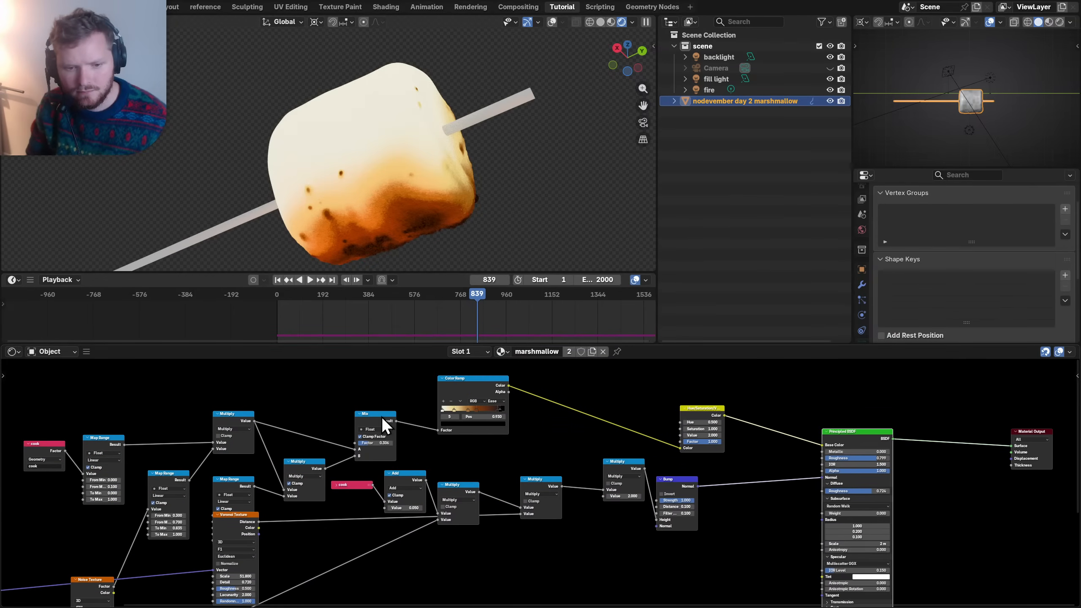
- Shift the Mix node slightly away from its neighbours and darken the World background colour to a value of about 0.234
left_click_drag(382, 416, 375, 409)
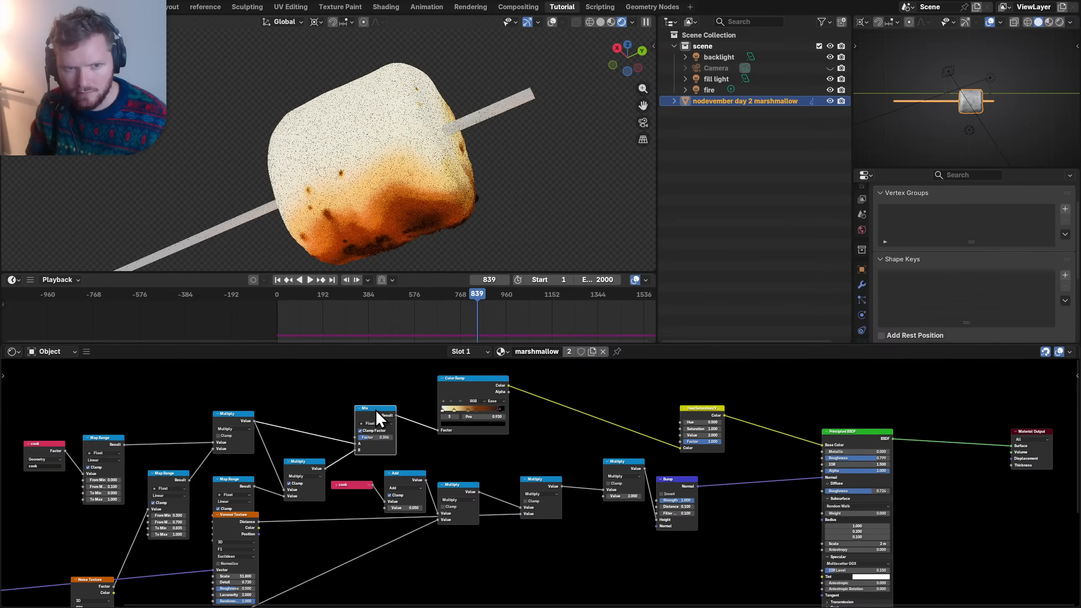
left_click(51, 352)
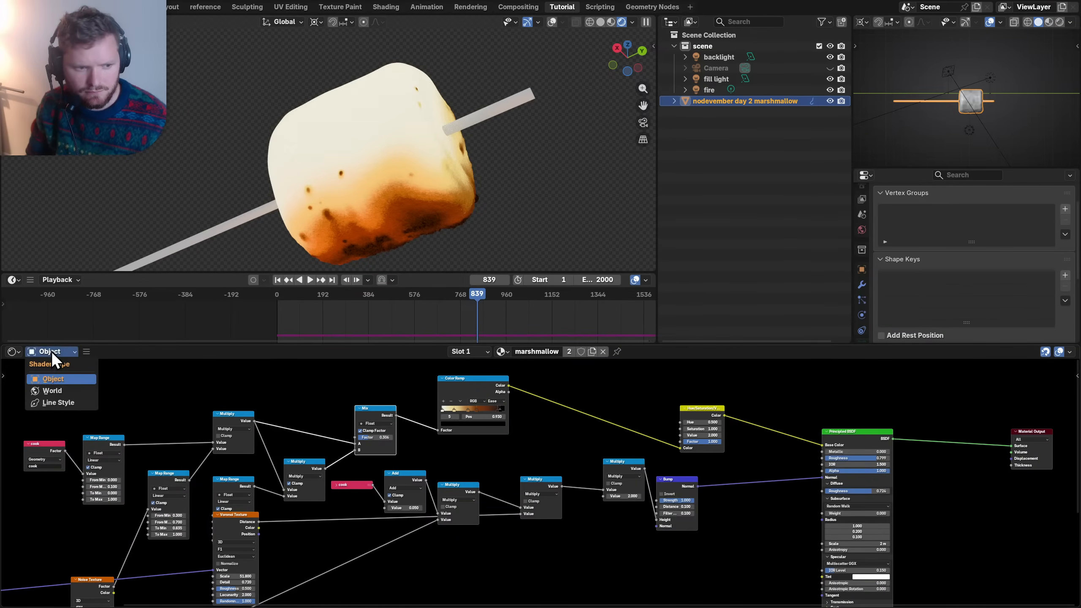
left_click(46, 388)
scroll(582, 462, "up", 3)
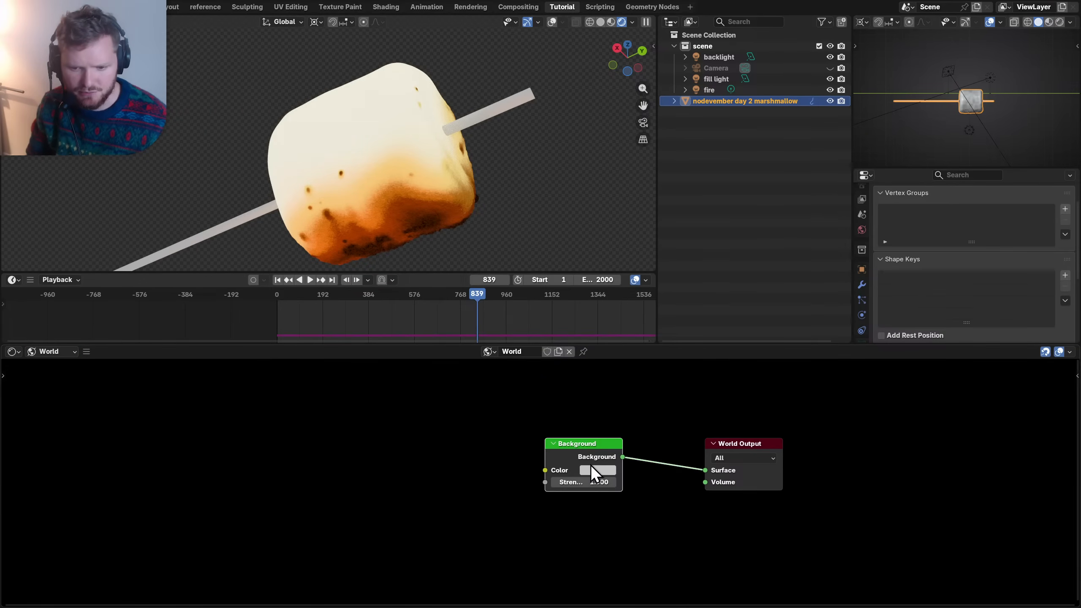
left_click(596, 470)
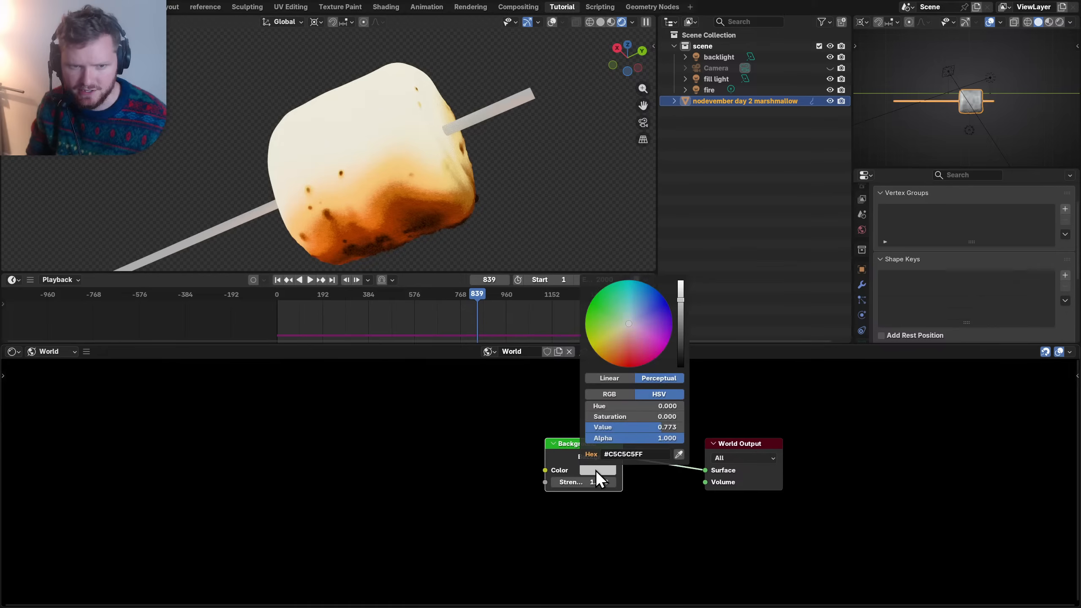
left_click(681, 338)
left_click(681, 347)
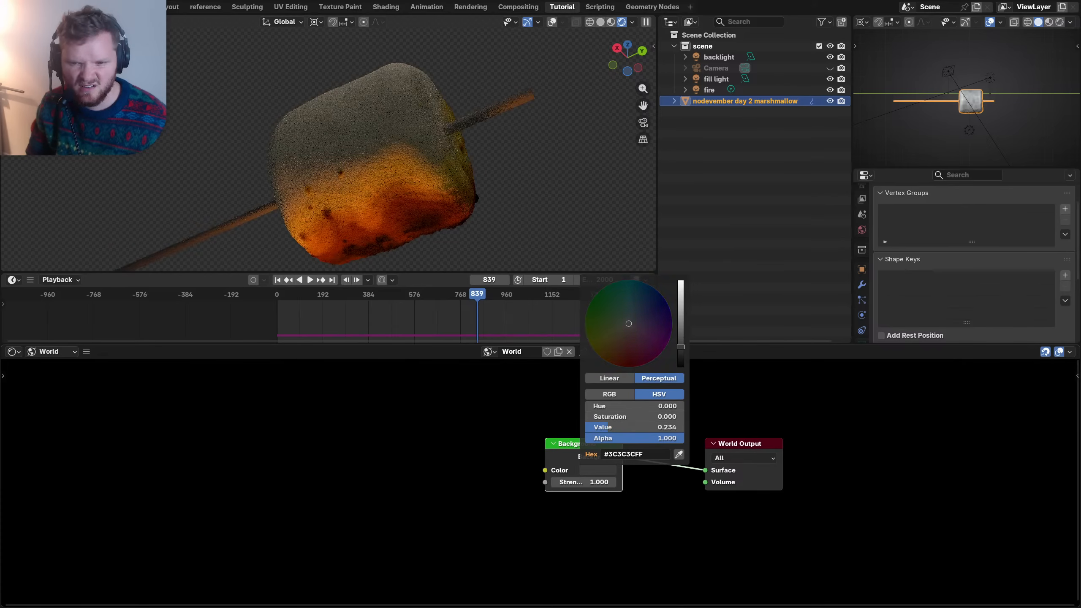
- Save the file and review the marshmallow through the camera at frames 506 and 1316
key("KP_0")
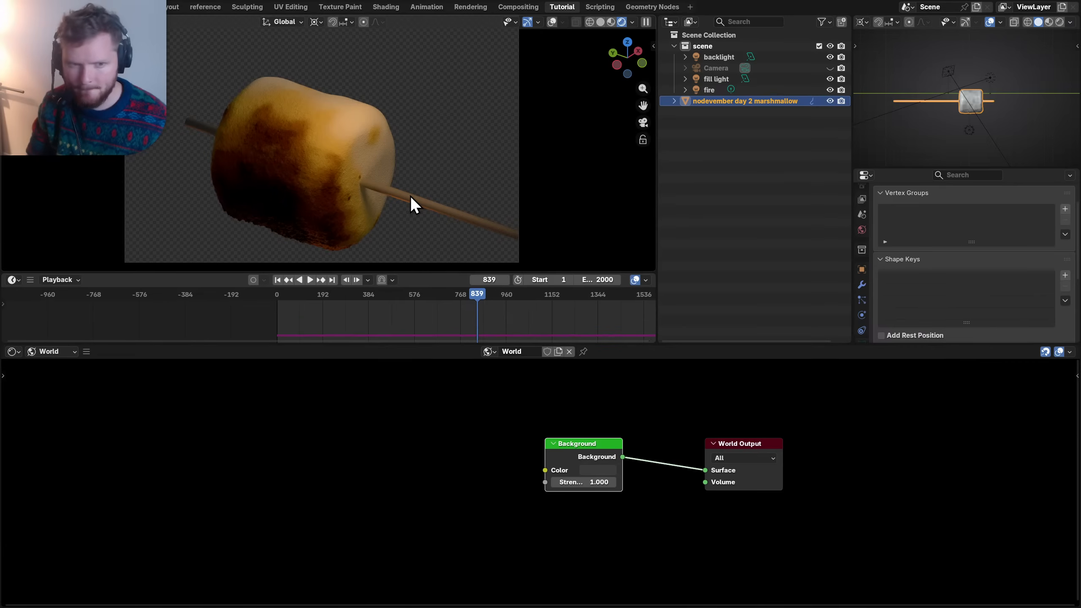
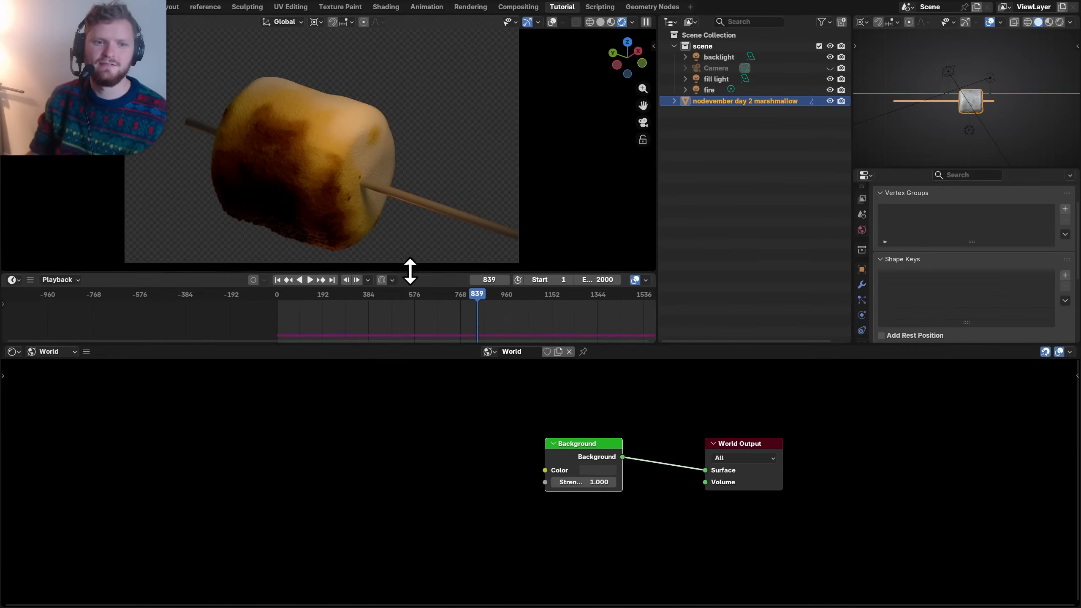
key("ctrl+s")
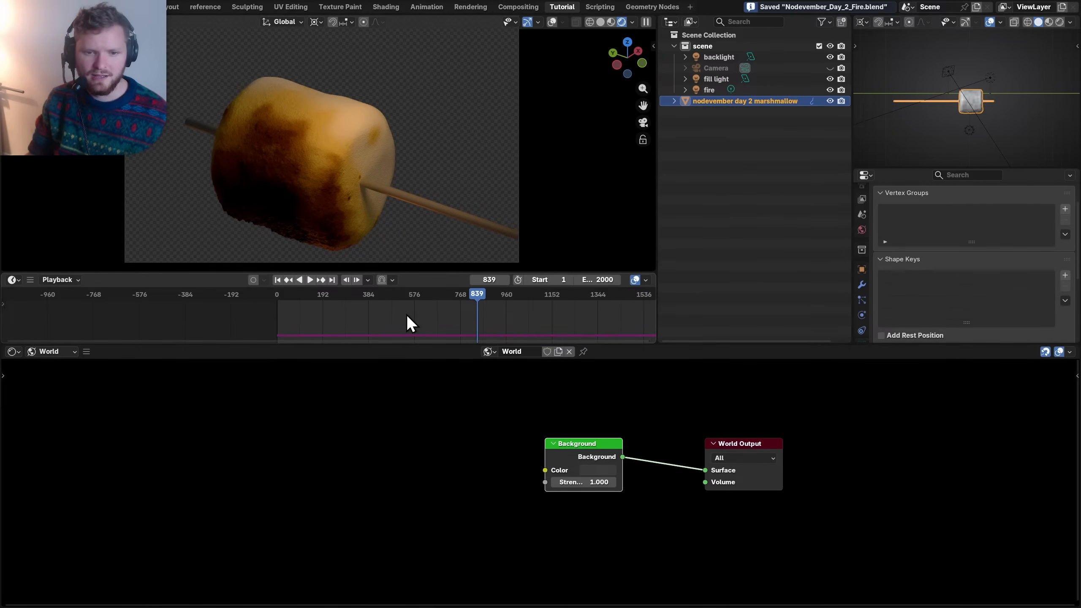
left_click(398, 299)
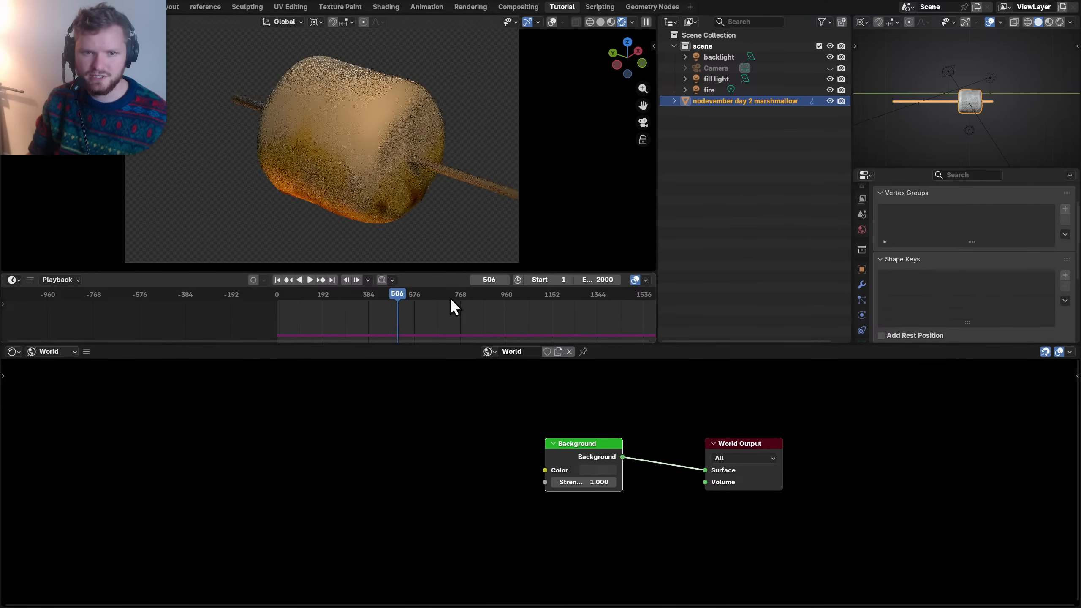
left_click(592, 298)
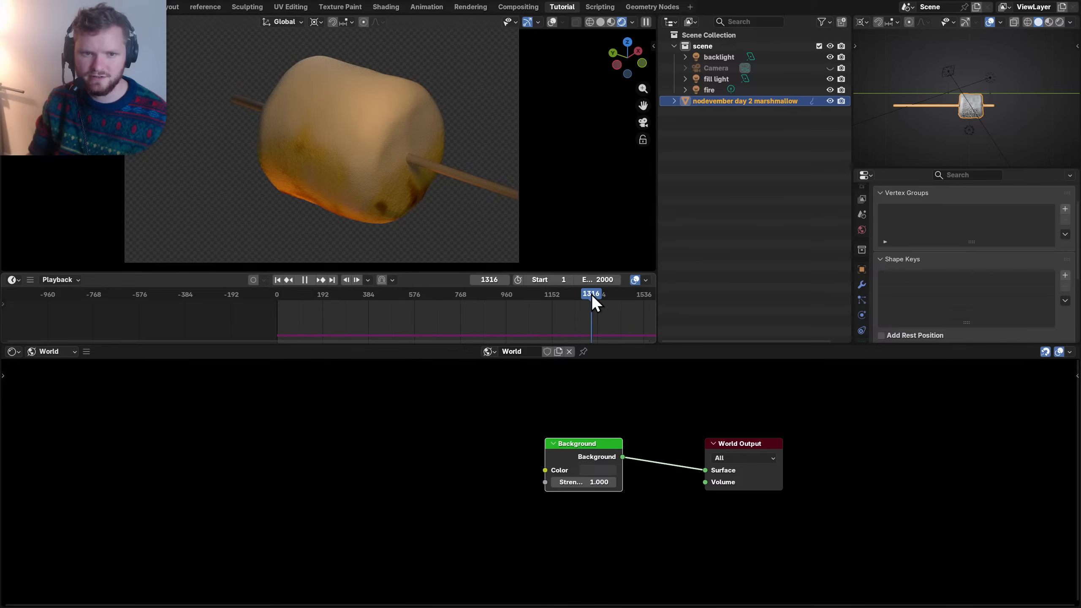
left_click(13, 351)
left_click(51, 438)
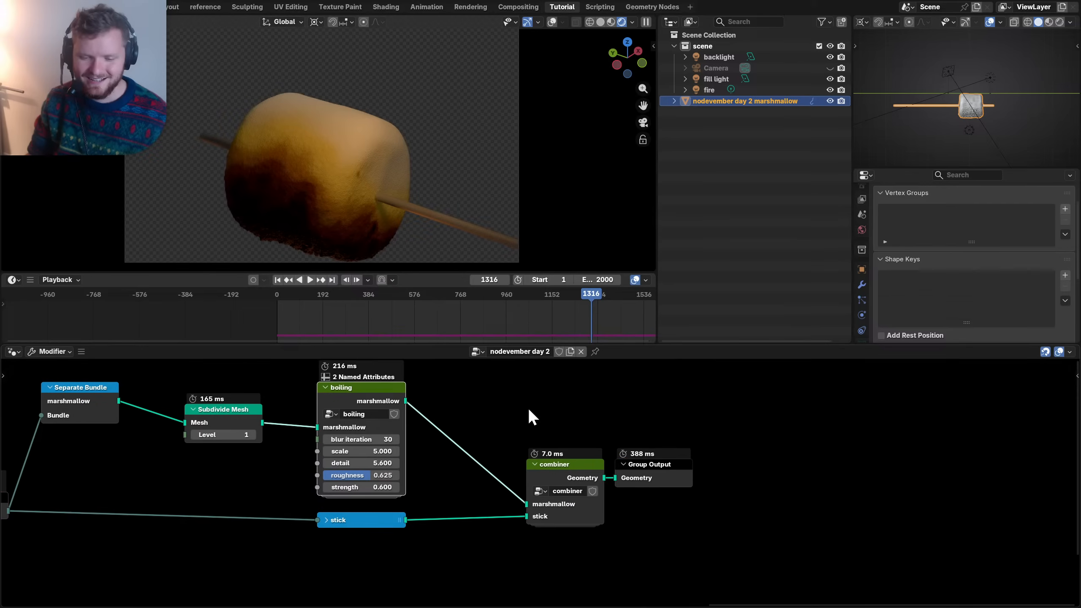
left_click_drag(718, 541, 516, 455)
key("g")
left_click(682, 466)
left_click_drag(370, 516, 367, 550)
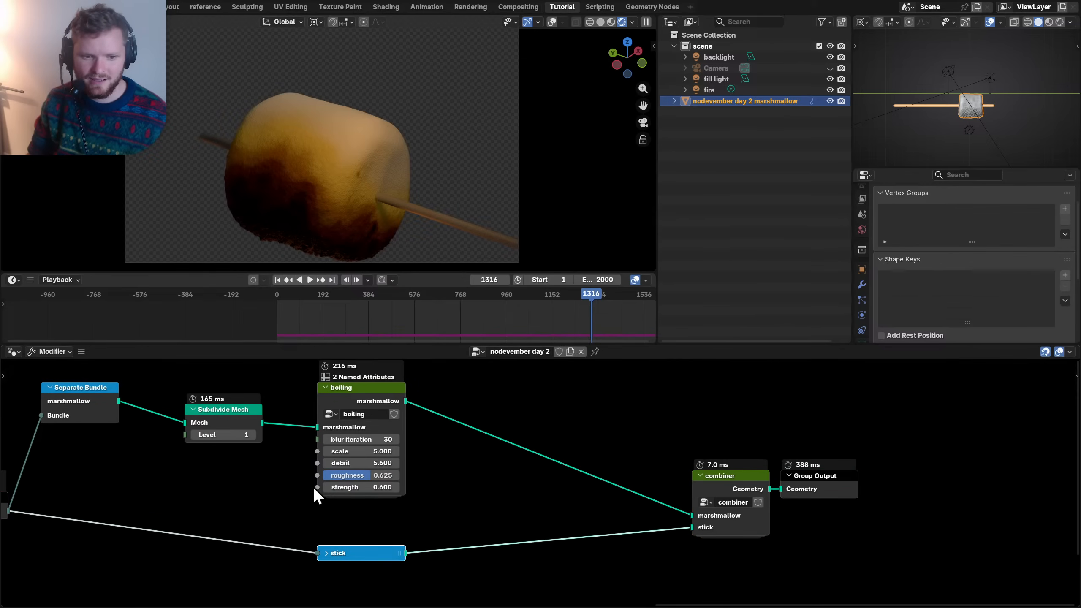
key("ctrl+z")
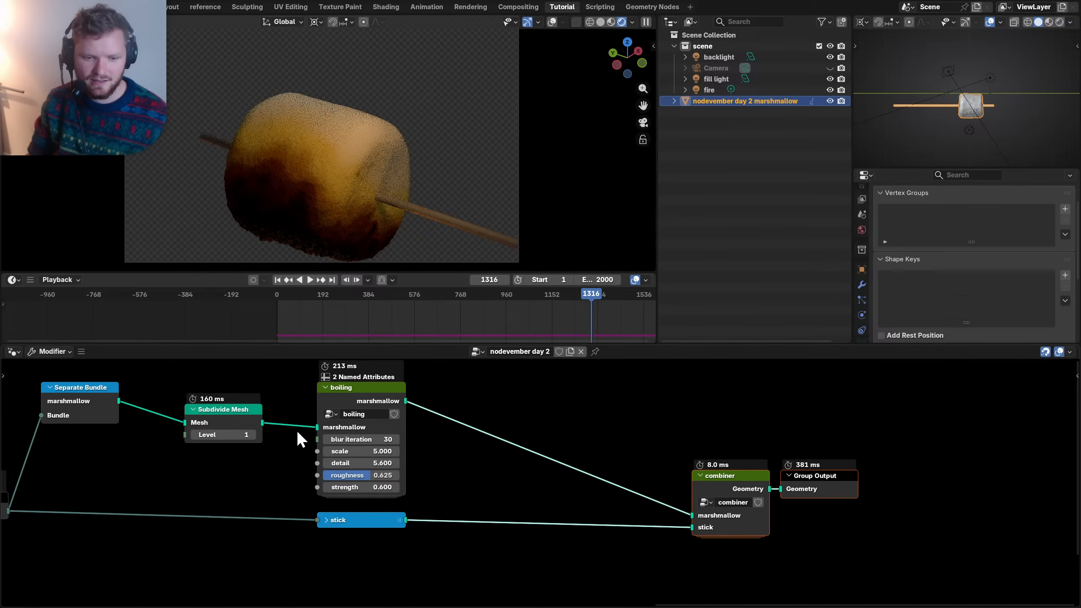
key("ctrl+z")
left_click(13, 352)
key("s")
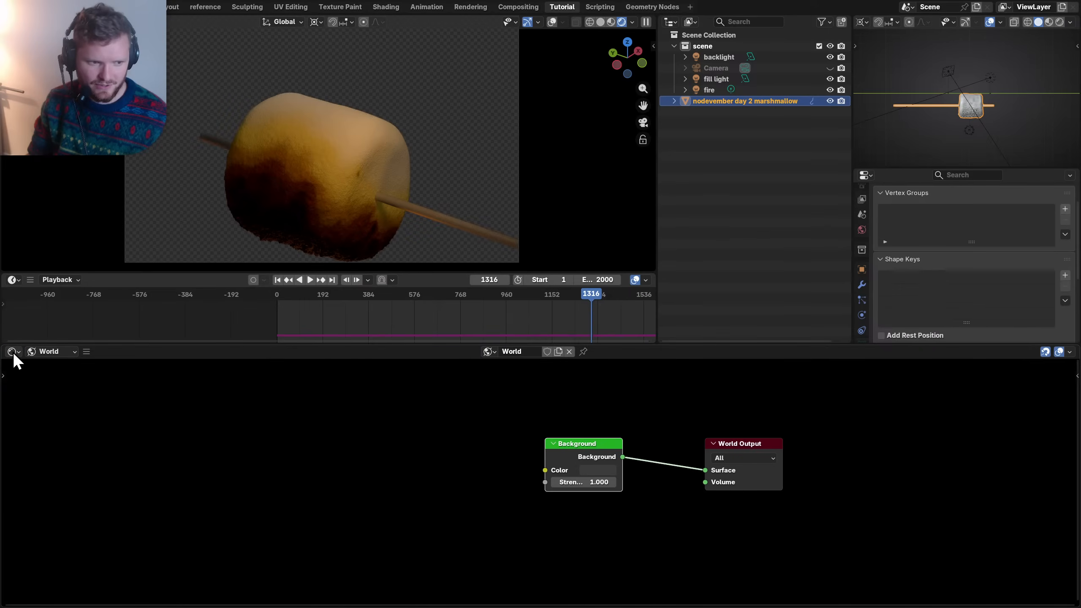
- Return from the World shader to the object's marshmallow shader and save the file
left_click(43, 353)
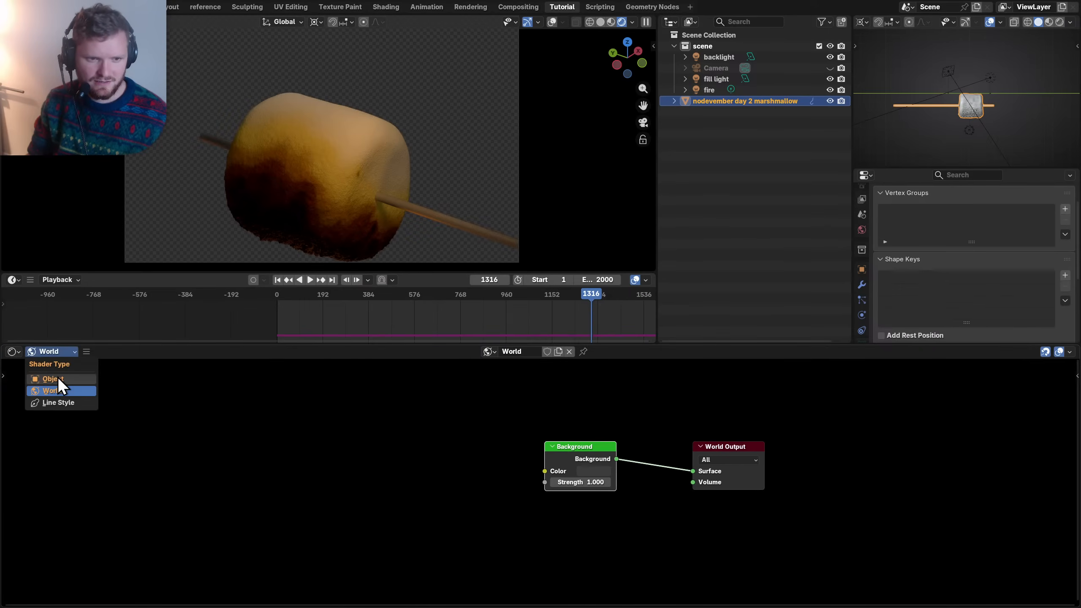
left_click(57, 377)
middle_click_drag(513, 421, 451, 408)
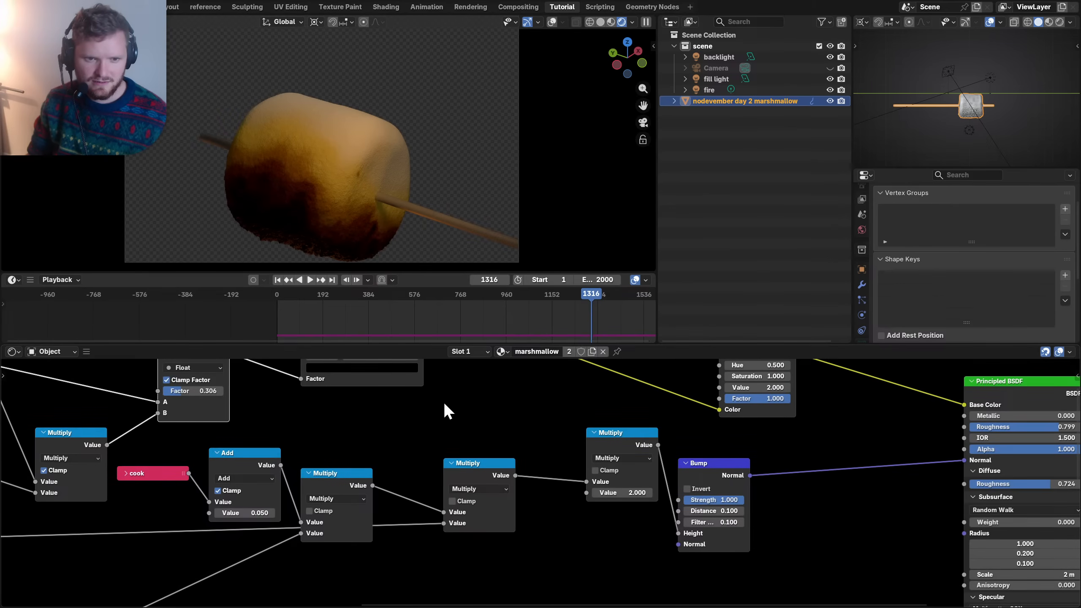
key("ctrl+s")
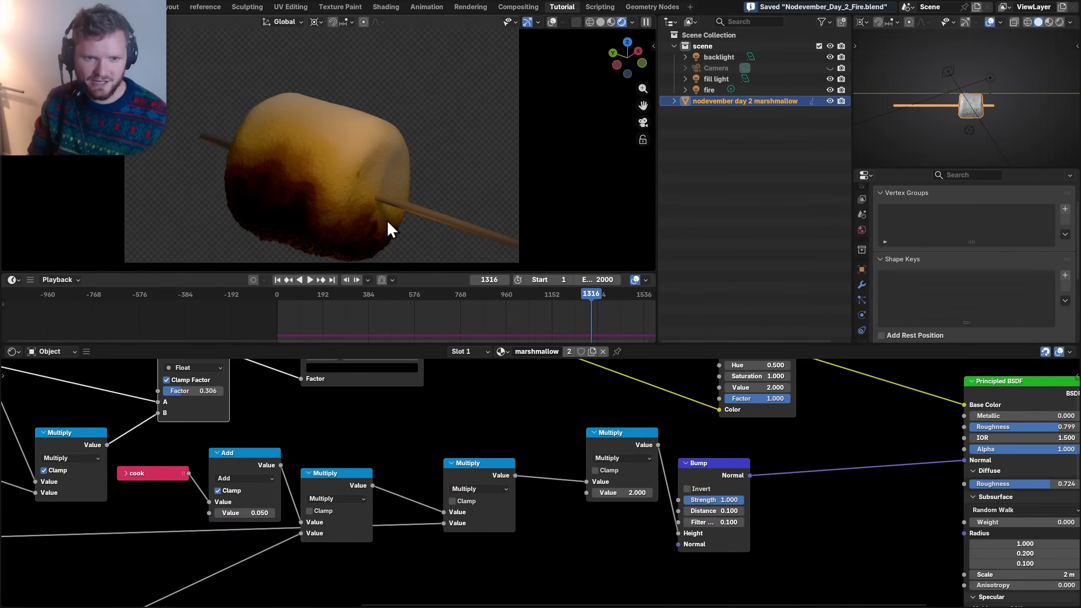
- Raise the Principled BSDF's diffuse roughness to about 0.776
scroll(437, 438, "down", 3)
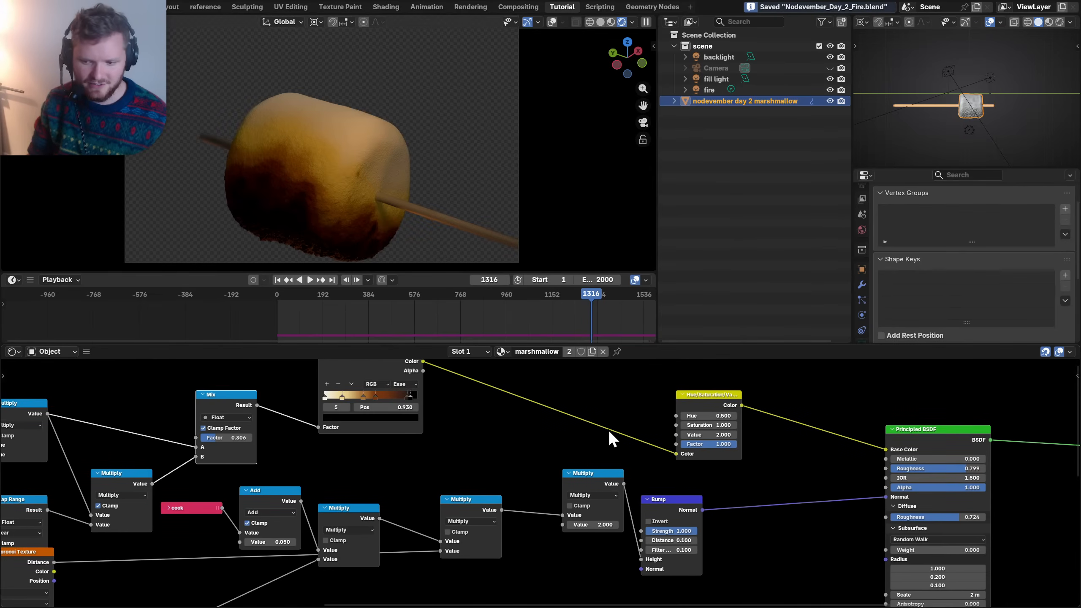
middle_click_drag(934, 448, 645, 436)
scroll(645, 436, "up", 5)
left_click_drag(698, 451, 745, 455)
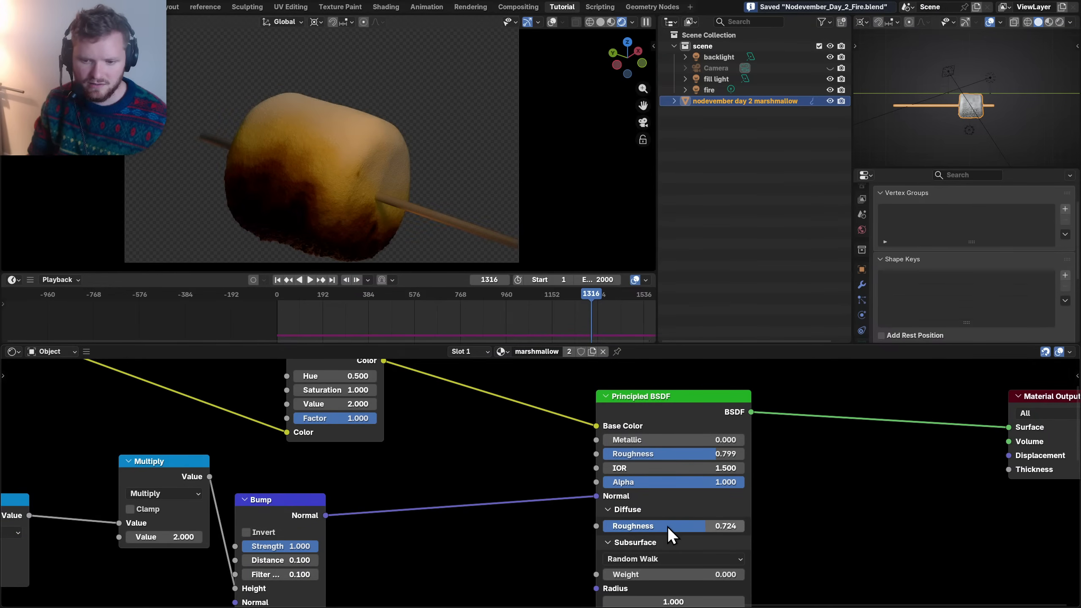
left_click_drag(667, 526, 713, 527)
- Set the Principled BSDF's subsurface weight to 1.000 and its subsurface scale to 0.1 m
middle_click_drag(661, 546, 593, 469)
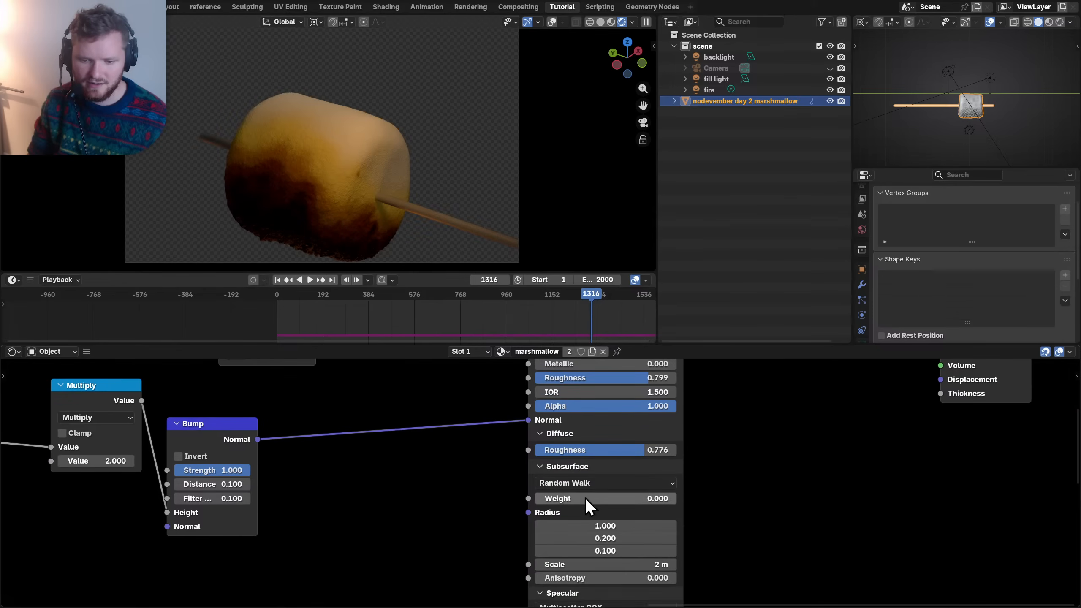
left_click_drag(584, 498, 725, 498)
middle_click_drag(521, 500, 515, 425)
scroll(627, 495, "up", 2)
left_click(621, 494)
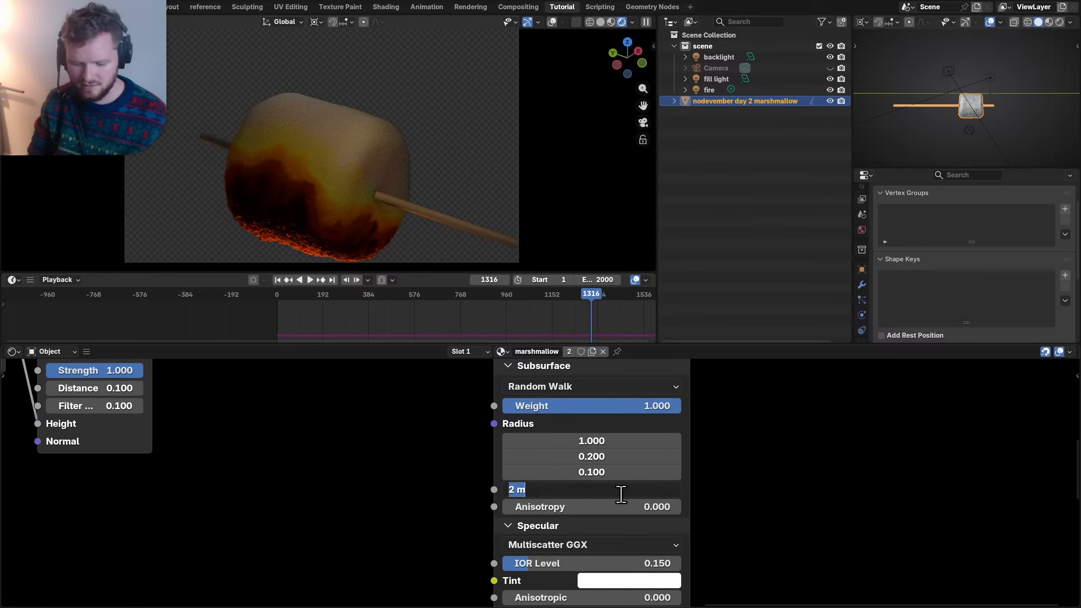
type("0.1")
key("Return")
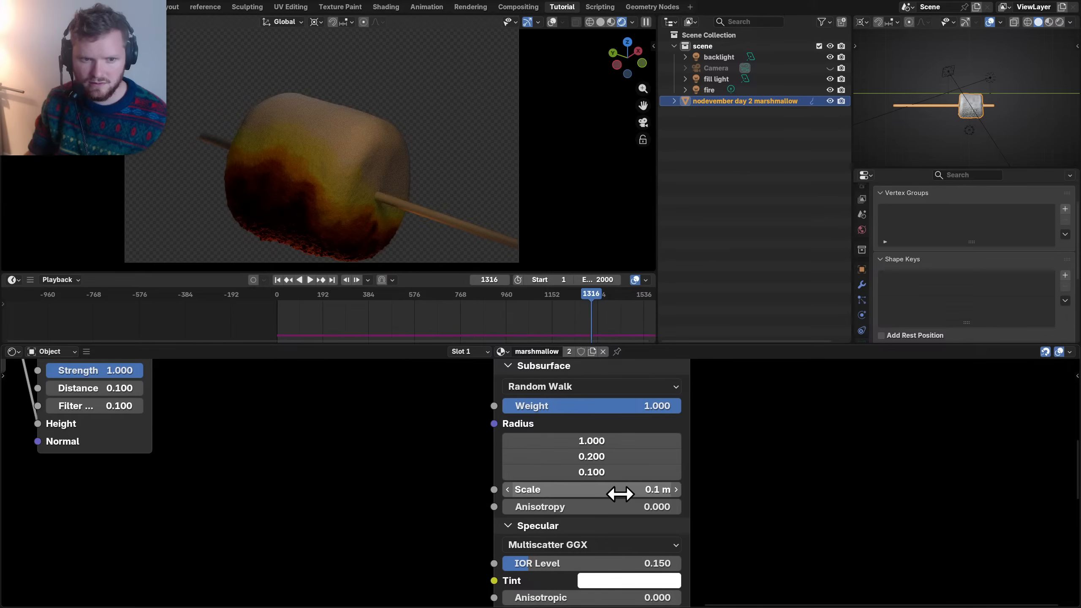
middle_click_drag(623, 442, 598, 492)
left_click_drag(553, 461, 671, 472)
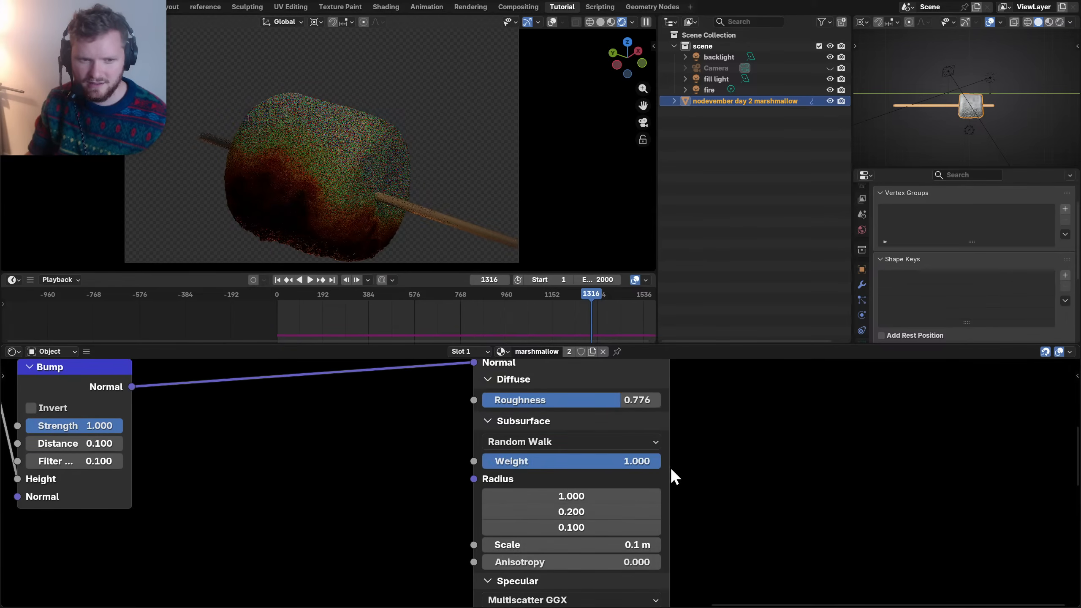
- Halve the subsurface scale to 0.05 m and lower the subsurface weight to about 0.34
middle_click_drag(577, 513, 534, 429)
left_click(570, 461)
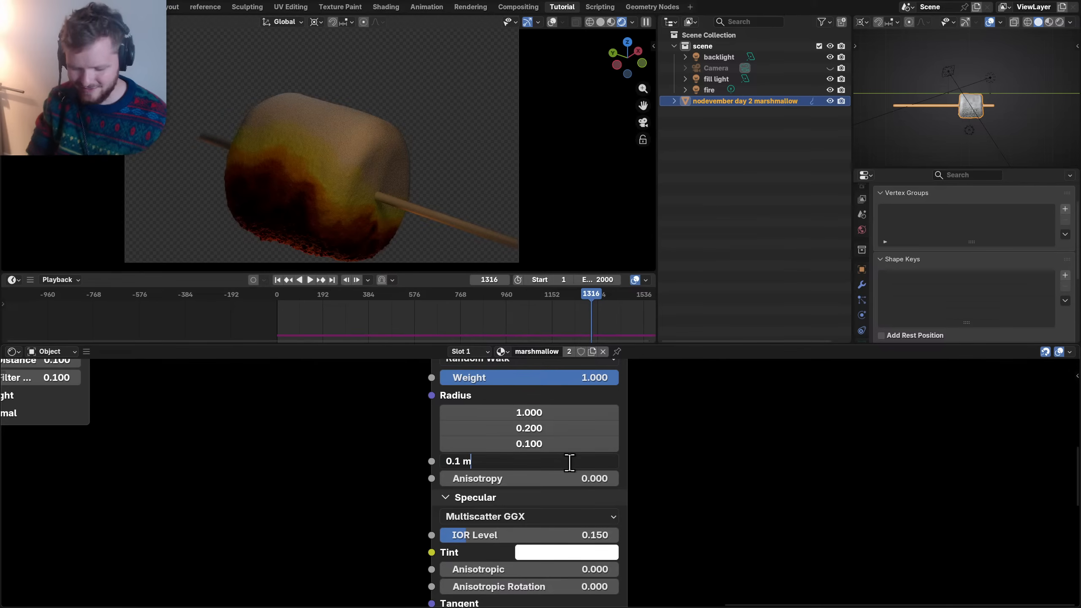
type("/2")
key("Return")
middle_click_drag(559, 439, 514, 483)
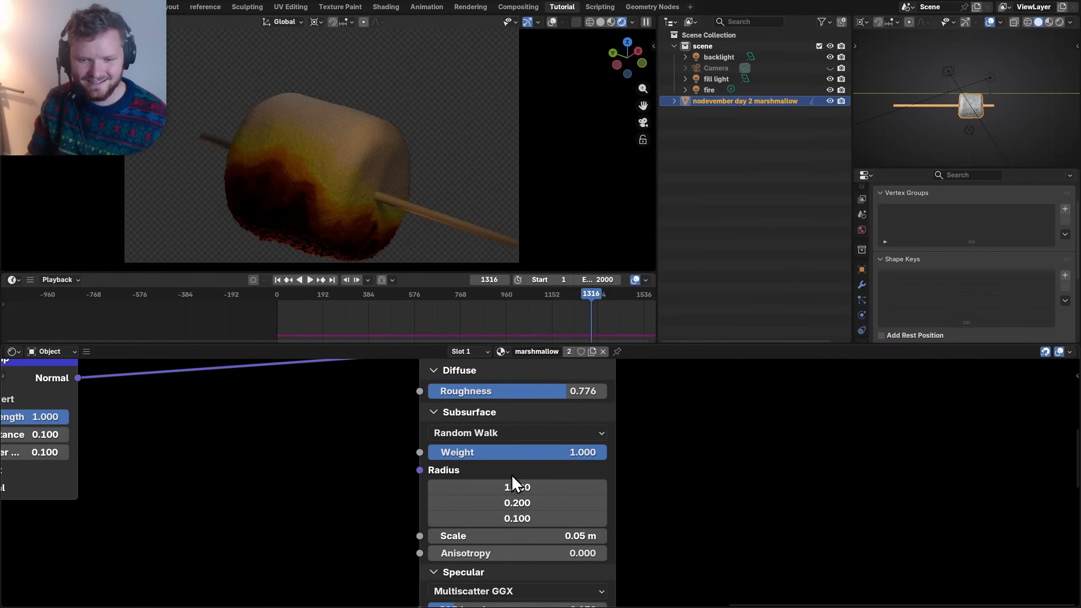
left_click_drag(528, 452, 489, 452)
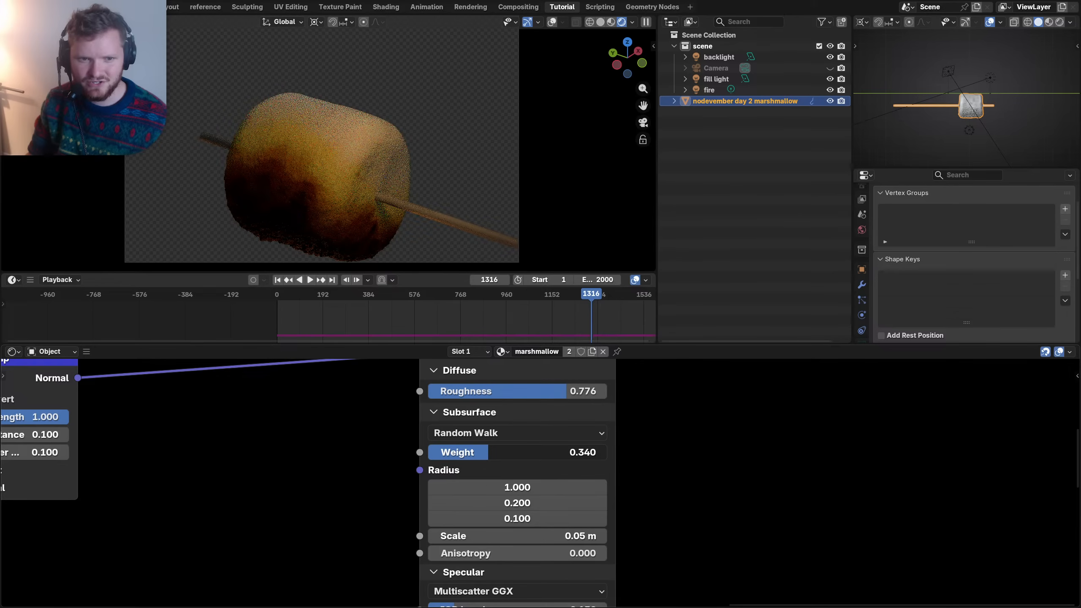
- Try a Value of 1 on the Hue/Saturation/Value node feeding the base colour
middle_click_drag(421, 410, 453, 523)
scroll(394, 474, "up", 4)
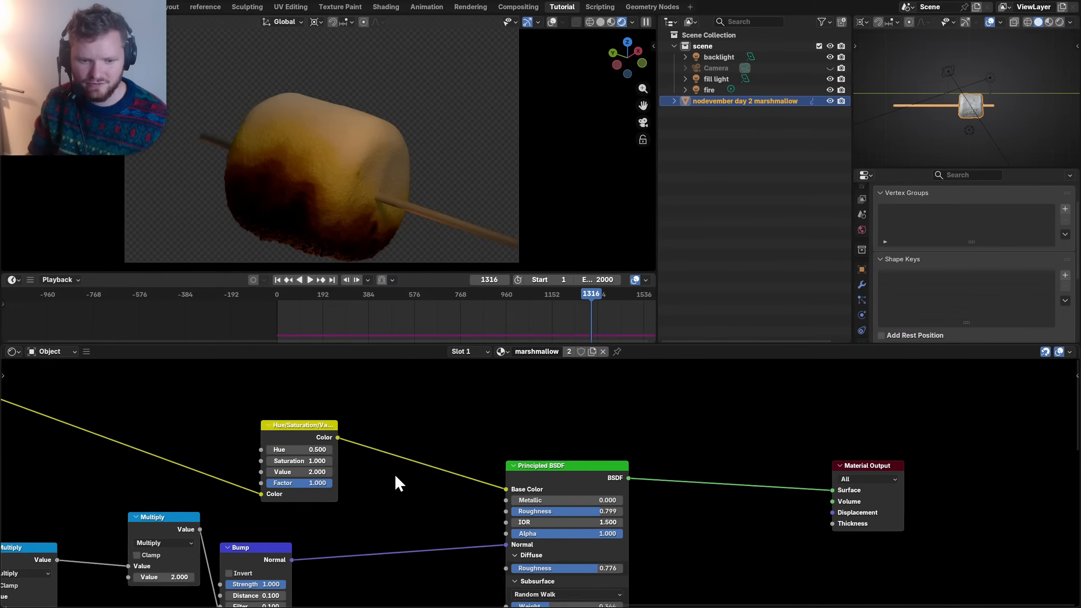
left_click(299, 471)
type("1")
key("Return")
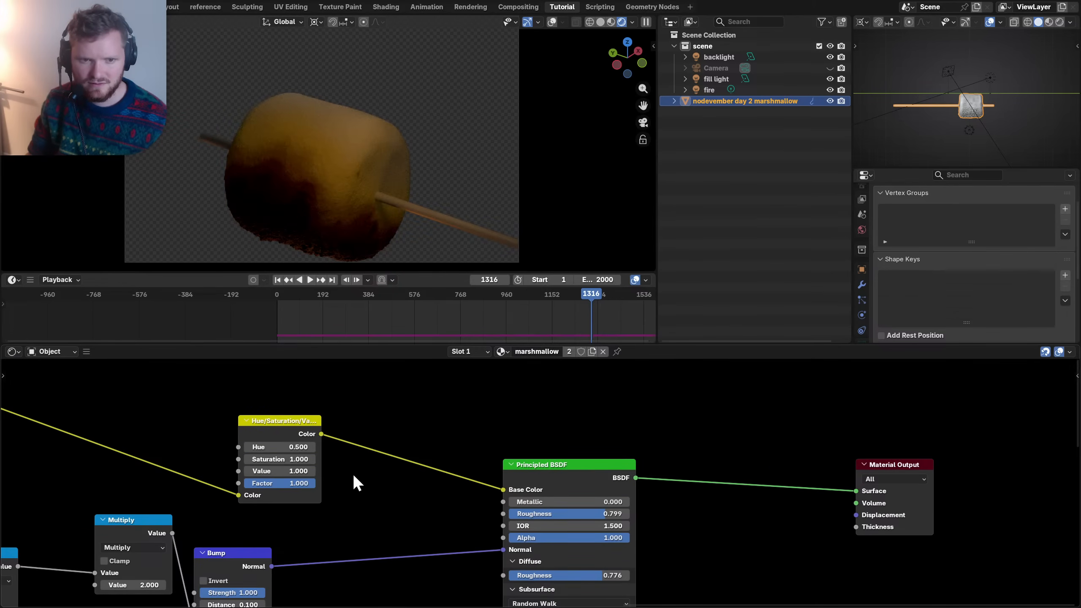
- Set the Saturation of the Hue/Saturation/Value node feeding the base colour to 0.8
left_click(290, 459)
key("BackSpace")
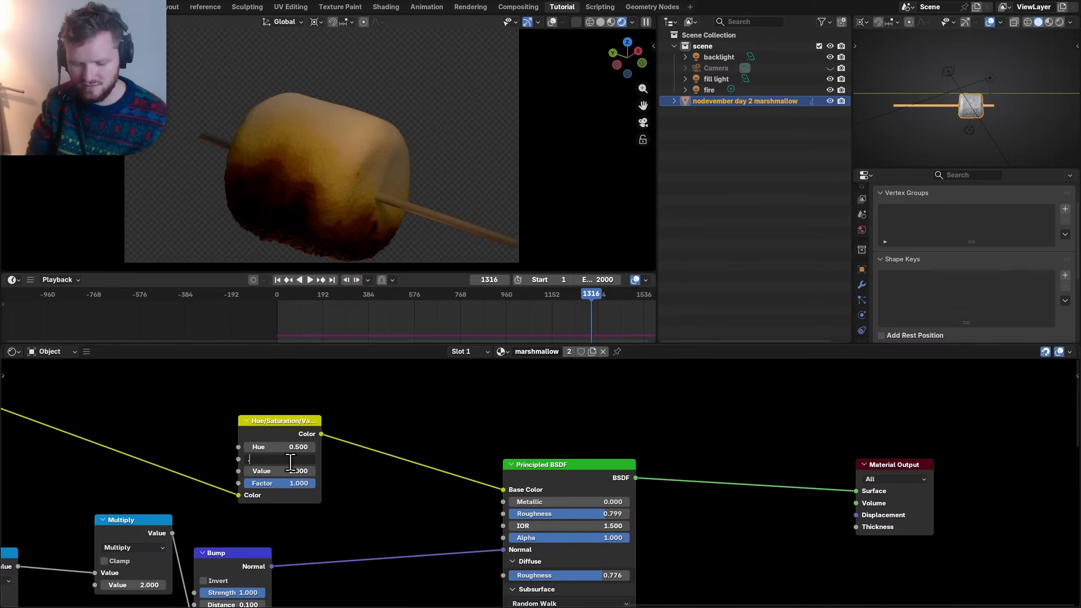
type(".8")
key("Return")
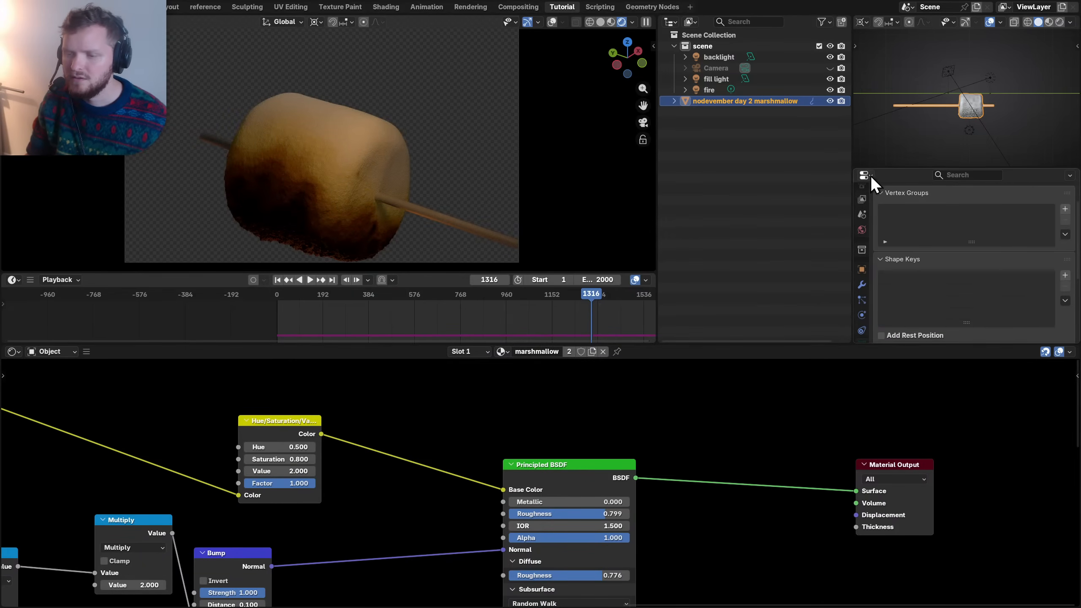
- Set the Color Management view transform to AgX, compare it with the previous look, and save the file
left_click_drag(857, 172, 857, 157)
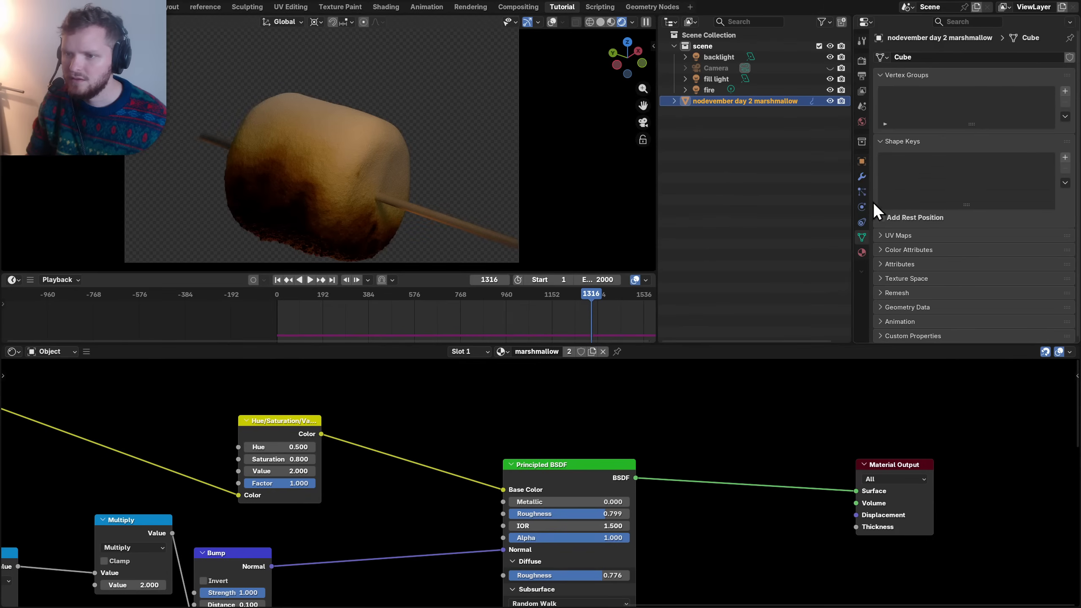
left_click(863, 254)
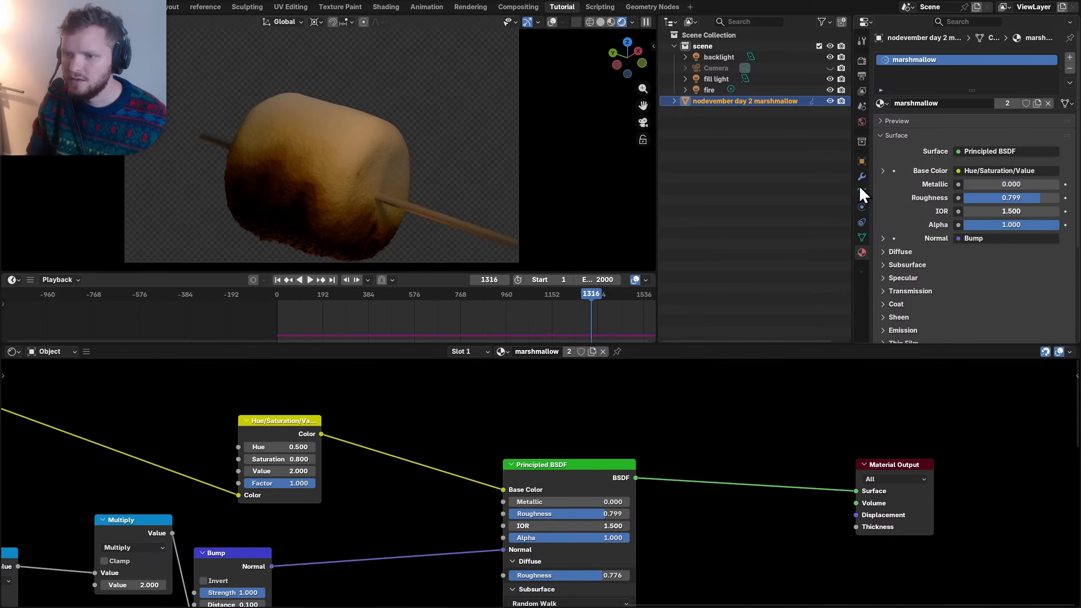
left_click(862, 60)
scroll(948, 281, "down", 15)
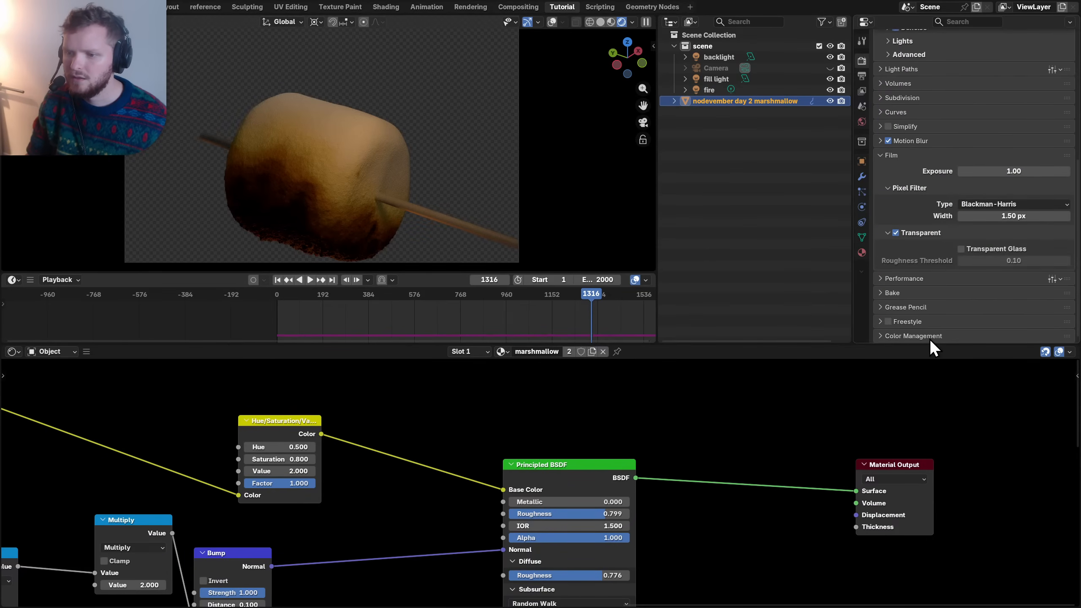
scroll(923, 327, "down", 5)
key("ctrl+s")
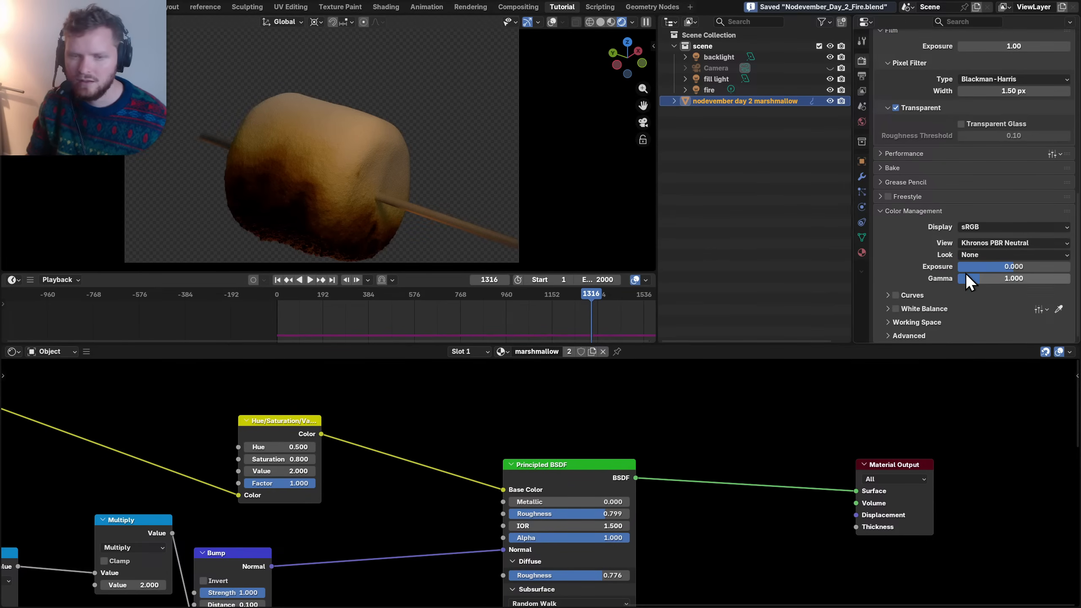
left_click(982, 242)
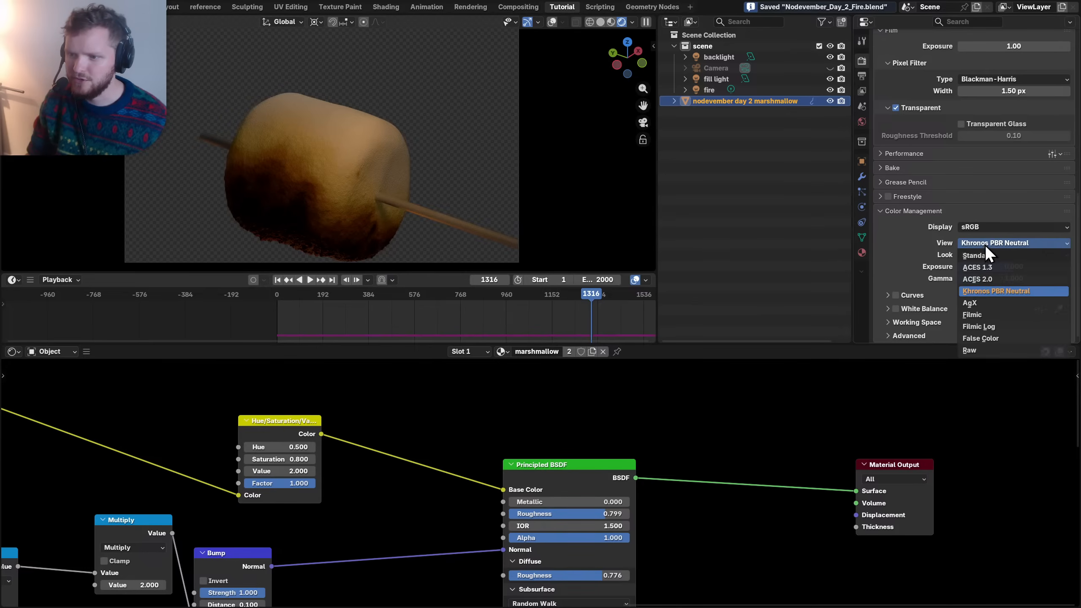
left_click(974, 303)
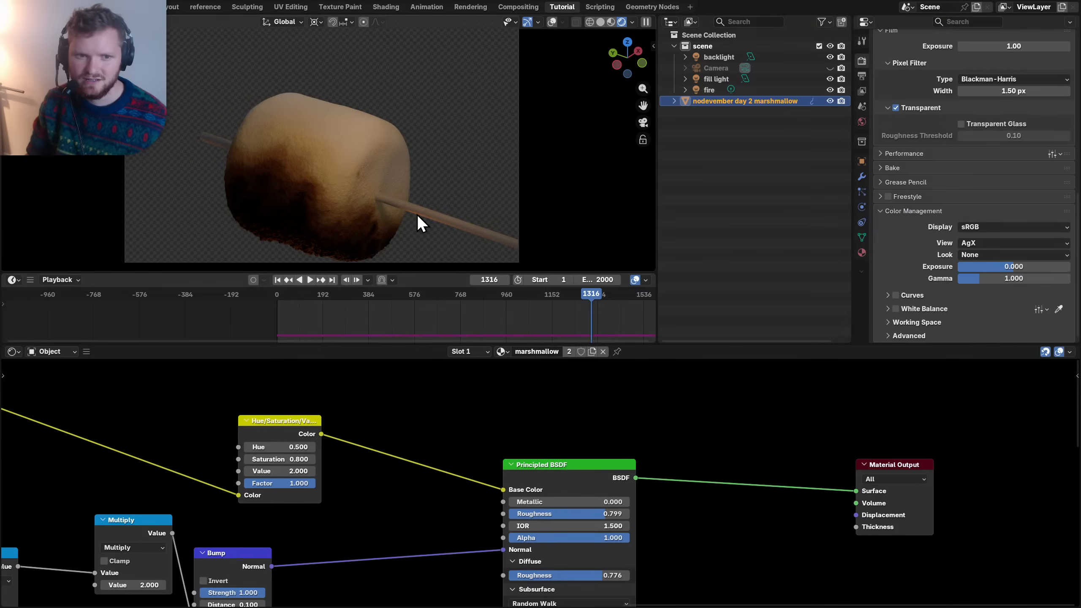
key("ctrl+z")
key("ctrl+shift+z")
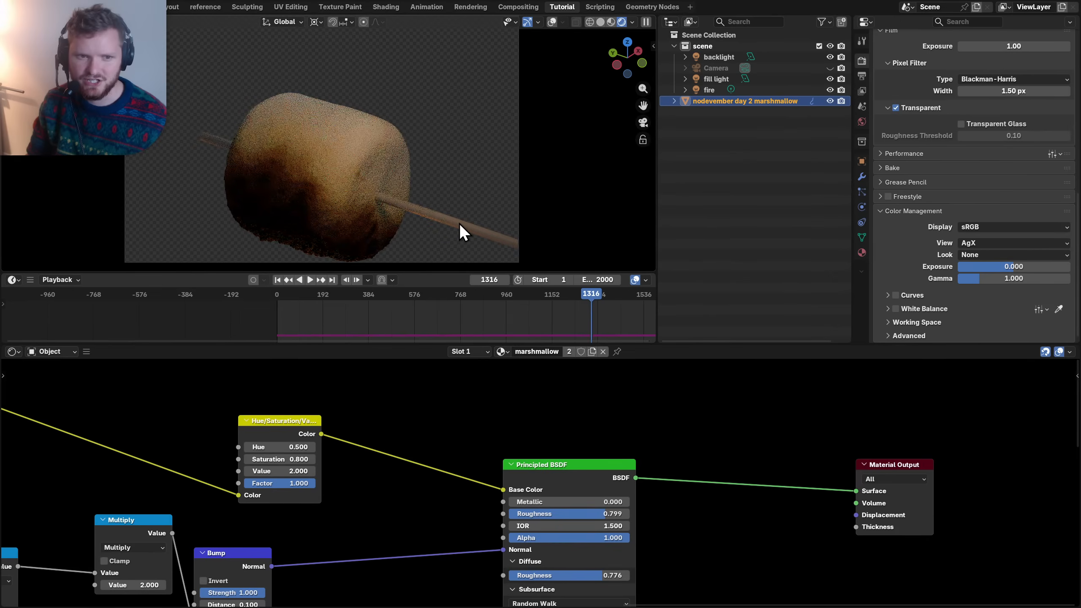
key("ctrl+s")
- Try the Khronos PBR Neutral view transform again and undo the change
left_click(1000, 241)
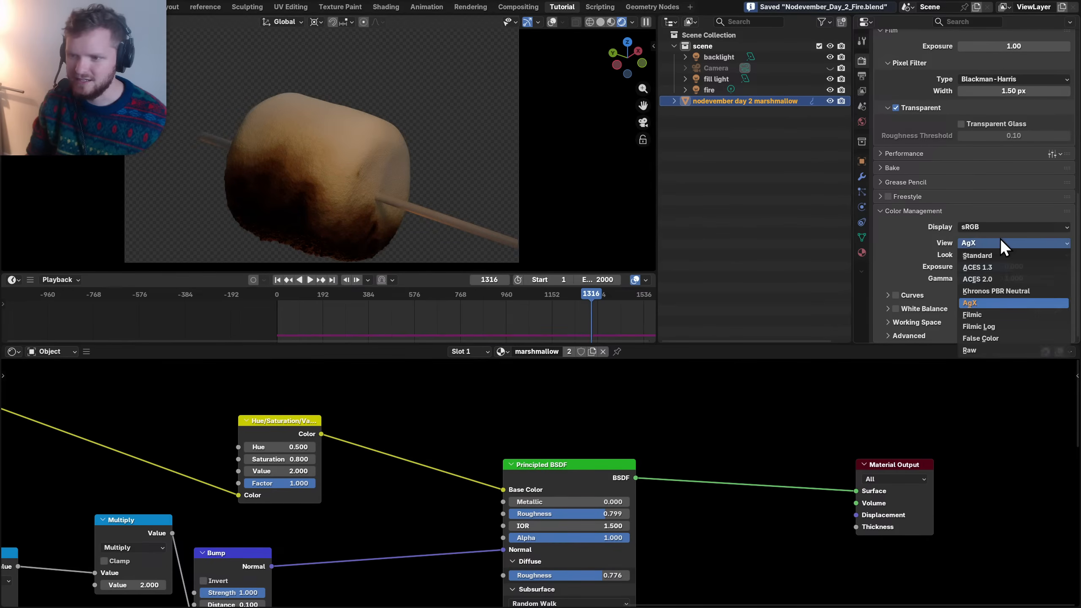
left_click(995, 292)
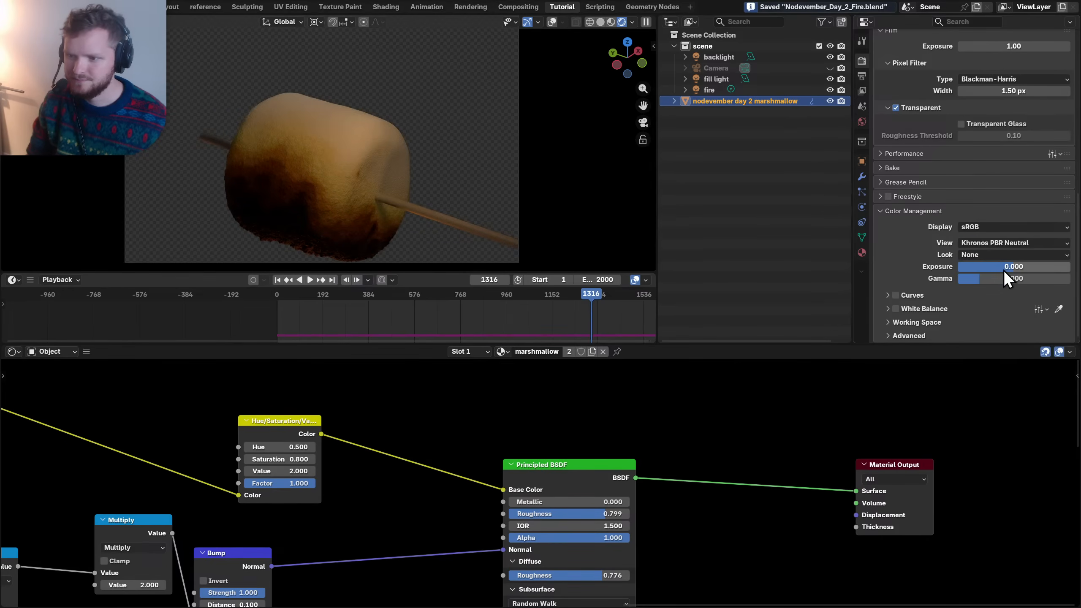
key("ctrl+z")
- Set the Color Management exposure to 0.595 and the gamma to 1.037
left_click_drag(992, 279, 1014, 279)
key("ctrl+z")
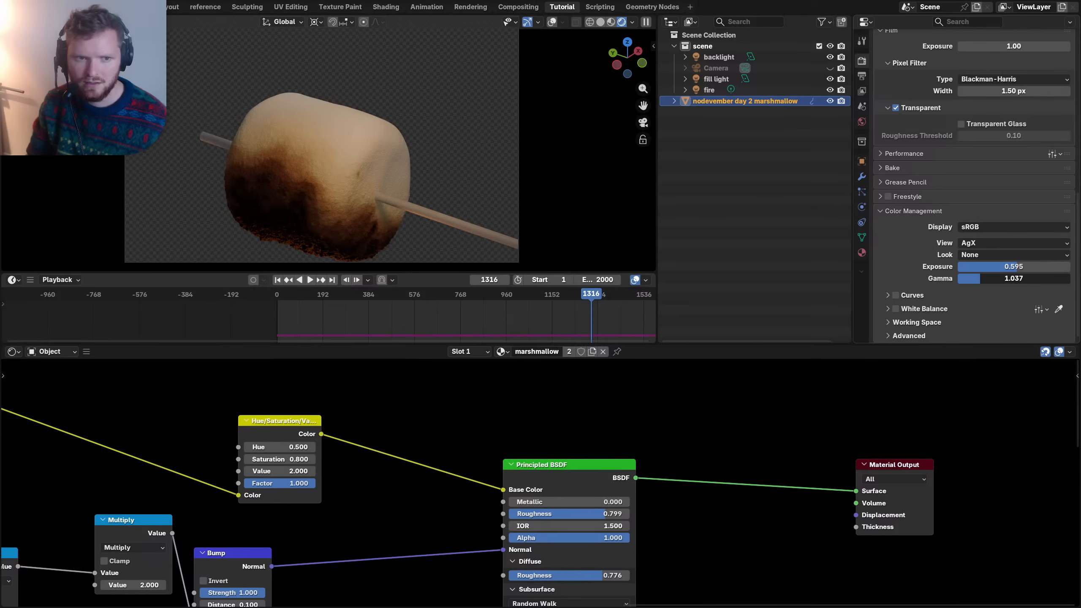
- Play the roasting animation from about frame 575 to frame 657 and save the file
scroll(496, 319, "down", 3)
left_click_drag(343, 298, 371, 292)
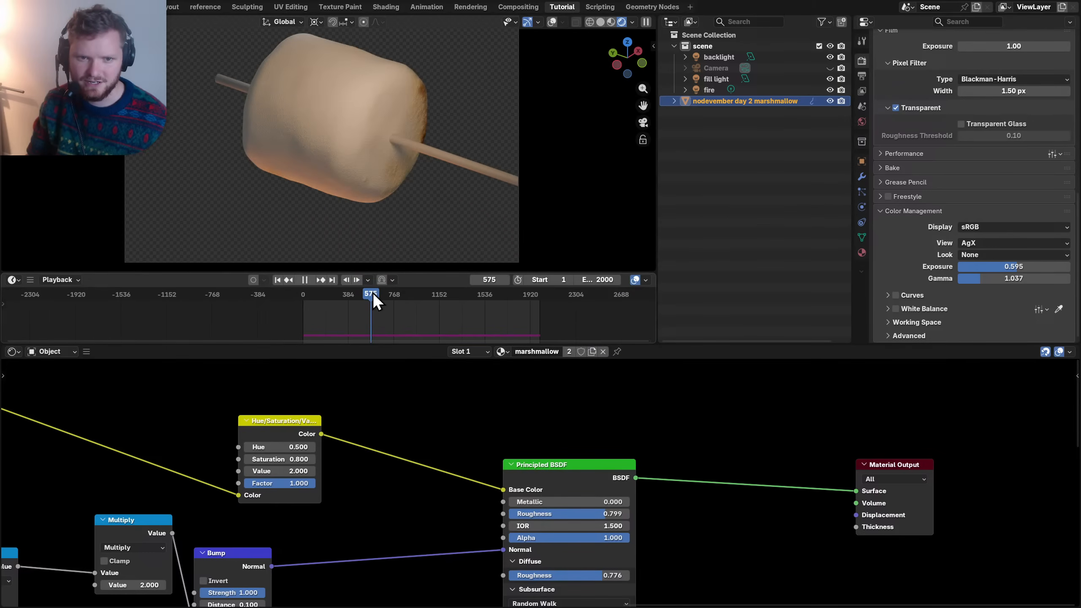
key("space")
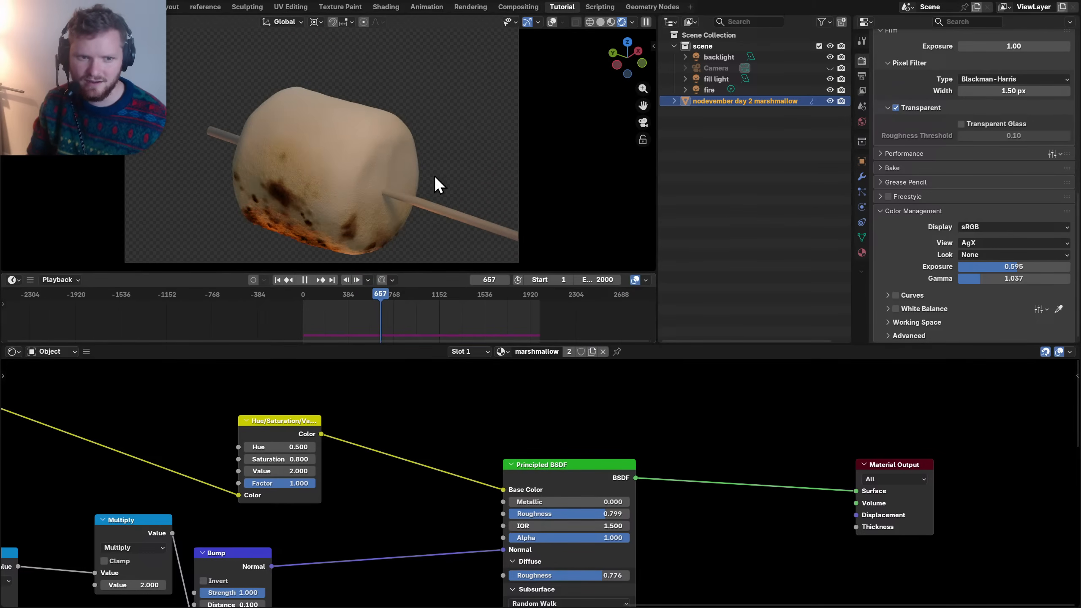
key("ctrl+s")
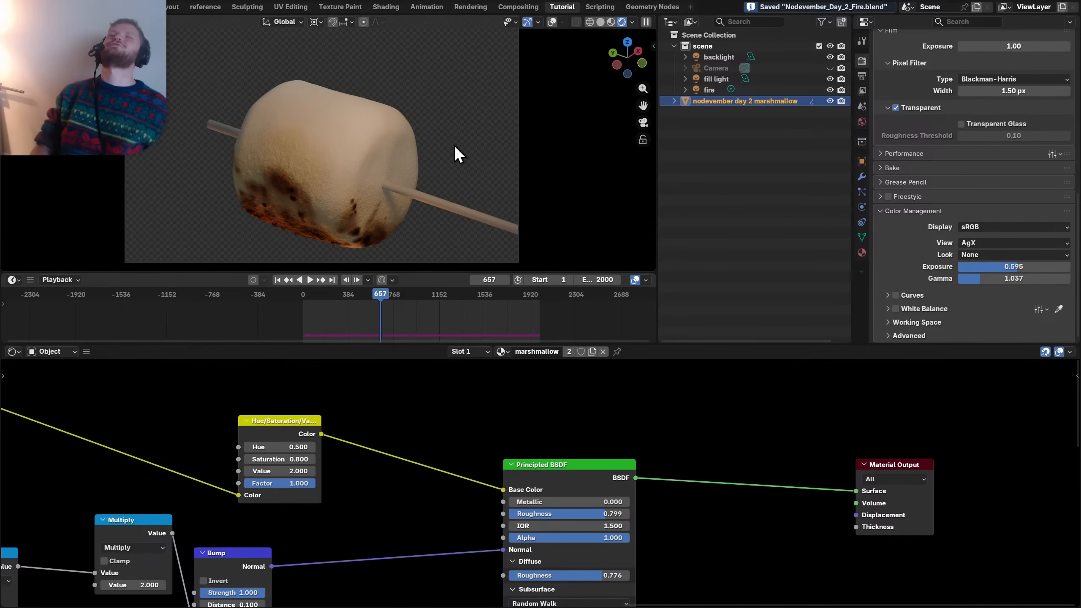
- Compare the render with the fire light hidden and shown, and enable shader nodes for that light
left_click(829, 90)
left_click(829, 90)
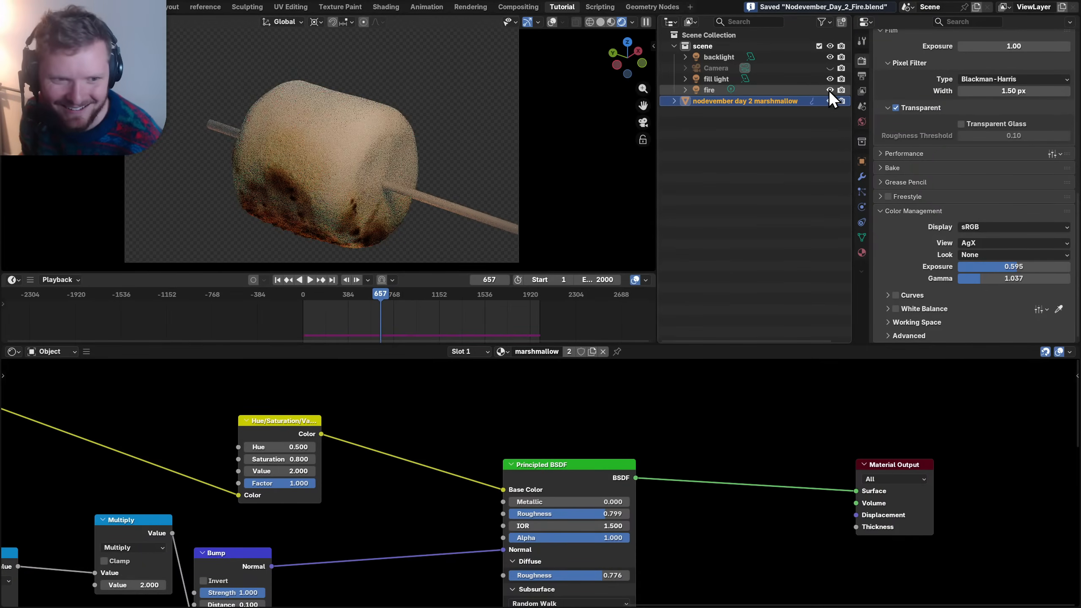
left_click(711, 88)
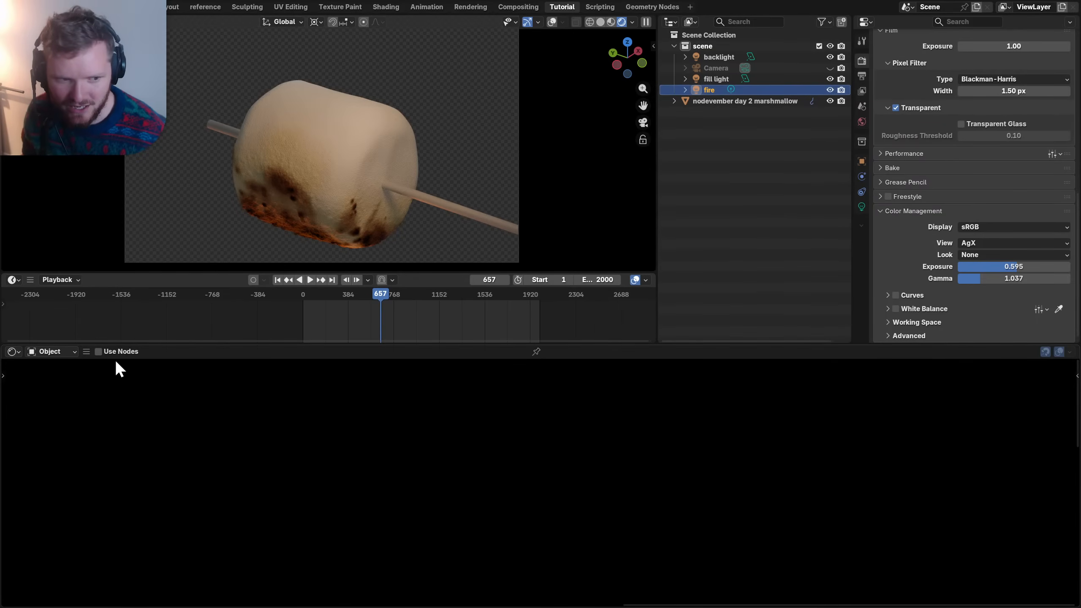
left_click(126, 351)
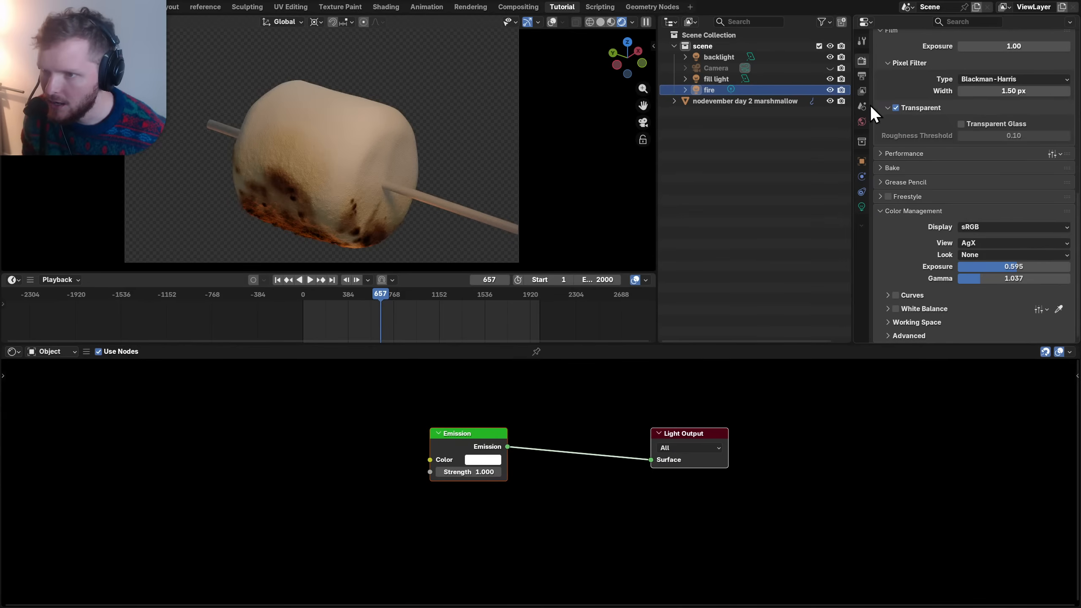
- Try raising the fire light's Emission strength to 17 under EEVEE, restore it to 1, and return the render engine to Cycles
scroll(949, 105, "up", 10)
left_click(997, 56)
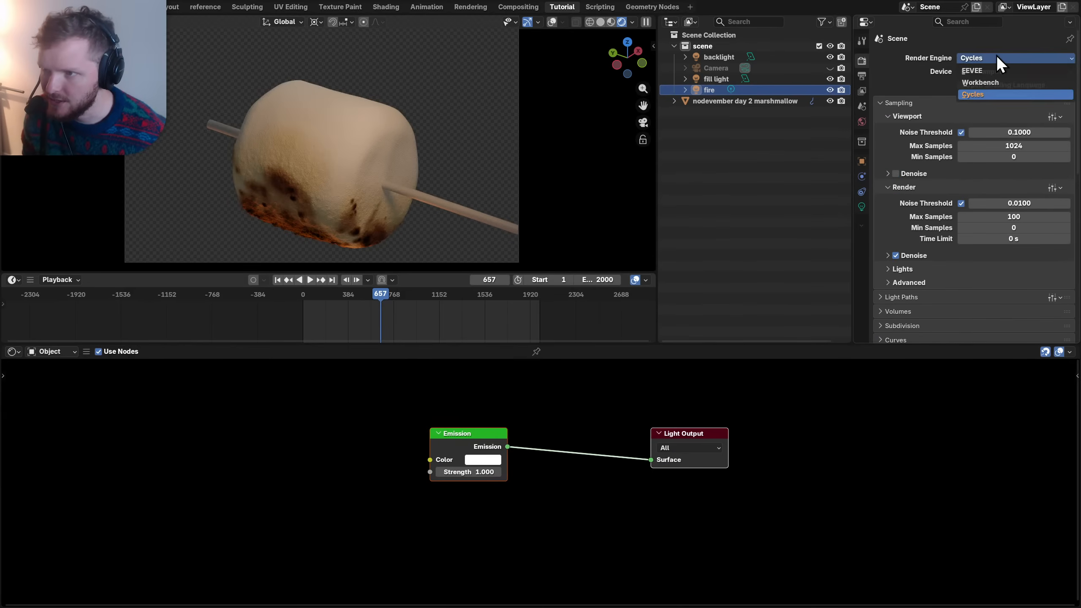
left_click(996, 55)
scroll(478, 405, "up", 3)
left_click_drag(455, 464, 527, 485)
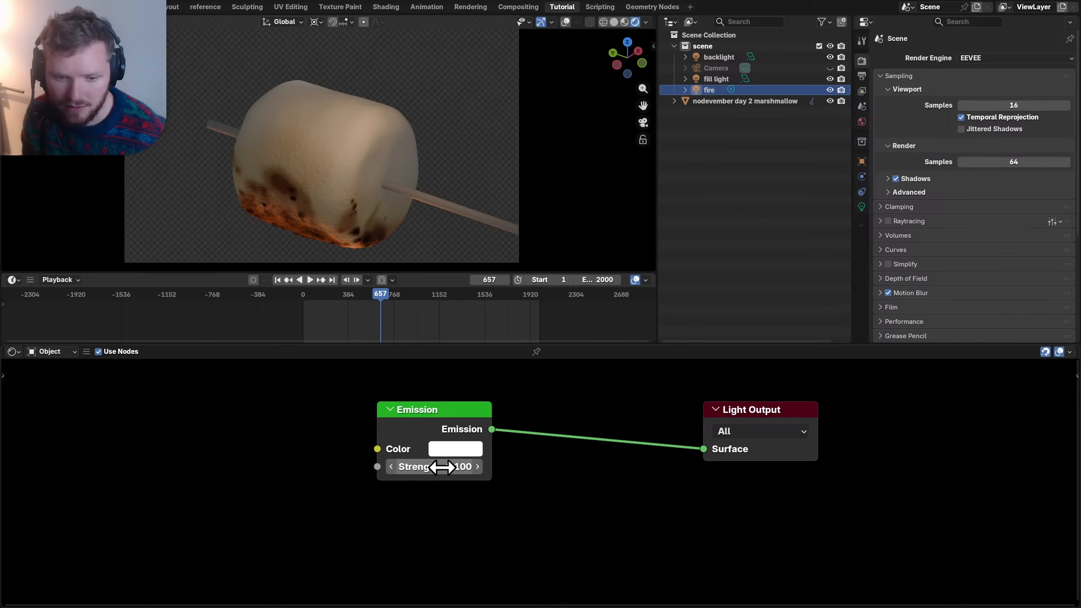
left_click_drag(442, 467, 475, 467)
left_click(458, 468)
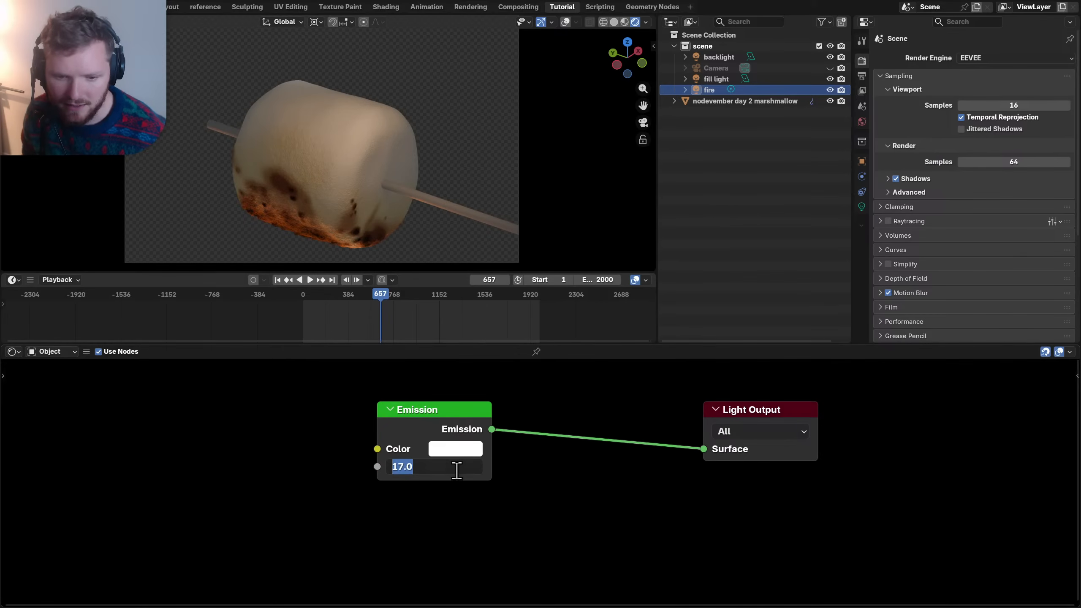
type("1")
key("Return")
left_click(985, 61)
key("c")
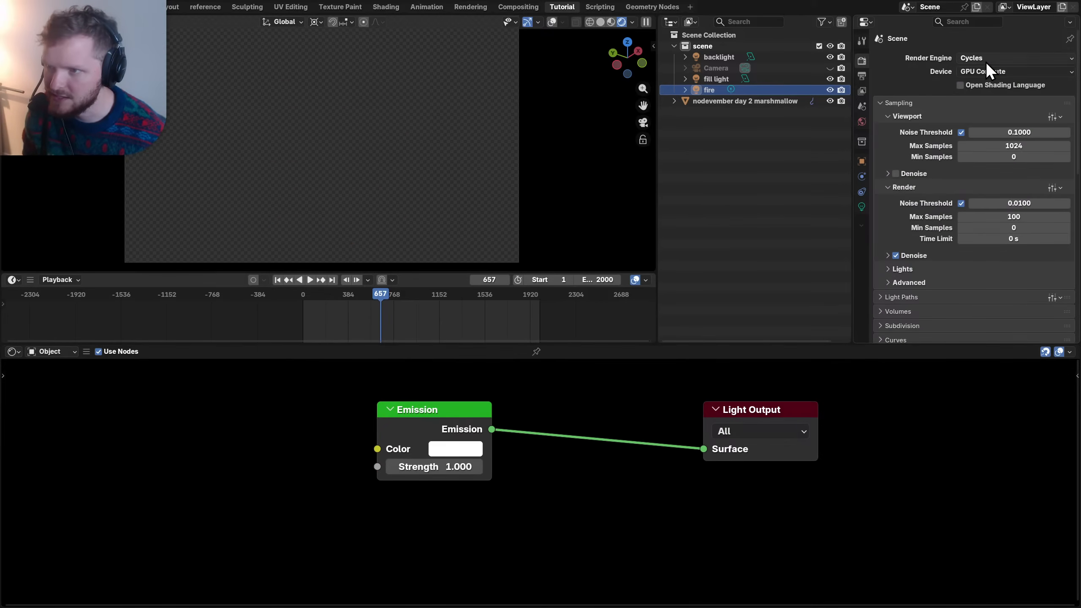
- Add a 1D Noise Texture to the fire light's nodes and connect its Factor to the Emission strength
middle_click_drag(260, 475, 524, 467)
key("shift+a")
type("noise")
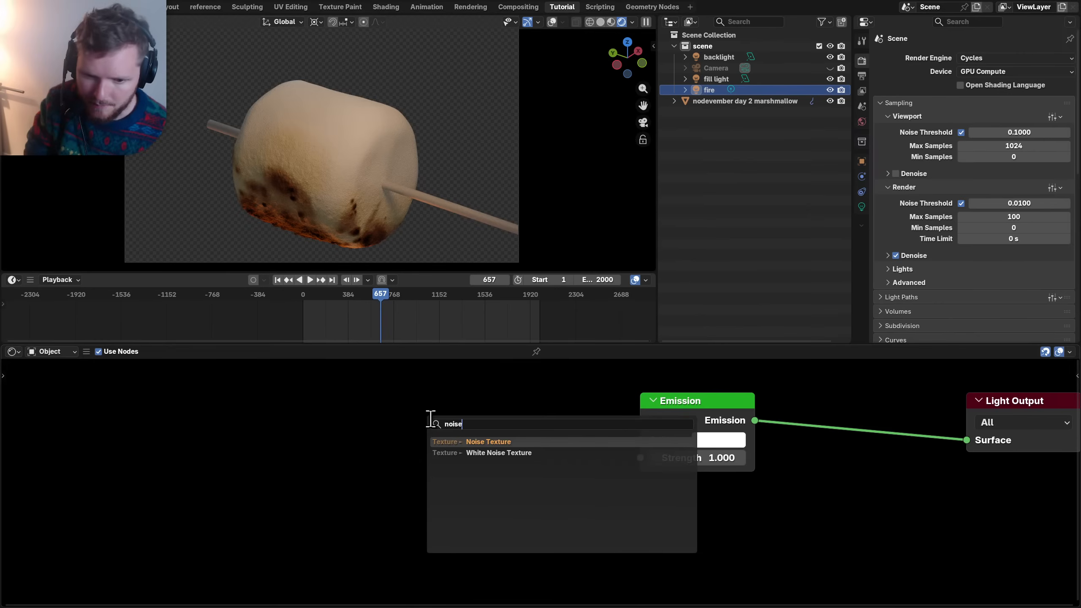
key("Return")
left_click(370, 378)
left_click(407, 463)
left_click(451, 470)
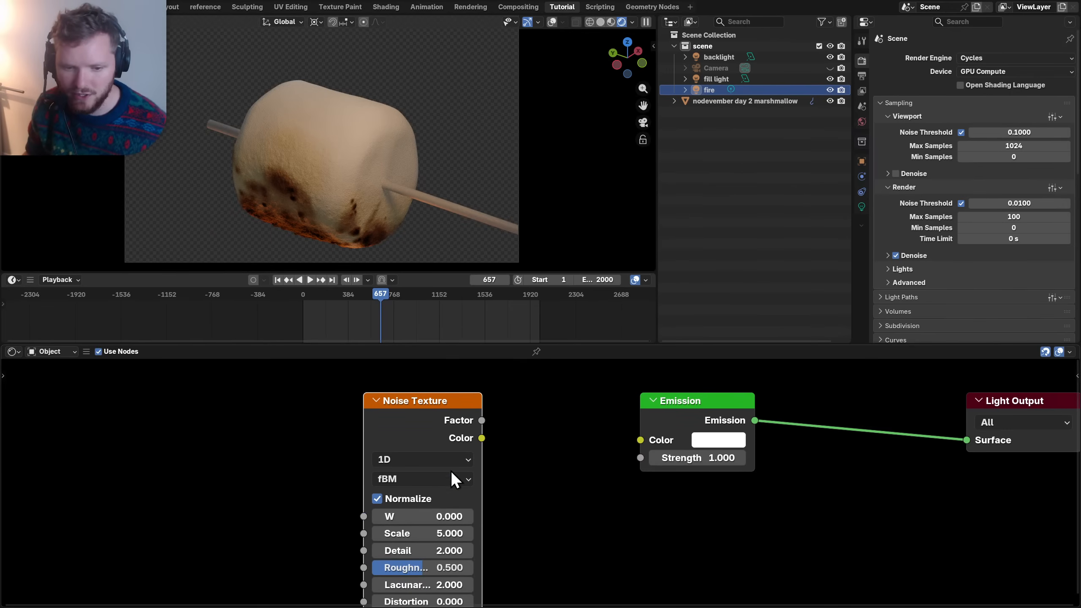
left_click_drag(481, 420, 640, 457)
- Drive the Noise Texture's W value with a #frame/1 expression so the noise changes over time
middle_click_drag(416, 472, 499, 440)
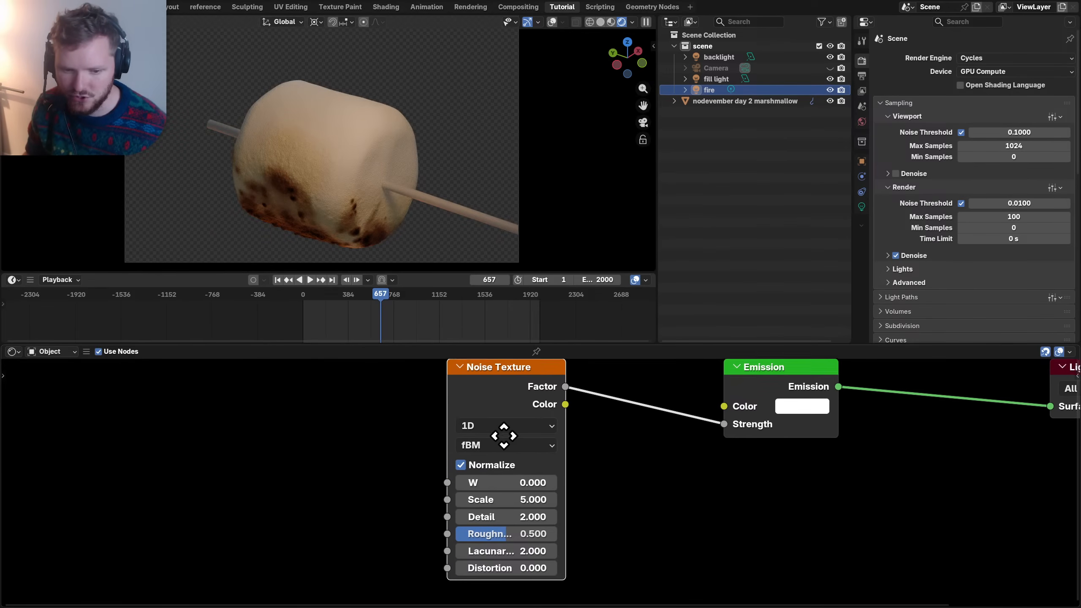
left_click_drag(505, 478, 528, 479)
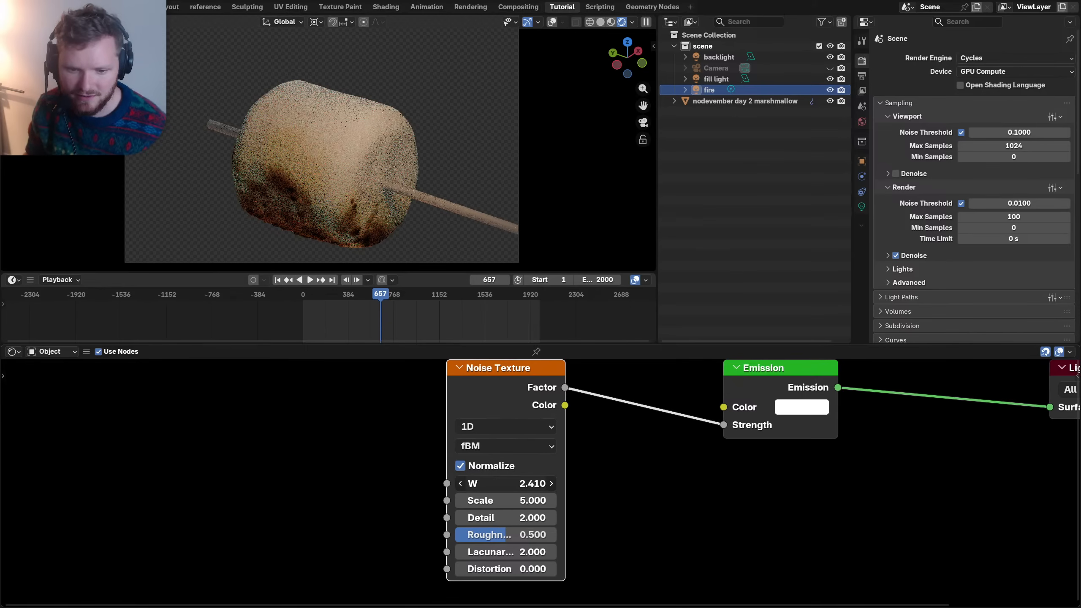
left_click(507, 480)
type("#frame")
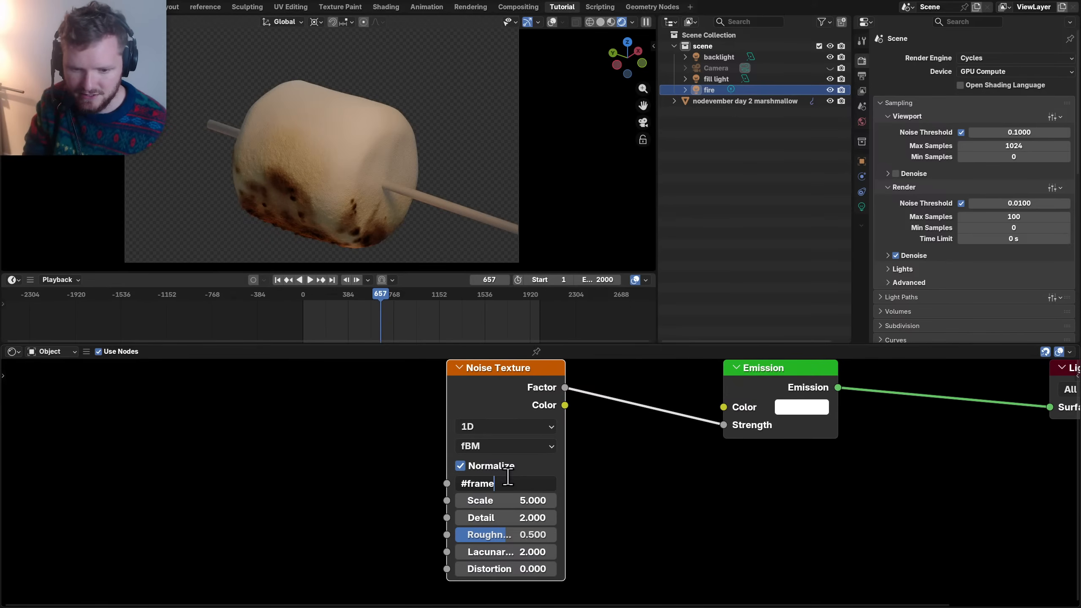
type("/1")
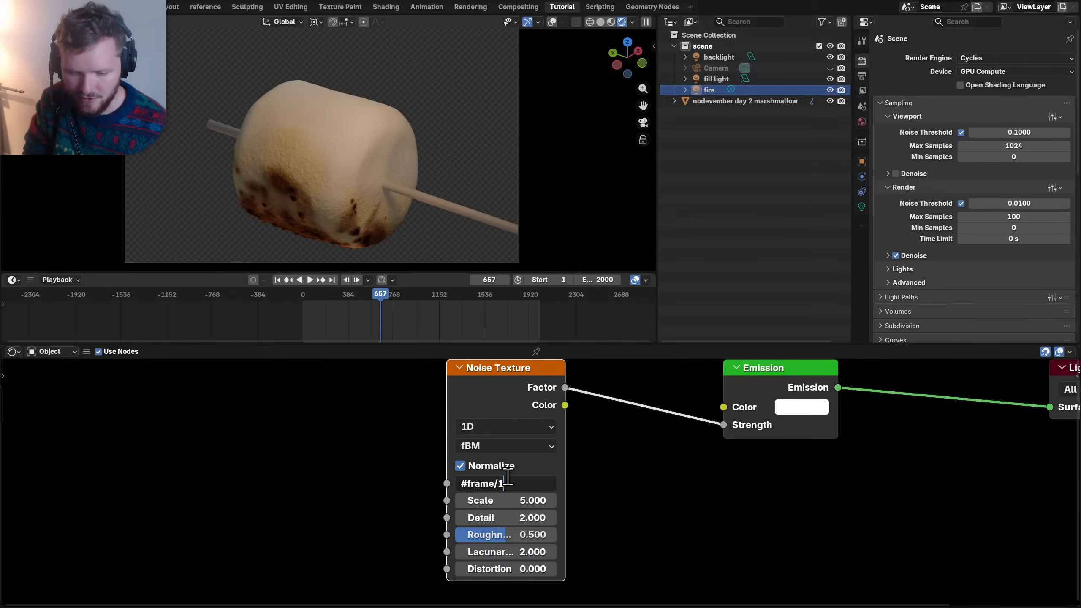
- Drive the Noise Texture's W value with the expression #frame/120 and play the animation
type("20")
key("Return")
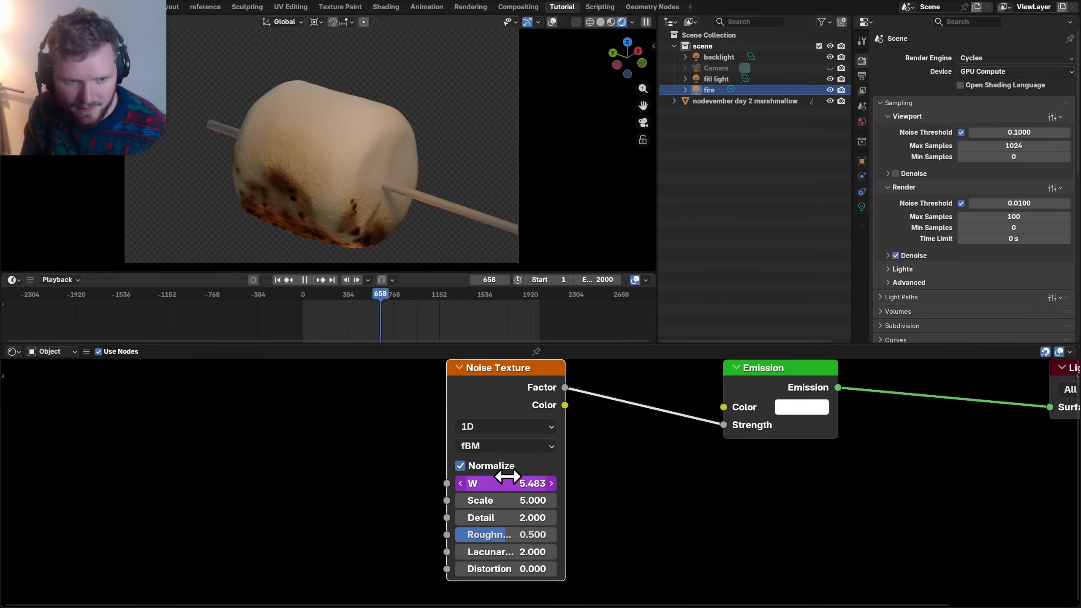
key("space")
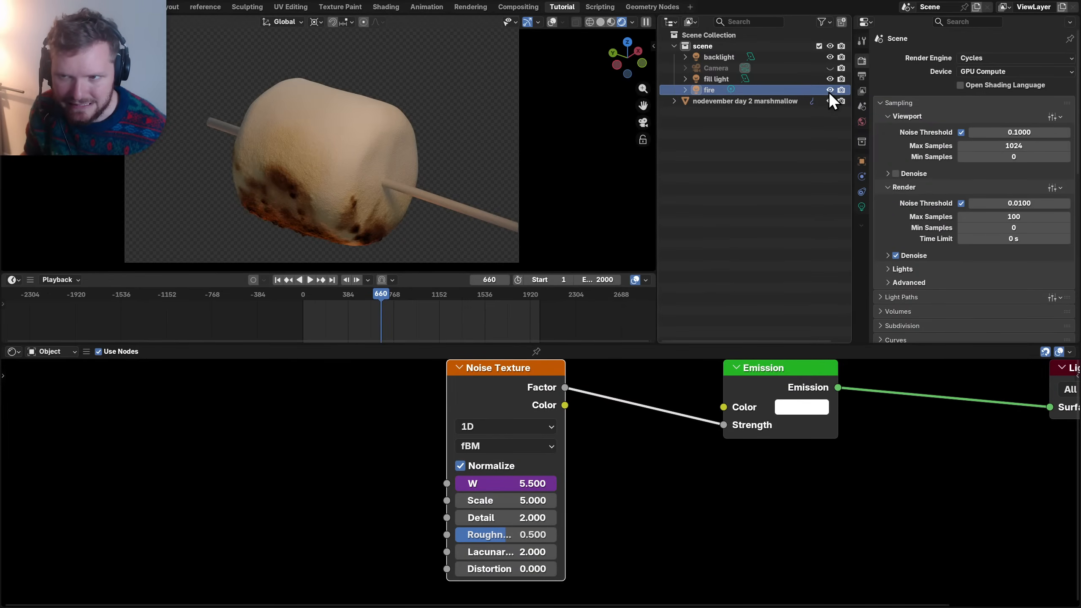
- Show the outliner's Disable in Viewports toggles, disable the marshmallow object in the viewport and save the file
left_click(823, 22)
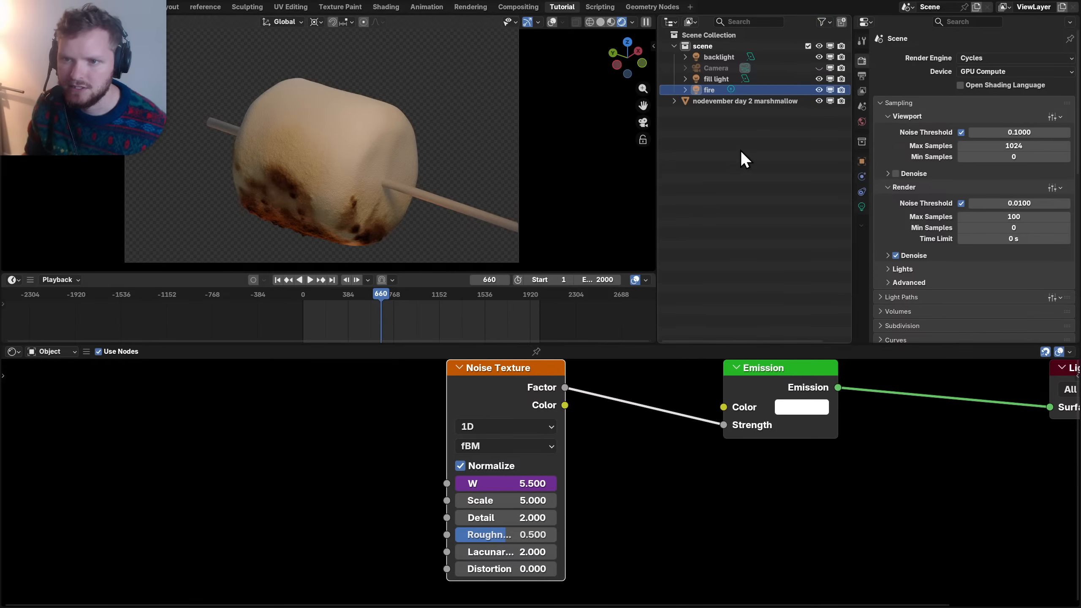
left_click(829, 91)
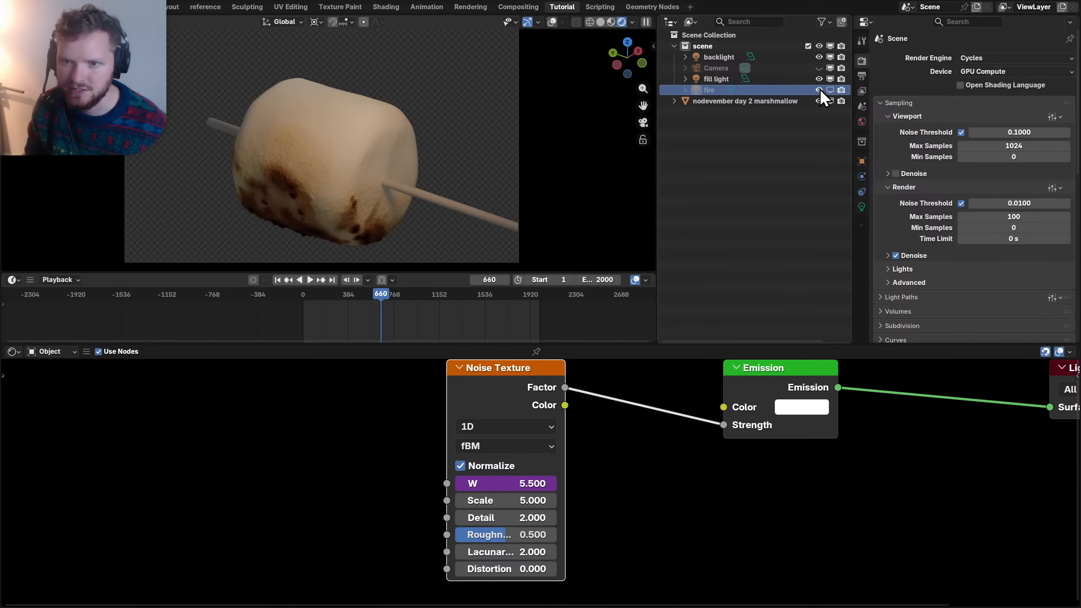
left_click(829, 89)
left_click(829, 101)
key("ctrl+s")
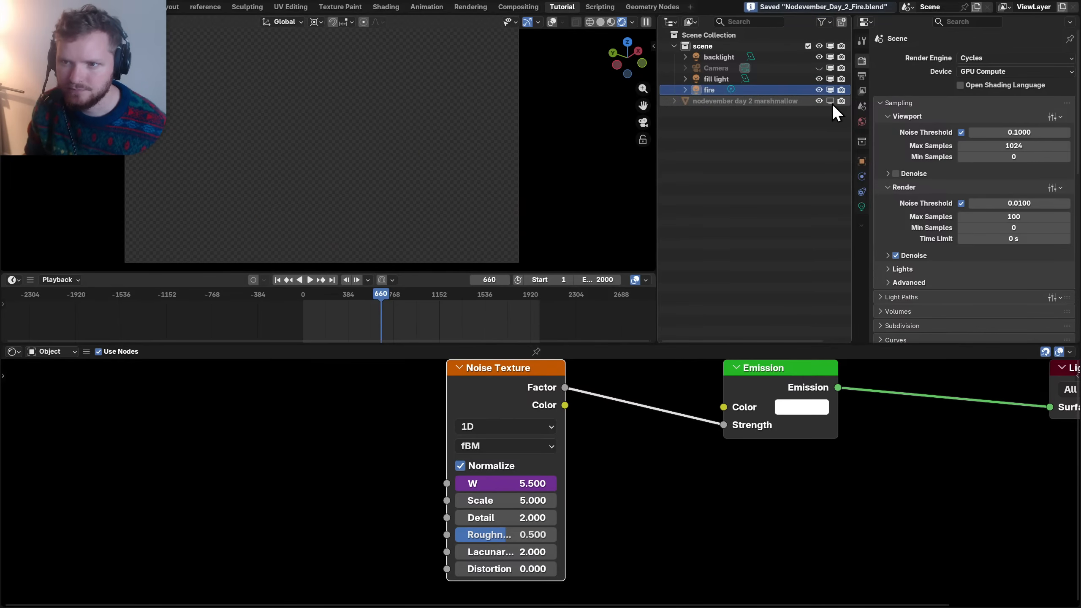
key("shift+a")
mouse_move(294, 176)
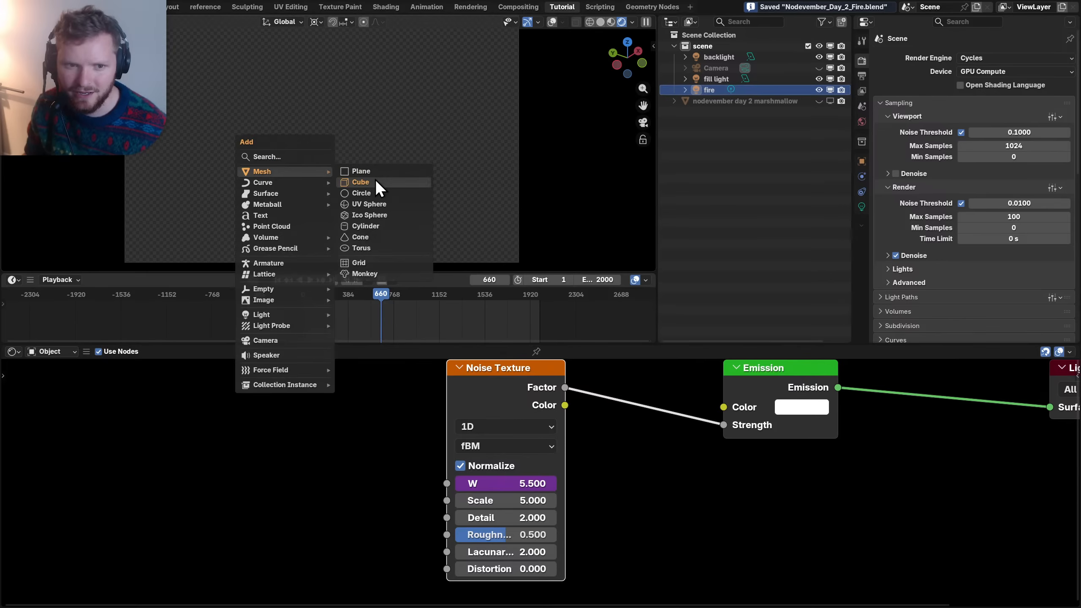
left_click(375, 179)
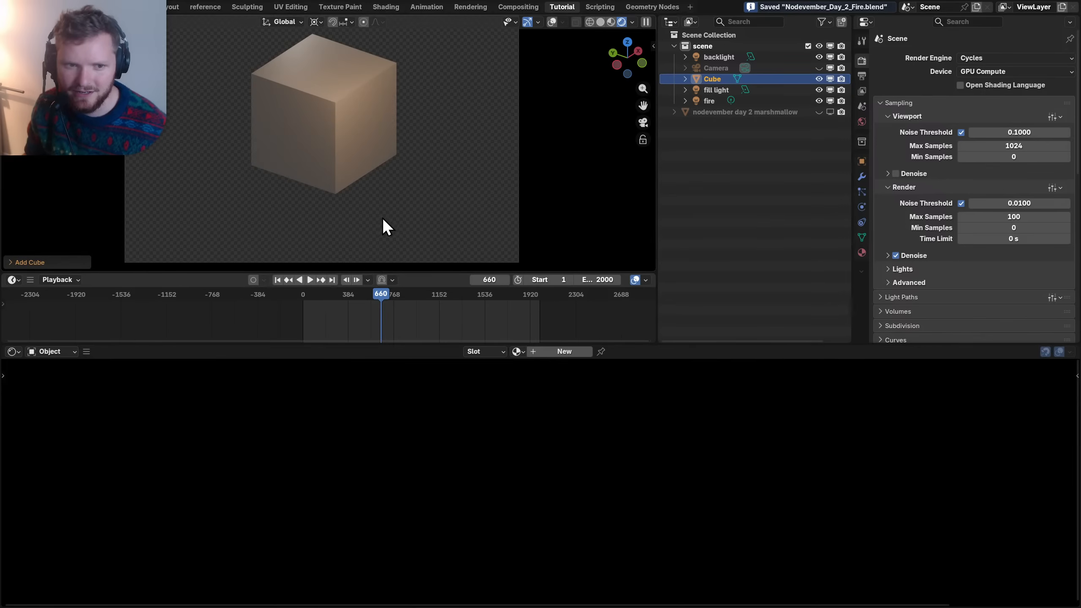
key("x")
left_click(325, 166)
- Add a UV sphere with a Subdivision modifier and play the animation to preview the fire light on it
key("shift+a")
mouse_move(264, 165)
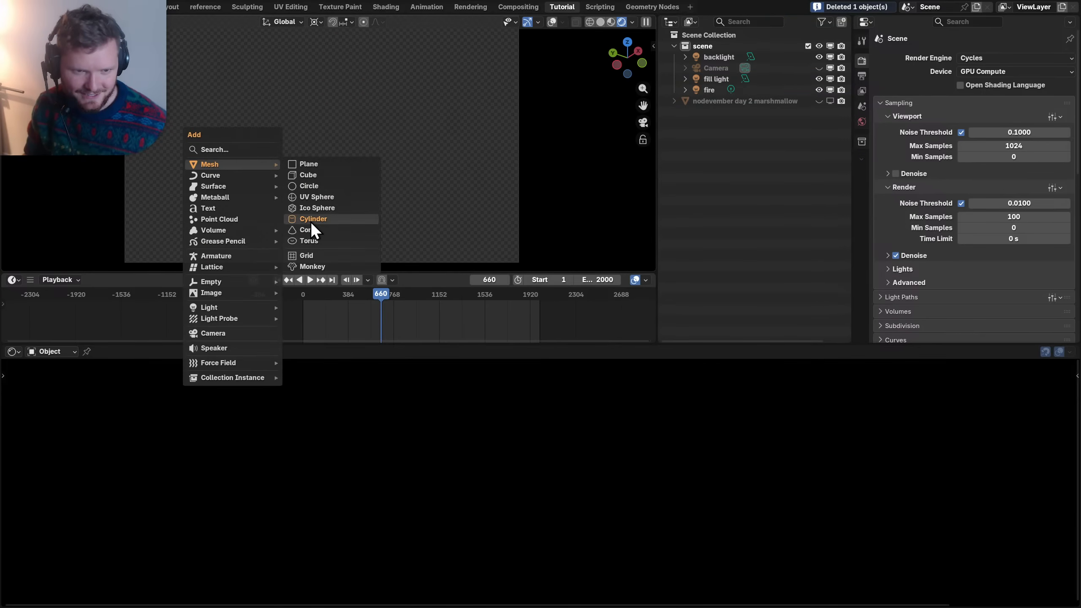
left_click(315, 198)
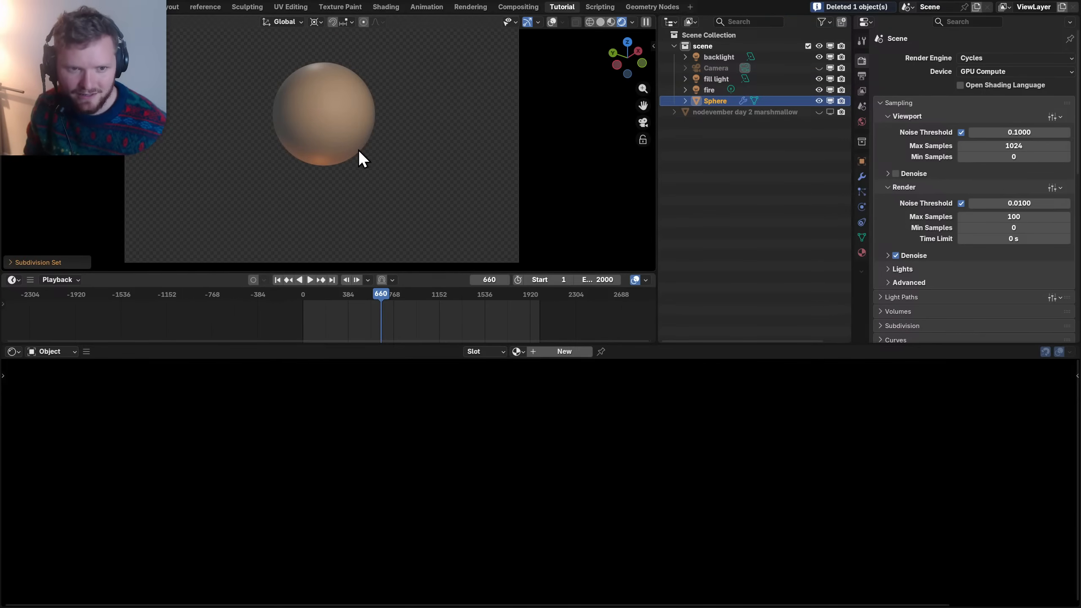
key("space")
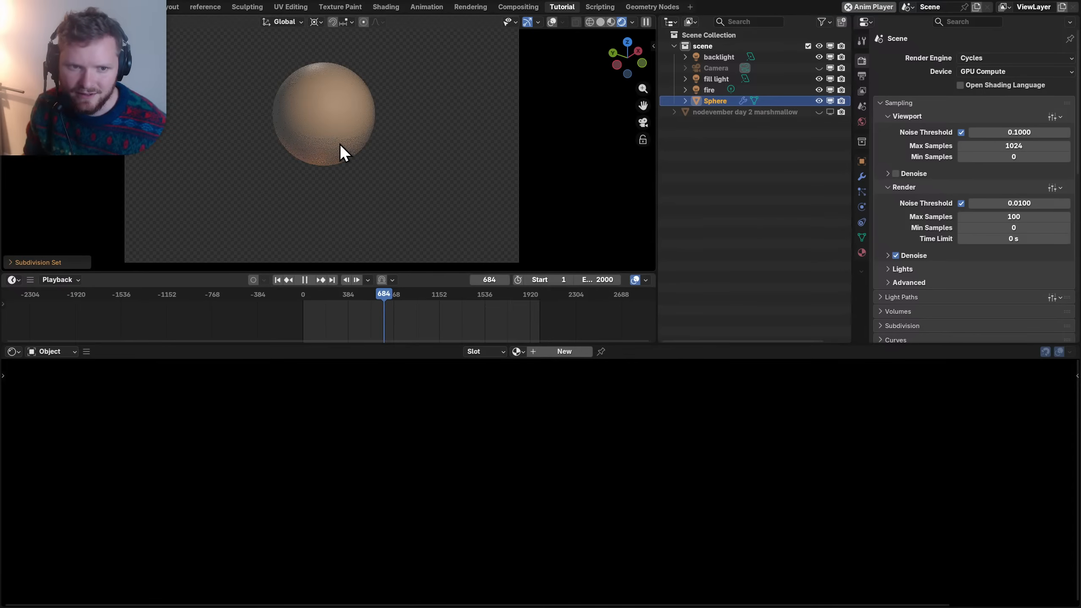
scroll(339, 143, "up", 3)
key("space")
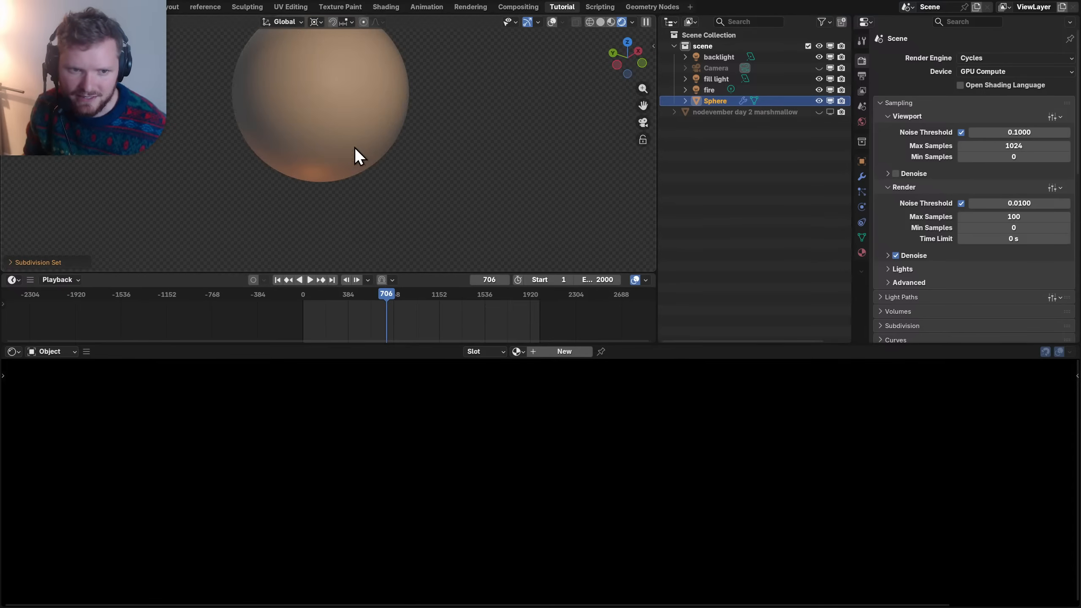
- Select the fire light and move its Noise Texture node farther away from the Emission node
left_click(709, 93)
right_click_drag(621, 406, 643, 388, "ctrl")
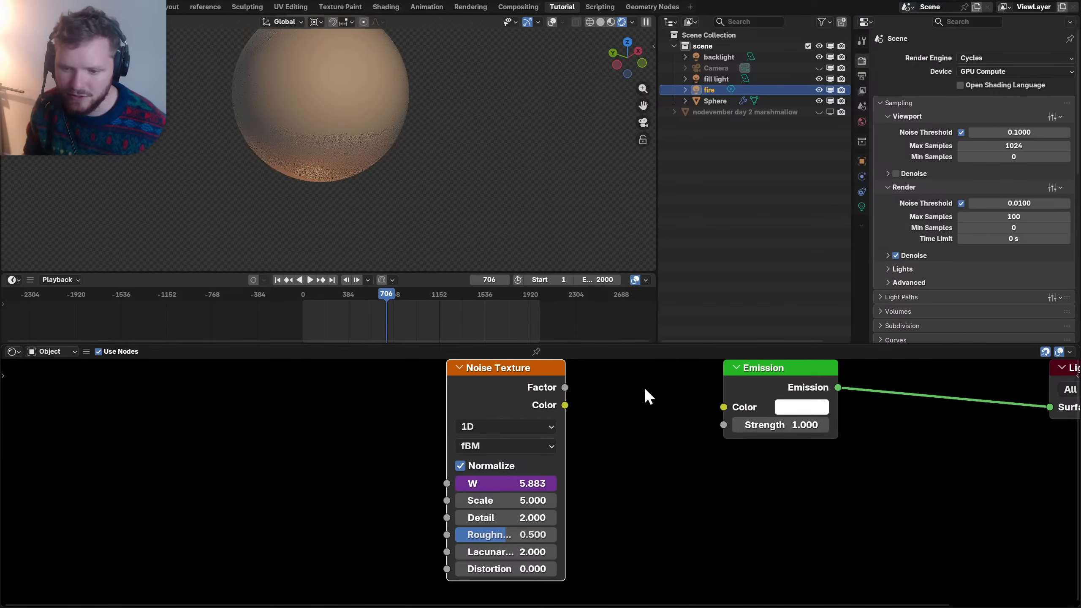
key("ctrl+z")
left_click_drag(507, 386, 441, 385)
scroll(511, 409, "up", 3)
middle_click_drag(483, 418, 401, 445)
scroll(409, 439, "down", 1)
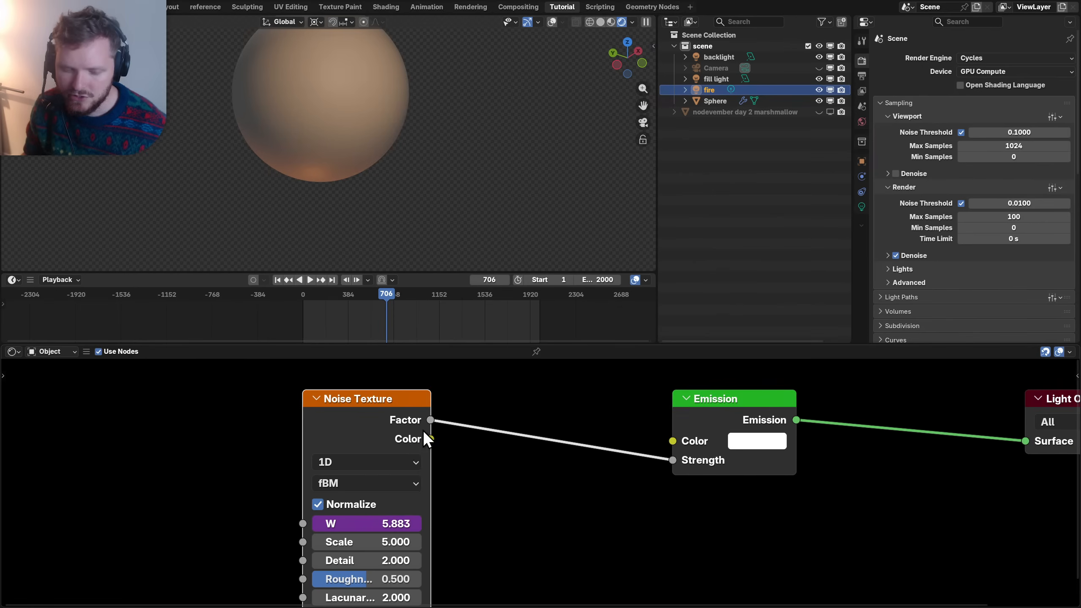
- Insert a Map Range node on the link between the Noise Texture factor and the Emission strength
key("shift+a")
type("rang")
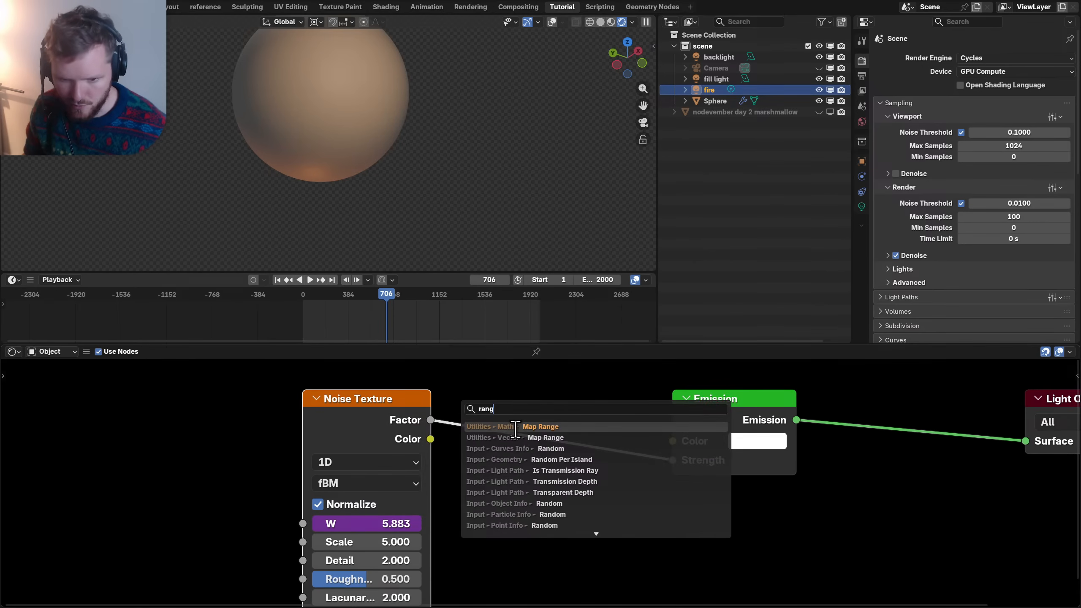
key("Return")
left_click(492, 386)
scroll(554, 495, "up", 1)
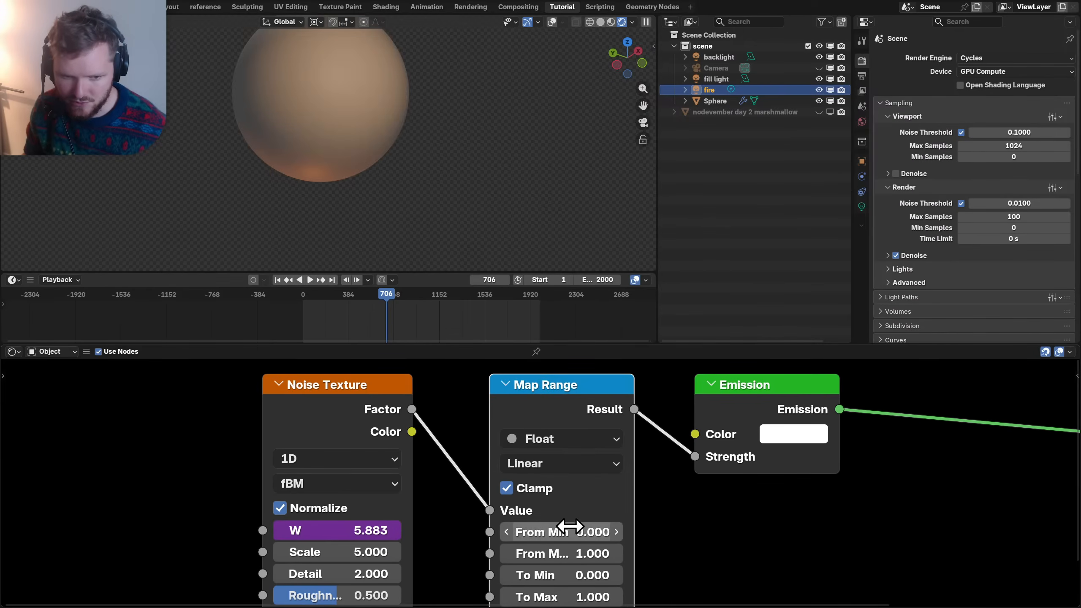
- Set the Map Range node's From Min to 0.3, From Max to 0.7, To Min to 0.5 and To Max to 1.5
middle_click_drag(572, 531, 511, 516)
left_click(506, 516)
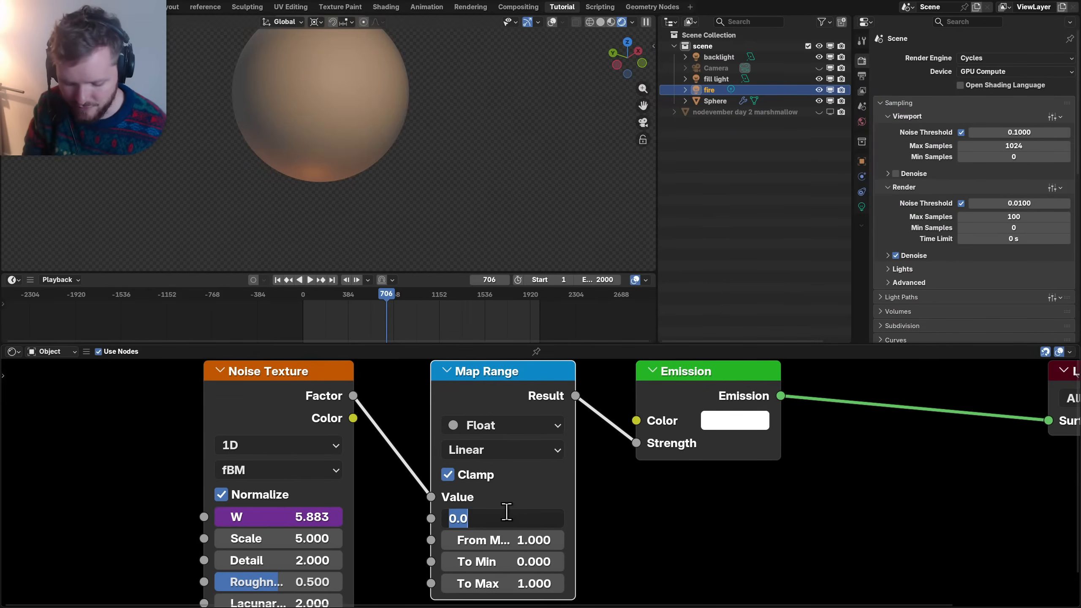
type(".33")
key("Tab")
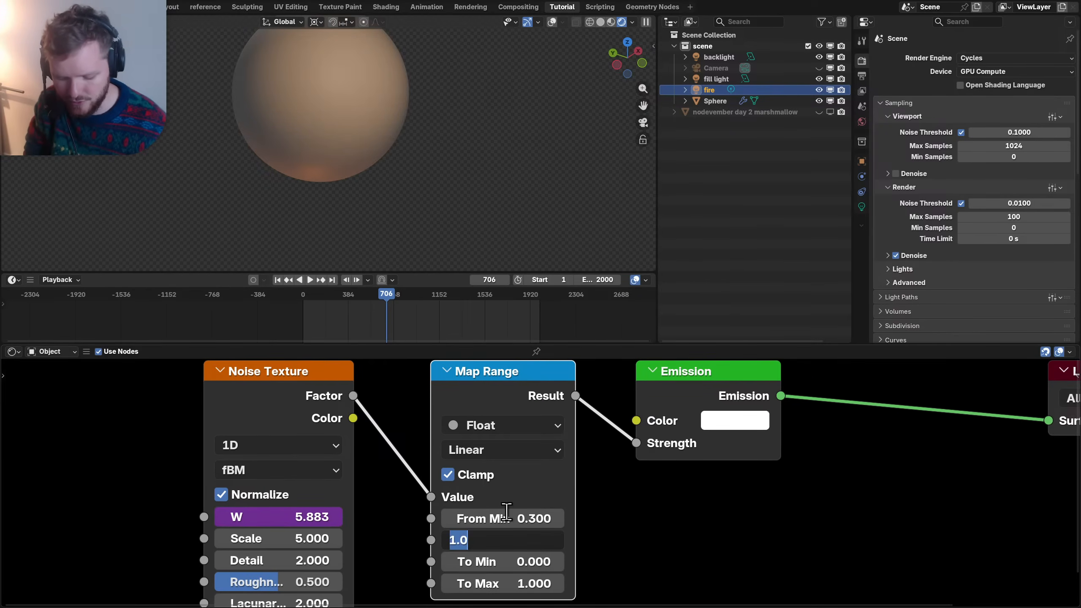
type(".7")
key("Return")
left_click(499, 562)
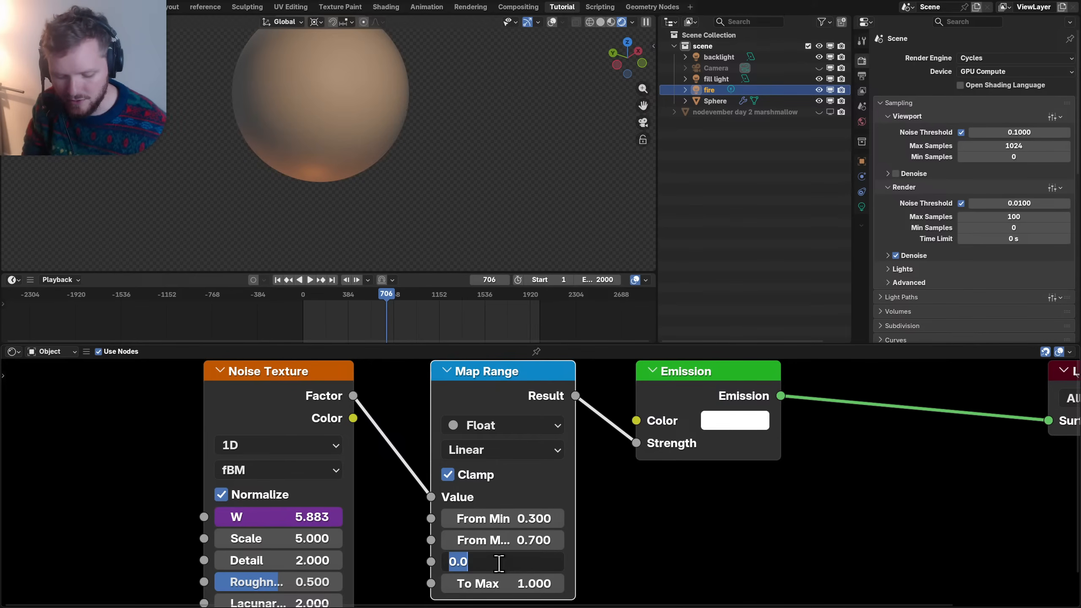
type(".5")
key("Tab")
type("1.5")
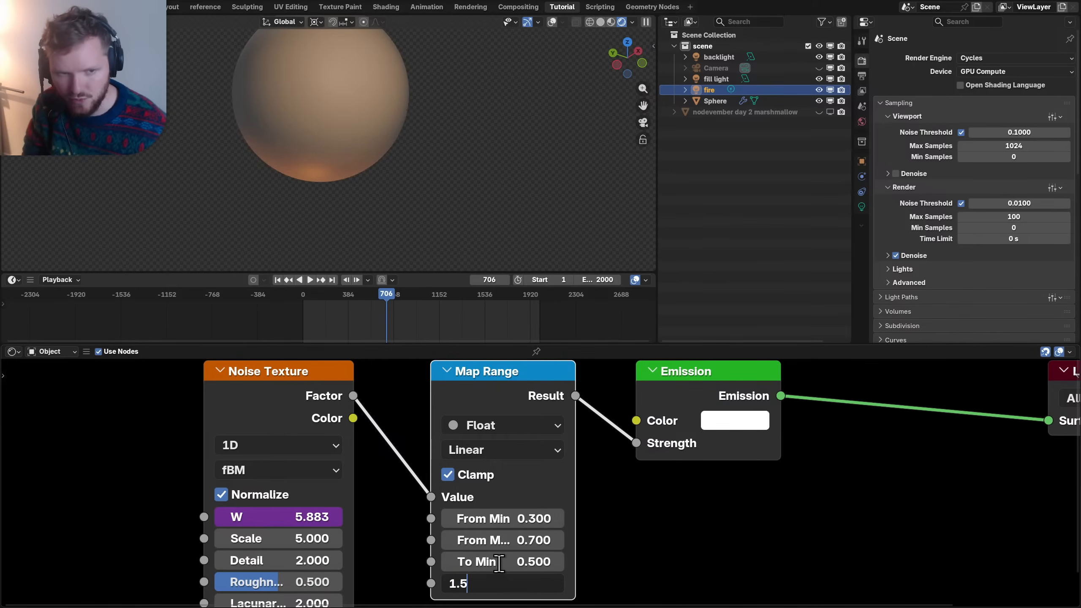
key("Return")
- Preview the light's flicker on the sphere's underside and change the Noise Texture's W expression to frame/90
scroll(293, 193, "up", 5)
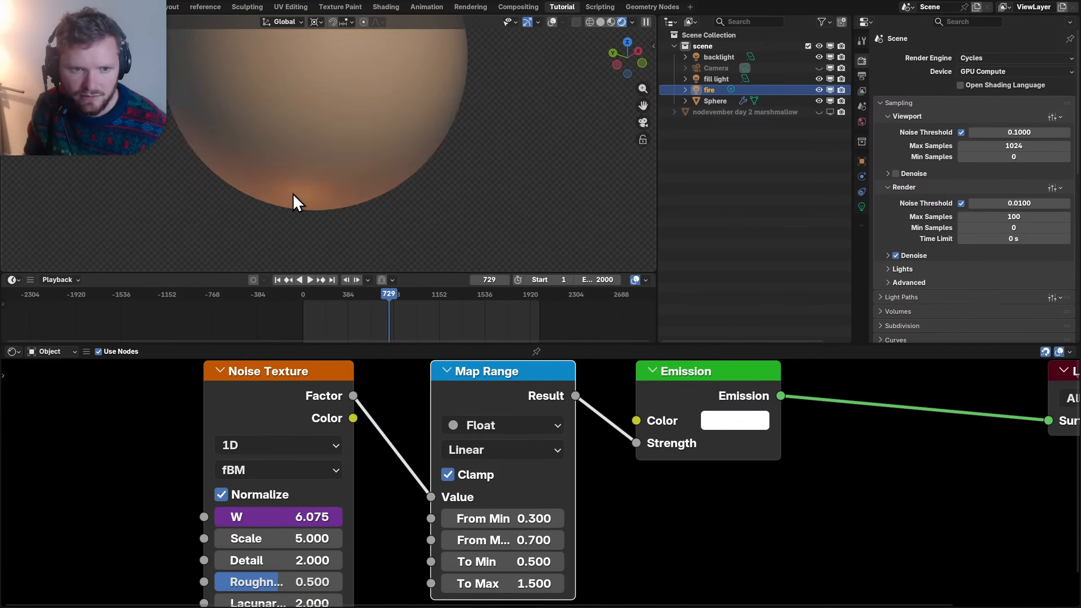
middle_click_drag(289, 226, 298, 163, "shift")
key("space")
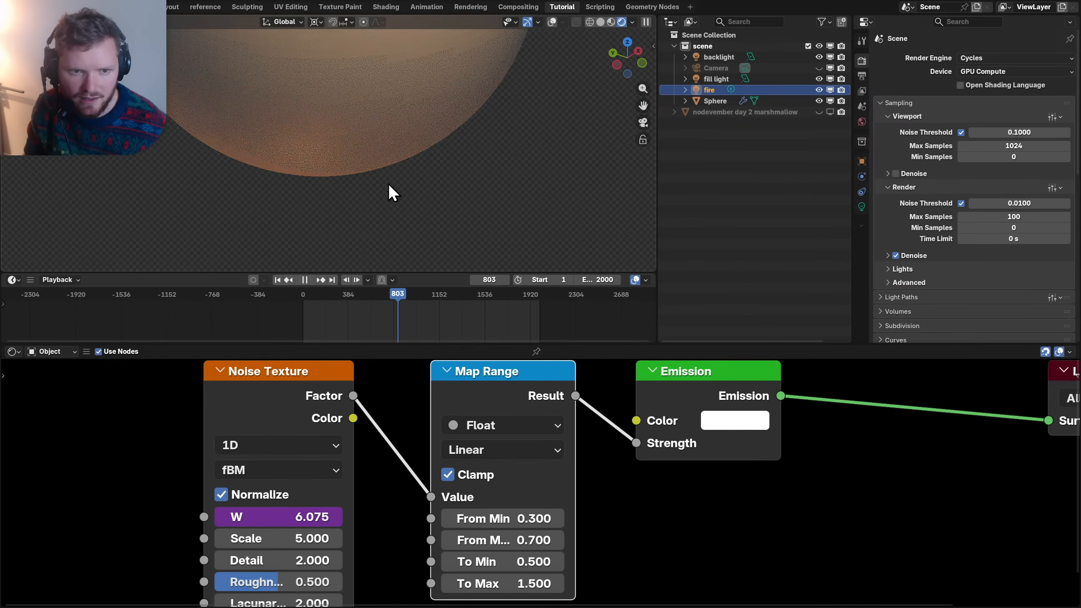
key("space")
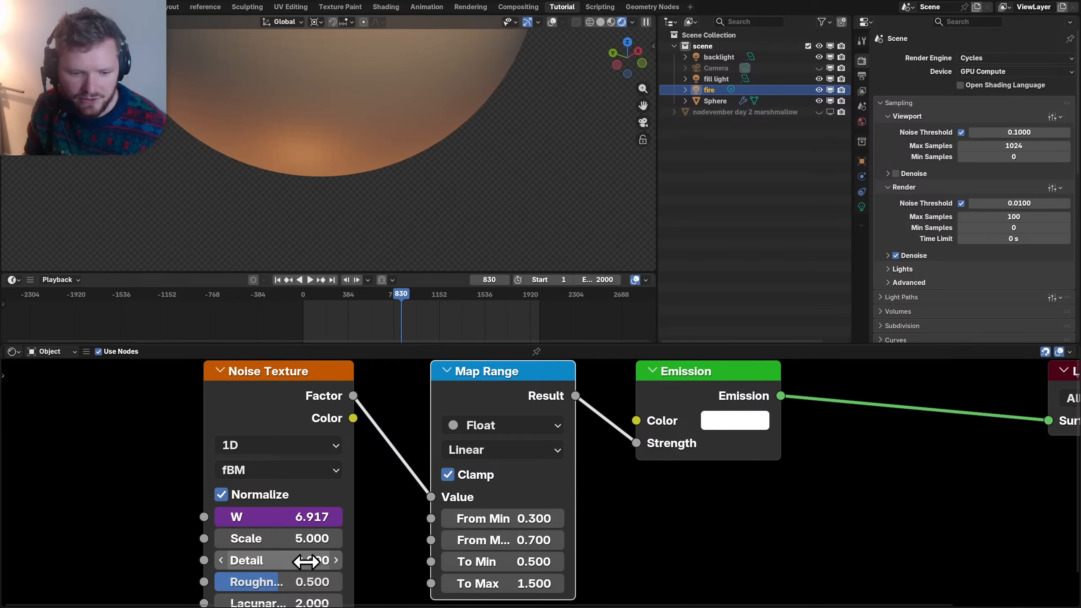
left_click(292, 516)
type("frame/120")
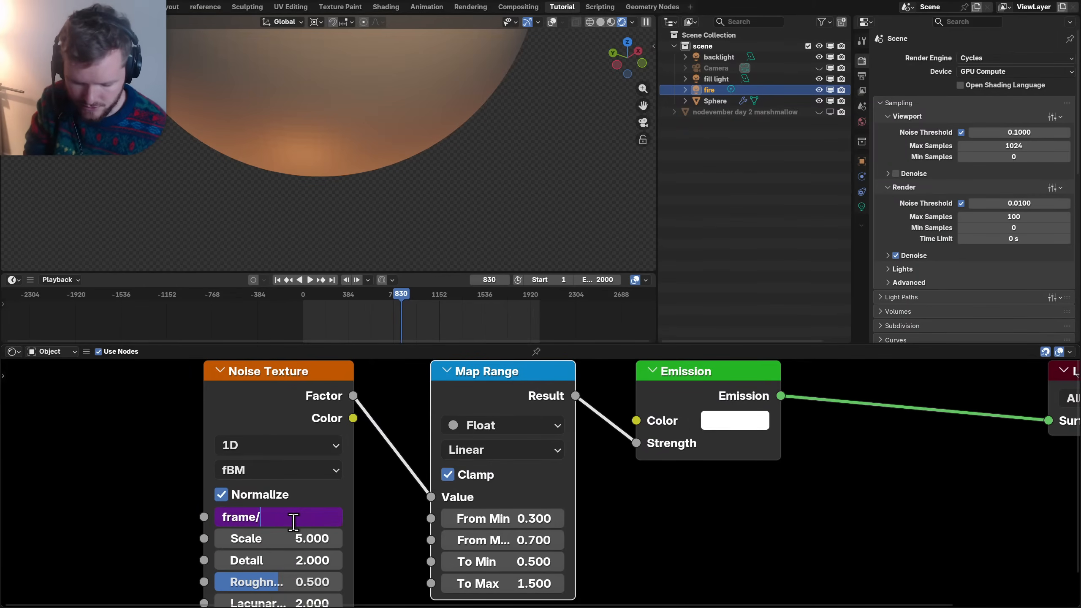
key("Return")
key("space")
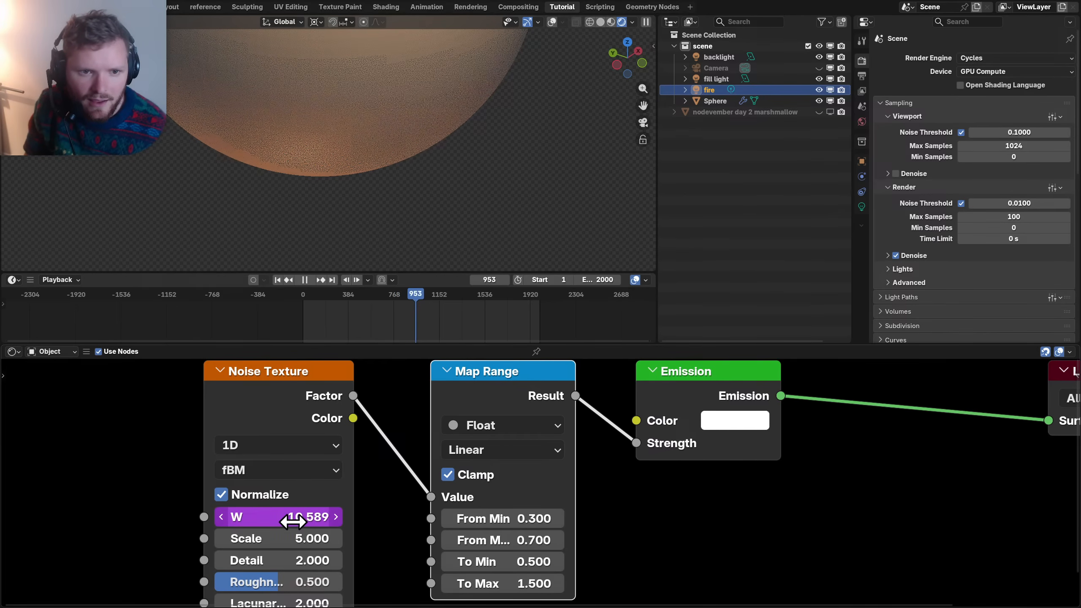
key("space")
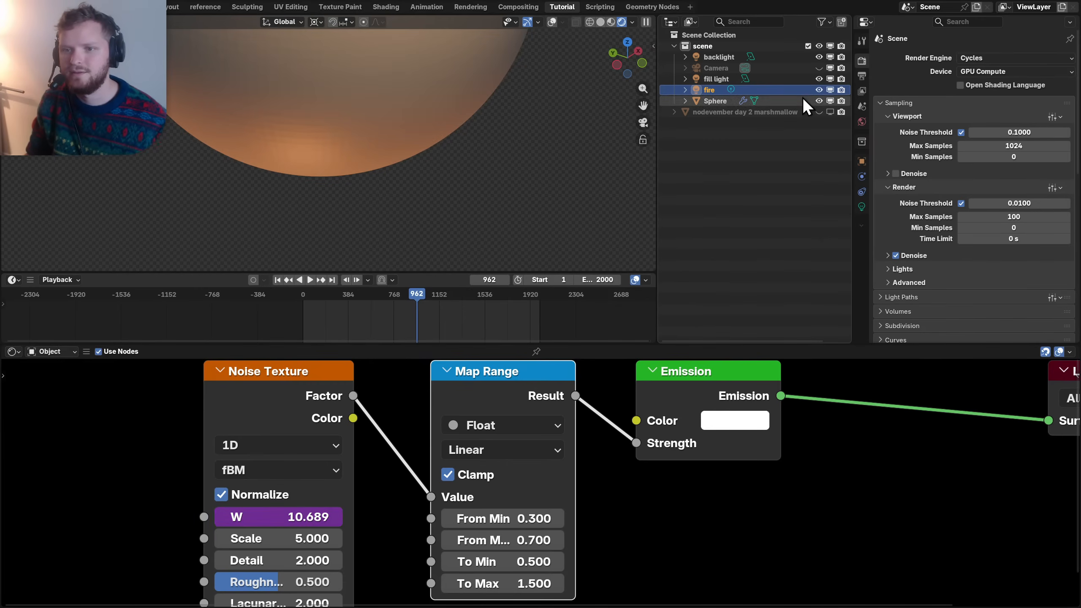
- Delete the sphere, re-enable the marshmallow in the viewport and save the file
left_click(720, 102)
key("x")
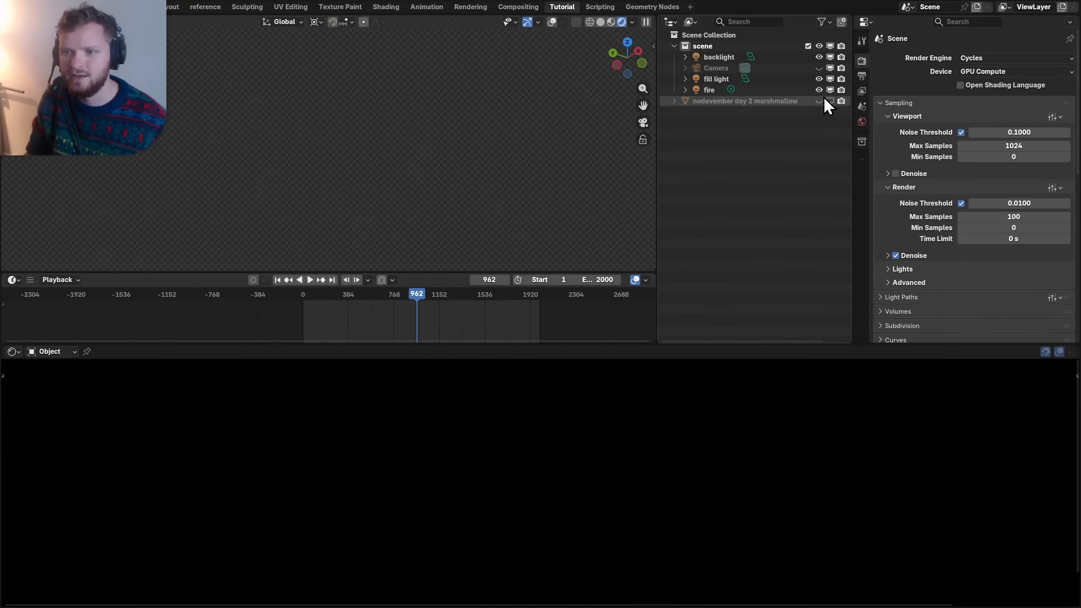
left_click(829, 101)
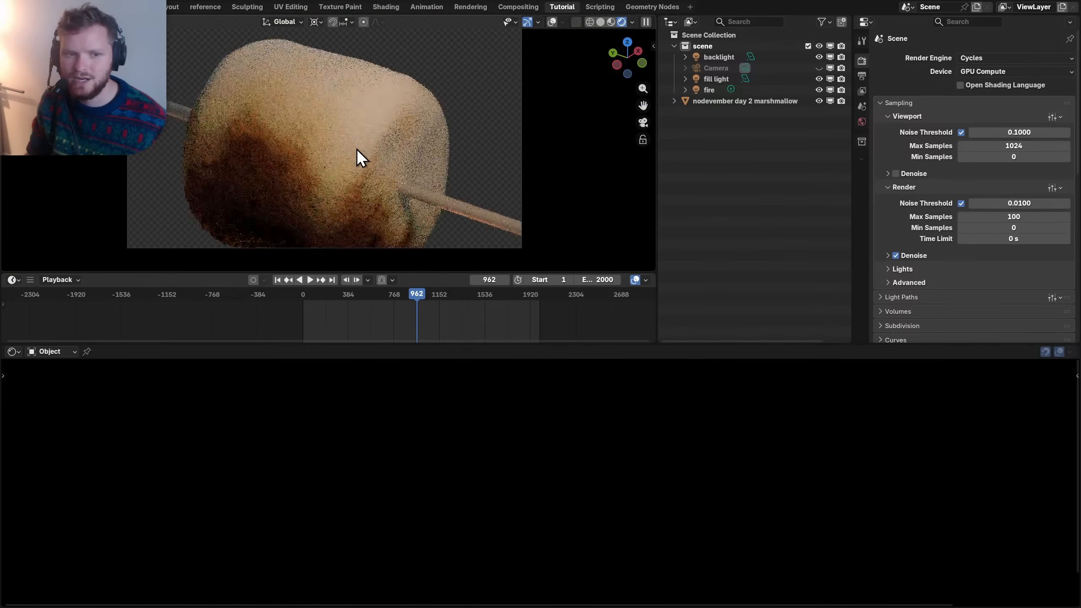
left_click(357, 148)
scroll(481, 419, "down", 3)
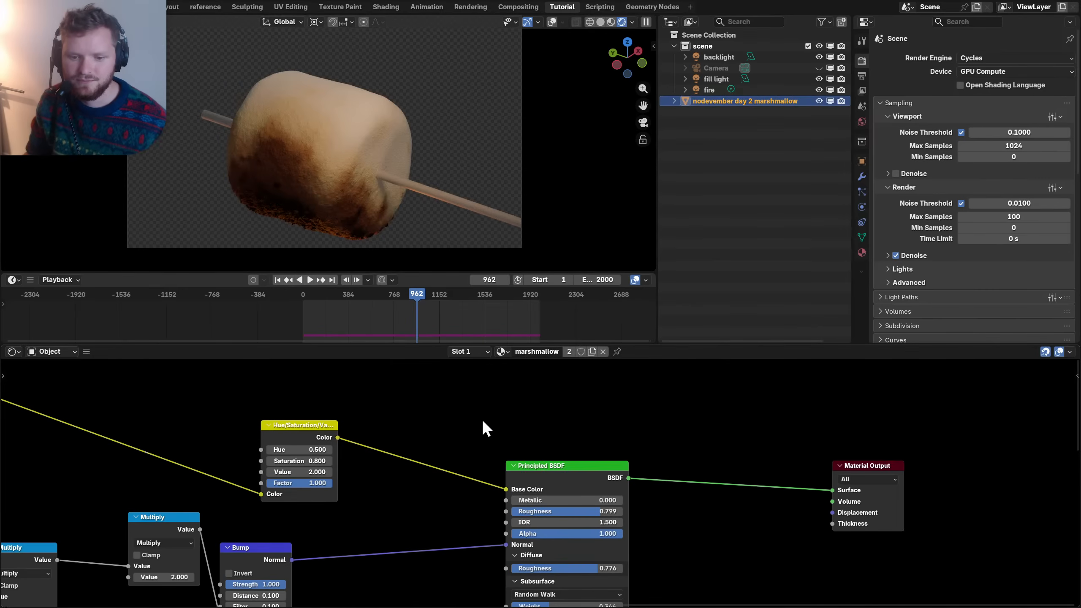
middle_click_drag(481, 419, 527, 431)
key("ctrl+s")
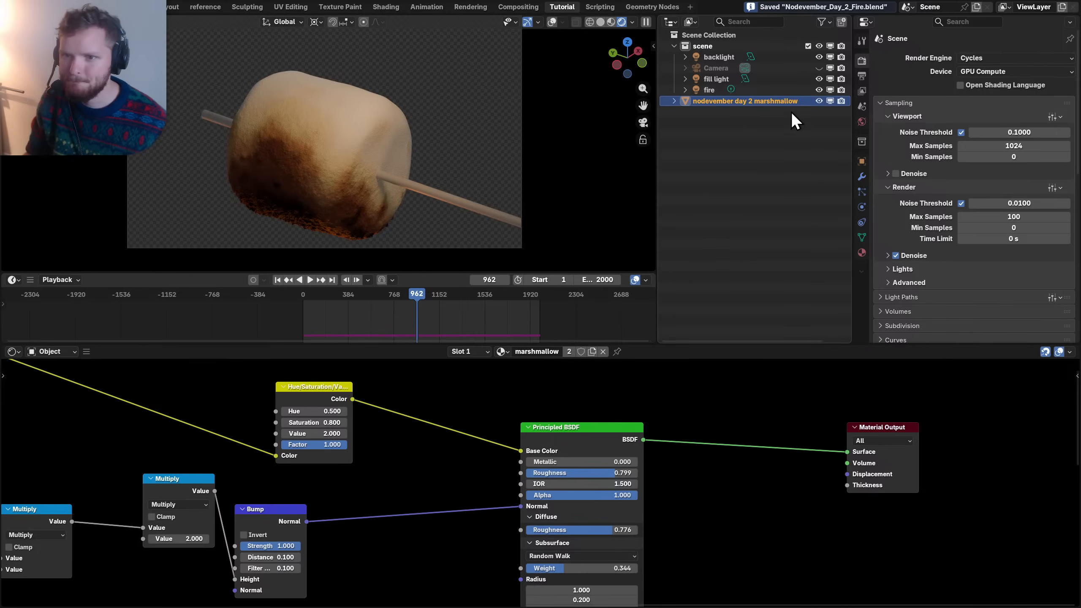
- Select the fire light and open its light data properties
left_click(716, 89)
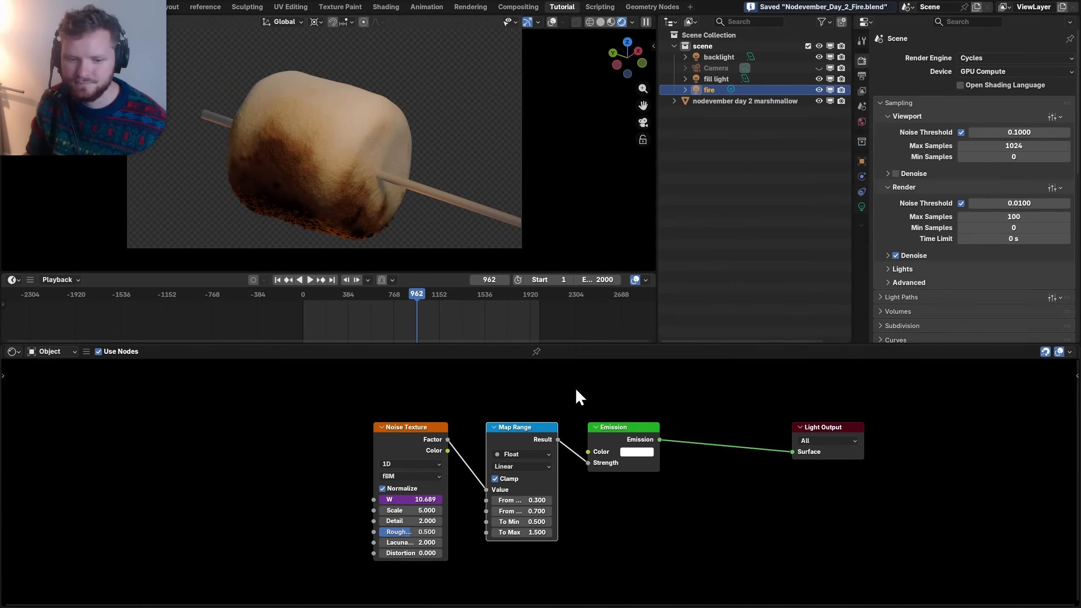
left_click(861, 208)
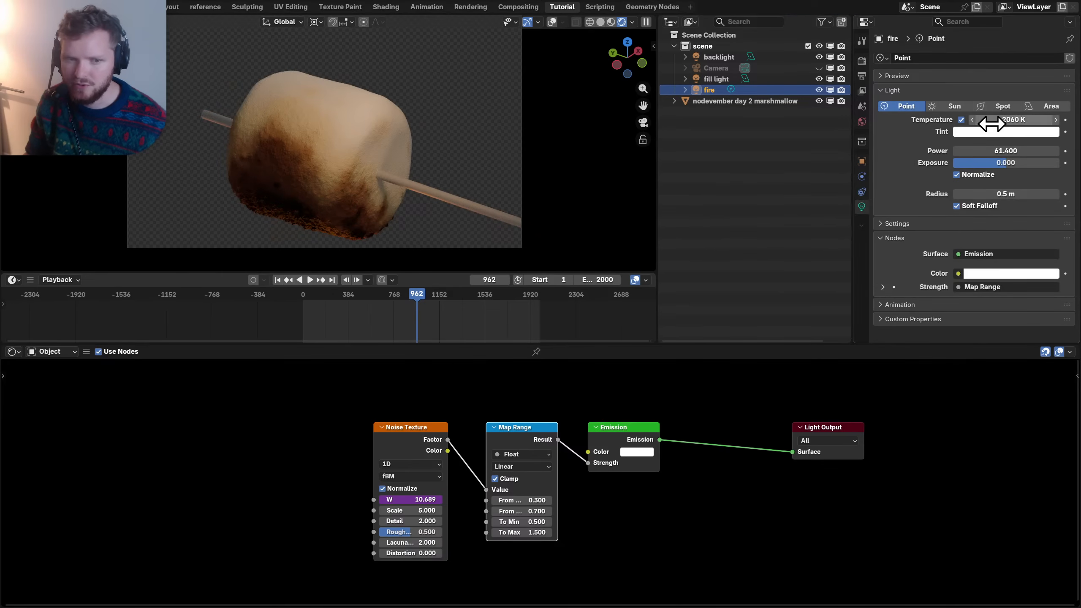
- Try a temperature of 1000 K on the fire light
left_click(1006, 120)
type("1")
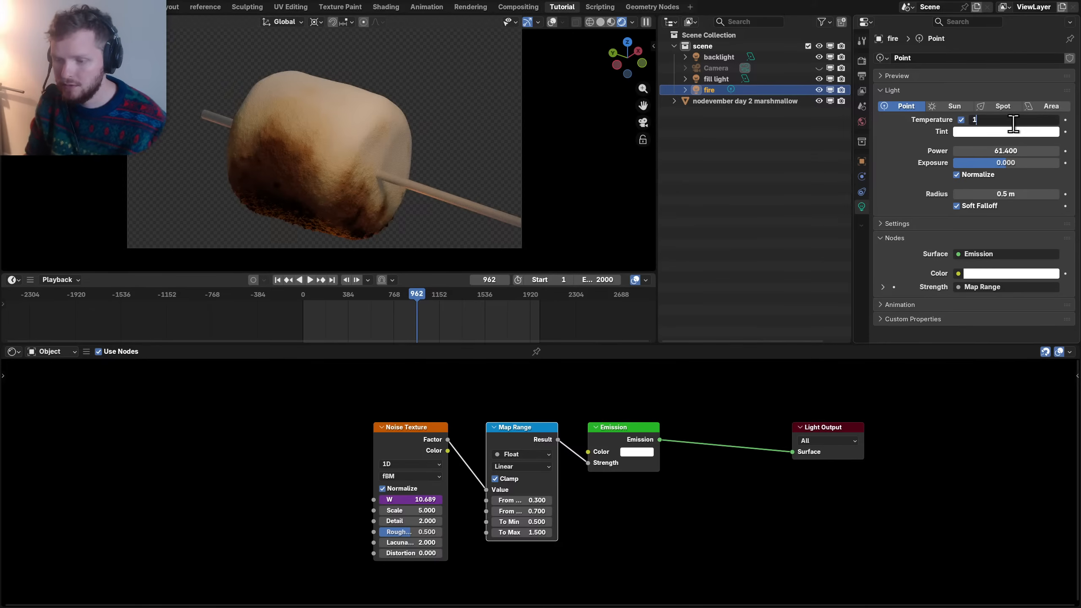
type("000")
key("Return")
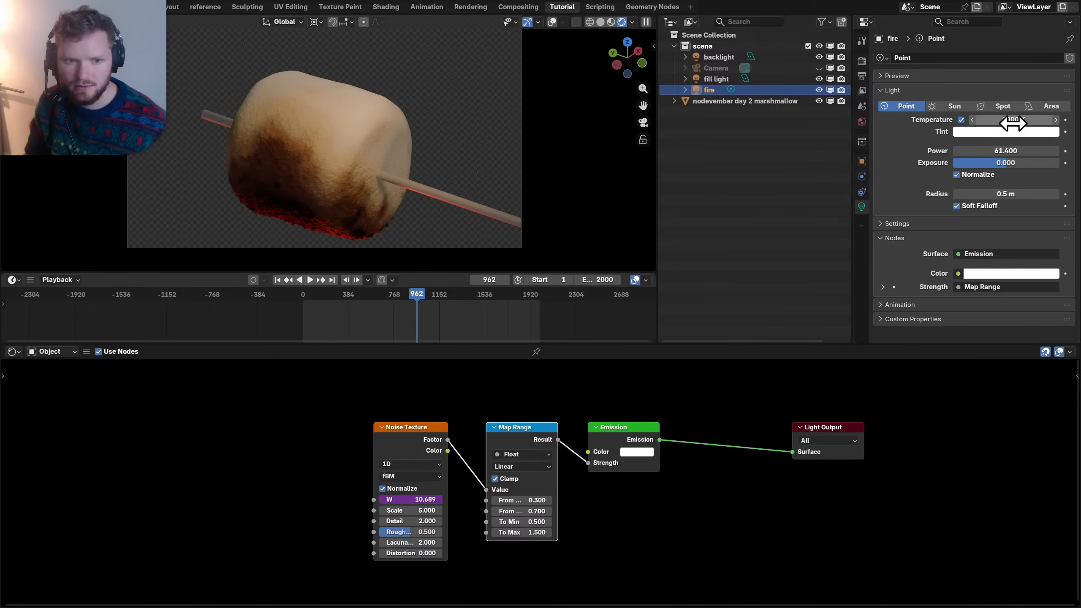
key("ctrl+z")
- Increase the power of the fire light
left_click(1011, 150)
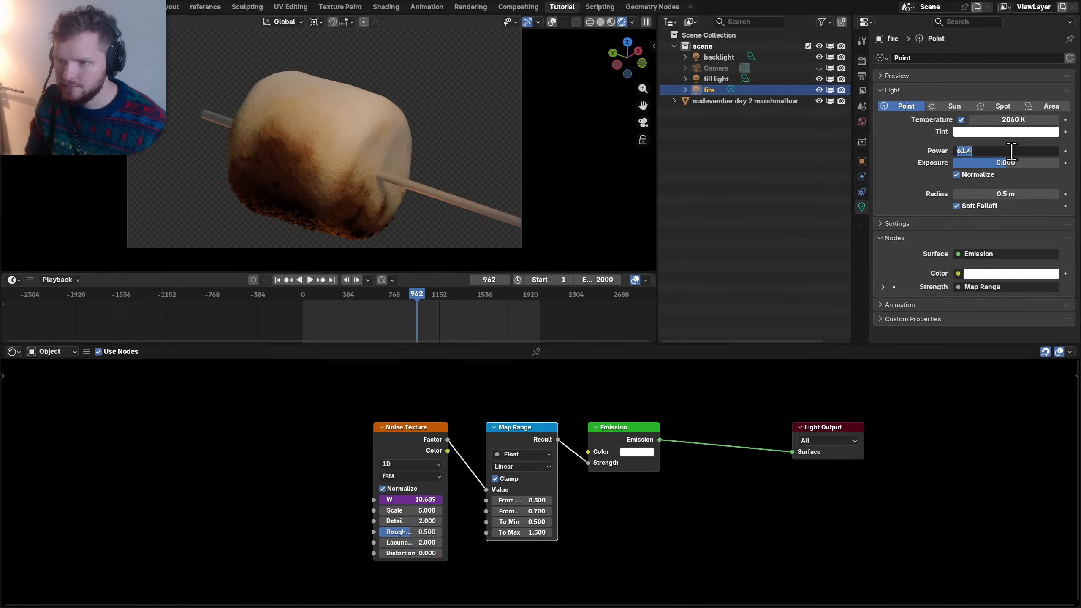
type("2")
key("Return")
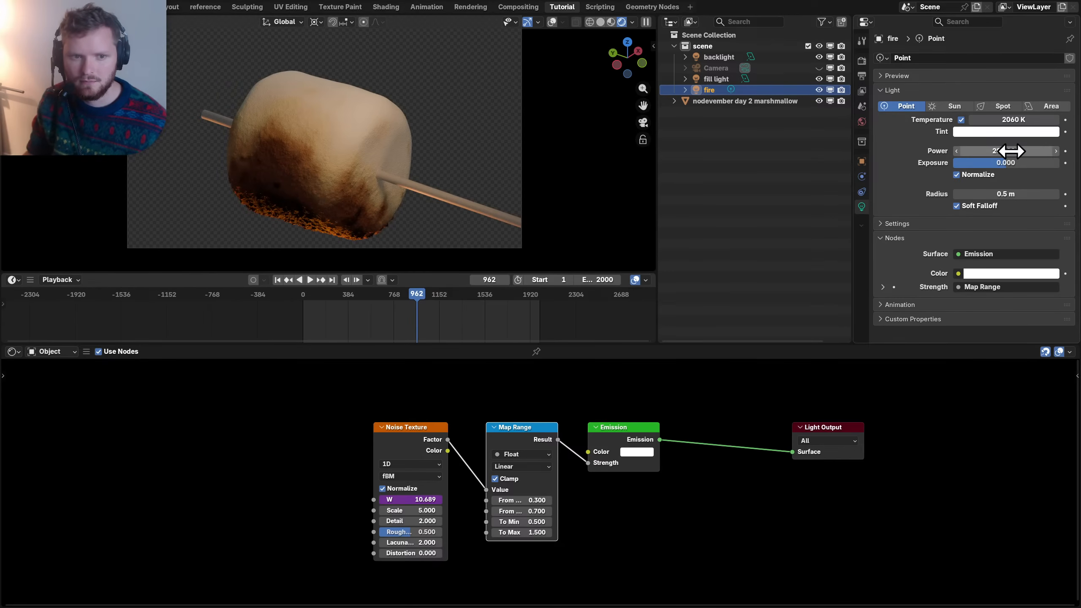
- Set the fire light's radius to 2 m and save the file
left_click(1002, 196)
type("2")
key("Return")
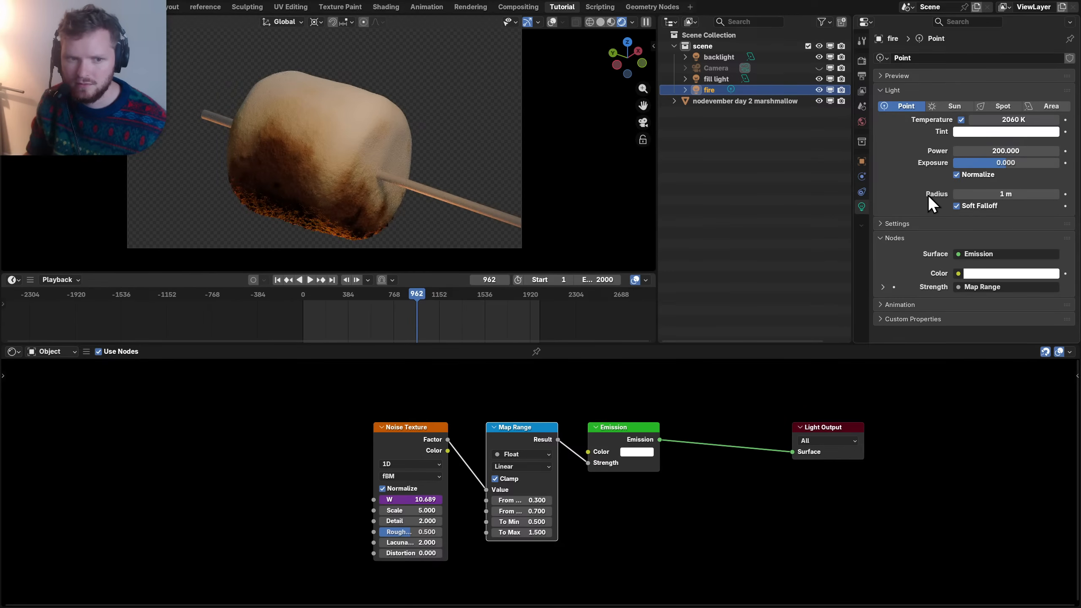
left_click_drag(997, 198, 1025, 197)
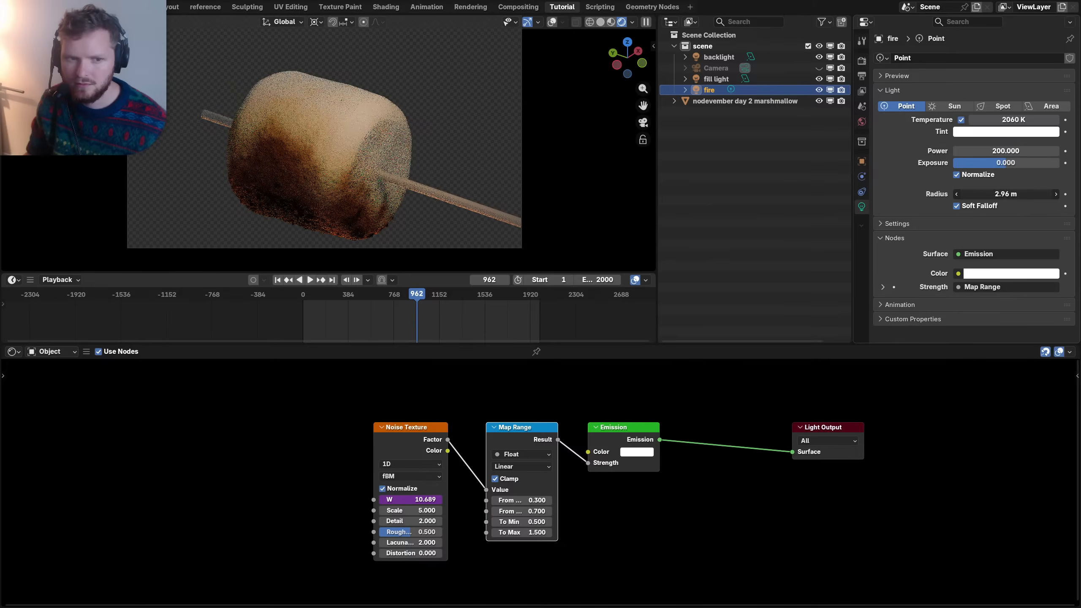
left_click(987, 198)
type("1")
key("Return")
left_click(1007, 197)
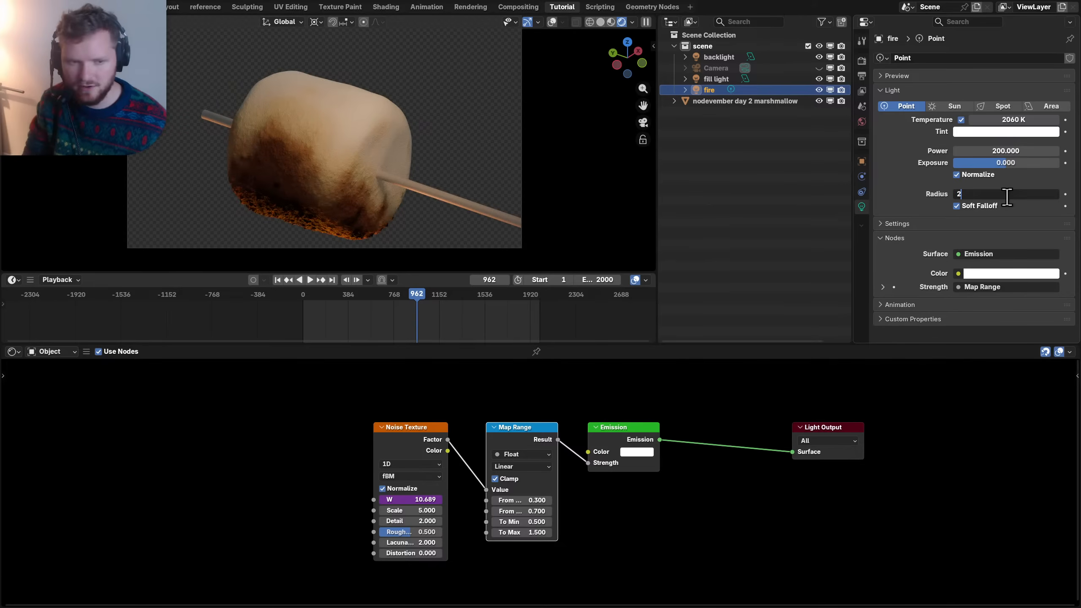
key("Return")
key("ctrl+s")
- Preview the fire lighting on the marshmallow by moving playback to frames 1363, 1681 and 1820
key("space")
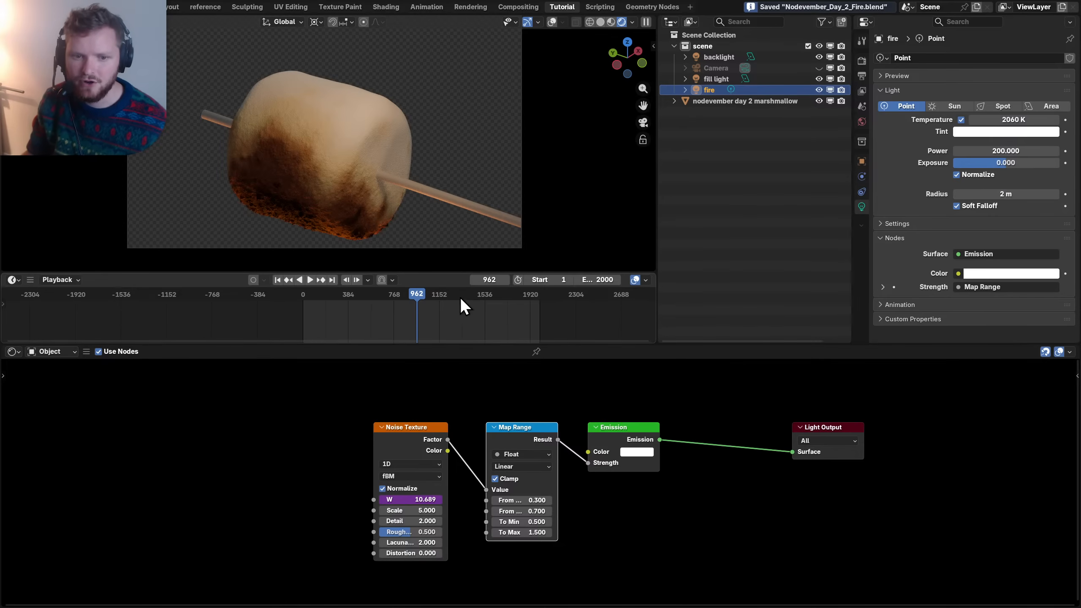
left_click(464, 293)
key("space")
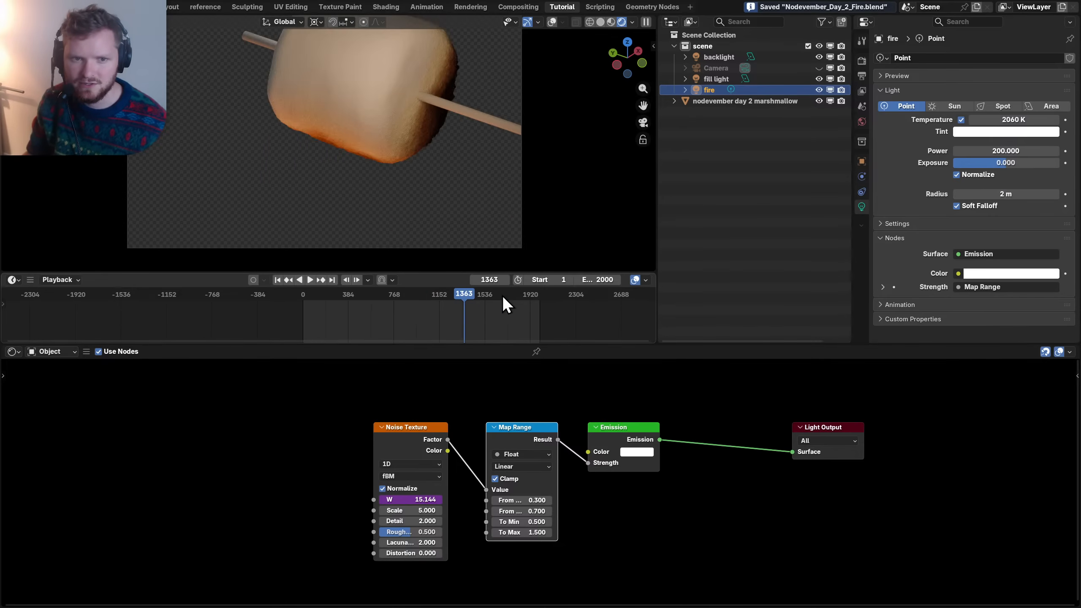
left_click(502, 296)
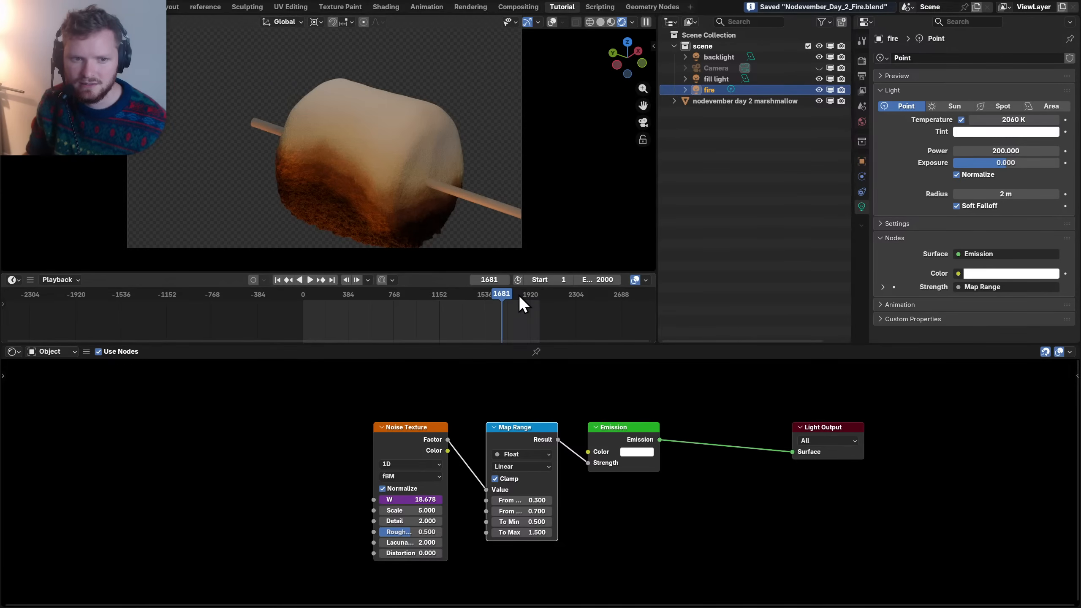
left_click(518, 295)
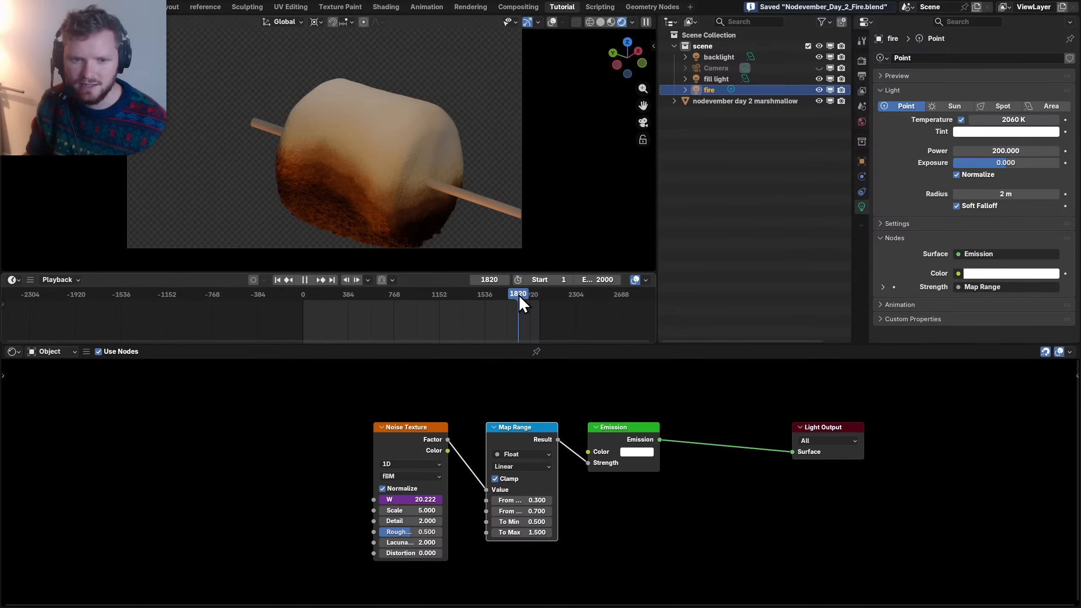
- Select the marshmallow, show its material nodes around the color ramp and save the file
left_click(387, 223)
left_click(29, 353)
left_click(12, 353)
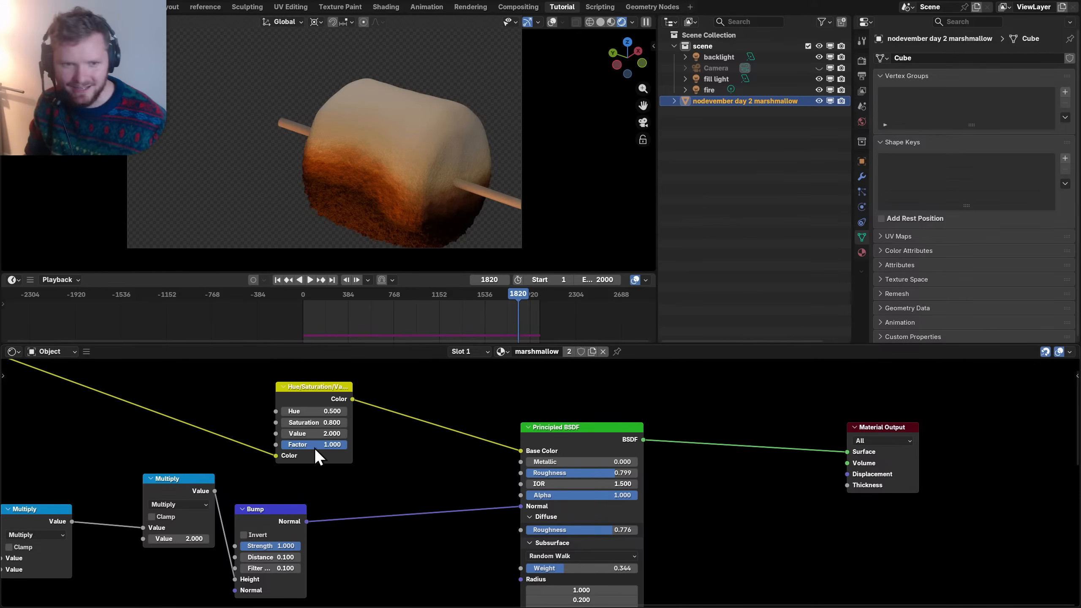
middle_click_drag(289, 466, 315, 435)
middle_click_drag(211, 450, 537, 468)
scroll(537, 467, "down", 5)
middle_click_drag(425, 458, 569, 475)
scroll(488, 421, "up", 6)
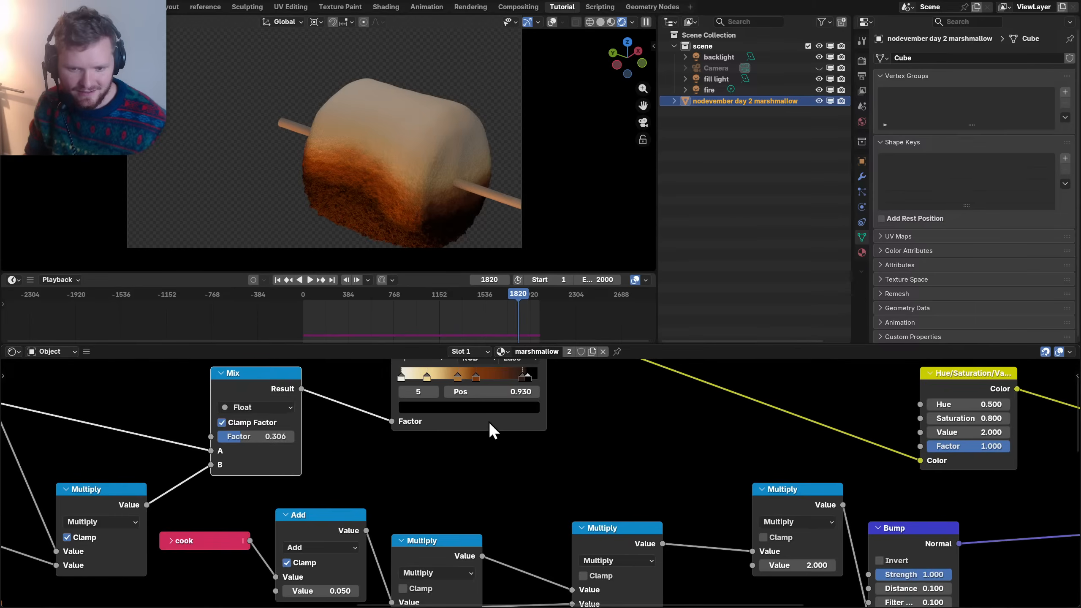
key("ctrl+s")
- In the marshmallow's color ramp, shift the dark brown stop 4 towards the lighter tones and set black stop 5's position to 0.890
left_click(403, 495)
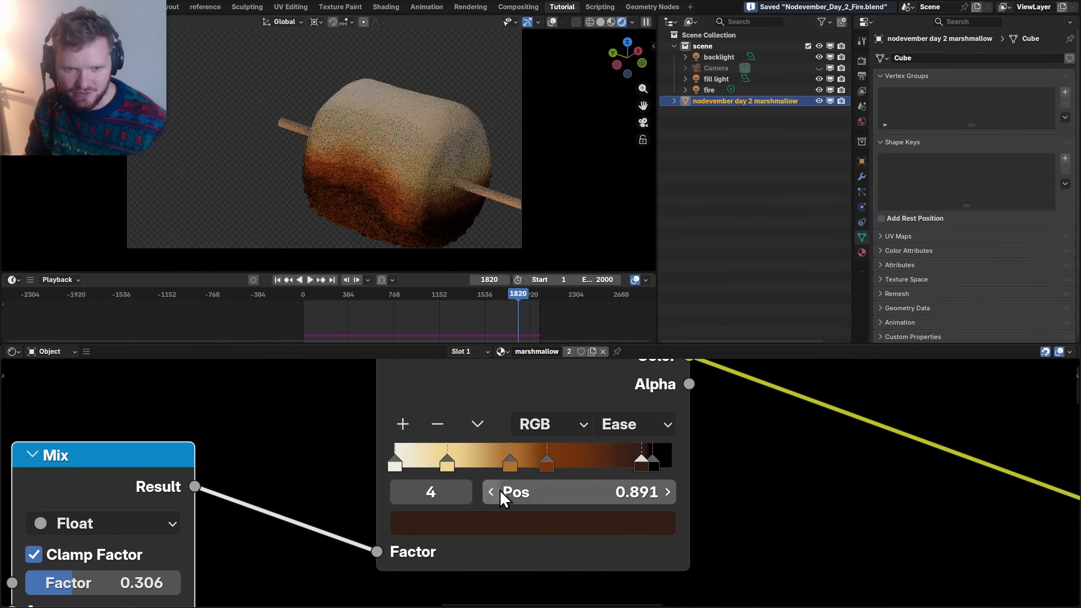
left_click_drag(596, 492, 566, 492)
left_click_drag(490, 494, 521, 494)
left_click(464, 492)
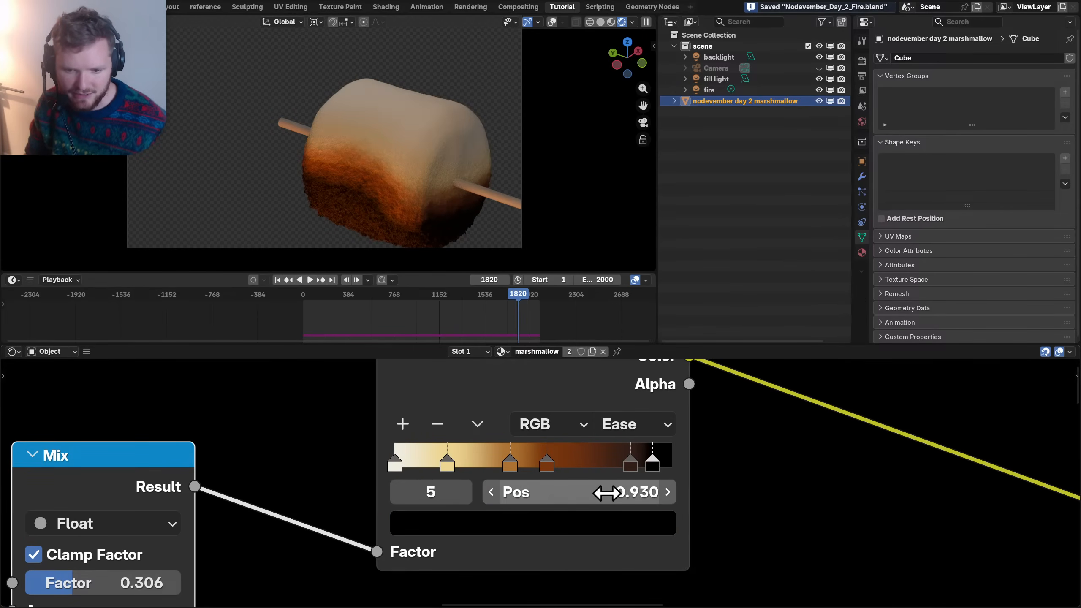
left_click_drag(603, 490, 589, 490)
scroll(385, 167, "up", 8)
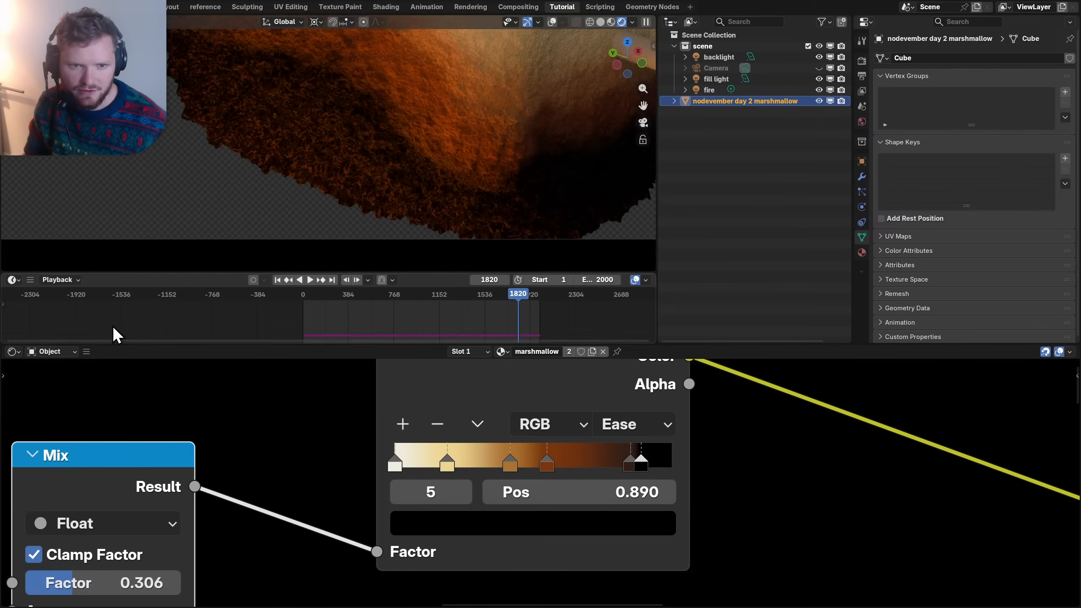
- Try cutting the link from the Bump node's normal to the Principled BSDF
scroll(343, 432, "down", 6)
middle_click_drag(702, 503, 468, 426)
scroll(595, 480, "up", 3)
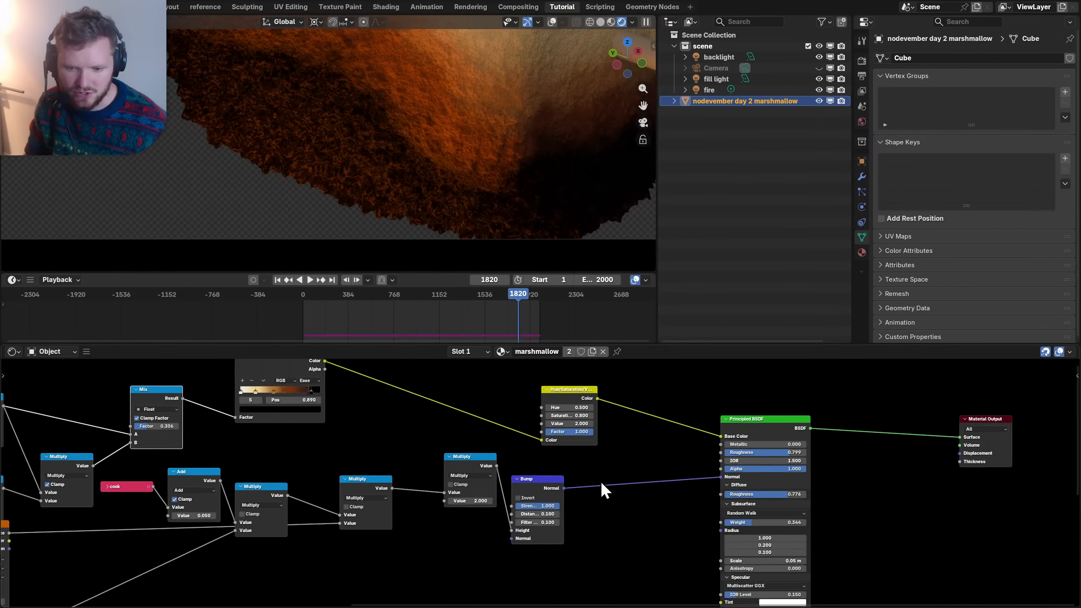
right_click_drag(646, 501, 649, 440, "ctrl")
key("ctrl+z")
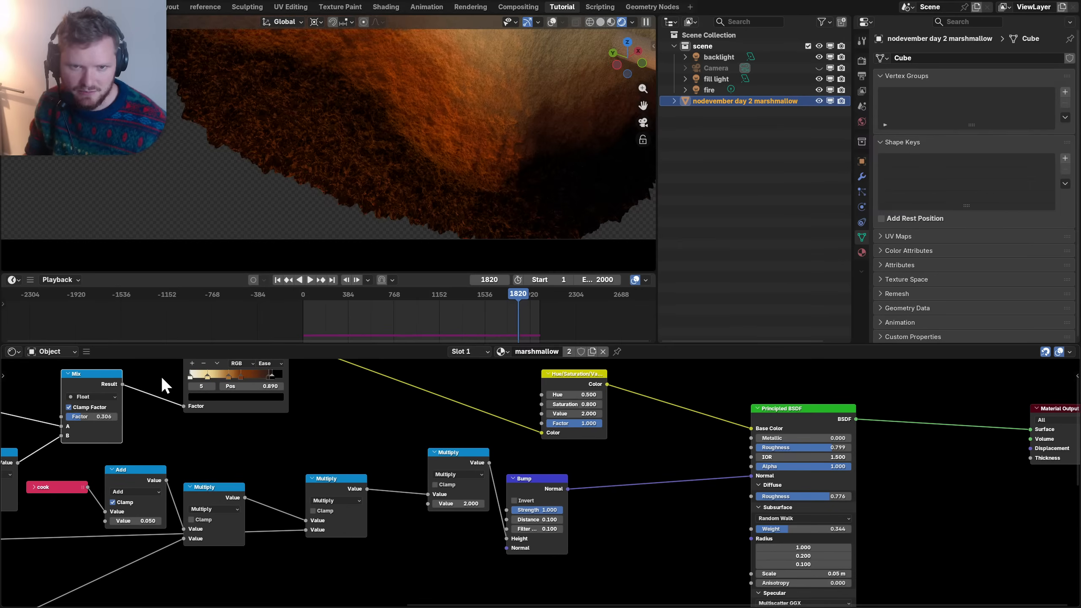
- Switch the node editor to the marshmallow's geometry nodes, showing the boiling group
left_click(15, 353)
key("g")
scroll(385, 455, "up", 2)
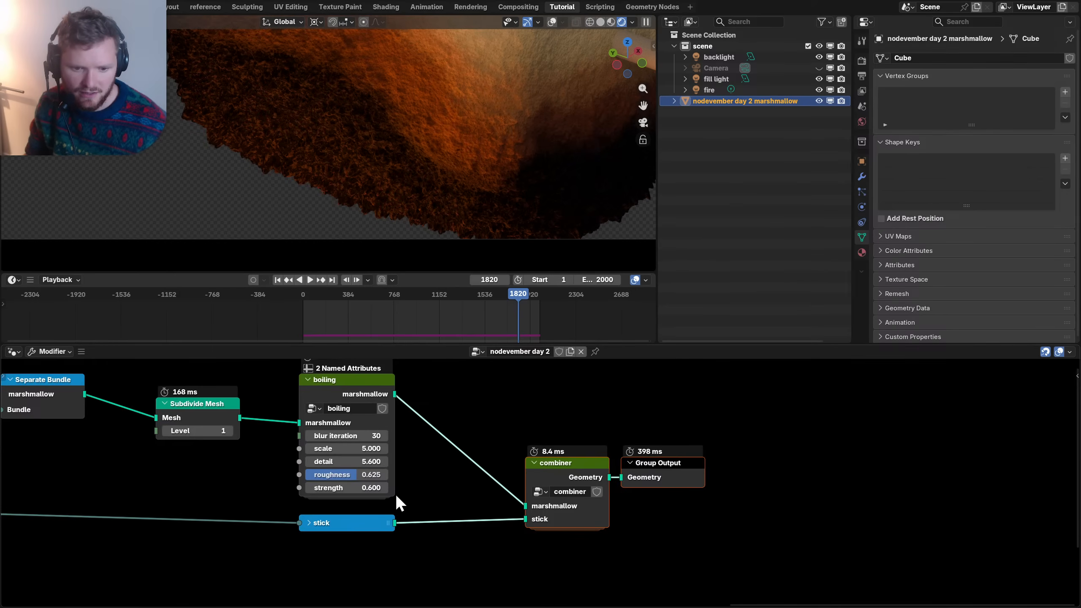
- Try a strength of 0 on the boiling group
left_click(371, 488)
type("0")
key("Return")
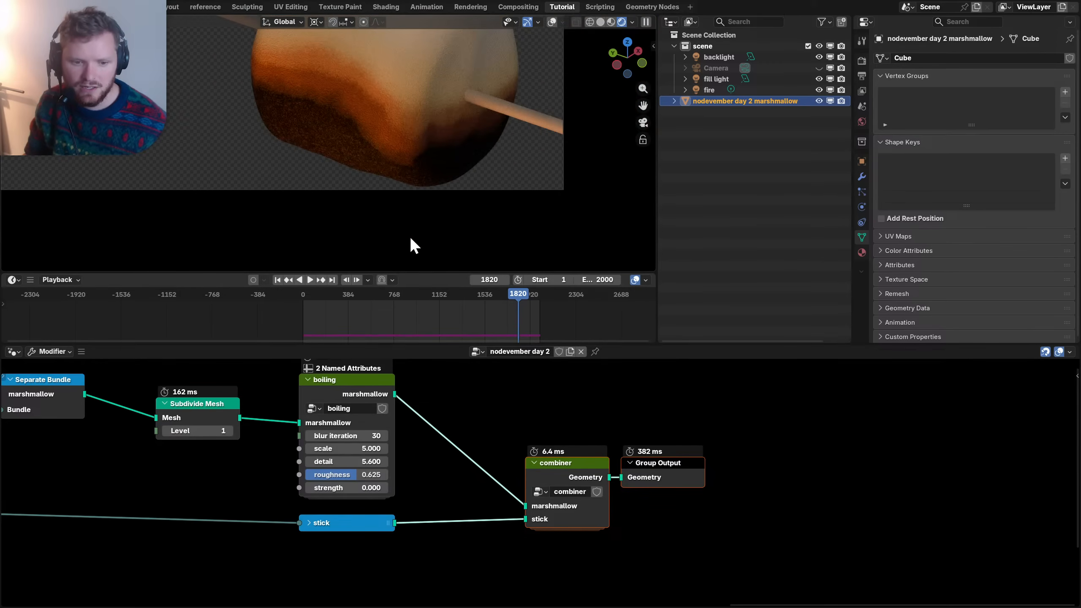
- Enter the boiling node group and bring its noise and Voronoi displacement nodes into view
left_click(330, 382)
key("Tab")
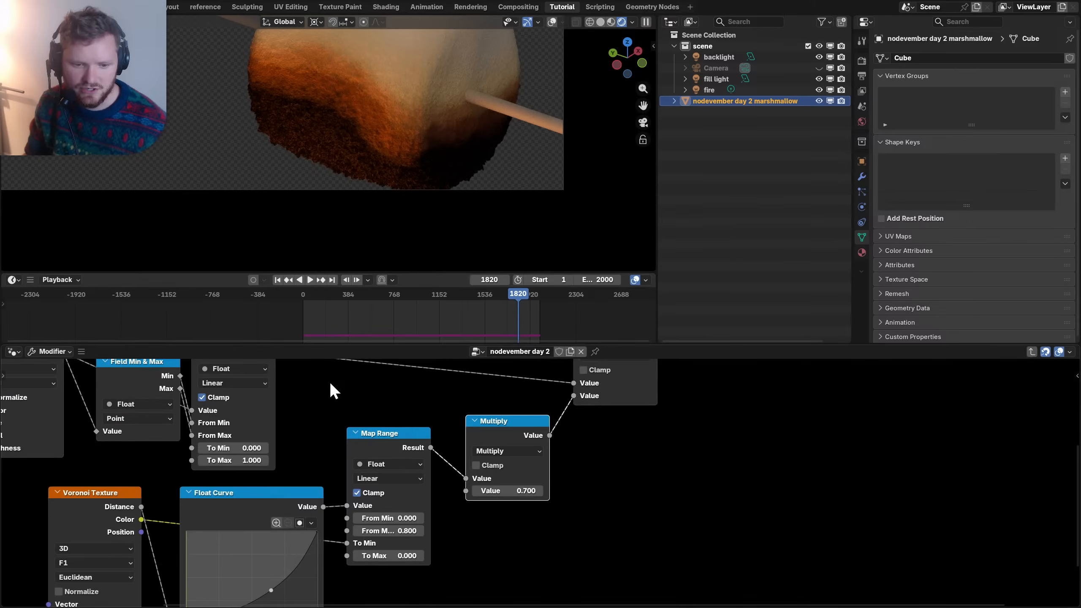
scroll(330, 383, "down", 3)
middle_click_drag(526, 421, 494, 475)
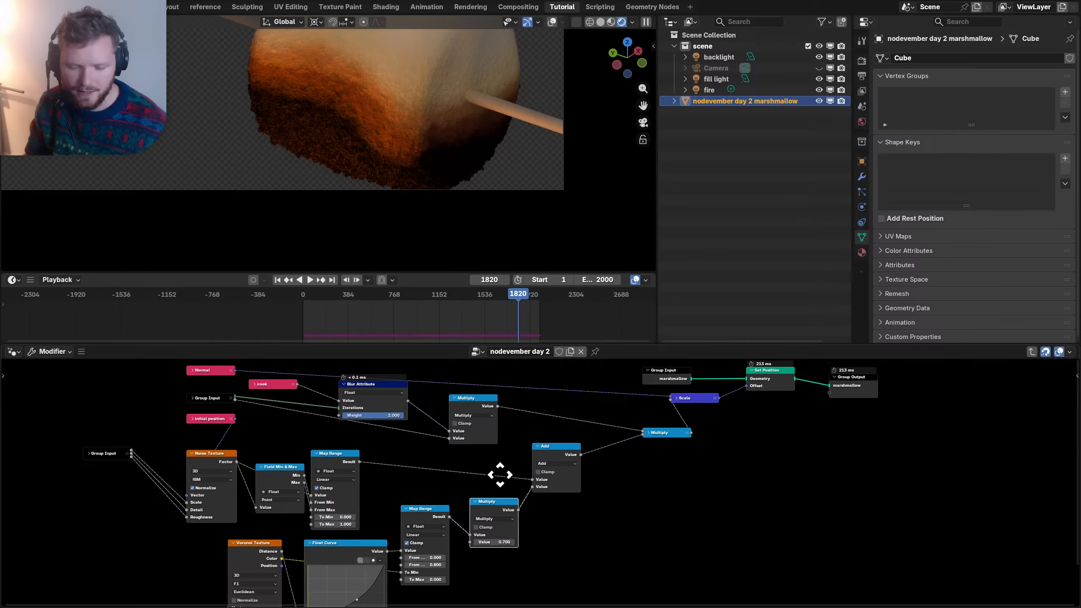
scroll(543, 502, "up", 4)
- Mute and unmute the Add node that combines the noise and Voronoi branches to compare the surface
left_click(580, 417)
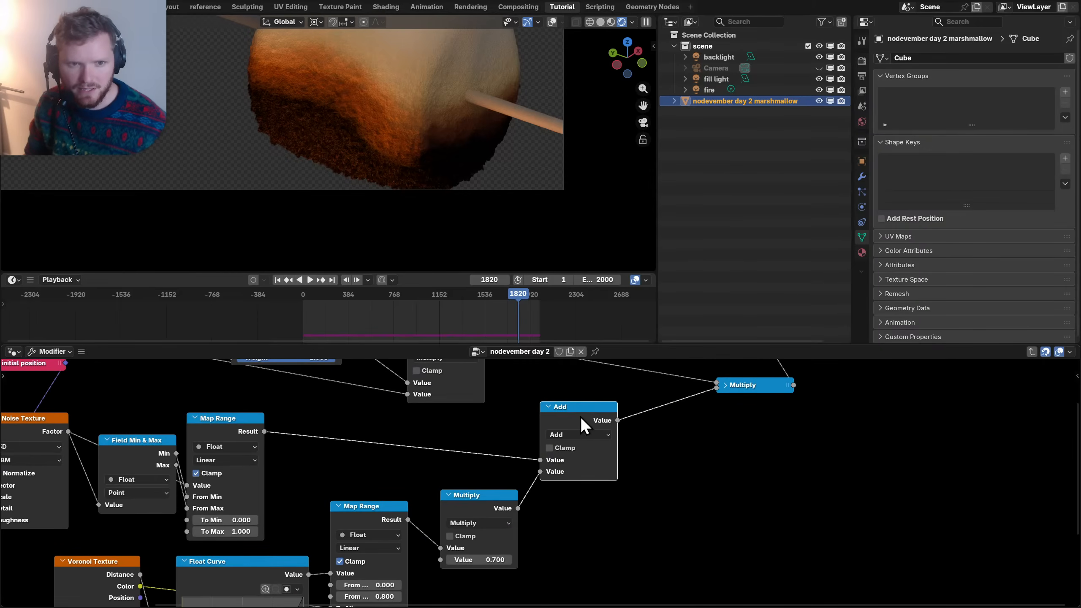
key("m")
key("m")
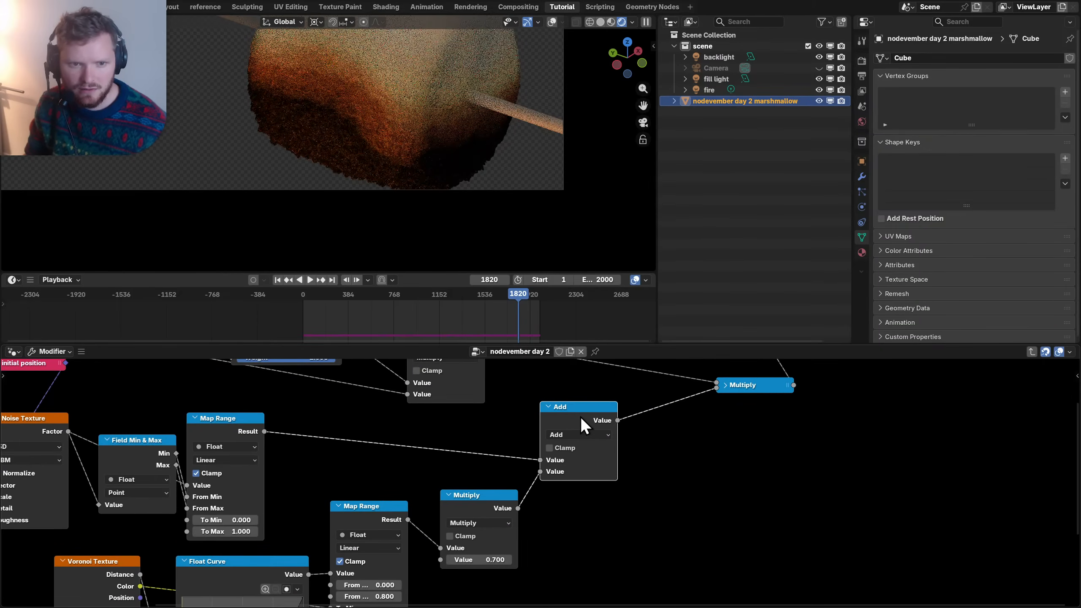
- Try a From Max of 0.4 on the Map Range node after the Float Curve
middle_click_drag(570, 424, 517, 415)
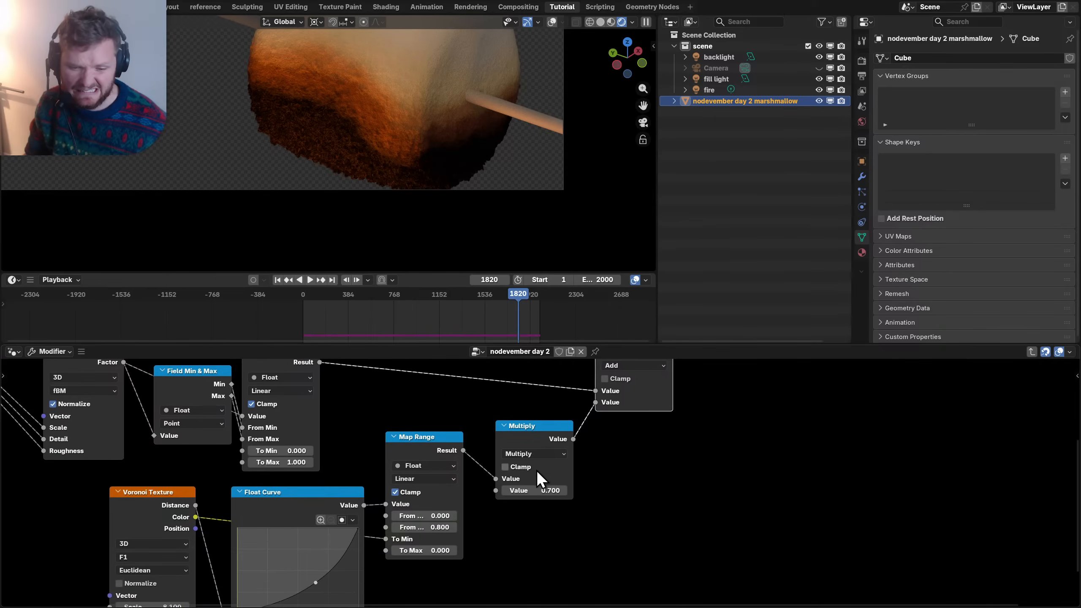
scroll(498, 490, "up", 1)
left_click(439, 535)
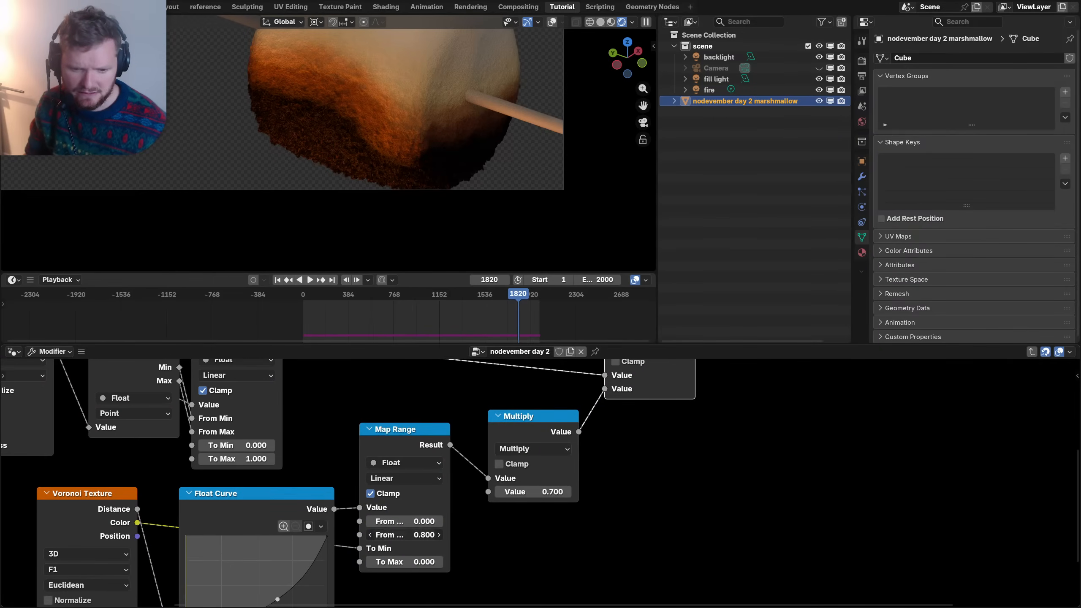
type("0.4")
key("Return")
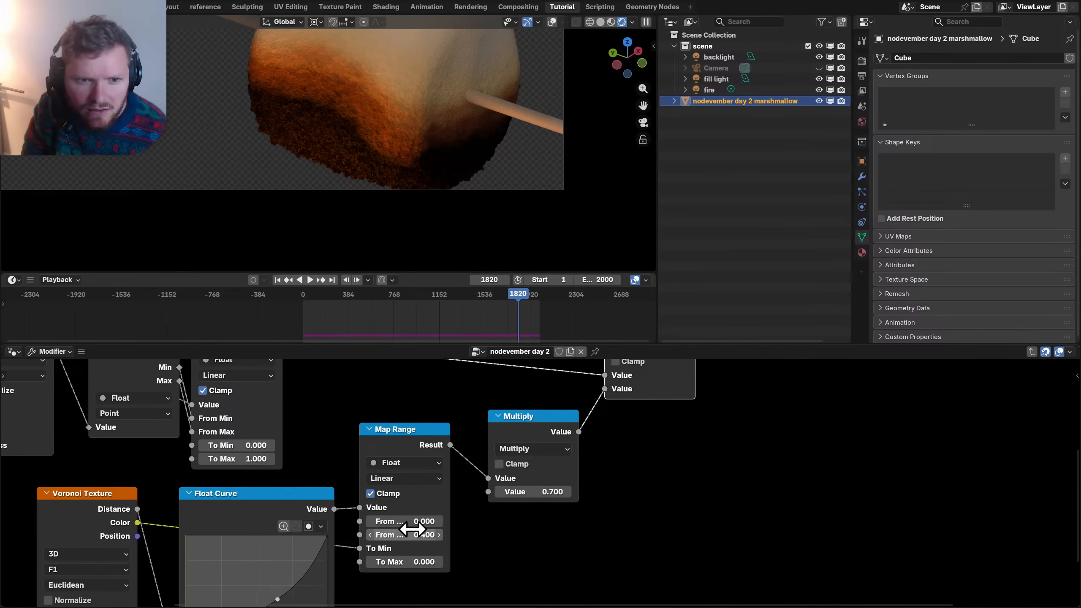
key("ctrl+z")
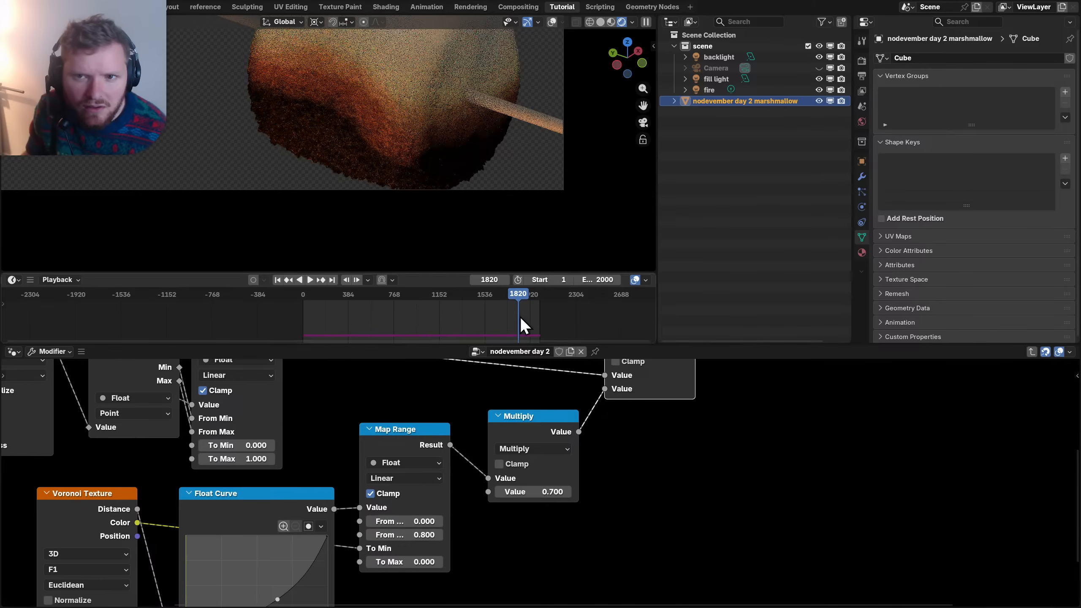
- Switch the viewport to solid shading and try From Max values of 2 and 0.3 on the Voronoi branch's Map Range
left_click(600, 22)
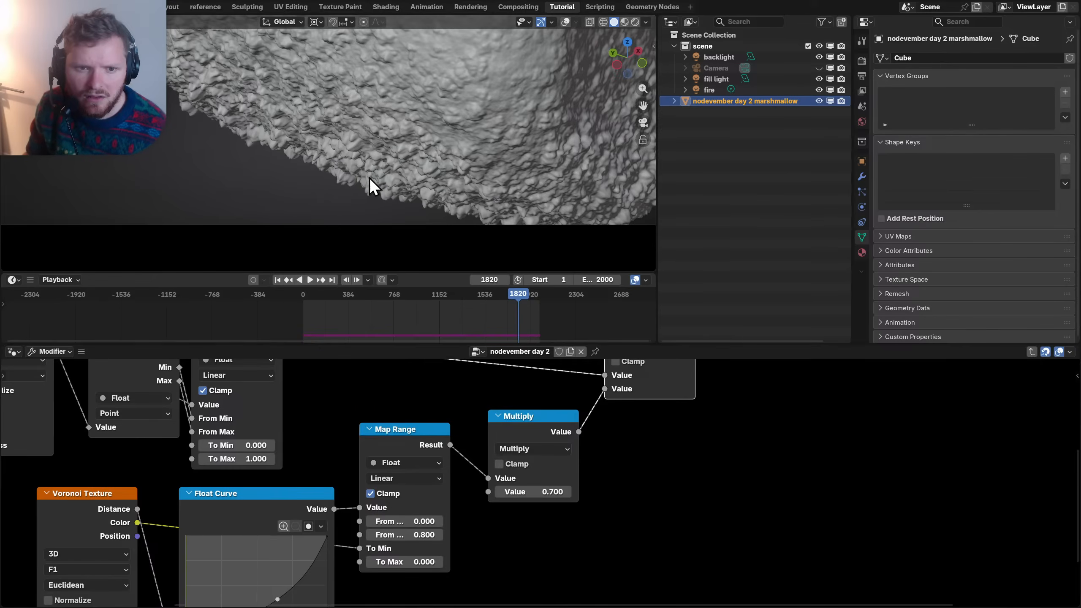
left_click(409, 534)
type("2")
key("Escape")
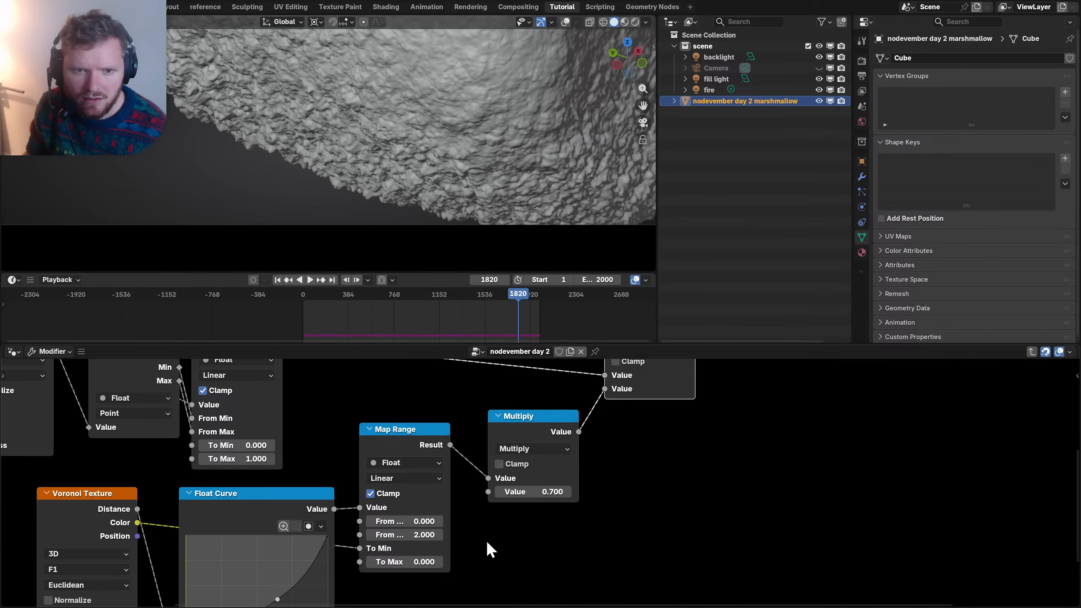
left_click(410, 534)
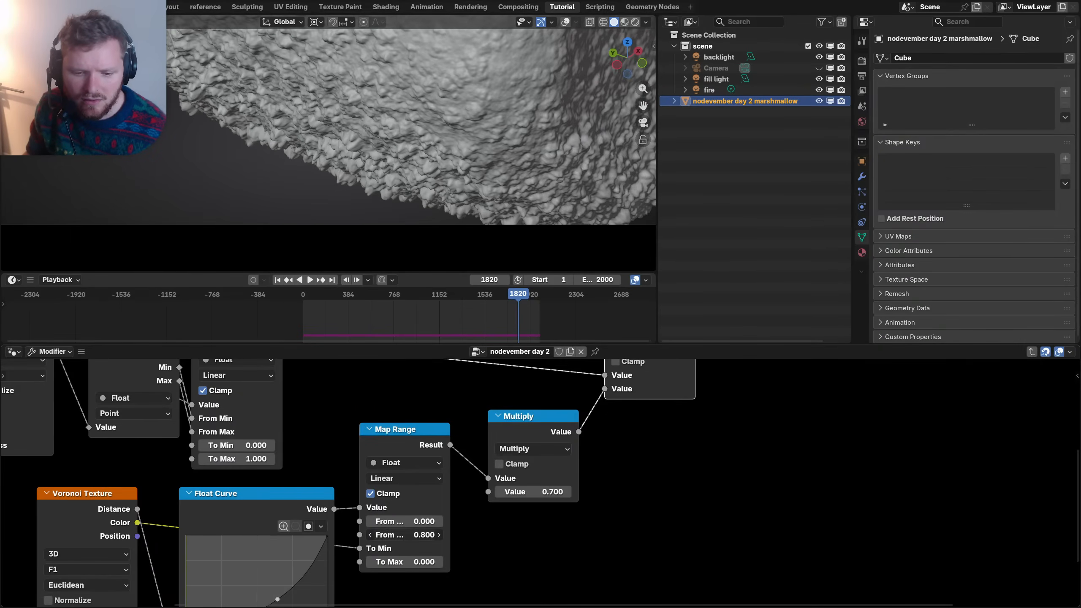
type(".3")
key("Return")
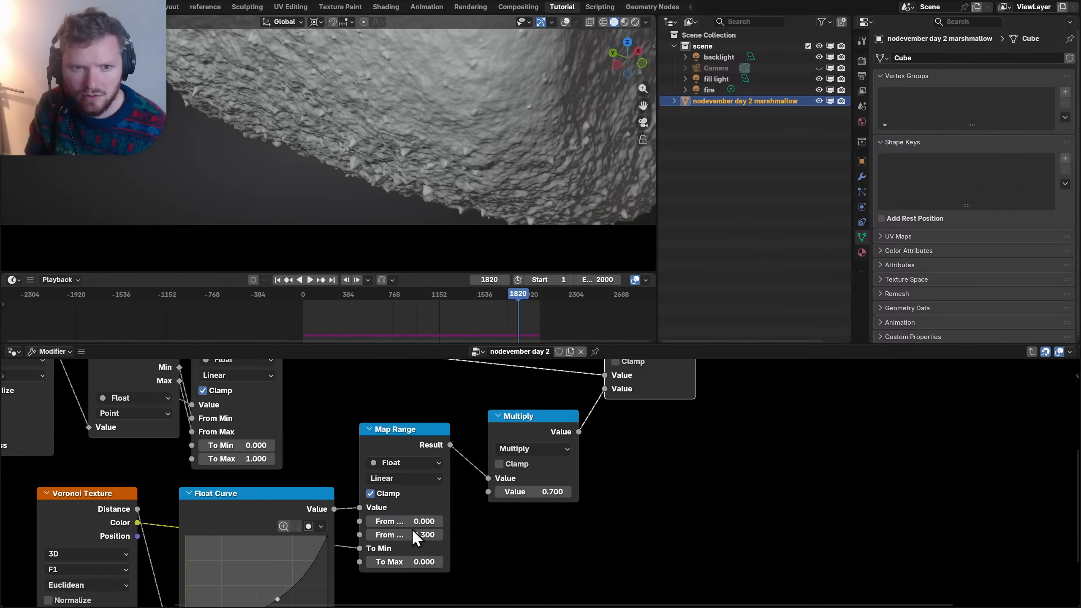
key("ctrl+z")
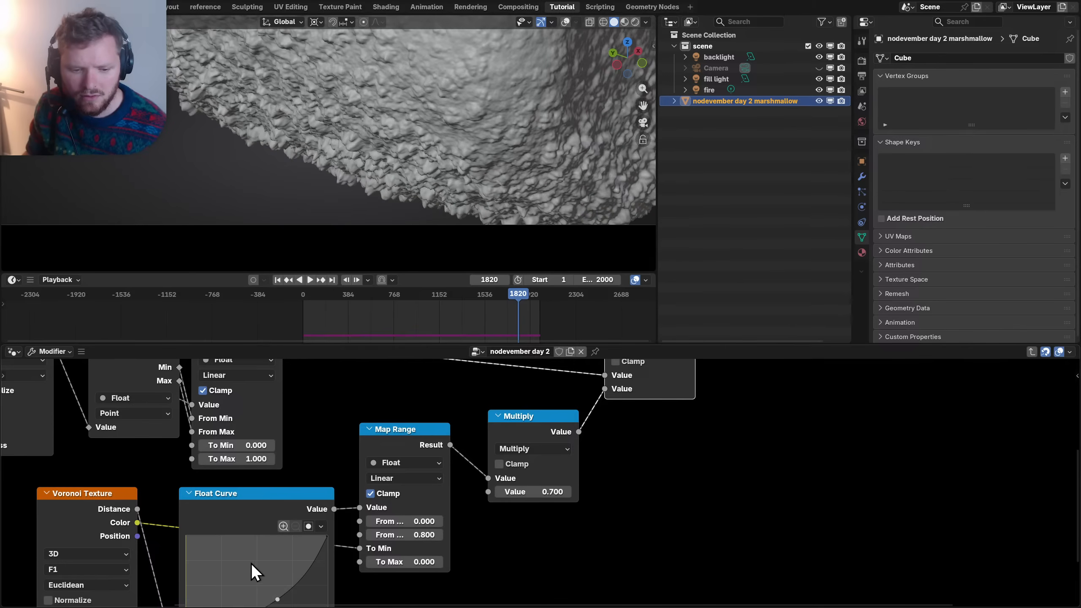
- Move the Float Curve's middle point to about 0.609, 0.284
middle_click_drag(268, 592, 316, 538)
mouse_move(317, 539)
left_mouse_down()
mouse_move(299, 524)
mouse_move(326, 566)
mouse_move(319, 554)
left_mouse_up()
scroll(328, 149, "down", 4)
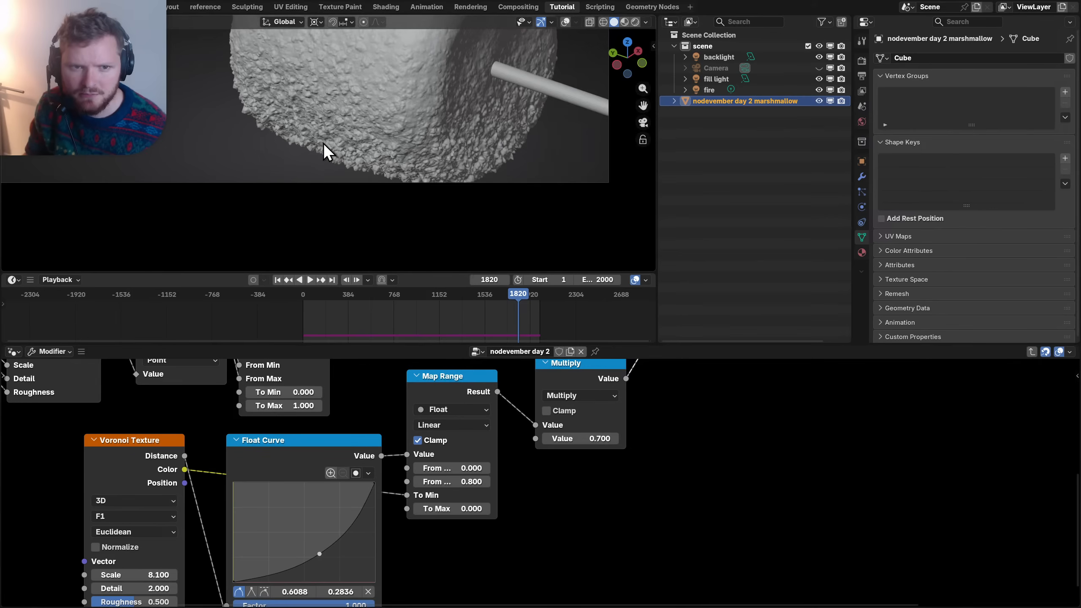
- Set the multiplier of the Multiply node after the Voronoi branch's Map Range to 0.35 and inspect the surface up close
scroll(408, 107, "down", 3)
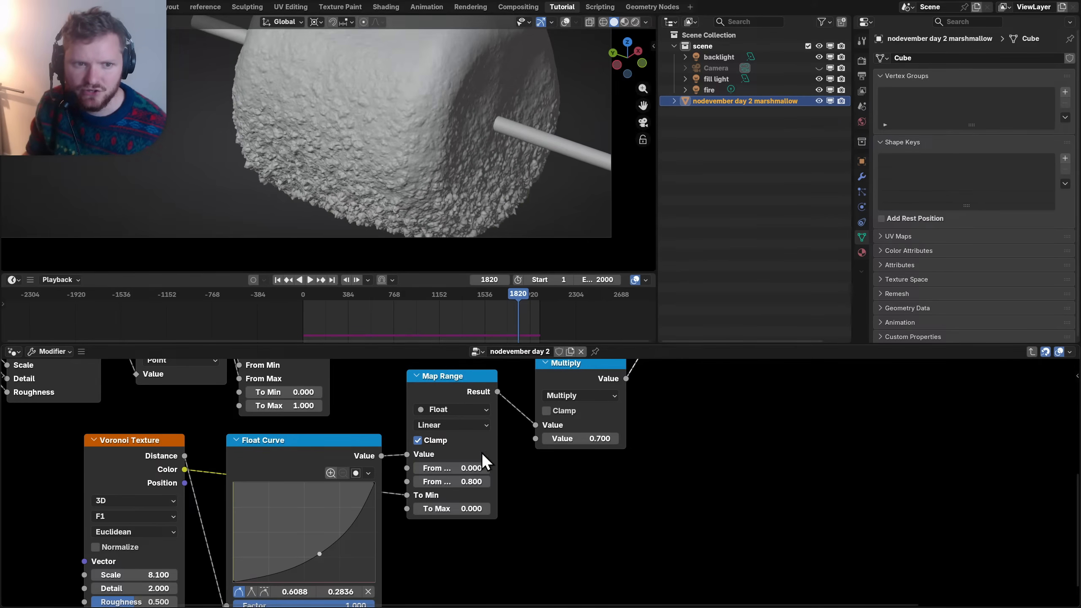
scroll(495, 449, "down", 1)
scroll(507, 439, "down", 2)
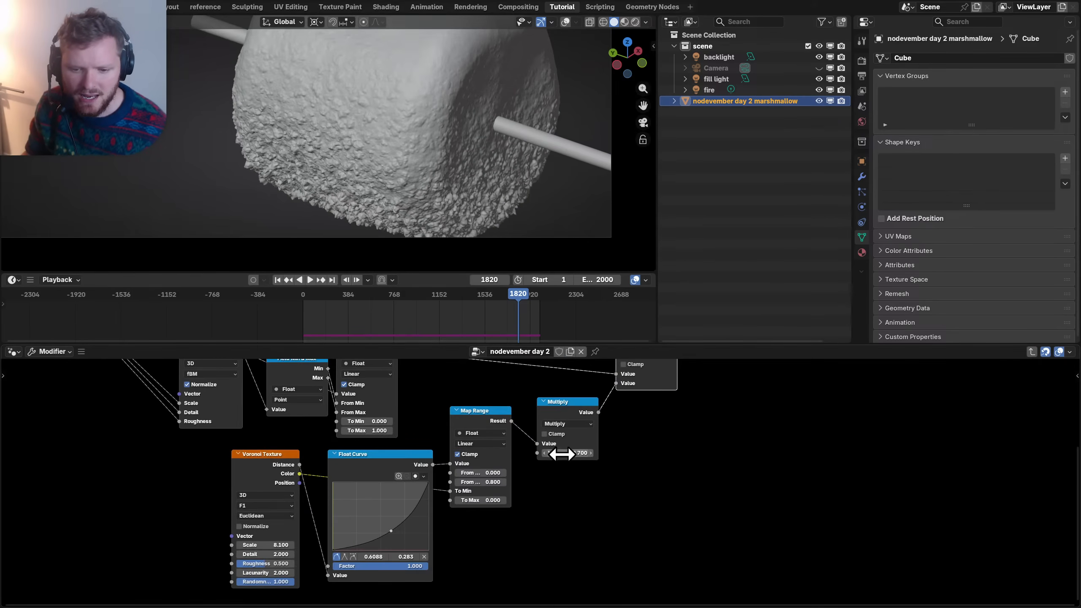
left_click(575, 454)
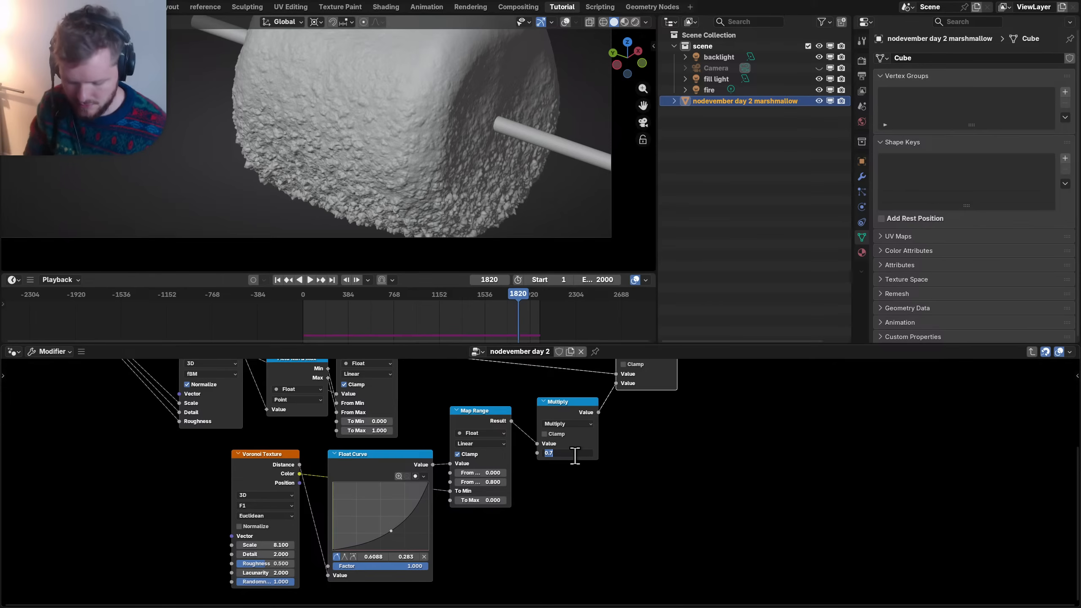
type("0.3")
key("Return")
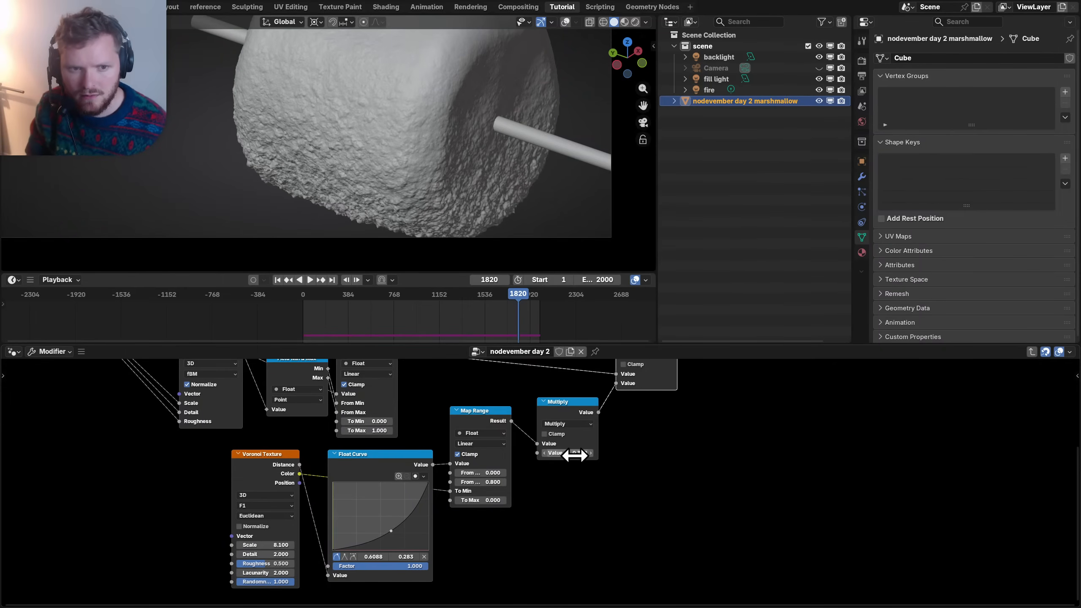
scroll(353, 169, "up", 6)
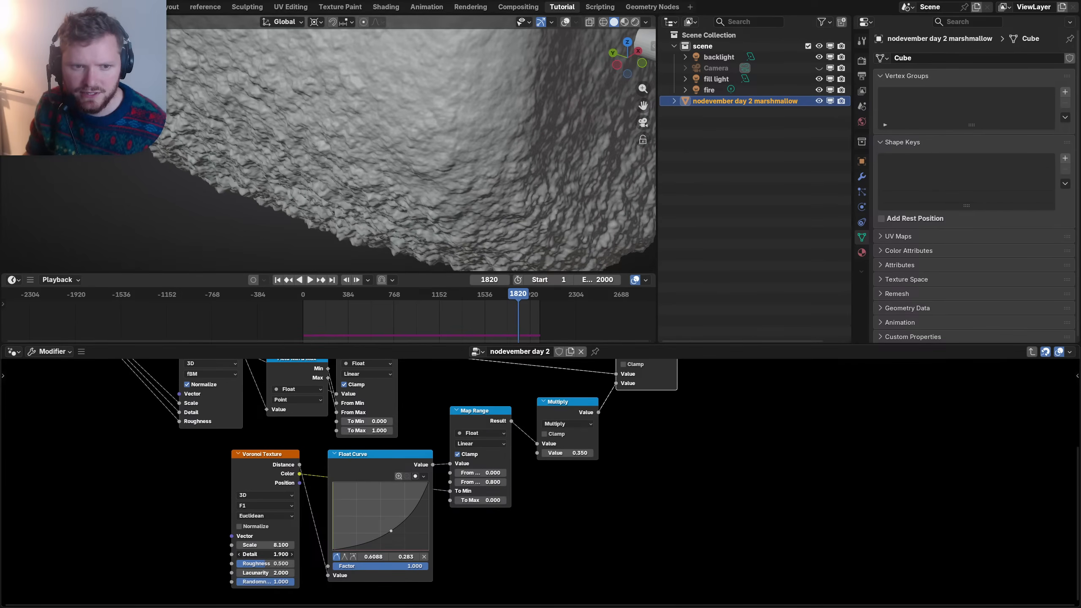
- Try Detail values of 3 and 4 on the Voronoi Texture node that drives the surface displacement
left_click_drag(261, 555, 247, 555)
left_click(261, 555)
type("3")
key("Return")
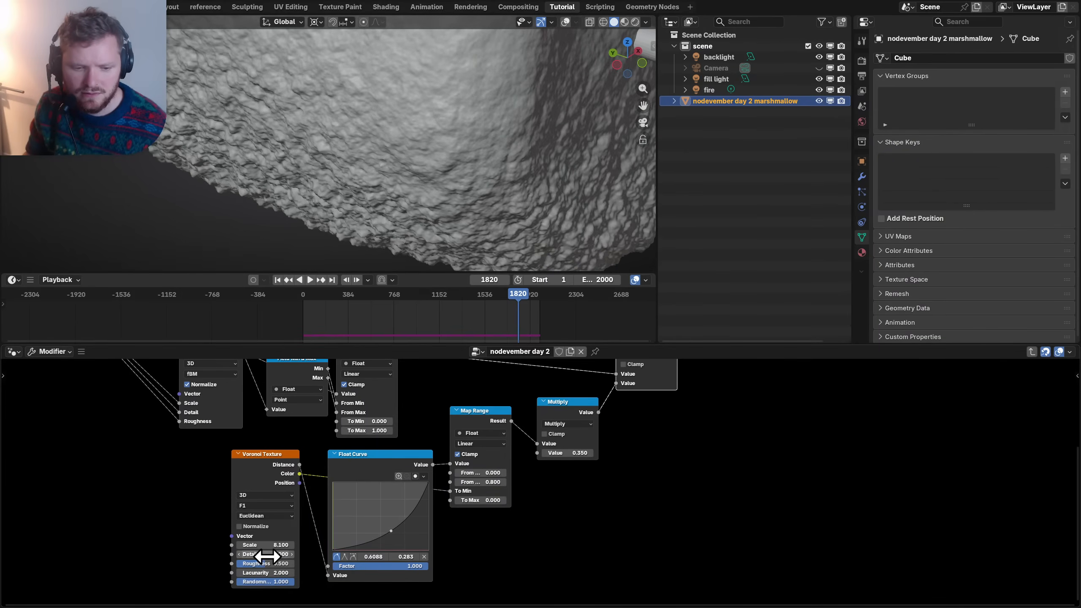
left_click(266, 556)
type("2")
left_click(179, 560)
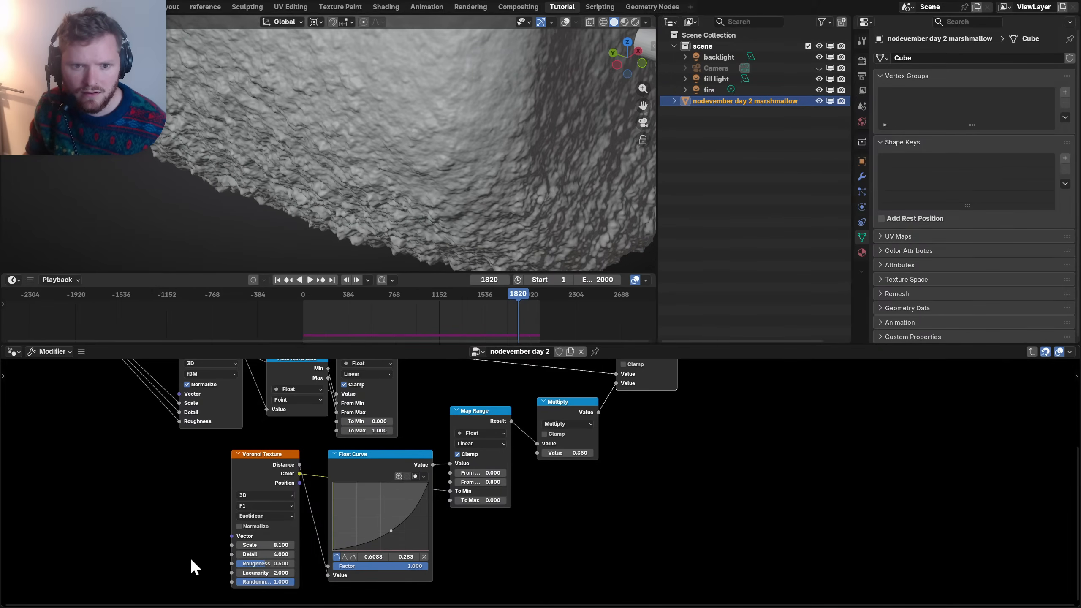
- Set the Detail of the displacement's Voronoi Texture node to 2.5
left_click(268, 555)
type("2.5")
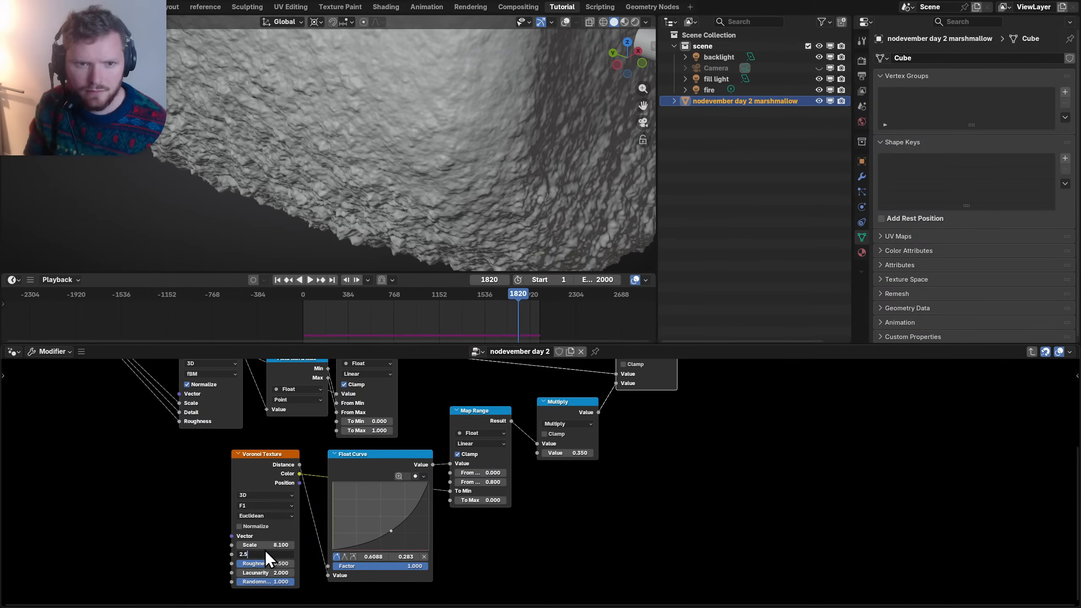
key("Return")
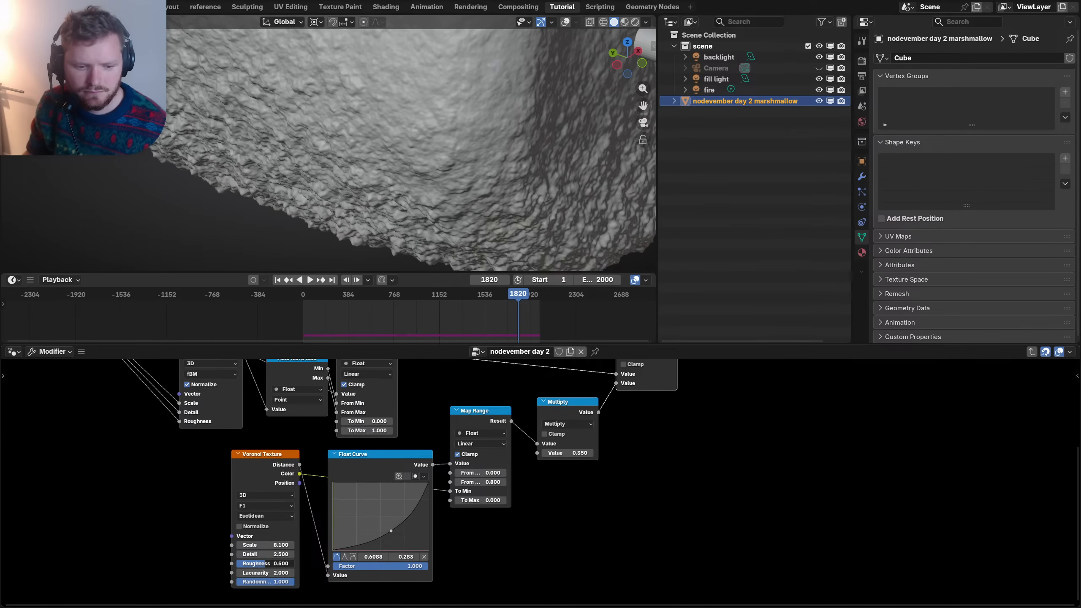
- Try Roughness values of about 0.09 and 0.75 on the Voronoi Texture node, undoing each
left_click_drag(264, 563, 242, 562)
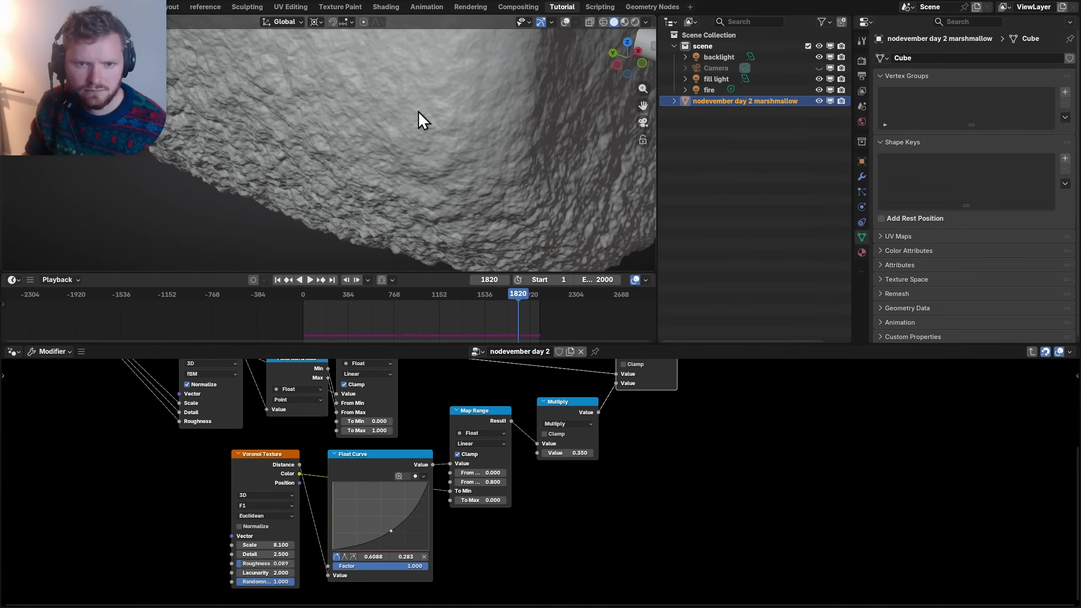
scroll(439, 123, "down", 5)
scroll(439, 123, "up", 3)
key("ctrl+z")
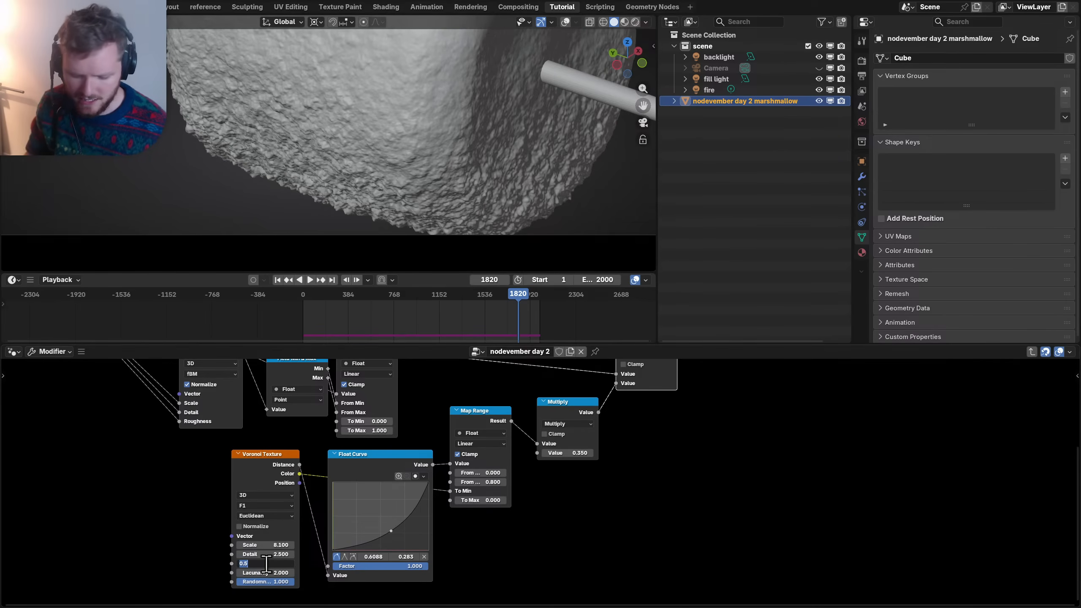
key("Return")
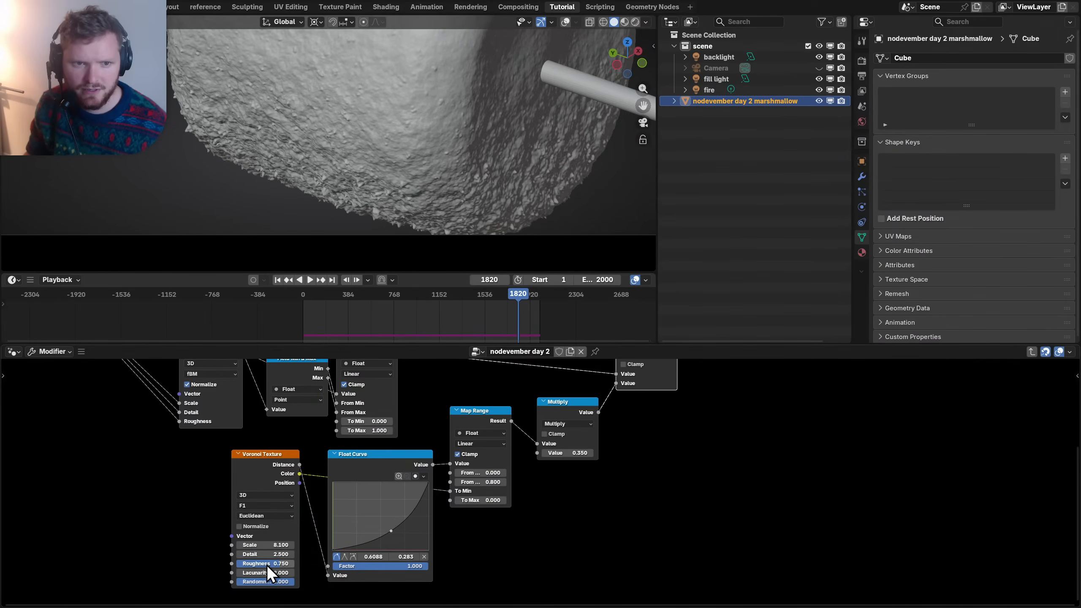
key("ctrl+z")
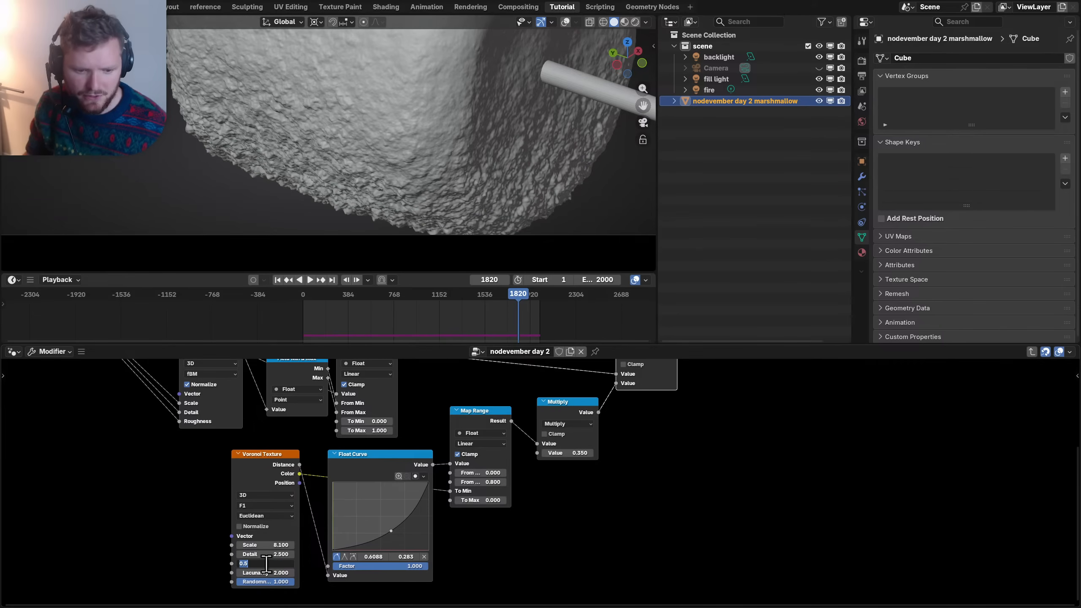
- Set the Voronoi Texture's Roughness to 0.4 and check the whole marshmallow
key("Return")
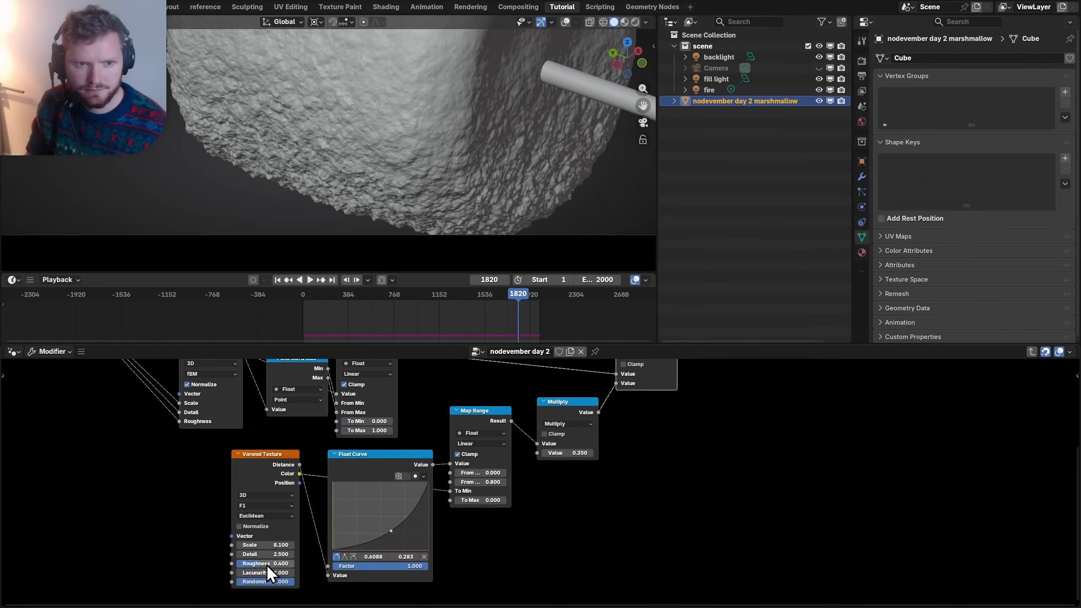
scroll(393, 148, "down", 4)
middle_click_drag(347, 400, 333, 504)
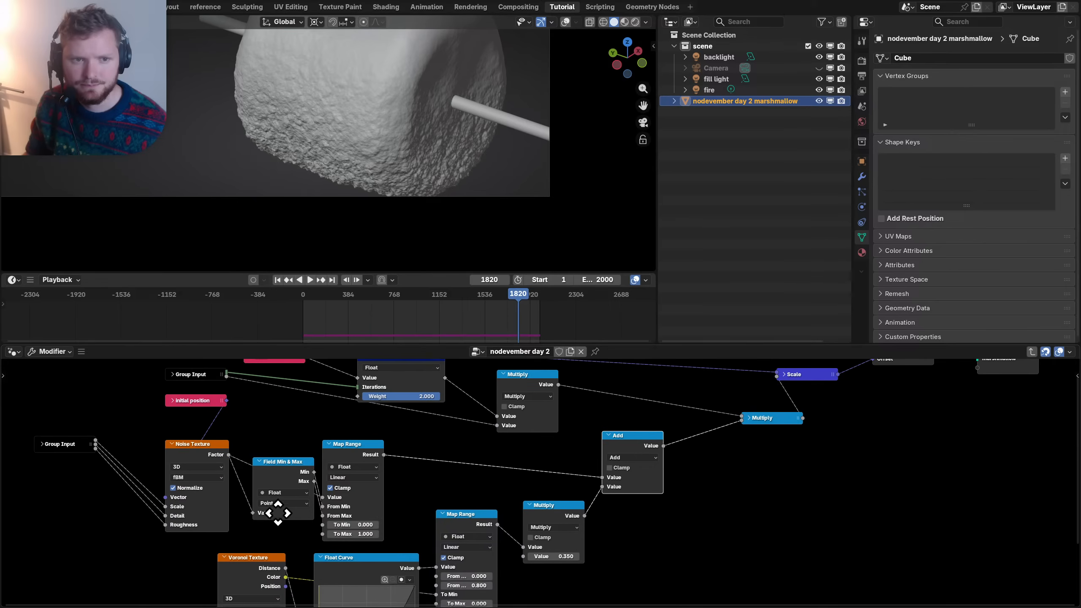
middle_click_drag(359, 141, 344, 231, "shift")
middle_click_drag(318, 441, 297, 532)
- Leave the boiling node group and compare the surface with the Subdivide Mesh node muted and unmuted
key("Tab")
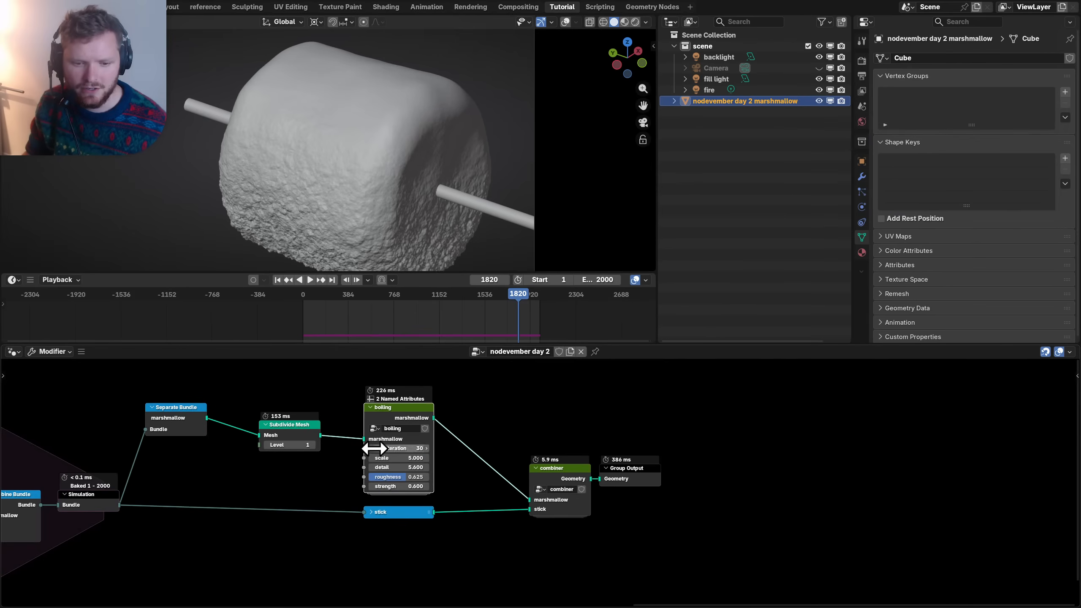
left_click(283, 426)
key("m")
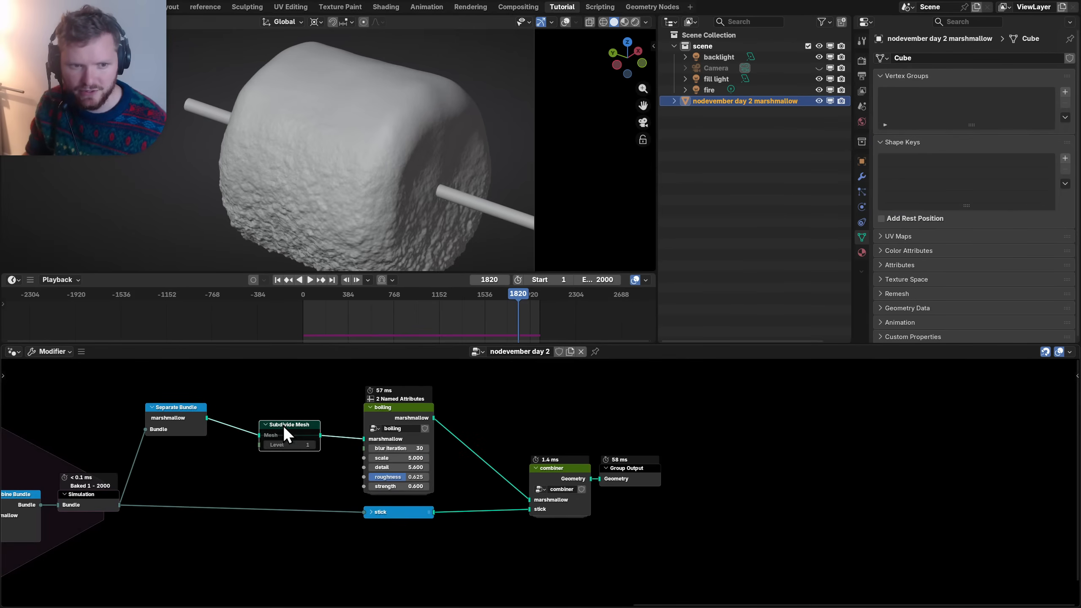
key("m")
scroll(308, 188, "up", 10)
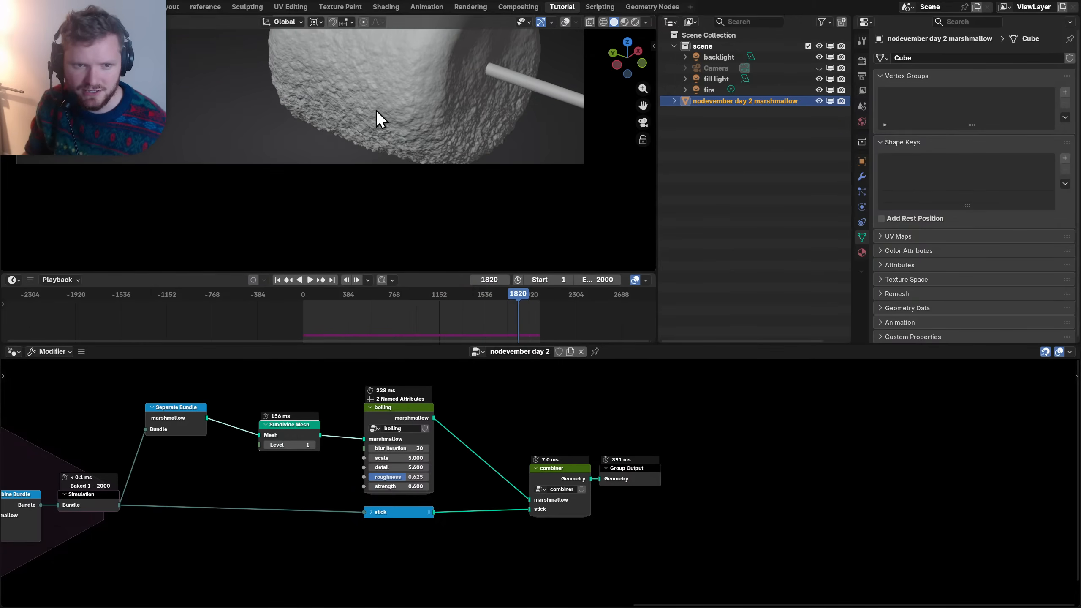
key("m")
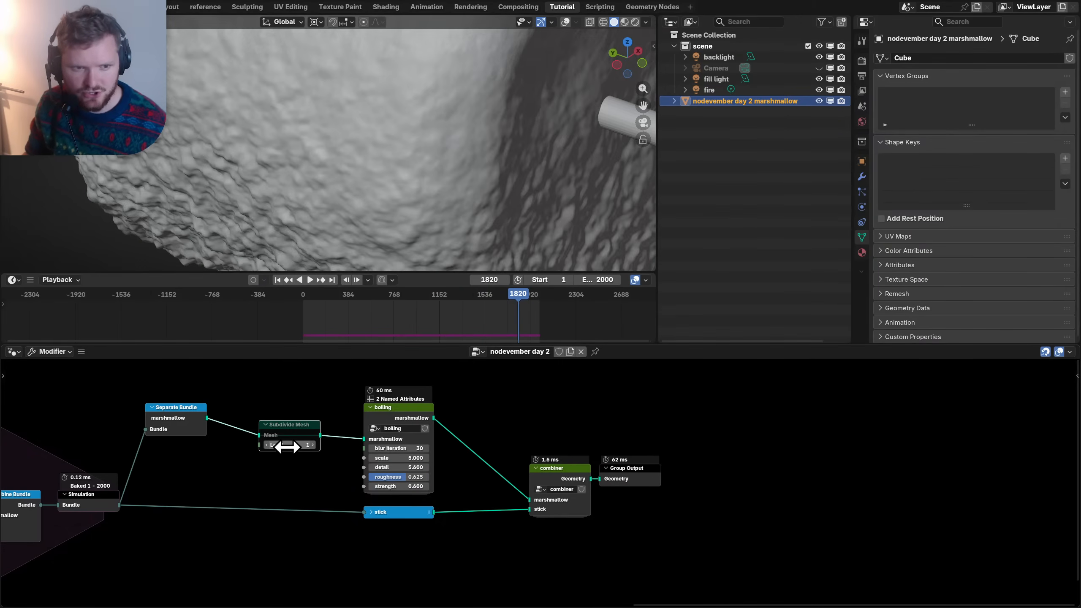
key("m")
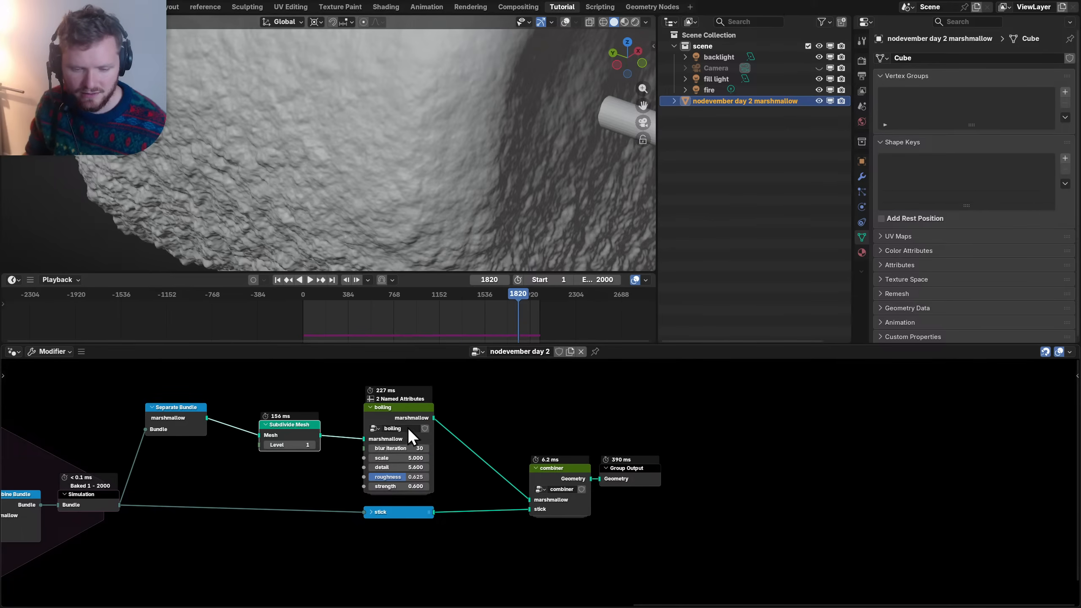
- Enter the boiling node group and insert a Blur Position node between Set Position and Group Output
left_click(400, 414)
key("Tab")
middle_click_drag(655, 434, 311, 448)
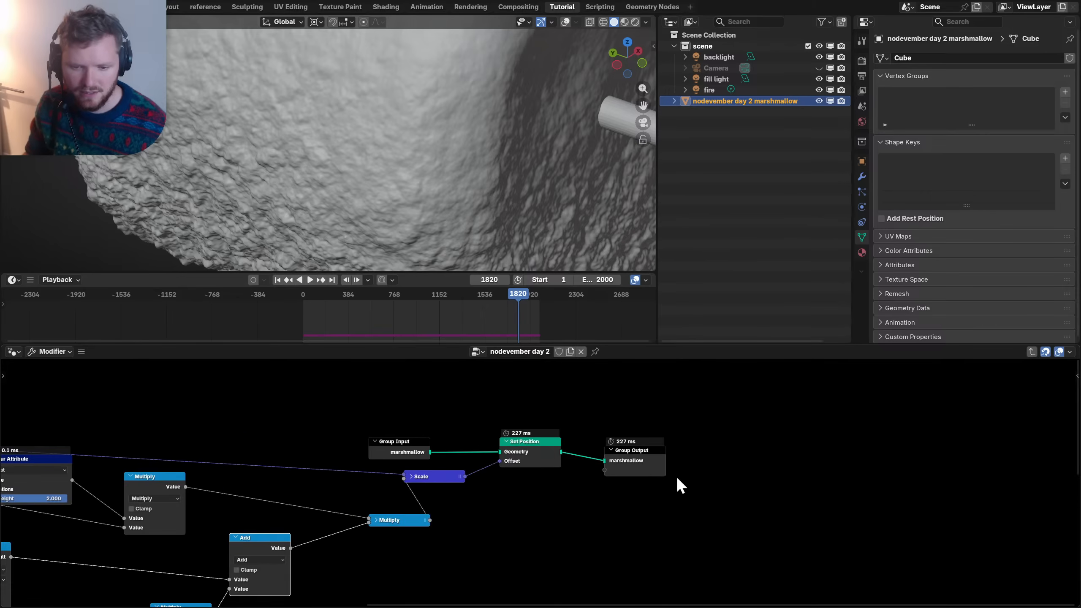
scroll(677, 477, "up", 2)
key("shift+a")
type("s")
key("BackSpace")
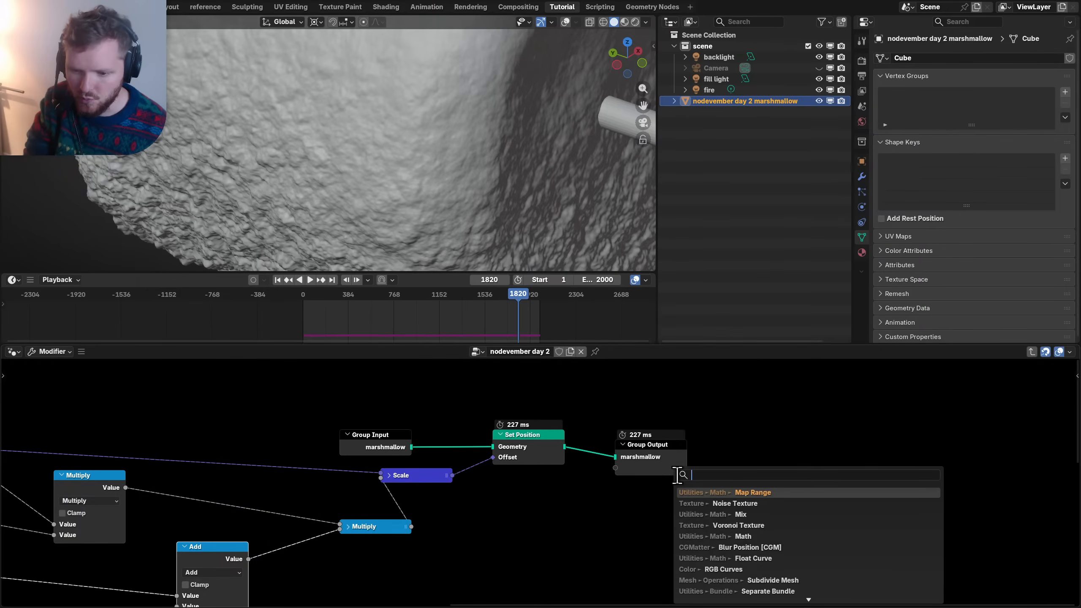
type("blur pos")
key("Return")
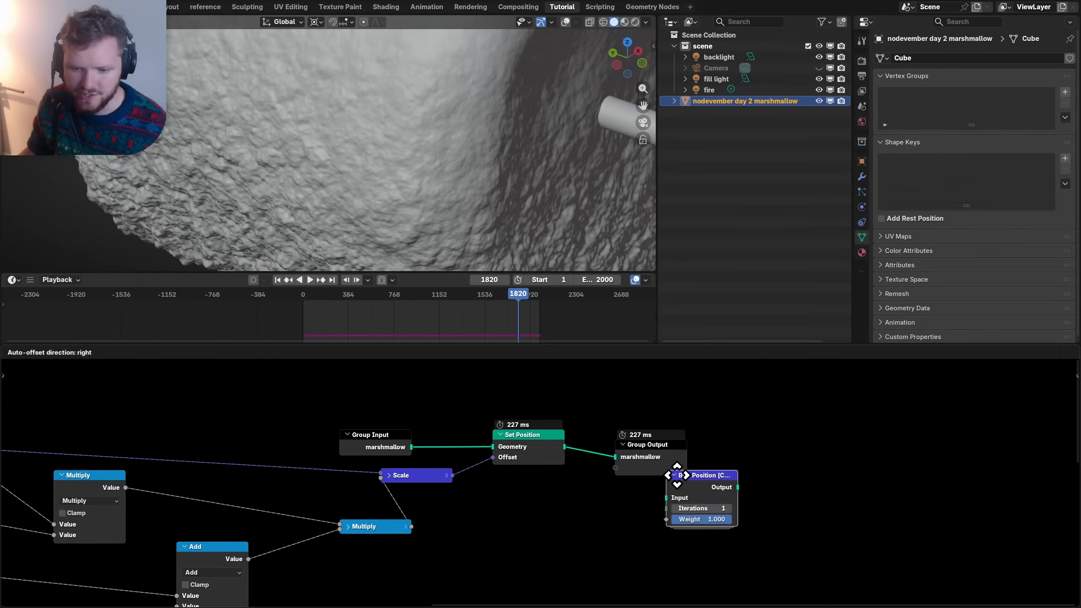
left_click(586, 431)
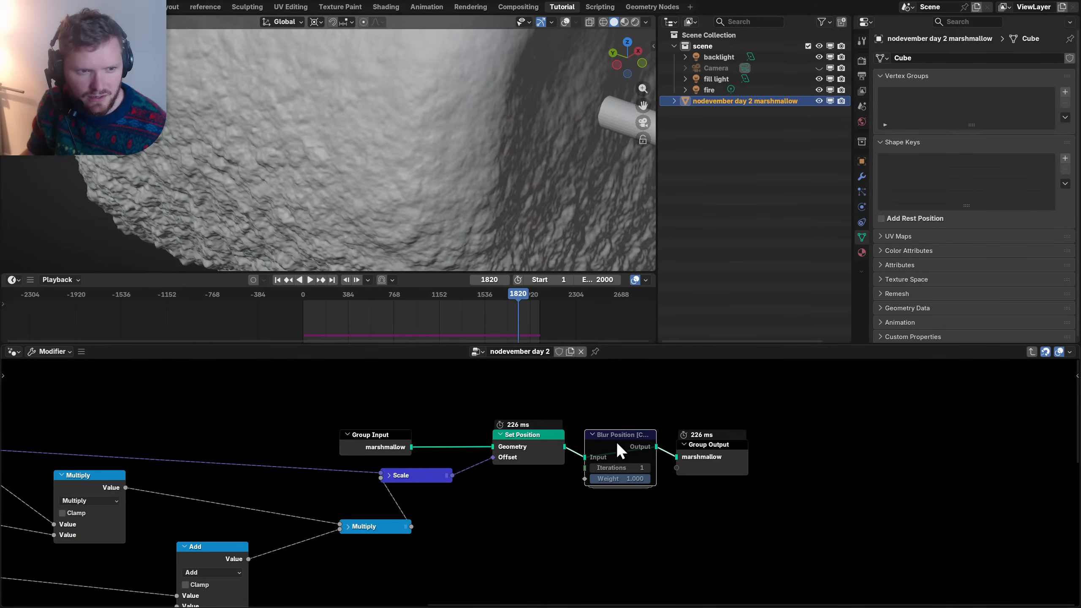
- Compare the surface with Blur Position muted and unmuted in rendered shading, and remove the node while keeping the geometry connected
left_click(636, 22)
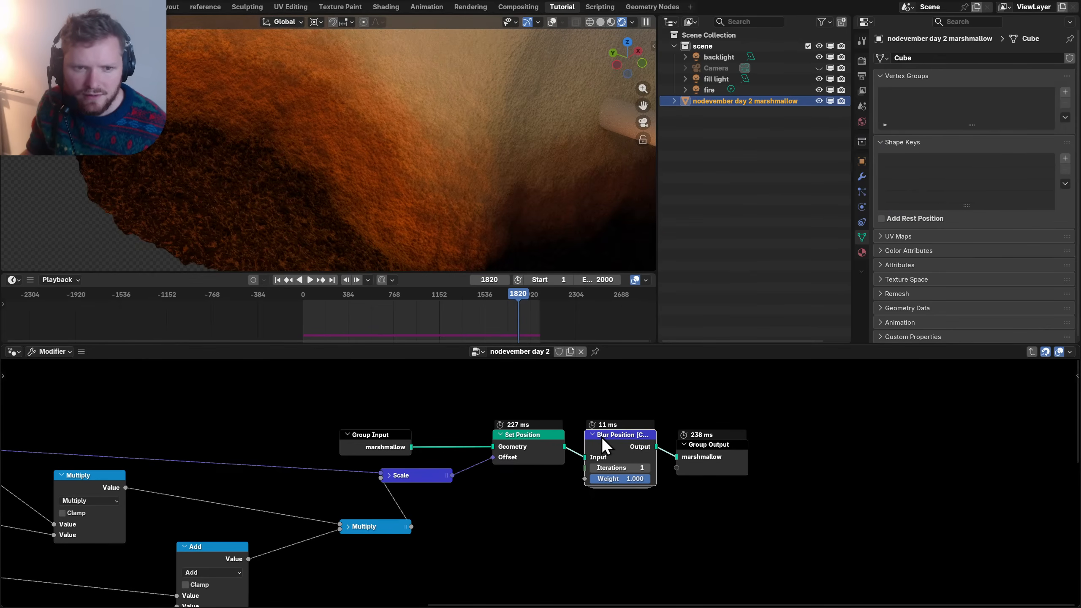
key("m")
key("m")
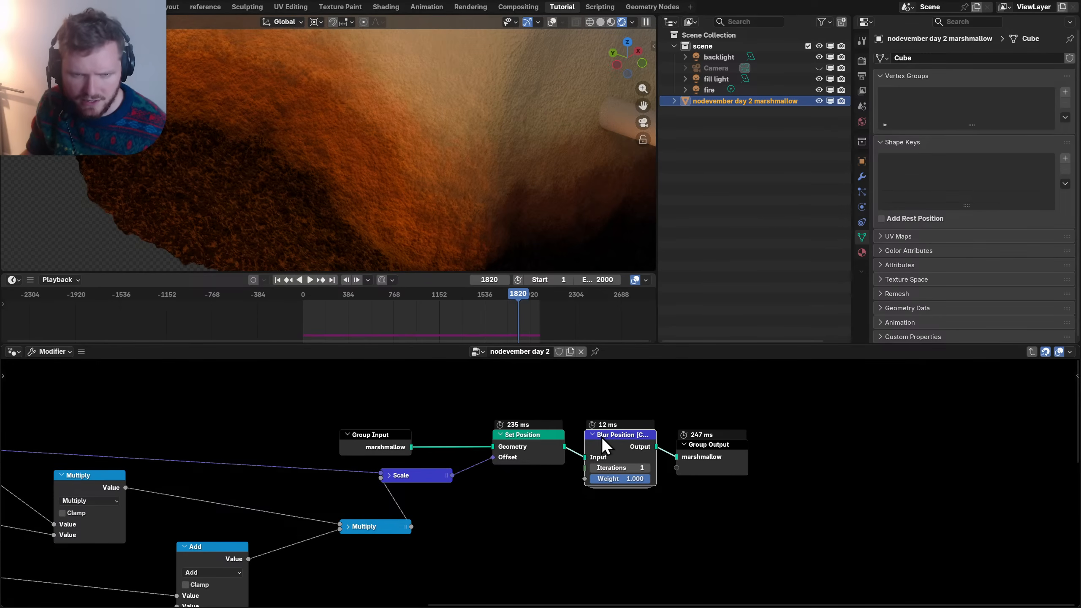
key("ctrl+x")
scroll(415, 173, "down", 4)
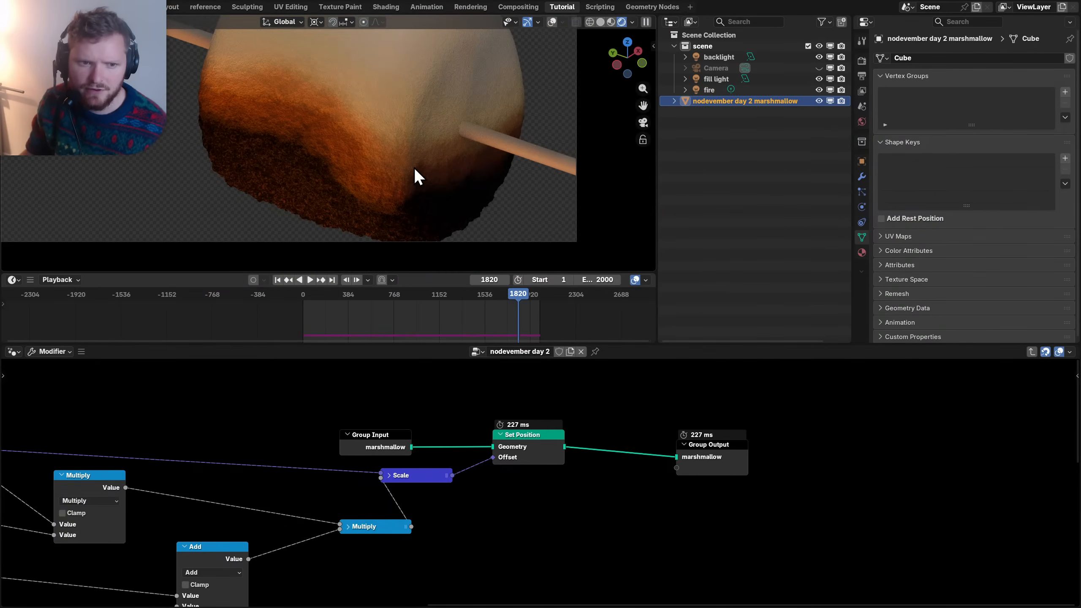
scroll(415, 173, "up", 2)
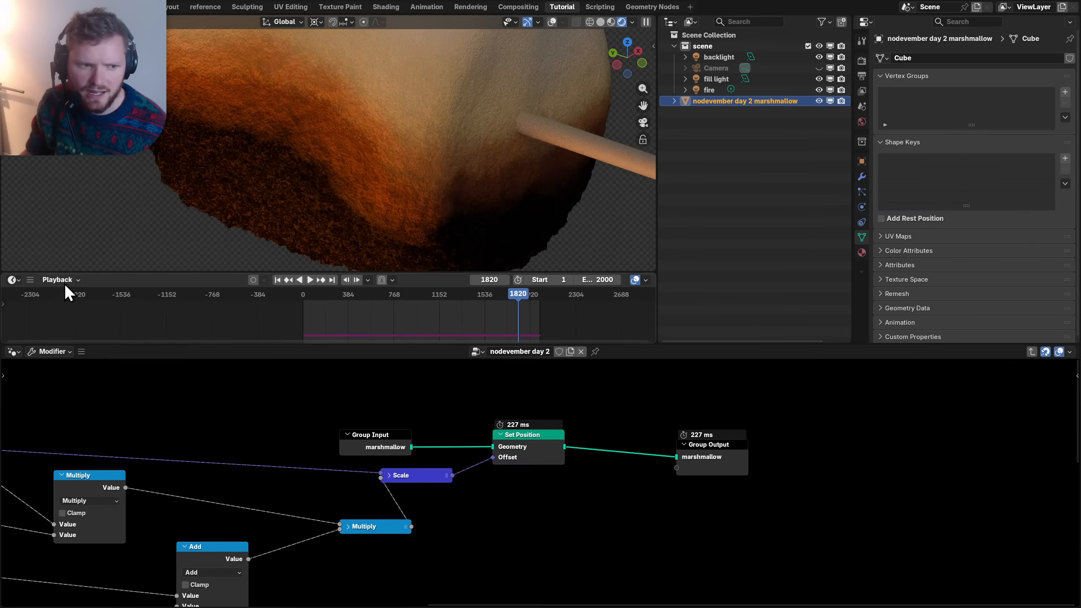
- Switch the node editor to the marshmallow material's shader nodes and bring the Principled BSDF into view
left_click(12, 351)
left_click(35, 432)
middle_click_drag(883, 515, 423, 452)
- Try cutting the Base Color and Normal links into the Principled BSDF, undo the cut, and inspect the surface up close
right_click_drag(589, 526, 582, 371, "ctrl")
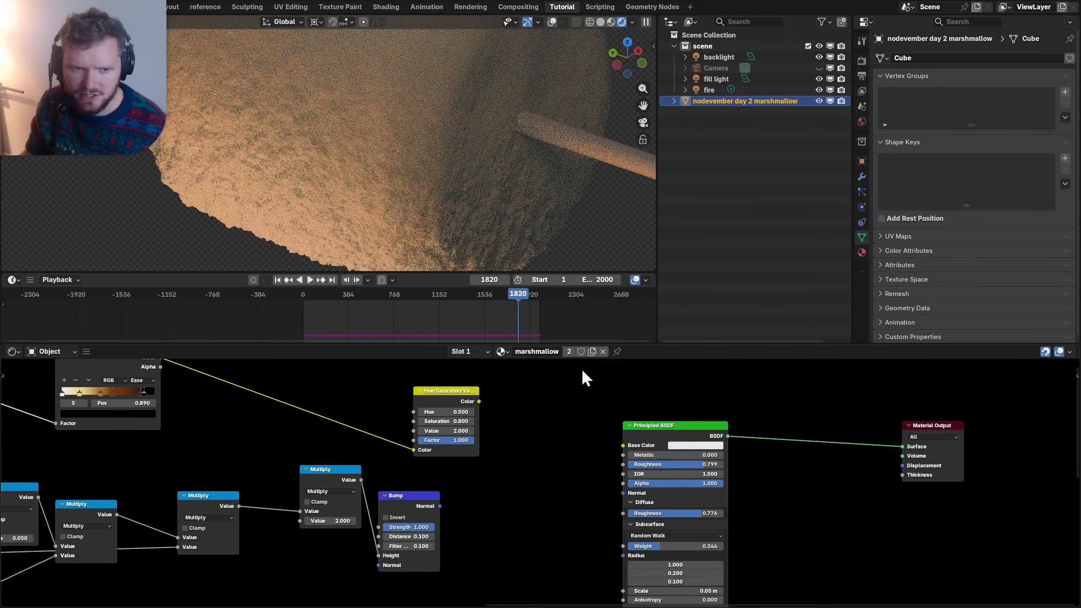
key("ctrl+z")
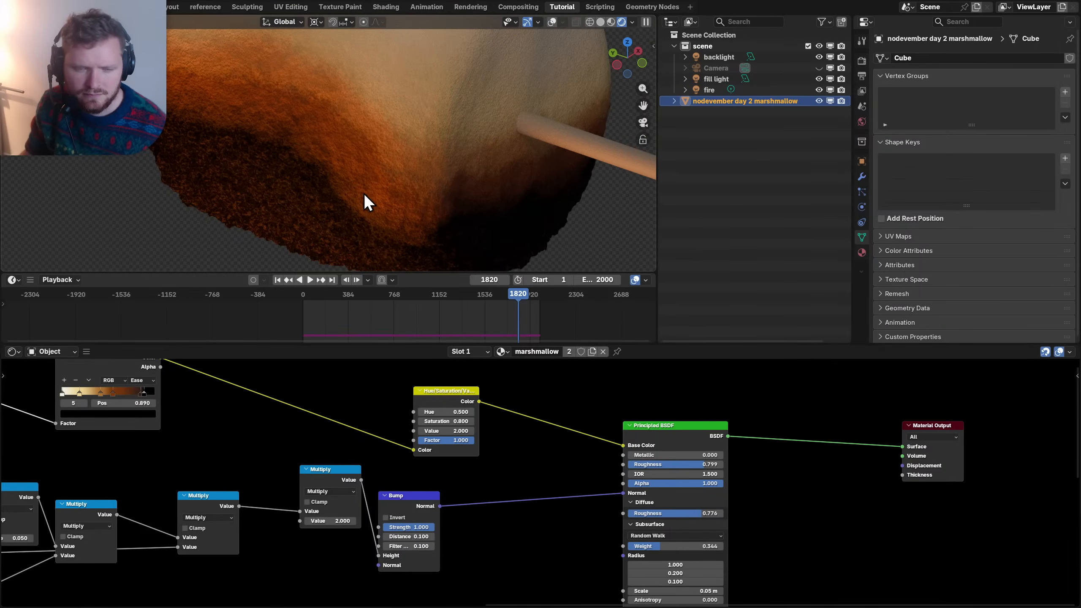
scroll(363, 194, "up", 6)
middle_click_drag(405, 242, 426, 216, "shift")
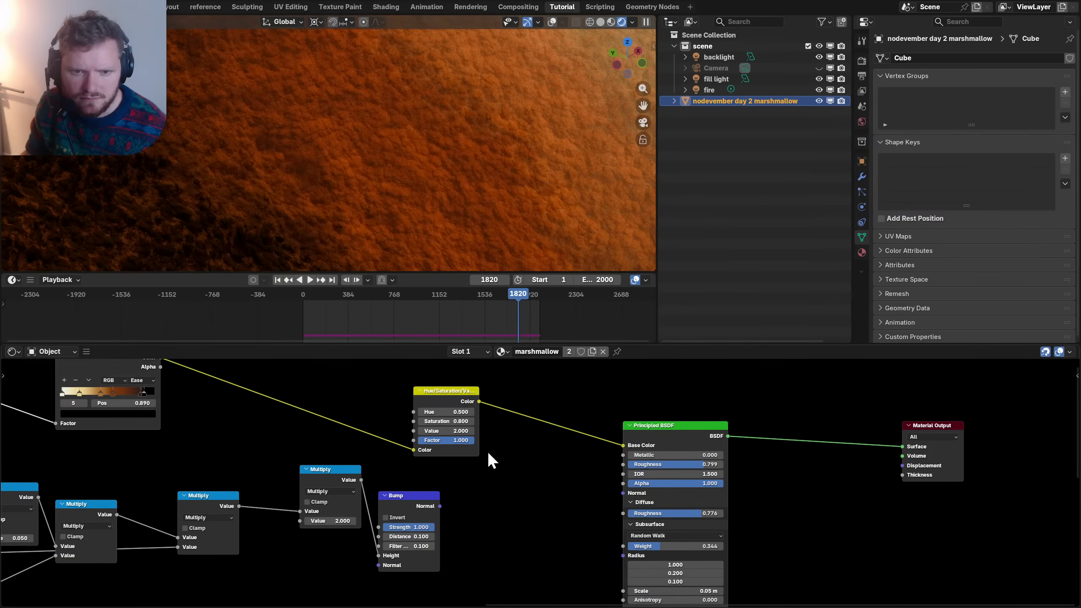
- Insert a duplicated Multiply node with a value of 0.3 on the Distance link of the bump's Voronoi Texture
middle_click_drag(256, 505, 515, 468)
middle_click_drag(306, 504, 369, 500)
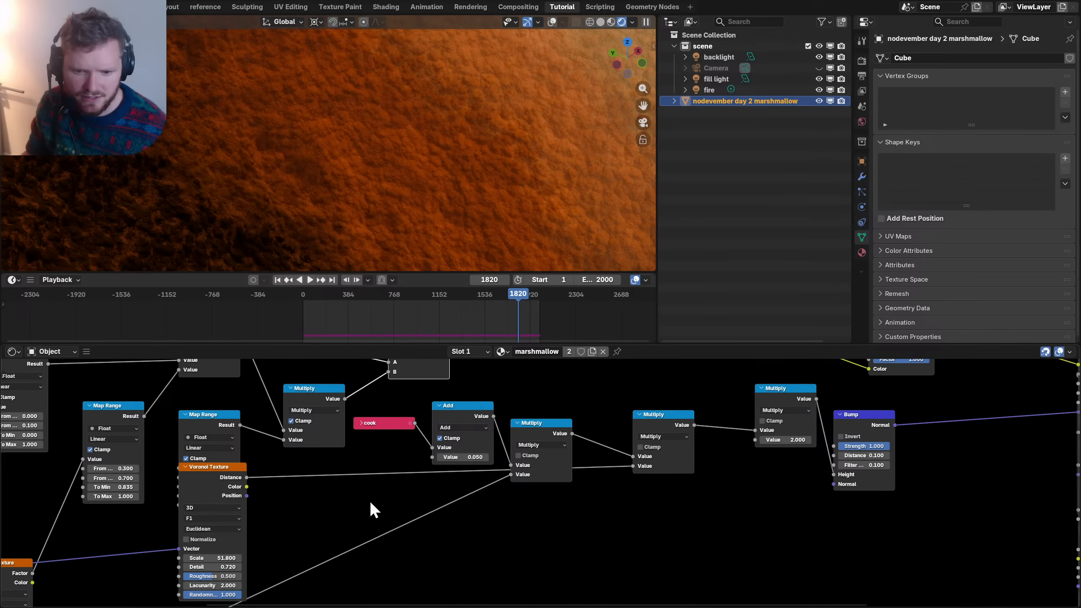
key("shift+d")
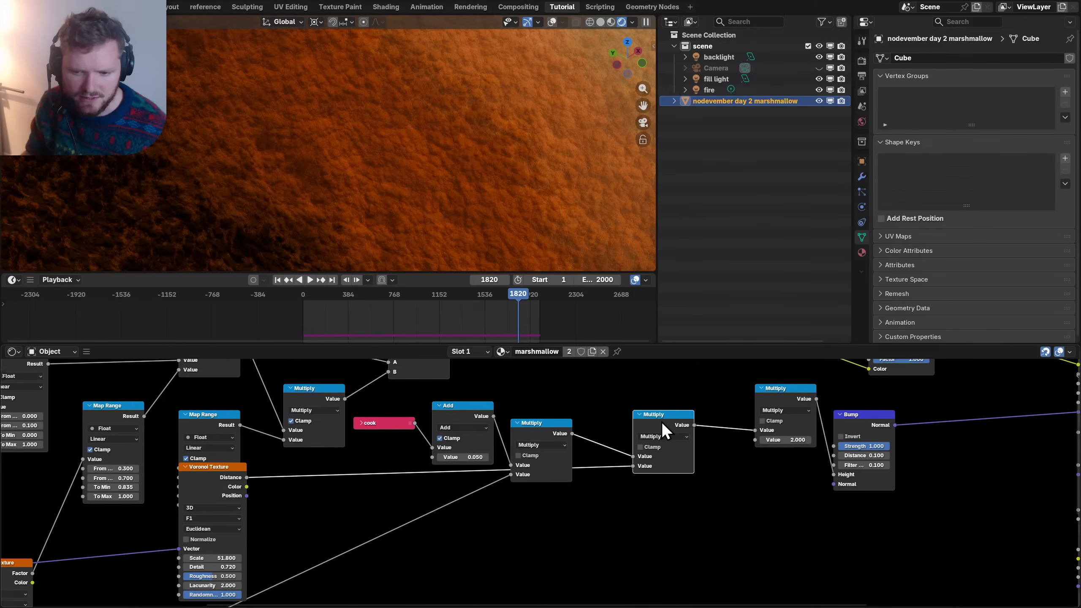
left_click(334, 474)
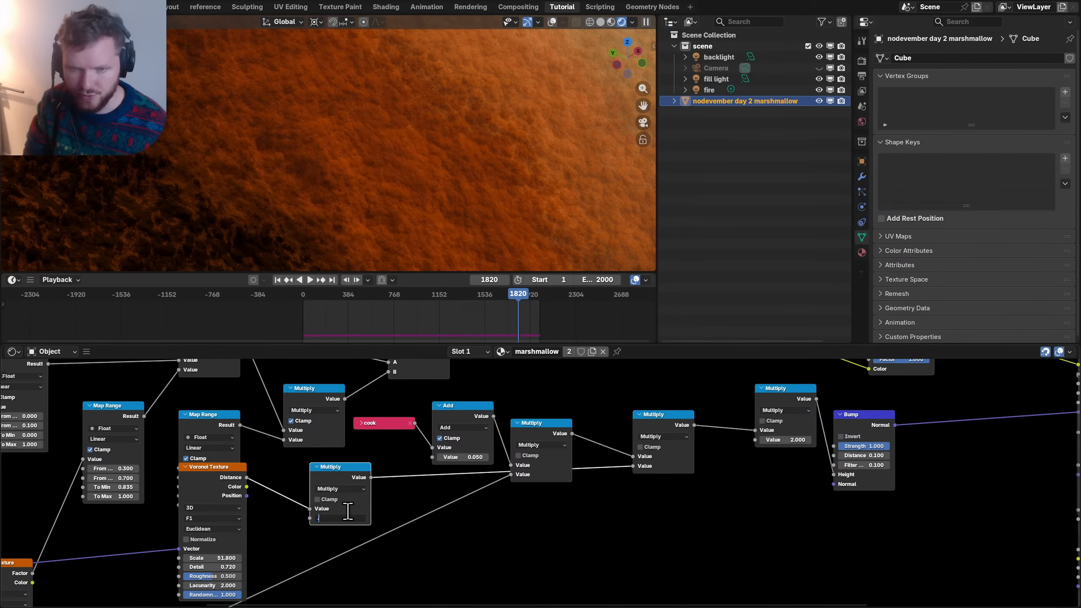
- Compare the bump with the Multiply node after the cook branch's Add node muted and unmuted
left_click(534, 427)
key("m")
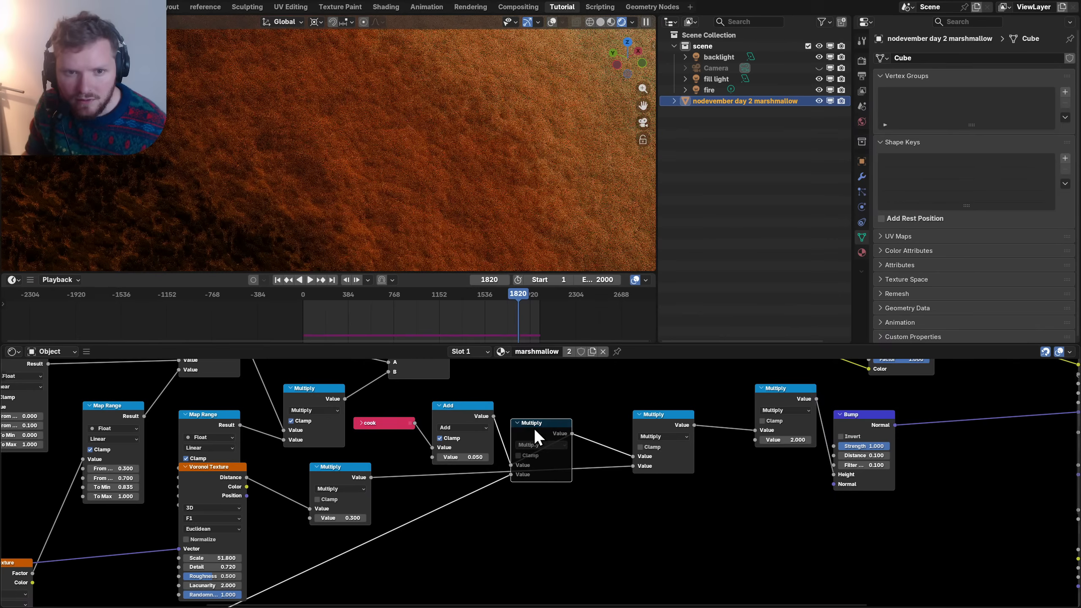
key("m")
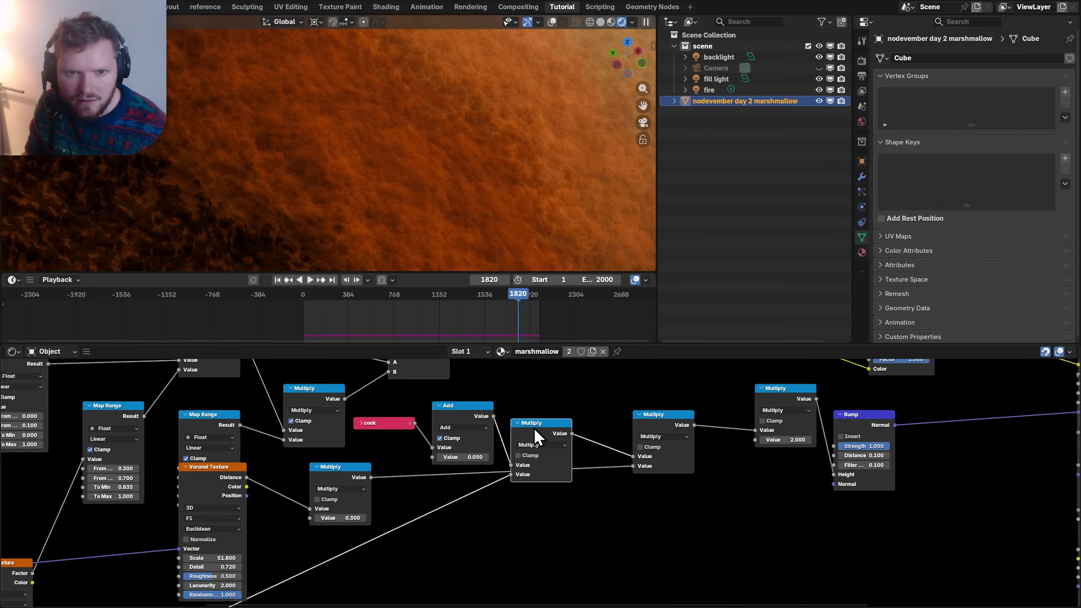
left_click(646, 418)
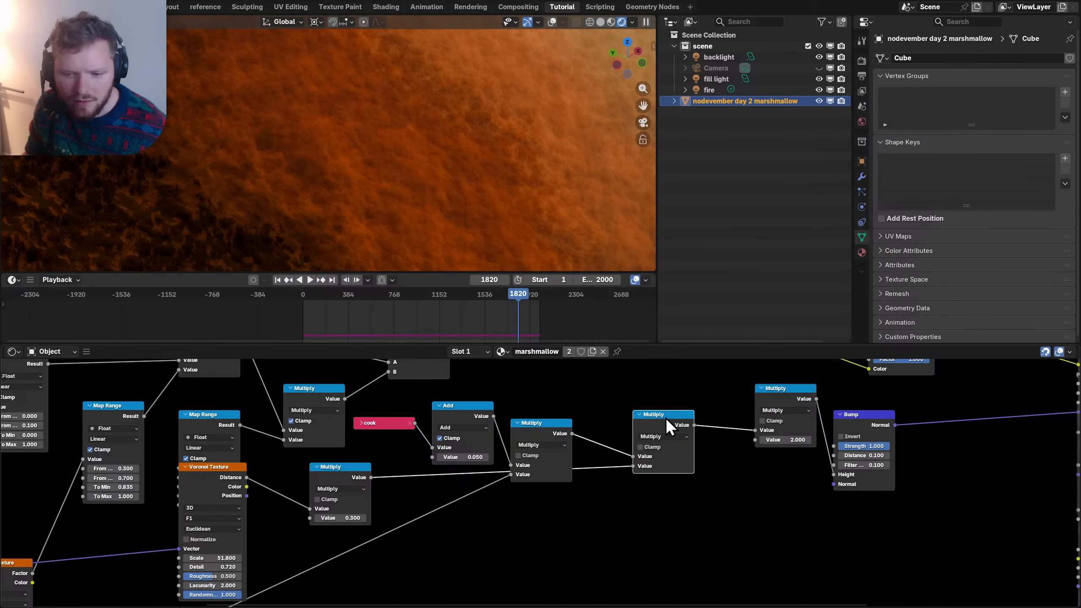
- Move the Multiply node after Add below the Voronoi branch's link, and save the file
left_click_drag(515, 430, 516, 508)
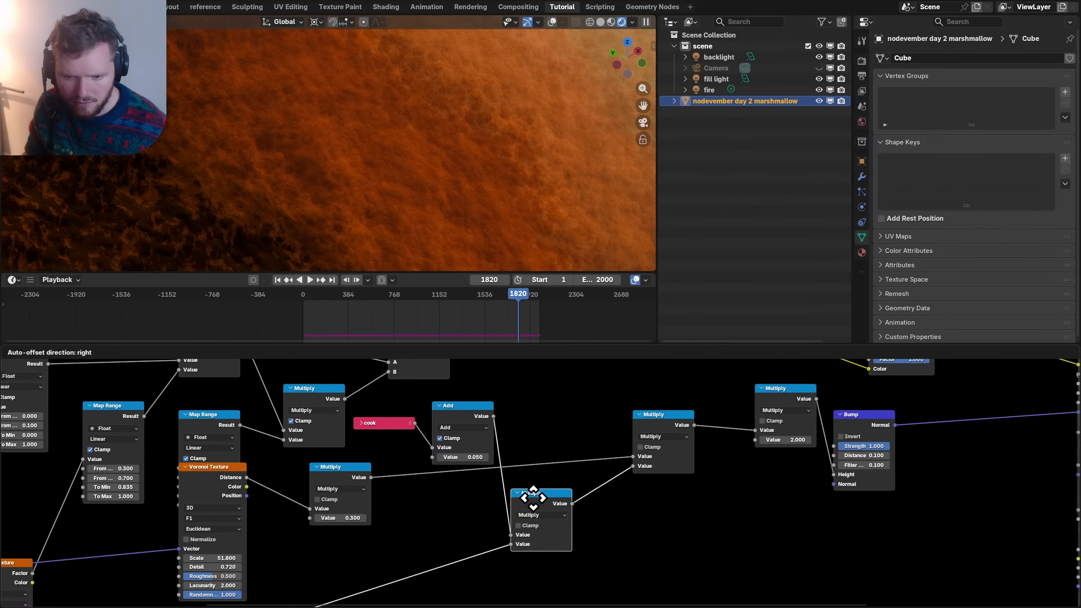
left_click(663, 417)
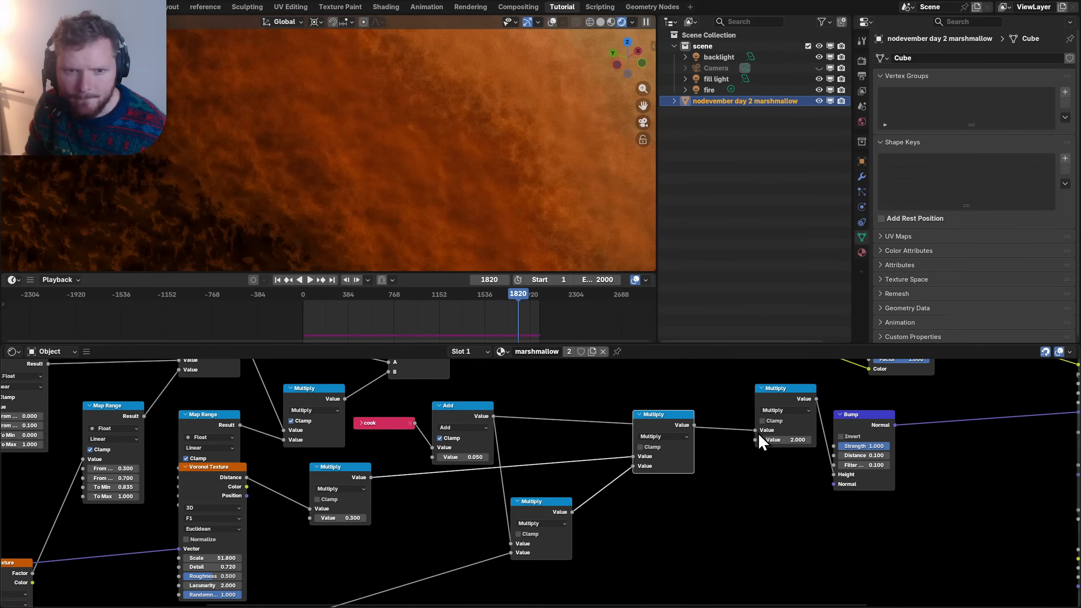
key("ctrl+s")
scroll(335, 196, "down", 5)
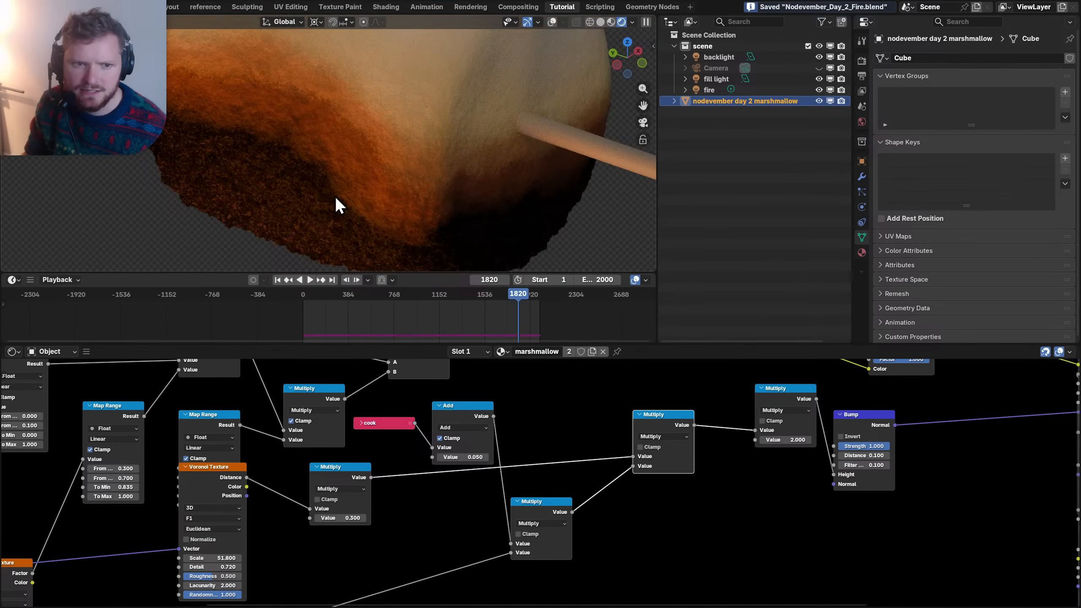
- Try a different Factor on the Mix node before the Color Ramp, and undo the change
middle_click_drag(359, 423, 532, 541)
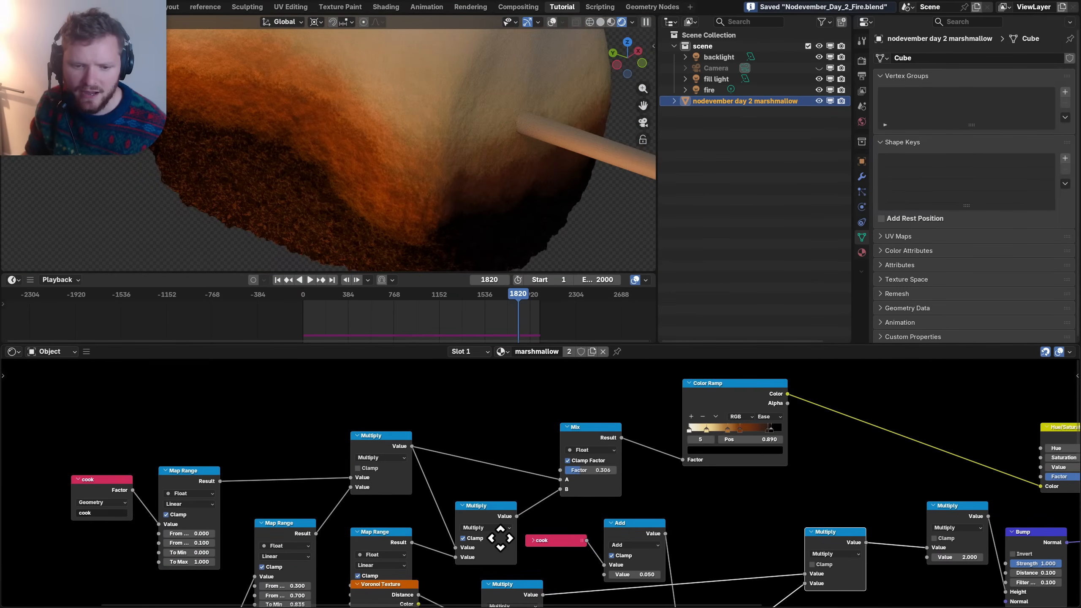
middle_click_drag(566, 470, 555, 459)
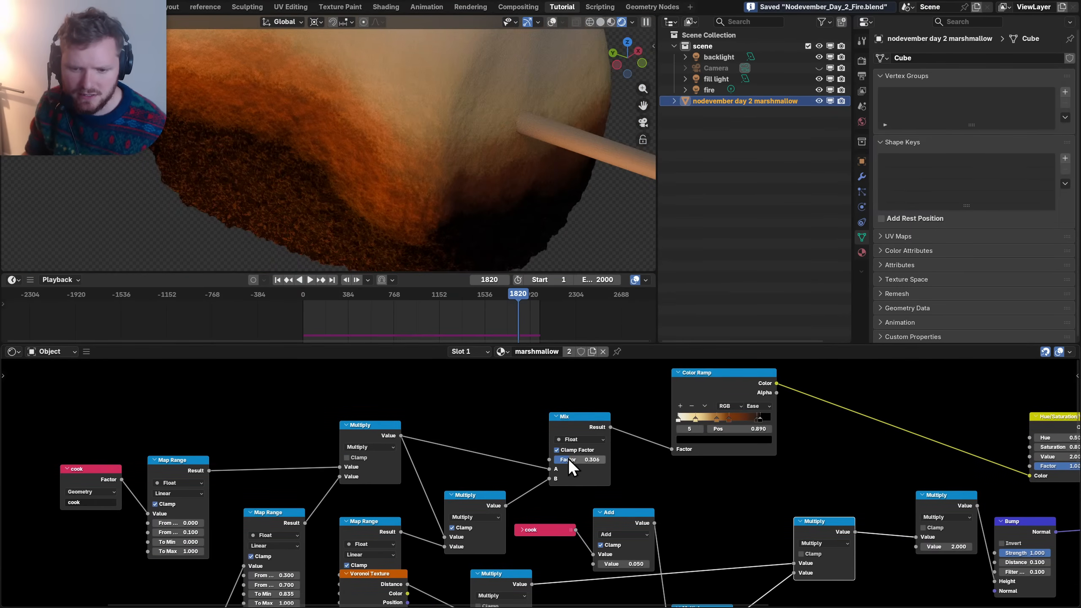
left_click_drag(567, 460, 606, 460)
key("ctrl+z")
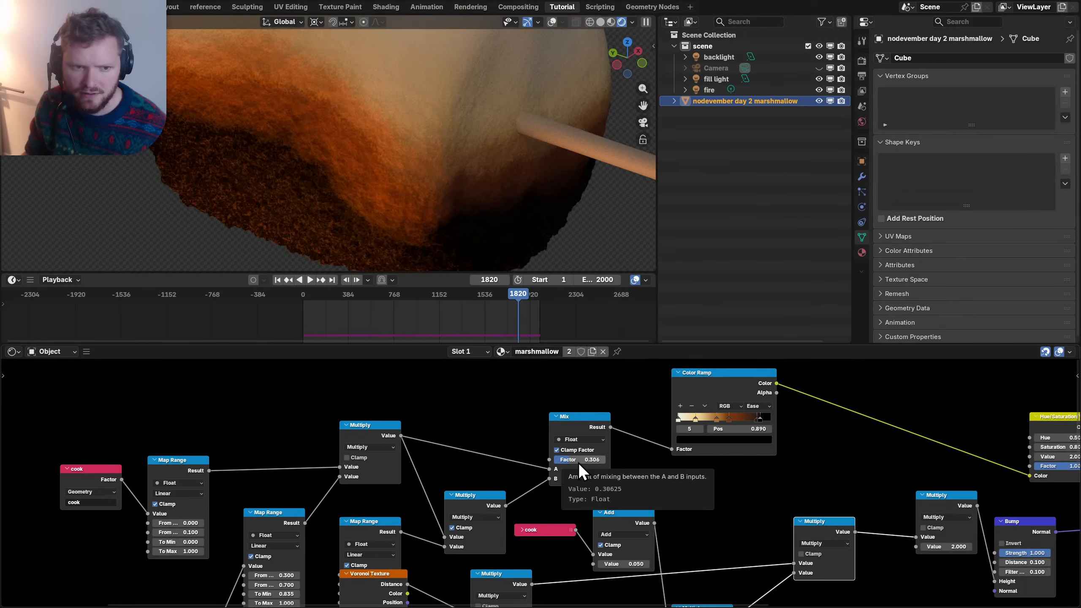
- Move the two Map Range and two Multiply nodes before the Mix node up, clear of the Voronoi Texture
middle_click_drag(339, 489, 383, 438)
left_click_drag(329, 375, 490, 494)
key("g")
left_click(491, 423)
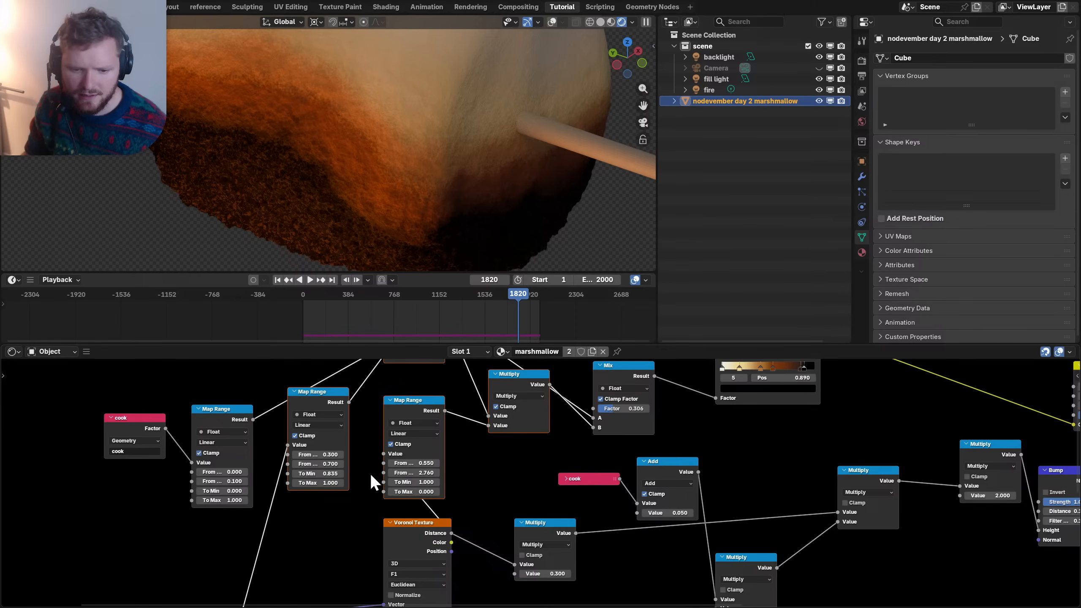
- Inspect the burnt surface up close and preview the Color Ramp's output directly on the marshmallow
scroll(424, 469, "up", 3)
scroll(336, 240, "up", 3)
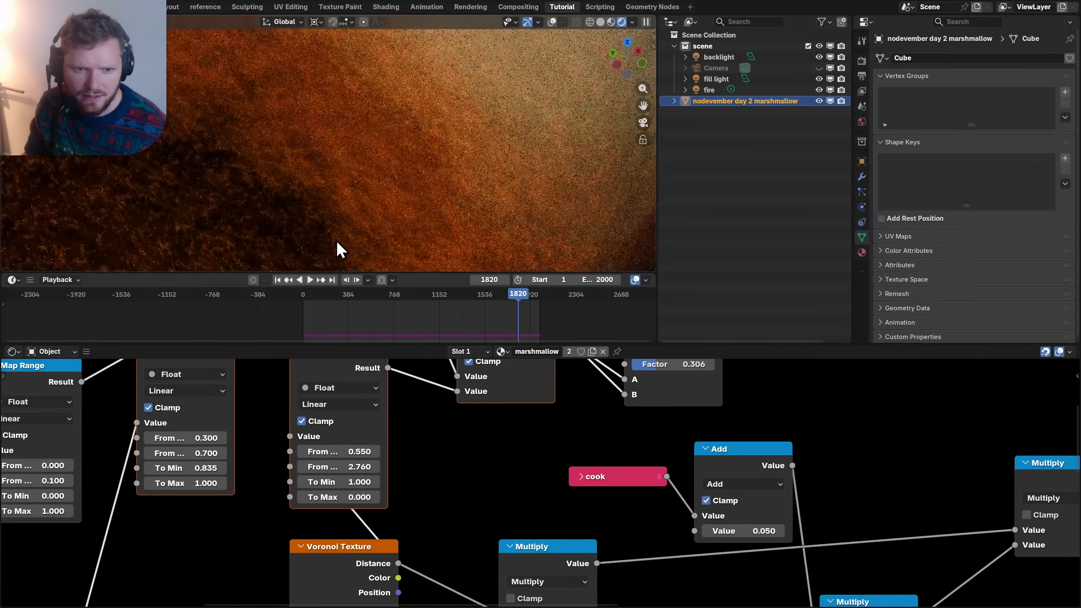
middle_click_drag(358, 427, 401, 420)
scroll(584, 424, "down", 4)
middle_click_drag(666, 365, 574, 473)
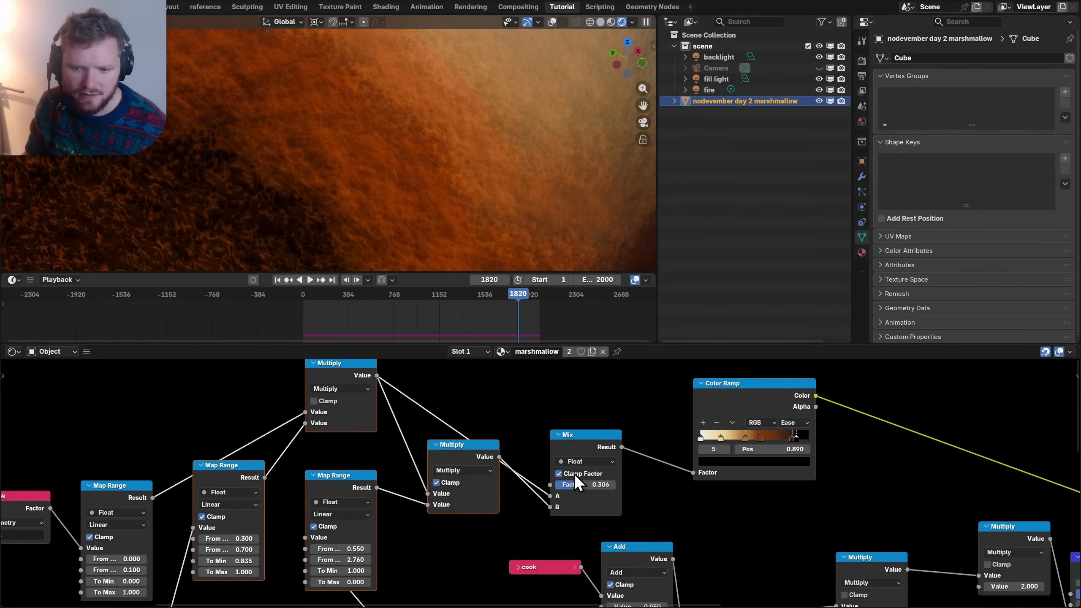
left_click(751, 388, "ctrl+shift")
- Set From Min to 0.760 on the Voronoi branch's Map Range, and try a From Max of 6.420 without keeping it
middle_click_drag(349, 550, 464, 476)
scroll(464, 475, "up", 3)
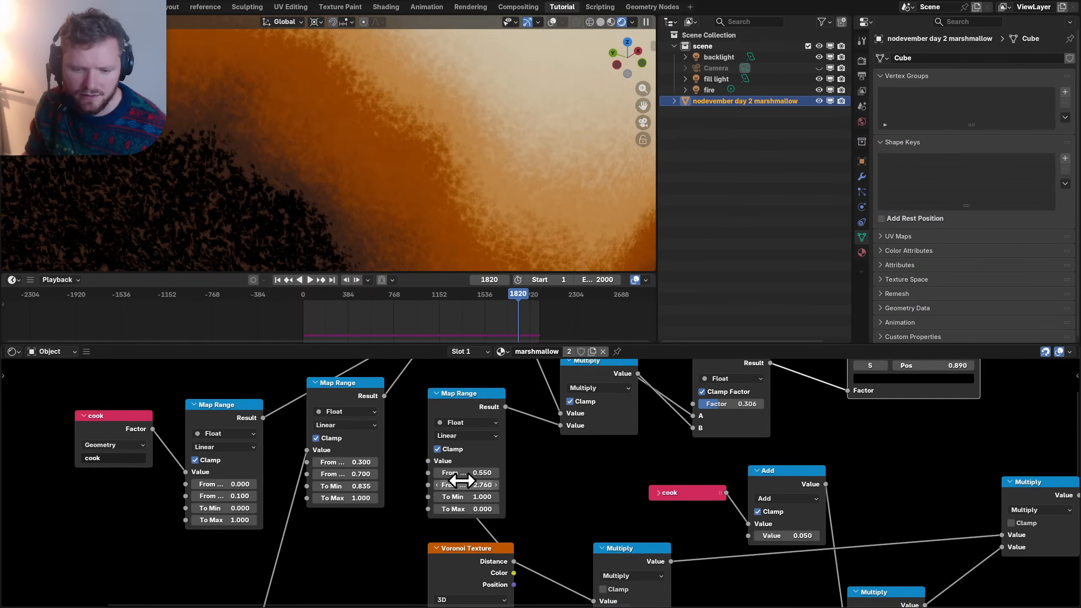
left_click_drag(465, 475, 474, 476)
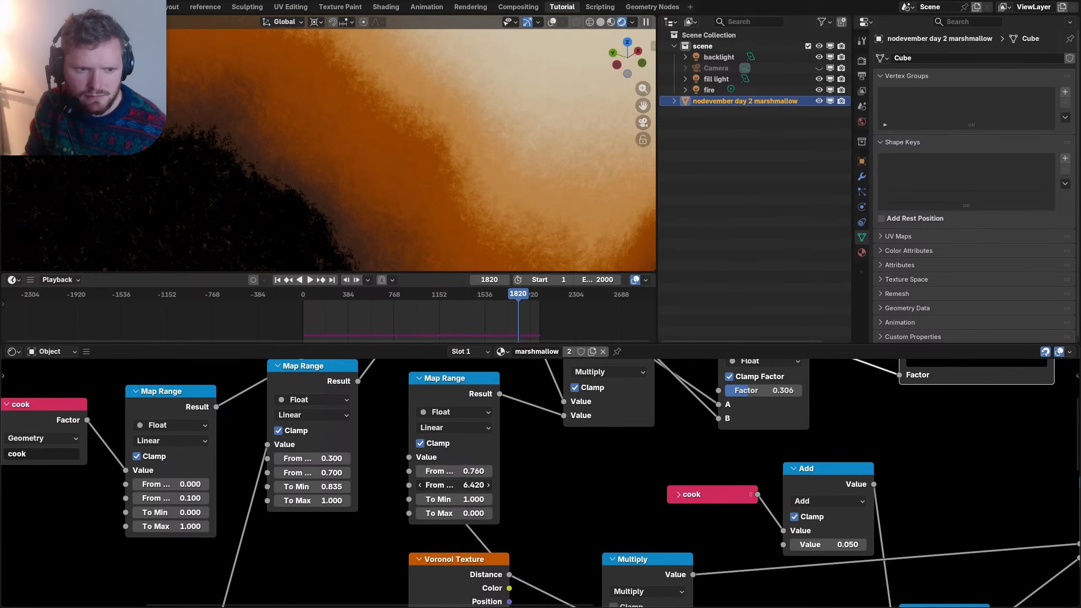
right_click(468, 486)
- Move the Voronoi Texture node left, out from under its Map Range
middle_click_drag(385, 527, 456, 512)
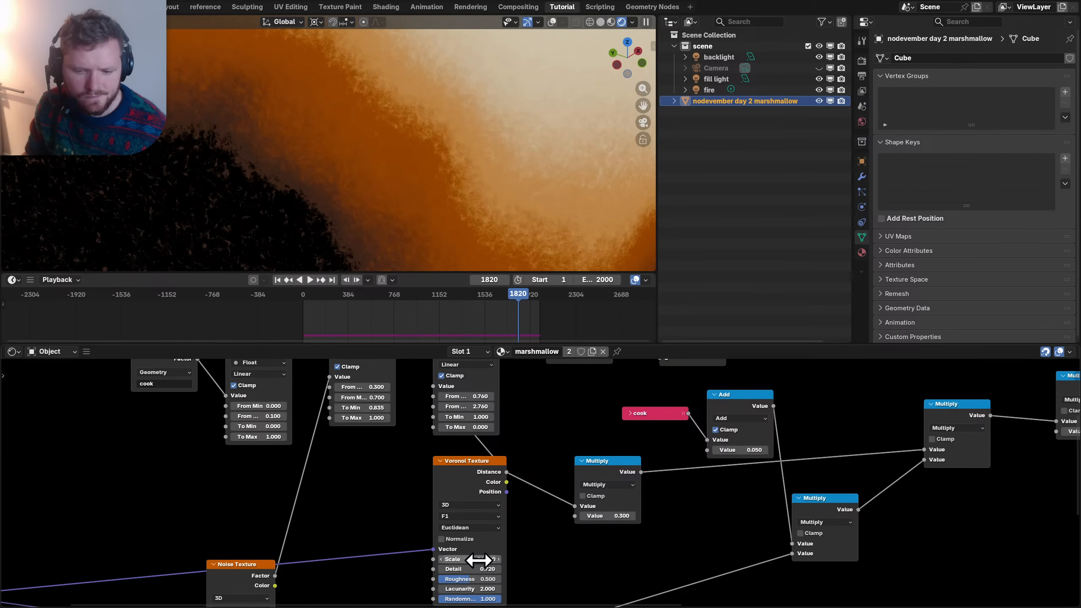
left_click_drag(468, 469, 391, 478)
middle_click_drag(466, 415, 408, 511)
- Compare the colours with the Multiply and Mix nodes before the Color Ramp muted and unmuted
left_click(533, 408)
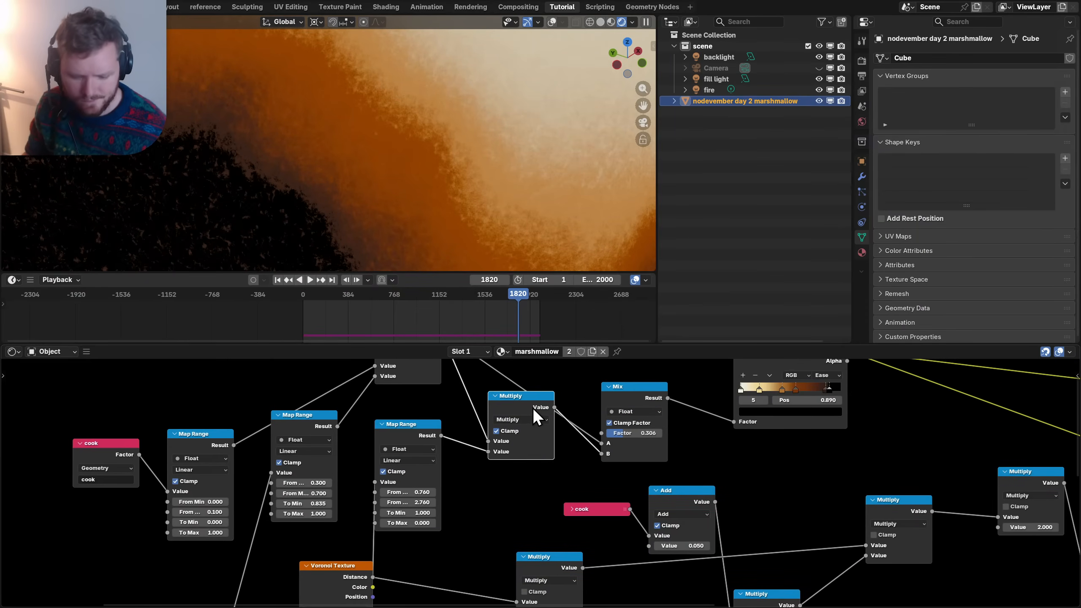
key("m")
key("m")
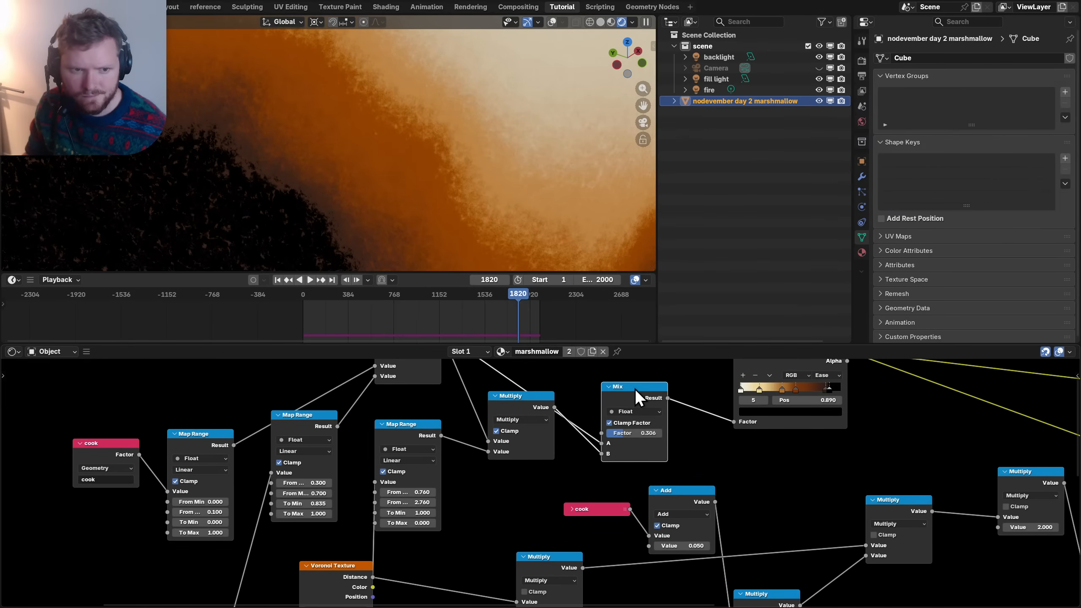
- Try Detail values of 2 and 10 on the colour branch's Noise Texture, and undo them
middle_click_drag(252, 492, 313, 335)
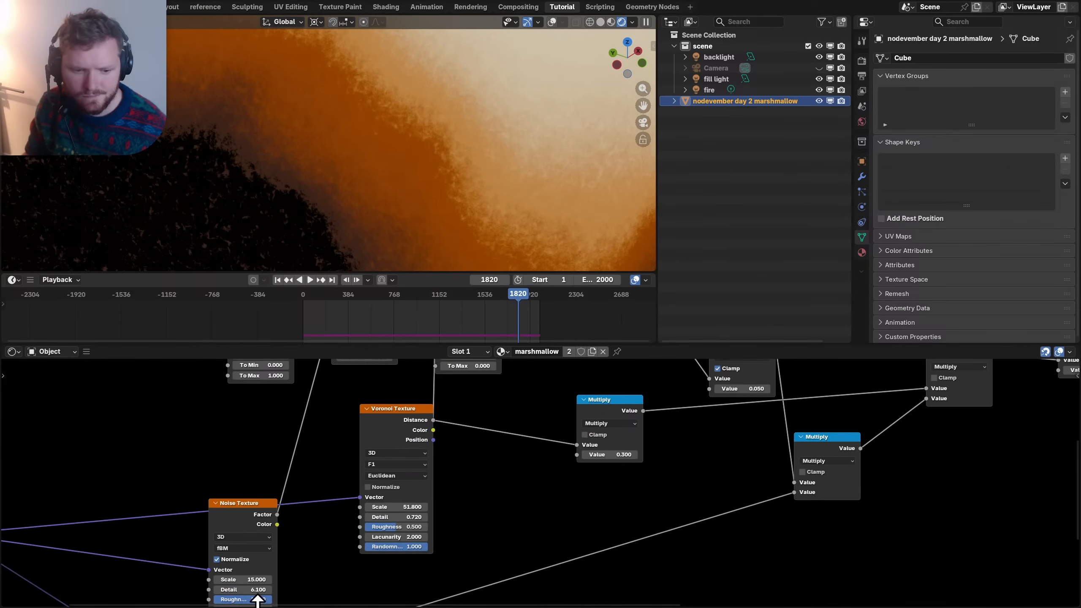
left_click(252, 588)
type("7.3")
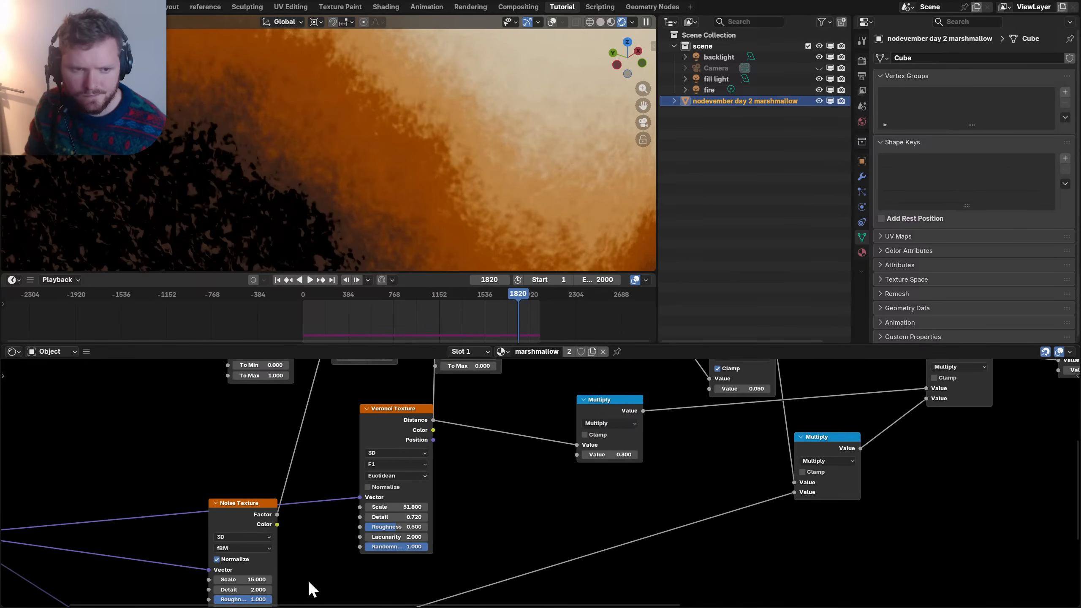
key("Return")
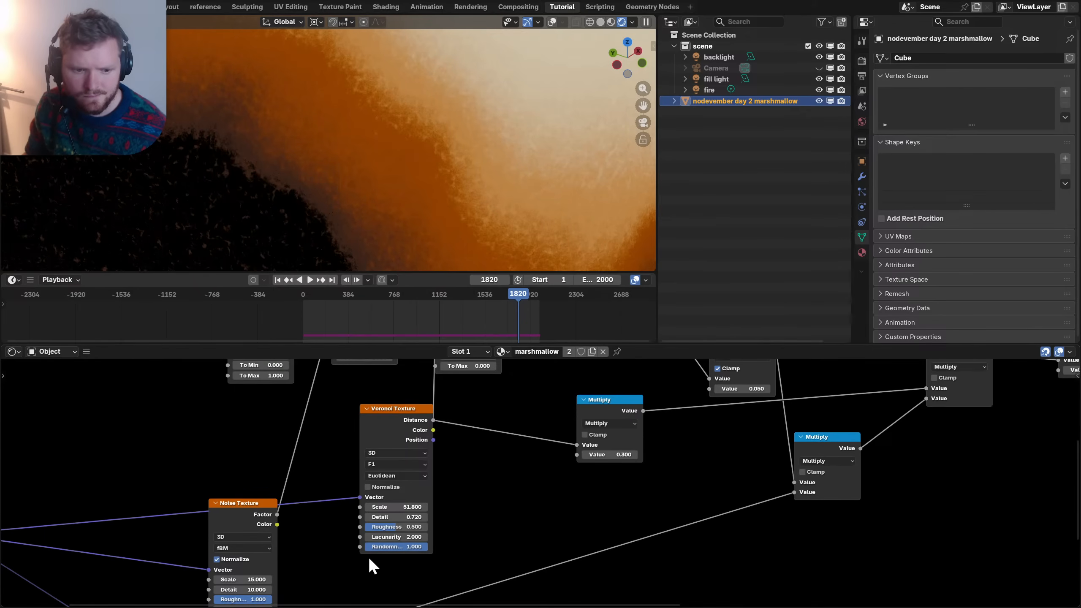
key("ctrl+z")
- Examine the Detail setting of the lower Noise Texture that feeds the bump branch
scroll(298, 517, "down", 6)
middle_click_drag(339, 567, 386, 497)
scroll(395, 559, "up", 4)
middle_click_drag(395, 560, 395, 515)
scroll(398, 520, "up", 2)
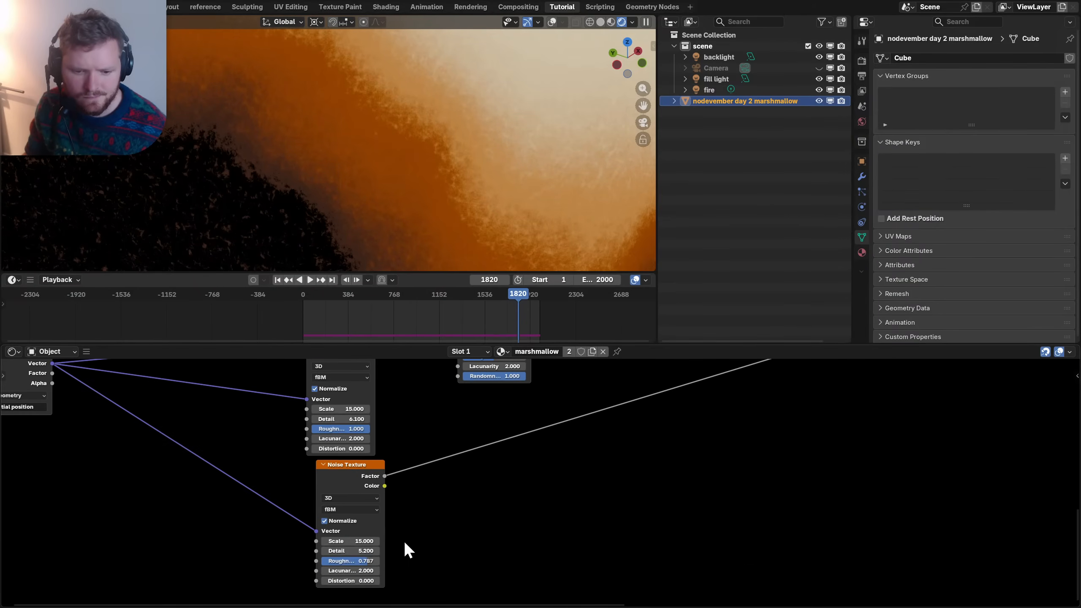
mouse_move(367, 552)
left_mouse_down()
mouse_move(353, 552)
mouse_move(367, 552)
left_mouse_up()
scroll(398, 546, "down", 3)
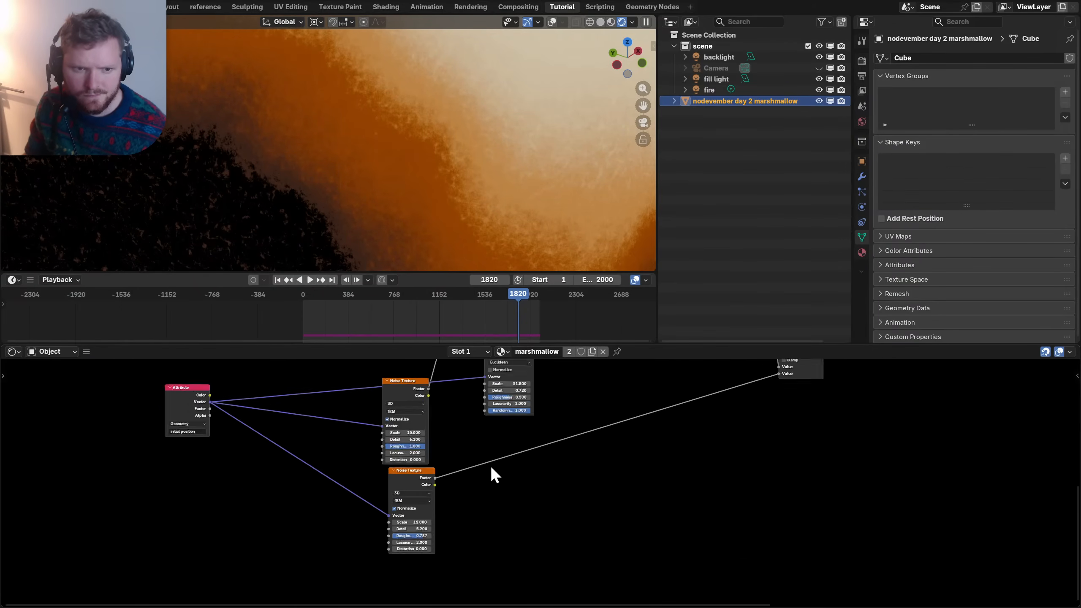
- Save the file, and move the cook attribute node and its Map Range up to line up with the first Multiply
middle_click_drag(570, 387, 488, 497)
middle_click_drag(453, 409, 426, 462)
scroll(427, 461, "up", 2)
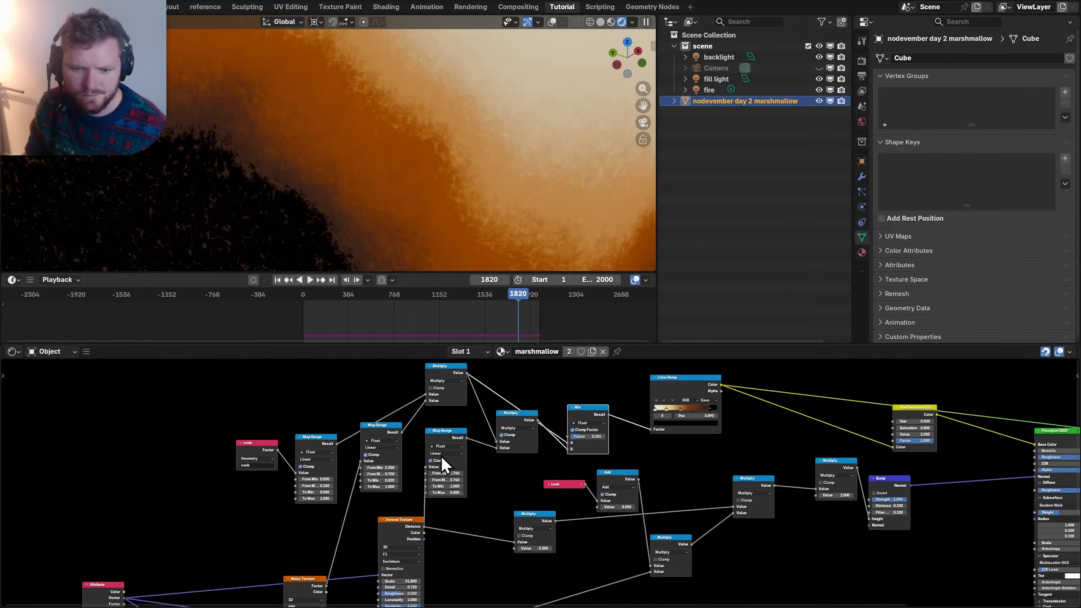
key("ctrl+s")
middle_click_drag(458, 429, 420, 445)
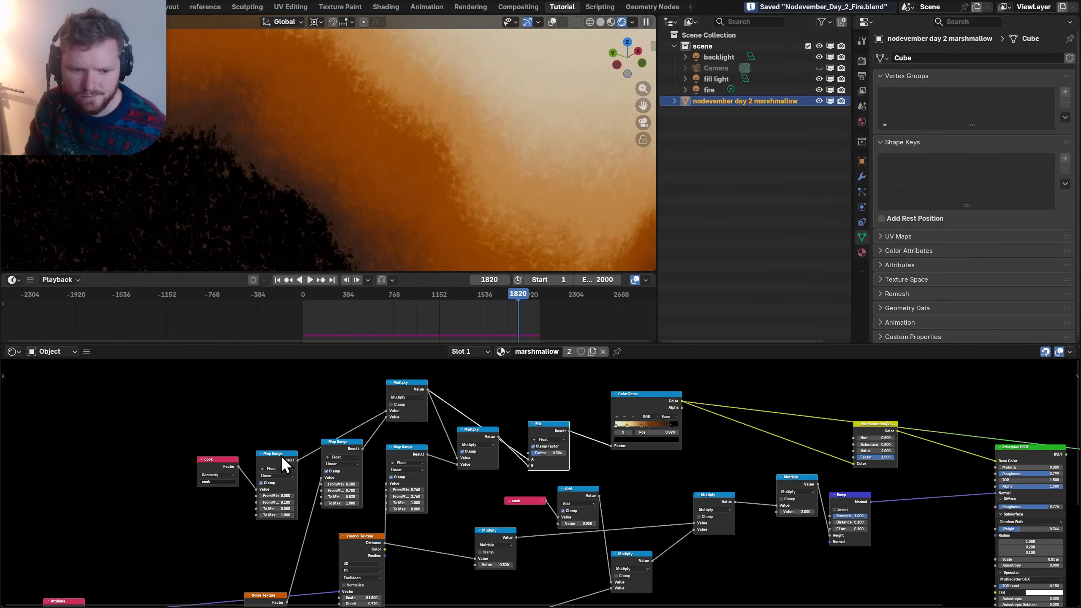
left_click_drag(206, 429, 253, 437)
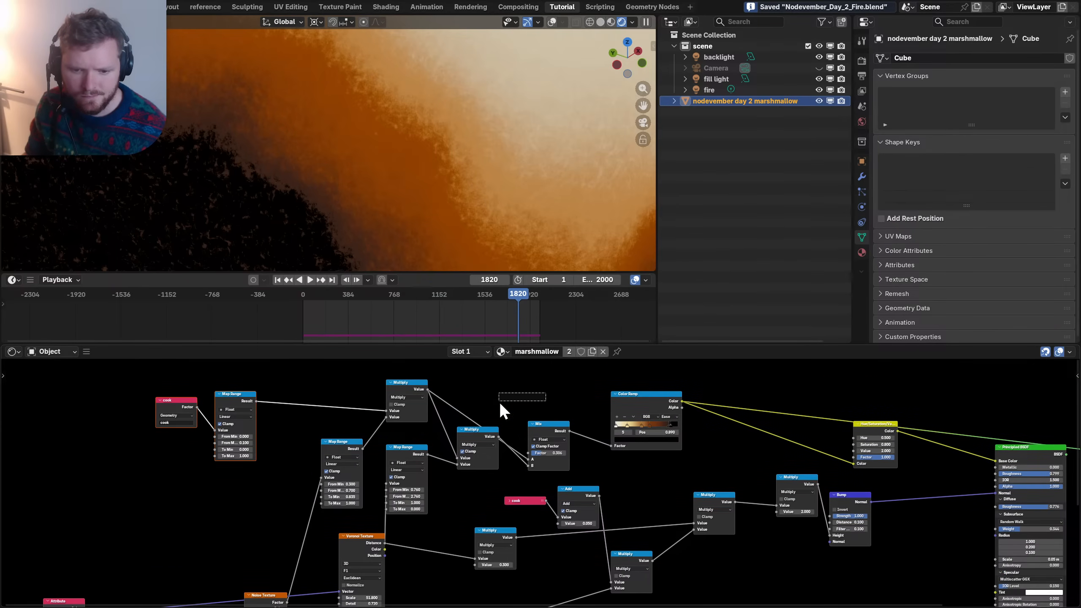
- Mute the Map Range, Multiply and Mix nodes before the Color Ramp, then unmute the Noise branch's Multiply and Map Range to compare their effect
left_click_drag(501, 404, 340, 478)
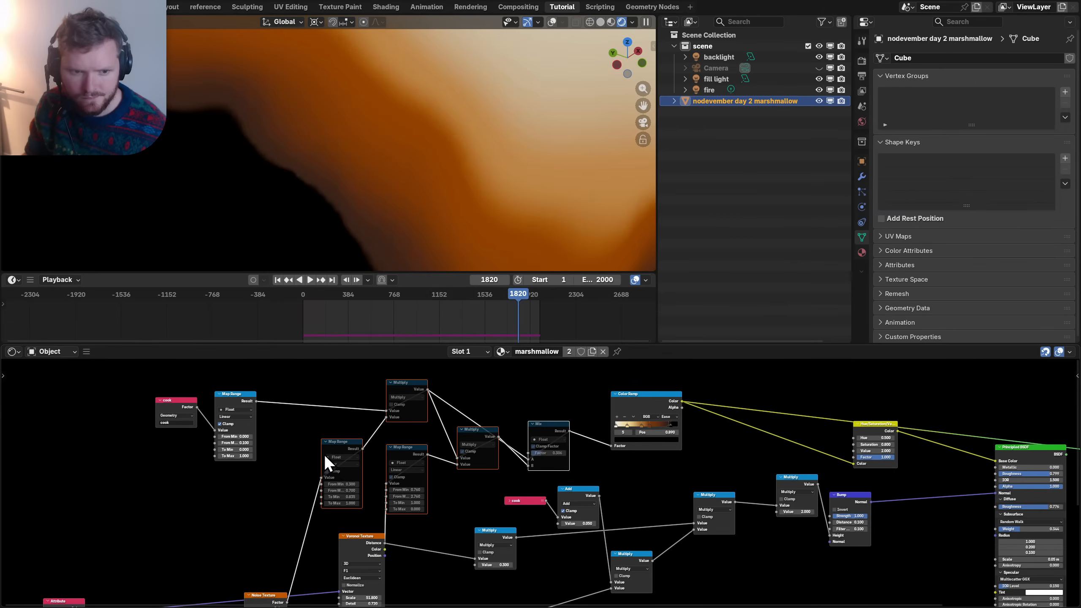
left_click(362, 398)
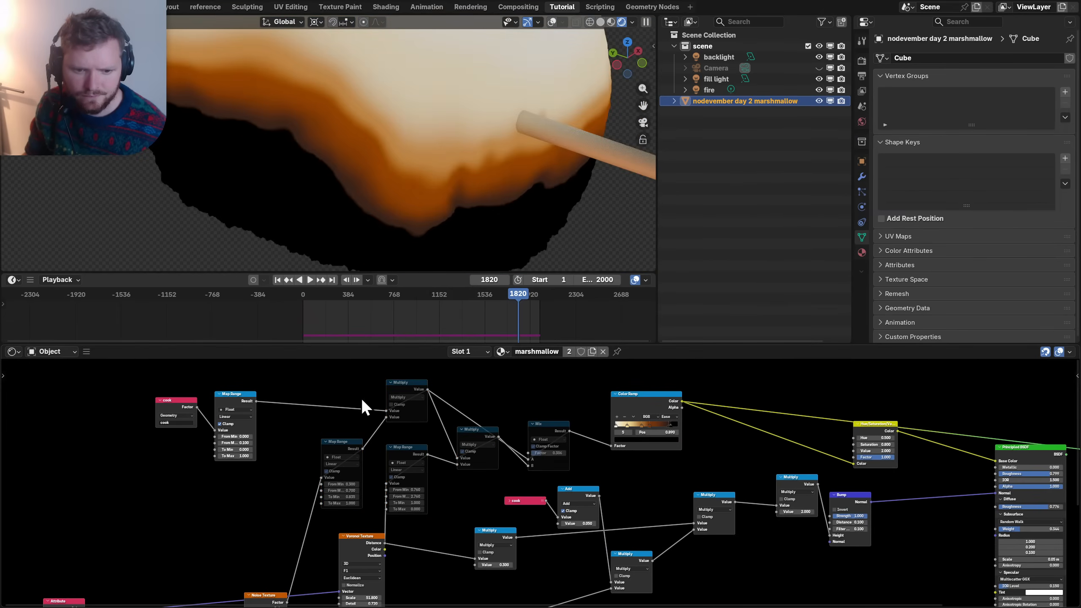
left_click(393, 390)
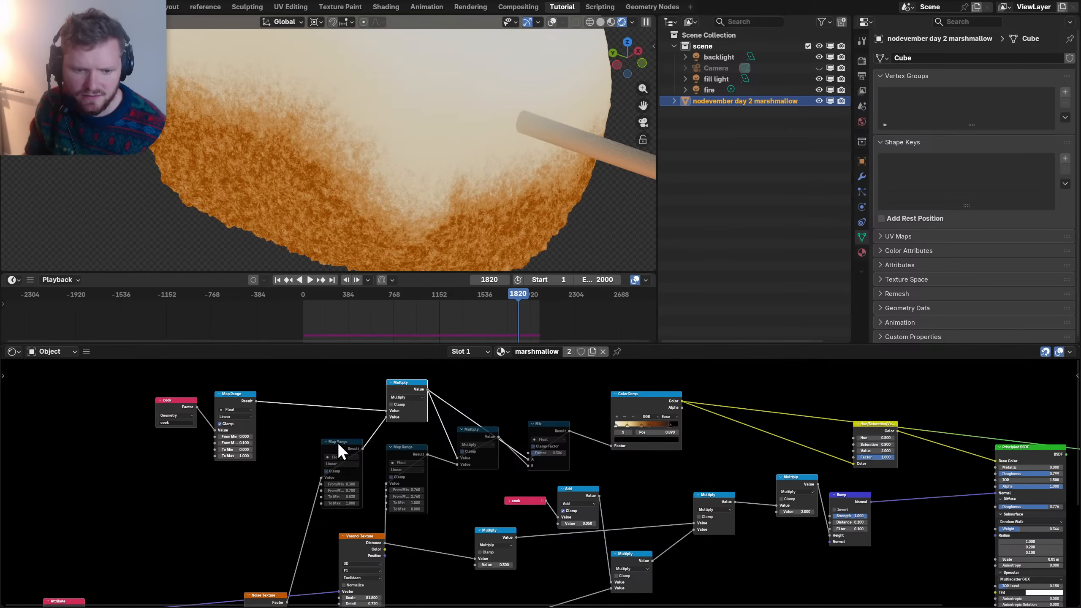
left_click(338, 442)
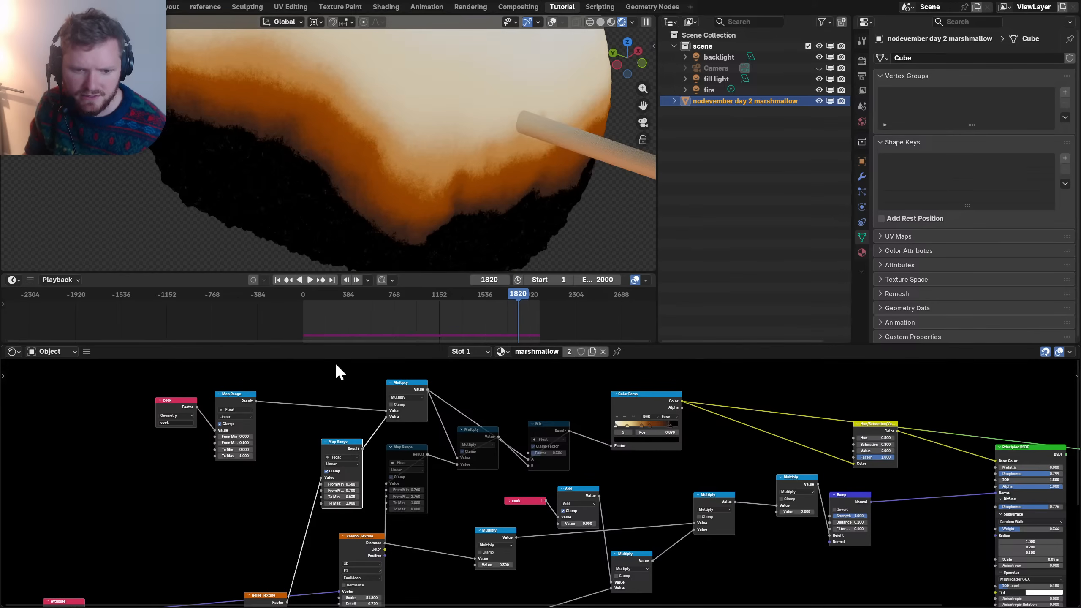
left_click_drag(334, 363, 390, 440)
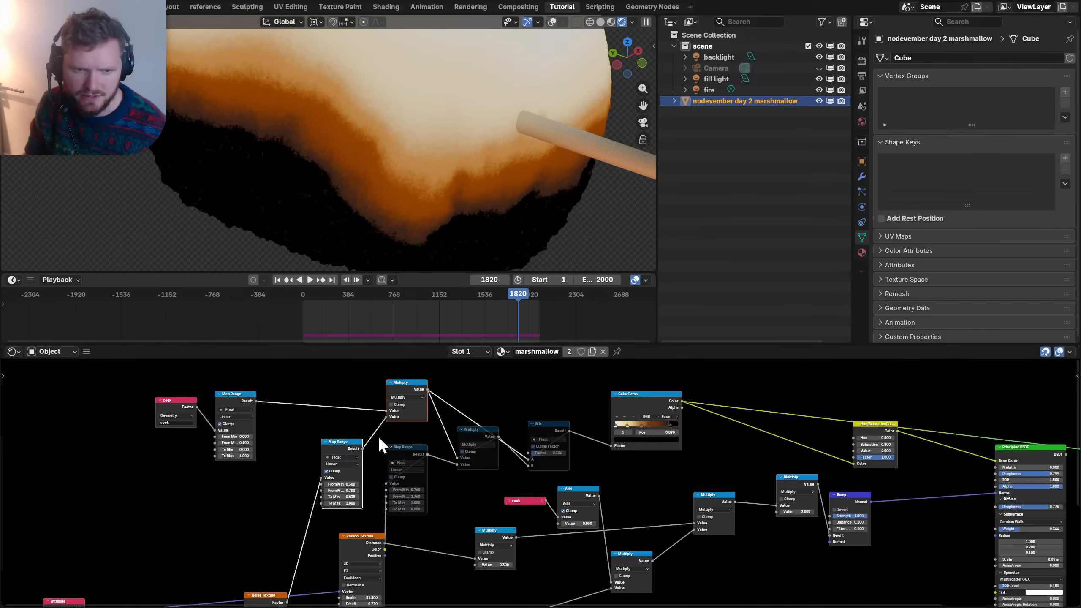
left_click(408, 441)
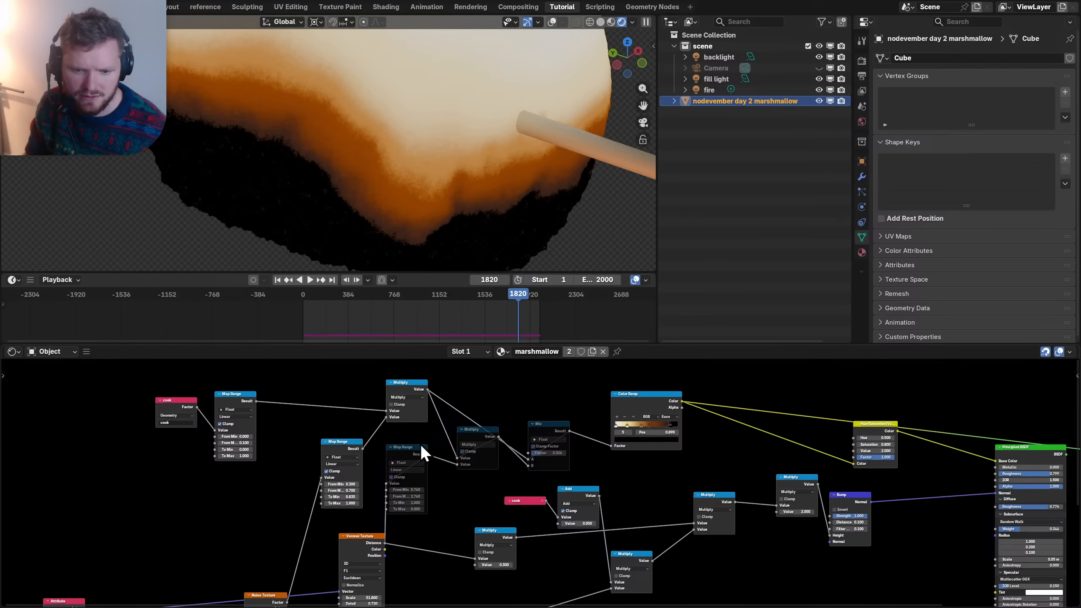
- Move the Mix node up, and compare the colours with it, its Multiply and the Voronoi Map Range muted and unmuted, leaving all three active
left_click_drag(543, 429, 541, 391)
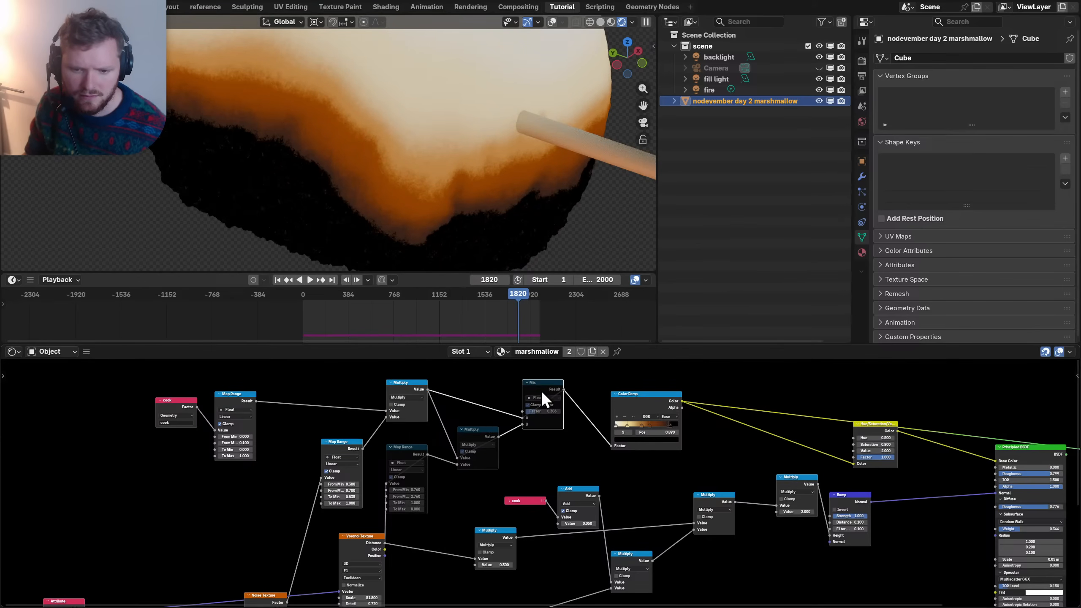
left_click_drag(555, 462, 486, 416)
left_click(420, 453, "shift")
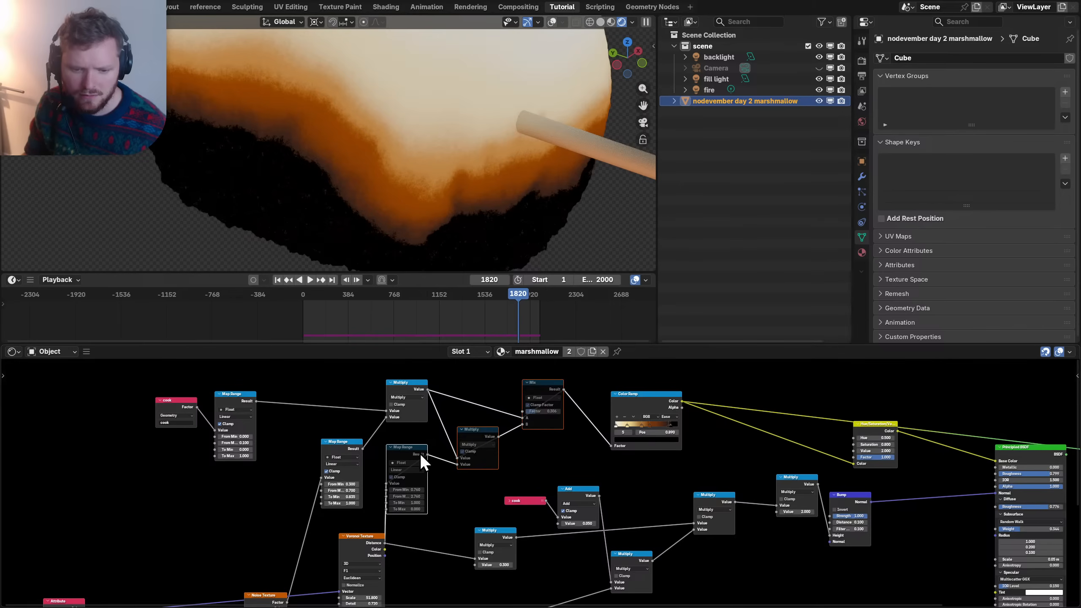
key("n")
key("n")
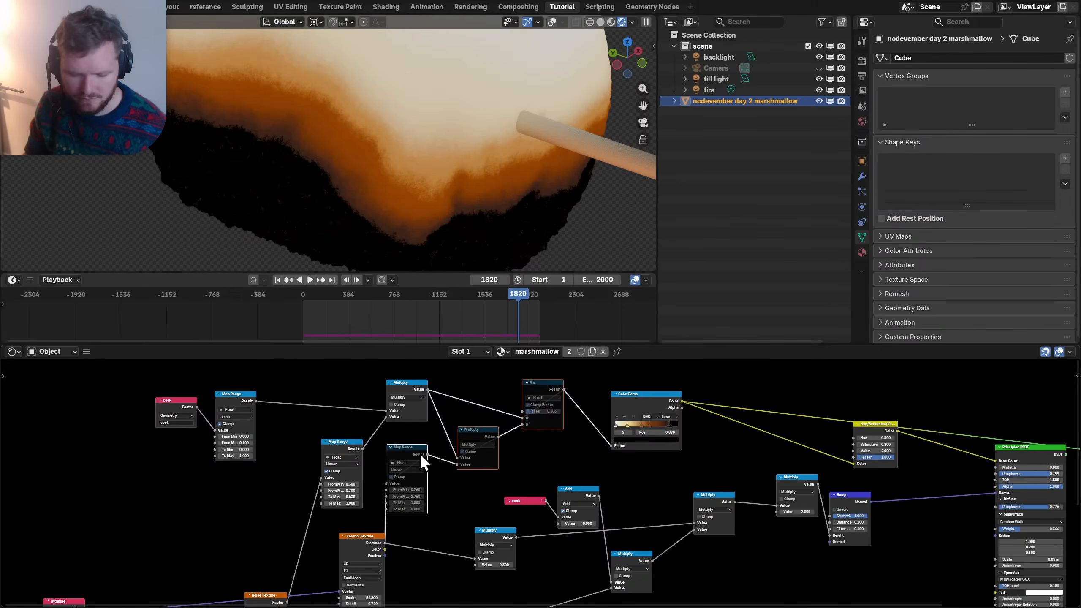
key("m")
key("m")
key("m")
key("m")
key("m")
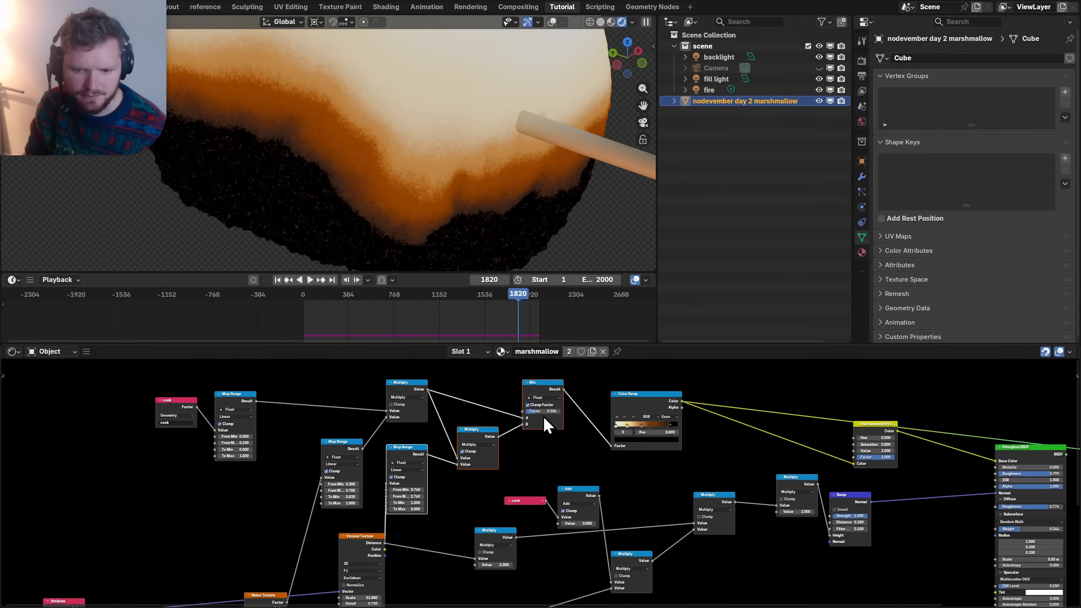
- Set the Mix node's Factor to 0.2 and return the preview to the Principled BSDF
type(".2")
key("Return")
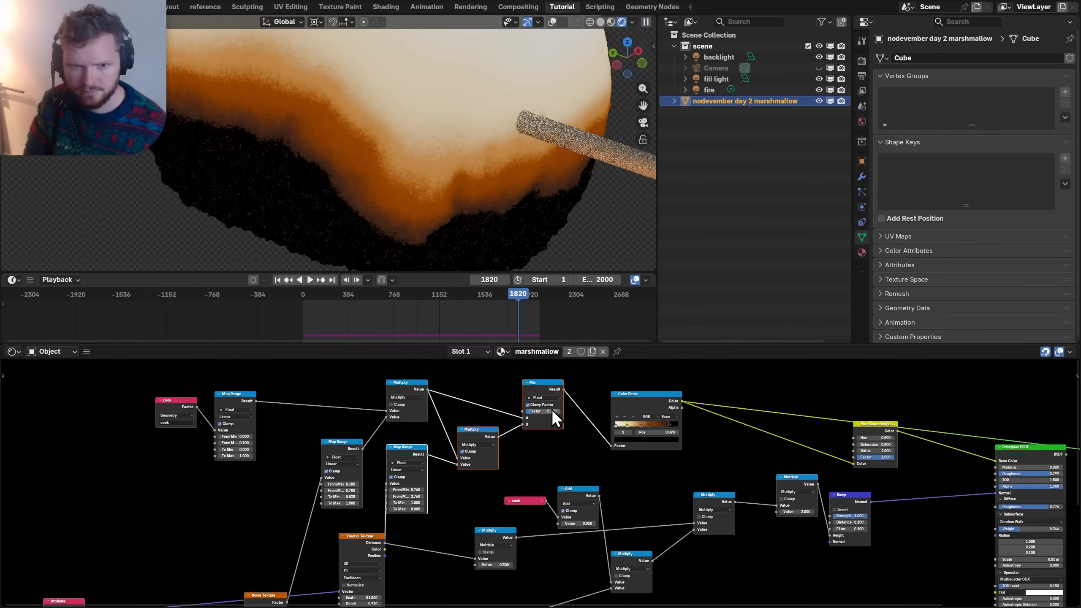
scroll(613, 434, "down", 7)
middle_click_drag(815, 461, 651, 463)
scroll(650, 463, "up", 6)
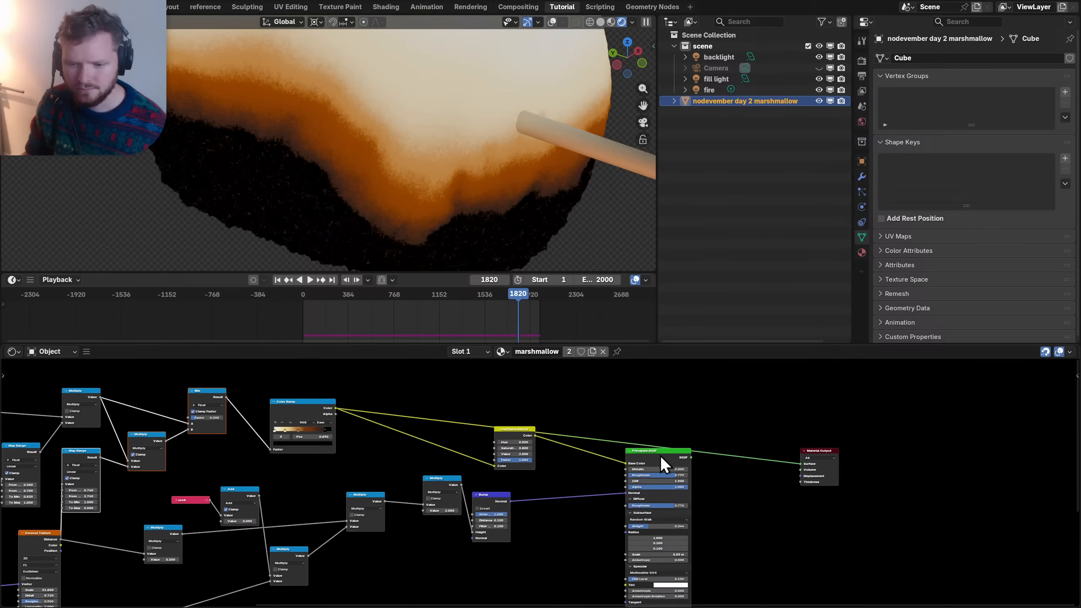
left_click(661, 455, "ctrl+shift")
- Set the Color Ramp's black stop to position 0.918 and inspect the charred area up close
middle_click_drag(418, 490, 569, 491)
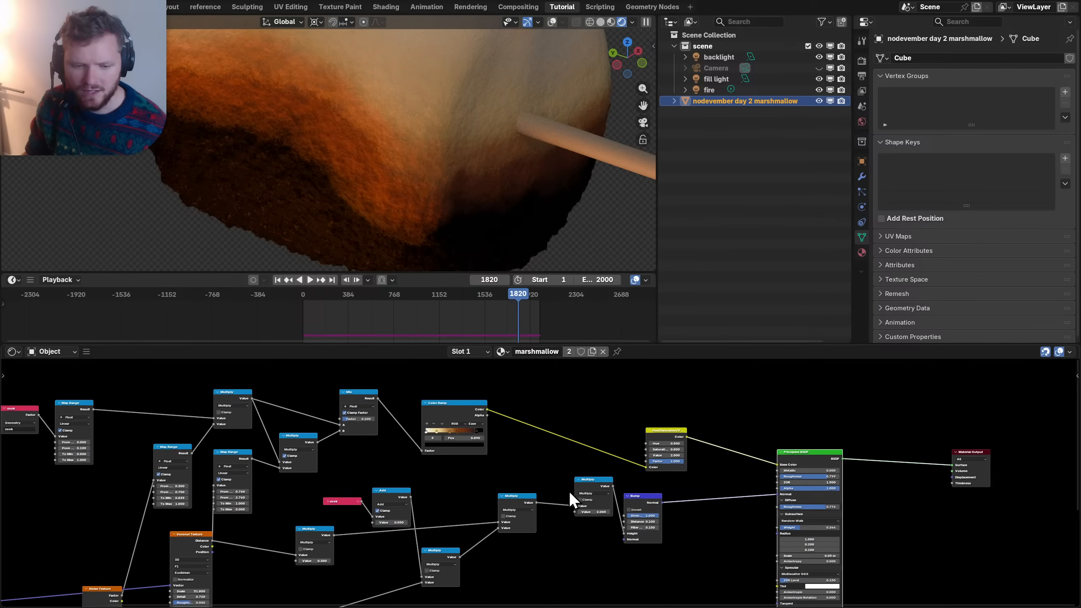
scroll(519, 456, "up", 7)
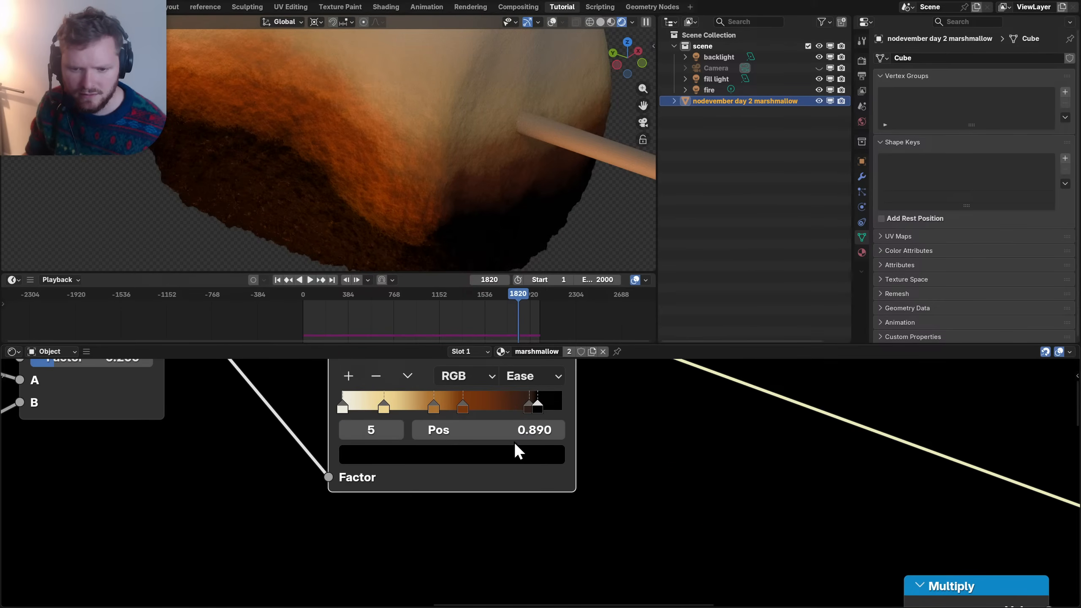
mouse_move(517, 434)
left_mouse_down()
mouse_move(532, 430)
mouse_move(509, 430)
mouse_move(523, 430)
left_mouse_up()
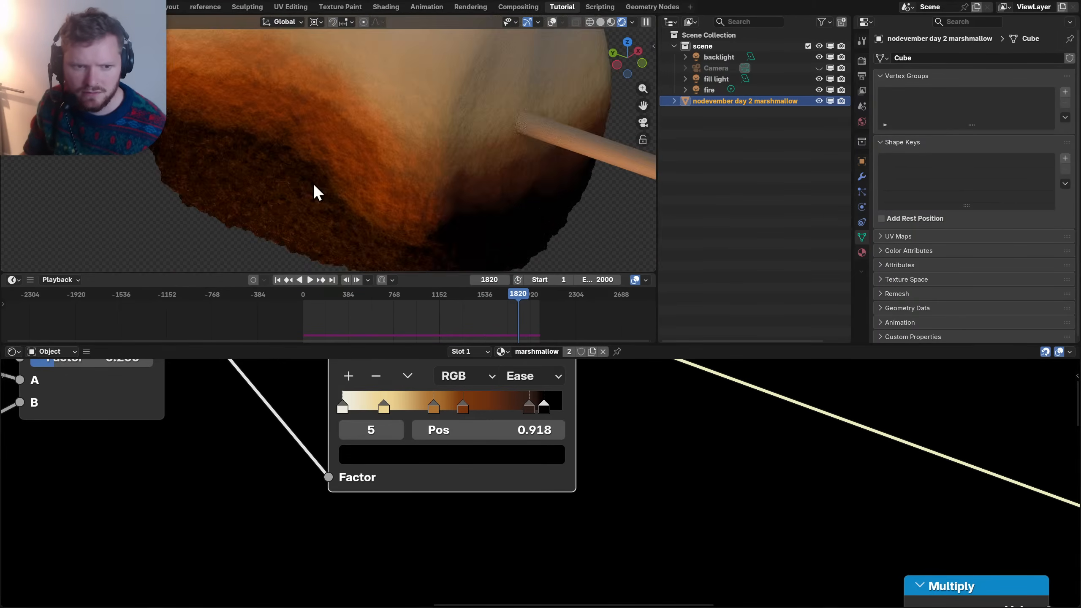
scroll(340, 183, "up", 3)
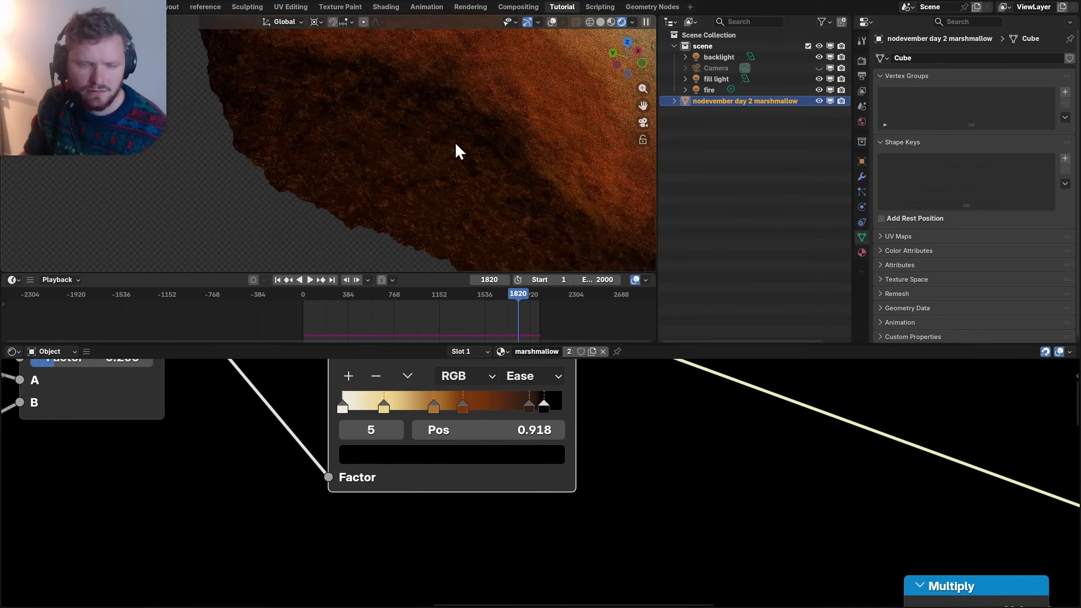
- Fine-tune the Color Ramp's black stop and set the dark brown stop to position 0.878
left_click(420, 431)
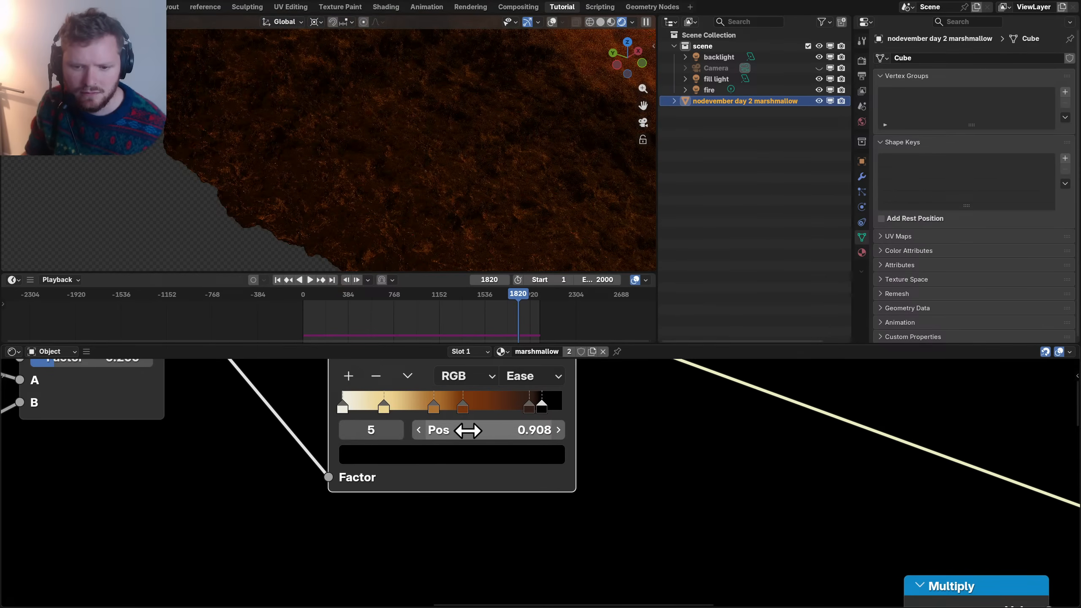
left_click(344, 431)
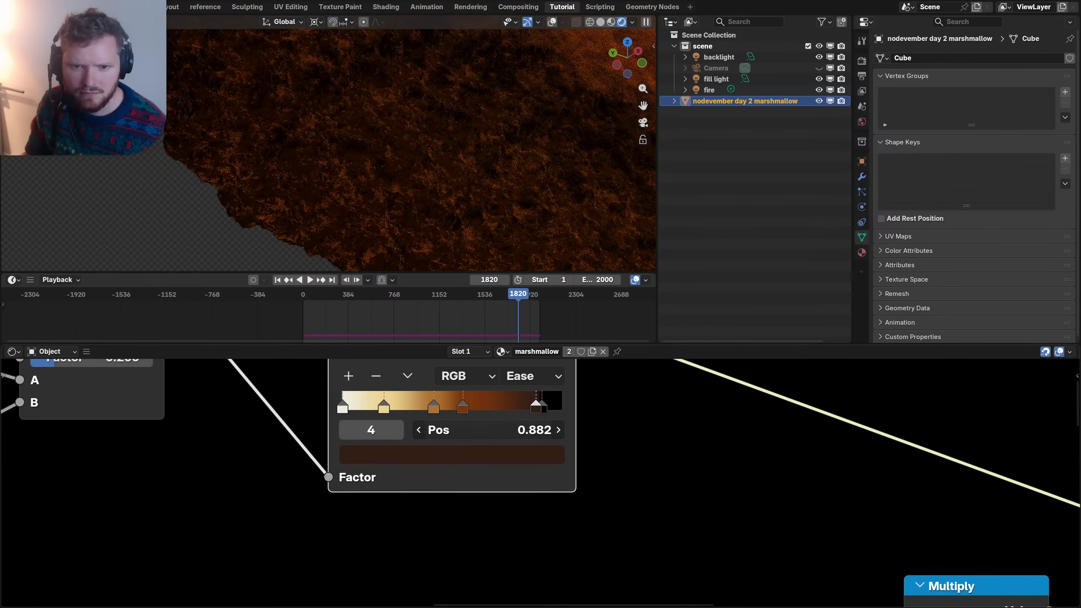
left_click_drag(489, 430, 486, 430)
scroll(618, 478, "down", 5)
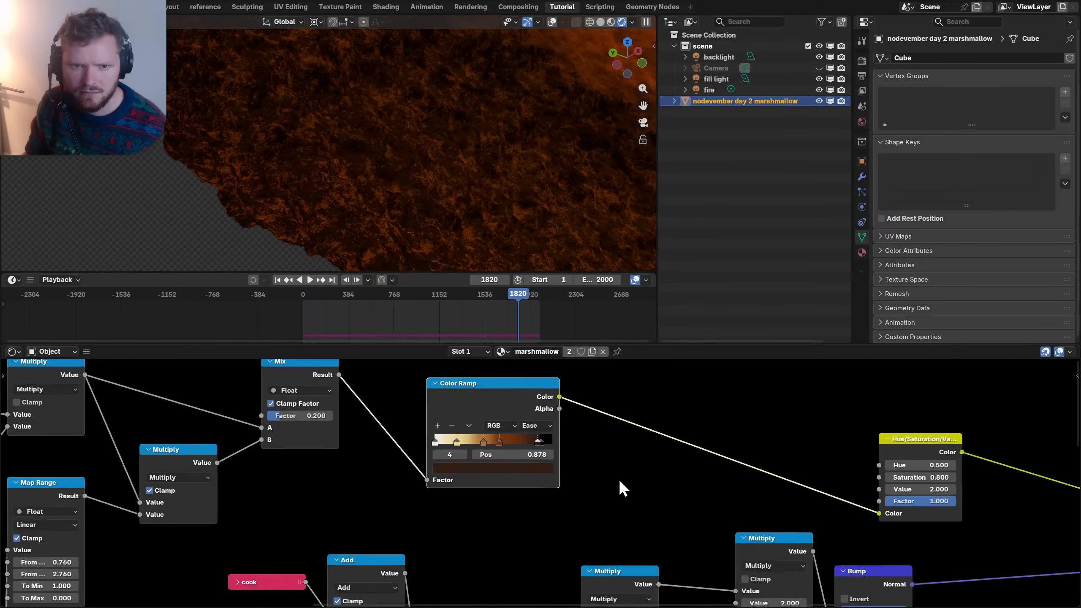
- Compare the charred surface with the Bump node's link to the Principled BSDF's Normal removed and restored, and save the file
middle_click_drag(790, 528, 521, 491)
scroll(520, 491, "up", 2)
scroll(520, 490, "up", 1)
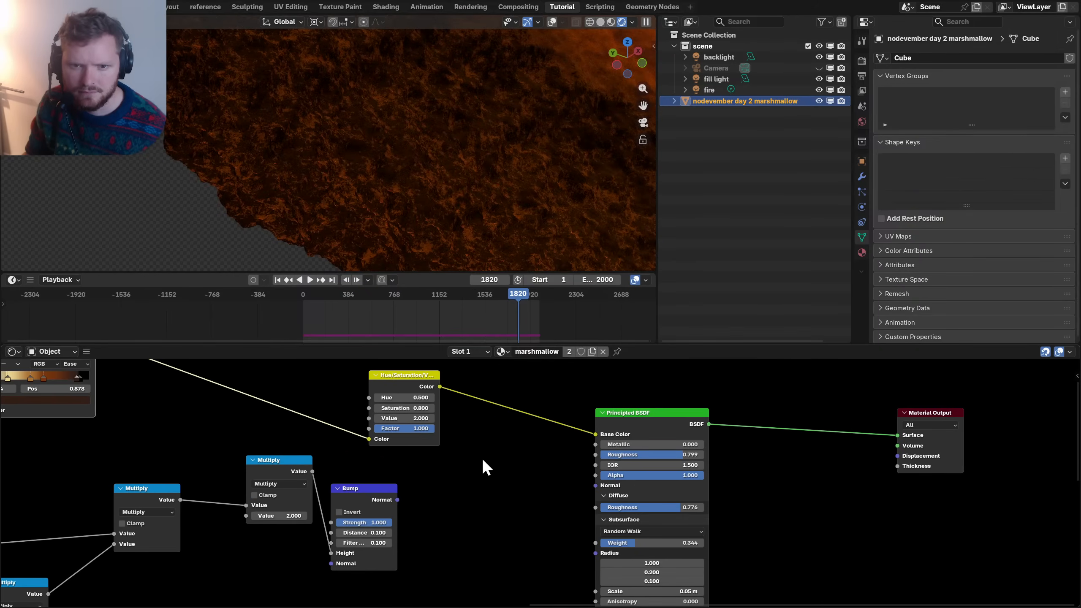
scroll(492, 143, "down", 3)
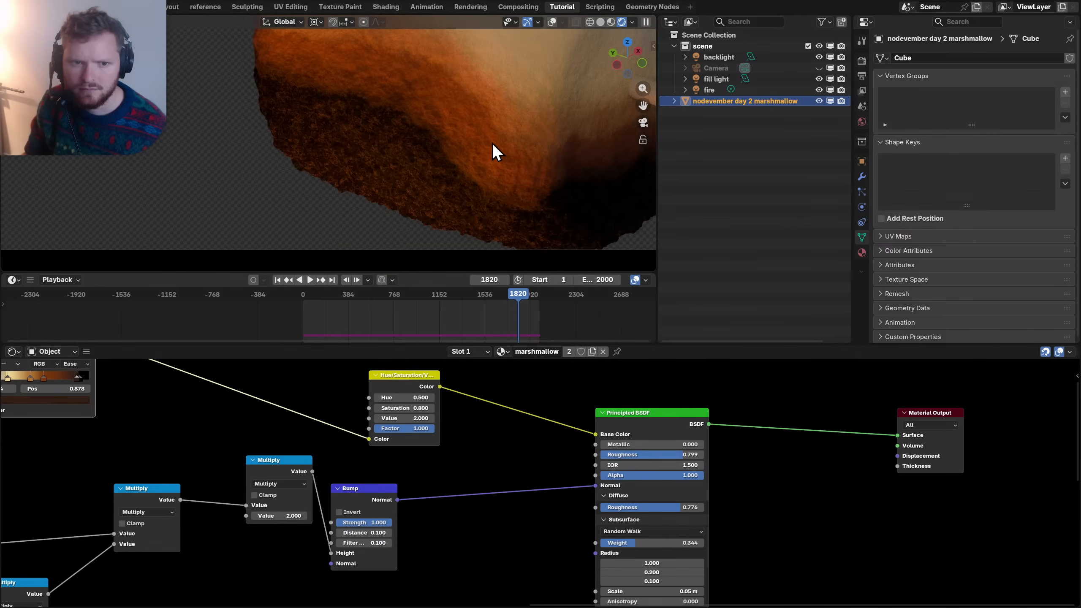
scroll(491, 143, "down", 4)
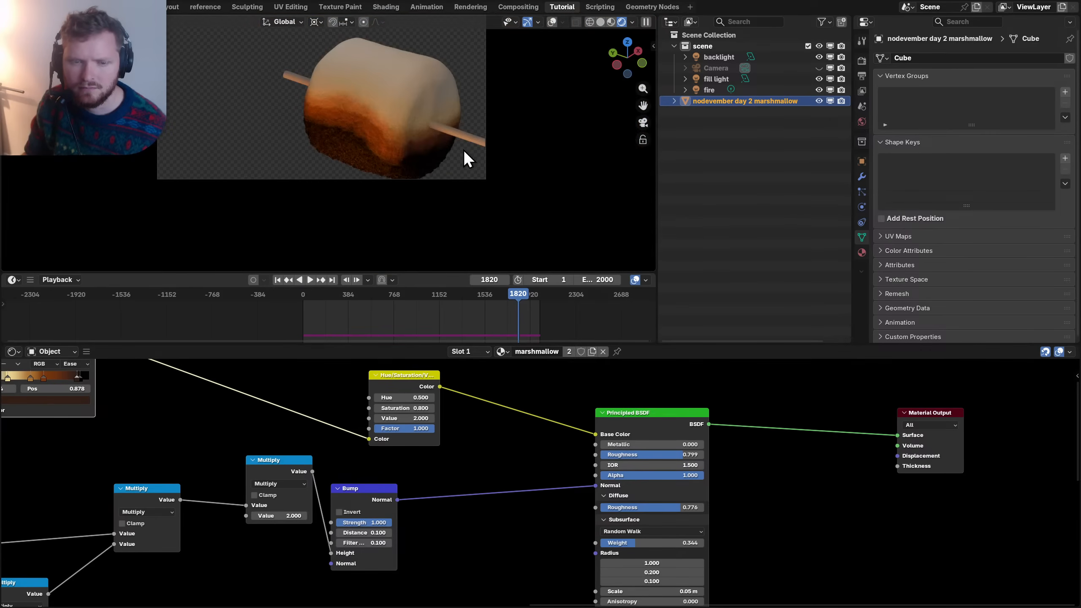
scroll(422, 169, "down", 3)
key("ctrl+s")
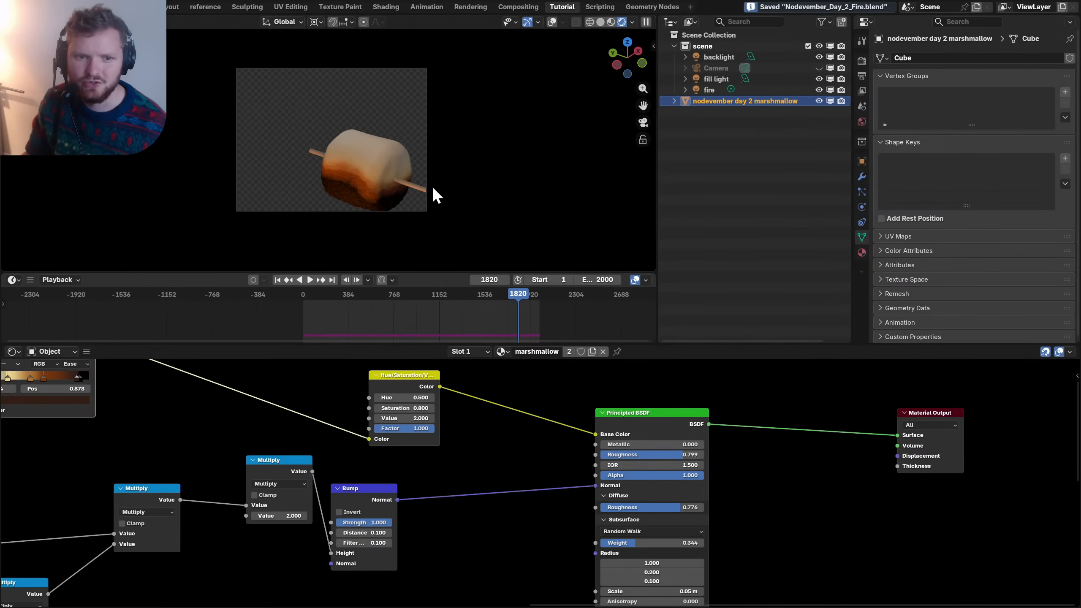
- Examine the marshmallow's burning at frames 1474, 1025 and 1445
scroll(365, 197, "up", 2)
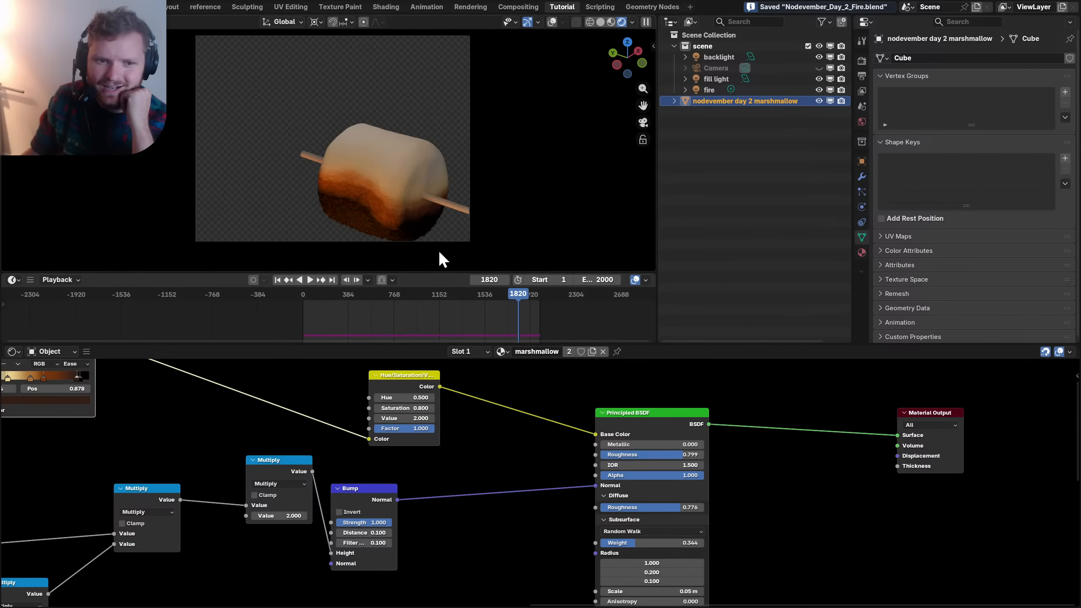
left_click(478, 298)
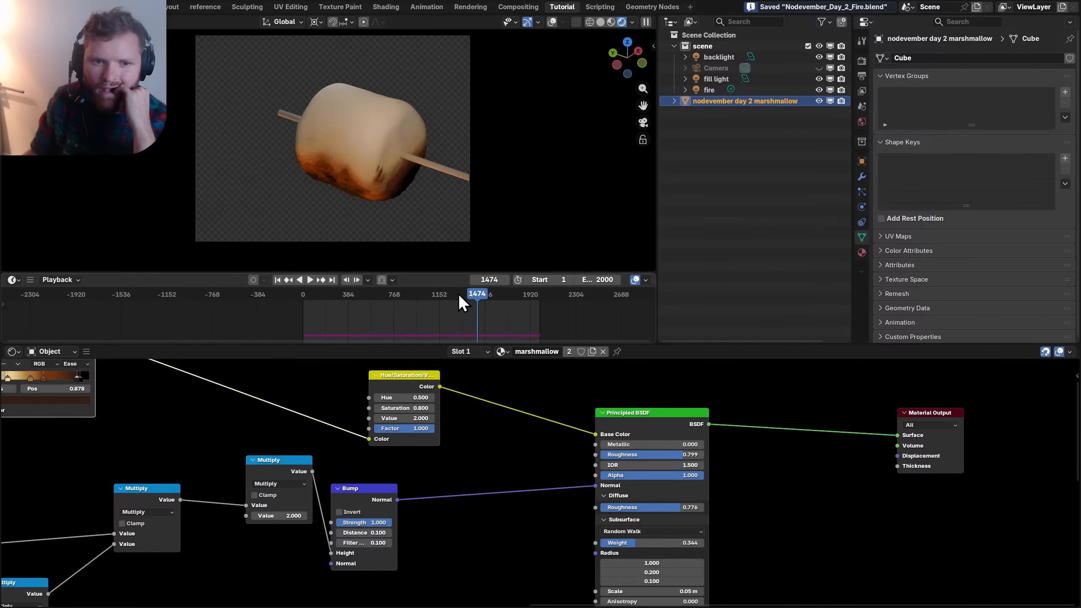
left_click(424, 296)
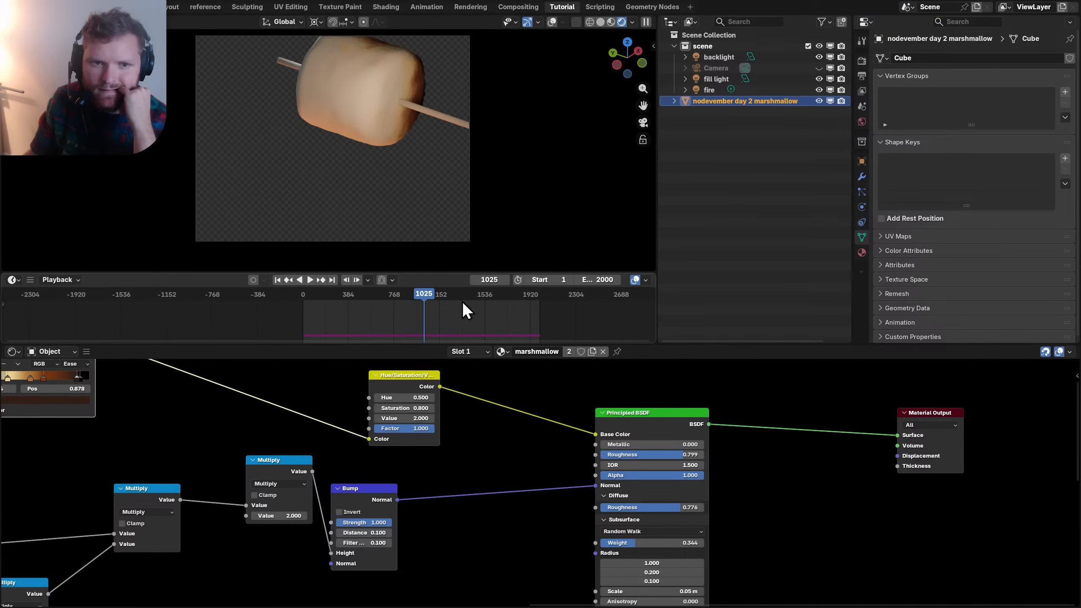
left_click(474, 295)
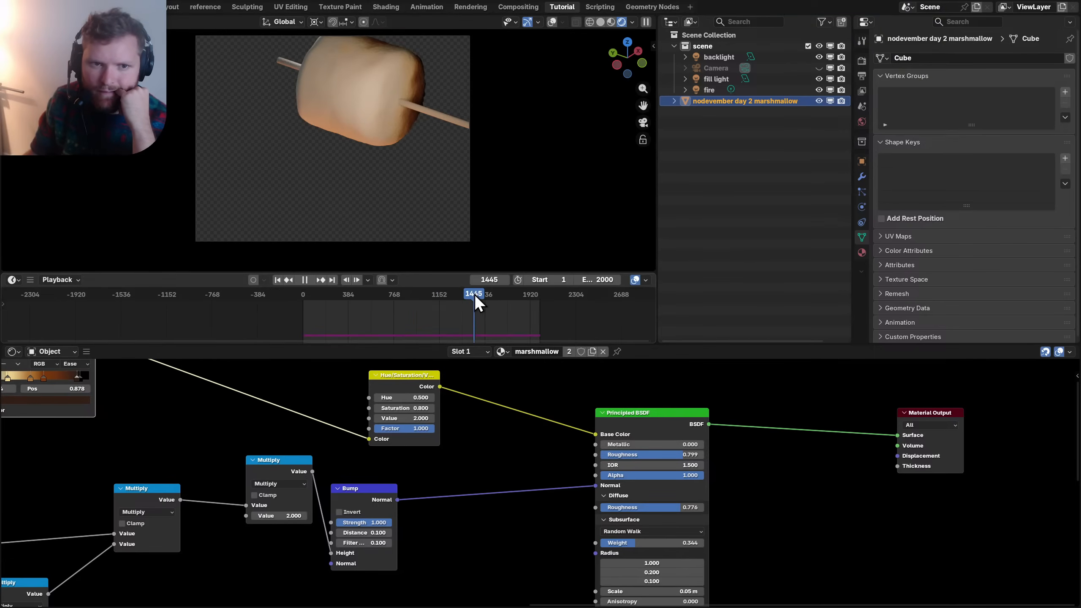
- At frame 1681, set the fire light's temperature to 3000 K and save the file
left_click(698, 91)
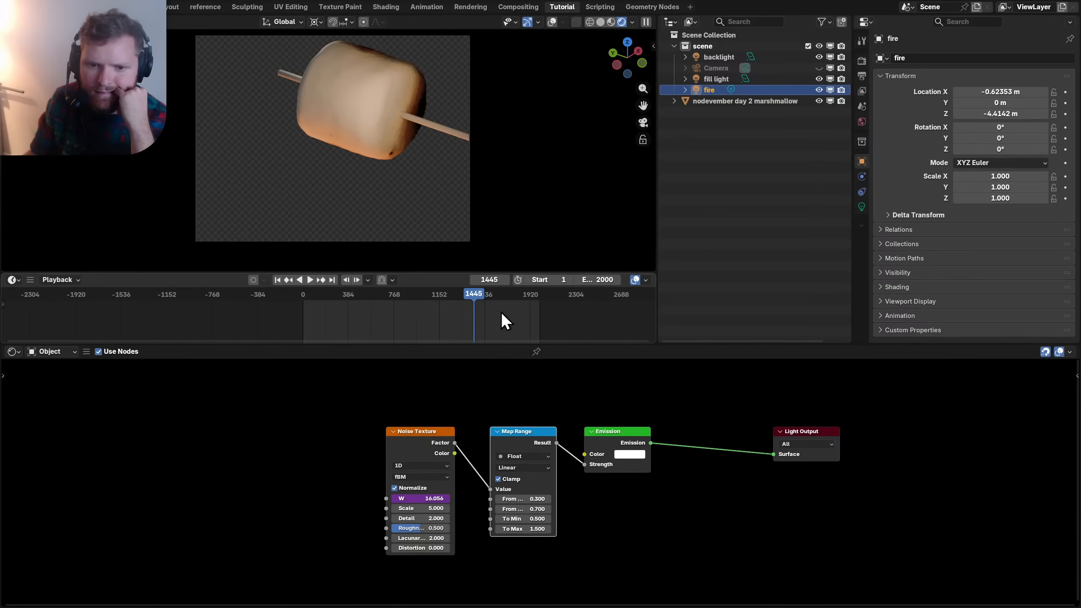
left_click(501, 299)
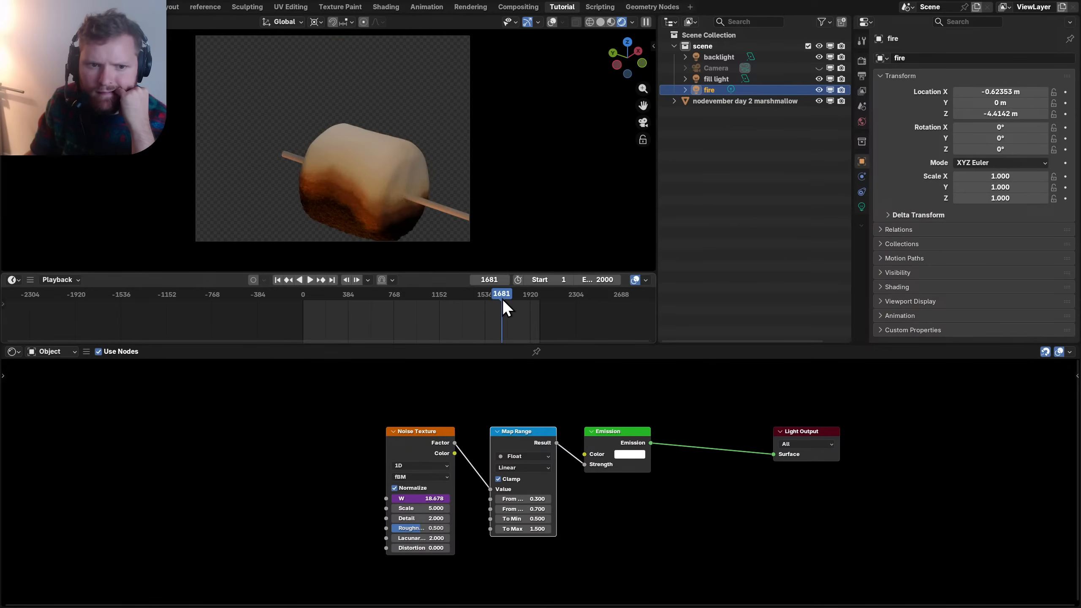
scroll(381, 155, "up", 4)
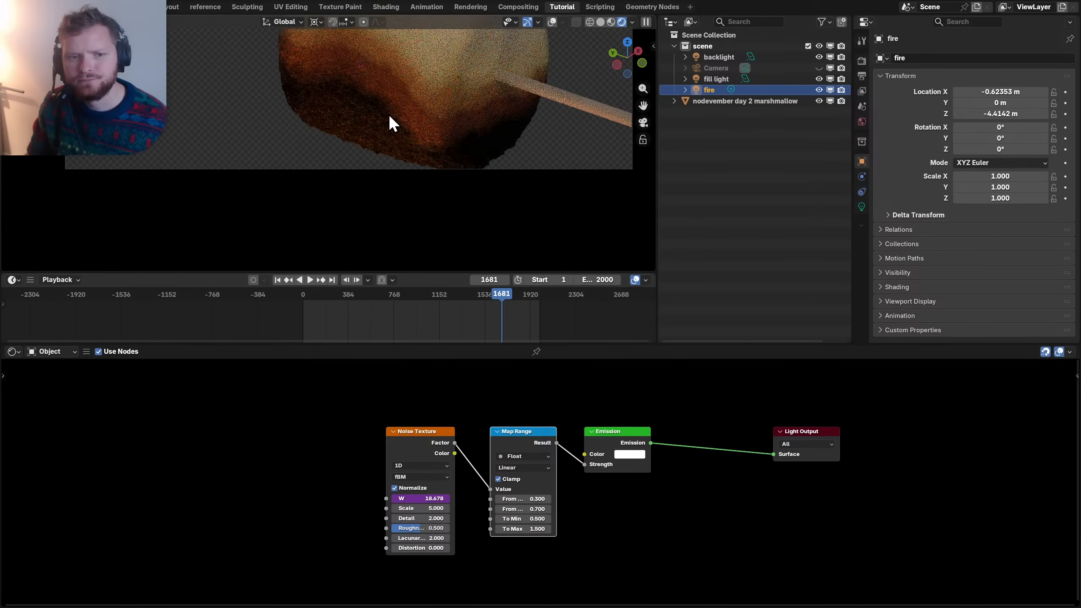
scroll(425, 136, "up", 1)
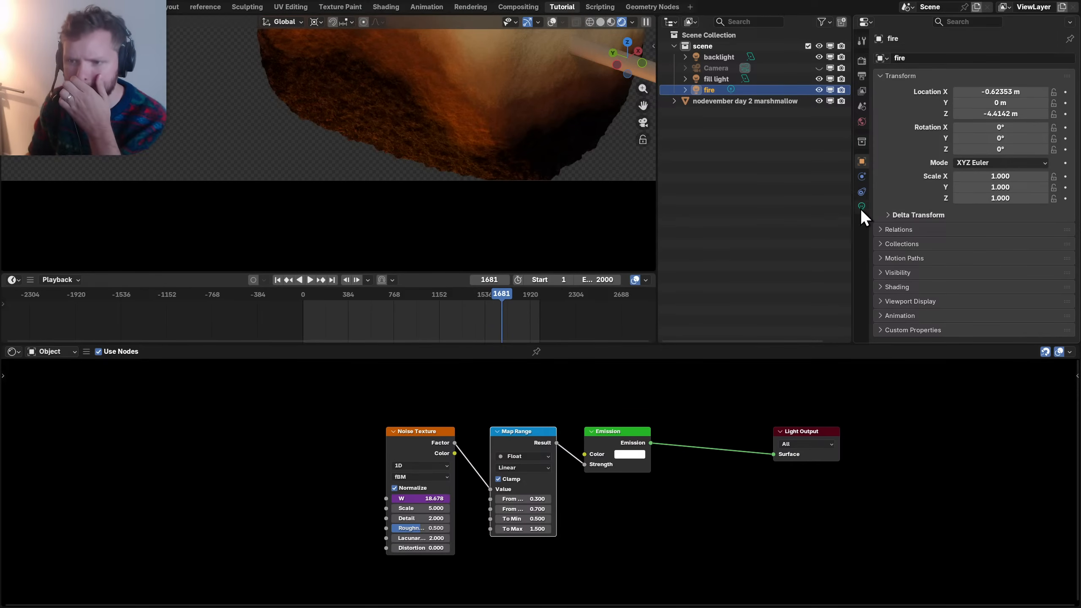
left_click(861, 206)
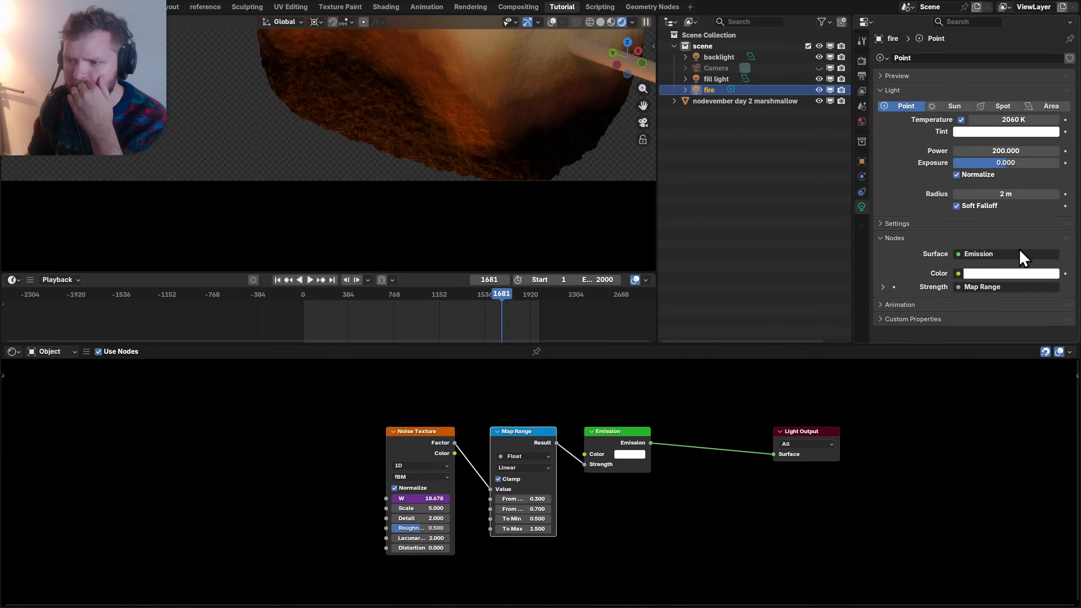
left_click(1013, 120)
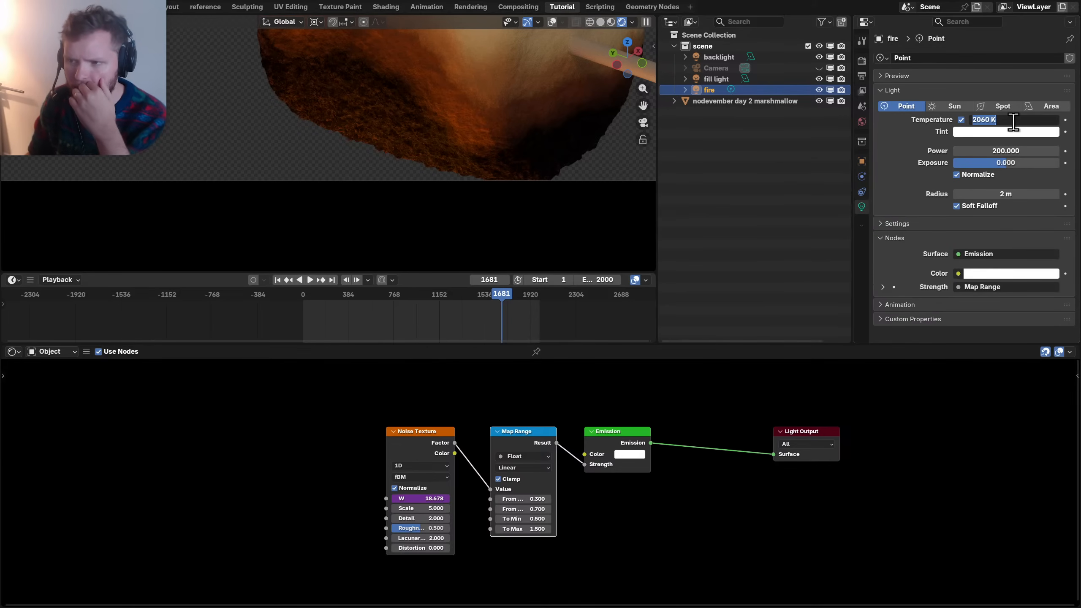
type("3000")
key("Return")
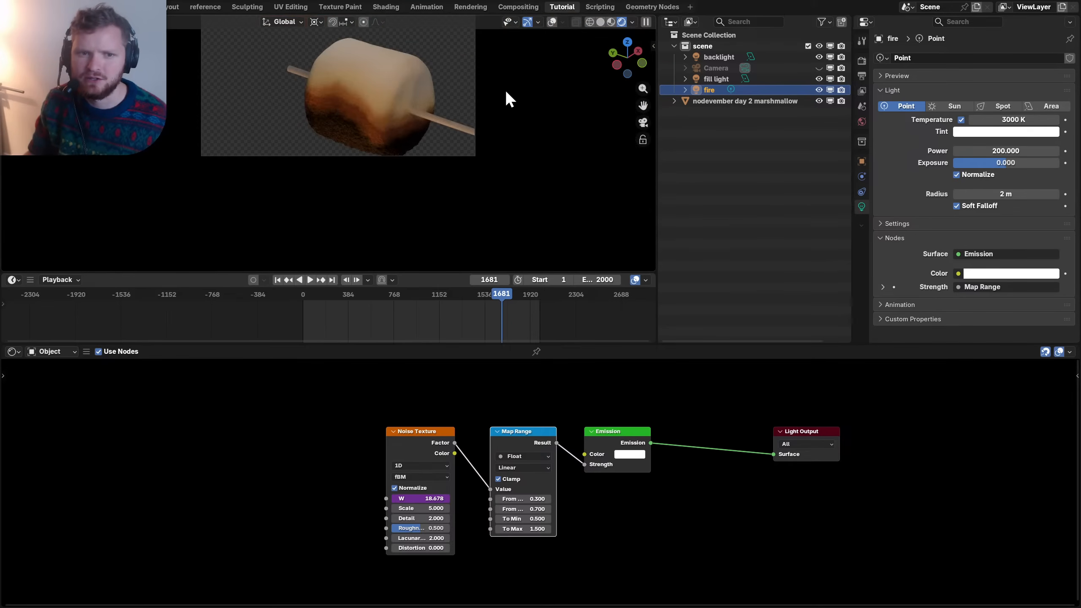
key("ctrl+s")
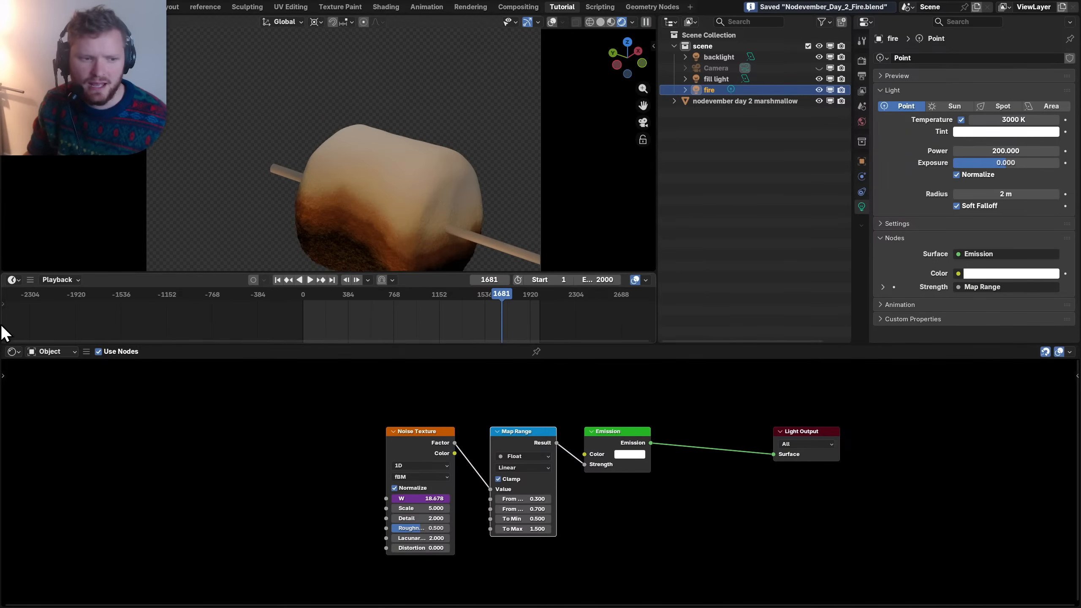
- Switch the node editor to Geometry Nodes for the marshmallow object and show the viewport in solid shading
left_click(13, 353)
left_click(42, 439)
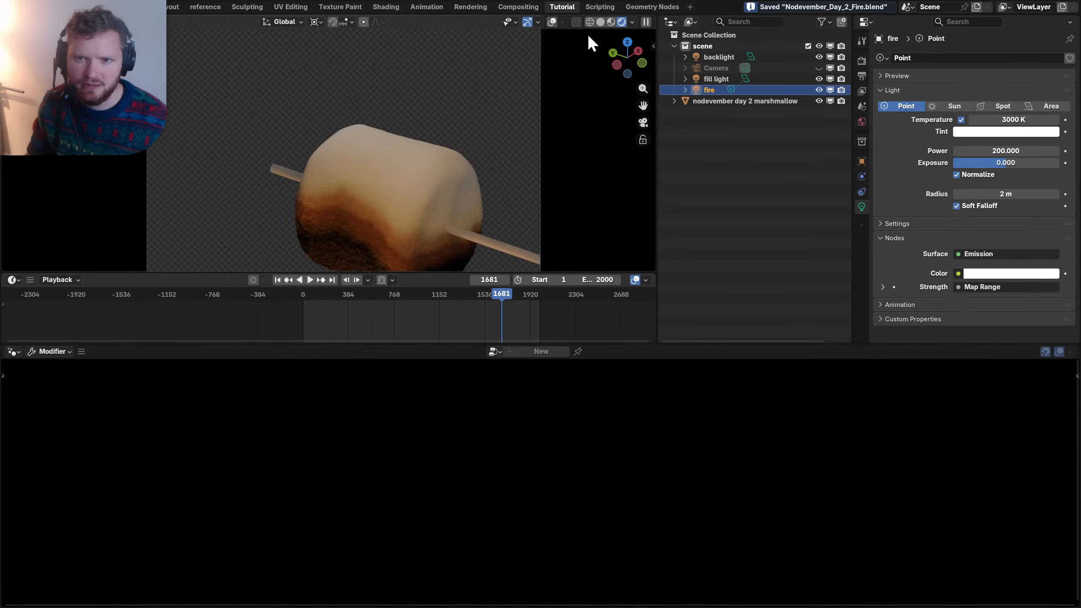
left_click(600, 21)
scroll(390, 125, "up", 3)
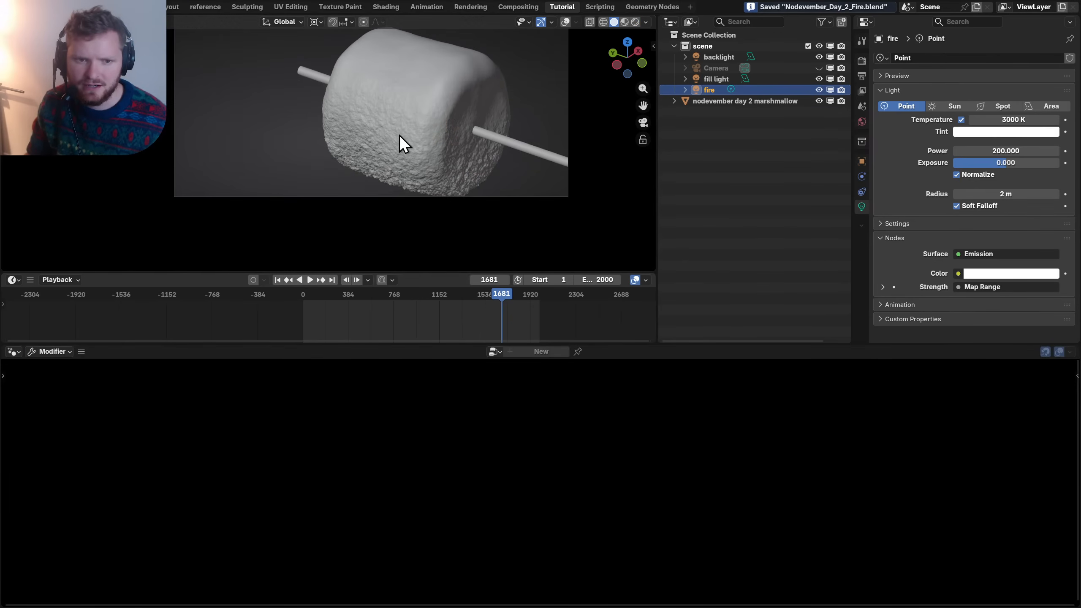
left_click(399, 136)
- Set the boiling node group's scale to 3.5 and check the marshmallow in rendered shading
key("Tab")
scroll(177, 497, "down", 7)
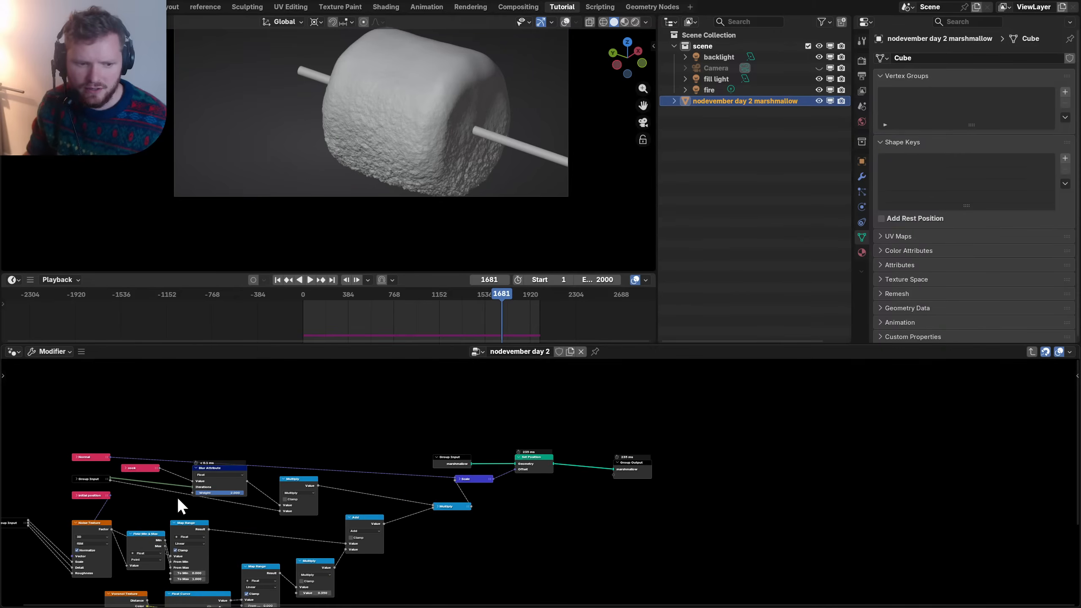
middle_click_drag(178, 496, 371, 424)
scroll(255, 485, "up", 5)
scroll(361, 412, "down", 3)
key("Tab")
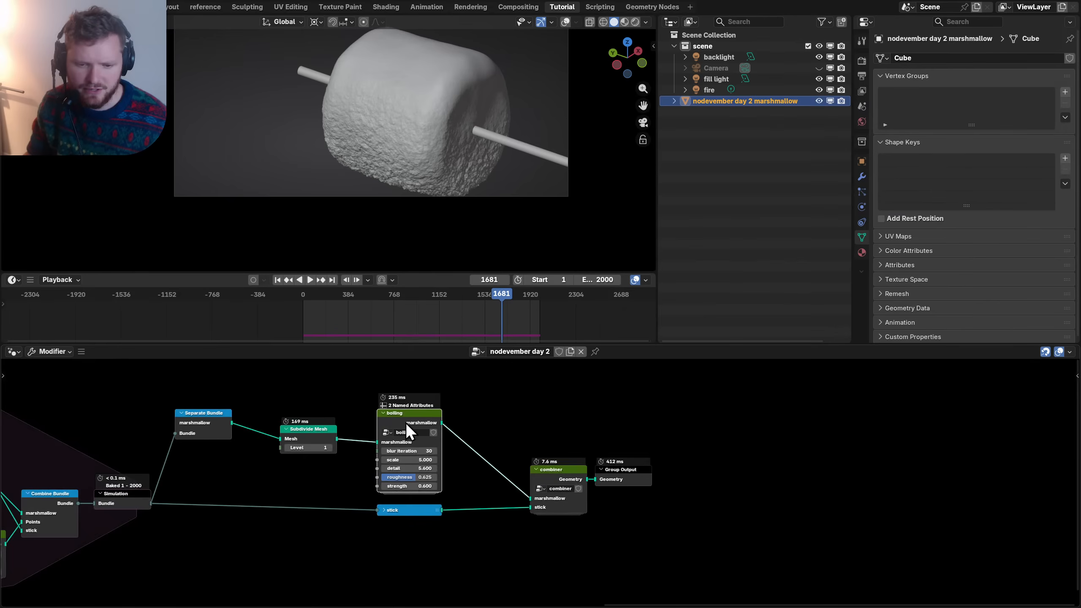
scroll(385, 451, "up", 2)
left_click(363, 449)
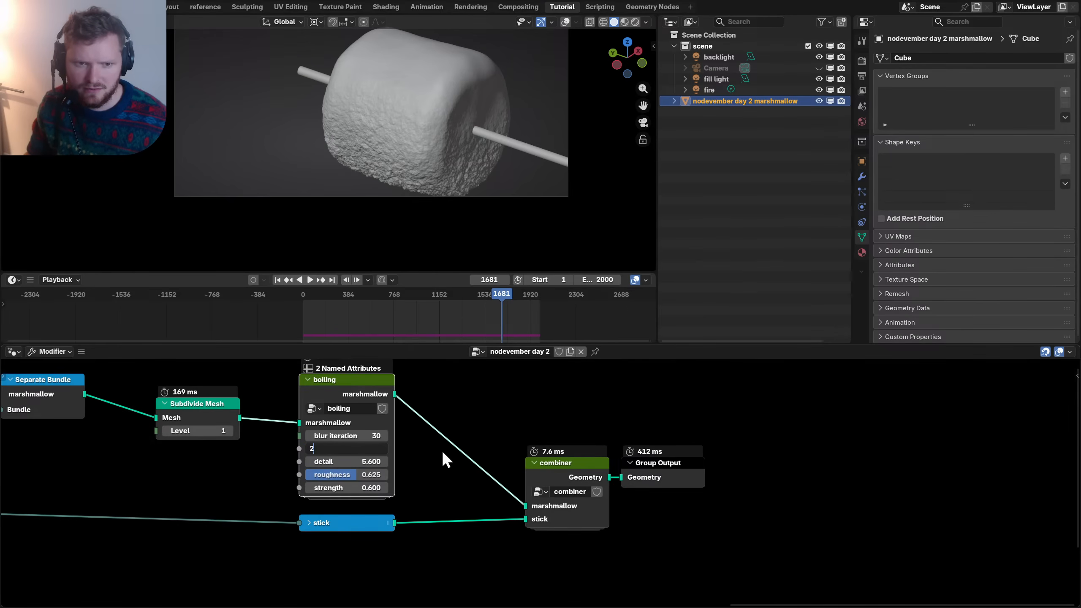
key("Return")
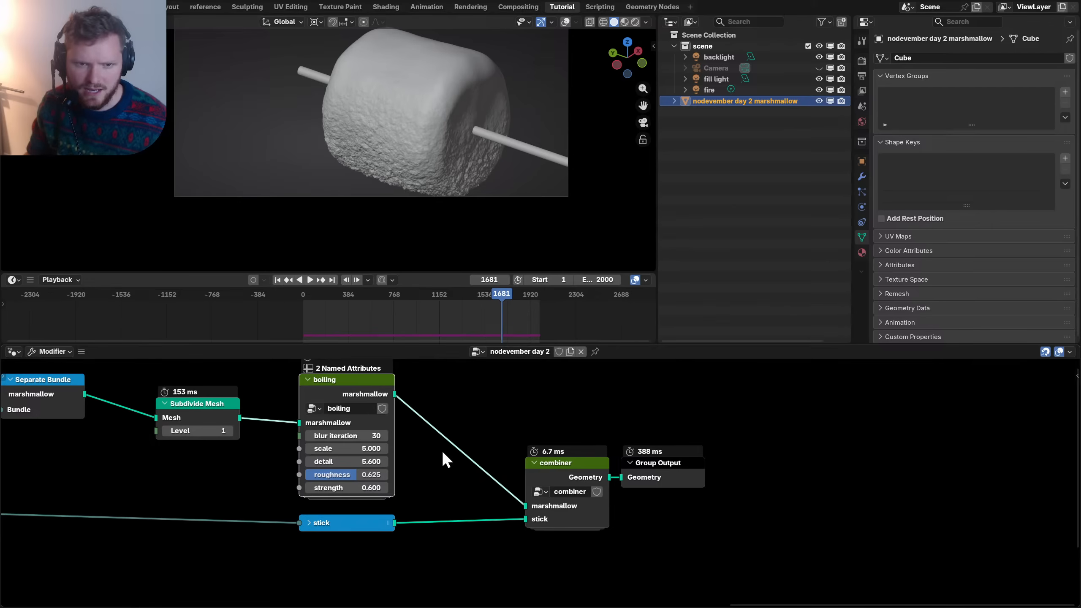
left_click(373, 448)
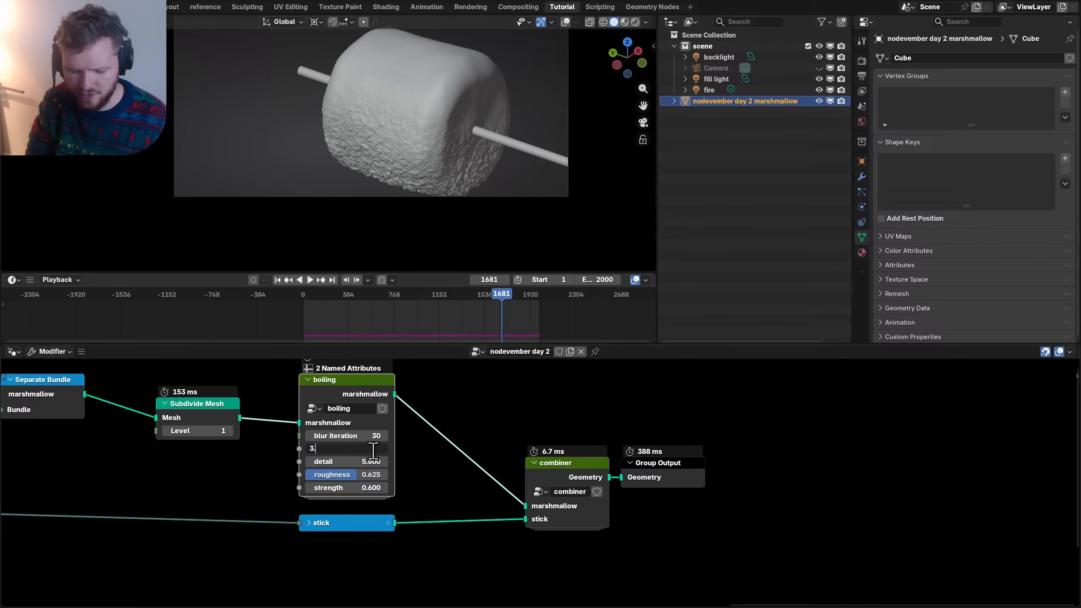
key("Return")
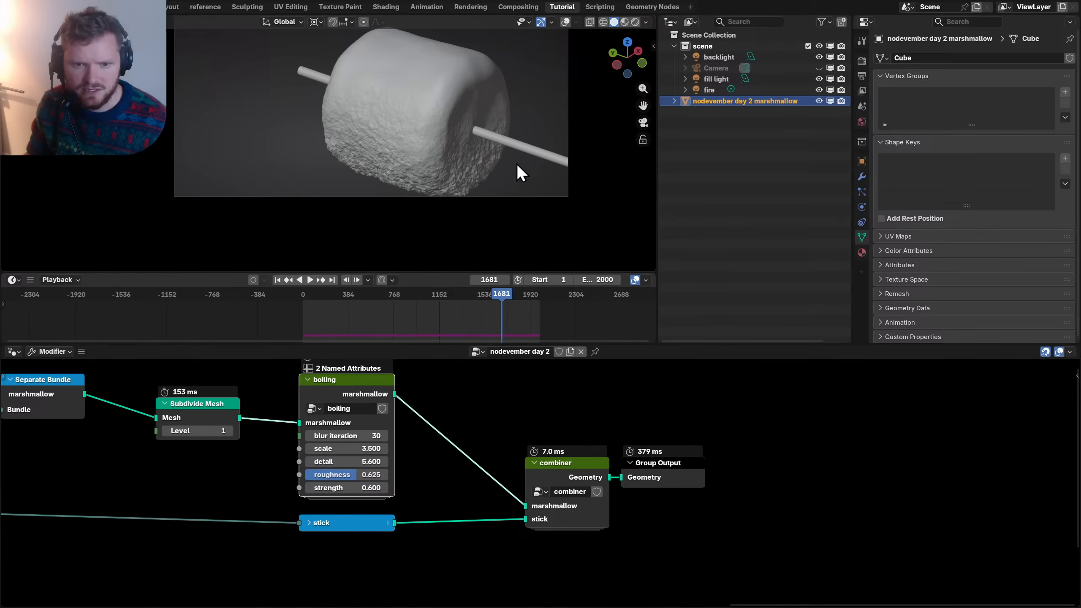
left_click(636, 23)
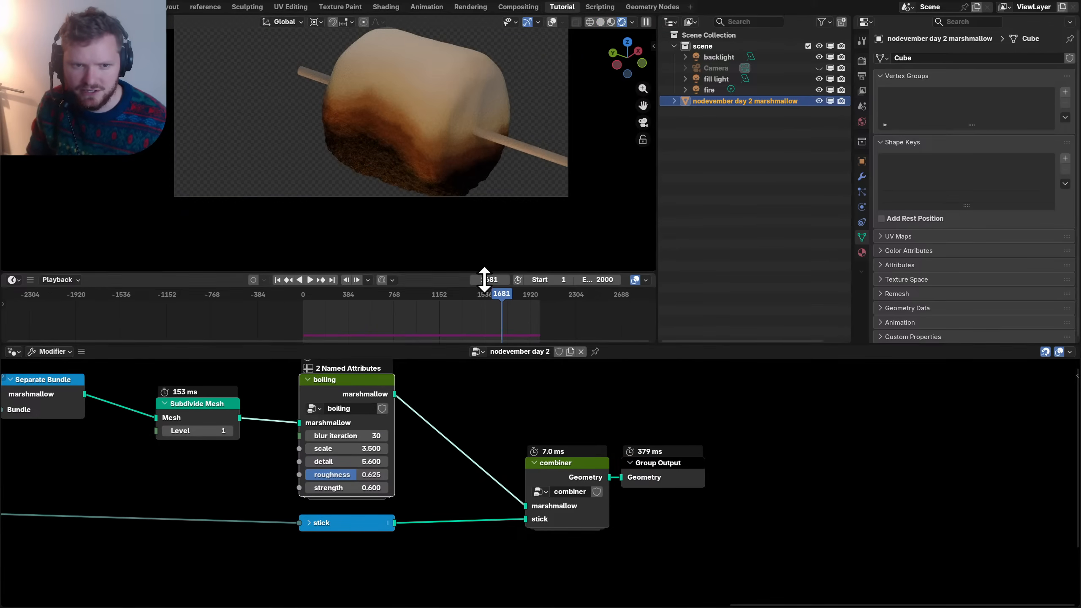
- Inside the boiling group, set the Voronoi Texture's scale to 2 and view the marshmallow in solid shading
key("Tab")
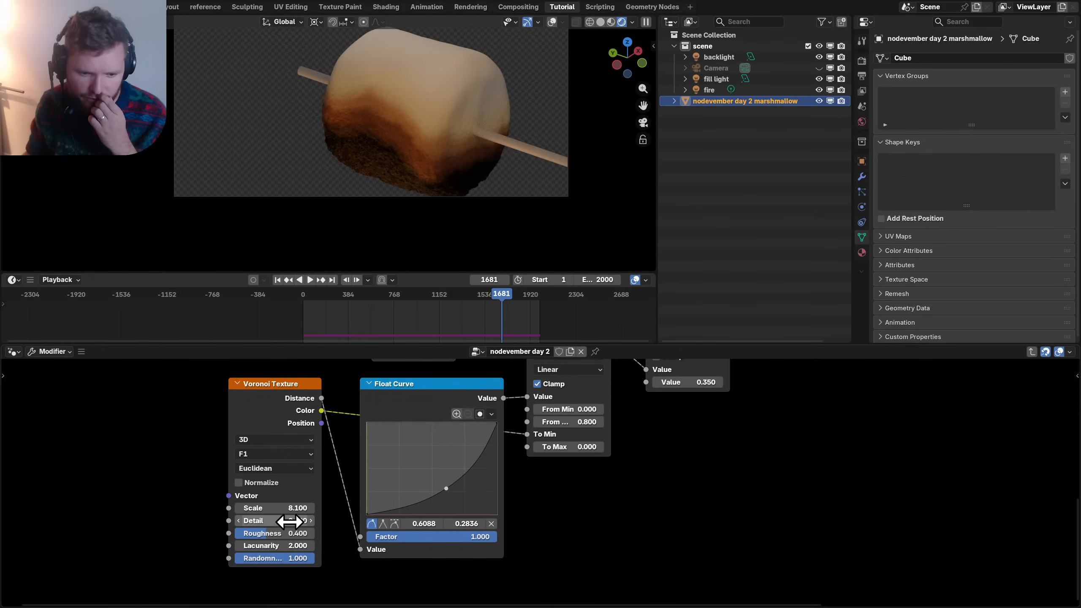
left_click(282, 512)
type("2")
key("Return")
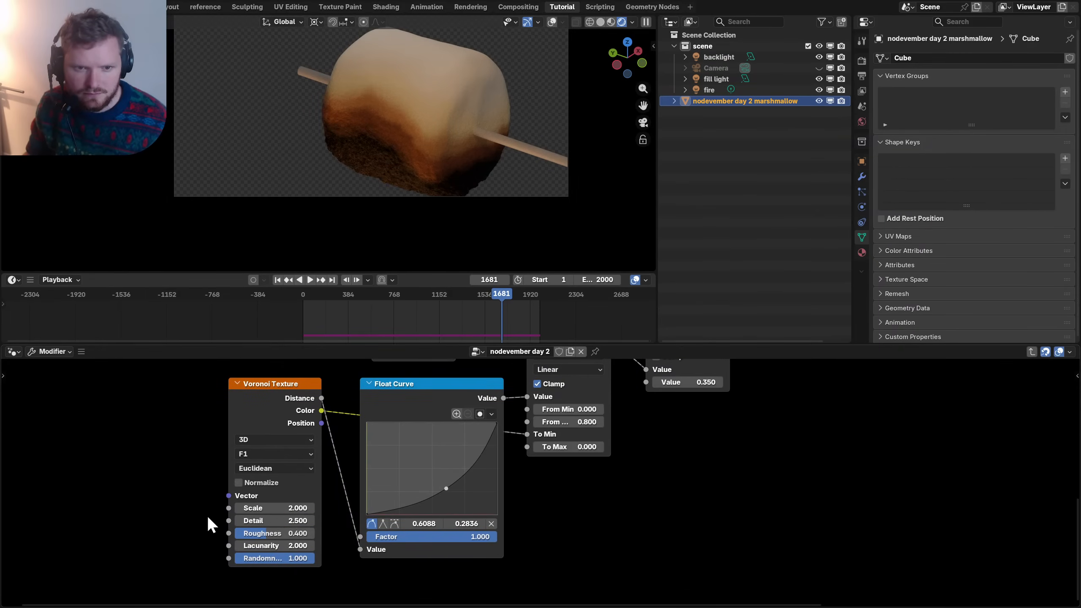
left_click(601, 23)
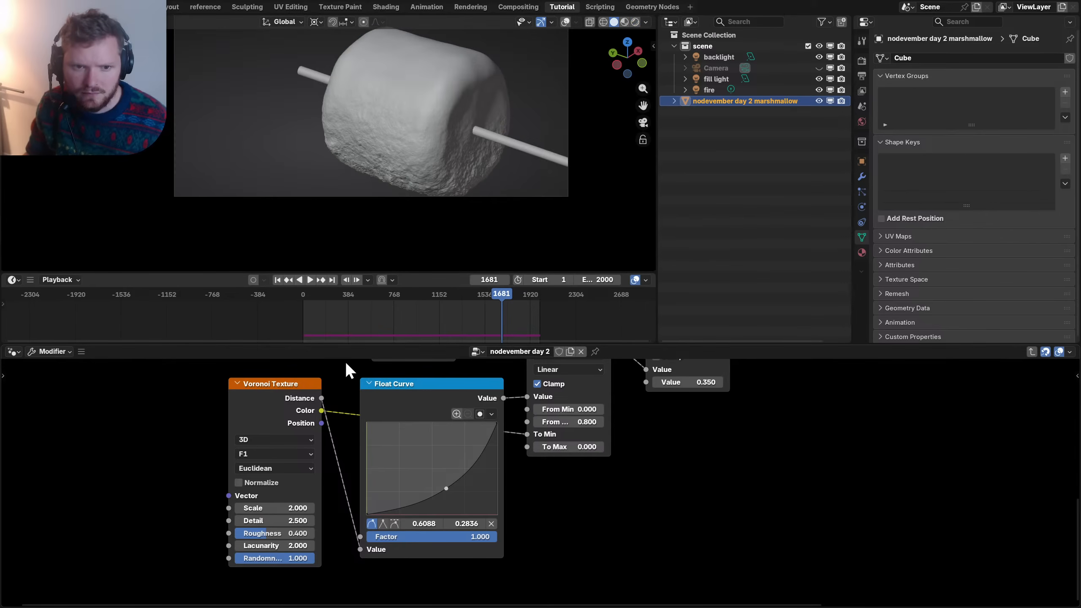
- Try a Voronoi Texture scale of 8, set it to 14, and check the marshmallow in rendered shading
left_click(289, 509)
type("8")
key("Return")
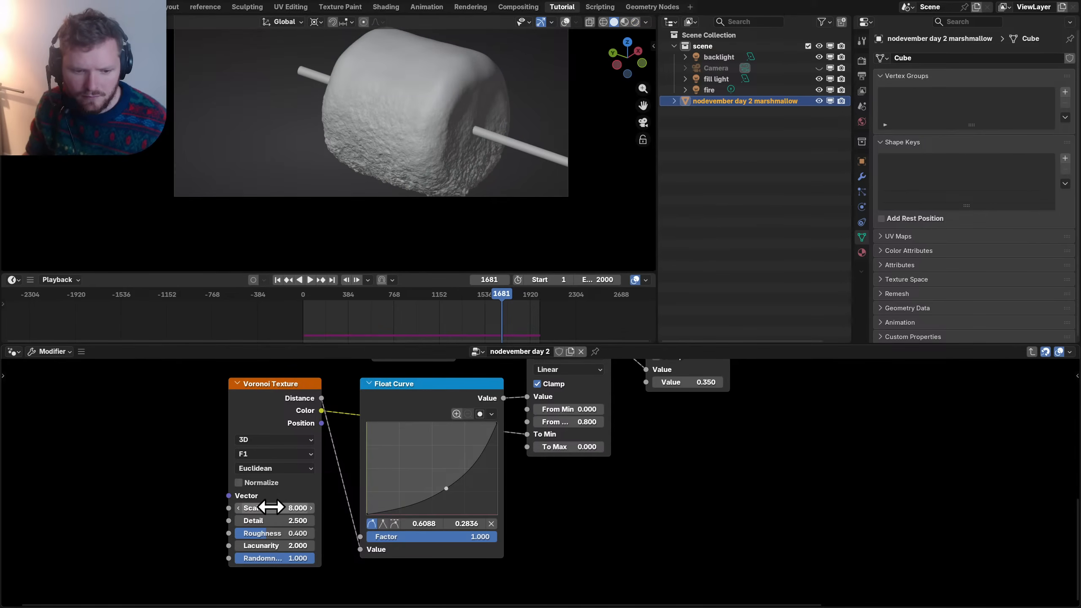
left_click(270, 507)
type("14")
key("Return")
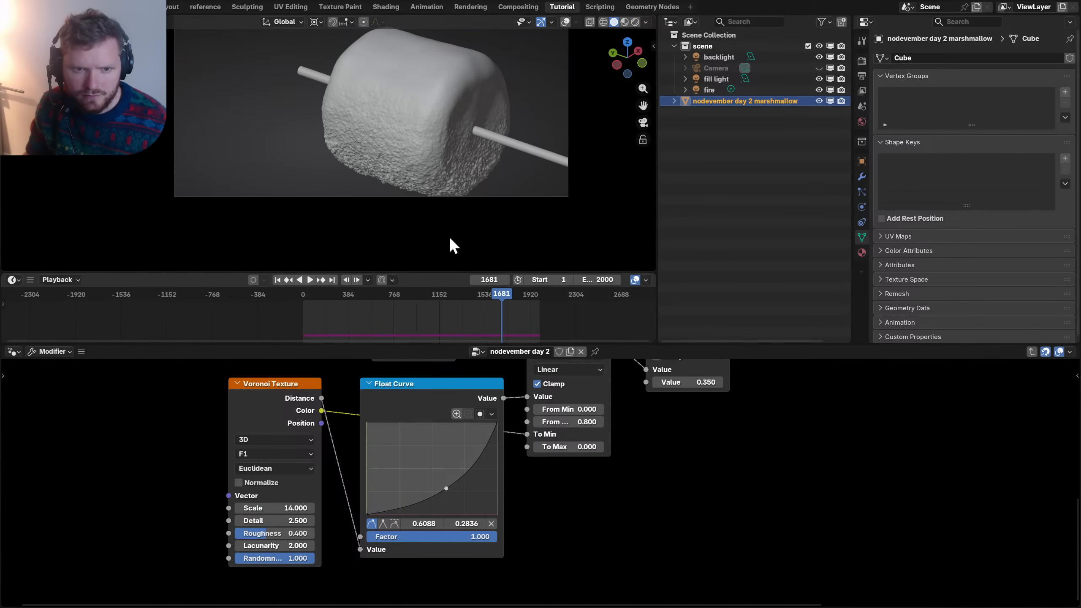
left_click(635, 21)
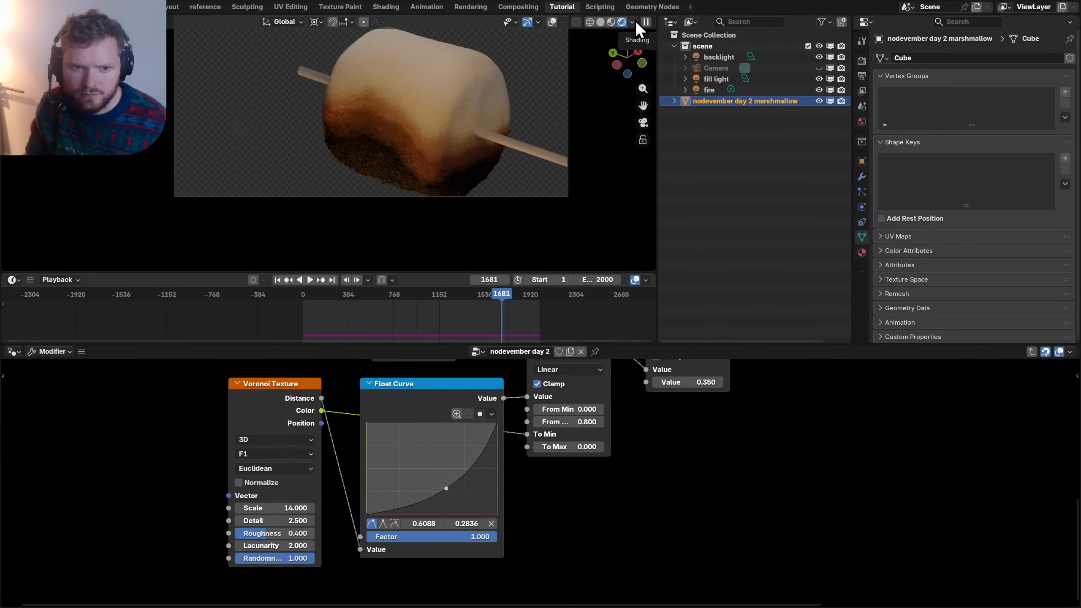
- Set the Voronoi Texture's scale to 10, then try a raised Float Curve point and undo that curve change
left_click(297, 507)
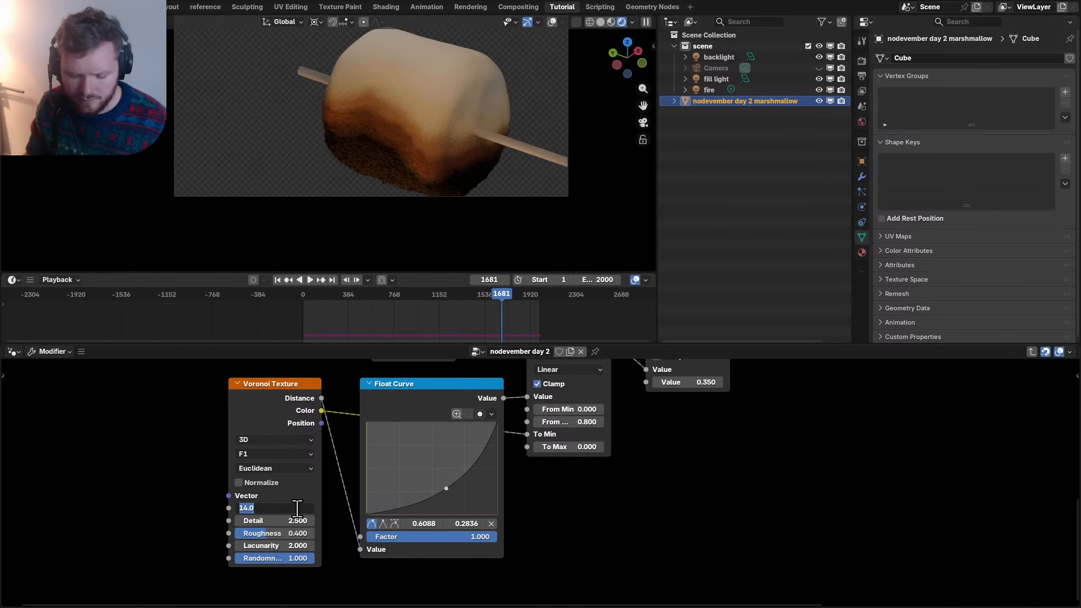
type("10")
key("Return")
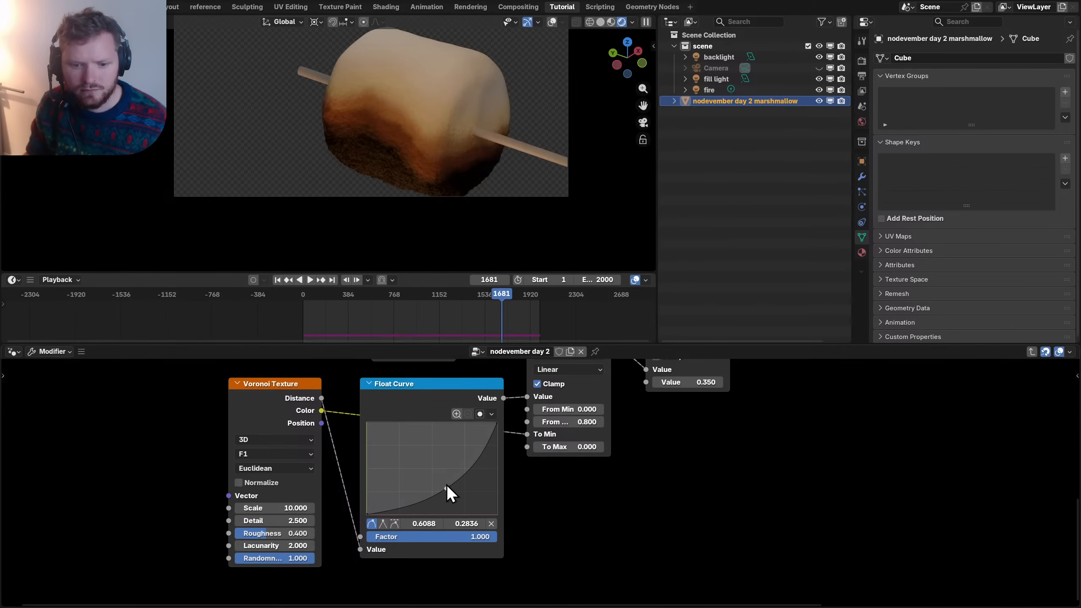
left_click_drag(446, 488, 424, 454)
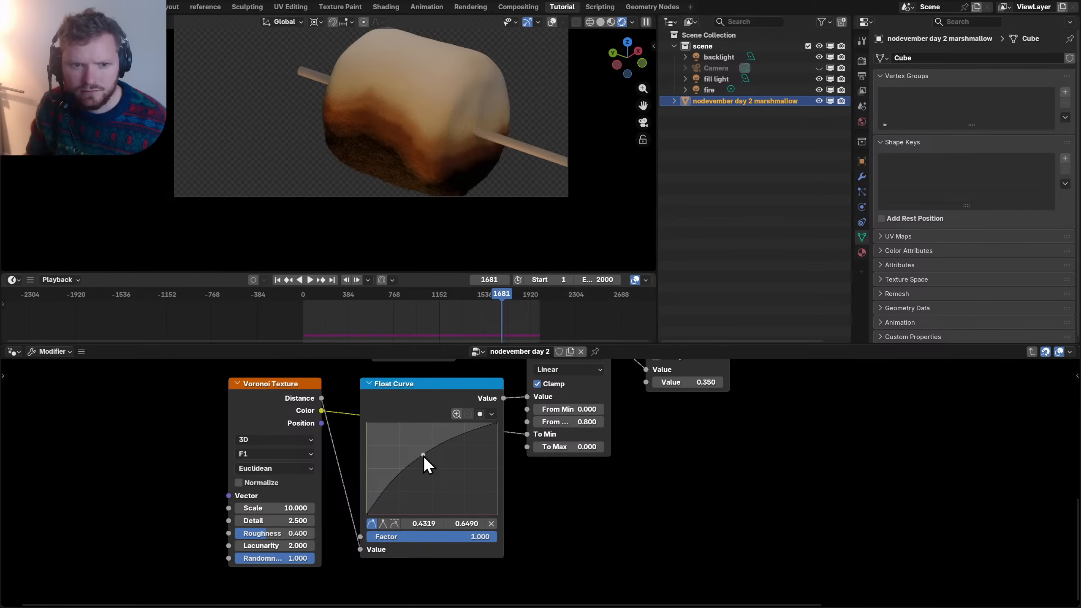
key("ctrl+z")
- Compare the whole marshmallow in solid and rendered shading, and check its toasting at frames 1877, 786 and 992
scroll(429, 138, "down", 3)
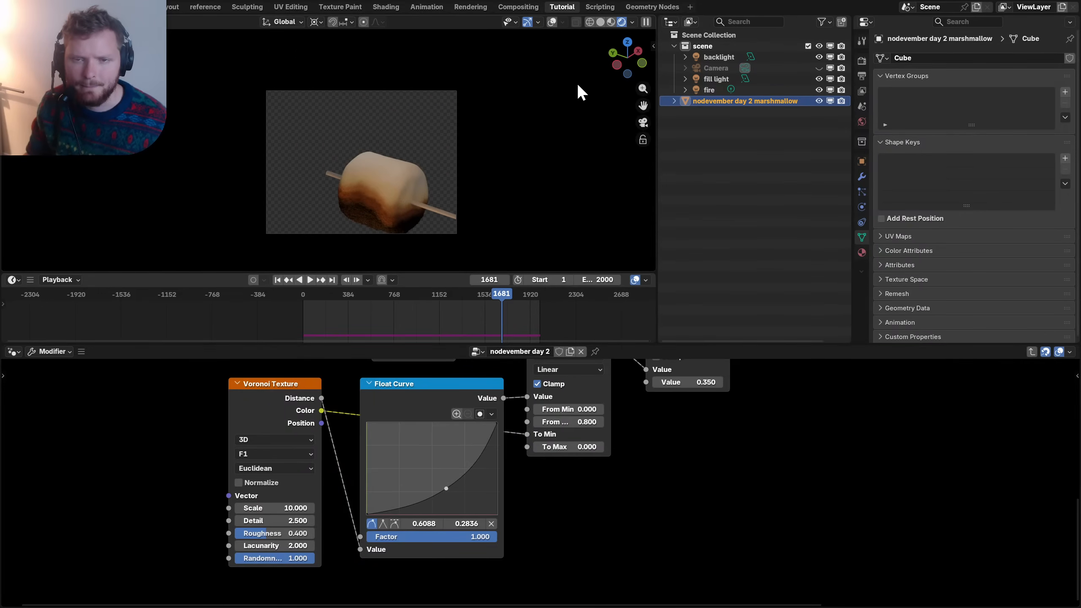
left_click(601, 21)
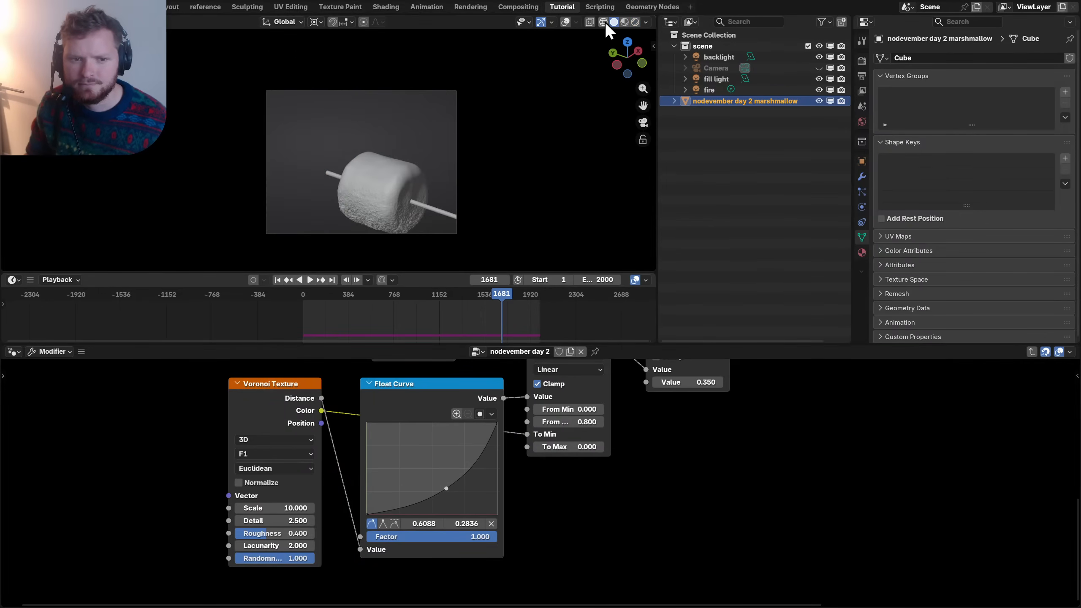
left_click(635, 21)
scroll(439, 313, "down", 3)
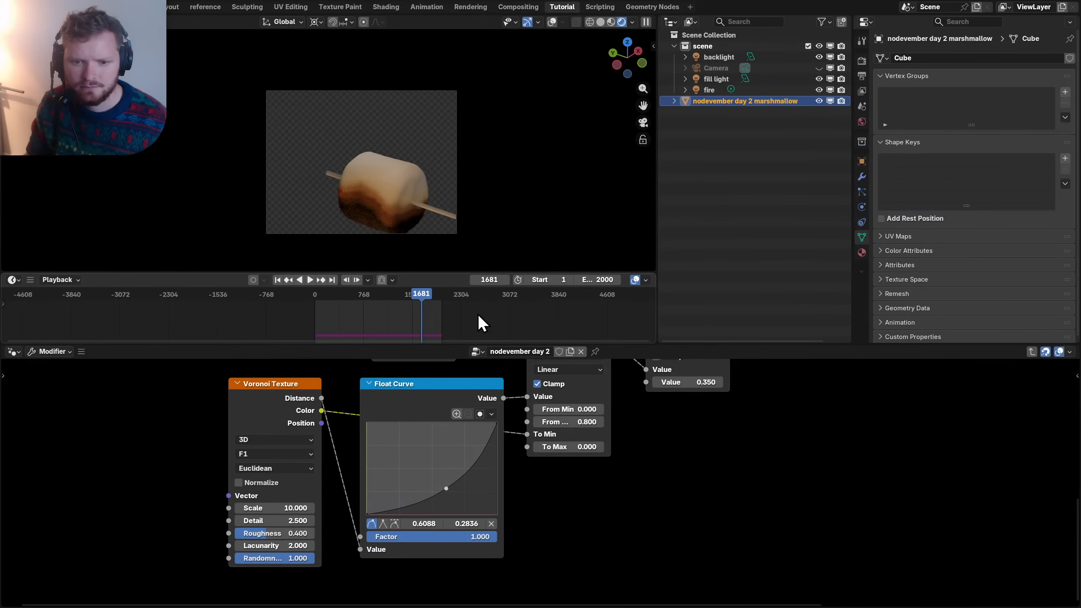
left_click(434, 296)
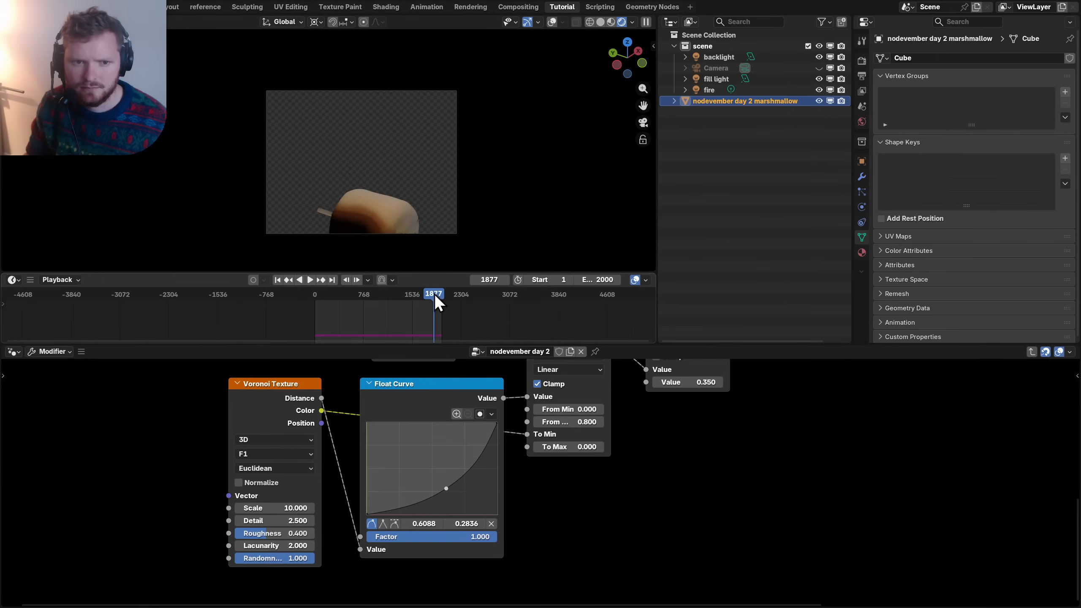
left_click_drag(427, 297, 365, 293)
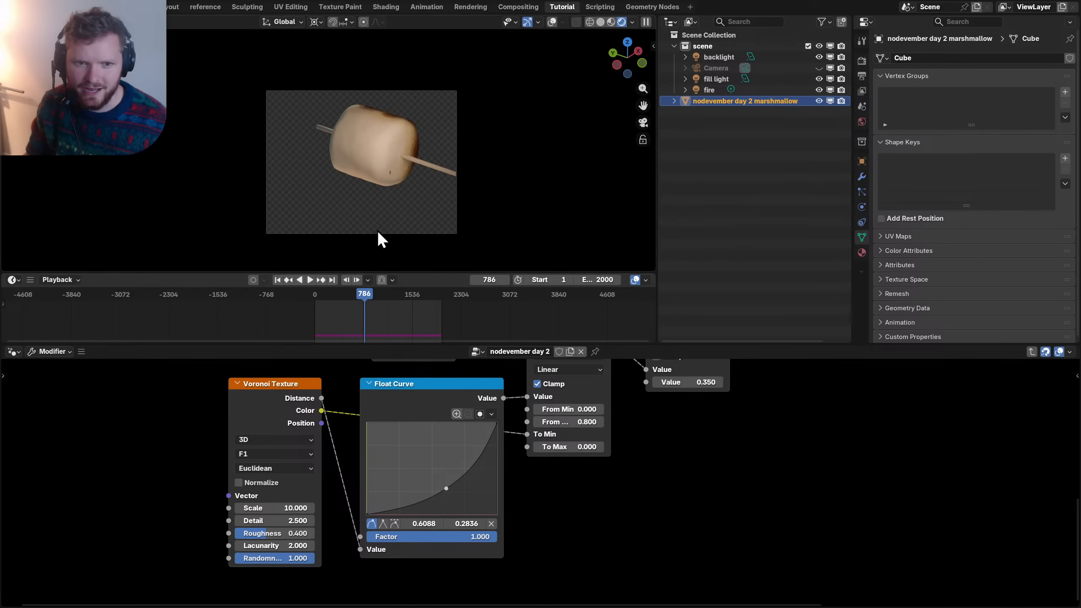
left_click(377, 297)
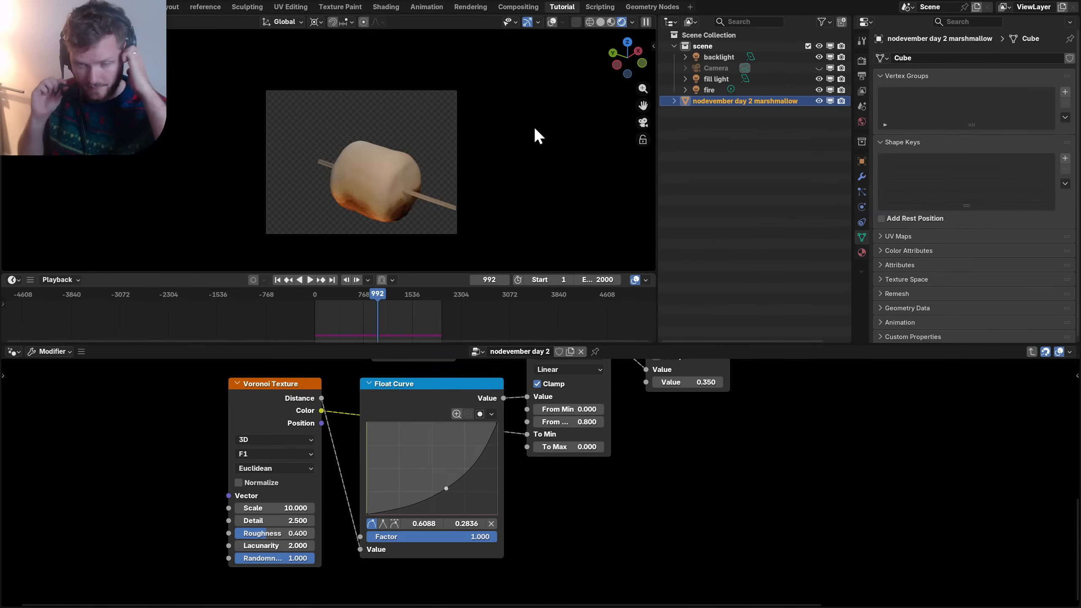
- Leave the boiling group, preview only the stick's output in solid shading and play the animation from the start
left_click(600, 22)
key("Tab")
scroll(540, 484, "down", 6)
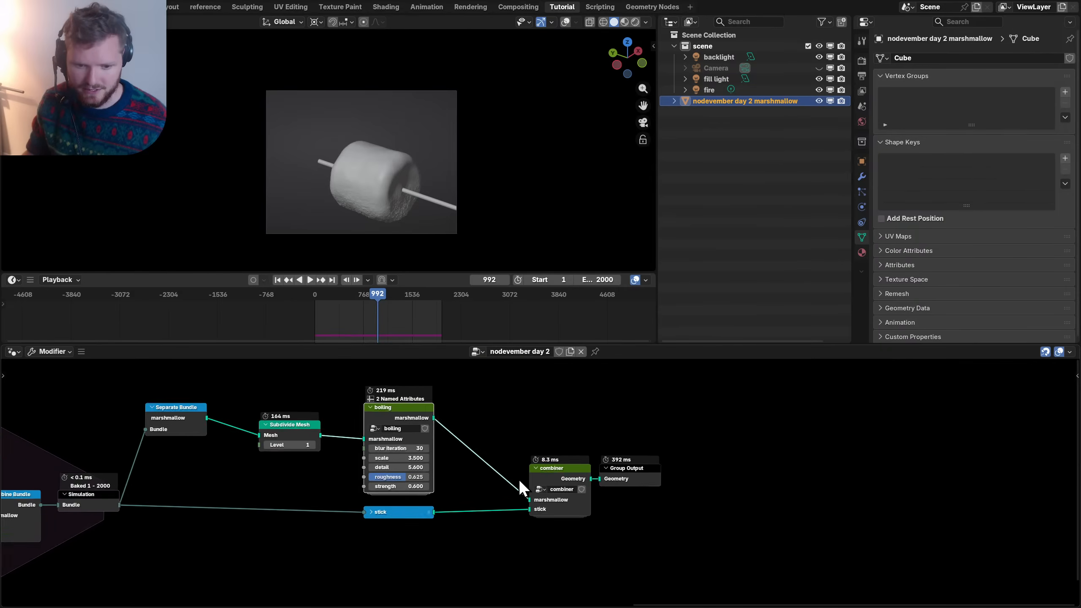
middle_click_drag(413, 515, 453, 514)
left_click(467, 507, "alt+shift")
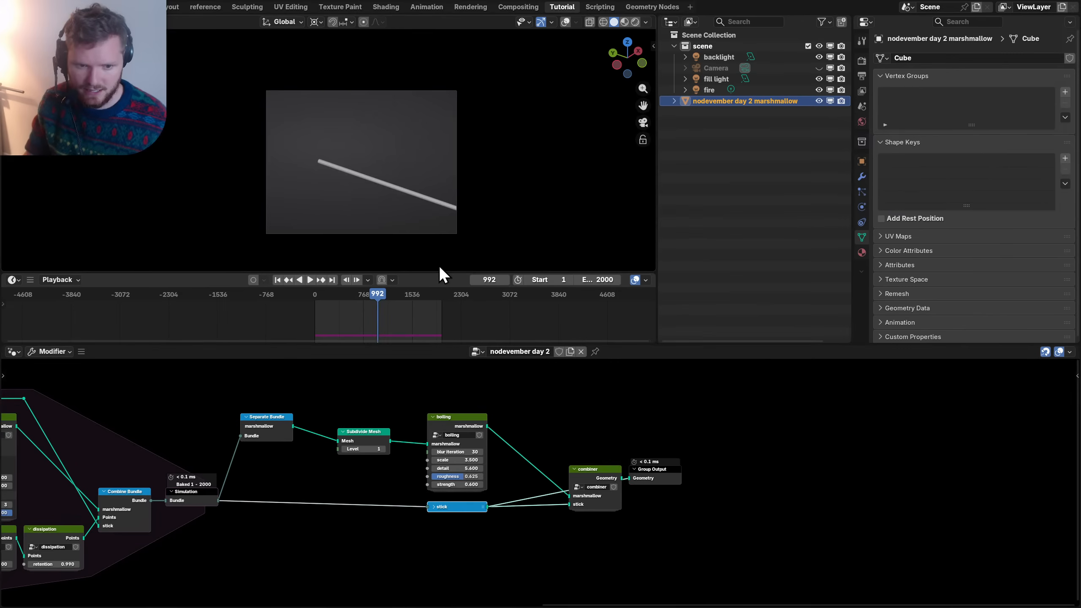
key("shift+Left")
key("space")
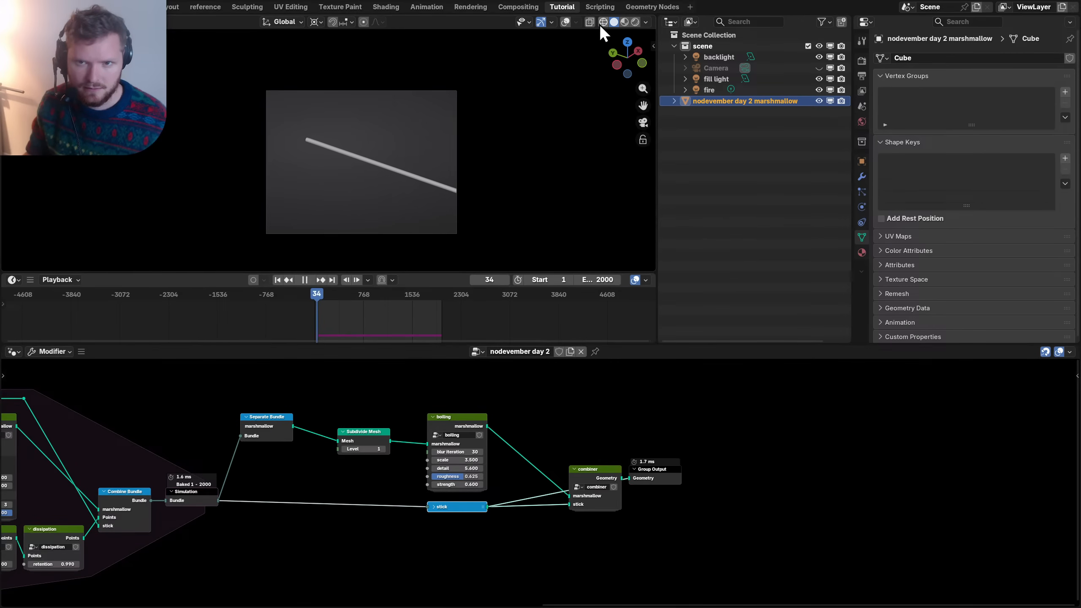
- Examine the stick's motion in wireframe shading by playing the animation and scrubbing to frame 1295
left_click(603, 22)
scroll(405, 170, "up", 3)
scroll(405, 170, "down", 5)
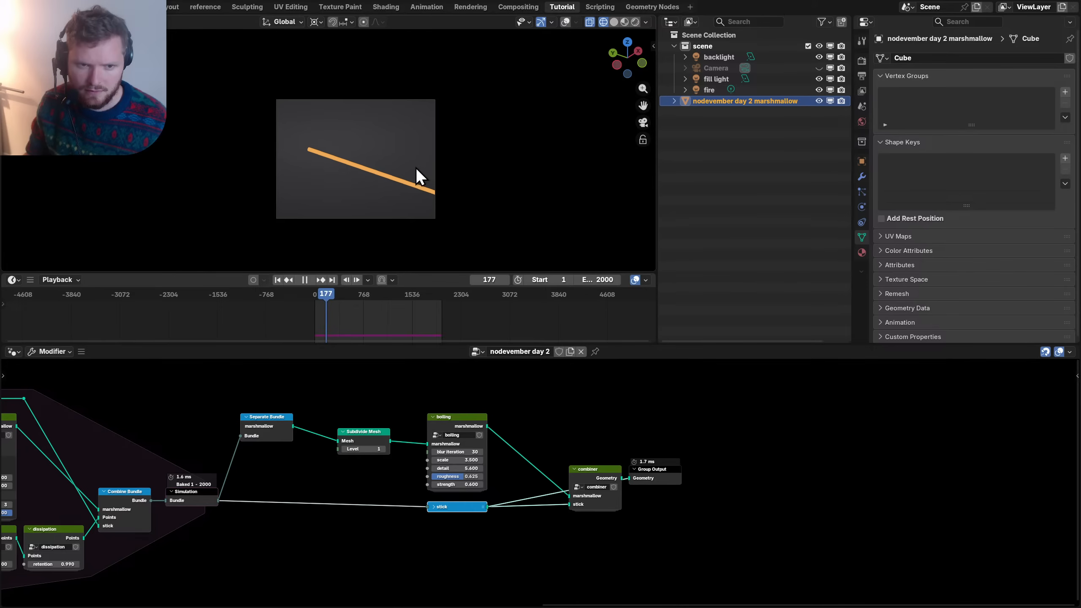
key("space")
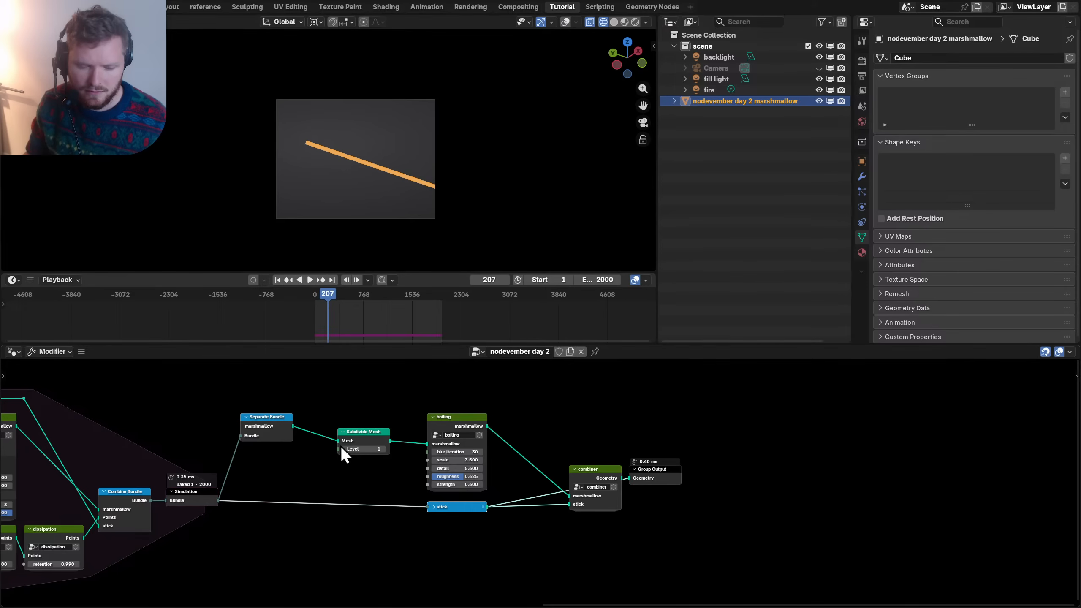
scroll(344, 225, "up", 3)
key("space")
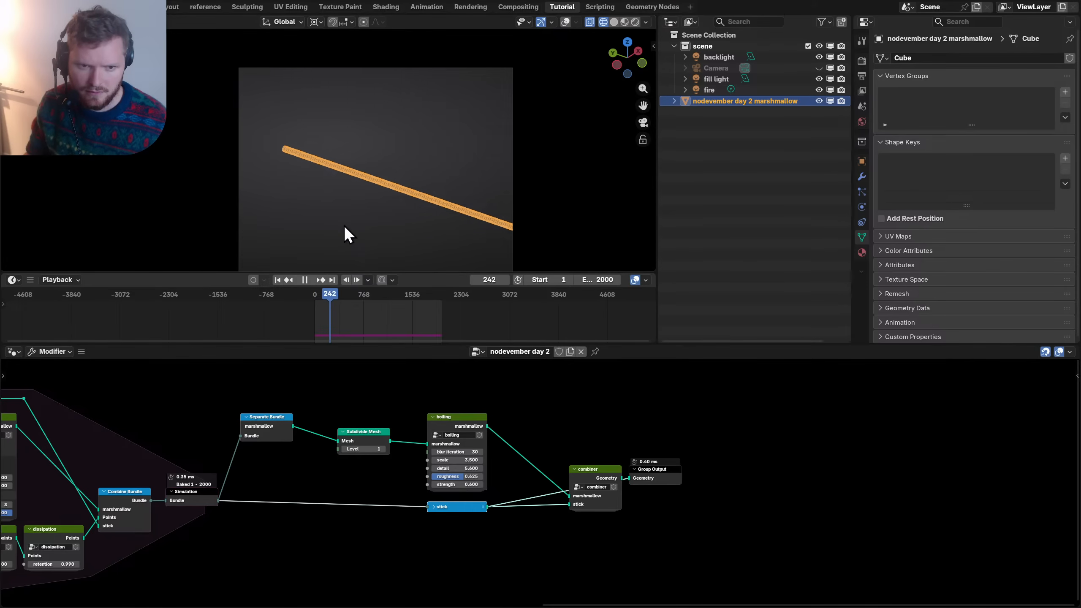
scroll(344, 224, "down", 2)
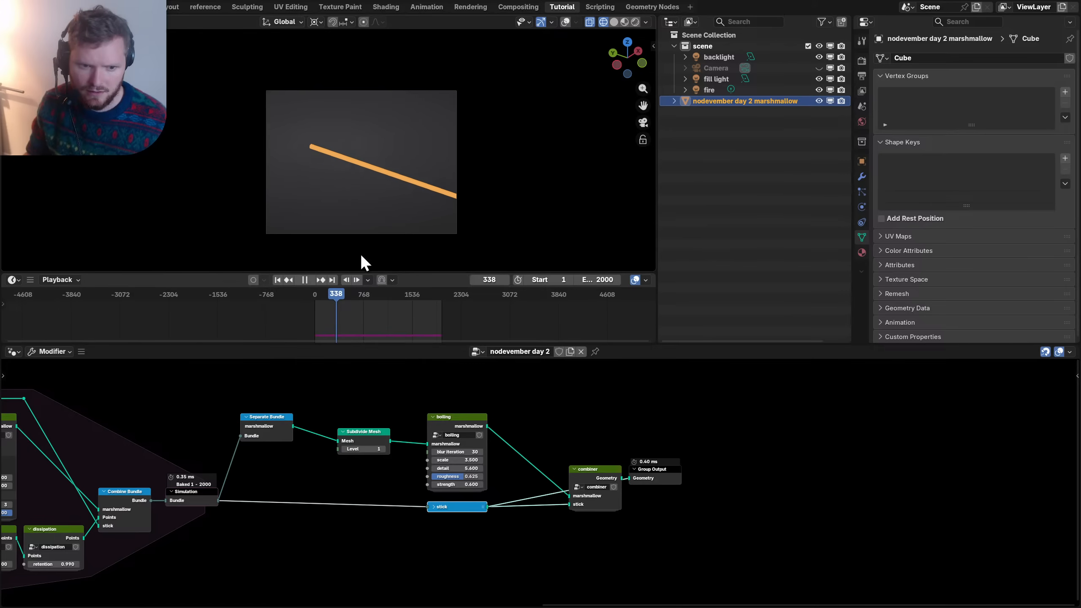
scroll(379, 315, "down", 6)
left_click_drag(337, 293, 371, 290)
key("space")
- Save the file and set the stick transform group's translation strength to 0.02
scroll(209, 450, "down", 9)
middle_click_drag(139, 497, 357, 438)
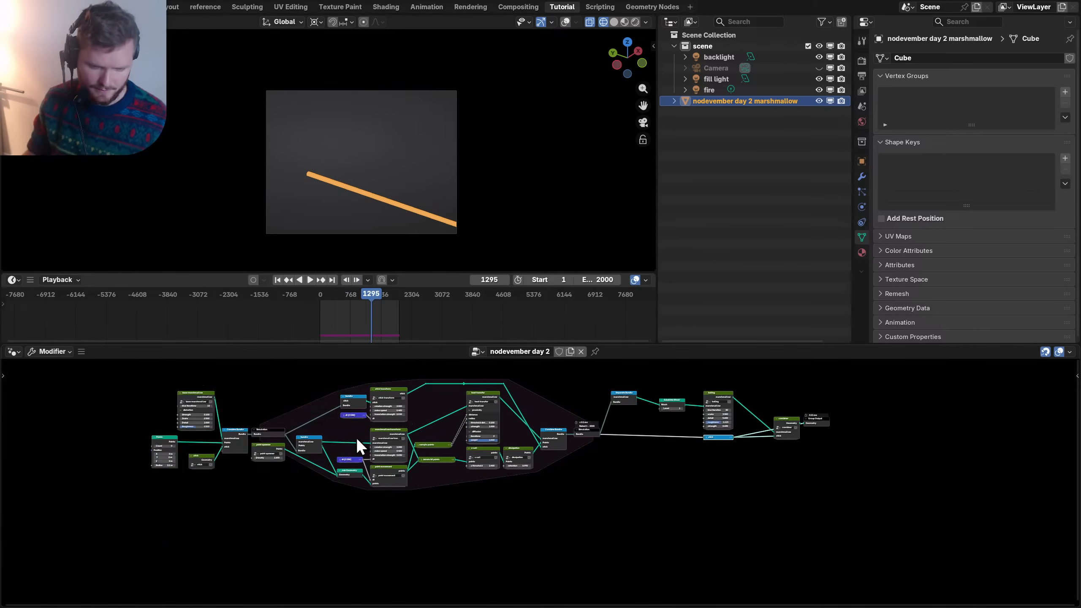
scroll(447, 415, "up", 5)
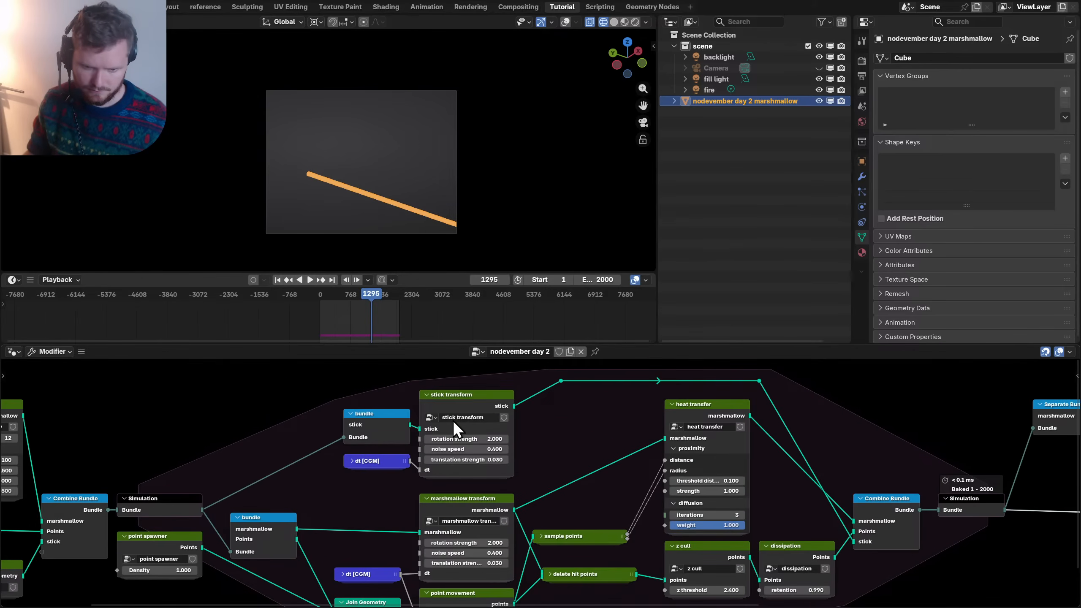
key("ctrl+s")
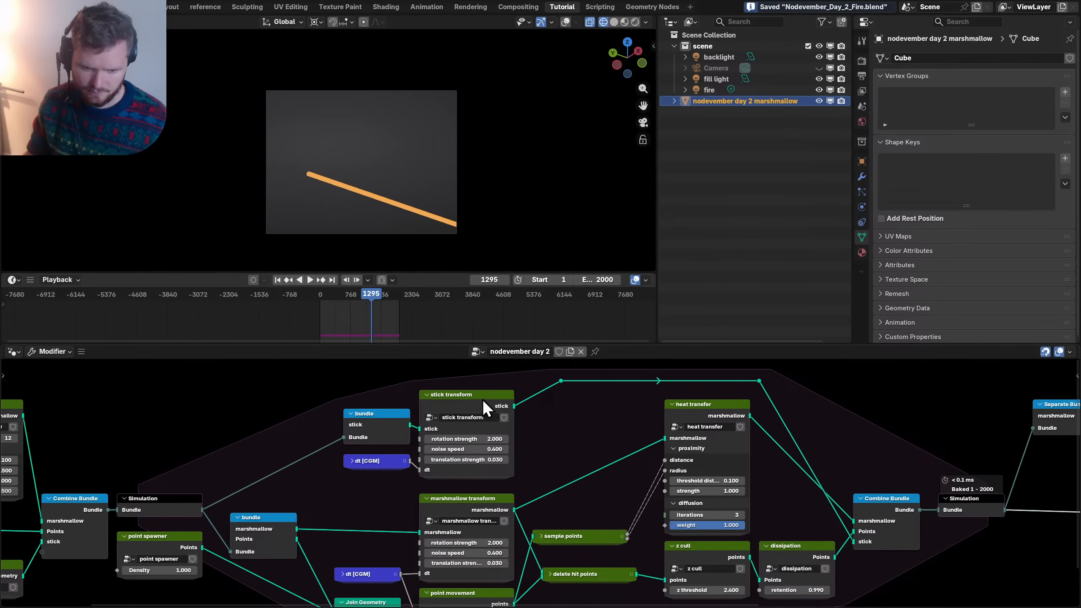
scroll(526, 469, "up", 2)
double_click(495, 461)
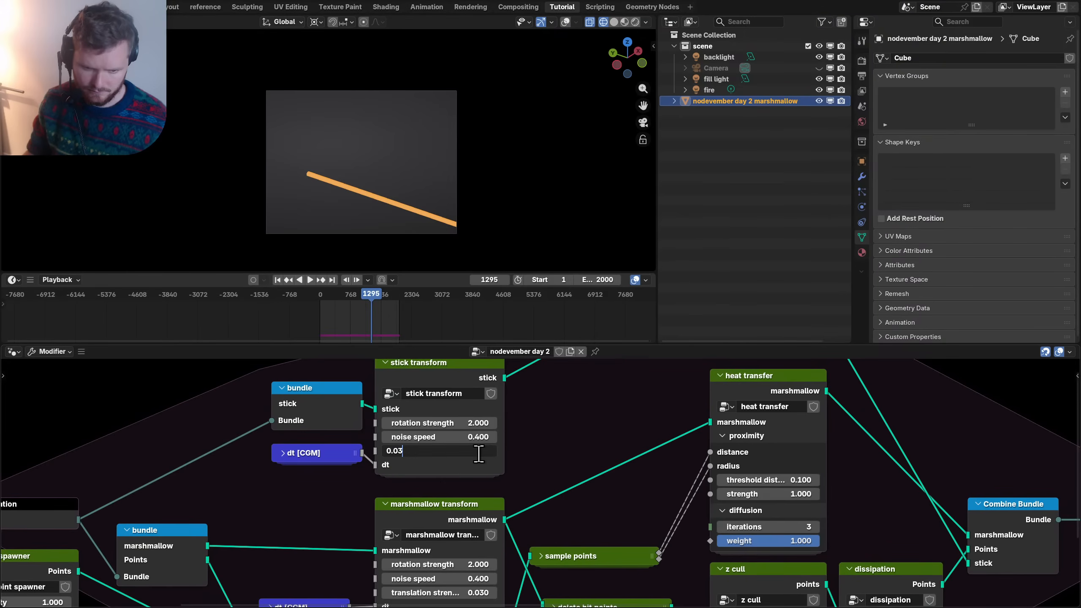
key("BackSpace")
type("2")
key("Return")
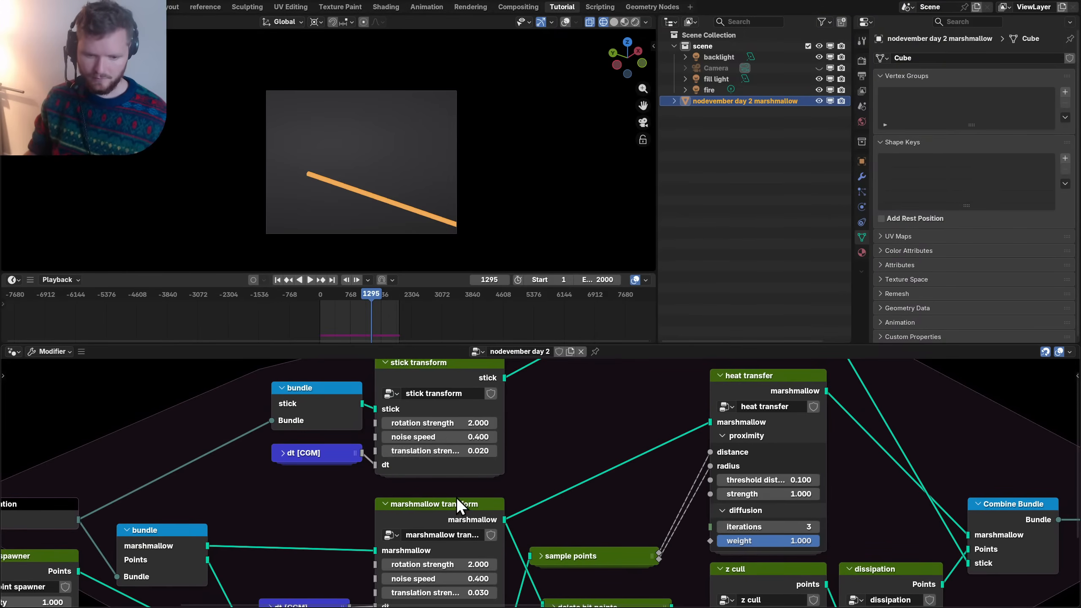
- Set the marshmallow transform group's translation strength to 0.02 and save the file
scroll(431, 484, "down", 5, "shift")
type("0.020")
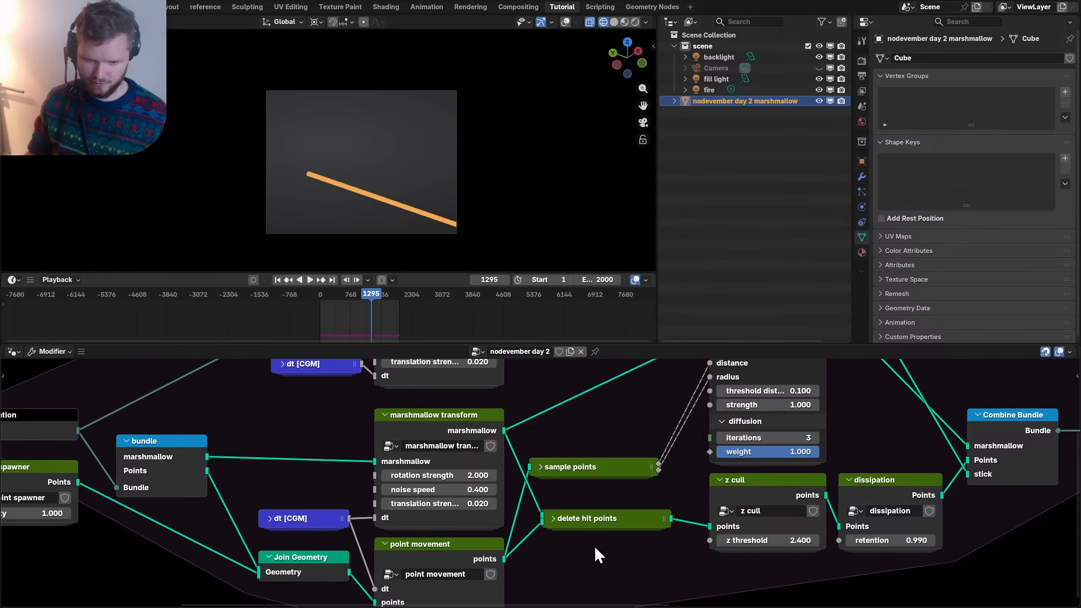
scroll(582, 521, "down", 8)
key("ctrl+s")
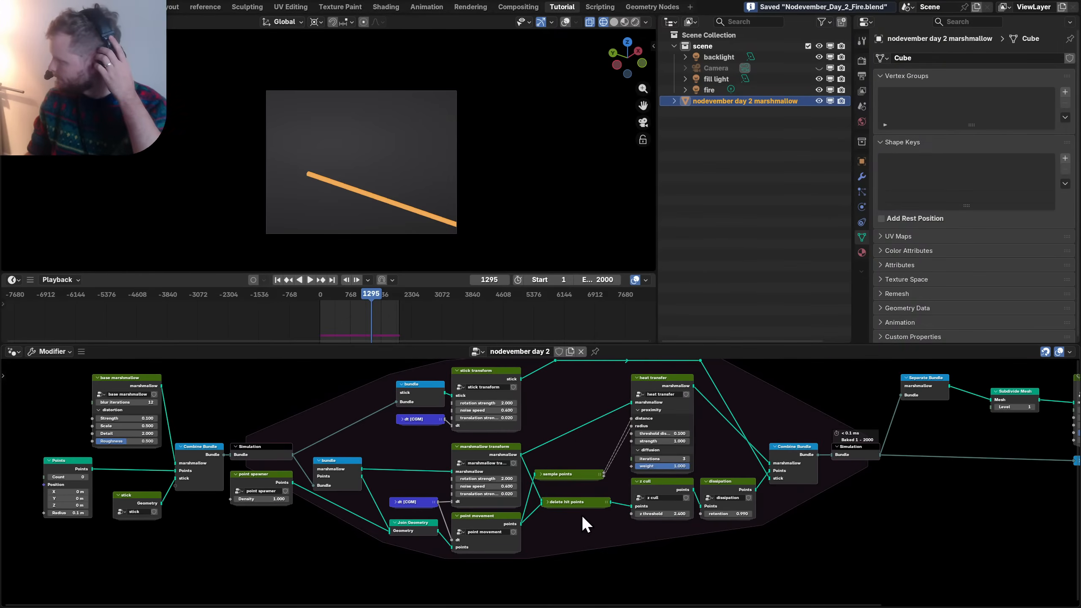
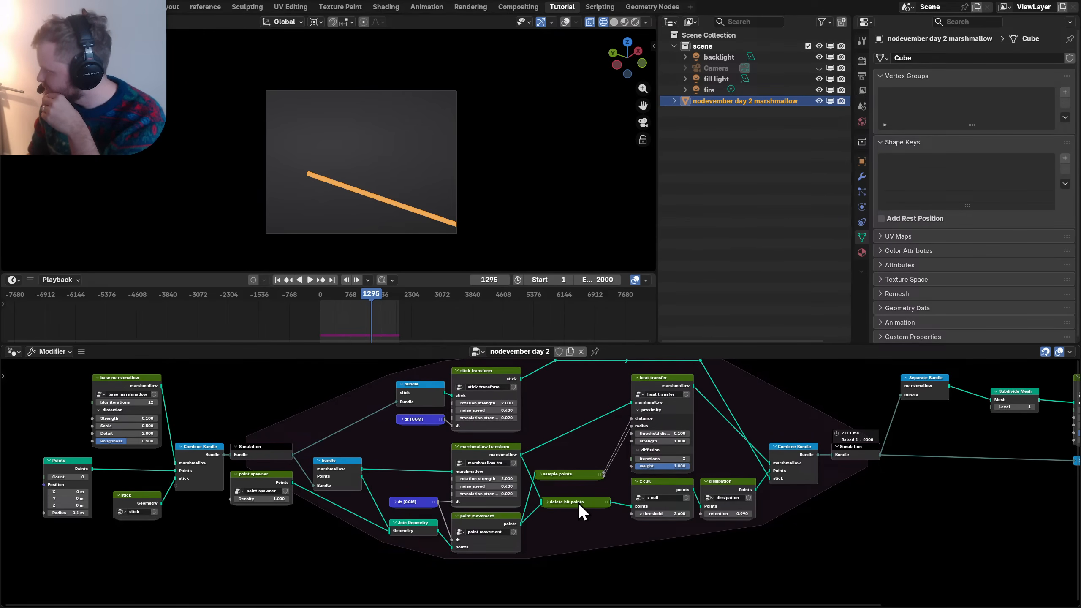
- Preview the combiner group's output again and show the marshmallow with its stick in solid shading
scroll(664, 422, "down", 8)
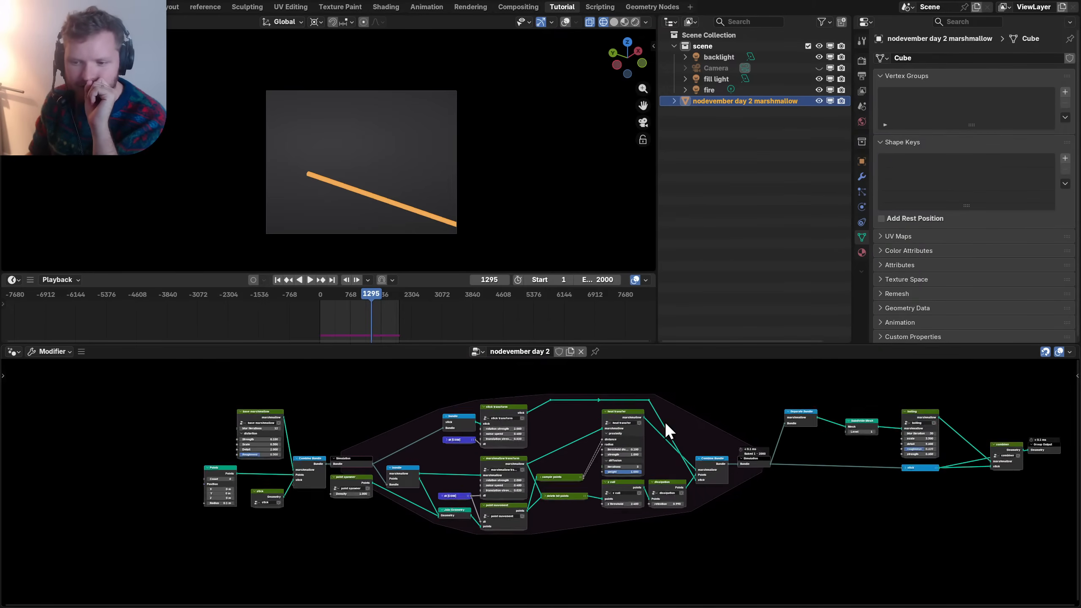
middle_click_drag(770, 427, 518, 436)
scroll(617, 477, "up", 3)
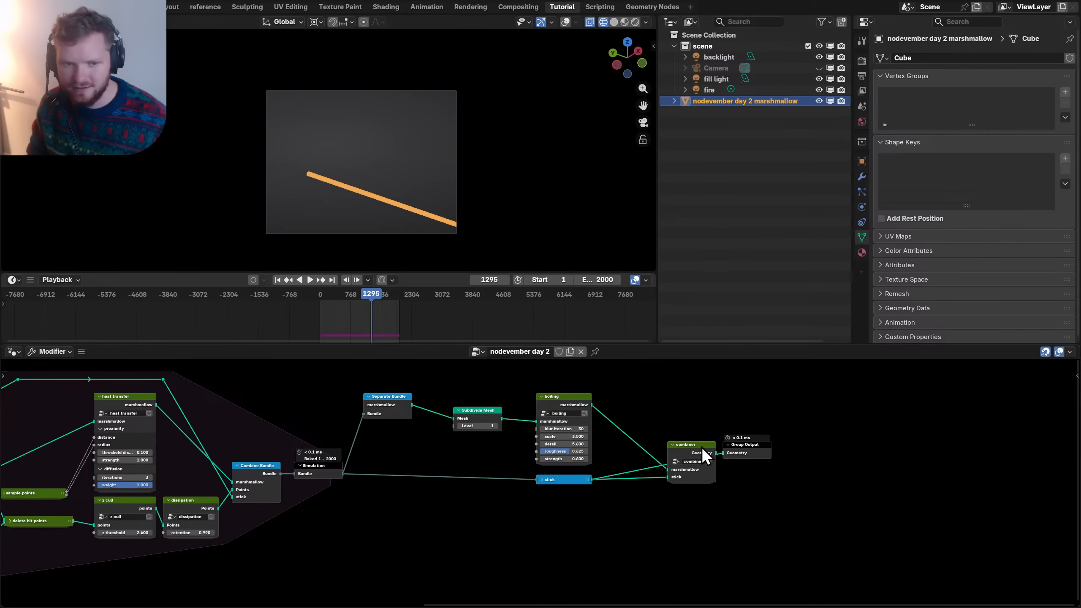
left_click(702, 448)
left_click(614, 21)
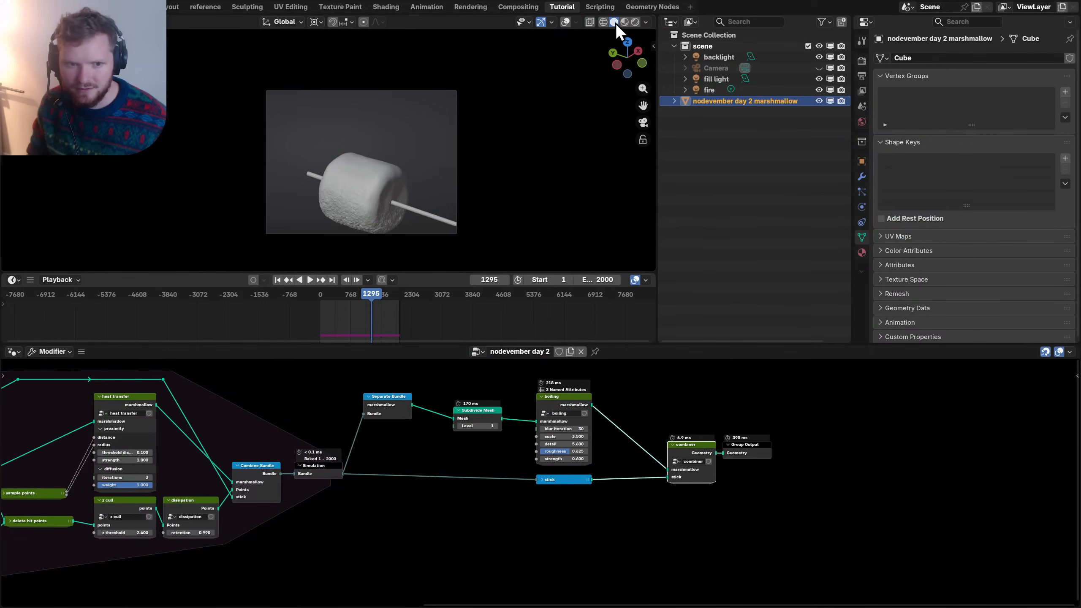
- Inspect the marshmallow's bumpy underside at frames 976 and 583
left_click(359, 295)
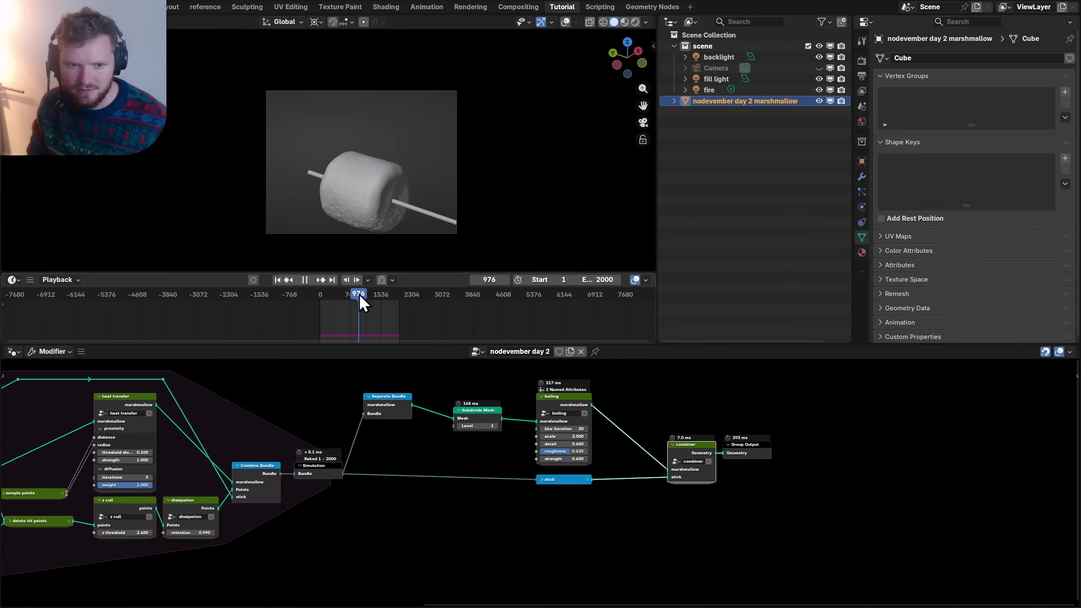
middle_click_drag(363, 204, 353, 130, "shift")
scroll(353, 130, "up", 1)
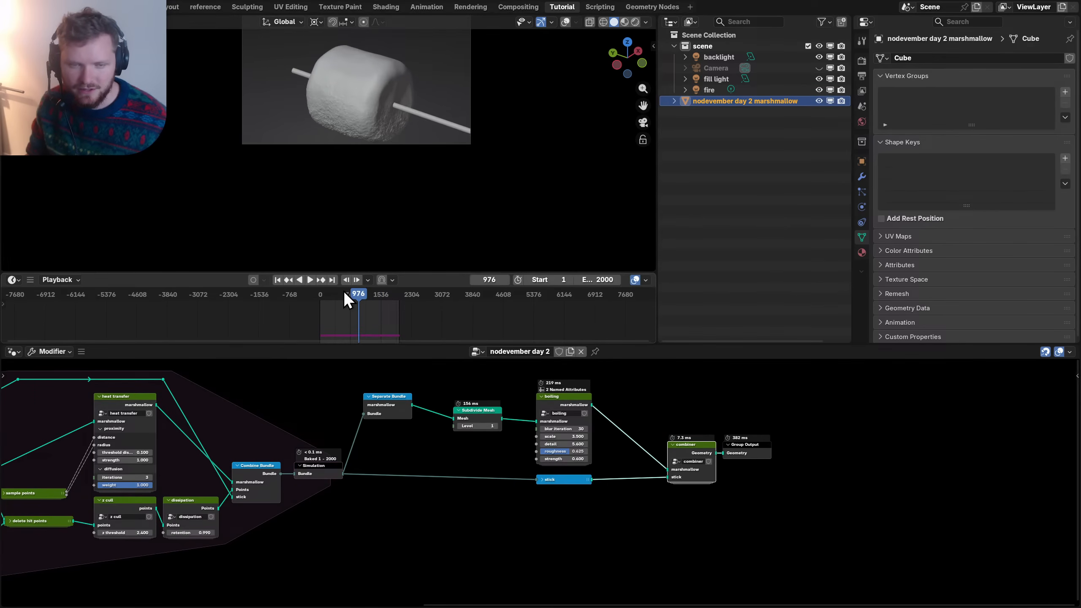
left_click(343, 293)
scroll(338, 144, "up", 2)
middle_click_drag(366, 126, 353, 180, "shift")
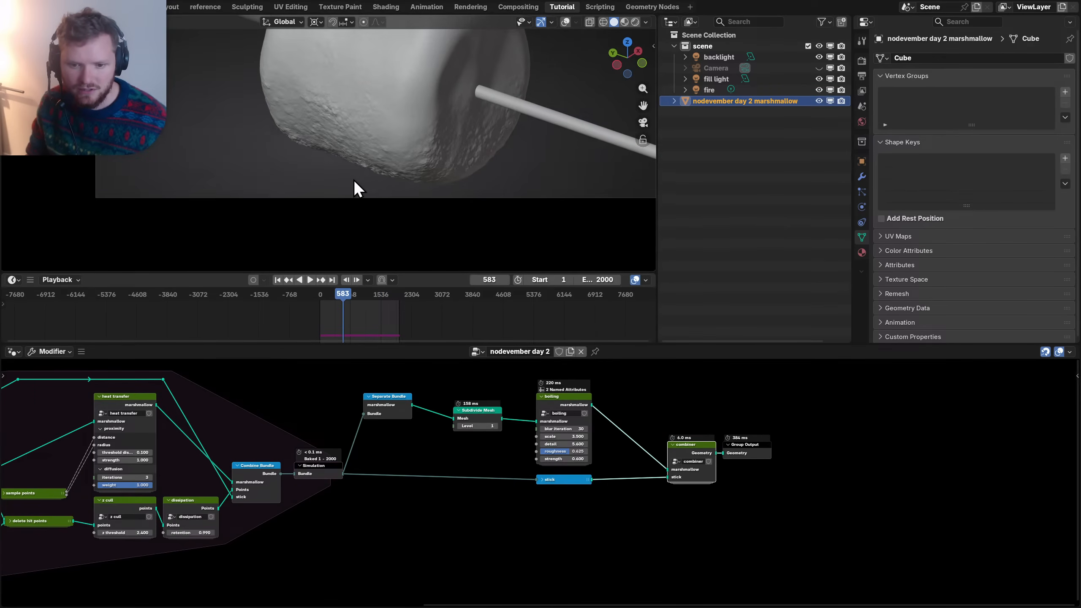
- Set the boiling node group's blur iteration to 1
scroll(605, 435, "up", 2)
middle_click_drag(591, 447, 534, 492)
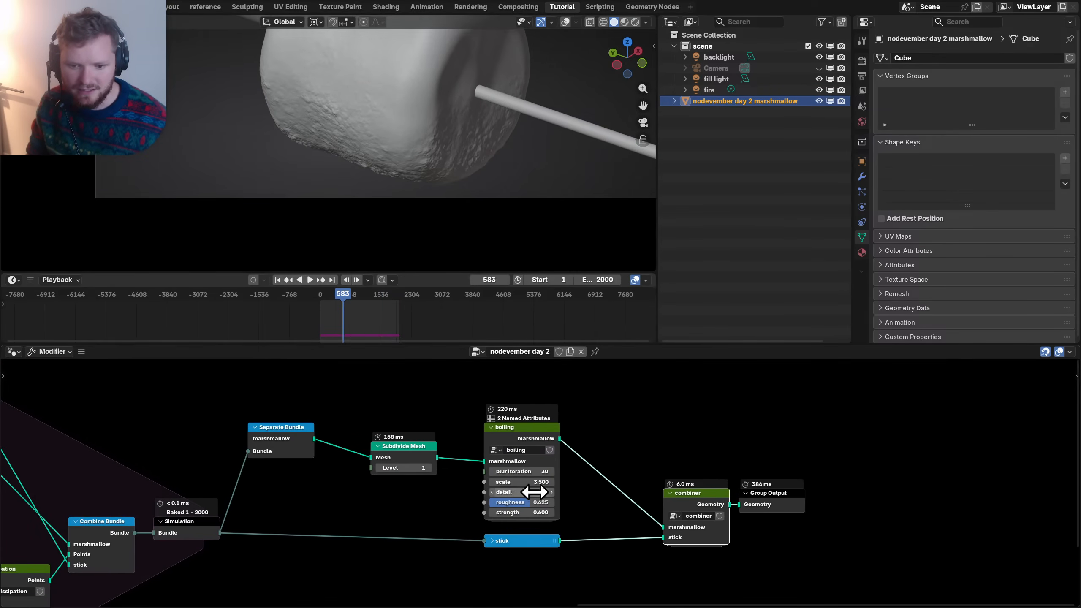
left_click(522, 471)
type("1")
key("Return")
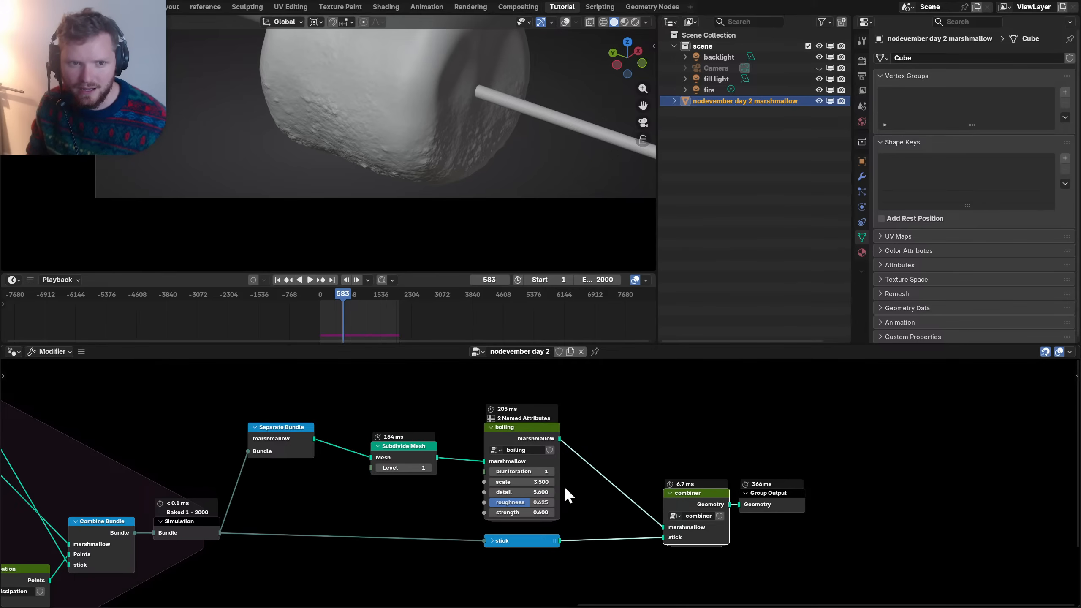
- Open the boiling group to review its displacement nodes, save the file and examine the marshmallow's underside up close
key("Tab")
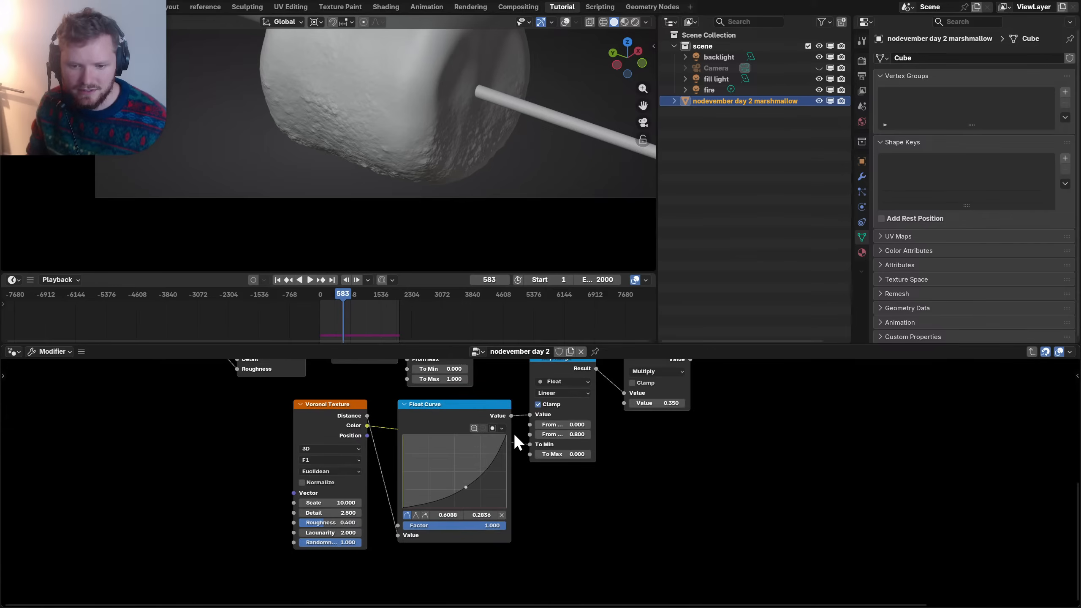
middle_click_drag(513, 433, 318, 559)
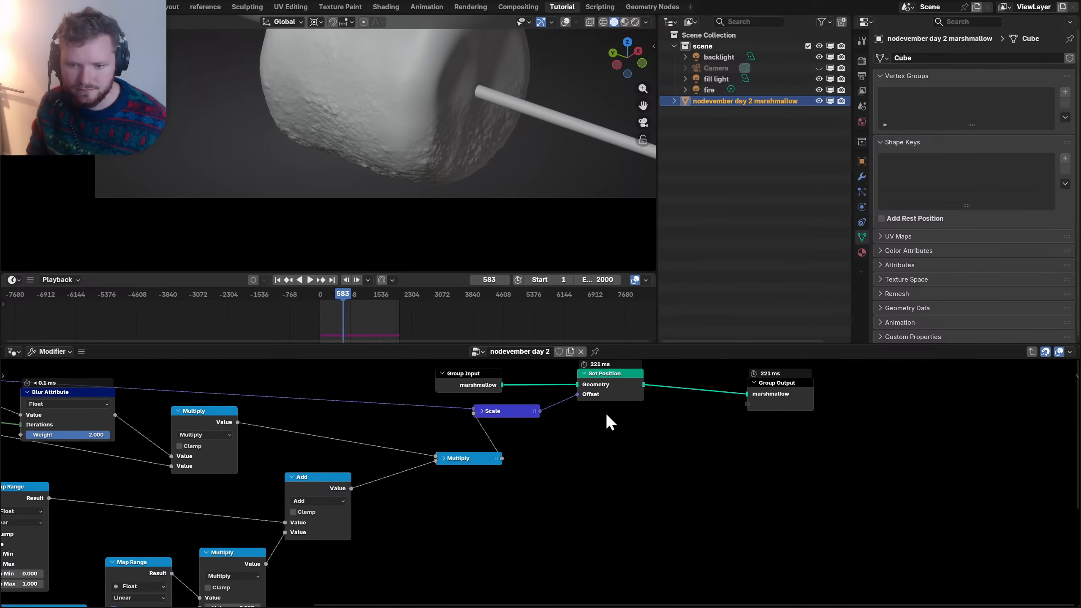
scroll(553, 426, "down", 3)
key("ctrl+s")
scroll(375, 150, "up", 2)
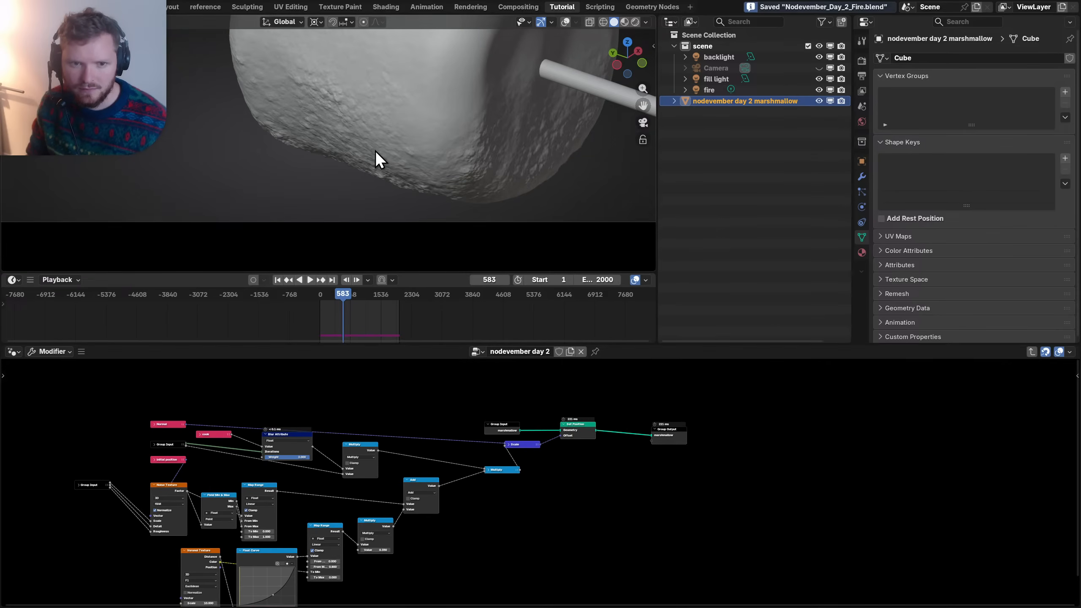
- Check the nodes inside the combiner group and reopen the boiling group
key("Tab")
scroll(513, 423, "up", 2)
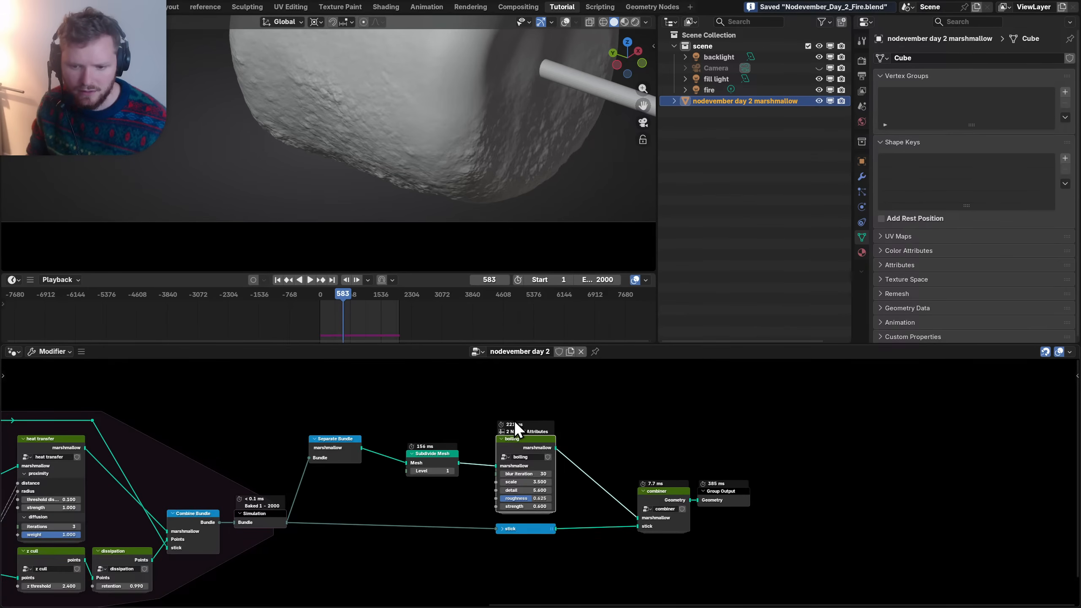
left_click(671, 499)
key("Tab")
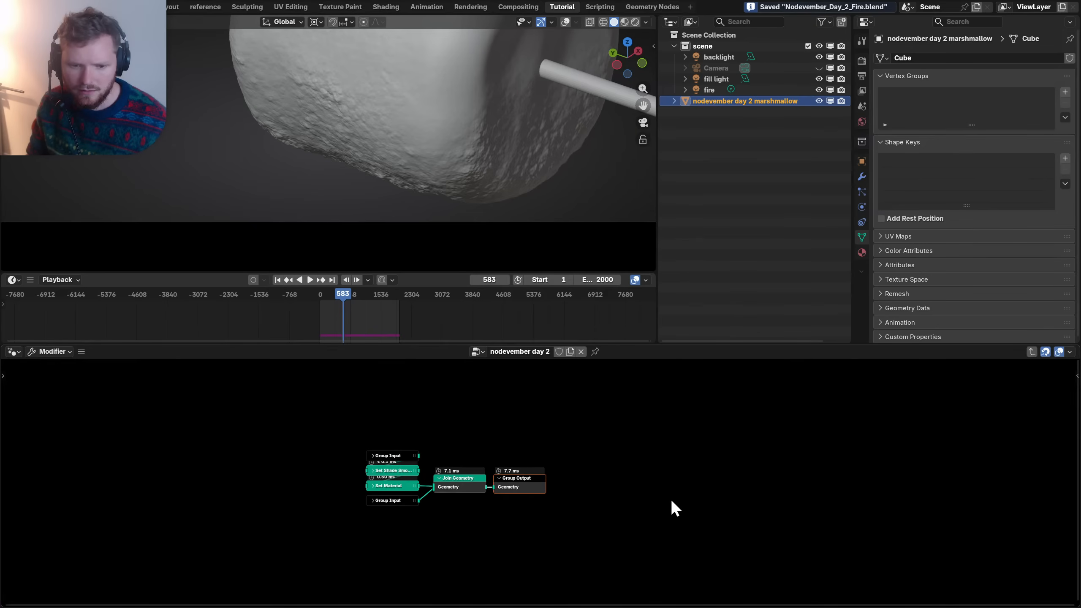
key("Tab")
left_click(518, 442)
key("Tab")
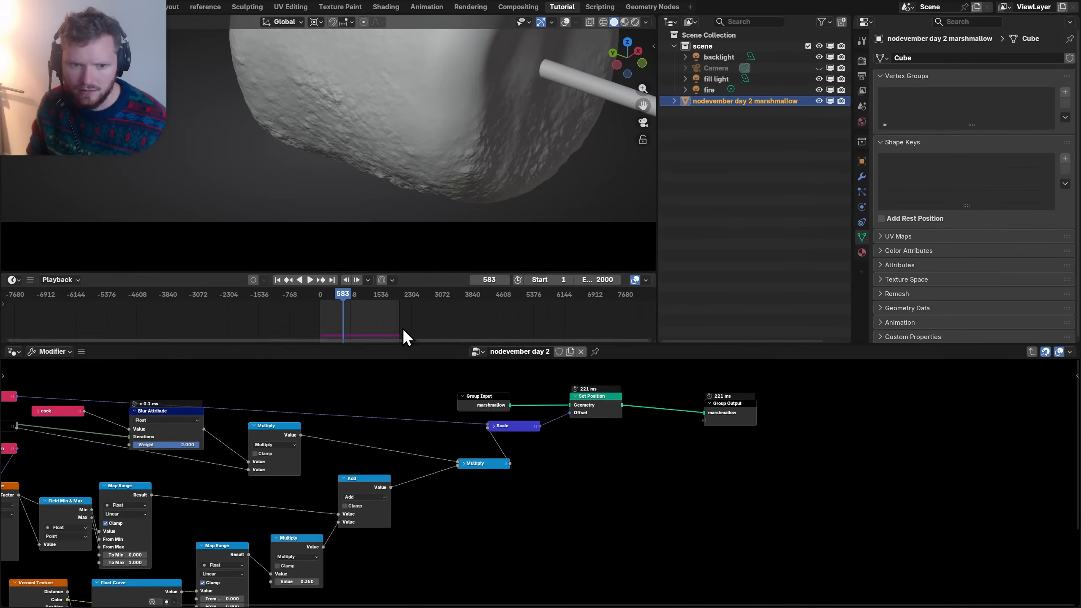
- At frame 1263, insert a Blur Position node between Set Position and the boiling group's output
left_click(371, 294)
key("space")
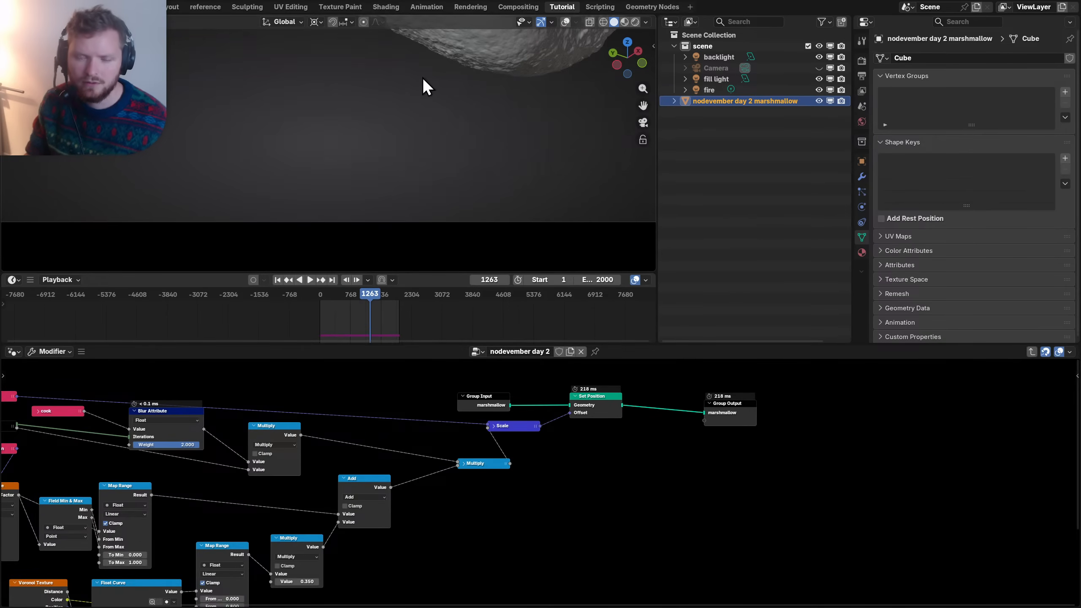
scroll(587, 473, "up", 2)
middle_click_drag(595, 463, 384, 553)
scroll(445, 479, "up", 1)
key("shift+a")
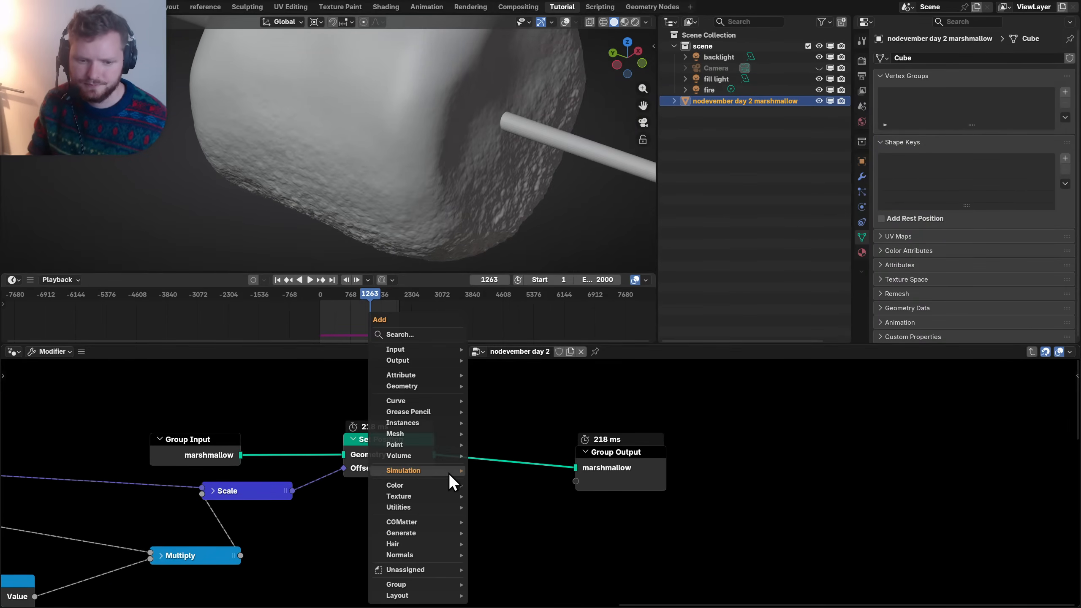
type("blur pos")
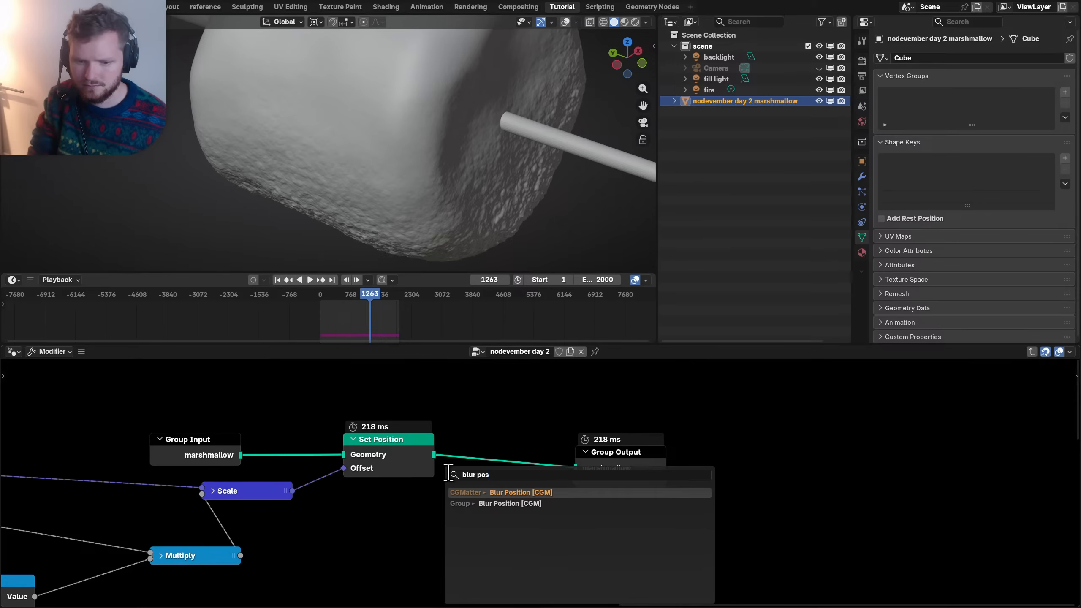
key("Return")
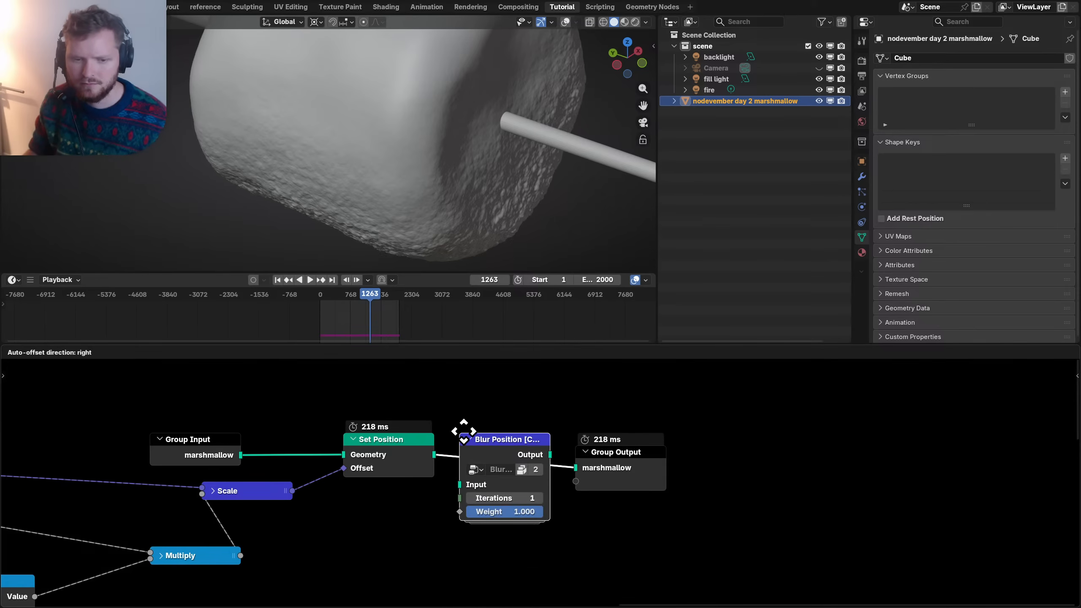
left_click(464, 432)
- Compare the marshmallow surface with the Blur Position node muted and active, and set its weight to 0.7
scroll(447, 191, "up", 5)
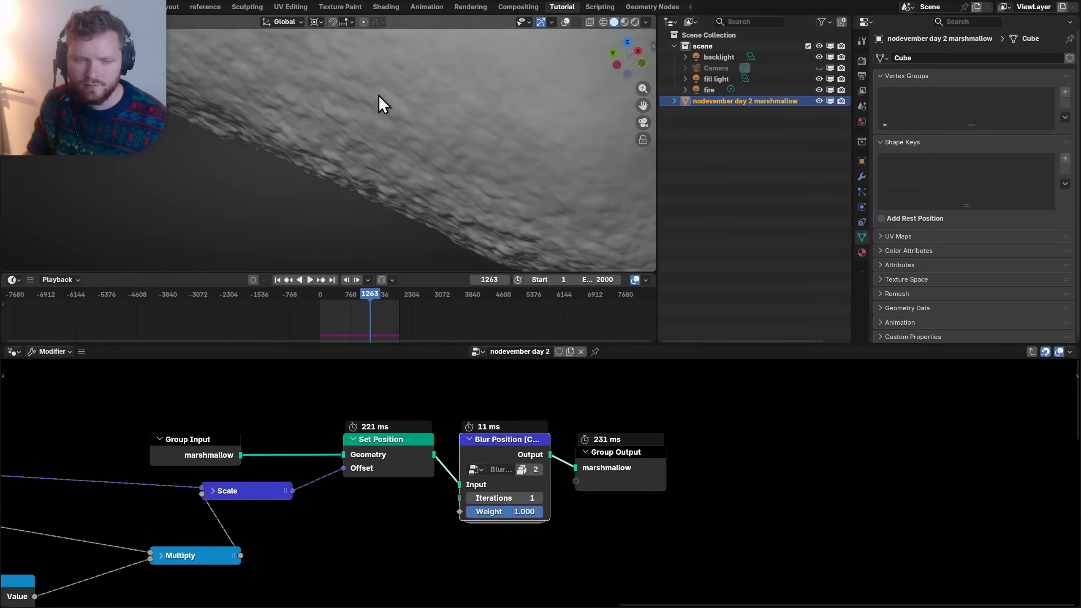
scroll(390, 144, "up", 2)
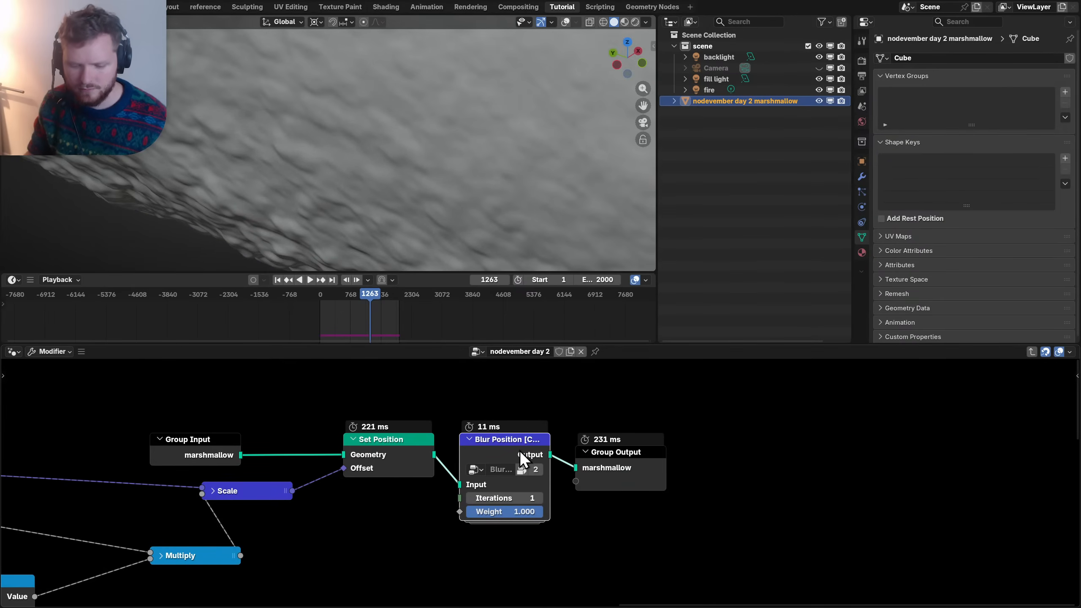
key("m")
key("m")
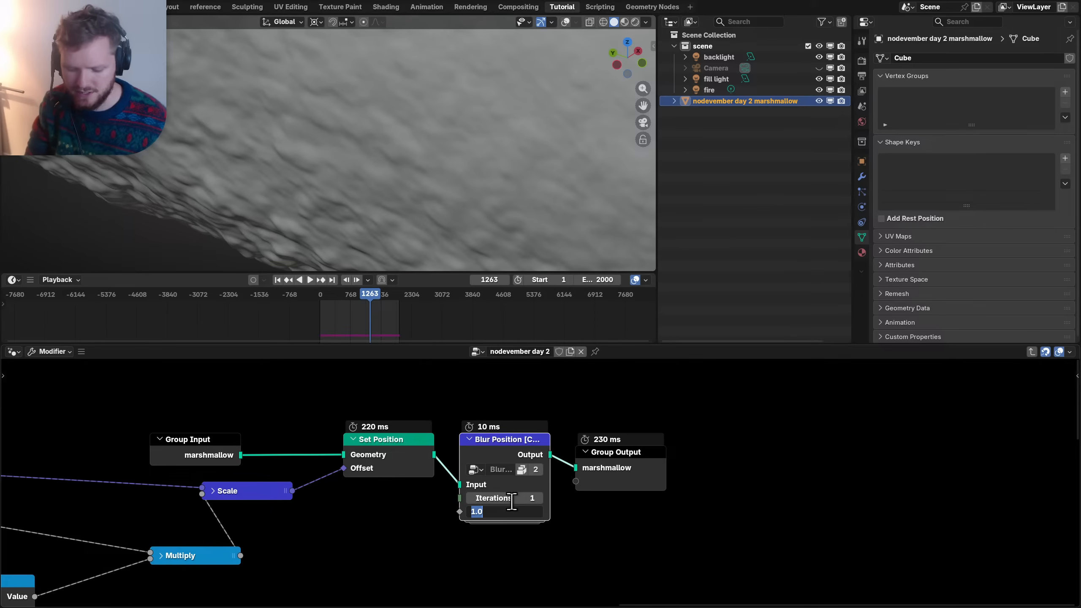
type(".7")
key("Return")
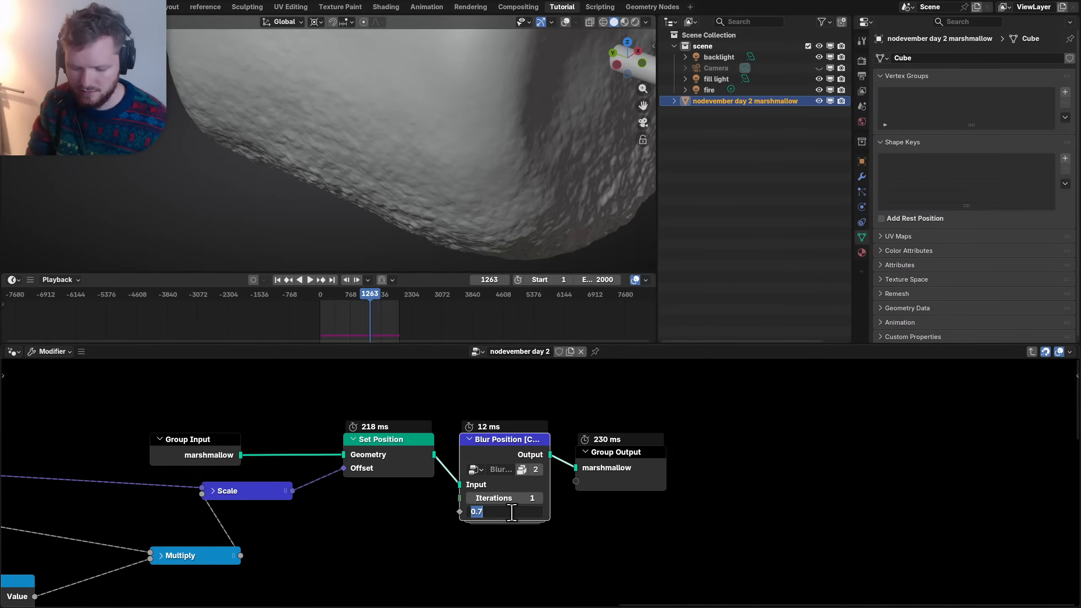
key("Return")
- Show the whole marshmallow in rendered shading and return to the main geometry node tree
scroll(474, 154, "down", 6)
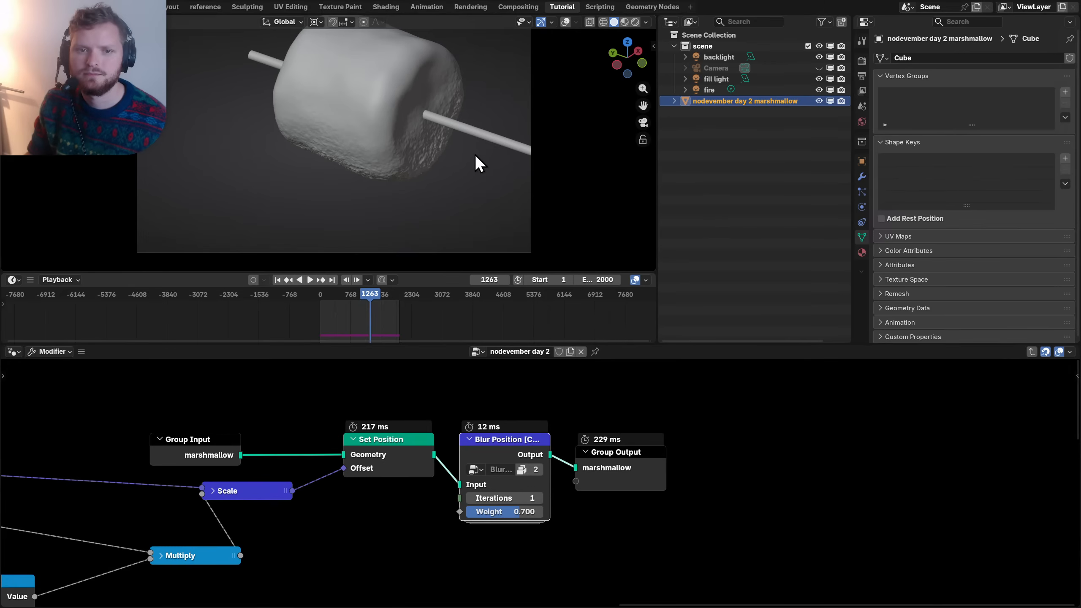
middle_click_drag(474, 154, 457, 186, "shift")
left_click(634, 25)
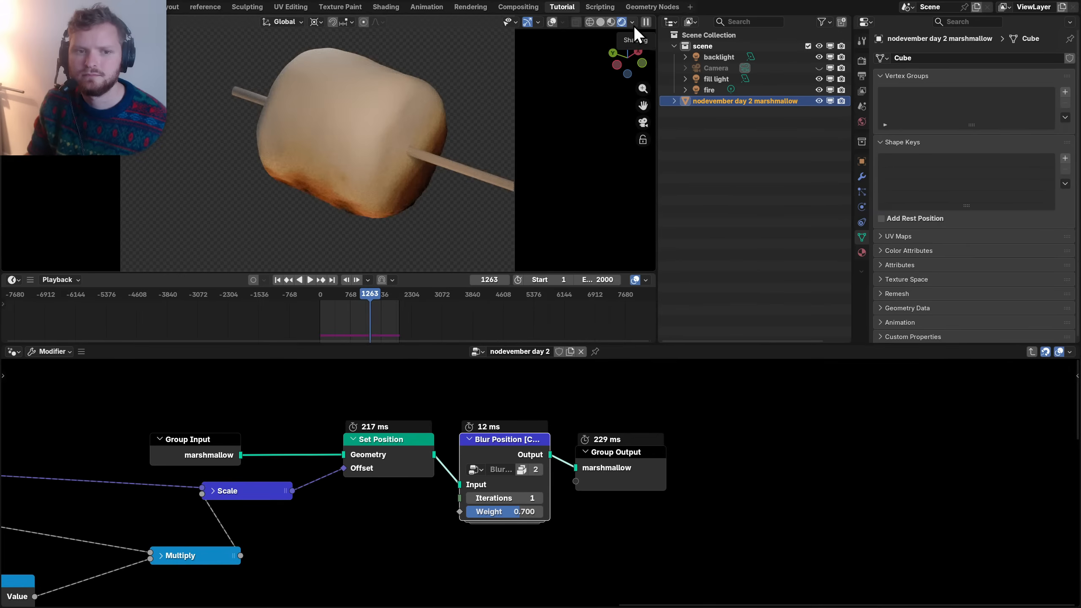
left_click(12, 352)
left_click(47, 447)
left_click(13, 353)
left_click(47, 435)
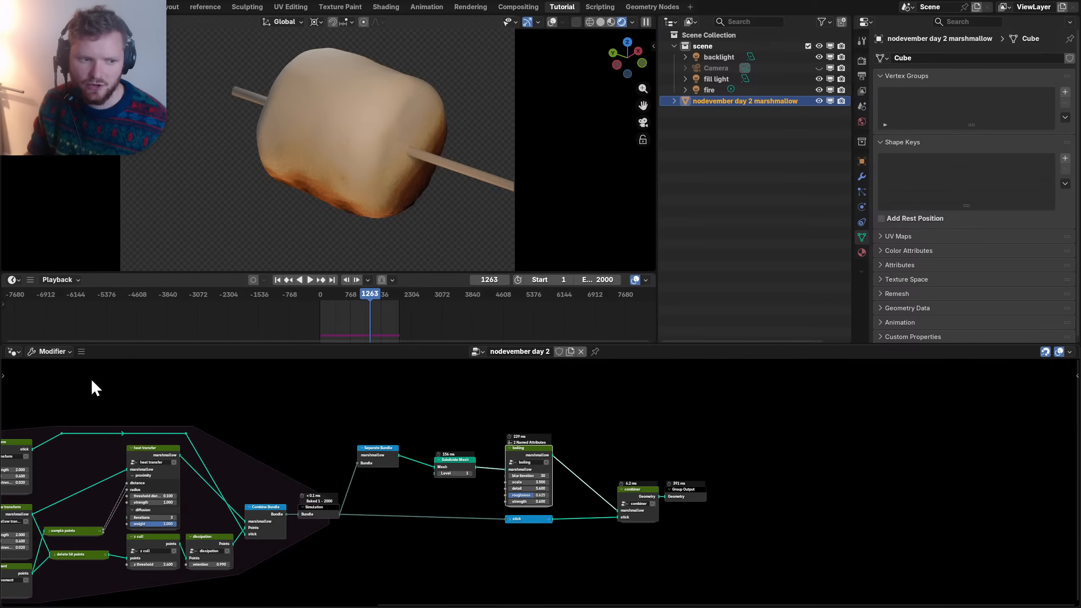
- Save the file and move the Subdivide Mesh, boiling and stick nodes closer to the simulation output
scroll(555, 478, "down", 2)
scroll(541, 486, "up", 6)
key("ctrl+s")
left_click_drag(387, 556, 550, 407)
key("g")
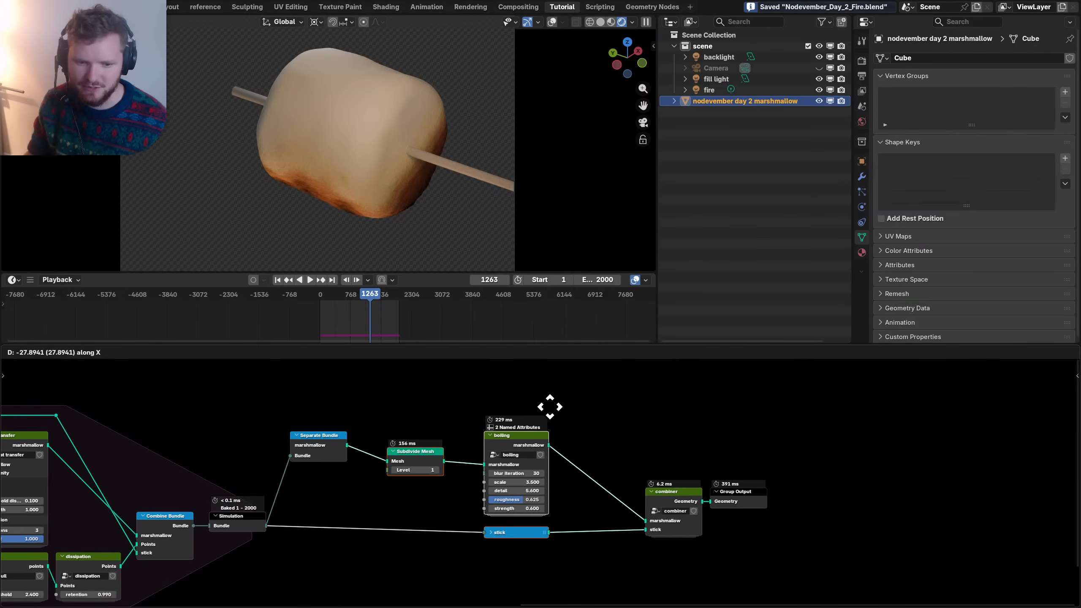
left_click(535, 406)
- Move the combiner node closer to the boiling and stick nodes
left_click_drag(616, 565, 674, 494)
key("g")
left_click(614, 500)
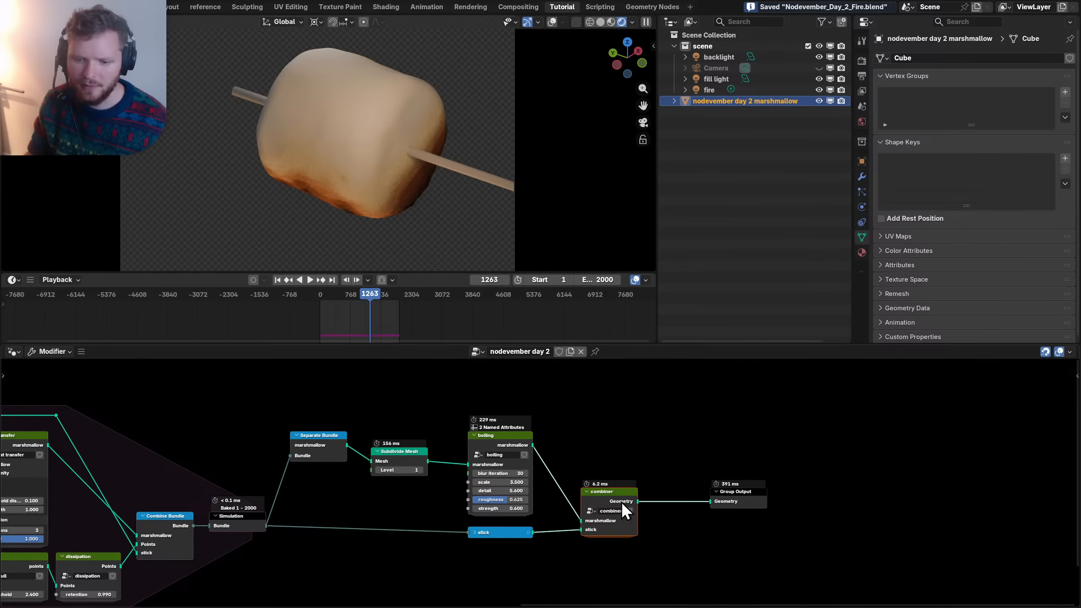
left_click_drag(686, 538, 808, 461)
key("g")
right_click(807, 476)
scroll(535, 500, "up", 2)
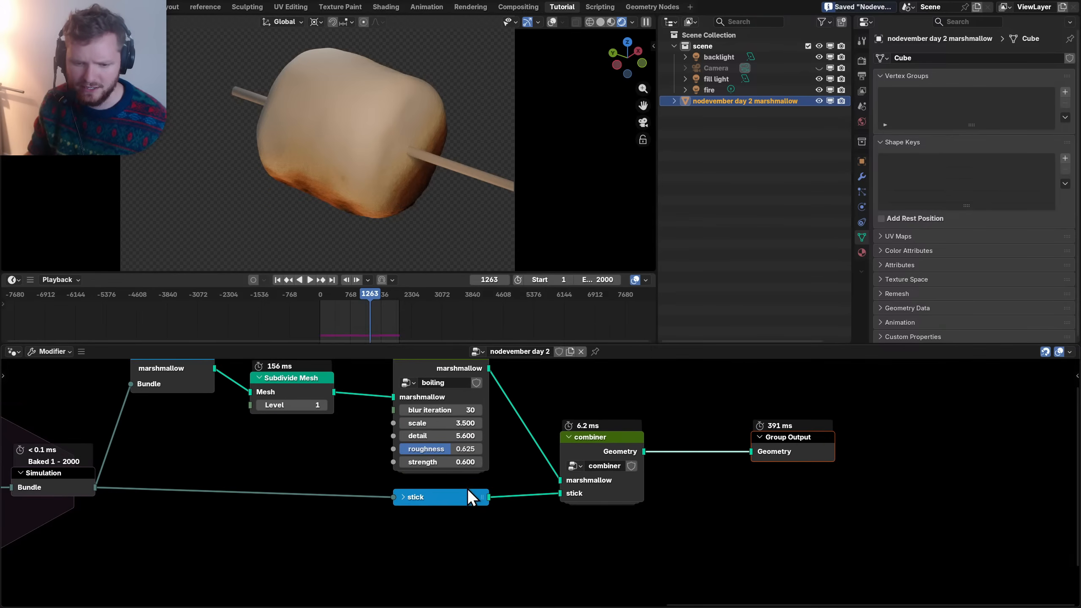
- Expand the stick node, add Join Geometry after the combiner, and link the simulation's Points into it
left_click(461, 501)
key("h")
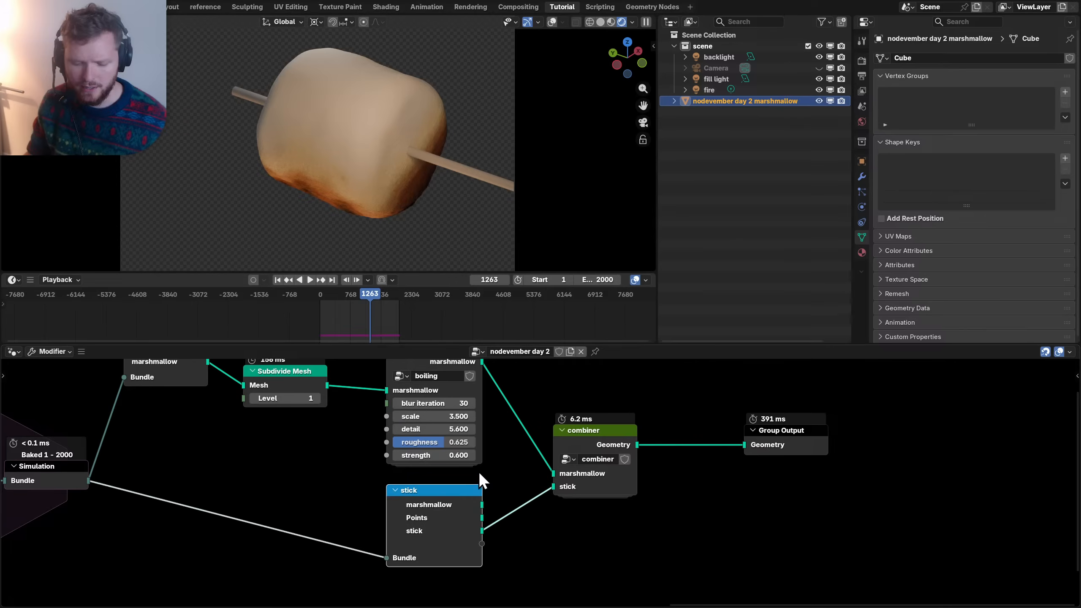
key("shift+a")
type("join")
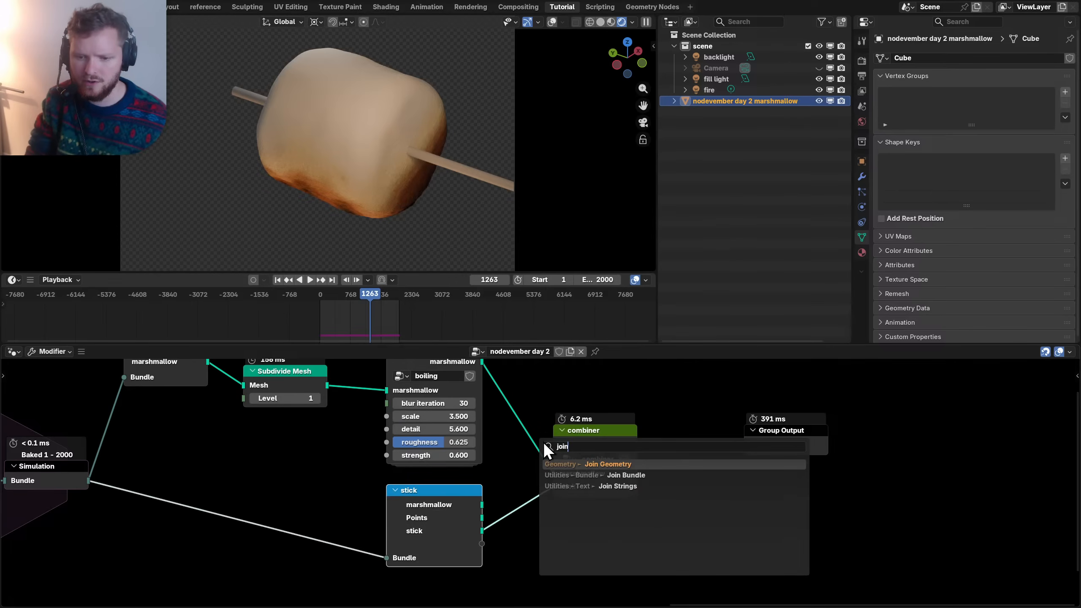
key("Return")
left_click(542, 442)
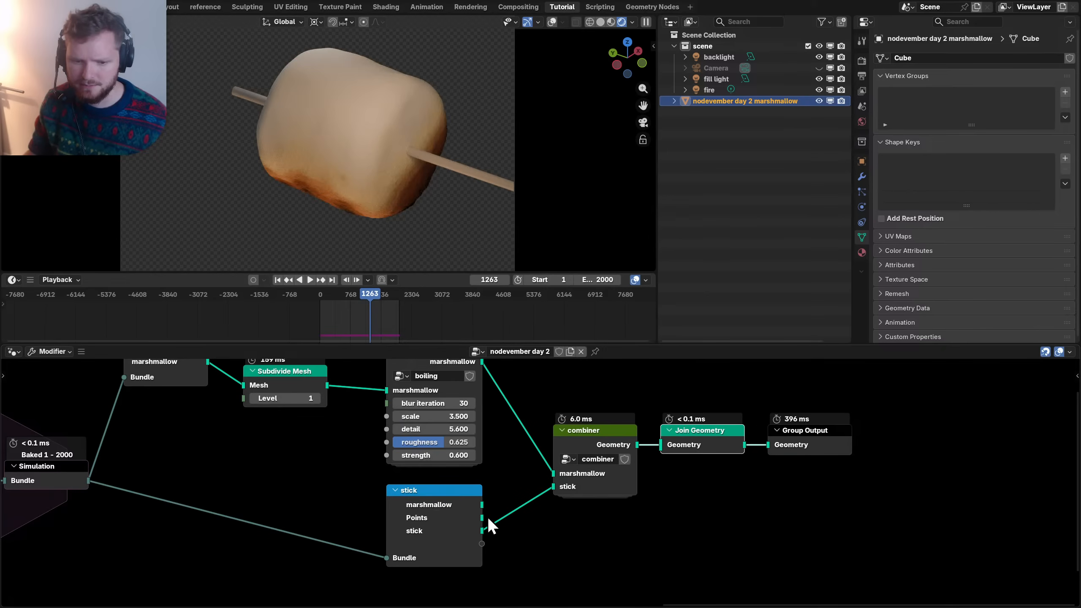
left_click_drag(482, 518, 657, 450)
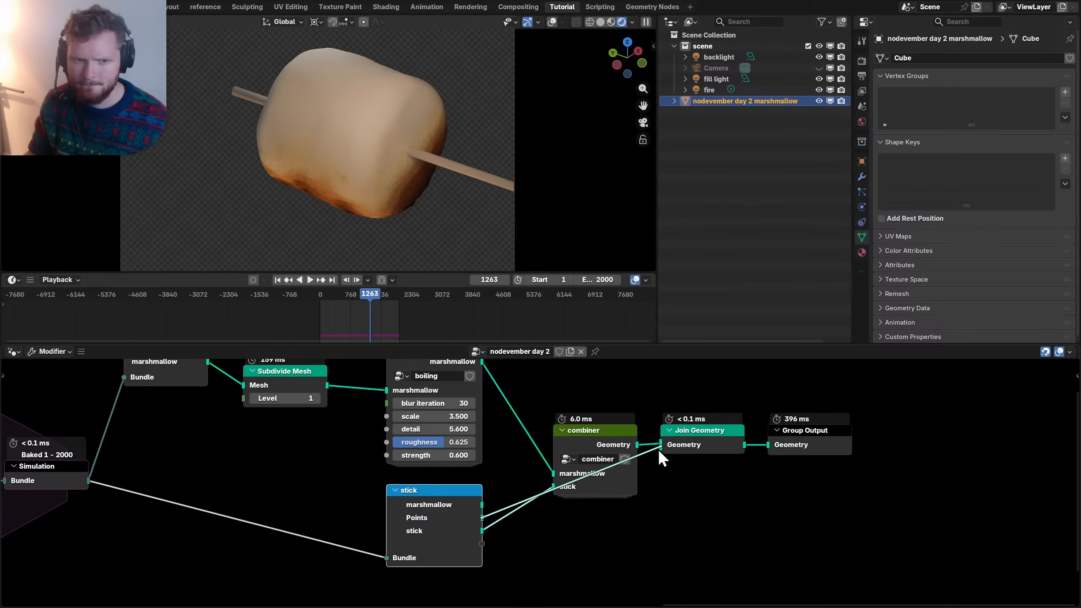
- Move Join Geometry and the group output further along and the combiner upward to make room on the Points link
scroll(540, 477, "down", 5)
left_click_drag(778, 495, 617, 419)
key("g")
left_click(751, 414)
left_click_drag(615, 513, 571, 453)
key("g")
left_click(609, 421)
scroll(528, 475, "up", 3)
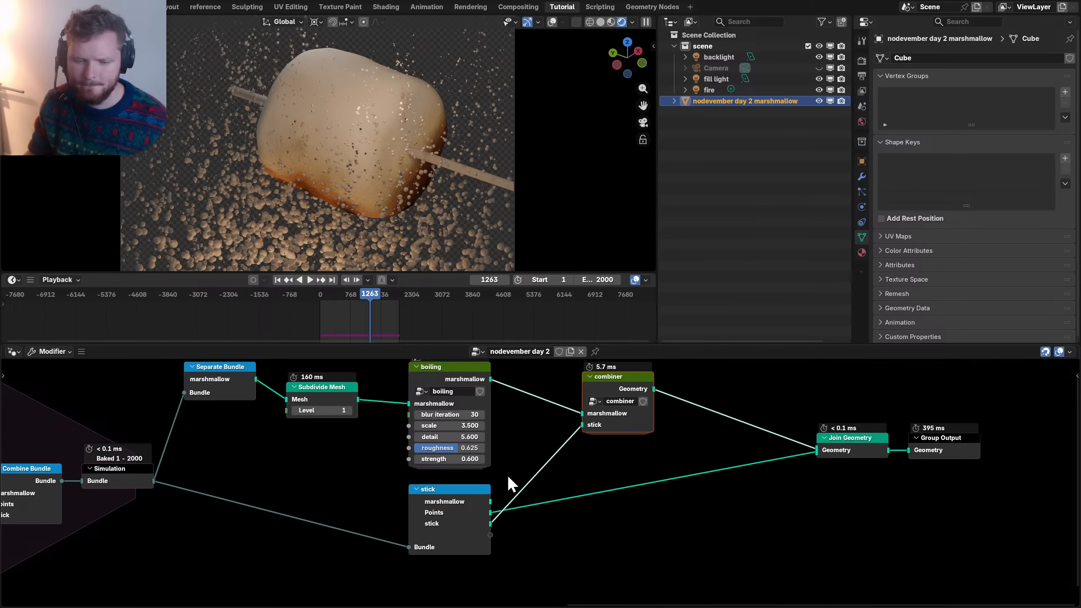
- Insert a Set Point Radius node on the Points link and feed its radius from a Radius input node
middle_click_drag(506, 475, 438, 448)
key("shift+a")
type("set rad")
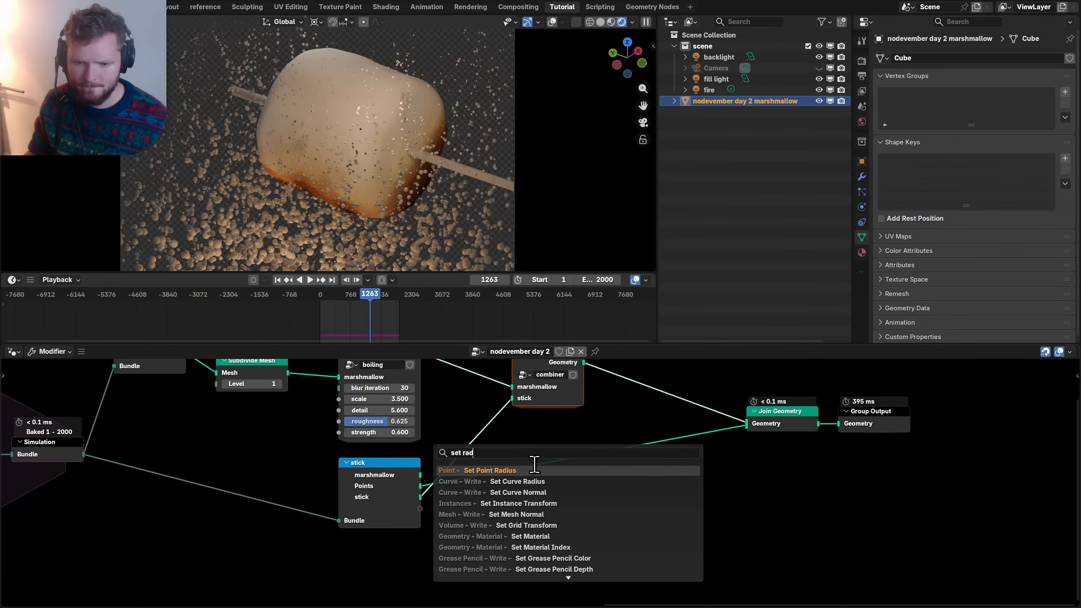
key("Return")
left_click(622, 437)
left_click_drag(624, 476, 539, 524)
type("rad")
left_click(466, 495)
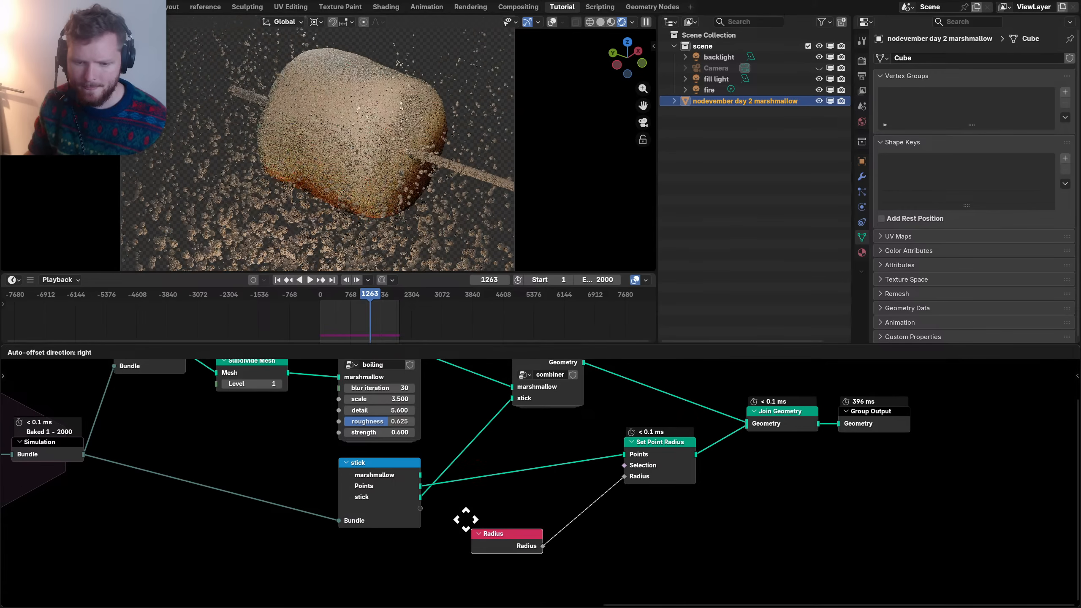
left_click(466, 519)
- Add a Math node set to Multiply by 0.1 between the Radius input and Set Point Radius
key("shift+a")
type("math")
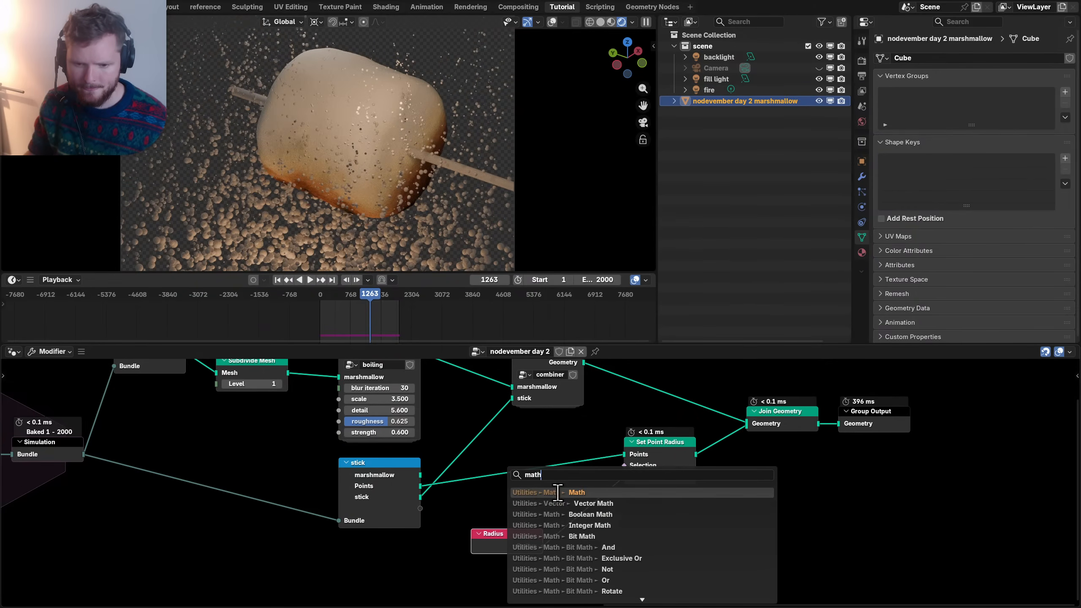
left_click(557, 493)
left_click(568, 500)
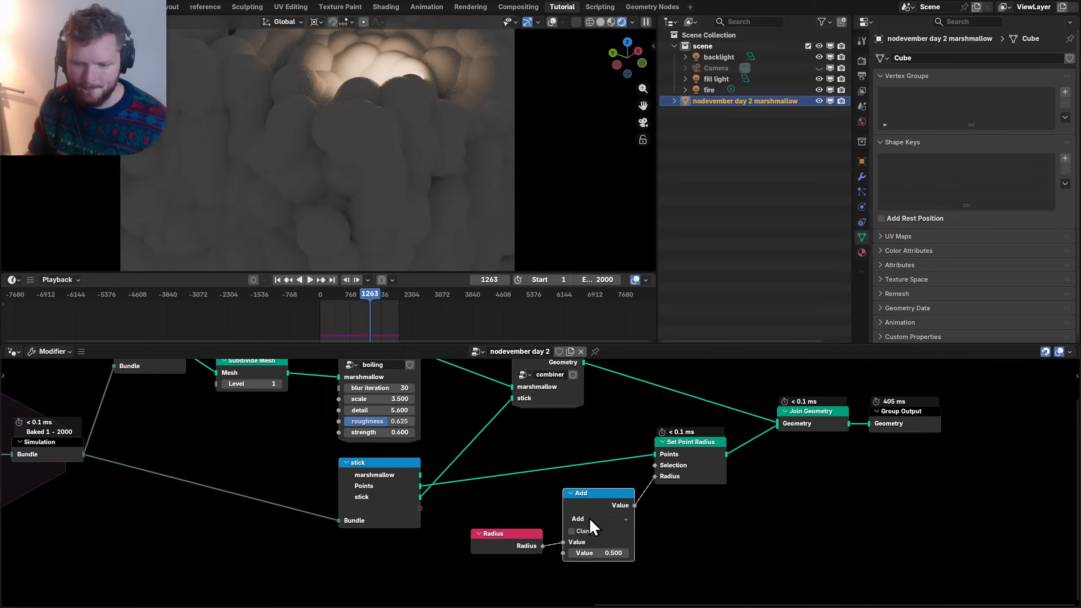
left_click(590, 518)
key("Return")
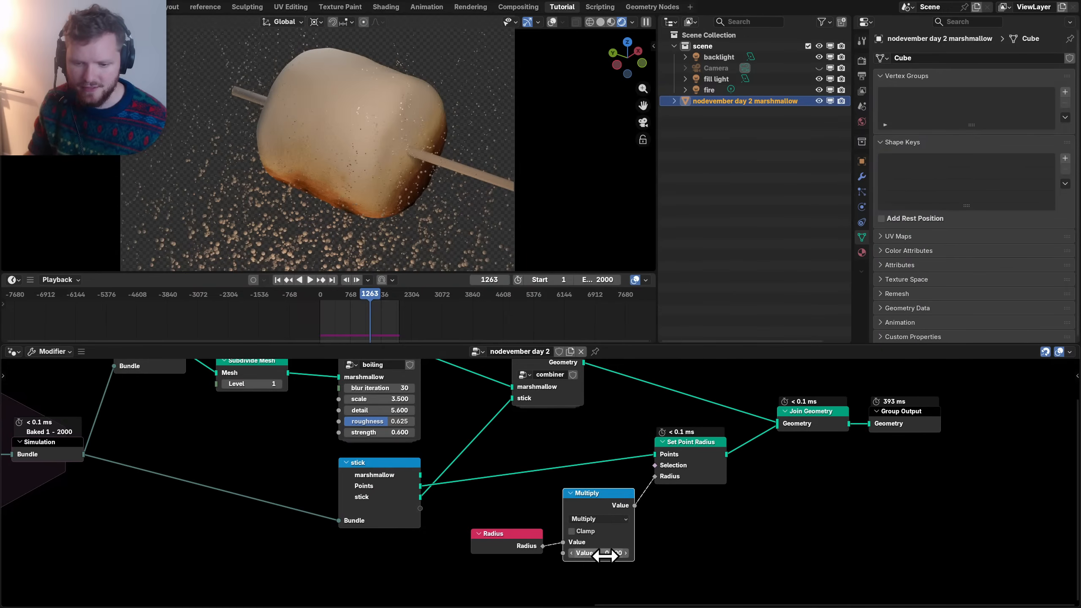
left_click(605, 553)
key("Return")
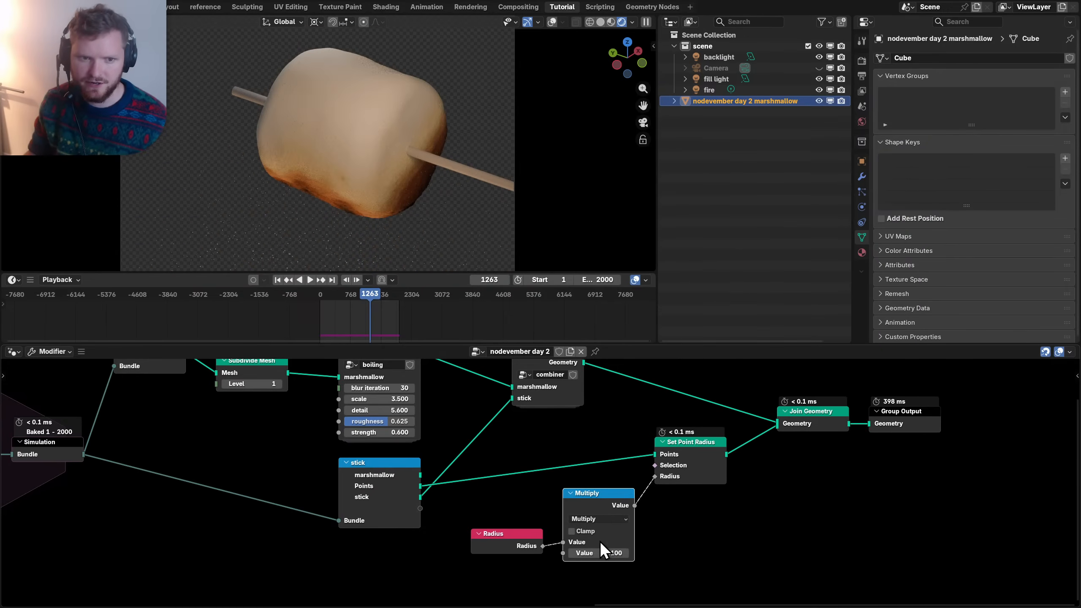
- Review the marshmallow and particles at frames 1486, 1136, 1401 and 1699, and save the file
left_click(379, 296)
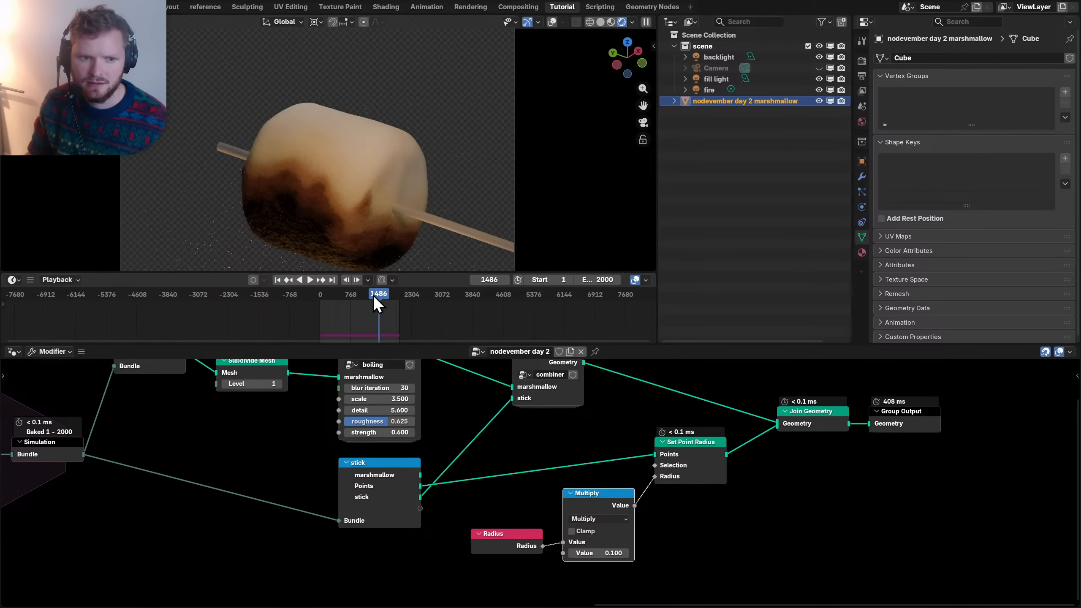
left_click(365, 297)
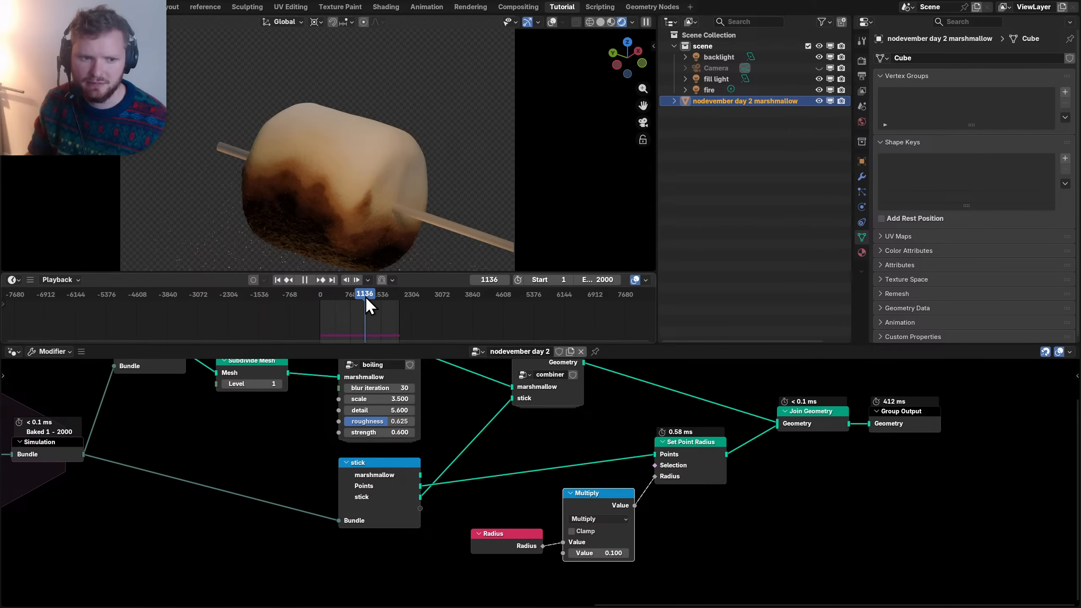
left_click(376, 296)
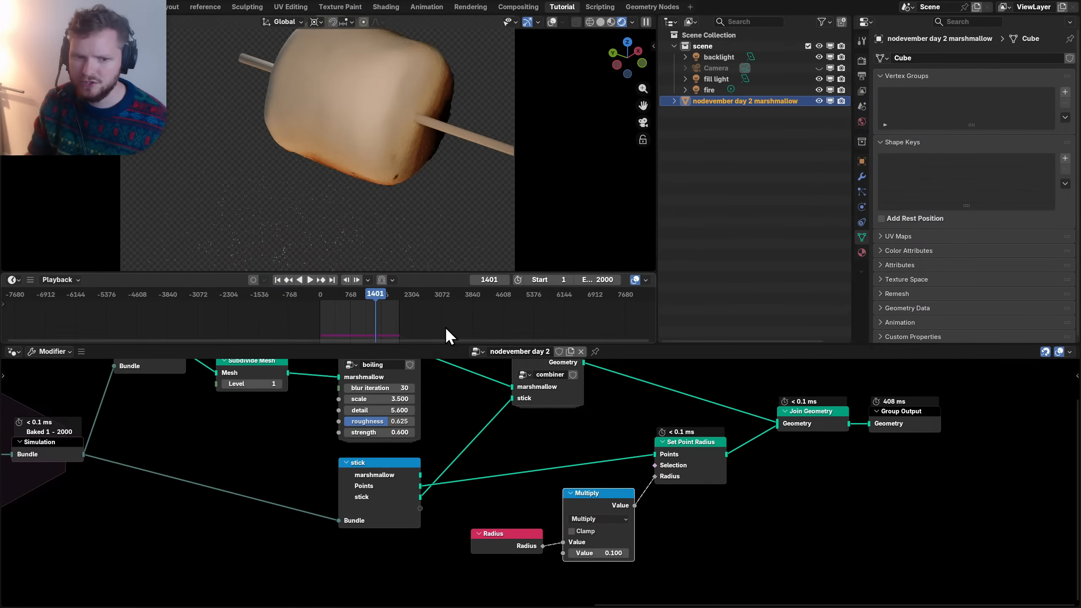
left_click(388, 297)
key("ctrl+s")
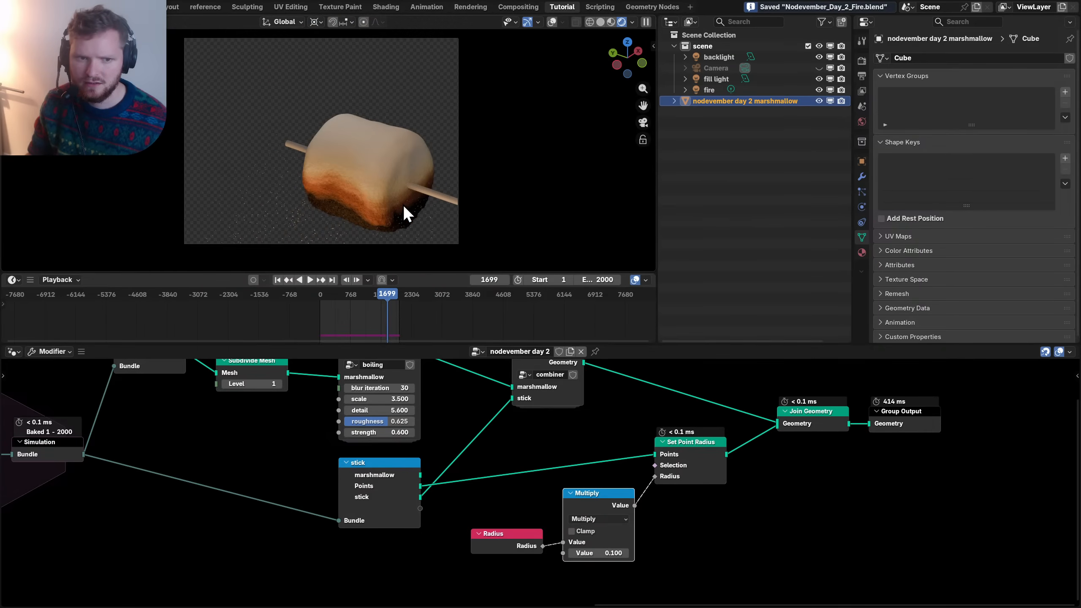
- Render frame 1699 and examine the particles around the toasted marshmallow
key("F12")
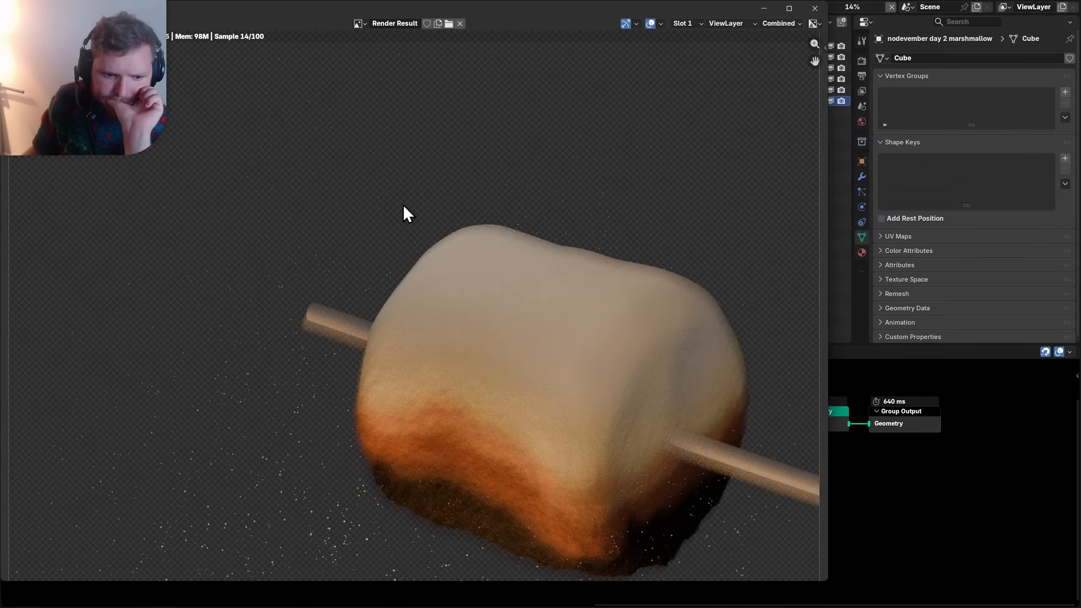
middle_click_drag(392, 401, 363, 277)
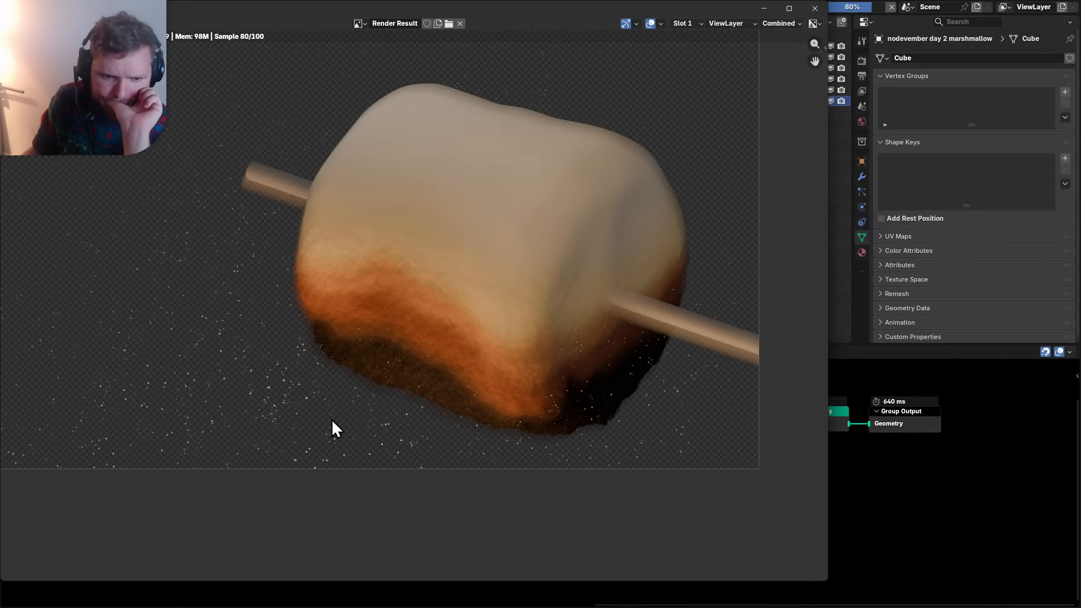
scroll(324, 419, "up", 4)
scroll(324, 419, "down", 6)
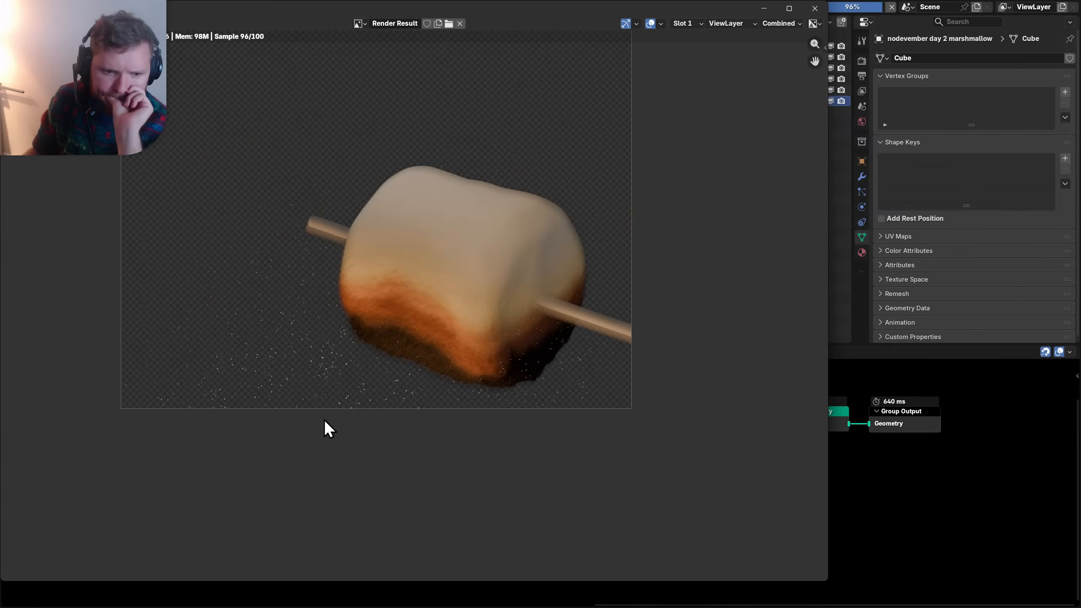
- Inspect the rendered particles up close, close the render, and examine the velocity nodes inside the point movement group
scroll(359, 383, "up", 6)
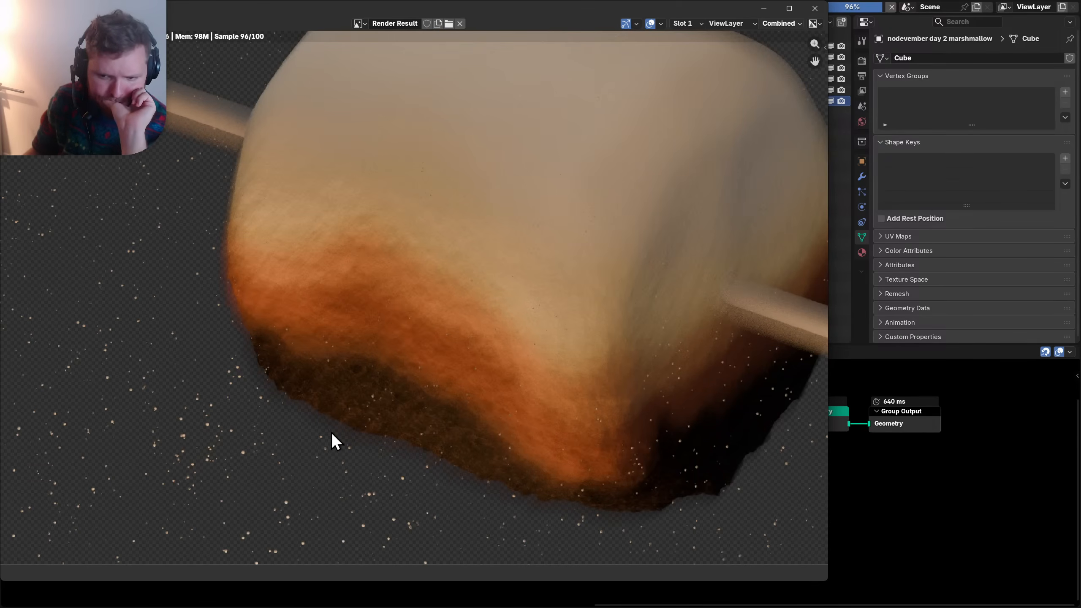
key("Escape")
scroll(331, 432, "down", 5)
middle_click_drag(102, 447, 492, 471)
scroll(493, 472, "up", 3)
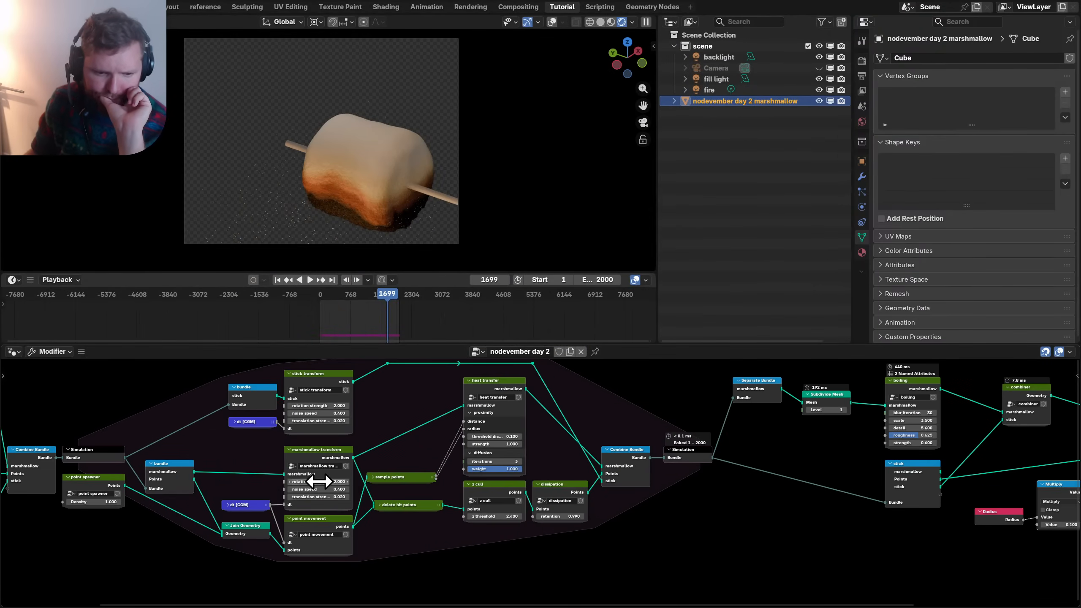
middle_click_drag(366, 513, 428, 504)
scroll(427, 503, "up", 6)
left_click(312, 533)
key("Tab")
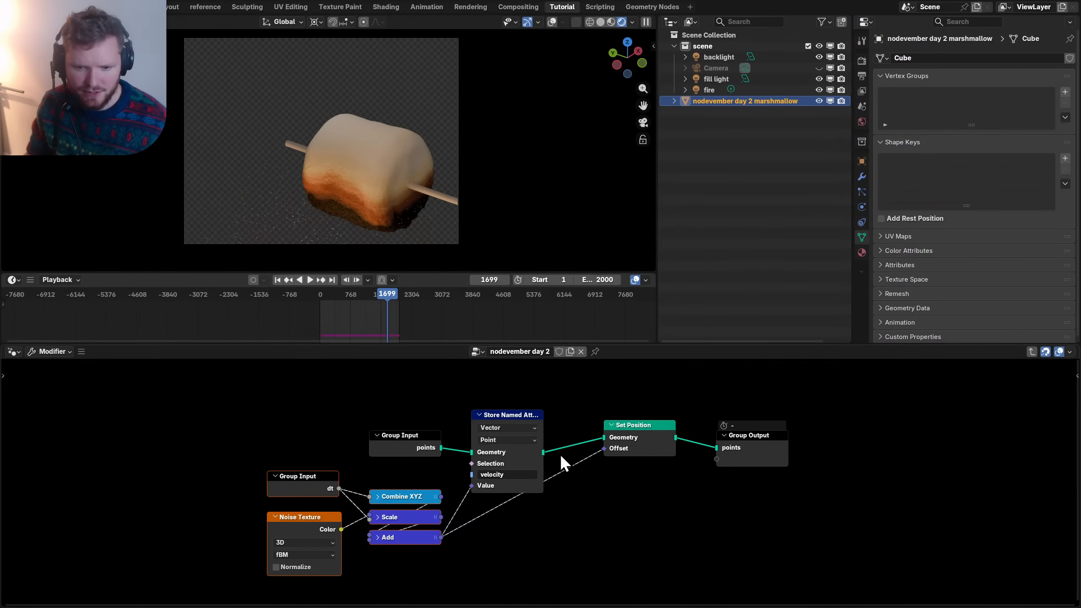
key("Tab")
scroll(796, 458, "down", 3)
scroll(498, 475, "up", 4)
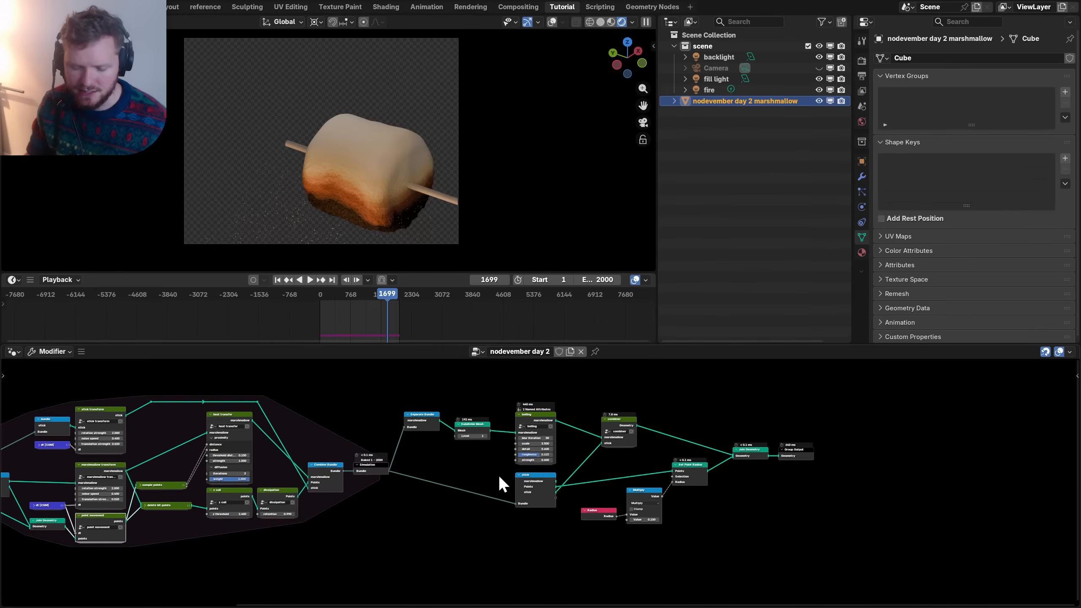
- Insert a Set Material node between Set Point Radius and Join Geometry
middle_click_drag(679, 480, 603, 466)
scroll(591, 472, "up", 2)
key("shift+a")
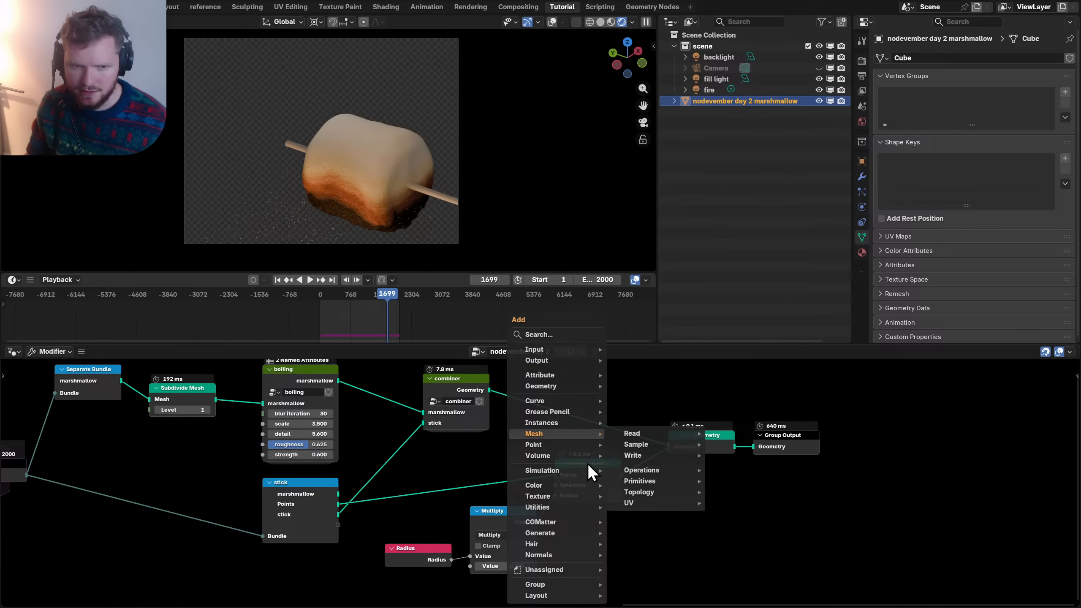
type("set m")
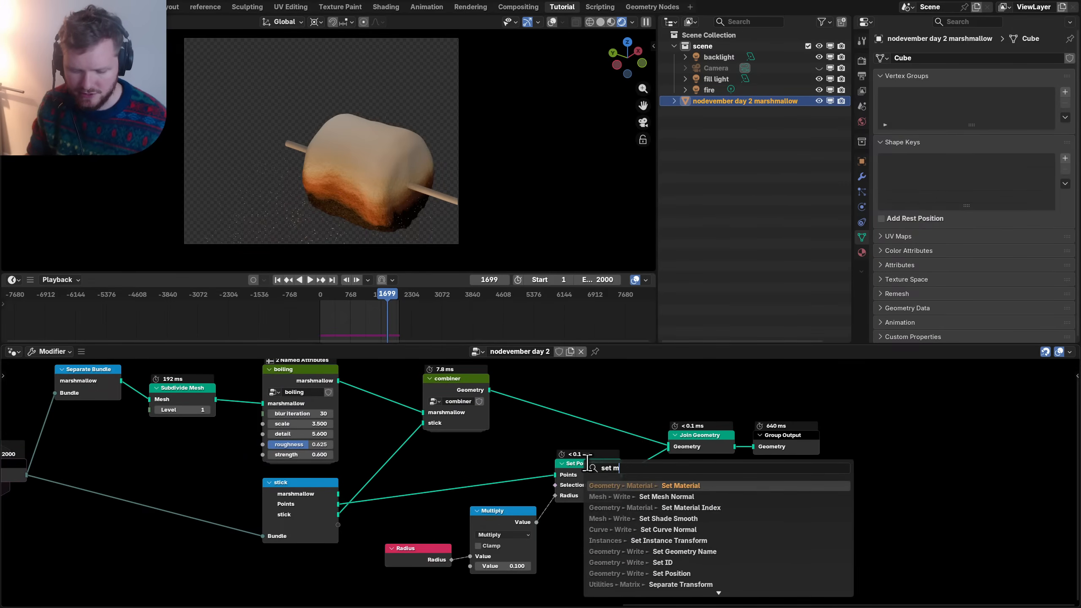
left_click(648, 488)
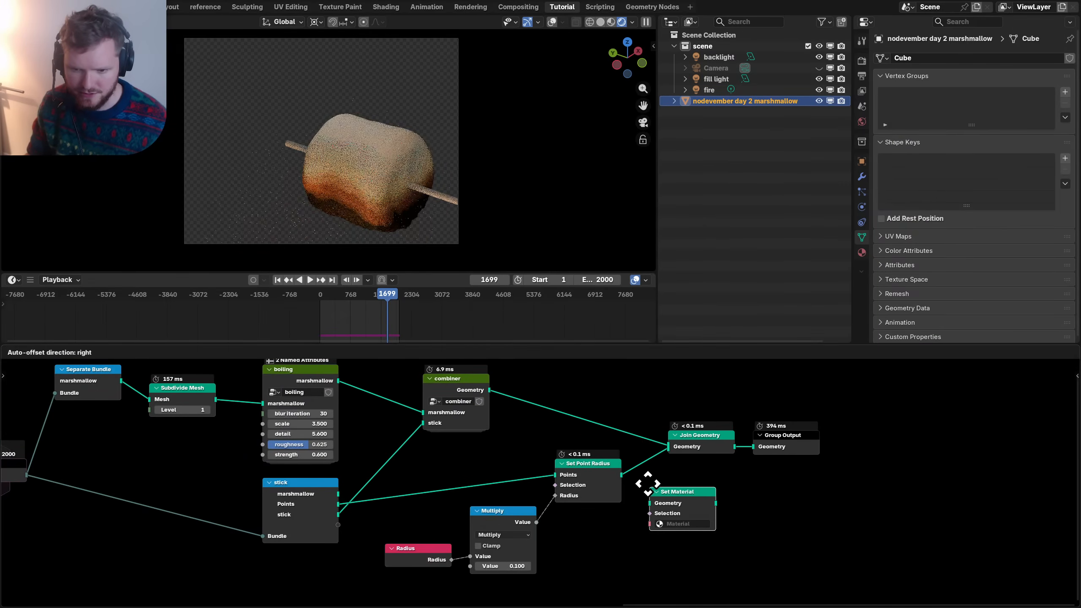
left_click(634, 453)
left_click(663, 494)
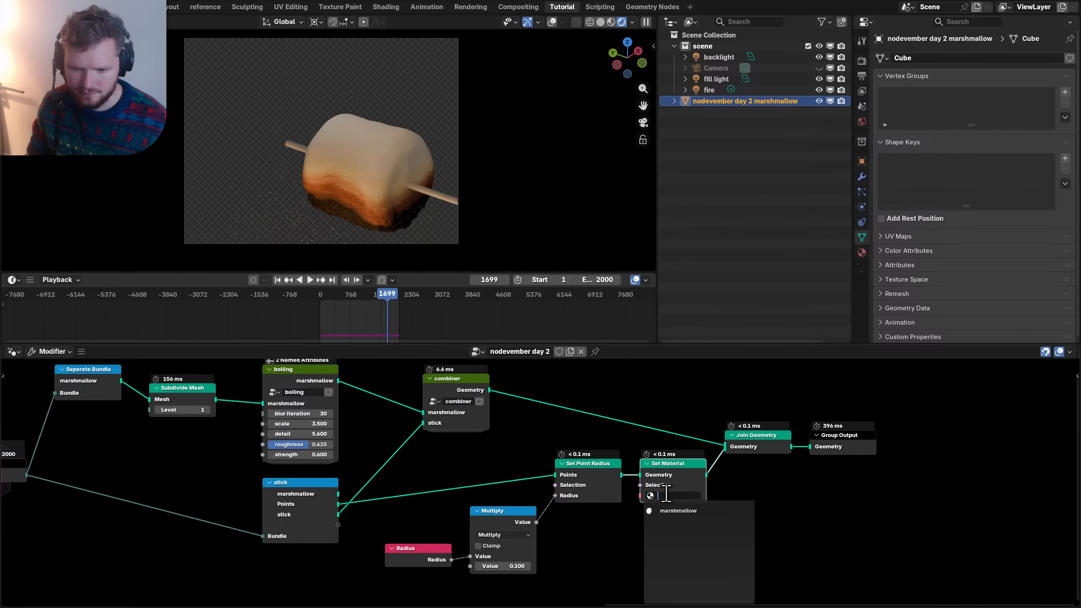
key("Escape")
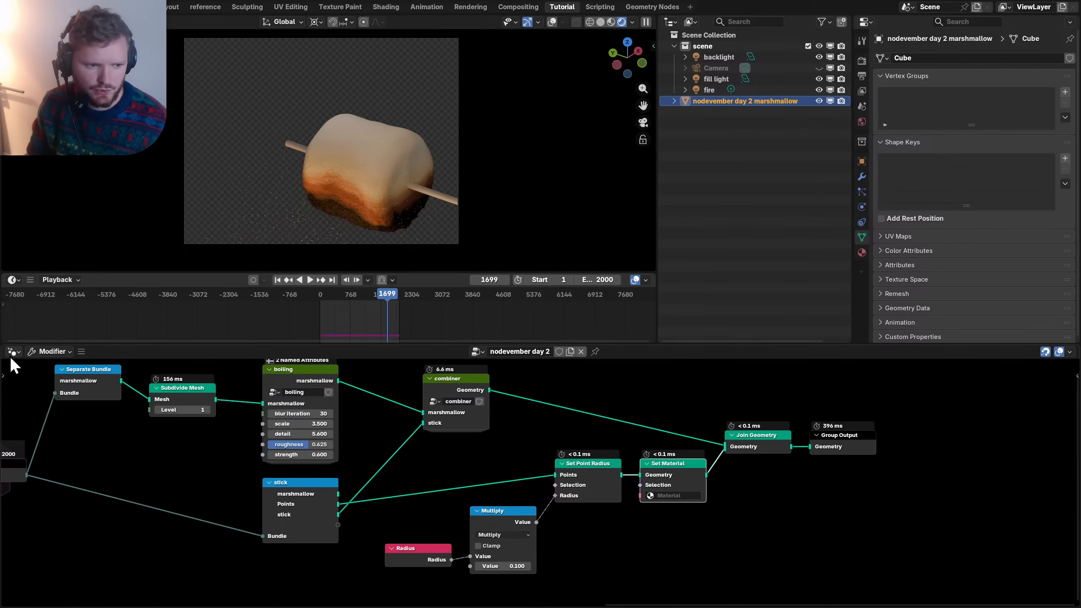
- In the Shader Editor, make a copy of the marshmallow material and name it embers
left_click(13, 353)
left_click(42, 452)
left_click(593, 352)
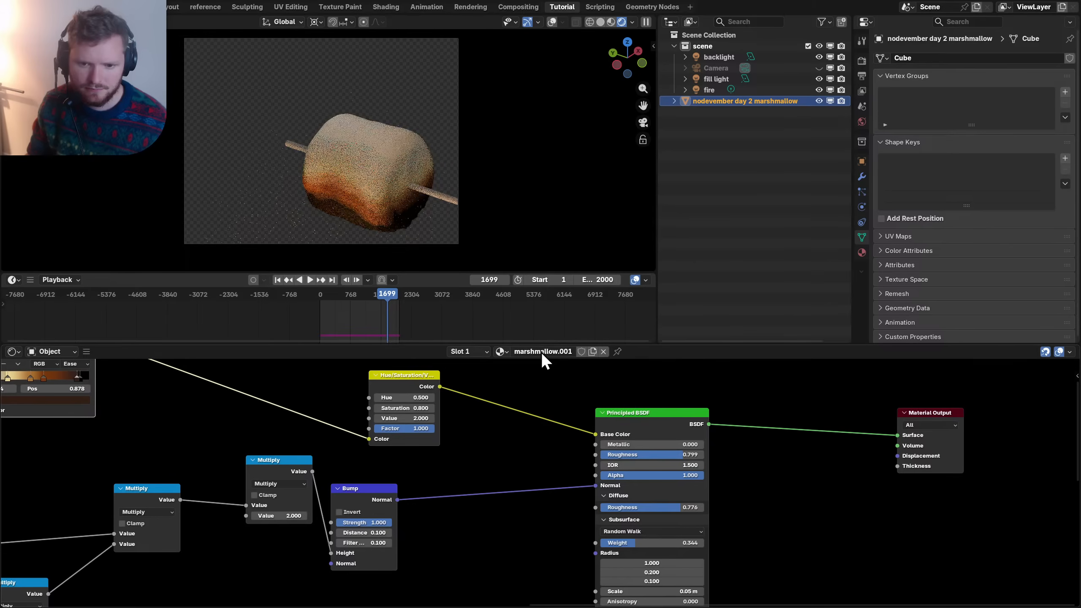
double_click(541, 351)
type("embers")
key("Return")
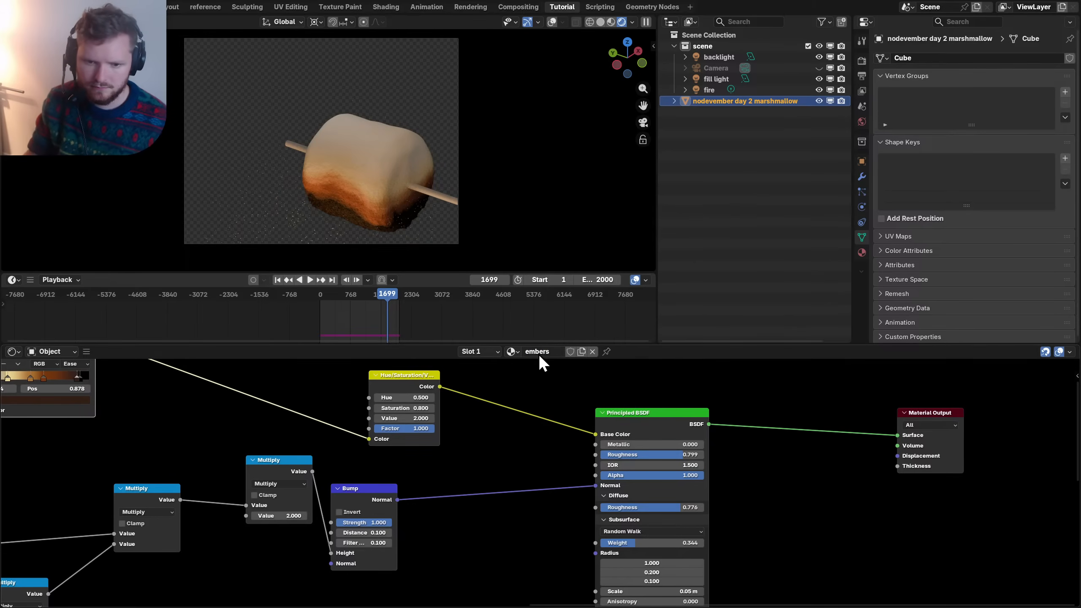
- Return to the geometry nodes and assign the embers material in the Set Material node
left_click(14, 353)
key("Escape")
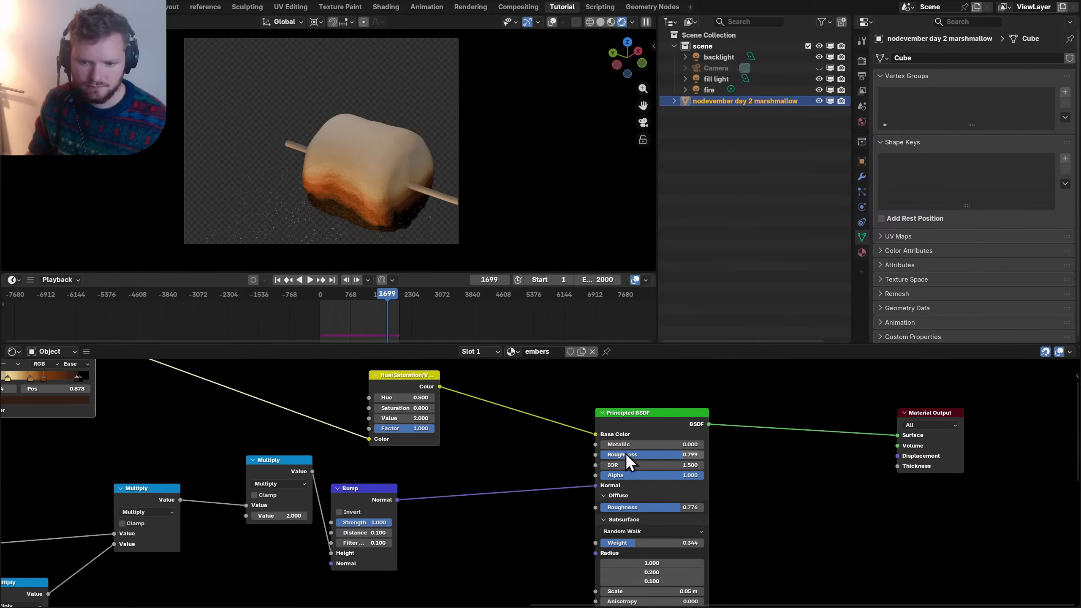
left_click(20, 352)
left_click(47, 435)
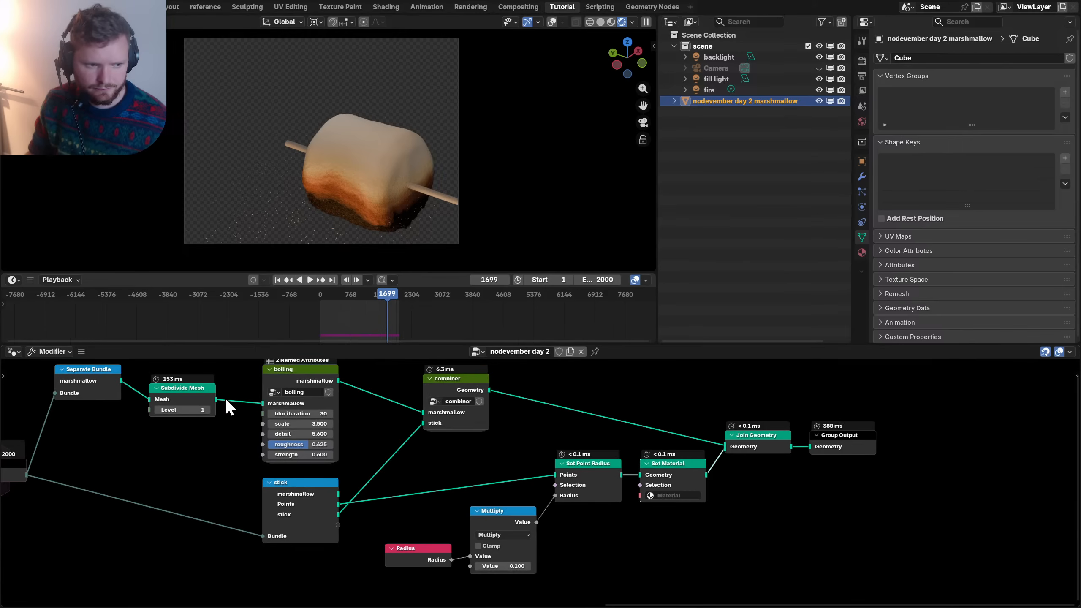
left_click(668, 493)
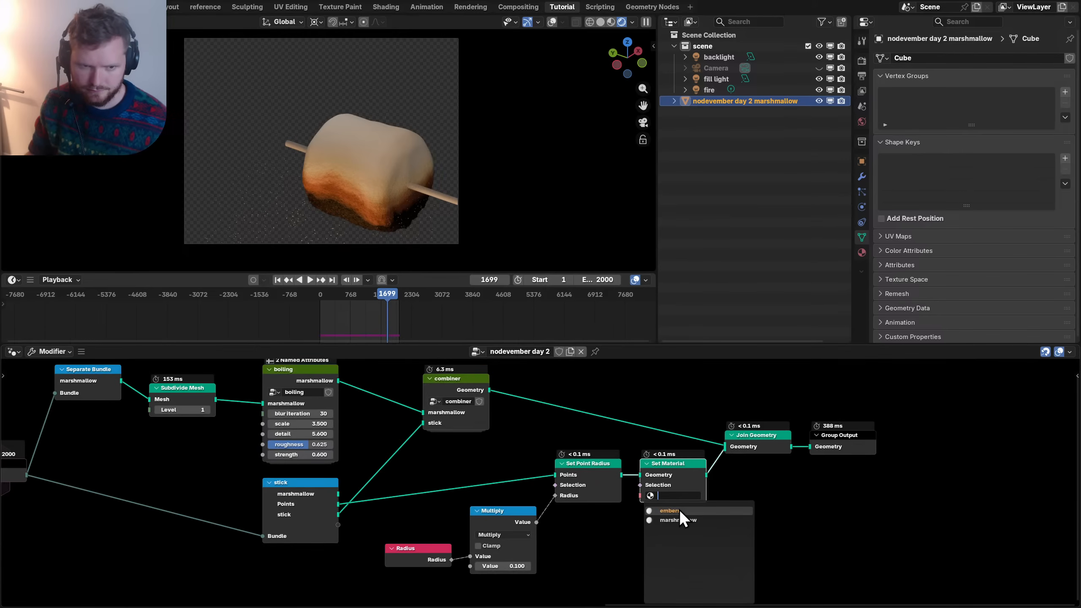
left_click(679, 509)
- Open the embers material's shader nodes and delete everything except the Material Output
scroll(16, 355, "down", 1, "ctrl")
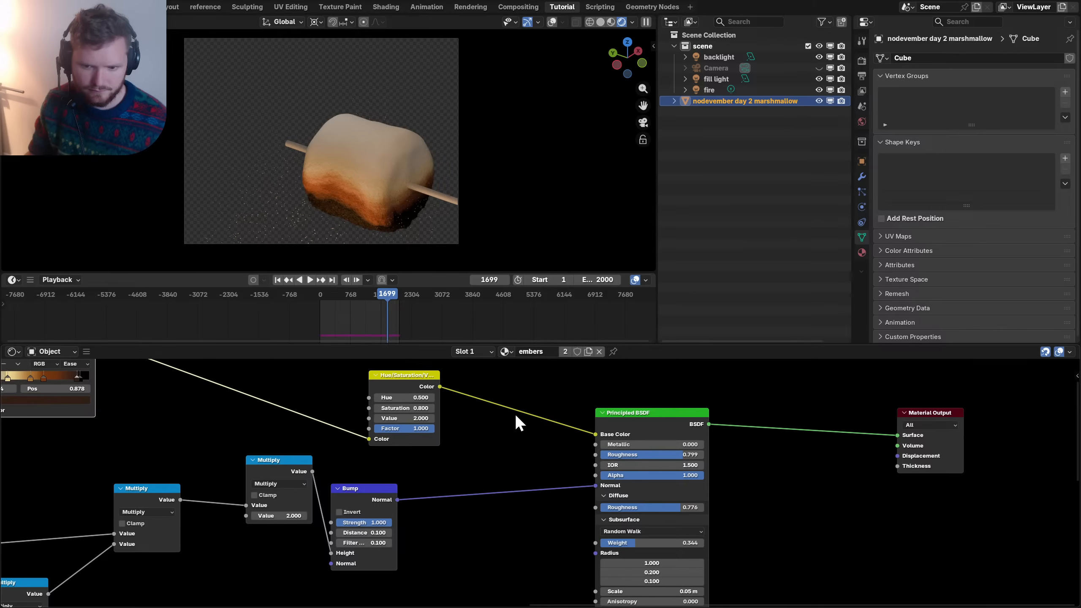
scroll(343, 192, "up", 4)
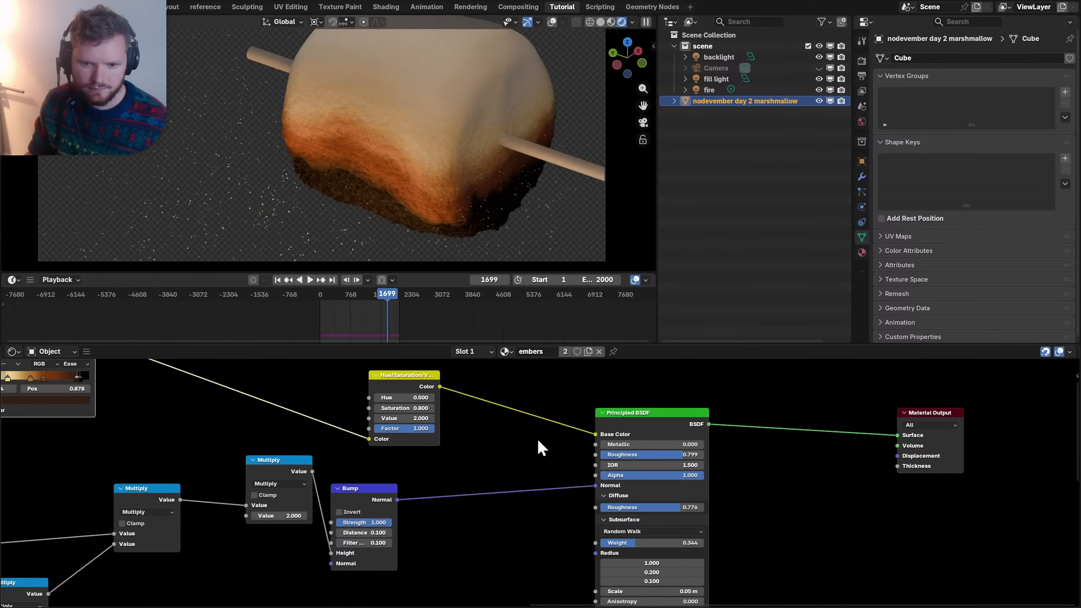
scroll(524, 455, "down", 4)
scroll(504, 476, "down", 2)
left_click_drag(609, 578, 50, 434)
key("x")
key("Home")
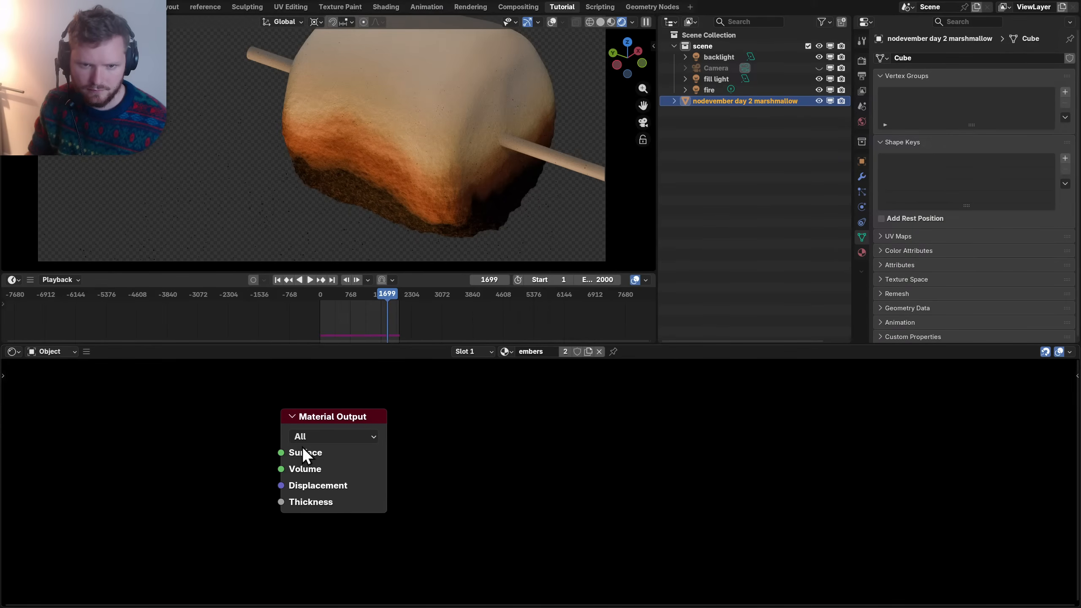
- Add an Emission shader and connect it to the Material Output's Surface
key("shift+a")
type("emission")
key("Return")
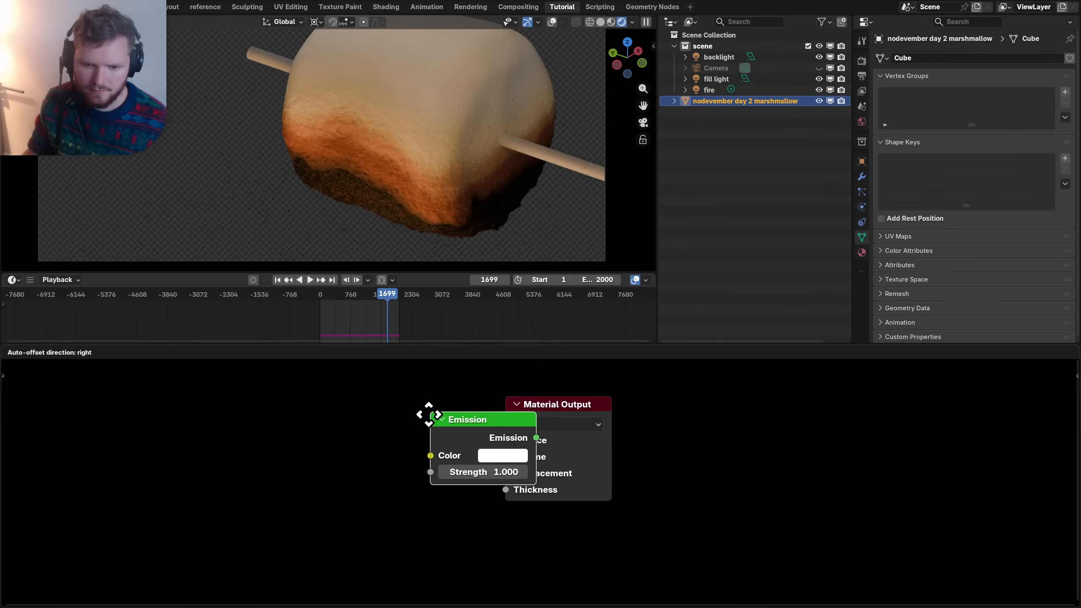
left_click(309, 408)
left_click_drag(401, 438, 505, 440)
- Set the Emission color to a saturated orange and save the file
scroll(425, 447, "up", 3)
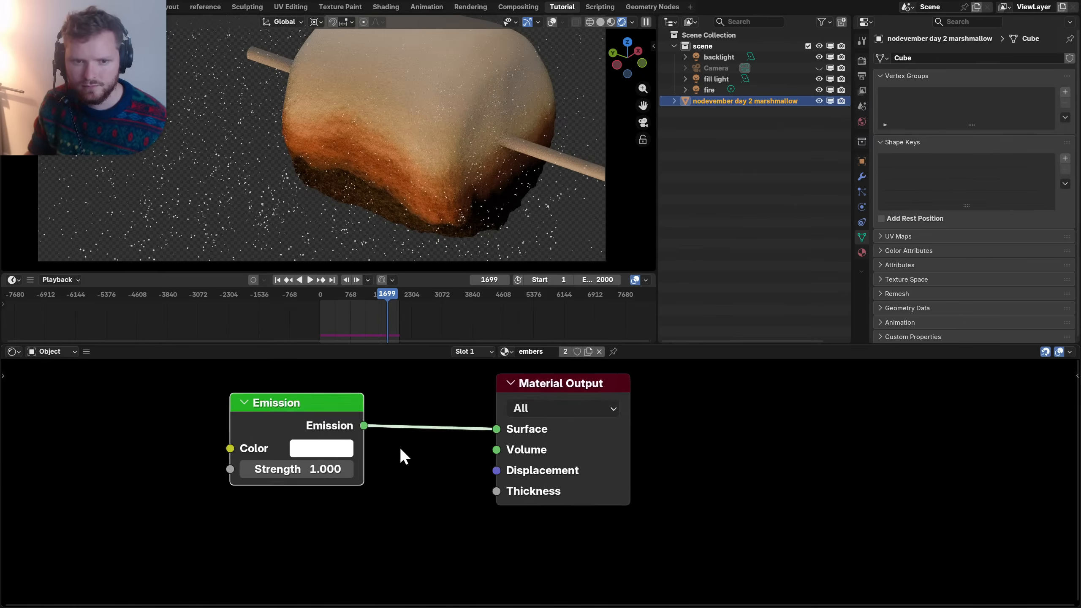
left_click(282, 442)
left_click_drag(321, 186, 296, 207)
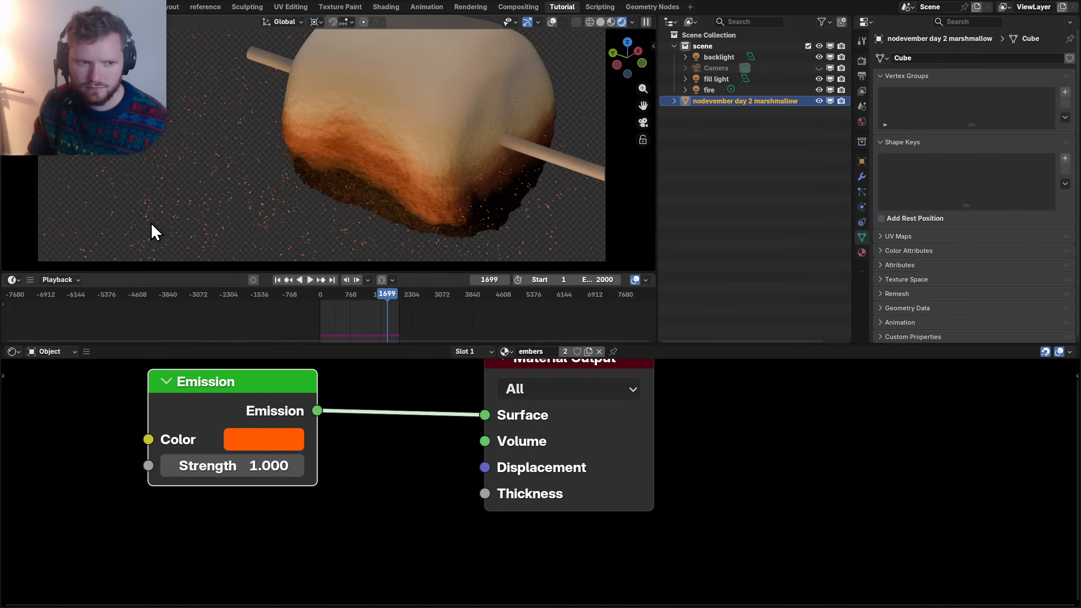
scroll(274, 210, "down", 1)
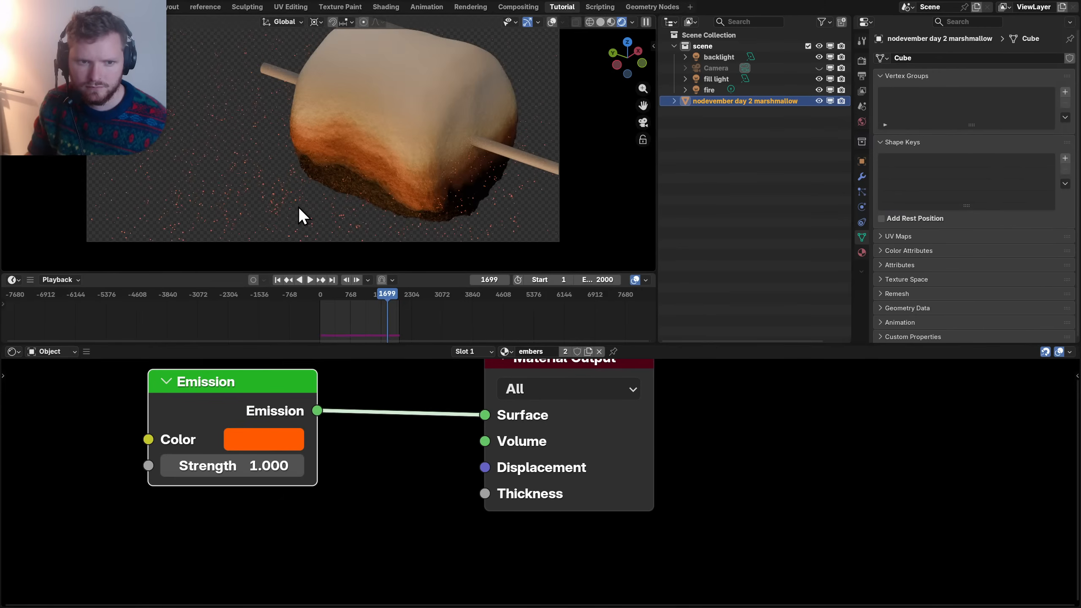
key("ctrl+s")
- Render frame 1699 to check the orange embers, and review the scene's motion blur settings
middle_click_drag(298, 206, 329, 203, "shift")
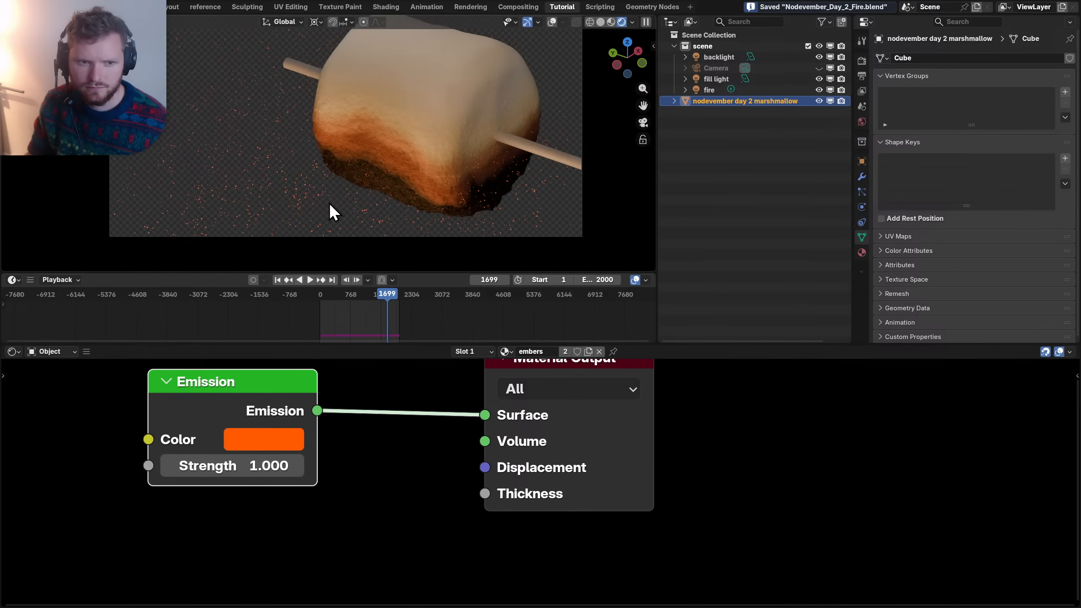
key("F12")
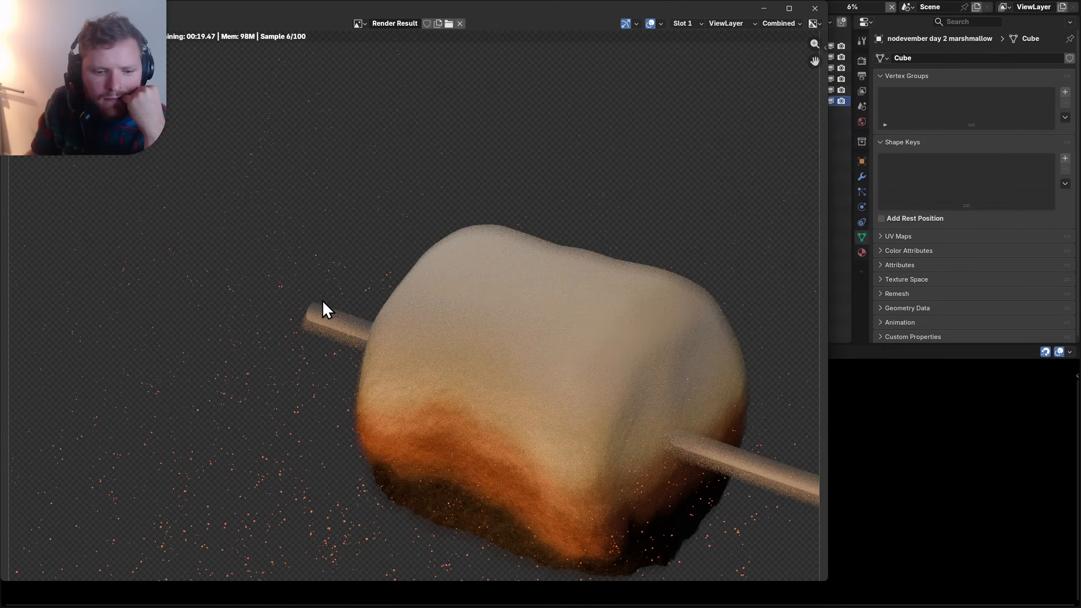
scroll(339, 300, "down", 2)
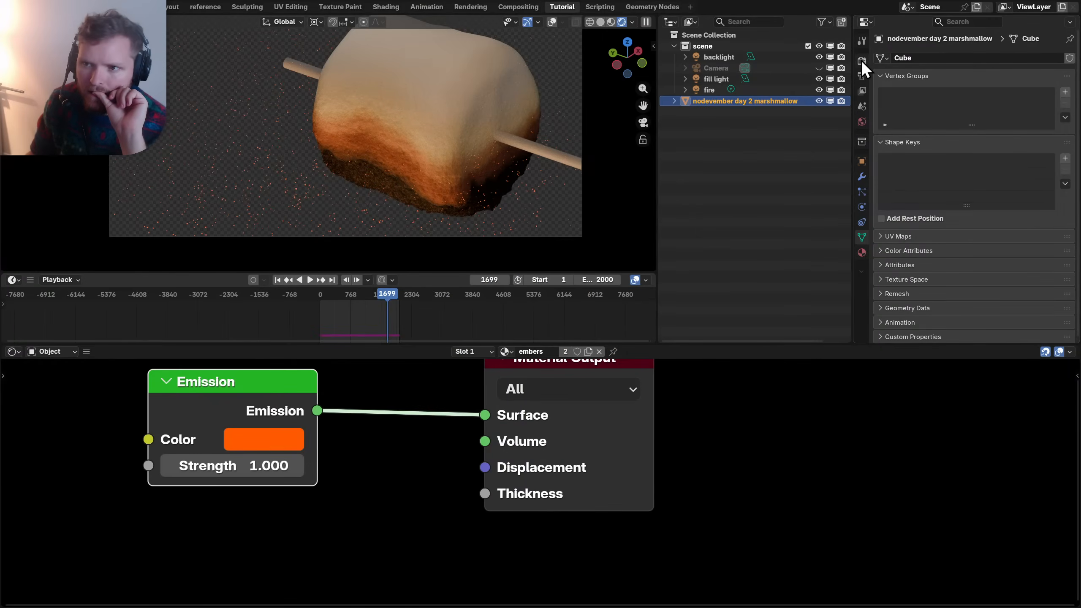
left_click(861, 60)
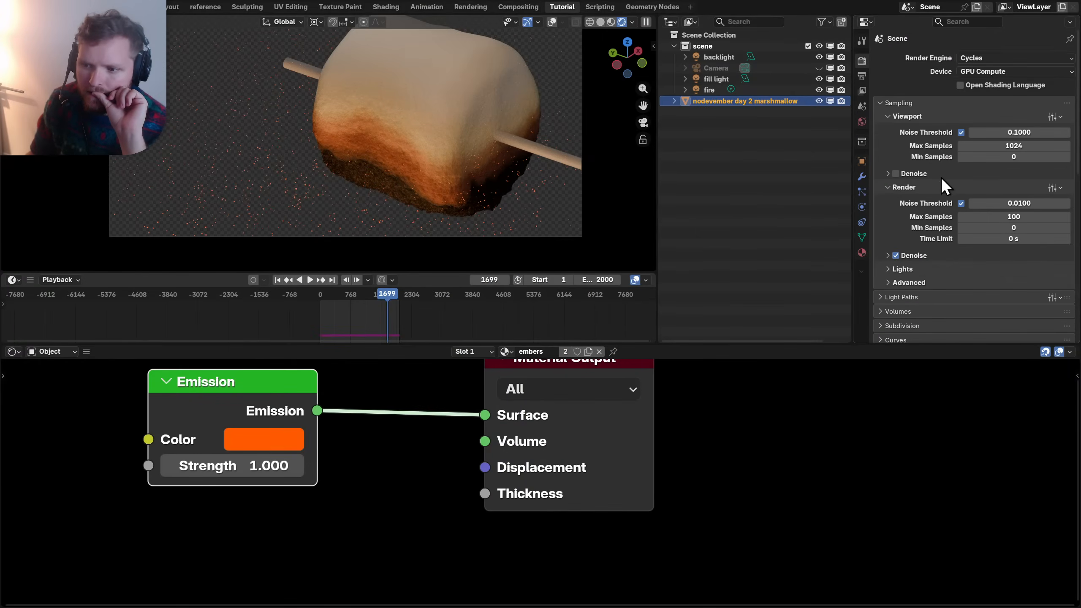
scroll(941, 178, "down", 5)
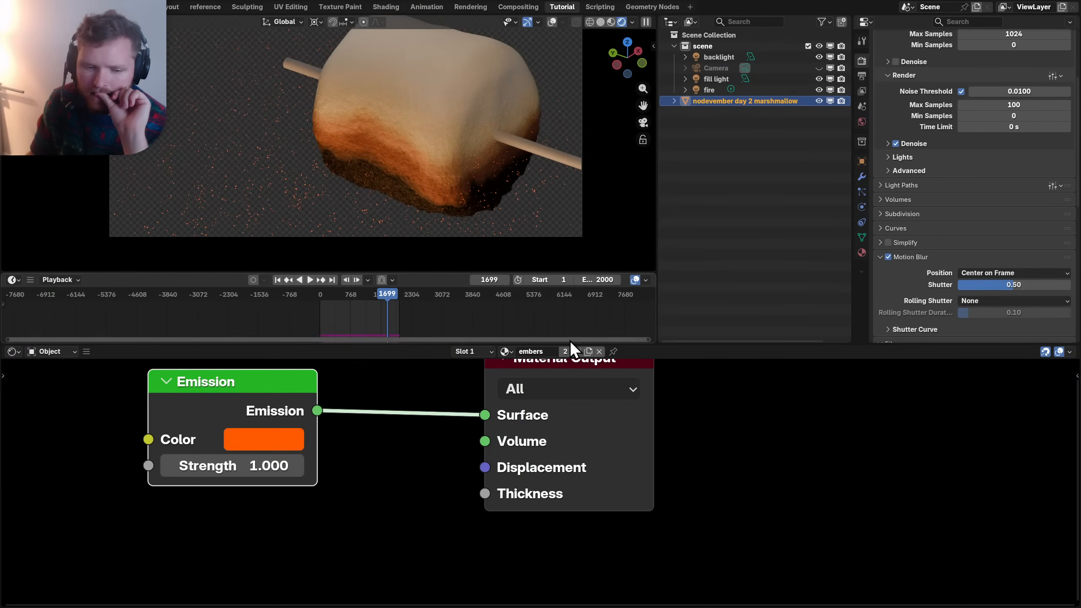
- Return to the geometry nodes and move Set Material, Join Geometry and Group Output away to make room after Set Point Radius
left_click(13, 352)
left_click(15, 355)
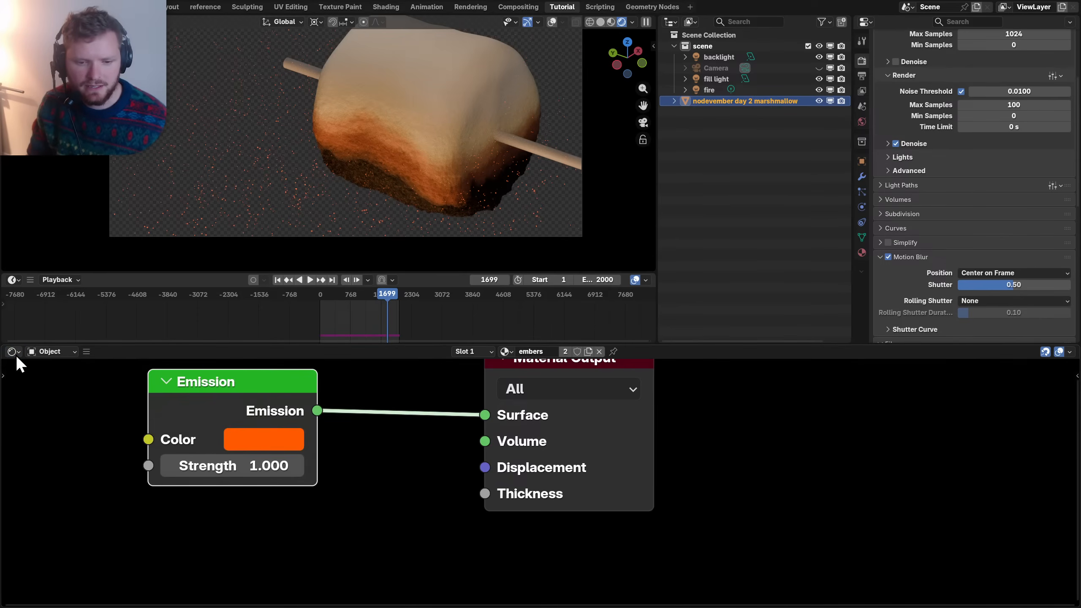
left_click(15, 355)
key("g")
scroll(680, 463, "down", 8)
middle_click_drag(620, 463, 528, 427)
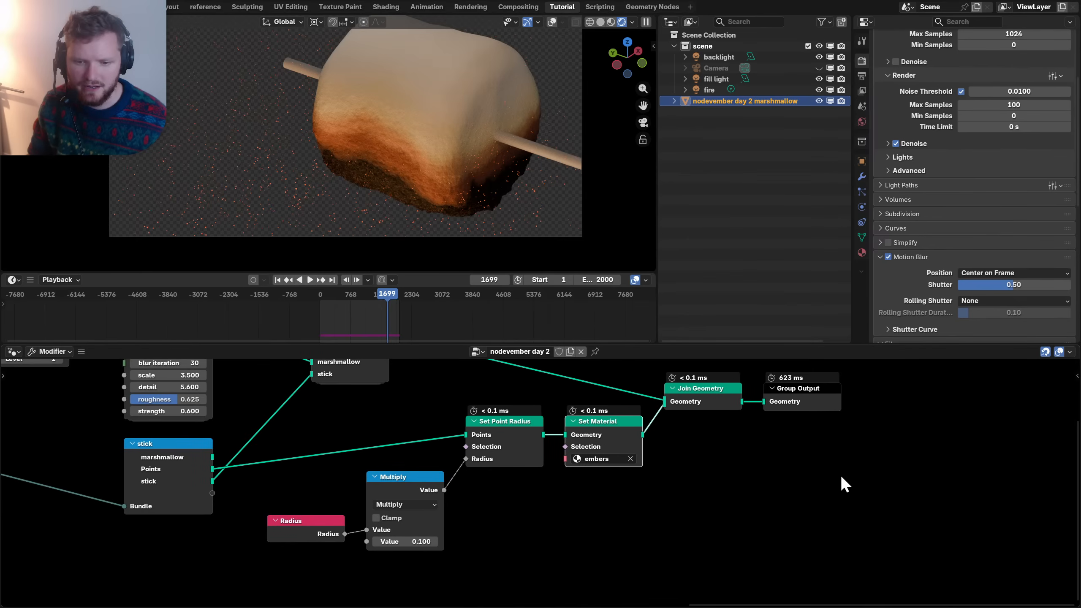
left_click_drag(844, 484, 615, 386)
key("g")
middle_click_drag(551, 405, 456, 437)
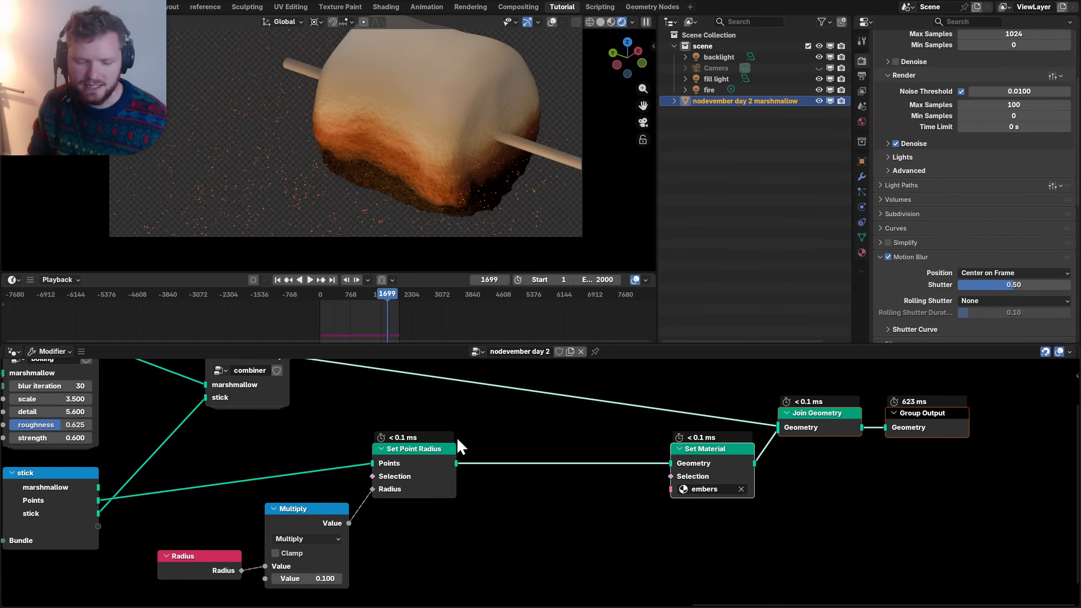
- Save the file and insert a Store Named Attribute node of type Vector between Set Point Radius and Set Material
key("ctrl+s")
key("shift+a")
type("store")
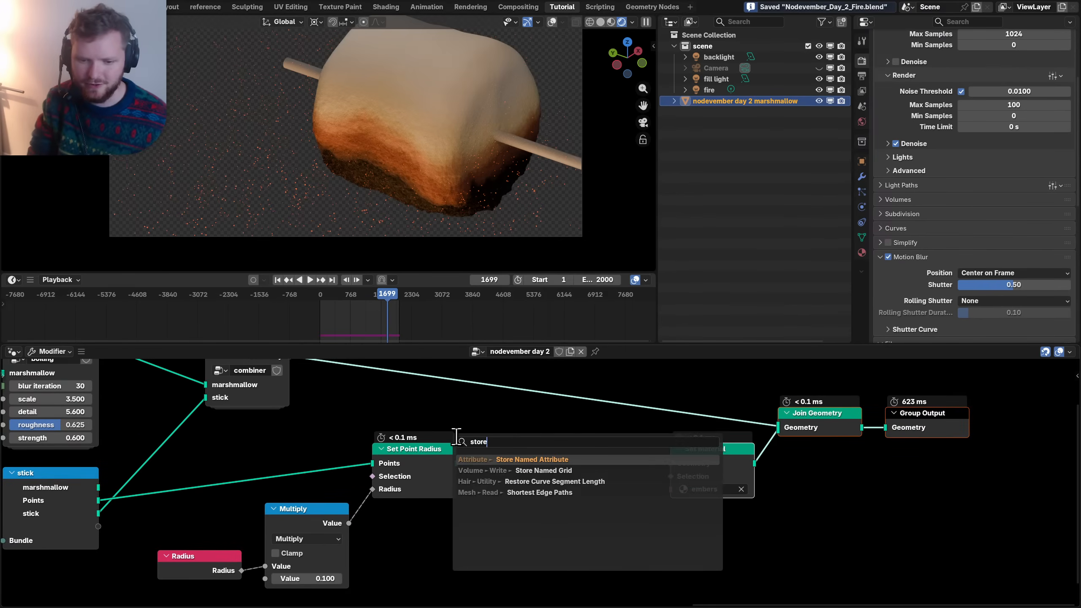
key("Return")
left_click(544, 442)
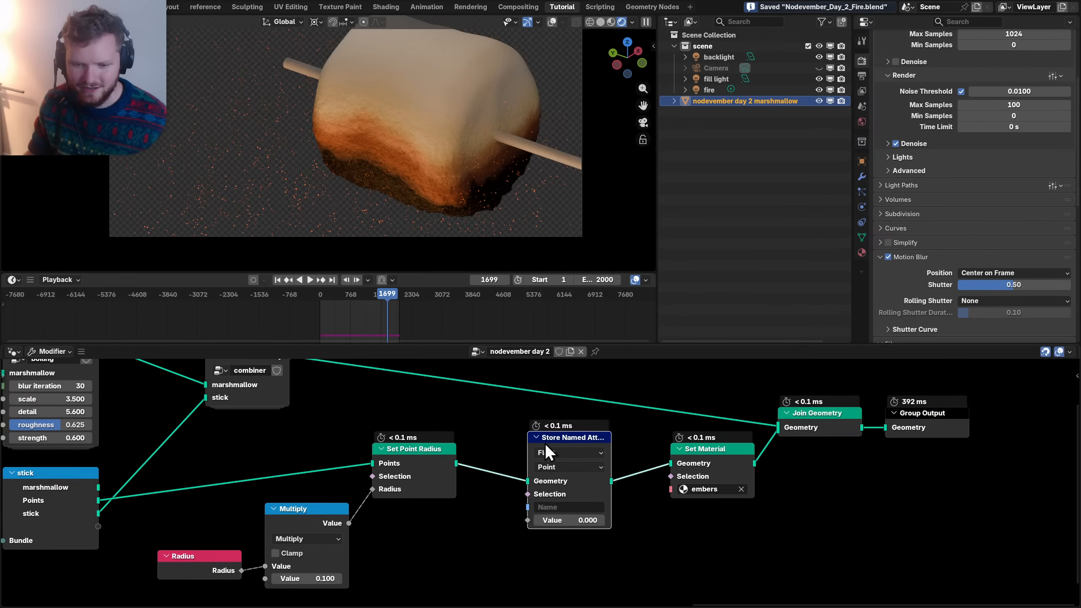
left_click(549, 451)
left_click(551, 518)
- Add a Named Attribute node reading the velocity vector and place it below the Multiply node
middle_click_drag(453, 530, 550, 447)
key("shift+a")
type("att")
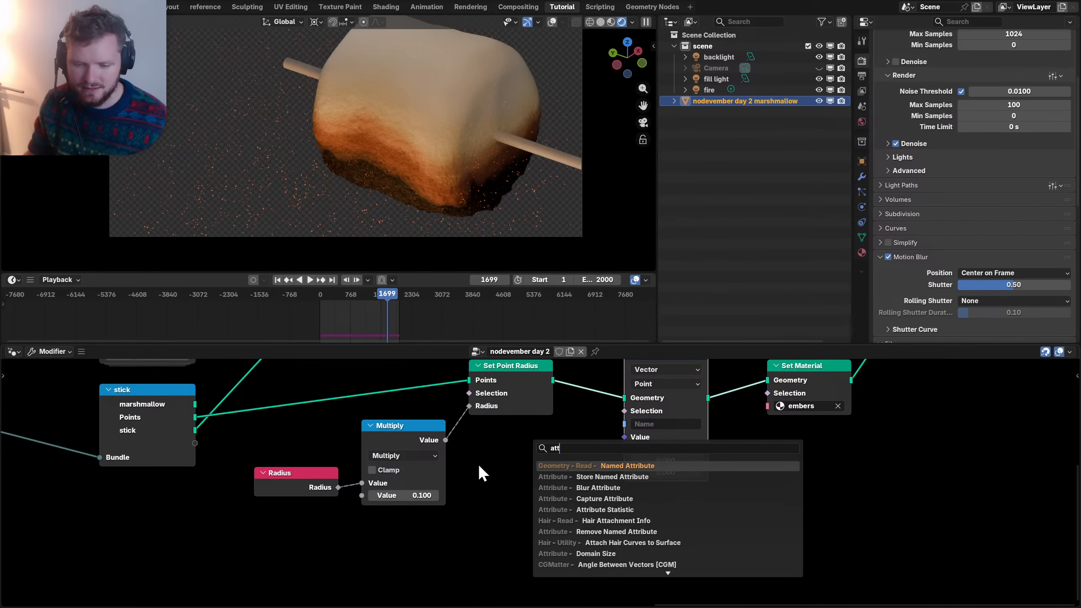
key("Return")
left_click(489, 461)
left_click(504, 516)
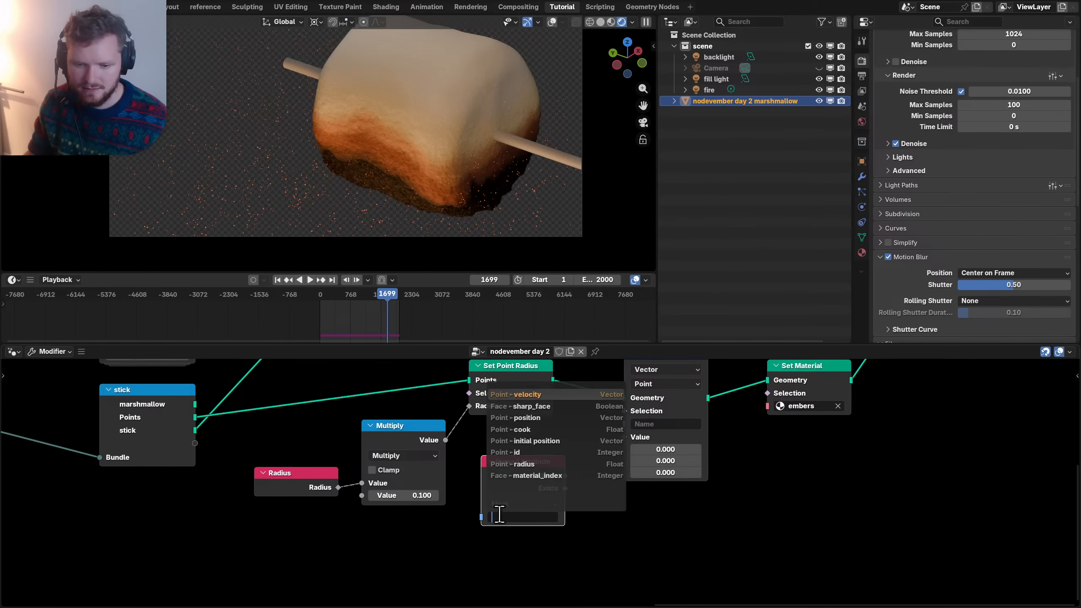
key("Return")
left_click_drag(518, 468, 402, 528)
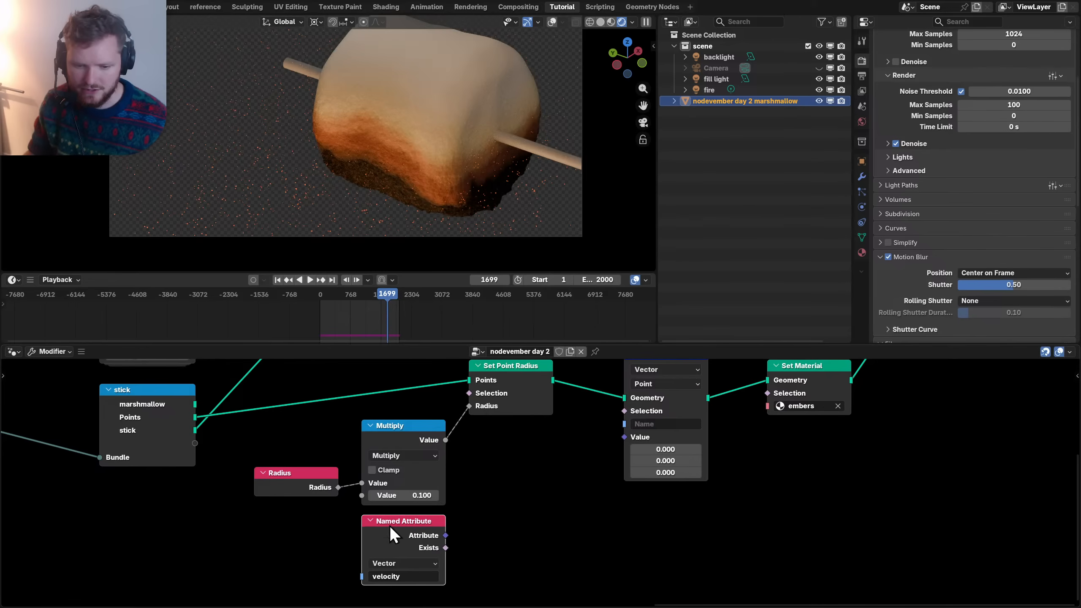
- Insert a vector Scale node between the velocity Named Attribute and the Store Named Attribute value, and name the stored attribute velocity
key("shift+a")
type("sca")
key("Return")
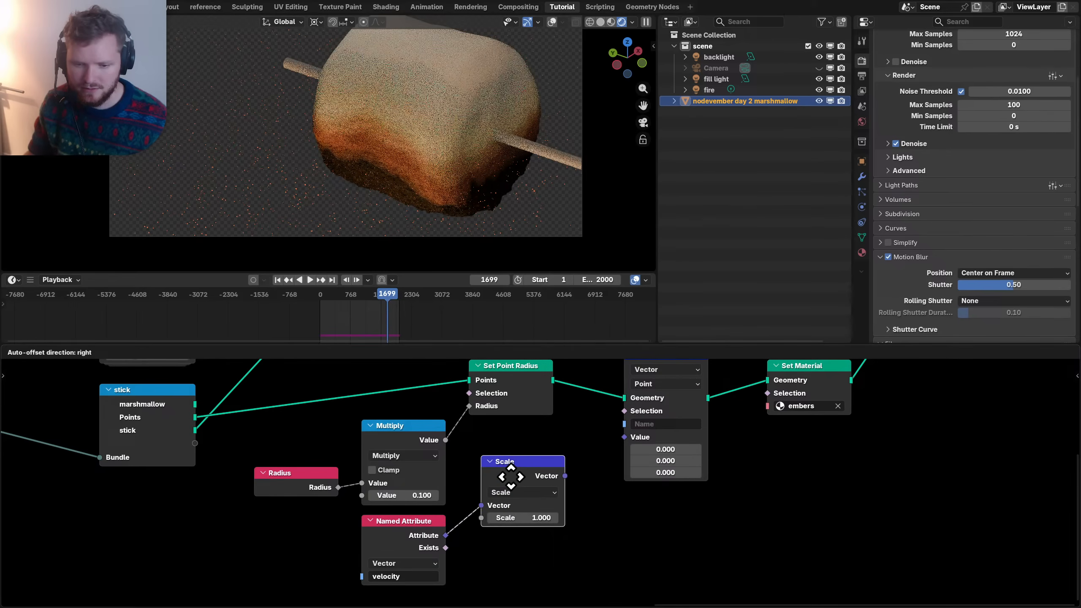
left_click(537, 484)
left_click(647, 423)
type("veloc")
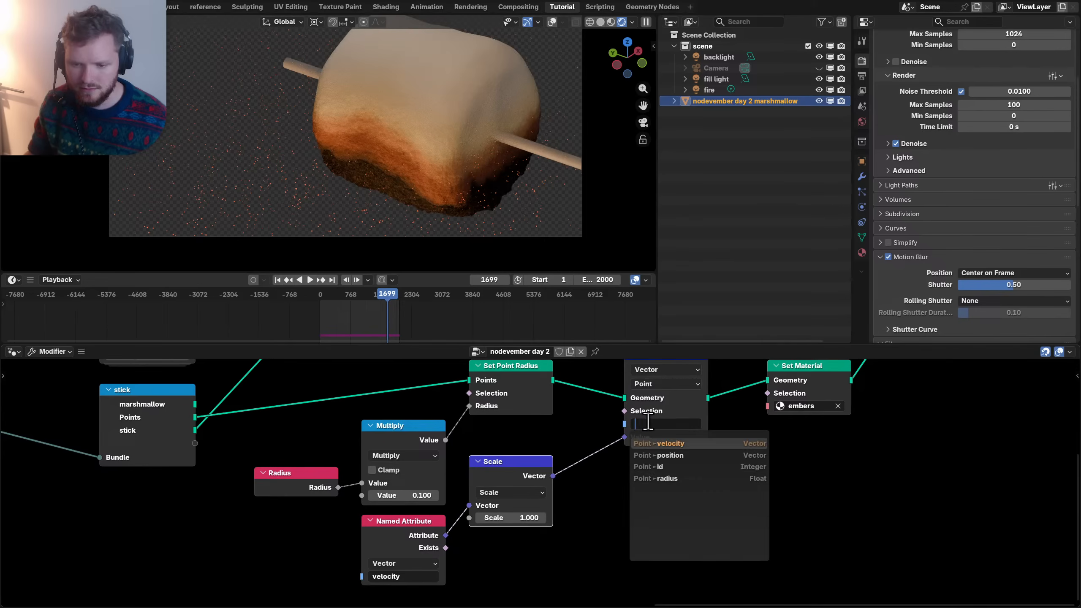
key("Down")
key("Return")
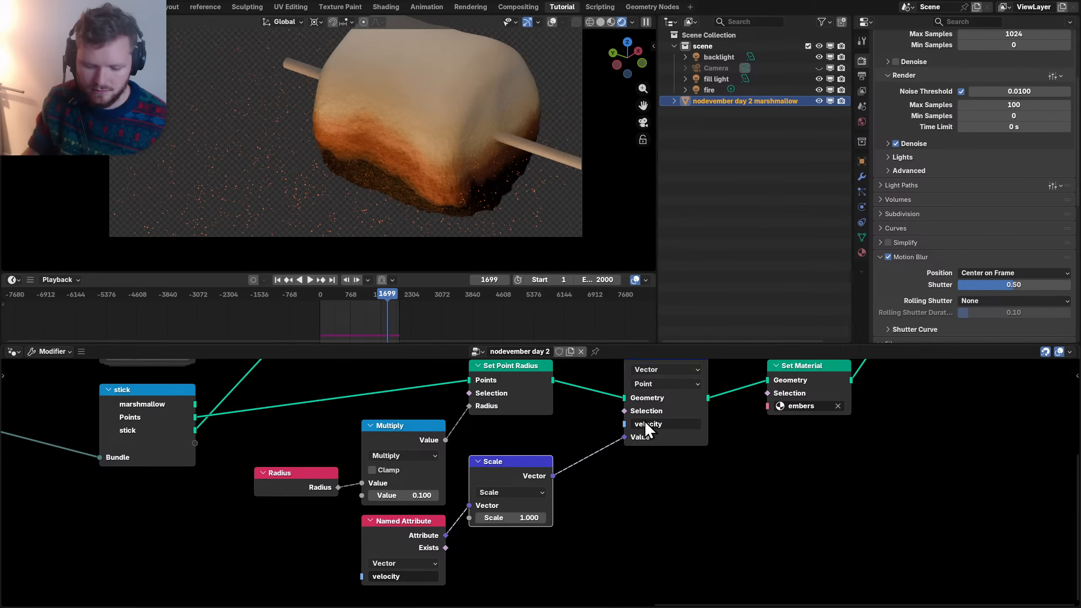
- Set the velocity Scale node's factor to 5 and save the file
left_click(507, 518)
type("5")
key("Return")
key("ctrl+s")
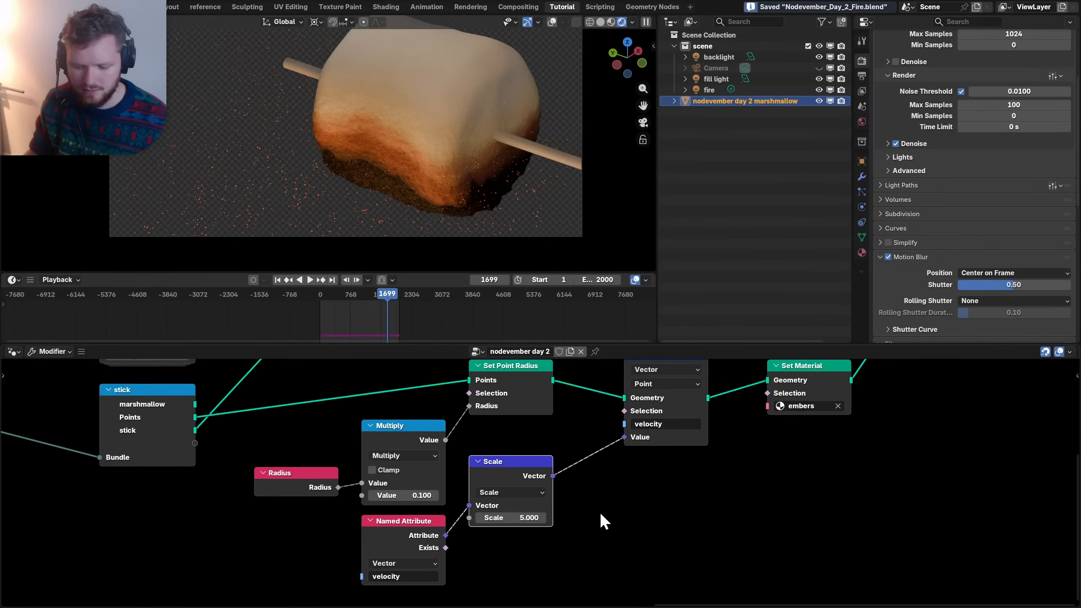
- Render frame 1699 into Slot 2 and inspect the embers beside the marshmallow up close
key("F12")
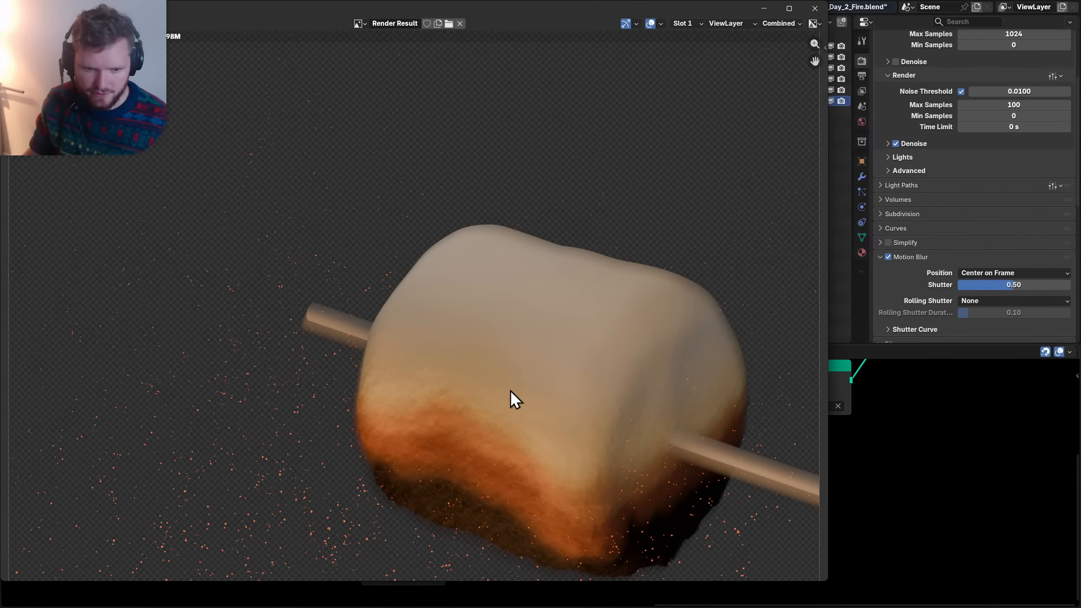
key("j")
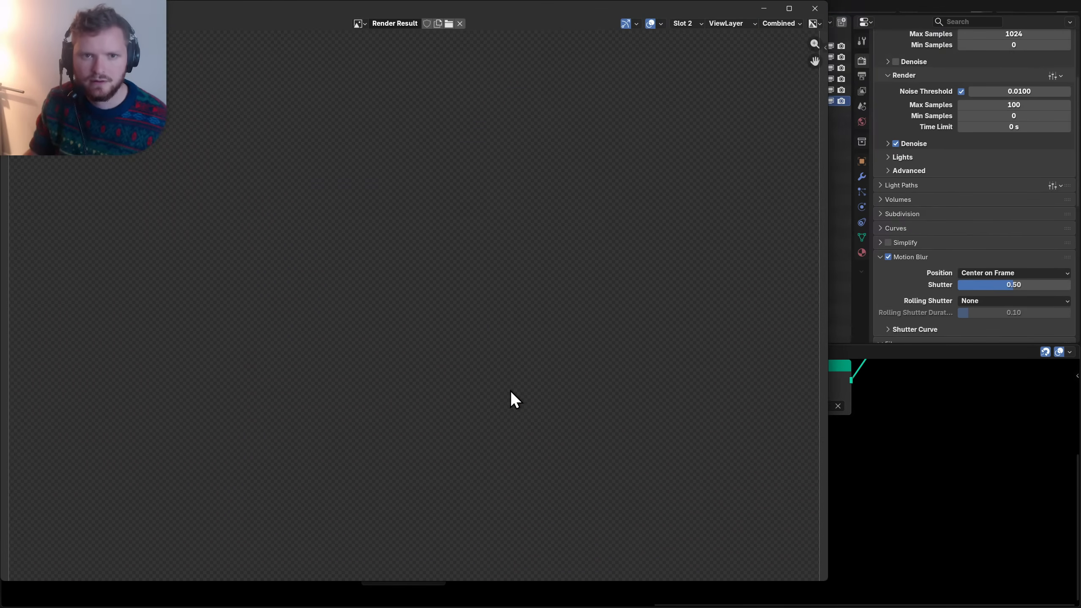
key("F12")
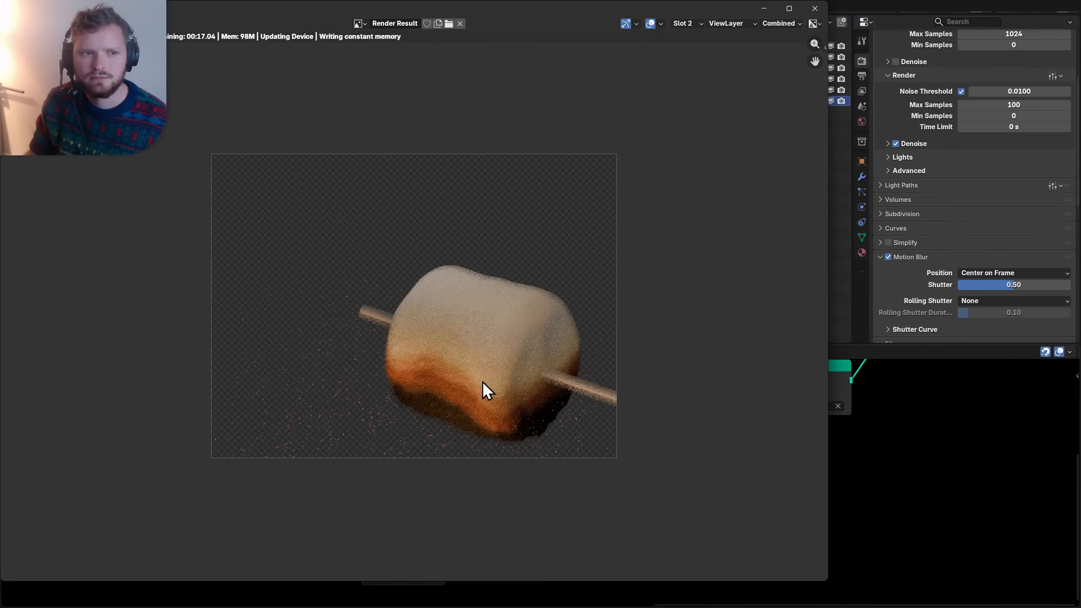
middle_click_drag(380, 439, 436, 358)
scroll(421, 345, "up", 5)
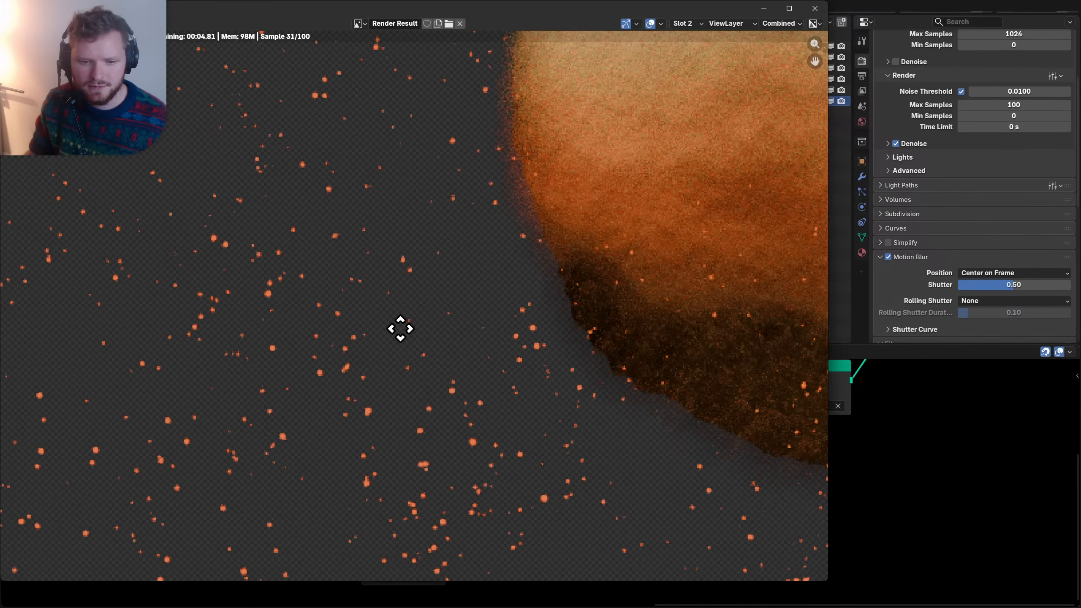
- Compare the embers' motion blur between render Slots 1 and 2, and close the render window
key("j")
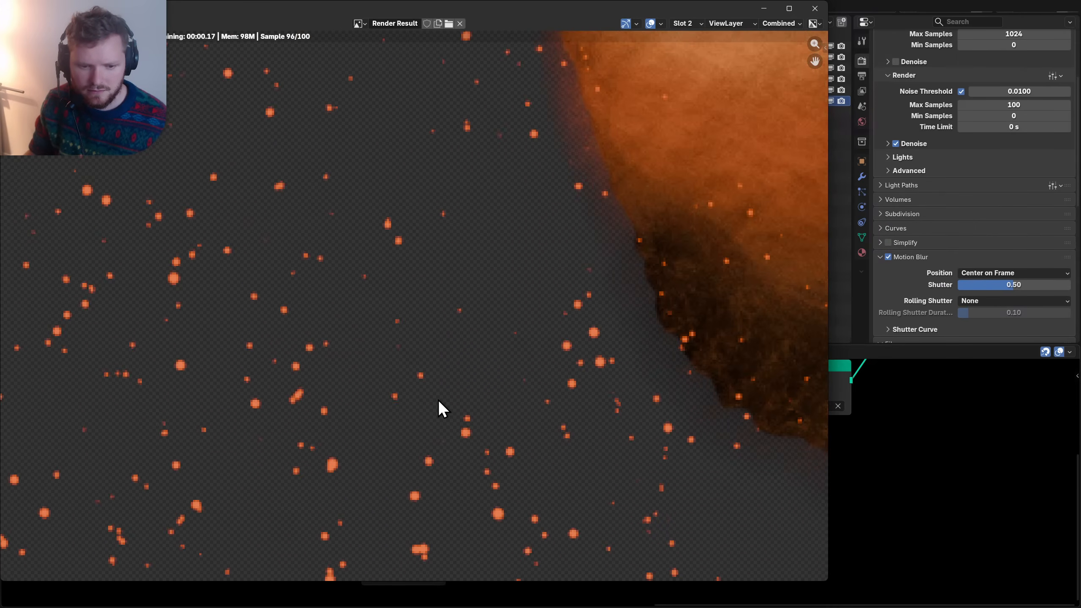
key("j")
scroll(438, 400, "down", 1)
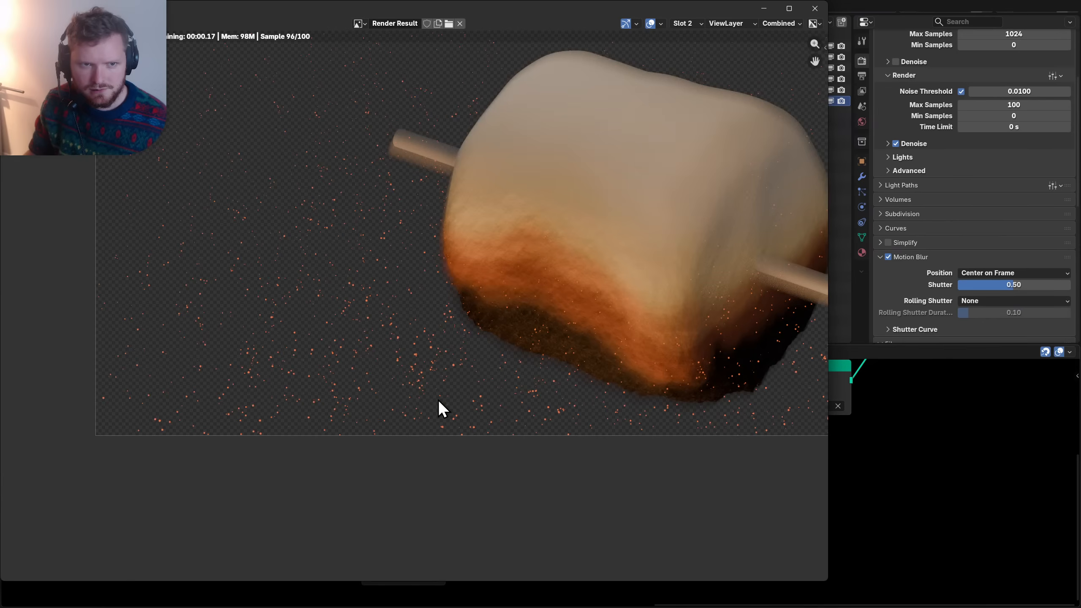
scroll(437, 400, "up", 4)
key("j")
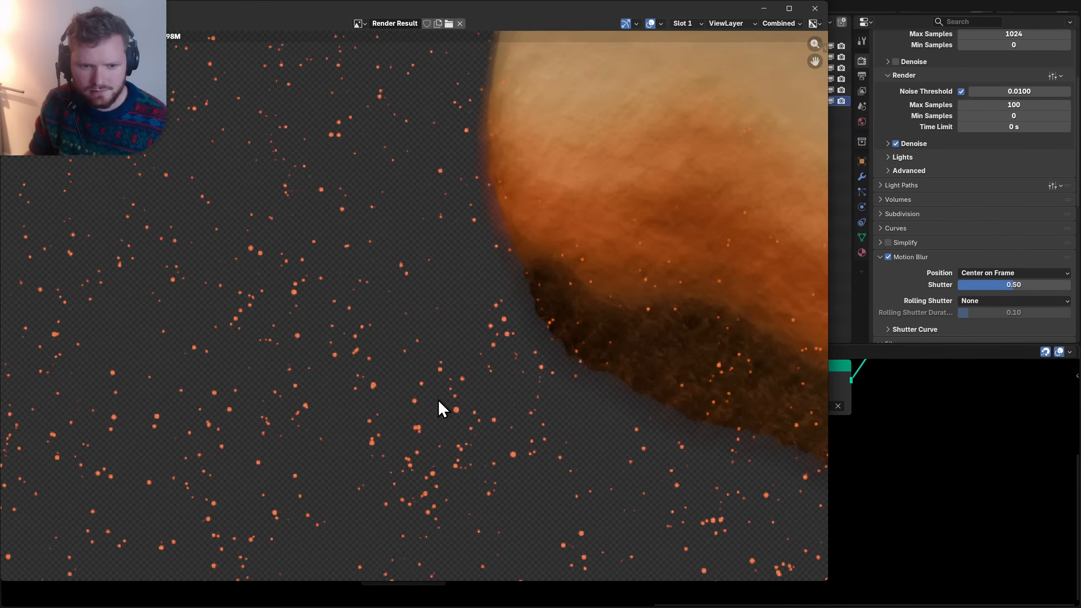
key("j")
key("j")
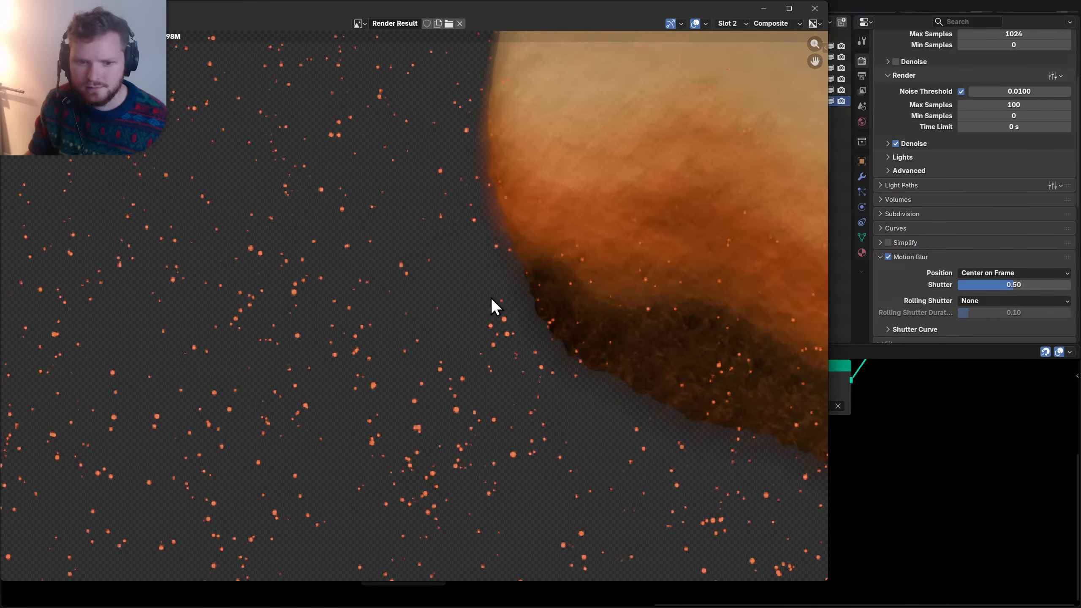
scroll(484, 299, "up", 5)
left_click(815, 8)
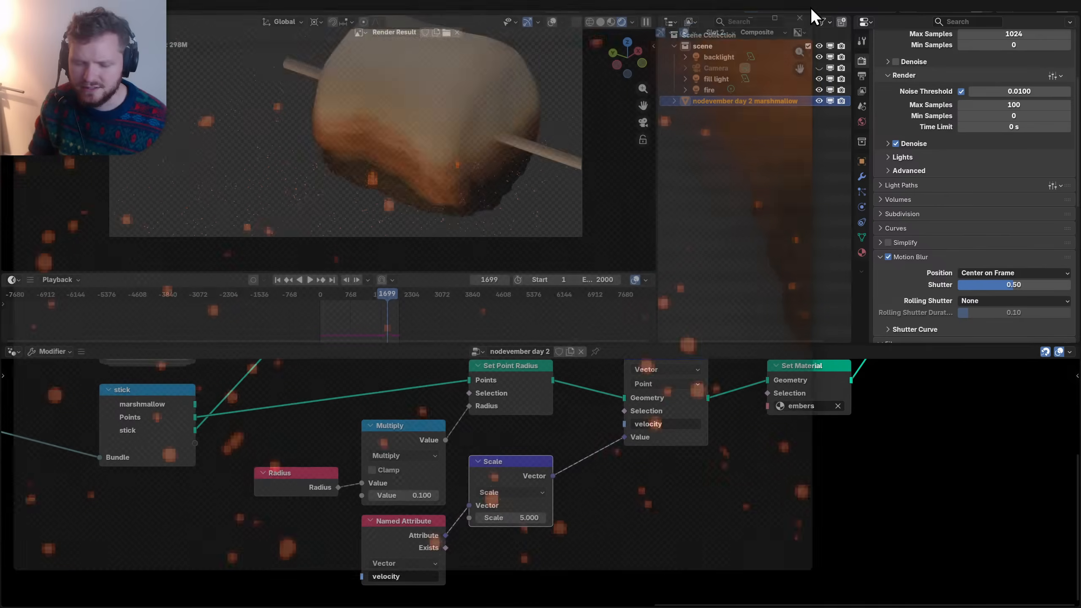
- Set the velocity Scale factor to 100, render frame 1699 to check the ember streaks, and close the render window
left_click(504, 515)
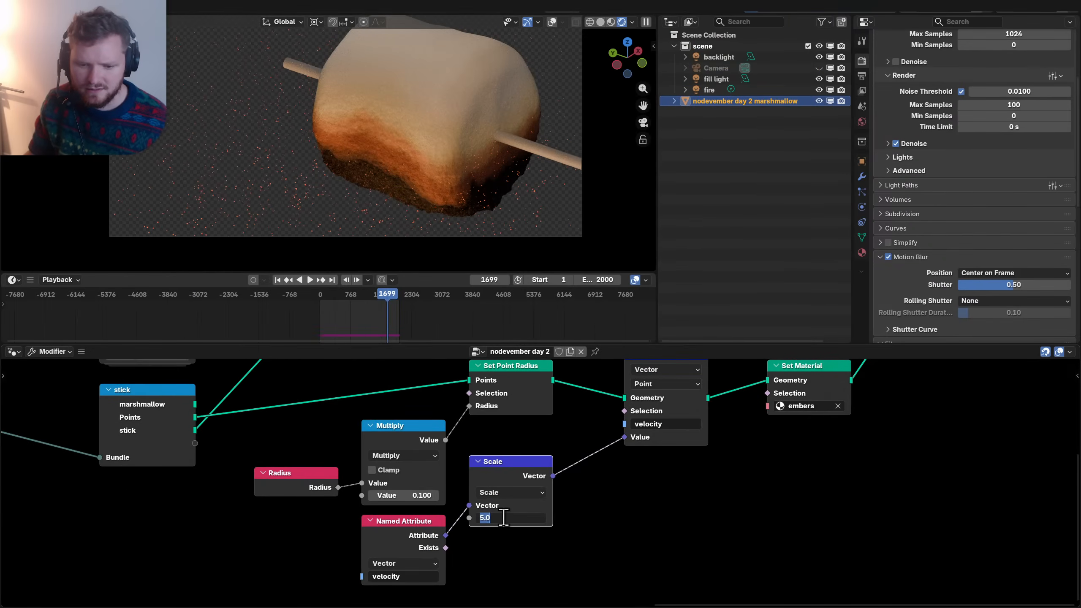
type("100")
key("Return")
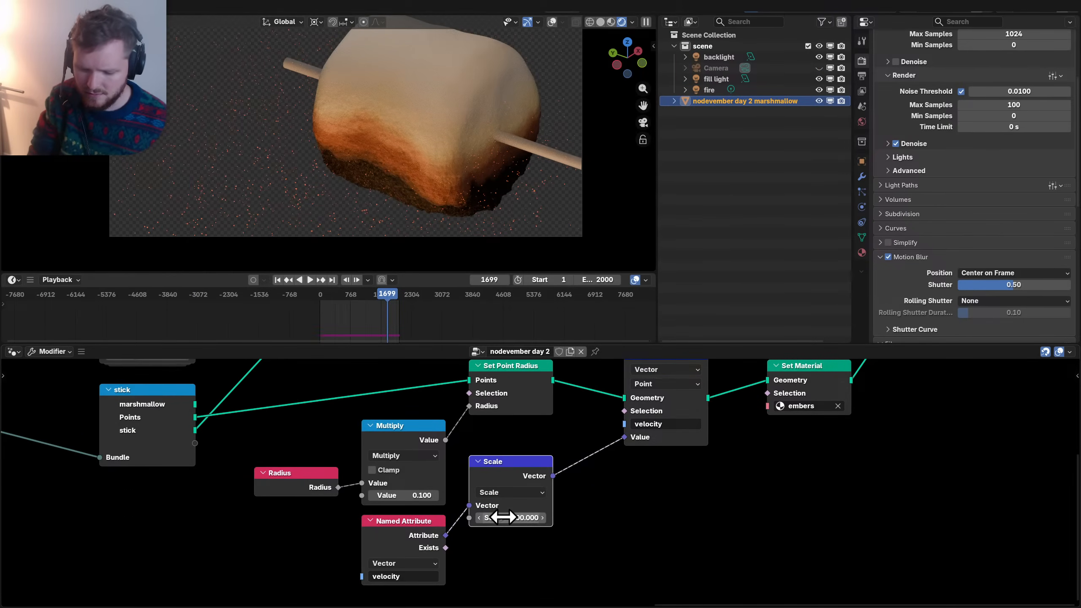
key("F12")
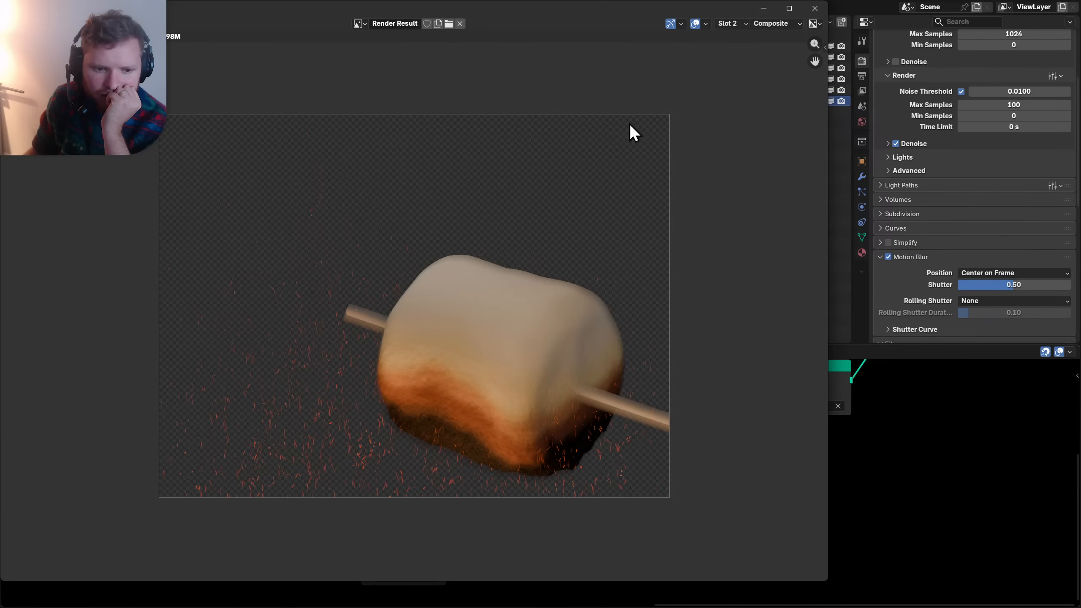
left_click(815, 8)
- Move Join Geometry and Group Output away from Set Material, and preview only the ember points in solid shading
scroll(452, 441, "down", 4)
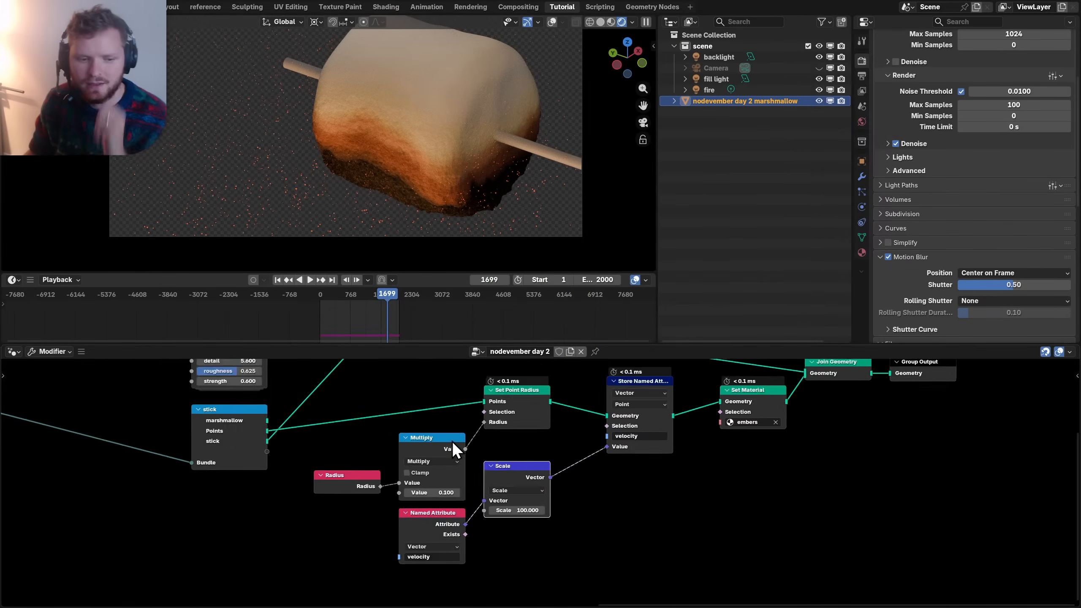
middle_click_drag(451, 441, 251, 482)
left_click_drag(710, 451, 630, 400)
key("g")
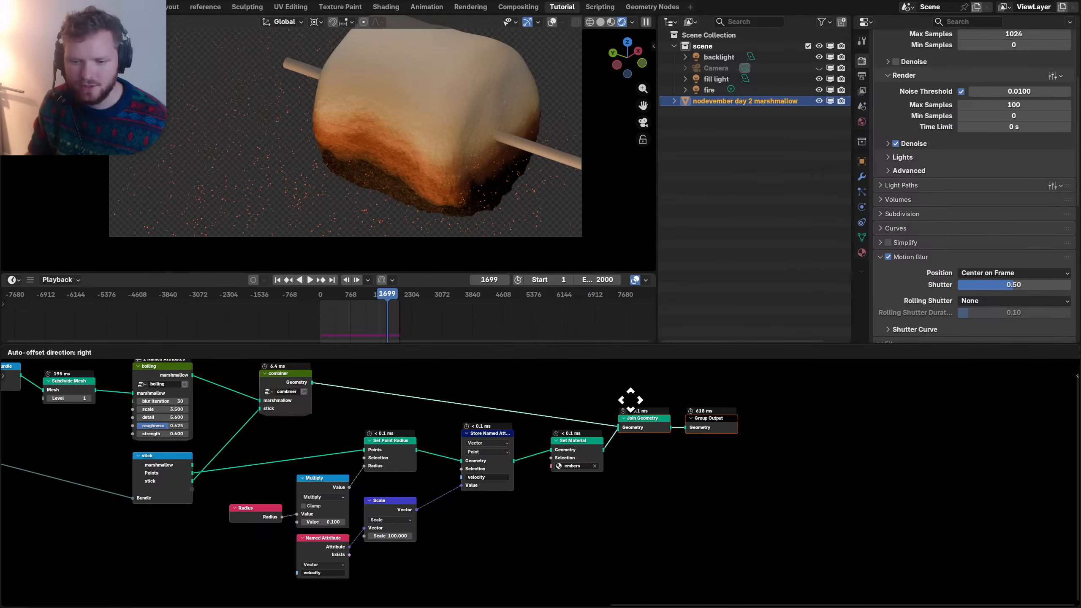
left_click(712, 385)
left_click(572, 446, "alt+shift")
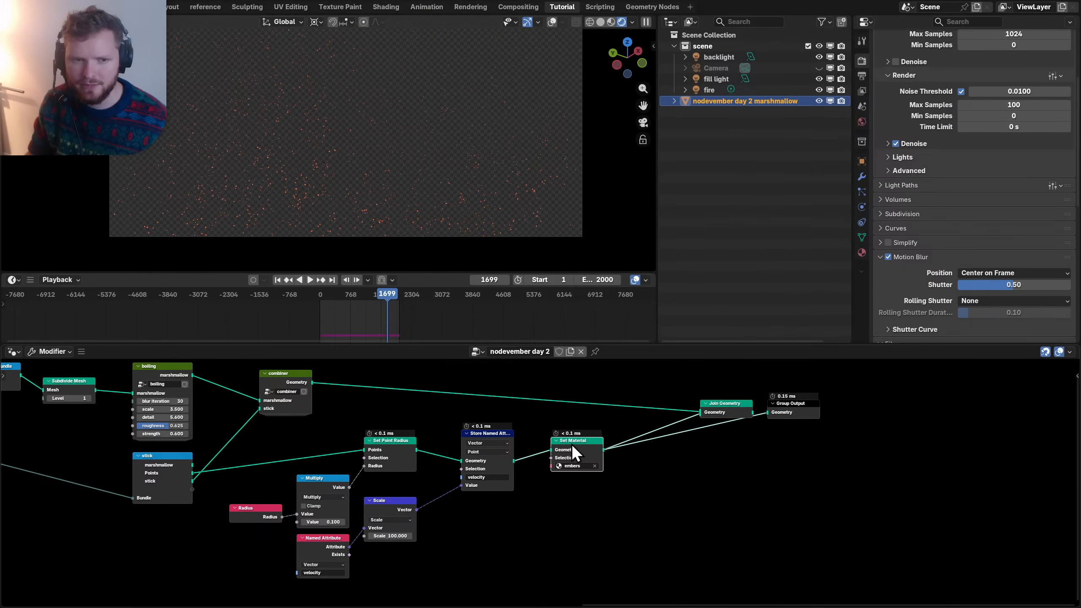
left_click(600, 22)
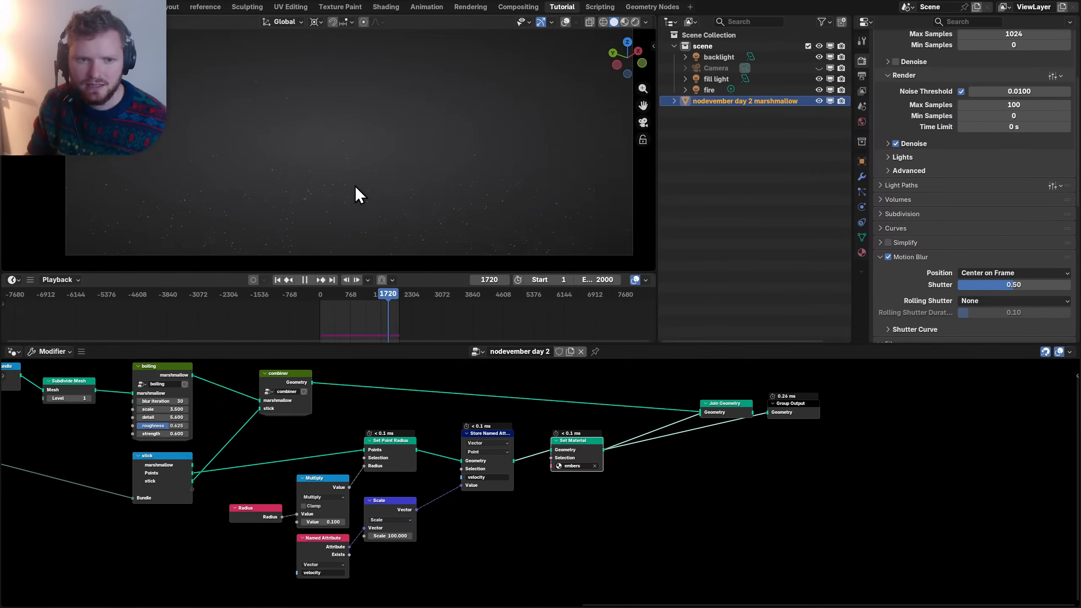
- Move Join Geometry and Group Output further away and add a reroute on the links leaving Set Material
middle_click_drag(748, 467, 483, 507)
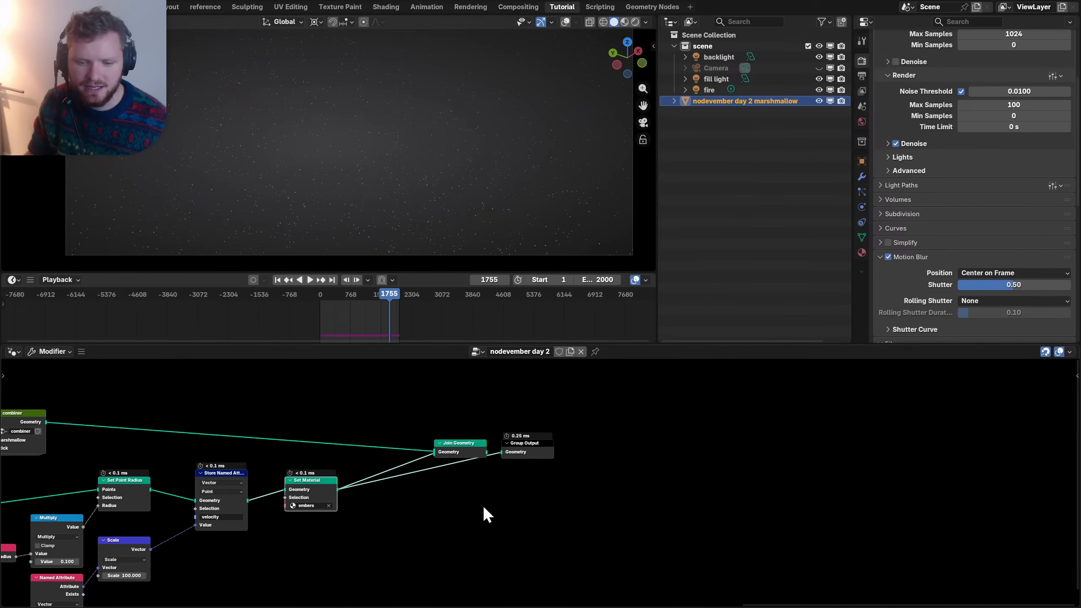
left_click_drag(561, 496, 448, 427)
key("g")
left_click(582, 413)
scroll(487, 475, "up", 4)
right_click_drag(471, 475, 418, 437, "shift")
- Insert a Delete Geometry node between Set Material and the reroute
key("shift+a")
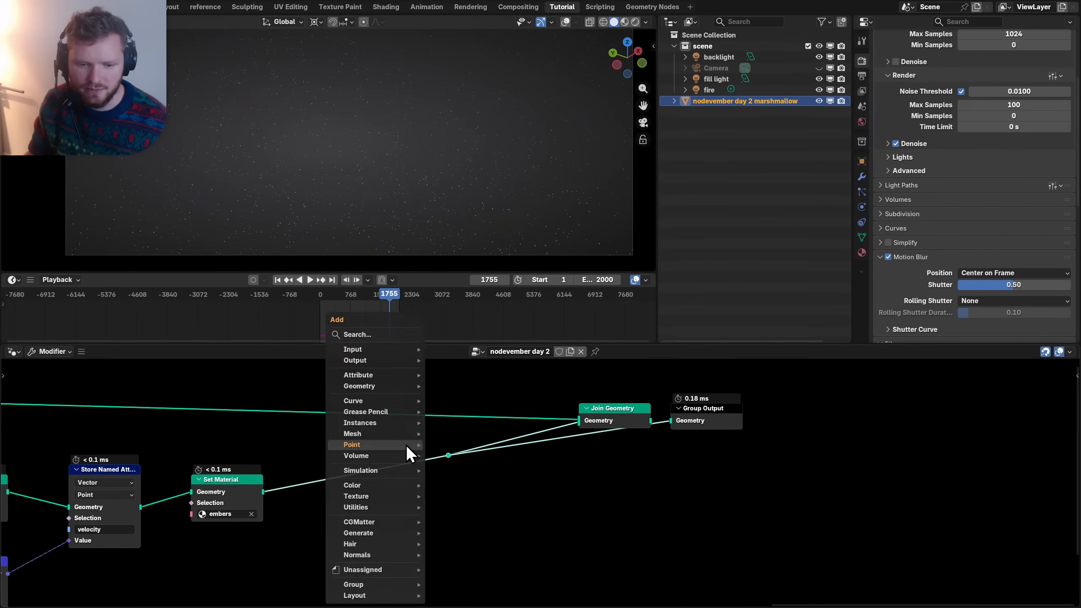
type("de")
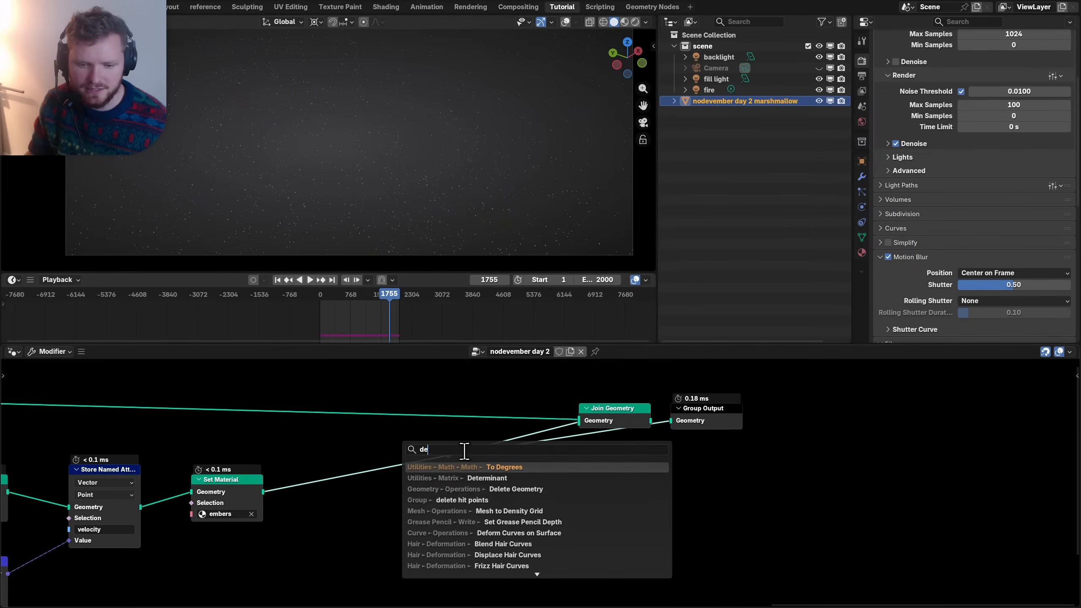
left_click(516, 489)
left_click(336, 530)
middle_click_drag(336, 531, 432, 499)
- Drive the Delete Geometry selection with a Boolean Random Value node below Set Material, with its probability at 0.9
left_click_drag(439, 497, 361, 535)
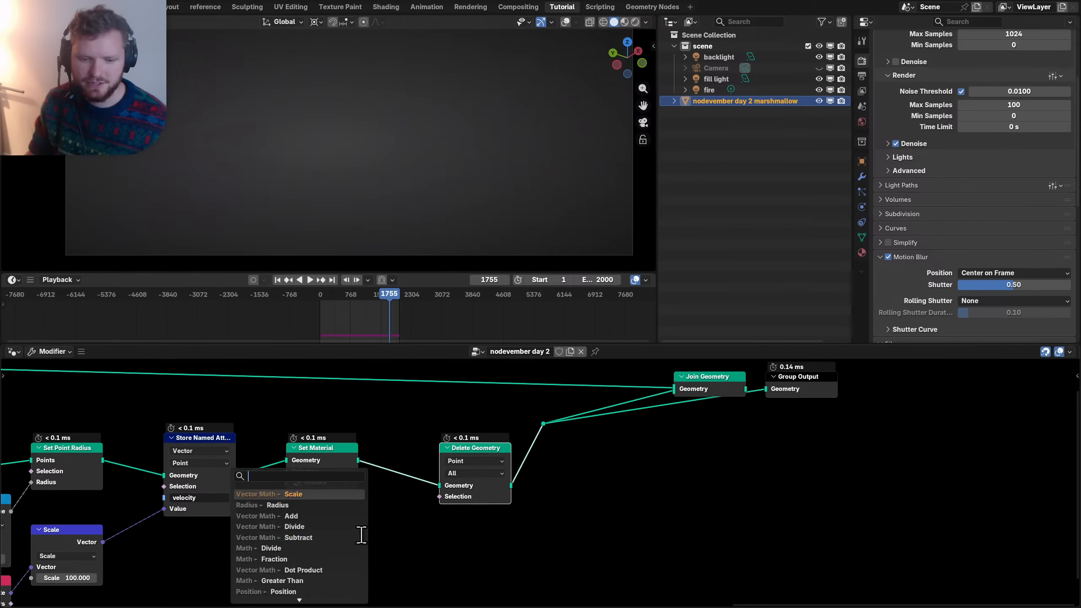
type("random")
key("Return")
left_click(359, 534)
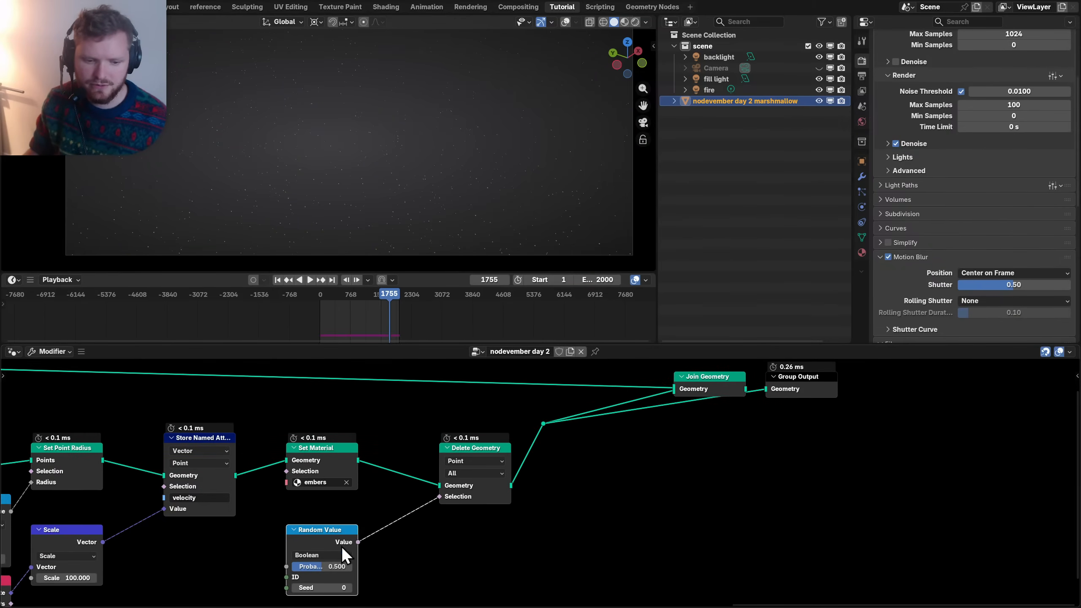
left_click_drag(322, 566, 336, 566)
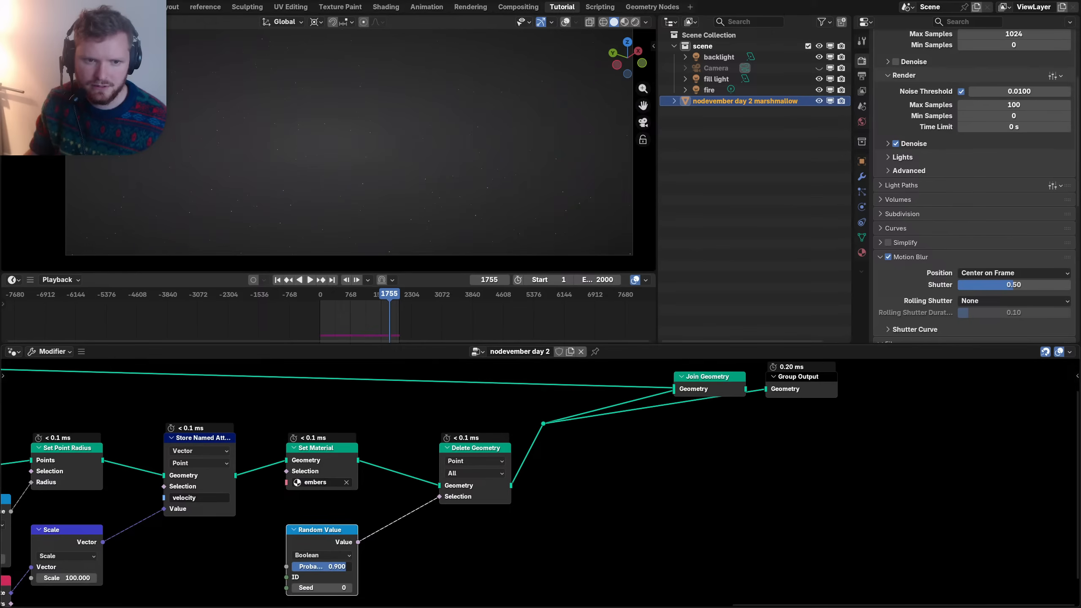
- Play the animation to frame 1889 to check the thinned embers, and return to the camera view
key("space")
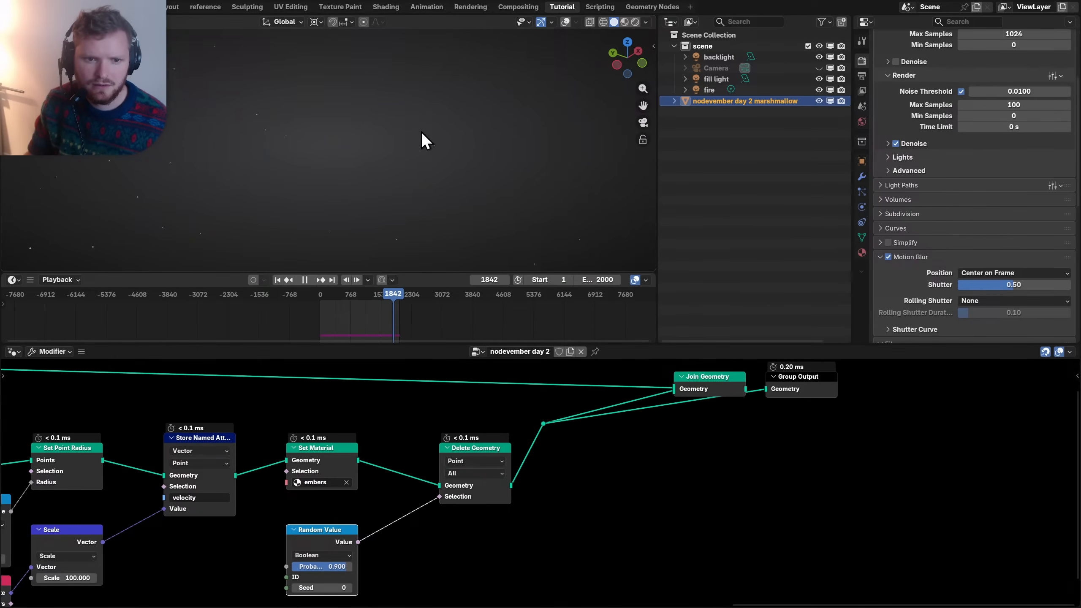
key("KP_0")
key("space")
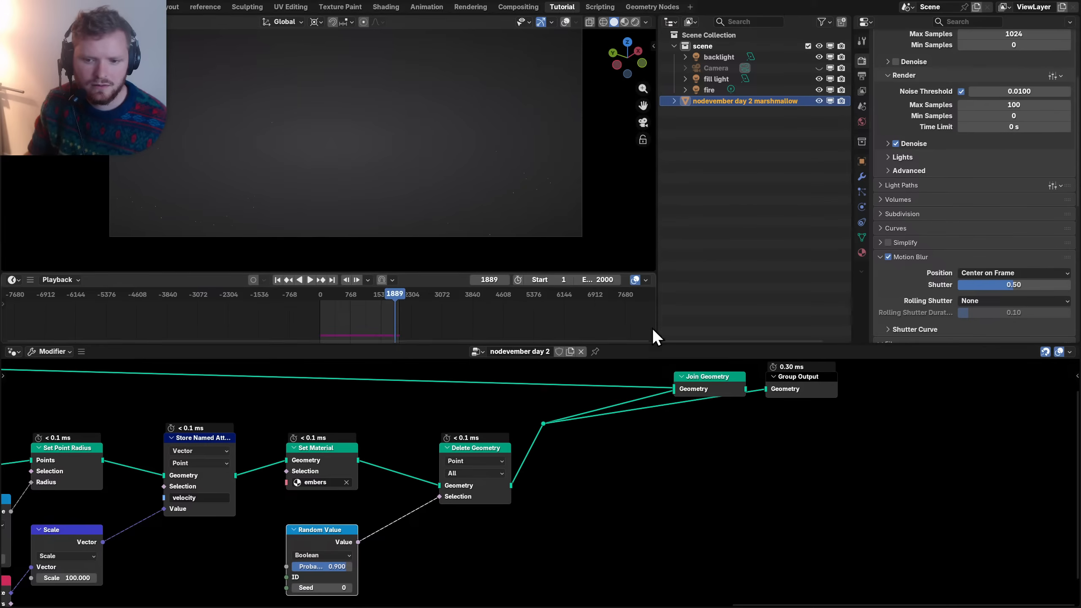
- Reconnect Join Geometry to the Group Output, render frame 1889 into Slot 1 for inspection, and close the render window
left_click(706, 374, "alt+shift")
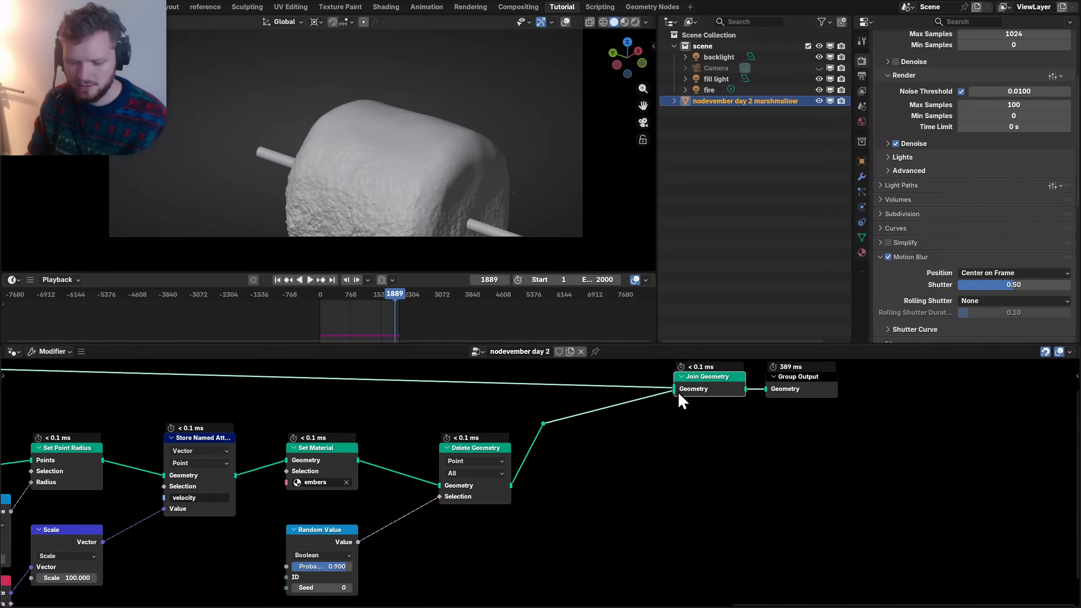
key("F12")
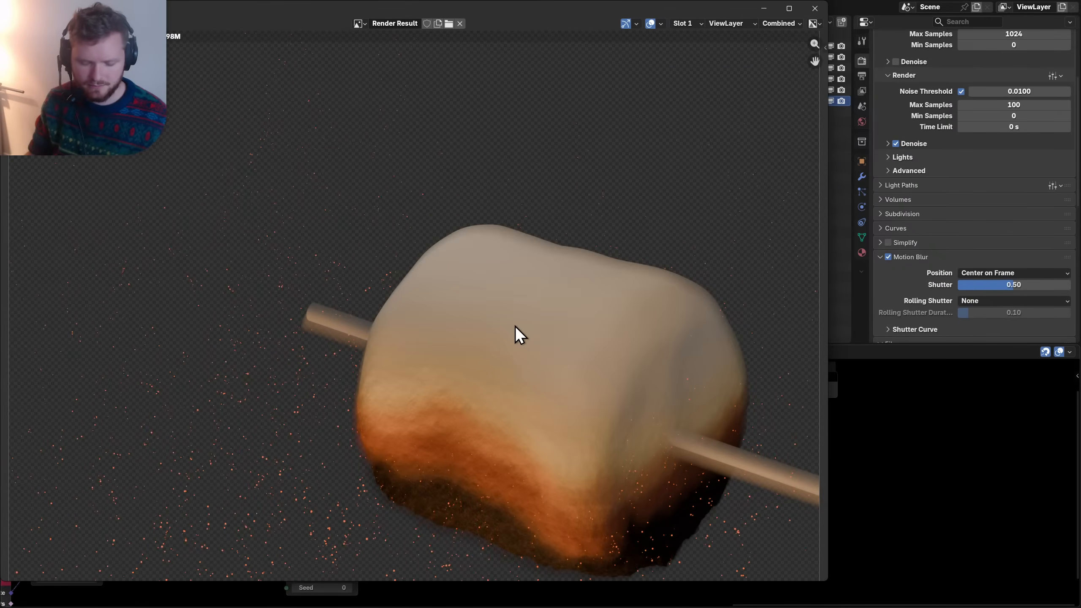
key("F12")
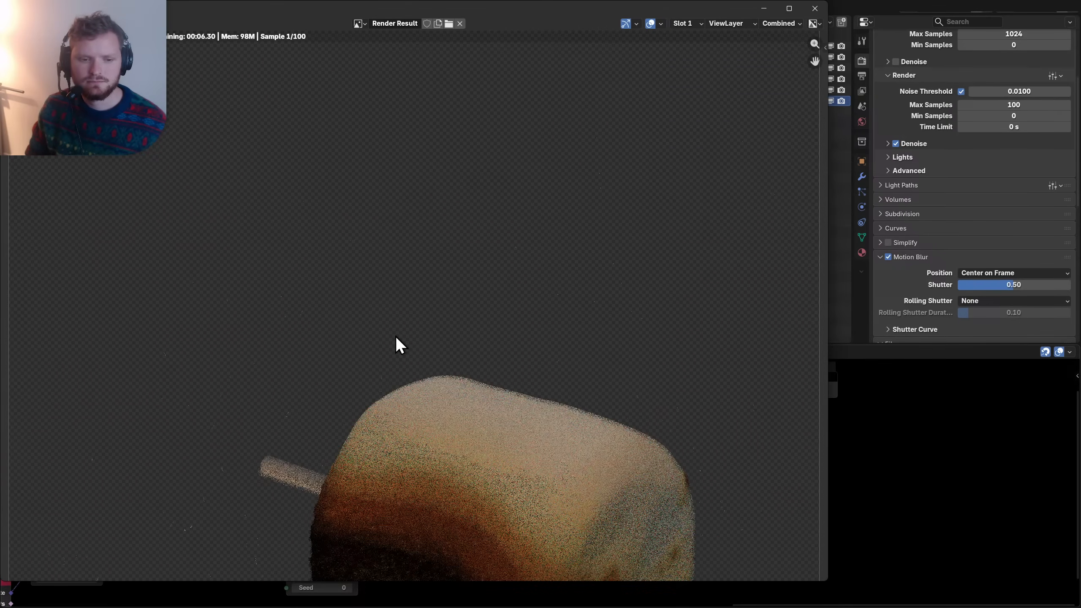
middle_click_drag(375, 418, 371, 319)
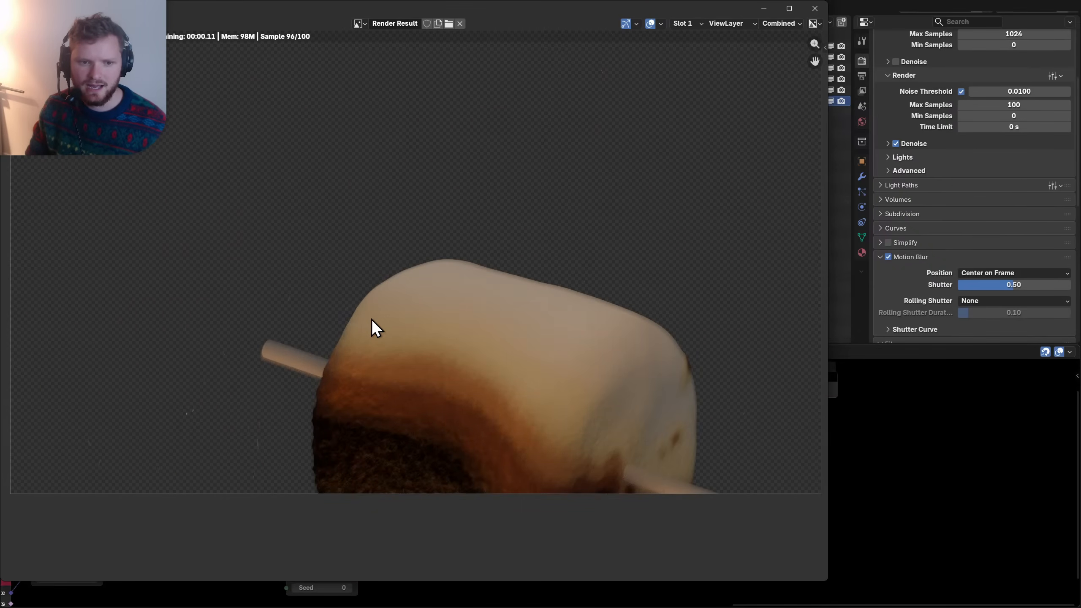
left_click(814, 8)
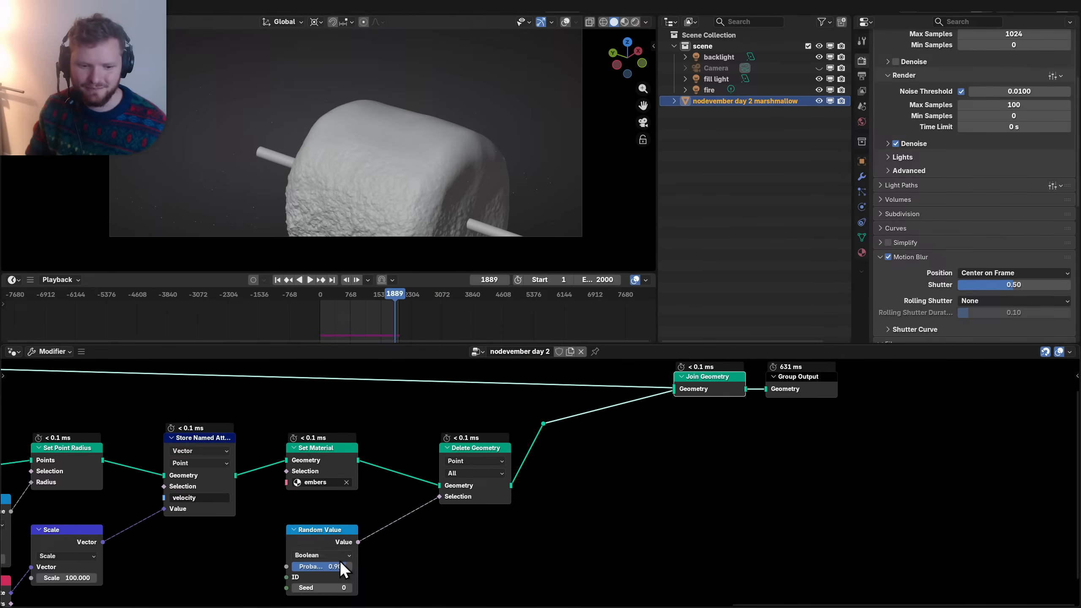
- Set the Random Value probability to 0.8 and maximize the node editor
scroll(412, 523, "up", 2)
left_click(390, 526)
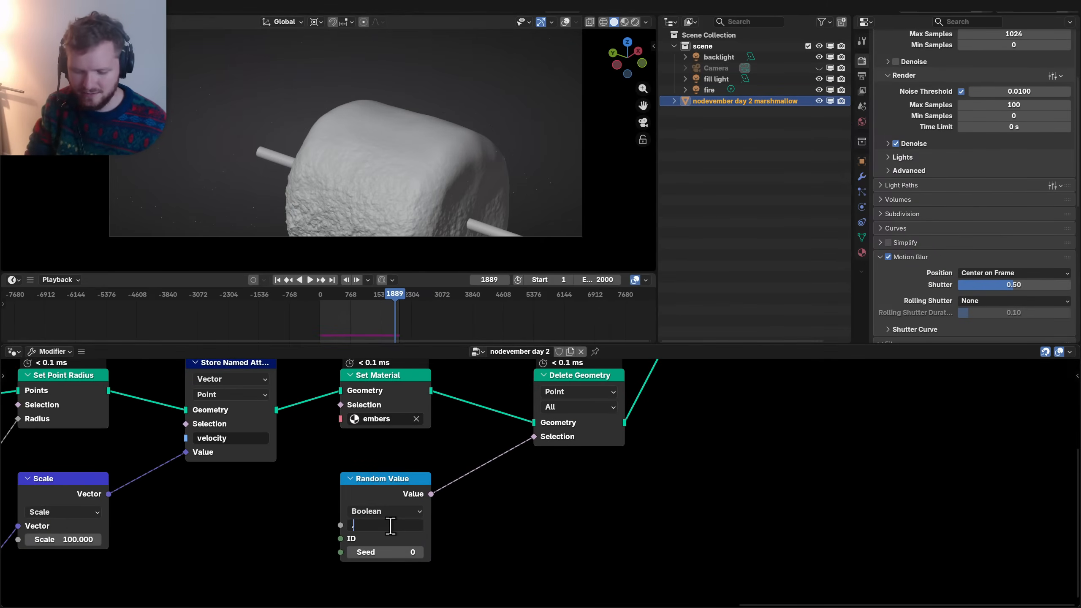
type(".8")
key("Return")
key("ctrl+space")
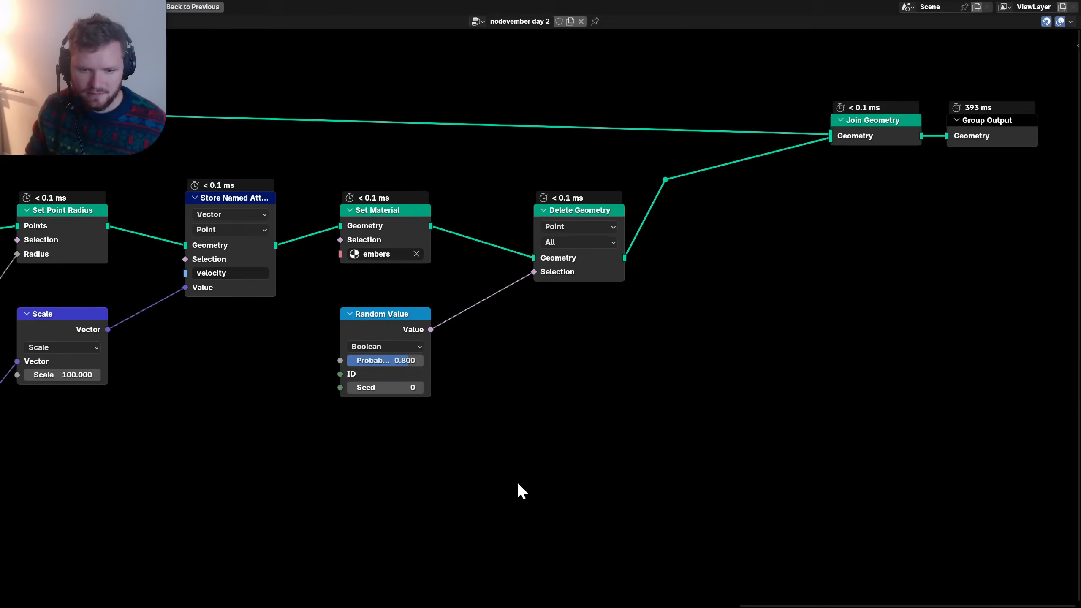
- Dissolve the reroute point on the link between Delete Geometry and Join Geometry
scroll(517, 482, "down", 5)
scroll(499, 361, "up", 3)
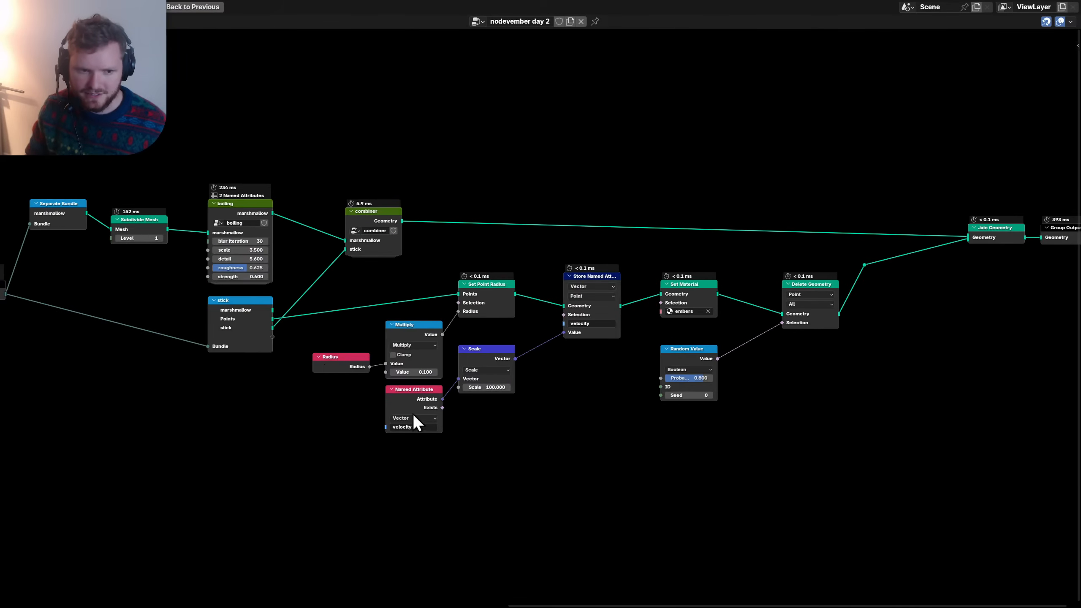
left_click_drag(384, 401, 856, 251)
left_click(894, 296)
key("ctrl+x")
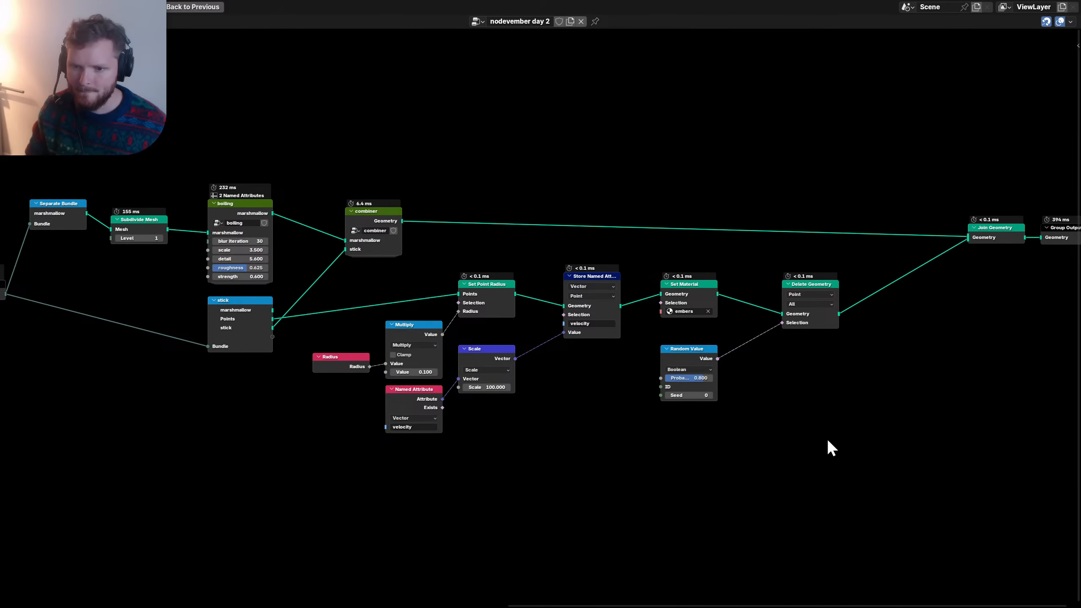
- Move the embers Set Material node to after Delete Geometry by inserting a duplicate there and removing the original while keeping its links
left_click_drag(832, 456, 321, 290)
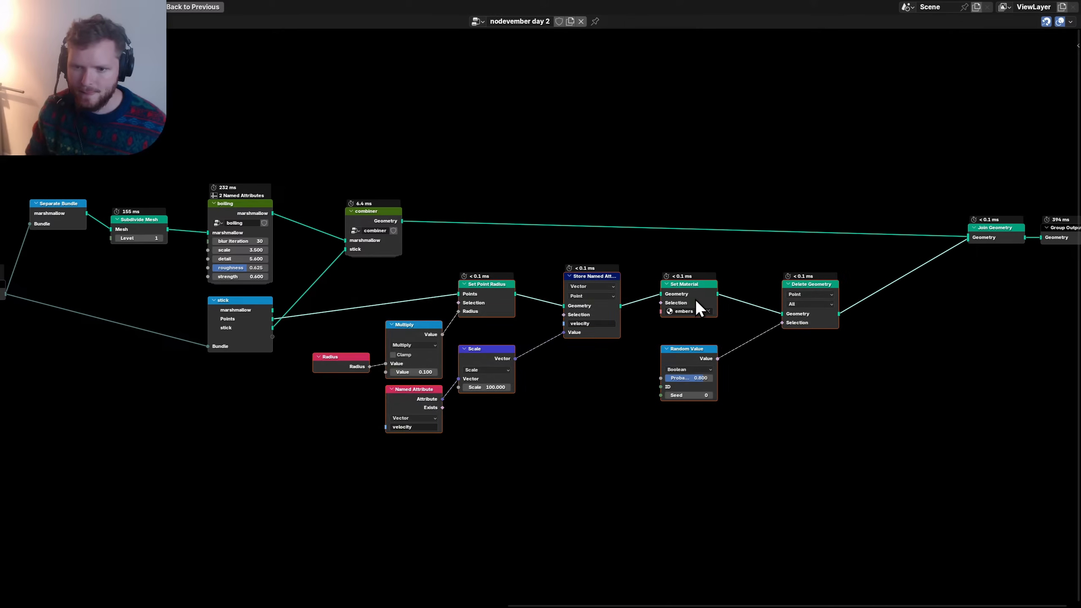
left_click(698, 289)
key("shift+d")
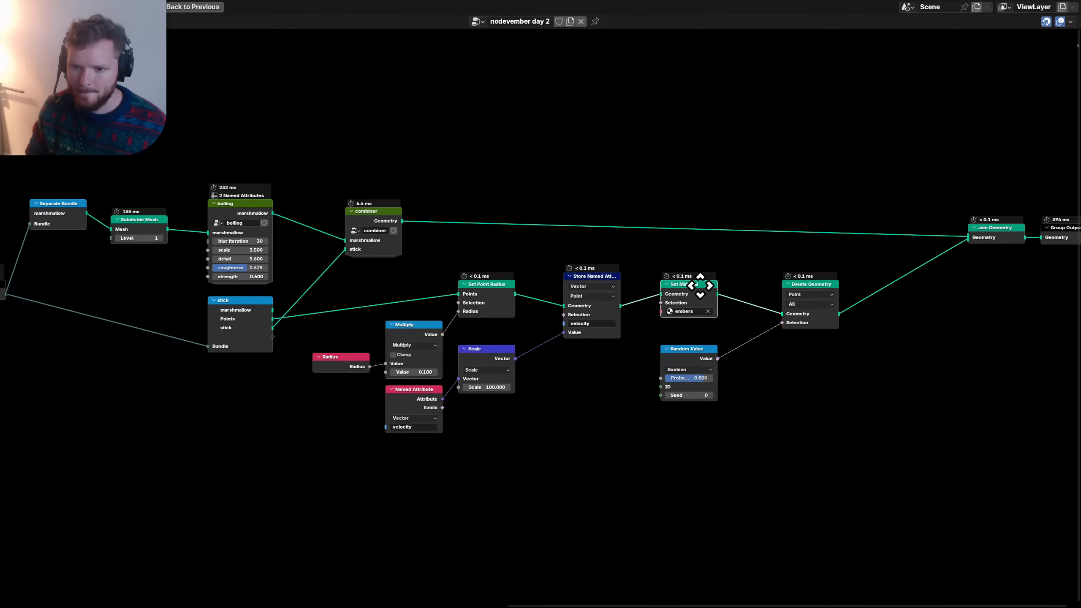
left_click(887, 292)
left_click(677, 299)
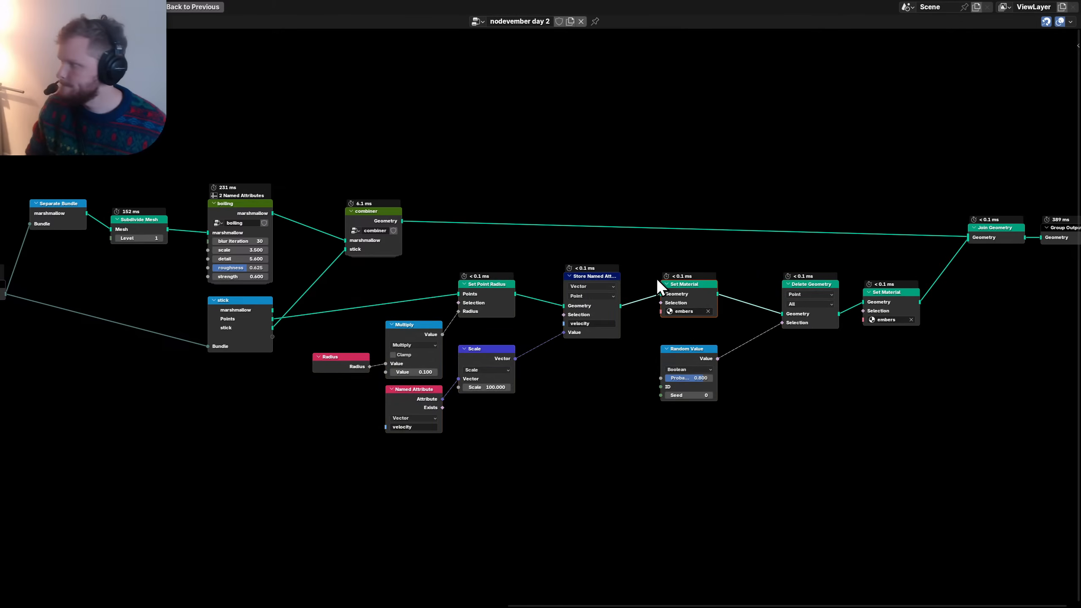
key("ctrl+x")
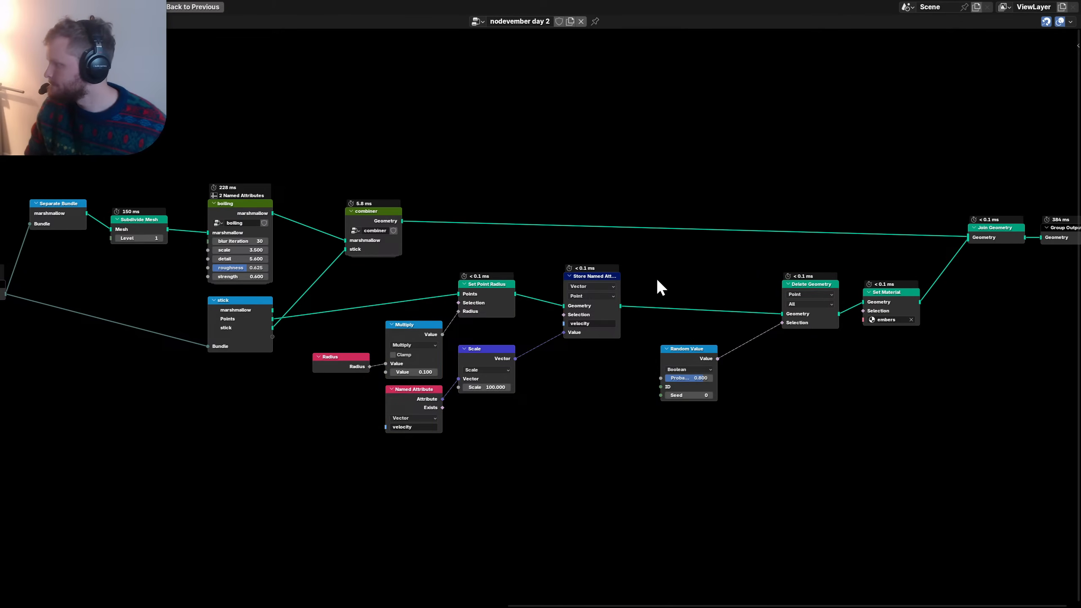
- Group the ember point nodes, from Set Point Radius through Set Material, as point processing and place the group beside the stick node
left_click_drag(894, 423, 354, 288)
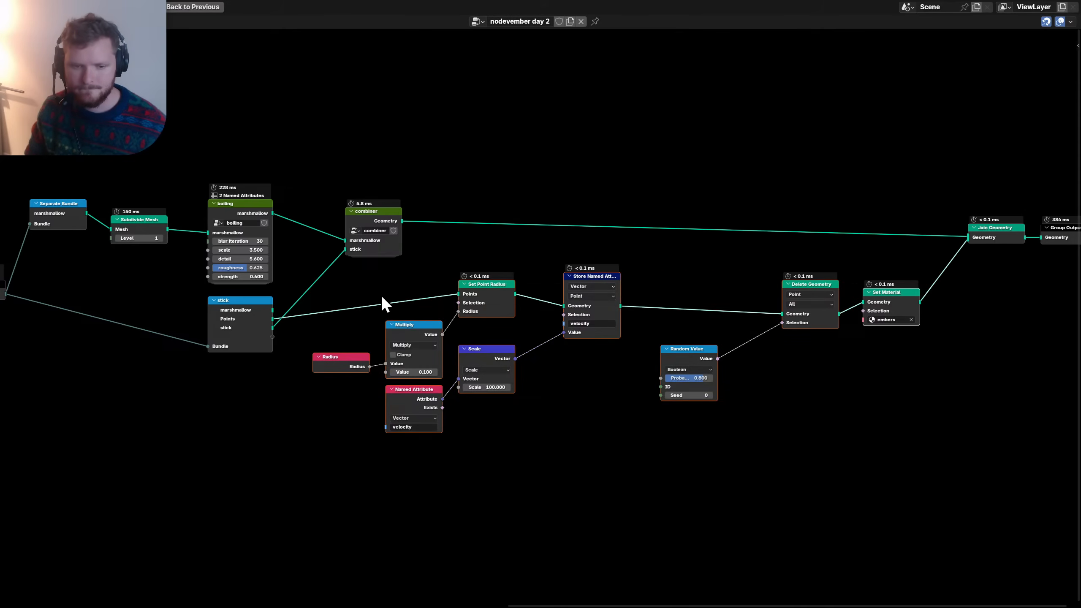
key("ctrl+g")
key("Tab")
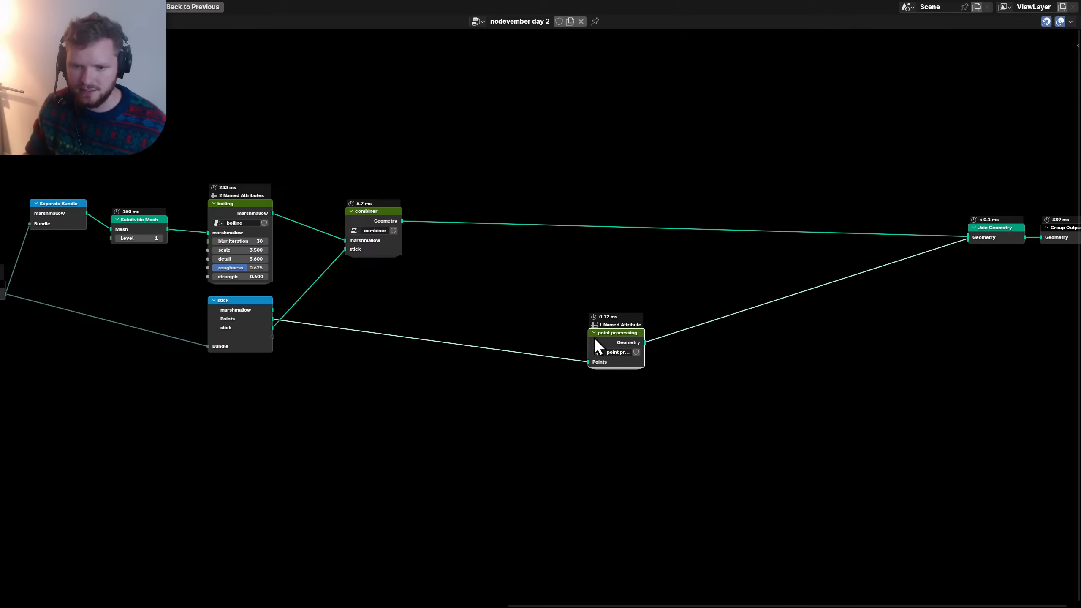
left_click_drag(586, 336, 367, 315)
- Open the combiner group and feed a new geometry input from the lower Group Input into Join Geometry
left_click(377, 215)
key("Tab")
scroll(404, 338, "up", 7)
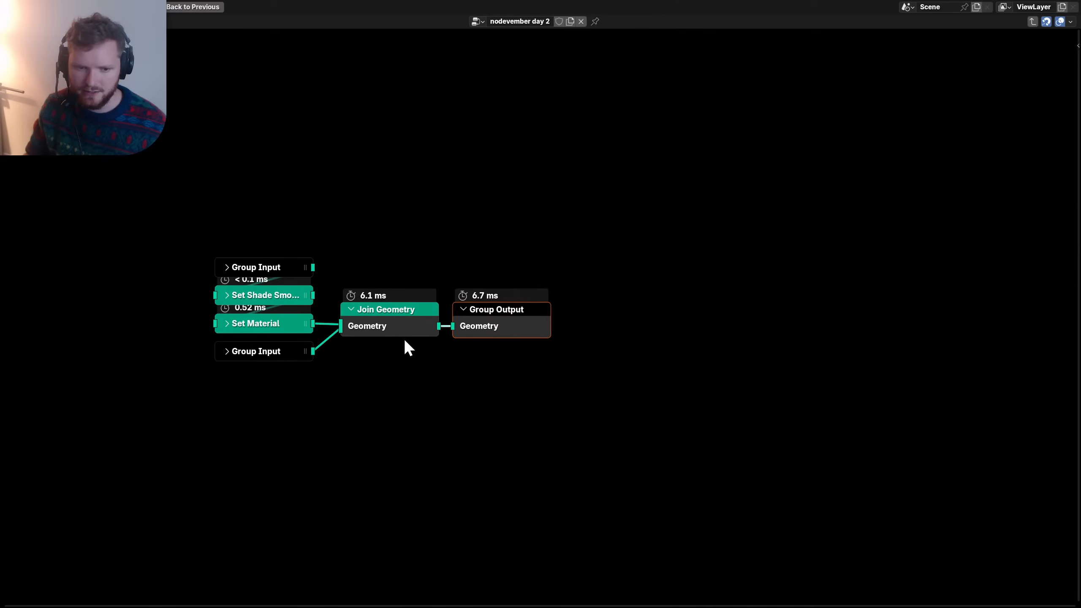
scroll(405, 340, "up", 2)
left_click(143, 360)
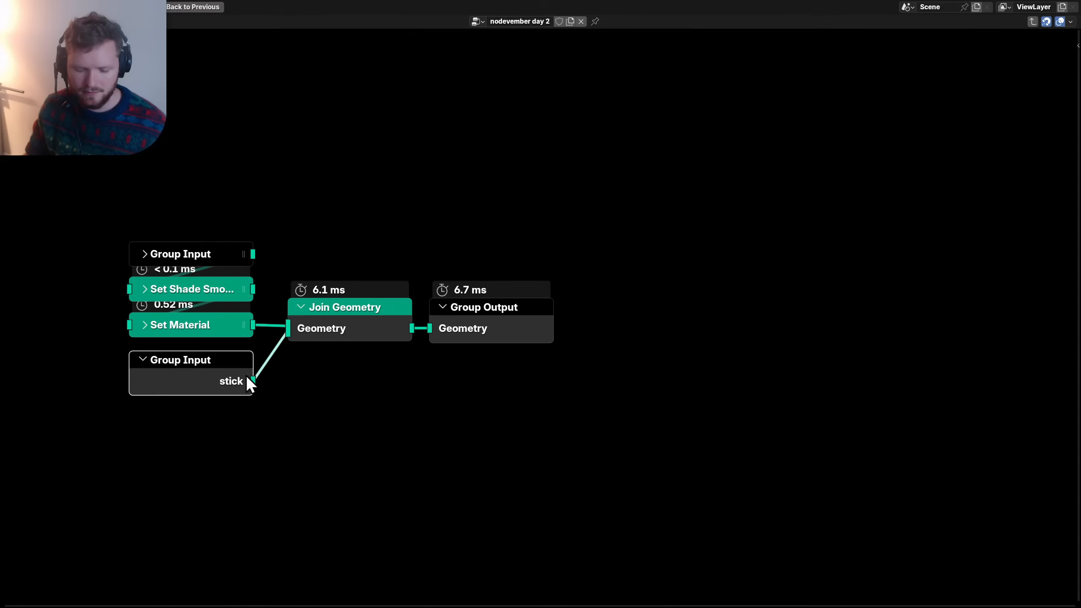
key("ctrl+h")
left_click_drag(273, 355, 289, 335)
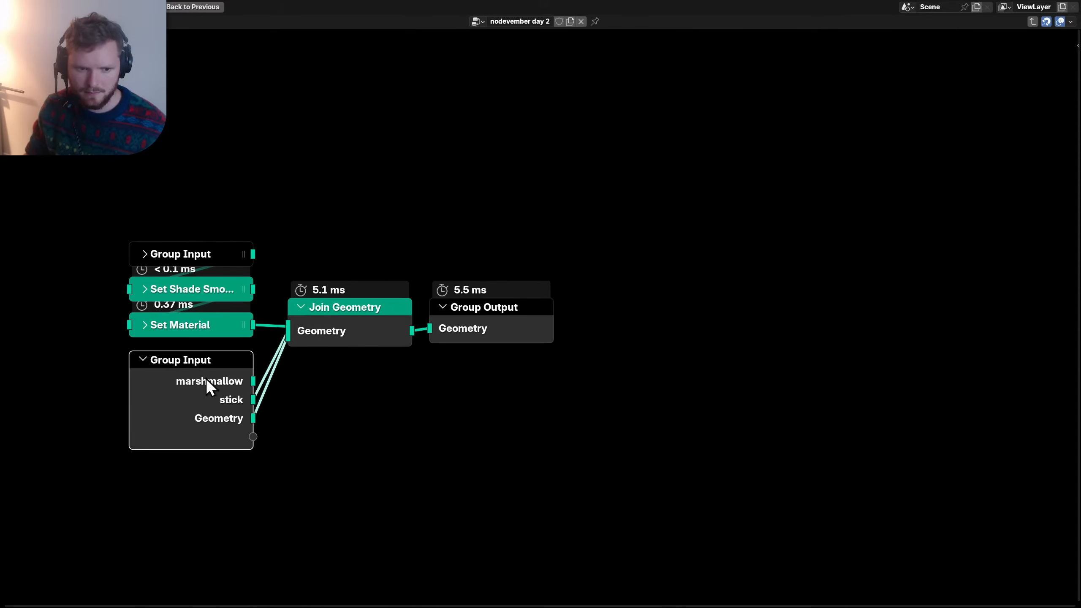
- Rename the combiner group's new Geometry input to points
key("ctrl+h")
key("ctrl+h")
key("n")
double_click(873, 246)
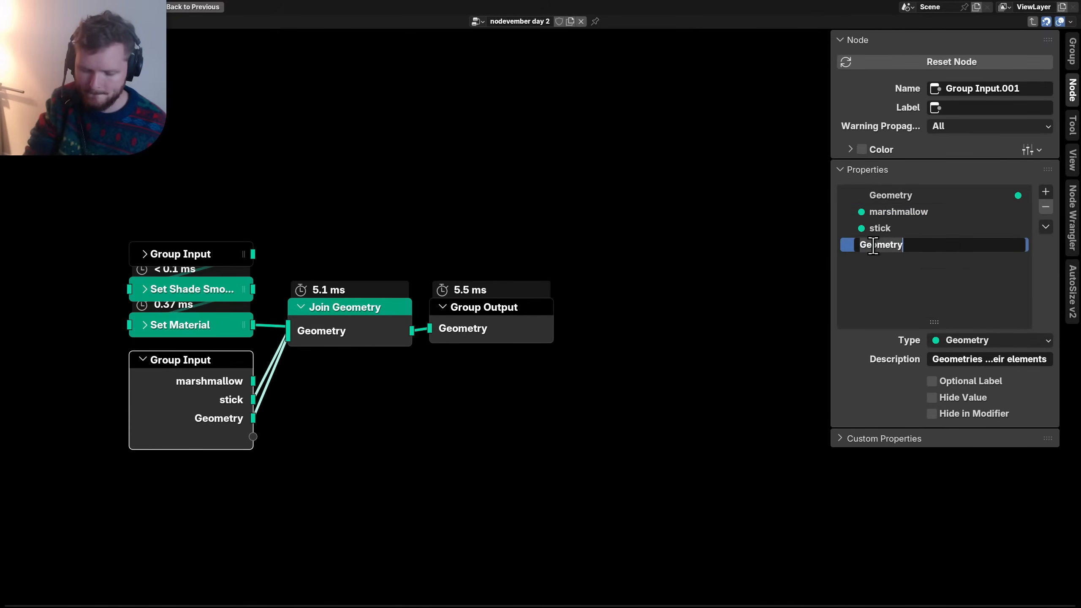
type("points")
key("Return")
left_click(182, 371)
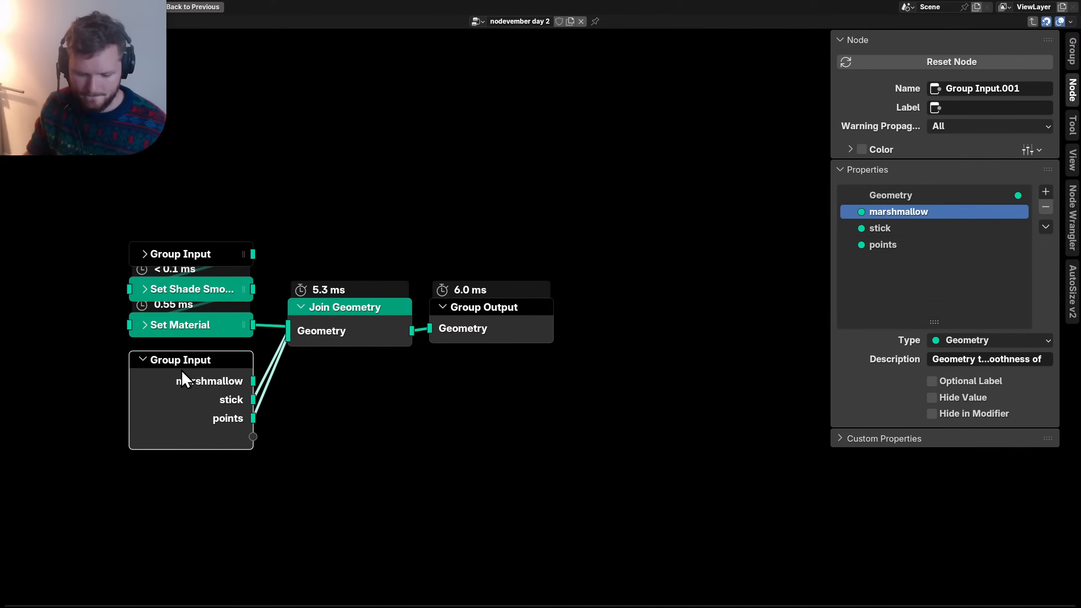
- Hide the unused sockets of the combiner's lower Group Input node and collapse it
key("h")
key("h")
key("ctrl+h")
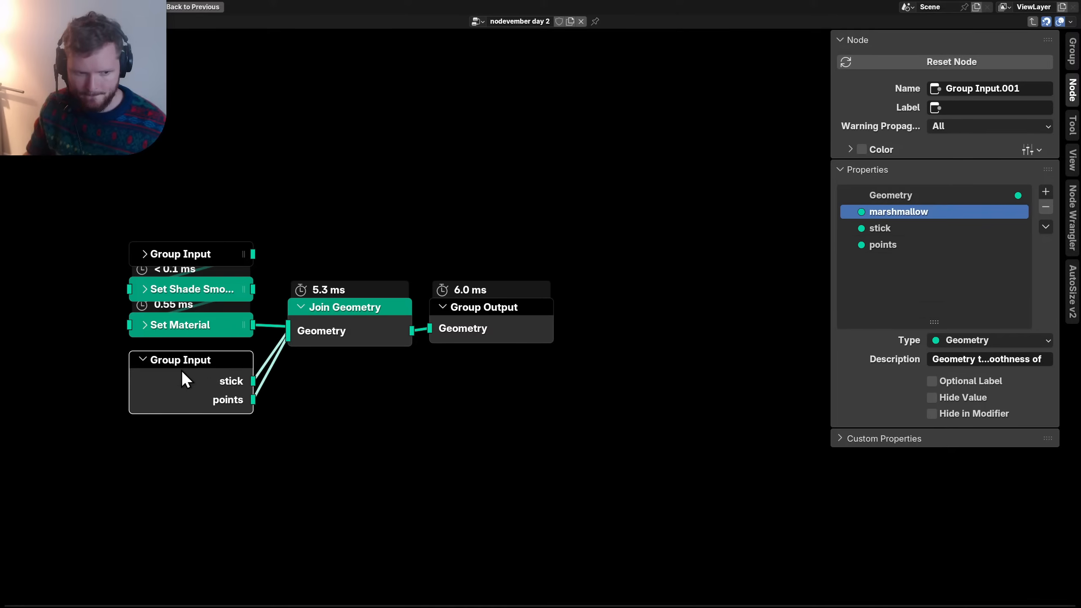
key("h")
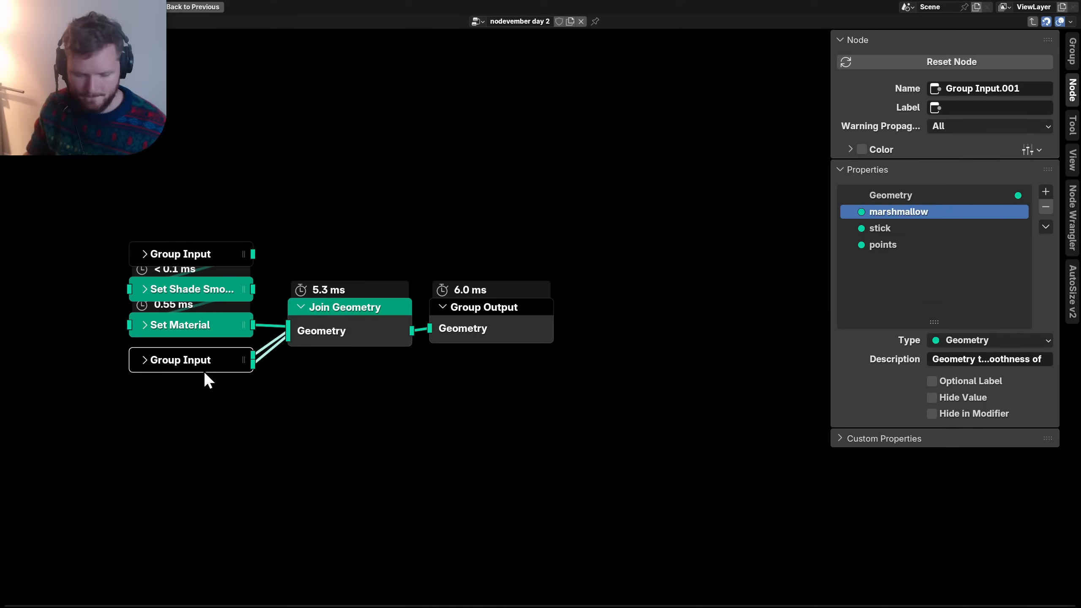
- Leave the combiner group and connect the point processing output to the combiner's points input
key("Tab")
left_click(317, 389)
middle_click_drag(317, 389, 487, 451)
left_click_drag(371, 398, 282, 249)
key("n")
scroll(574, 349, "down", 3)
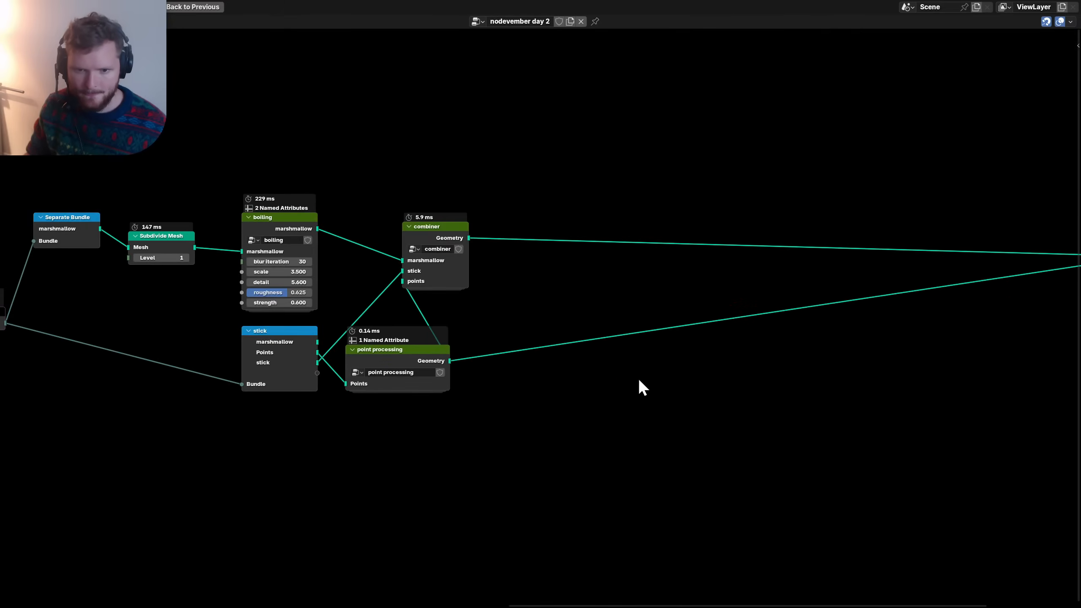
- Cut the point processing link to the outer Join Geometry, dissolve that node, and move Group Output closer to the combiner
right_click_drag(625, 354, 571, 289, "ctrl")
middle_click_drag(684, 313, 261, 356)
left_click_drag(623, 340, 752, 259)
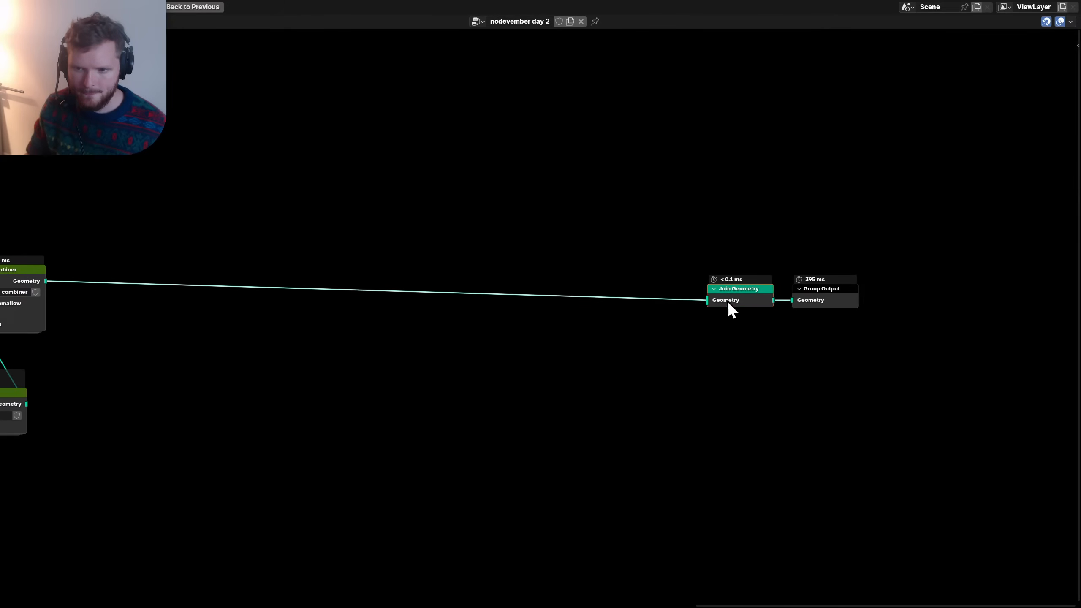
key("ctrl+x")
left_click_drag(735, 349, 911, 268)
key("g")
left_click(296, 276)
middle_click_drag(88, 317, 547, 331)
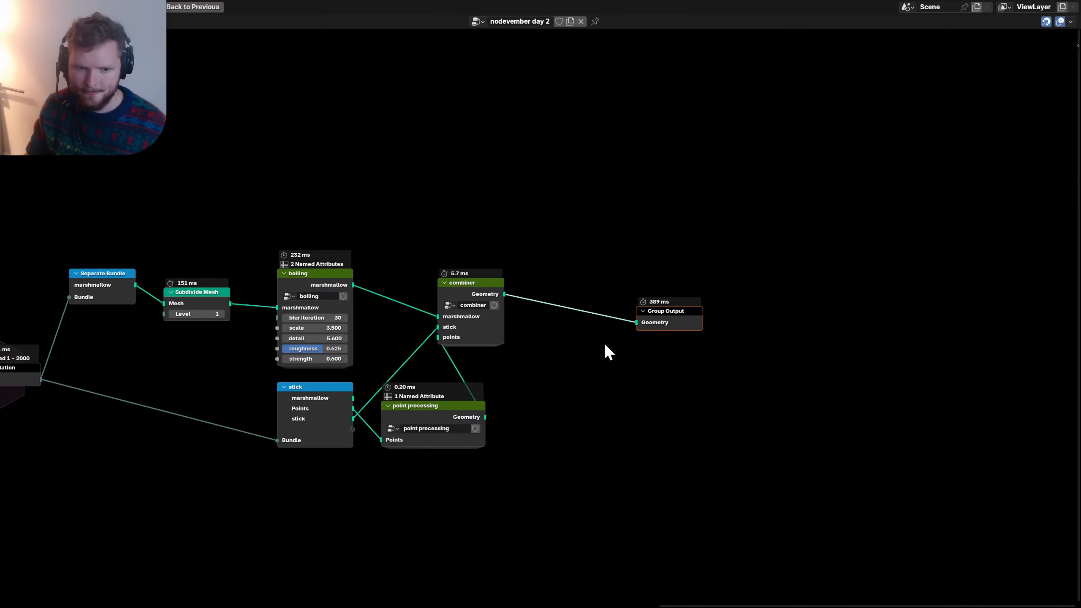
- Hide the unused marshmallow socket on the stick bundle node and move the node up beneath boiling
left_click(304, 410)
key("g")
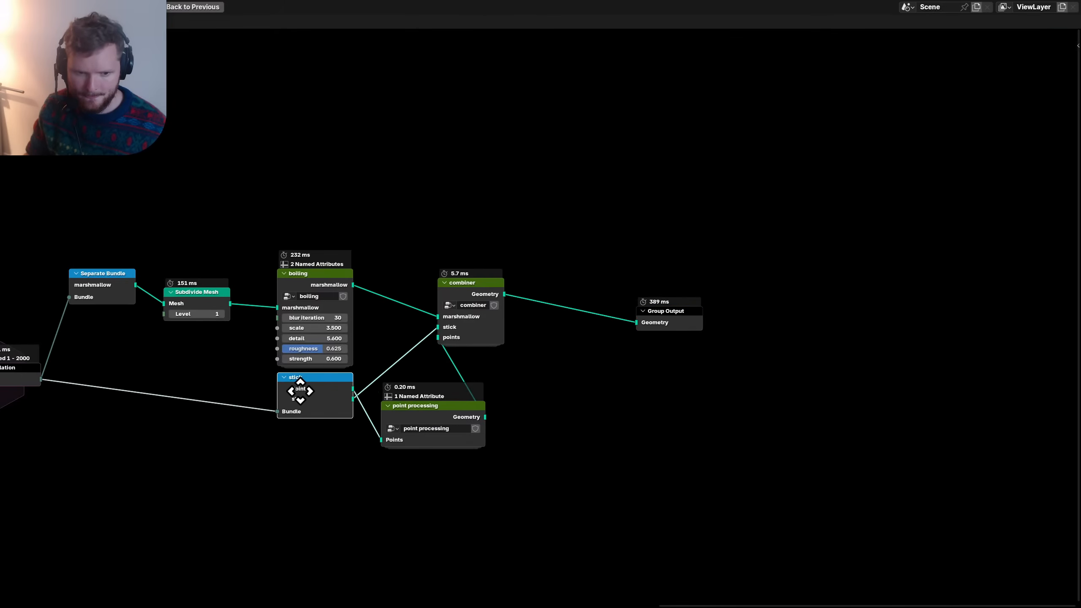
left_click(301, 390)
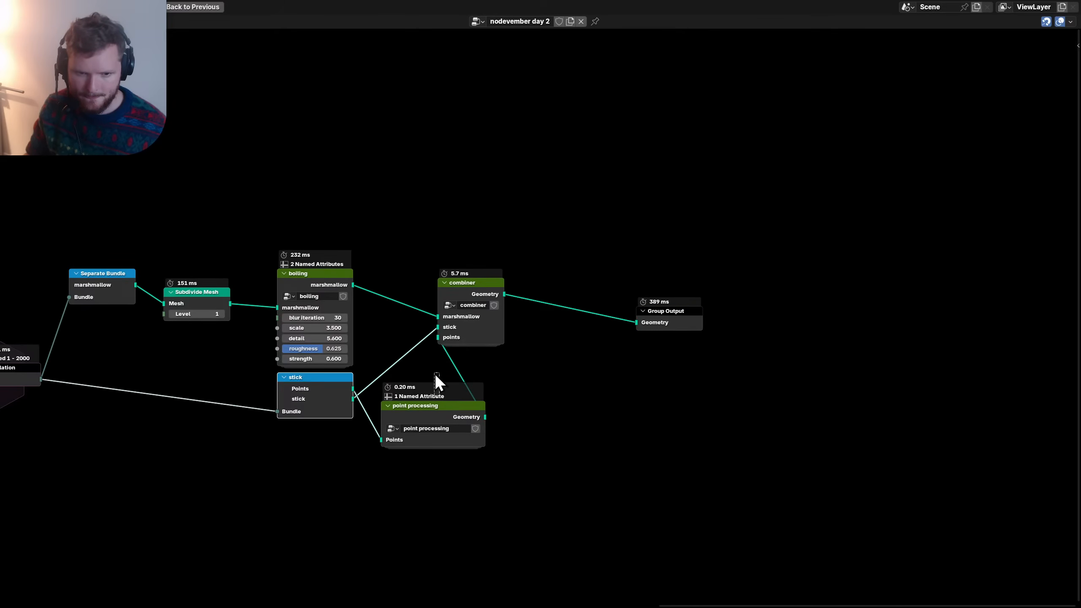
left_click_drag(433, 361, 428, 384)
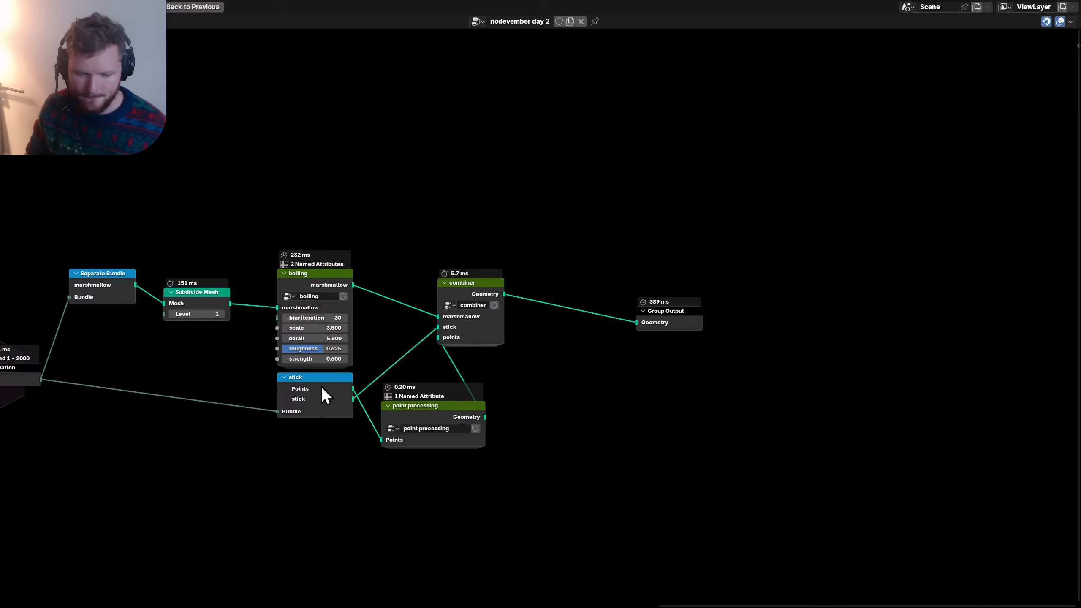
- Duplicate the stick bundle node, feed it from a reroute on the bundle link, and connect its Points output to point processing
scroll(321, 386, "up", 2)
left_click(399, 379)
key("shift+d")
left_click(396, 471)
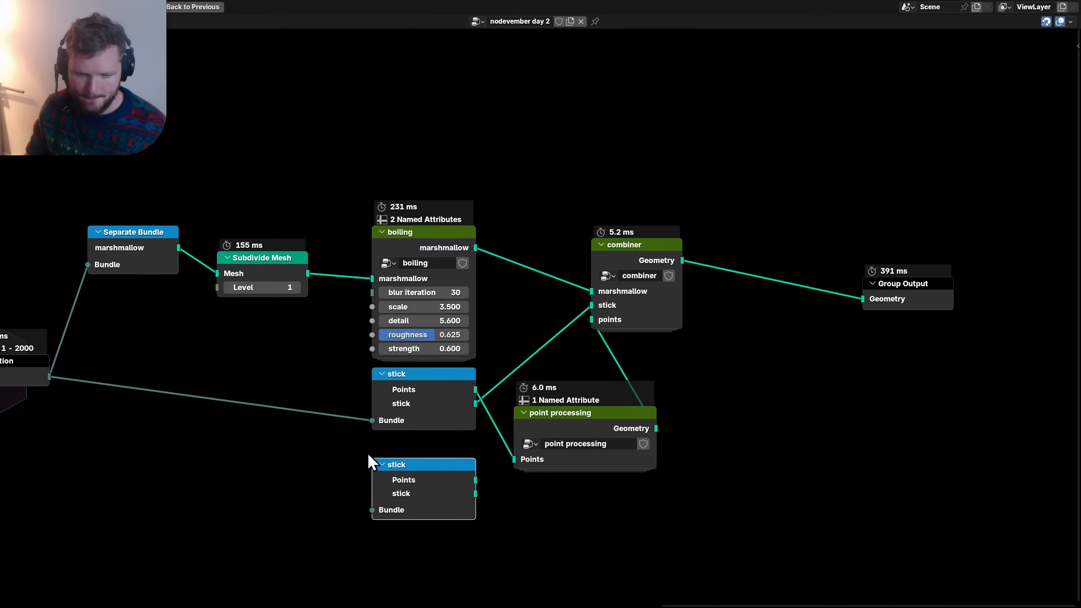
right_click_drag(312, 401, 308, 414, "shift")
left_click_drag(382, 516, 382, 518)
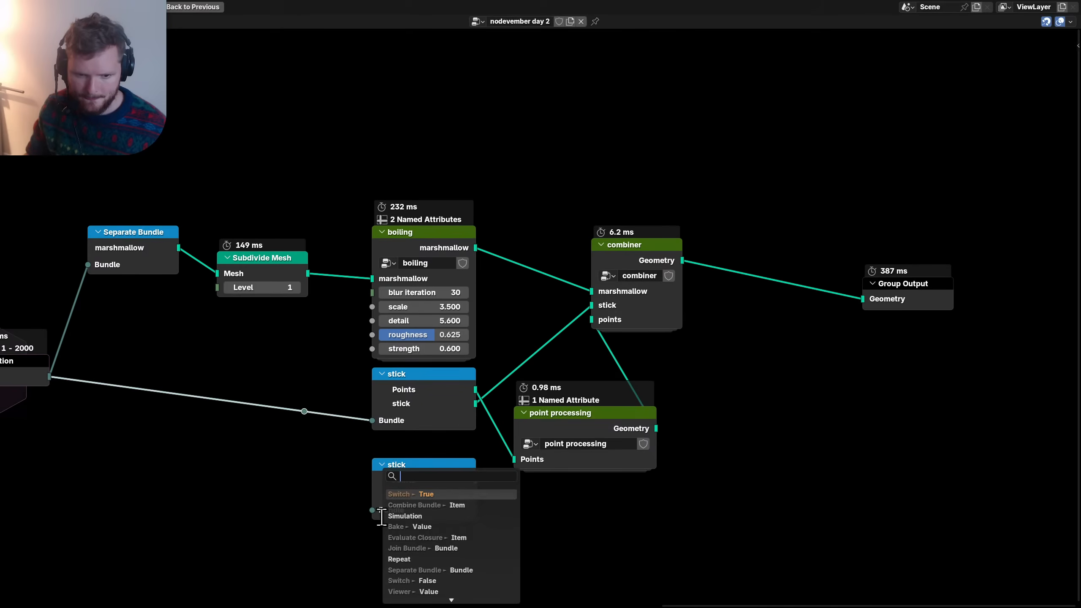
left_click_drag(305, 412, 372, 510)
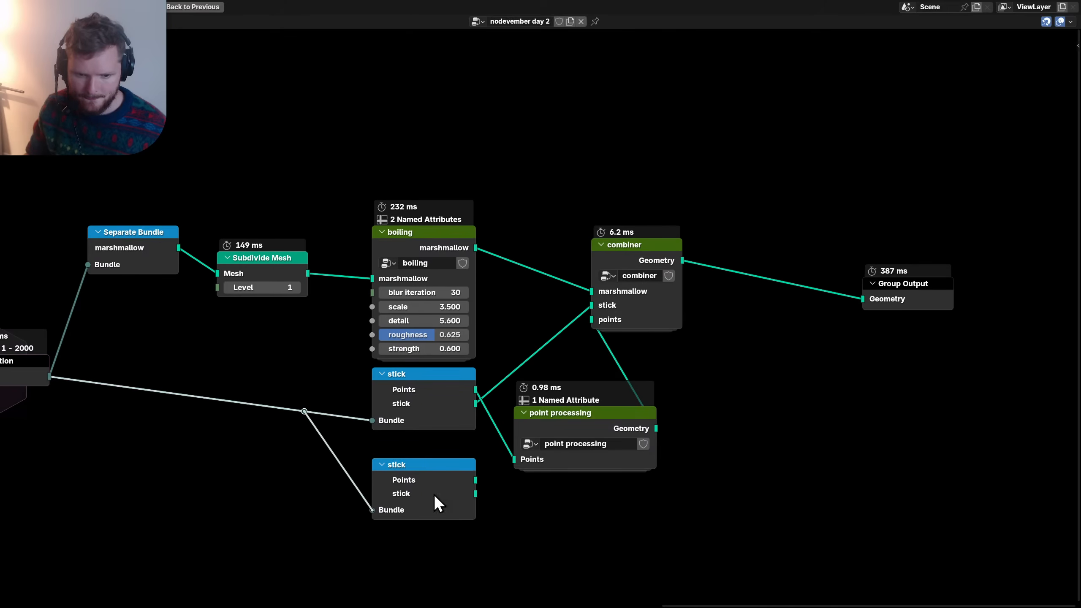
left_click_drag(475, 479, 517, 462)
- Collapse both stick bundle nodes with their unused sockets hidden and stack the duplicate just below the original
left_click(415, 382)
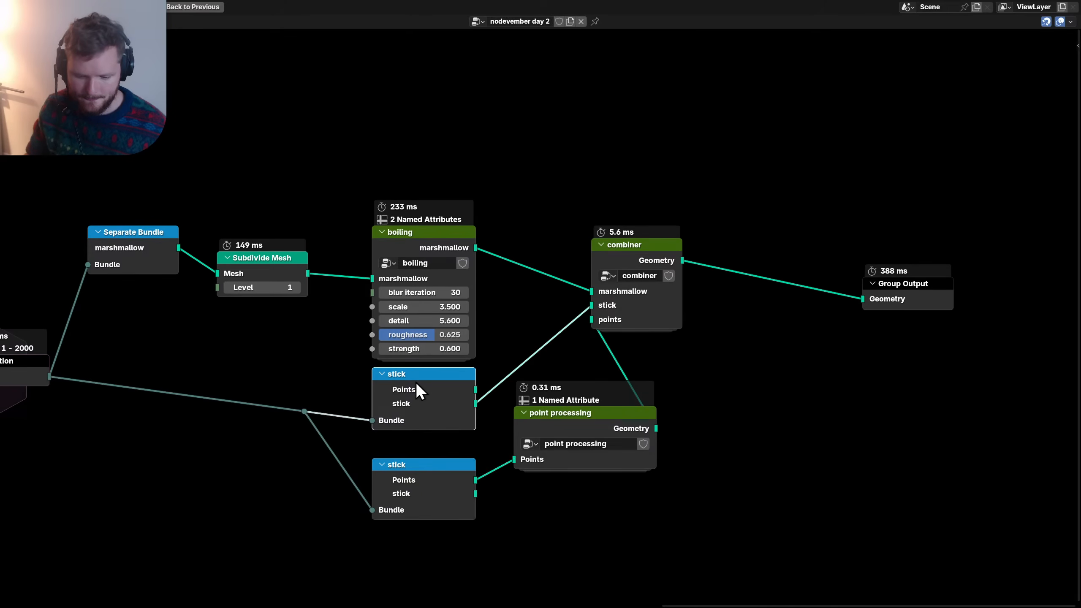
key("h")
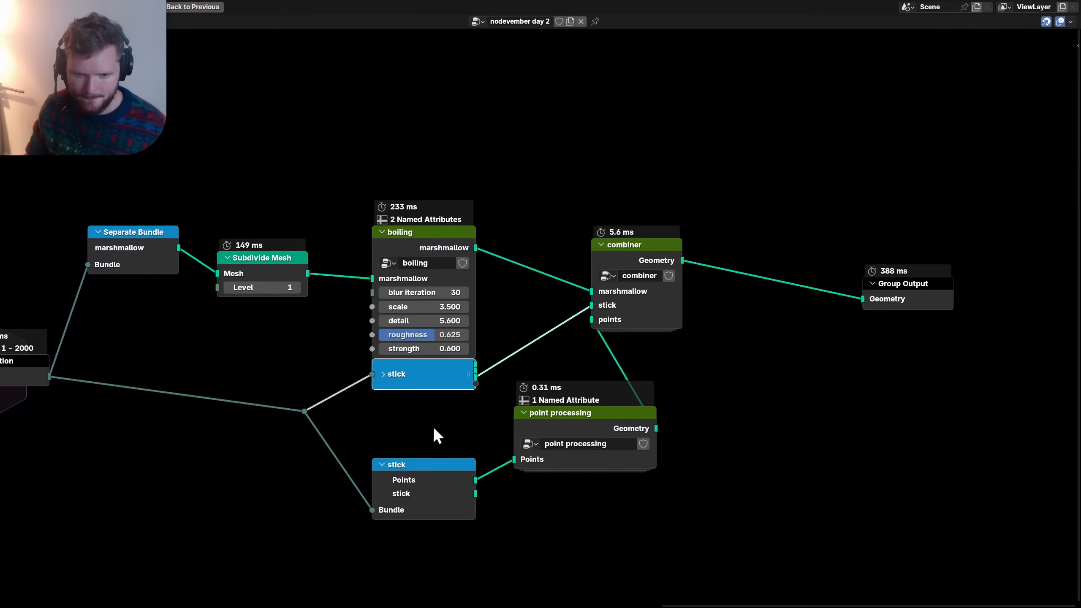
left_click(428, 465)
key("h")
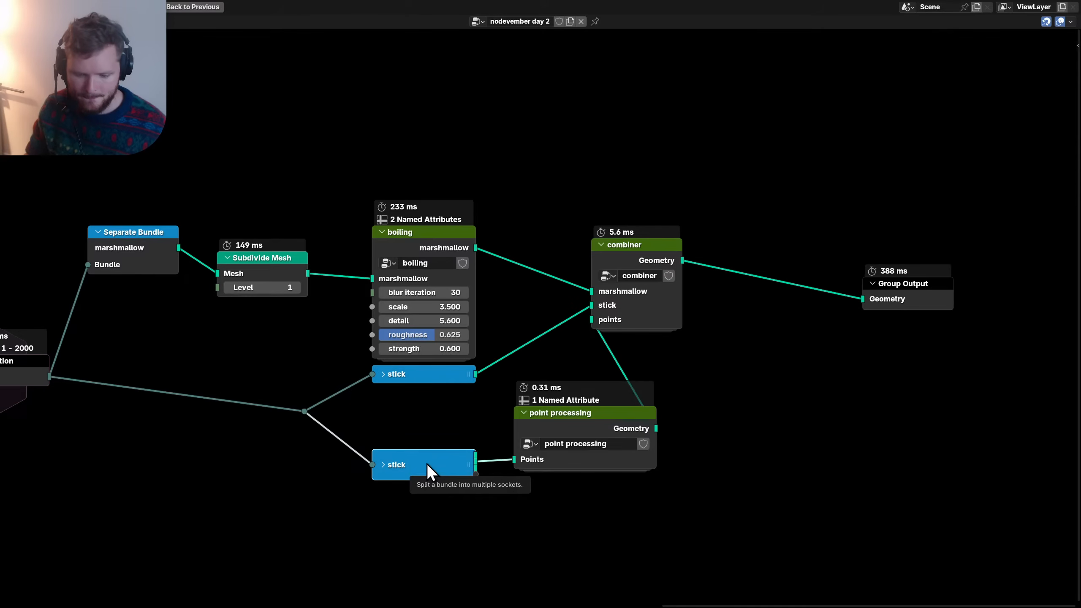
left_click_drag(426, 462, 428, 411)
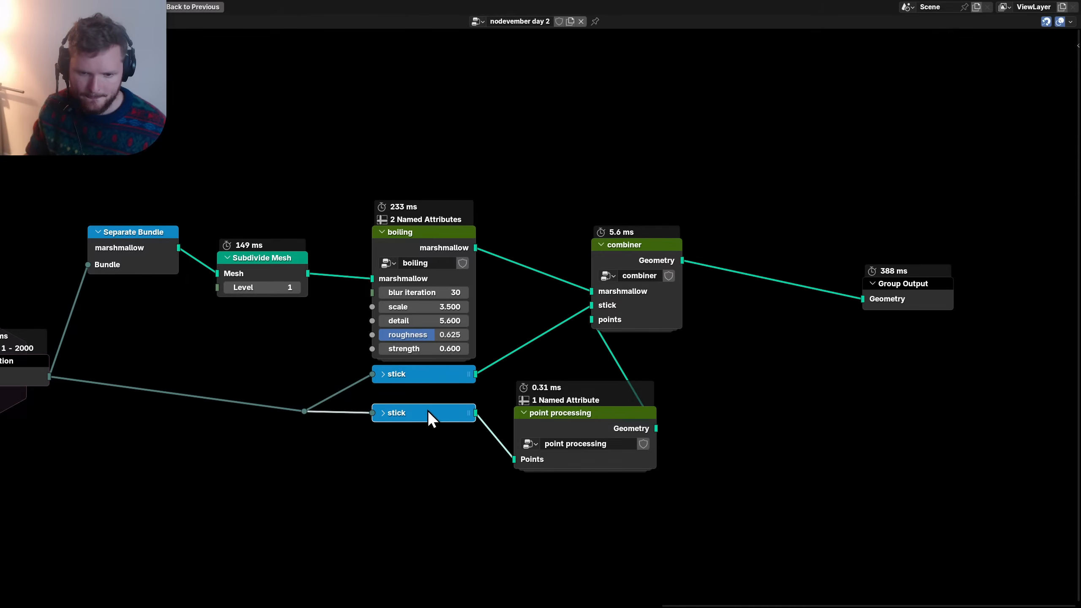
- Label the duplicated bundle node points, collapse it again, and move point processing closer to it
key("h")
key("F2")
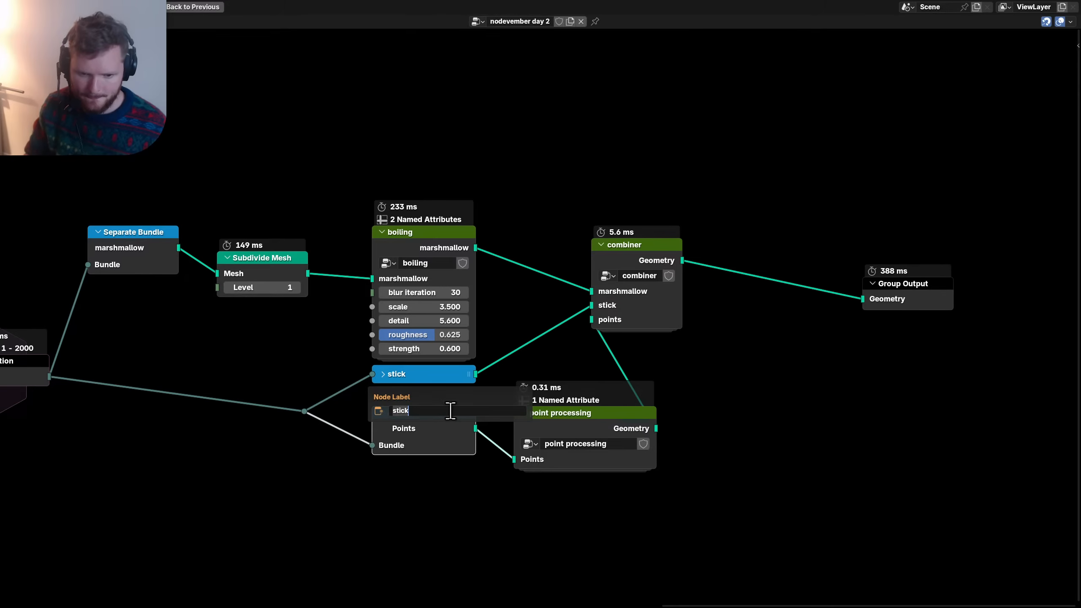
type("points")
key("Return")
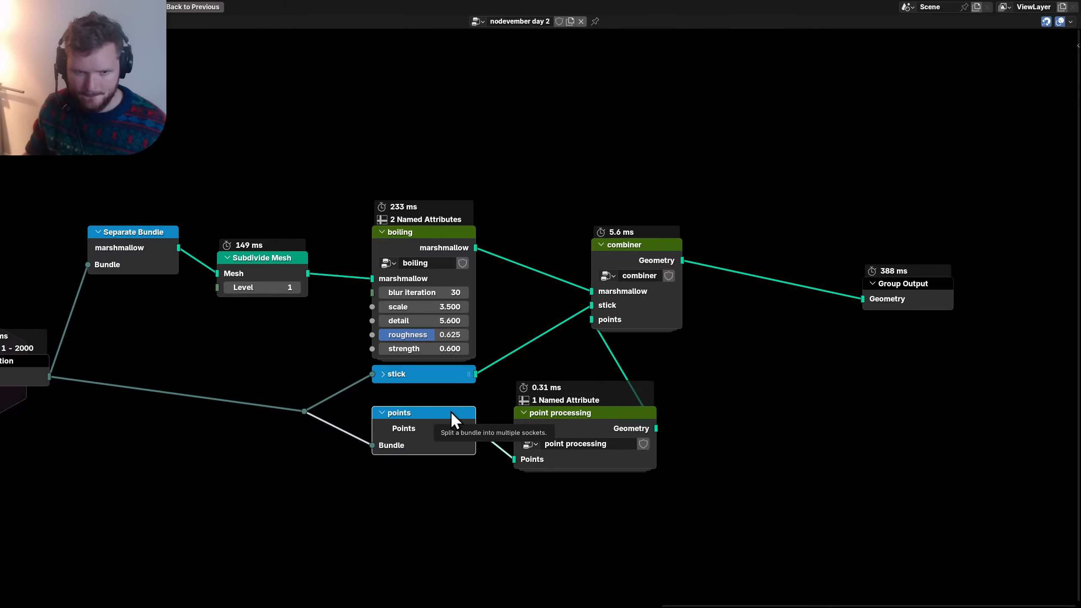
key("h")
left_click_drag(525, 404, 526, 396)
- Turn off the Named Attributes and Timings overlays in the node editor
left_click(1070, 21)
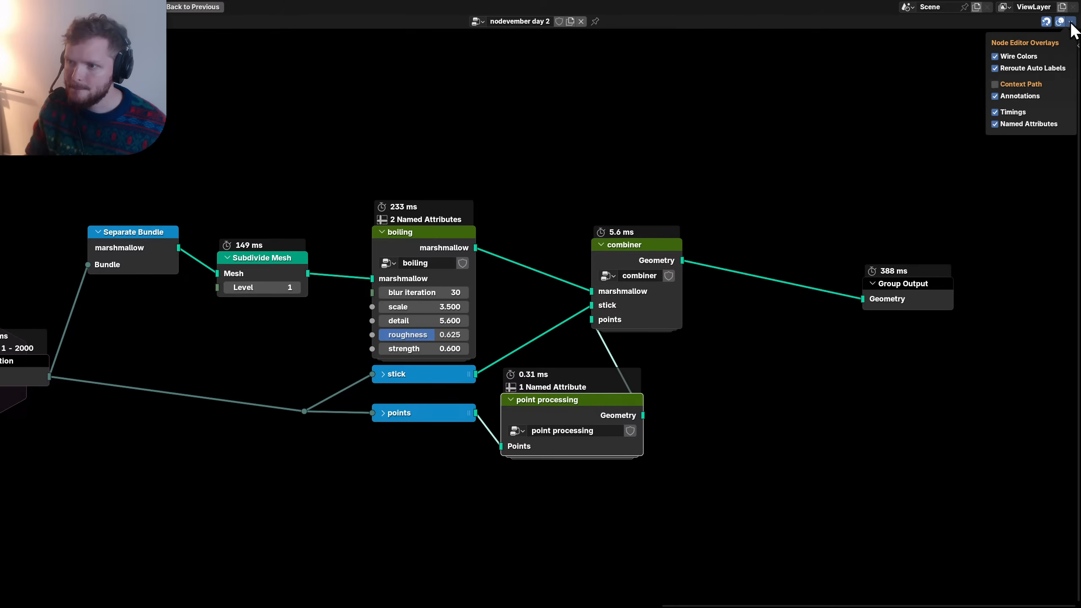
left_click(995, 124)
left_click(994, 112)
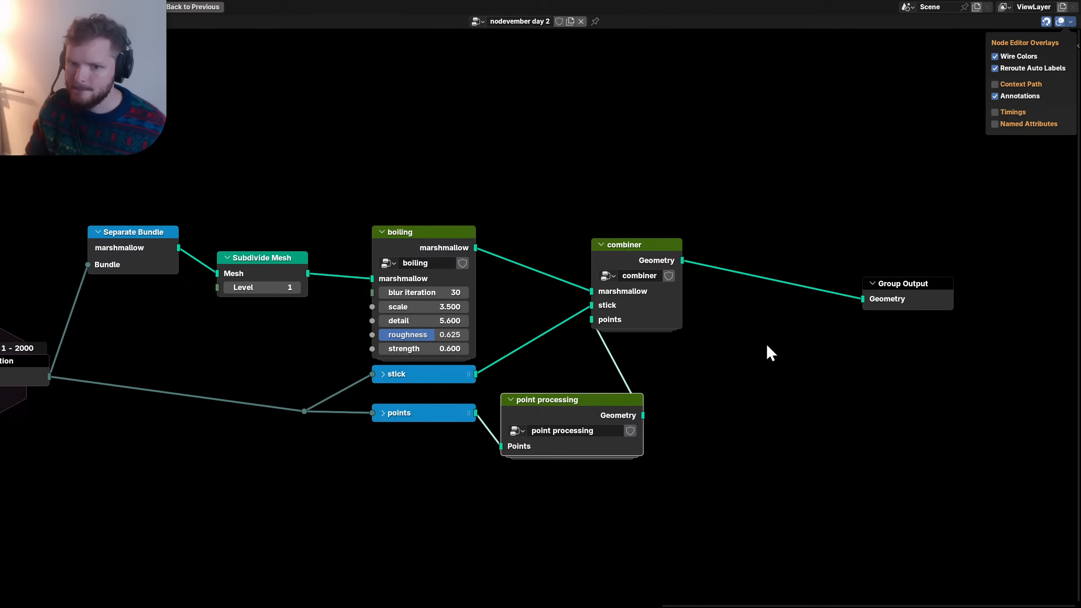
- Space out the combiner and point processing nodes, narrow the point processing node, and open its group
key("g")
left_click(615, 257)
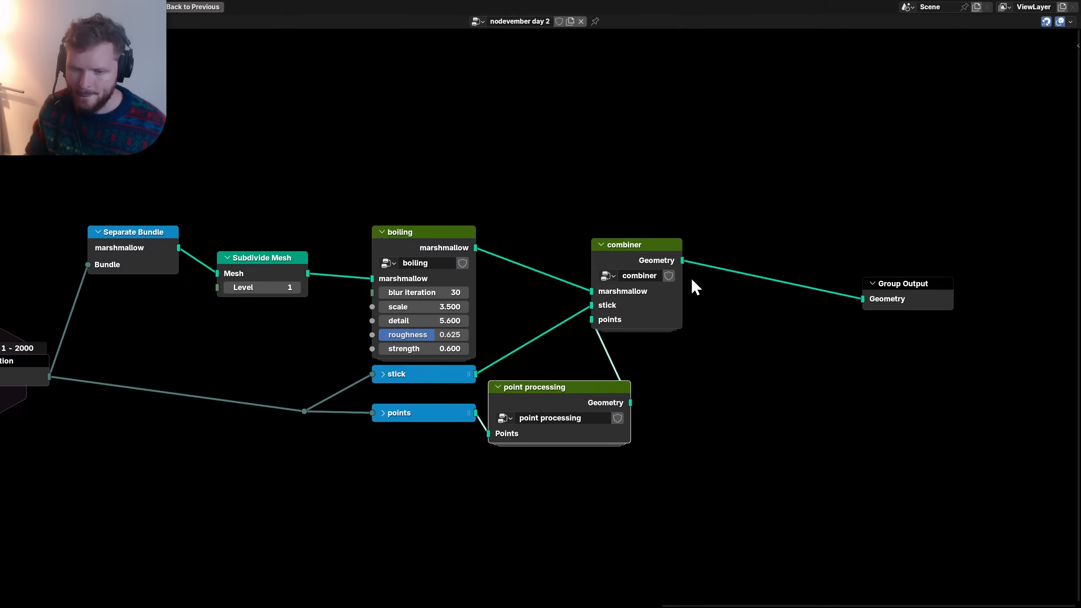
left_click_drag(745, 321, 621, 253)
key("g")
left_click(682, 230)
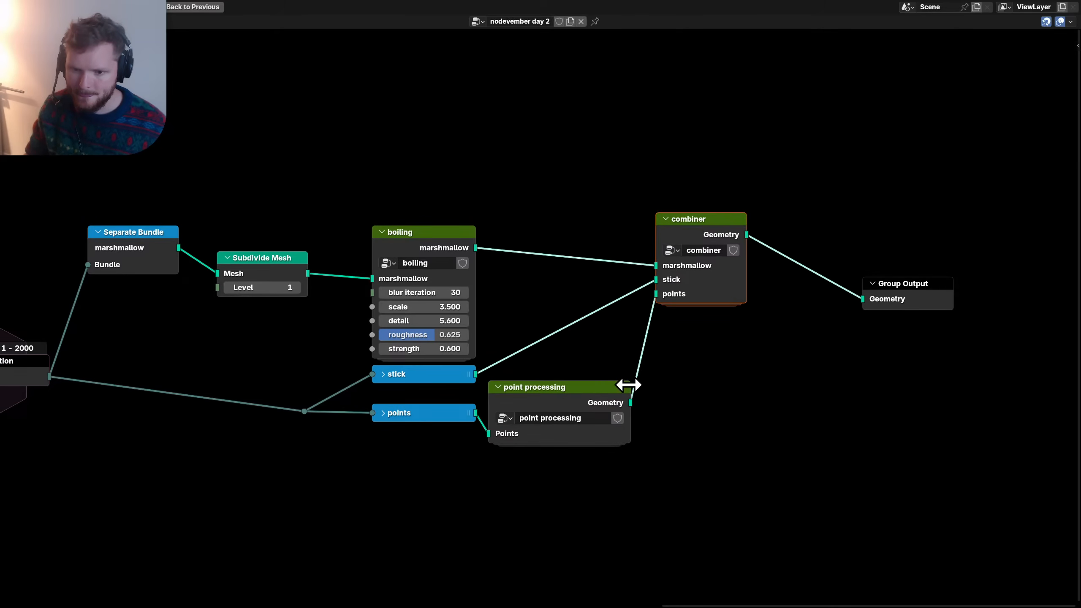
left_click_drag(629, 384, 606, 382)
key("Tab")
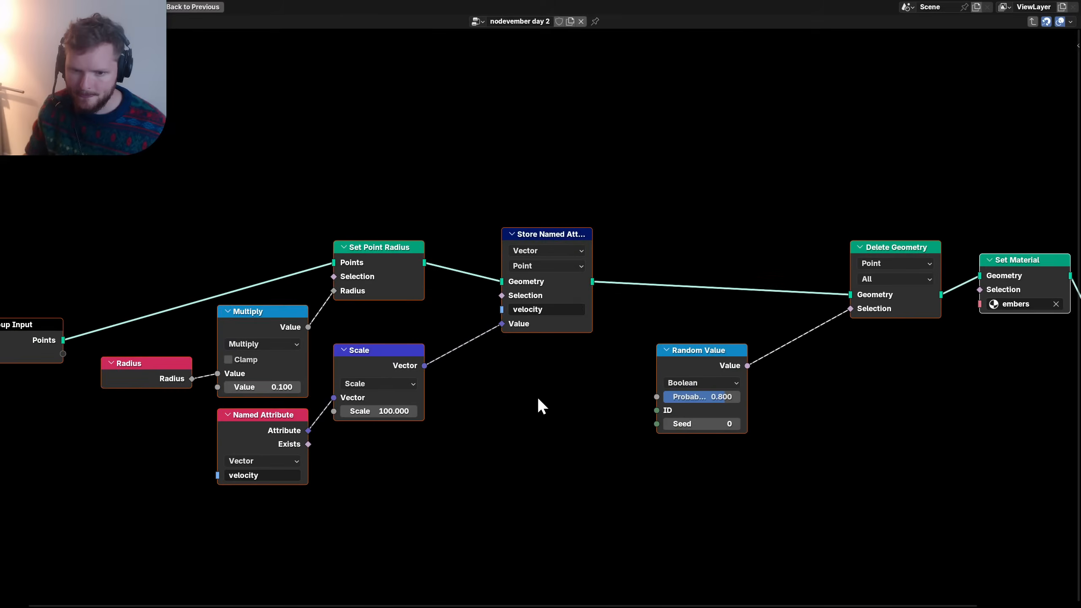
- Save the file and move the Group Input node directly beside Set Point Radius, above the Multiply node
key("ctrl+s")
left_click_drag(163, 332, 173, 352)
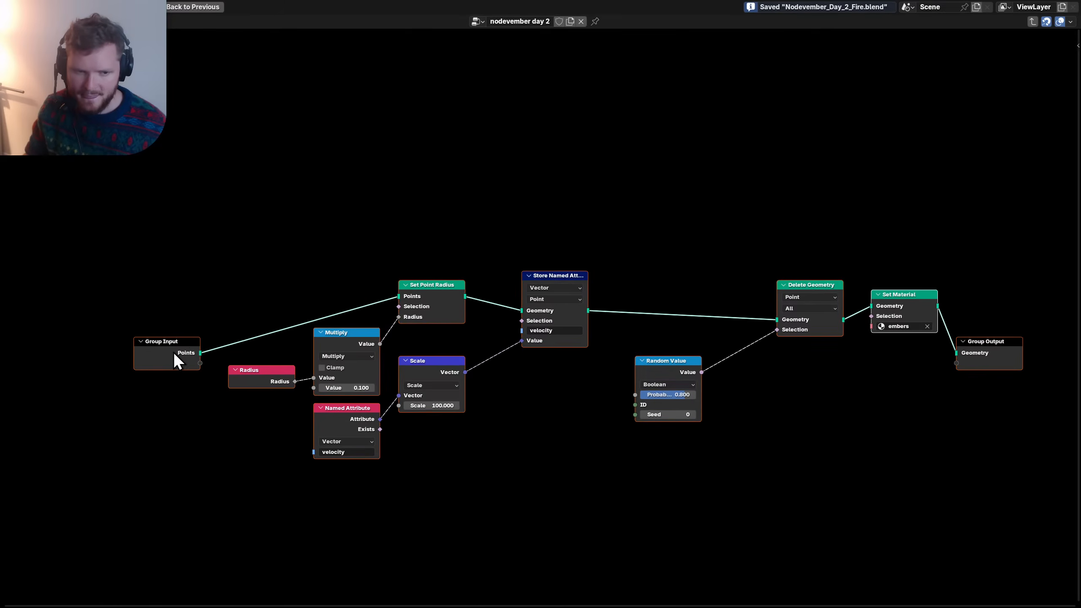
left_click_drag(162, 395, 205, 343)
key("g")
left_click(350, 297)
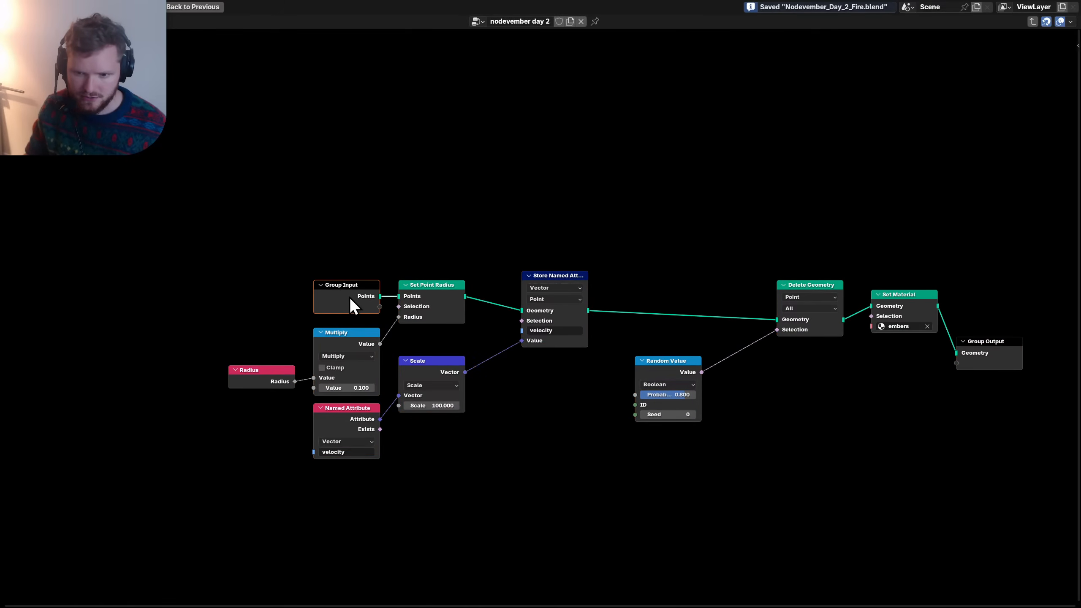
- Duplicate the Group Input beside the Random Value node and expose its Probability as a new group input
key("shift+d")
left_click(541, 381)
scroll(596, 386, "up", 2)
left_click_drag(586, 435, 691, 441)
middle_click_drag(553, 456, 527, 412)
- Rename the Probability group socket to delete probability
key("n")
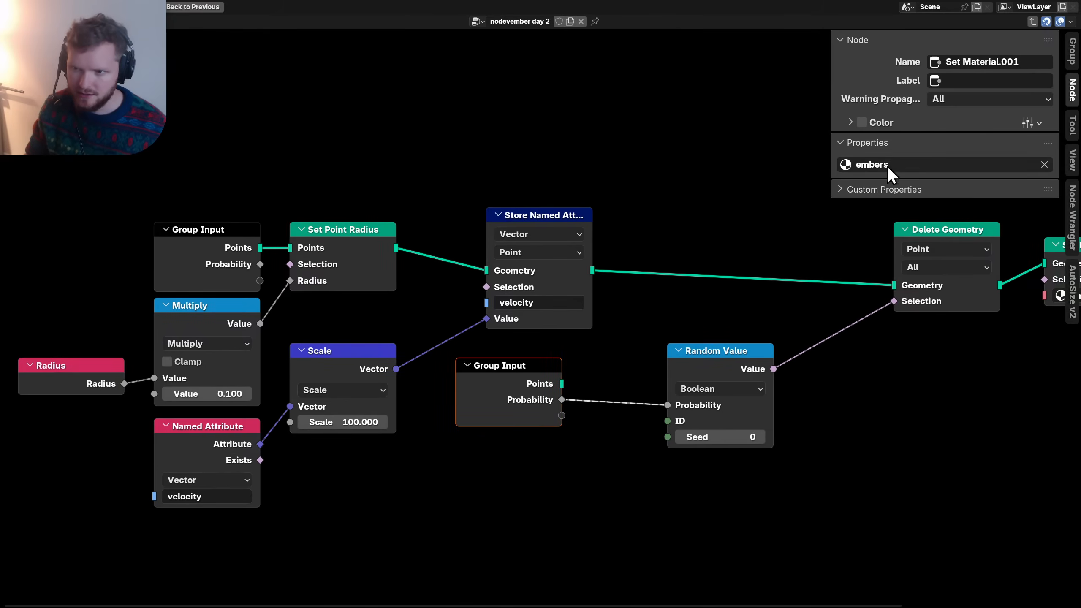
left_click(1073, 52)
left_click(890, 276)
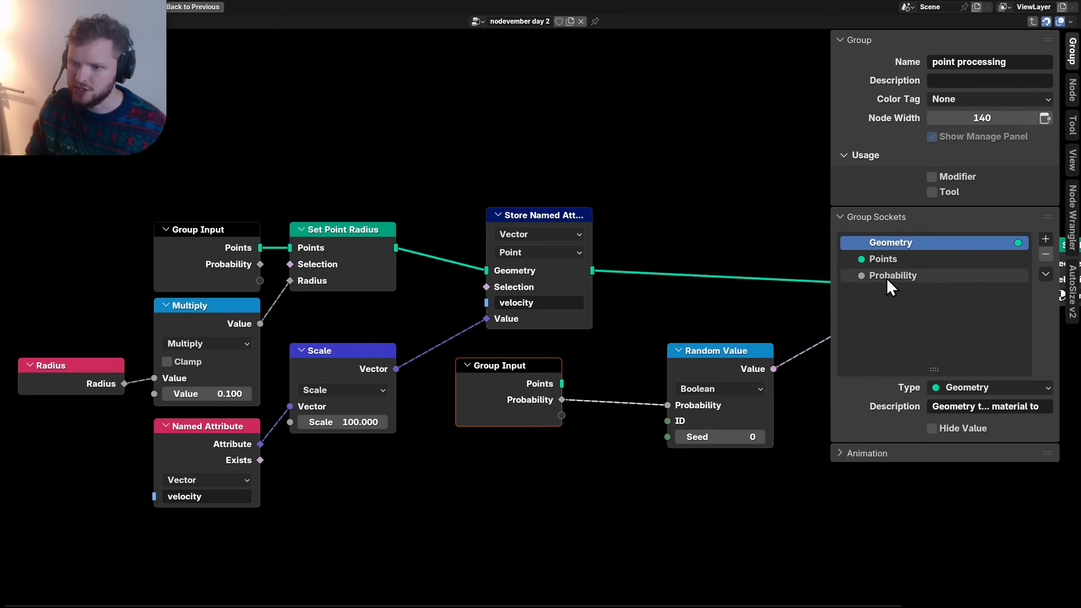
double_click(885, 275)
type("delete p")
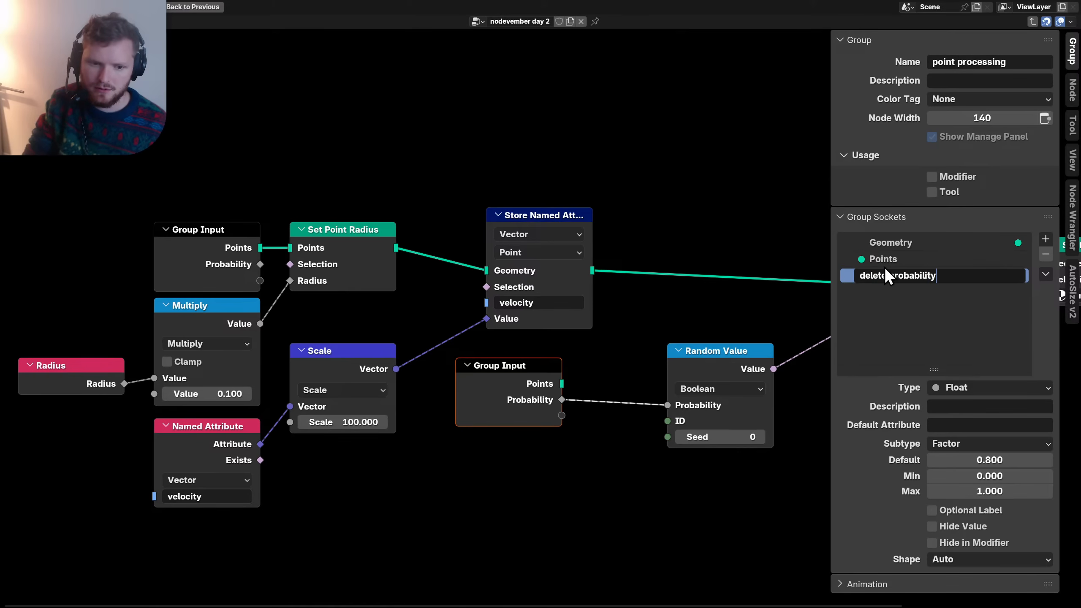
type("robability")
key("Return")
- Move the duplicate Group Input below Named Attribute and expose the Scale node's factor through it as a socket named motion blur
left_click_drag(502, 390, 188, 558)
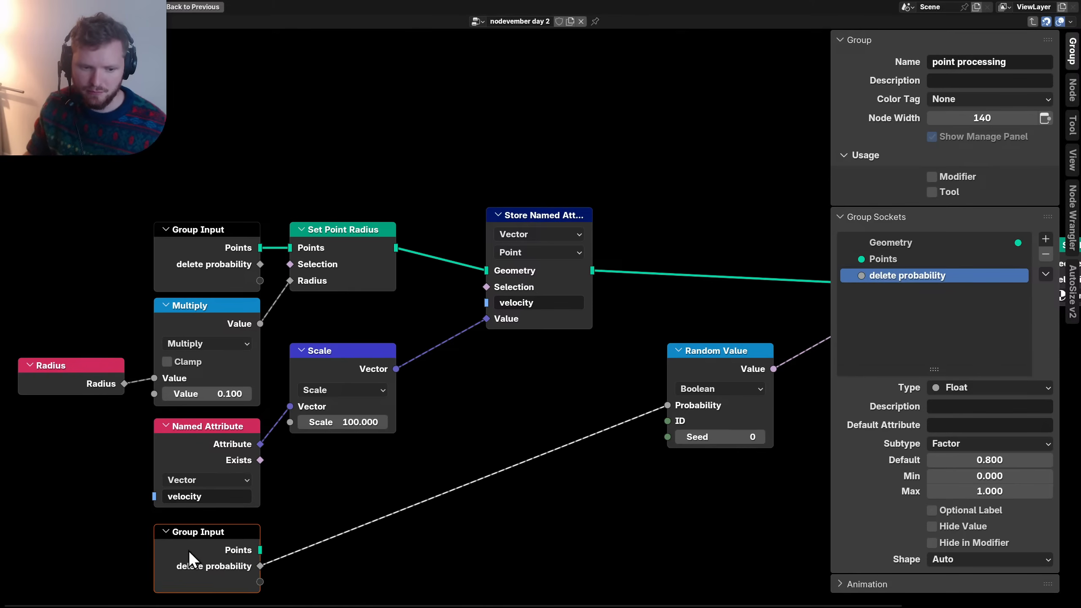
left_click_drag(260, 581, 301, 433)
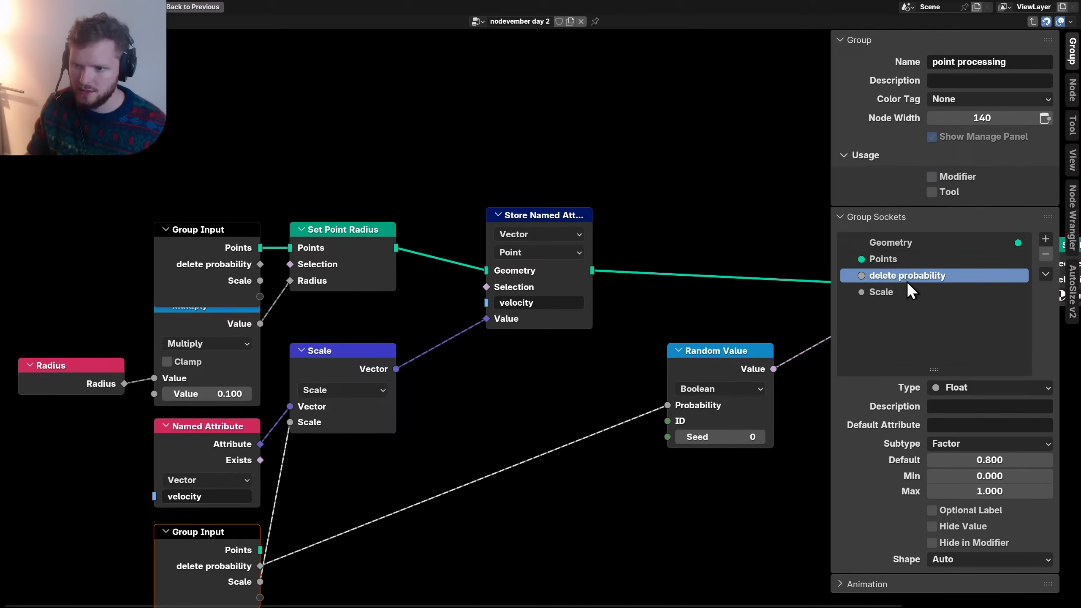
left_click(892, 291)
double_click(893, 291)
type("motio")
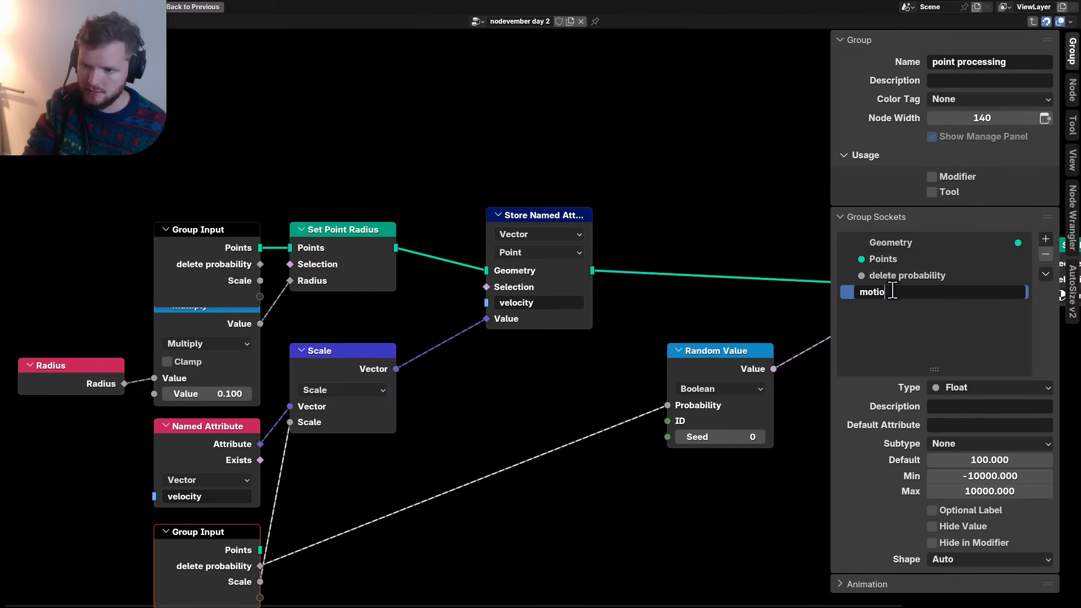
type("n blur")
key("Return")
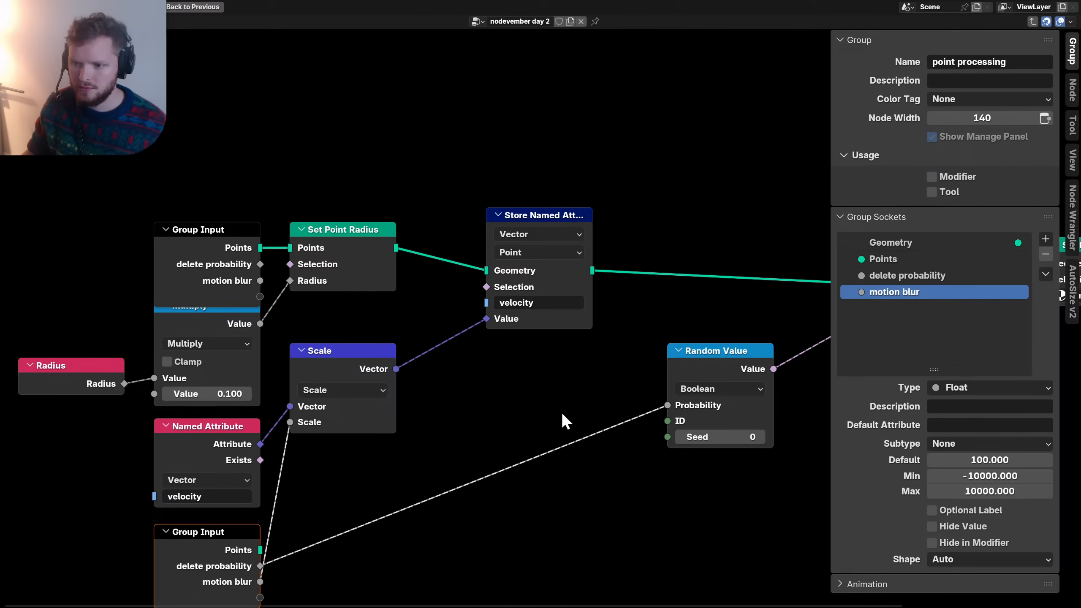
- Restore the full workspace layout, go to frame 1367, and render it to check the embers' motion blur
key("ctrl+space")
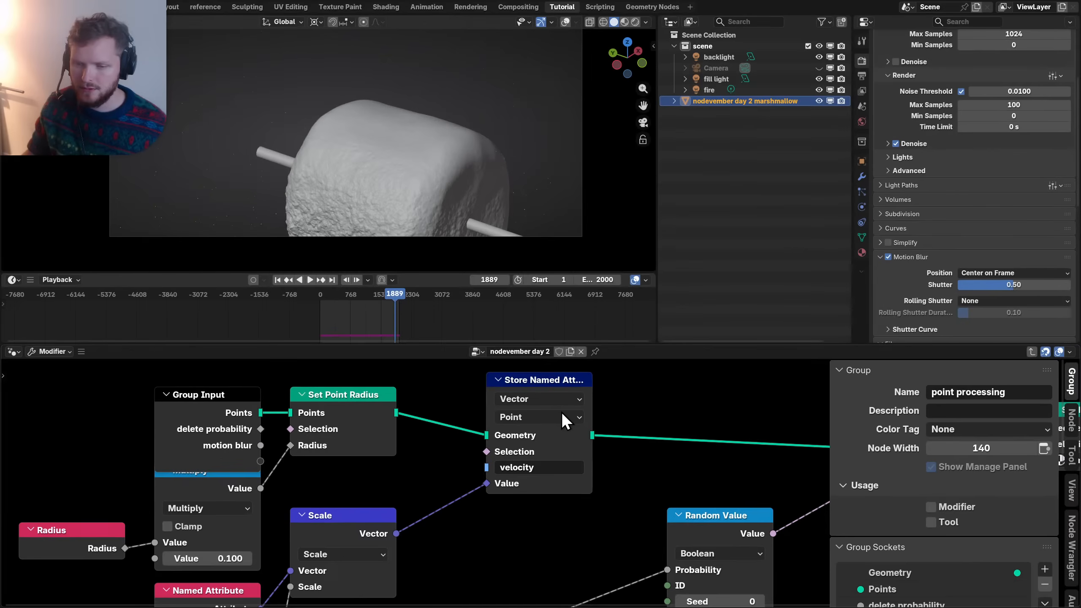
left_click(374, 298)
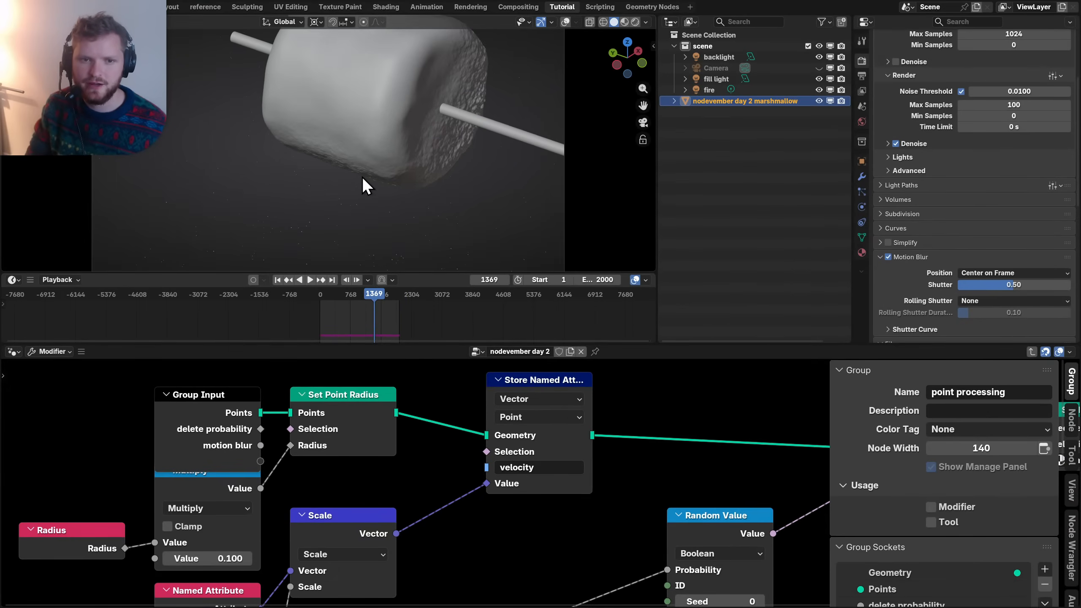
key("Left")
key("Left")
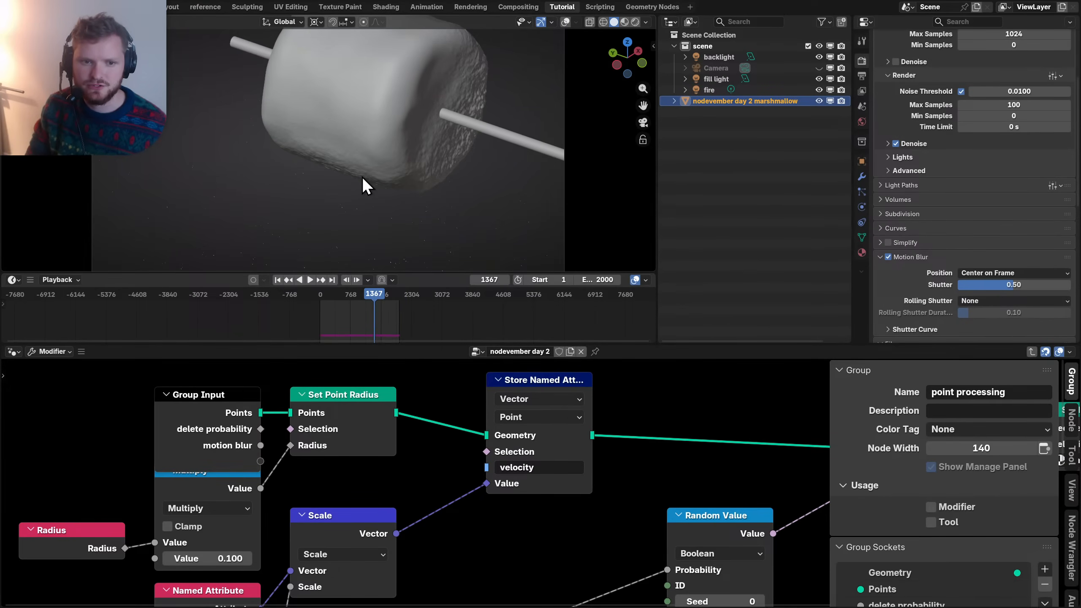
key("F12")
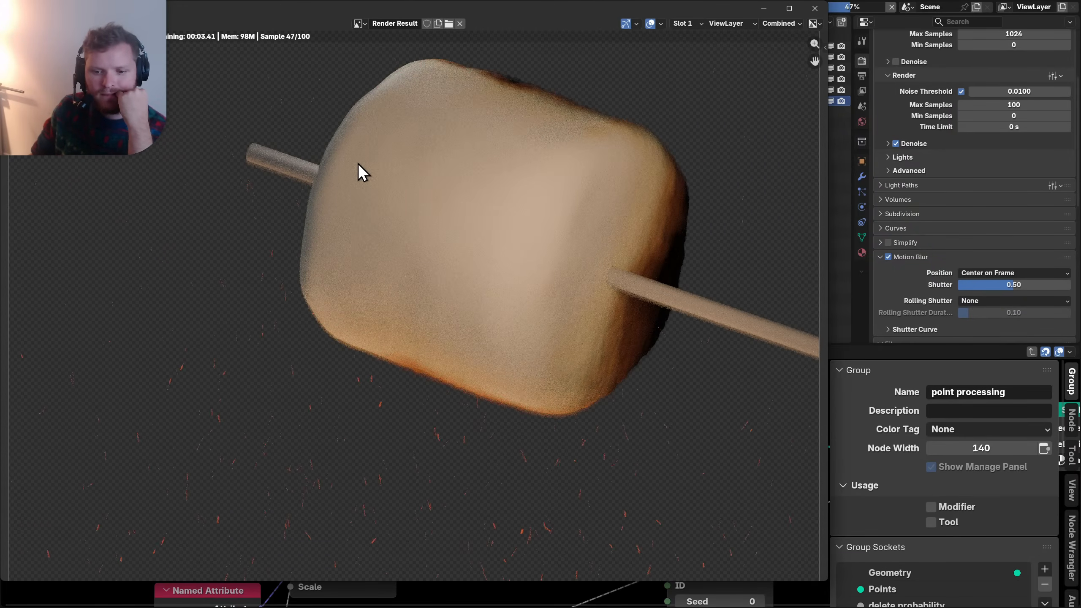
left_click(809, 9)
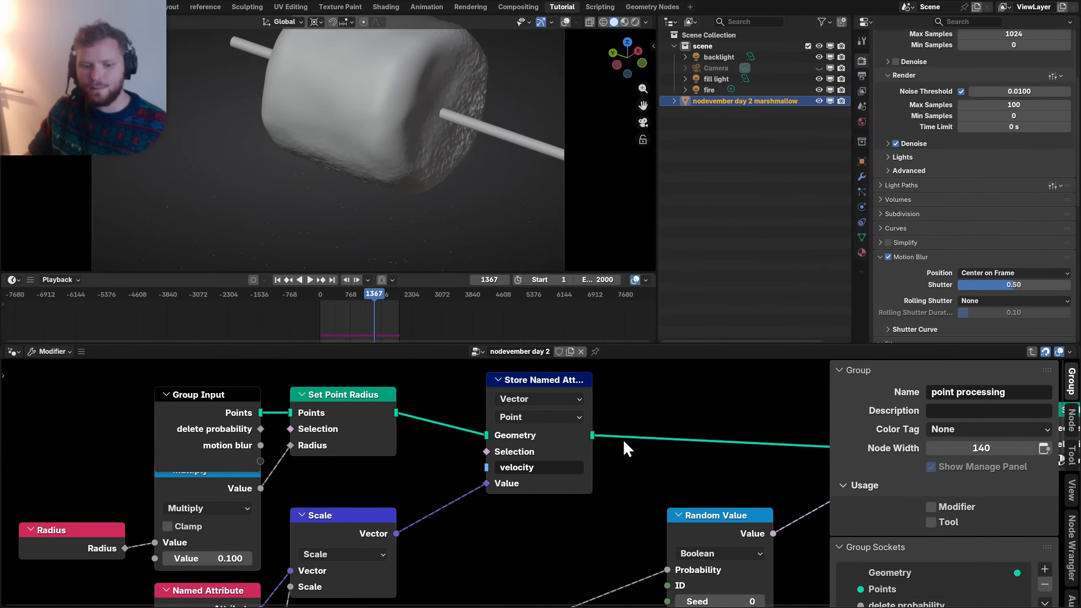
- Leave the point processing group, preview its geometry directly at the Group Output, and play the animation briefly
scroll(623, 441, "down", 9)
middle_click_drag(611, 499, 375, 495)
key("Tab")
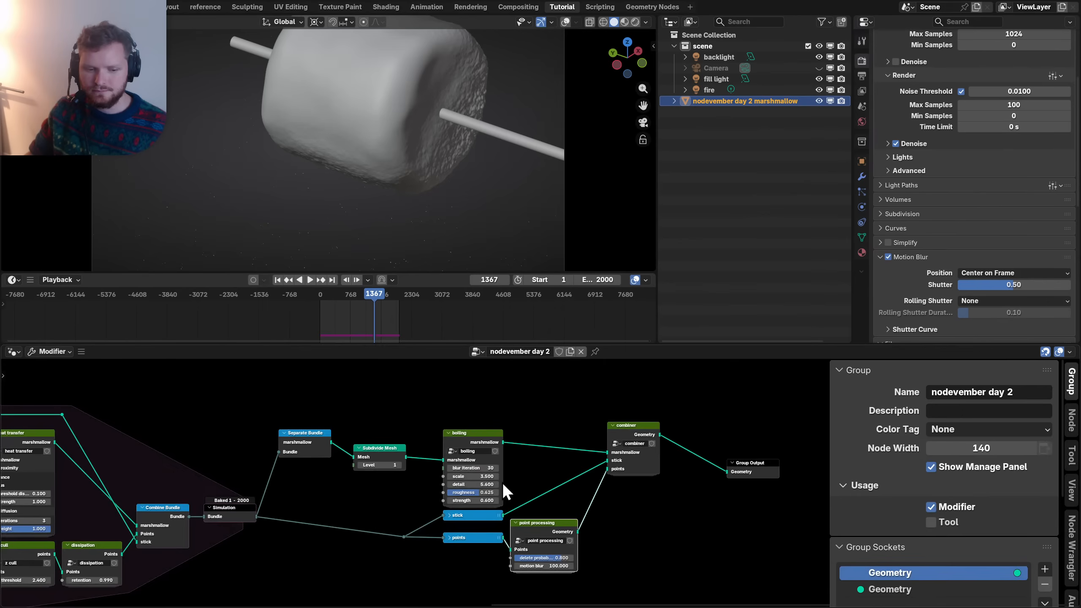
left_click(542, 527, "ctrl+shift")
key("space")
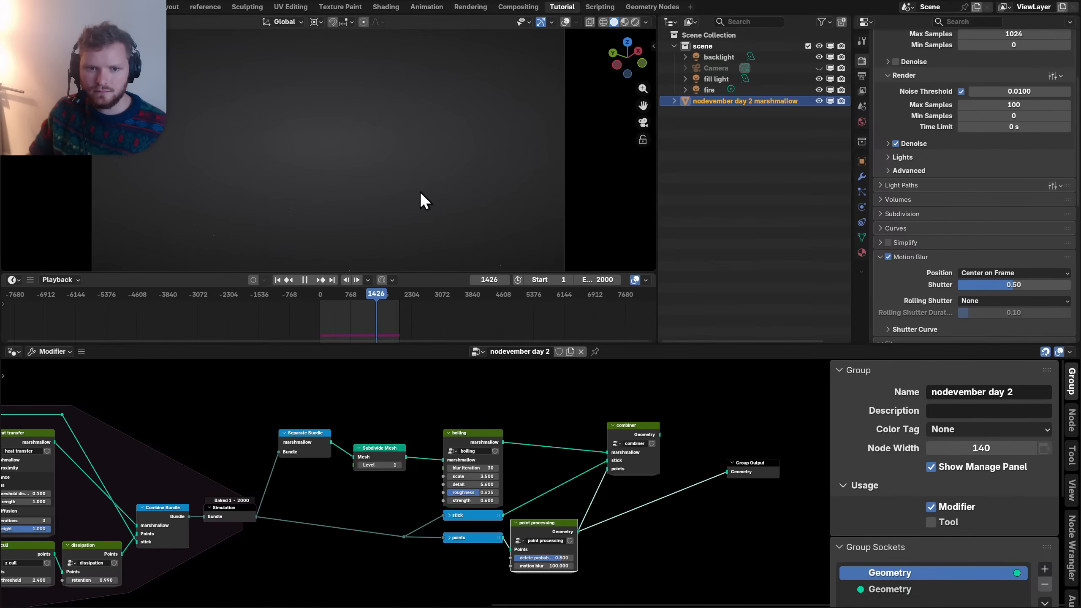
key("space")
- Render the current frame, close the render result, and save the file
key("F12")
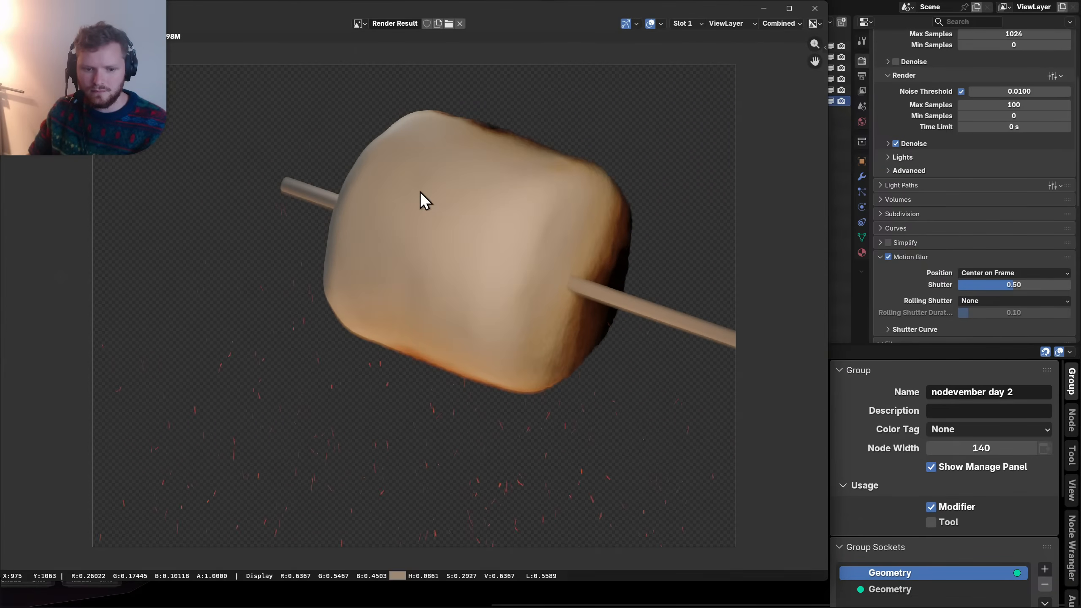
left_click(814, 8)
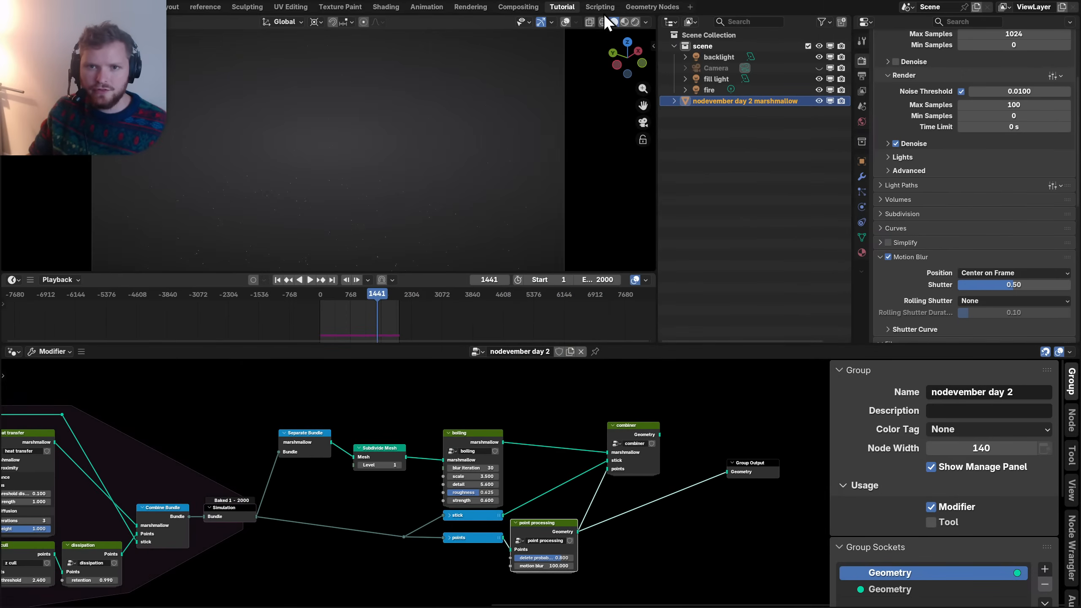
key("ctrl+s")
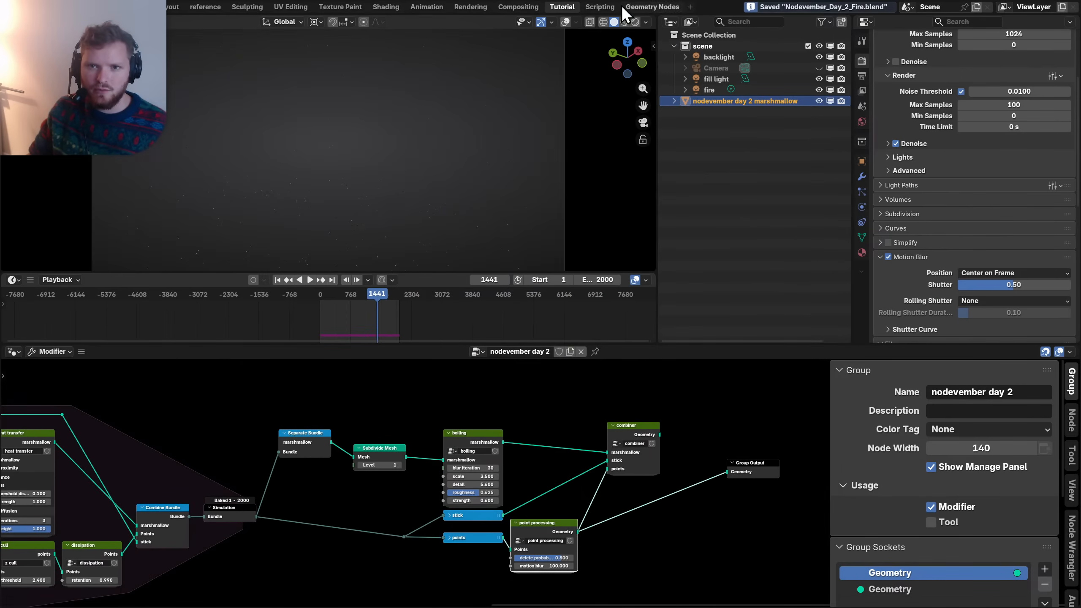
- In the Geometry Nodes workspace, switch the node area to an enlarged Shader Editor and set the viewport to rendered shading
left_click(390, 7)
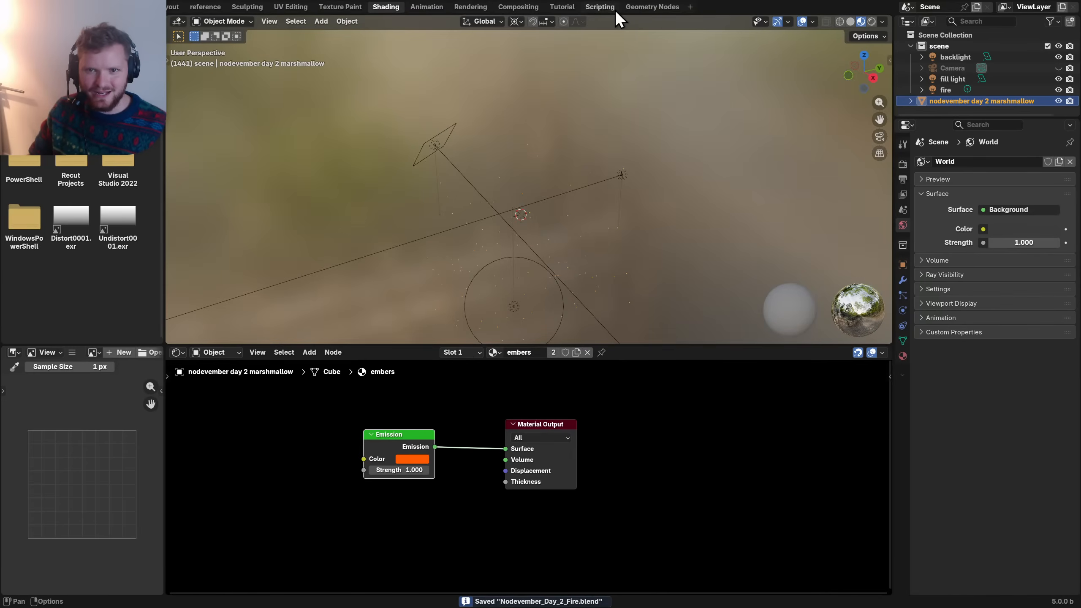
left_click(644, 8)
left_click(12, 289)
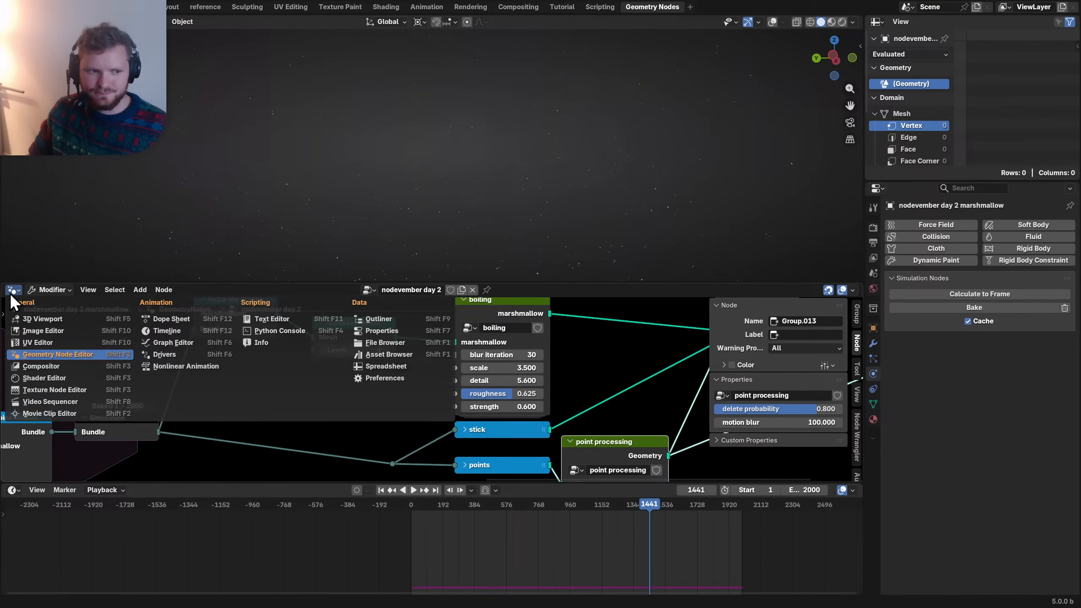
left_click(25, 398)
left_click_drag(223, 483, 219, 533)
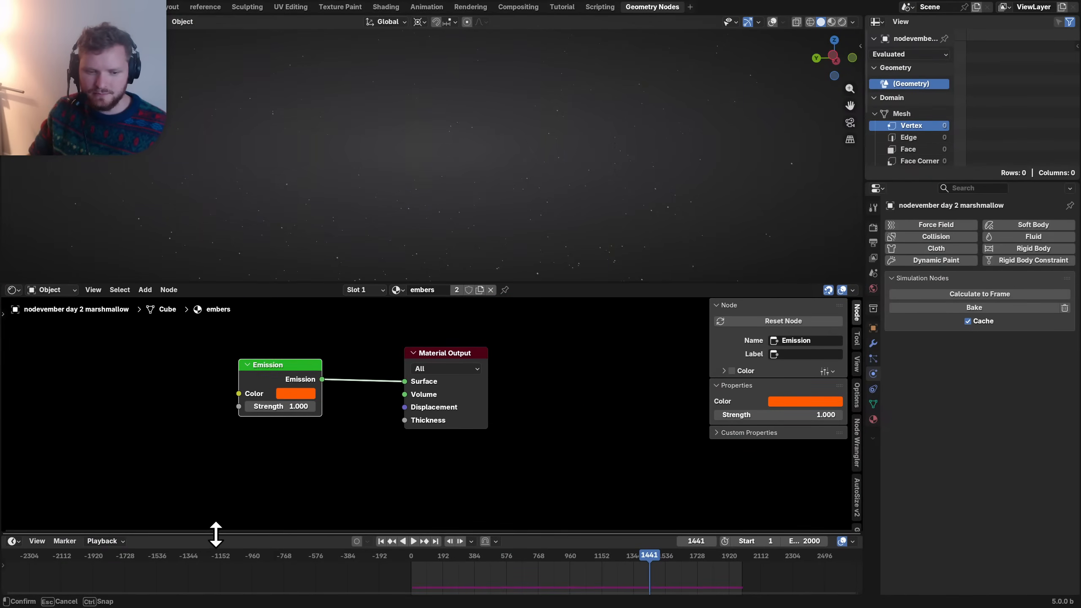
left_click(841, 22)
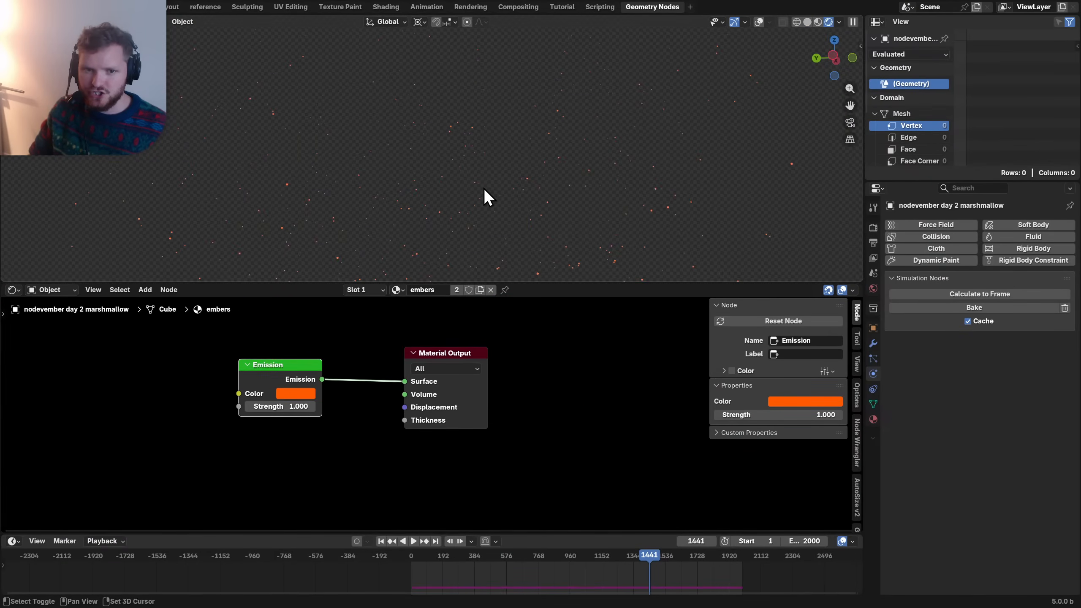
- Save the file and move the Material Output node farther away from the Emission node
key("ctrl+s")
left_click_drag(569, 429, 414, 377)
key("g")
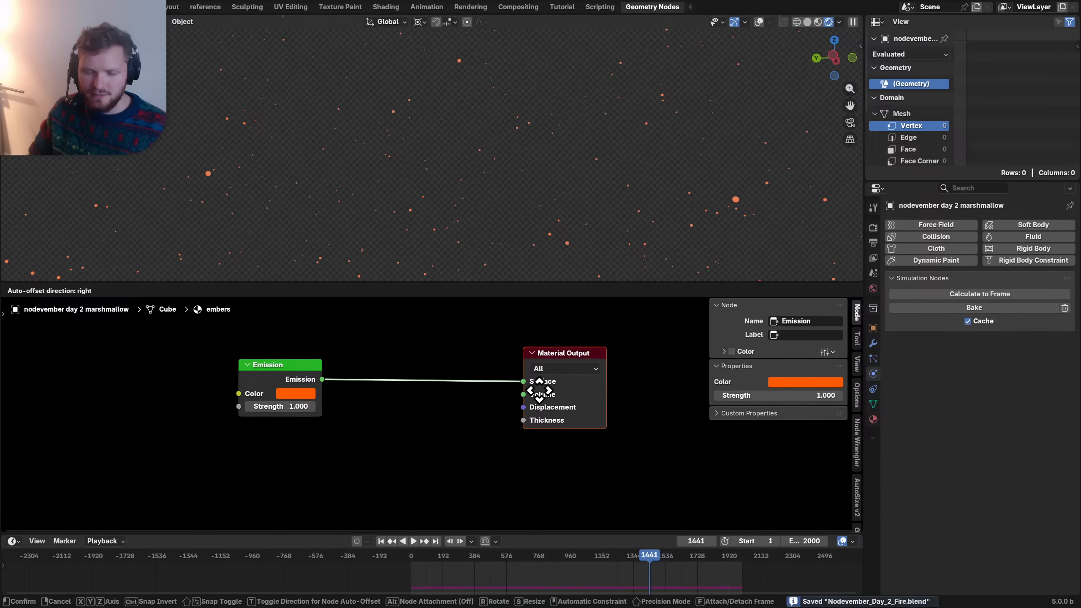
left_click(543, 389)
scroll(400, 388, "up", 4)
middle_click_drag(475, 184, 465, 163, "shift")
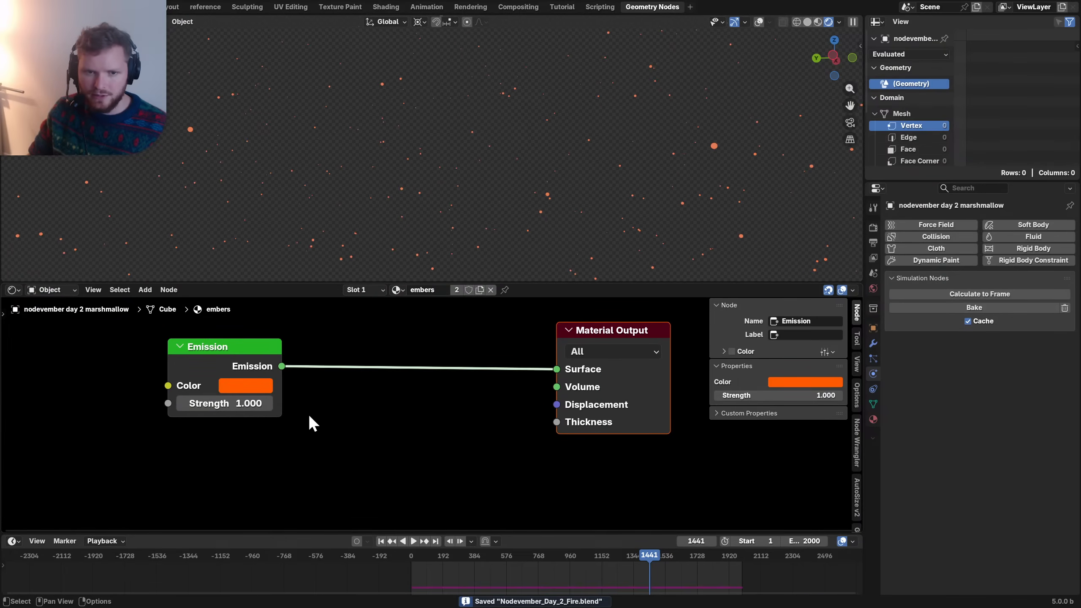
- Add a Geometry node in the space between the Emission and Material Output nodes
middle_click_drag(308, 414, 406, 422)
key("shift+a")
type("g")
key("Return")
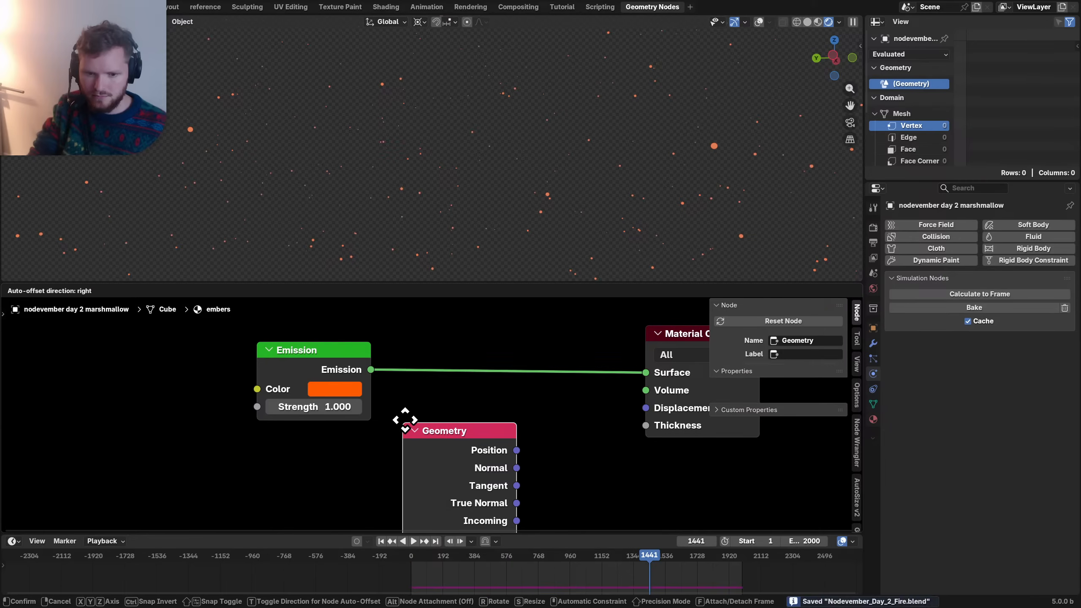
left_click(478, 407)
- Preview the Geometry node's outputs one after another up to Random Per Island, and delete the node
middle_click_drag(478, 407, 372, 362)
left_click(371, 361, "ctrl+shift")
left_click(371, 362, "ctrl+shift")
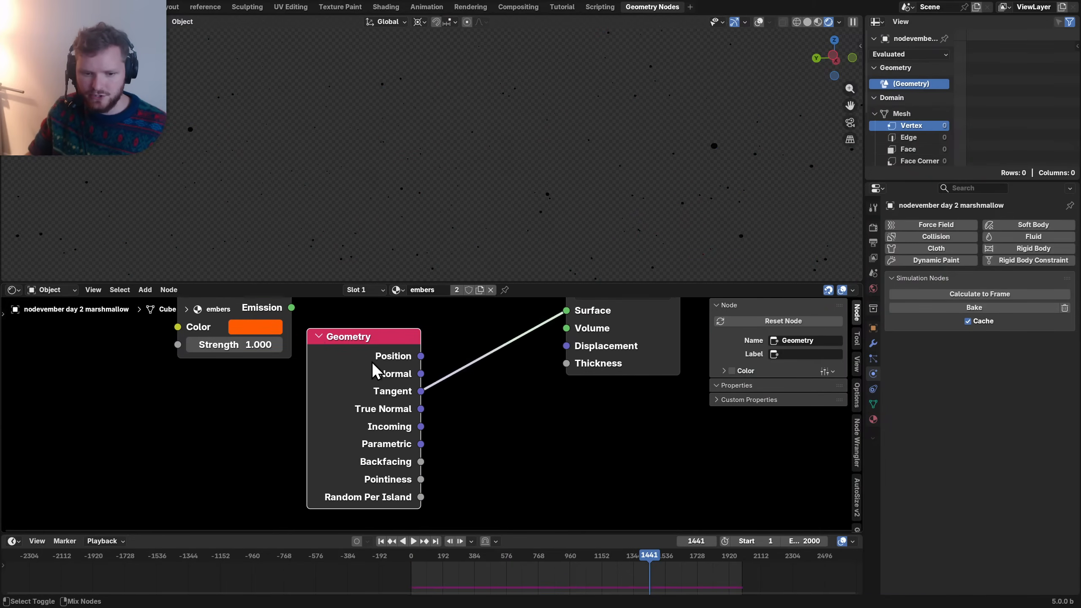
left_click(372, 362, "ctrl+shift")
left_click(372, 361, "ctrl+shift")
left_click(371, 362, "ctrl+shift")
left_click(371, 361, "ctrl+shift")
left_click(372, 362, "ctrl+shift")
left_click(372, 362, "ctrl+shift")
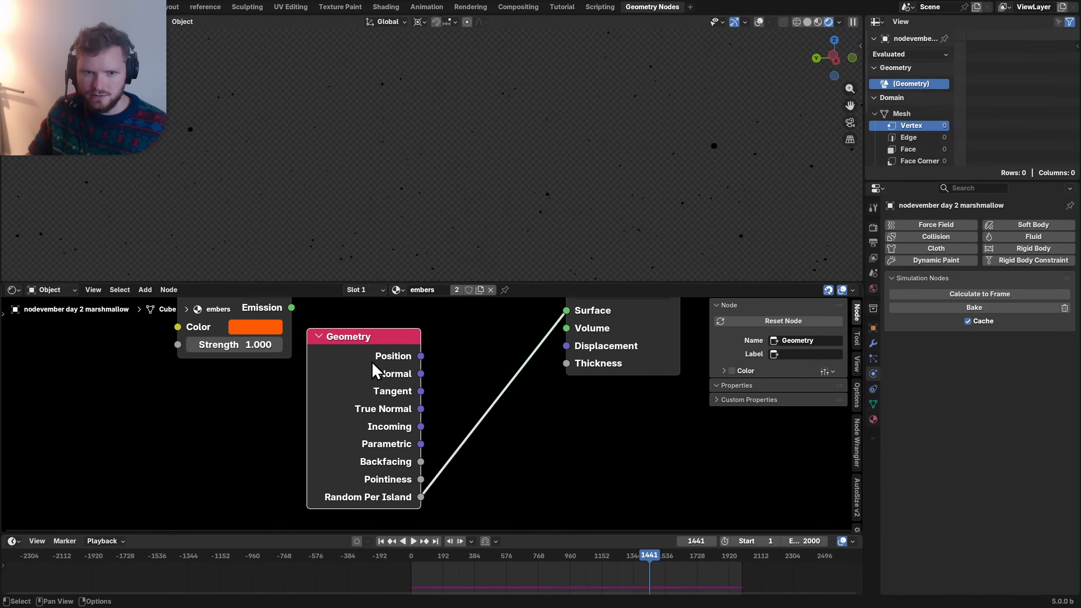
key("x")
- Add a Point Info node and preview its Random output on the embers
key("shift+a")
type("point")
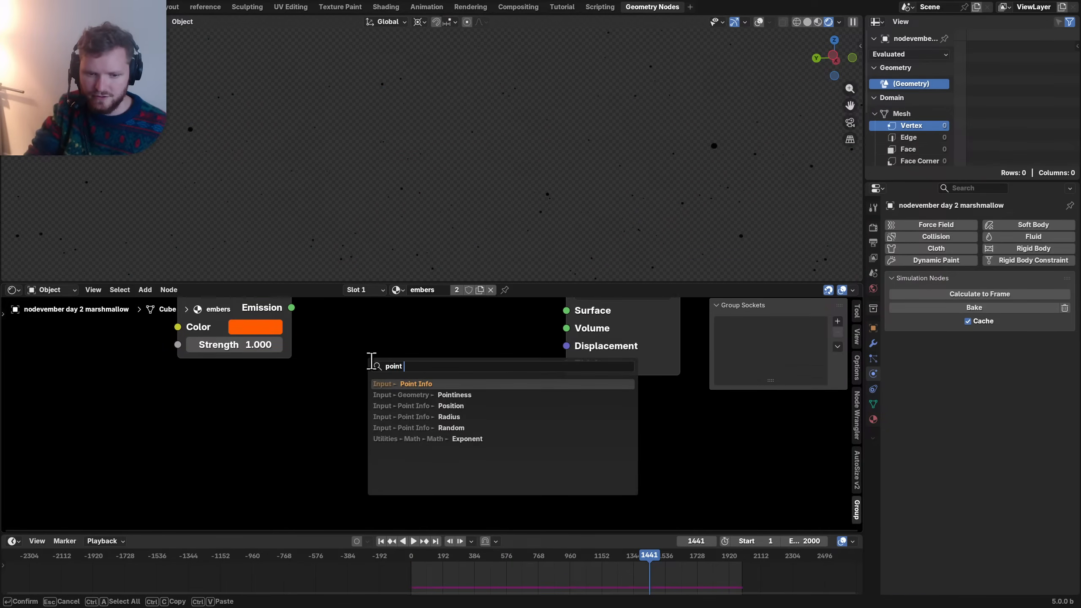
key("Return")
left_click(403, 370)
left_click(402, 368, "ctrl+shift")
left_click(403, 369, "ctrl+shift")
left_click(403, 368, "ctrl+shift")
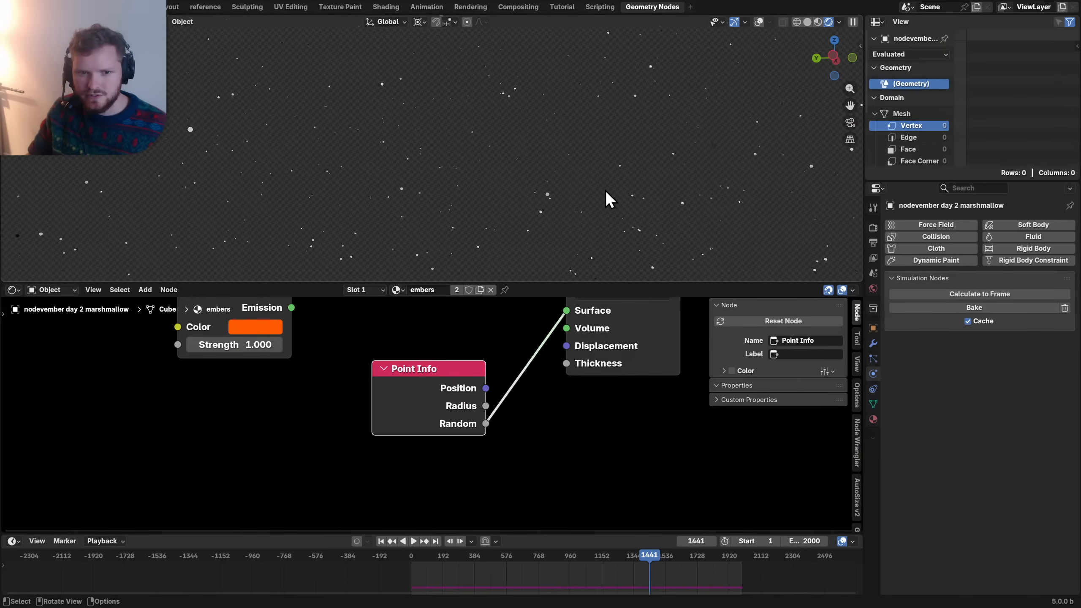
- Place the Point Info node ahead of the Emission node and shift Emission closer to Material Output
scroll(605, 190, "down", 1)
left_click_drag(403, 375, 1, 409)
middle_click_drag(240, 337, 316, 410)
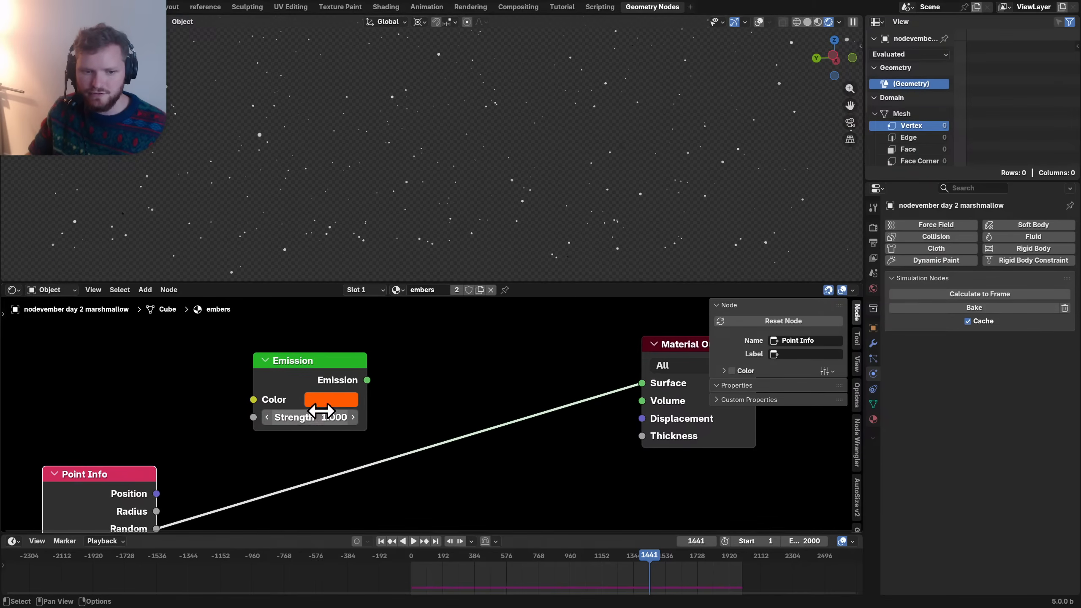
left_click_drag(317, 366, 413, 332)
- Try a Mix Color node with the Emission node's orange copied into A and B, and delete it
key("shift+a")
type("mi")
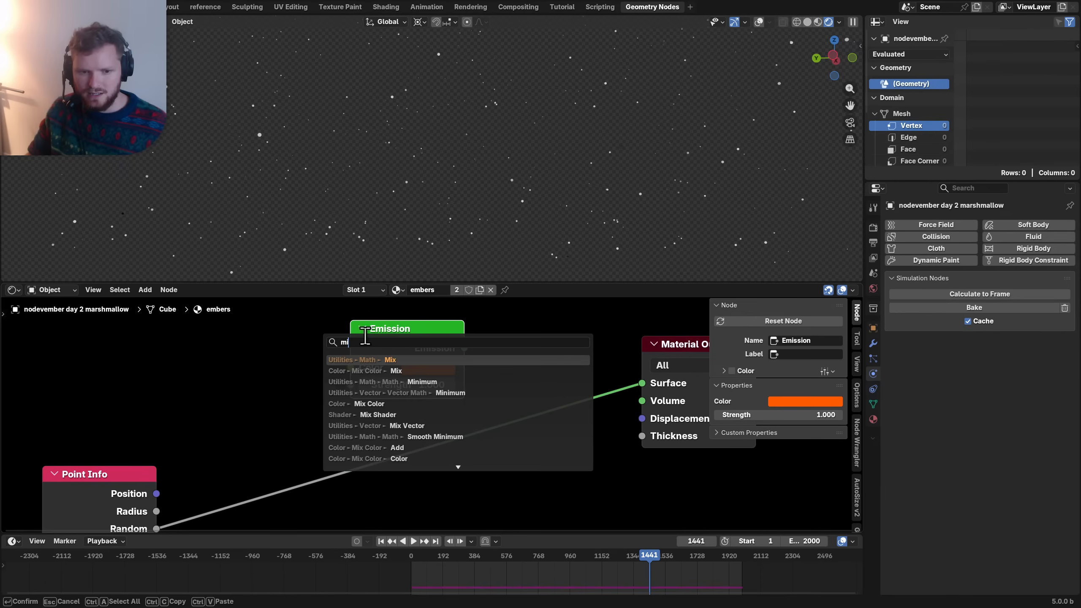
type("x c")
key("Return")
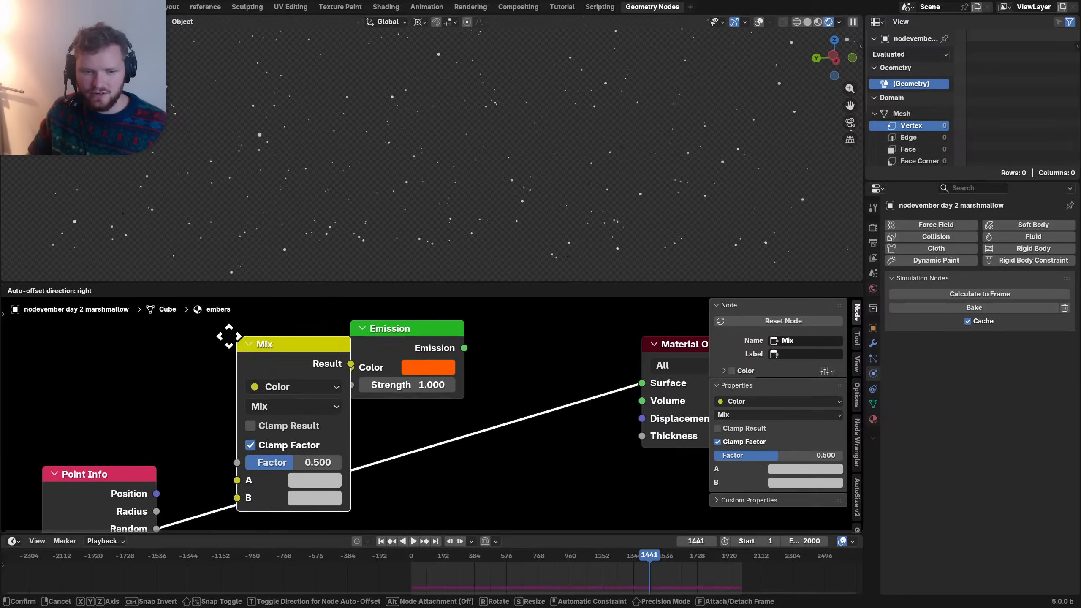
left_click(206, 309)
middle_click_drag(420, 386, 499, 376)
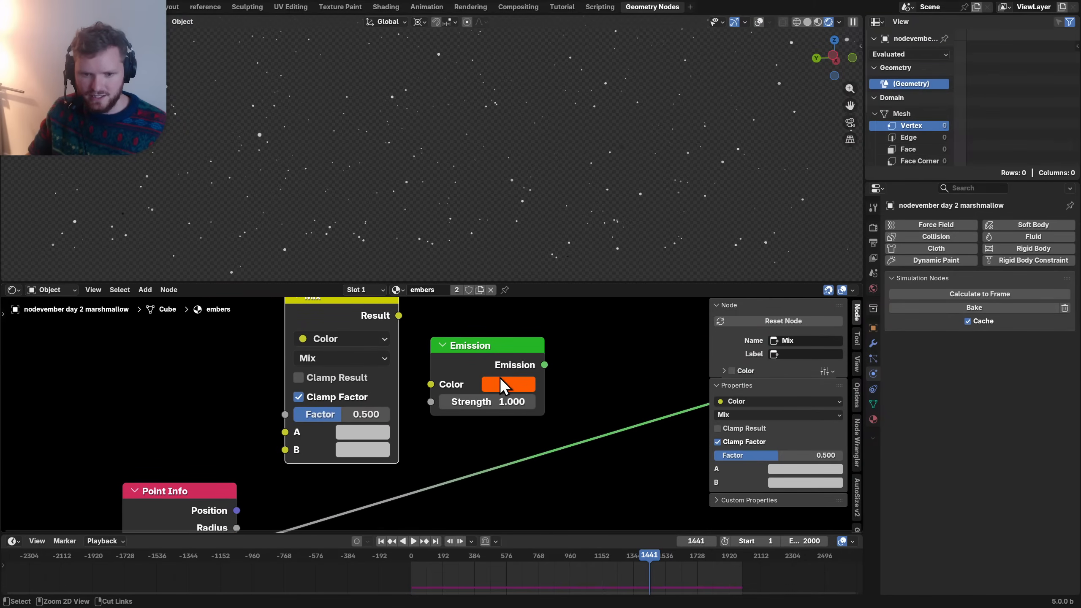
key("ctrl+c")
key("ctrl+v")
key("ctrl+v")
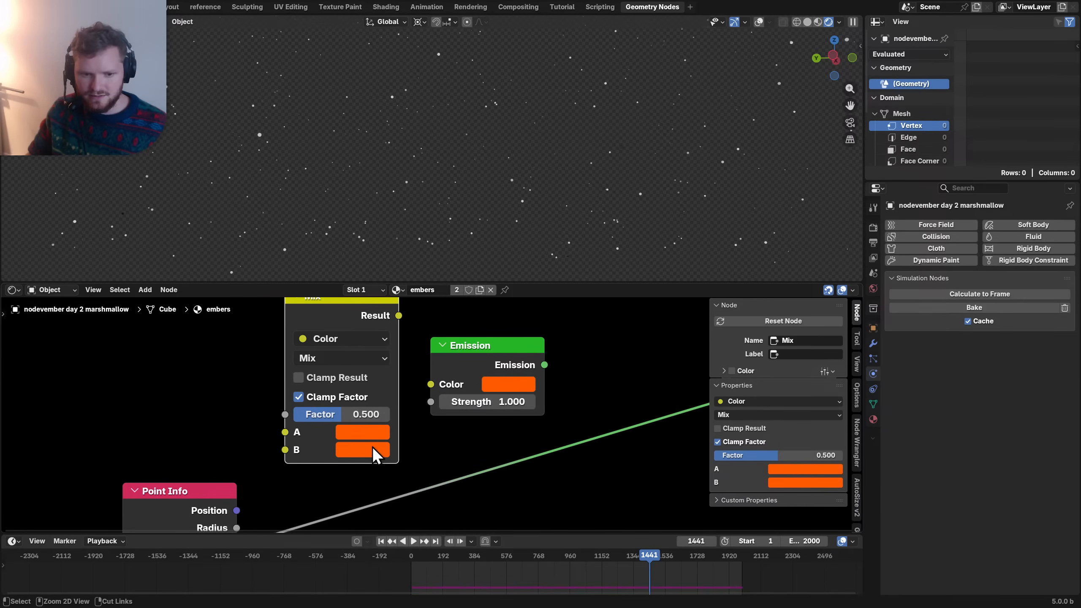
key("x")
- Add a Color Ramp node and connect the Point Info node's Random output to its Factor
left_click_drag(172, 507, 75, 394)
key("shift+a")
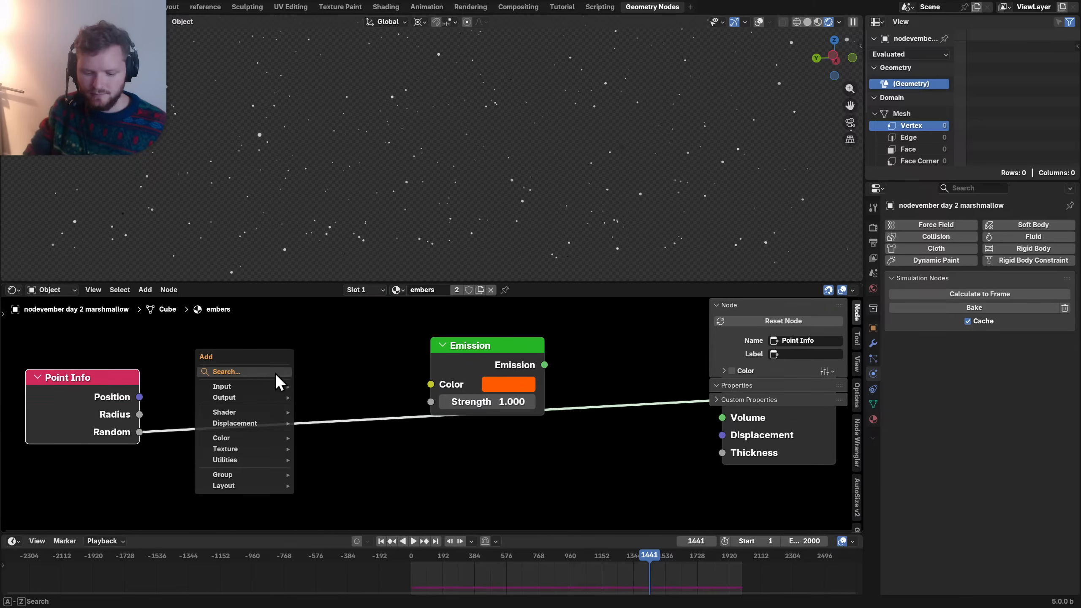
type("color ra")
key("Return")
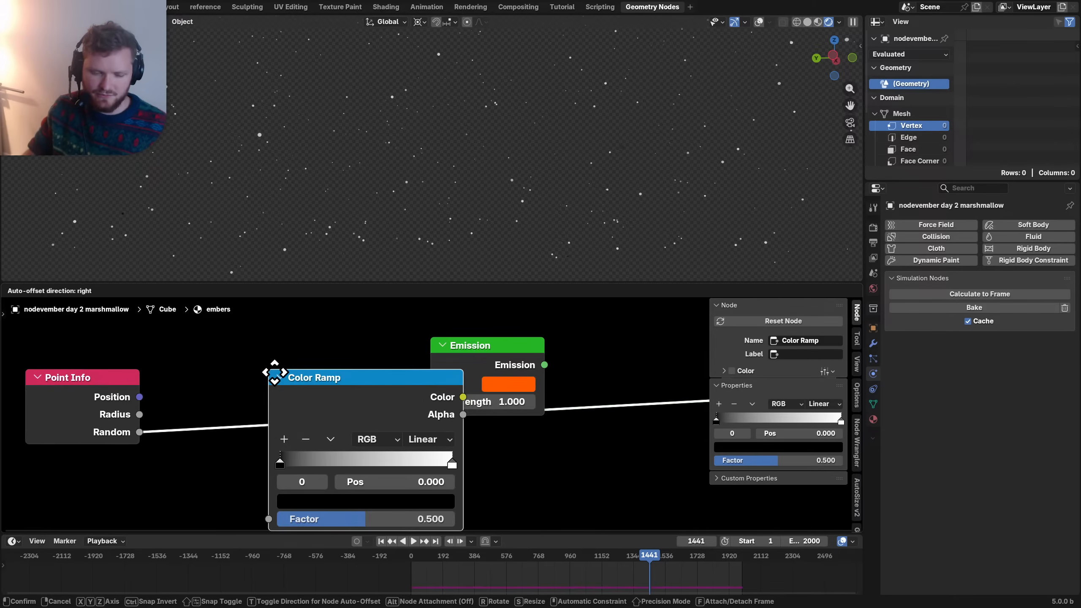
left_click(214, 260)
left_click_drag(138, 444, 206, 400)
middle_click_drag(257, 402, 210, 445)
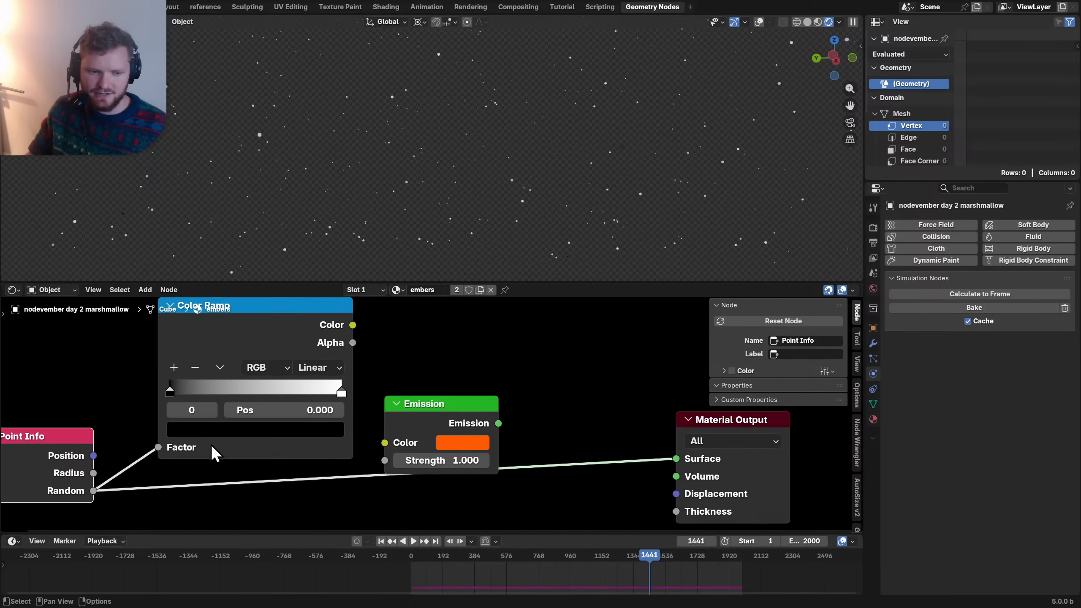
- Cycle the embers preview through the Point Info node's Position, Radius and Random outputs
scroll(217, 405, "up", 1)
middle_click_drag(236, 412, 333, 389)
left_click(82, 441, "ctrl+shift")
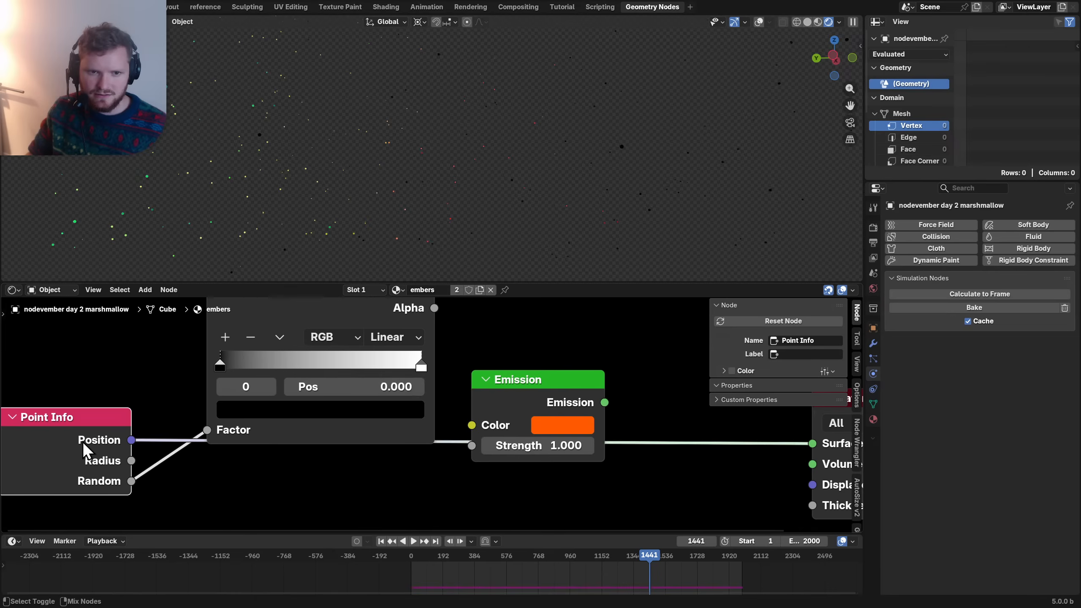
left_click(83, 441, "ctrl+shift")
left_click(83, 442, "ctrl+shift")
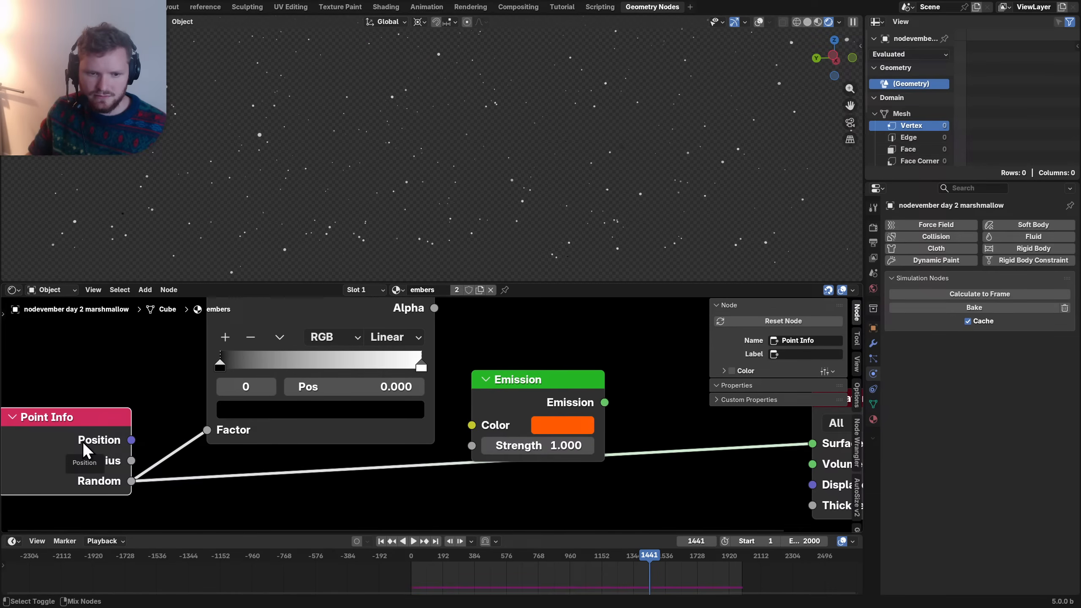
left_click(83, 441, "ctrl+shift")
left_click(83, 442, "ctrl+shift")
left_click(83, 441, "ctrl+shift")
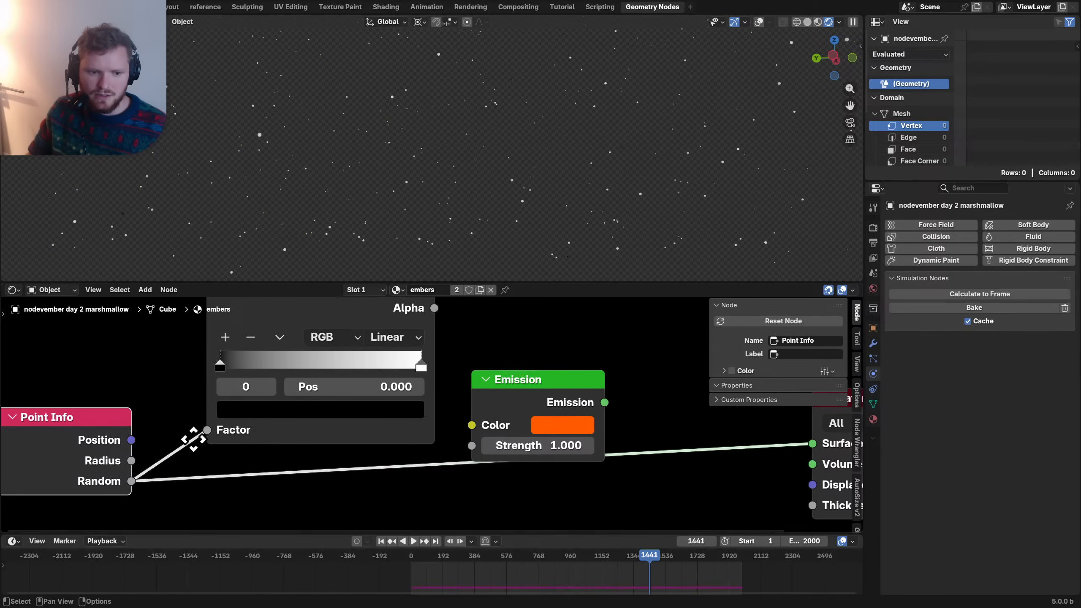
- Preview the Color Ramp on the embers and paste the Emission node's orange into its first stop
middle_click_drag(194, 439, 93, 524)
left_click(236, 359, "ctrl+shift")
middle_click_drag(176, 440, 310, 355)
scroll(315, 366, "up", 3)
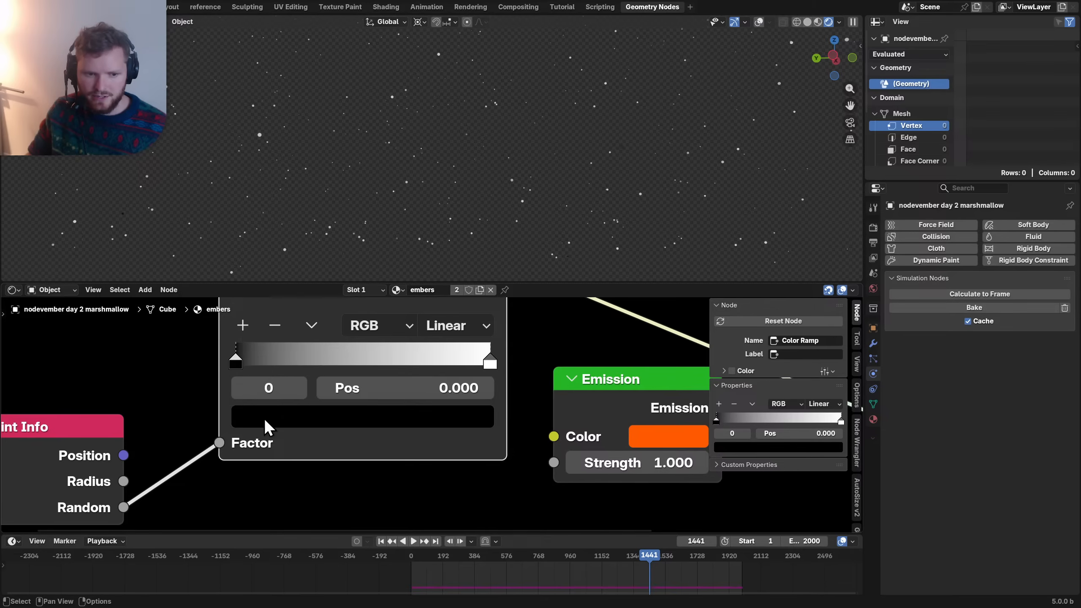
key("ctrl+v")
- Set the Color Ramp's last stop to a saturated red, #FF1400
left_click(304, 389)
left_click(315, 415)
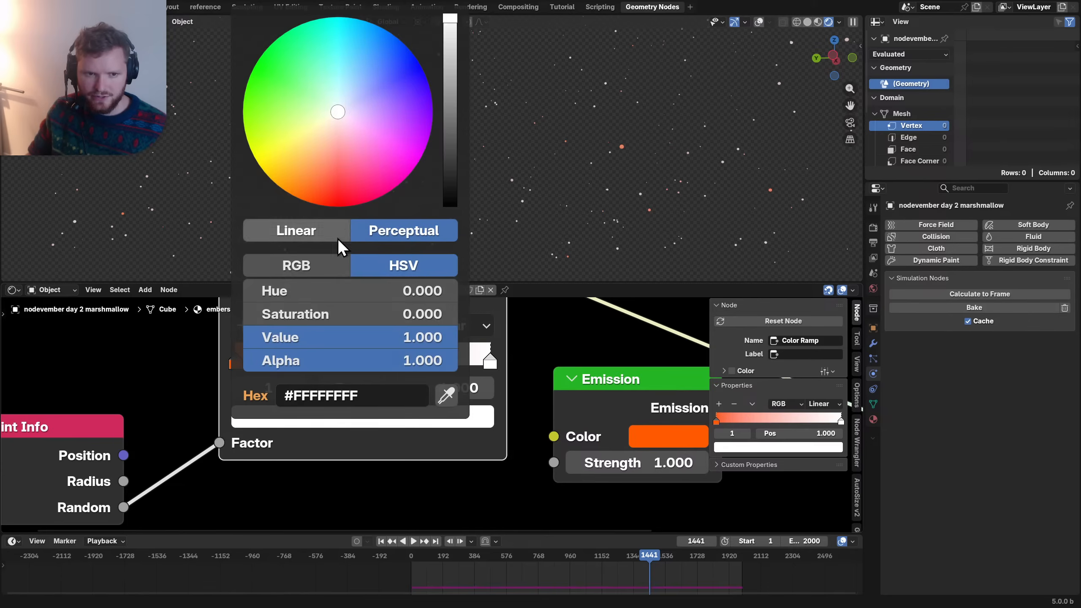
left_click_drag(337, 200, 330, 207)
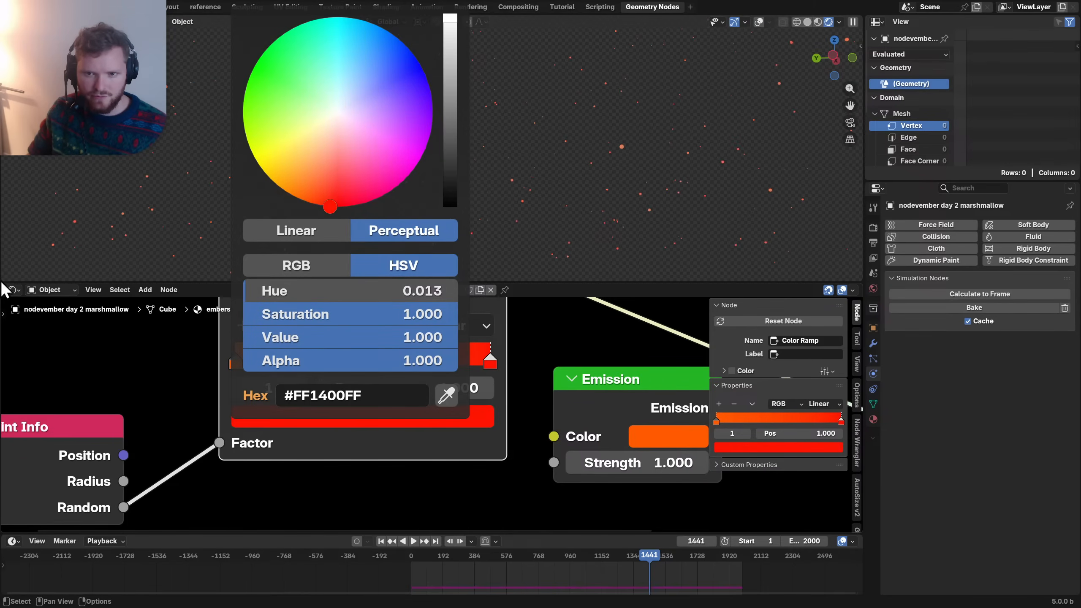
- Add a middle stop at 0.500 to the Color Ramp and colour it yellow, #FFCD00
left_click(242, 325)
left_click(346, 421)
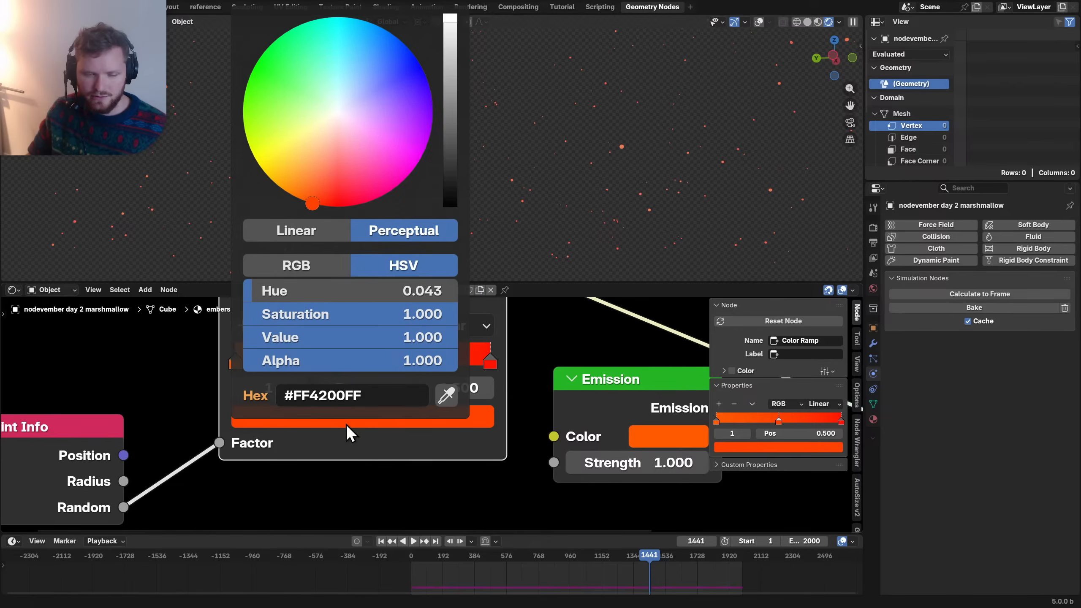
left_click_drag(309, 161, 267, 176)
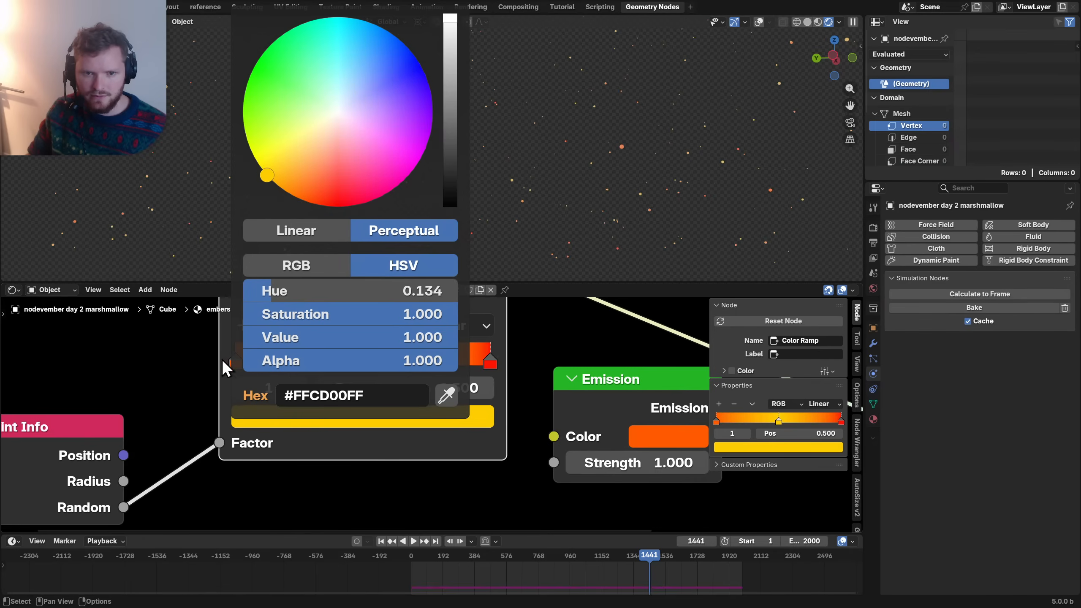
- Connect the Color Ramp's Color output to the Emission Color and the Emission to the Material Output's Surface
middle_click_drag(496, 351, 209, 385)
scroll(267, 365, "down", 5)
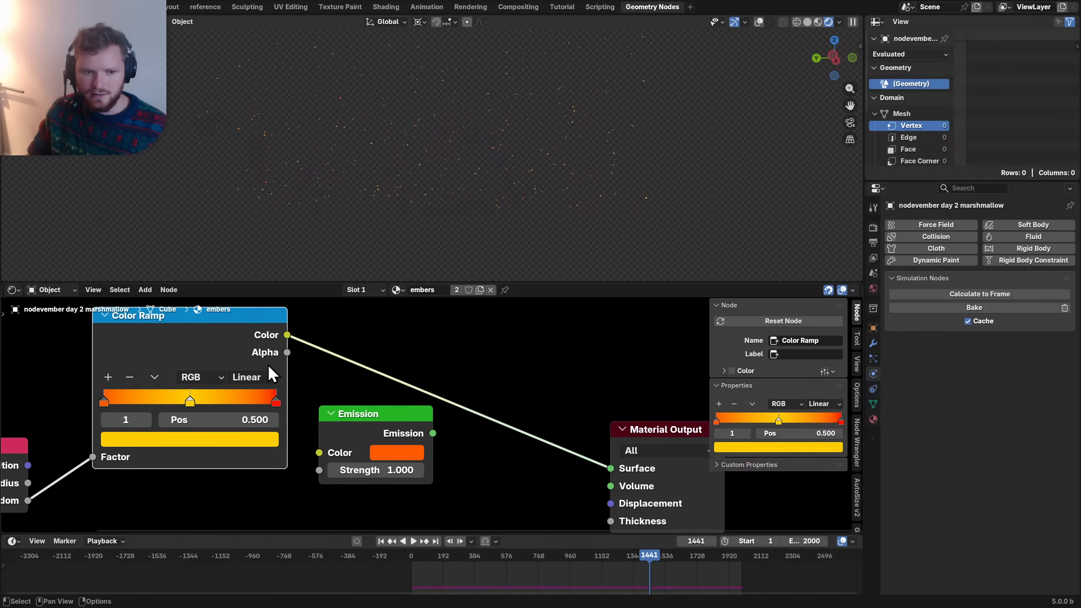
left_click_drag(287, 335, 316, 445)
left_click(375, 424, "ctrl+shift")
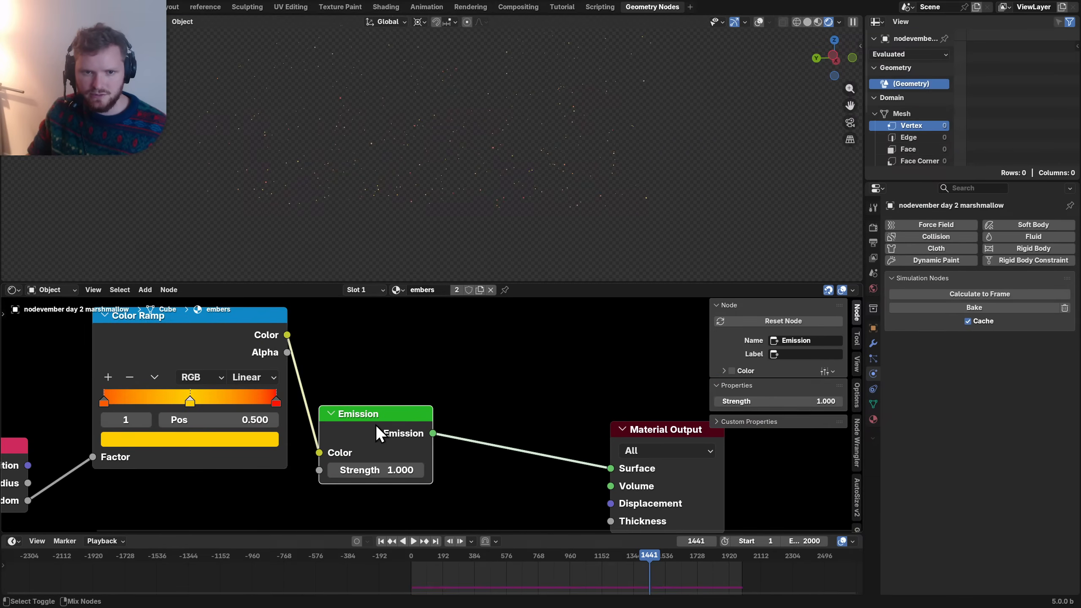
- Rearrange the Emission, Material Output and Color Ramp nodes into a compact row
left_click_drag(375, 424, 391, 374)
left_click_drag(632, 436, 518, 372)
middle_click_drag(167, 422, 317, 383)
left_click_drag(304, 456, 268, 418)
key("g")
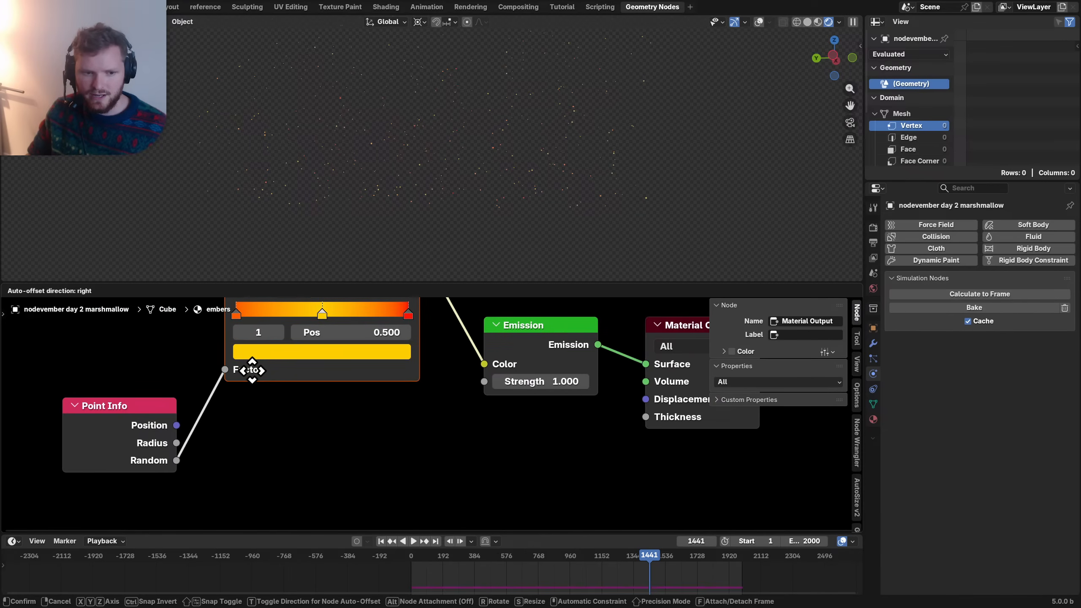
left_click(251, 370)
- Set the Color Ramp's interpolation to Ease
middle_click_drag(273, 374, 291, 427)
scroll(268, 380, "up", 2)
left_click(389, 335)
key("e")
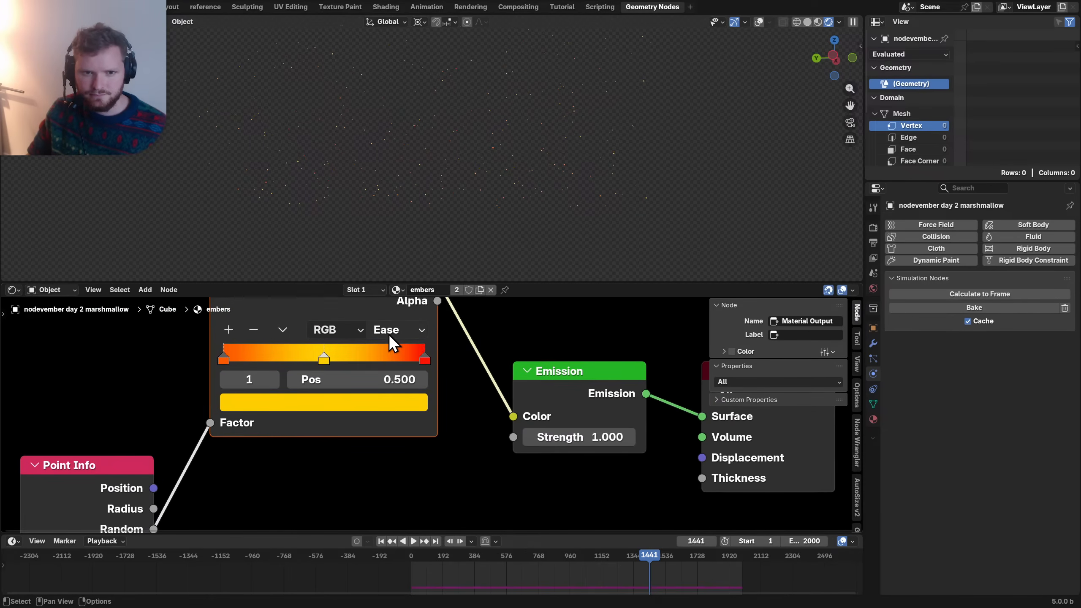
- Move the orange stop inward, the yellow stop to 0.550 and the red stop to 0.768 on the Color Ramp
scroll(220, 395, "up", 3)
left_click(170, 370)
left_click_drag(168, 343, 206, 343)
left_click(231, 369)
left_click_drag(353, 376, 256, 380)
left_click(232, 370)
left_click_drag(358, 374, 324, 374)
scroll(256, 473, "down", 1)
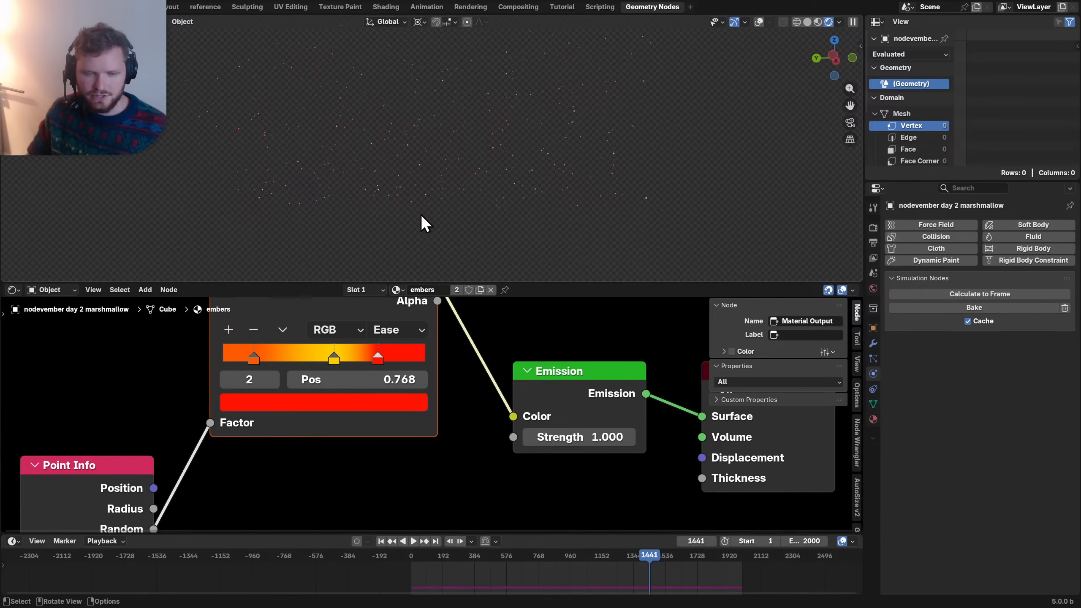
- Mute the Color Ramp's last stop to a darker, less saturated reddish brown, #A9543F
left_click(347, 405)
left_click_drag(283, 309, 228, 309)
left_click_drag(393, 125, 393, 125)
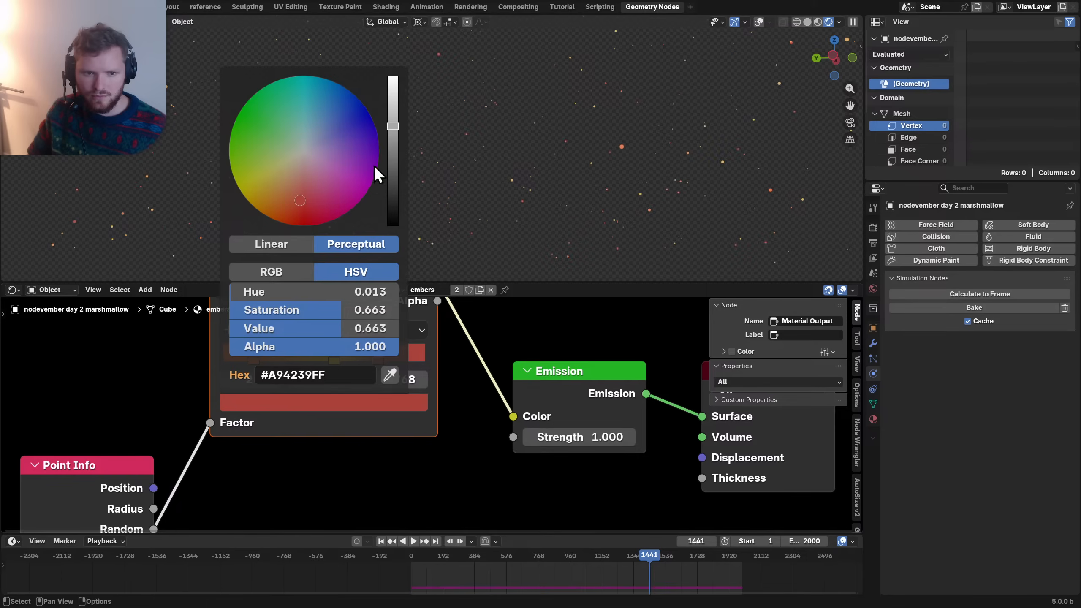
left_click_drag(297, 198, 289, 195)
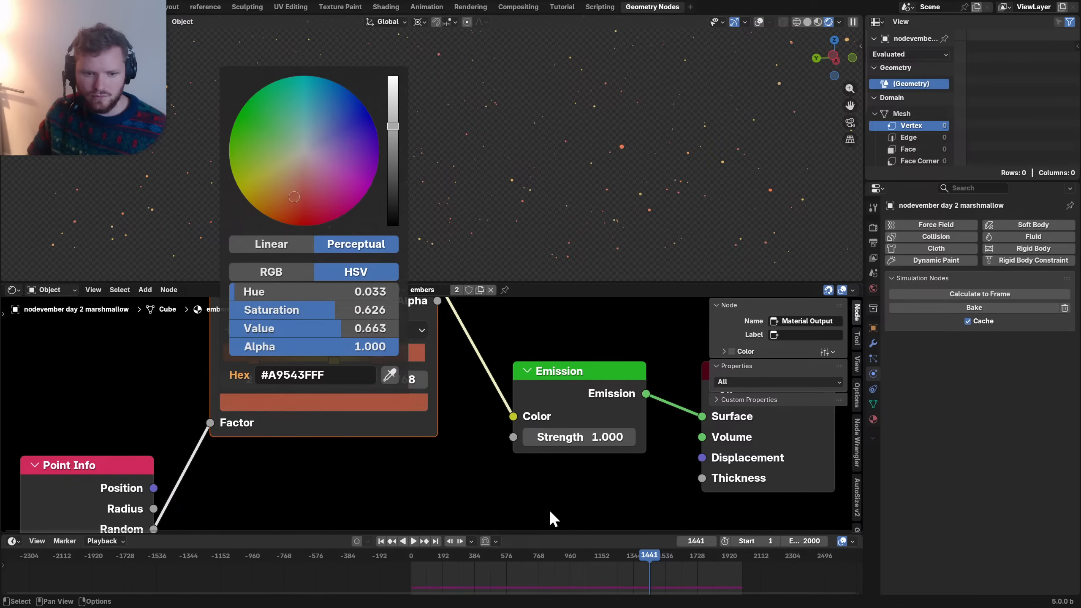
- Lower the saturation of the Color Ramp's middle stop to a softer yellow
left_click(228, 384)
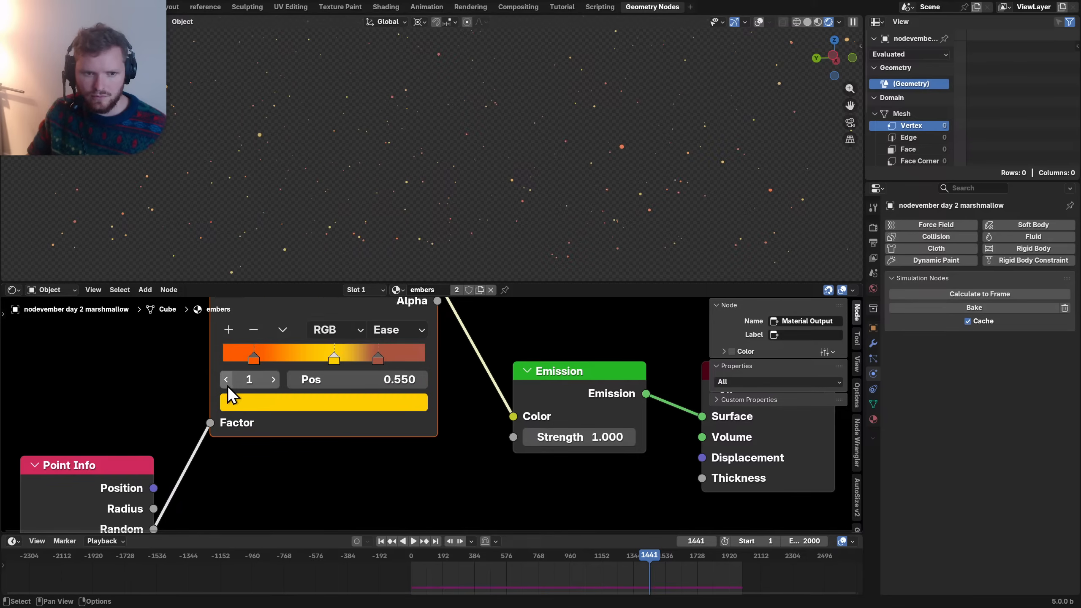
left_click(314, 405)
left_click_drag(328, 313, 277, 313)
- Connect the Point Info node's Random output to the Emission node's Strength
scroll(268, 436, "down", 4)
middle_click_drag(277, 445, 255, 417)
left_click_drag(205, 470, 470, 404)
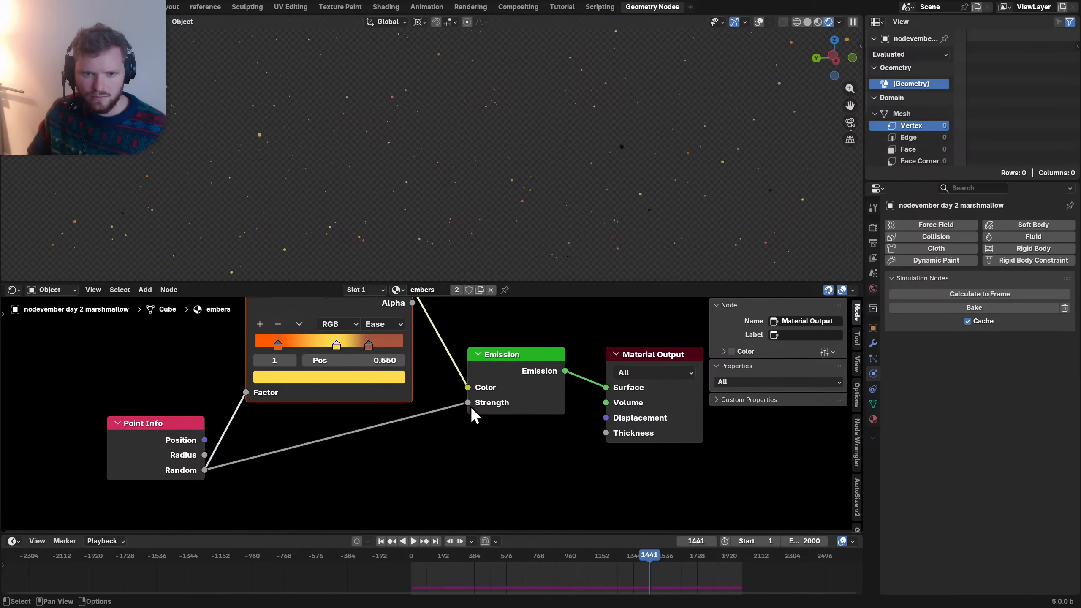
- Switch to the camera view, save the file, and render the current frame to check the embers
left_click(848, 123)
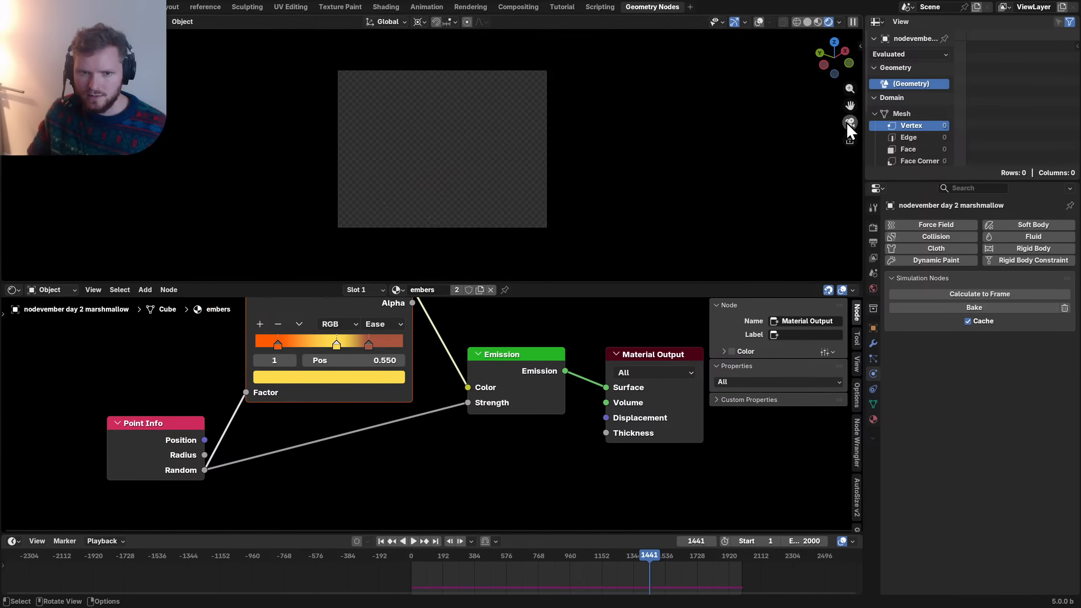
key("ctrl+s")
key("F12")
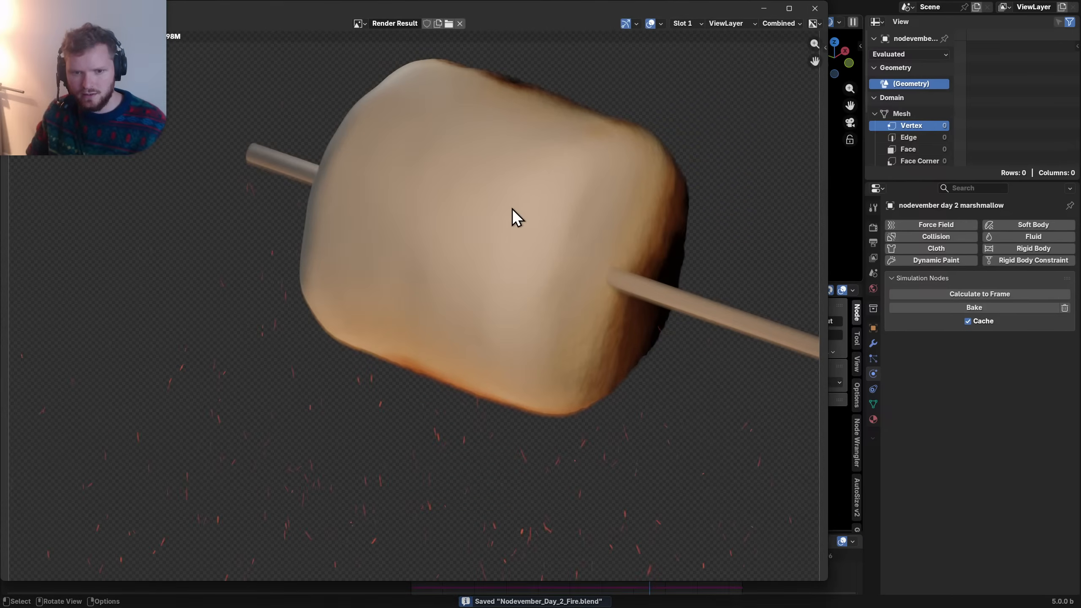
left_click(824, 10)
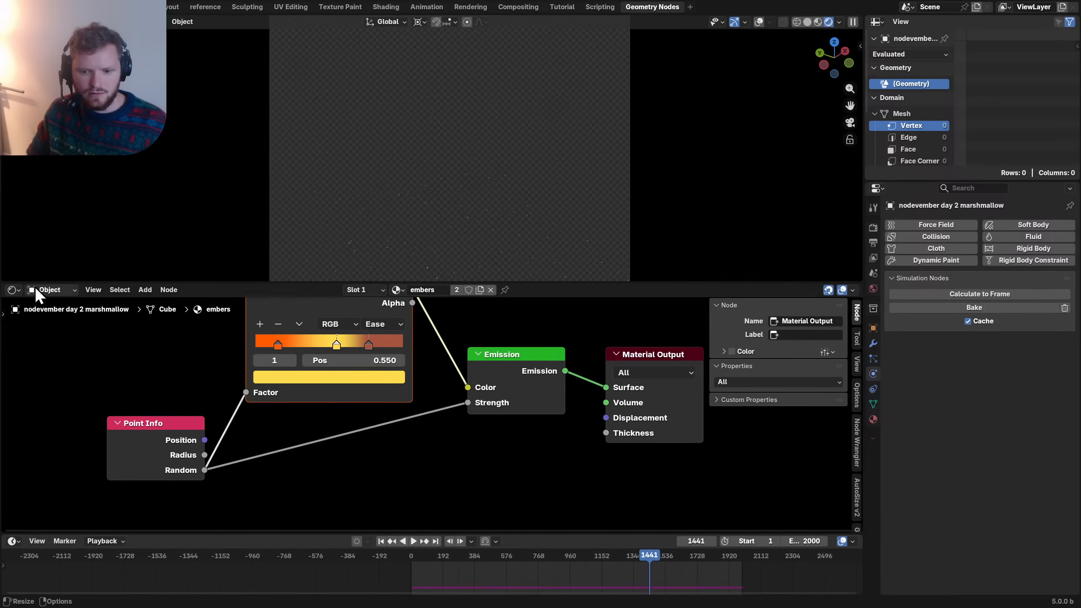
- Switch back to the geometry node tree and connect the combiner group's geometry to the Group Output
left_click(16, 291)
key("g")
scroll(618, 392, "down", 8)
middle_click_drag(600, 390, 470, 388)
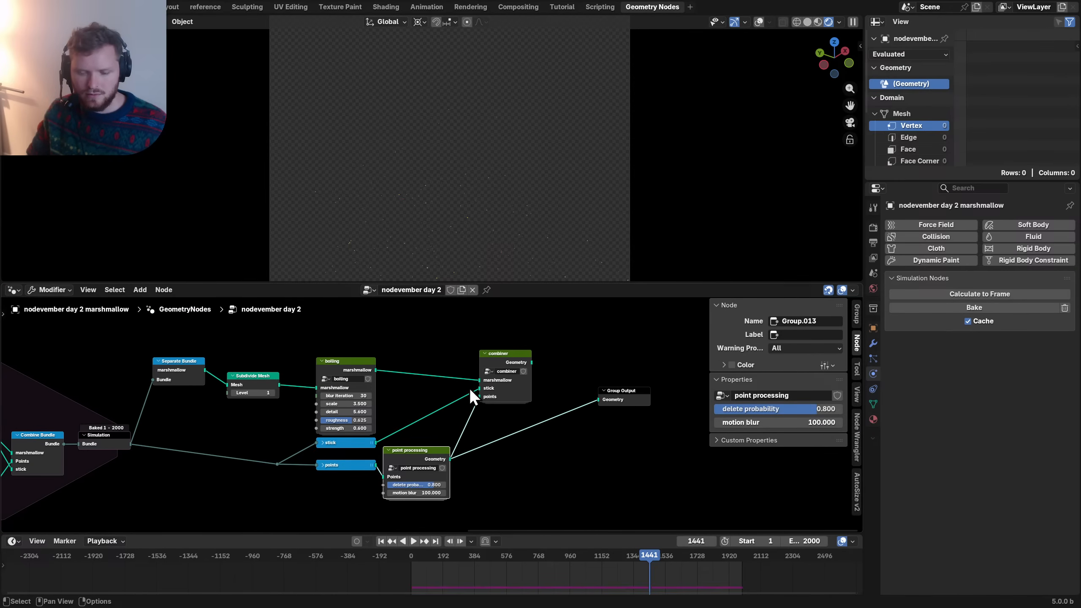
left_click(491, 359, "ctrl+shift")
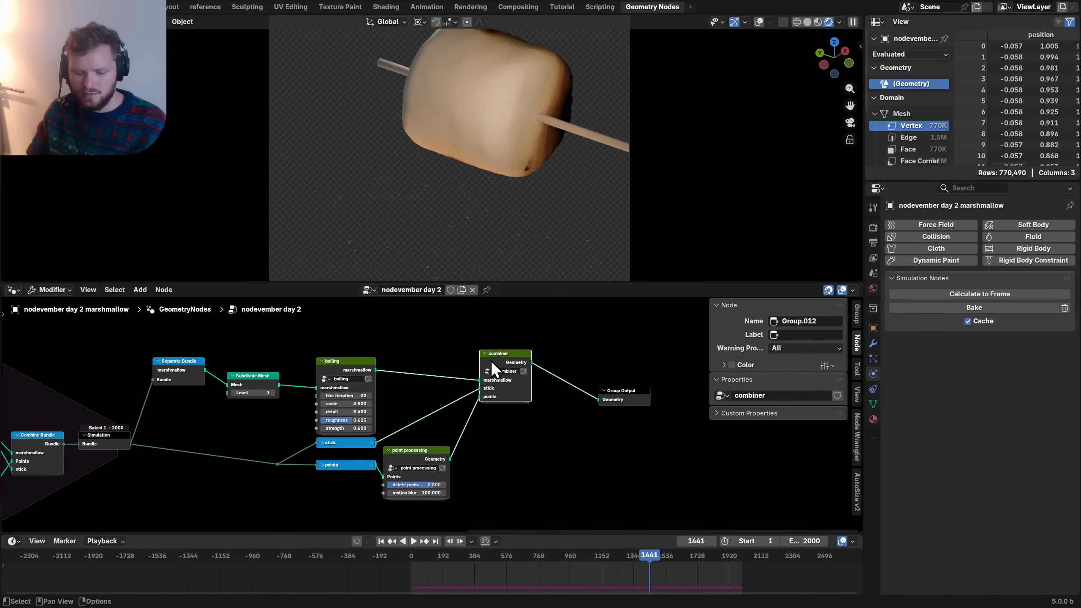
- Render the frame with marshmallow and embers, compare it with the other render slot, and close the render
key("F12")
key("j")
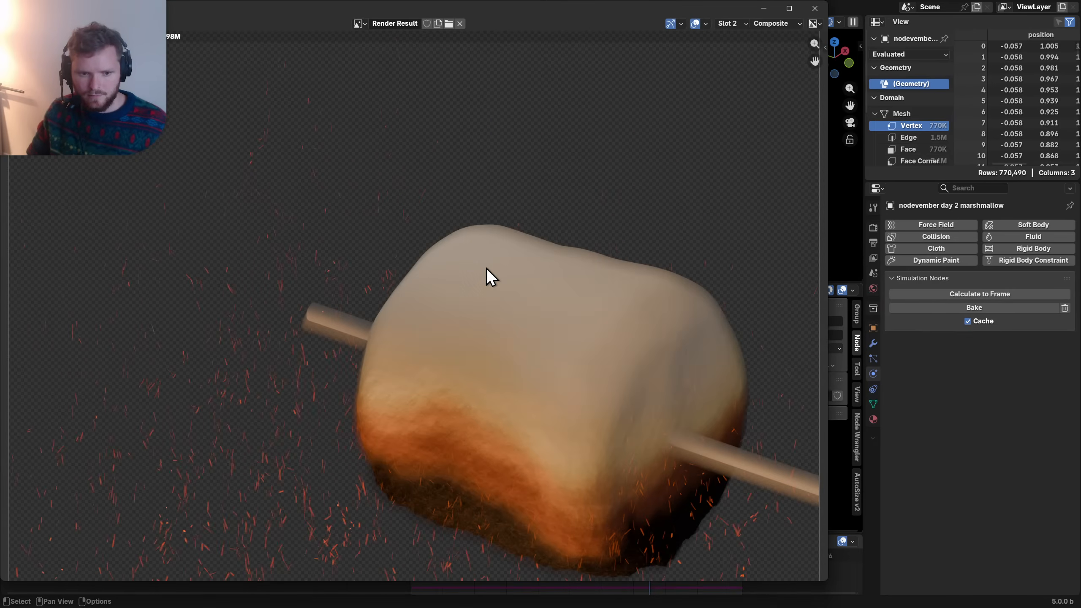
key("F12")
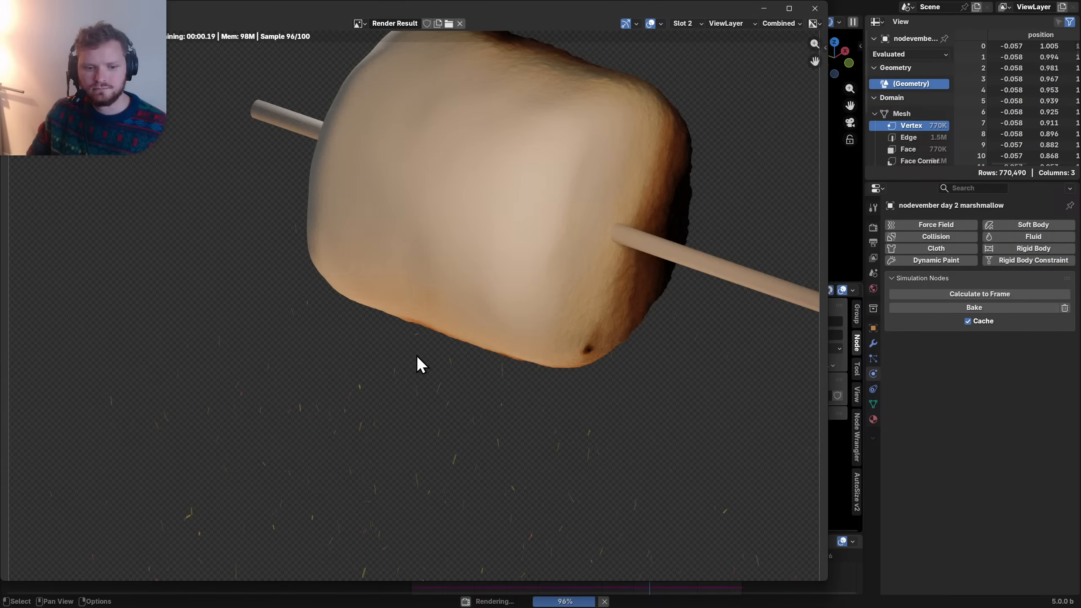
scroll(417, 358, "down", 1)
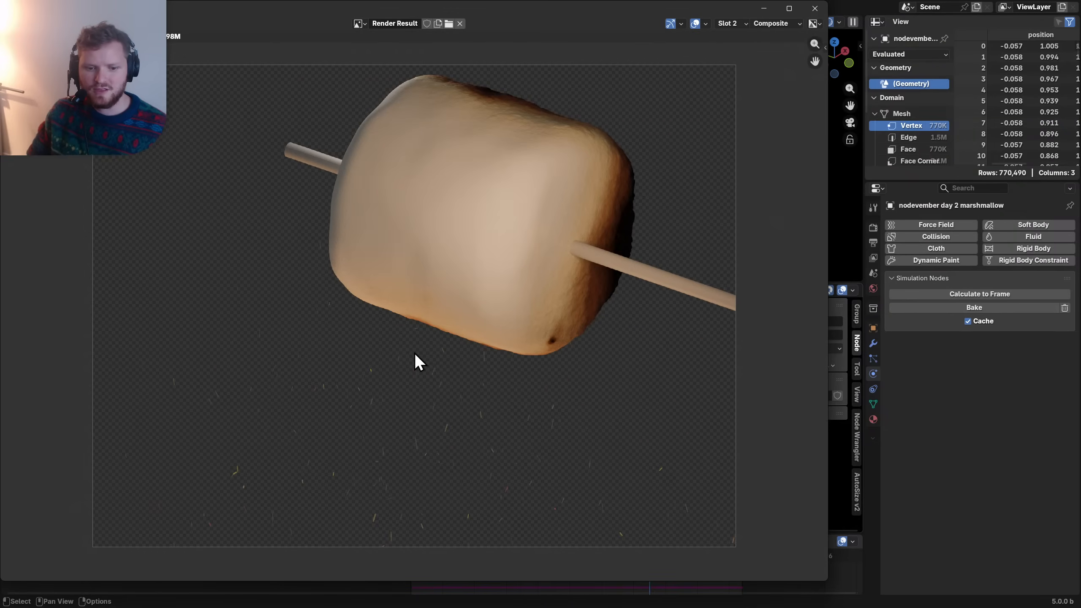
key("j")
key("j")
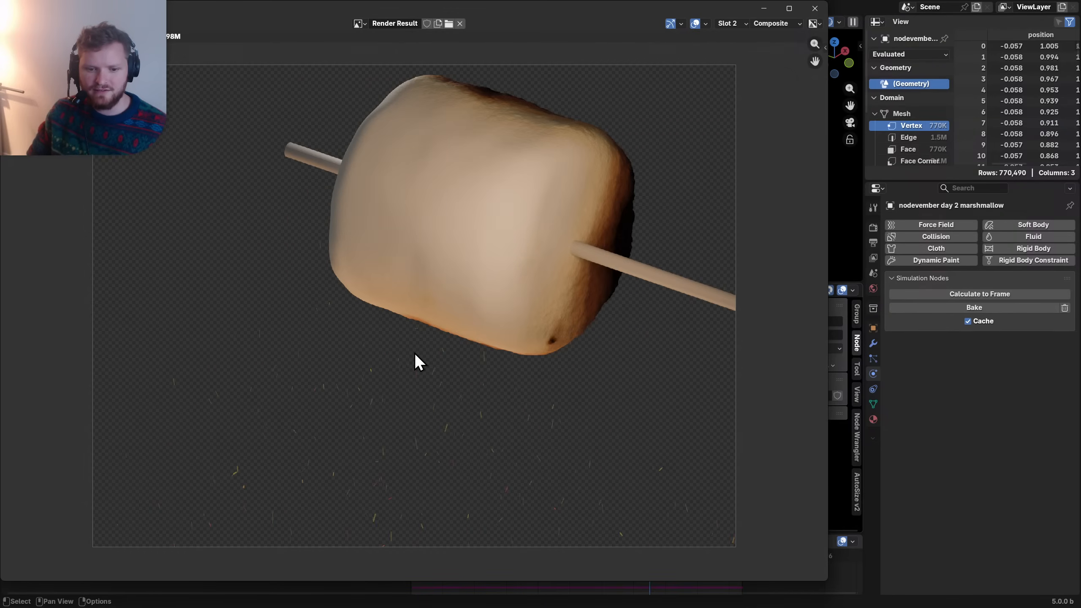
left_click(814, 8)
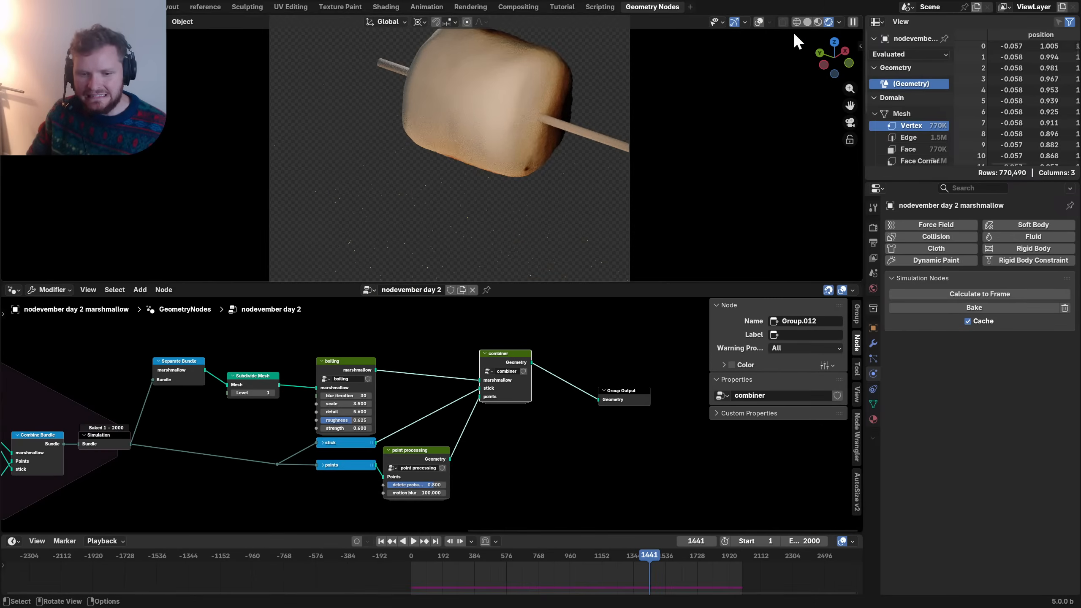
- In the embers shader, disconnect Random from the Emission Strength and reposition the Point Info node beside the Color Ramp
left_click(12, 291)
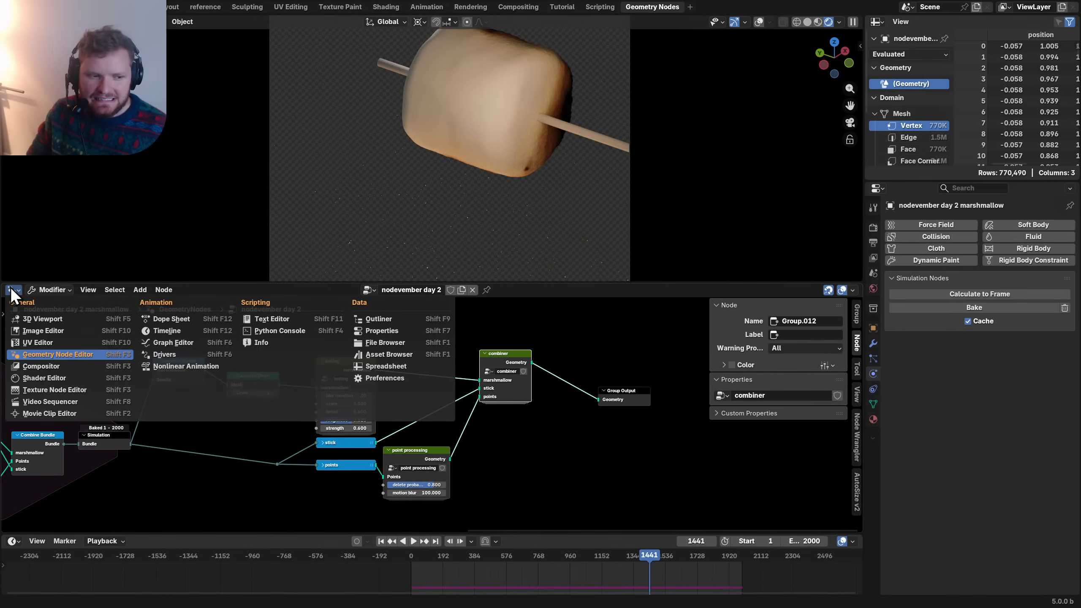
key("s")
scroll(397, 447, "up", 2)
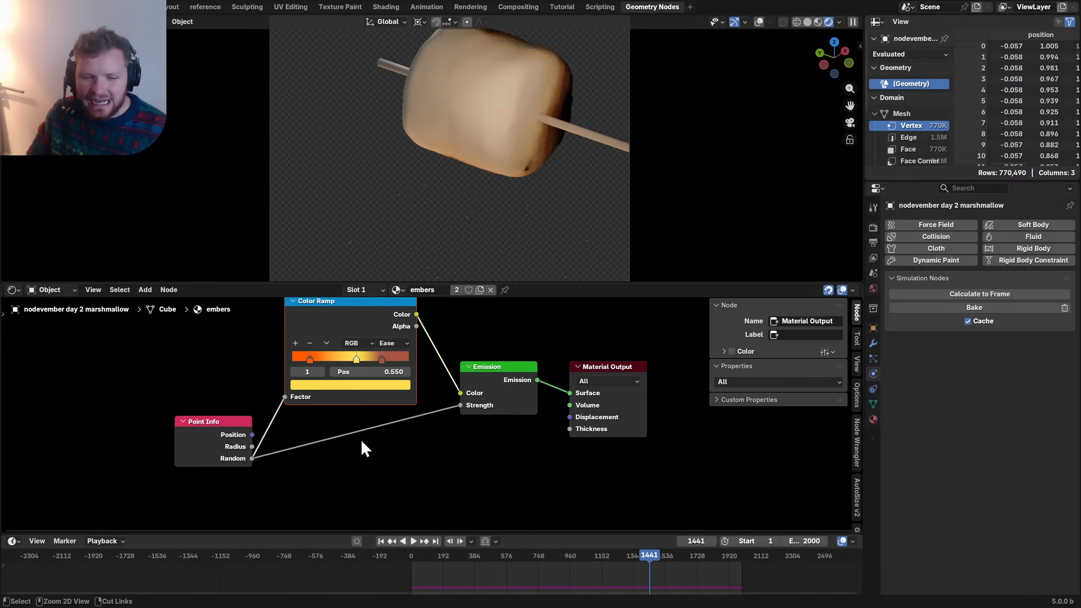
left_click_drag(134, 488, 232, 430)
key("g")
left_click(181, 374)
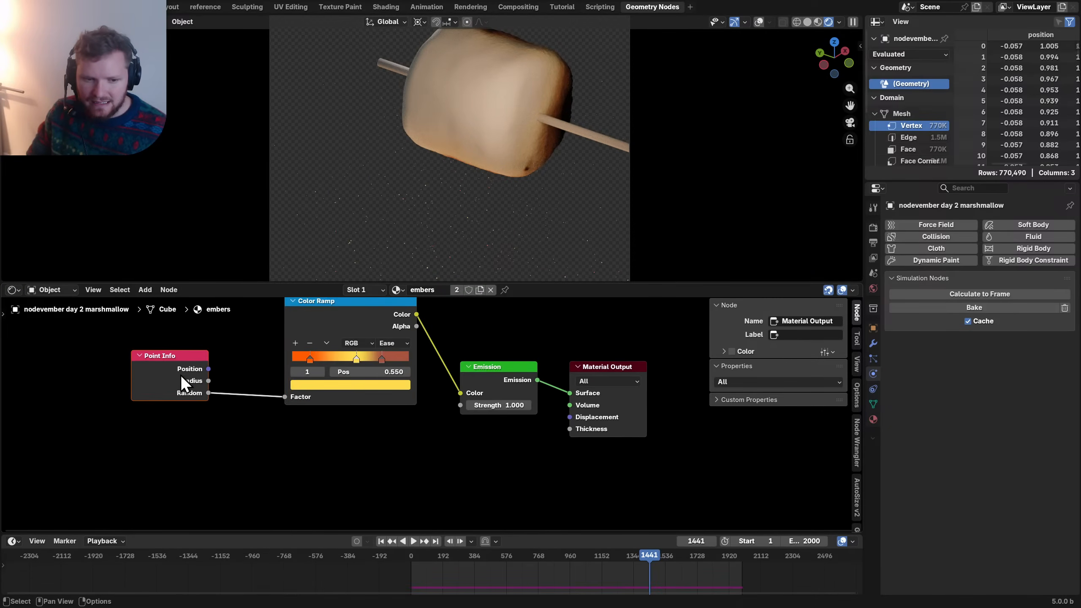
- Move the Emission and Material Output nodes away from the Color Ramp and cut the link feeding the Emission Color
scroll(182, 377, "up", 2)
middle_click_drag(527, 404, 328, 416)
left_click_drag(519, 465, 285, 380)
key("g")
left_click(398, 378)
right_click_drag(324, 396, 367, 336, "ctrl")
middle_click_drag(246, 335, 297, 391)
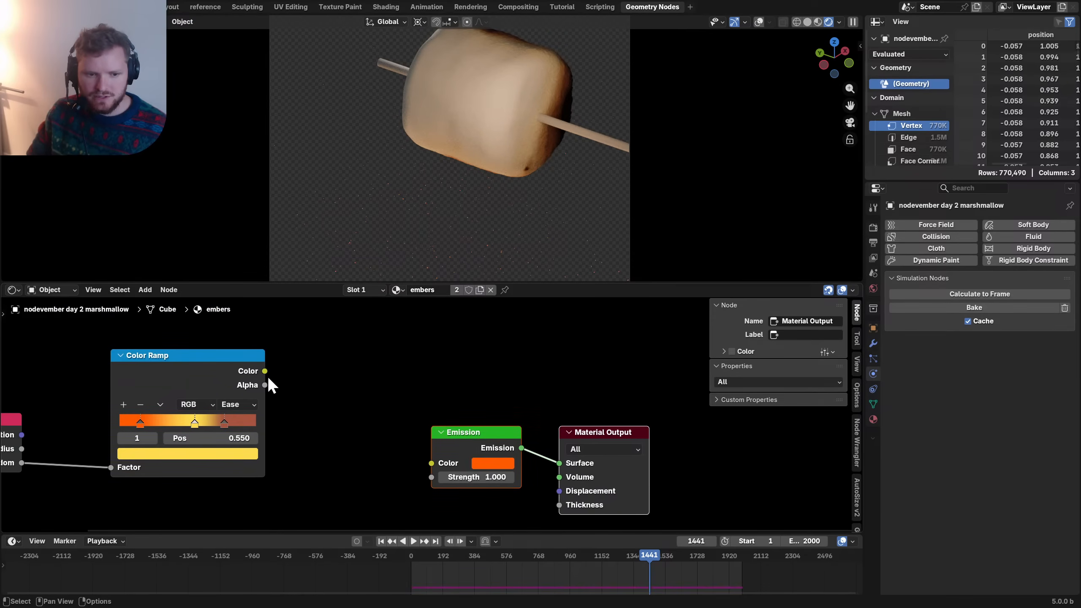
- Add a Mix Color node between the Color Ramp and Emission Color, with the ramp in A and the copied orange in B
left_click_drag(265, 371, 342, 378)
type("mix col")
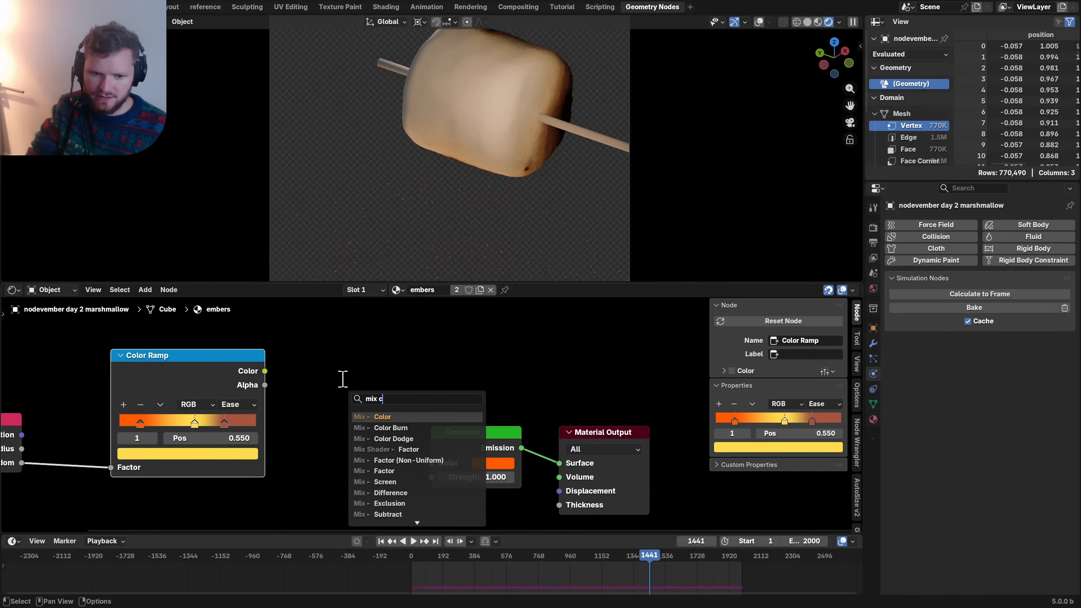
key("Return")
key("ctrl+v")
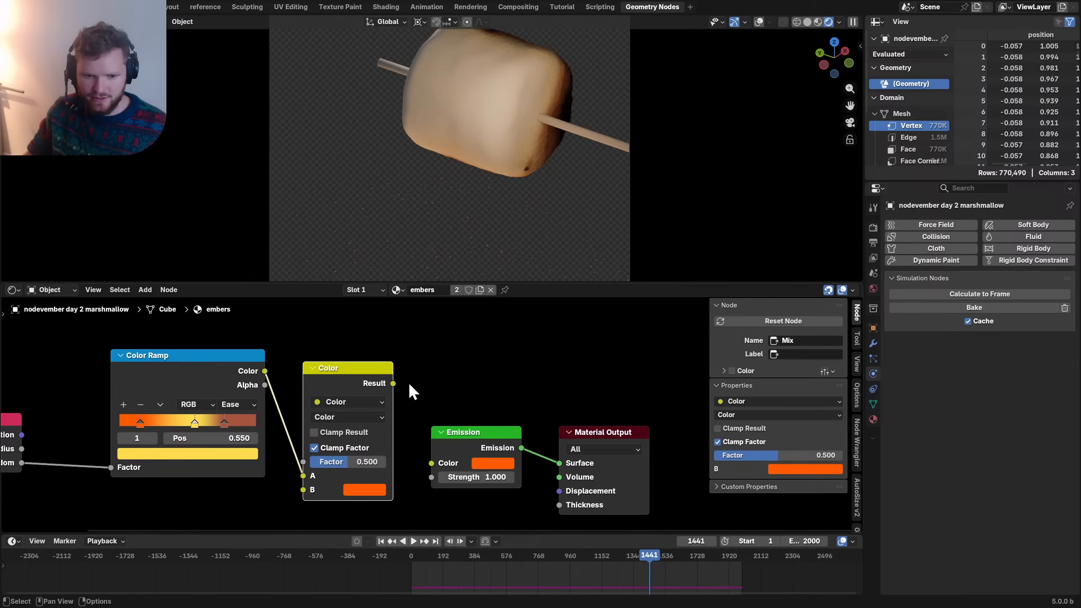
left_click_drag(393, 383, 441, 454)
- Save the file and render the frame to check the embers' mixed colour
key("ctrl+s")
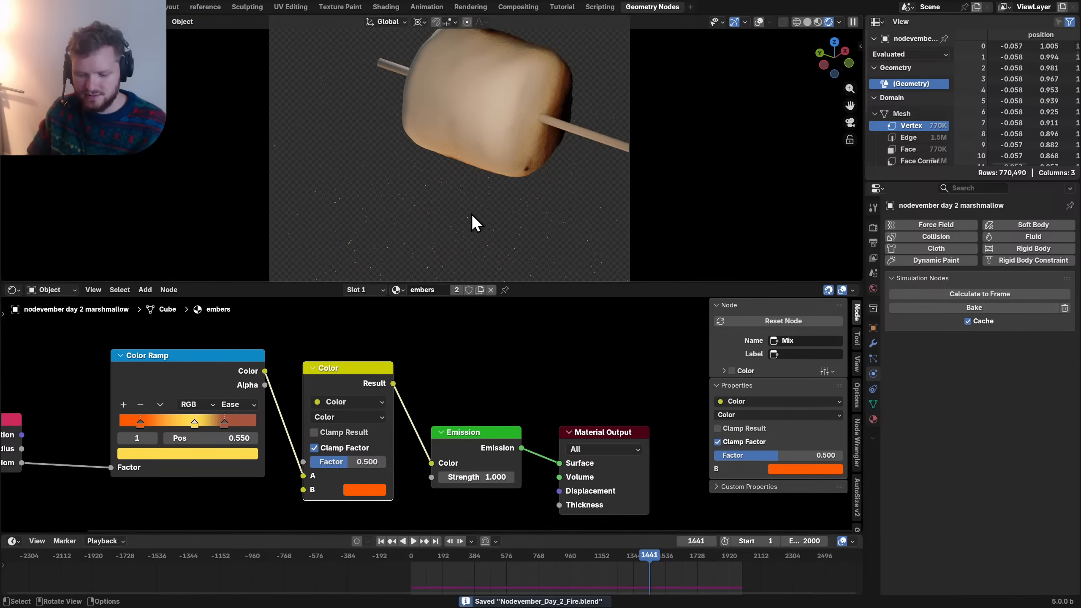
key("F12")
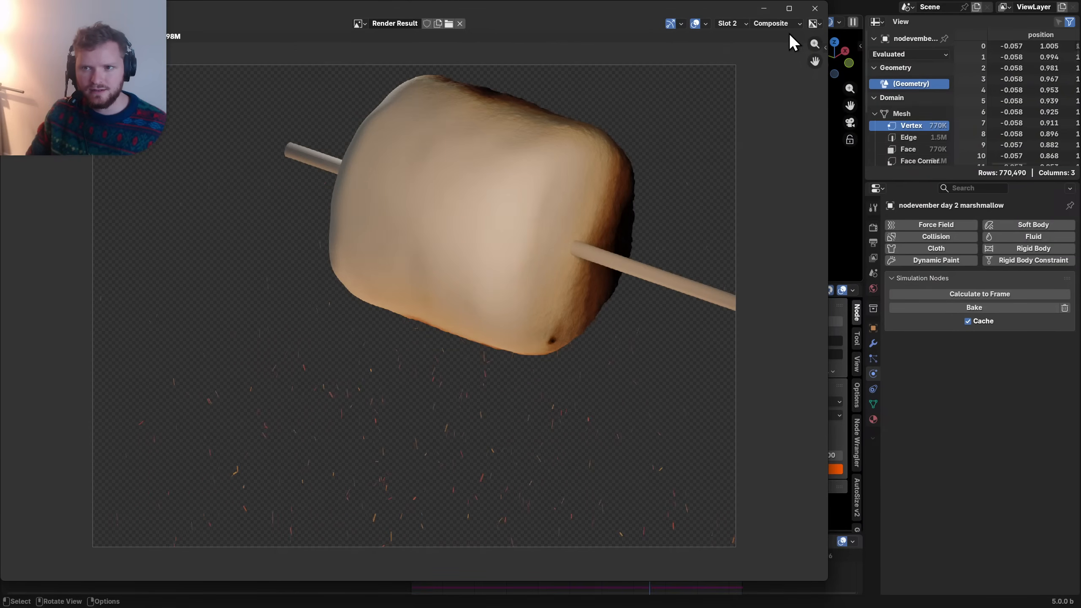
left_click(814, 9)
- Set the Mix Color factor to 0.750 and move the Emission and Material Output nodes up beside it
left_click_drag(333, 462, 352, 462)
left_click_drag(481, 387, 623, 468)
key("g")
left_click(610, 429)
- Open the geometry node tree at frame 1117 with the viewport overlays turned on outside the camera view
left_click(597, 556)
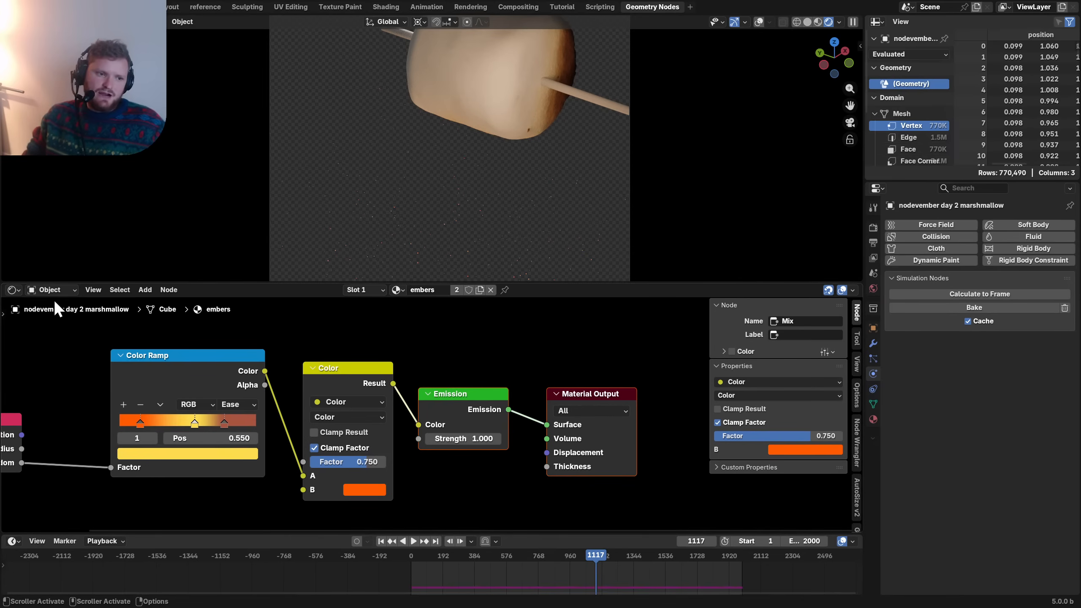
left_click(13, 291)
left_click(57, 354)
scroll(451, 413, "down", 2)
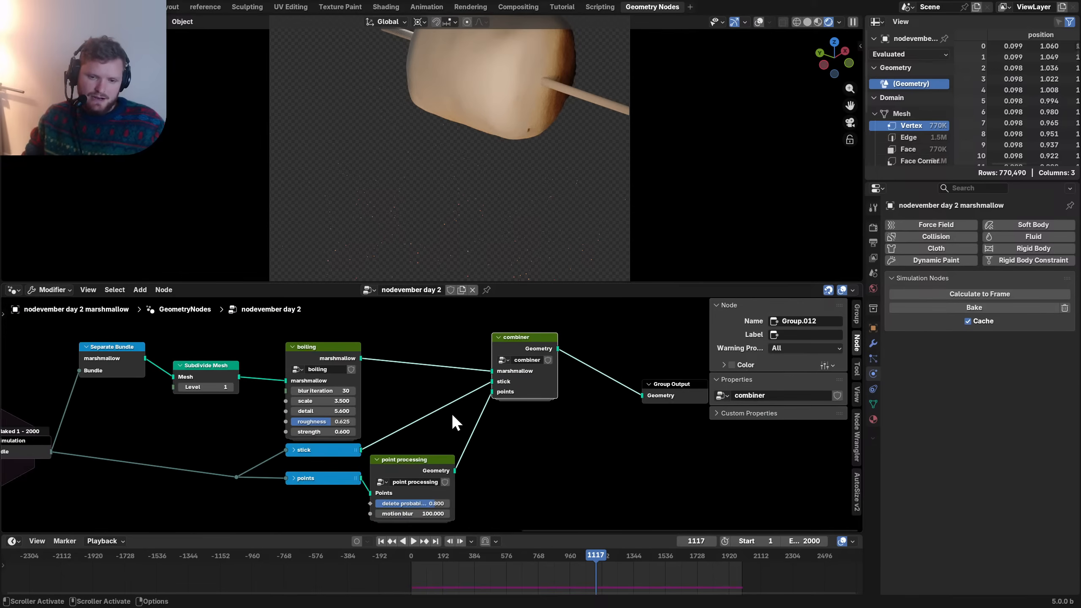
scroll(373, 200, "down", 5)
scroll(430, 170, "up", 4)
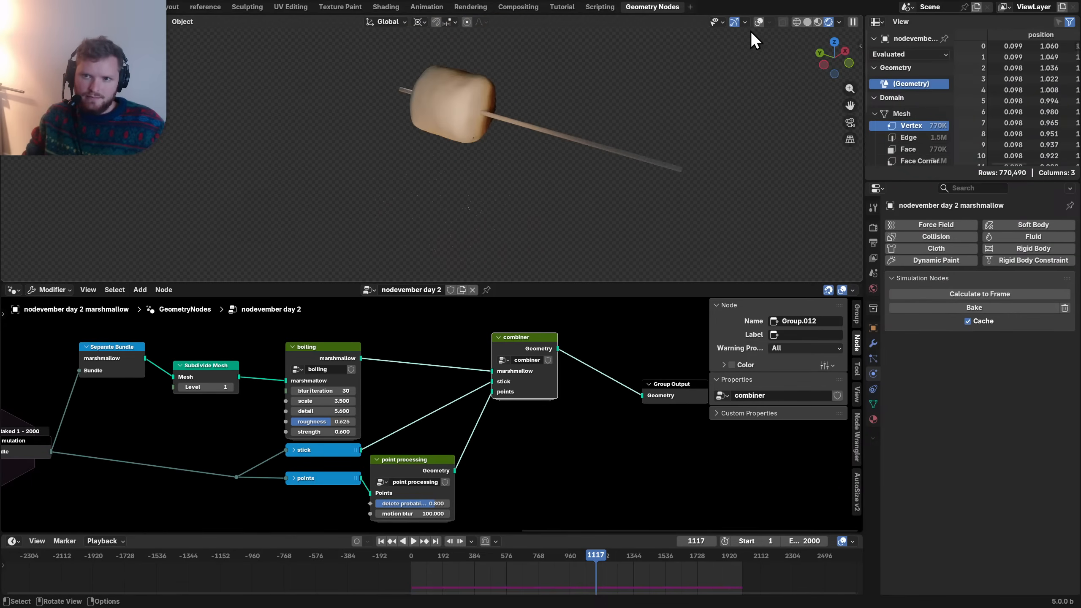
left_click(758, 21)
- Add a Volume Cube node below the combiner and join its volume with the combiner's geometry ahead of the Group Output
middle_click_drag(577, 410, 386, 428)
key("shift+a")
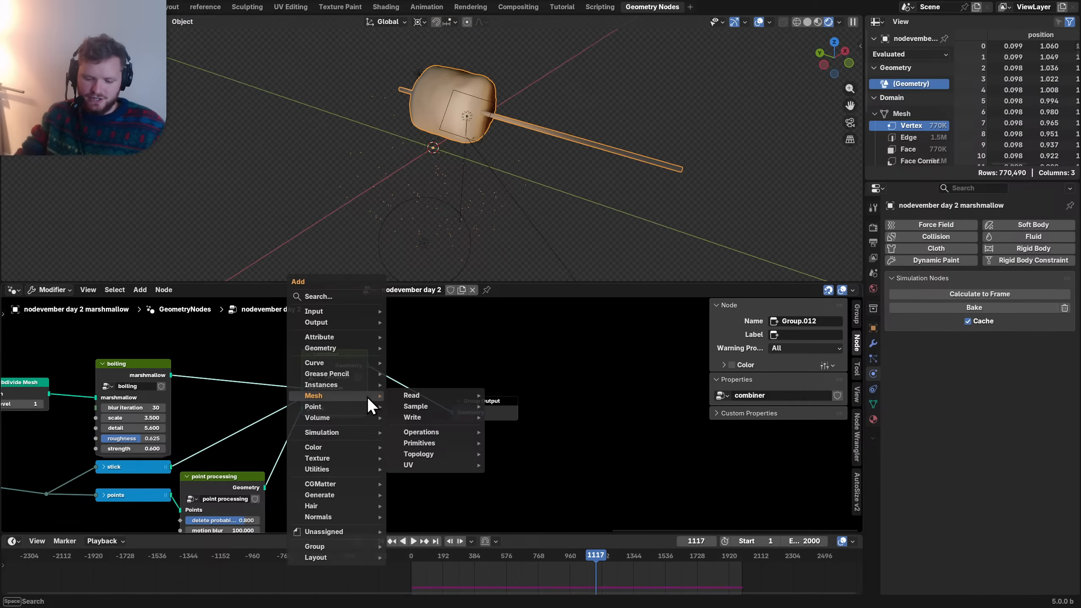
type("volume c")
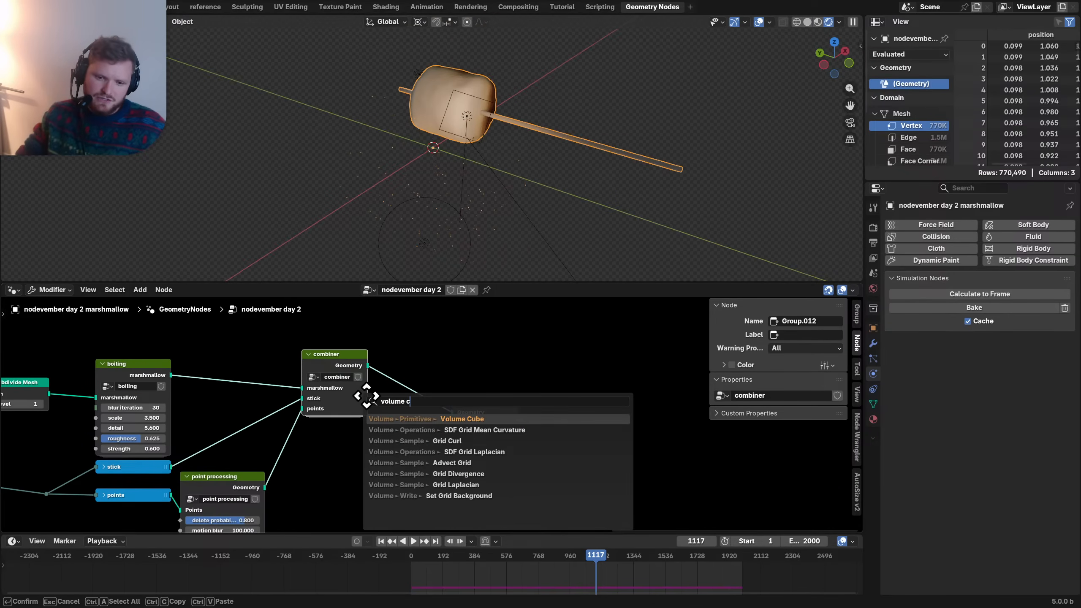
key("Return")
left_click(306, 434)
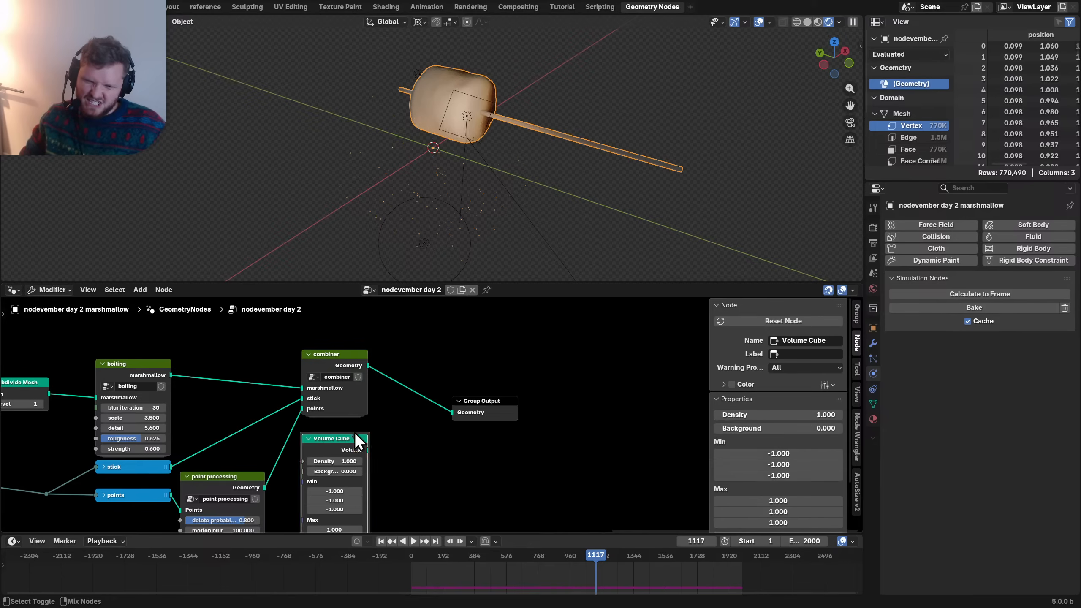
right_click_drag(355, 433, 379, 390, "ctrl+shift")
left_click_drag(486, 410, 542, 419)
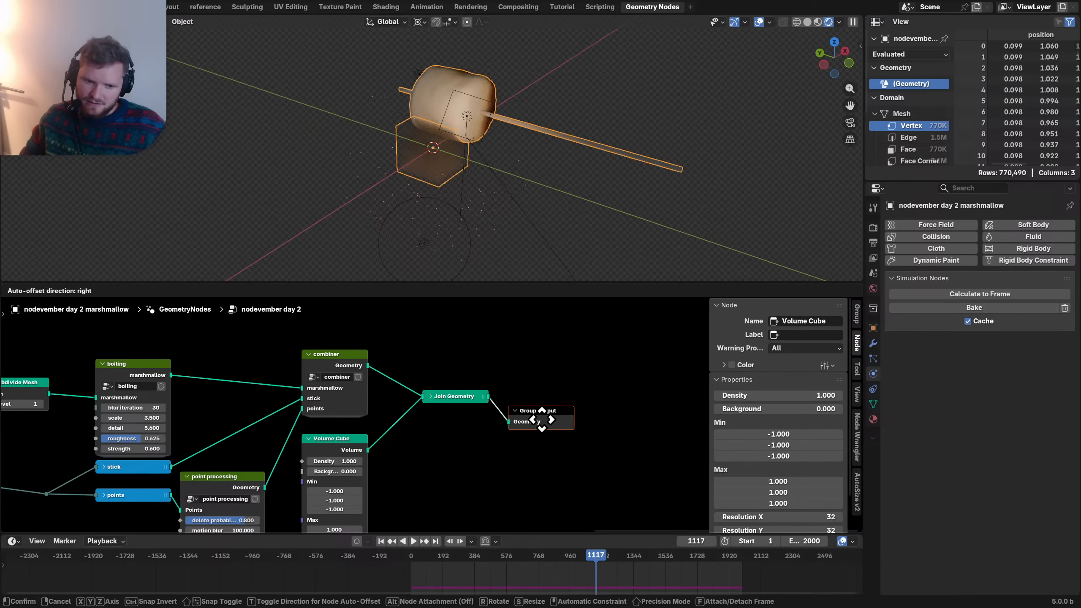
scroll(439, 416, "up", 3)
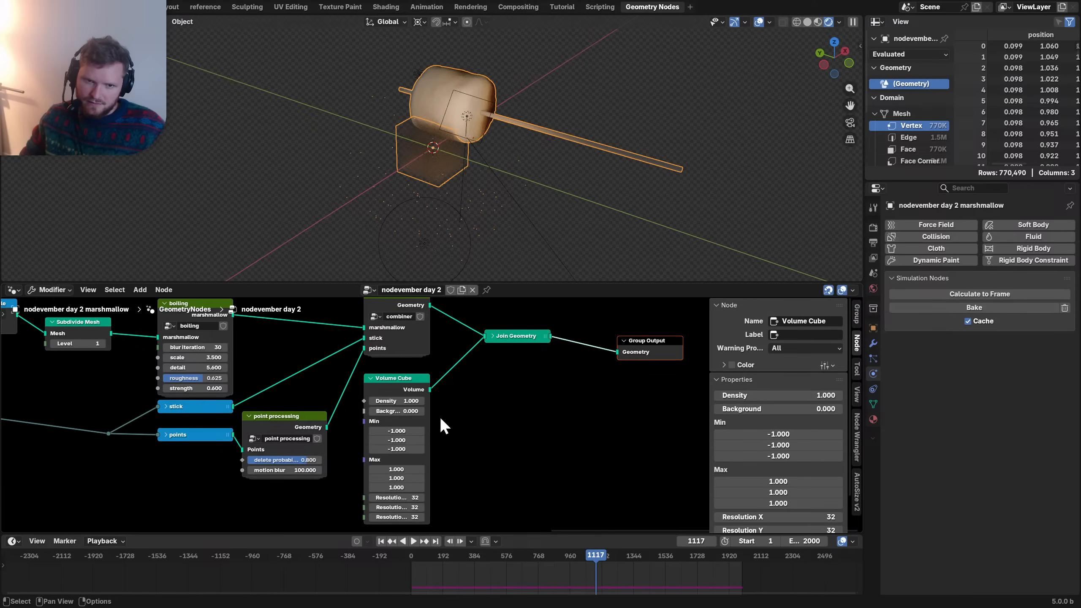
- Set the Volume Cube's Min to -5 and its Max to 5 on all three axes
left_click(392, 435)
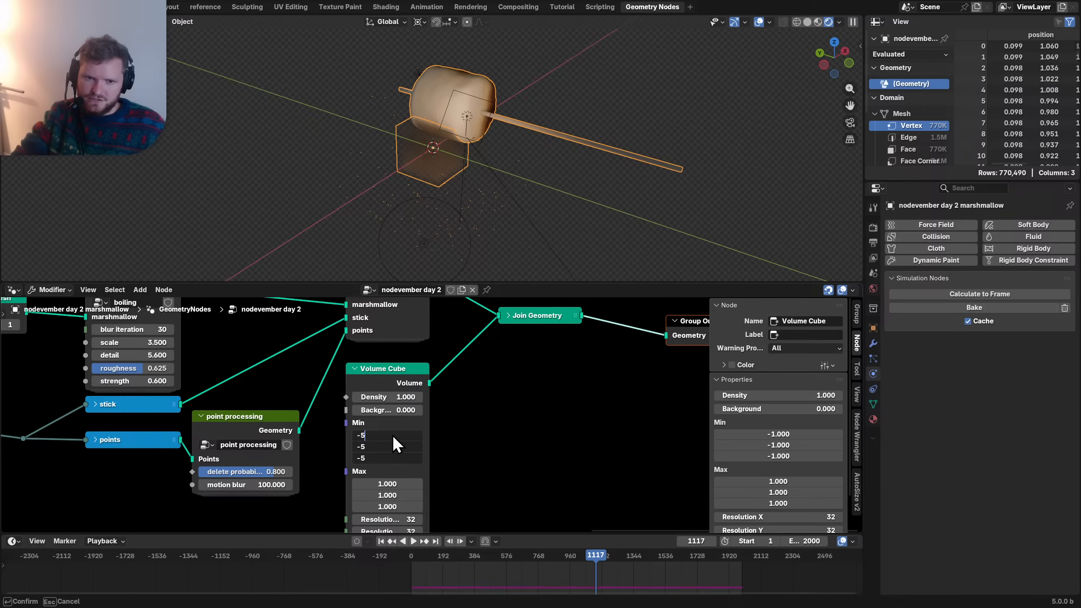
key("Return")
middle_click_drag(365, 461, 363, 389)
left_click_drag(381, 411, 381, 434)
type("5")
key("Return")
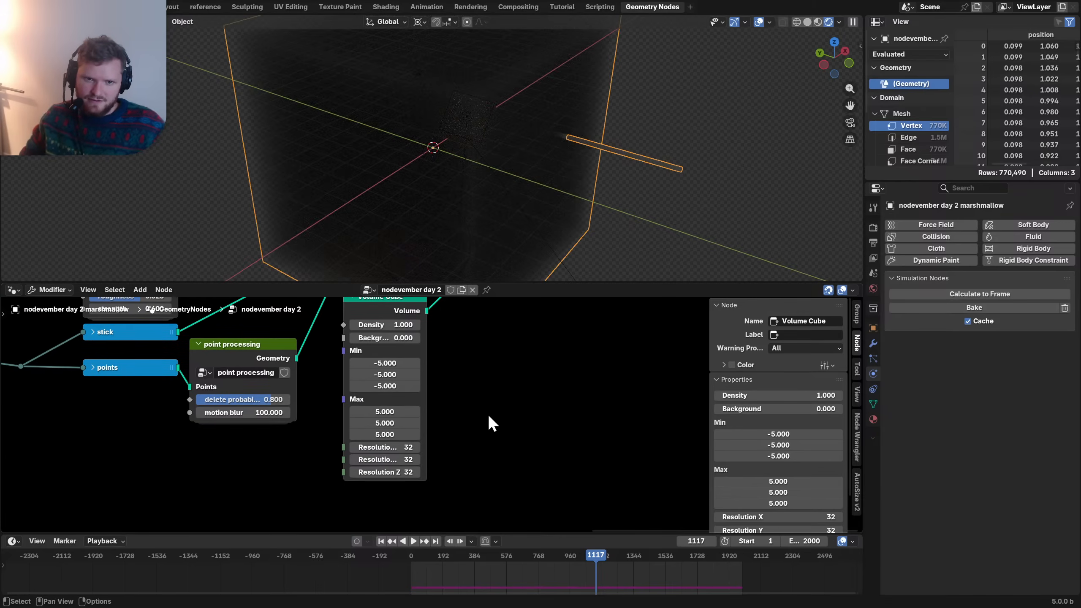
- Lengthen the Volume Cube along Y by setting its Min Y to -10 and Max Y to 10
left_click(397, 364)
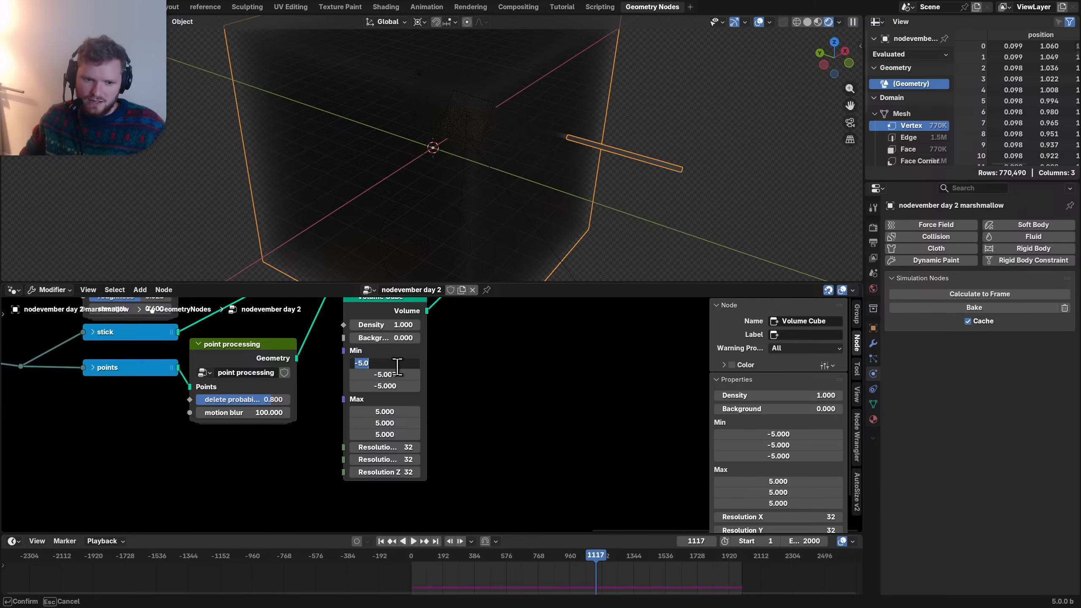
key("Return")
left_click(395, 374)
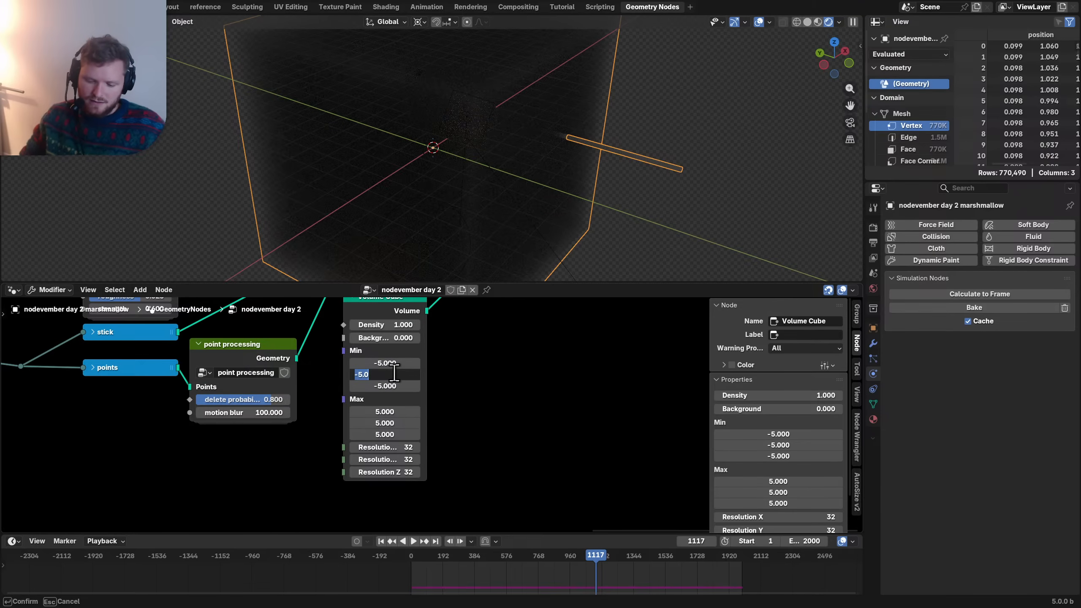
type("-10")
key("Return")
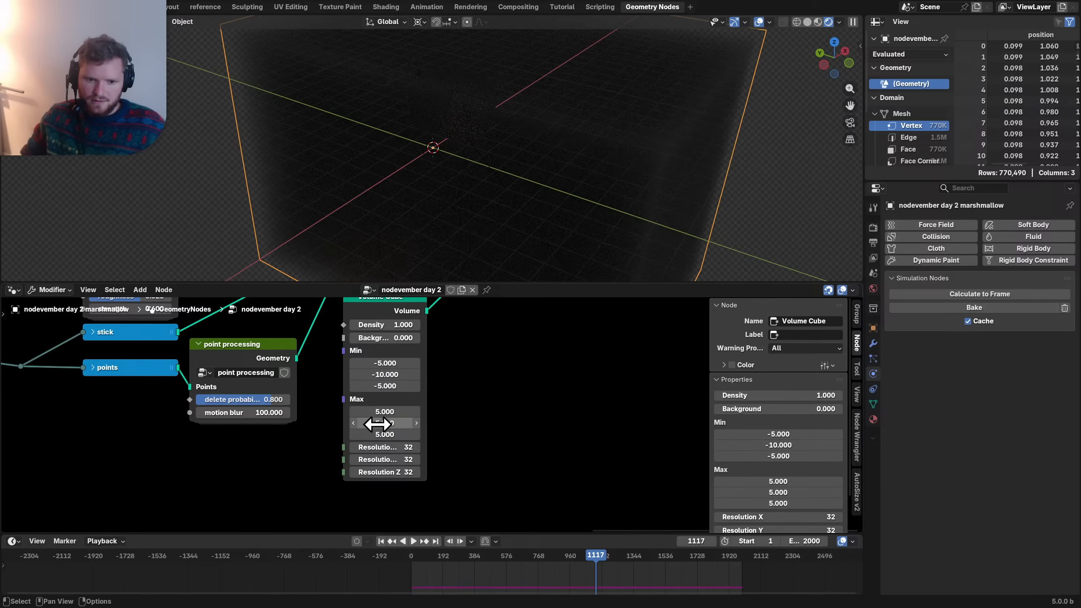
left_click(377, 423)
type("1")
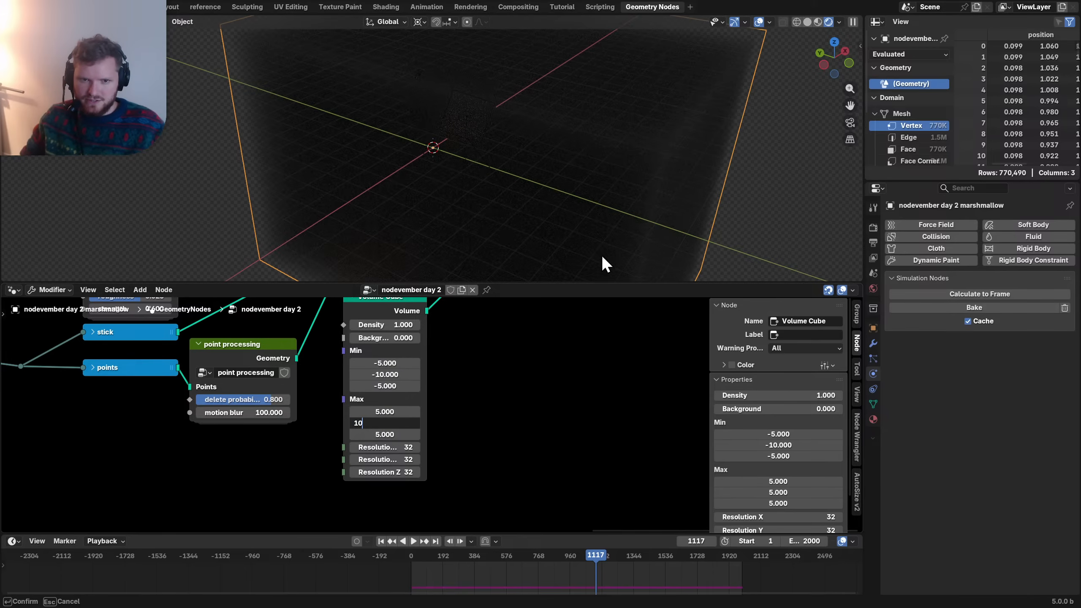
type("0")
key("Return")
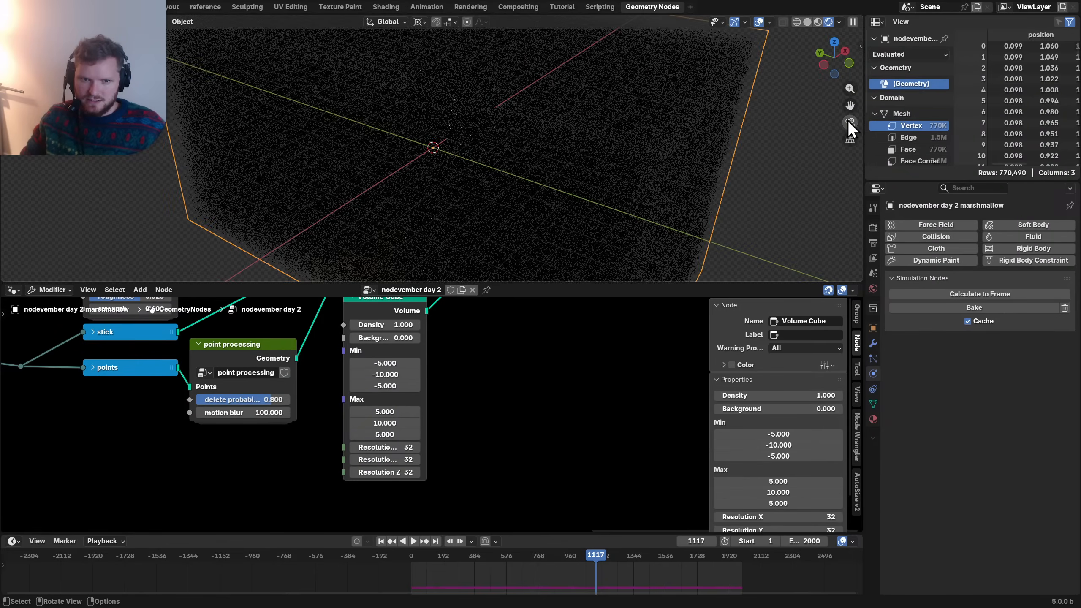
- Check the volume's extent against the backlight, and return to the camera view with the marshmallow object selected
scroll(483, 174, "down", 8)
scroll(505, 185, "down", 5)
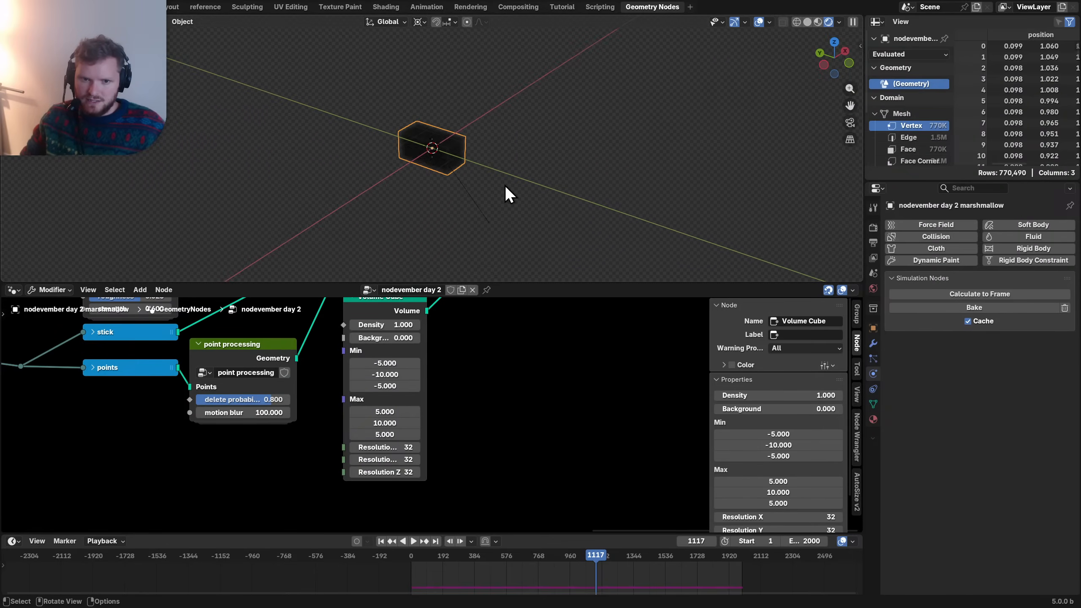
left_click(488, 224)
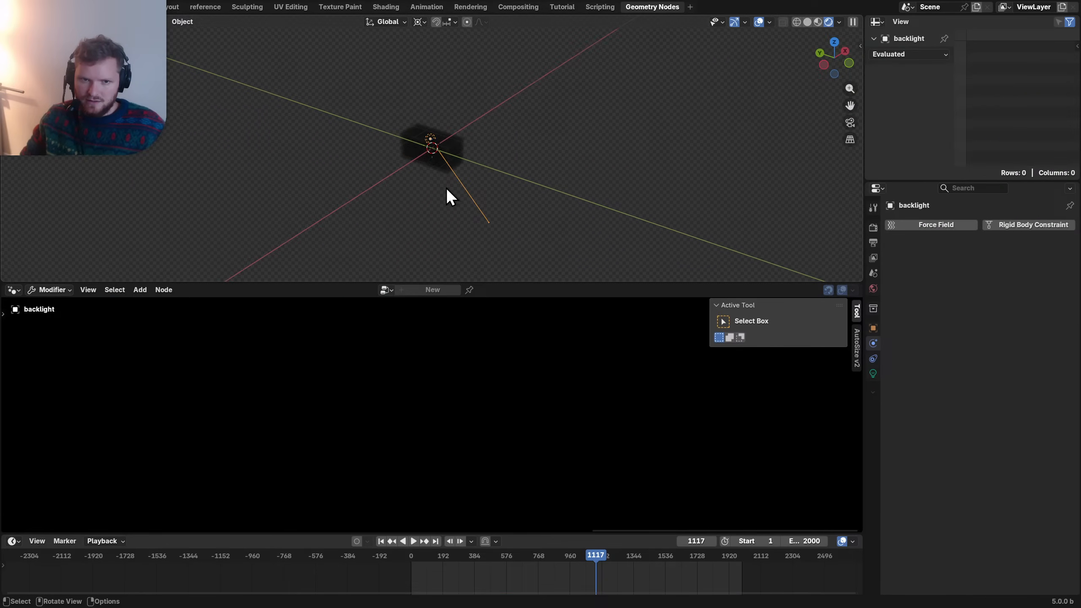
scroll(446, 188, "up", 8)
left_click(850, 122)
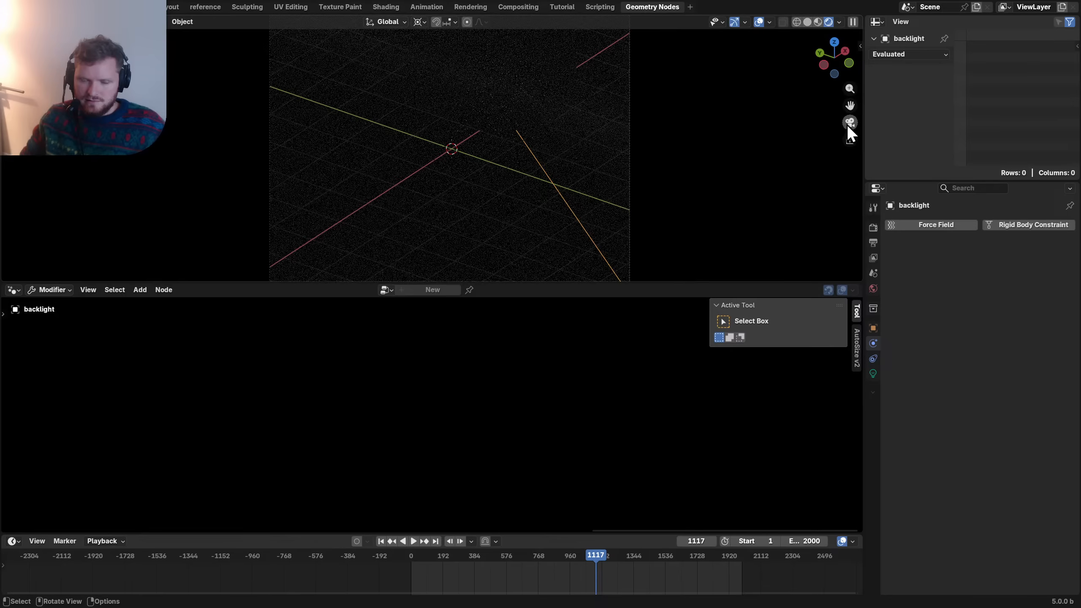
left_click(596, 145)
- Set the Volume Cube's Density to 0.1 and hide the overlays in the camera view
middle_click_drag(414, 378, 416, 411)
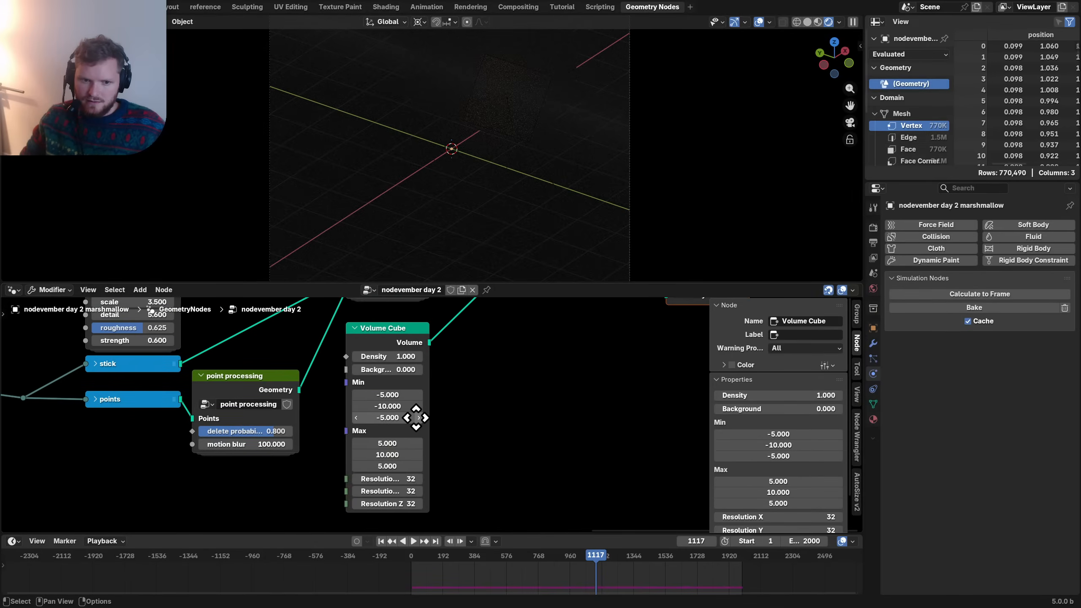
left_click(385, 356)
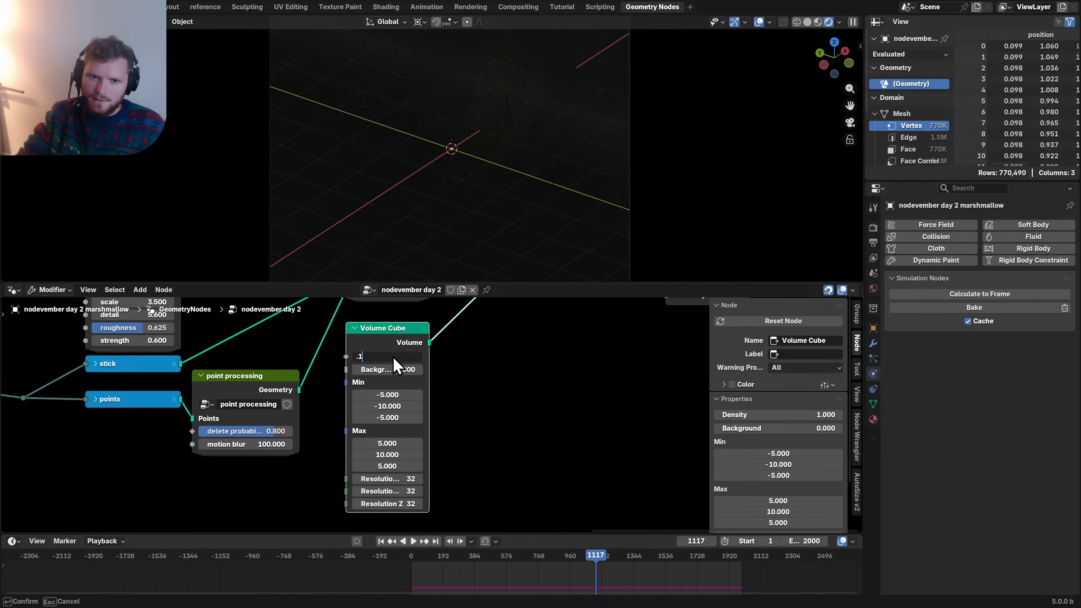
key("Return")
left_click(757, 20)
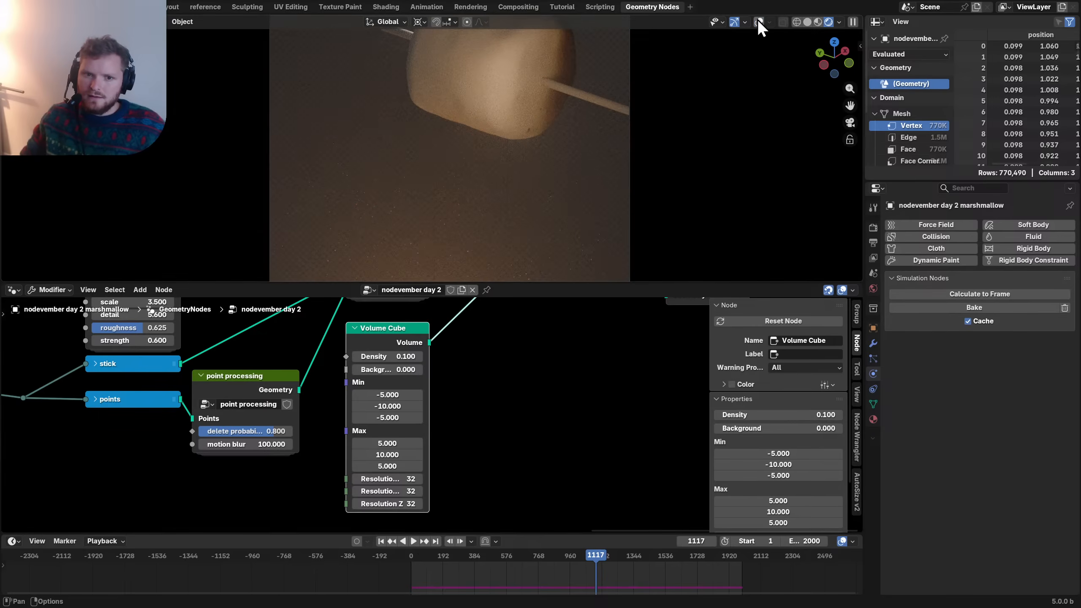
scroll(571, 113, "down", 2)
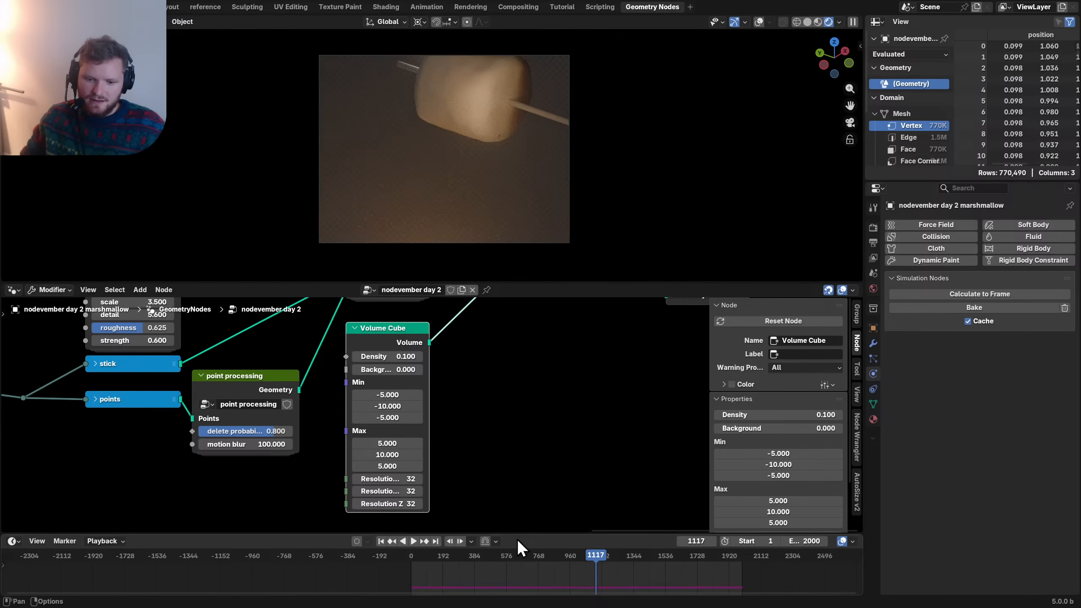
- Go to frame 1474 and reduce the Volume Cube's Density to 0.025
left_click(655, 555)
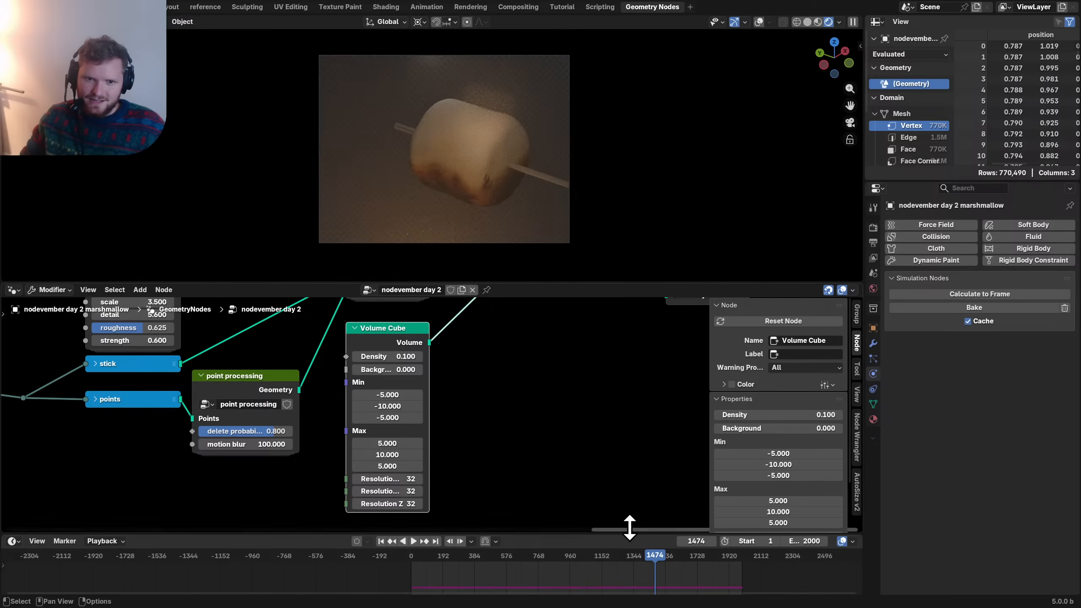
scroll(511, 418, "up", 2)
middle_click_drag(425, 358, 466, 391)
left_click(409, 368)
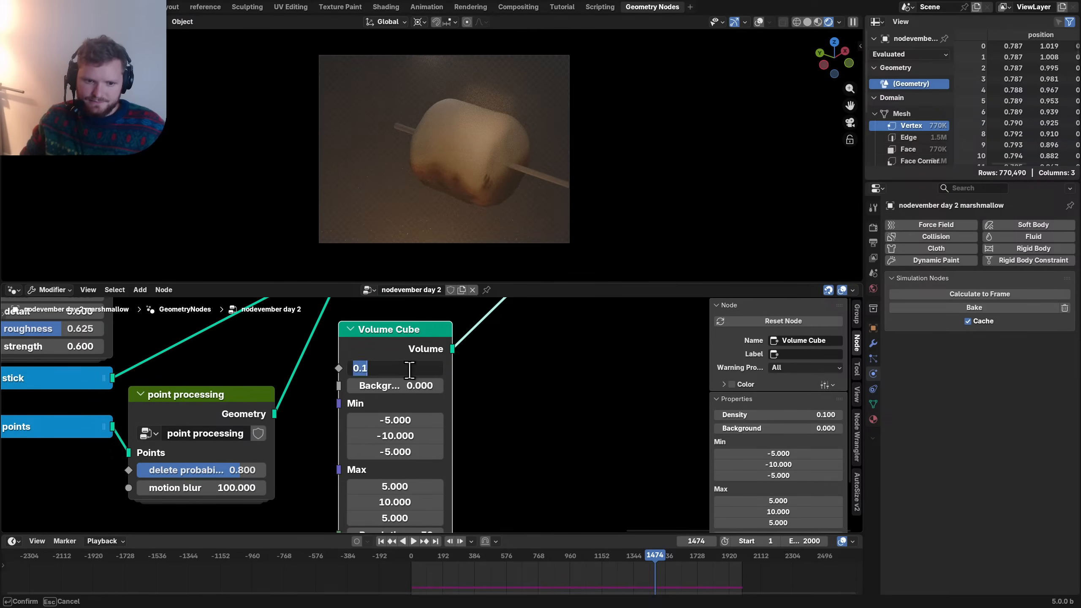
type("/4")
key("Return")
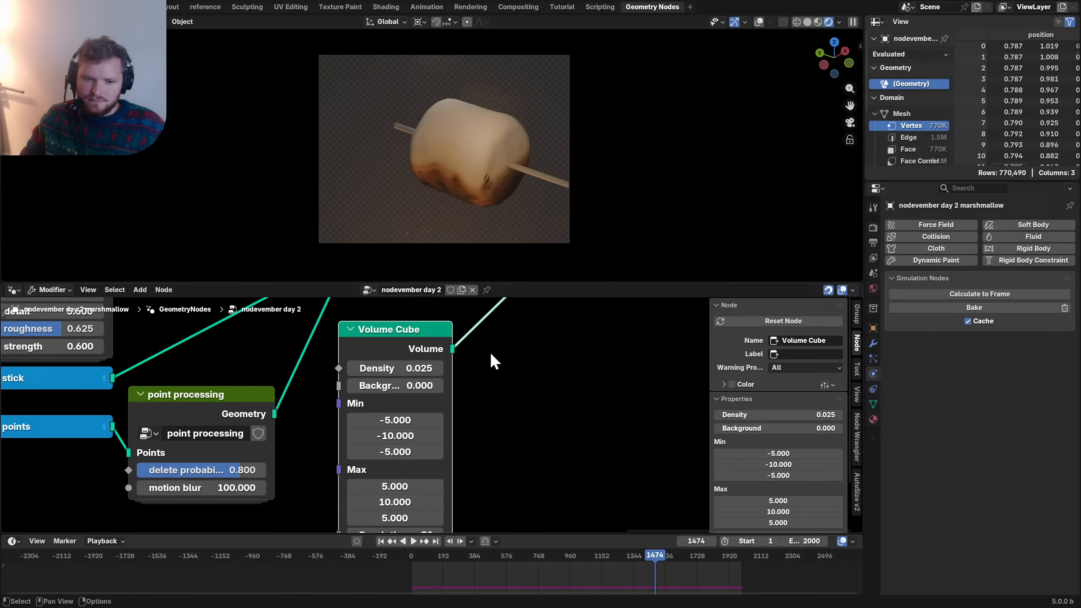
- Disconnect the Volume Cube from Join Geometry, save the file and start a test render
middle_click_drag(489, 351, 470, 372)
key("ctrl+s")
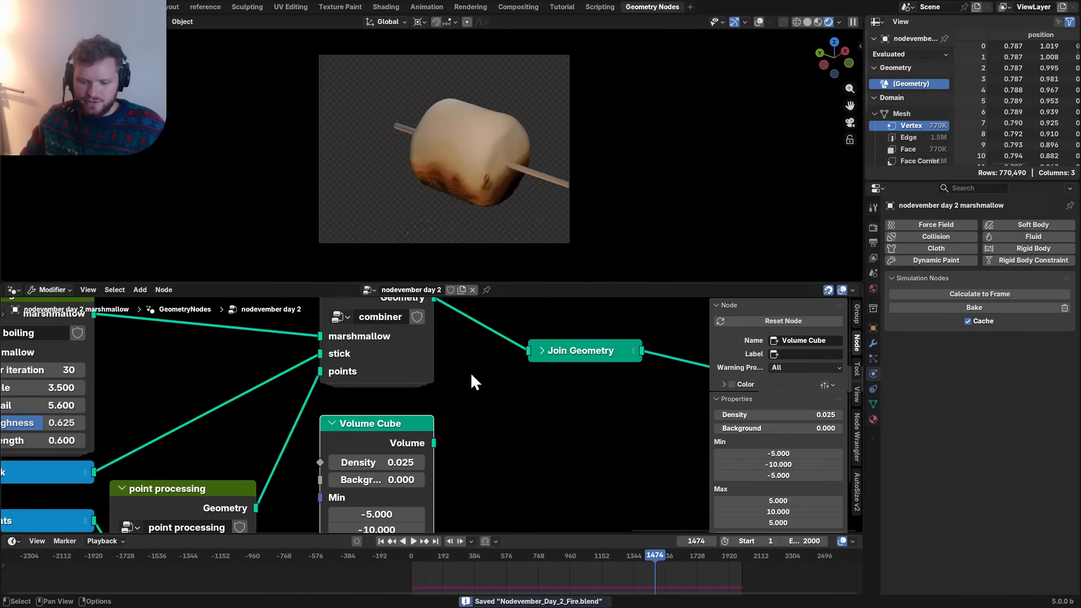
key("F12")
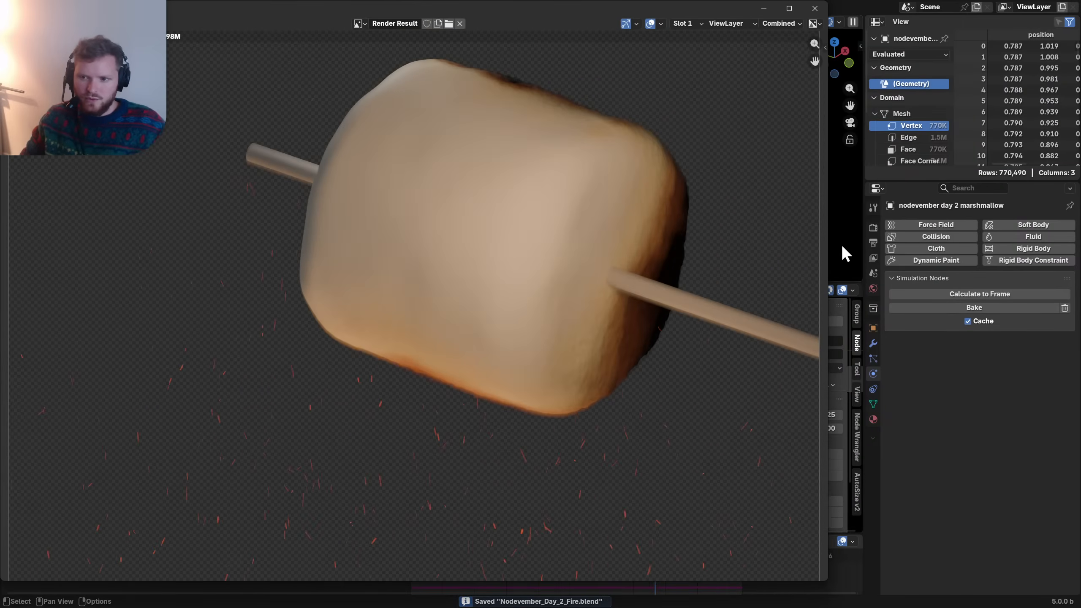
- Turn off denoising for final renders, save the file and render frame 1474 without the volume
left_click(873, 226)
scroll(926, 385, "down", 3)
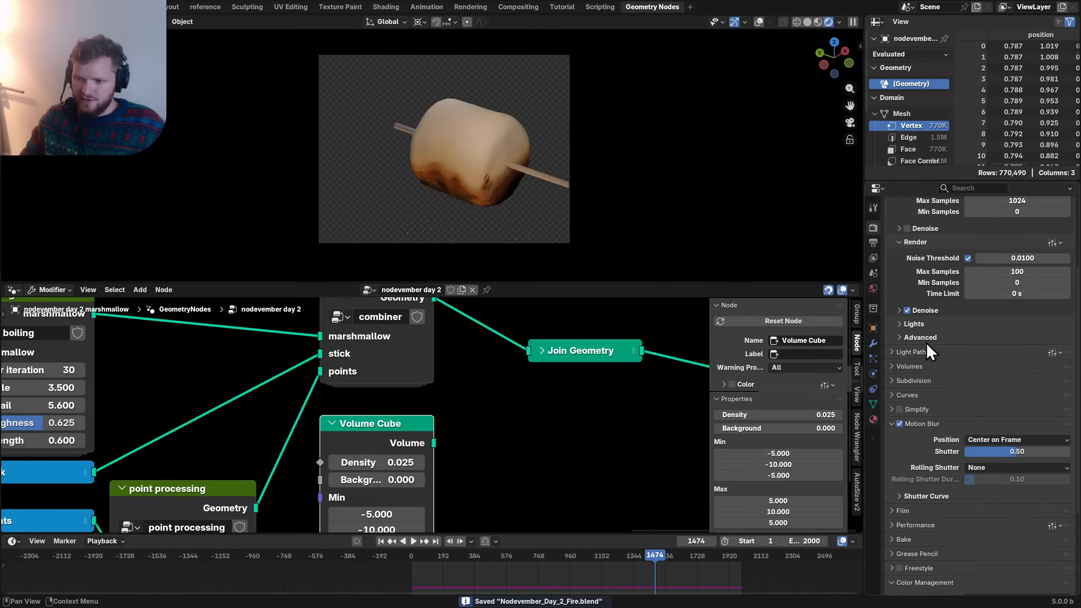
left_click(905, 307)
left_click(568, 438)
key("ctrl+s")
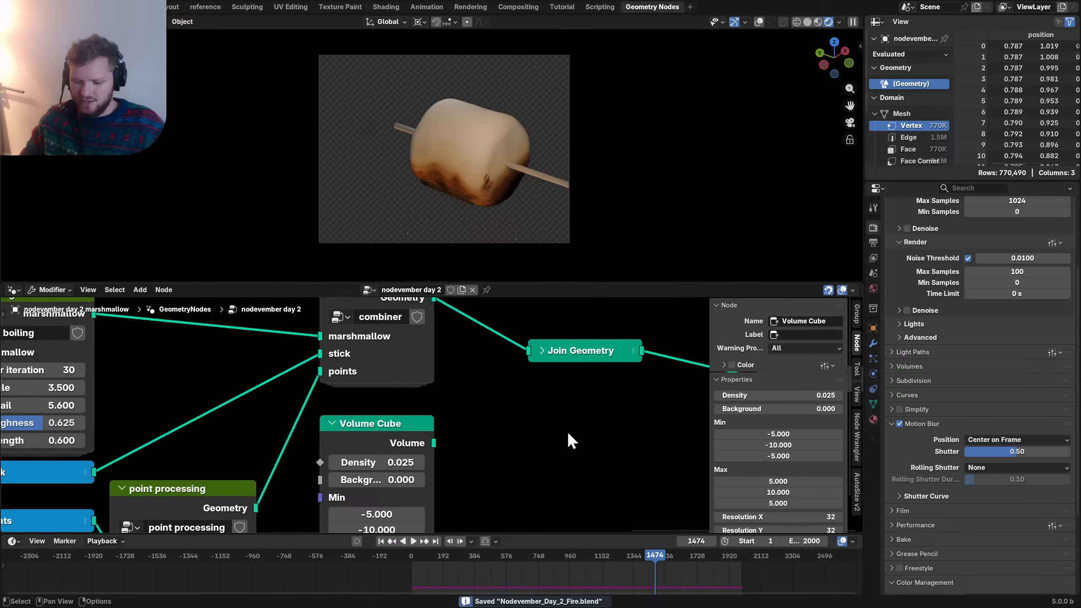
key("F12")
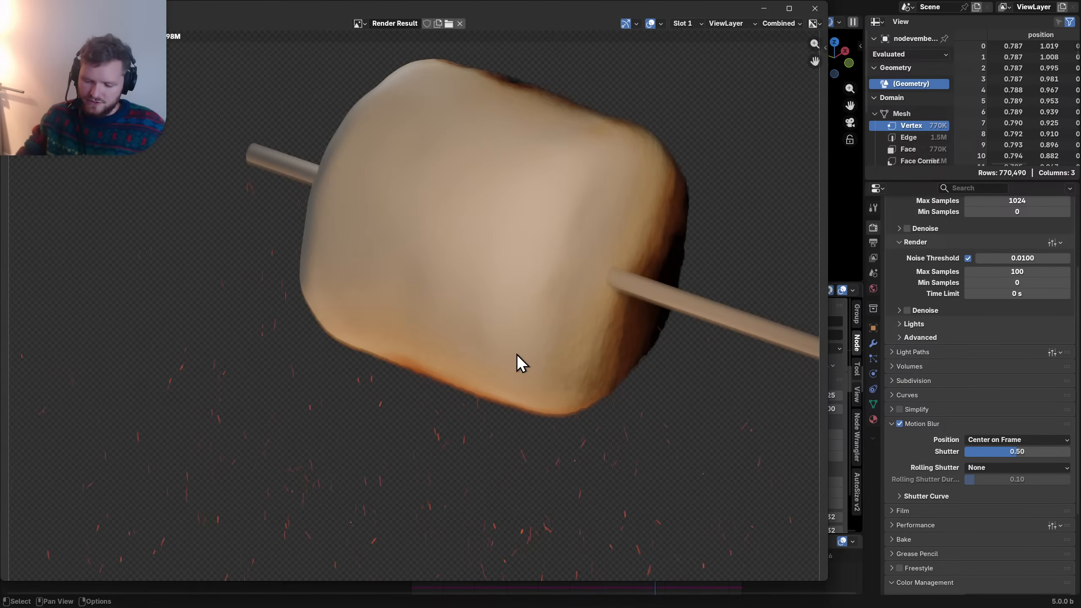
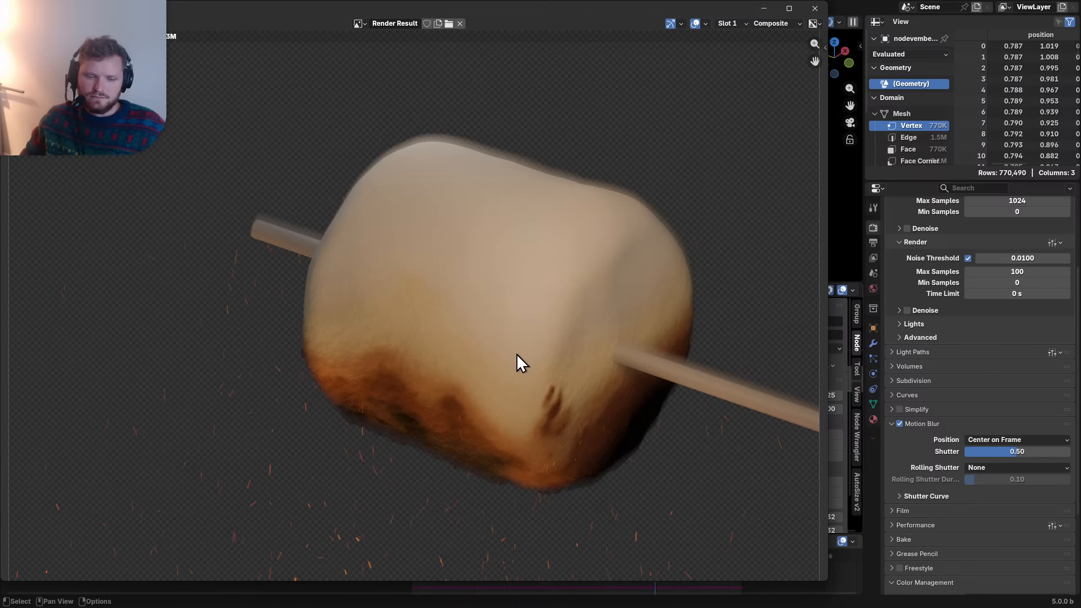
- Switch to render Slot 2, reconnect the Volume Cube to Join Geometry and render the frame with the volume in an enlarged window
key("j")
left_click(814, 8)
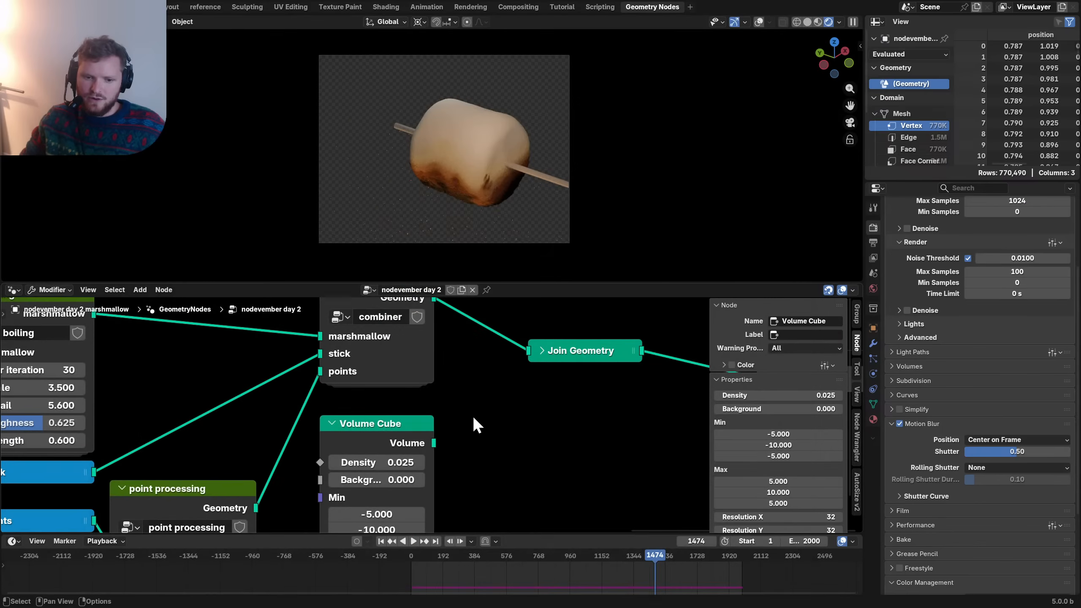
left_click_drag(434, 443, 536, 359)
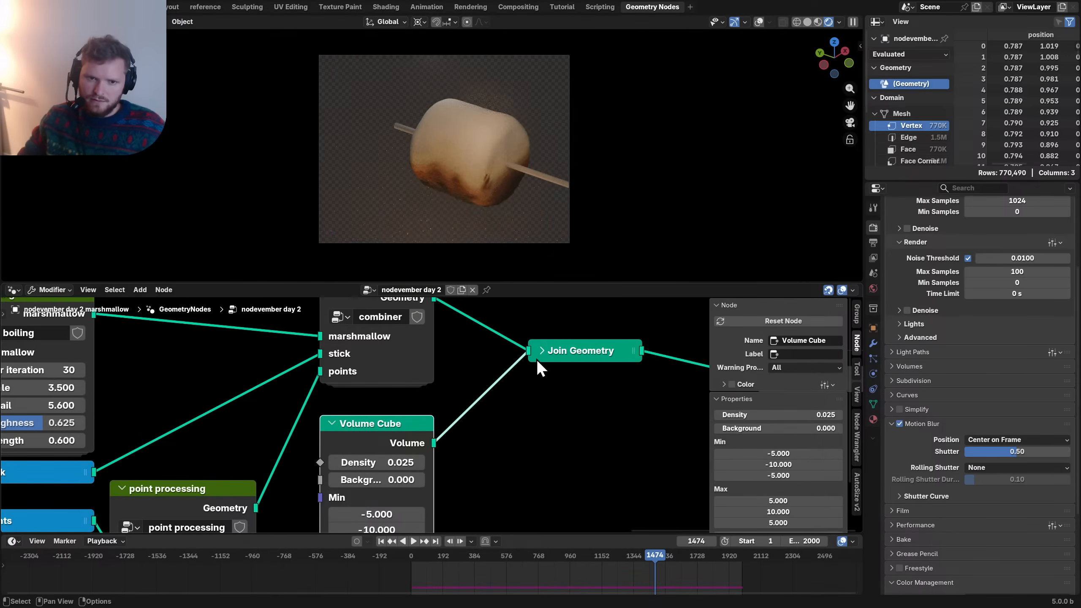
key("F12")
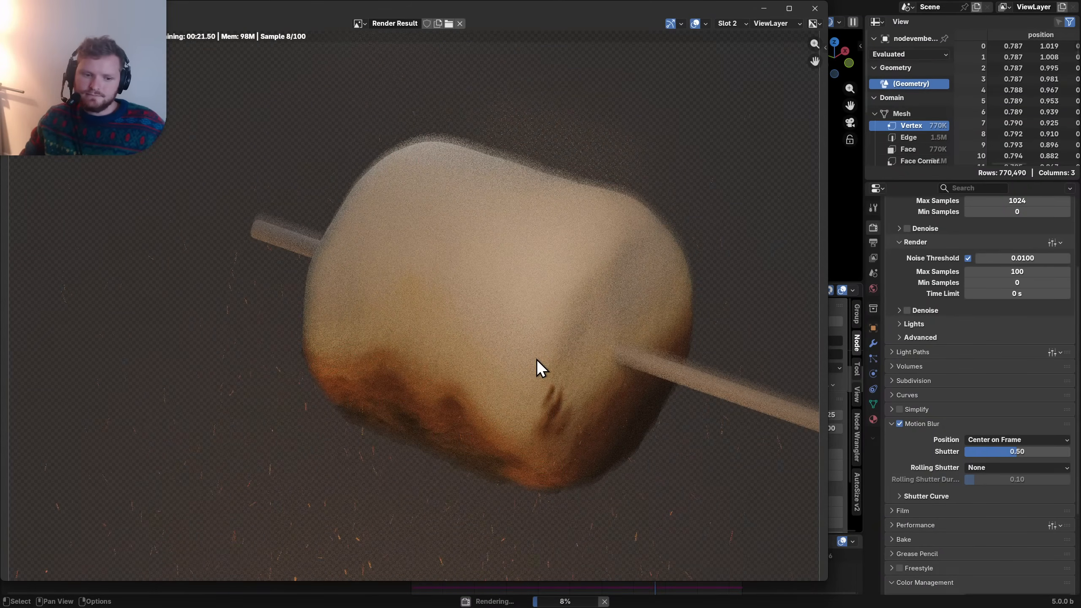
left_click(789, 8)
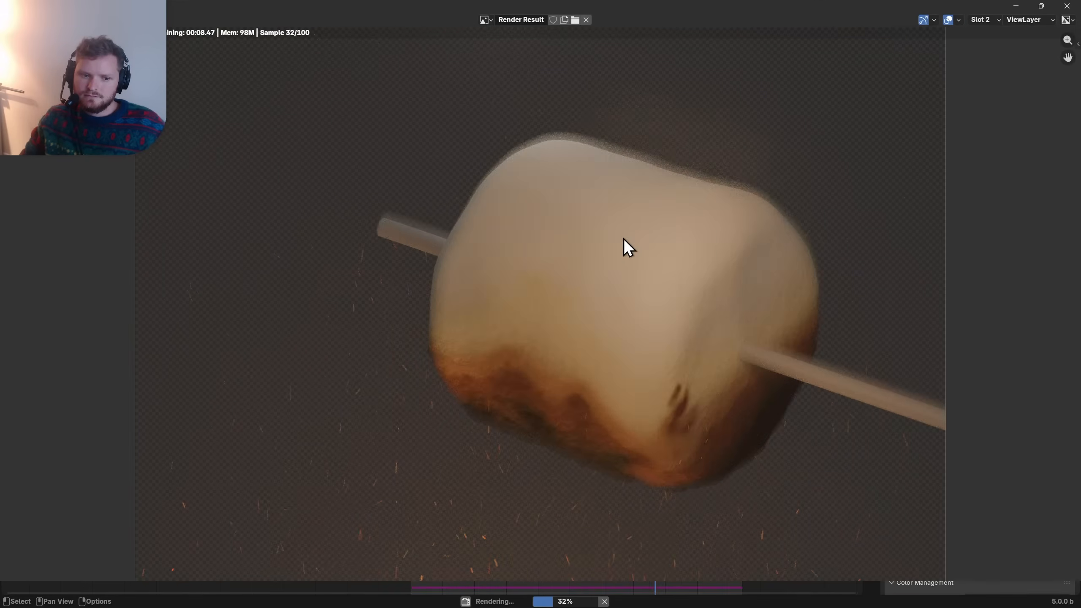
scroll(623, 245, "down", 1)
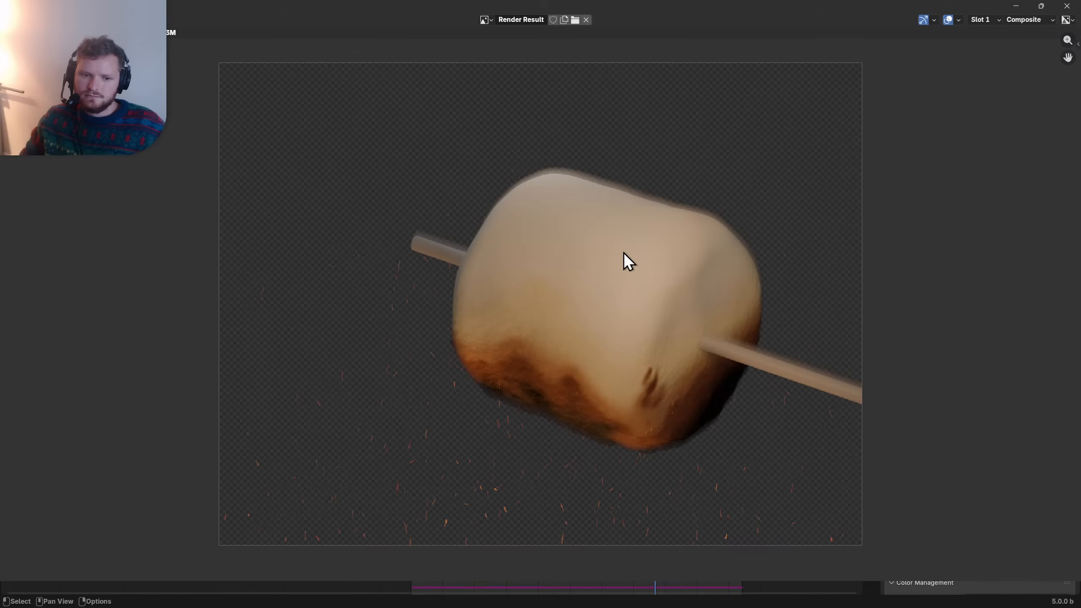
- Compare the renders with and without the volume by alternating between Slot 1 and Slot 2, and close the render window
key("j")
key("j")
key("j")
key("j")
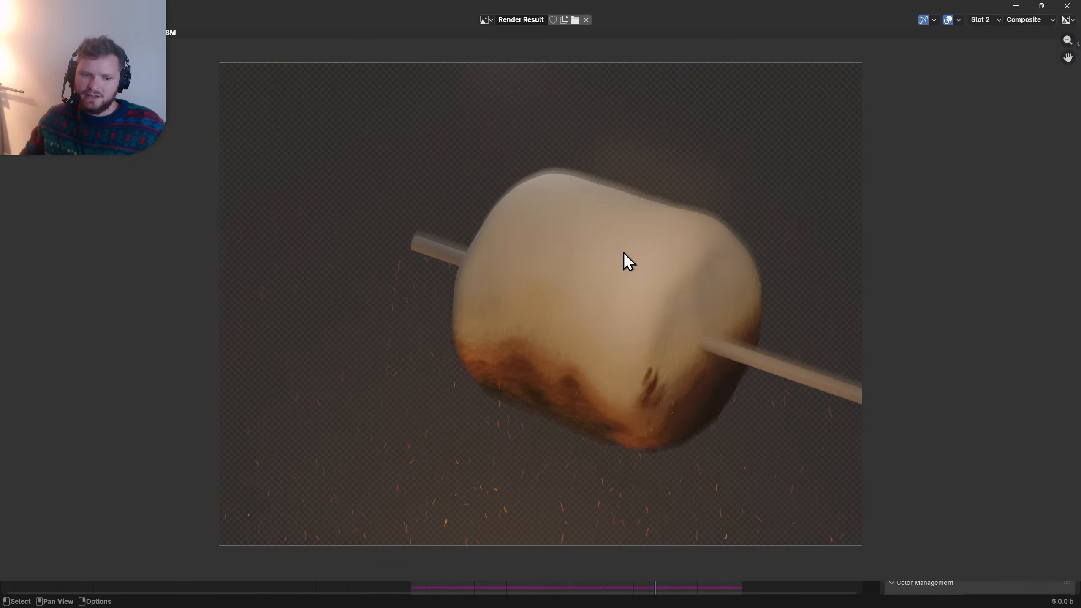
left_click(1067, 6)
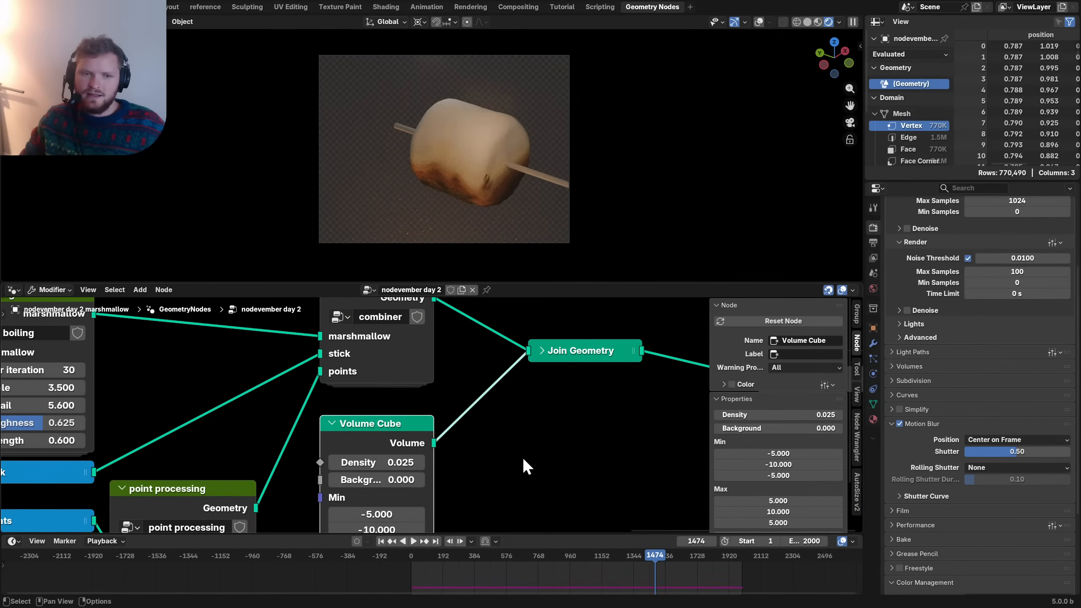
- Save the file and move the Subdivide Mesh node from the main tree into the boiling group, between Group Input and Set Position
key("ctrl+s")
scroll(432, 410, "down", 3)
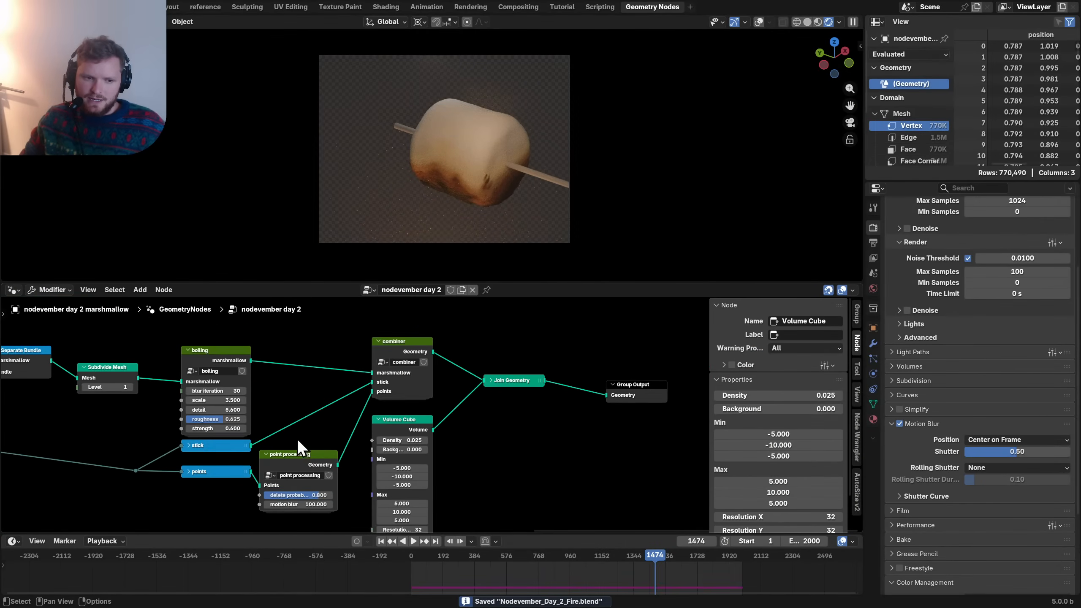
middle_click_drag(115, 465, 347, 401)
mouse_move(344, 350)
left_mouse_down()
mouse_move(343, 324)
mouse_move(337, 357)
mouse_move(330, 338)
left_mouse_up()
left_click(429, 328)
key("ctrl+x")
key("Tab")
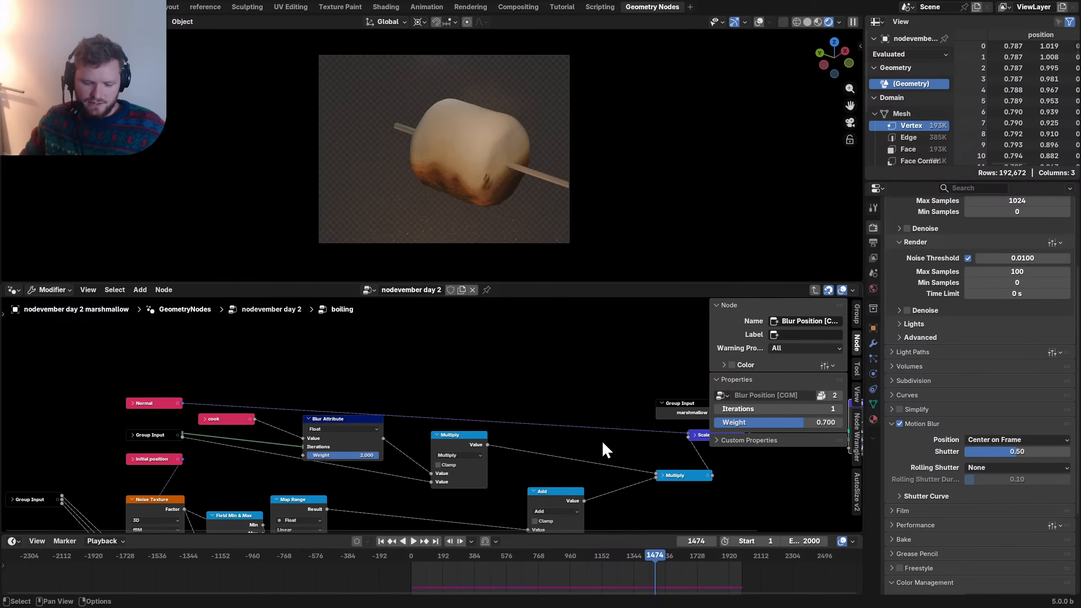
middle_click_drag(524, 382, 279, 385)
key("ctrl+v")
key("g")
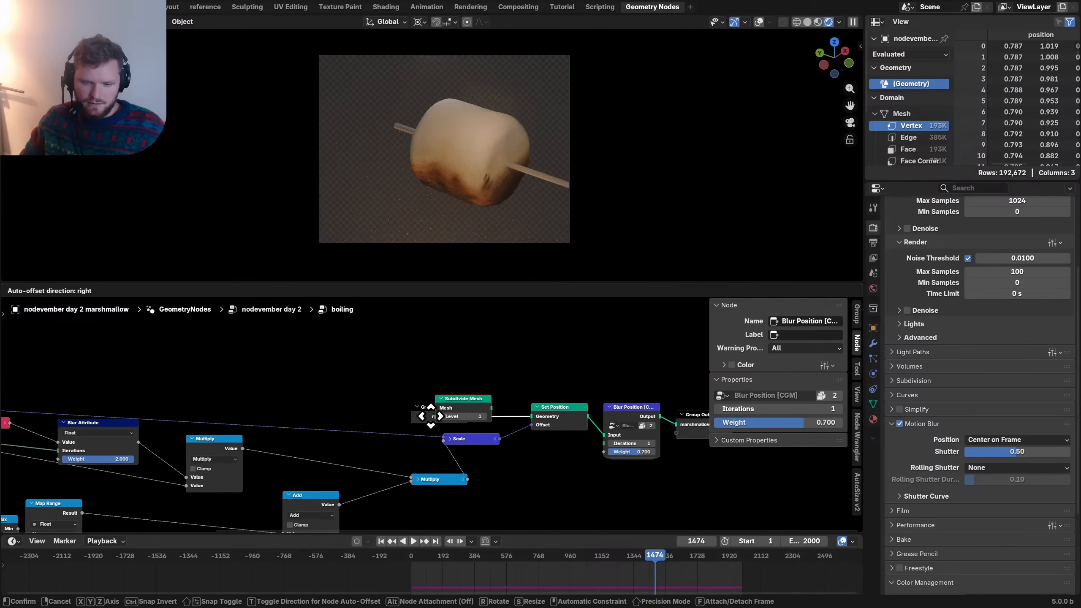
left_click(464, 408)
left_click(492, 413)
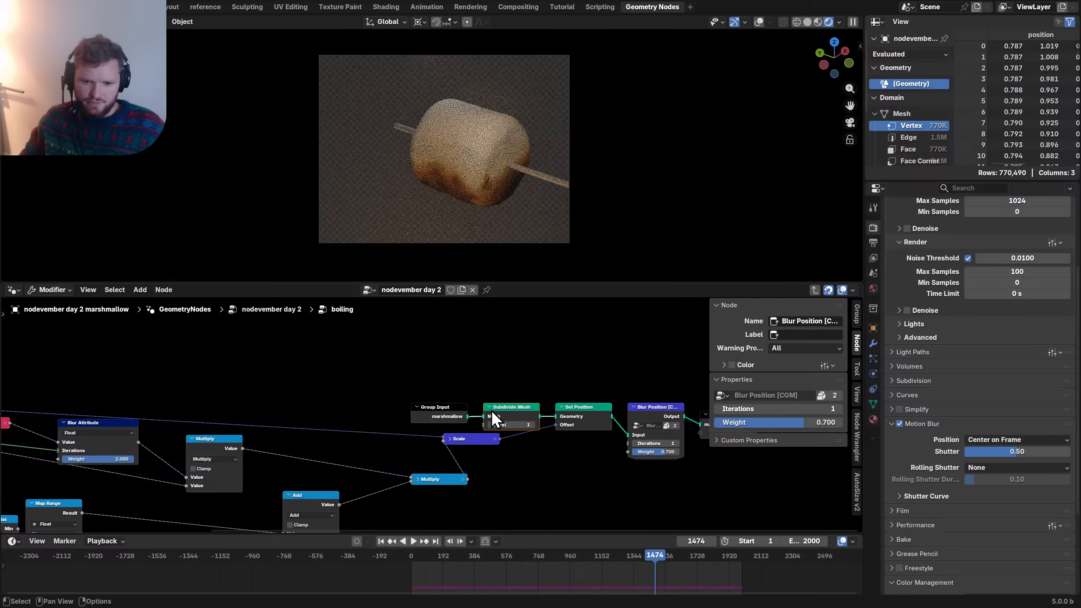
- Stack the Scale node and its Multiply node directly beneath the Subdivide Mesh node
left_click_drag(449, 482, 462, 436)
key("g")
left_click(503, 477)
key("g")
left_click(505, 445)
- Maximize the node editor, collapse the Add node and the 0.350 Multiply node, and stack them under the Scale and Multiply nodes
key("ctrl+space")
scroll(438, 362, "up", 2)
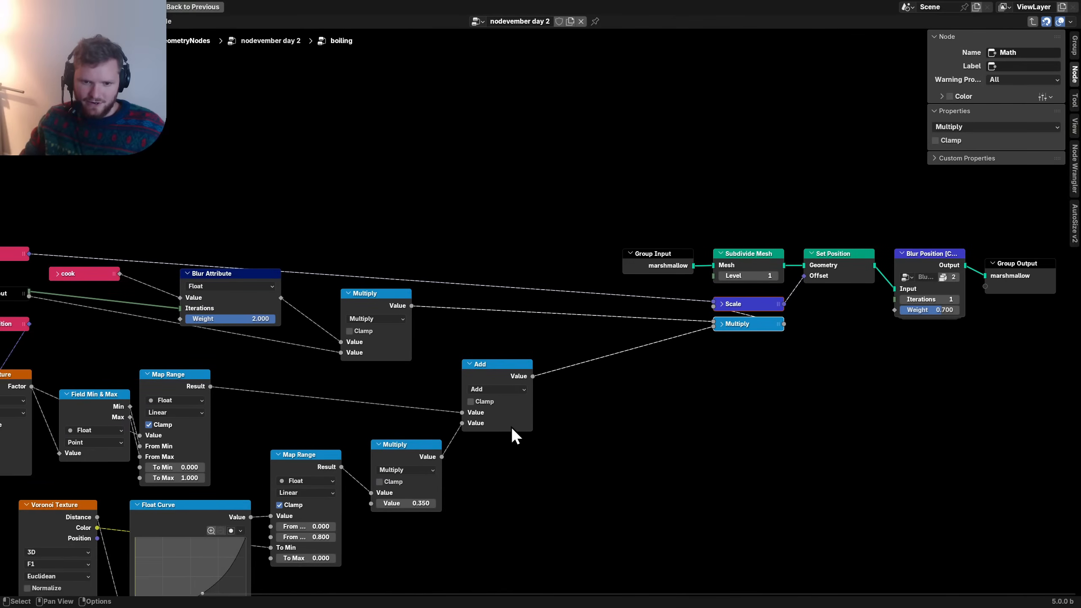
left_click(497, 381)
key("h")
left_click(412, 455)
key("h")
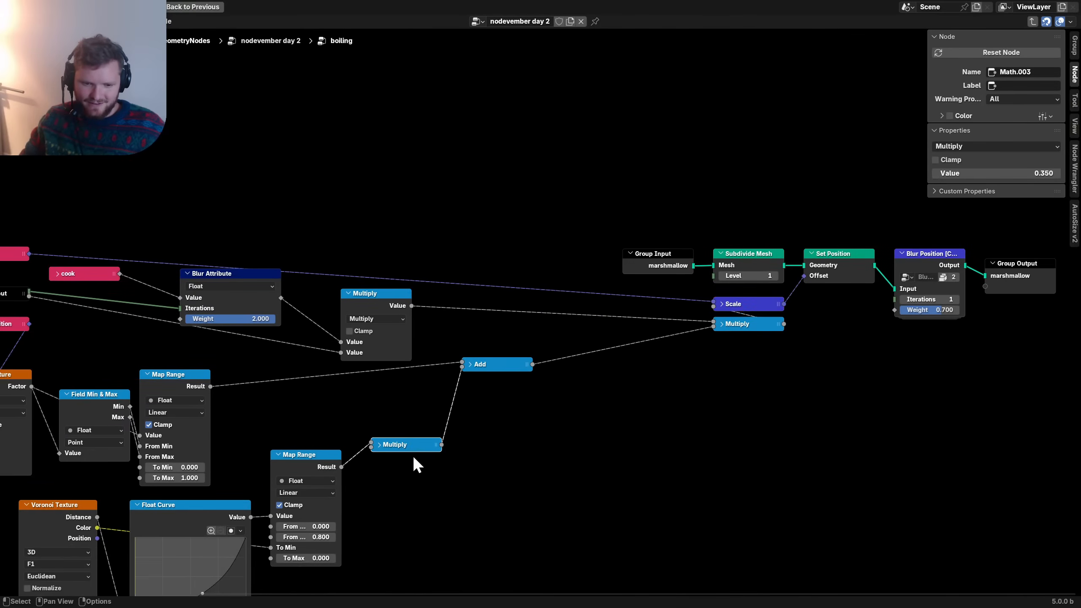
key("g")
left_click(498, 400)
left_click_drag(504, 397, 489, 360)
key("g")
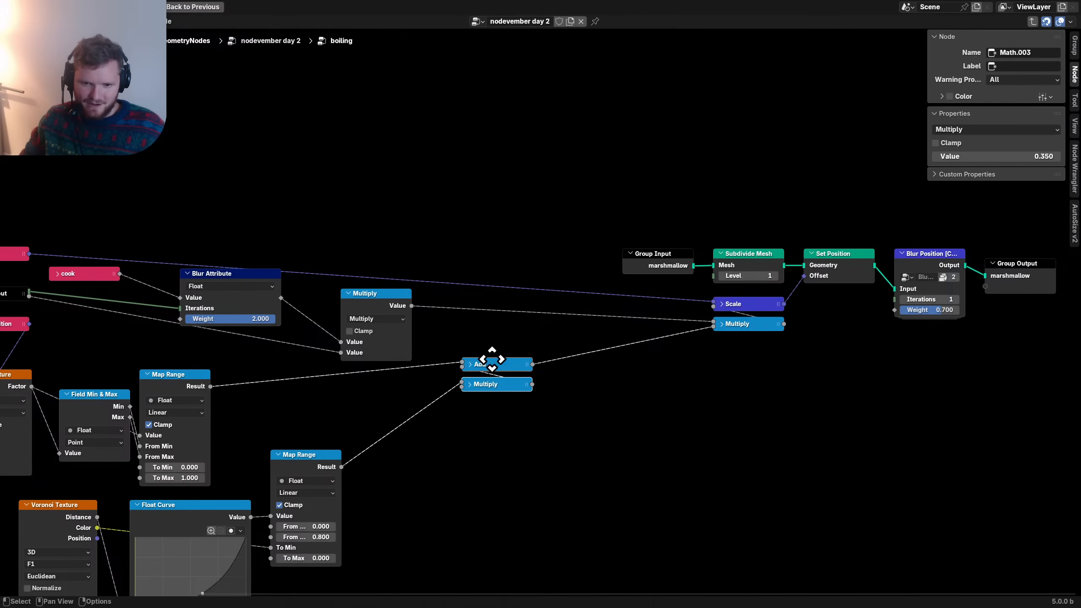
left_click(719, 341)
- Collapse the Map Range node fed by the Float Curve and place it just after the curve
middle_click_drag(320, 460, 538, 386)
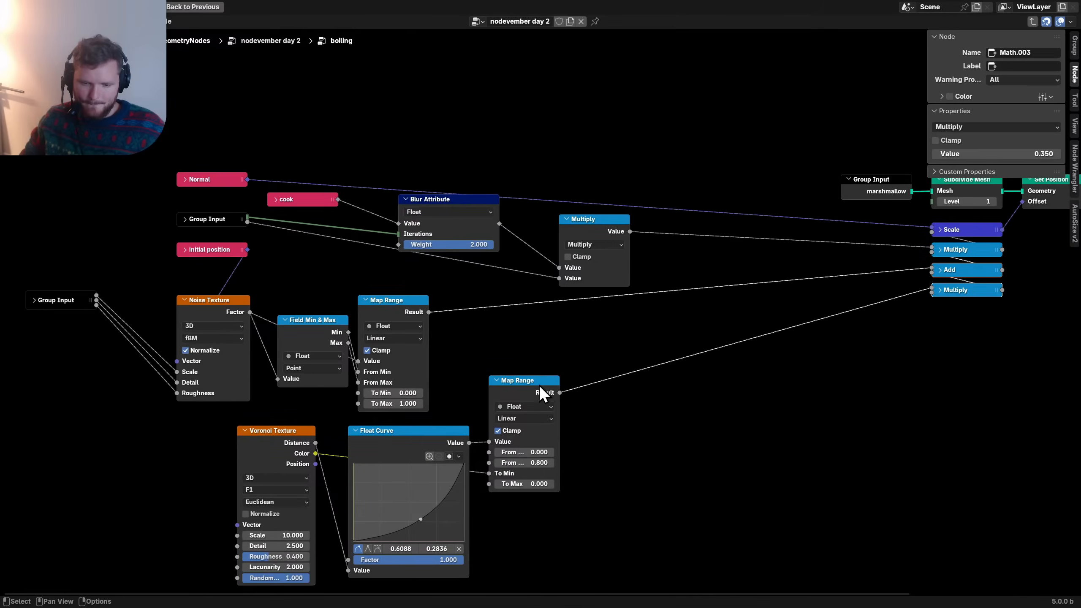
left_click(533, 391)
key("h")
left_click(432, 451)
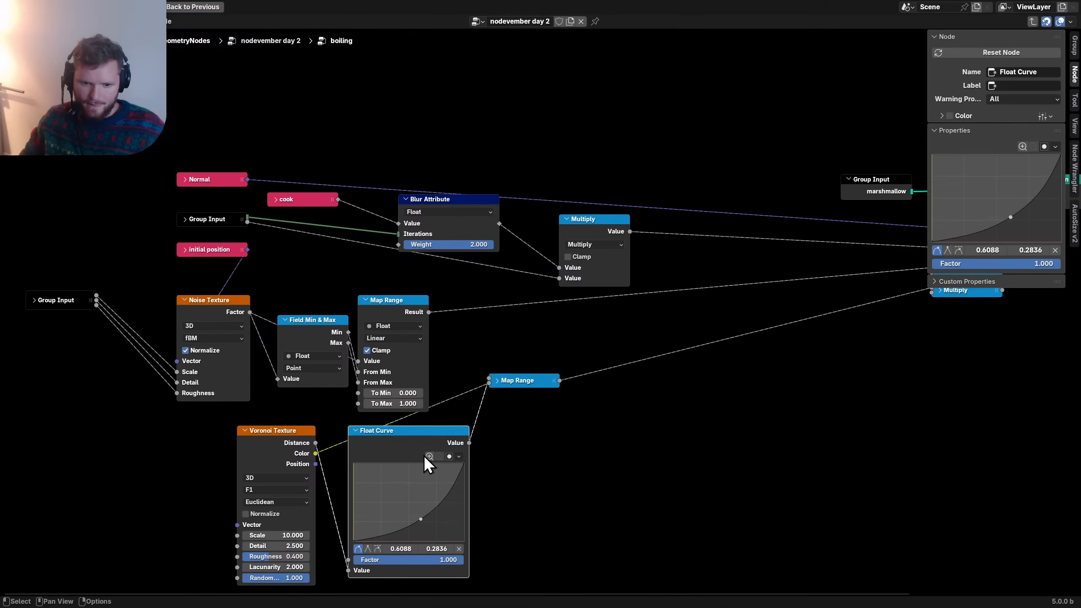
left_click_drag(508, 381, 536, 459)
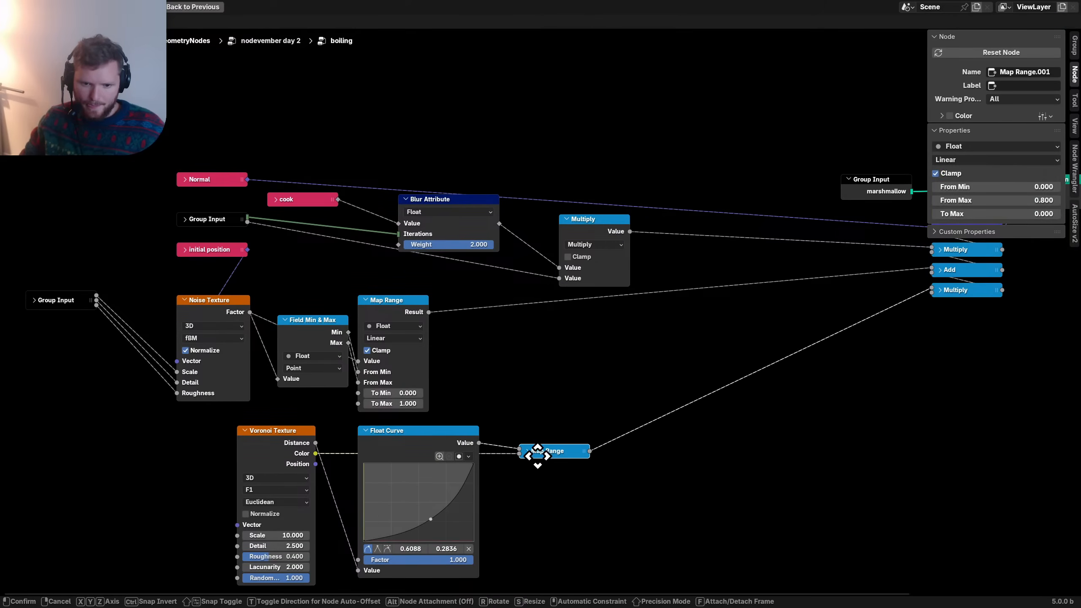
- Hide the Voronoi Texture's unused sockets and arrange the Voronoi Texture and Float Curve nodes closer together
left_click(282, 450)
key("ctrl+h")
key("h")
middle_click_drag(357, 433, 387, 379)
left_click_drag(439, 395, 442, 437)
left_click_drag(310, 381, 329, 404)
key("h")
- Place the initial position attribute directly above the Noise Texture and the Normal node next to the Scale node
middle_click_drag(257, 272, 322, 352)
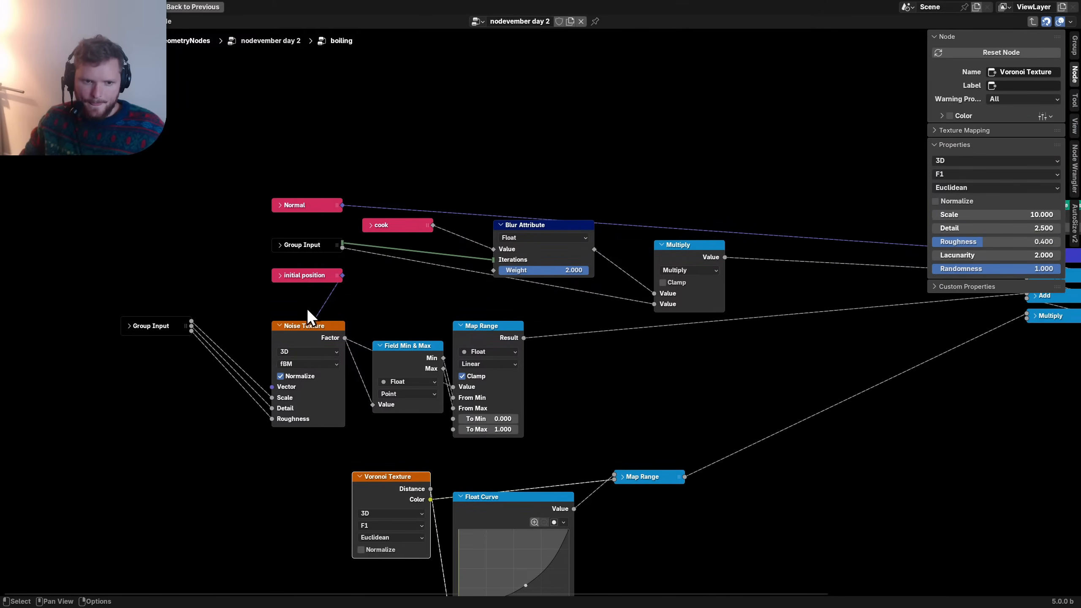
left_click_drag(314, 286, 316, 316)
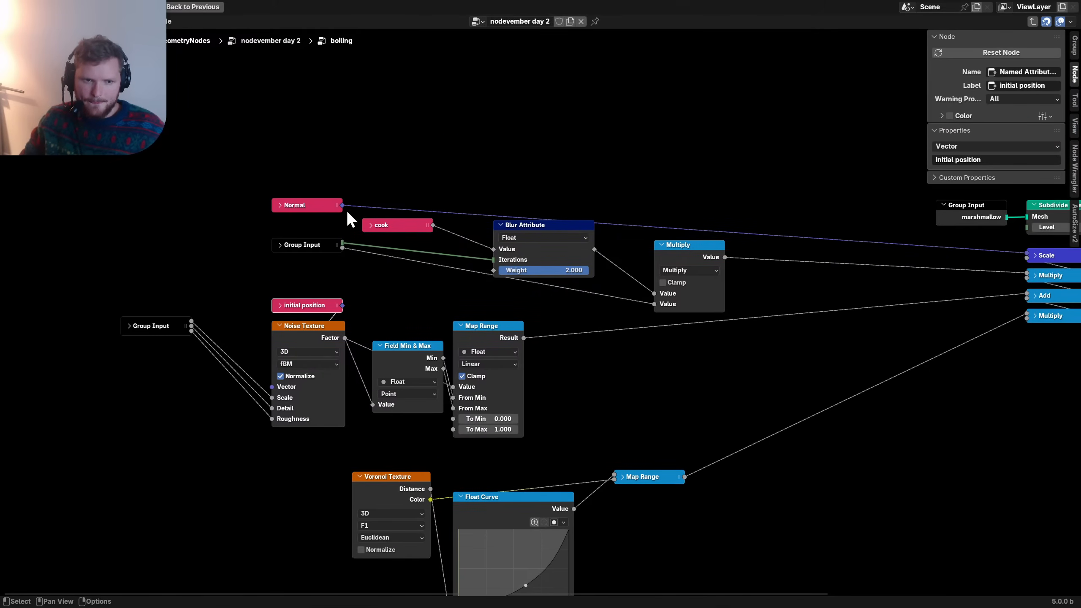
left_click_drag(325, 205, 600, 310)
scroll(468, 326, "left", 5, "ctrl")
- Collapse the Multiply node after Blur Attribute and stack it directly under Scale, above the other math nodes
left_click(467, 312)
key("h")
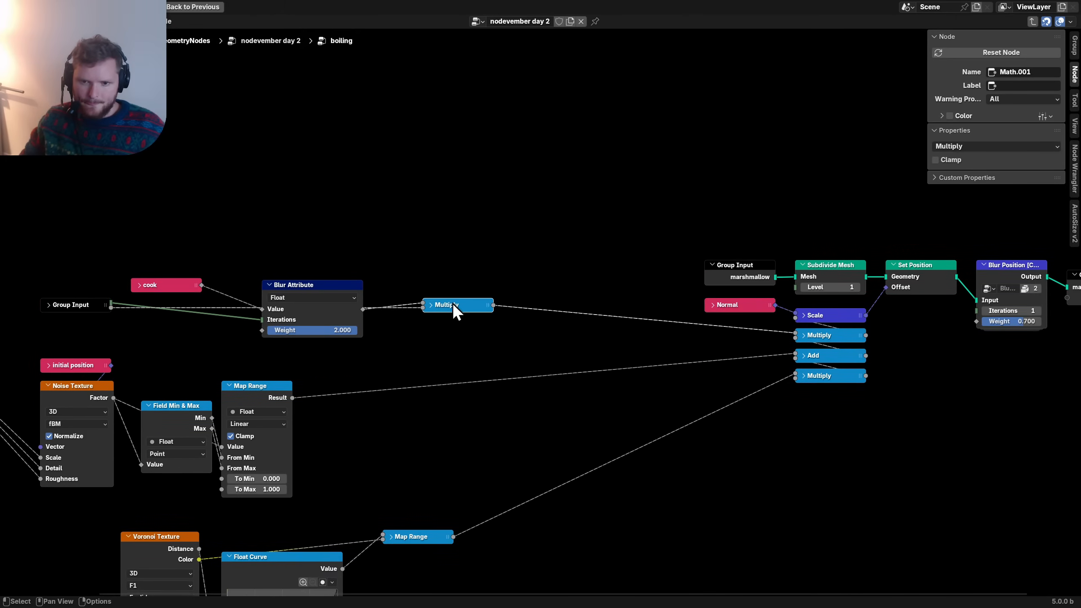
left_click_drag(453, 304, 715, 344)
mouse_move(849, 389)
left_mouse_down()
mouse_move(832, 337)
mouse_move(837, 377)
left_mouse_up()
left_click_drag(732, 346, 842, 345)
key("b")
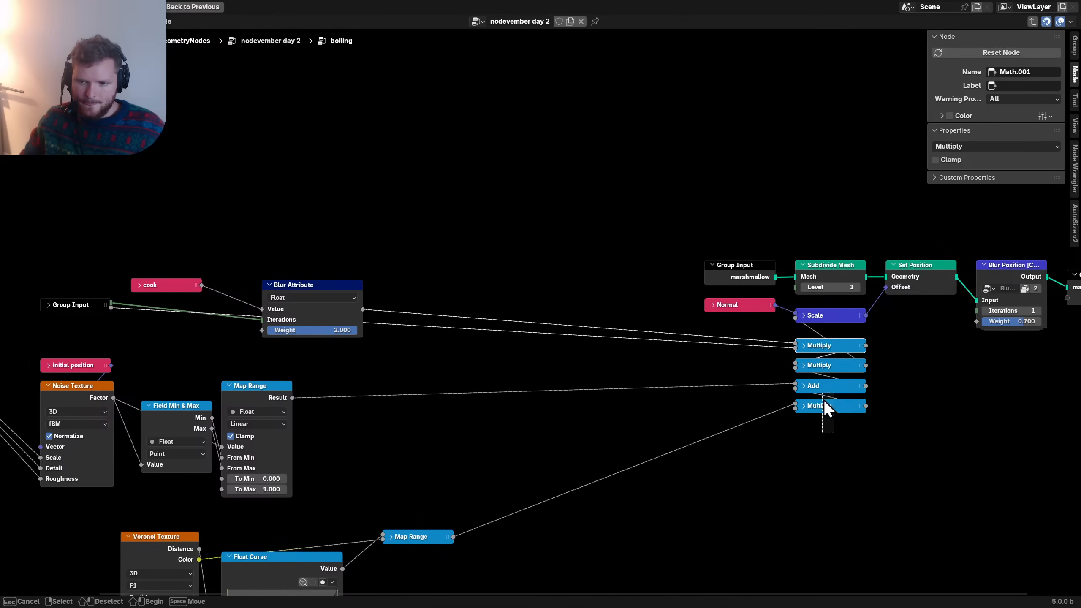
left_click_drag(823, 400, 819, 343)
left_click_drag(819, 343, 818, 332)
middle_click_drag(264, 320, 404, 334)
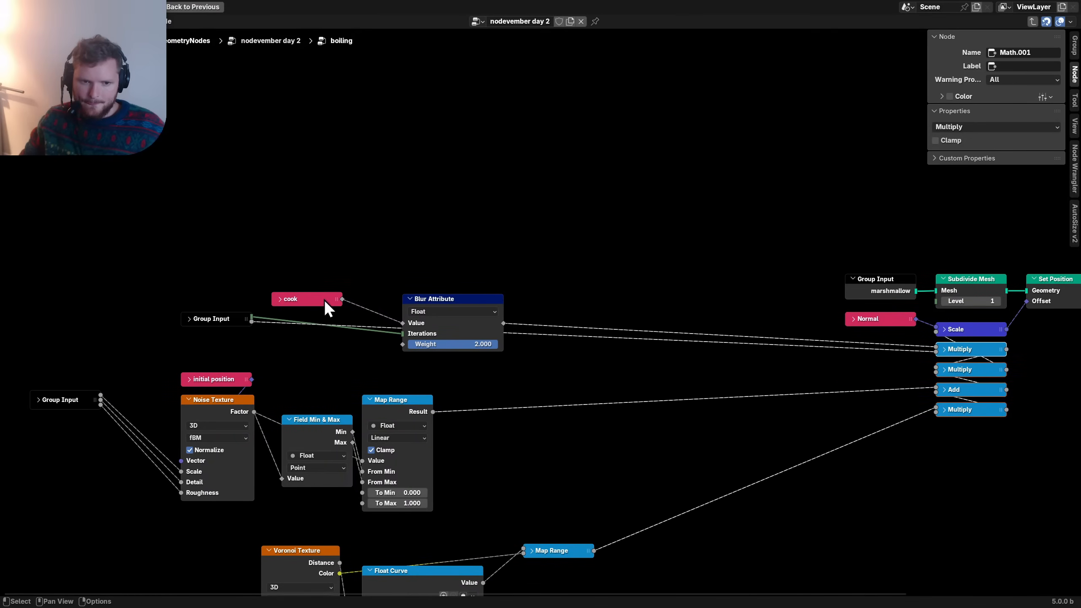
- Narrow and collapse the Blur Attribute node and stack the cook attribute directly above it
left_click_drag(325, 301, 374, 303)
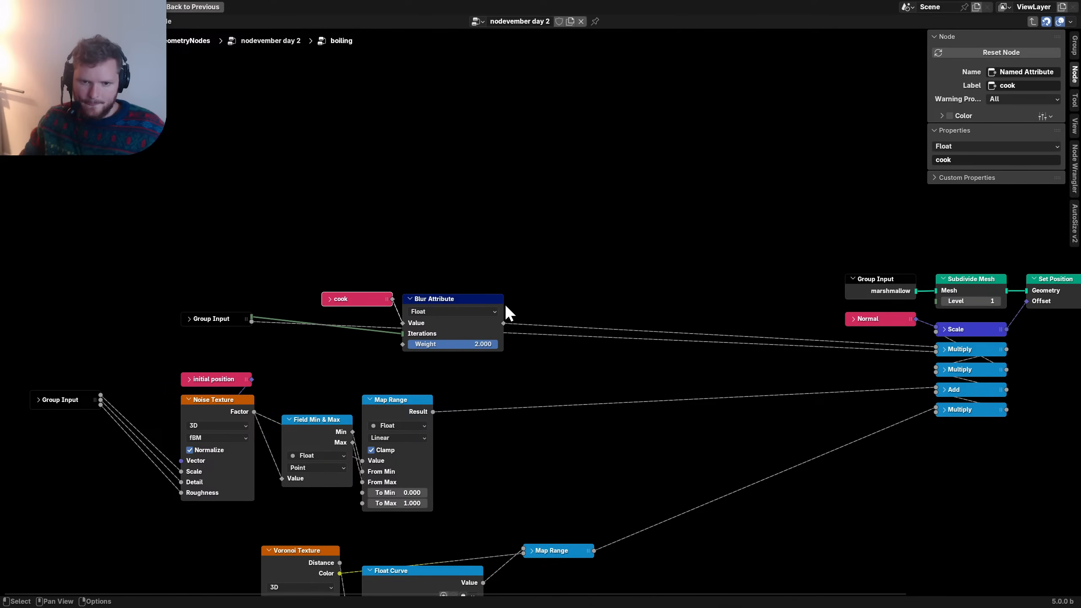
left_click_drag(502, 303, 483, 304)
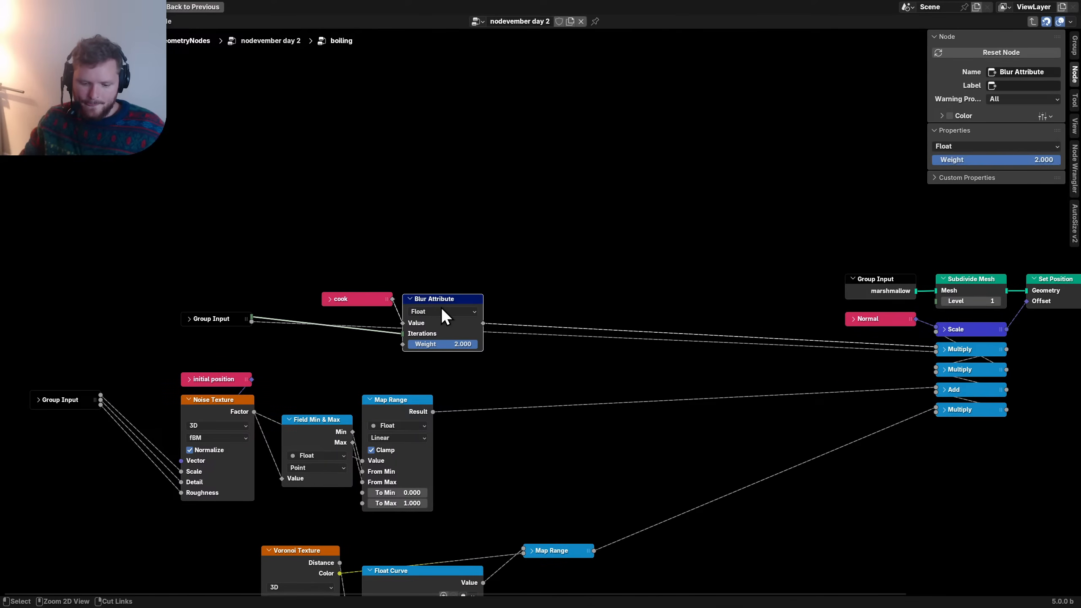
key("h")
left_click_drag(345, 304, 476, 278)
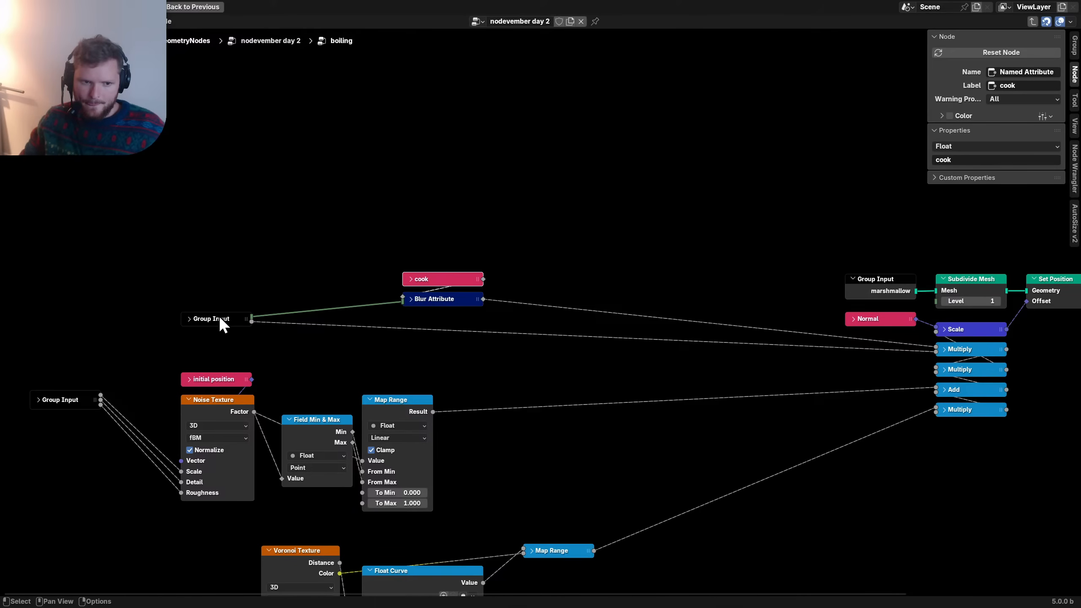
- Give the first Multiply its own duplicated Group Input beside it, and hide unused sockets on the Group Input feeding Blur Attribute
left_click_drag(221, 320, 358, 311)
middle_click_drag(358, 311, 188, 319)
key("shift+d")
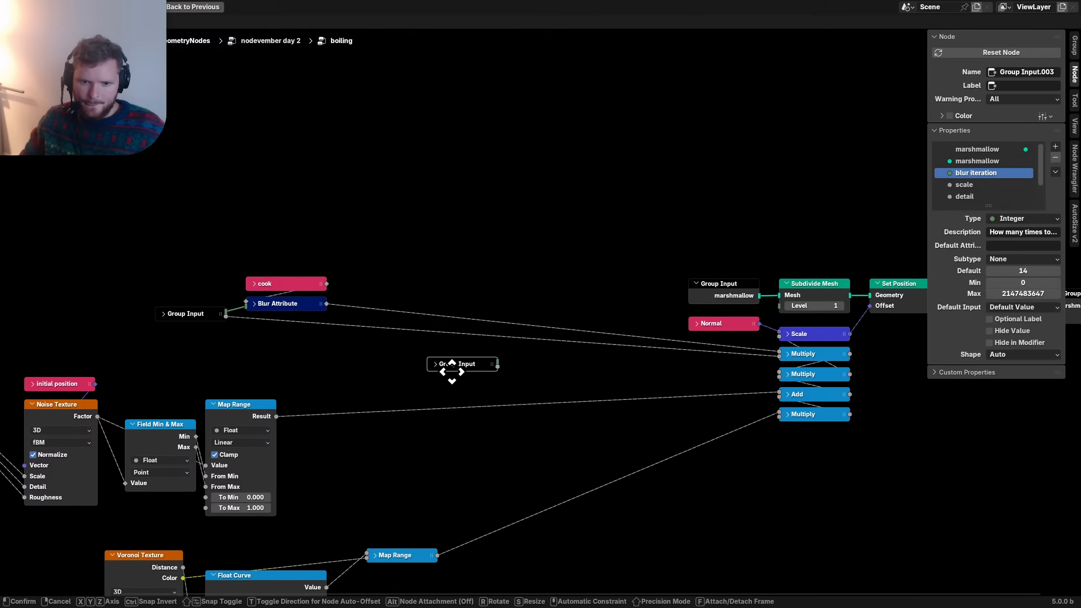
left_click(503, 373)
left_click_drag(507, 366, 776, 358)
left_click(206, 313)
key("ctrl+h")
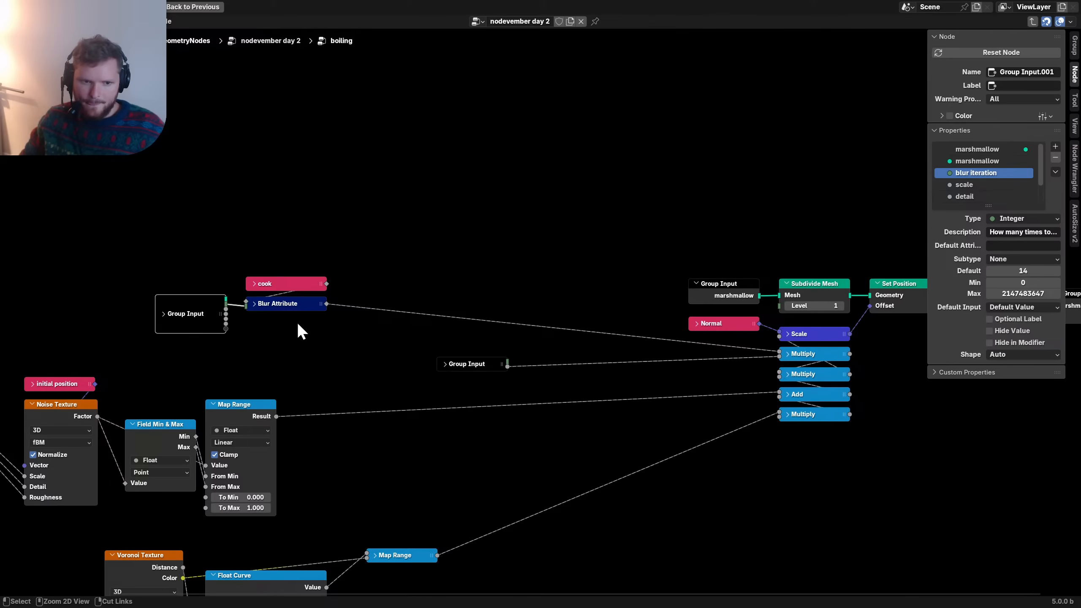
key("ctrl+h")
left_click_drag(470, 363, 720, 363)
- Move the cook, Blur Attribute and attached Group Input nodes together right beside the Normal node
left_click_drag(415, 371, 202, 278)
key("g")
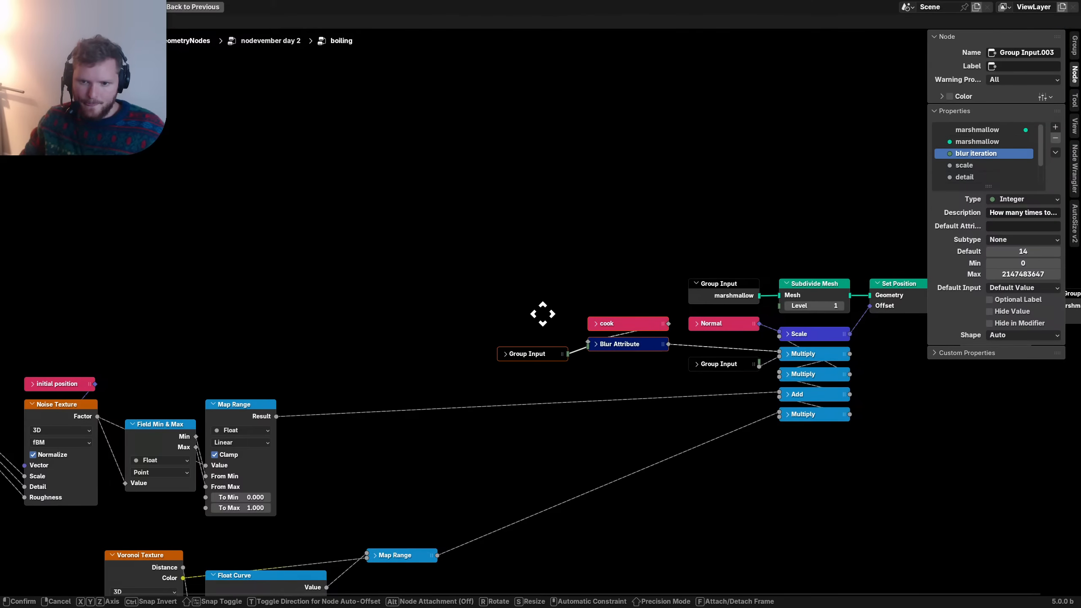
left_click(550, 310)
left_click_drag(562, 393, 537, 339)
key("g")
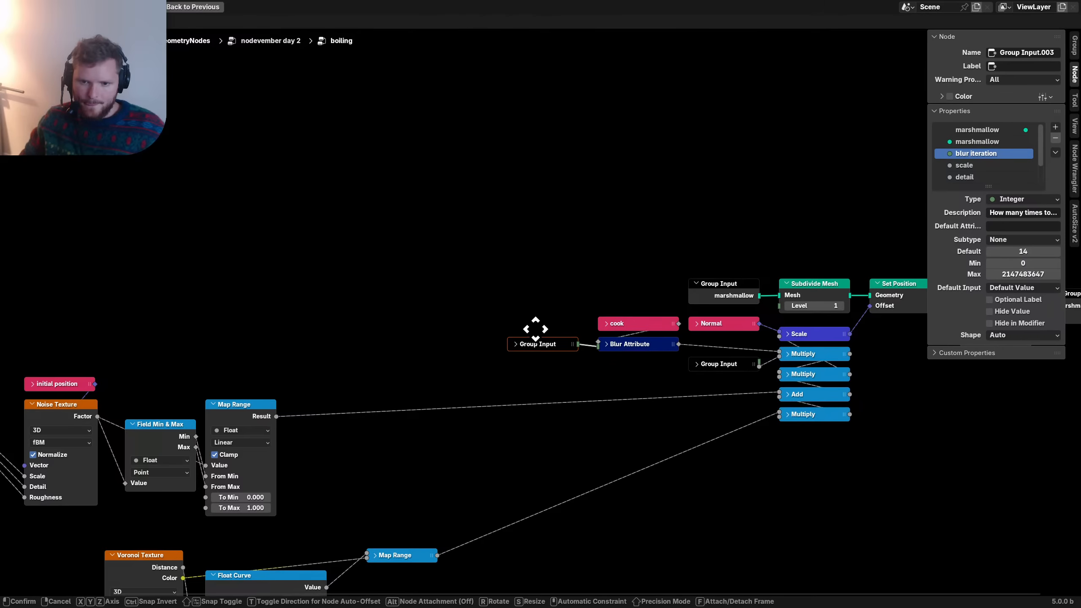
left_click(535, 329)
- Hide the noise Map Range's unused sockets, collapse it and Field Min & Max, and stack both beside the Noise Texture
middle_click_drag(247, 402, 514, 331)
left_click(515, 344)
key("ctrl+h")
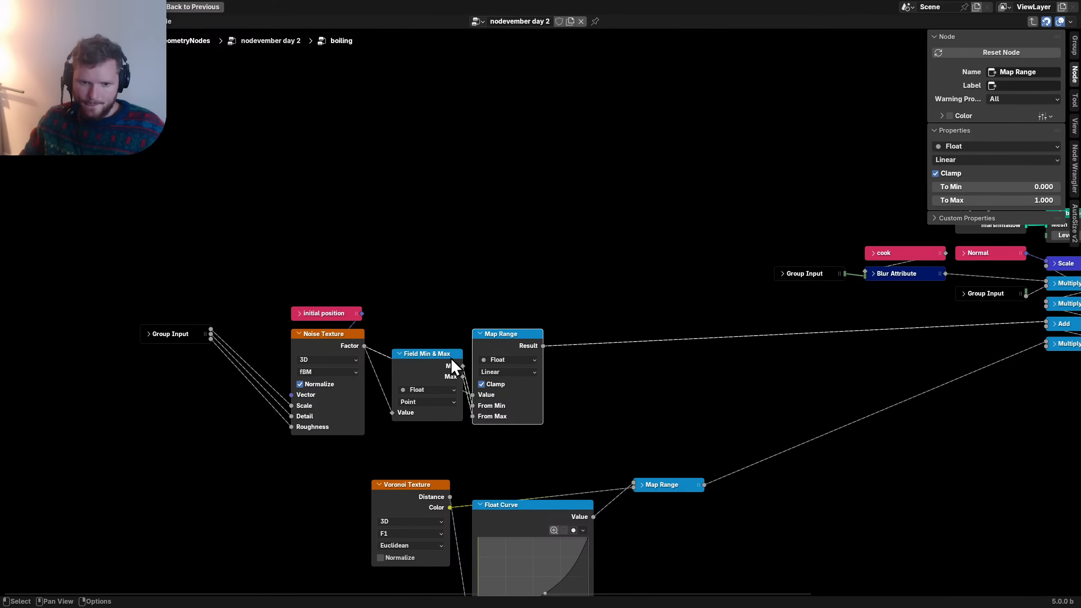
left_click(451, 360)
key("g")
left_click_drag(427, 350, 420, 345)
key("h")
left_click(516, 342)
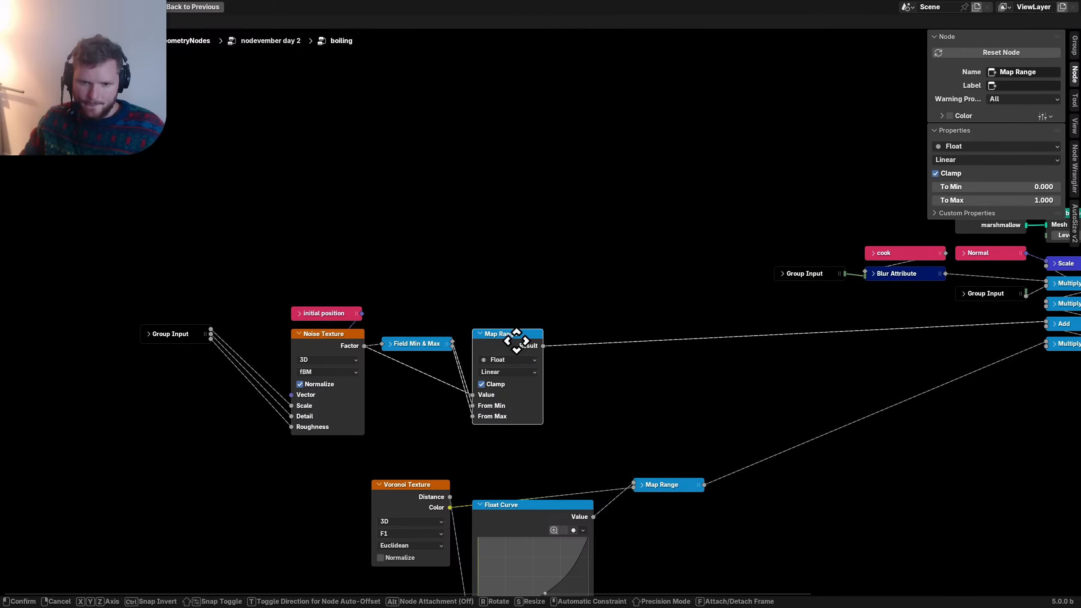
key("h")
key("g")
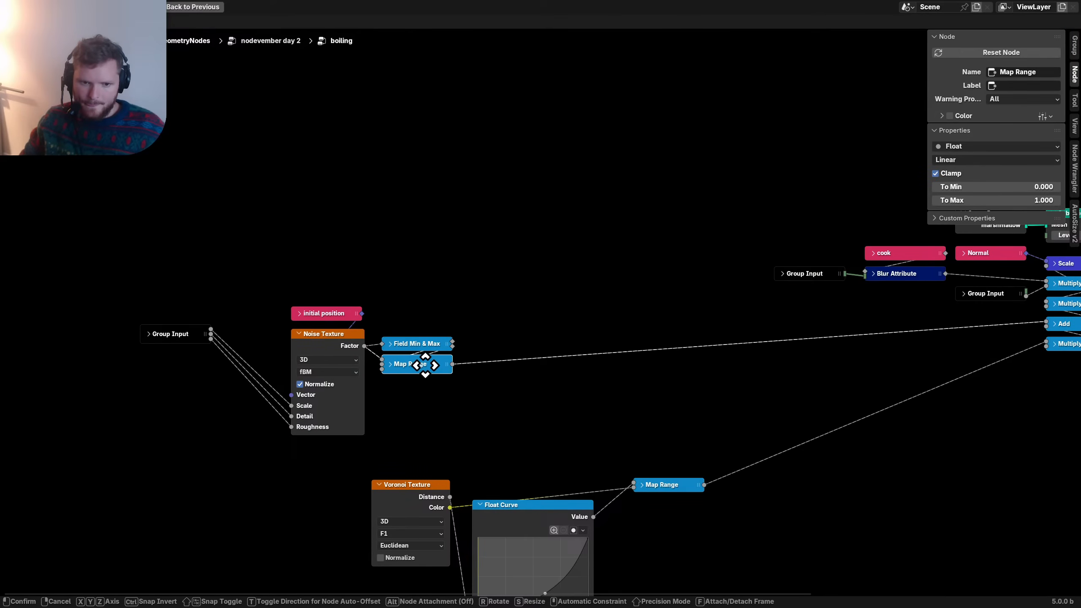
left_click(427, 365)
- Place the Group Input next to the Noise Texture's lower inputs and move the whole noise cluster directly above the Voronoi Texture
left_click_drag(167, 372, 216, 312)
key("g")
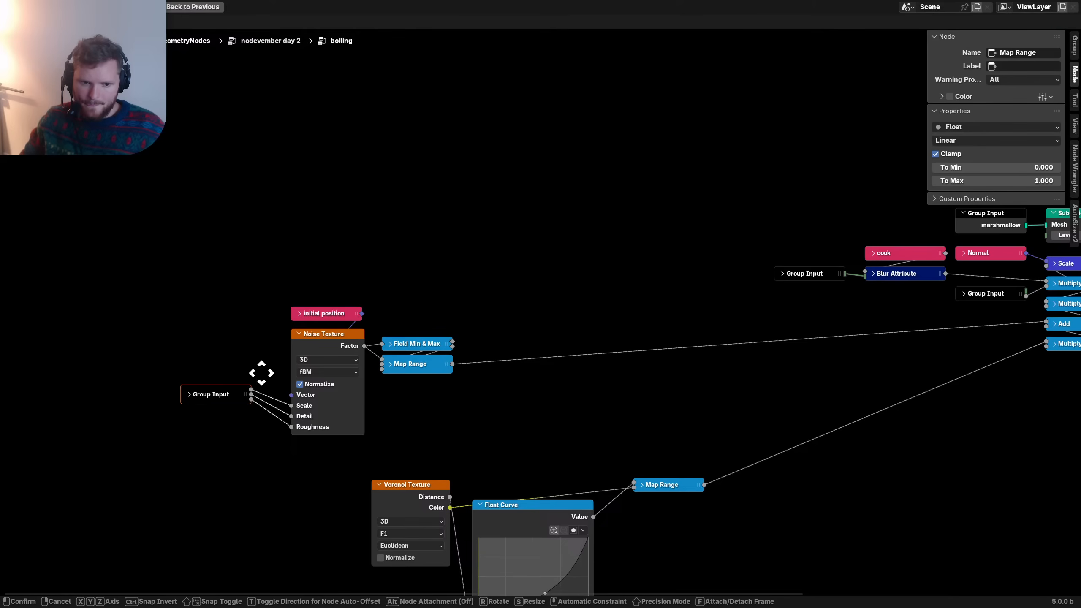
left_click(277, 372)
left_click_drag(481, 423, 224, 287)
key("g")
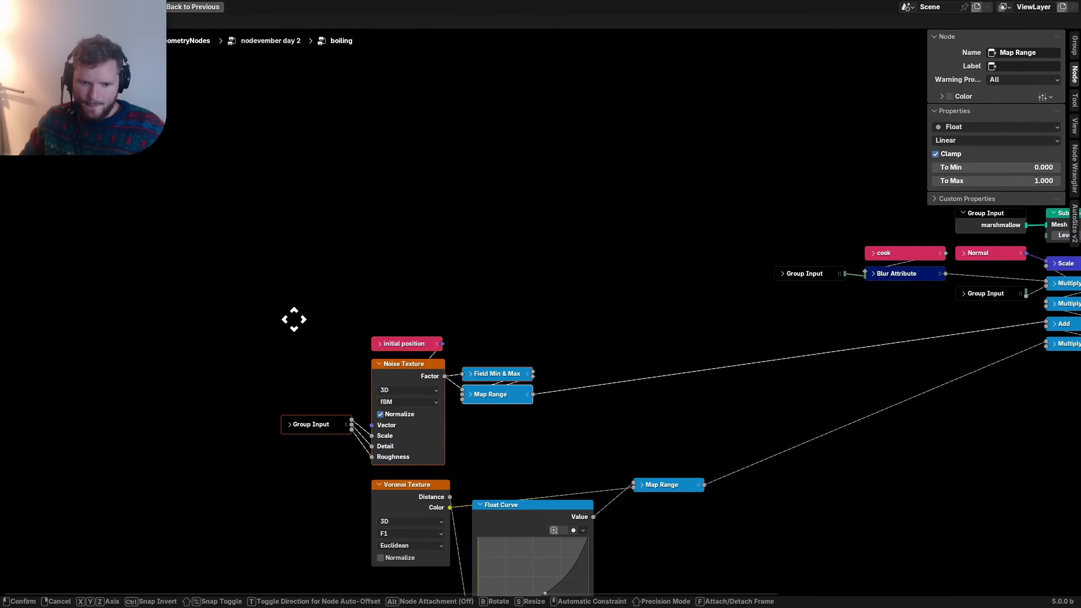
left_click(293, 318)
- Move the noise cluster, Voronoi Texture and Float Curve together closer to the math node stack
scroll(345, 317, "down", 7)
left_click_drag(343, 472, 642, 310)
key("g")
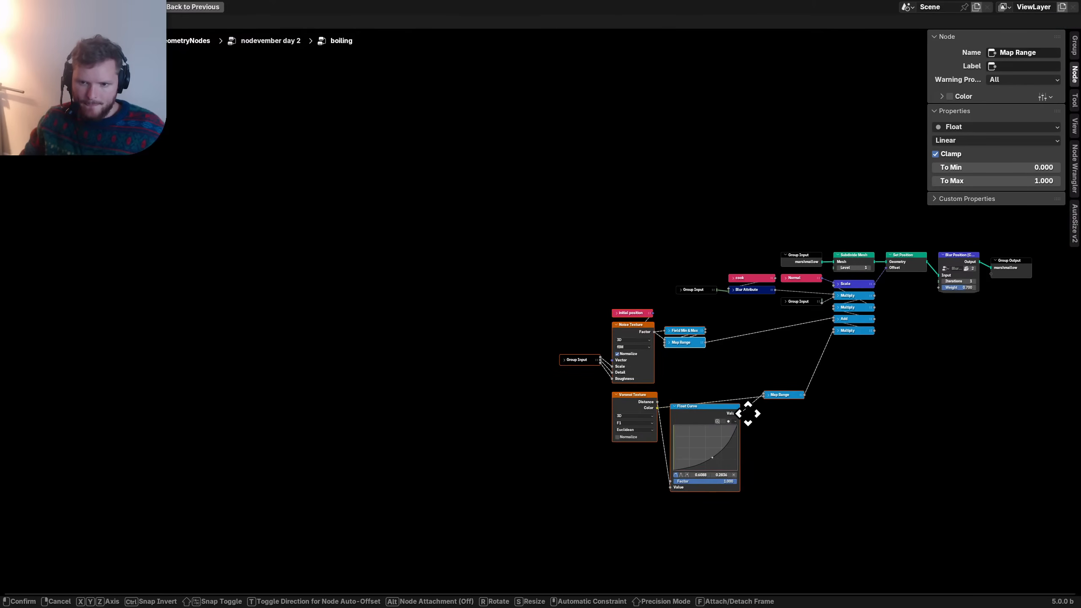
left_click(728, 406)
- Raise the Float Curve to just under the noise cluster's Map Range and stack its own Map Range under the last Multiply
scroll(726, 404, "up", 3)
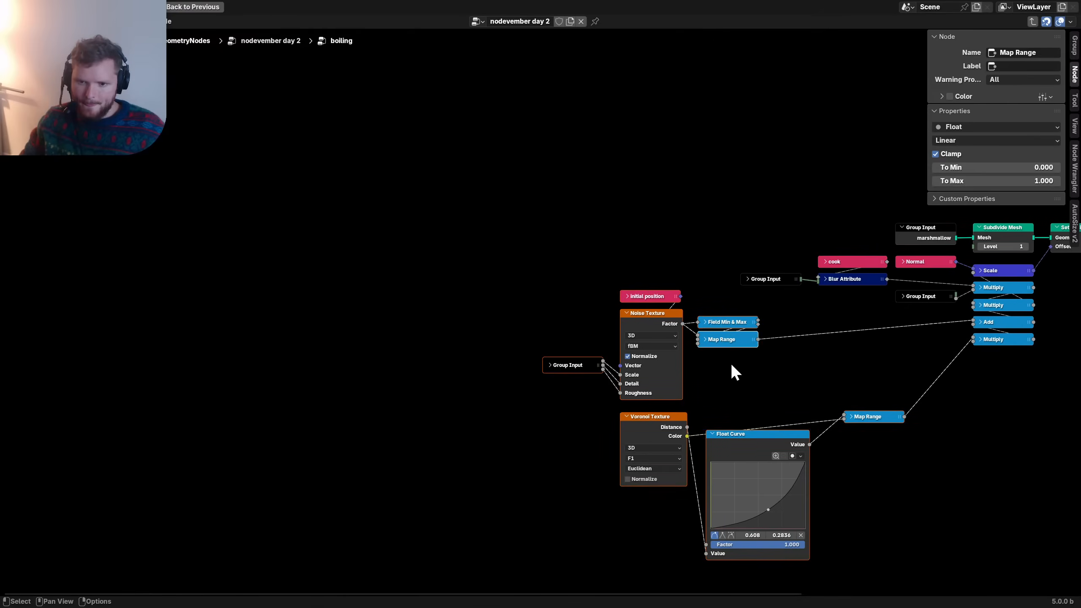
left_click(608, 447)
key("g")
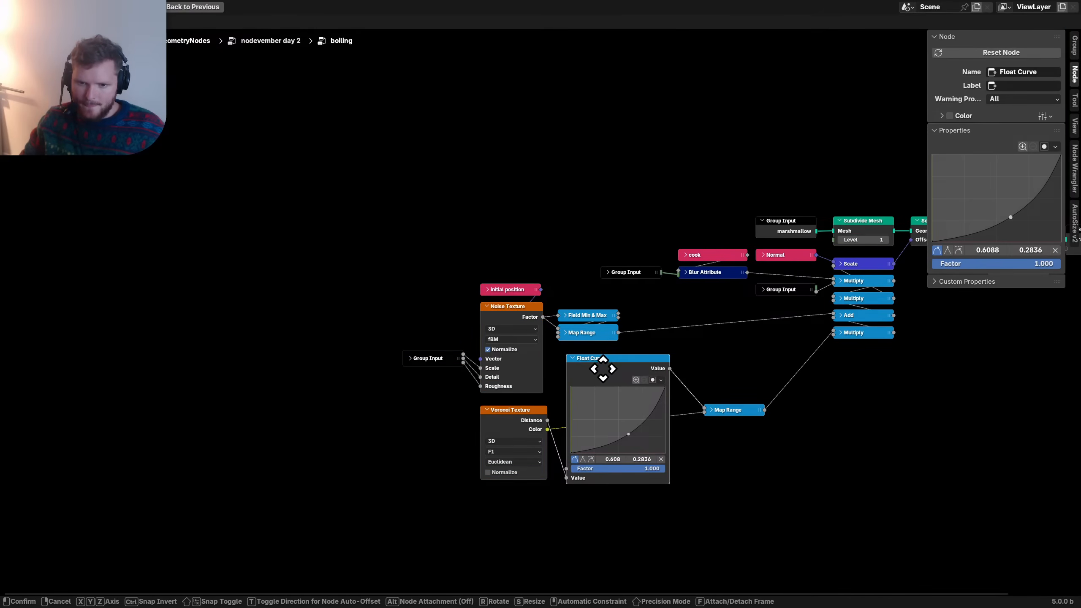
left_click(598, 367)
left_click(705, 410)
key("g")
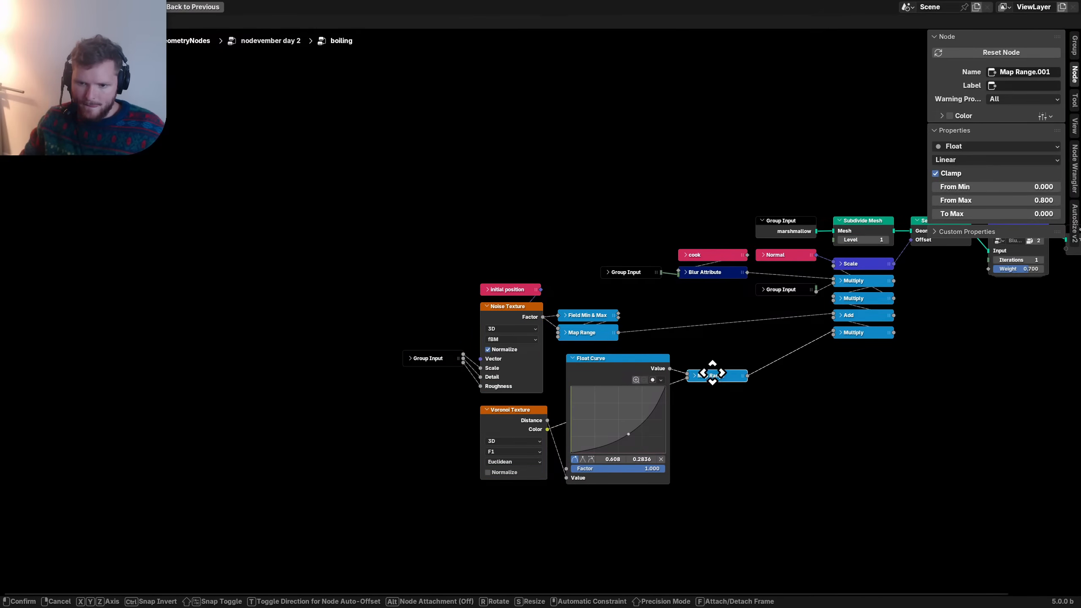
left_click(853, 350)
- Move the noise, Voronoi and Float Curve nodes tightly beside the math stack and save the file
left_click_drag(733, 503, 405, 295)
key("g")
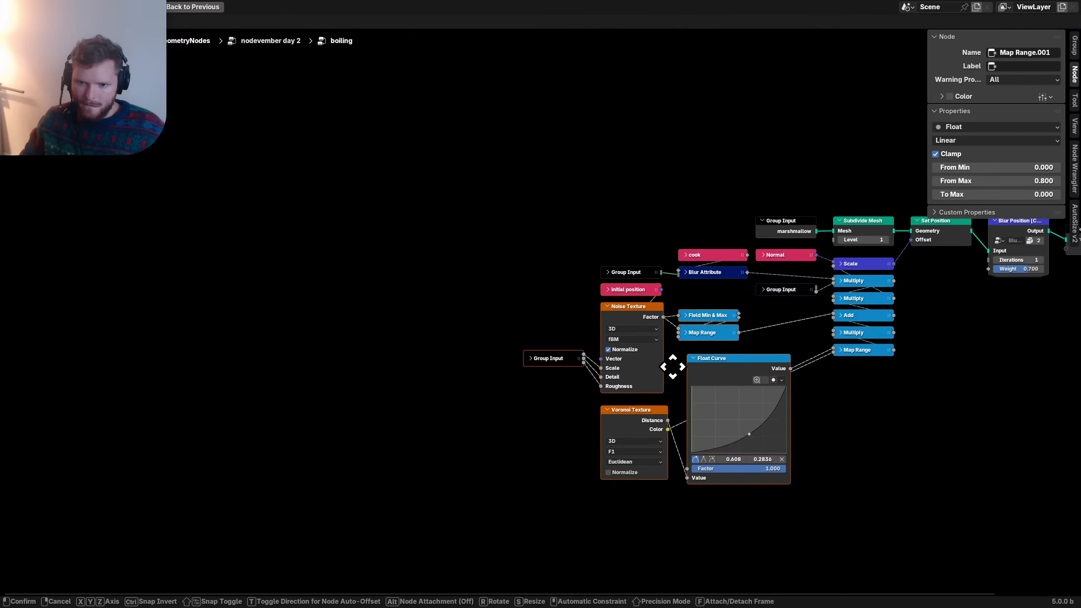
left_click(673, 363)
key("Home")
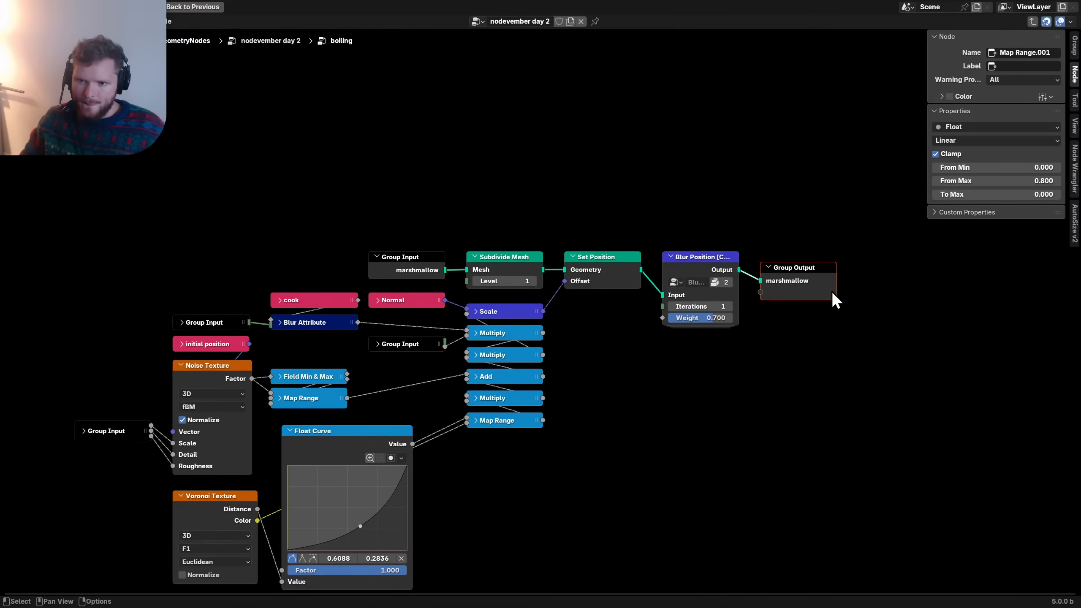
key("ctrl+s")
- Exit the boiling group to the parent node tree and restore the full multi-editor workspace
key("Tab")
scroll(619, 350, "down", 4)
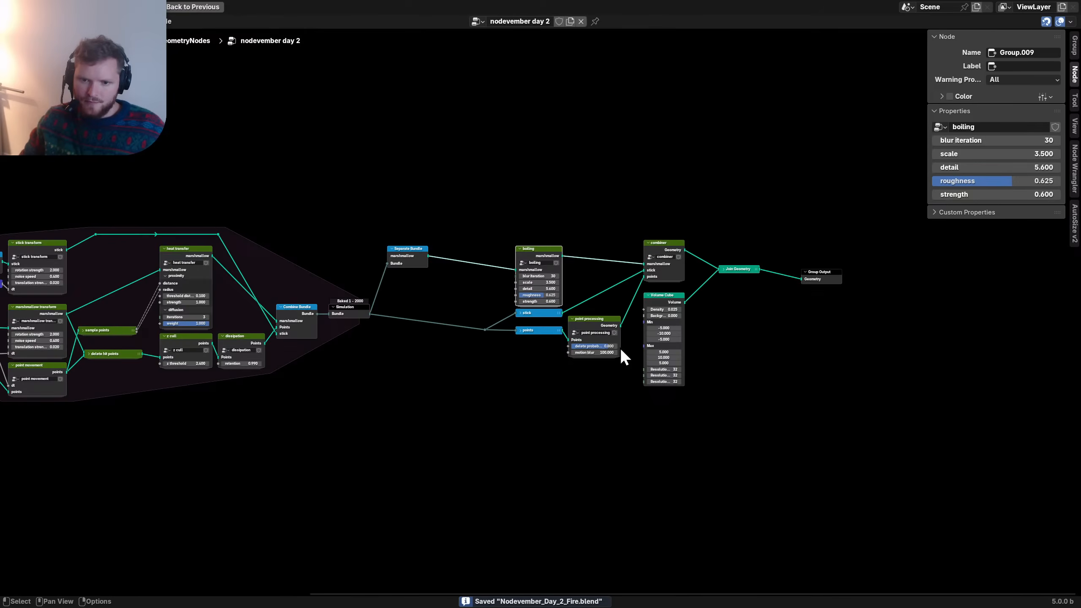
scroll(499, 349, "up", 2)
key("ctrl+space")
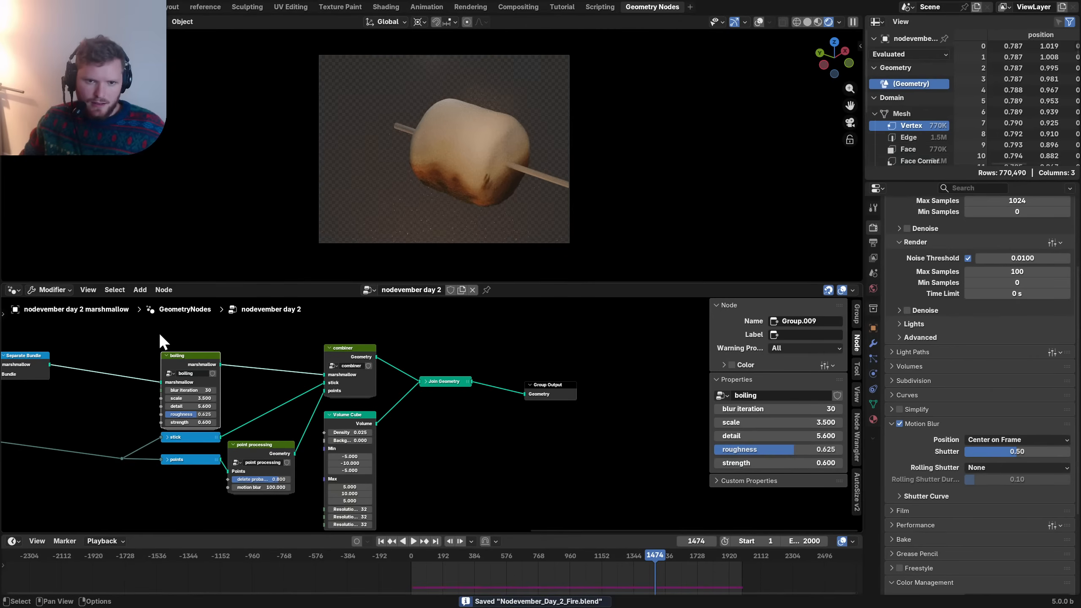
- Set the delete probability of the point processing group to 0.9
left_click(13, 290)
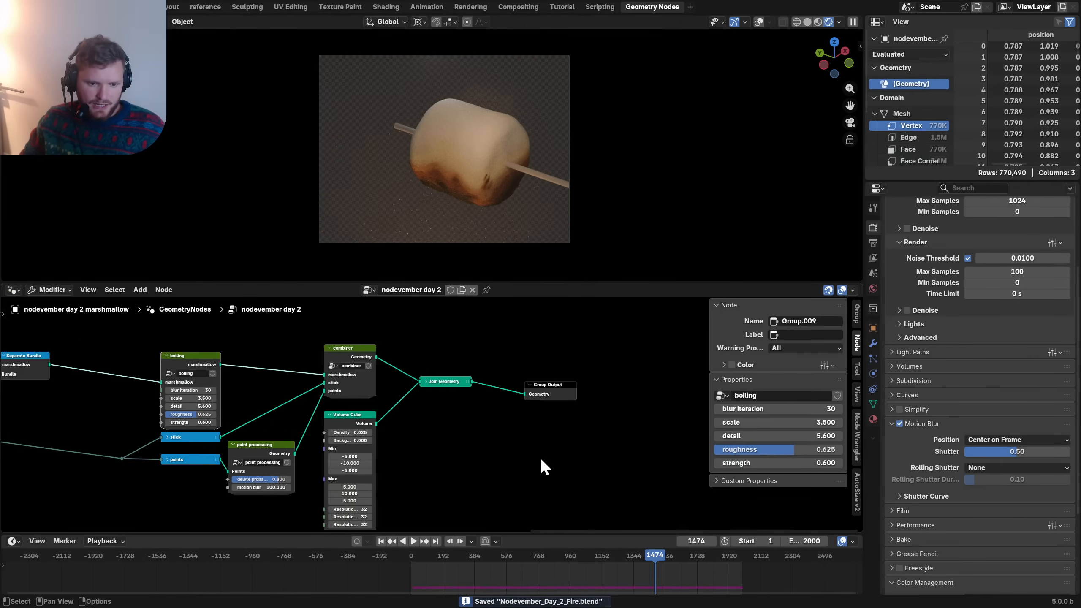
scroll(409, 406, "up", 4)
scroll(405, 410, "up", 2)
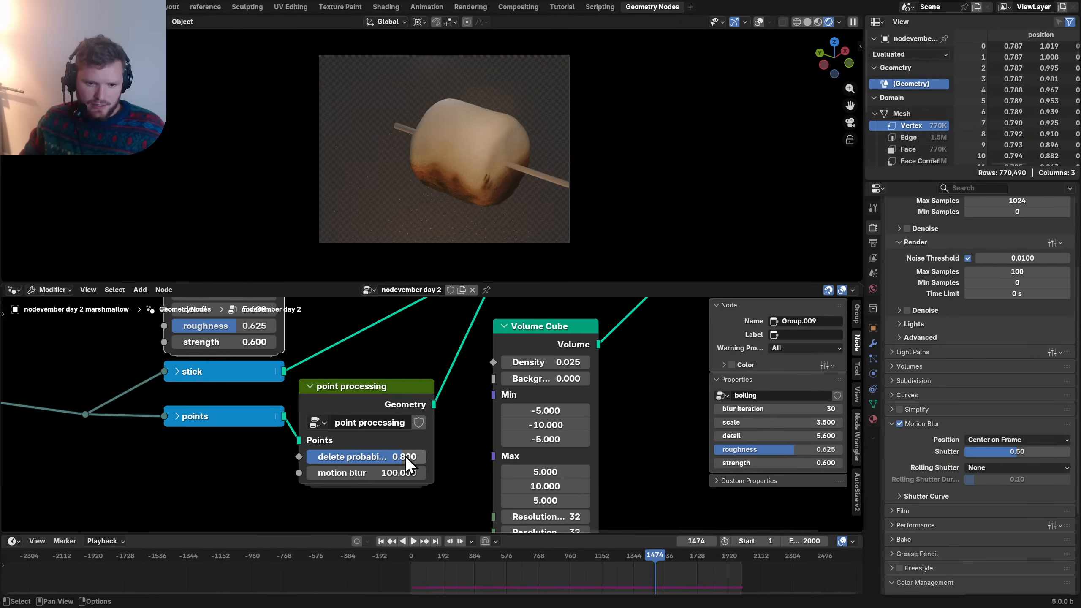
left_click(400, 455)
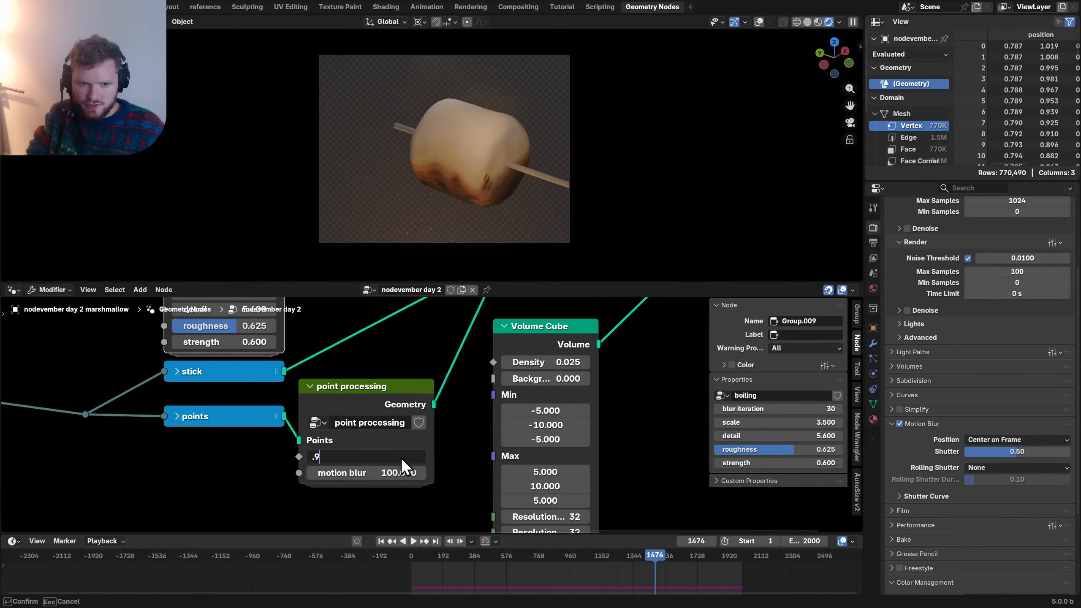
key("Return")
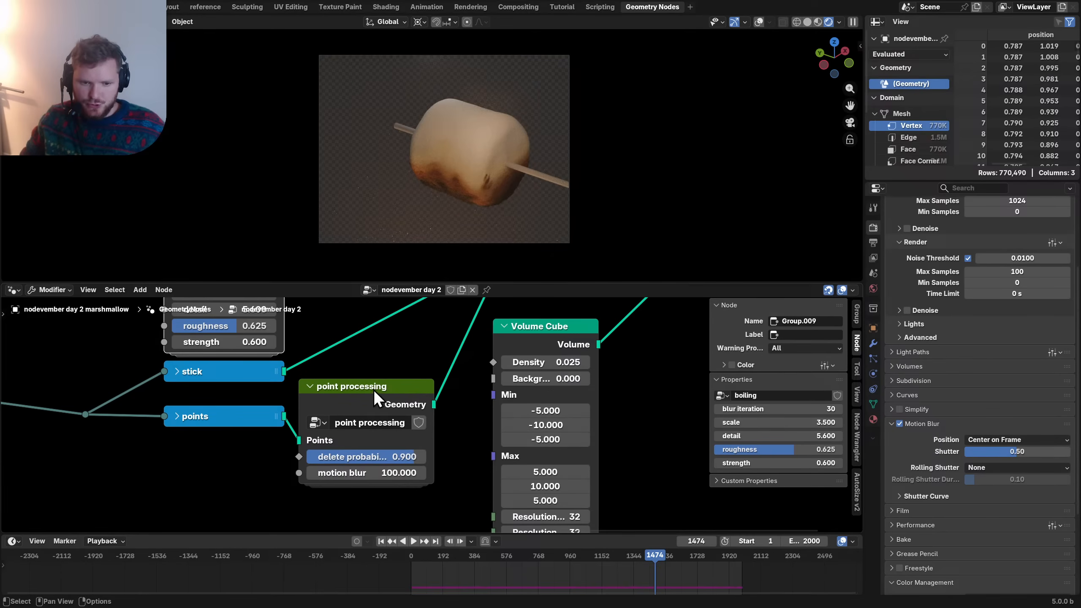
- Enter the point processing group, switch to the Shader Editor, set the embers material's Emission strength to 2, and save
left_click(373, 388)
key("Tab")
scroll(373, 389, "down", 2)
left_click(13, 290)
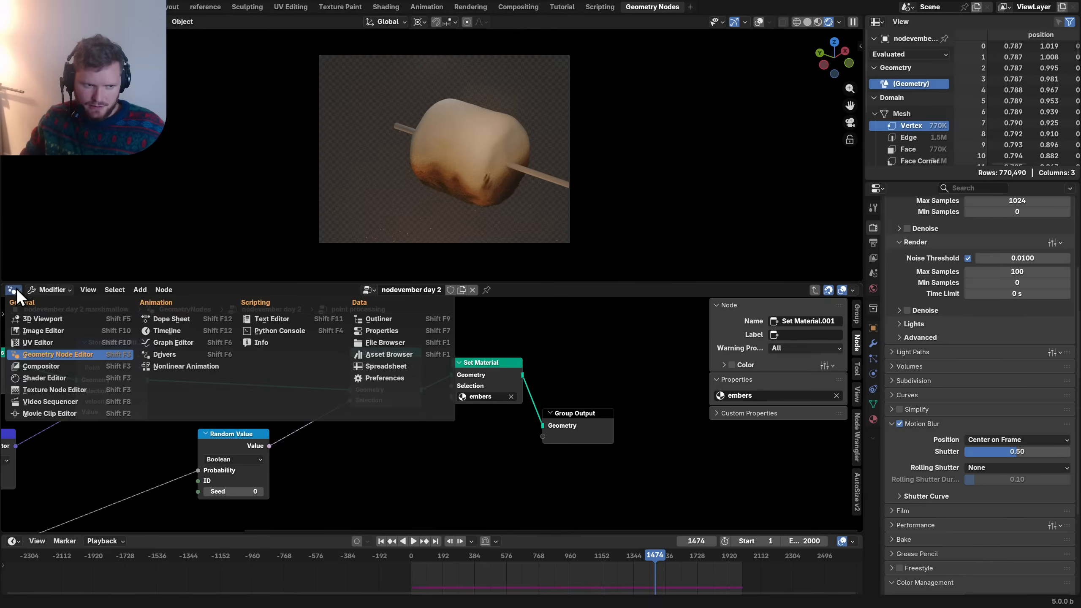
left_click(76, 385)
scroll(434, 425, "up", 2)
left_click(473, 442)
type("2")
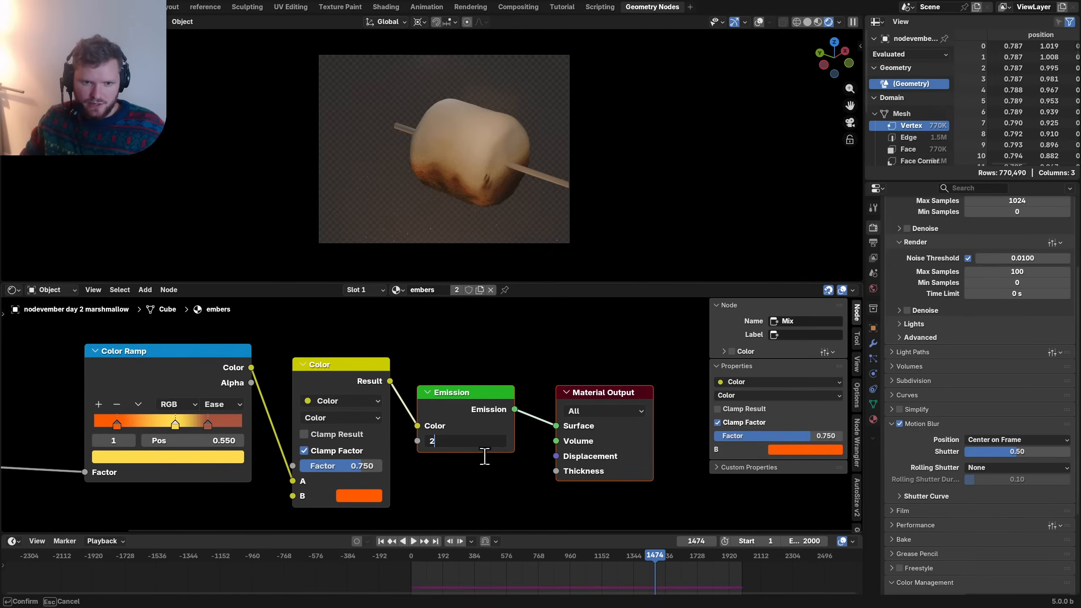
key("Return")
key("ctrl+s")
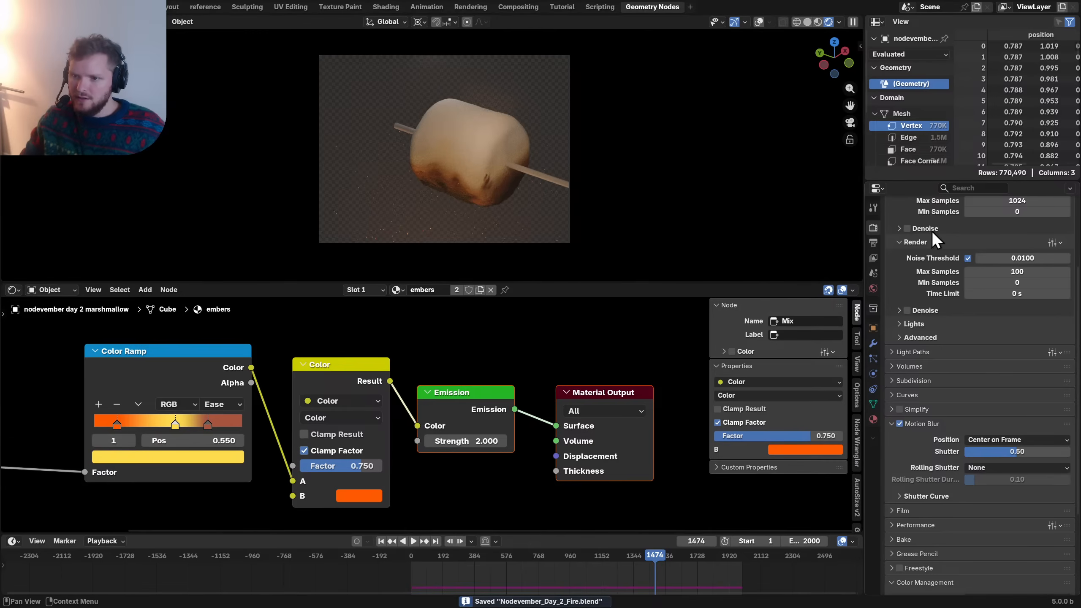
- Enable render denoising and the view layer's Ambient Occlusion and Normal passes, and save the file
scroll(938, 304, "up", 5)
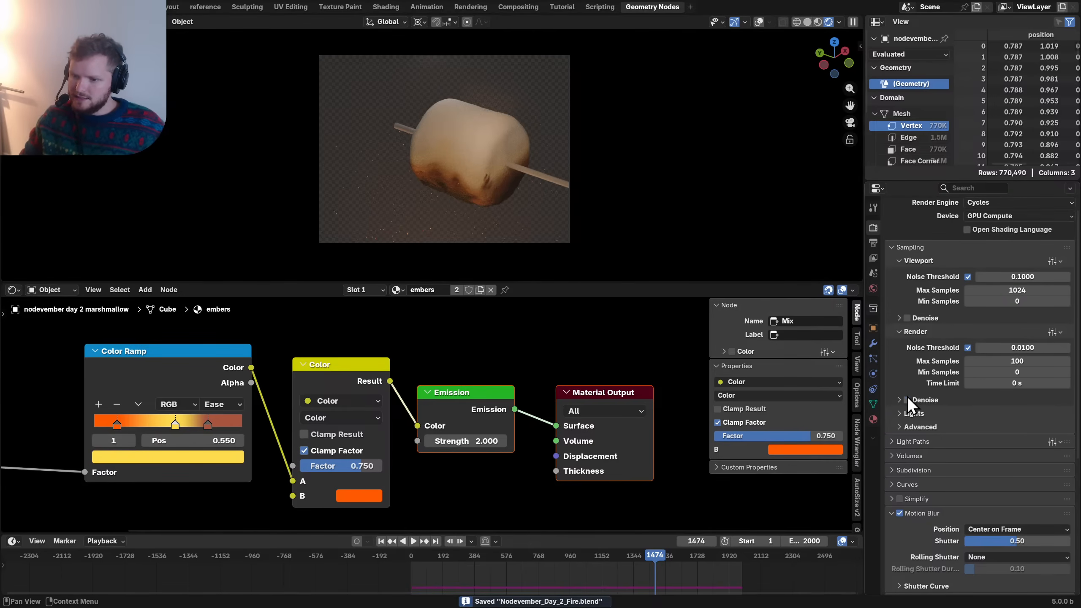
left_click(914, 400)
left_click(873, 257)
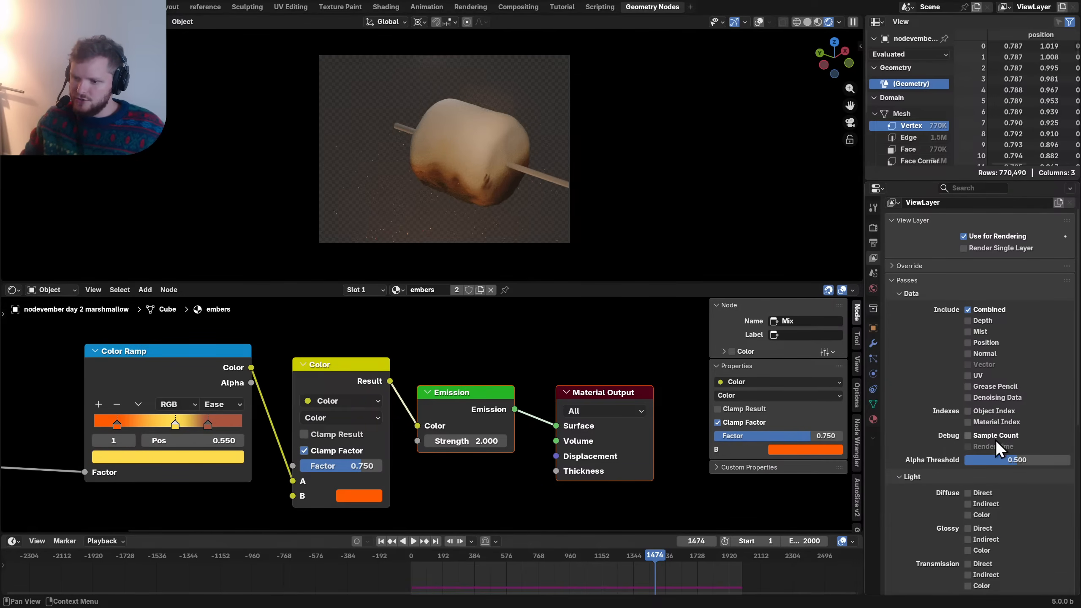
scroll(987, 506, "down", 5)
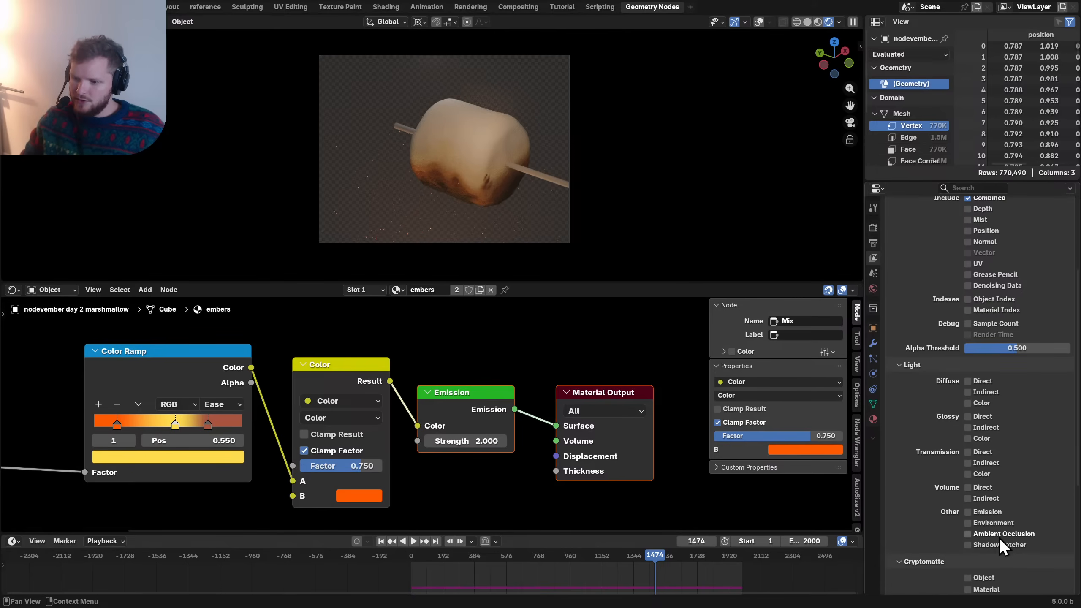
scroll(1017, 303, "up", 2)
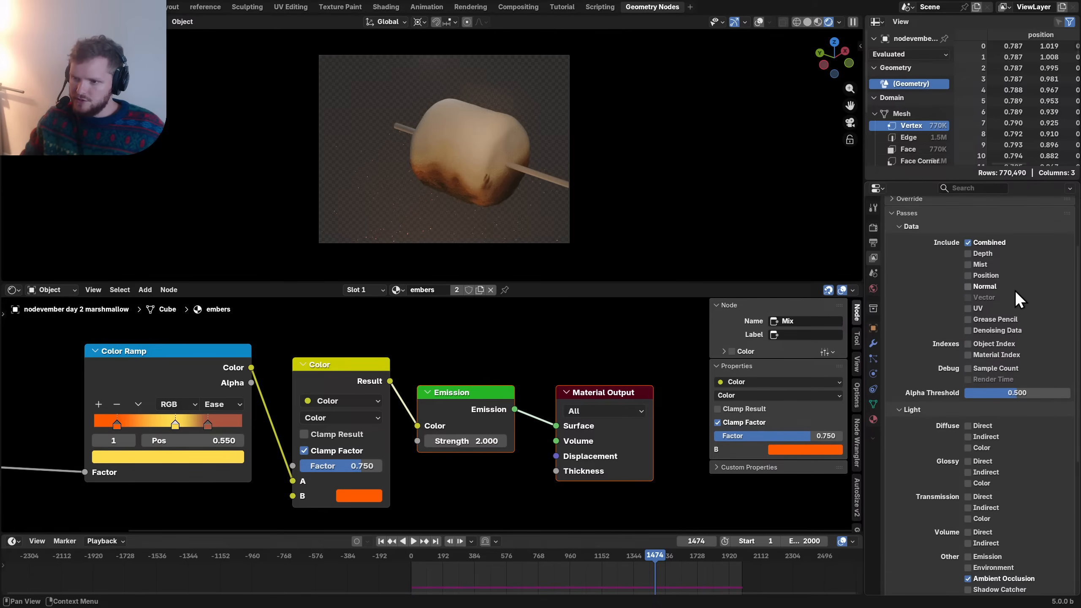
left_click(980, 283)
key("ctrl+s")
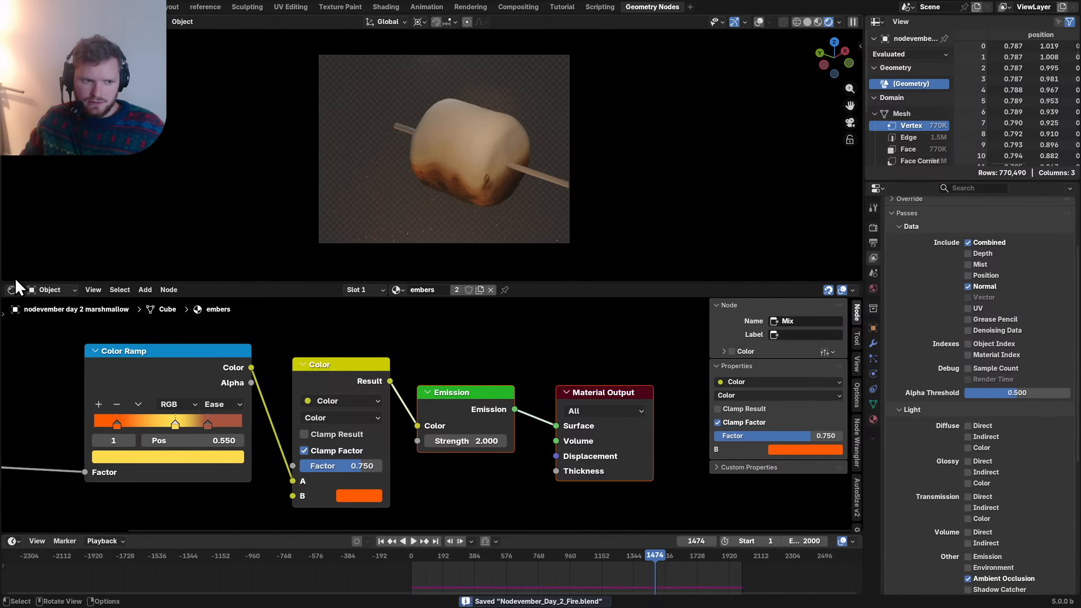
- Enable GPU use for render denoising, set the render's max samples to 300, and save the file
left_click(873, 227)
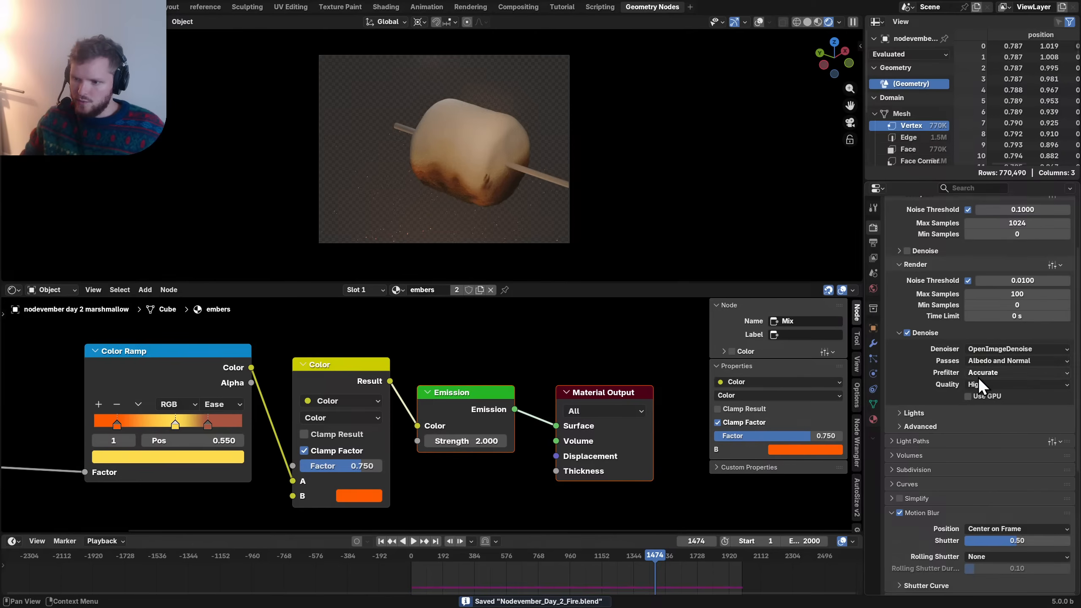
scroll(1013, 386, "down", 3)
scroll(1014, 387, "up", 4)
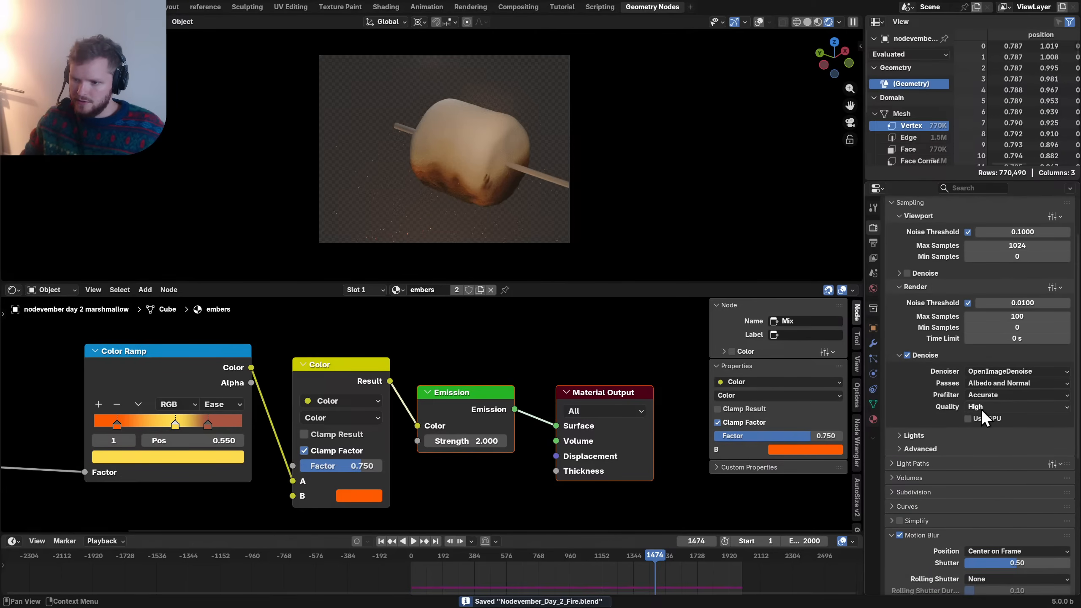
left_click(982, 419)
left_click(1011, 316)
type("30")
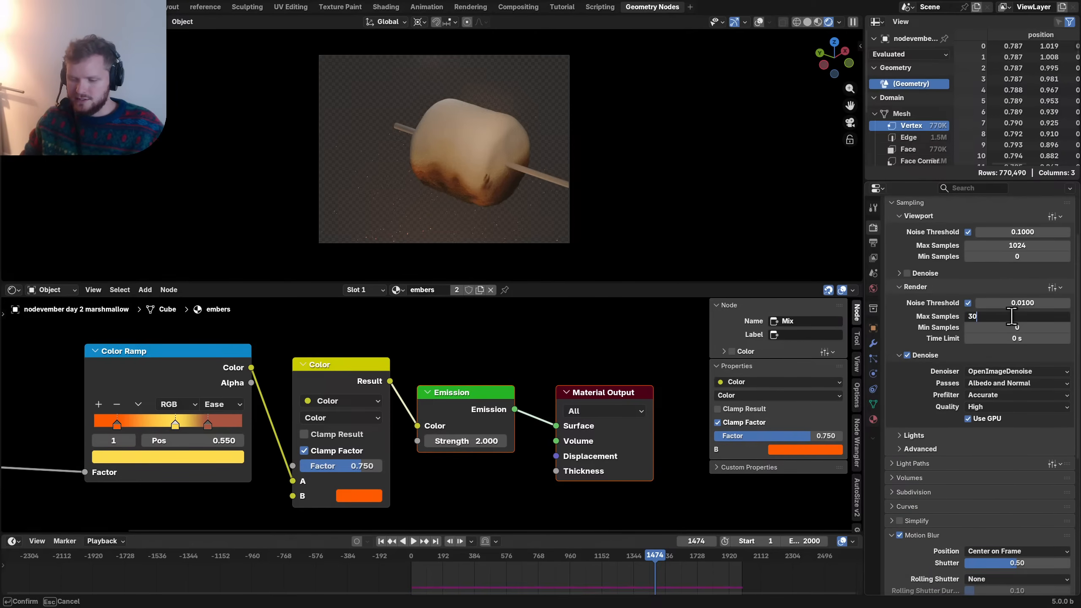
type("0")
key("Return")
key("ctrl+s")
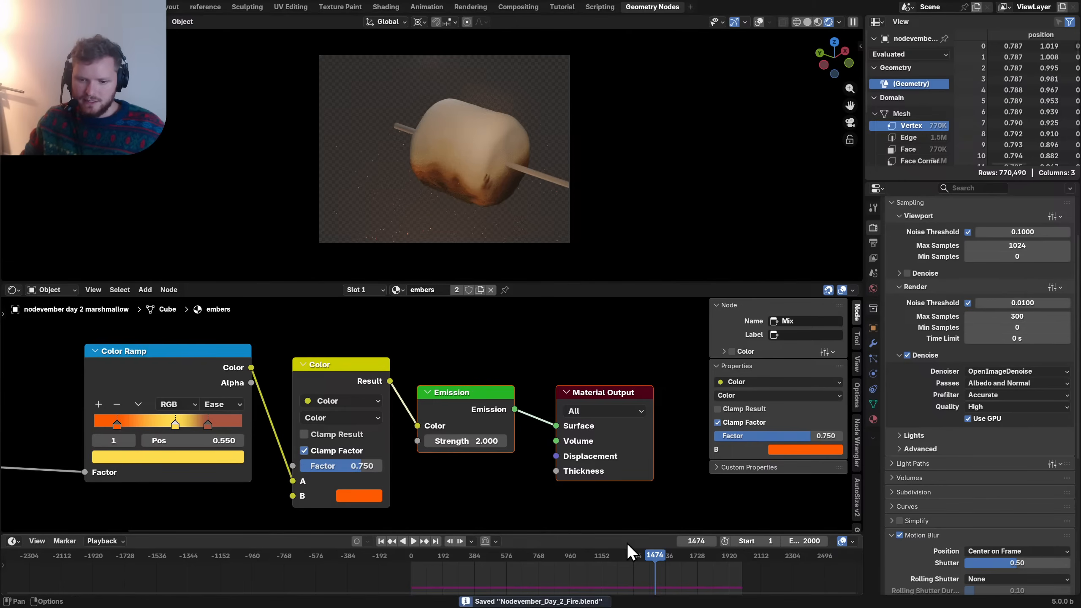
- Check the marshmallow at frames 1230 and 1661, and set the current frame to 1576 for a close look
left_click(615, 558)
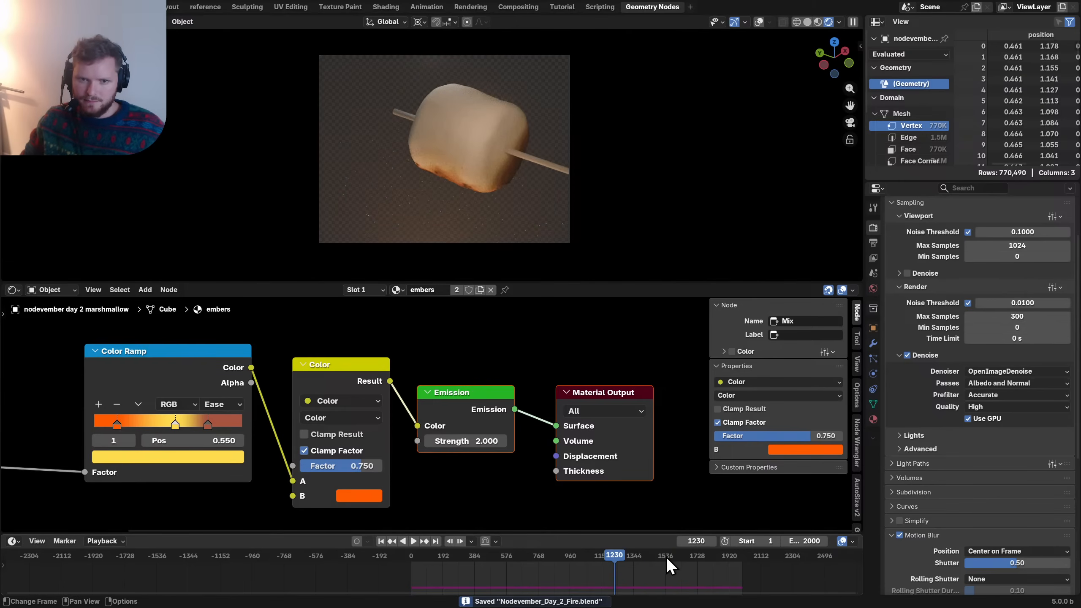
left_click(686, 555)
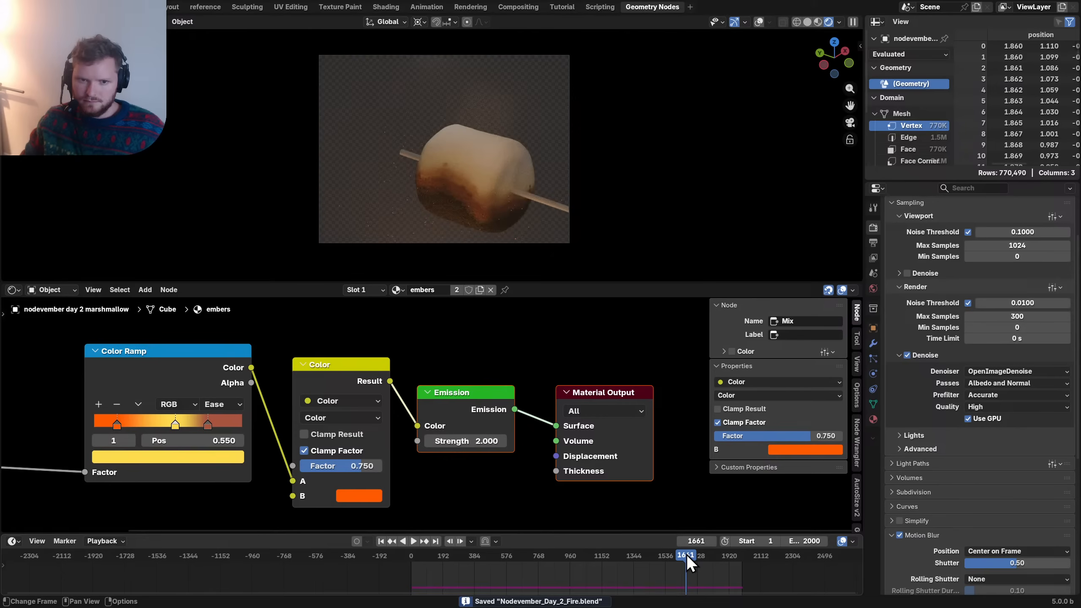
left_click(672, 553)
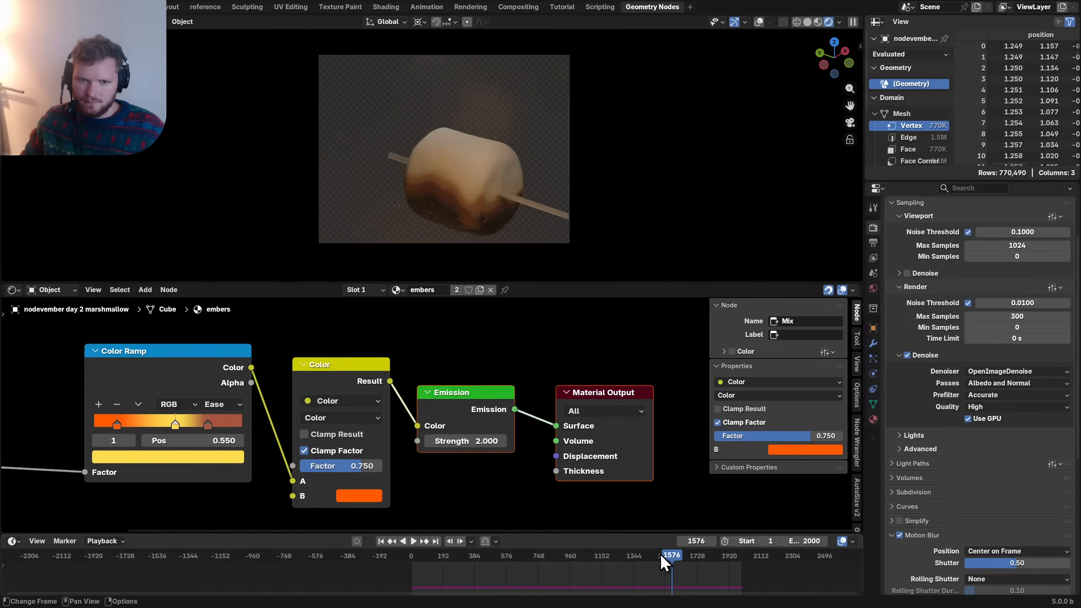
scroll(468, 187, "up", 5)
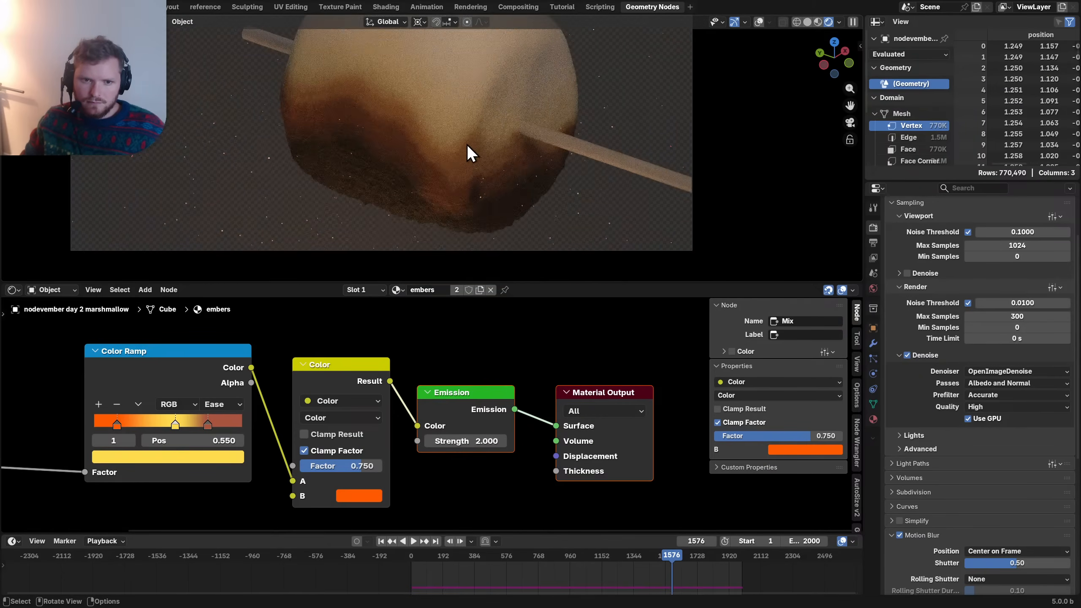
- Return the node area from the embers shader to the Geometry Node Editor and save the file
left_click(14, 291)
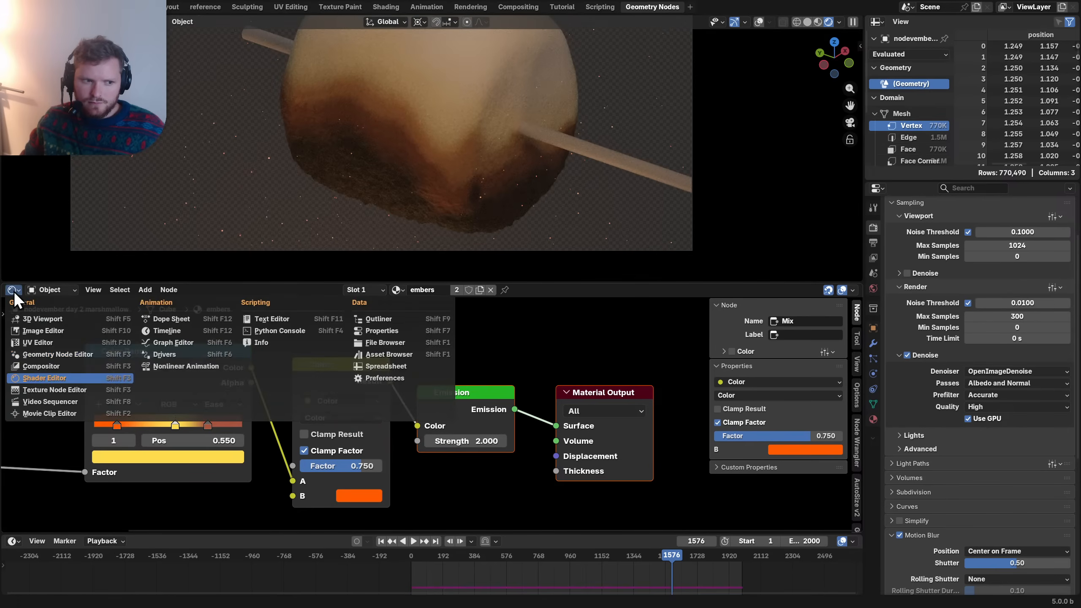
left_click(49, 355)
middle_click_drag(650, 354, 412, 440)
right_click_drag(408, 421, 371, 372, "ctrl")
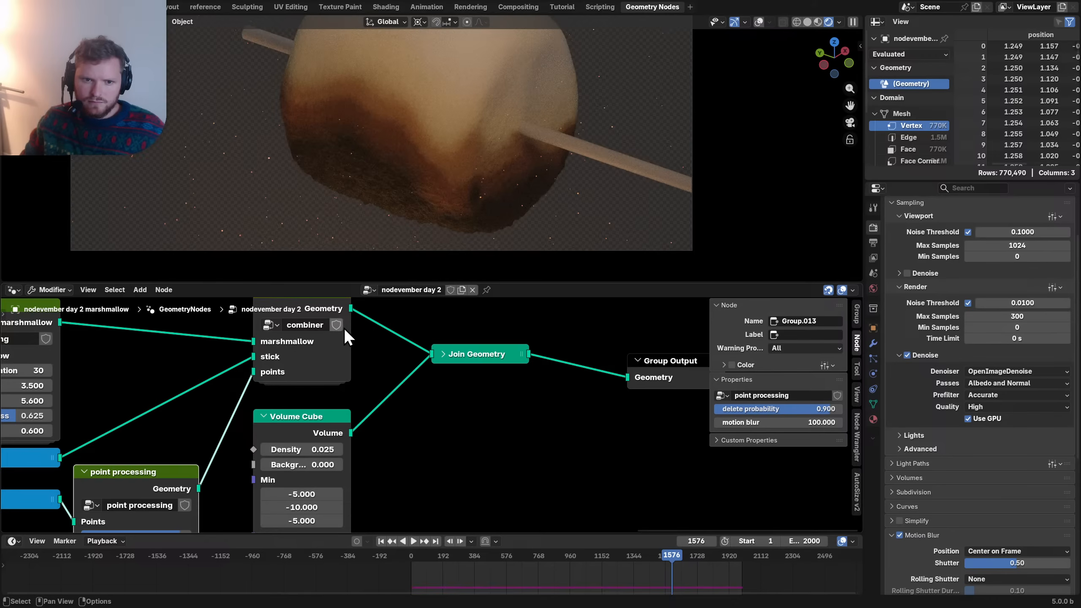
left_click(13, 290)
left_click(47, 375)
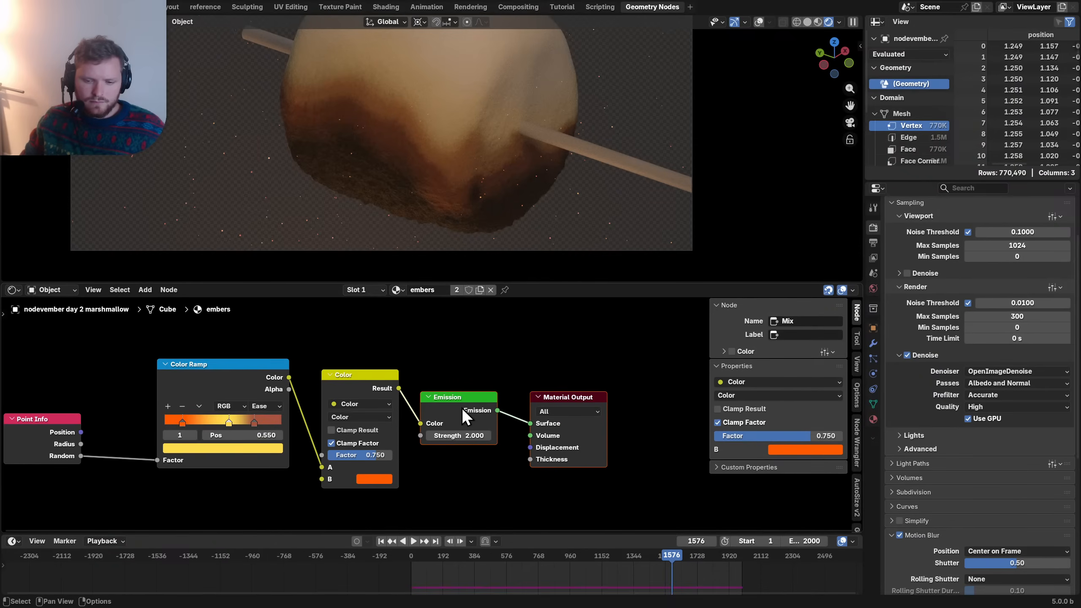
left_click(12, 290)
left_click(49, 355)
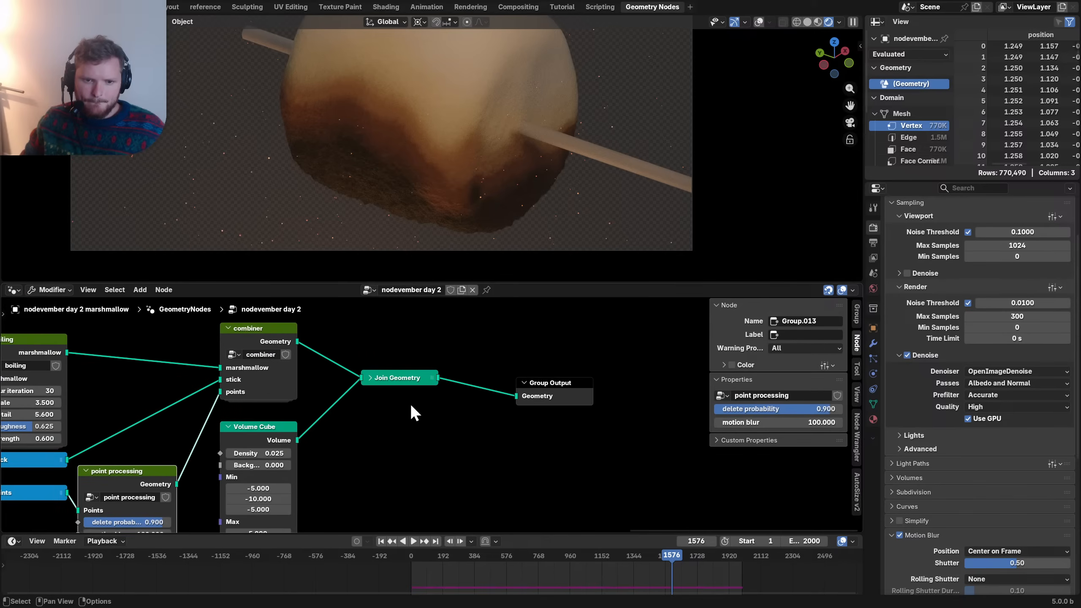
key("ctrl+s")
scroll(562, 122, "down", 4)
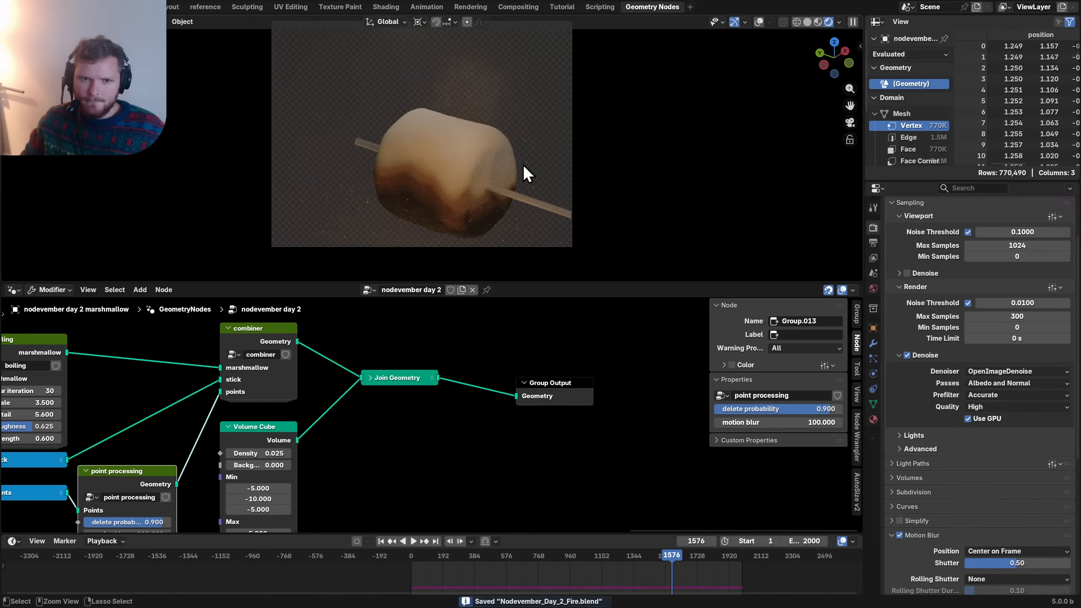
- Switch to the Compositing workspace, render the current frame, and close the render window
left_click(518, 7)
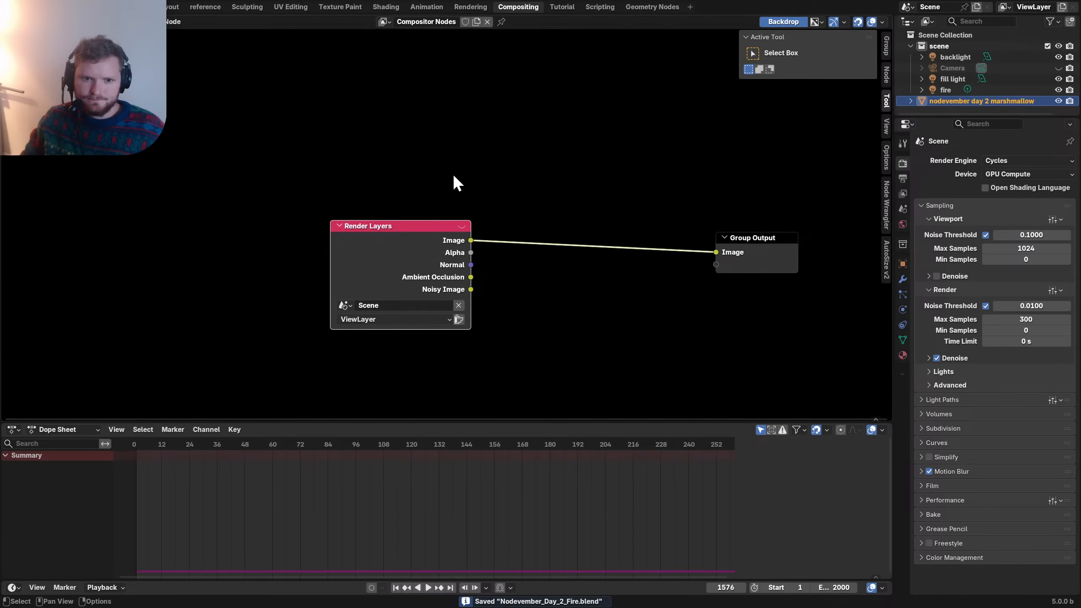
key("F12")
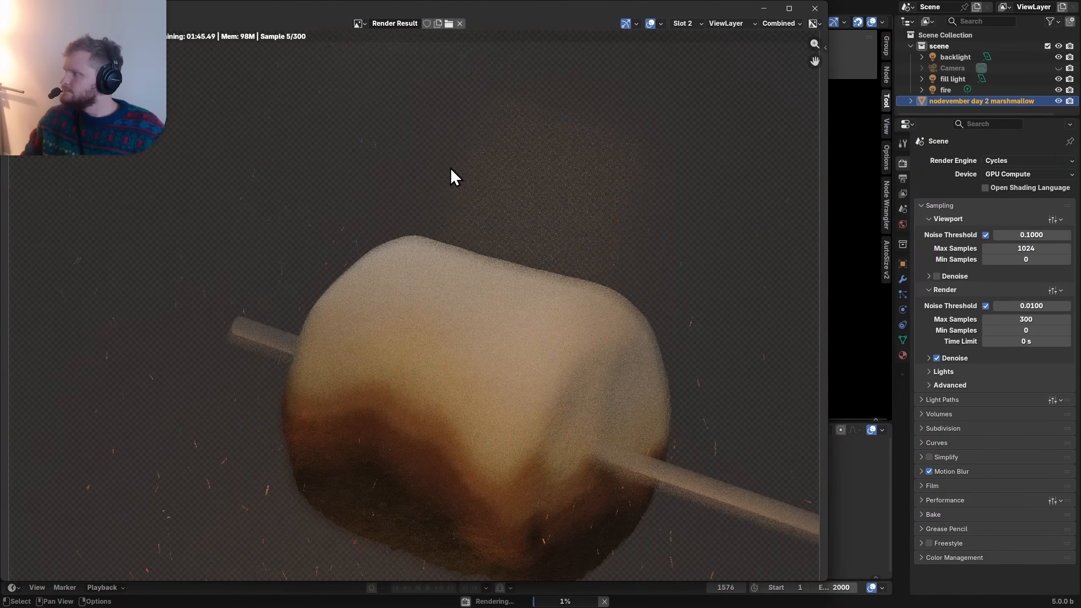
scroll(470, 222, "down", 2)
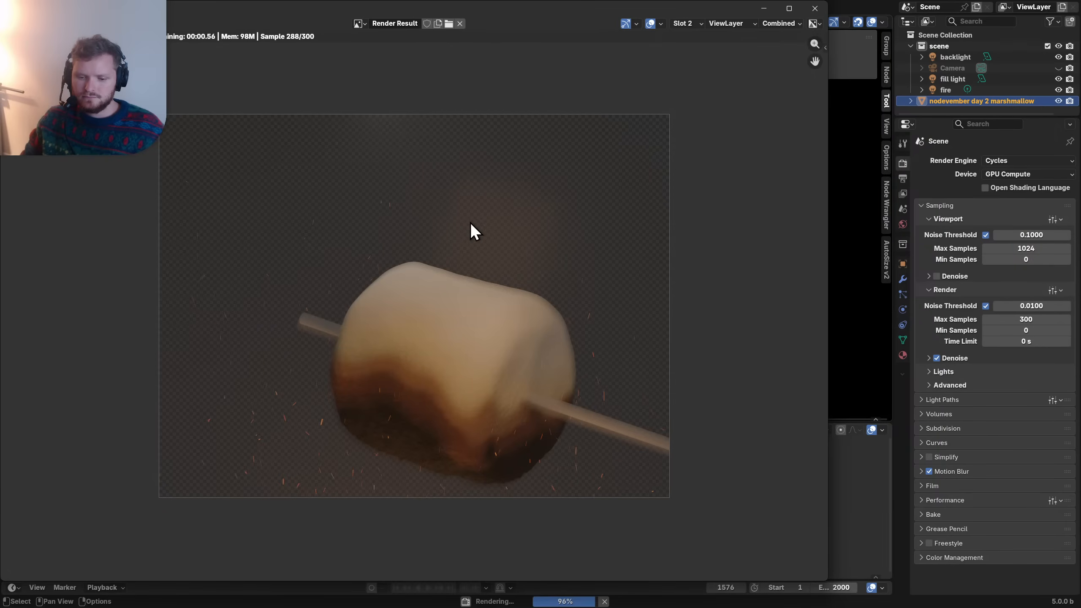
left_click(814, 8)
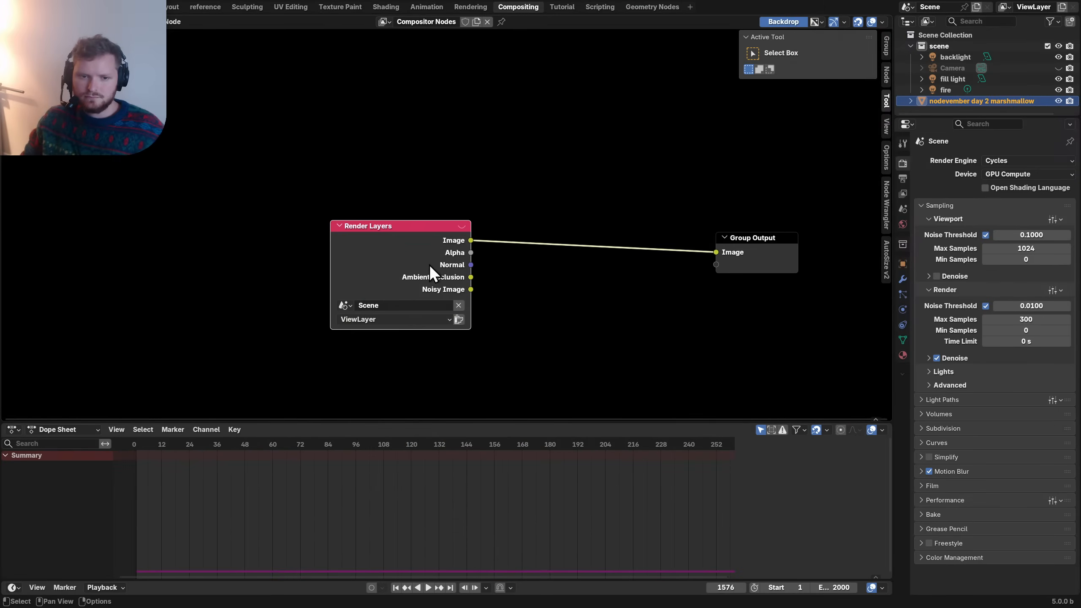
- Connect a Viewer node to the Render Layers image and place it above the Group Output
scroll(429, 264, "up", 2)
left_click(407, 246, "ctrl+shift")
middle_click_drag(664, 186, 462, 254)
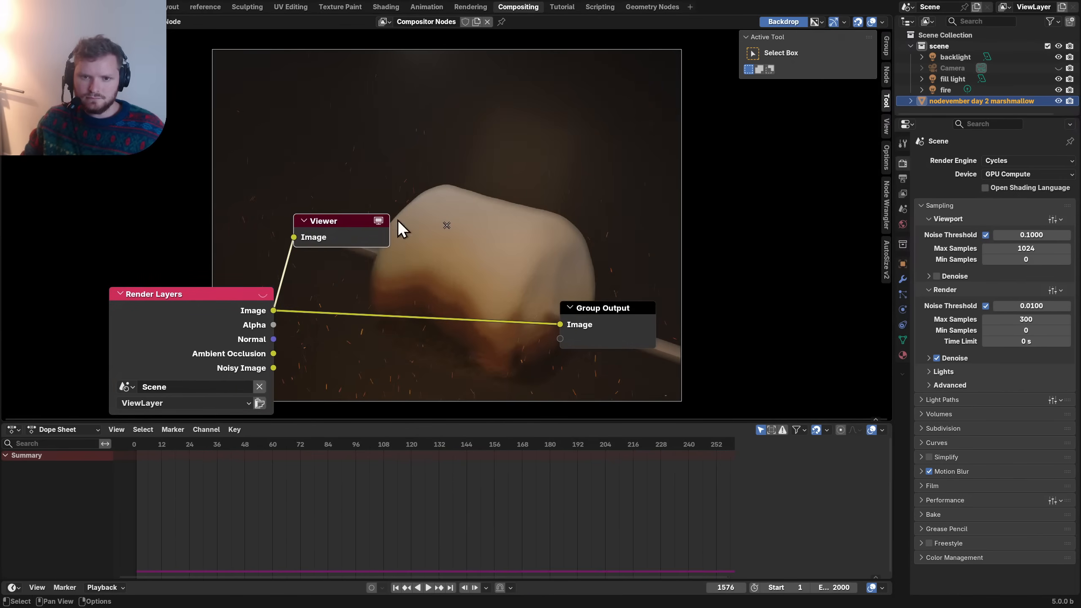
key("g")
left_click(736, 248)
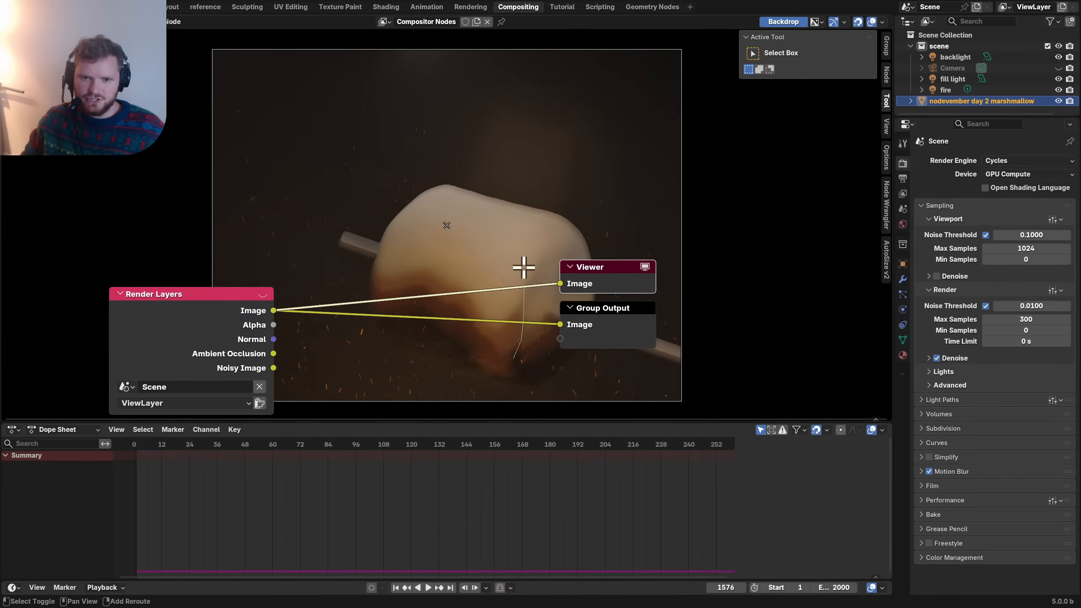
- Merge the Viewer and Group Output links through one reroute and spread the nodes apart to make room between them
scroll(430, 259, "down", 2)
key("g")
left_click(2, 258)
left_click_drag(450, 331, 566, 262)
key("g")
left_click(696, 262)
scroll(491, 247, "up", 3)
- Insert a Glare node on the link after Render Layers and set its type to Bloom
key("shift+a")
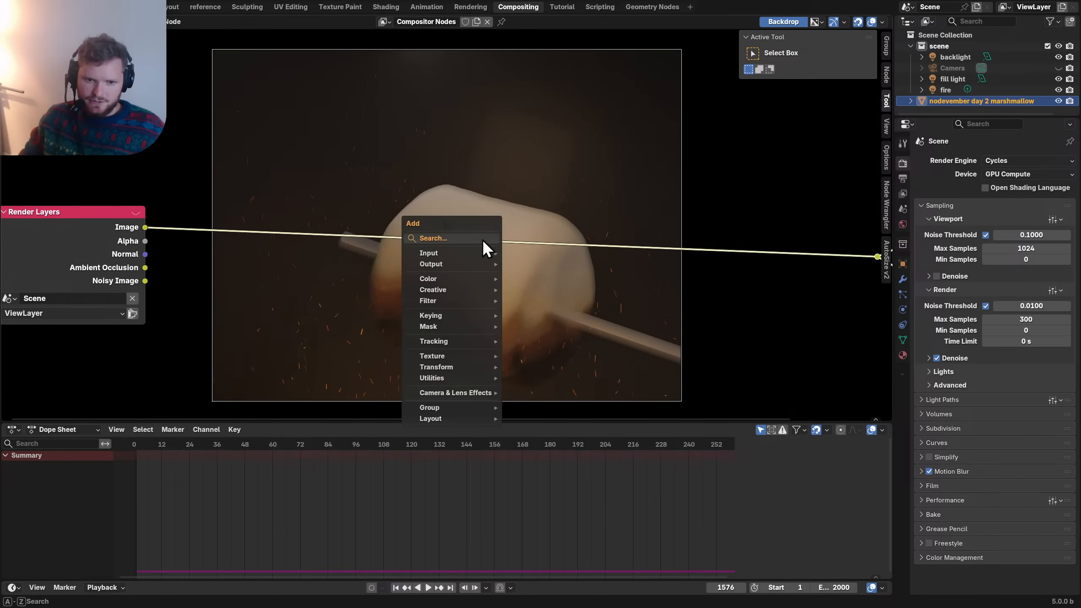
type("glare")
key("Return")
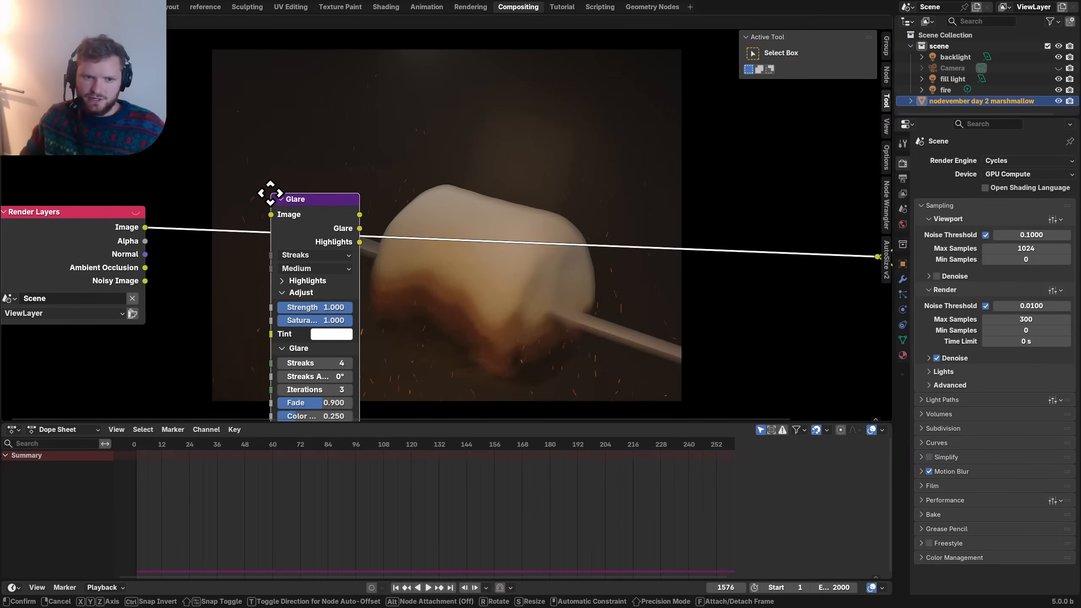
left_click(260, 194)
left_click(297, 254)
key("b")
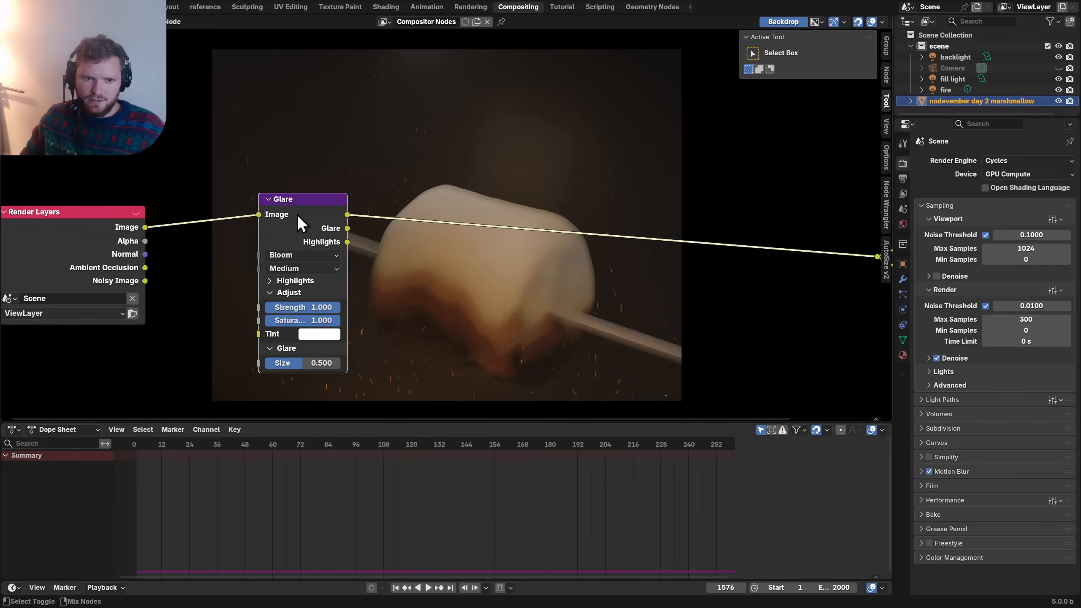
- Preview the Glare node's glare output, try highlight thresholds of 0.5 and 0.2, and set the threshold to 0.1
left_click(301, 267, "ctrl+shift")
left_click(296, 284)
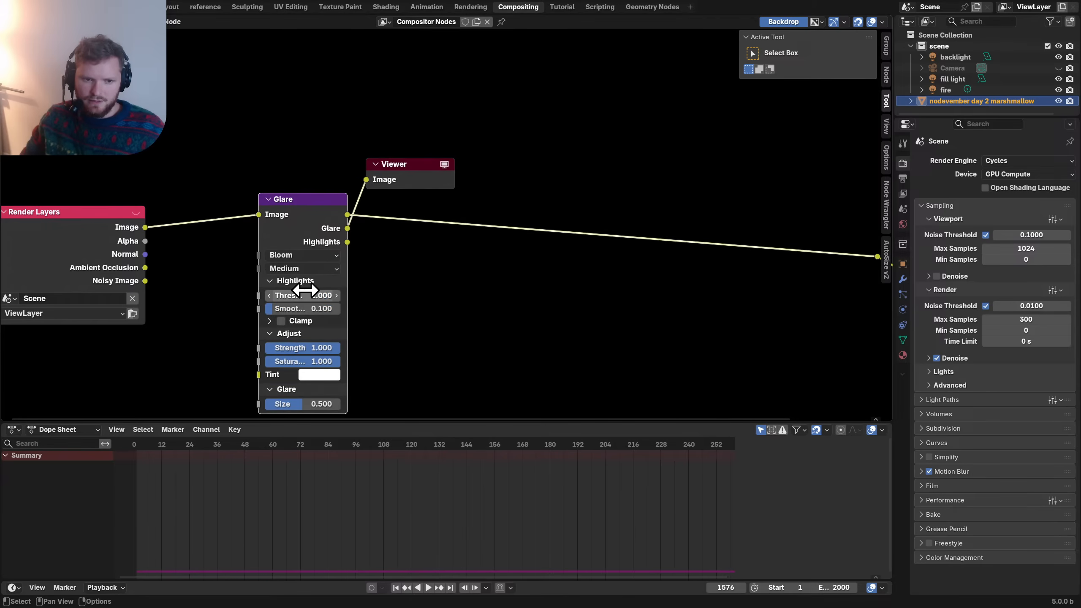
left_click(305, 293)
type(".5")
key("Return")
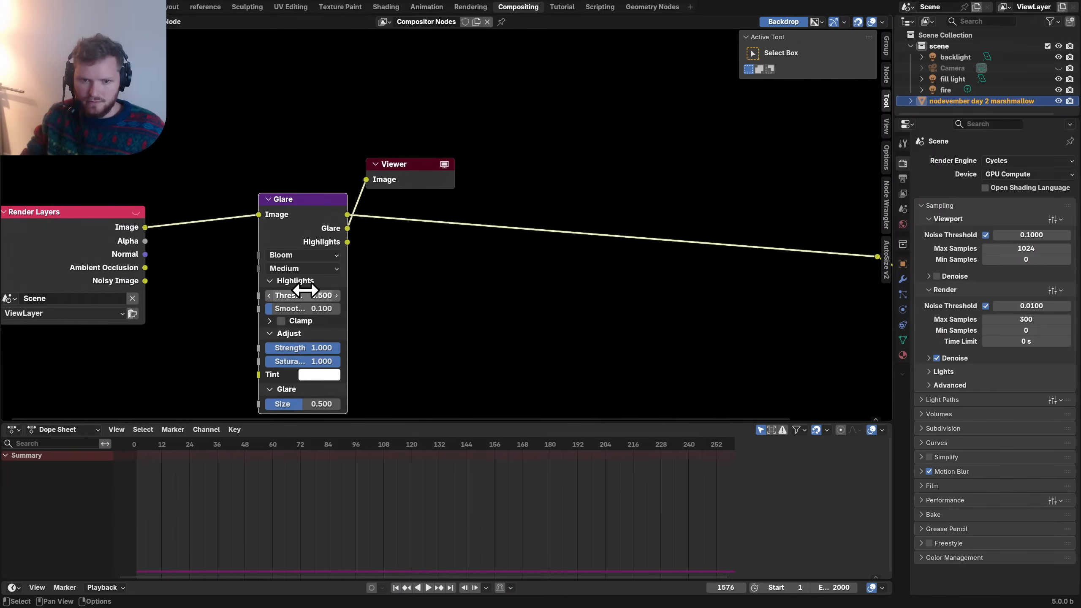
left_click(306, 291)
type(".2")
key("Return")
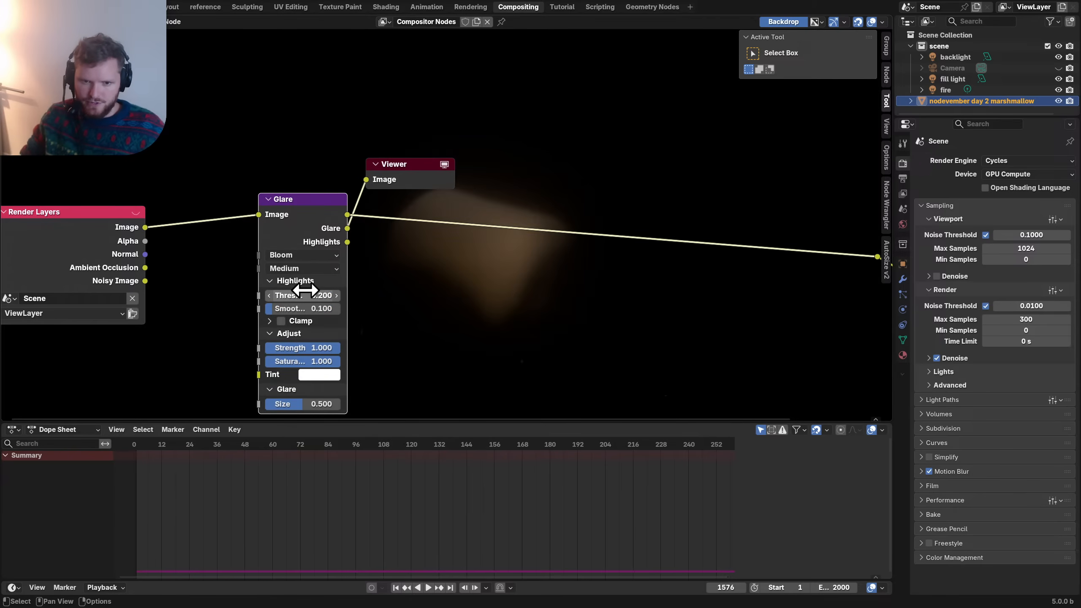
left_click(305, 290)
type(".1")
key("Return")
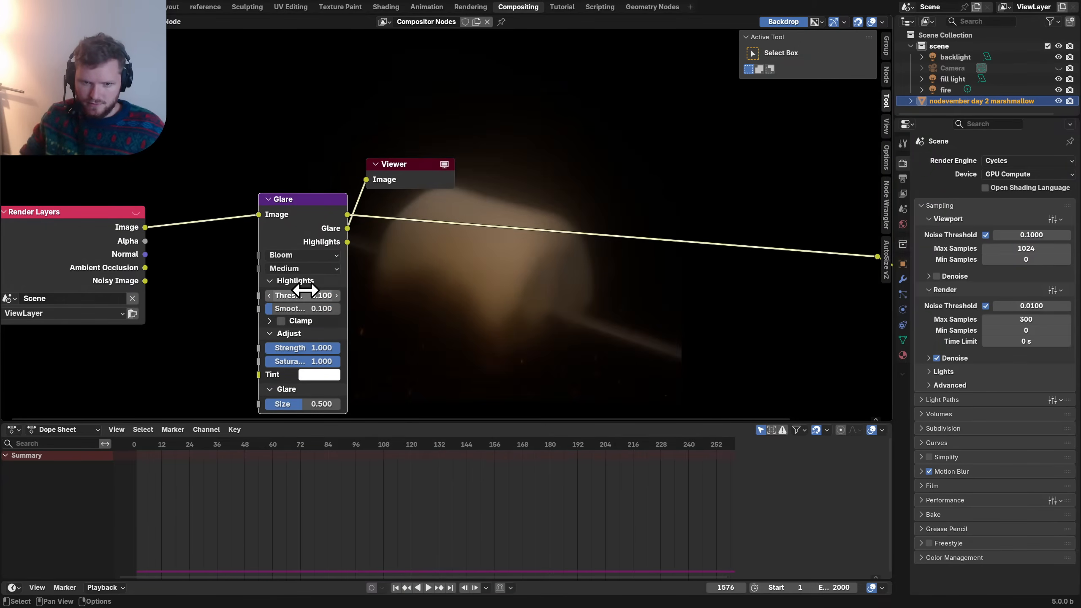
- Compare the Glare node's highlights and image outputs in the Viewer, and reconnect the Viewer to the reroute
middle_click_drag(368, 227, 253, 243)
left_click(201, 223, "ctrl+shift")
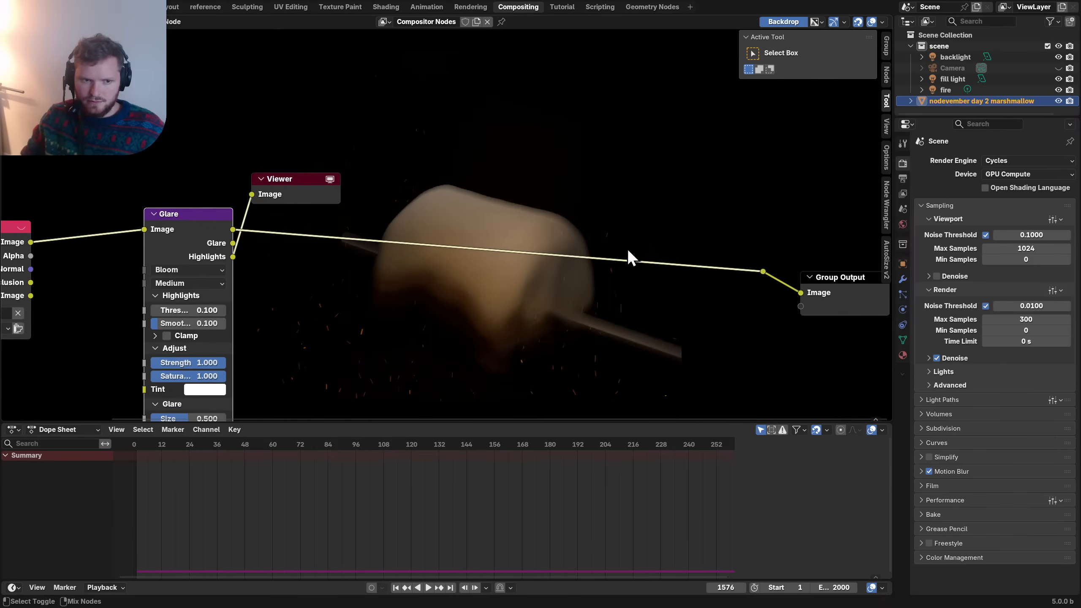
left_click(763, 272, "ctrl+shift")
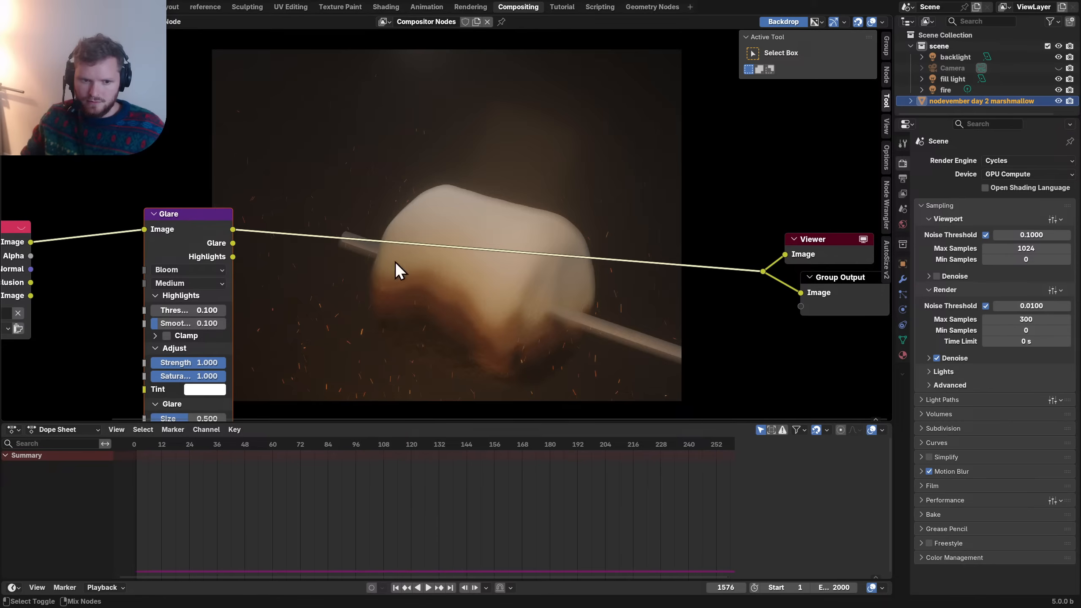
left_click(201, 229, "ctrl+shift")
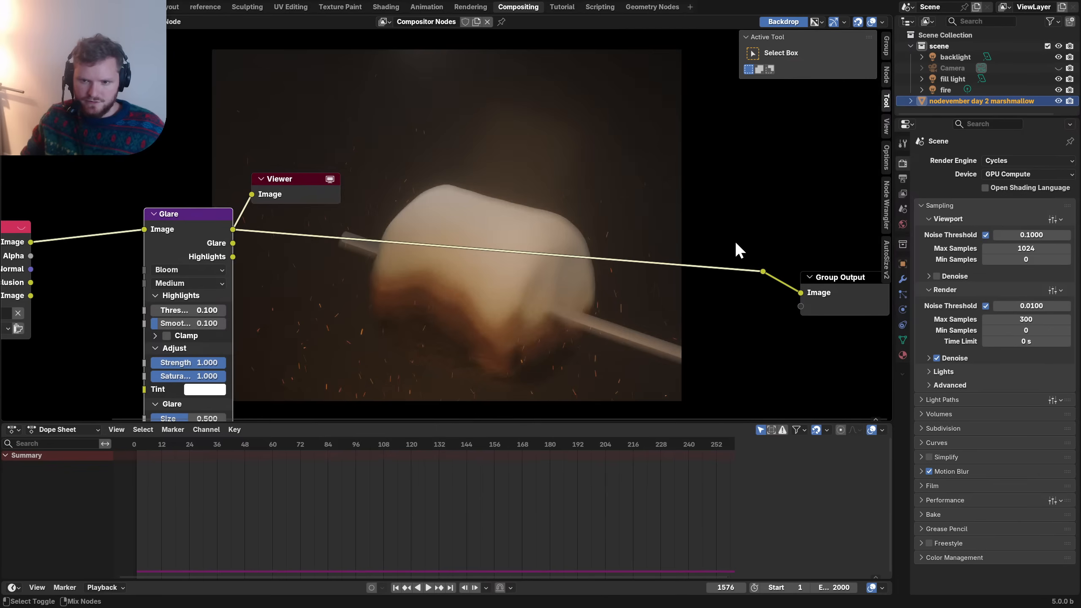
left_click(763, 271, "ctrl+shift")
- Change the Glare node's tint from white to a soft orange
middle_click_drag(267, 280, 311, 217)
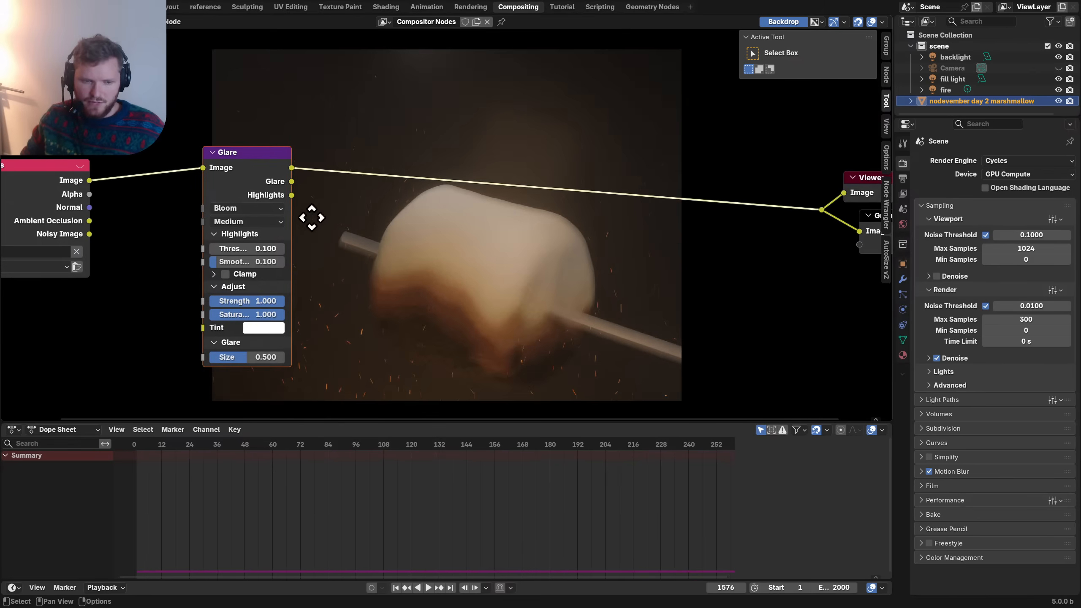
left_click(261, 331)
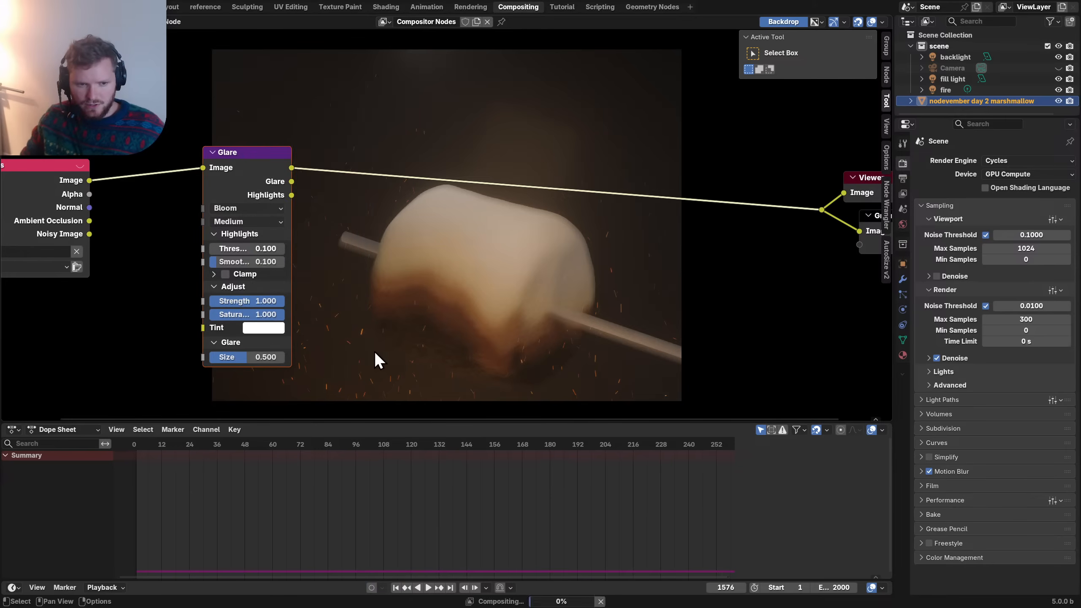
left_click(267, 330)
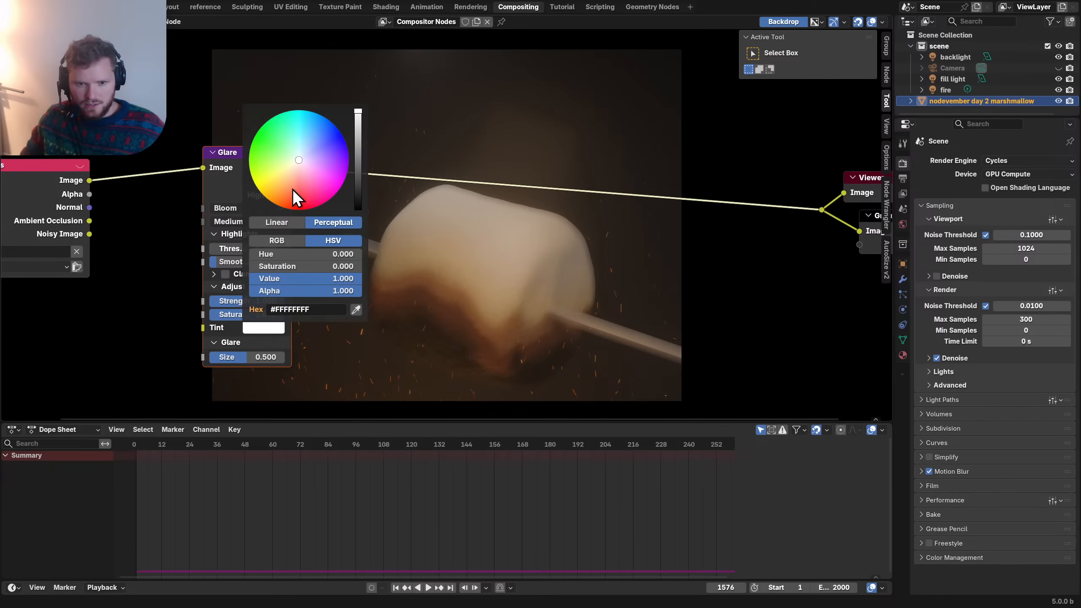
left_click_drag(292, 189, 292, 189)
middle_click_drag(414, 336, 290, 387)
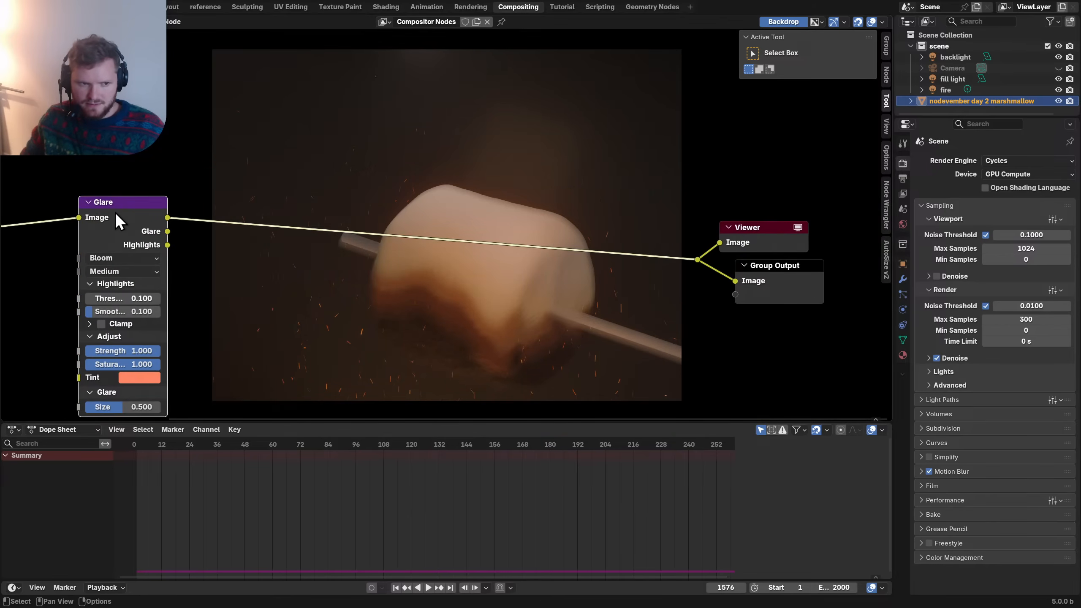
- Insert a Mix Color node on the link after the Glare node
left_click_drag(115, 212, 65, 212)
middle_click_drag(77, 217, 188, 216)
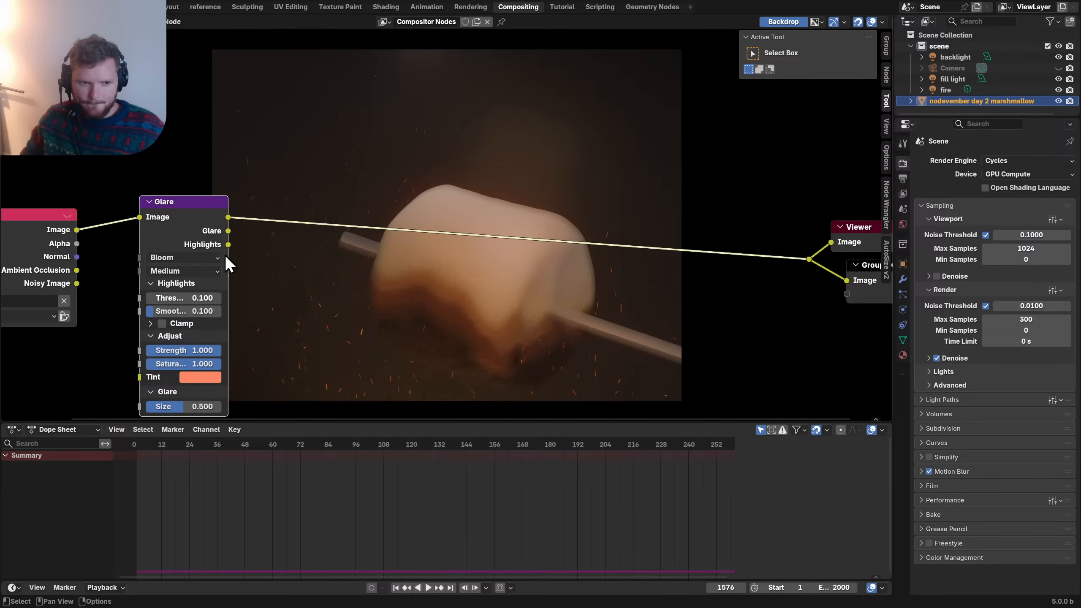
key("shift+a")
type("mi")
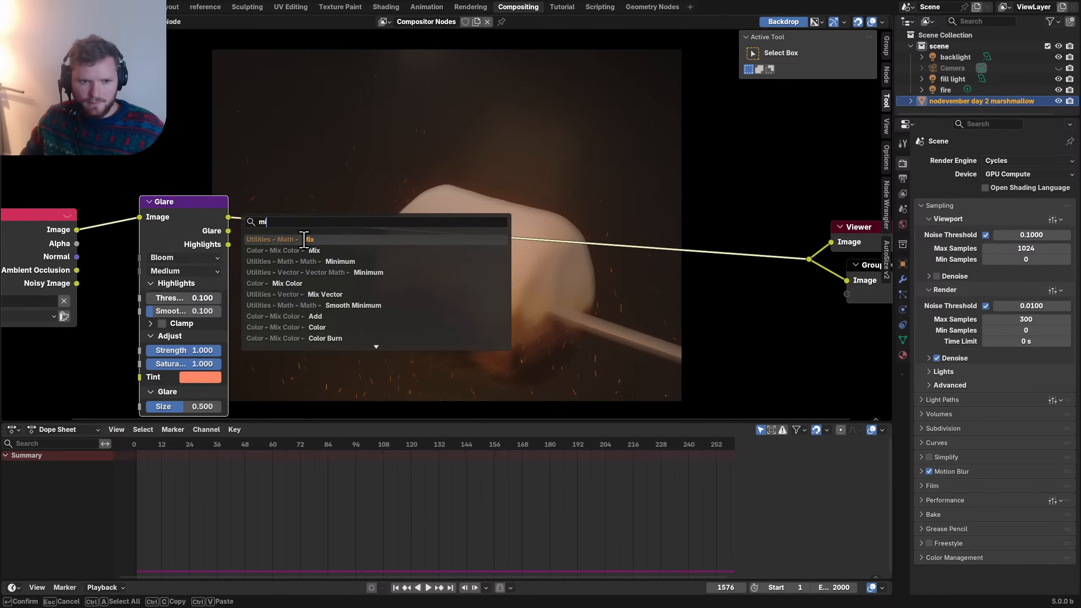
type("x c")
key("Return")
left_click(308, 208)
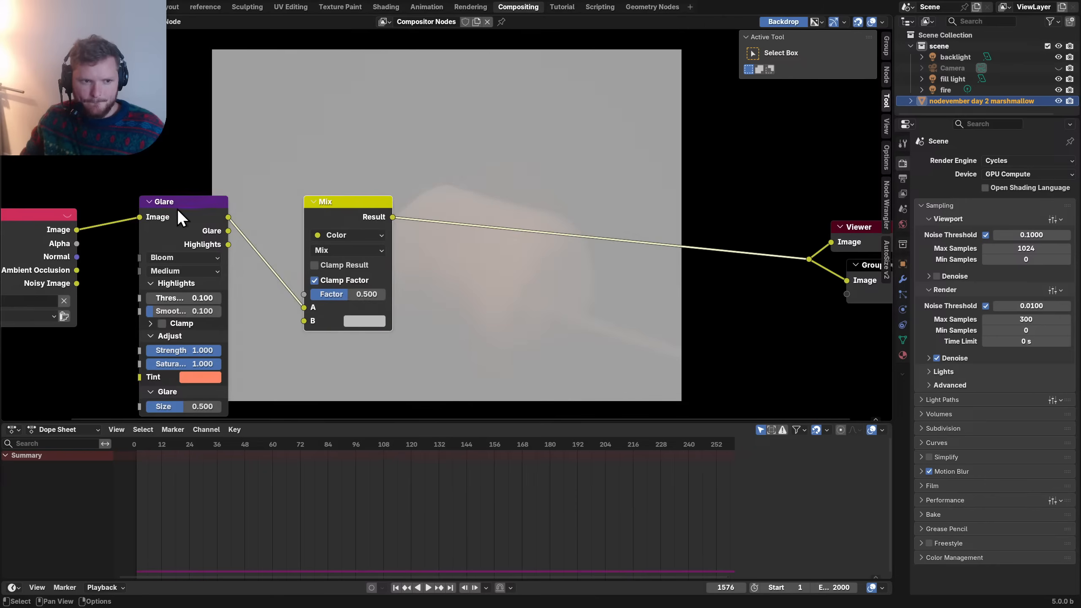
- Hide the Glare node's unused sockets and feed the original Render Layers image into the Mix node's A and the Glare image into B
left_click_drag(177, 209, 174, 284)
key("ctrl+h")
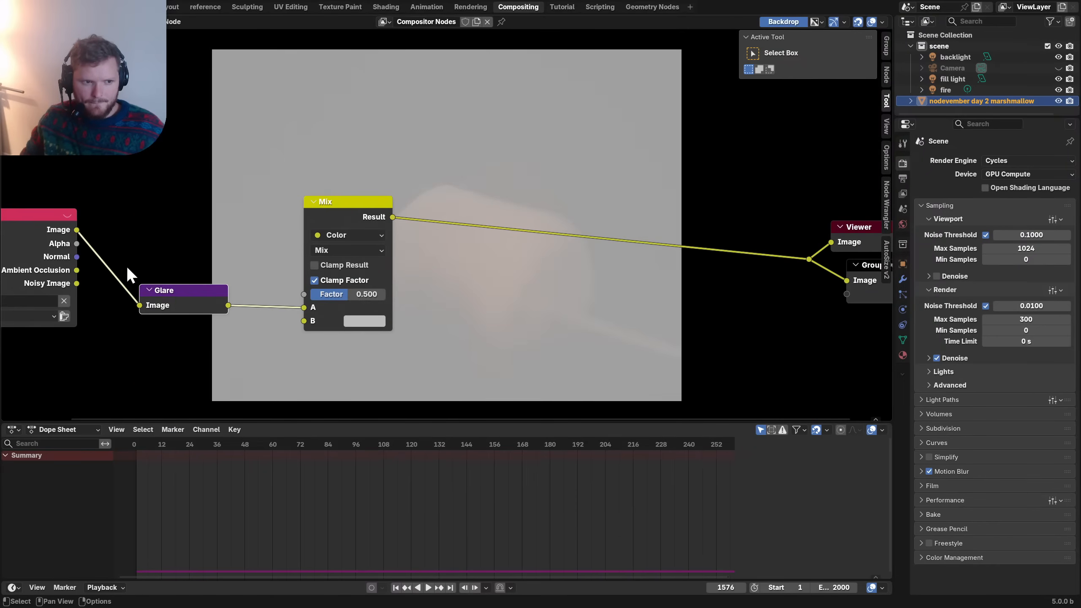
left_click_drag(79, 230, 228, 306)
left_click_drag(348, 196, 310, 184)
middle_click_drag(317, 205, 172, 193)
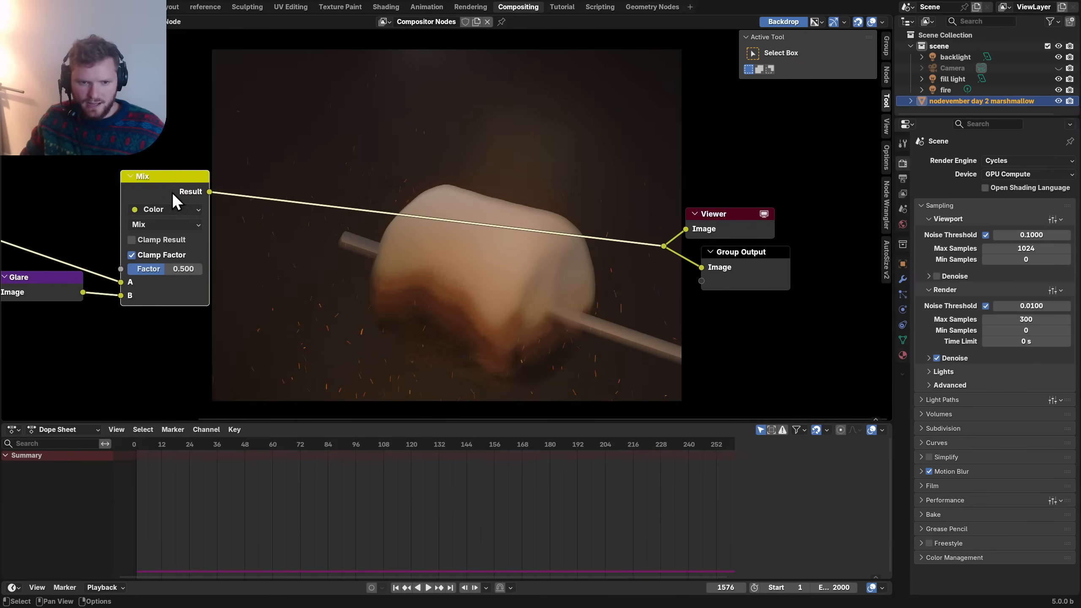
- Mute and unmute the Mix node to compare the image with and without the blended glare
key("m")
key("m")
key("m")
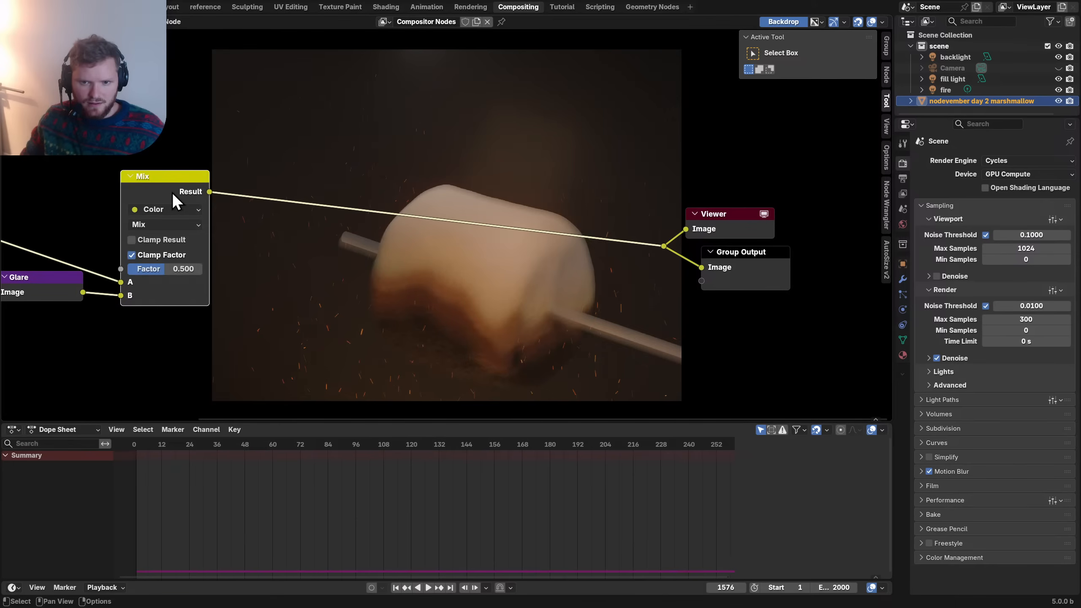
- Insert a Sensor Noise node on the link after the Mix node
middle_click_drag(394, 202, 395, 203)
key("shift+a")
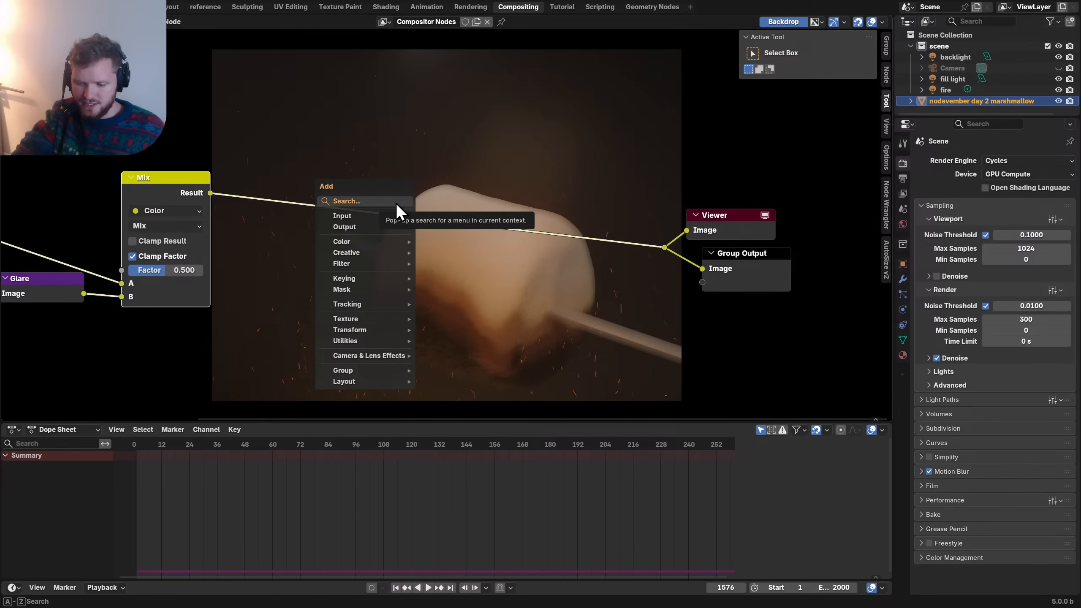
type("noise")
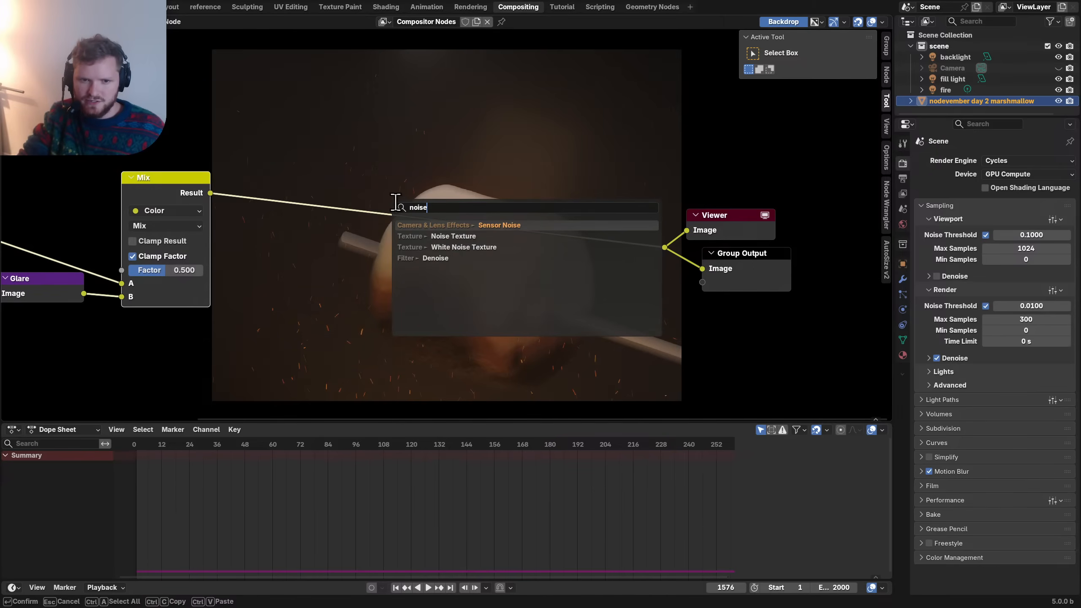
key("Return")
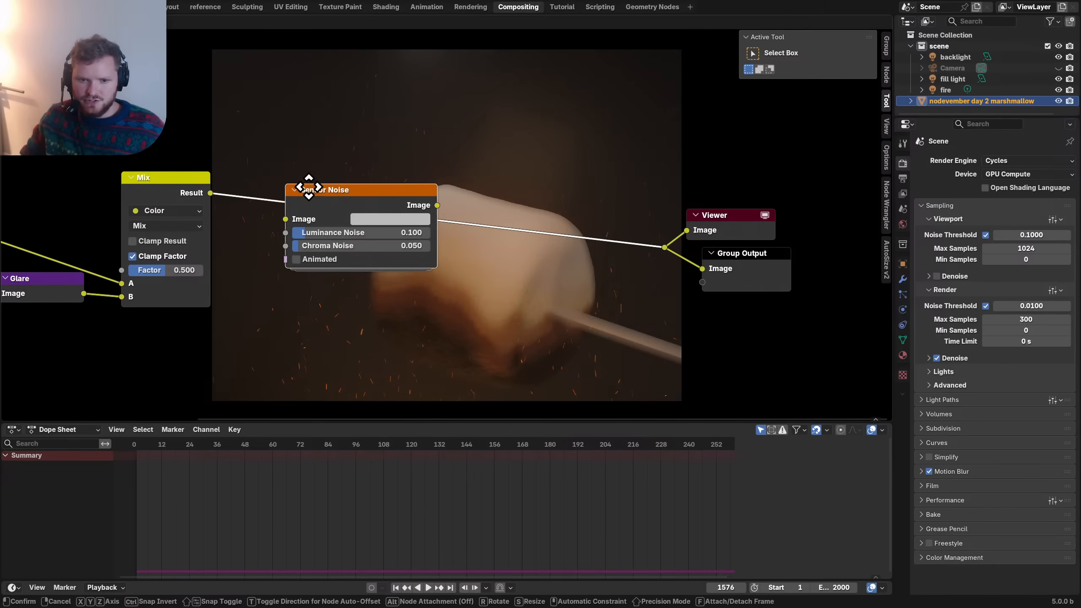
left_click(249, 183)
middle_click_drag(505, 183, 423, 194)
scroll(285, 214, "up", 4)
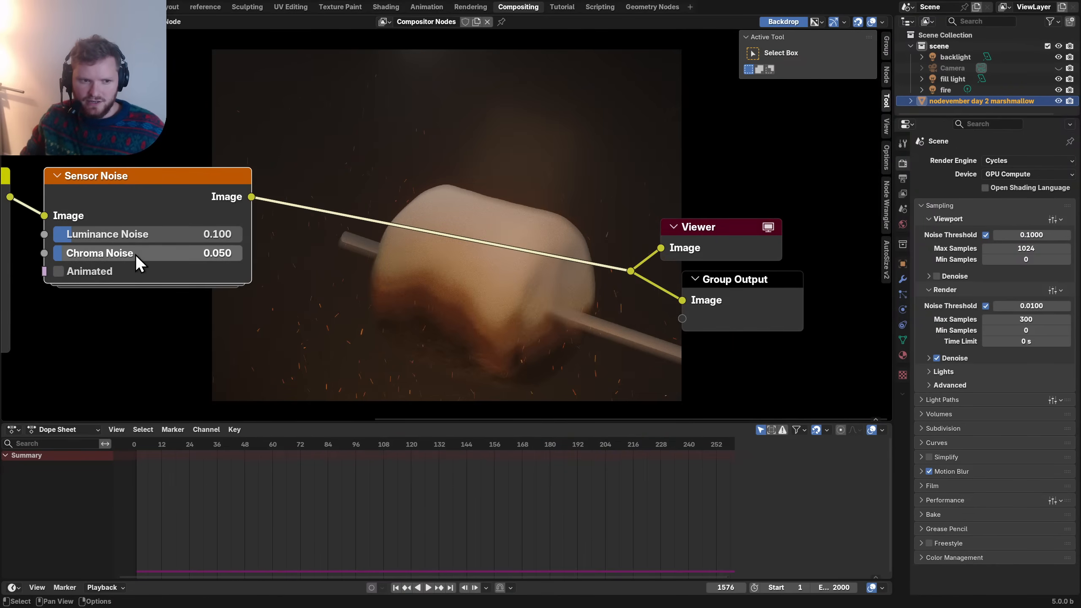
- Set the Sensor Noise node's chroma noise to 0.025 and enable Animated
double_click(135, 254)
key("BackSpace")
type("25")
key("Return")
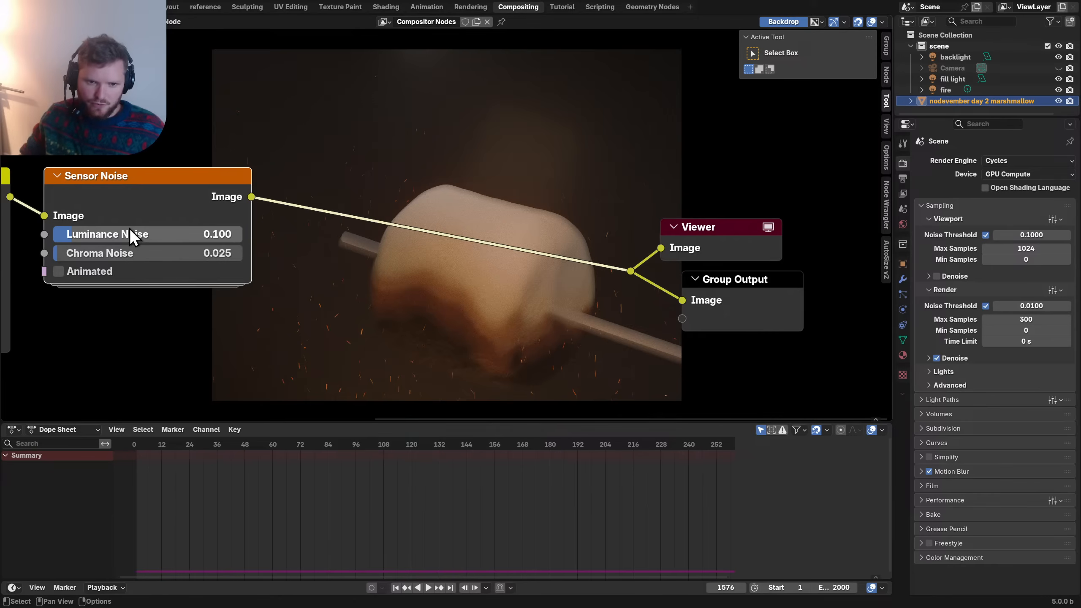
left_click_drag(559, 316, 681, 199)
- Examine the sensor noise grain close up in the backdrop while changing frames, and return to frame 1
key("alt+v")
key("alt+v")
key("alt+v")
key("alt+v")
key("alt+v")
key("alt+v")
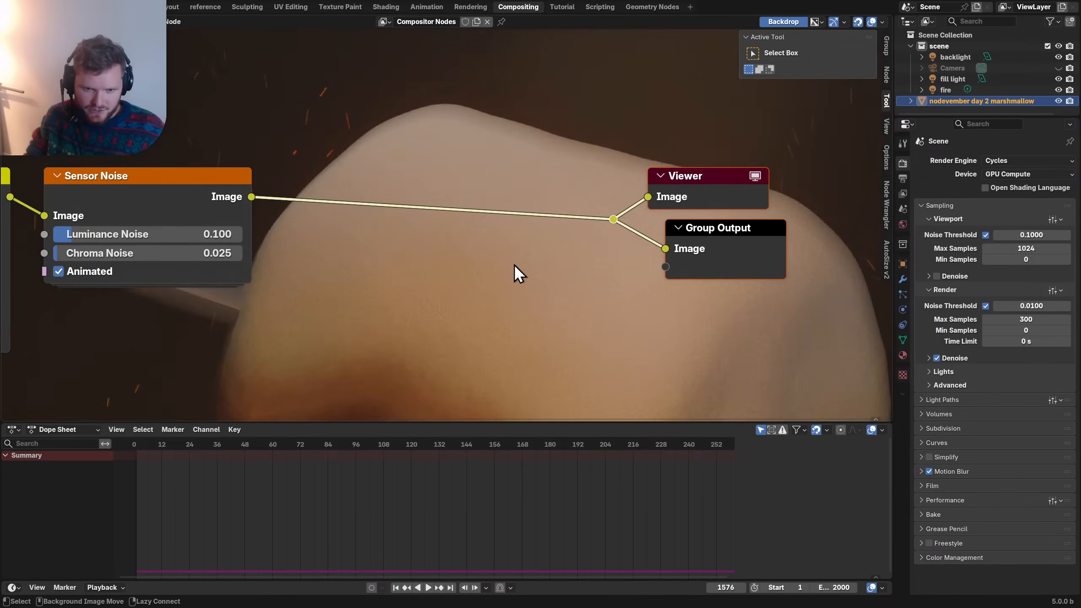
key("Right")
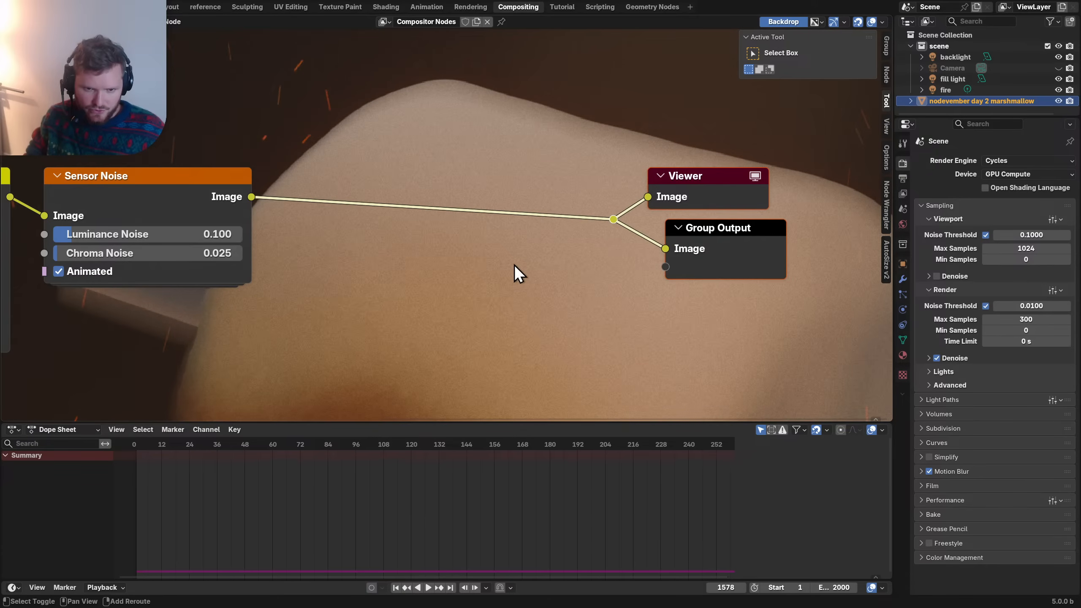
key("shift+Left")
key("v")
key("v")
key("v")
key("v")
key("v")
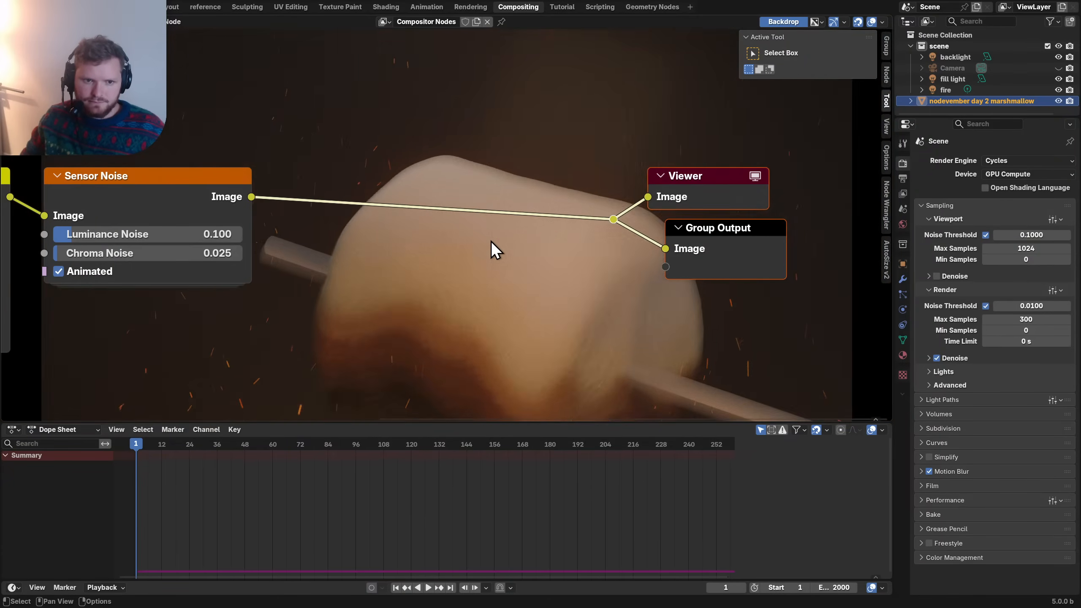
key("v")
middle_click_drag(436, 235, 366, 255)
- Save the file and view the scene through the camera in the Layout workspace
key("ctrl+s")
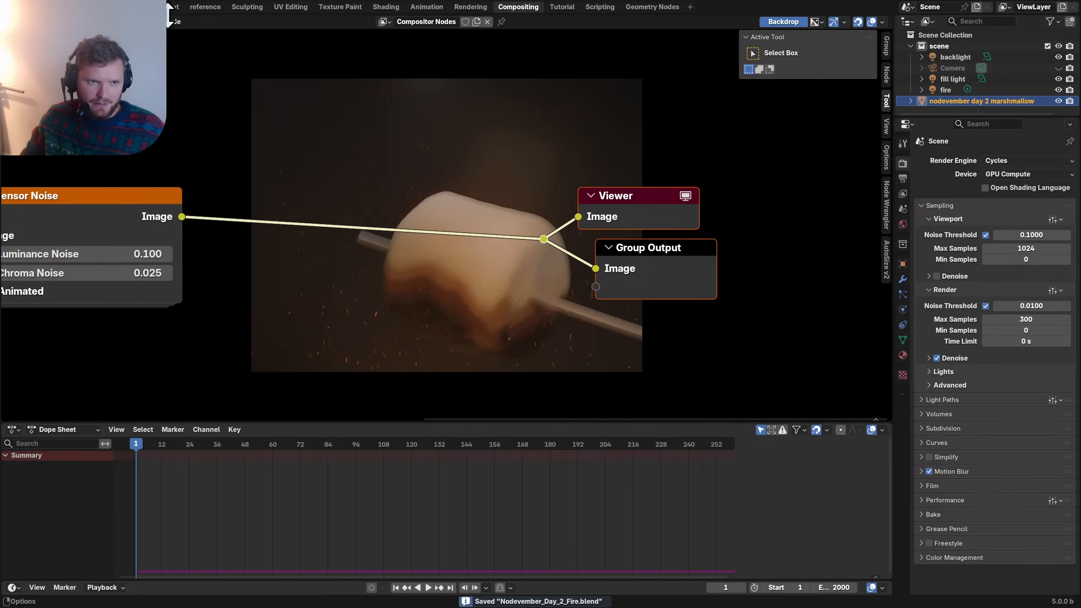
left_click(175, 7)
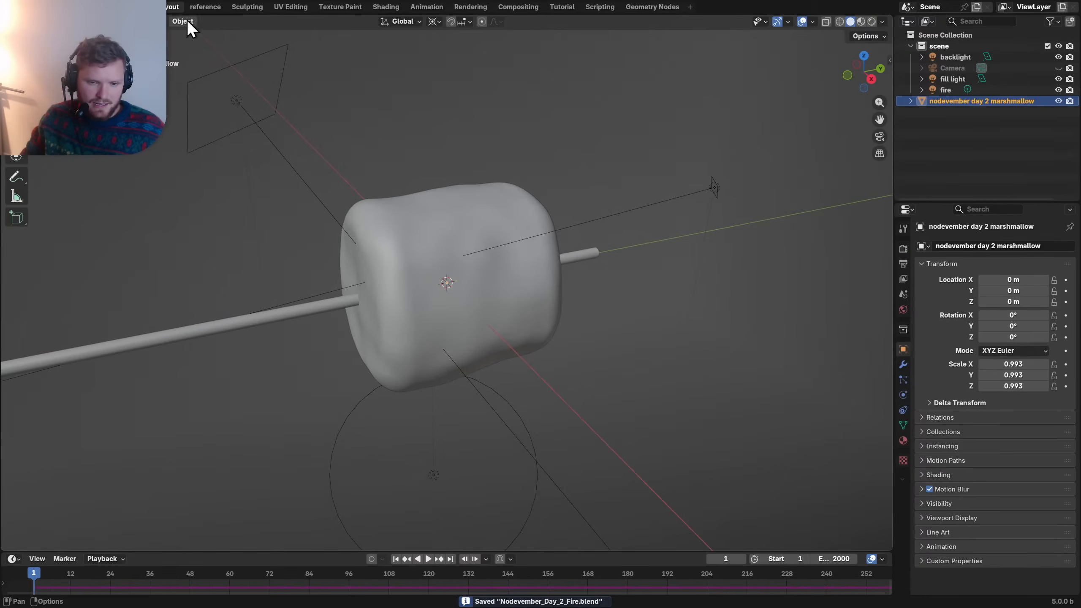
left_click(878, 137)
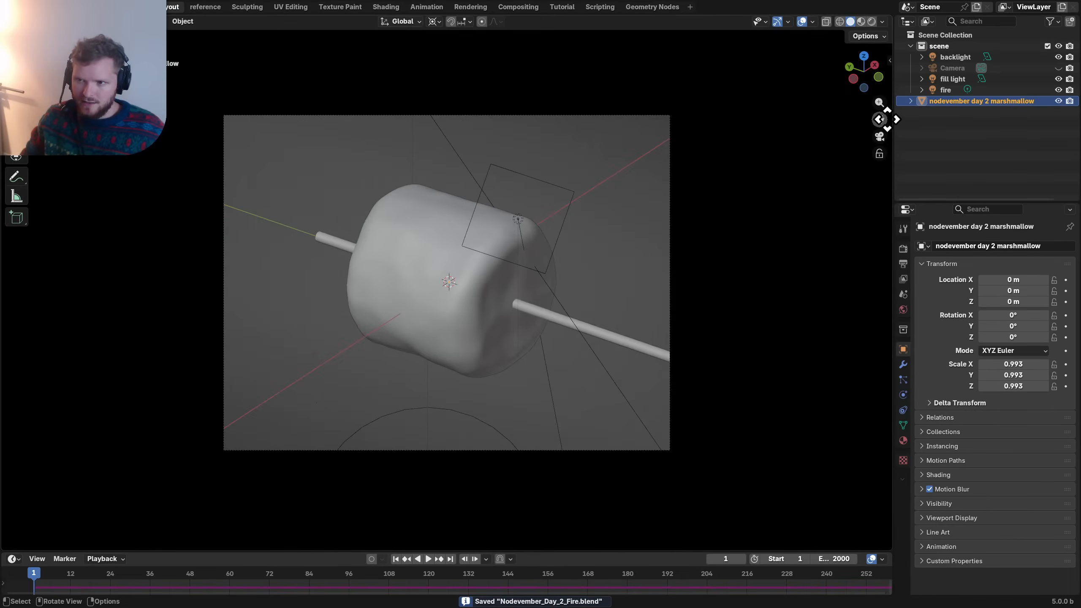
- Unhide and select the camera, and switch the viewport to rendered shading
left_click(1059, 68)
left_click(943, 70)
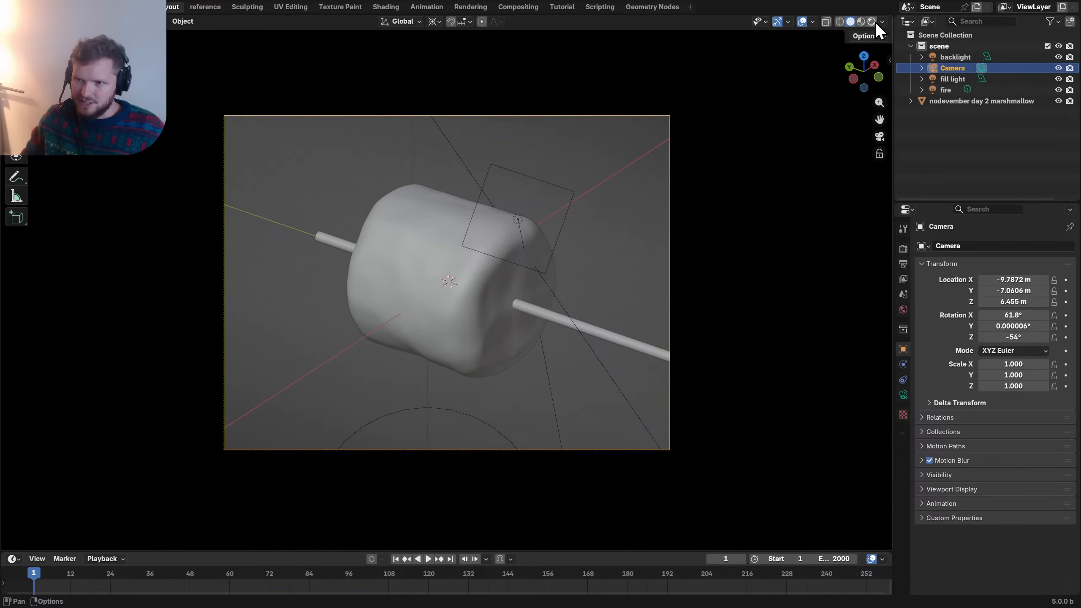
left_click(873, 21)
scroll(444, 218, "up", 2)
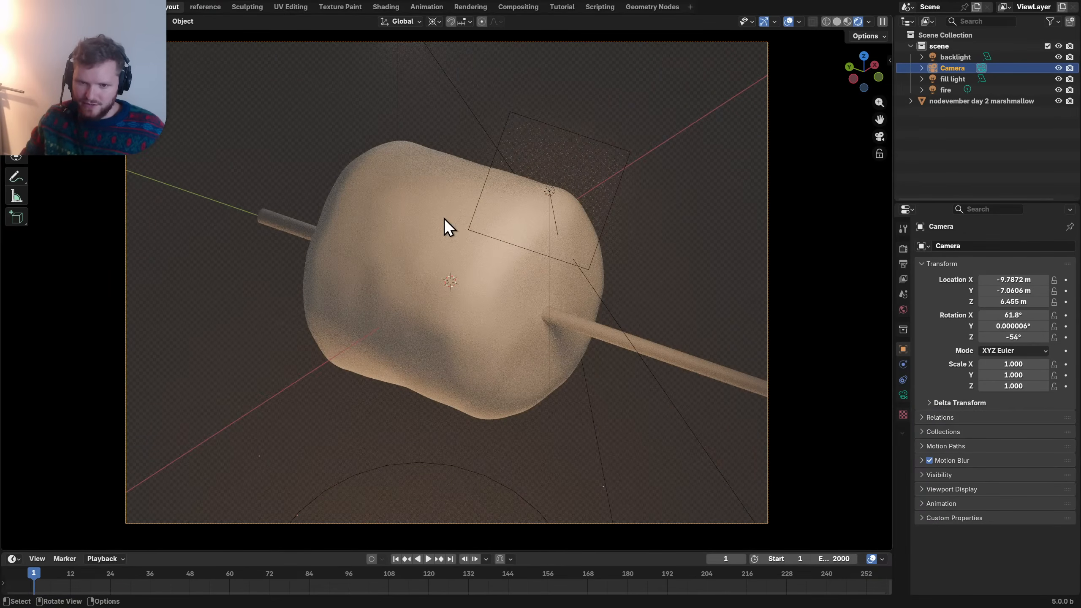
- Preview the marshmallow's toasting in the rendered viewport at frames 139, 514 and 1178
left_click(491, 574)
key("space")
key("space")
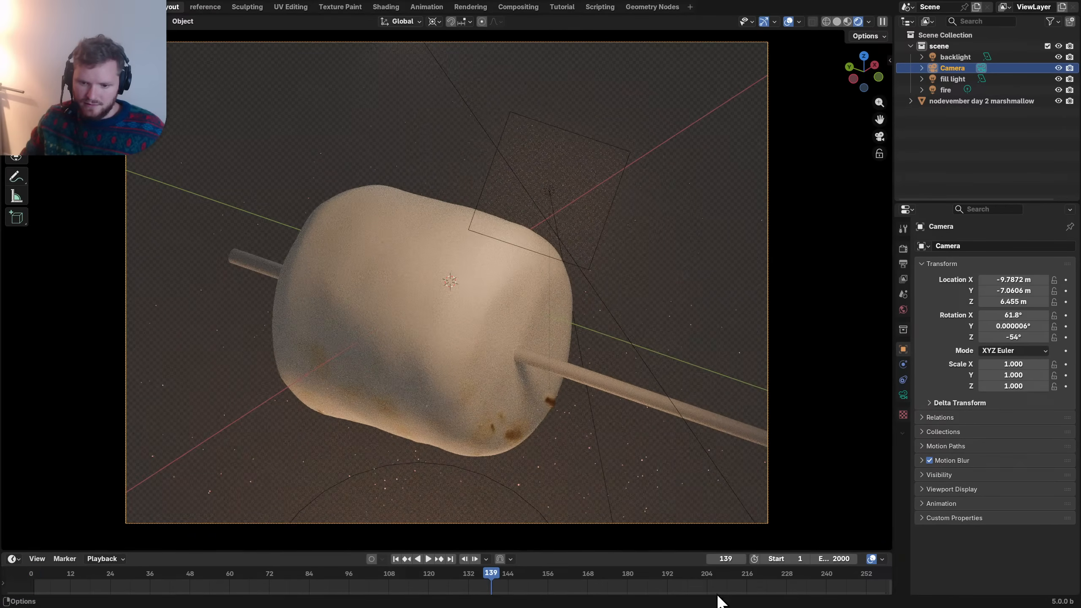
scroll(717, 572, "down", 5)
left_click(719, 579)
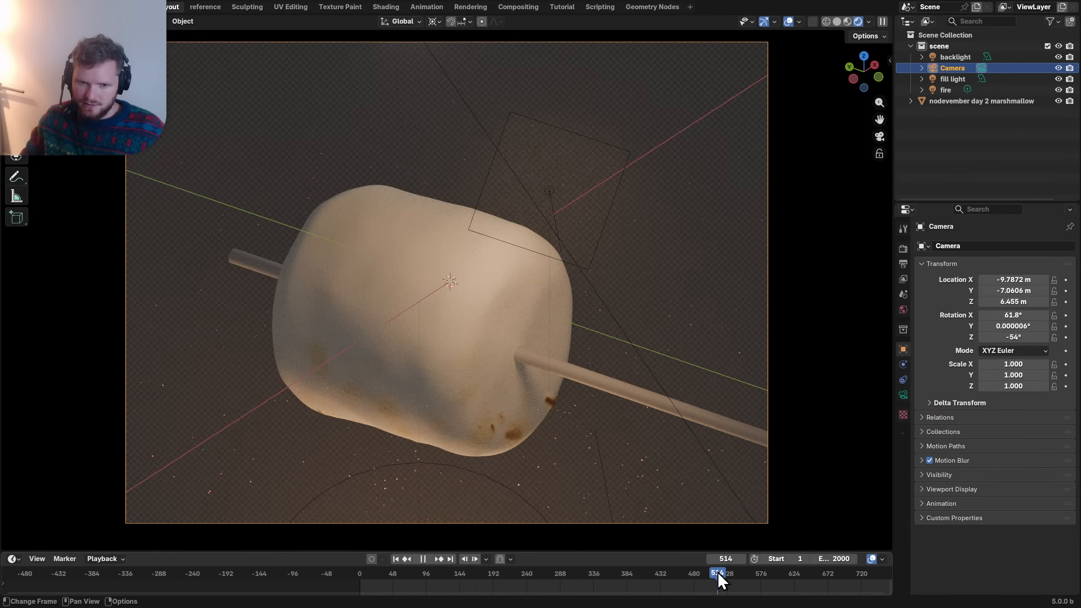
scroll(719, 579, "down", 3)
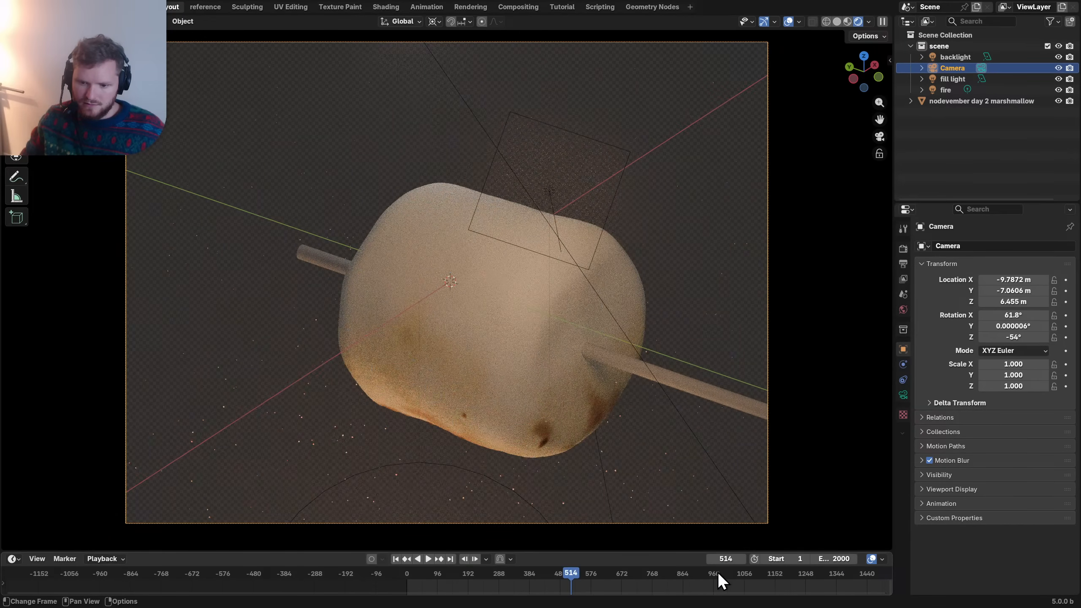
left_click(784, 572)
- Check the render result, close it, and set the current frame to 1576
key("F12")
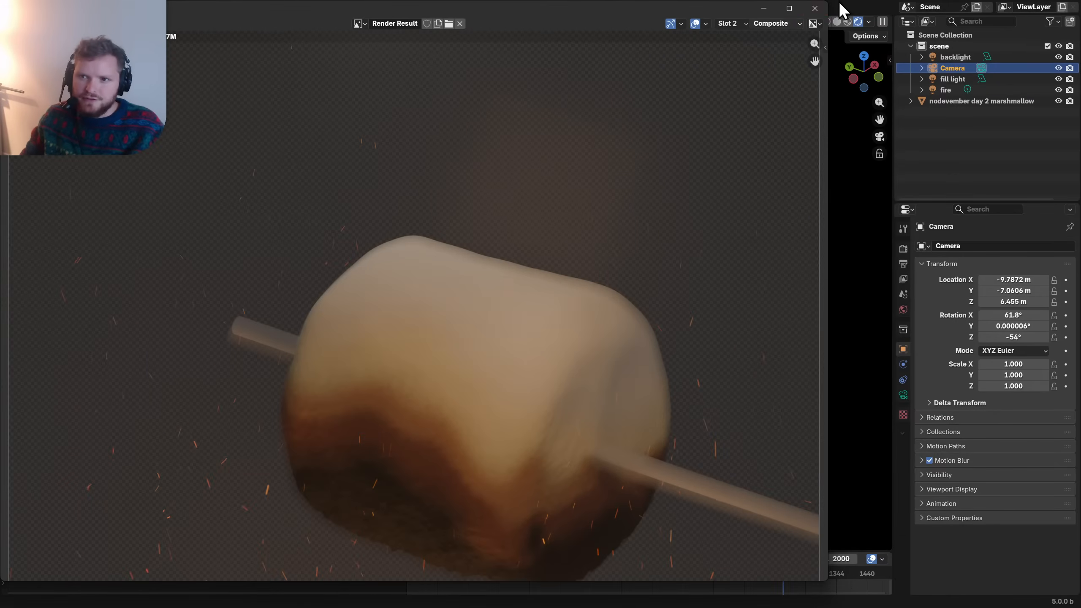
left_click(814, 8)
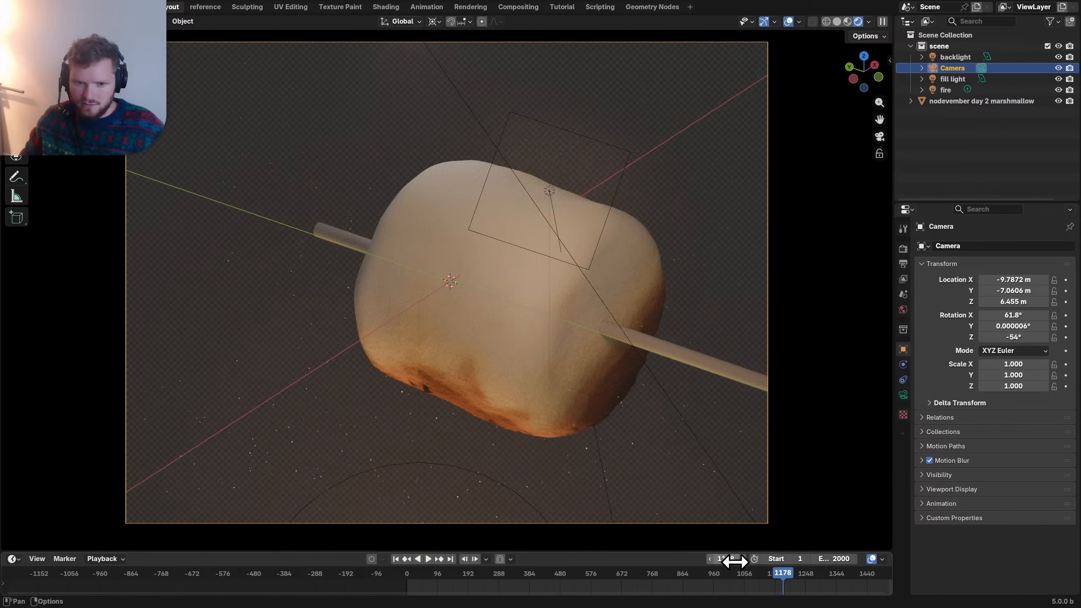
left_click(725, 559)
type("1")
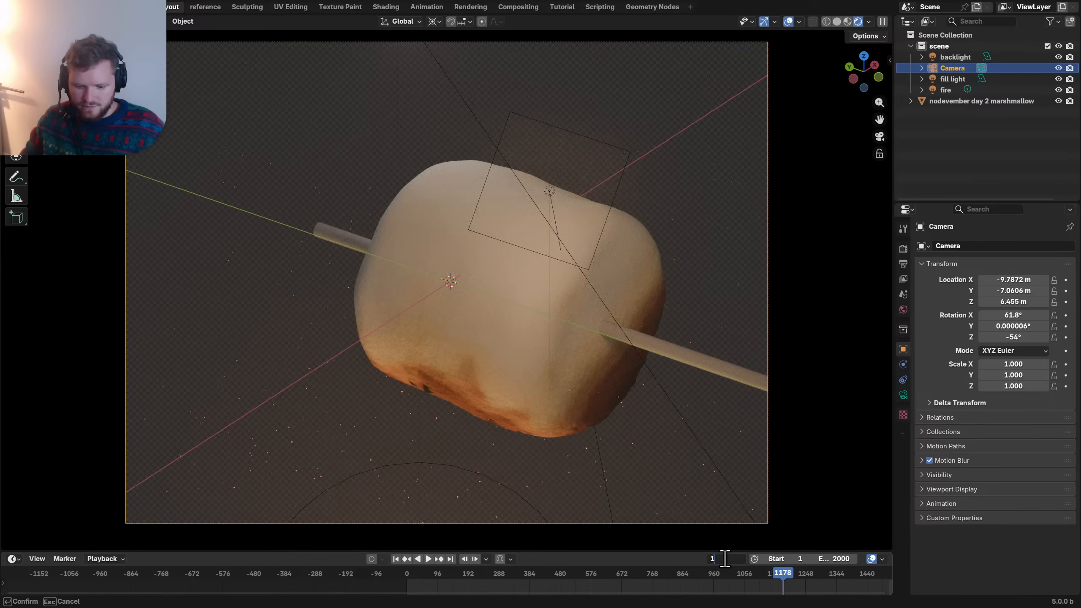
type("576")
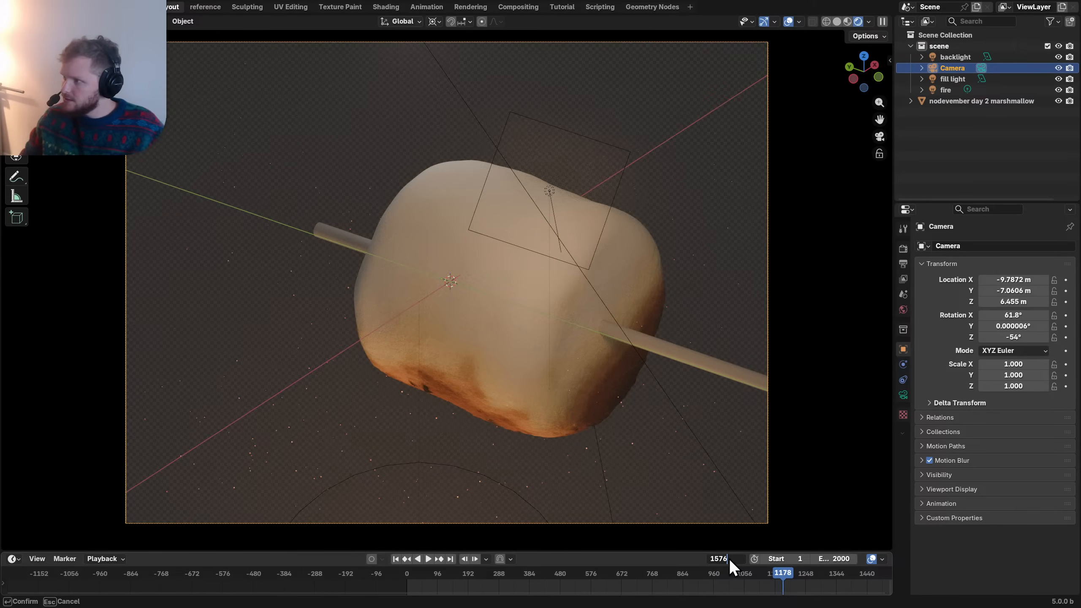
key("Return")
left_click_drag(679, 553, 681, 488)
scroll(728, 571, "down", 5)
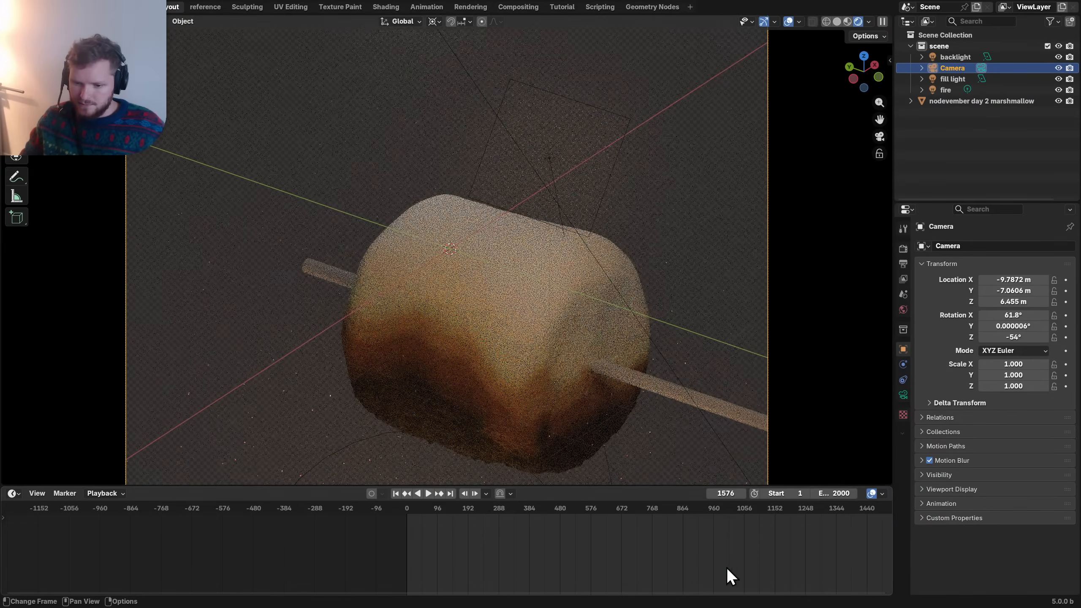
middle_click_drag(726, 570, 474, 526)
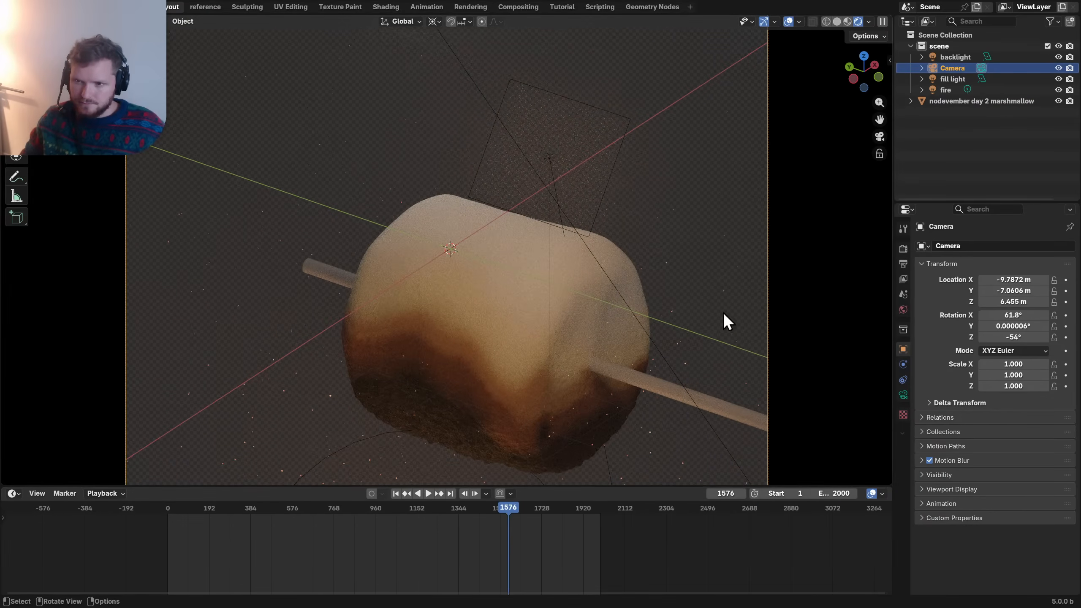
- Hide the viewport overlays and save the file with the camera's lens and depth of field settings open
left_click(788, 21)
left_click(903, 395)
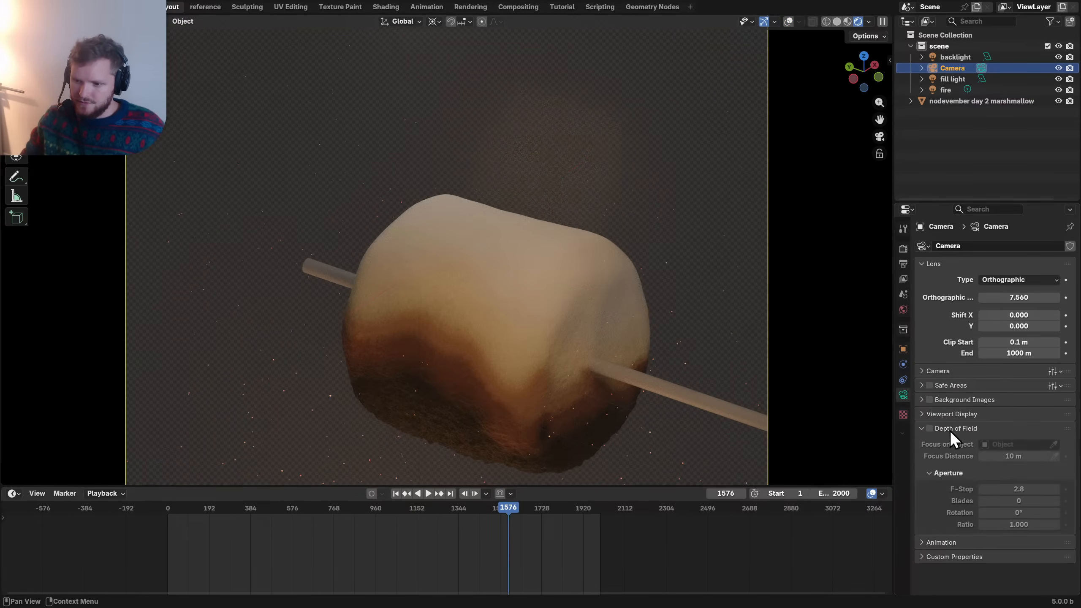
key("ctrl+s")
- Enable the camera's depth of field and sample the focus distance from the marshmallow's surface, settling on 14.3 m
left_click(930, 428)
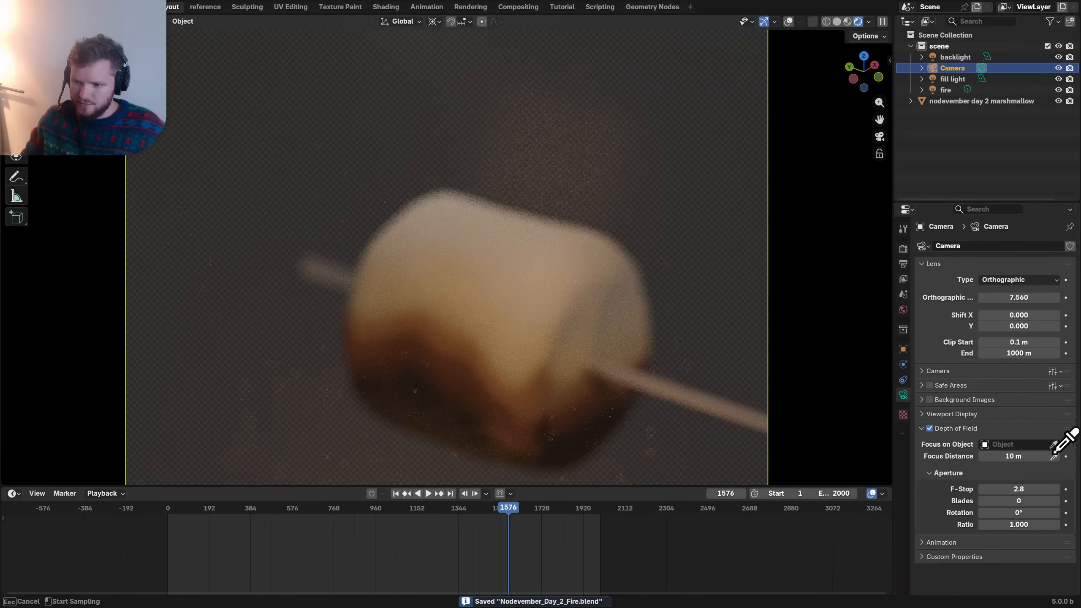
left_click(473, 293)
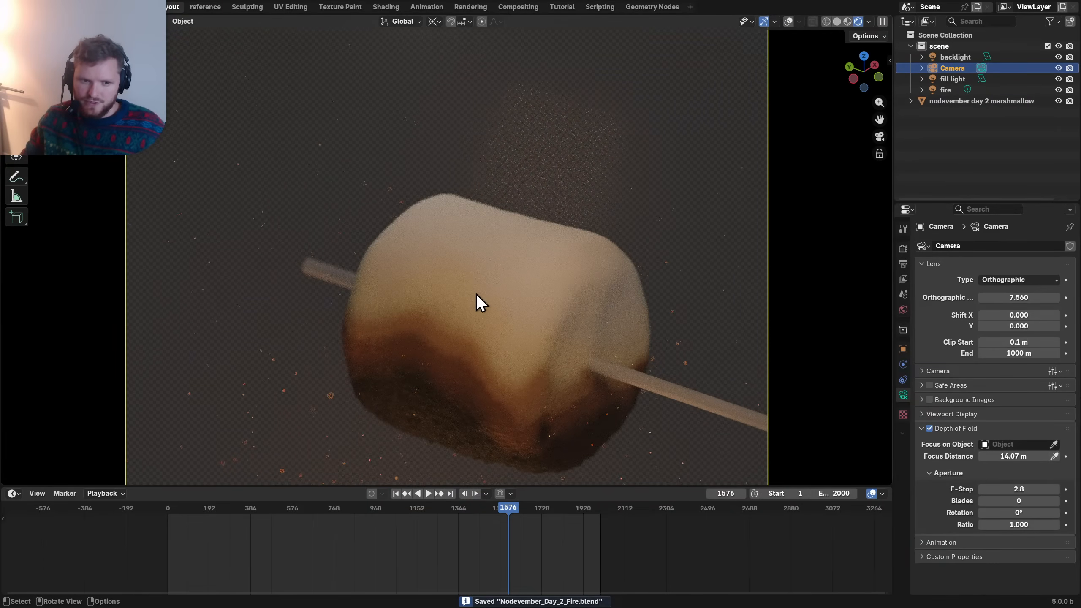
left_click(1054, 456)
left_click(443, 413)
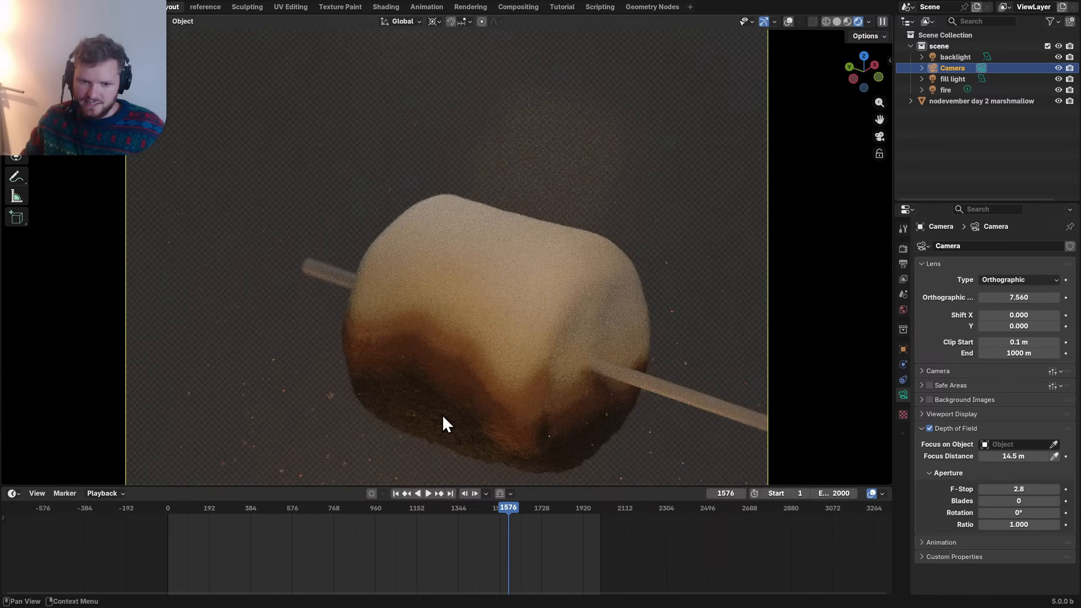
left_click(1054, 456)
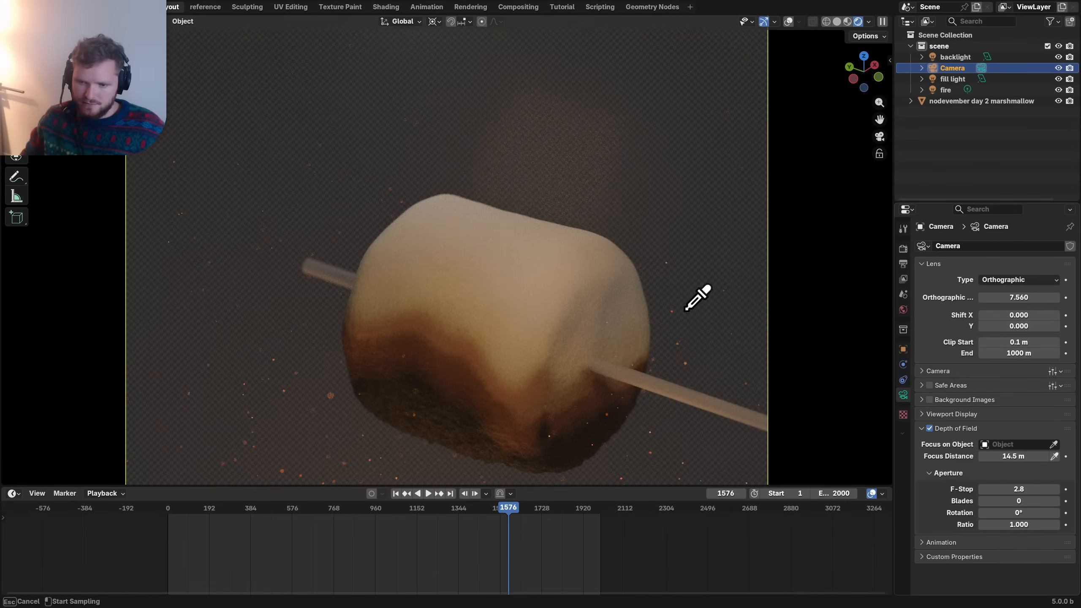
left_click(427, 317)
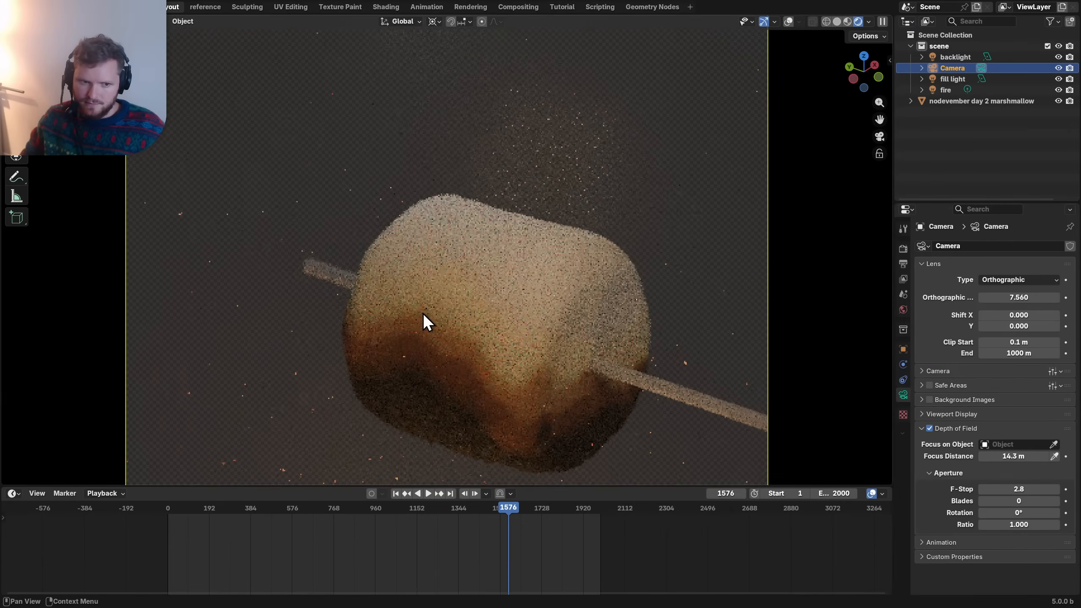
- Set the camera's depth of field F-Stop to 1
left_click(1023, 488)
type("1")
key("Return")
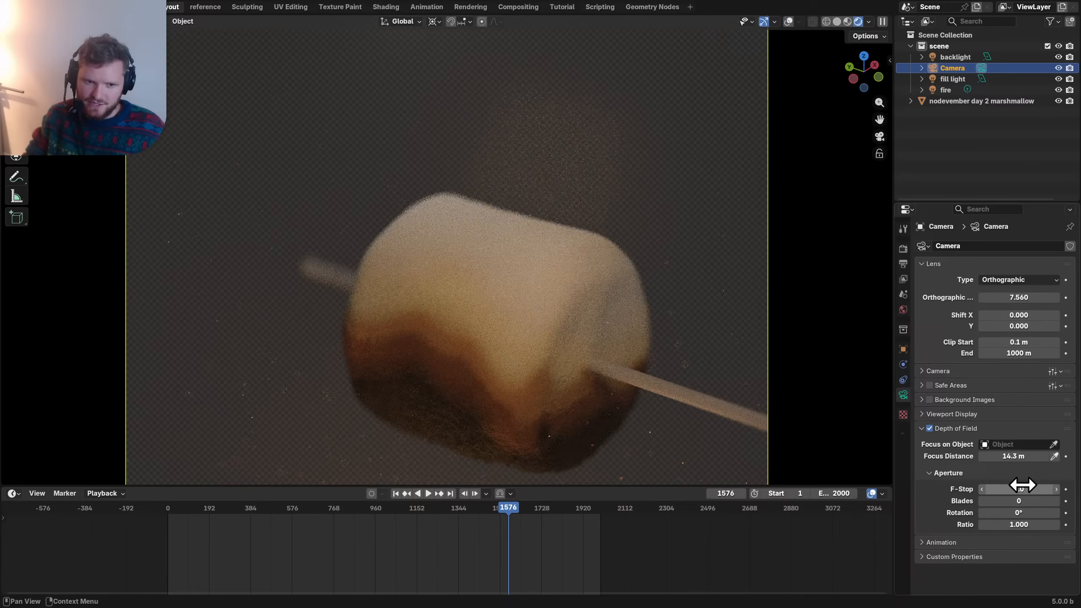
- Compare the marshmallow's blur by undoing and redoing the camera's focus distance and F-Stop changes
middle_click_drag(446, 361, 454, 313, "shift")
key("ctrl+z")
key("ctrl+z")
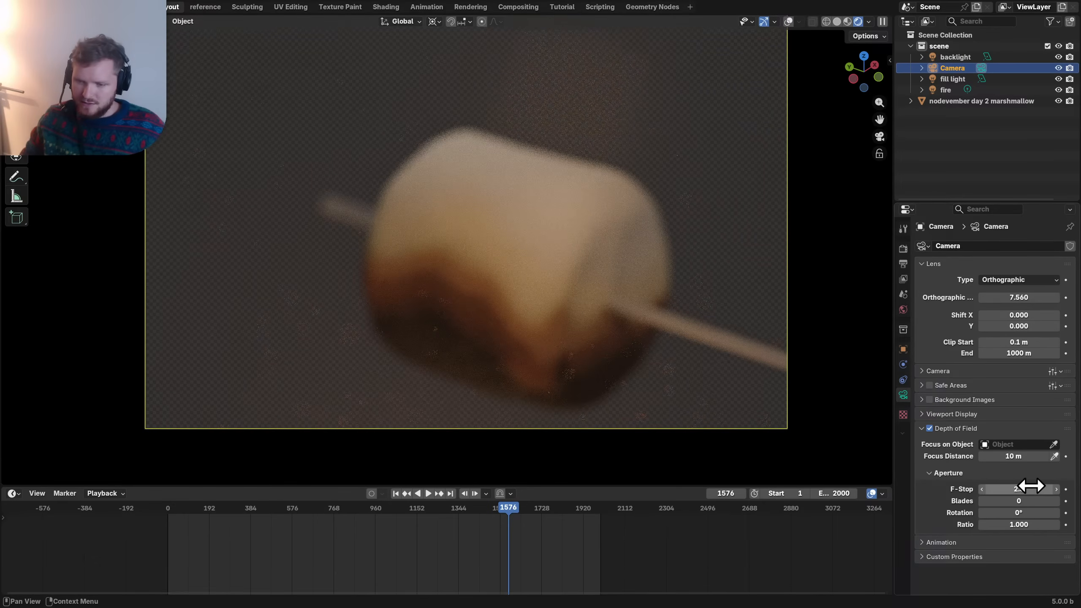
key("ctrl+shift+z")
key("ctrl+shift+z")
- Set the camera's depth of field F-Stop to 3
left_click(1035, 489)
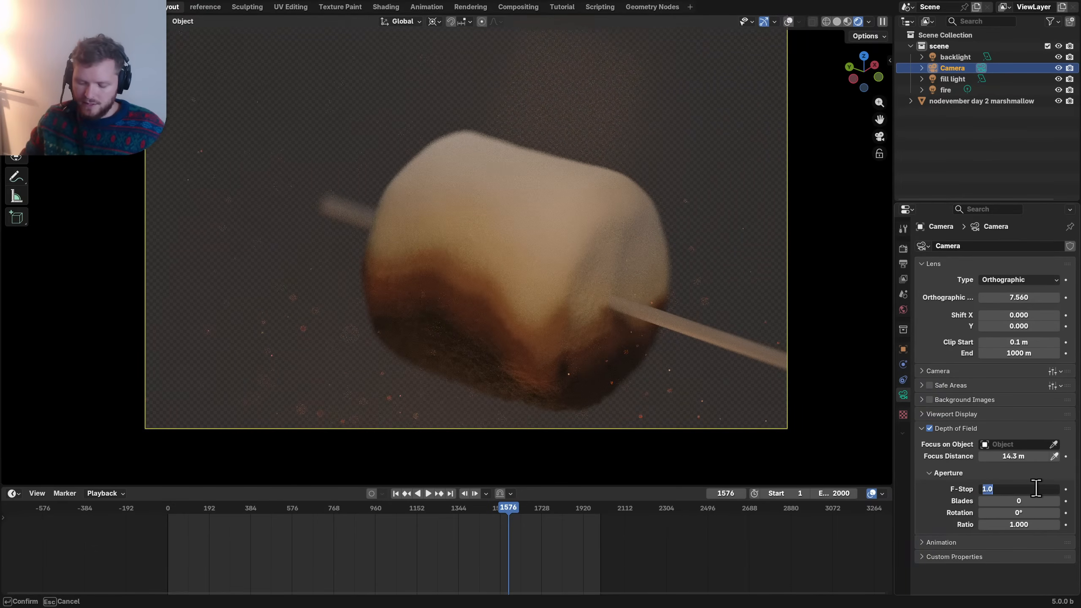
type("3")
key("Return")
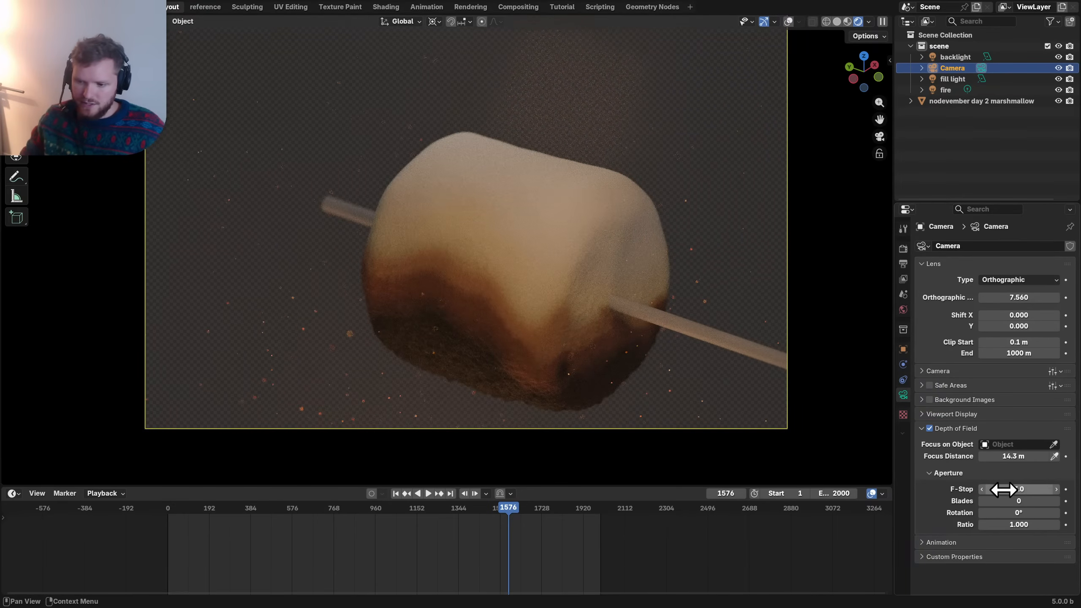
- Try an aperture ratio of 2 on the embers beside the marshmallow, settling on 1.7
scroll(486, 333, "up", 4)
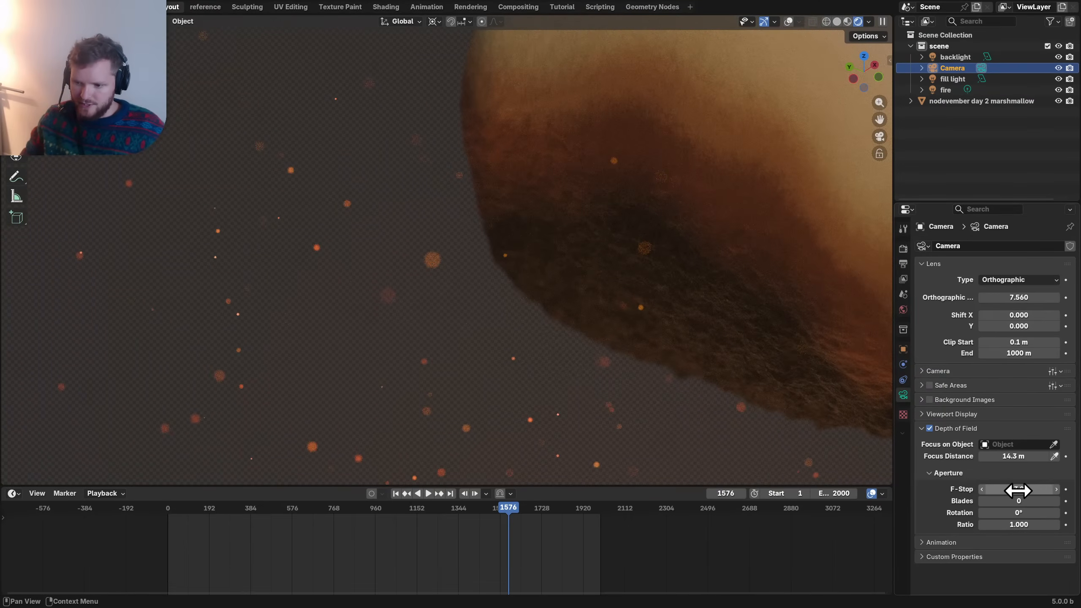
left_click(1015, 524)
type("2")
key("Return")
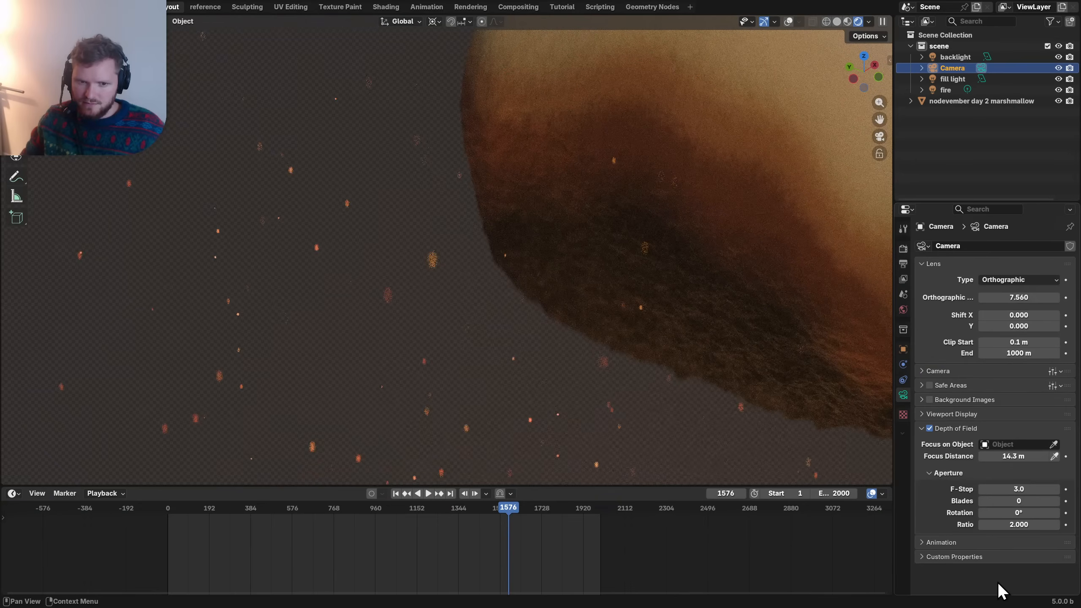
left_click(1016, 524)
type("1.7")
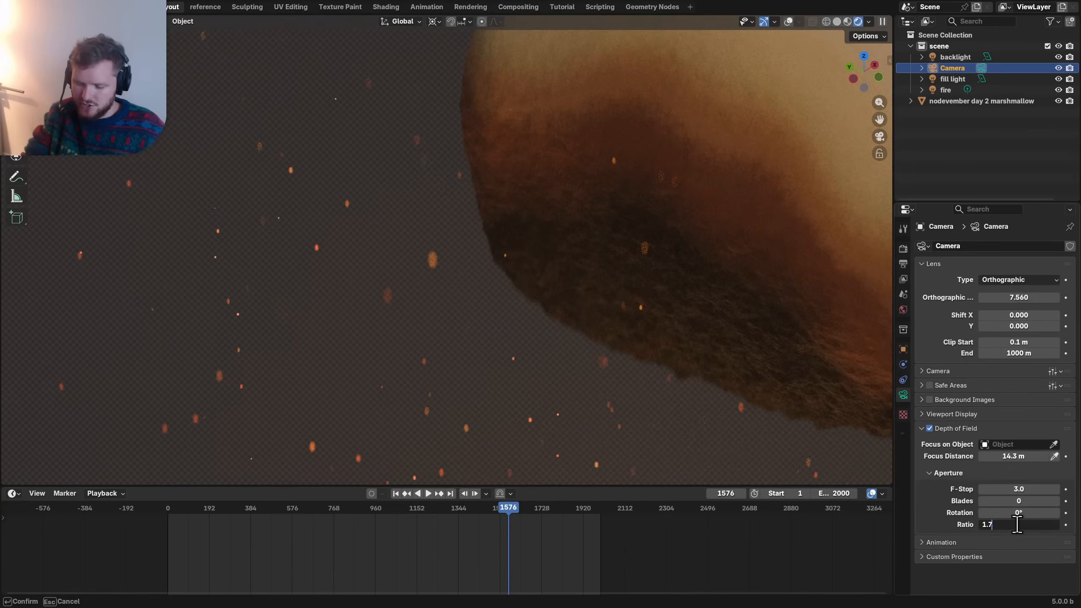
key("Return")
- Try an F-Stop of 6 for the camera's depth of field and undo the change
left_click(1018, 489)
type("6")
key("Return")
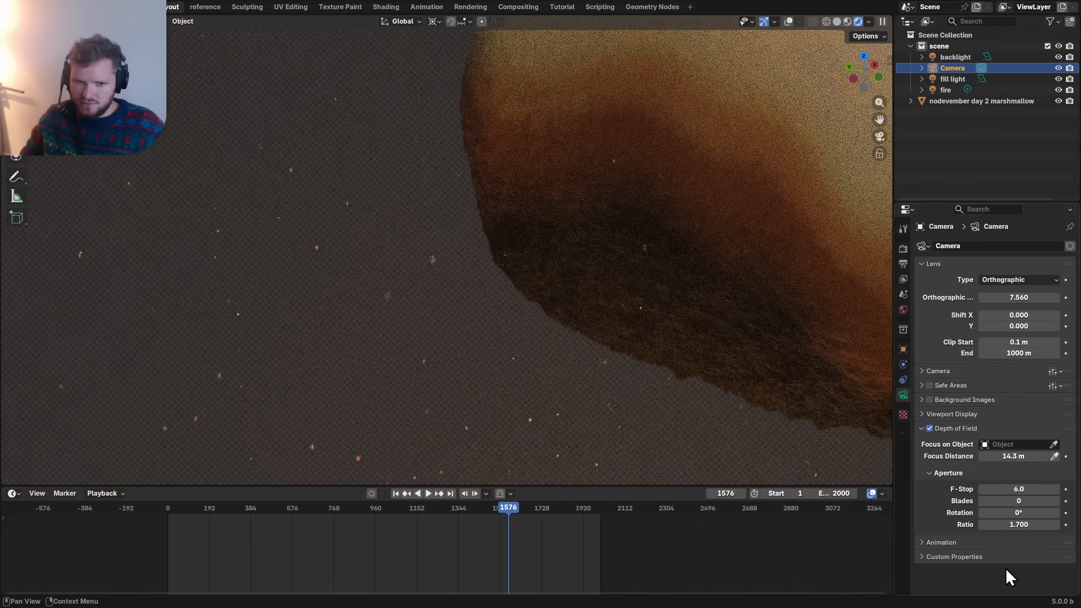
key("ctrl+z")
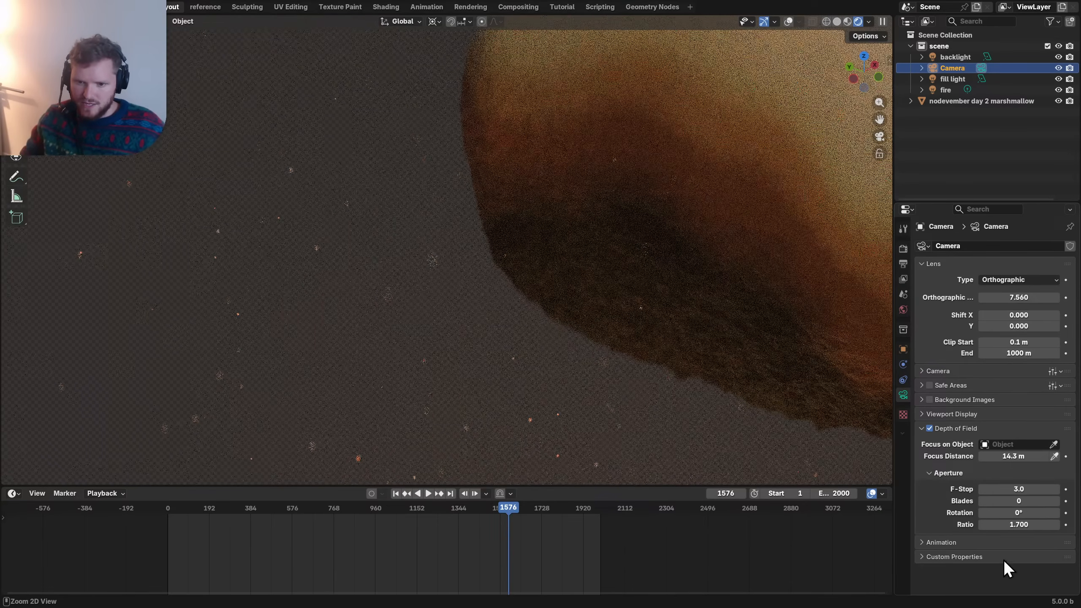
- Examine the blurred embers beside the marshmallow, try a different aperture rotation and undo it
key("Home")
scroll(561, 293, "up", 2)
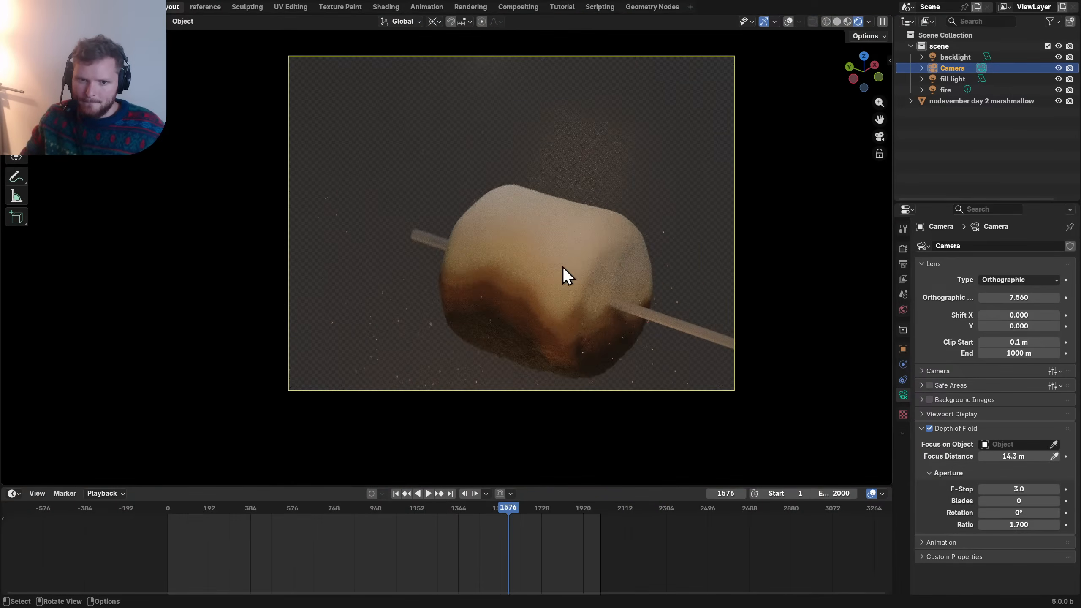
middle_click_drag(562, 268, 556, 299, "shift")
scroll(492, 386, "up", 4)
middle_click_drag(474, 391, 639, 196, "shift")
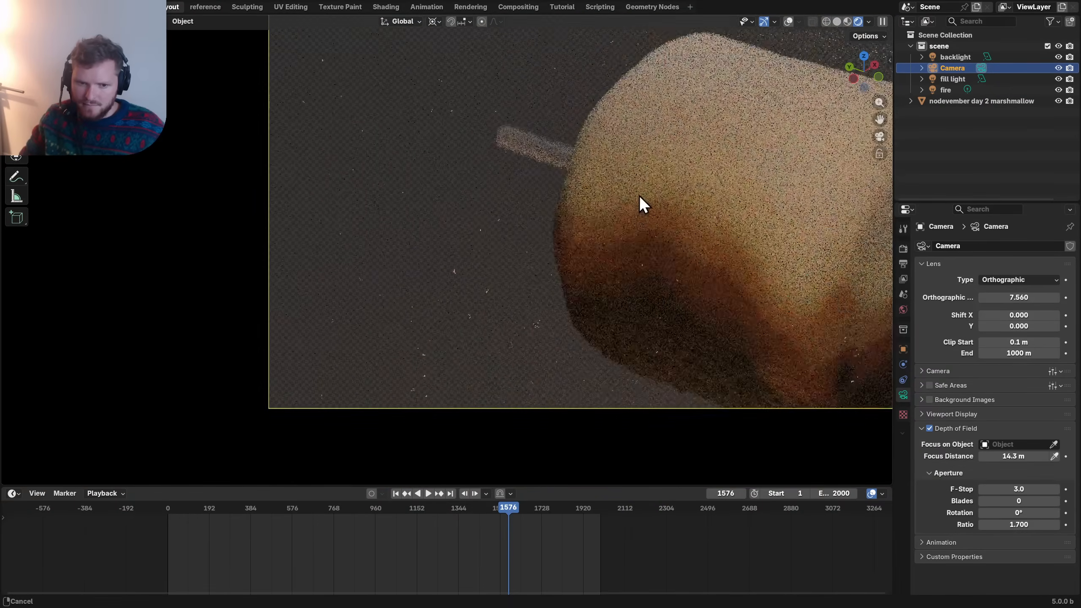
scroll(690, 294, "up", 5)
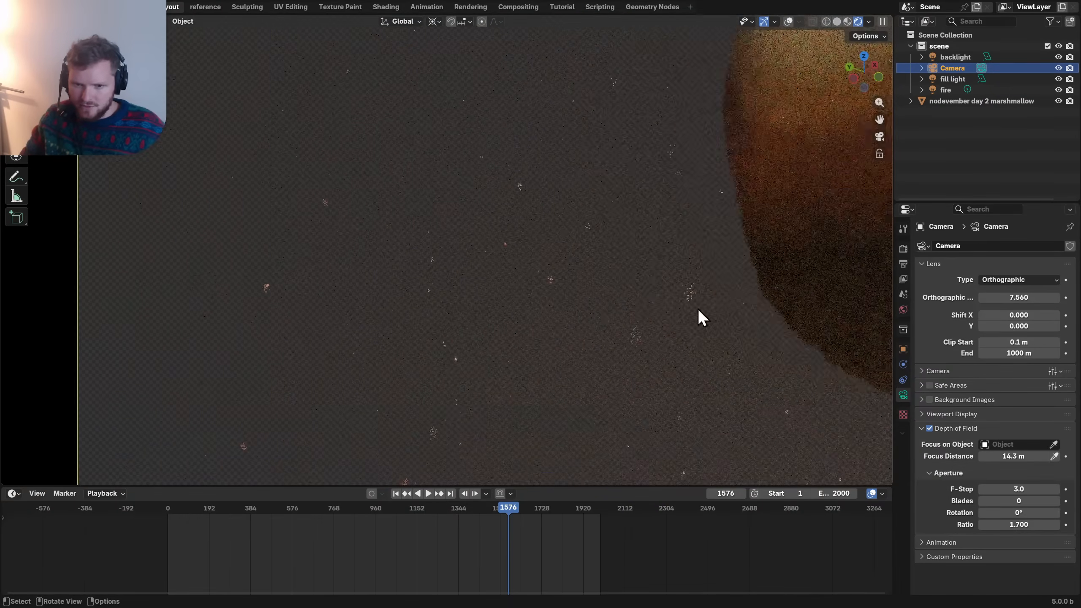
middle_click_drag(834, 337, 649, 315, "shift")
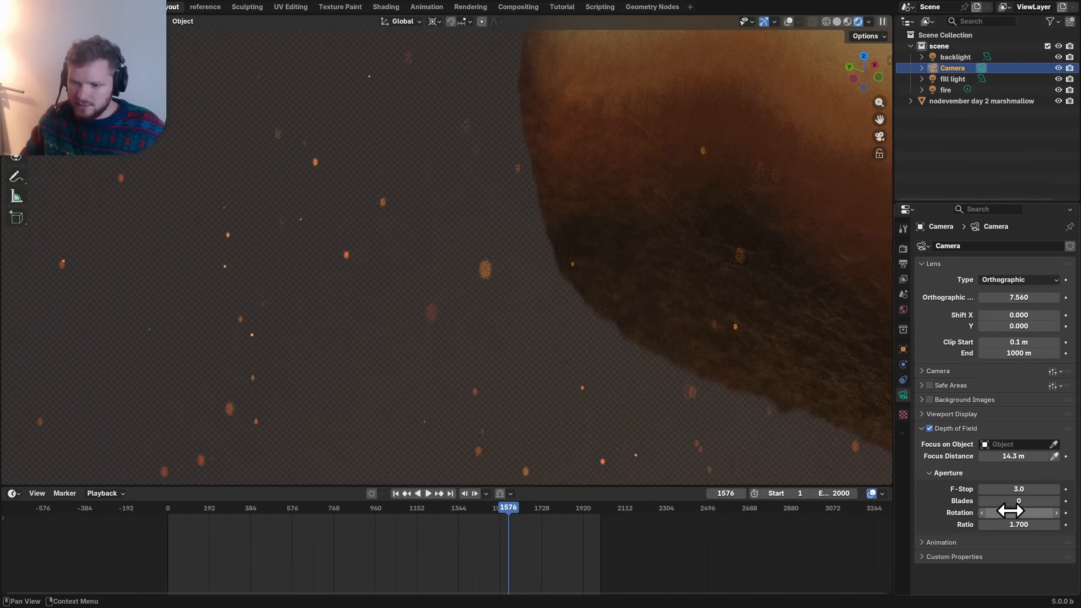
left_click_drag(1009, 511, 1034, 511)
key("ctrl+z")
- Save the file, render the current frame, and close the render result
scroll(638, 304, "down", 6)
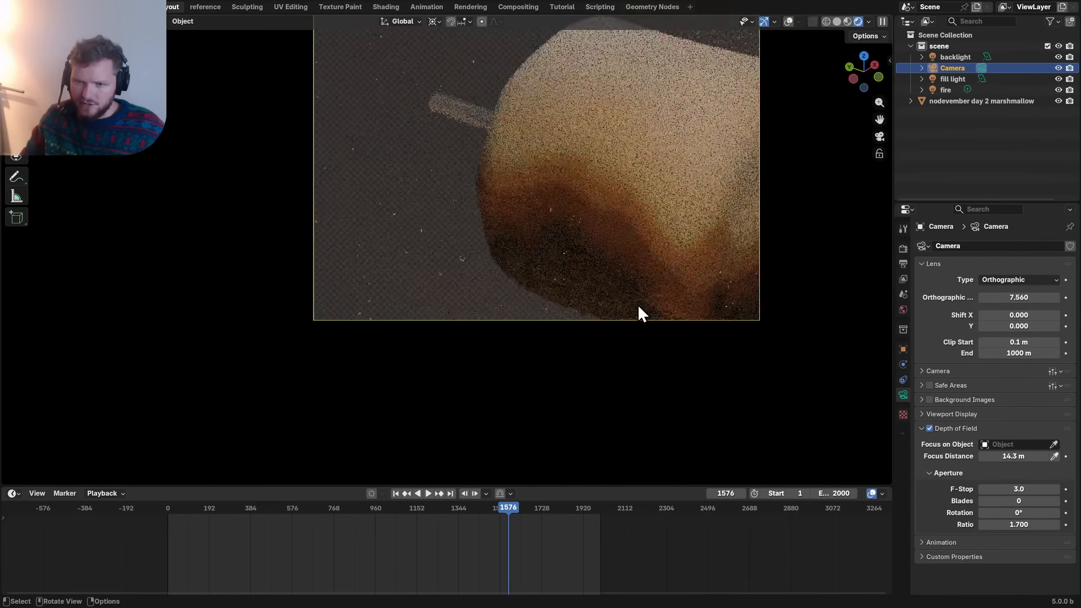
middle_click_drag(615, 242, 534, 334, "shift")
key("ctrl+s")
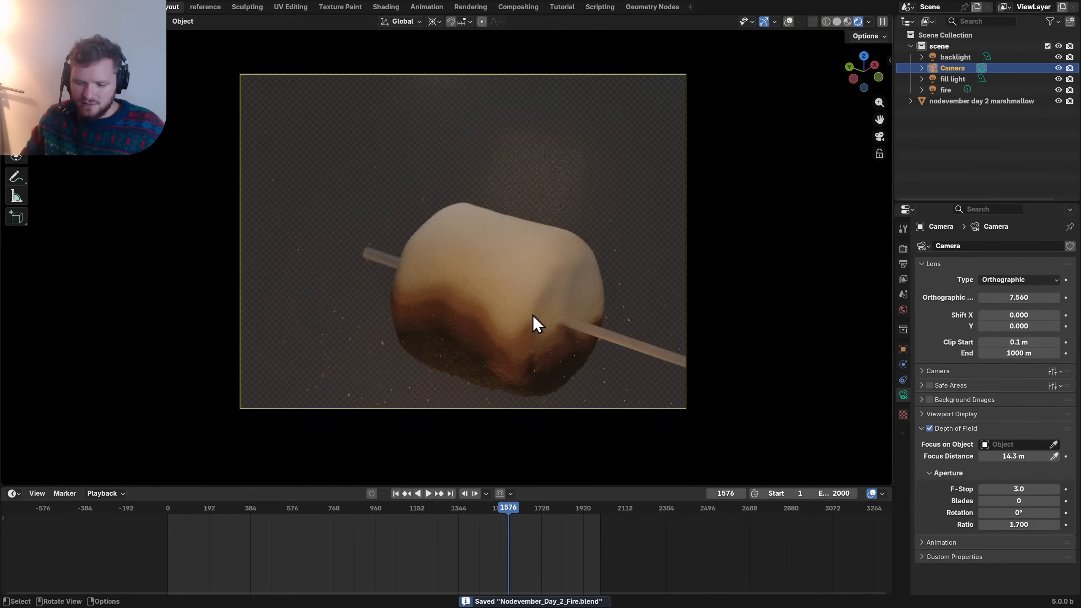
key("F12")
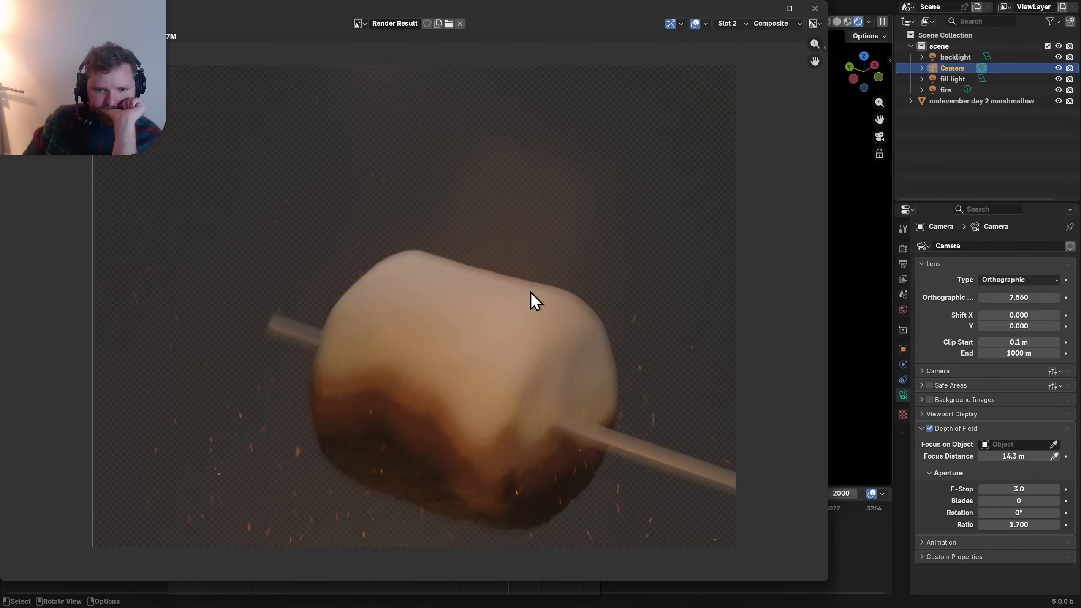
left_click(813, 8)
- Open the Compositing workspace and move the Viewer and Group Output nodes farther from the Sensor Noise node, enlarging the backdrop
left_click(517, 7)
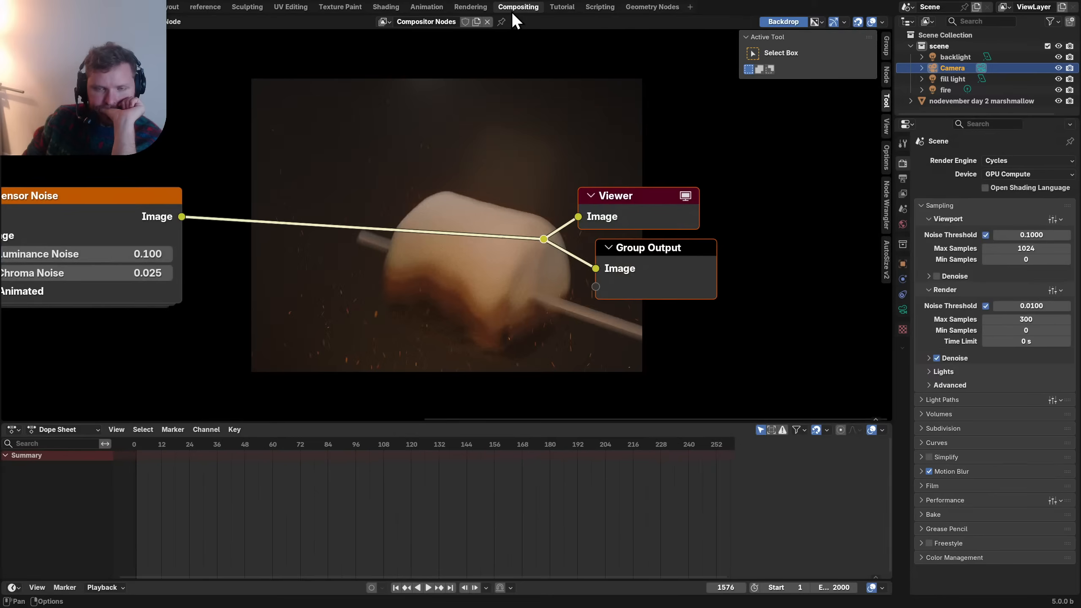
middle_click_drag(428, 276, 449, 311)
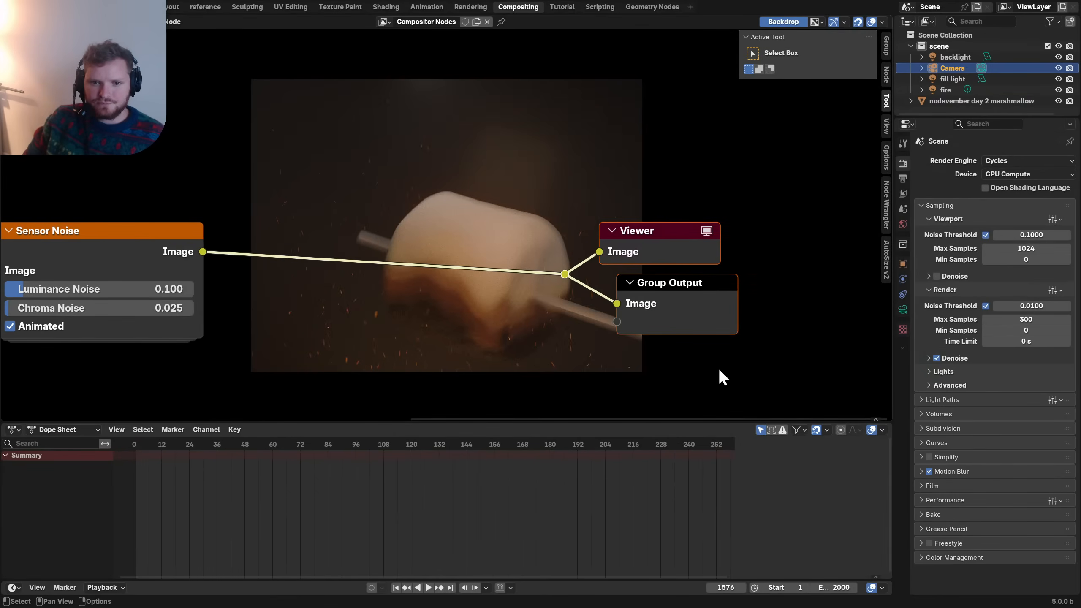
left_click_drag(719, 370, 513, 216)
key("g")
left_click(633, 218)
key("alt+v")
key("alt+v")
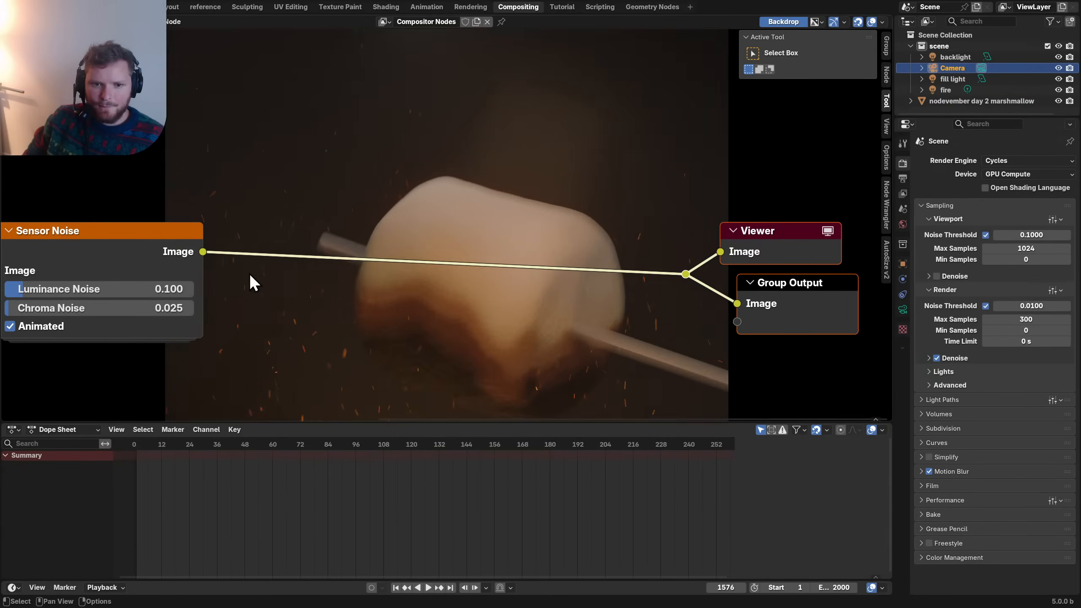
- Move the Sensor Noise, Mix and Glare nodes farther from the Render Layers node to make room
middle_click_drag(249, 274, 449, 263)
left_click_drag(285, 265, 712, 284)
middle_click_drag(260, 308, 588, 286)
scroll(588, 286, "down", 1)
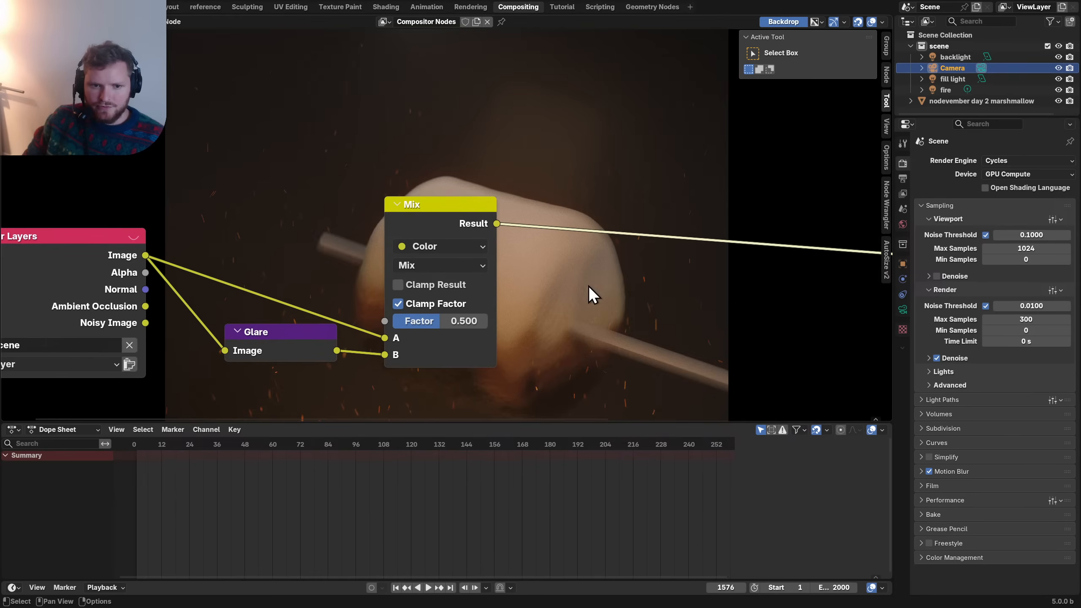
key("v")
key("v")
left_click_drag(564, 375, 287, 232)
key("g")
left_click(541, 247)
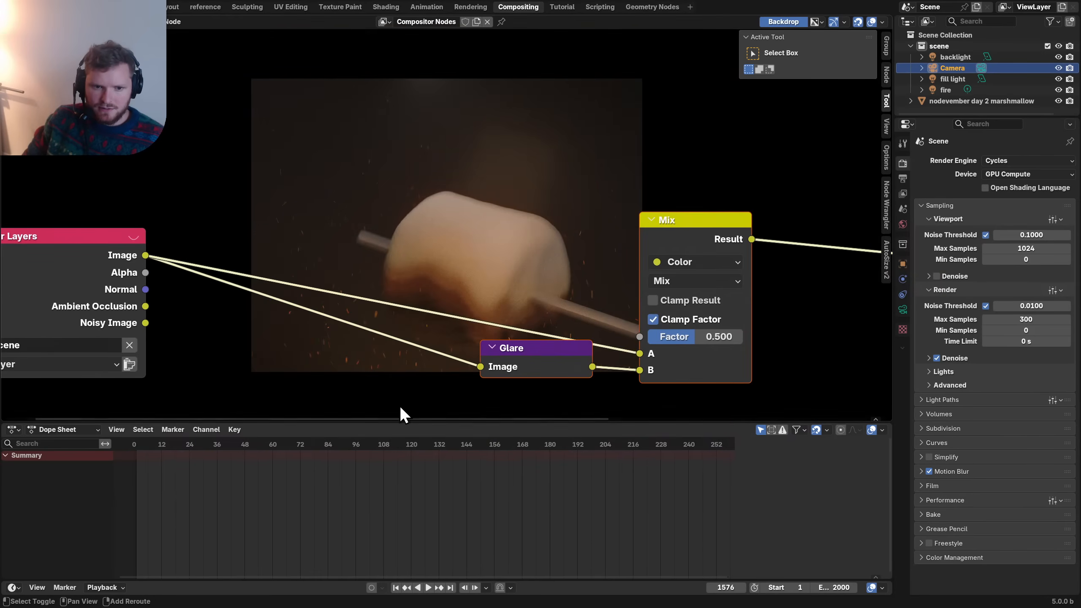
- Merge the two Render Layers Image links with a reroute, preview the Ambient Occlusion pass, and move Render Layers farther away
right_click_drag(405, 386, 425, 277, "shift")
middle_click_drag(324, 277, 500, 276)
left_click(258, 270, "ctrl+shift")
left_click(257, 271, "ctrl+shift")
left_click(257, 270, "ctrl+shift")
left_click(257, 271, "ctrl+shift")
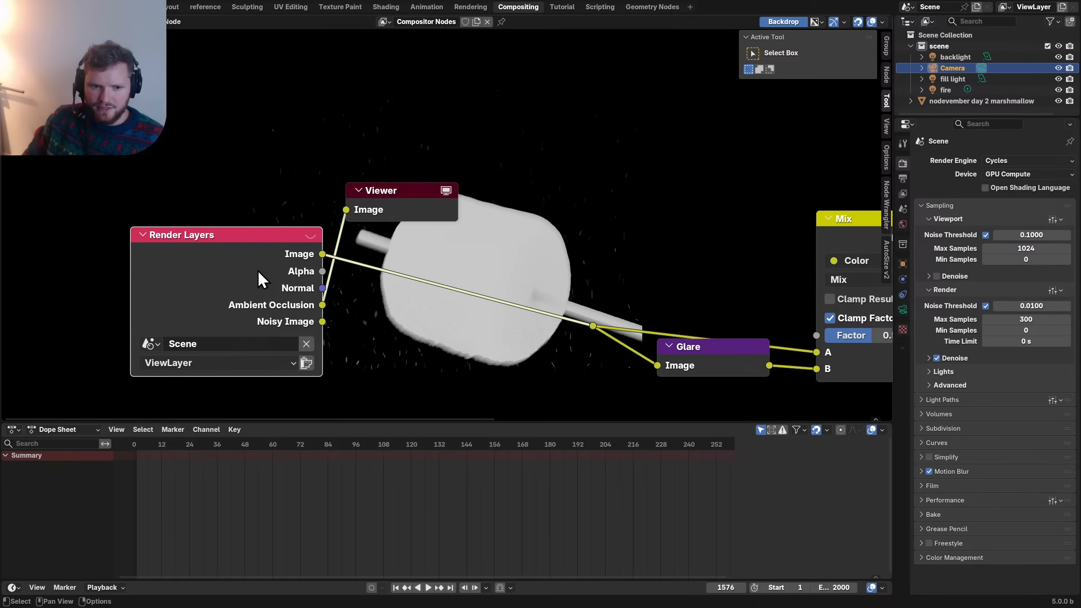
left_click_drag(274, 281, 97, 264)
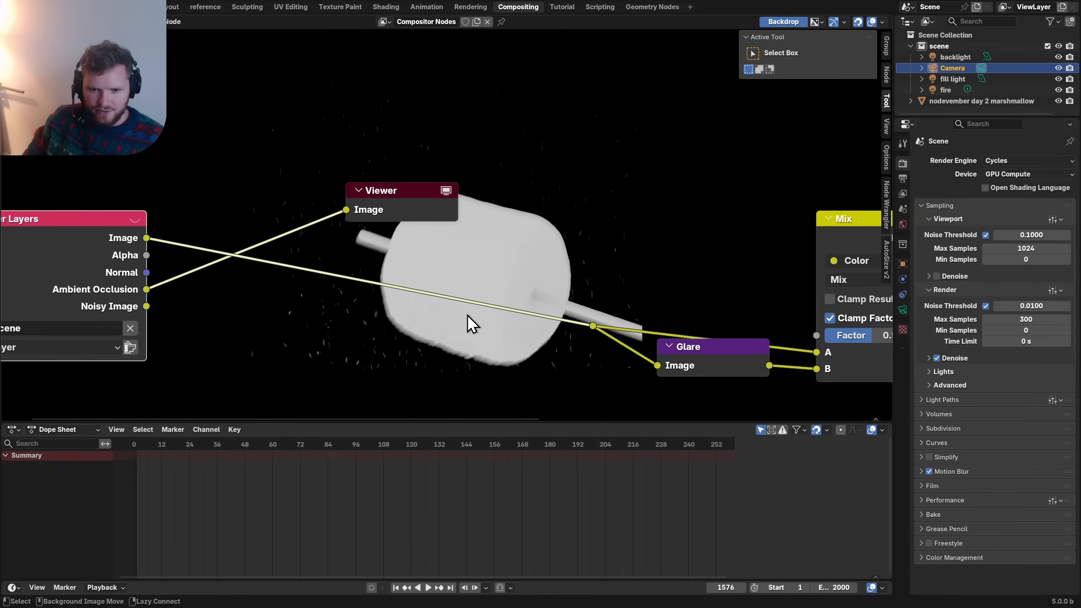
key("alt+v")
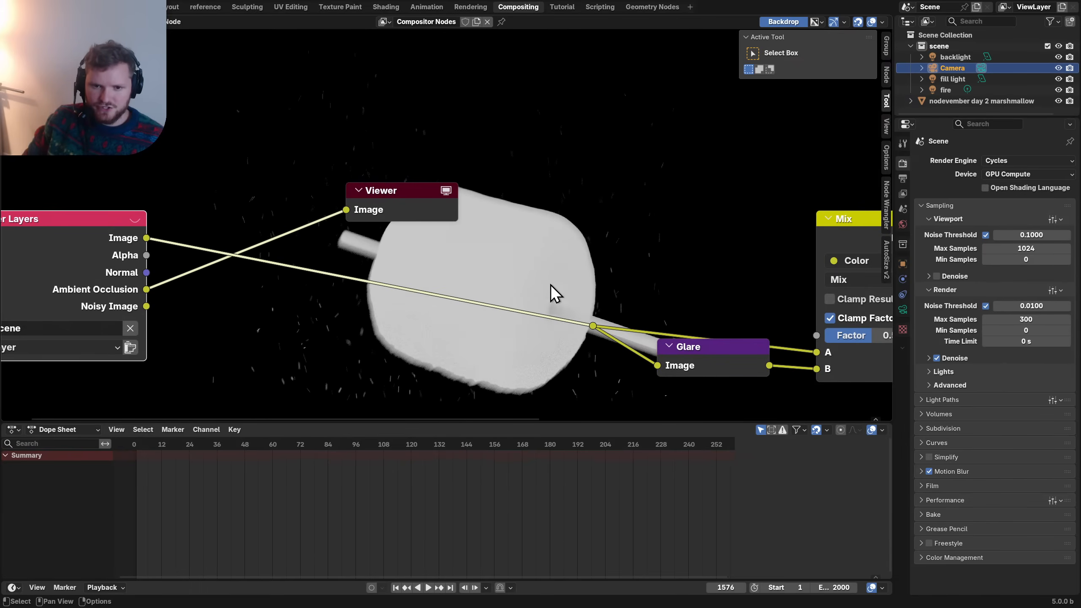
- Delete the Viewer node and insert a Mix Color node between the Render Layers Image output and the reroute
left_click(377, 187)
key("x")
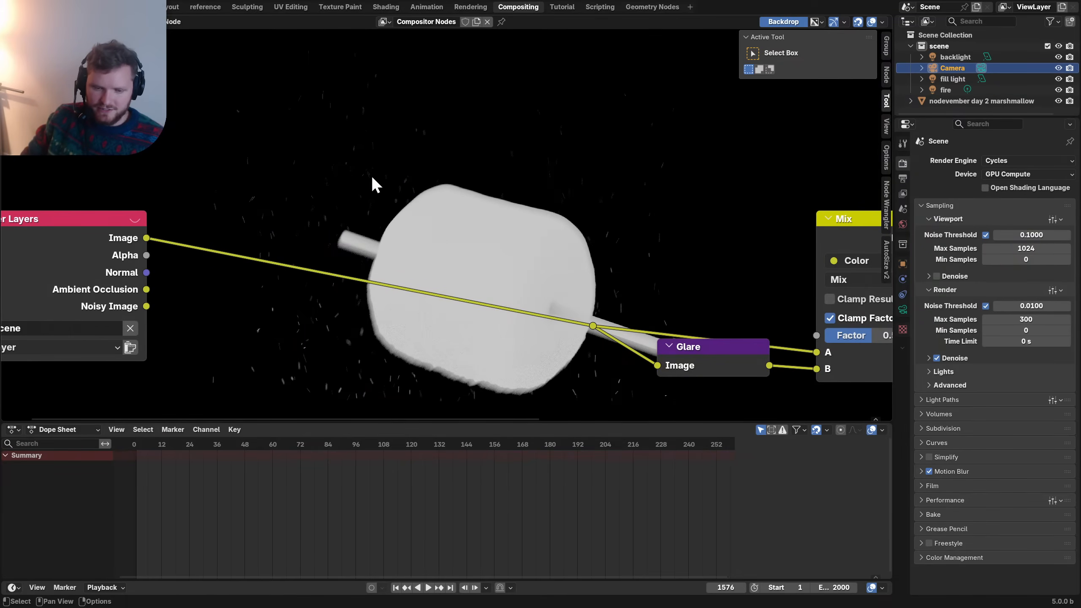
key("shift+a")
type("mix")
key("Down")
key("Down")
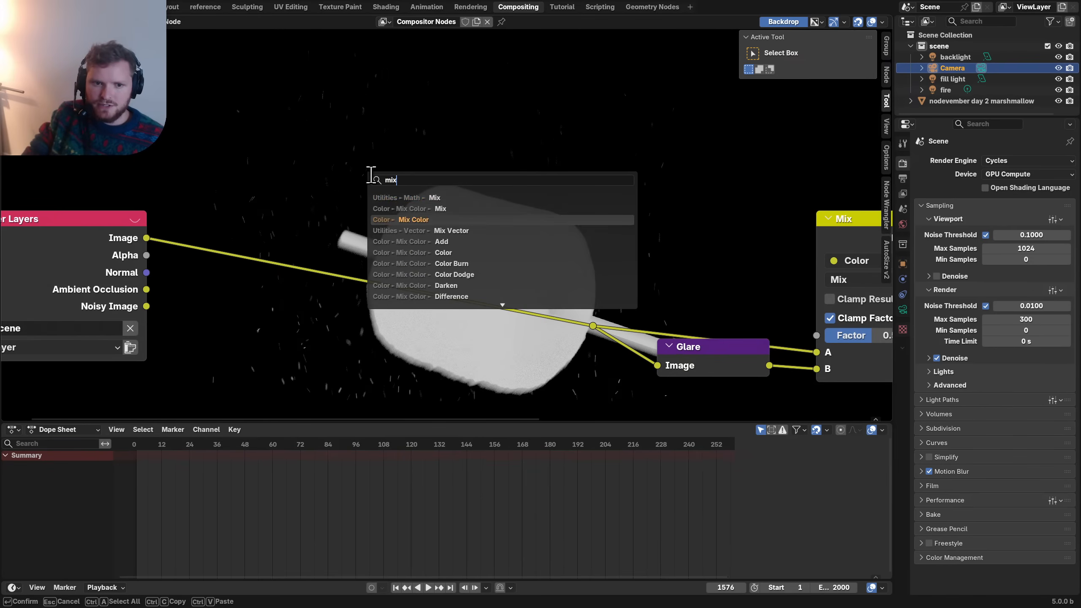
key("Return")
left_click(373, 183)
- Connect the Ambient Occlusion output to the new Mix node's B input and set its blending mode to Multiply
left_click_drag(146, 290, 371, 338)
left_click(395, 250)
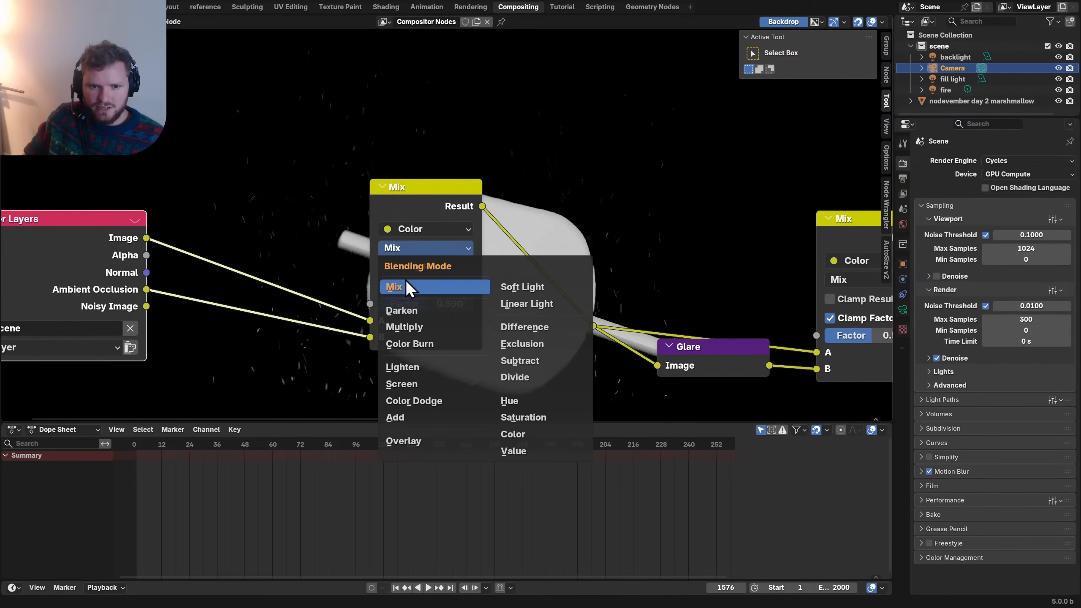
left_click(412, 331)
- Preview the Multiply node's result and compare it with the node muted and unmuted
left_click(416, 205, "ctrl+shift")
middle_click_drag(415, 204, 264, 196)
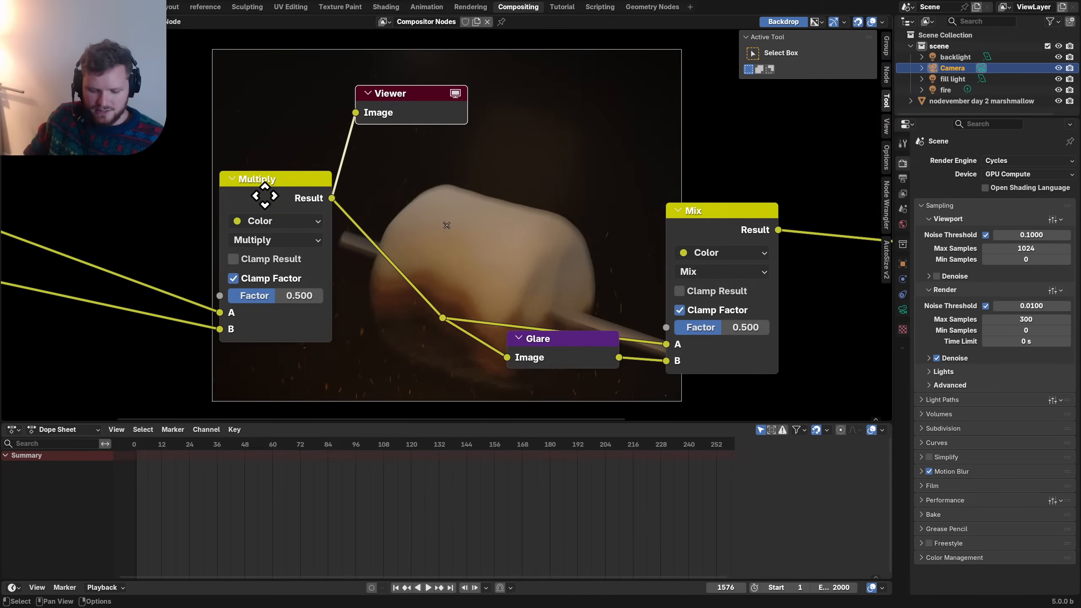
left_click(269, 199)
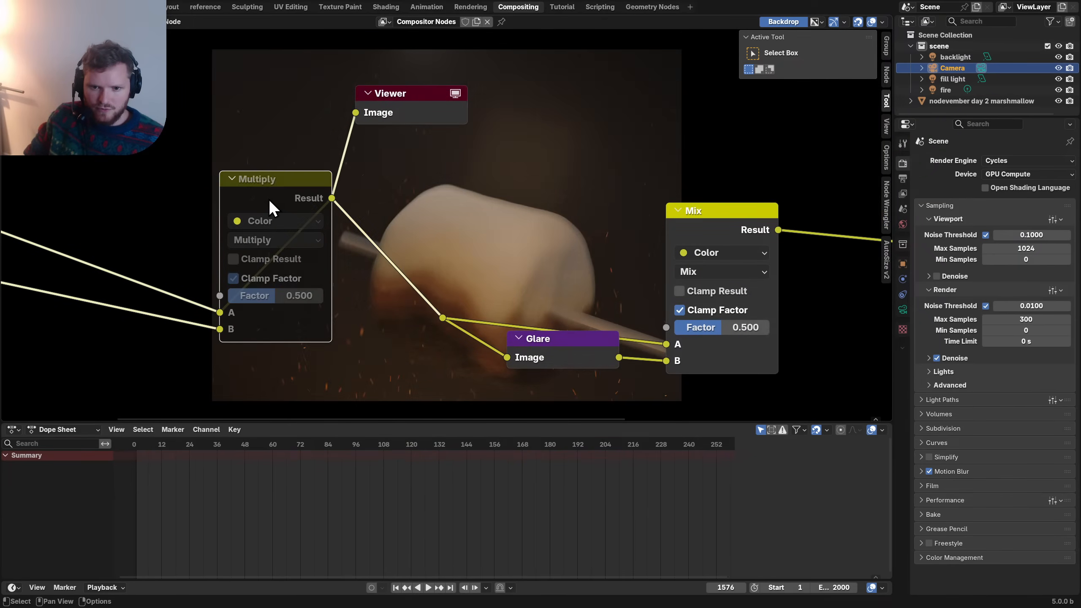
key("m")
key("m")
- Preview the Ambient Occlusion pass in the Viewer and move Render Layers farther from the Multiply node
middle_click_drag(143, 253, 484, 222)
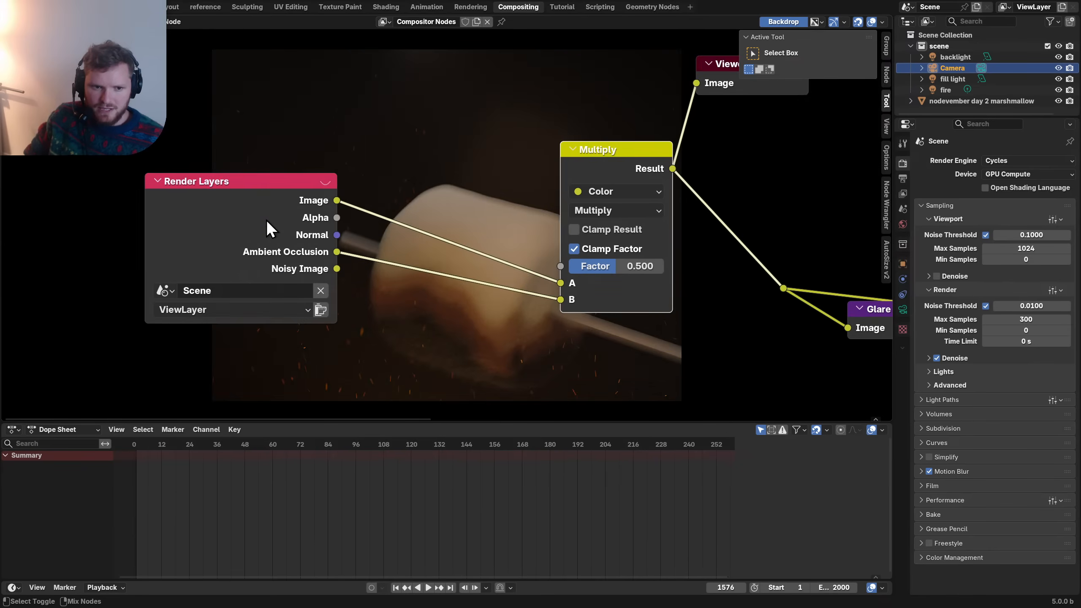
left_click(265, 219, "ctrl+shift")
left_click(264, 219, "ctrl+shift")
left_click(264, 219, "ctrl+shift")
left_click(264, 219, "ctrl+shift")
left_click_drag(264, 219, 89, 218)
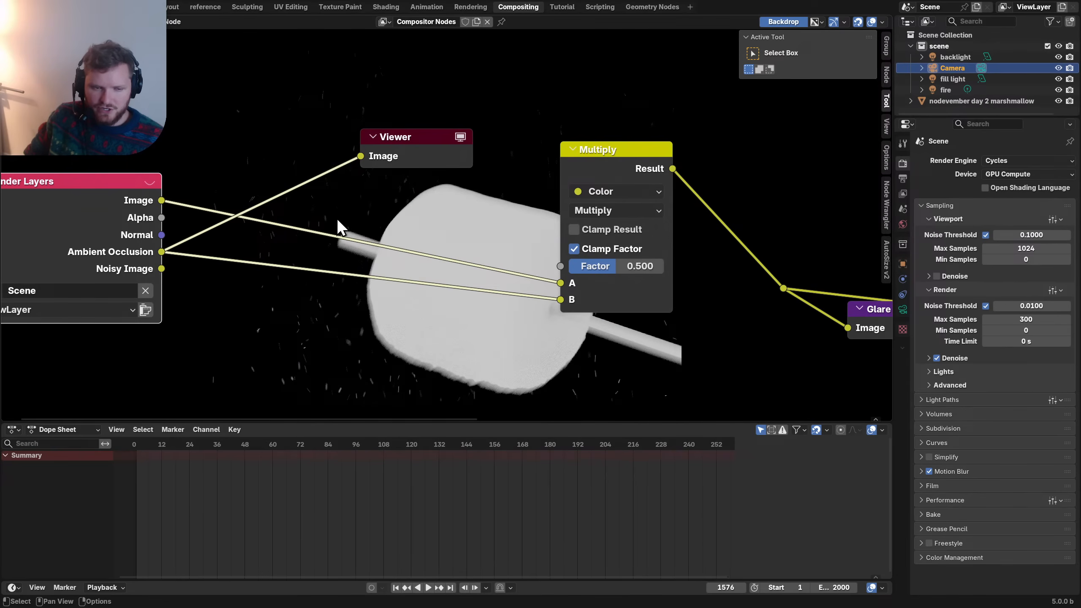
- Insert a Power math node between the Ambient Occlusion output and the Multiply node's B input
key("shift+a")
type("contr")
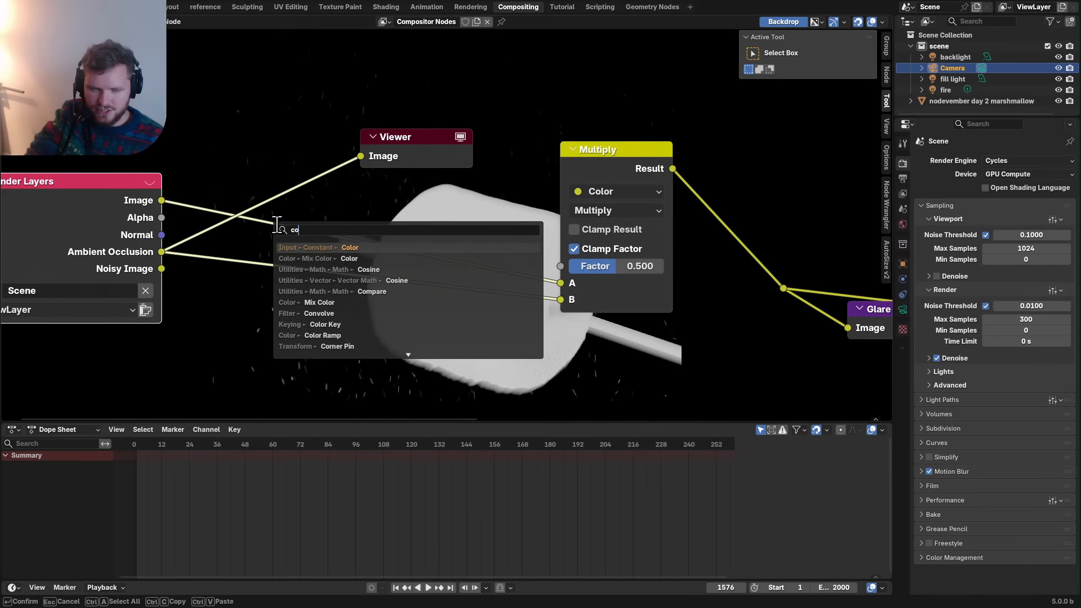
key("BackSpace")
key("BackSpace")
key("BackSpace")
key("BackSpace")
key("BackSpace")
type("power")
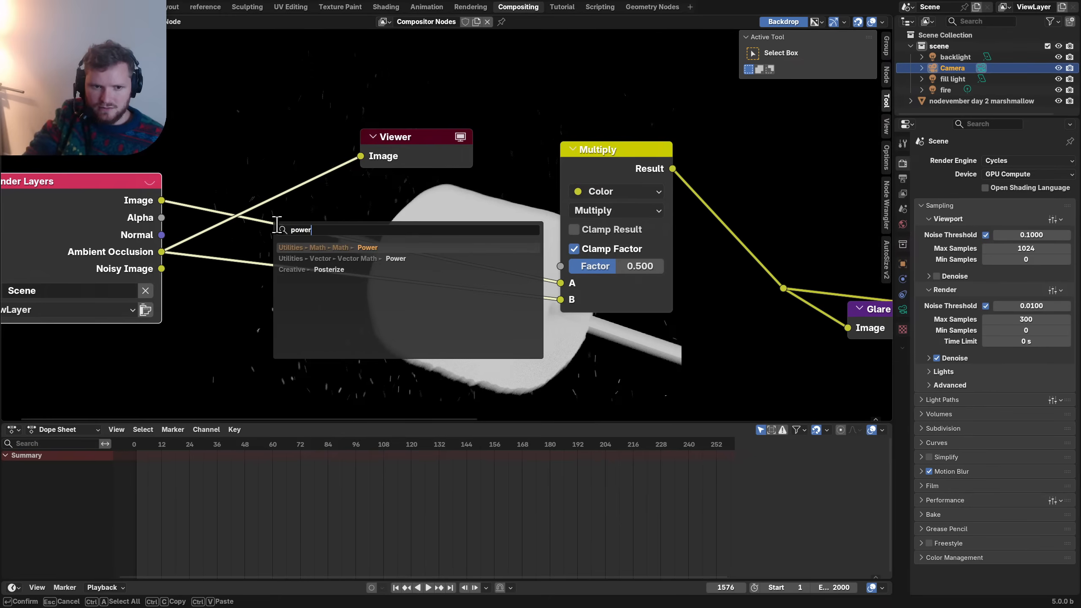
key("Return")
left_click(225, 251)
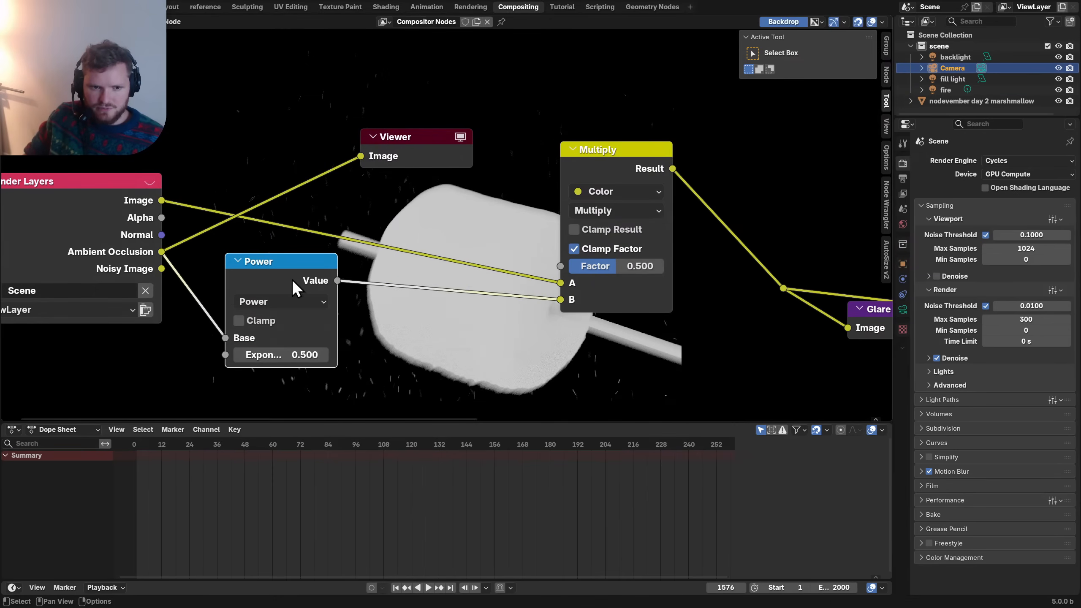
- Preview the Power node's output and set its exponent to 2
left_click(293, 280, "ctrl+shift")
left_click(309, 354)
type("2")
key("Return")
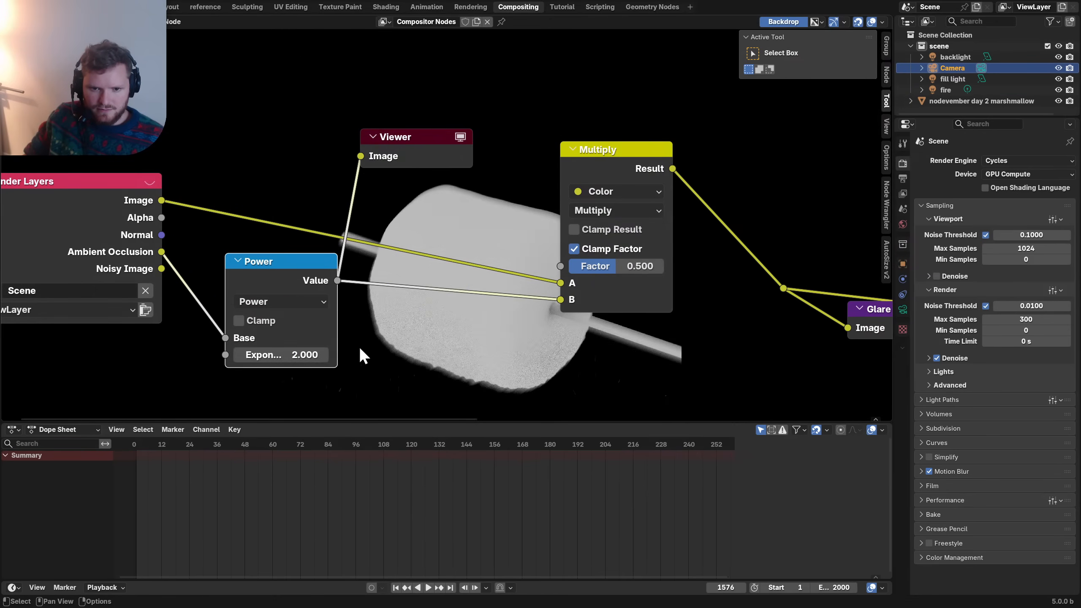
middle_click_drag(357, 343, 321, 221)
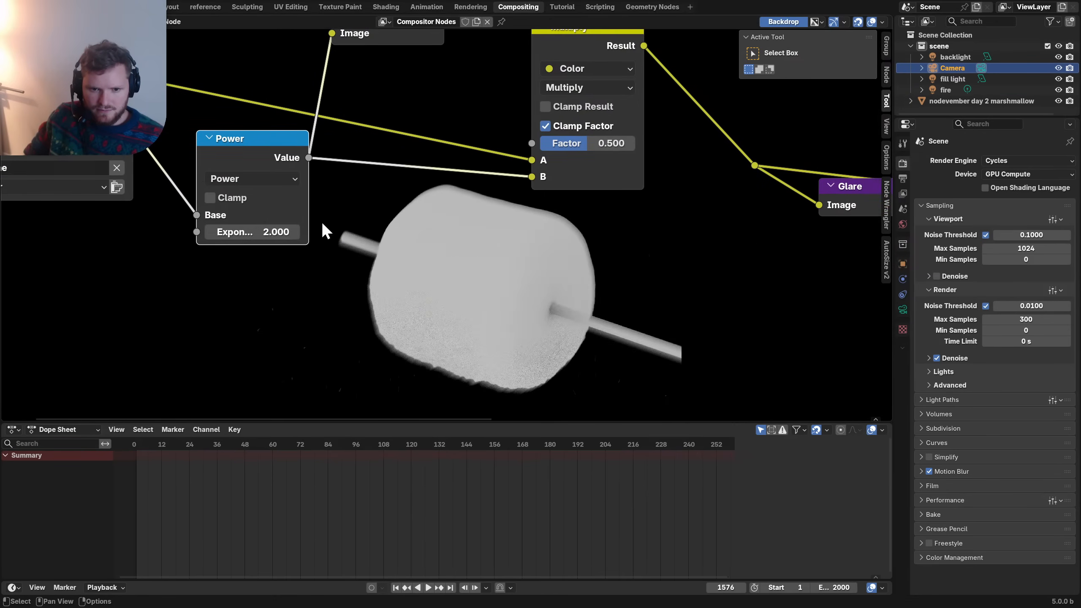
- Try an exponent of 3 and a lower exponent on the Power node
left_click(257, 232)
type("3")
key("Return")
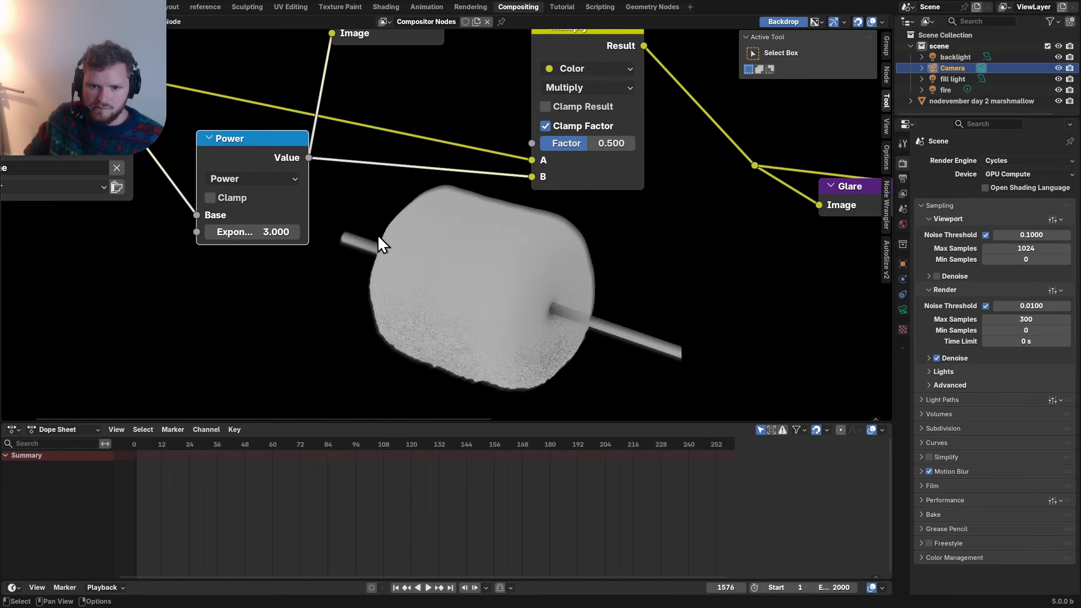
left_click(267, 230)
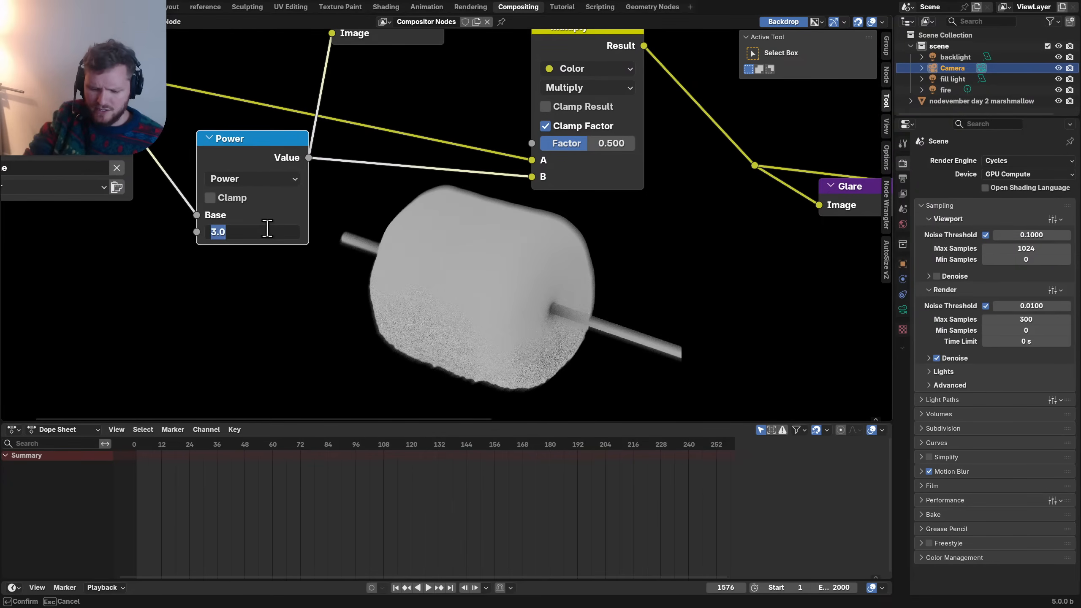
key("Return")
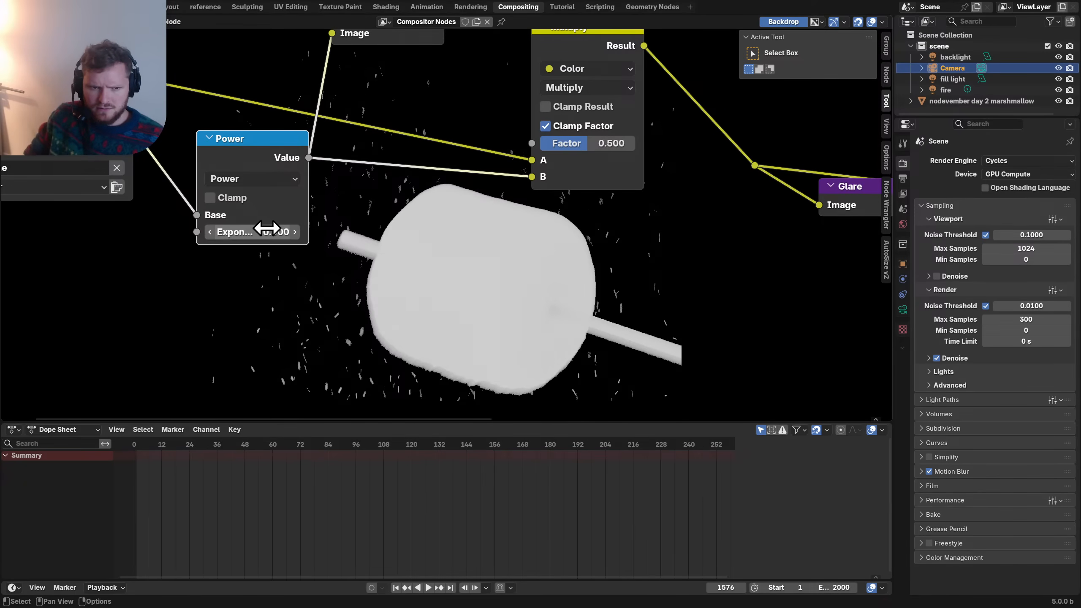
- Set the Power node's exponent to 0.75 and compare the ambient occlusion preview with the node muted and unmuted
left_click(267, 229)
type(".75")
key("Return")
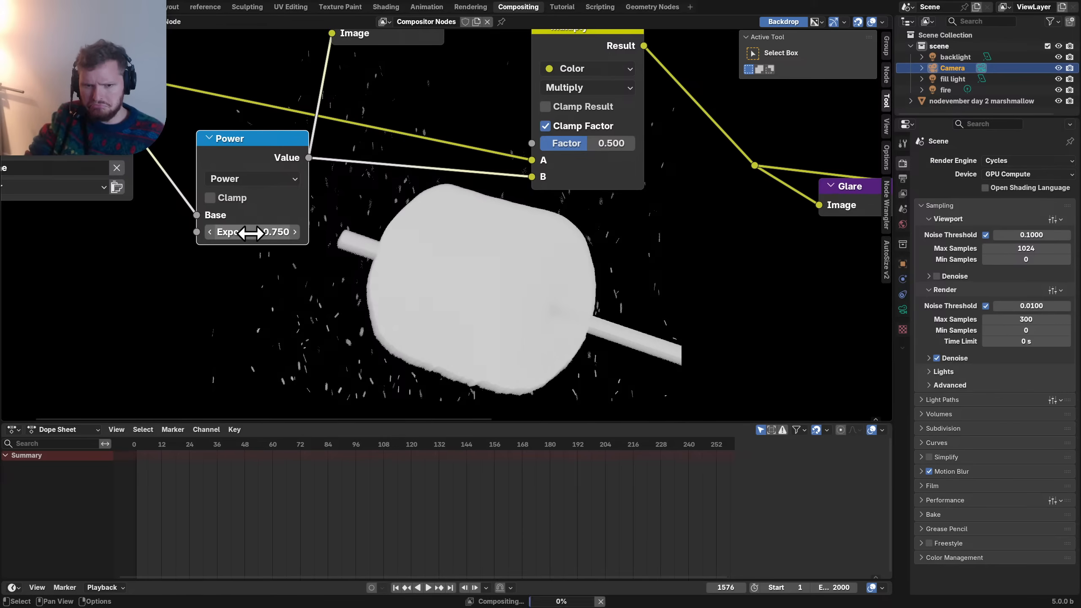
key("m")
key("m")
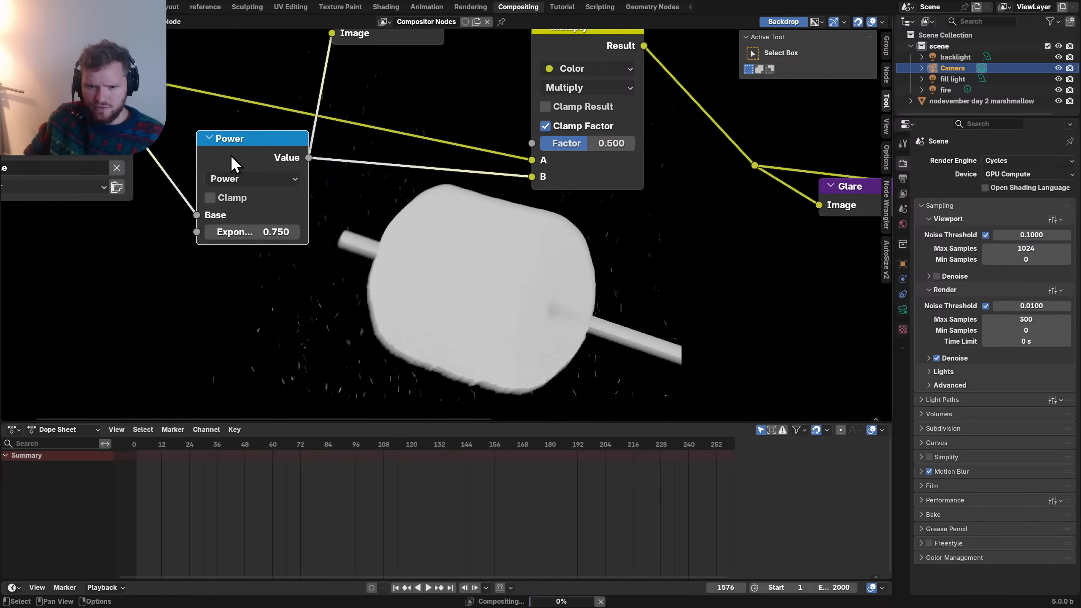
- Preview the Multiply node's result and compare it with the Power node muted and unmuted
middle_click_drag(508, 141, 352, 243)
left_click(431, 131, "ctrl+shift")
middle_click_drag(234, 212, 260, 195)
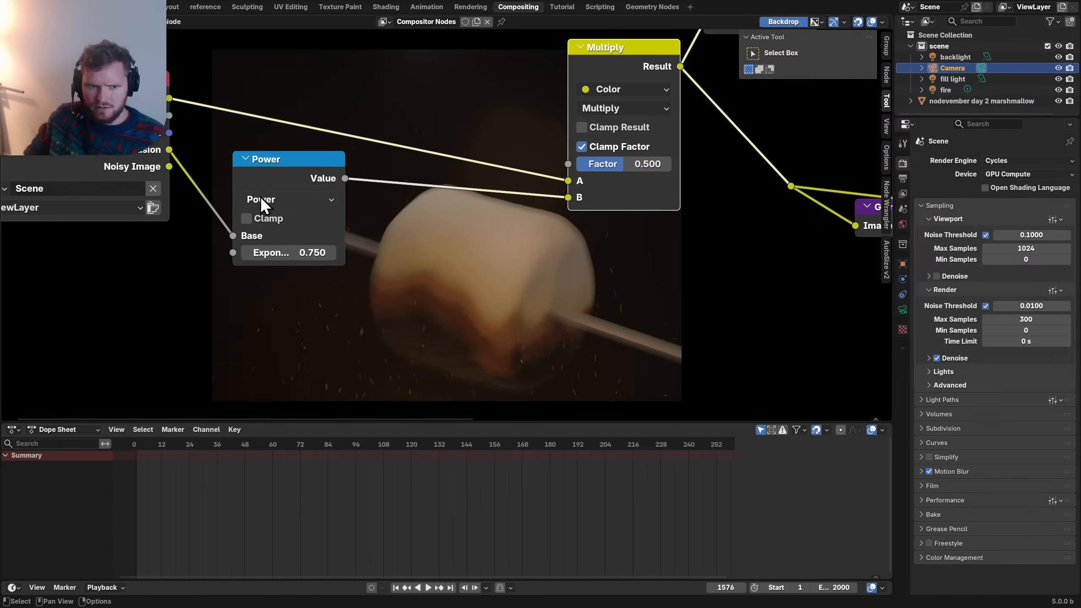
left_click(268, 183)
key("m")
key("m")
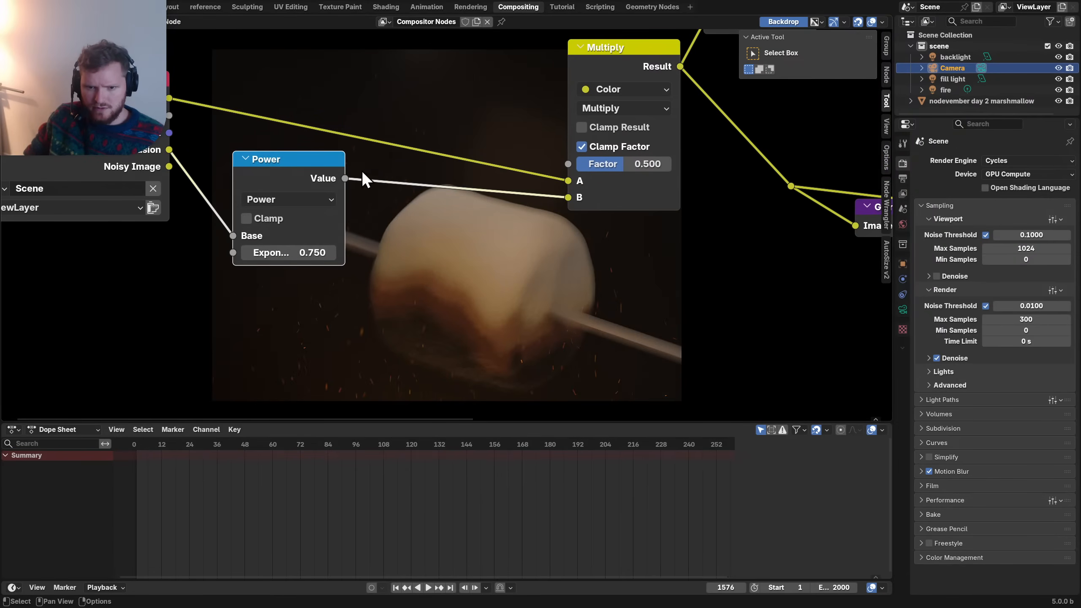
- Compare the composited image with the Multiply node muted and unmuted
middle_click_drag(571, 124, 394, 99)
left_click(422, 43)
key("m")
key("m")
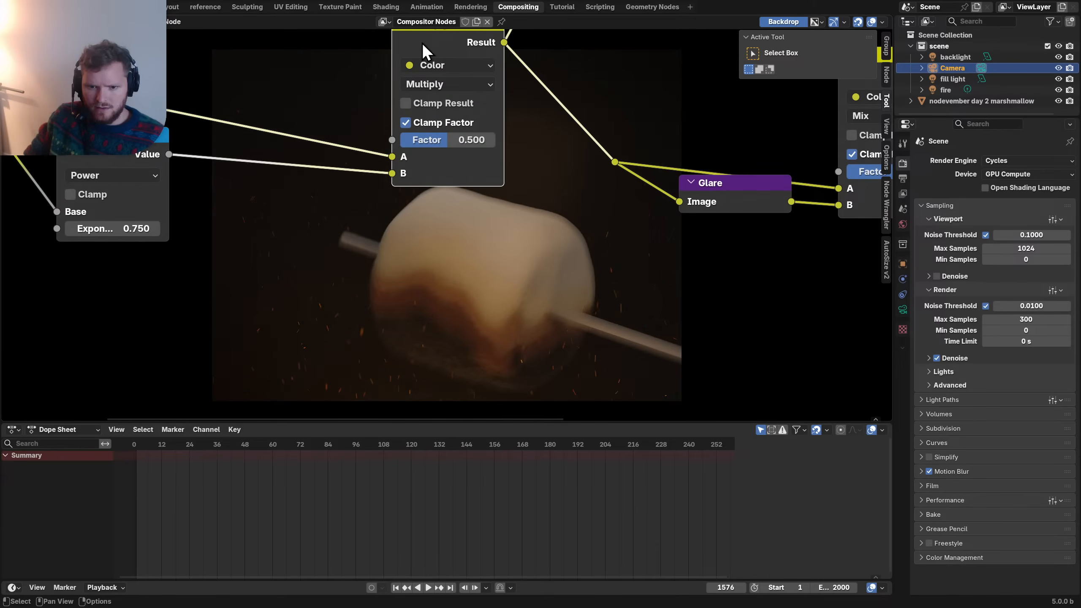
key("m")
key("m")
- Move the Group Output node farther along the chain and preview the Sensor Noise output in the Viewer
scroll(516, 196, "down", 6)
middle_click_drag(528, 143, 220, 172)
scroll(434, 173, "up", 3)
middle_click_drag(524, 189, 302, 223)
left_click_drag(757, 239, 646, 182)
key("g")
left_click(664, 158)
left_click(602, 171, "ctrl+shift")
scroll(427, 202, "down", 2)
middle_click_drag(427, 203, 170, 333)
- Try a monochrome Film Grain node between Mix and a muted Sensor Noise node, and remove it again
key("shift+a")
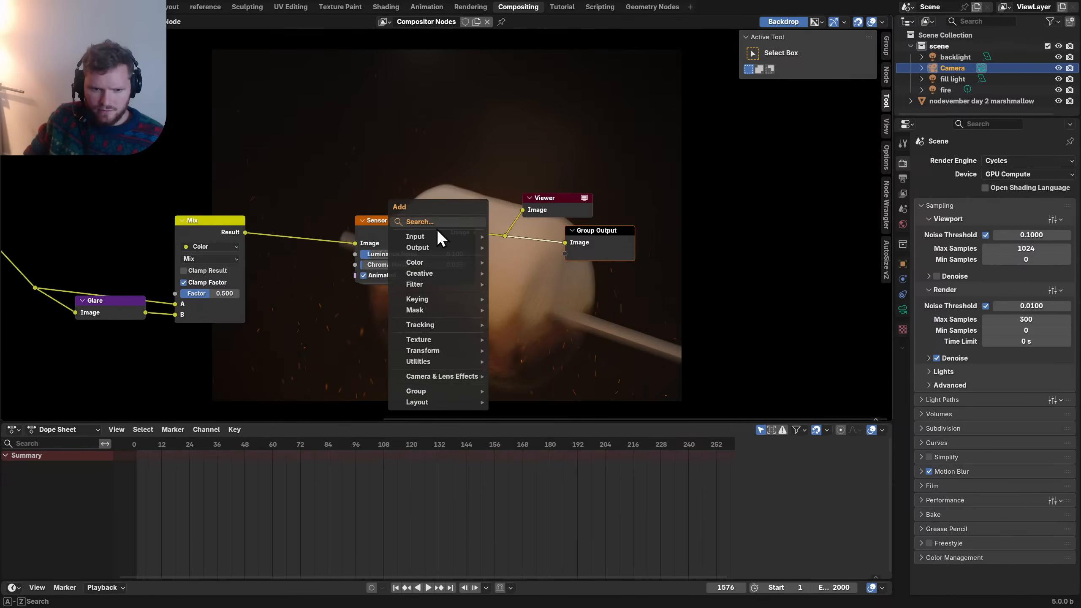
type("lens")
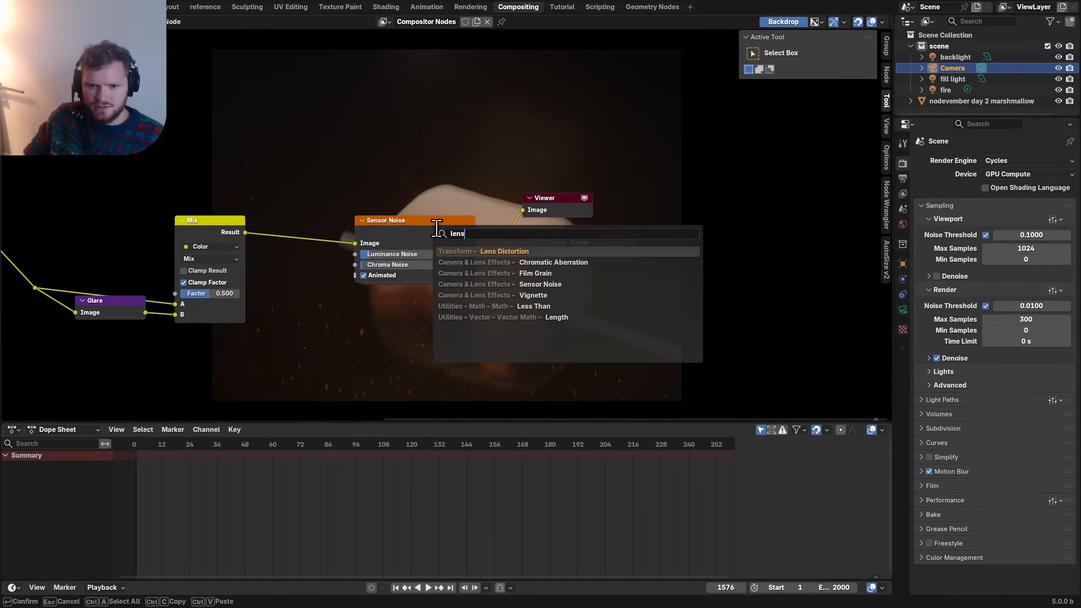
left_click(593, 275)
left_click(274, 220)
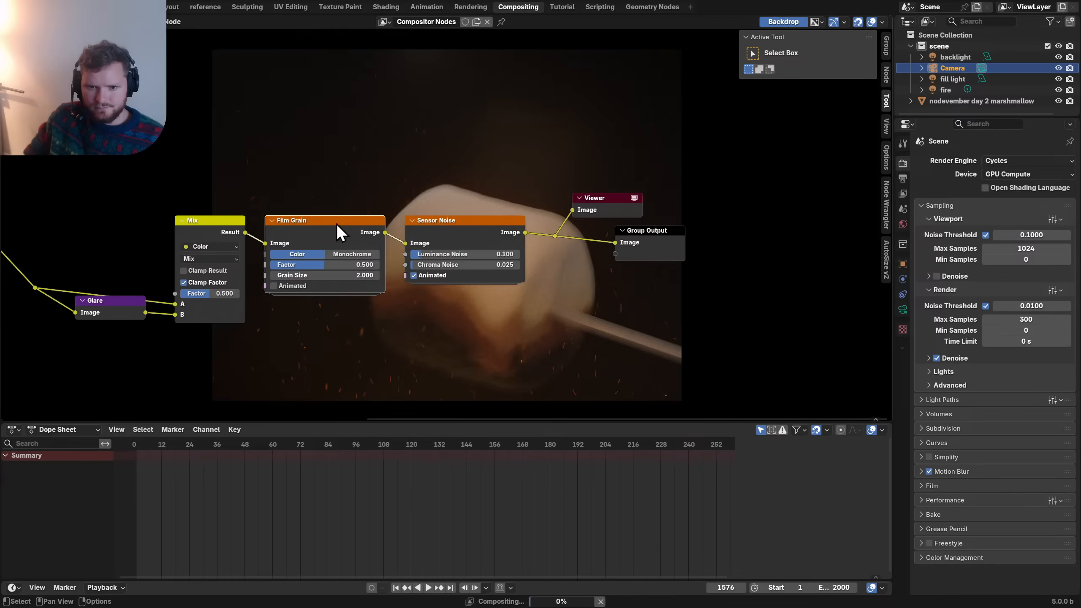
left_click(496, 235)
key("m")
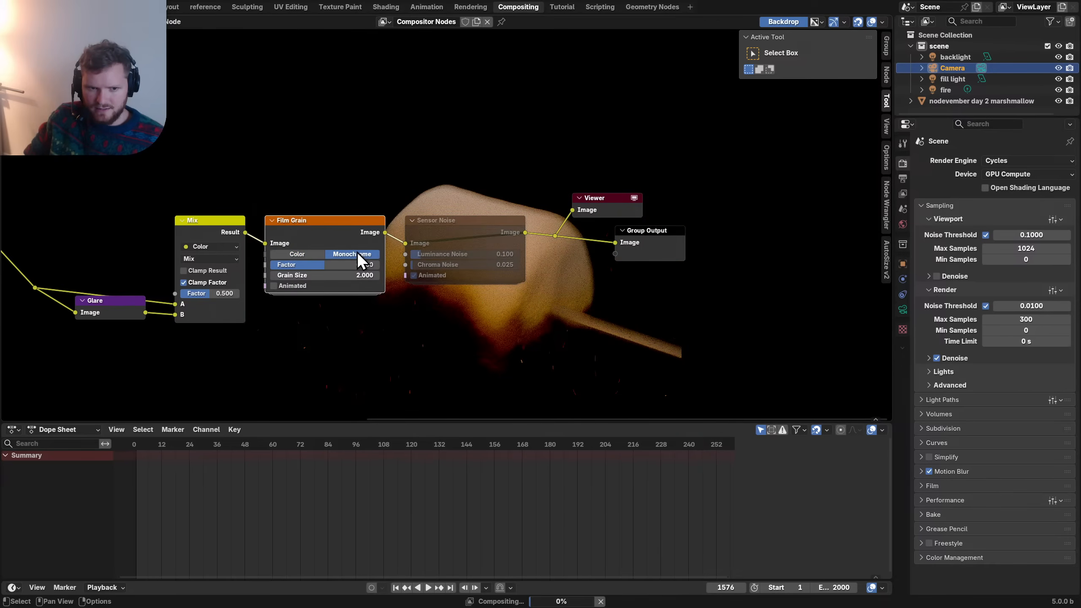
key("ctrl+x")
key("m")
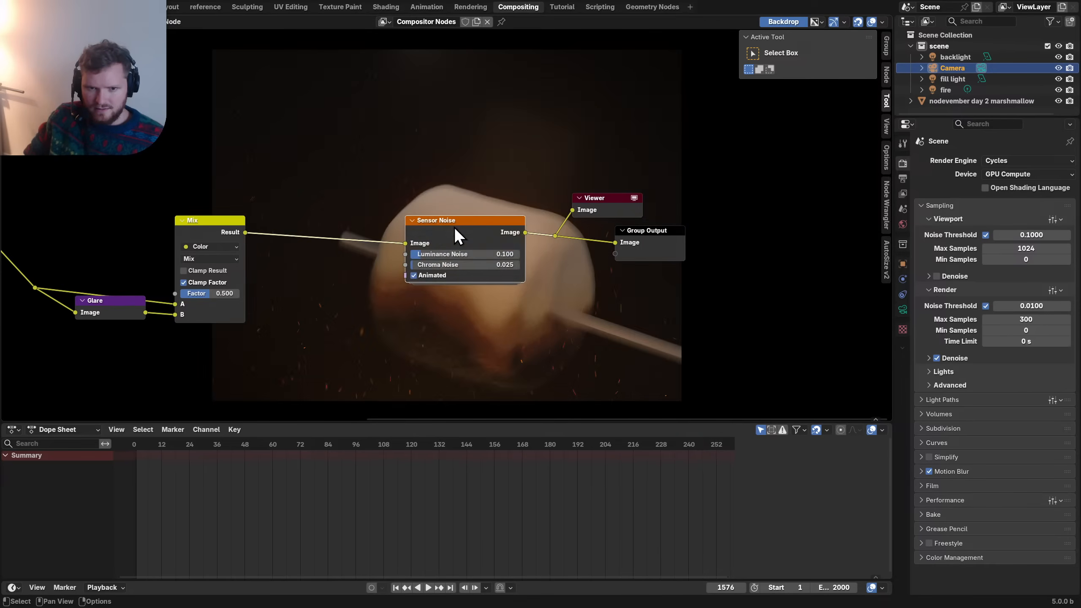
- Move Sensor Noise close to the Mix node and insert a Vignette node between it and the outputs
left_click_drag(454, 226, 303, 222)
key("shift+a")
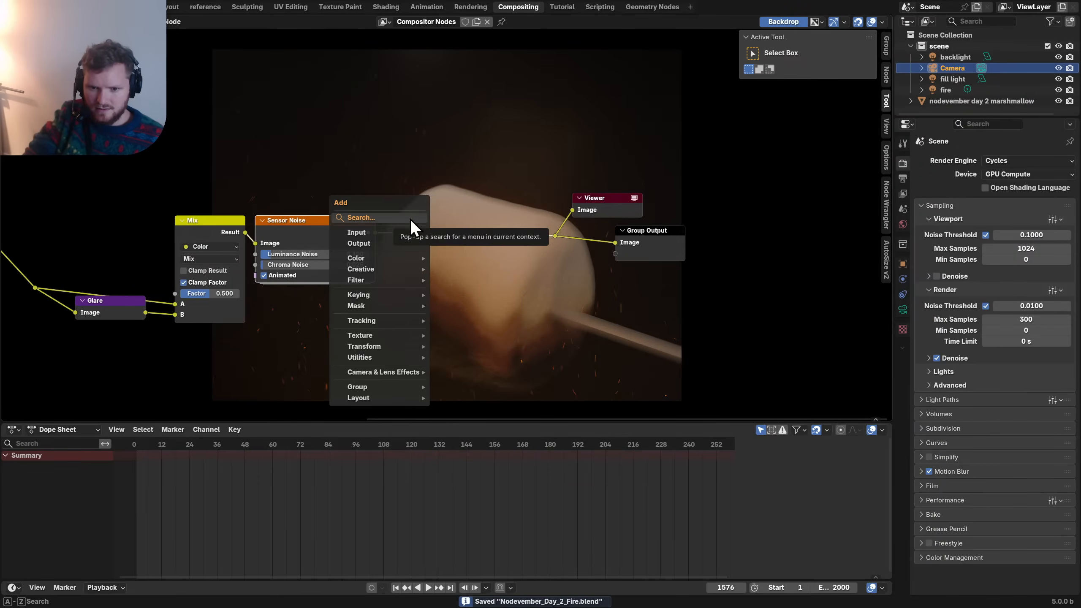
type("vign")
key("Return")
left_click(409, 218)
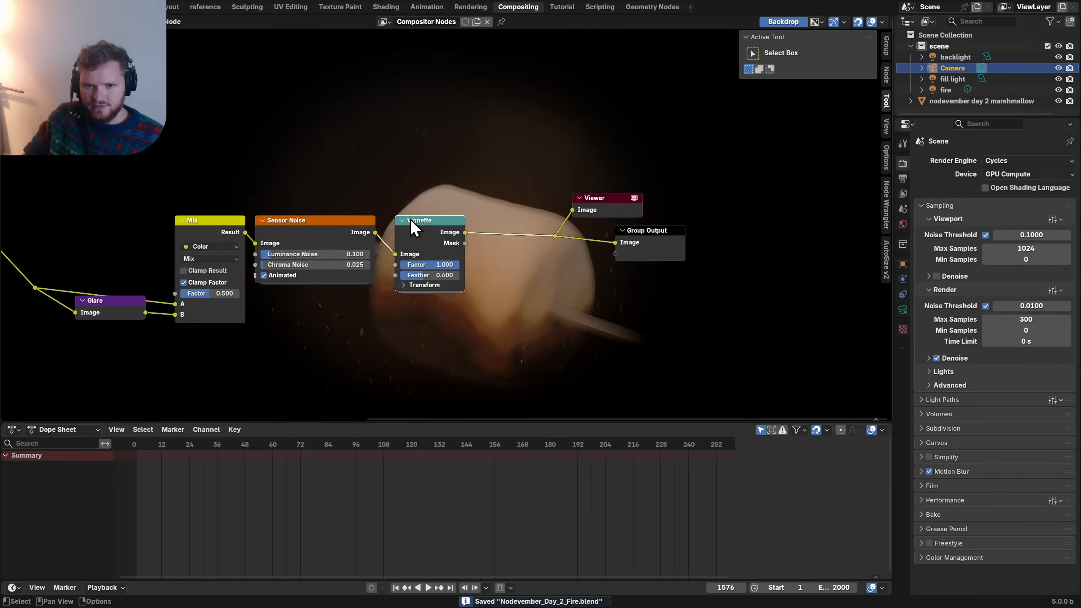
- Set the Vignette node's factor to 0.1 and compare the image with the node muted and unmuted
scroll(387, 233, "up", 3)
scroll(341, 291, "up", 1)
left_click(333, 292)
type(".1")
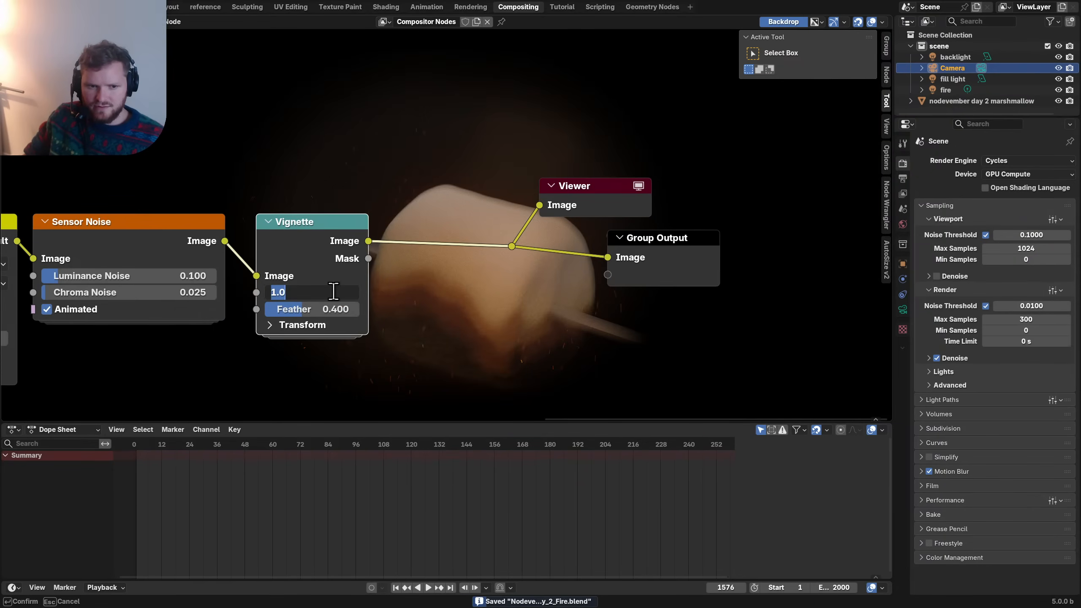
key("Return")
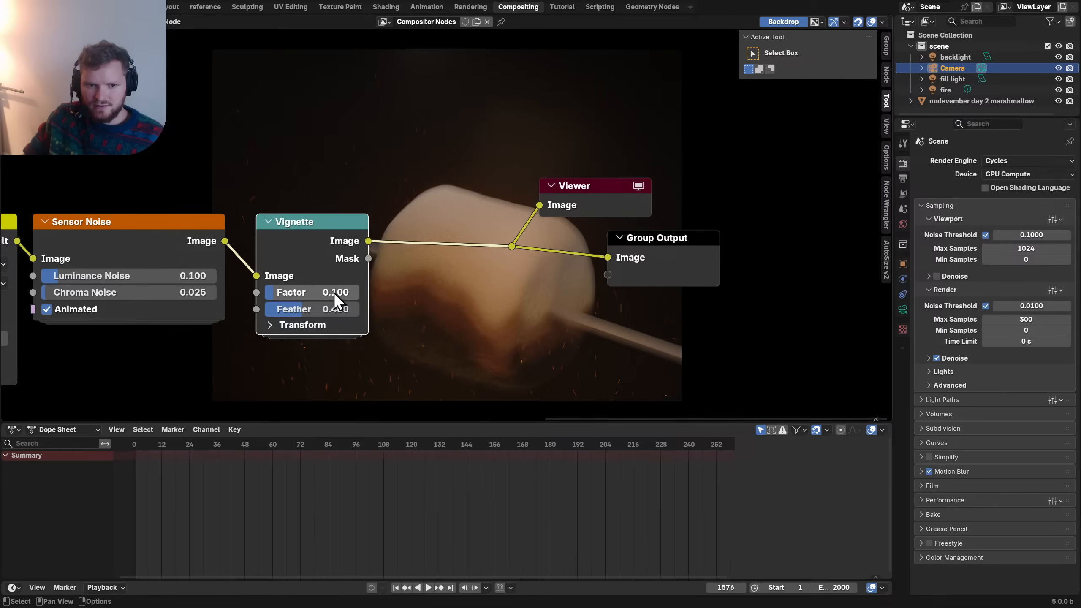
key("m")
key("m")
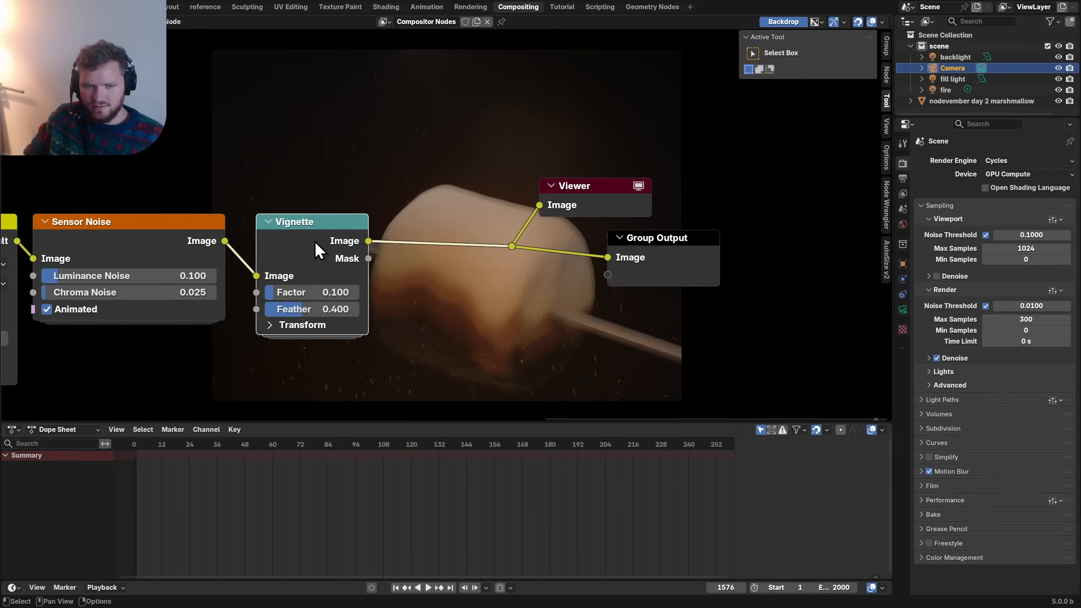
- Move the output nodes away from Vignette, insert a duplicate of Sensor Noise after Vignette, and delete the original one
scroll(446, 225, "down", 4)
left_click_drag(619, 301, 428, 186)
key("g")
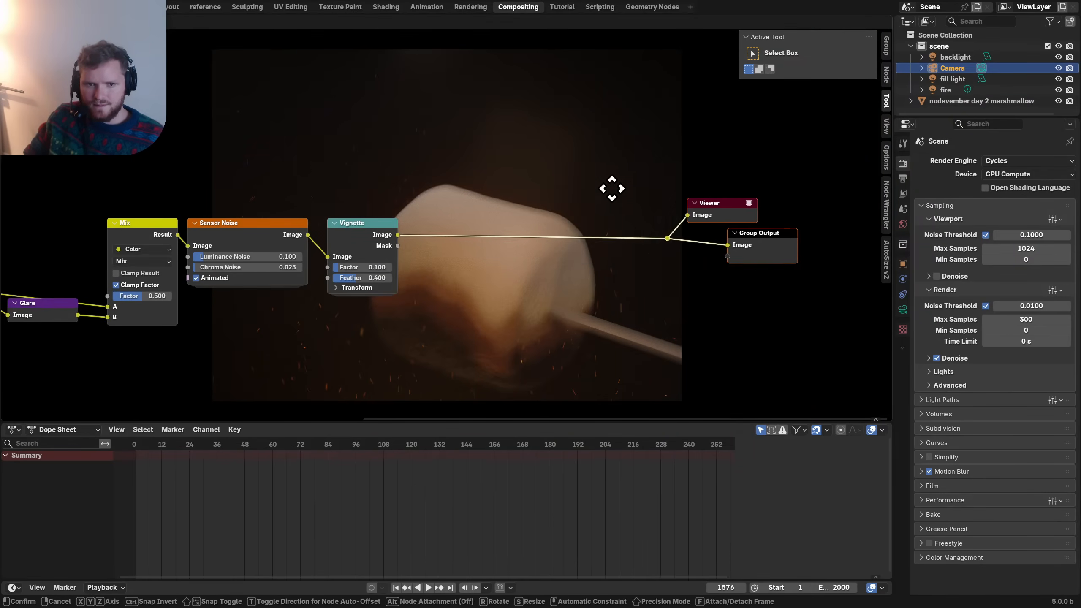
left_click(625, 194)
left_click(251, 228)
key("shift+d")
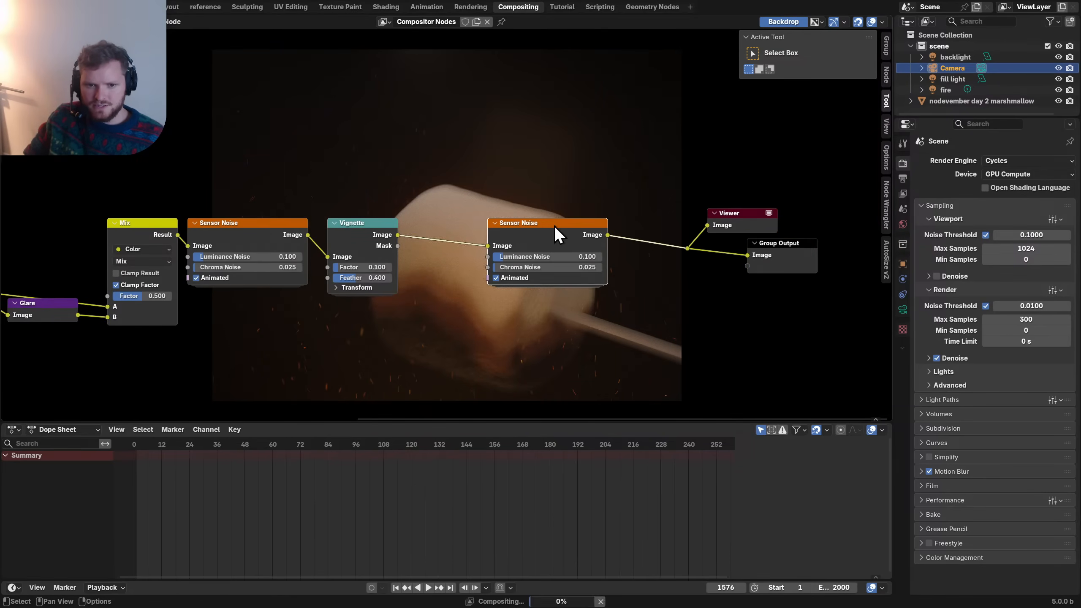
left_click(554, 235)
left_click(244, 242)
key("ctrl+x")
- Move Vignette closer to the Mix node and shift Sensor Noise and the output nodes farther along the chain
left_click_drag(302, 346, 411, 230)
key("g")
left_click(332, 230)
middle_click_drag(545, 258, 375, 257)
left_click_drag(654, 329, 354, 202)
key("g")
left_click(532, 176)
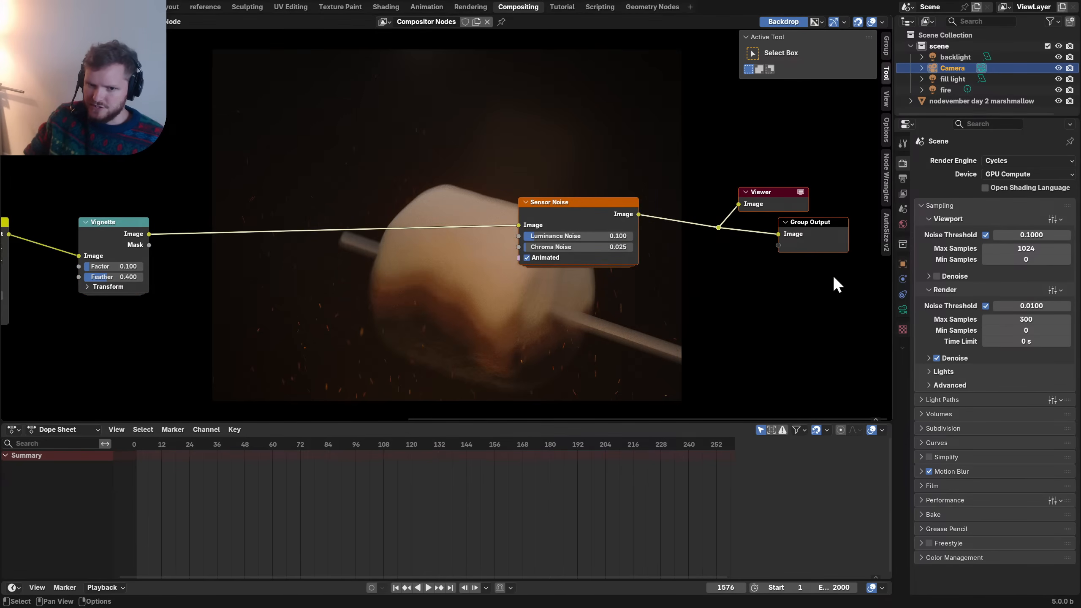
key("g")
left_click(753, 269)
- Expand the Color Management settings and save the file
left_click(954, 557)
scroll(1021, 449, "down", 5)
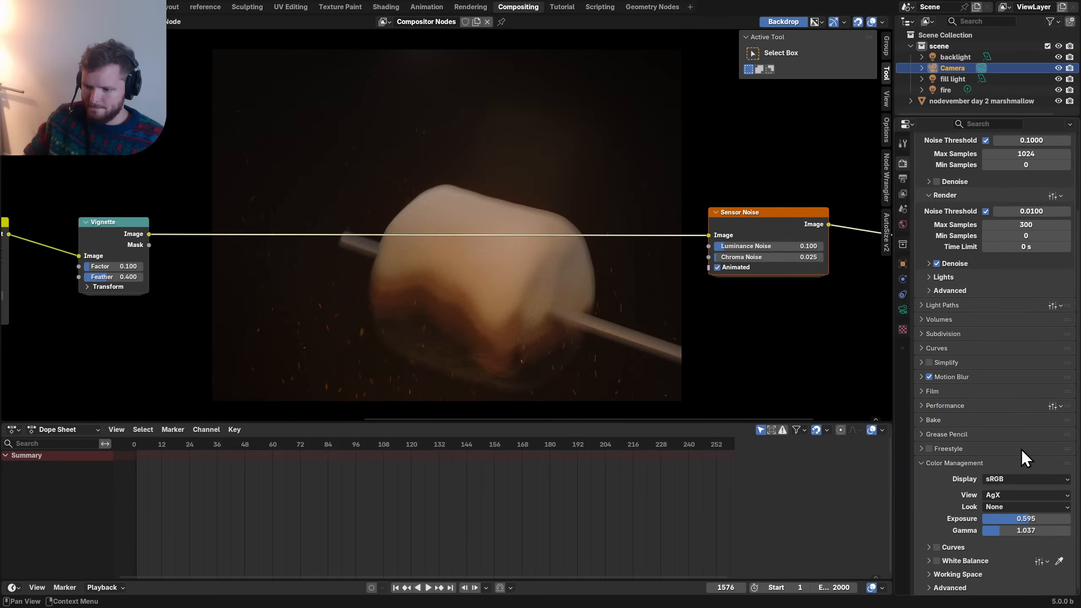
key("ctrl+s")
- Try the Very High Contrast look with the AgX view transform and undo it
left_click(1001, 499)
left_click(1003, 503)
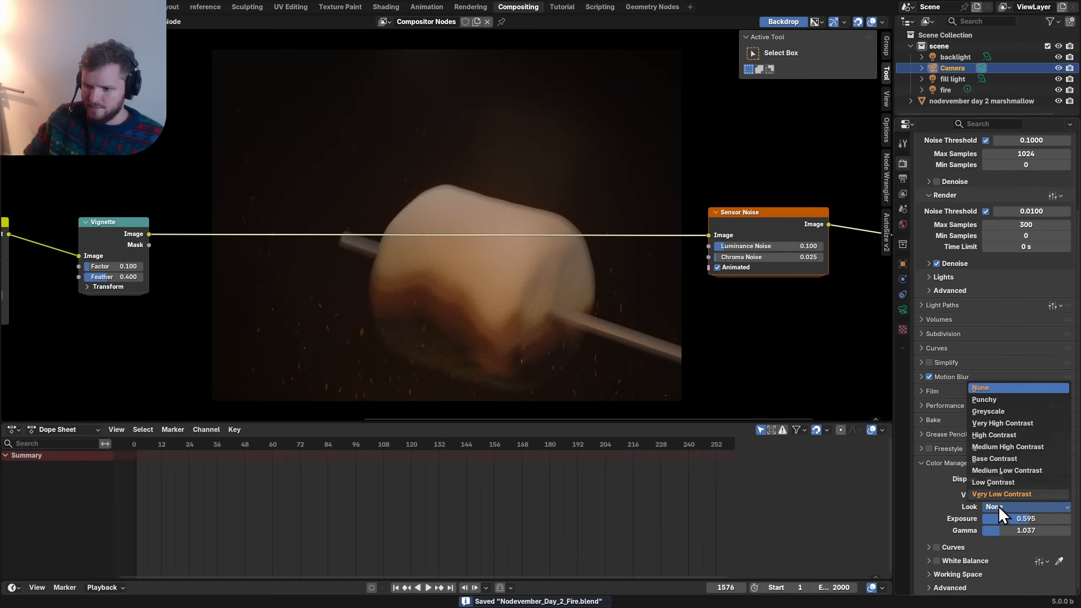
left_click(998, 506)
left_click(998, 494)
left_click(1002, 419)
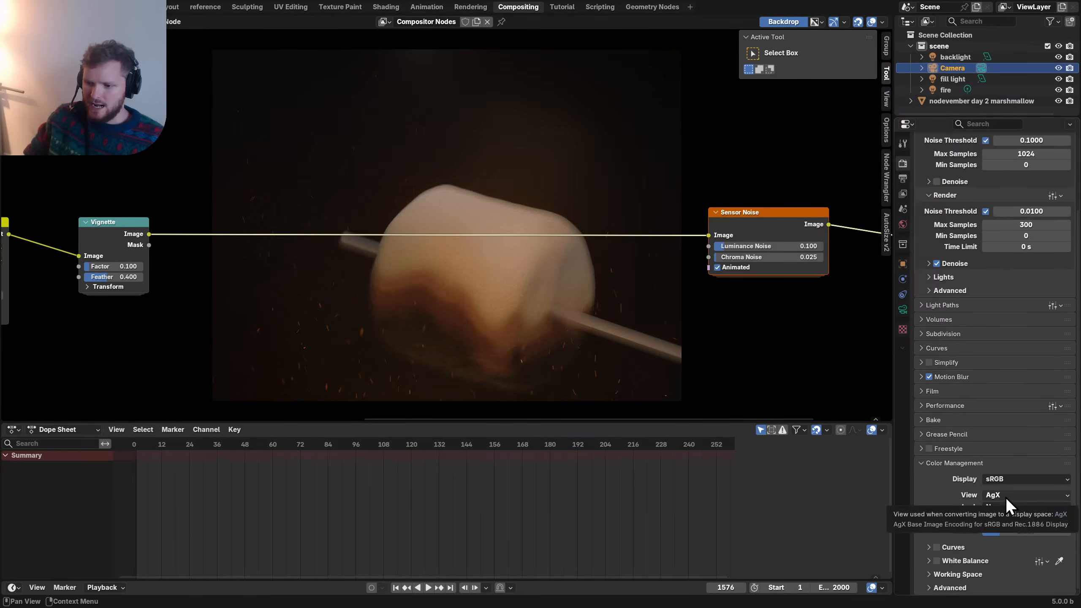
left_click(998, 507)
left_click(990, 425)
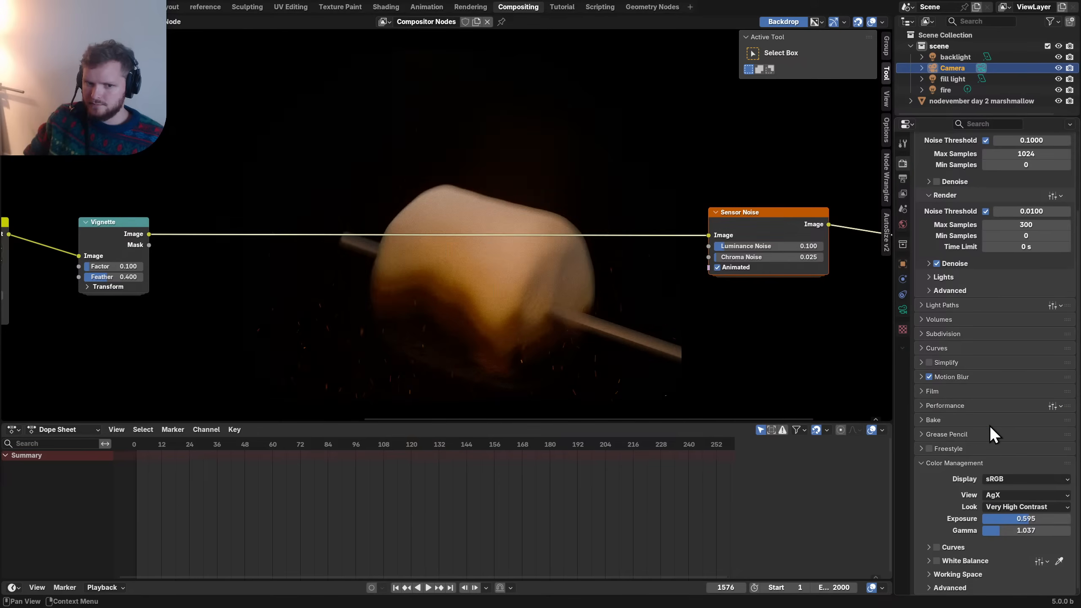
key("ctrl+z")
- Try other view transforms, including ACES 1.3 with the exposure raised to about 1.54, and return to AgX
left_click(991, 496)
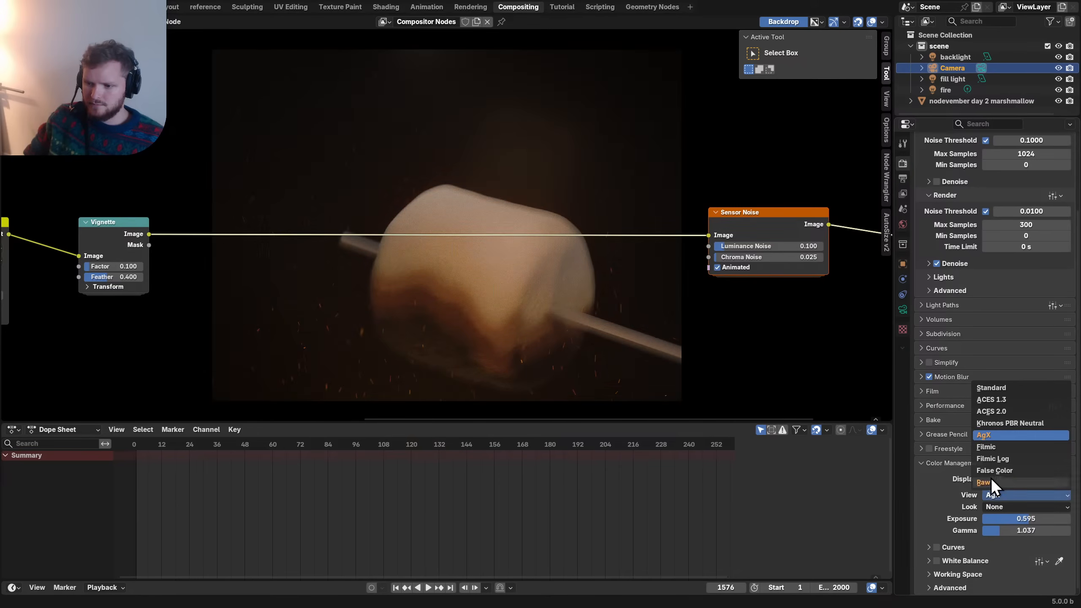
left_click(994, 423)
left_click_drag(998, 530, 1030, 517)
key("ctrl+z")
left_click(1021, 497)
left_click(1022, 464)
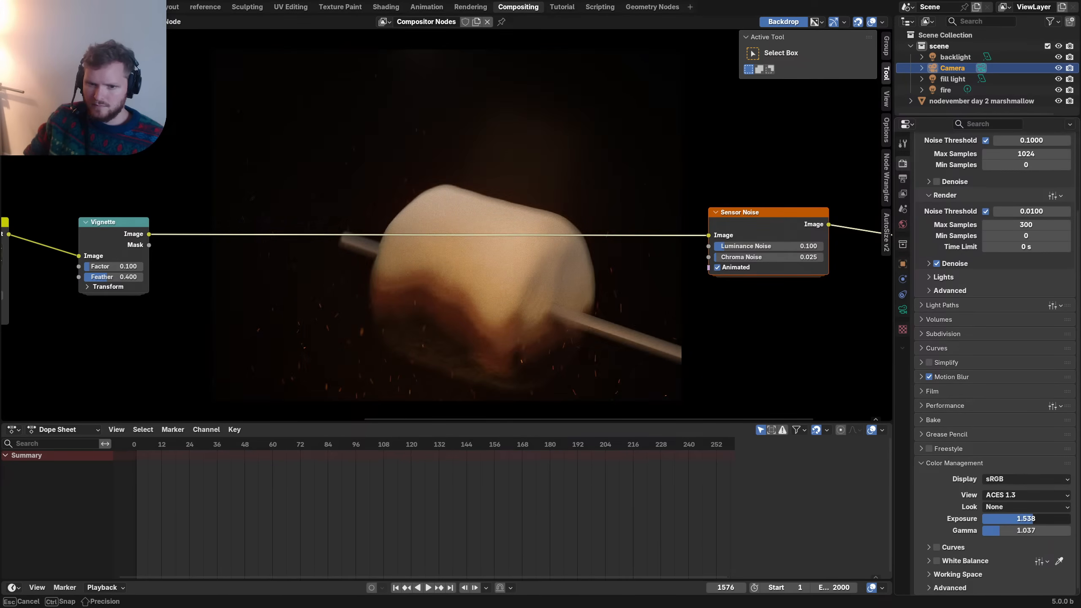
left_click_drag(1033, 519, 1034, 519)
key("ctrl+z")
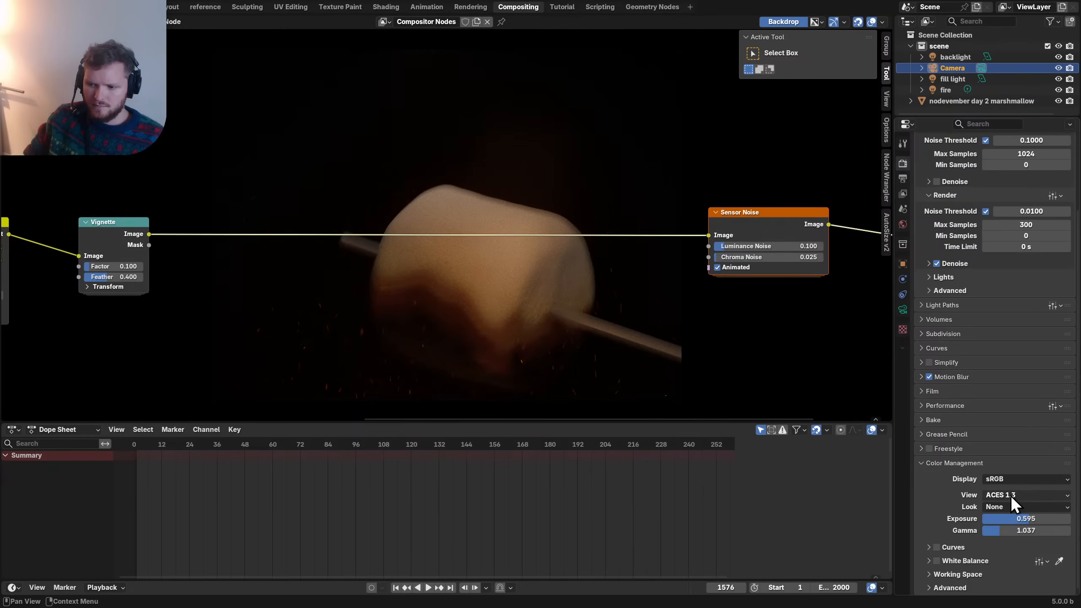
left_click(1009, 495)
left_click(995, 435)
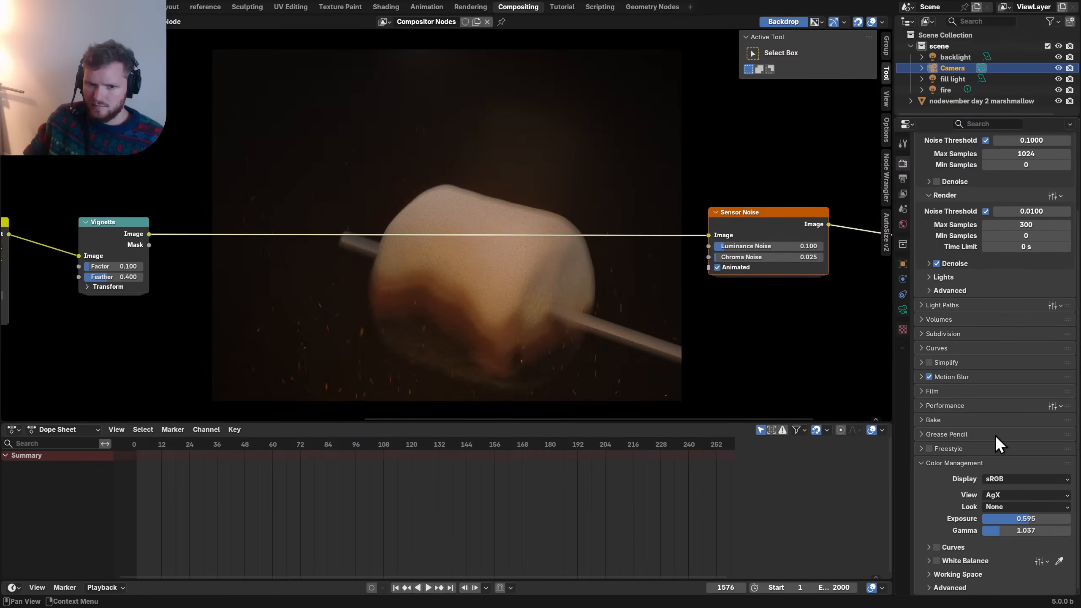
- Set the color management exposure to about 0.618 and gamma to about 0.943, and enable White Balance
mouse_move(1001, 534)
left_mouse_down()
mouse_move(988, 533)
mouse_move(1017, 521)
left_mouse_up()
left_click(940, 561)
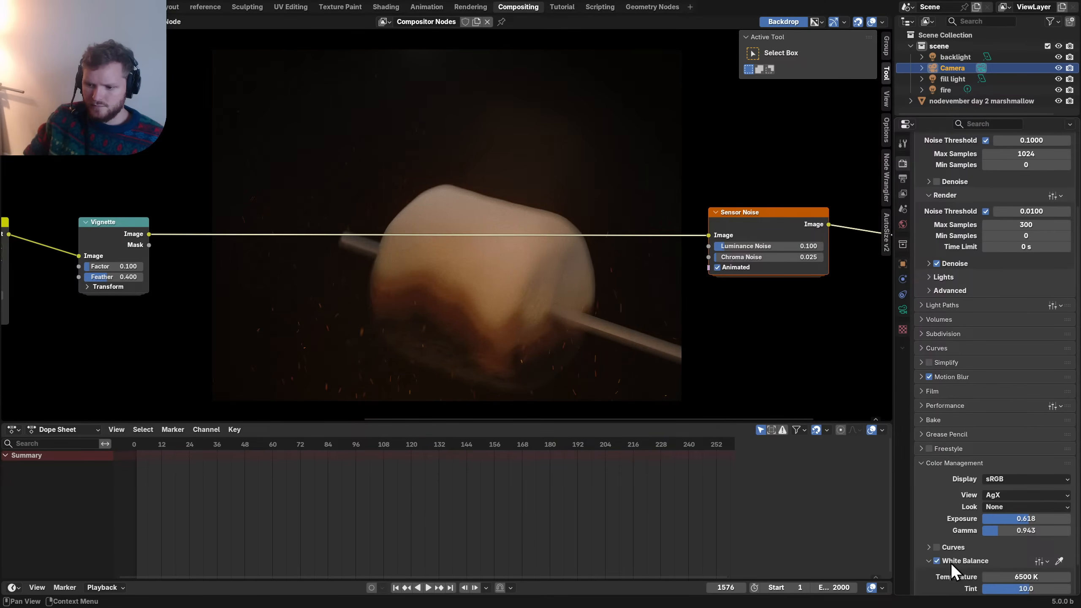
scroll(951, 563, "down", 2)
- Try a cooler white balance temperature of about 5408 K
left_click_drag(1025, 546, 1025, 545)
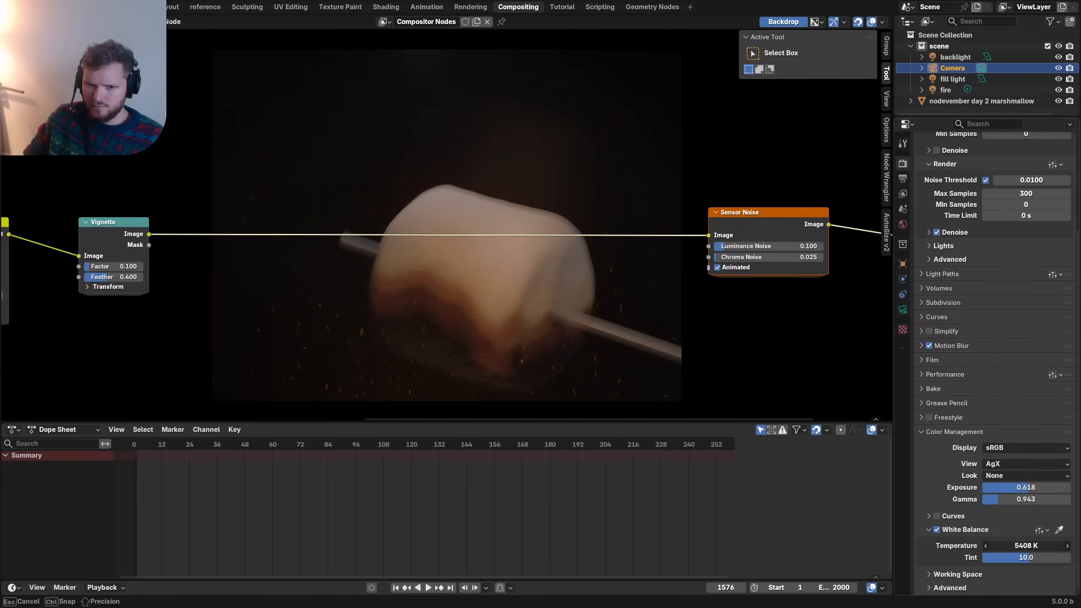
left_click_drag(1025, 546, 1025, 546)
left_click(933, 530)
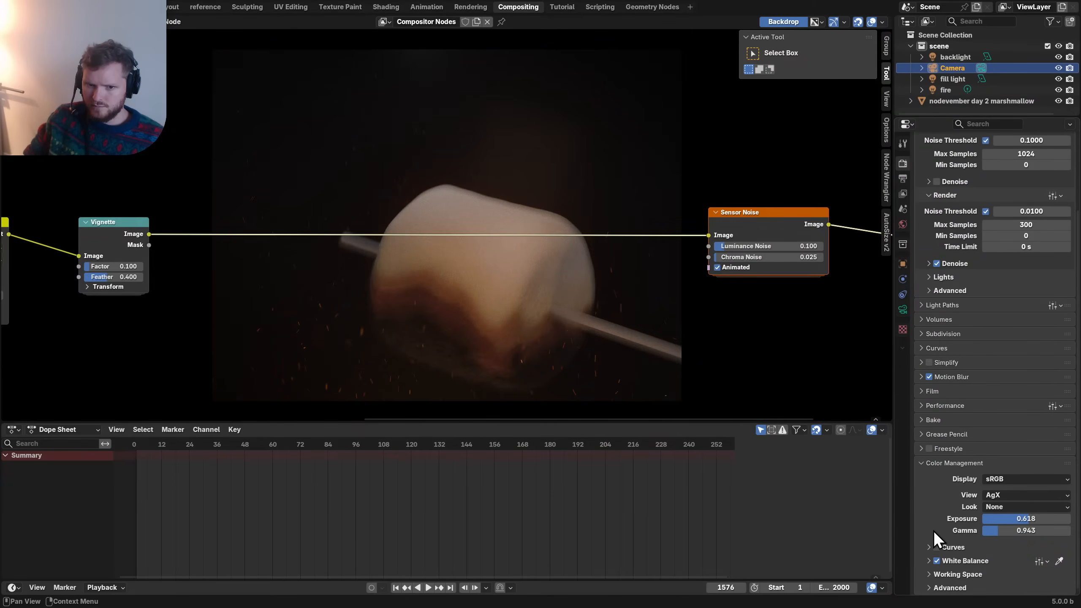
left_click(928, 561)
scroll(934, 553, "down", 2)
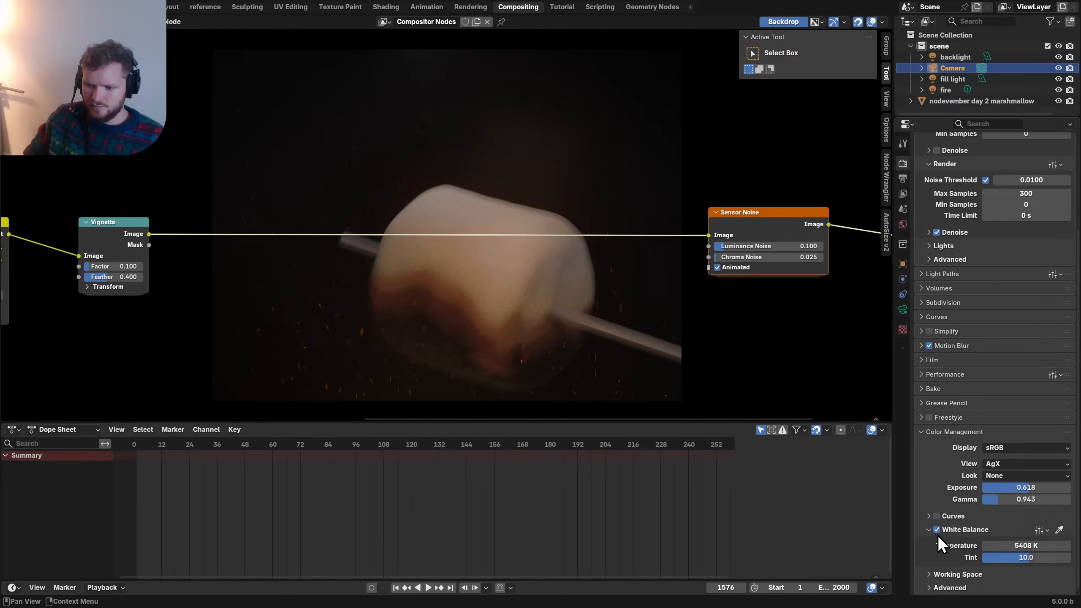
- Set the white balance temperature to 9000 K
double_click(1033, 547)
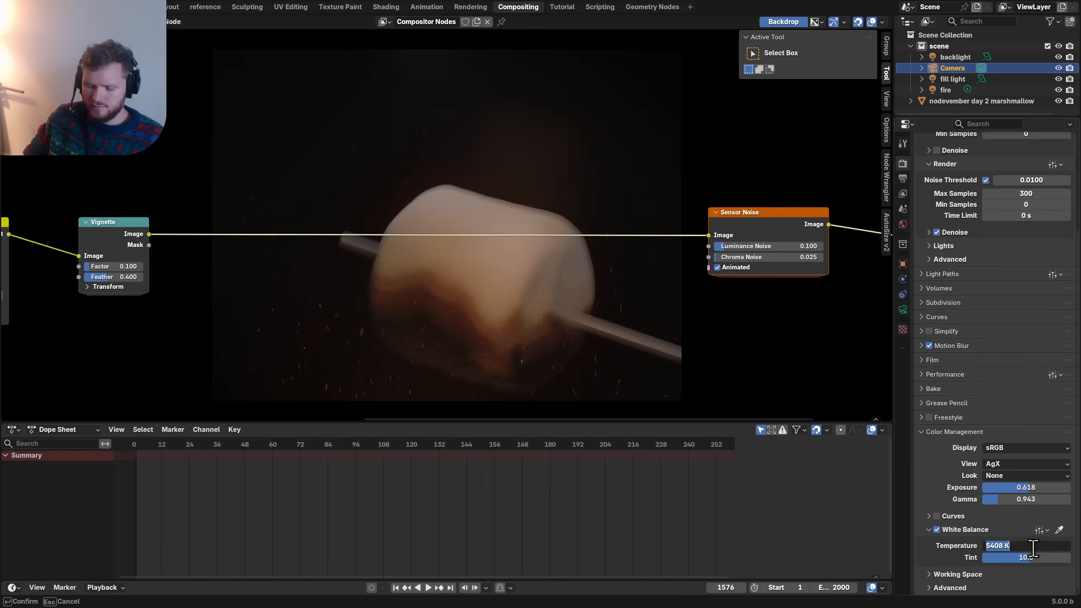
type("9000")
key("Return")
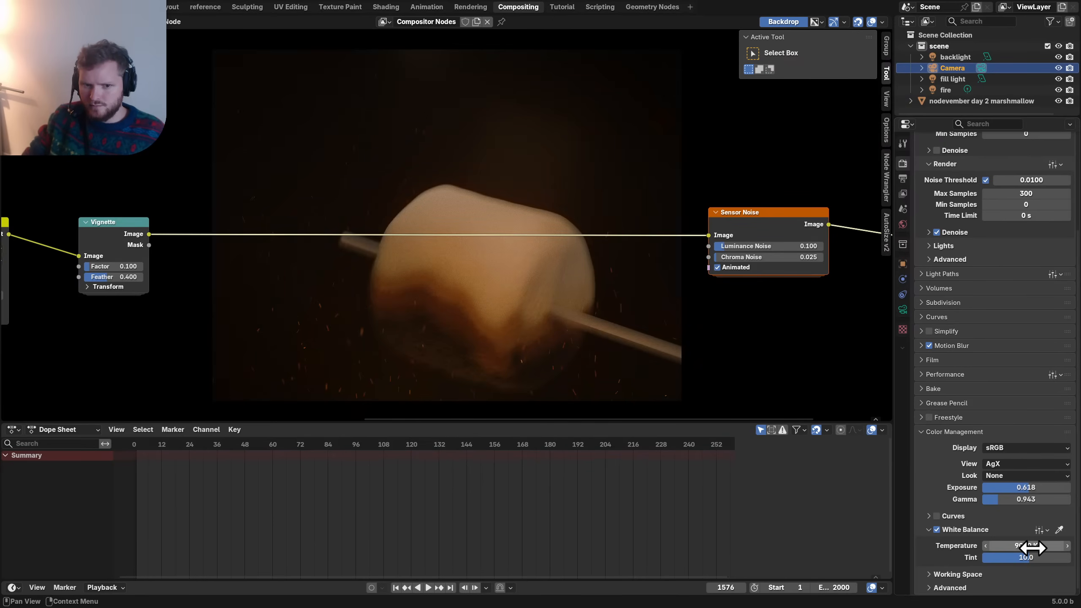
- Compare the image with White Balance off and on, and set its temperature to 8000 K
left_click(937, 529)
left_click(938, 529)
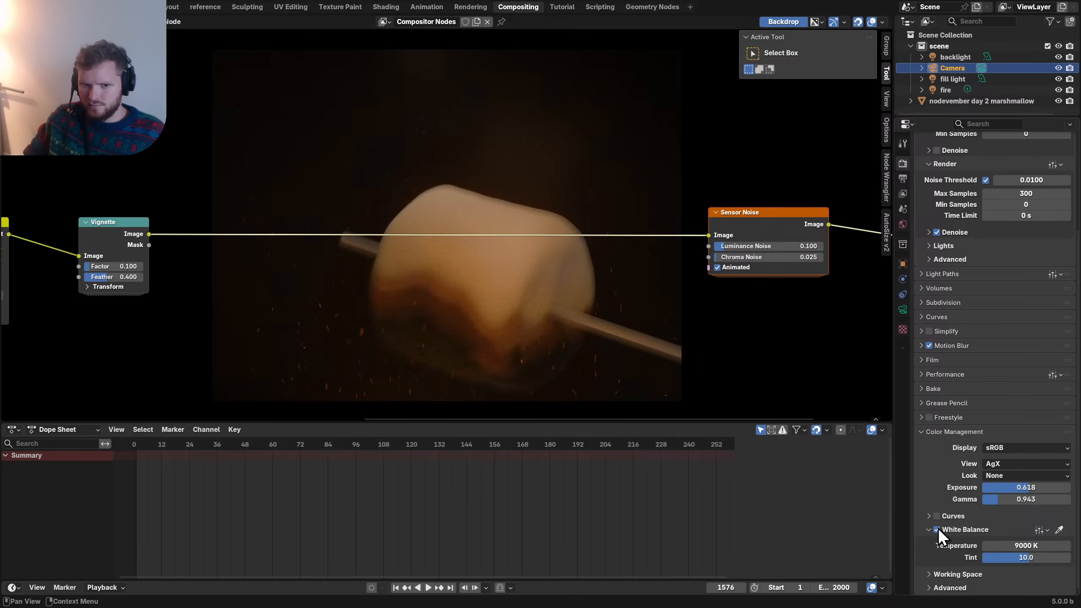
left_click(1034, 545)
type("80")
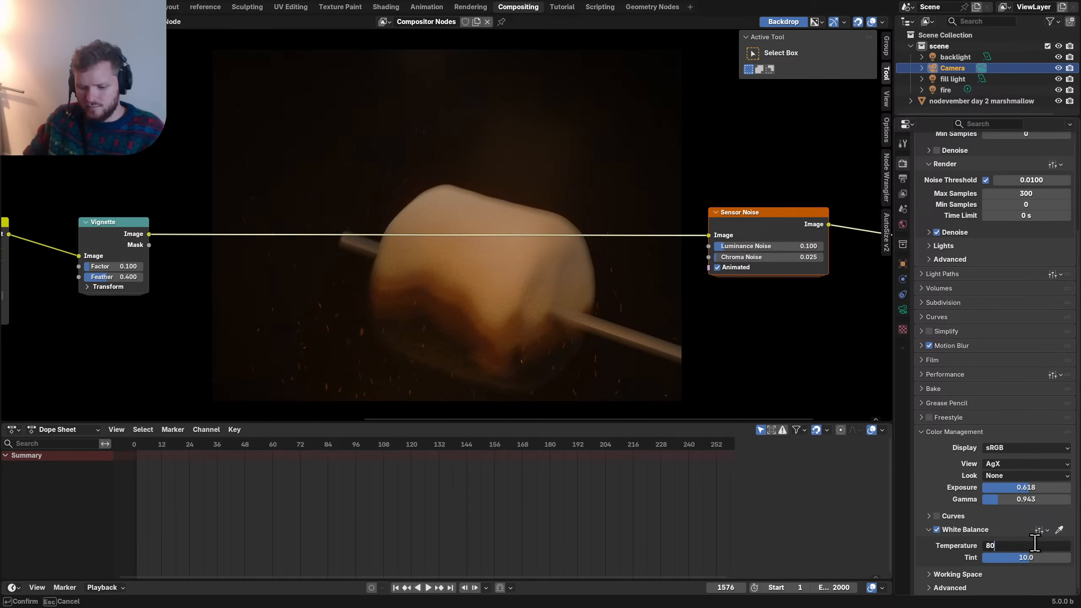
key("Return")
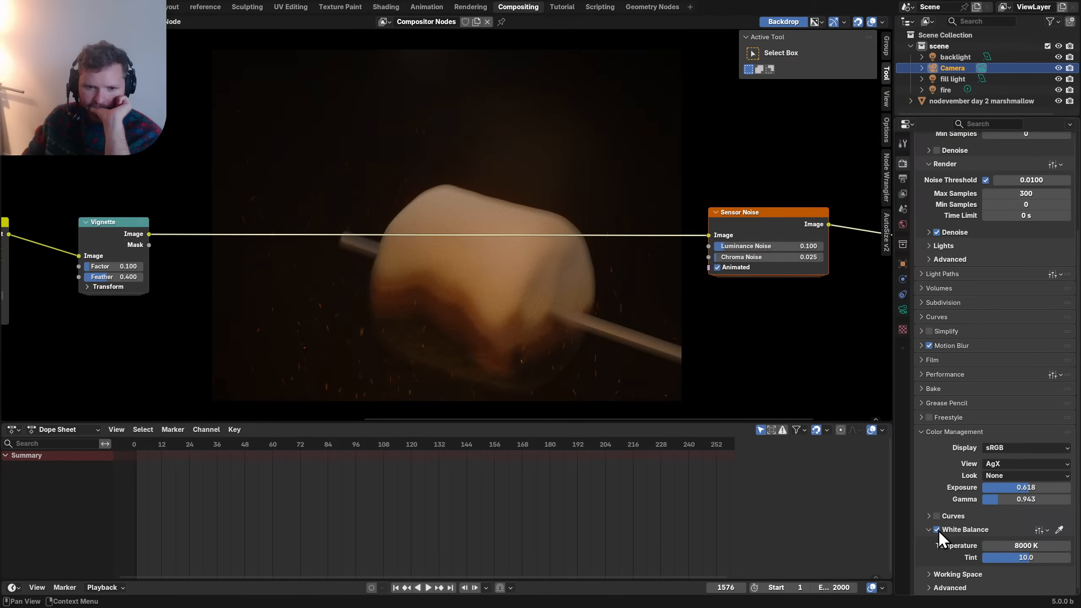
- Try the Punchy look in color management and return the look to None
left_click(997, 476)
left_click(1001, 502)
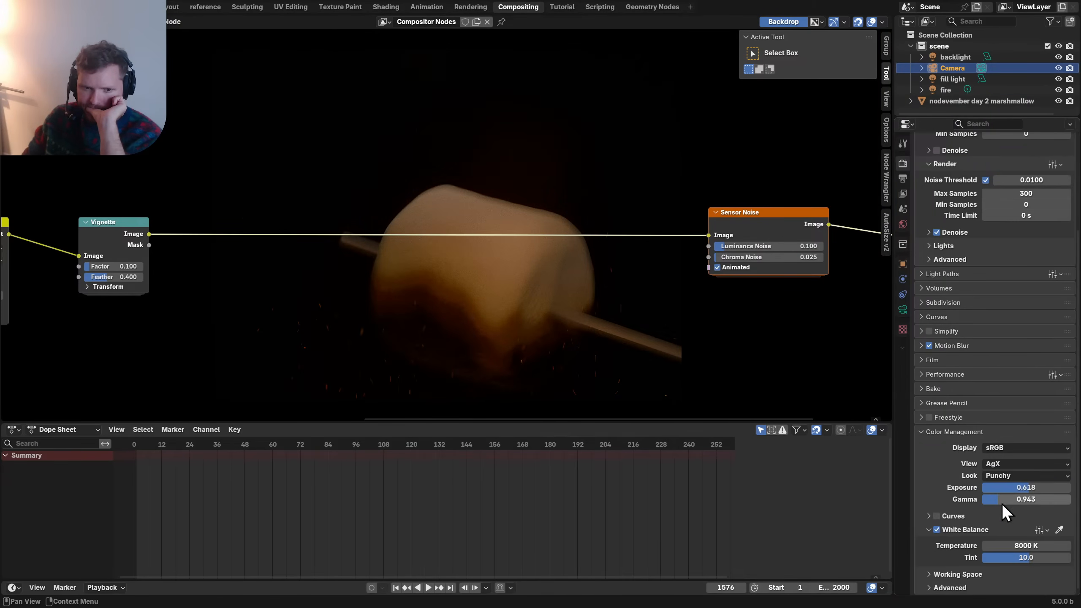
left_click(1001, 466)
key("Escape")
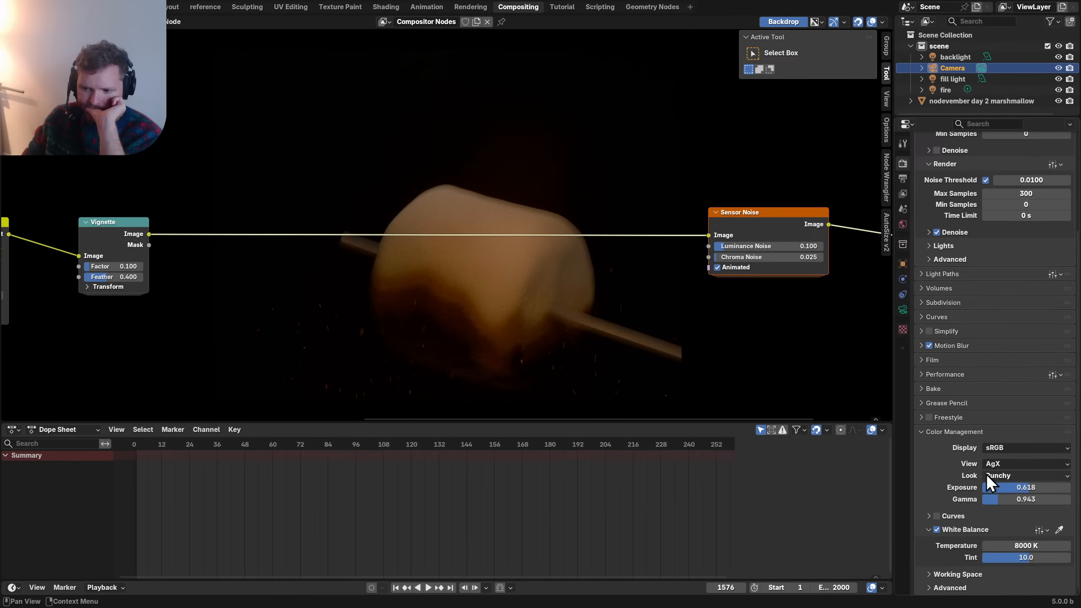
left_click(987, 475)
left_click(984, 489)
- Try the Greyscale and Medium High Contrast looks, restoring the look to None
left_click(1003, 466)
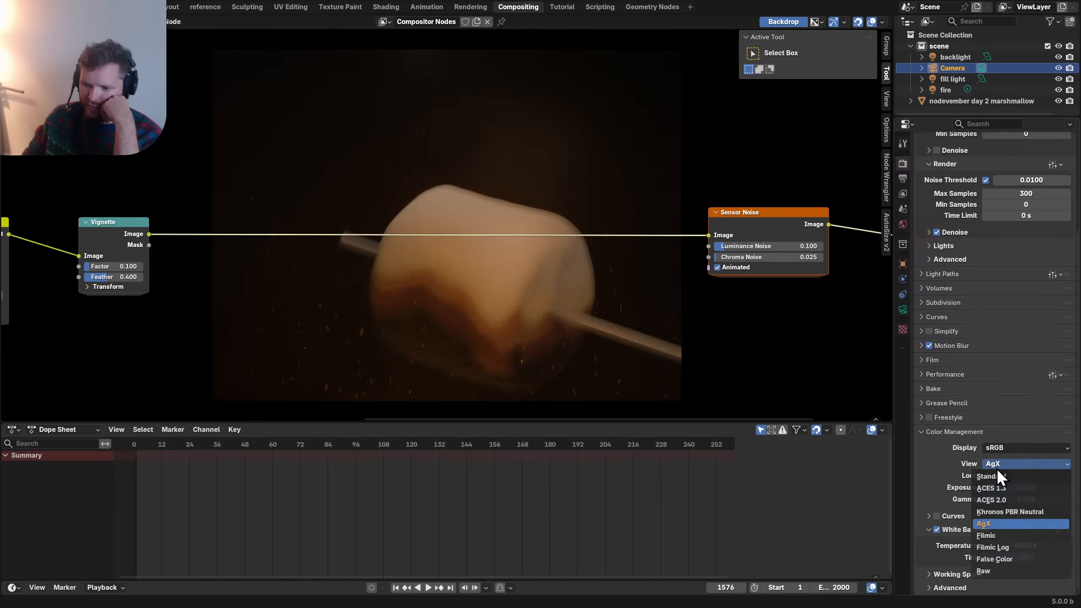
key("Escape")
left_click(996, 477)
left_click(996, 511)
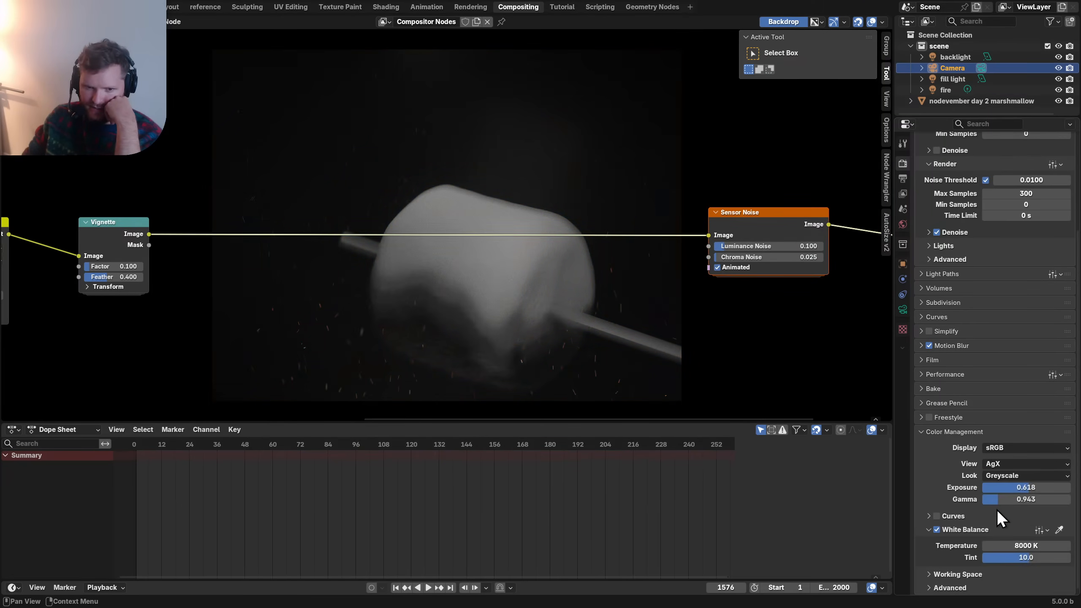
left_click(1005, 476)
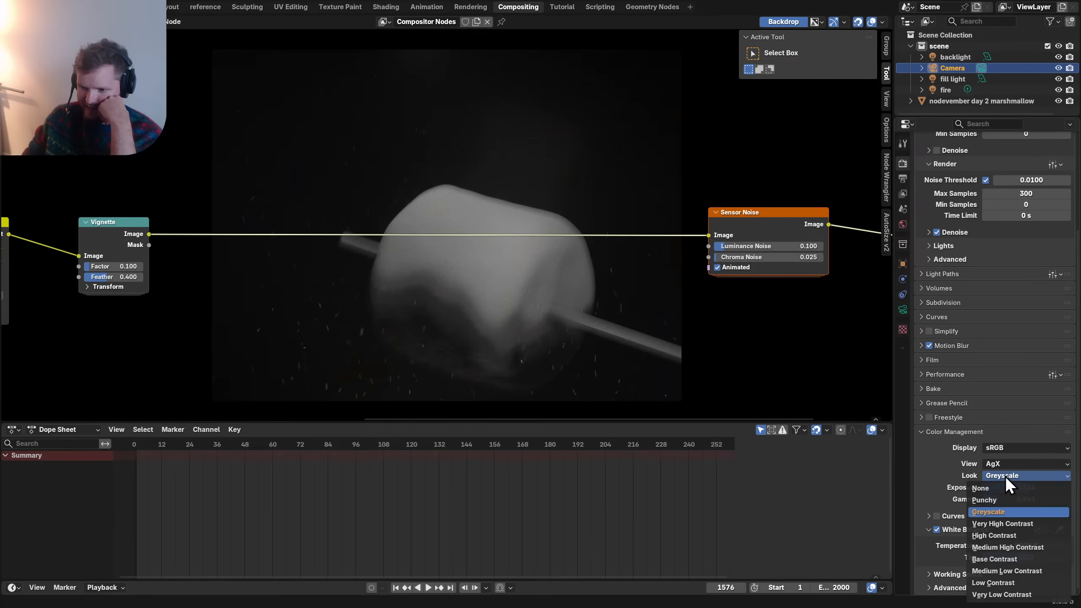
left_click(1002, 487)
left_click(1001, 476)
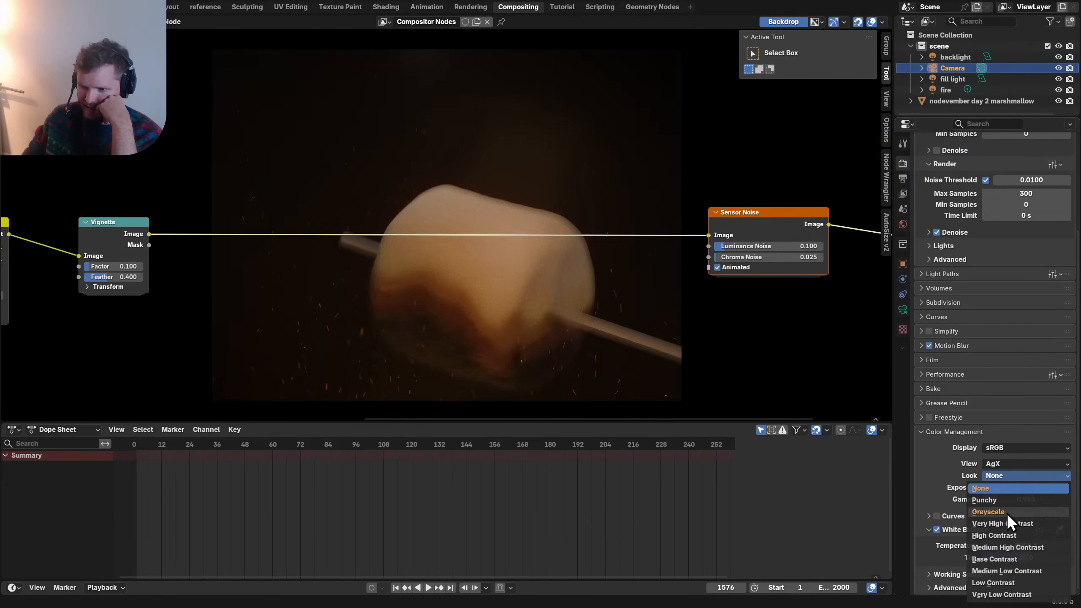
left_click(1008, 546)
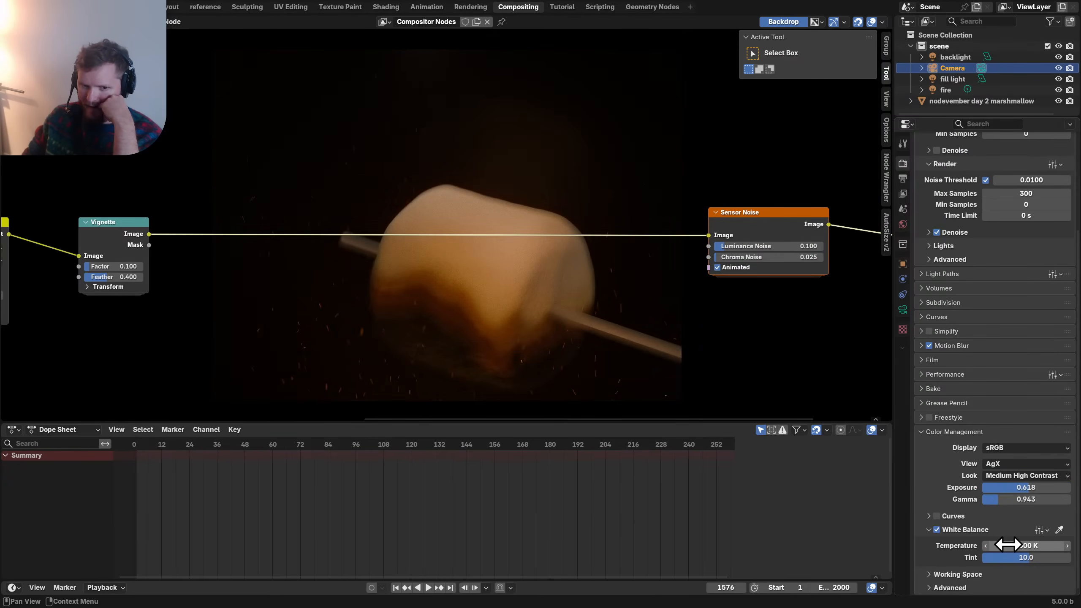
left_click(1000, 475)
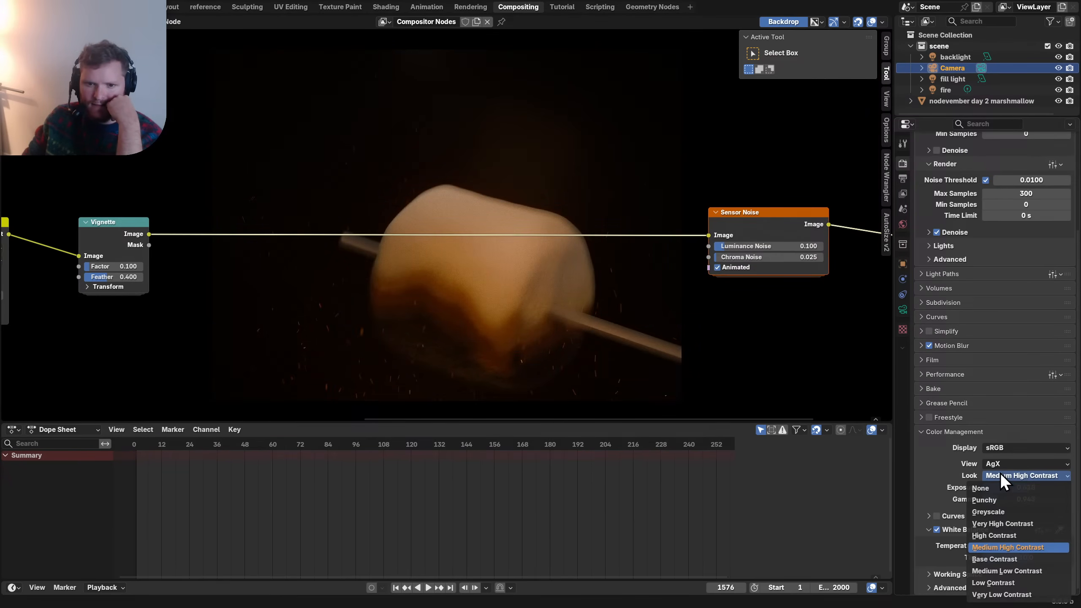
left_click(995, 489)
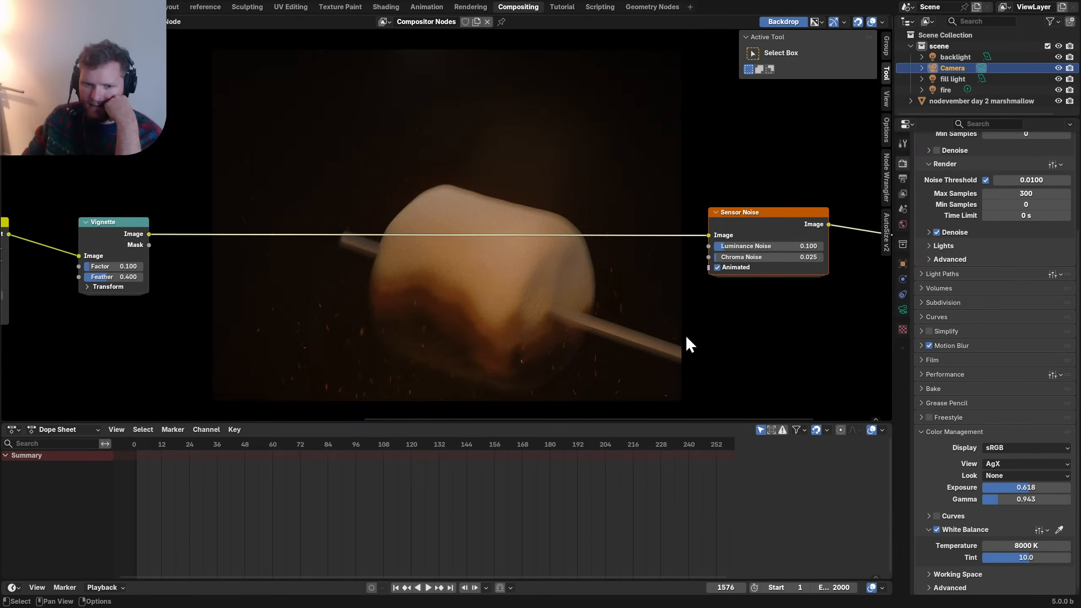
- Add a Hue/Saturation/Value node on the link between the Vignette and Sensor Noise nodes
key("shift+a")
type("hu")
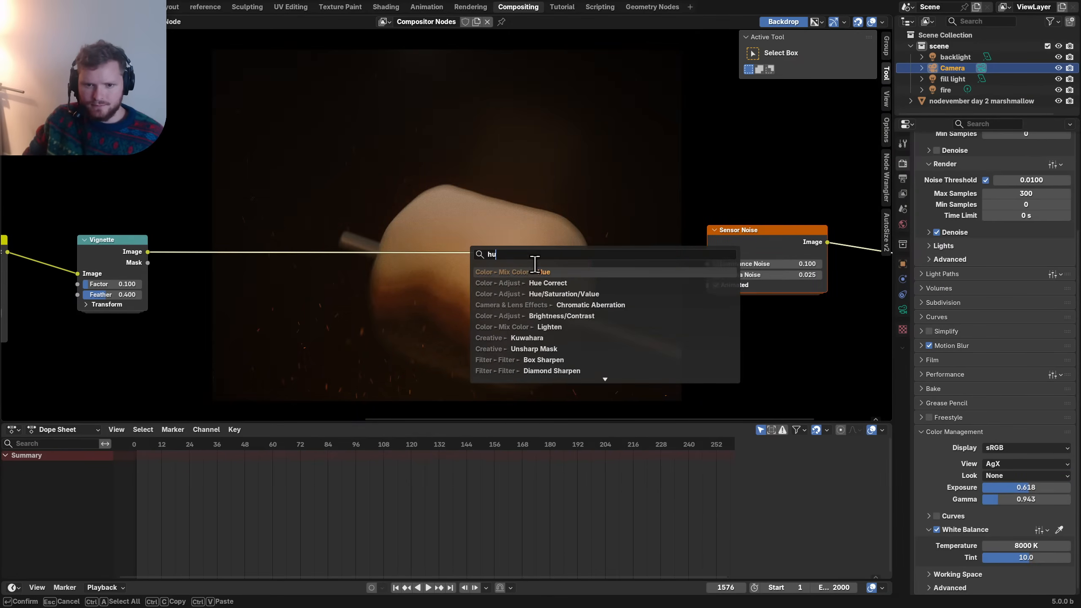
left_click(558, 293)
left_click(258, 213)
- Try a saturation of 1.05 on the Hue/Saturation/Value node and settle on 1.02
left_click(304, 254)
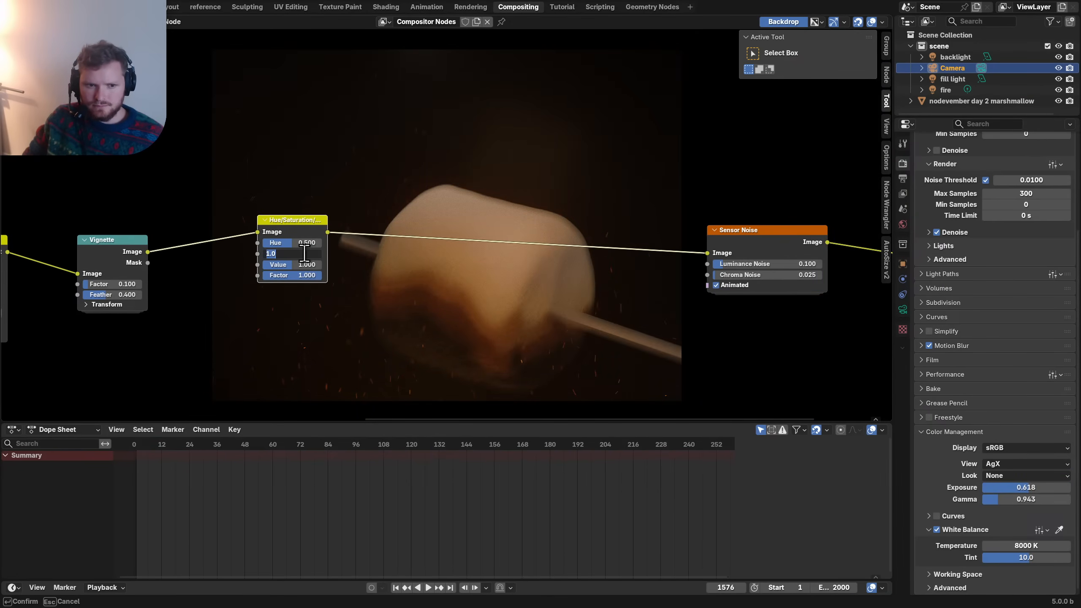
key("Return")
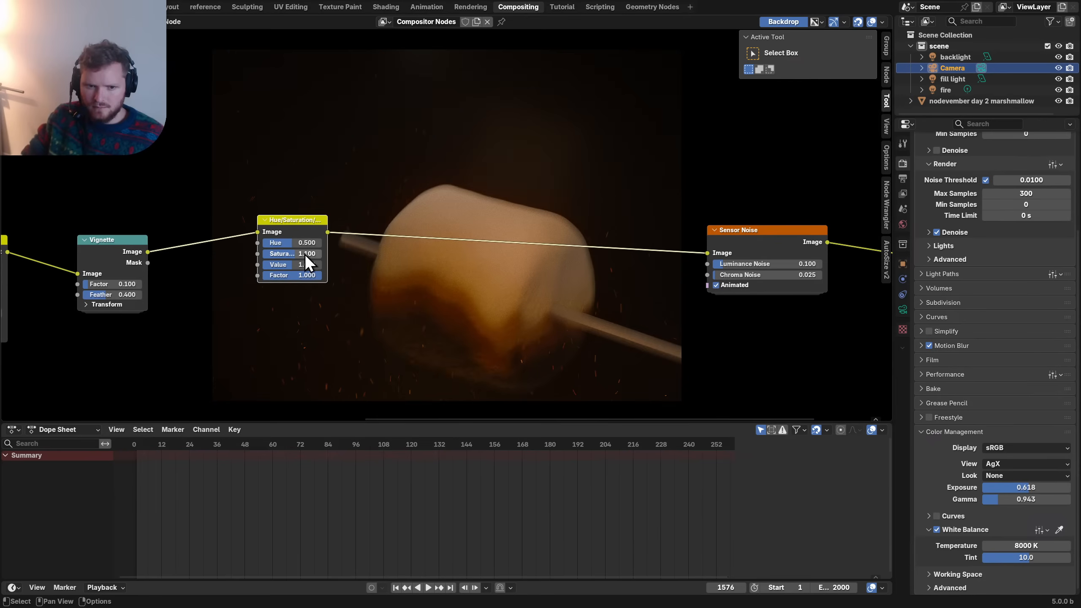
left_click(303, 253)
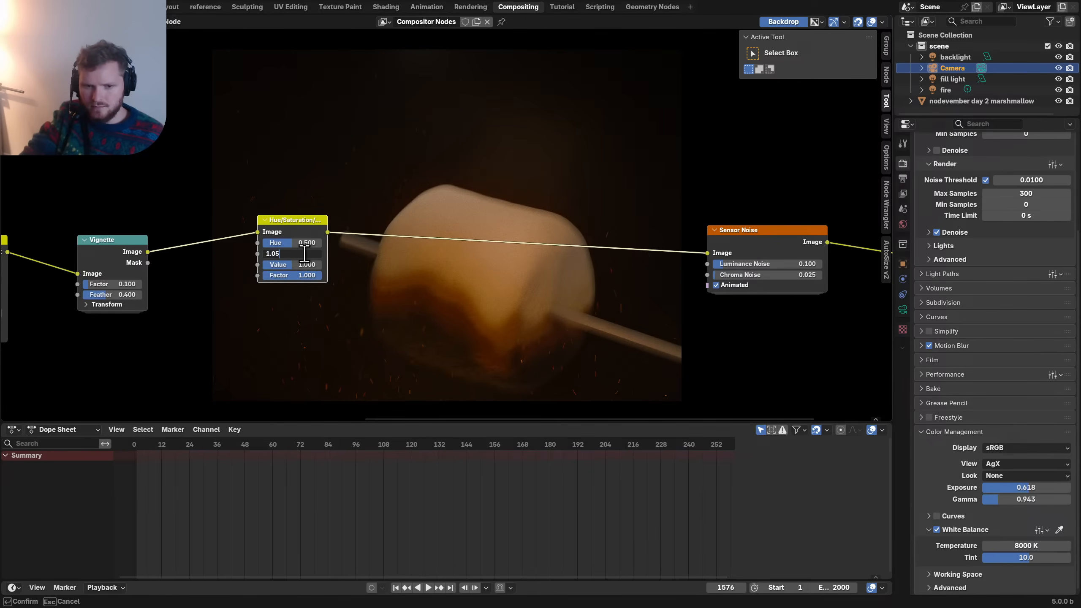
type("1.05")
key("Return")
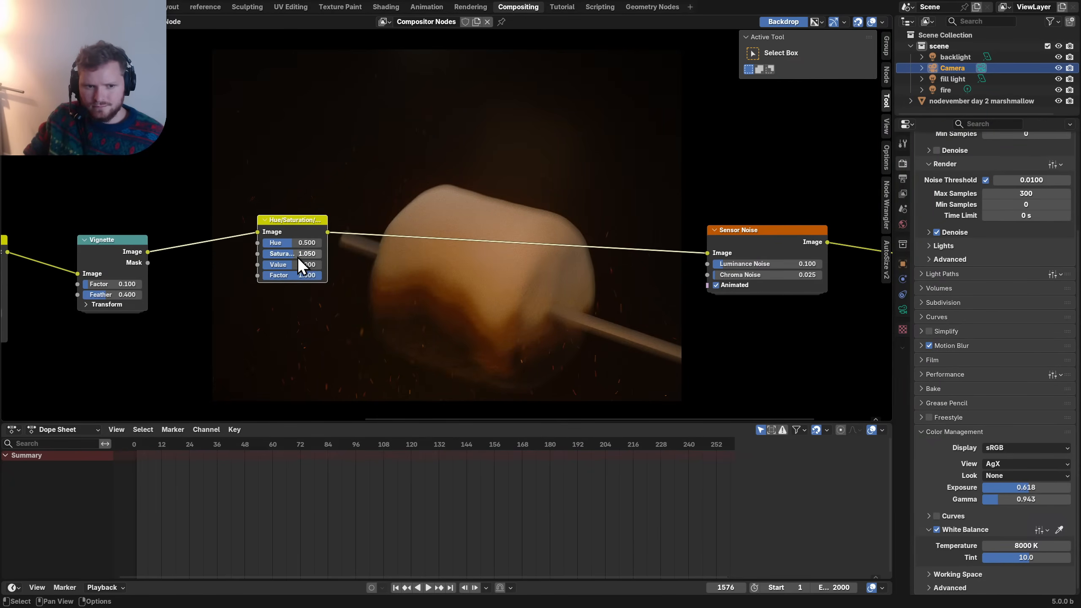
left_click(298, 257)
type("1.02")
key("Return")
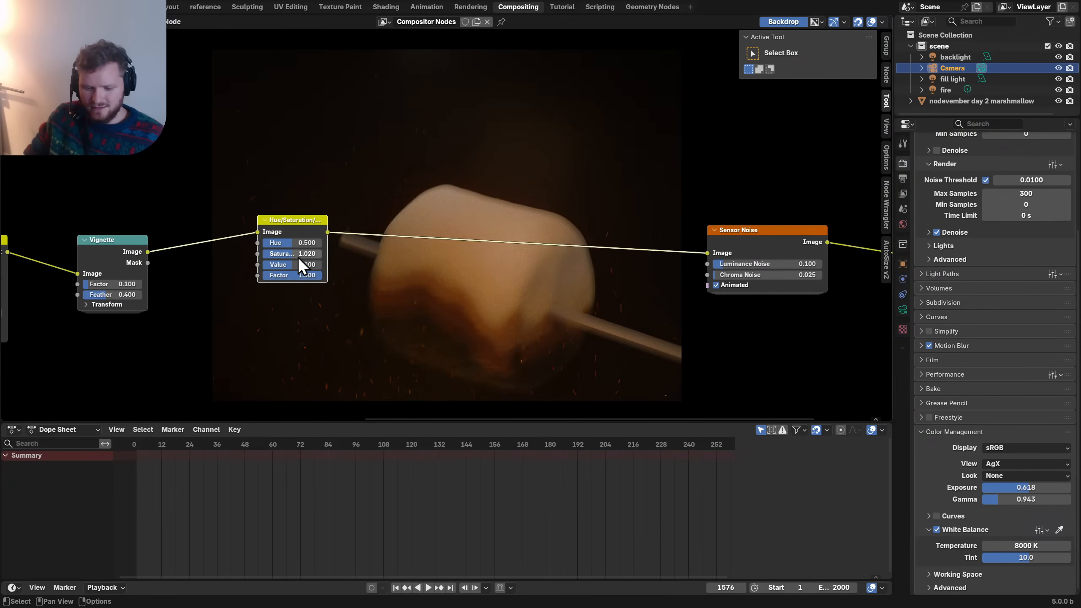
- Move the Sensor Noise node closer to the Hue/Saturation/Value node
scroll(451, 247, "down", 2)
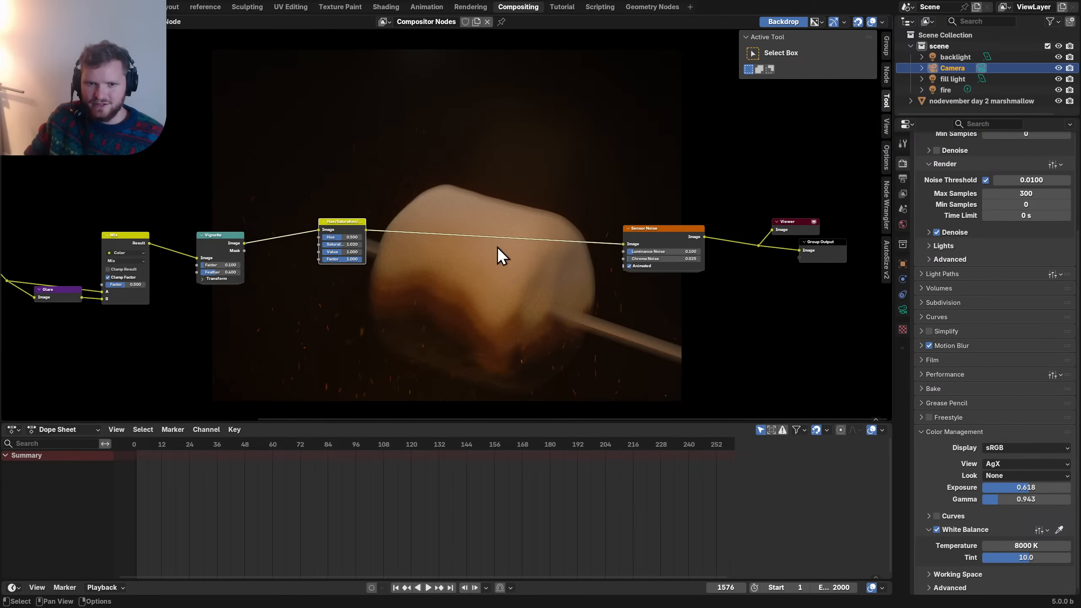
scroll(497, 246, "up", 3)
middle_click_drag(825, 273, 582, 273)
left_click_drag(502, 321, 637, 255)
key("g")
left_click(285, 255)
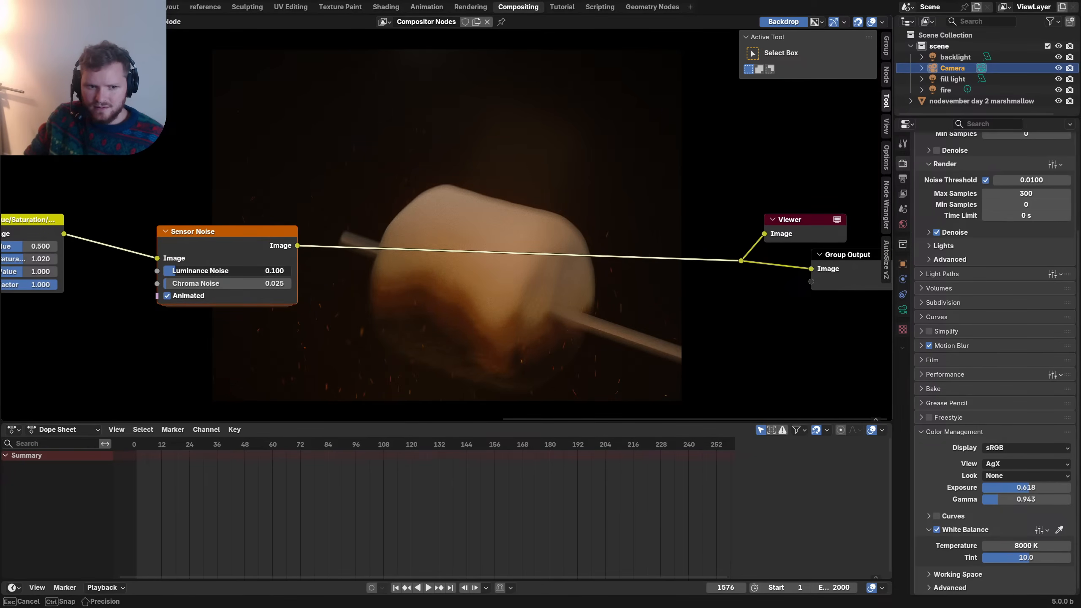
- Set the Sensor Noise node's luminance noise to 0.075 and compare the image with the node muted
double_click(259, 269)
type("75")
key("Return")
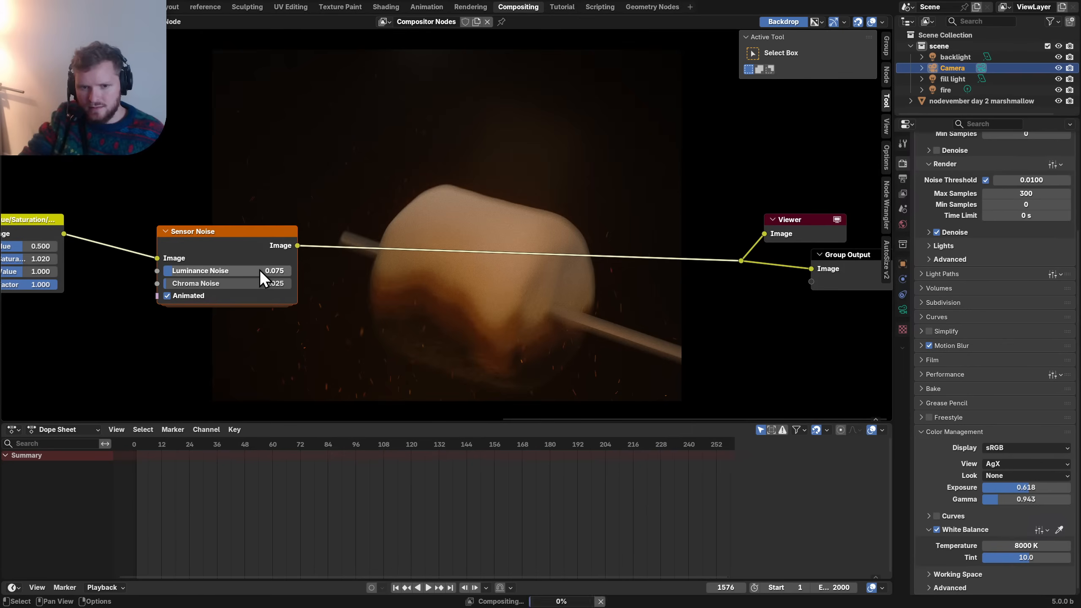
key("m")
key("m")
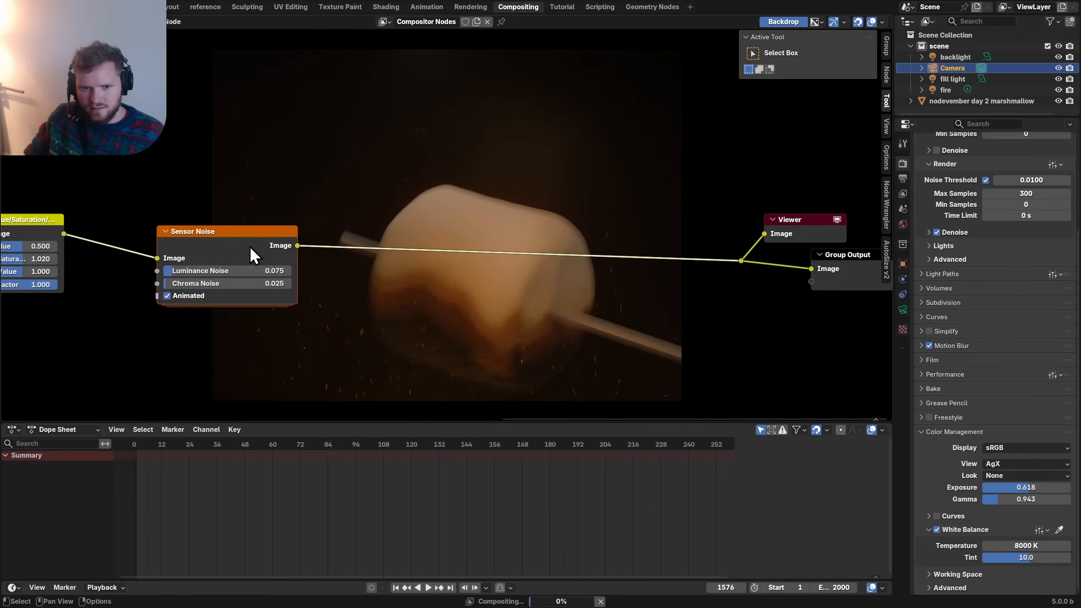
- Move the Viewer and Group Output nodes, with their reroute, next to the Sensor Noise node
scroll(507, 250, "down", 5)
left_click_drag(625, 272, 674, 245)
key("g")
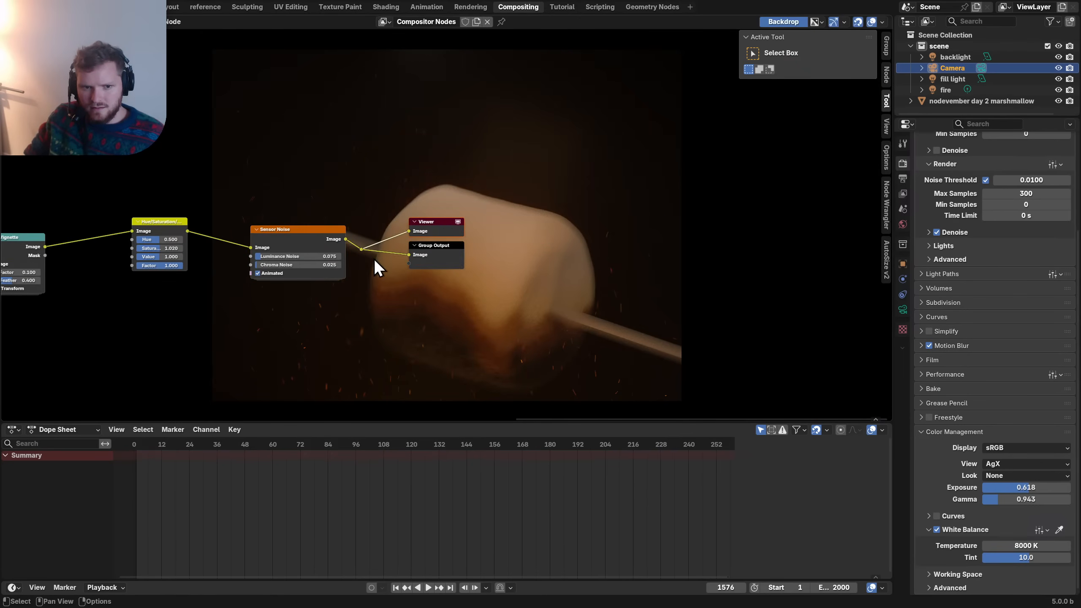
left_click(380, 221)
middle_click_drag(386, 230, 465, 103)
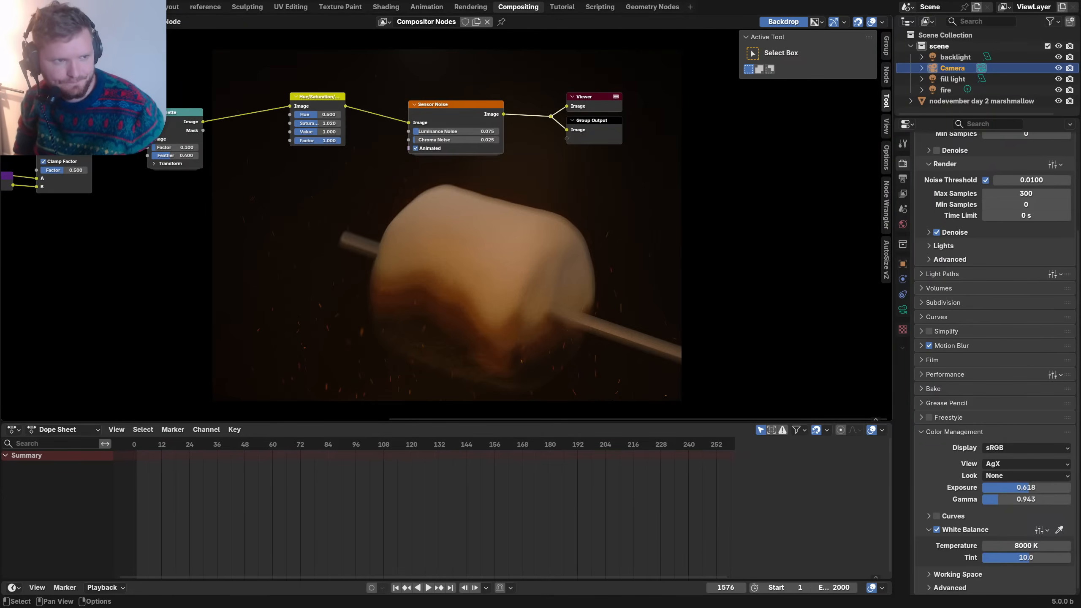
left_click(13, 21)
left_click(47, 118)
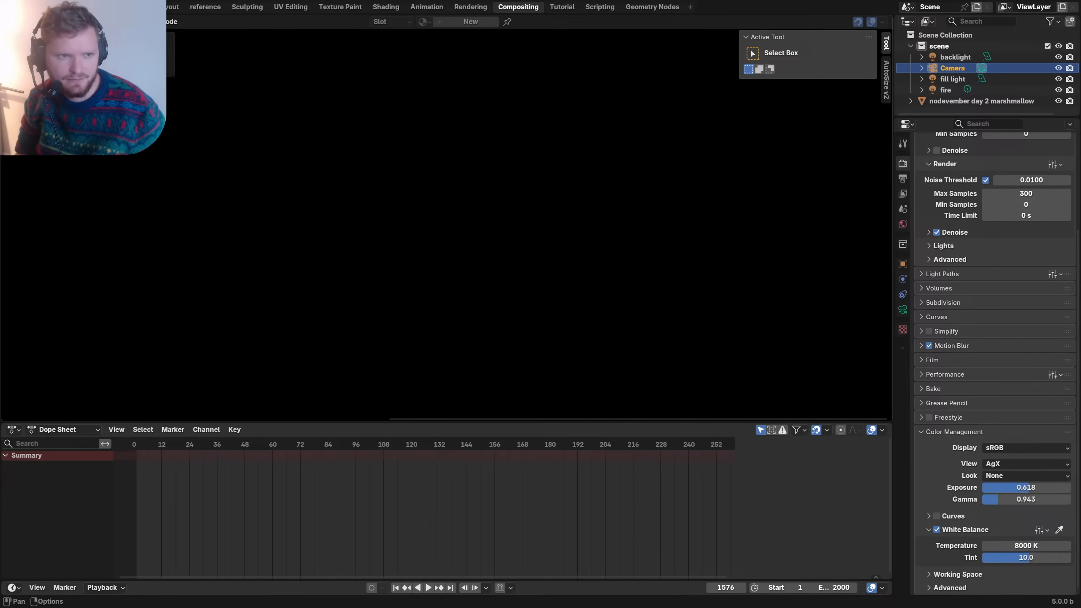
left_click(13, 21)
left_click(47, 86)
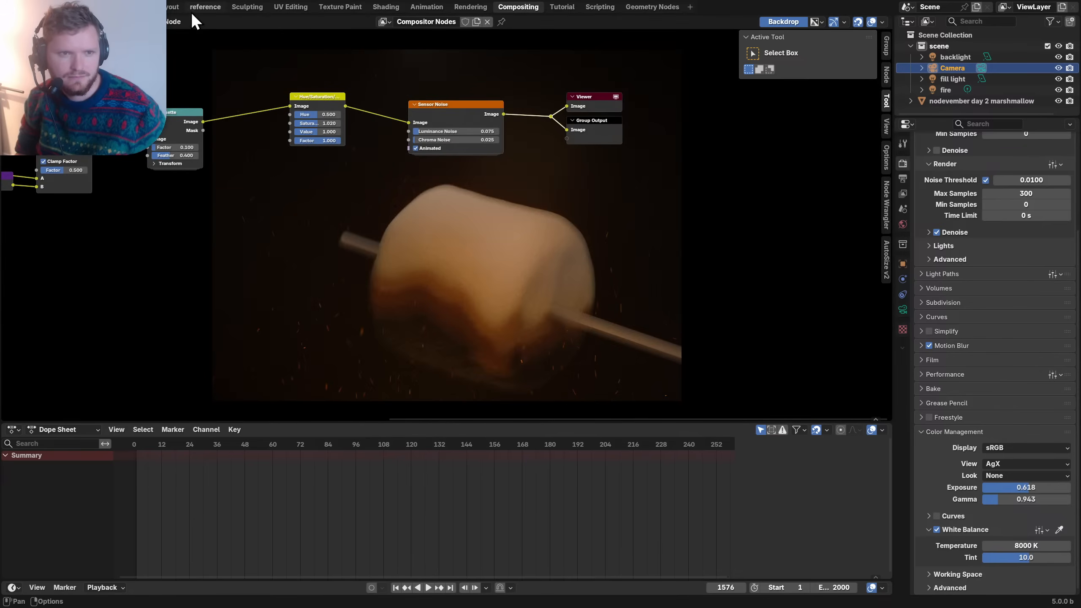
- Switch to the Layout workspace and arrange a geometry node editor and a shader editor below the 3D viewport
left_click(173, 6)
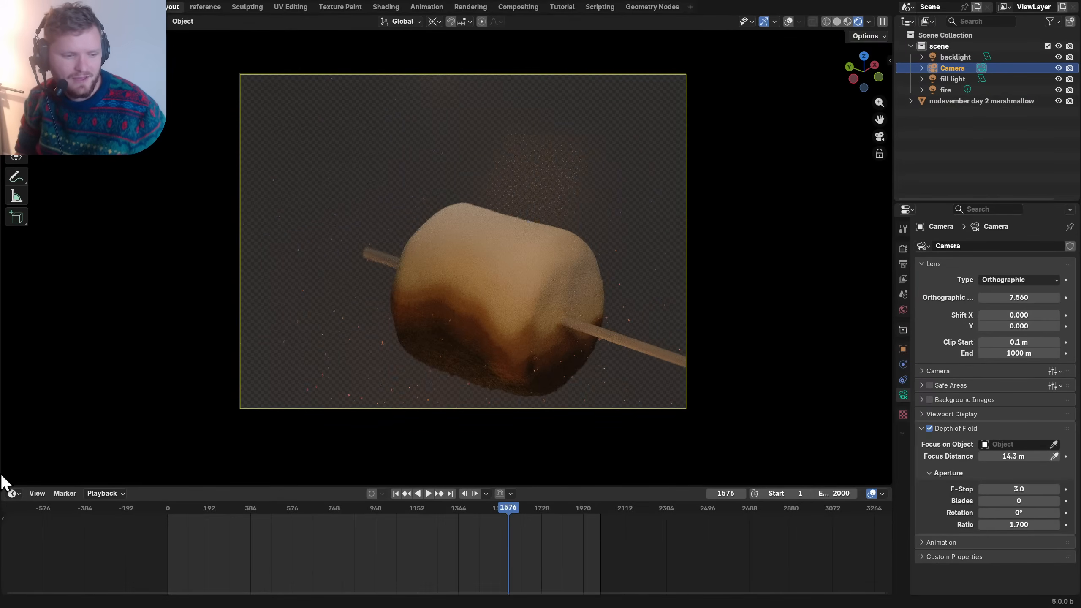
left_click_drag(6, 472, 14, 307)
key("shift+F3")
left_click(12, 493)
left_click(64, 458)
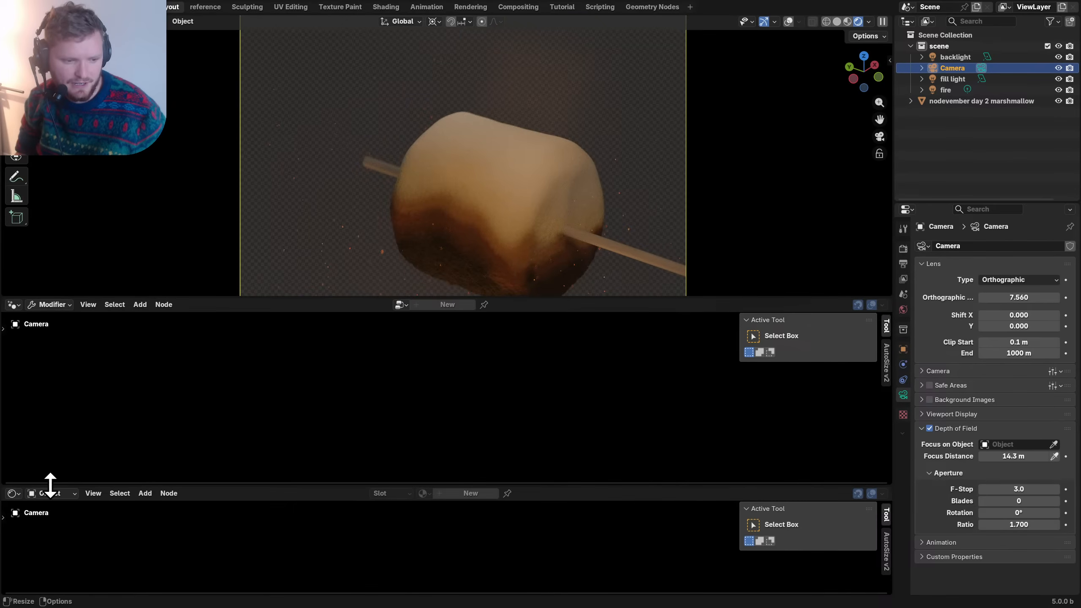
left_click_drag(48, 483, 49, 425)
- Select the marshmallow object, duplicate its embers material and name the copy metal
left_click(473, 172)
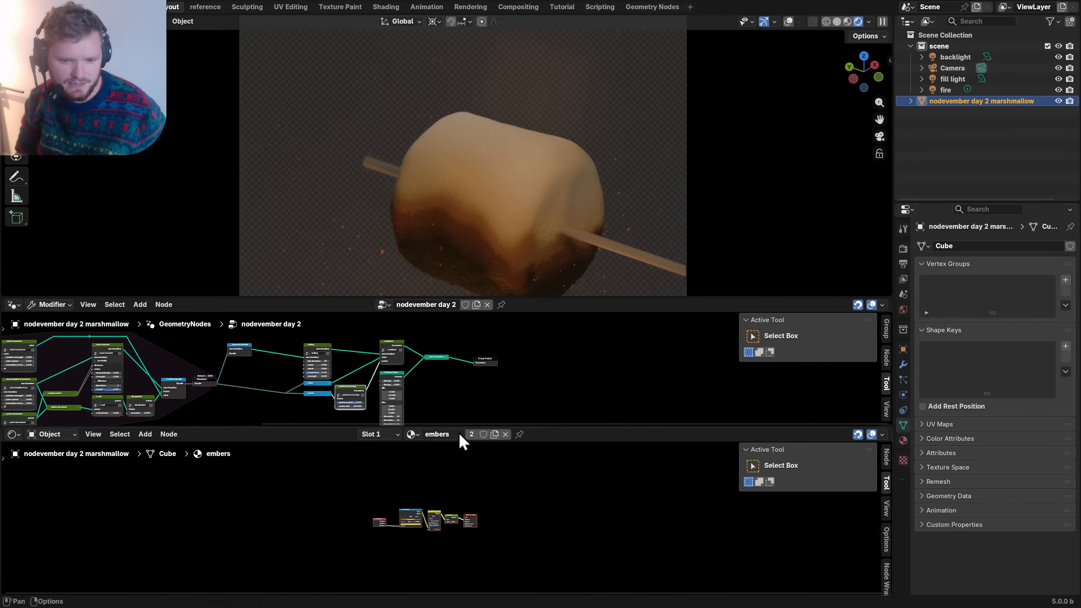
left_click(494, 436)
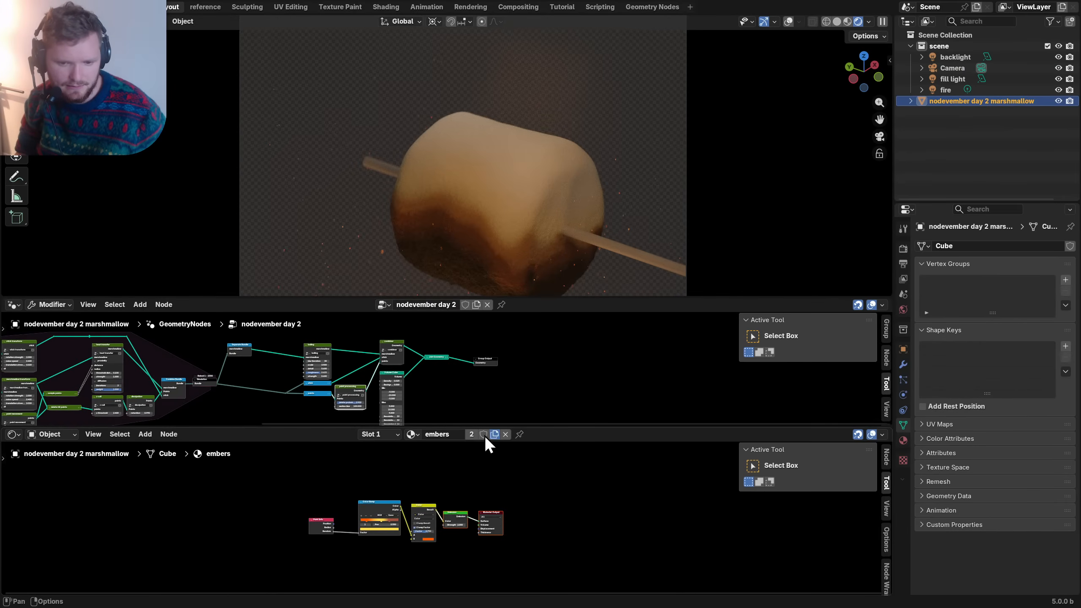
left_click(440, 435)
type("metal")
key("Return")
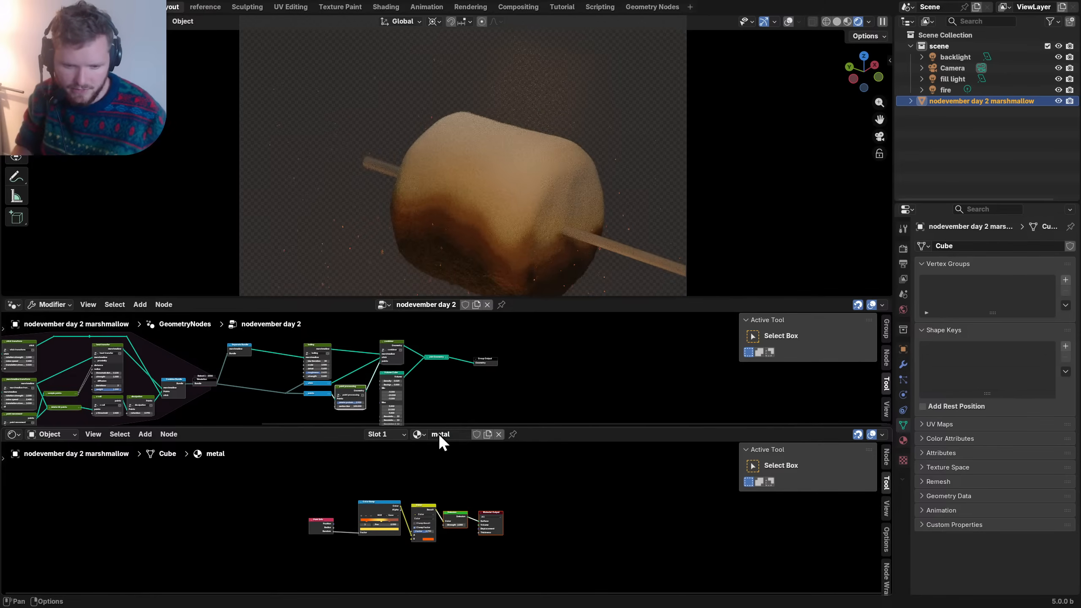
- Replace the metal material's ember nodes with a Principled BSDF connected to the Material Output surface
left_click_drag(454, 558, 319, 504)
key("x")
scroll(449, 513, "up", 8)
key("shift+a")
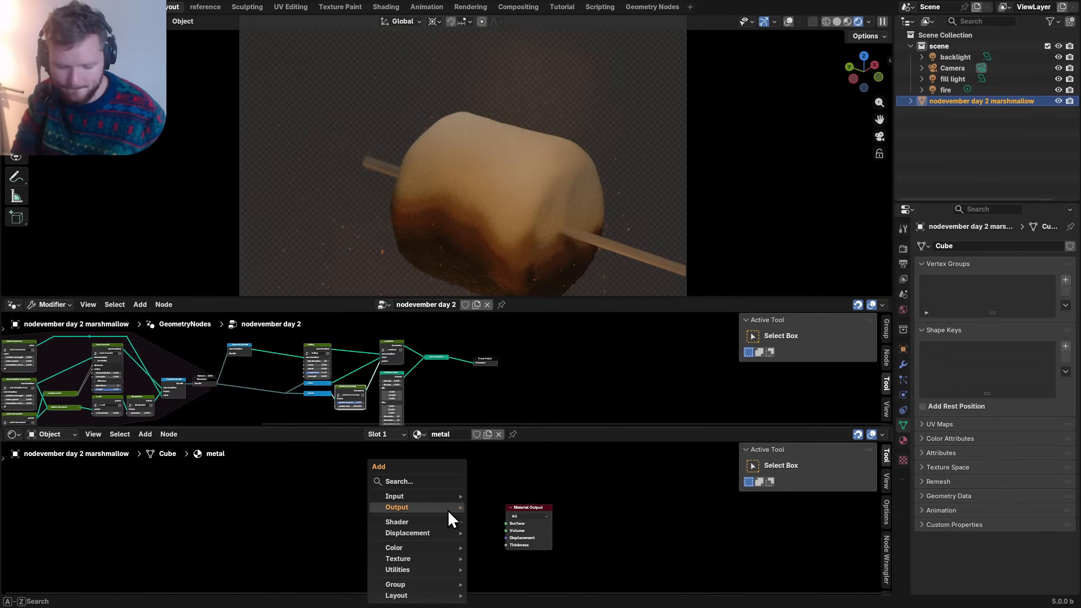
type("prin")
key("Return")
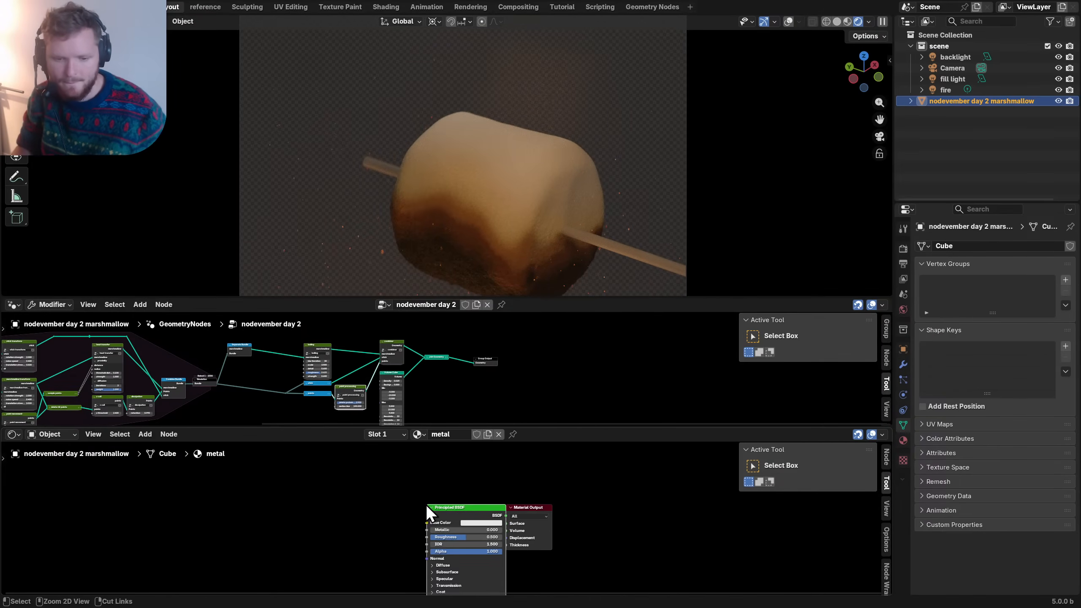
left_click(367, 502)
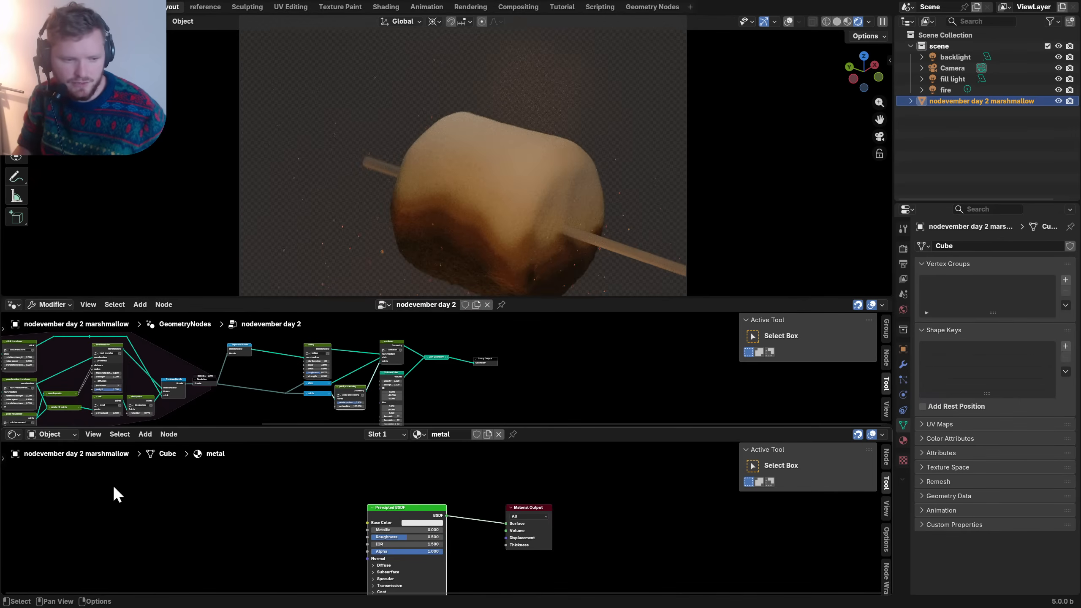
- Change the shader editor to a geometry node editor showing the combiner and Join Geometry nodes
left_click(13, 434)
left_click(15, 441)
middle_click_drag(375, 487, 415, 478)
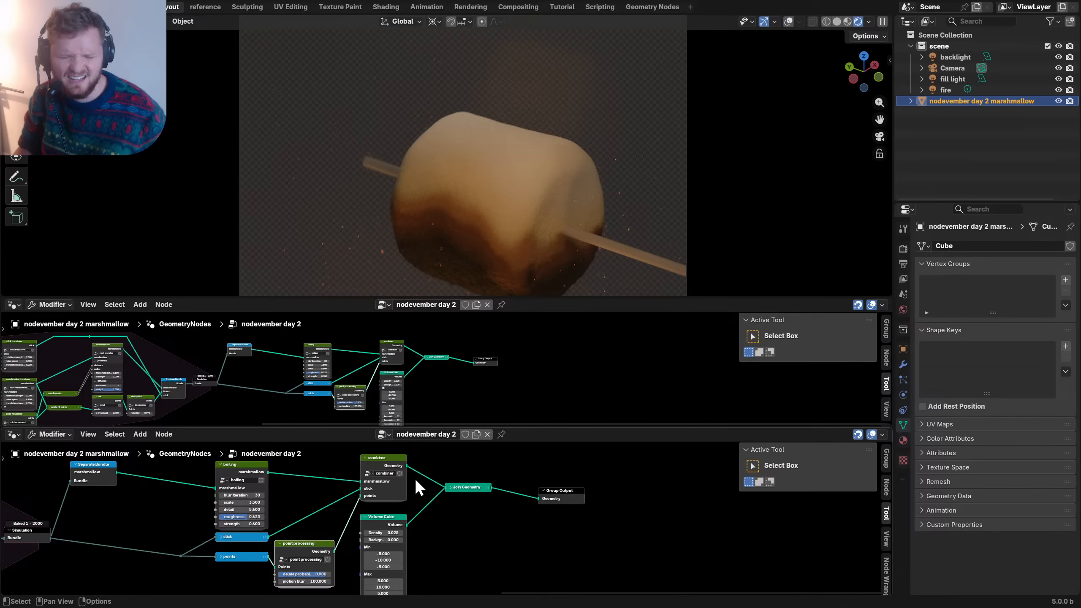
- Enter the combiner node group and move its Join Geometry and Group Output nodes farther away from the input nodes
middle_click_drag(413, 515, 448, 497)
scroll(458, 483, "up", 3)
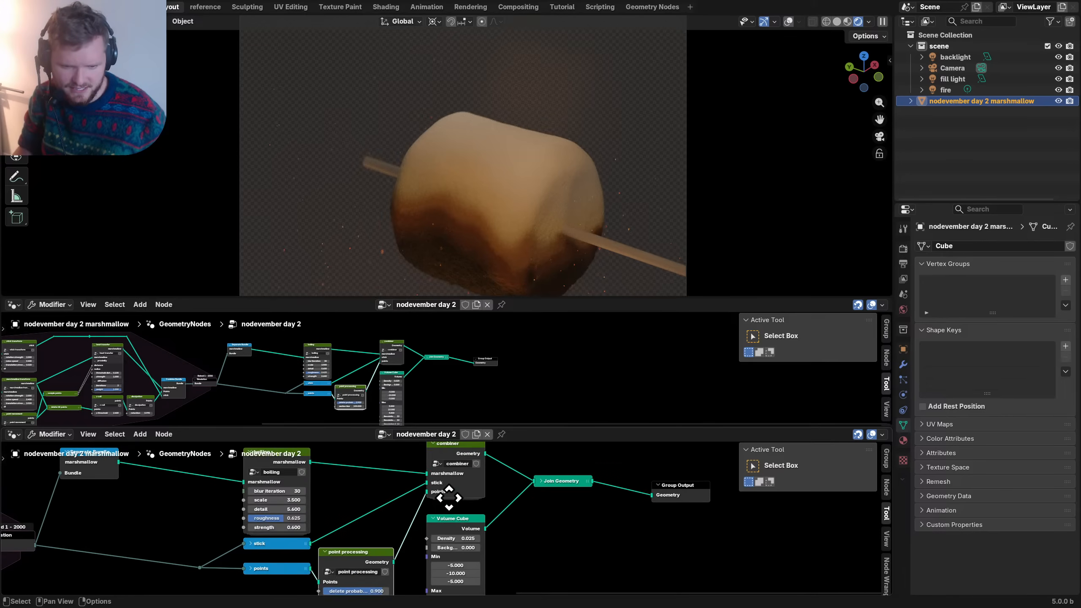
left_click(440, 452)
key("Tab")
left_click_drag(456, 545, 362, 495)
key("g")
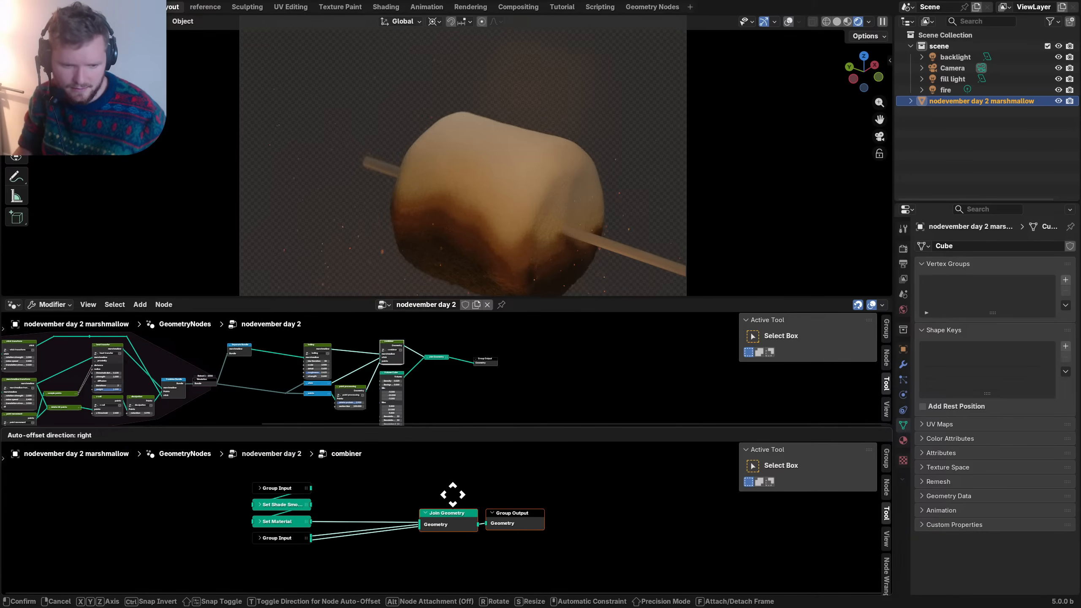
left_click(449, 495)
- Spread out the combiner's Group Input and Set Shade Smooth nodes, and expand the lower Group Input to reveal its marshmallow, stick and points sockets
left_click(287, 489)
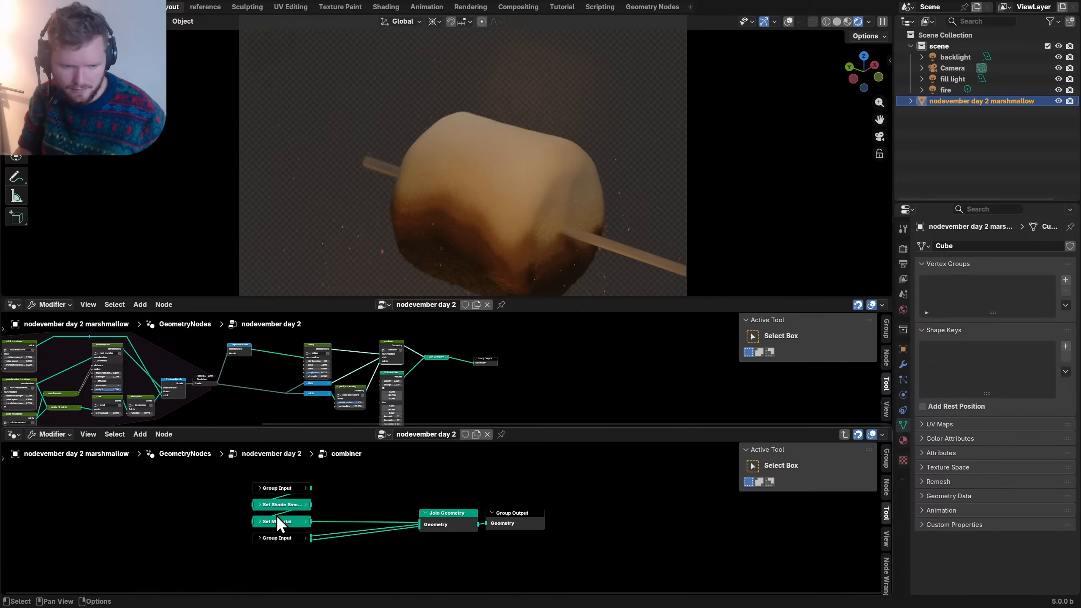
left_click_drag(274, 540, 275, 565)
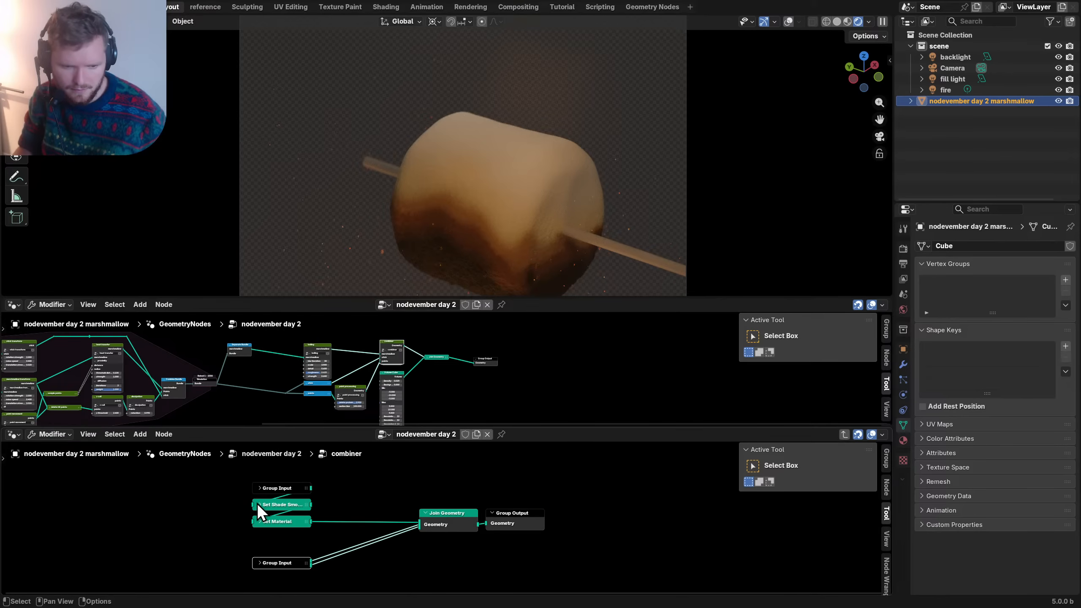
left_click_drag(217, 505, 276, 477)
key("g")
left_click(112, 497)
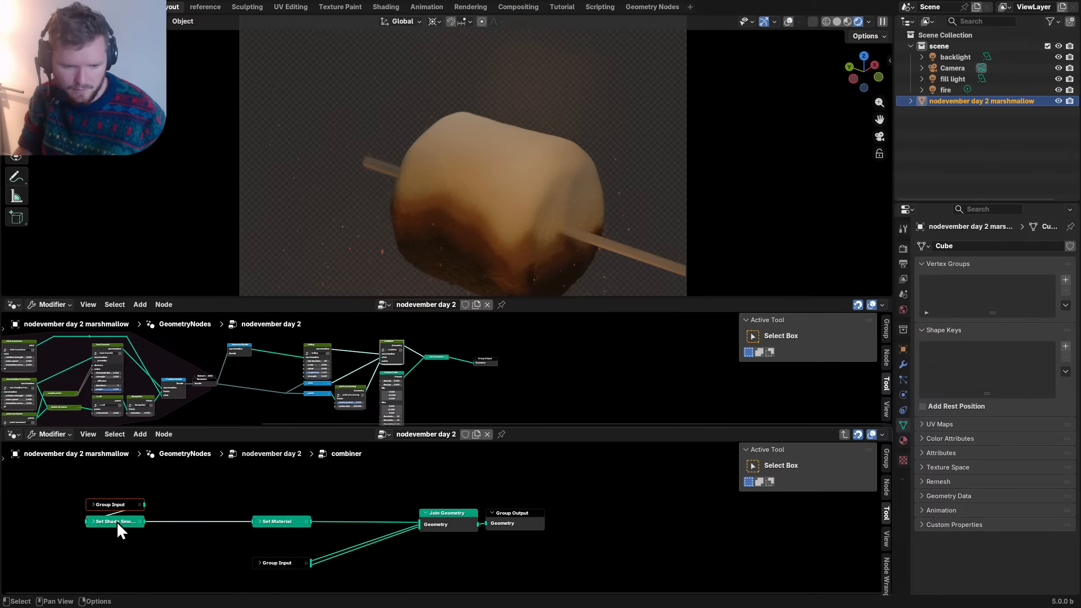
left_click(279, 563)
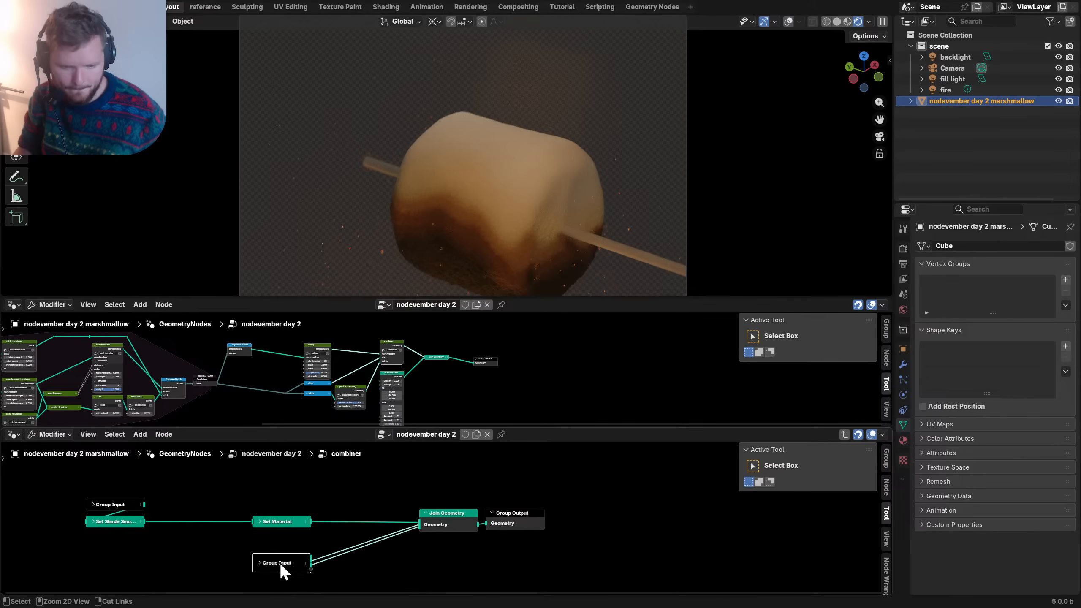
key("h")
middle_click_drag(281, 560, 319, 503)
key("g")
left_click(222, 513)
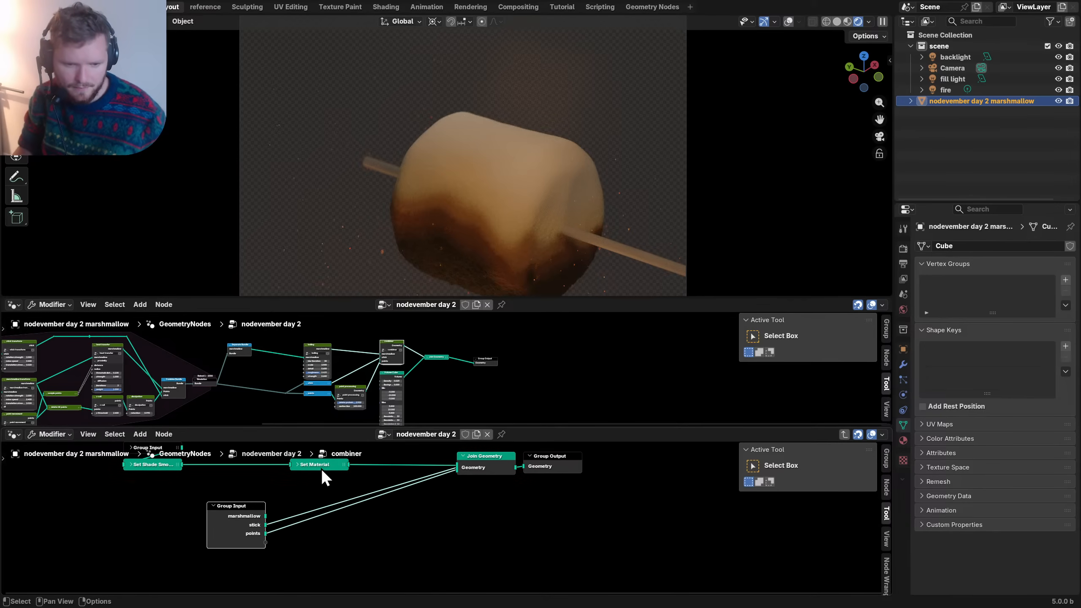
- Insert a duplicate of the Set Material node on the stick link and assign the metal material to it
left_click(309, 465)
key("shift+d")
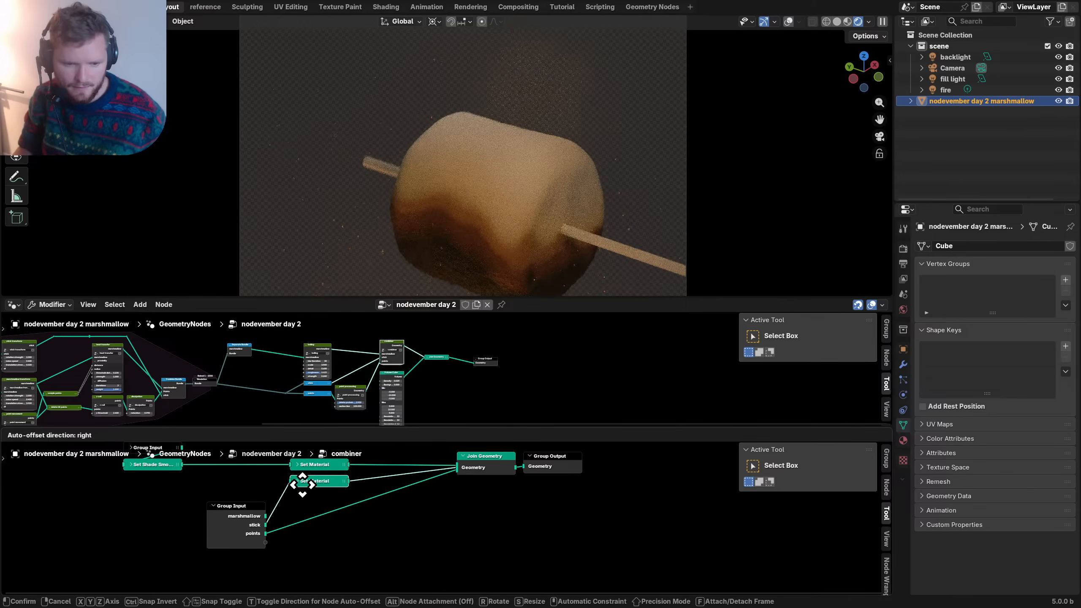
left_click(299, 484)
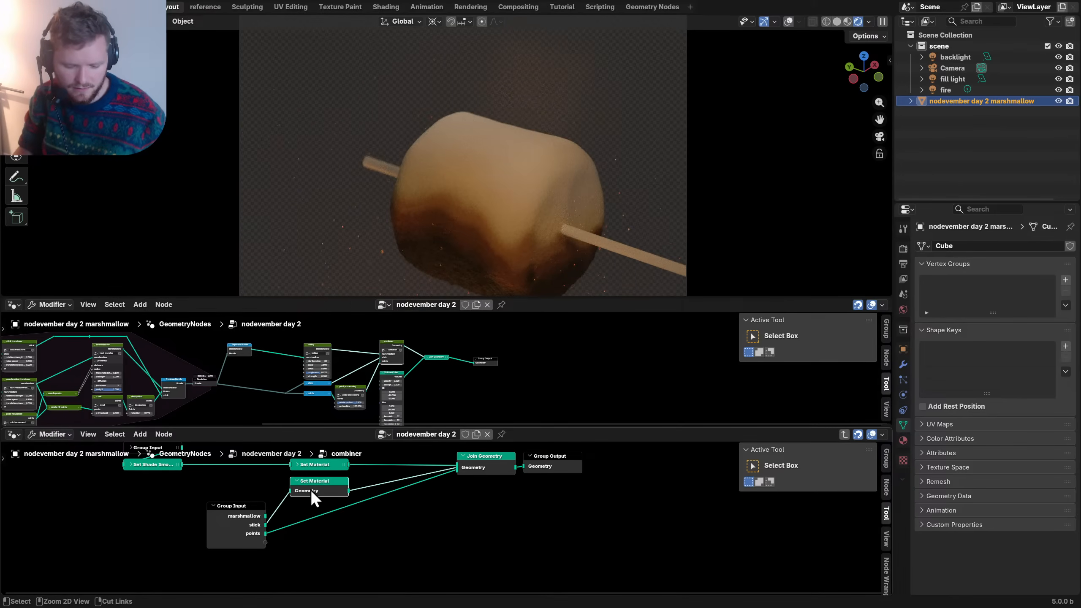
key("ctrl+h")
left_click(319, 507)
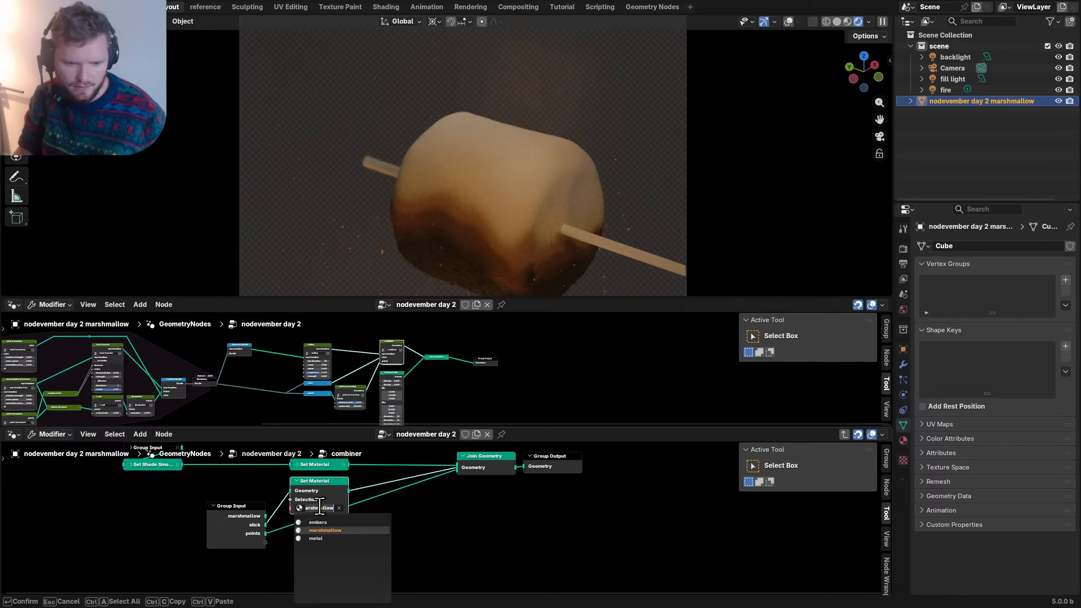
left_click(316, 538)
key("h")
- Stack the marshmallow input and Set Shade Smooth above the Set Material nodes, and place the other Group Input beside them with its unused sockets hidden
middle_click_drag(260, 485, 306, 538)
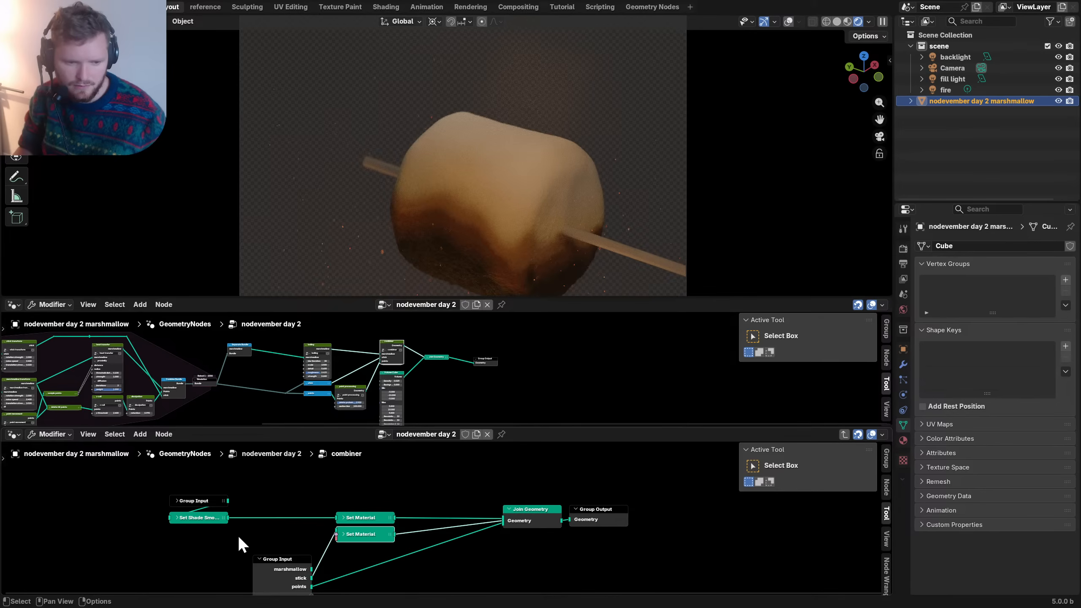
left_click_drag(238, 536, 187, 497)
key("g")
left_click(353, 479)
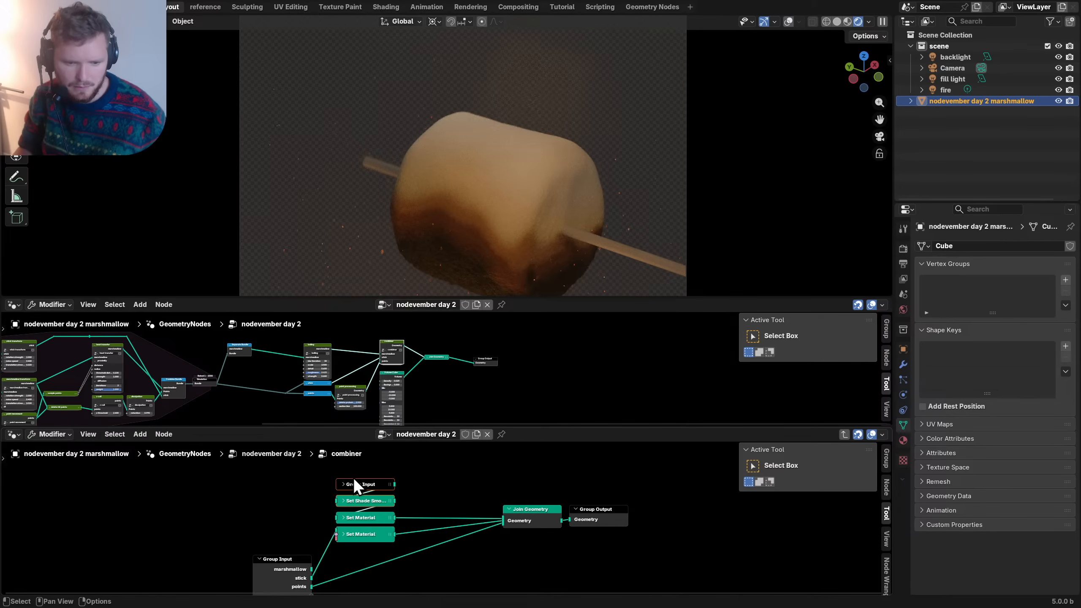
left_click(362, 533)
left_click(286, 572)
key("ctrl+h")
key("g")
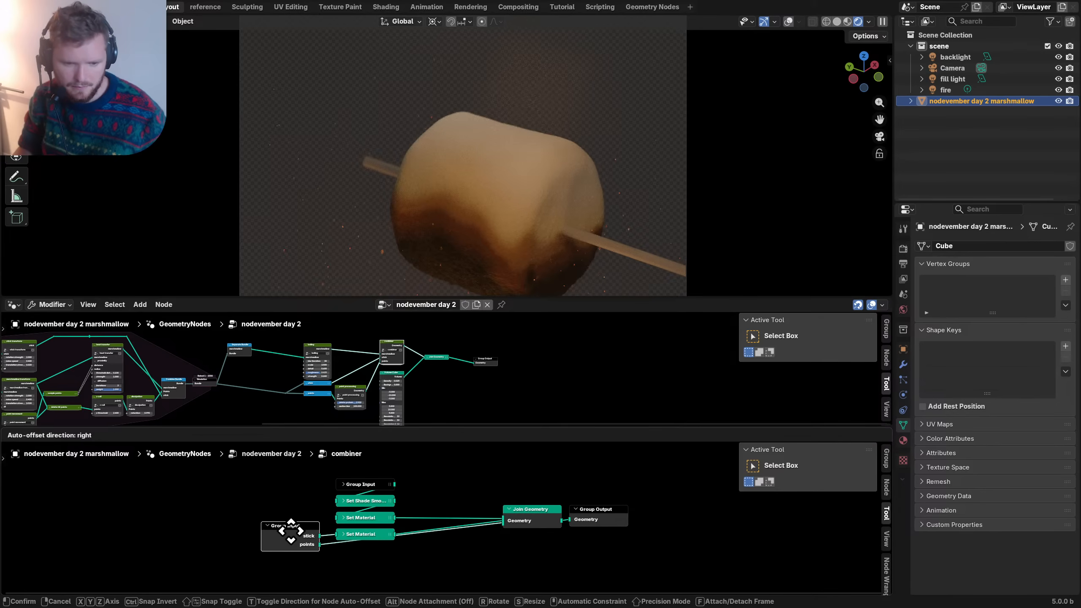
left_click(292, 532)
- Duplicate the Group Input for the points link into Join Geometry and cut the points link from the original Group Input
key("shift+d")
left_click(424, 556)
left_click_drag(453, 569, 502, 526)
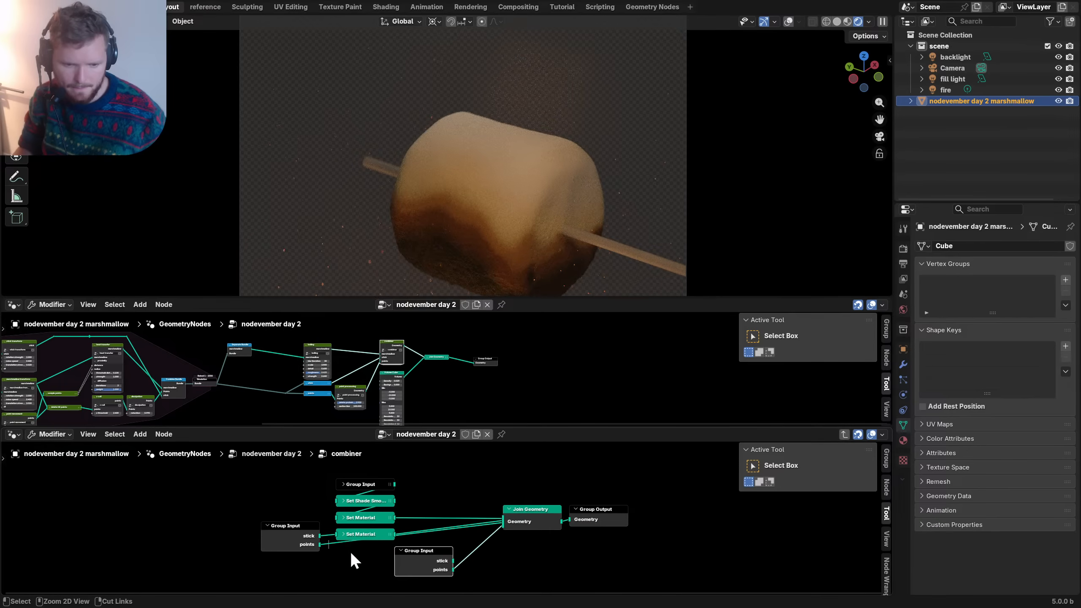
right_click_drag(350, 553, 289, 537, "ctrl")
- Collapse both Group Input nodes, placing the stick one beside the metal Set Material and the points one directly beneath it
left_click(296, 534)
key("h")
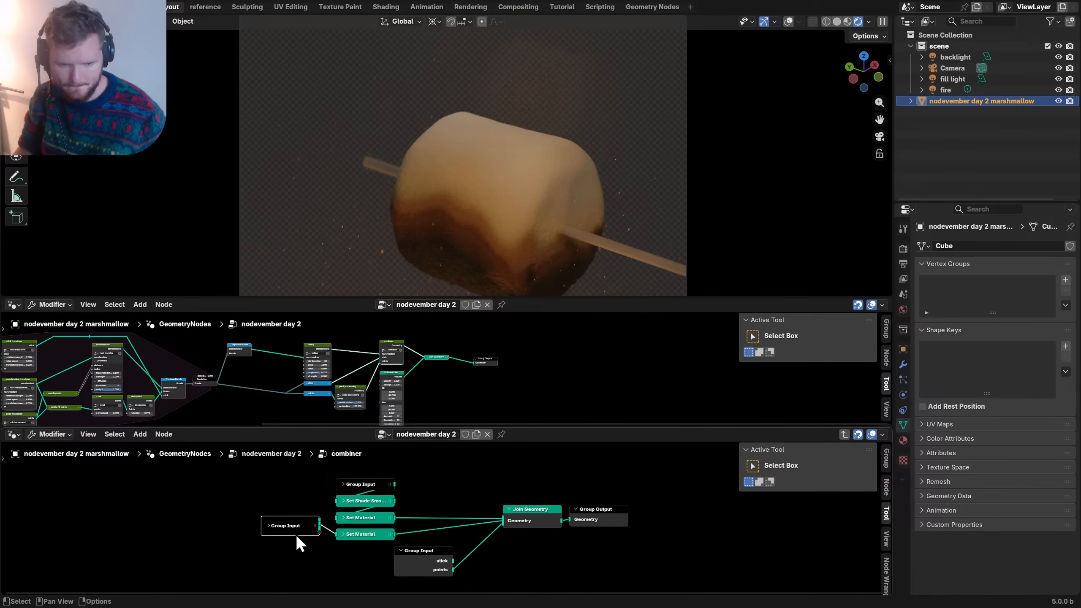
key("g")
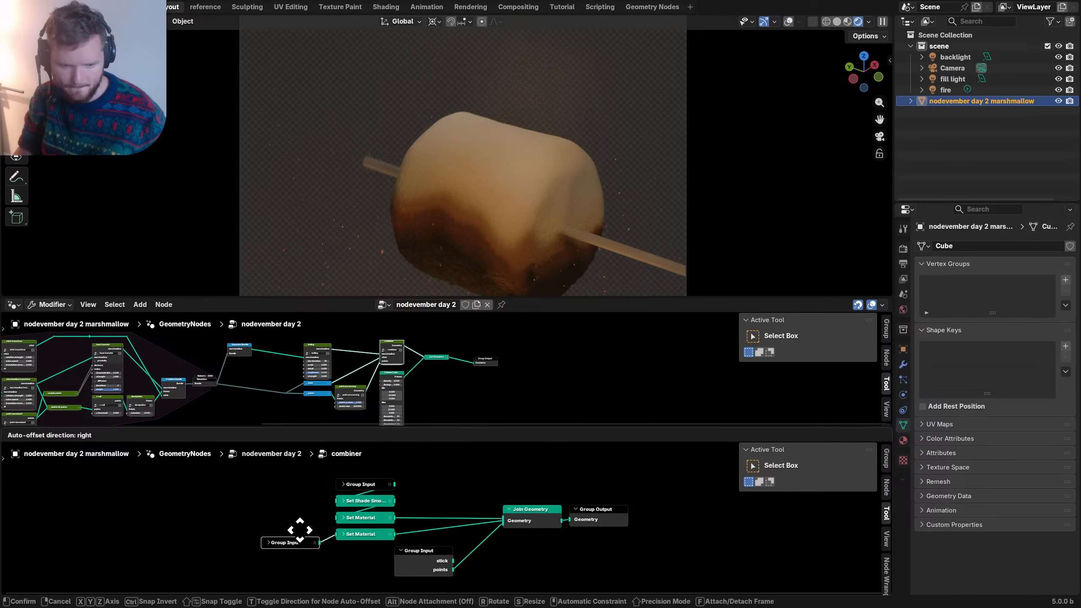
left_click(300, 527)
left_click(432, 561)
key("h")
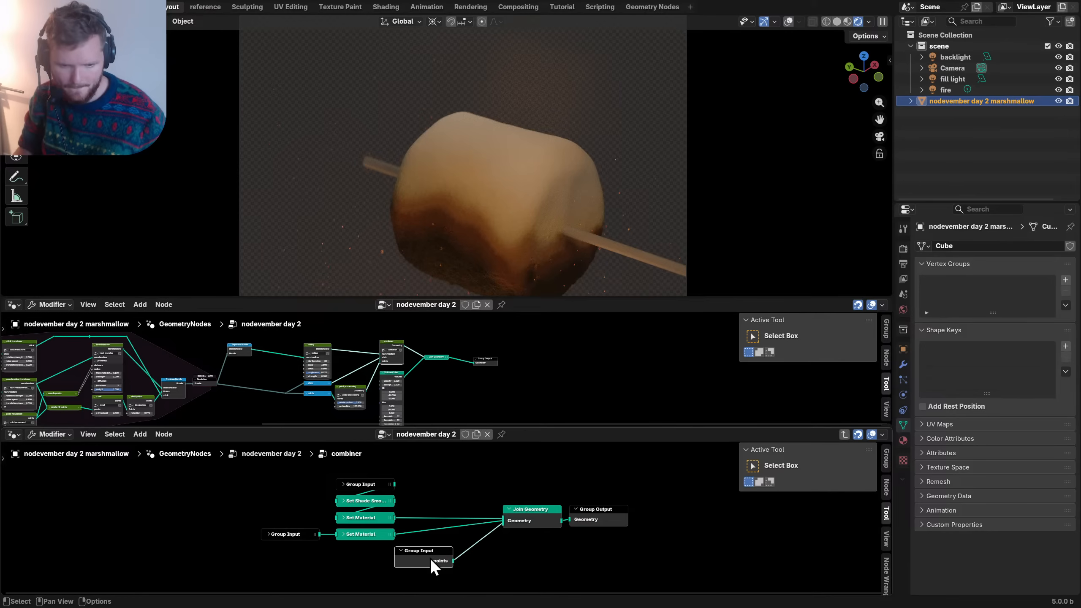
key("g")
left_click(363, 552)
- Move the Join Geometry and Group Output nodes close to the Set Material nodes
left_click_drag(487, 553, 605, 507)
key("g")
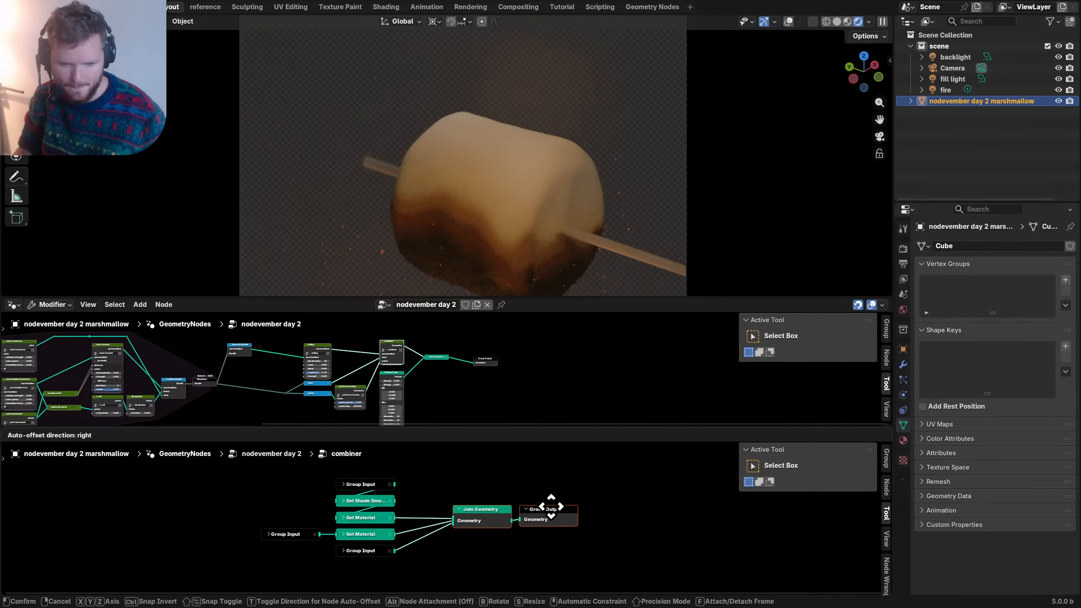
left_click(514, 513)
- Expand the three Group Input nodes, align the marshmallow and stick inputs beside the nodes they feed, and save the file
left_click(372, 550)
left_click(289, 533, "shift")
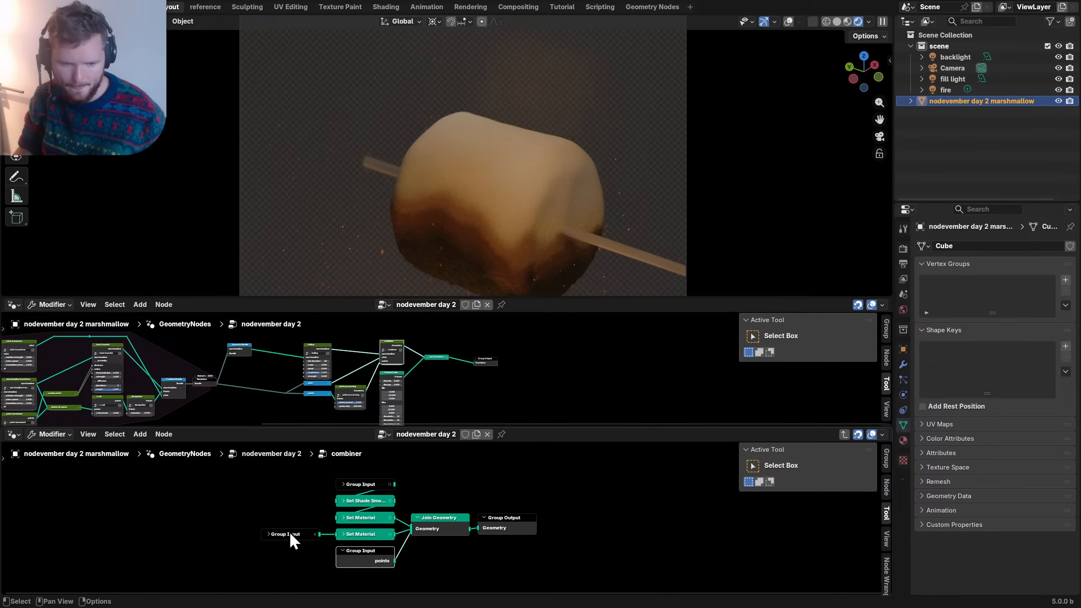
key("h")
left_click(353, 487)
key("h")
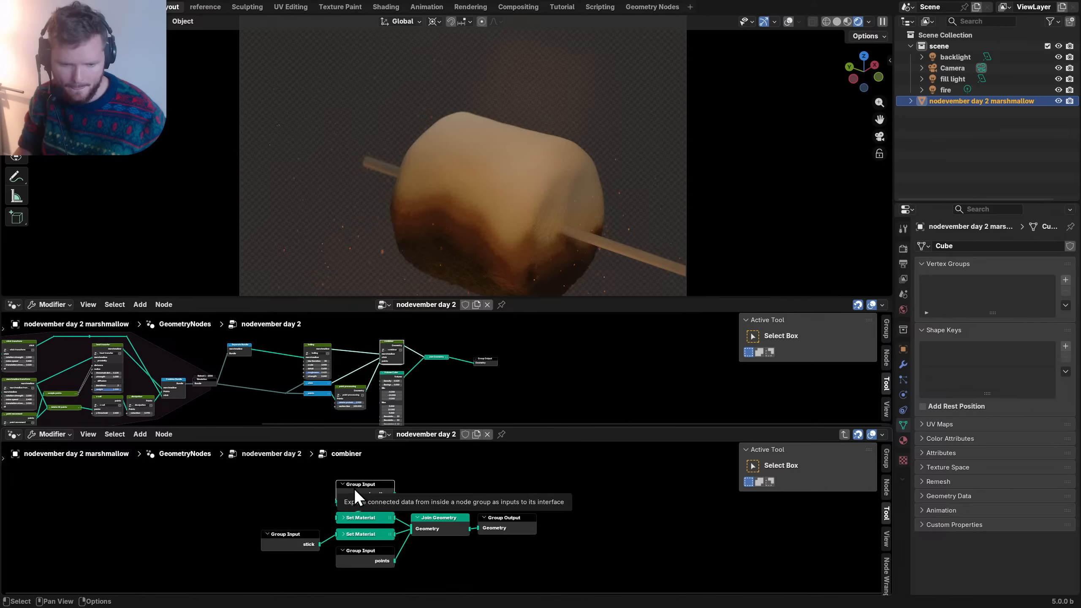
key("g")
left_click(282, 508)
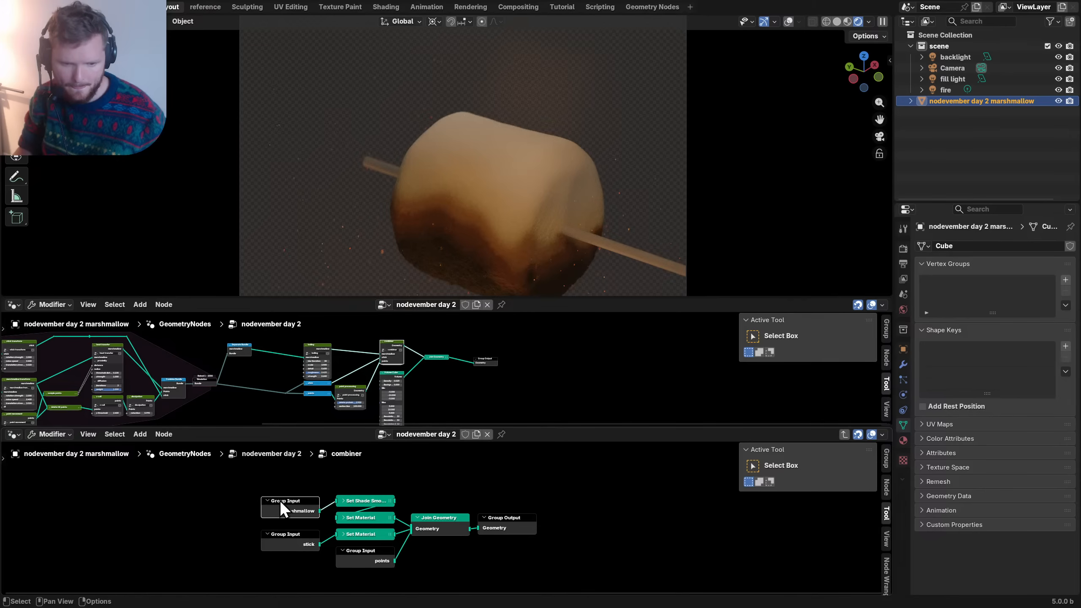
left_click_drag(259, 569, 313, 488)
key("g")
left_click(312, 481)
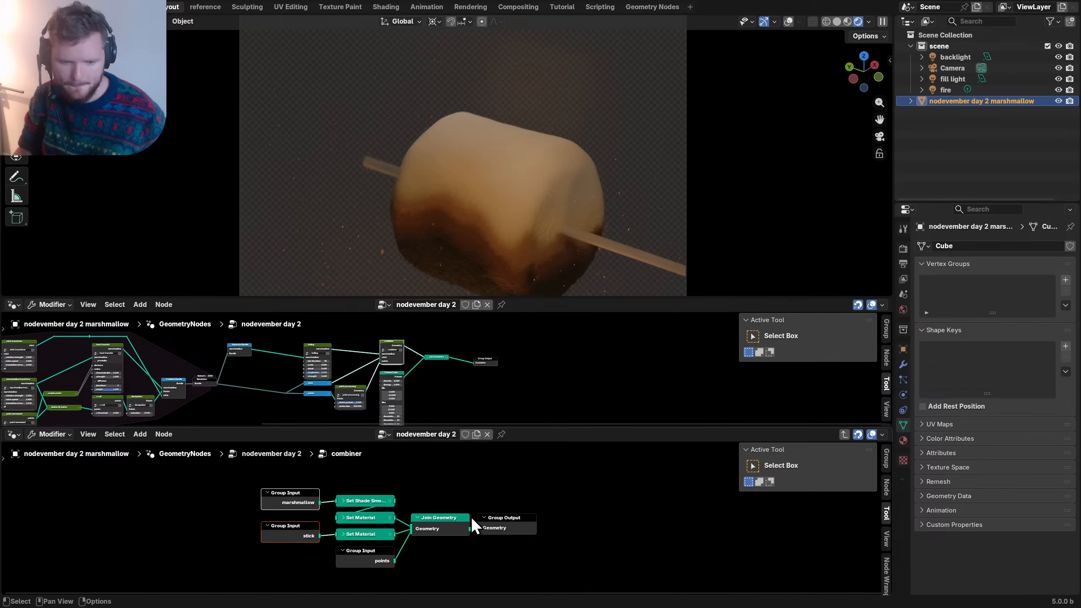
key("ctrl+s")
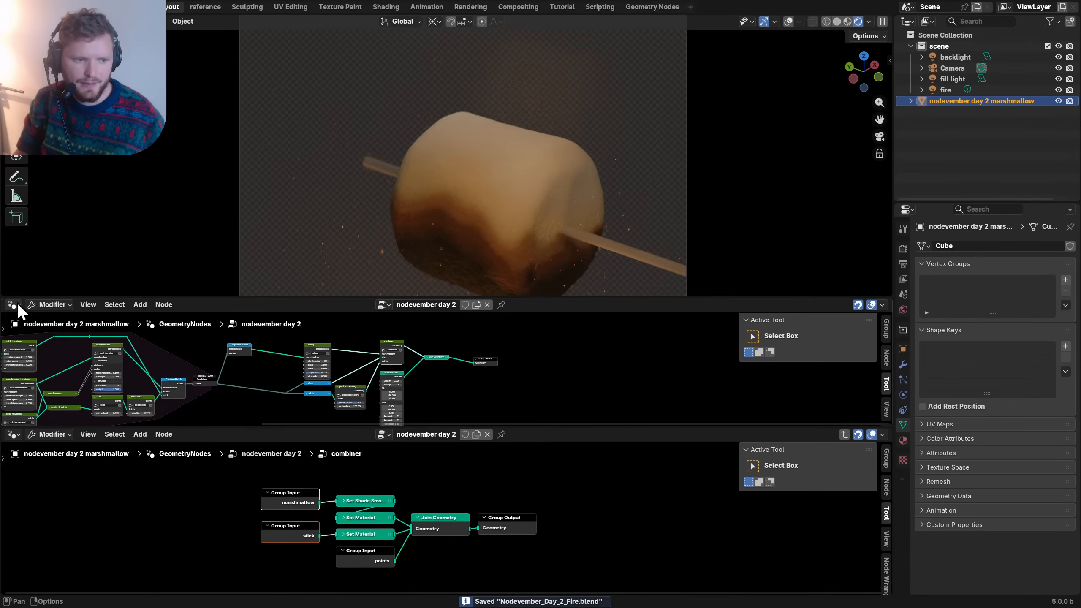
- Replace the two geometry node editors with a single shader editor showing the metal material, and save the file
left_click(13, 434)
key("s")
left_click_drag(3, 431, 53, 410)
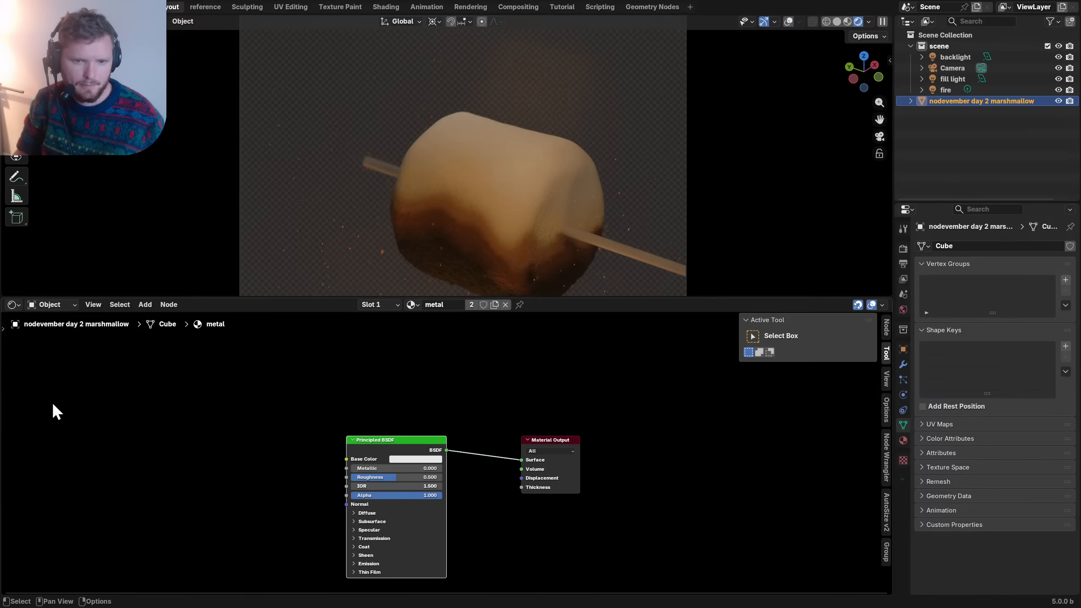
scroll(393, 483, "up", 3)
middle_click_drag(393, 483, 414, 451)
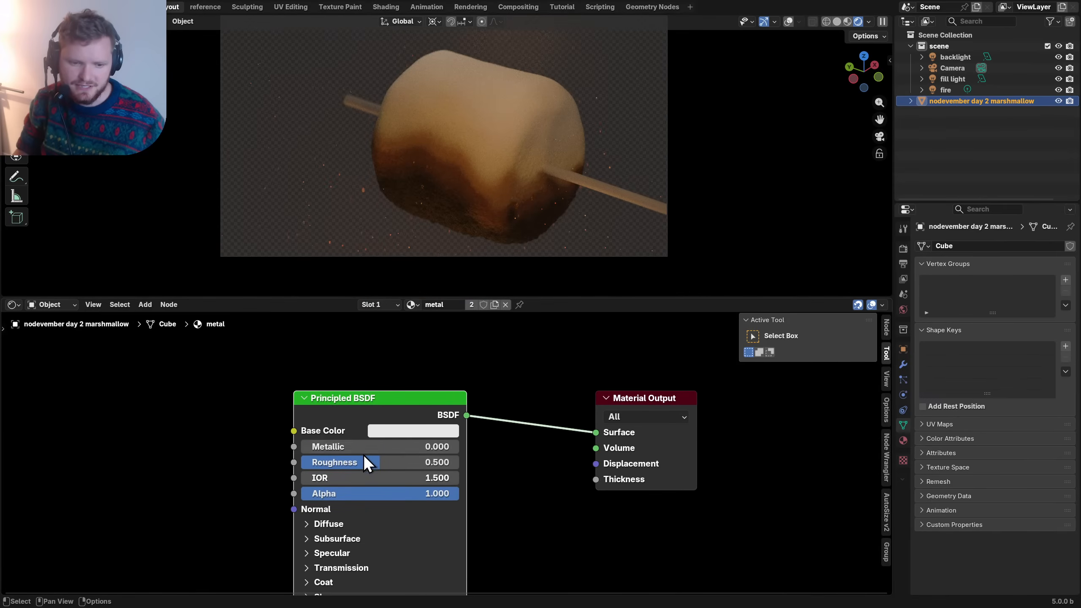
key("ctrl+s")
- Set the metal shader's Metallic to 1.000 and Roughness to 0.466, and darken its Base Color to a light grey
left_click_drag(340, 448, 461, 449)
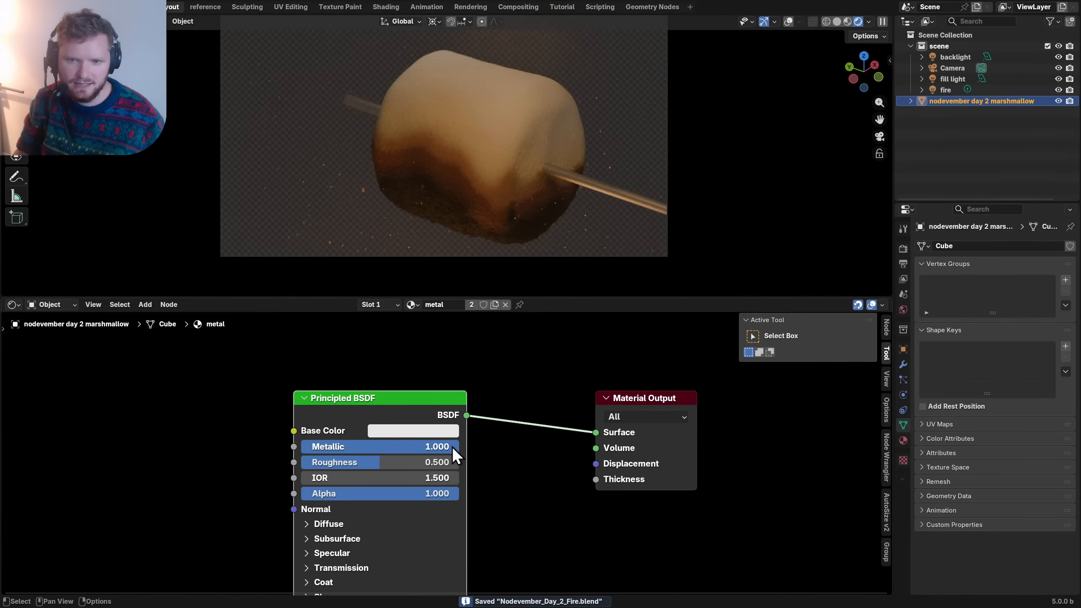
mouse_move(364, 464)
left_mouse_down()
mouse_move(306, 464)
mouse_move(383, 462)
mouse_move(374, 462)
left_mouse_up()
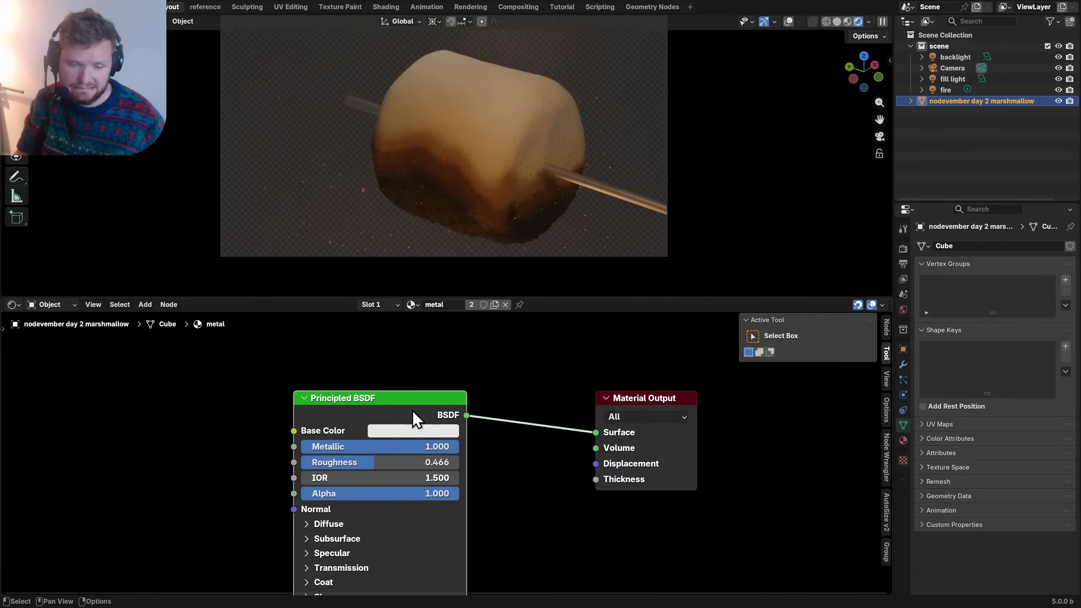
left_click(425, 431)
left_click_drag(498, 233, 499, 223)
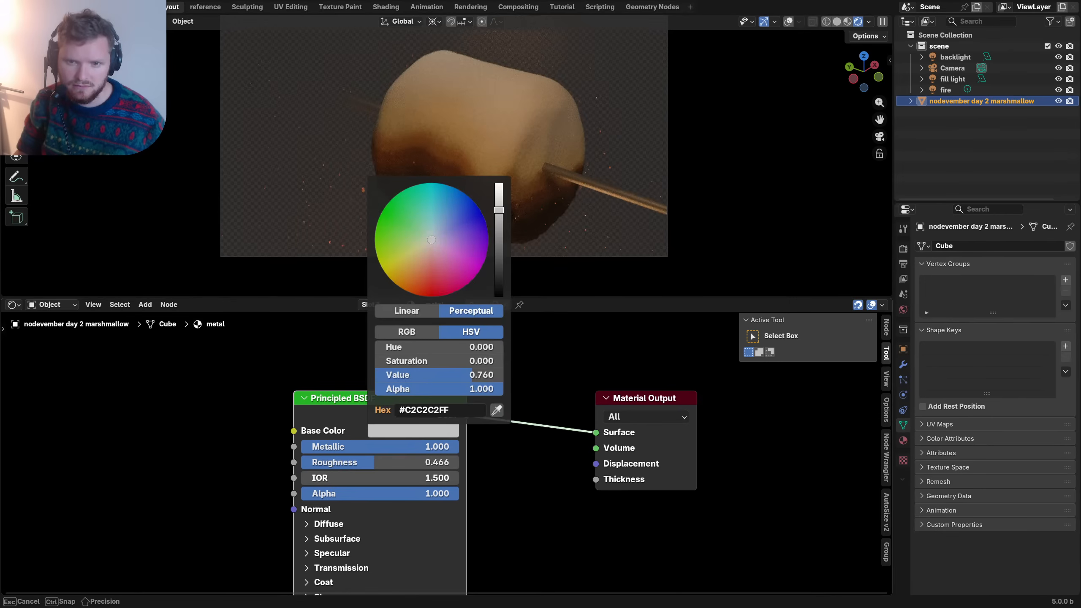
left_click_drag(498, 209, 496, 213)
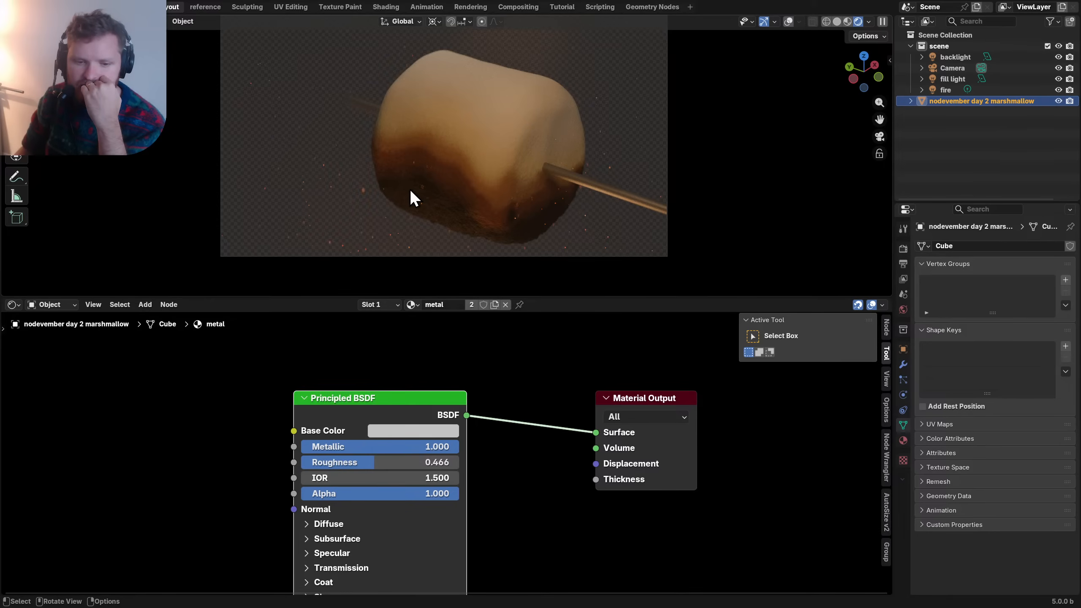
- Compare the metal shader with a temporary default Principled BSDF on the stick and delete the temporary node
key("shift+a")
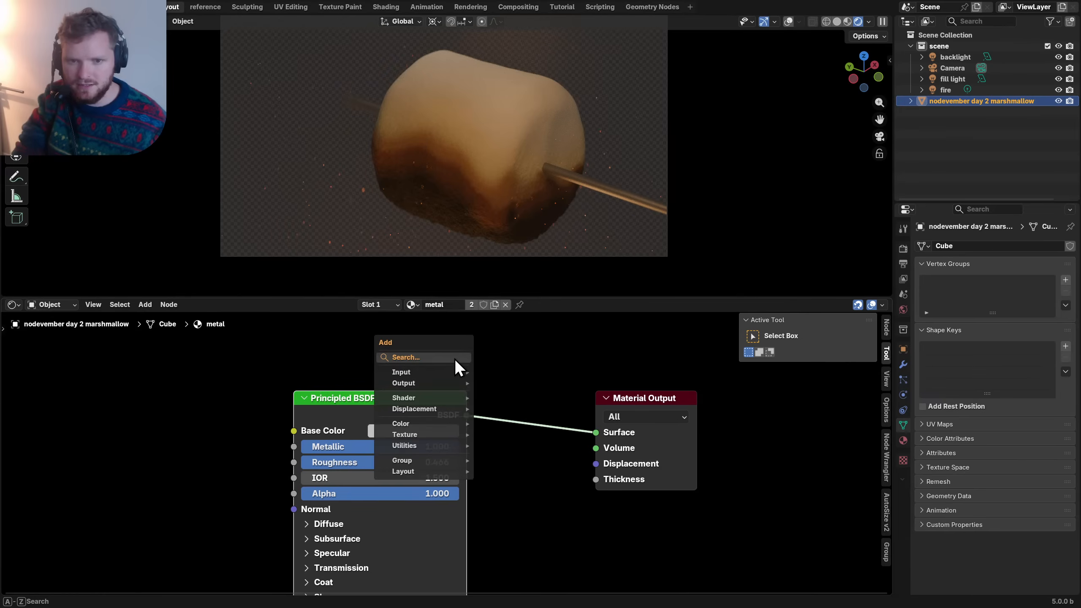
type("prin")
key("Return")
left_click(535, 501)
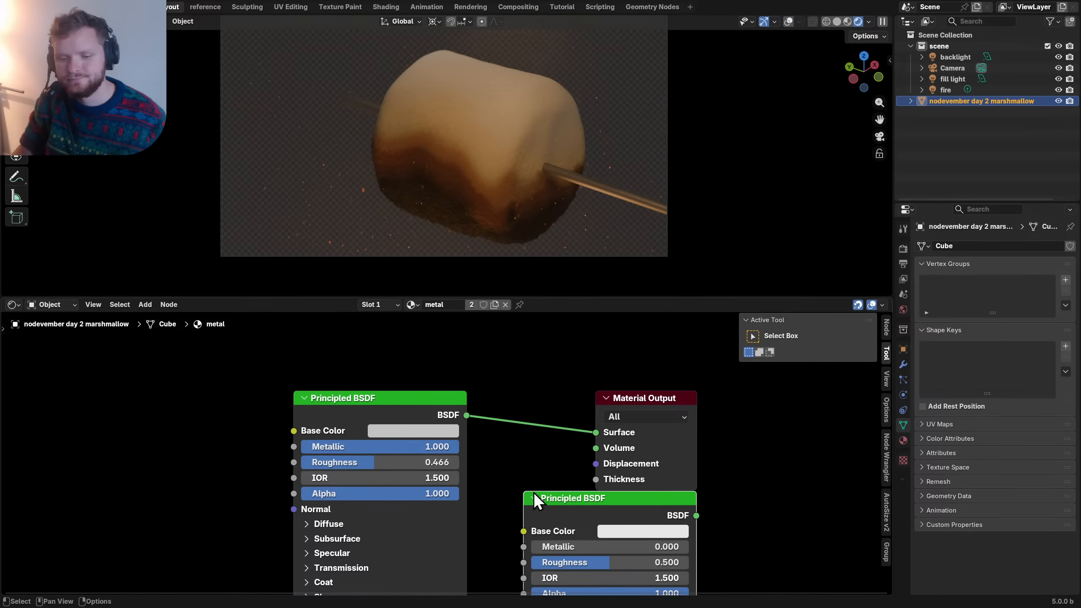
left_click(564, 502, "ctrl+shift")
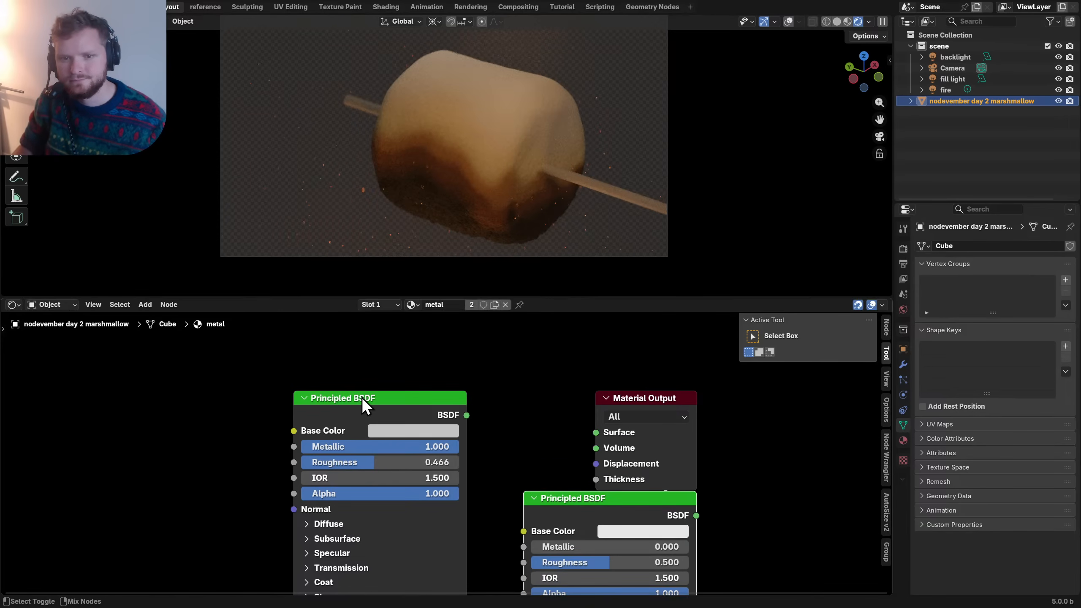
left_click(356, 399, "ctrl+shift")
left_click(561, 497)
key("x")
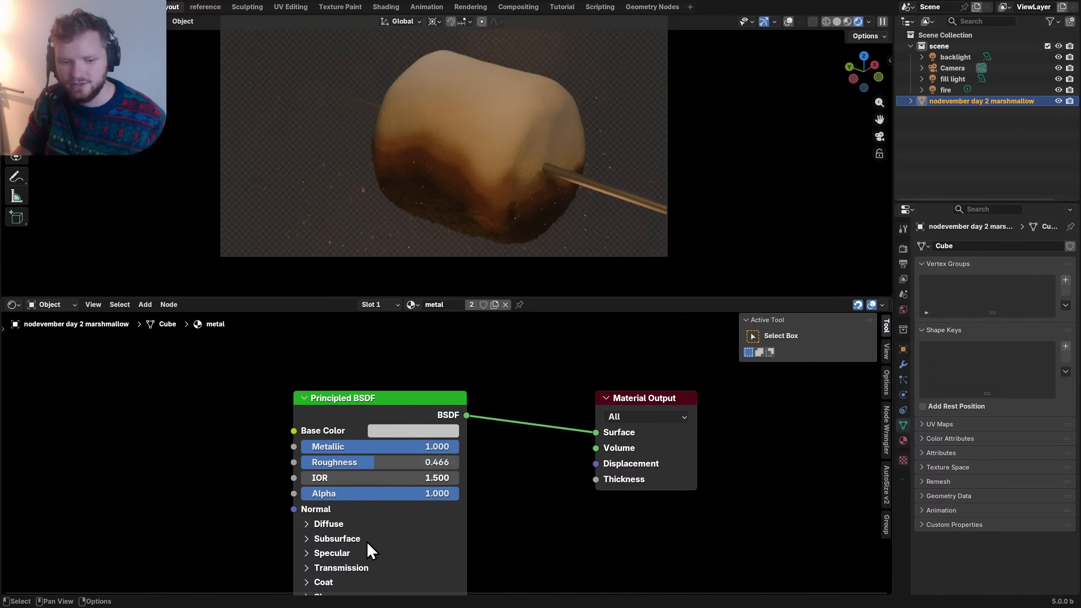
- Save the file and set the metal shader's specular Anisotropic value to 1.000
scroll(405, 488, "up", 2)
key("ctrl+s")
left_click(408, 473)
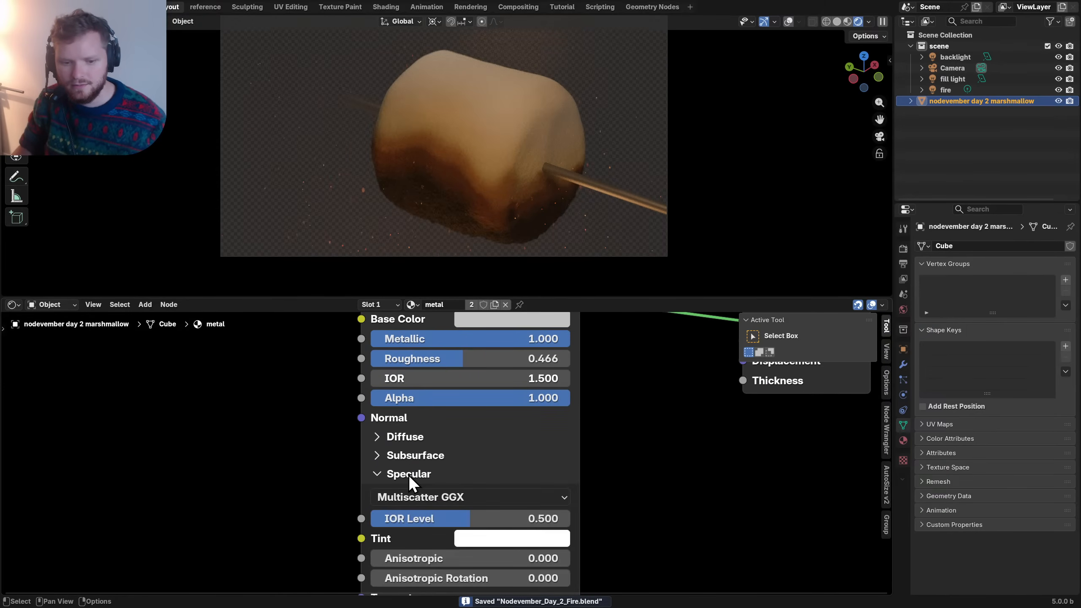
middle_click_drag(434, 535, 418, 490)
left_click_drag(417, 512, 556, 514)
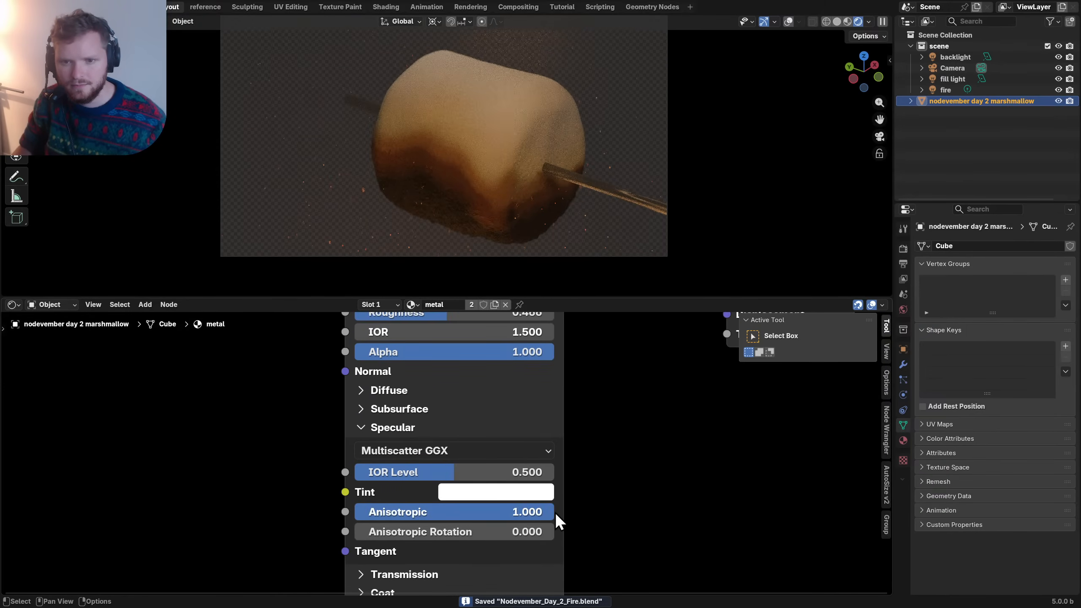
- Set the metal shader's specular Anisotropic value to 0.5 and its Roughness to 0.367
left_click(511, 513)
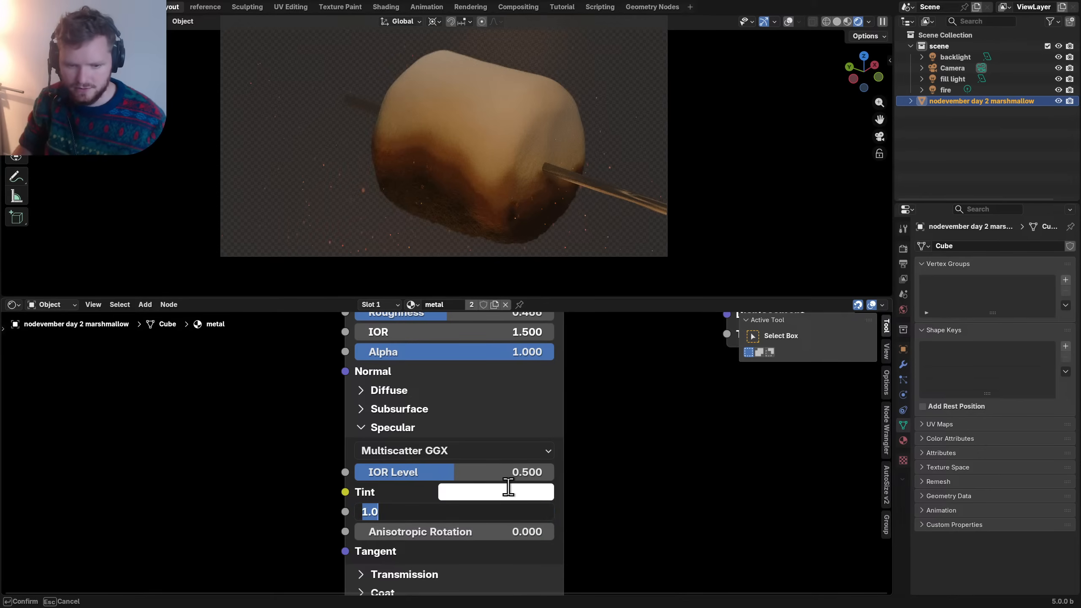
type(".5")
key("Return")
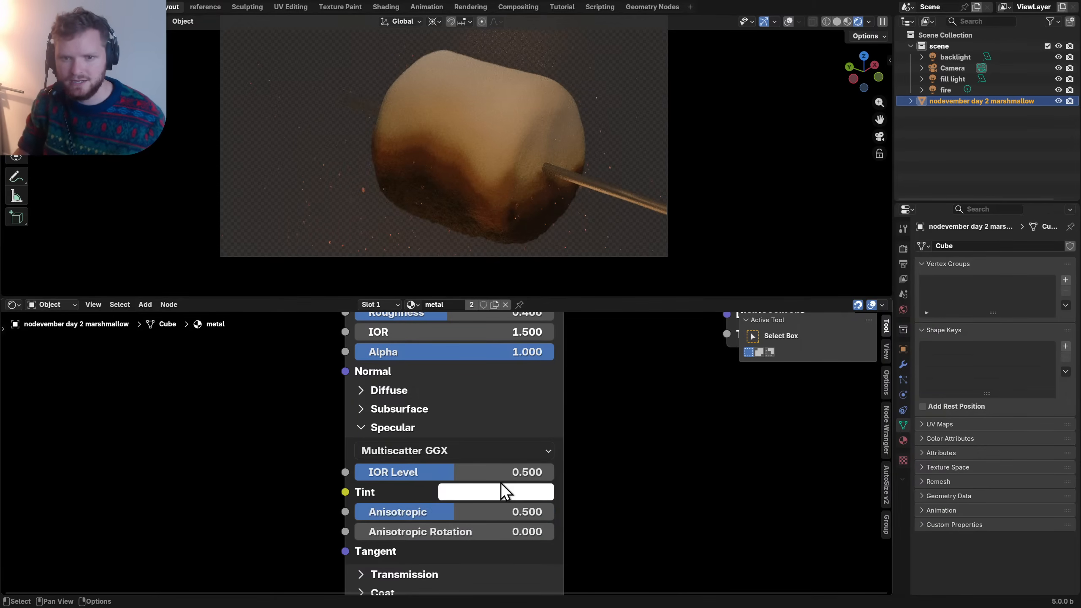
middle_click_drag(496, 360, 493, 394)
left_click_drag(454, 355, 425, 346)
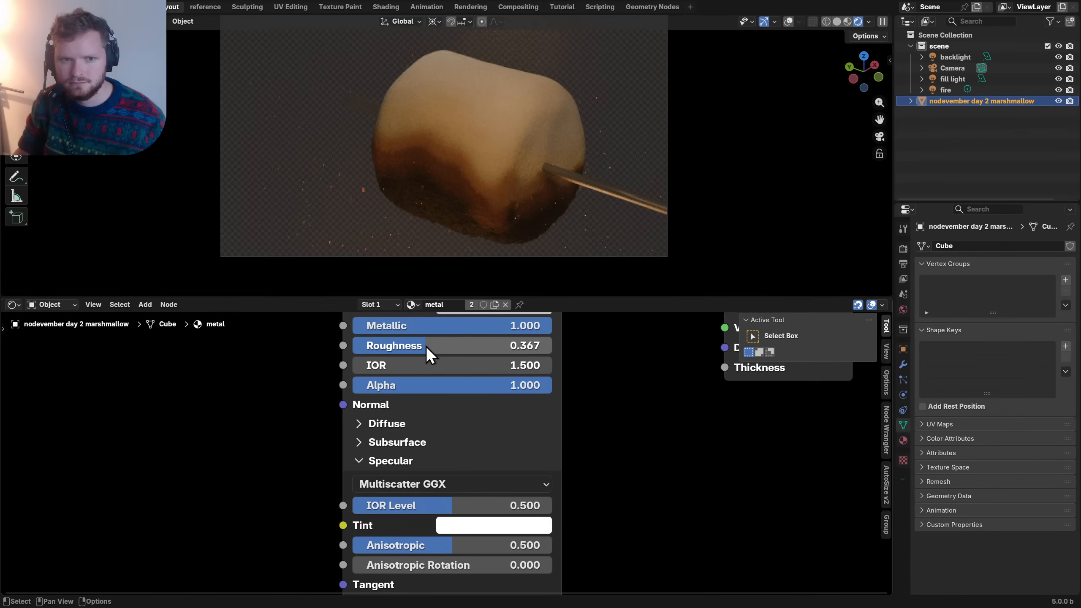
- Tint the metal shader's Base Color from grey to a pale warm beige with low saturation and save the file
middle_click_drag(426, 346, 450, 431)
left_click(454, 395)
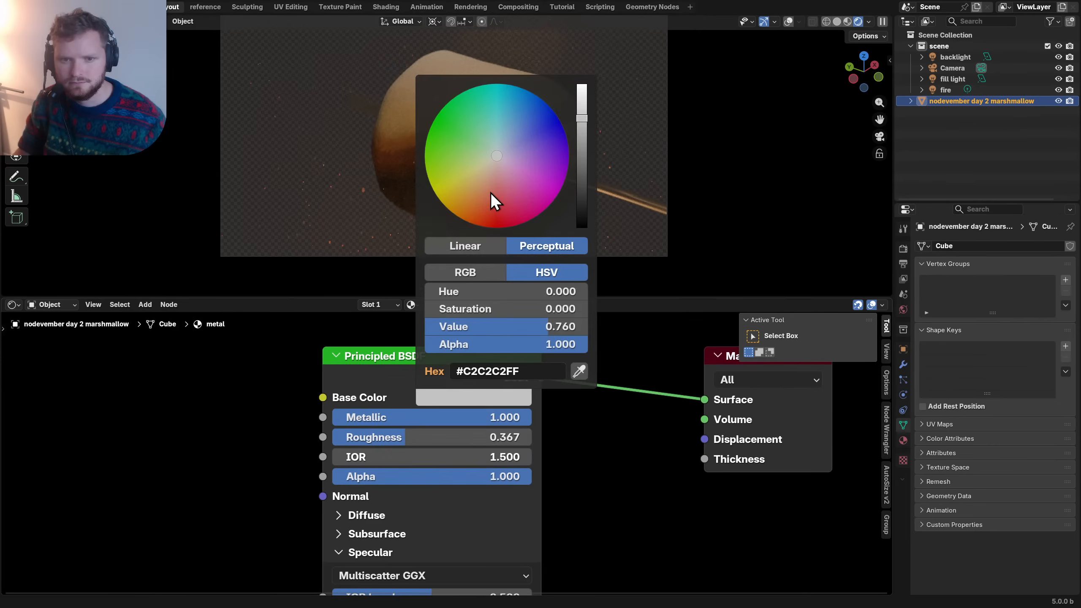
left_click_drag(490, 175, 488, 173)
left_click_drag(480, 309, 461, 309)
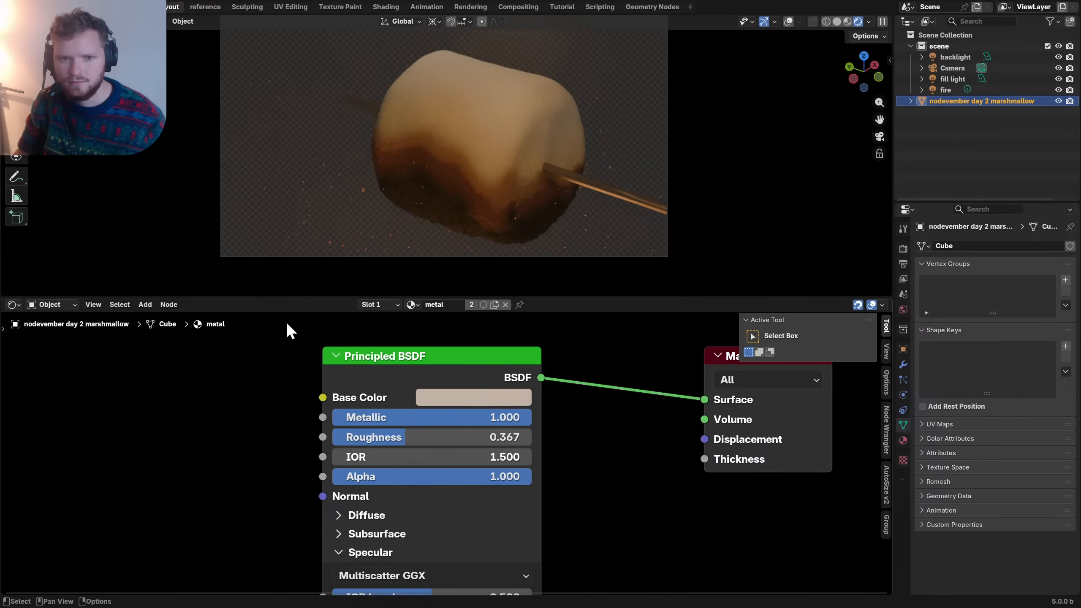
key("ctrl+s")
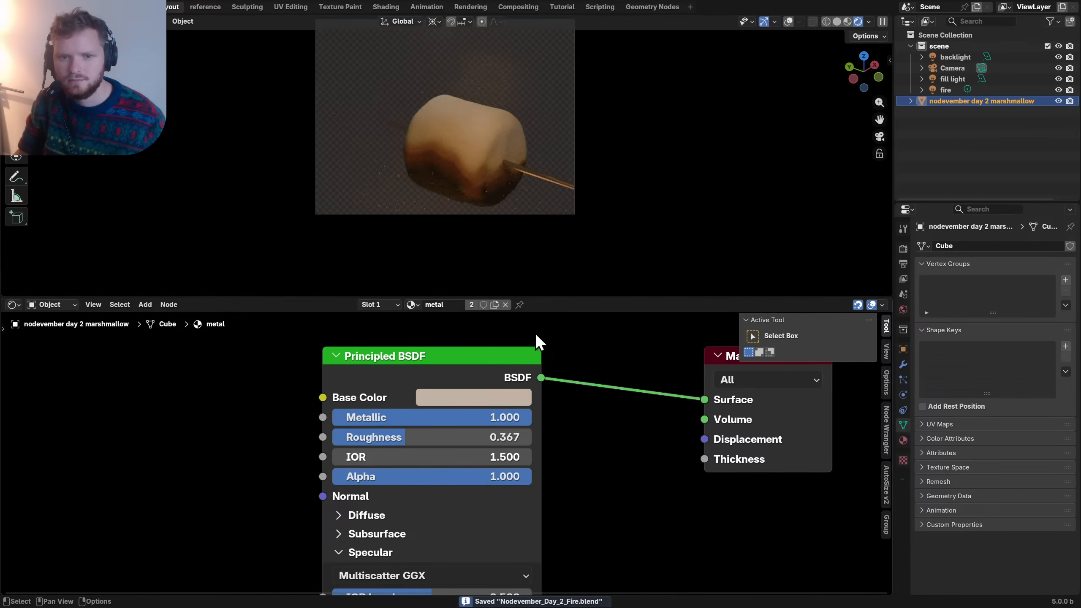
- Purge all unused local and linked data-blocks recursively from the file and take the window out of fullscreen
scroll(485, 210, "up", 2)
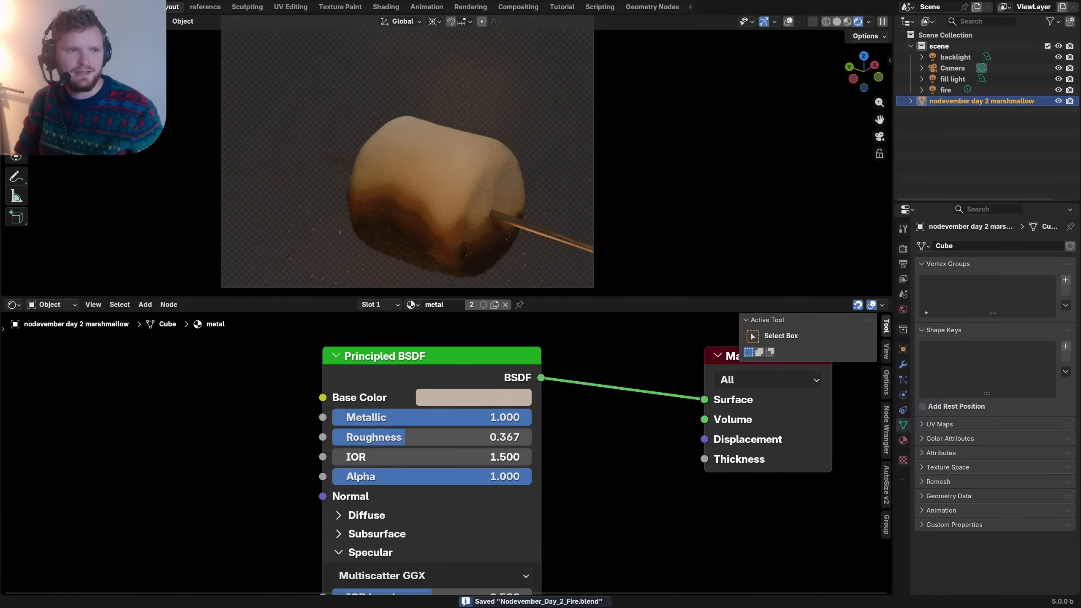
left_click(21, 7)
mouse_move(107, 212)
left_click(162, 209)
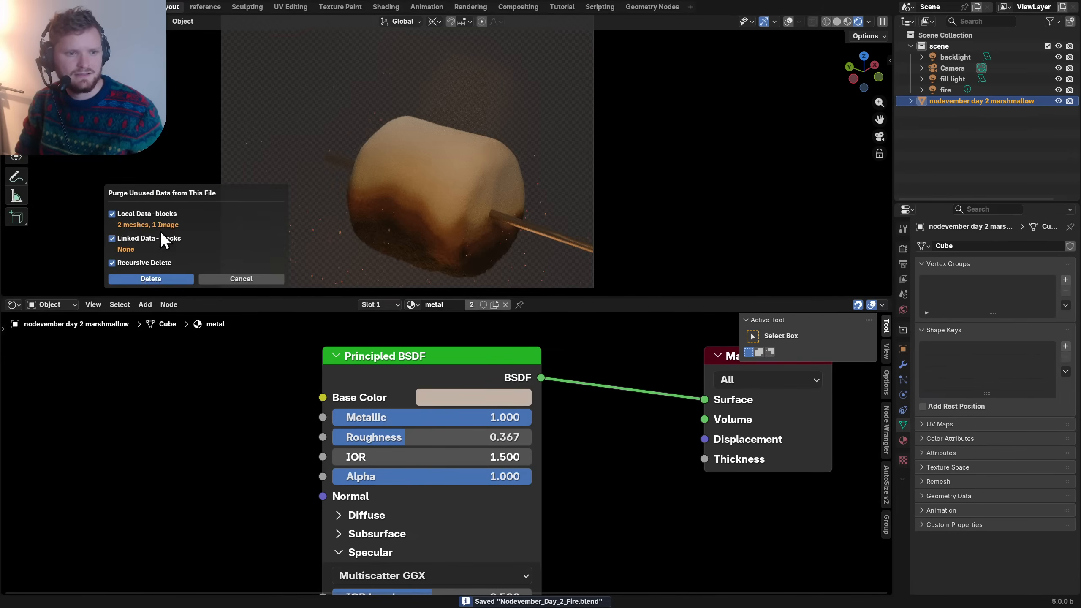
left_click(150, 278)
key("q")
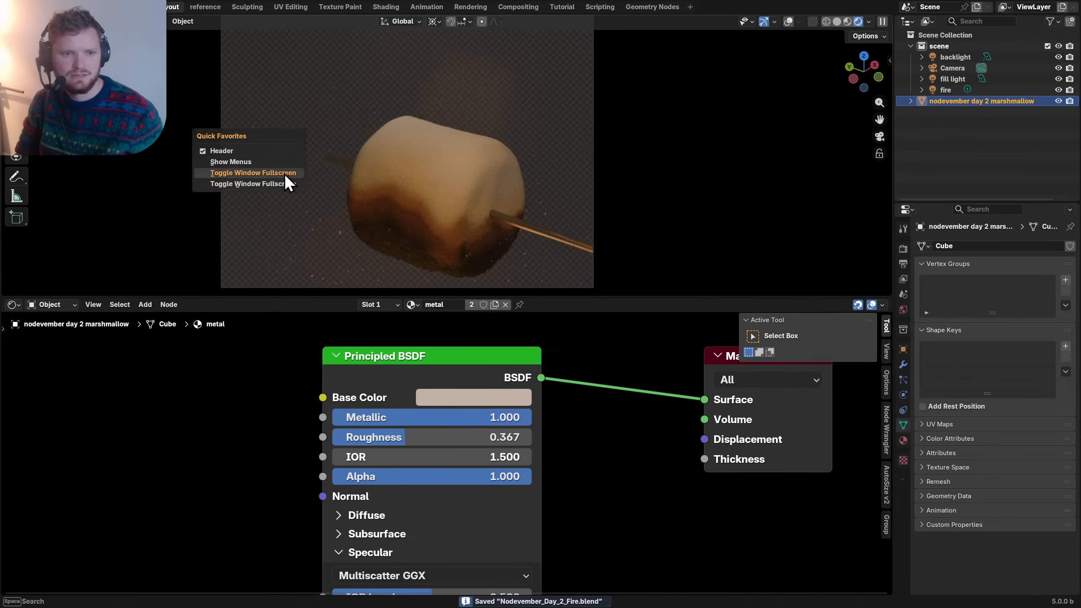
left_click(284, 174)
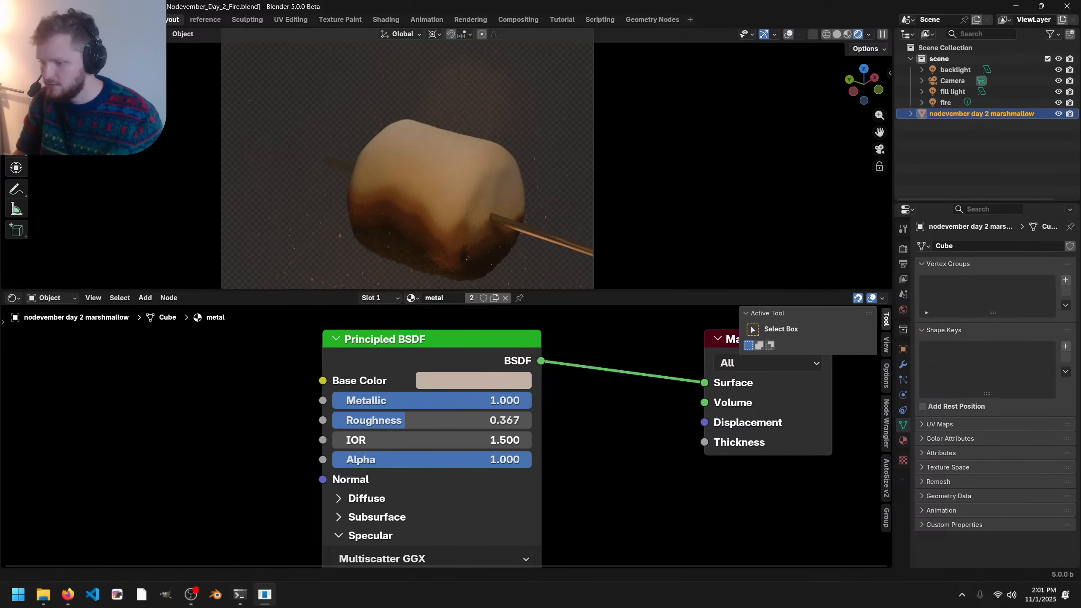
- Switch to the Firefox window with the CGMatter website, maximize it, and view the free nodes page
key("alt+Tab")
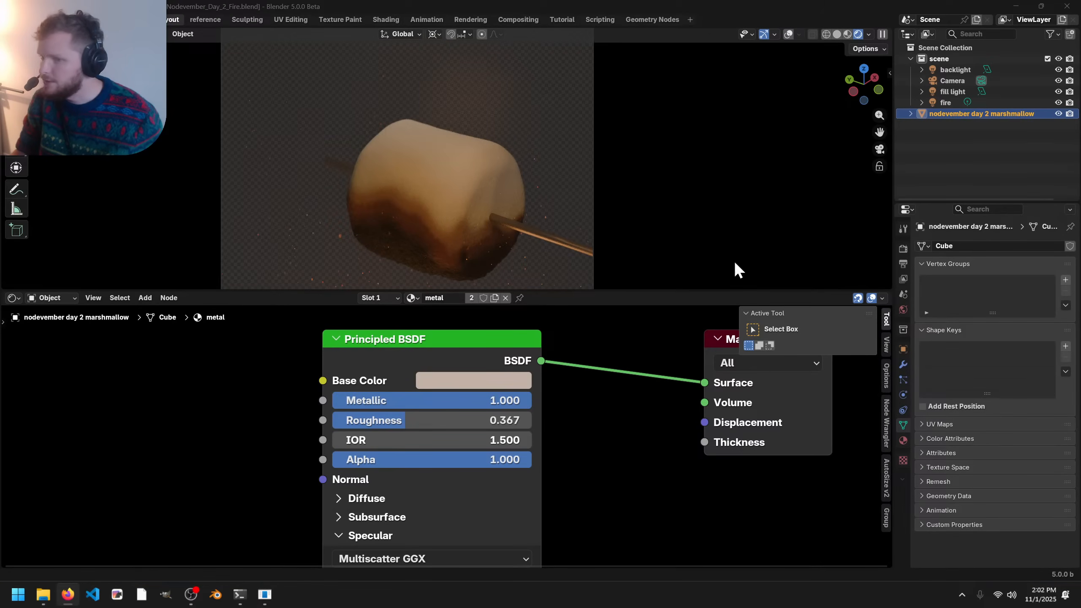
key("alt+Tab")
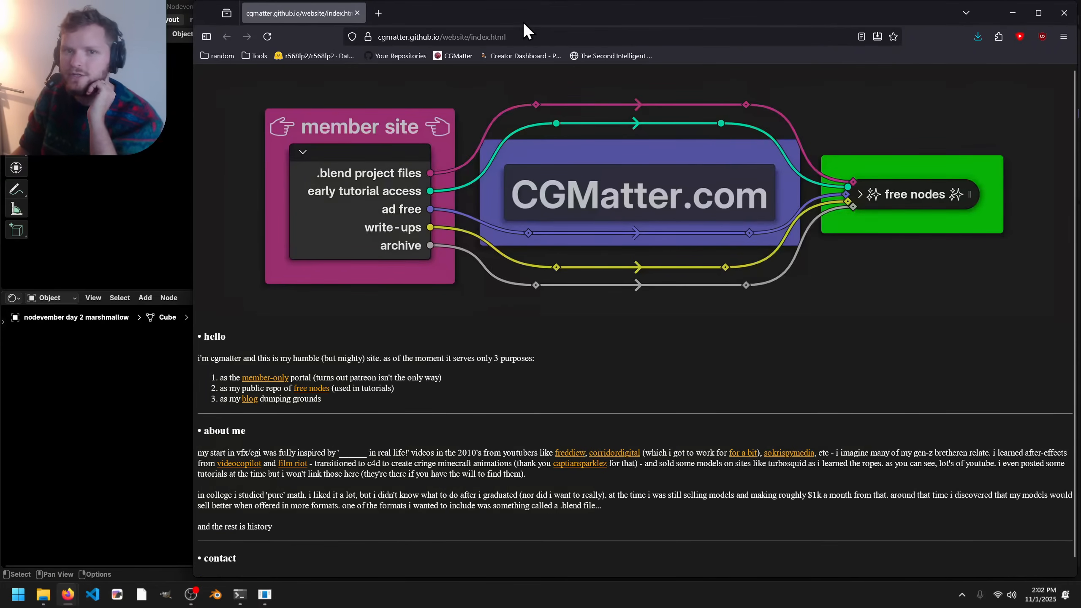
left_click_drag(520, 18, 491, 0)
scroll(726, 293, "down", 1)
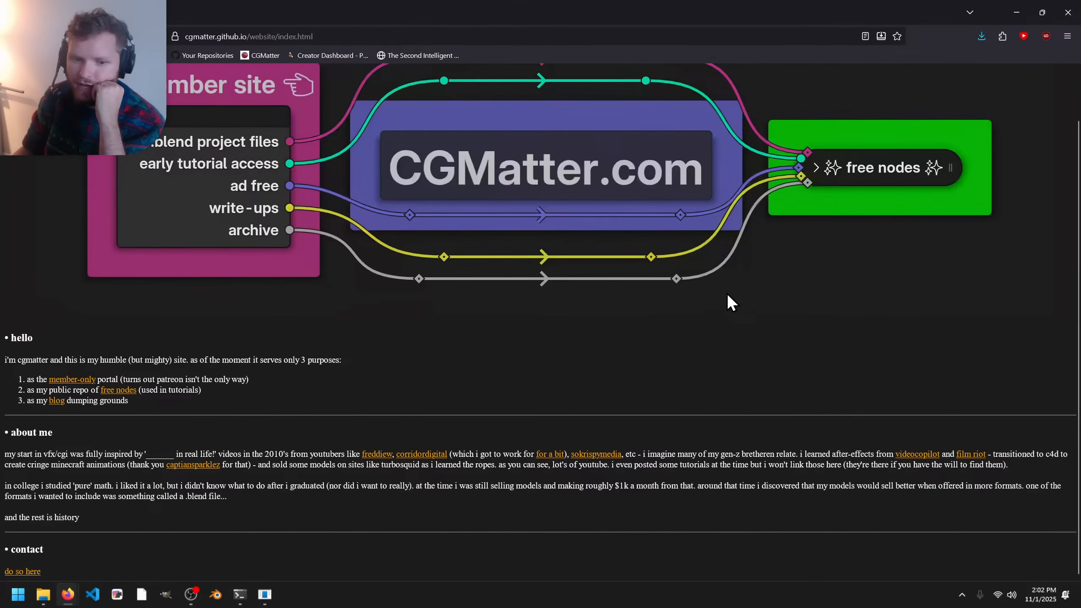
scroll(731, 288, "up", 1)
left_click(891, 228)
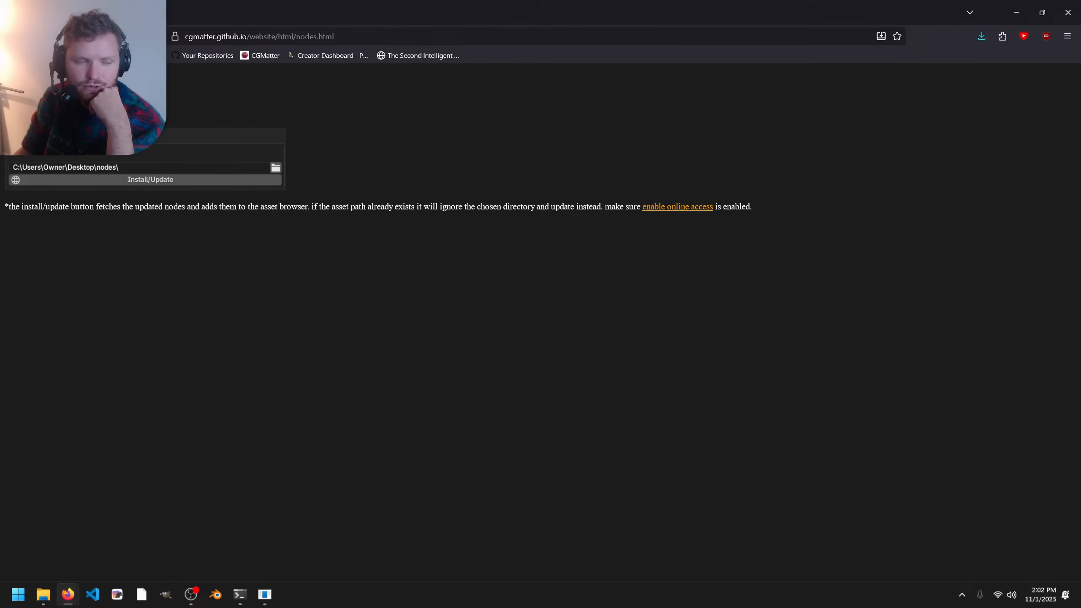
left_click(12, 36)
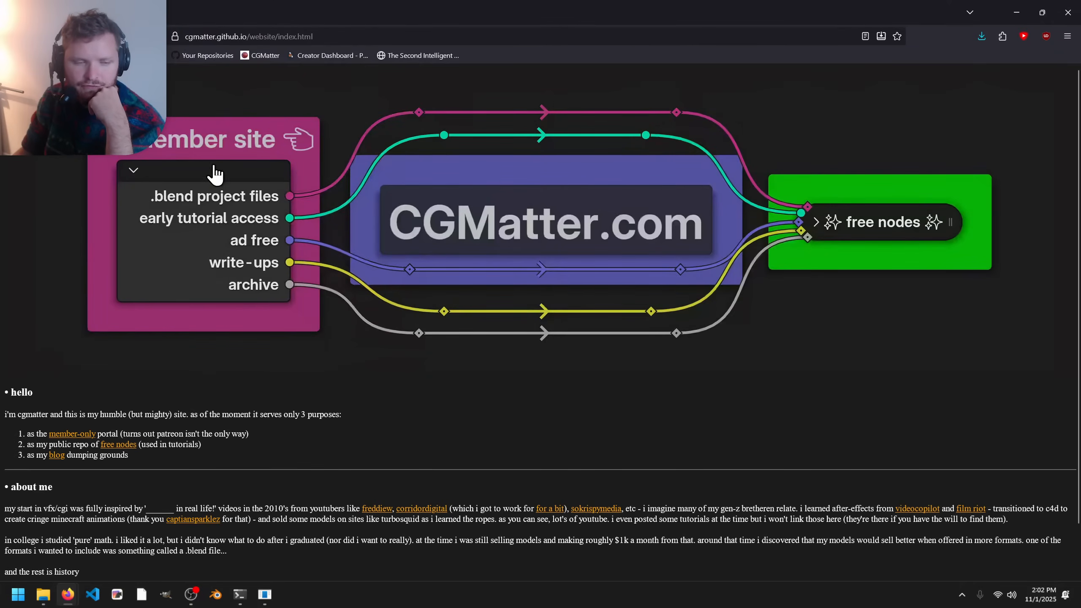
- Open the member site's catalog of posts and look at the handwriting post
left_click(234, 216)
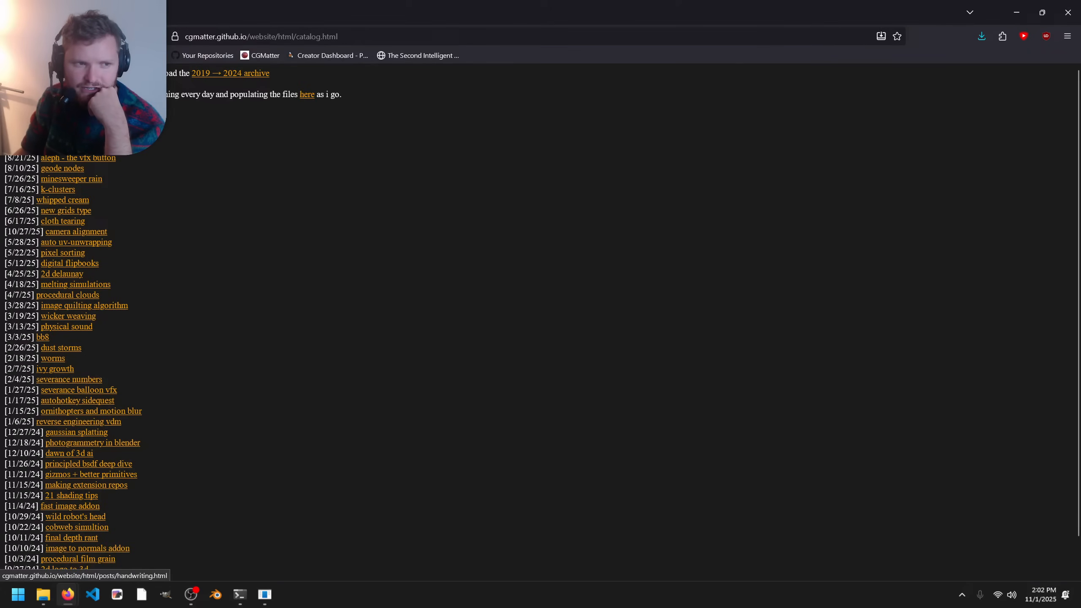
left_click(64, 116)
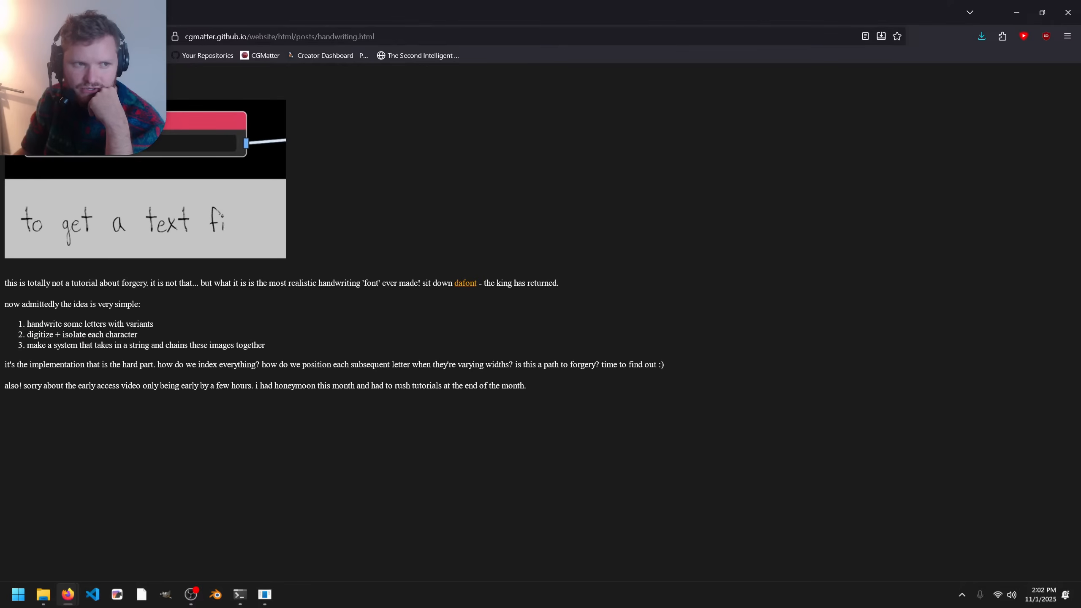
key("alt+Left")
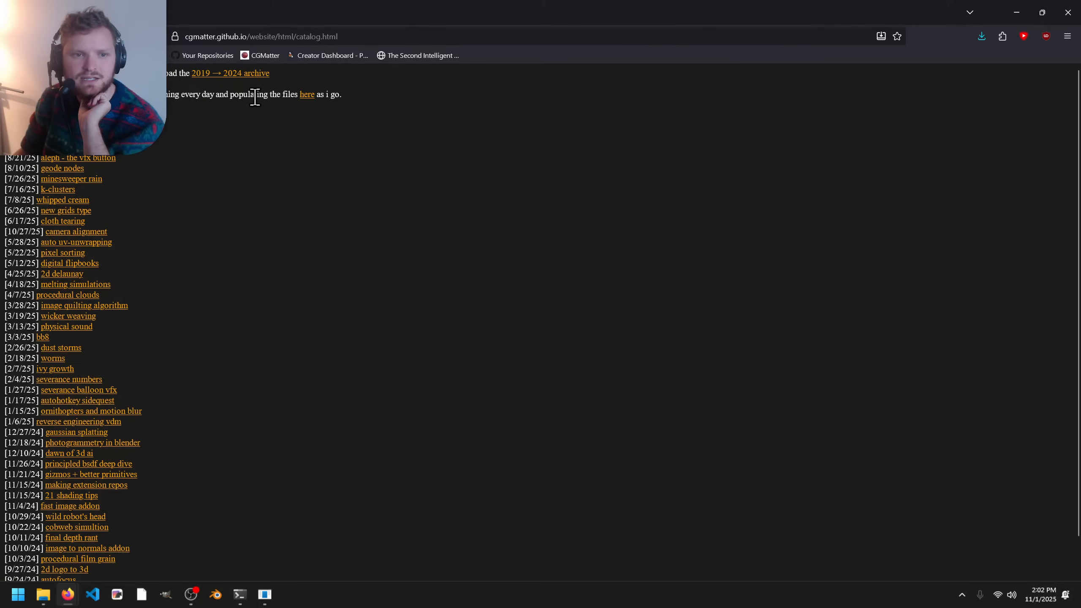
- Read the catalog's note about daily files and view the linked Nodevember 2025 page
left_click_drag(255, 95, 372, 116)
left_click(227, 97)
left_click_drag(162, 94, 195, 95)
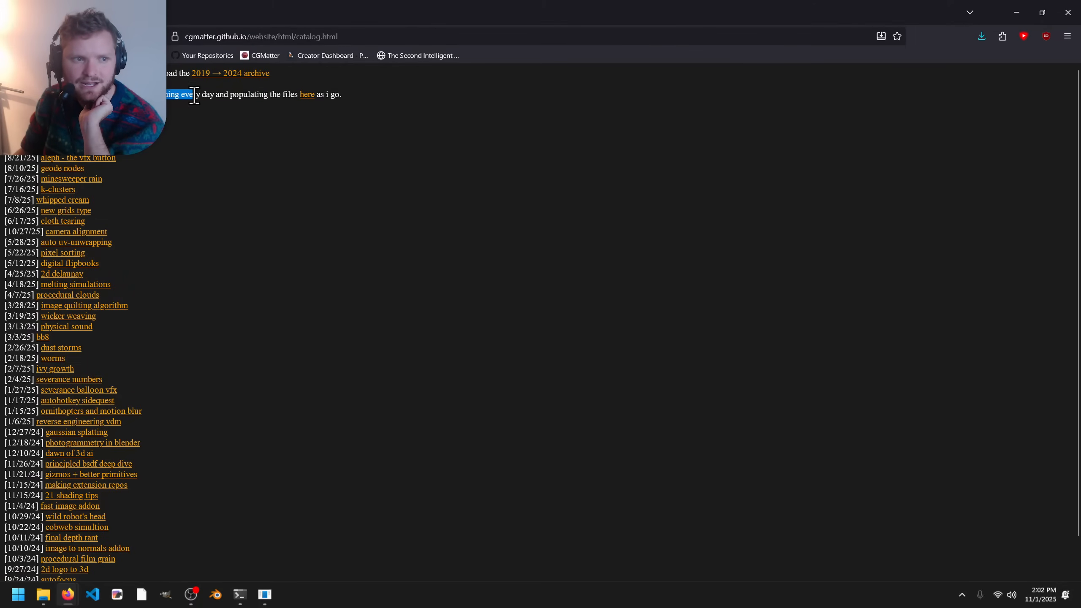
left_click(307, 96)
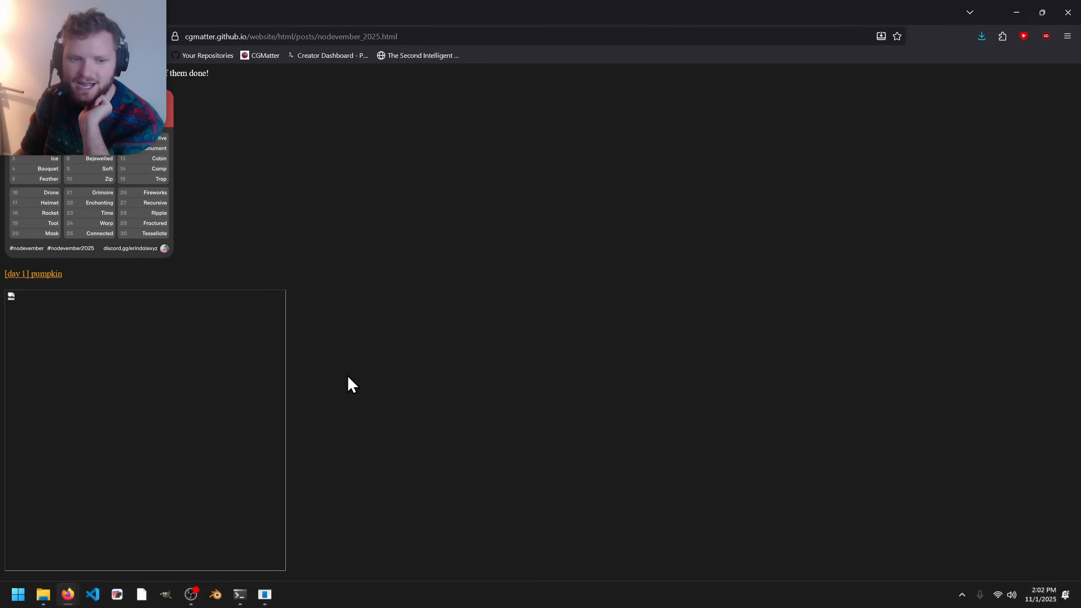
key("alt+Left")
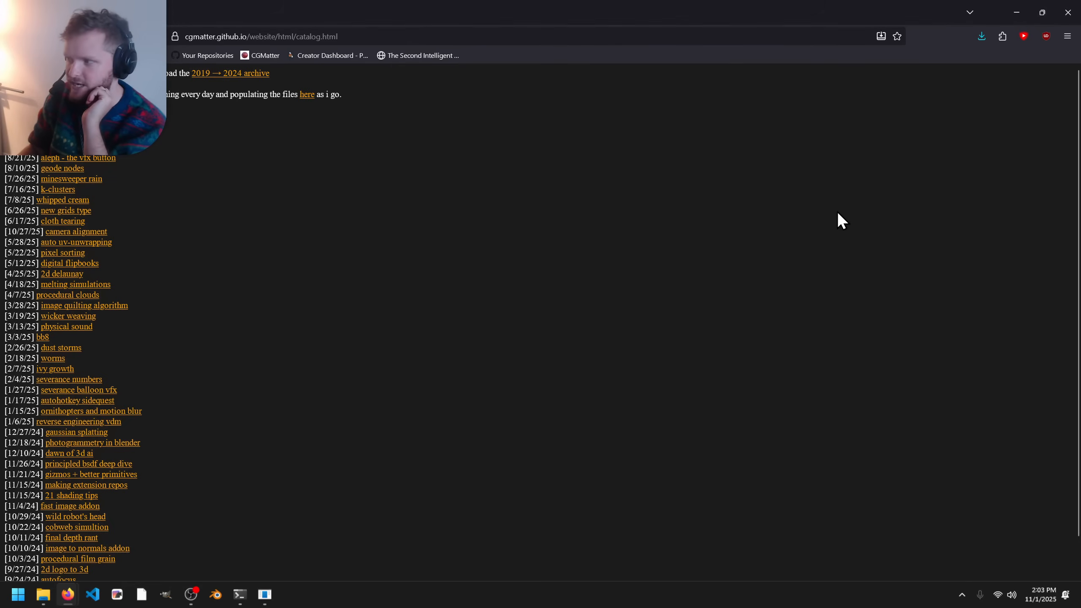
- Check the 2019 → 2024 archive link, close its tab, and look through the full list of catalog posts
left_click(237, 73)
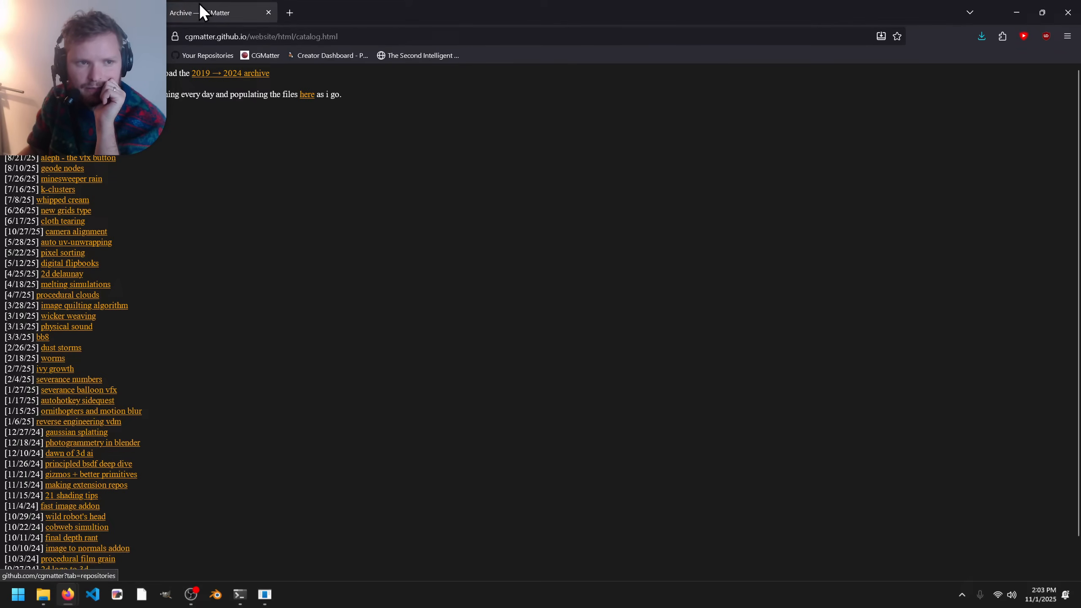
left_click(269, 13)
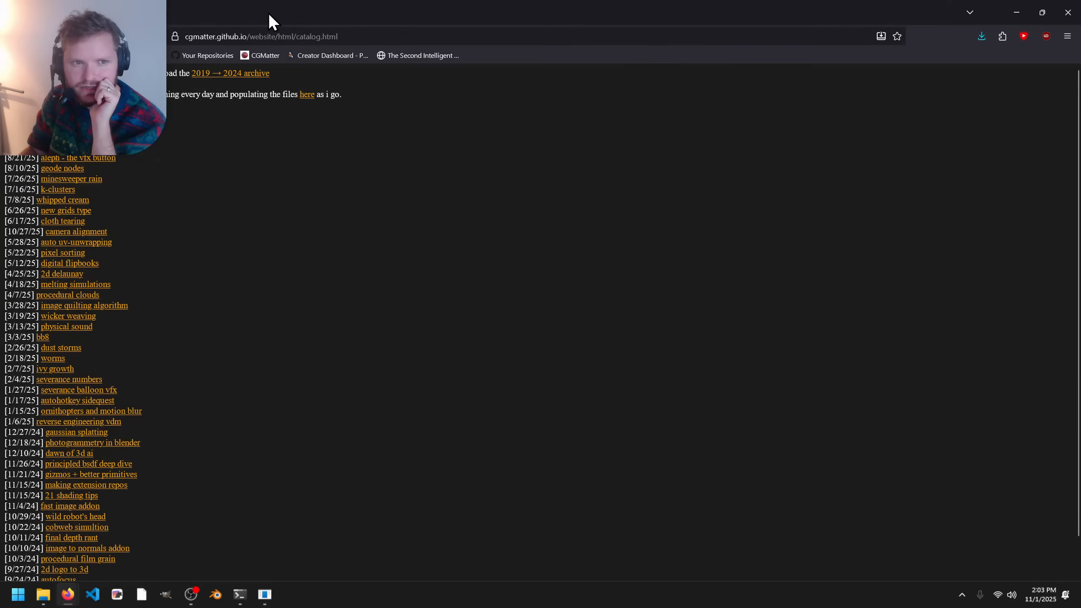
scroll(169, 239, "down", 1)
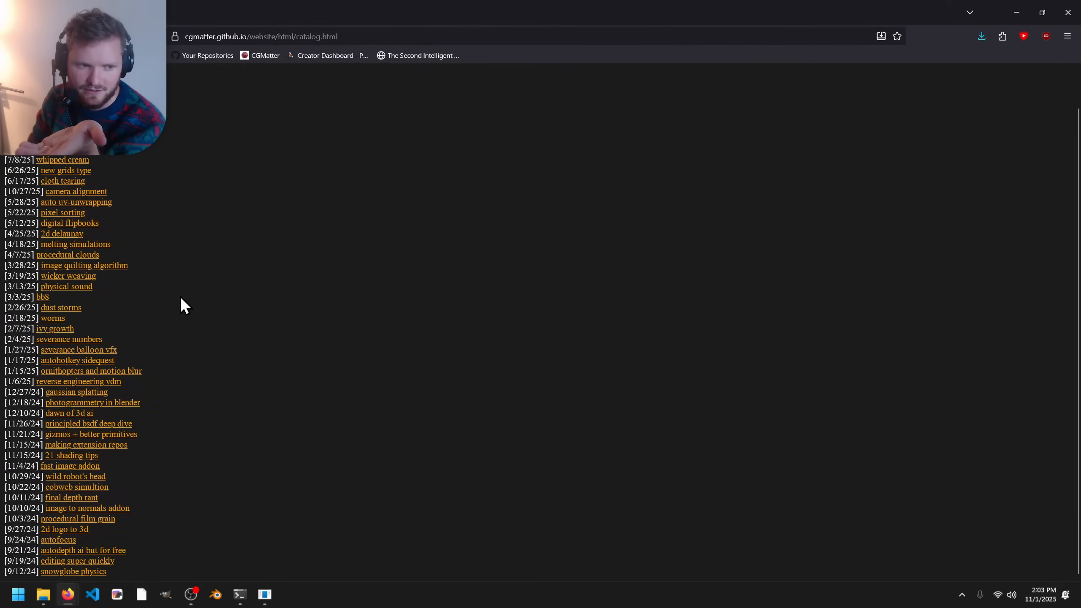
scroll(175, 293, "up", 1)
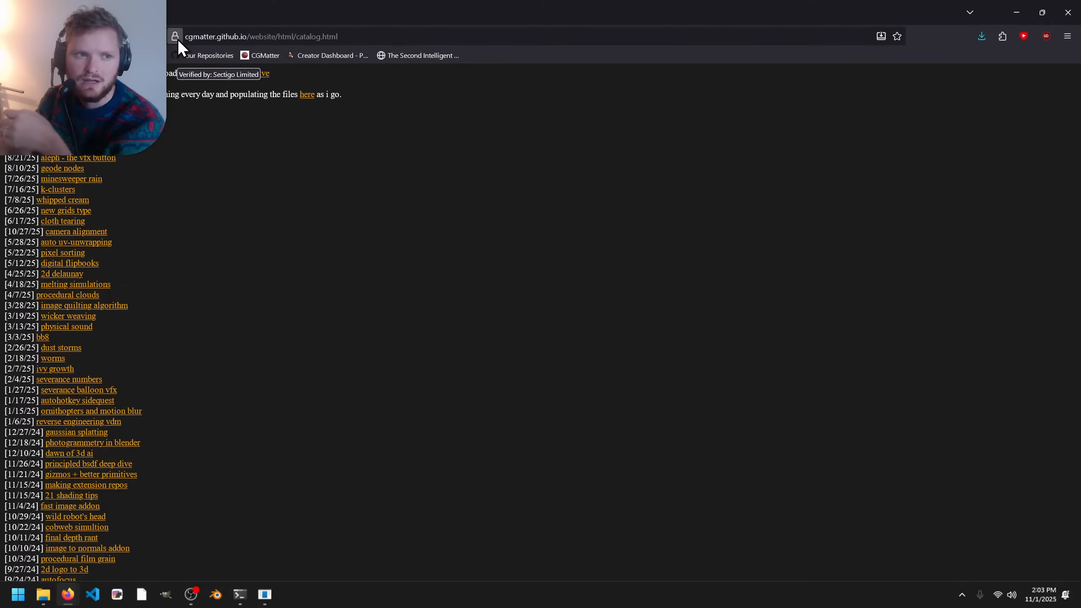
- Close the browser to return to Blender and save the marshmallow file
left_click(1067, 9)
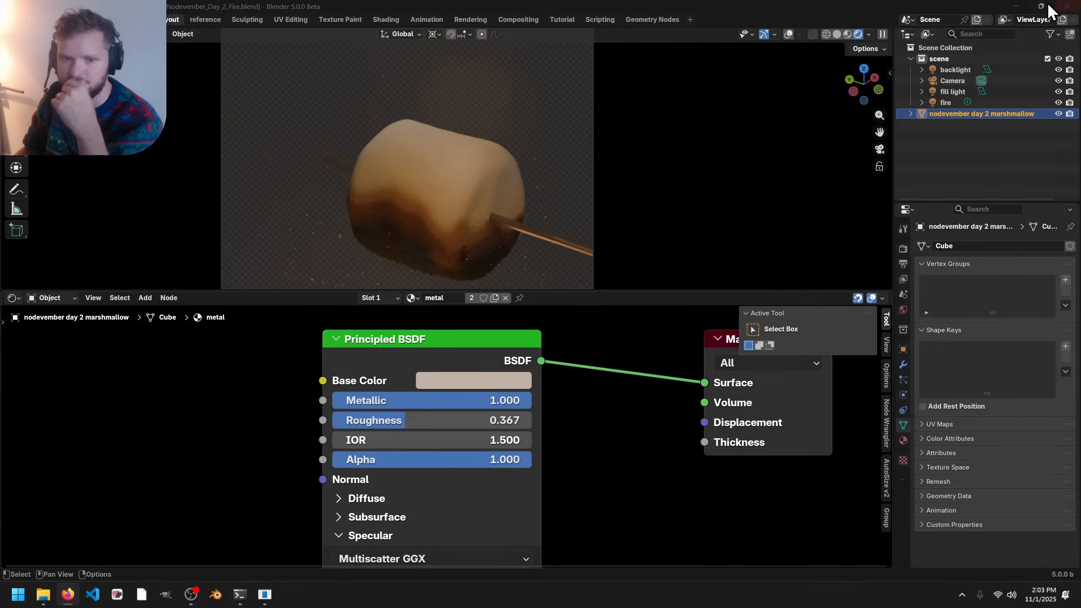
key("ctrl+s")
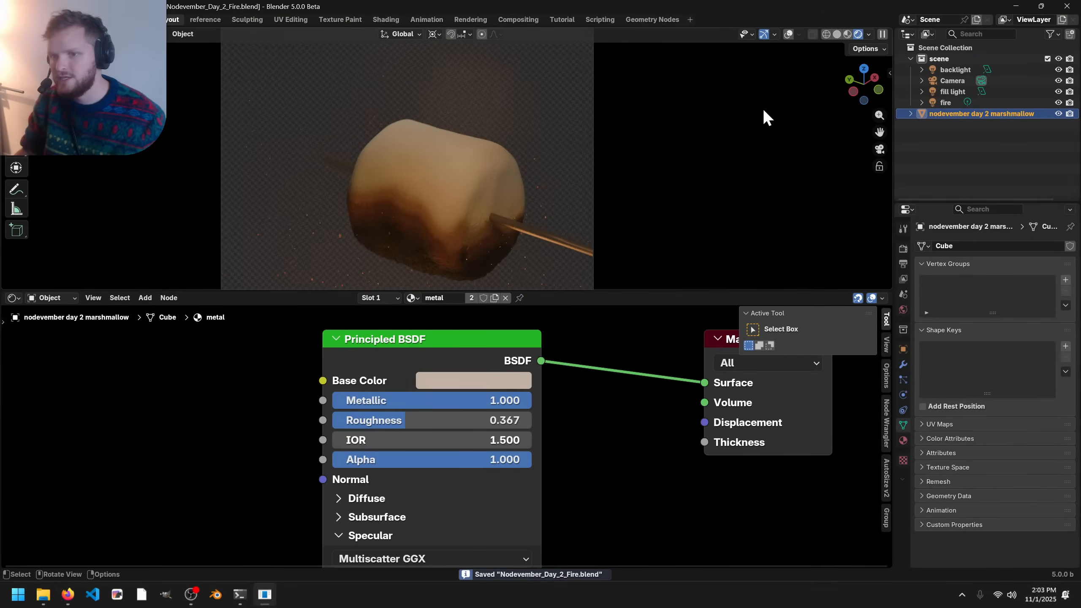